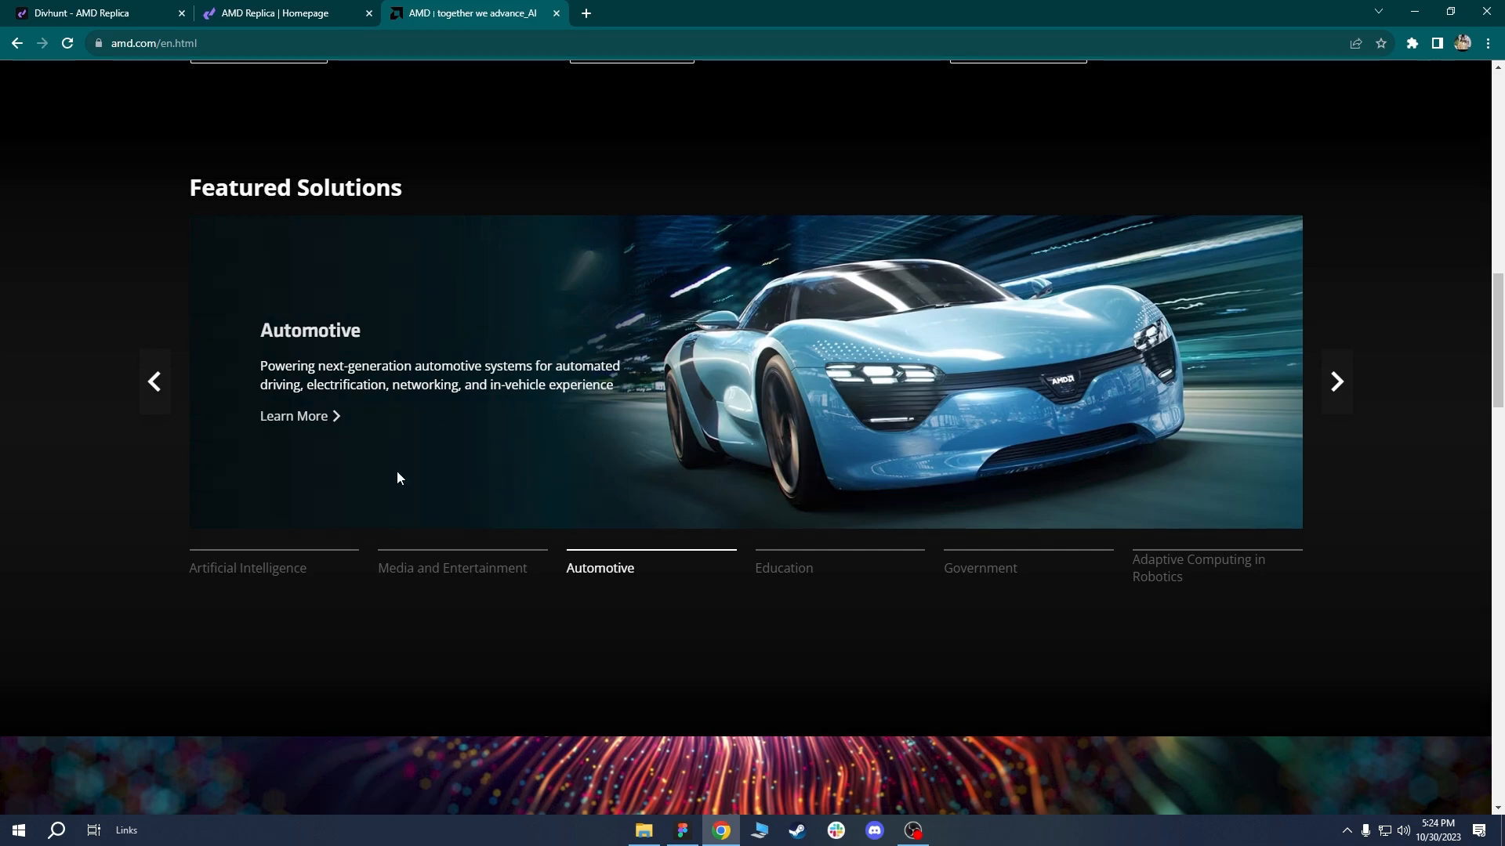
Examine how the Featured Solutions slider on the AMD reference page switches between its category slides.
{"action": "left_click", "coordinate": [252, 567]}
{"action": "left_click", "coordinate": [451, 572]}
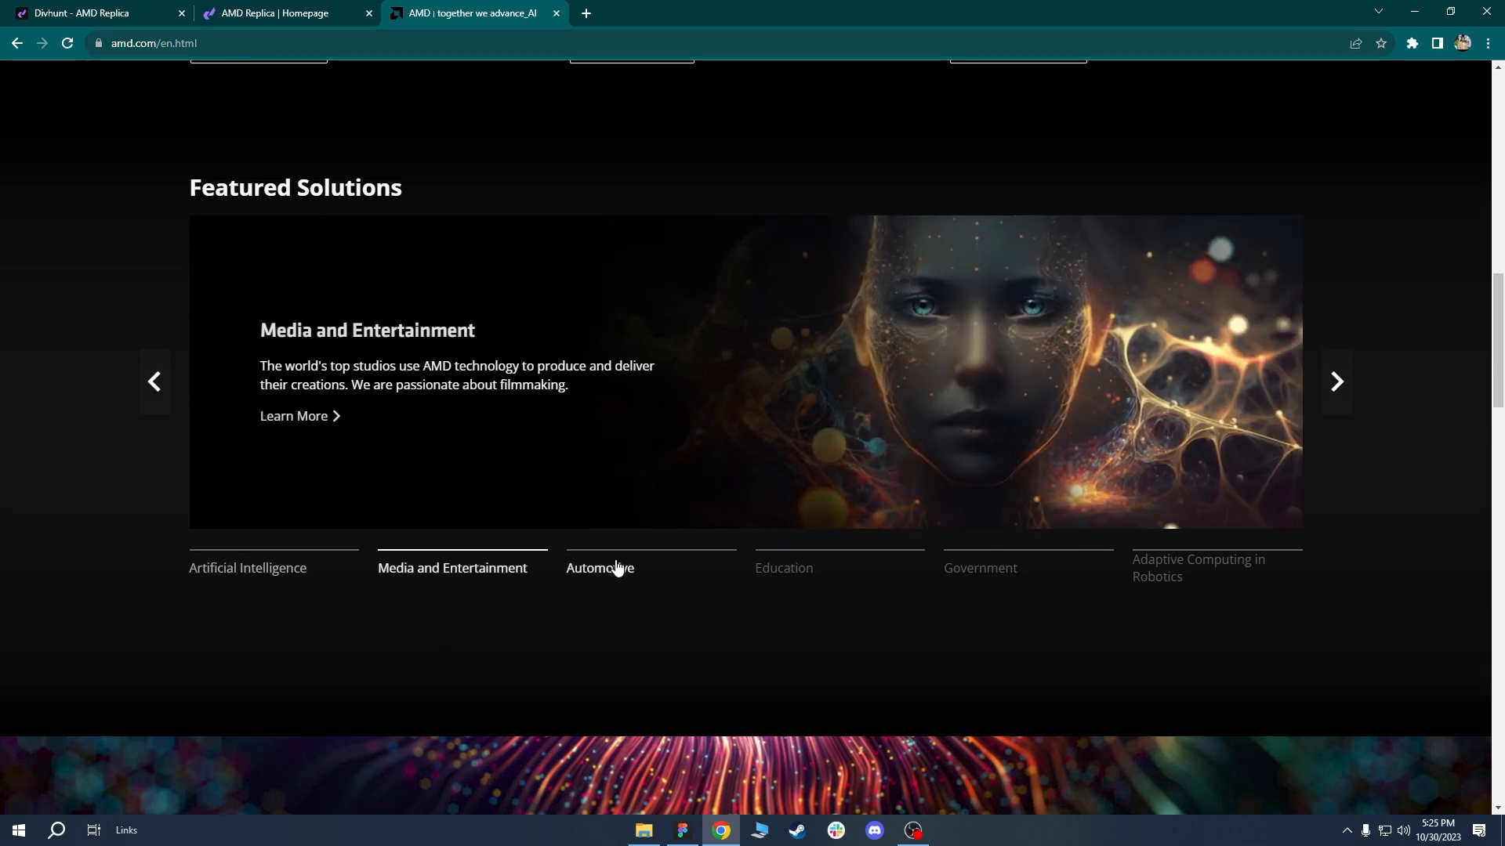
{"action": "left_click", "coordinate": [617, 568]}
{"action": "left_click", "coordinate": [780, 565]}
{"action": "left_click", "coordinate": [972, 570]}
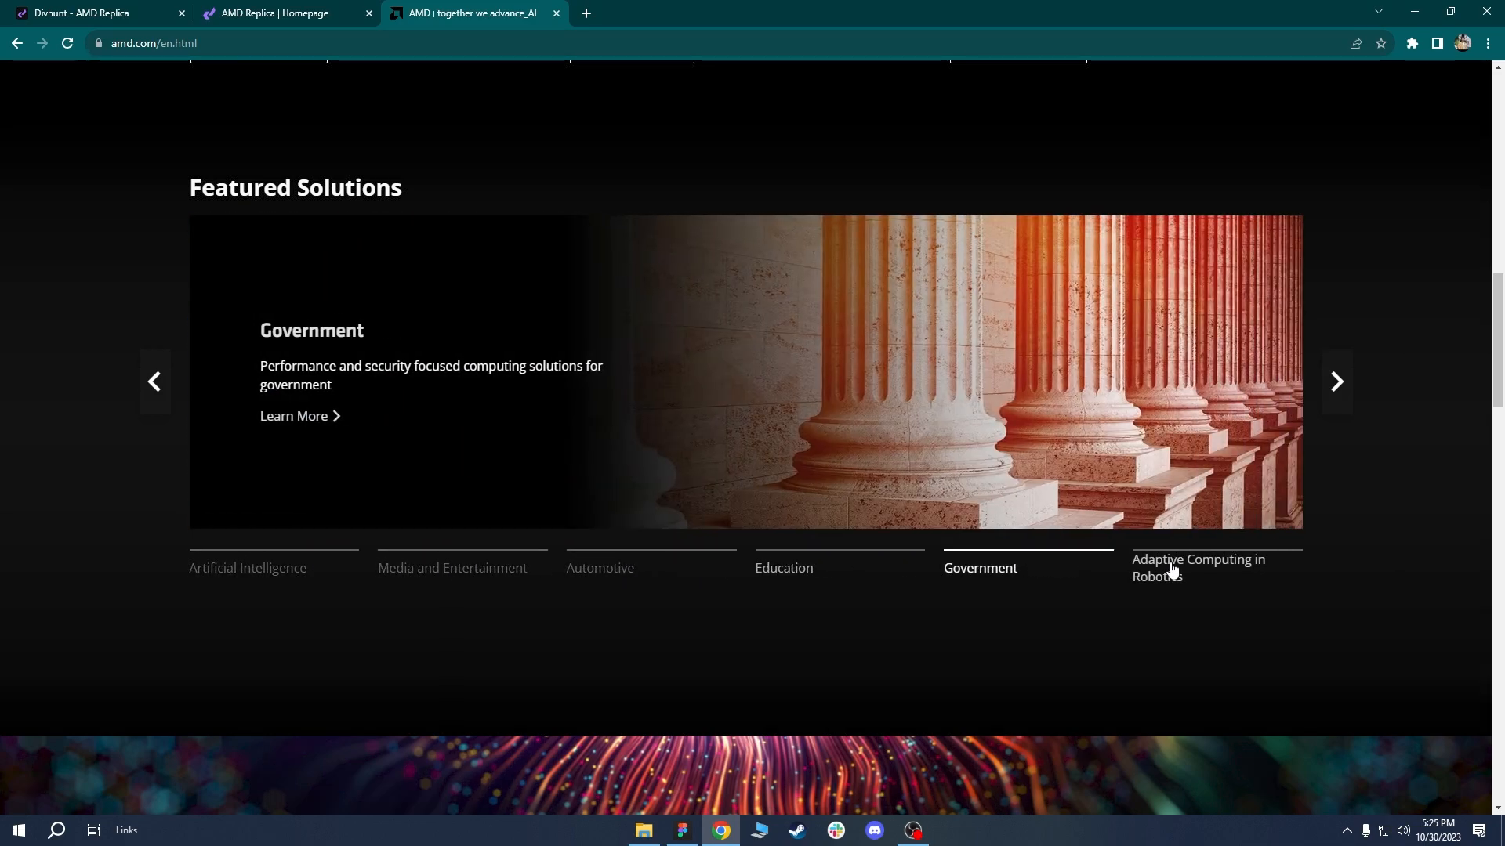
{"action": "left_click", "coordinate": [1173, 570]}
{"action": "left_click", "coordinate": [267, 570]}
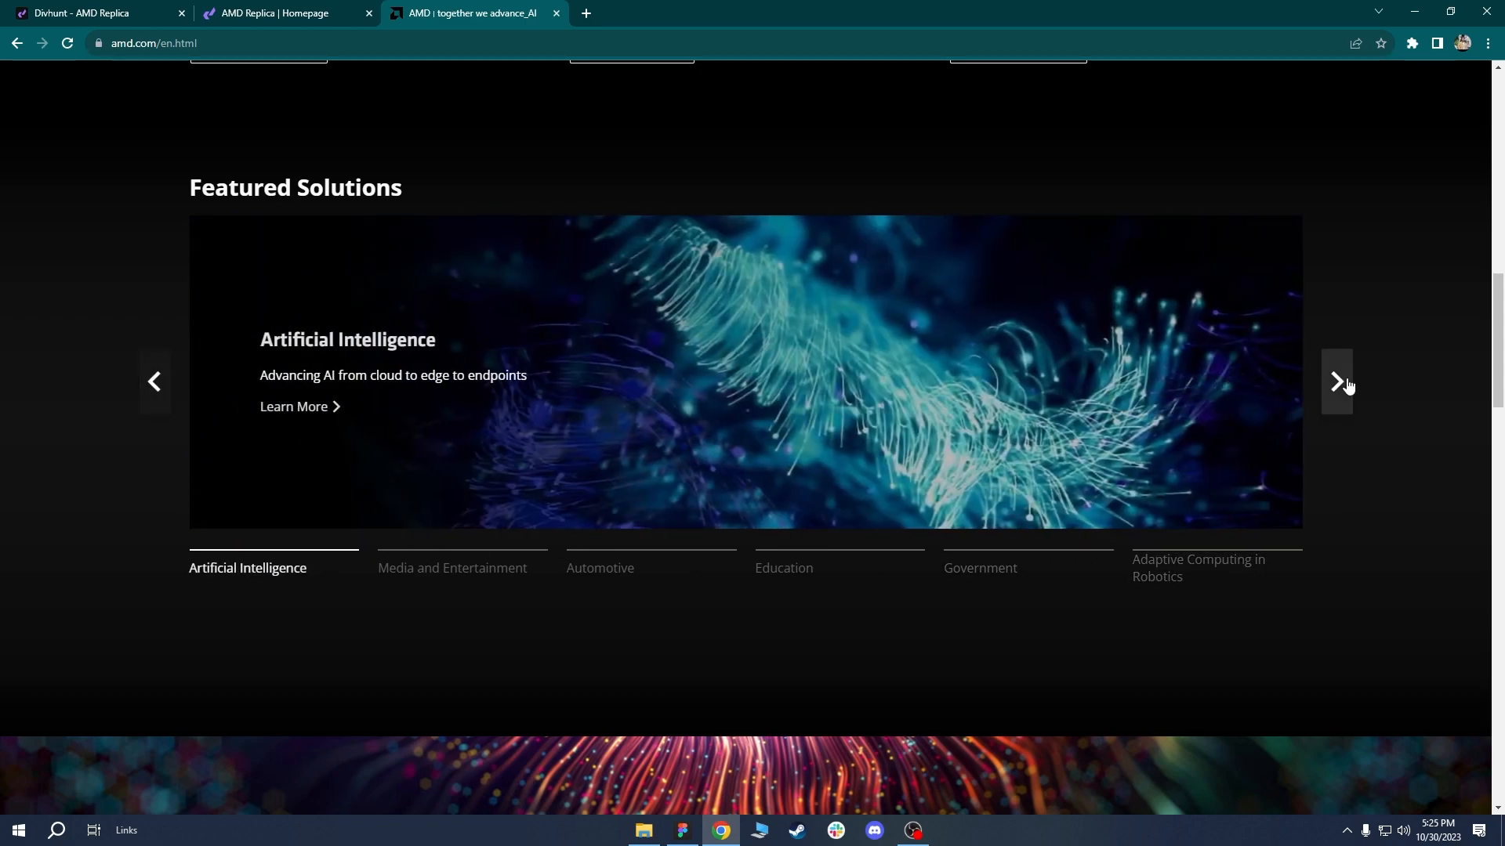
{"action": "scroll", "coordinate": [589, 555], "scroll_direction": "up", "scroll_amount": 1}
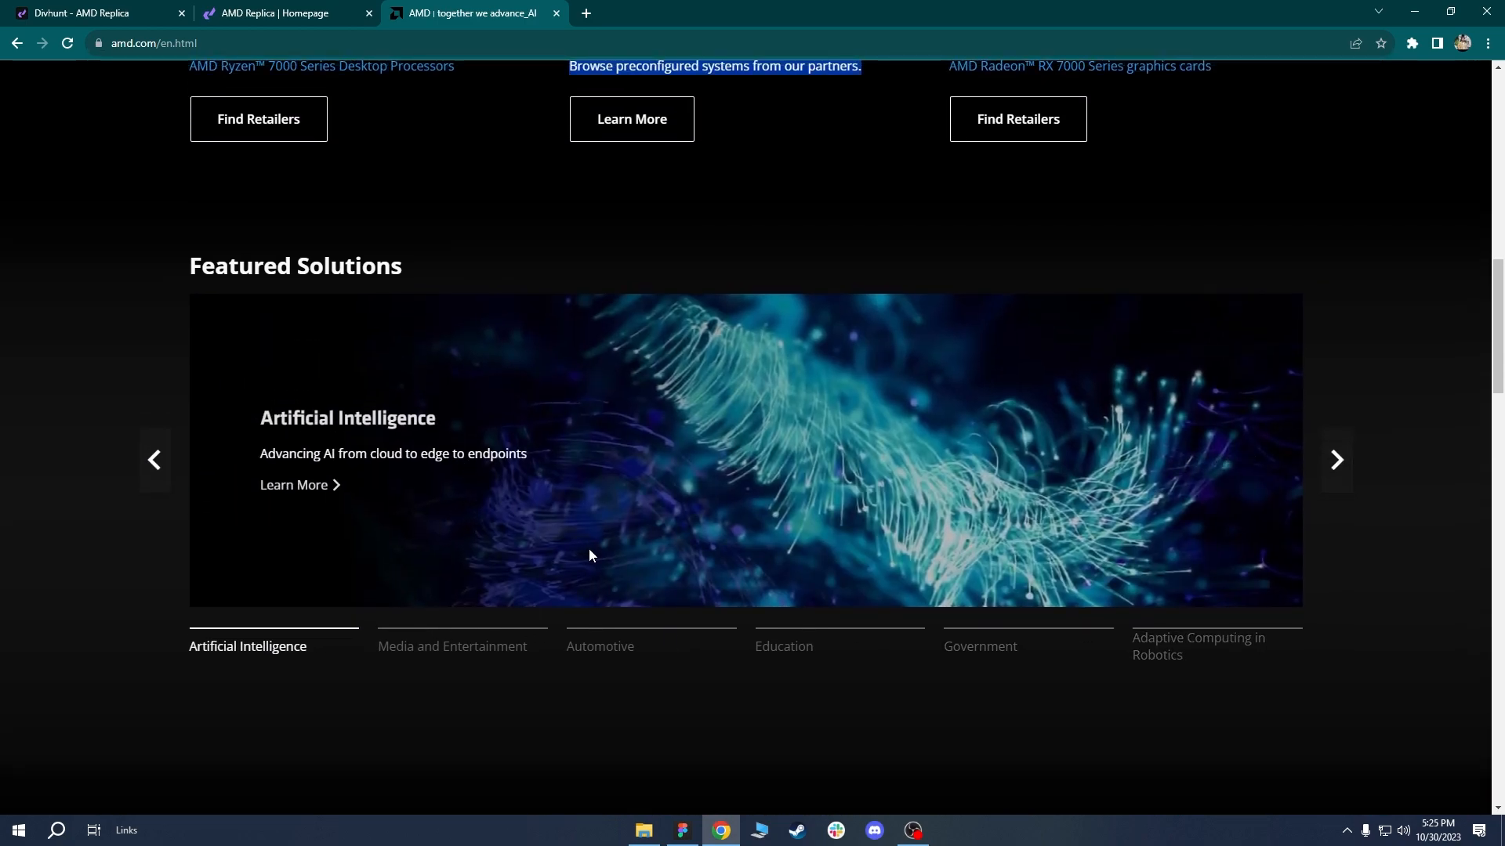
{"action": "left_click", "coordinate": [441, 649]}
{"action": "left_click", "coordinate": [628, 649]}
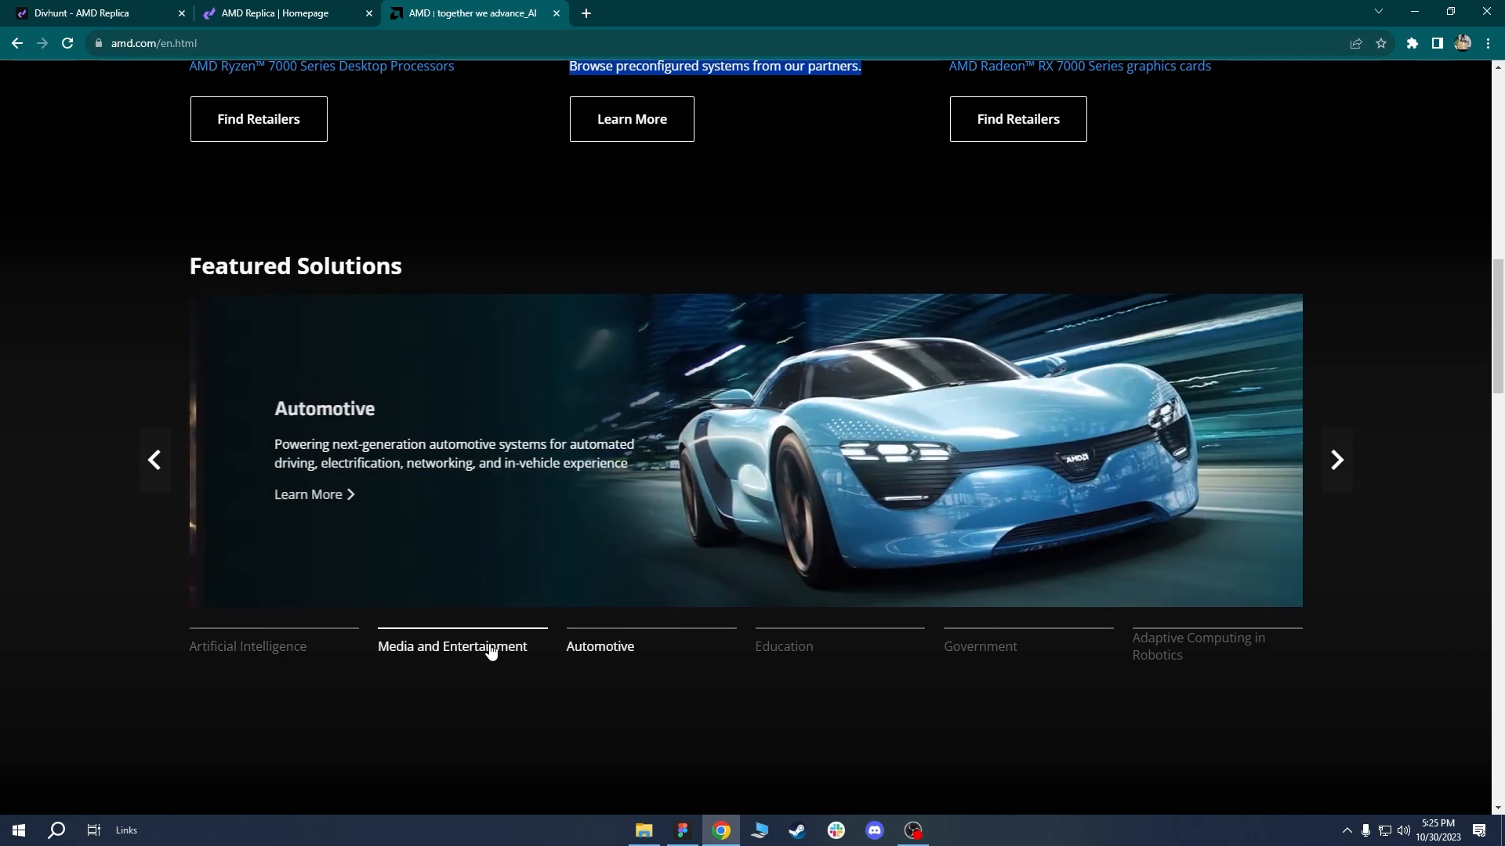
{"action": "left_click", "coordinate": [258, 642]}
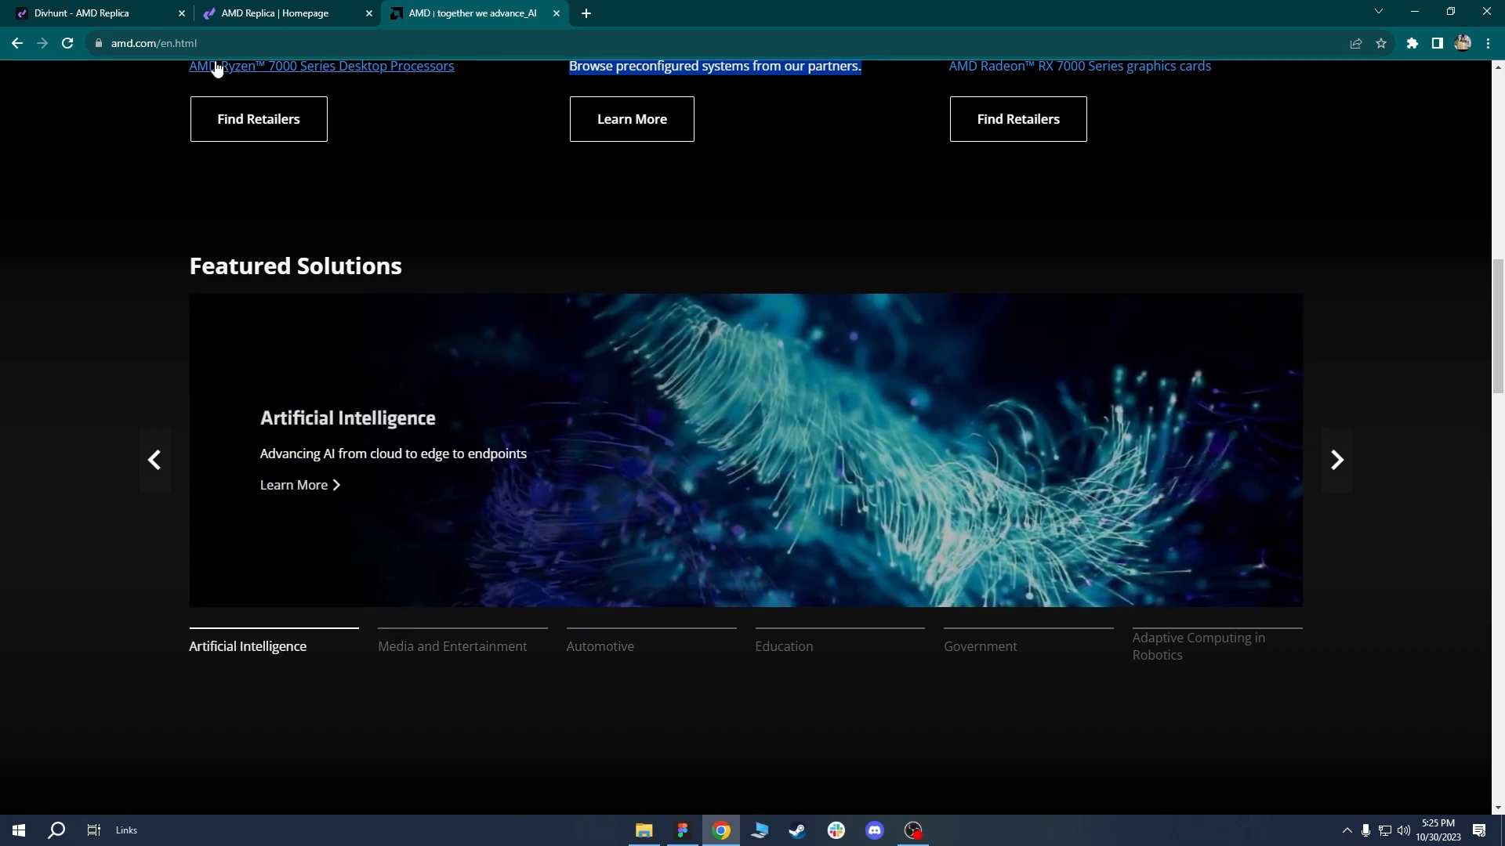
Switch to the Divhunt builder and add a new section to the page body after the Featured Products section.
{"action": "left_click", "coordinate": [146, 11]}
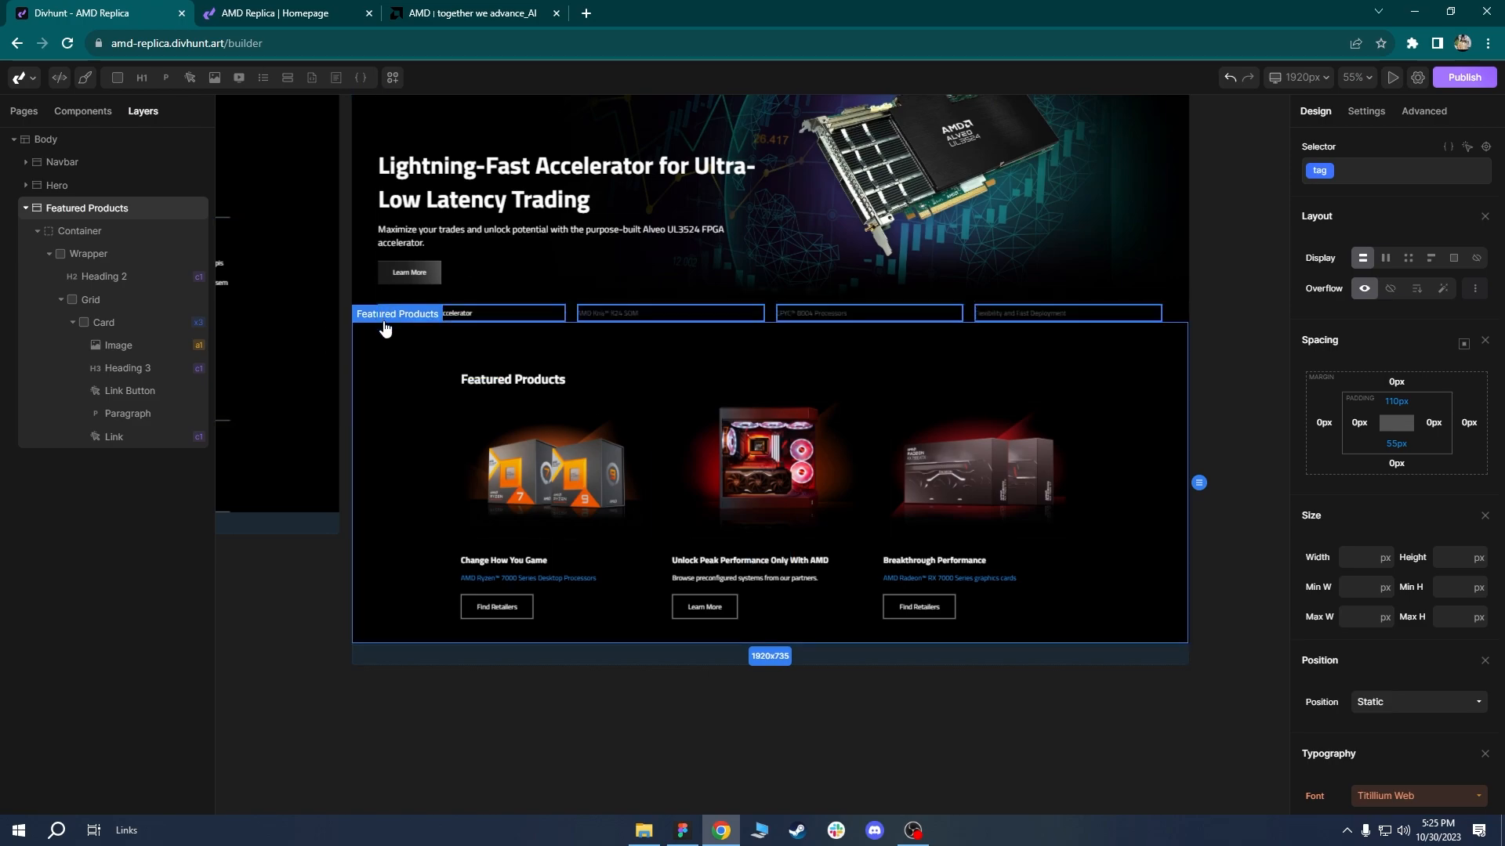
{"action": "left_click", "coordinate": [26, 208]}
{"action": "left_click", "coordinate": [52, 141]}
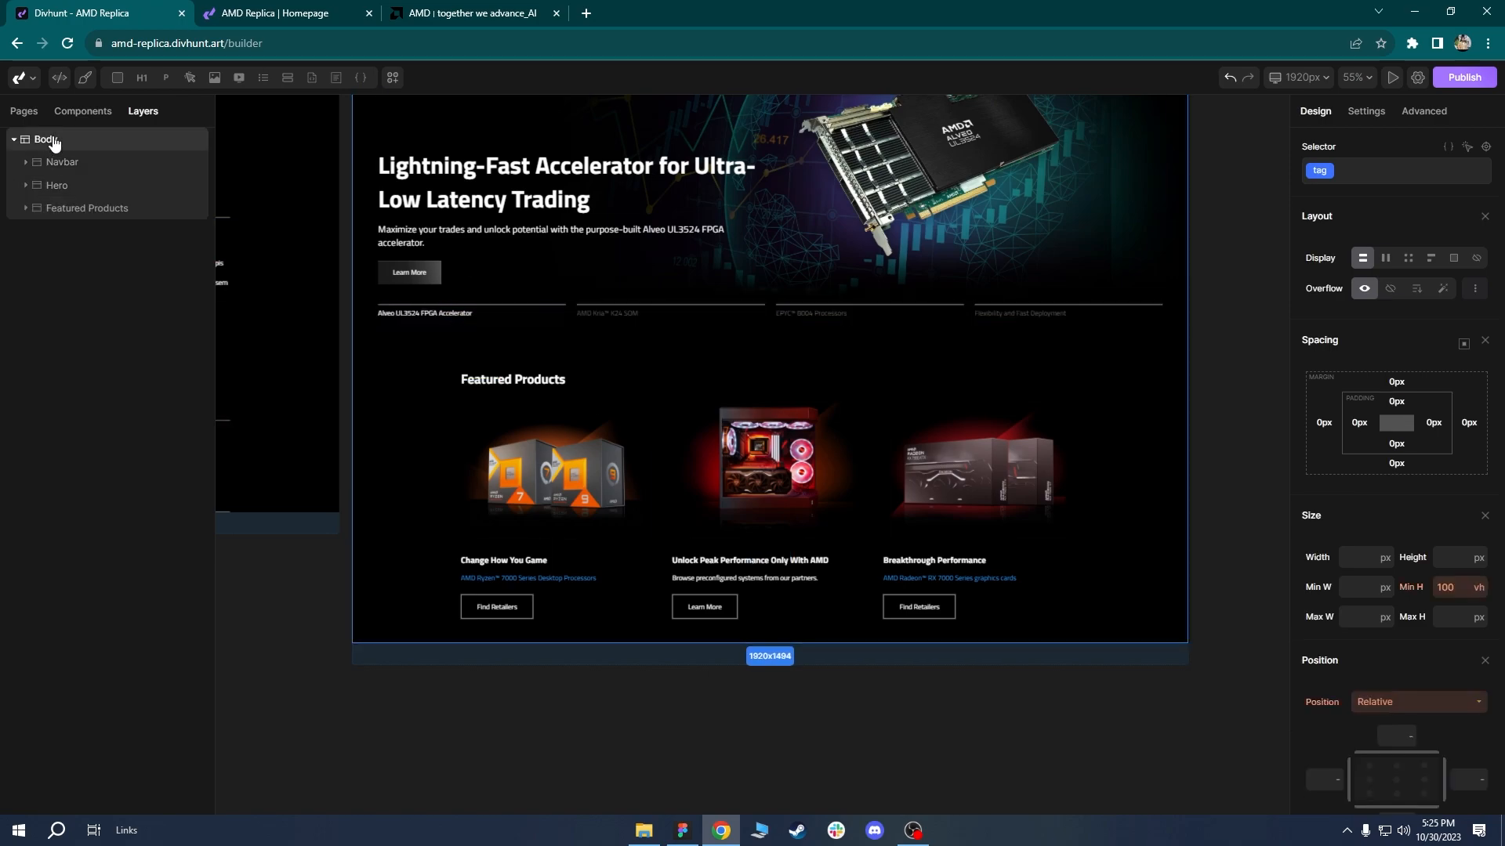
{"action": "mouse_move", "coordinate": [120, 84]}
{"action": "left_click", "coordinate": [120, 128]}
{"action": "left_click", "coordinate": [62, 231]}
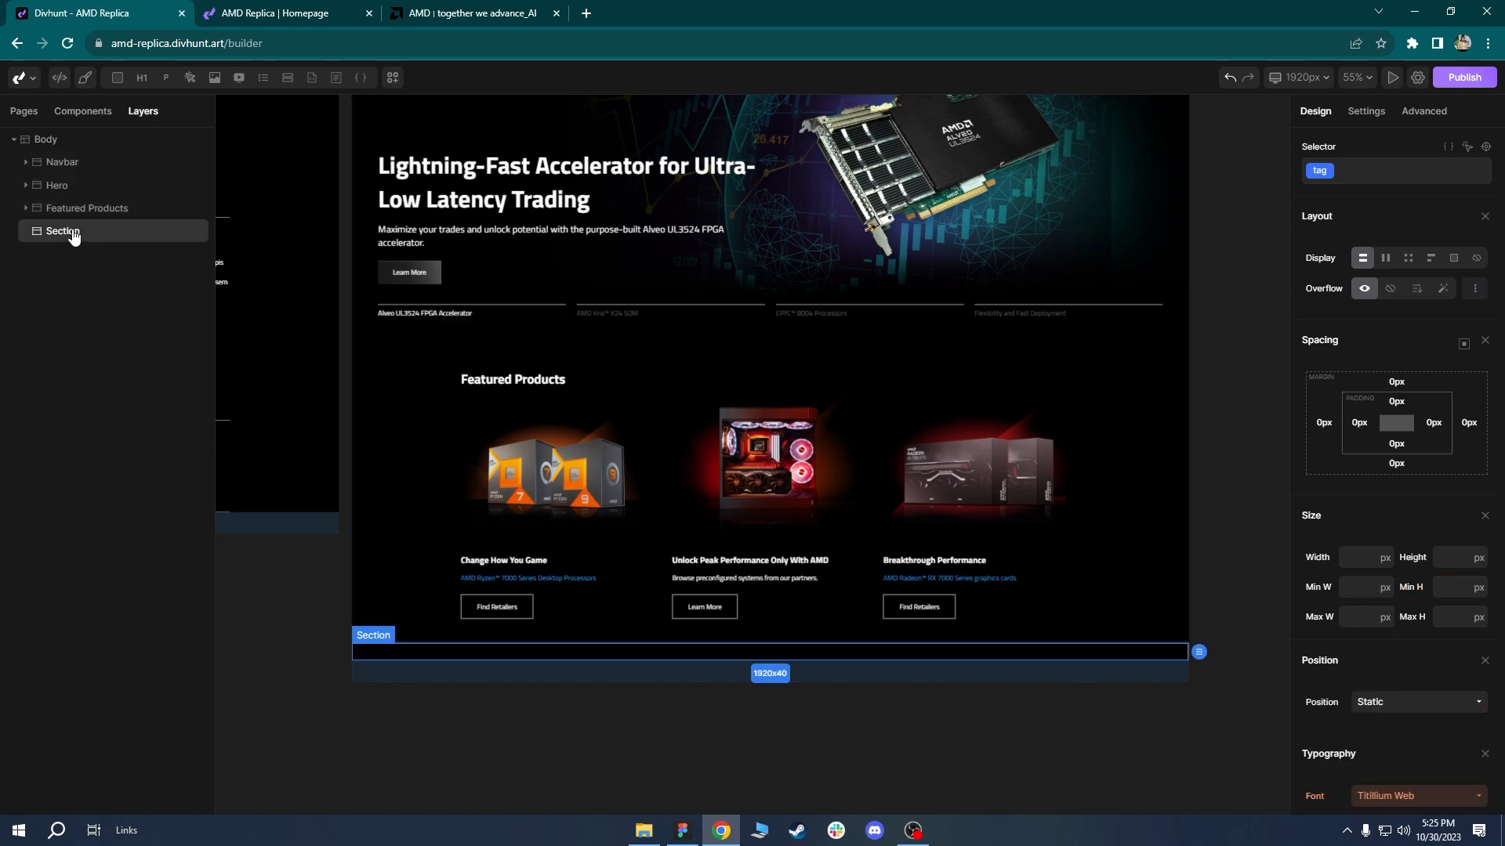
Label the new section Featured Solutions, checking the heading on the AMD reference page.
{"action": "right_click", "coordinate": [75, 231]}
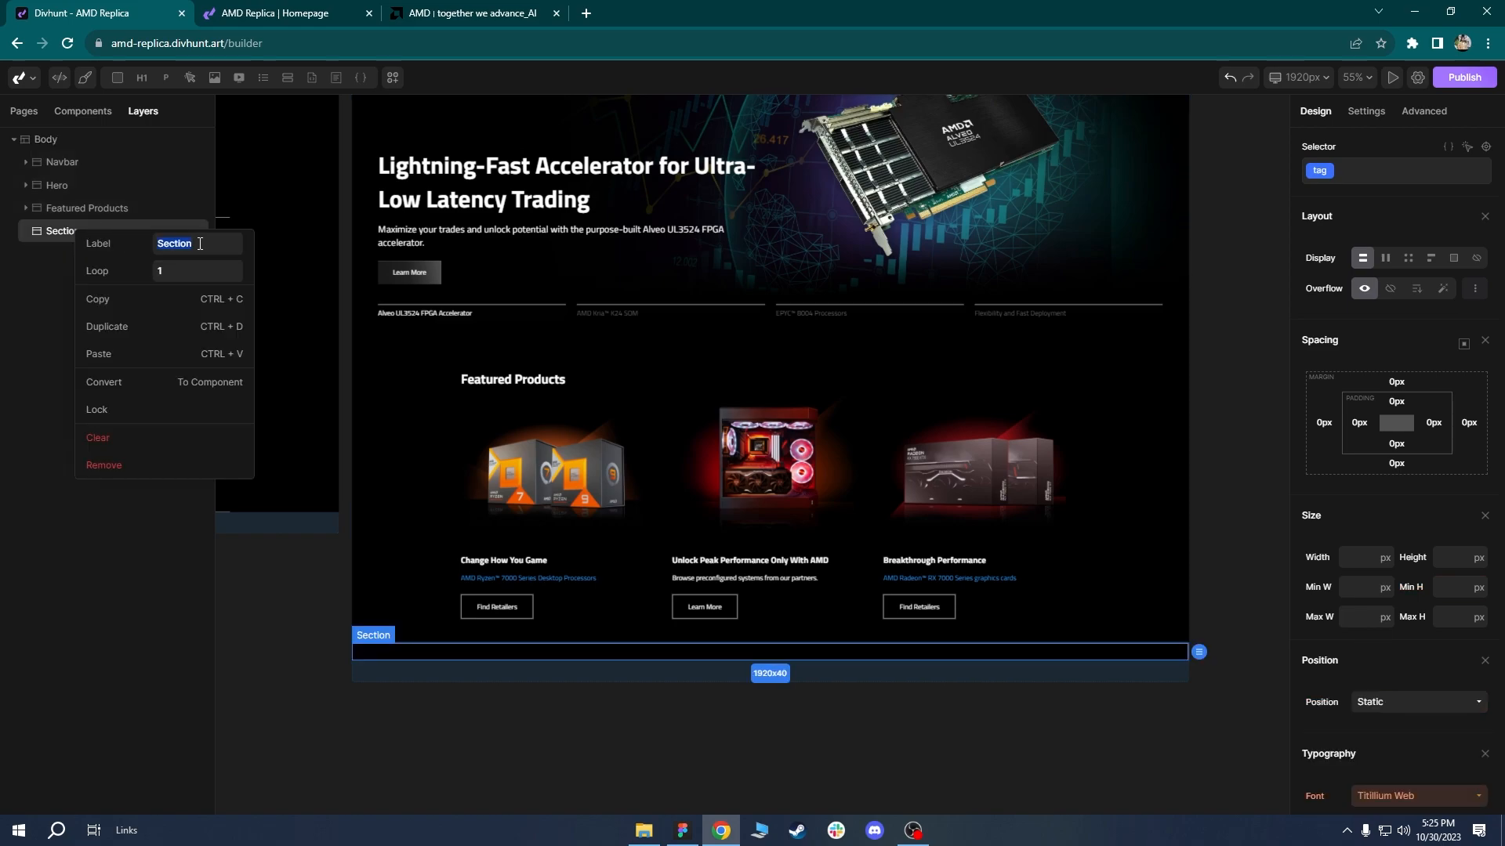
{"action": "left_click", "coordinate": [384, 11]}
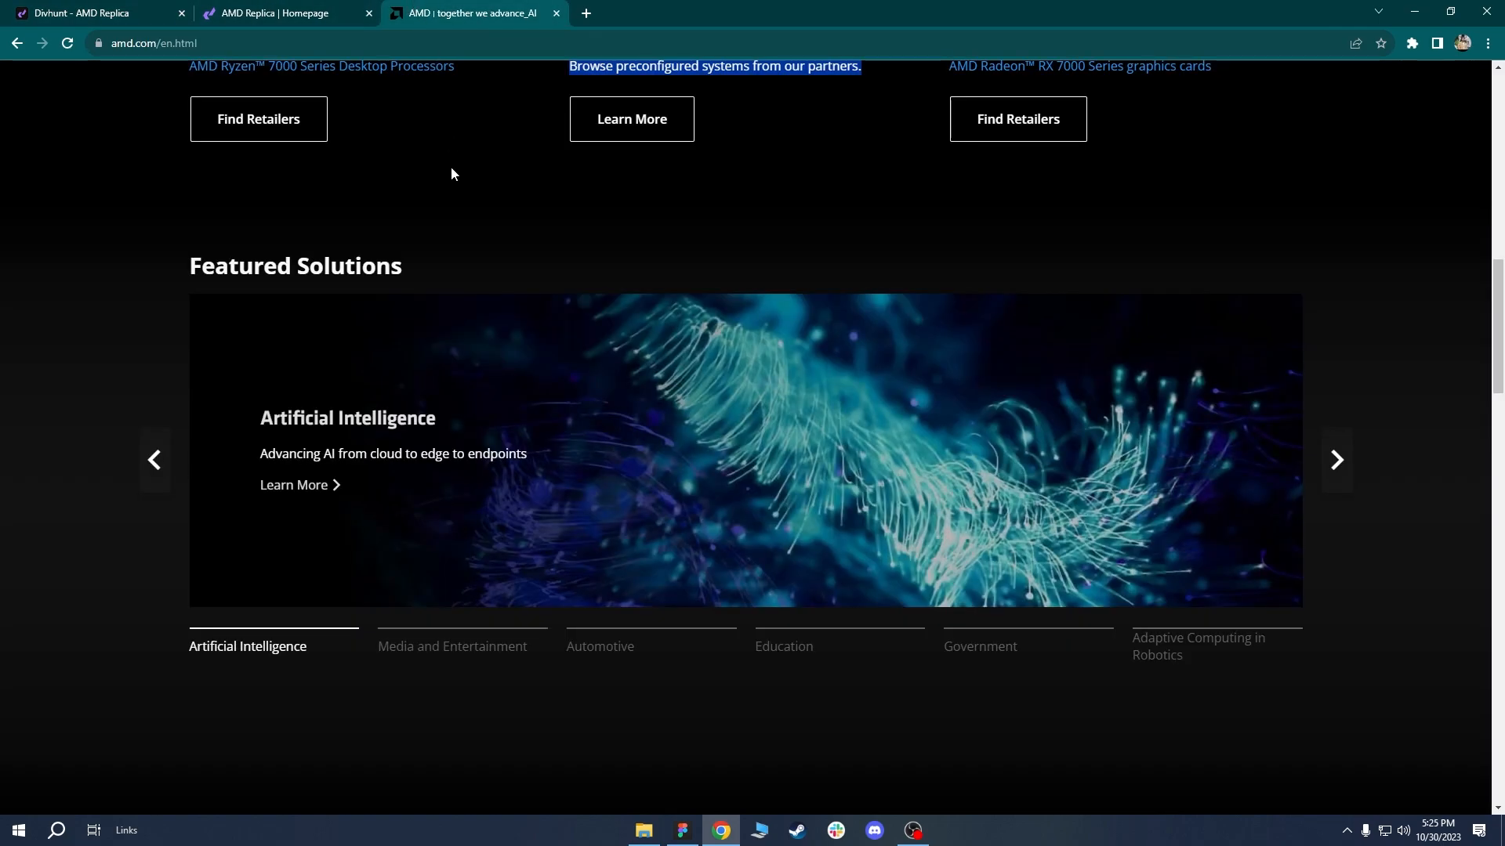
{"action": "scroll", "coordinate": [339, 289], "scroll_direction": "up", "scroll_amount": 6}
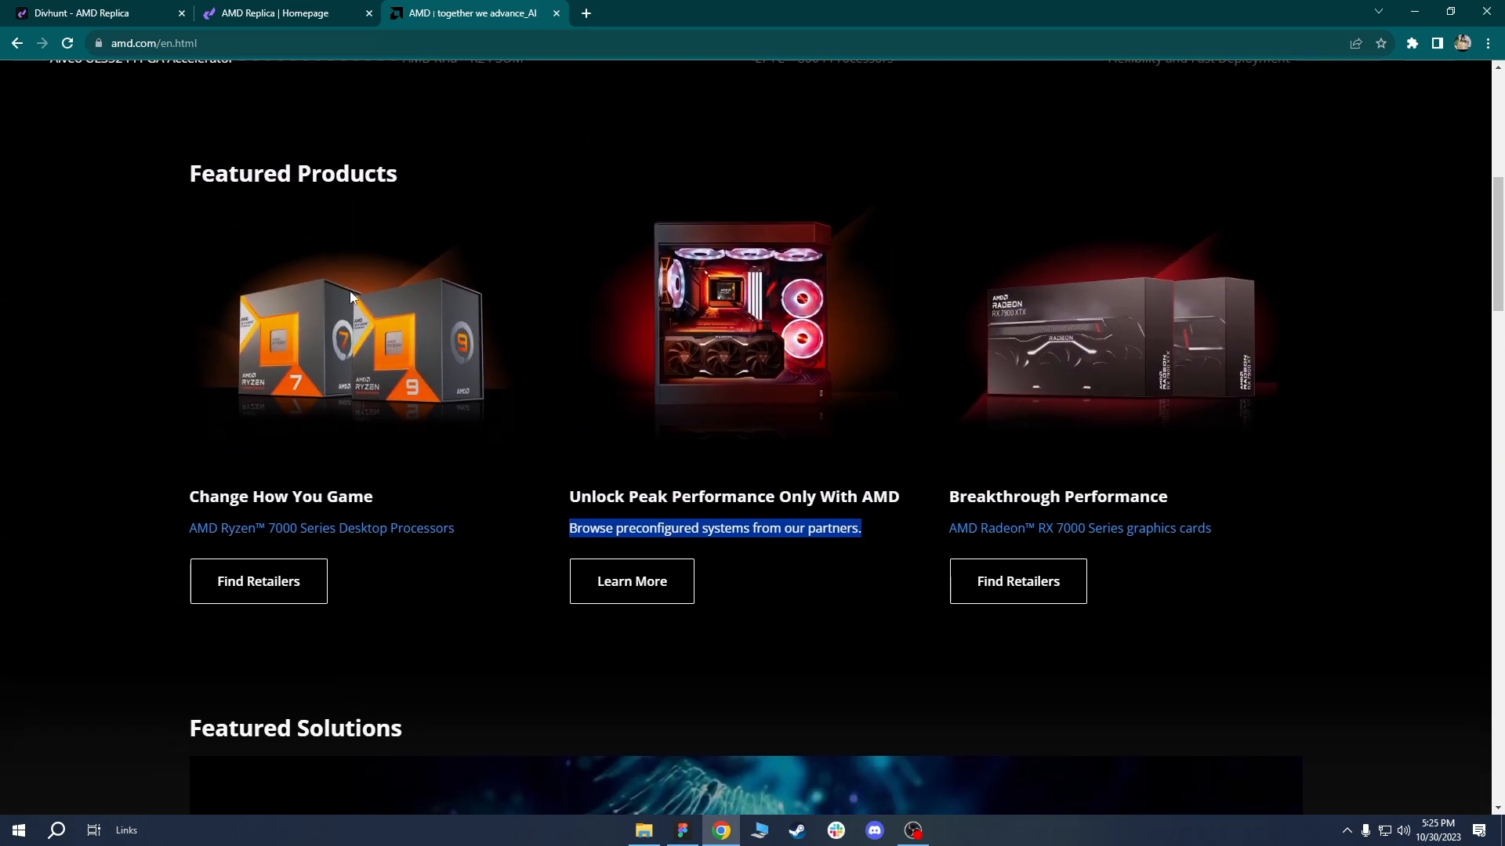
{"action": "scroll", "coordinate": [350, 290], "scroll_direction": "down", "scroll_amount": 5}
{"action": "left_click", "coordinate": [89, 6]}
{"action": "type", "text": "Fe"}
{"action": "type", "text": "atured Solutions"}
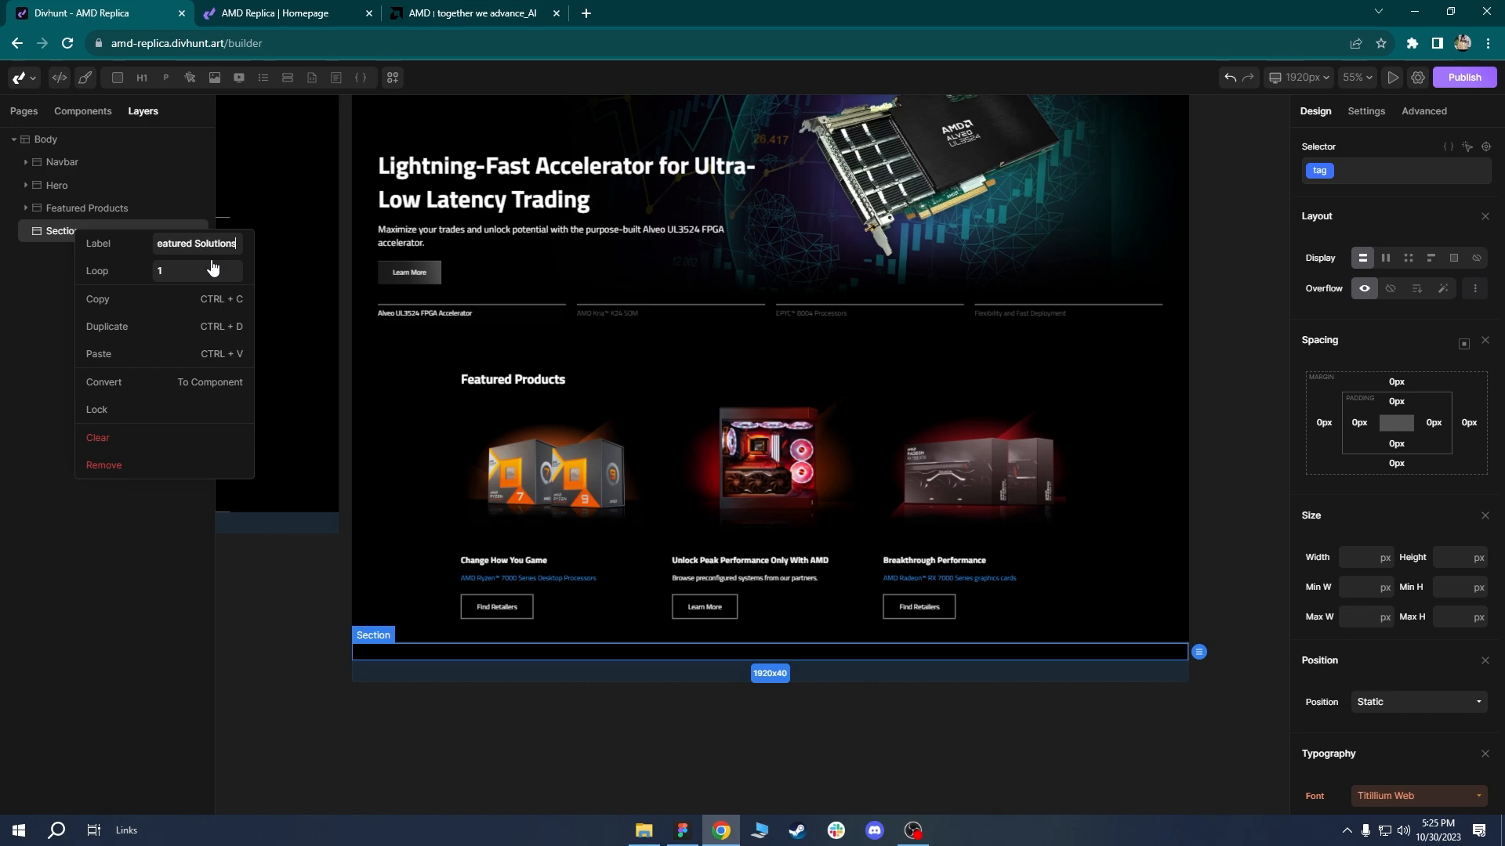
{"action": "key", "text": "Return"}
Shorten the labels of the two featured sections to Products and Solutions.
{"action": "right_click", "coordinate": [78, 208]}
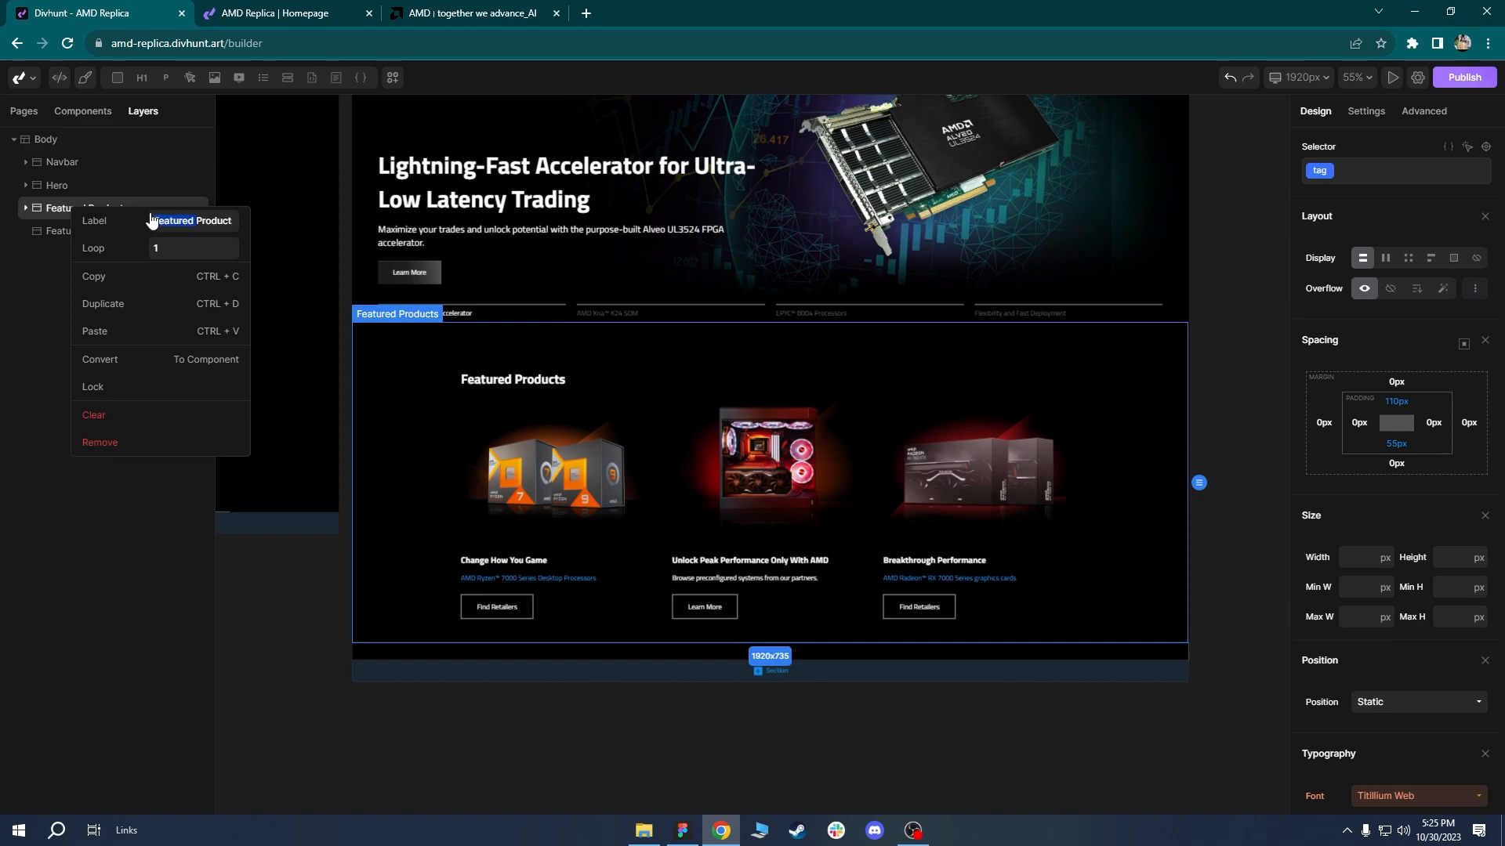
{"action": "key", "text": "BackSpace"}
{"action": "key", "text": "Return"}
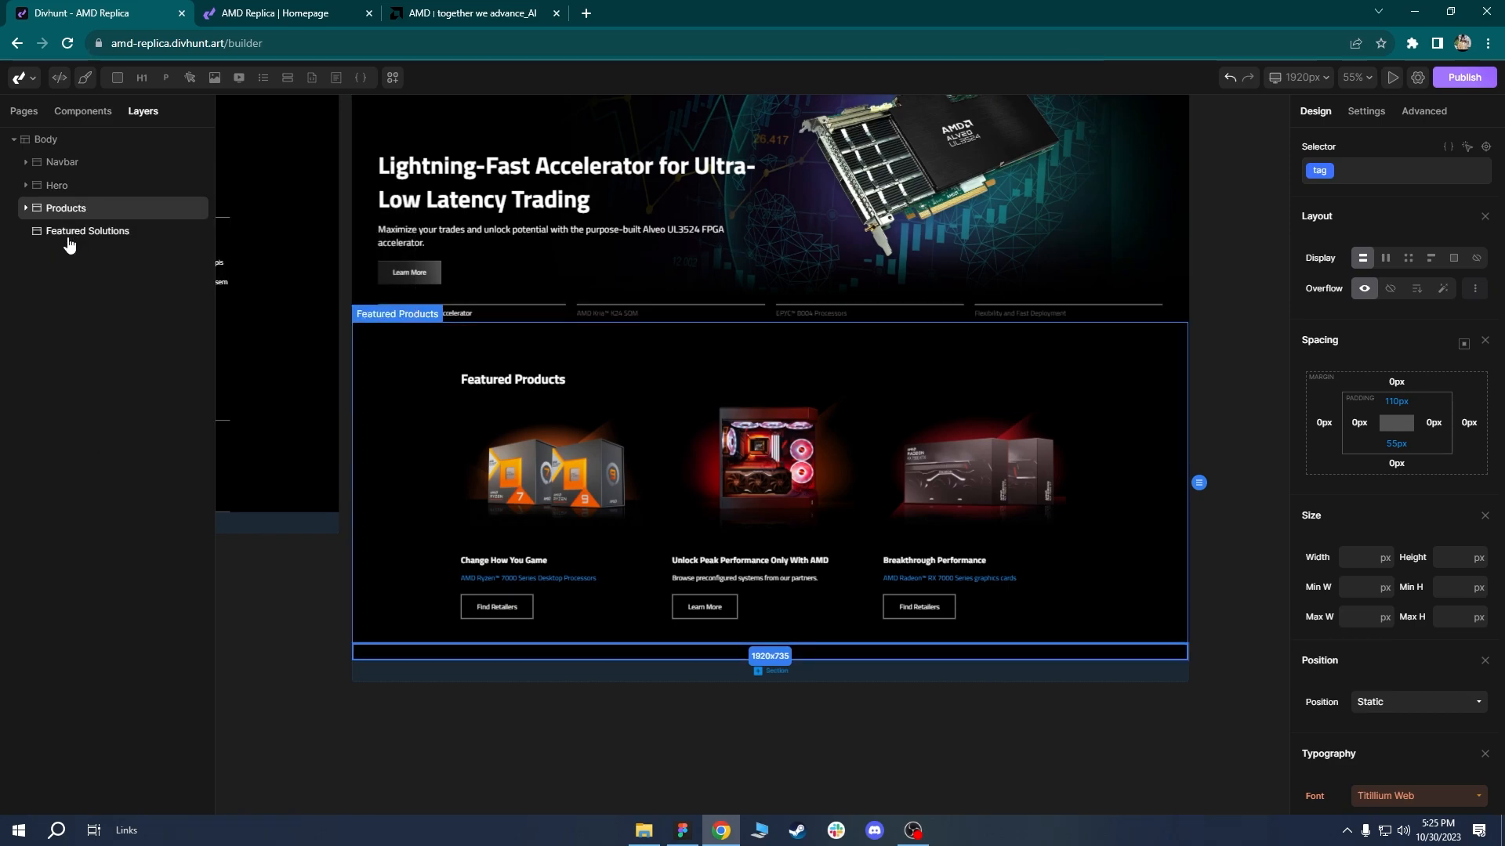
{"action": "right_click", "coordinate": [68, 239]}
{"action": "left_click_drag", "start_coordinate": [162, 255], "coordinate": [145, 257]}
{"action": "key", "text": "BackSpace"}
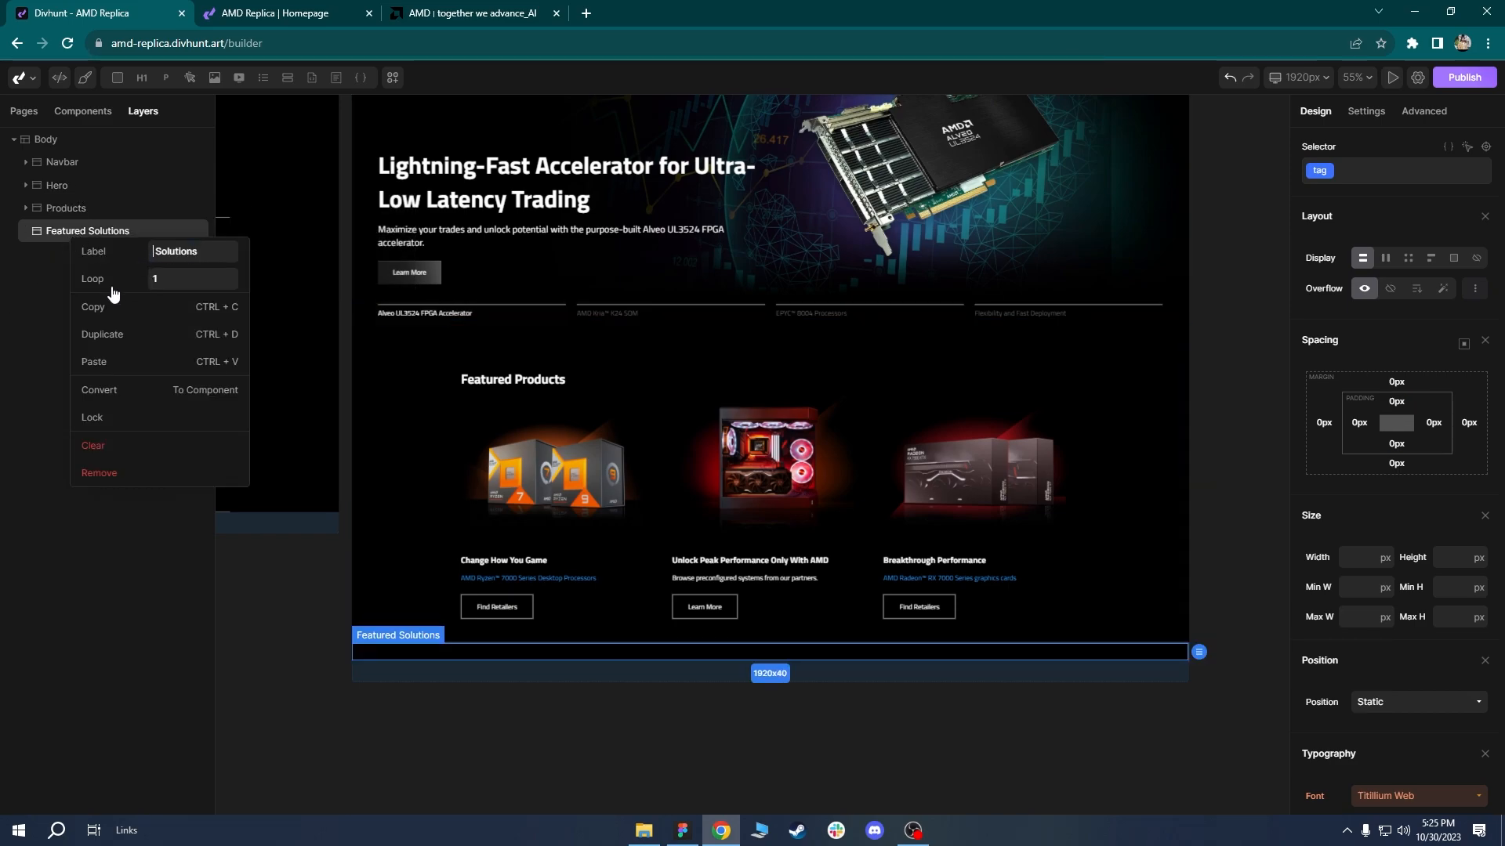
{"action": "mouse_move", "coordinate": [96, 303]}
{"action": "key", "text": "Return"}
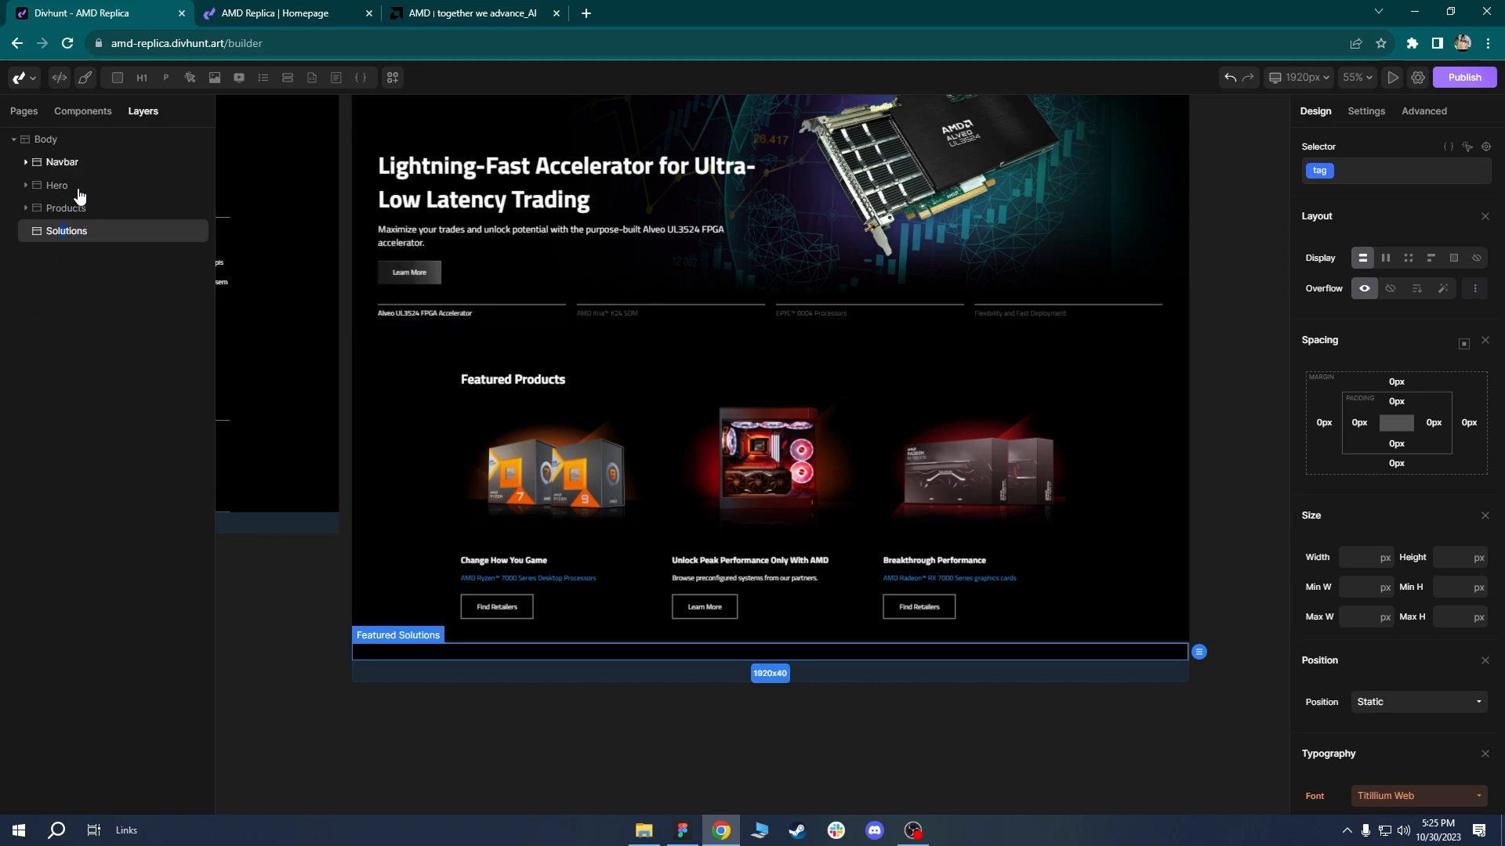
Add a container to the Solutions section and place a div labelled Wrapper inside it.
{"action": "left_click", "coordinate": [84, 209]}
{"action": "left_click", "coordinate": [98, 232]}
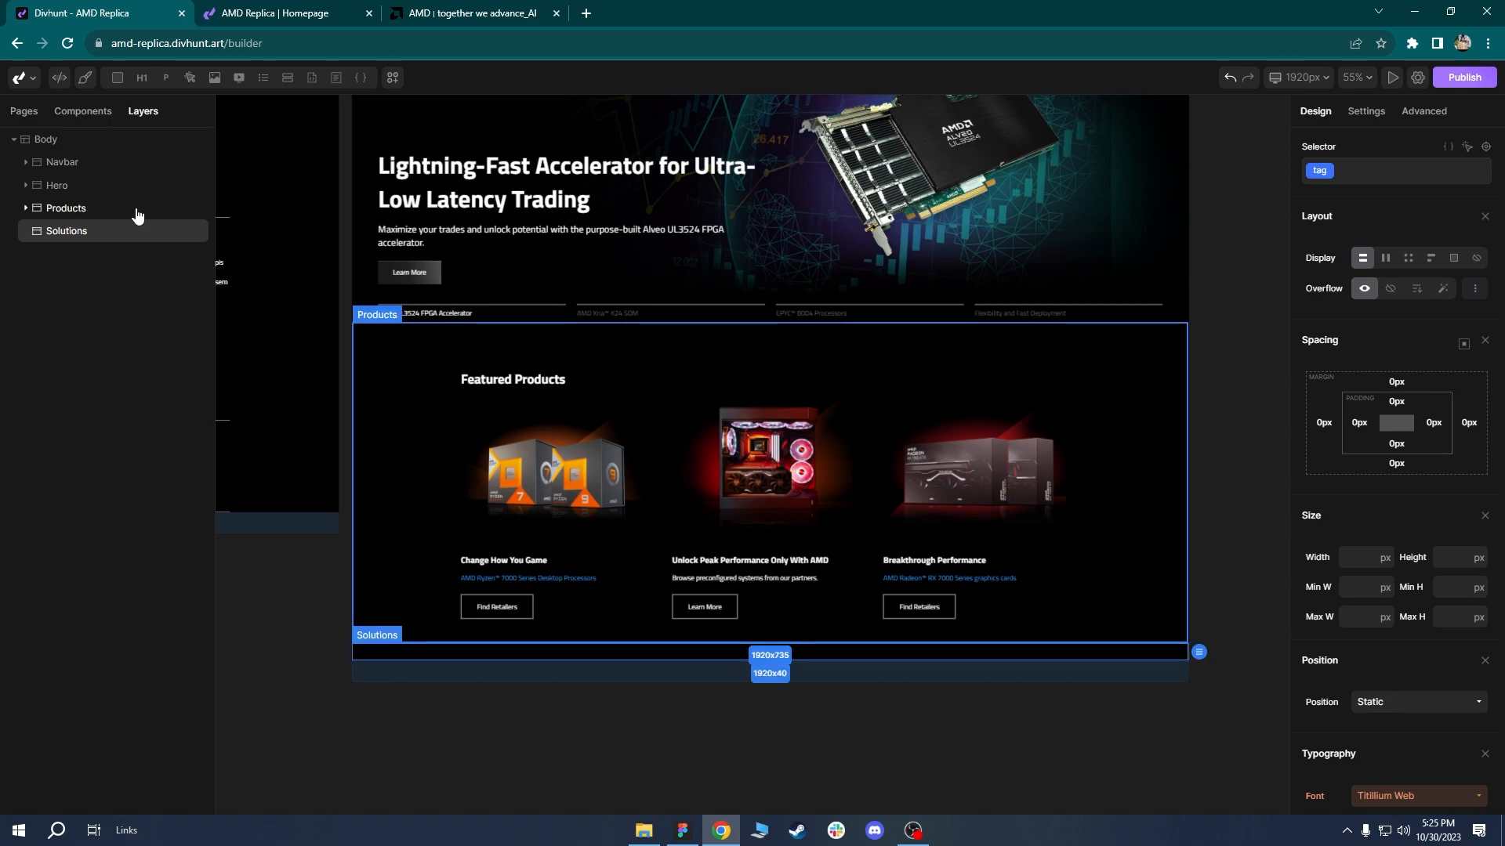
{"action": "left_click", "coordinate": [118, 105]}
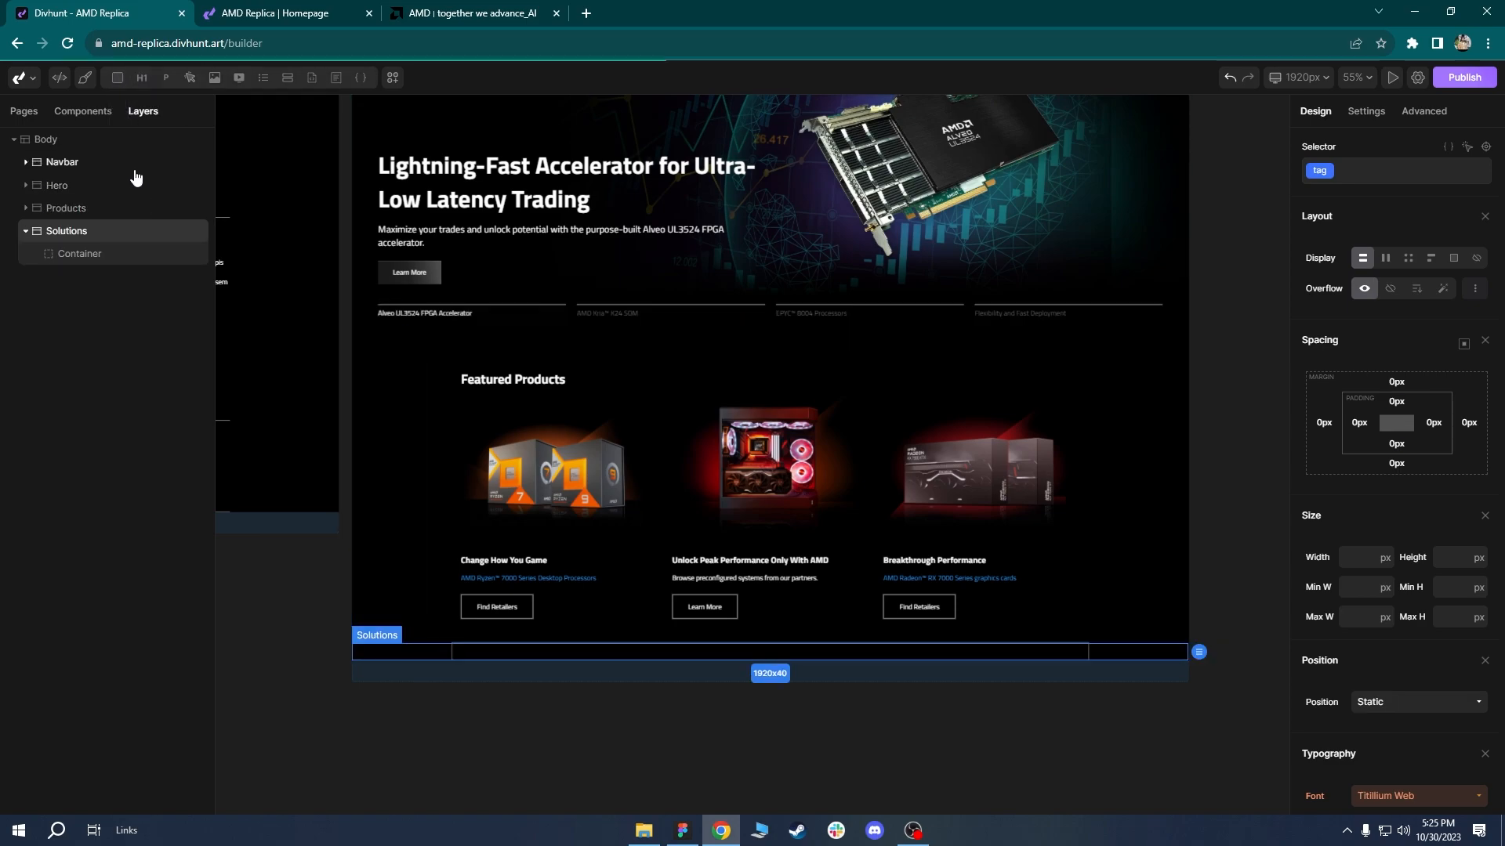
{"action": "left_click", "coordinate": [77, 265]}
{"action": "left_click", "coordinate": [119, 91]}
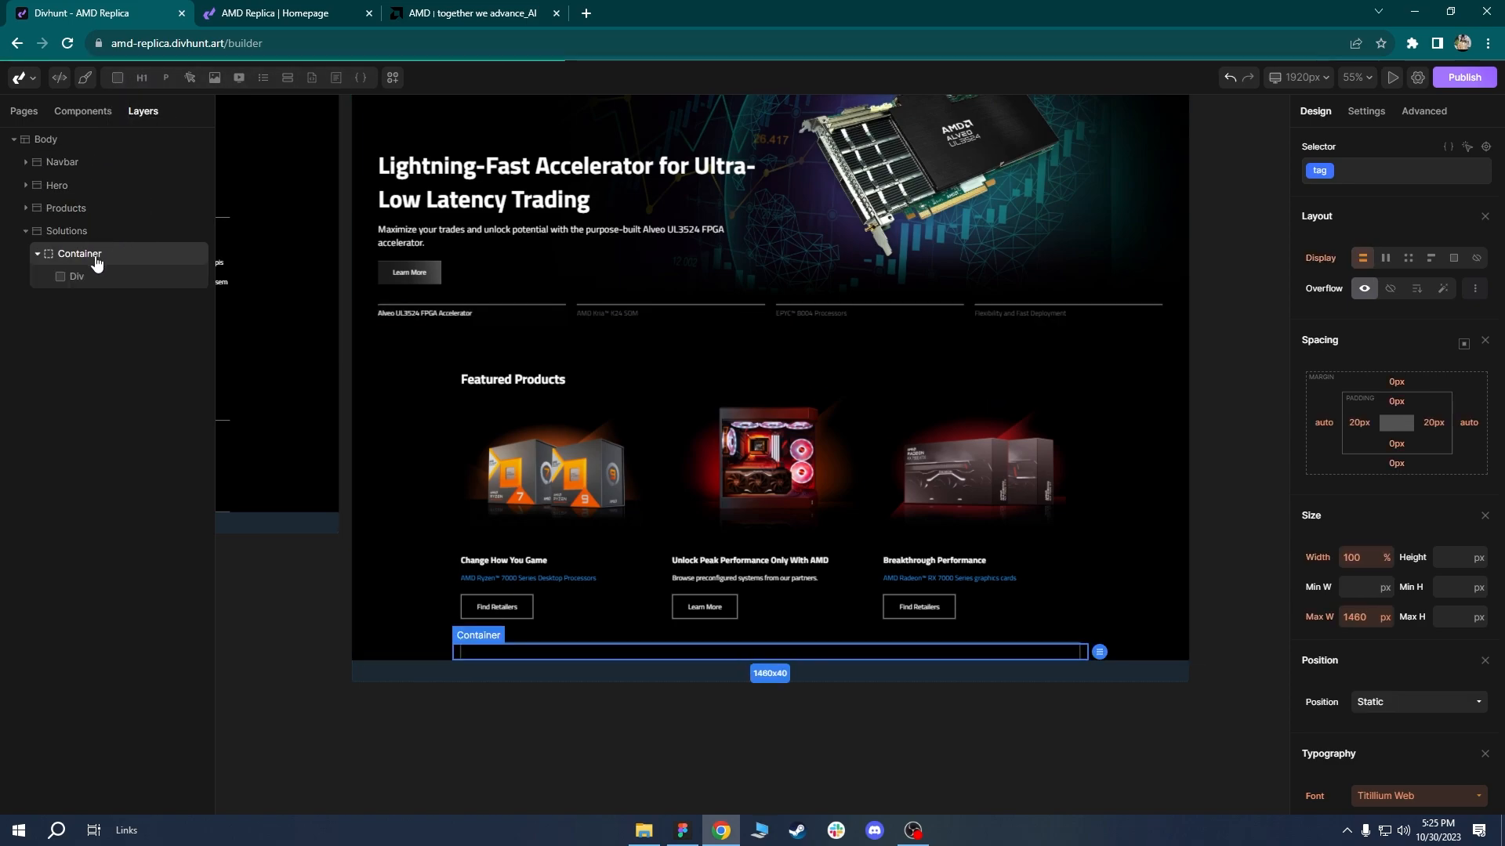
{"action": "right_click", "coordinate": [84, 276]}
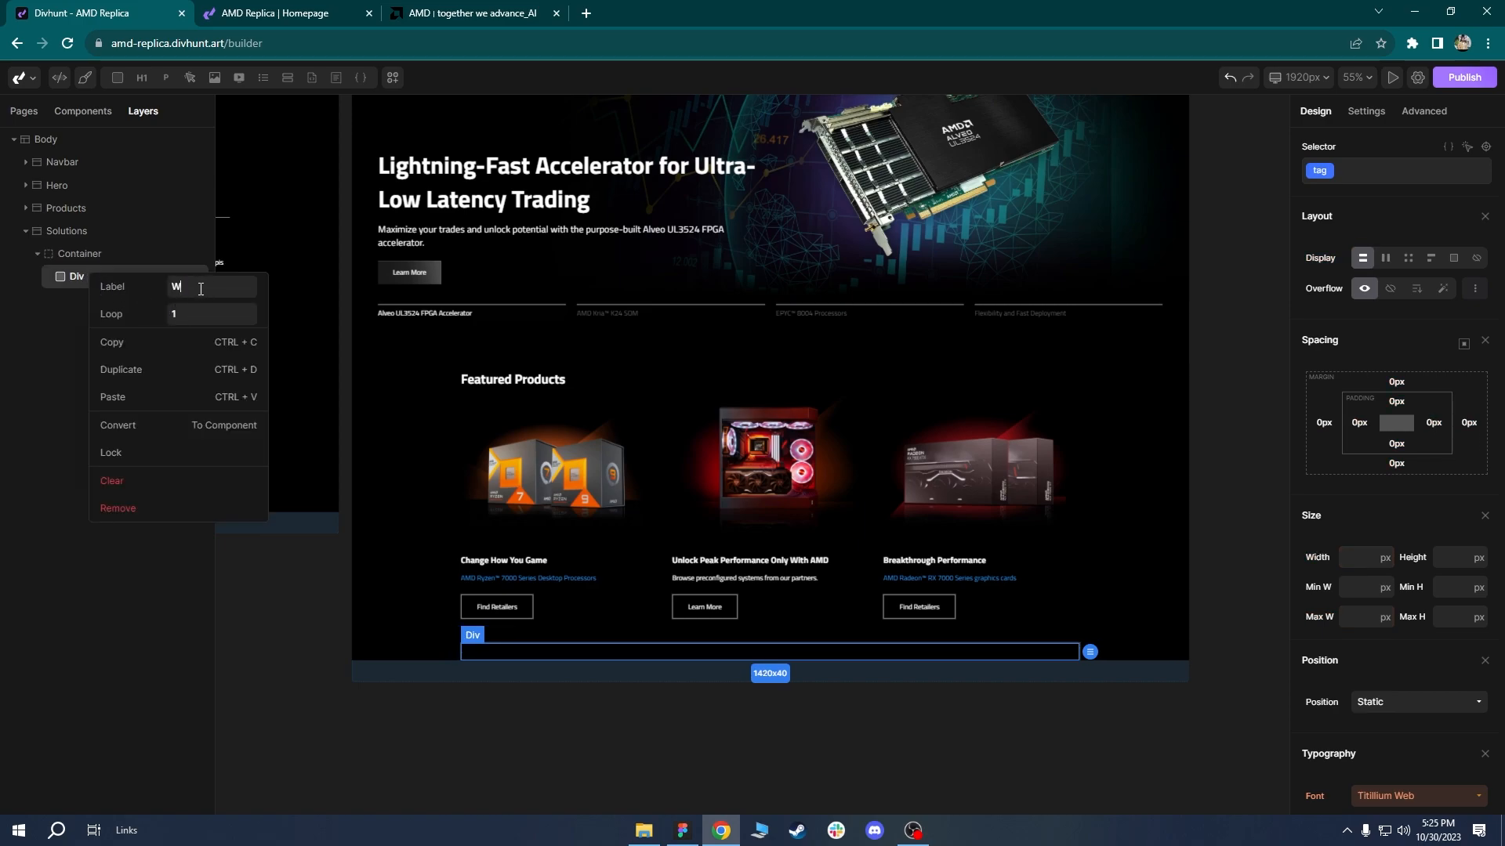
{"action": "key", "text": "Return"}
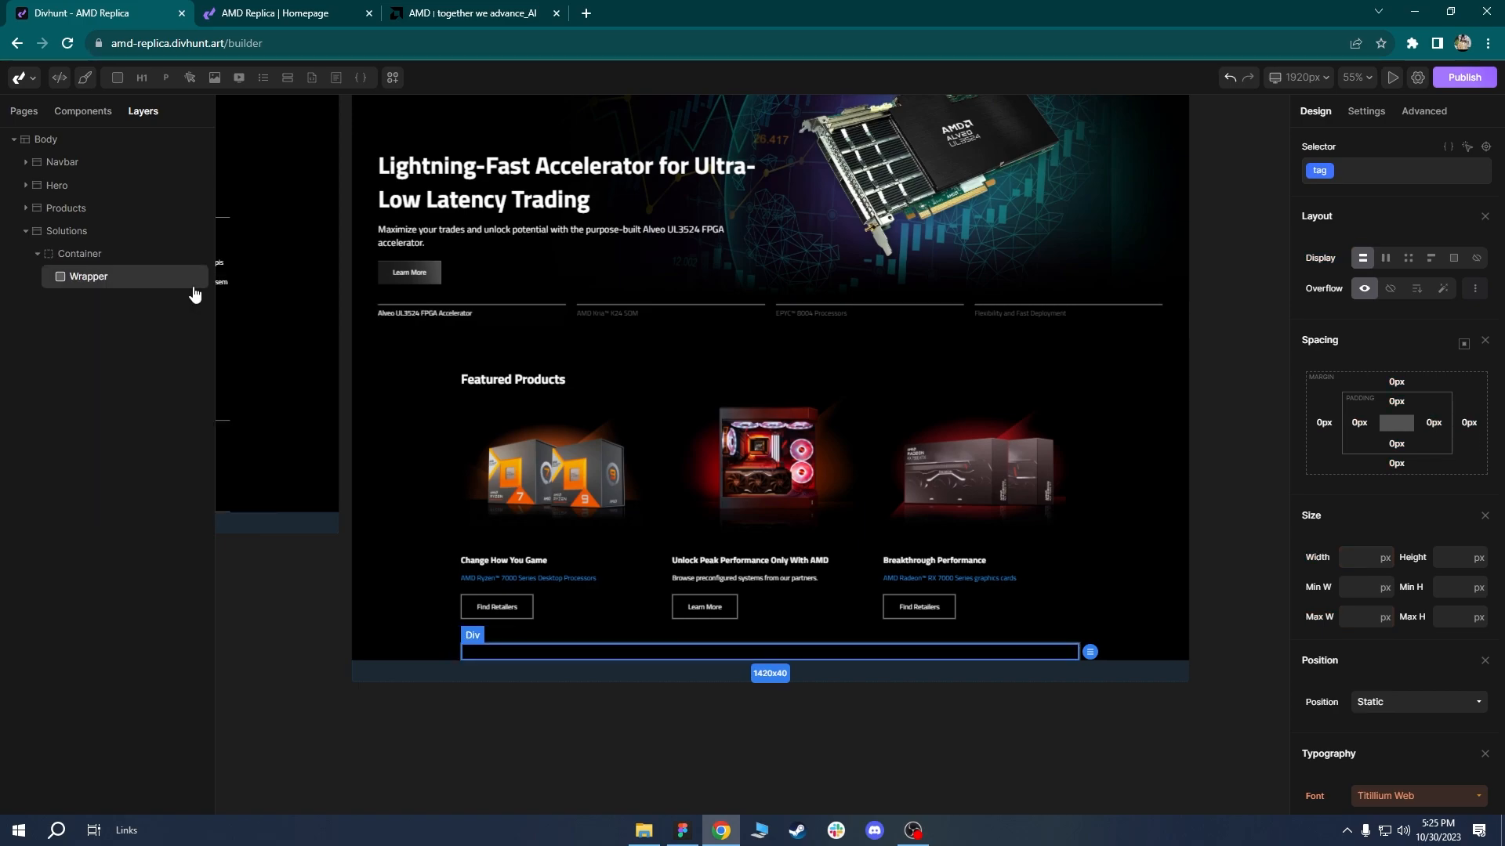
Compare the layer structure of the Products section with that of Solutions, and select the Solutions section.
{"action": "left_click", "coordinate": [26, 207]}
{"action": "left_click", "coordinate": [52, 254]}
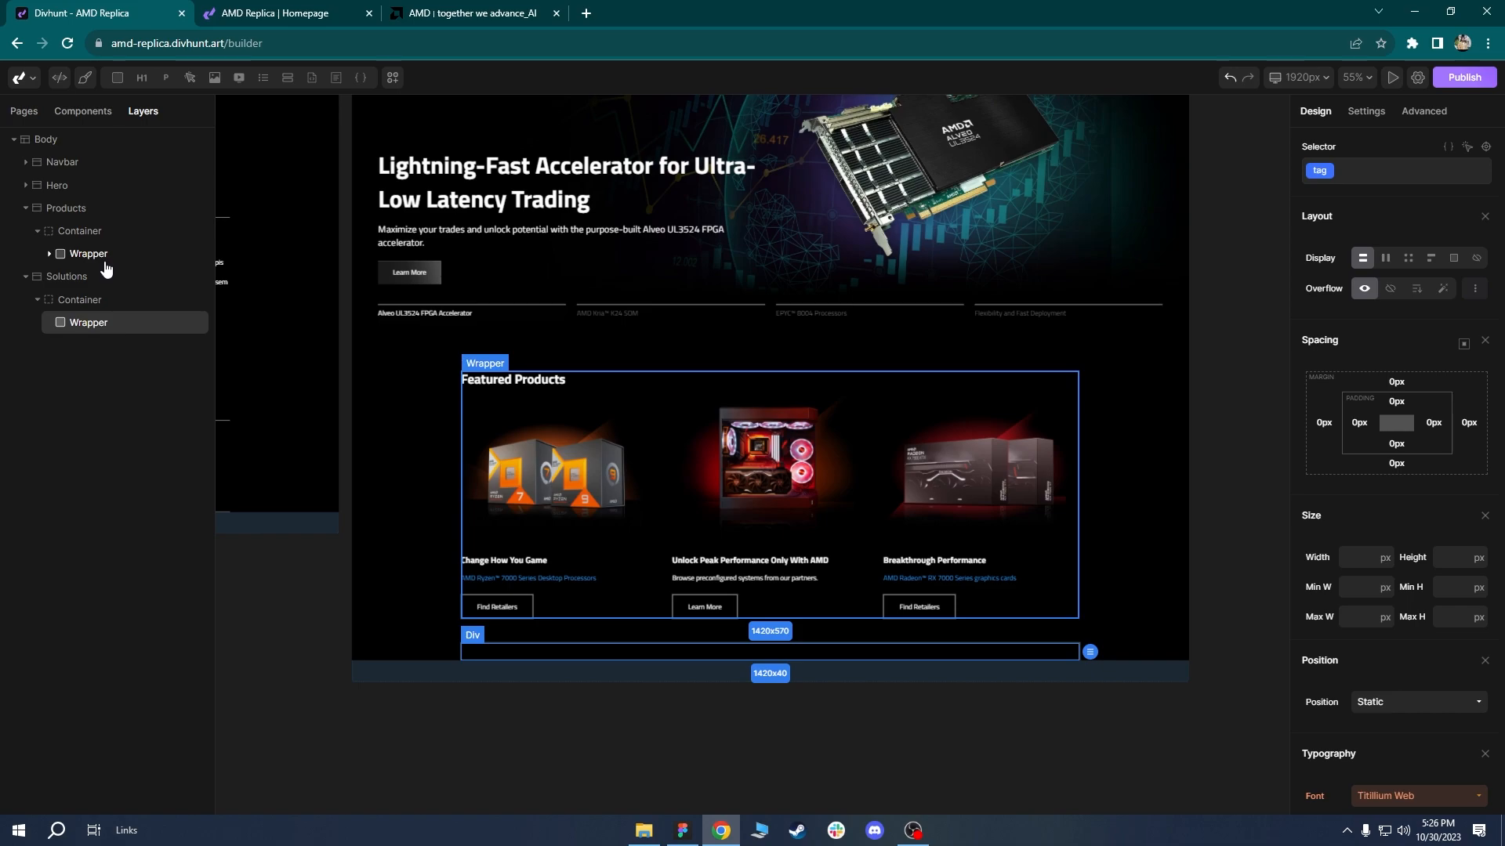
{"action": "left_click", "coordinate": [27, 208]}
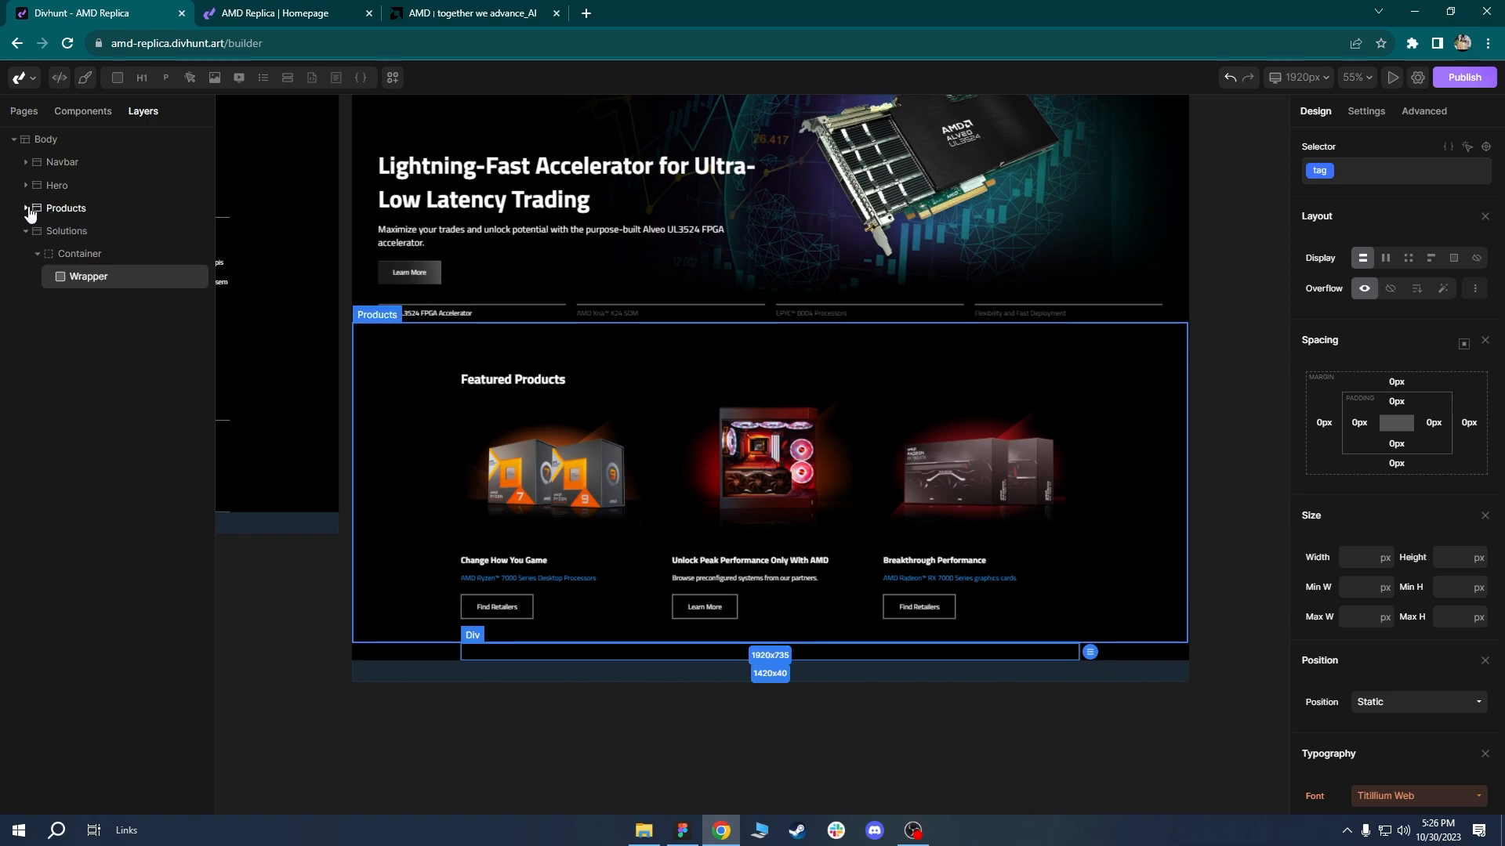
{"action": "left_click", "coordinate": [76, 235]}
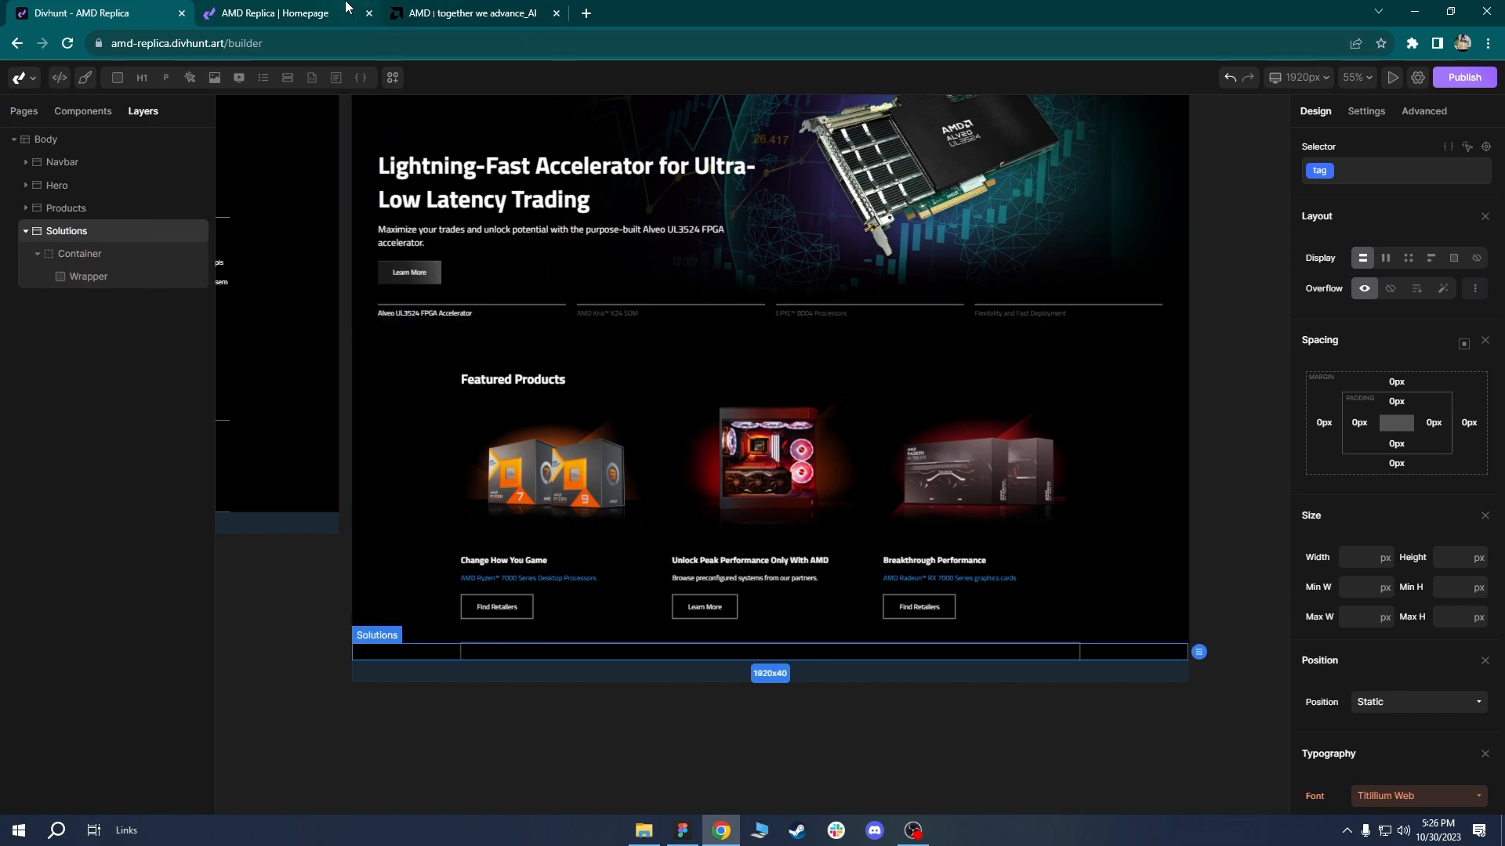
Switch to the AMD reference page and inspect the Featured Solutions section with the element picker in the developer tools.
{"action": "left_click", "coordinate": [346, 7]}
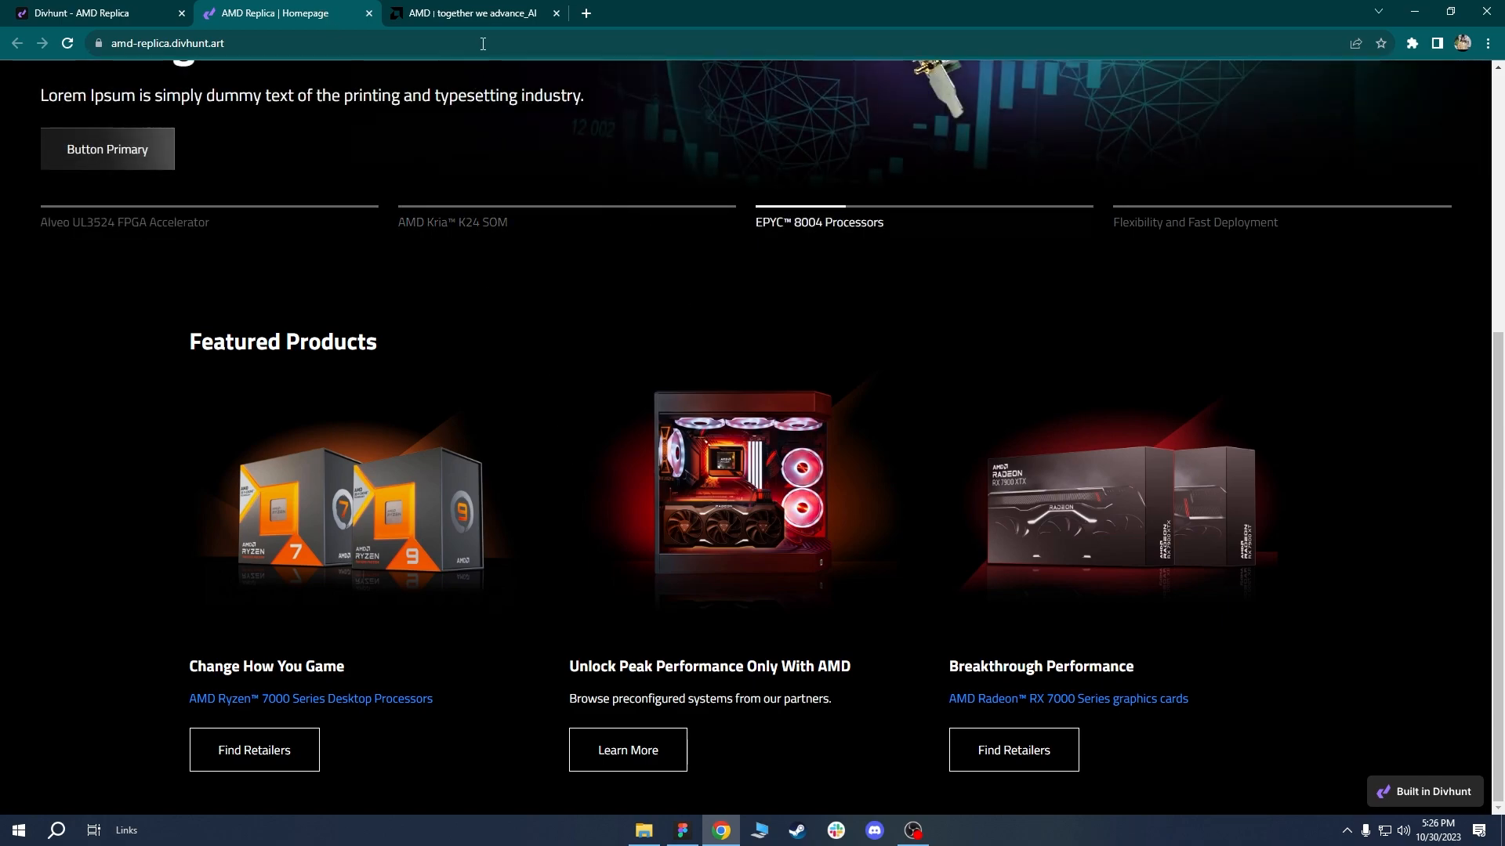
{"action": "left_click", "coordinate": [486, 11]}
{"action": "right_click", "coordinate": [306, 289]}
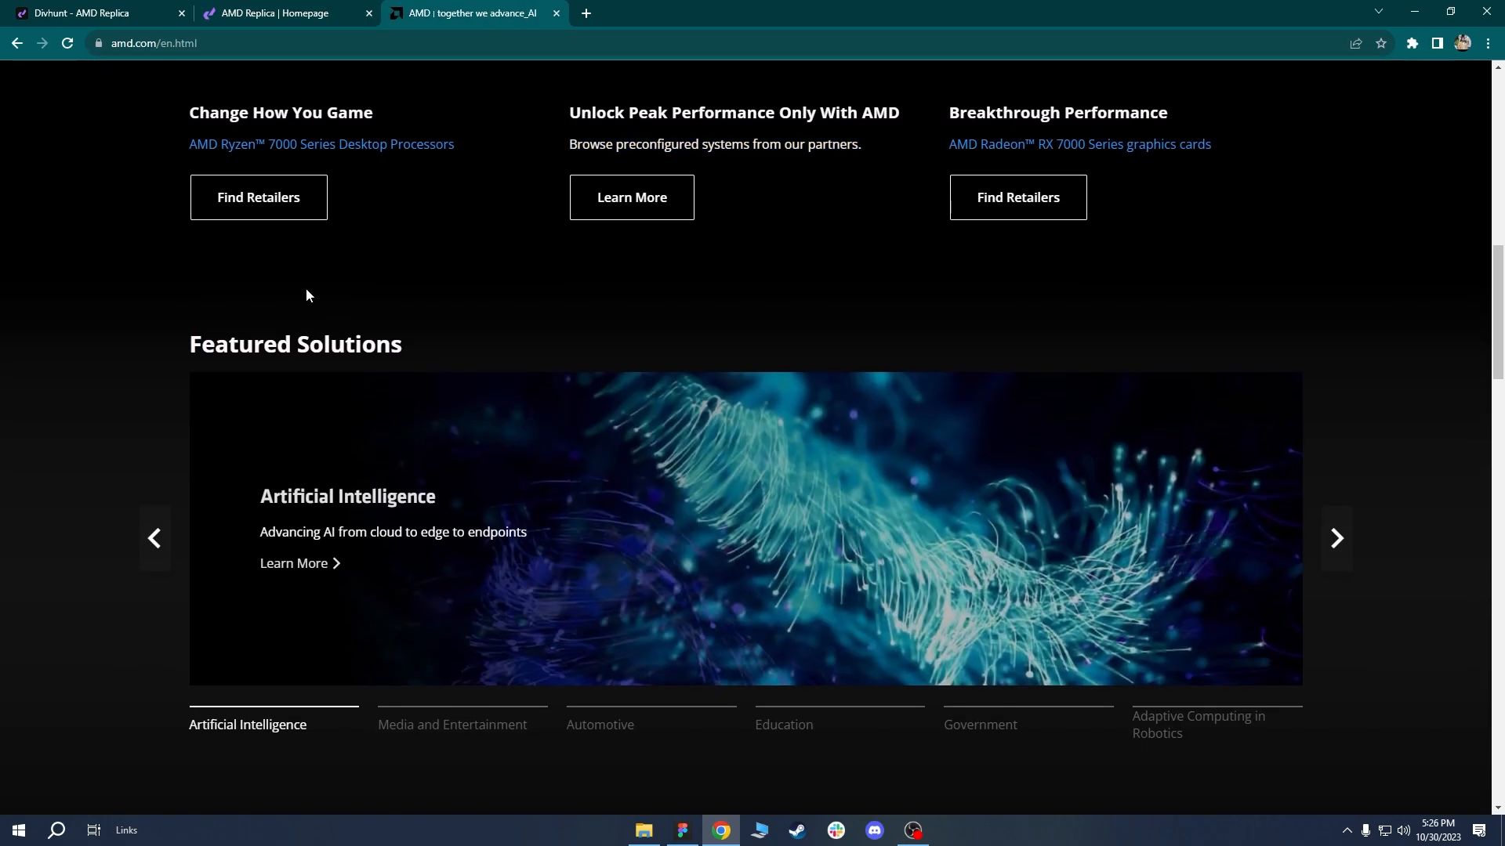
{"action": "left_click", "coordinate": [348, 431]}
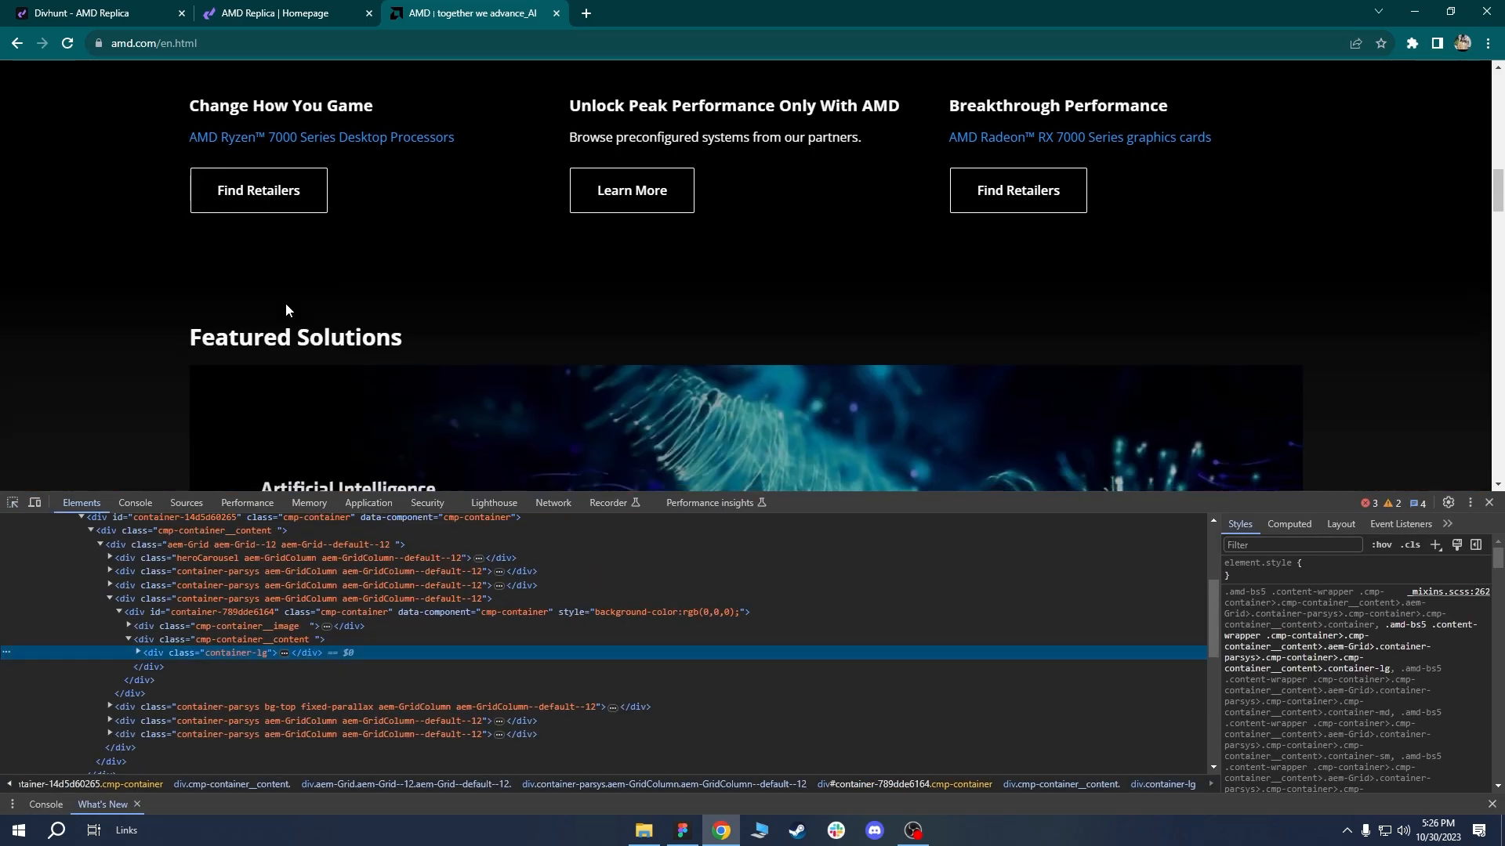
{"action": "scroll", "coordinate": [286, 305], "scroll_direction": "down", "scroll_amount": 5}
{"action": "key", "text": "ctrl+shift+c"}
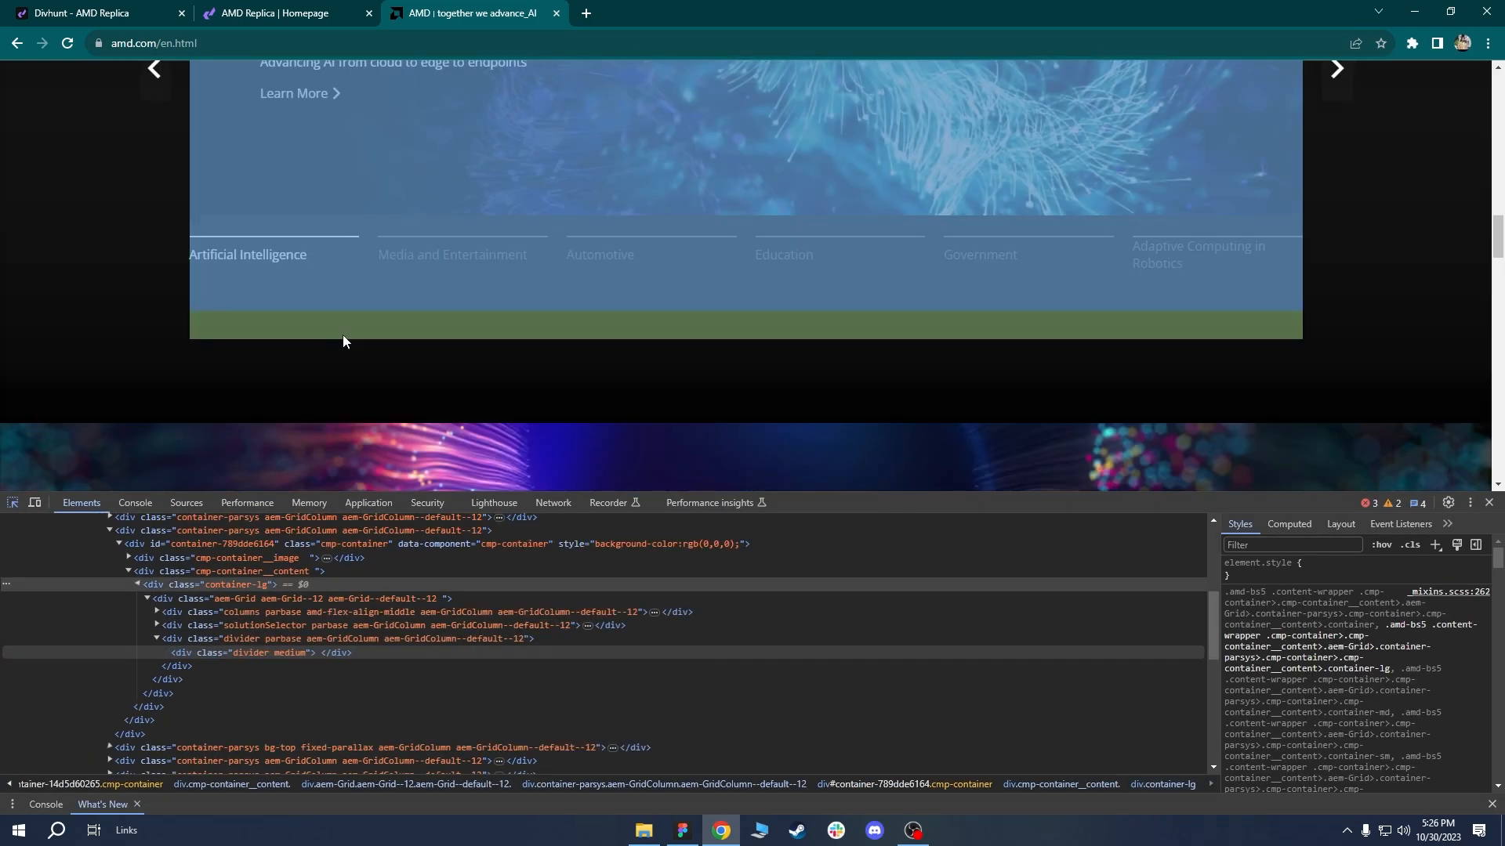
Examine the padding of the slider, divider and surrounding container beneath the Featured Solutions category labels.
{"action": "scroll", "coordinate": [408, 317], "scroll_direction": "up", "scroll_amount": 1}
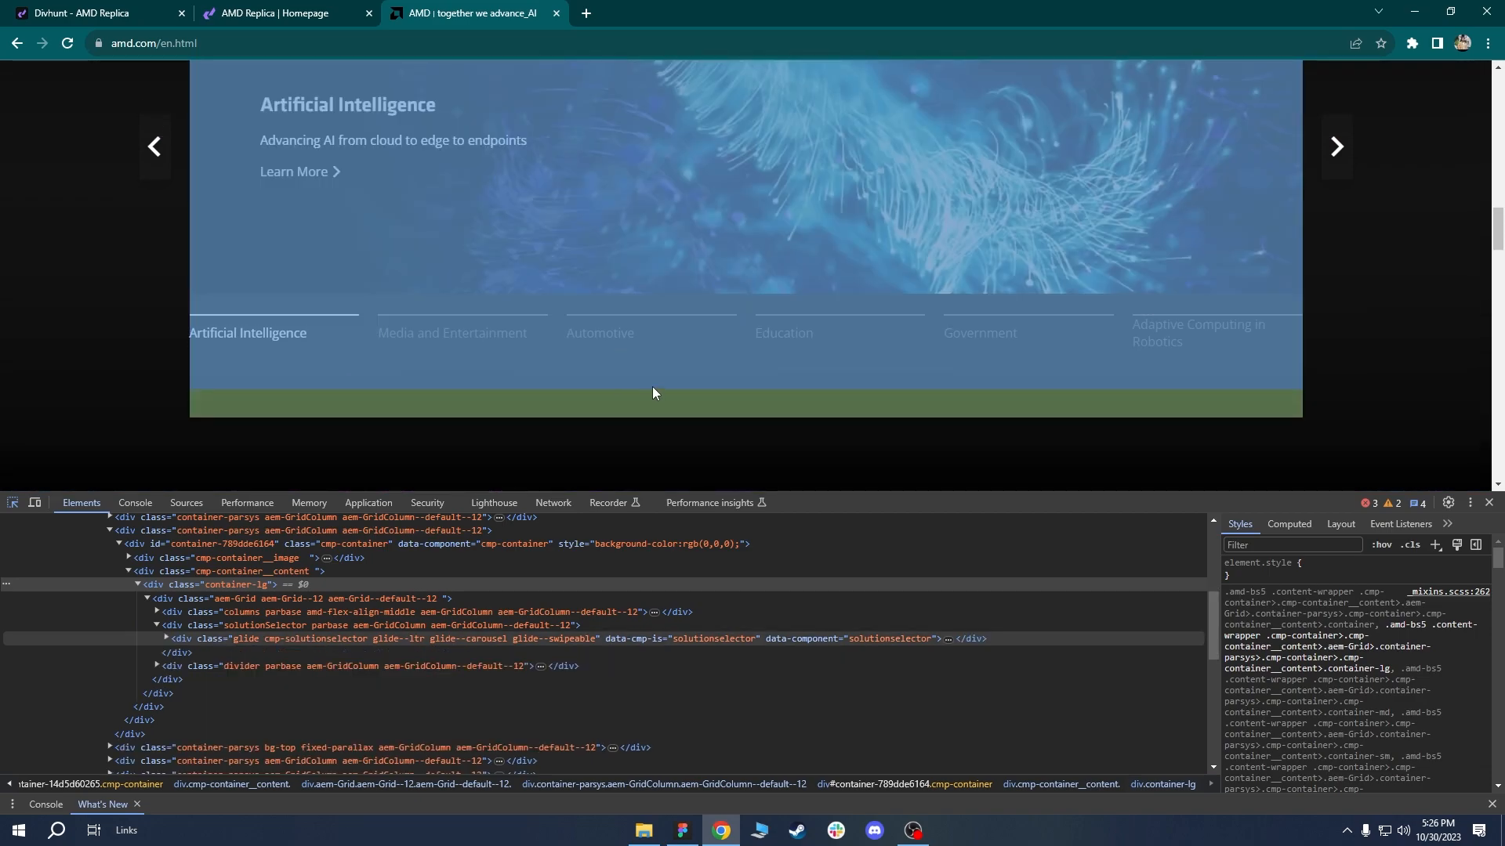
{"action": "scroll", "coordinate": [657, 391], "scroll_direction": "down", "scroll_amount": 1}
{"action": "scroll", "coordinate": [658, 396], "scroll_direction": "down", "scroll_amount": 1}
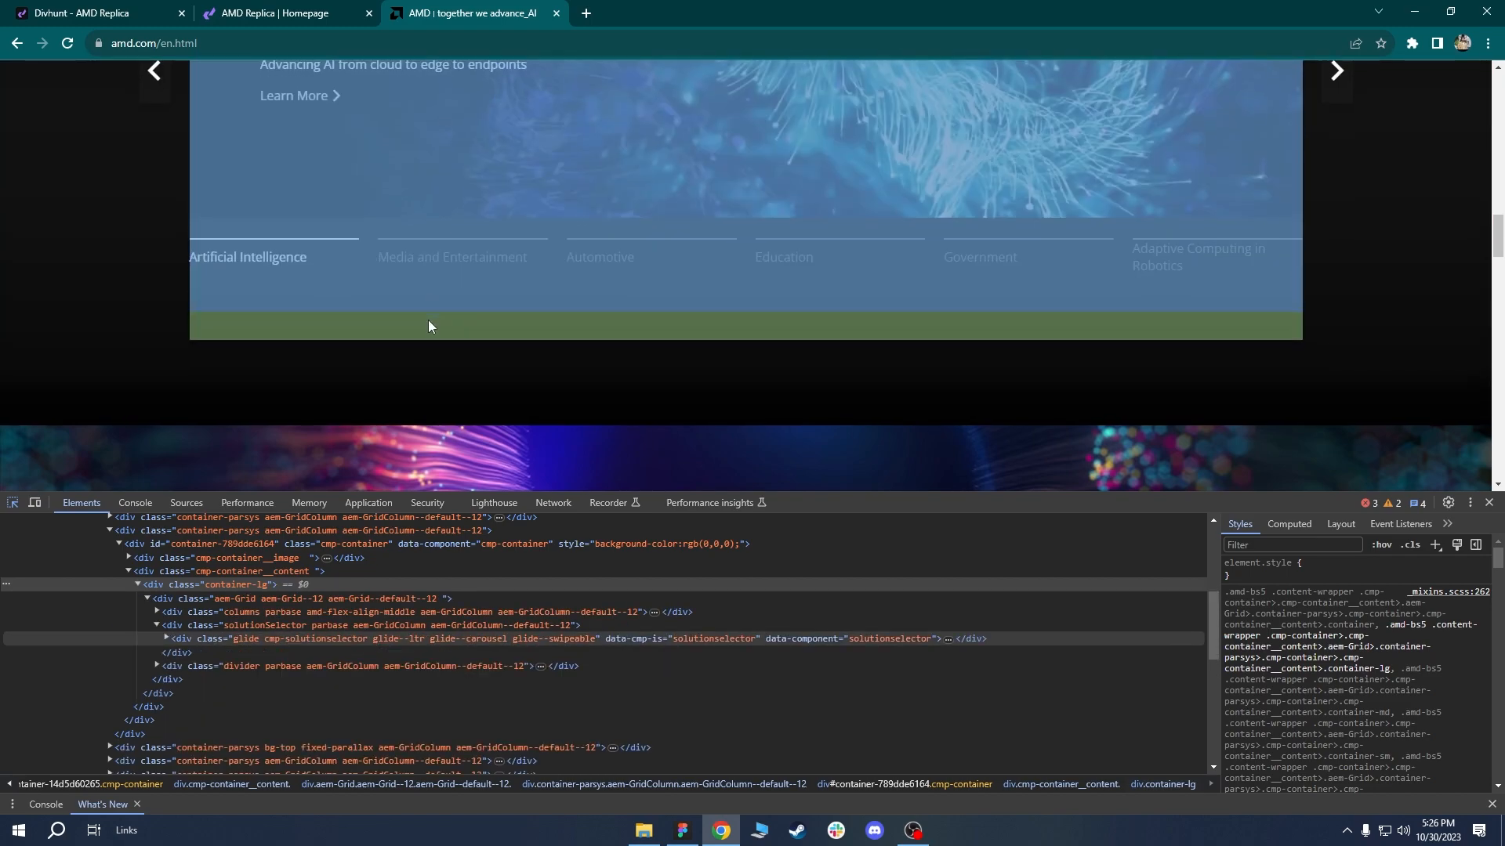
{"action": "scroll", "coordinate": [429, 322], "scroll_direction": "up", "scroll_amount": 2}
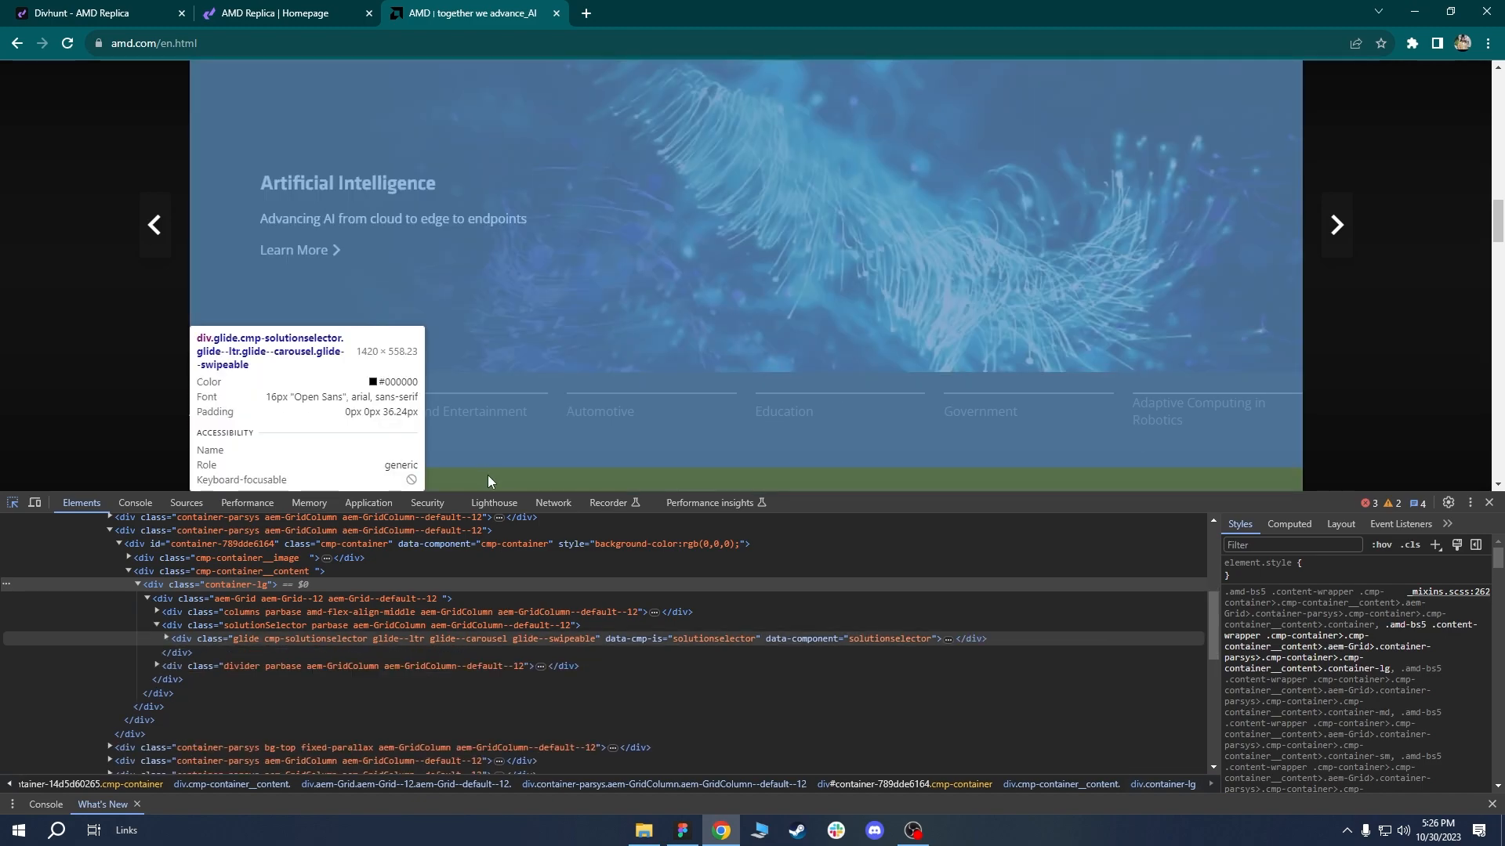
{"action": "scroll", "coordinate": [501, 438], "scroll_direction": "down", "scroll_amount": 1}
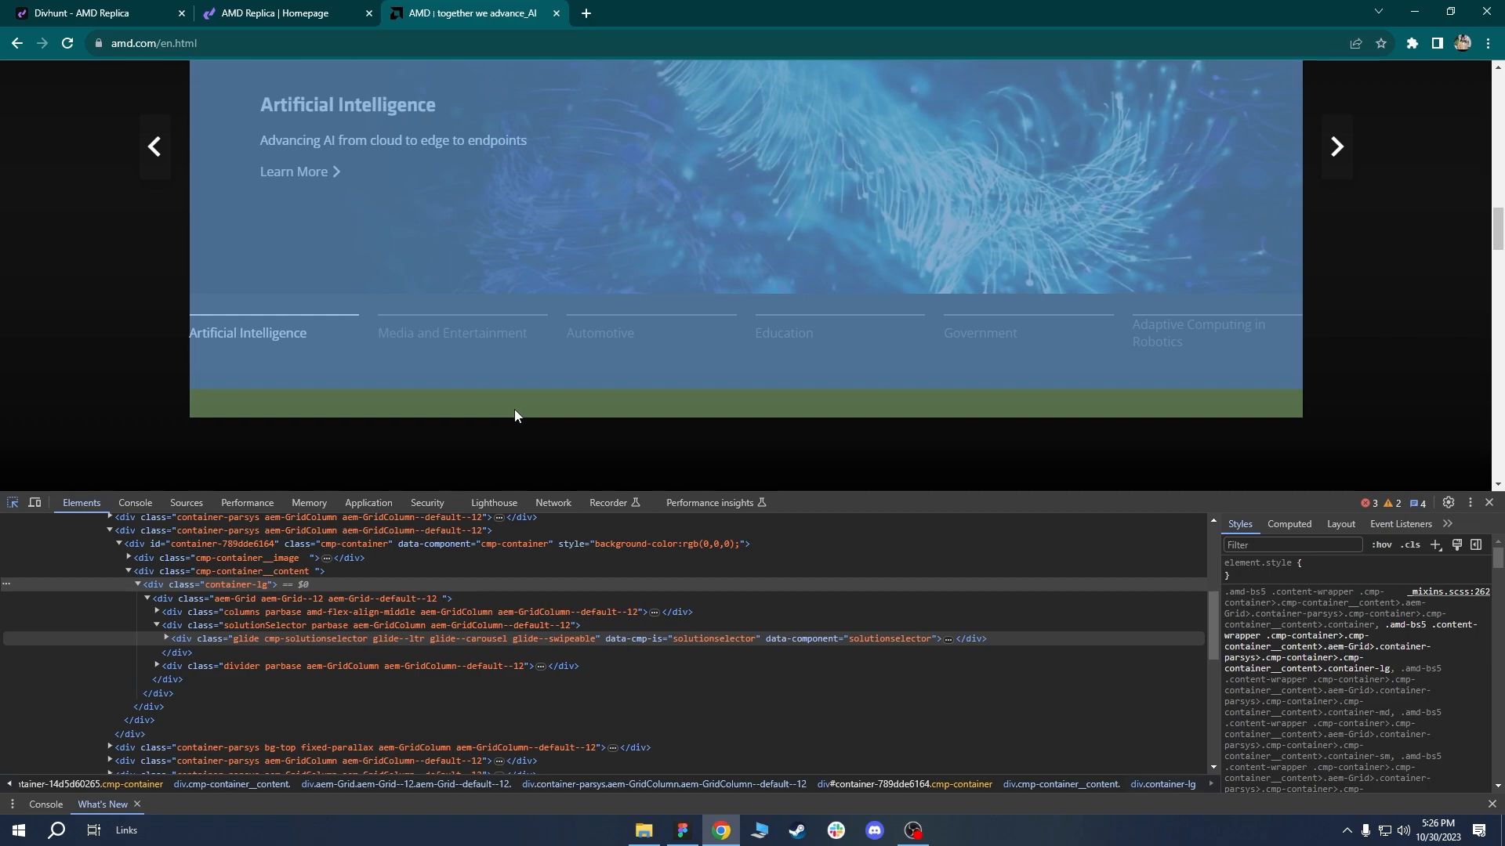
{"action": "scroll", "coordinate": [498, 329], "scroll_direction": "down", "scroll_amount": 1}
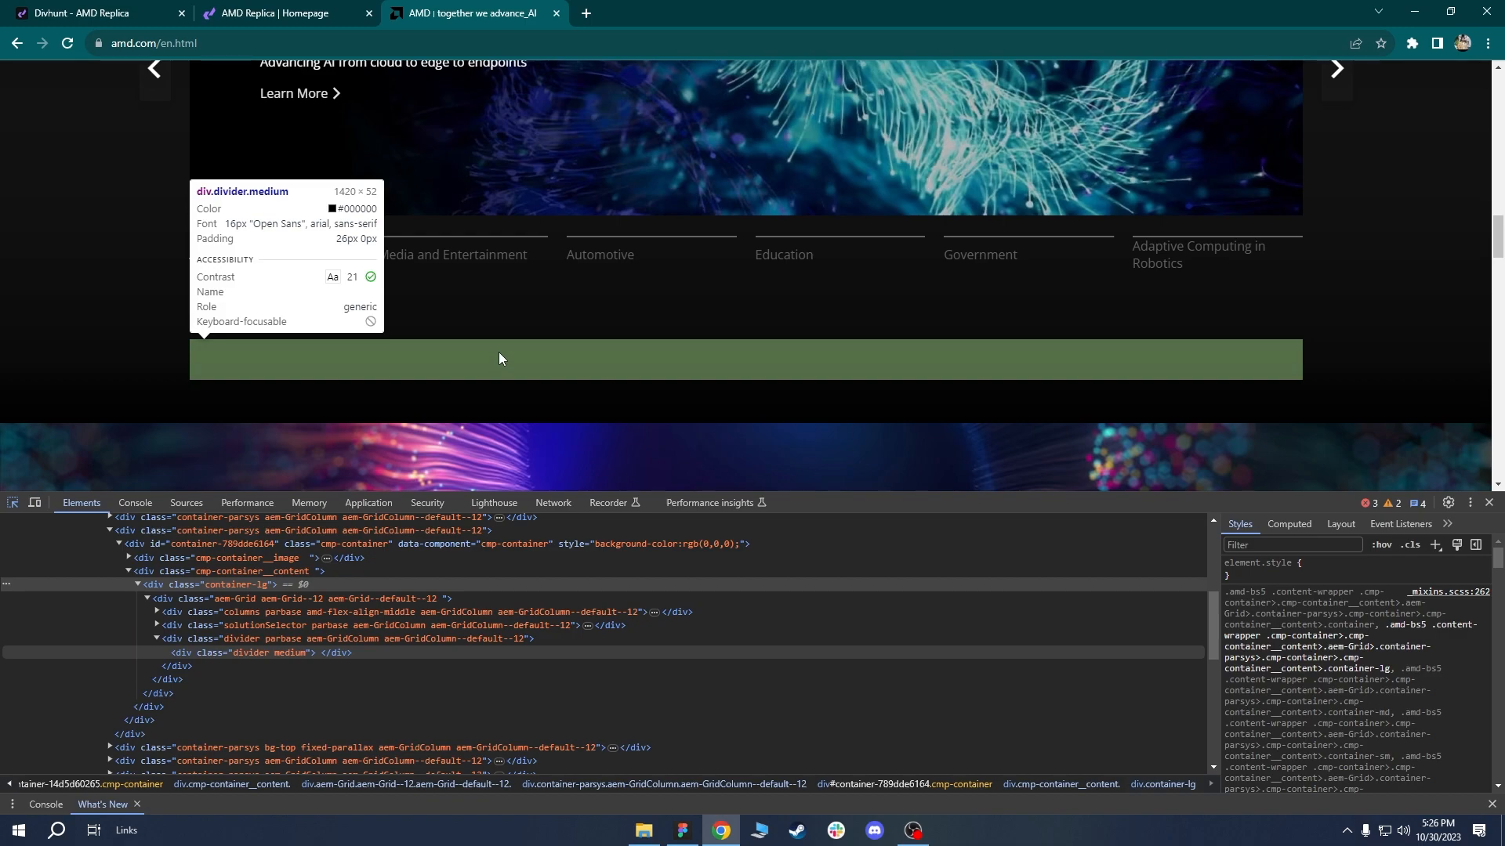
{"action": "scroll", "coordinate": [500, 351], "scroll_direction": "up", "scroll_amount": 5}
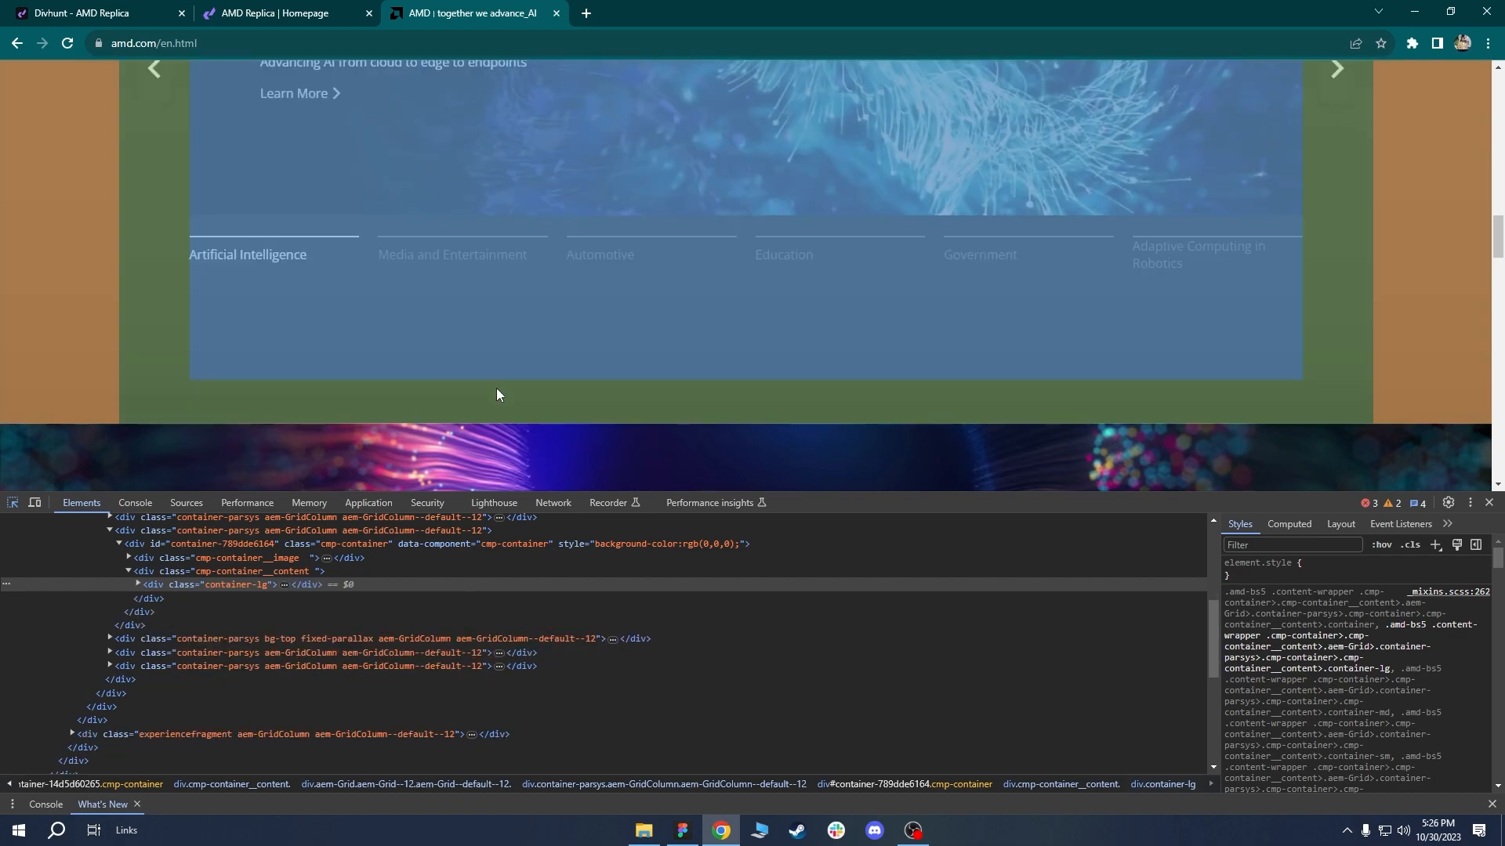
Switch back to the Divhunt builder and set the Solutions section's bottom padding to 120 px.
{"action": "scroll", "coordinate": [489, 417], "scroll_direction": "down", "scroll_amount": 1}
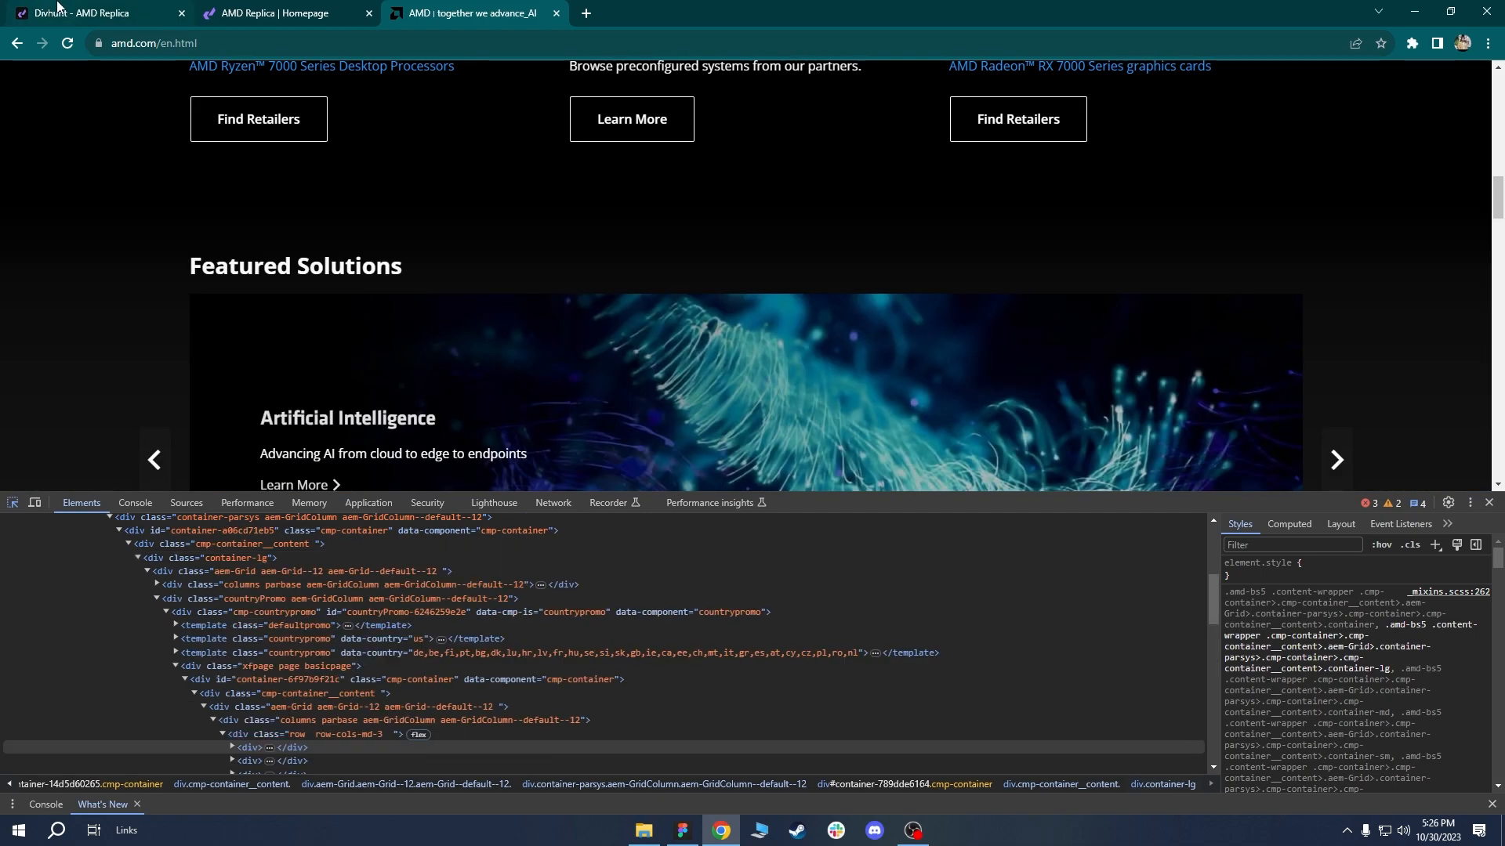
{"action": "left_click", "coordinate": [57, 10]}
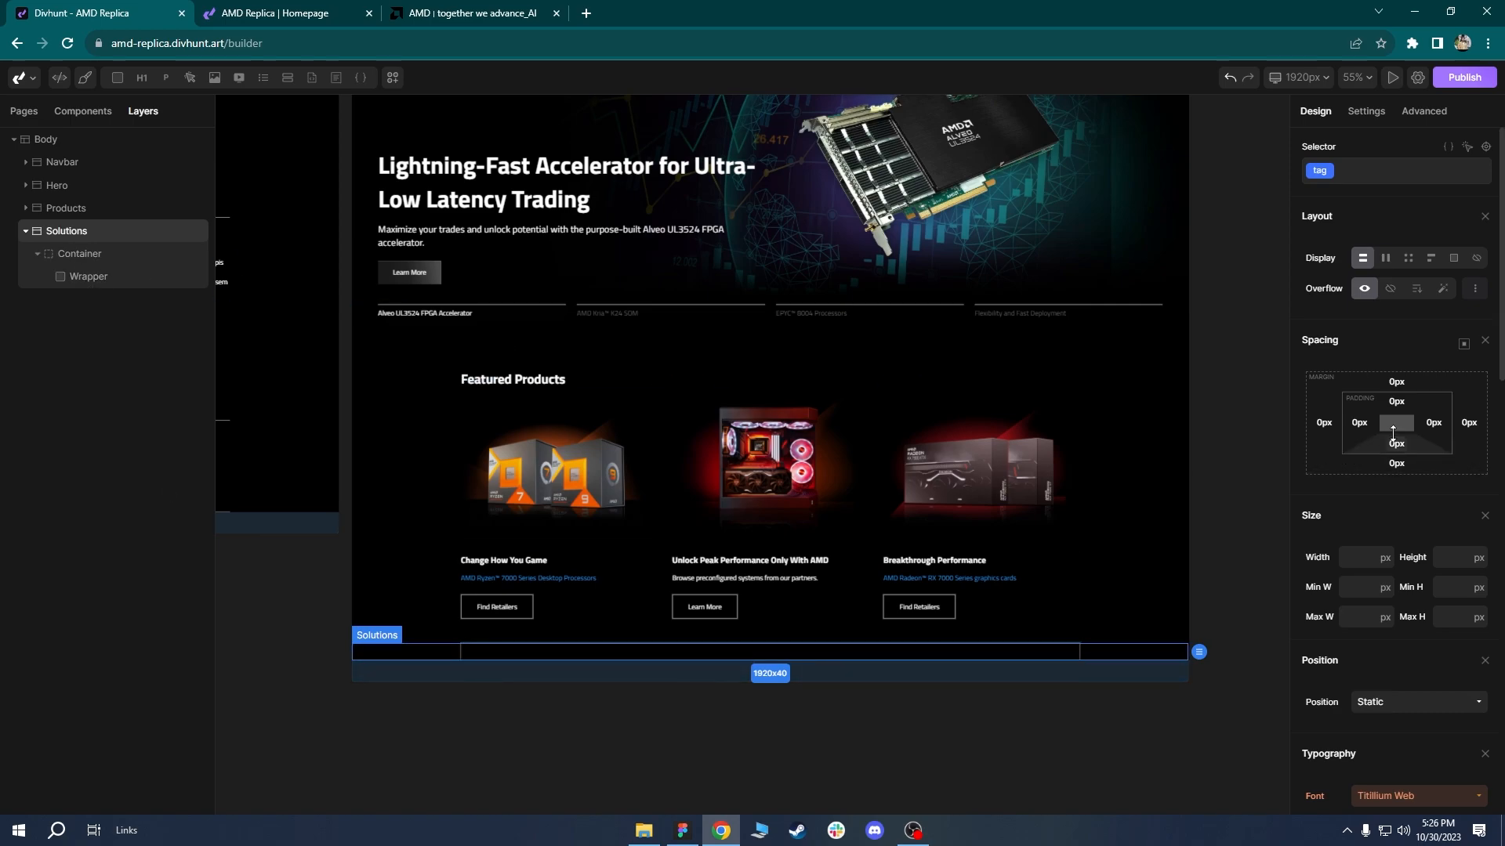
{"action": "left_click", "coordinate": [1398, 450]}
{"action": "type", "text": "120"}
{"action": "key", "text": "Return"}
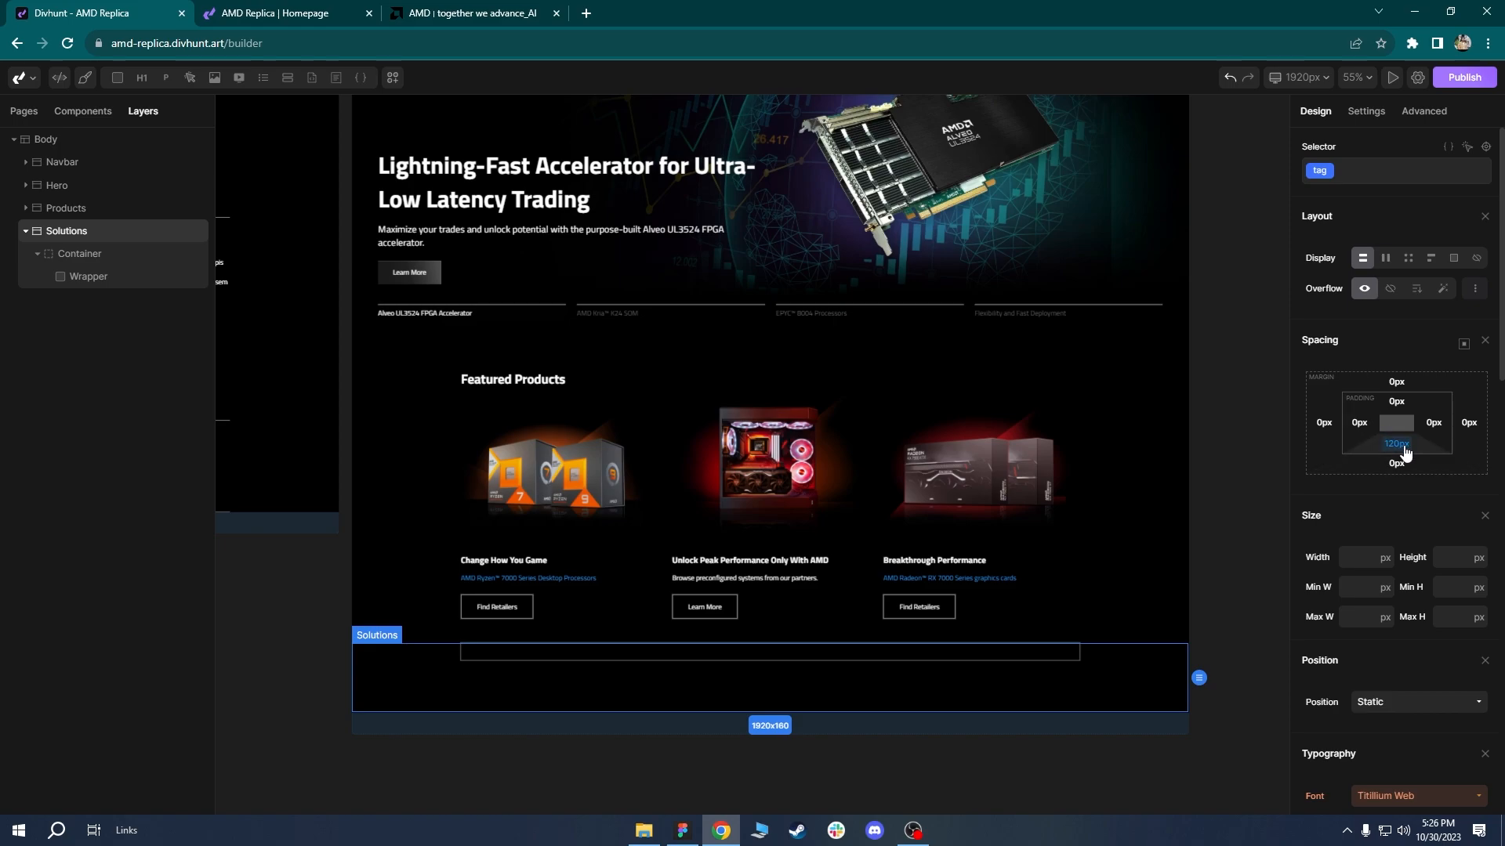
Review the empty Solutions wrapper against the Figma design and the AMD reference page, closing the developer tools there.
{"action": "left_click", "coordinate": [638, 651]}
{"action": "scroll", "coordinate": [592, 507], "scroll_direction": "down", "scroll_amount": 3}
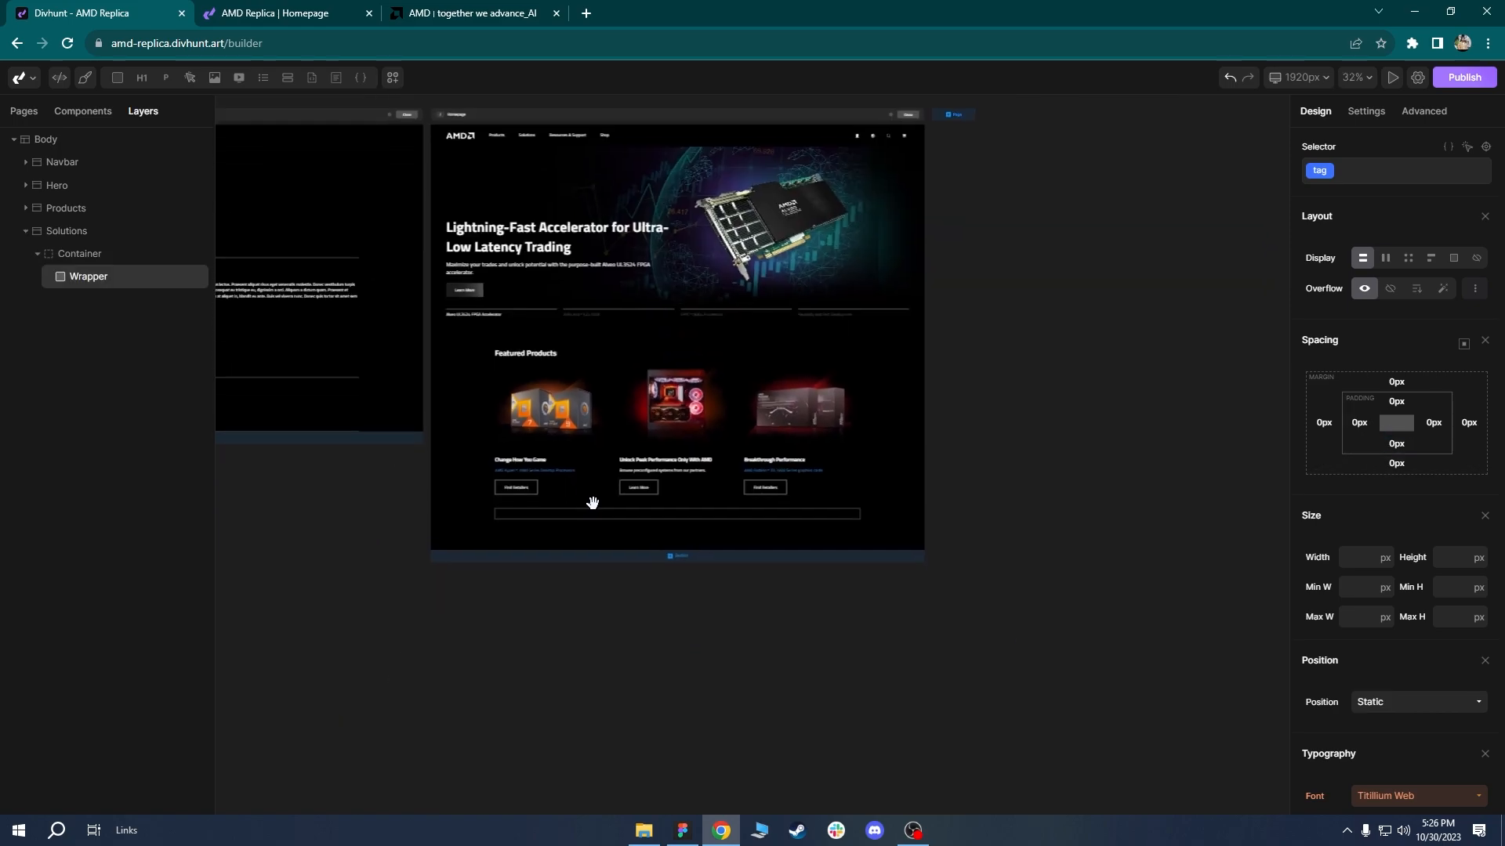
{"action": "scroll", "coordinate": [592, 507], "scroll_direction": "up", "scroll_amount": 3}
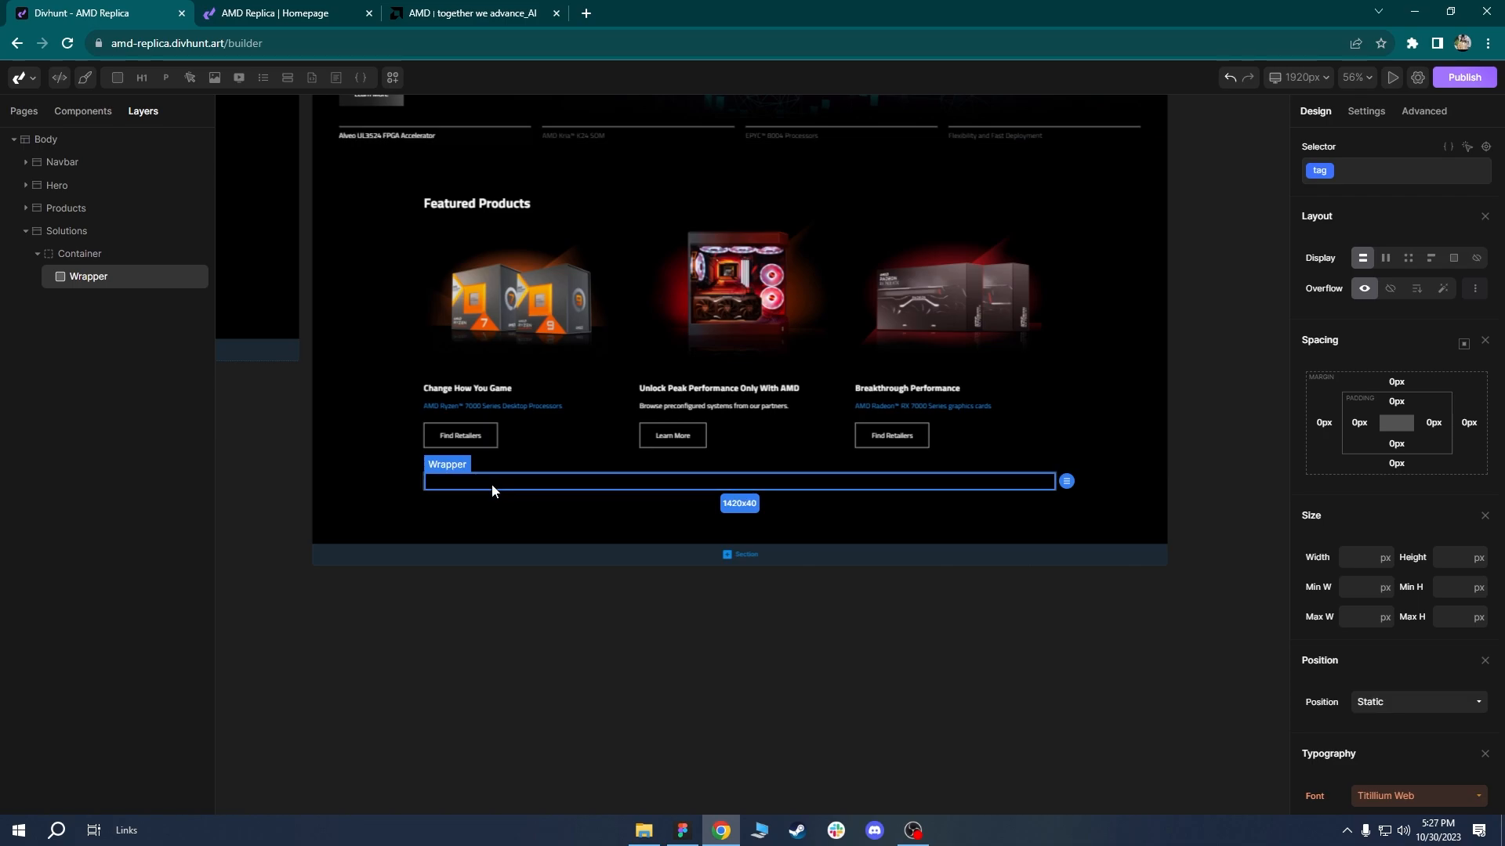
{"action": "left_click", "coordinate": [684, 831]}
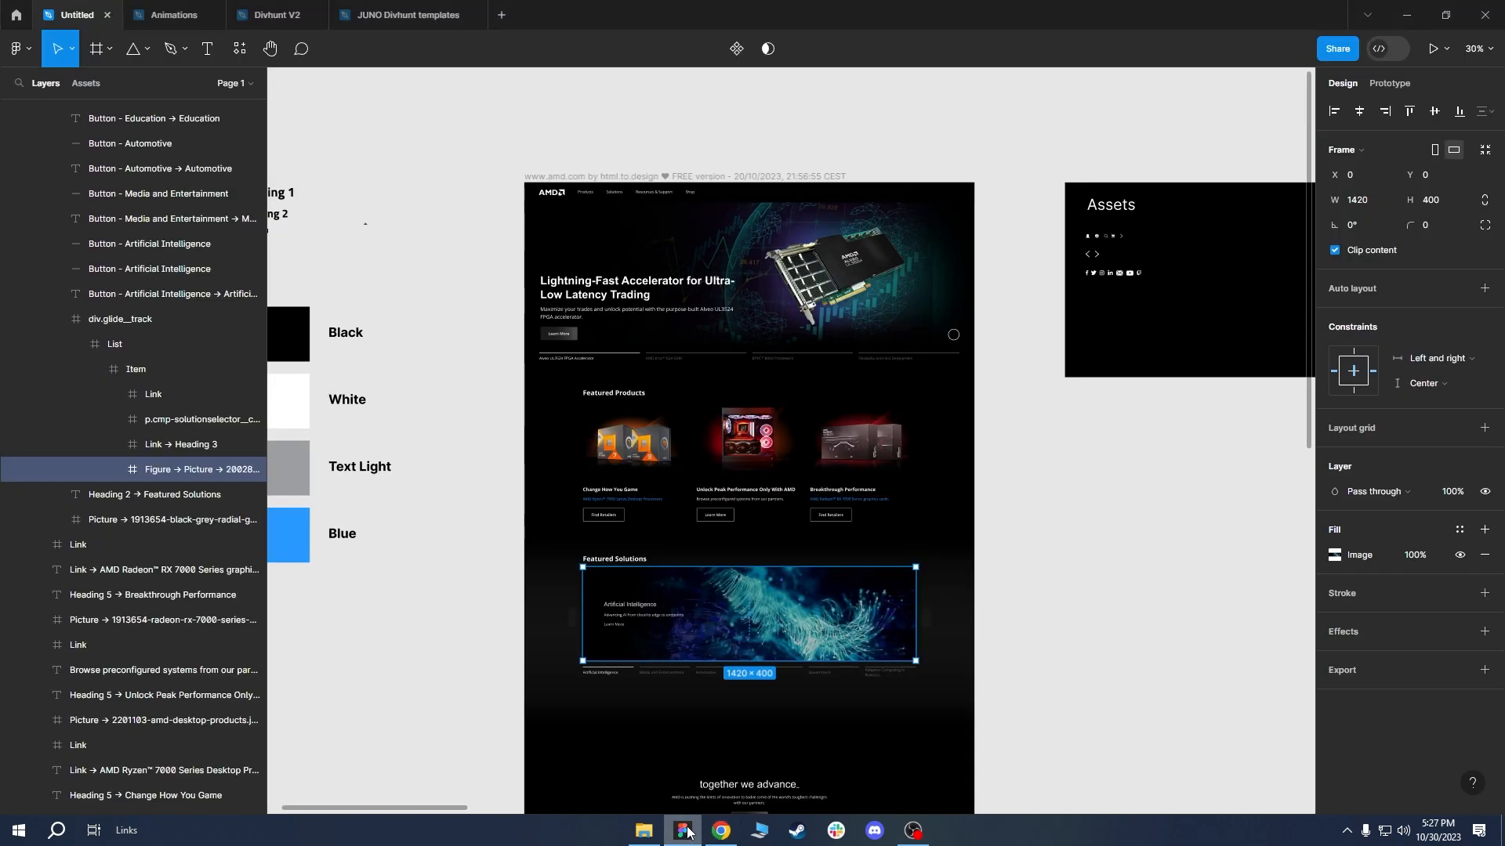
{"action": "left_click", "coordinate": [721, 831]}
{"action": "left_click", "coordinate": [431, 20]}
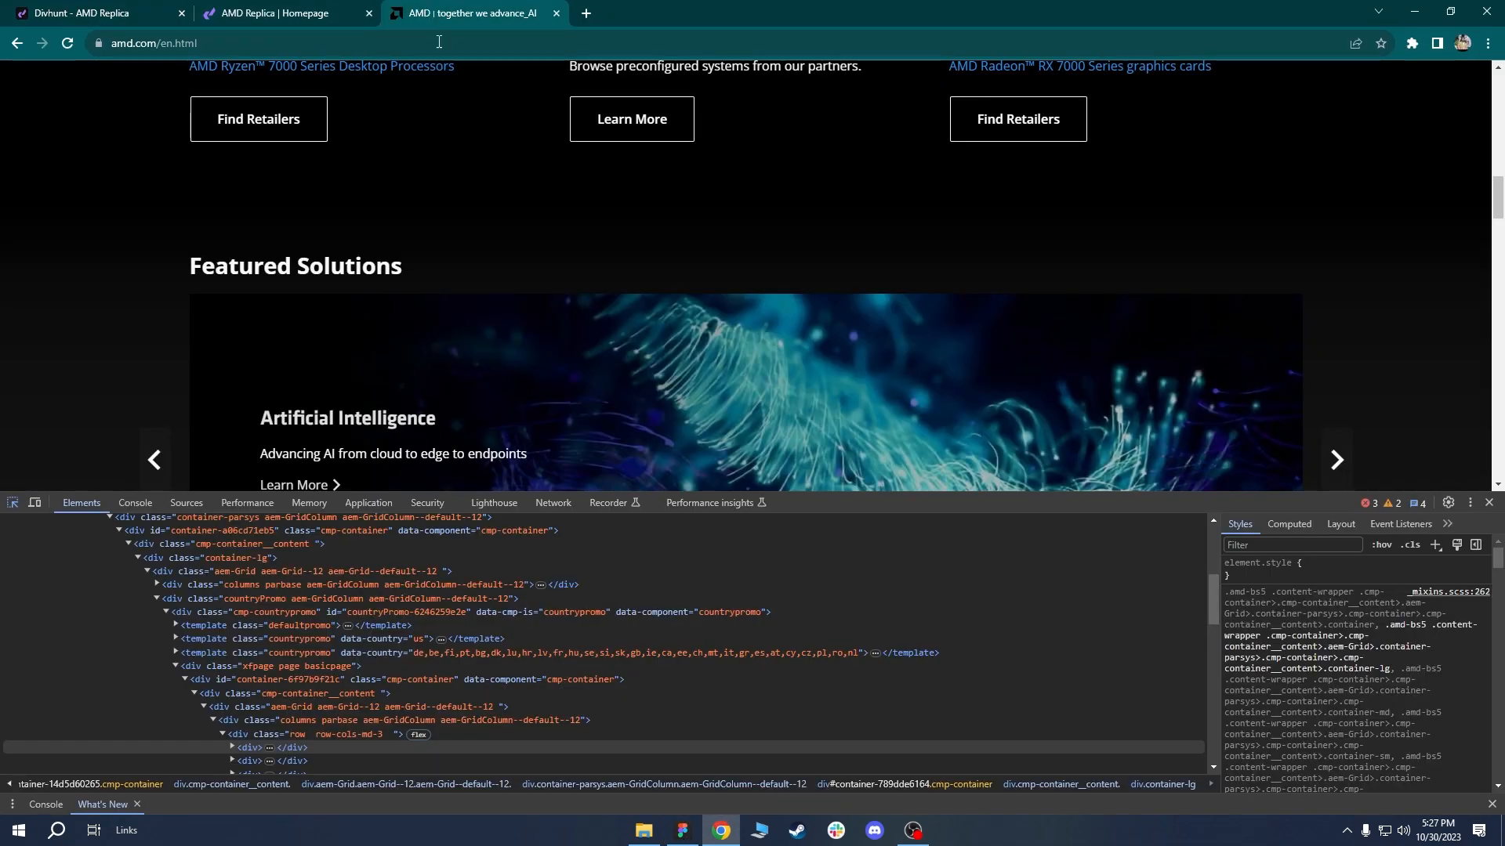
{"action": "left_click", "coordinate": [1489, 503]}
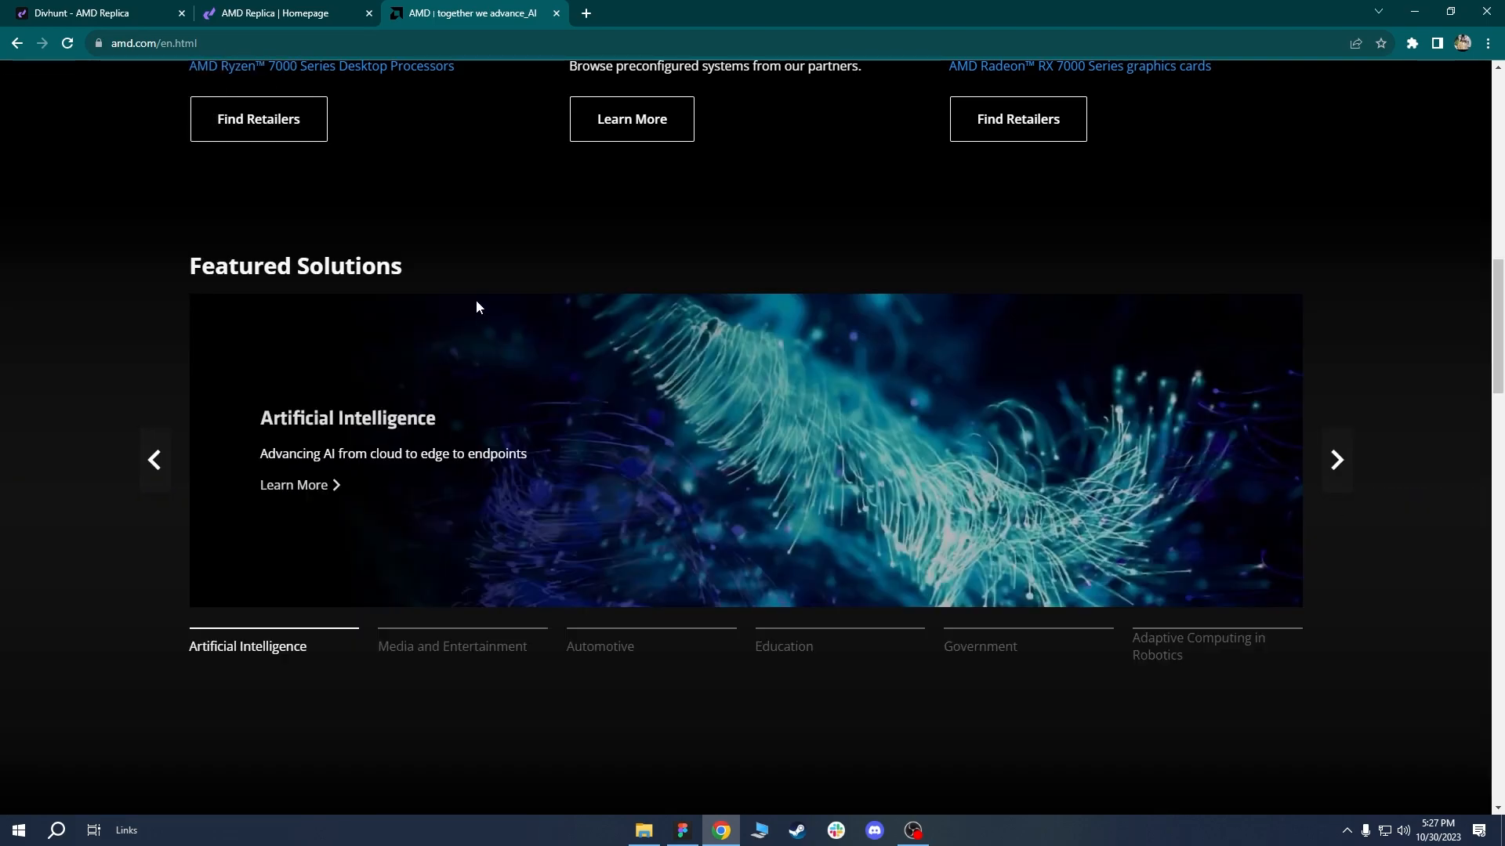
{"action": "scroll", "coordinate": [477, 299], "scroll_direction": "down", "scroll_amount": 1}
{"action": "scroll", "coordinate": [417, 184], "scroll_direction": "up", "scroll_amount": 4}
{"action": "scroll", "coordinate": [387, 370], "scroll_direction": "up", "scroll_amount": 4}
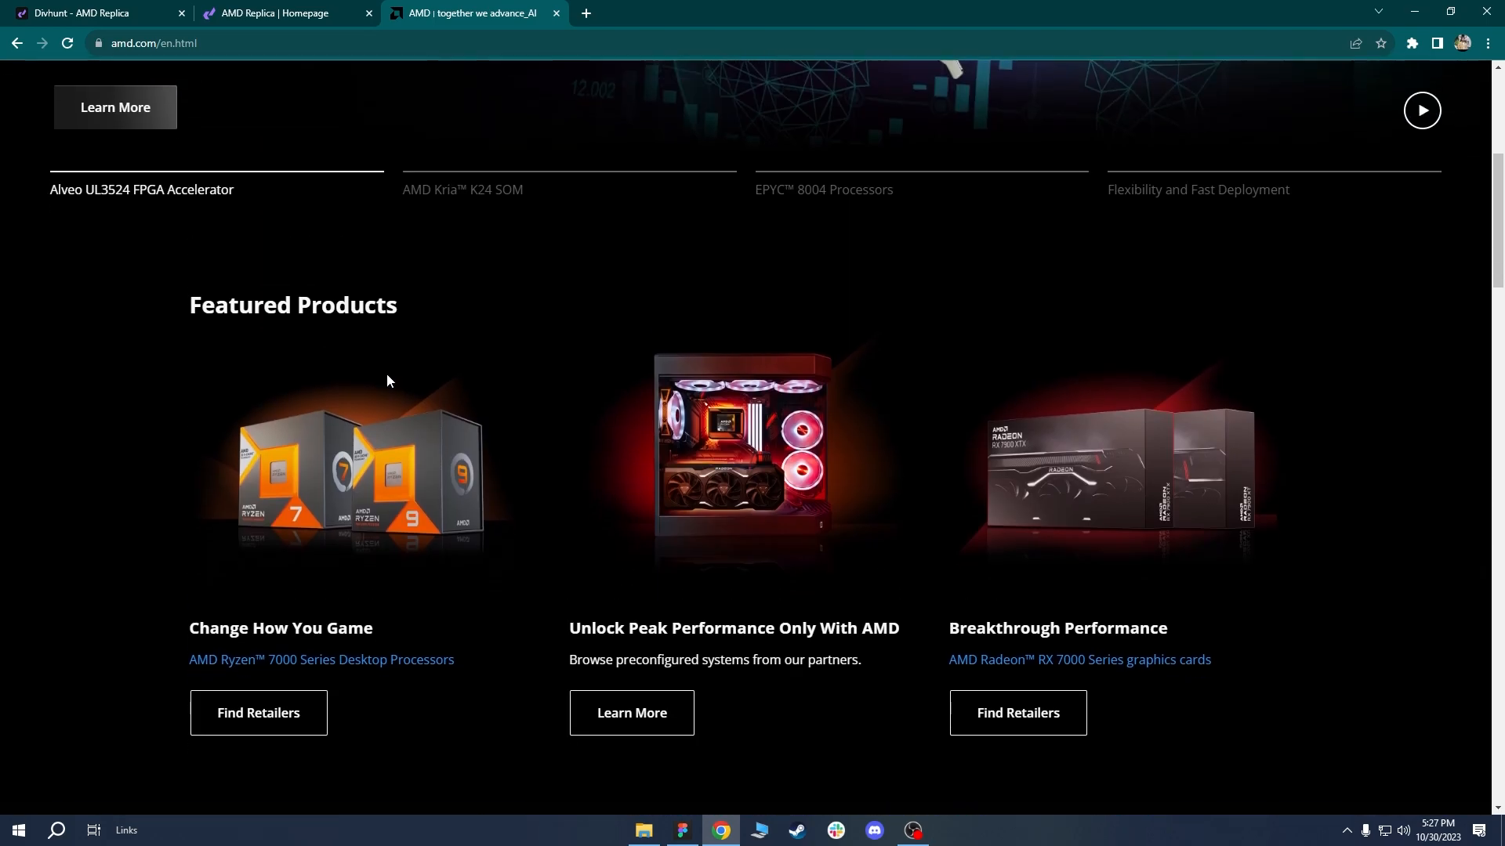
{"action": "scroll", "coordinate": [337, 196], "scroll_direction": "down", "scroll_amount": 2}
Return to the Divhunt builder and copy the Featured Products heading from the Products section into the Solutions wrapper.
{"action": "left_click", "coordinate": [47, 11]}
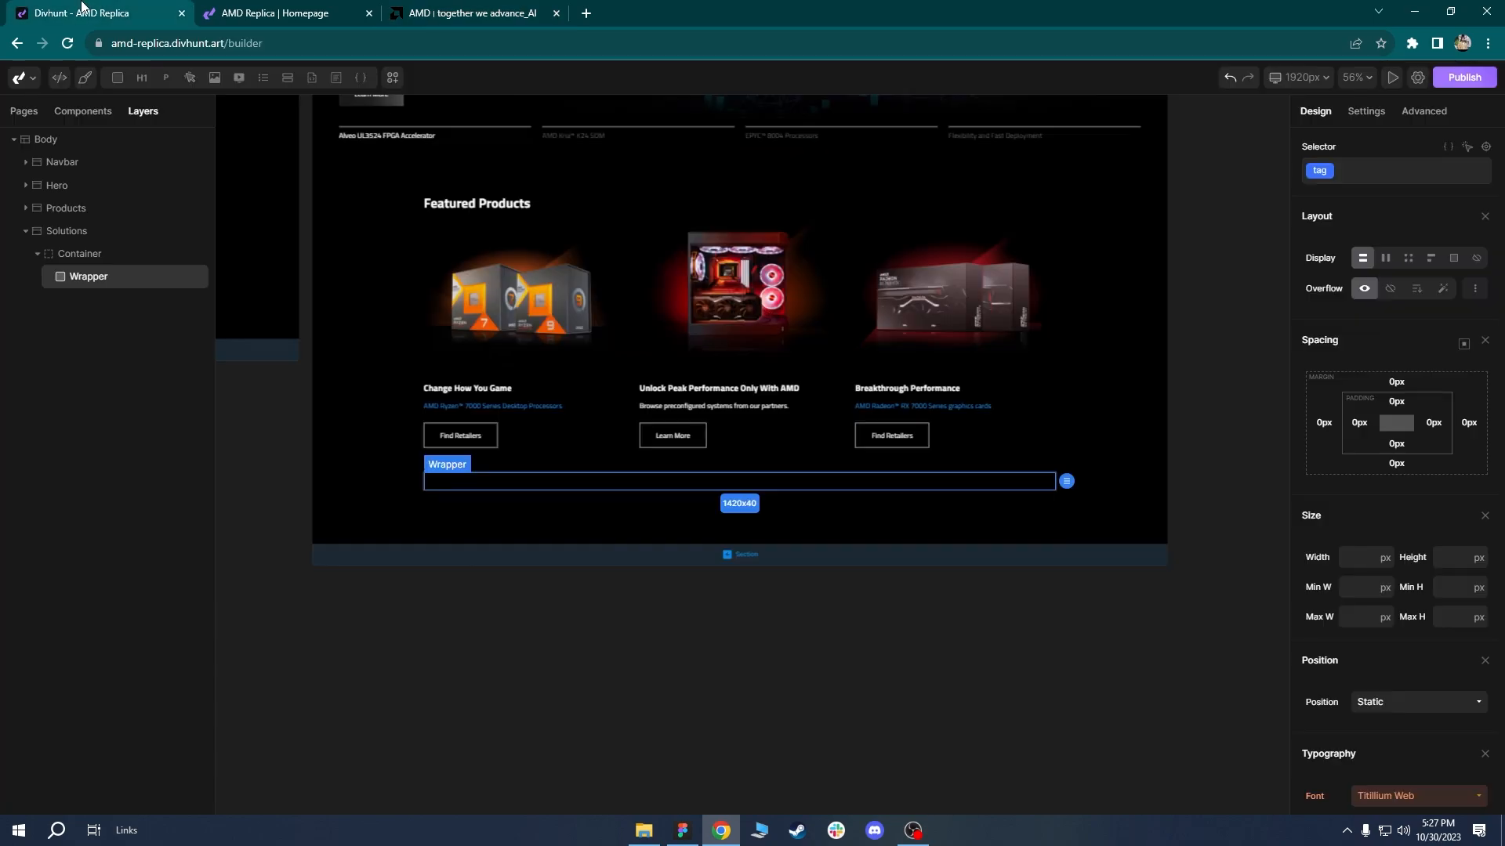
{"action": "scroll", "coordinate": [492, 358], "scroll_direction": "up", "scroll_amount": 1}
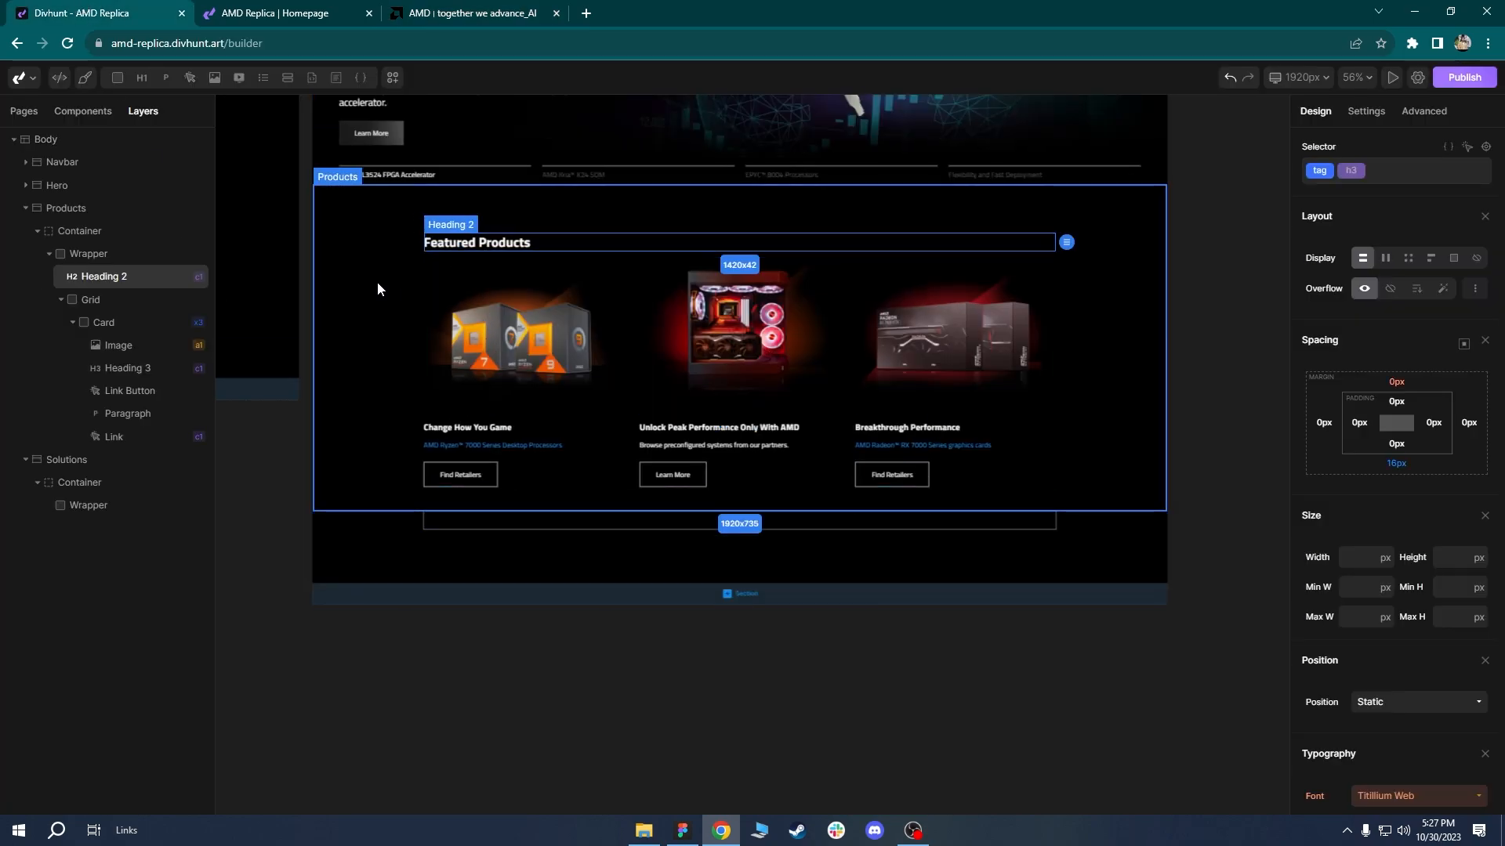
{"action": "left_click", "coordinate": [61, 299]}
{"action": "key", "text": "ctrl+c"}
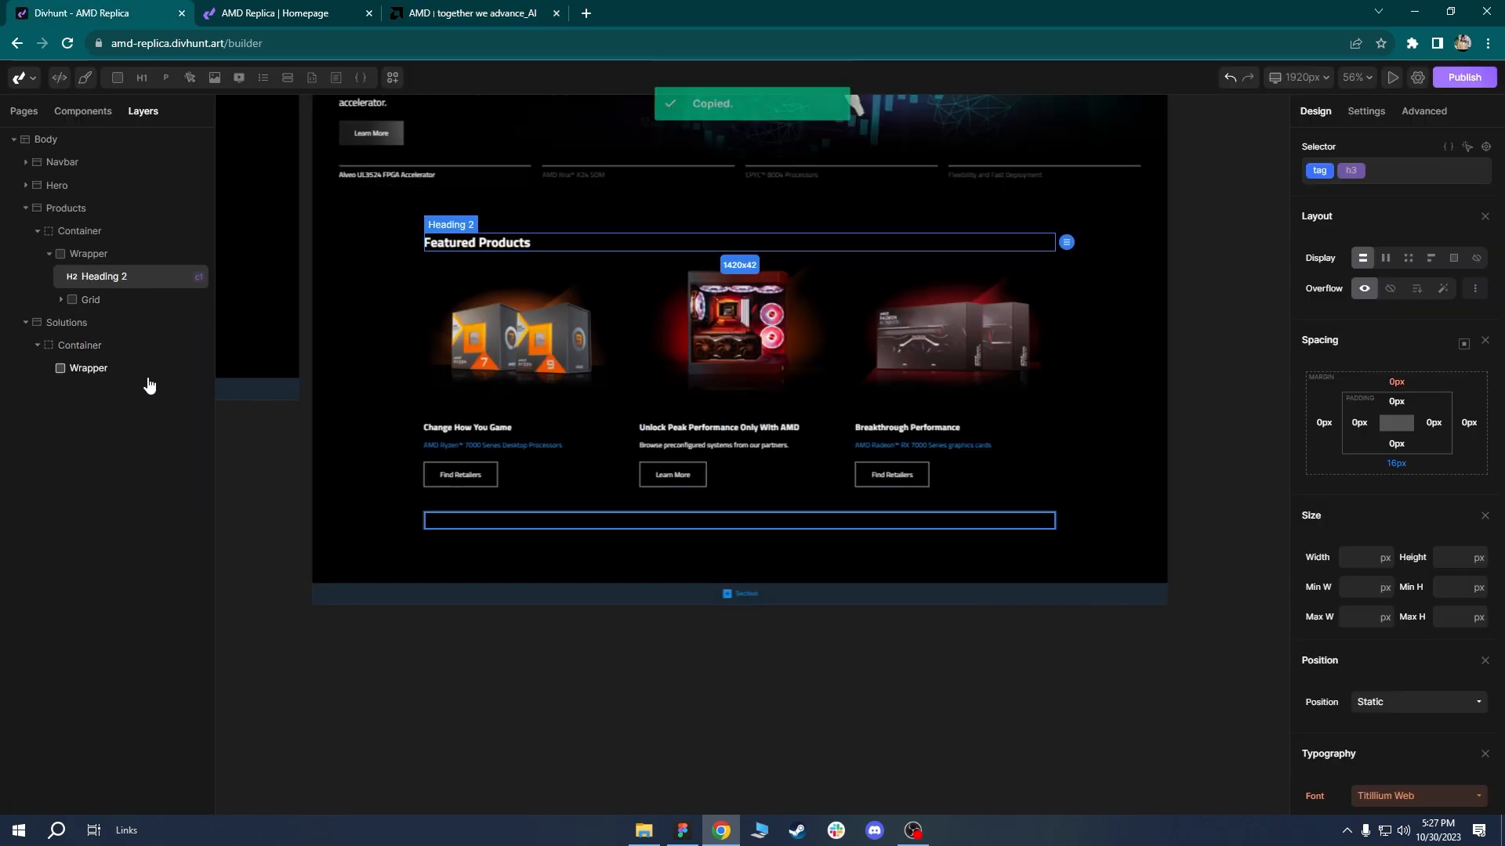
{"action": "left_click", "coordinate": [92, 372]}
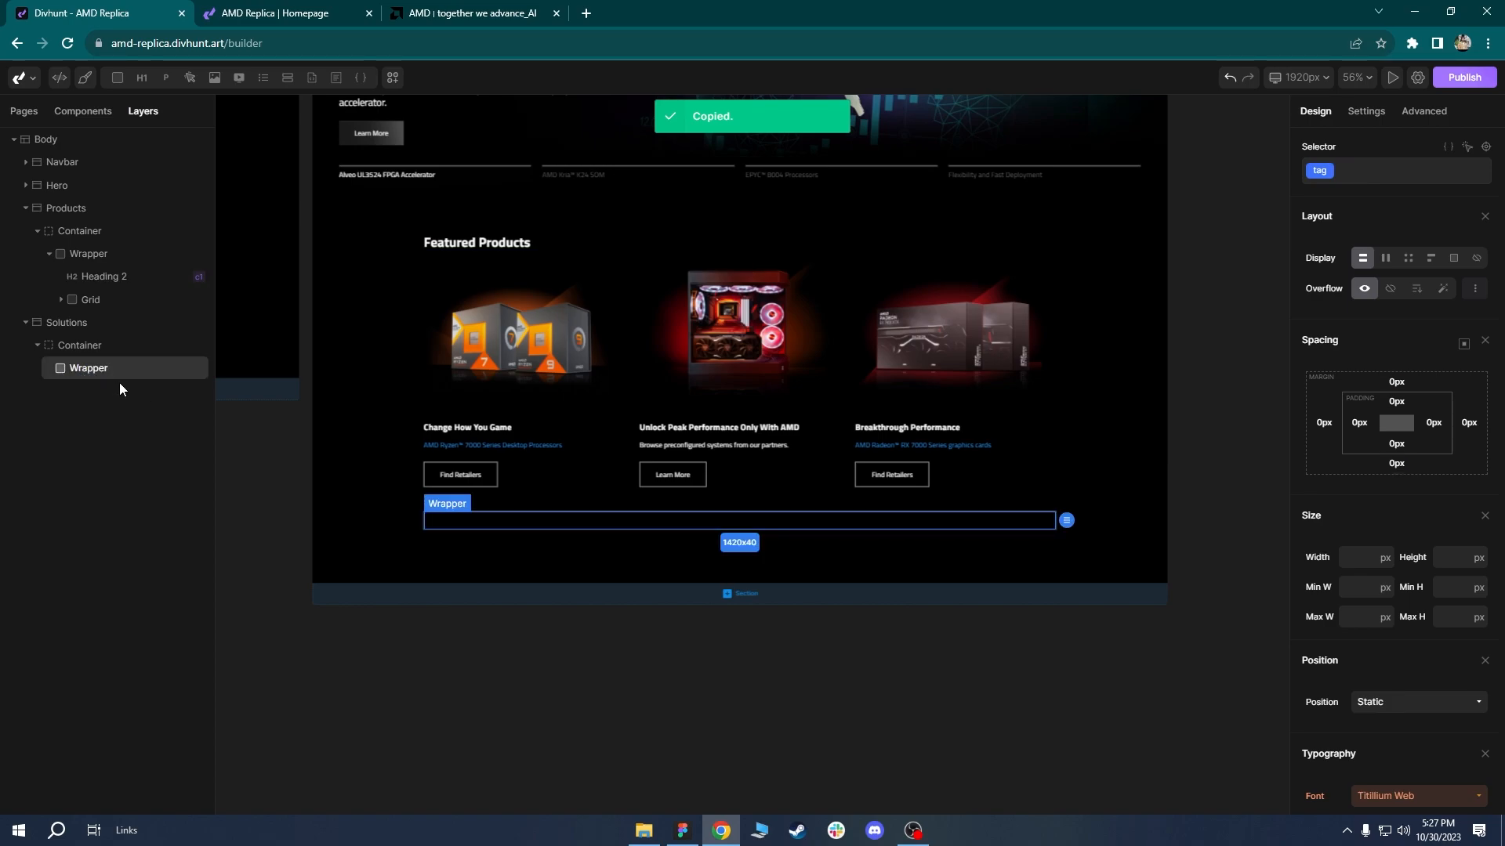
{"action": "left_click", "coordinate": [101, 279]}
{"action": "key", "text": "ctrl+c"}
{"action": "left_click", "coordinate": [117, 374]}
{"action": "key", "text": "ctrl+v"}
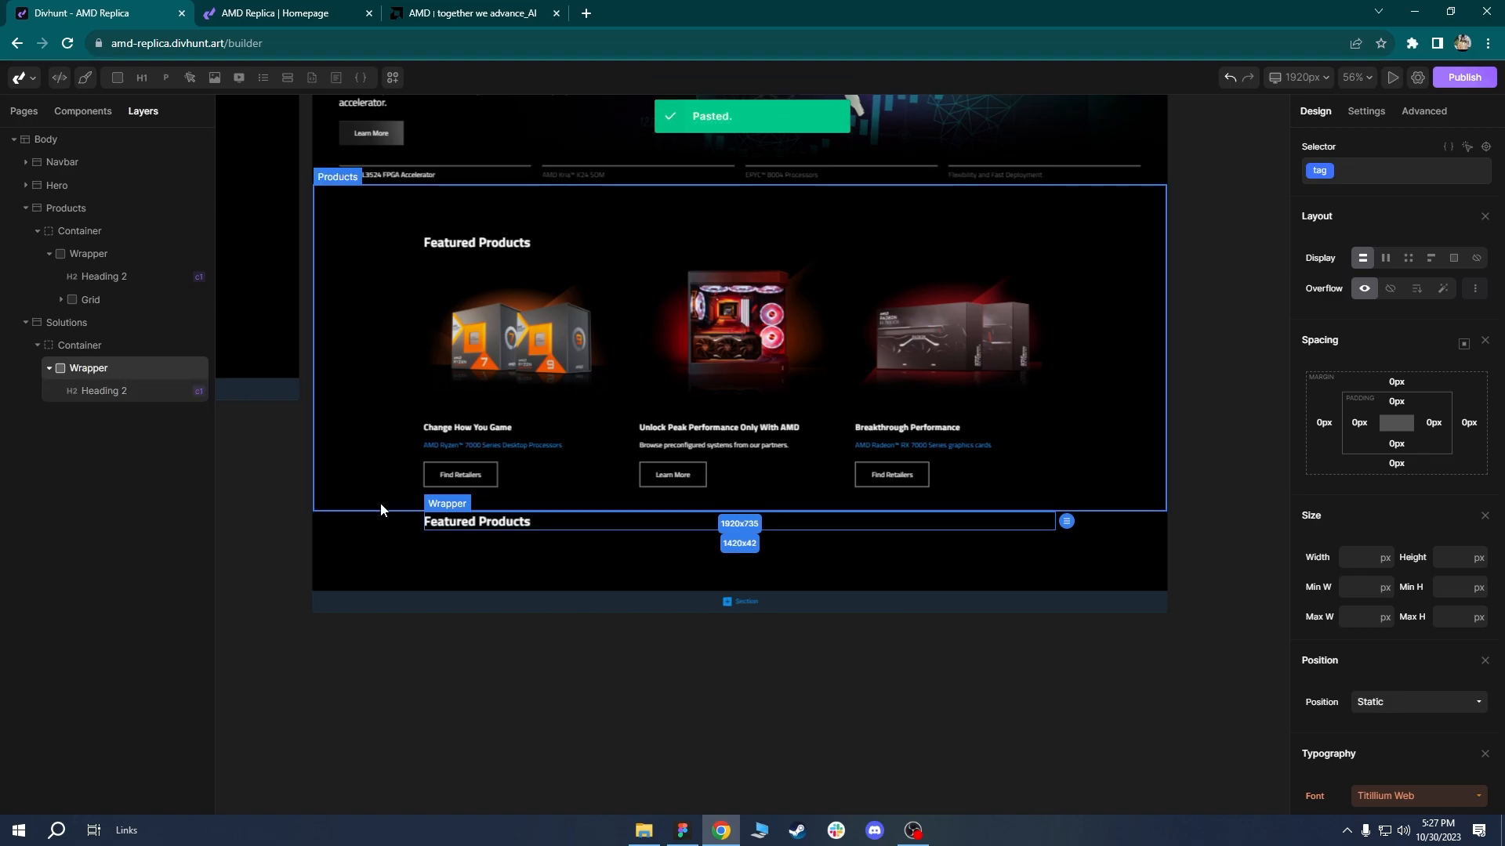
Add top padding to the Solutions section to separate its heading from the product cards above.
{"action": "left_click", "coordinate": [472, 244]}
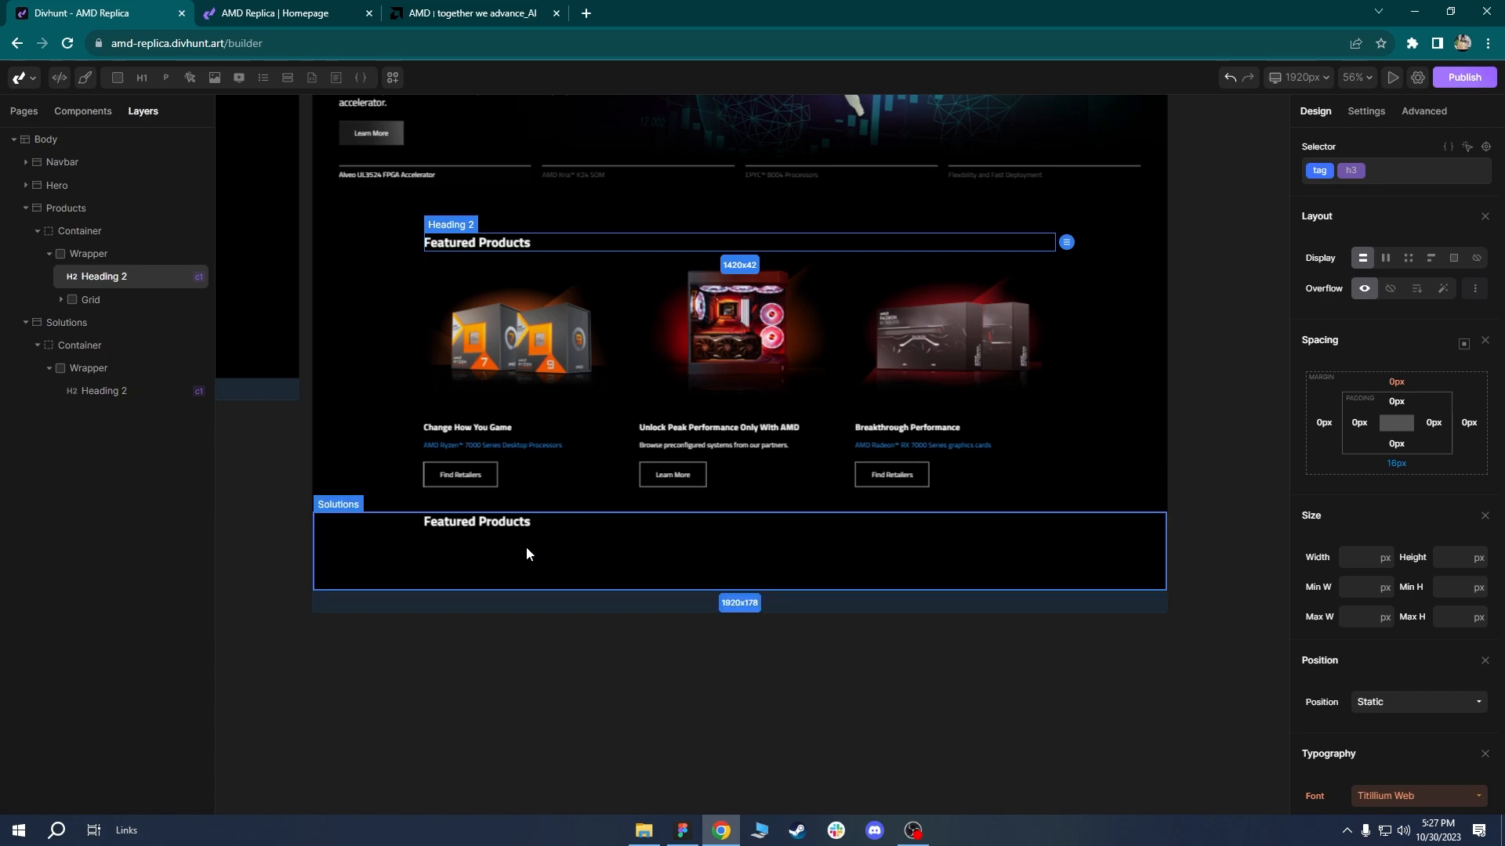
{"action": "left_click", "coordinate": [538, 521]}
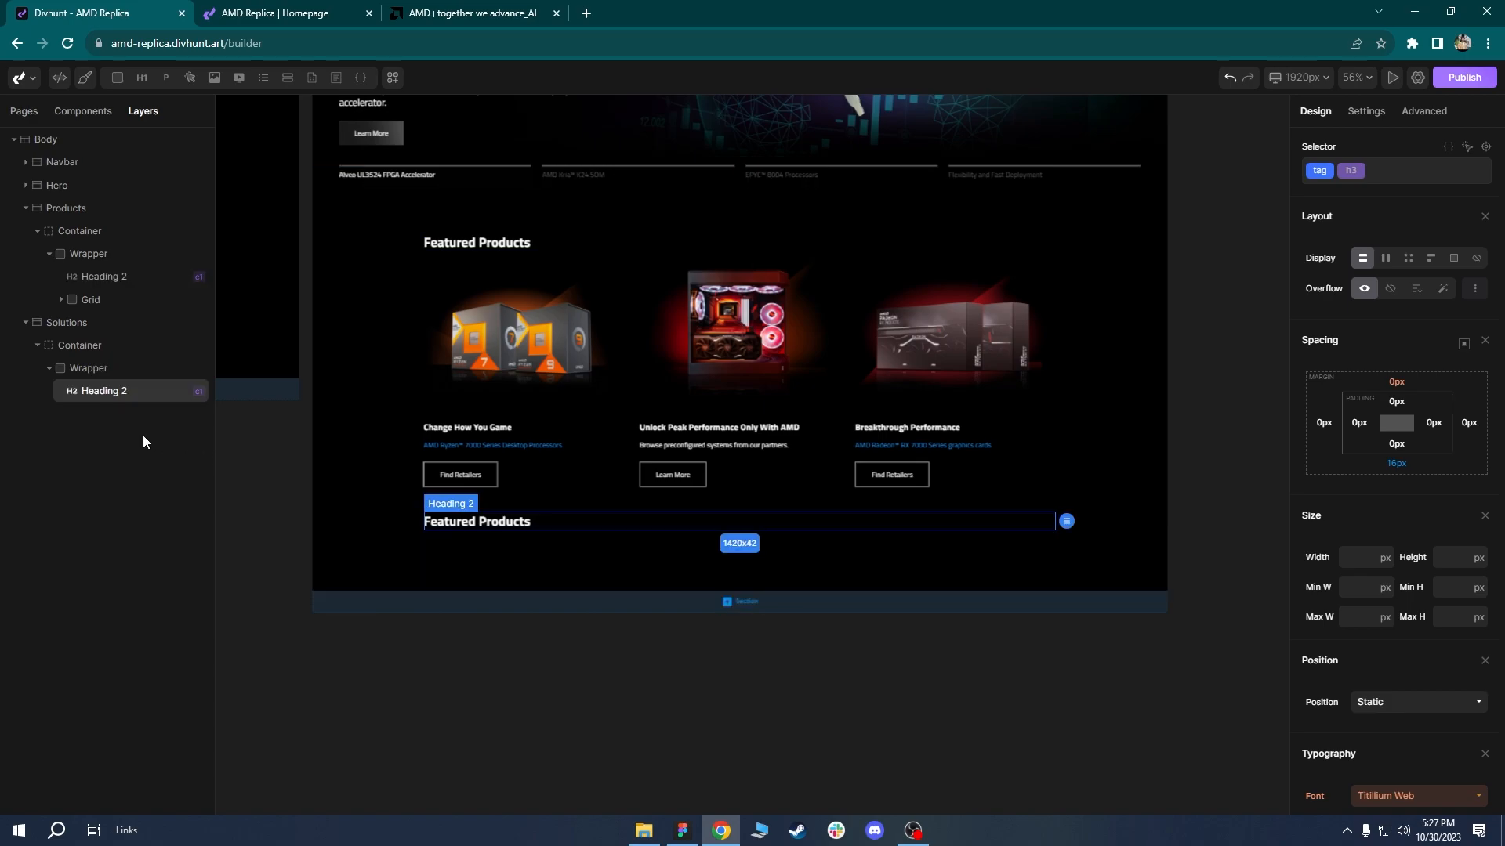
{"action": "left_click", "coordinate": [540, 557]}
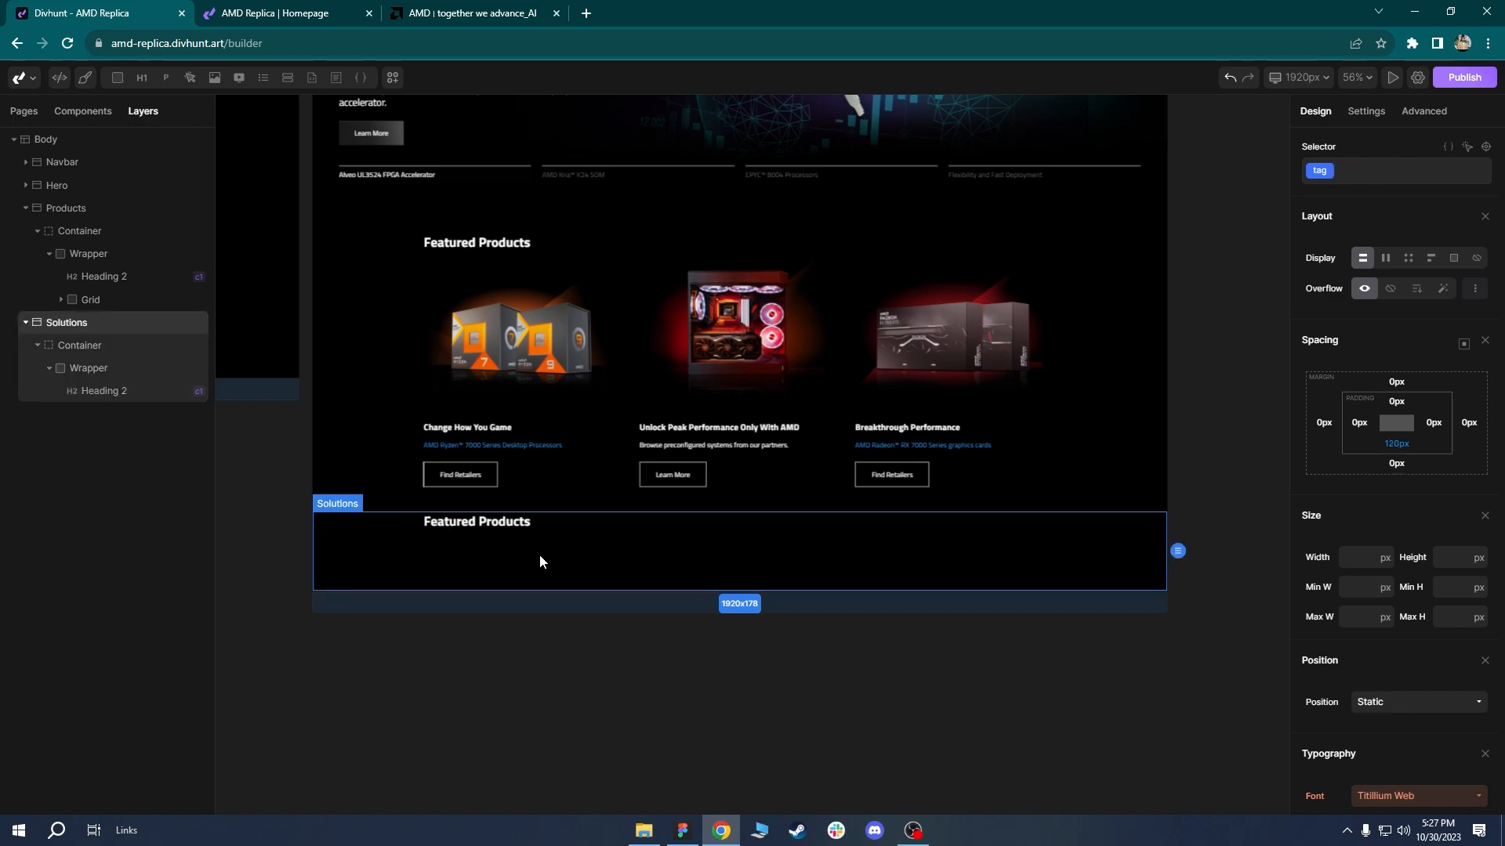
{"action": "left_click_drag", "start_coordinate": [490, 451], "coordinate": [496, 390]}
{"action": "scroll", "coordinate": [501, 380], "scroll_direction": "up", "scroll_amount": 6}
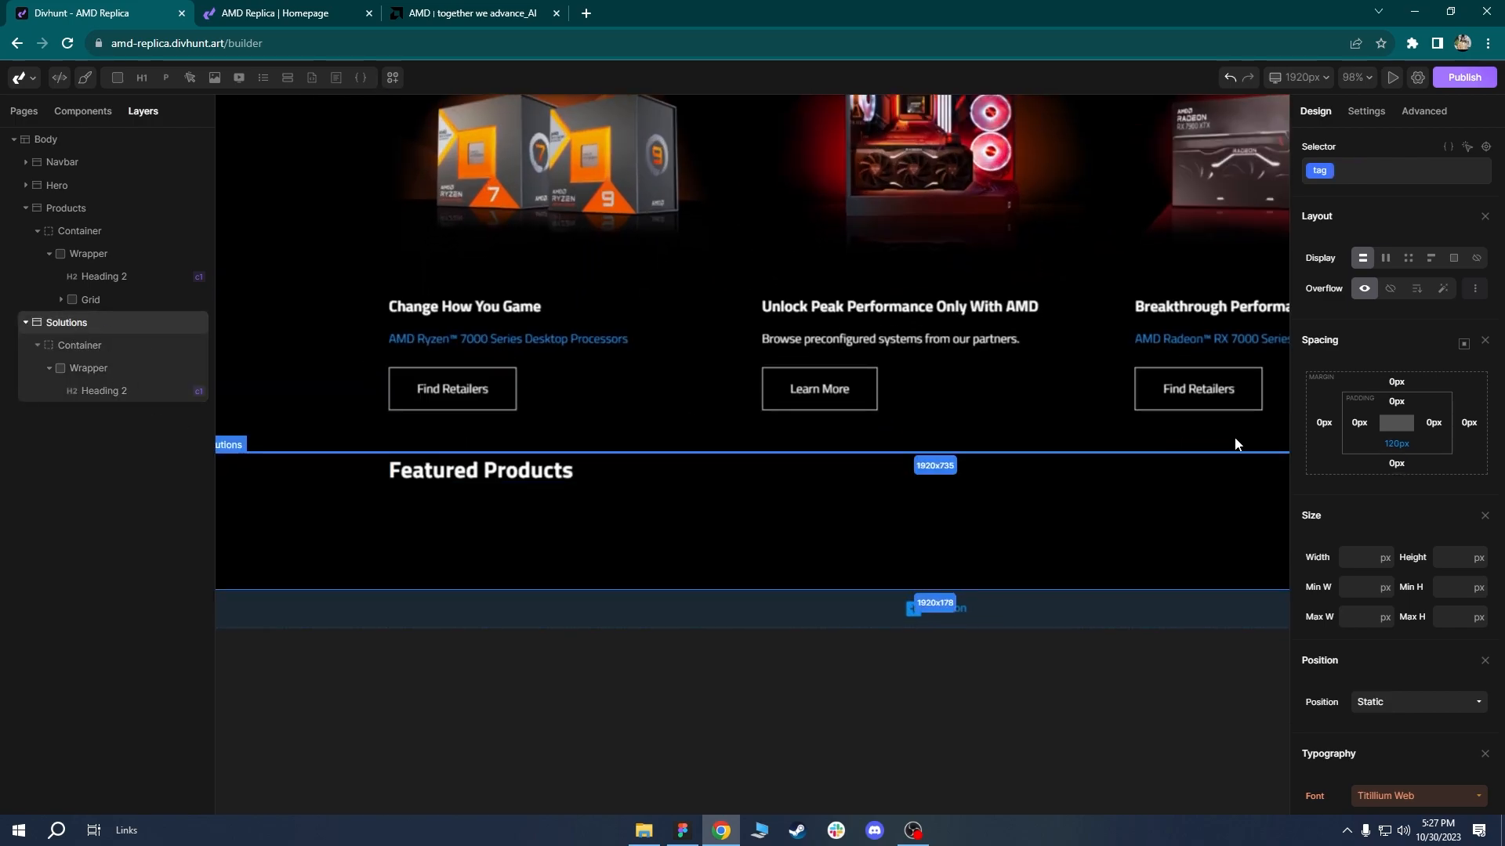
{"action": "left_click", "coordinate": [1396, 400]}
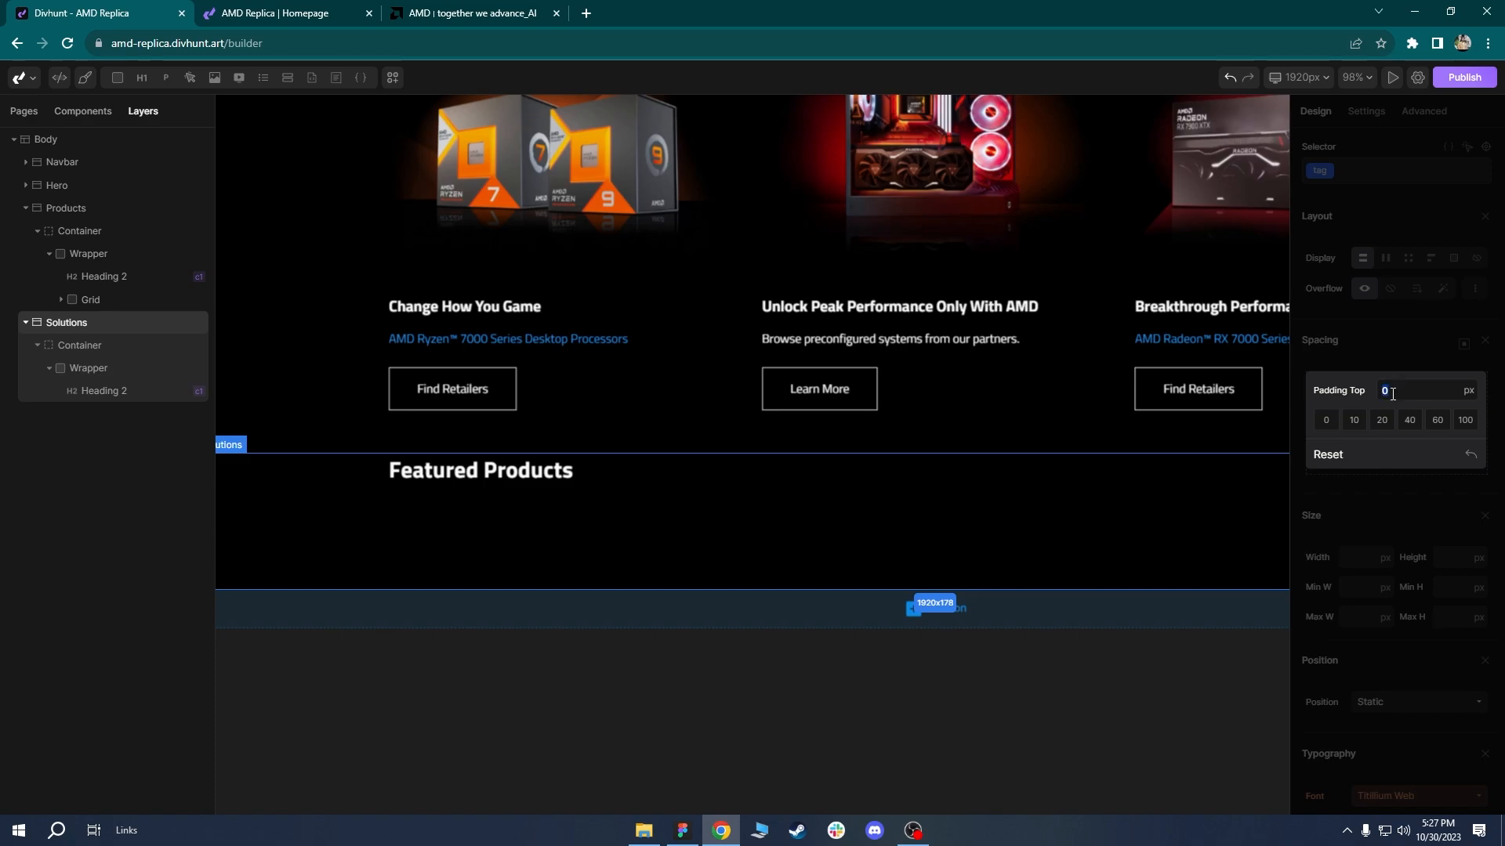
{"action": "key", "text": "Return"}
{"action": "left_click", "coordinate": [698, 369]}
{"action": "scroll", "coordinate": [698, 368], "scroll_direction": "down", "scroll_amount": 5}
{"action": "left_click_drag", "start_coordinate": [698, 368], "coordinate": [526, 367]}
{"action": "scroll", "coordinate": [593, 318], "scroll_direction": "down", "scroll_amount": 2}
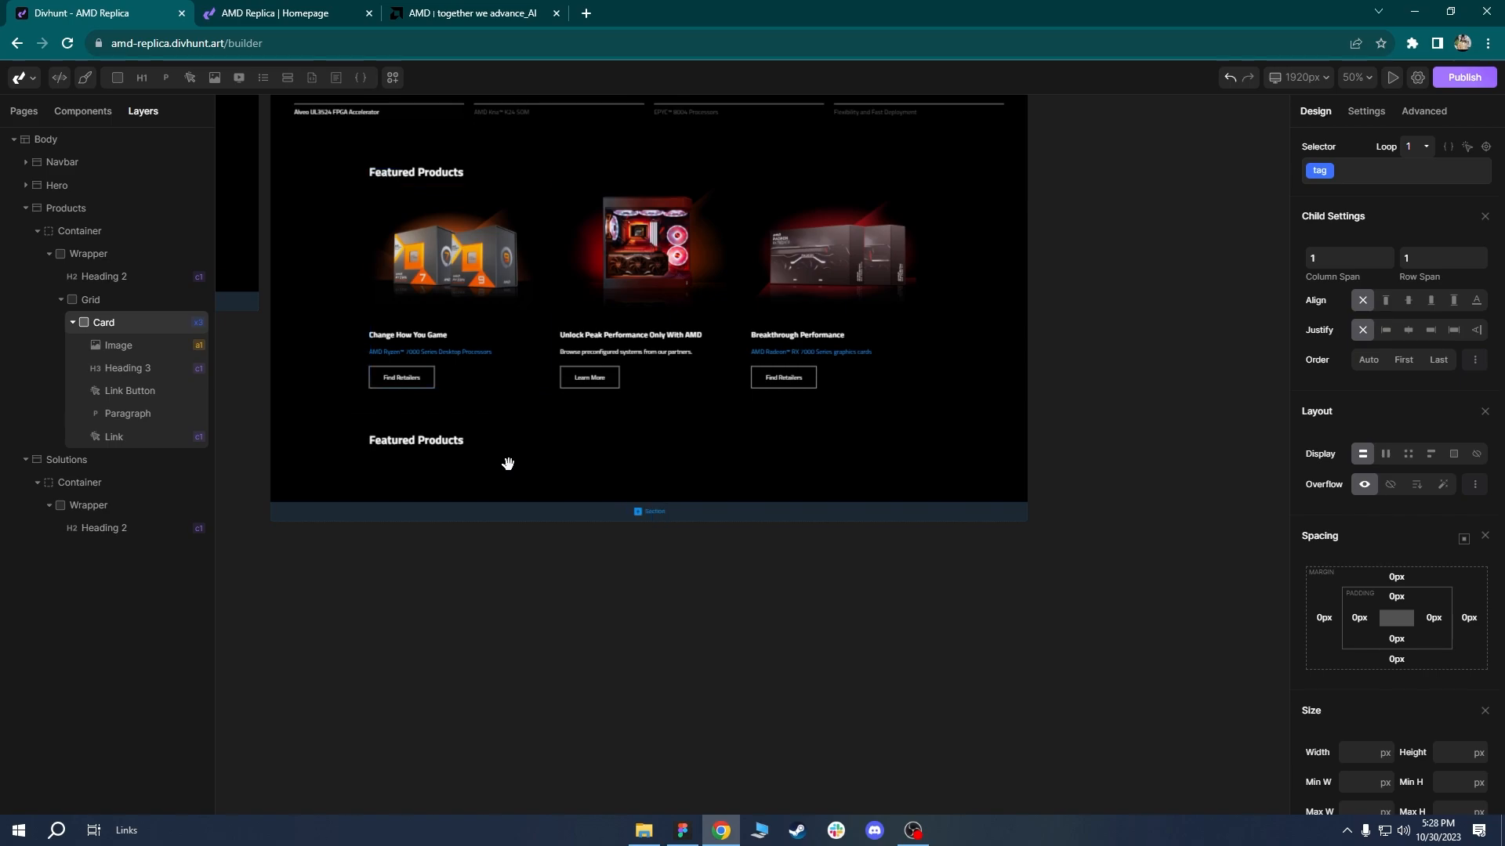
{"action": "scroll", "coordinate": [507, 463], "scroll_direction": "up", "scroll_amount": 4}
{"action": "left_click_drag", "start_coordinate": [507, 463], "coordinate": [602, 453]}
Switch to the AMD reference page and go through the Featured Solutions slides using the slider's next arrow and category labels.
{"action": "key", "text": "ctrl+Tab"}
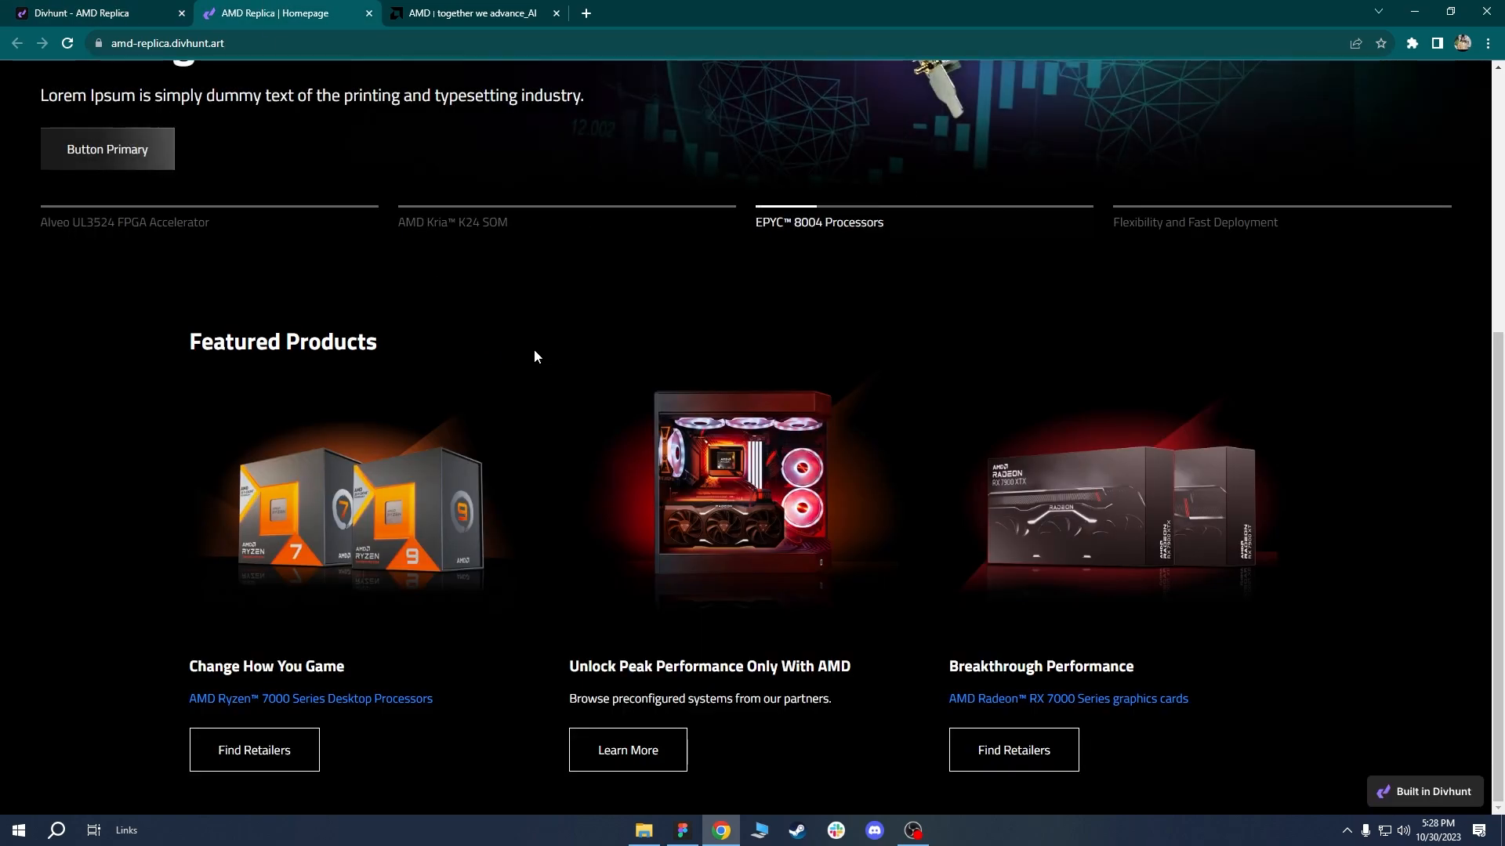
{"action": "key", "text": "ctrl+Tab"}
{"action": "scroll", "coordinate": [496, 268], "scroll_direction": "down", "scroll_amount": 5}
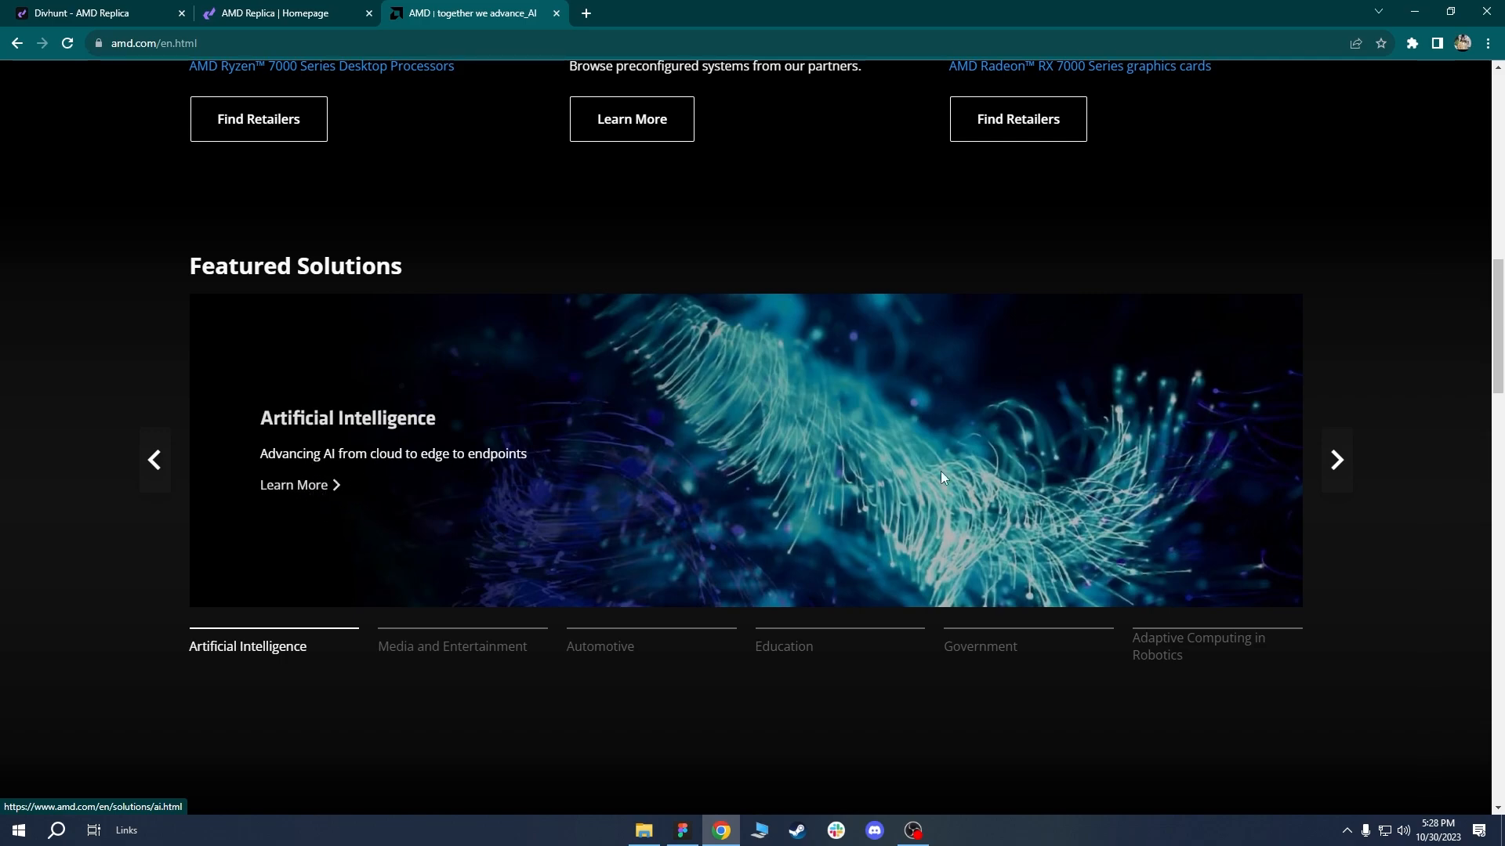
{"action": "left_click", "coordinate": [1336, 464]}
{"action": "left_click", "coordinate": [1336, 464]}
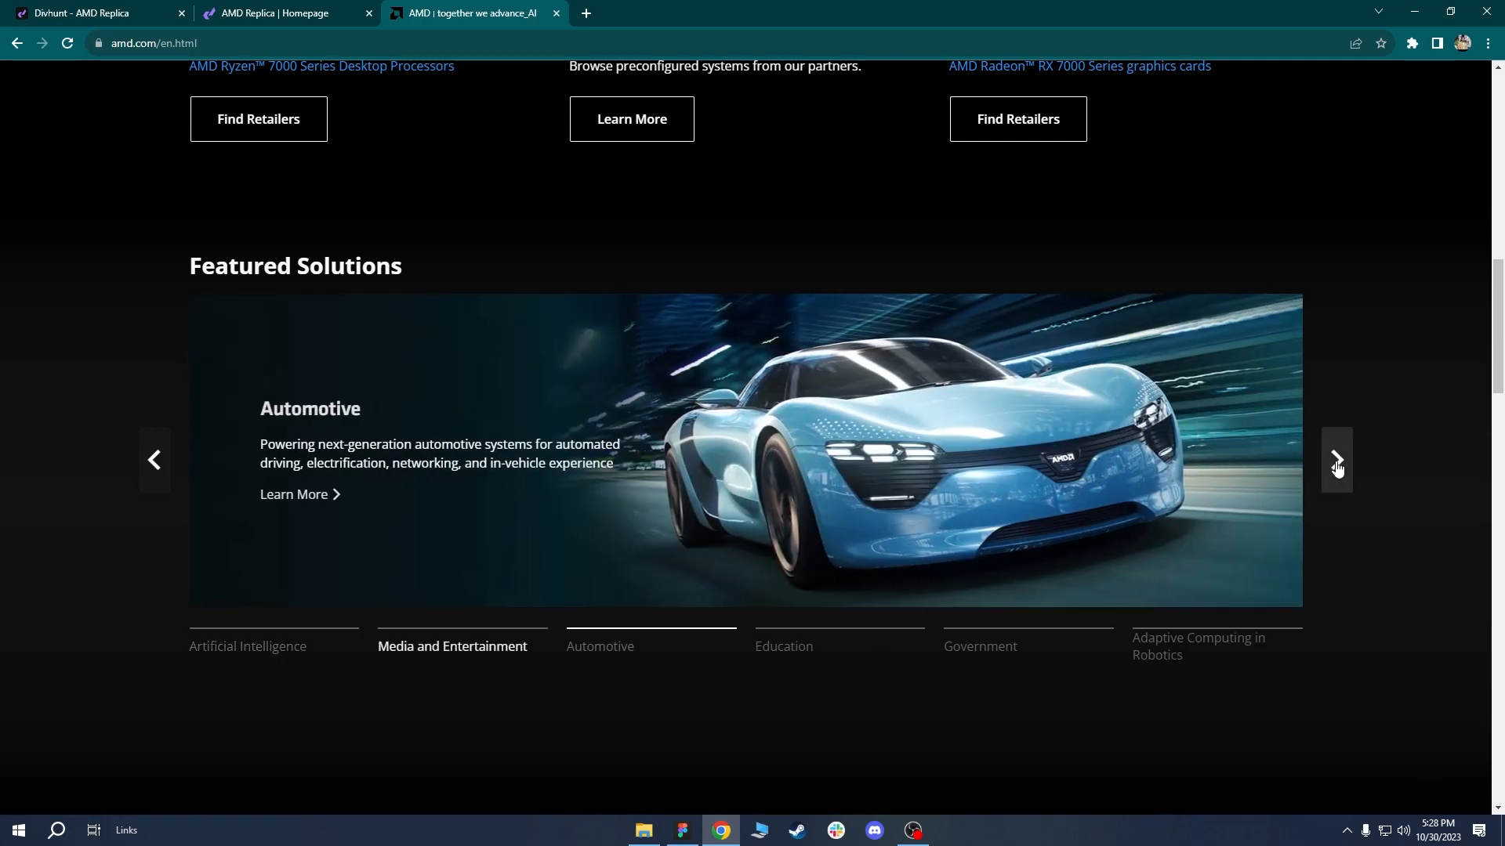
{"action": "left_click", "coordinate": [1336, 464]}
{"action": "left_click", "coordinate": [1336, 464]}
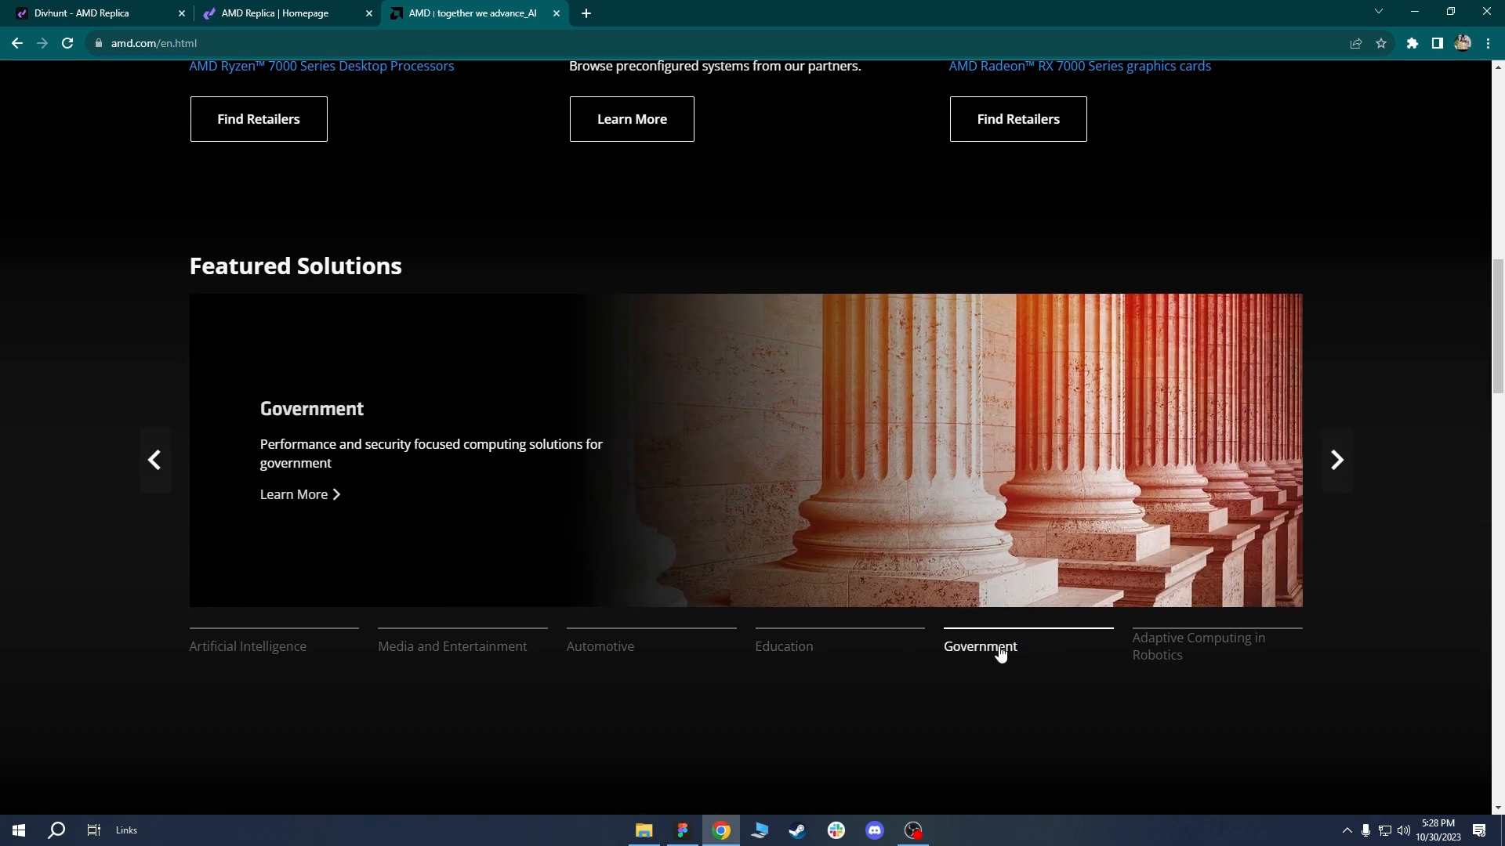
{"action": "left_click", "coordinate": [1335, 462]}
{"action": "left_click", "coordinate": [973, 638]}
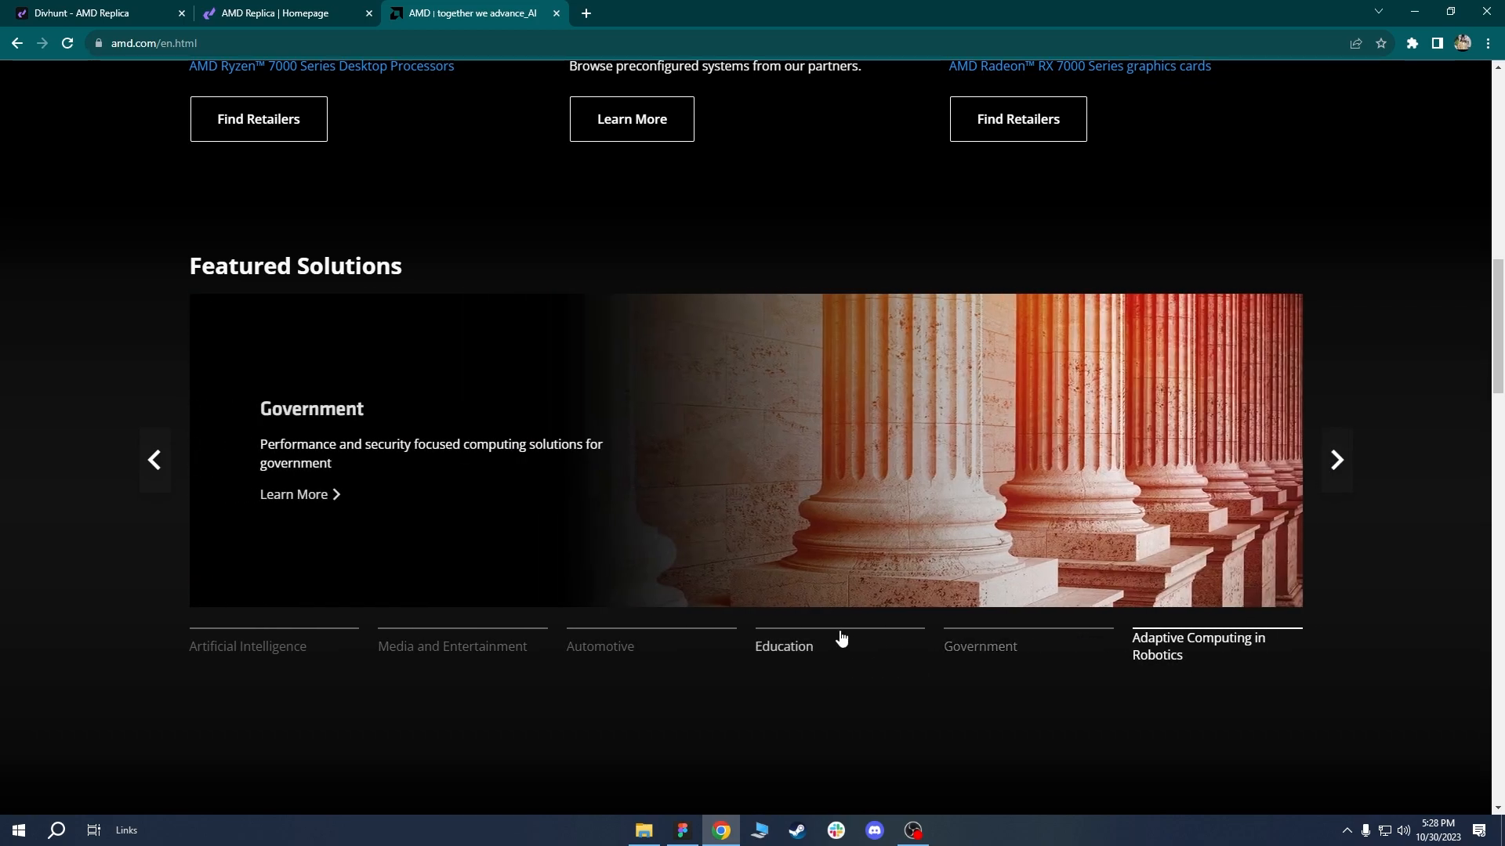
{"action": "left_click", "coordinate": [840, 637]}
{"action": "left_click", "coordinate": [465, 638]}
{"action": "left_click", "coordinate": [280, 630]}
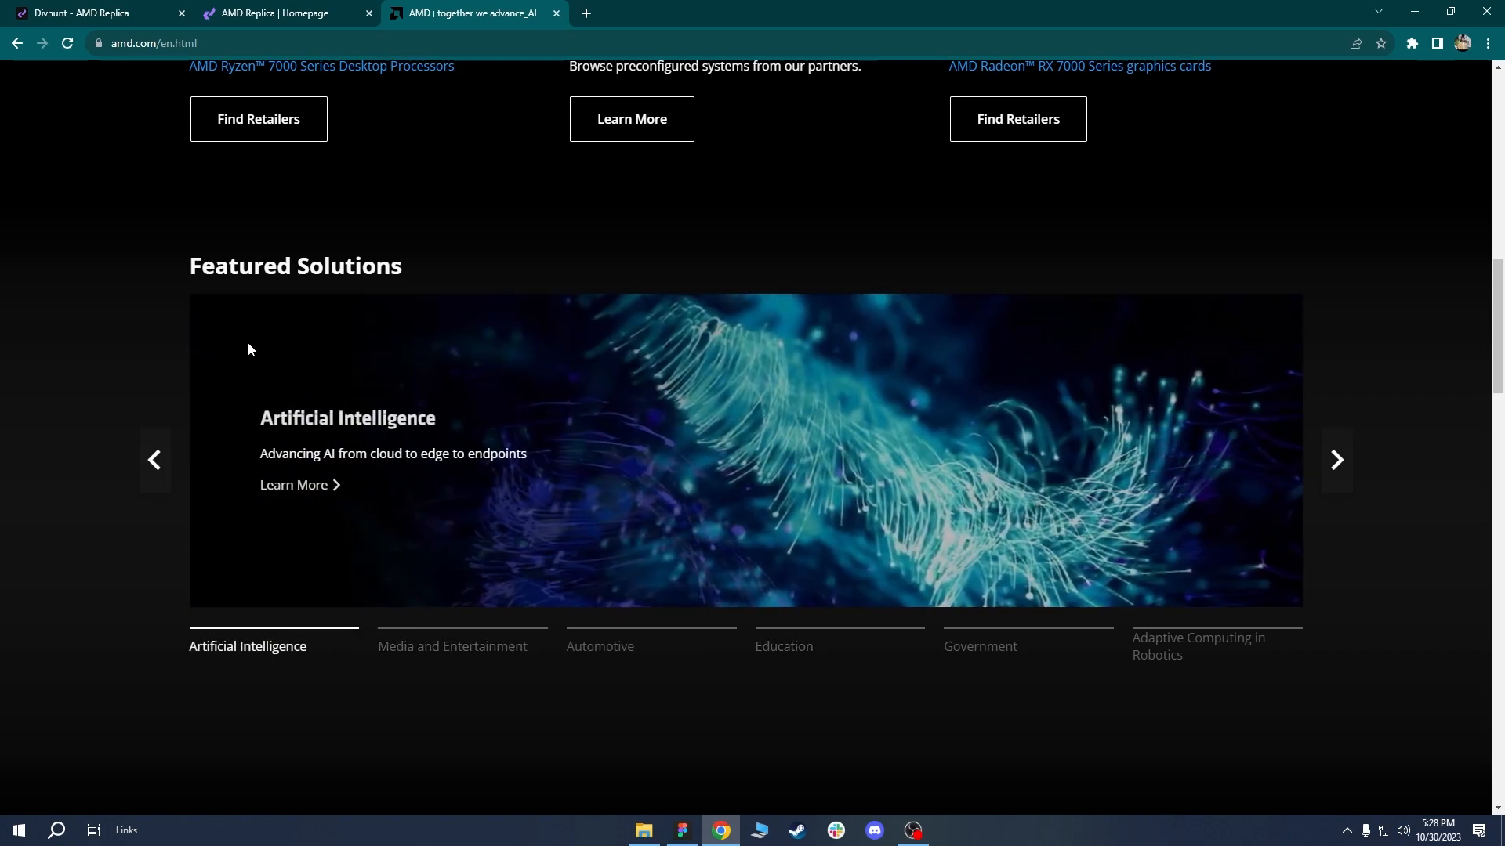
Inspect the Featured Solutions heading in the developer tools and examine the size and padding of the active slide's content.
{"action": "right_click", "coordinate": [248, 274]}
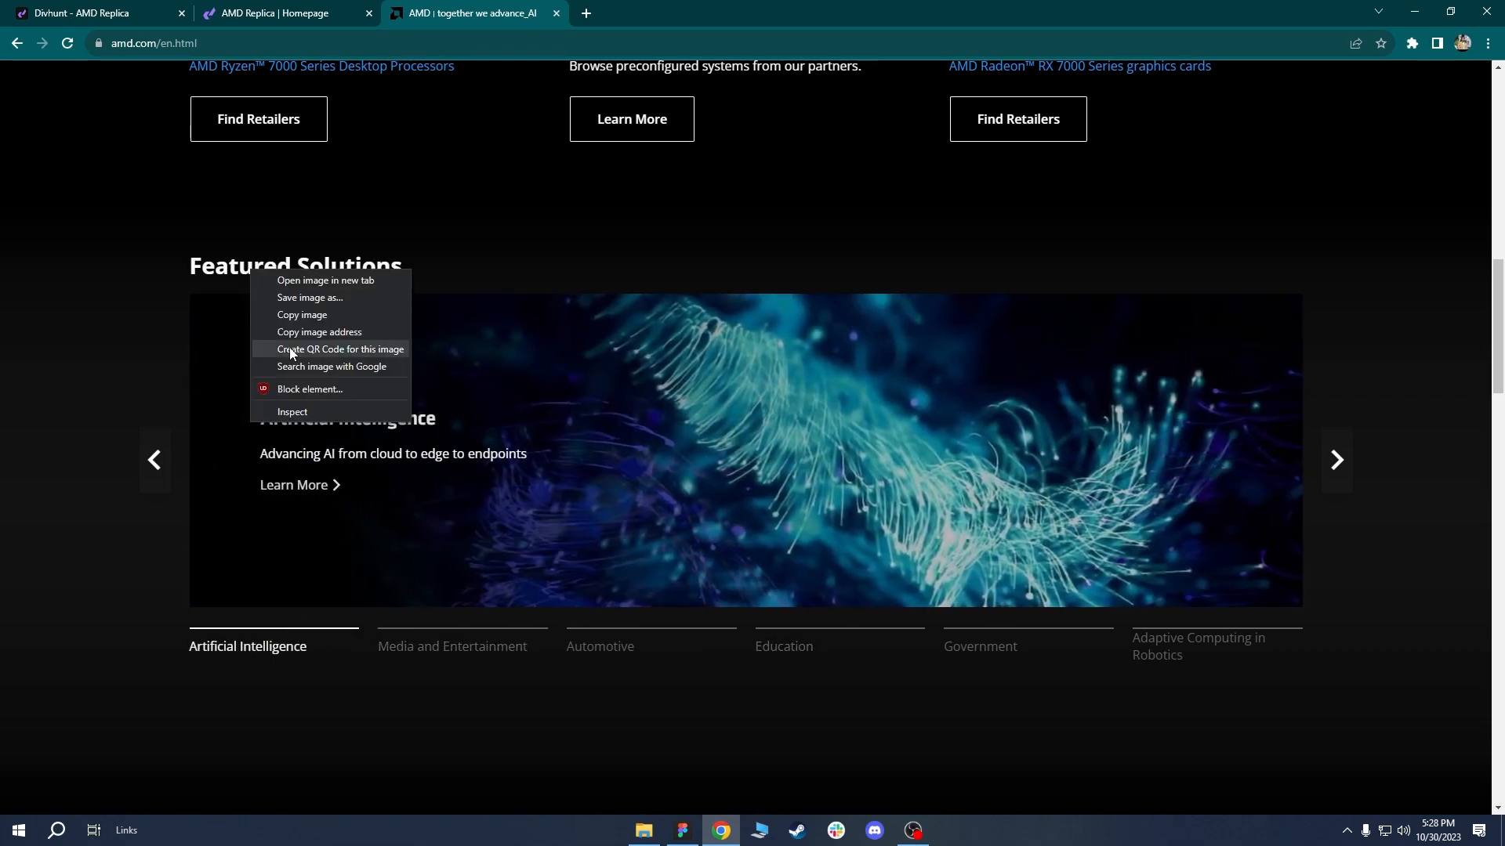
{"action": "left_click", "coordinate": [293, 408]}
{"action": "scroll", "coordinate": [259, 376], "scroll_direction": "down", "scroll_amount": 5}
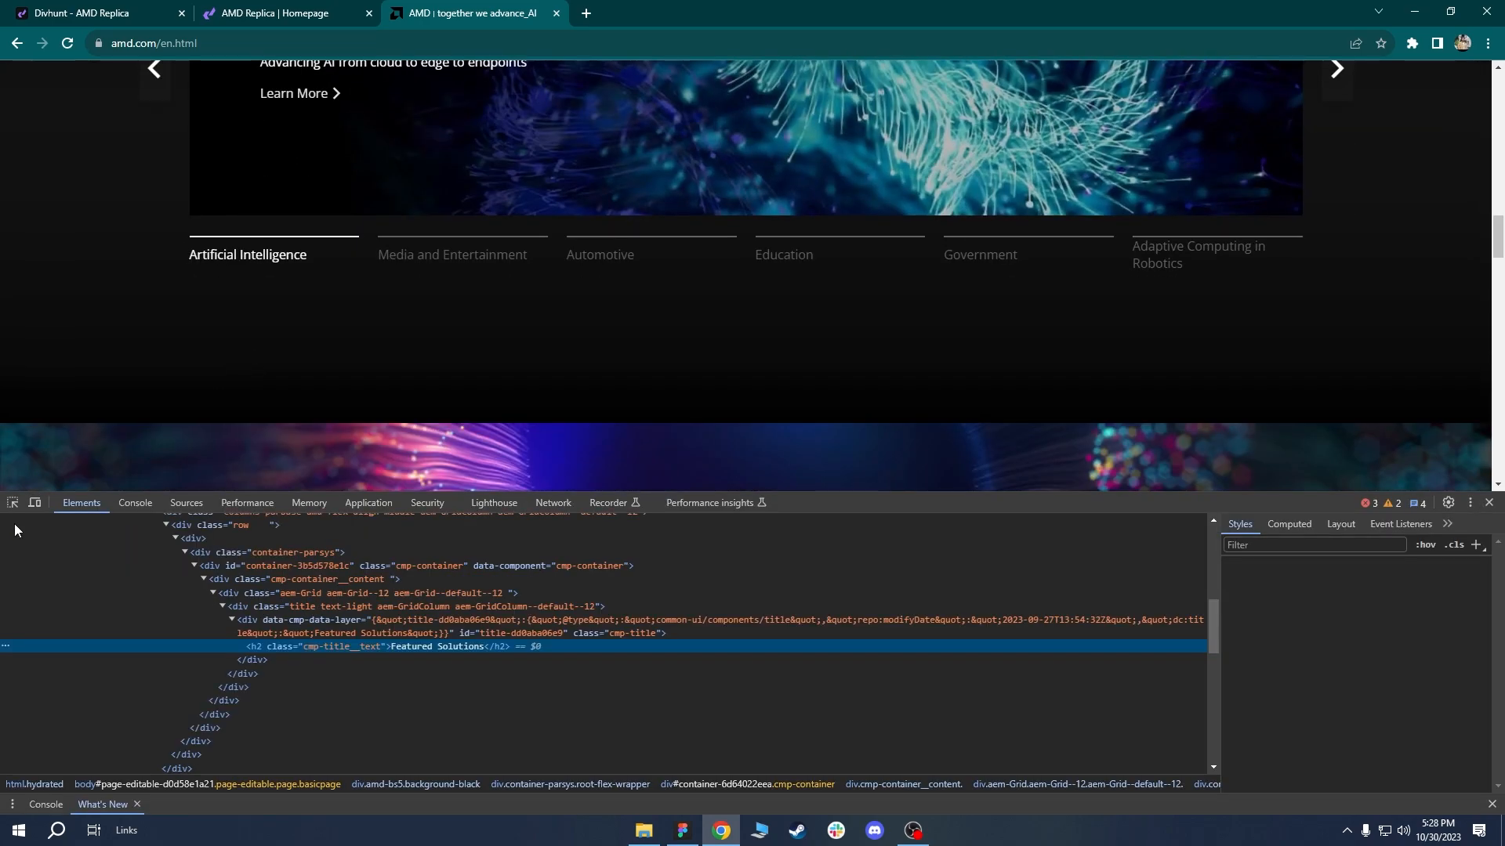
{"action": "left_click", "coordinate": [12, 504]}
{"action": "scroll", "coordinate": [325, 257], "scroll_direction": "down", "scroll_amount": 2}
{"action": "scroll", "coordinate": [392, 313], "scroll_direction": "up", "scroll_amount": 2}
{"action": "scroll", "coordinate": [412, 324], "scroll_direction": "up", "scroll_amount": 3}
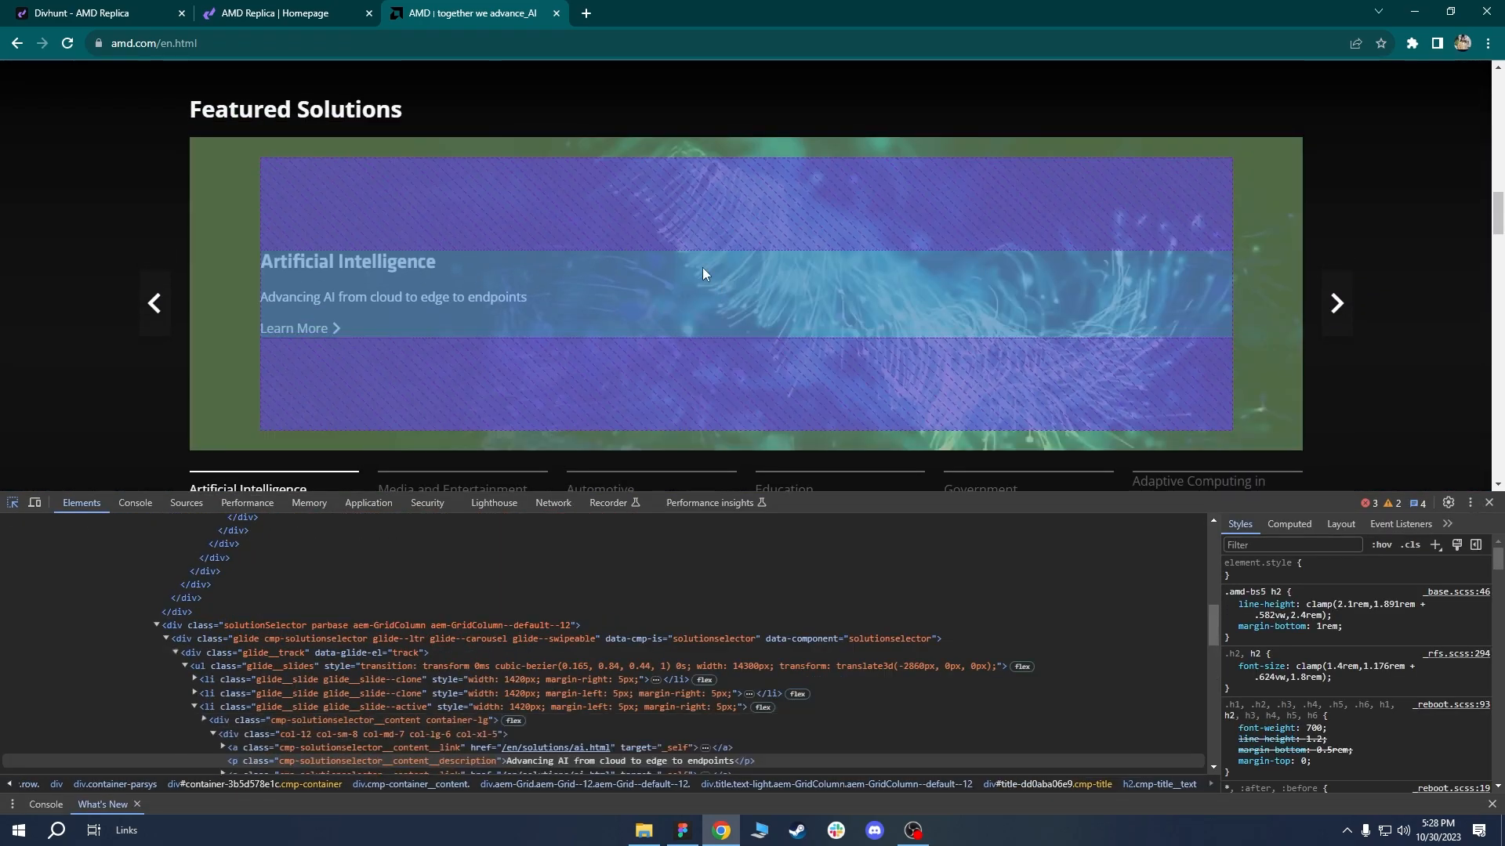
{"action": "scroll", "coordinate": [735, 308], "scroll_direction": "up", "scroll_amount": 1}
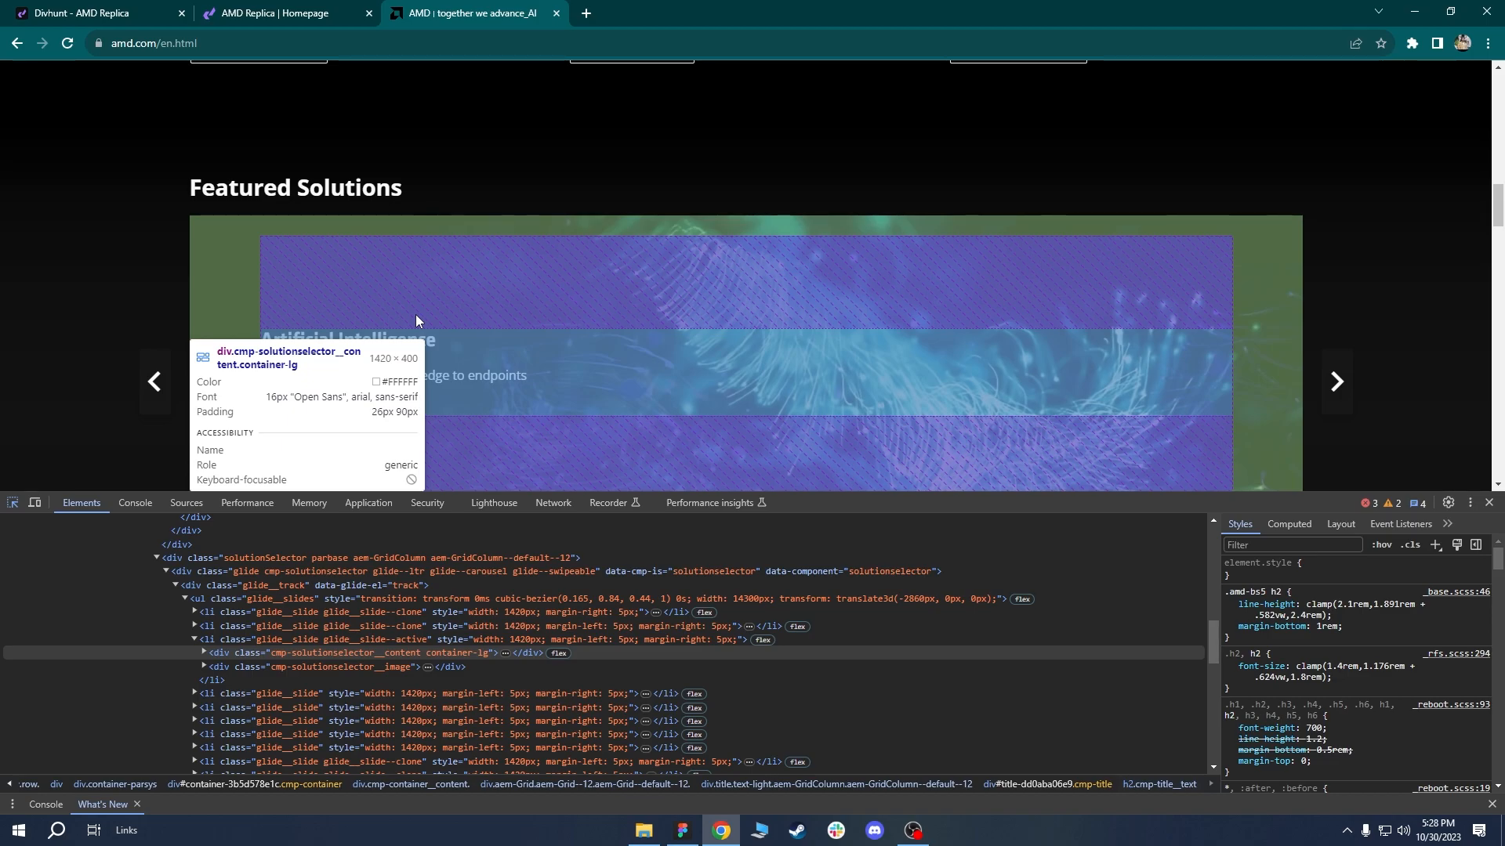
{"action": "scroll", "coordinate": [417, 250], "scroll_direction": "down", "scroll_amount": 1}
Return to the Divhunt builder and add a Tabs block to the Solutions wrapper below the heading.
{"action": "left_click", "coordinate": [130, 10]}
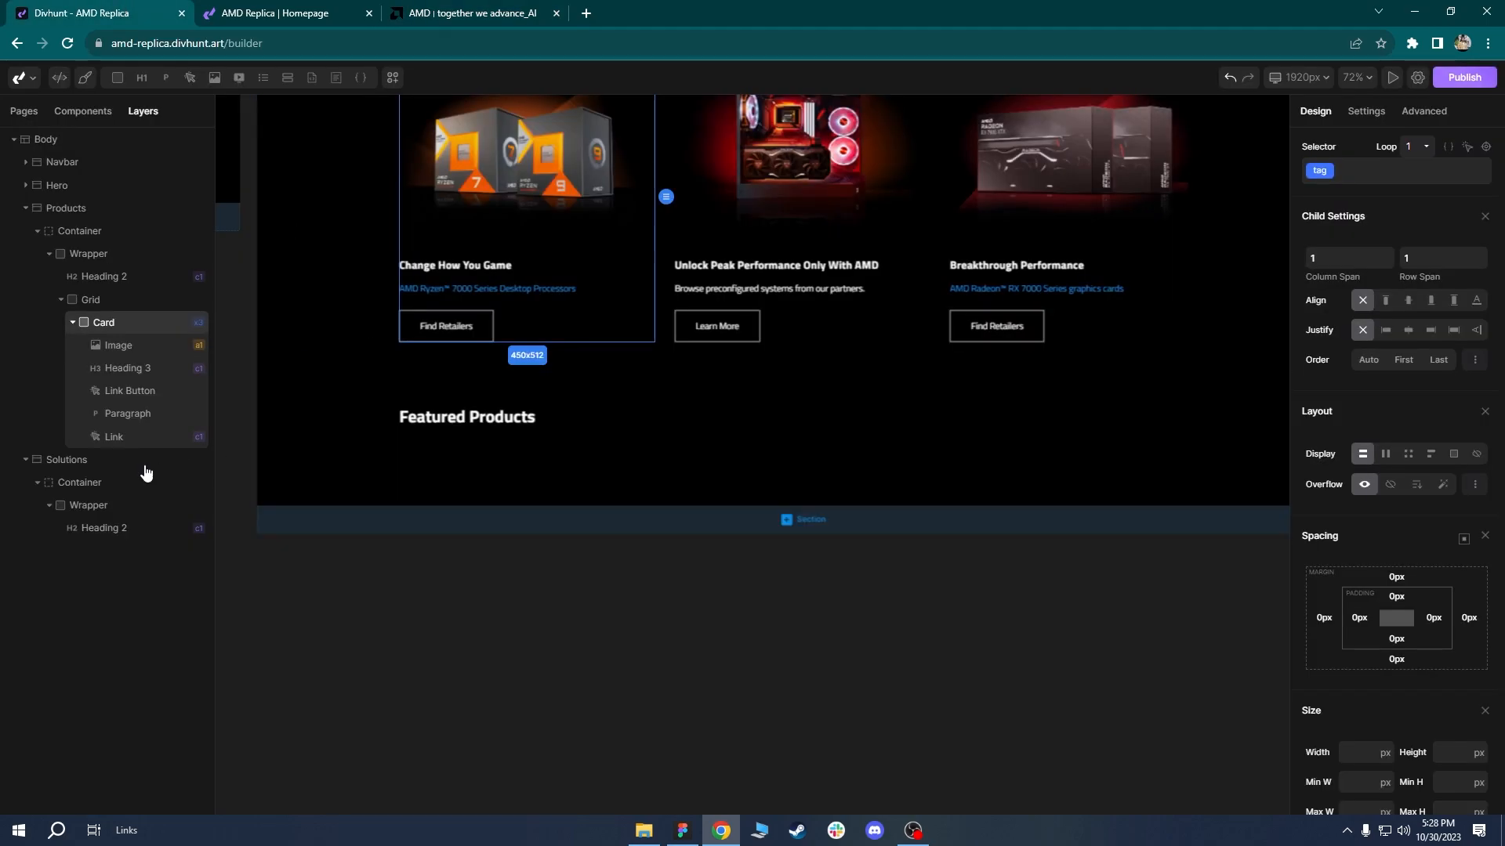
{"action": "left_click", "coordinate": [101, 507]}
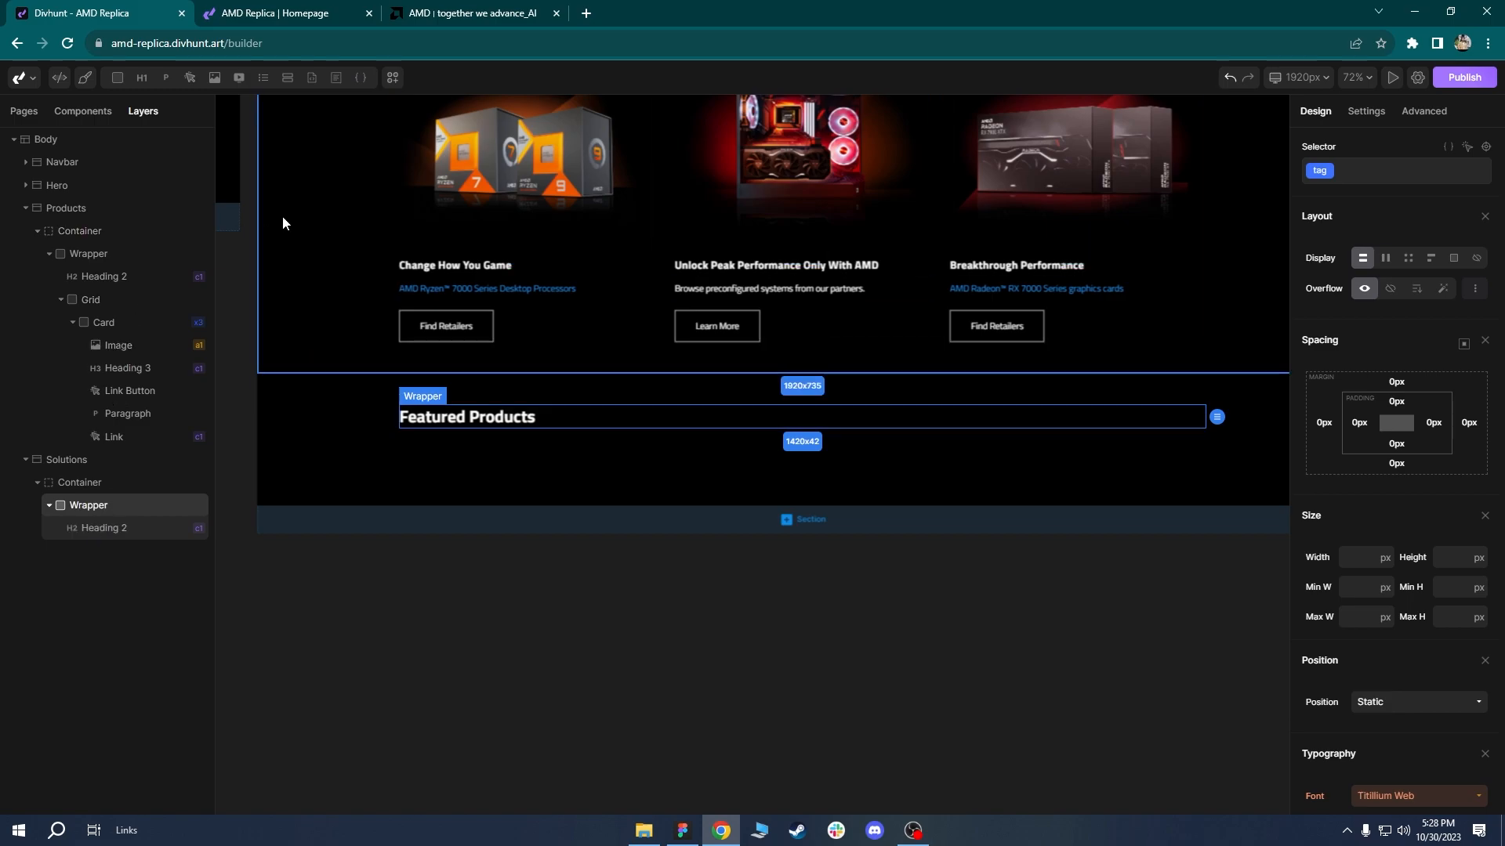
{"action": "left_click", "coordinate": [394, 79]}
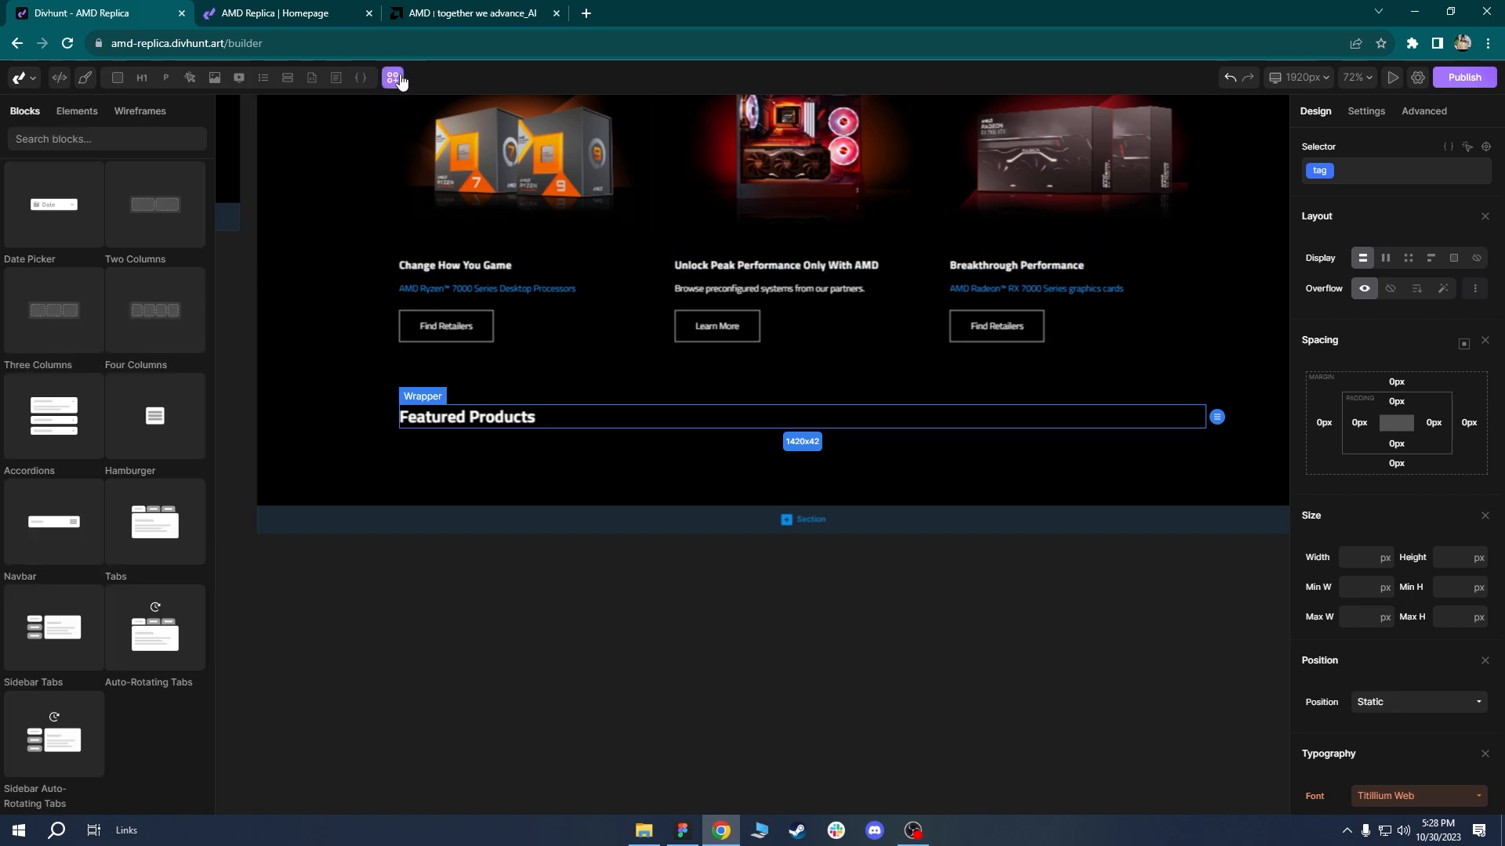
{"action": "left_click", "coordinate": [78, 116]}
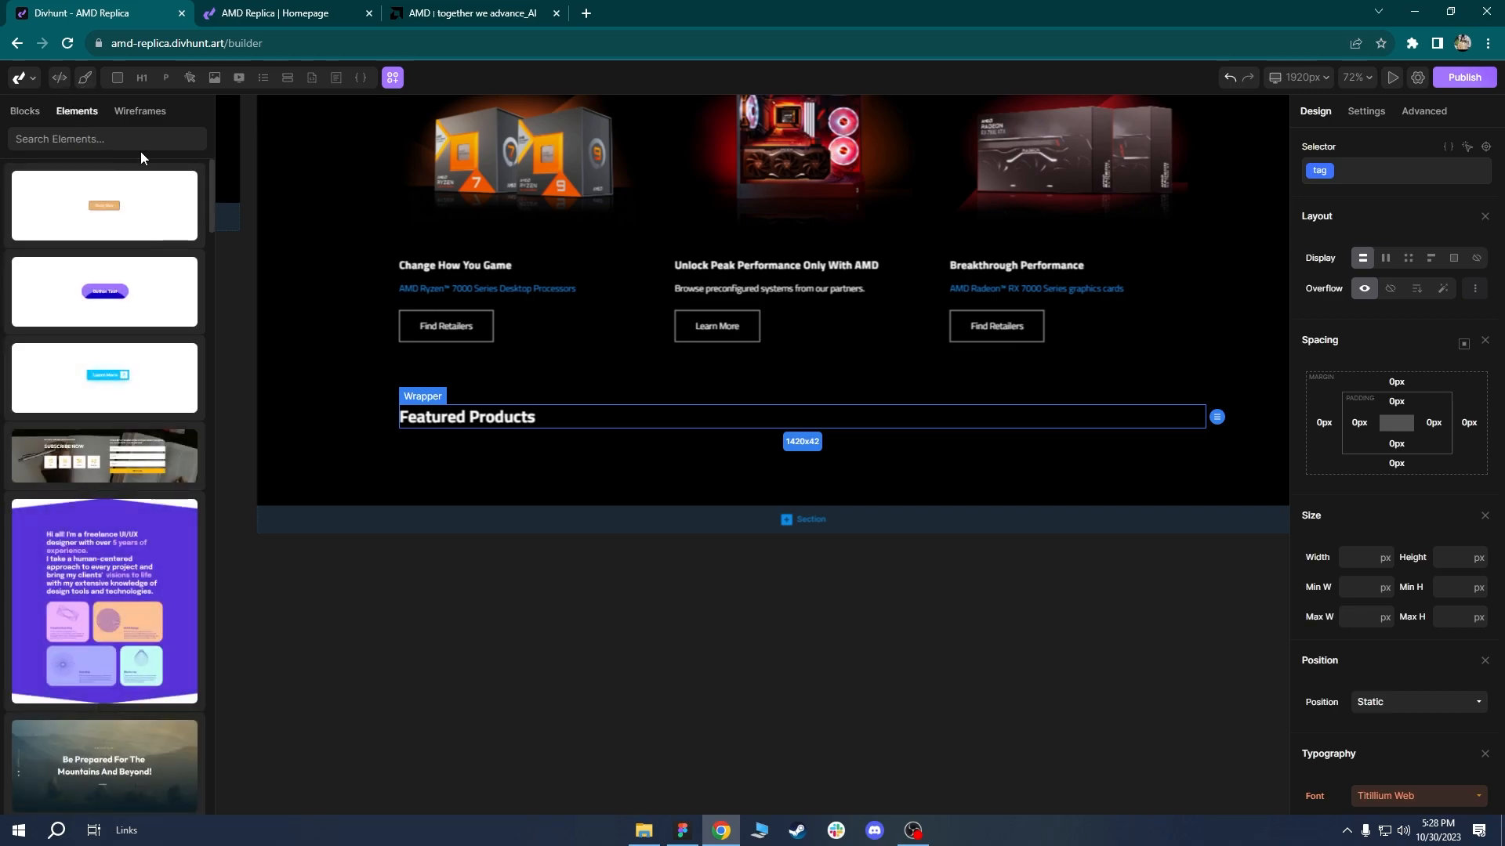
{"action": "left_click", "coordinate": [24, 114]}
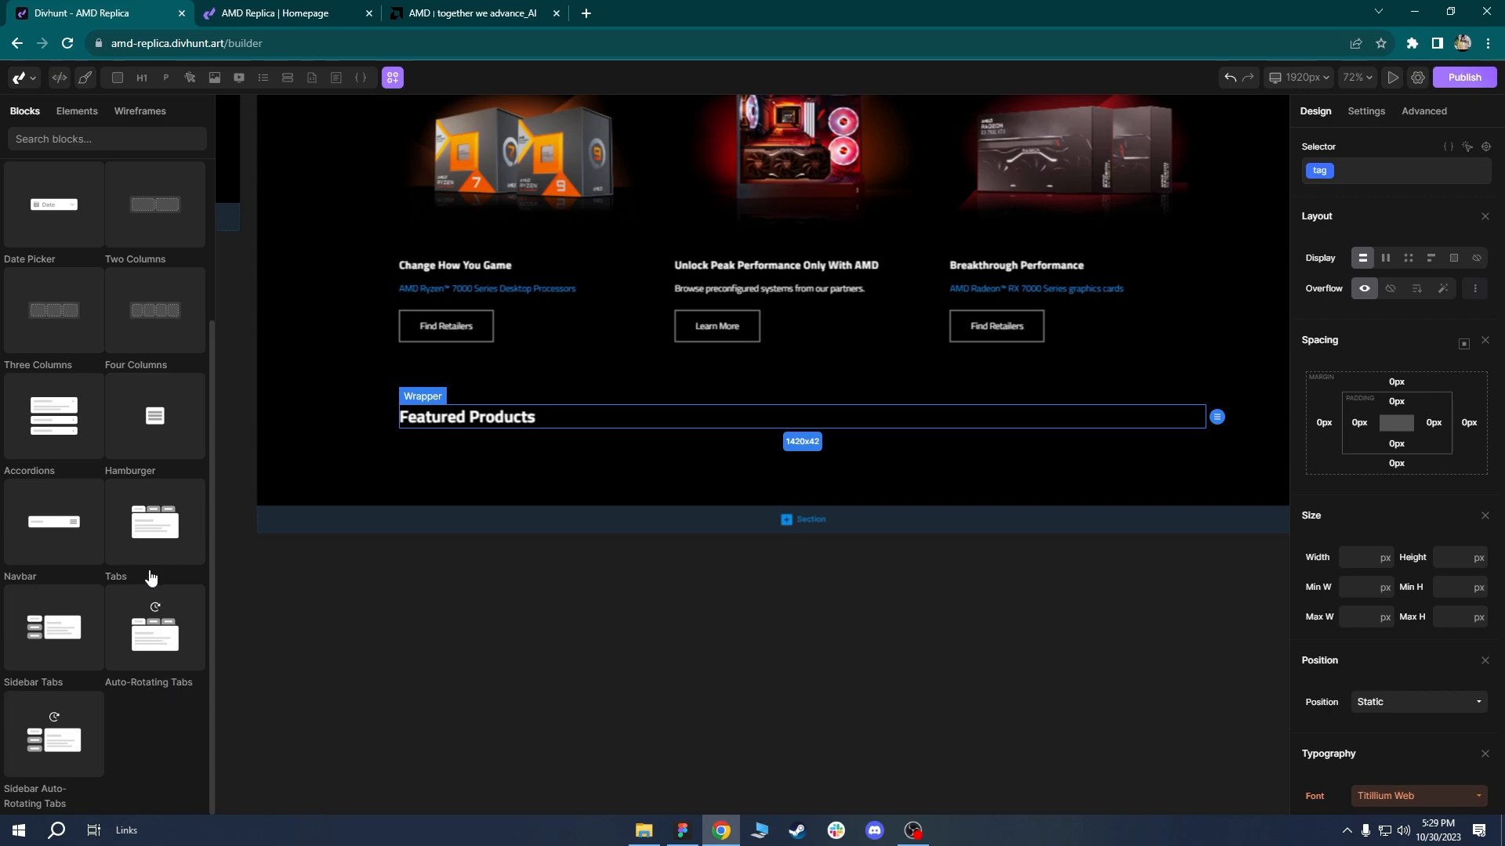
{"action": "left_click_drag", "start_coordinate": [129, 525], "coordinate": [589, 422]}
{"action": "left_click", "coordinate": [459, 329]}
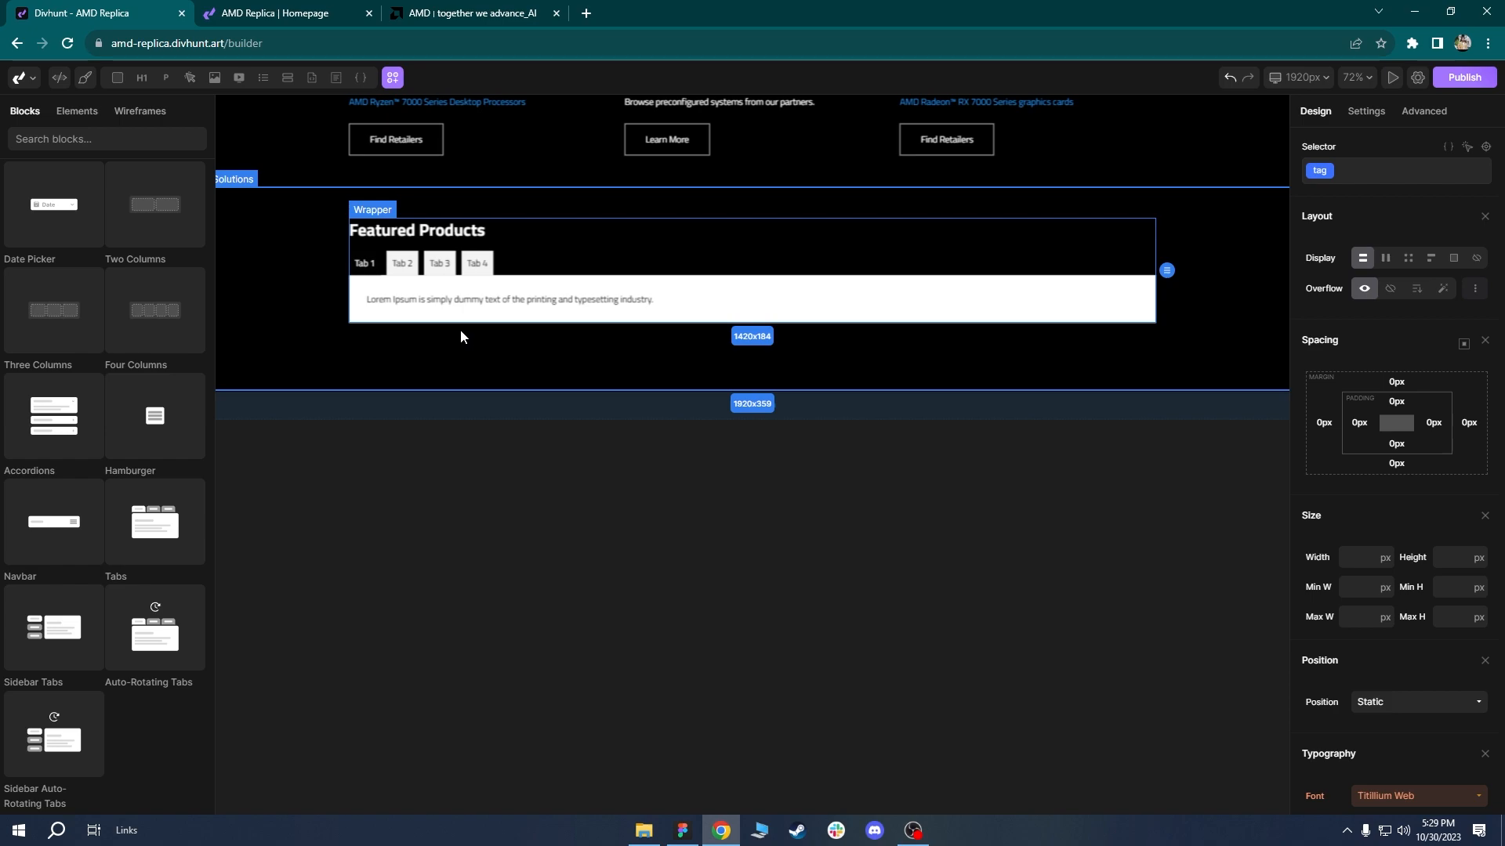
Set the Tabs element to a flex display with reversed vertical direction, placing the navigation below the content.
{"action": "left_click", "coordinate": [539, 271]}
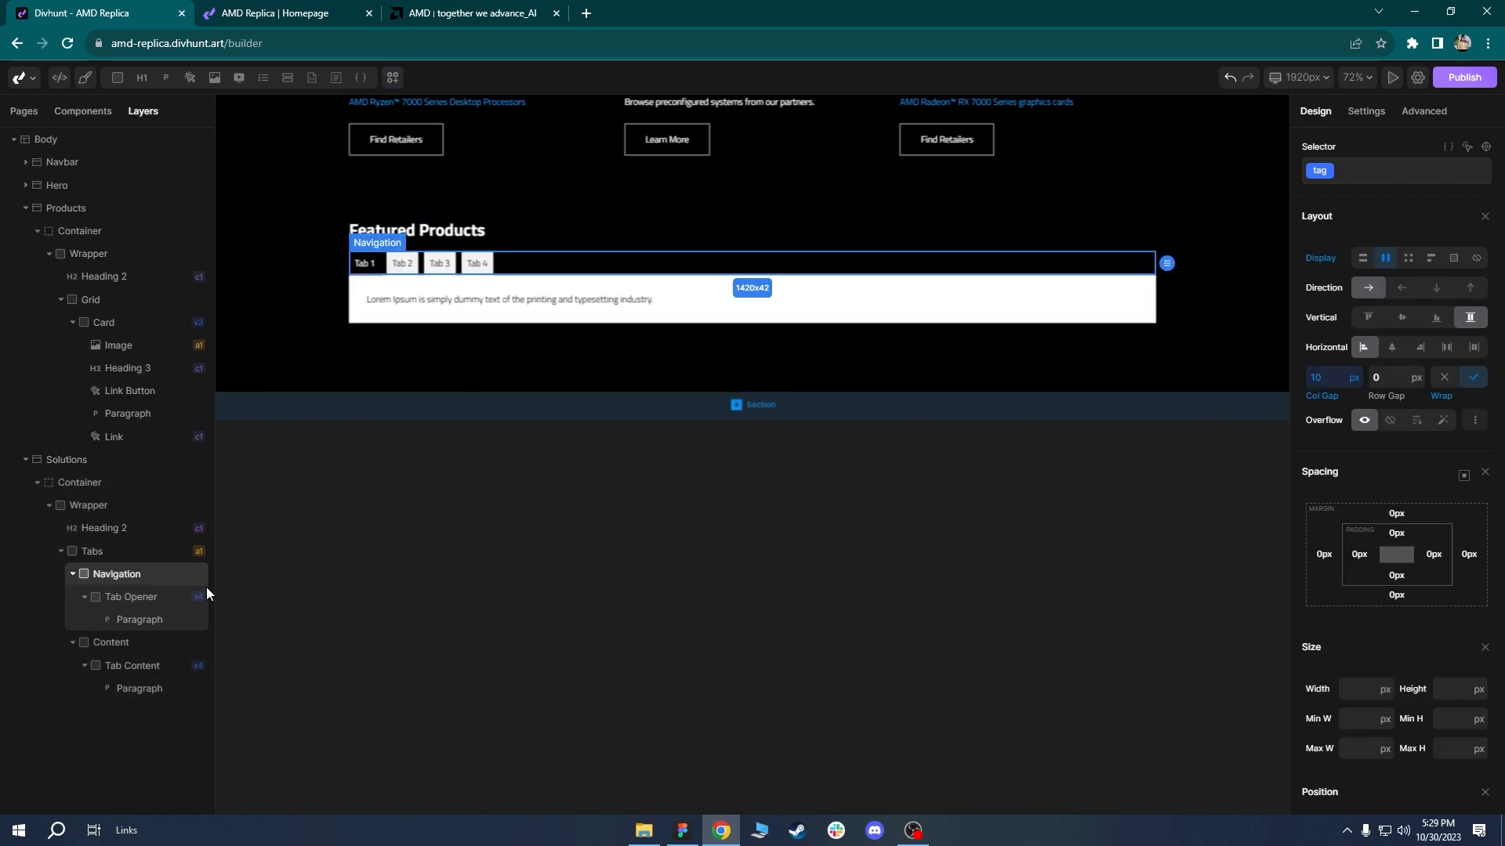
{"action": "left_click", "coordinate": [99, 531]}
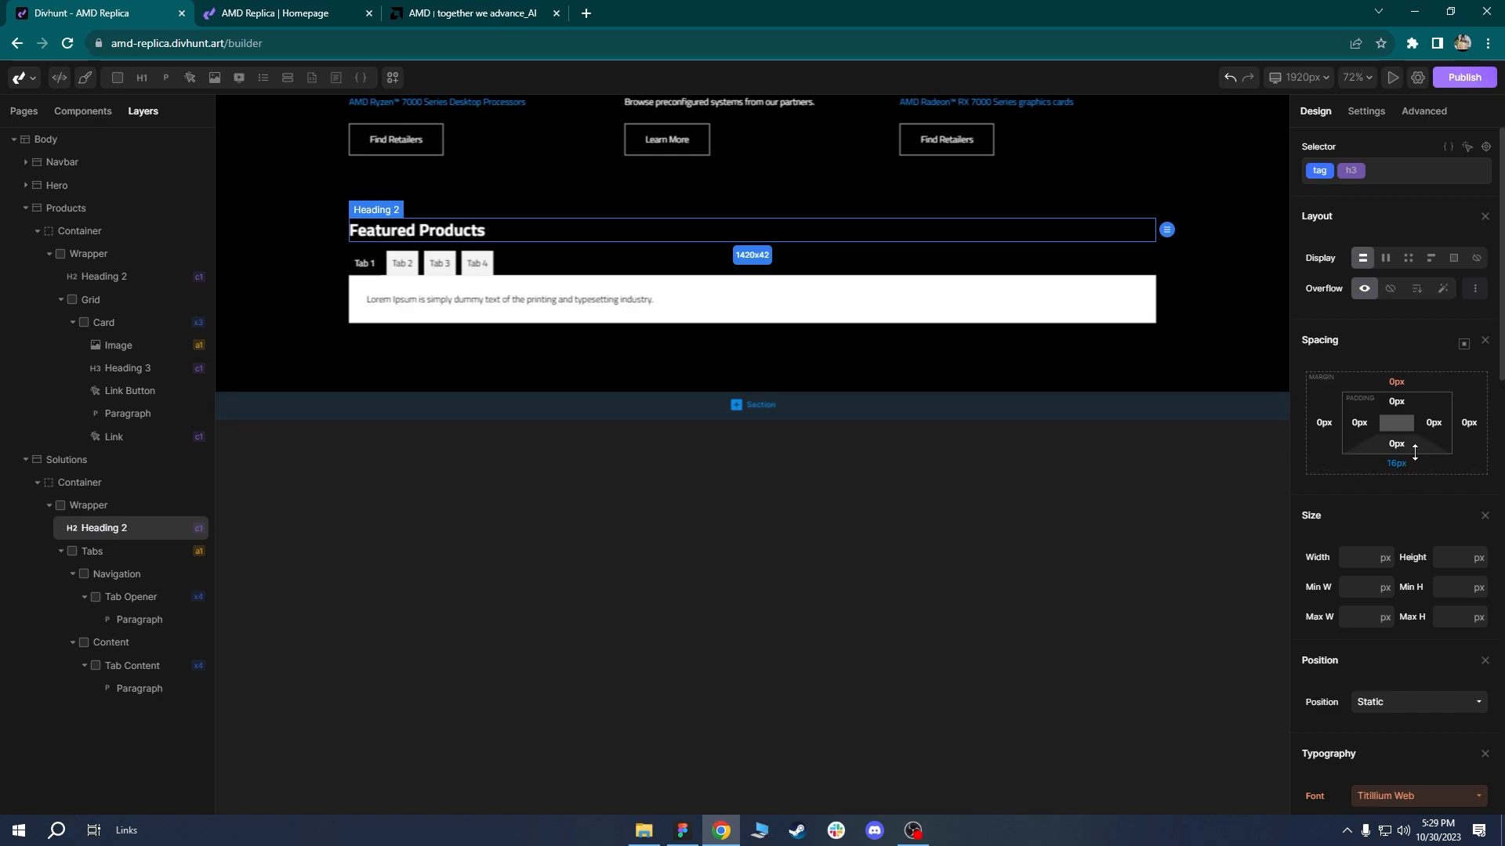
{"action": "scroll", "coordinate": [563, 403], "scroll_direction": "up", "scroll_amount": 4}
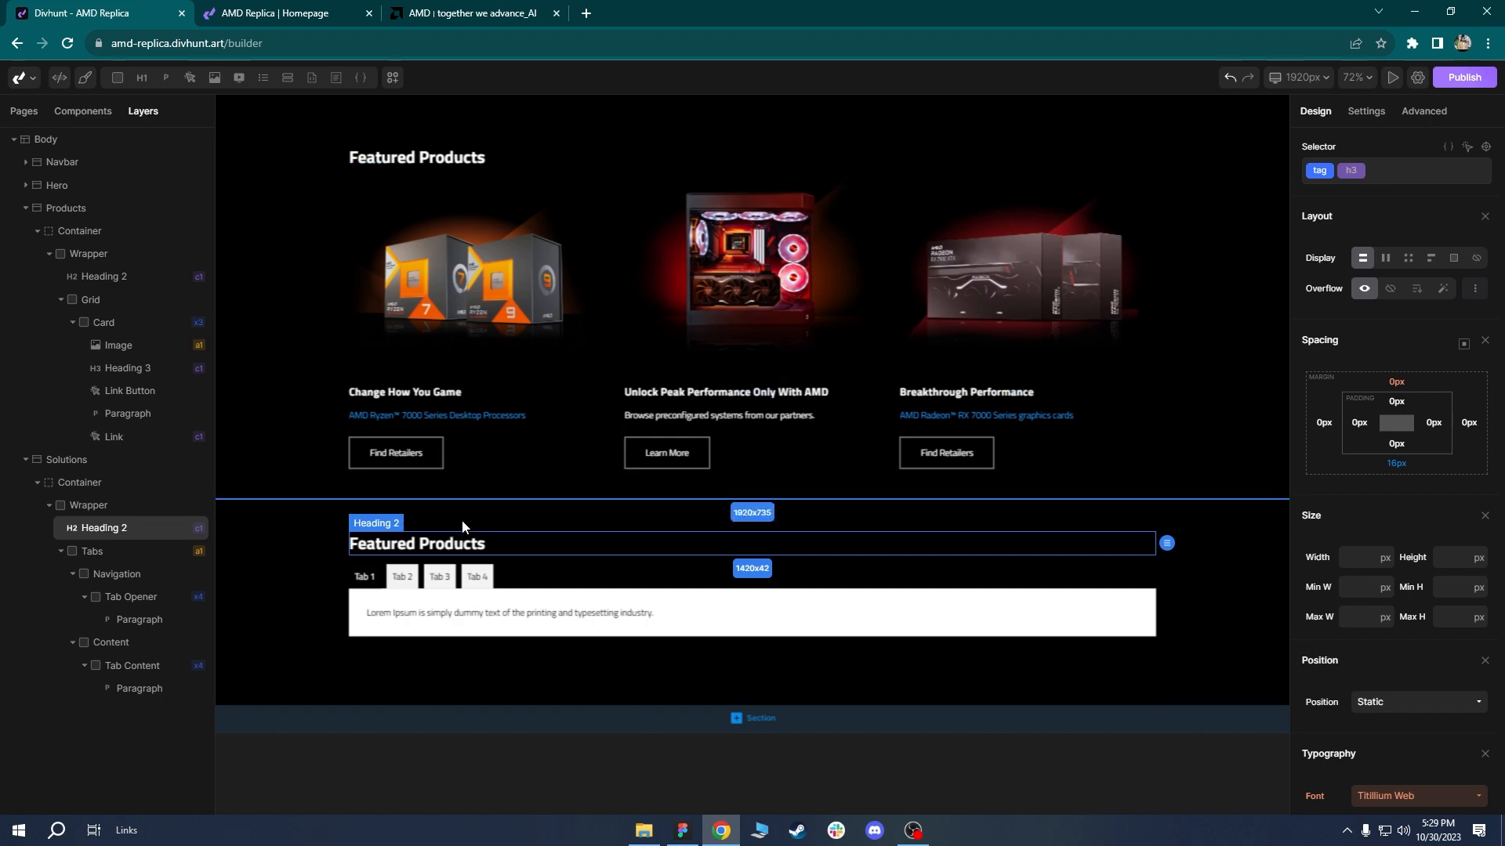
{"action": "scroll", "coordinate": [464, 506], "scroll_direction": "down", "scroll_amount": 3}
{"action": "scroll", "coordinate": [447, 364], "scroll_direction": "down", "scroll_amount": 1, "text": "ctrl"}
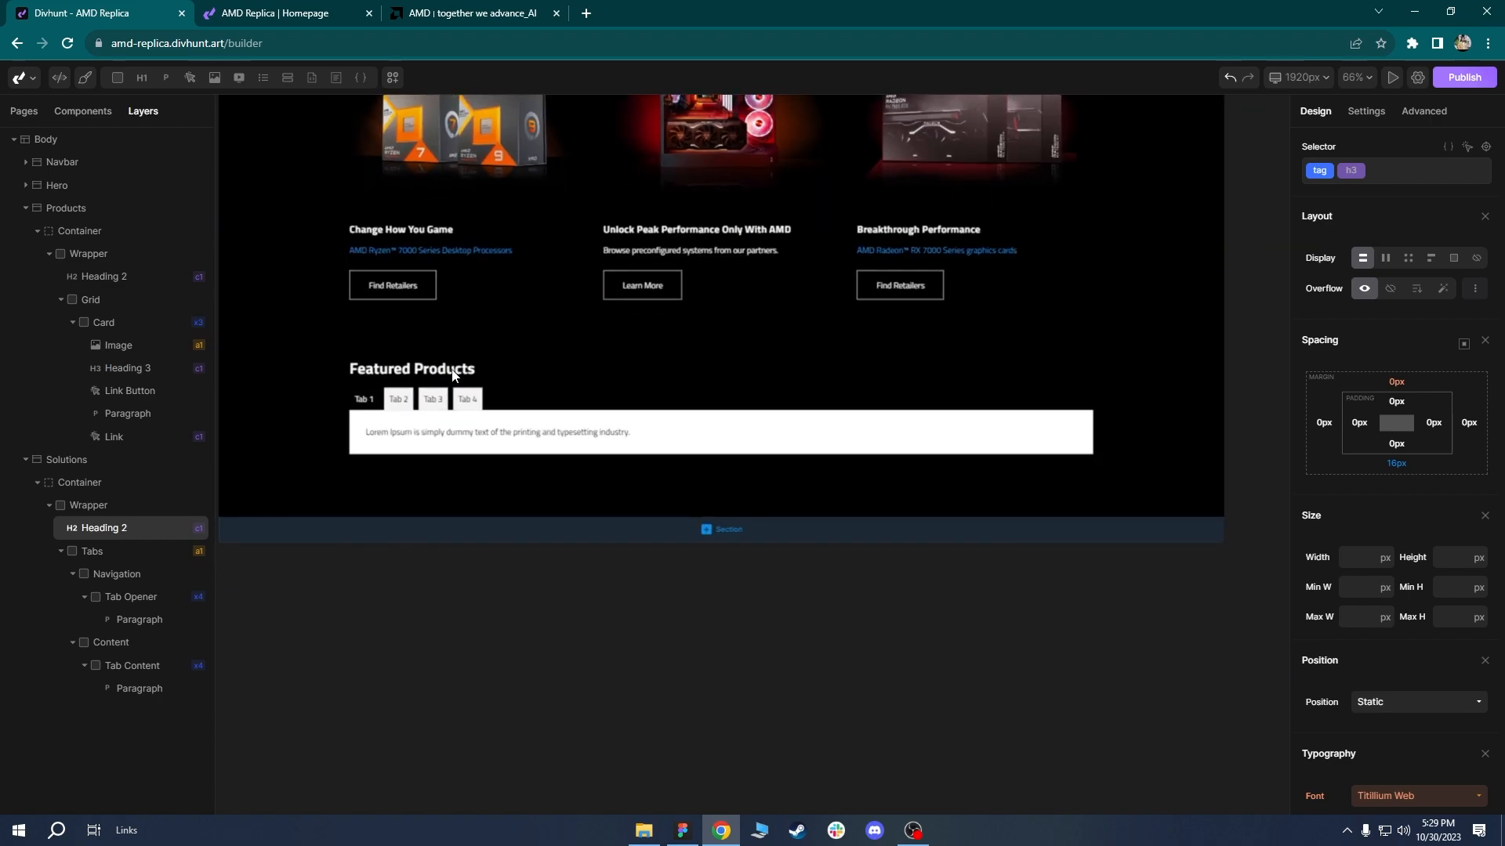
{"action": "left_click", "coordinate": [521, 401]}
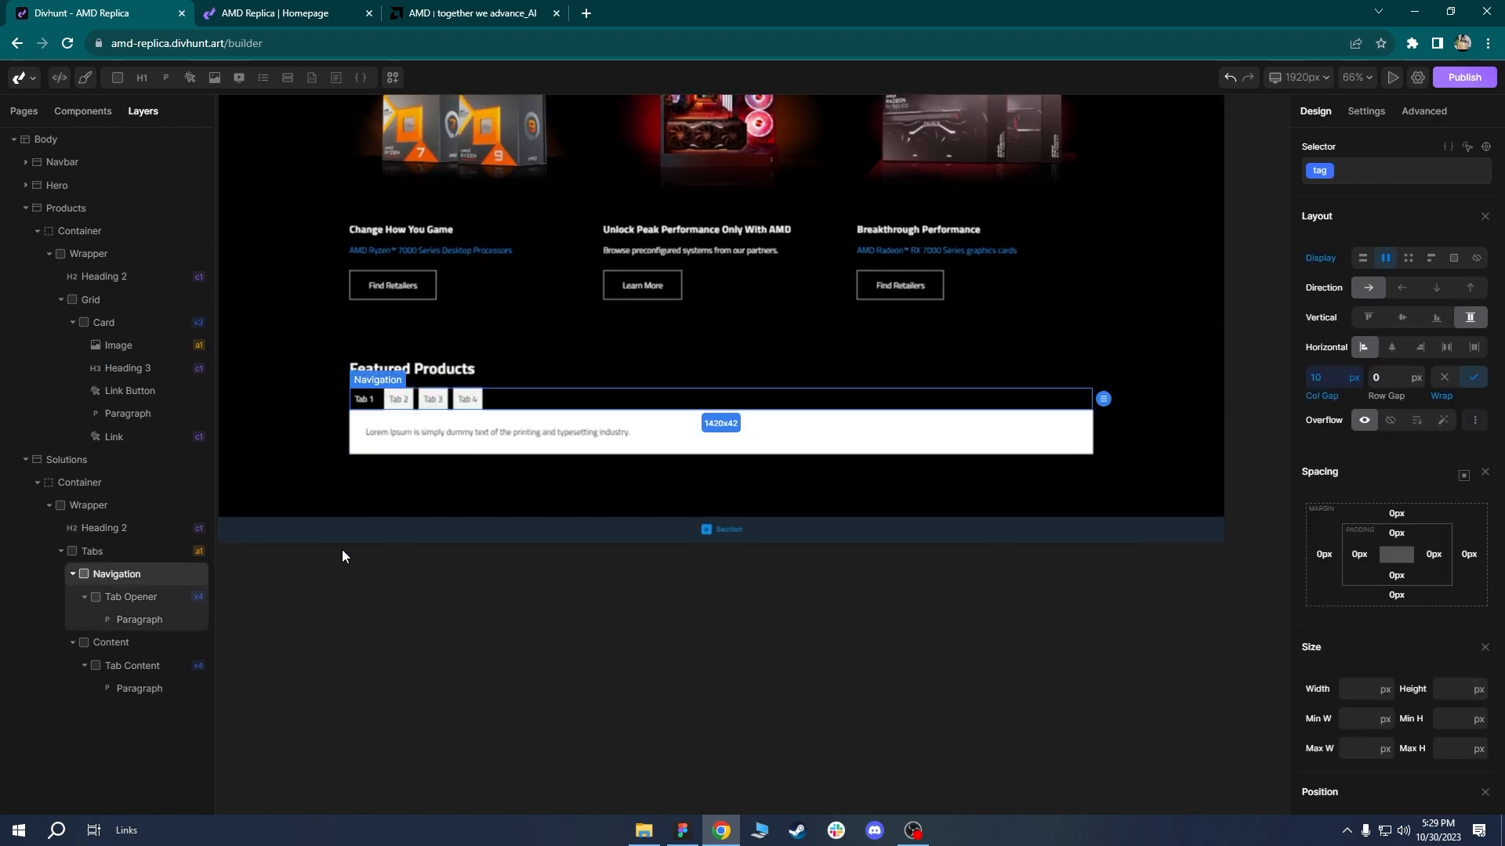
{"action": "left_click", "coordinate": [96, 552]}
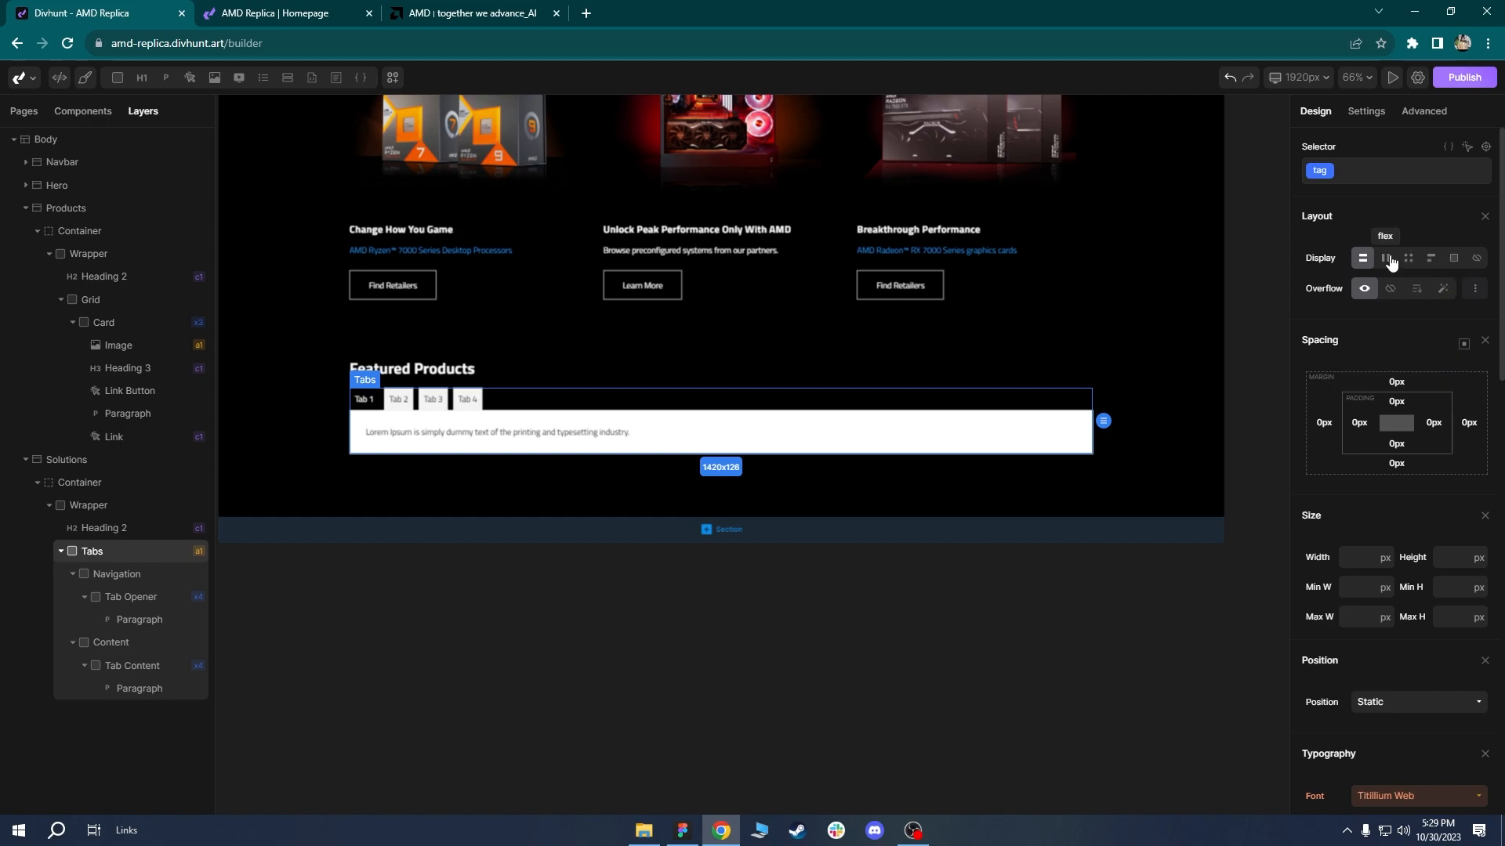
{"action": "left_click", "coordinate": [1386, 258]}
{"action": "left_click", "coordinate": [1470, 287]}
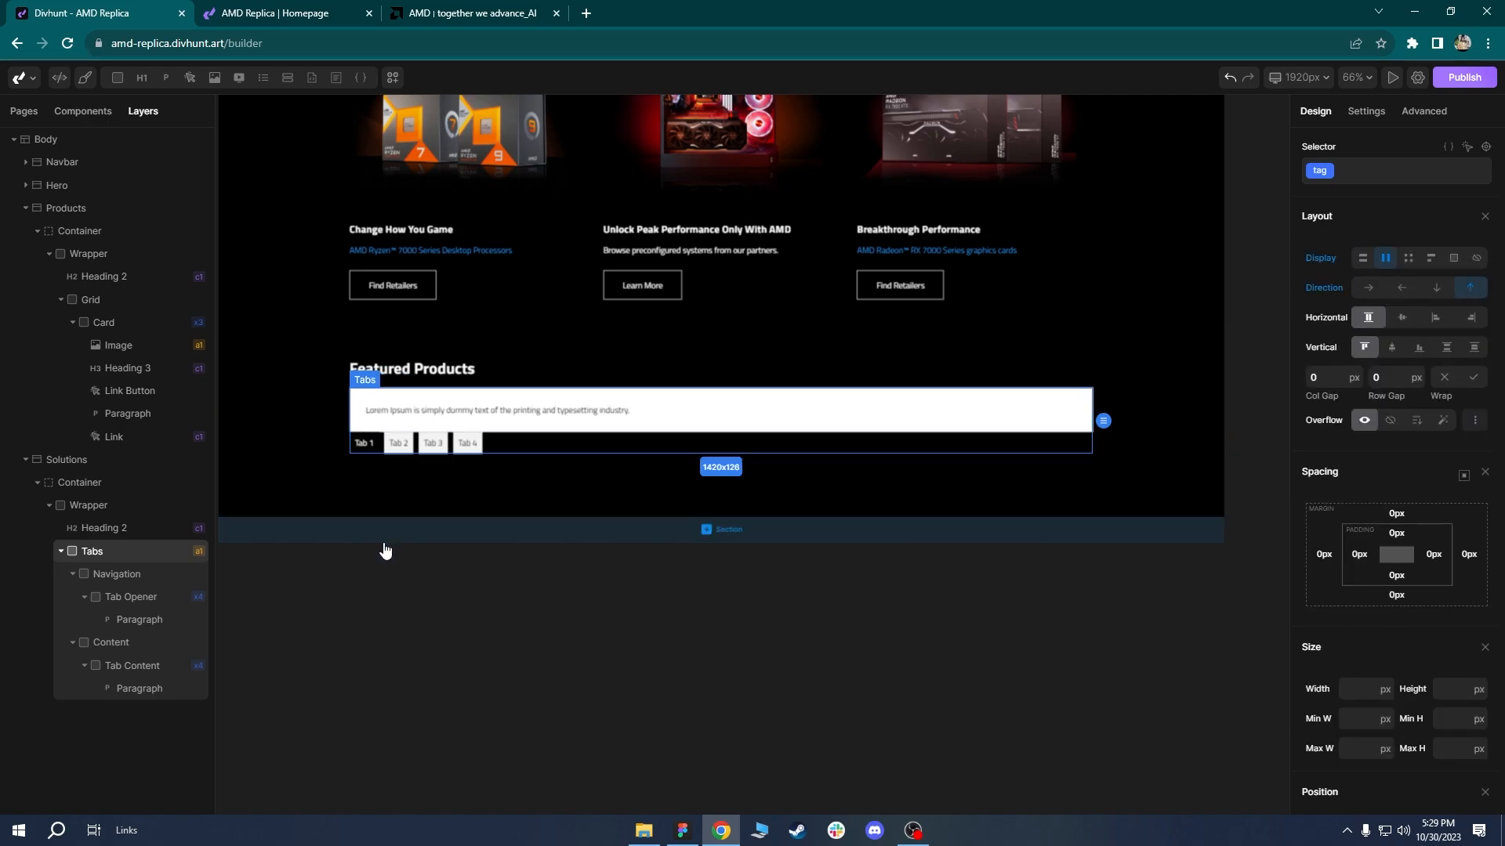
Remove the placeholder Lorem Ipsum paragraph from the tab content.
{"action": "left_click", "coordinate": [102, 574]}
{"action": "right_click", "coordinate": [495, 411]}
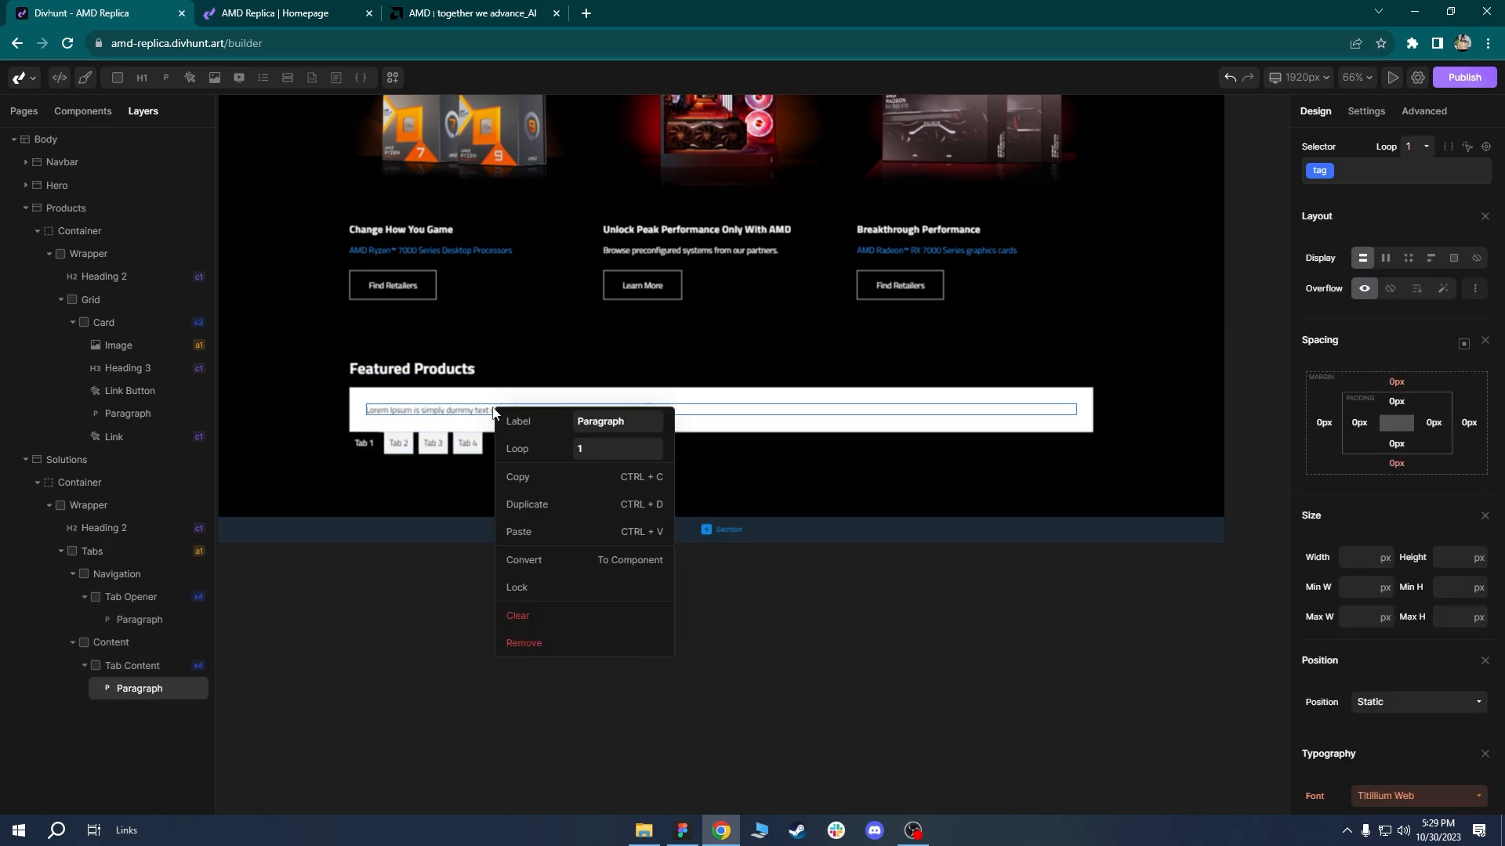
{"action": "left_click", "coordinate": [527, 641]}
Reset the background color and border styling of the Content element inside the tabs.
{"action": "left_click", "coordinate": [417, 411]}
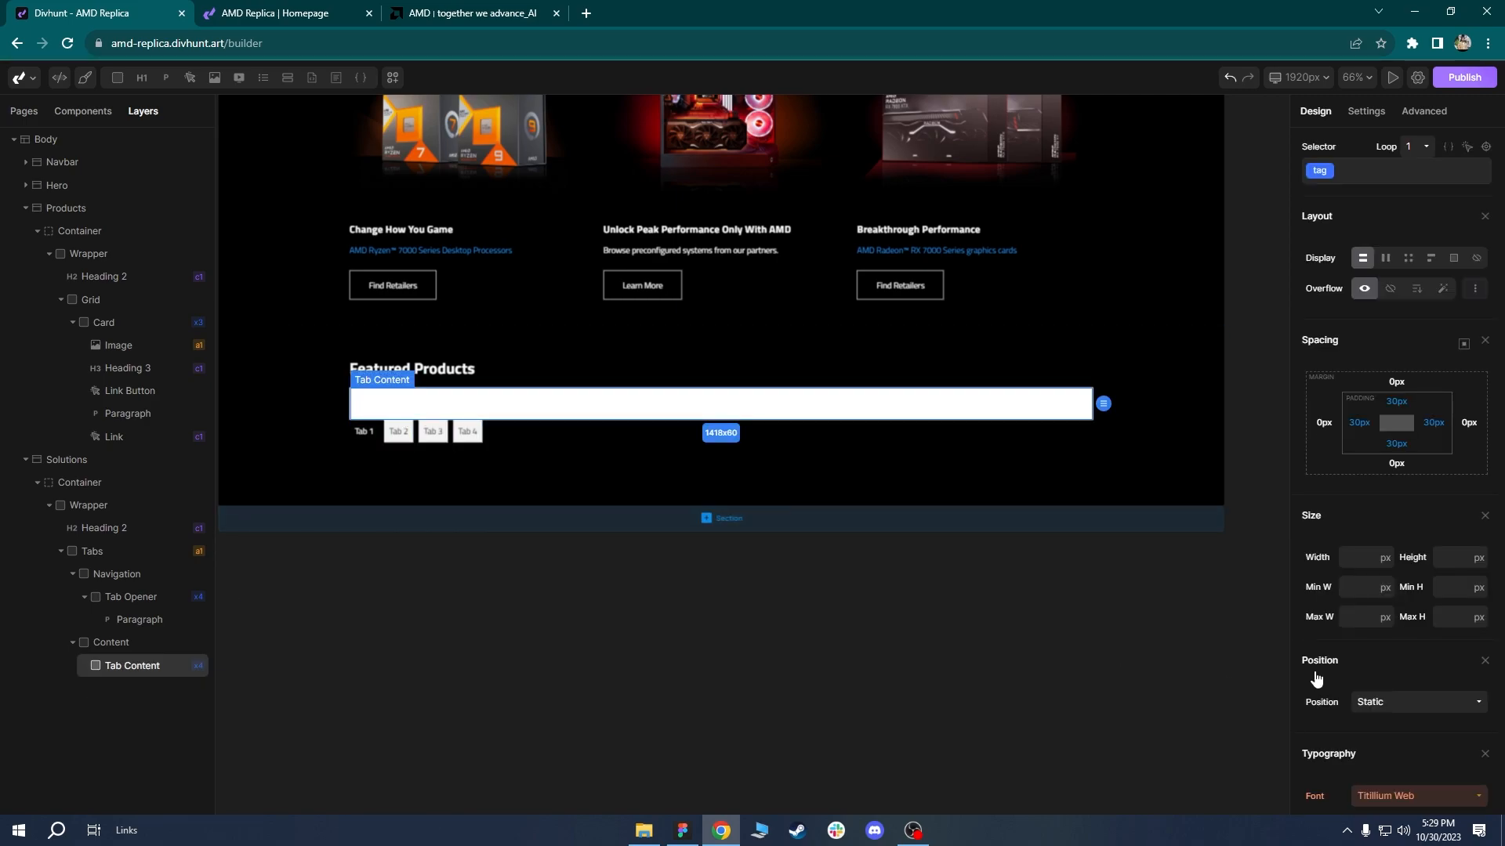
{"action": "scroll", "coordinate": [1418, 682], "scroll_direction": "down", "scroll_amount": 8}
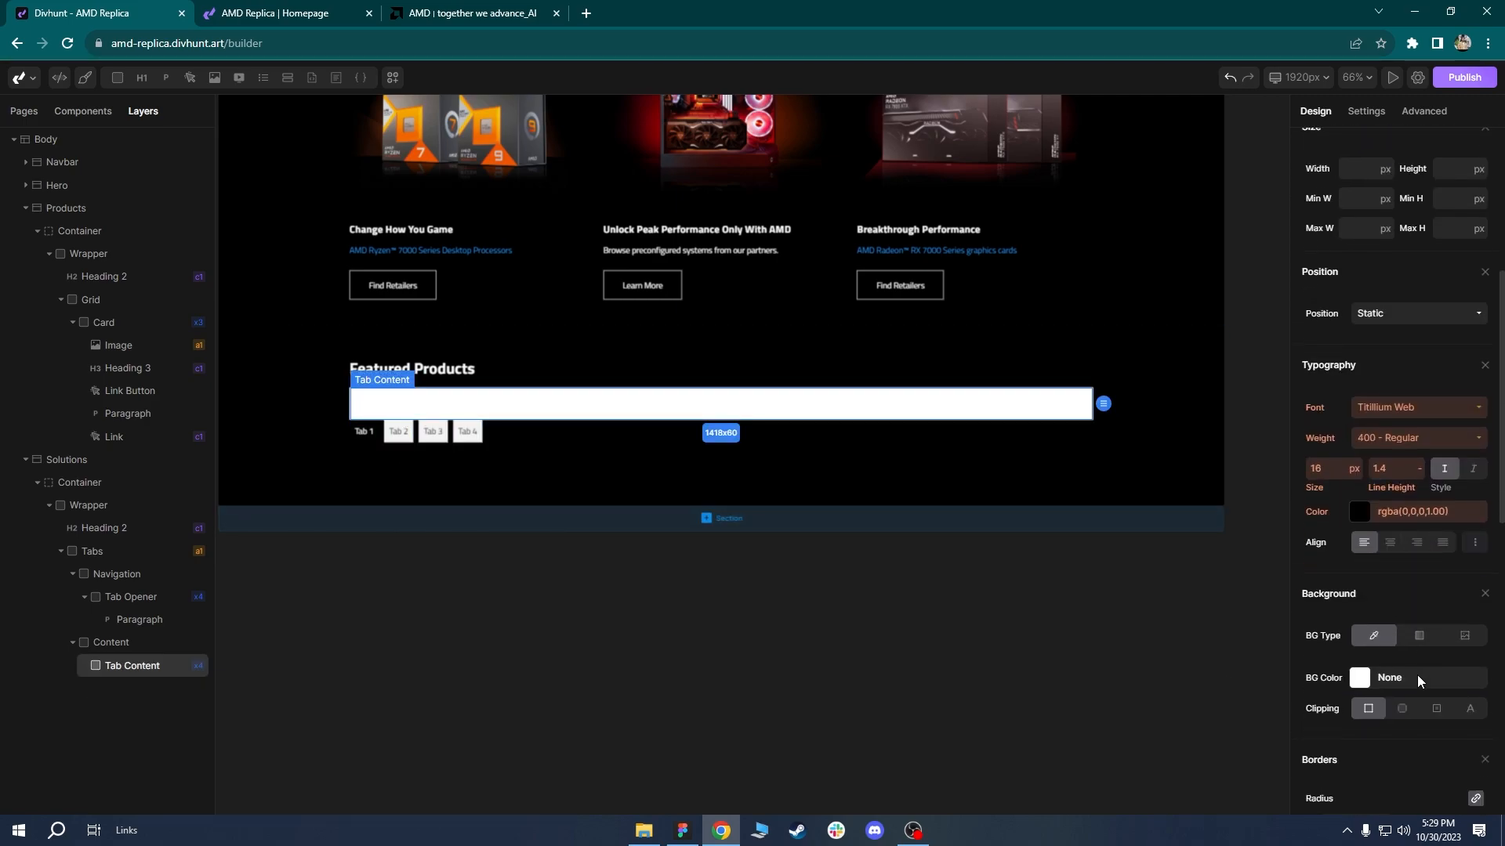
{"action": "left_click", "coordinate": [106, 644]}
{"action": "left_click", "coordinate": [1315, 770]}
{"action": "left_click", "coordinate": [1337, 791]}
{"action": "left_click", "coordinate": [1323, 514]}
{"action": "left_click", "coordinate": [1347, 572]}
{"action": "left_click", "coordinate": [1316, 347]}
{"action": "left_click", "coordinate": [1345, 404]}
{"action": "scroll", "coordinate": [1379, 471], "scroll_direction": "up", "scroll_amount": 8}
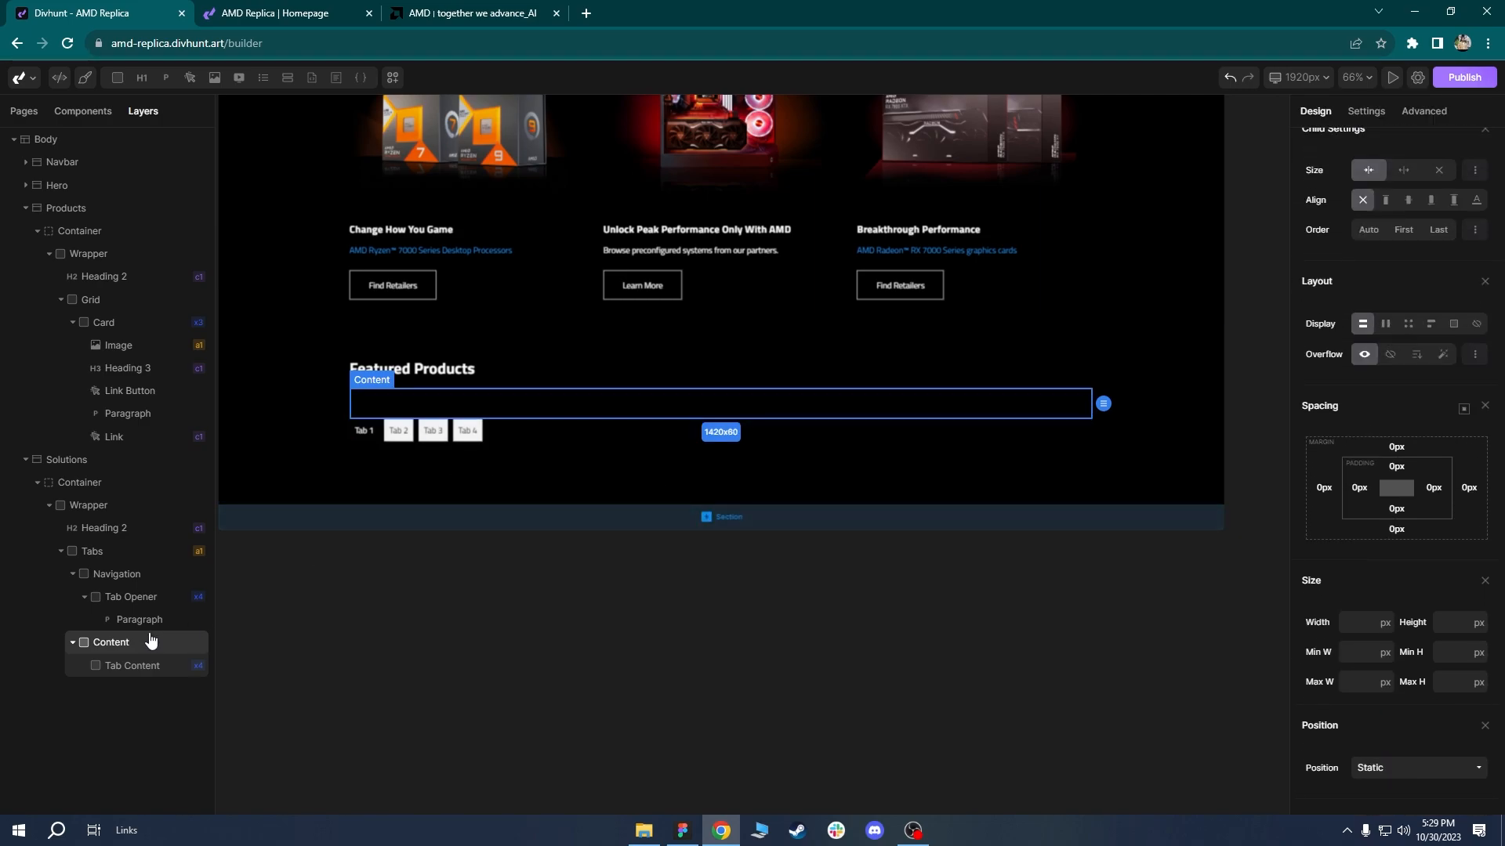
Reset the Tabs element's text color to the inherited white.
{"action": "left_click", "coordinate": [93, 550]}
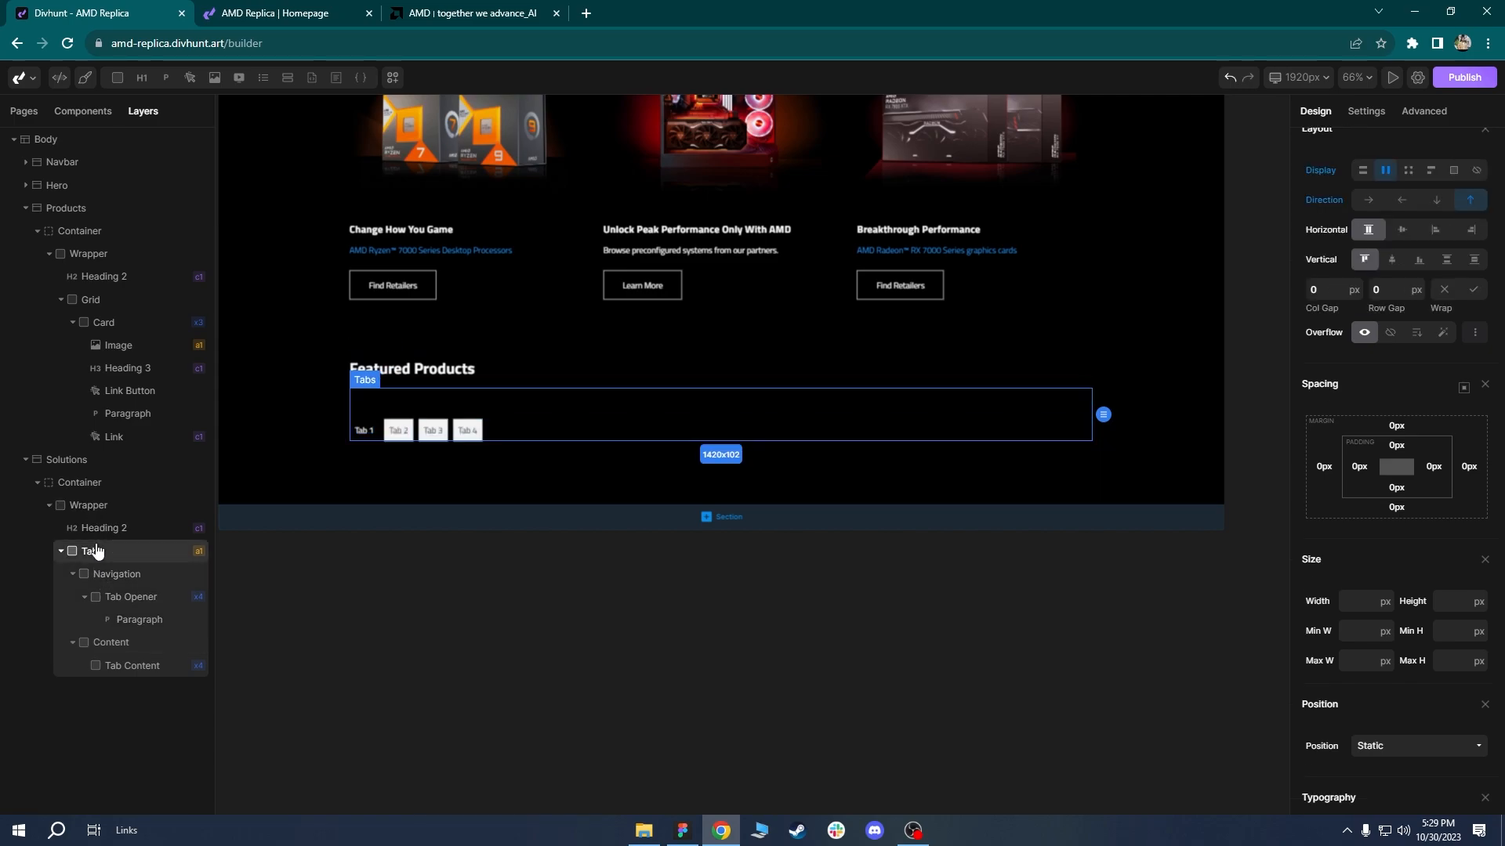
{"action": "scroll", "coordinate": [1433, 557], "scroll_direction": "down", "scroll_amount": 4}
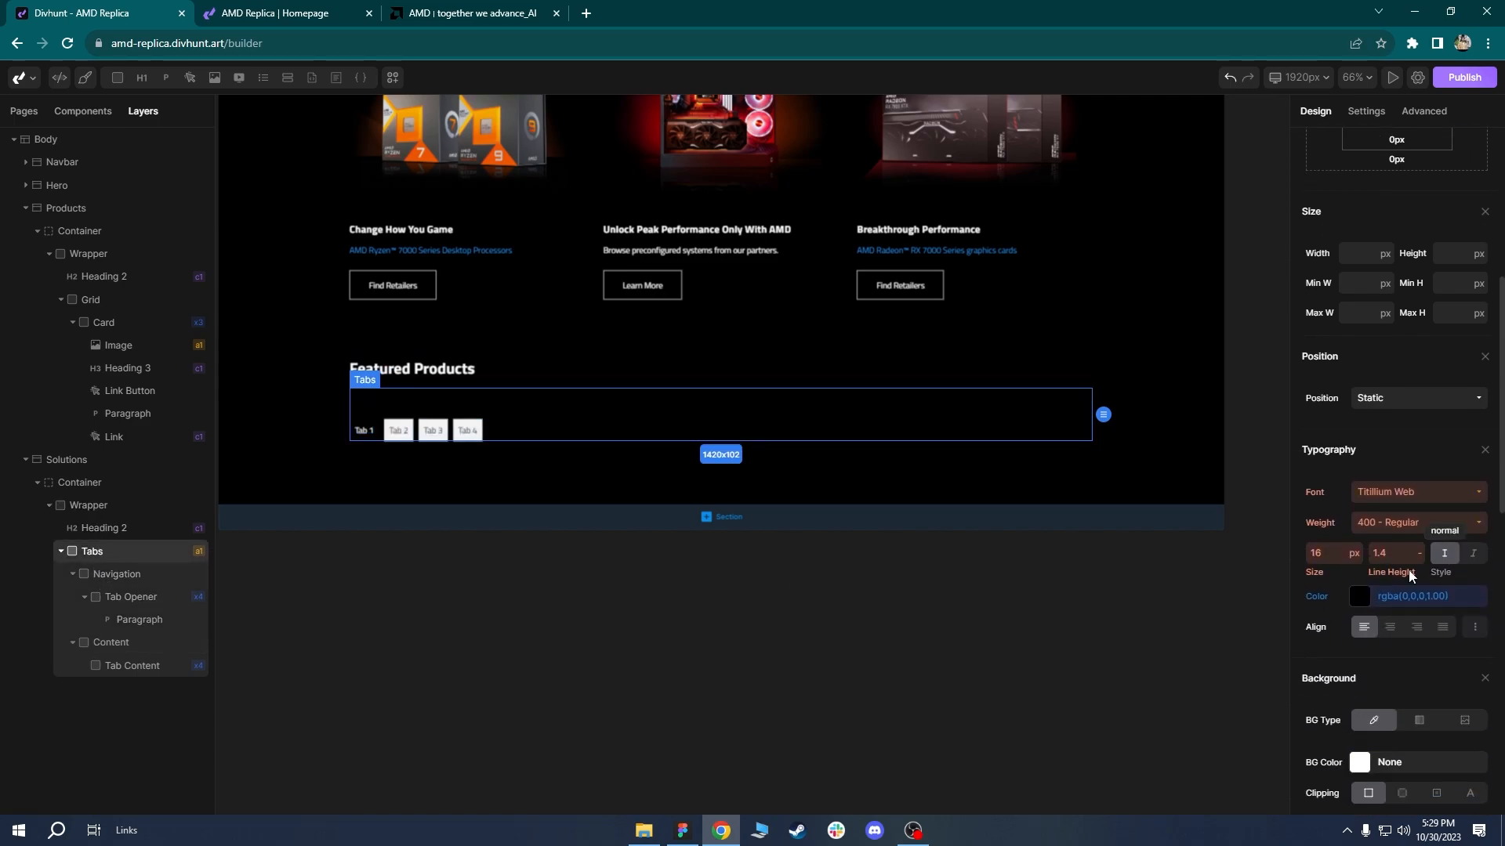
{"action": "left_click", "coordinate": [1317, 602]}
{"action": "left_click", "coordinate": [1351, 653]}
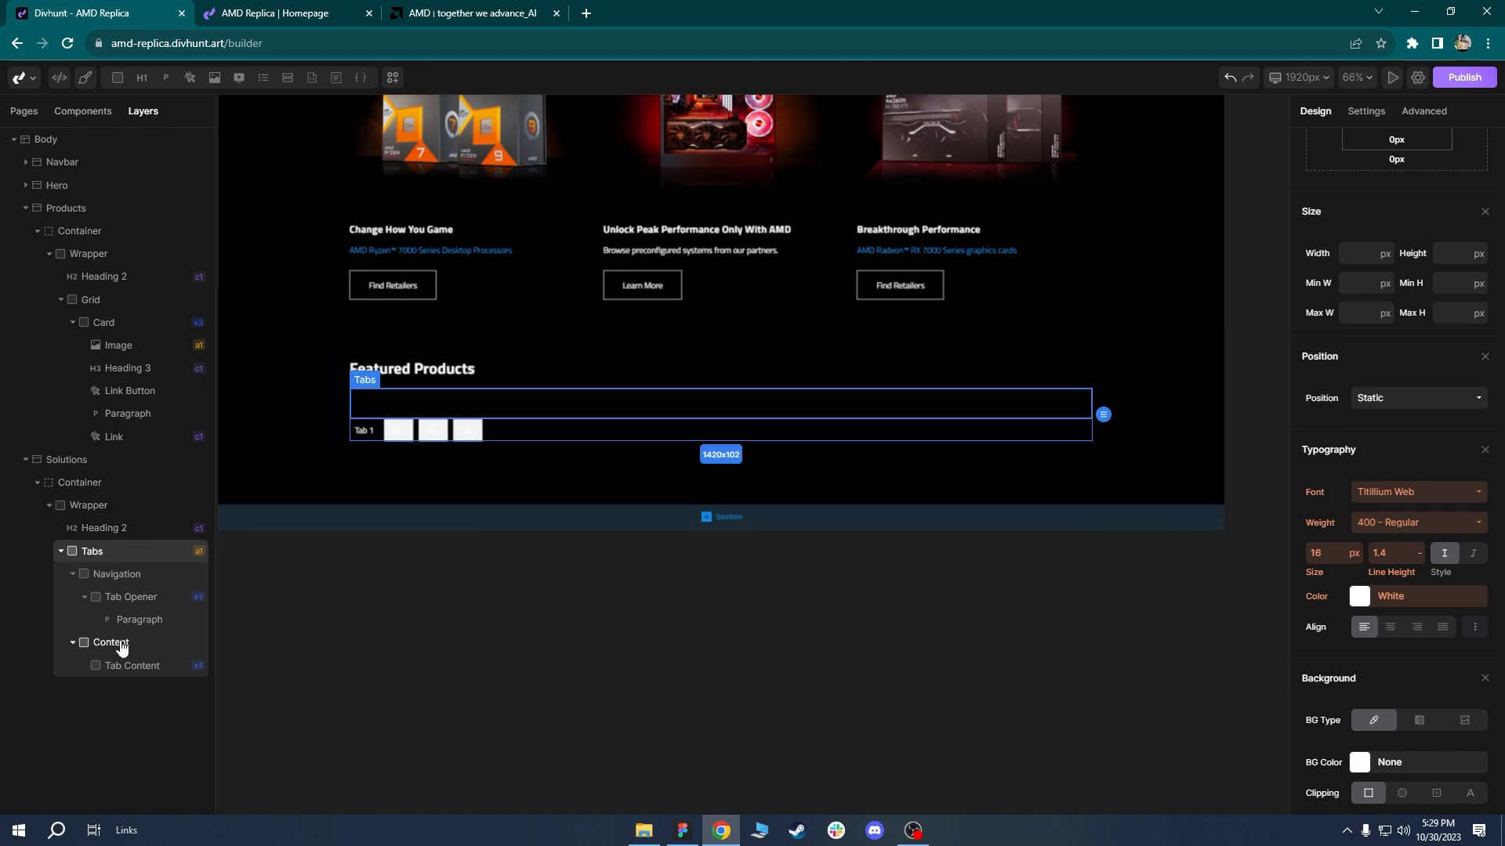
Remove the Tab Content element's padding on all sides, deleting the remaining padding-left and padding-bottom rules in its CSS, and save.
{"action": "left_click", "coordinate": [124, 644]}
{"action": "left_click", "coordinate": [142, 666]}
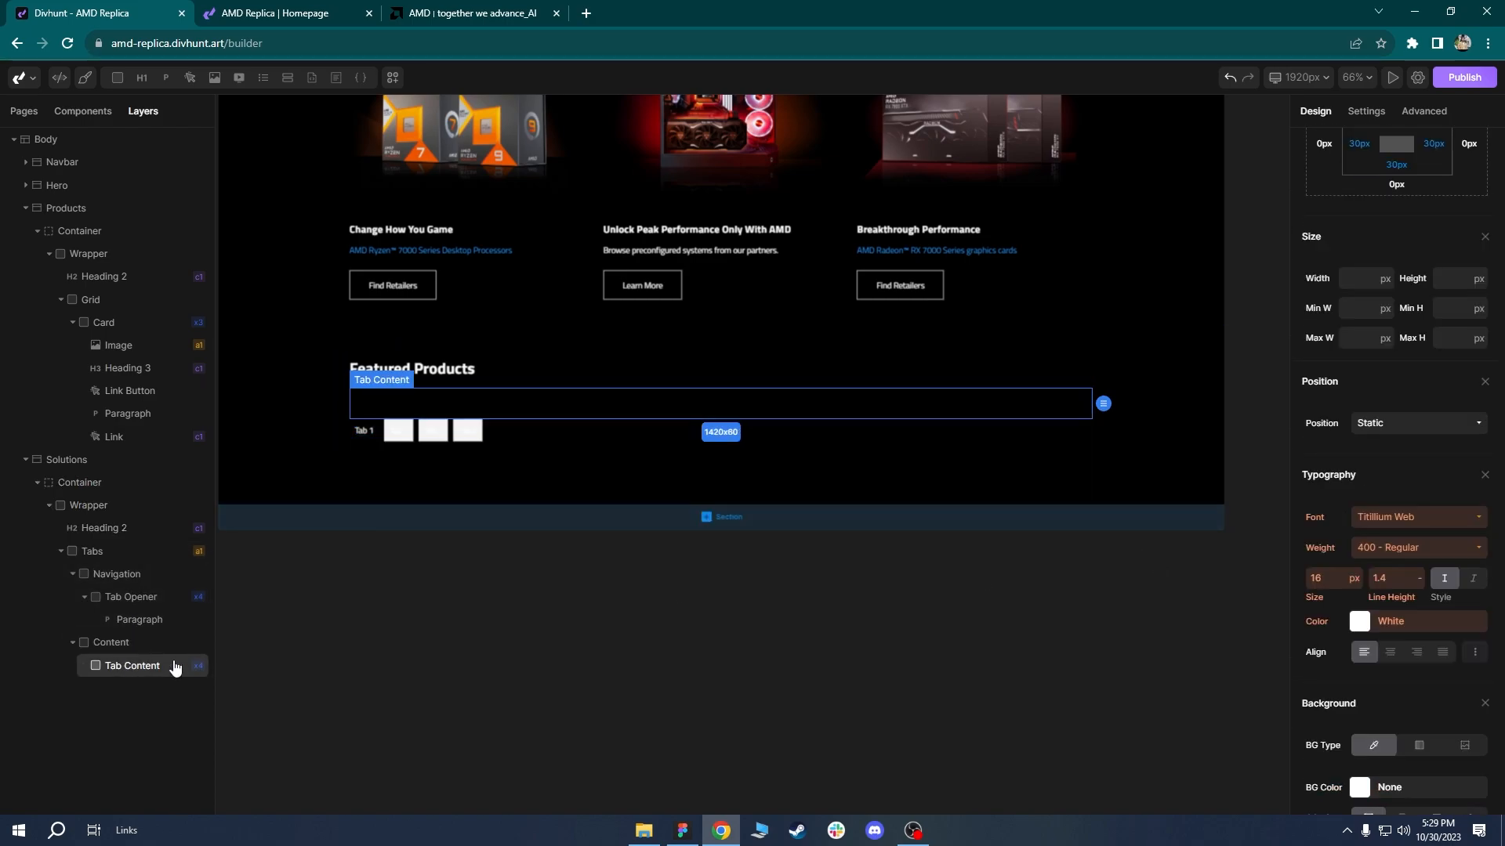
{"action": "scroll", "coordinate": [1404, 432], "scroll_direction": "up", "scroll_amount": 3}
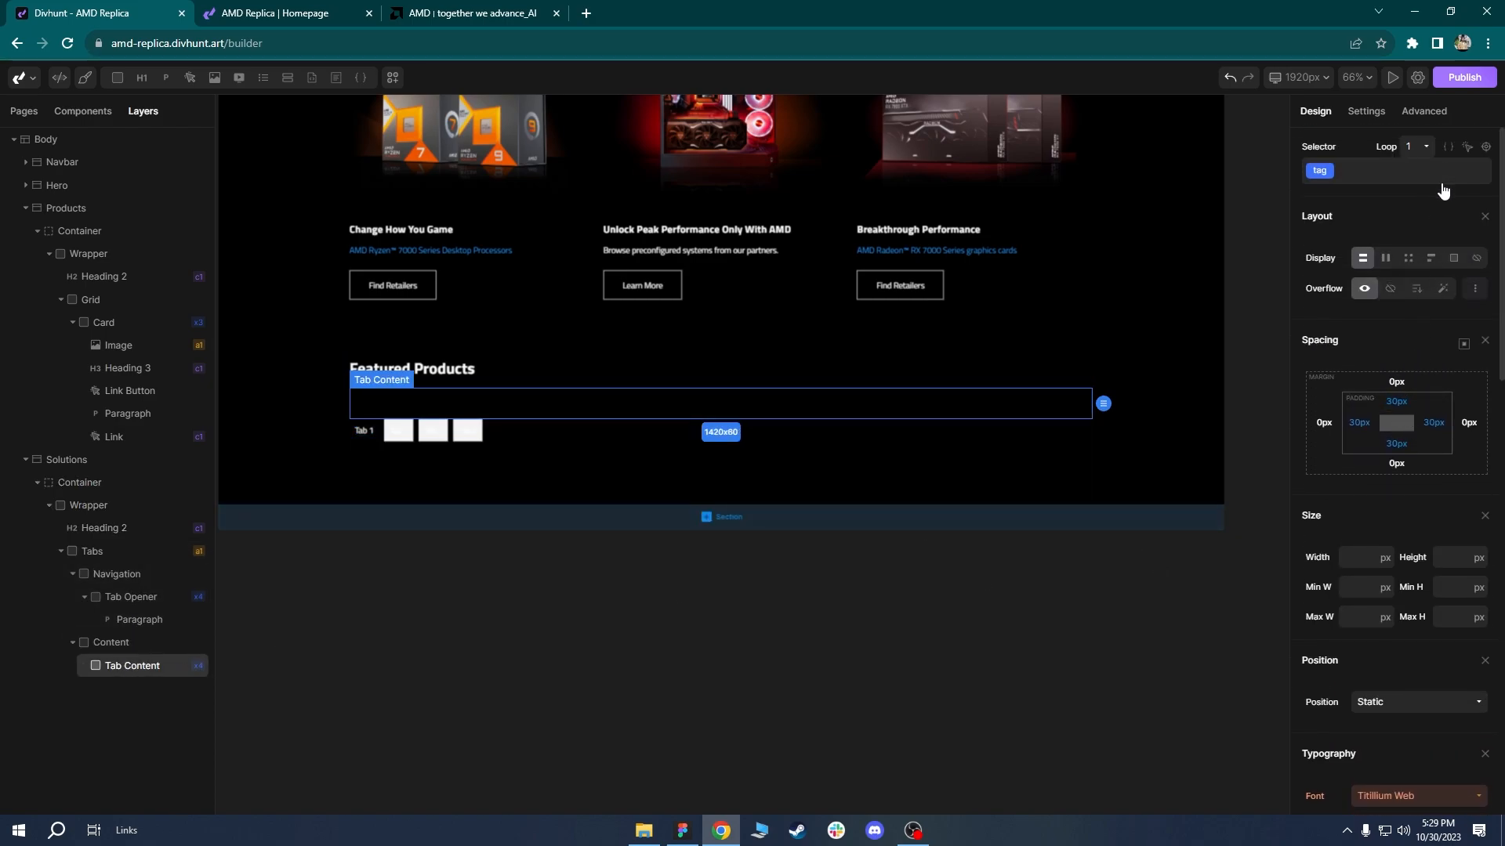
{"action": "left_click", "coordinate": [1396, 402]}
{"action": "left_click", "coordinate": [1396, 463]}
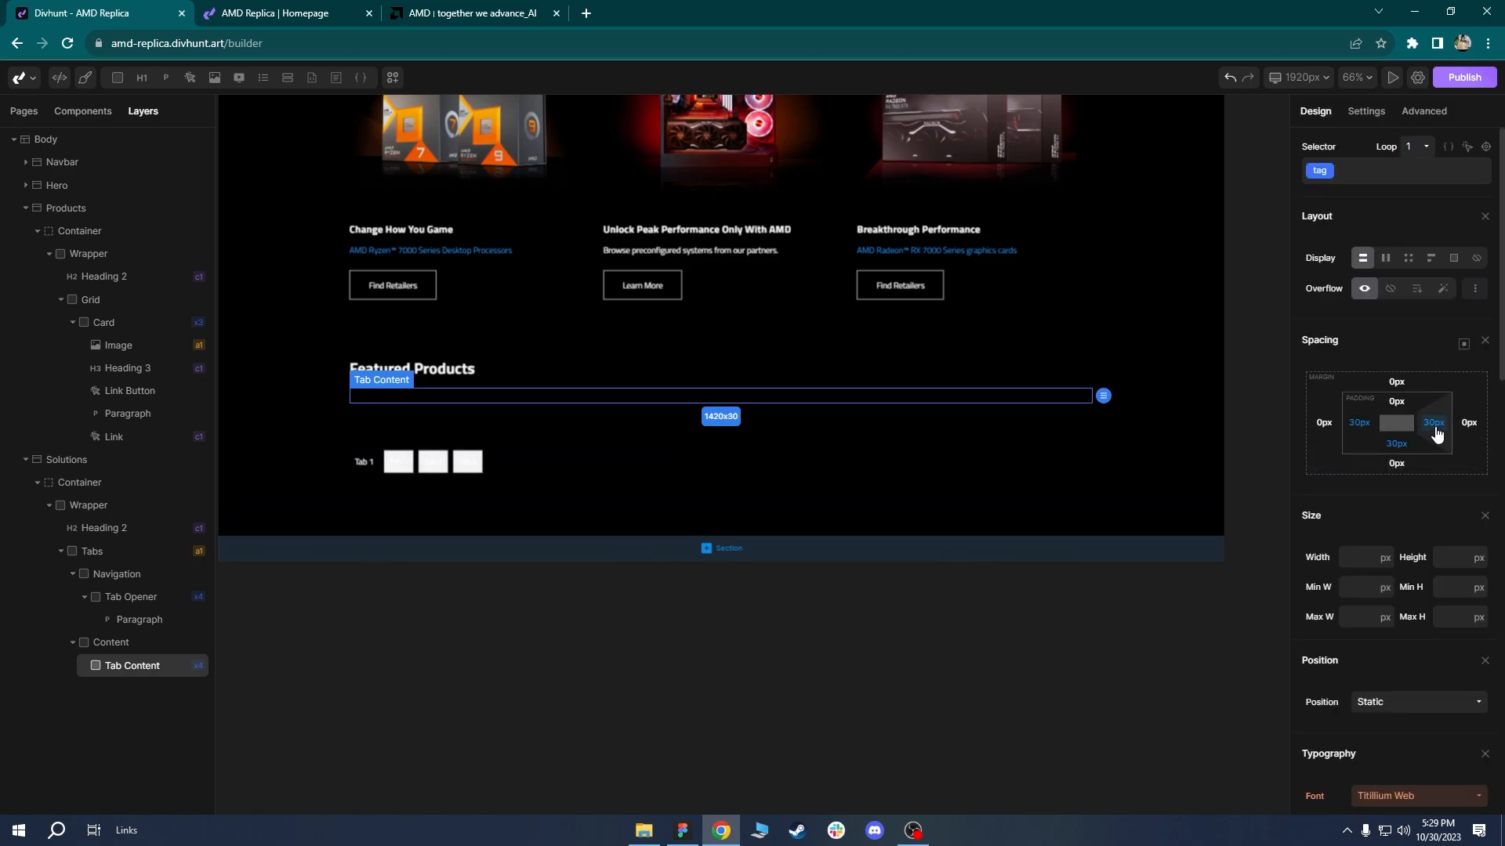
{"action": "left_click", "coordinate": [1434, 426]}
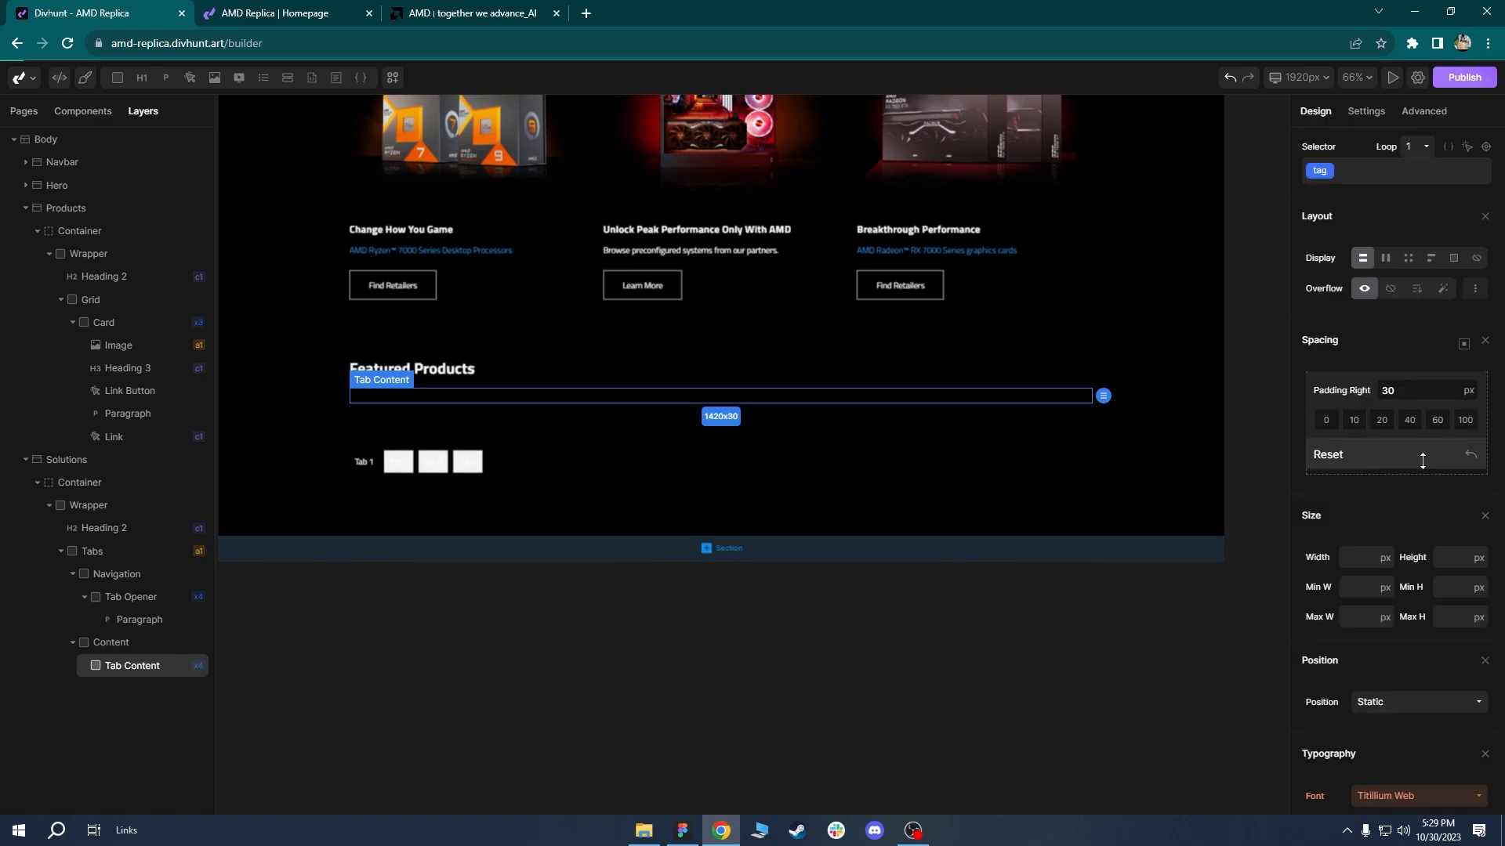
{"action": "left_click", "coordinate": [1424, 468]}
{"action": "left_click", "coordinate": [1447, 147]}
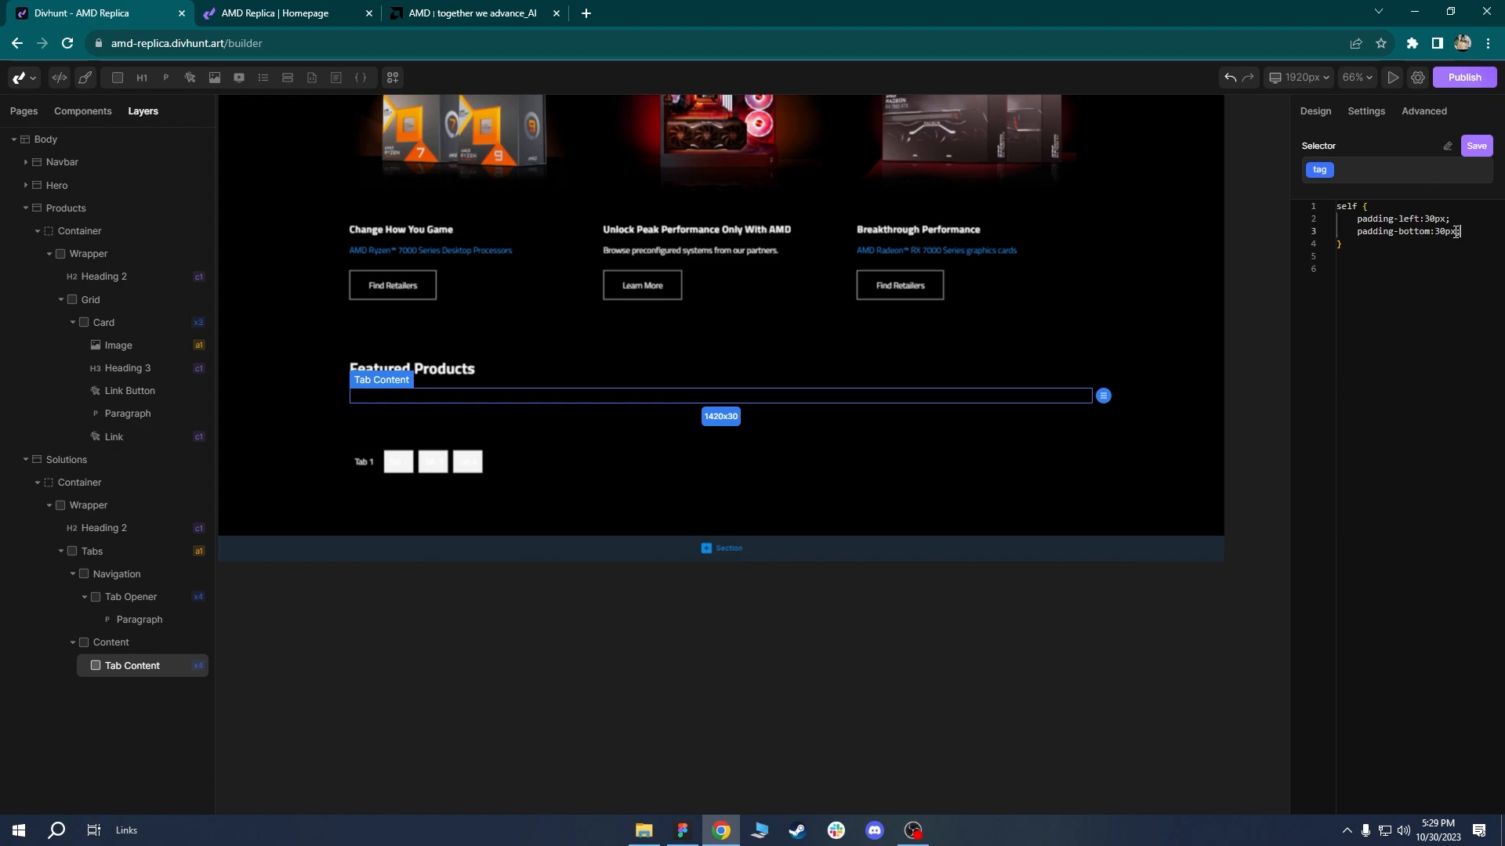
{"action": "left_click_drag", "start_coordinate": [1465, 232], "coordinate": [1315, 227]}
{"action": "key", "text": "BackSpace"}
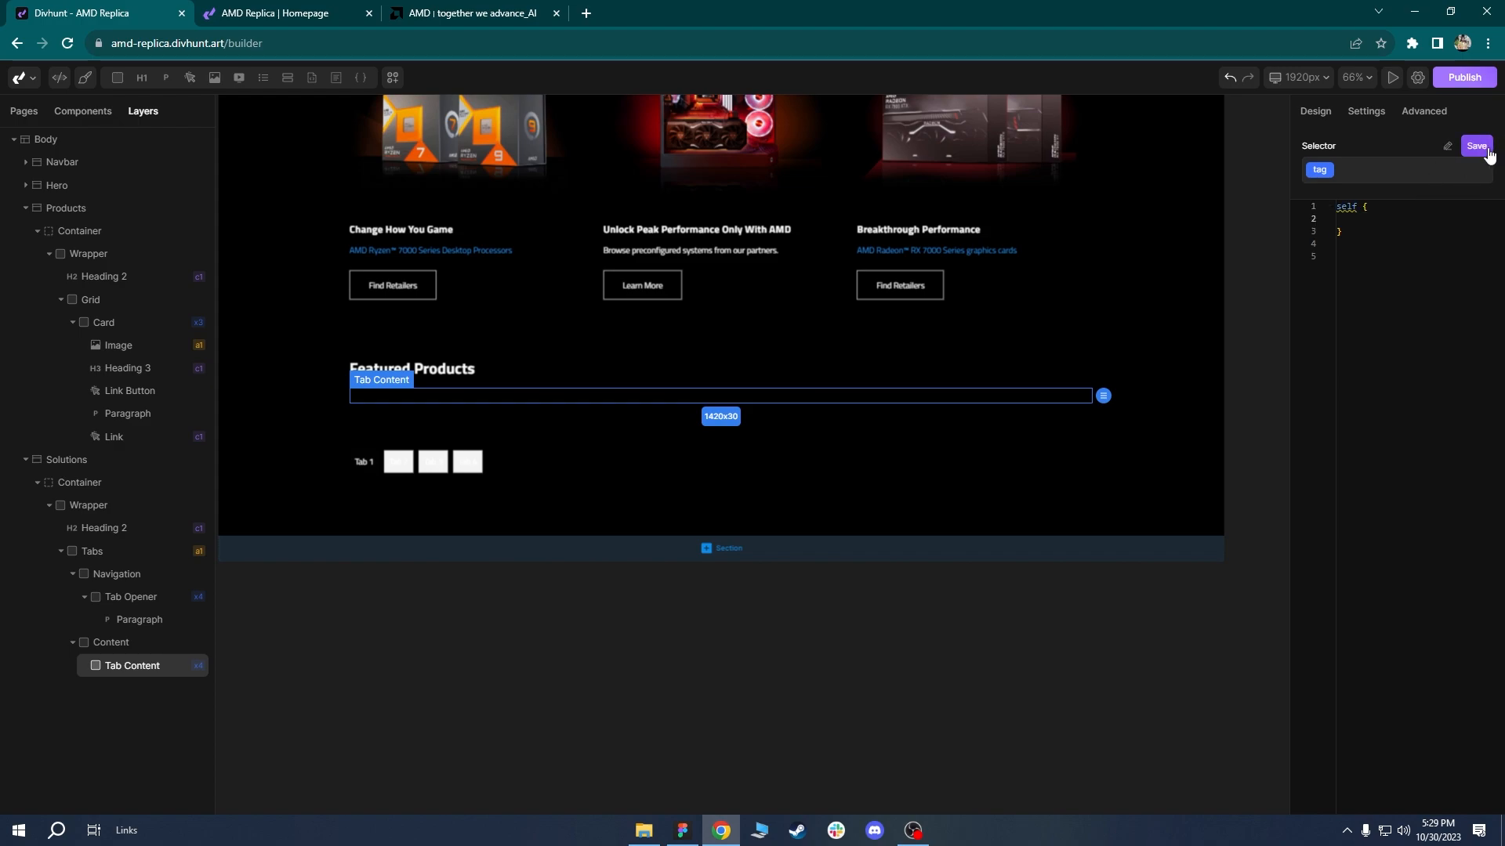
{"action": "left_click", "coordinate": [1486, 149]}
{"action": "left_click", "coordinate": [1447, 146]}
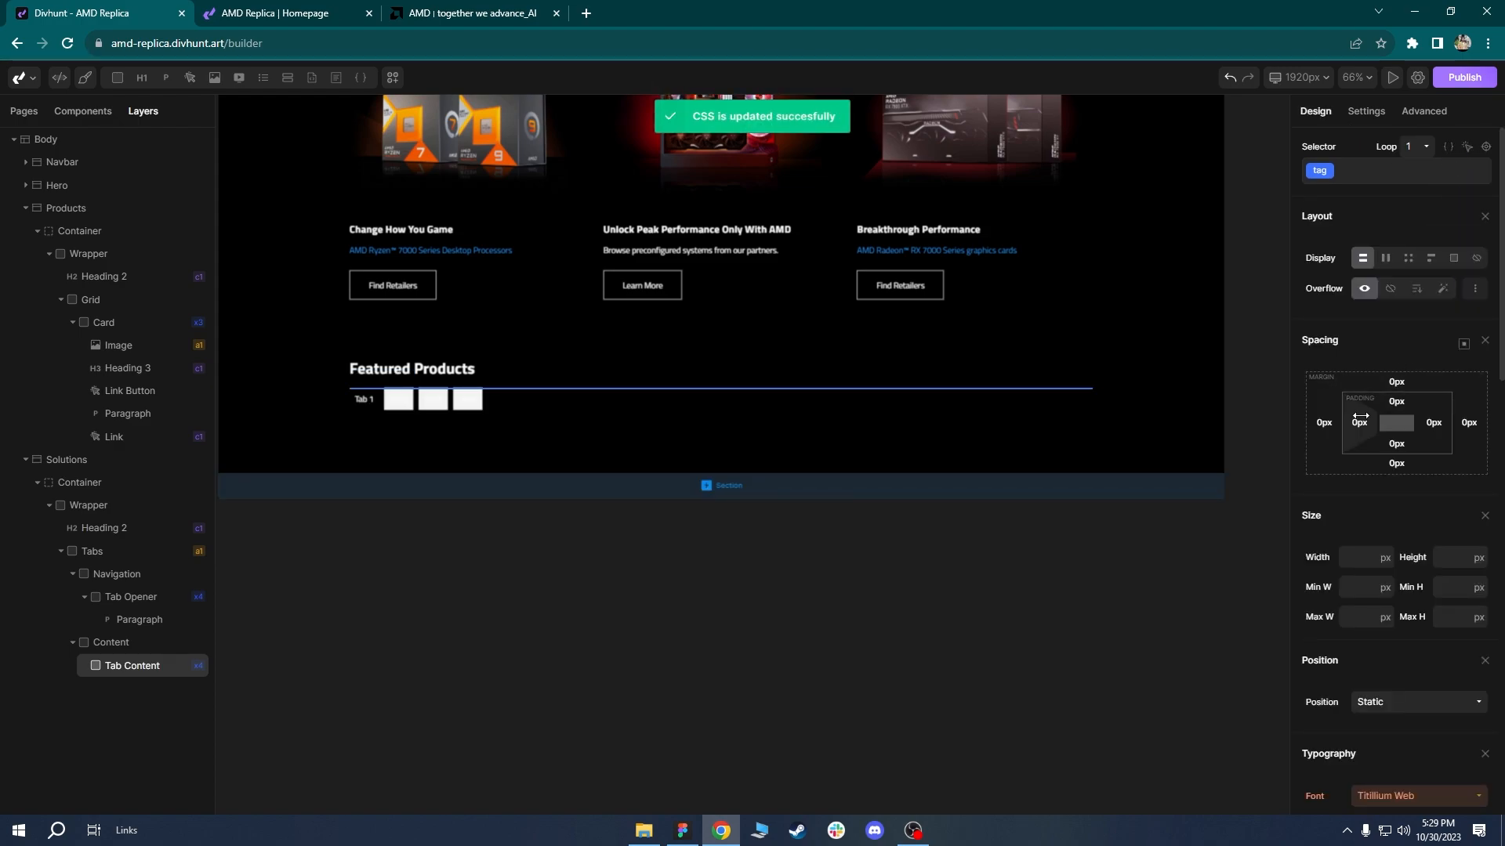
Reset the background color of the Tab Opener elements in the tab navigation.
{"action": "left_click", "coordinate": [395, 400]}
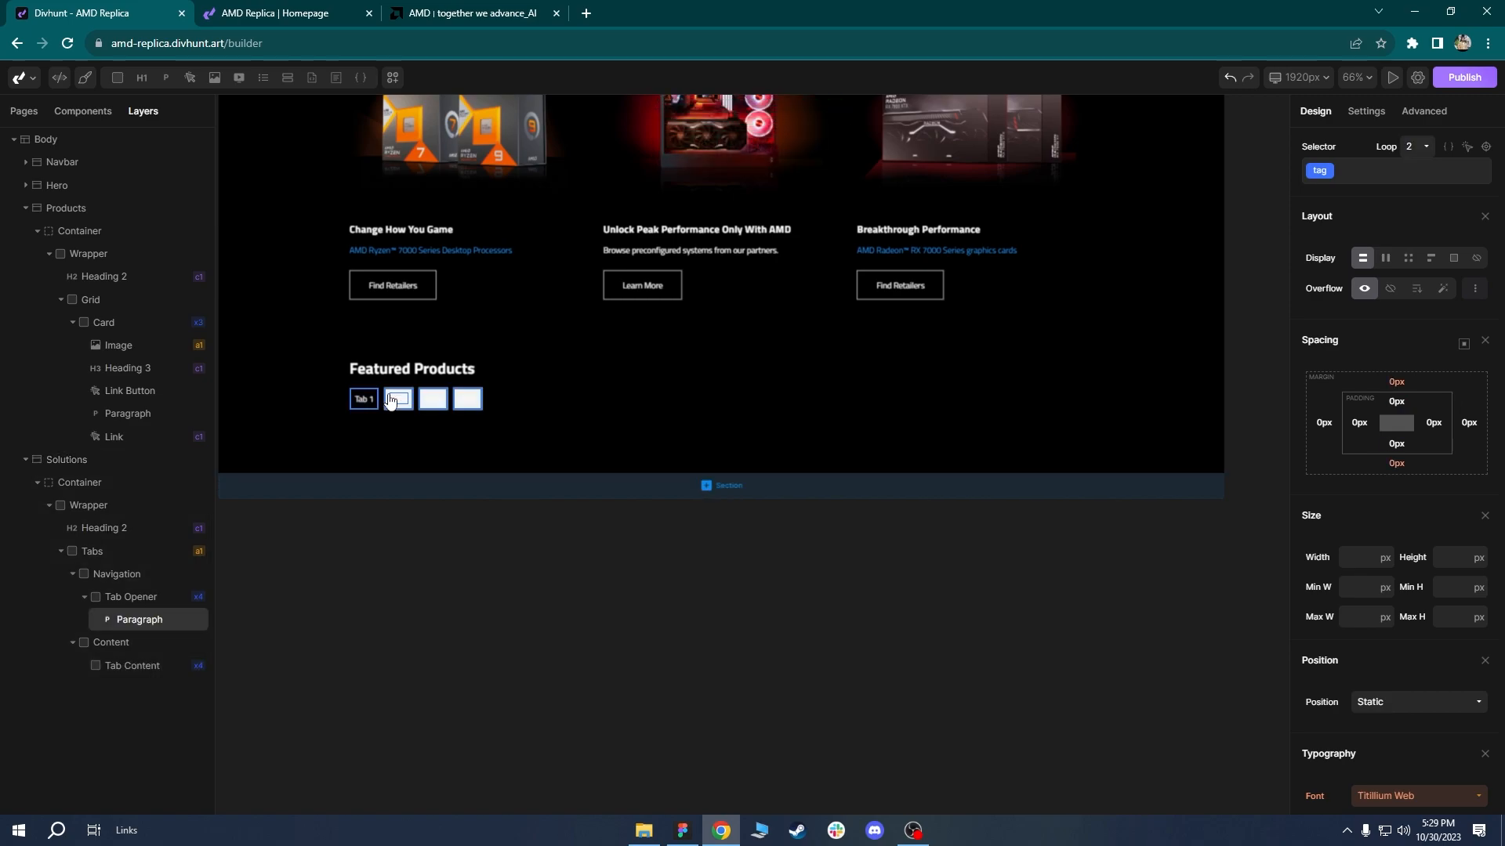
{"action": "left_click", "coordinate": [141, 597]}
{"action": "scroll", "coordinate": [1394, 578], "scroll_direction": "down", "scroll_amount": 1}
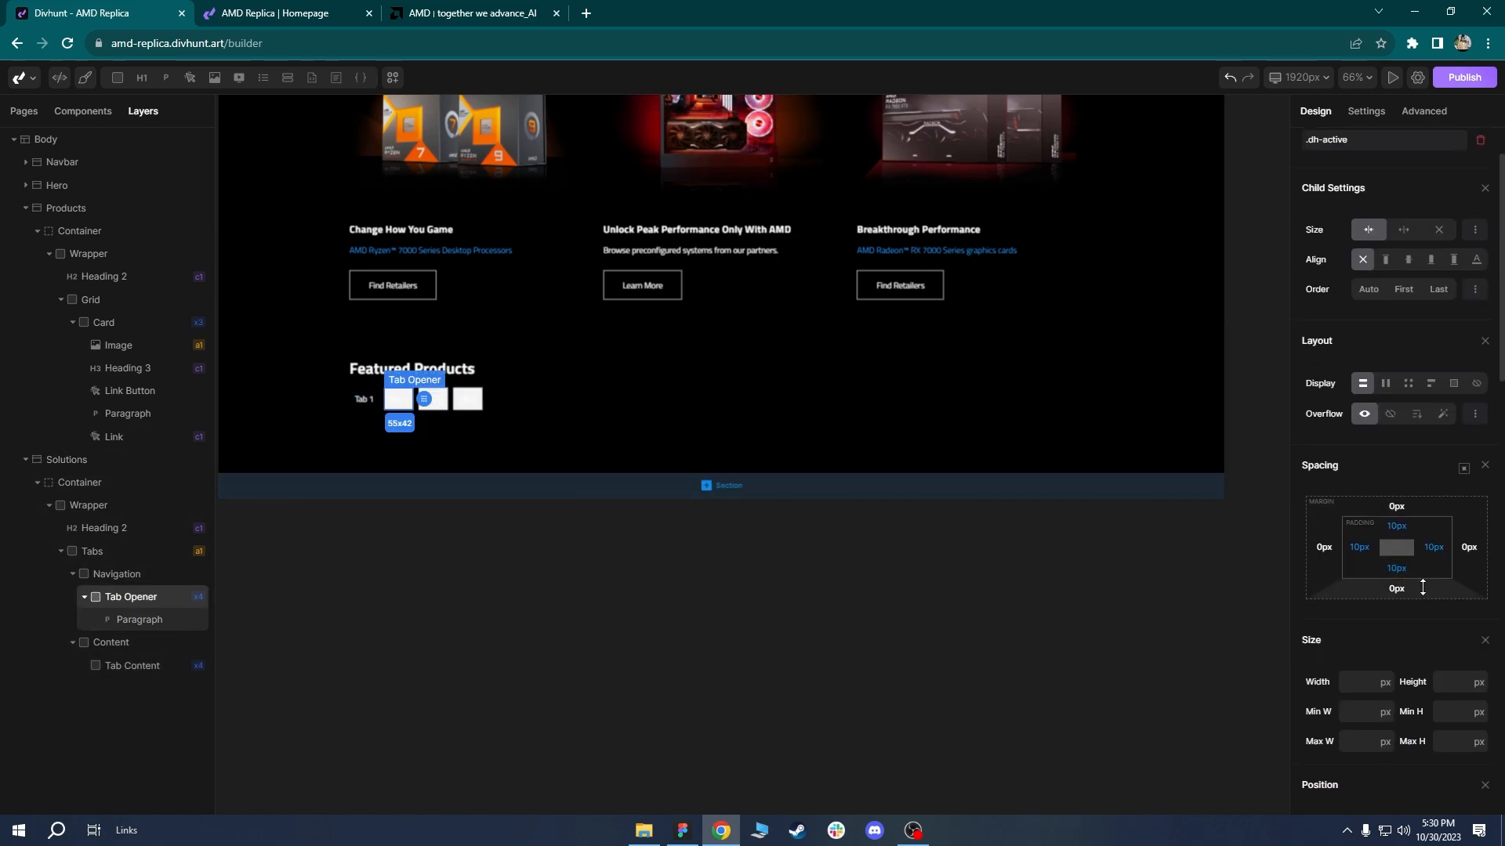
{"action": "scroll", "coordinate": [1422, 586], "scroll_direction": "down", "scroll_amount": 5}
{"action": "left_click", "coordinate": [1322, 722]}
{"action": "left_click", "coordinate": [1361, 775]}
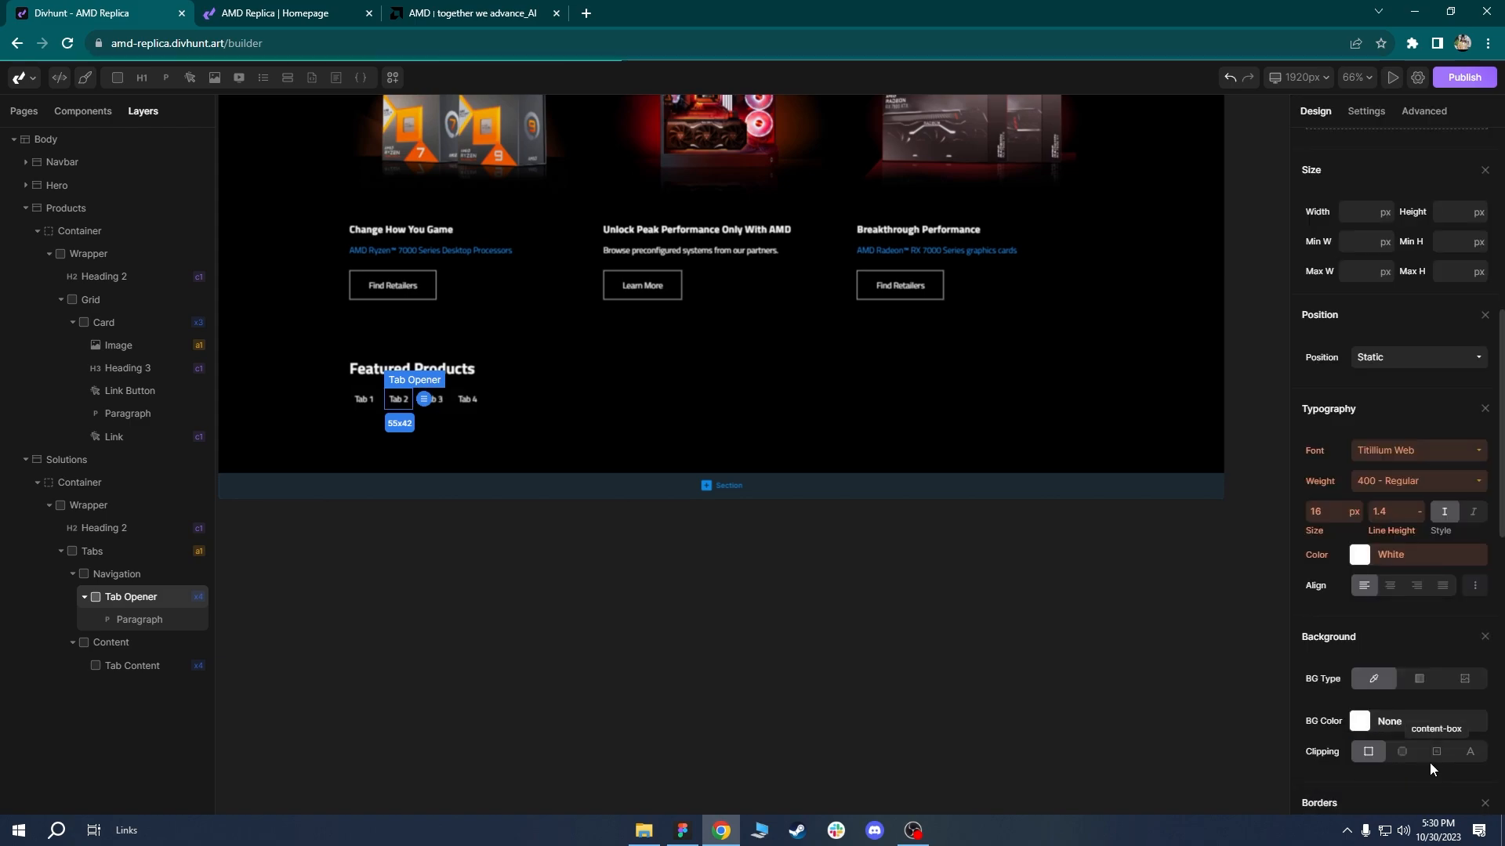
{"action": "scroll", "coordinate": [593, 431], "scroll_direction": "up", "scroll_amount": 3}
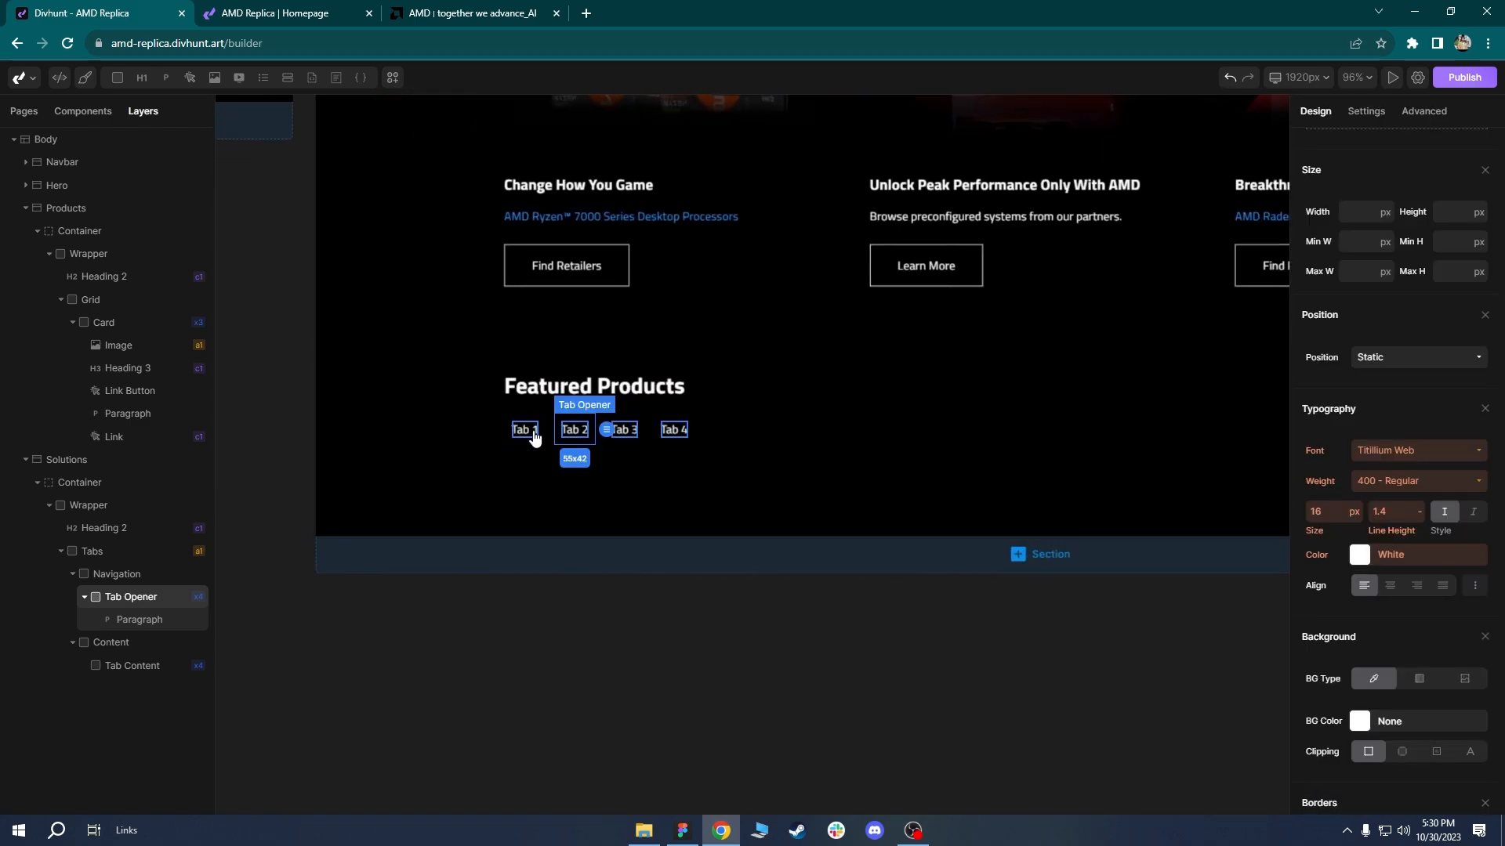
Set the height of the tabs' Content element to 400 px.
{"action": "left_click", "coordinate": [526, 430]}
{"action": "left_click", "coordinate": [102, 643]}
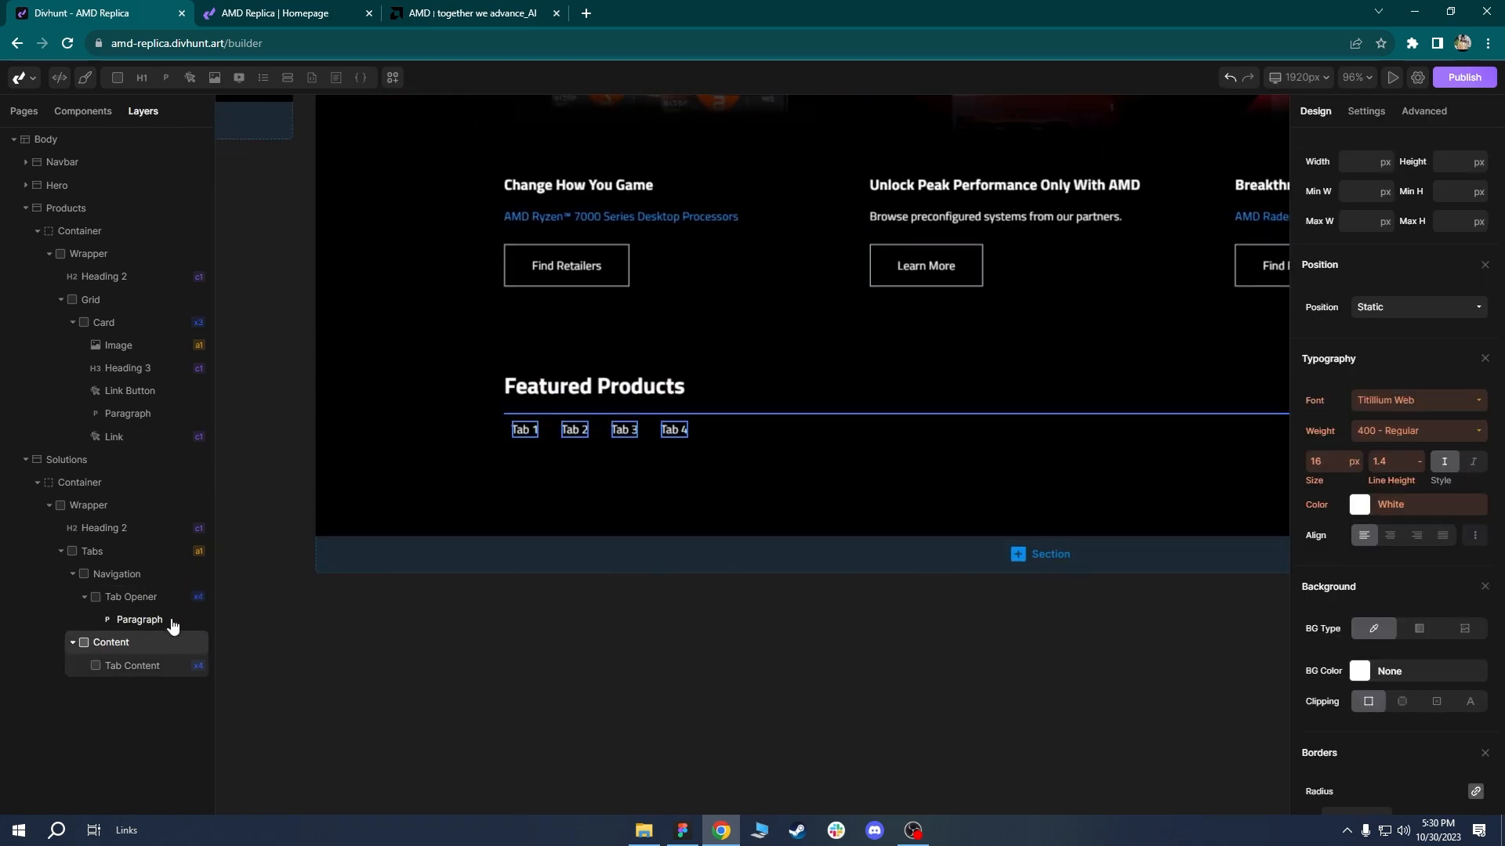
{"action": "left_click", "coordinate": [119, 577]}
{"action": "left_click", "coordinate": [100, 557]}
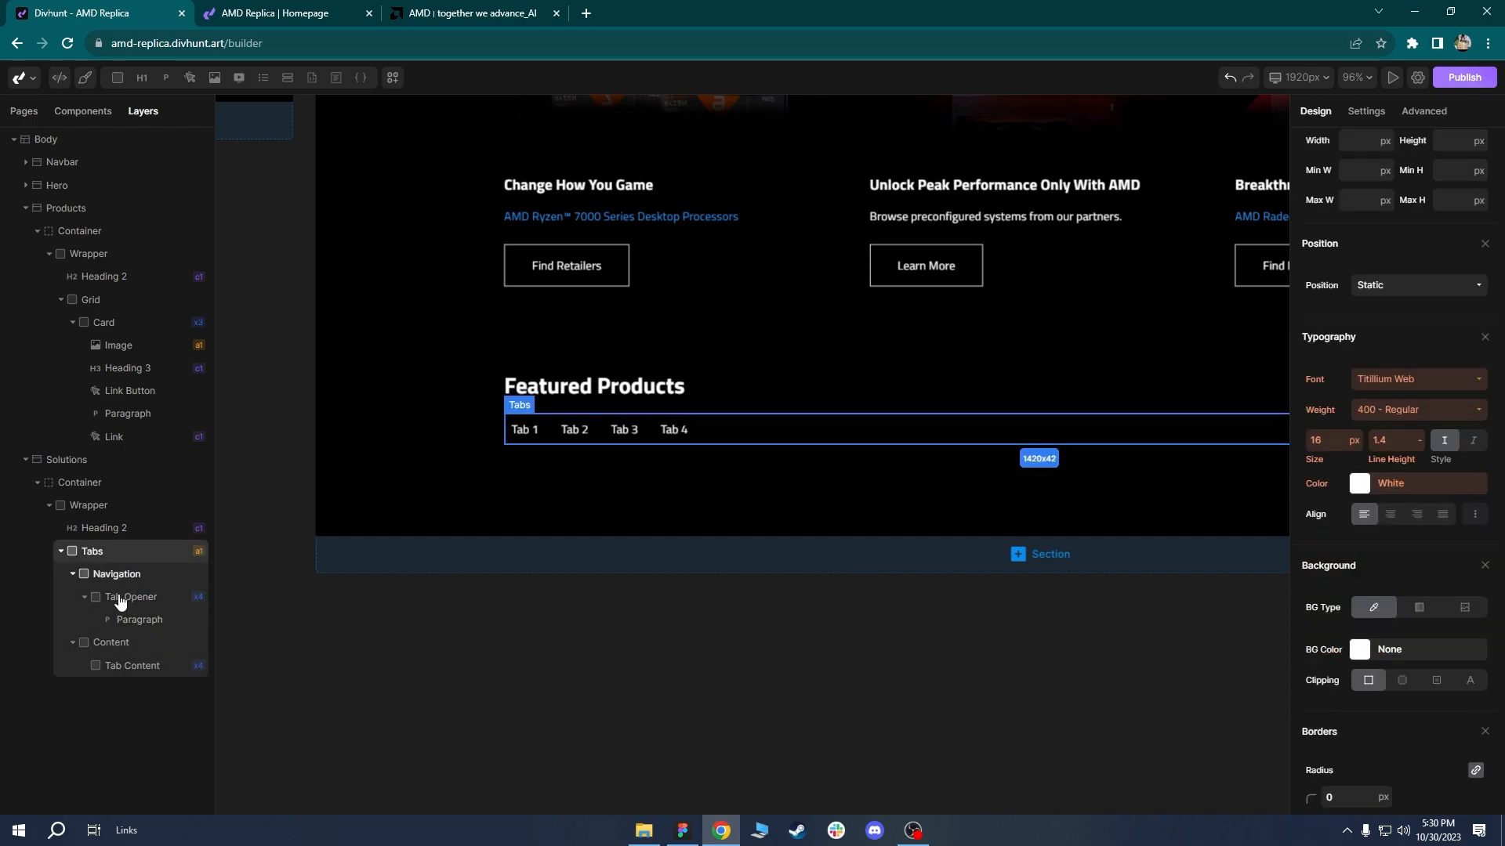
{"action": "left_click", "coordinate": [113, 579]}
{"action": "left_click", "coordinate": [108, 646]}
{"action": "left_click_drag", "start_coordinate": [1079, 466], "coordinate": [902, 489]}
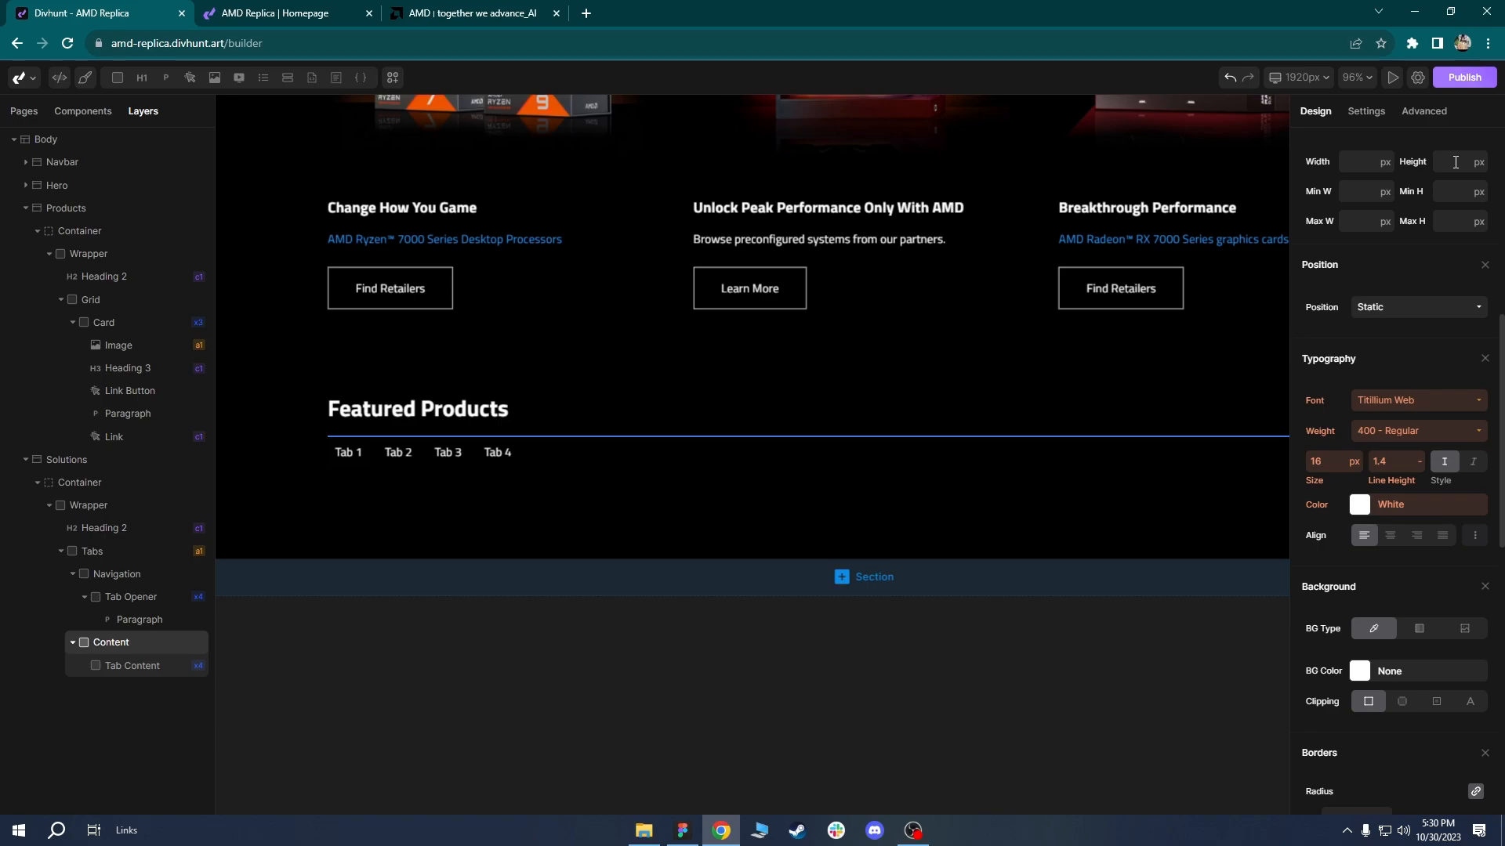
{"action": "type", "text": "400"}
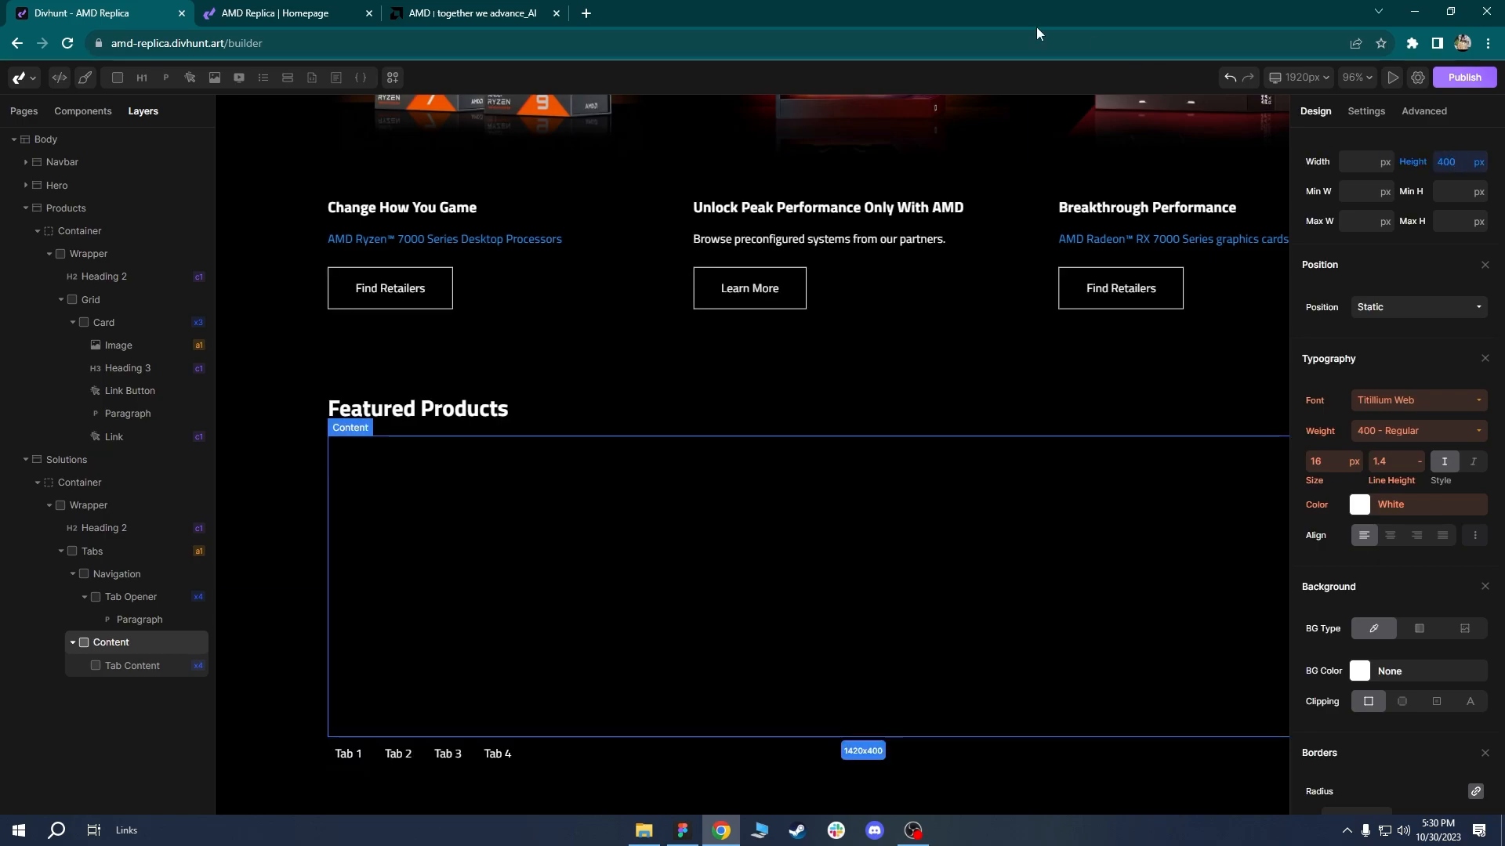
Switch to the original AMD page and examine the Featured Solutions slider's dimensions, padding and tab row with the element inspector.
{"action": "left_click", "coordinate": [478, 13]}
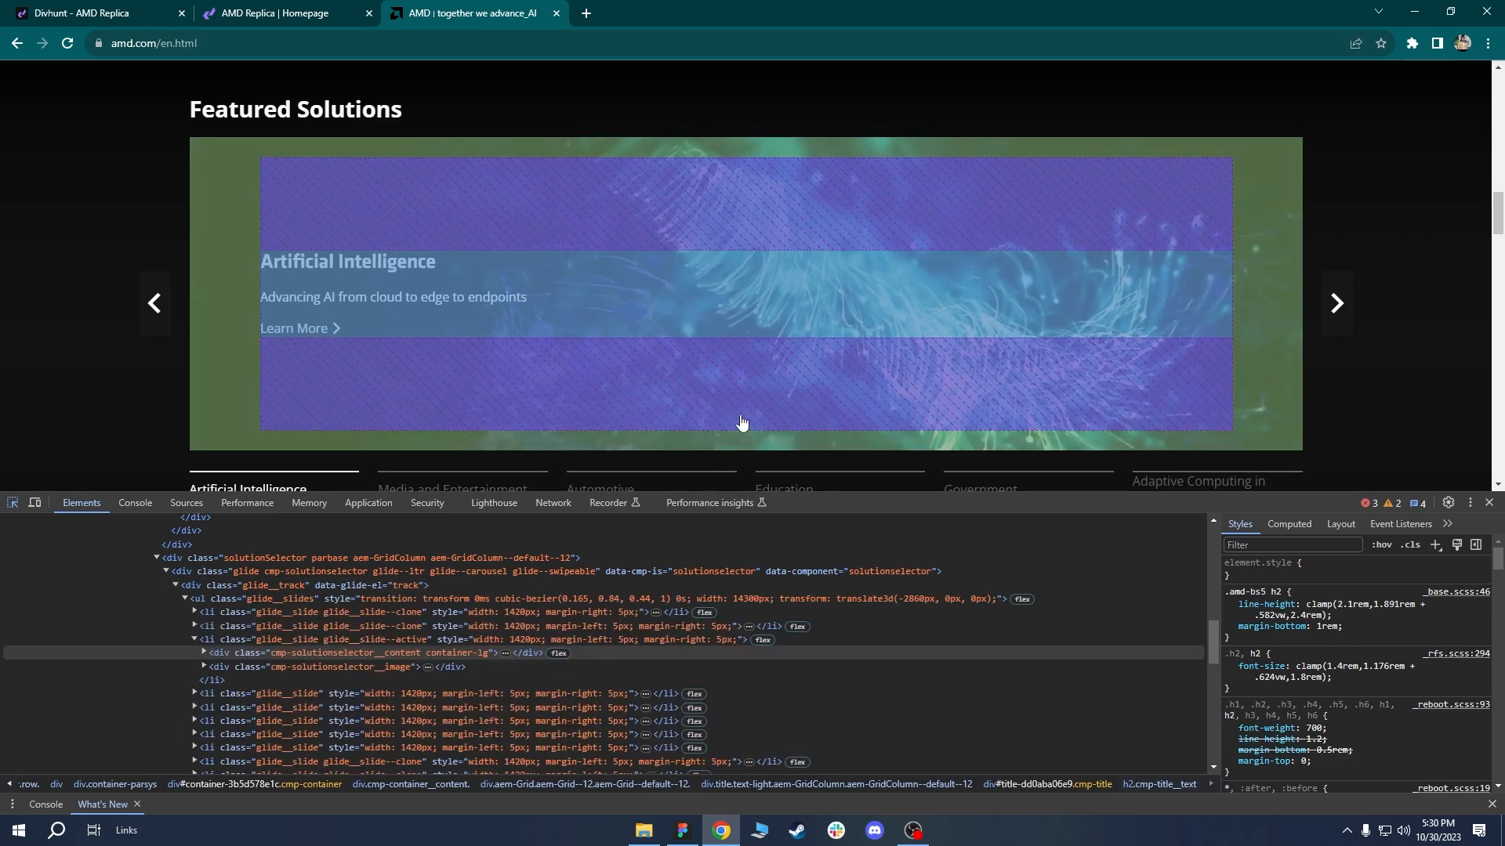
{"action": "scroll", "coordinate": [862, 427], "scroll_direction": "down", "scroll_amount": 1}
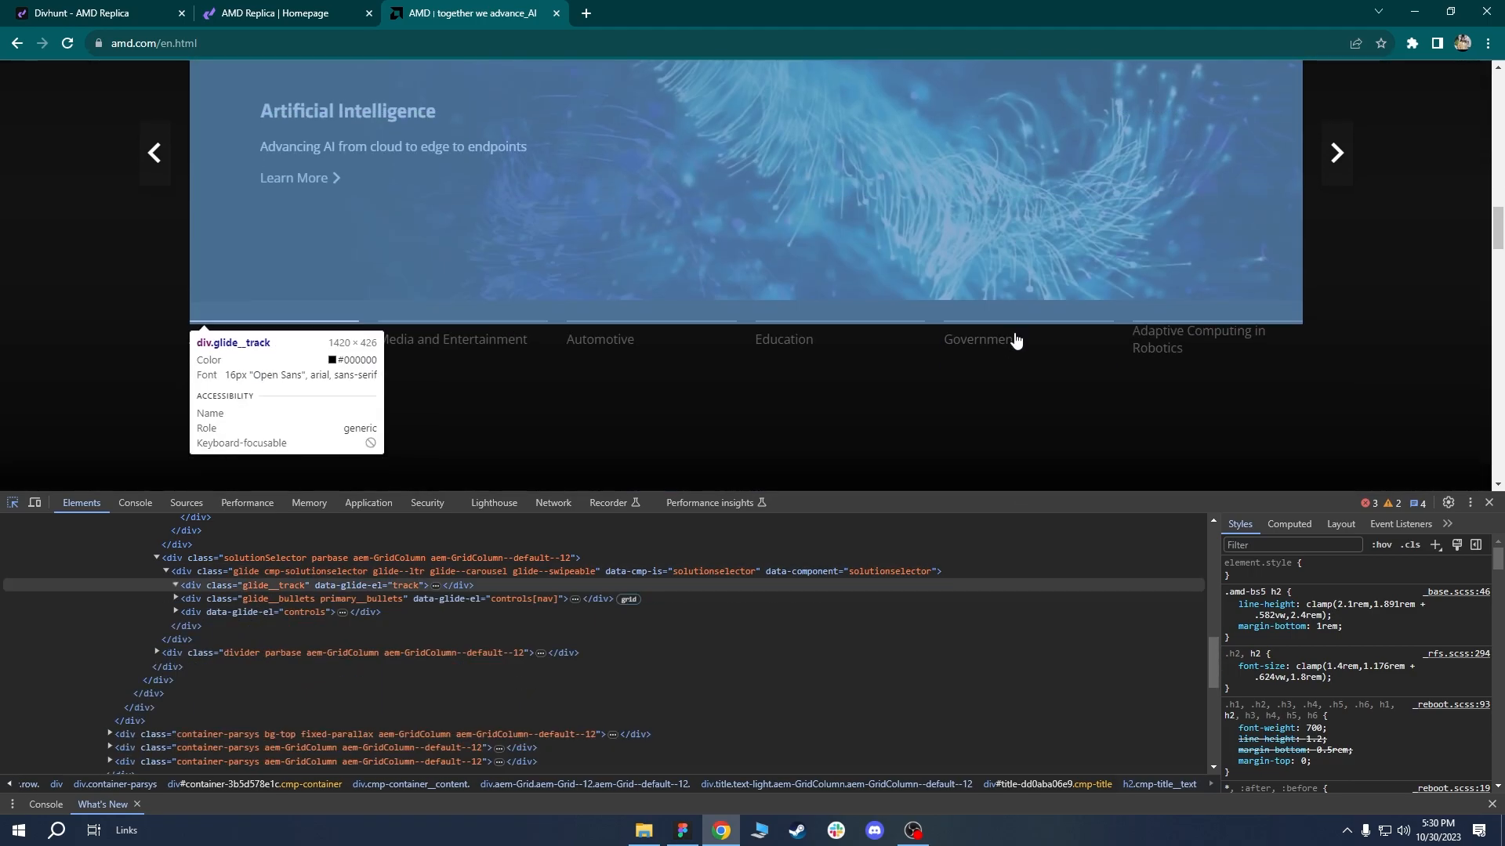
{"action": "scroll", "coordinate": [979, 347], "scroll_direction": "up", "scroll_amount": 2}
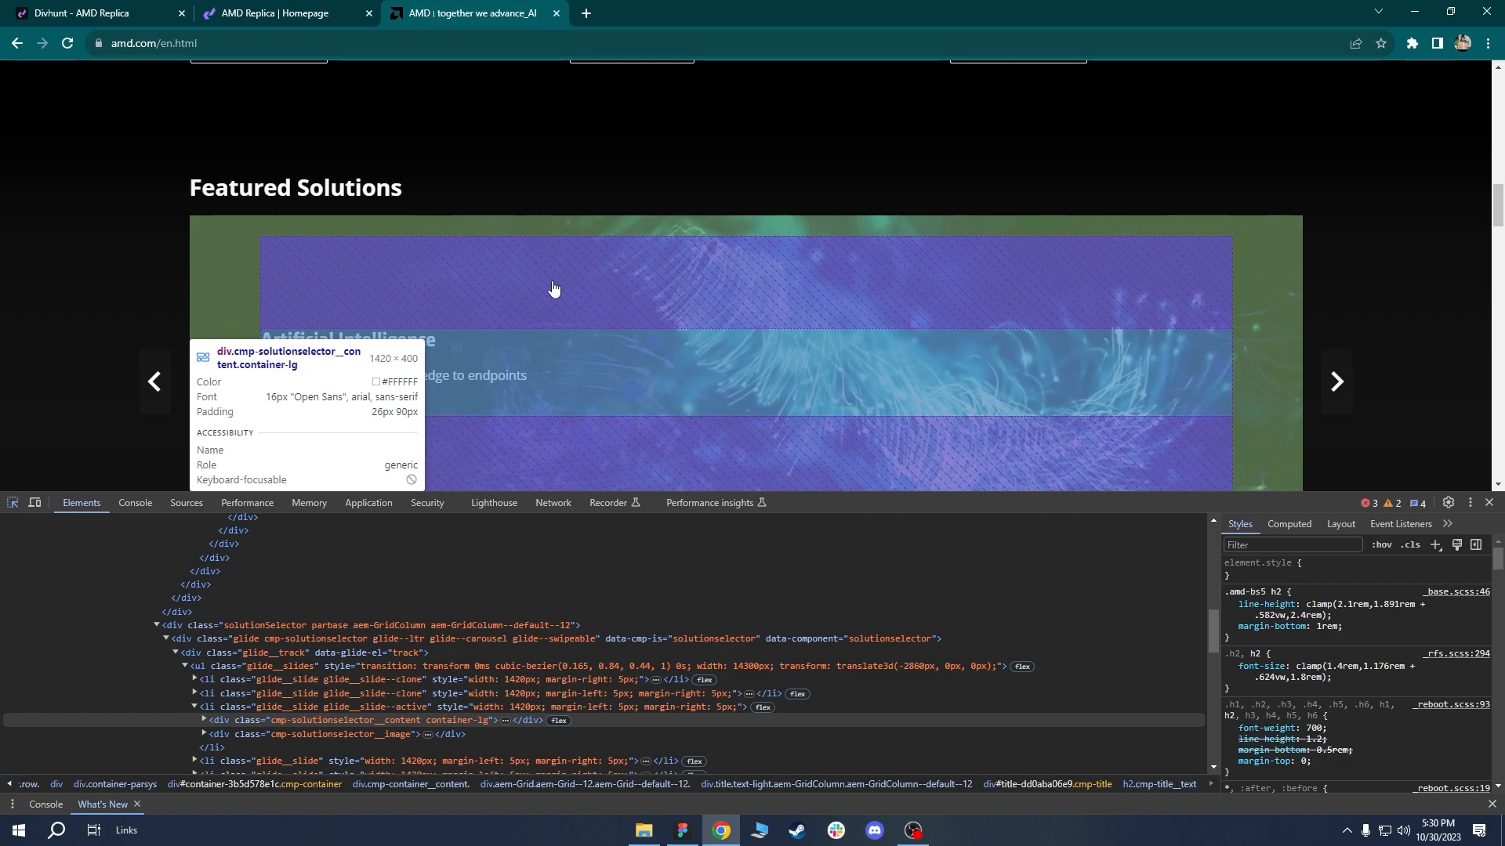
{"action": "scroll", "coordinate": [470, 273], "scroll_direction": "down", "scroll_amount": 1}
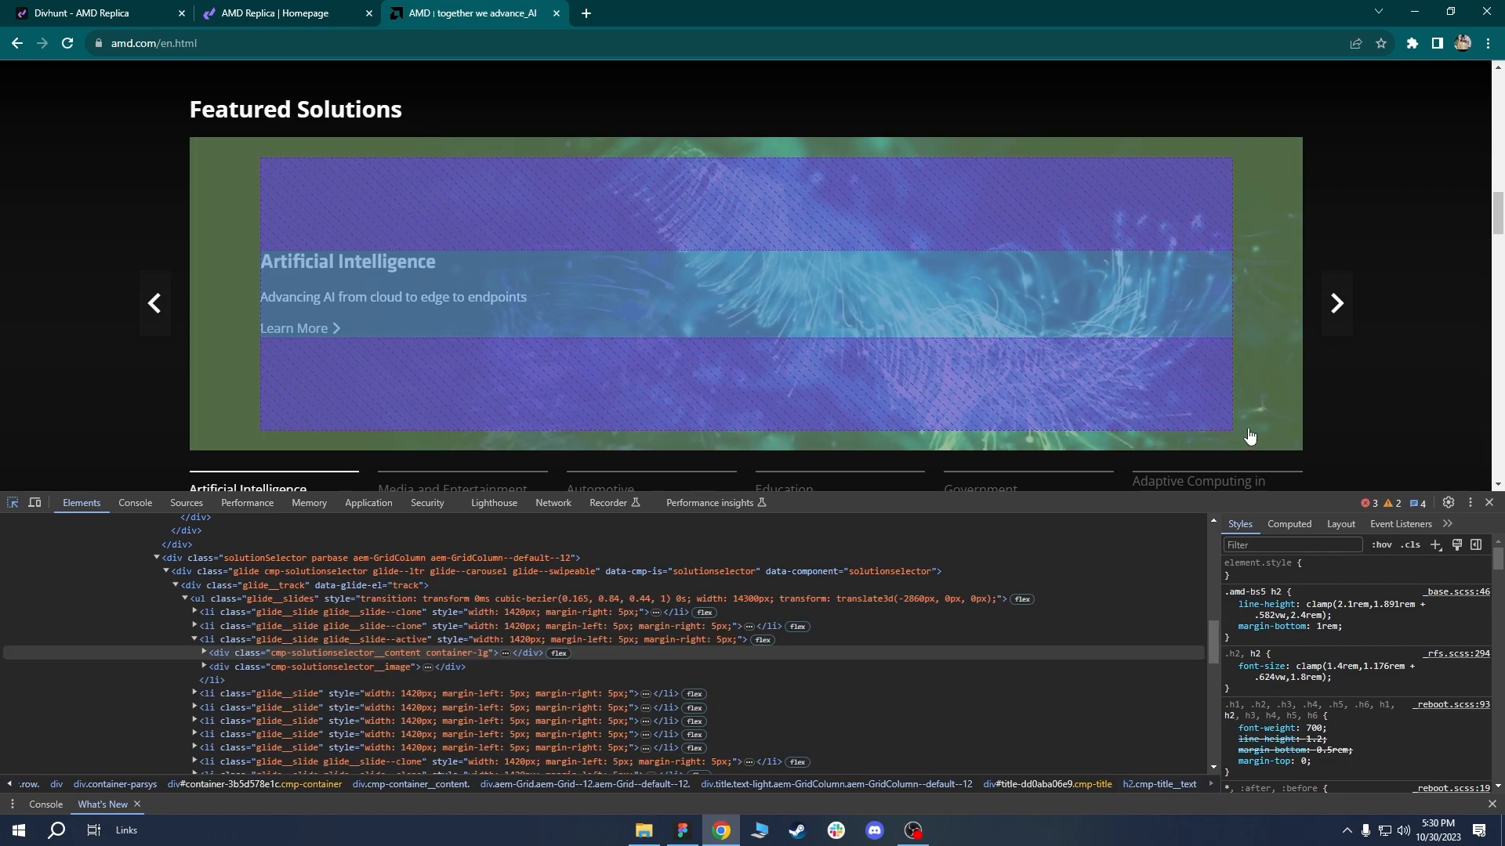
{"action": "scroll", "coordinate": [1240, 438], "scroll_direction": "up", "scroll_amount": 1}
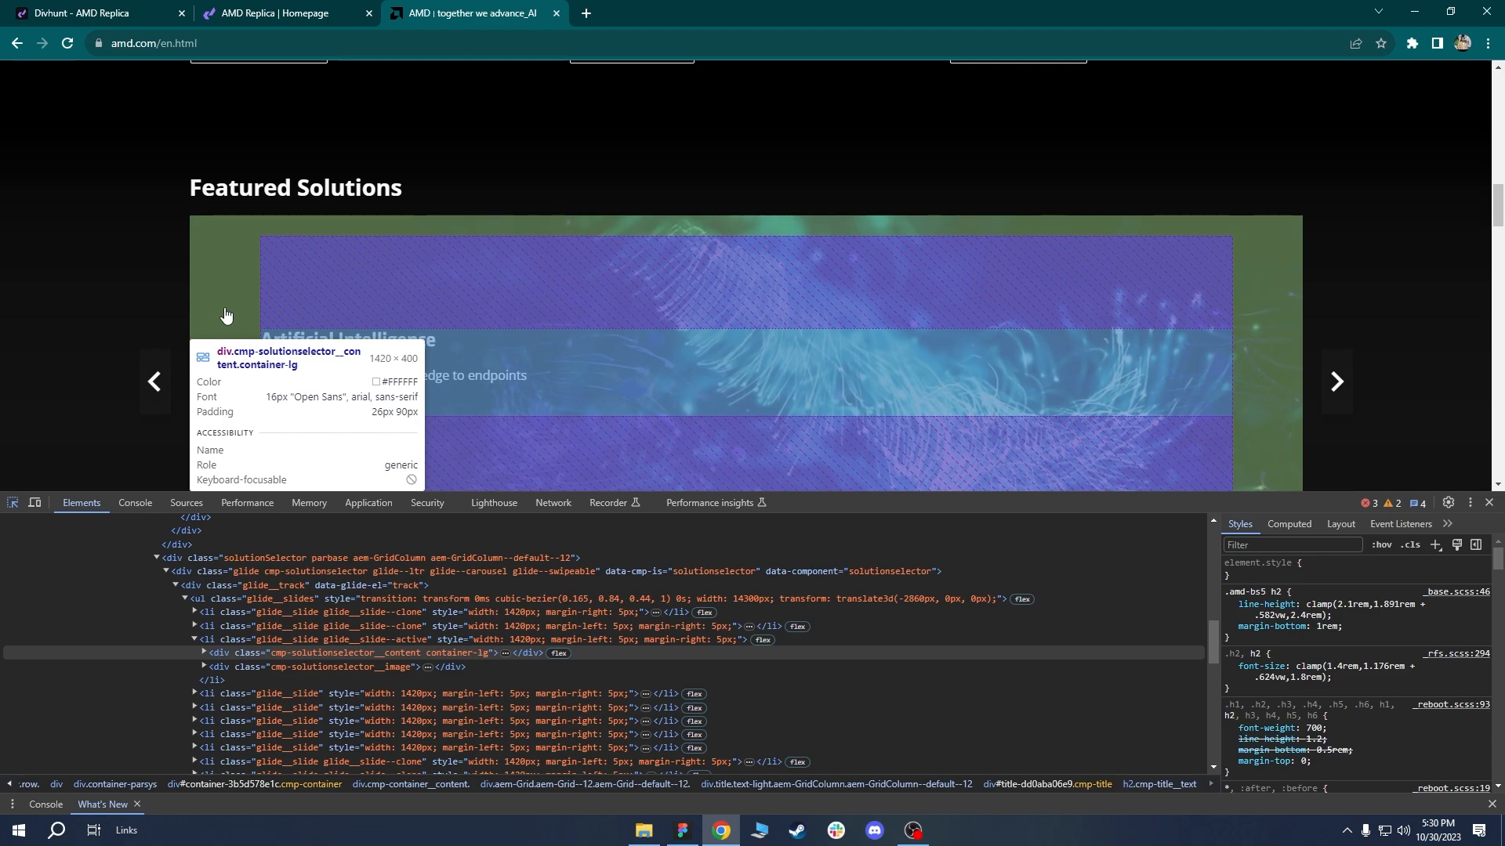
Back in the Divhunt builder, set the left and right padding of the tabs' Content element to 90 px.
{"action": "left_click", "coordinate": [81, 13]}
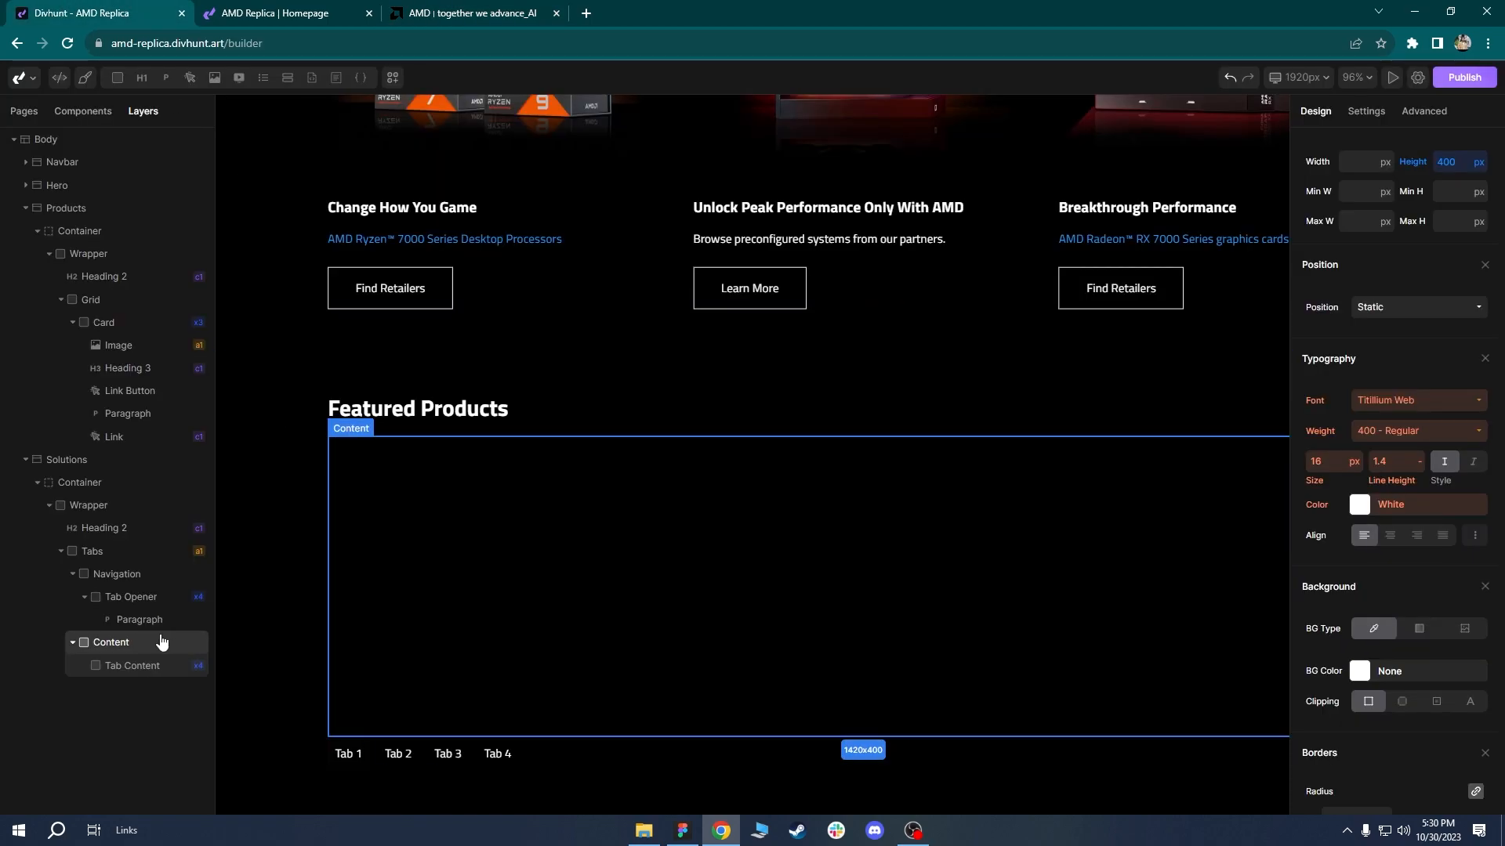
{"action": "scroll", "coordinate": [1369, 487], "scroll_direction": "up", "scroll_amount": 6}
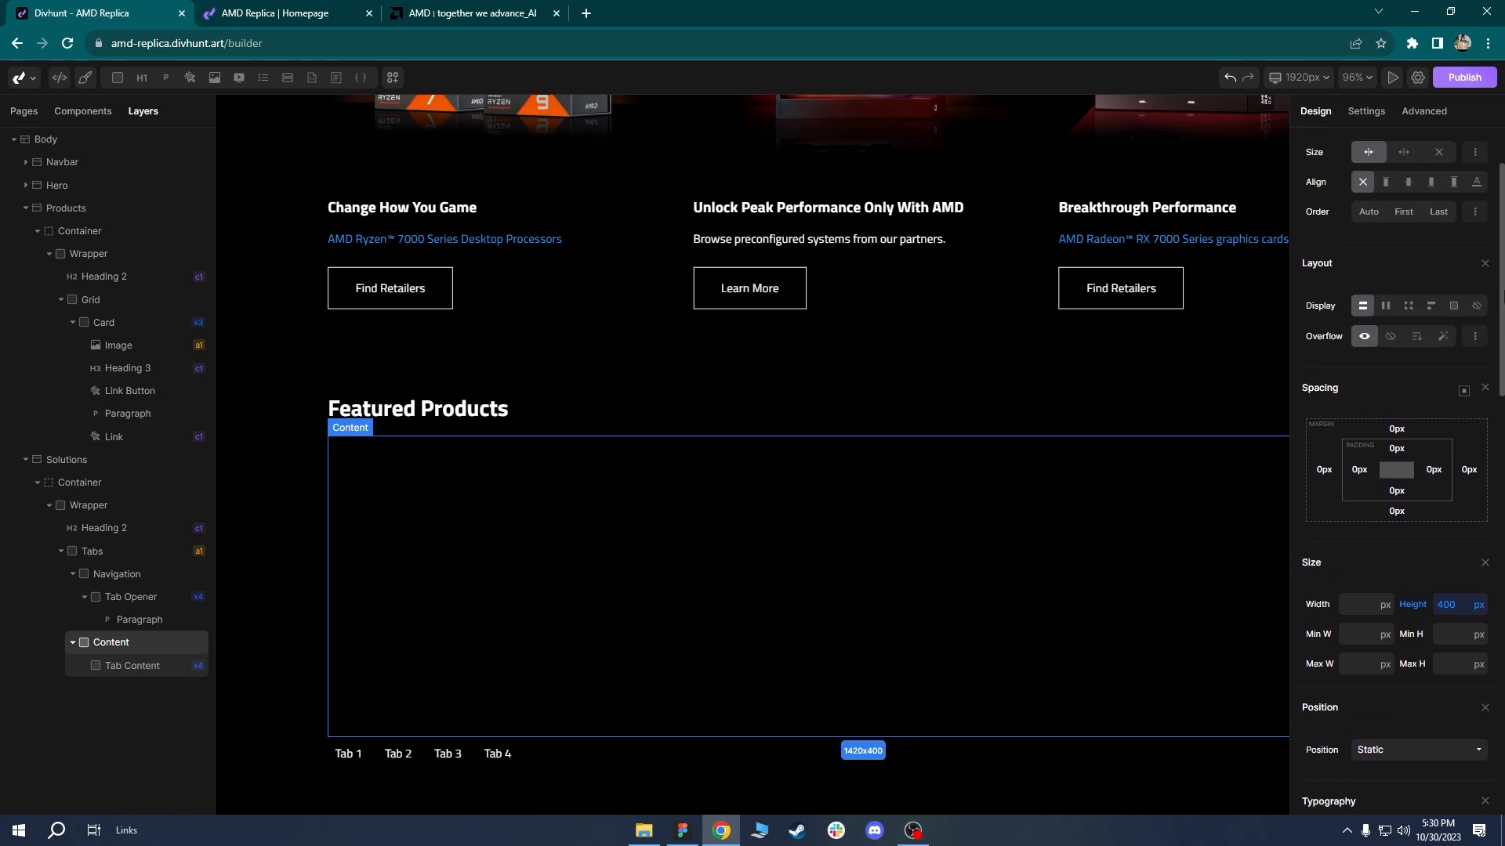
{"action": "left_click", "coordinate": [1367, 484]}
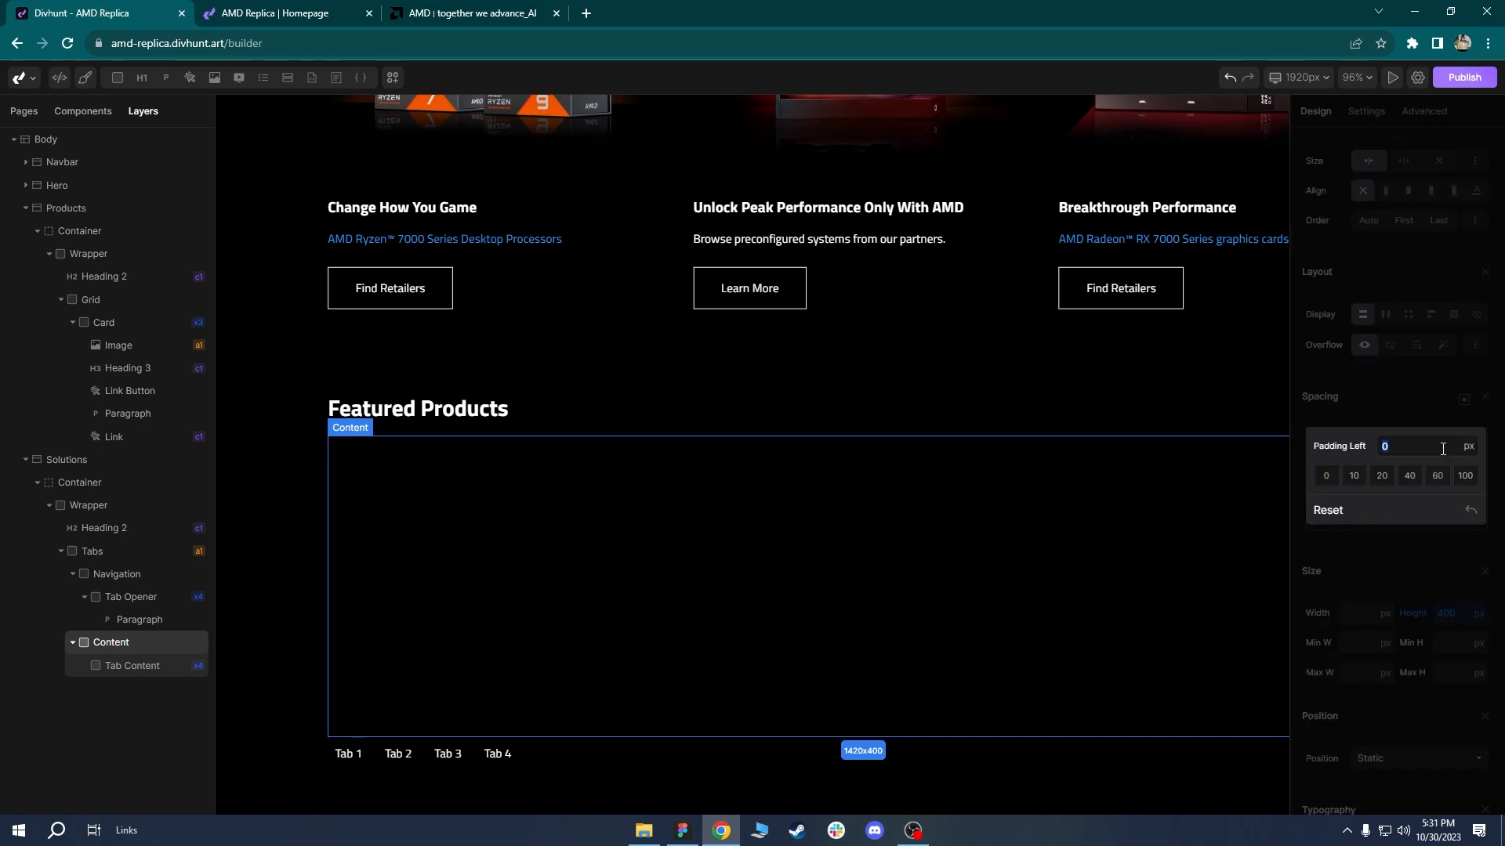
{"action": "key", "text": "Return"}
{"action": "left_click", "coordinate": [1434, 483]}
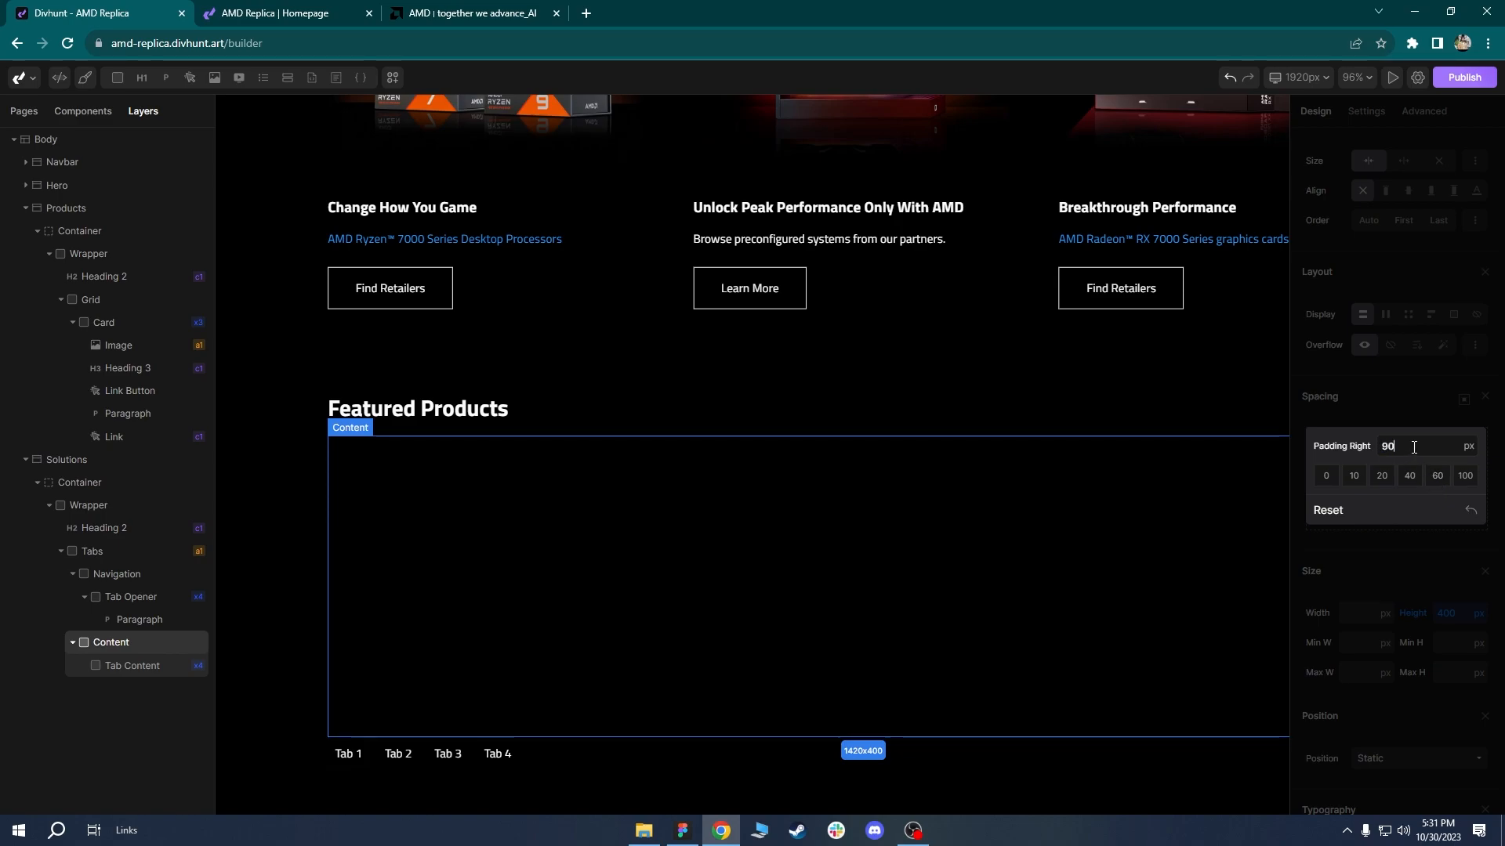
{"action": "type", "text": "90"}
{"action": "key", "text": "Return"}
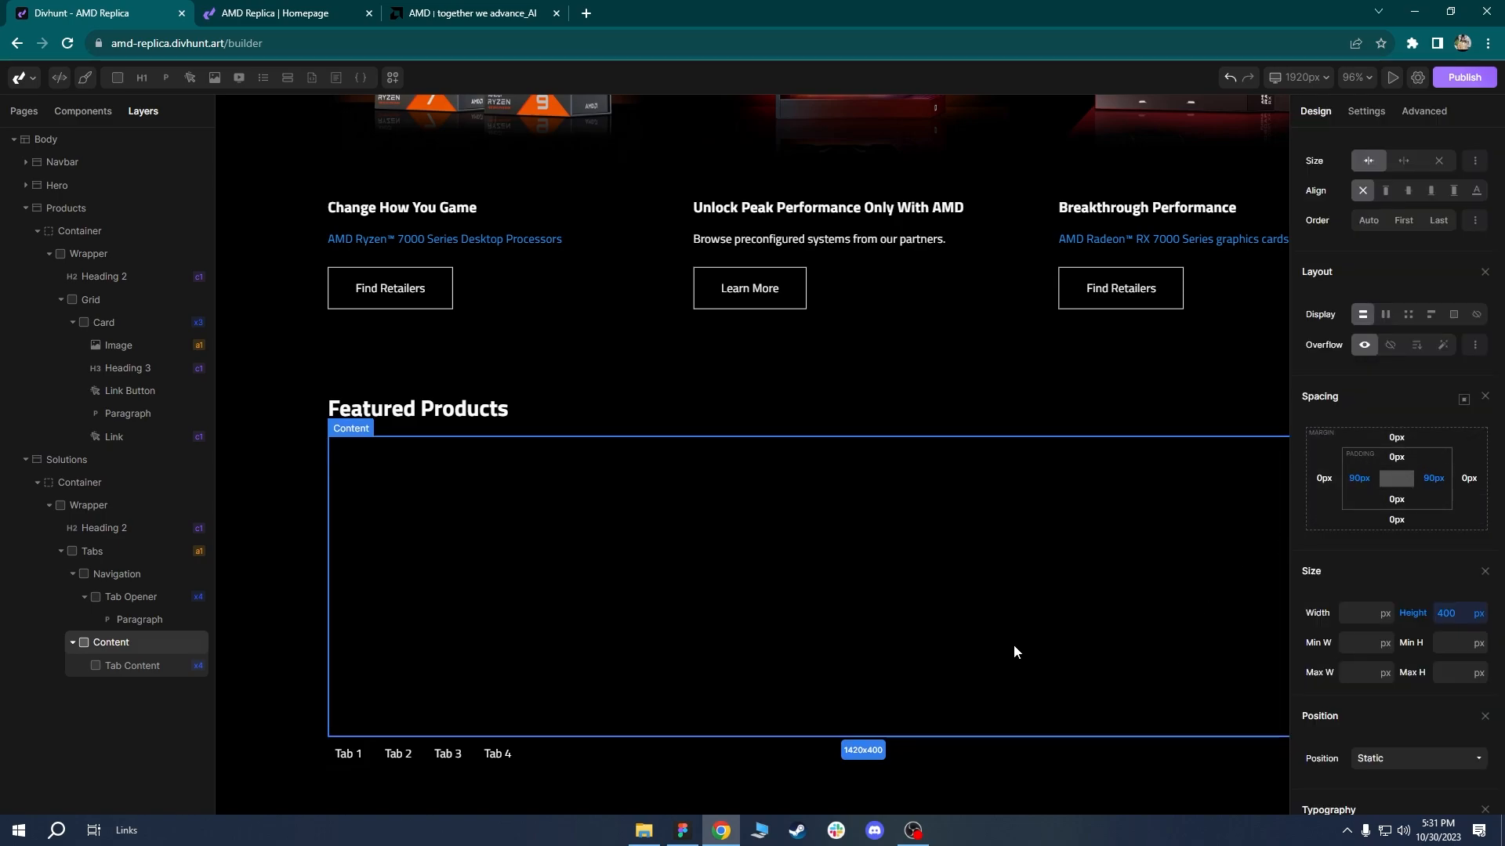
Reset the left and right padding of the tabs' Content element.
{"action": "left_click", "coordinate": [122, 666]}
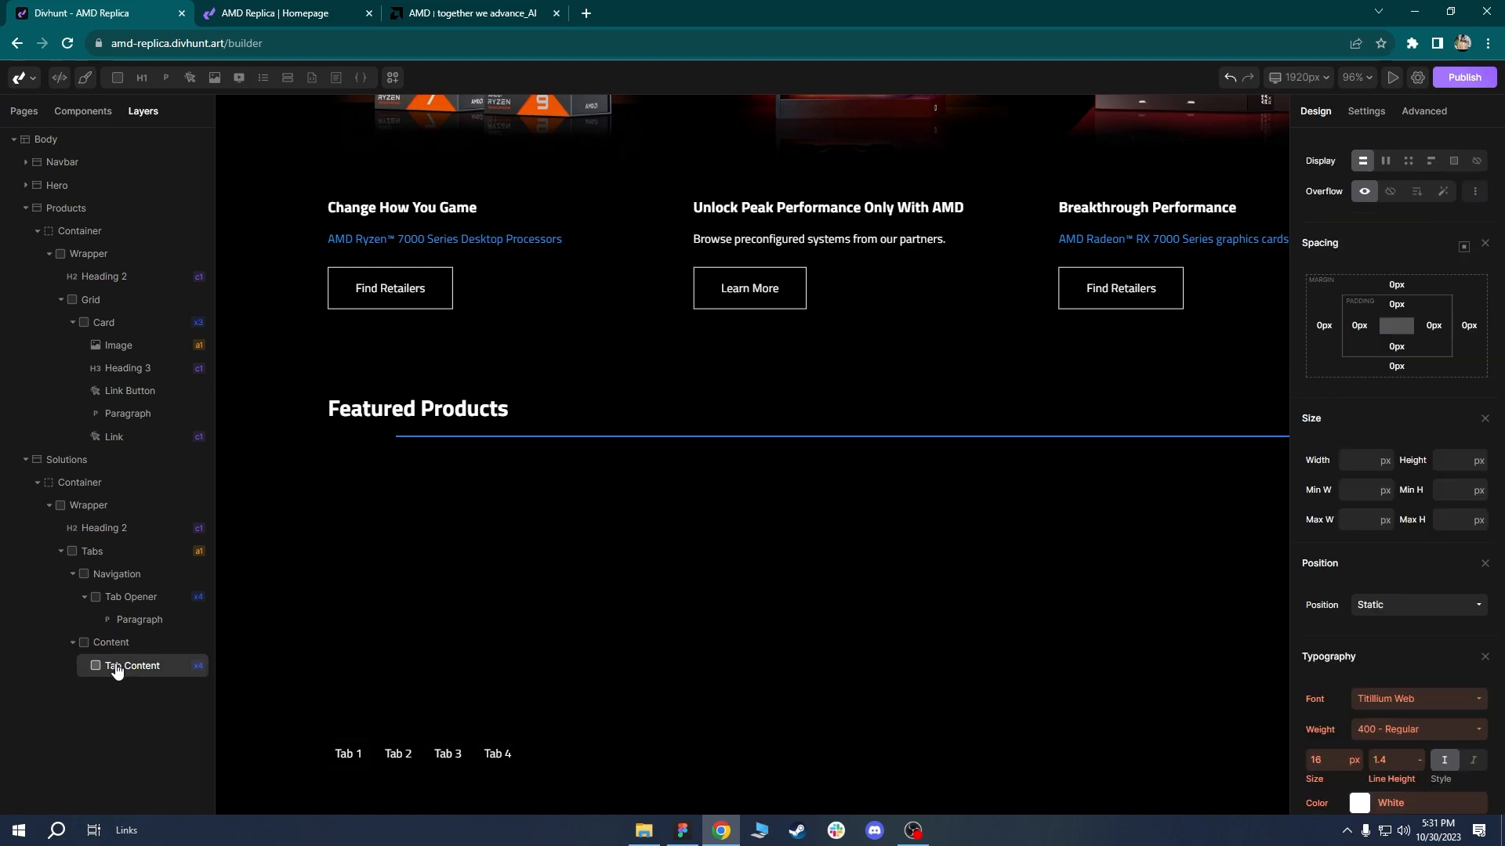
{"action": "left_click", "coordinate": [131, 643]}
{"action": "left_click", "coordinate": [1360, 480]}
{"action": "left_click", "coordinate": [1373, 513]}
{"action": "left_click", "coordinate": [1433, 478]}
{"action": "left_click", "coordinate": [1334, 511]}
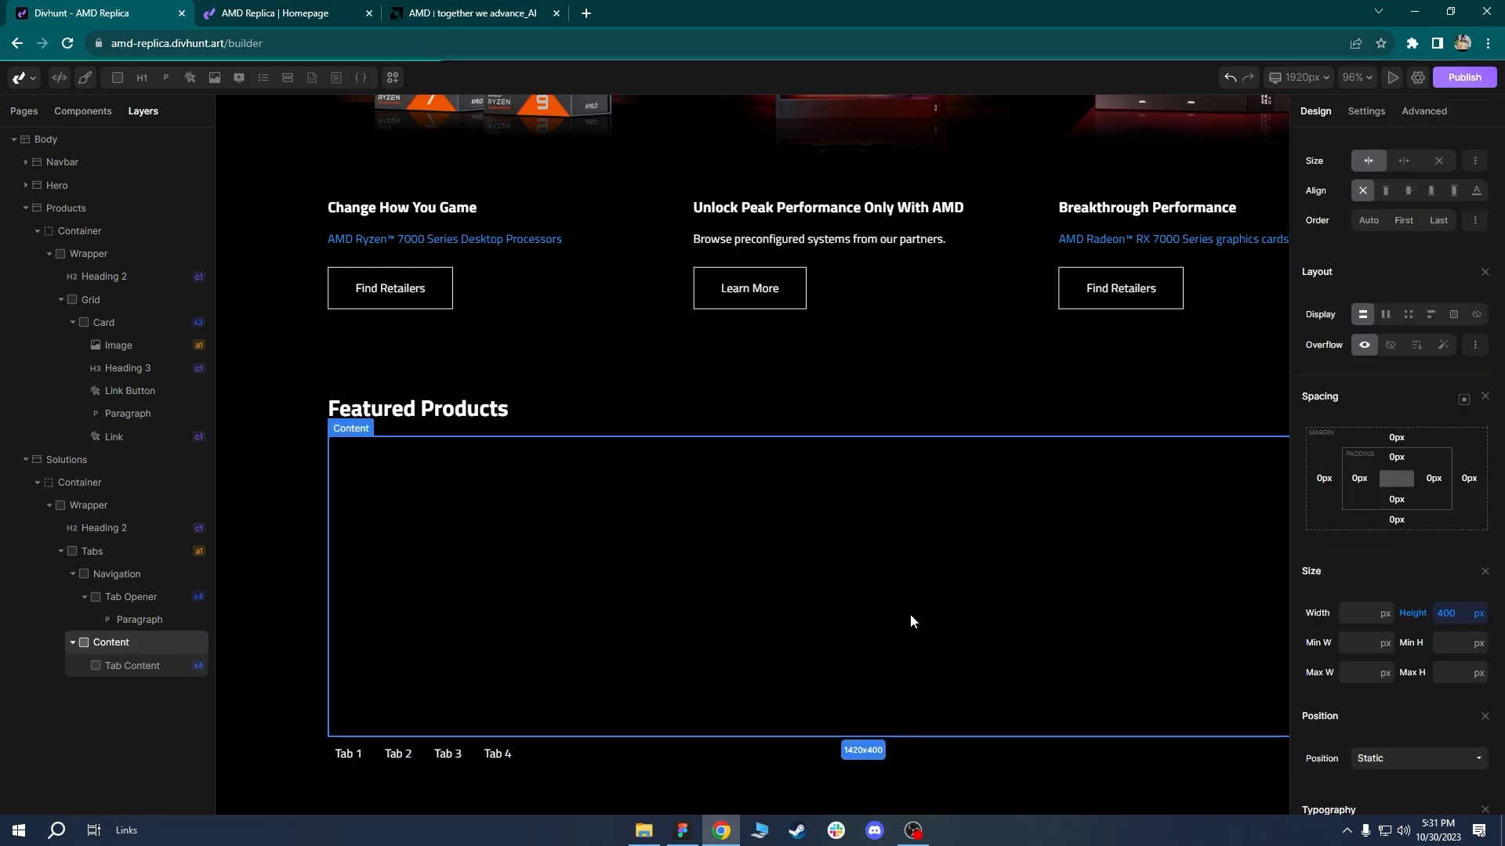
Add a div inside the Tab Content element and label it "Content Wrap".
{"action": "scroll", "coordinate": [799, 480], "scroll_direction": "down", "scroll_amount": 2}
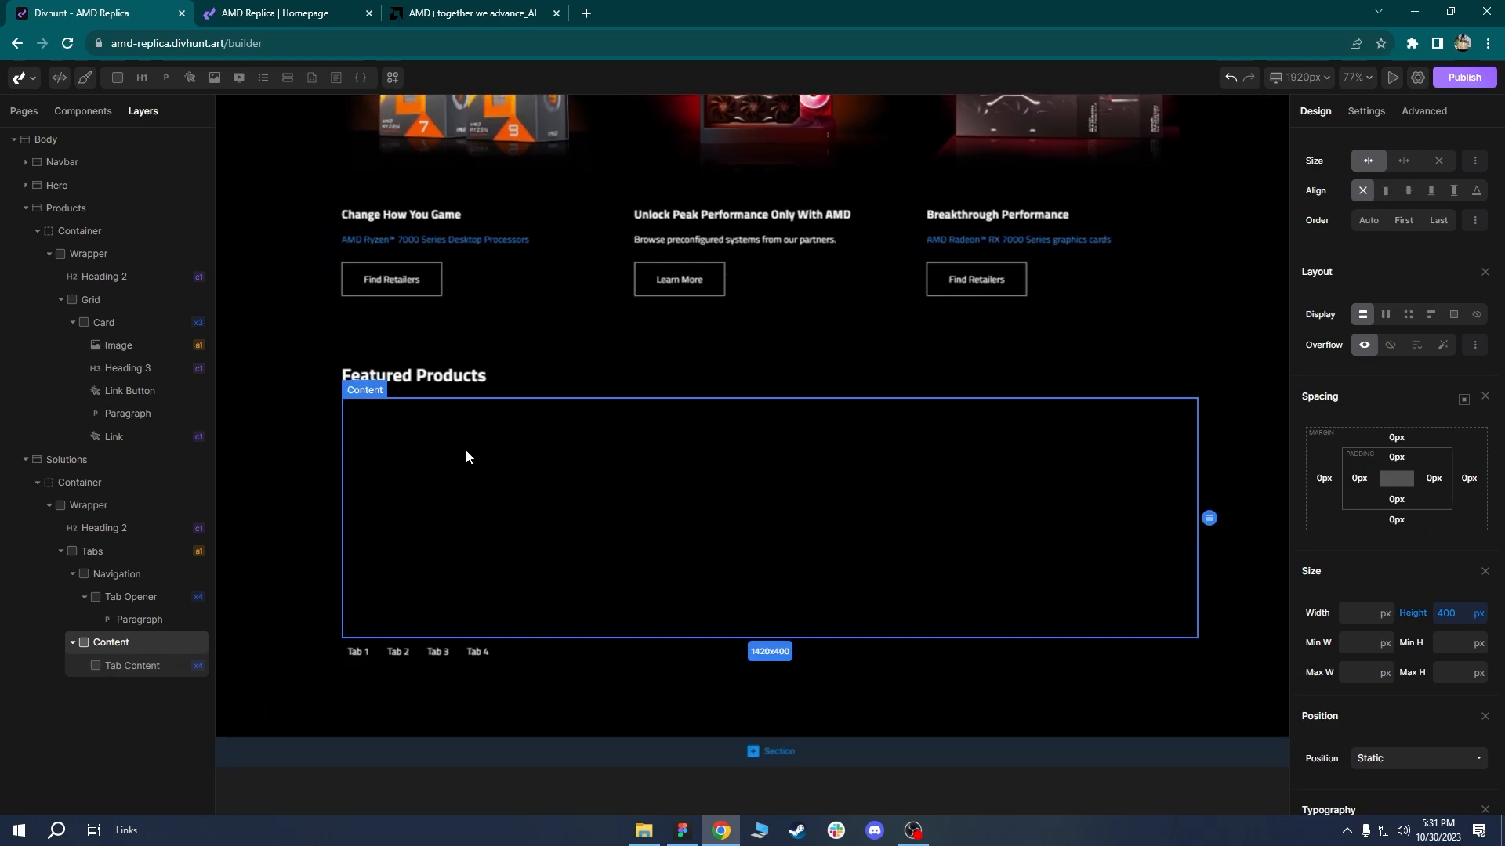
{"action": "left_click", "coordinate": [128, 667]}
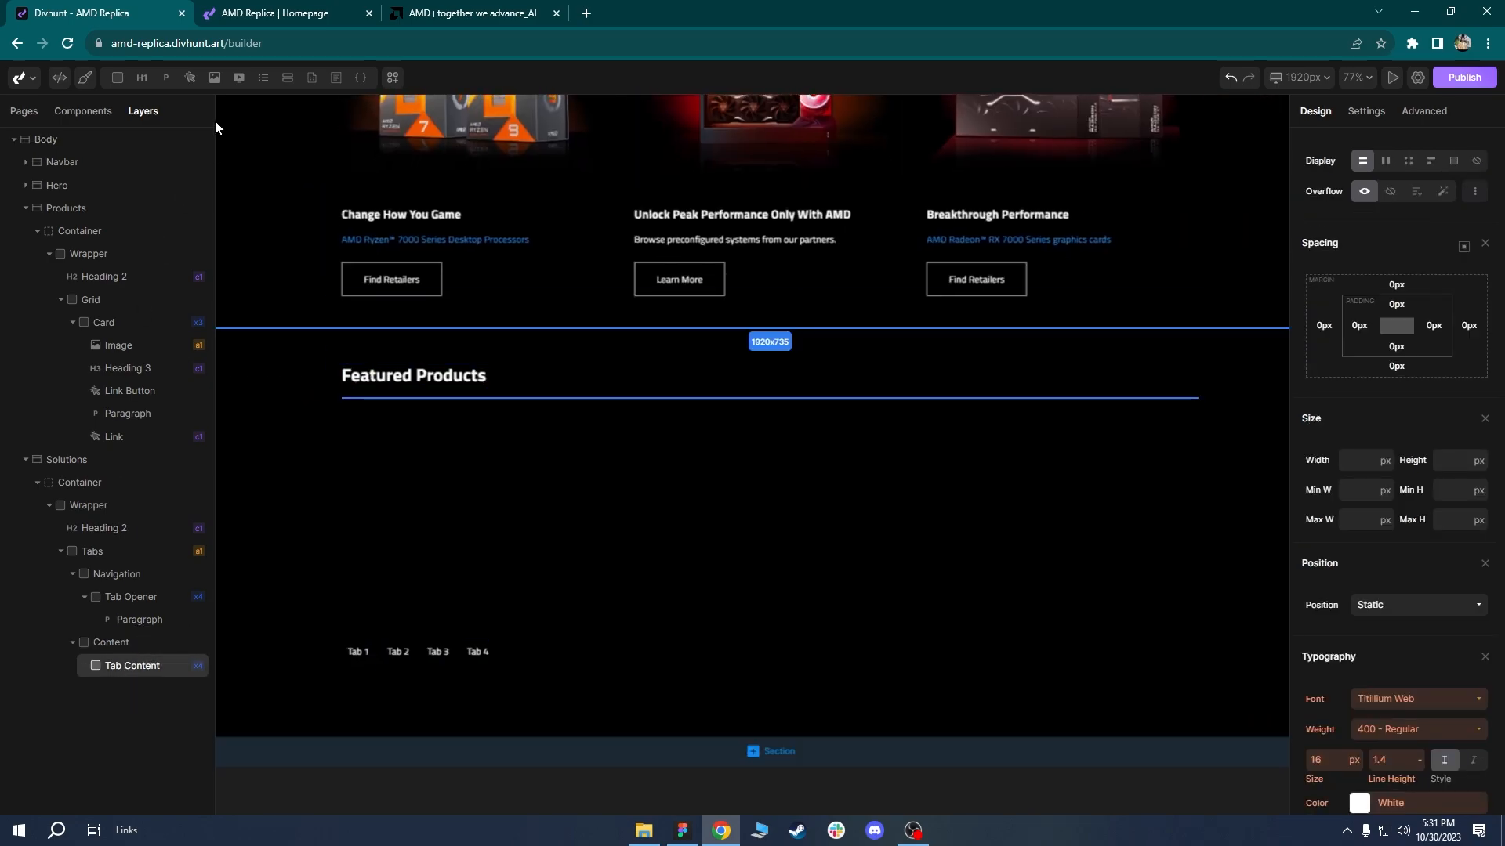
{"action": "left_click", "coordinate": [118, 78]}
{"action": "right_click", "coordinate": [121, 687]}
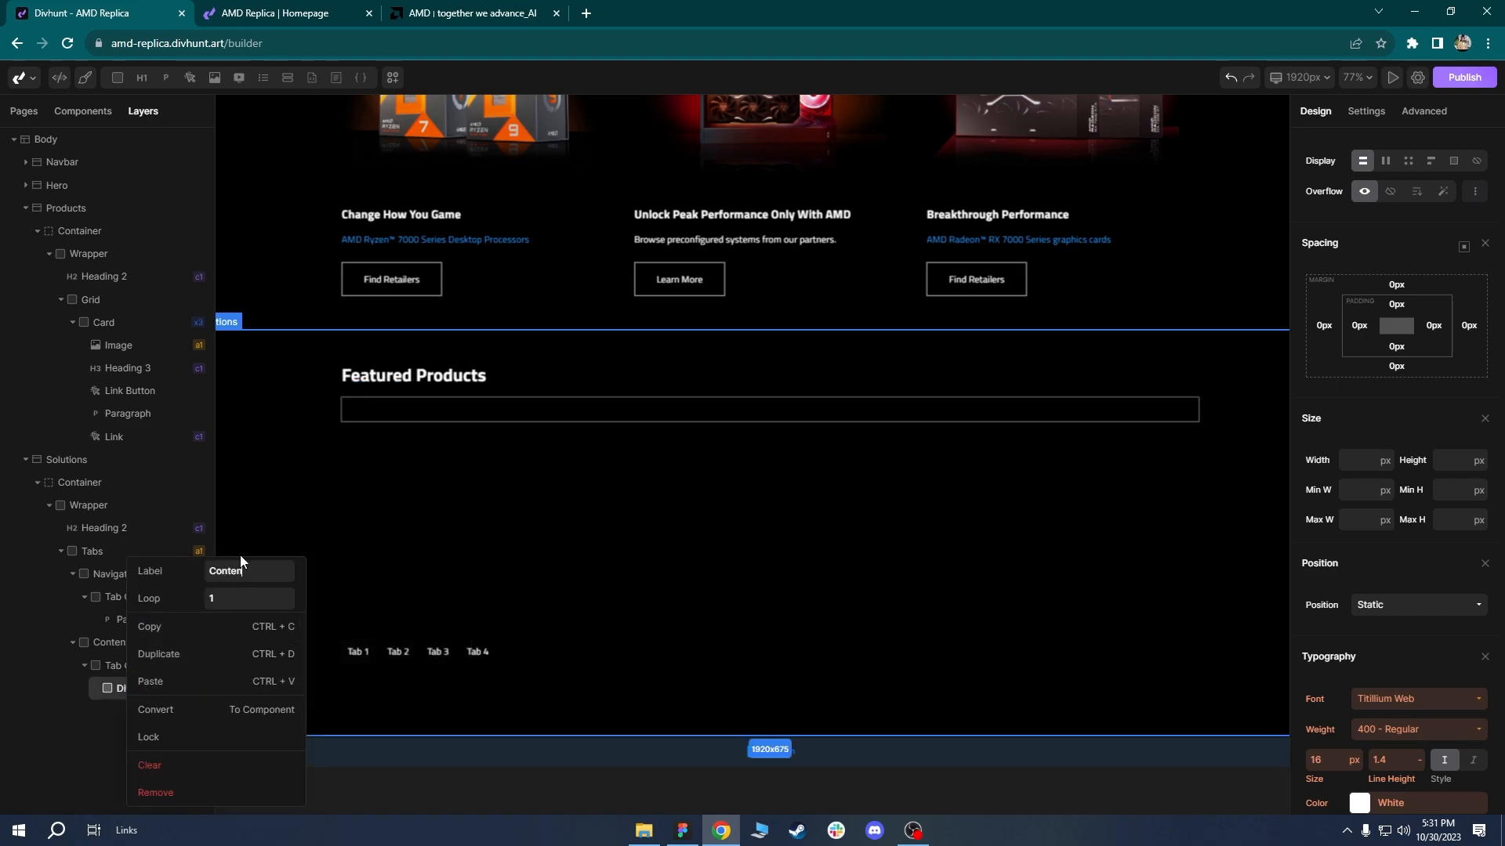
{"action": "type", "text": "Content Wrap"}
{"action": "key", "text": "Return"}
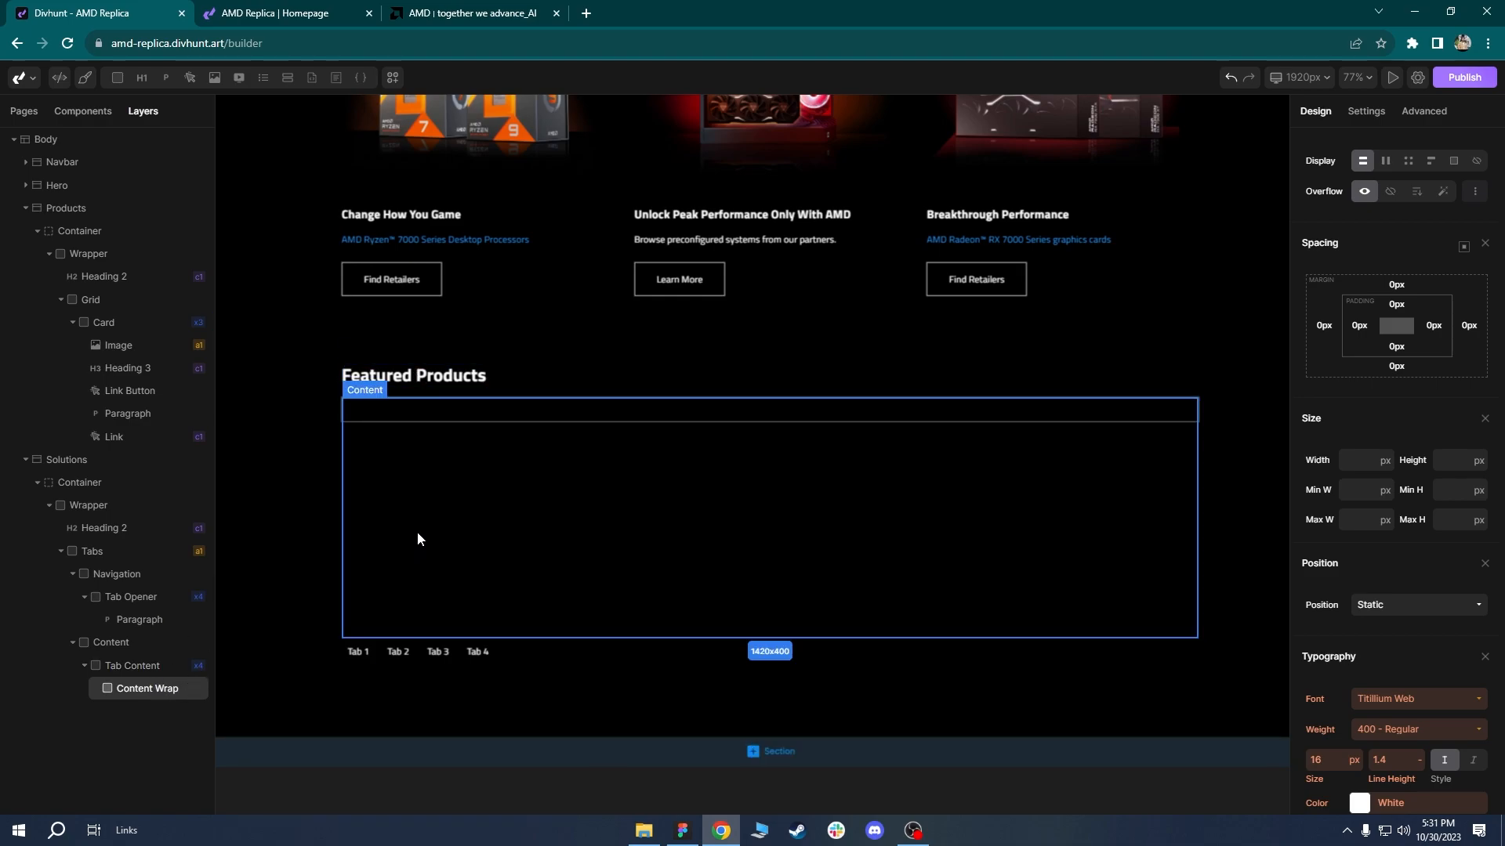
Inspect the Artificial Intelligence slide heading's font and margin on the original AMD page.
{"action": "left_click", "coordinate": [411, 11]}
{"action": "key", "text": "ctrl+shift+c"}
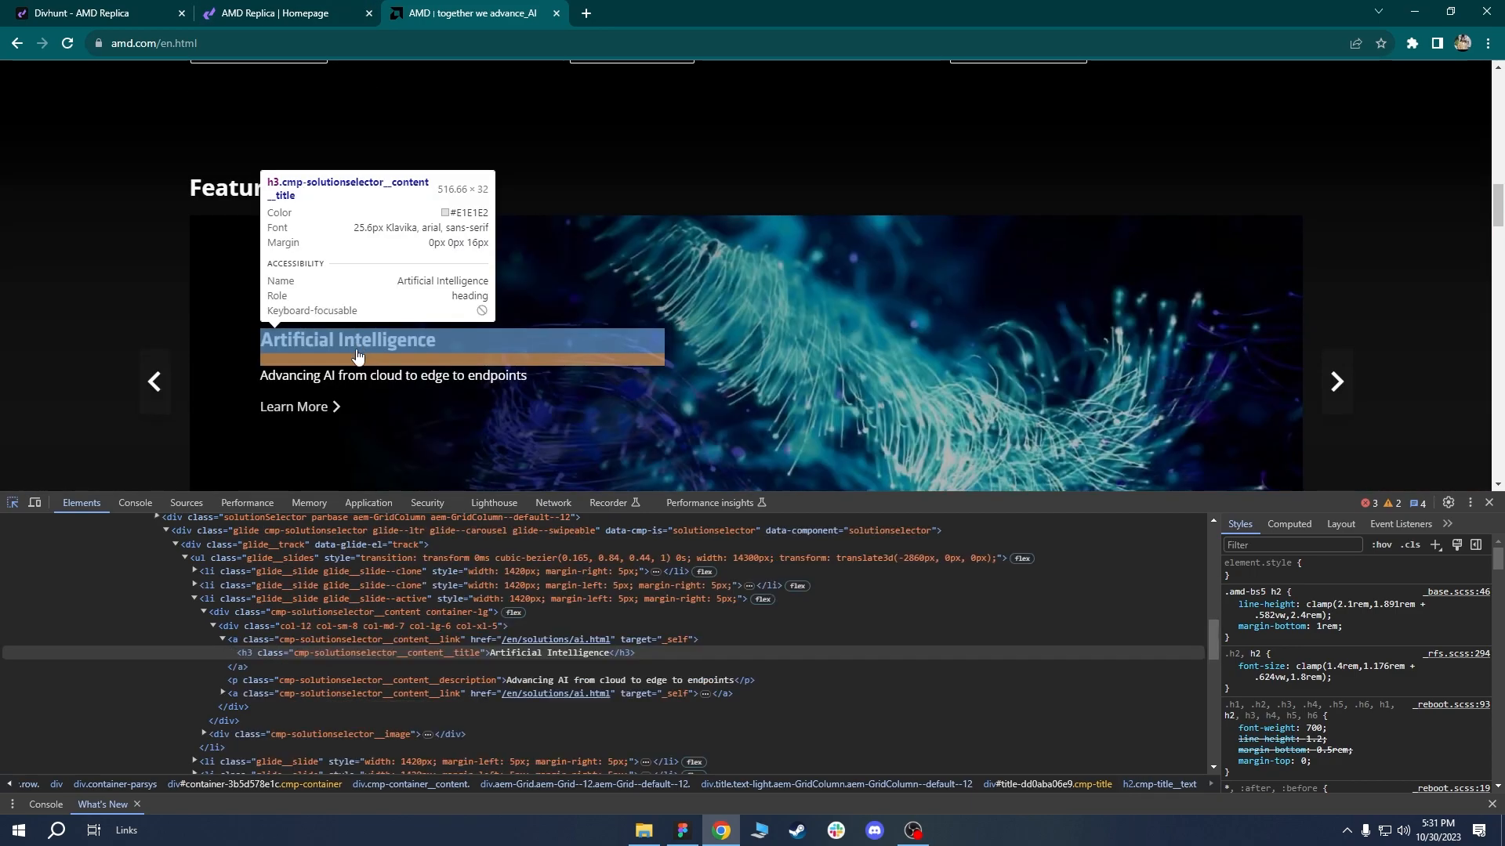
{"action": "left_click", "coordinate": [355, 345]}
{"action": "left_click", "coordinate": [14, 504]}
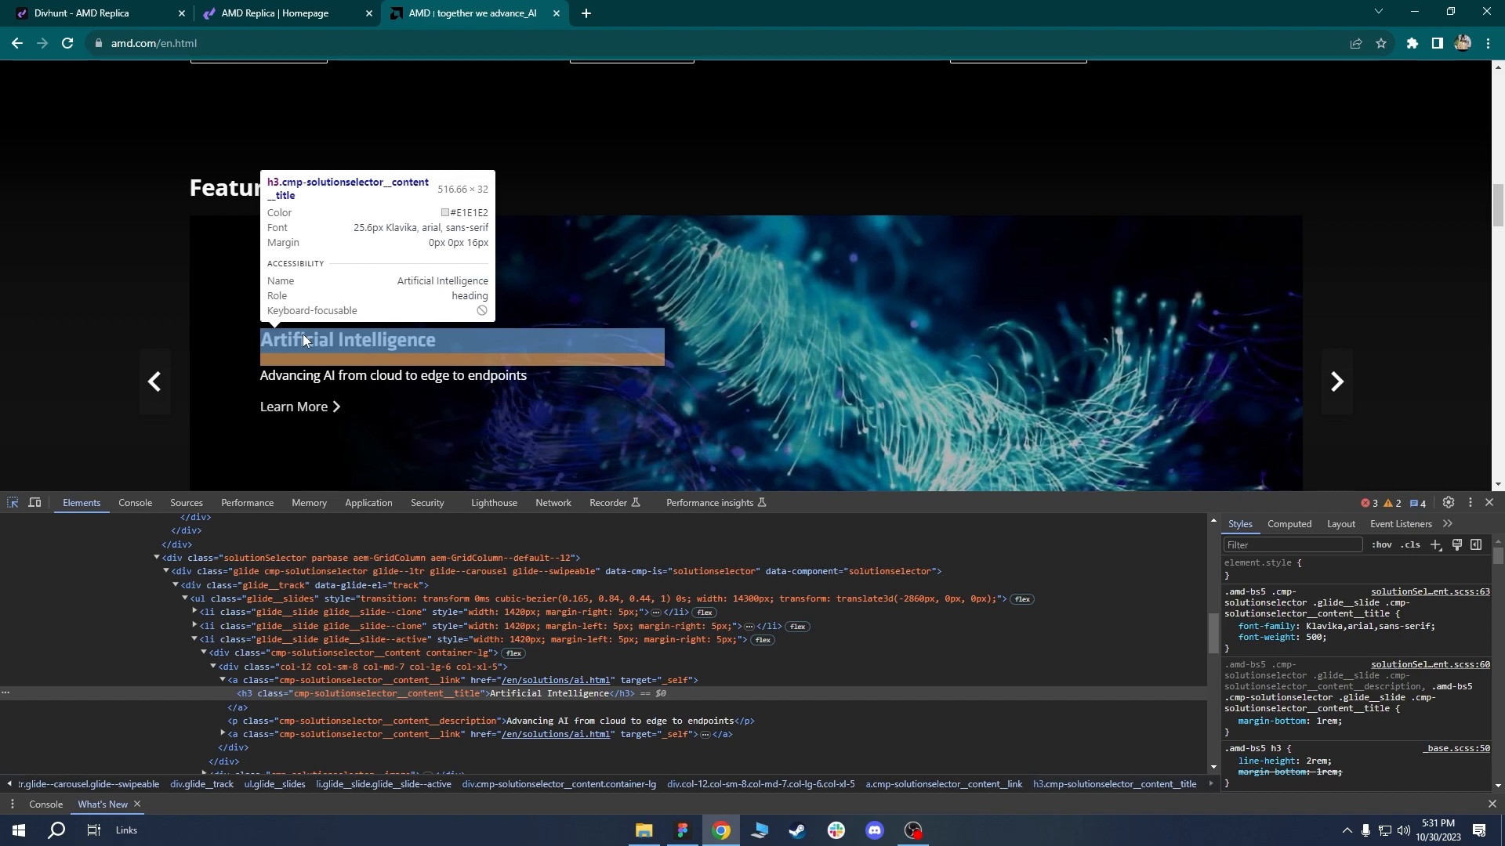
Return to the Divhunt builder, add a div inside Content Wrap and label it "Text Wrap".
{"action": "key", "text": "ctrl+1"}
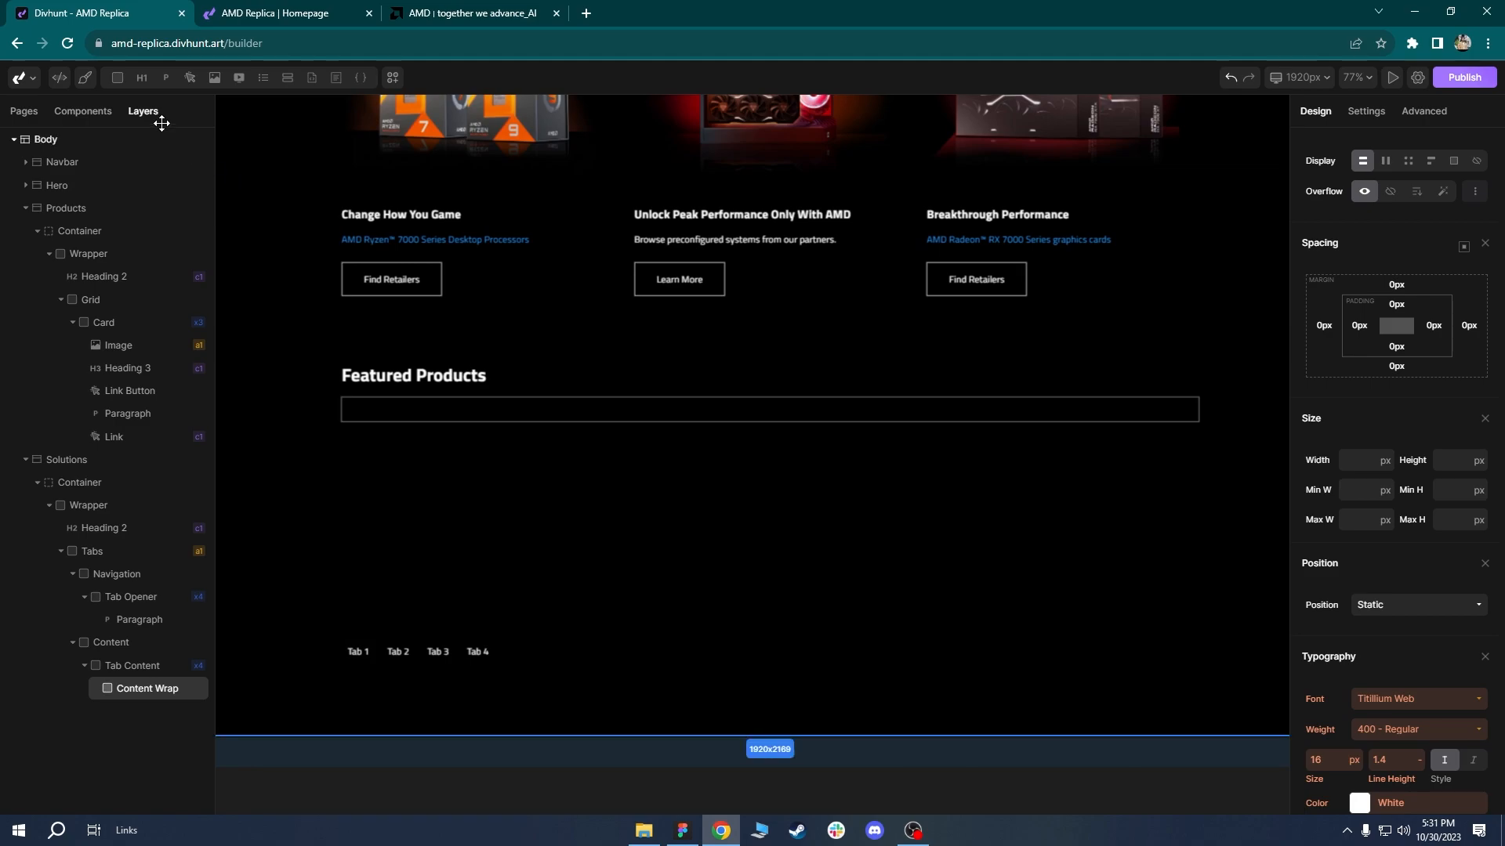
{"action": "left_click", "coordinate": [117, 77]}
{"action": "right_click", "coordinate": [149, 714]}
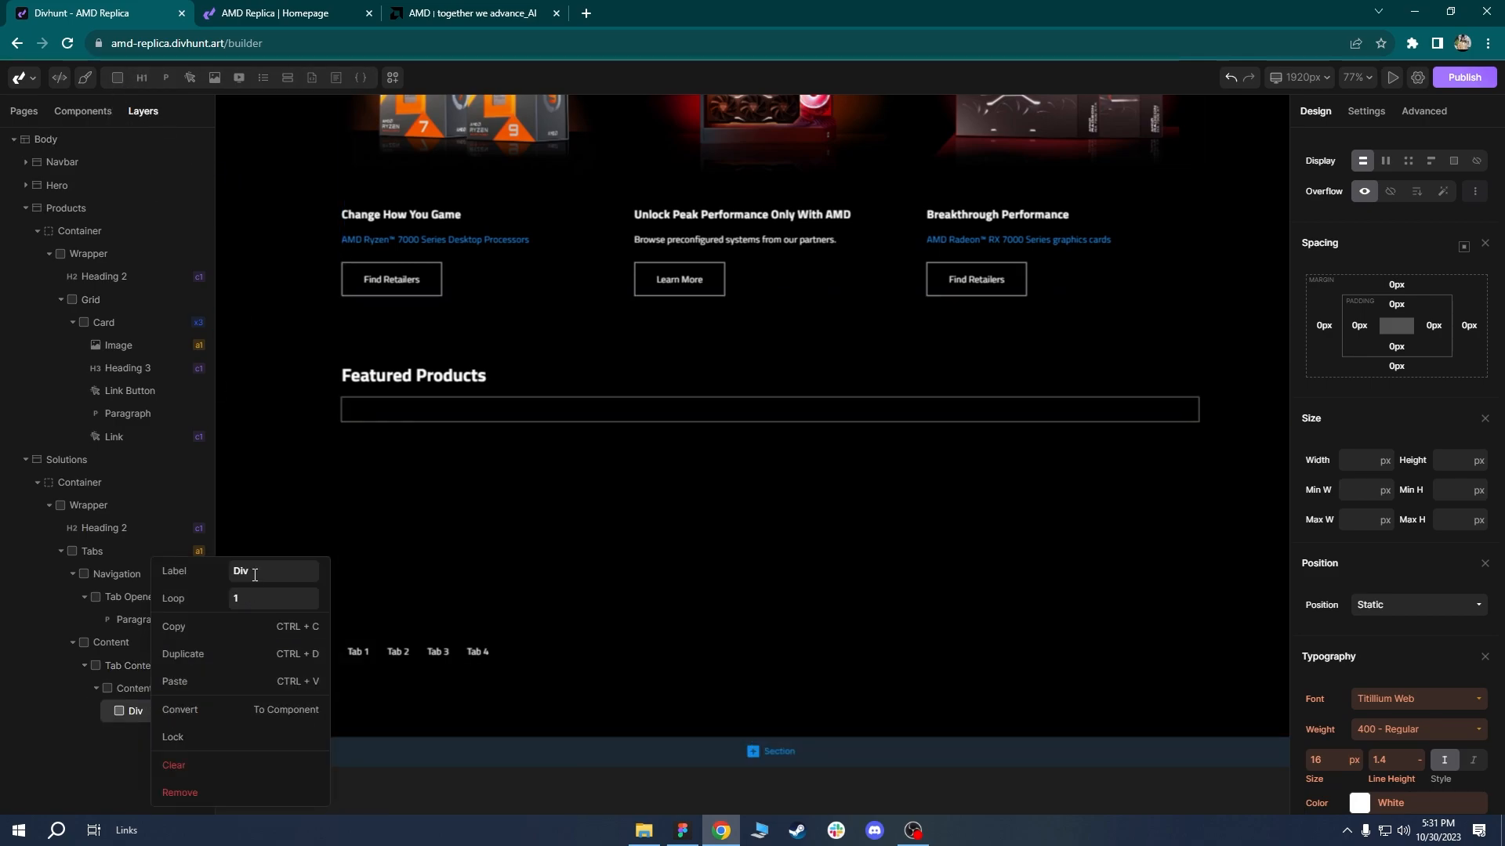
{"action": "type", "text": "Text Wi"}
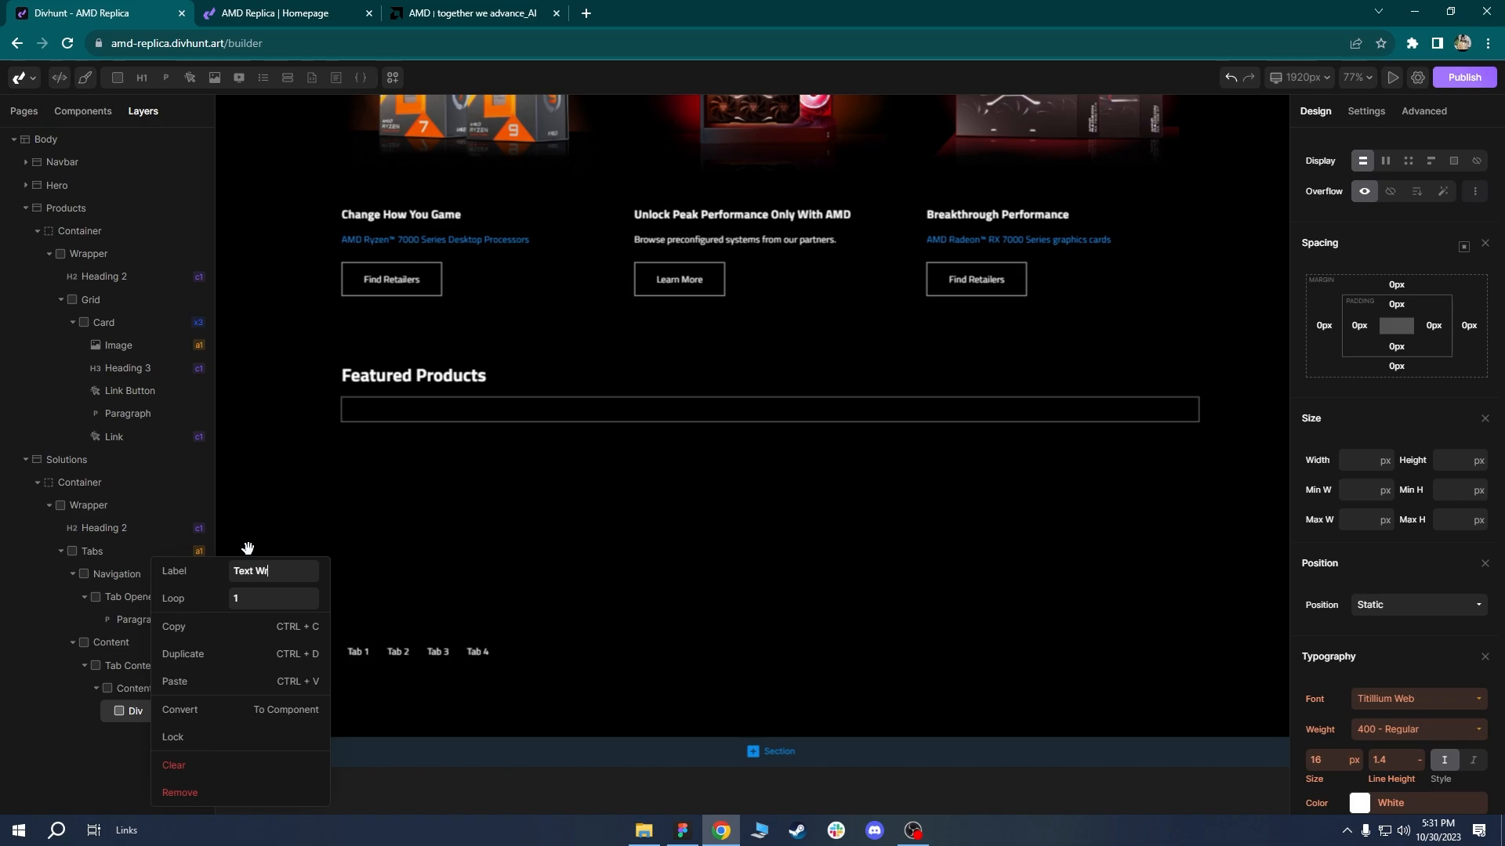
{"action": "key", "text": "Return"}
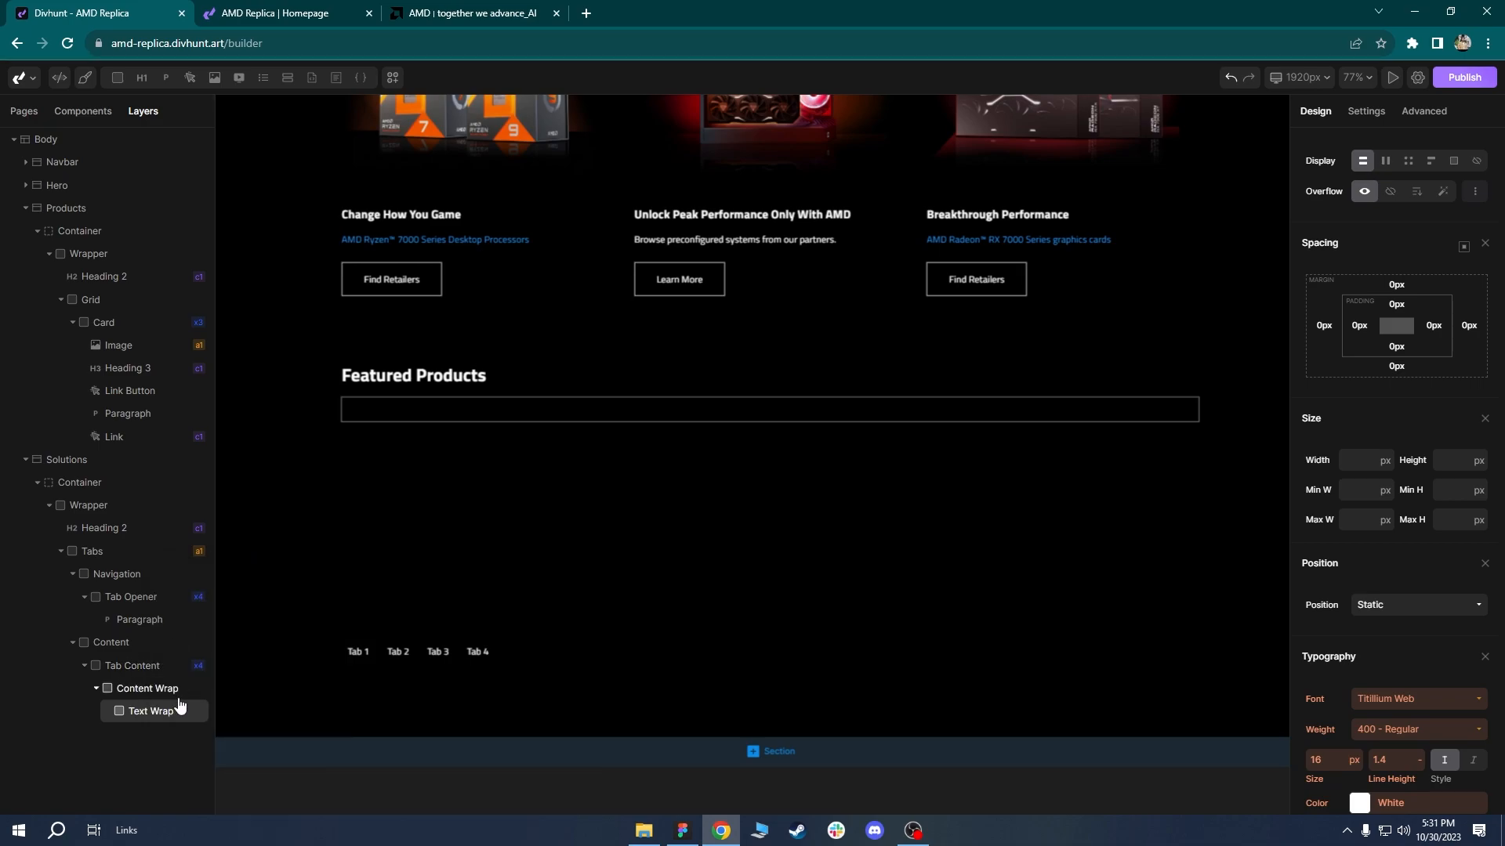
Add a Heading 3 element inside Text Wrap and give it a new class named h4.
{"action": "mouse_move", "coordinate": [137, 93]}
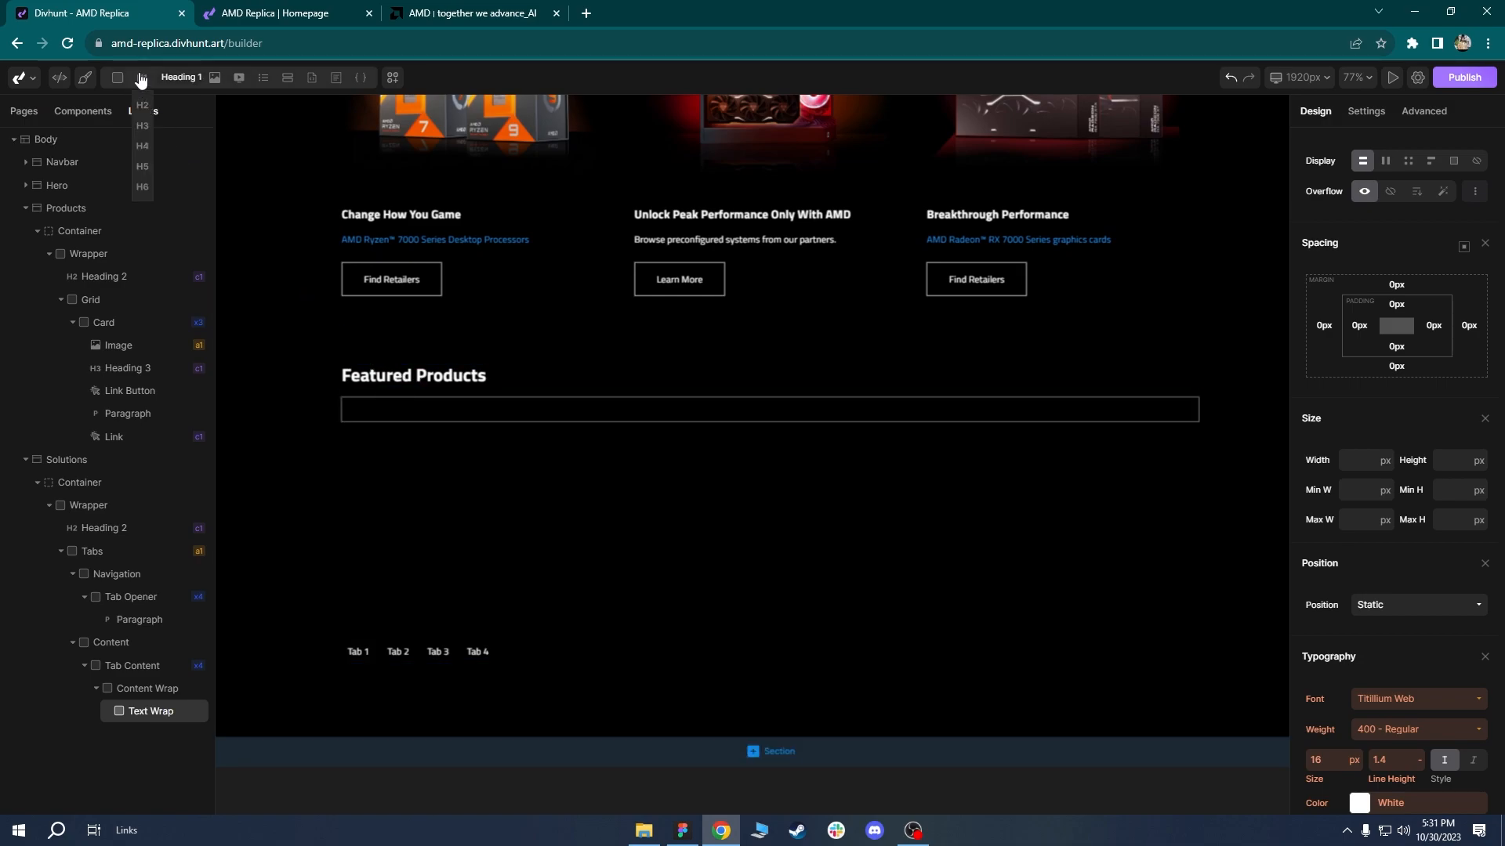
{"action": "left_click", "coordinate": [145, 132]}
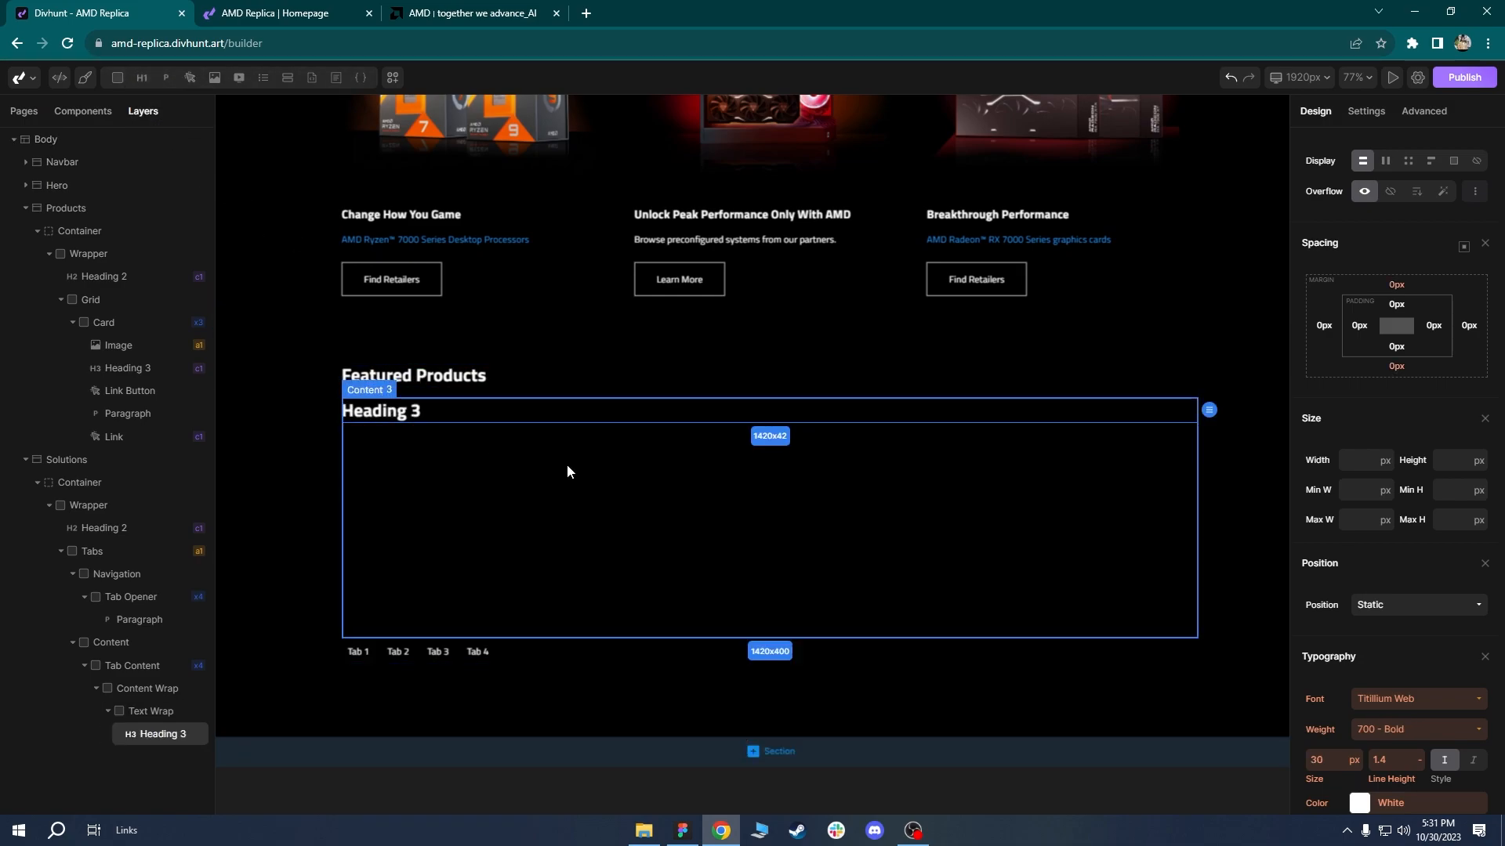
{"action": "scroll", "coordinate": [1502, 374], "scroll_direction": "down", "scroll_amount": 3}
{"action": "scroll", "coordinate": [1394, 235], "scroll_direction": "up", "scroll_amount": 3}
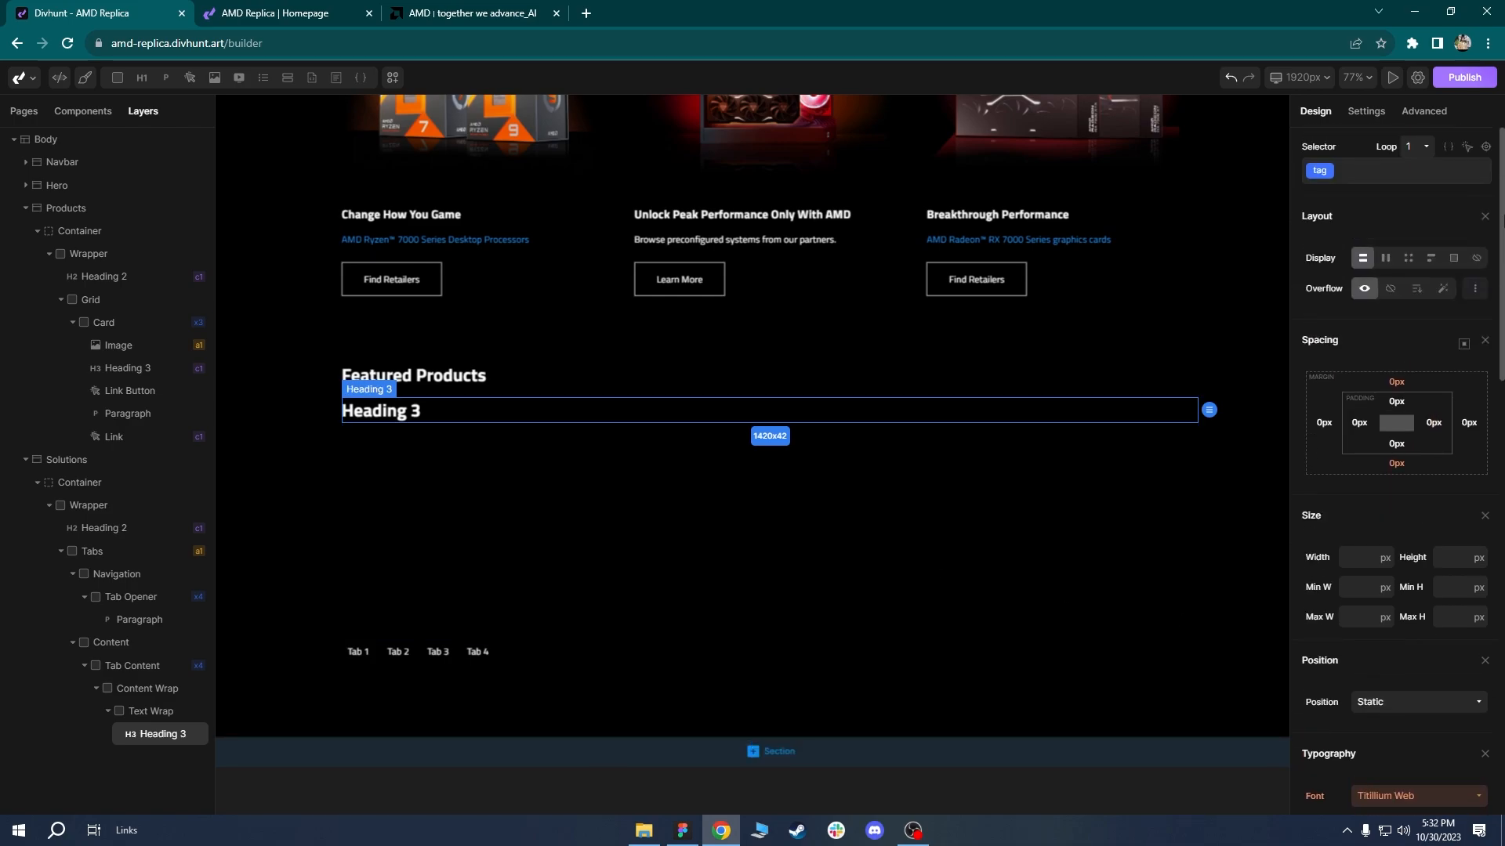
{"action": "left_click", "coordinate": [1388, 176]}
{"action": "type", "text": "h4"}
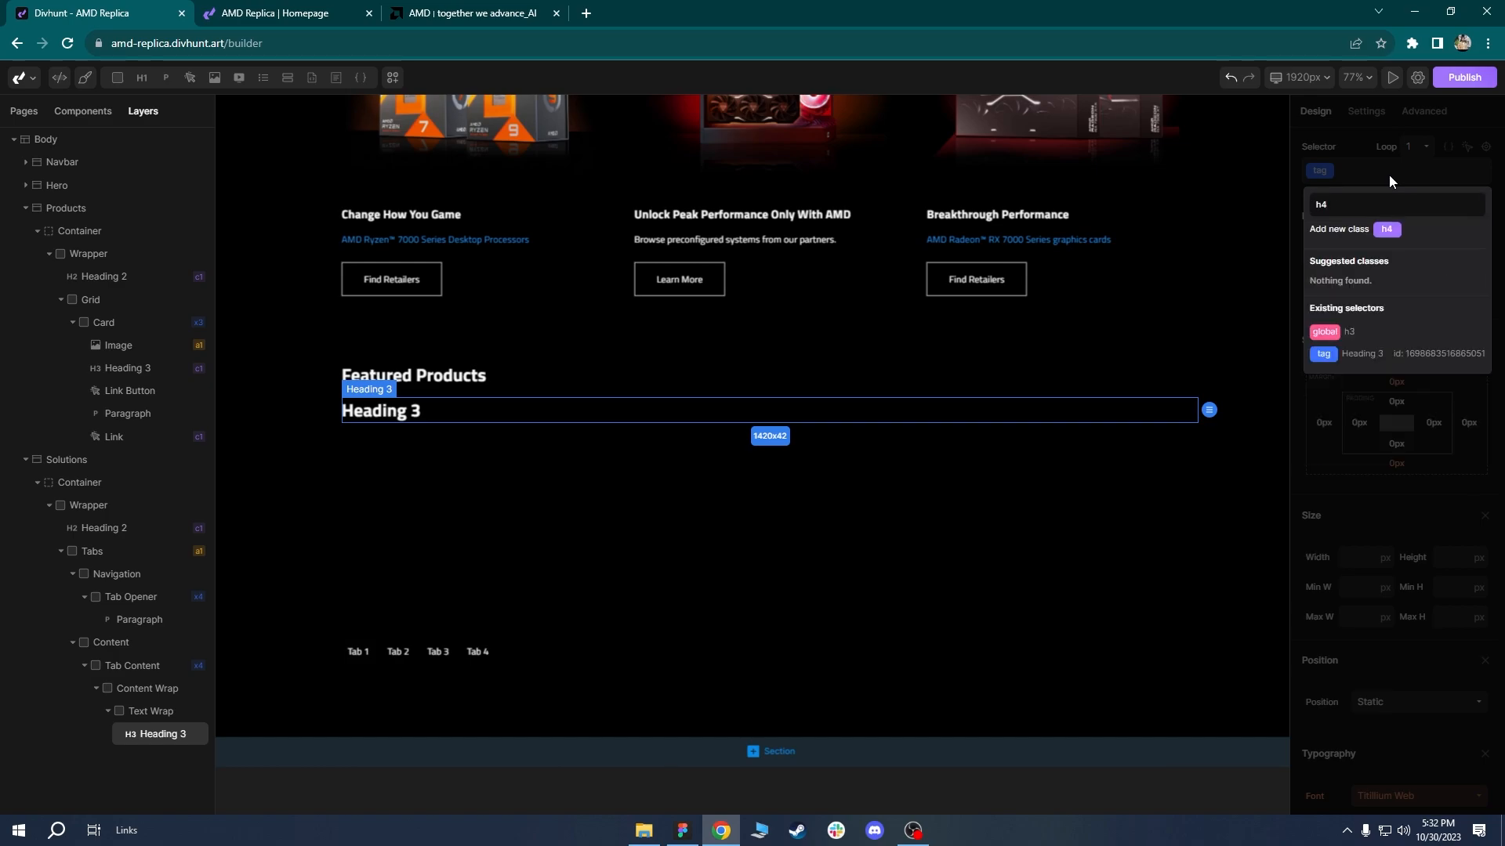
{"action": "key", "text": "Return"}
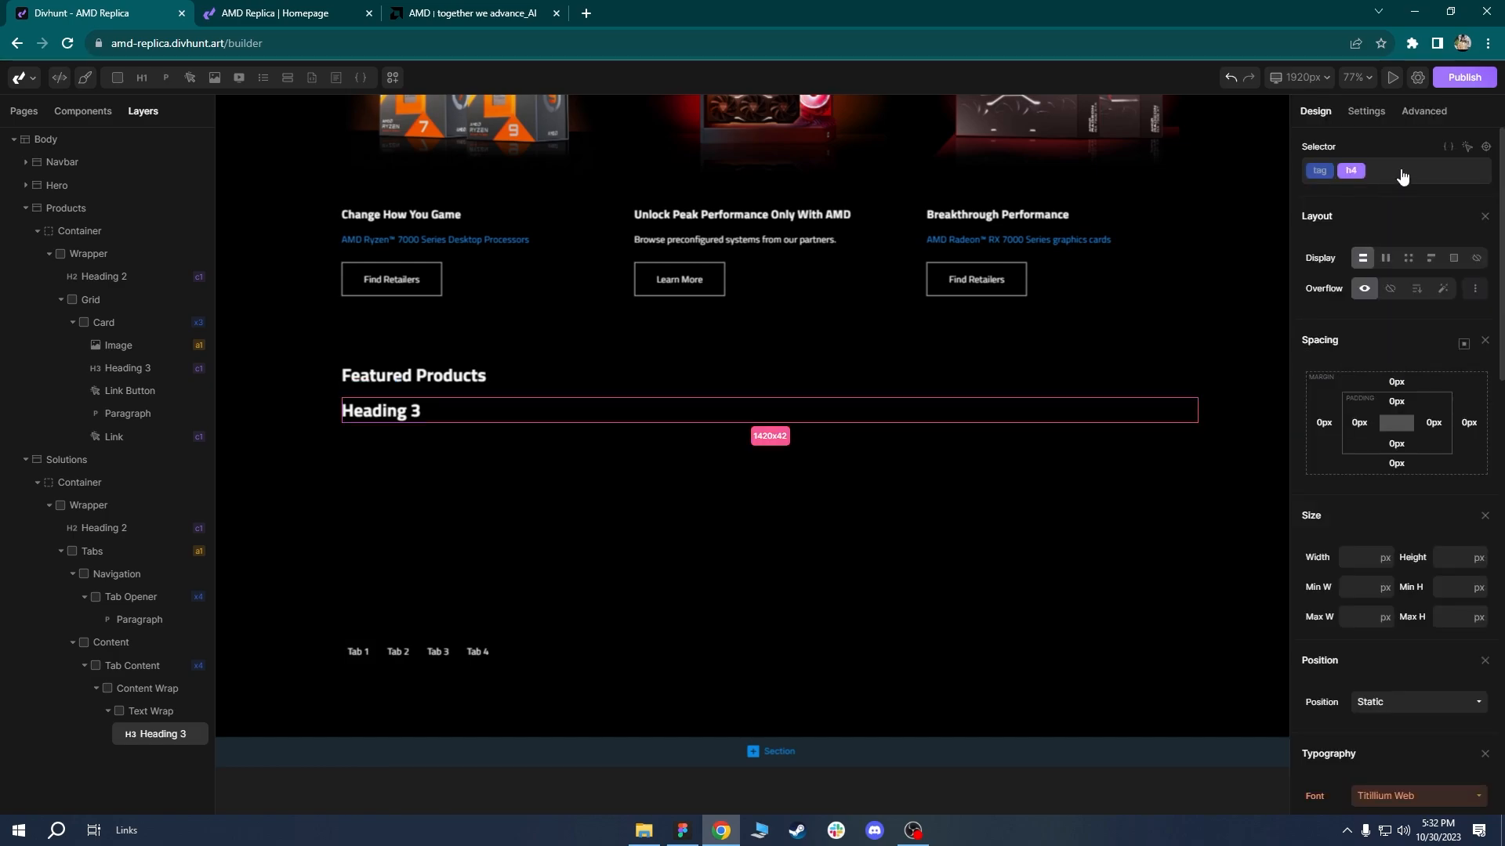
Set the font size of the heading's h4 class to 25 px.
{"action": "scroll", "coordinate": [1394, 470], "scroll_direction": "down", "scroll_amount": 3}
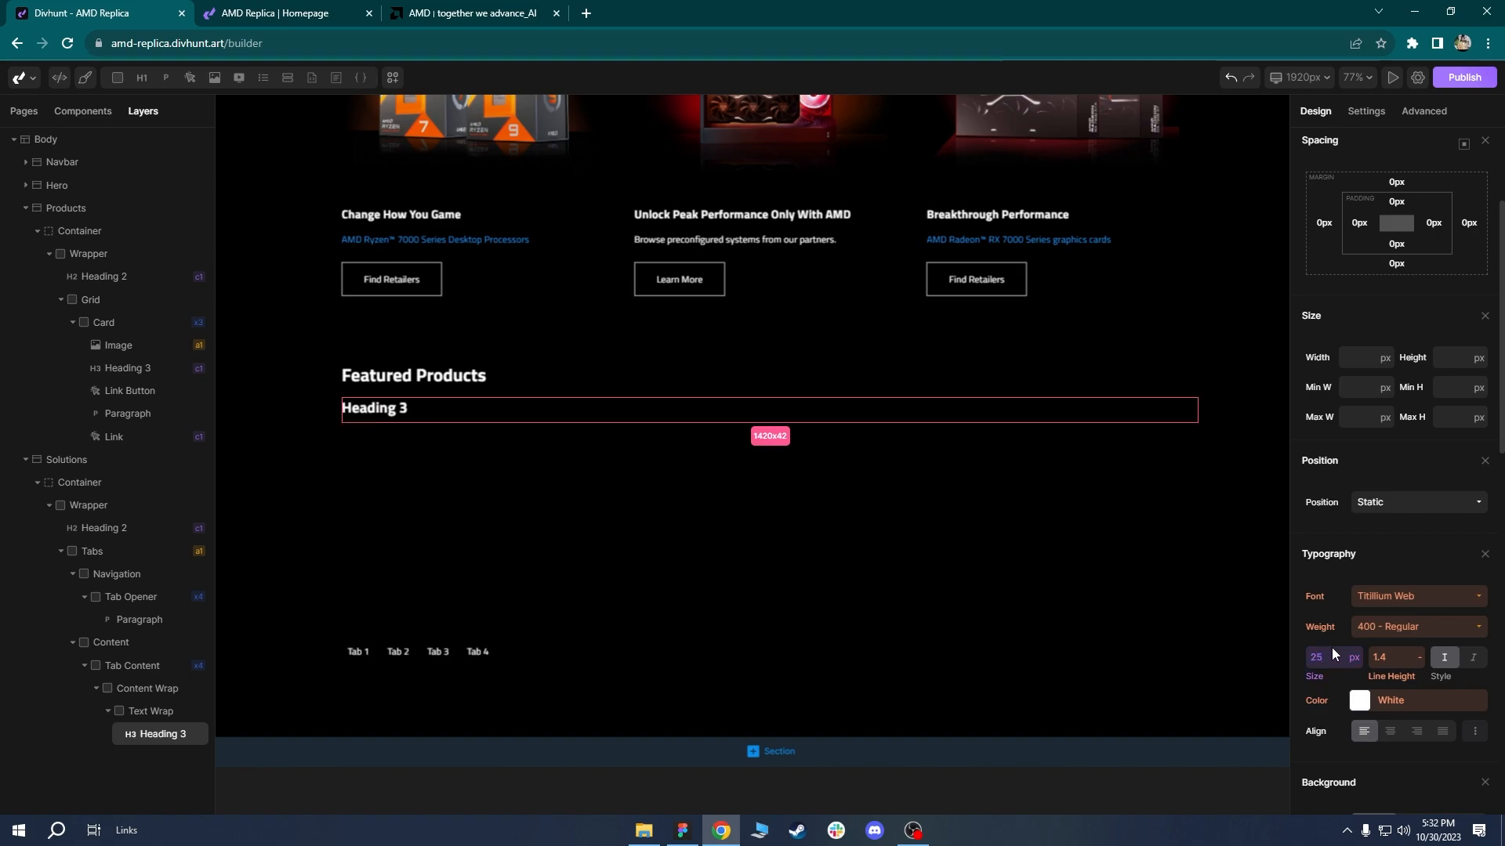
{"action": "left_click", "coordinate": [437, 506]}
{"action": "left_click", "coordinate": [408, 416]}
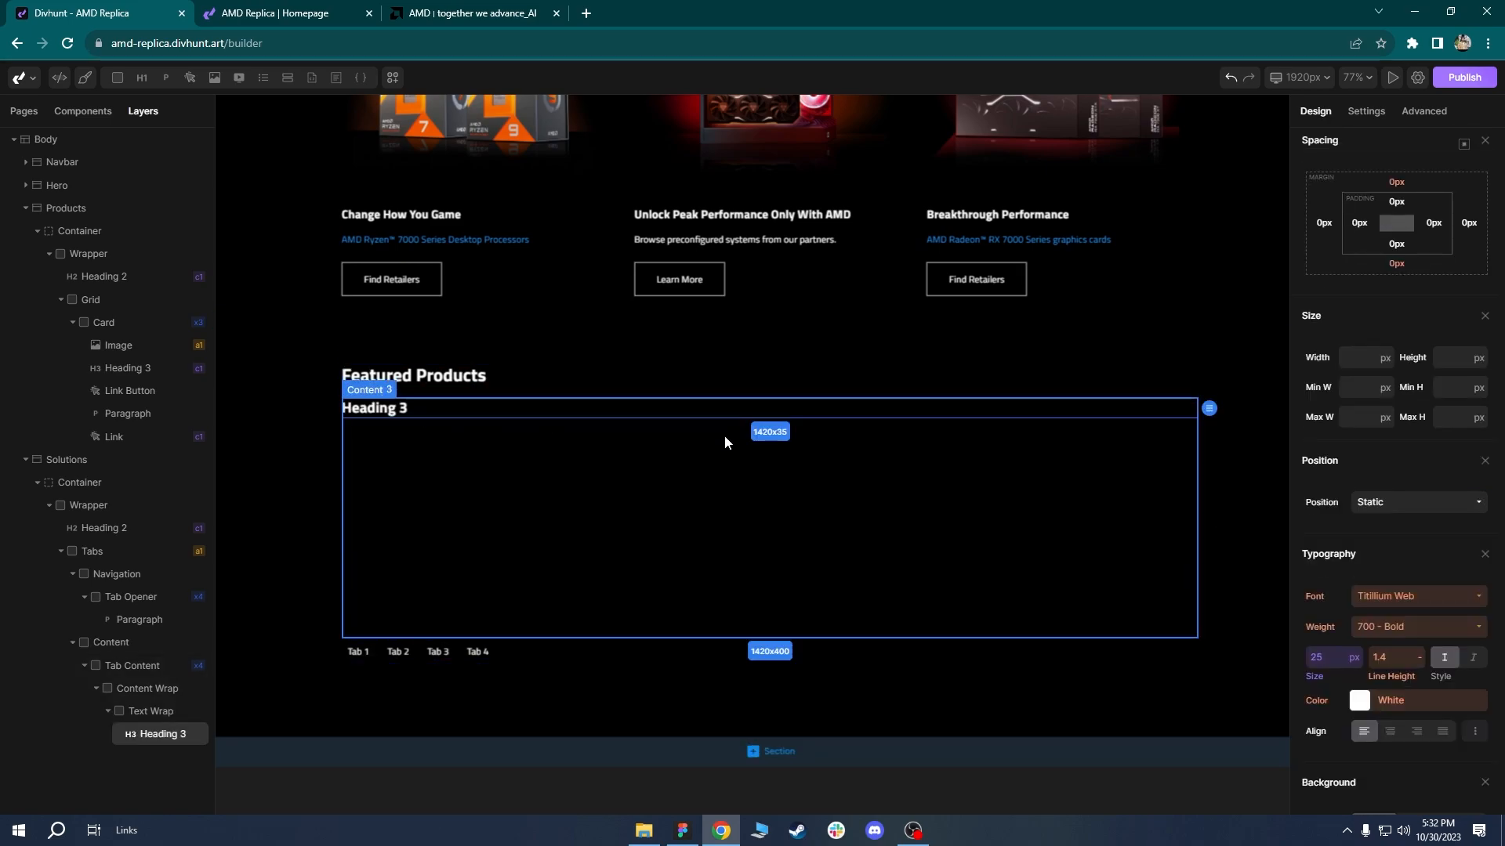
{"action": "scroll", "coordinate": [446, 473], "scroll_direction": "up", "scroll_amount": 2}
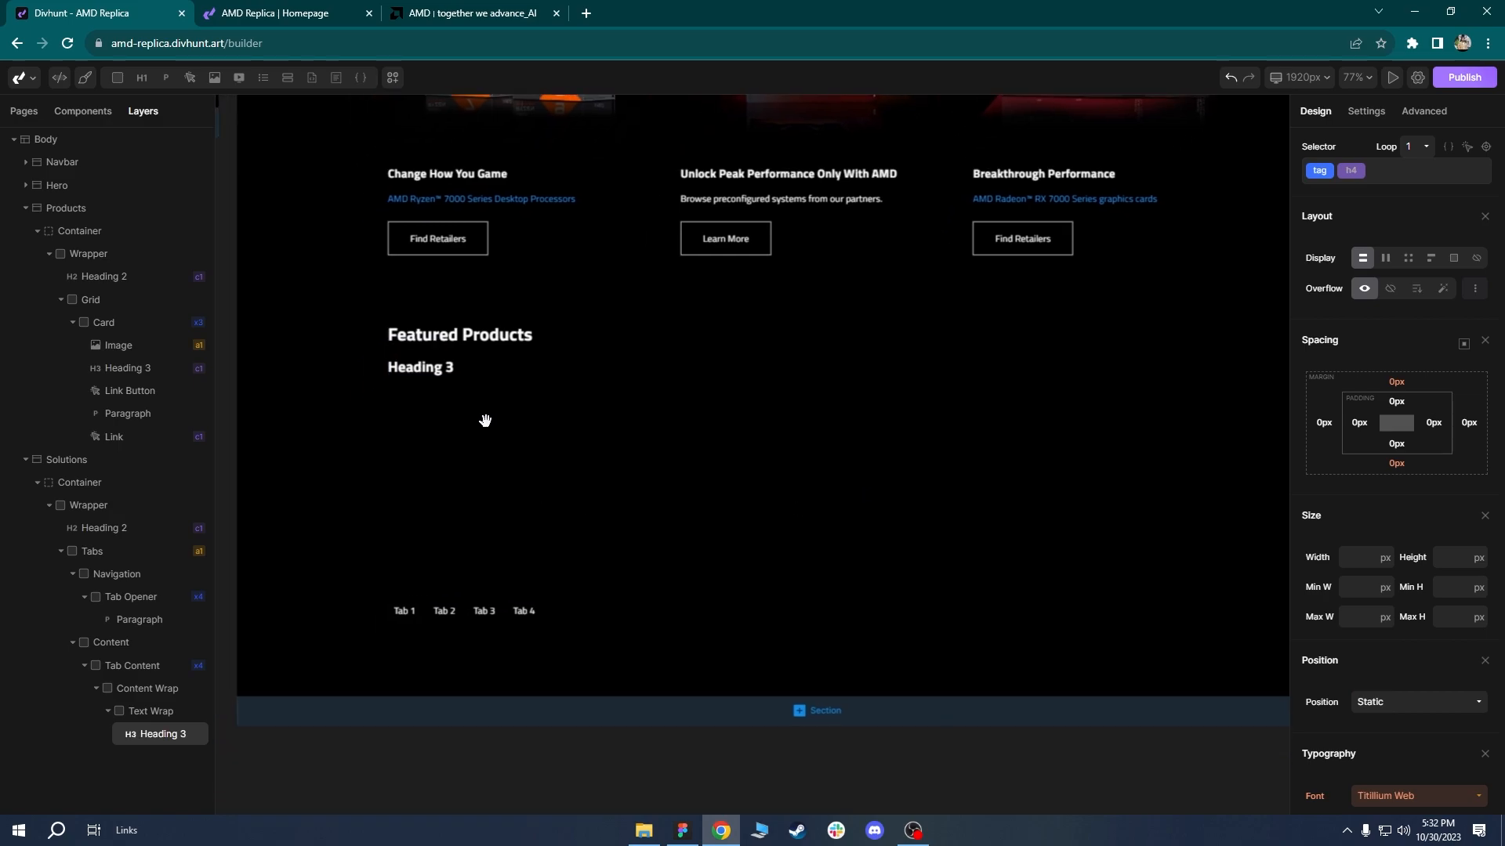
Check the slide heading on the original page, add a Link Button inside Text Wrap and nest Heading 3 in it.
{"action": "left_click", "coordinate": [149, 711]}
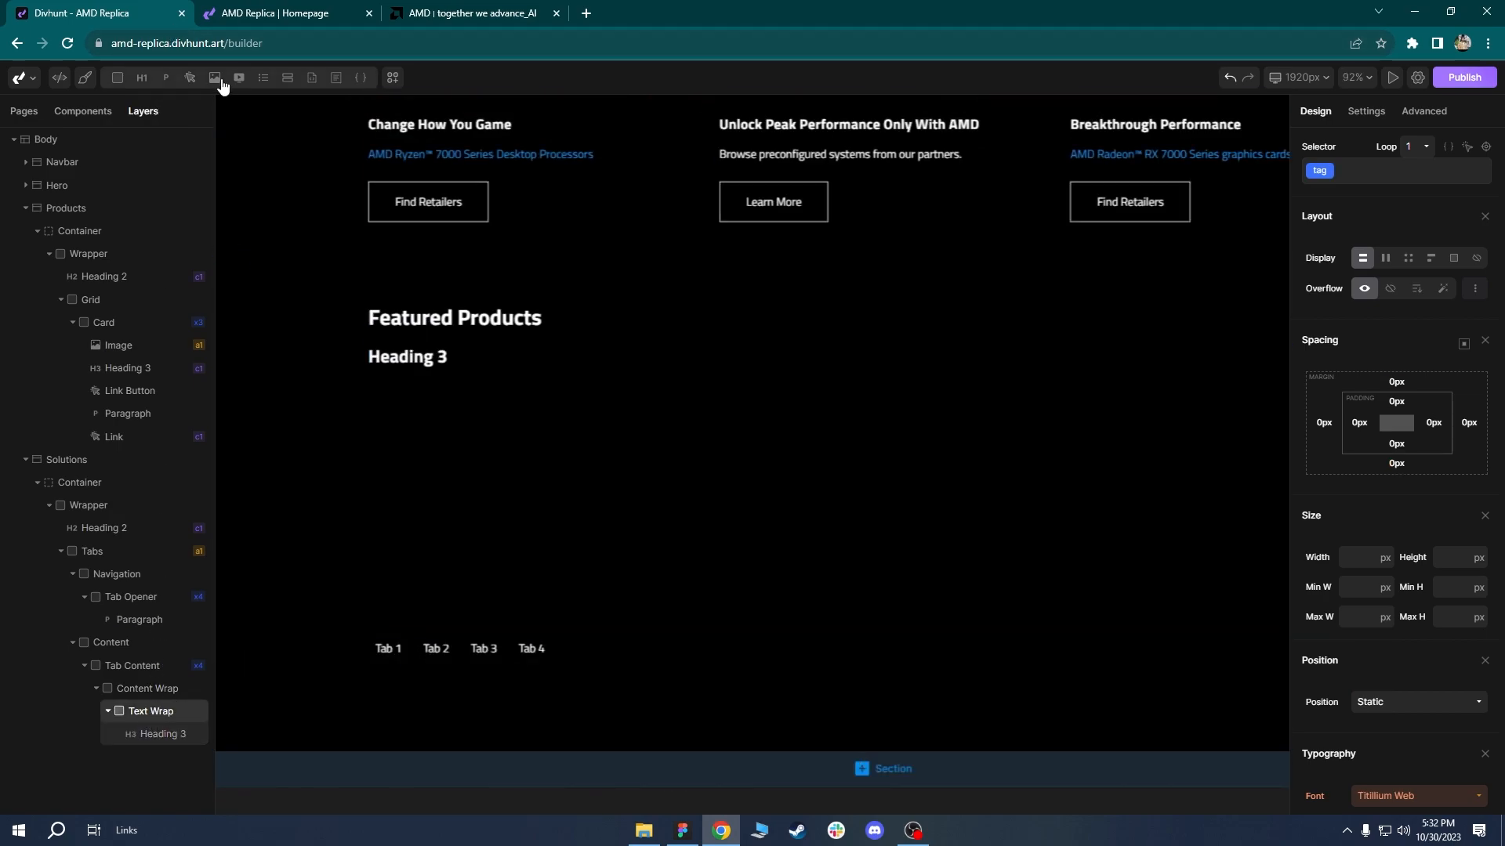
{"action": "left_click", "coordinate": [260, 11]}
{"action": "left_click", "coordinate": [456, 10]}
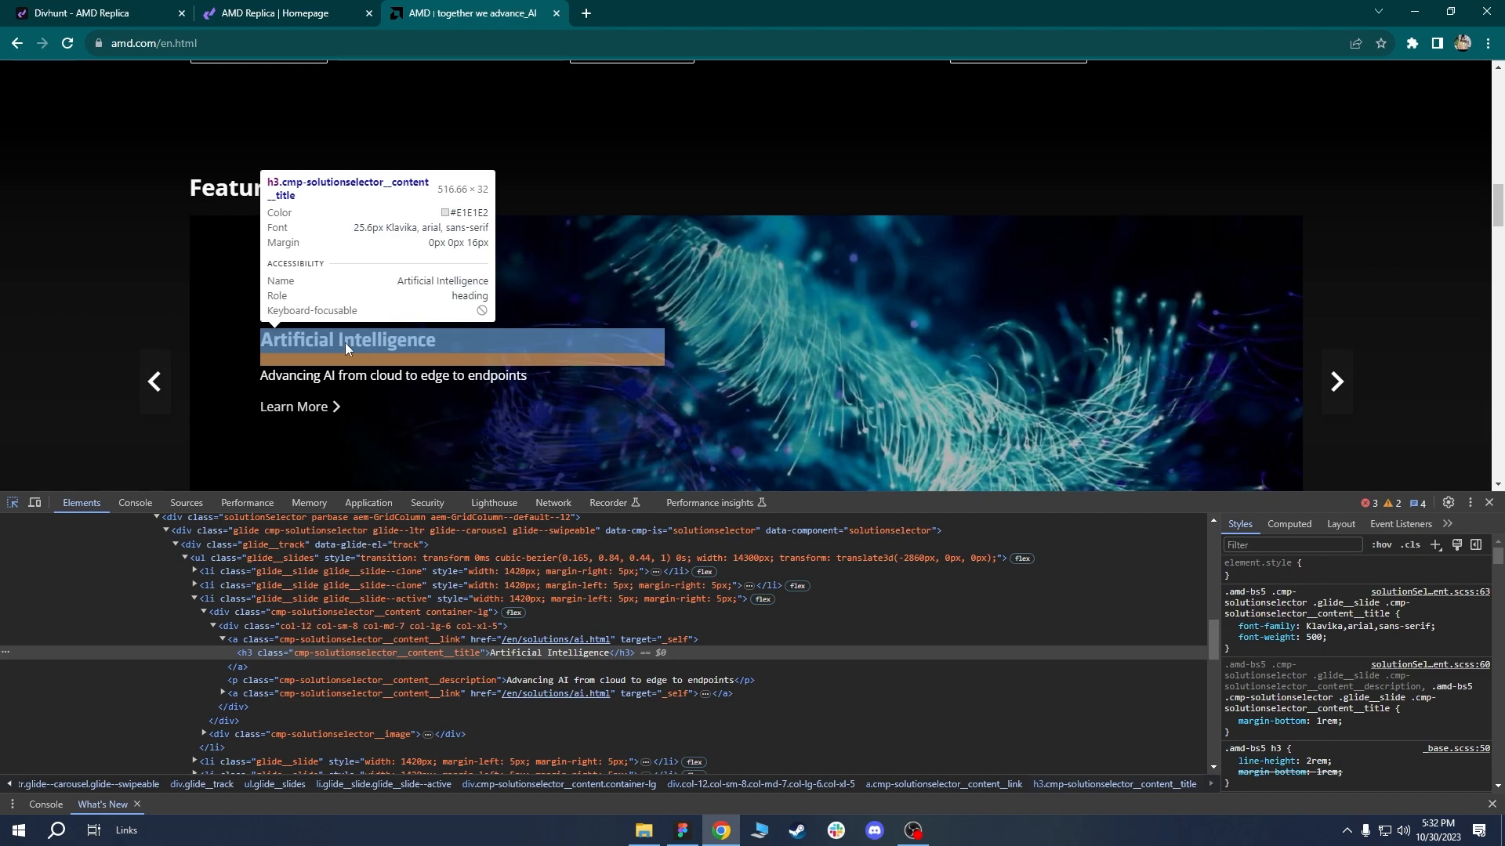
{"action": "left_click", "coordinate": [131, 10]}
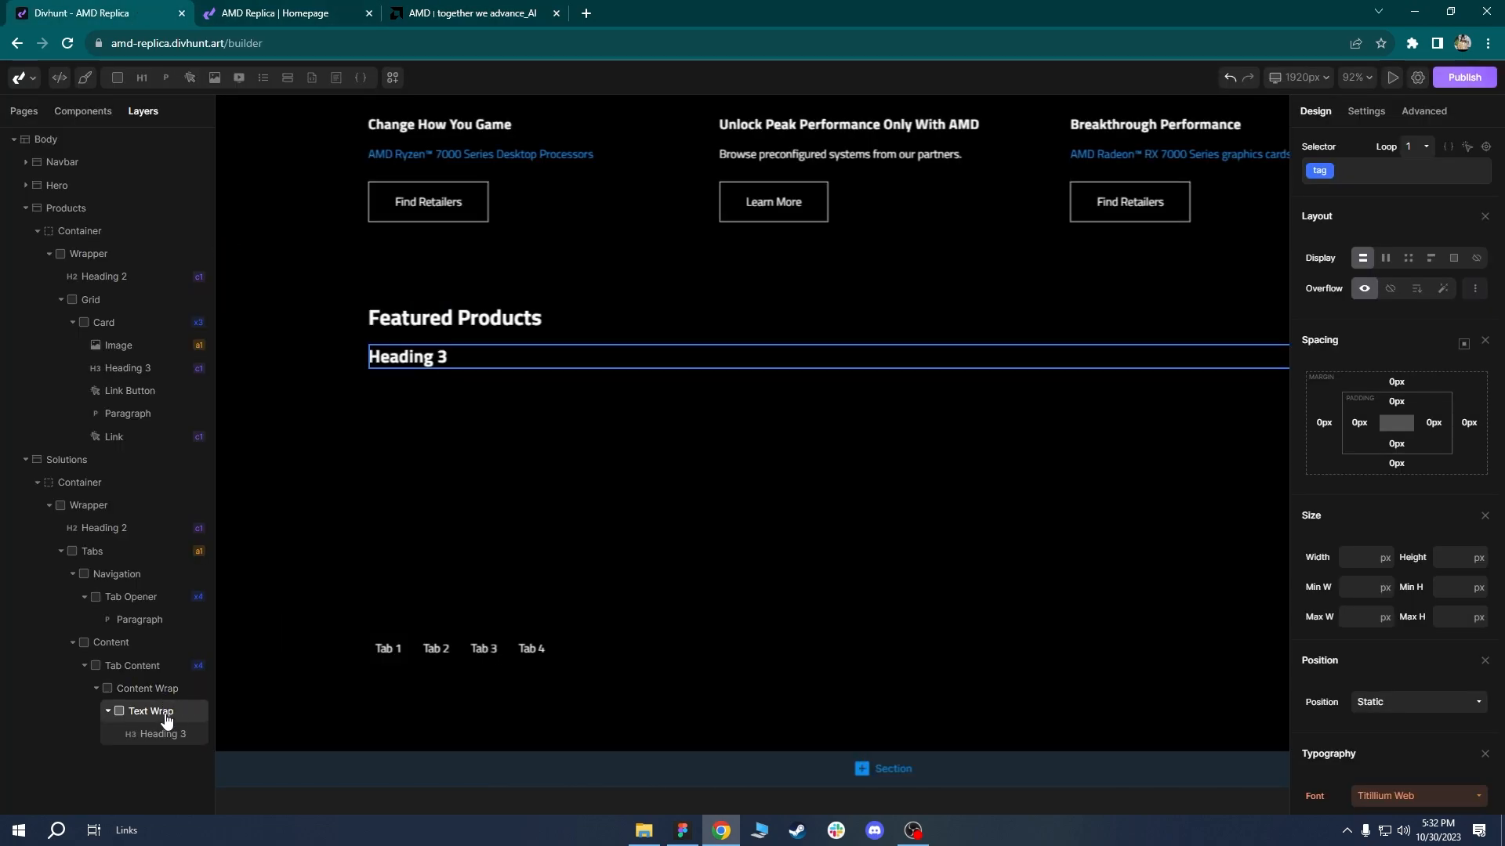
{"action": "left_click", "coordinate": [189, 78]}
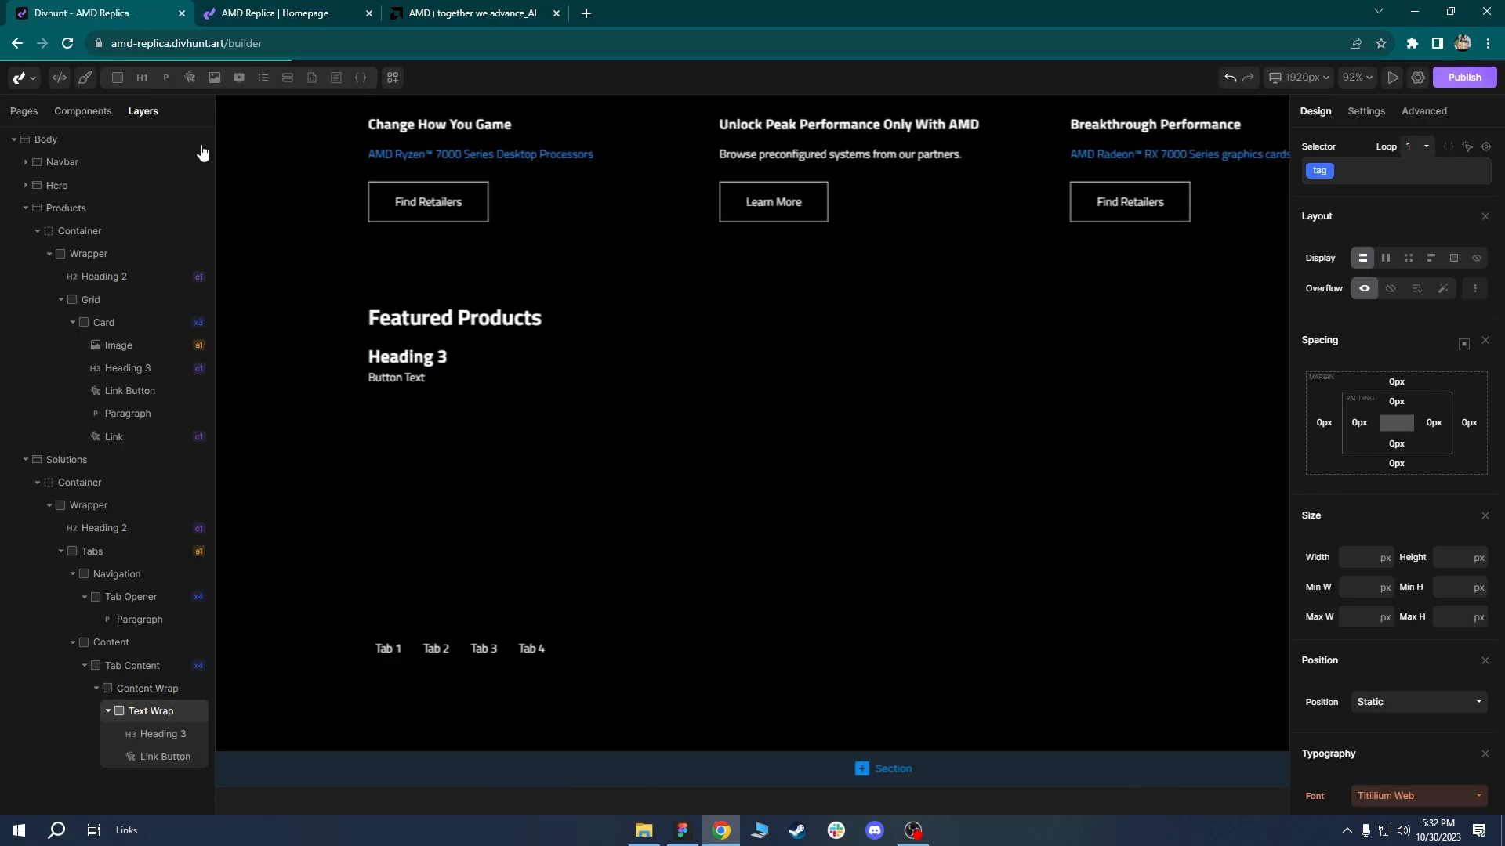
{"action": "left_click_drag", "start_coordinate": [161, 734], "coordinate": [169, 768]}
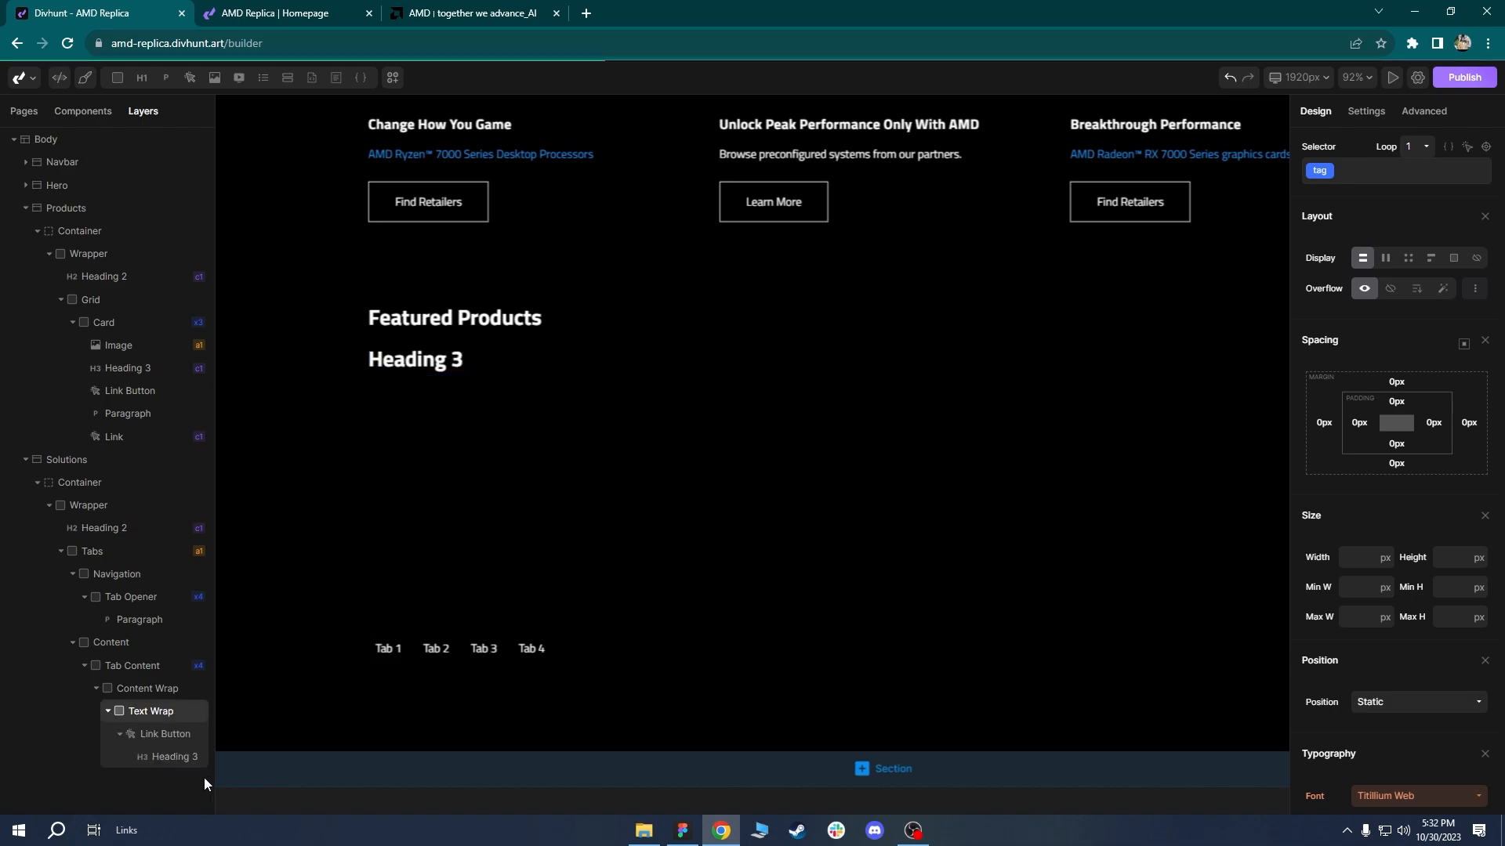
Add a Paragraph element inside Text Wrap, below the linked heading.
{"action": "left_click", "coordinate": [156, 736]}
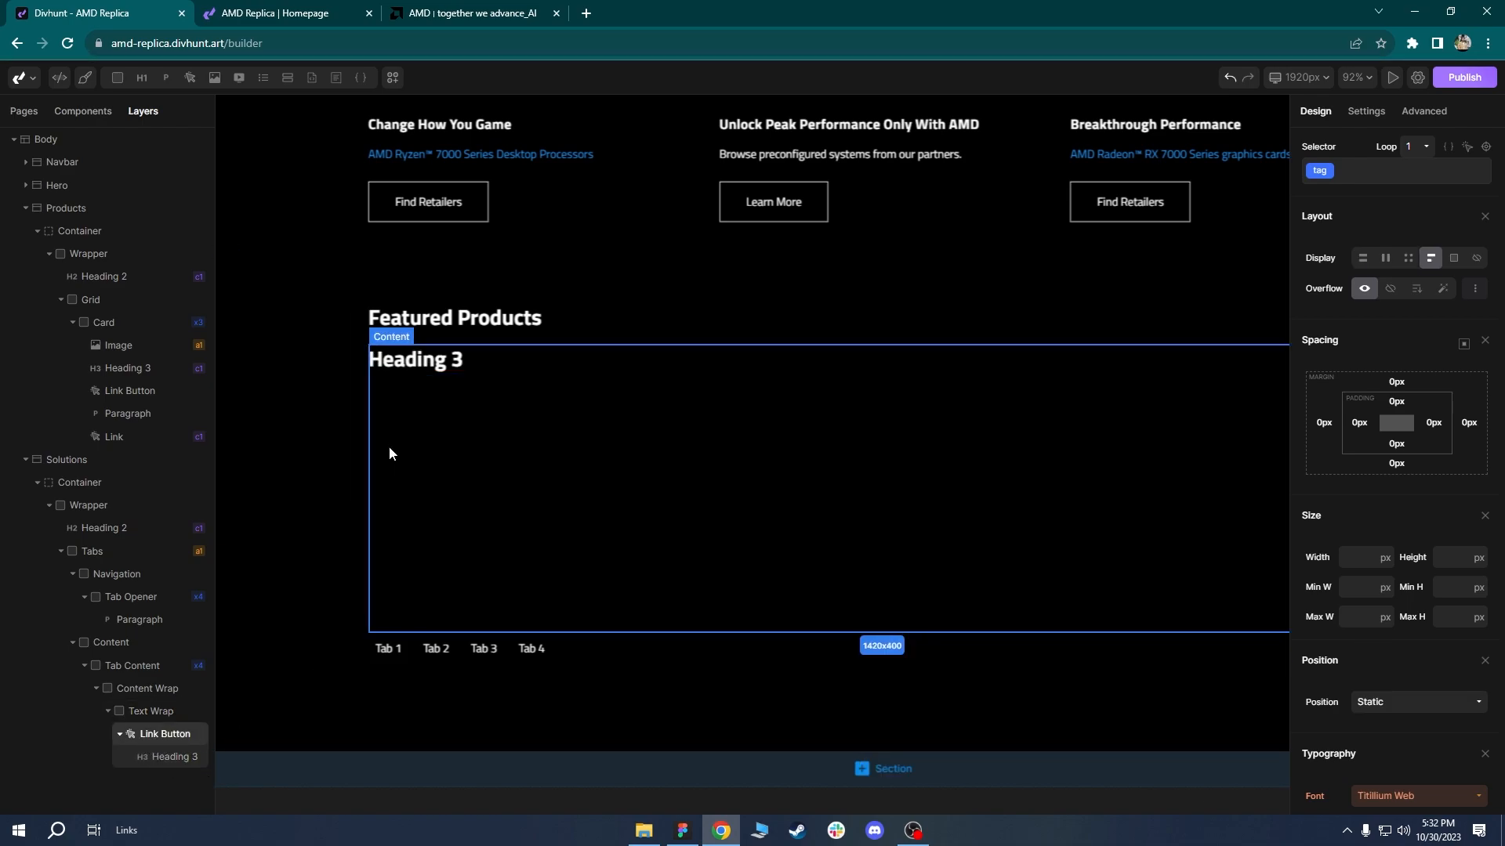
{"action": "left_click", "coordinate": [156, 711]}
{"action": "left_click", "coordinate": [165, 77]}
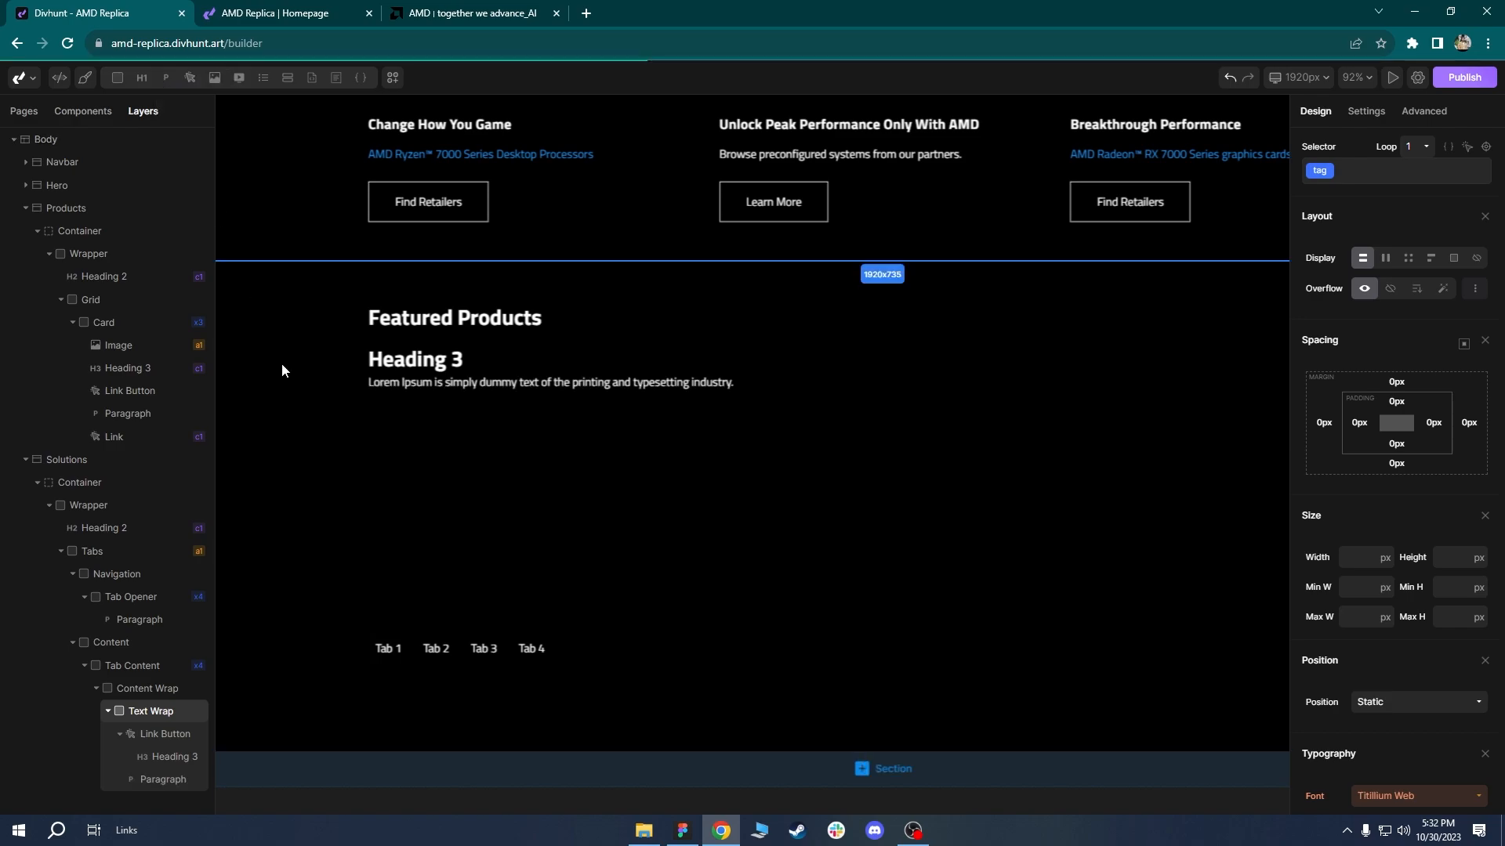
Switch to the original AMD page and inspect the styling and margins of the Featured Solutions slide's heading and description.
{"action": "key", "text": "ctrl+Tab"}
{"action": "key", "text": "ctrl+Tab"}
{"action": "left_click", "coordinate": [389, 343]}
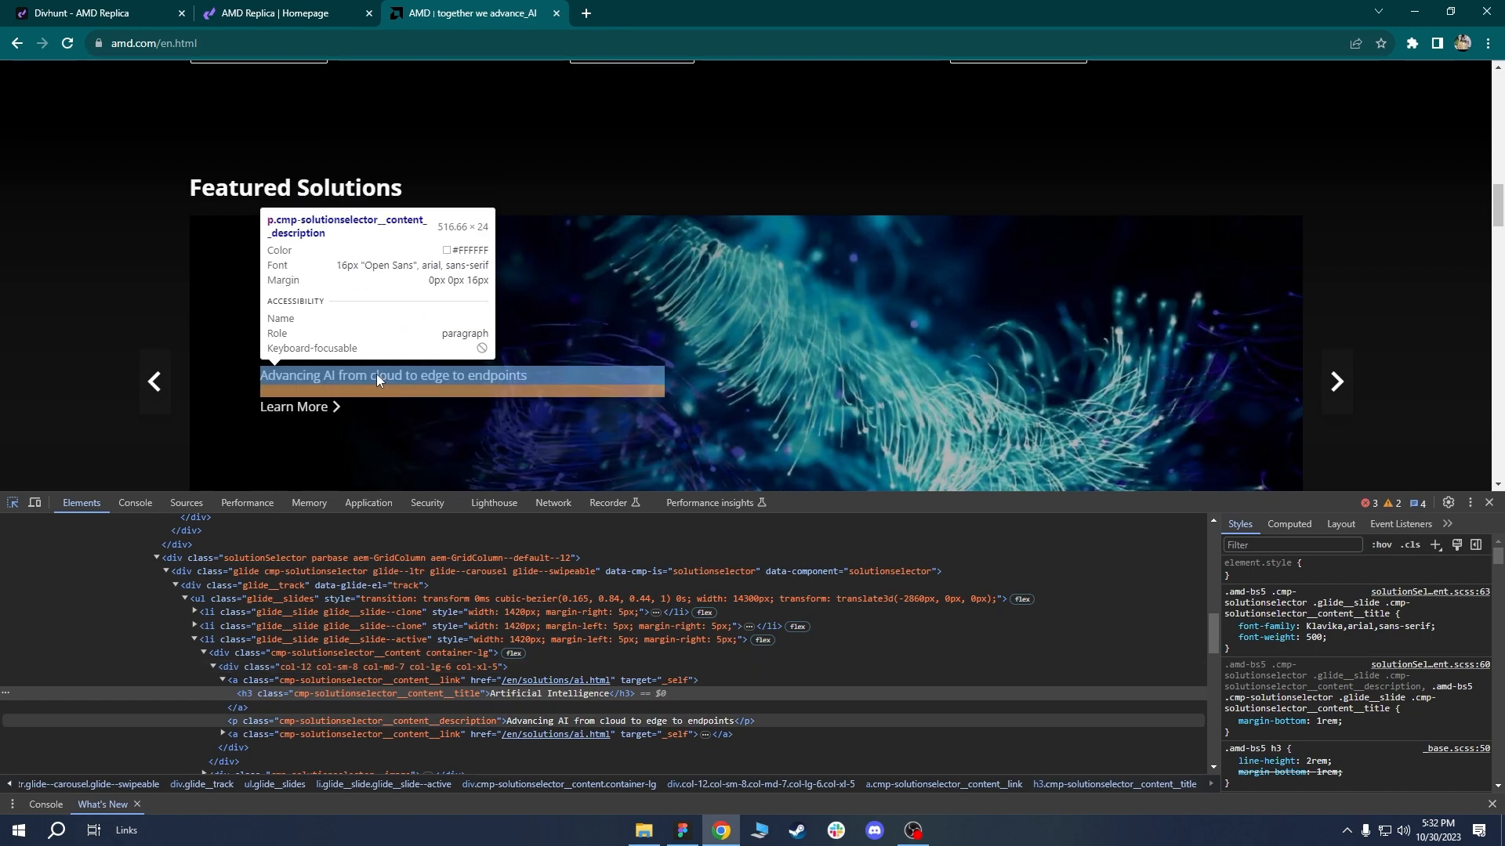
Return to the Divhunt builder and give Heading 3 in Text Wrap a new class named mb-16.
{"action": "left_click", "coordinate": [143, 13]}
{"action": "left_click", "coordinate": [458, 362]}
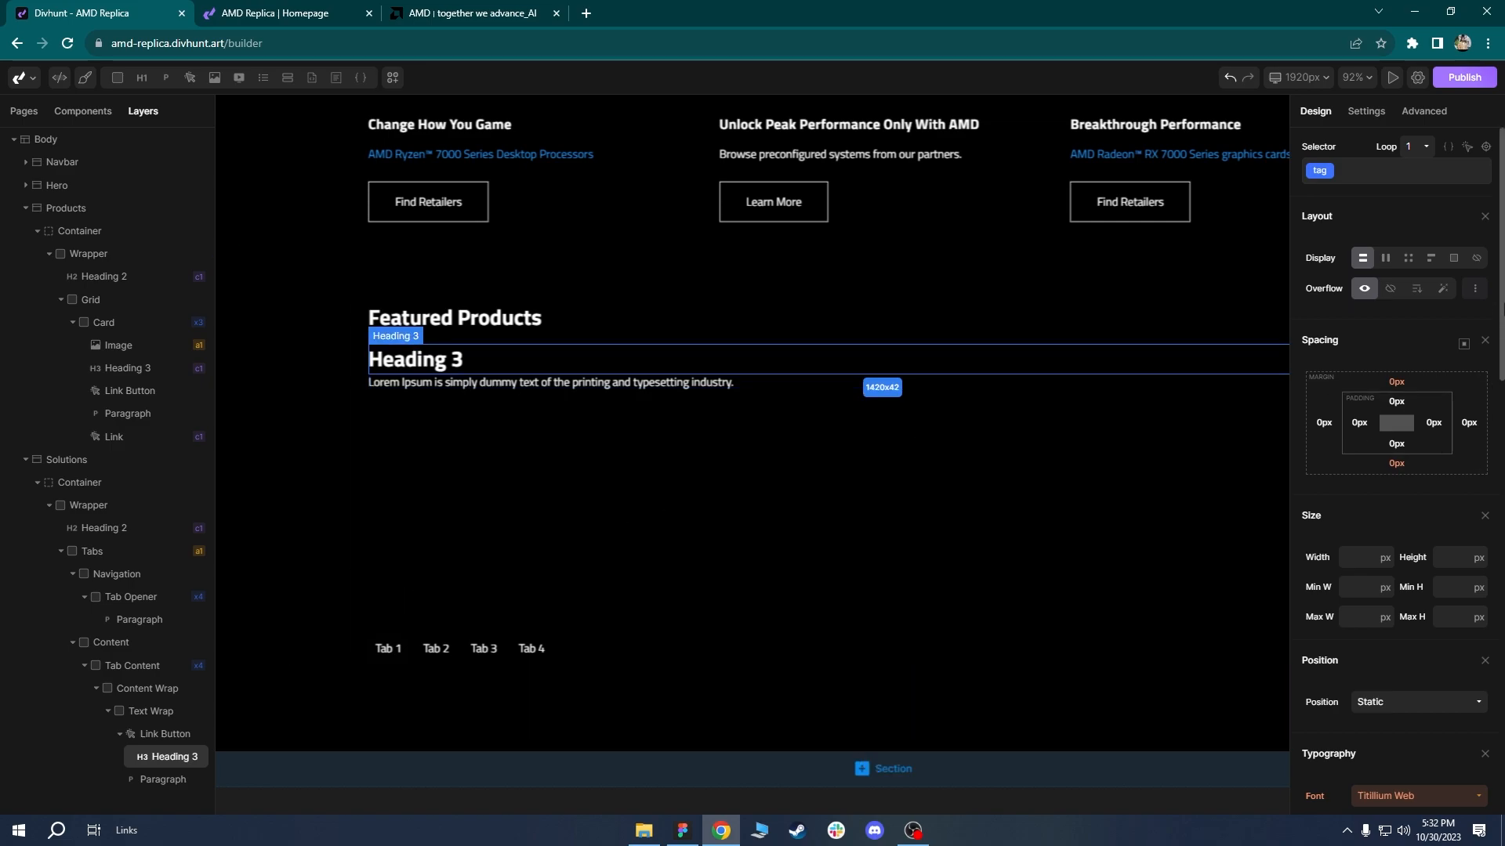
{"action": "left_click", "coordinate": [1387, 175]}
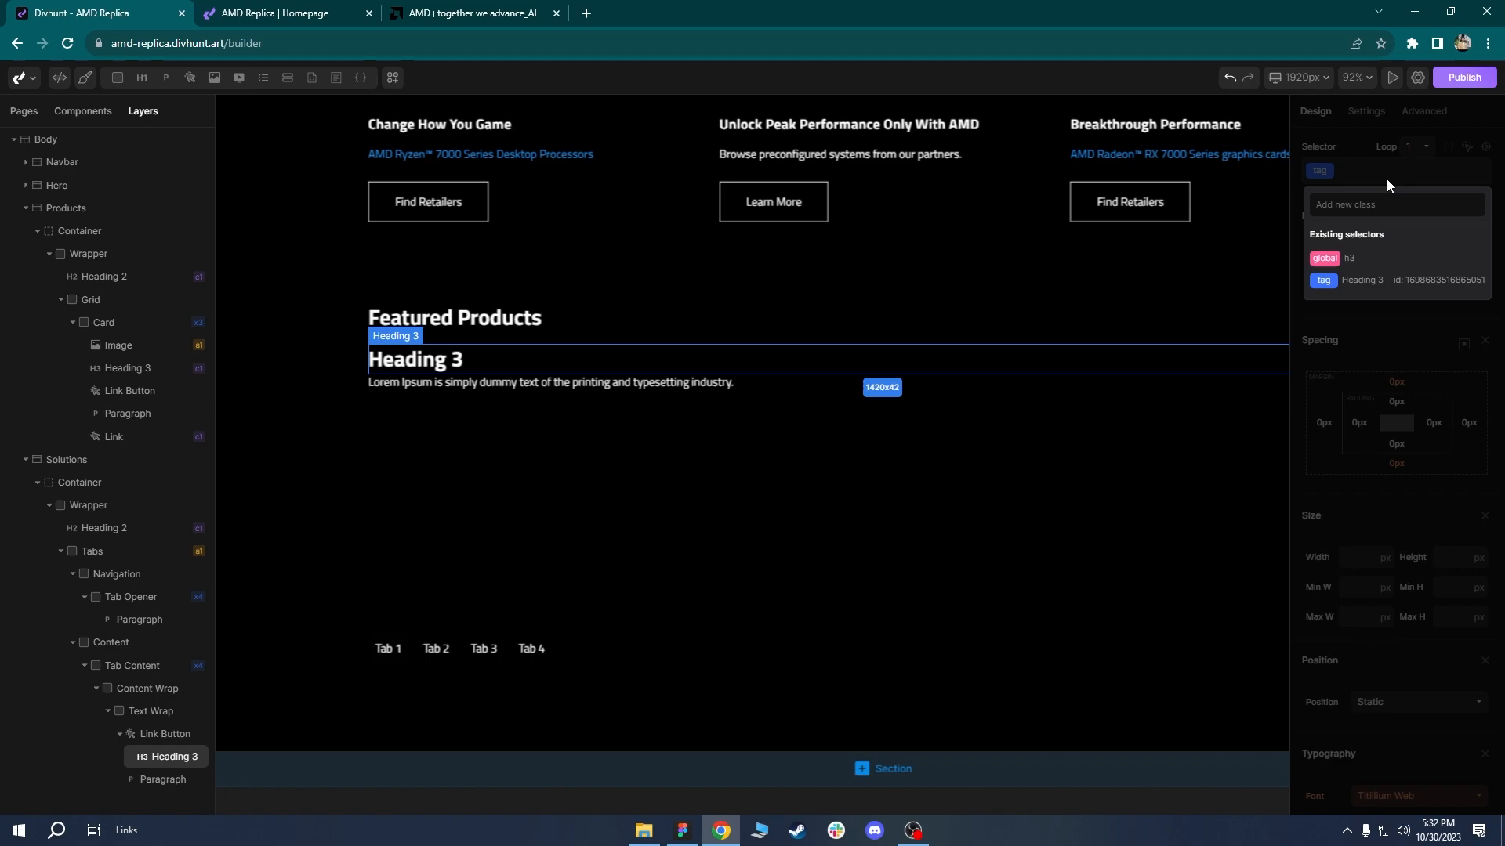
{"action": "type", "text": "mb"}
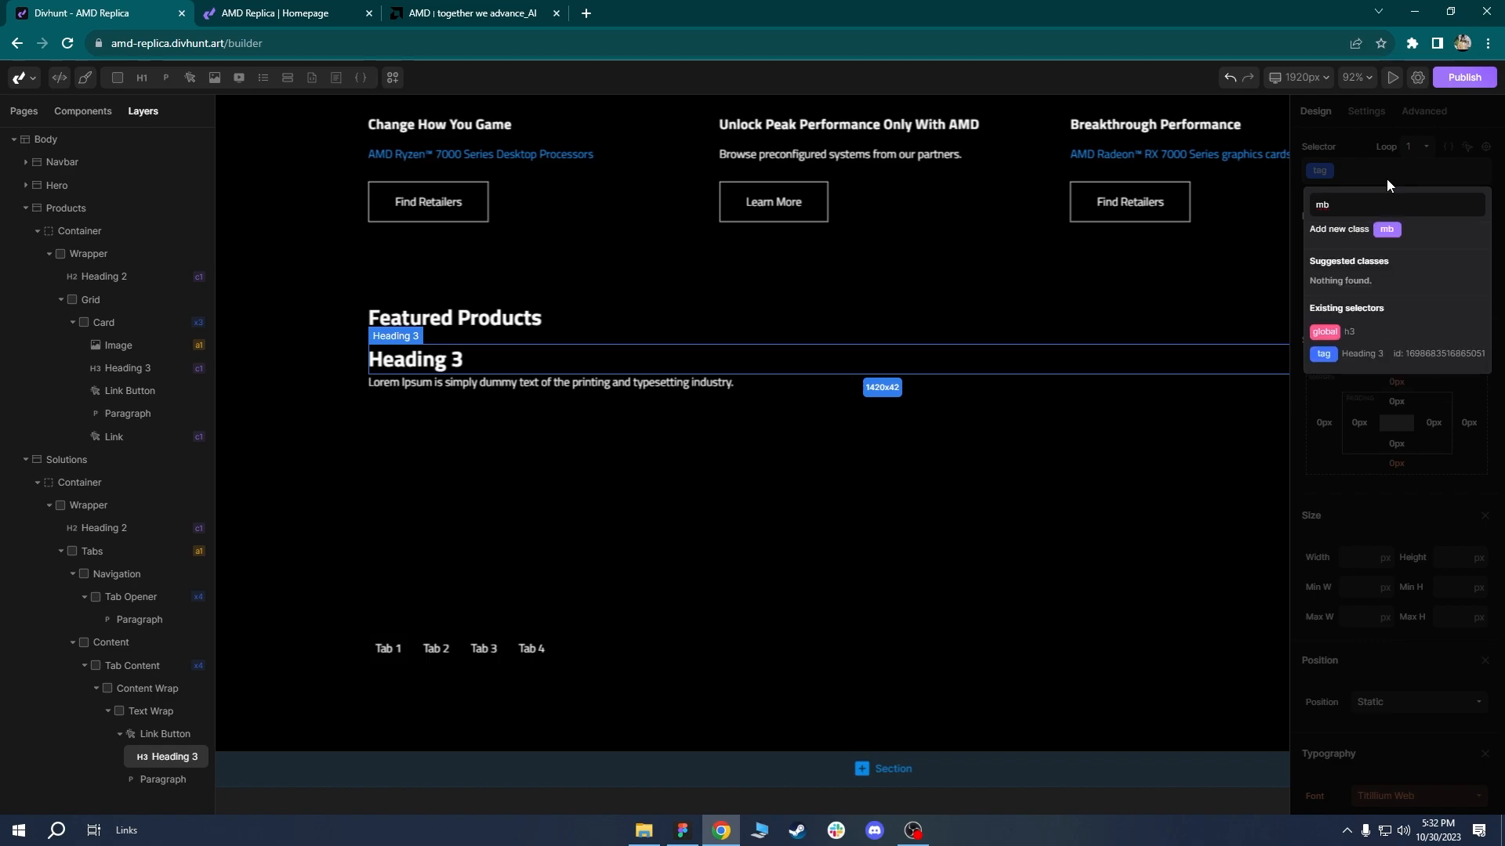
{"action": "type", "text": "-16"}
{"action": "key", "text": "Return"}
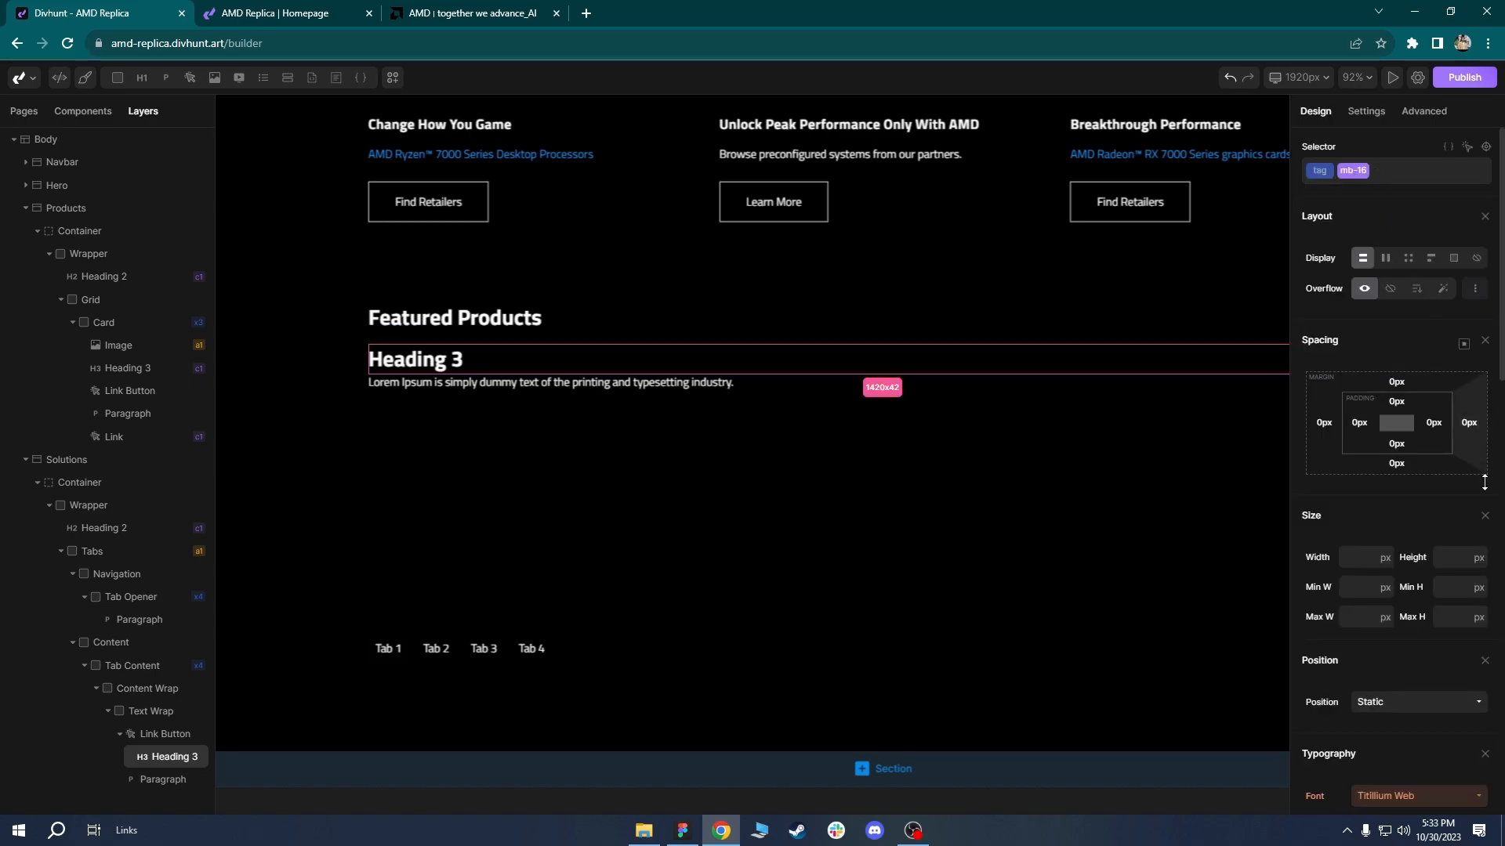
Set the bottom margin of the mb-16 class to 16 px.
{"action": "left_click", "coordinate": [1397, 463]}
{"action": "type", "text": "16"}
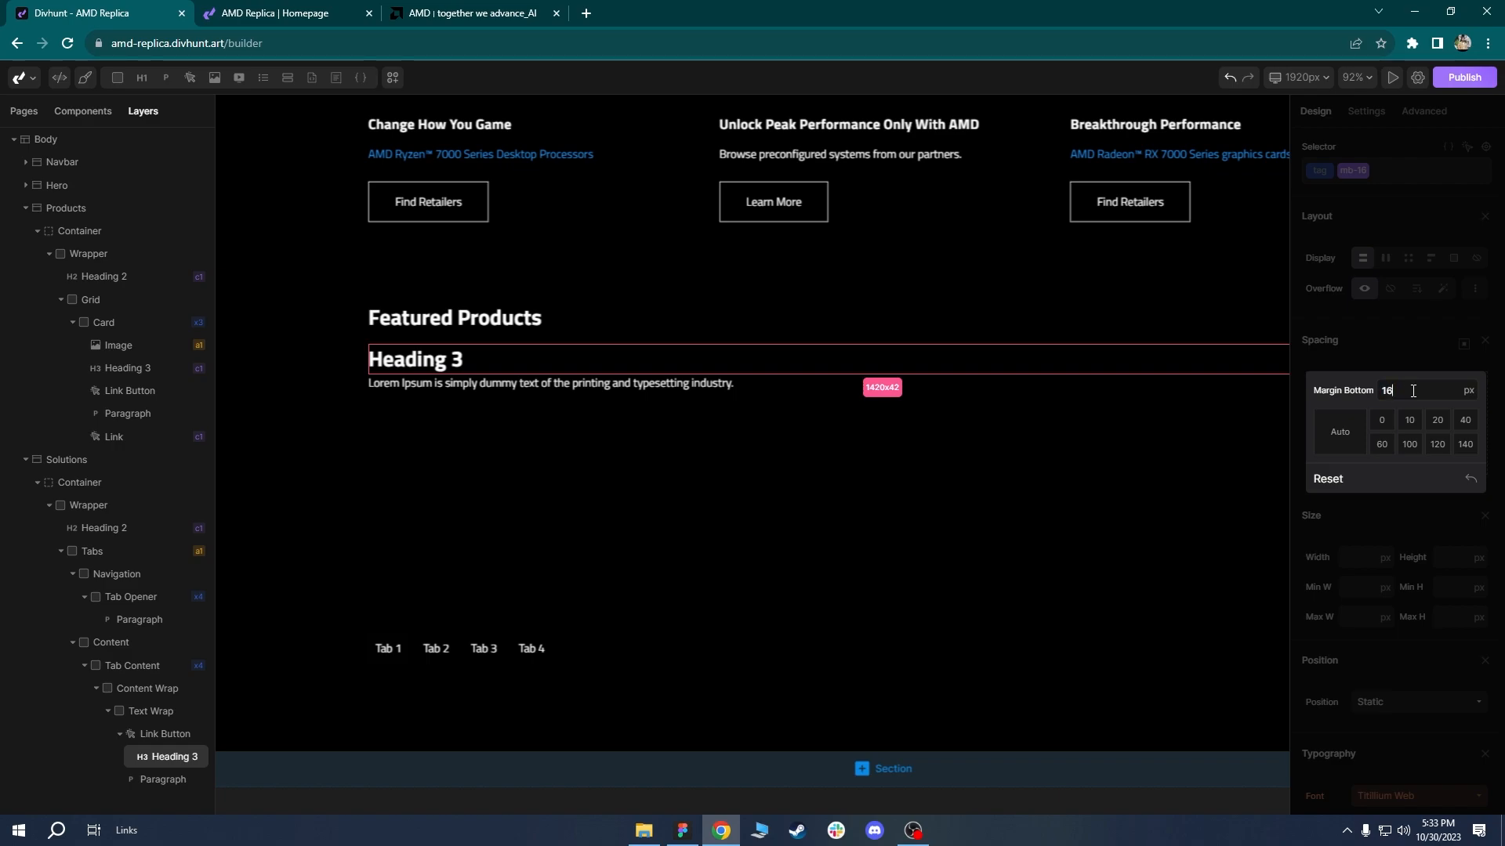
{"action": "key", "text": "Return"}
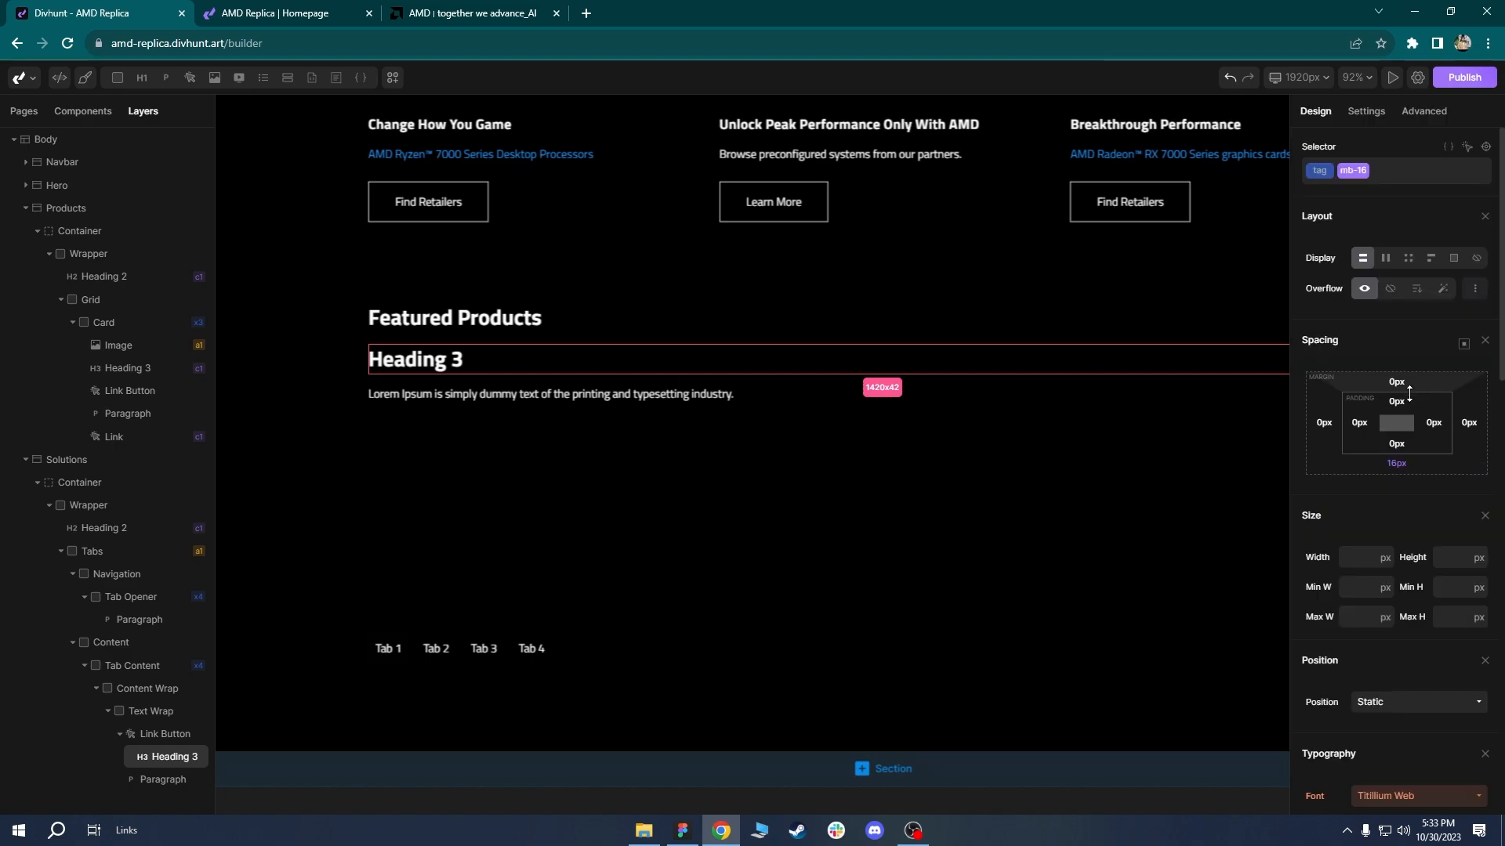
{"action": "left_click", "coordinate": [437, 363]}
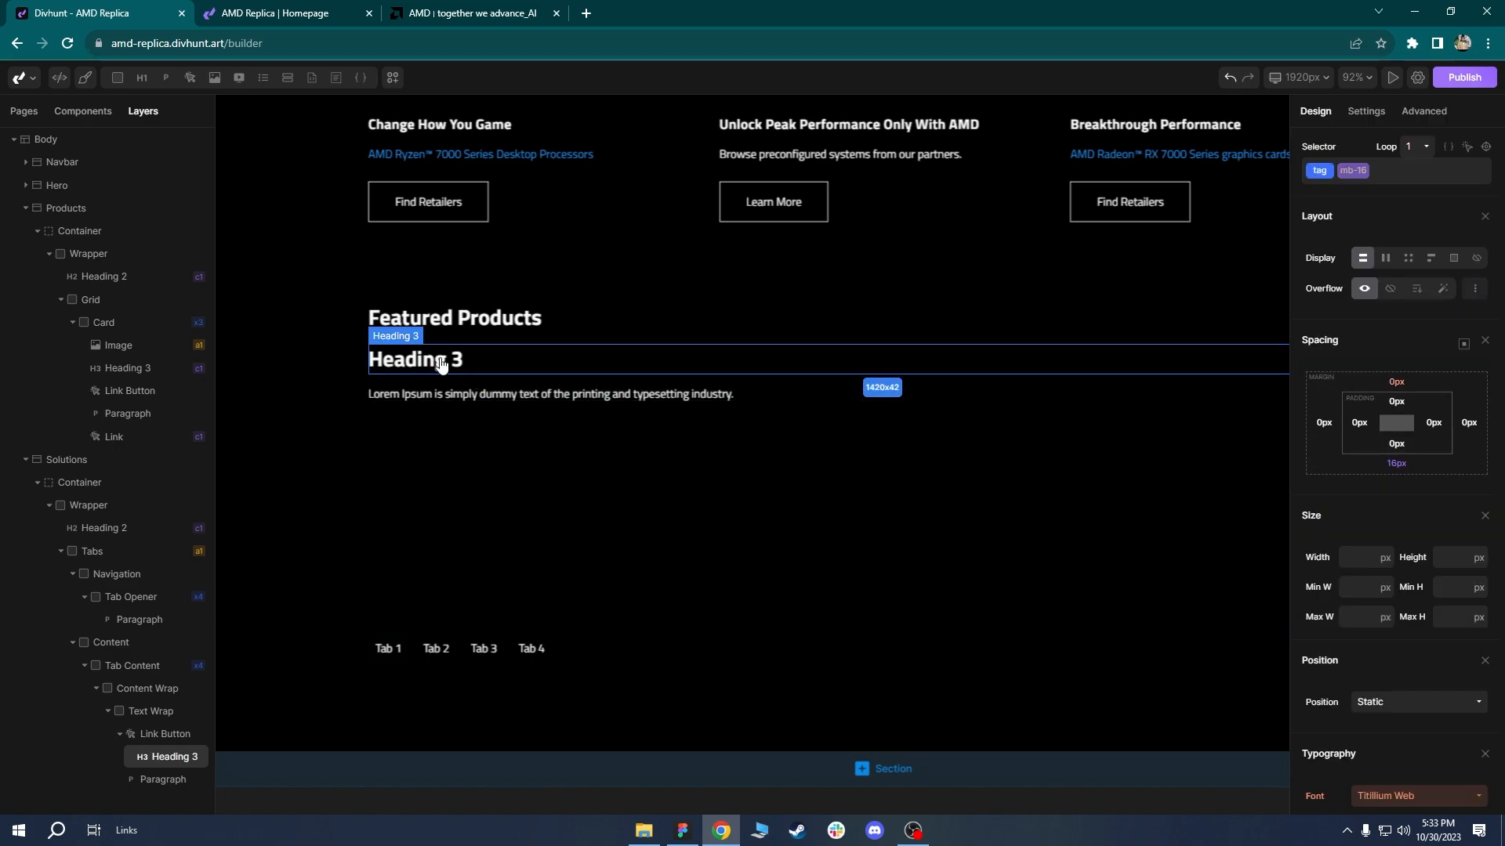
Apply the existing mb-16 class to the Paragraph inside Text Wrap.
{"action": "left_click", "coordinate": [521, 397]}
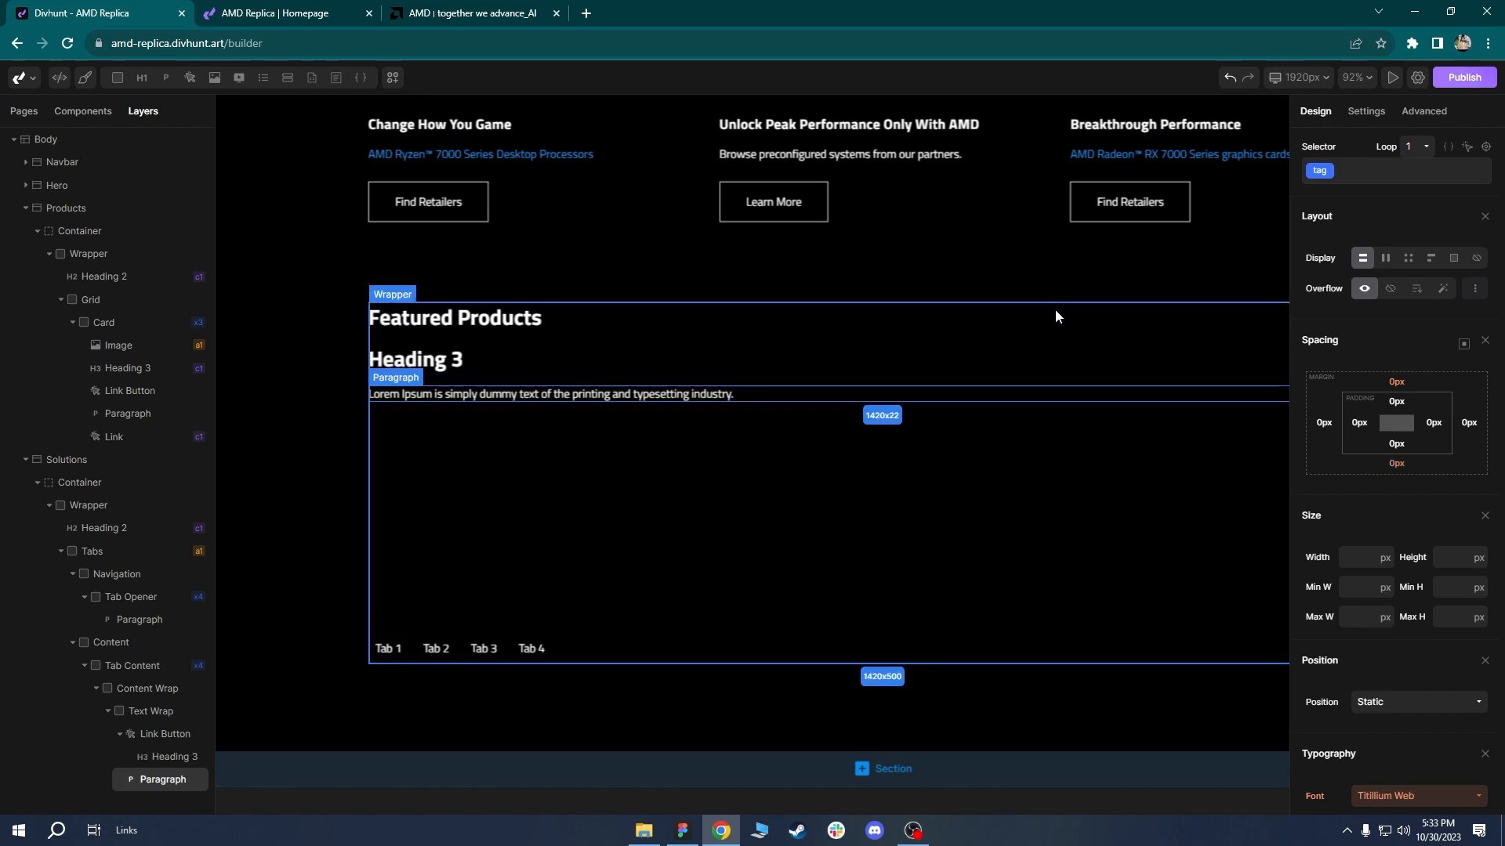
{"action": "left_click", "coordinate": [1367, 173]}
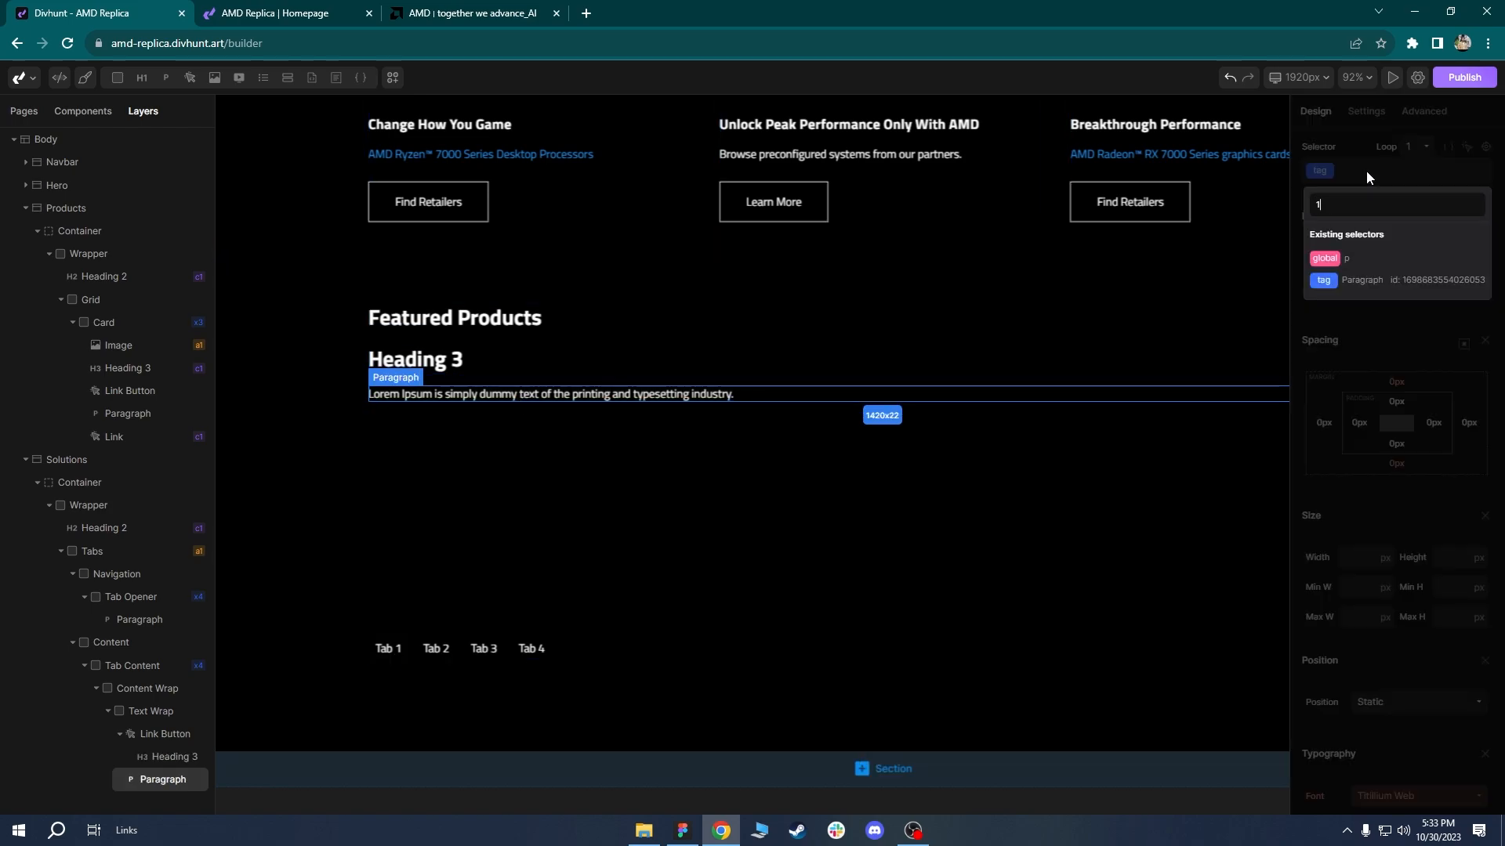
{"action": "type", "text": "_16"}
{"action": "key", "text": "BackSpace"}
{"action": "key", "text": "BackSpace"}
{"action": "key", "text": "BackSpace"}
{"action": "type", "text": "mb"}
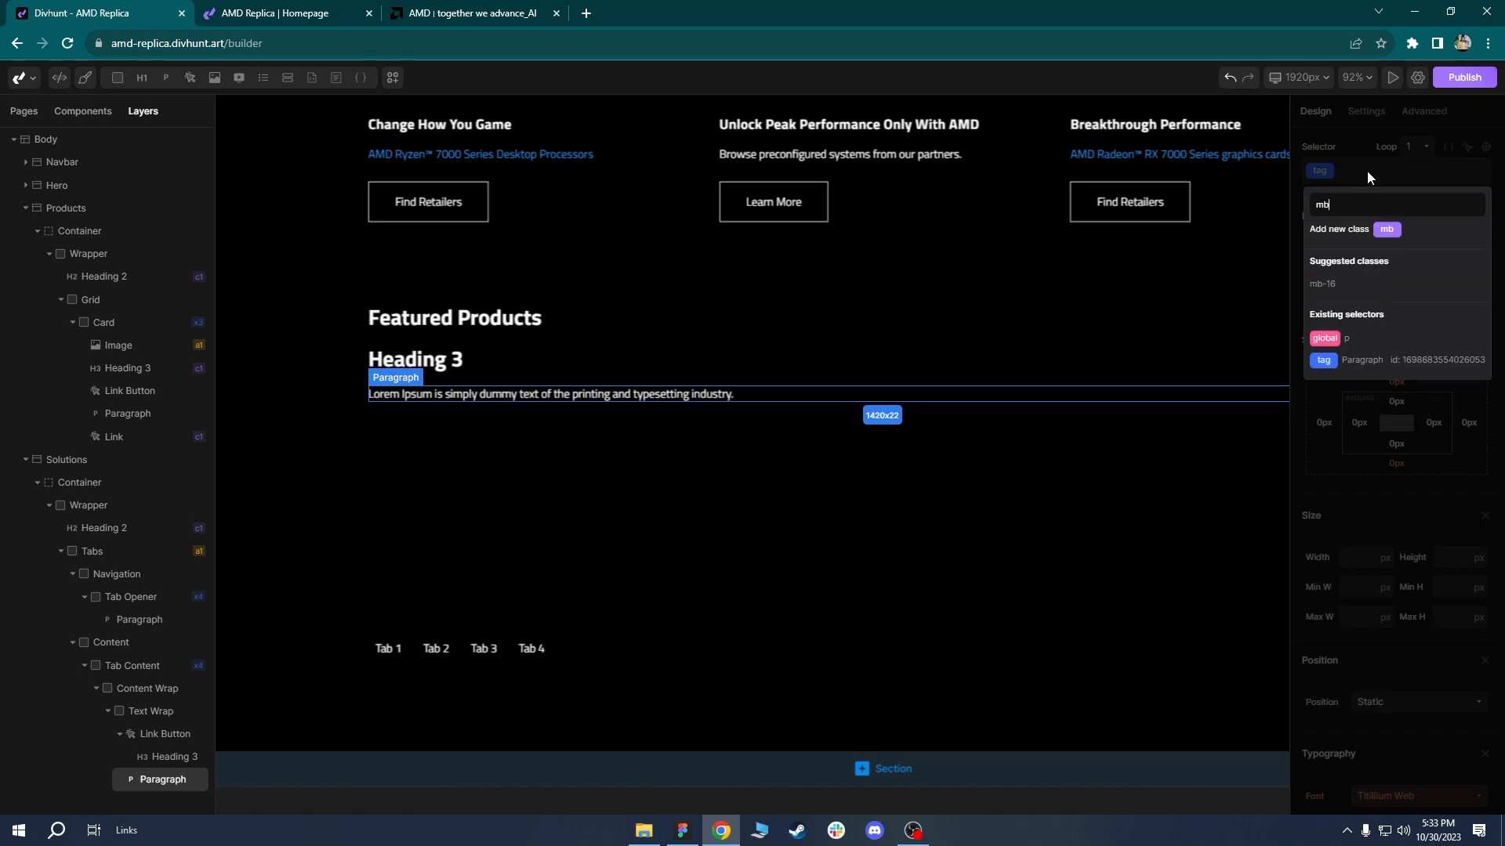
{"action": "left_click", "coordinate": [1332, 284]}
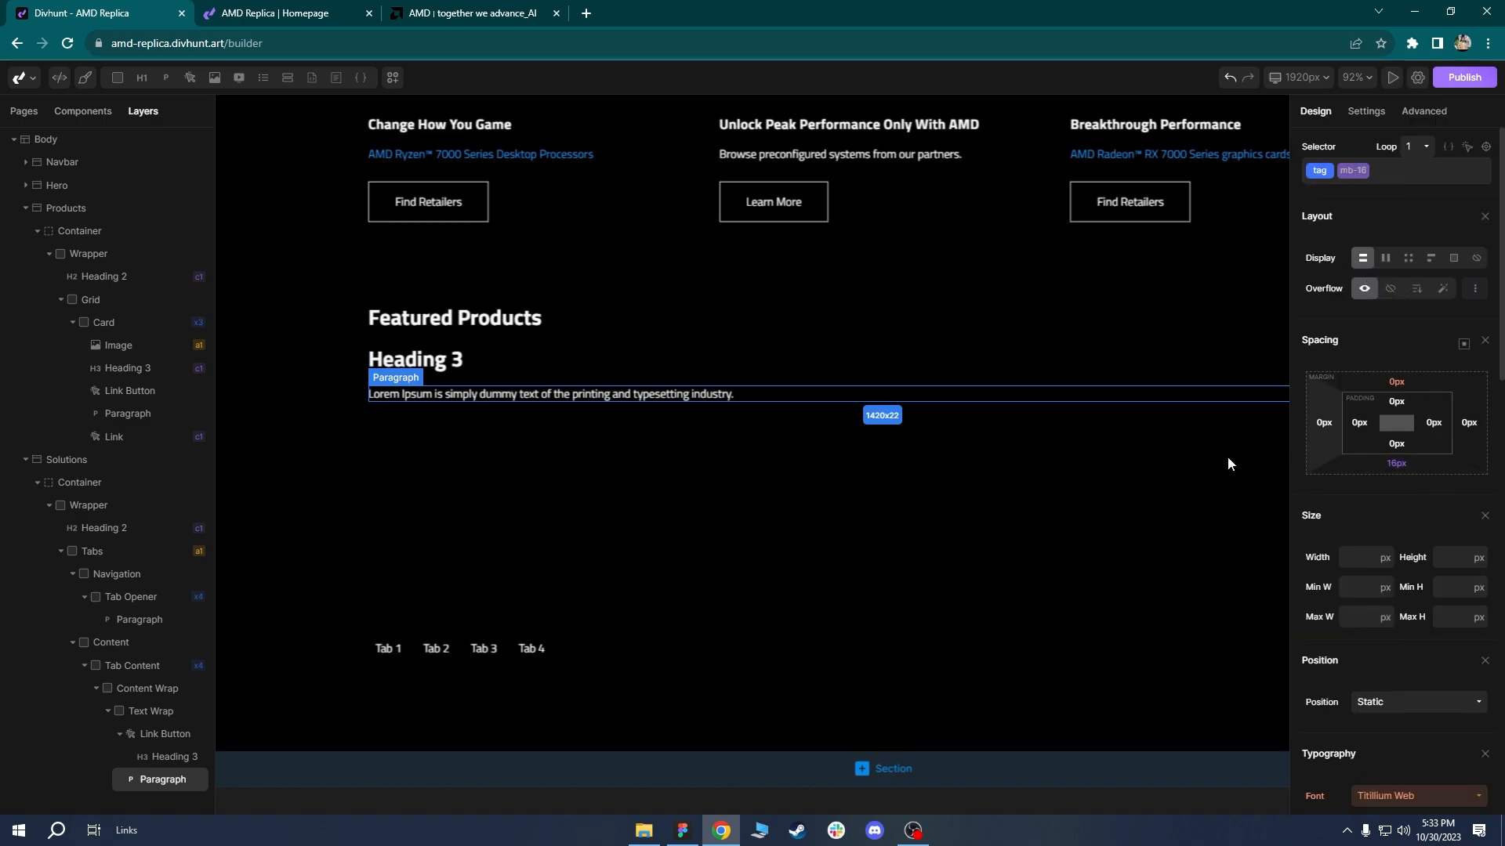
Apply the existing h4 class to the Heading 3 nested in the Link Button.
{"action": "left_click", "coordinate": [476, 362]}
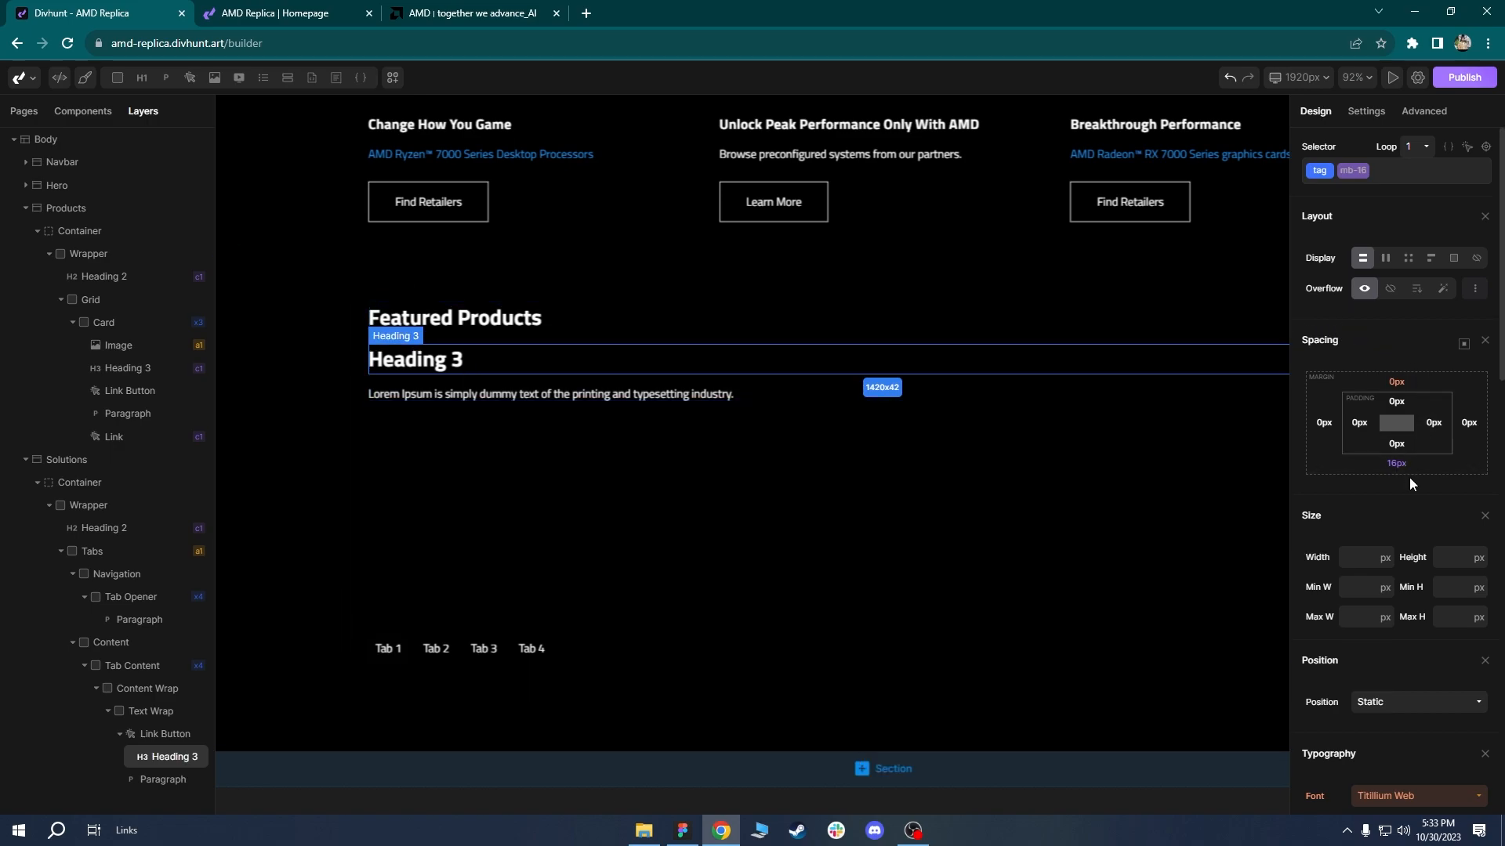
{"action": "left_click", "coordinate": [162, 734]}
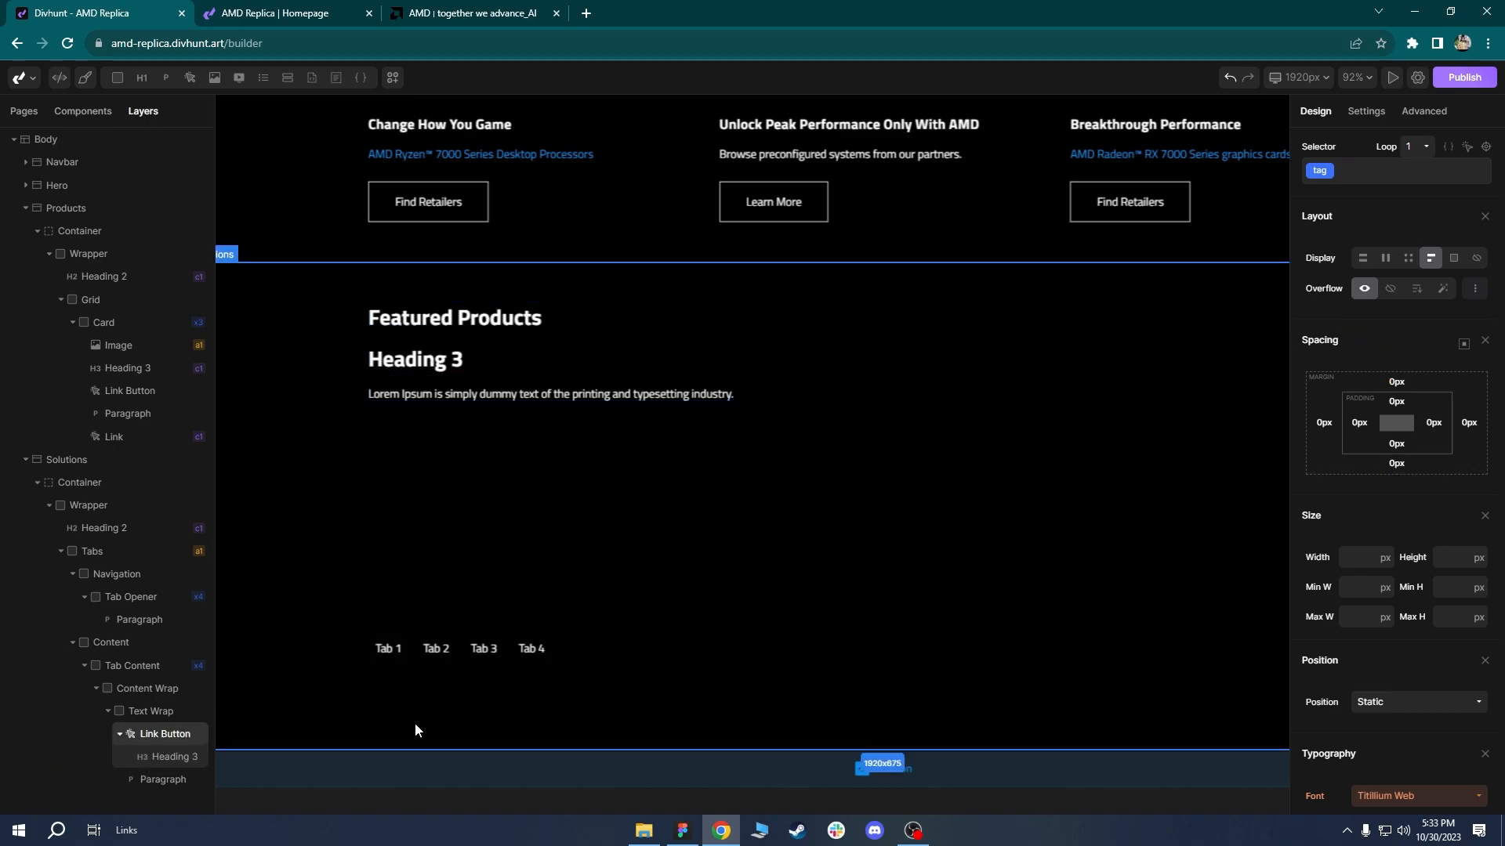
{"action": "left_click", "coordinate": [439, 370]}
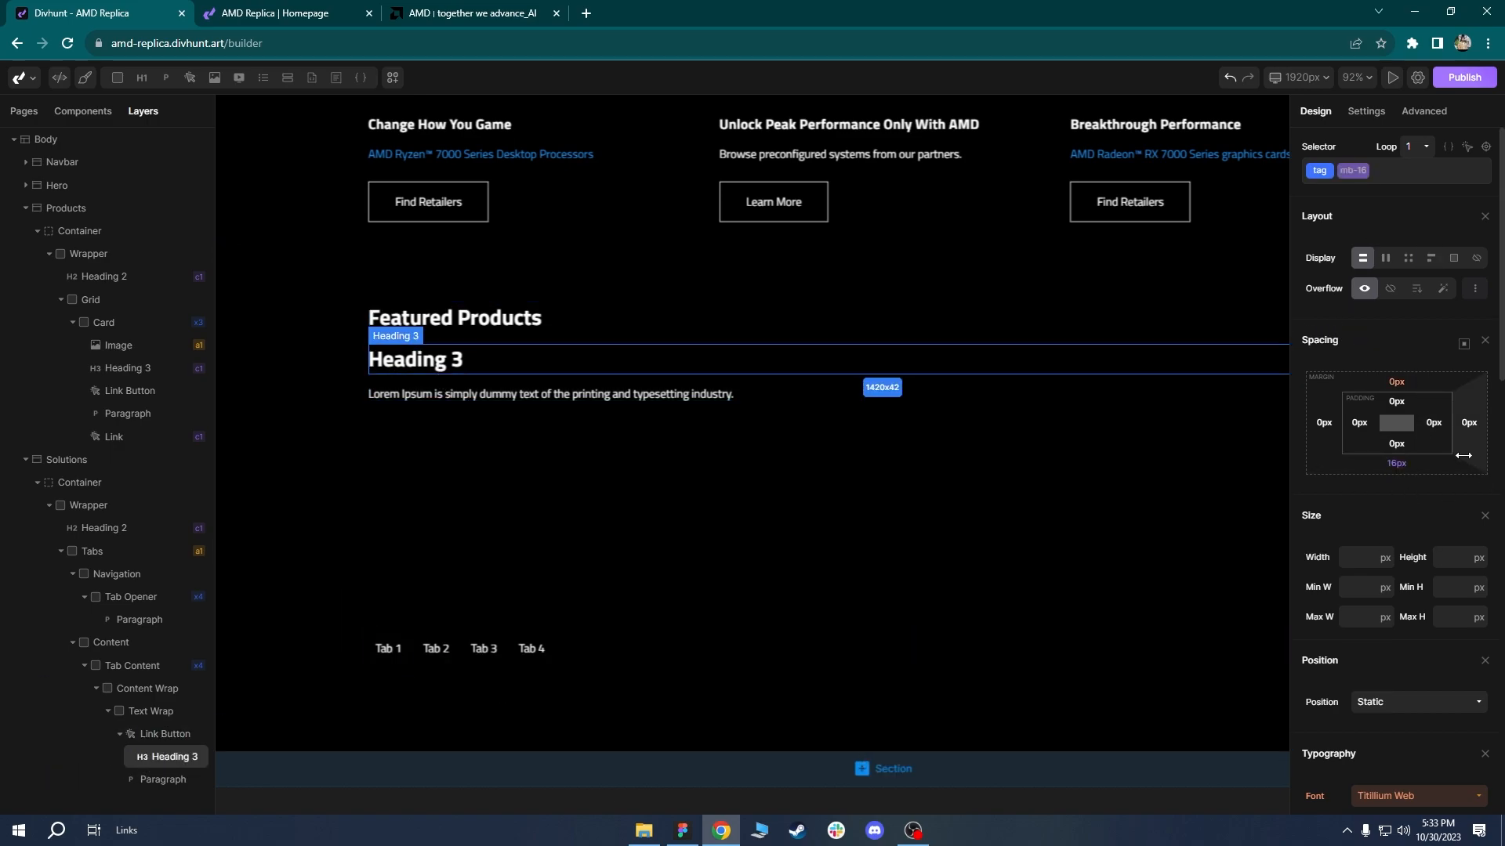
{"action": "scroll", "coordinate": [1466, 485], "scroll_direction": "down", "scroll_amount": 3}
{"action": "scroll", "coordinate": [1476, 571], "scroll_direction": "up", "scroll_amount": 2}
{"action": "scroll", "coordinate": [1476, 571], "scroll_direction": "up", "scroll_amount": 2}
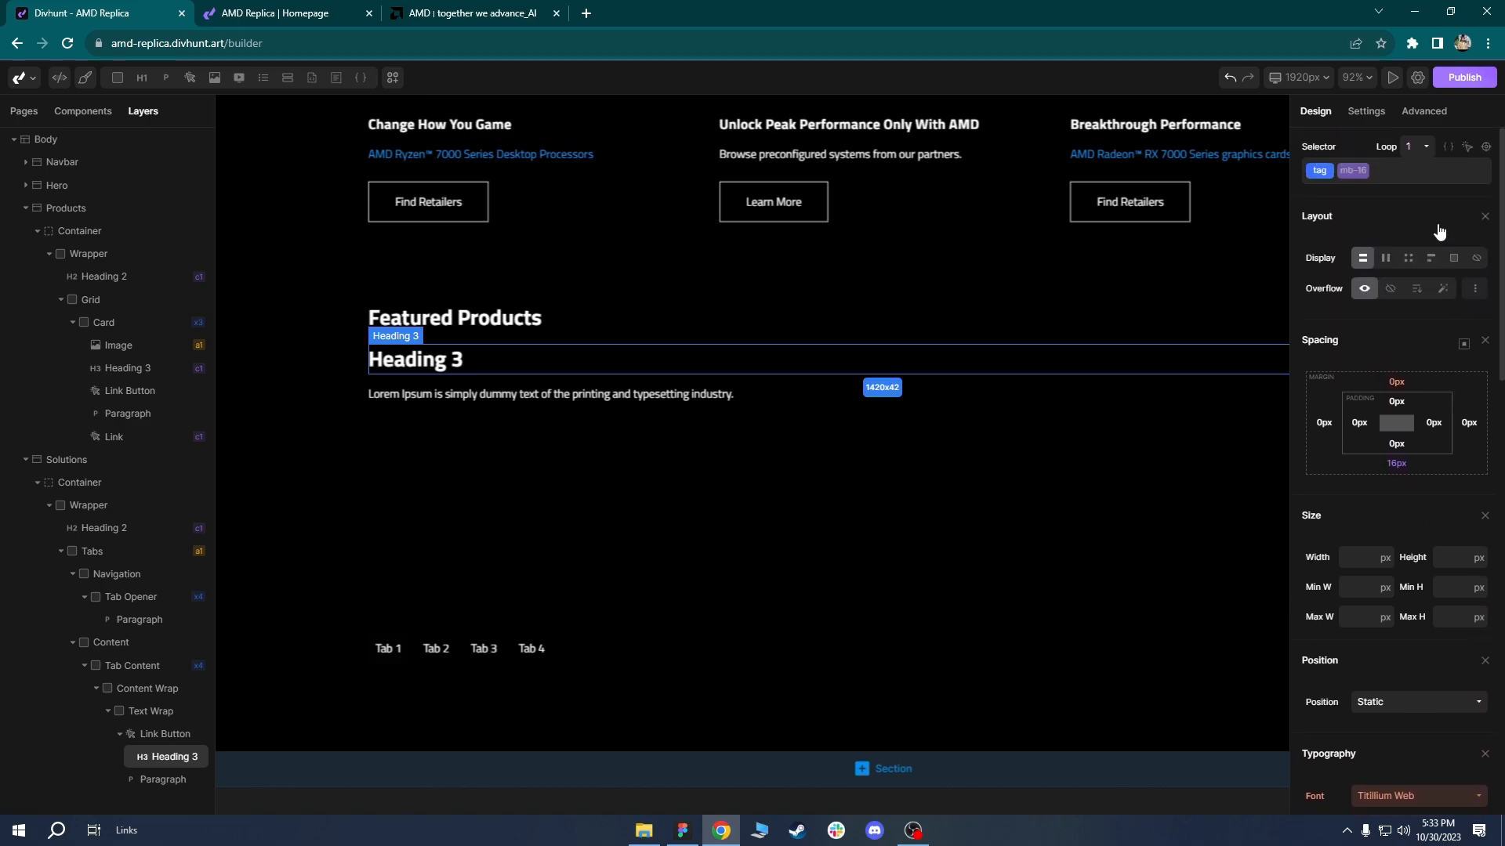
{"action": "left_click", "coordinate": [1426, 171]}
{"action": "type", "text": "h4"}
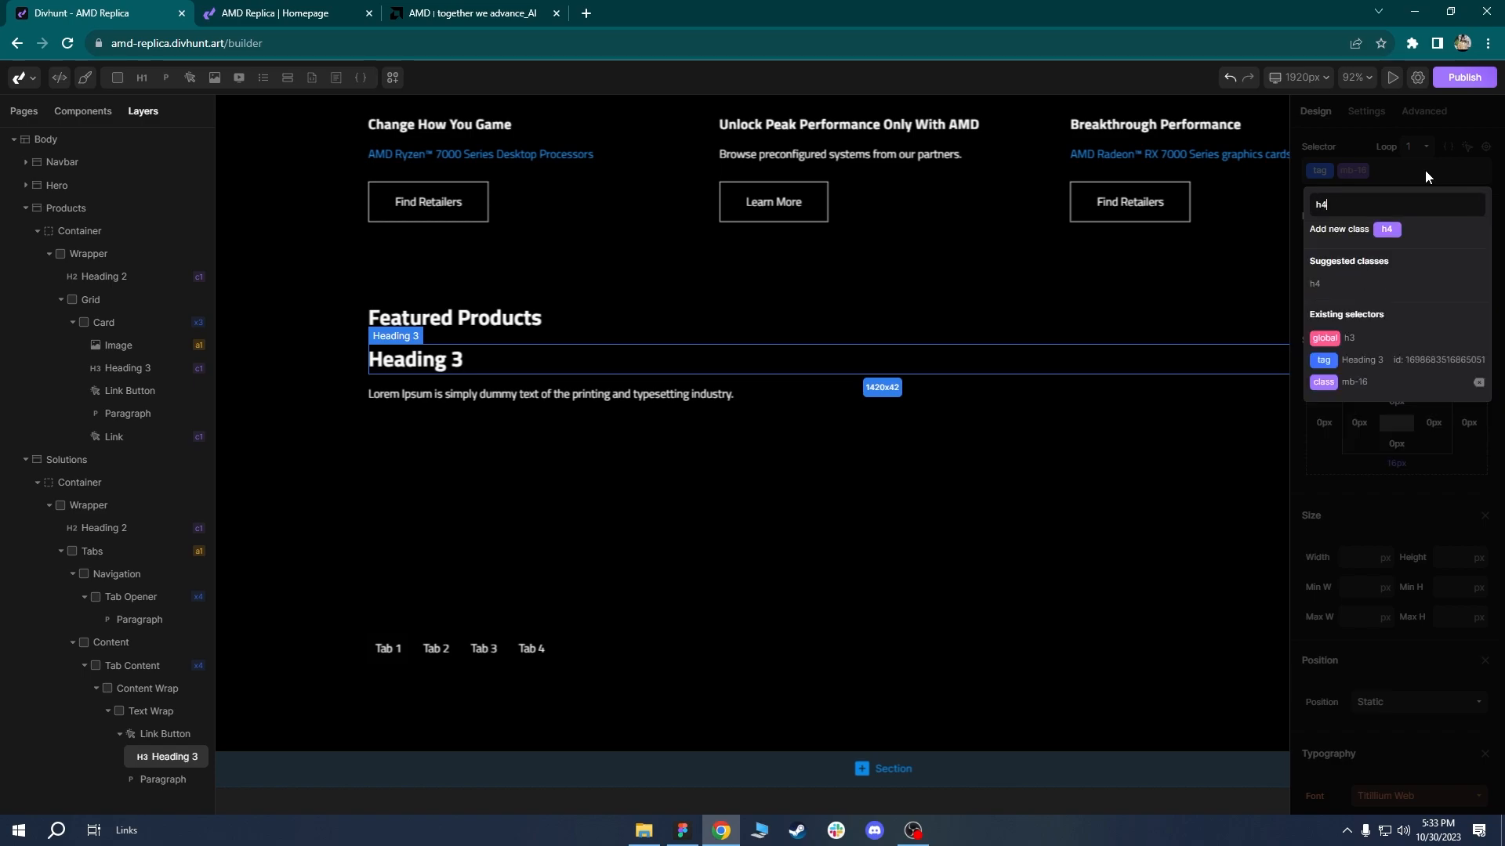
{"action": "left_click", "coordinate": [1317, 285]}
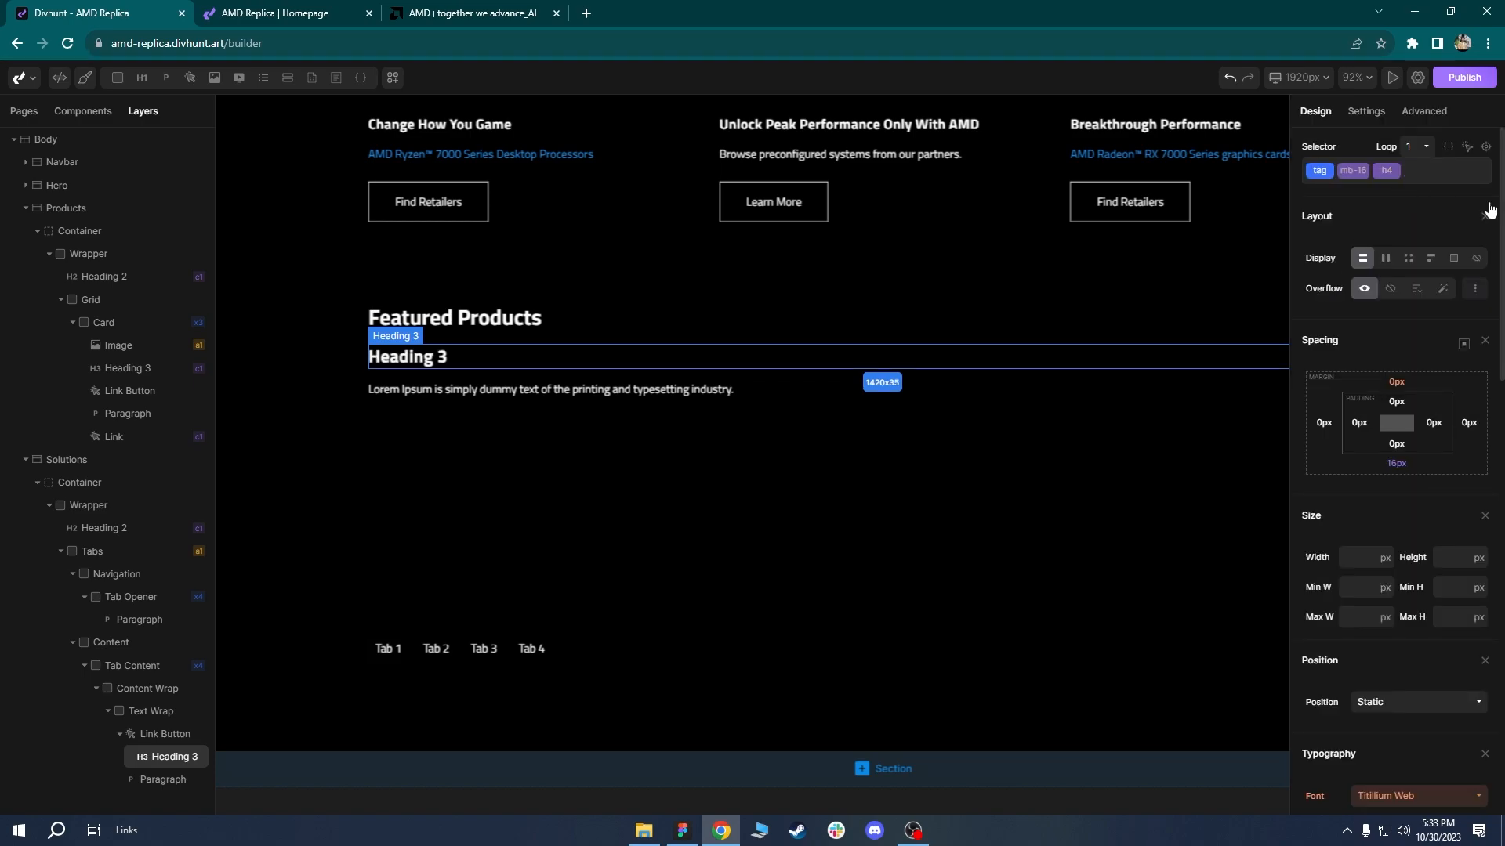
{"action": "scroll", "coordinate": [1450, 439], "scroll_direction": "down", "scroll_amount": 2}
{"action": "scroll", "coordinate": [1403, 627], "scroll_direction": "up", "scroll_amount": 2}
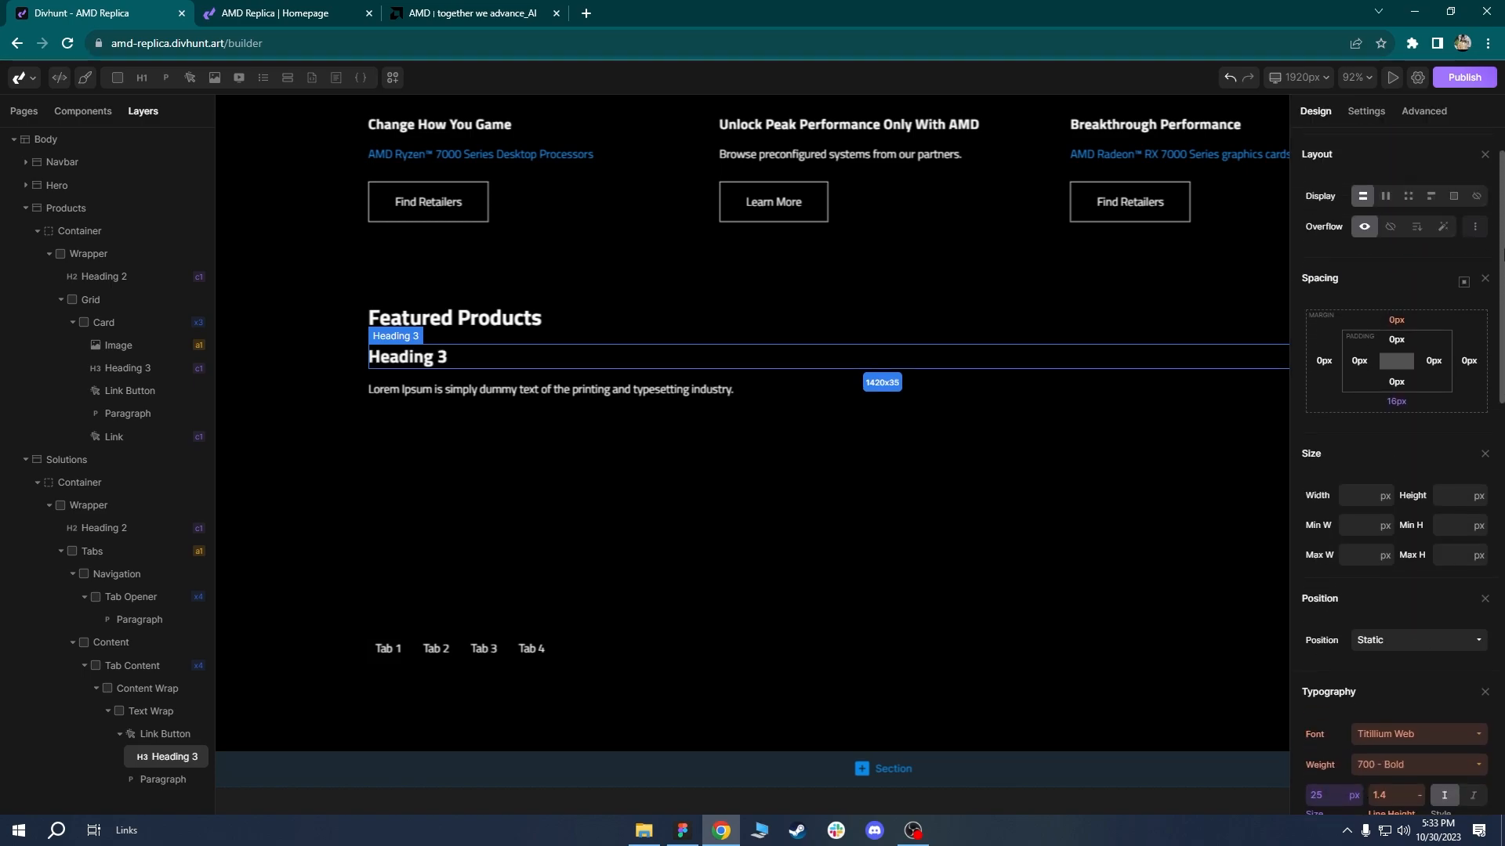
Switch to the original AMD page, close the developer tools and examine the slide's text and Learn More link.
{"action": "left_click", "coordinate": [532, 407]}
{"action": "left_click", "coordinate": [458, 382]}
{"action": "left_click", "coordinate": [294, 11]}
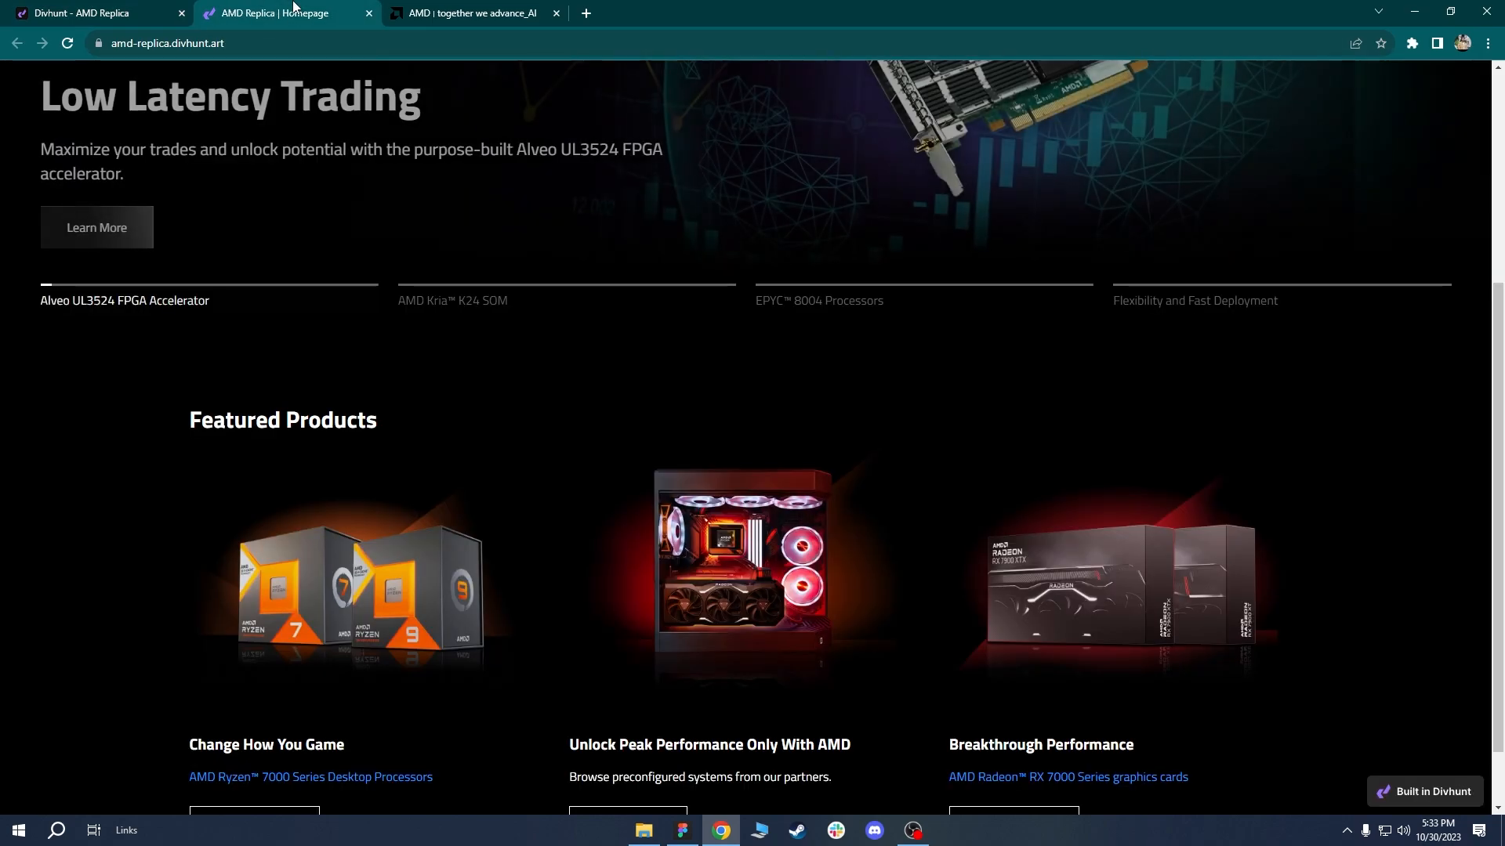
{"action": "left_click", "coordinate": [442, 9]}
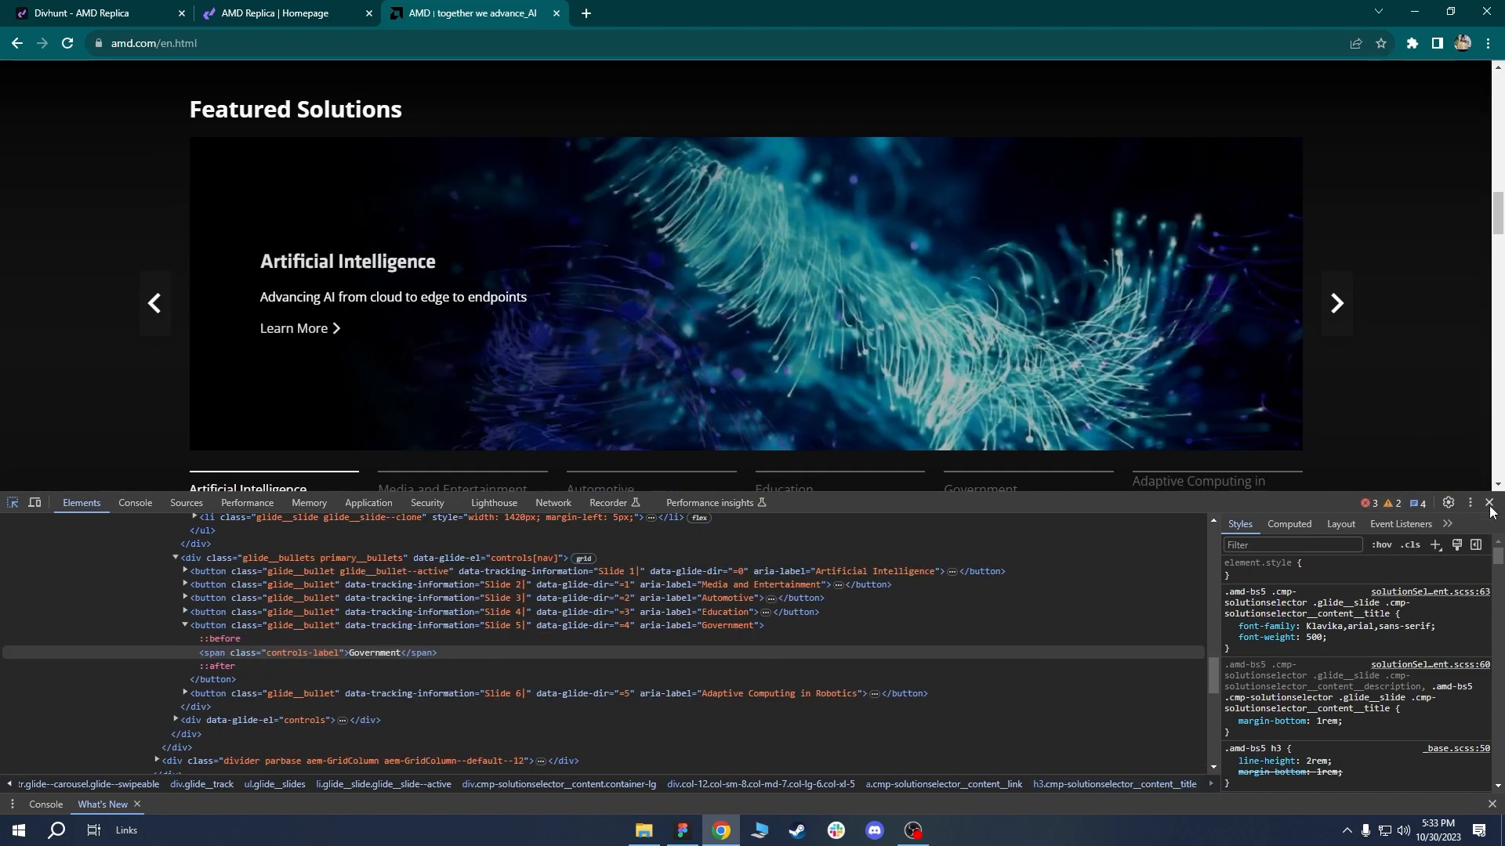
{"action": "left_click", "coordinate": [1490, 503]}
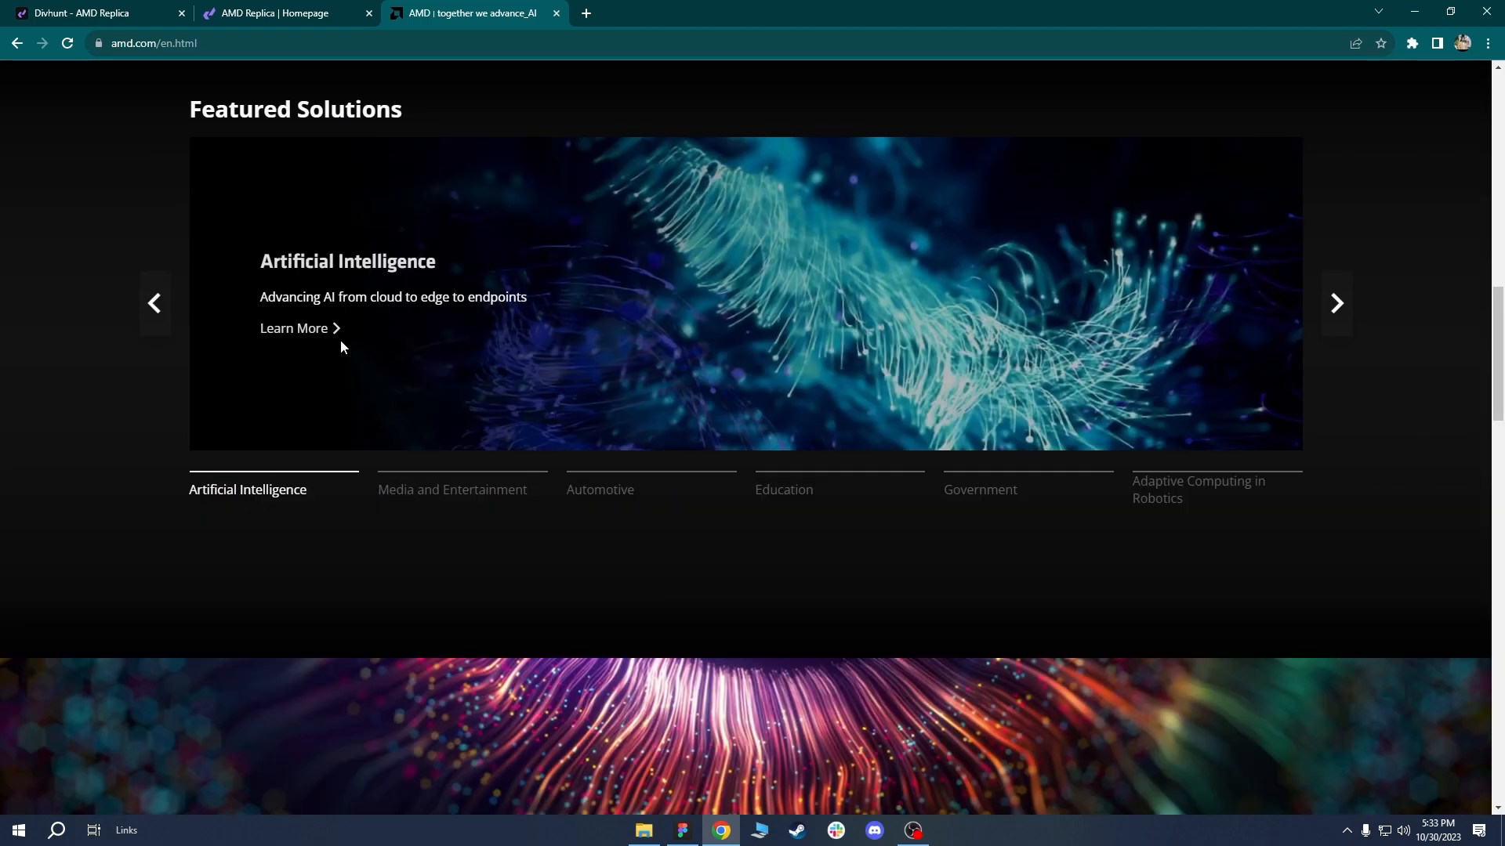
{"action": "scroll", "coordinate": [347, 346], "scroll_direction": "up", "scroll_amount": 1}
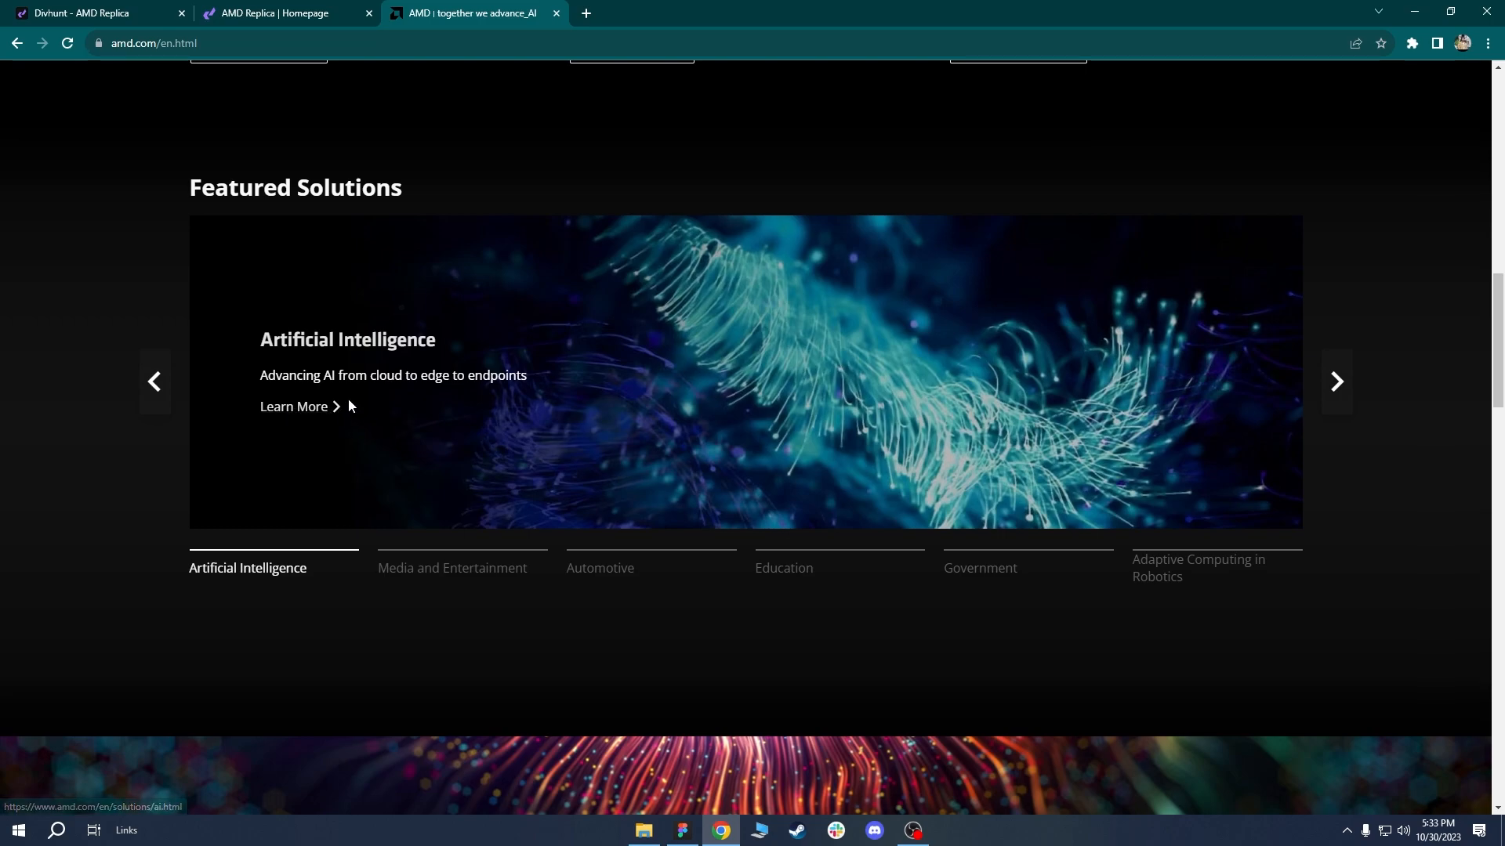
Return to the Divhunt builder and add a second Link Button inside Text Wrap, below the paragraph.
{"action": "left_click", "coordinate": [269, 10]}
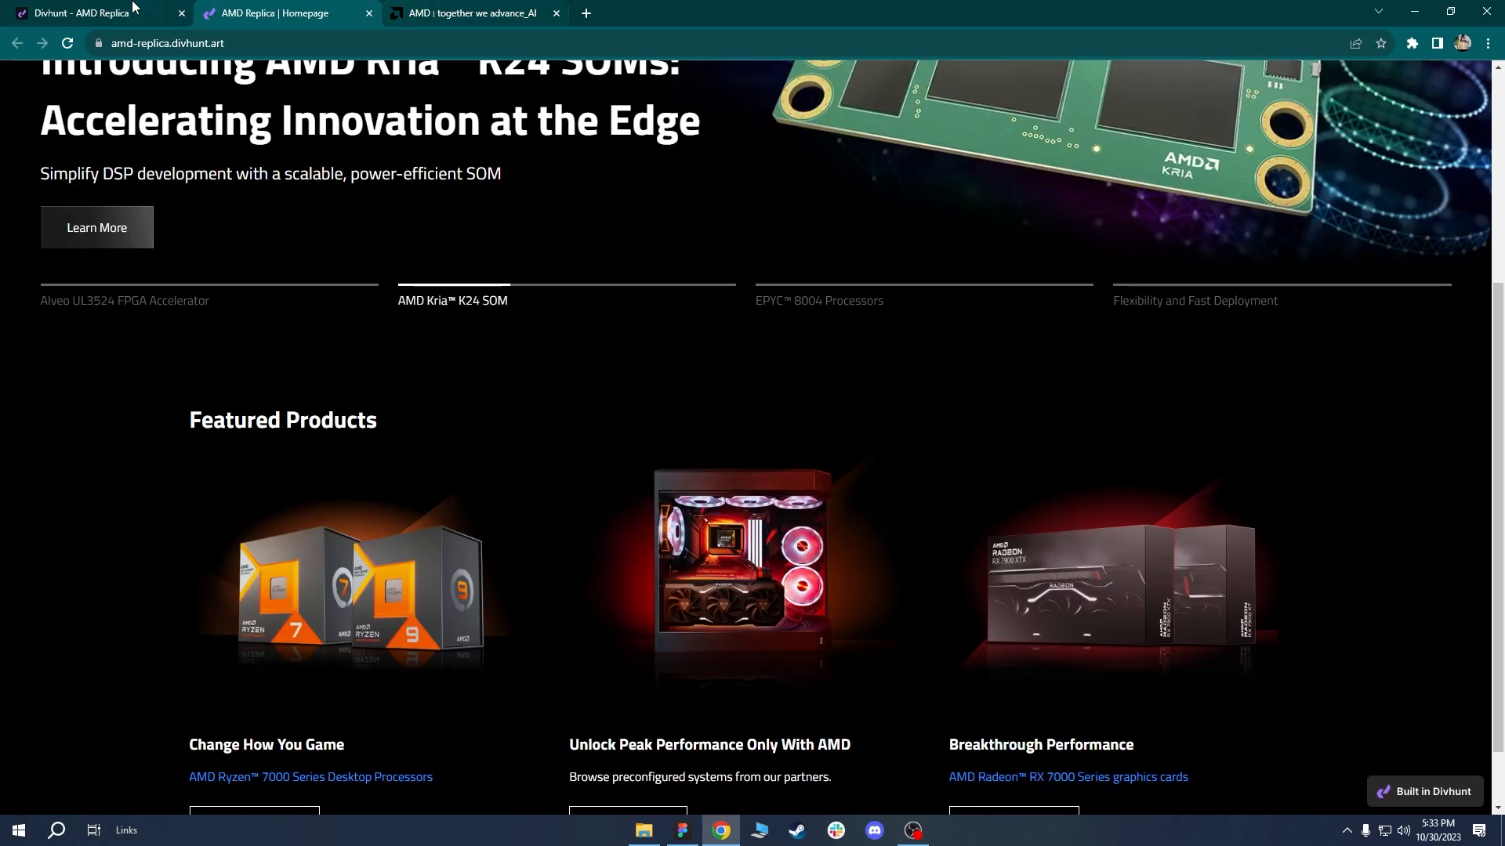
{"action": "left_click", "coordinate": [152, 8]}
{"action": "left_click", "coordinate": [407, 390]}
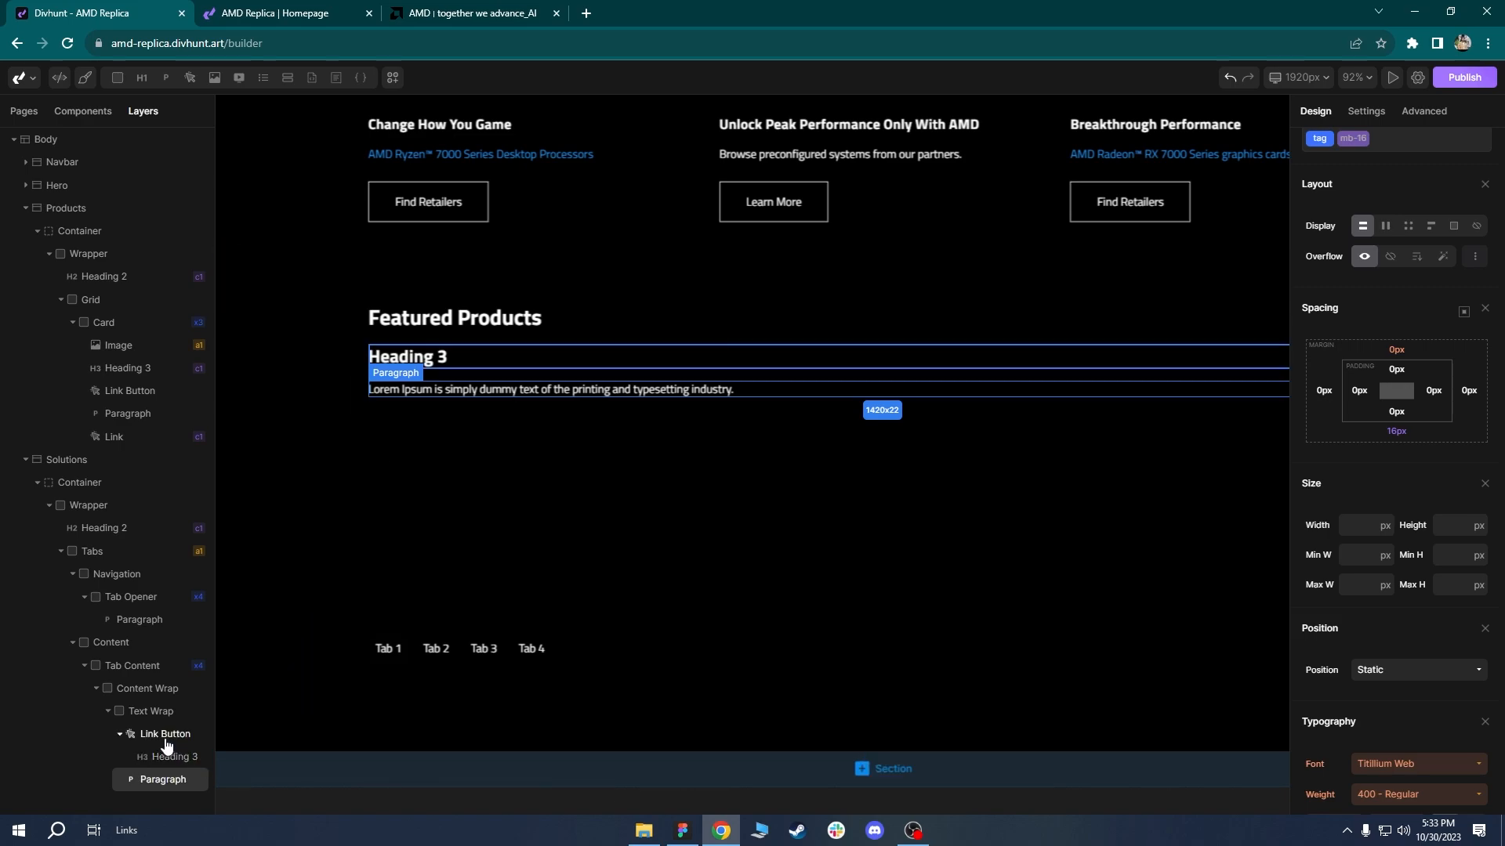
{"action": "left_click", "coordinate": [150, 711]}
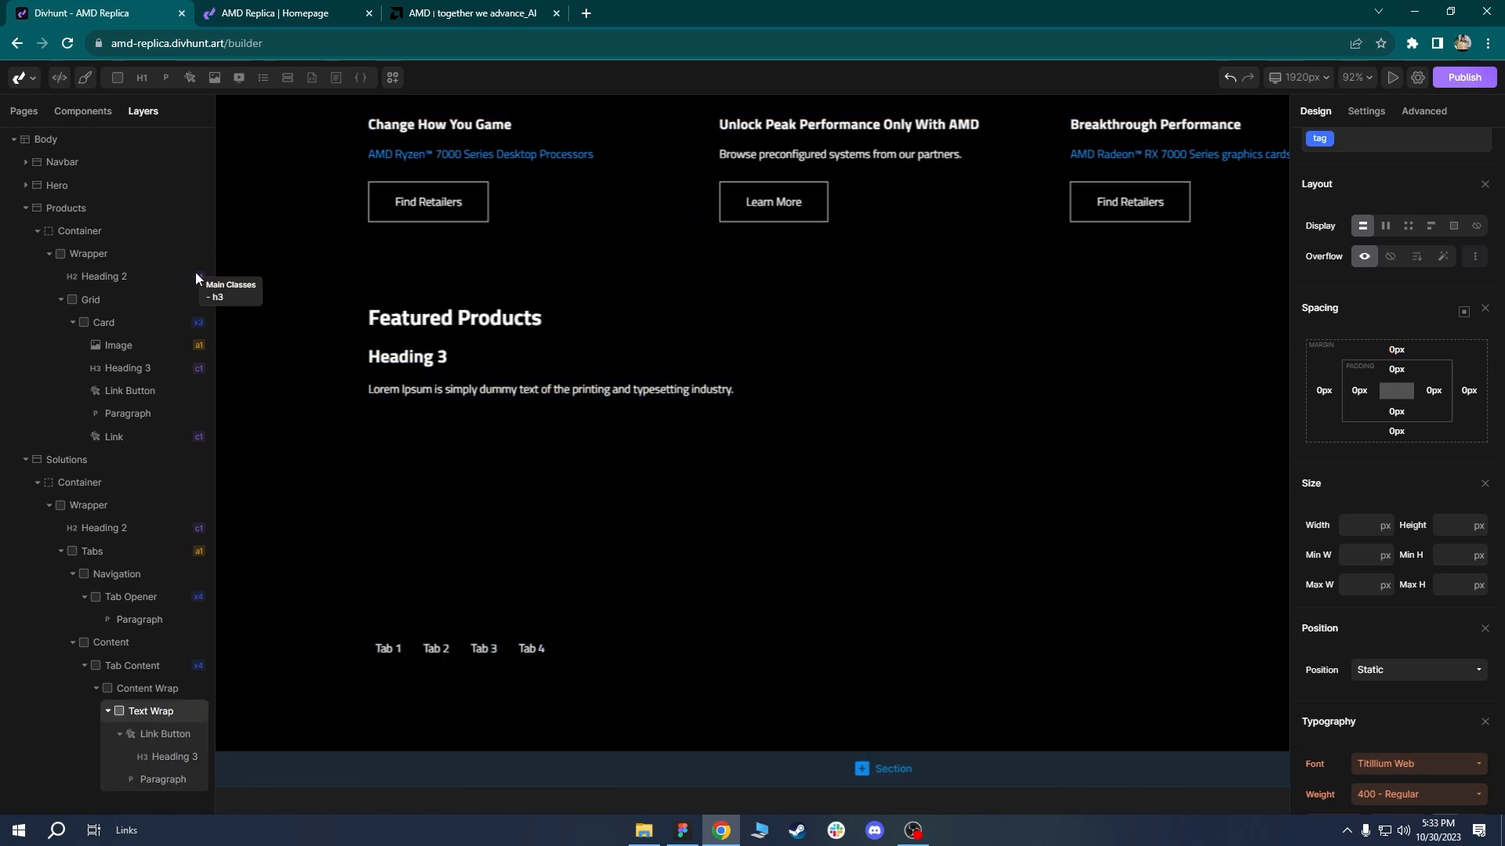
{"action": "left_click", "coordinate": [189, 77]}
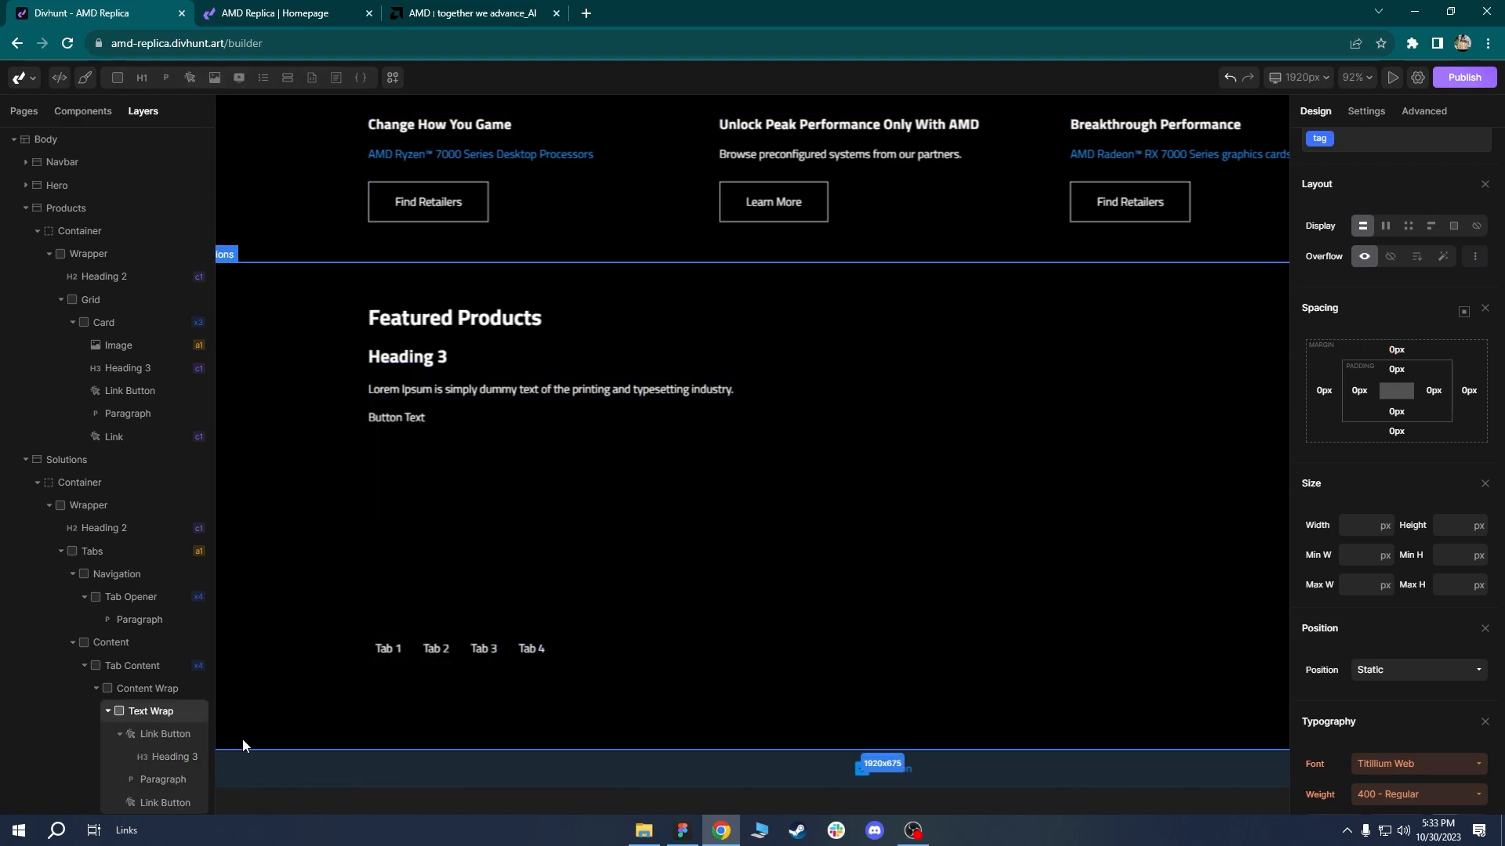
Add a Paragraph and an Image inside the new Link Button.
{"action": "left_click", "coordinate": [396, 417]}
{"action": "left_click", "coordinate": [166, 77]}
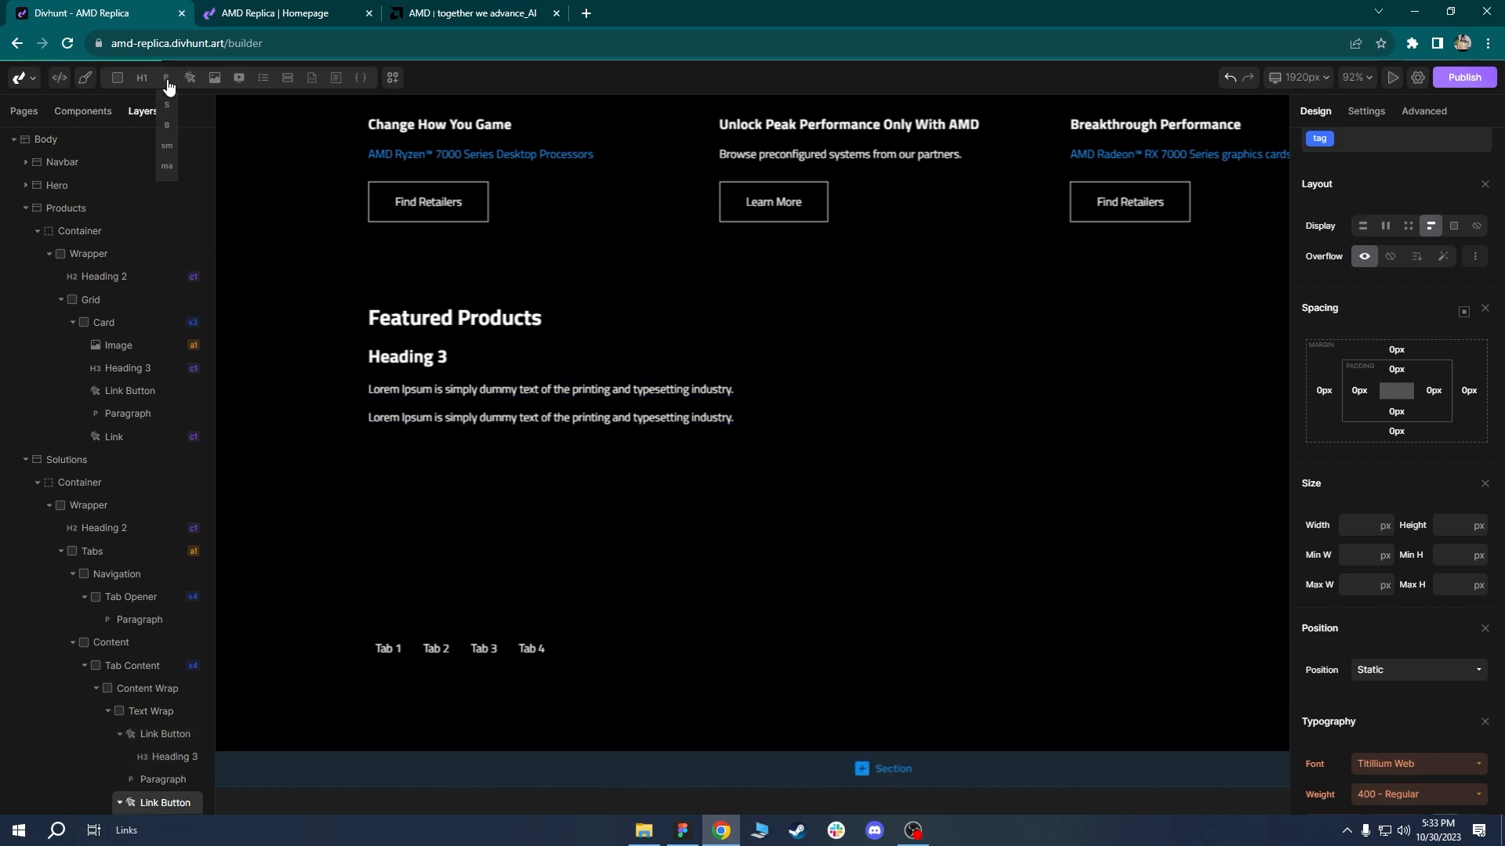
{"action": "left_click", "coordinate": [214, 77]}
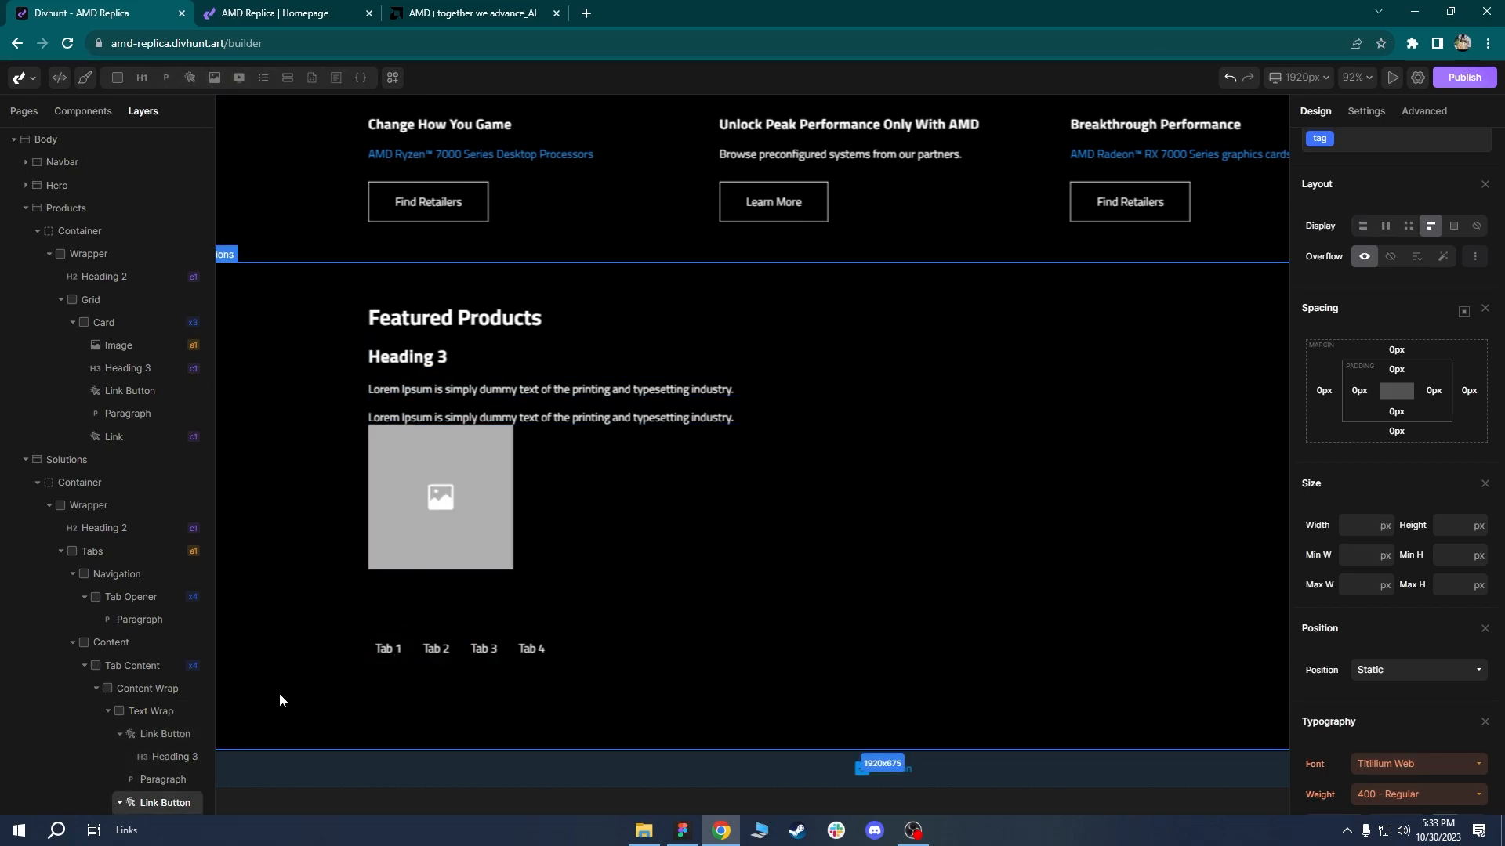
Copy the slide title from the original AMD page and set the Divhunt Heading 3's content to "Artificial Intelligence".
{"action": "left_click", "coordinate": [301, 12]}
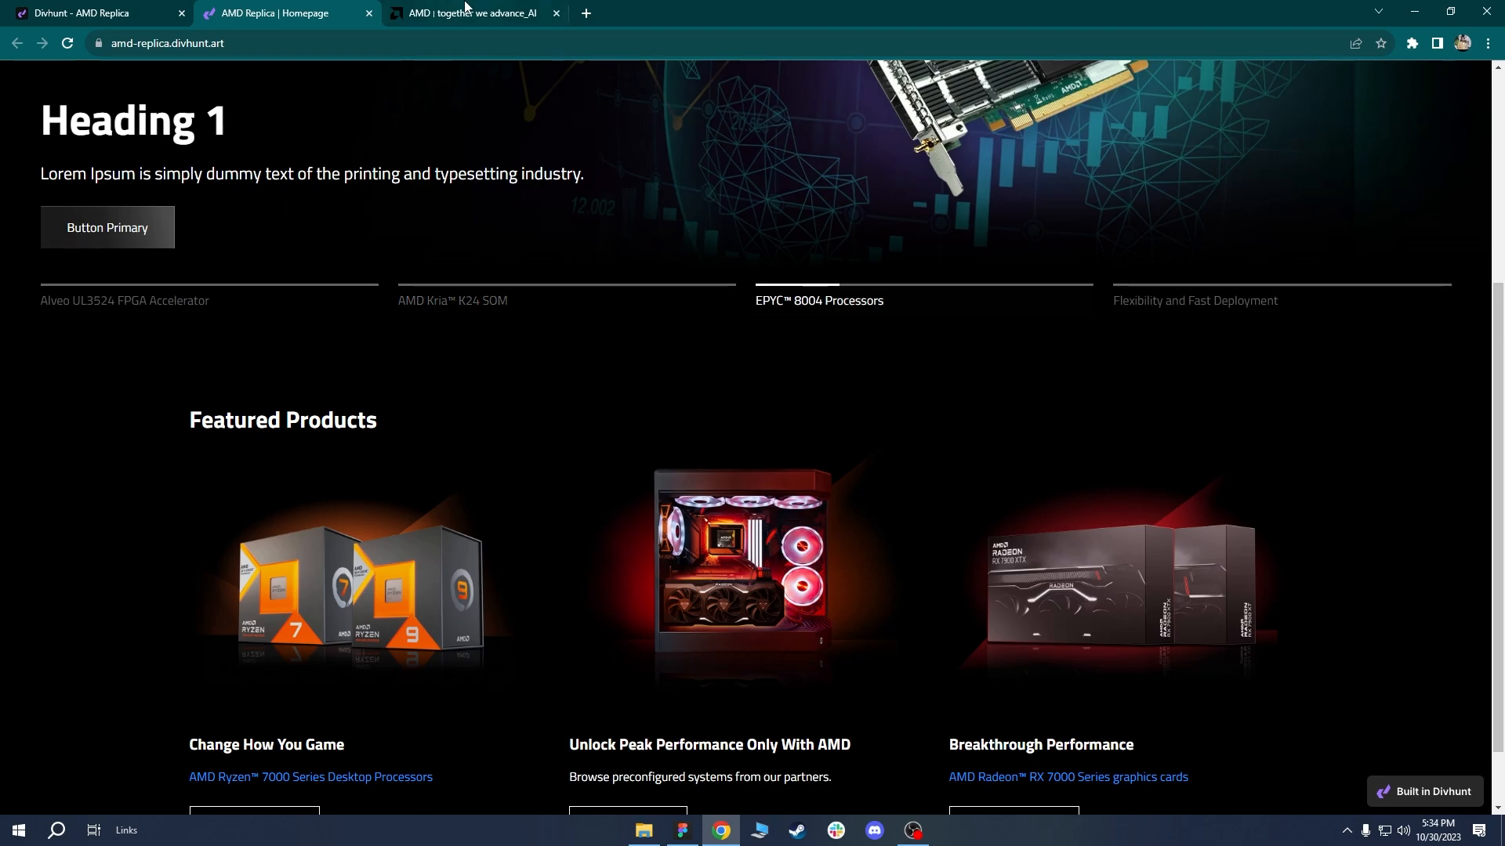
{"action": "left_click", "coordinate": [466, 8]}
{"action": "left_click", "coordinate": [393, 342]}
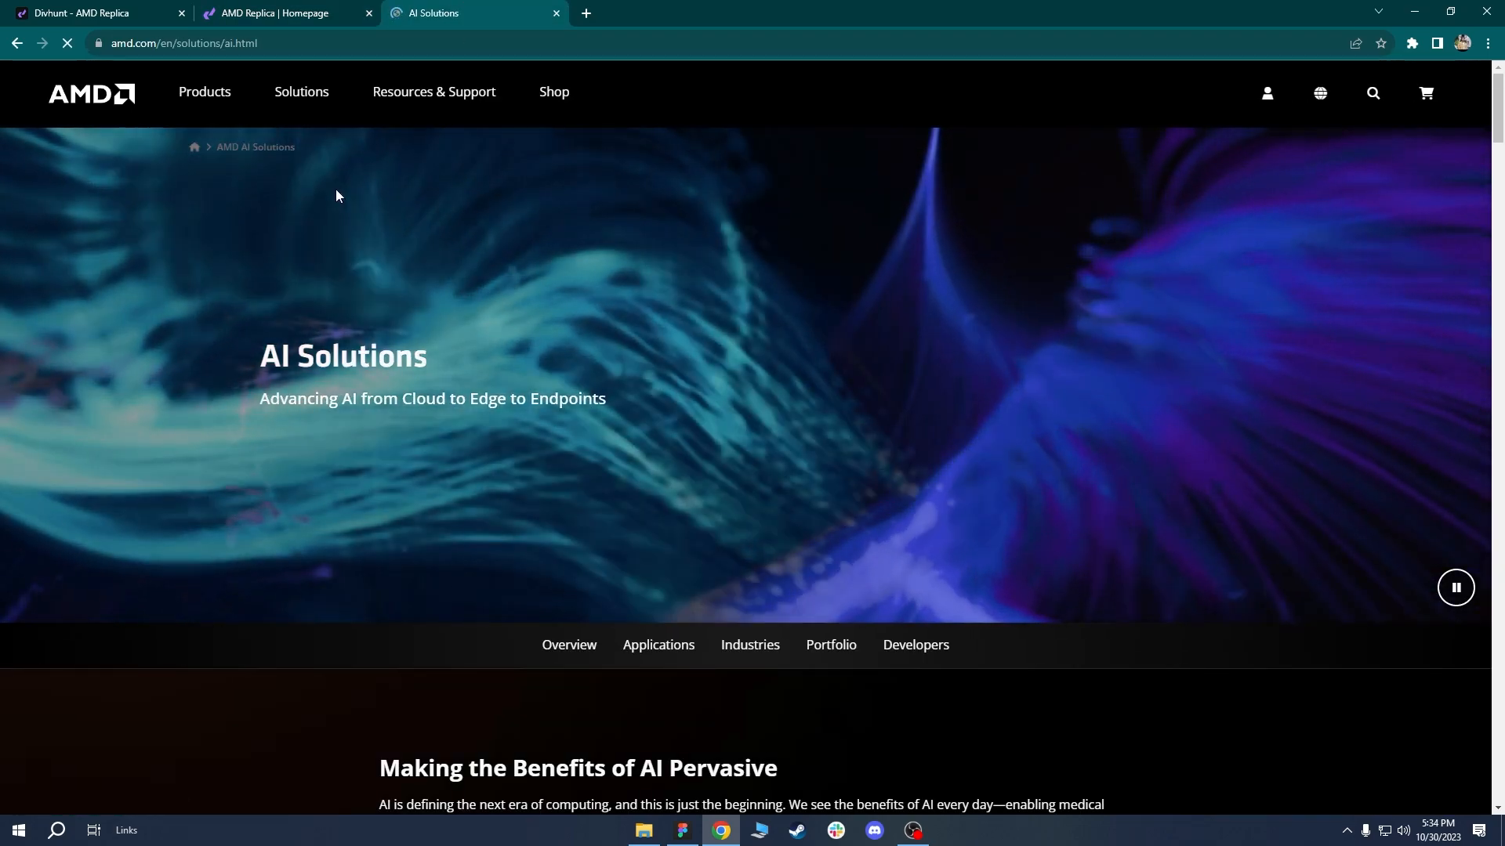
{"action": "key", "text": "alt+Left"}
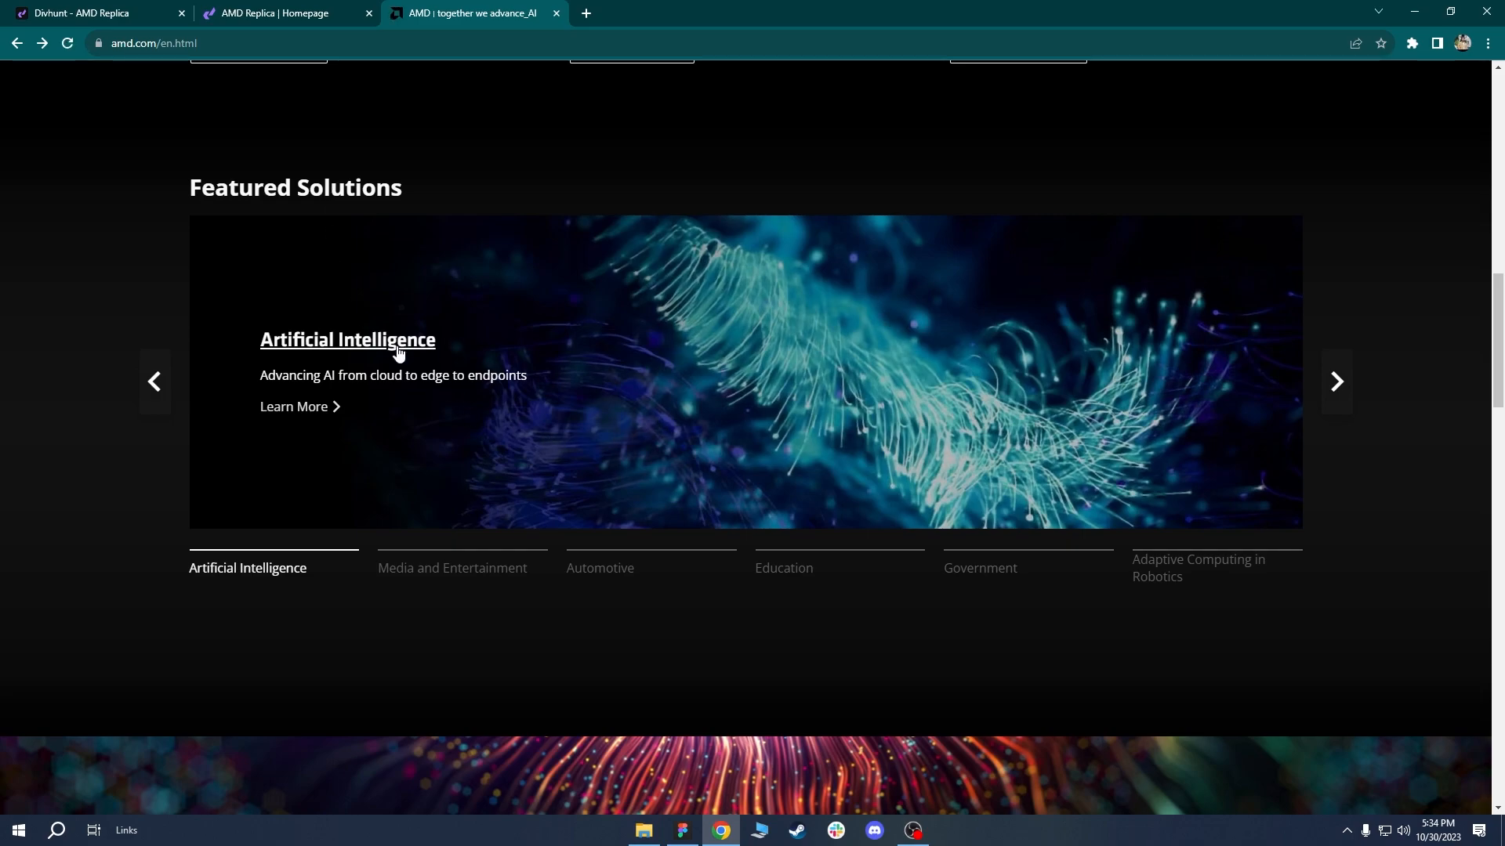
{"action": "right_click", "coordinate": [365, 345]}
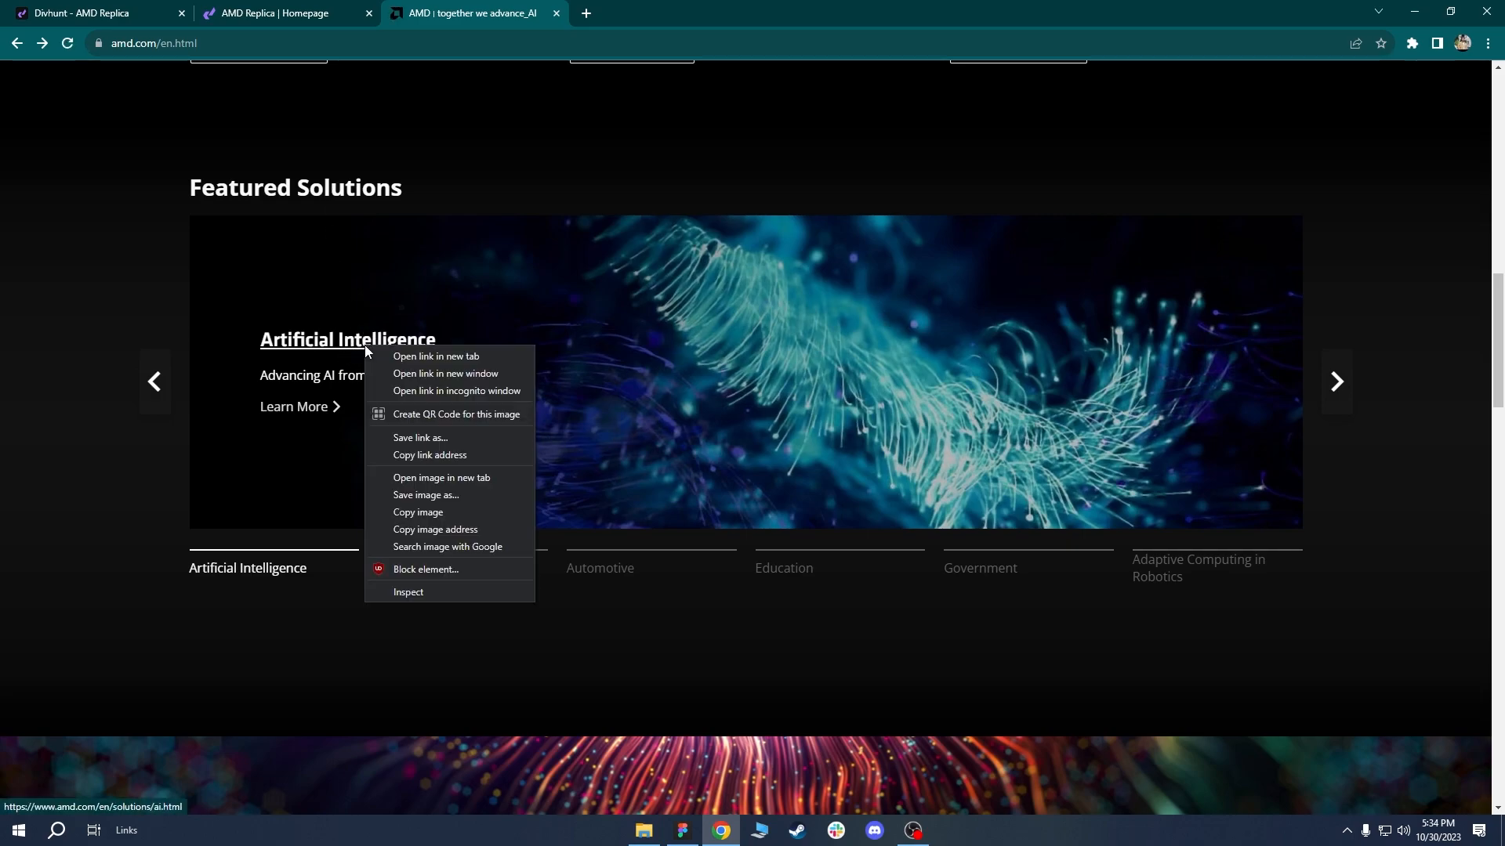
{"action": "left_click", "coordinate": [410, 593]}
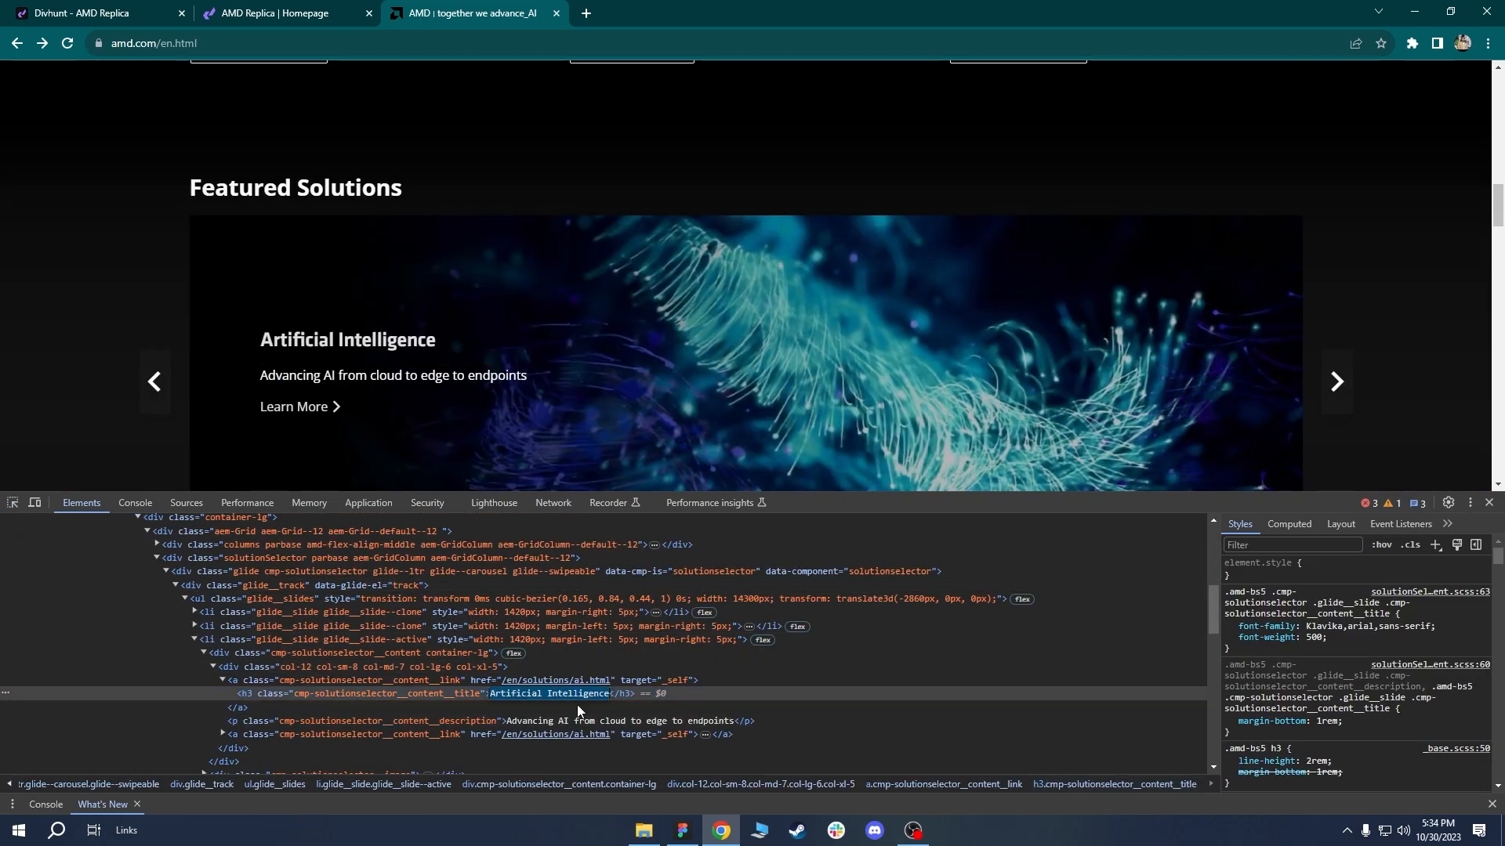
{"action": "left_click", "coordinate": [78, 14]}
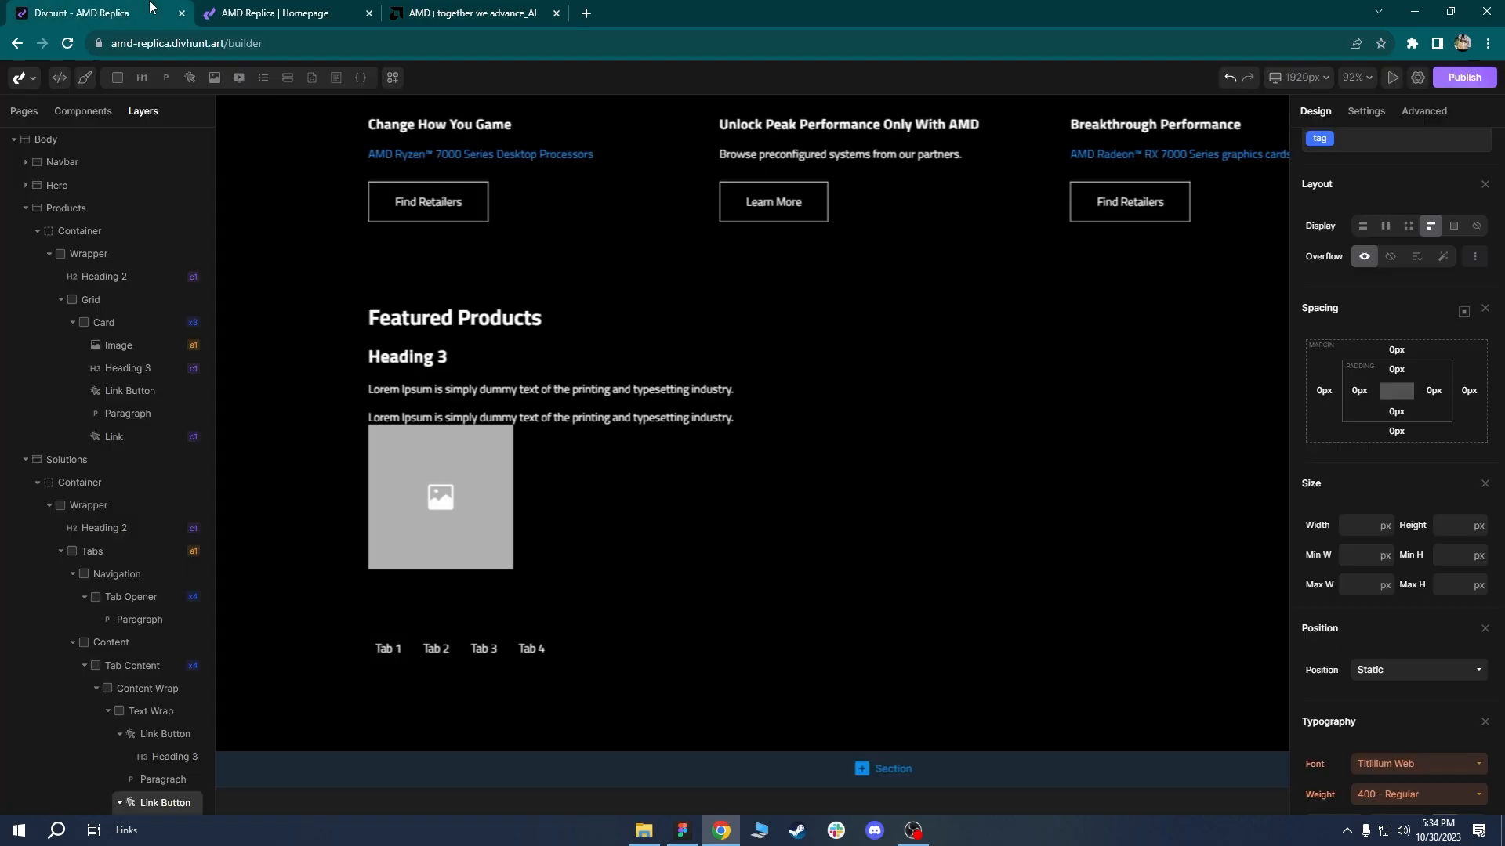
{"action": "left_click", "coordinate": [407, 357]}
{"action": "left_click", "coordinate": [1366, 111]}
{"action": "type", "text": "Artificial Intelligence"}
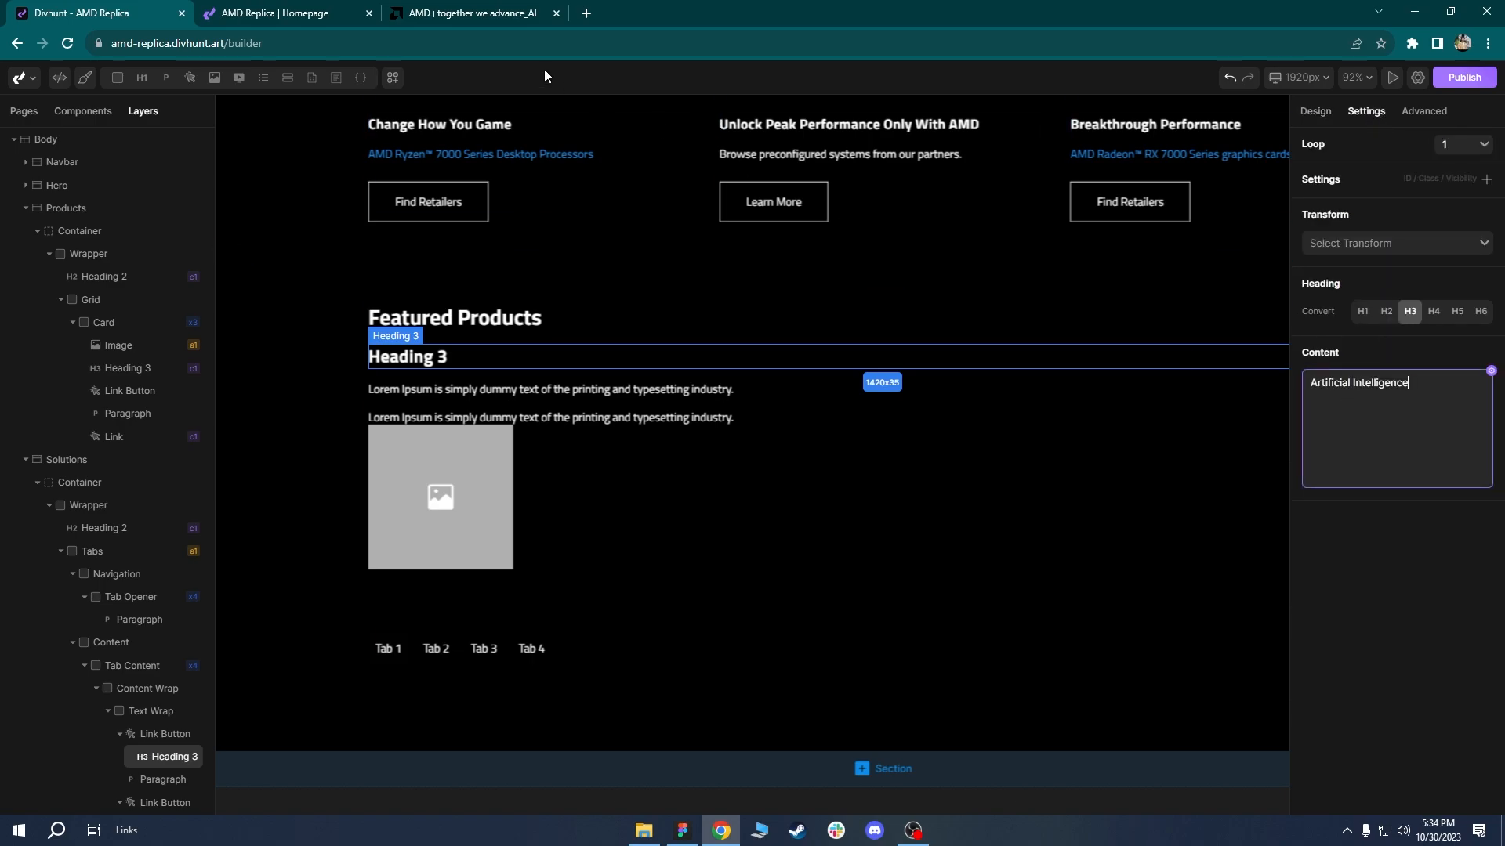
Copy the slide description from the AMD page and set the paragraph below the heading to "Advancing AI from cloud to edge to endpoints".
{"action": "left_click", "coordinate": [274, 14]}
{"action": "left_click", "coordinate": [470, 14]}
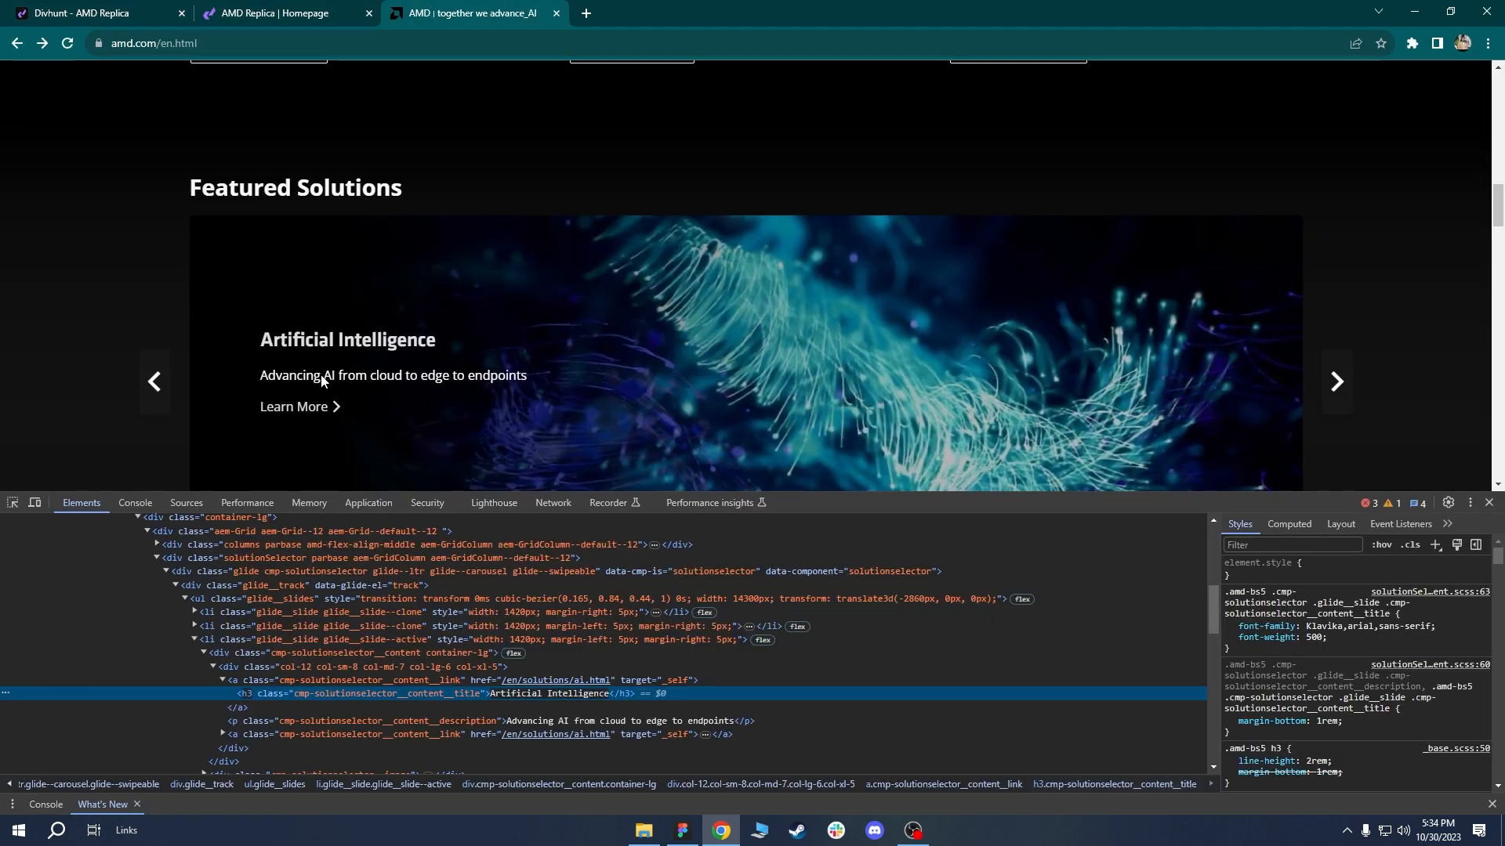
{"action": "right_click", "coordinate": [458, 373]}
{"action": "left_click", "coordinate": [490, 511]}
{"action": "right_click", "coordinate": [377, 383]}
{"action": "left_click", "coordinate": [416, 497]}
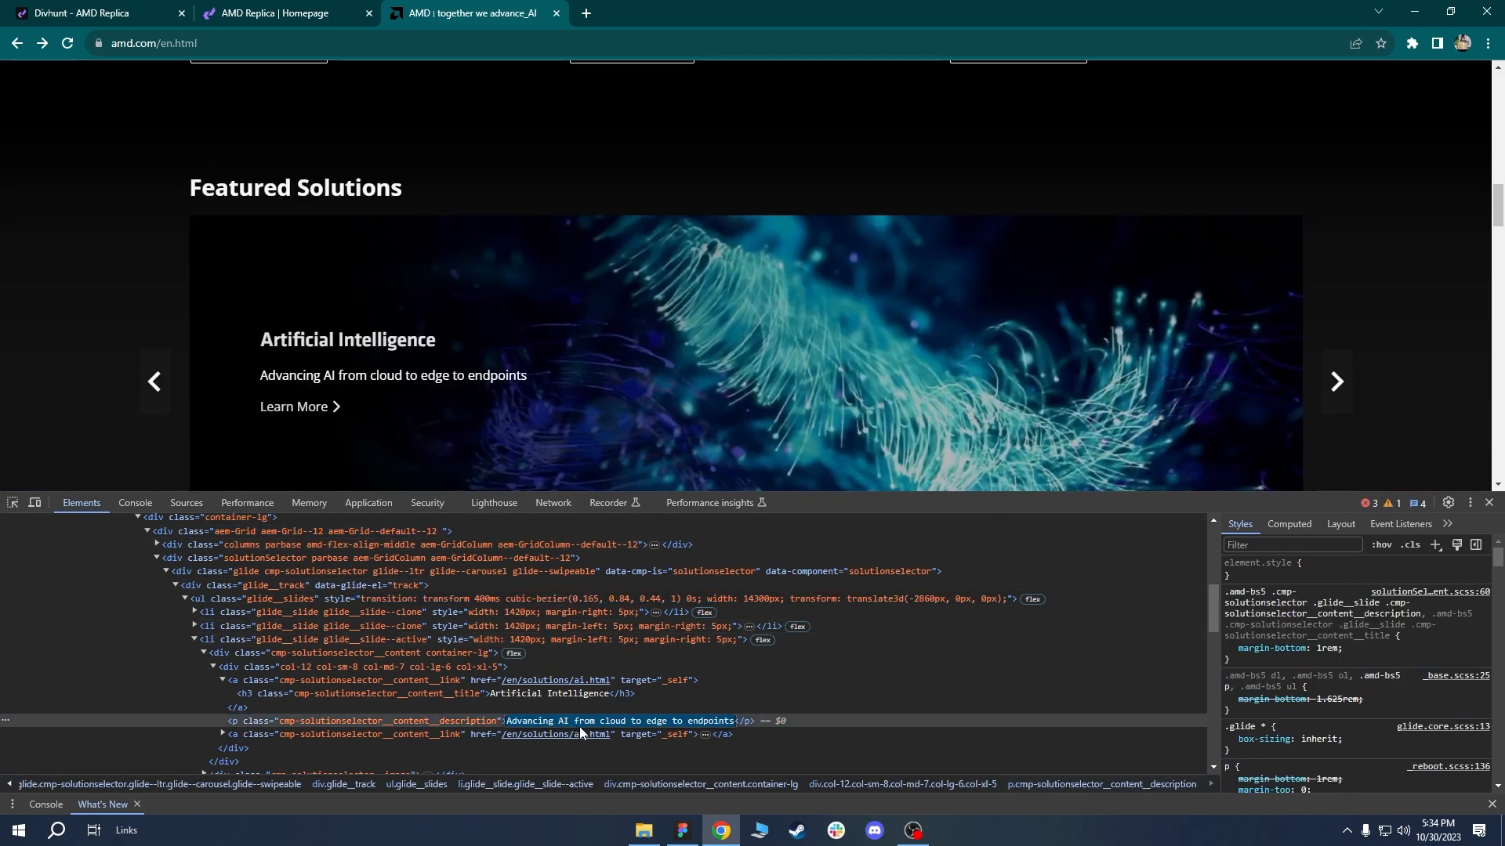
{"action": "left_click", "coordinate": [81, 13]}
{"action": "left_click", "coordinate": [487, 389]}
{"action": "key", "text": "ctrl+a"}
{"action": "type", "text": "Advancing AI from cloud to edge to endpoints"}
Check the slide's link text on the AMD page and set the paragraph inside the second Link Button to "Learn More".
{"action": "left_click", "coordinate": [462, 13]}
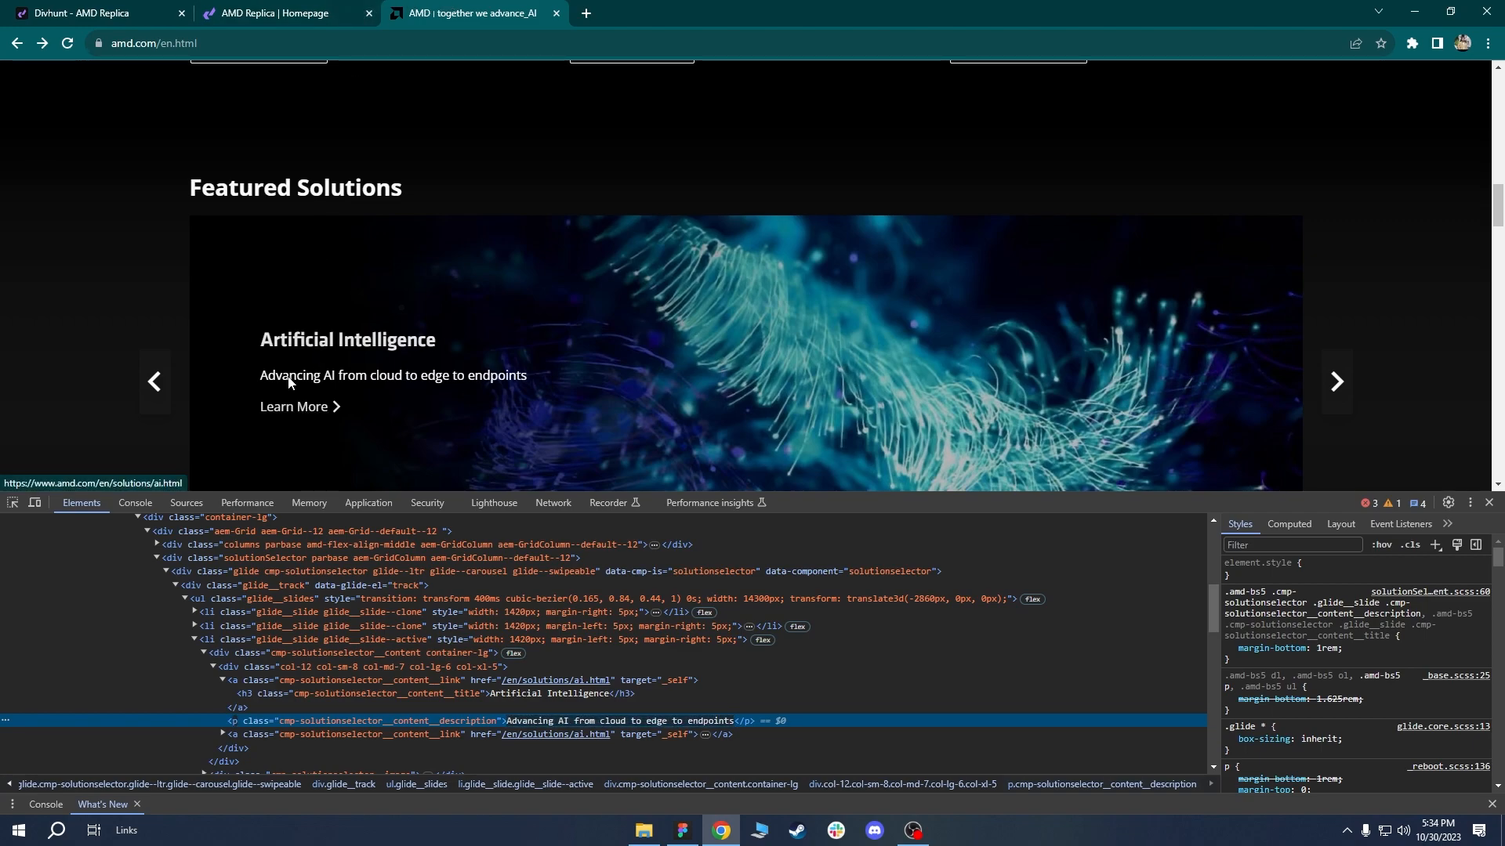
{"action": "left_click", "coordinate": [81, 13]}
{"action": "left_click", "coordinate": [436, 418]}
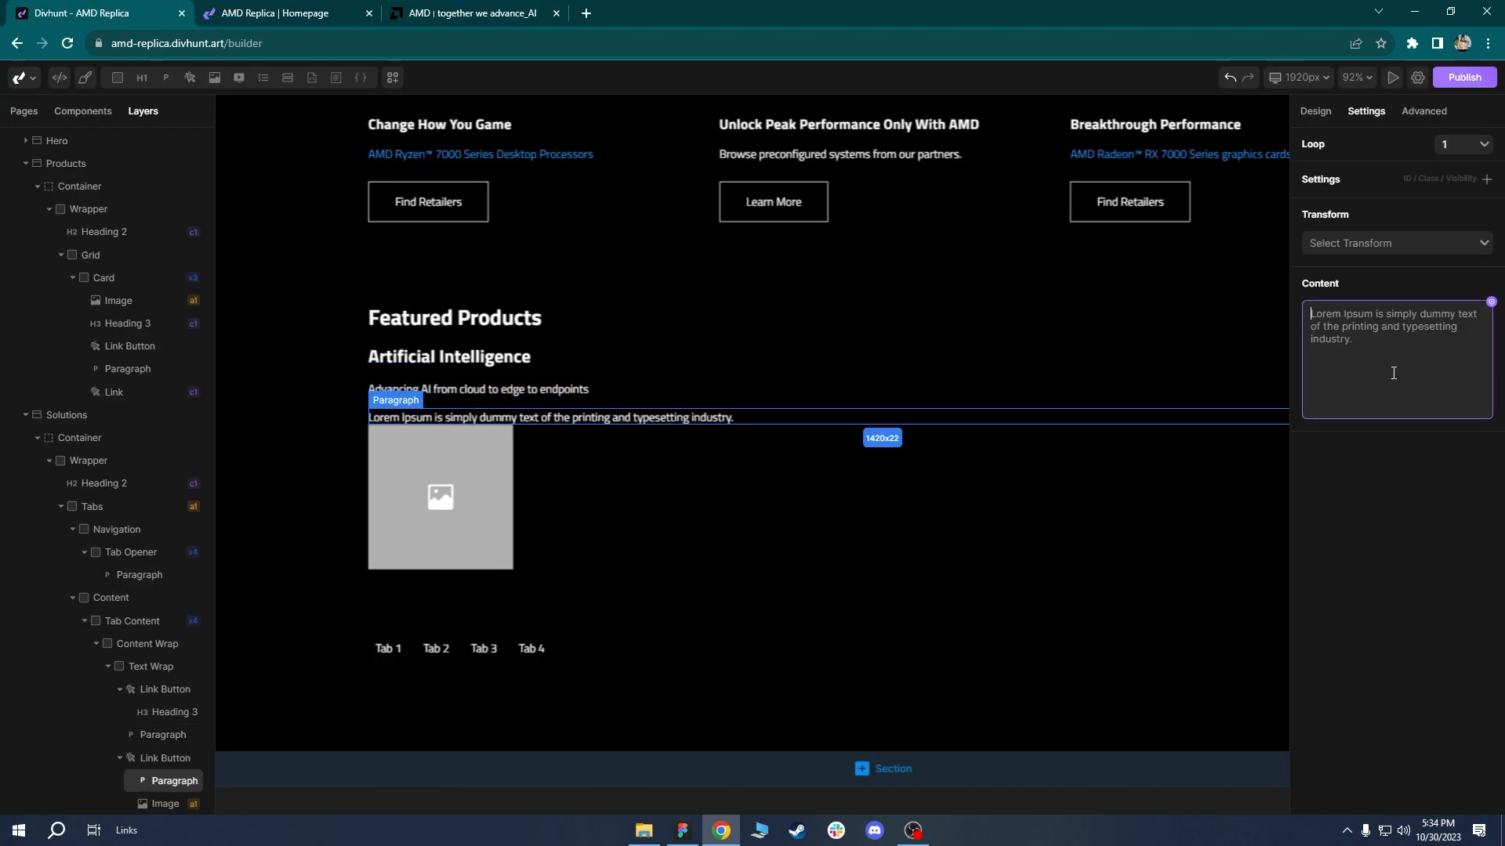
{"action": "left_click", "coordinate": [1393, 373]}
{"action": "key", "text": "ctrl+a"}
{"action": "type", "text": "Learn More"}
Set the source of the image inside the second Link Button to the uploaded file Arrow Small.svg.
{"action": "left_click", "coordinate": [470, 533]}
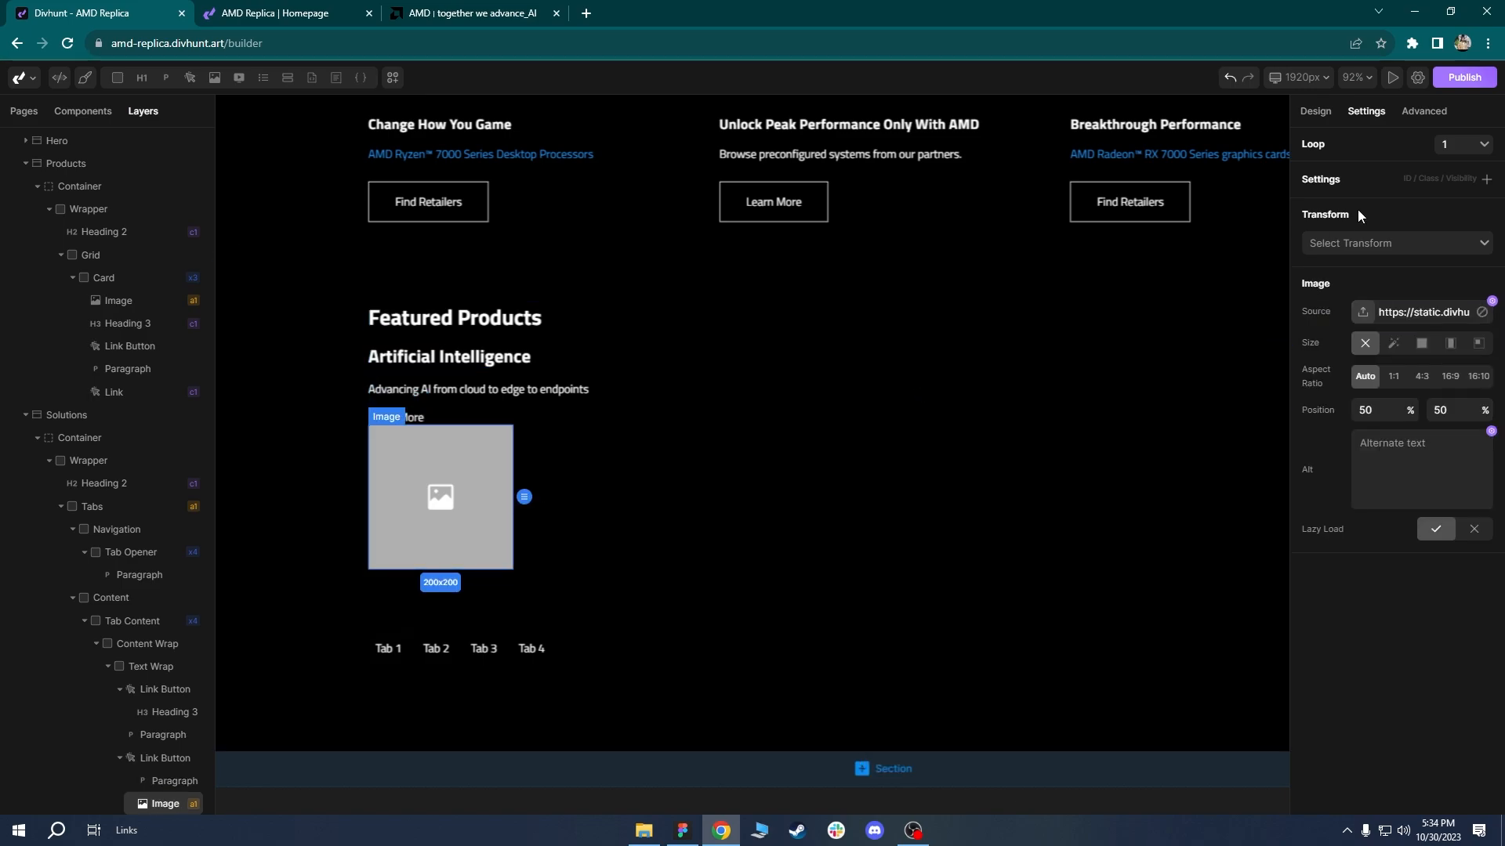
{"action": "left_click", "coordinate": [1362, 312]}
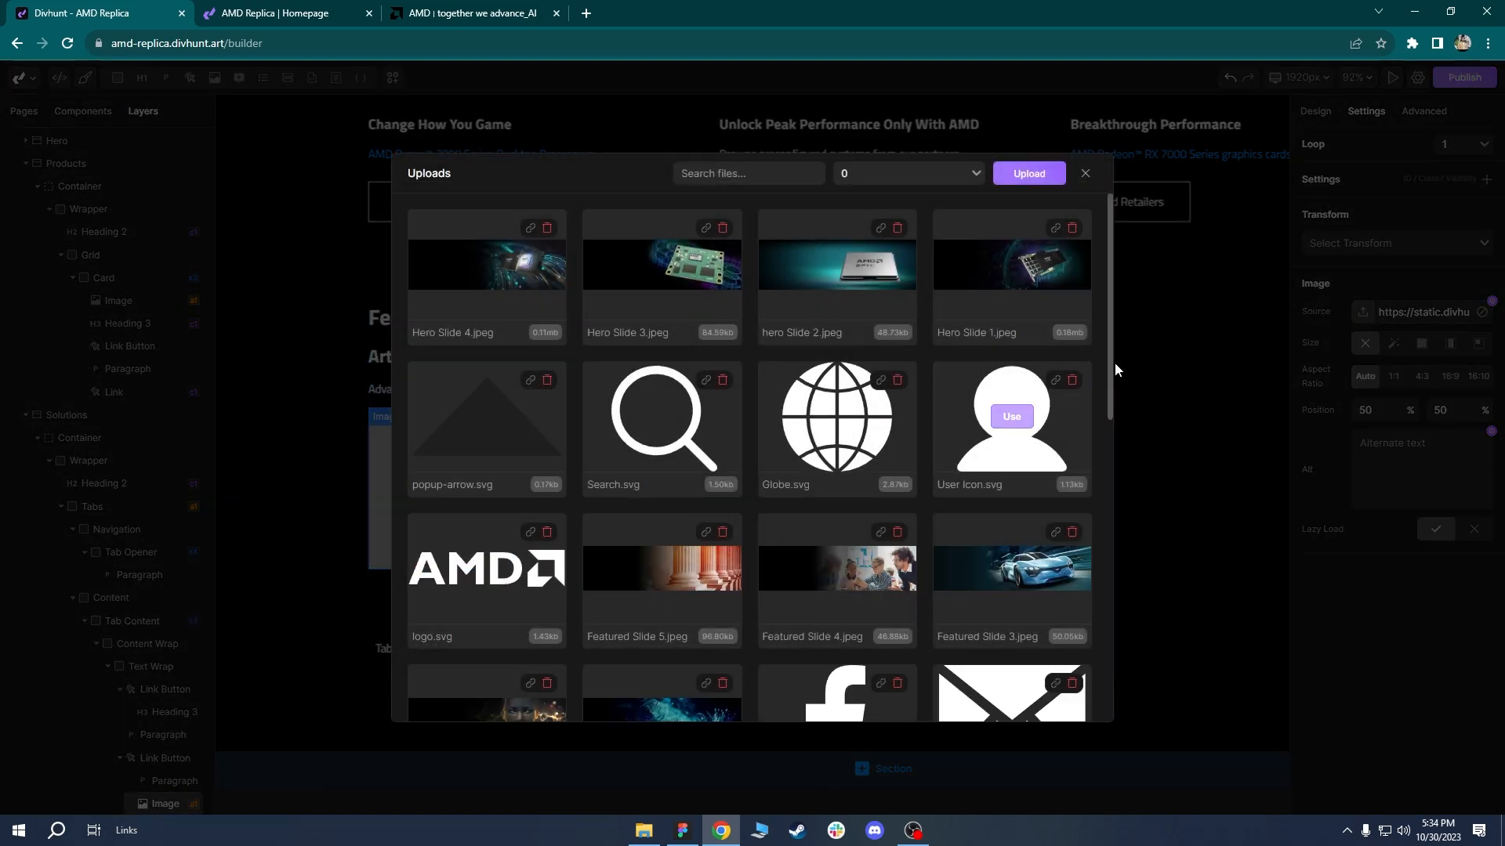
{"action": "scroll", "coordinate": [1110, 290], "scroll_direction": "down", "scroll_amount": 1}
{"action": "scroll", "coordinate": [1019, 282], "scroll_direction": "up", "scroll_amount": 1}
{"action": "left_click", "coordinate": [768, 172]}
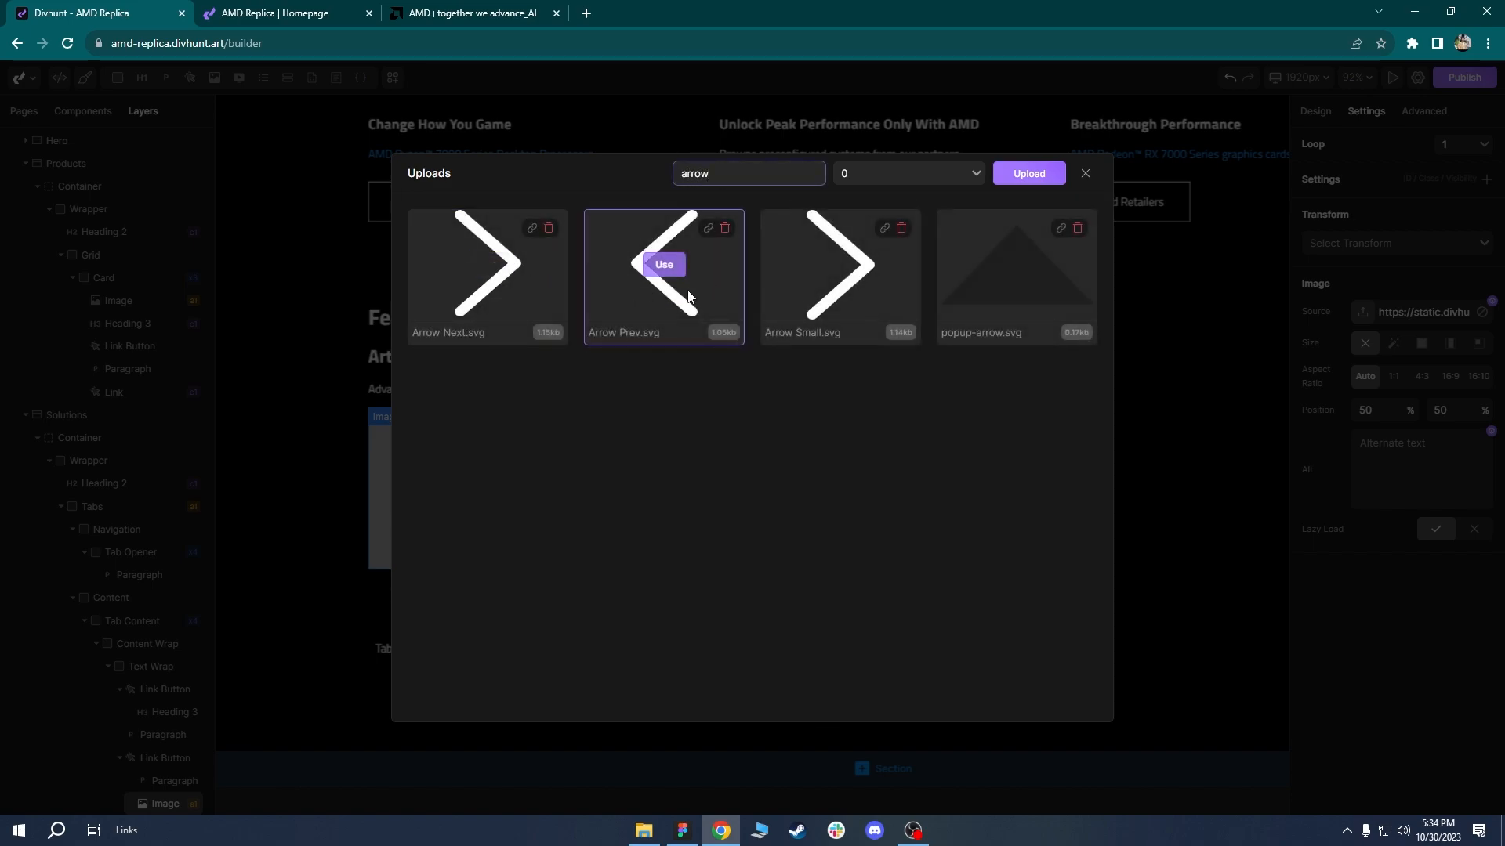
{"action": "left_click", "coordinate": [840, 264]}
Set the Learn More Link Button to a horizontal flex layout with a 10 px column gap and vertically centred items.
{"action": "left_click", "coordinate": [389, 456]}
{"action": "scroll", "coordinate": [446, 445], "scroll_direction": "up", "scroll_amount": 2}
{"action": "scroll", "coordinate": [446, 445], "scroll_direction": "down", "scroll_amount": 3}
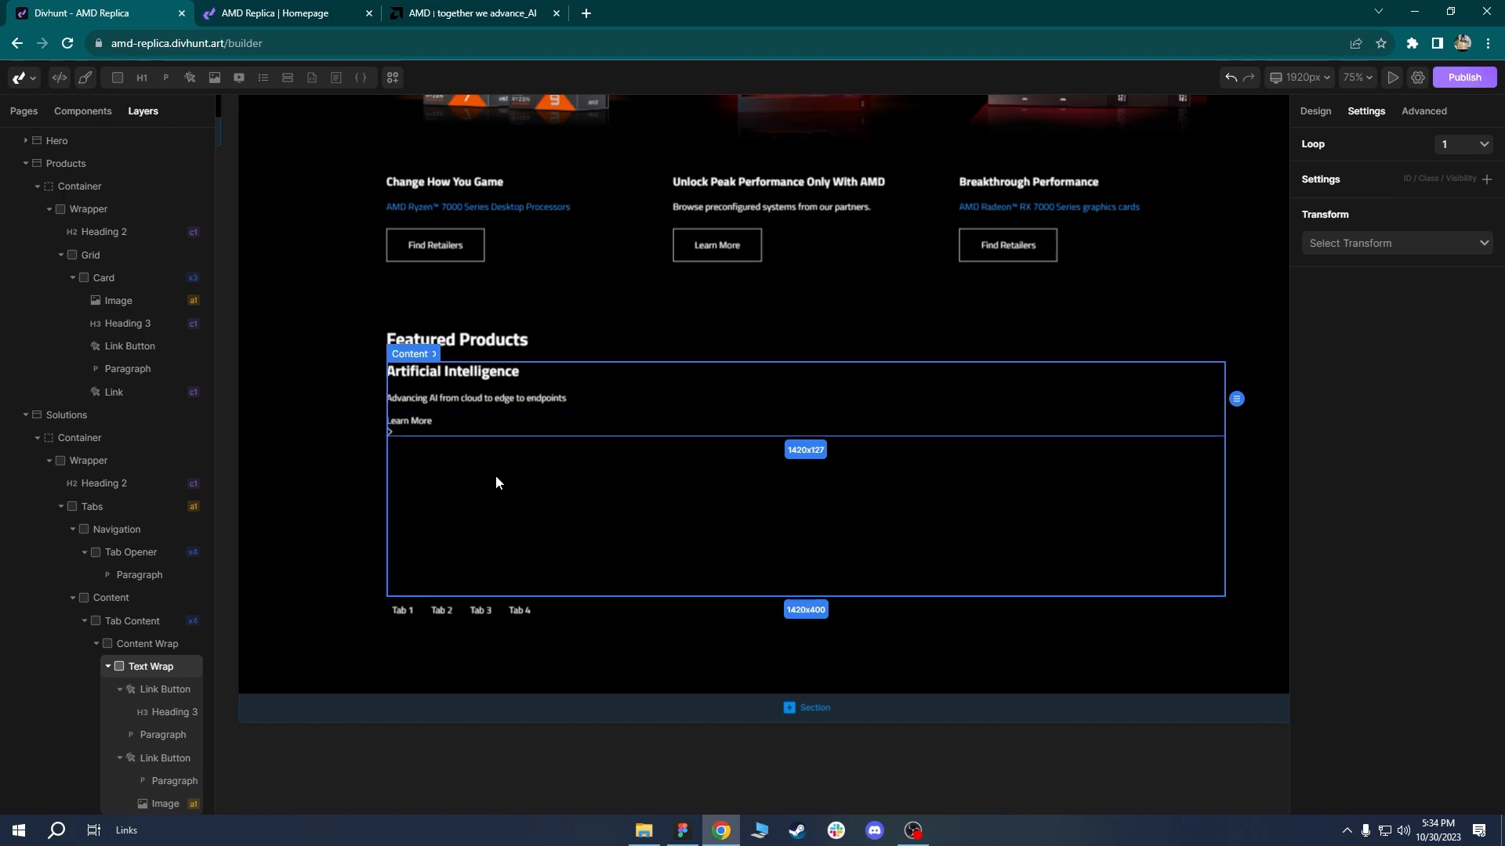
{"action": "left_click", "coordinate": [410, 438]}
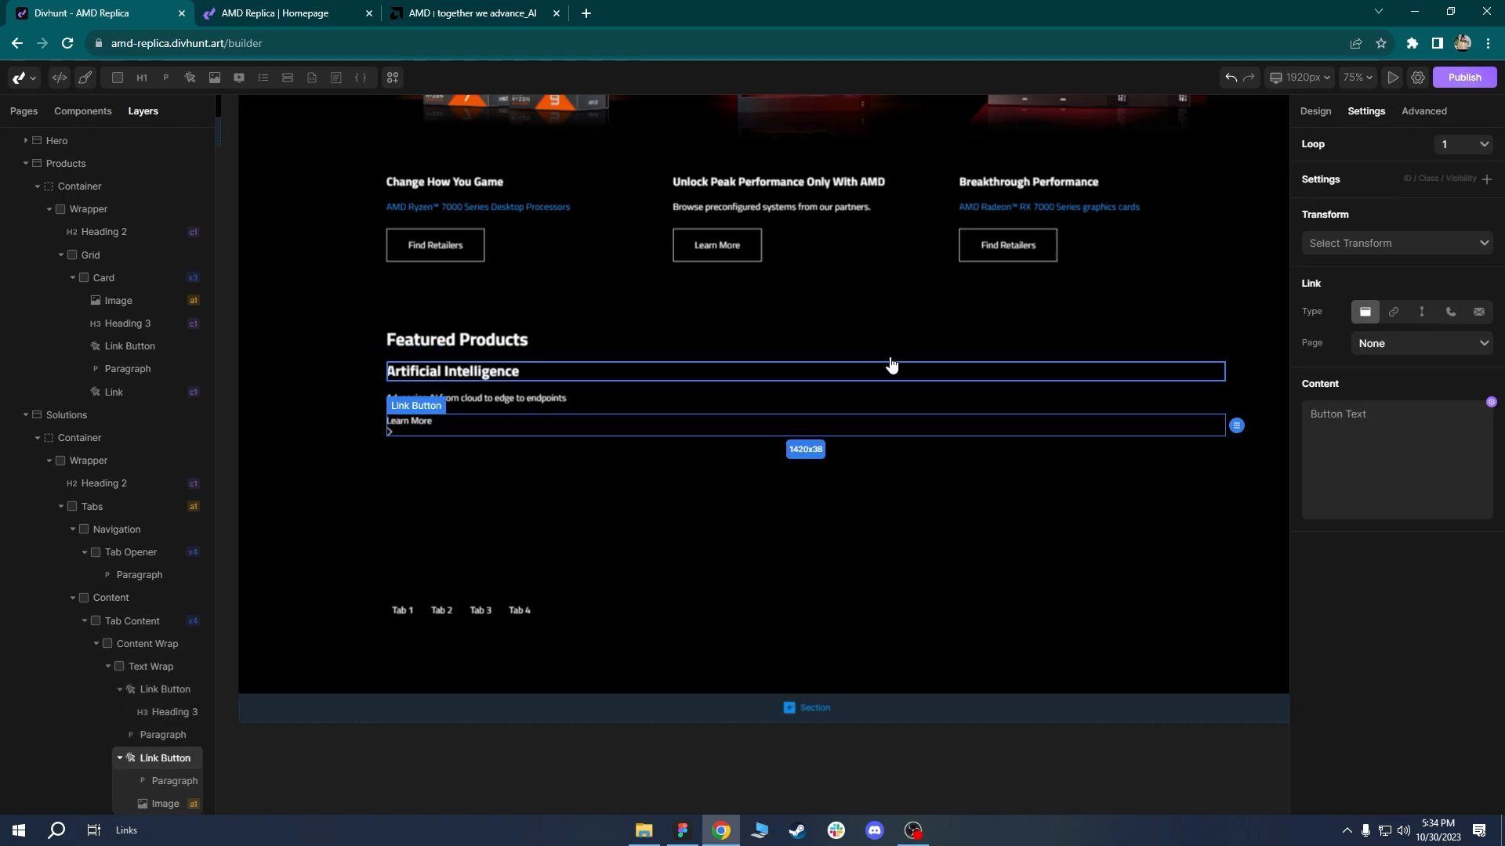
{"action": "left_click", "coordinate": [1316, 112]}
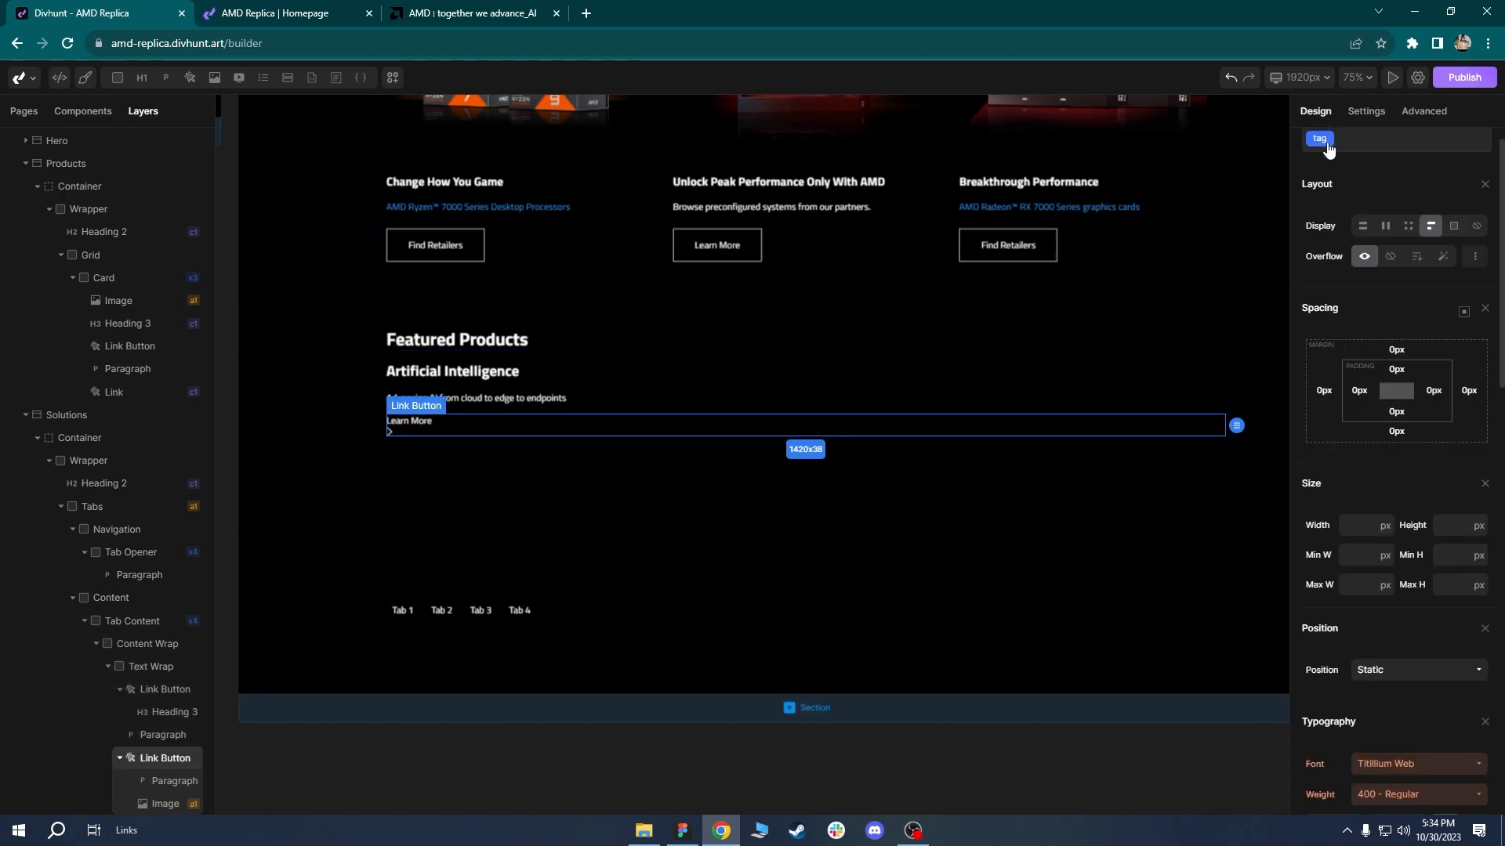
{"action": "left_click", "coordinate": [1385, 229]}
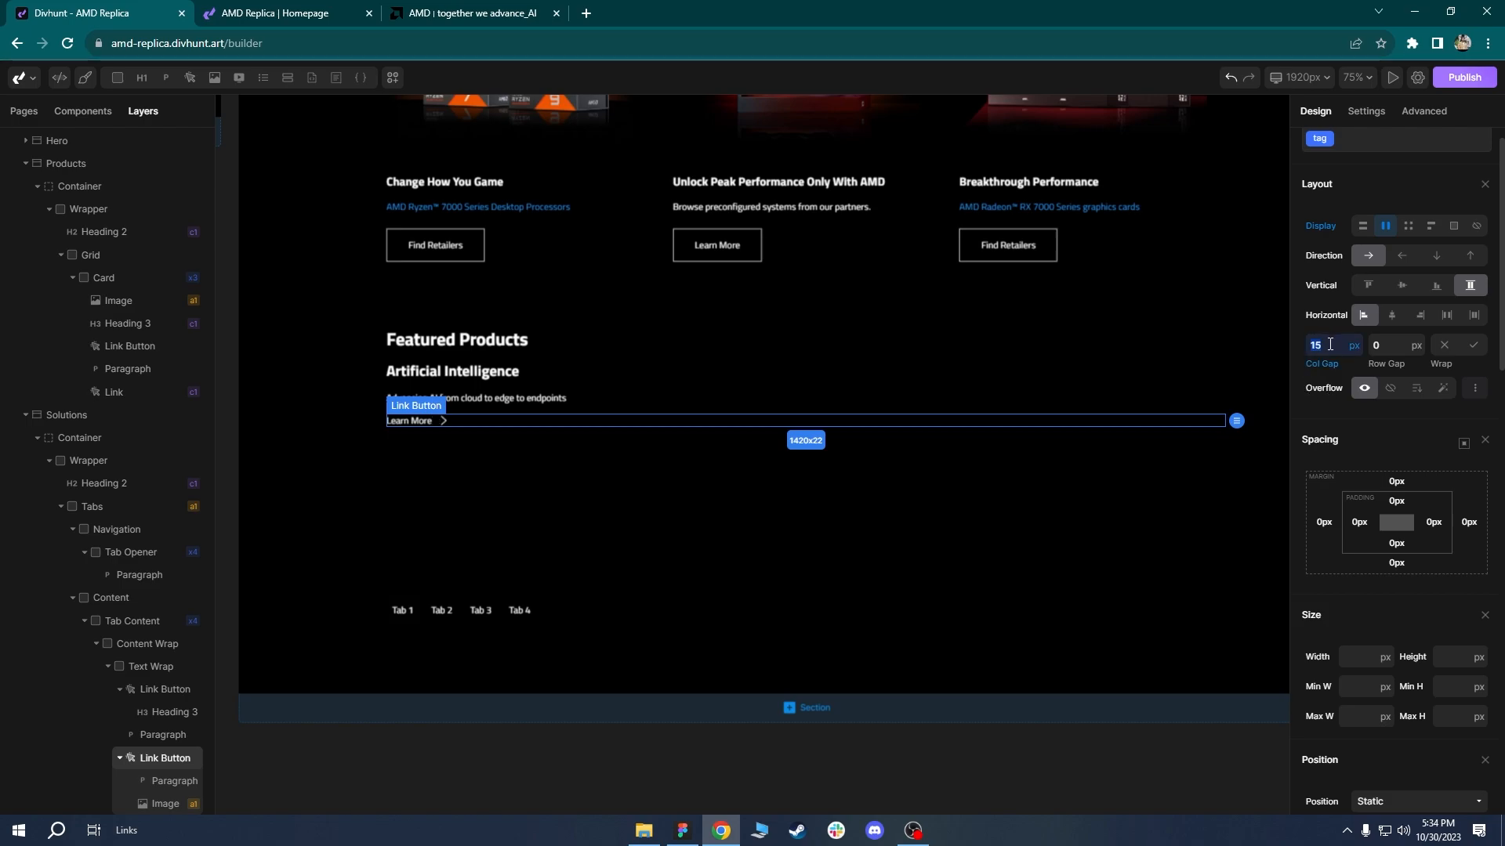
{"action": "type", "text": "0"}
{"action": "left_click", "coordinate": [1402, 284]}
{"action": "left_click", "coordinate": [609, 561]}
{"action": "scroll", "coordinate": [484, 514], "scroll_direction": "up", "scroll_amount": 5}
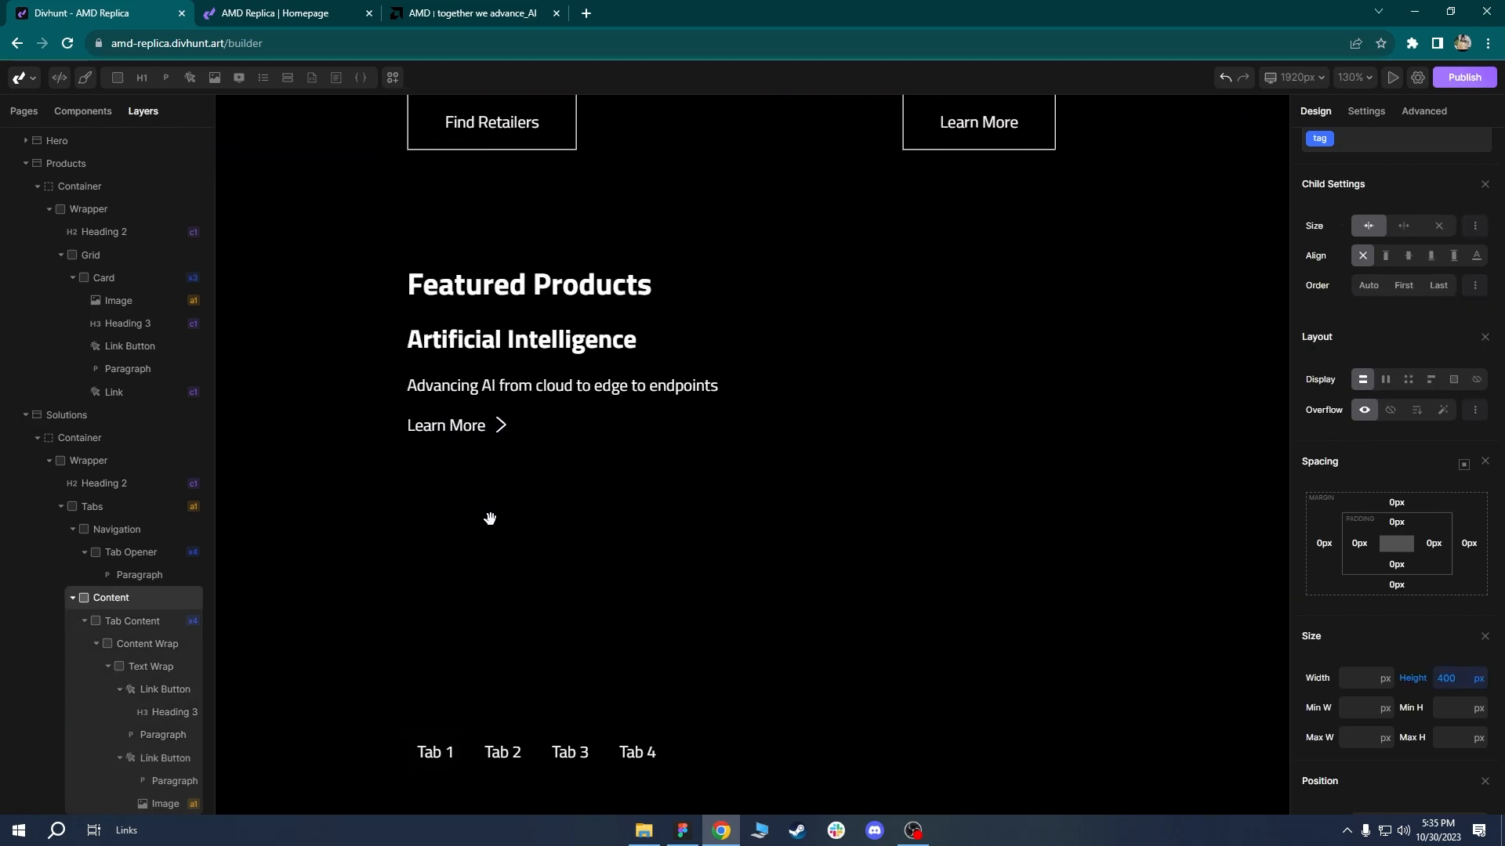
{"action": "scroll", "coordinate": [672, 500], "scroll_direction": "down", "scroll_amount": 5}
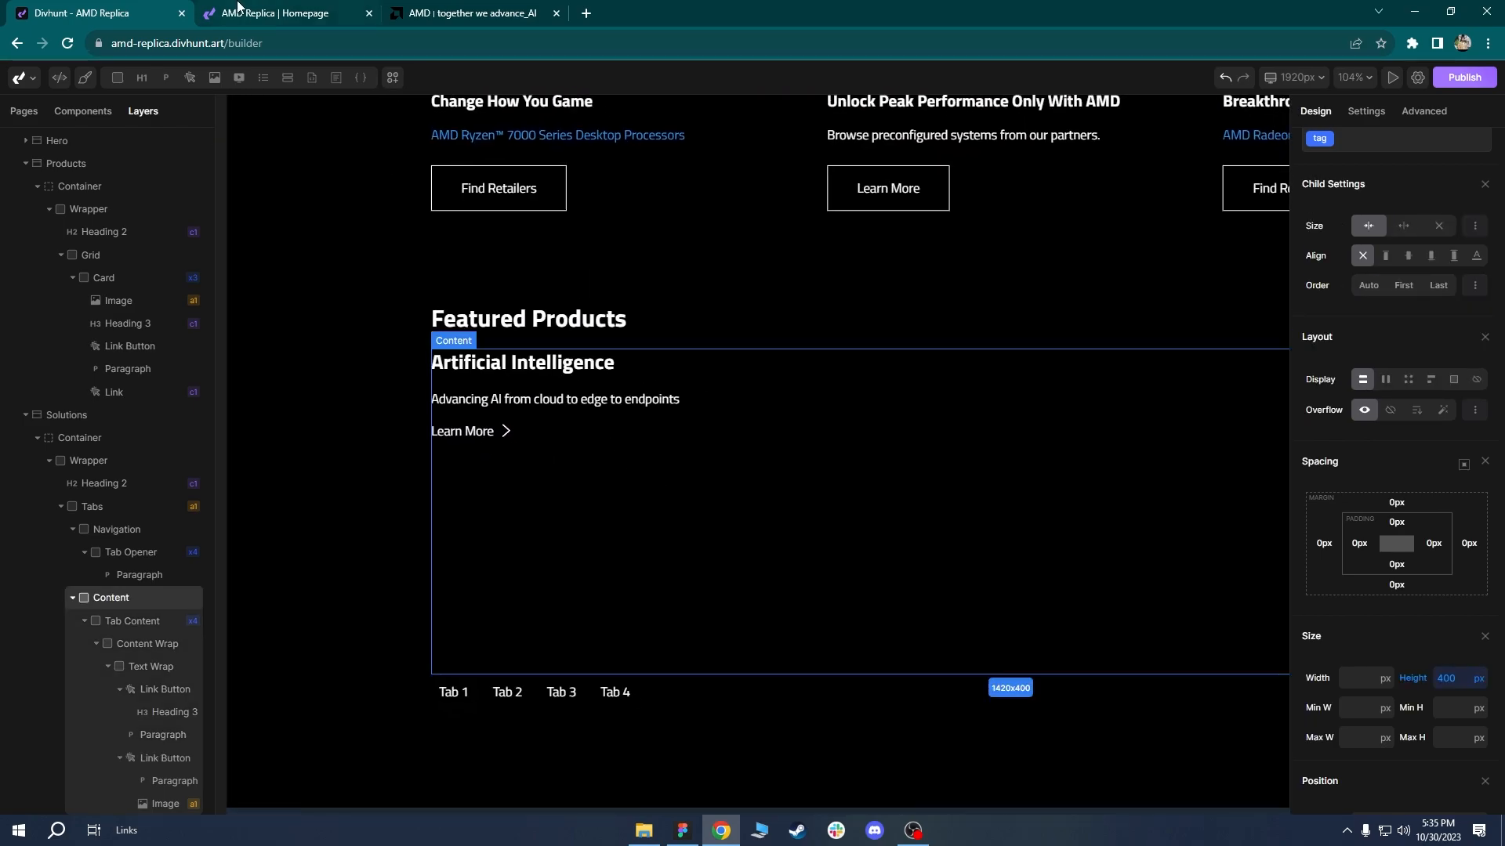
Close the published replica's browser tab and check the Learn More link's hover behaviour on the original AMD page.
{"action": "left_click", "coordinate": [318, 13]}
{"action": "left_click", "coordinate": [433, 6]}
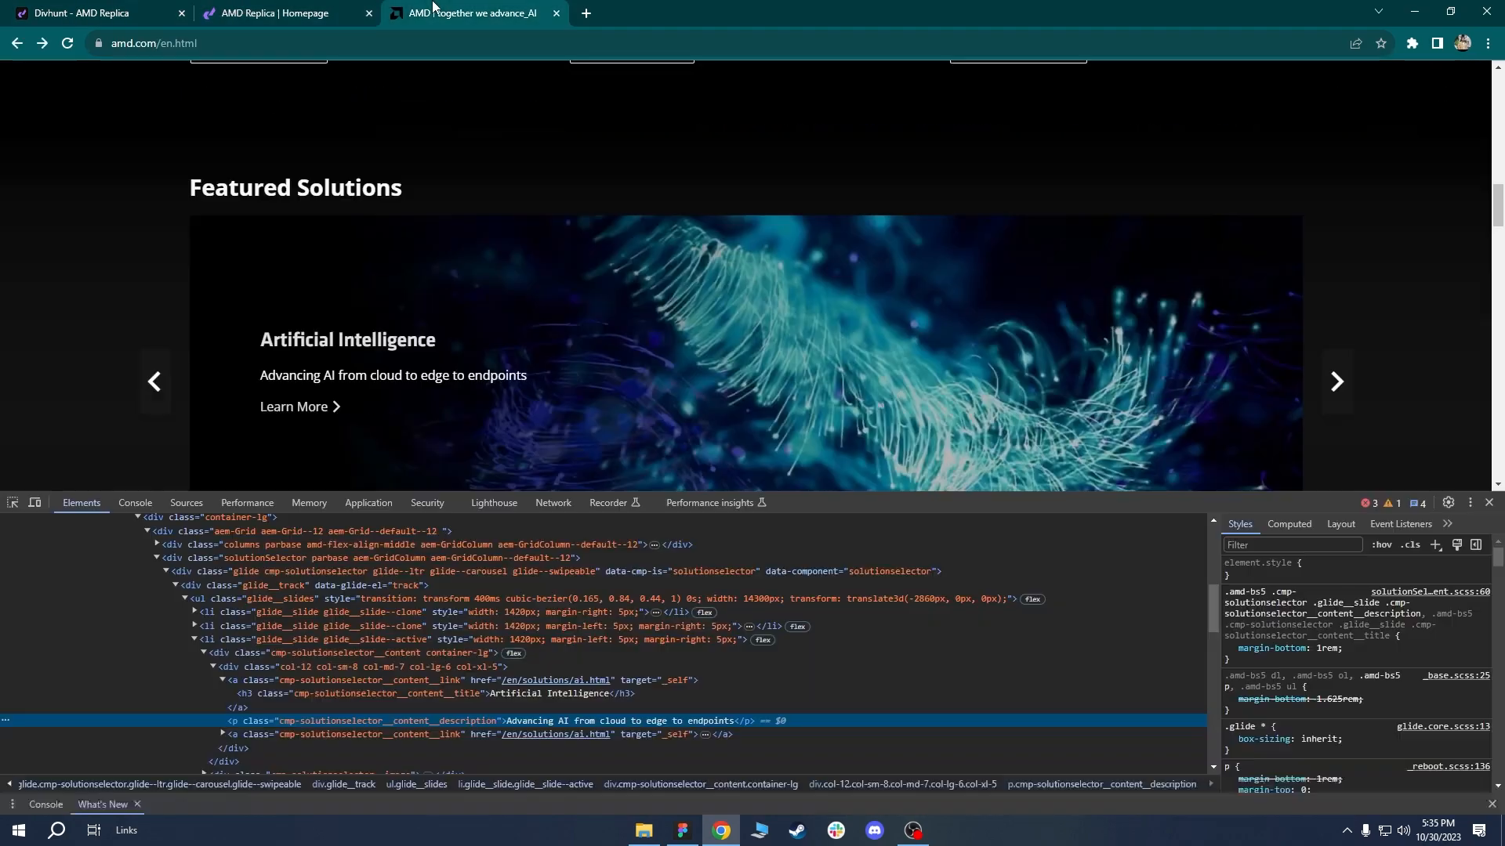
{"action": "left_click", "coordinate": [369, 13]}
{"action": "scroll", "coordinate": [392, 303], "scroll_direction": "down", "scroll_amount": 1}
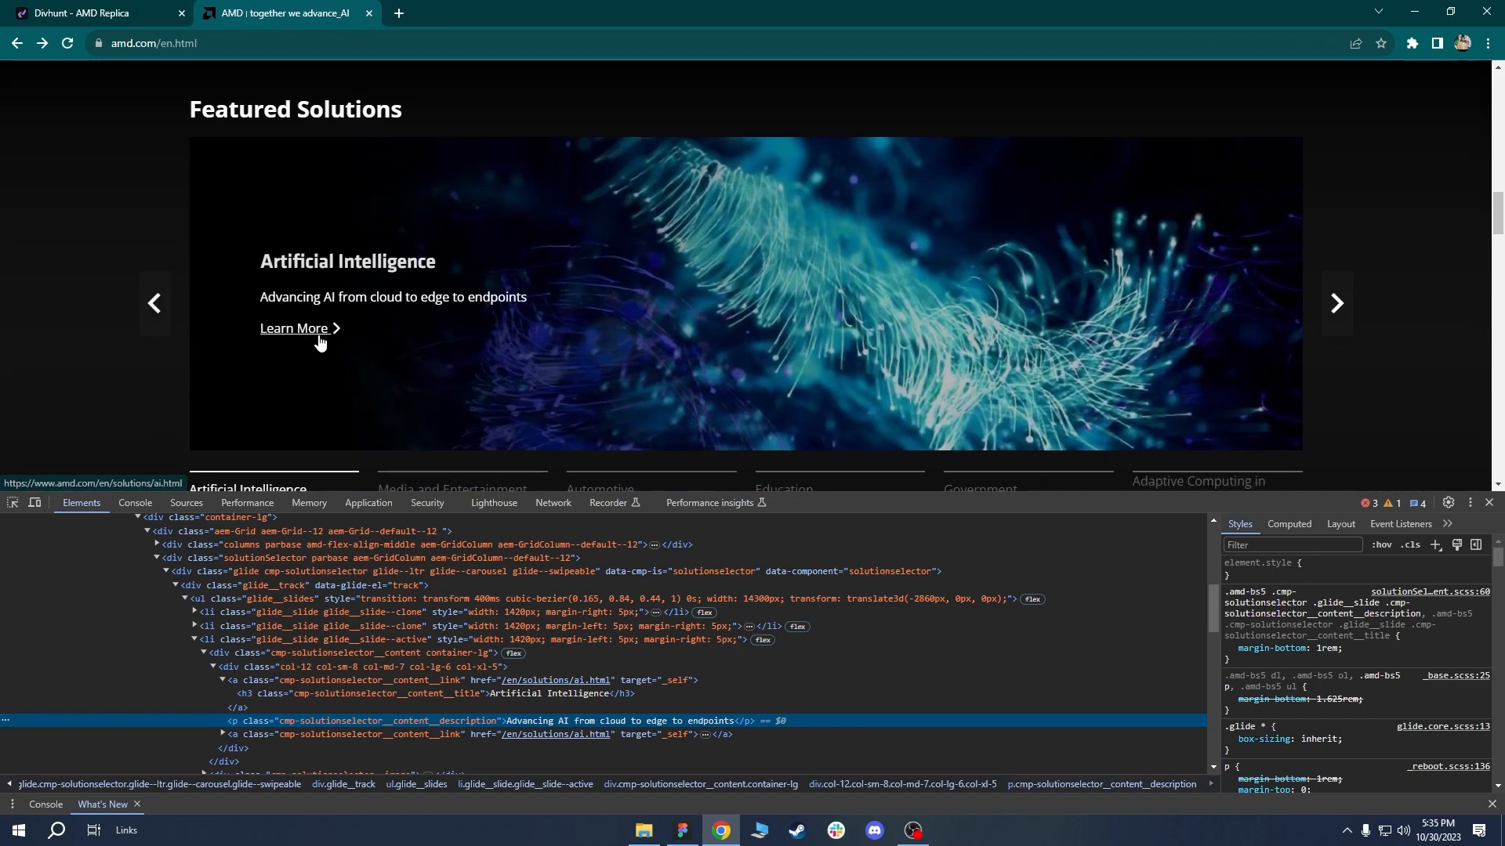
{"action": "key", "text": "ctrl+Tab"}
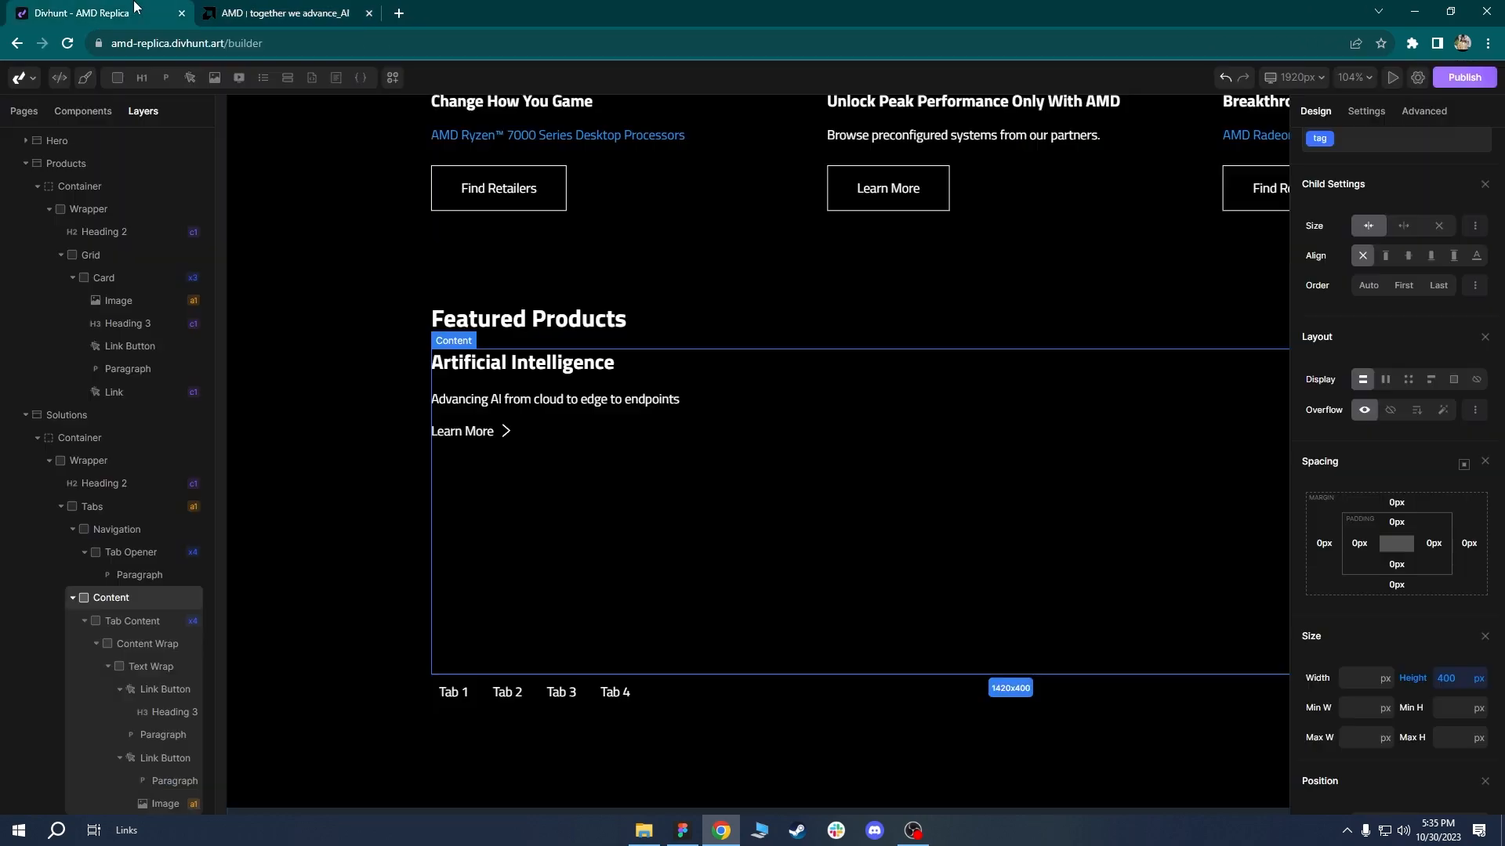
Give the Learn More Link Button an underline text decoration in its hover state, and return to the default state.
{"action": "left_click", "coordinate": [497, 436]}
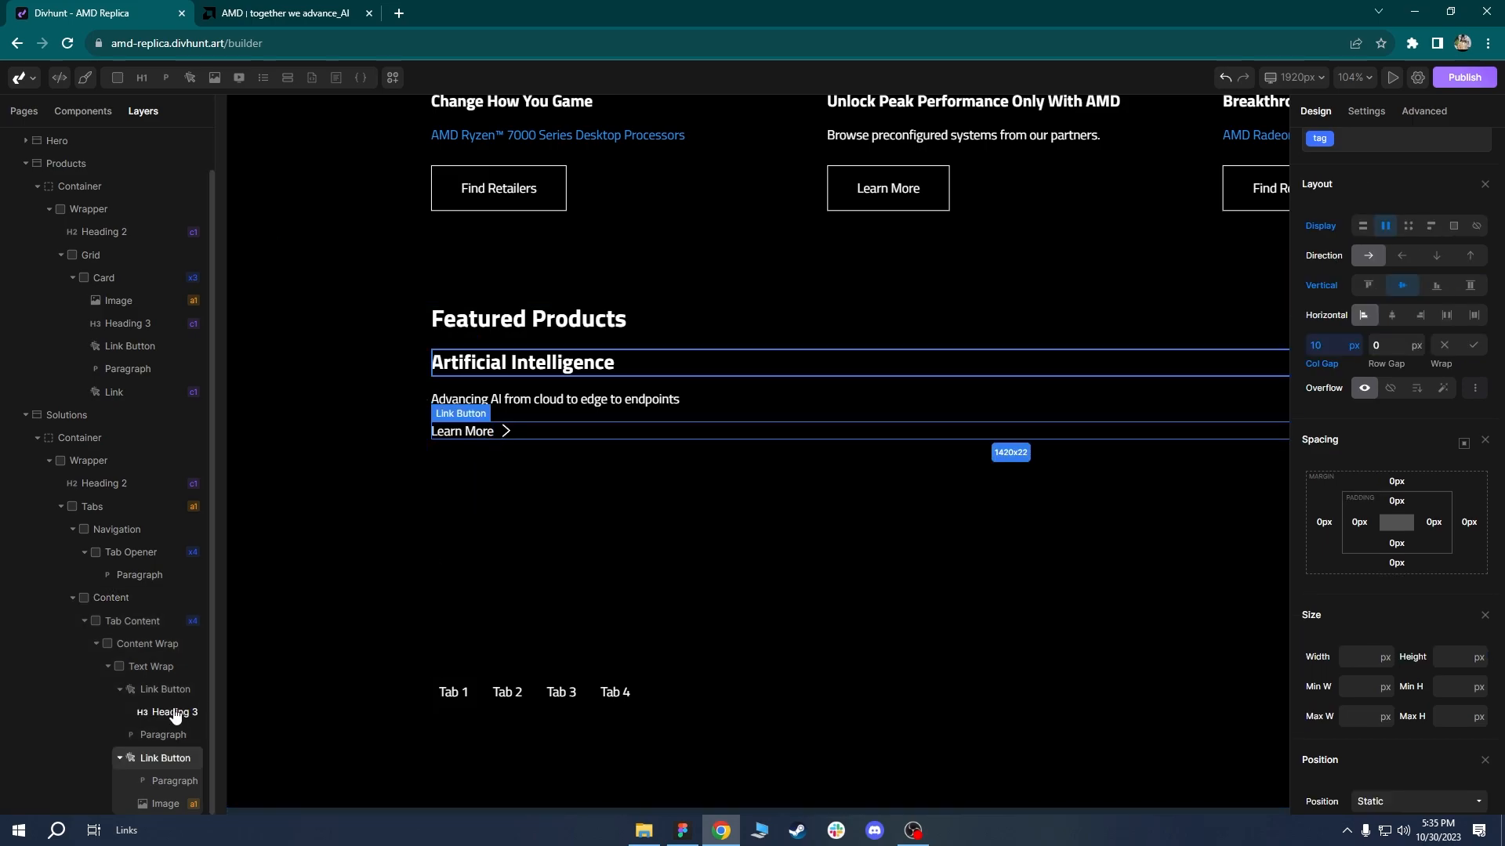
{"action": "scroll", "coordinate": [1499, 358], "scroll_direction": "up", "scroll_amount": 1}
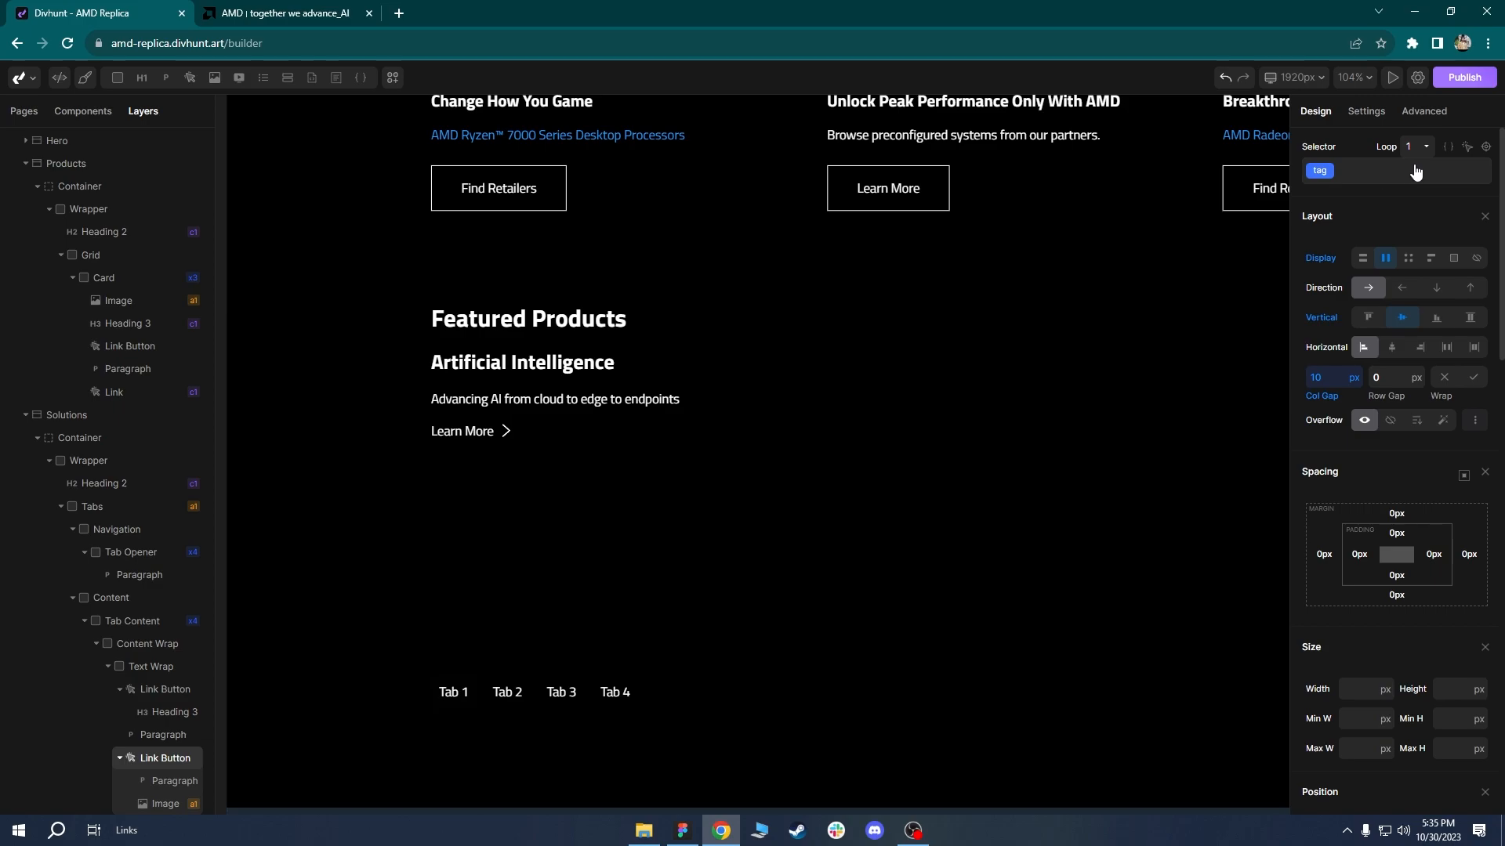
{"action": "left_click", "coordinate": [1466, 148]}
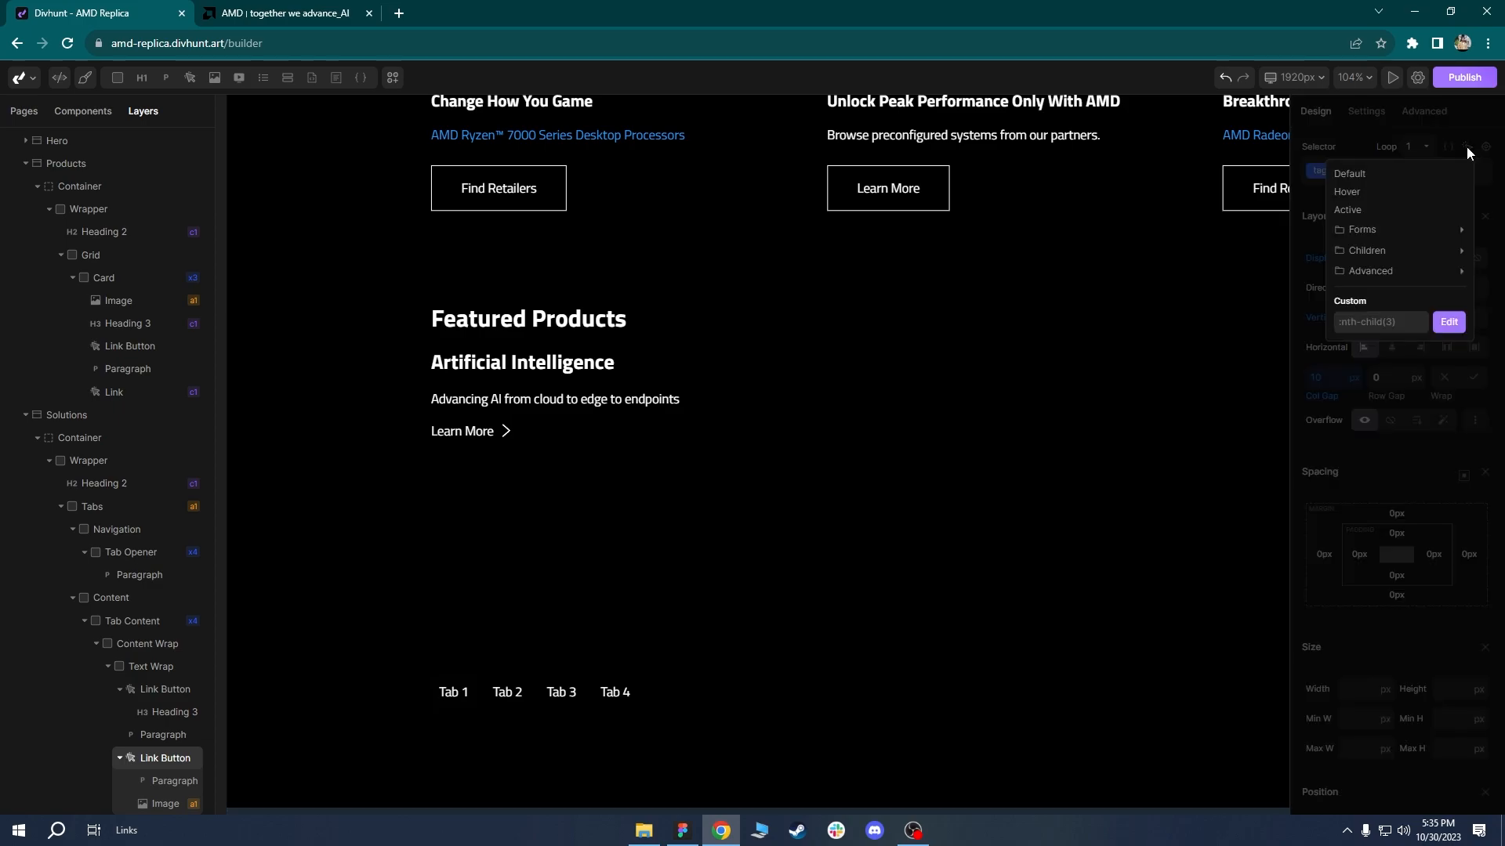
{"action": "left_click", "coordinate": [1380, 194]}
{"action": "scroll", "coordinate": [1395, 470], "scroll_direction": "down", "scroll_amount": 8}
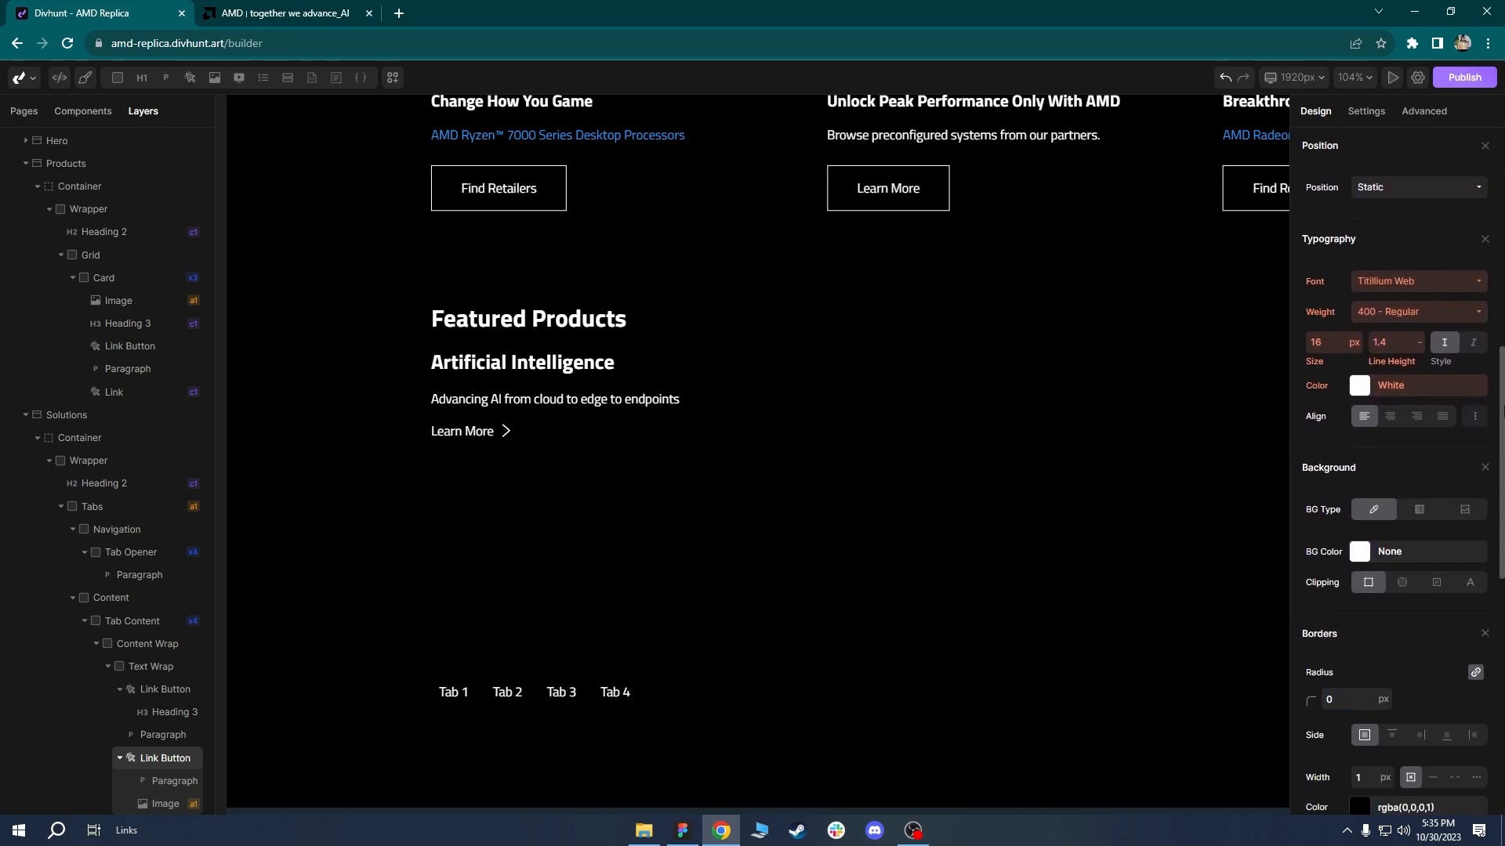
{"action": "left_click", "coordinate": [1481, 420]}
{"action": "left_click", "coordinate": [1382, 340]}
{"action": "left_click", "coordinate": [1399, 463]}
{"action": "scroll", "coordinate": [1398, 463], "scroll_direction": "up", "scroll_amount": 8}
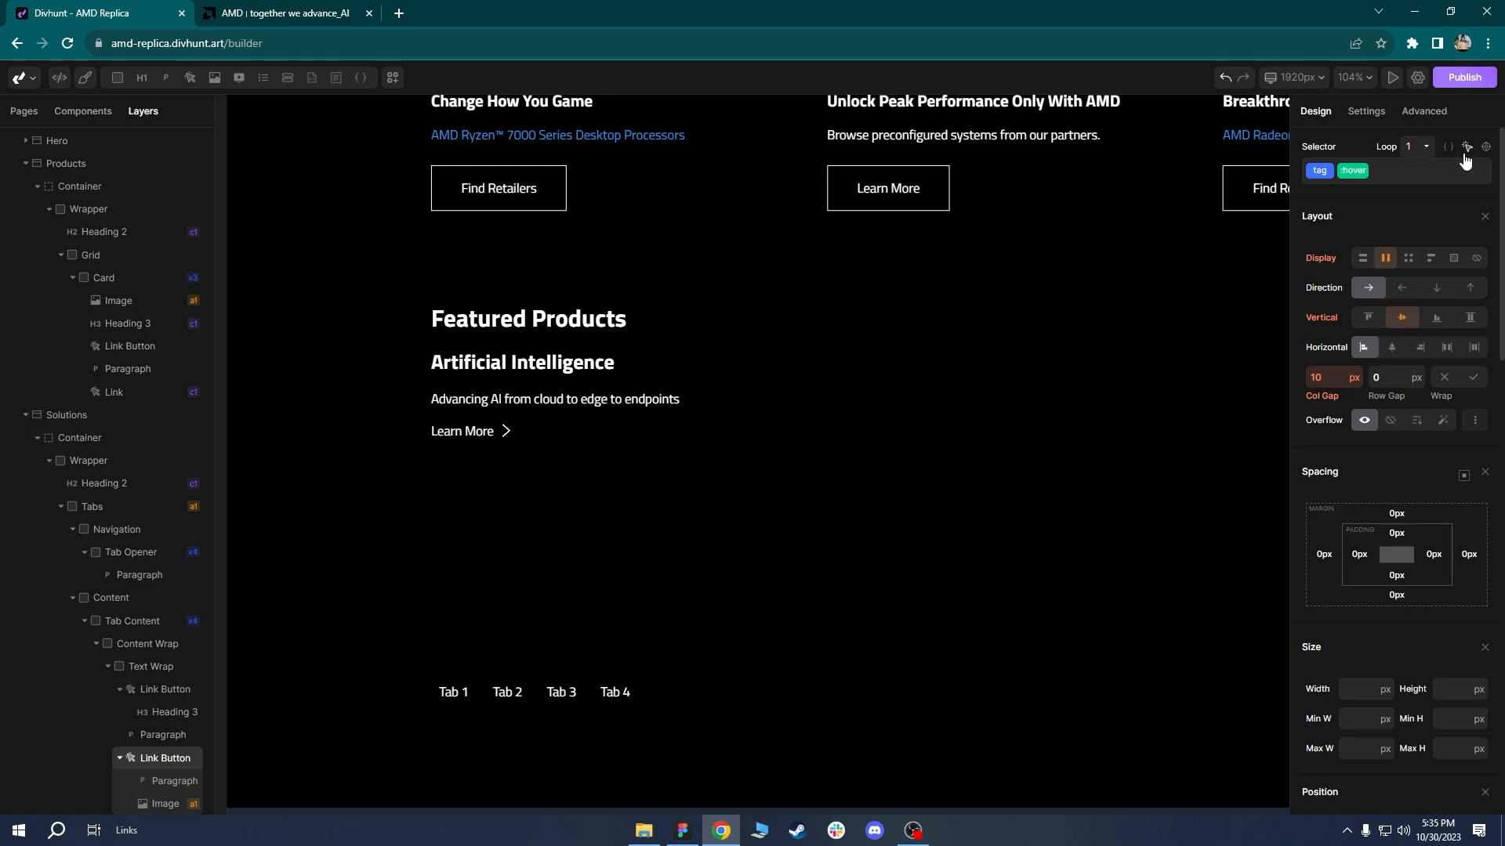
{"action": "left_click", "coordinate": [1467, 150]}
{"action": "left_click", "coordinate": [1374, 176]}
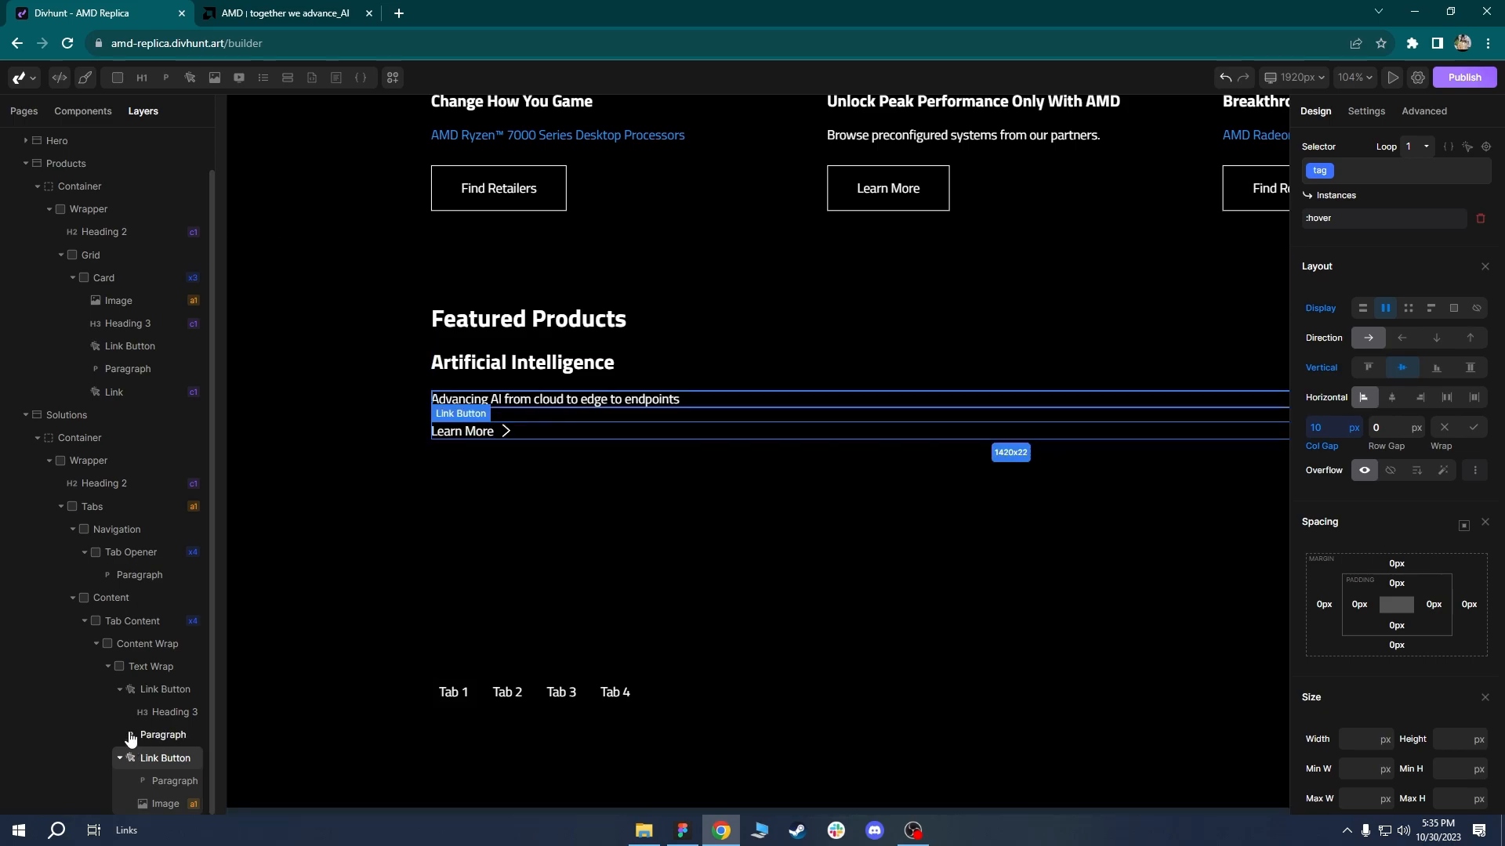
Add a Div at the end of Text Wrap and nest the second Link Button inside it.
{"action": "left_click", "coordinate": [120, 690]}
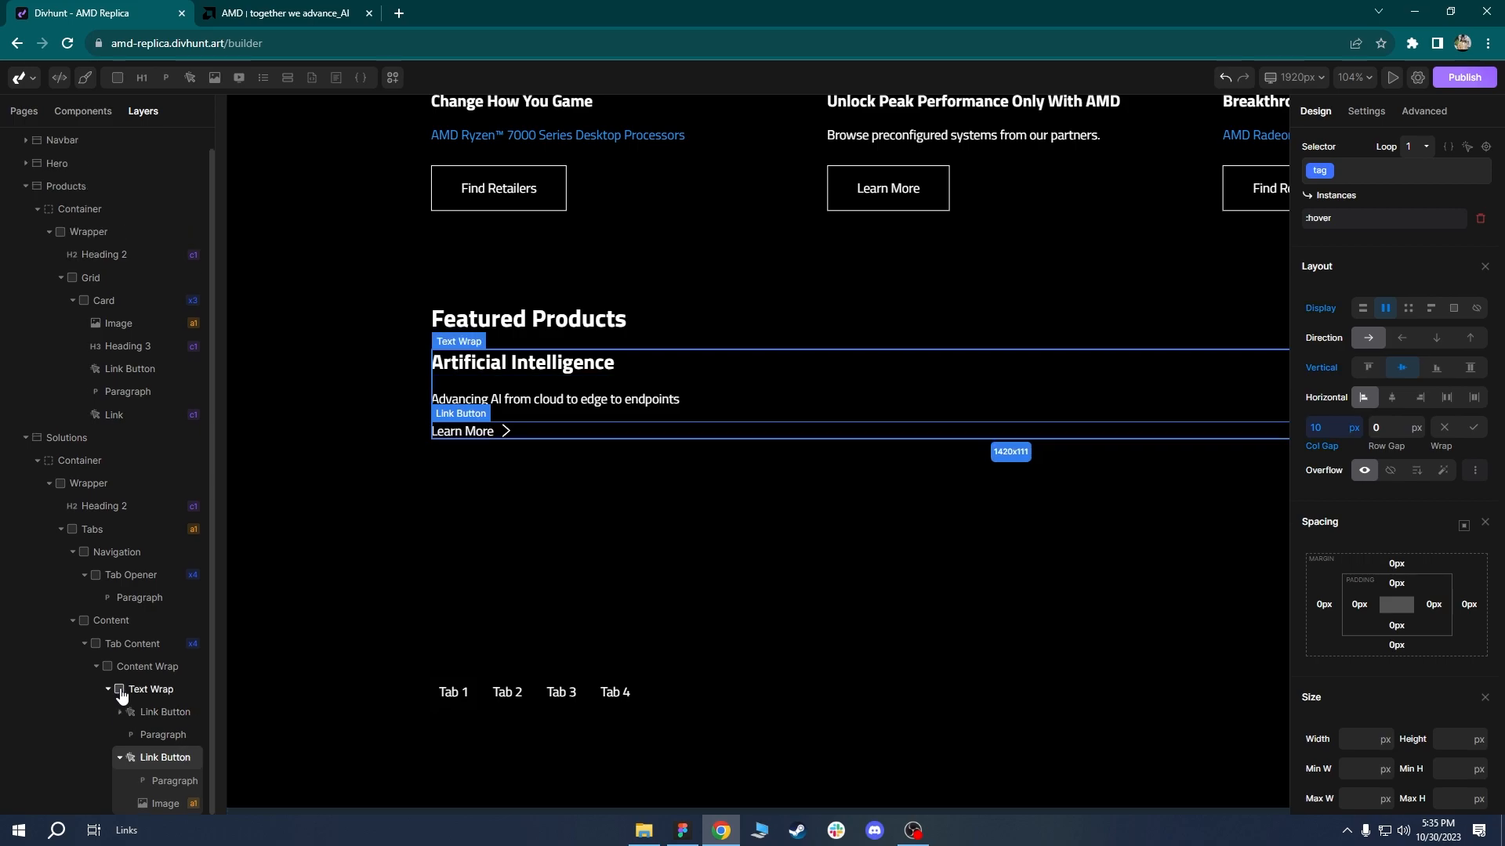
{"action": "left_click", "coordinate": [119, 762]}
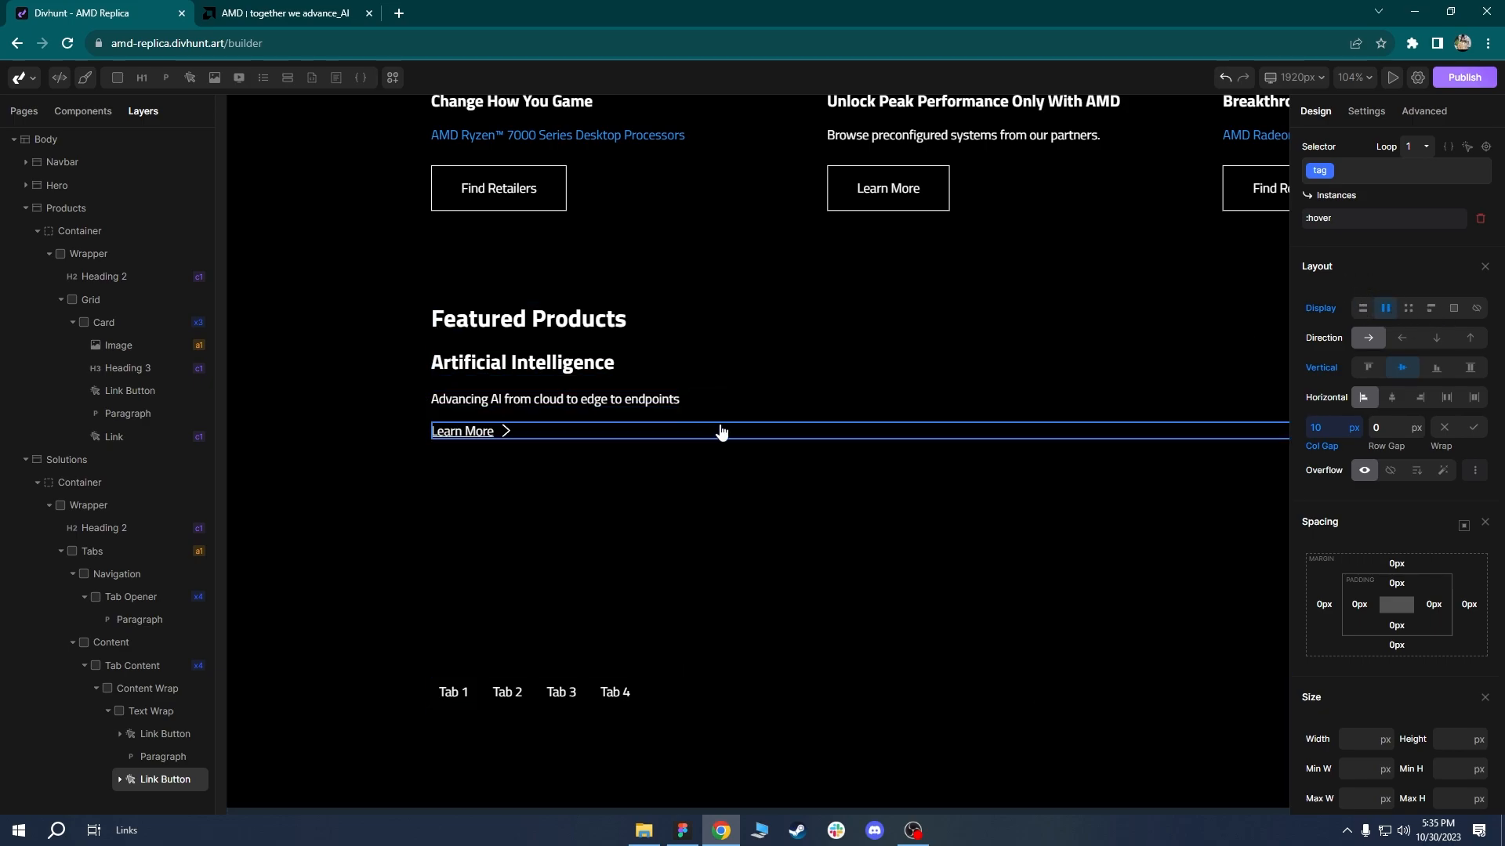
{"action": "left_click", "coordinate": [138, 712]}
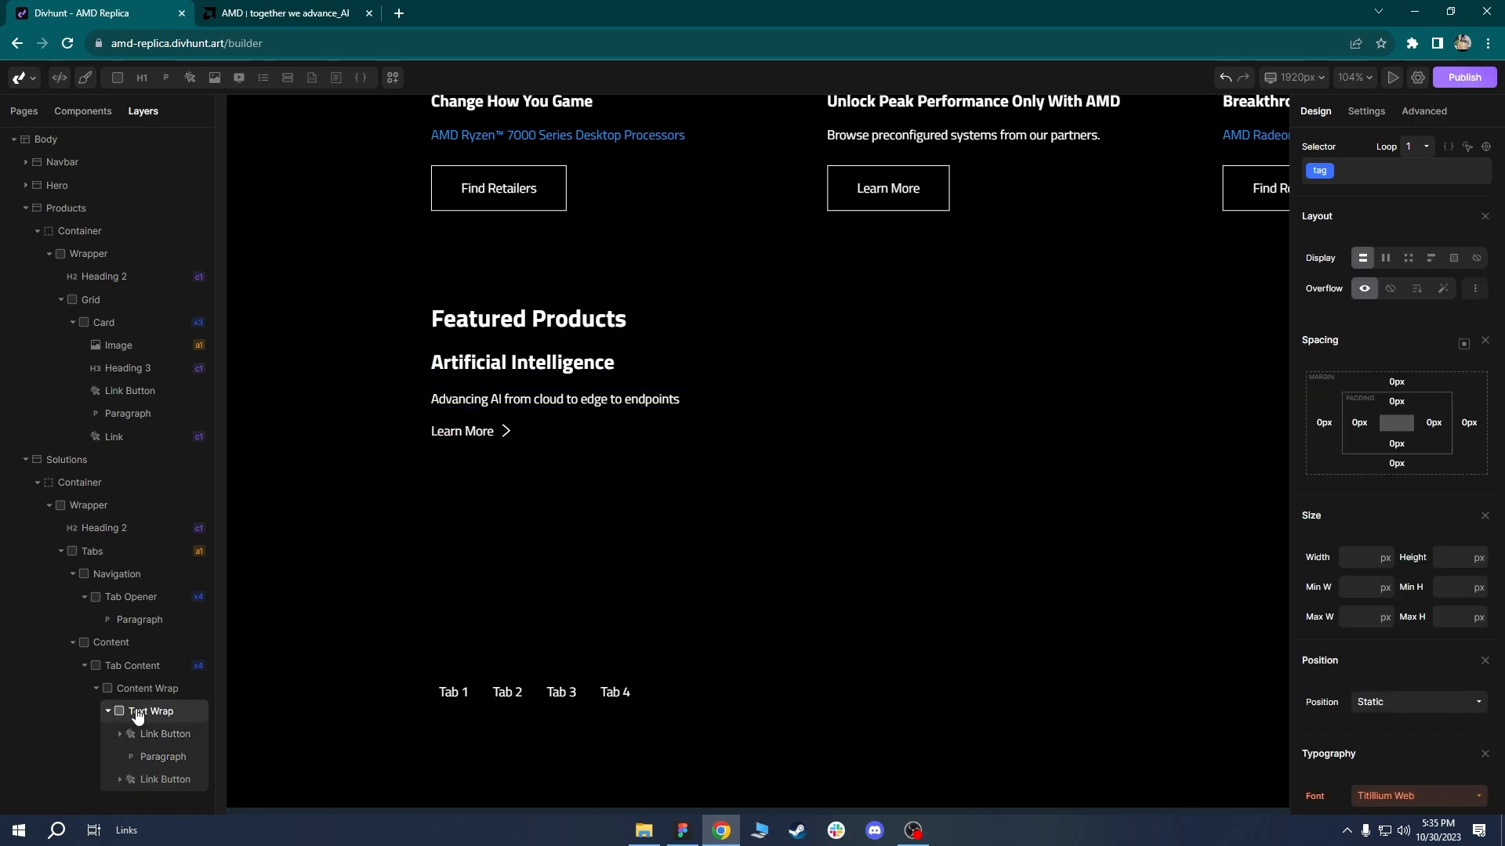
{"action": "mouse_move", "coordinate": [123, 78]}
{"action": "left_click_drag", "start_coordinate": [123, 78], "coordinate": [145, 776]}
Rename the new Div as Link Wrapper and set its display to flex.
{"action": "right_click", "coordinate": [145, 778]}
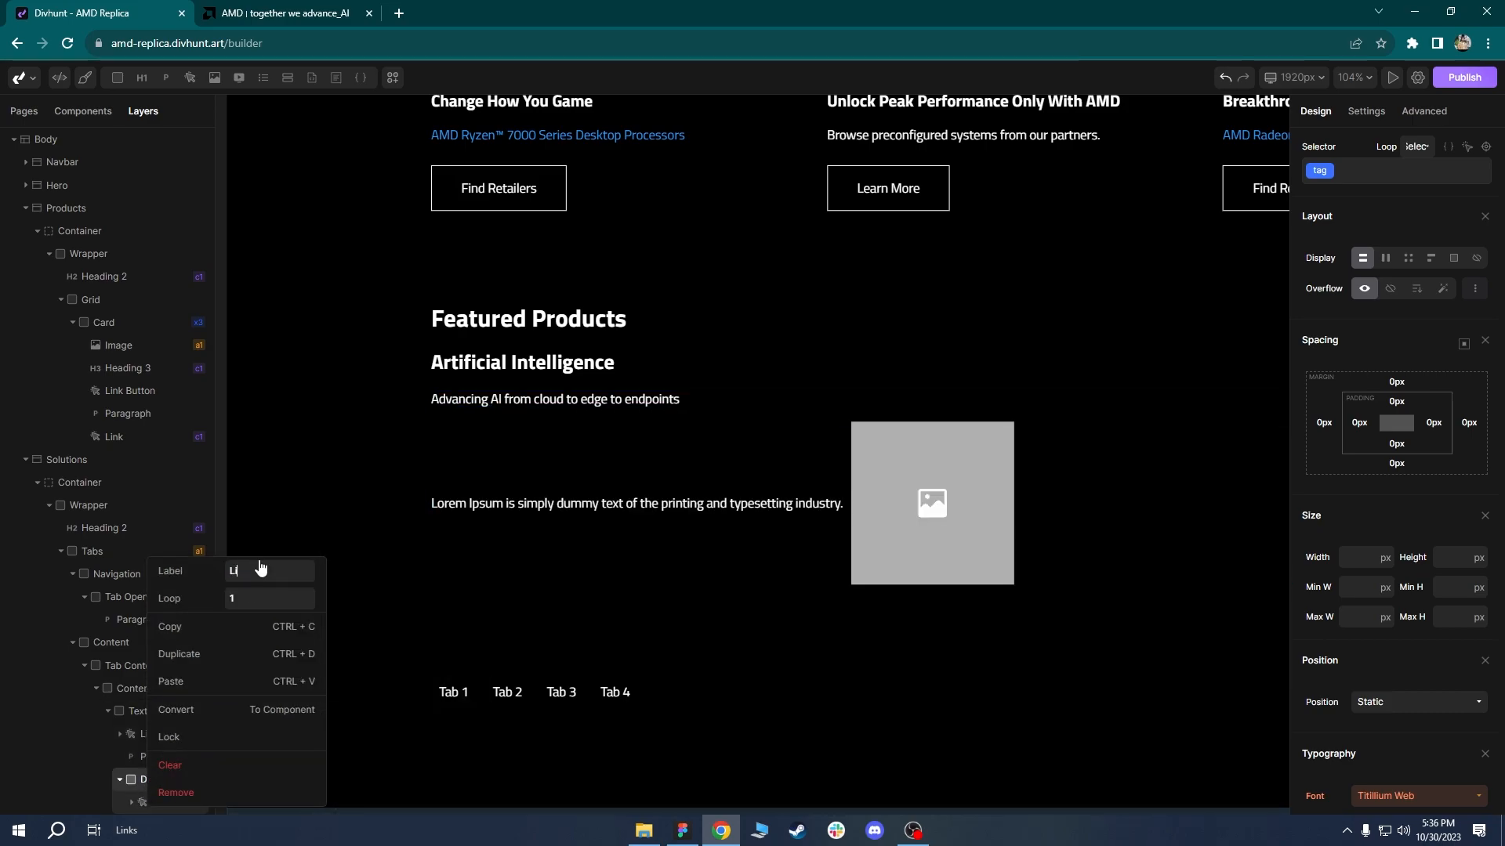
{"action": "type", "text": "Link Wrapper"}
{"action": "key", "text": "Return"}
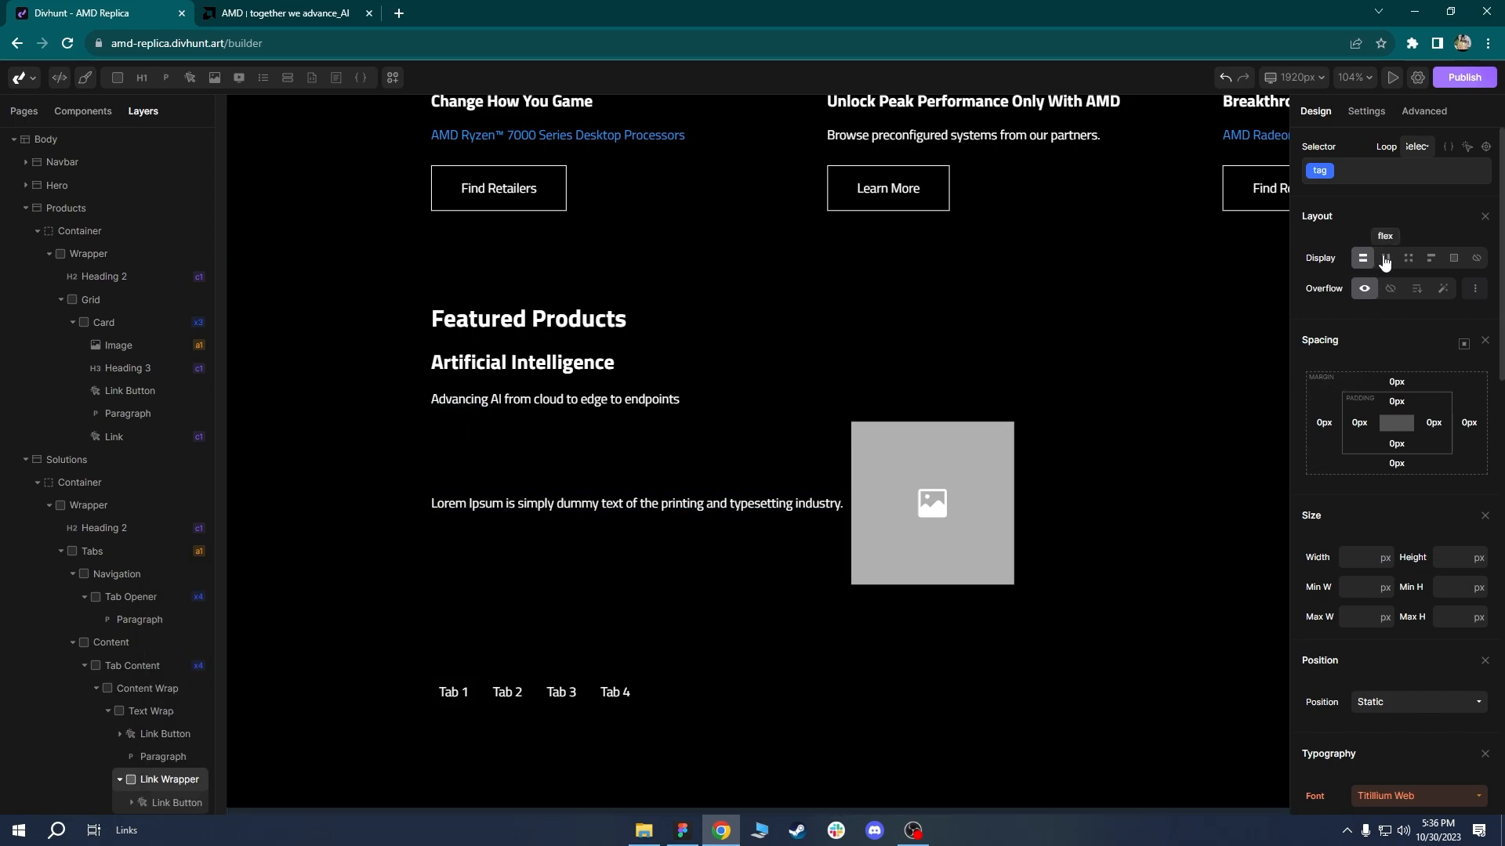
{"action": "left_click", "coordinate": [1389, 258]}
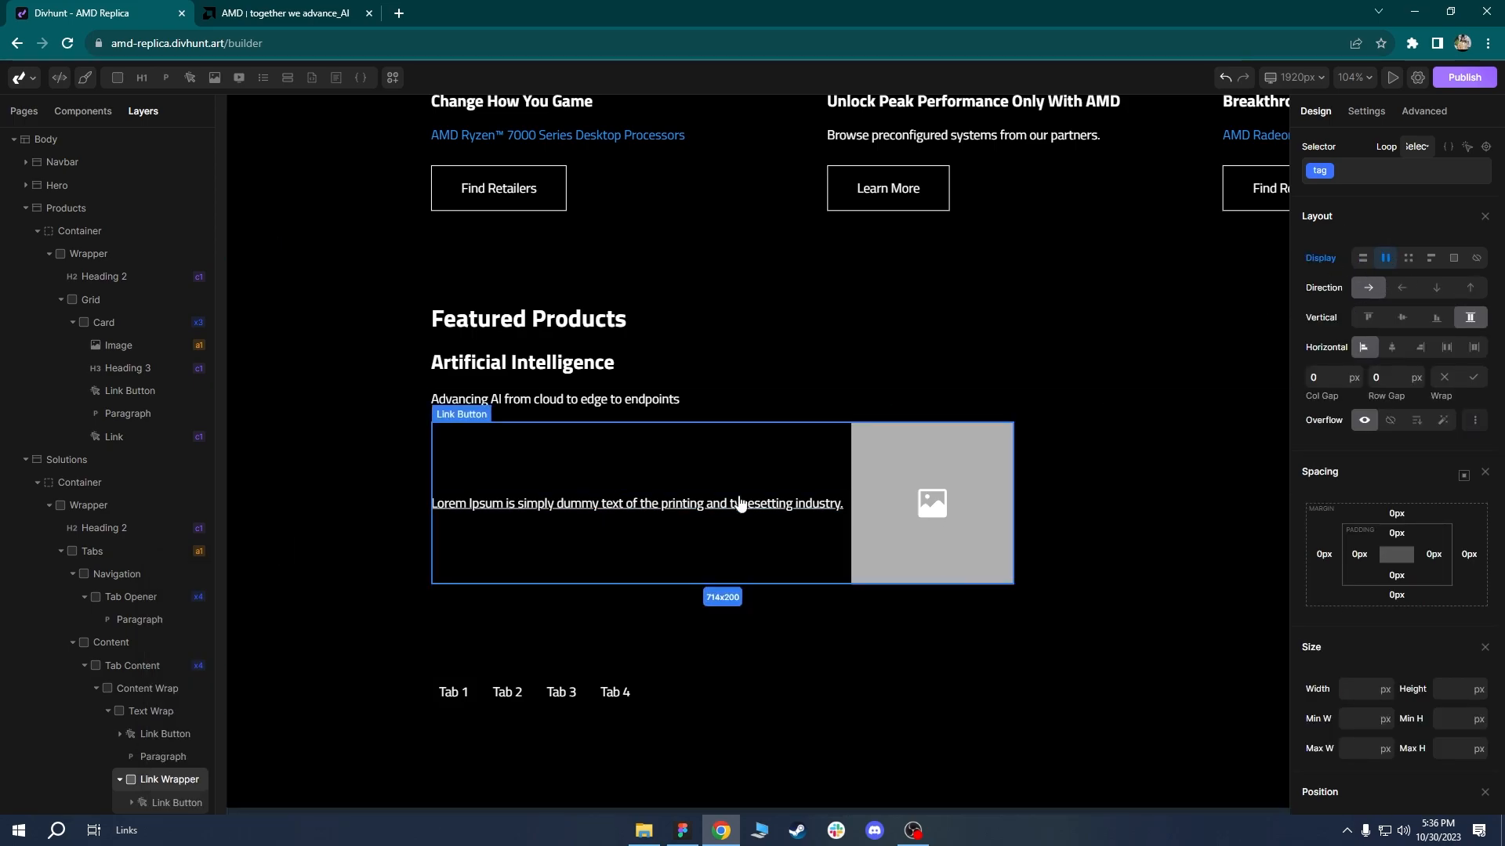
Set the second Link Button's paragraph text to "Learn More" and use Arrow Small.svg as its image.
{"action": "left_click", "coordinate": [658, 515]}
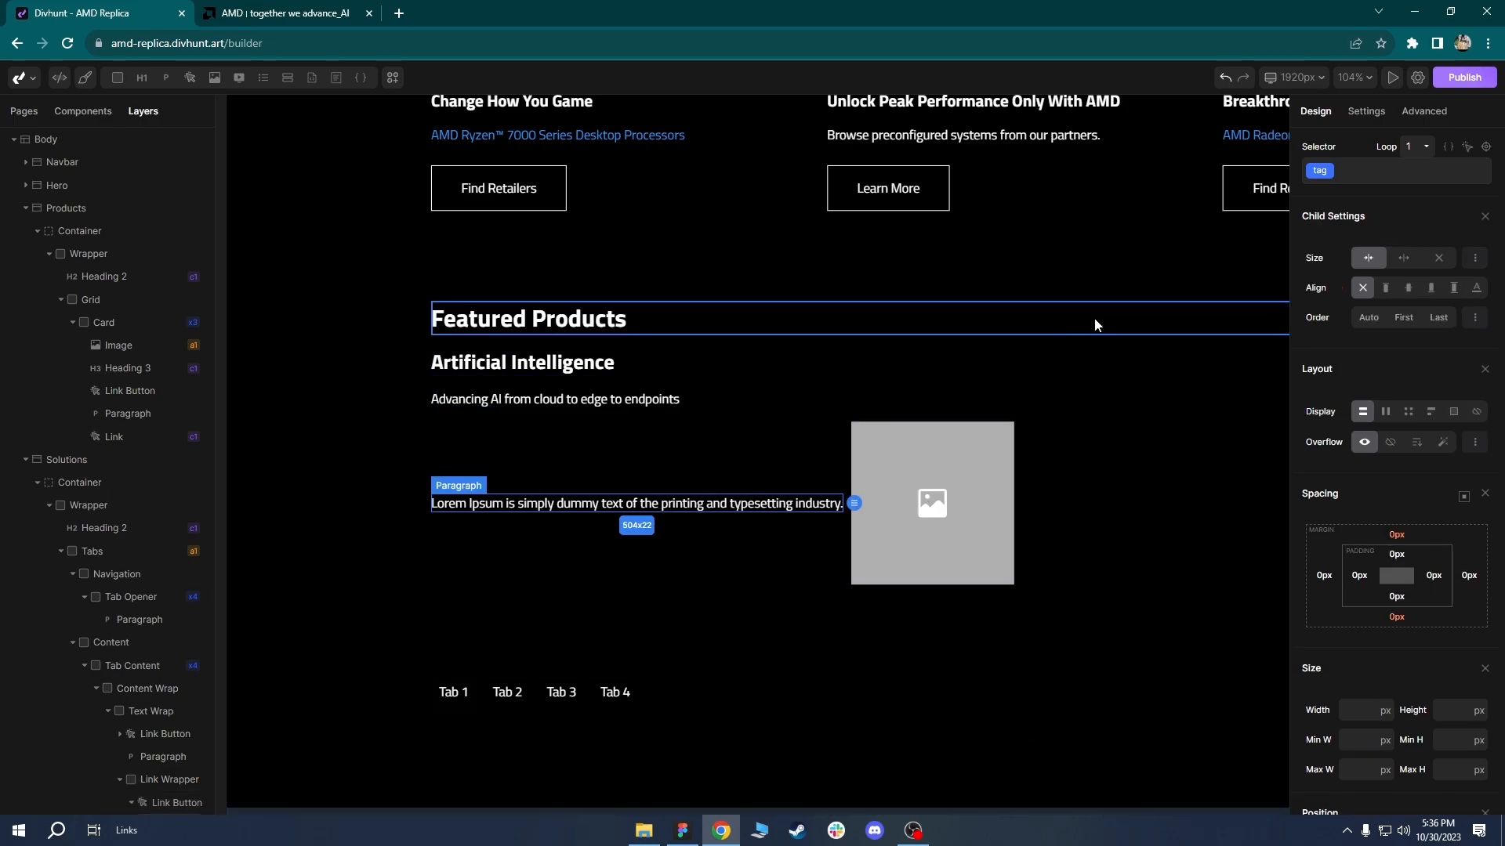
{"action": "left_click", "coordinate": [1365, 111]}
{"action": "type", "text": "Learn More"}
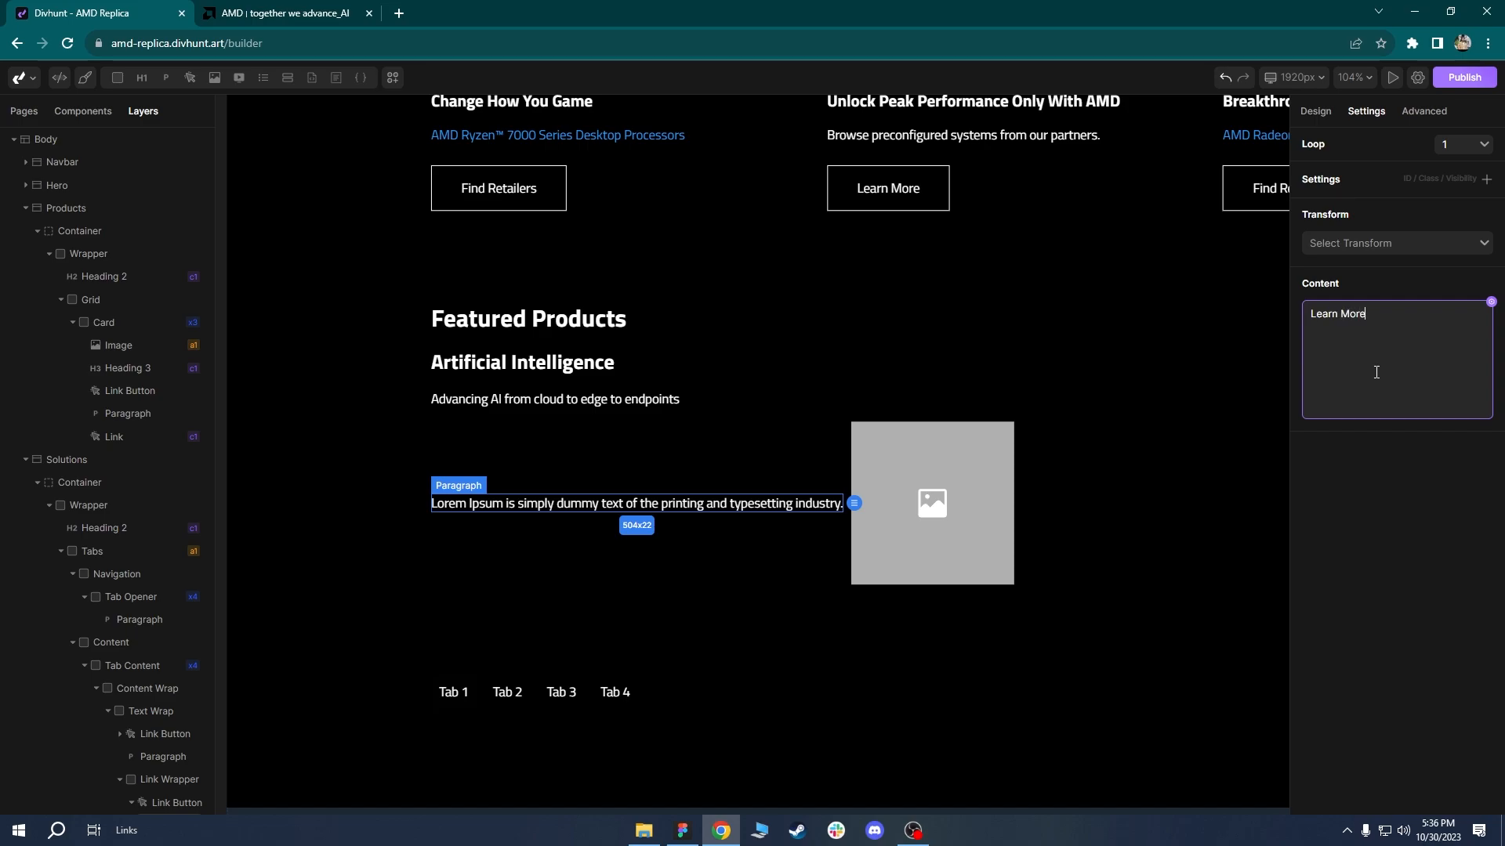
{"action": "left_click", "coordinate": [941, 462]}
{"action": "left_click", "coordinate": [1363, 312]}
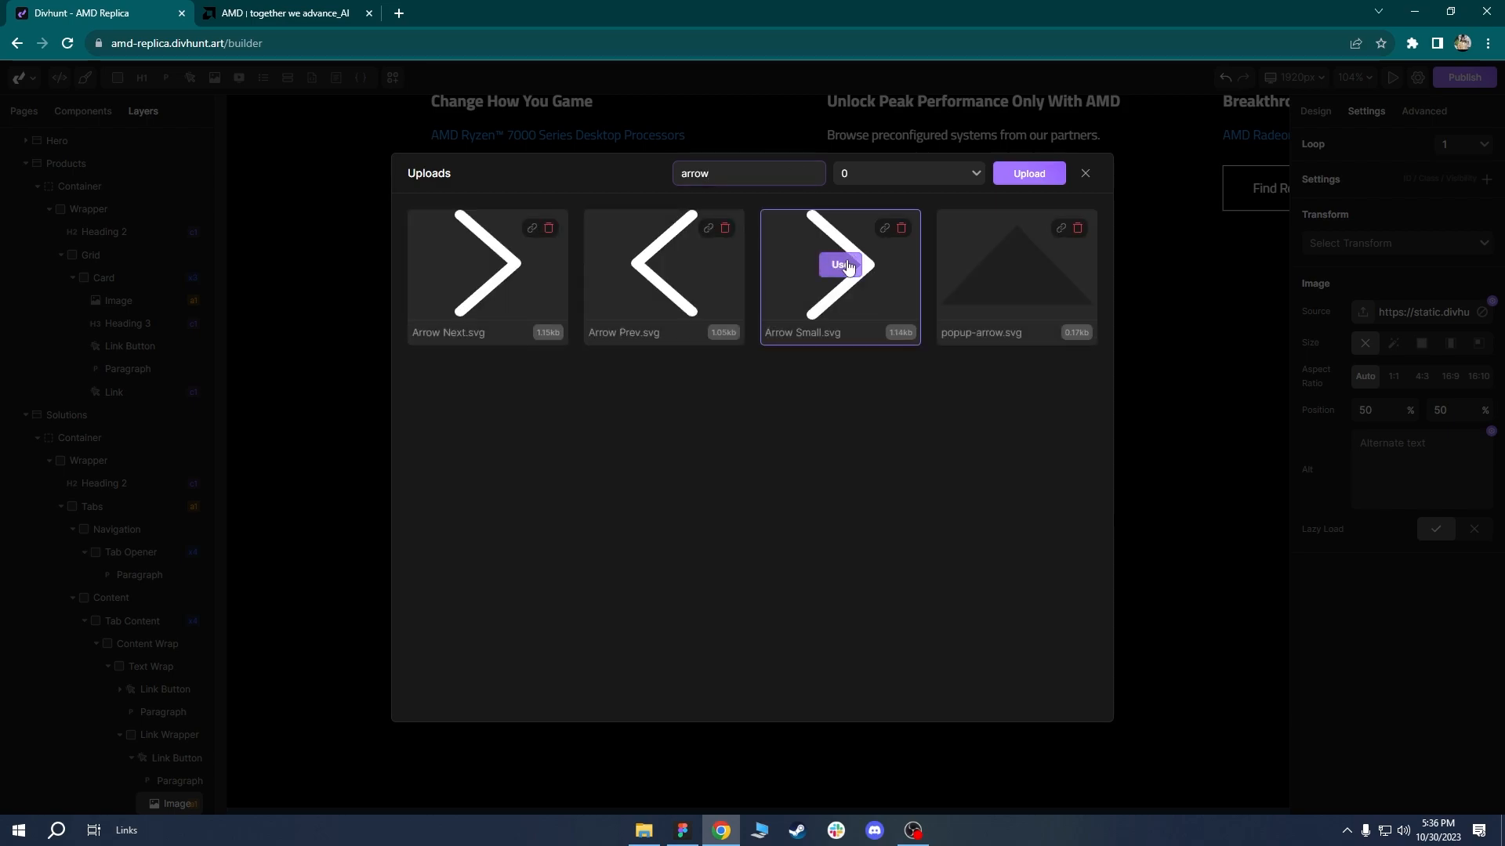
{"action": "left_click", "coordinate": [839, 264]}
Set the Link Wrapper's horizontal alignment to start.
{"action": "left_click", "coordinate": [456, 550]}
{"action": "left_click", "coordinate": [160, 737]}
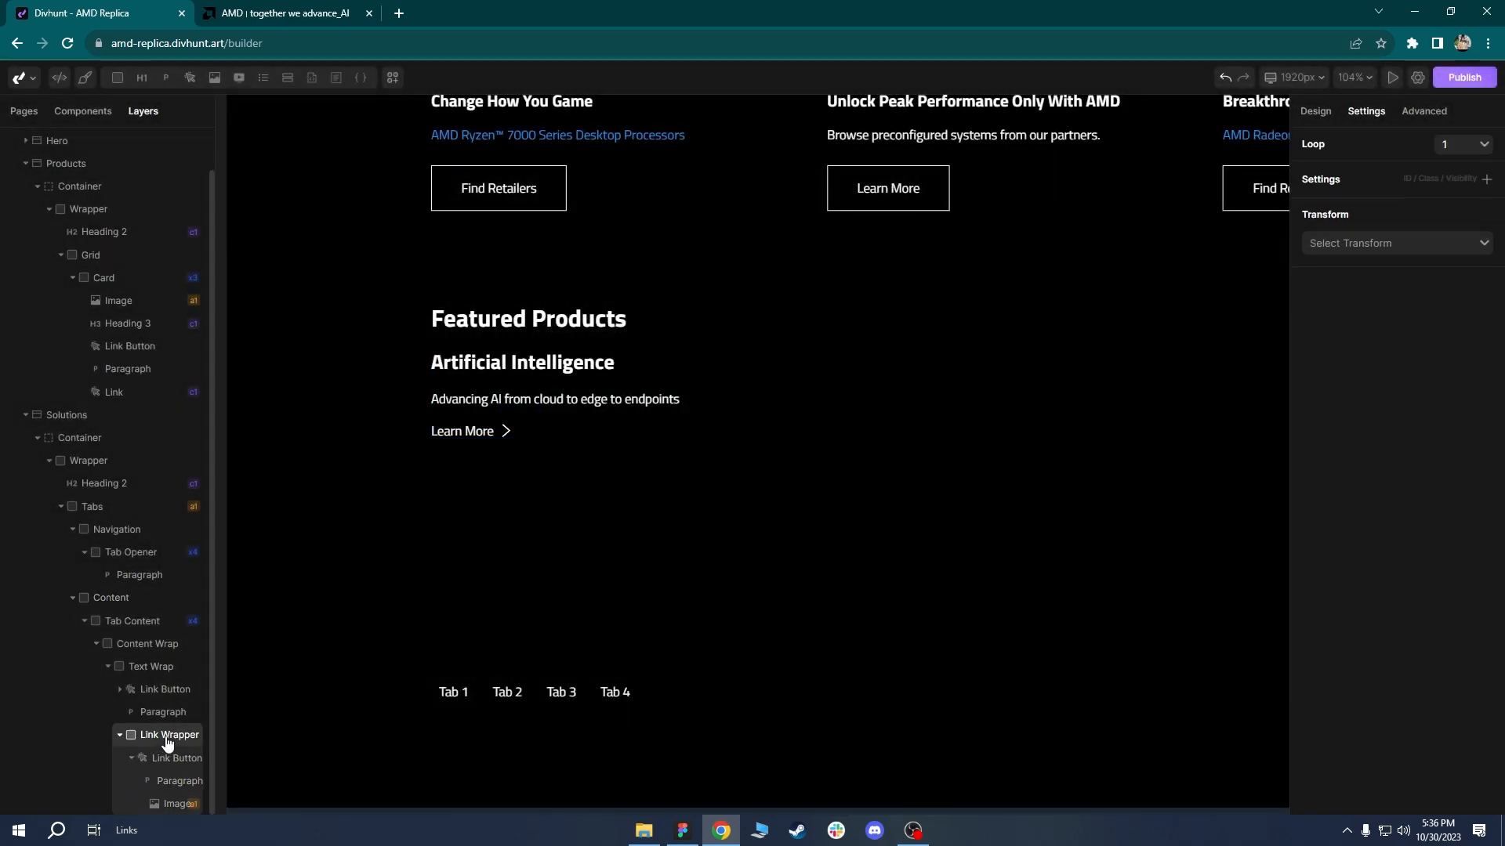
{"action": "left_click", "coordinate": [1317, 111]}
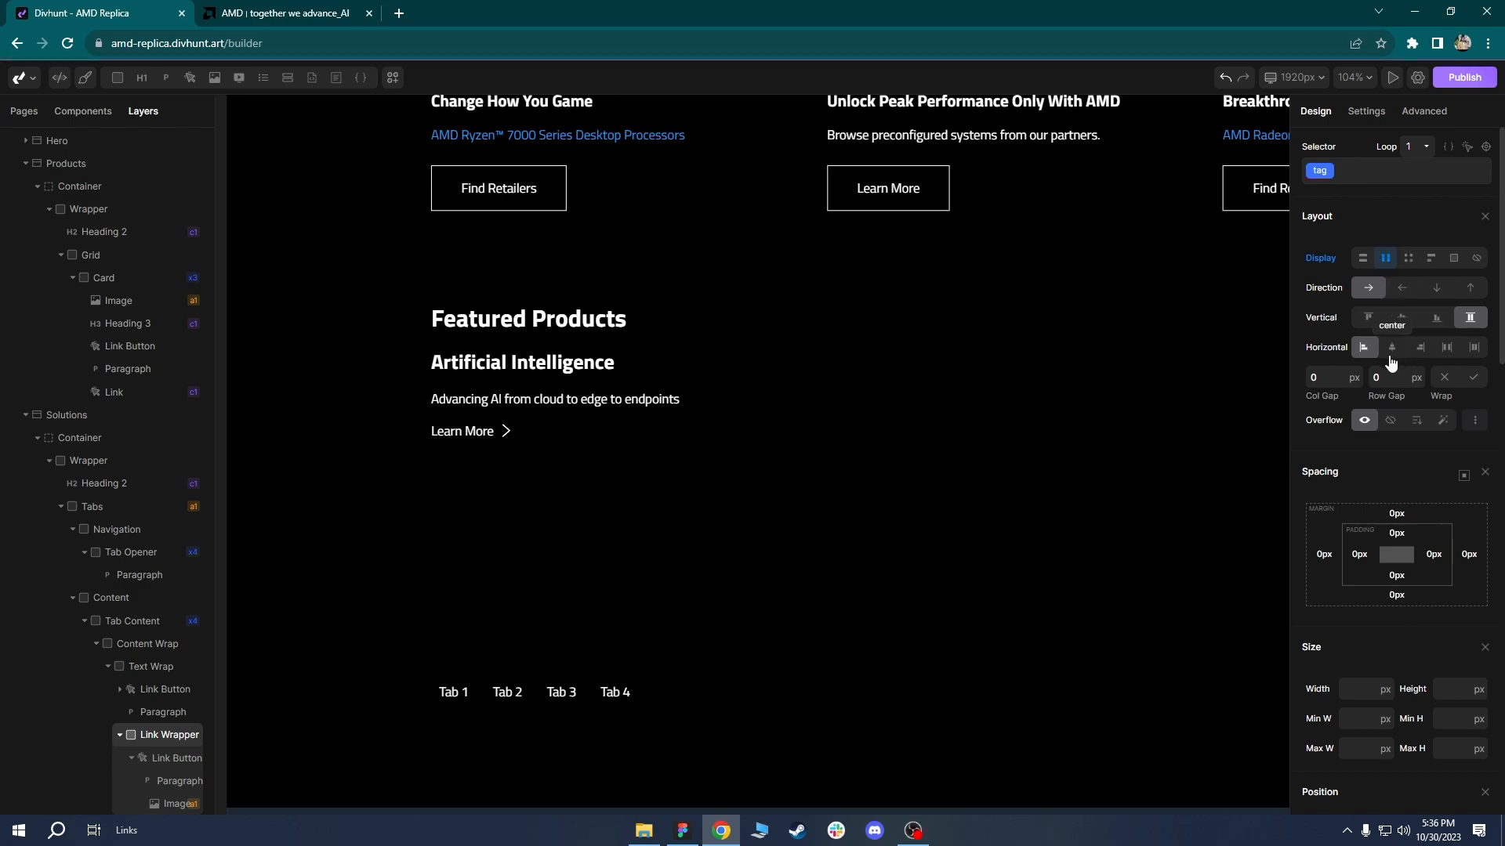
{"action": "left_click", "coordinate": [1363, 347]}
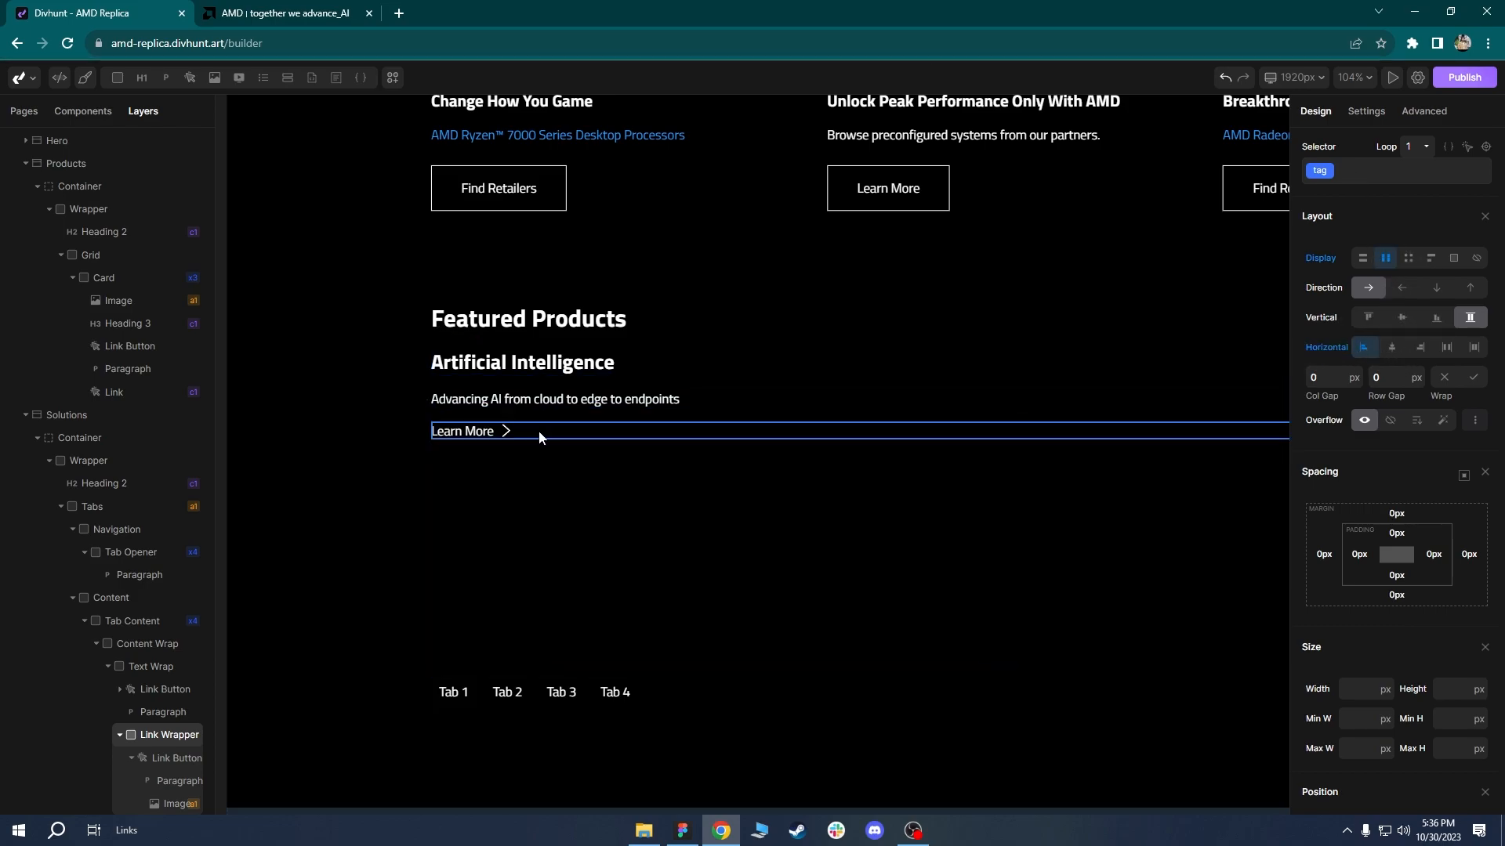
{"action": "left_click", "coordinate": [901, 429]}
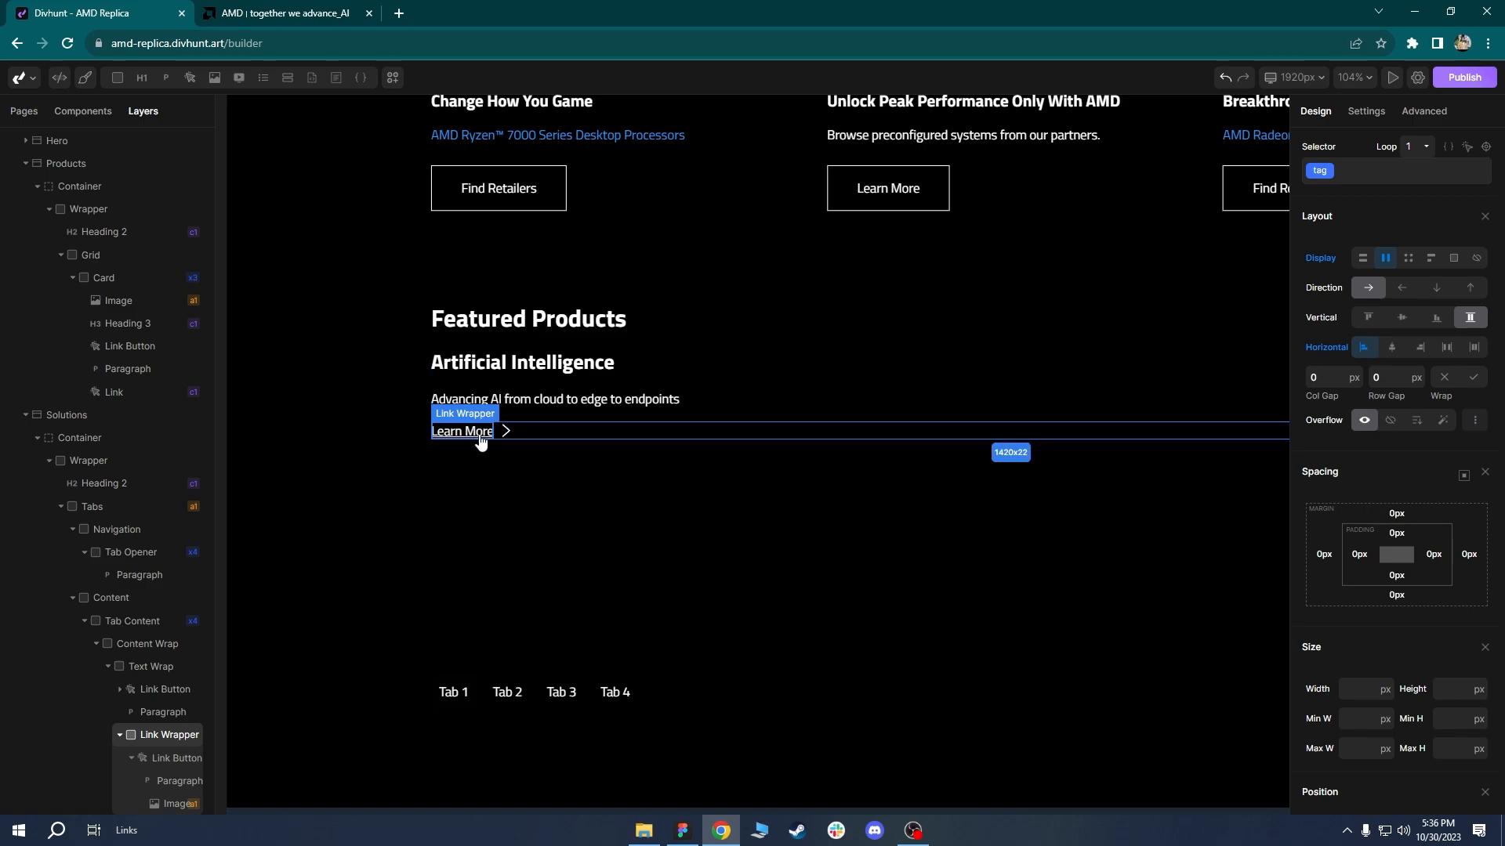
{"action": "left_click", "coordinate": [624, 497]}
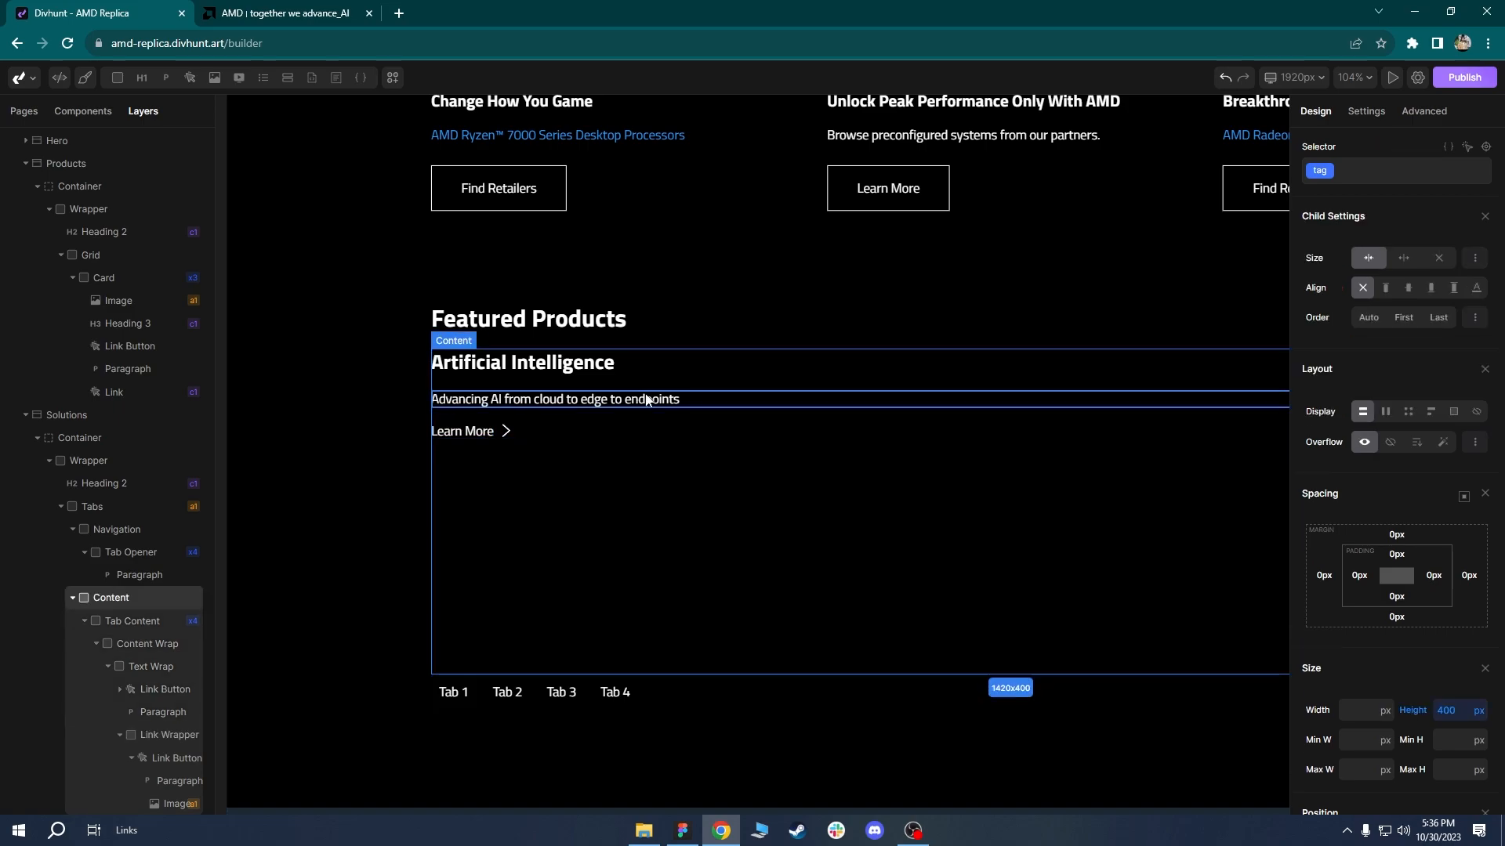
{"action": "left_click", "coordinate": [658, 412]}
{"action": "scroll", "coordinate": [727, 478], "scroll_direction": "down", "scroll_amount": 2}
{"action": "left_click_drag", "start_coordinate": [680, 464], "coordinate": [574, 440]}
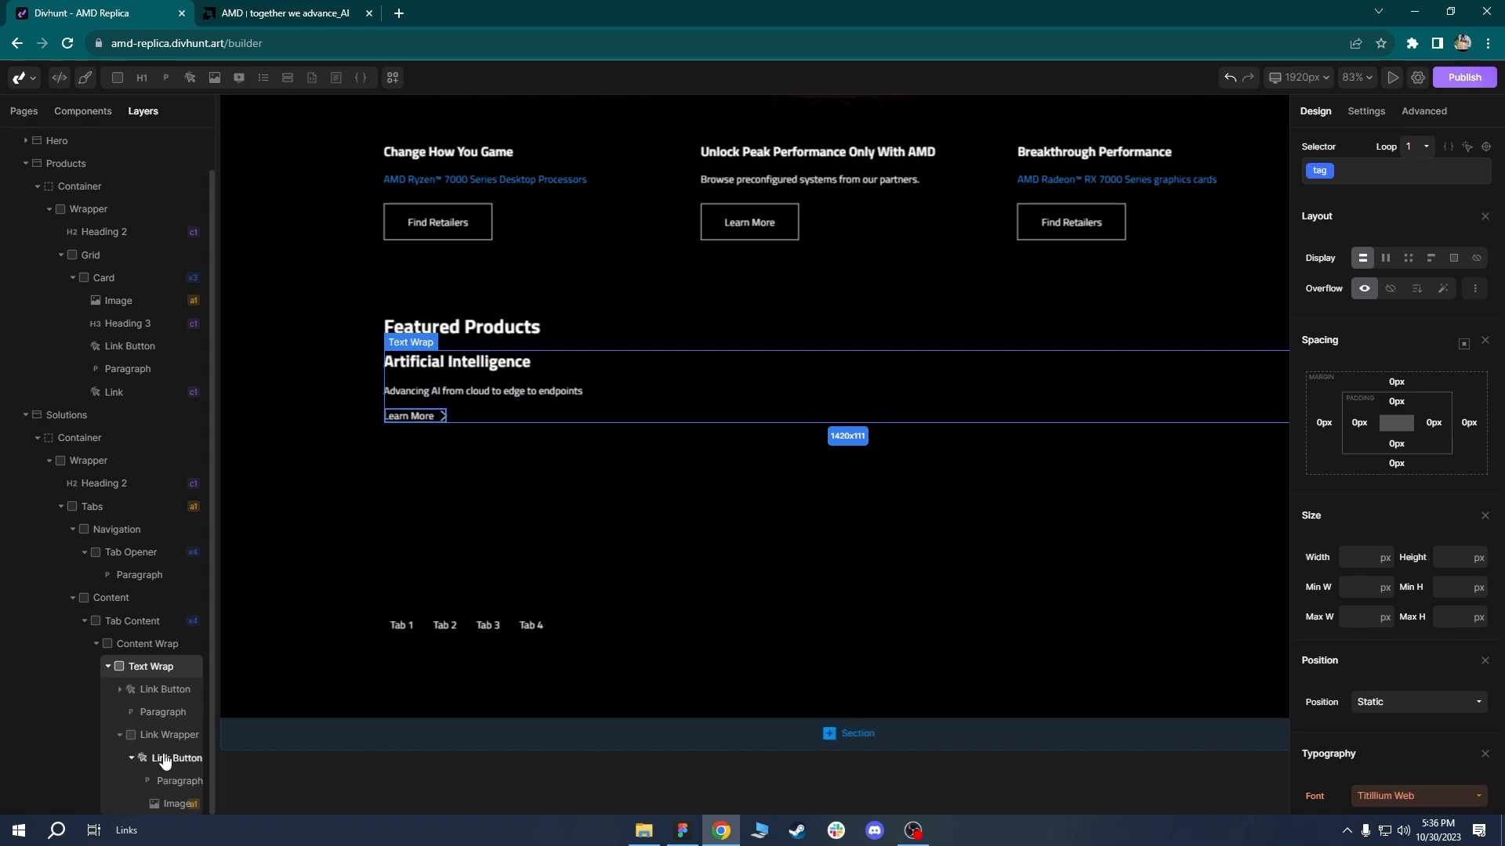
{"action": "left_click", "coordinate": [489, 468]}
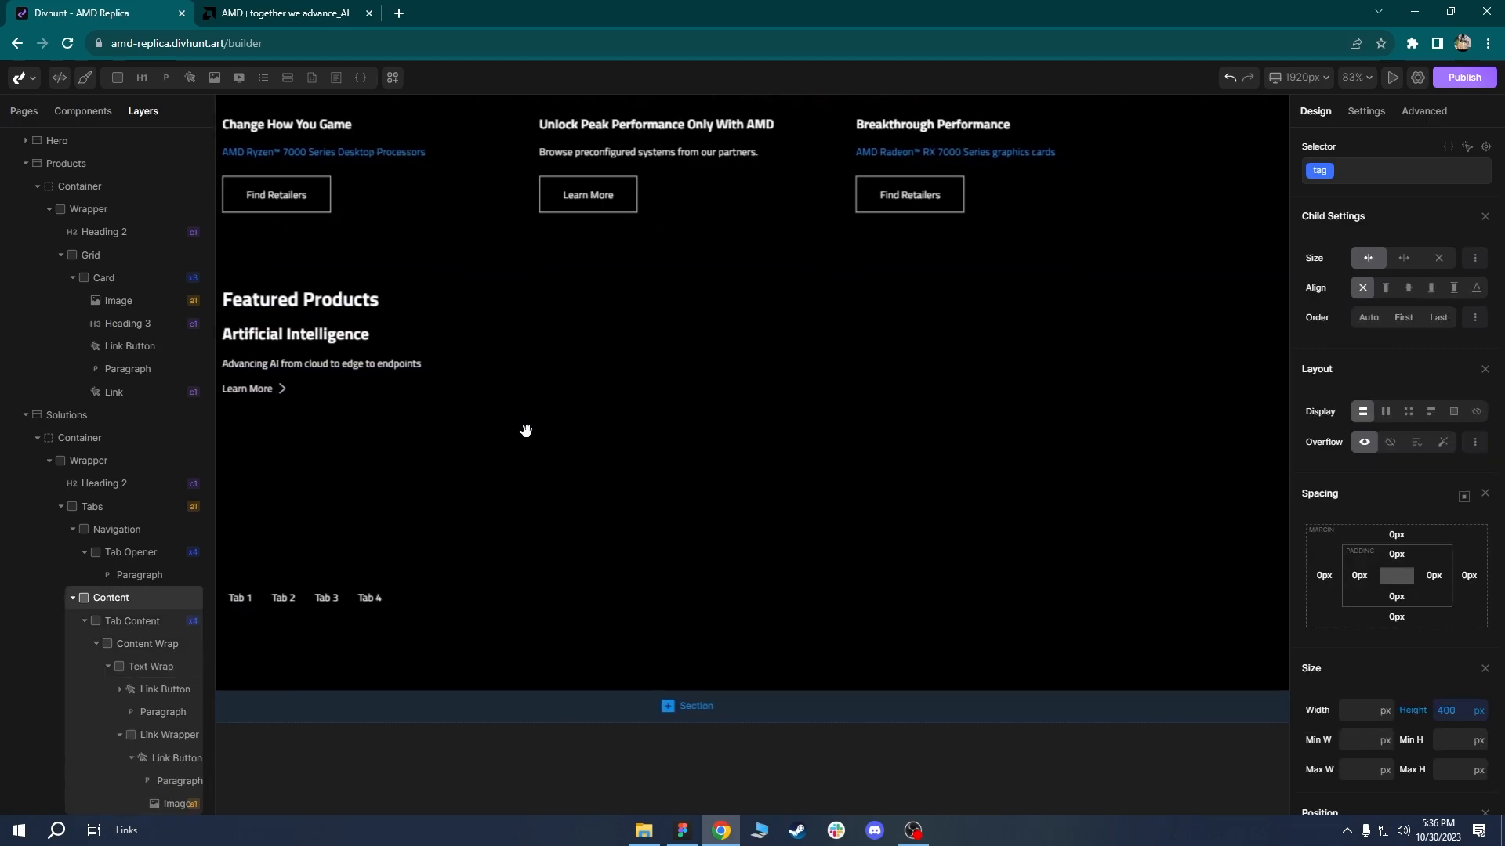
{"action": "scroll", "coordinate": [521, 420], "scroll_direction": "down", "scroll_amount": 3}
{"action": "left_click_drag", "start_coordinate": [529, 415], "coordinate": [565, 416]}
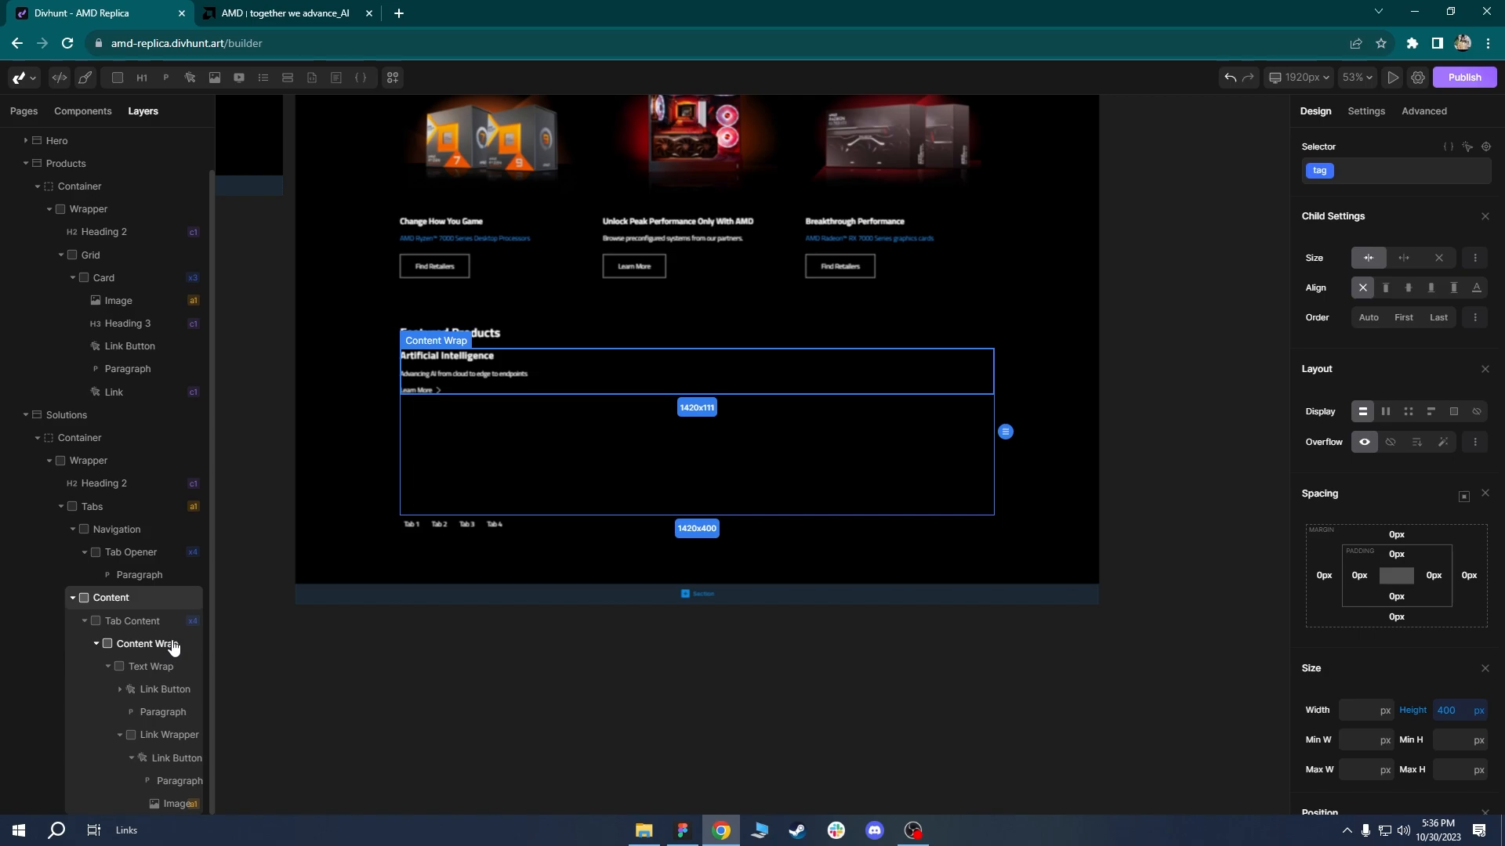
Add an Image inside Content Wrap, directly after Text Wrap.
{"action": "left_click", "coordinate": [119, 644]}
{"action": "left_click", "coordinate": [109, 668]}
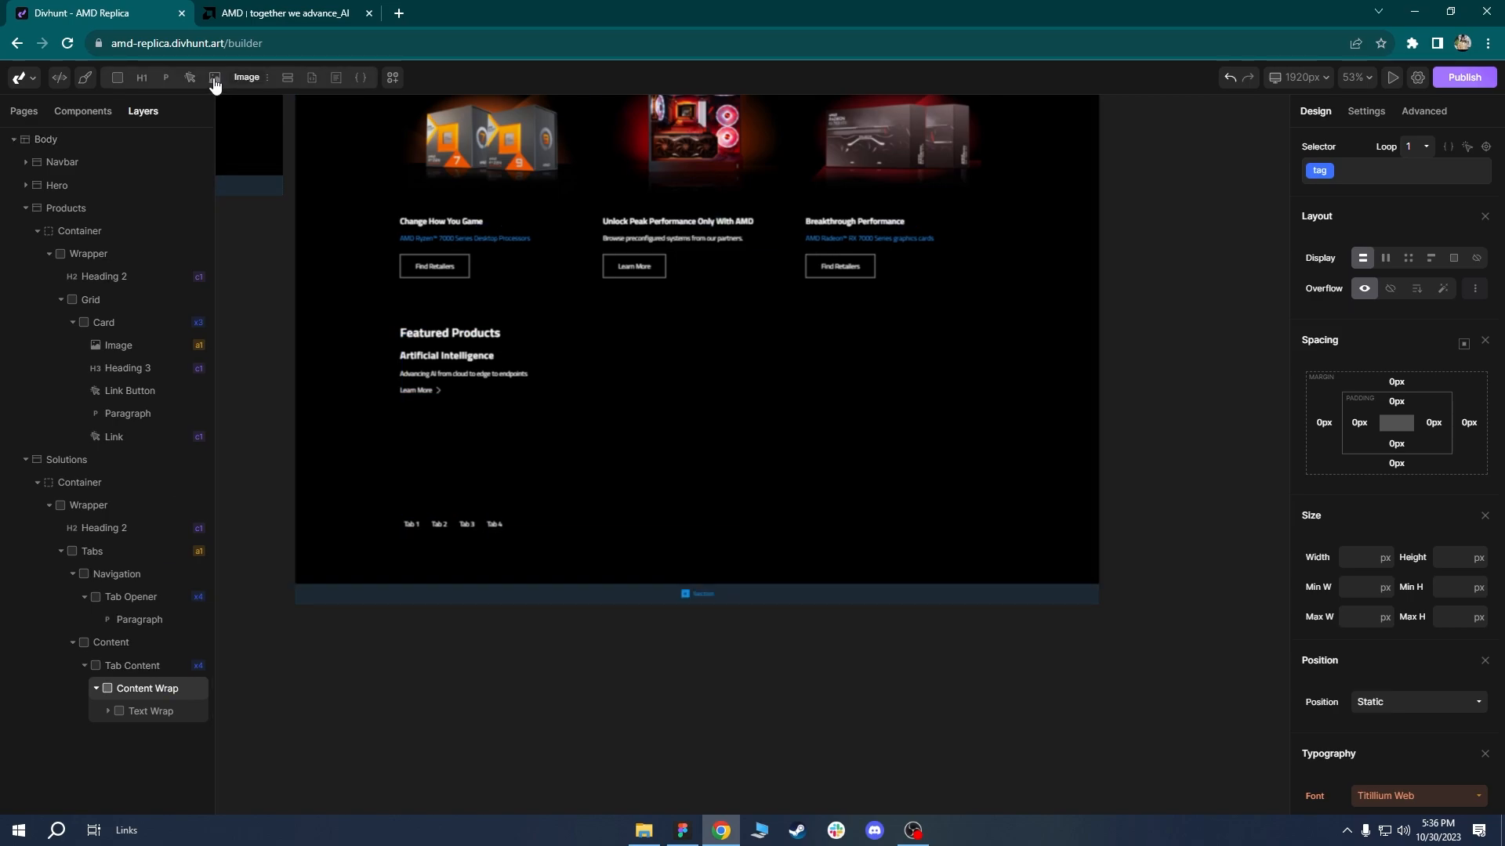
{"action": "left_click", "coordinate": [215, 77]}
{"action": "left_click", "coordinate": [145, 733]}
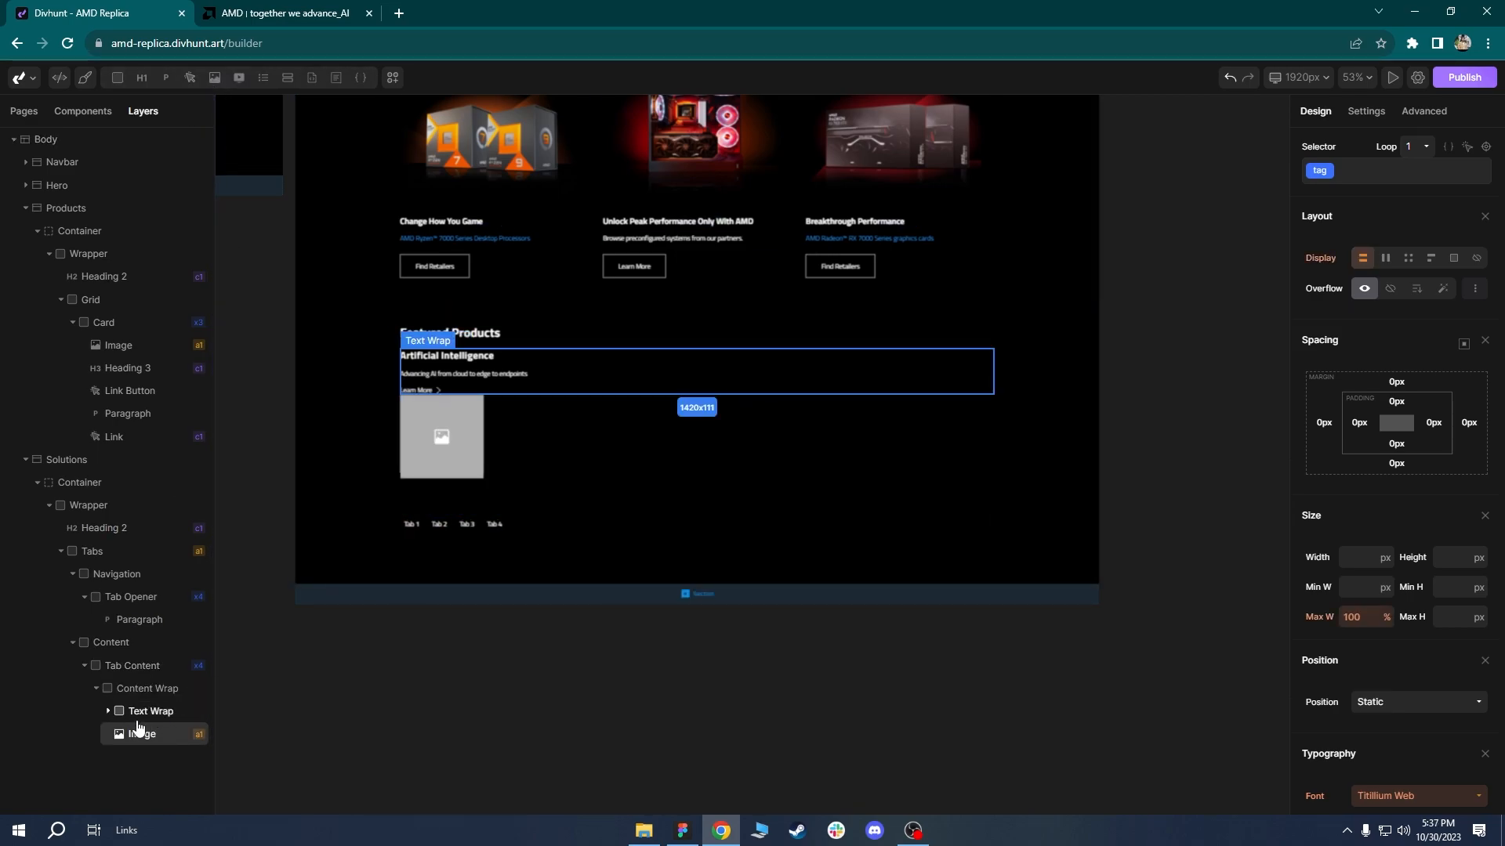
Collapse the Link Wrapper and Text Wrap layers and set Content Wrap's position to Relative.
{"action": "left_click", "coordinate": [108, 712]}
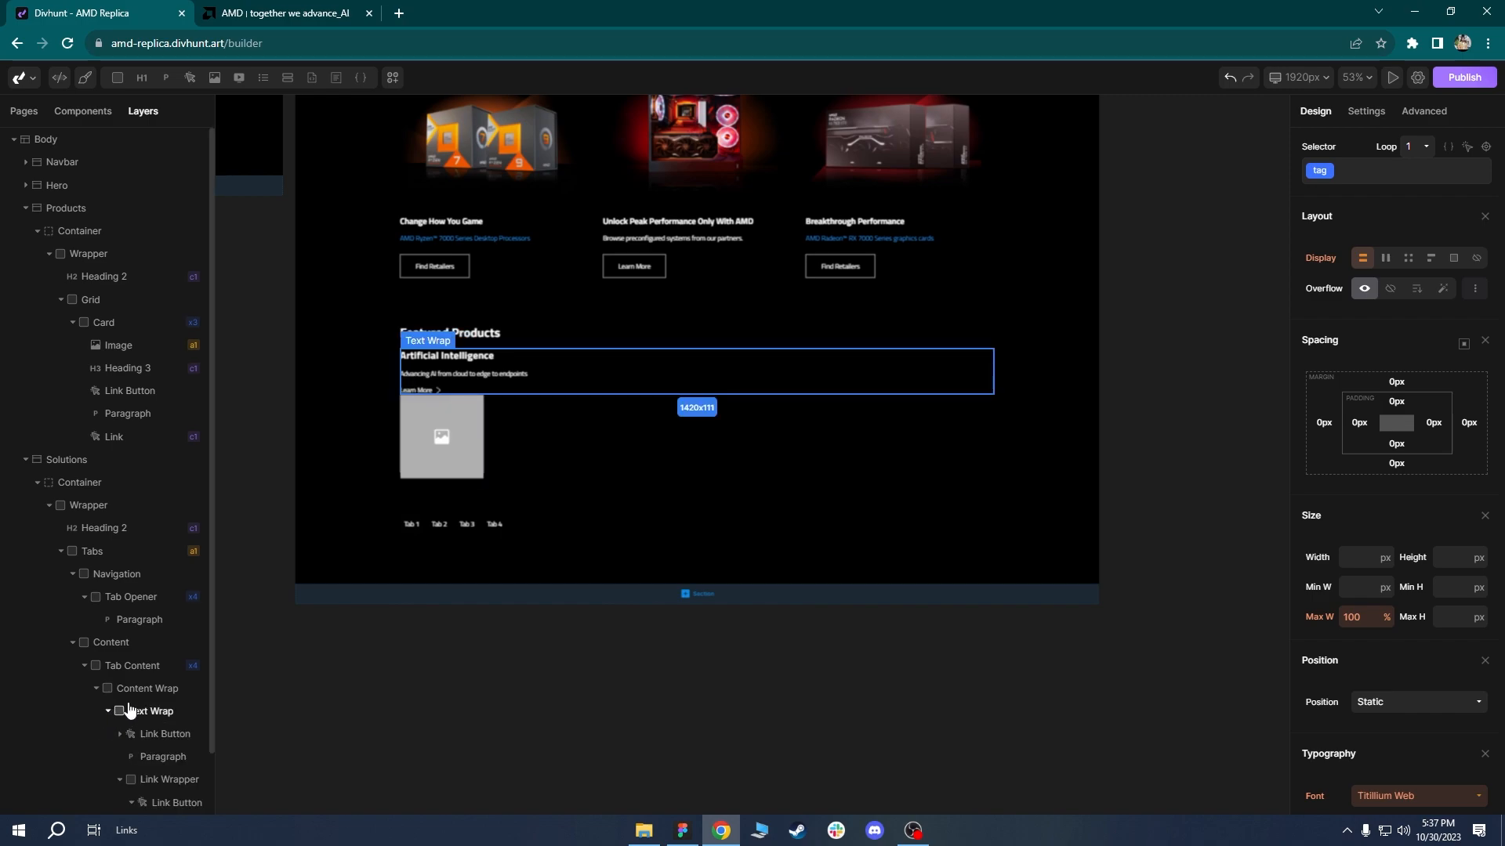
{"action": "scroll", "coordinate": [126, 713], "scroll_direction": "down", "scroll_amount": 1}
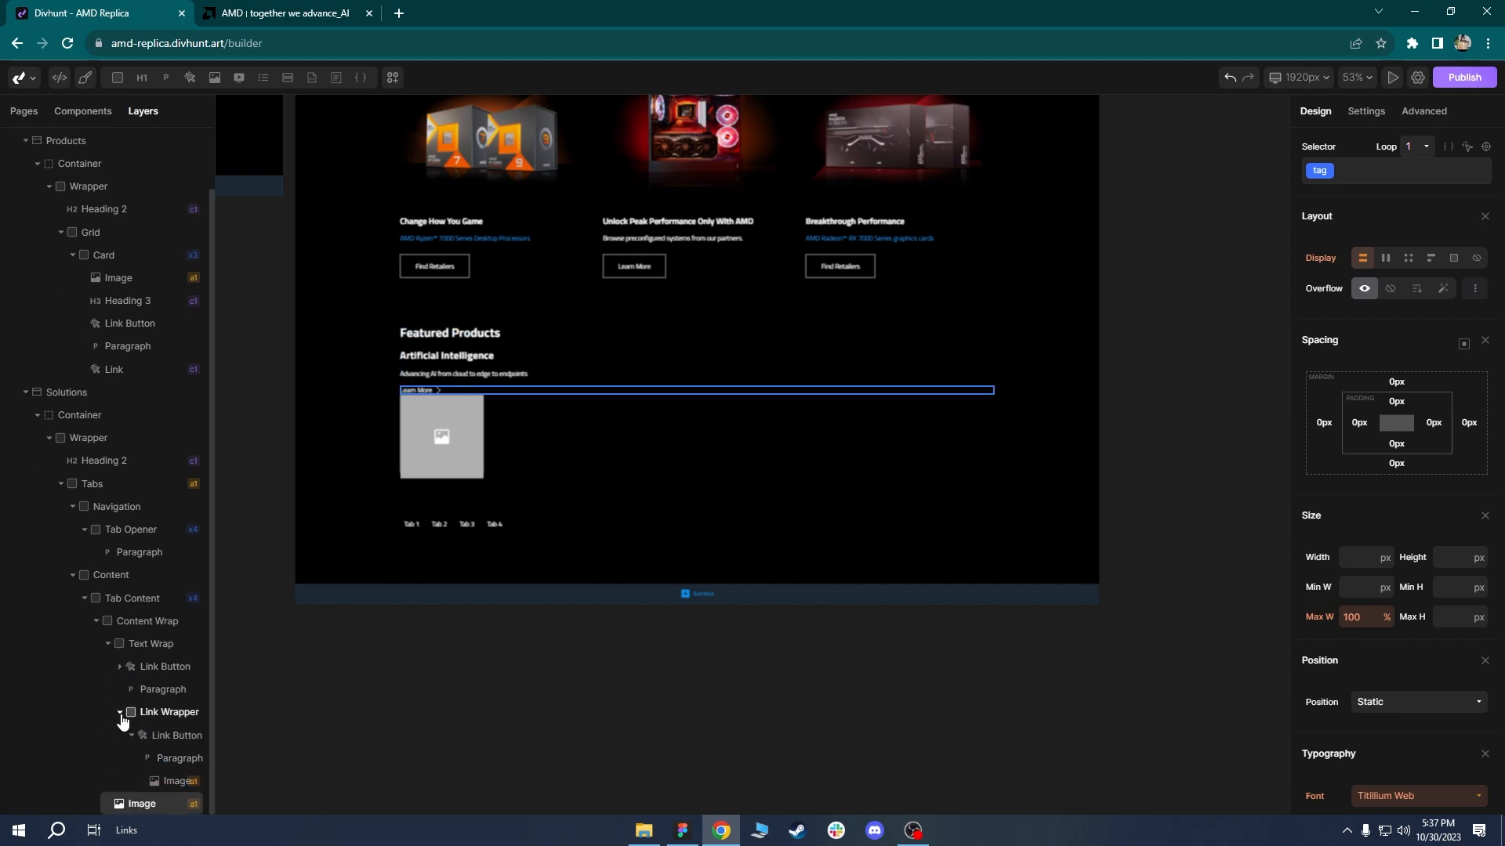
{"action": "left_click", "coordinate": [119, 711]}
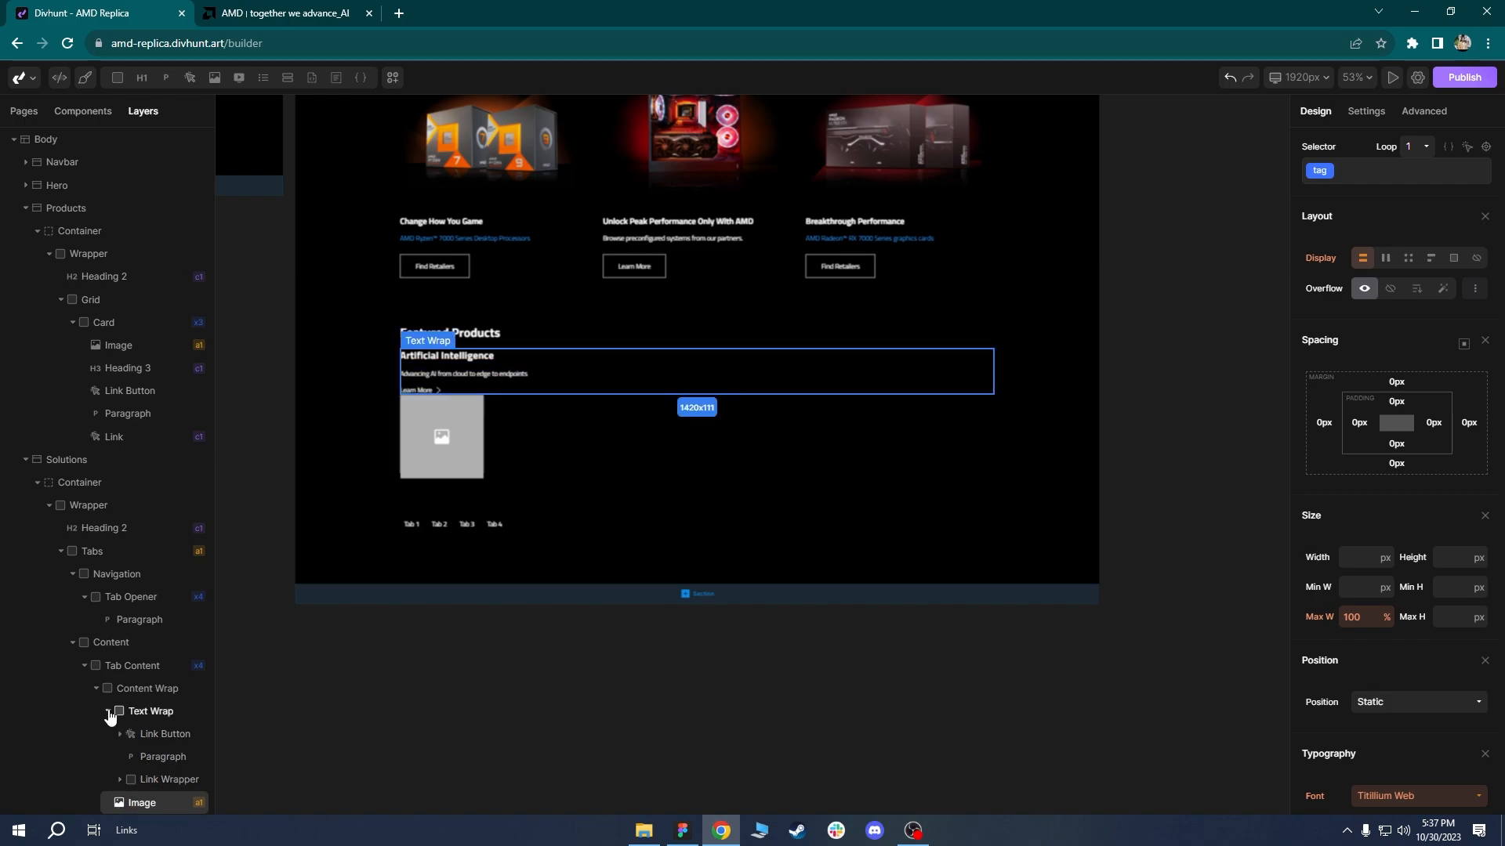
{"action": "left_click", "coordinate": [108, 712]}
{"action": "left_click", "coordinate": [200, 688]}
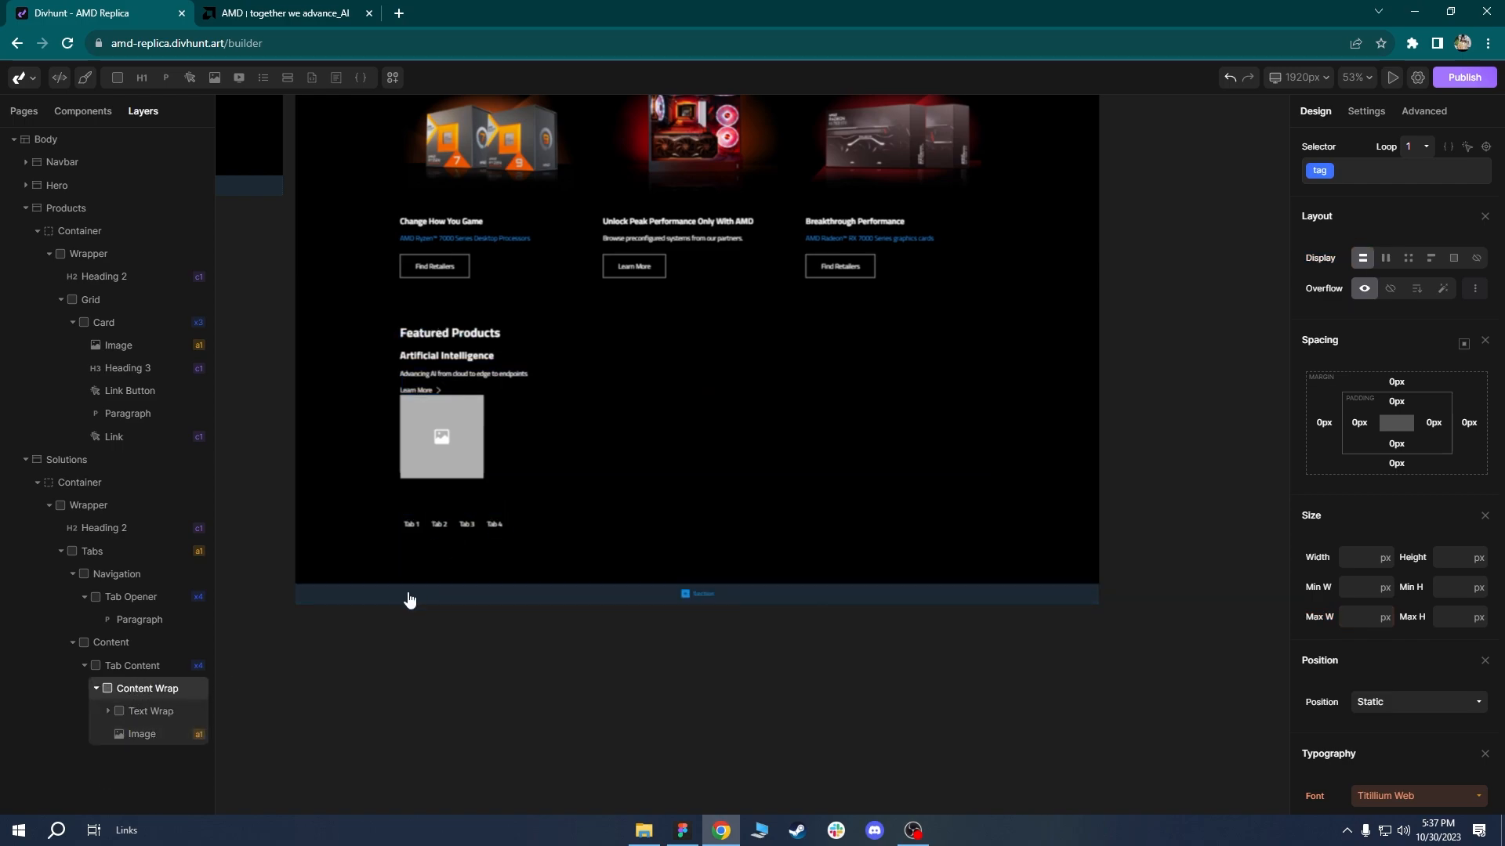
{"action": "scroll", "coordinate": [1370, 604], "scroll_direction": "down", "scroll_amount": 1}
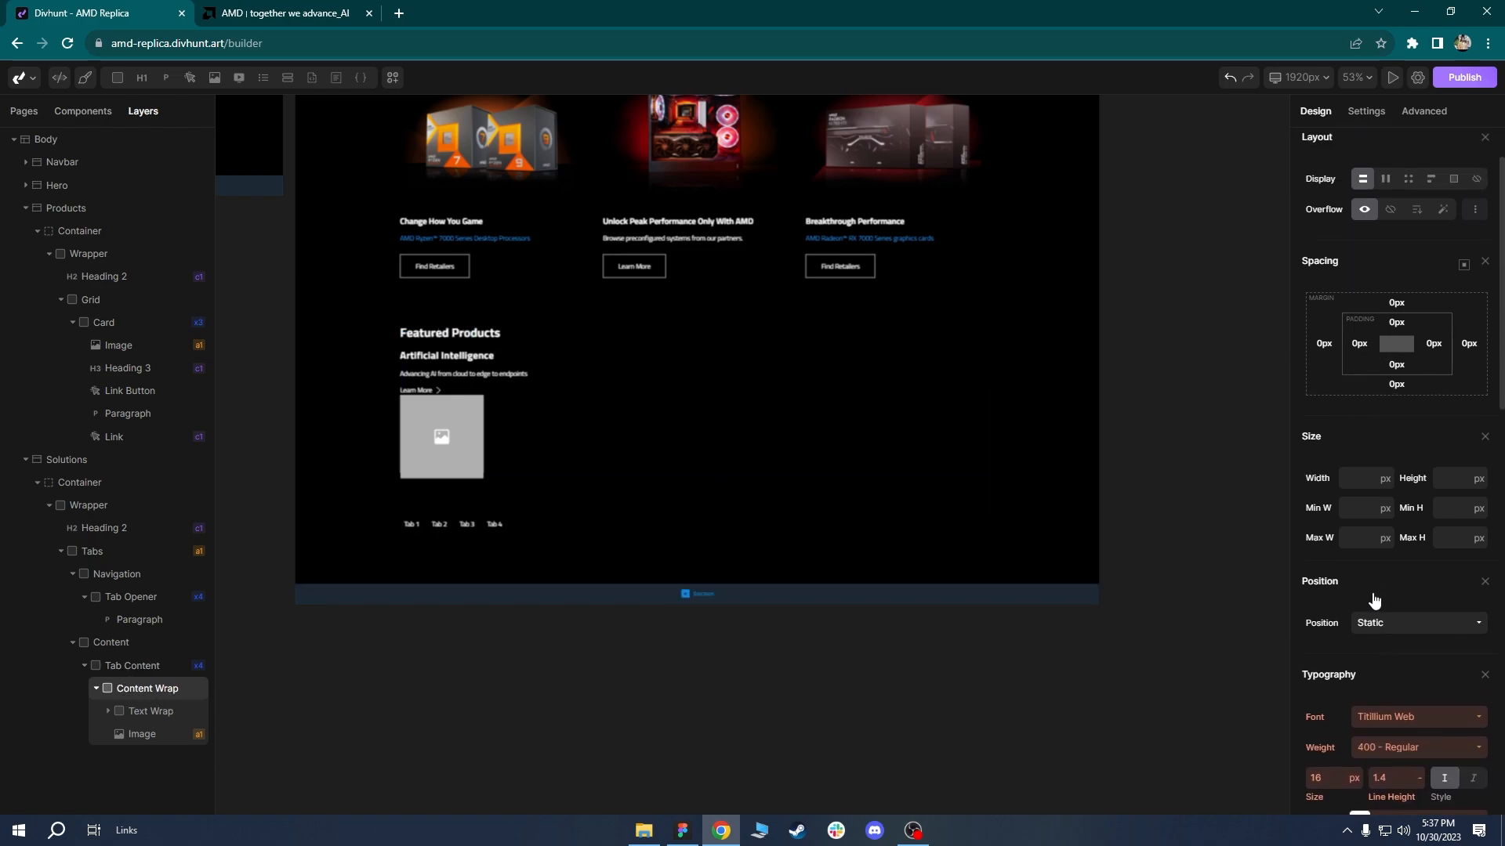
{"action": "left_click", "coordinate": [1384, 625]}
{"action": "left_click", "coordinate": [1379, 676]}
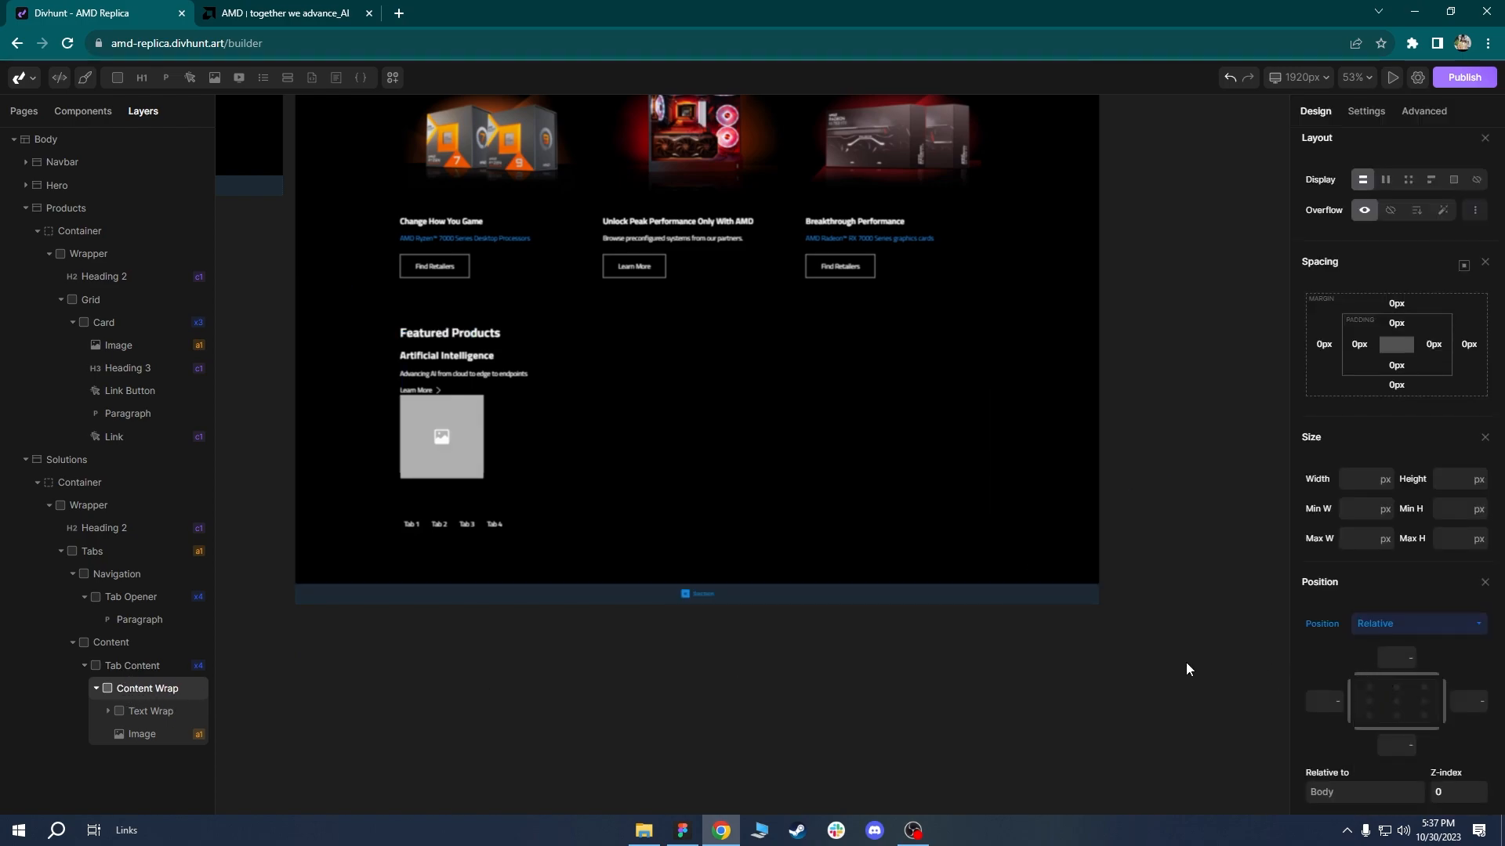
Set the new Image's position to Absolute, centred with 0% offsets on all four sides.
{"action": "left_click", "coordinate": [138, 741]}
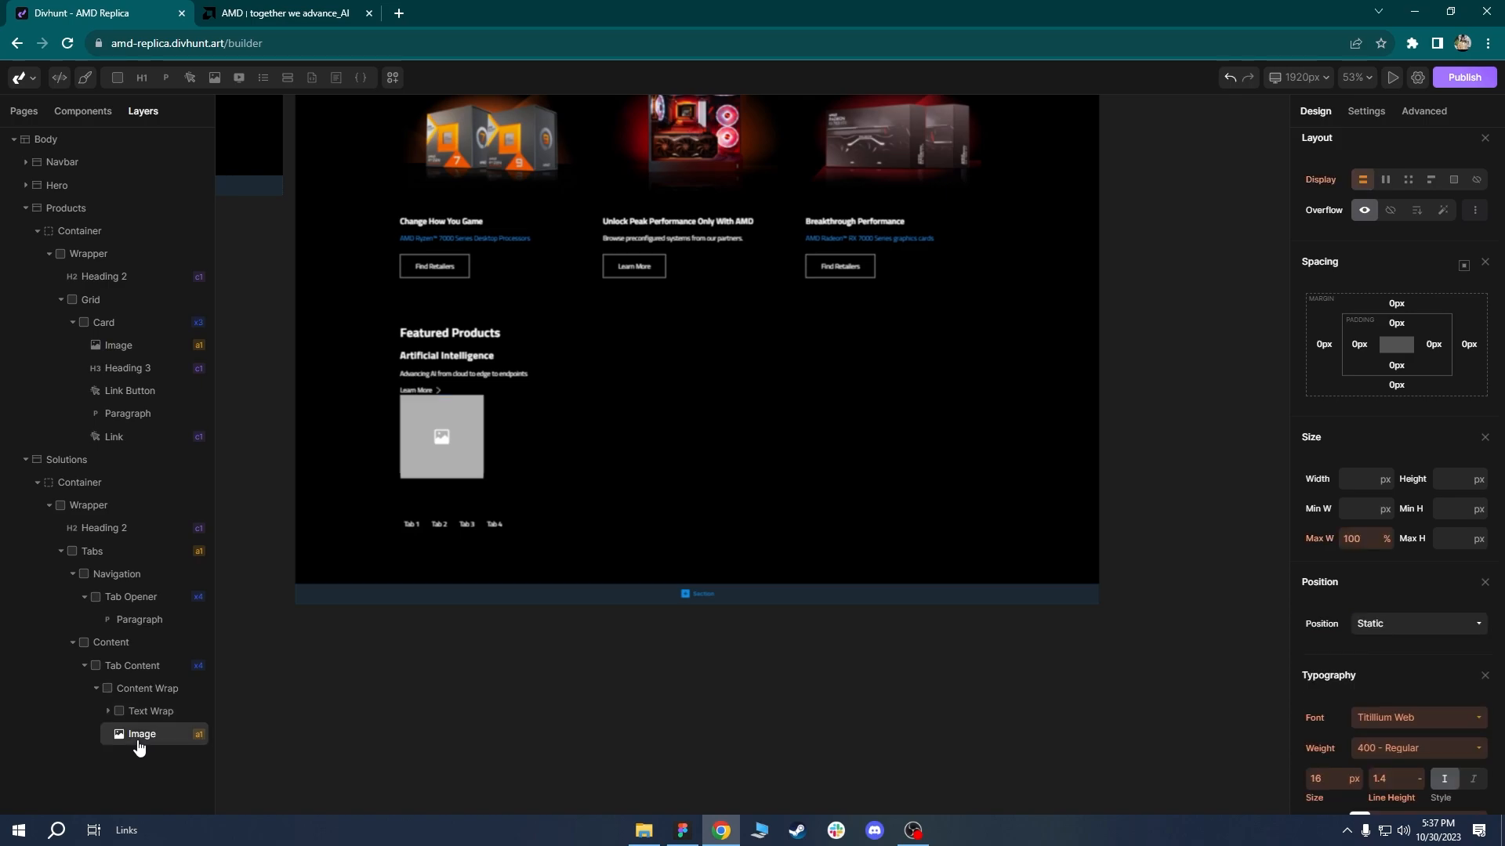
{"action": "left_click", "coordinate": [1395, 627]}
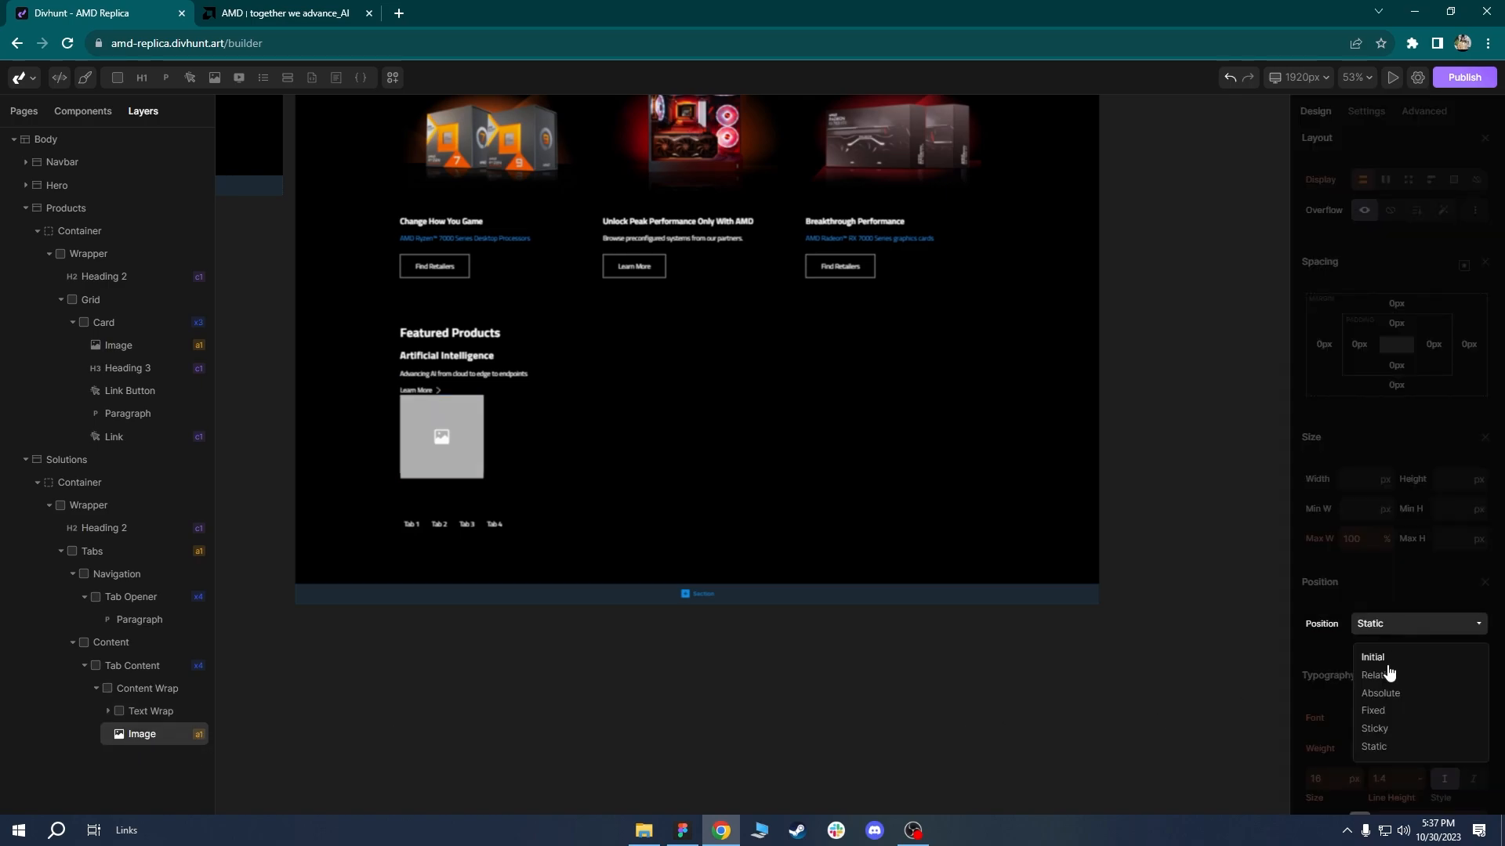
{"action": "left_click", "coordinate": [1383, 693]}
{"action": "left_click", "coordinate": [1397, 702]}
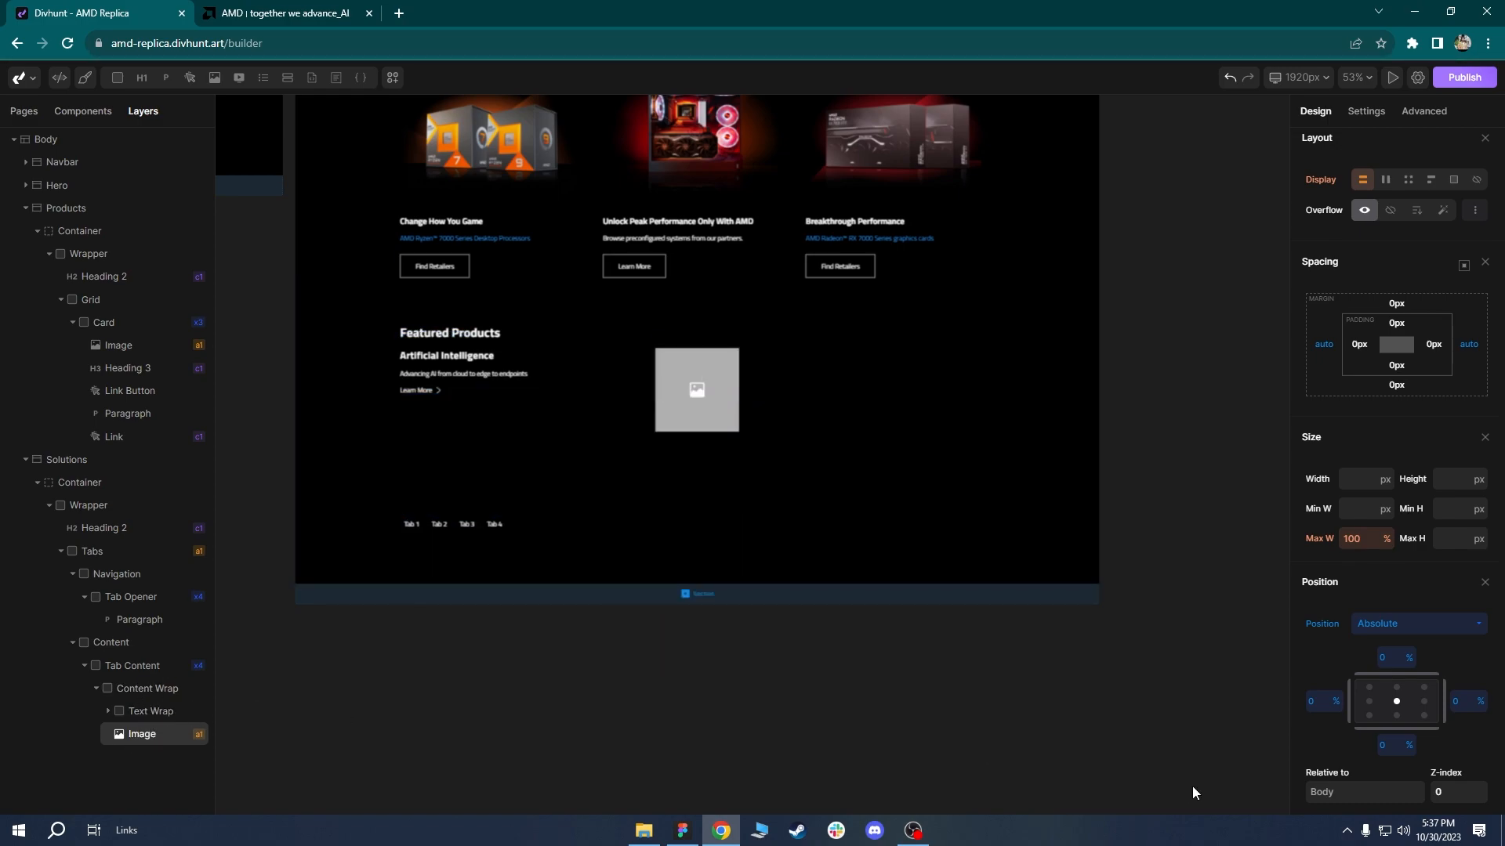
Set the Image's width and height to 100% and its image size to cover the whole area.
{"action": "type", "text": "00%"}
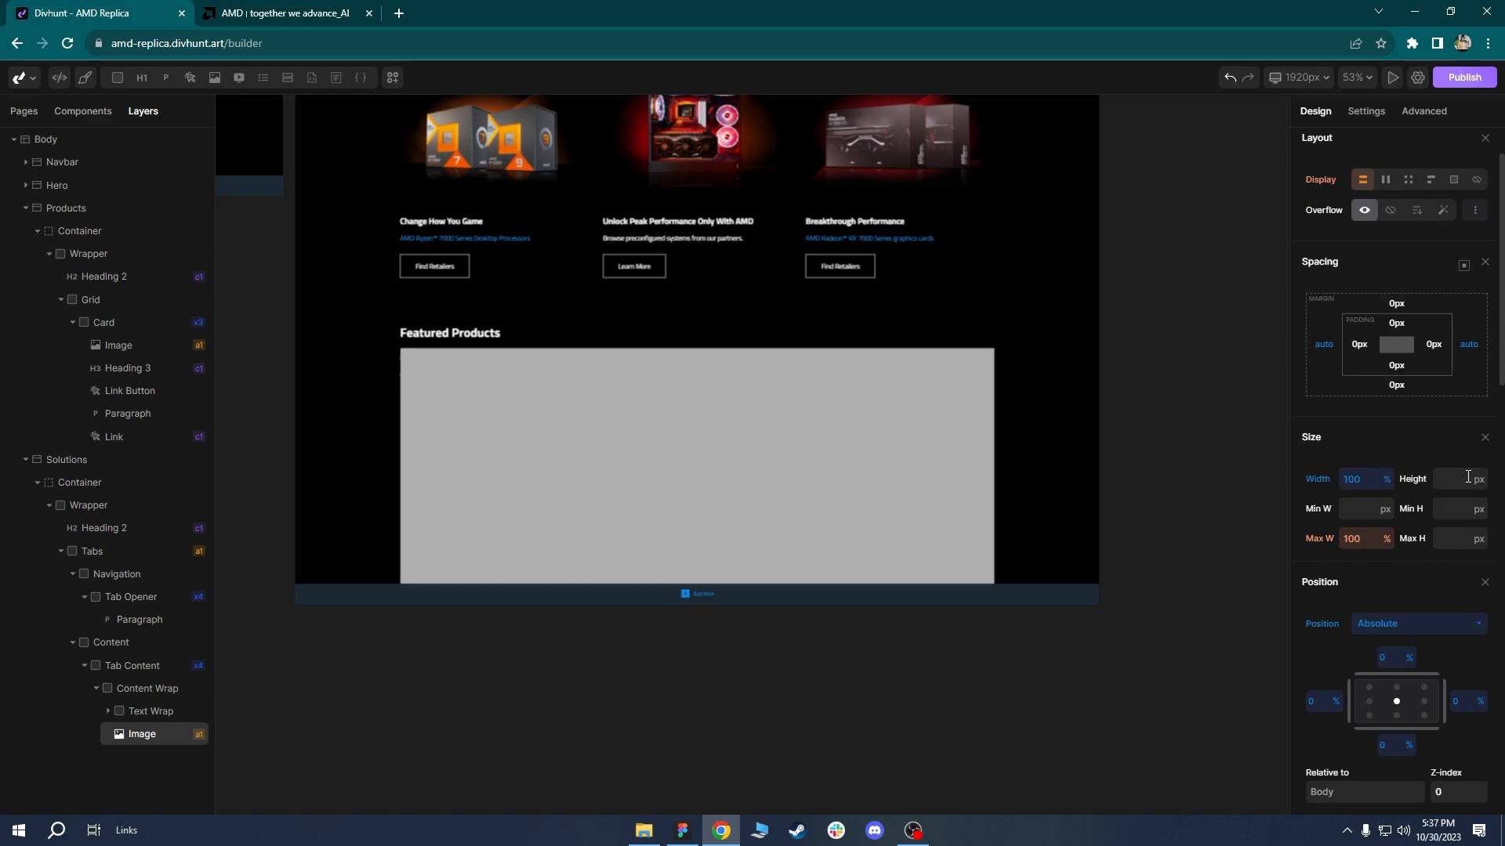
{"action": "type", "text": "100%"}
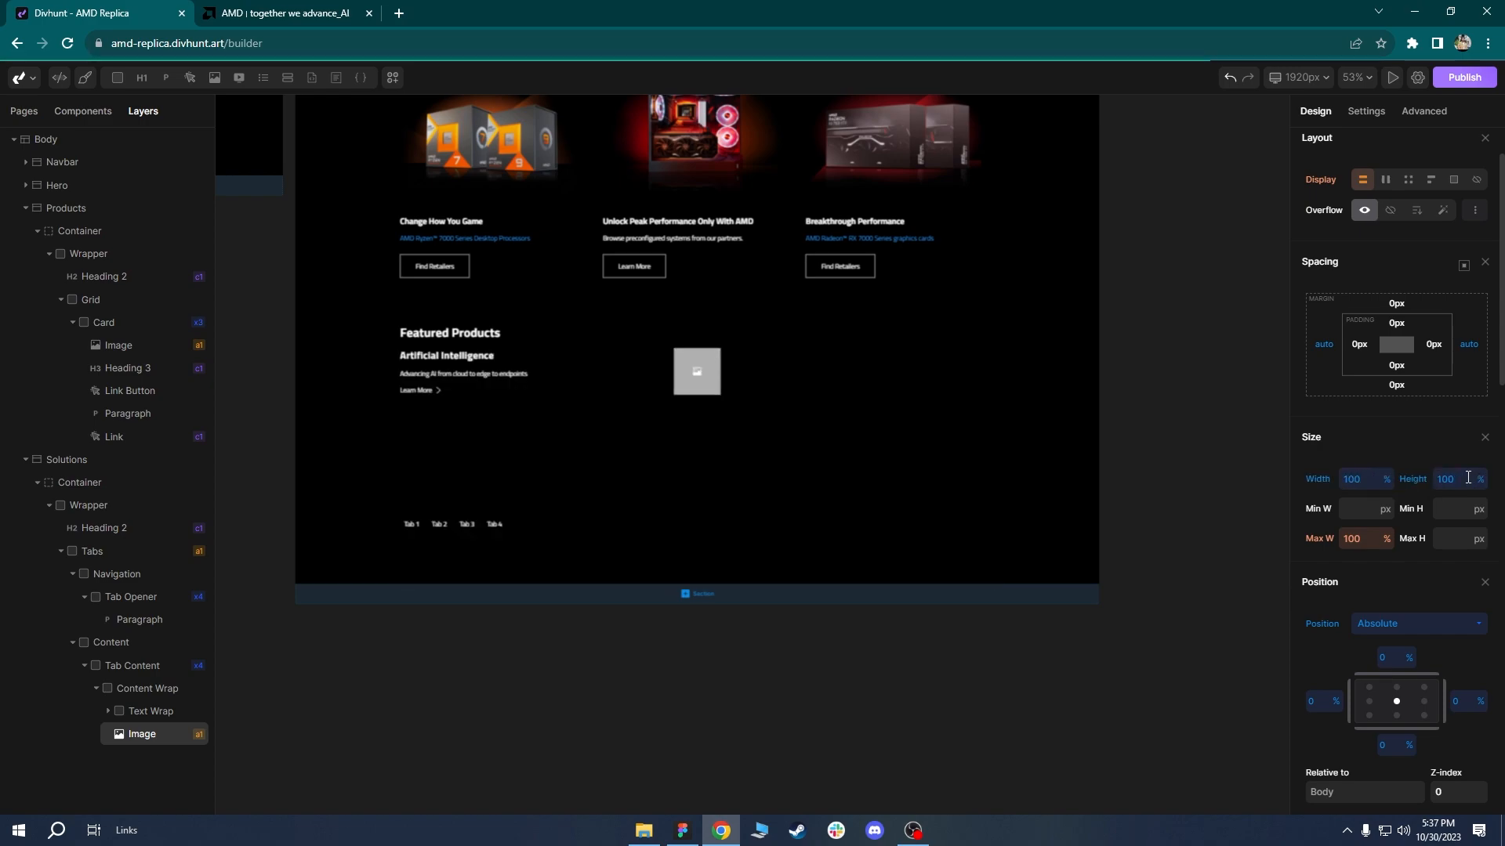
{"action": "left_click", "coordinate": [1366, 111]}
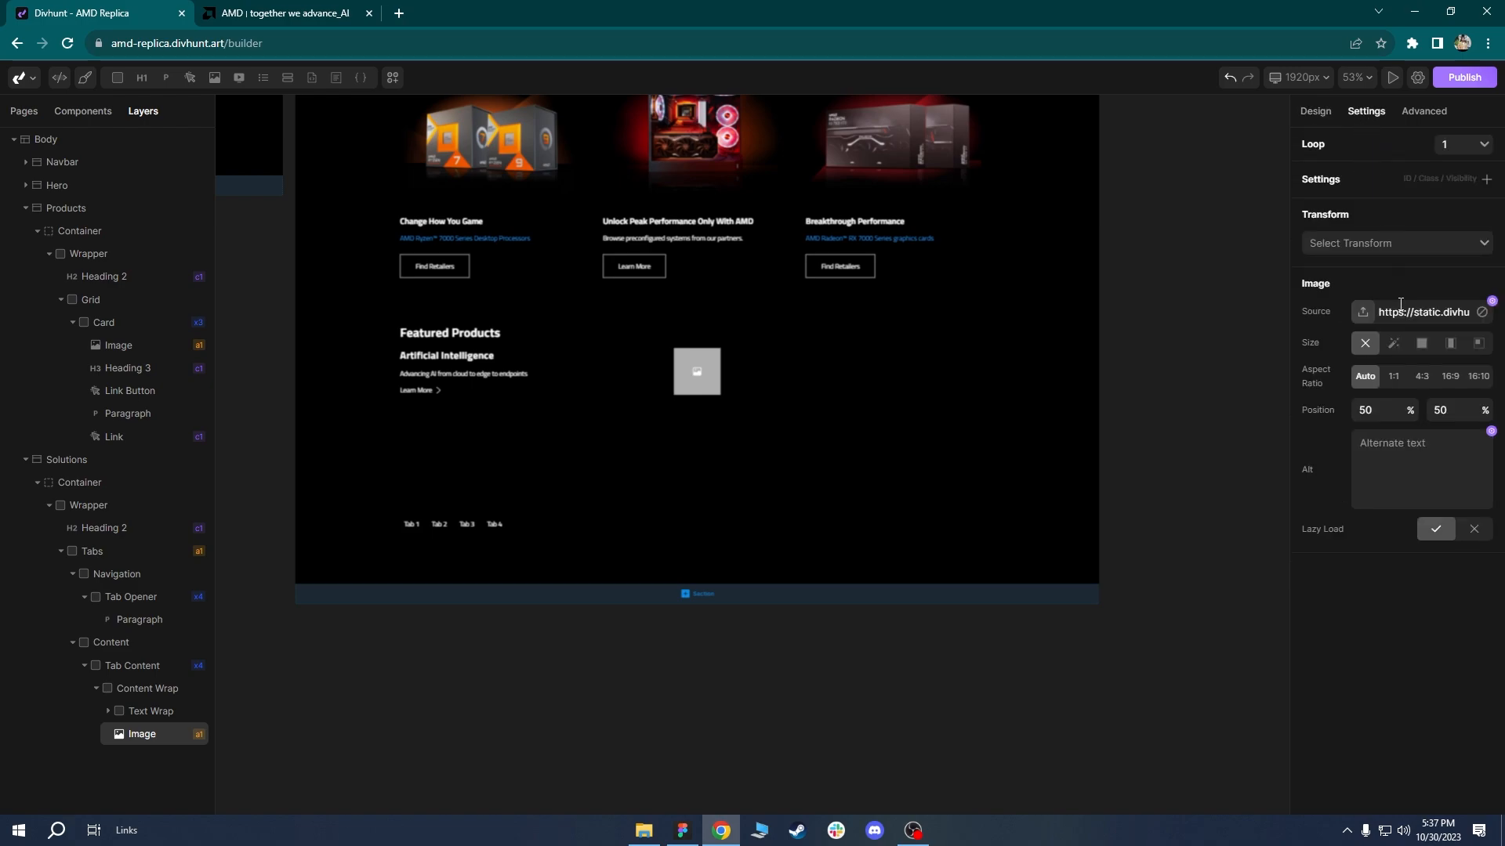
{"action": "left_click", "coordinate": [1422, 344]}
{"action": "left_click", "coordinate": [1315, 111]}
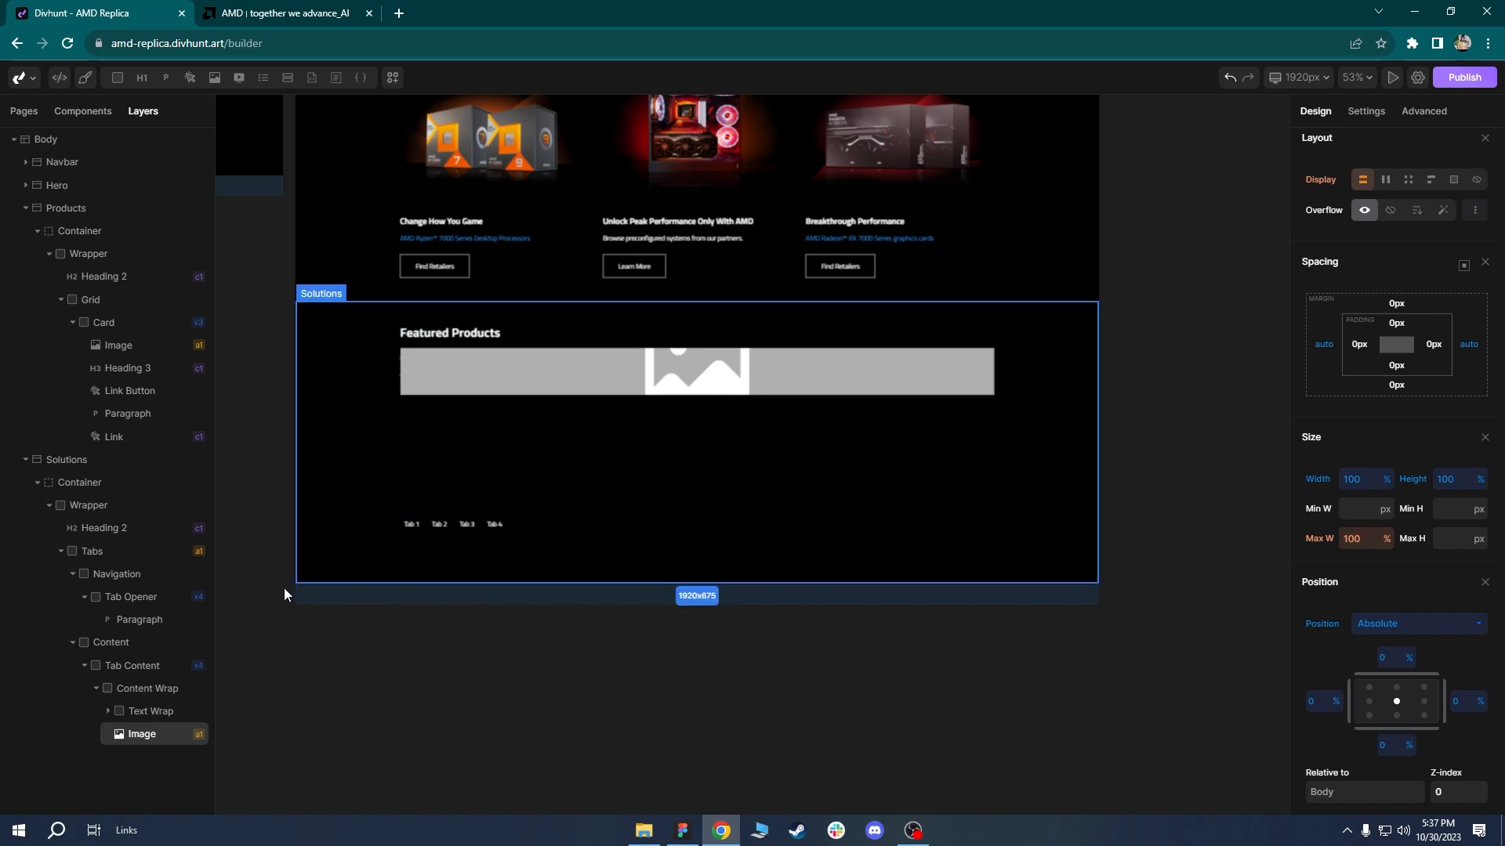
Set Content Wrap's height to 400 px.
{"action": "left_click", "coordinate": [155, 695]}
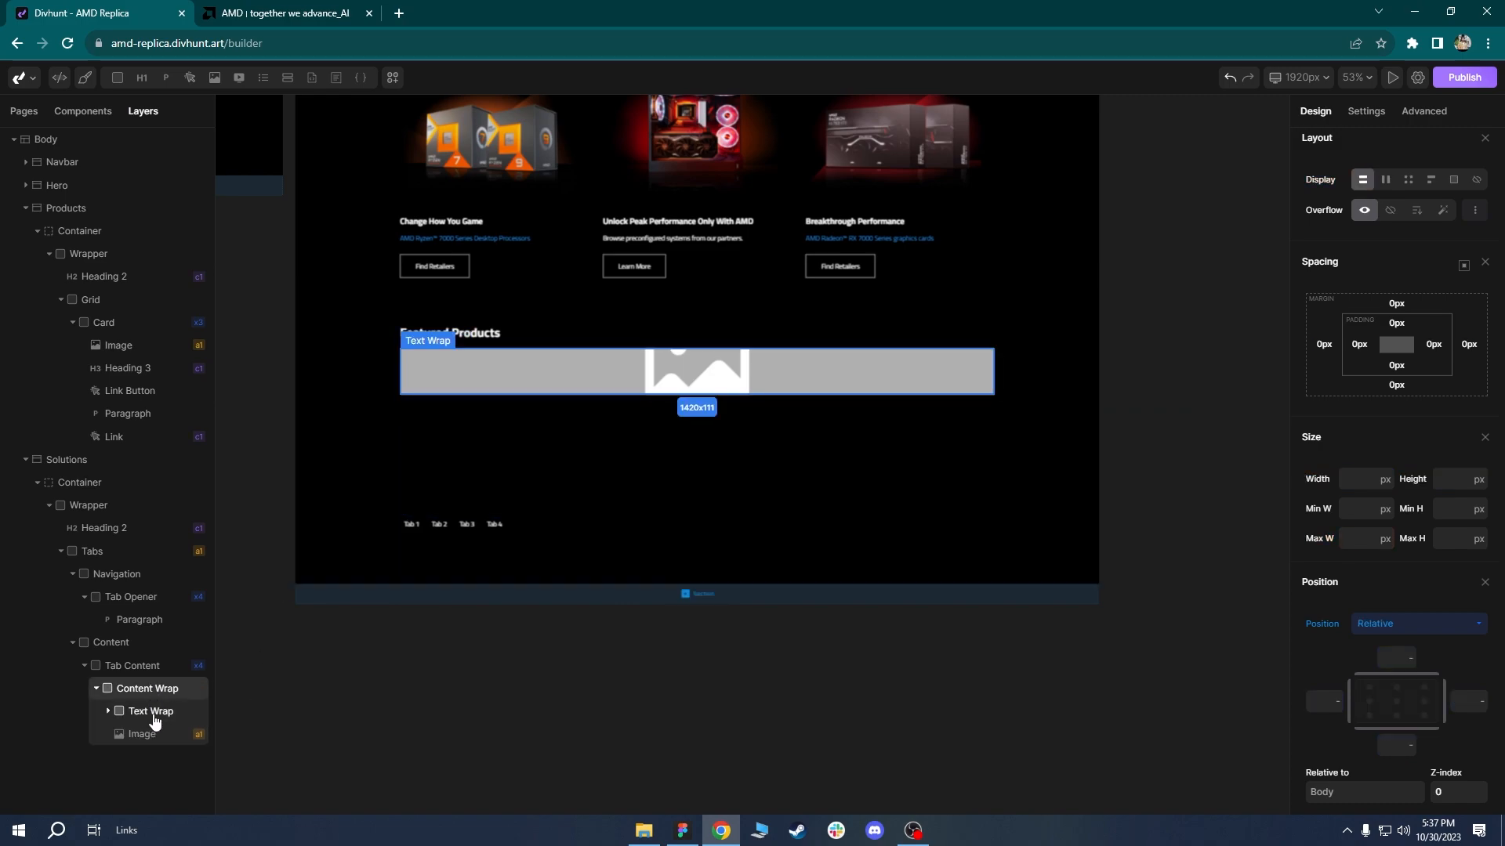
{"action": "left_click", "coordinate": [144, 667]}
{"action": "left_click", "coordinate": [146, 690]}
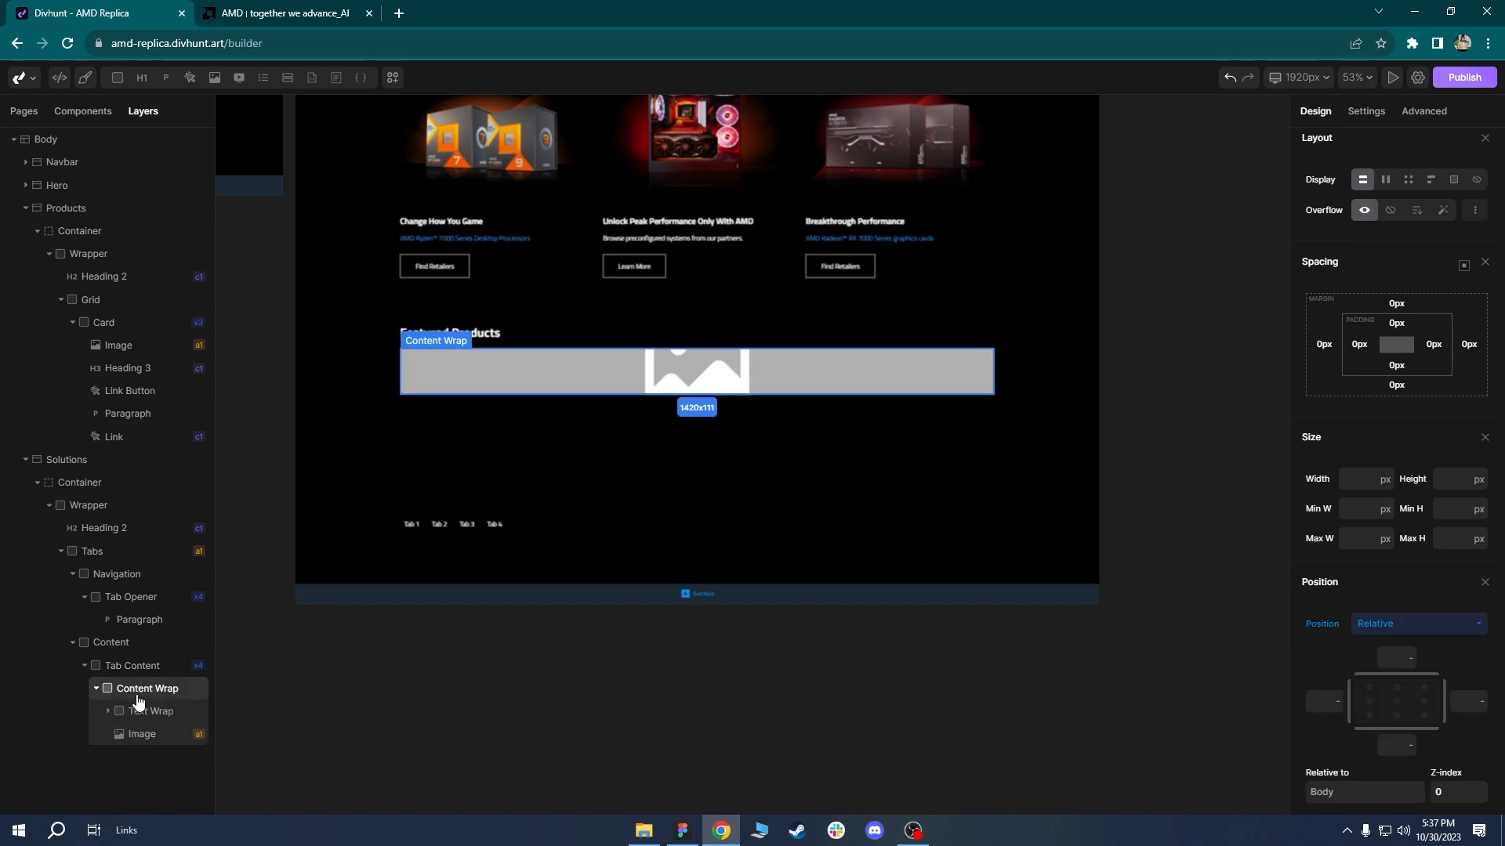
{"action": "left_click", "coordinate": [141, 715]}
{"action": "left_click", "coordinate": [141, 741]}
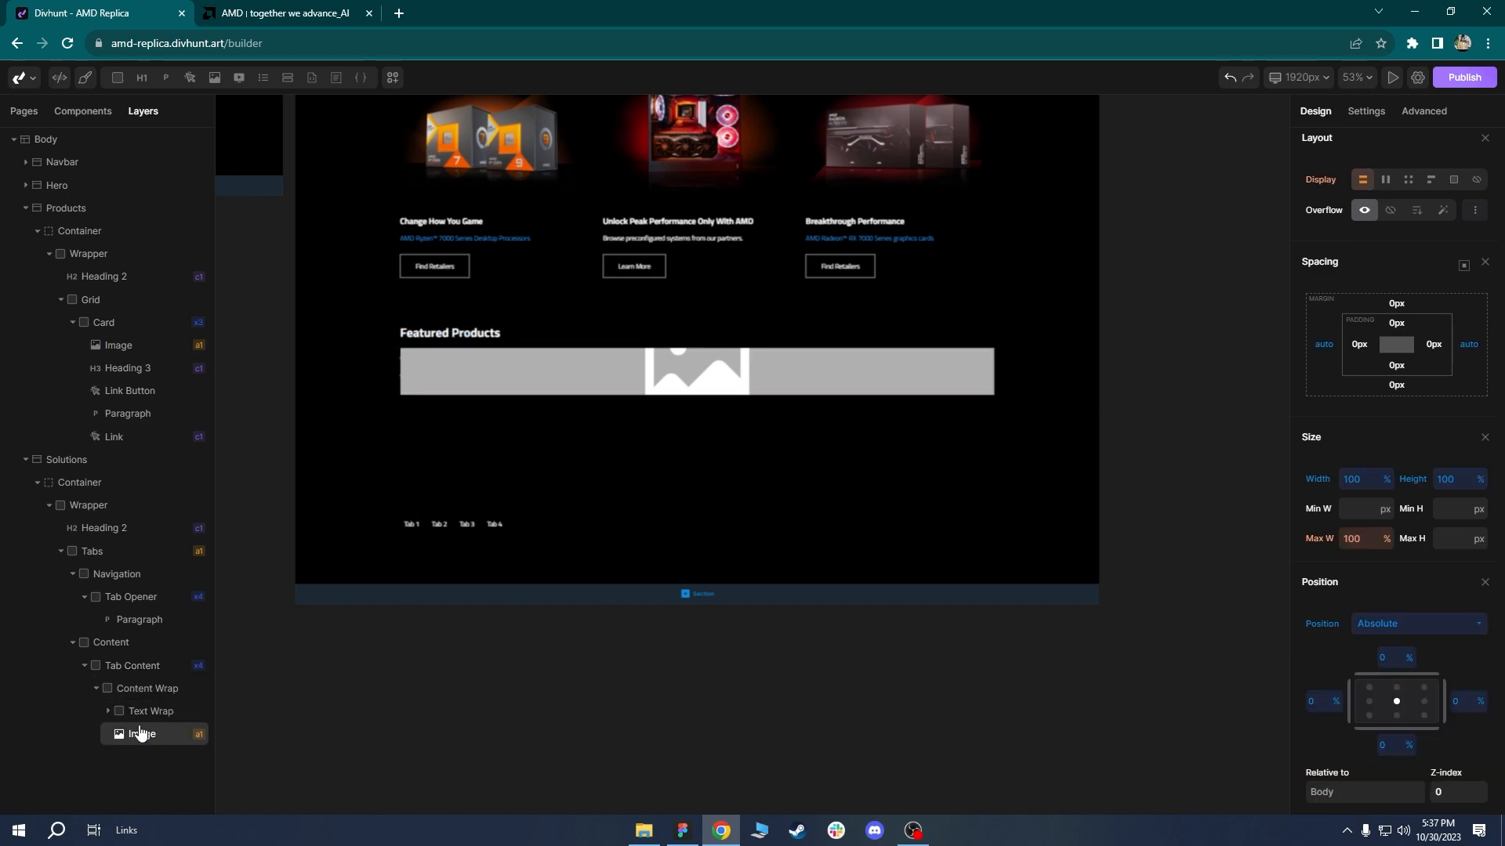
{"action": "left_click", "coordinate": [125, 689]}
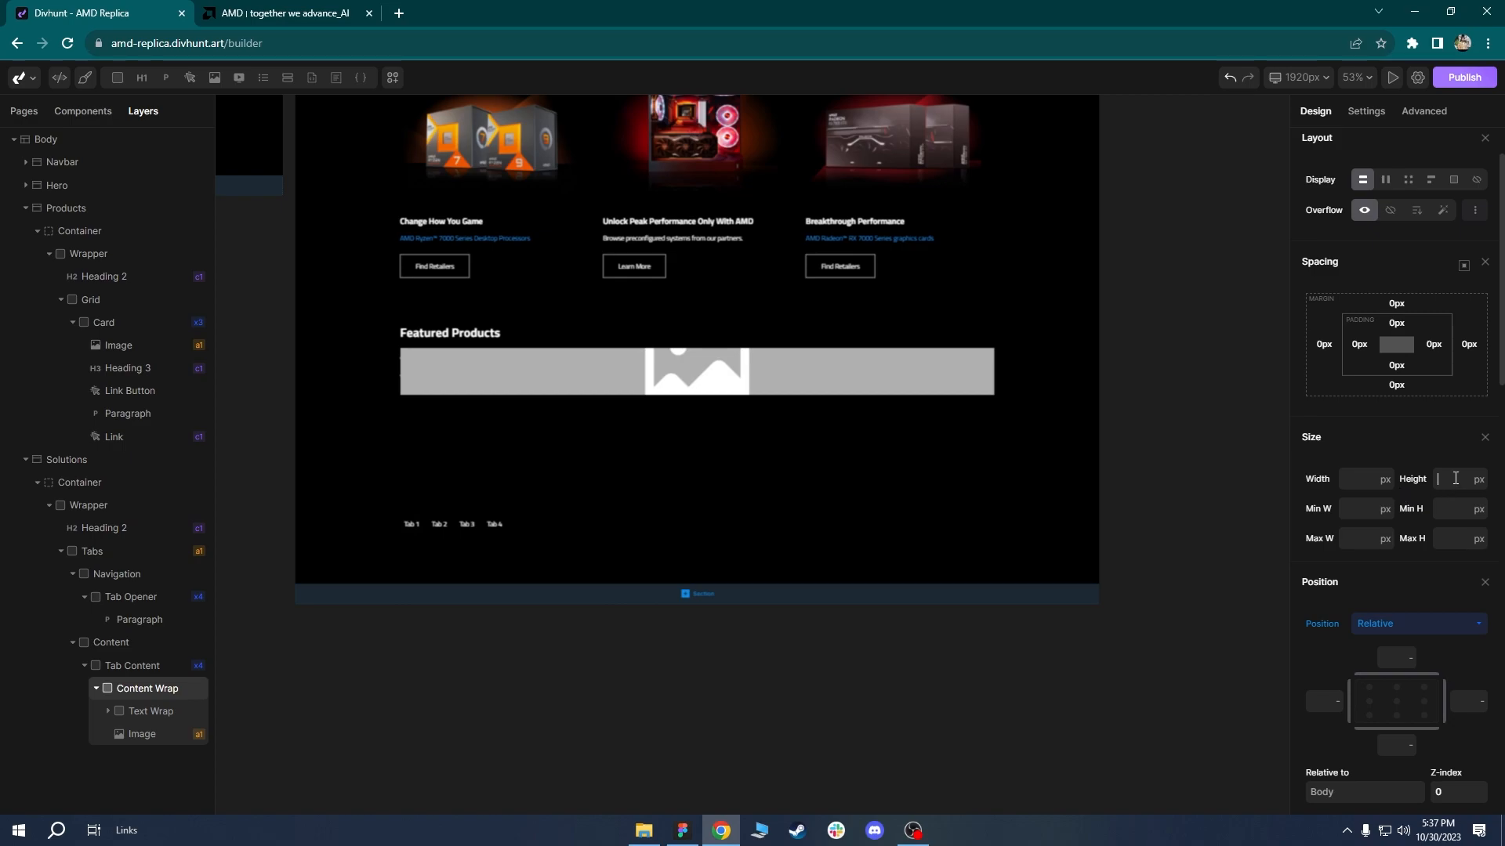
{"action": "type", "text": "400"}
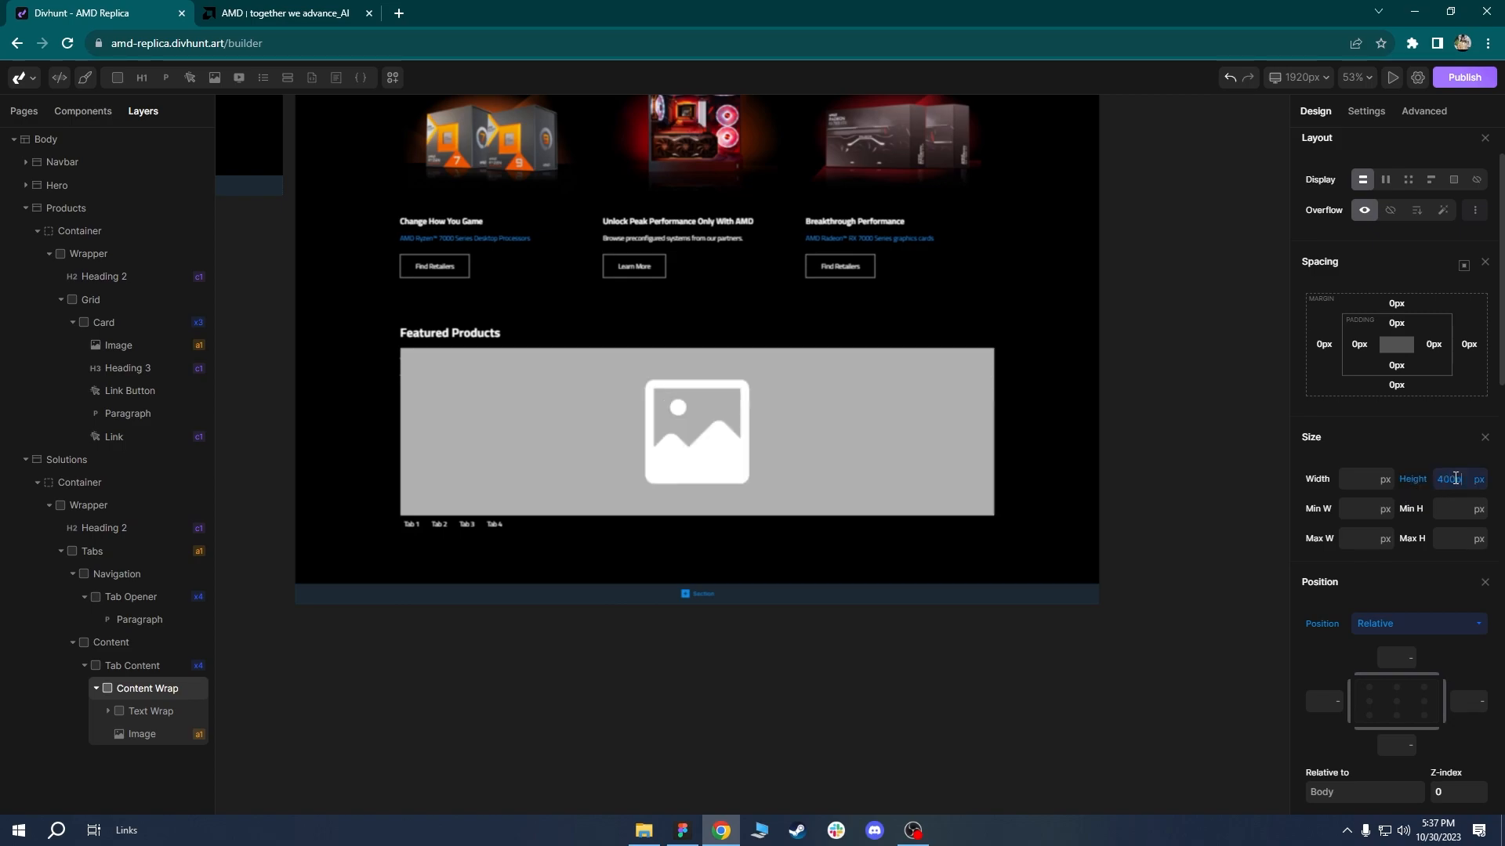
Set the Text Wrap's position to Relative with a z-index of 10.
{"action": "left_click", "coordinate": [624, 396]}
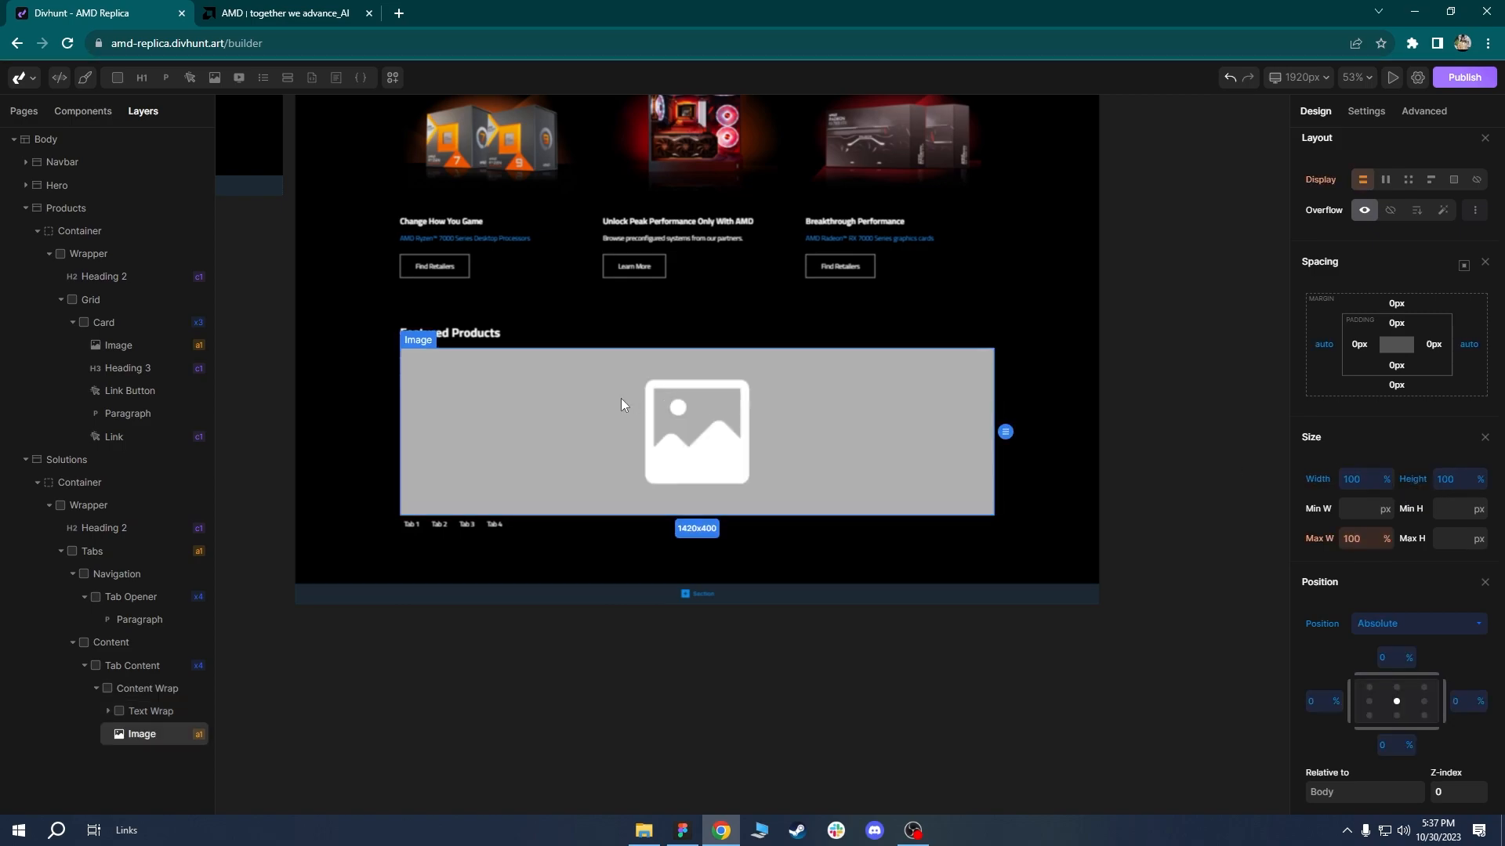
{"action": "left_click", "coordinate": [178, 710]}
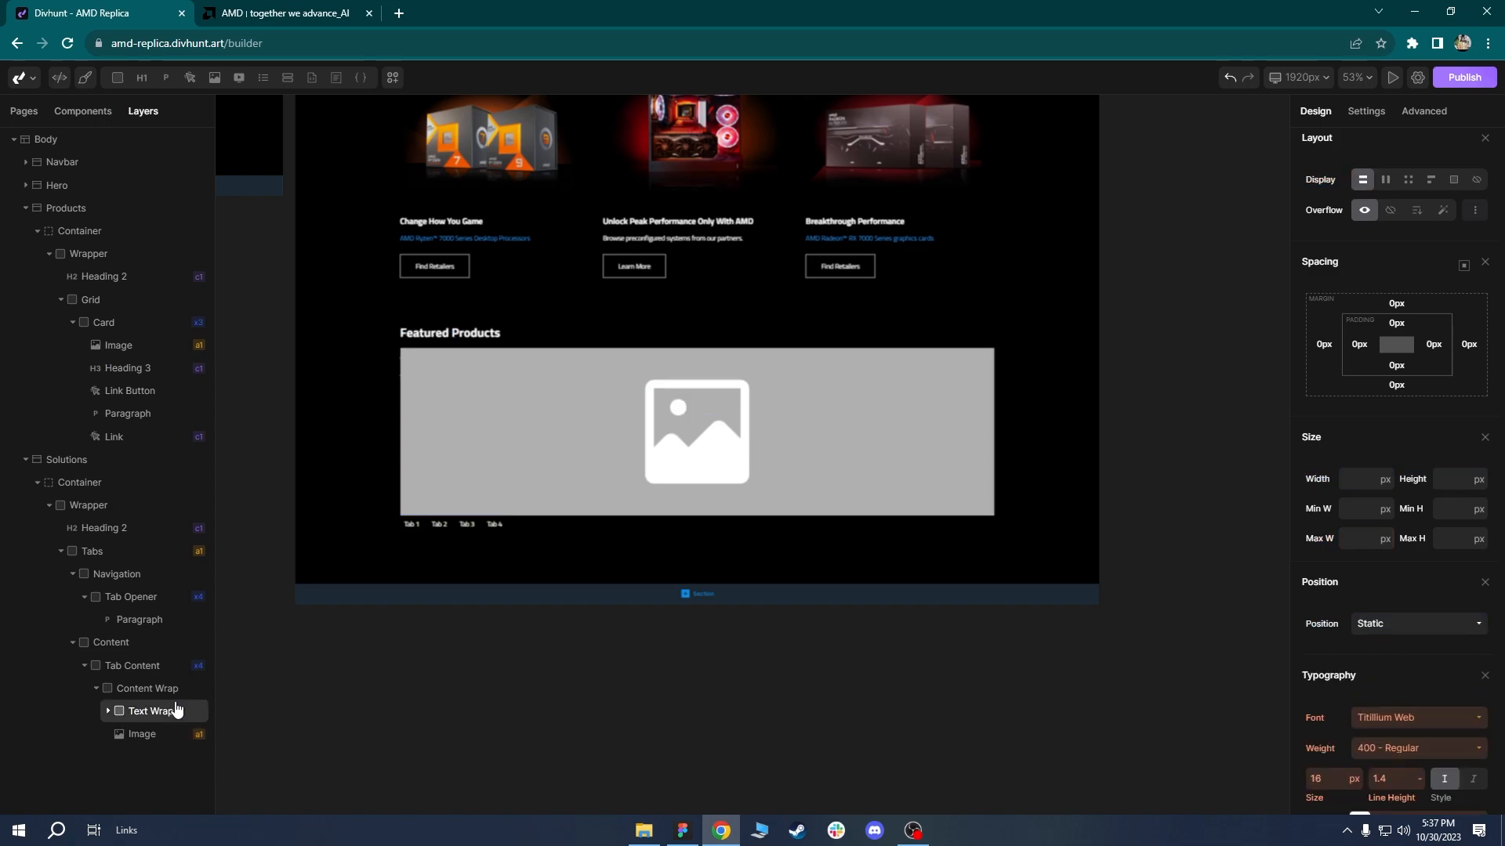
{"action": "left_click", "coordinate": [149, 734]}
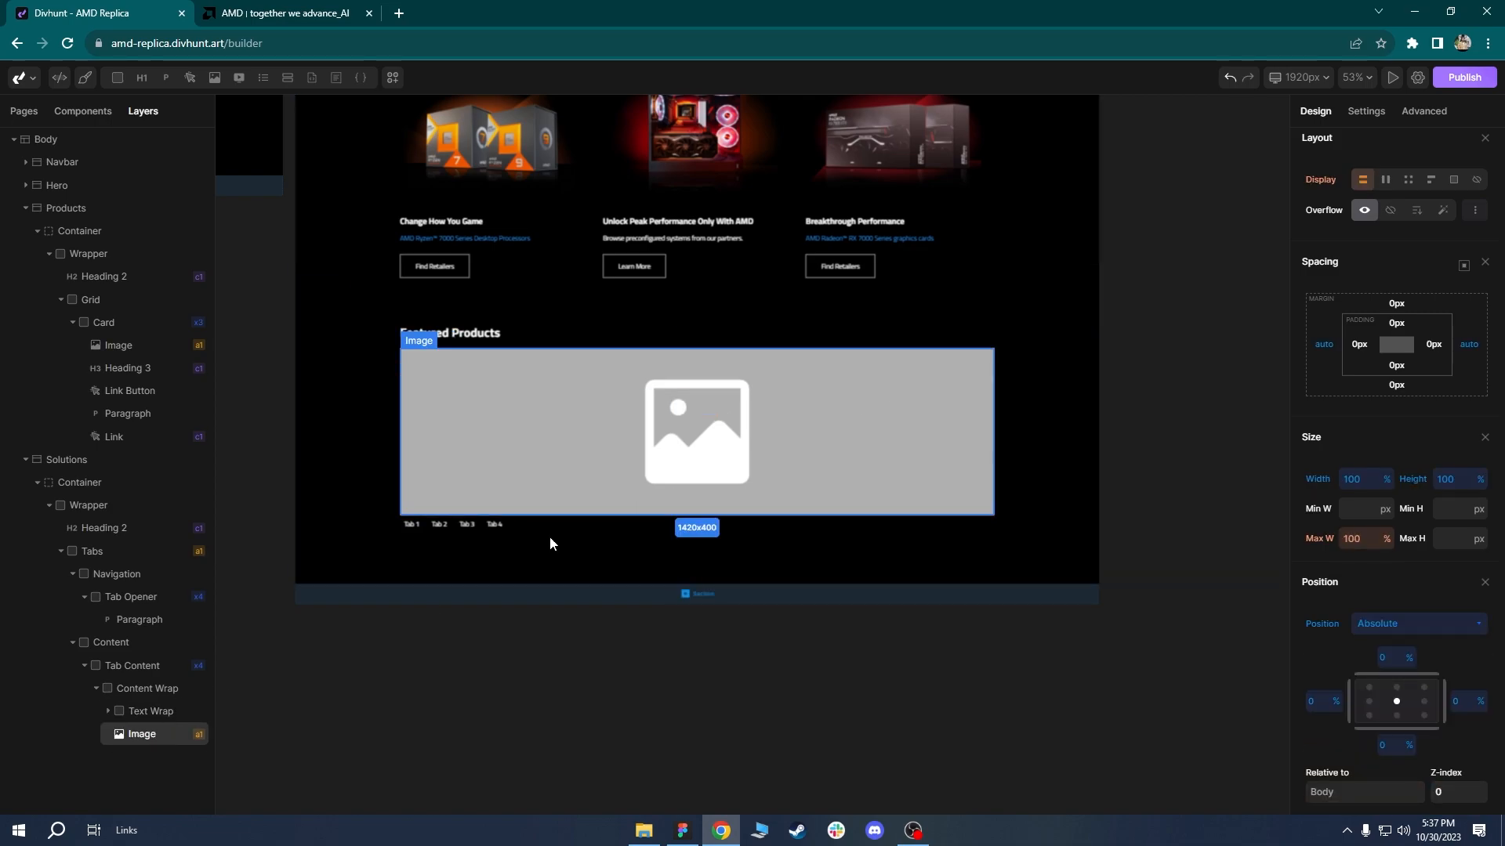
{"action": "left_click", "coordinate": [137, 711]}
{"action": "scroll", "coordinate": [1481, 235], "scroll_direction": "down", "scroll_amount": 2}
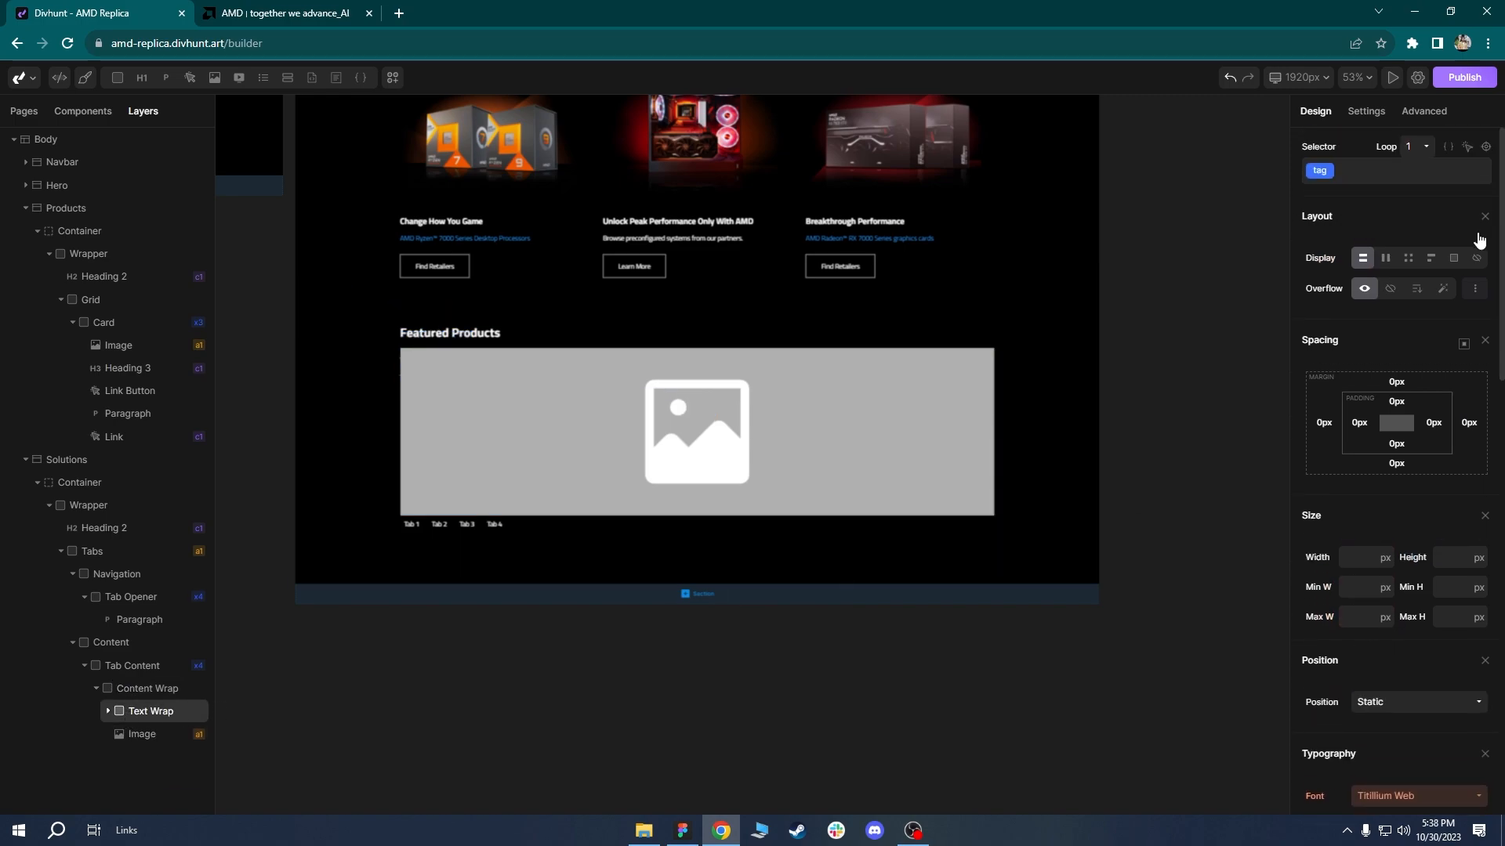
{"action": "left_click", "coordinate": [1399, 468]}
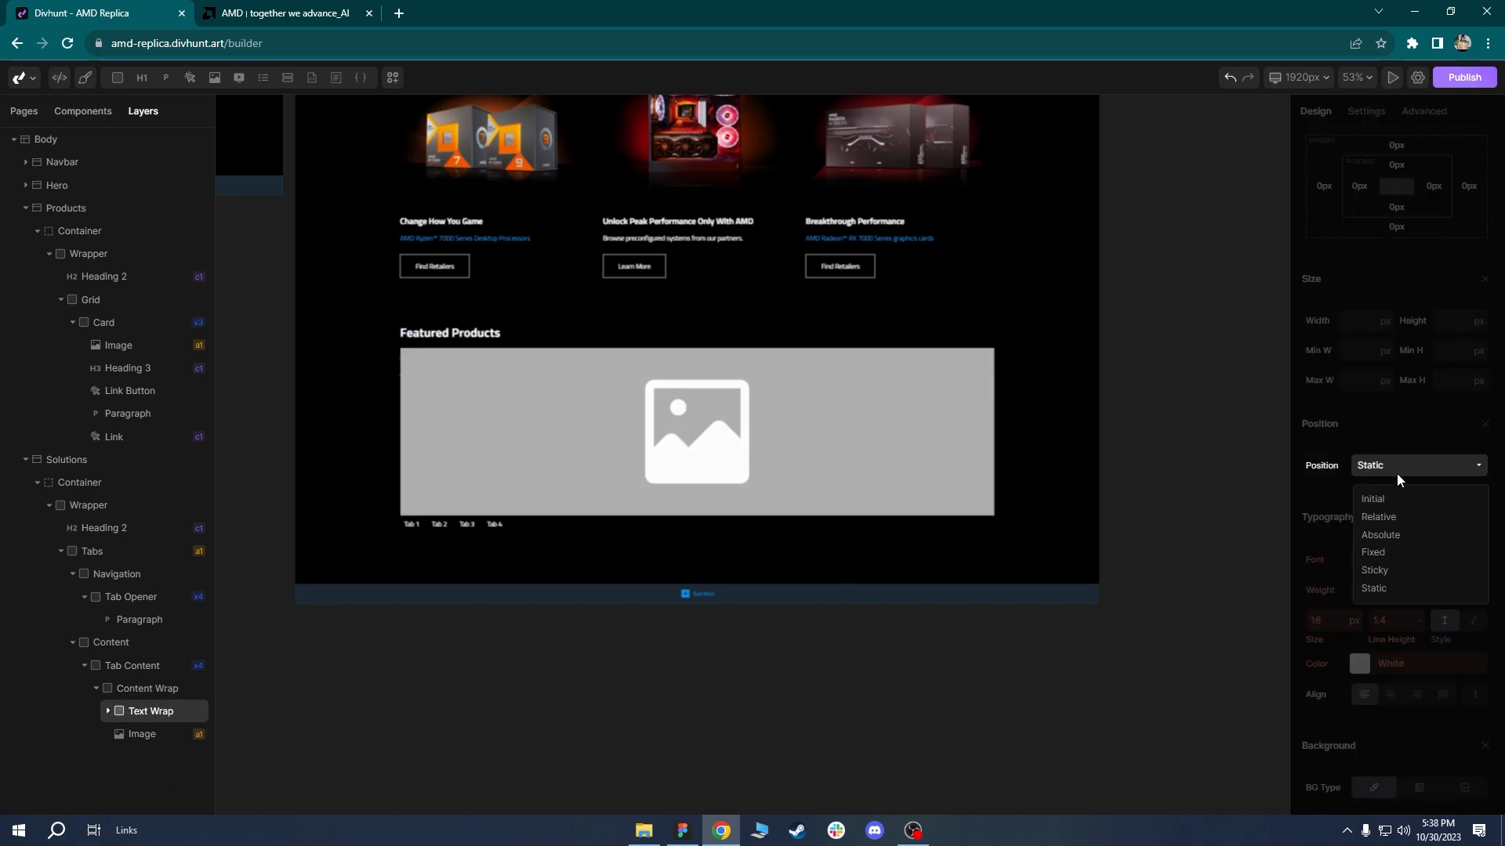
{"action": "left_click", "coordinate": [1379, 517]}
{"action": "type", "text": "10"}
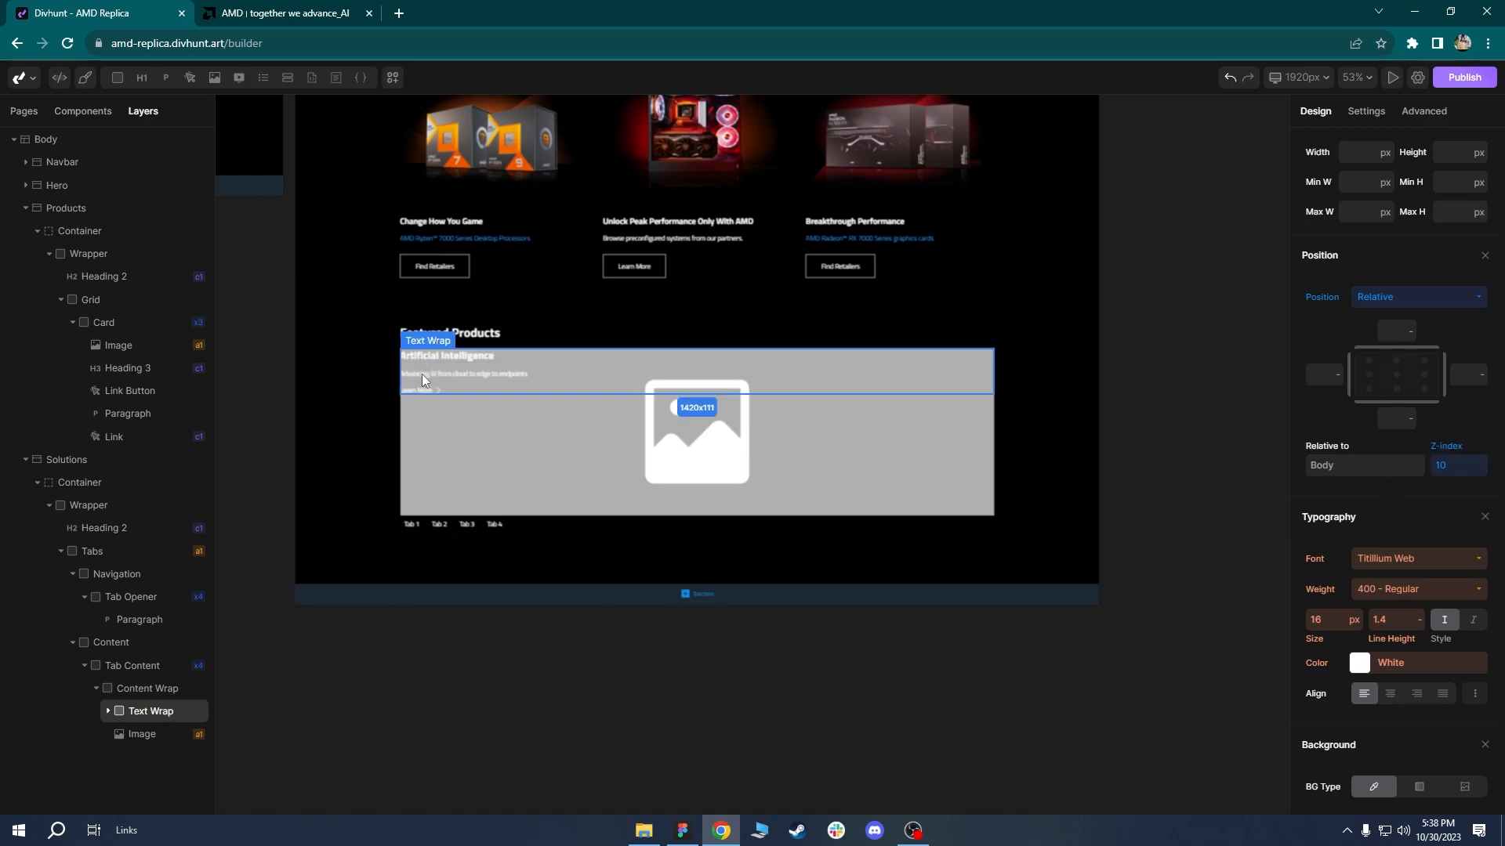
Check the Artificial Intelligence slide on the AMD site and replace the slider's placeholder image with the matching uploaded blue light-fibre picture.
{"action": "left_click", "coordinate": [140, 733]}
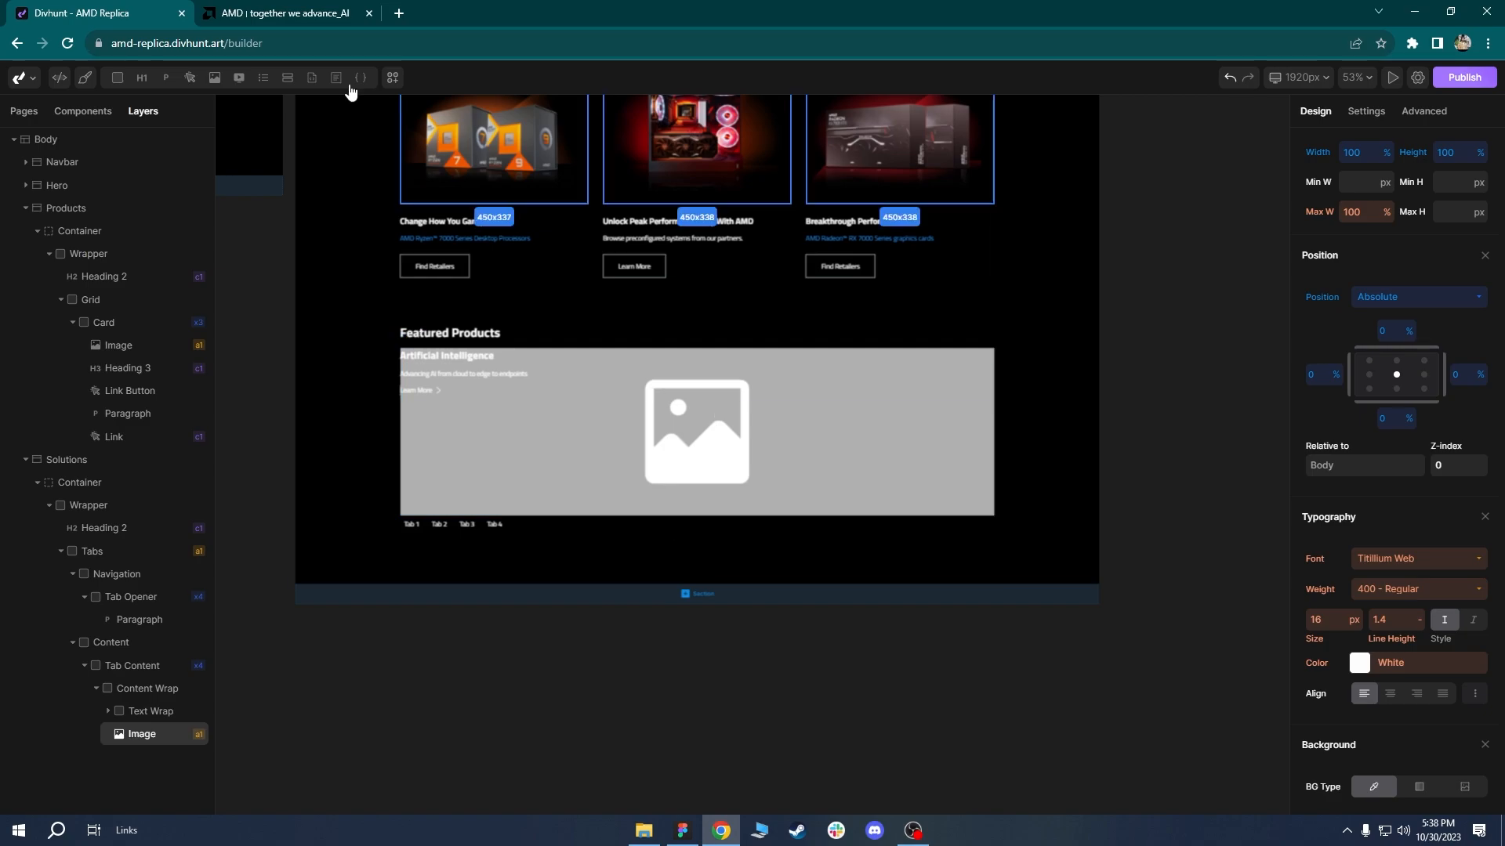
{"action": "left_click", "coordinate": [359, 9]}
{"action": "scroll", "coordinate": [822, 324], "scroll_direction": "down", "scroll_amount": 1}
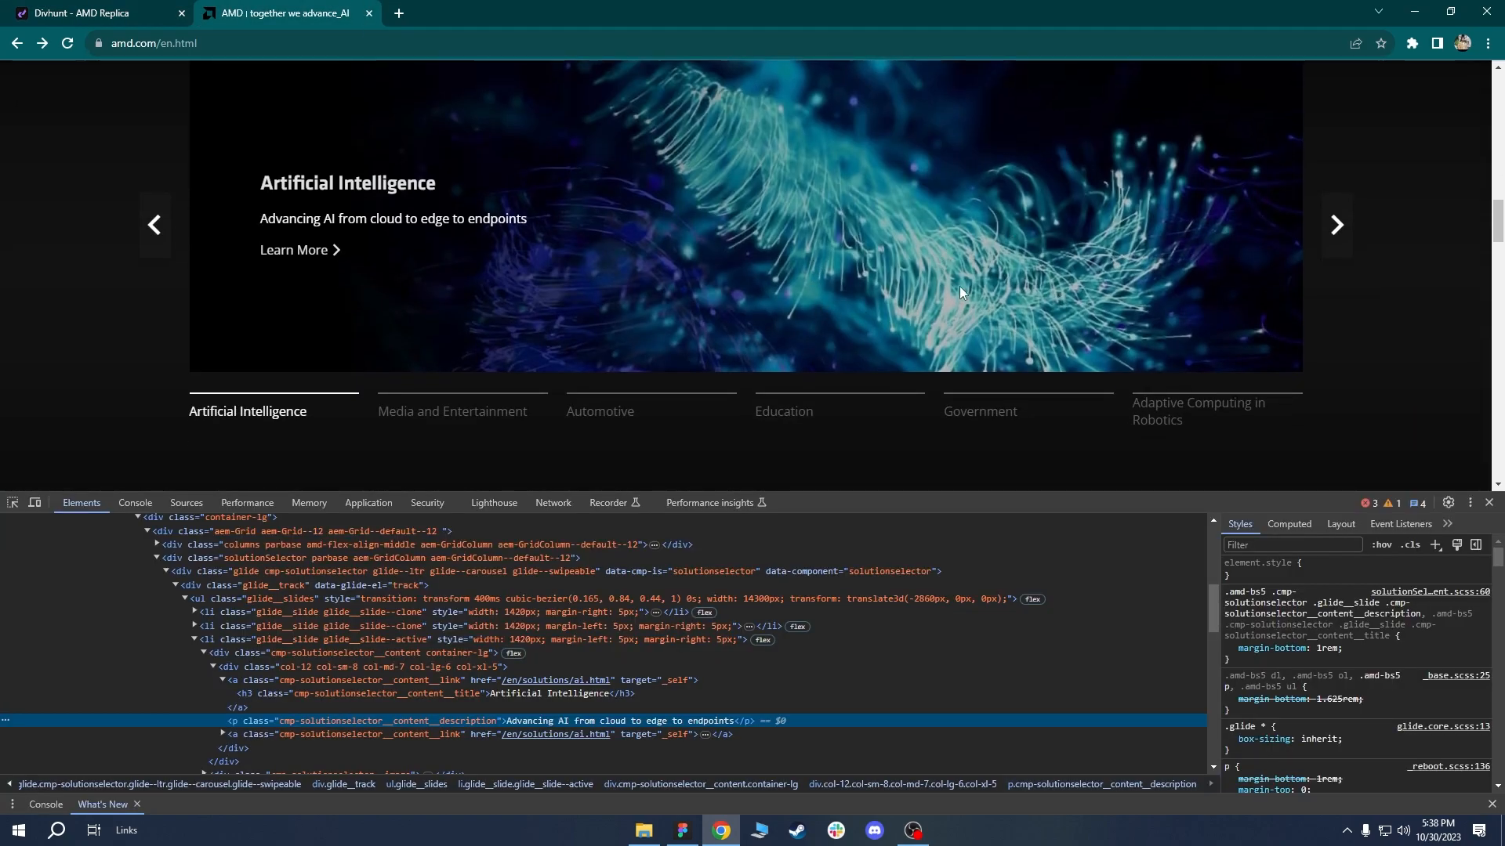
{"action": "left_click", "coordinate": [125, 9]}
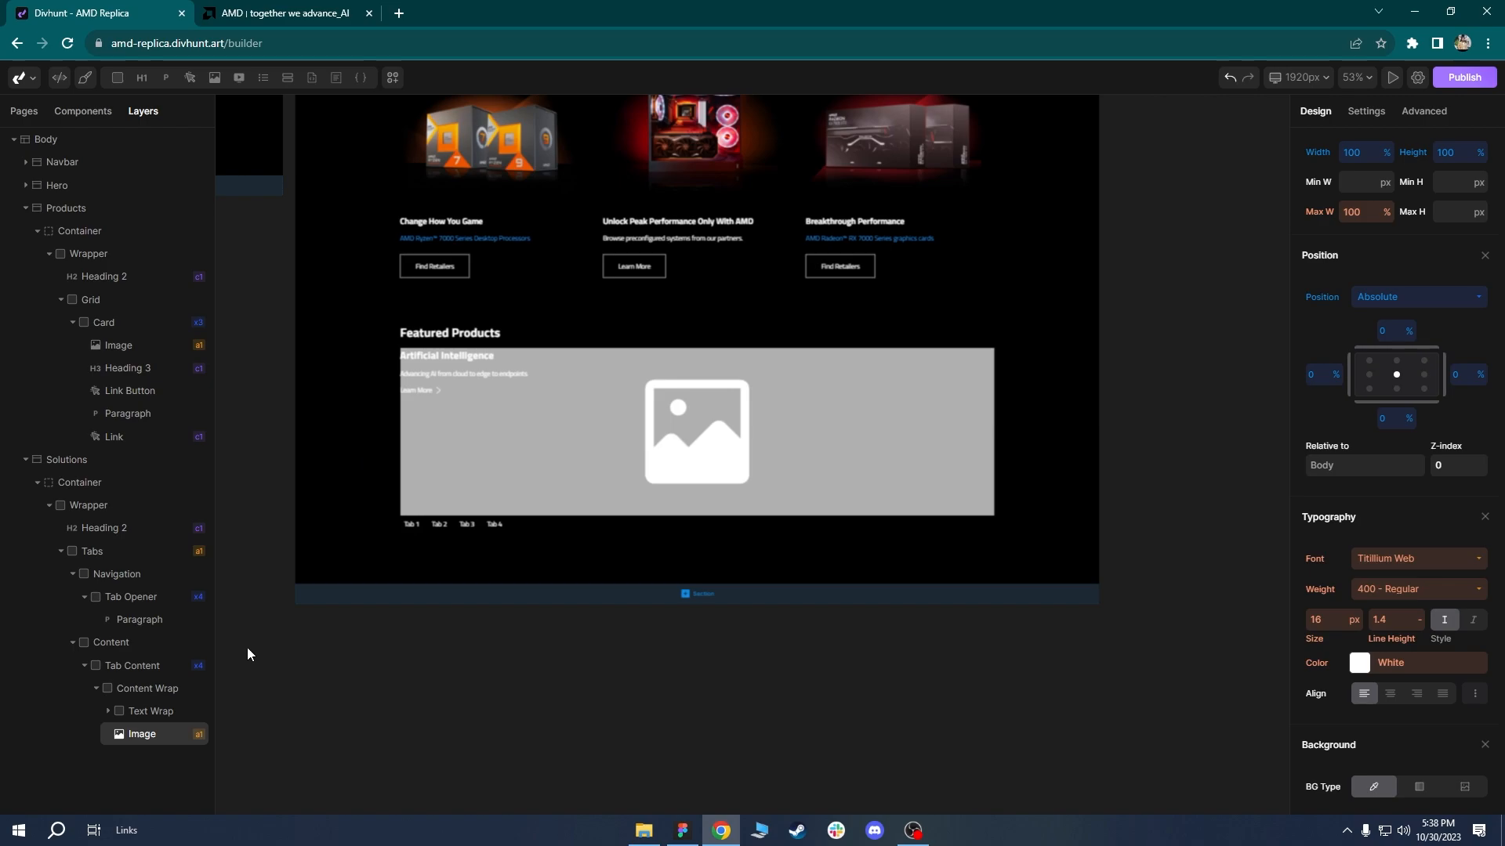
{"action": "left_click", "coordinate": [1365, 112]}
{"action": "left_click", "coordinate": [1363, 314]}
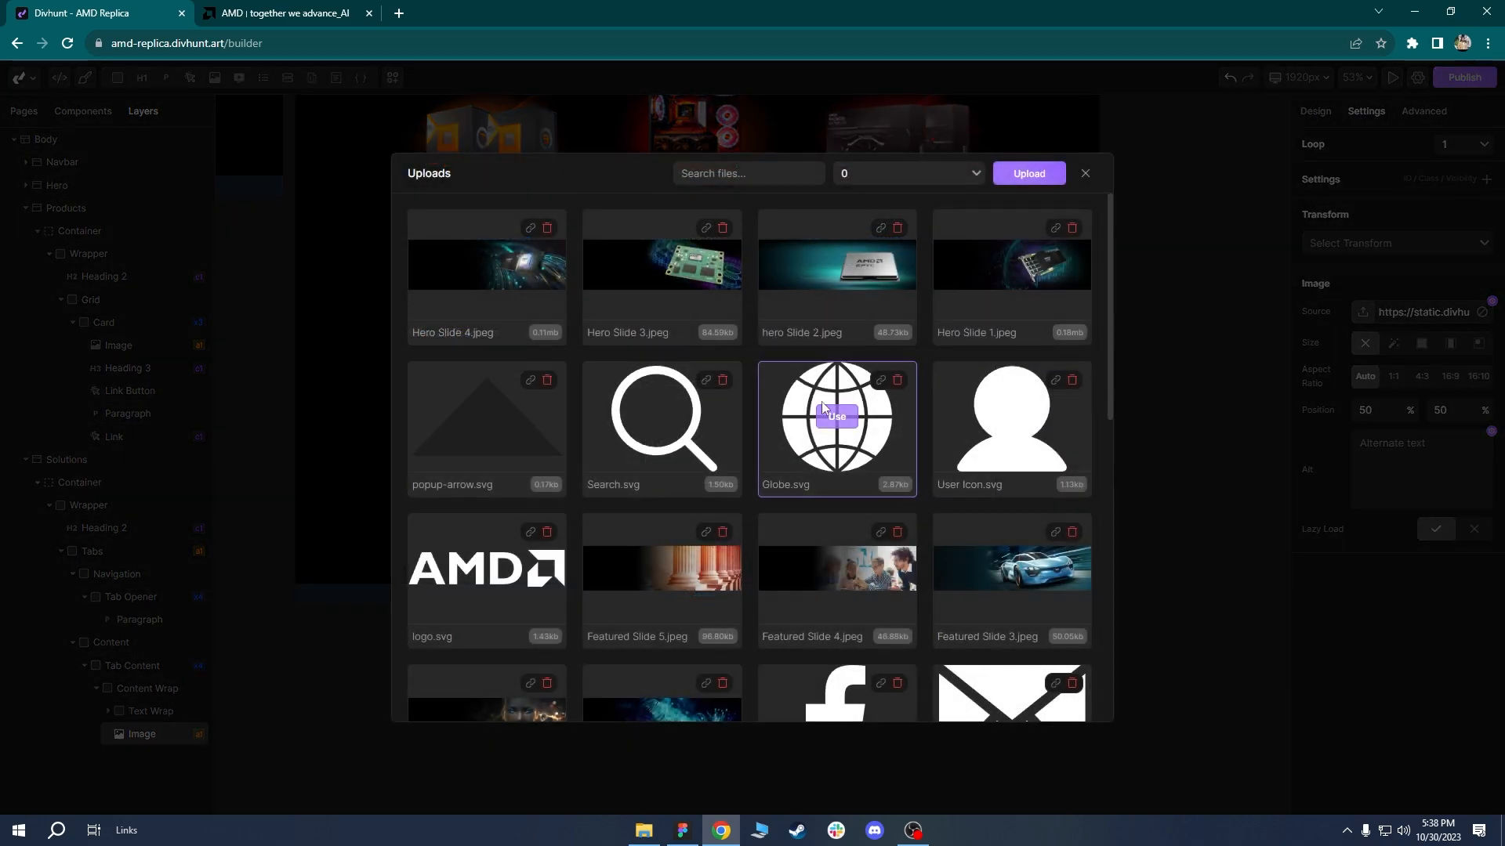
{"action": "left_click", "coordinate": [701, 517]}
{"action": "left_click", "coordinate": [1037, 497]}
Change Content Wrap's display to flex and centre its content vertically.
{"action": "scroll", "coordinate": [1038, 506], "scroll_direction": "up", "scroll_amount": 2}
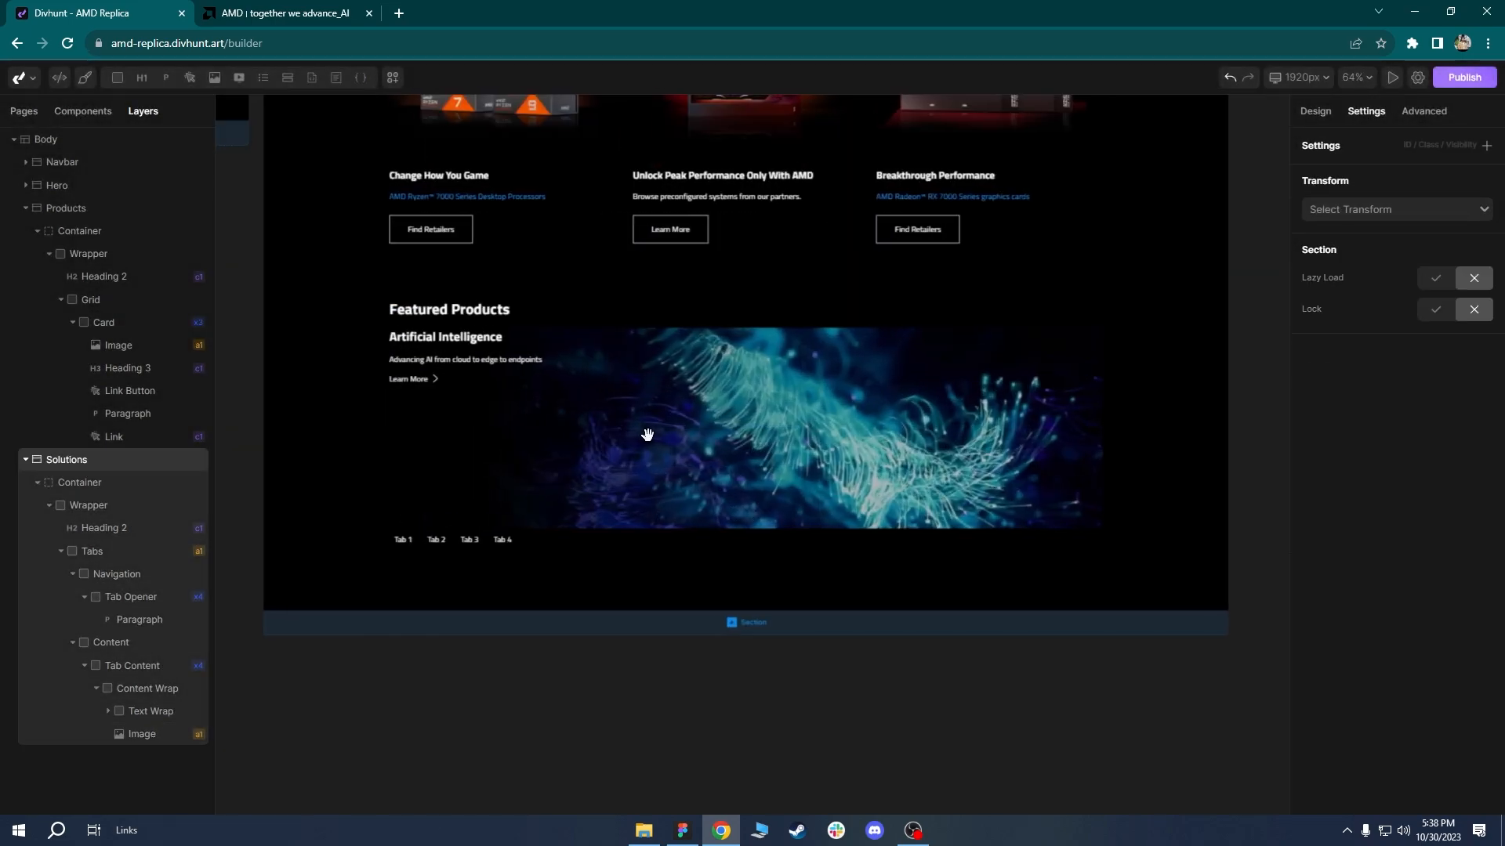
{"action": "left_click", "coordinate": [787, 435]}
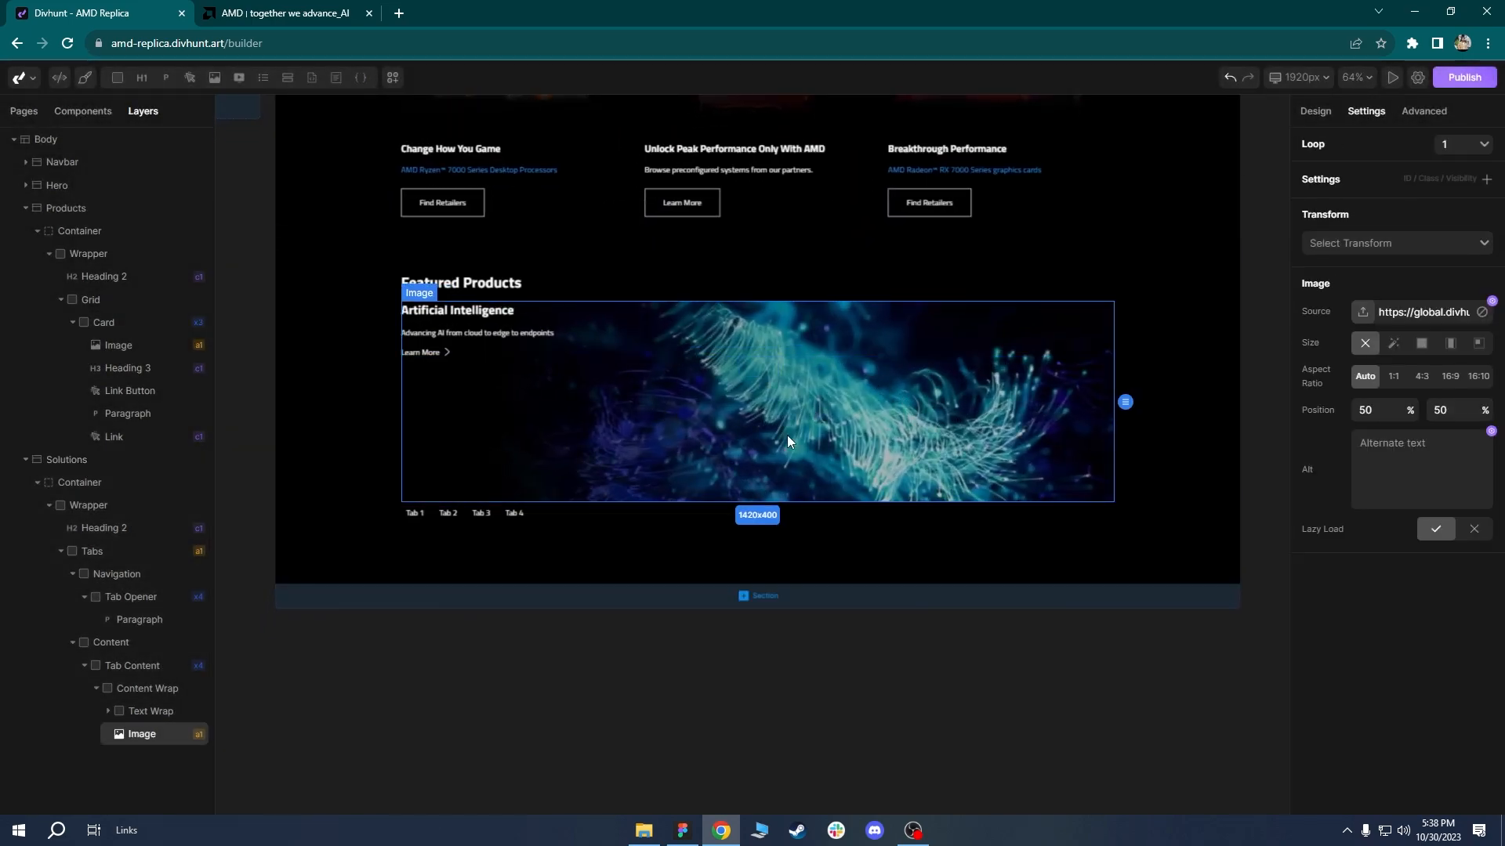
{"action": "left_click", "coordinate": [143, 689]}
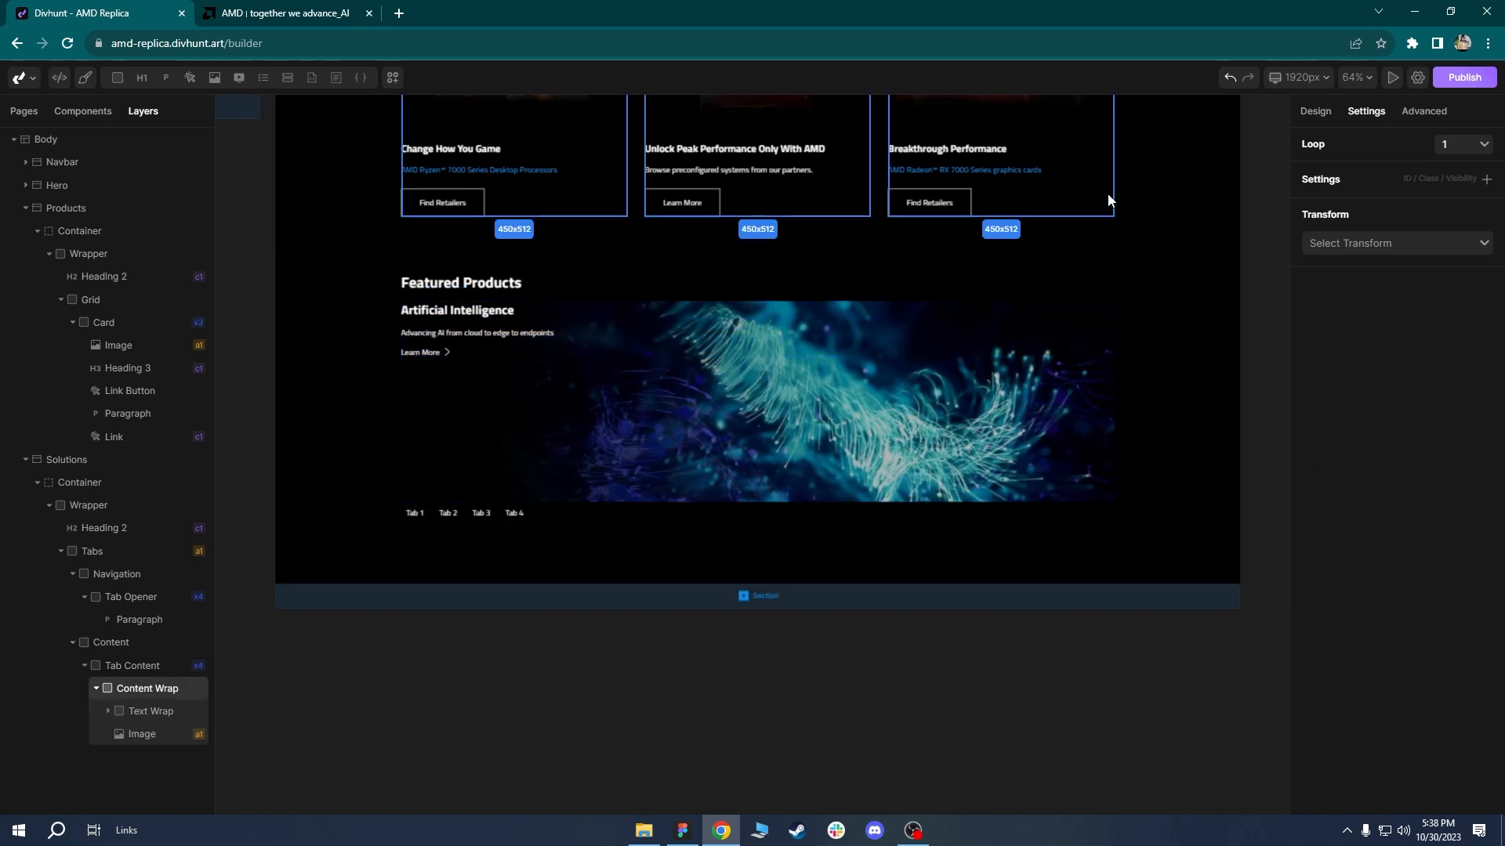
{"action": "left_click", "coordinate": [1315, 112]}
{"action": "scroll", "coordinate": [1502, 292], "scroll_direction": "down", "scroll_amount": 1}
{"action": "scroll", "coordinate": [1503, 292], "scroll_direction": "up", "scroll_amount": 4}
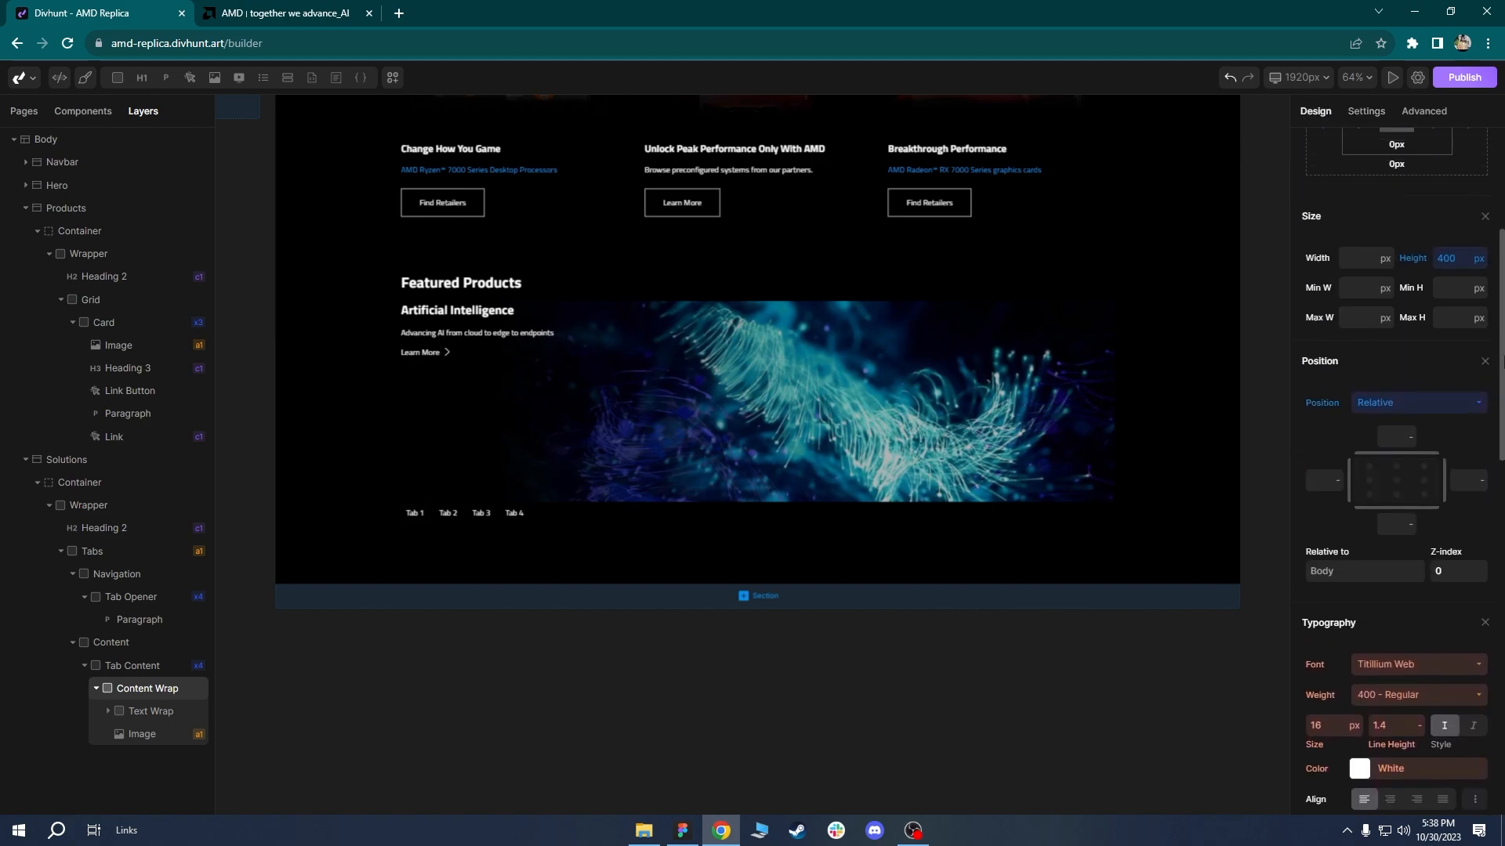
{"action": "left_click", "coordinate": [1385, 258]}
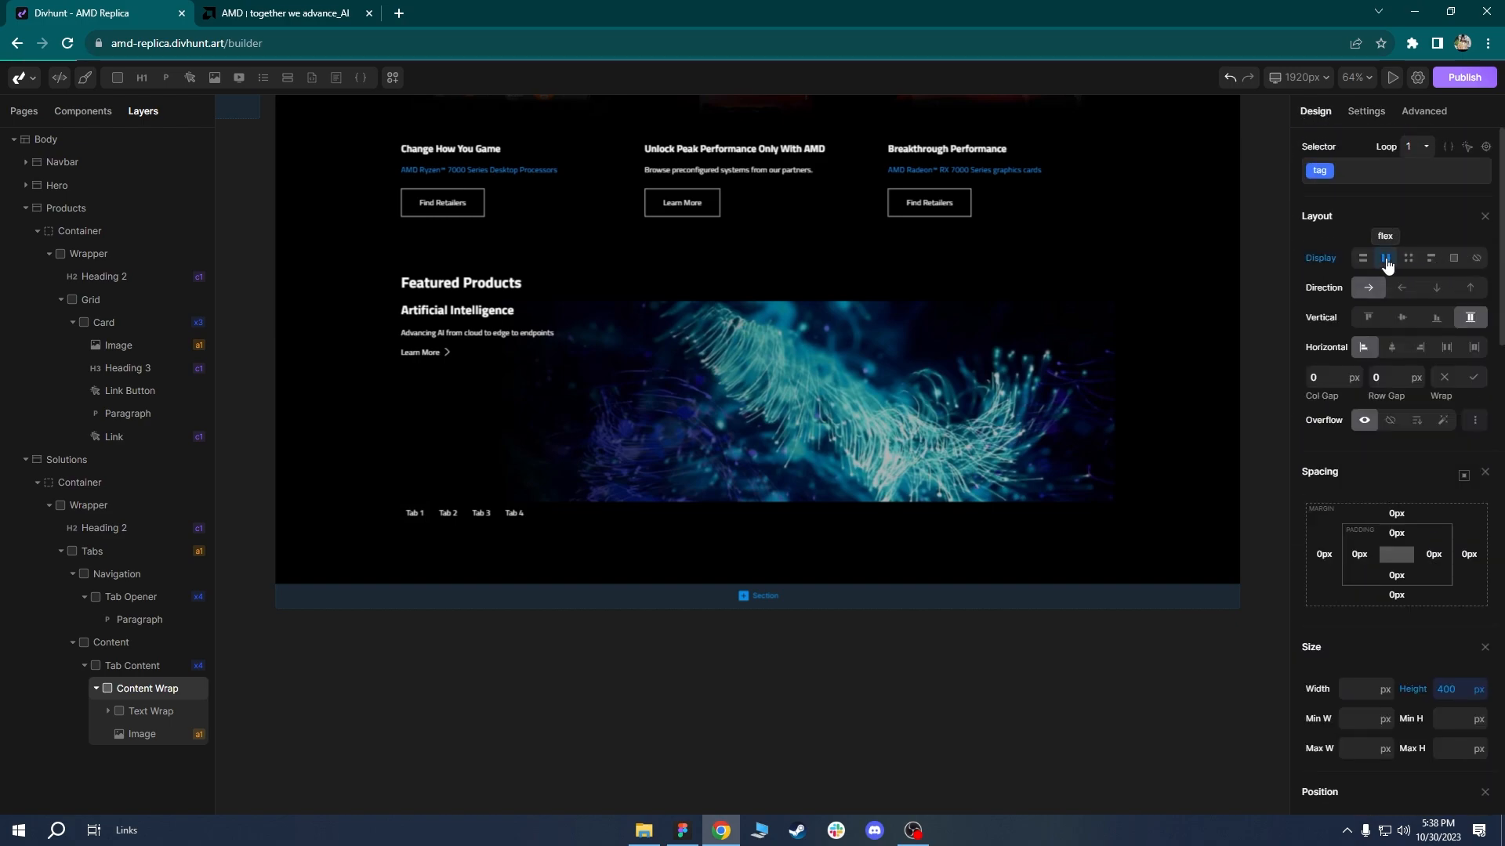
{"action": "left_click", "coordinate": [1402, 317]}
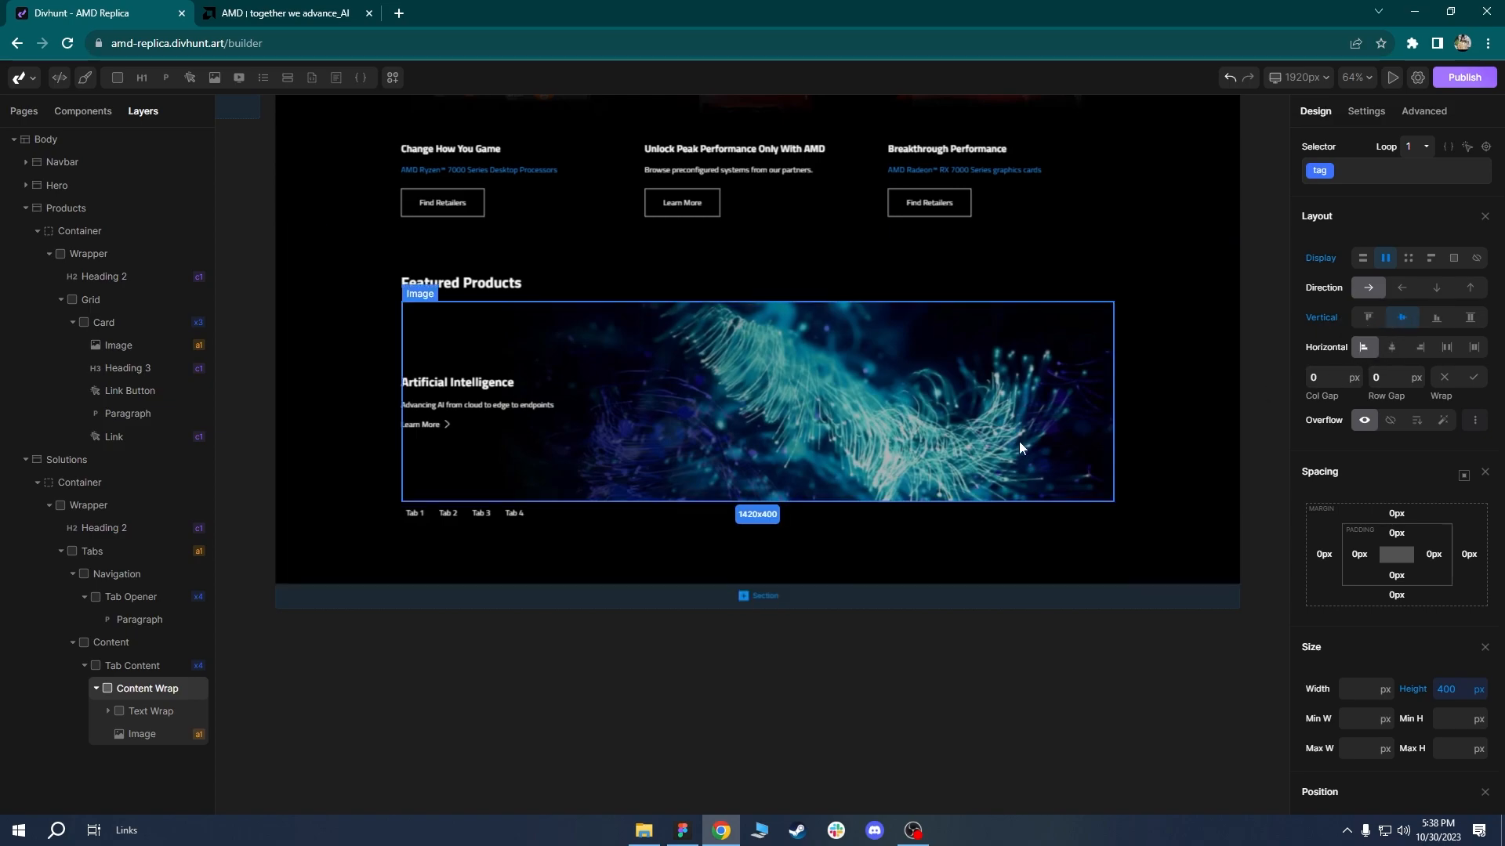
Inspect the padding around the Featured Solutions slide's container on the AMD site.
{"action": "scroll", "coordinate": [399, 338], "scroll_direction": "up", "scroll_amount": 5}
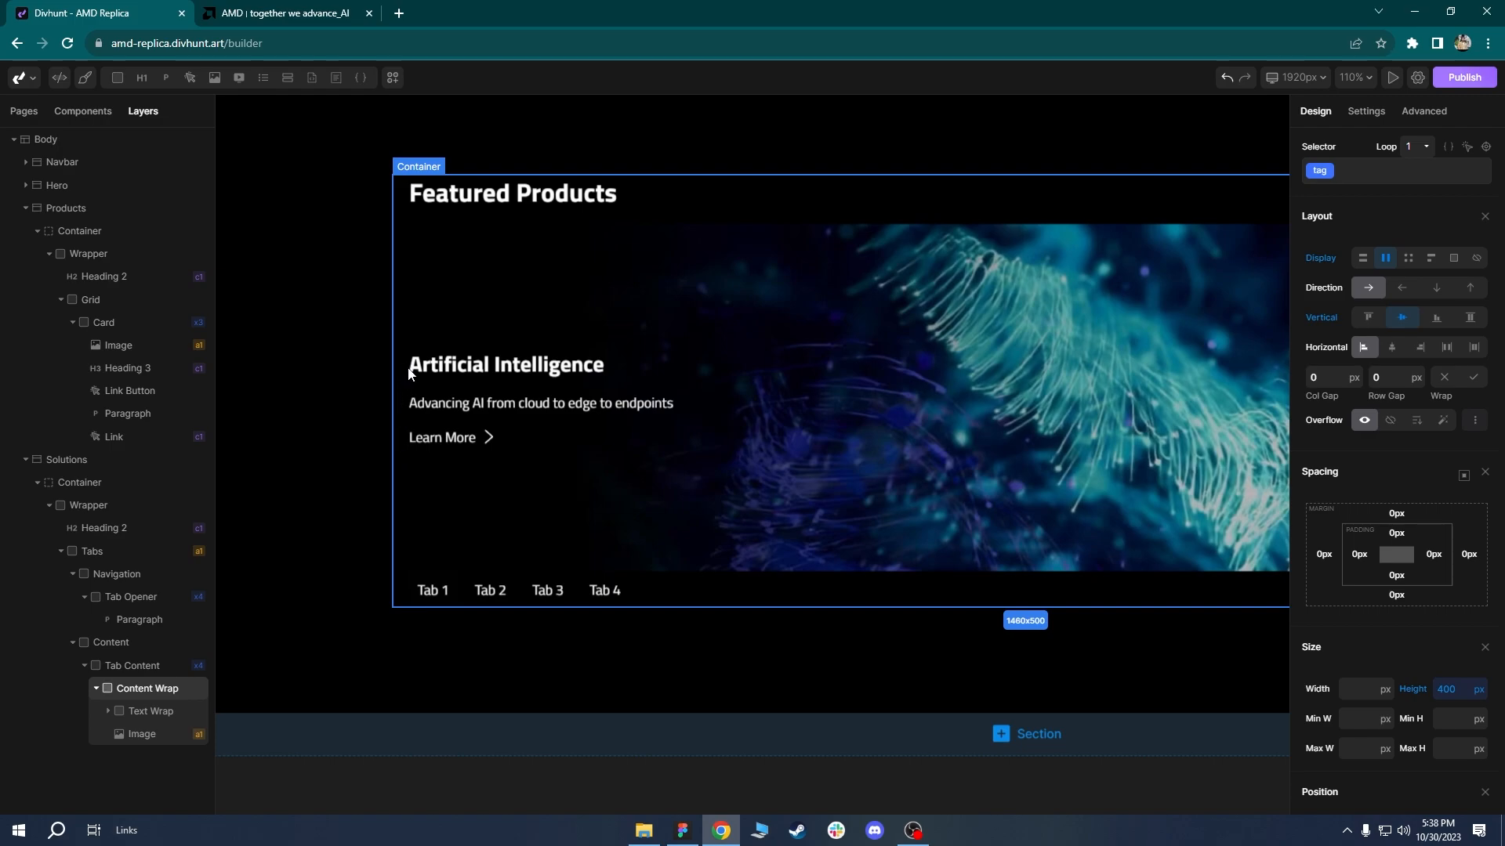
{"action": "left_click", "coordinate": [417, 283]}
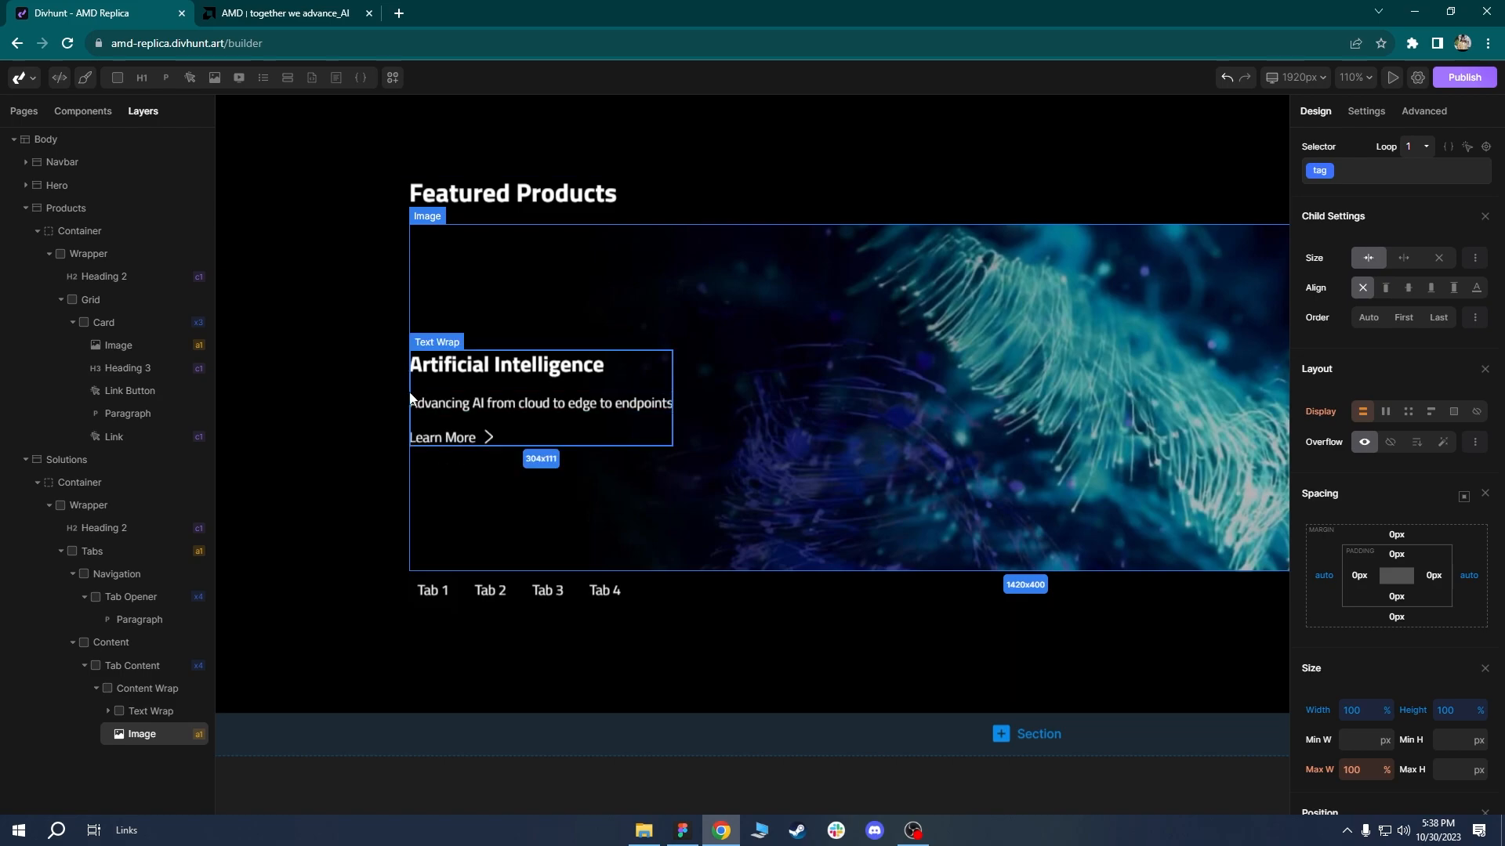
{"action": "left_click", "coordinate": [148, 688]}
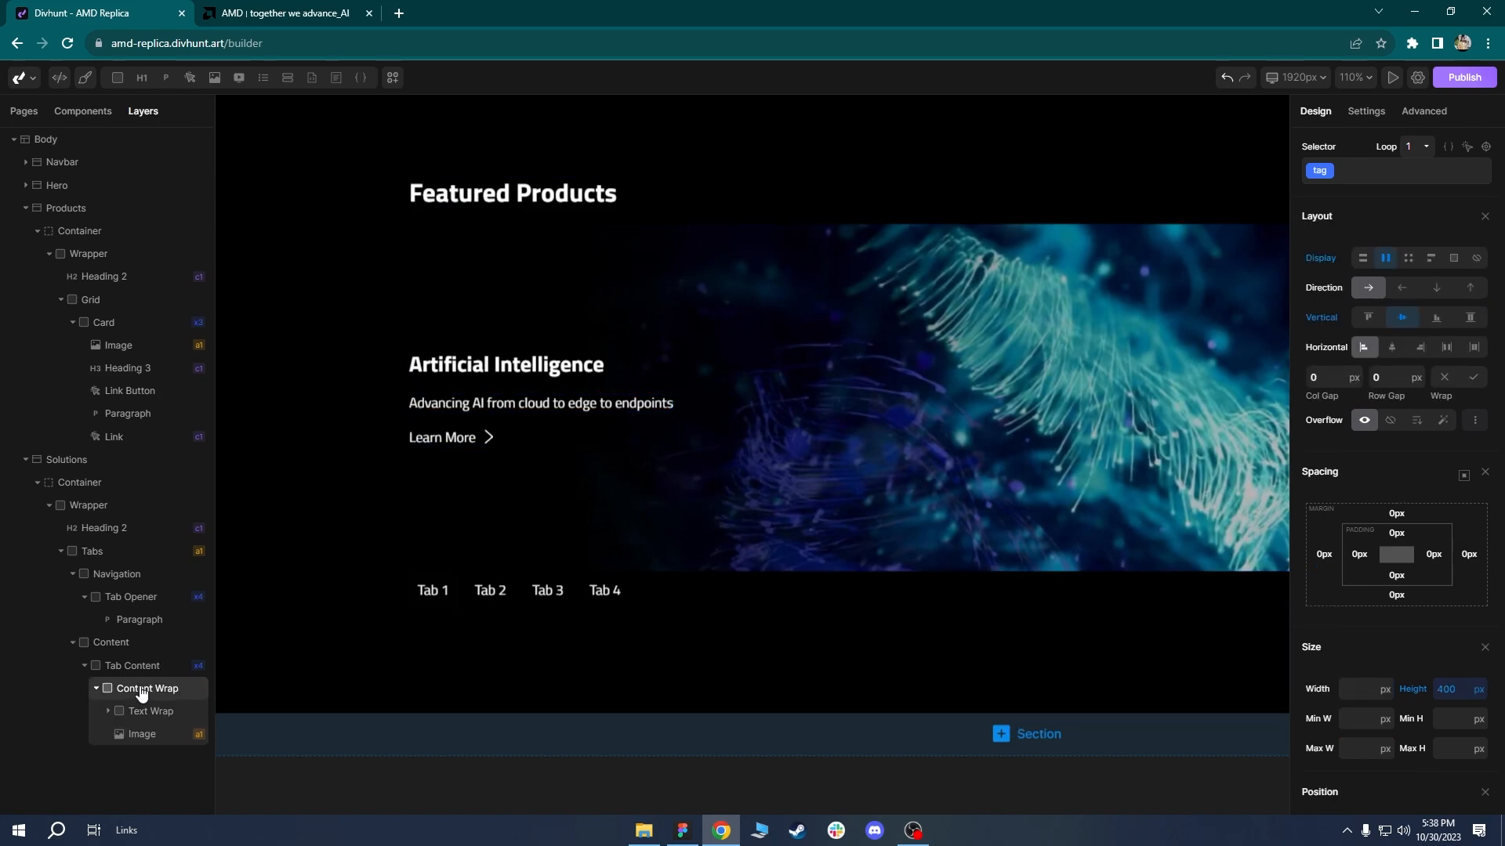
{"action": "left_click", "coordinate": [313, 10]}
{"action": "scroll", "coordinate": [336, 155], "scroll_direction": "up", "scroll_amount": 1}
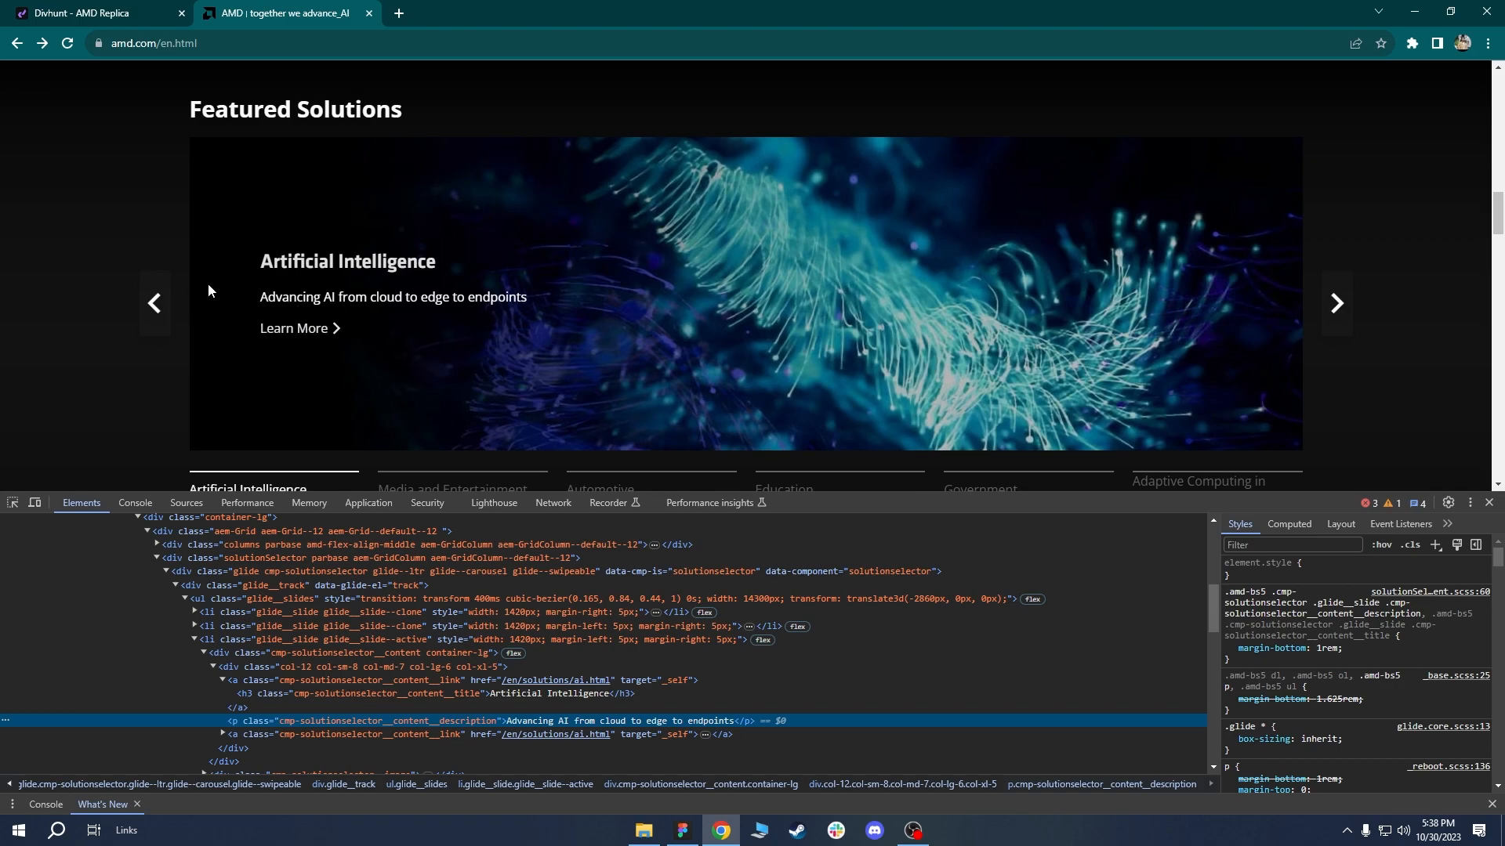
{"action": "left_click", "coordinate": [12, 503]}
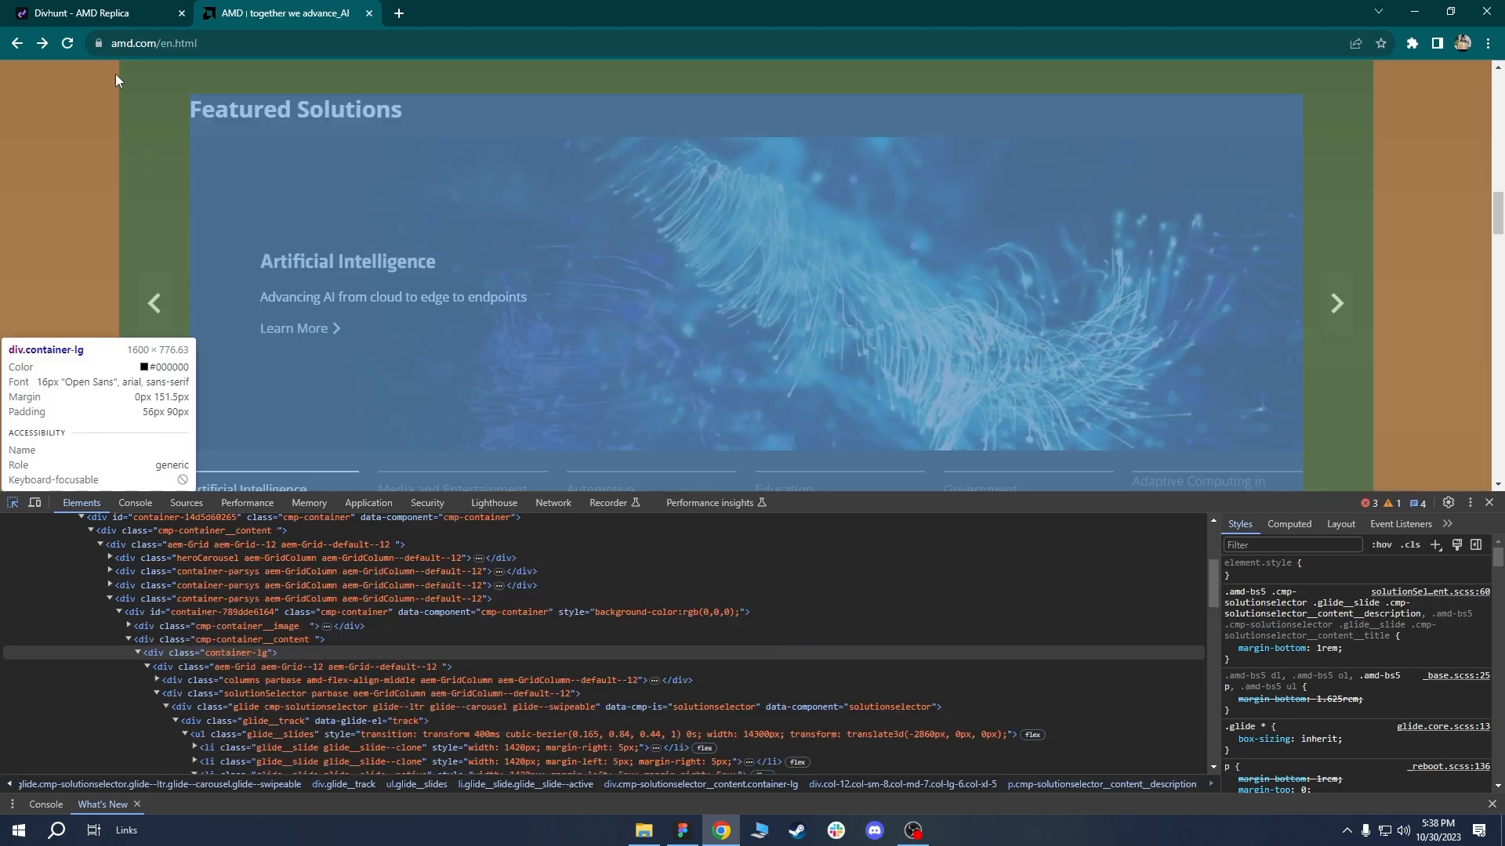
{"action": "left_click", "coordinate": [82, 12]}
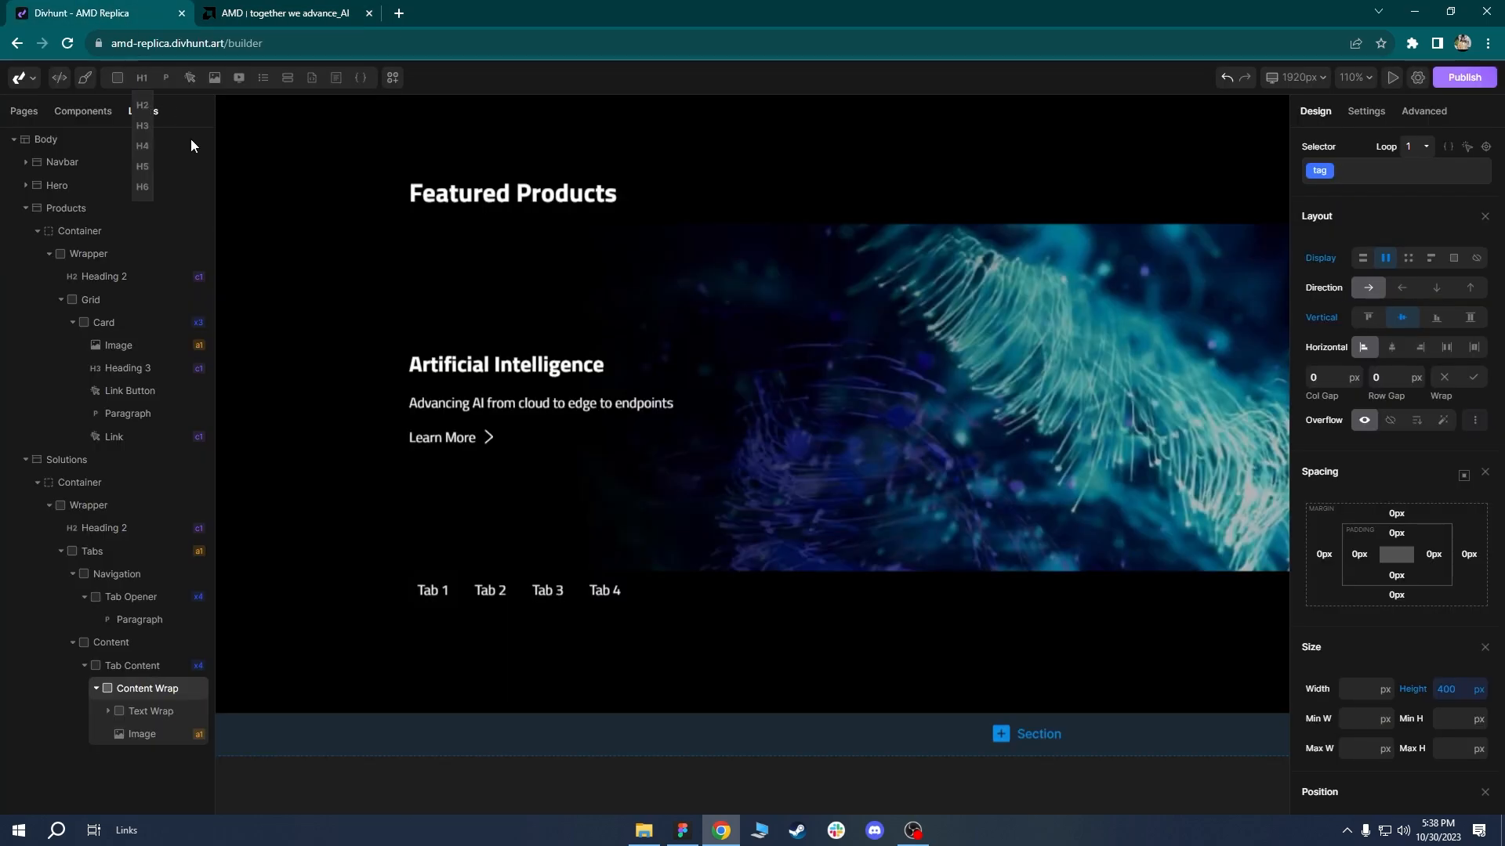
Set Content Wrap's left padding to 90 px.
{"action": "left_click", "coordinate": [924, 349]}
{"action": "left_click_drag", "start_coordinate": [907, 367], "coordinate": [547, 313]}
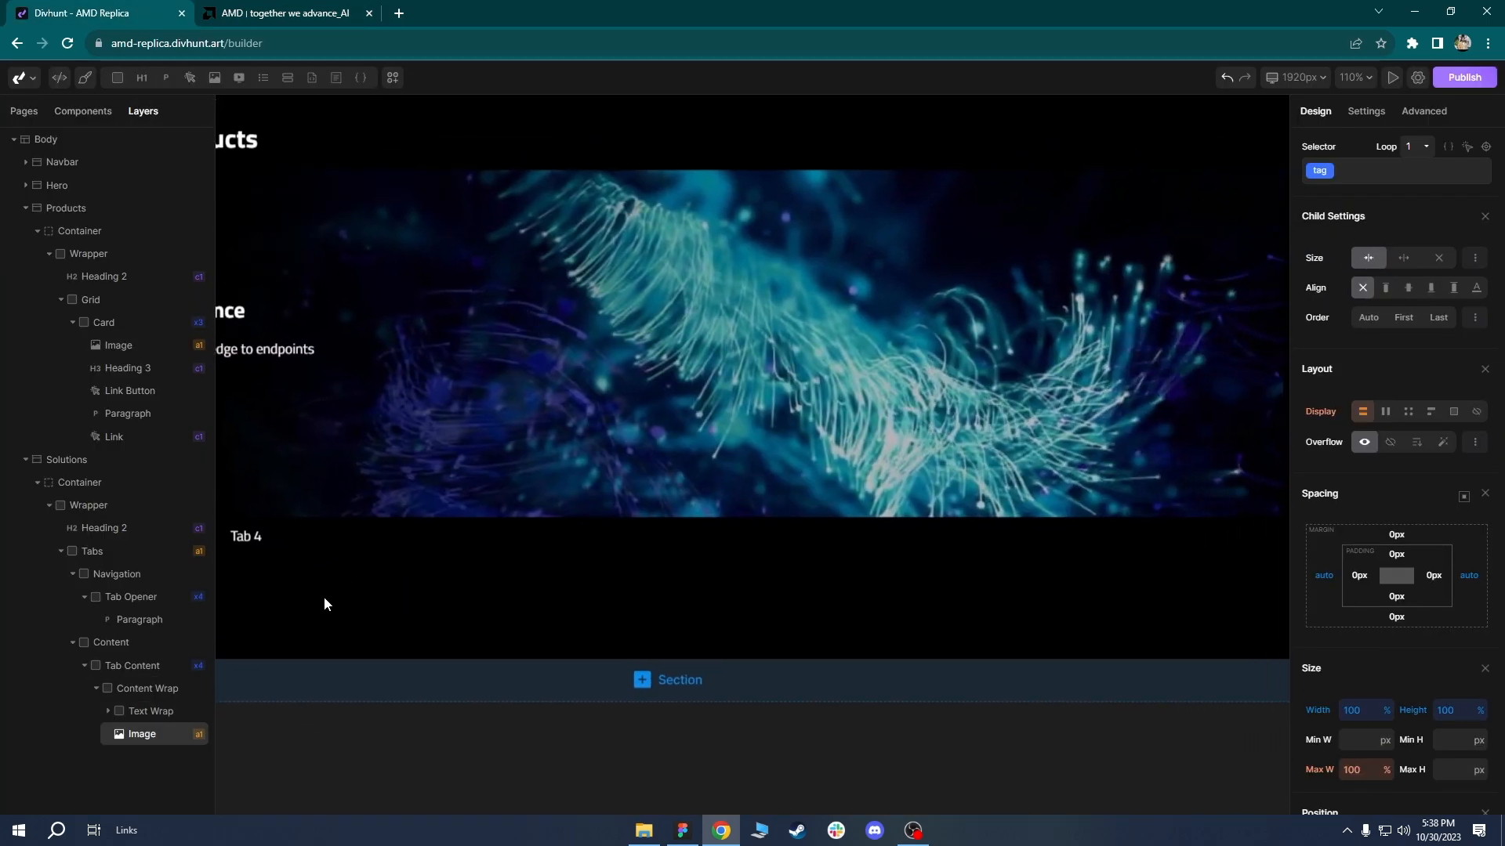
{"action": "scroll", "coordinate": [504, 391], "scroll_direction": "down", "scroll_amount": 3}
{"action": "left_click_drag", "start_coordinate": [504, 391], "coordinate": [656, 354]}
{"action": "left_click", "coordinate": [147, 688]}
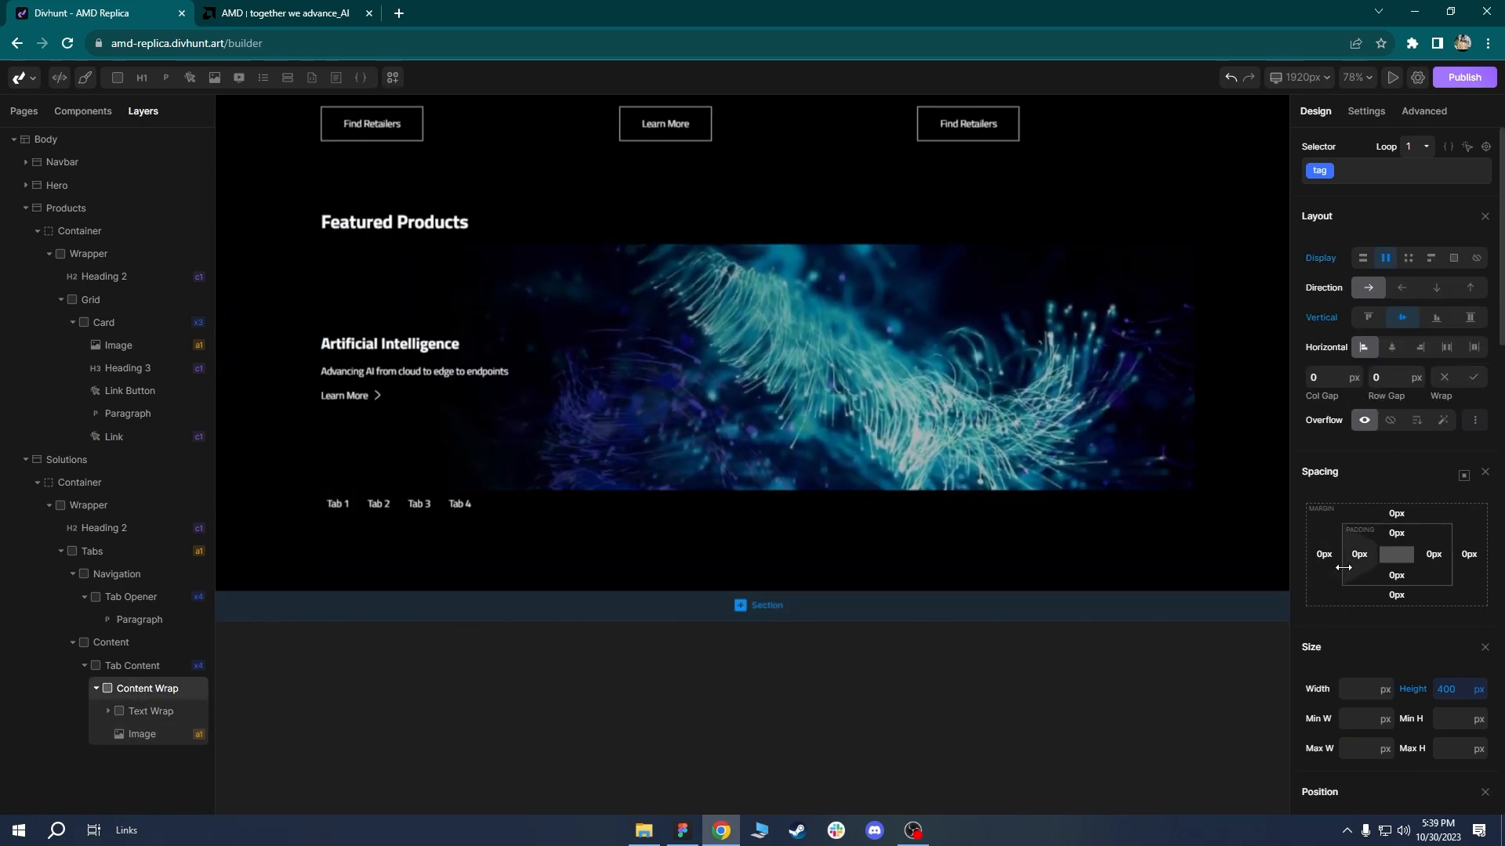
{"action": "left_click", "coordinate": [133, 716]}
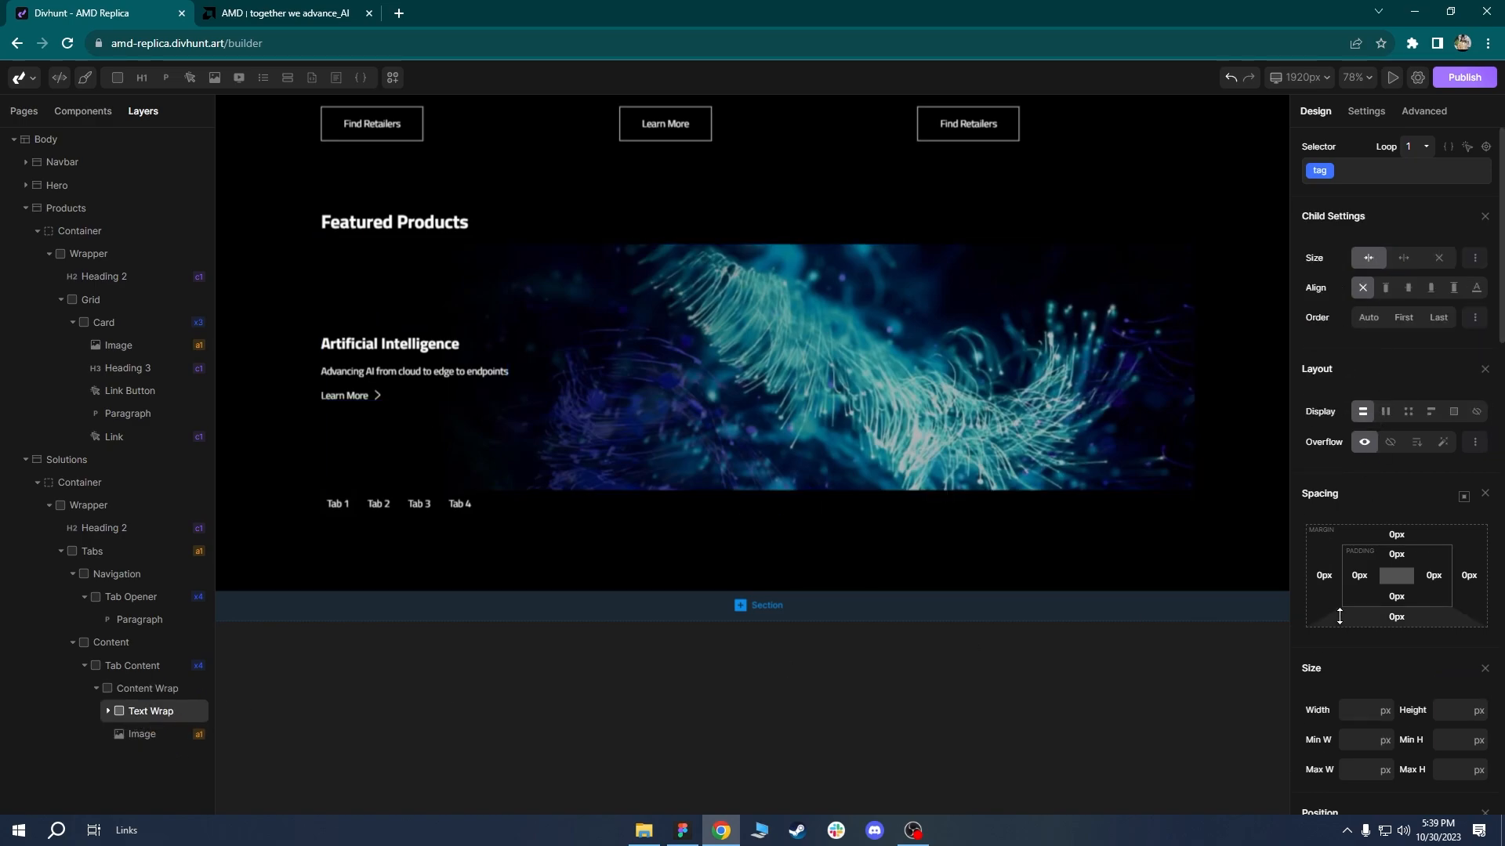
{"action": "left_click", "coordinate": [139, 689]}
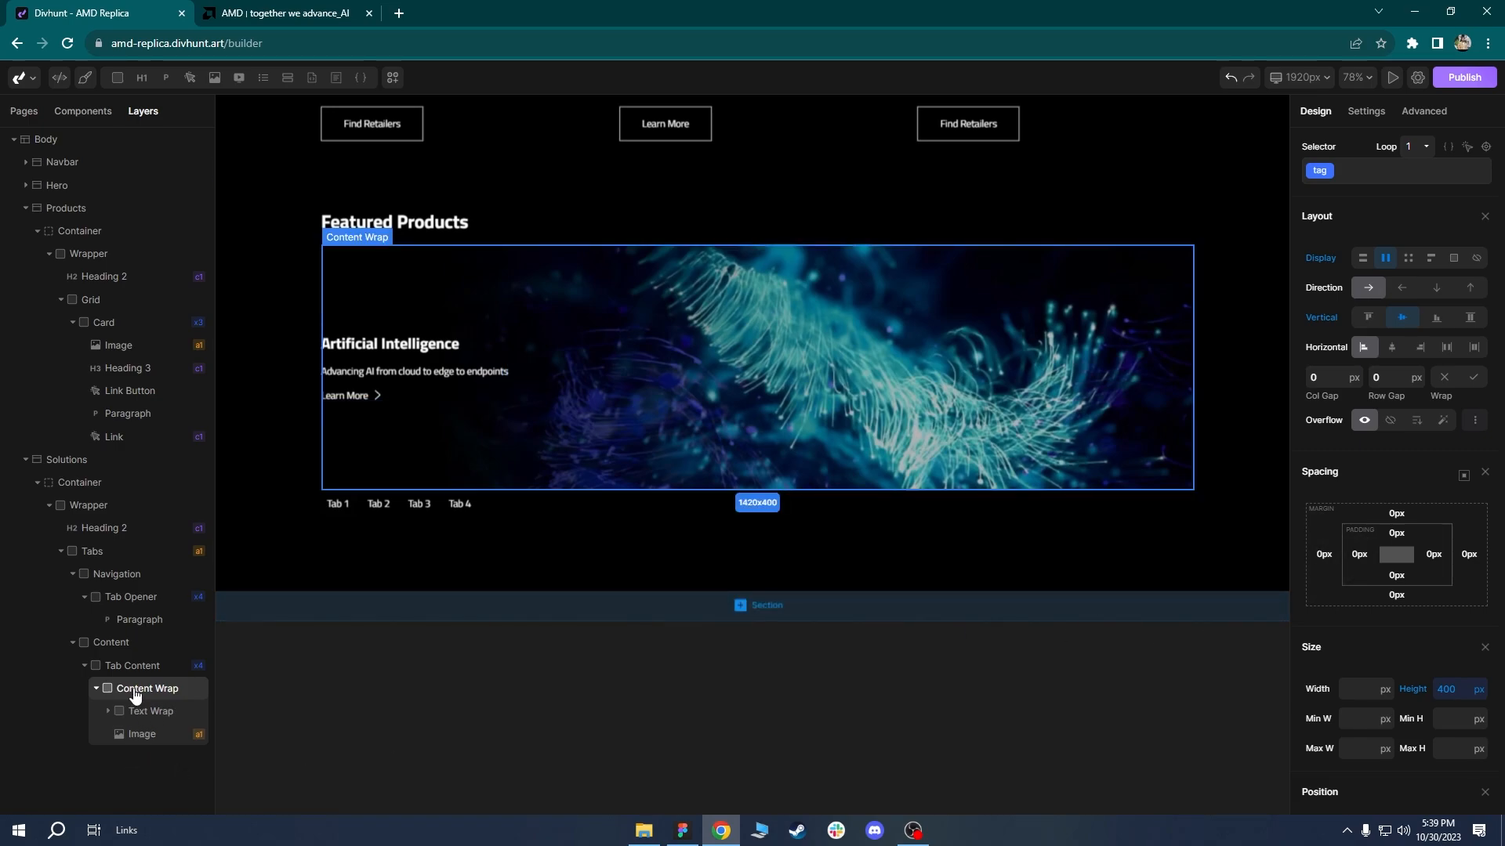
{"action": "left_click", "coordinate": [1361, 557]}
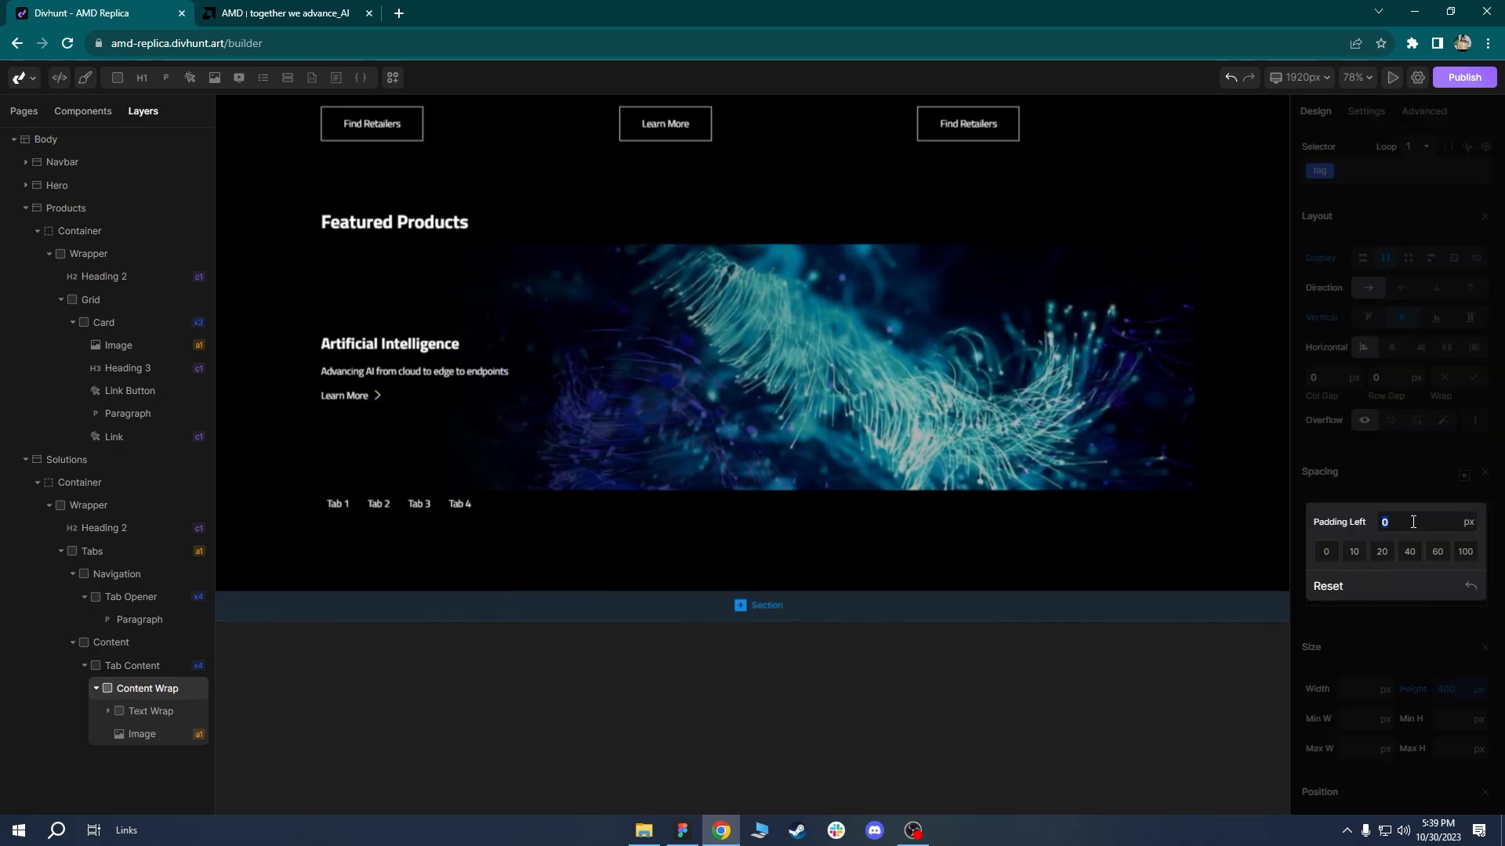
{"action": "type", "text": "90"}
{"action": "key", "text": "Return"}
{"action": "left_click", "coordinate": [1428, 561]}
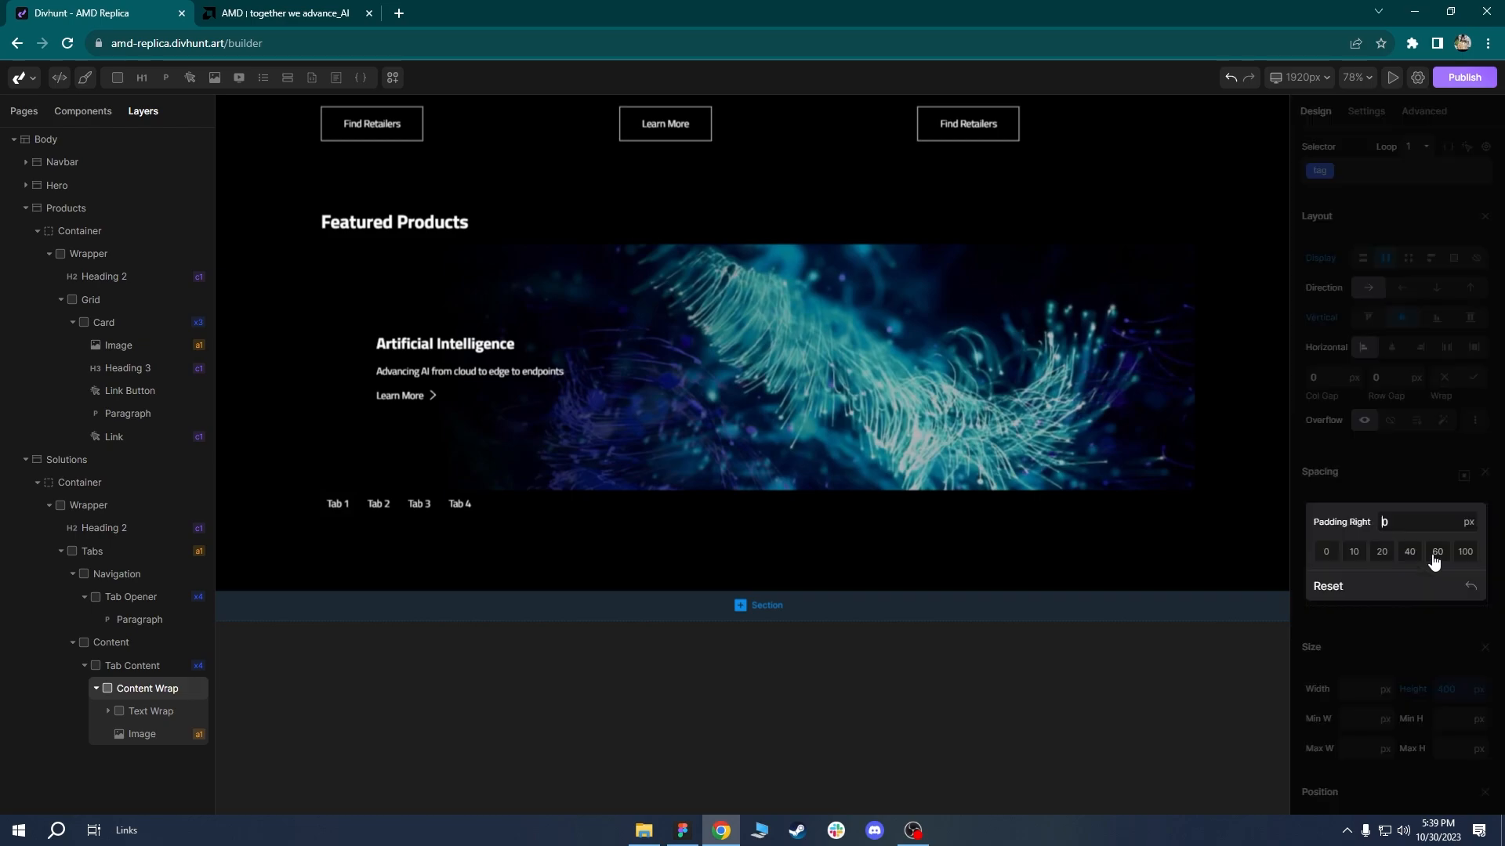
{"action": "key", "text": "Return"}
{"action": "left_click", "coordinate": [833, 397]}
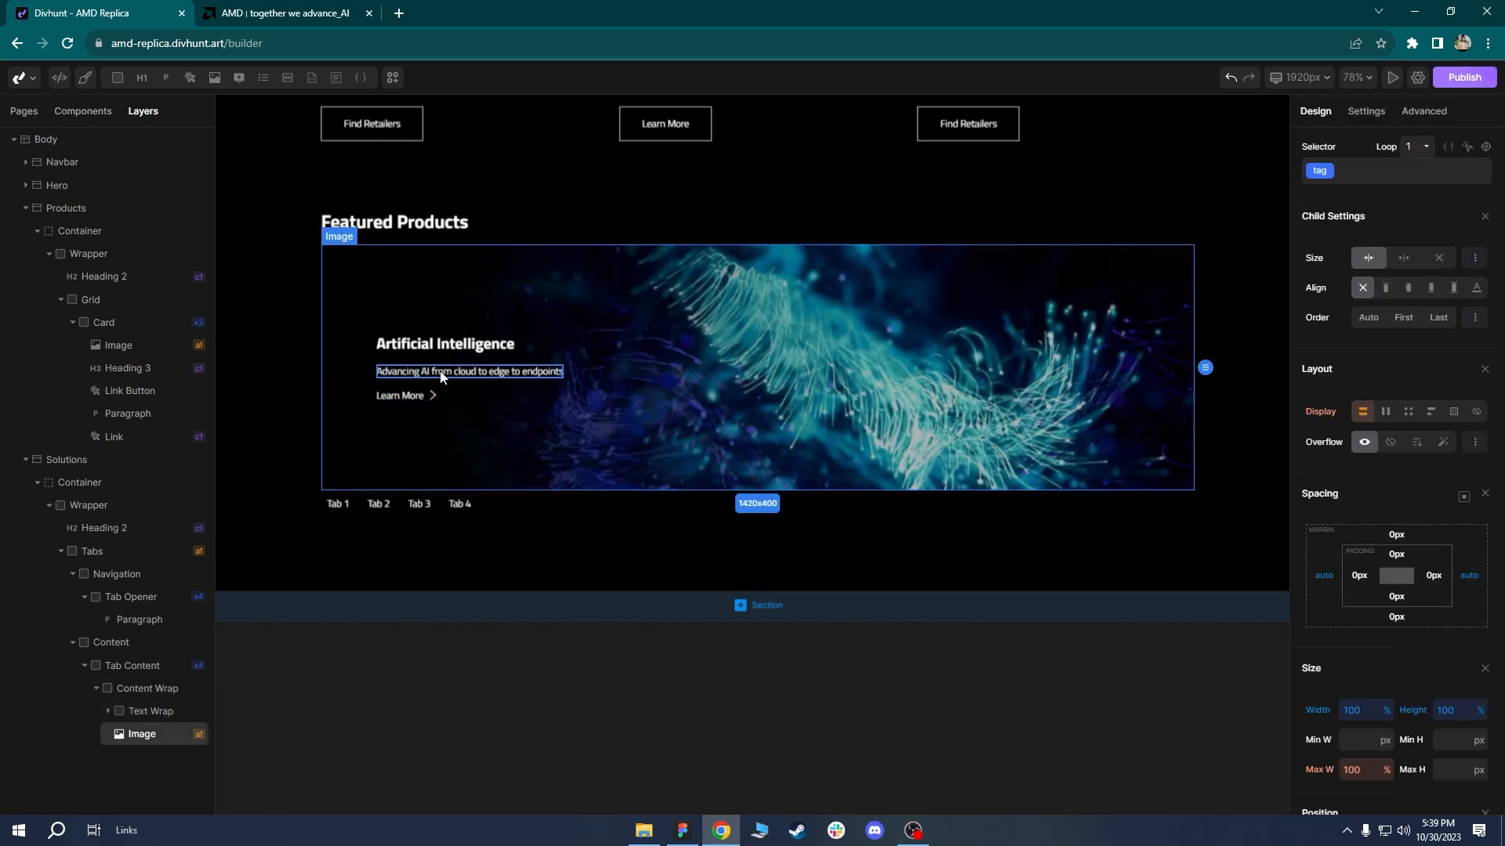
{"action": "left_click_drag", "start_coordinate": [613, 525], "coordinate": [598, 533]}
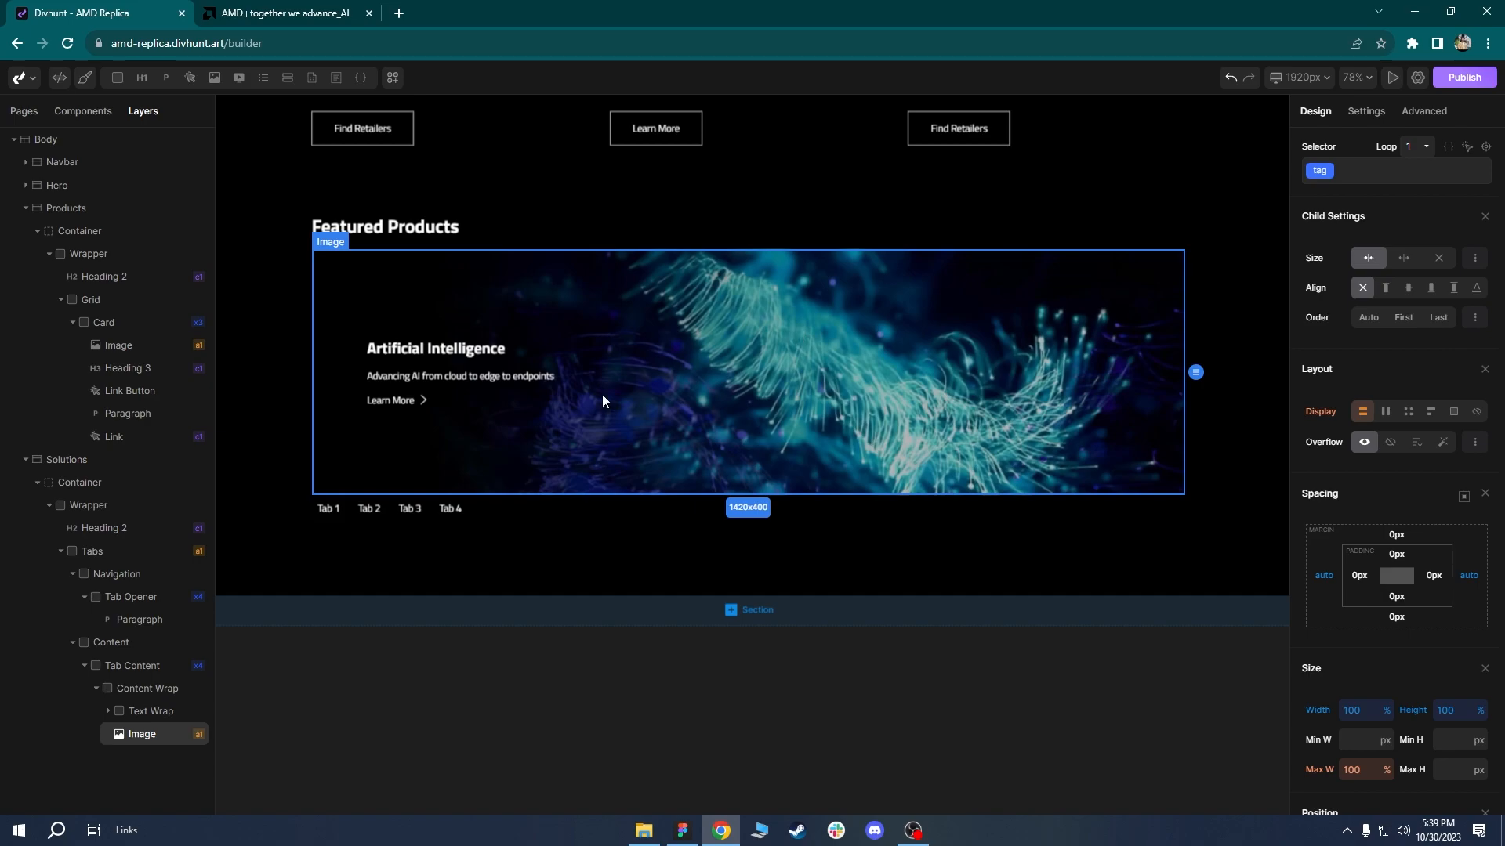
Close the developer tools on the AMD site, examine the tab row beneath its slider, and select the replica's Tab Opener layer.
{"action": "left_click", "coordinate": [361, 518]}
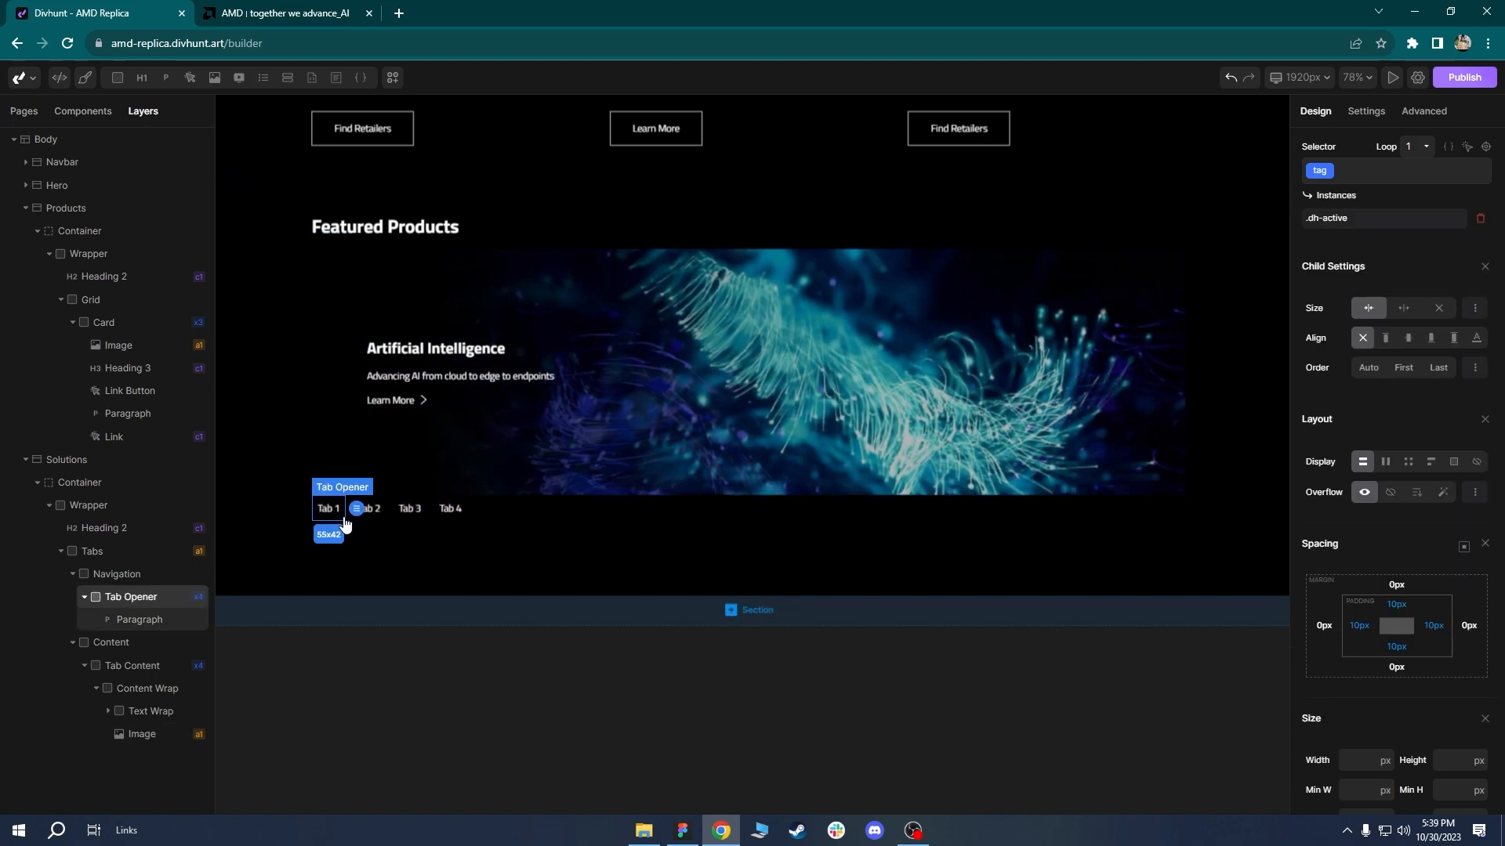
{"action": "left_click", "coordinate": [296, 10]}
{"action": "scroll", "coordinate": [705, 337], "scroll_direction": "down", "scroll_amount": 1}
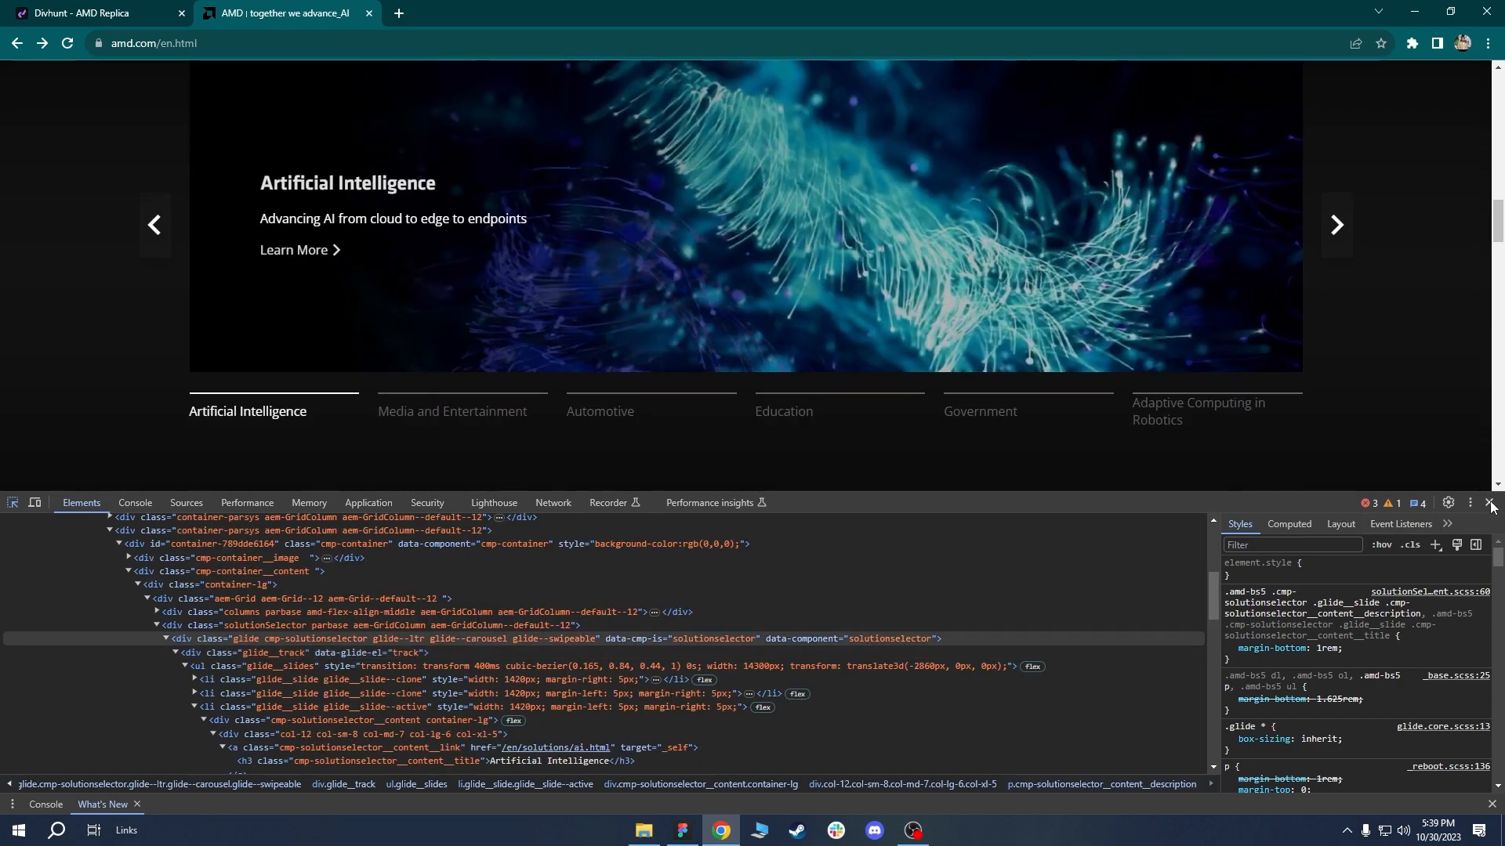
{"action": "key", "text": "F12"}
{"action": "scroll", "coordinate": [869, 490], "scroll_direction": "up", "scroll_amount": 1}
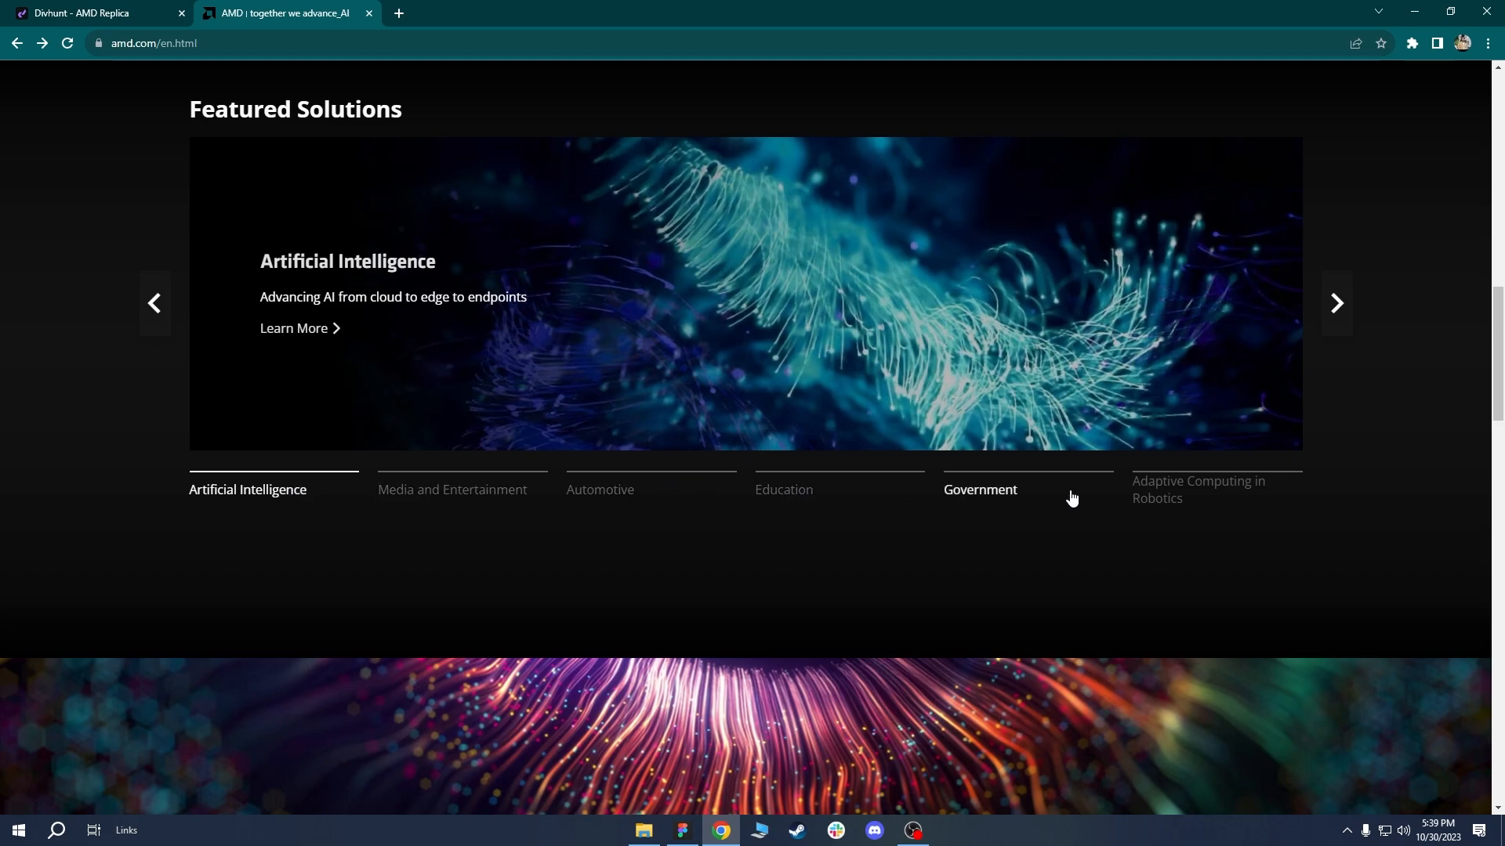
{"action": "left_click", "coordinate": [125, 12]}
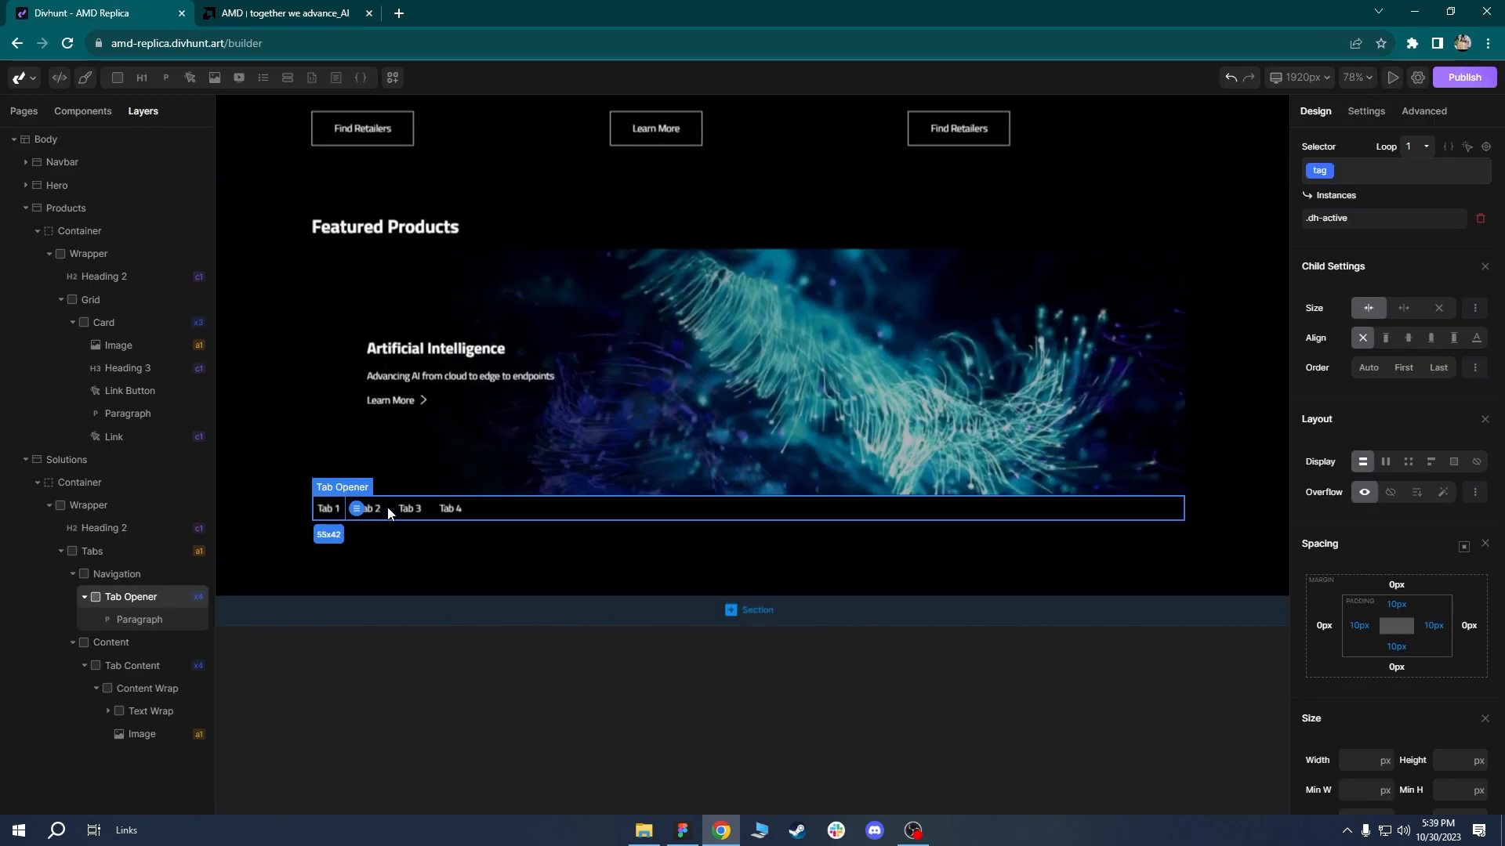
{"action": "left_click", "coordinate": [387, 507]}
{"action": "left_click", "coordinate": [130, 599]}
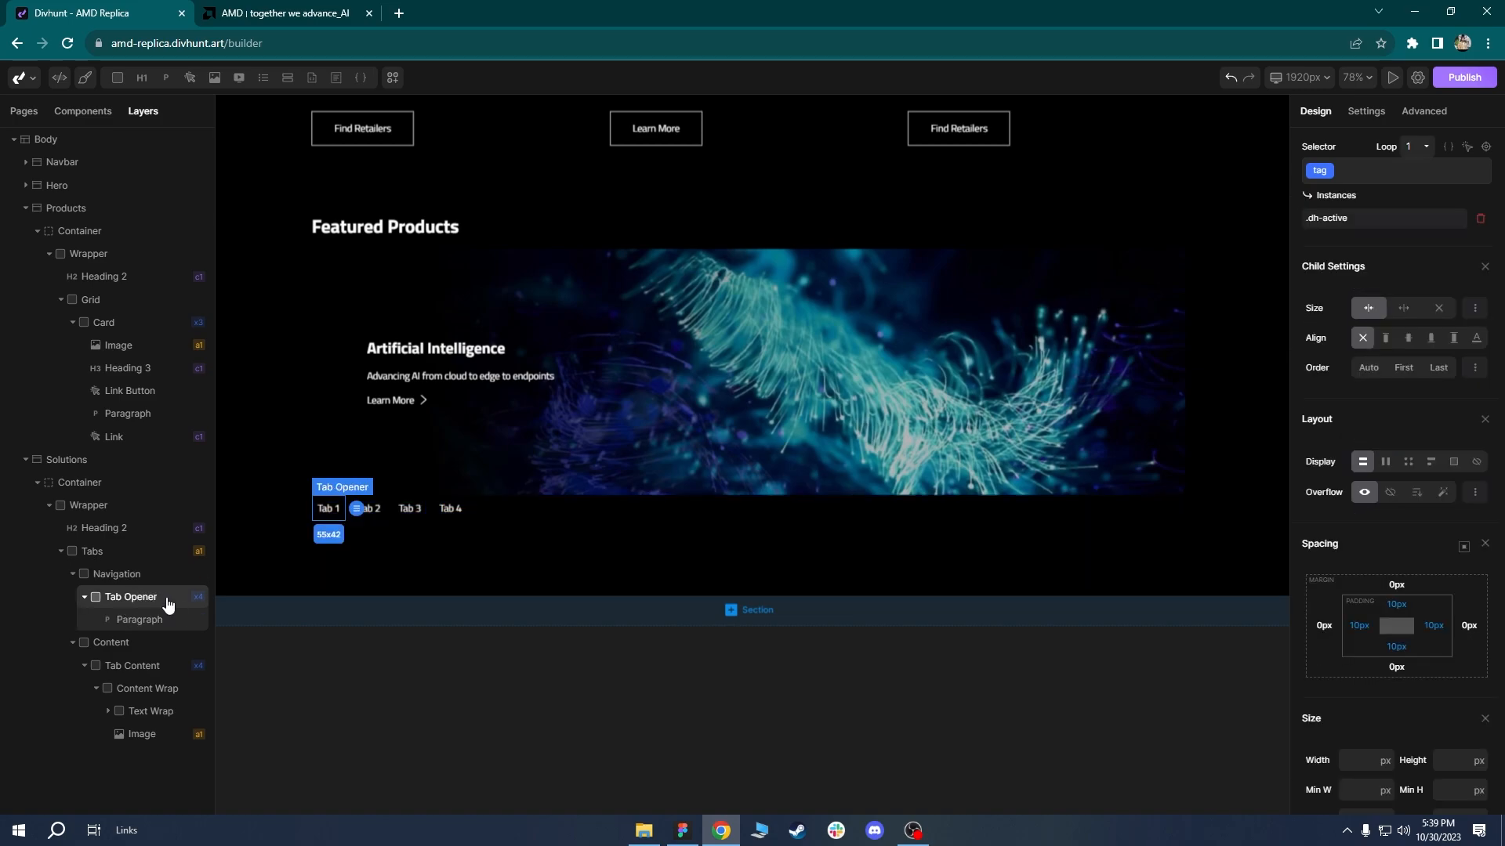
Set the loop count to 6 for both the Tab Opener and Tab Content layers.
{"action": "right_click", "coordinate": [159, 602]}
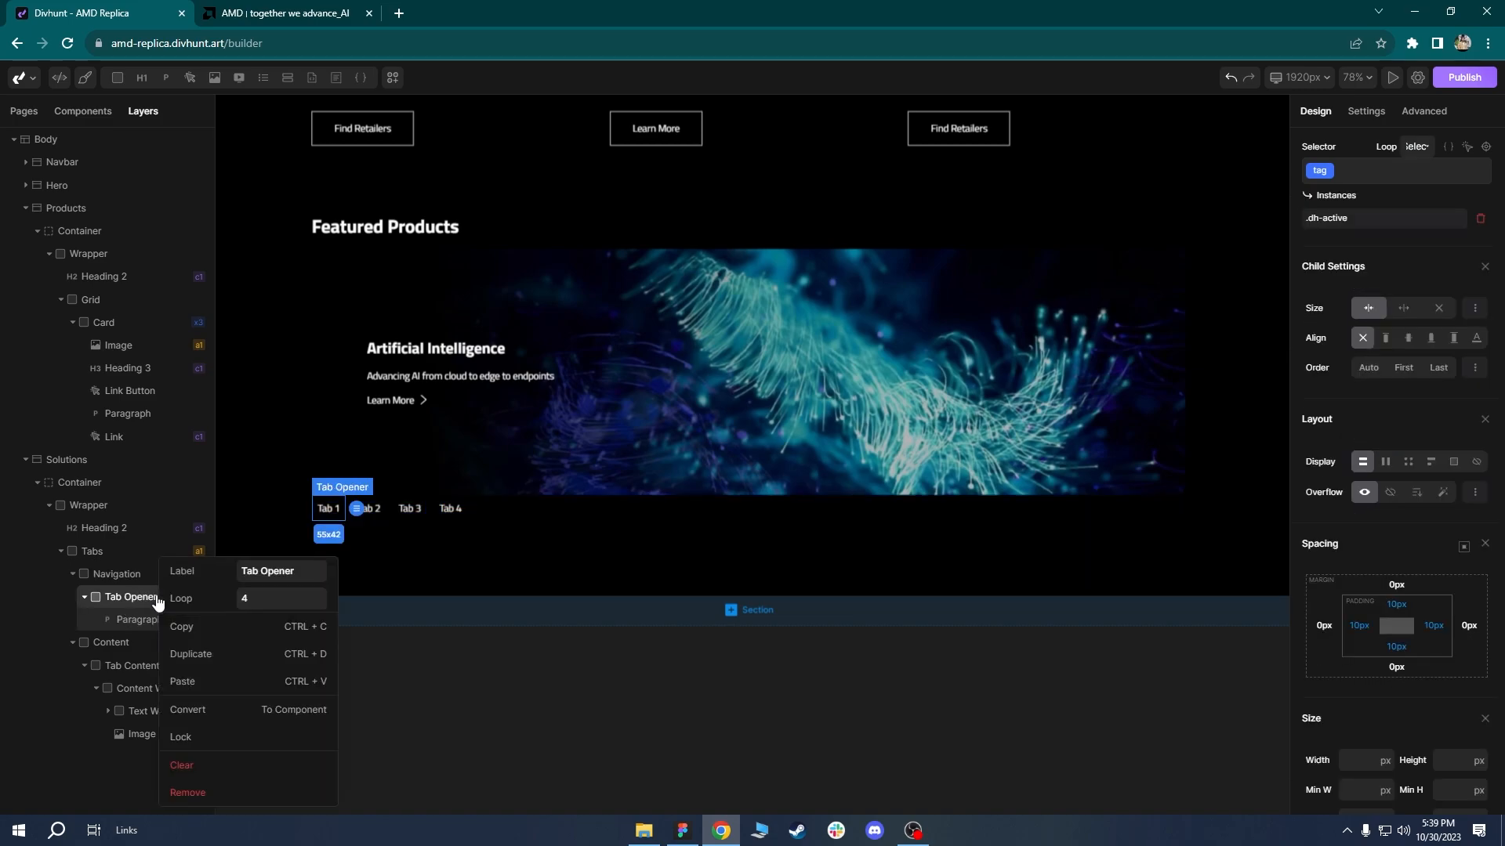
{"action": "left_click", "coordinate": [258, 598]}
{"action": "type", "text": "6"}
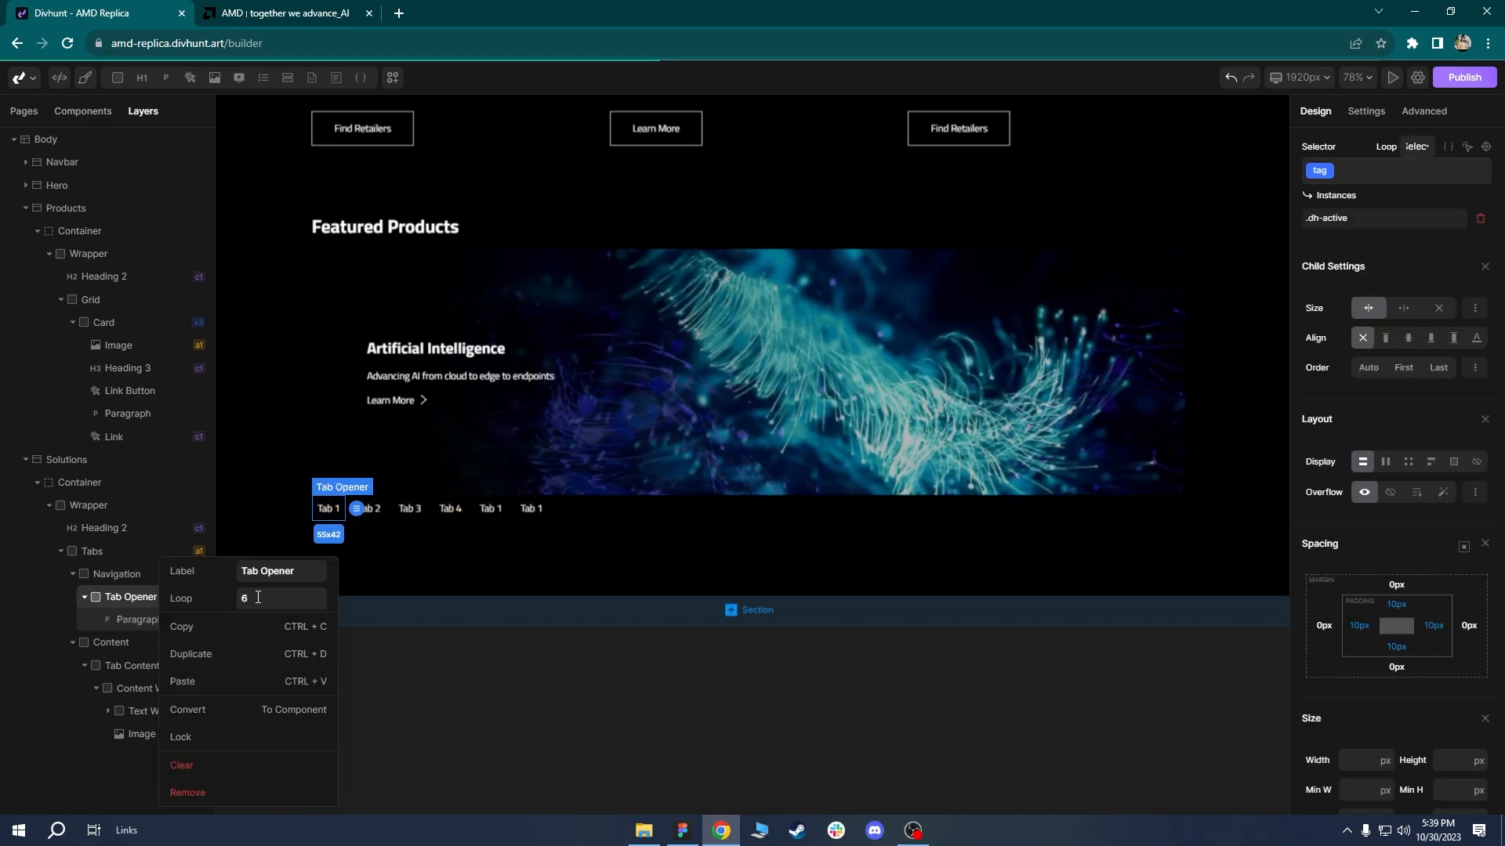
{"action": "left_click", "coordinate": [113, 558]}
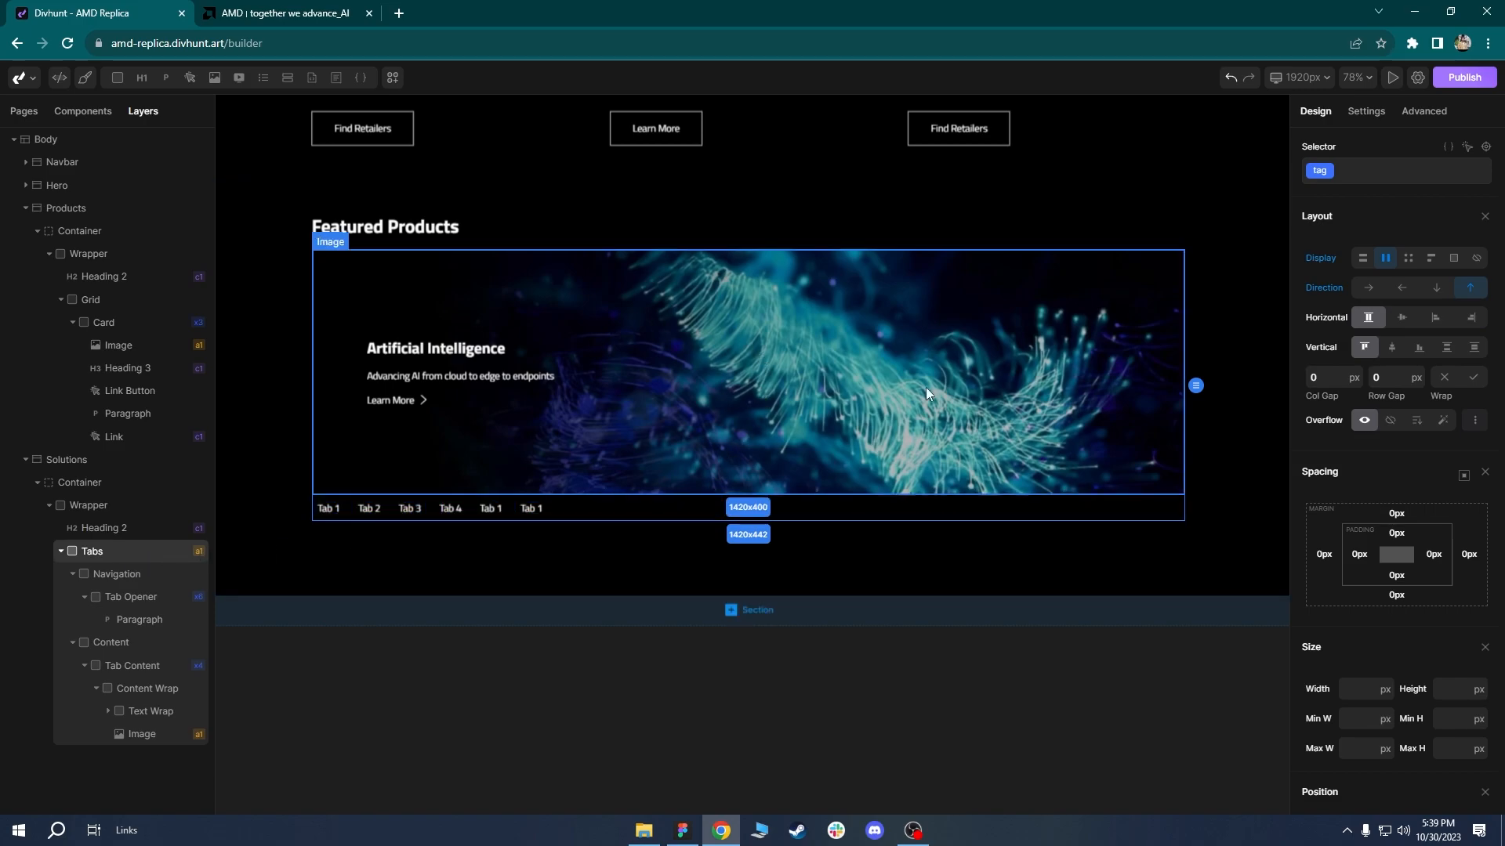
{"action": "left_click", "coordinate": [149, 665]}
{"action": "right_click", "coordinate": [149, 666]}
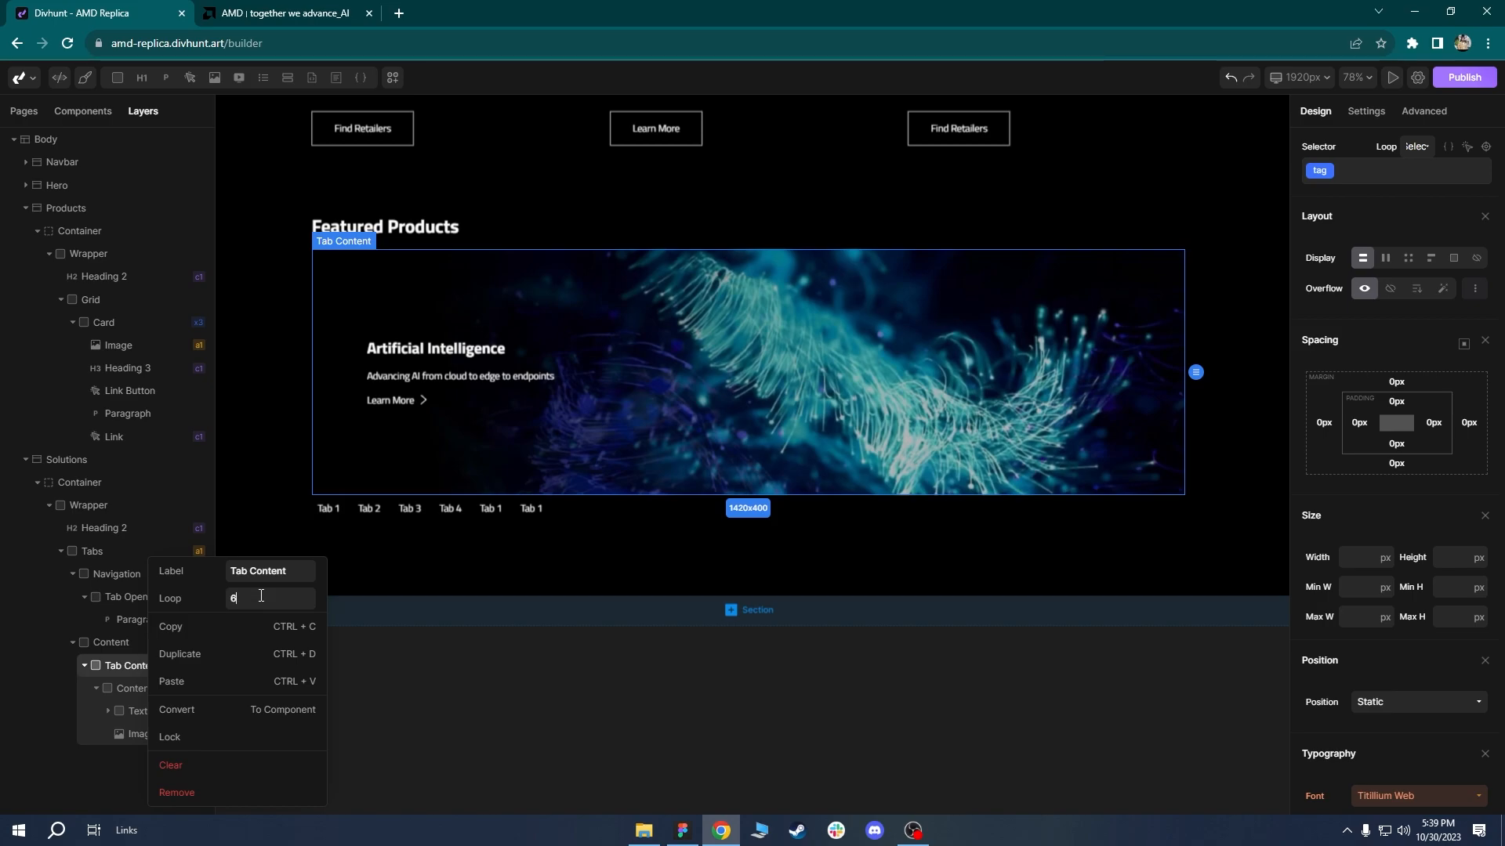
{"action": "left_click", "coordinate": [365, 633]}
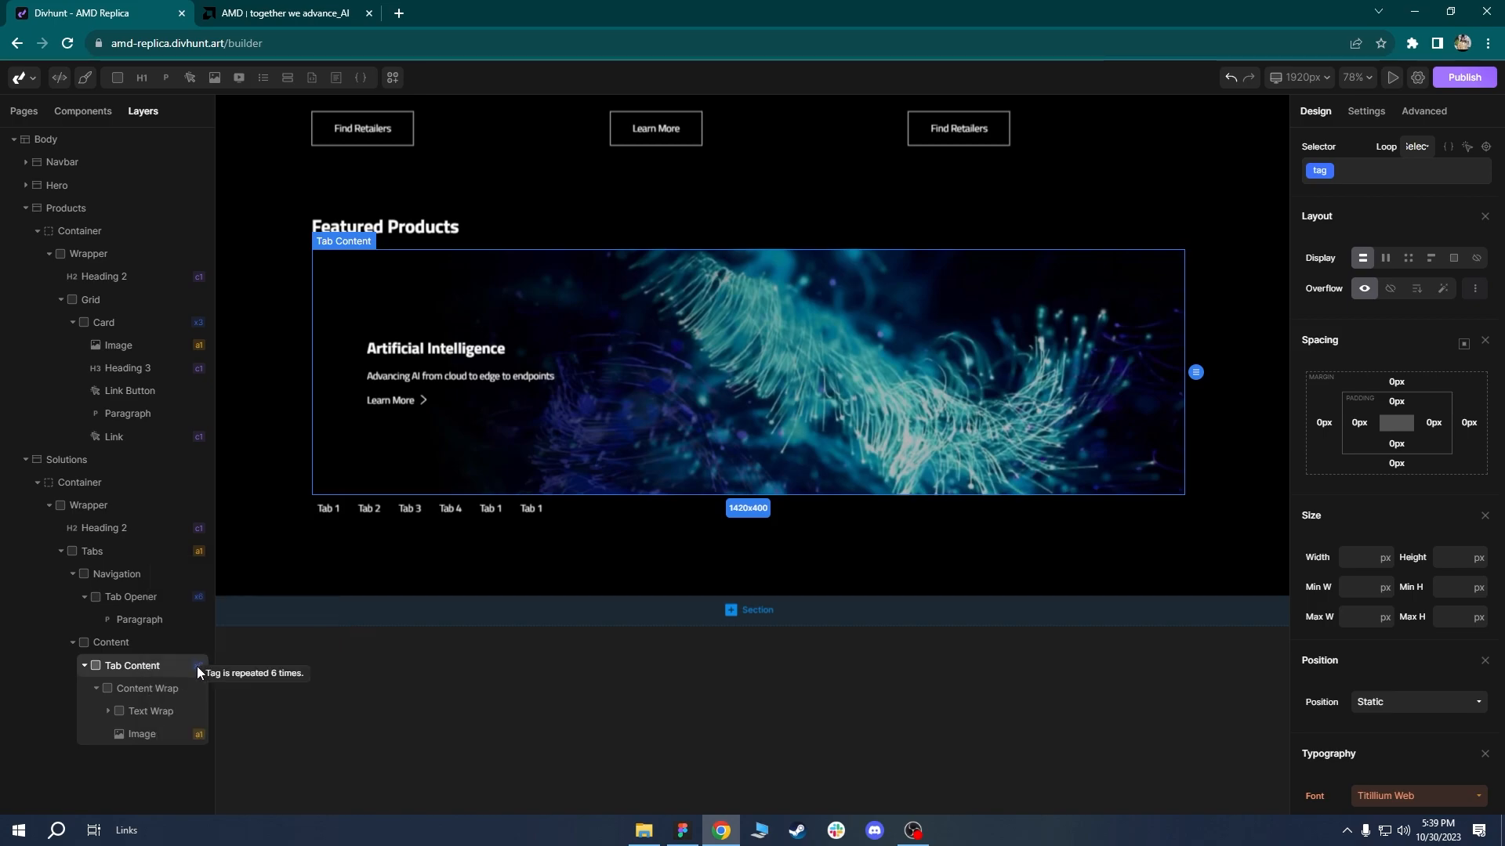
Change the Navigation layer's display to grid and give it six columns of 1 fr each.
{"action": "left_click", "coordinate": [617, 507]}
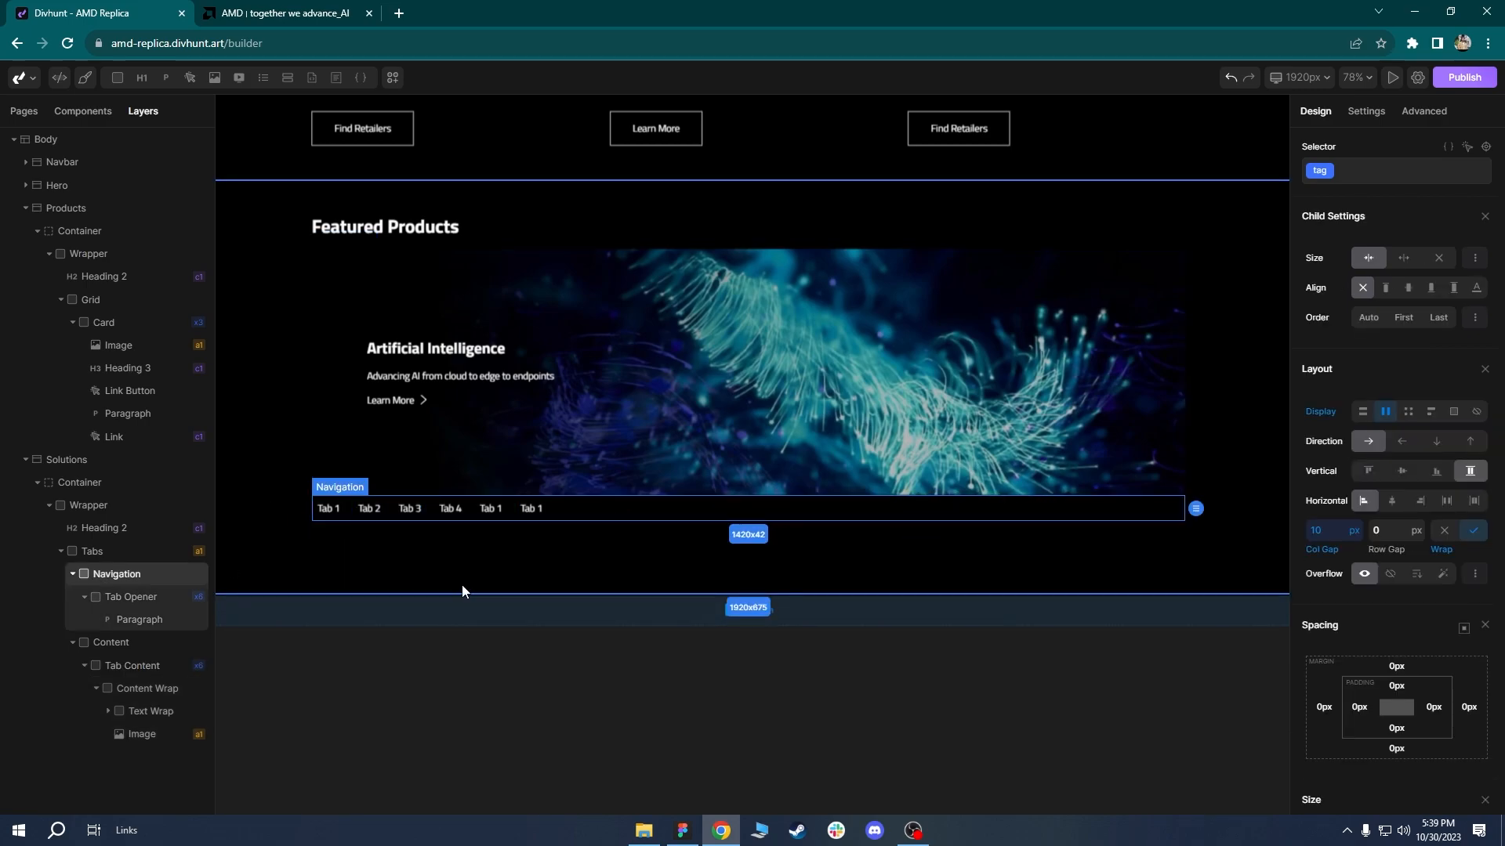
{"action": "left_click", "coordinate": [1407, 416]}
{"action": "left_click", "coordinate": [1410, 445]}
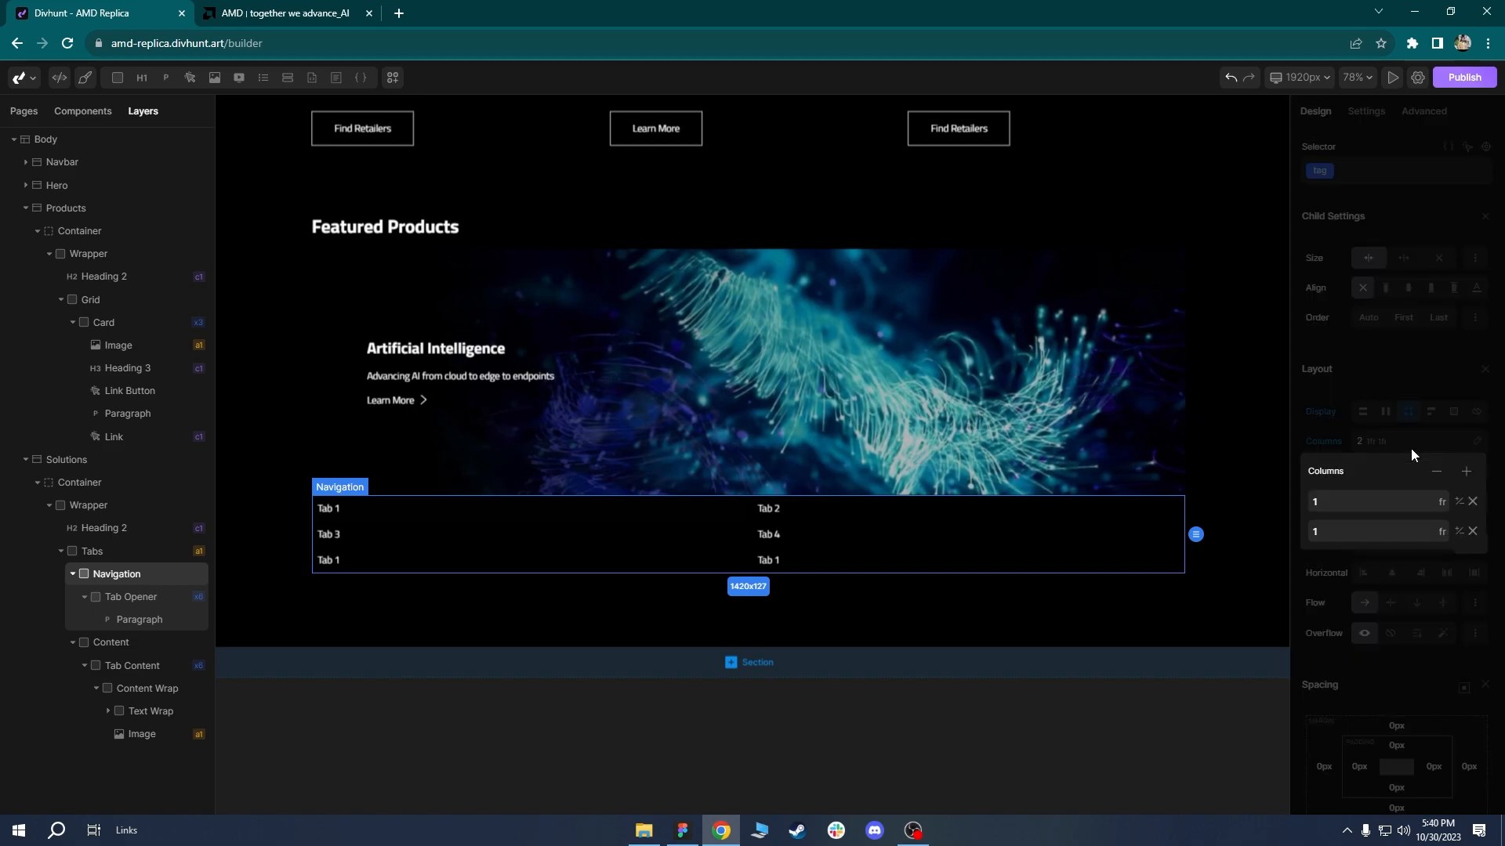
{"action": "left_click", "coordinate": [1465, 470]}
{"action": "left_click", "coordinate": [1466, 471]}
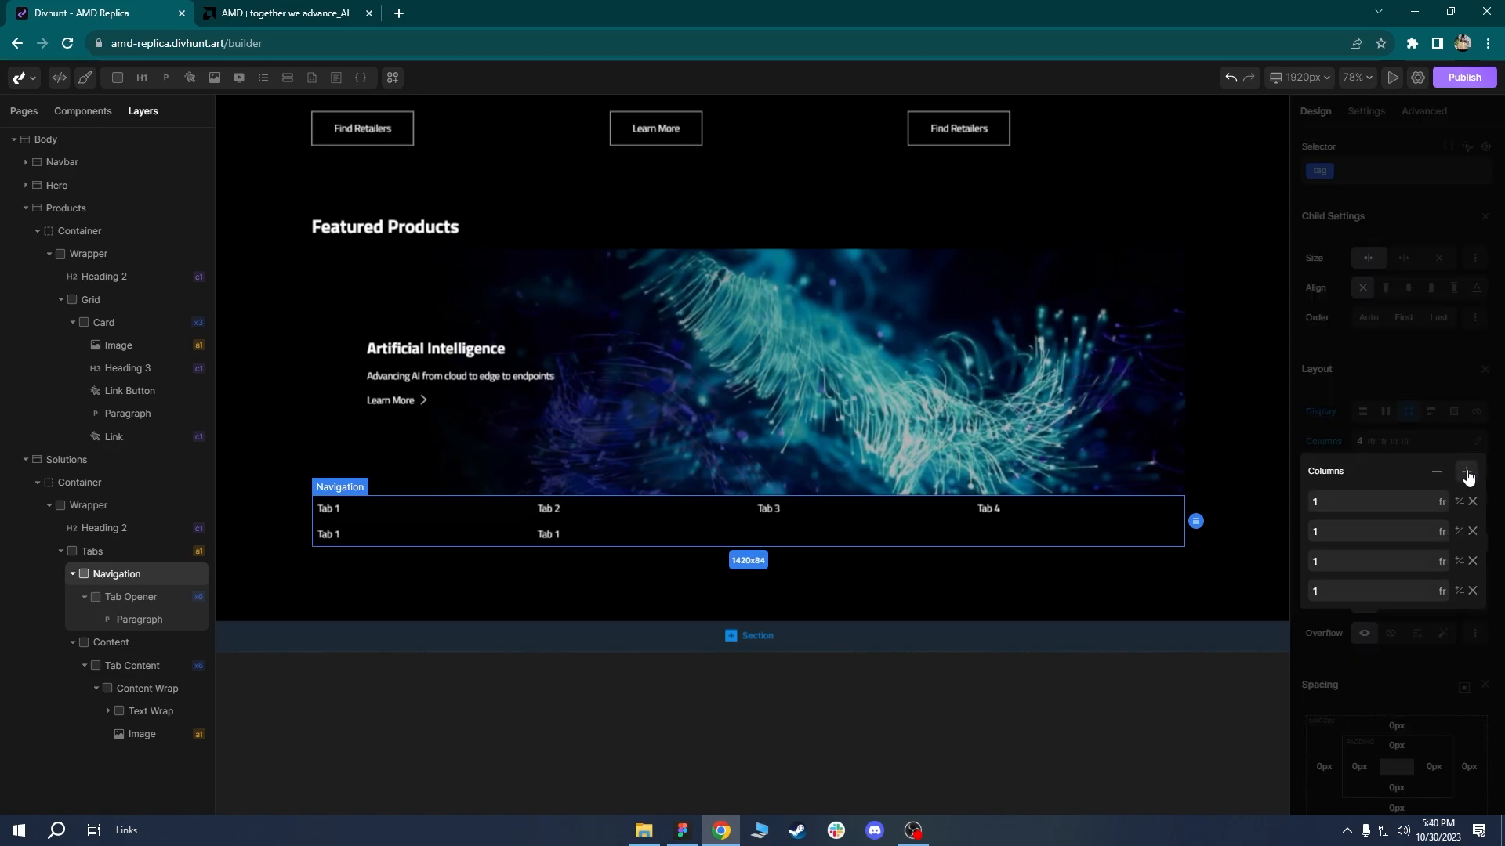
{"action": "left_click", "coordinate": [1467, 473]}
{"action": "left_click", "coordinate": [1466, 474]}
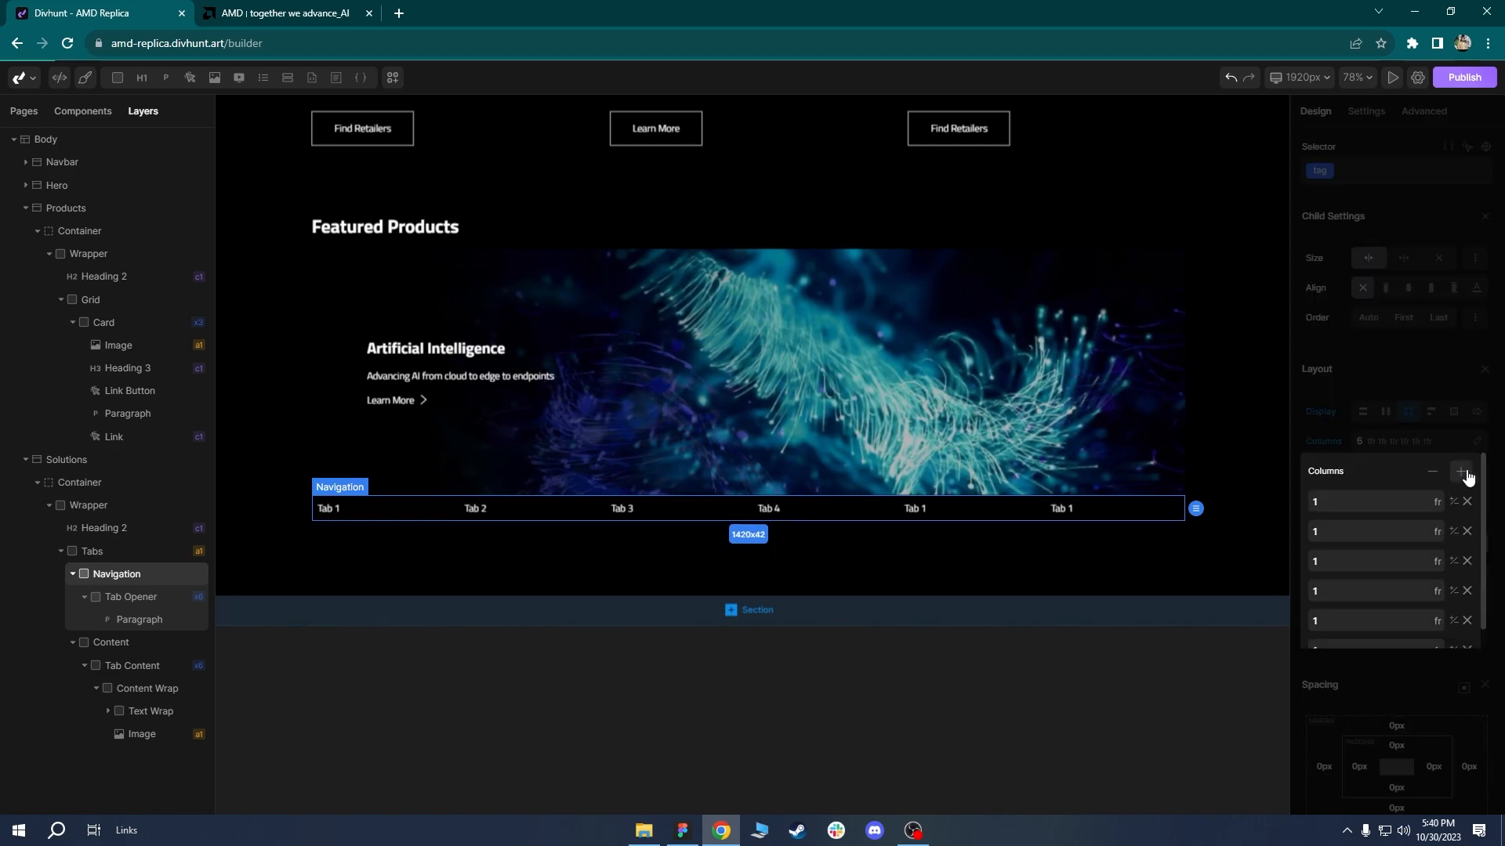
{"action": "left_click", "coordinate": [901, 558]}
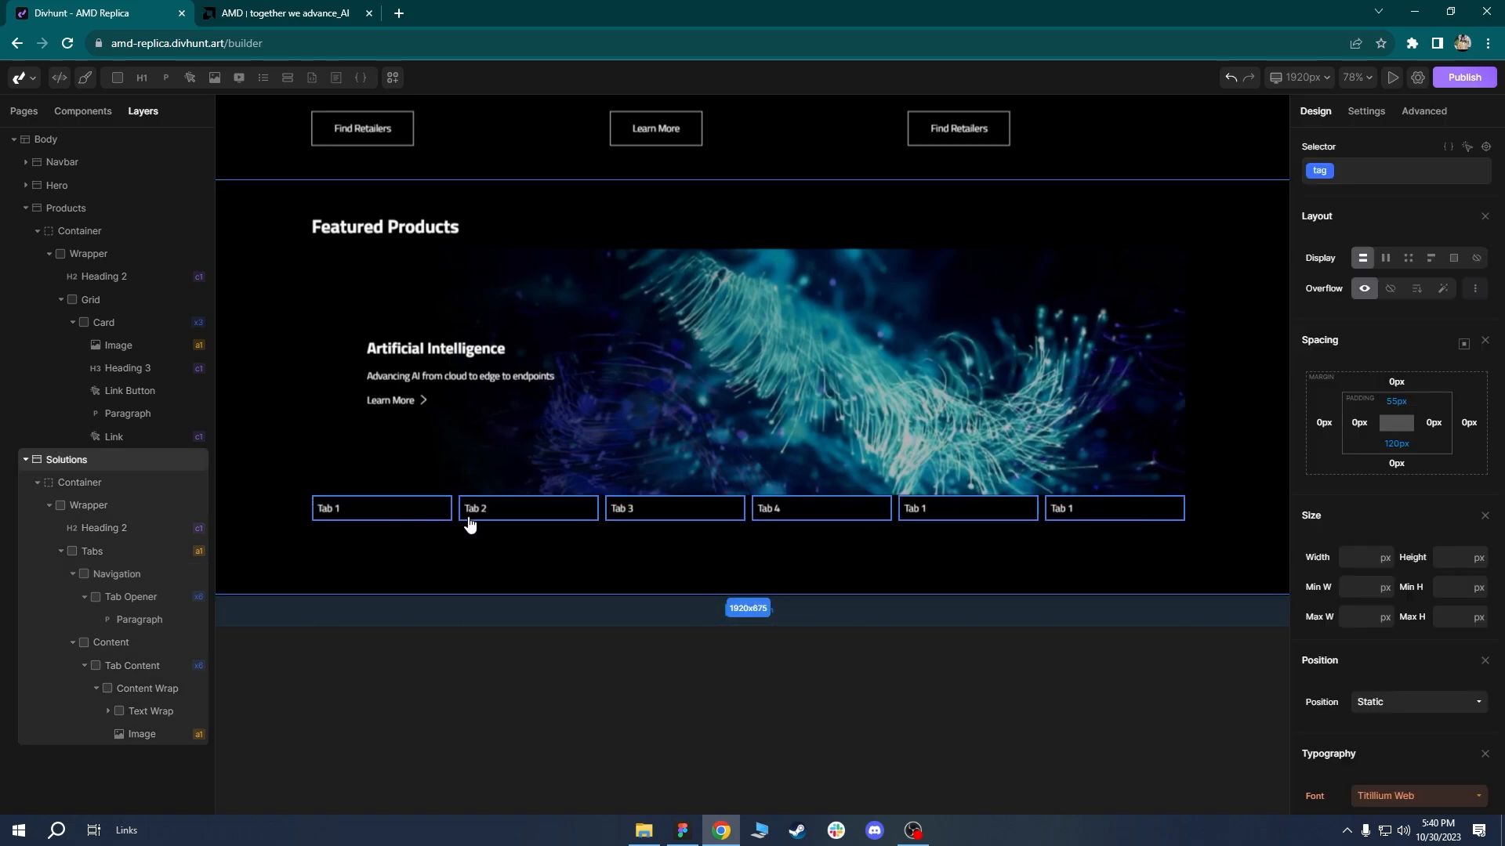
Add a div named Top Line inside Tab Opener and place it above the tab's paragraph.
{"action": "left_click", "coordinate": [439, 509]}
{"action": "left_click", "coordinate": [443, 551]}
{"action": "left_click", "coordinate": [284, 8]}
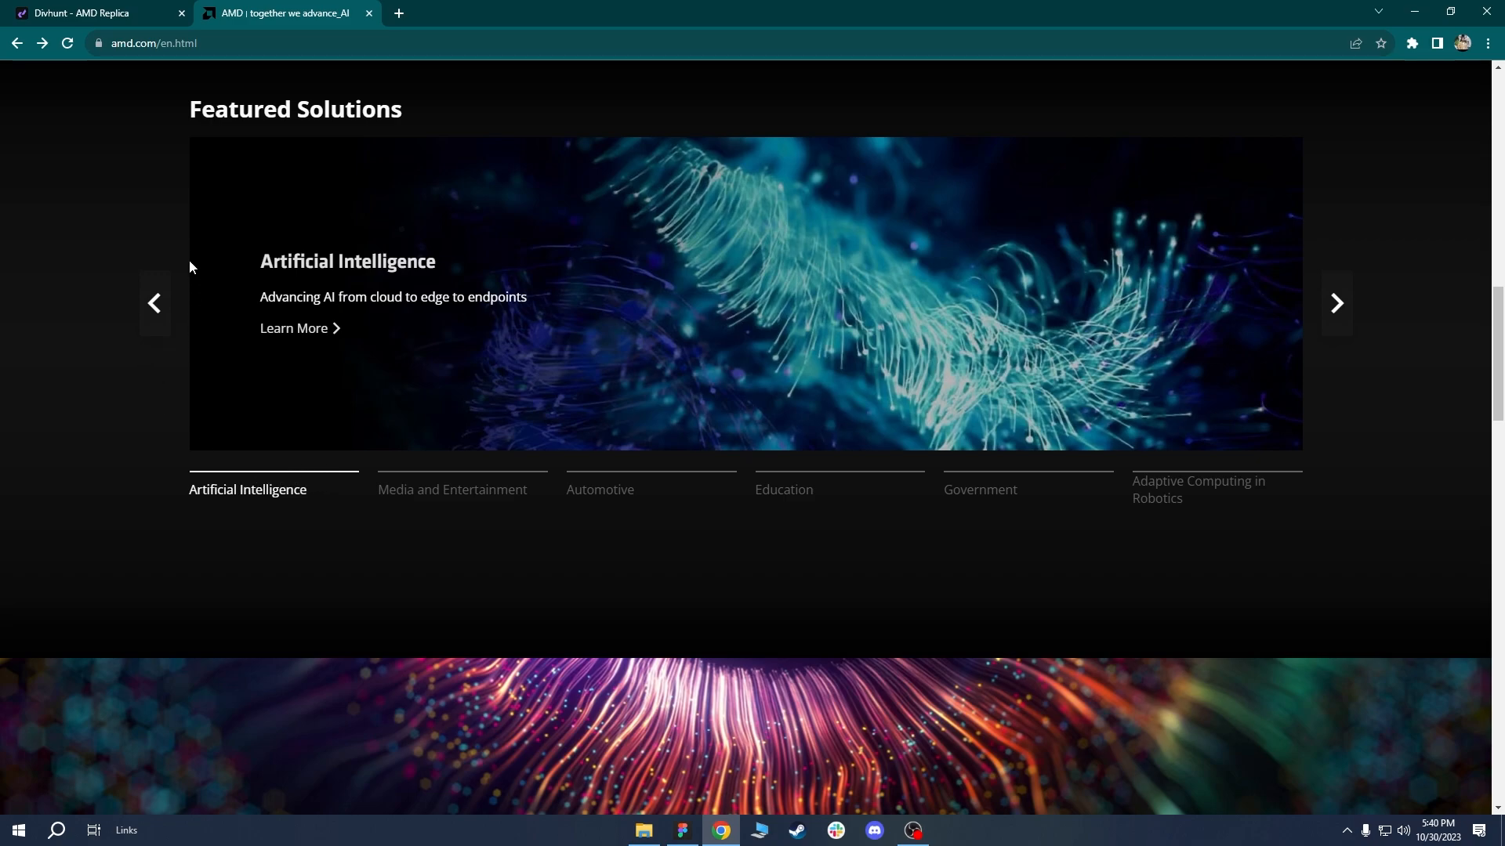
{"action": "left_click", "coordinate": [127, 10]}
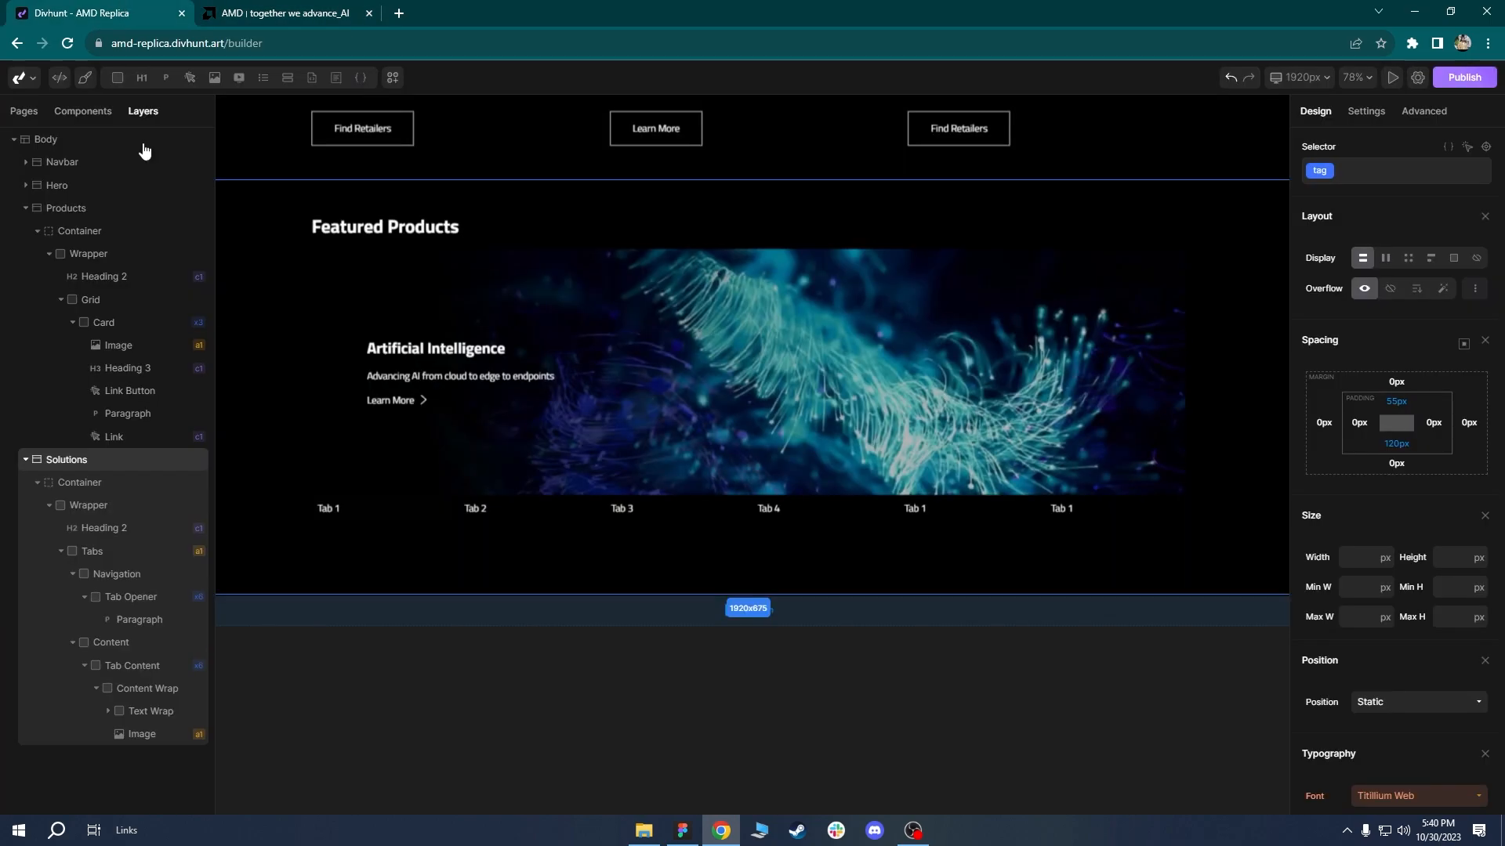
{"action": "left_click", "coordinate": [381, 518]}
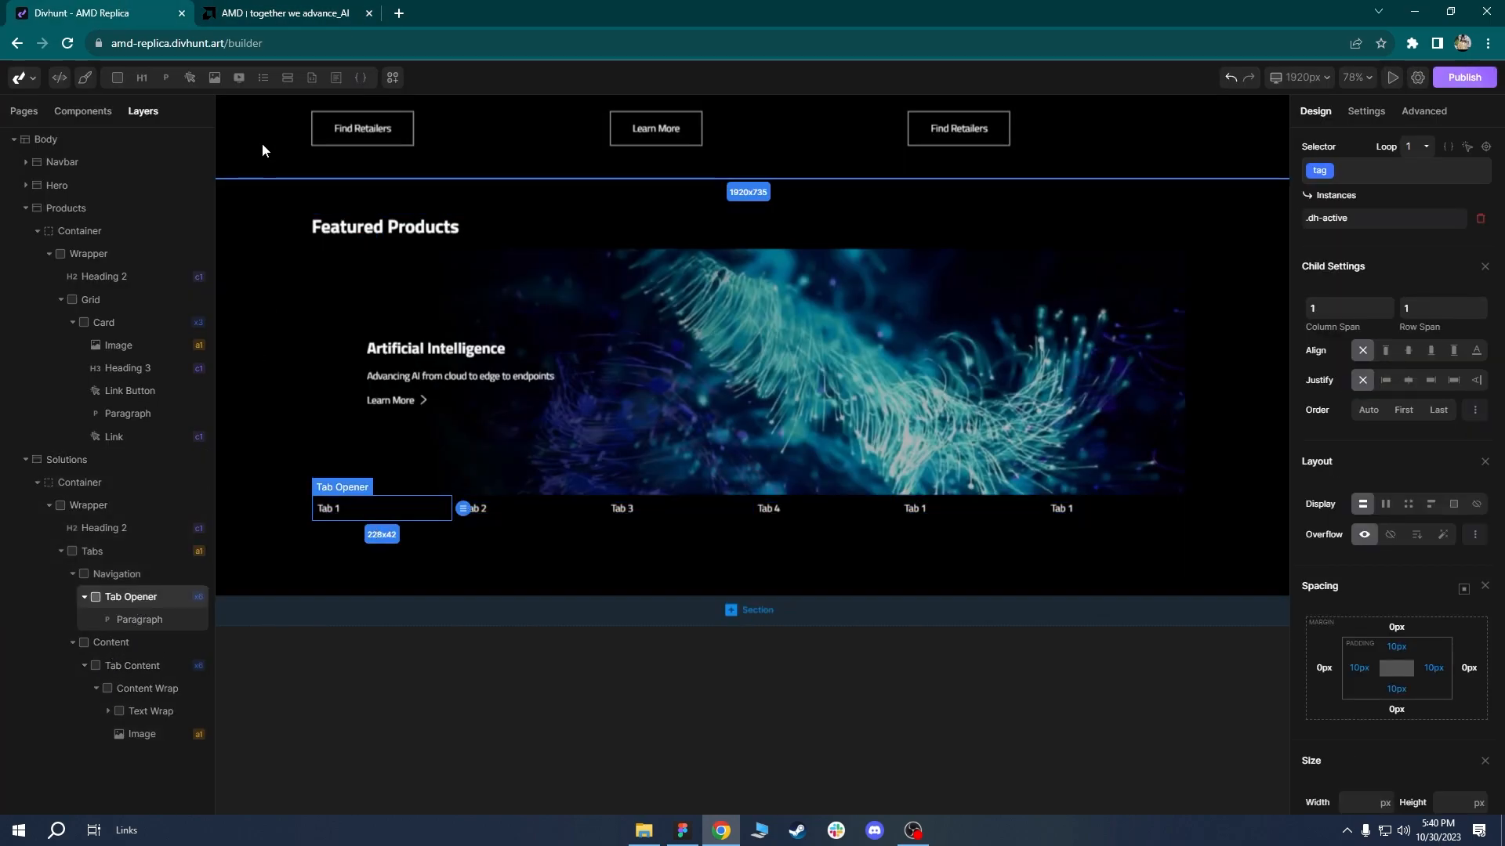
{"action": "left_click", "coordinate": [119, 80]}
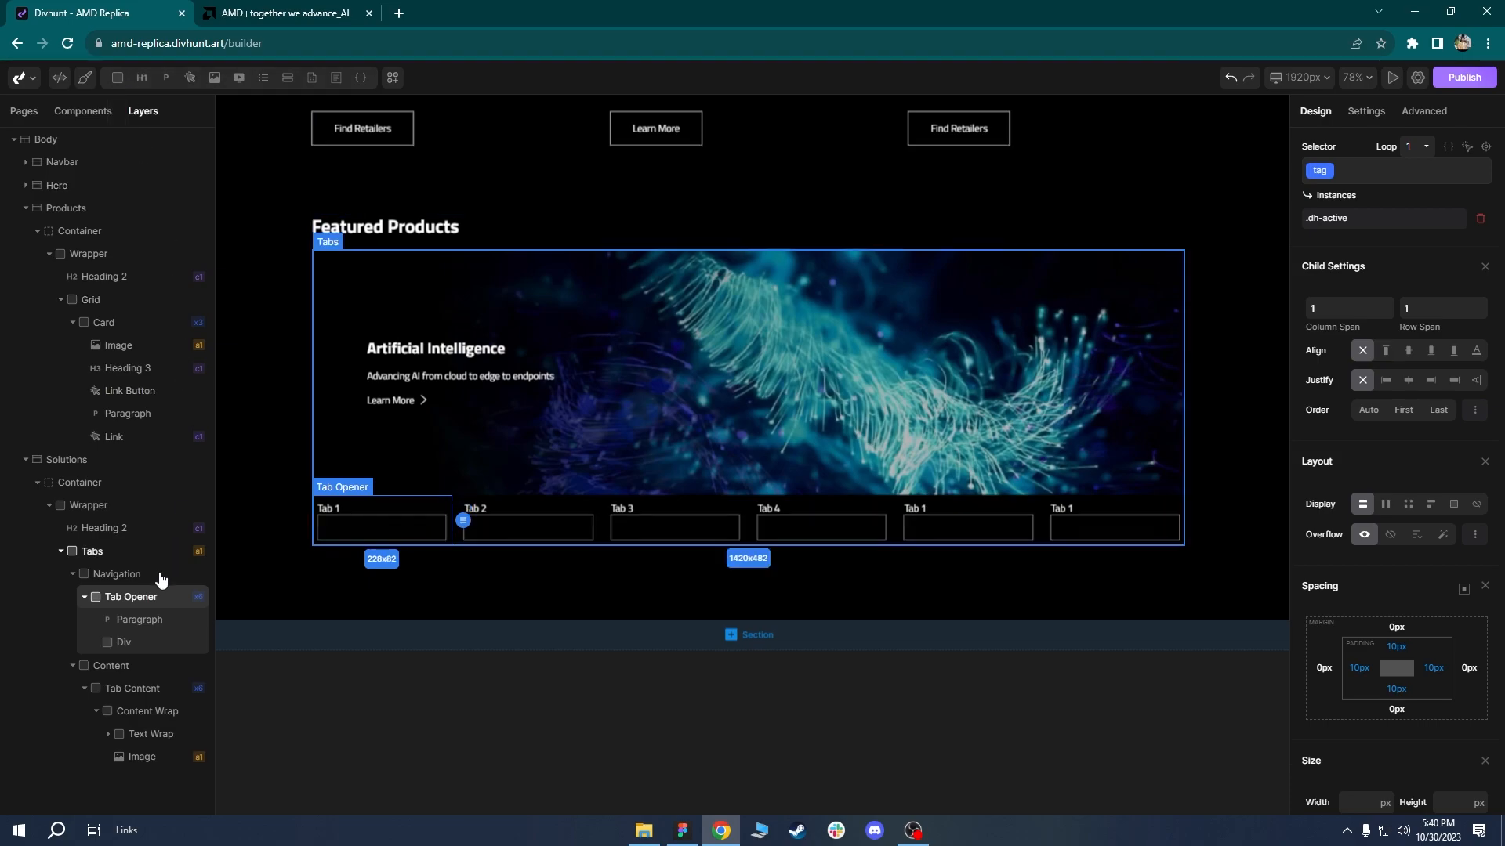
{"action": "right_click", "coordinate": [118, 642]}
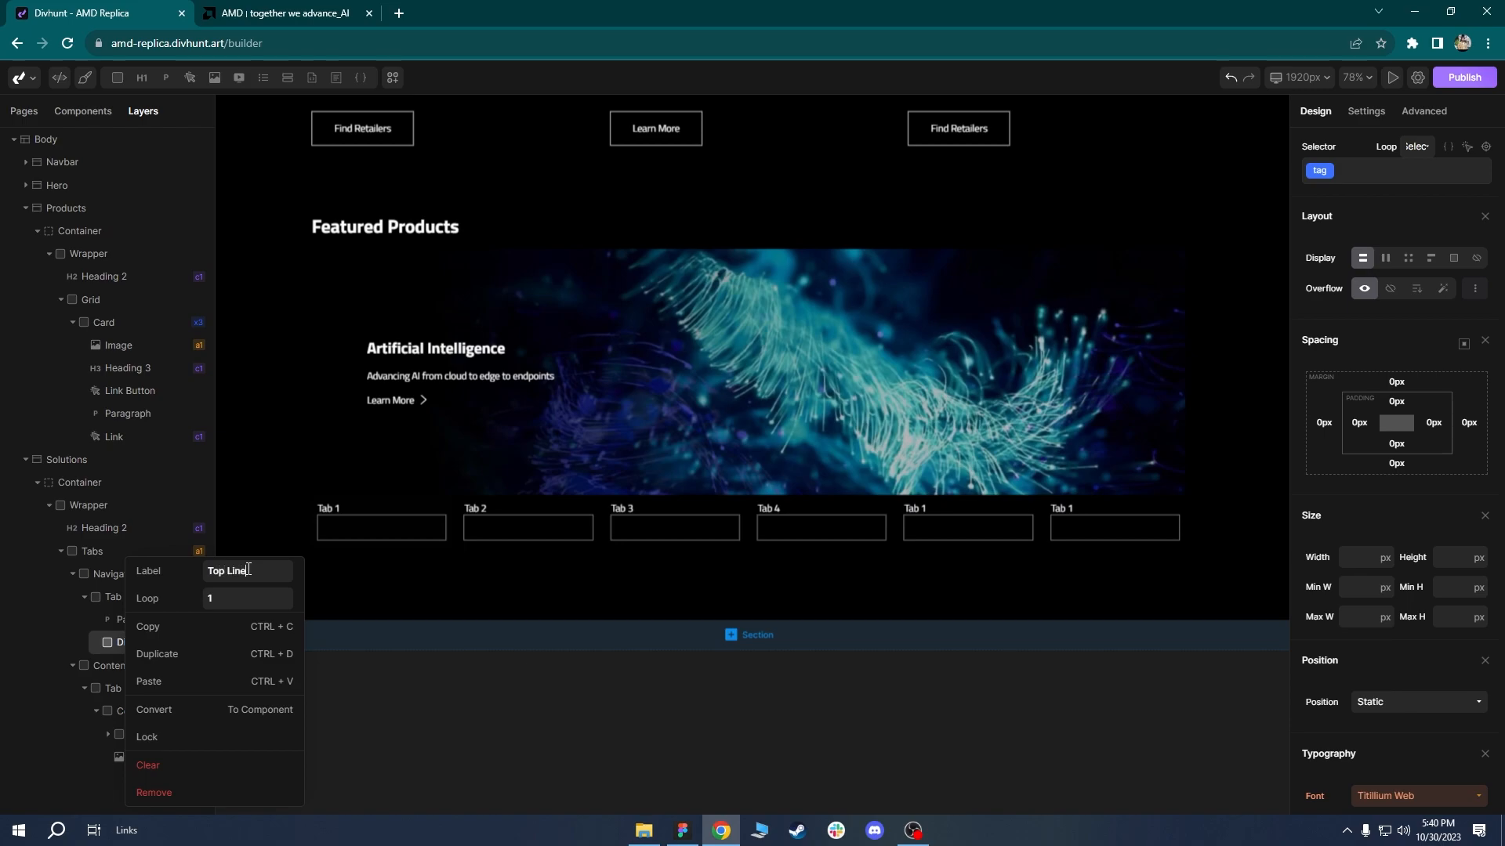
{"action": "key", "text": "Return"}
{"action": "left_click_drag", "start_coordinate": [135, 643], "coordinate": [130, 617]}
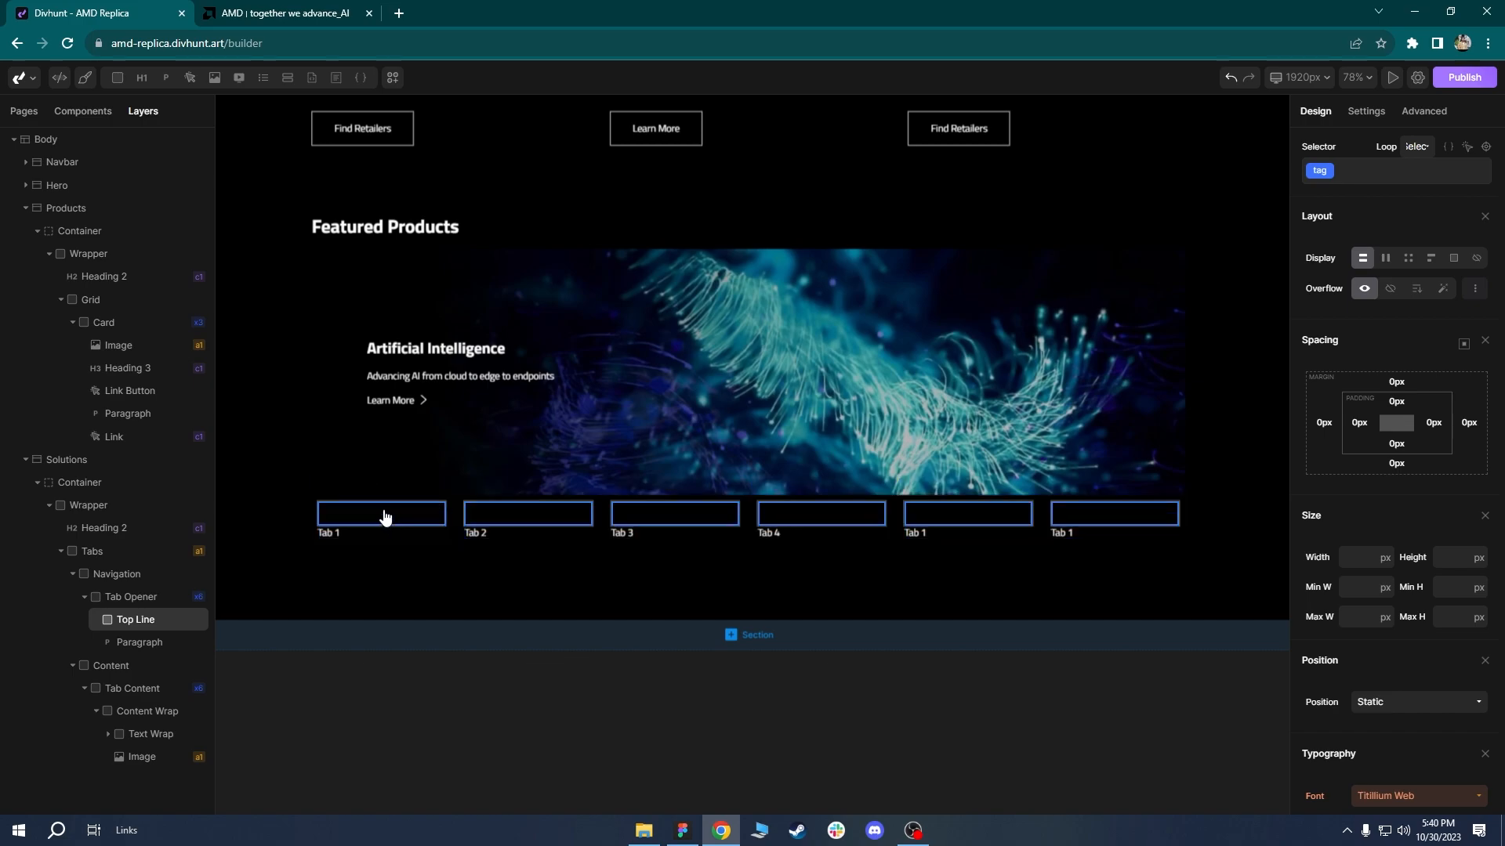
Check the tab lines on the AMD site and set Top Line's height to 2 px and width to 100%.
{"action": "left_click", "coordinate": [285, 7]}
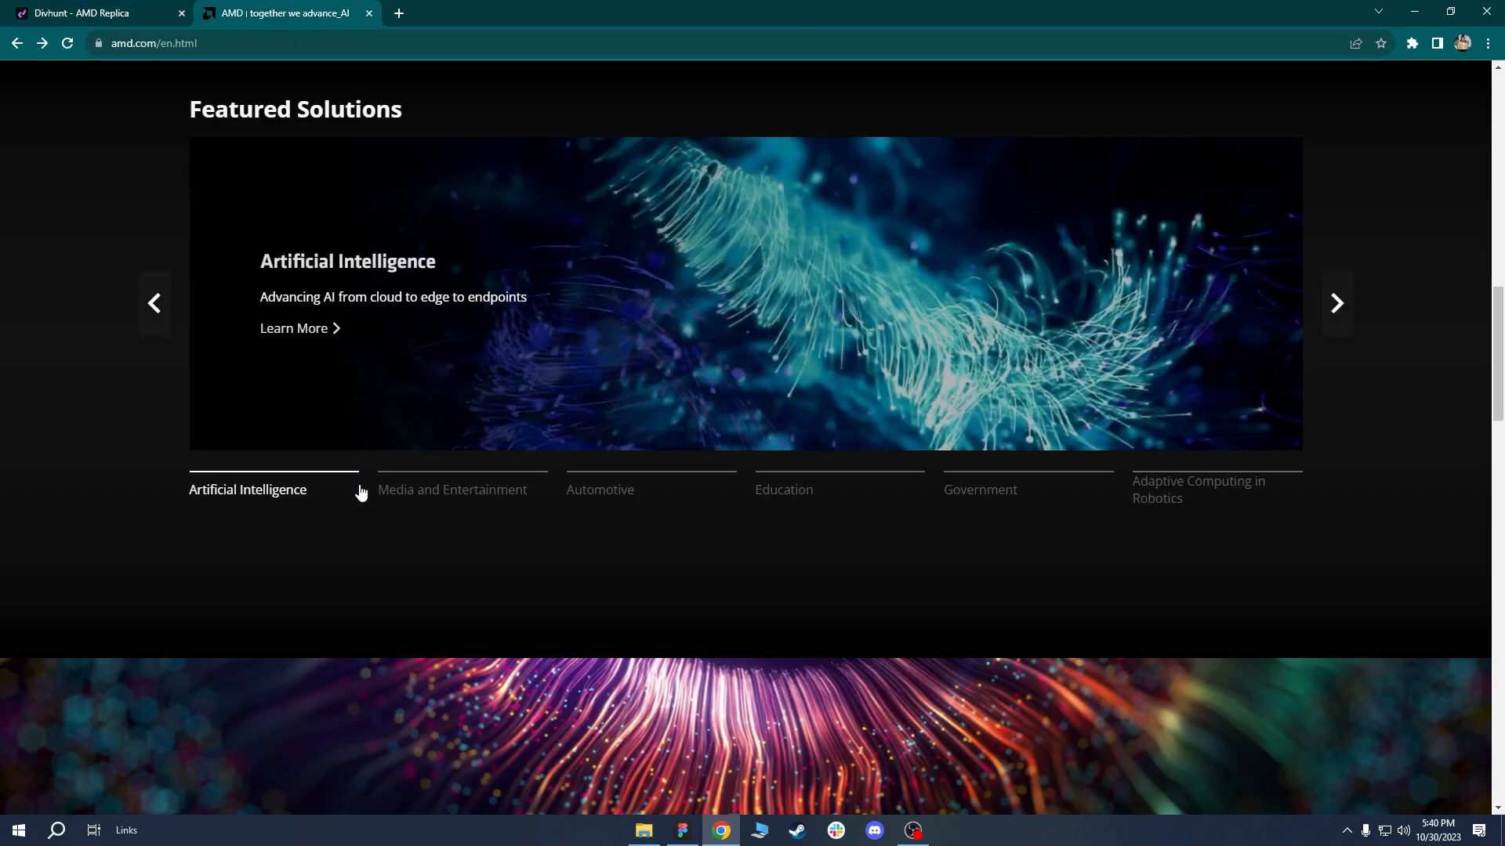
{"action": "left_click", "coordinate": [119, 8]}
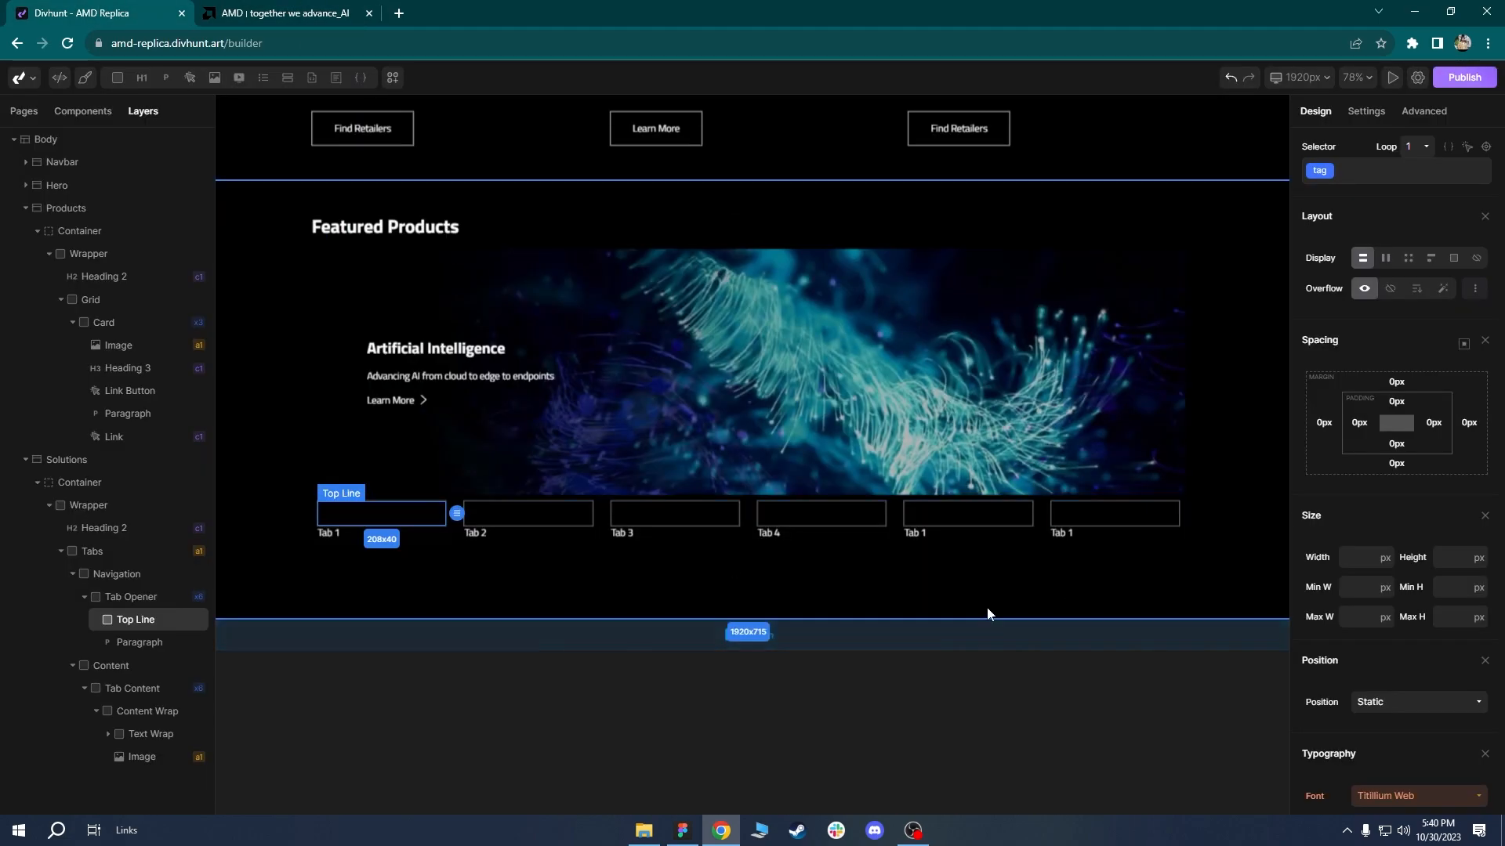
{"action": "scroll", "coordinate": [1437, 599], "scroll_direction": "down", "scroll_amount": 2}
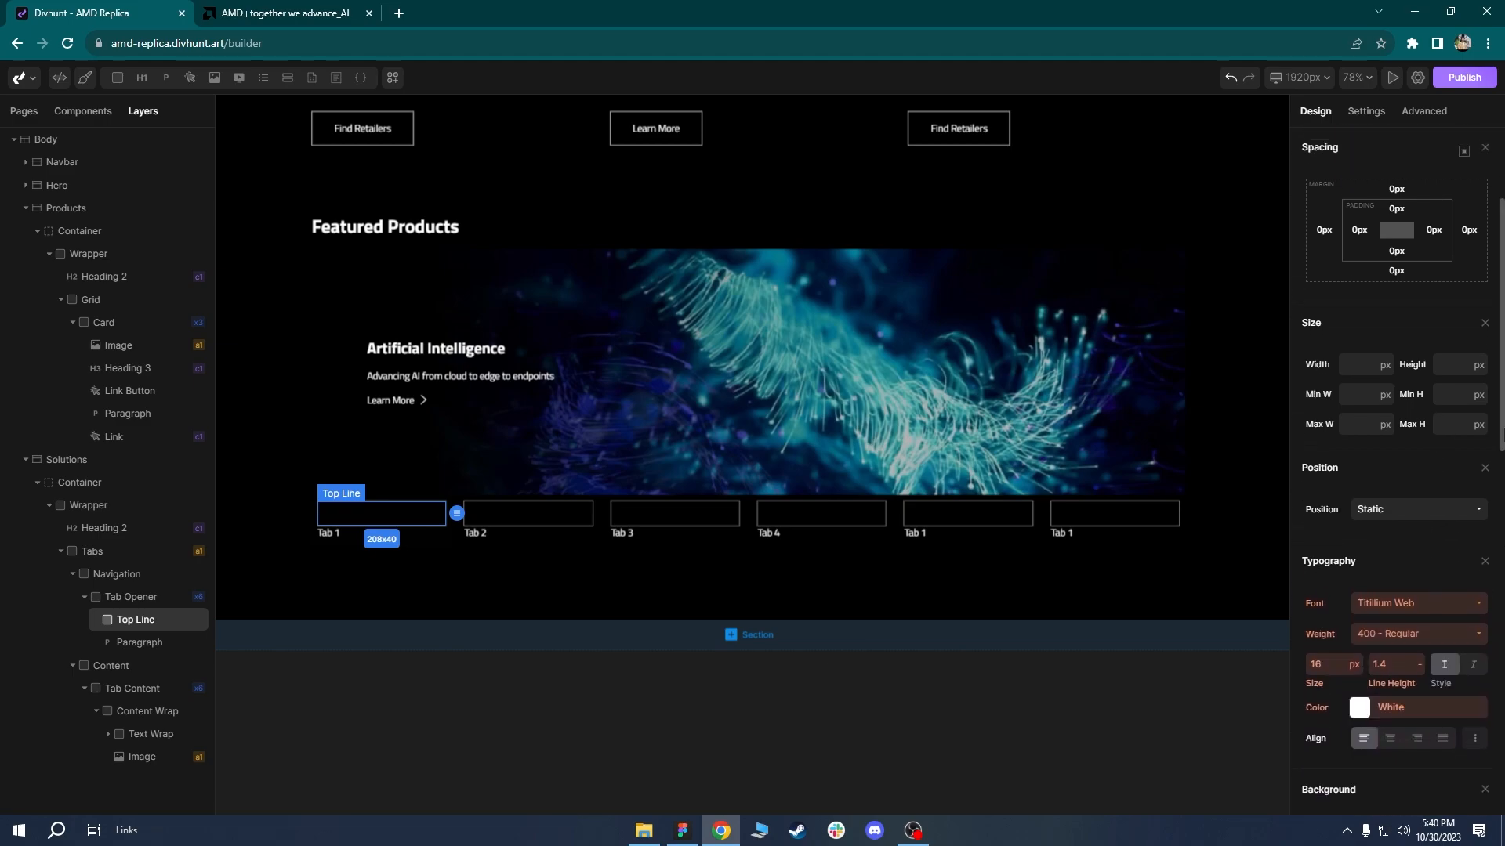
{"action": "left_click", "coordinate": [1447, 403]}
{"action": "type", "text": "2"}
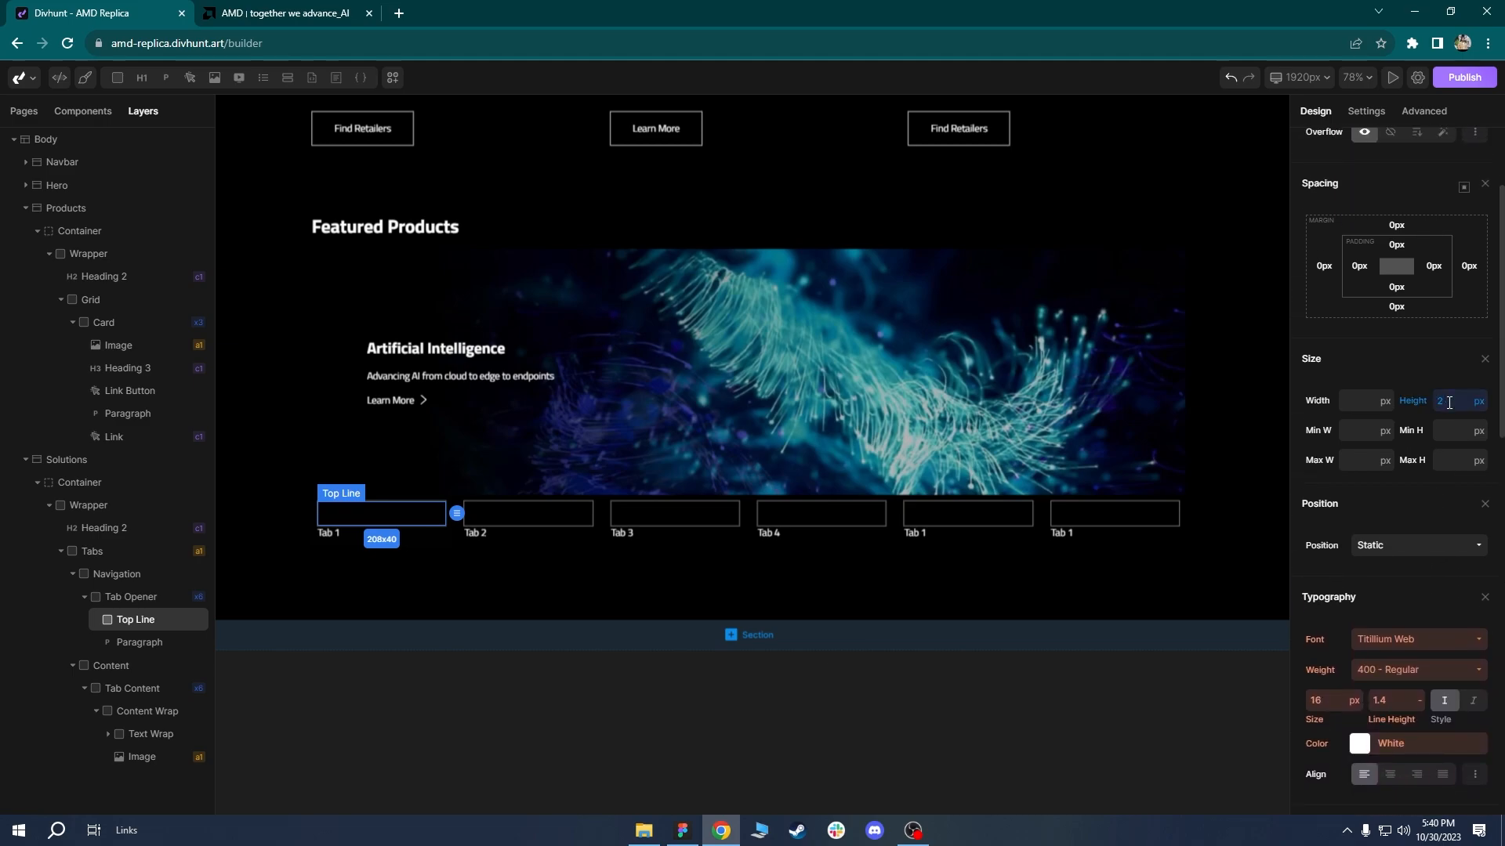
{"action": "left_click", "coordinate": [1371, 399]}
{"action": "type", "text": "100%"}
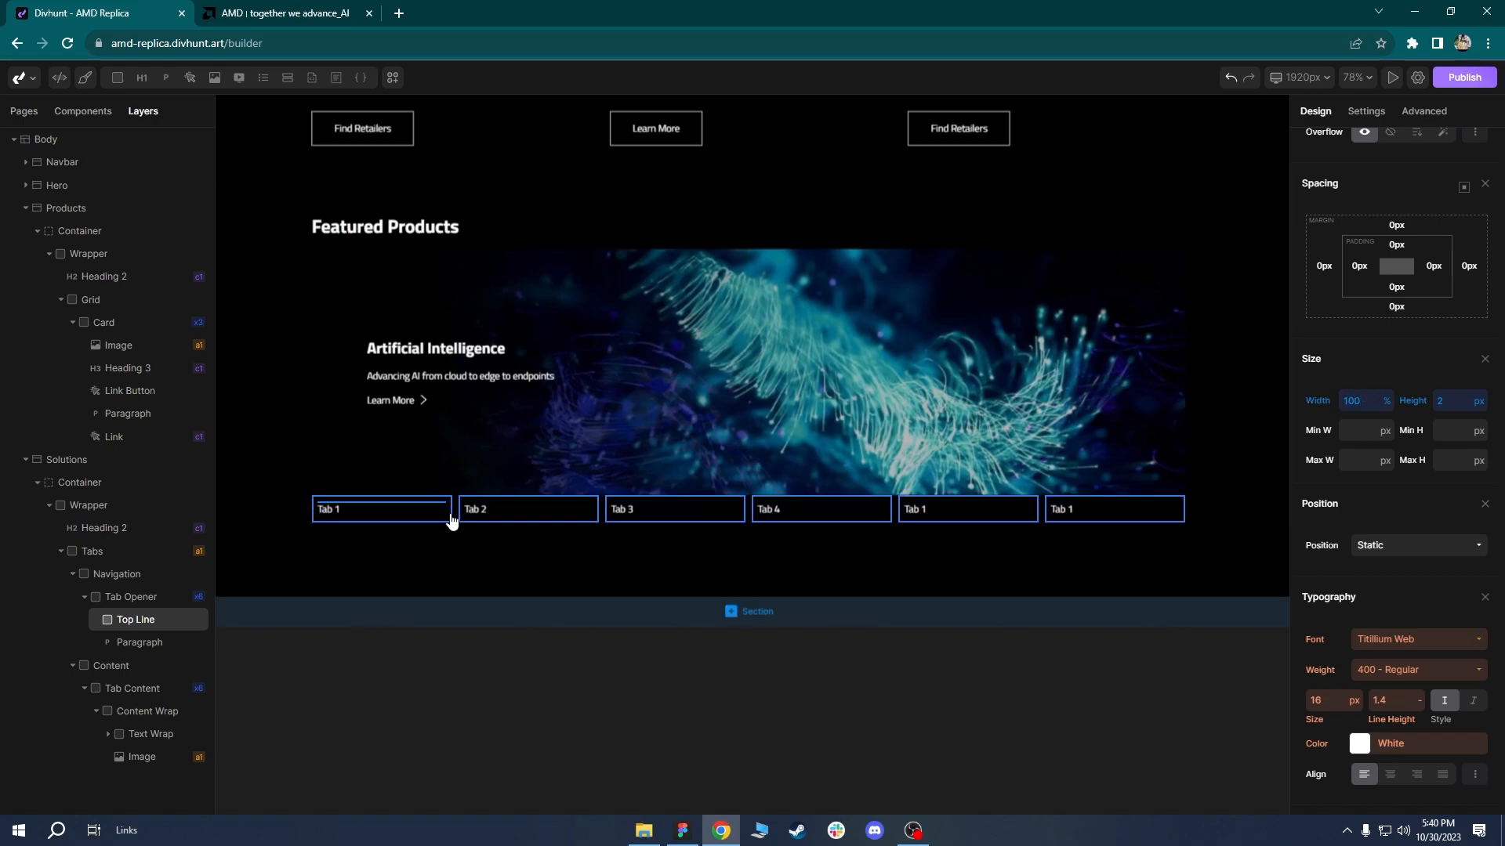
Set Tab Opener's left and right padding to 0 px.
{"action": "left_click", "coordinate": [449, 522]}
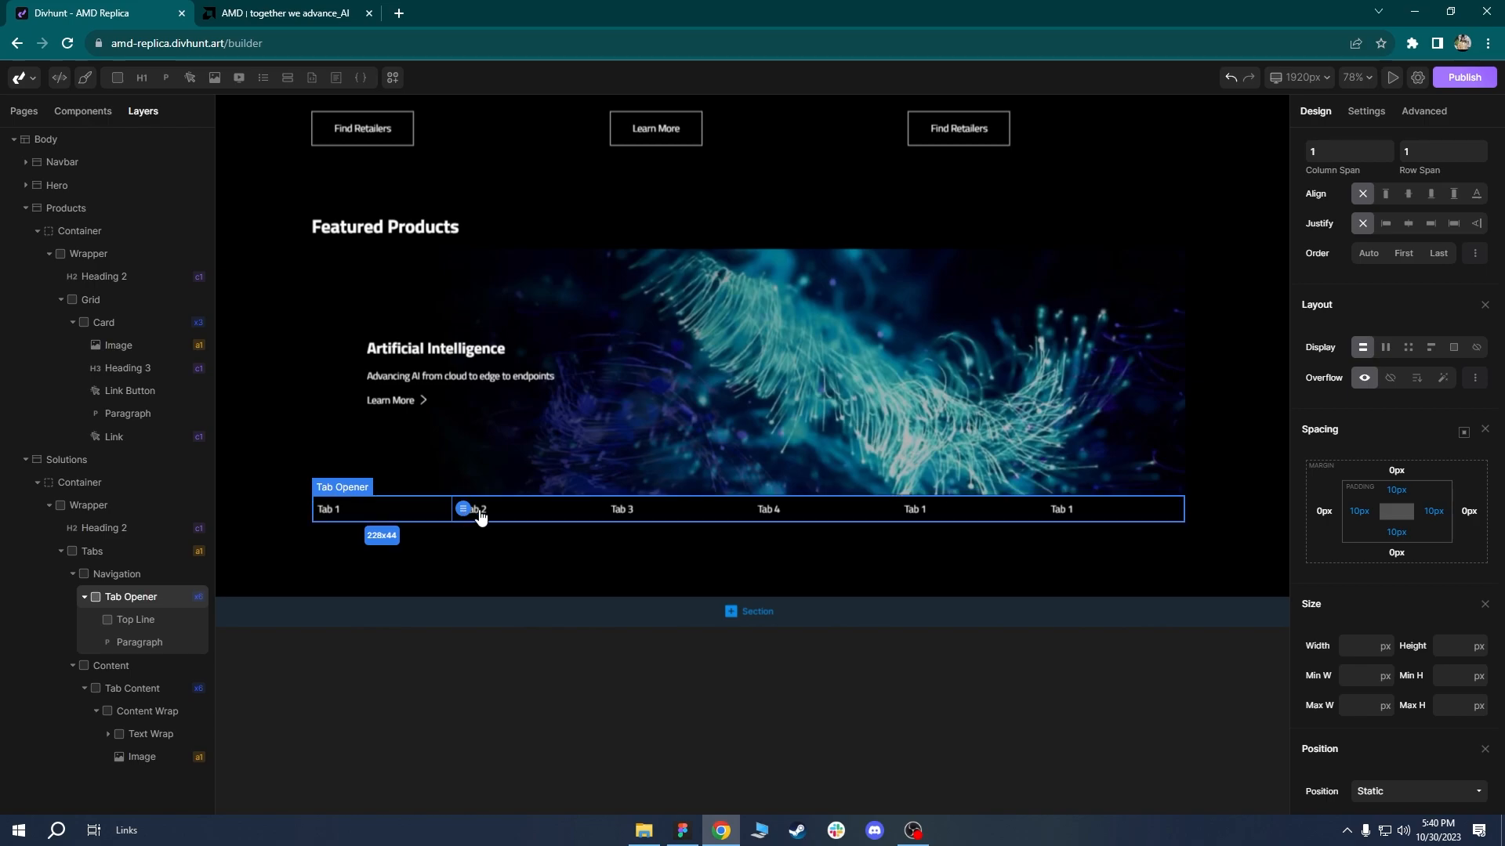
{"action": "left_click", "coordinate": [1356, 510]}
{"action": "left_click", "coordinate": [1356, 542]}
{"action": "left_click", "coordinate": [1428, 510]}
{"action": "left_click", "coordinate": [1419, 555]}
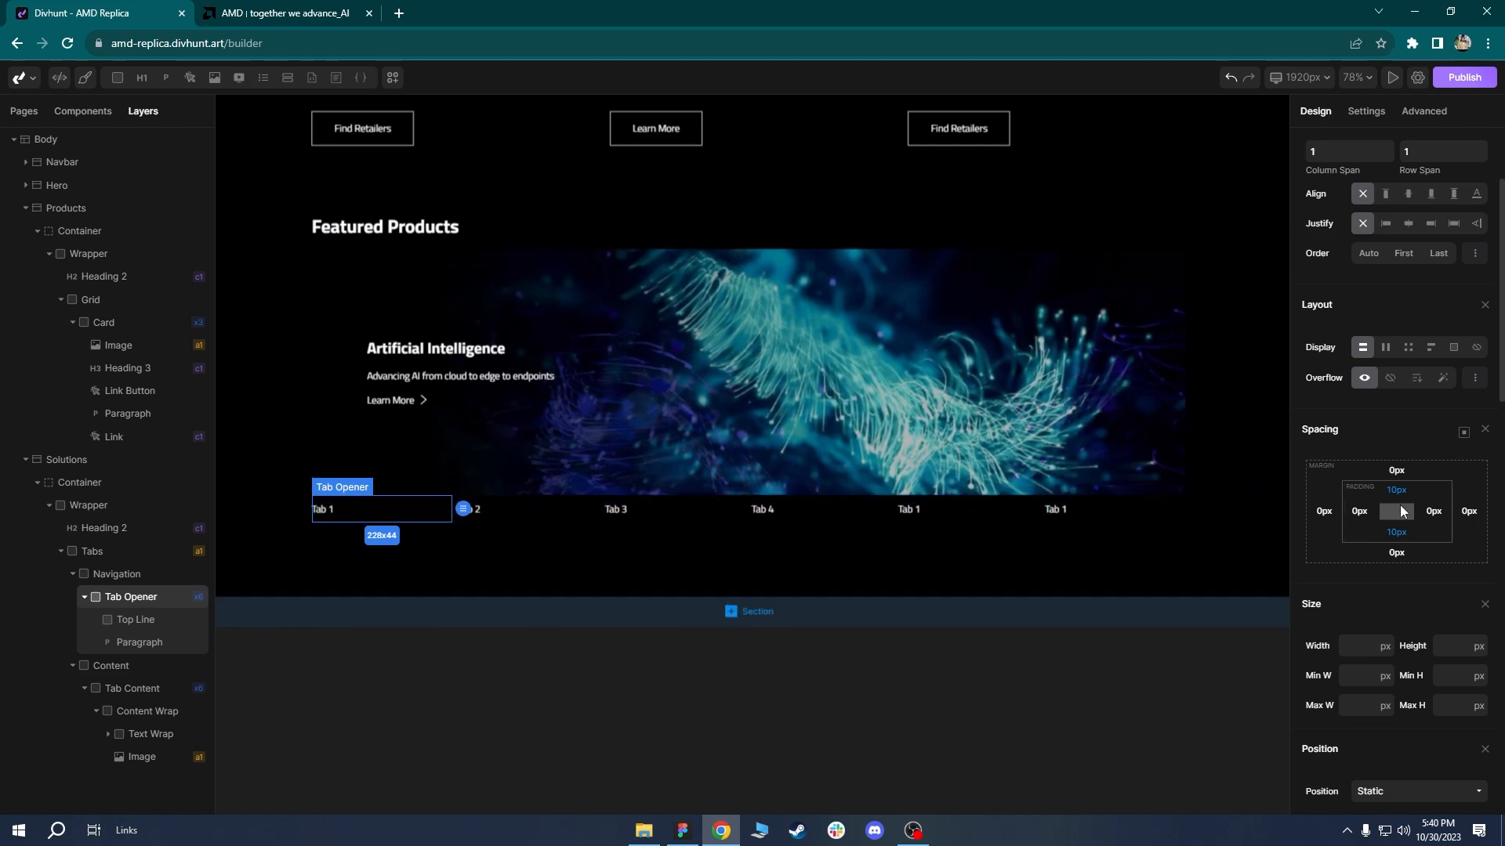
{"action": "left_click", "coordinate": [493, 563]}
Select the Top Line layer and inspect the background color of the line above the Media and Entertainment tab on the AMD site.
{"action": "scroll", "coordinate": [430, 469], "scroll_direction": "up", "scroll_amount": 3}
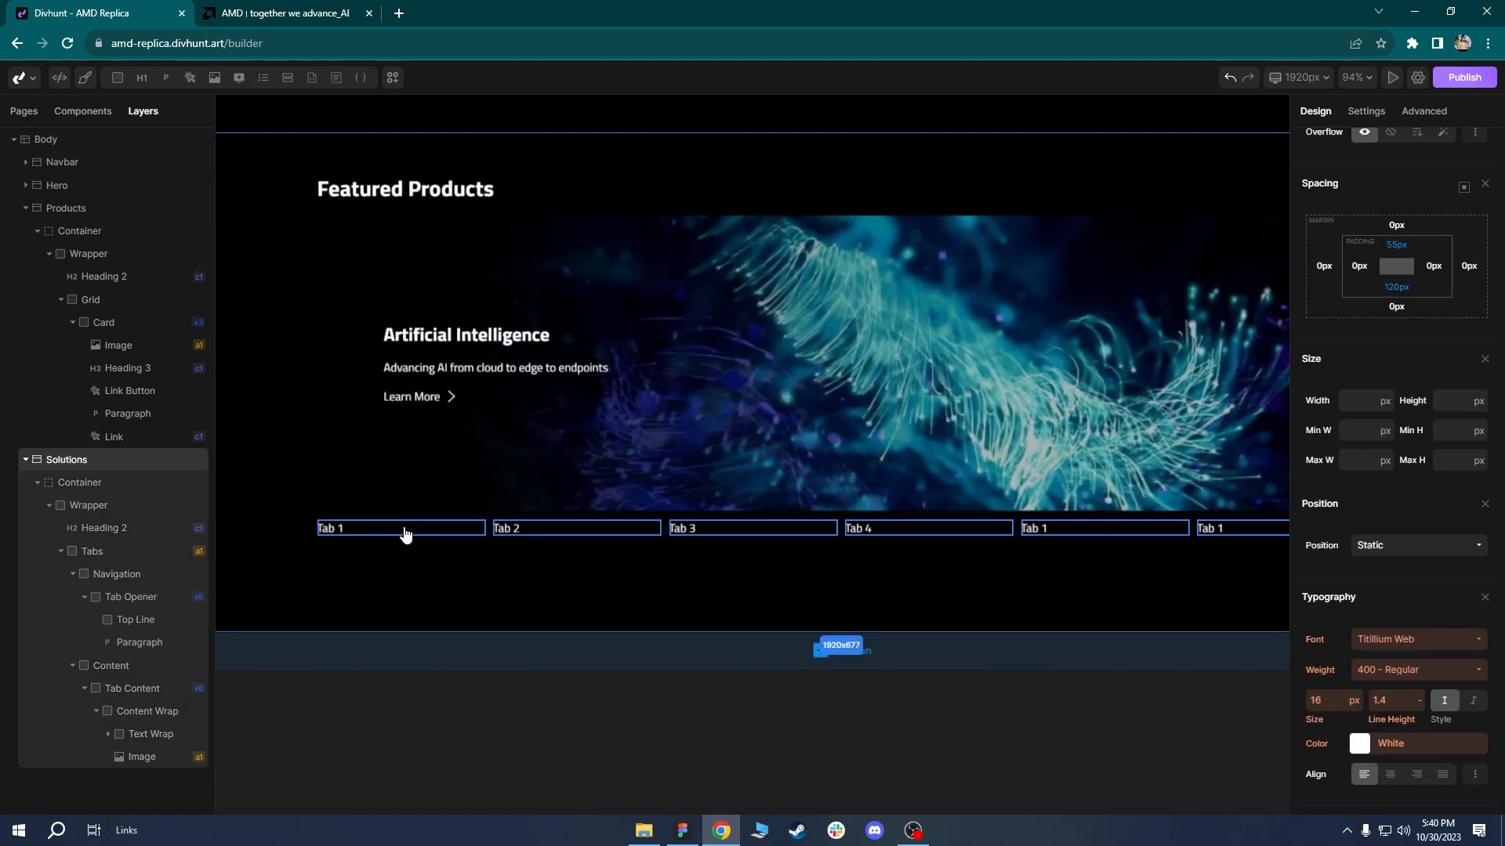
{"action": "left_click", "coordinate": [405, 526]}
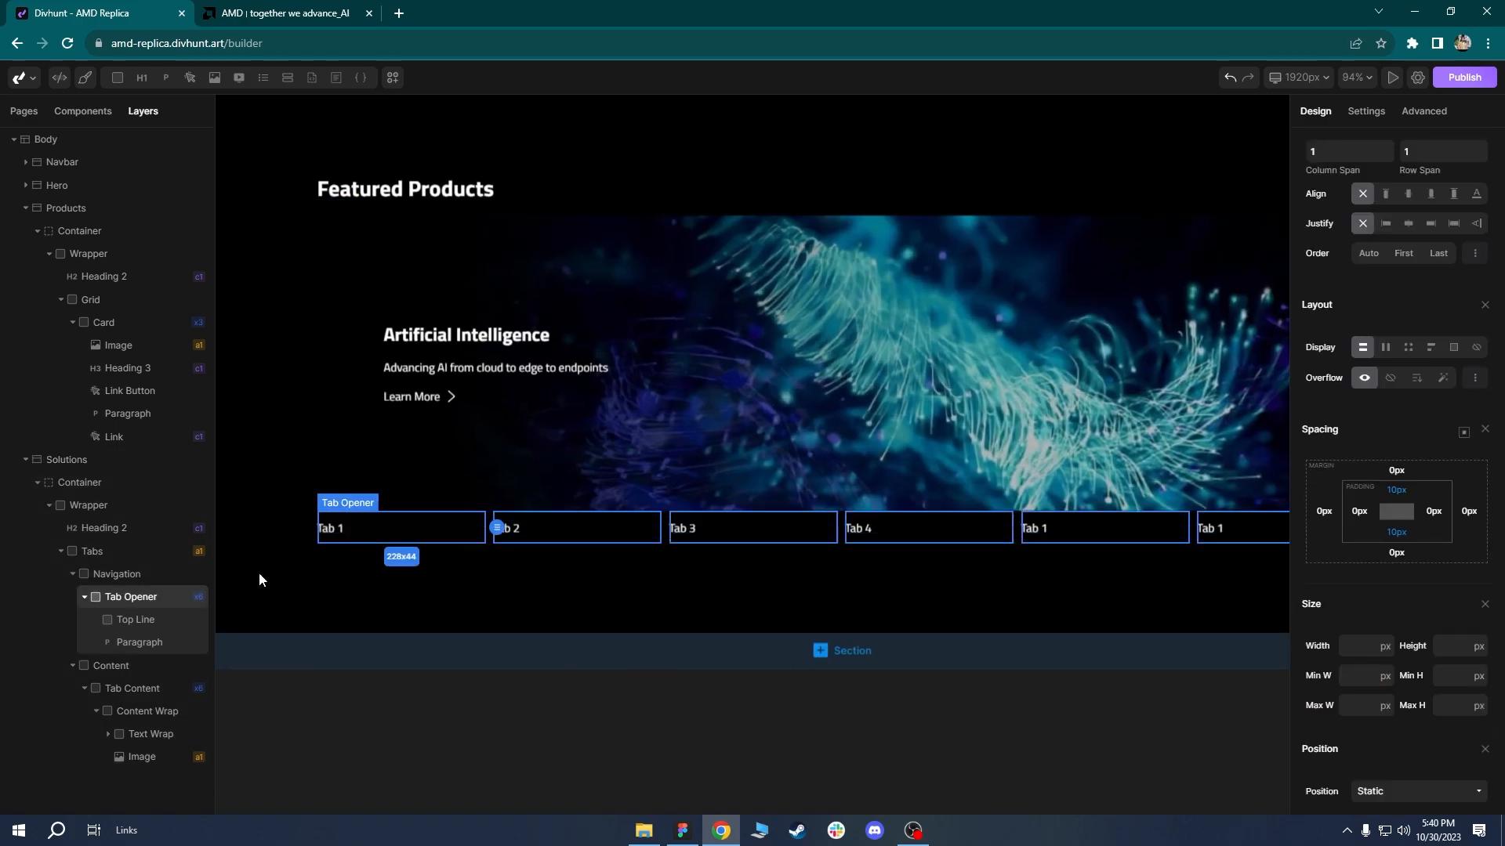
{"action": "left_click", "coordinate": [141, 620]}
{"action": "scroll", "coordinate": [1429, 551], "scroll_direction": "up", "scroll_amount": 2}
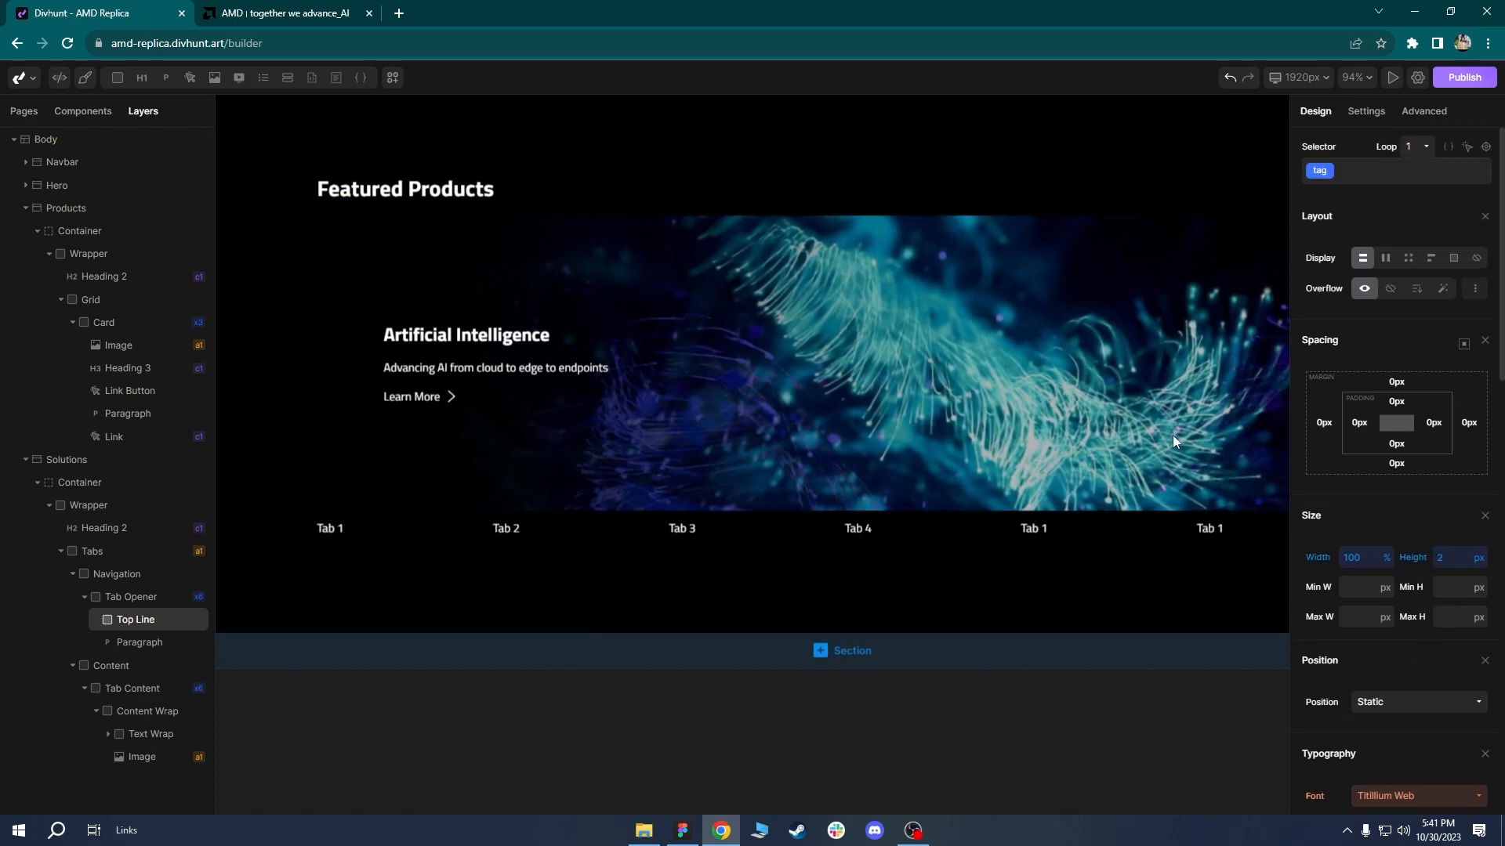
{"action": "left_click", "coordinate": [309, 6]}
{"action": "right_click", "coordinate": [415, 496]}
{"action": "left_click", "coordinate": [431, 638]}
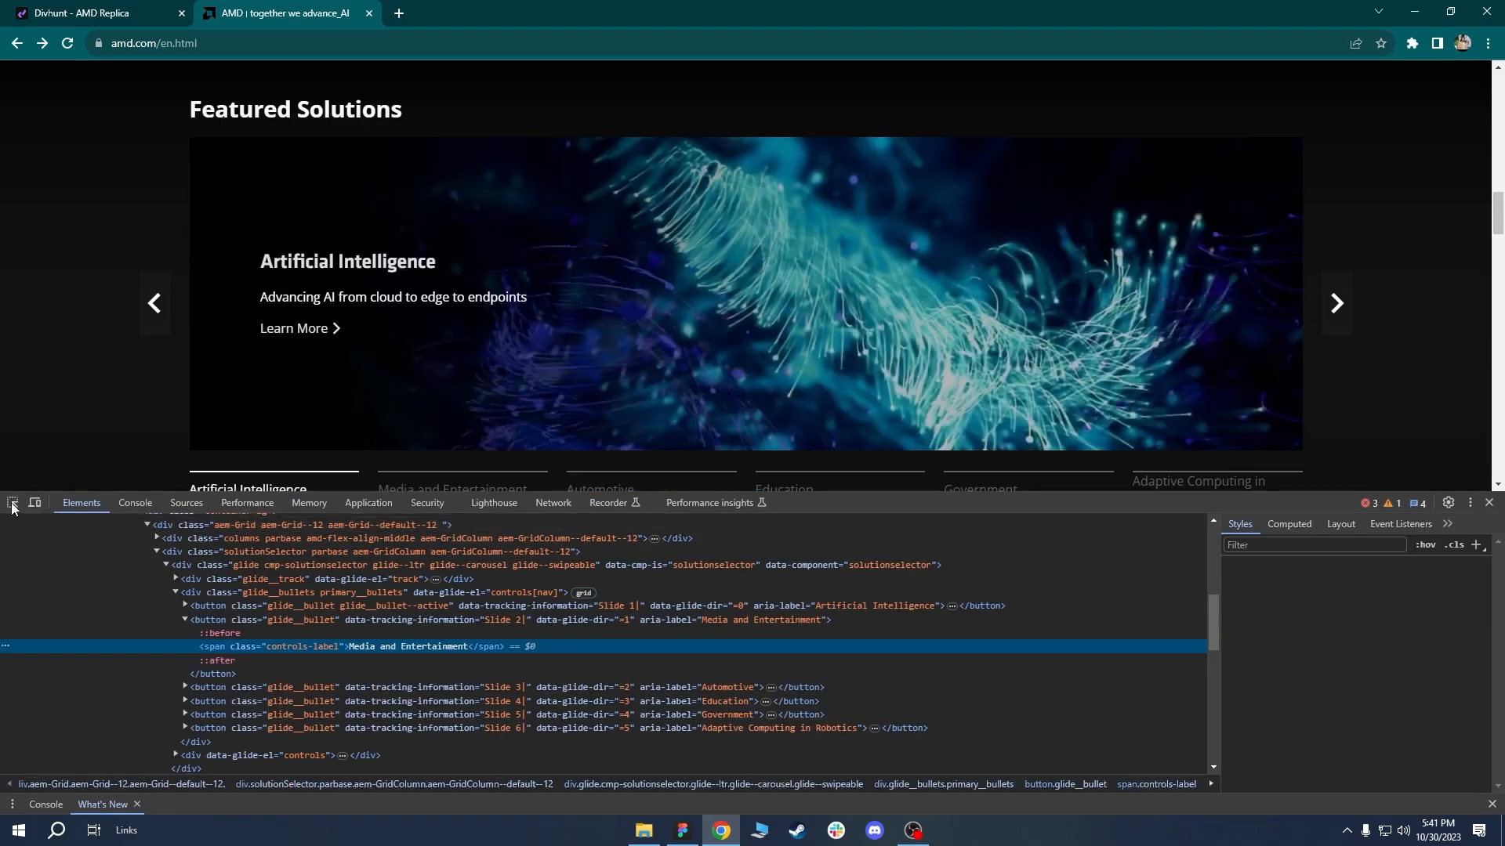
{"action": "left_click", "coordinate": [13, 504]}
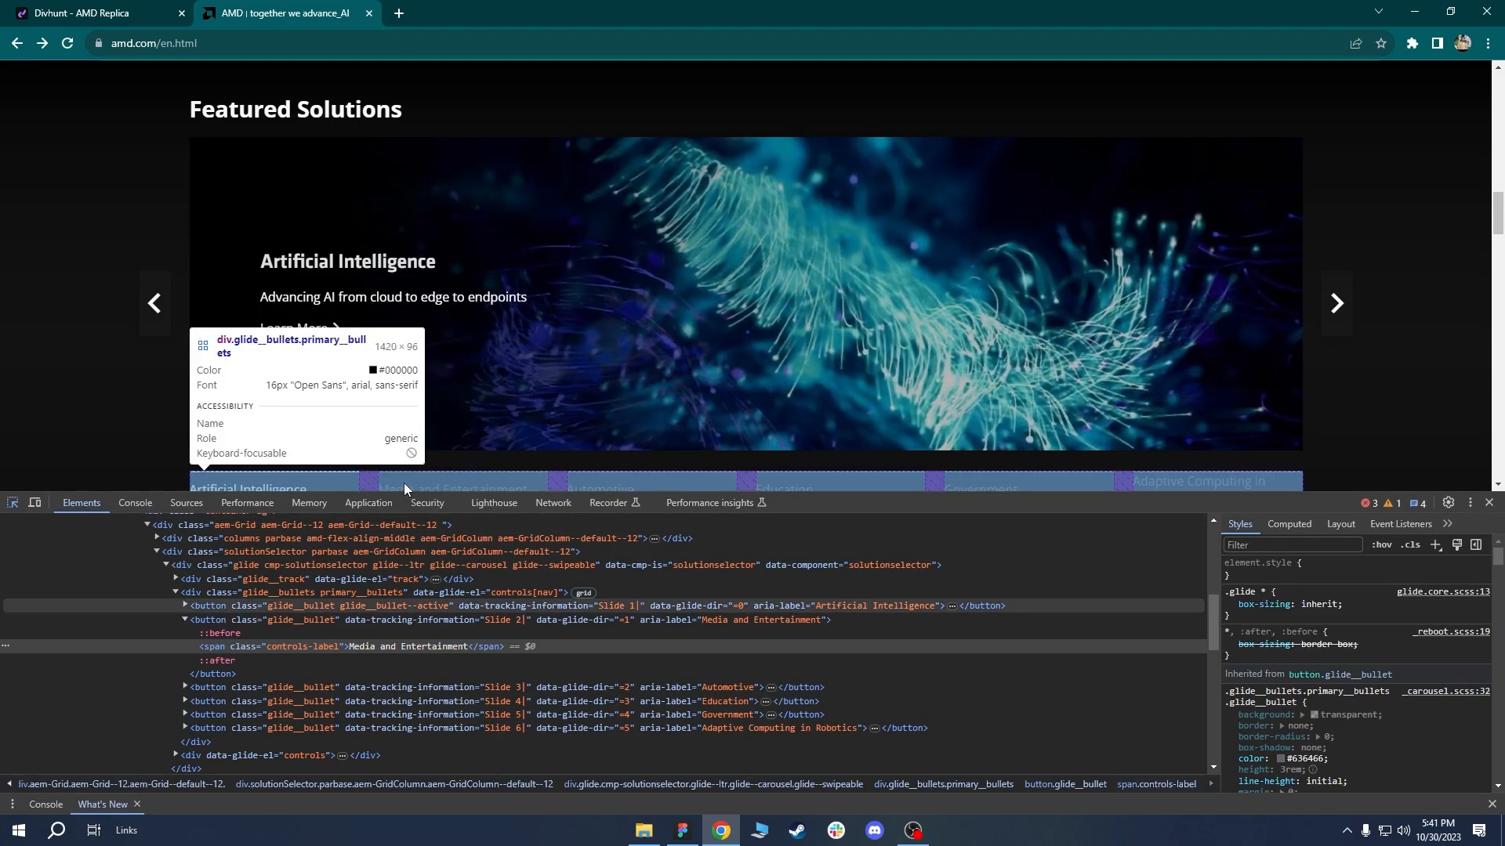
{"action": "left_click", "coordinate": [421, 472]}
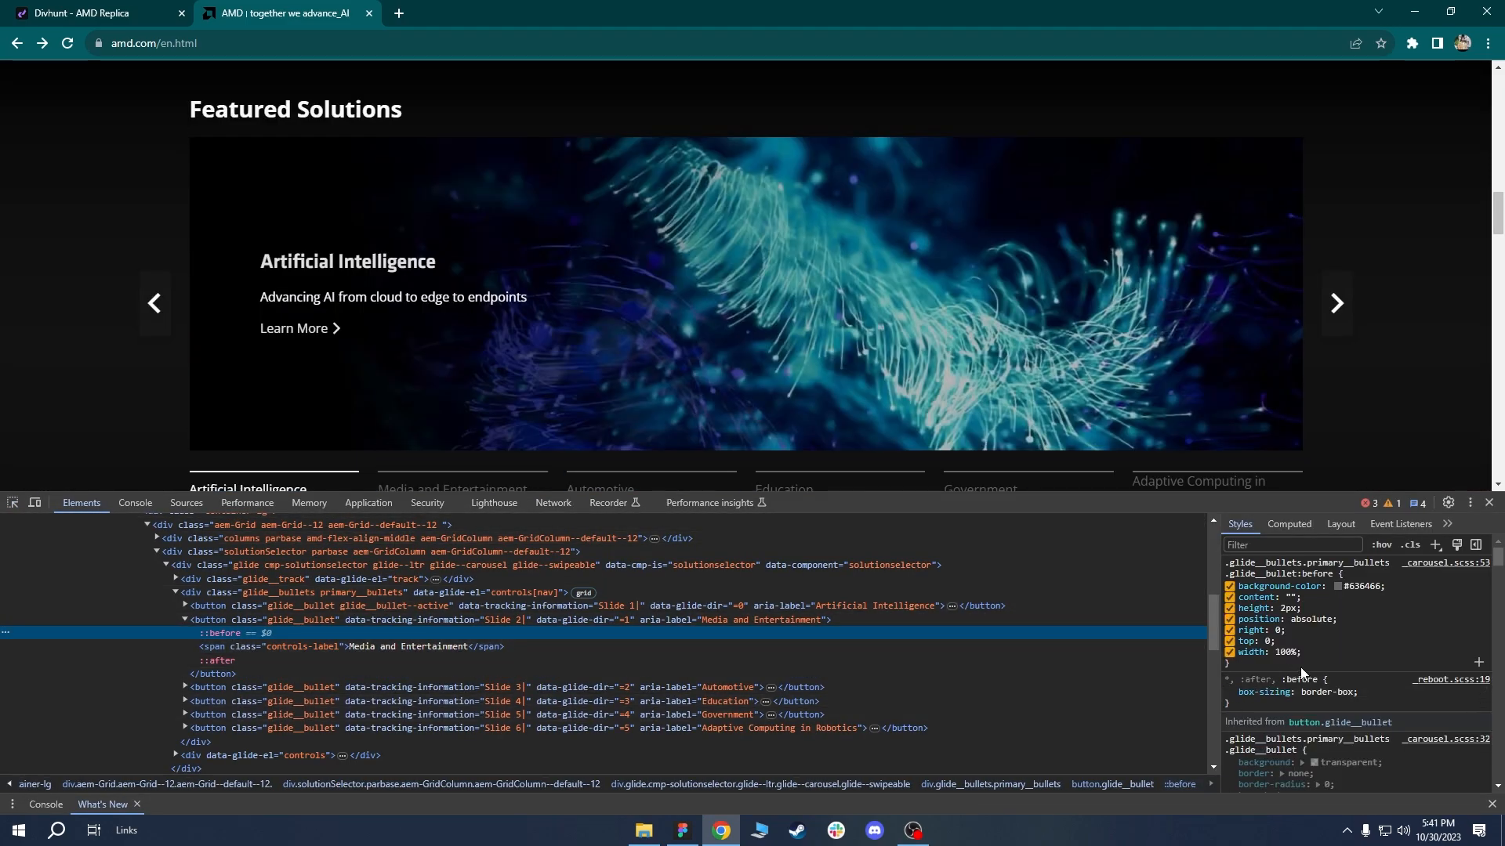
{"action": "left_click", "coordinate": [1351, 586]}
{"action": "left_click", "coordinate": [110, 13]}
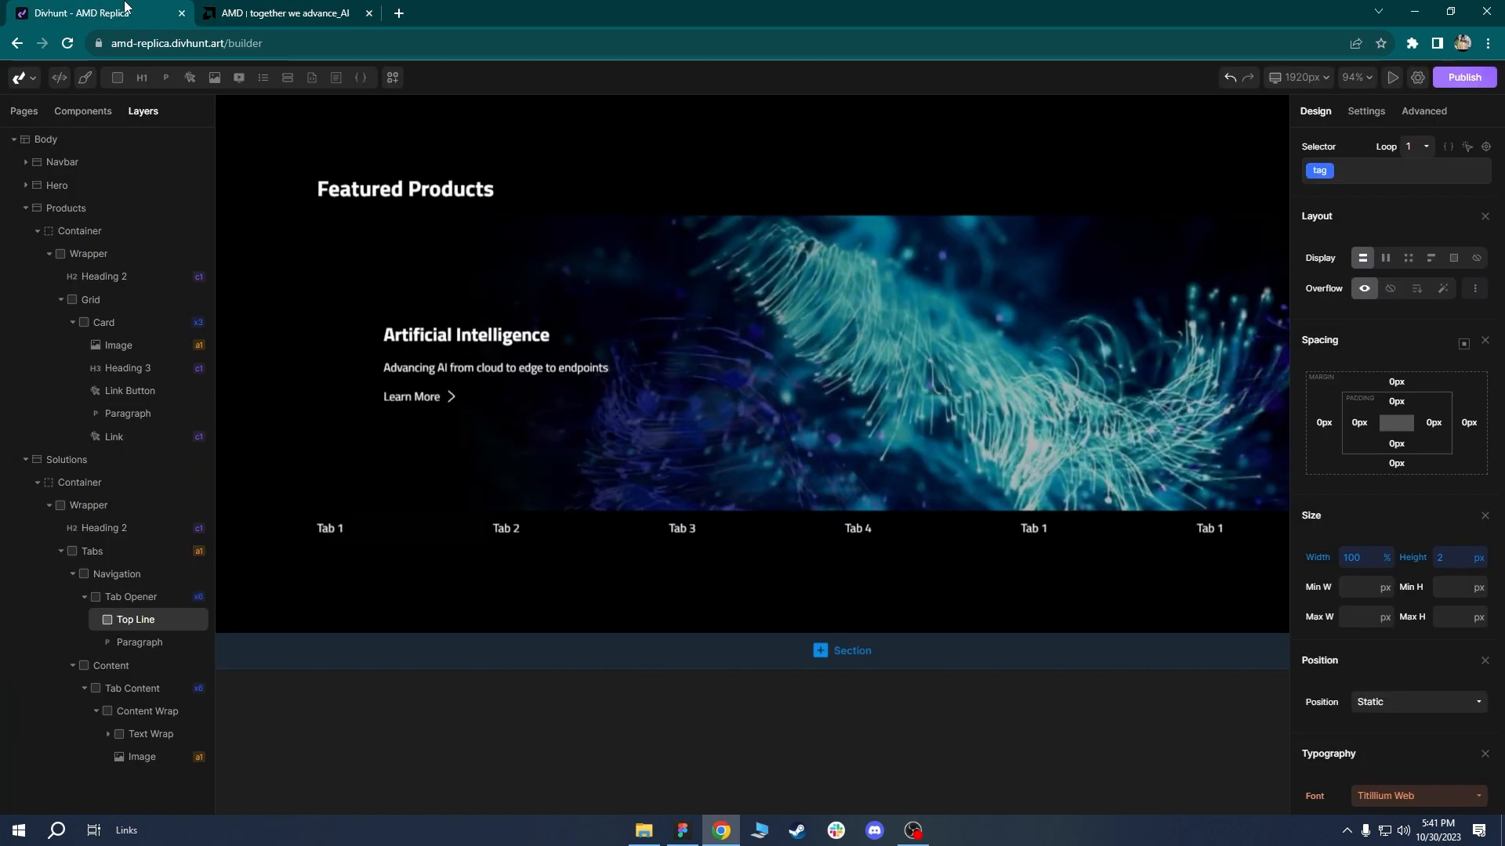
Try to create a new style class named Gray Second and look for it among the saved colors and classes.
{"action": "left_click", "coordinate": [86, 77]}
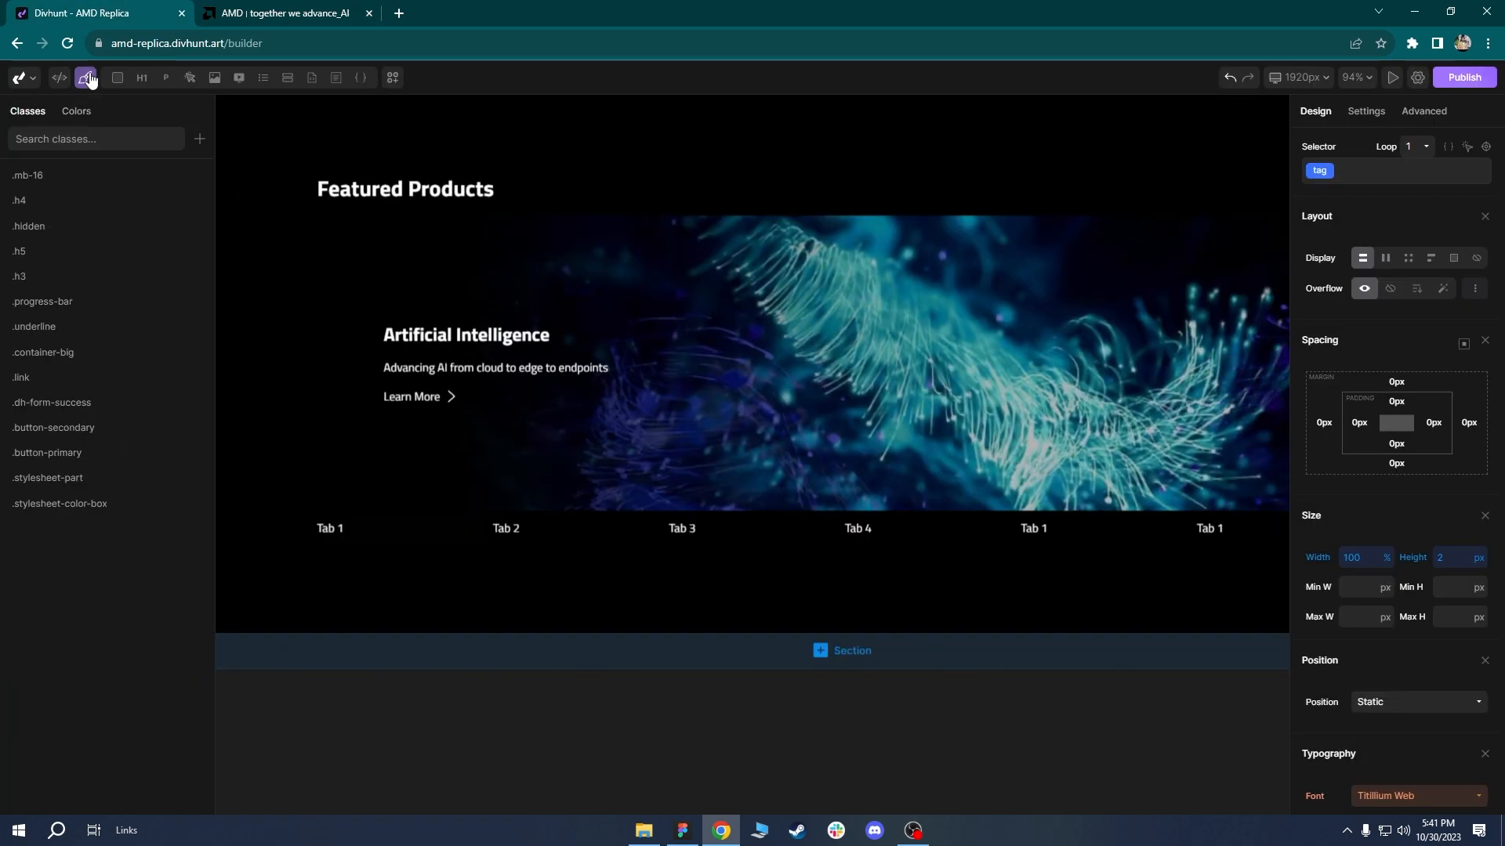
{"action": "left_click", "coordinate": [198, 138]}
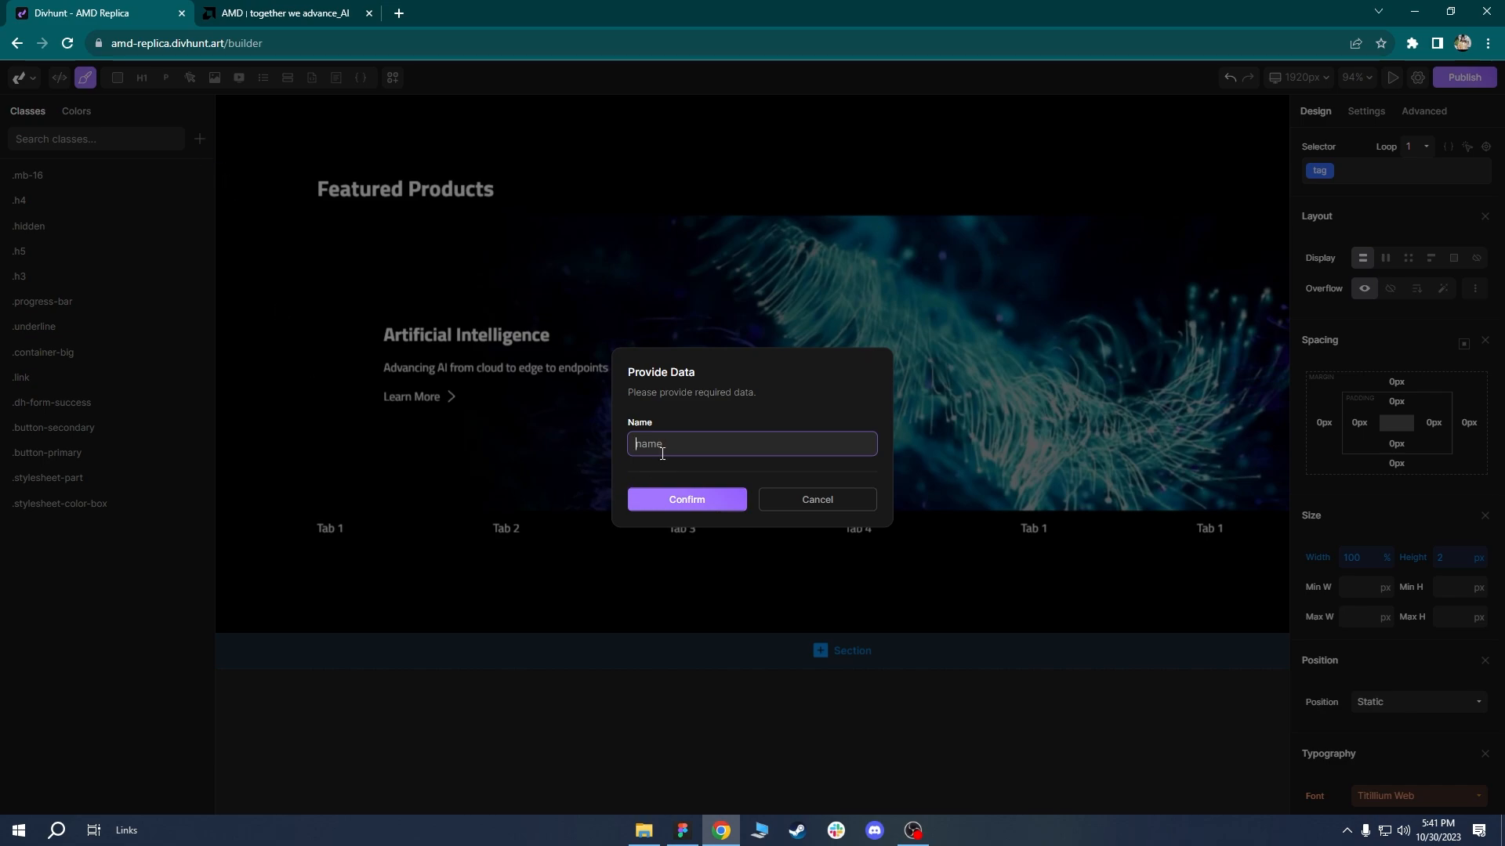
{"action": "left_click", "coordinate": [664, 446]}
{"action": "type", "text": "Gray Second"}
{"action": "left_click", "coordinate": [658, 499]}
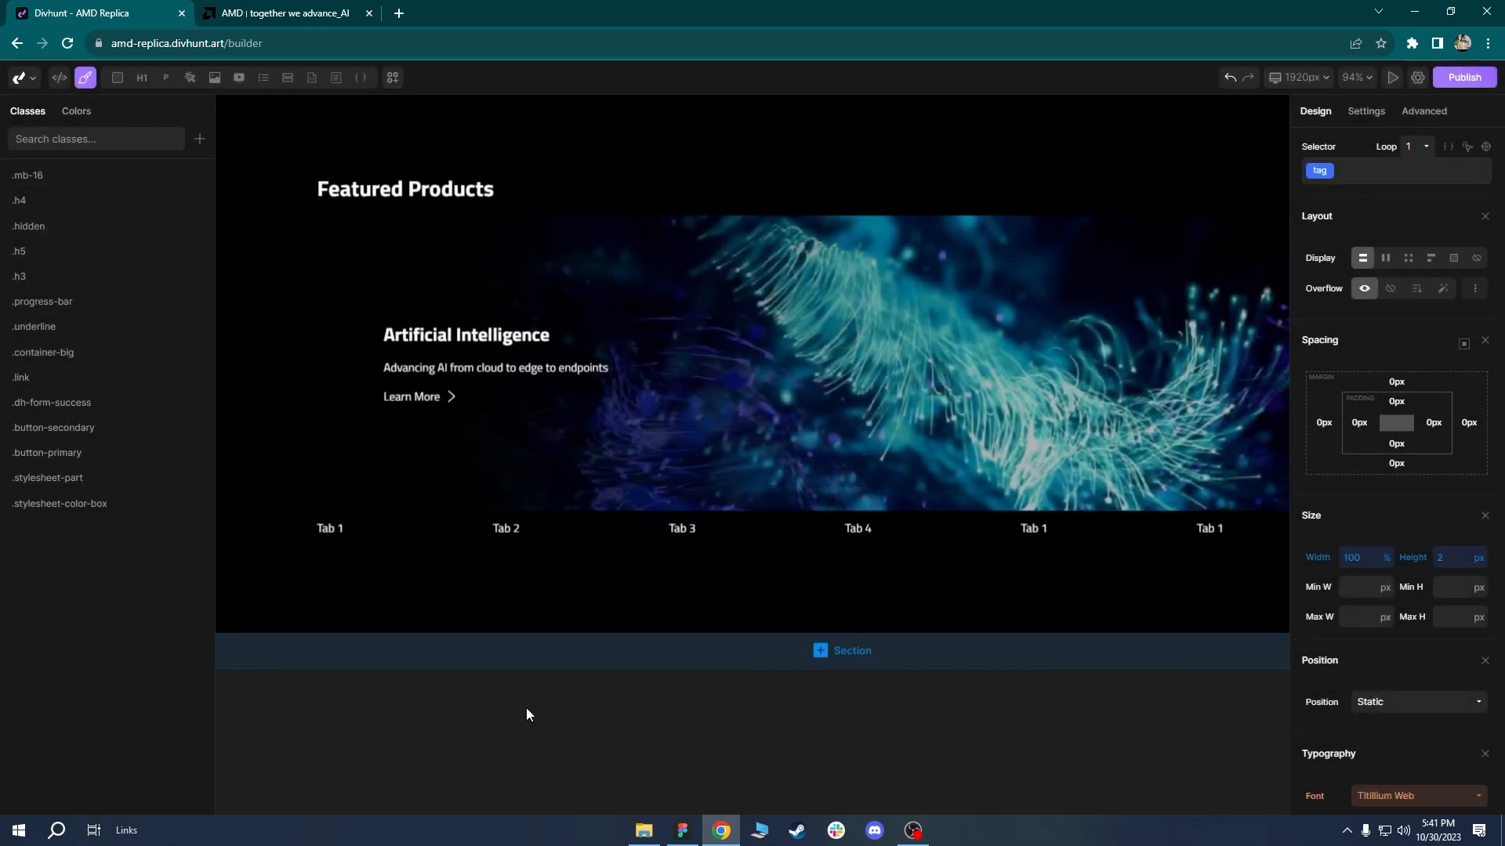
{"action": "left_click", "coordinate": [76, 112]}
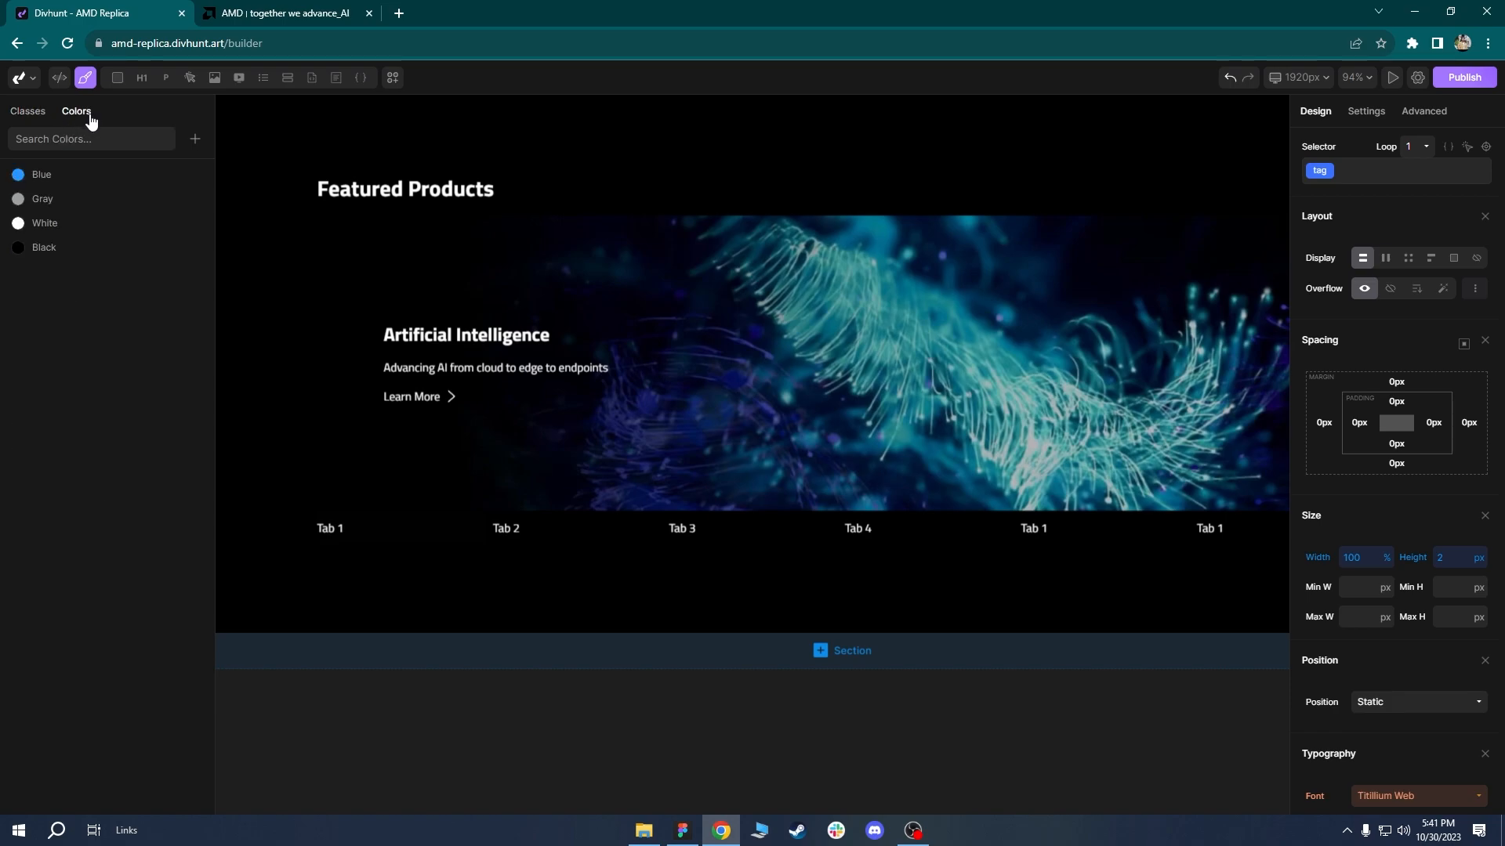
{"action": "left_click", "coordinate": [28, 111]}
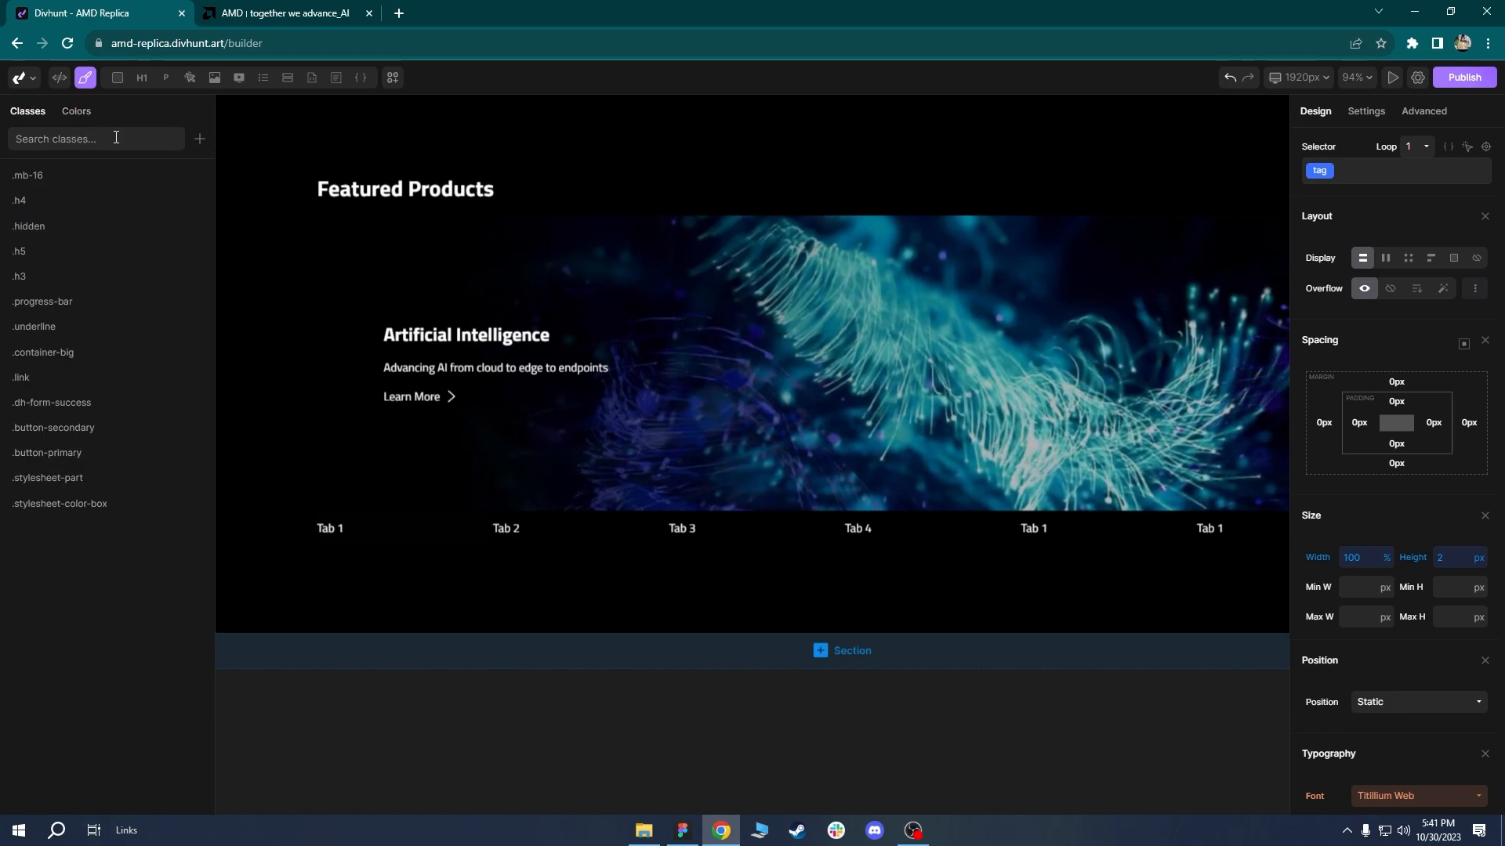
Create a saved color named Gray Second with the hex value #636466.
{"action": "left_click", "coordinate": [76, 112]}
{"action": "left_click", "coordinate": [195, 139]}
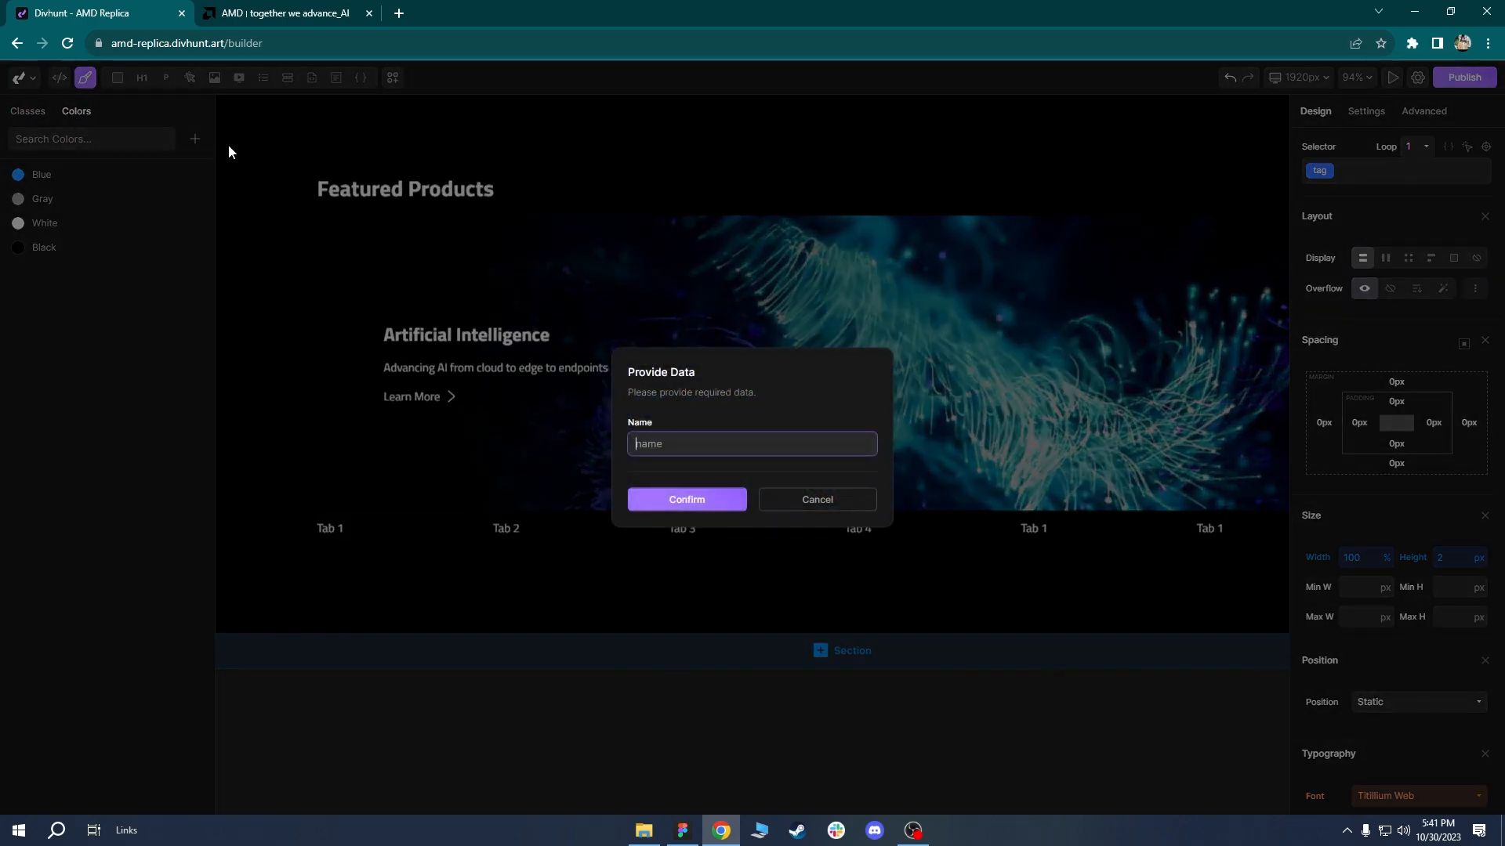
{"action": "left_click", "coordinate": [682, 443]}
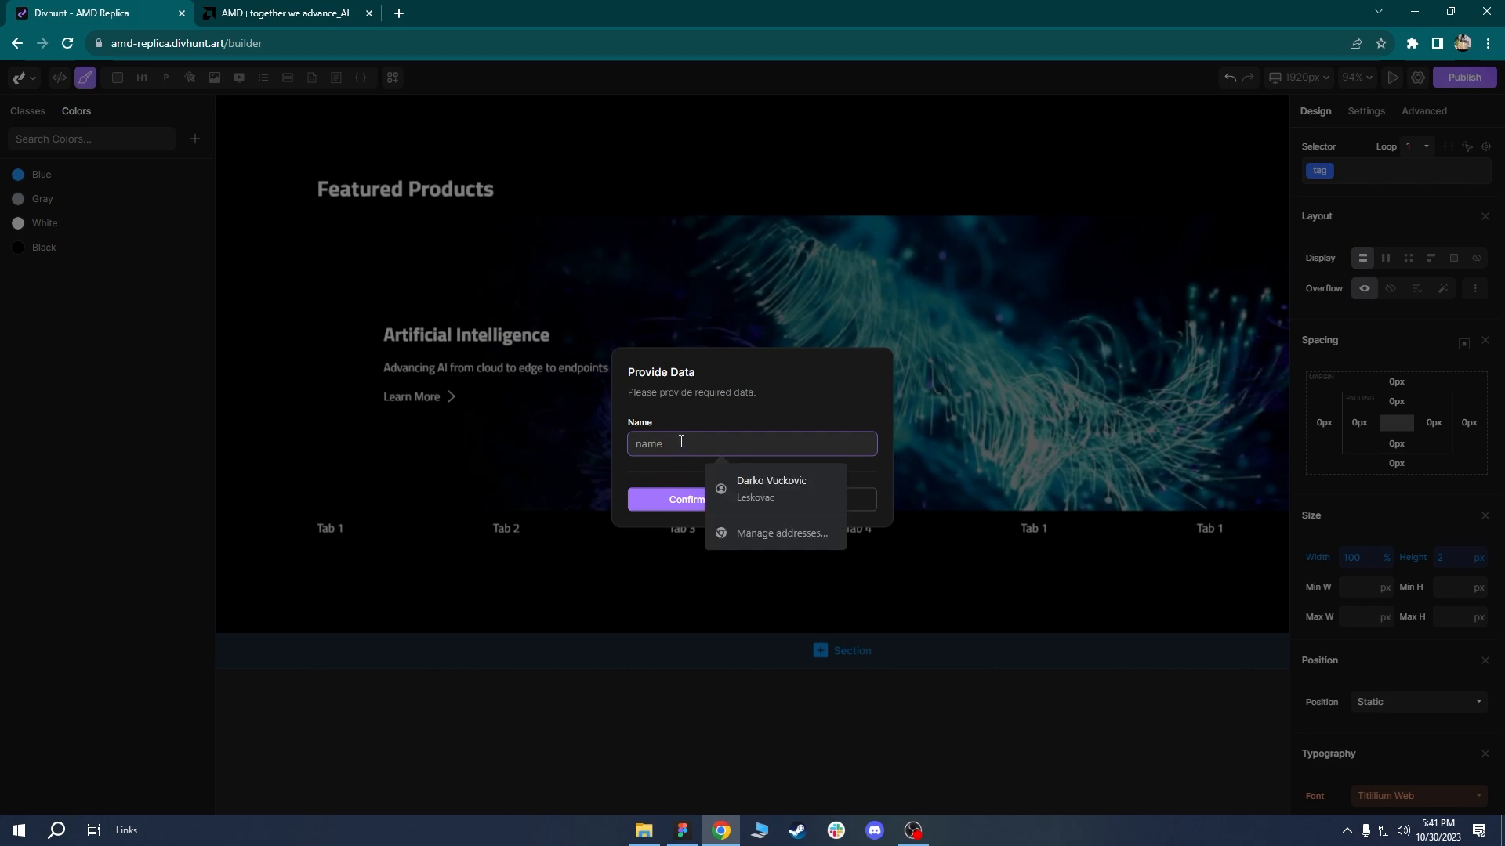
{"action": "type", "text": "Gra"}
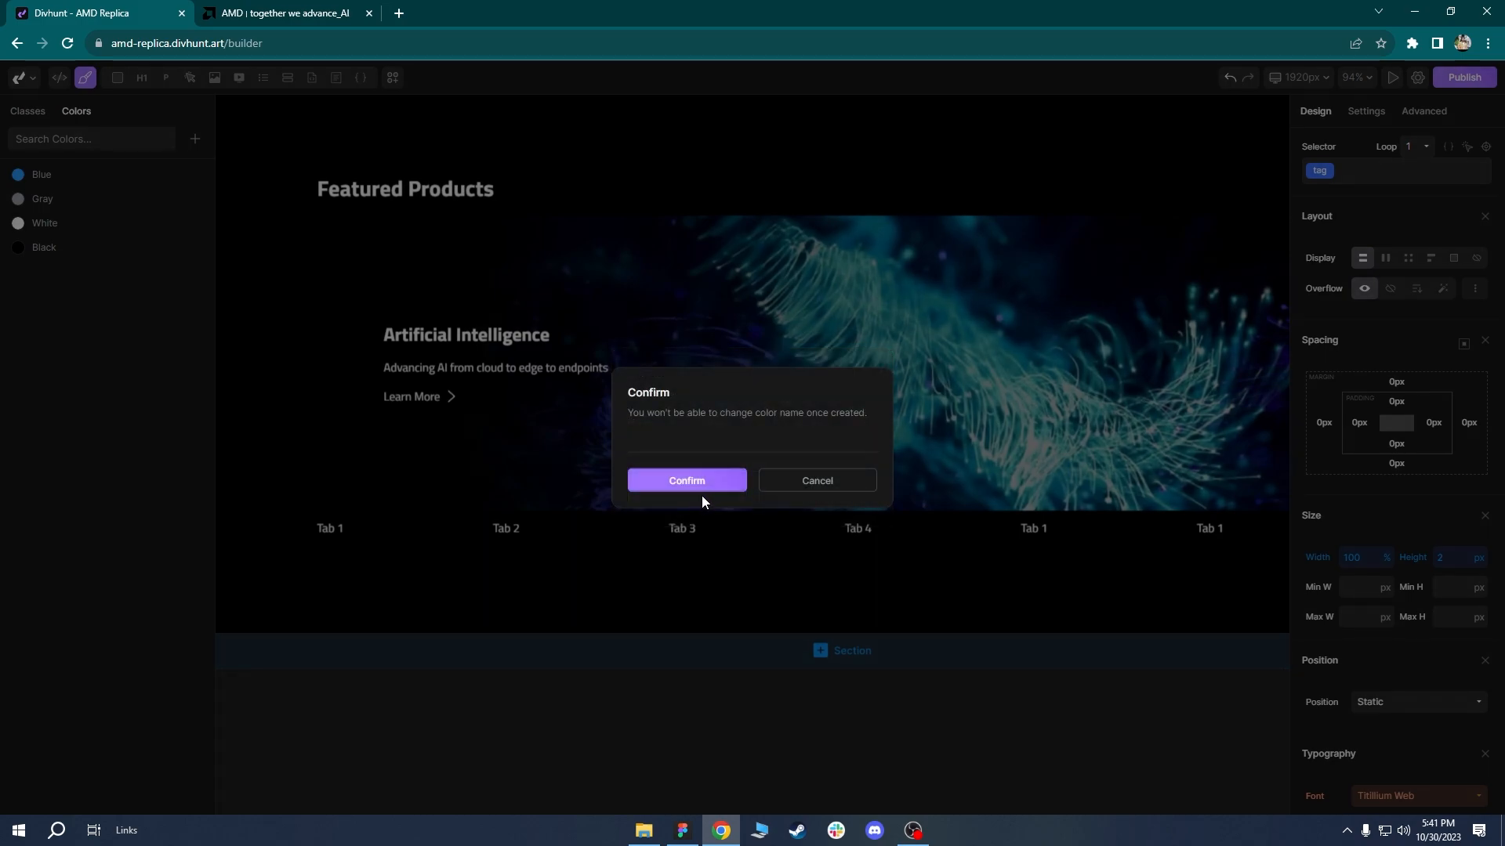
{"action": "left_click", "coordinate": [701, 489]}
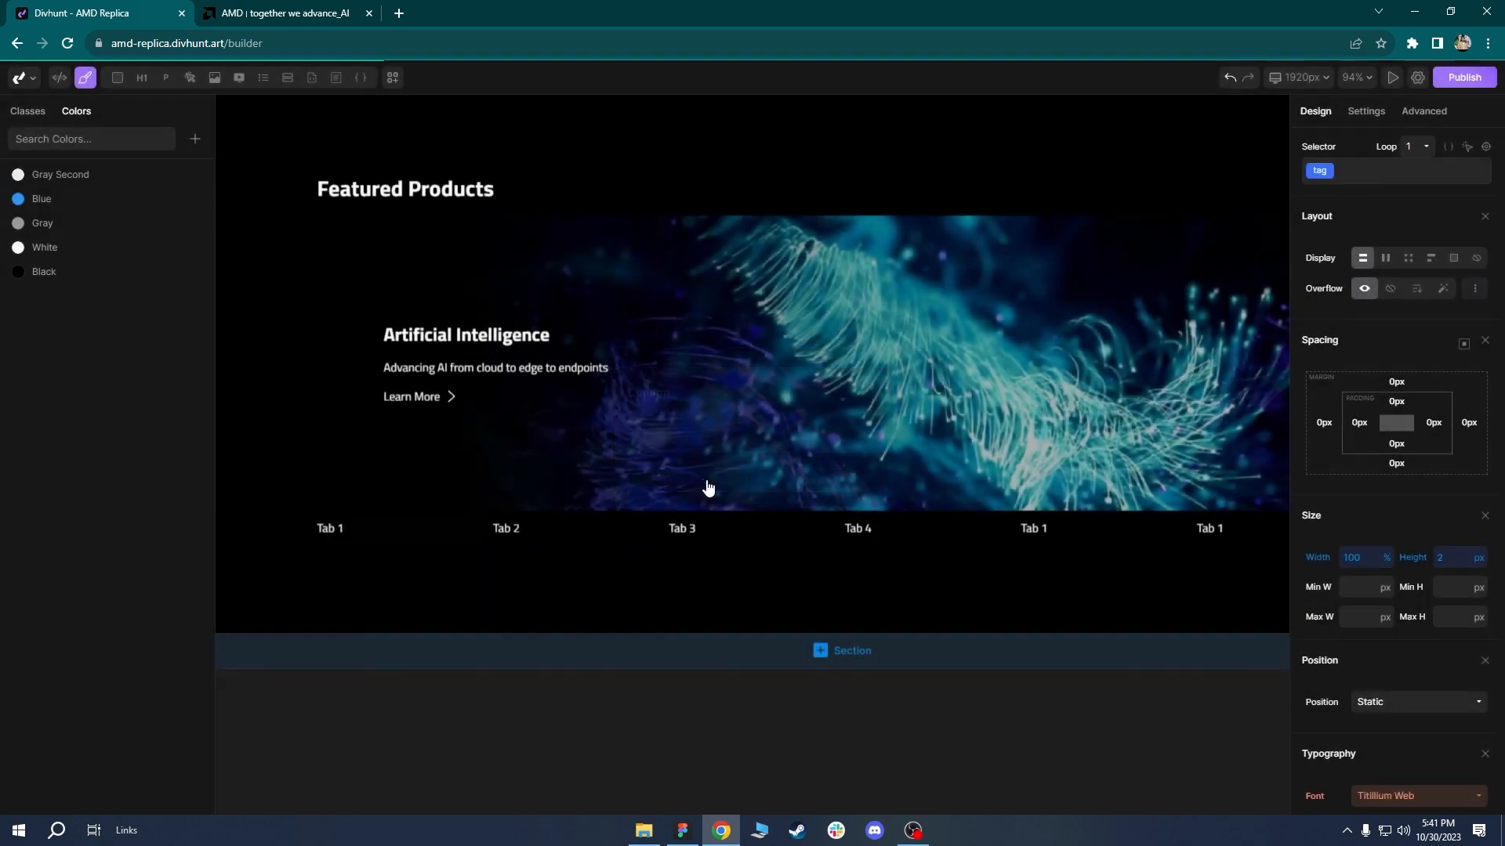
{"action": "left_click", "coordinate": [19, 178]}
{"action": "left_click", "coordinate": [186, 291]}
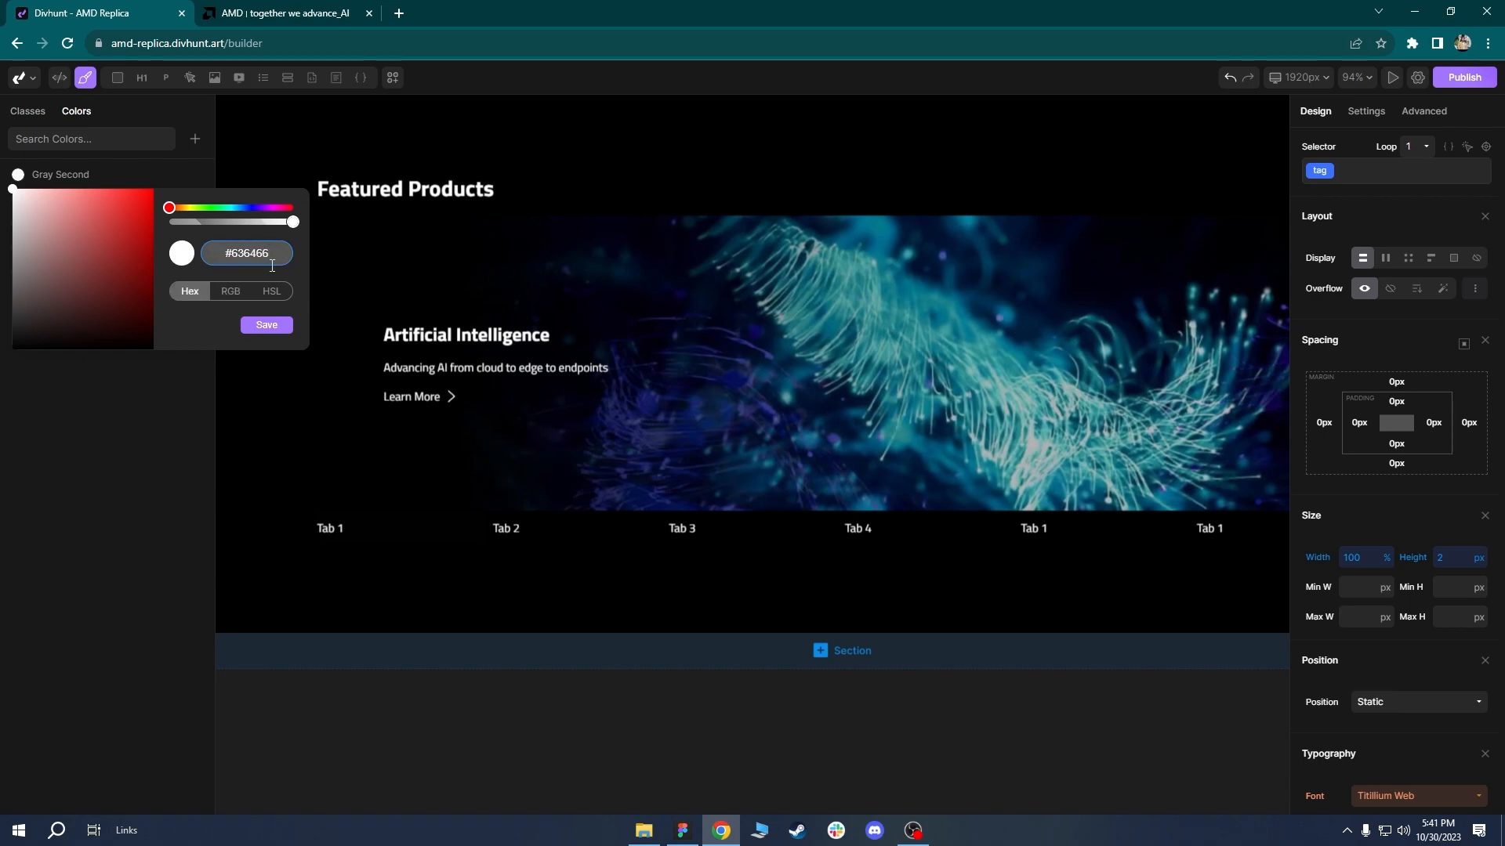
{"action": "left_click", "coordinate": [267, 324]}
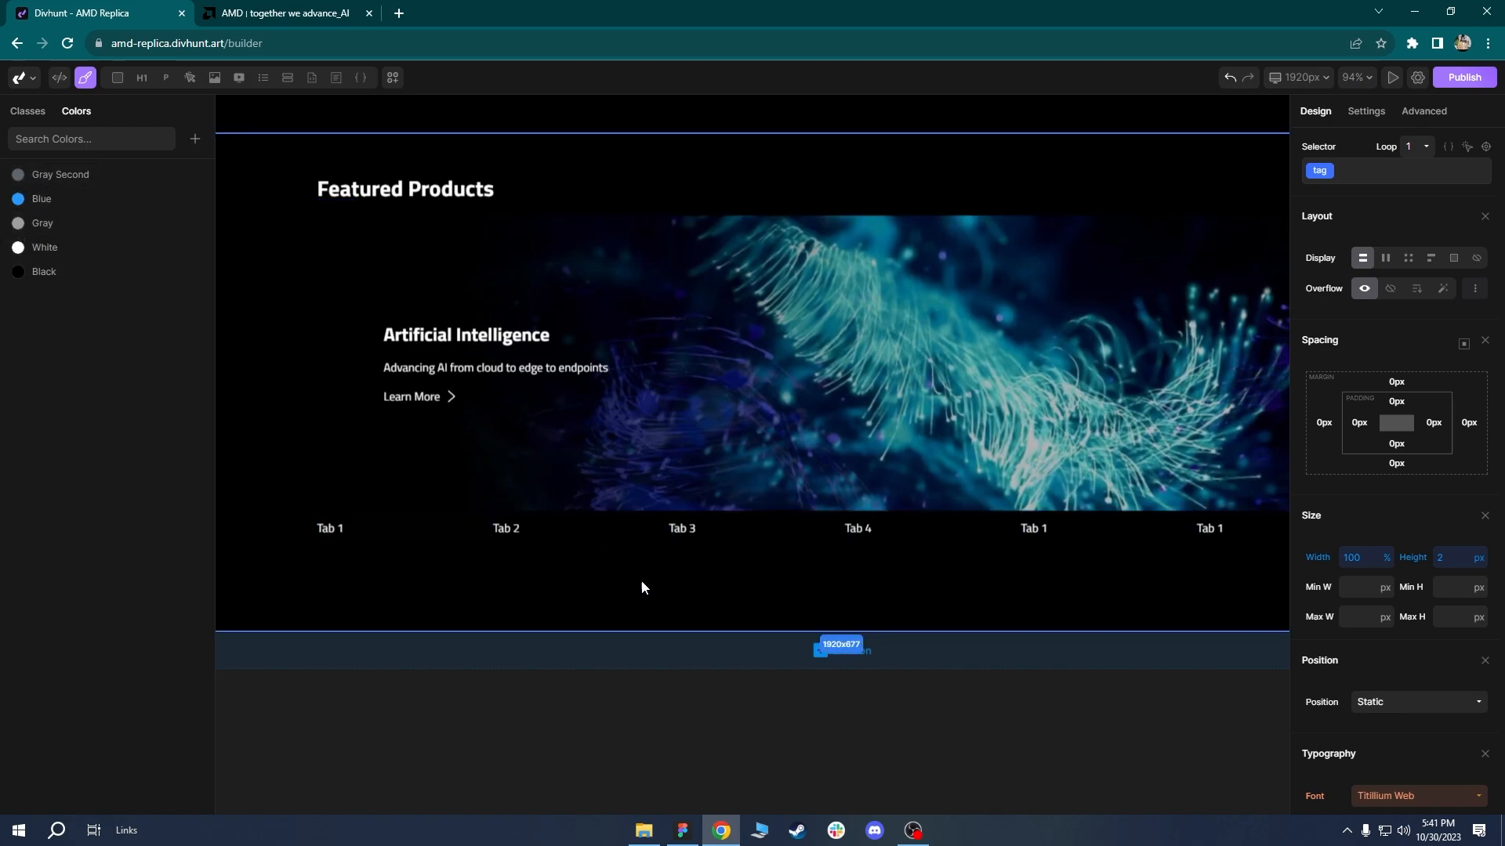
Set the Tab Opener layer's text color to the saved Gray-Second color.
{"action": "left_click", "coordinate": [599, 572]}
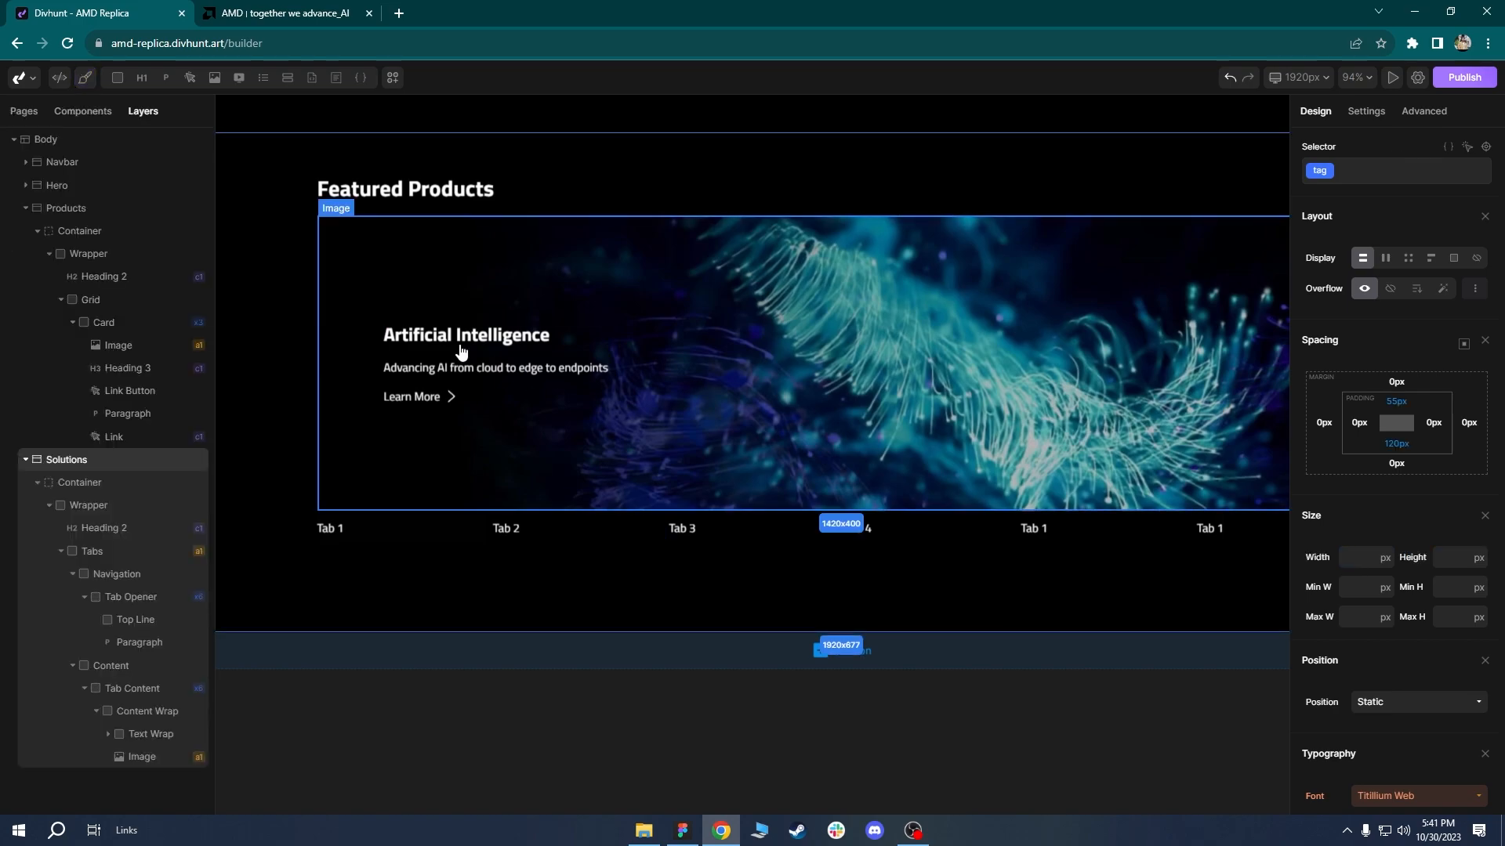
{"action": "left_click", "coordinate": [340, 532]}
{"action": "left_click", "coordinate": [130, 598]}
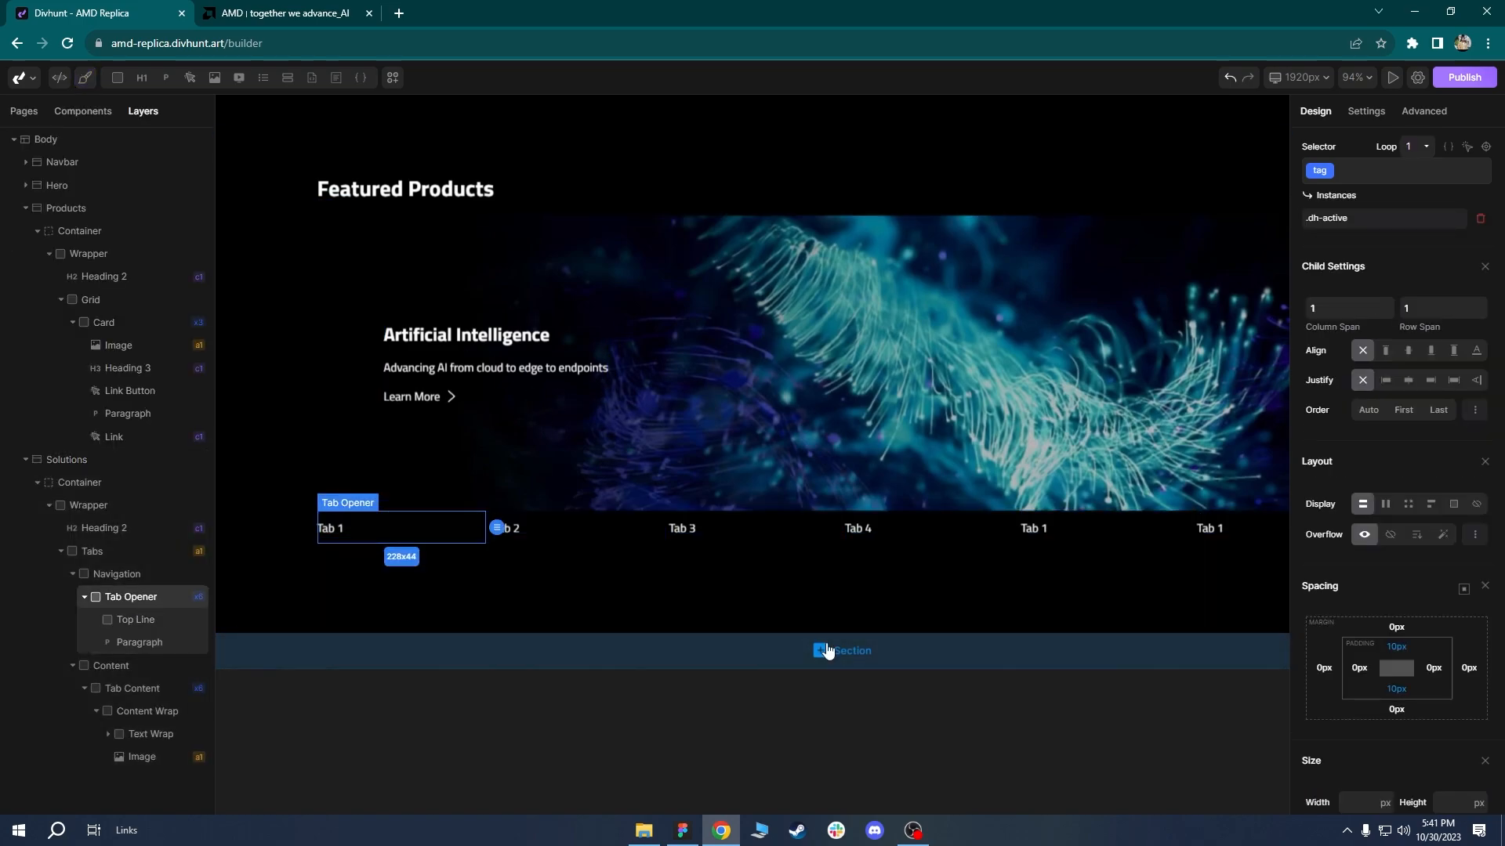
{"action": "scroll", "coordinate": [1449, 603], "scroll_direction": "down", "scroll_amount": 7}
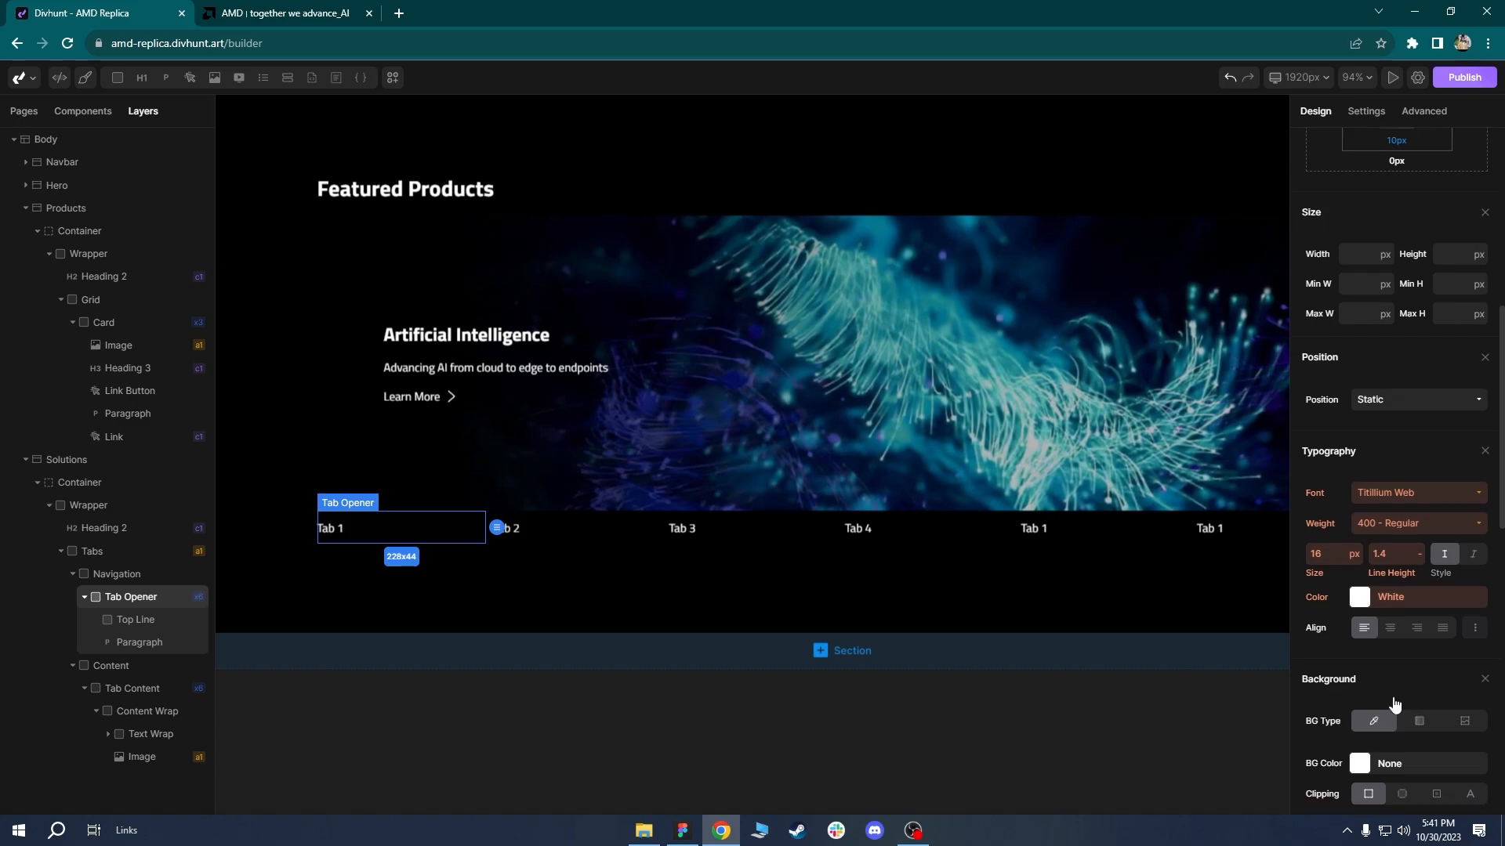
{"action": "left_click", "coordinate": [1364, 610]}
{"action": "left_click", "coordinate": [1380, 503]}
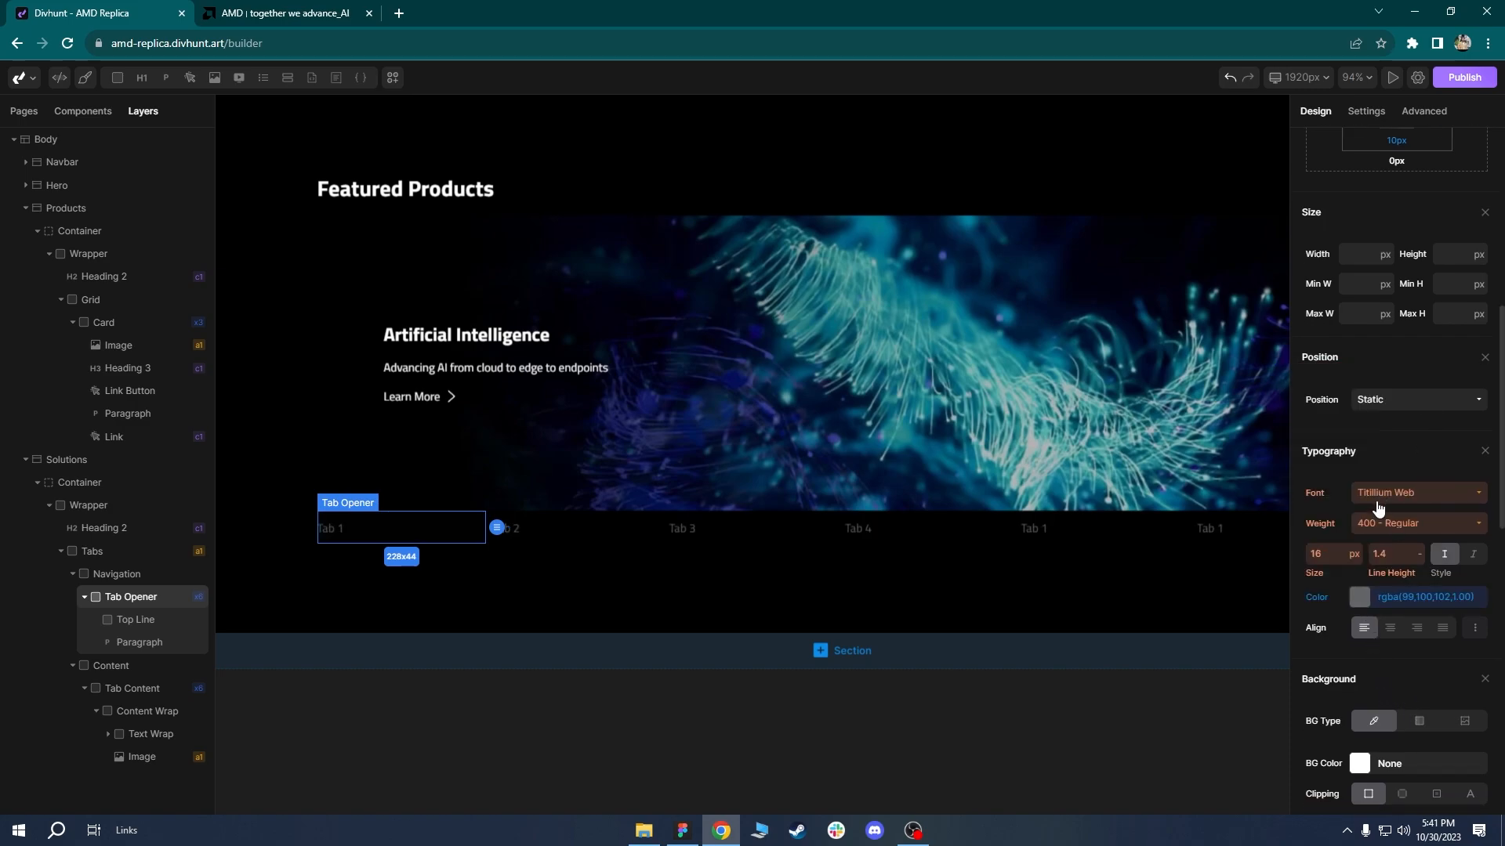
Set the background color of the Top Line layer inside Tab Opener to Gray-Second.
{"action": "left_click", "coordinate": [119, 621]}
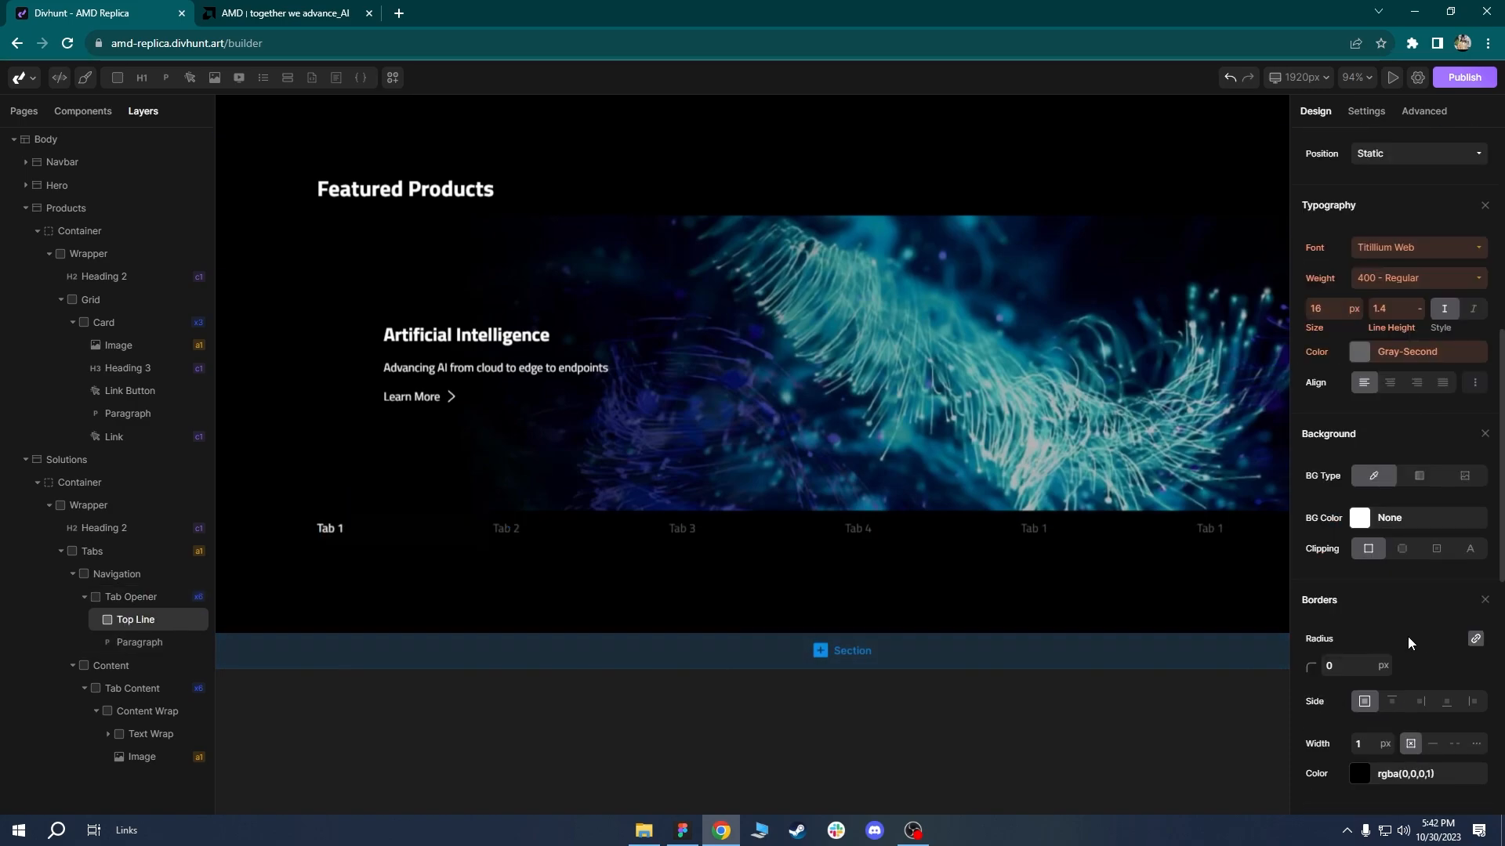
{"action": "left_click", "coordinate": [1359, 519]}
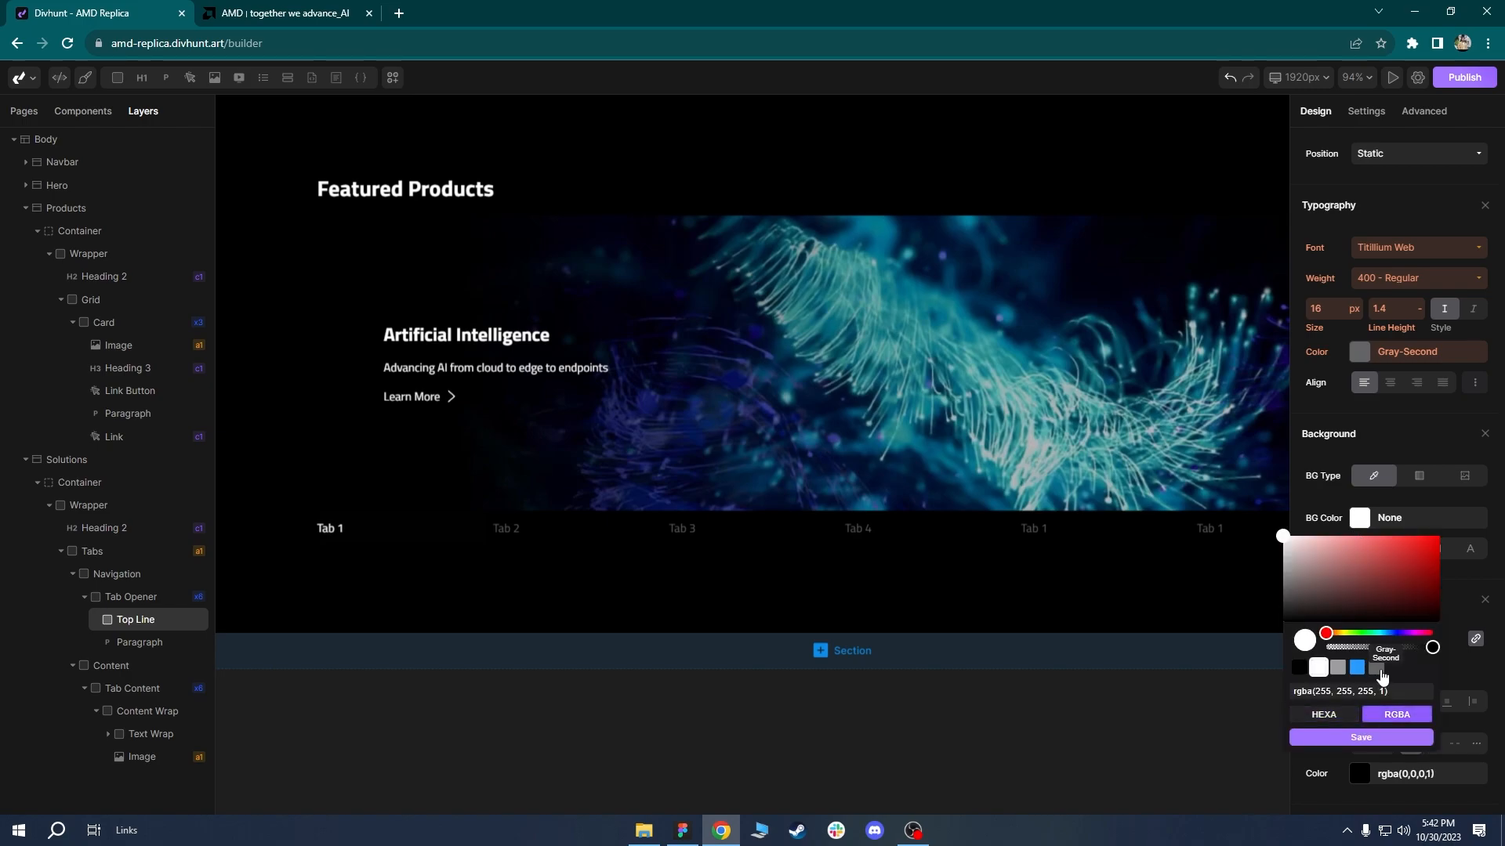
{"action": "left_click", "coordinate": [1378, 671]}
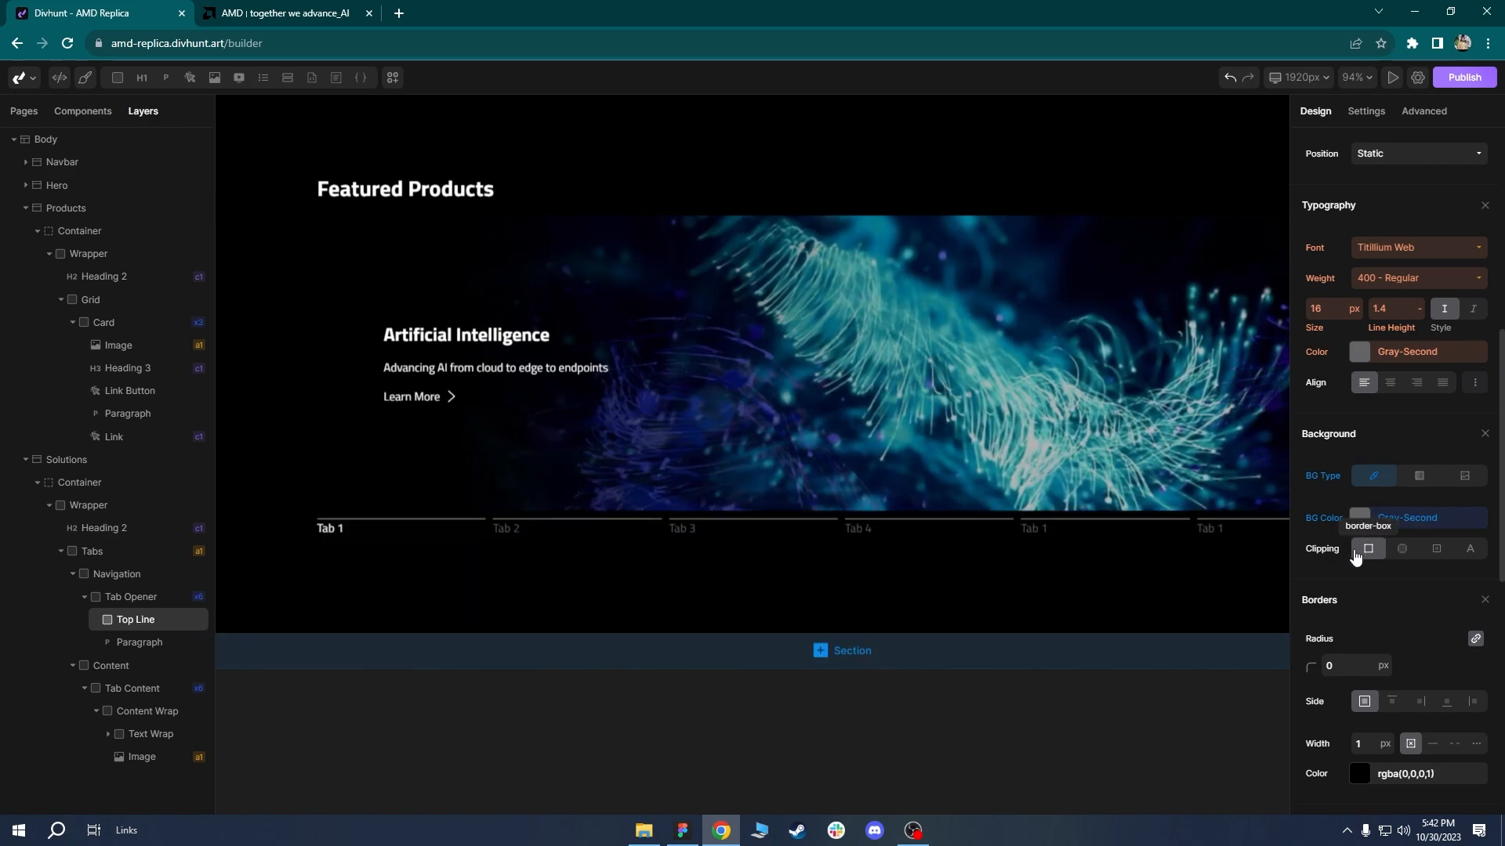
Close the developer tools on the AMD site and examine how the Automotive tab looks when it is active.
{"action": "left_click", "coordinate": [270, 10]}
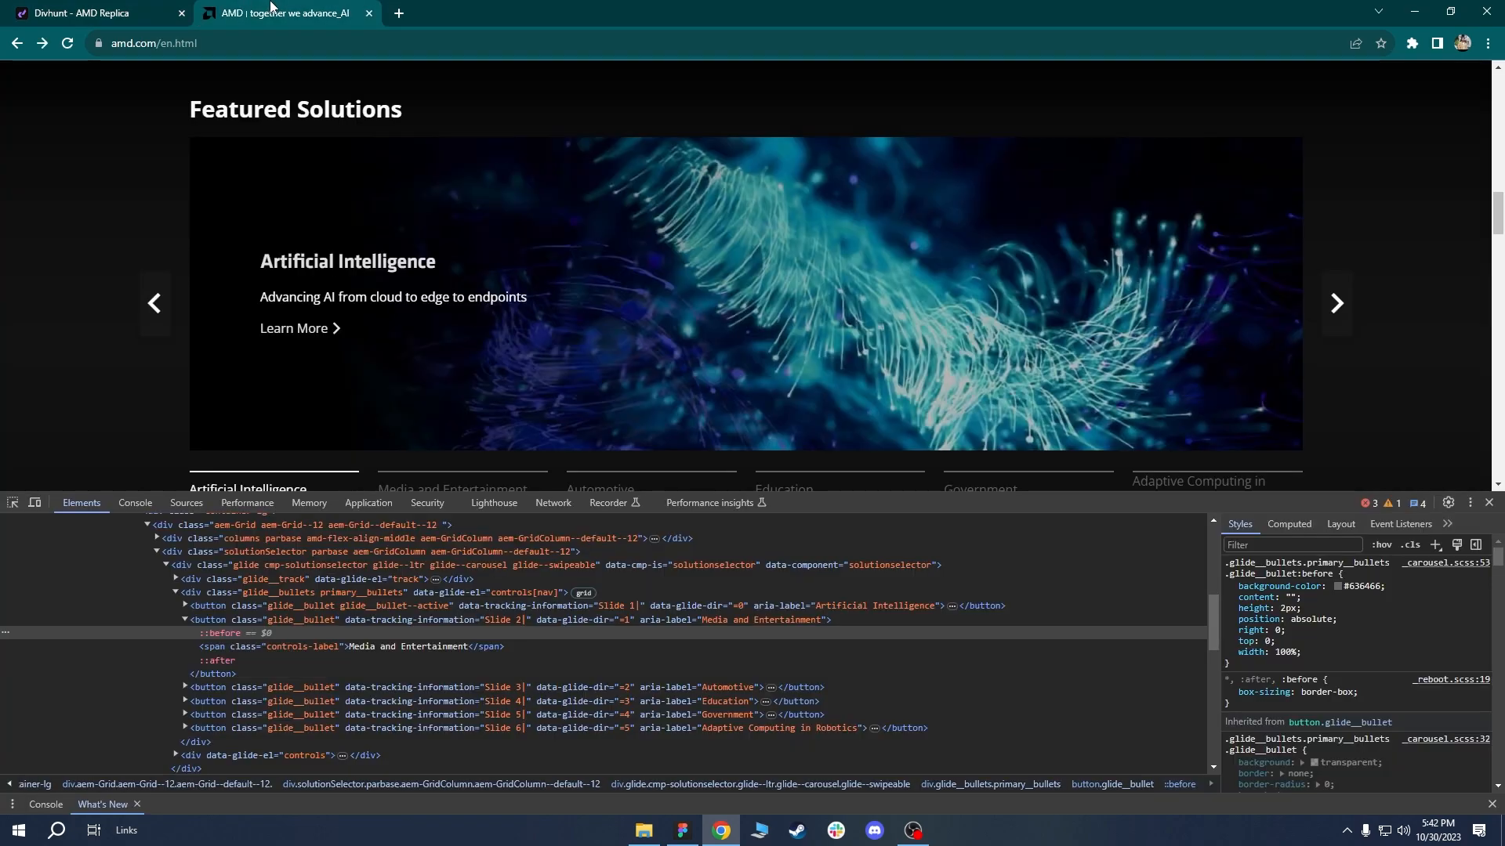
{"action": "left_click", "coordinate": [1490, 504]}
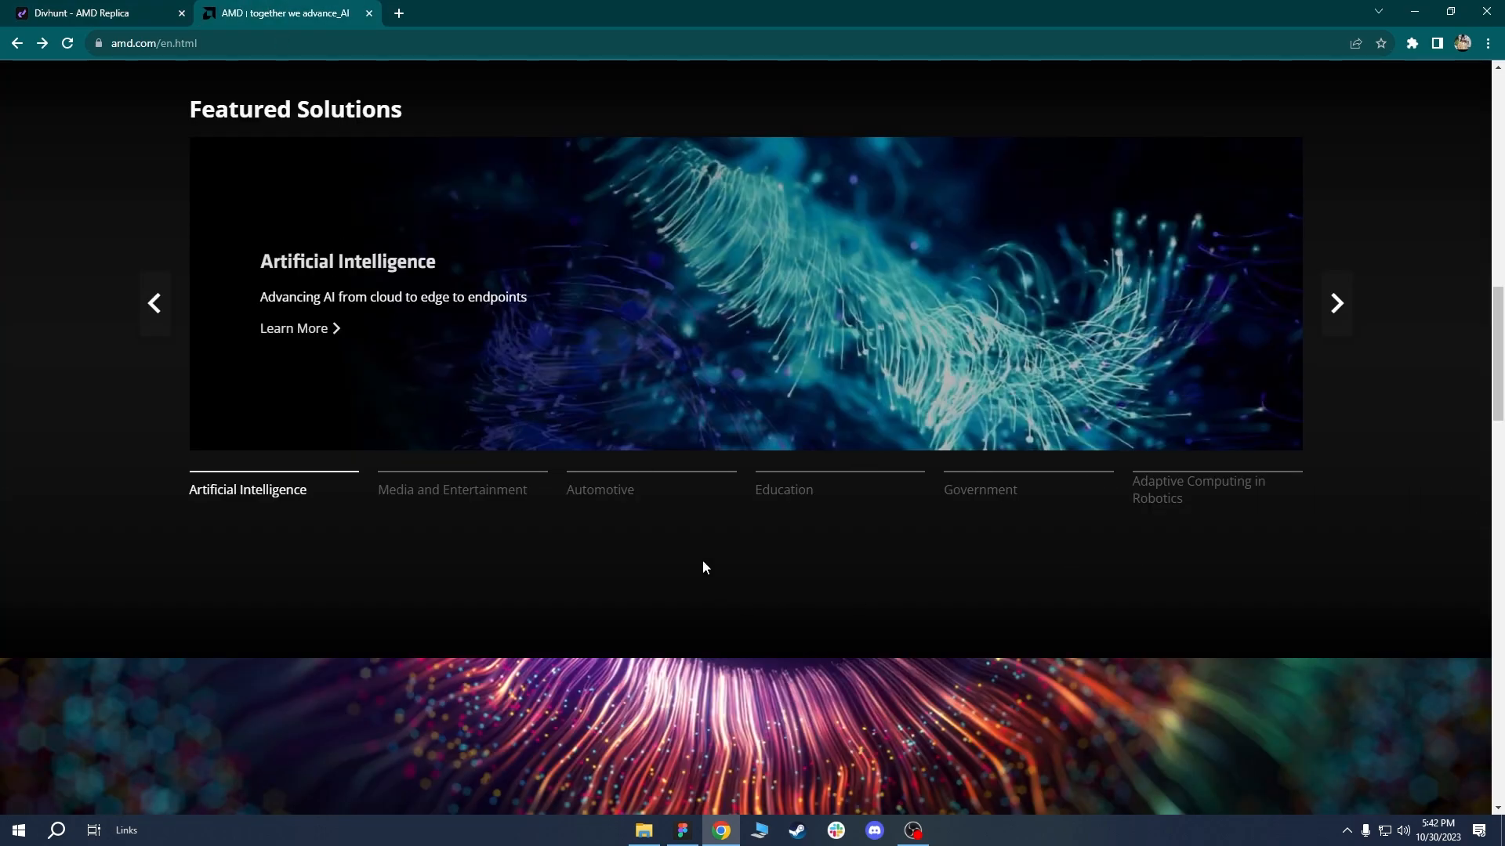
{"action": "left_click", "coordinate": [616, 493]}
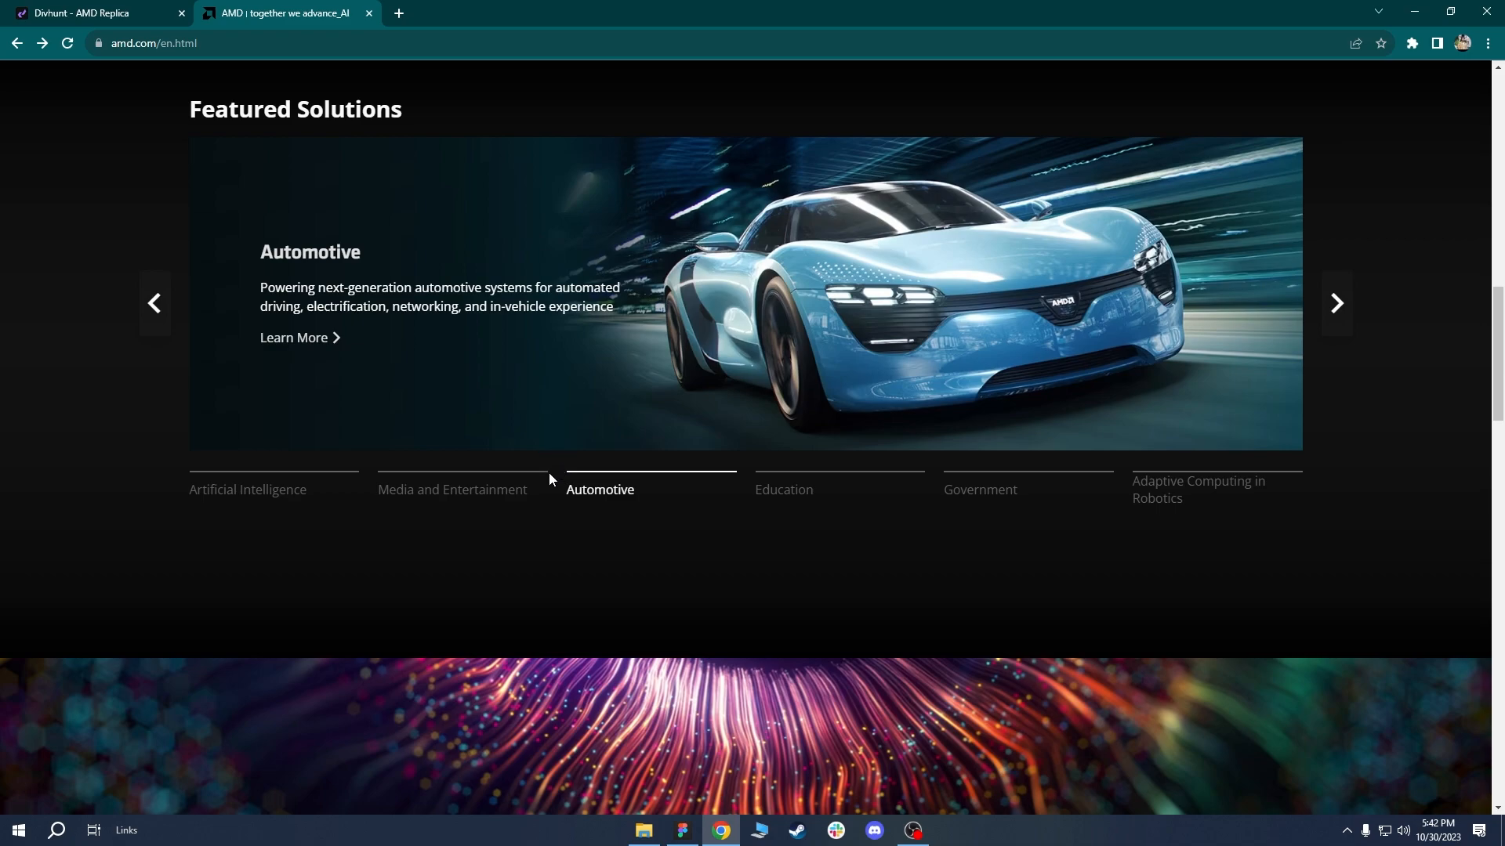
{"action": "left_click", "coordinate": [117, 13]}
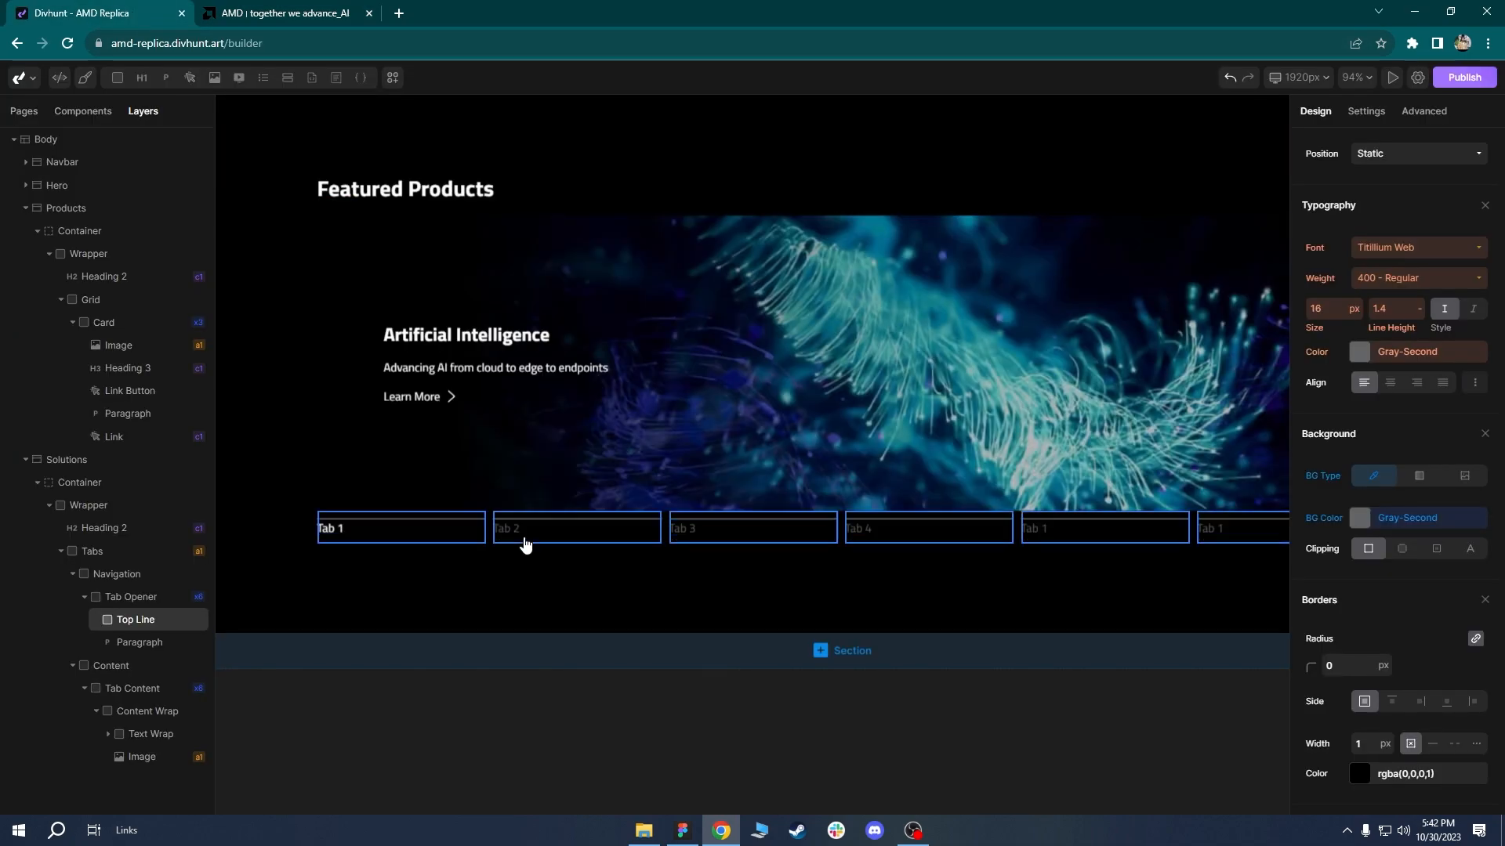
Set the row gap of the Tabs layer in the Solutions section to 15 px.
{"action": "left_click", "coordinate": [489, 506]}
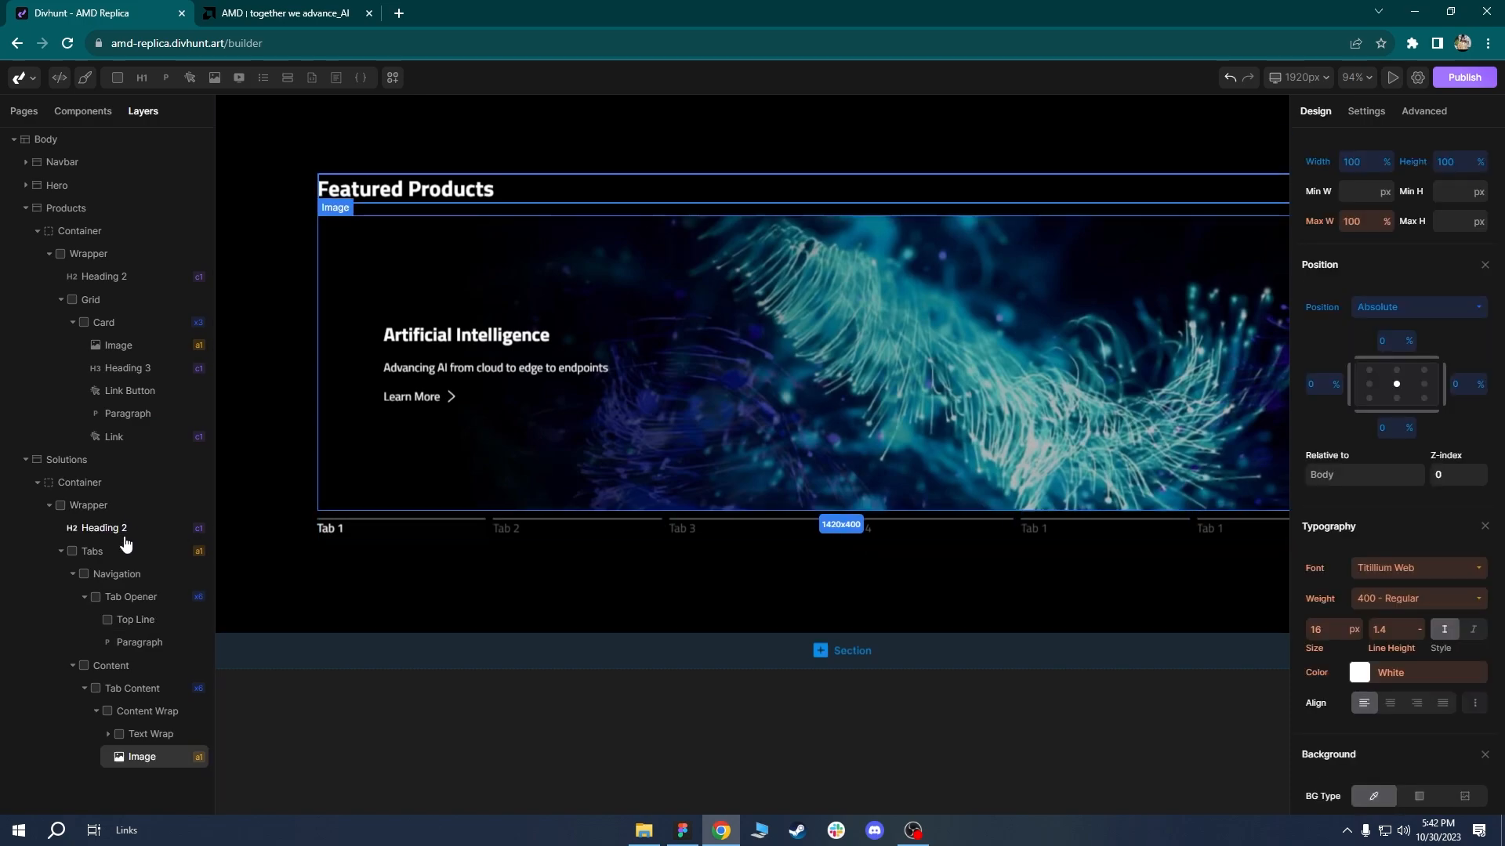
{"action": "left_click", "coordinate": [103, 558]}
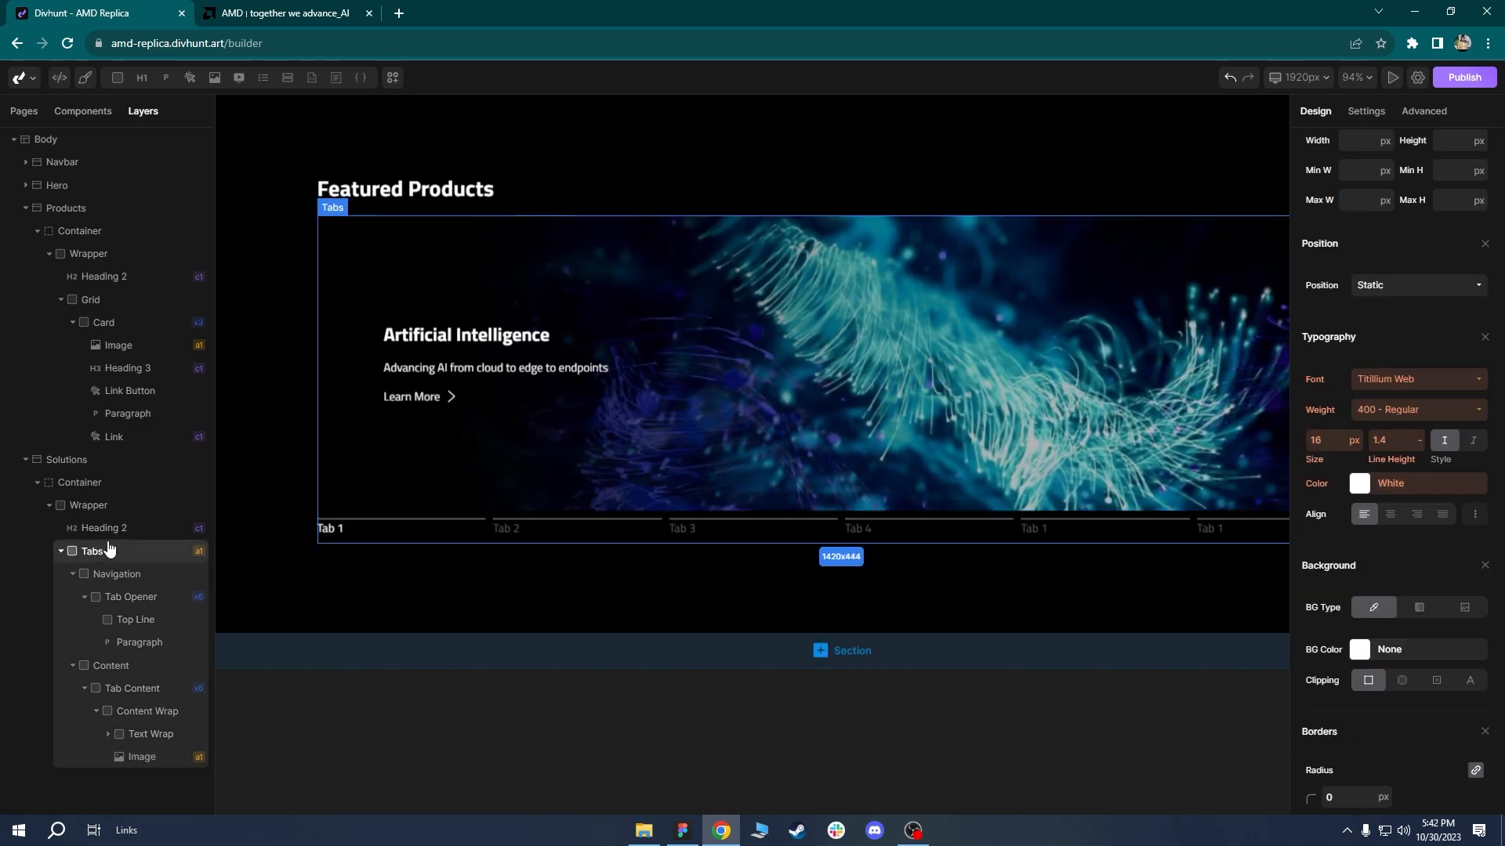
{"action": "scroll", "coordinate": [1484, 396], "scroll_direction": "up", "scroll_amount": 5}
{"action": "scroll", "coordinate": [1485, 400], "scroll_direction": "up", "scroll_amount": 1}
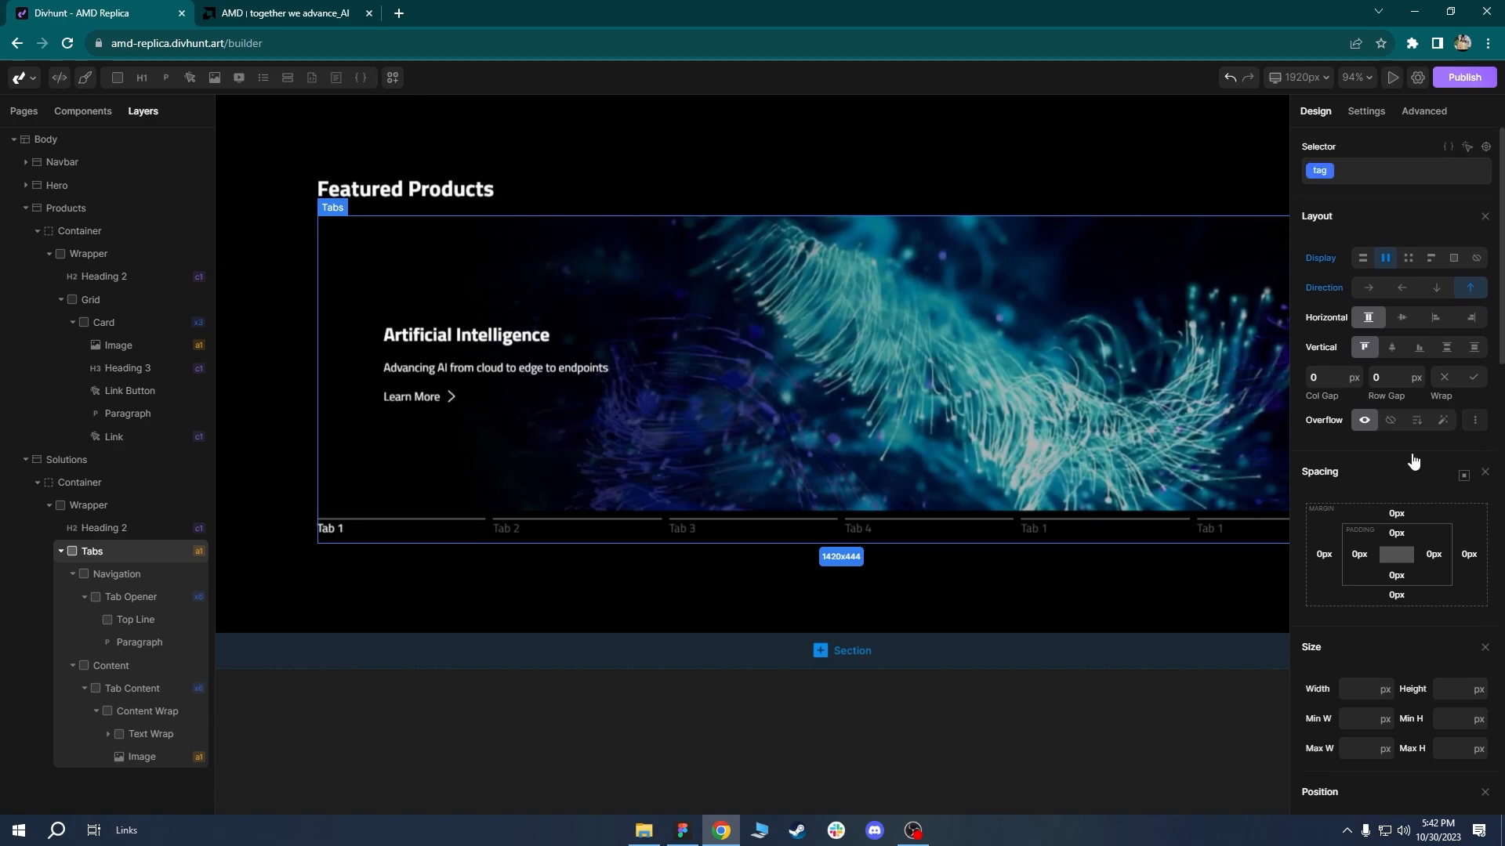
{"action": "left_click", "coordinate": [1387, 374]}
{"action": "type", "text": "25"}
{"action": "key", "text": "BackSpace"}
{"action": "key", "text": "BackSpace"}
{"action": "type", "text": "15"}
{"action": "left_click", "coordinate": [1074, 608]}
{"action": "scroll", "coordinate": [1019, 587], "scroll_direction": "down", "scroll_amount": 1}
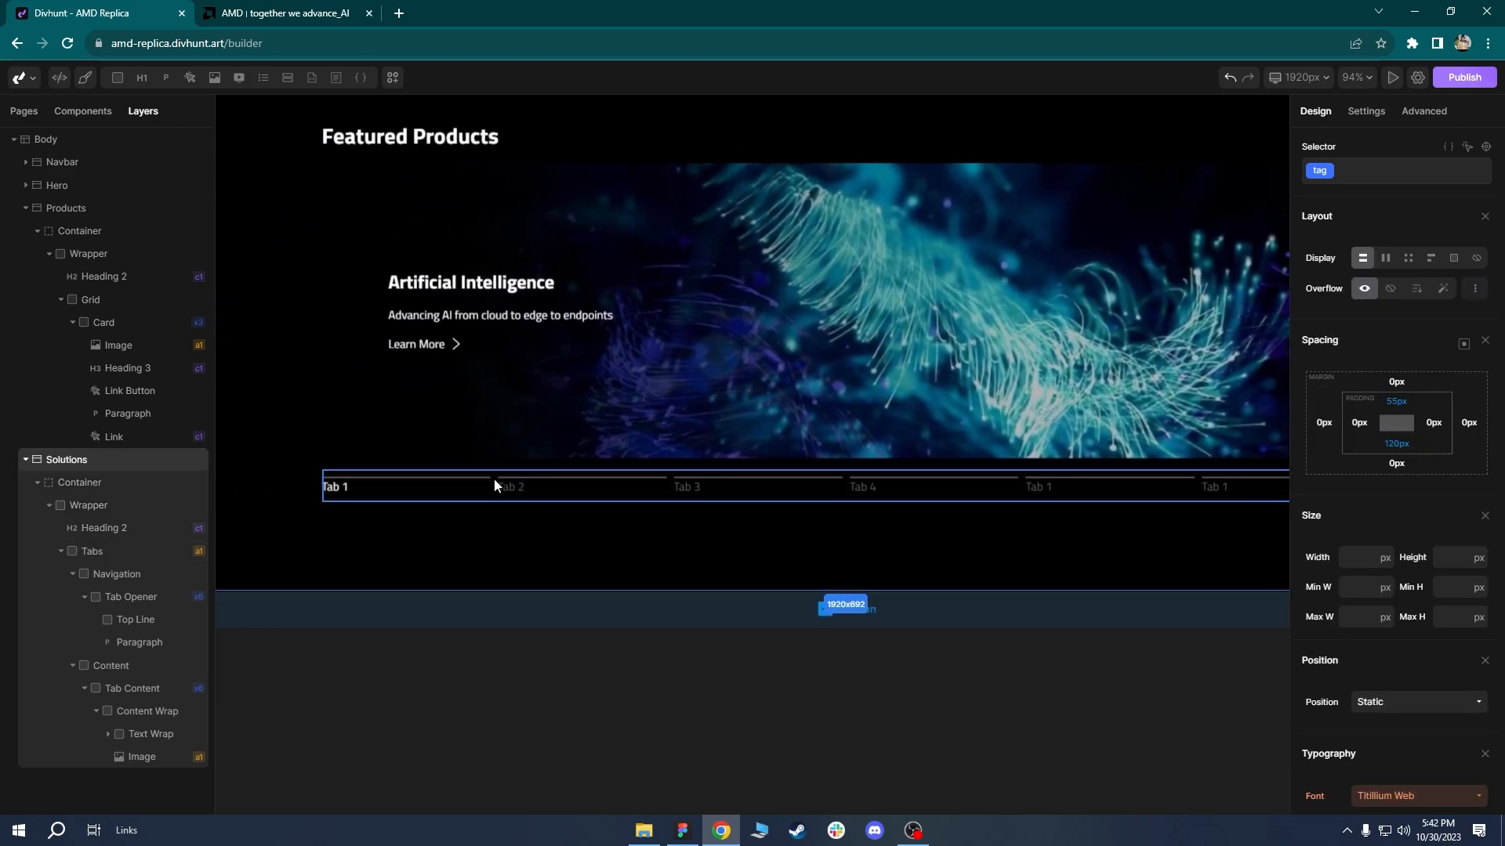
Widen the column gap between the tabs in the Navigation grid.
{"action": "left_click", "coordinate": [494, 478]}
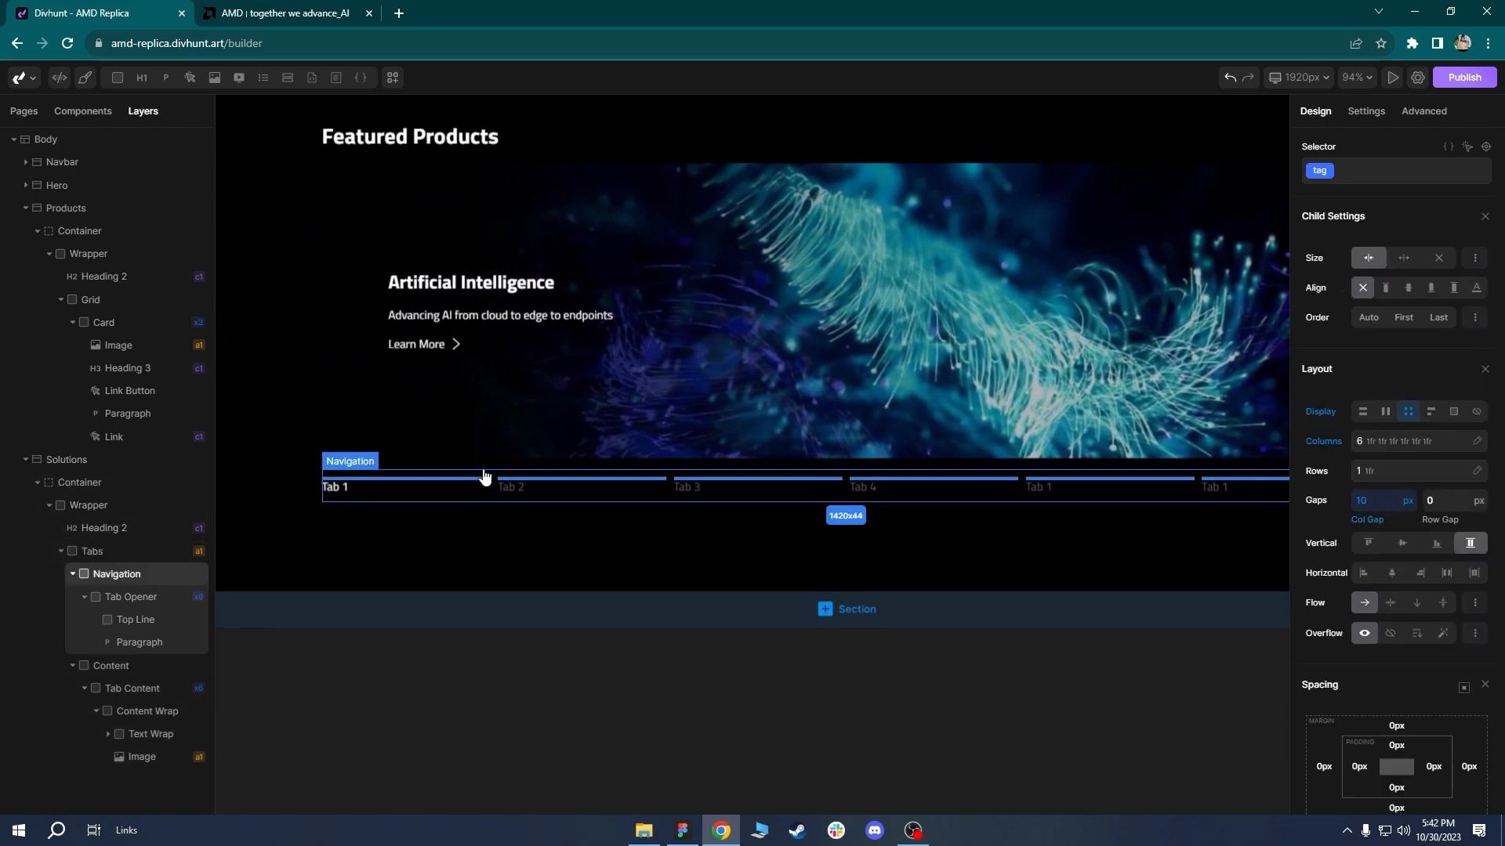
{"action": "left_click", "coordinate": [140, 688]}
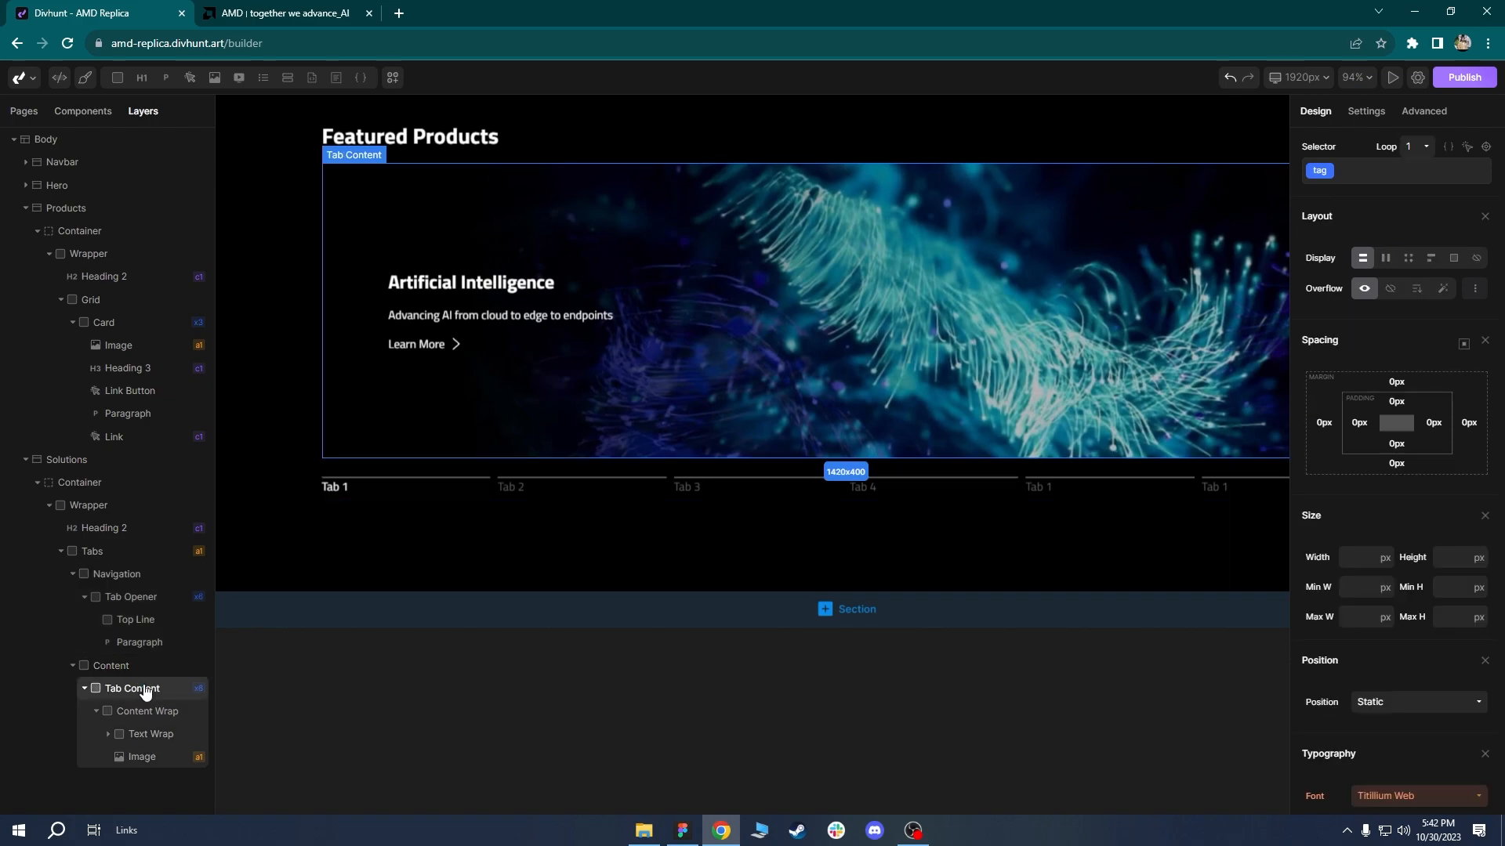
{"action": "left_click", "coordinate": [117, 576]}
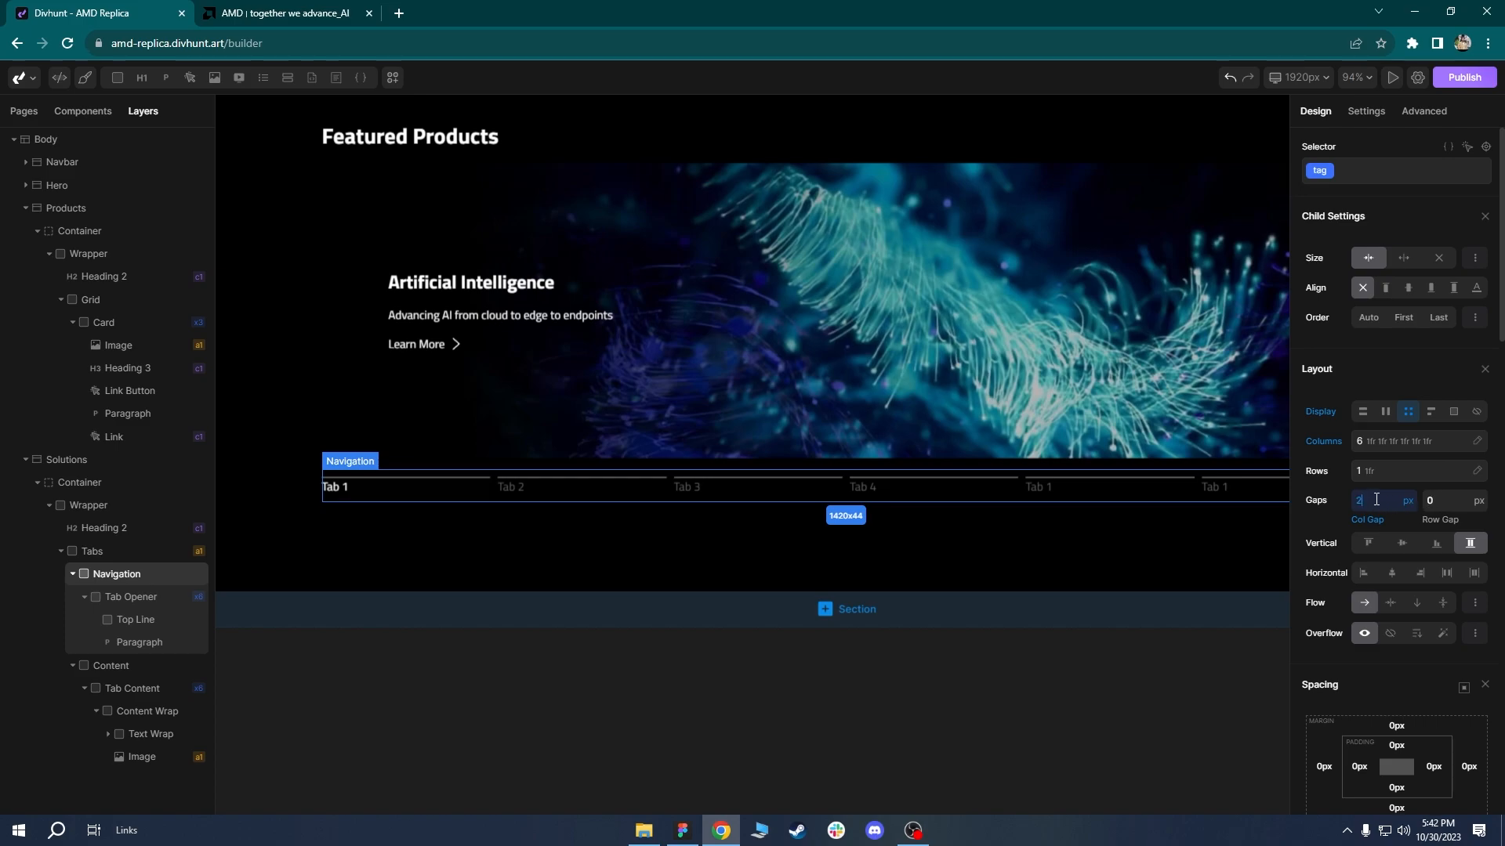
{"action": "left_click", "coordinate": [658, 526]}
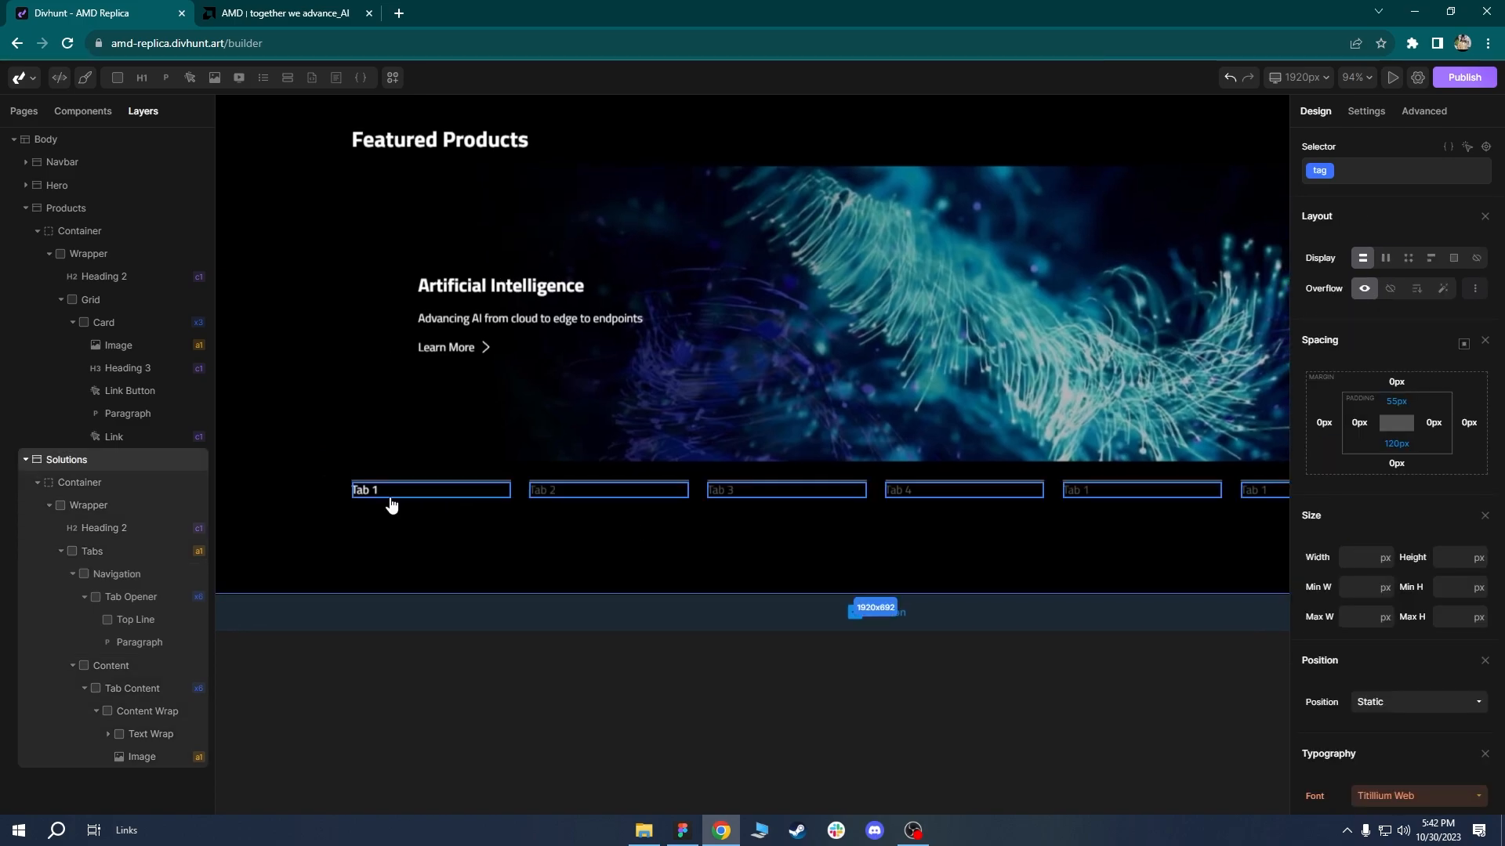
Set the bottom margin of the Top Line layer to 5 px.
{"action": "left_click", "coordinate": [399, 492]}
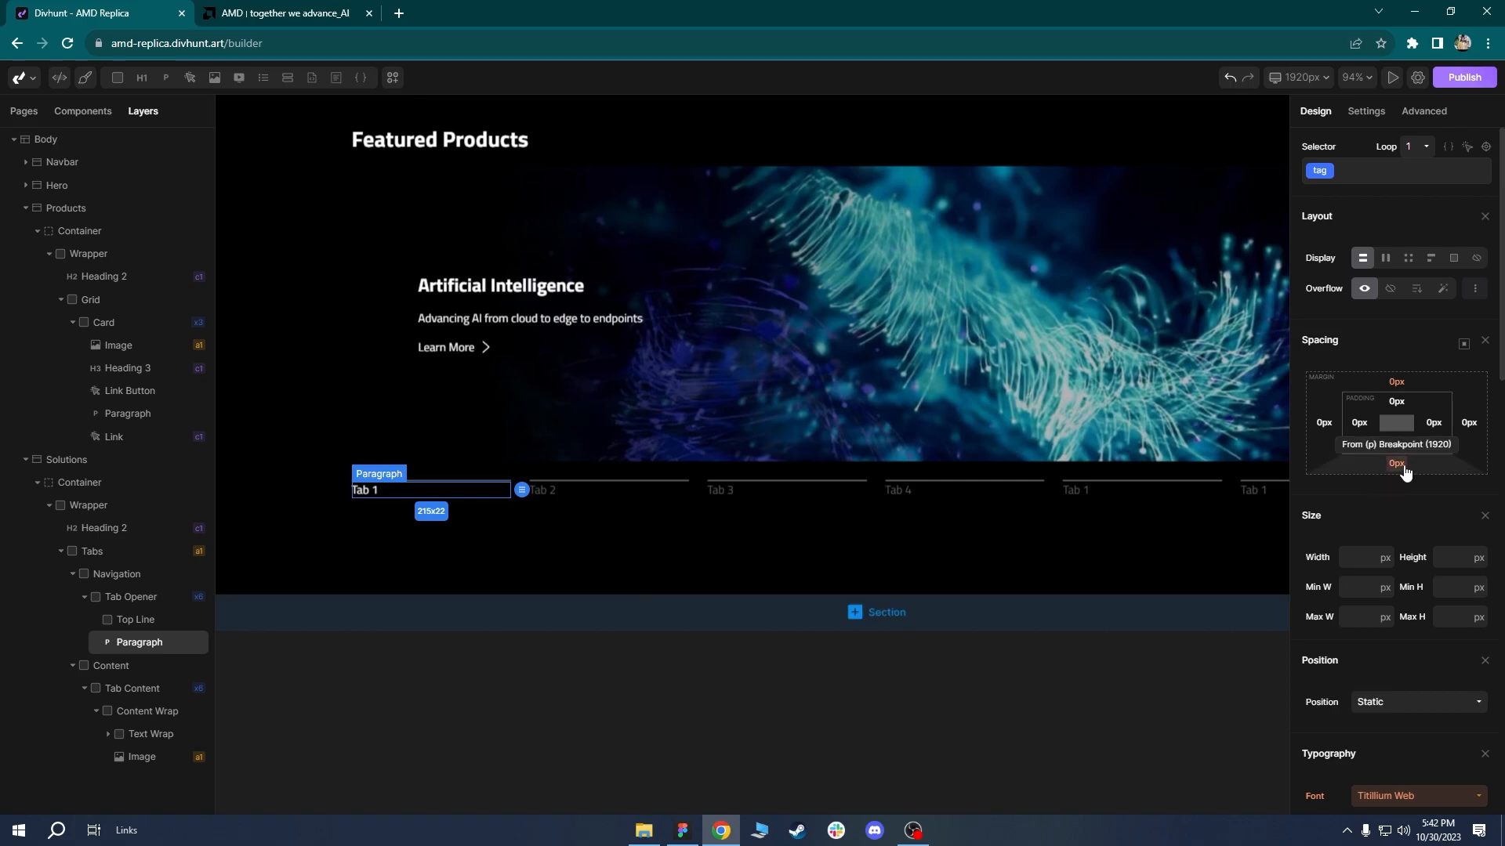
{"action": "left_click", "coordinate": [127, 621]}
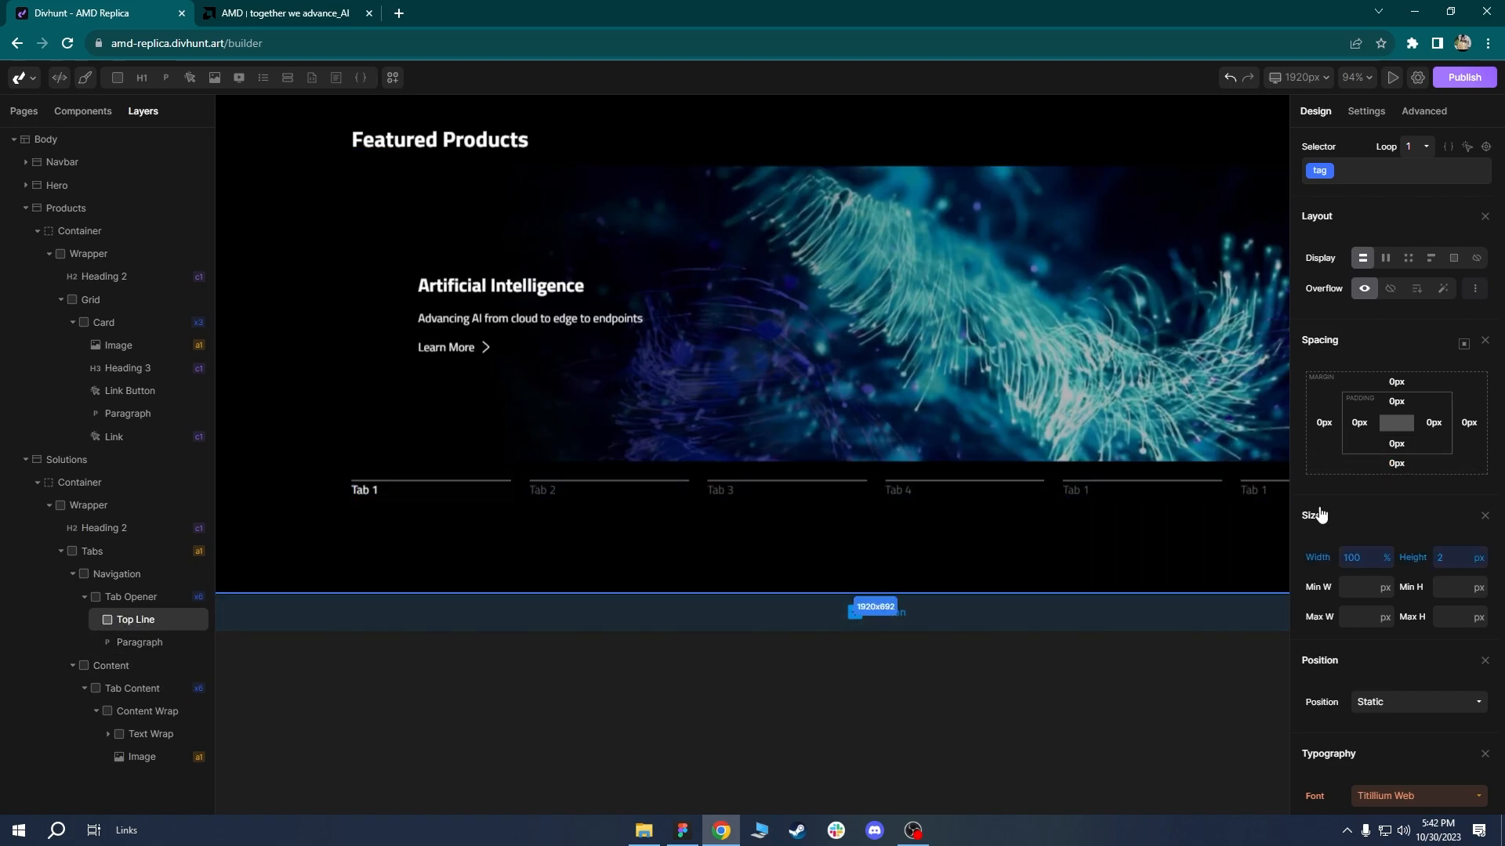
{"action": "left_click_drag", "start_coordinate": [1402, 467], "coordinate": [1421, 474]}
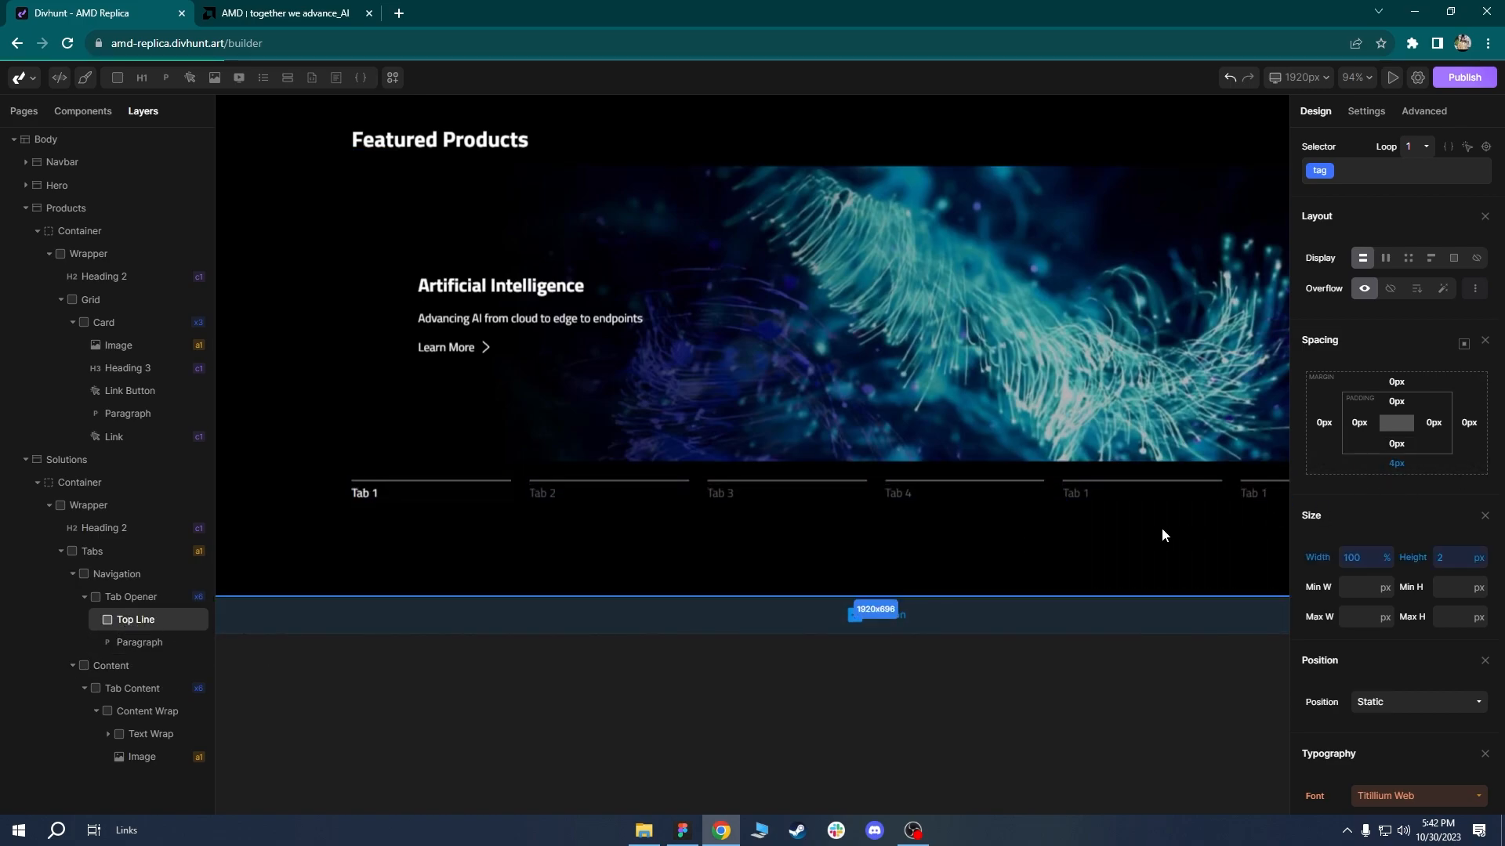
{"action": "left_click", "coordinate": [1408, 467]}
{"action": "left_click", "coordinate": [1402, 360]}
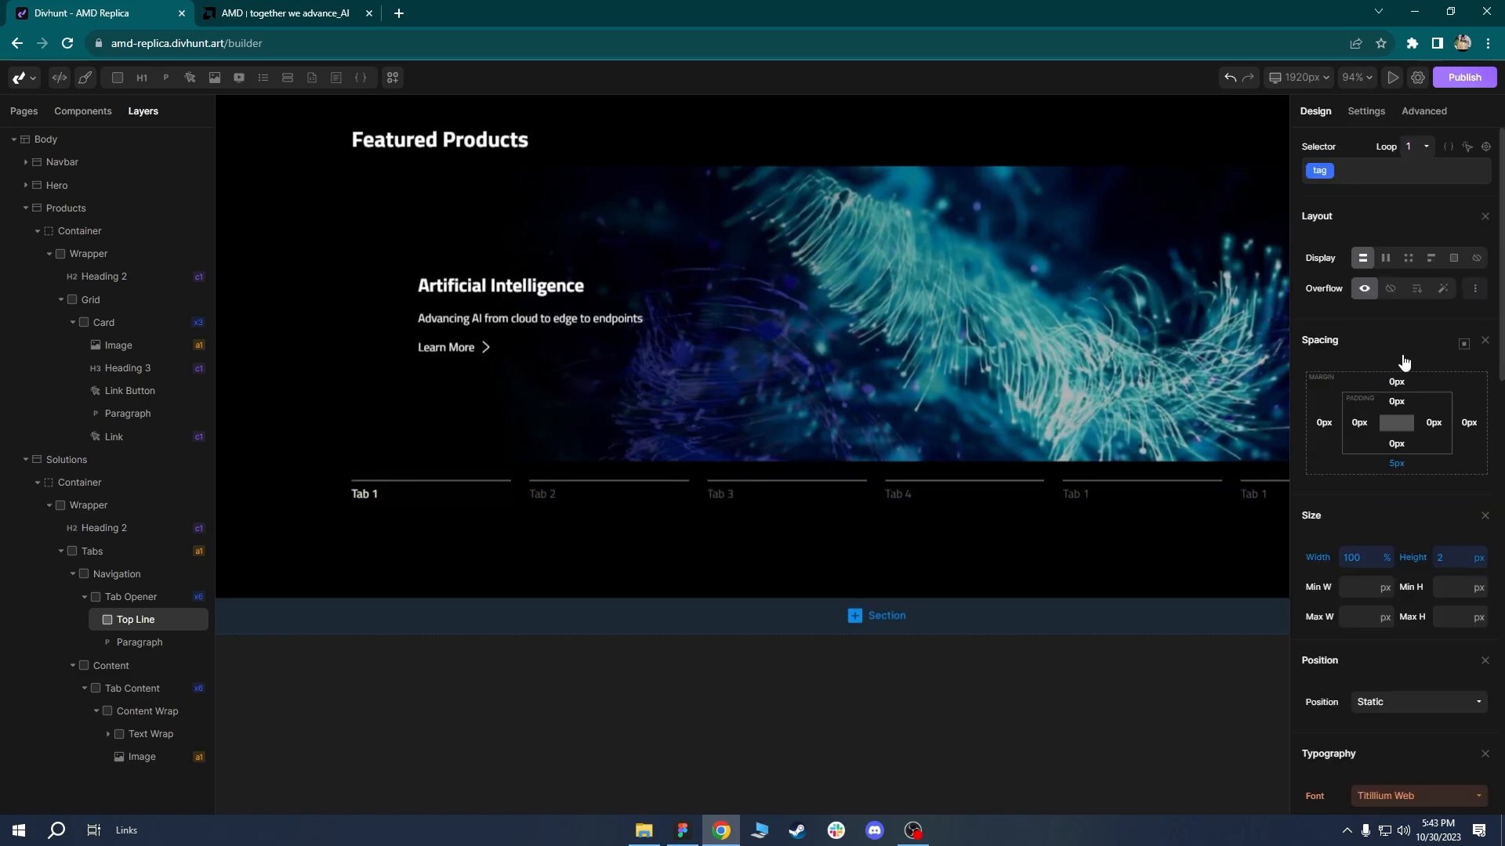
Compare the tab label spacing with the AMD site and increase Top Line's bottom margin further.
{"action": "left_click", "coordinate": [296, 8]}
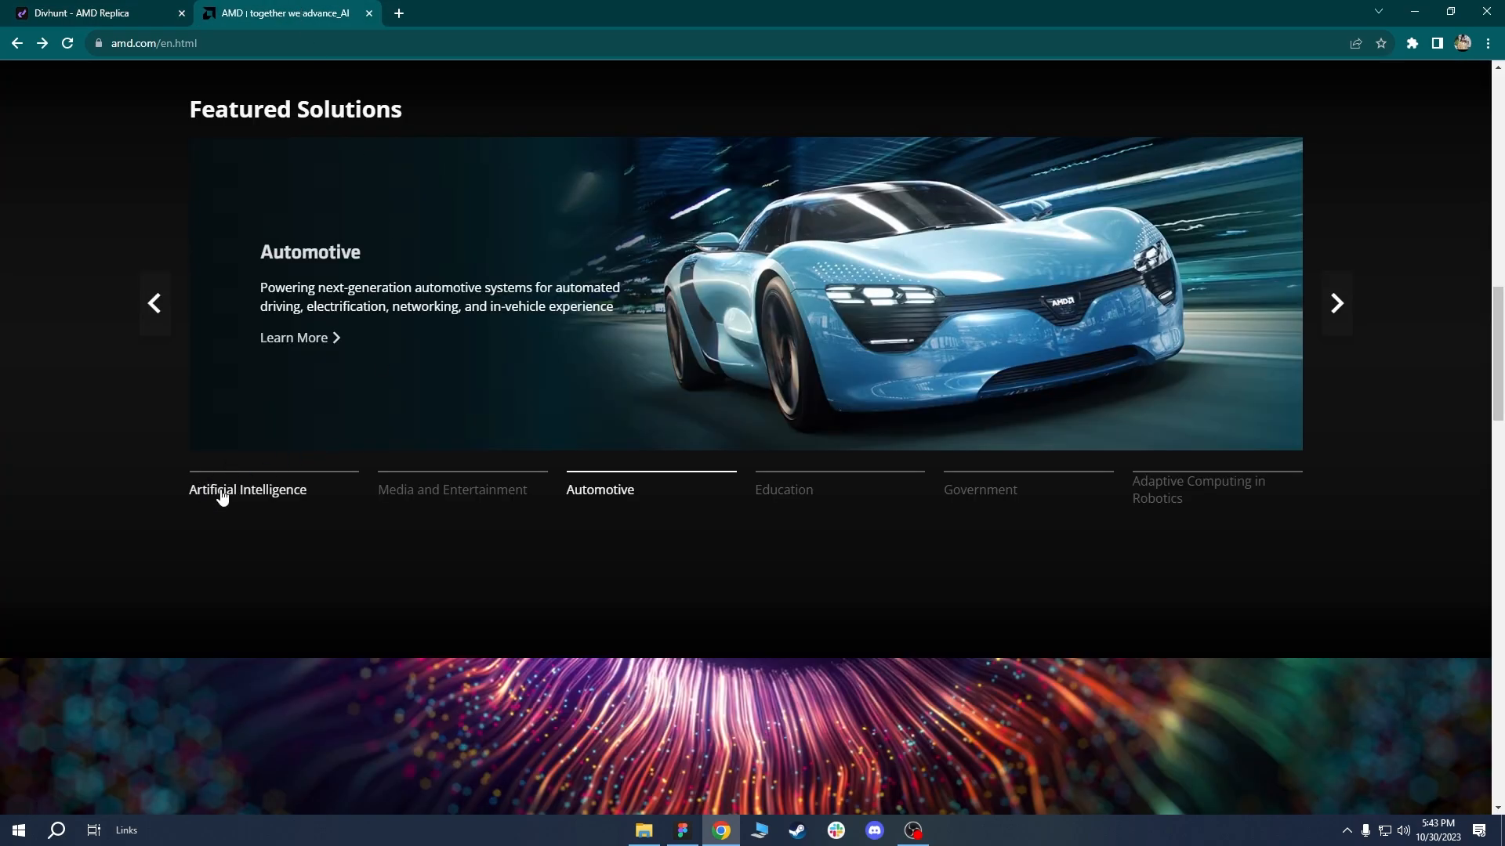
{"action": "left_click", "coordinate": [96, 13]}
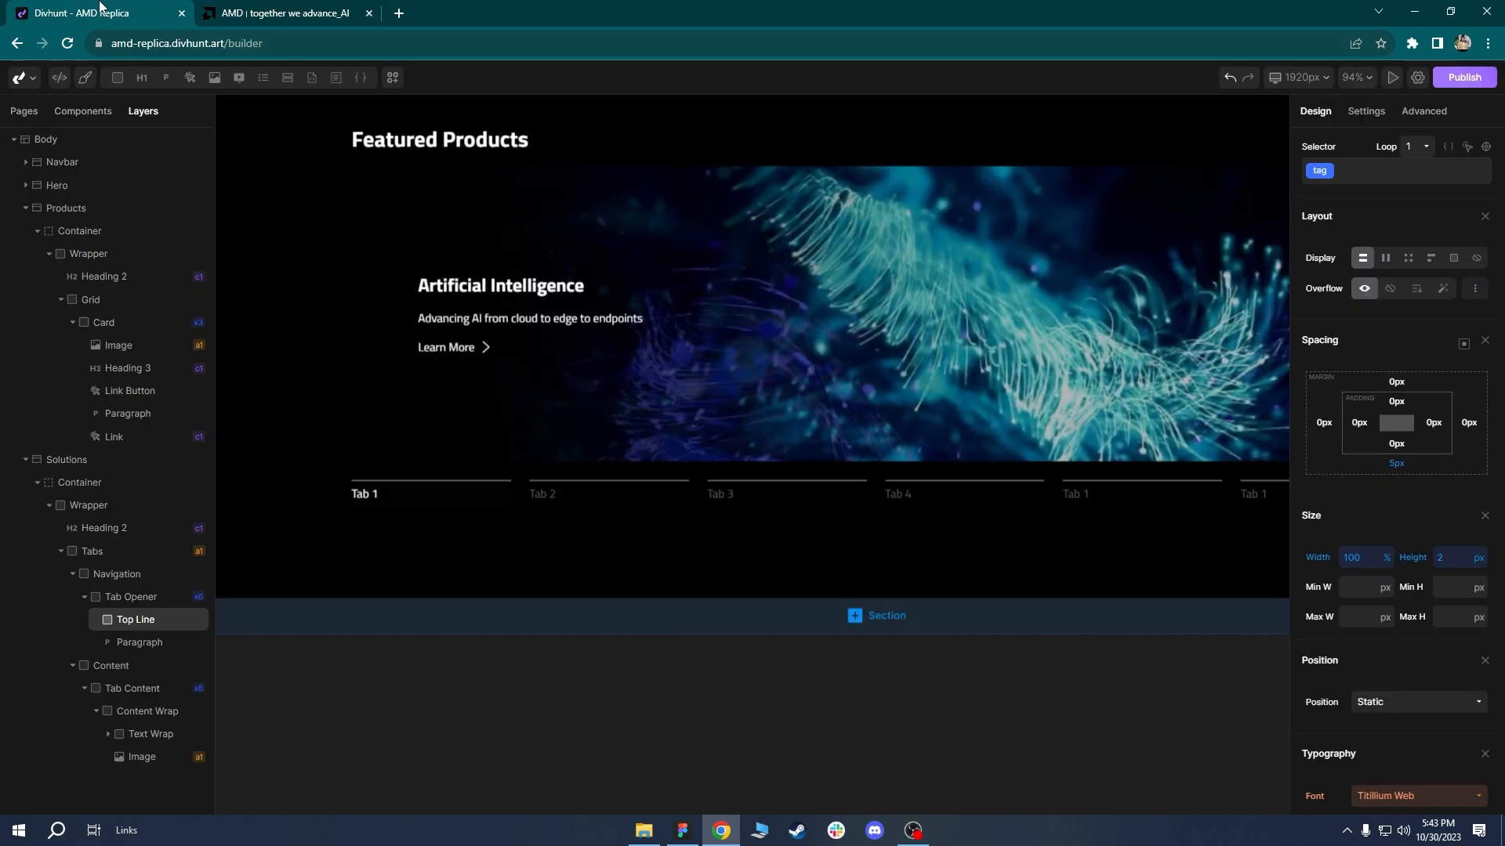
{"action": "left_click", "coordinate": [1403, 469]}
{"action": "left_click", "coordinate": [1409, 421]}
{"action": "left_click", "coordinate": [829, 553]}
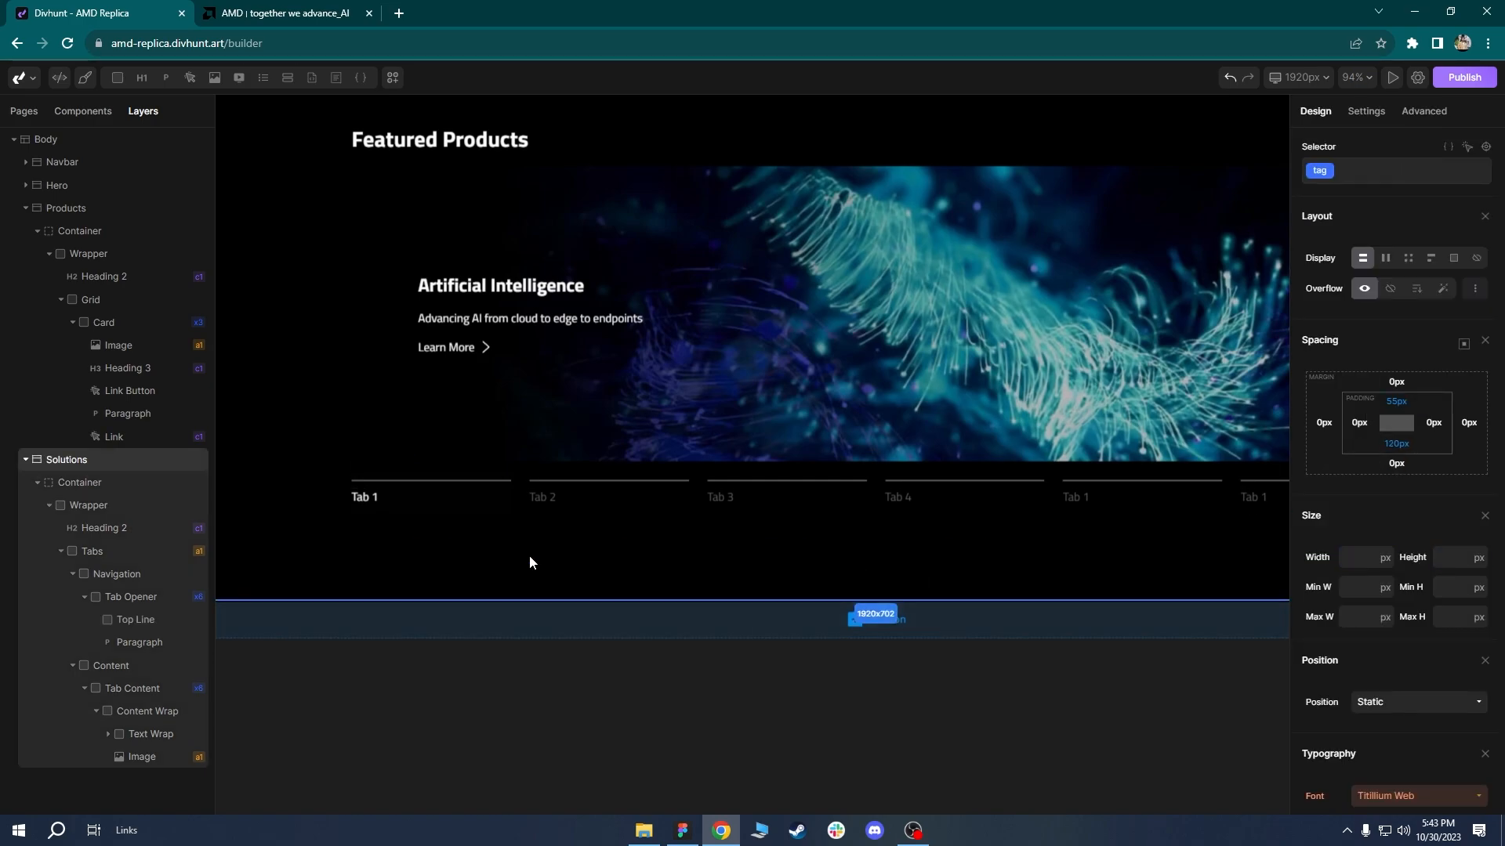
Inspect the styles of the Artificial Intelligence tab label on the AMD site.
{"action": "left_click", "coordinate": [312, 7]}
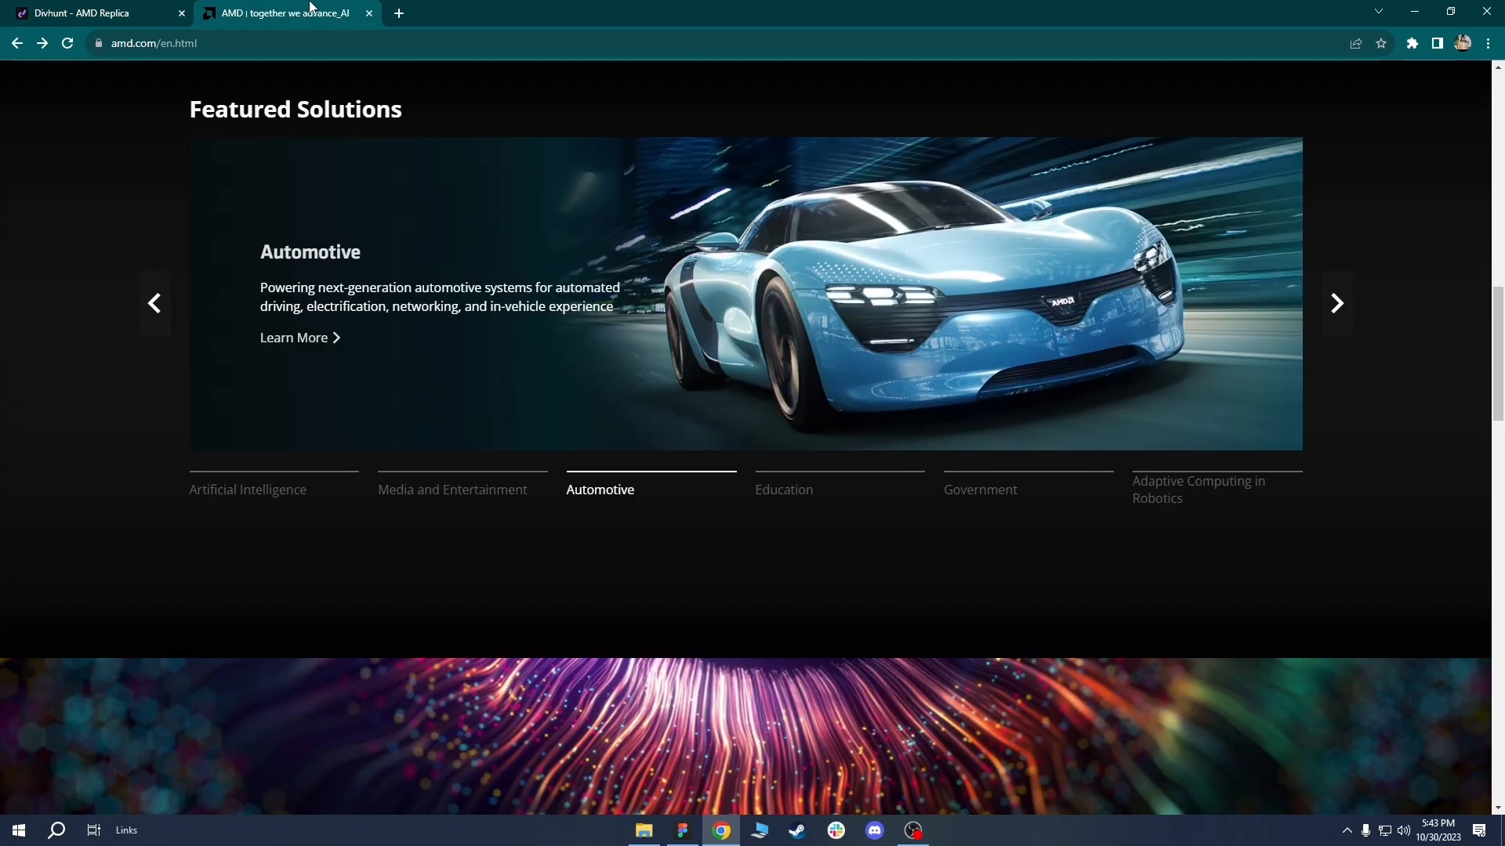
{"action": "right_click", "coordinate": [280, 494]}
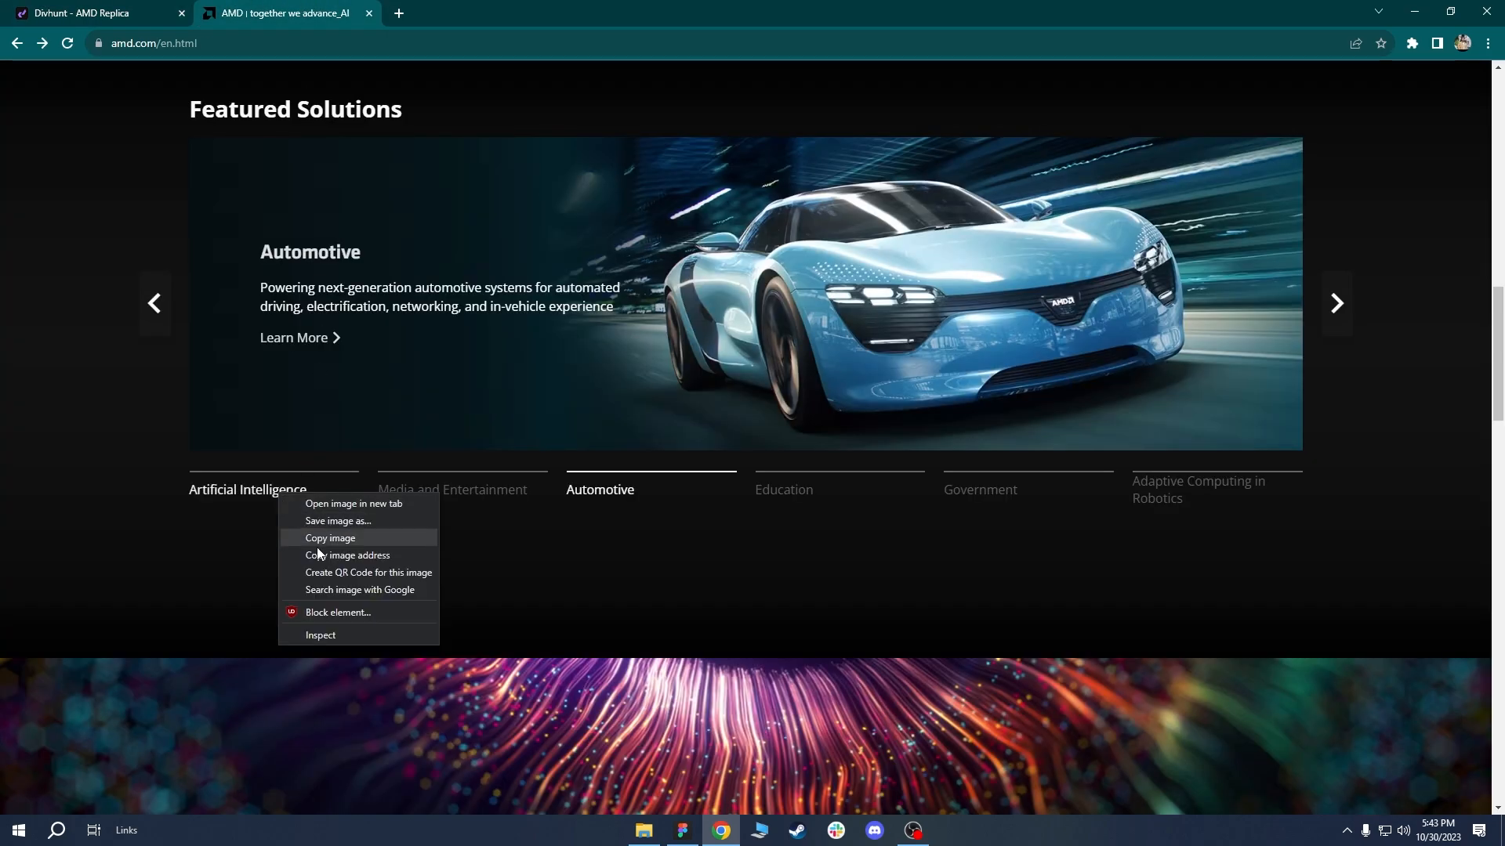
{"action": "left_click", "coordinate": [330, 638]}
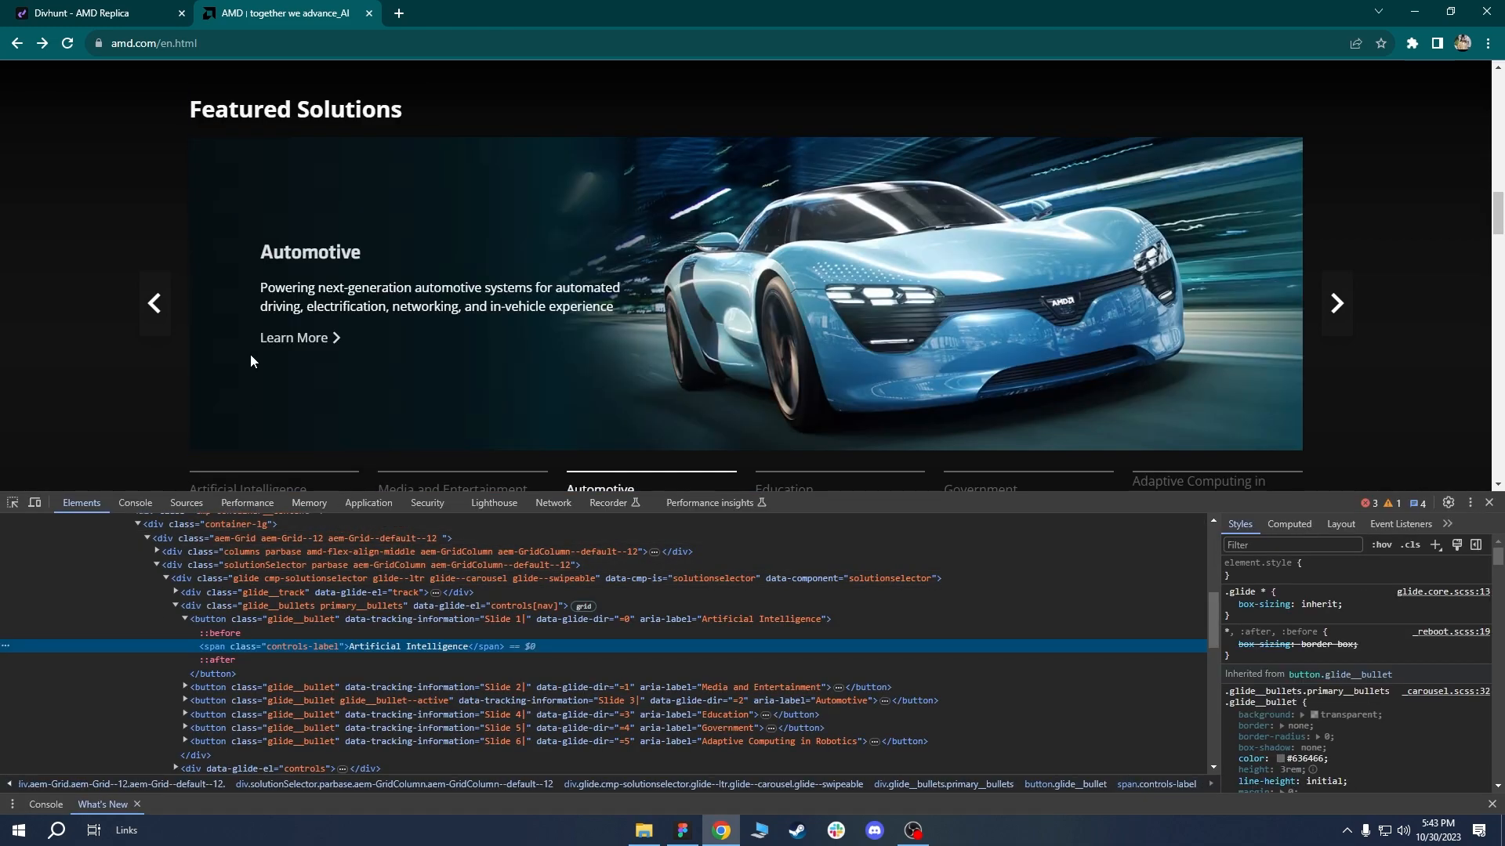
Replace the first tab's label in the Featured Products navigation with "Artificial Intelligence", matching the AMD site.
{"action": "scroll", "coordinate": [250, 356], "scroll_direction": "down", "scroll_amount": 1}
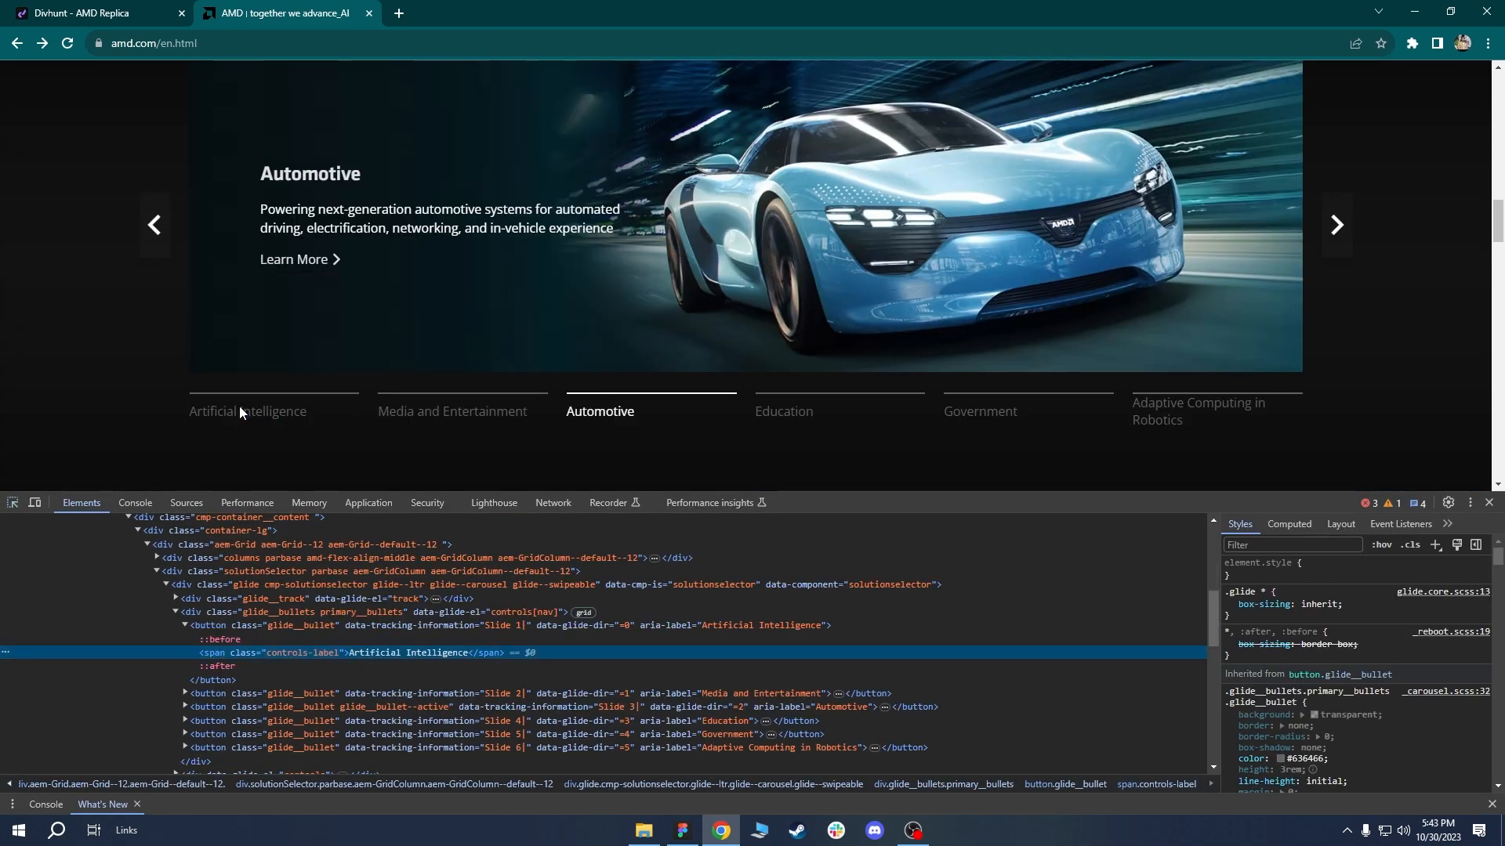
{"action": "left_click", "coordinate": [49, 10]}
{"action": "left_click", "coordinate": [337, 505]}
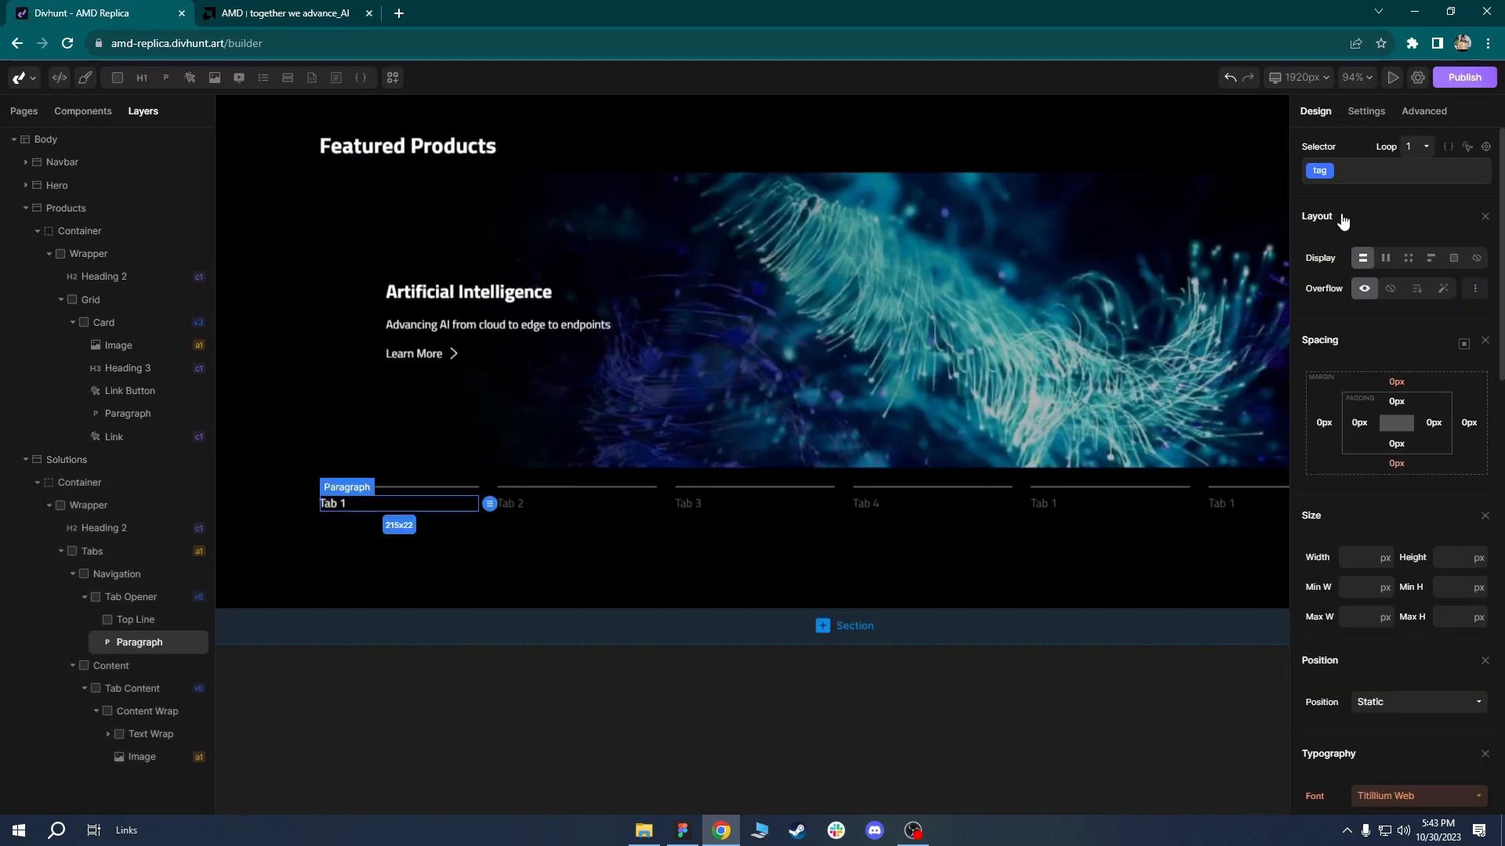
{"action": "left_click", "coordinate": [1363, 112]}
Copy the "Media and Entertainment" label from the AMD site and use it as the second tab's text.
{"action": "key", "text": "ctrl+Tab"}
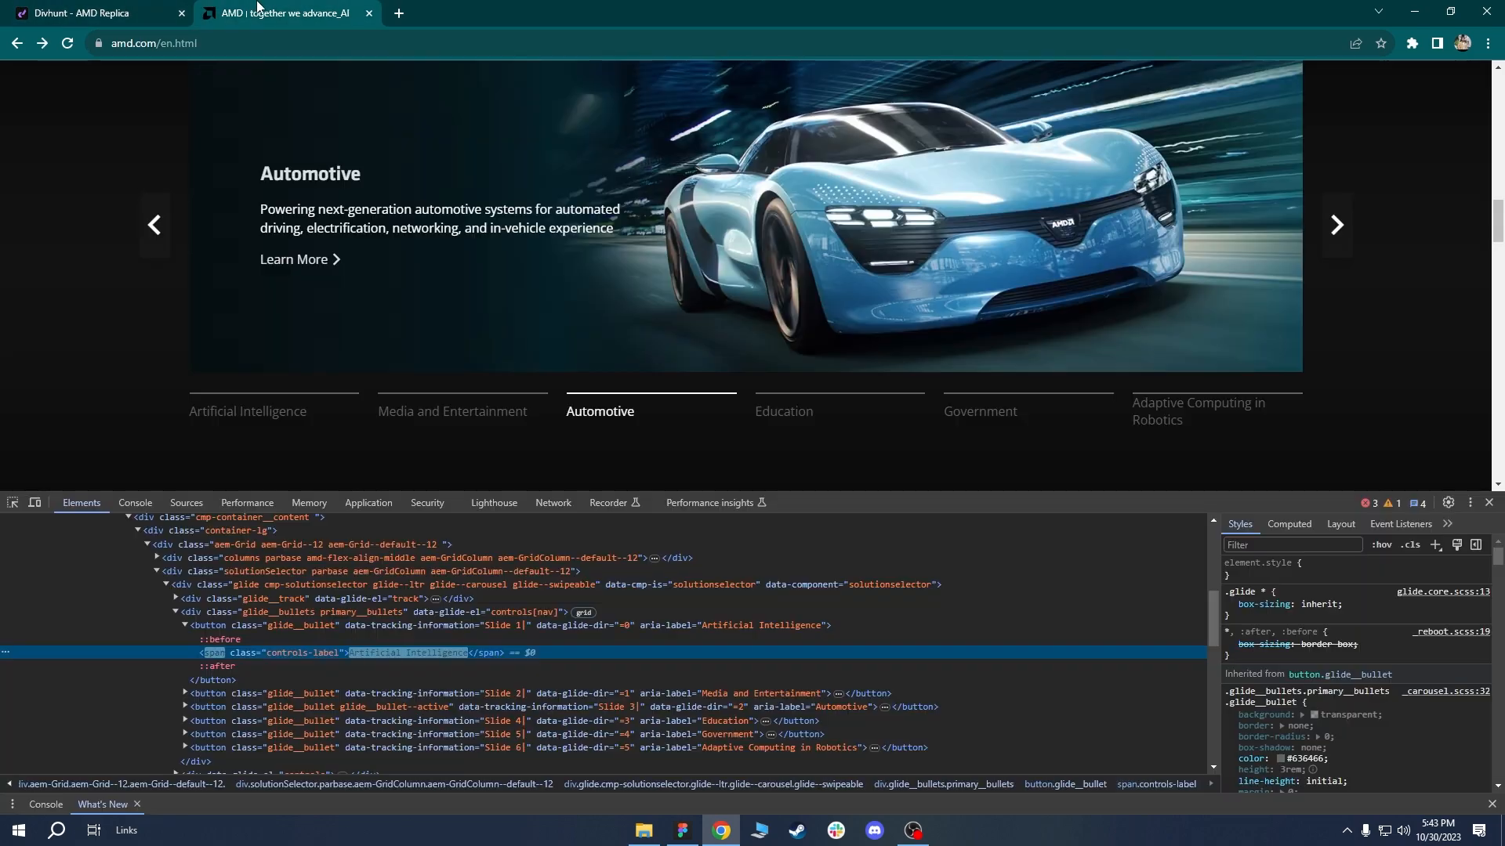
{"action": "right_click", "coordinate": [439, 412]}
{"action": "left_click", "coordinate": [486, 553]}
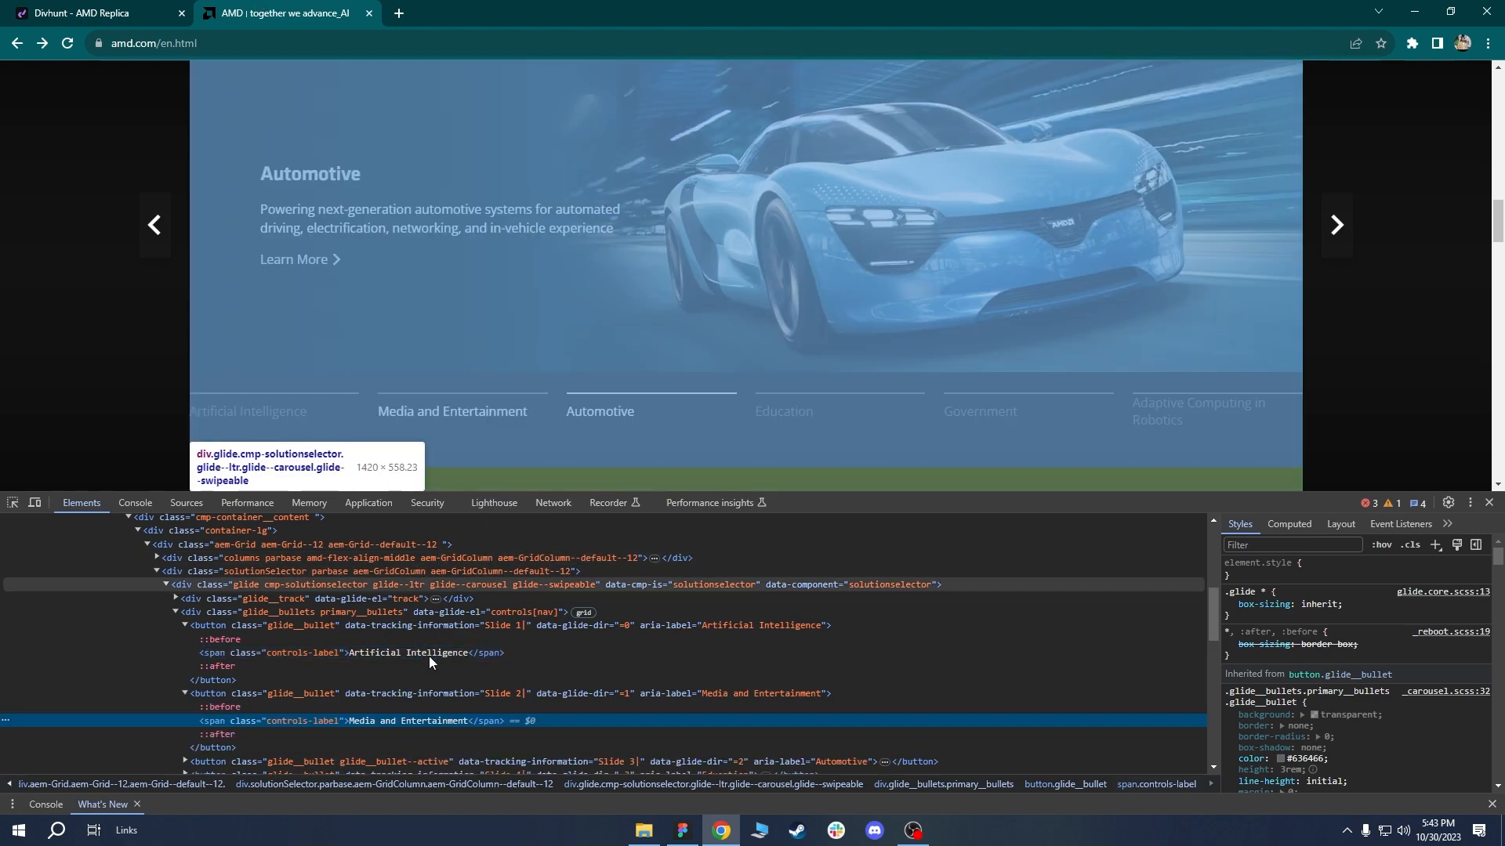
{"action": "key", "text": "ctrl+Tab"}
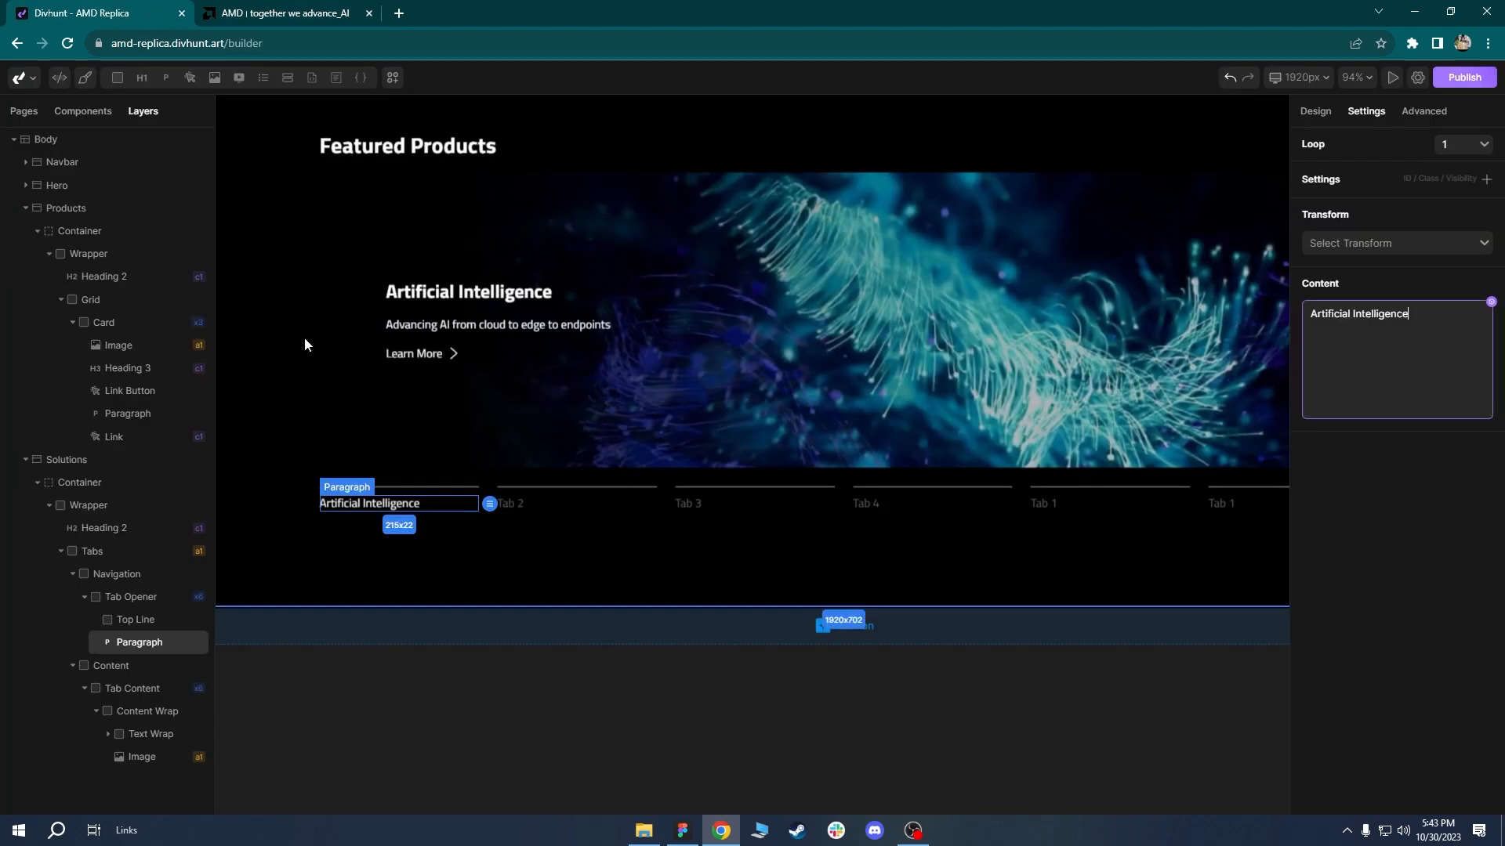
{"action": "left_click", "coordinate": [535, 505]}
{"action": "key", "text": "ctrl+a"}
{"action": "key", "text": "ctrl+v"}
Copy the "Automotive" label from the AMD site and use it as the third tab's text.
{"action": "key", "text": "ctrl+Tab"}
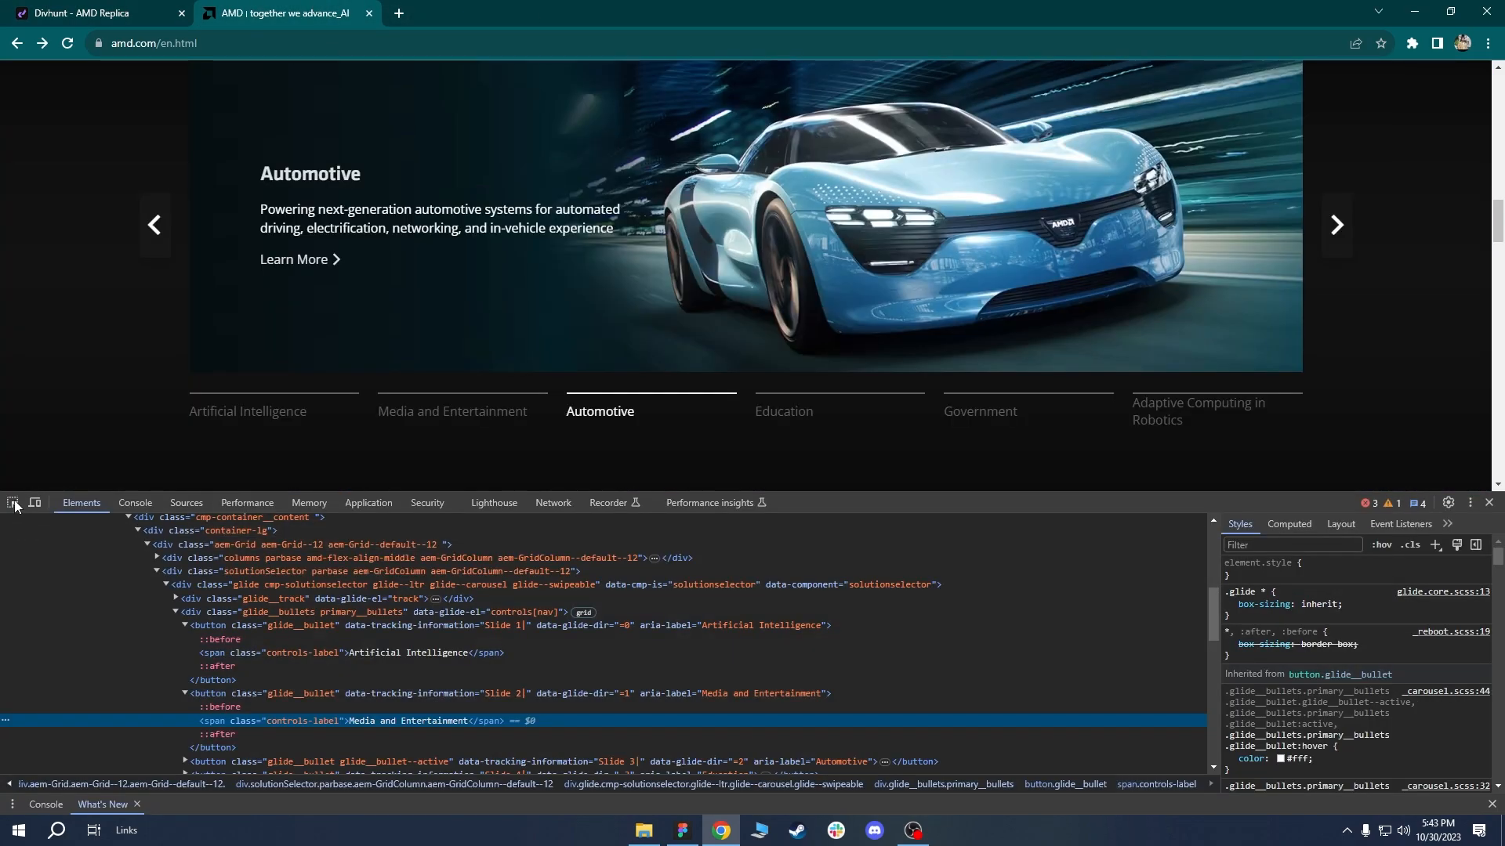
{"action": "left_click", "coordinate": [13, 503]}
{"action": "left_click", "coordinate": [622, 416]}
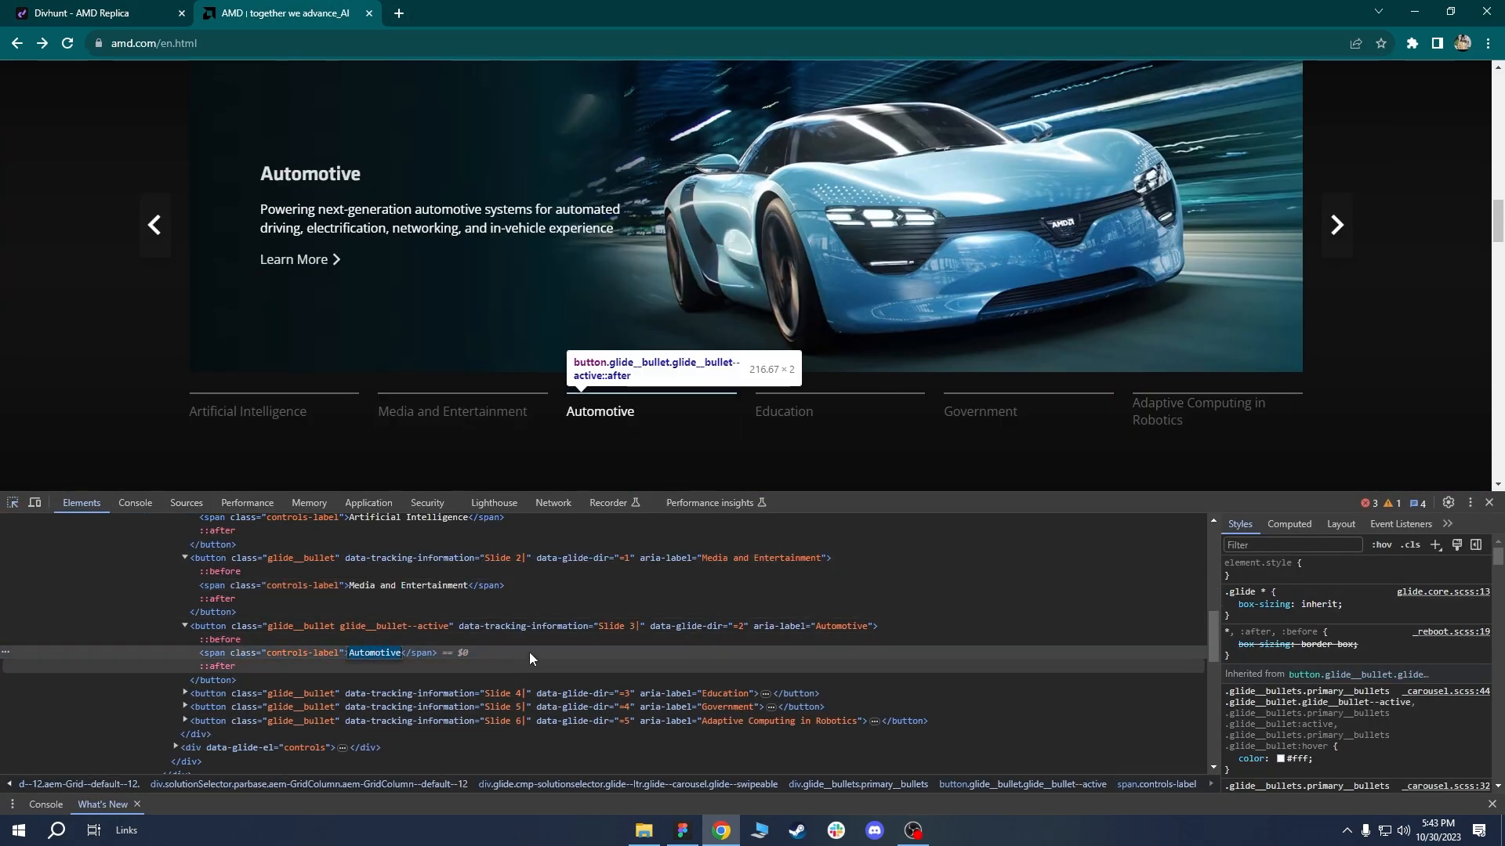
{"action": "left_click", "coordinate": [98, 13]}
{"action": "left_click", "coordinate": [706, 506]}
{"action": "key", "text": "ctrl+a"}
{"action": "key", "text": "ctrl+v"}
Copy the "Education" label from the AMD site and use it as the fourth tab's text.
{"action": "left_click", "coordinate": [290, 12]}
{"action": "right_click", "coordinate": [800, 421]}
{"action": "left_click", "coordinate": [819, 555]}
{"action": "double_click", "coordinate": [373, 720]}
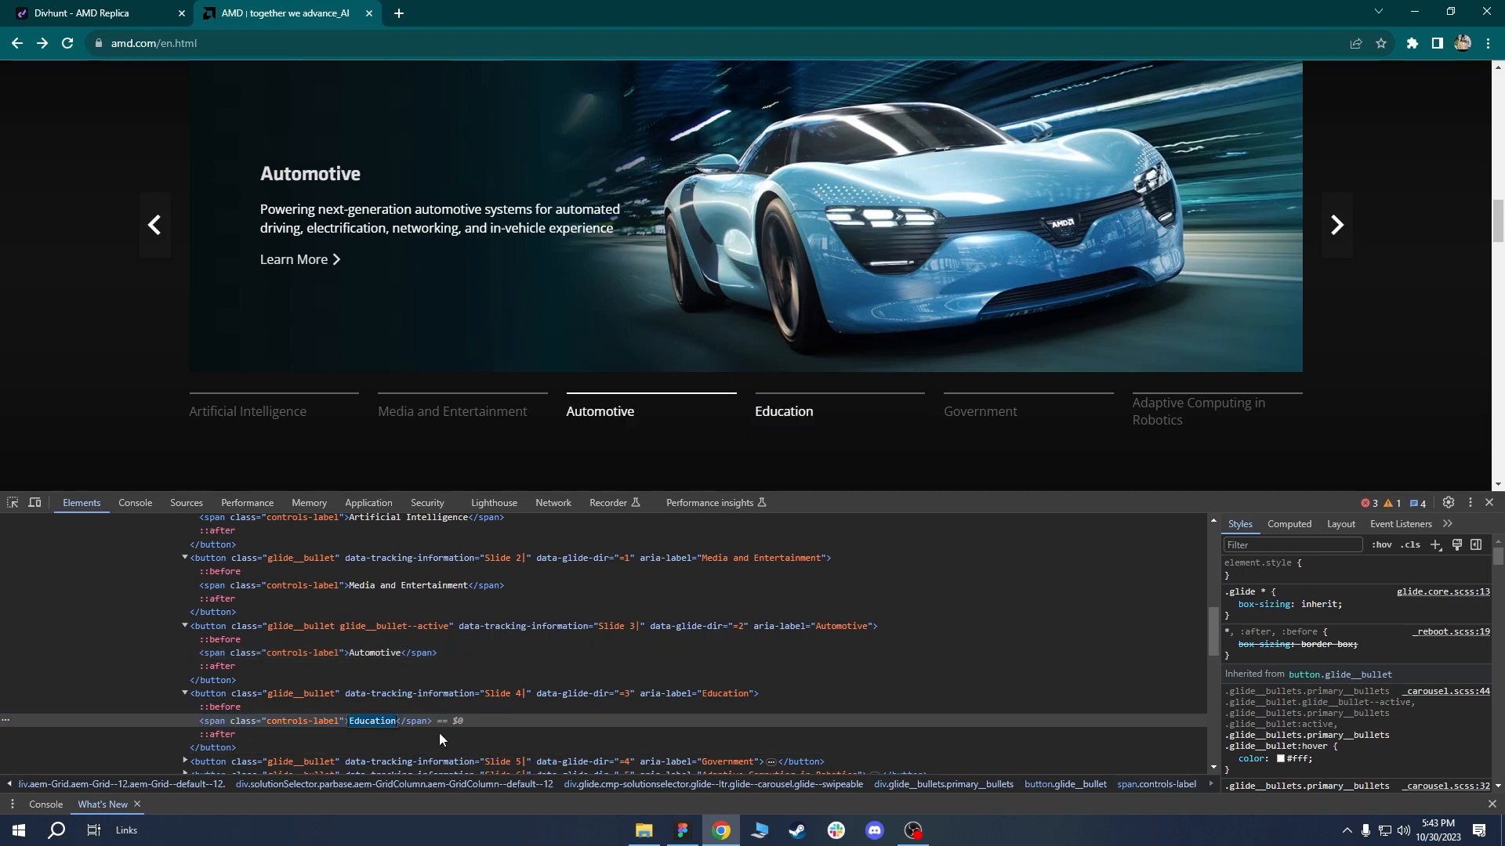
{"action": "left_click", "coordinate": [125, 14]}
{"action": "double_click", "coordinate": [888, 509]}
{"action": "left_click", "coordinate": [1410, 372]}
{"action": "key", "text": "ctrl+a"}
{"action": "key", "text": "ctrl+v"}
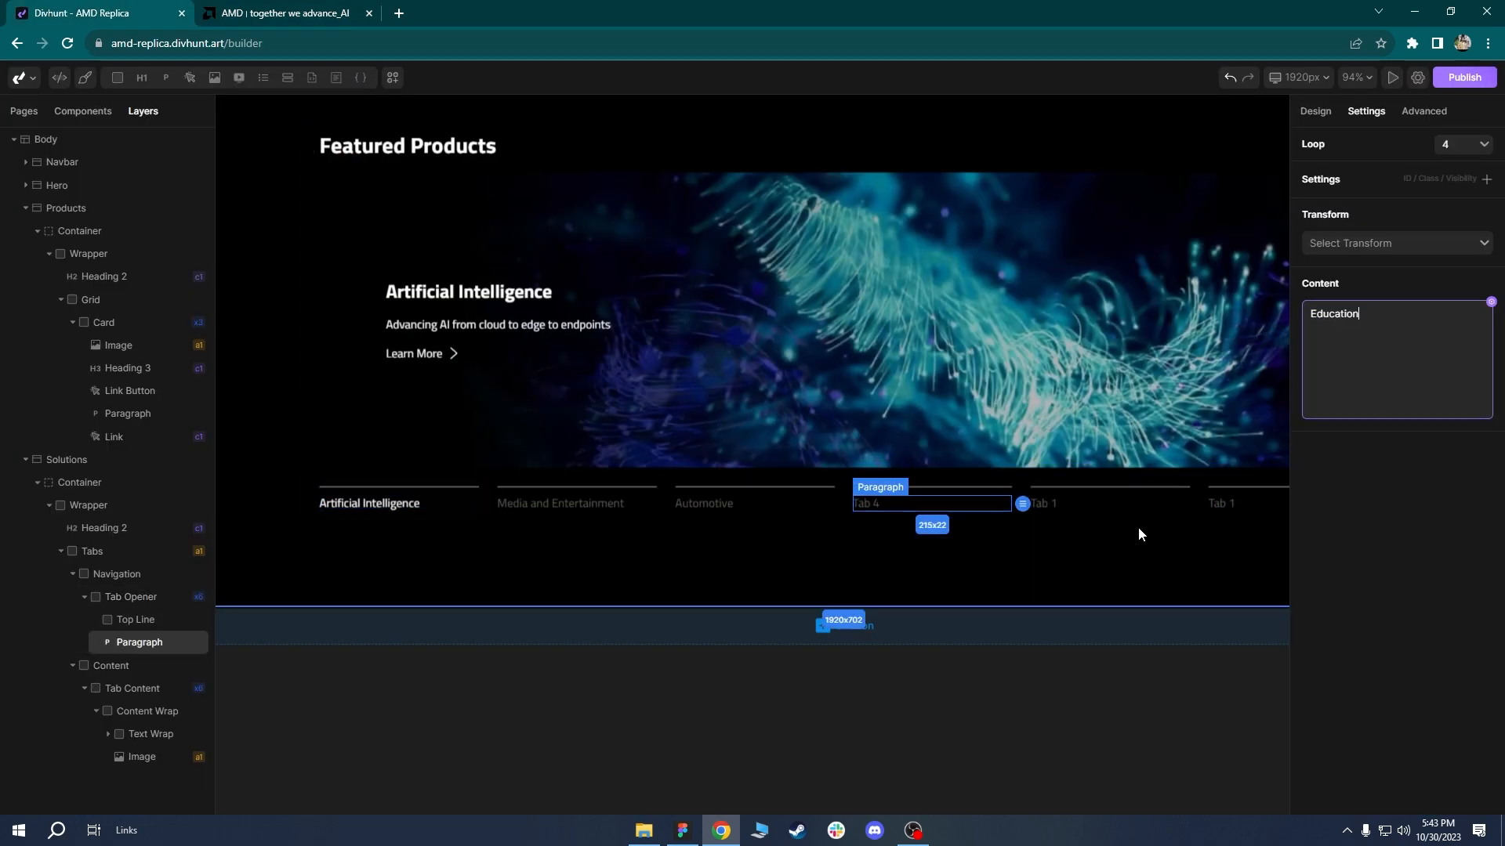
Set the fifth tab's text to "Government" and the sixth's to "Adaptive Computing in Robotics", copied from the AMD site.
{"action": "double_click", "coordinate": [1077, 506]}
{"action": "left_click", "coordinate": [1388, 372]}
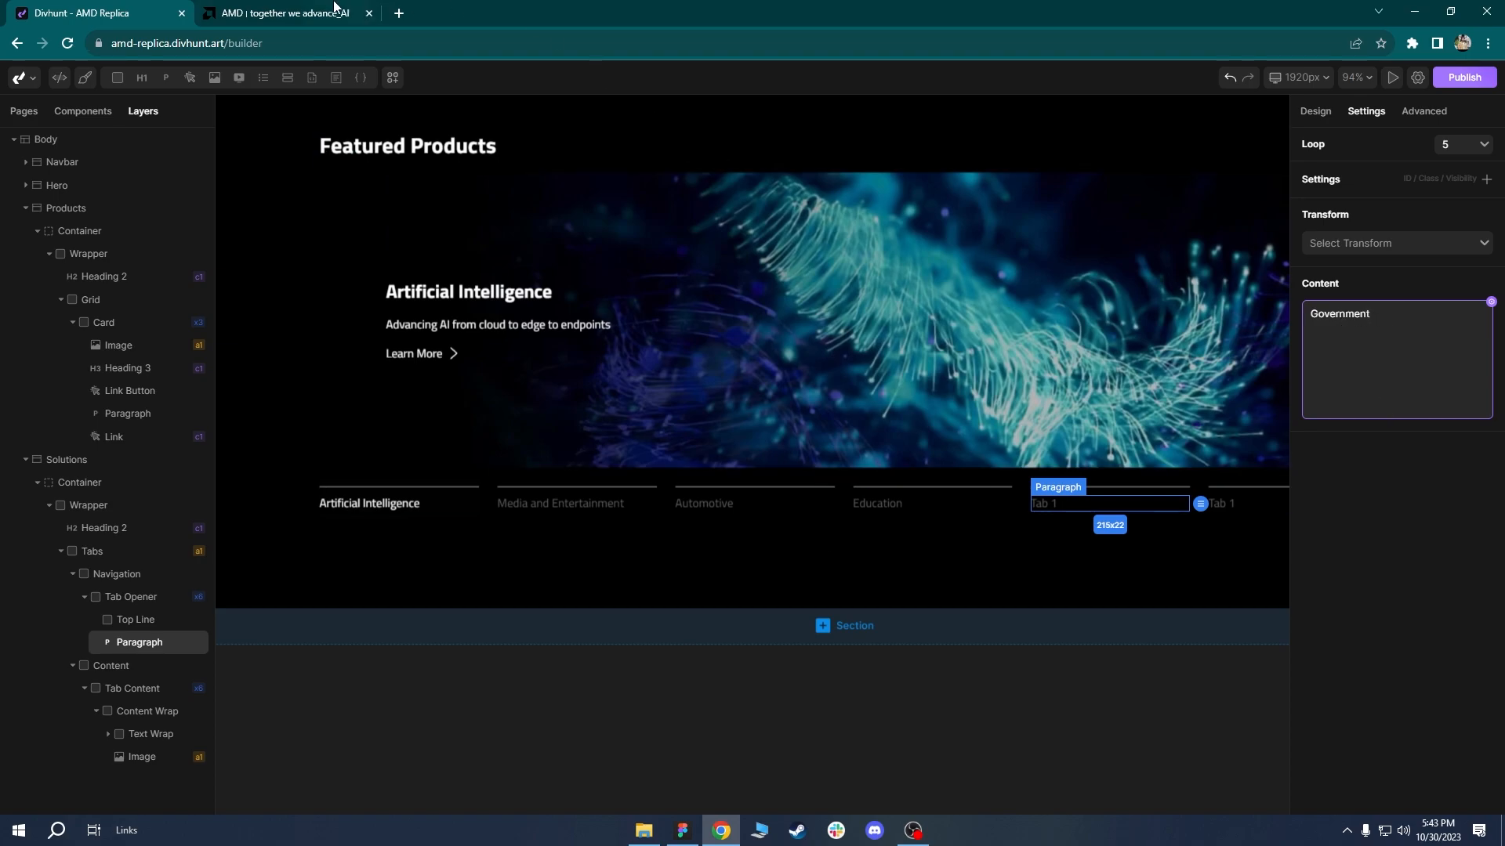
{"action": "key", "text": "ctrl+Tab"}
{"action": "left_click", "coordinate": [12, 503]}
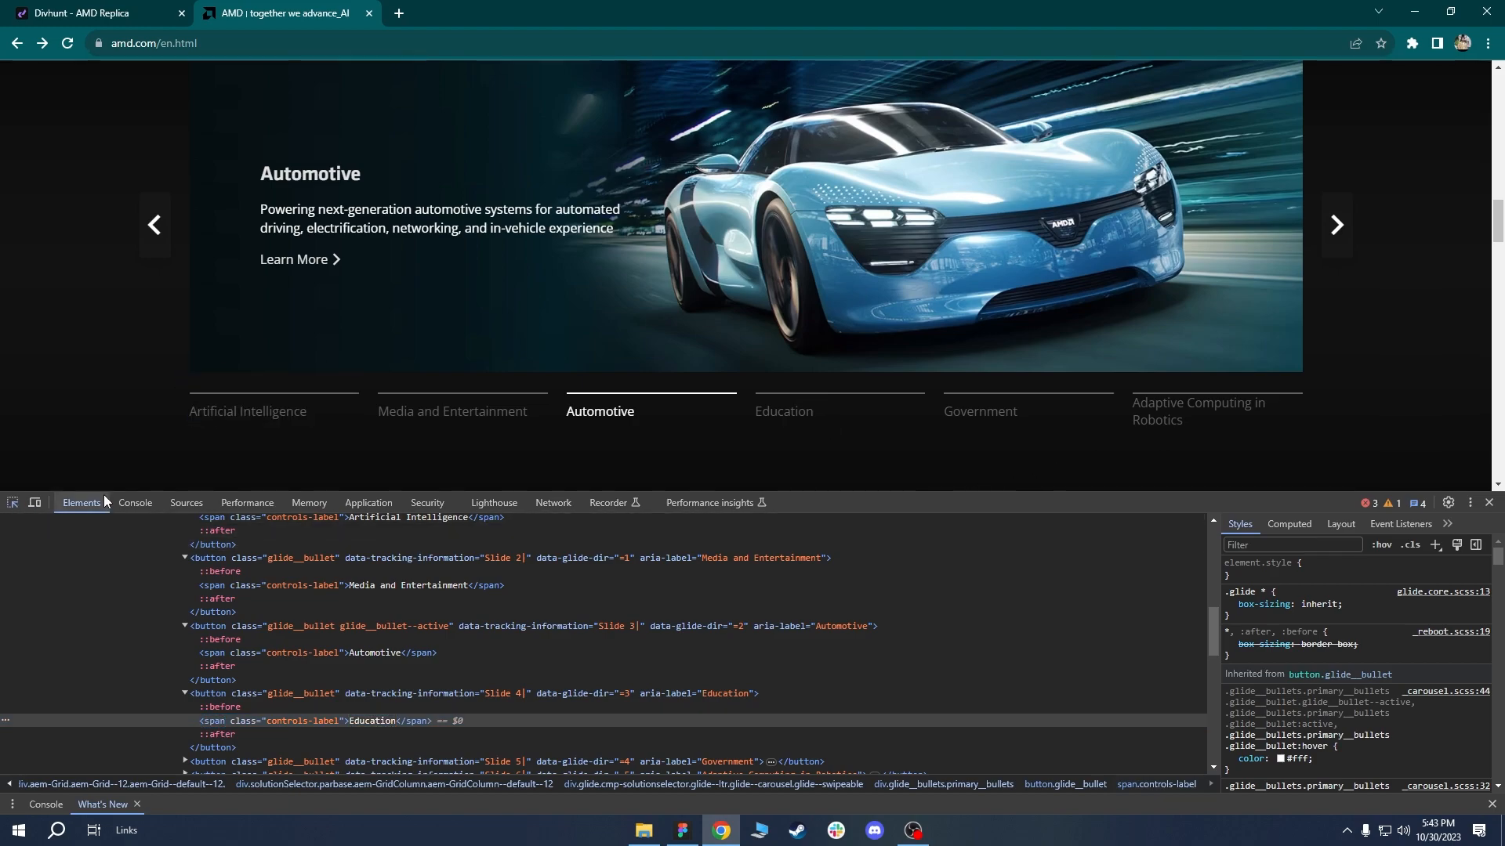
{"action": "left_click", "coordinate": [1206, 419]}
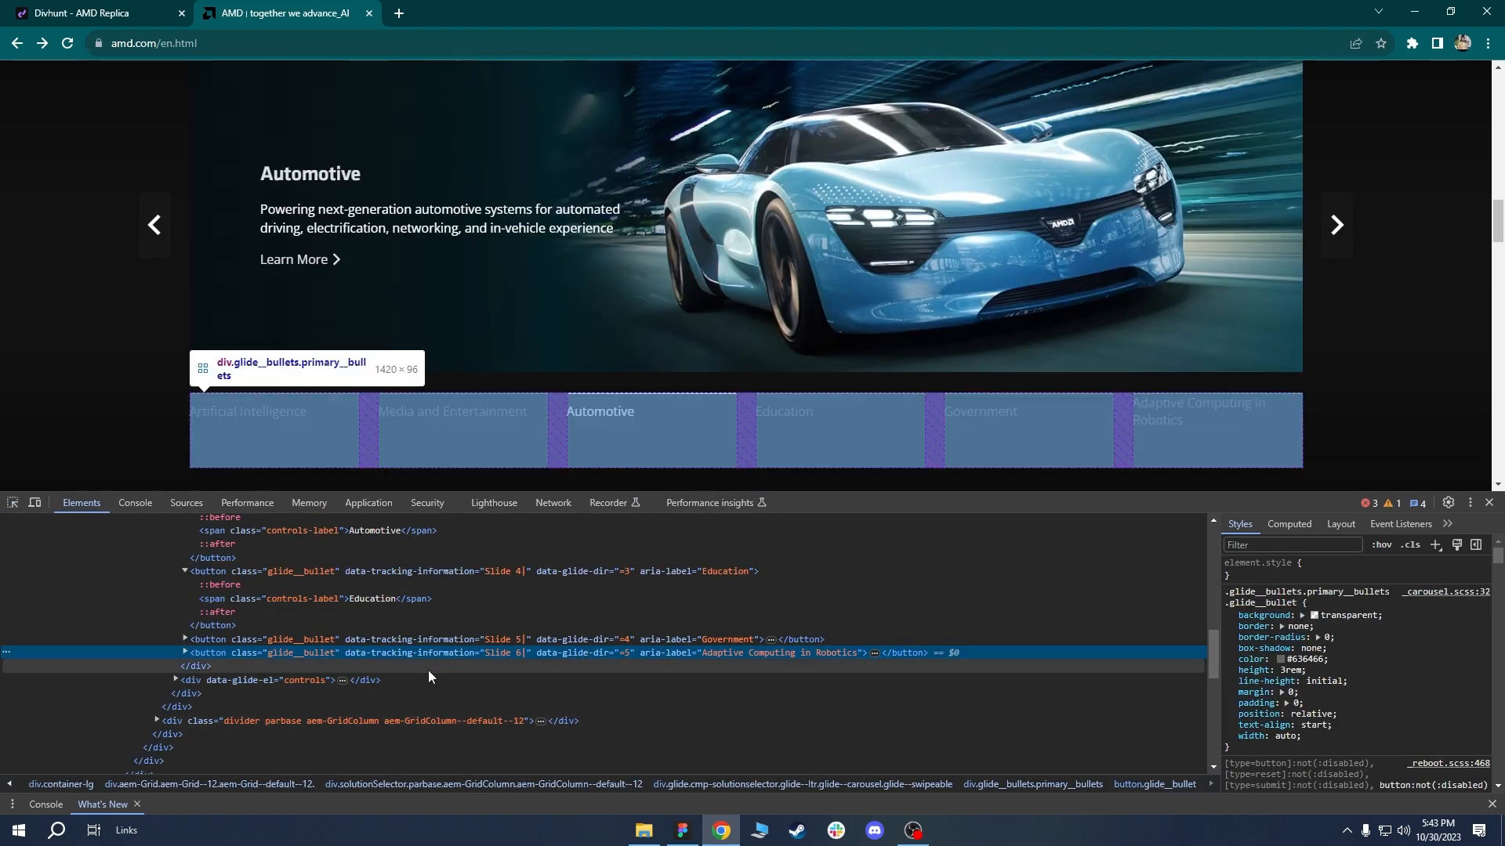
{"action": "left_click", "coordinate": [874, 652]}
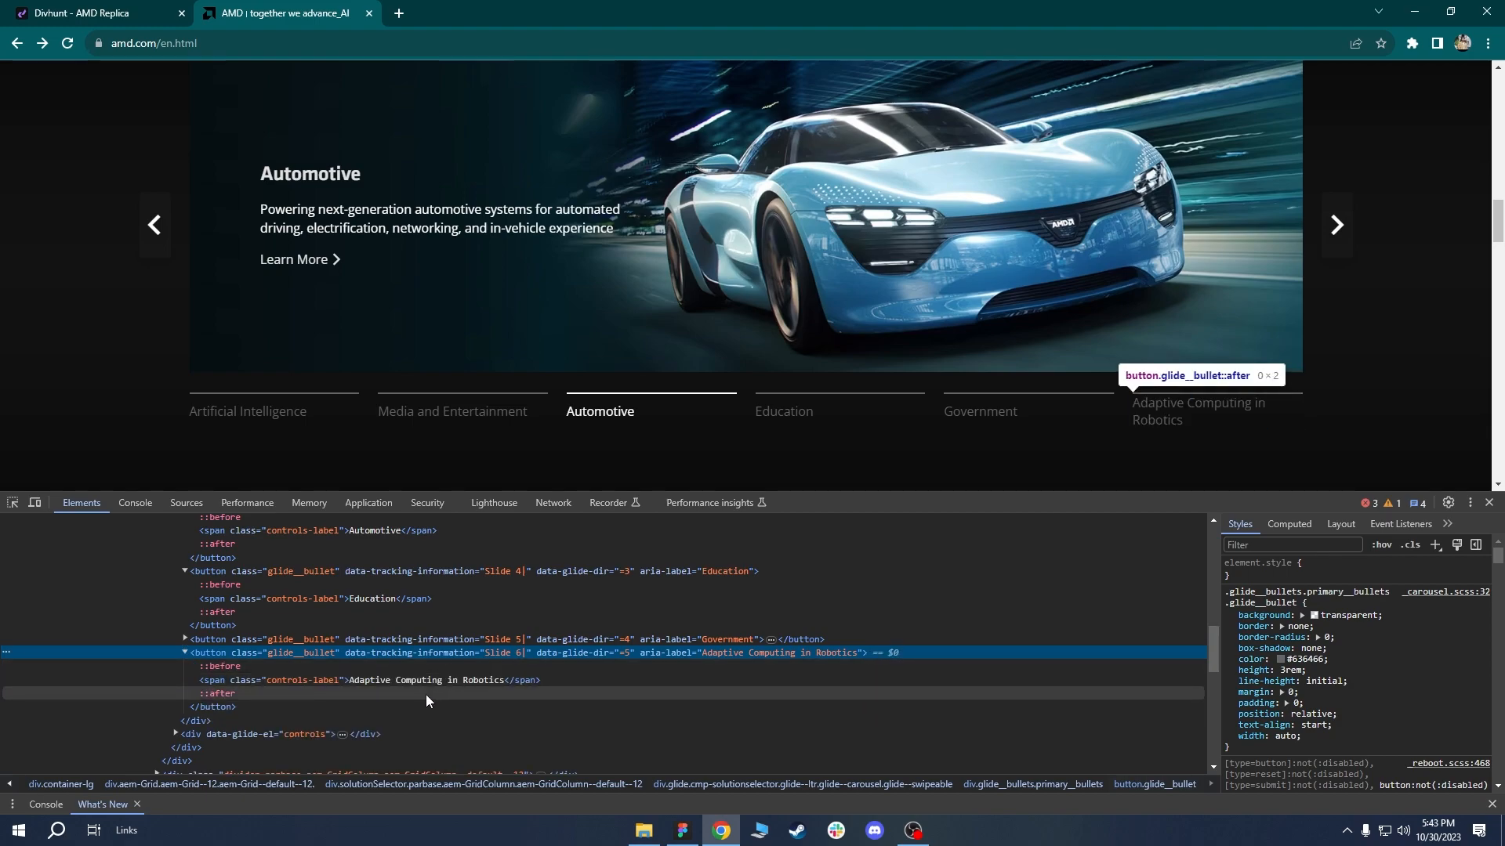
{"action": "left_click", "coordinate": [400, 680]}
{"action": "double_click", "coordinate": [400, 680]}
{"action": "left_click", "coordinate": [82, 11]}
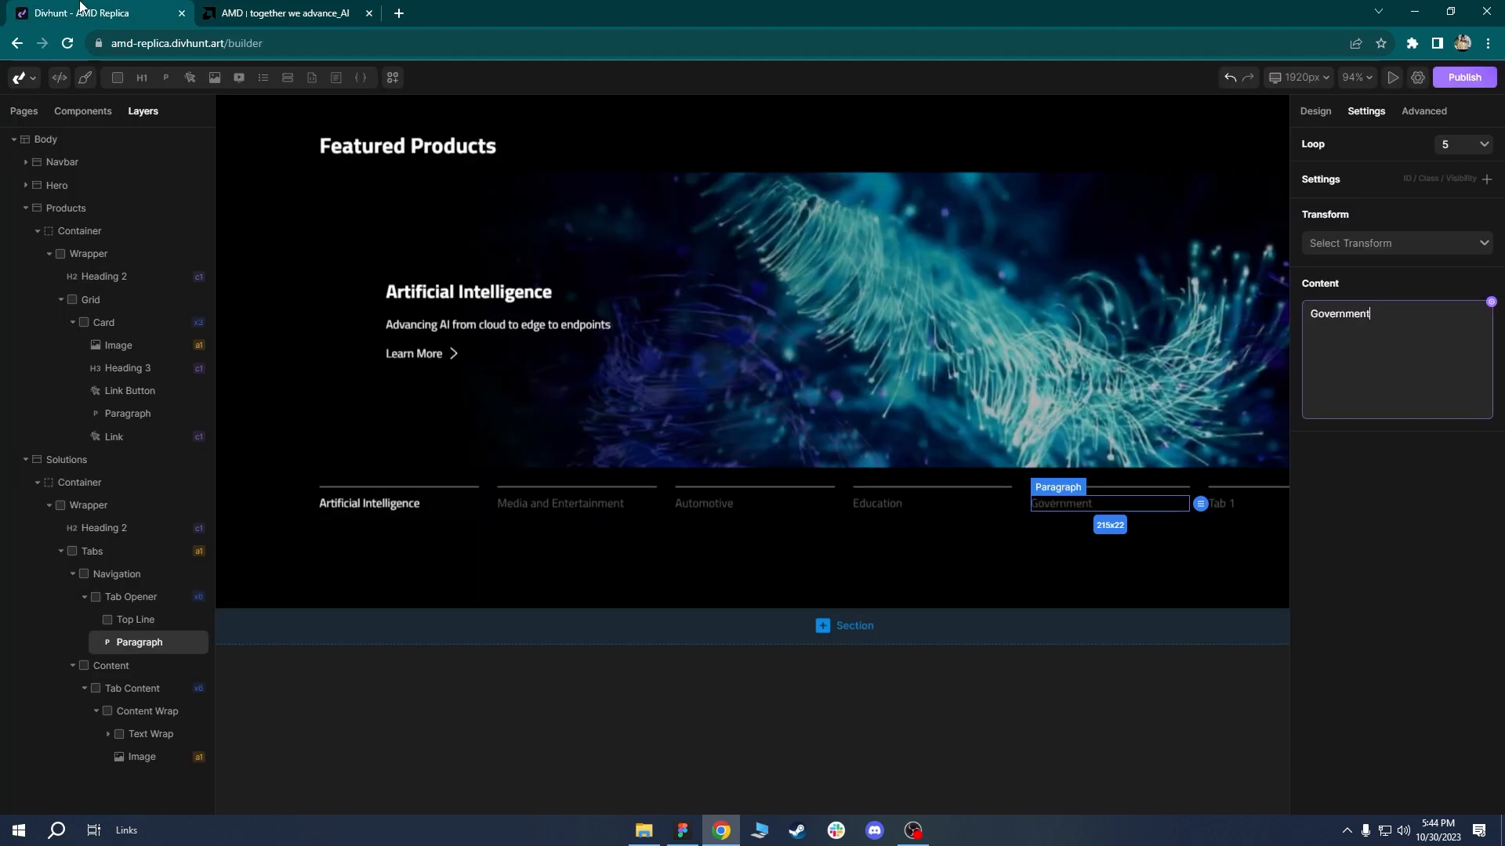
{"action": "left_click", "coordinate": [1228, 510]}
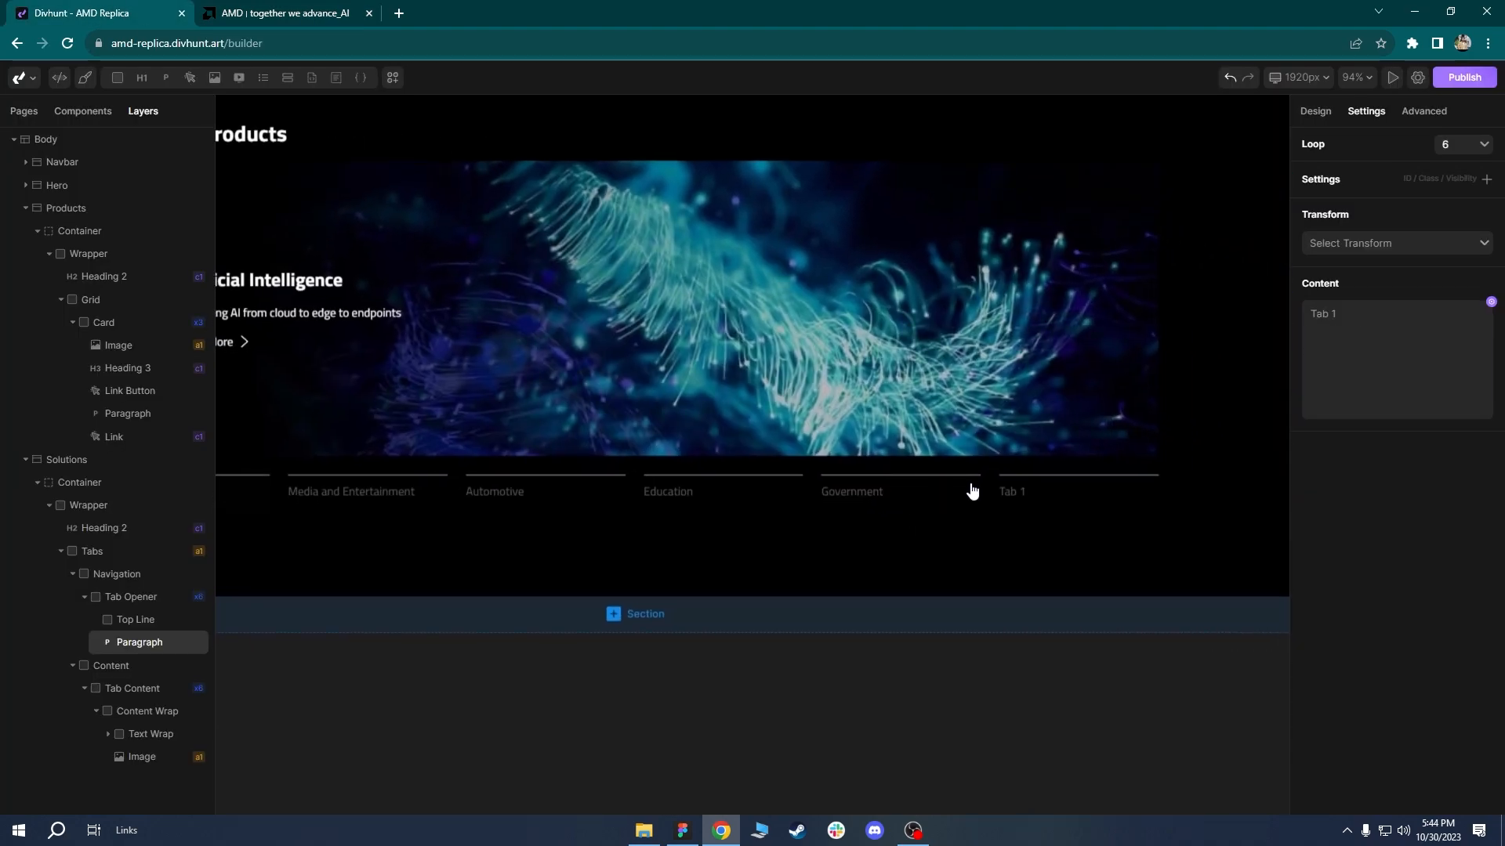
{"action": "left_click", "coordinate": [1391, 364]}
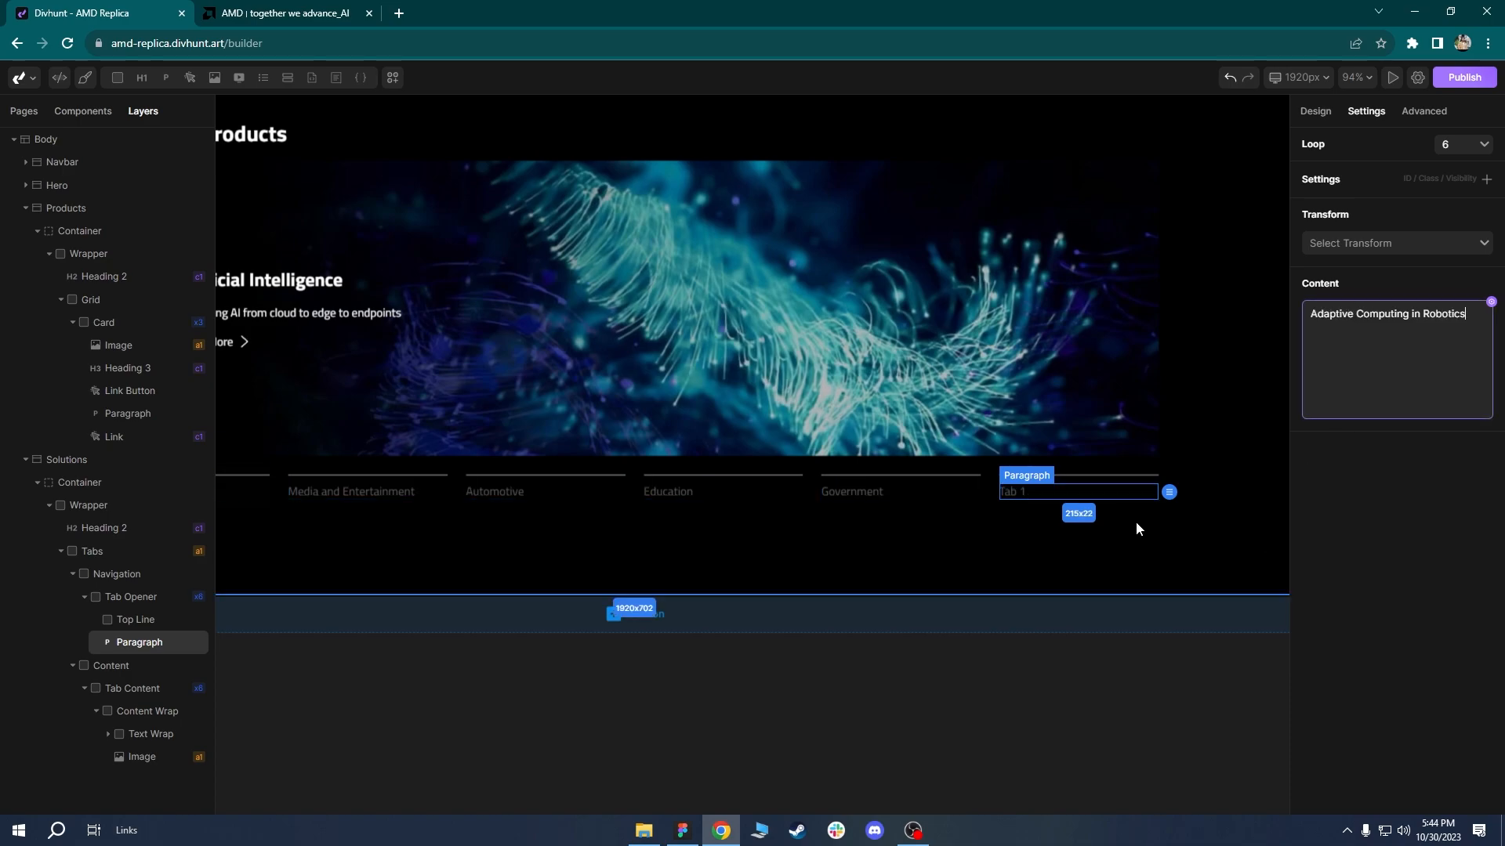
{"action": "left_click", "coordinate": [902, 544]}
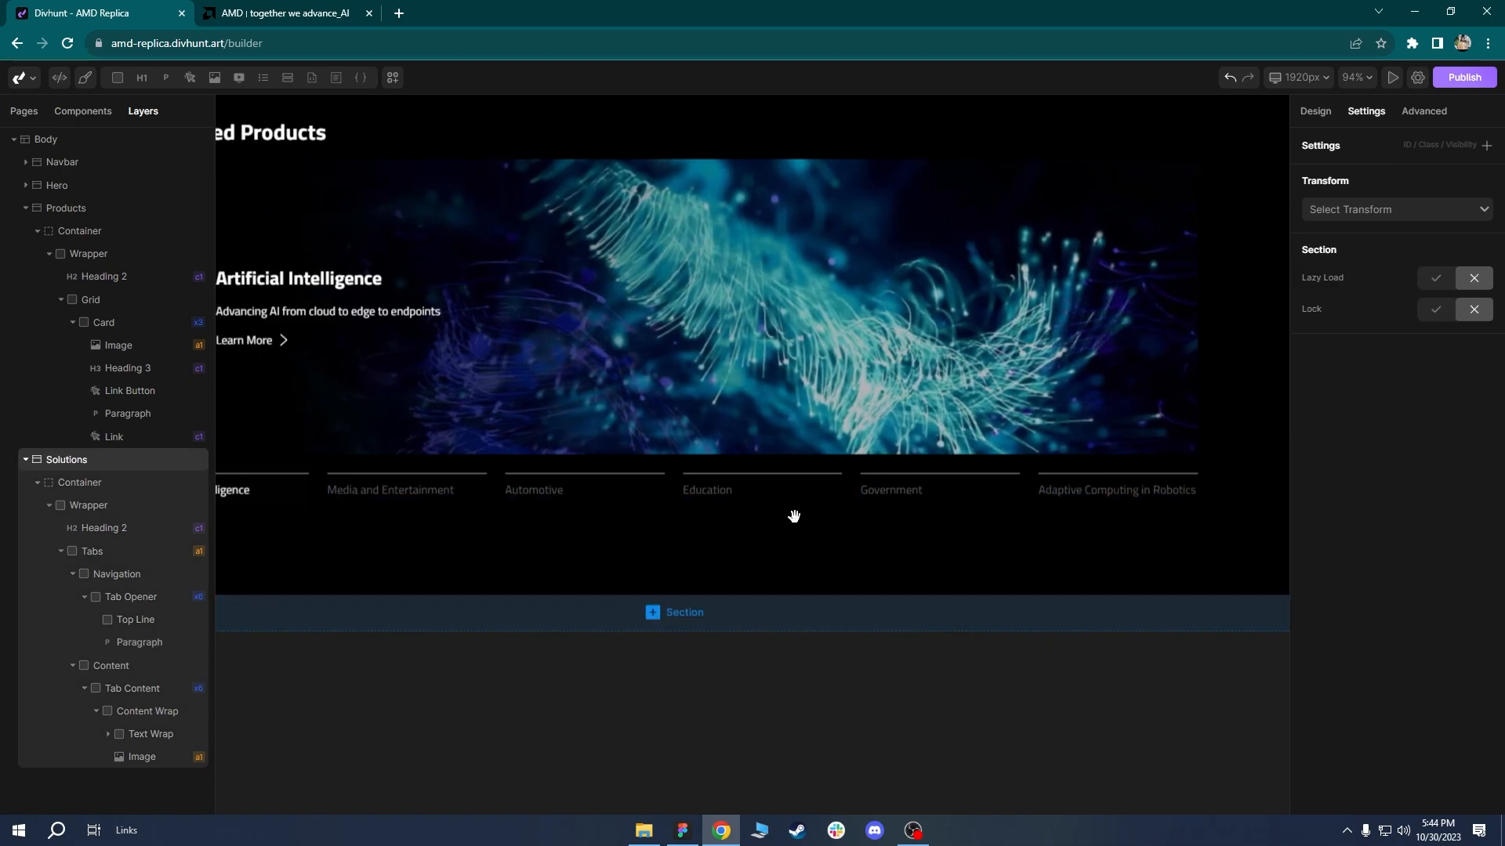
Set the Tab Opener layer's text color to White for its Hover state.
{"action": "scroll", "coordinate": [794, 516], "scroll_direction": "down", "scroll_amount": 2}
{"action": "left_click_drag", "start_coordinate": [794, 516], "coordinate": [841, 506]}
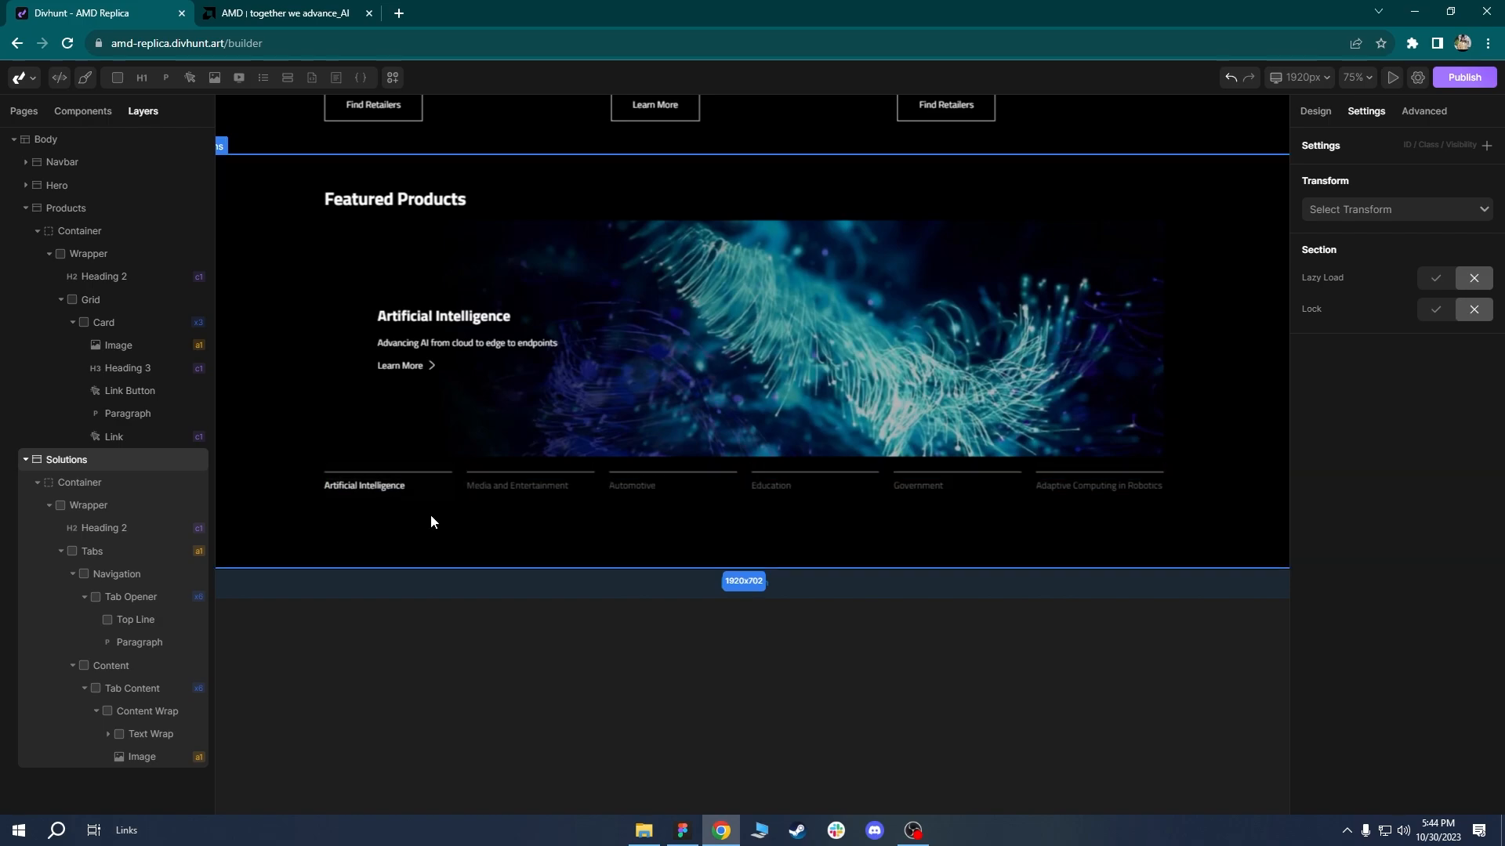
{"action": "scroll", "coordinate": [432, 523], "scroll_direction": "up", "scroll_amount": 3}
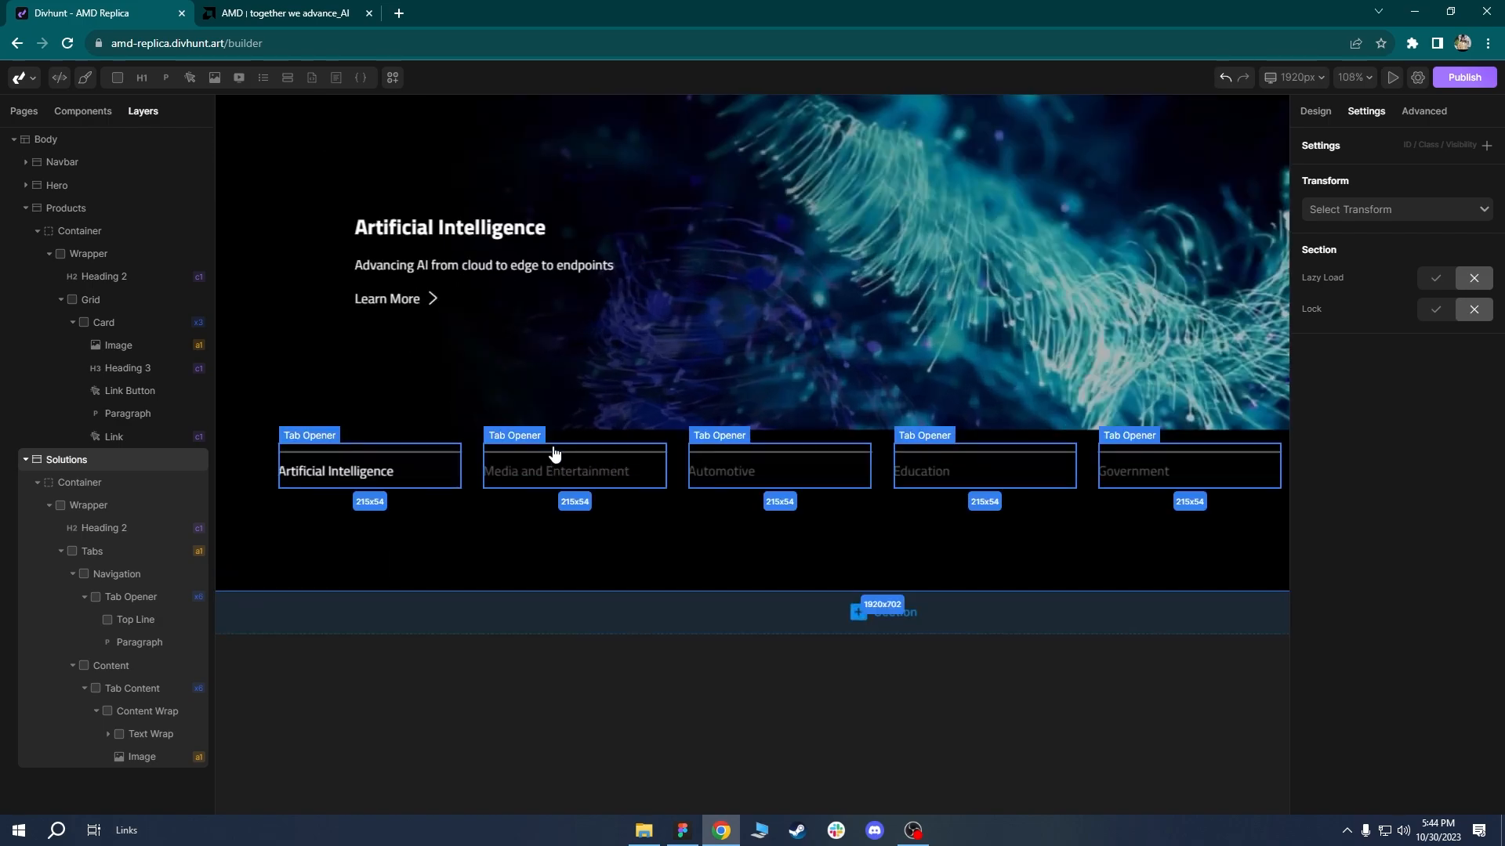
{"action": "left_click", "coordinate": [530, 468]}
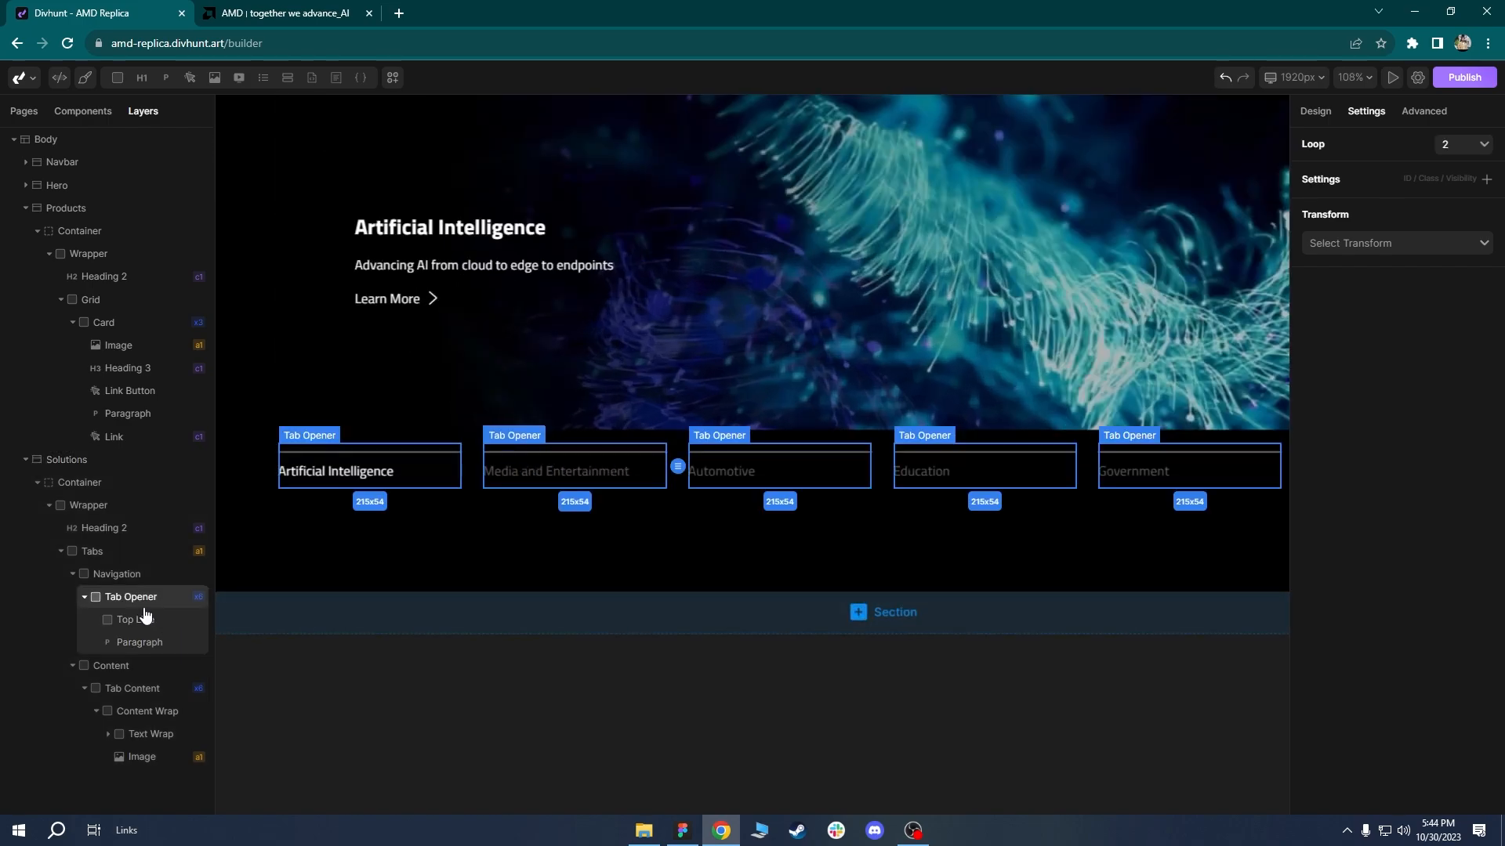
{"action": "left_click", "coordinate": [1314, 113]}
{"action": "left_click", "coordinate": [130, 598]}
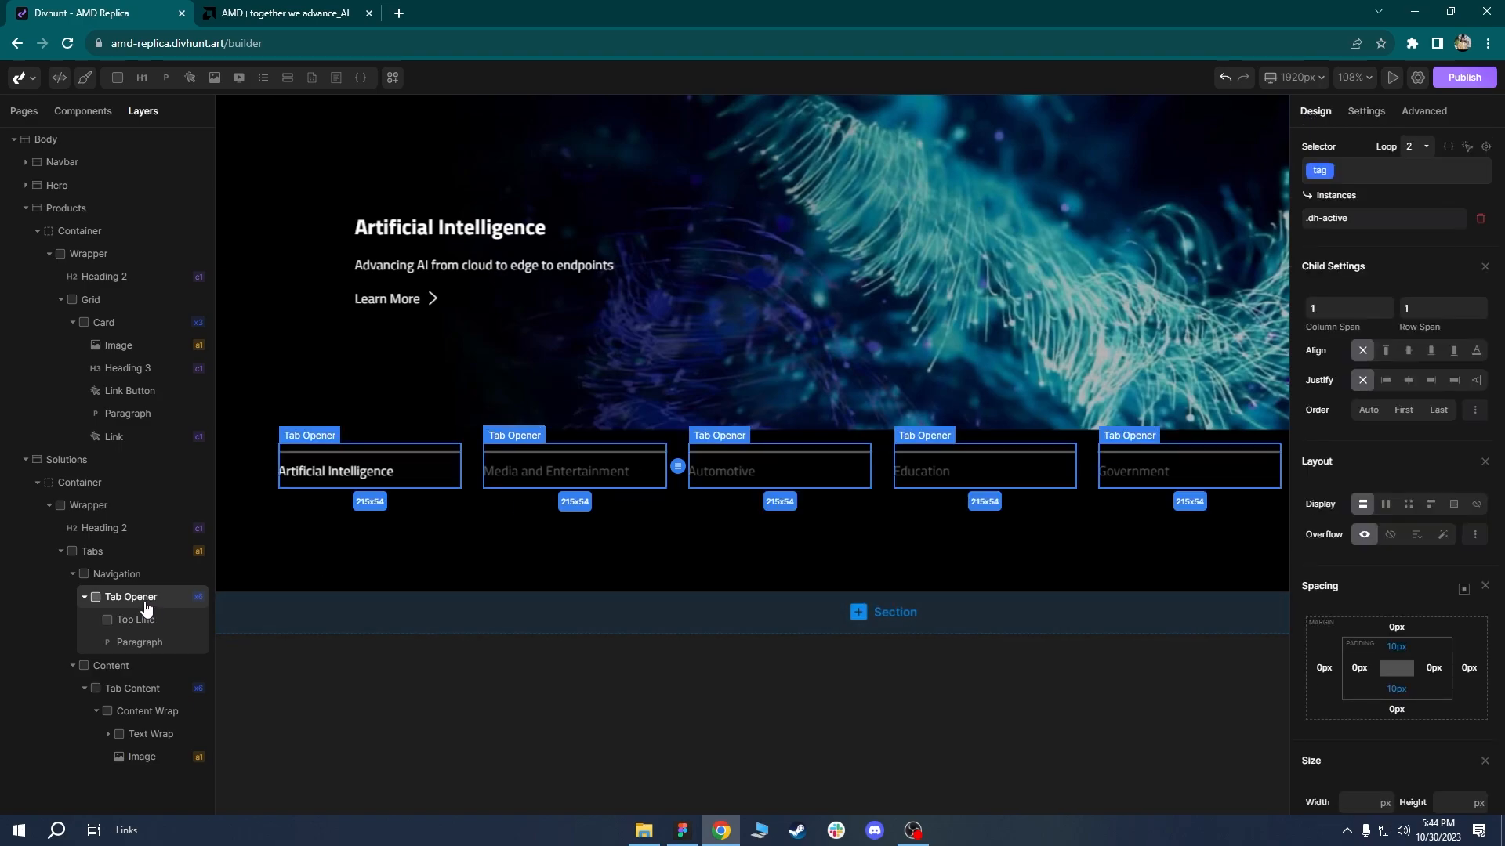
{"action": "left_click", "coordinate": [1467, 148]}
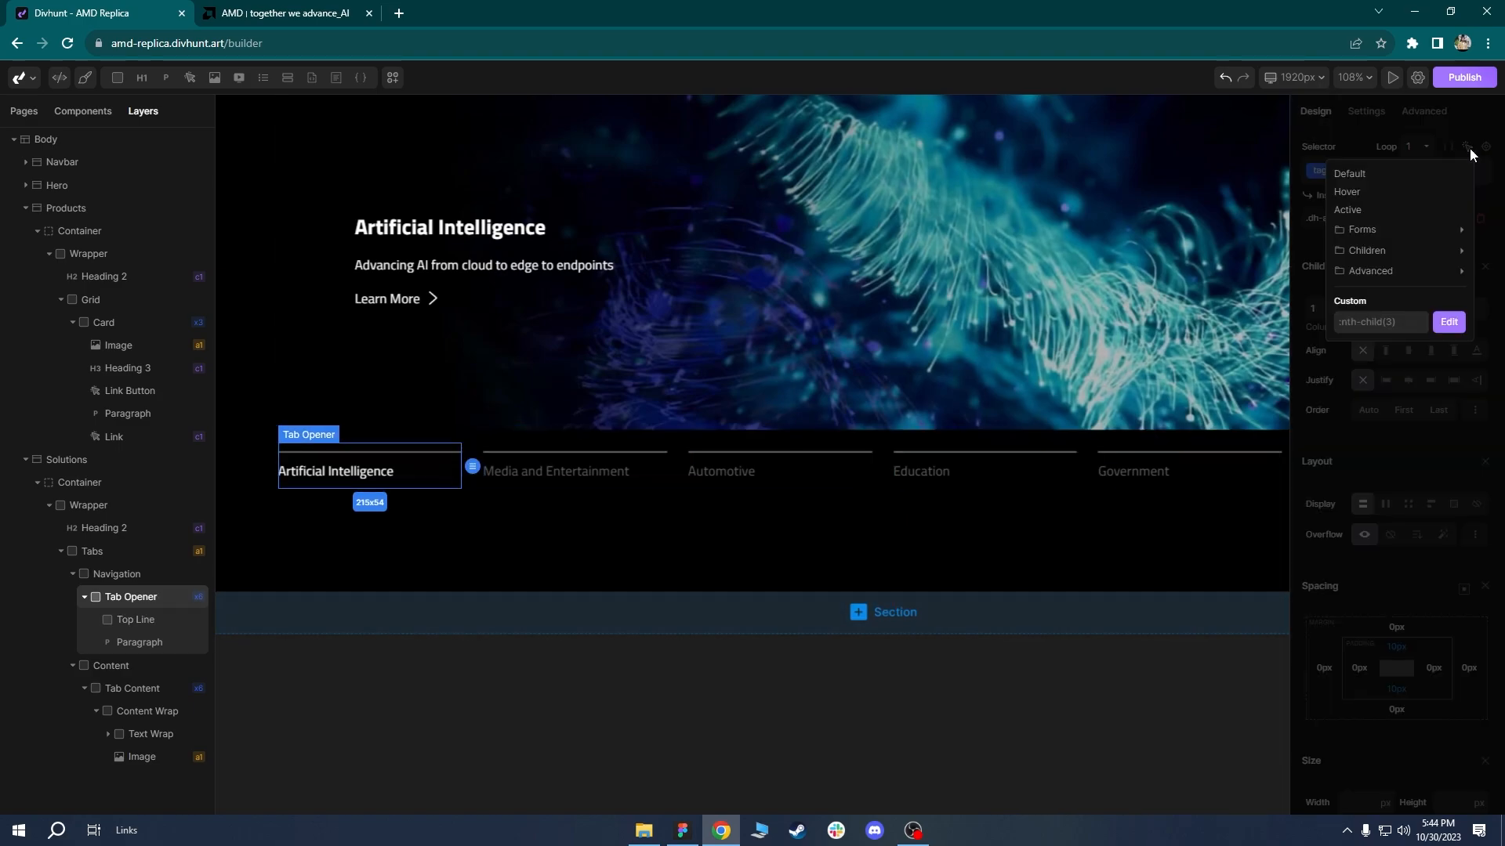
{"action": "left_click", "coordinate": [1368, 194]}
{"action": "scroll", "coordinate": [1417, 197], "scroll_direction": "down", "scroll_amount": 8}
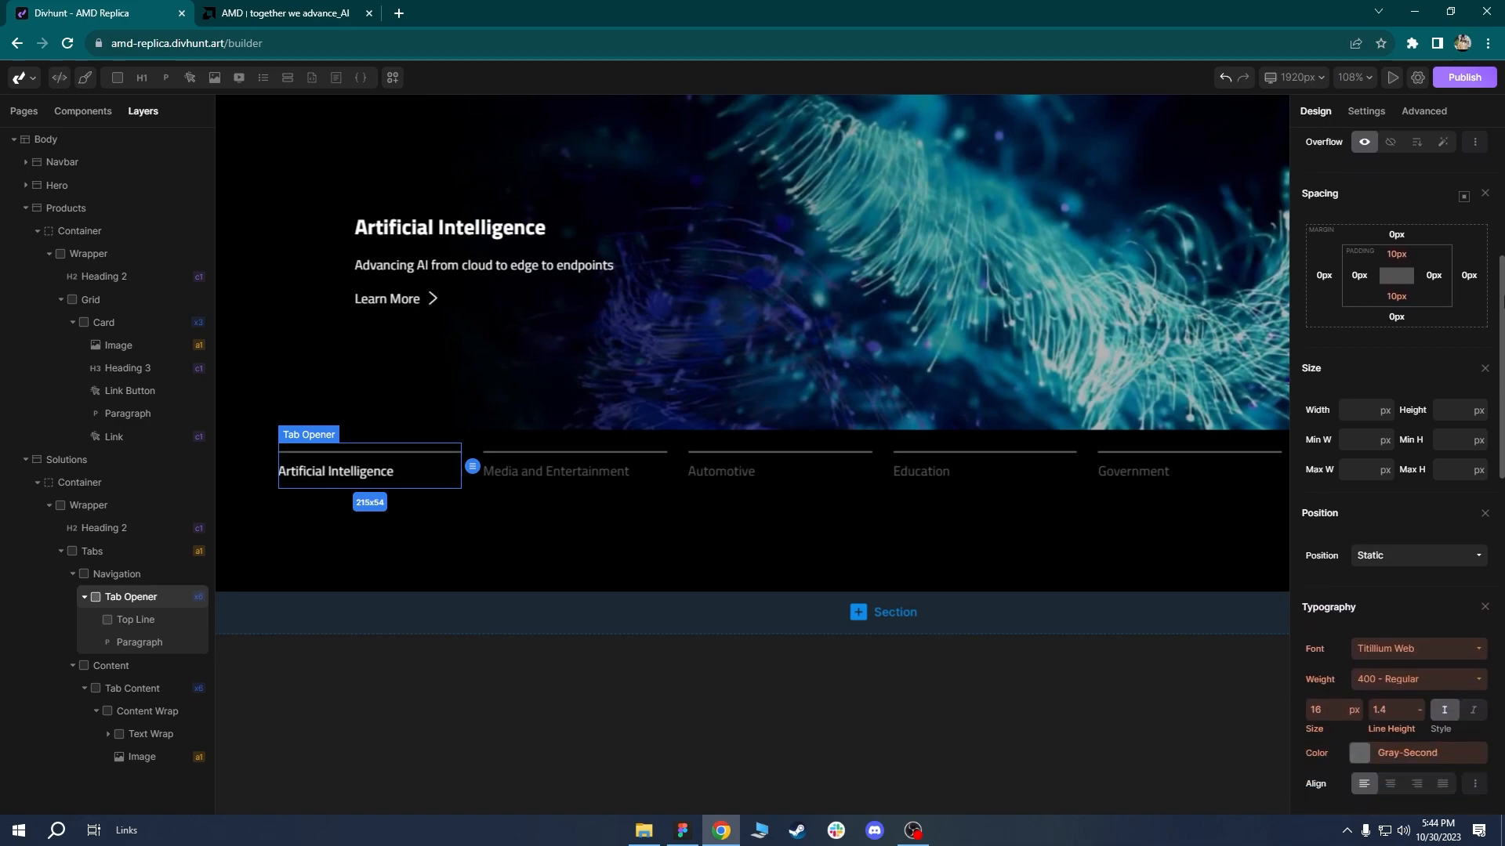
{"action": "scroll", "coordinate": [1393, 561], "scroll_direction": "down", "scroll_amount": 3}
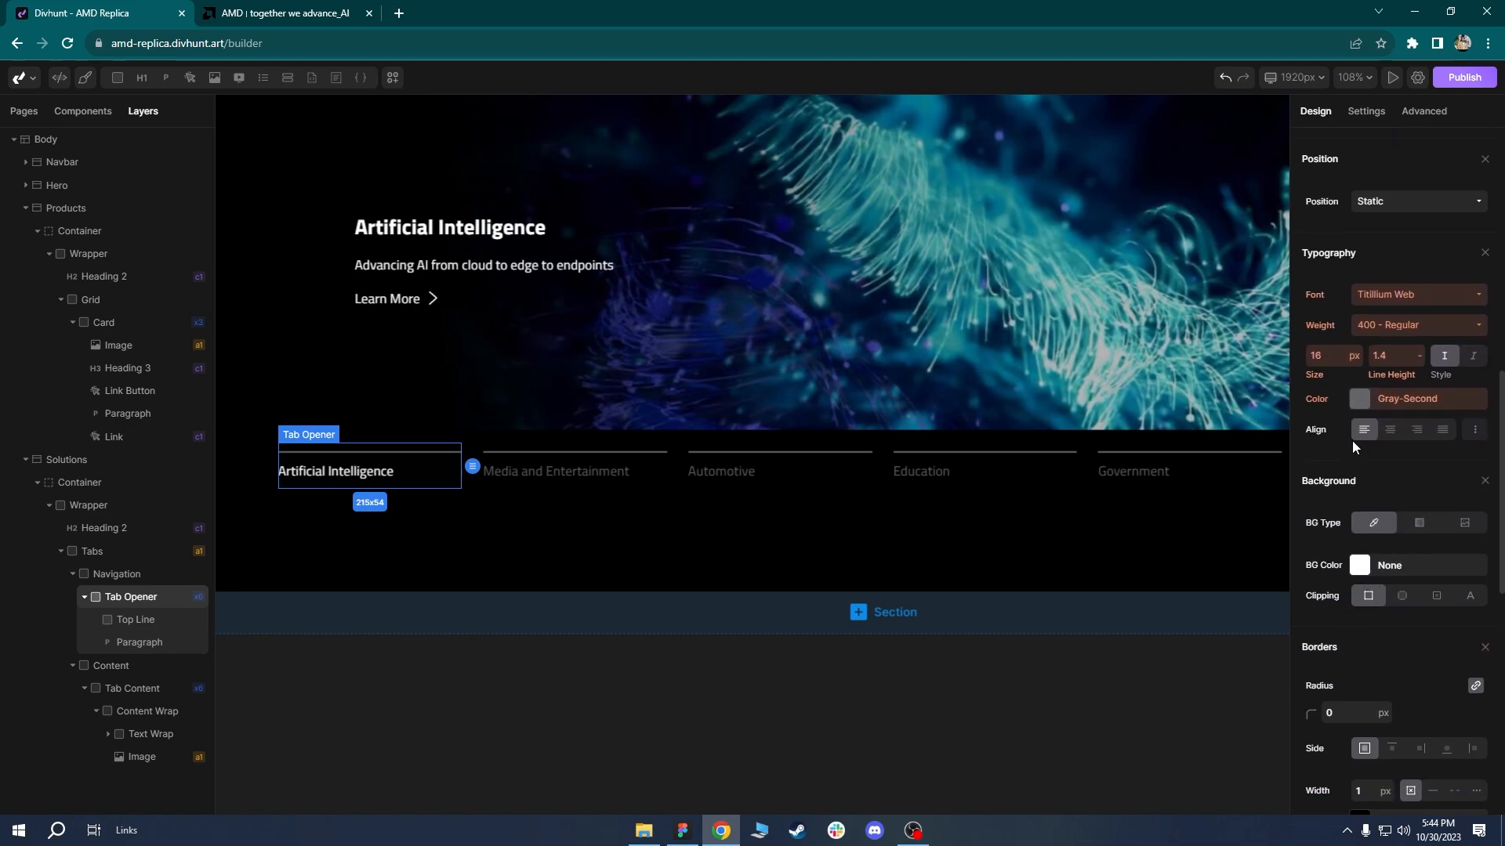
{"action": "left_click", "coordinate": [1361, 400]}
{"action": "left_click", "coordinate": [1319, 549]}
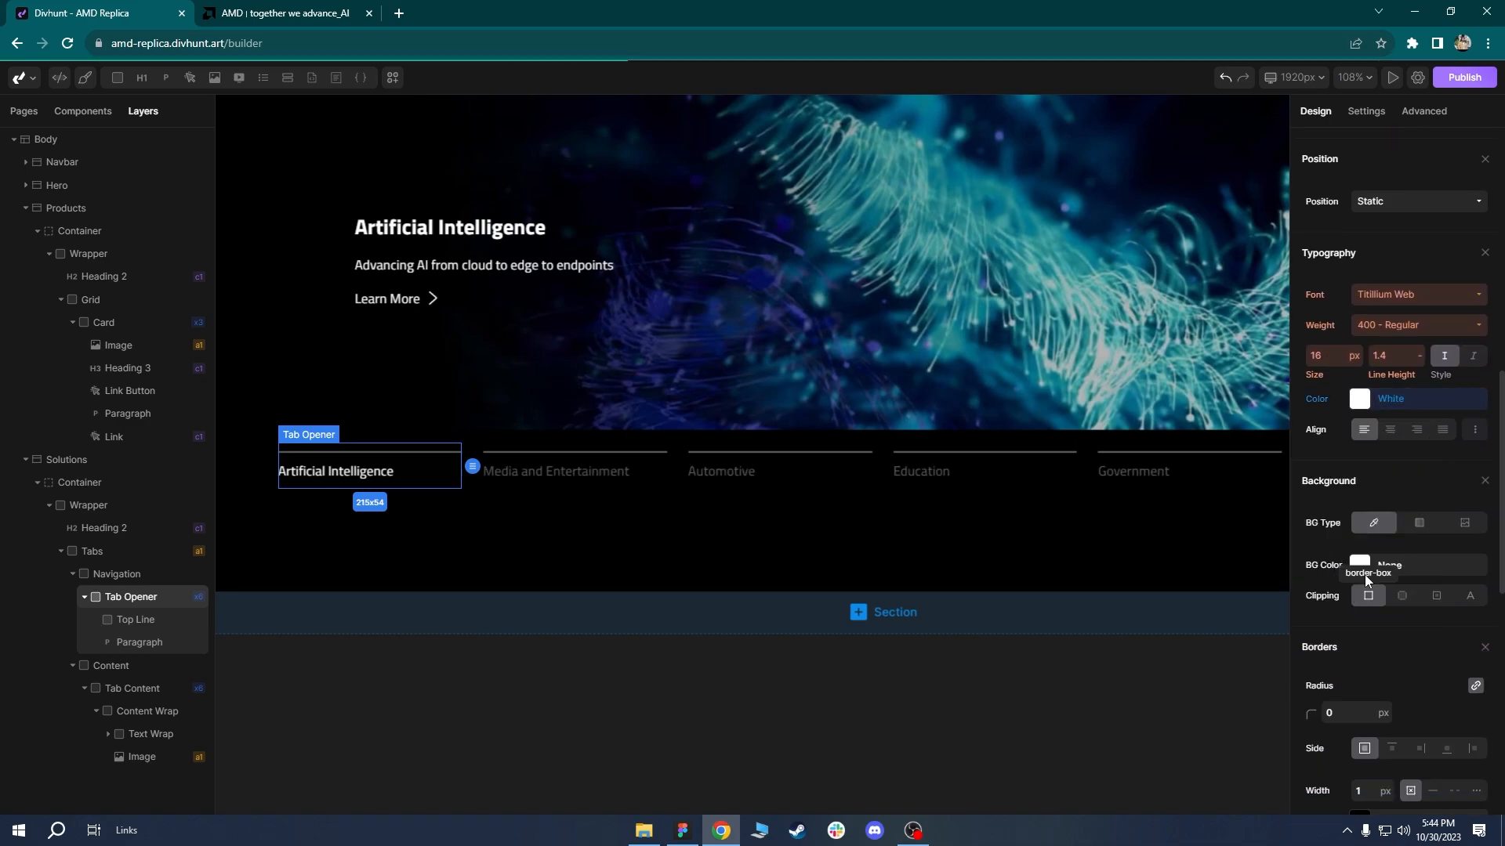
Add a 200 ms transition on all properties with Ease easing to the Tab Opener layer.
{"action": "scroll", "coordinate": [1462, 137], "scroll_direction": "up", "scroll_amount": 10}
{"action": "left_click", "coordinate": [1467, 146]}
{"action": "left_click", "coordinate": [1445, 194]}
{"action": "scroll", "coordinate": [1403, 282], "scroll_direction": "down", "scroll_amount": 10}
{"action": "scroll", "coordinate": [1440, 628], "scroll_direction": "down", "scroll_amount": 4}
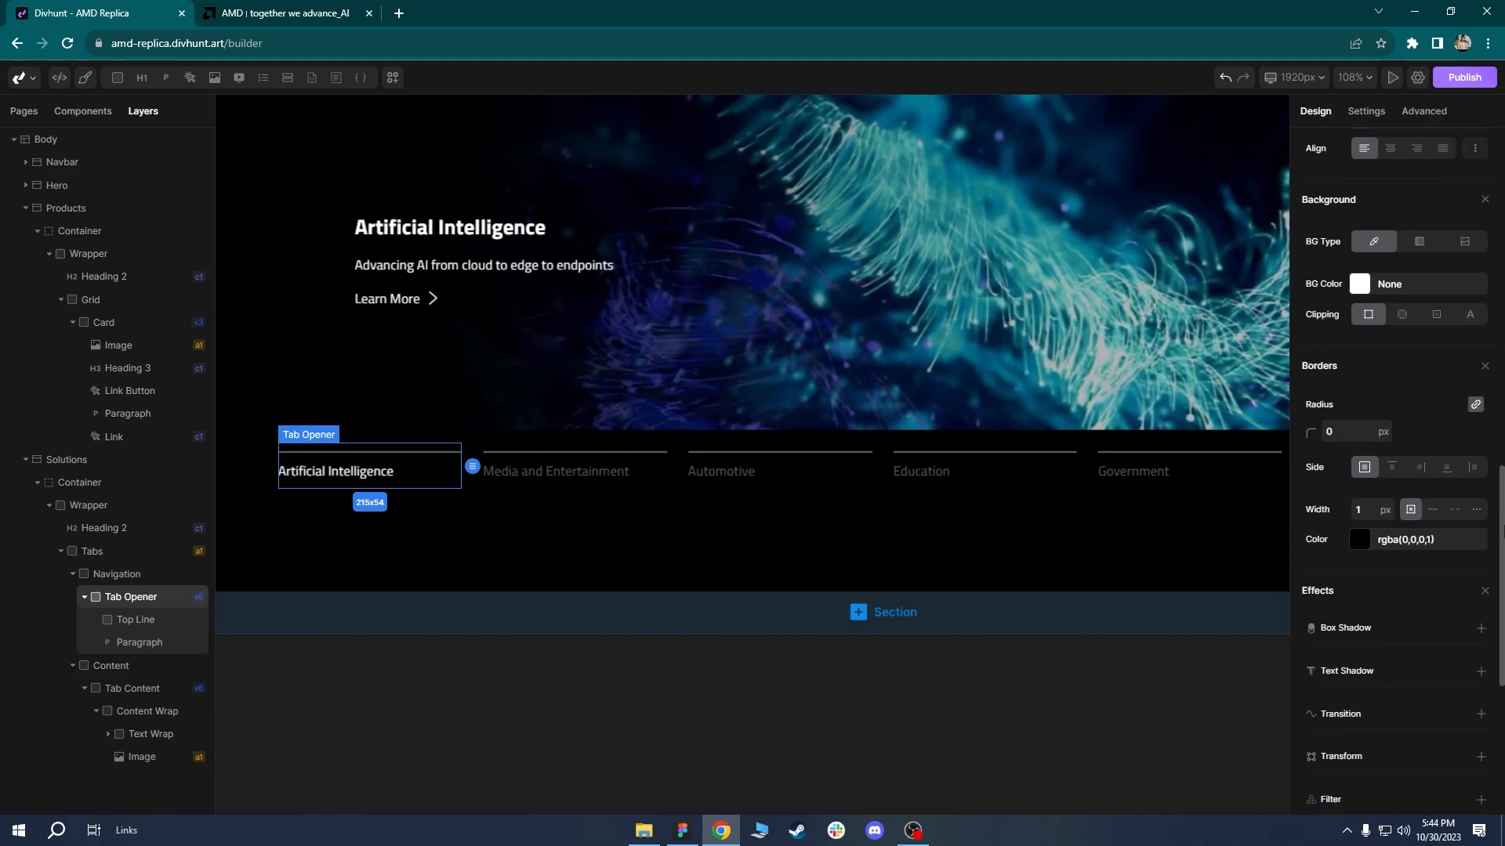
{"action": "left_click", "coordinate": [1480, 710]}
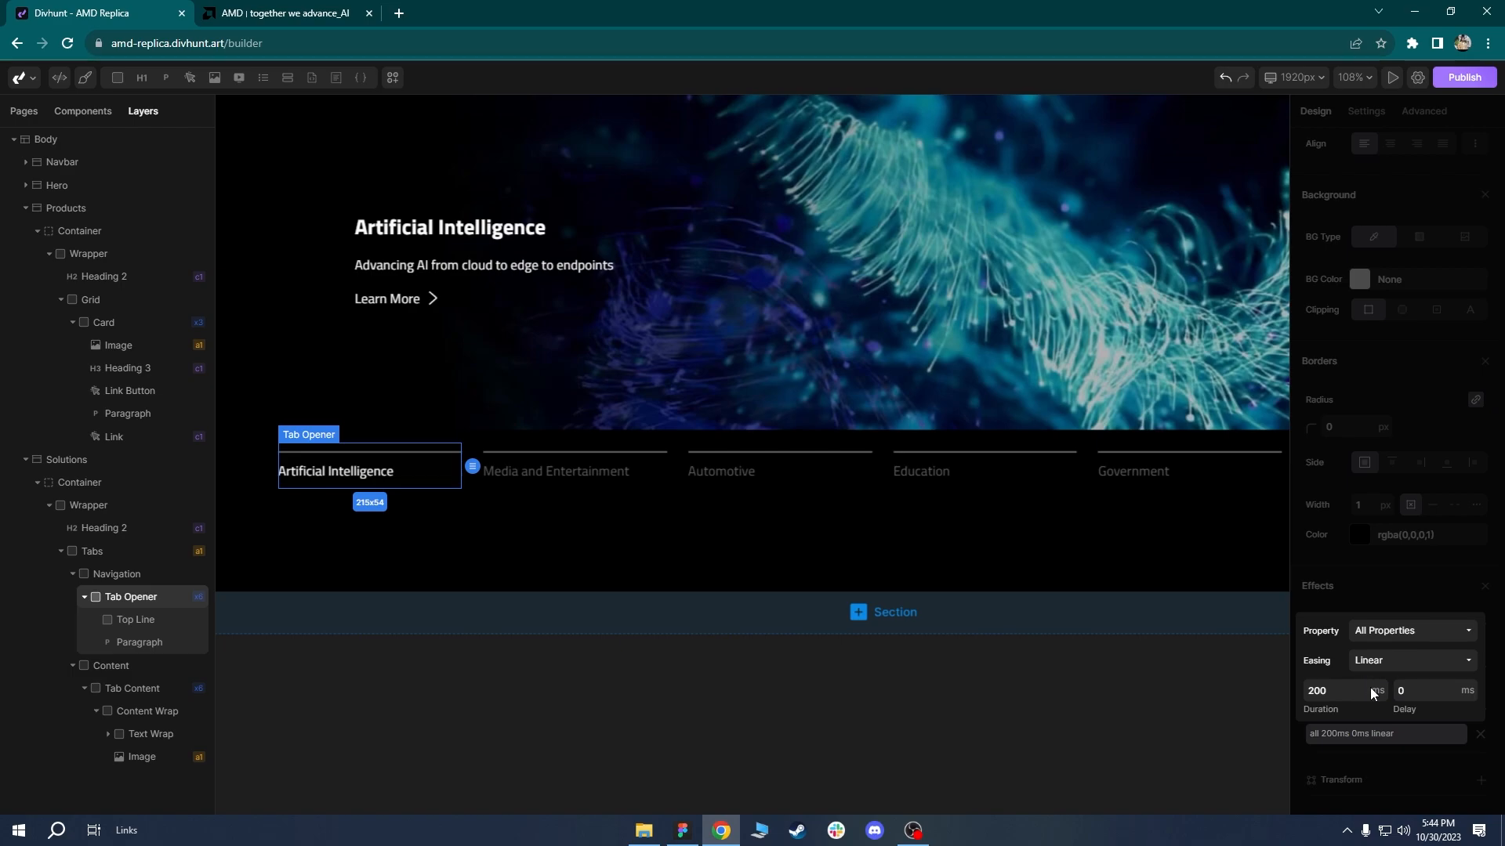
{"action": "left_click", "coordinate": [1377, 665]}
{"action": "left_click", "coordinate": [1377, 711]}
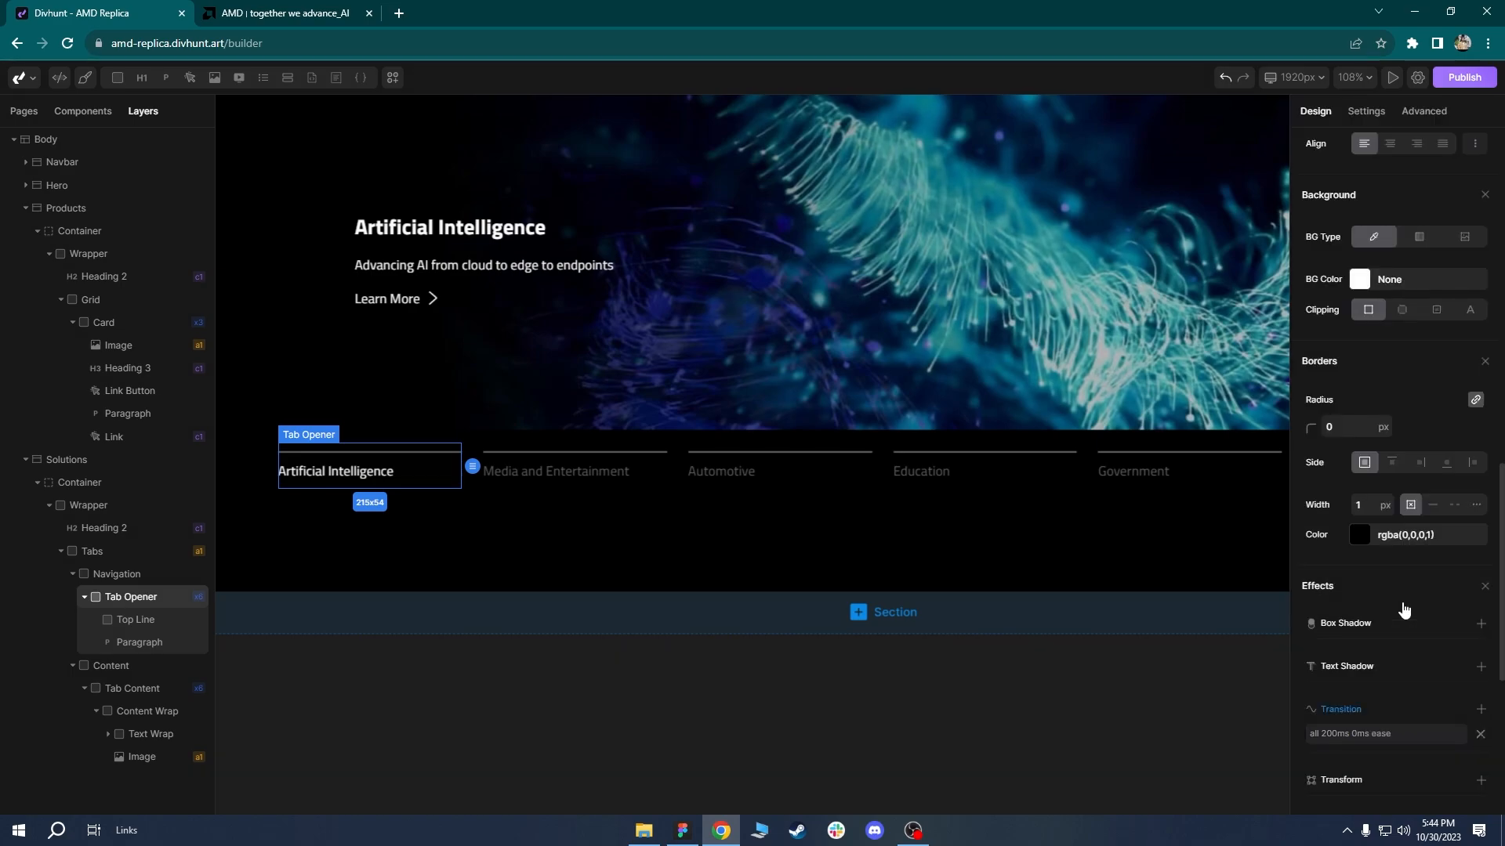
Open the live AMD Replica homepage and go to its Featured Products slider.
{"action": "left_click", "coordinate": [269, 10]}
{"action": "left_click", "coordinate": [86, 12]}
{"action": "scroll", "coordinate": [577, 261], "scroll_direction": "up", "scroll_amount": 10}
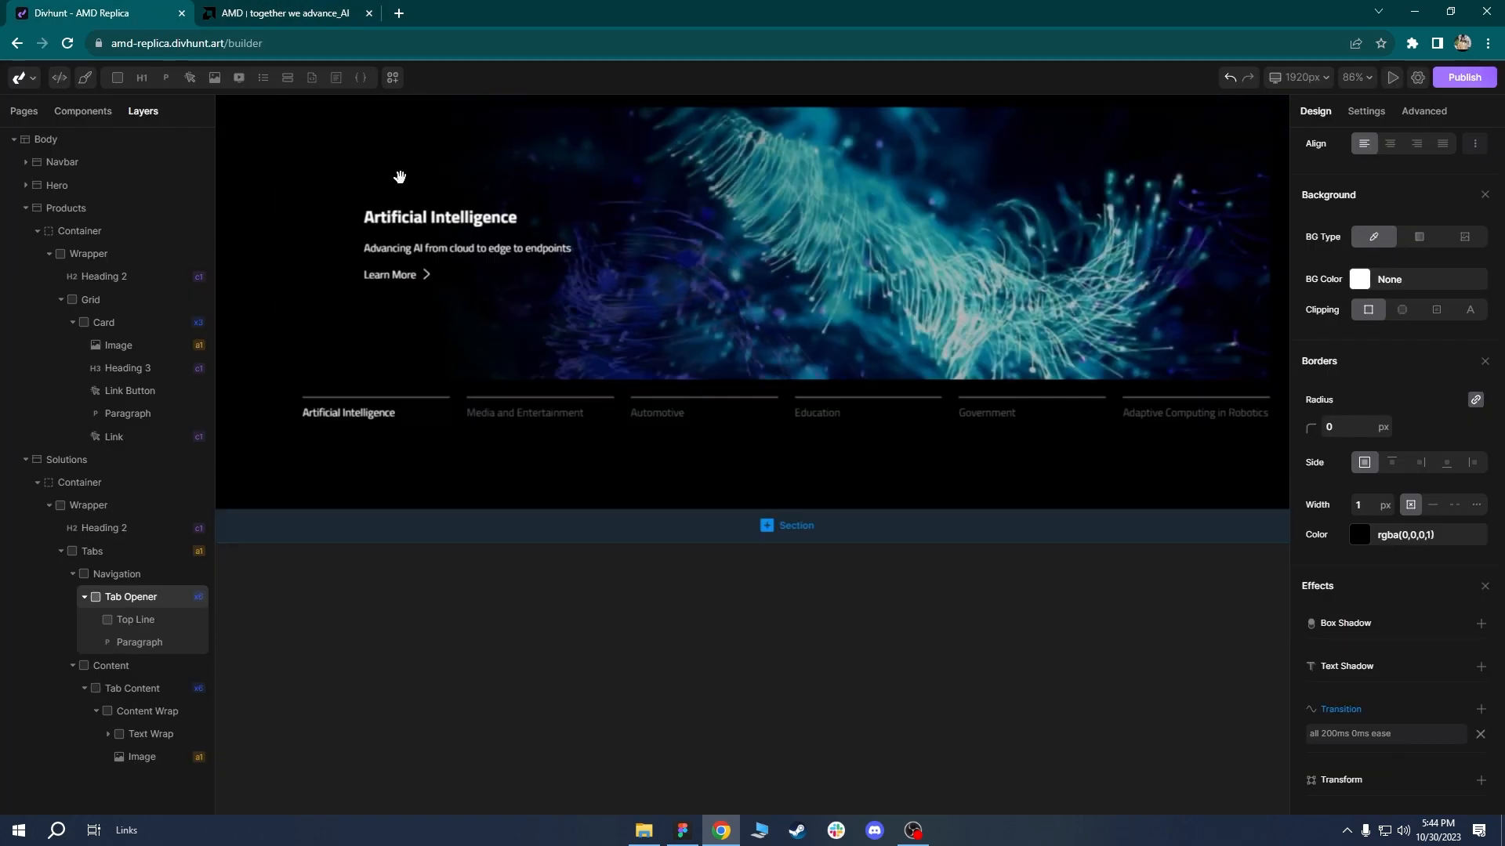
{"action": "scroll", "coordinate": [577, 261], "scroll_direction": "down", "scroll_amount": 5}
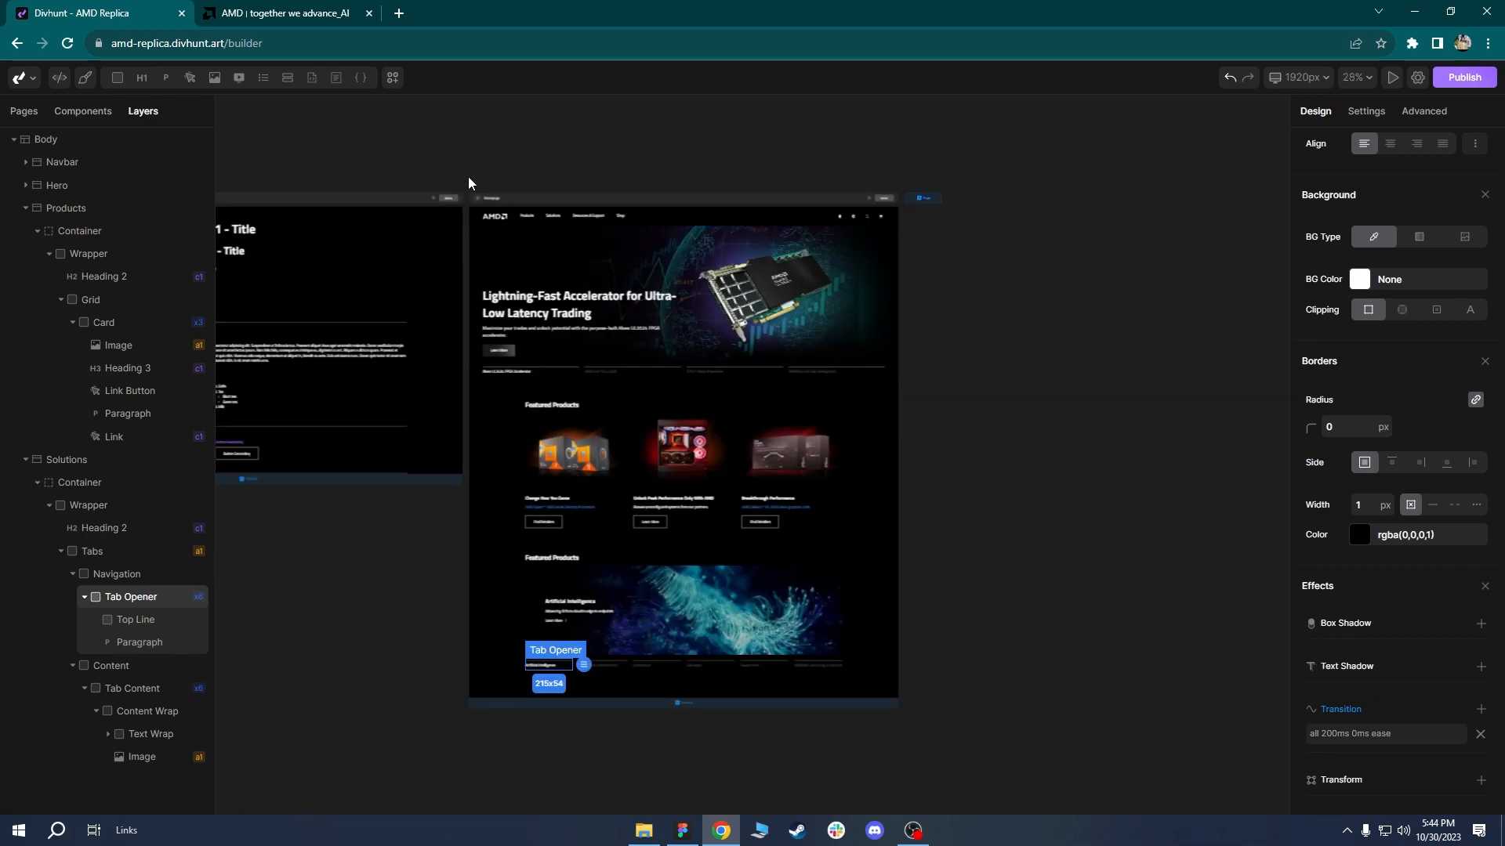
{"action": "left_click", "coordinate": [476, 200]}
{"action": "scroll", "coordinate": [699, 375], "scroll_direction": "down", "scroll_amount": 7}
{"action": "scroll", "coordinate": [705, 361], "scroll_direction": "down", "scroll_amount": 5}
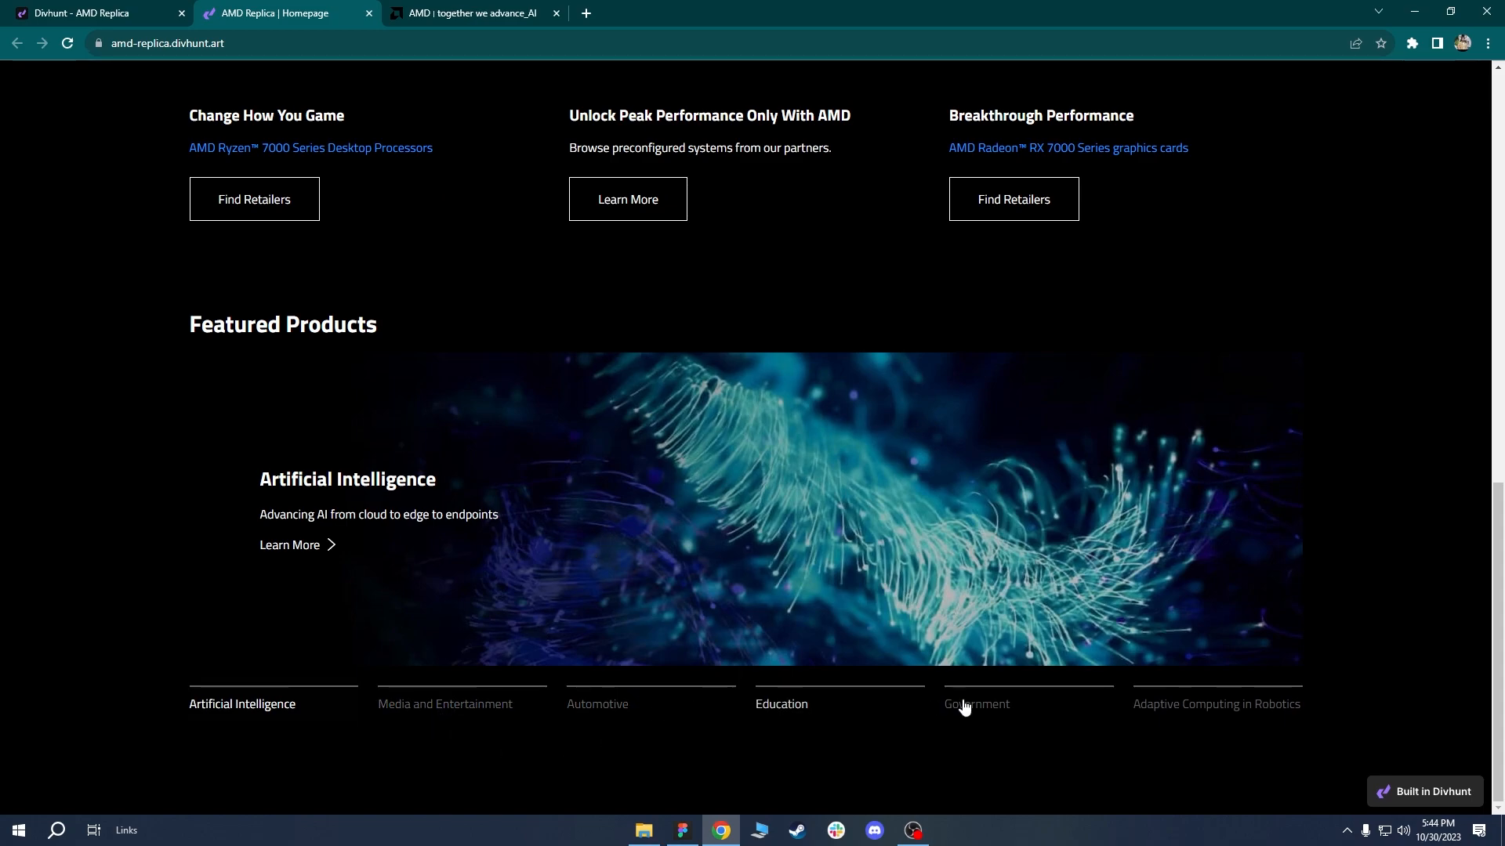
Test switching between the slider's tabs on the live page, ending on Artificial Intelligence, and return to the builder.
{"action": "left_click", "coordinate": [422, 706]}
{"action": "left_click", "coordinate": [326, 706]}
{"action": "left_click", "coordinate": [423, 705]}
{"action": "left_click", "coordinate": [629, 703]}
{"action": "left_click", "coordinate": [846, 705]}
{"action": "left_click", "coordinate": [262, 706]}
{"action": "left_click", "coordinate": [148, 14]}
{"action": "scroll", "coordinate": [567, 385], "scroll_direction": "down", "scroll_amount": 5}
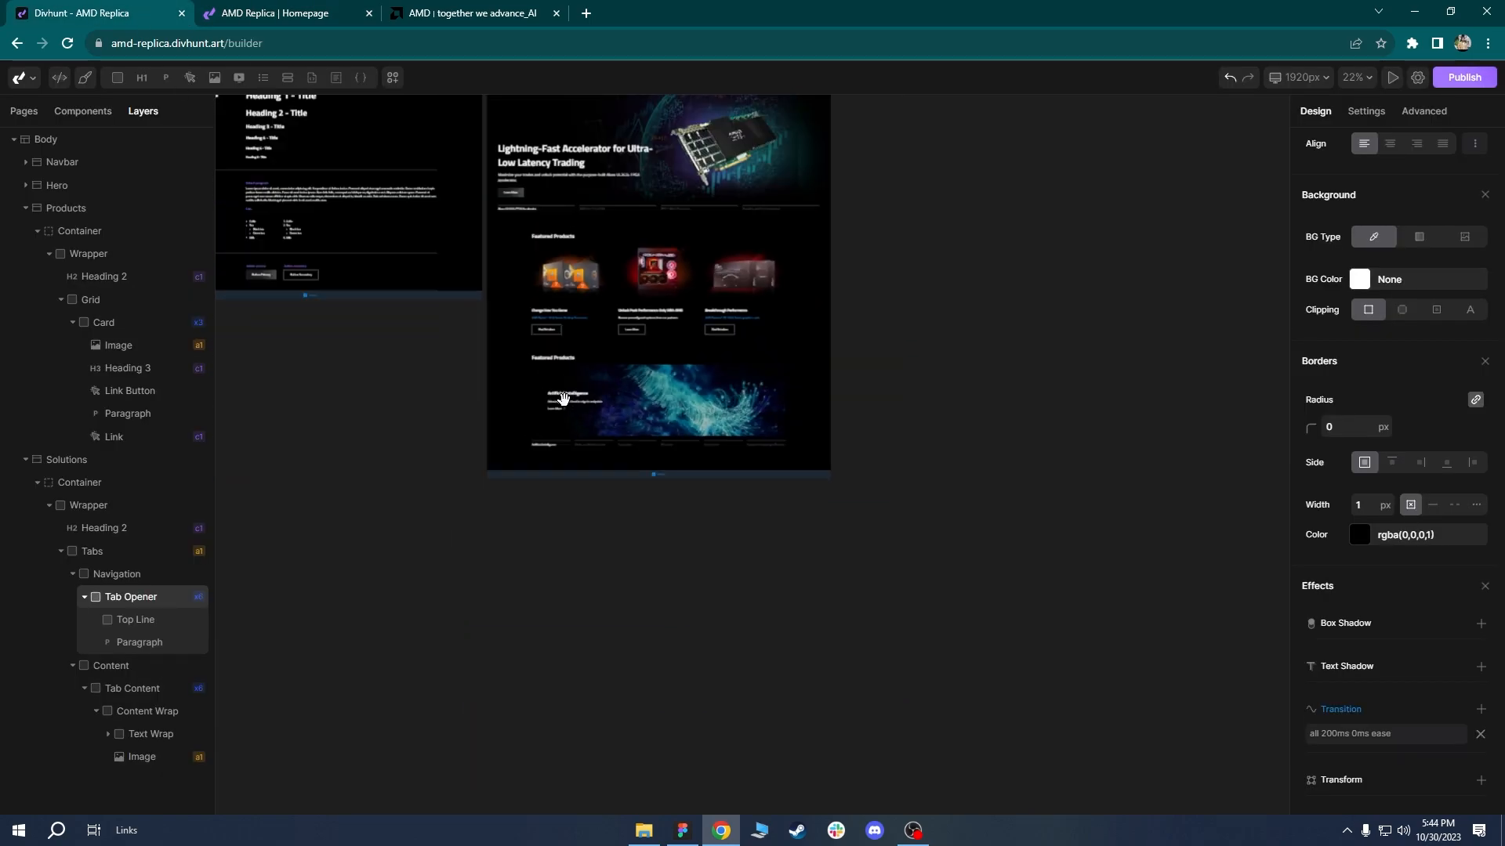
Add a new class named top-line to the Top Line element inside the Tab Opener.
{"action": "scroll", "coordinate": [517, 514], "scroll_direction": "up", "scroll_amount": 5, "text": "ctrl"}
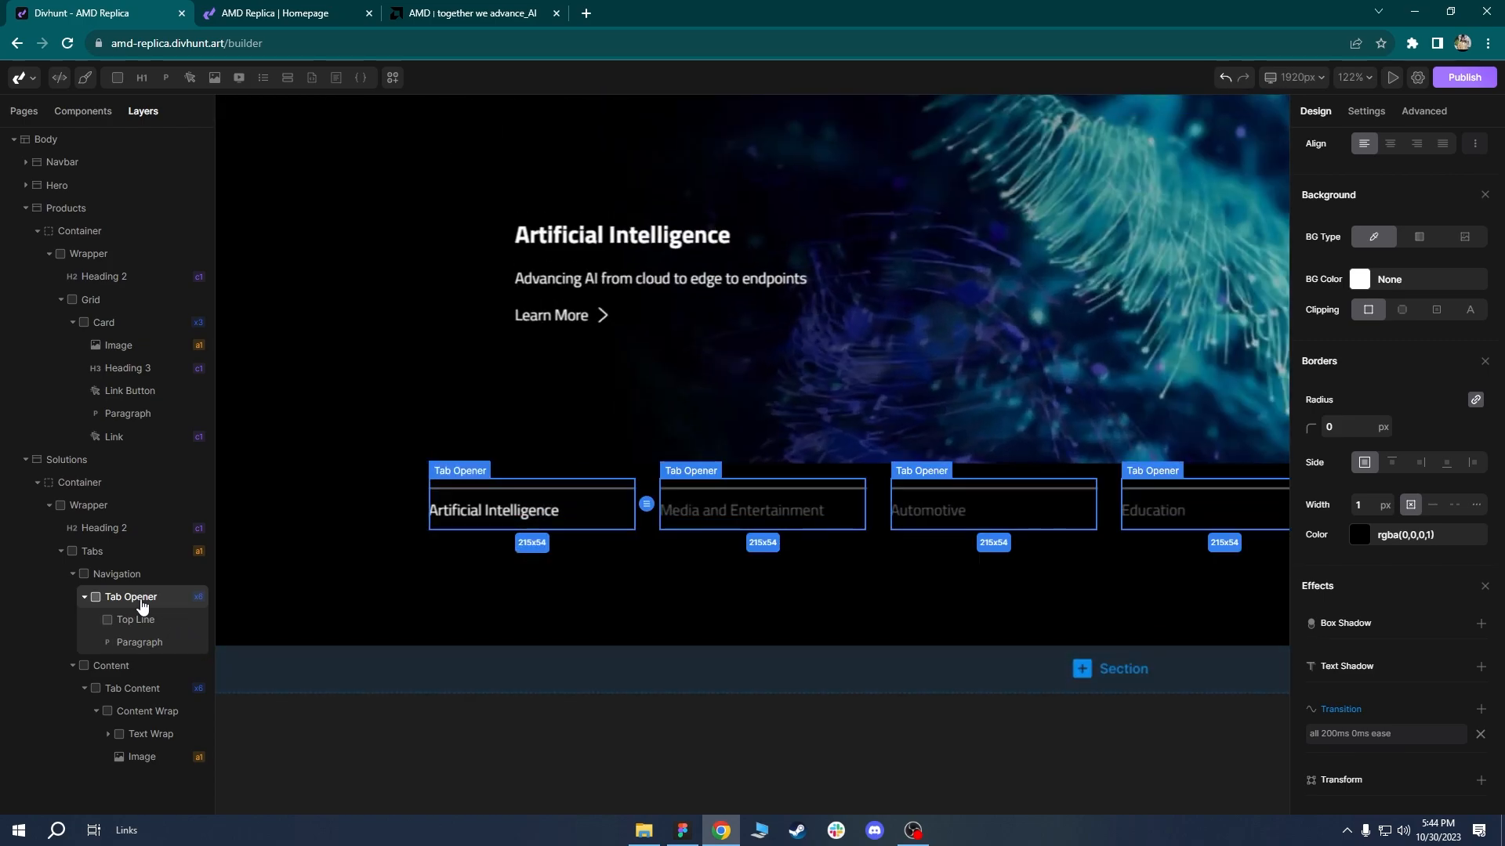
{"action": "left_click", "coordinate": [144, 629]}
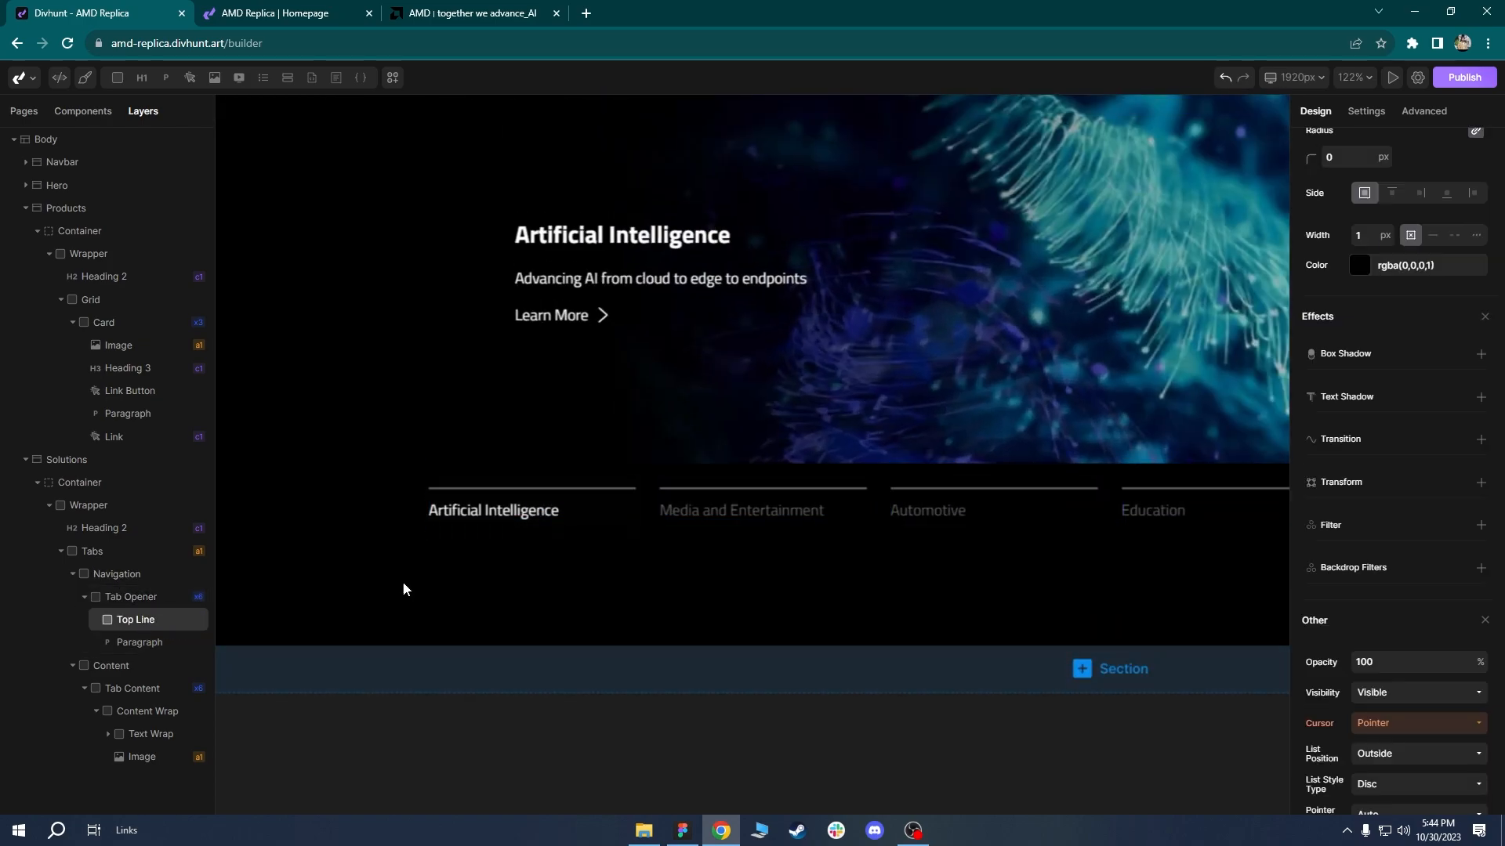
{"action": "scroll", "coordinate": [1394, 392], "scroll_direction": "up", "scroll_amount": 5}
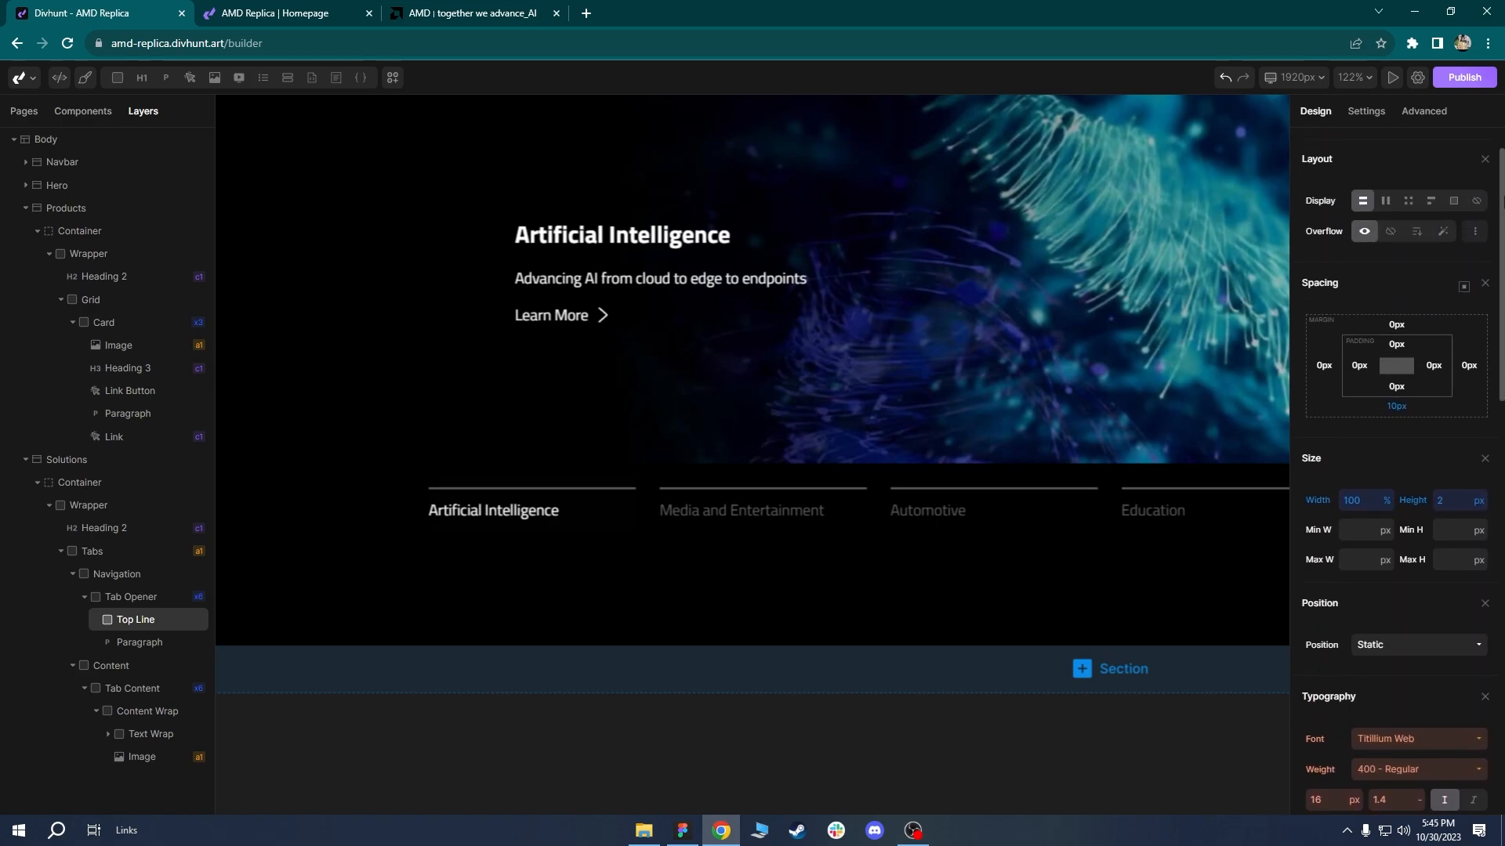
{"action": "left_click", "coordinate": [152, 597]}
{"action": "left_click", "coordinate": [147, 620]}
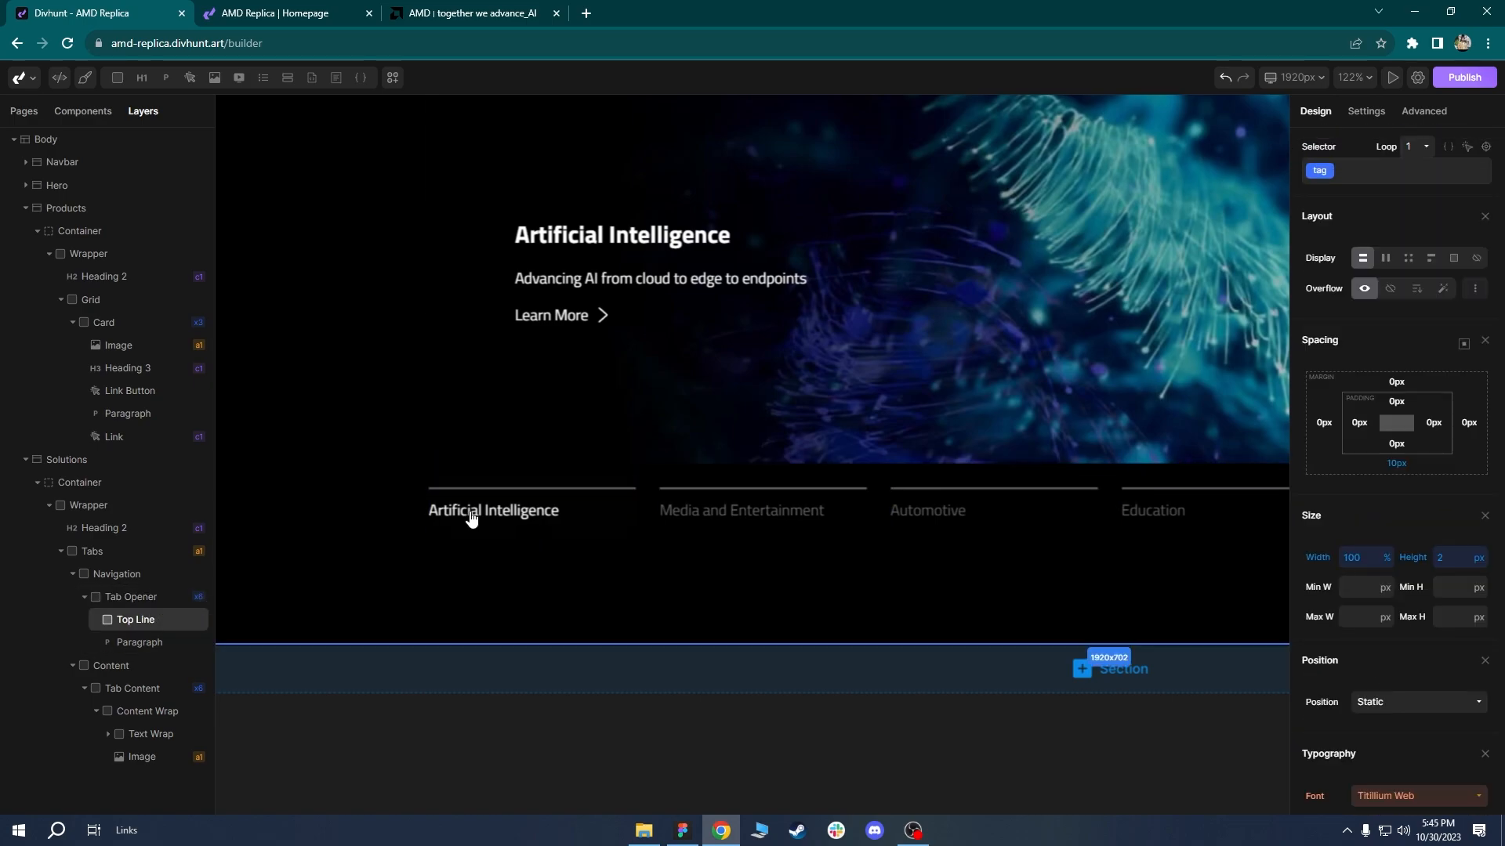
{"action": "left_click", "coordinate": [1381, 170]}
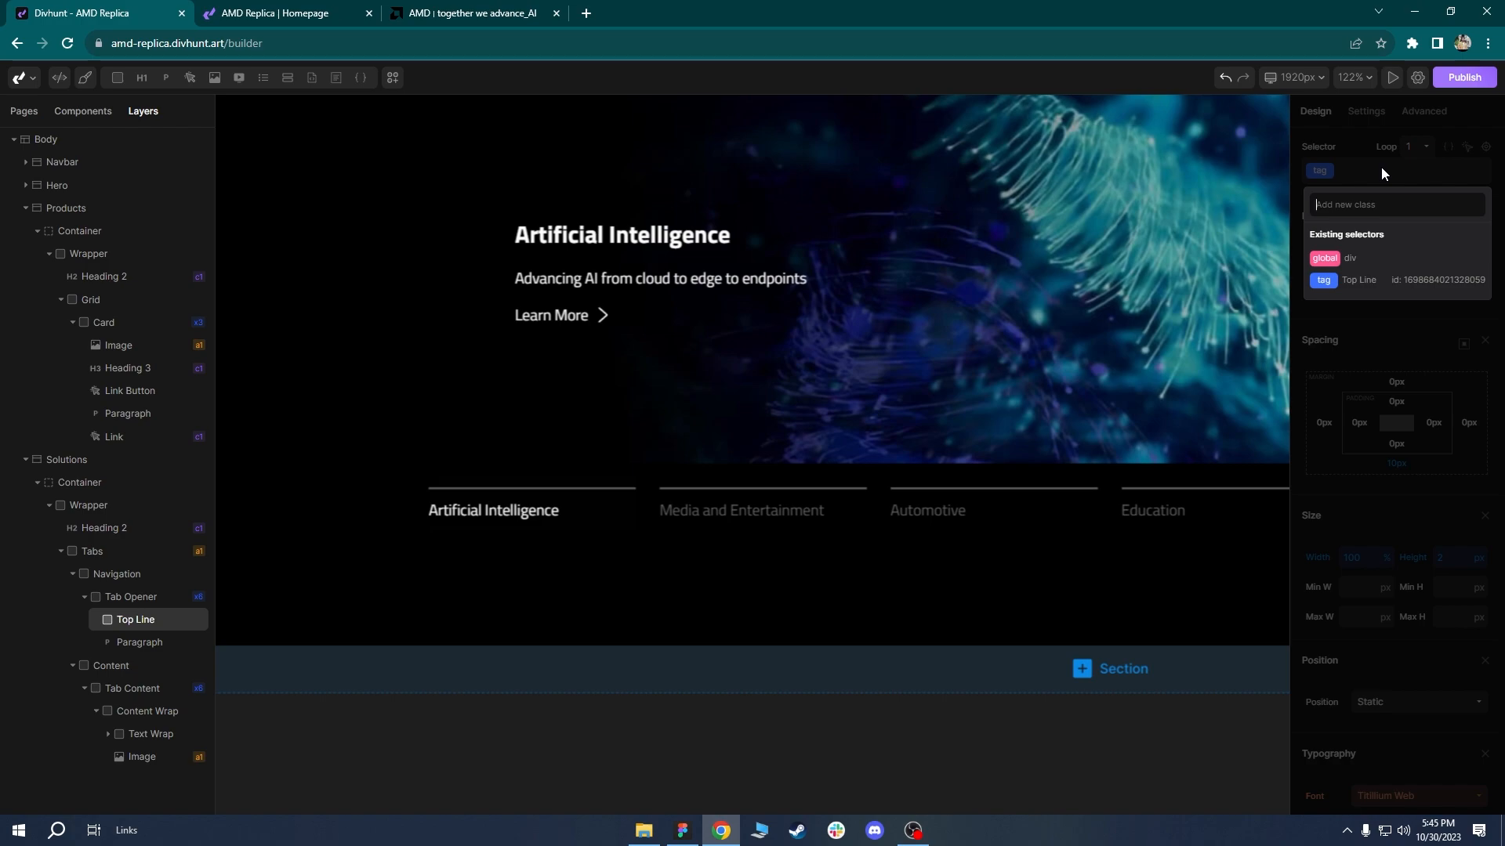
{"action": "type", "text": "top-line"}
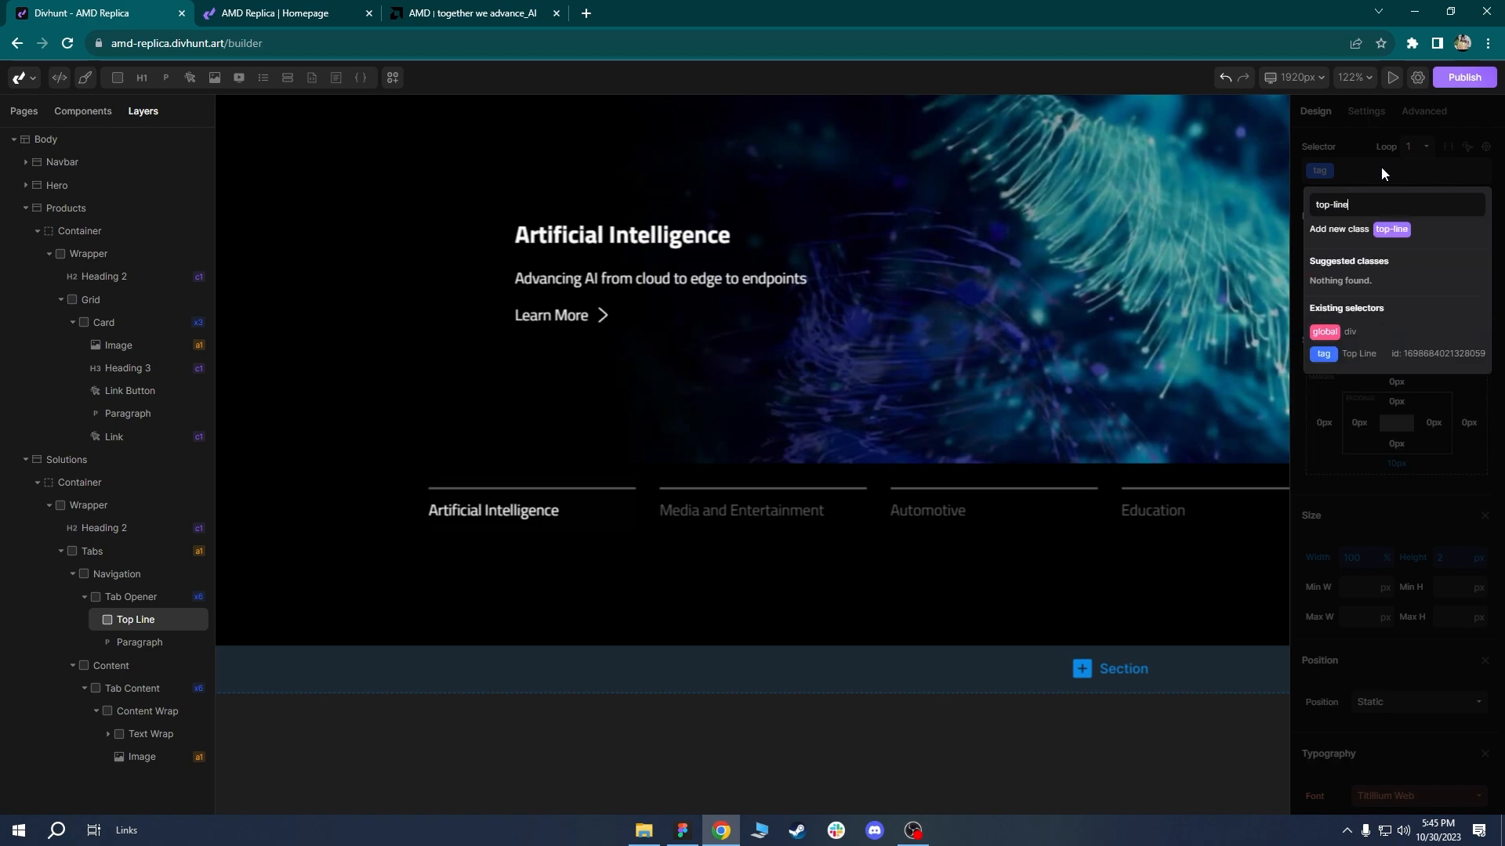
{"action": "key", "text": "Return"}
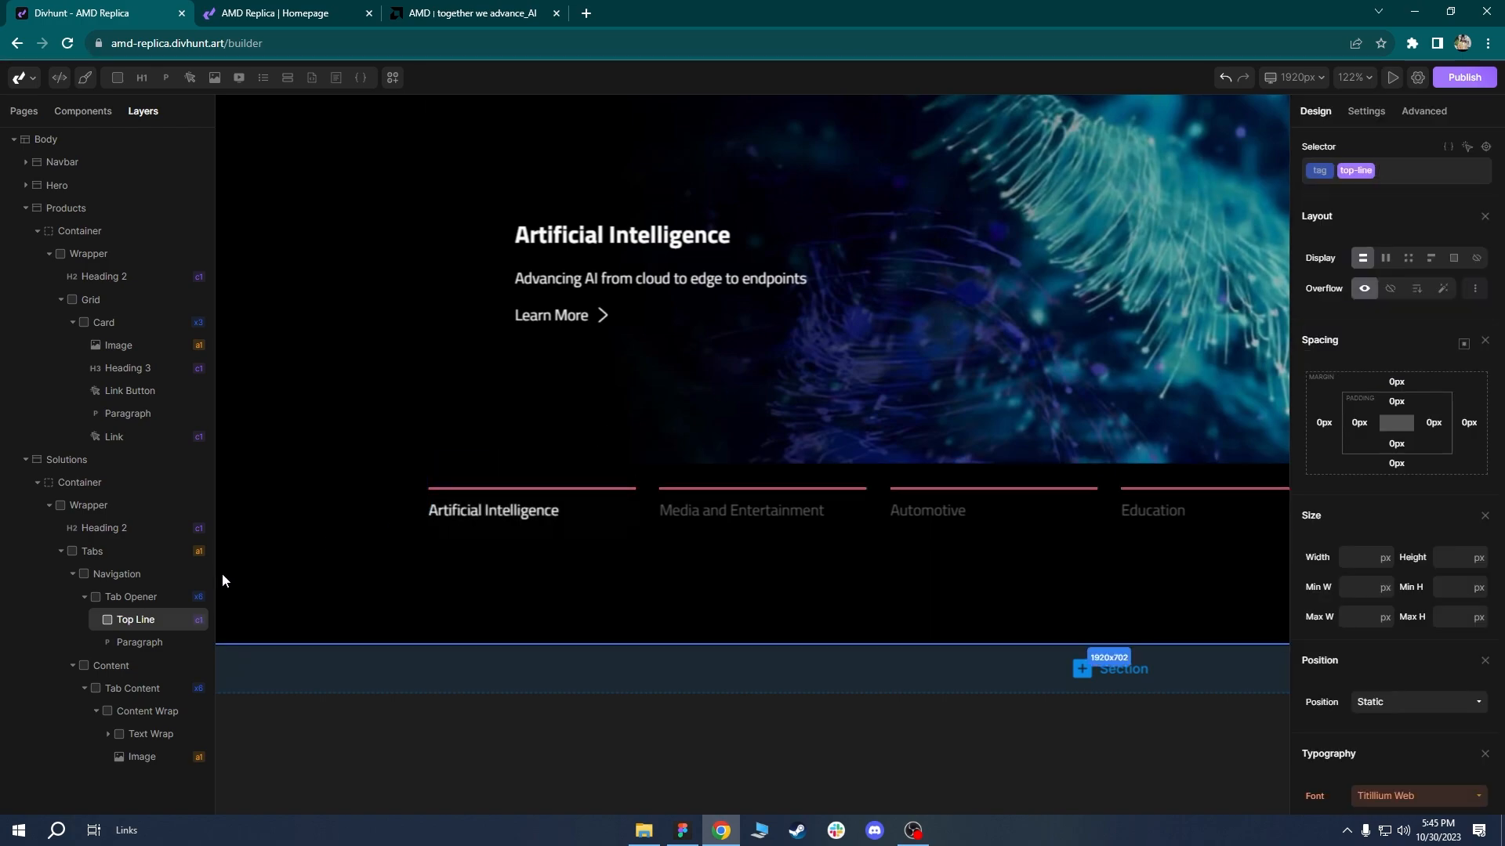
Delete the .dh-active instance from the Tab Opener's styles.
{"action": "left_click", "coordinate": [110, 599]}
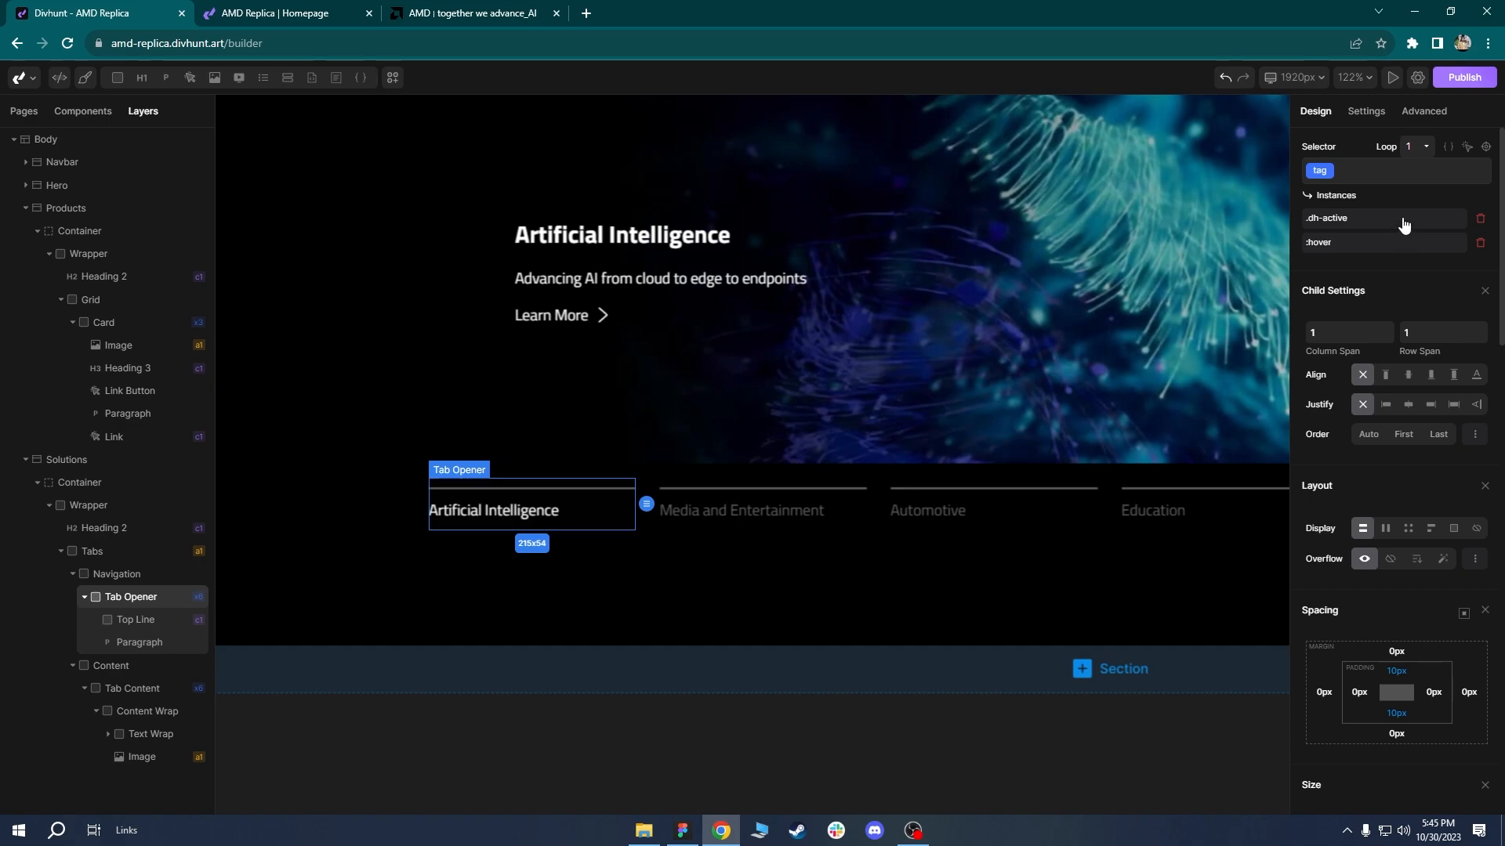
{"action": "left_click", "coordinate": [1481, 218]}
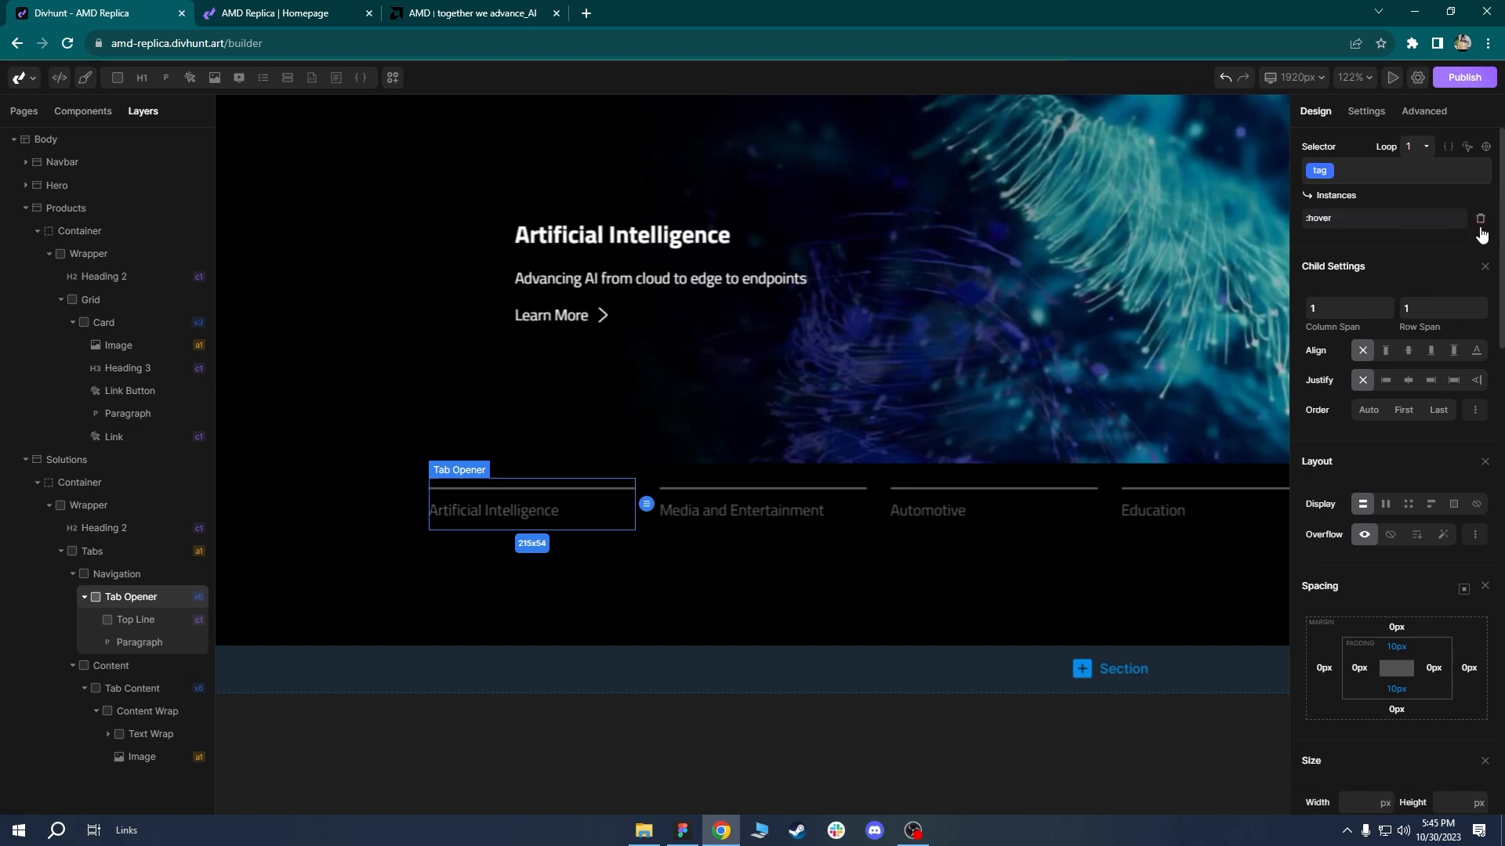
Try giving the Tab Opener's top-line child a White background in the hover state.
{"action": "left_click", "coordinate": [1467, 148]}
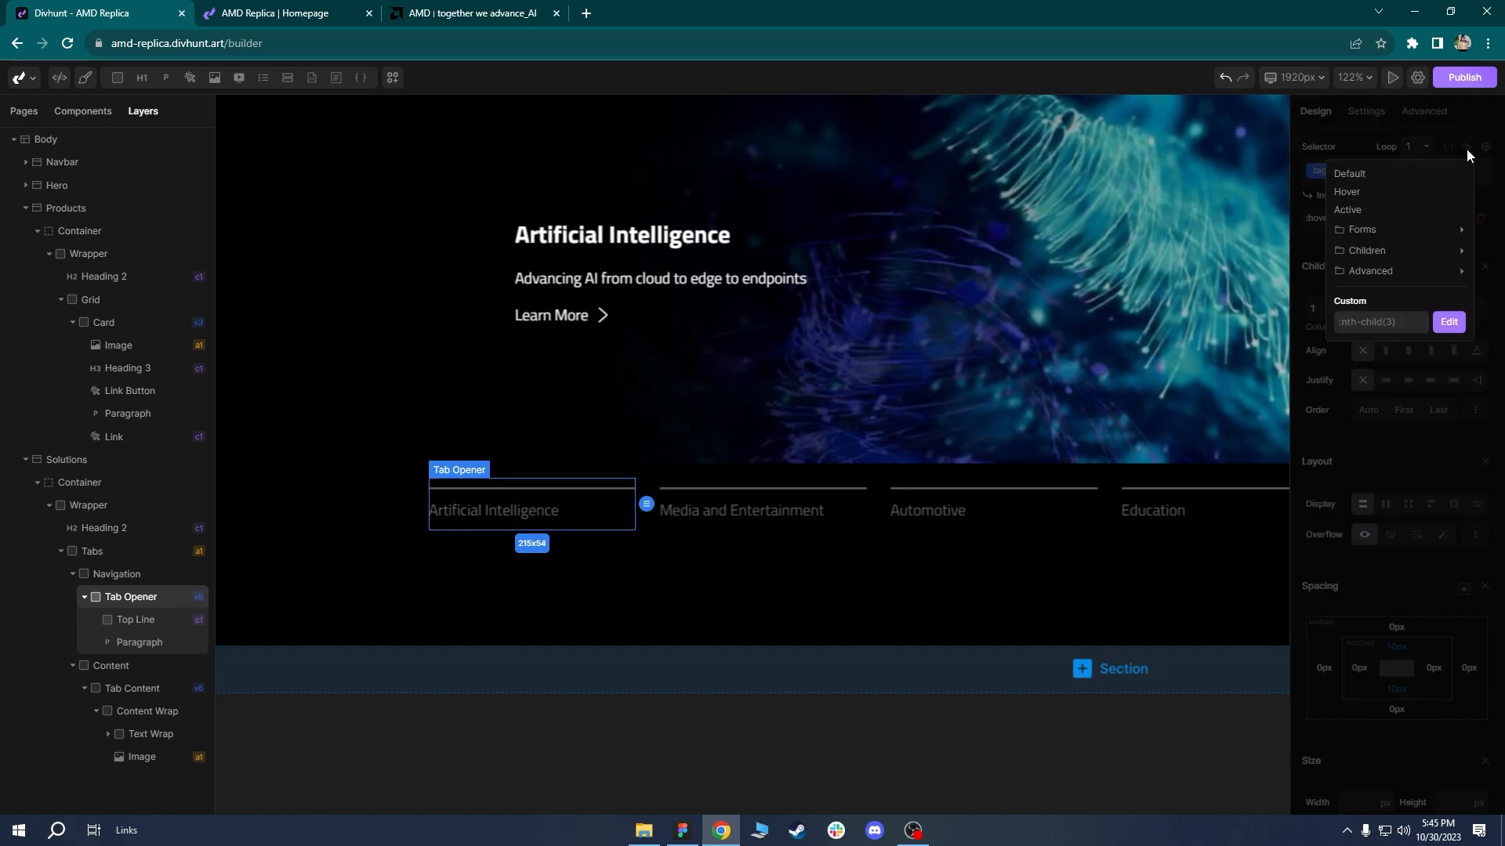
{"action": "left_click", "coordinate": [1348, 193]}
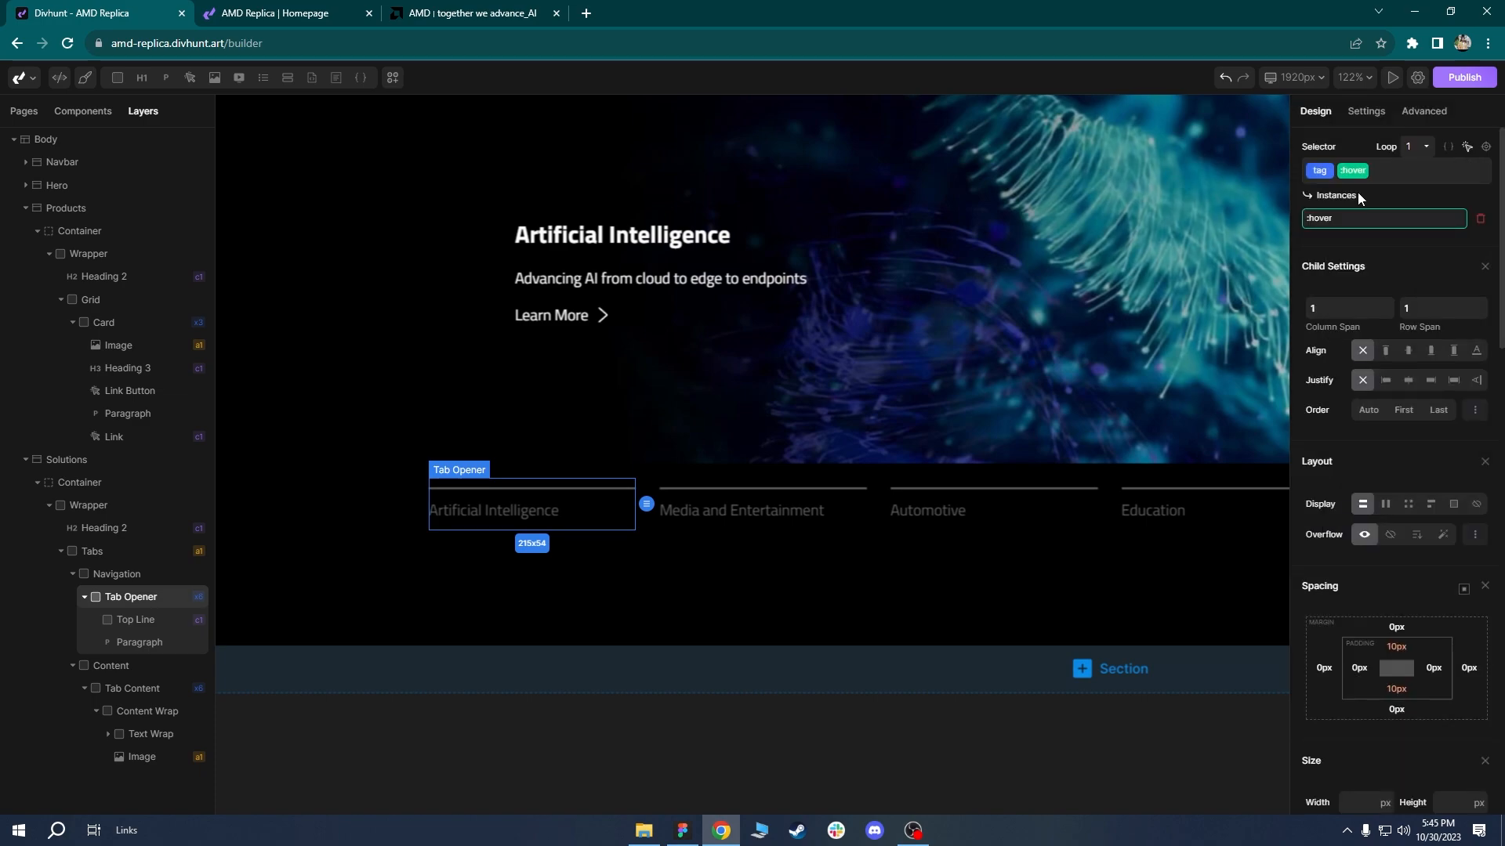
{"action": "left_click", "coordinate": [1486, 149]}
{"action": "left_click", "coordinate": [1386, 237]}
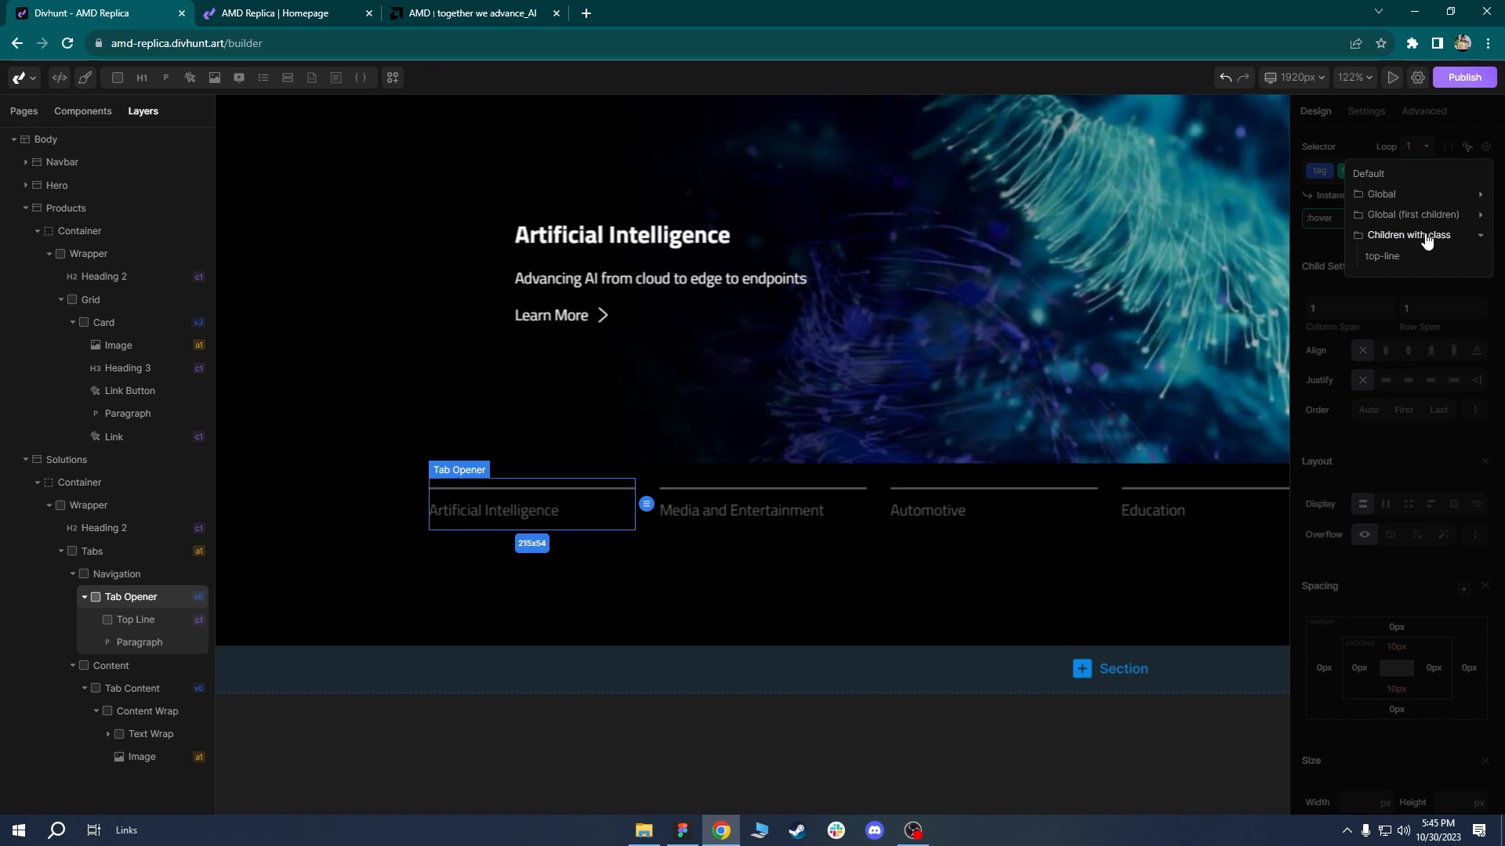
{"action": "left_click", "coordinate": [1382, 257]}
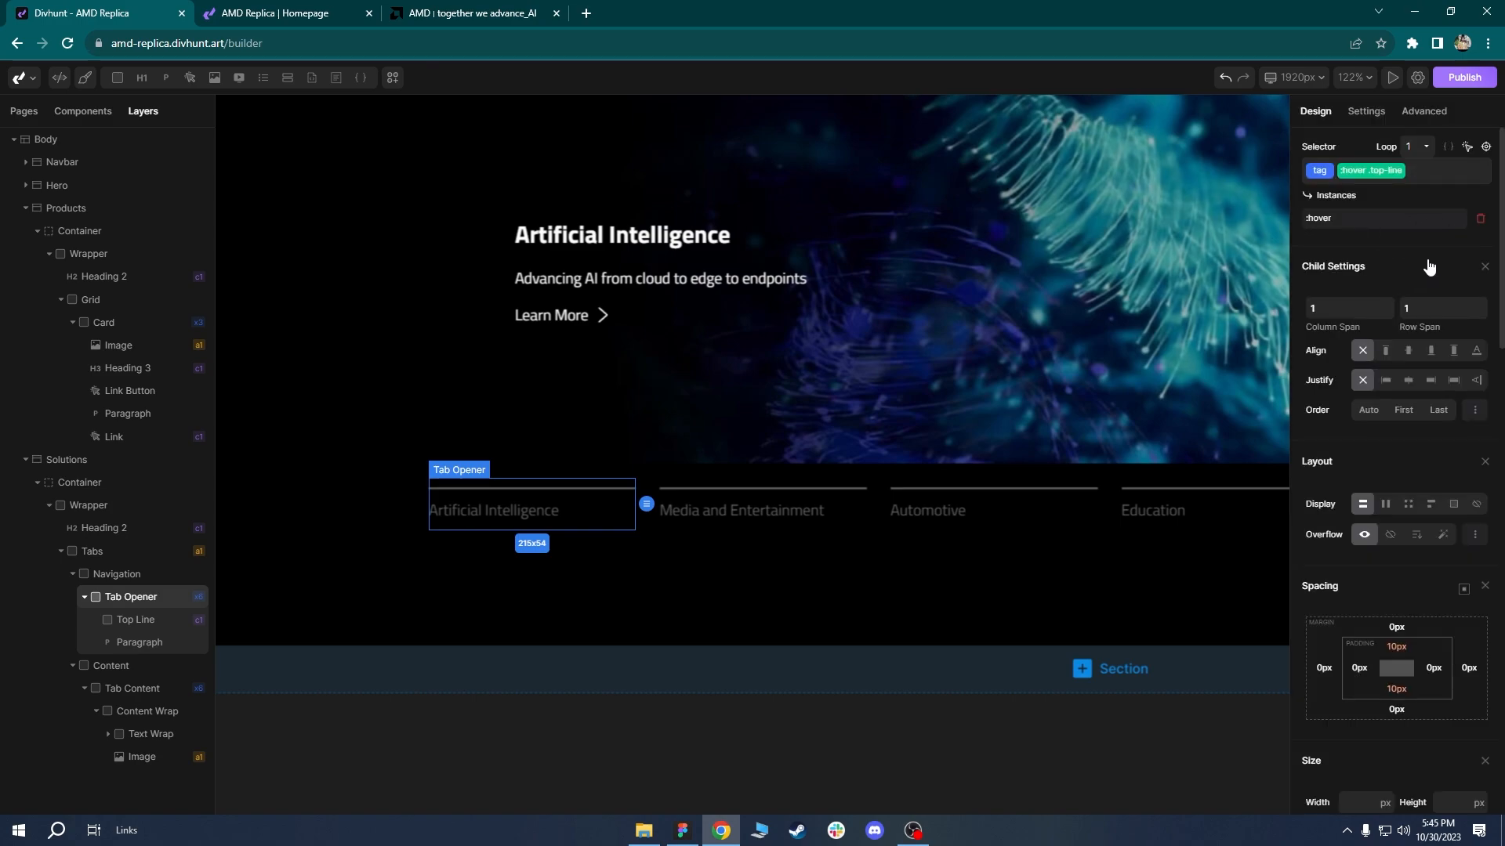
{"action": "scroll", "coordinate": [1343, 510], "scroll_direction": "down", "scroll_amount": 10}
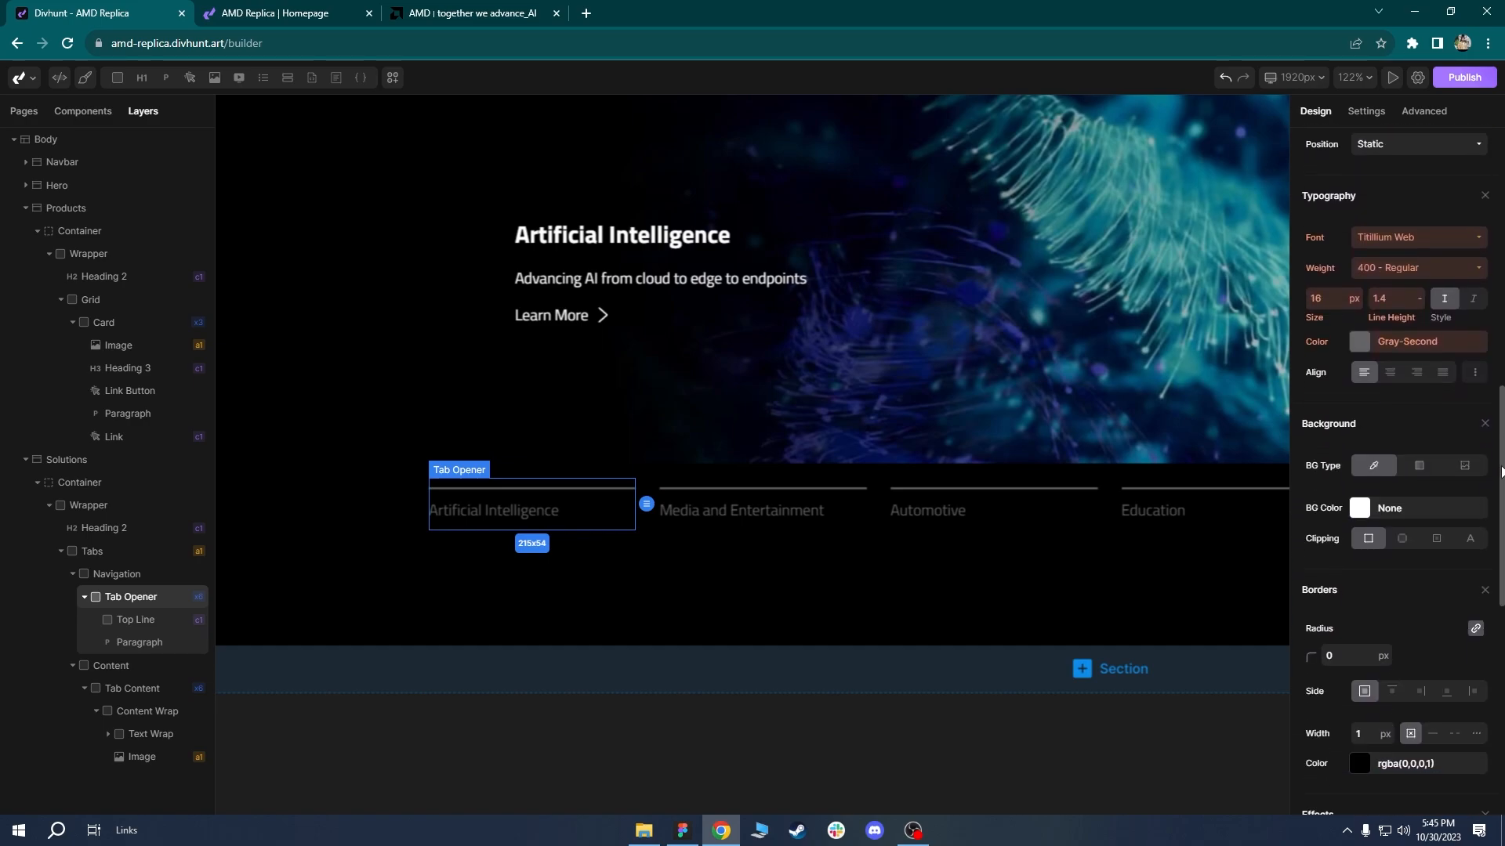
{"action": "left_click", "coordinate": [1359, 506]}
{"action": "left_click", "coordinate": [1353, 724]}
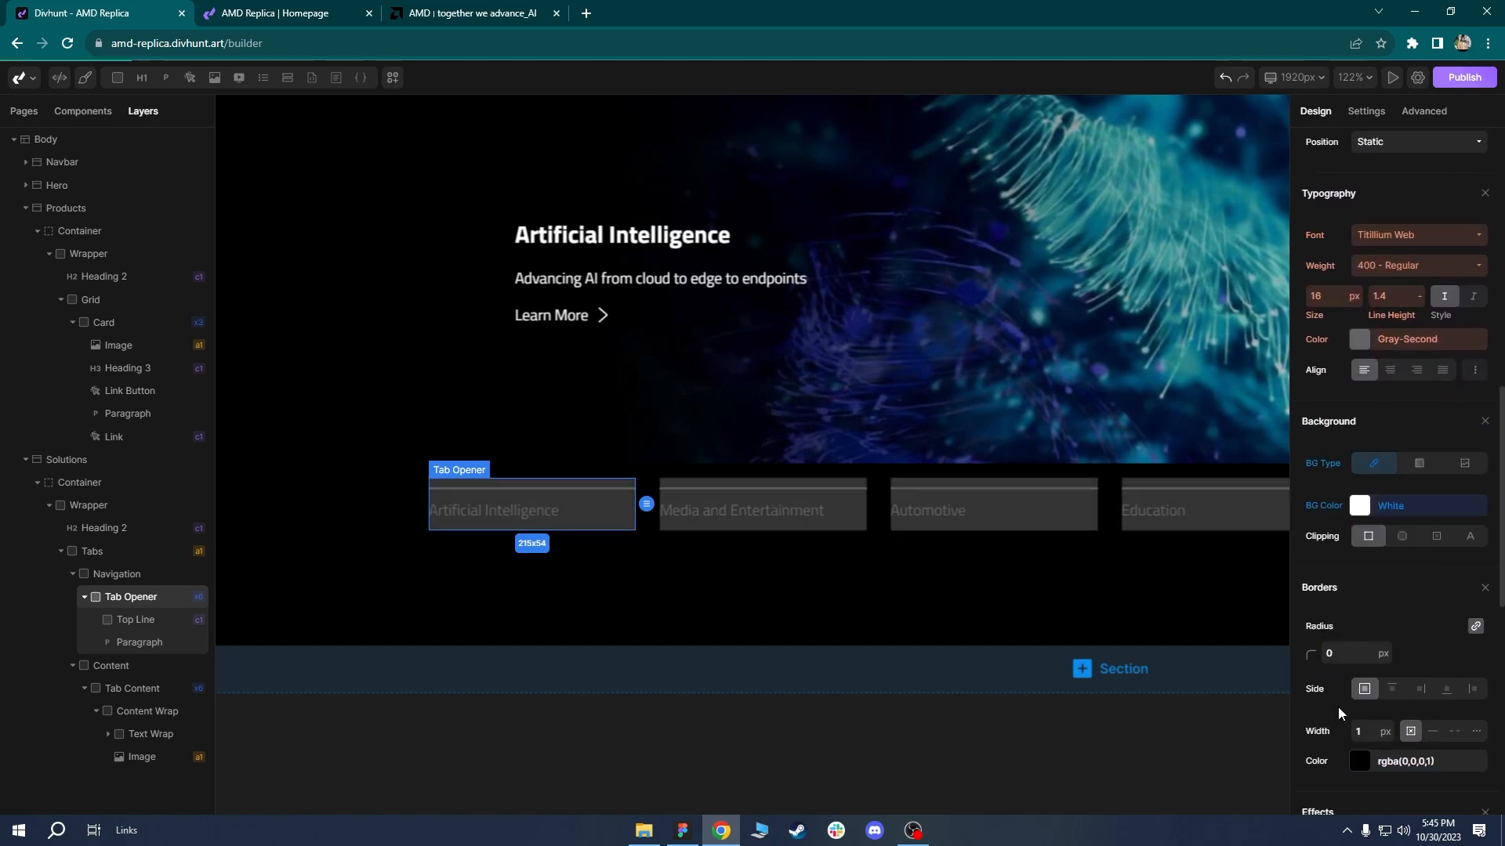
Reload the published AMD Replica homepage to check the tab openers' hover styling, and return to the builder.
{"action": "left_click", "coordinate": [803, 558]}
{"action": "left_click", "coordinate": [265, 10]}
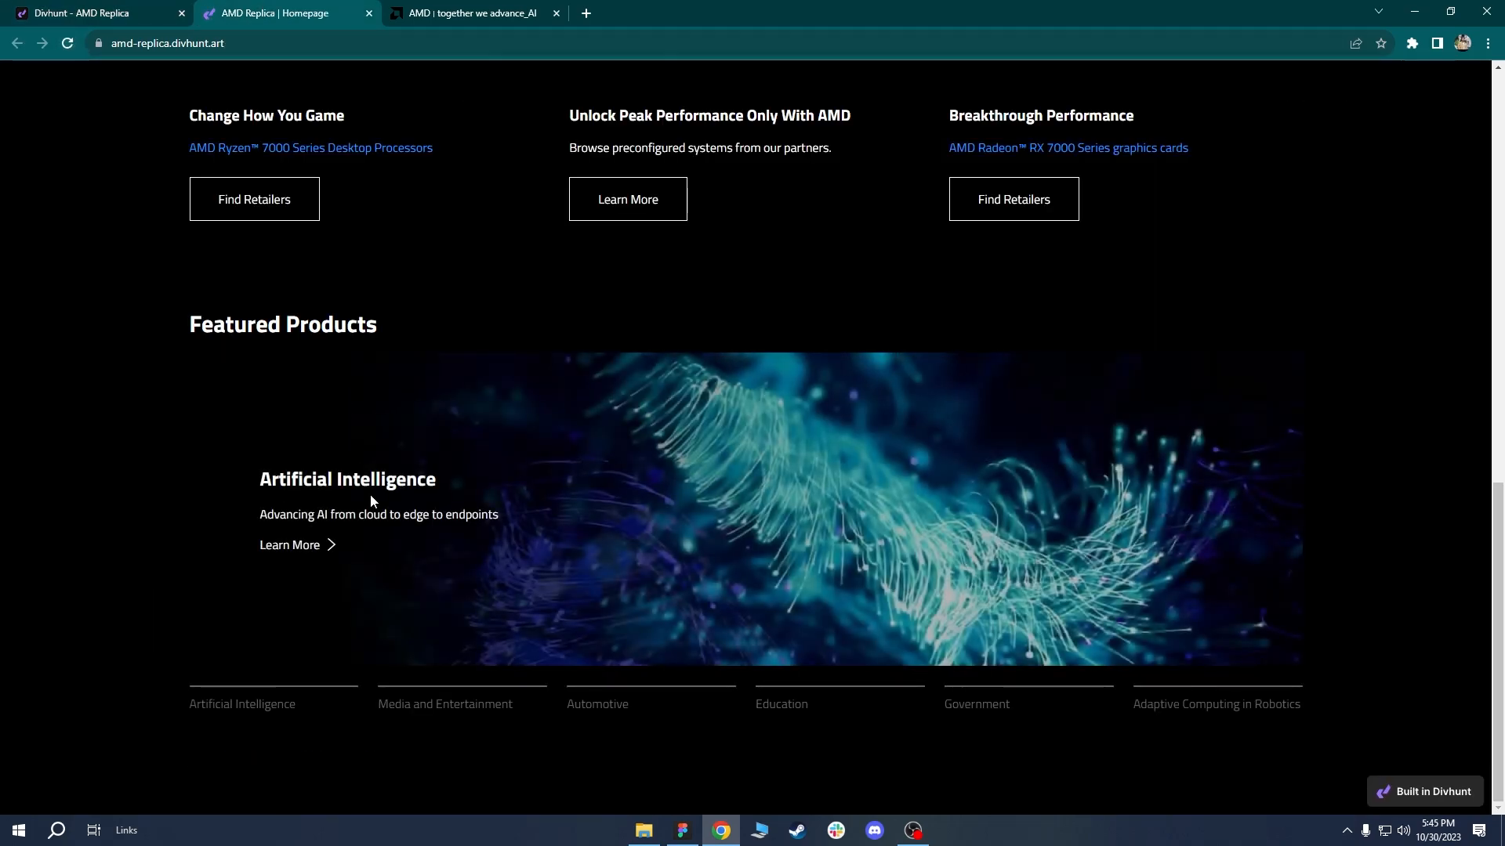
{"action": "left_click", "coordinate": [64, 45]}
{"action": "left_click", "coordinate": [138, 10]}
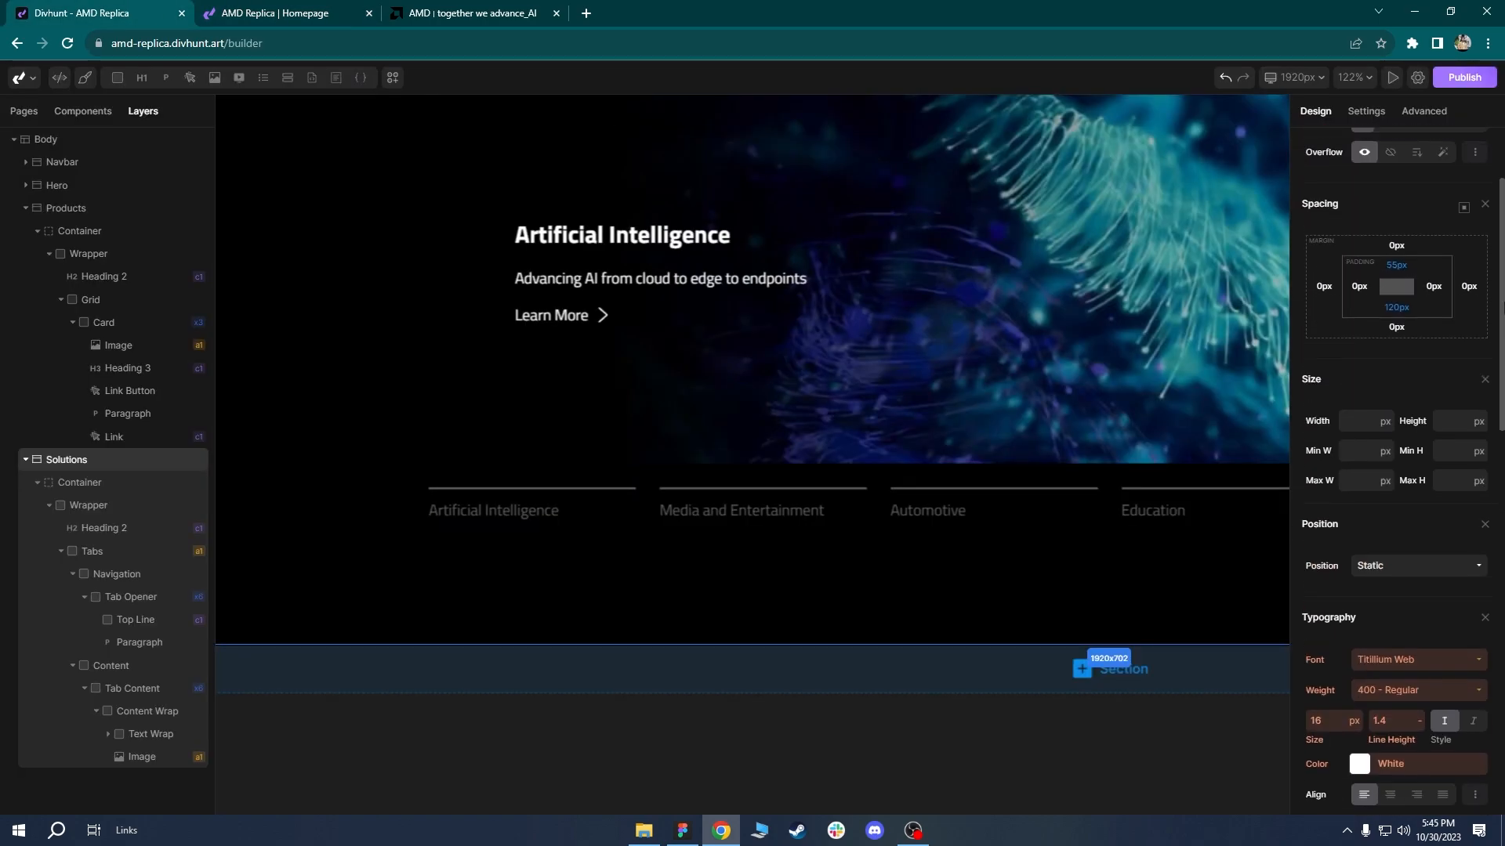
Delete the :hover .top-line instance from the Tab Opener.
{"action": "left_click", "coordinate": [610, 514]}
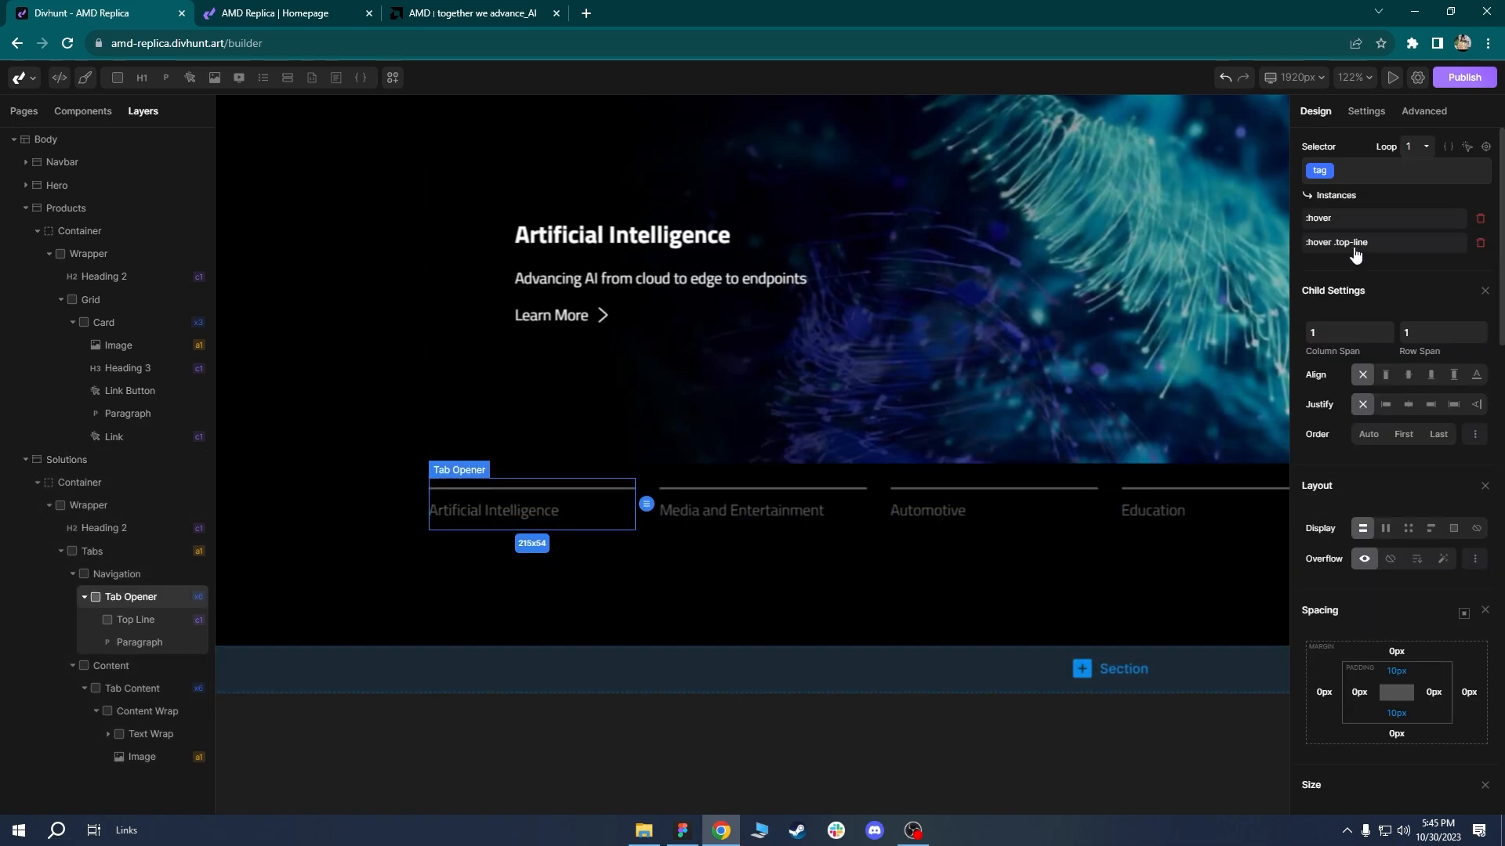
{"action": "left_click", "coordinate": [1480, 242]}
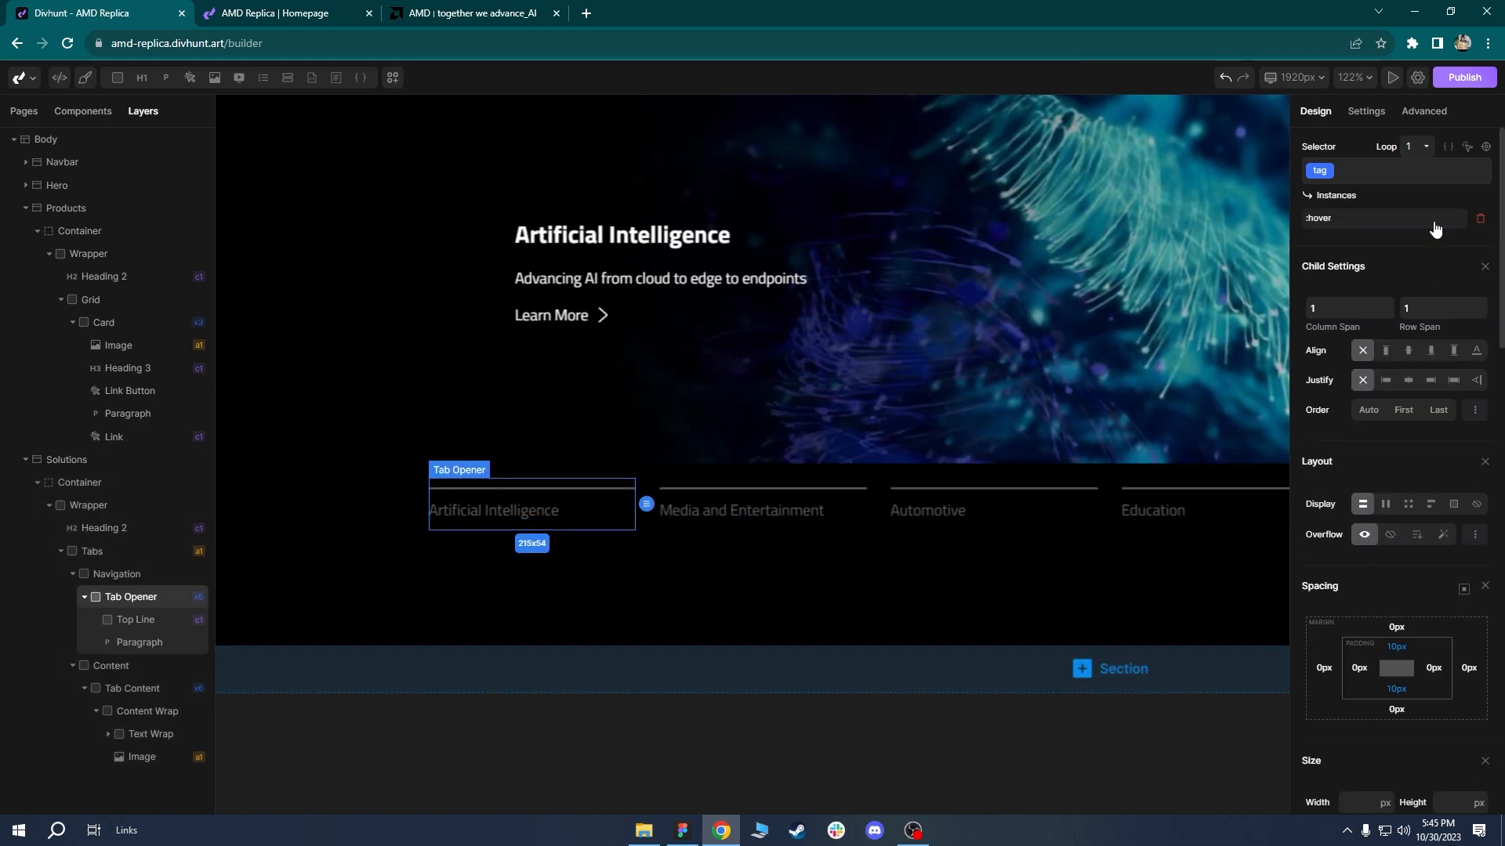
Set the background color of the Tab Opener's top-line child to White in the active state (.dh-active .top-line).
{"action": "left_click", "coordinate": [1466, 148]}
{"action": "left_click", "coordinate": [1360, 213]}
{"action": "left_click", "coordinate": [1485, 149]}
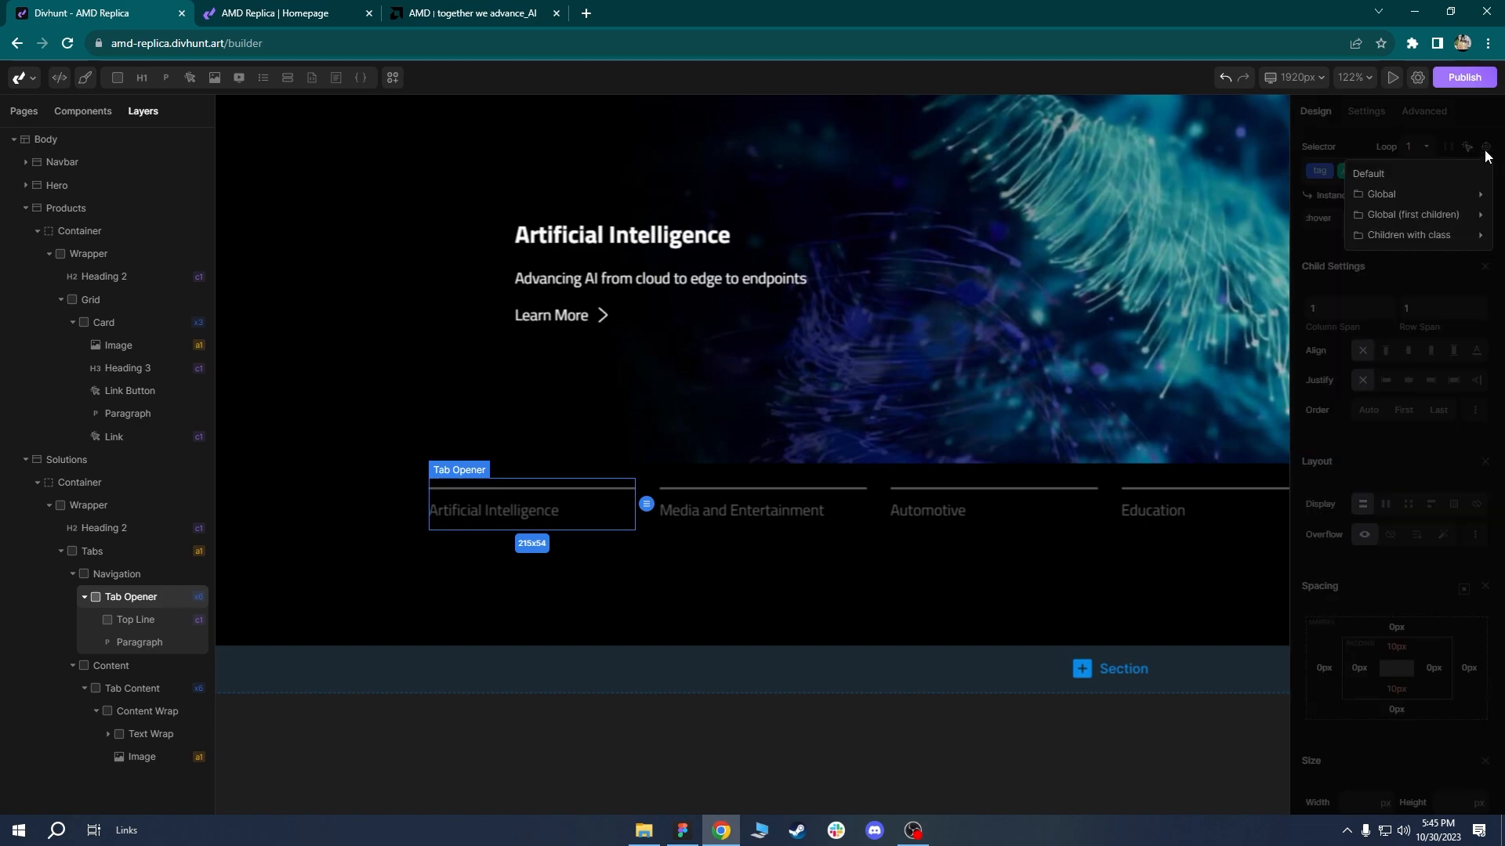
{"action": "left_click", "coordinate": [1408, 241]}
{"action": "left_click", "coordinate": [1382, 259]}
{"action": "scroll", "coordinate": [1501, 535], "scroll_direction": "down", "scroll_amount": 10}
{"action": "scroll", "coordinate": [1501, 535], "scroll_direction": "down", "scroll_amount": 1}
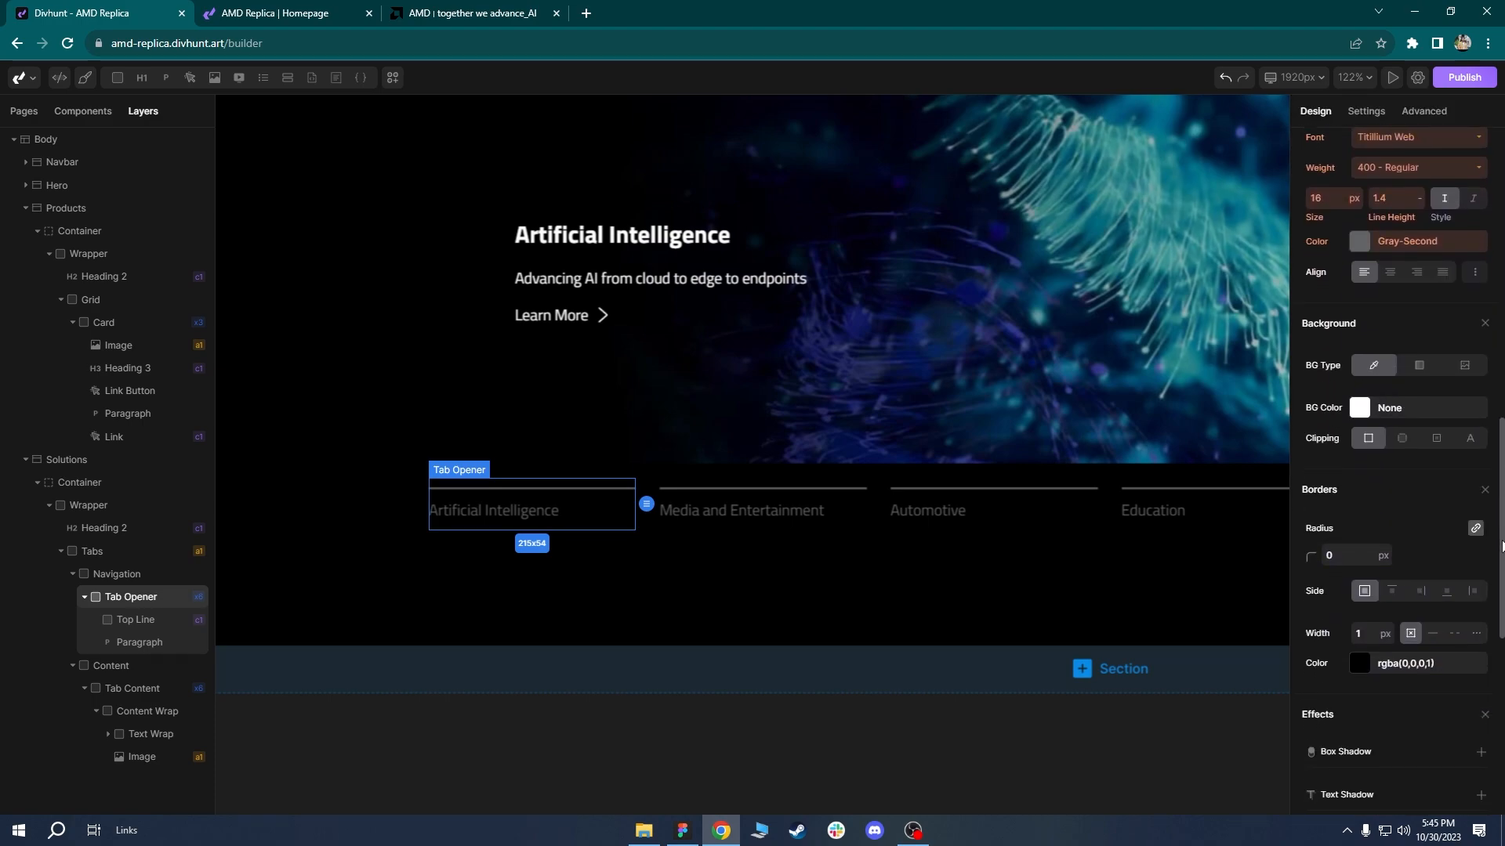
{"action": "left_click", "coordinate": [1361, 407]}
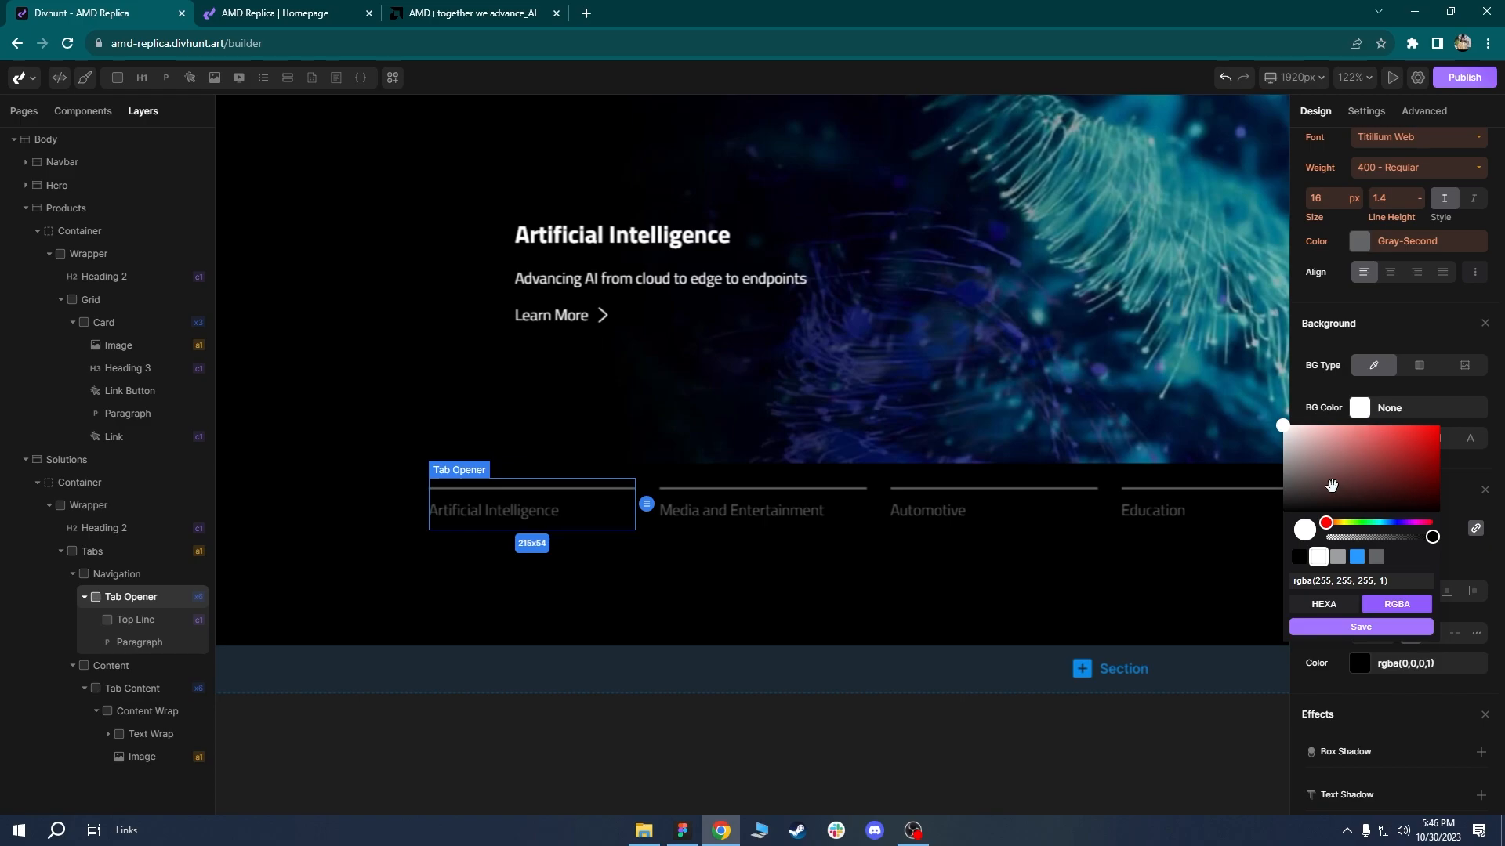
{"action": "left_click", "coordinate": [1360, 627]}
{"action": "left_click", "coordinate": [290, 13]}
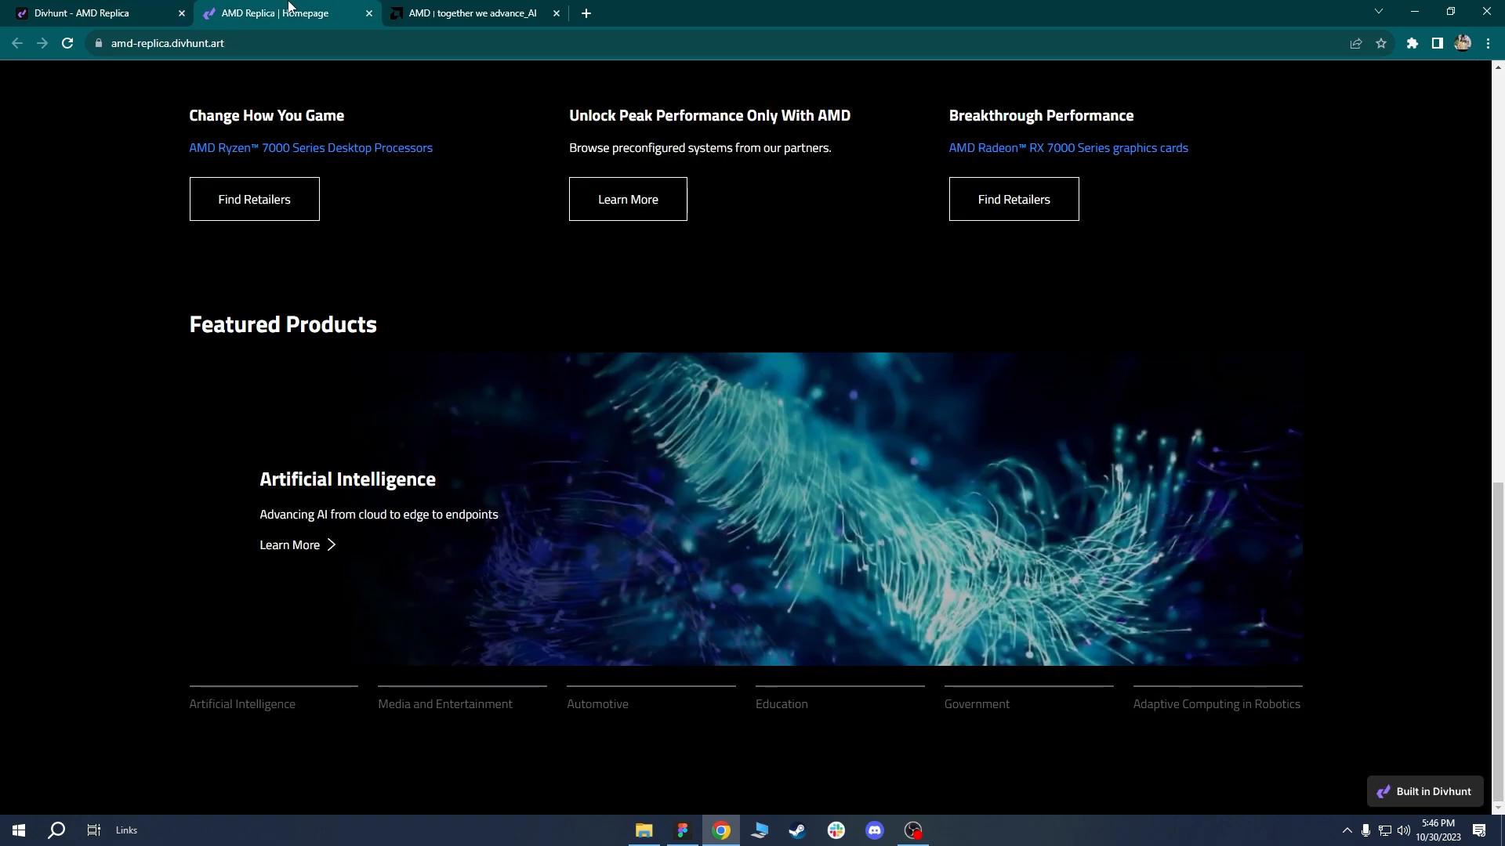
{"action": "left_click", "coordinate": [114, 12]}
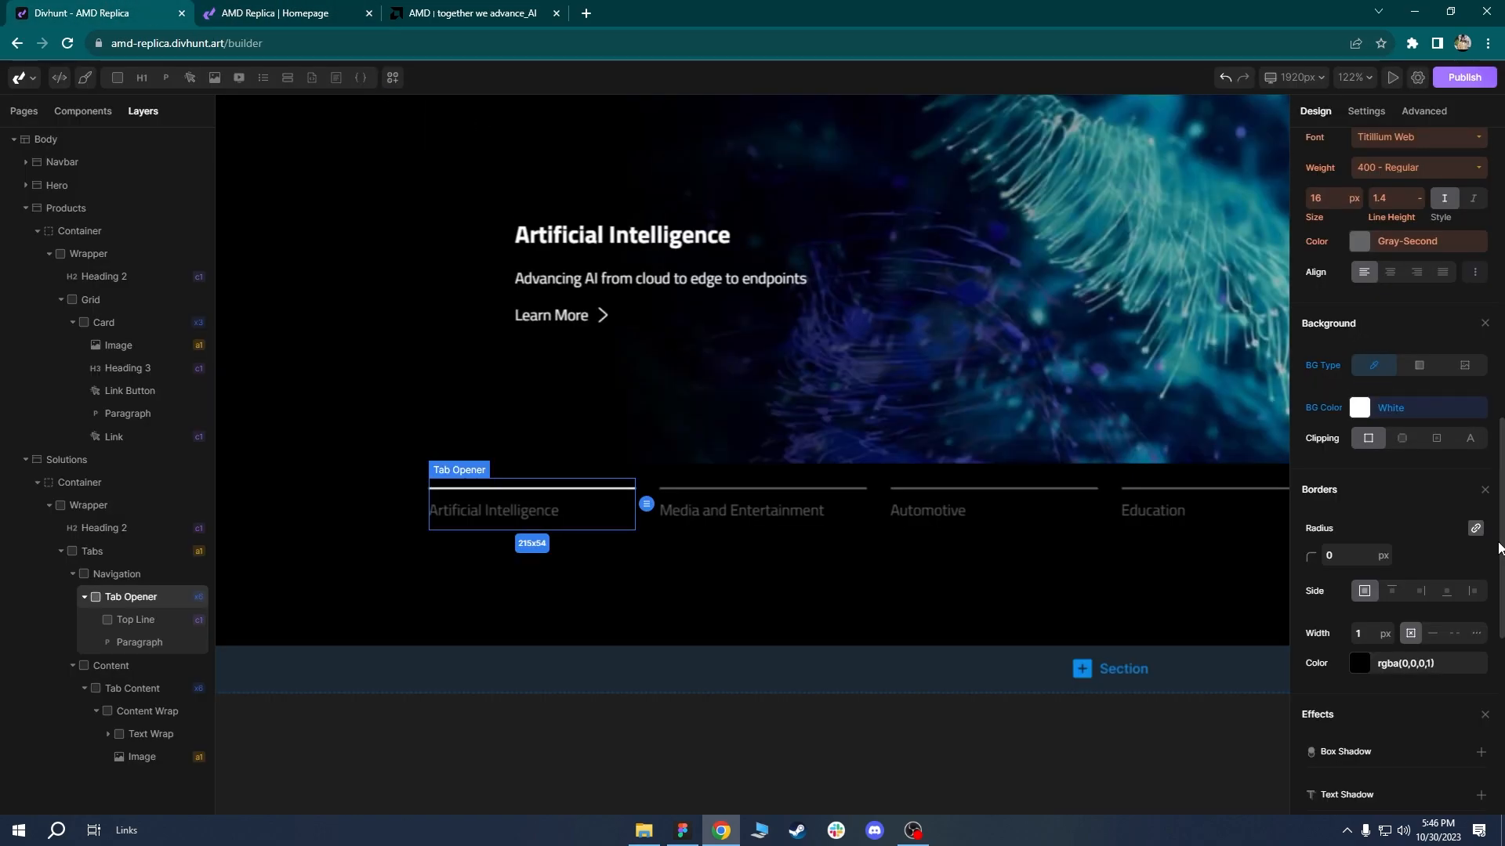
Set the Tab Opener's own text color to White in the .dh-active state, and return to its default state.
{"action": "left_click_drag", "start_coordinate": [1502, 533], "coordinate": [1503, 241]}
{"action": "left_click", "coordinate": [1485, 147]}
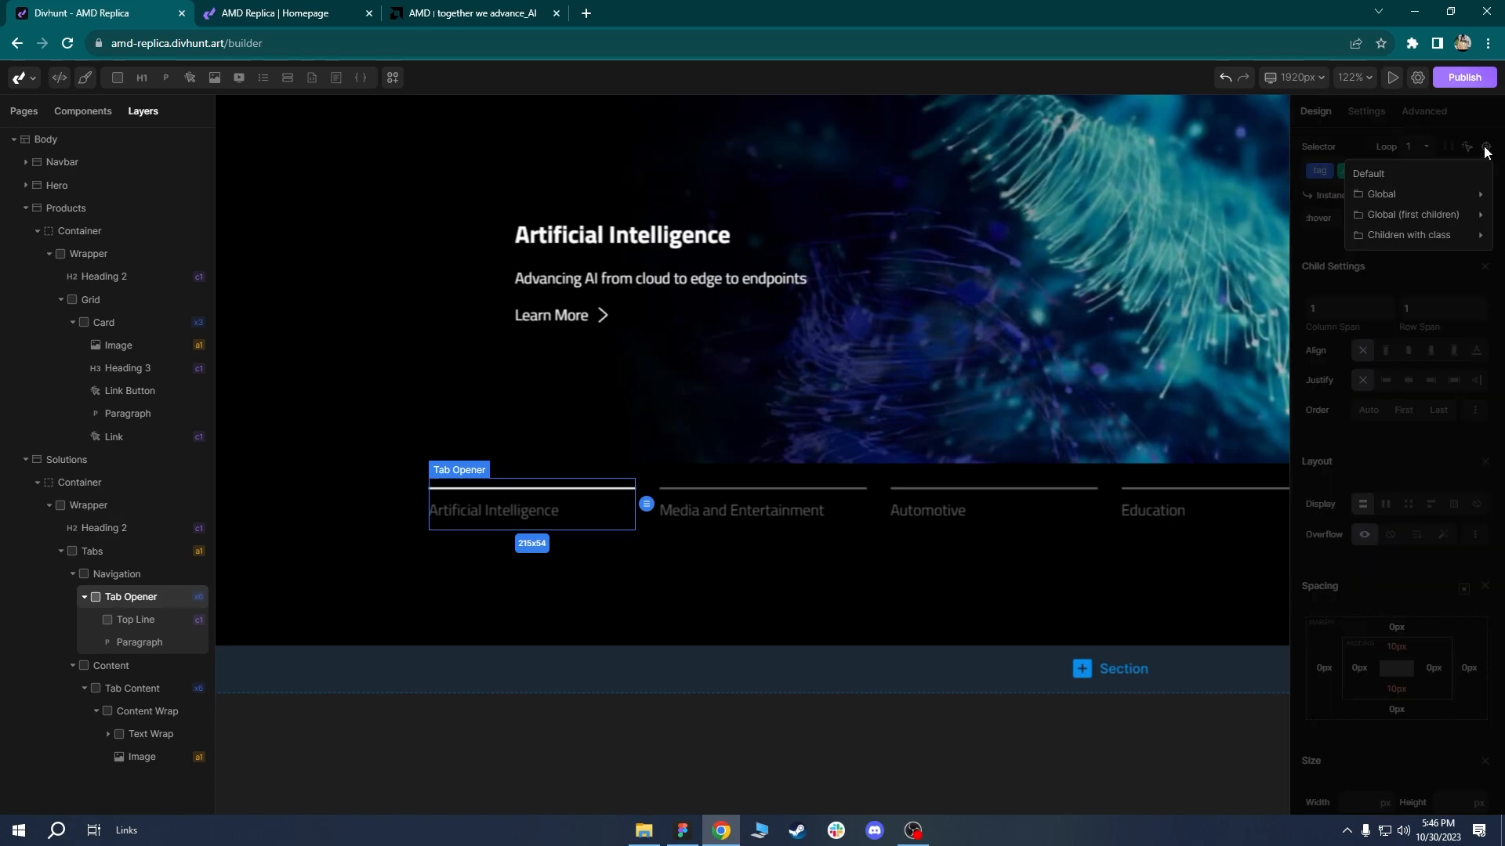
{"action": "left_click", "coordinate": [1377, 180]}
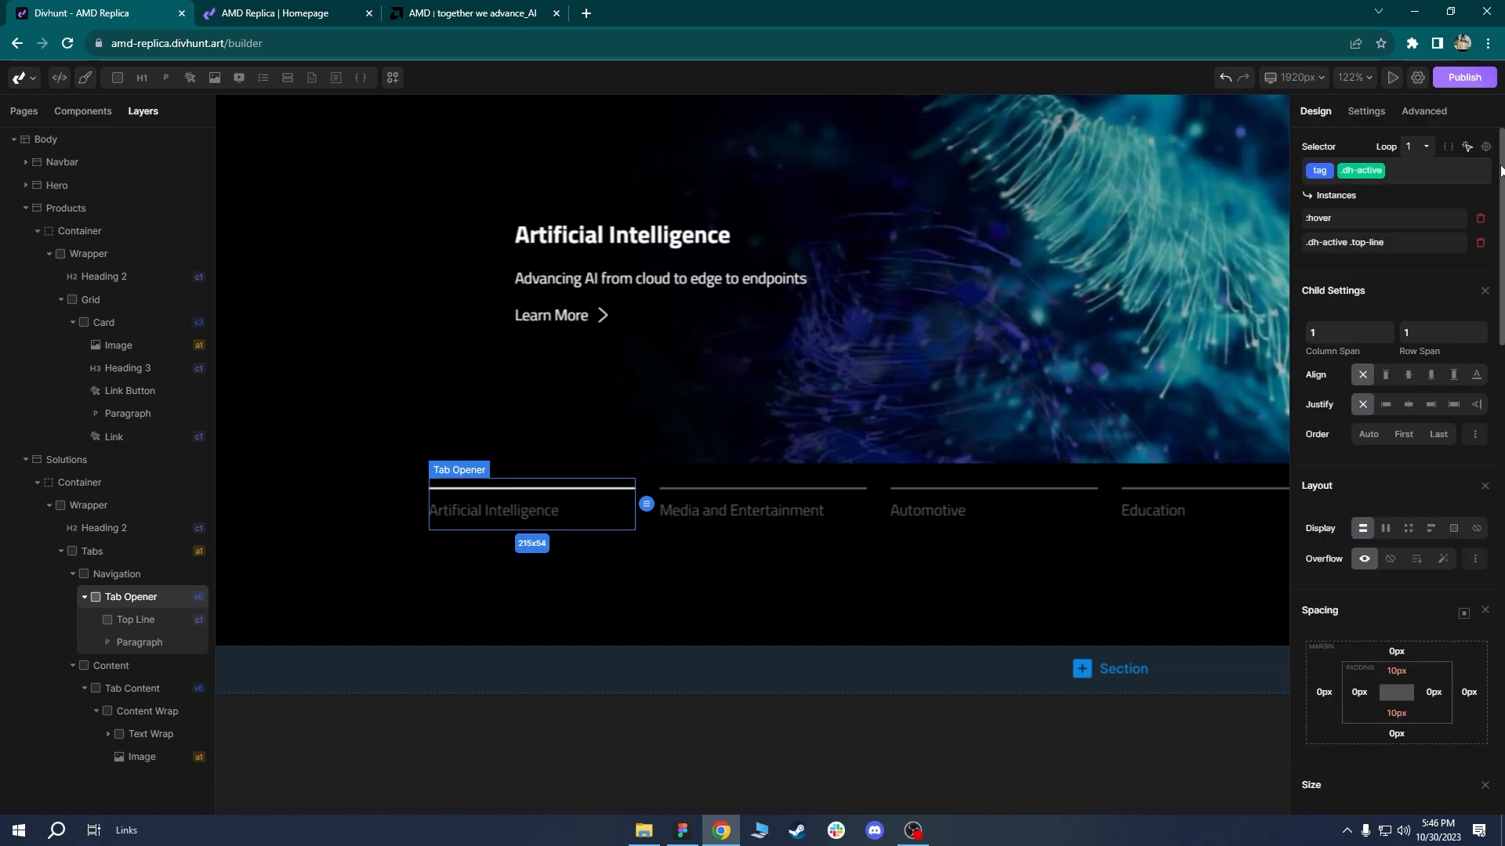
{"action": "left_click_drag", "start_coordinate": [1502, 178], "coordinate": [1503, 271]}
{"action": "scroll", "coordinate": [1438, 537], "scroll_direction": "down", "scroll_amount": 5}
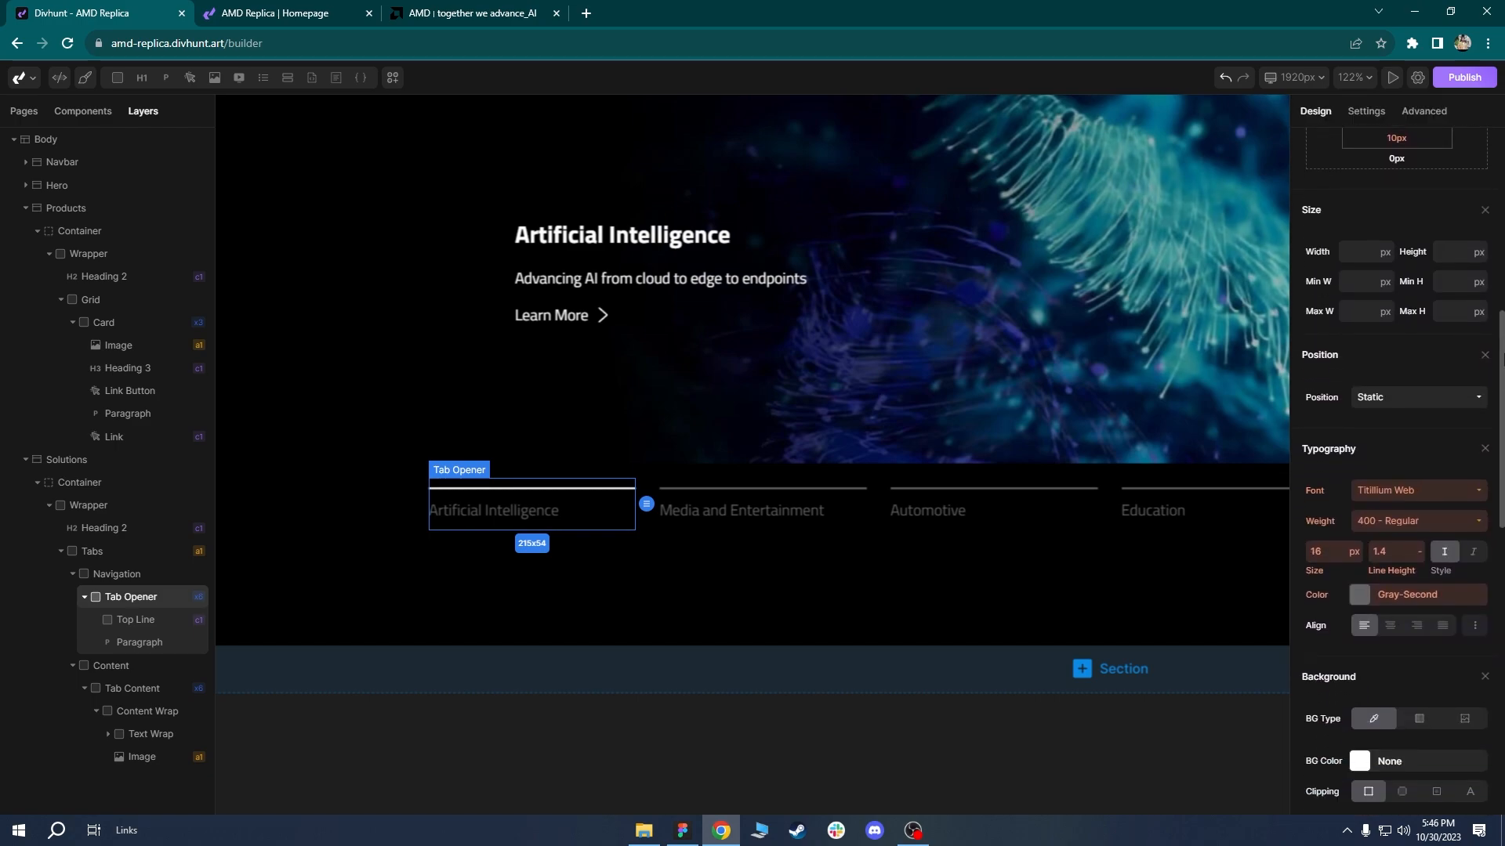
{"action": "left_click", "coordinate": [1359, 520]}
{"action": "left_click", "coordinate": [1318, 664]}
{"action": "left_click", "coordinate": [1360, 733]}
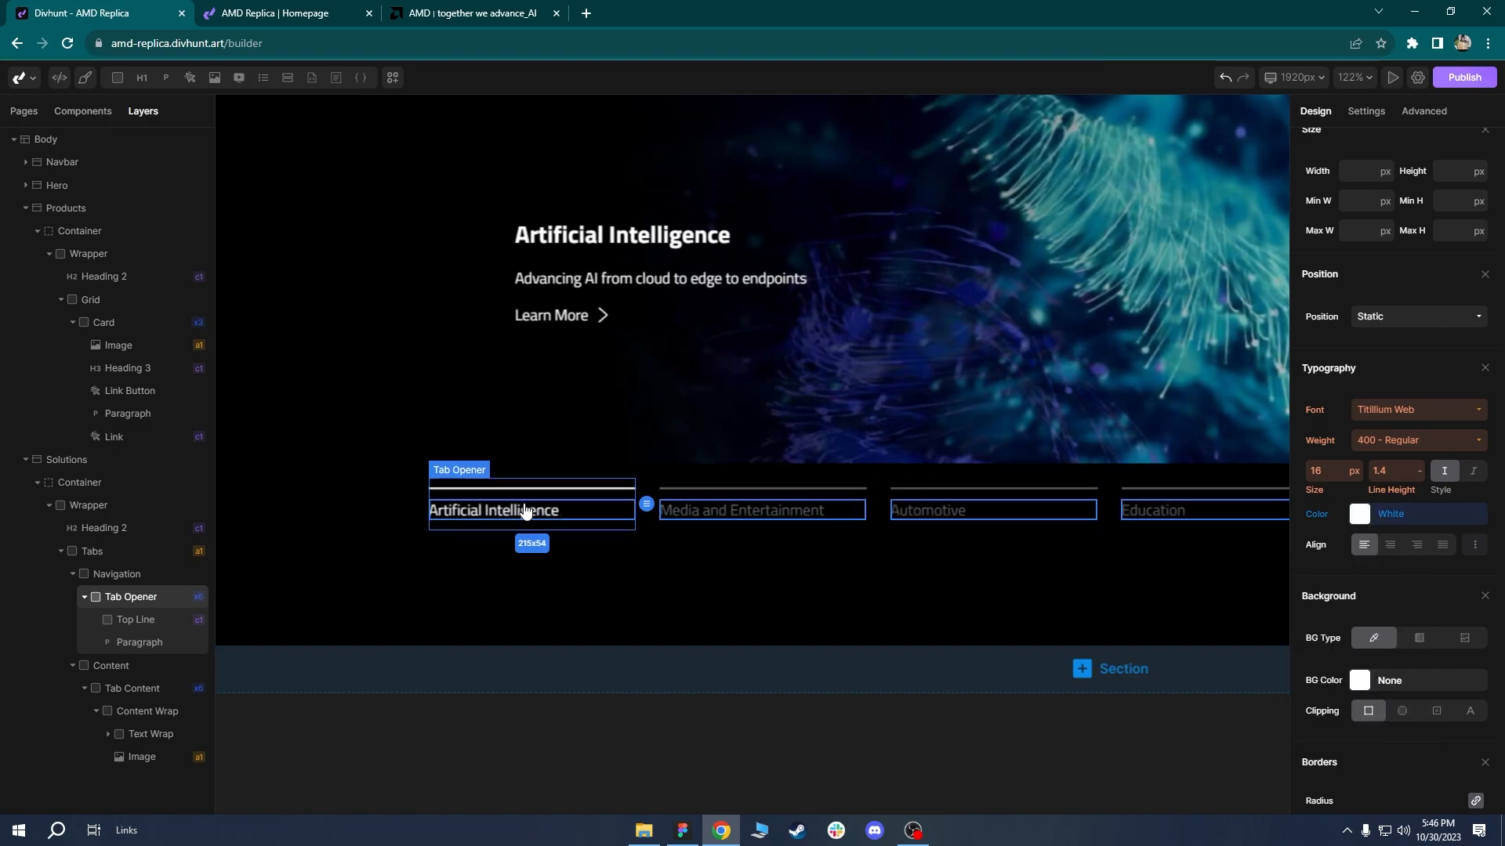
{"action": "scroll", "coordinate": [1395, 439], "scroll_direction": "up", "scroll_amount": 8}
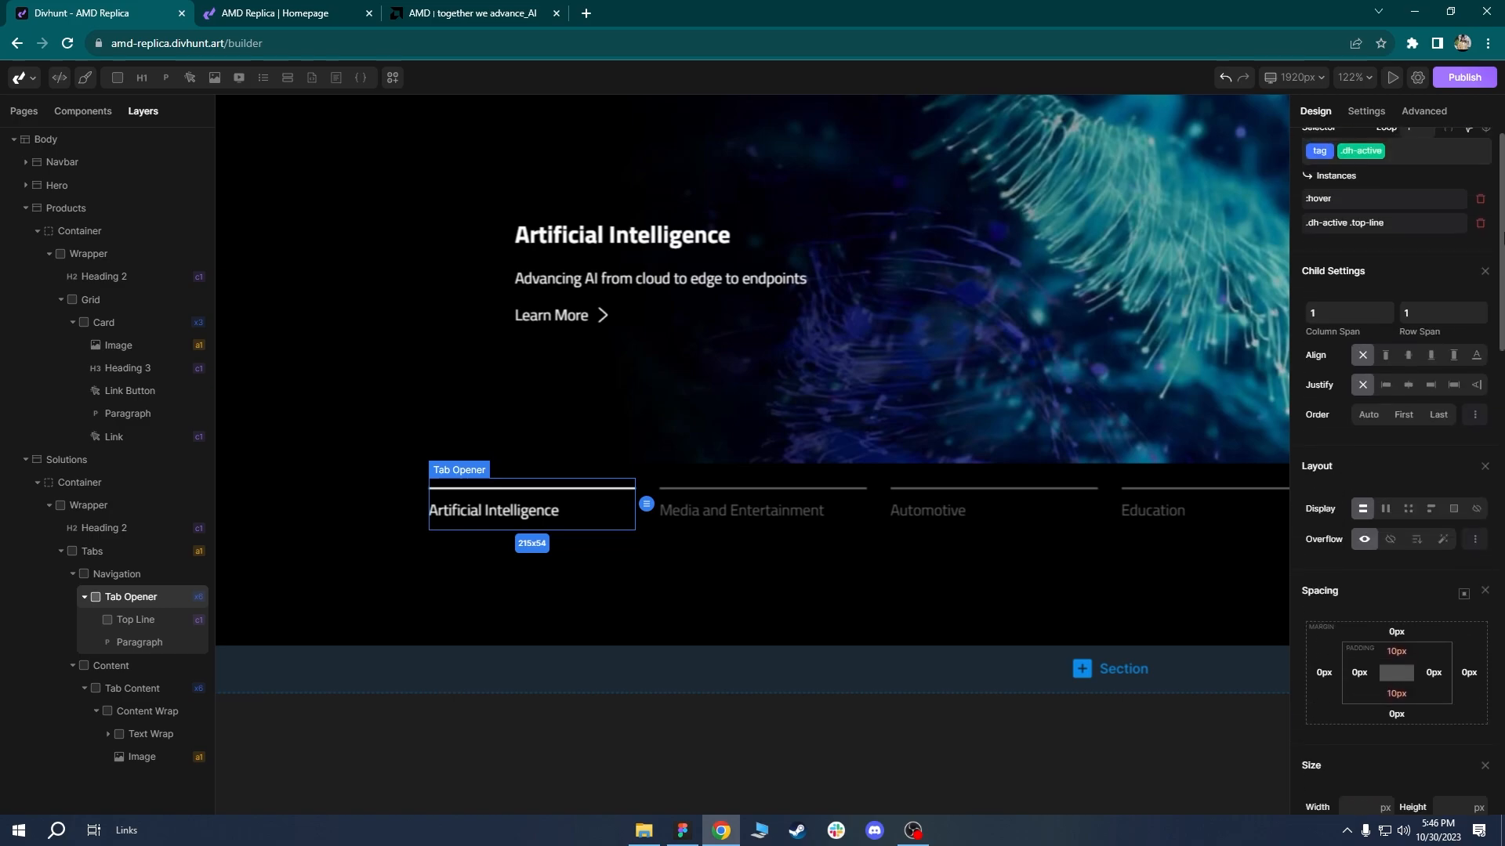
{"action": "left_click", "coordinate": [1466, 154]}
{"action": "left_click", "coordinate": [1399, 254]}
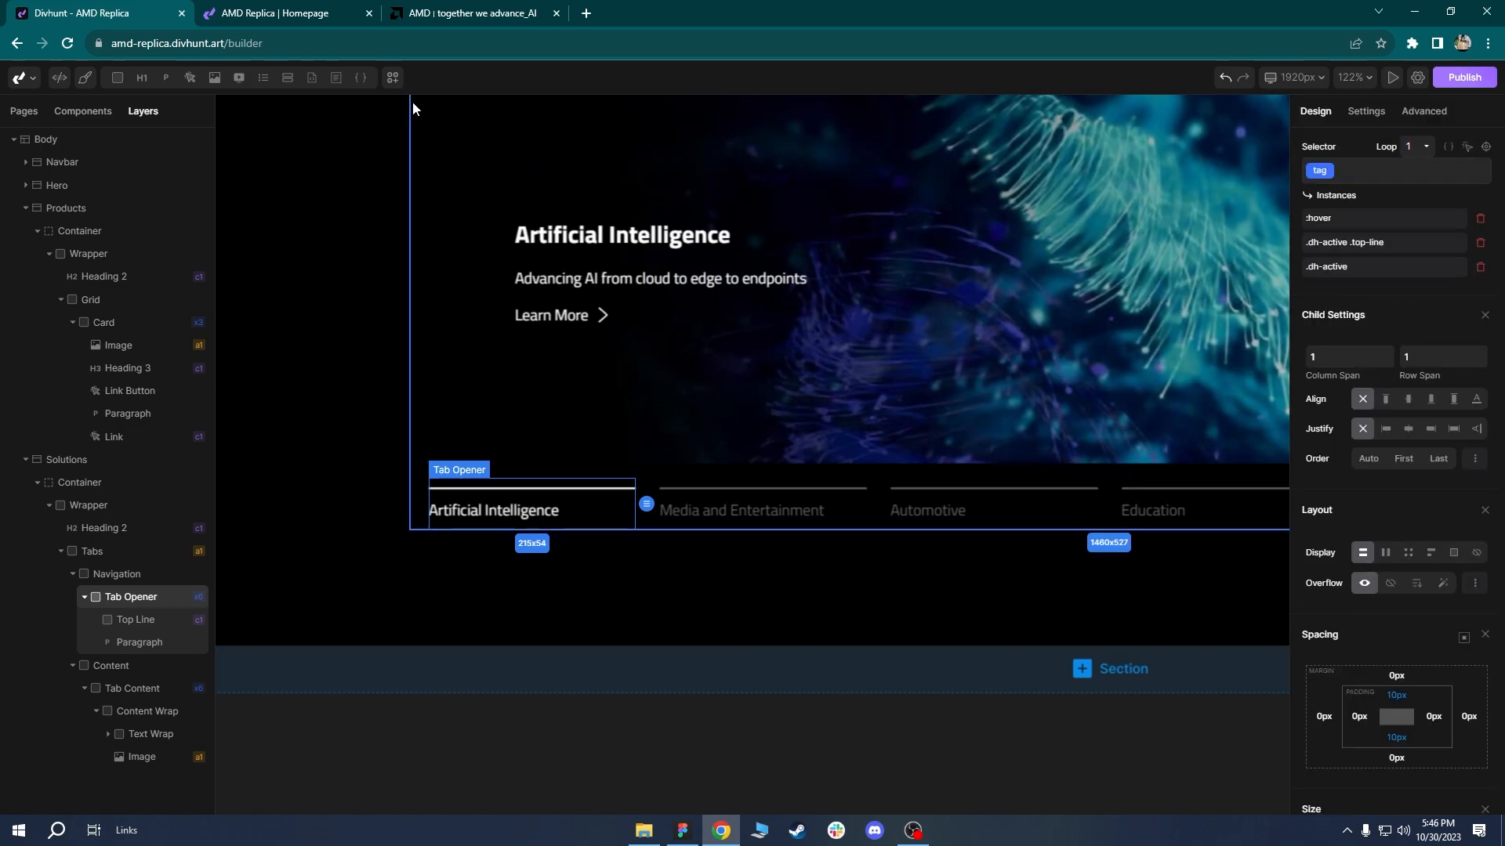
Test the active styling on the published homepage by switching between the tabs under Featured Products, and return to the builder.
{"action": "left_click", "coordinate": [304, 8]}
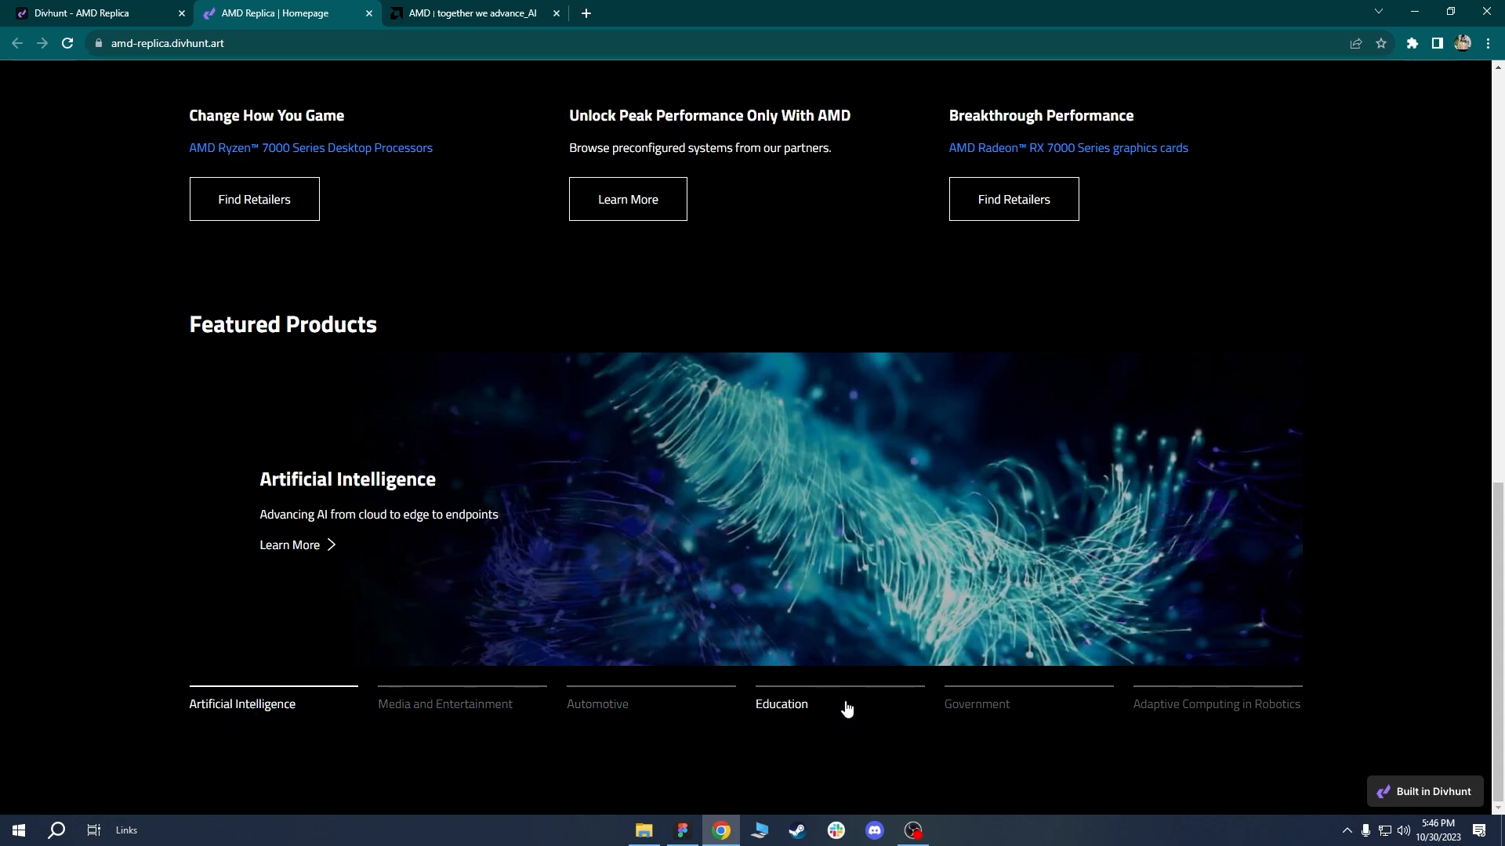
{"action": "left_click", "coordinate": [978, 706]}
{"action": "left_click", "coordinate": [639, 707]}
{"action": "left_click", "coordinate": [432, 705]}
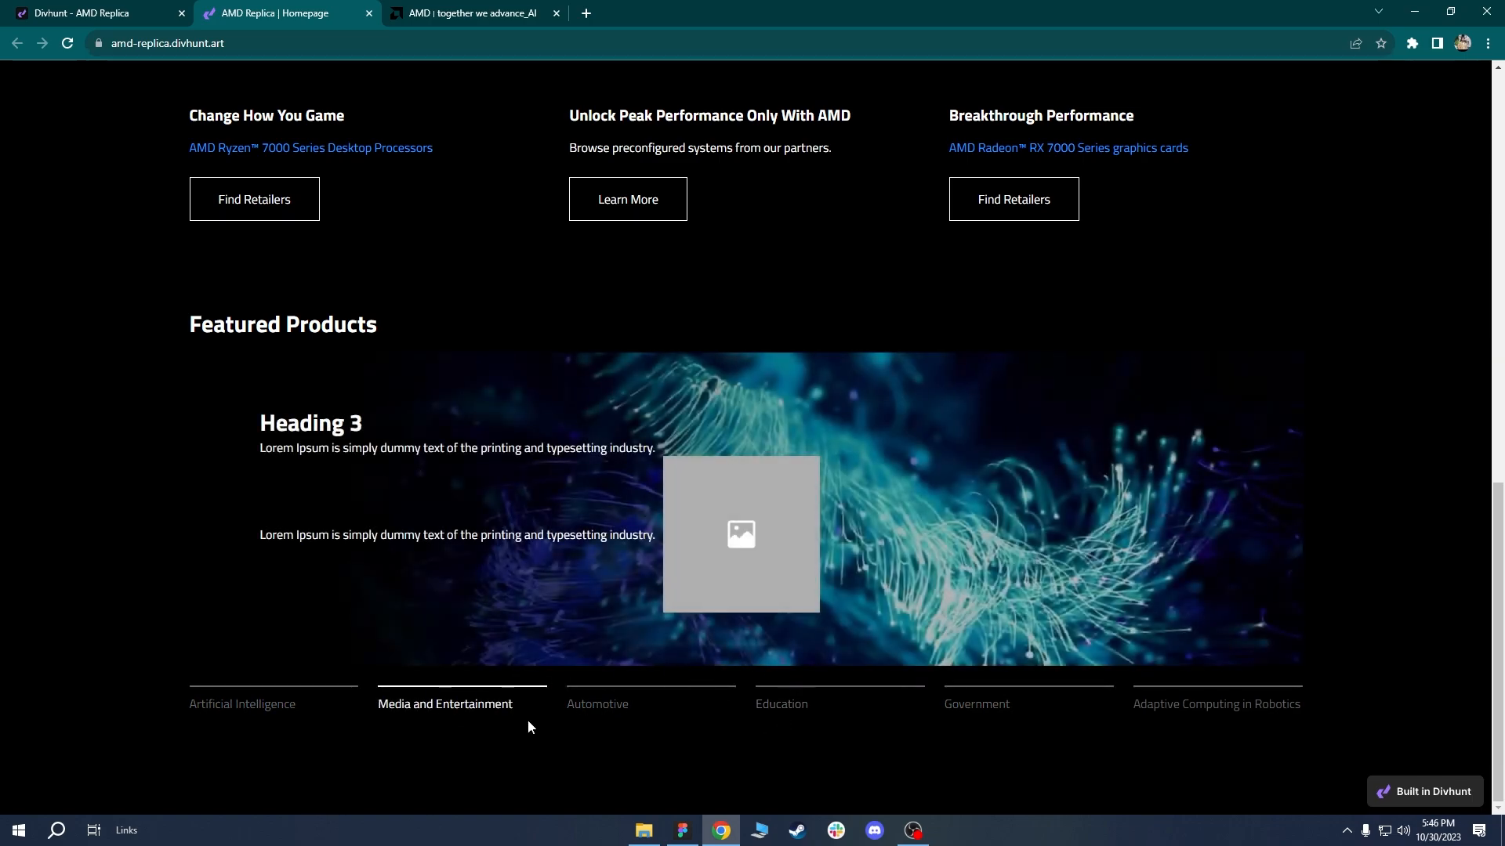
{"action": "left_click", "coordinate": [655, 700]}
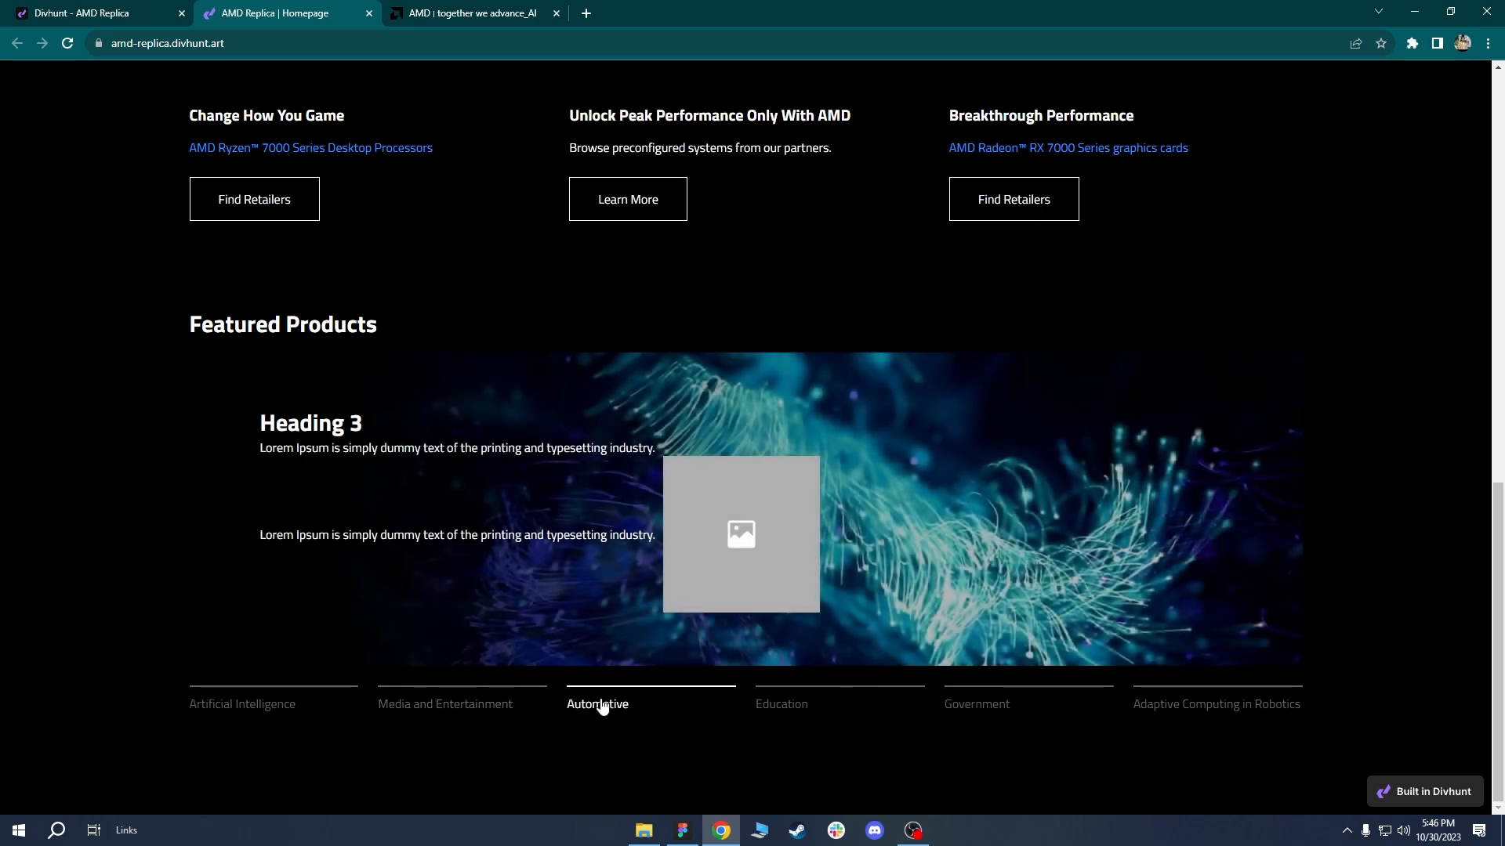
{"action": "left_click", "coordinate": [286, 705]}
{"action": "left_click", "coordinate": [459, 697]}
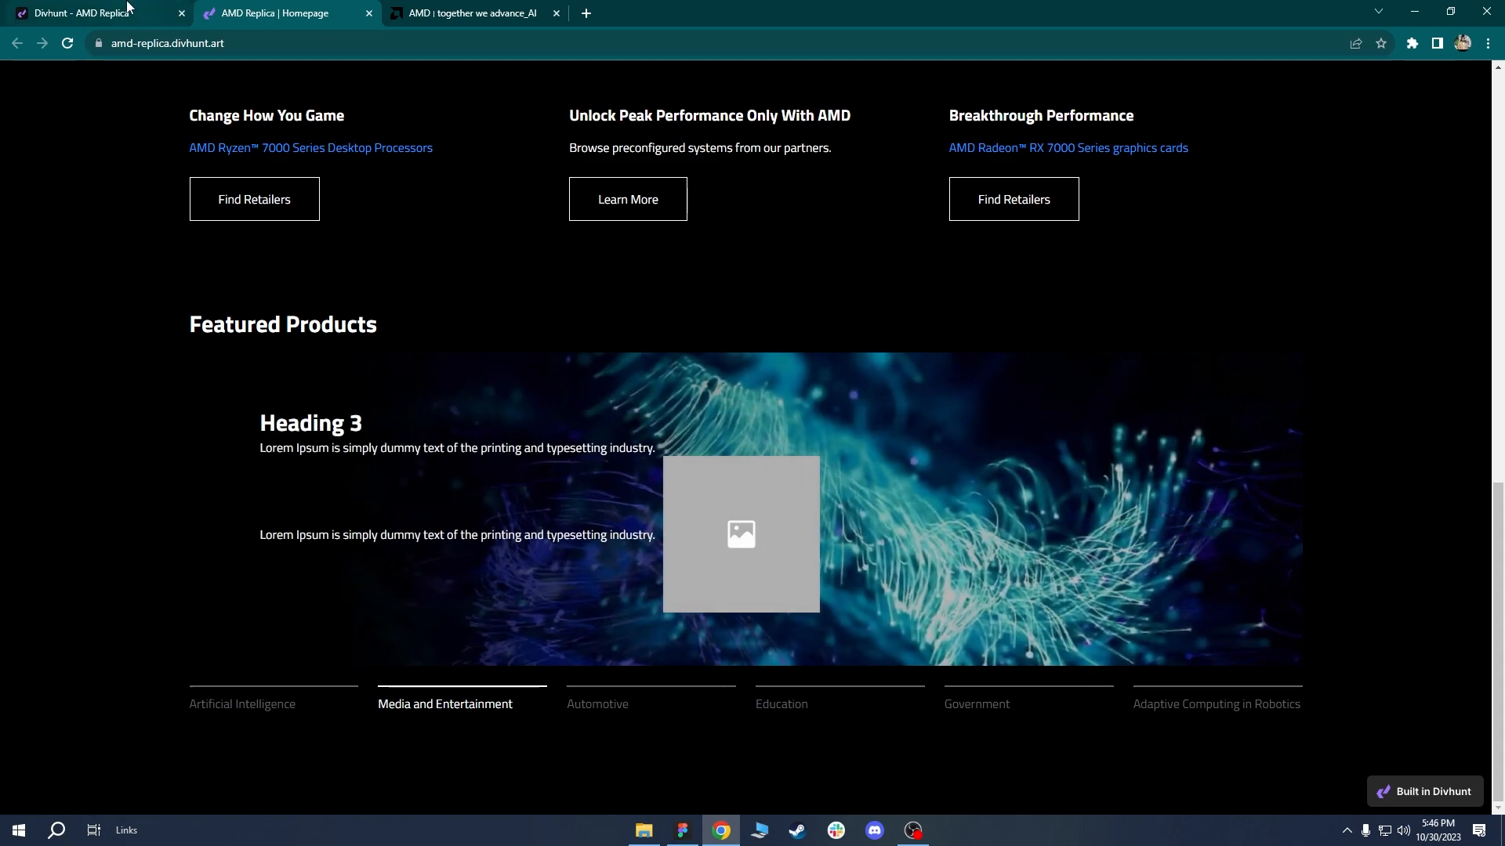
{"action": "left_click", "coordinate": [129, 9]}
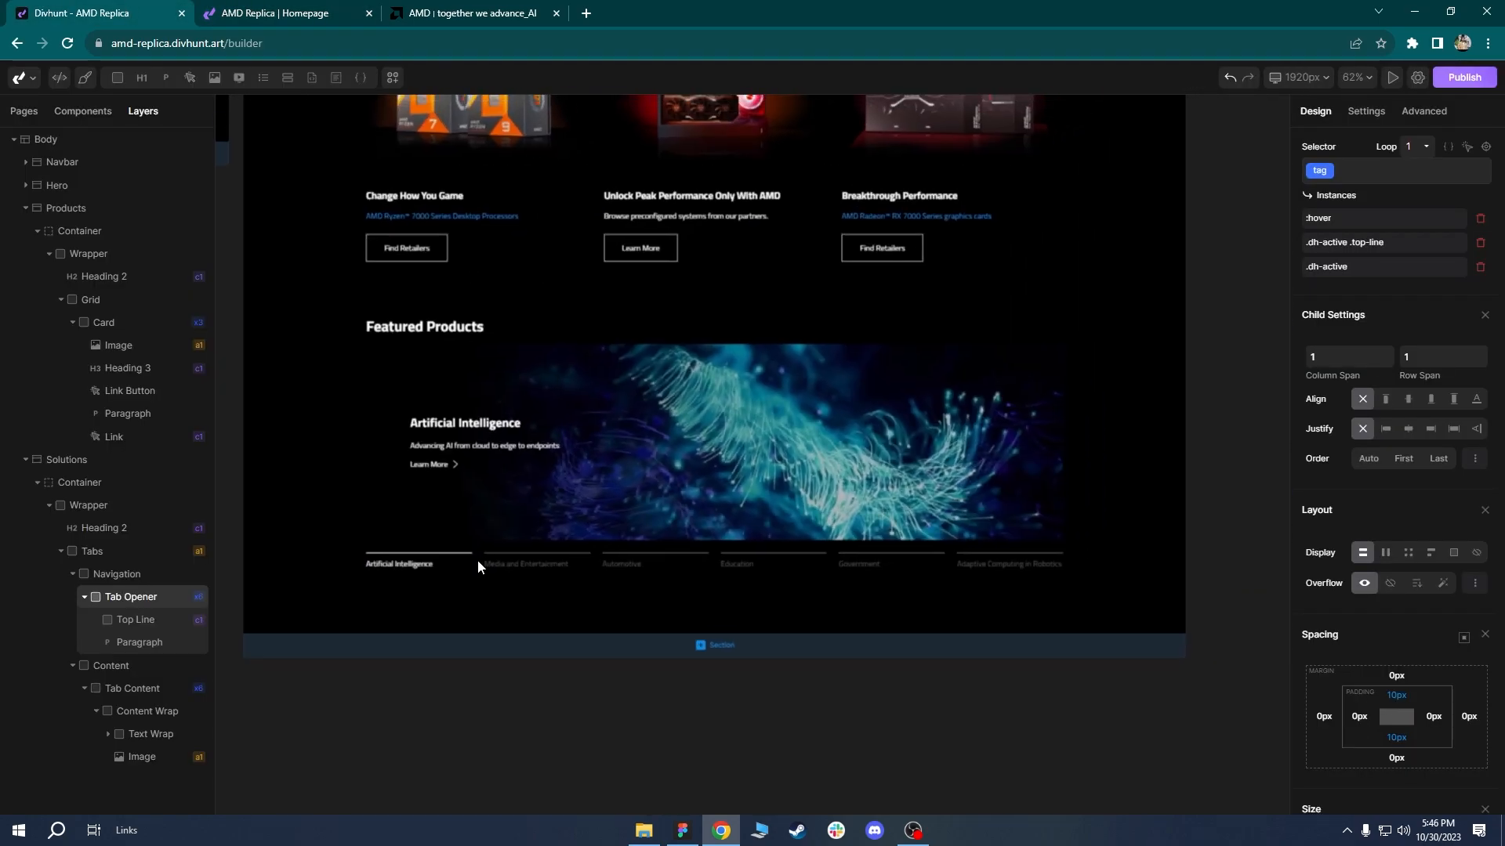
Set the Opened Tab option of the Solutions section's Tabs element to 2.
{"action": "left_click", "coordinate": [473, 565]}
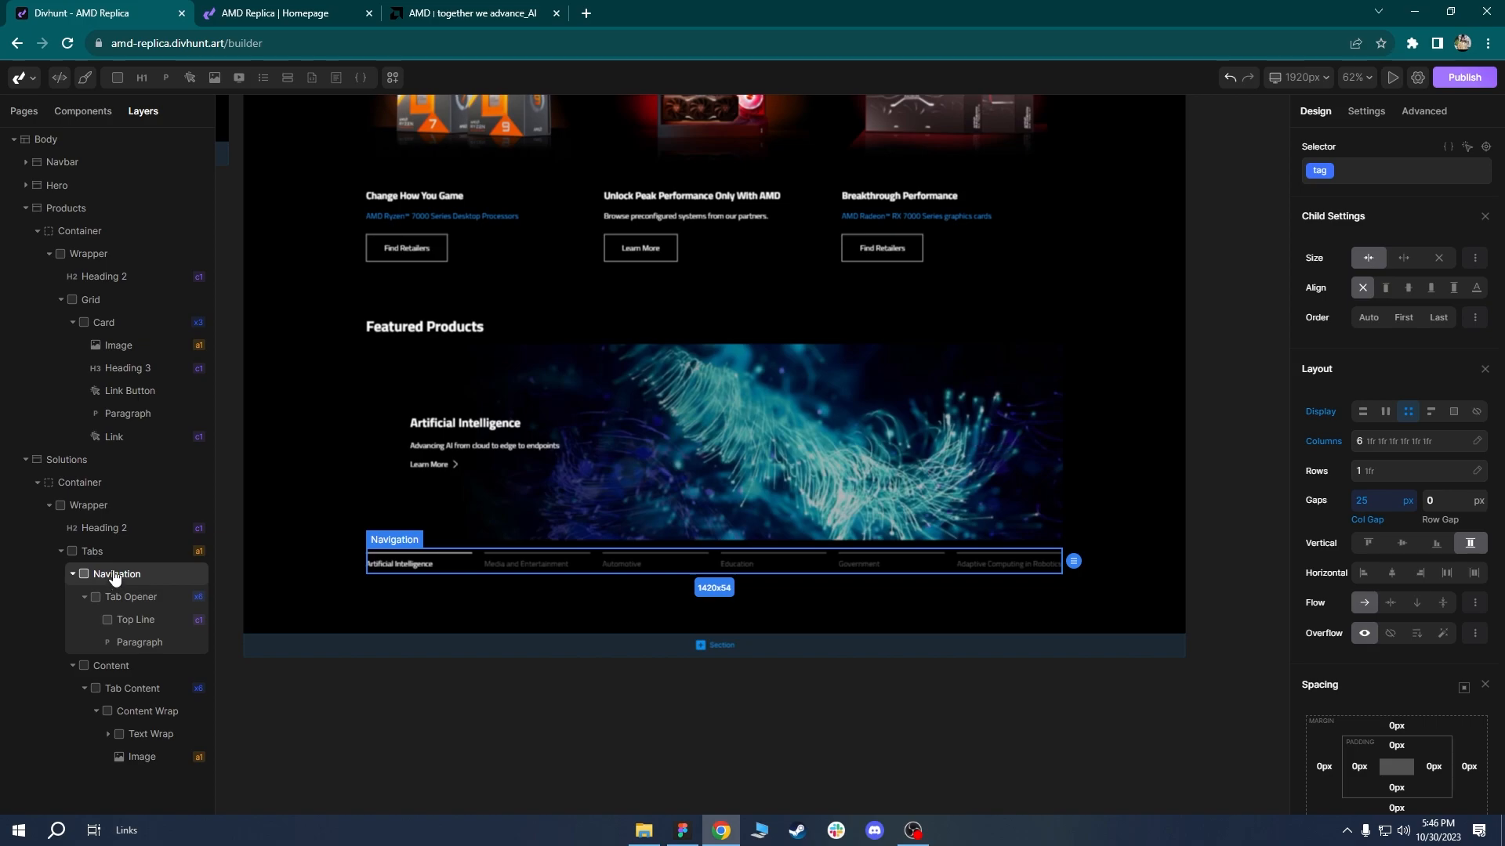
{"action": "left_click", "coordinate": [100, 552]}
{"action": "left_click", "coordinate": [1373, 114]}
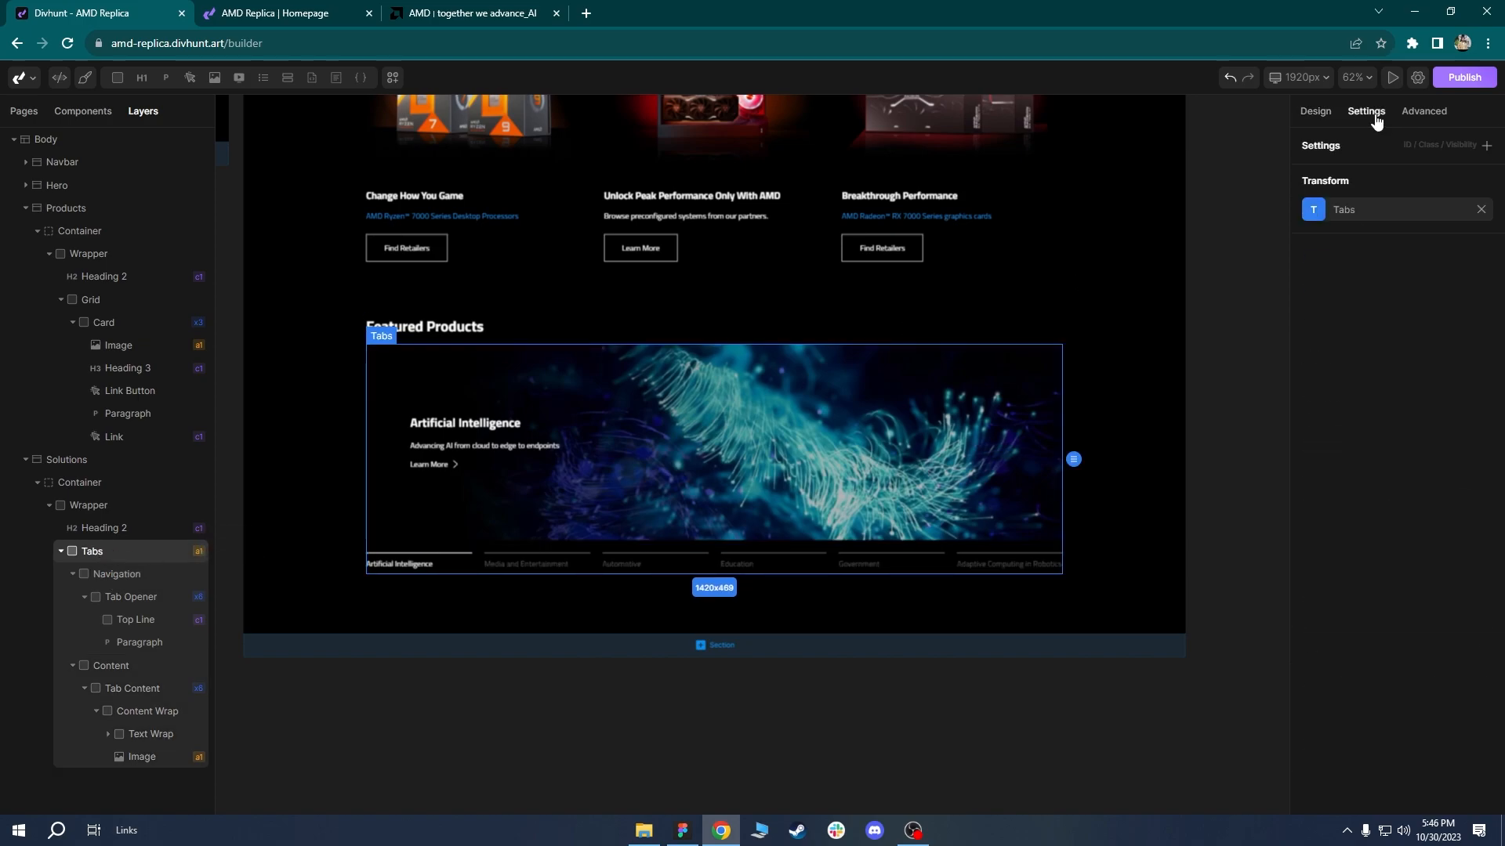
{"action": "left_click", "coordinate": [1314, 211]}
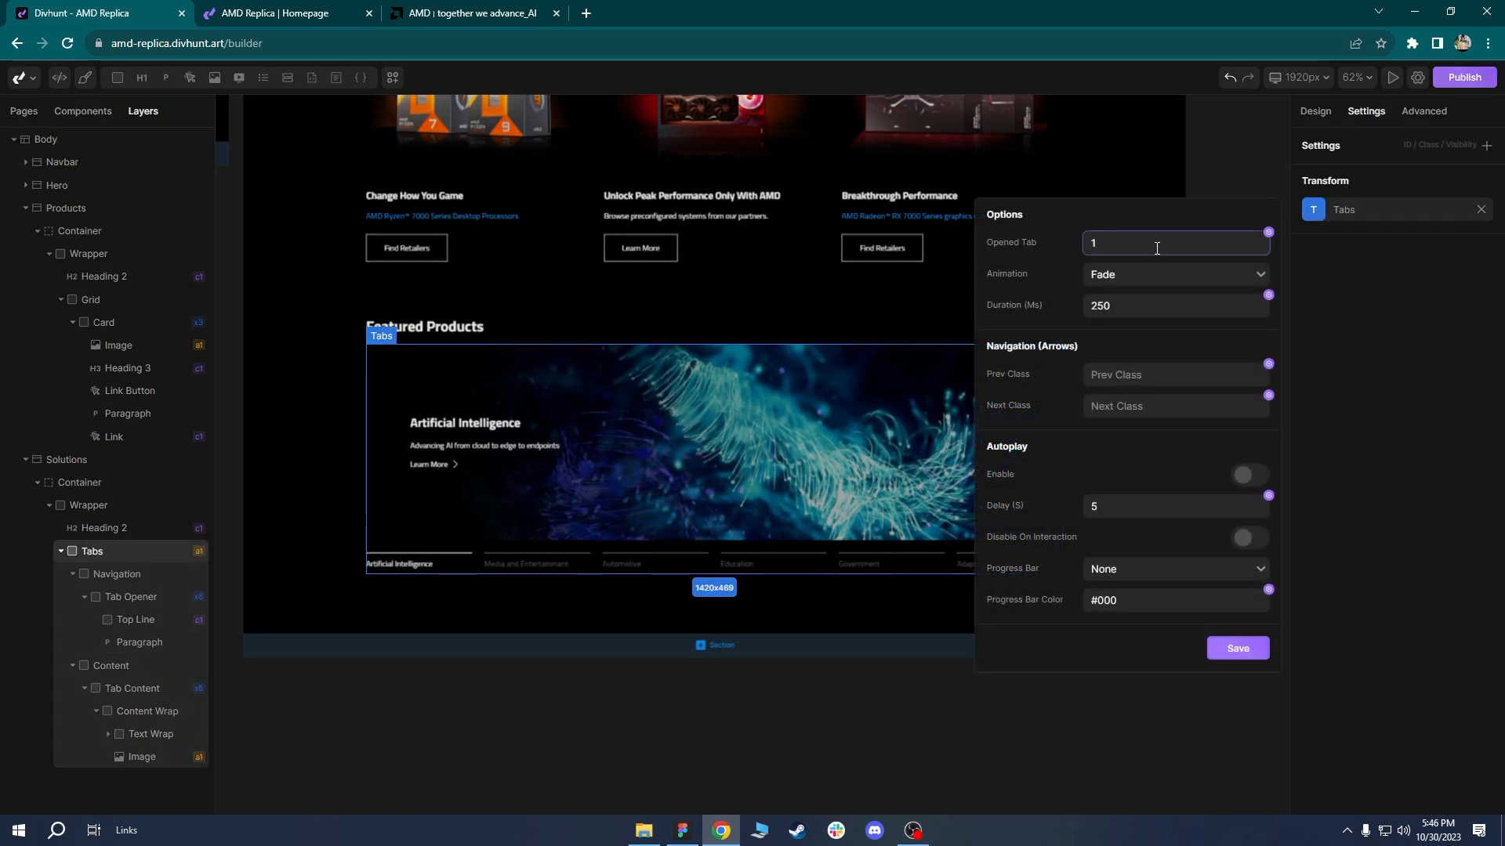
{"action": "type", "text": "2"}
{"action": "left_click", "coordinate": [711, 486]}
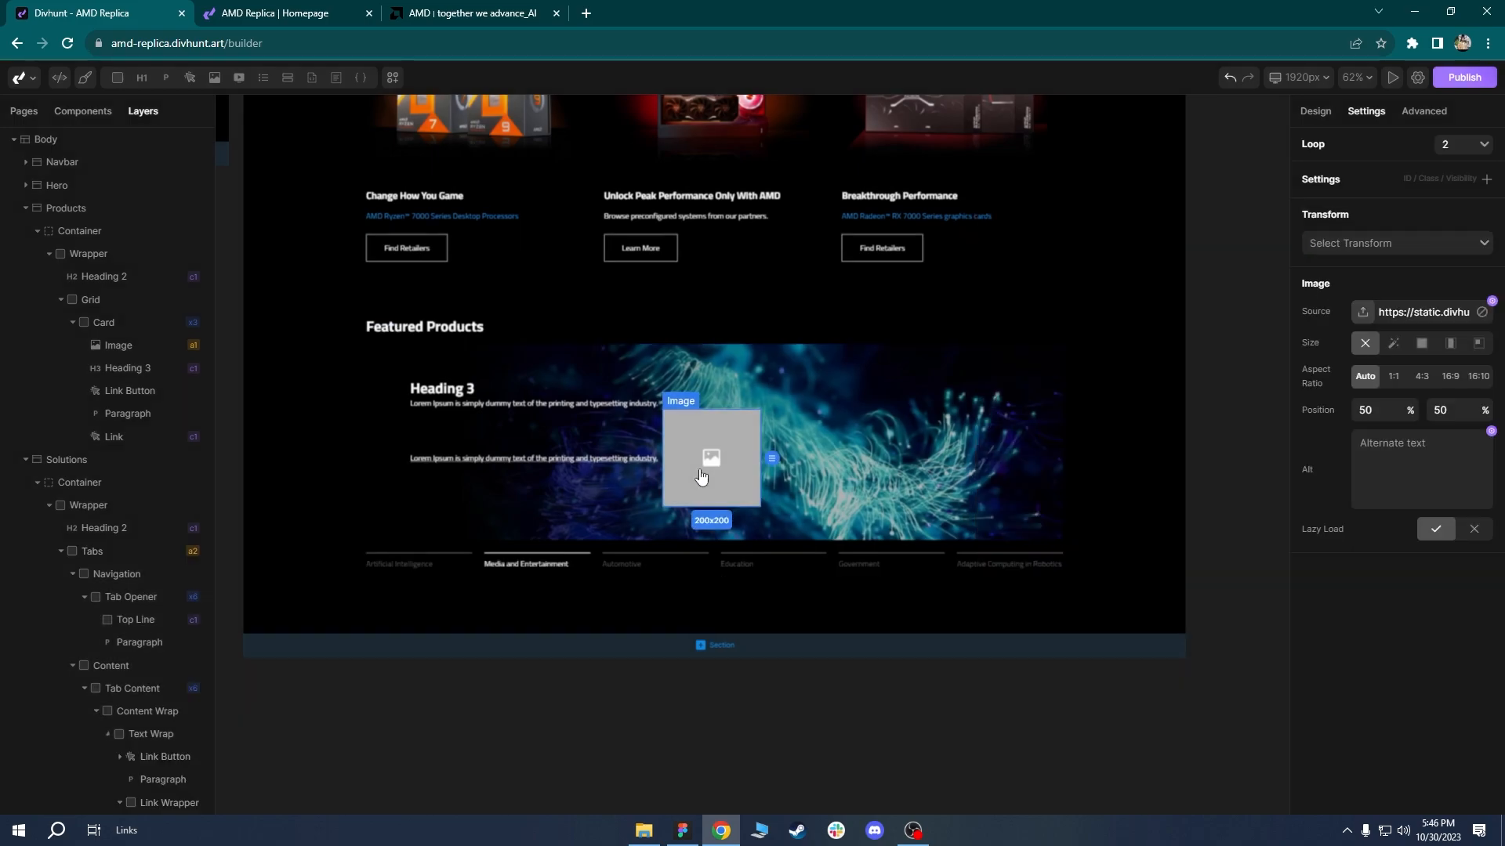
{"action": "left_click", "coordinate": [1314, 112]}
{"action": "scroll", "coordinate": [1384, 370], "scroll_direction": "down", "scroll_amount": 6}
{"action": "scroll", "coordinate": [1418, 436], "scroll_direction": "up", "scroll_amount": 4}
{"action": "scroll", "coordinate": [1419, 436], "scroll_direction": "down", "scroll_amount": 4}
{"action": "scroll", "coordinate": [147, 481], "scroll_direction": "down", "scroll_amount": 1}
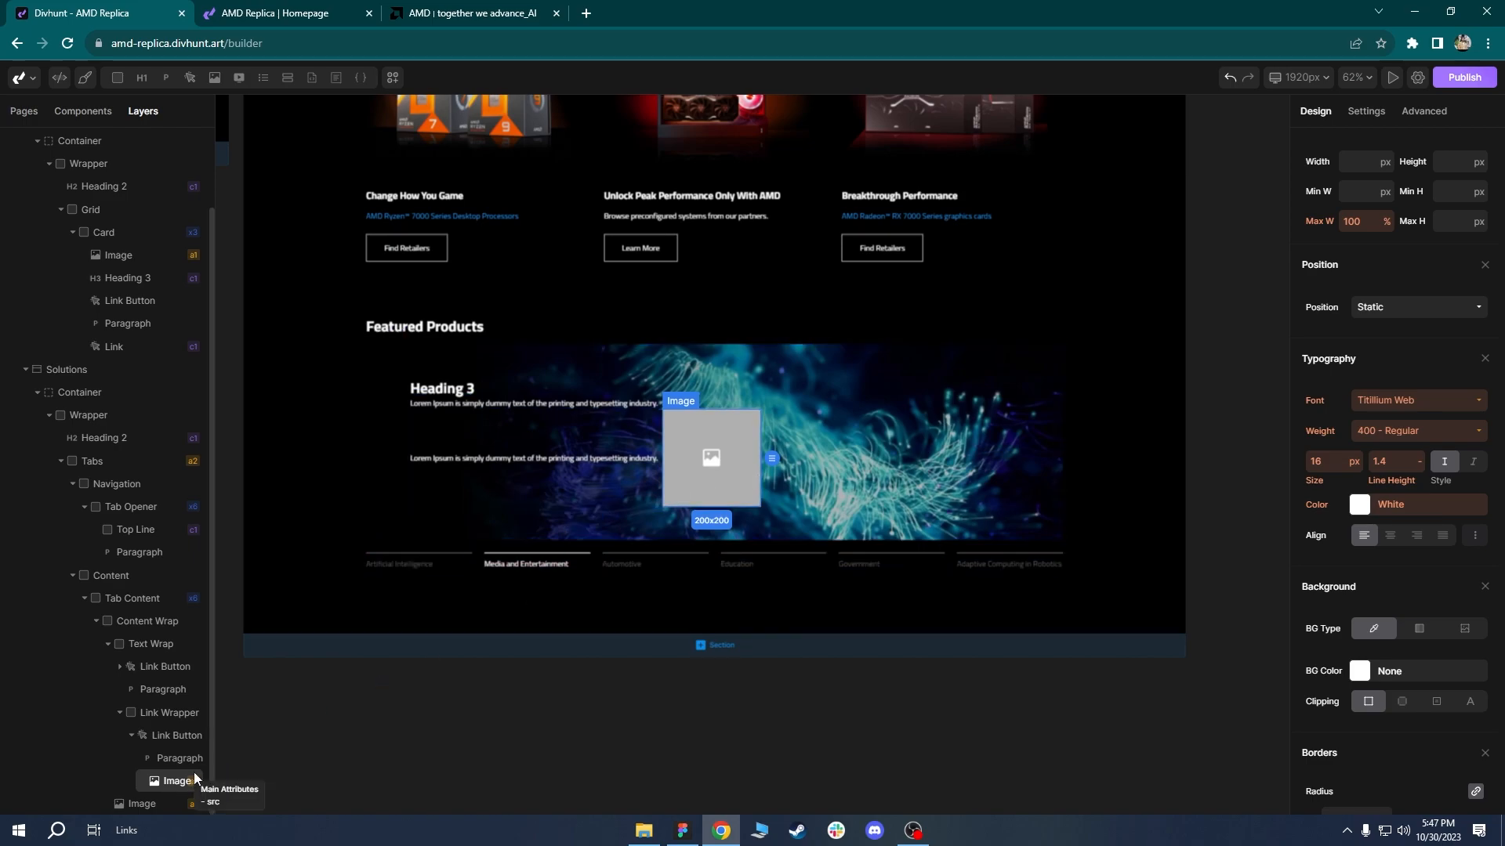
{"action": "scroll", "coordinate": [1338, 457], "scroll_direction": "up", "scroll_amount": 7}
Switch between the Artificial Intelligence and Media and Entertainment tabs on the published homepage.
{"action": "left_click", "coordinate": [318, 12]}
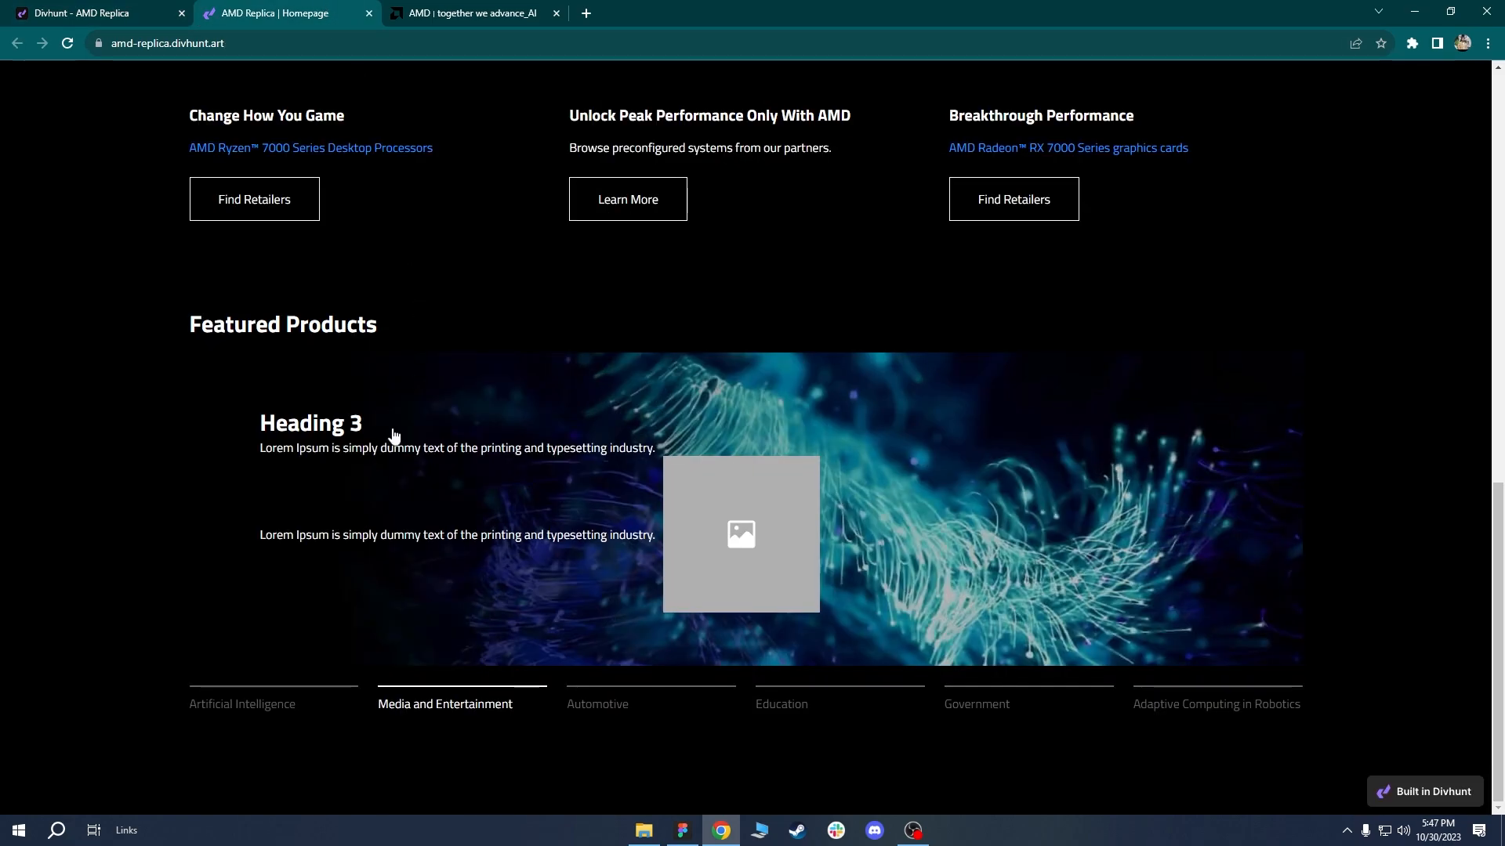
{"action": "left_click", "coordinate": [310, 703]}
{"action": "left_click", "coordinate": [409, 703]}
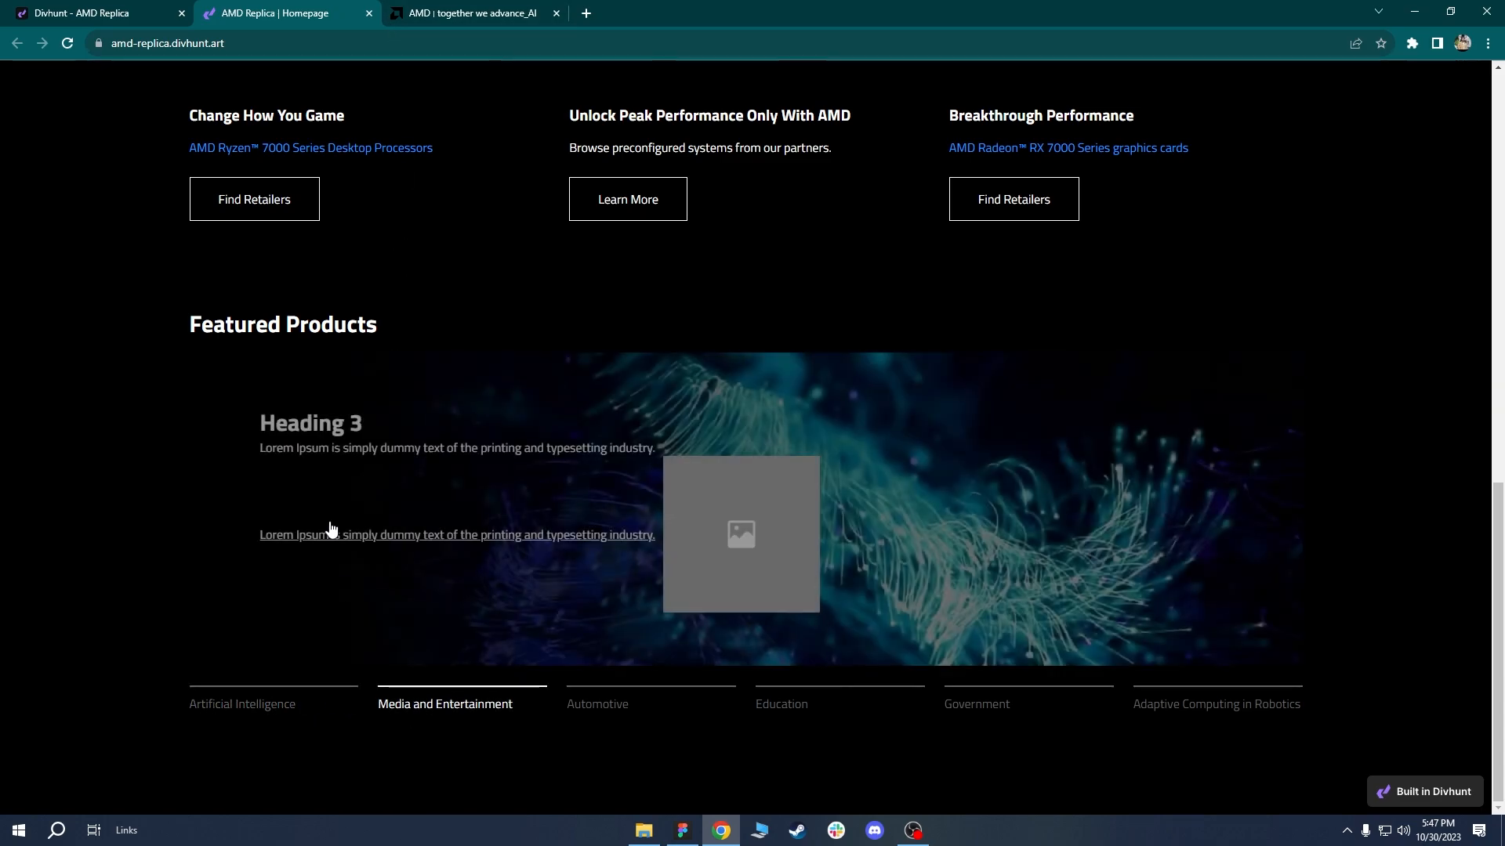
On the original AMD site, show the Media and Entertainment slide under Featured Solutions and inspect its heading.
{"action": "left_click", "coordinate": [441, 13]}
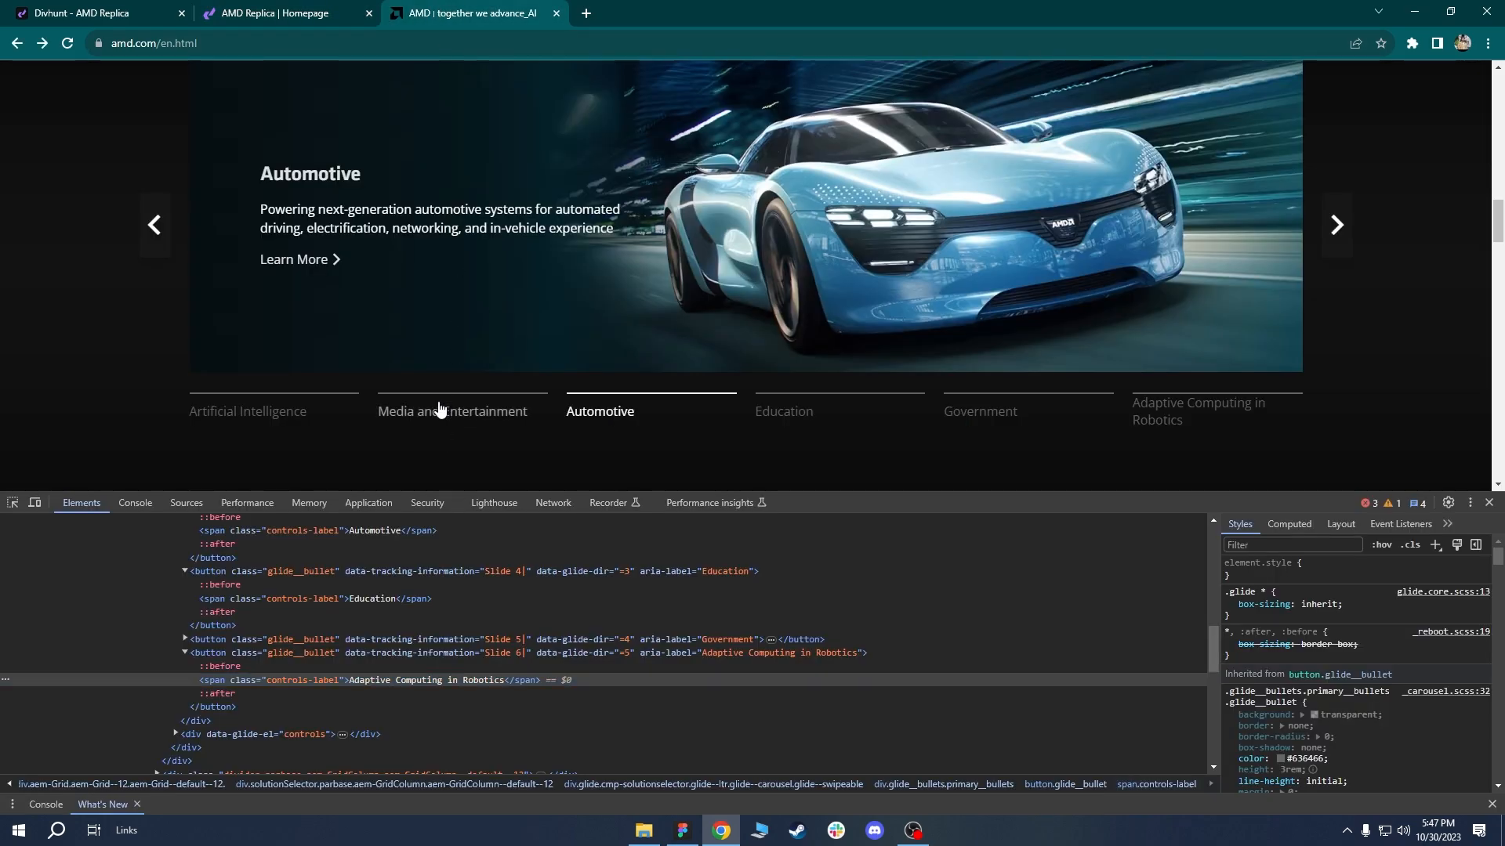
{"action": "left_click", "coordinate": [439, 410]}
{"action": "scroll", "coordinate": [430, 369], "scroll_direction": "up", "scroll_amount": 1}
{"action": "right_click", "coordinate": [379, 256]}
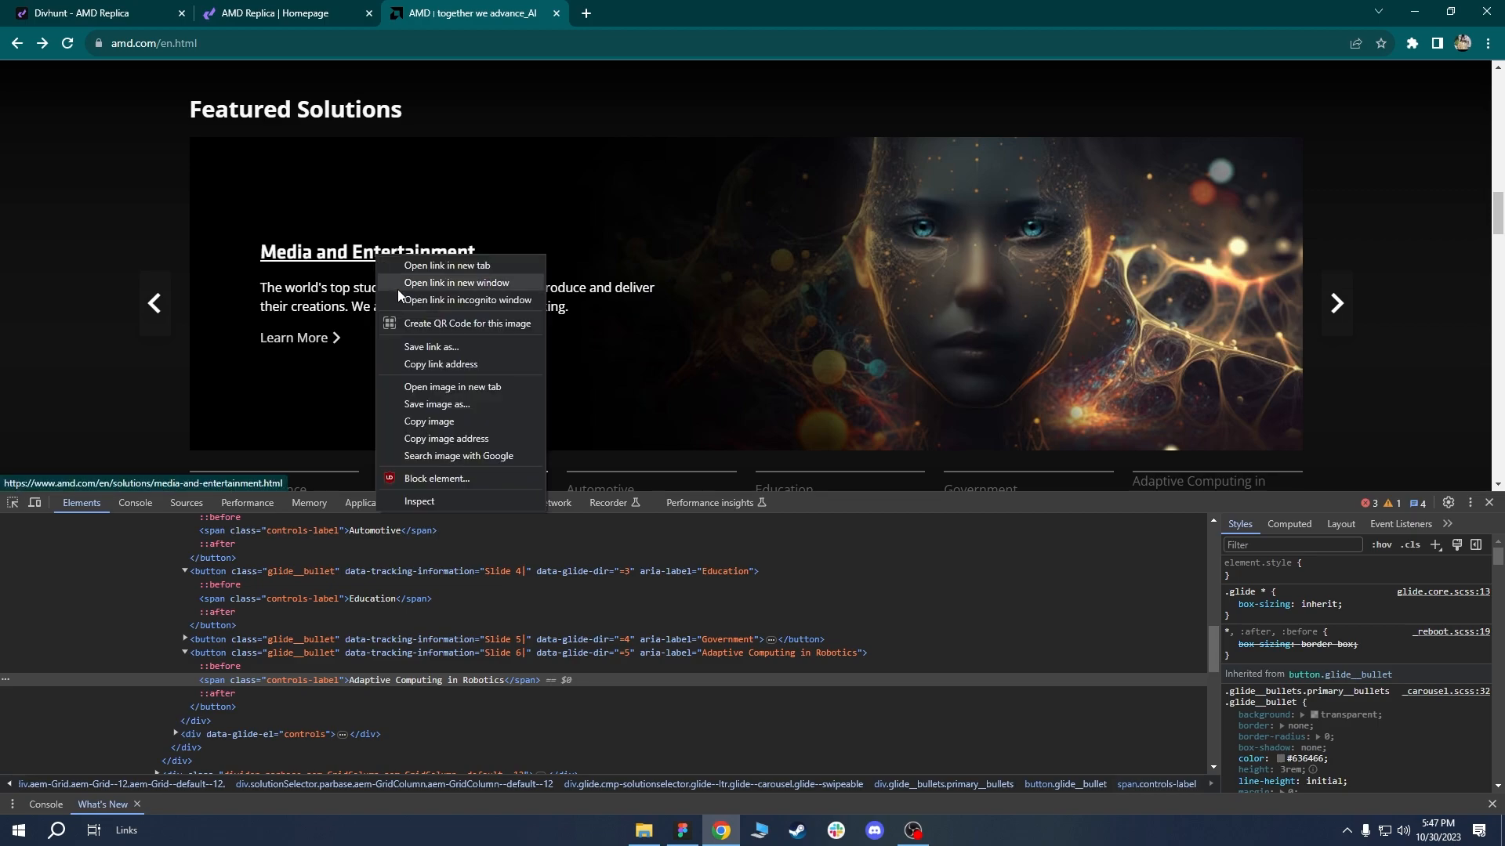
{"action": "left_click", "coordinate": [433, 501]}
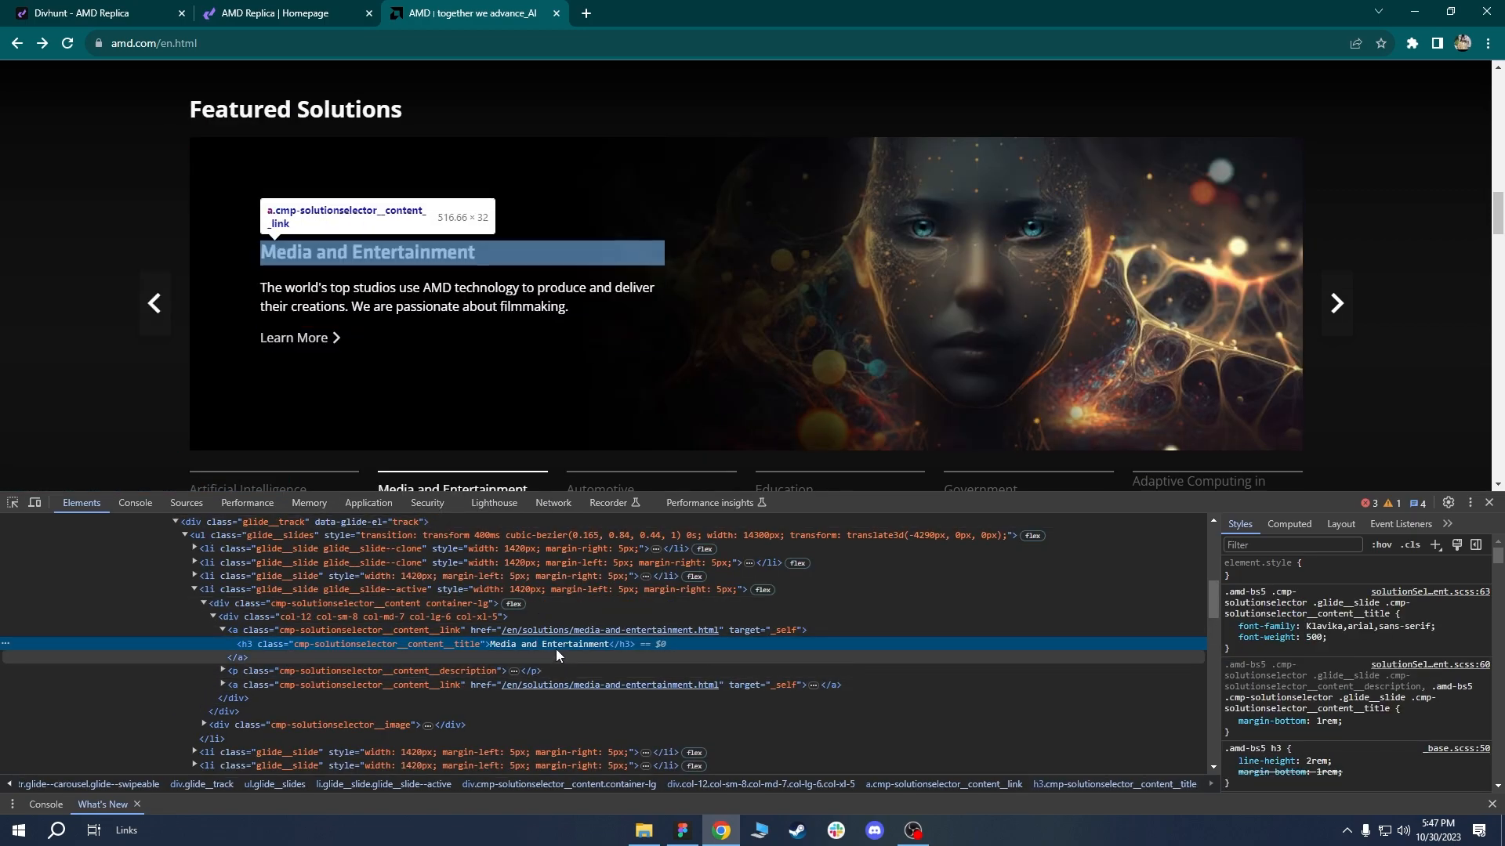
In the builder, set the second tab's Heading 3 content to "Media and Entertainment".
{"action": "left_click", "coordinate": [79, 13]}
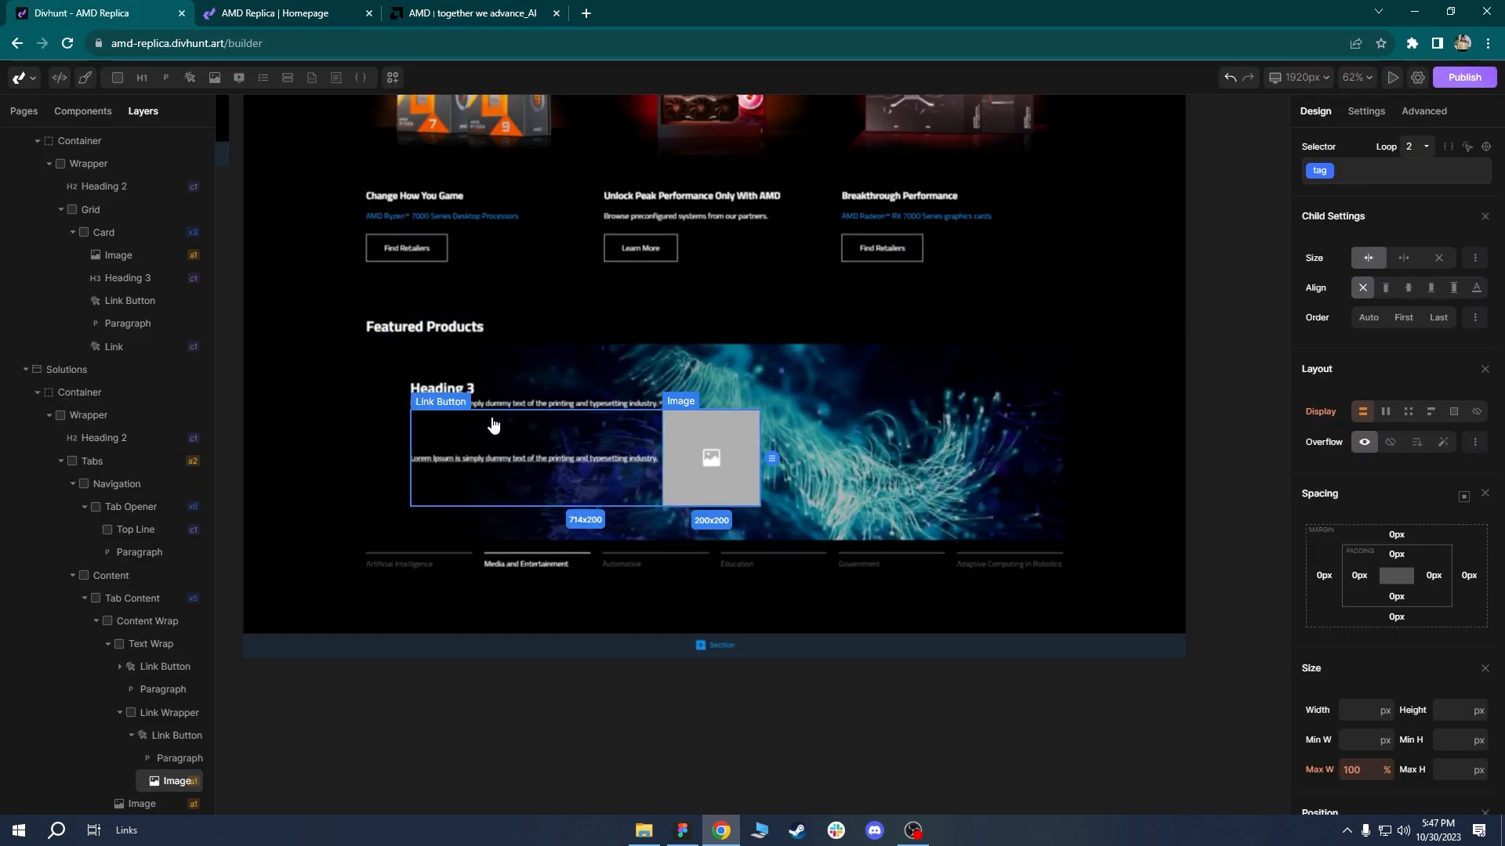
{"action": "left_click", "coordinate": [470, 389]}
{"action": "left_click", "coordinate": [1366, 111]}
{"action": "left_click", "coordinate": [1406, 400]}
{"action": "key", "text": "ctrl+a"}
{"action": "type", "text": "Media and Entertainment"}
Copy the Media and Entertainment description text from the inspected markup of the original AMD site.
{"action": "key", "text": "ctrl+Tab"}
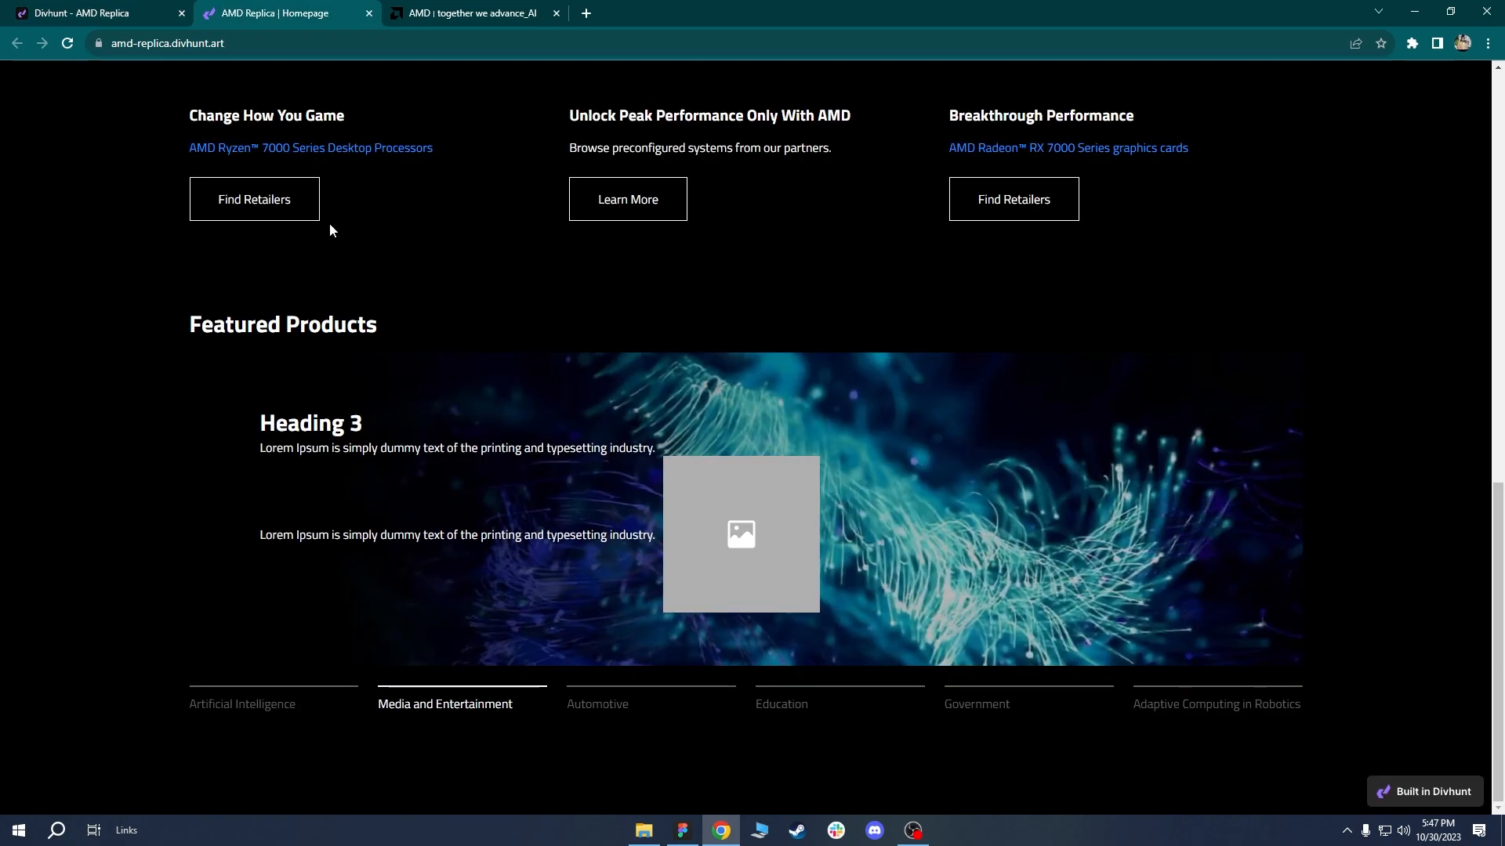
{"action": "key", "text": "ctrl+Tab"}
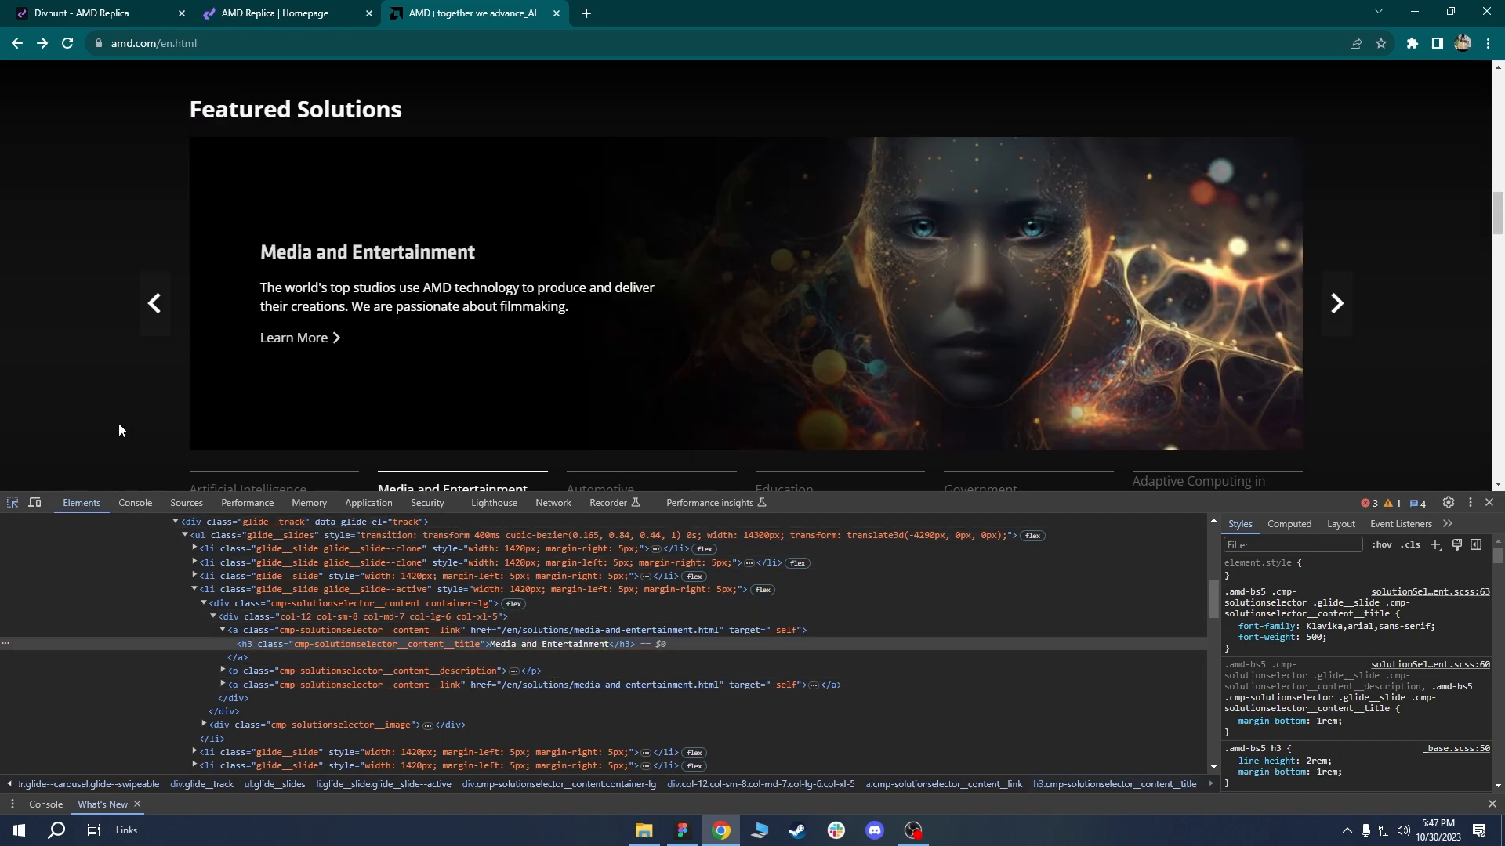
{"action": "scroll", "coordinate": [517, 706], "scroll_direction": "up", "scroll_amount": 1}
{"action": "left_click", "coordinate": [517, 720]}
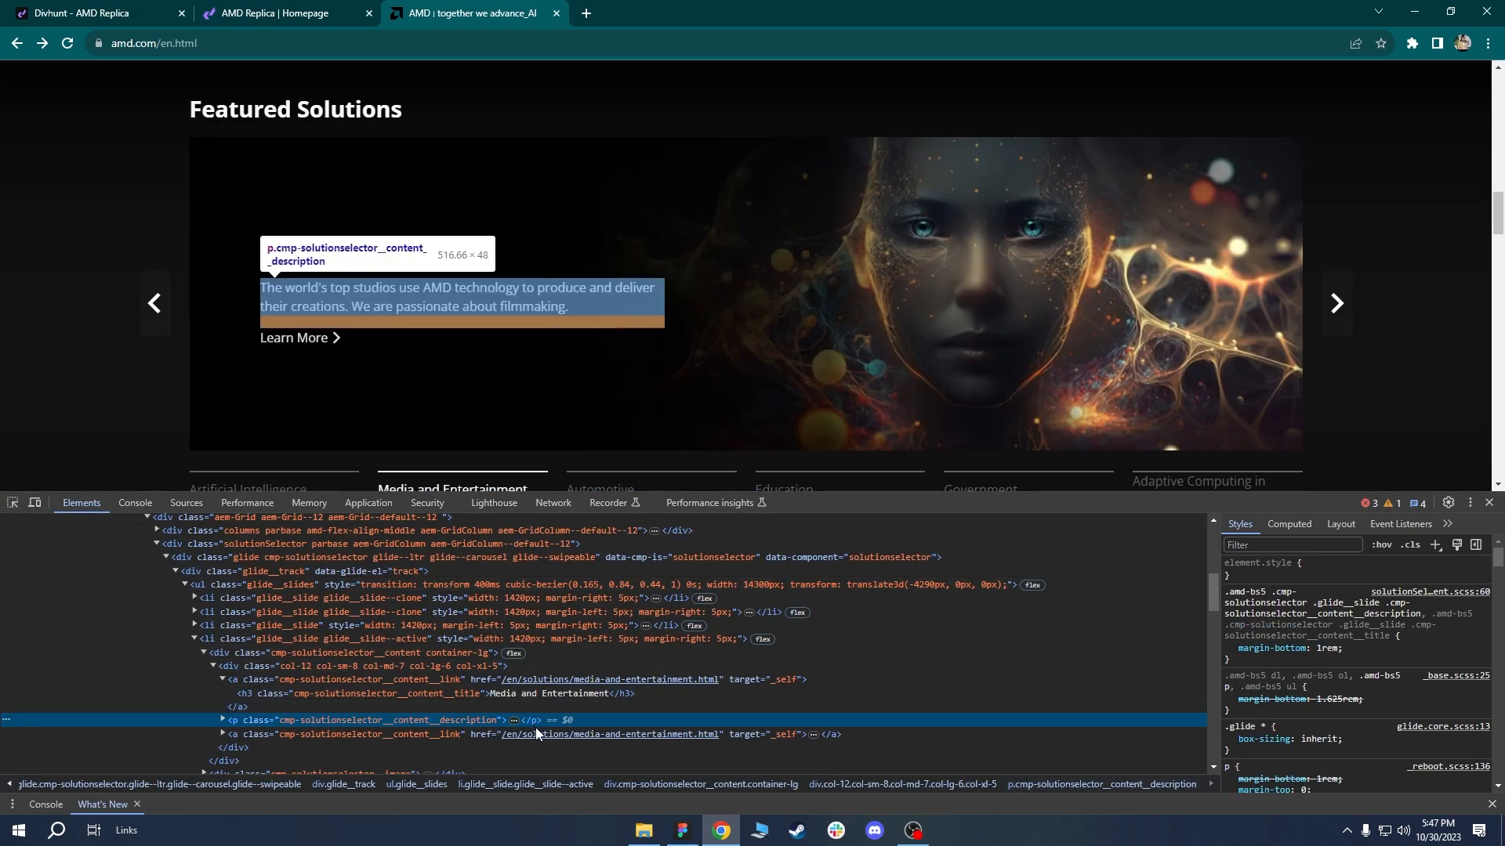
{"action": "left_click", "coordinate": [513, 720]}
{"action": "double_click", "coordinate": [517, 736]}
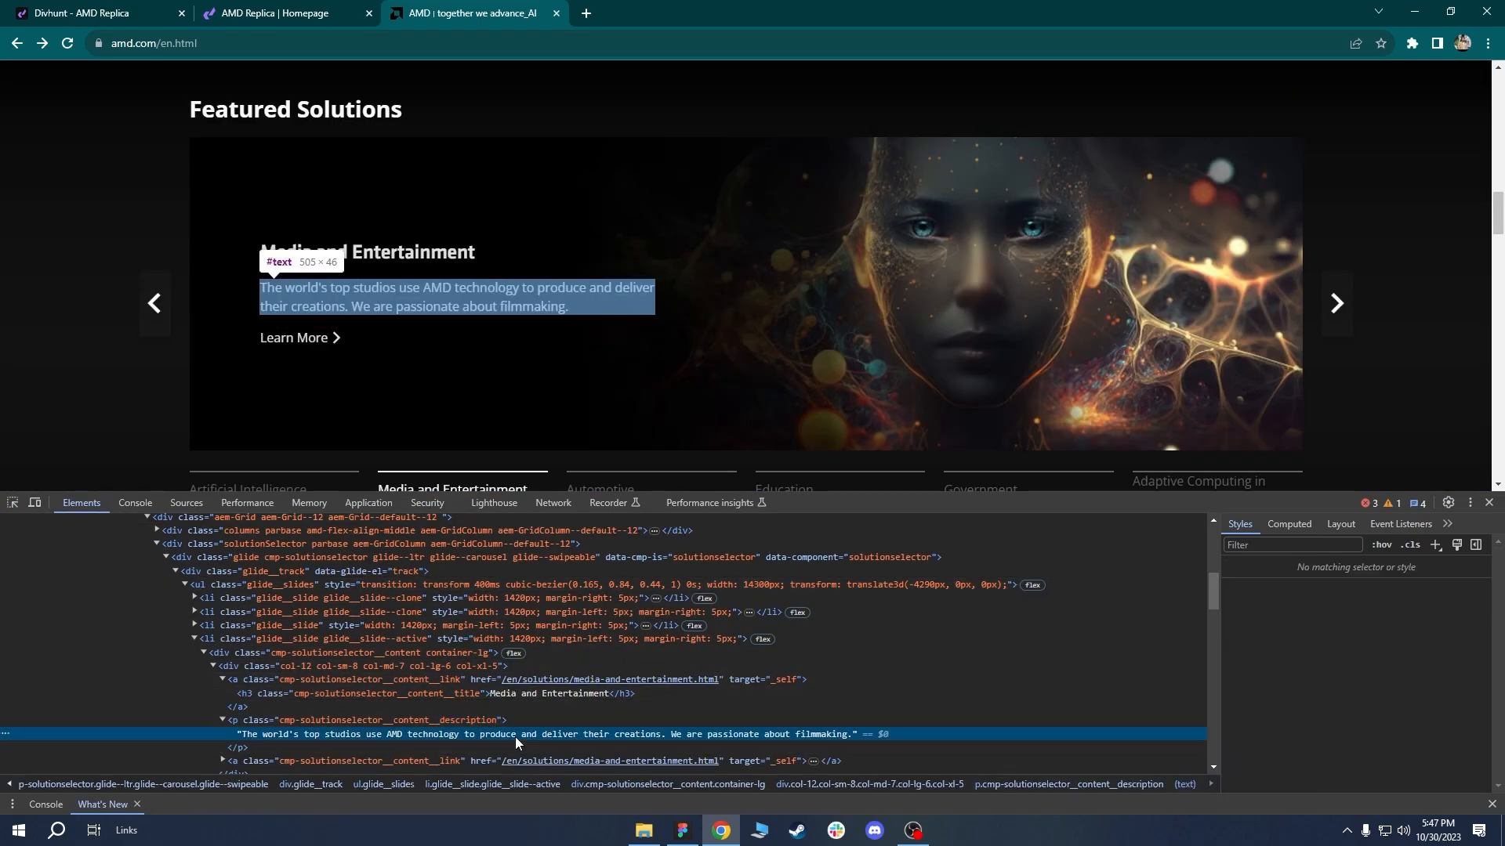
{"action": "key", "text": "ctrl+c"}
Replace the placeholder paragraph under the Media and Entertainment heading in the builder with the copied description.
{"action": "key", "text": "ctrl+Tab"}
{"action": "left_click", "coordinate": [533, 404]}
{"action": "left_click", "coordinate": [1351, 363]}
{"action": "key", "text": "ctrl+a"}
{"action": "key", "text": "ctrl+v"}
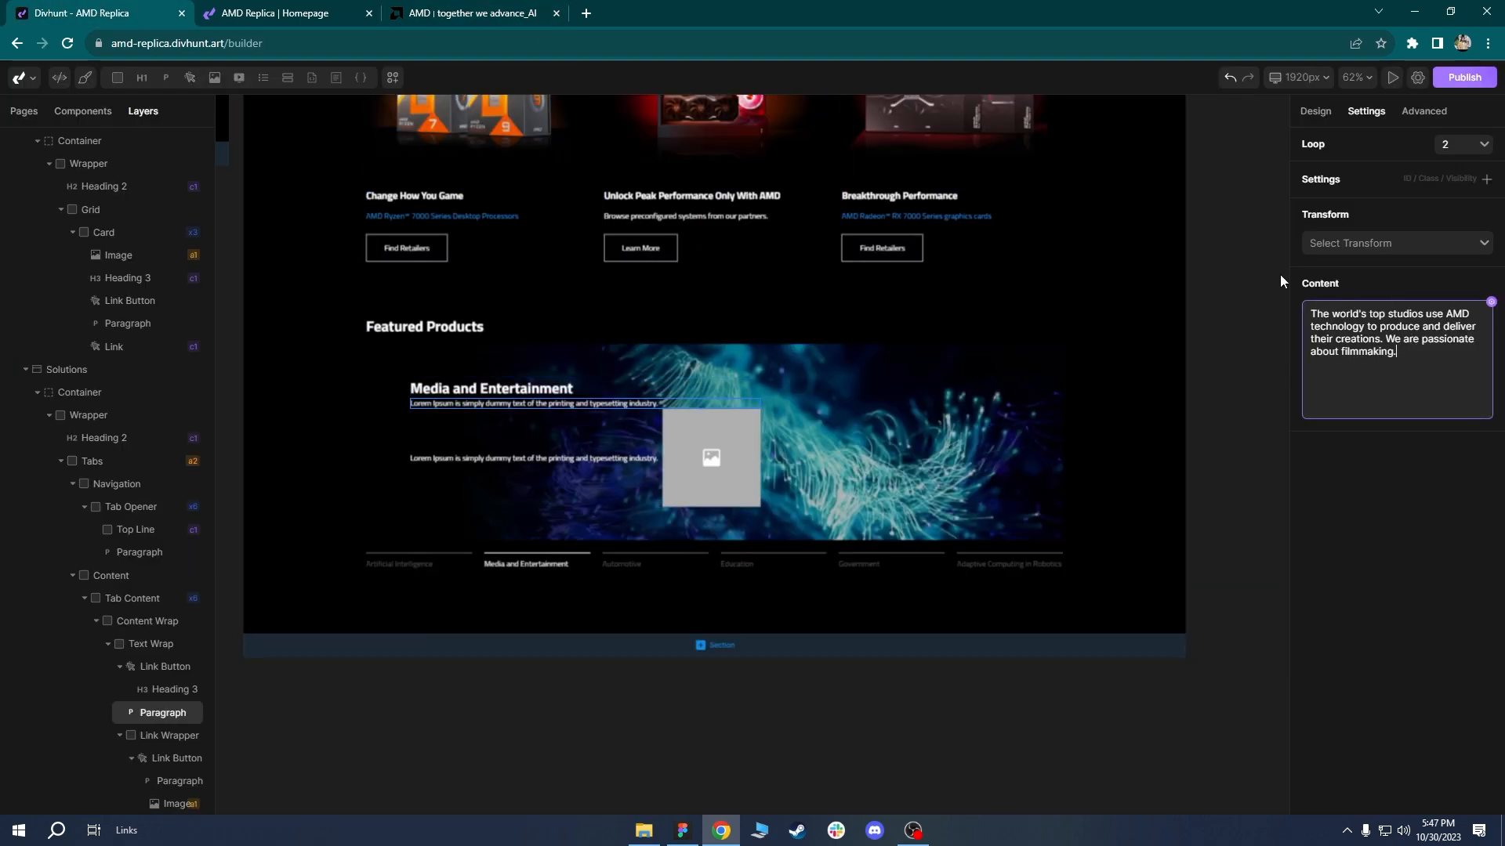
Set the placeholder link text in the Media and Entertainment slide to "Learn More", using the original site as reference.
{"action": "left_click", "coordinate": [343, 7]}
{"action": "left_click", "coordinate": [484, 11]}
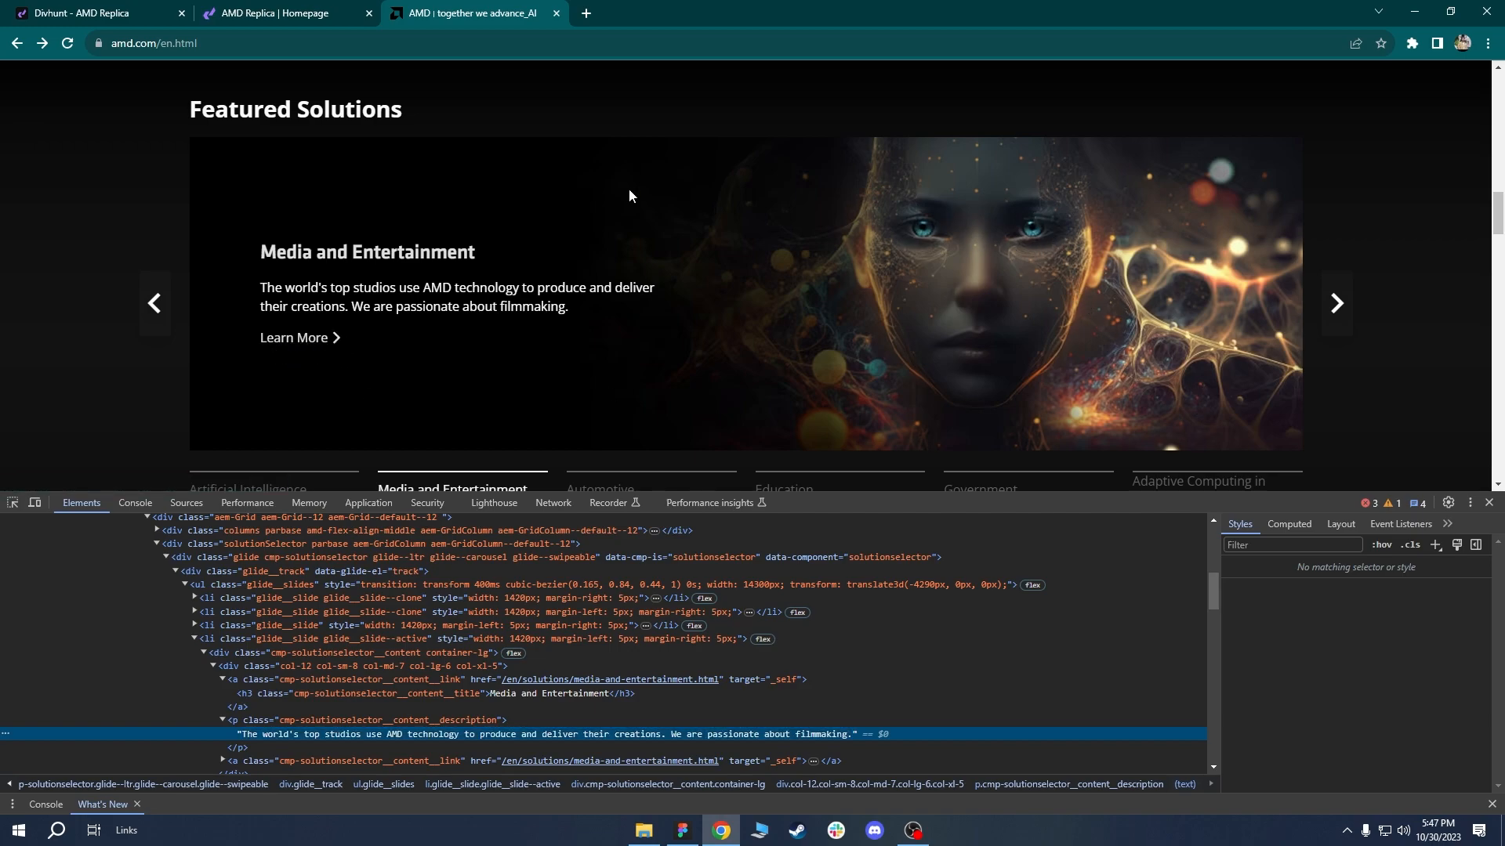
{"action": "left_click", "coordinate": [102, 6]}
{"action": "left_click", "coordinate": [690, 445]}
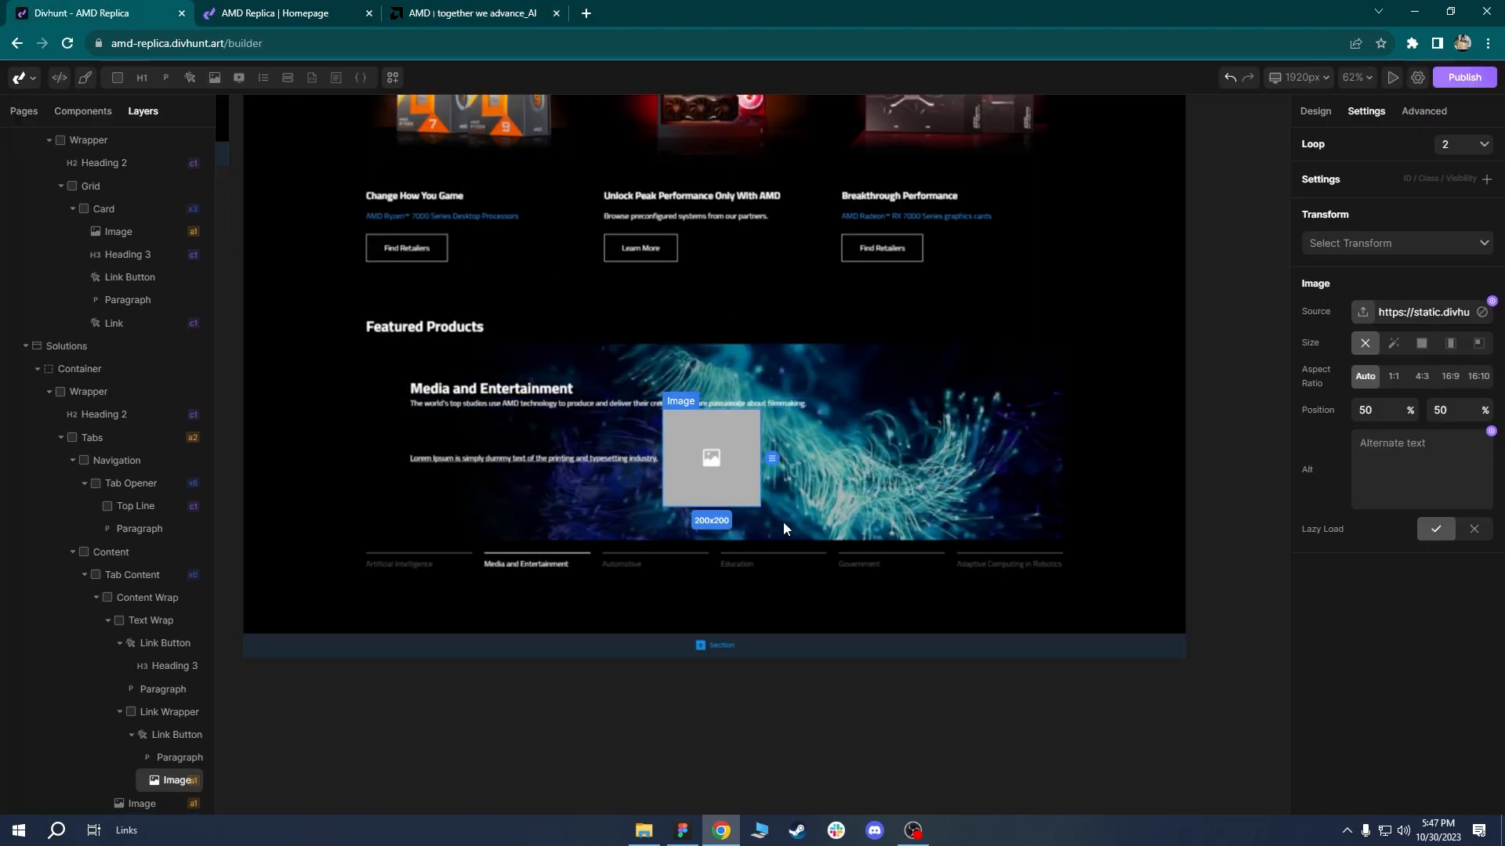
{"action": "left_click", "coordinate": [573, 458]}
{"action": "left_click", "coordinate": [1450, 377]}
{"action": "key", "text": "ctrl+a"}
{"action": "type", "text": "L"}
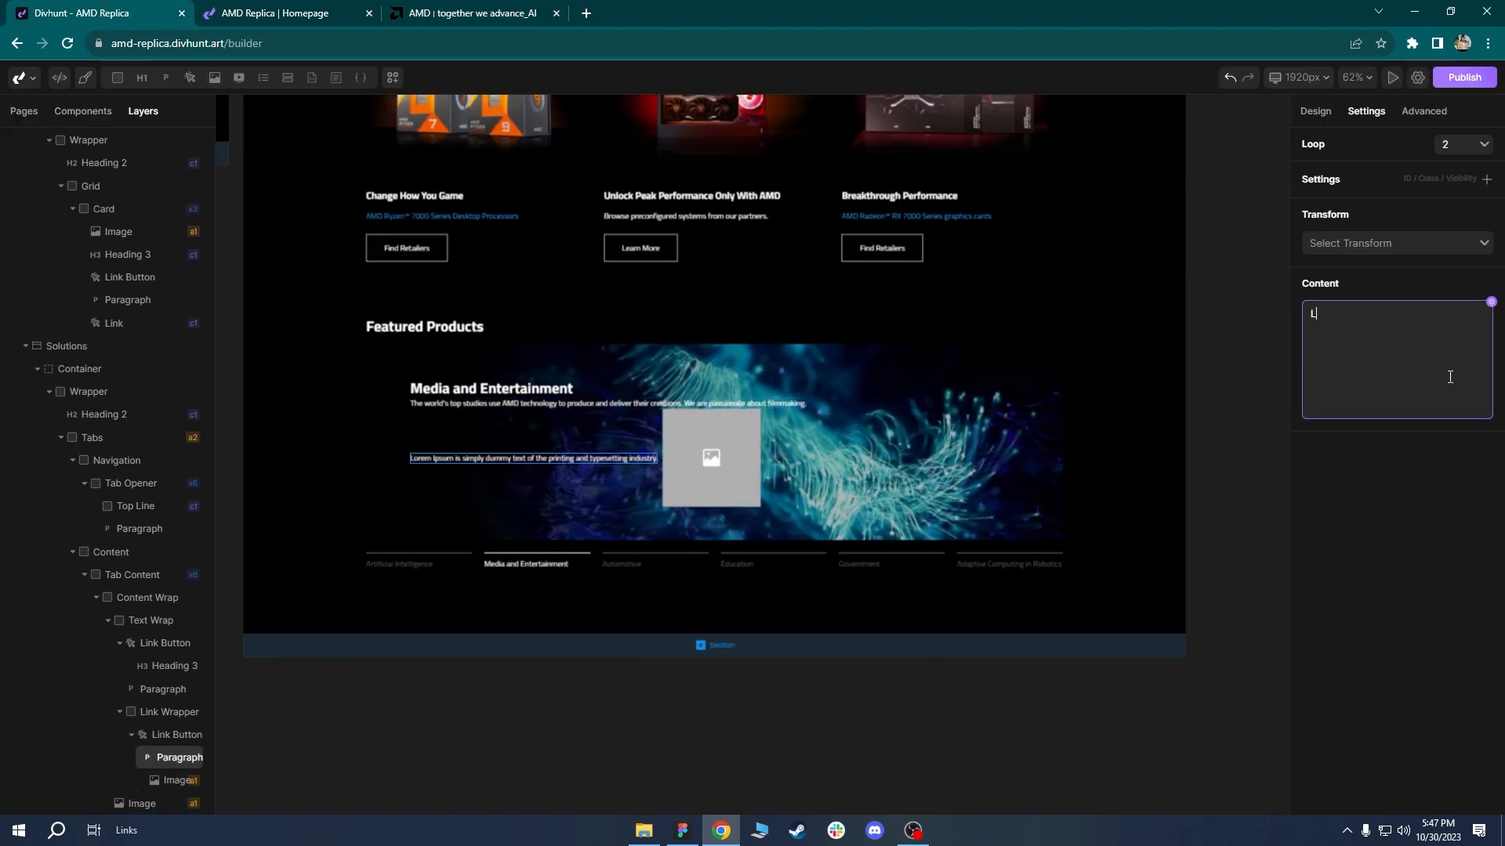
{"action": "type", "text": "earn More"}
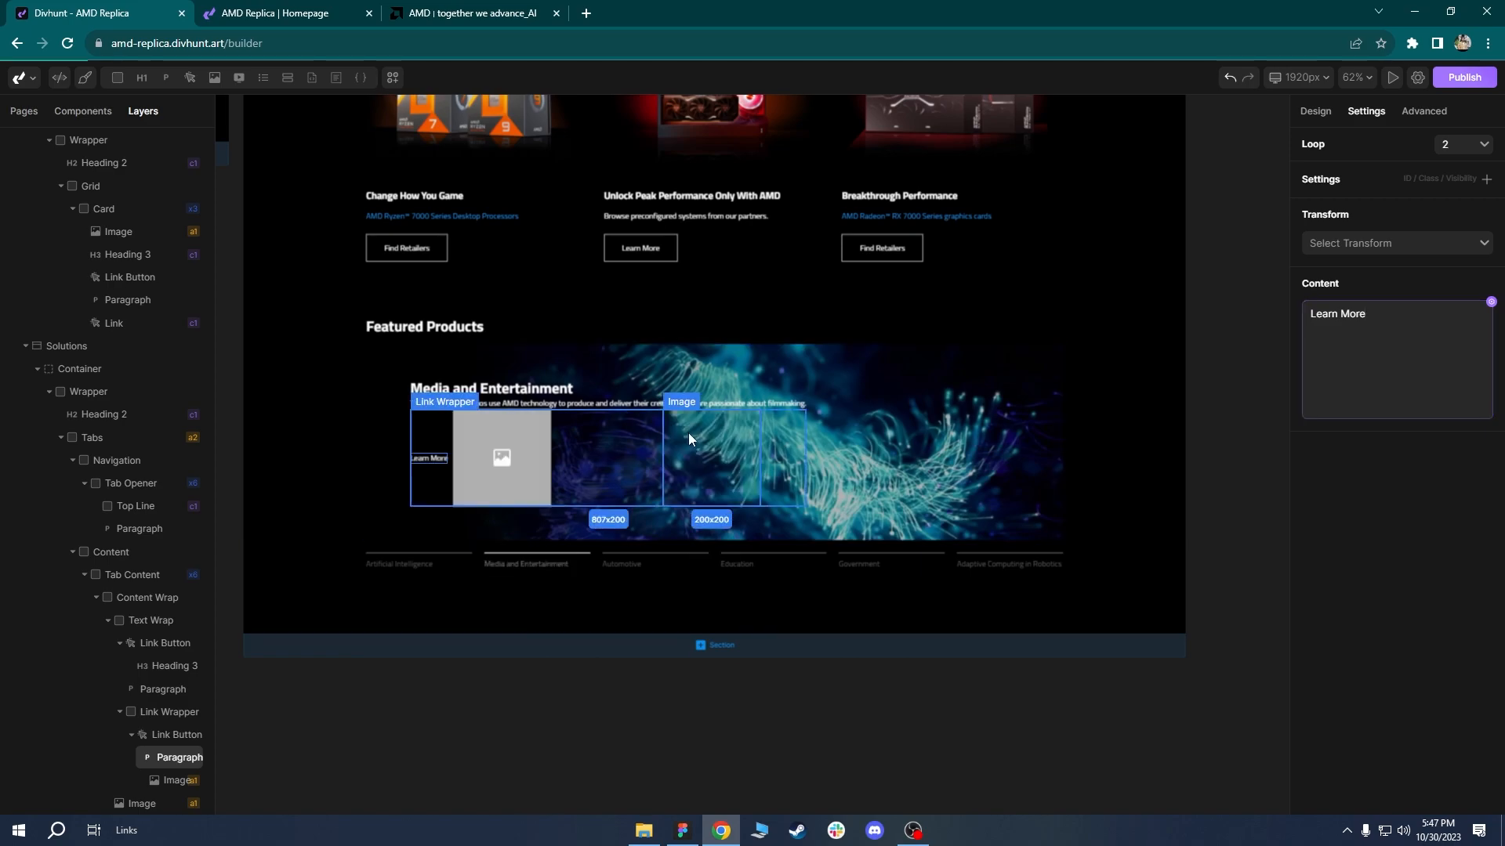
Replace the placeholder image beside Learn More with Arrow Small.svg from the uploads, searching for "arrow".
{"action": "left_click", "coordinate": [492, 471]}
{"action": "left_click", "coordinate": [1364, 313]}
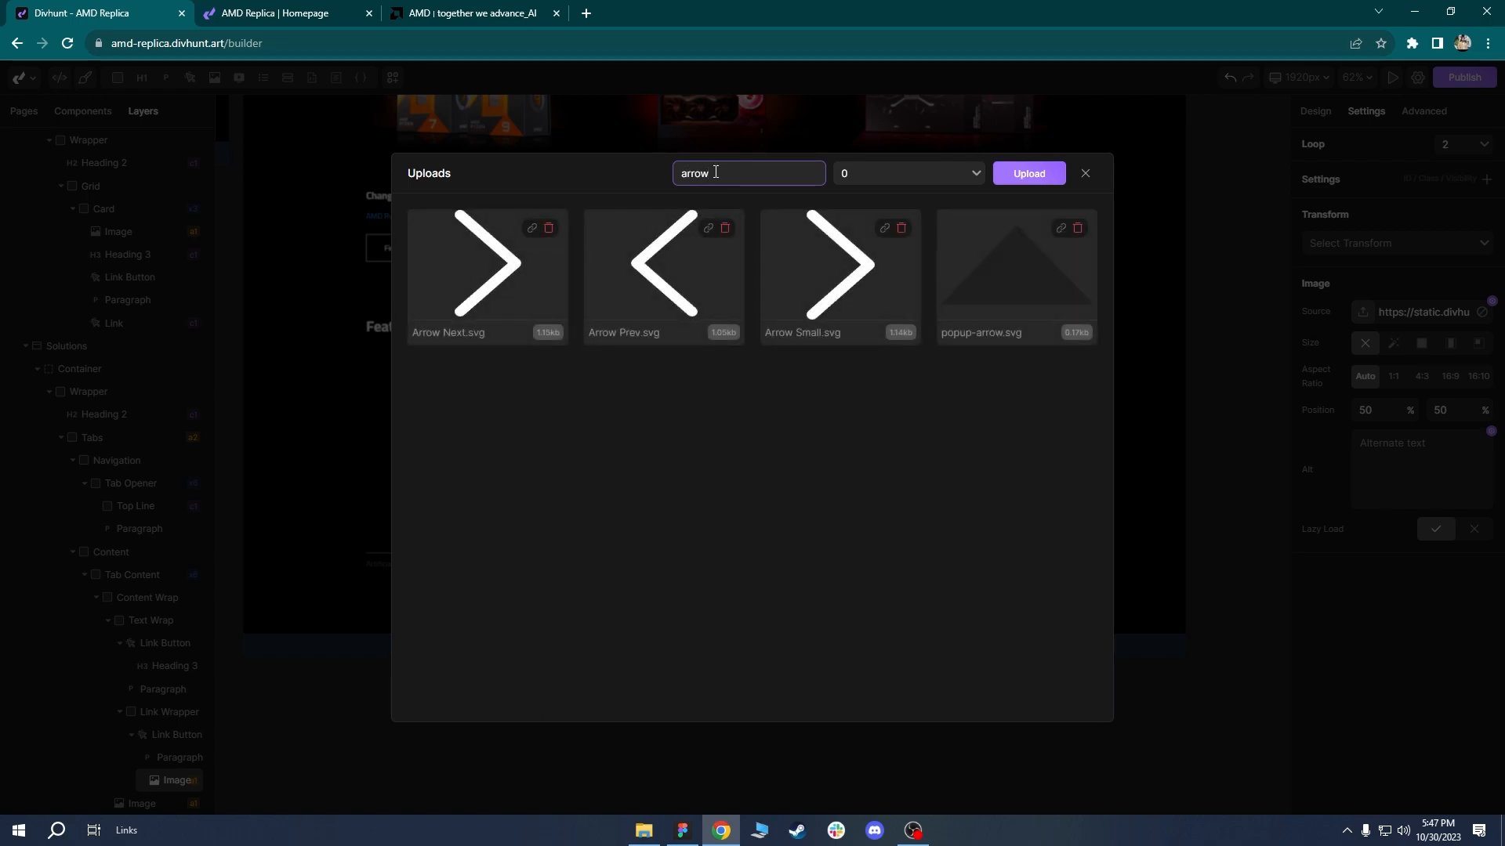
{"action": "left_click", "coordinate": [839, 265]}
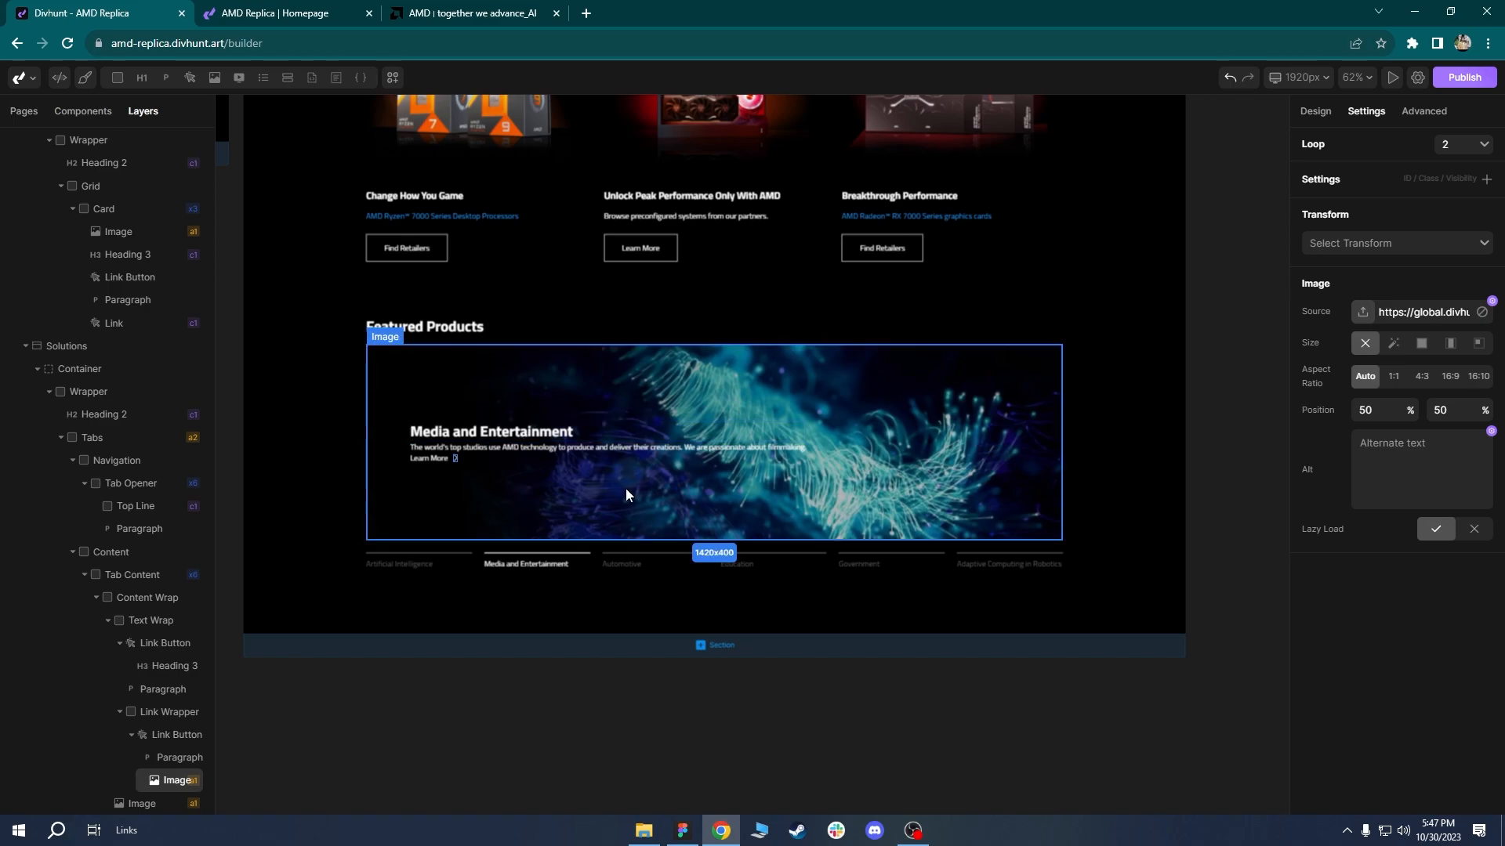
Replace the Media and Entertainment slide's background image with the uploaded picture of the glowing face.
{"action": "left_click", "coordinate": [677, 505]}
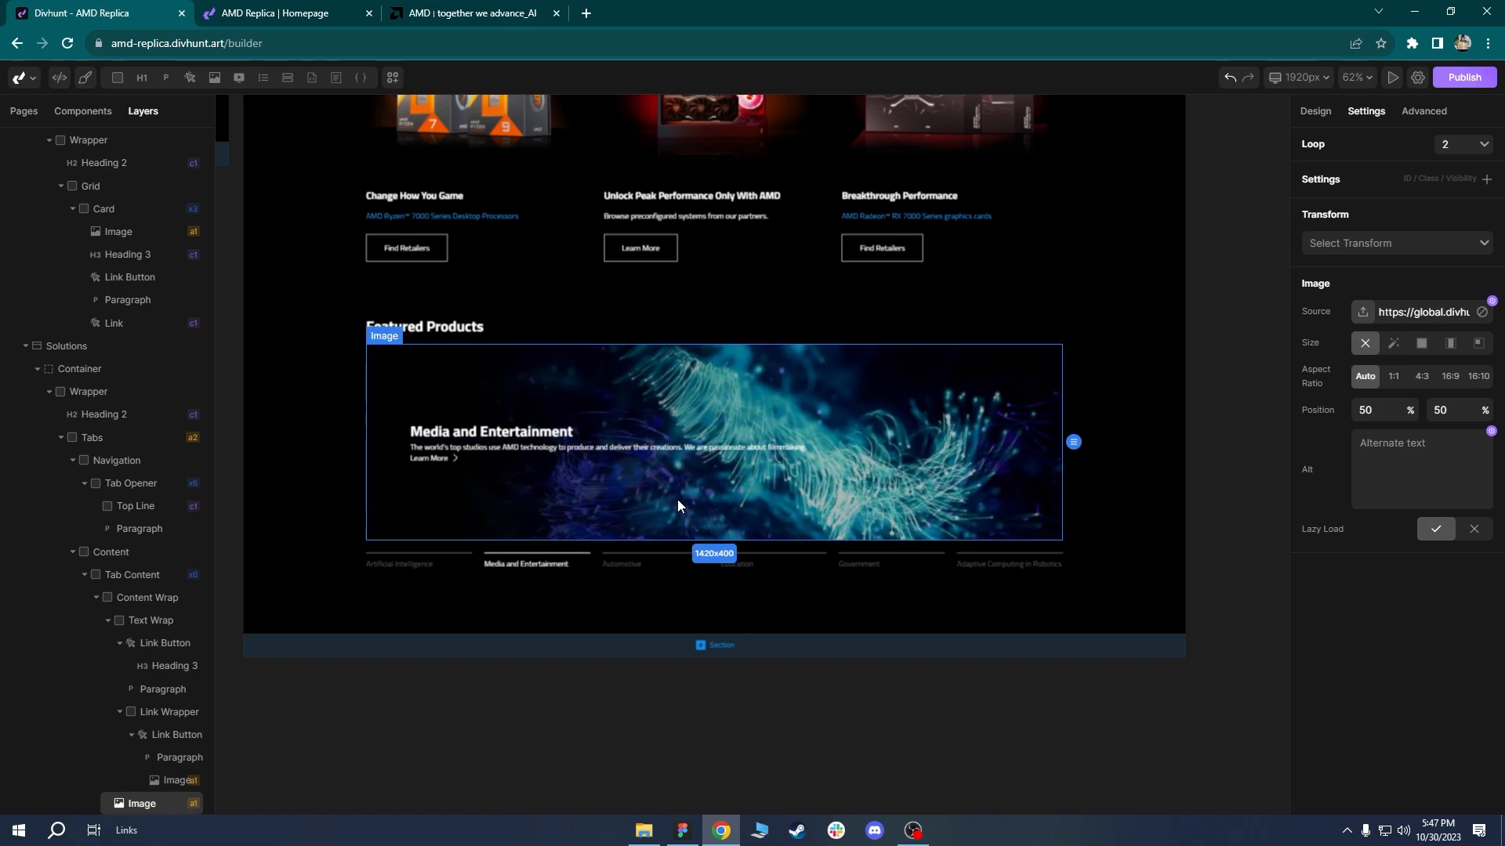
{"action": "left_click", "coordinate": [1362, 313]}
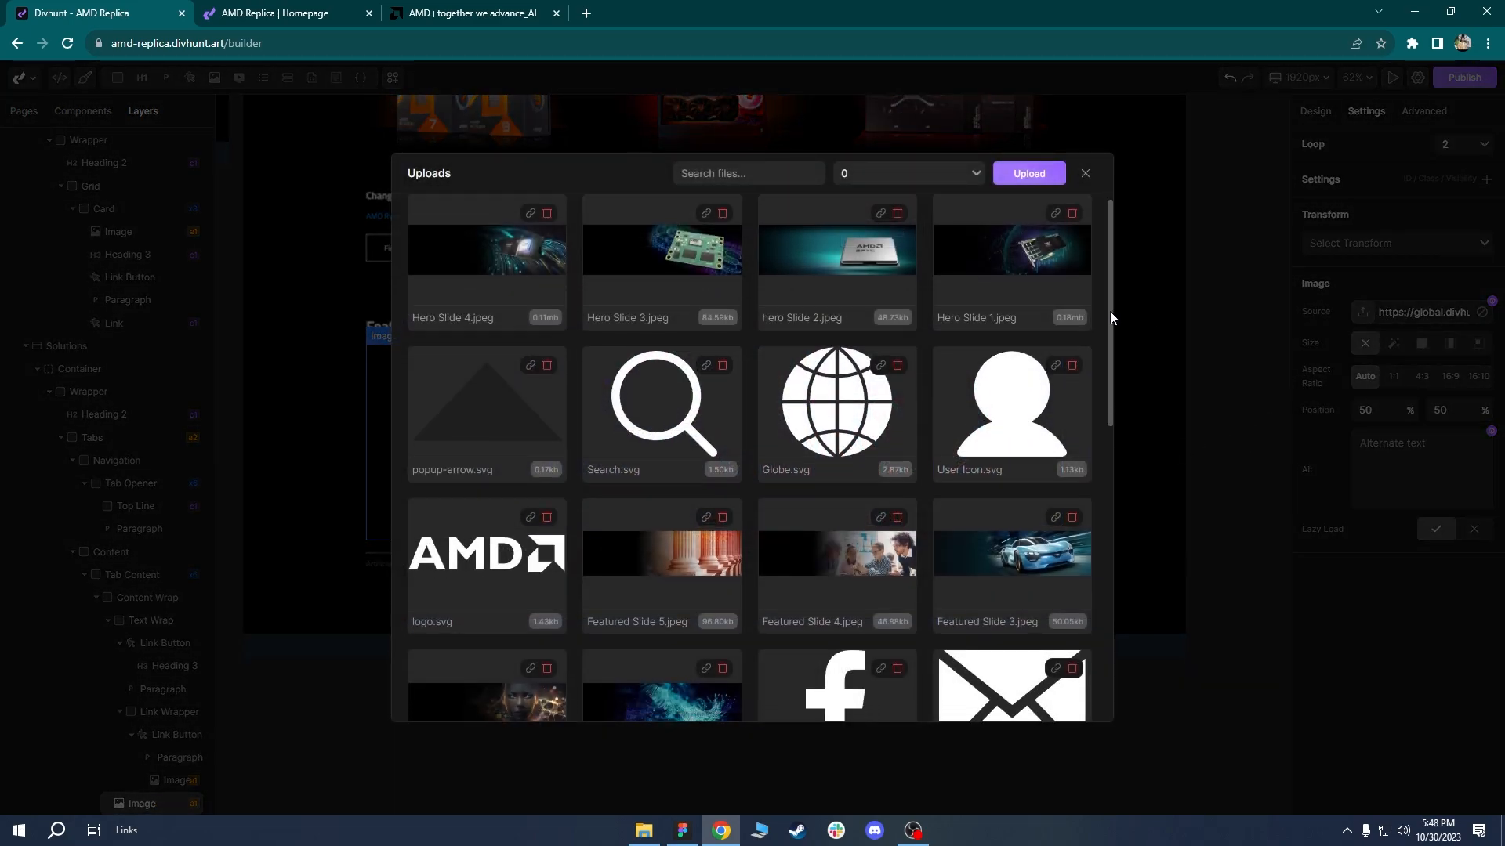
{"action": "scroll", "coordinate": [1105, 360], "scroll_direction": "down", "scroll_amount": 4}
{"action": "left_click", "coordinate": [490, 435]}
{"action": "left_click", "coordinate": [904, 604]}
Add the existing mb-16 class to the Heading 3 of the tab content.
{"action": "left_click", "coordinate": [505, 403]}
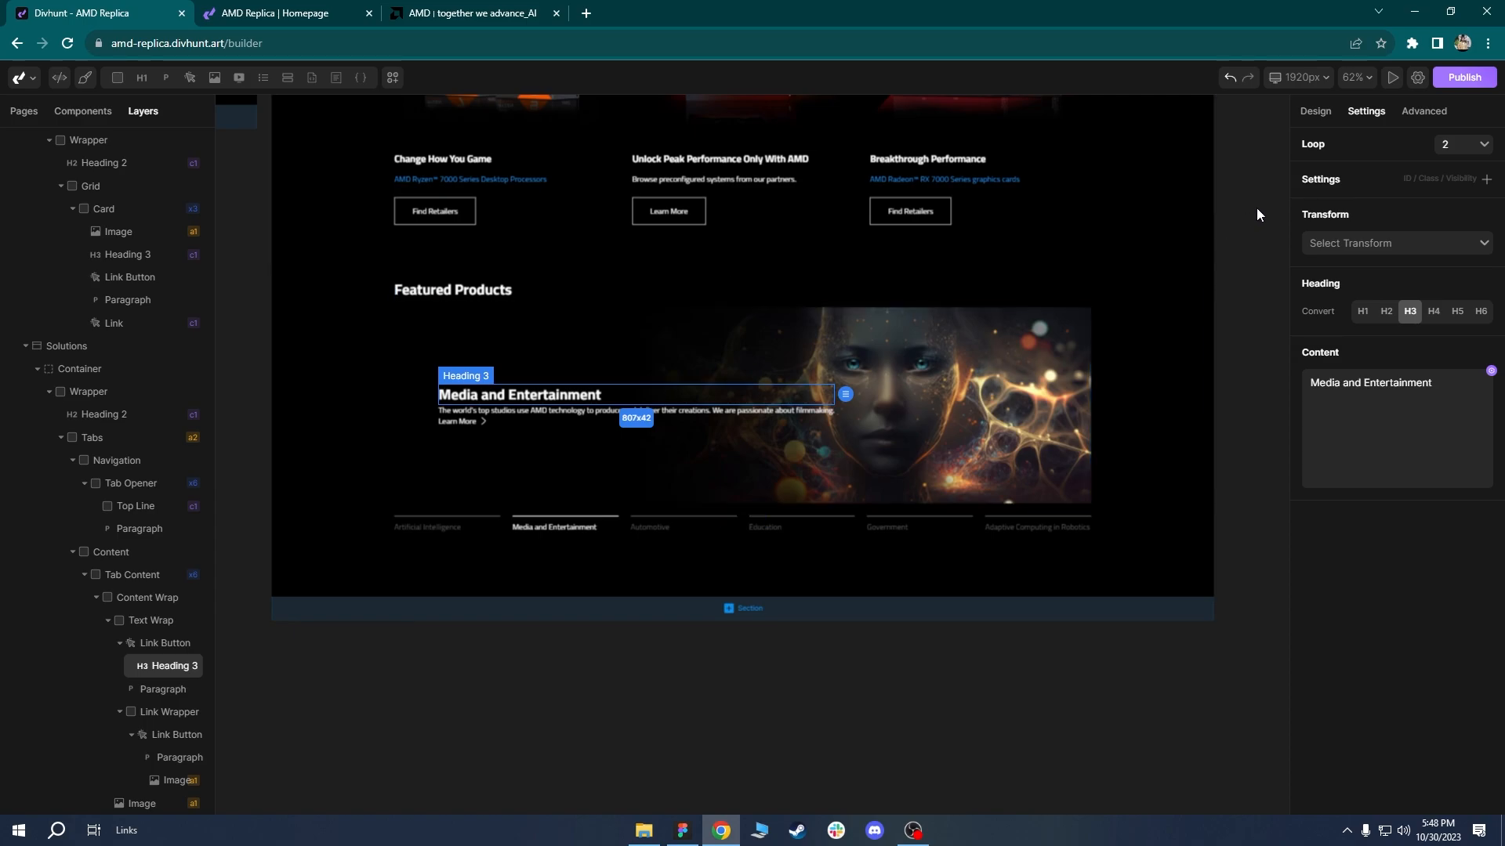
{"action": "left_click", "coordinate": [1315, 112]}
{"action": "scroll", "coordinate": [1379, 392], "scroll_direction": "down", "scroll_amount": 3}
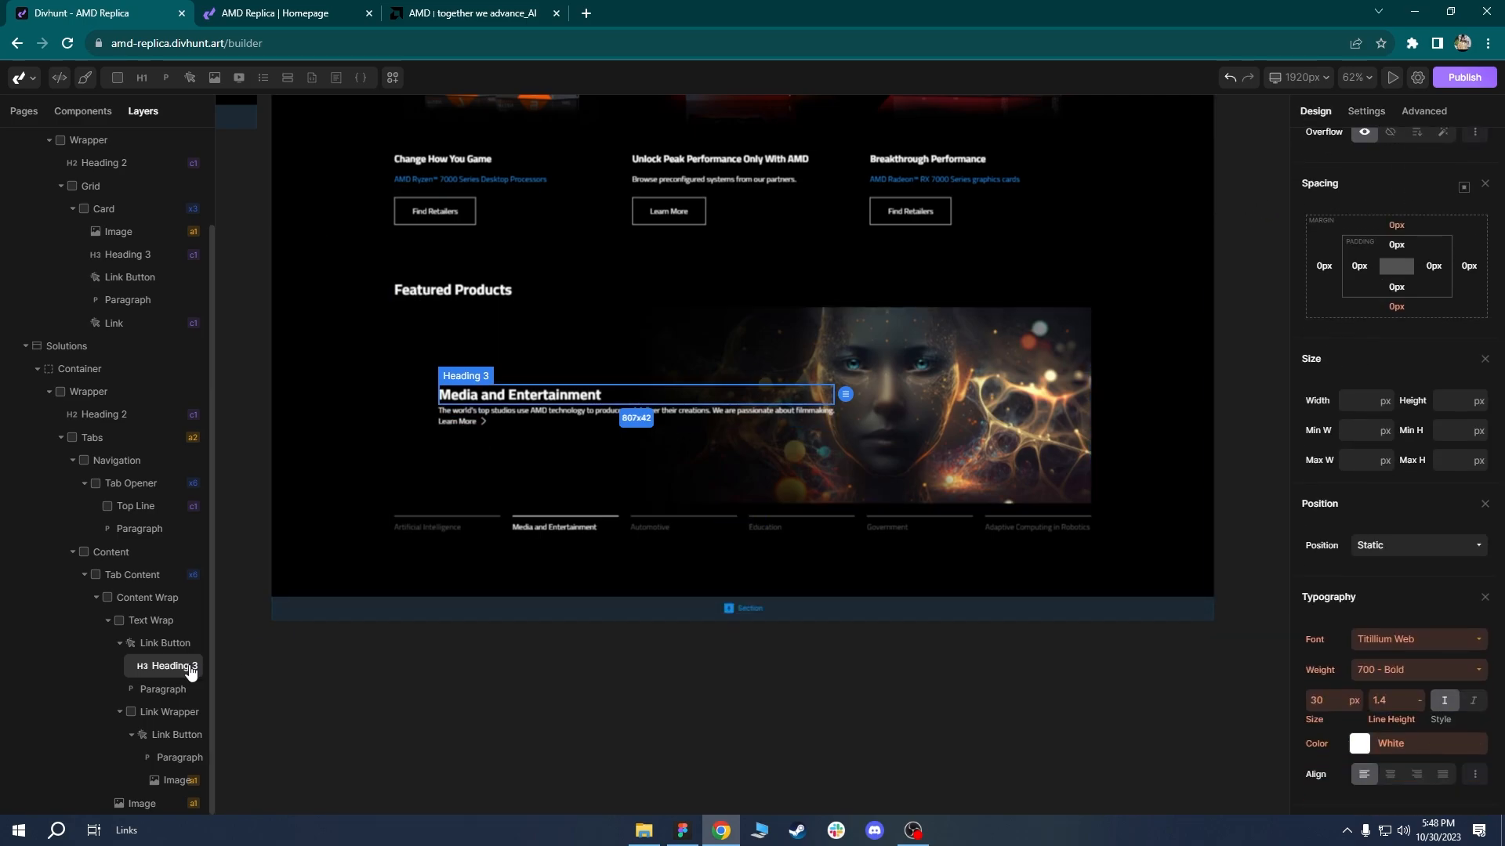
{"action": "left_click_drag", "start_coordinate": [1503, 224], "coordinate": [1502, 133]}
{"action": "left_click", "coordinate": [131, 621]}
{"action": "left_click", "coordinate": [171, 672]}
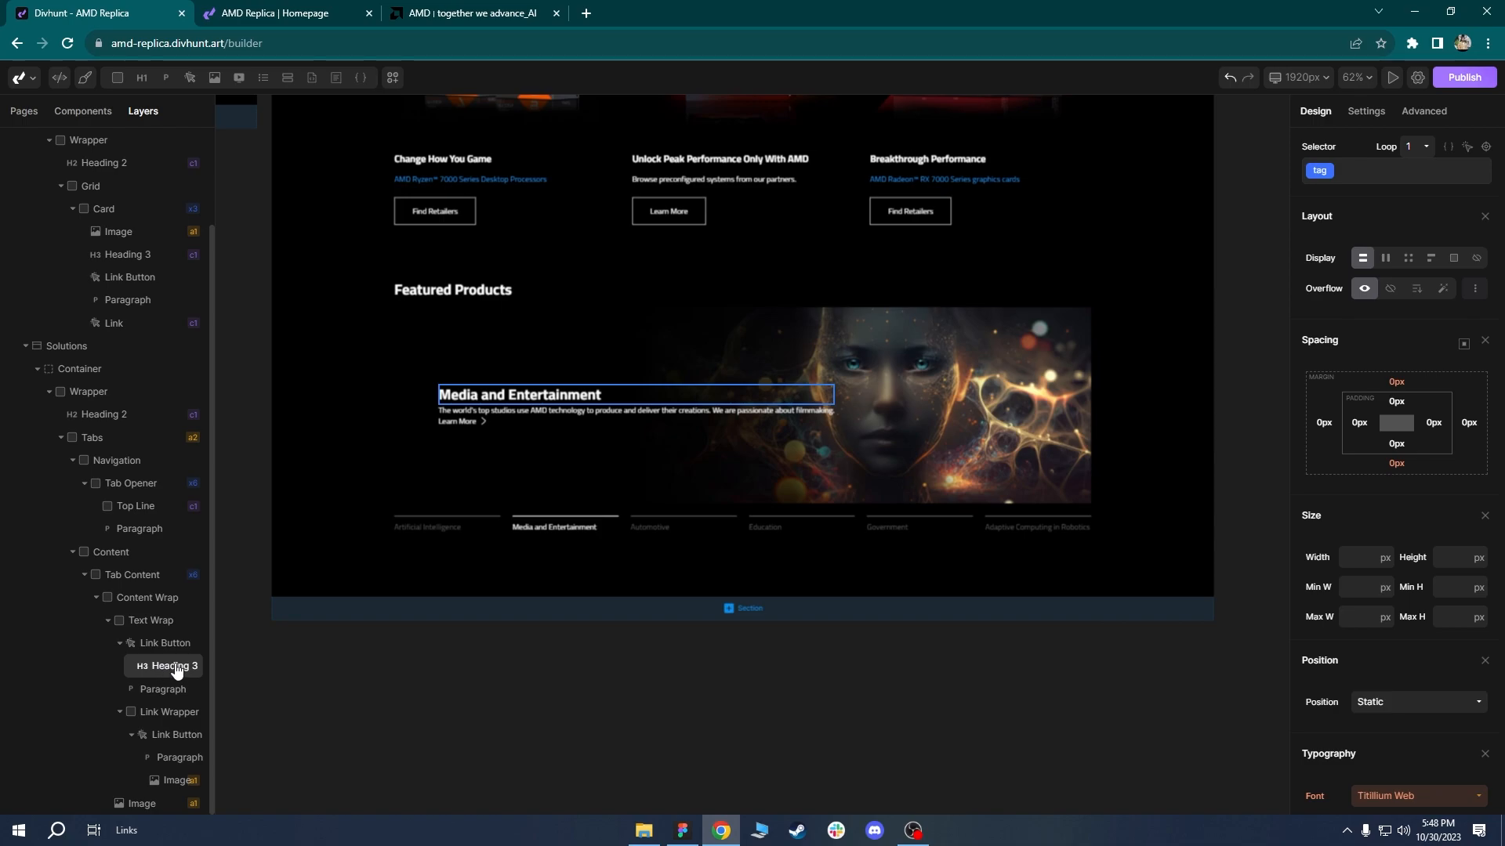
{"action": "left_click", "coordinate": [1362, 178]}
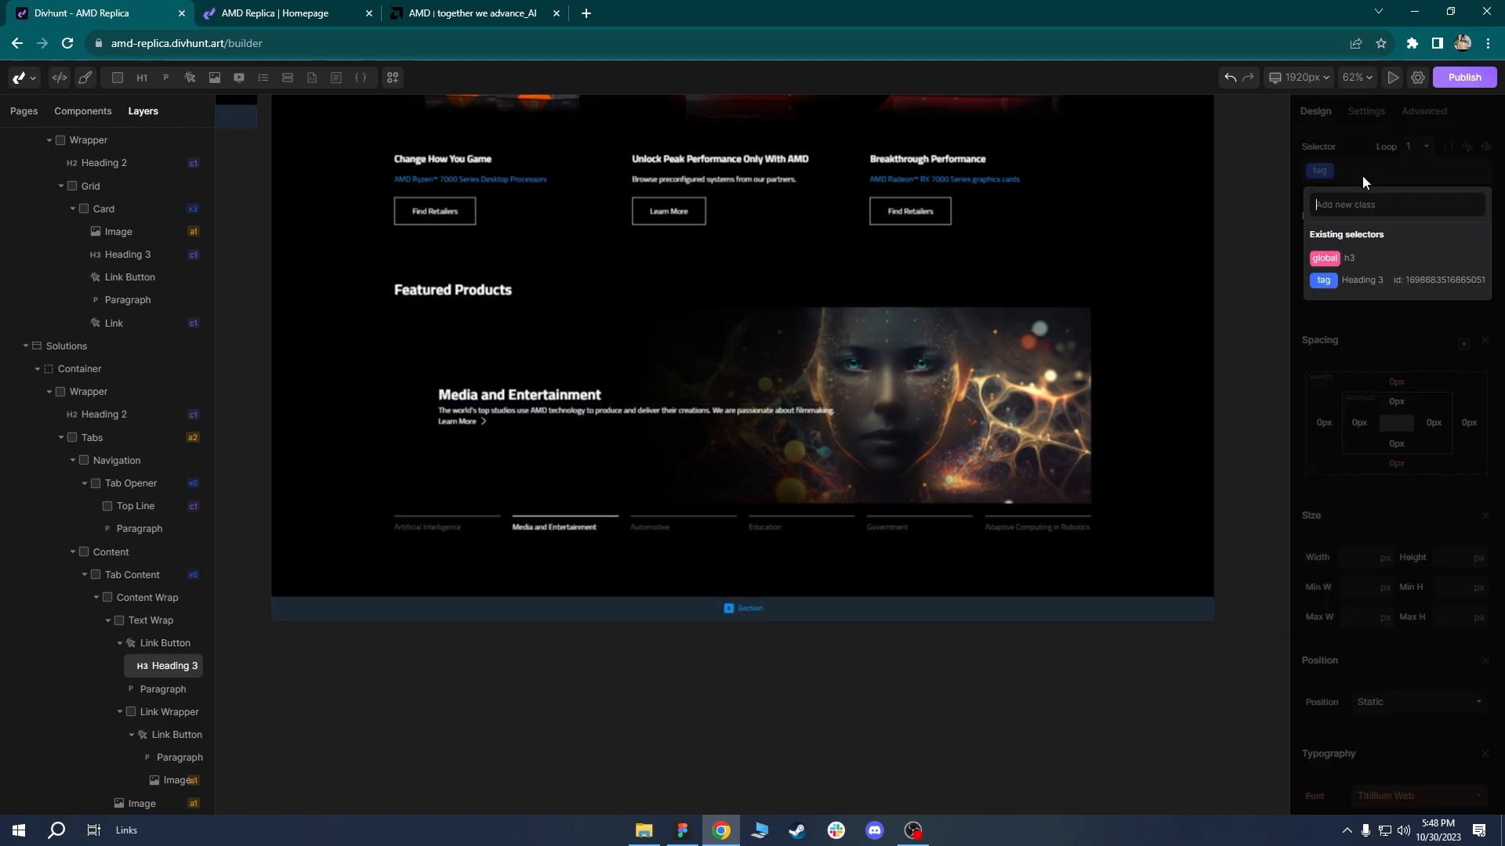
{"action": "type", "text": "mb"}
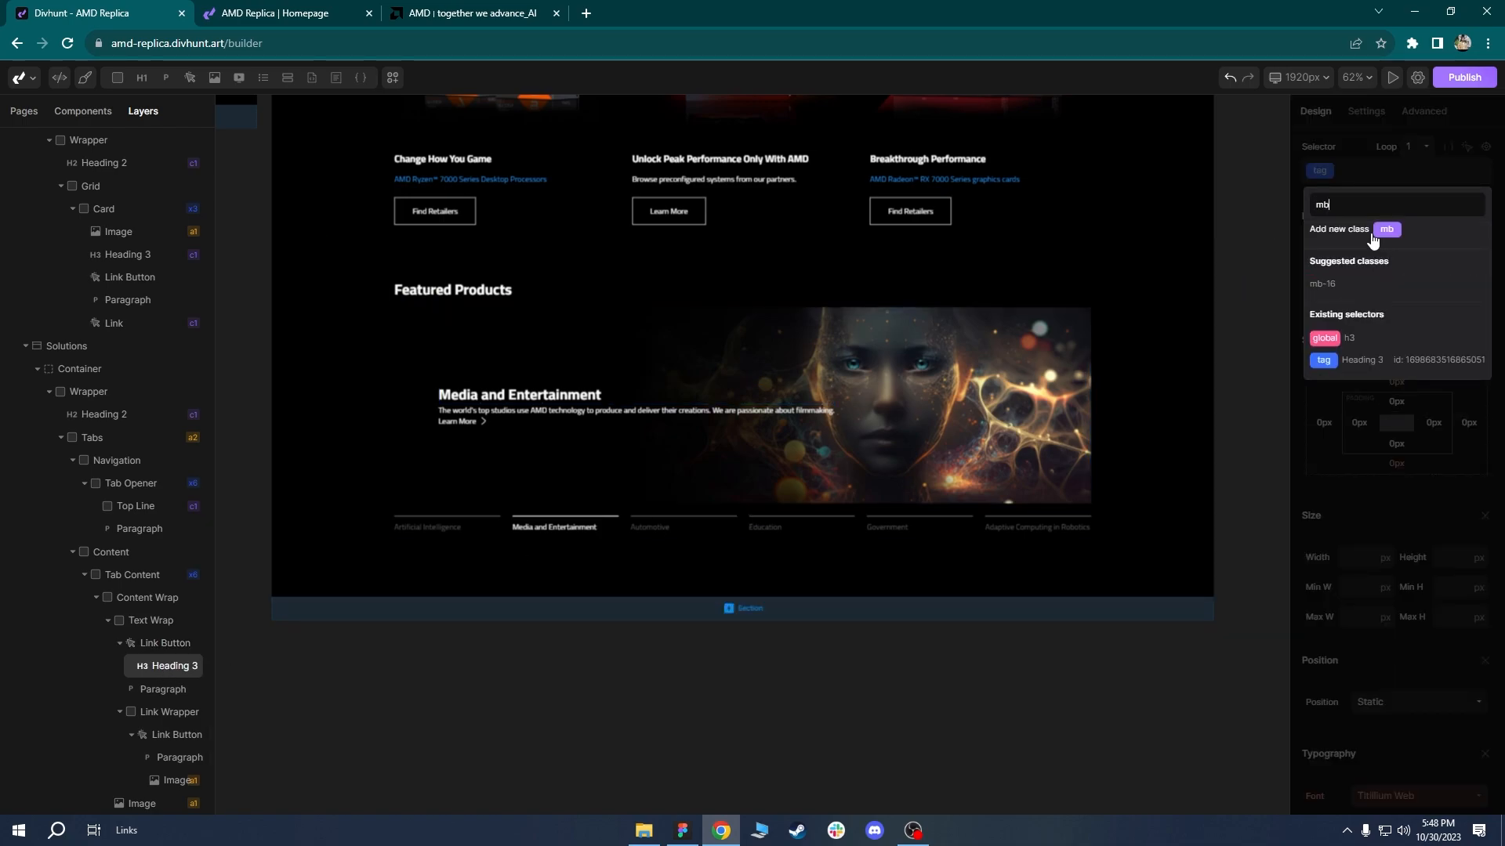
{"action": "left_click", "coordinate": [1342, 290]}
Add the existing mb-16 class to the description paragraph below the slide heading.
{"action": "left_click", "coordinate": [159, 692]}
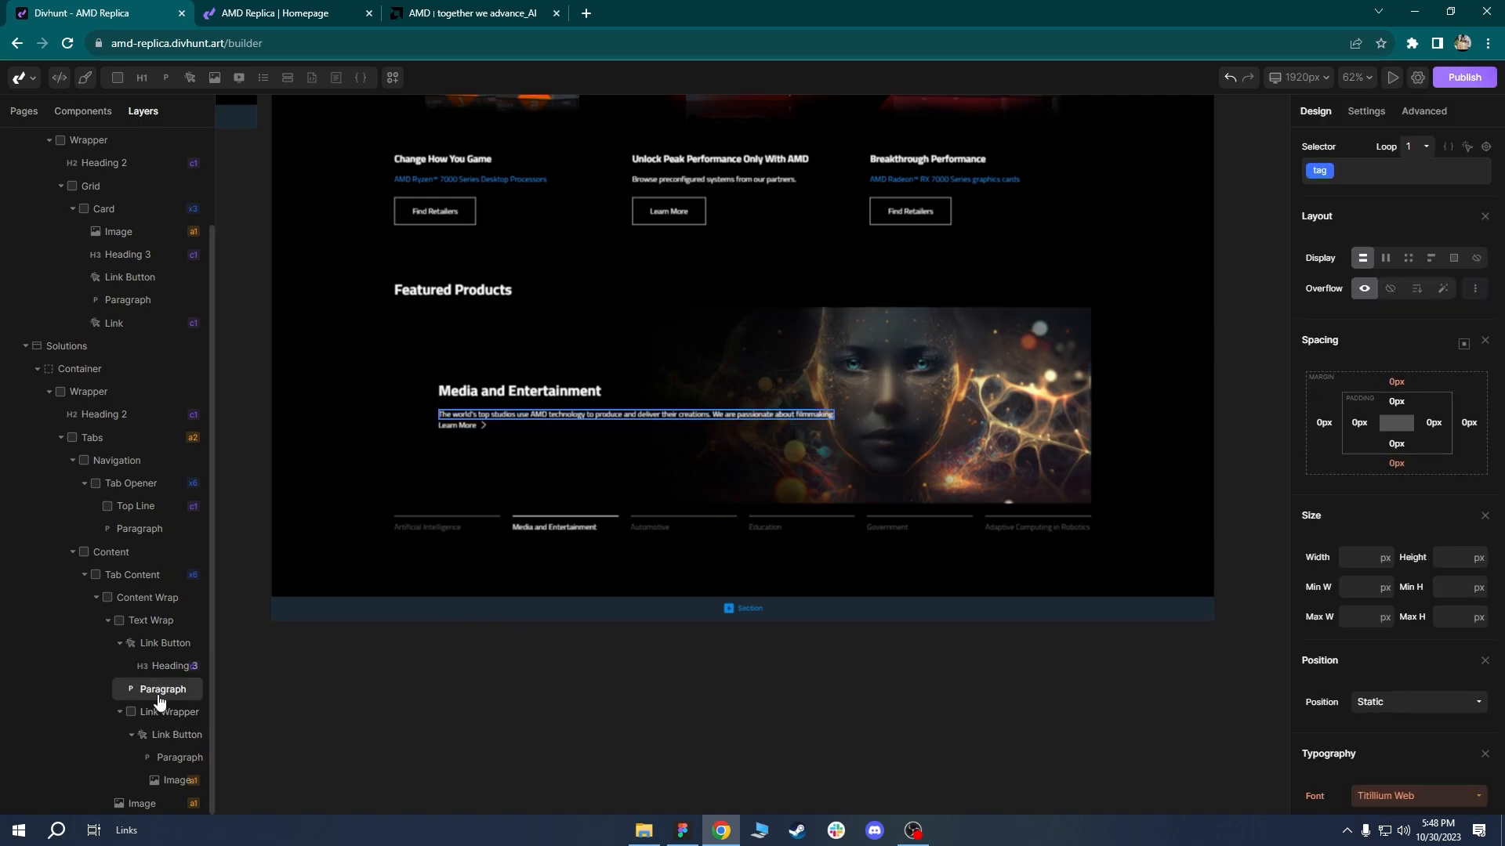
{"action": "left_click", "coordinate": [1371, 171]}
{"action": "type", "text": "m"}
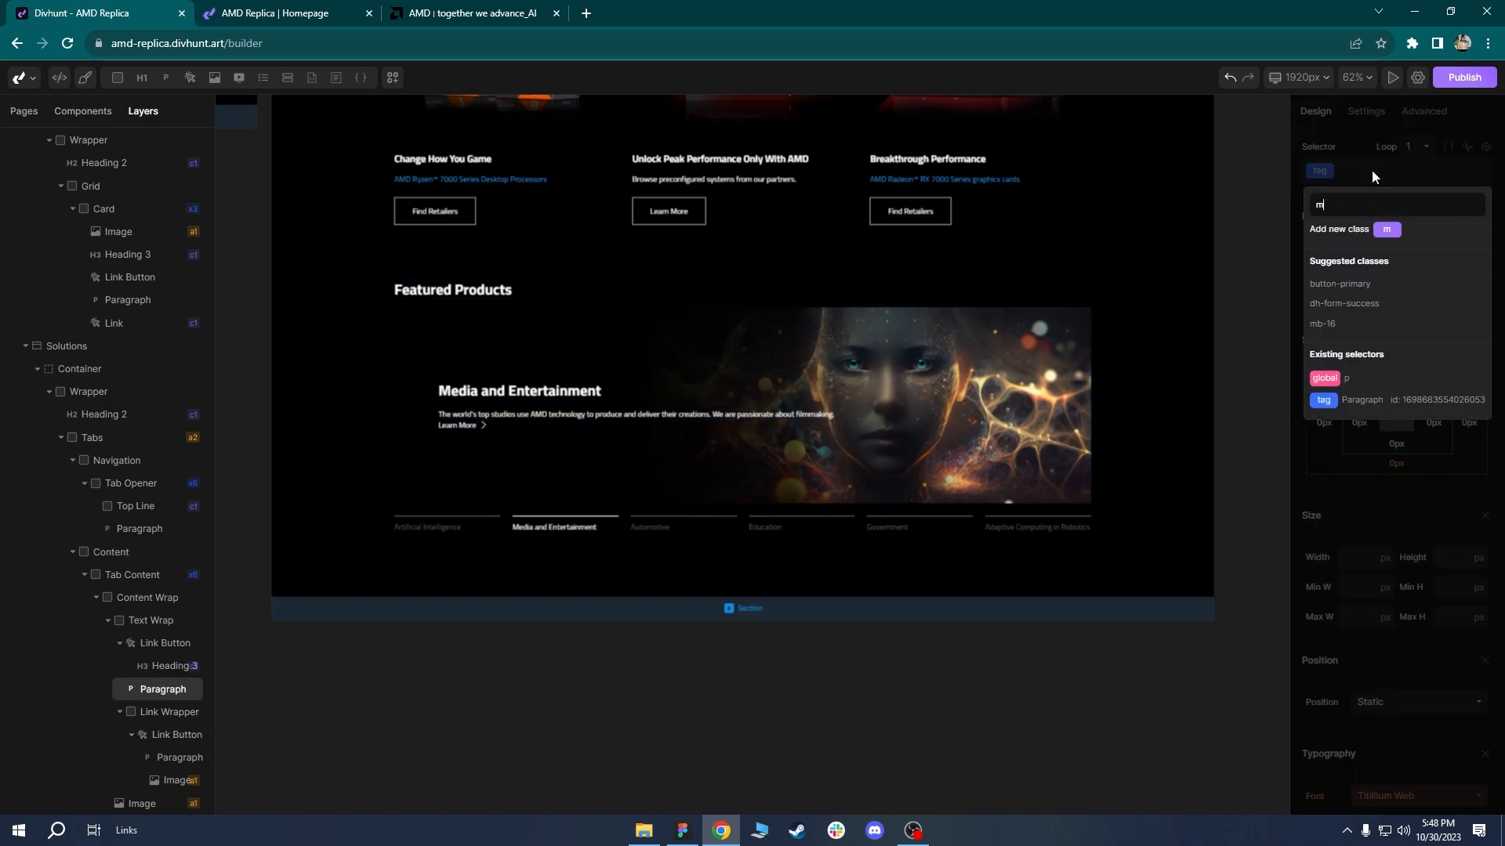
{"action": "type", "text": "b"}
{"action": "left_click", "coordinate": [1330, 284]}
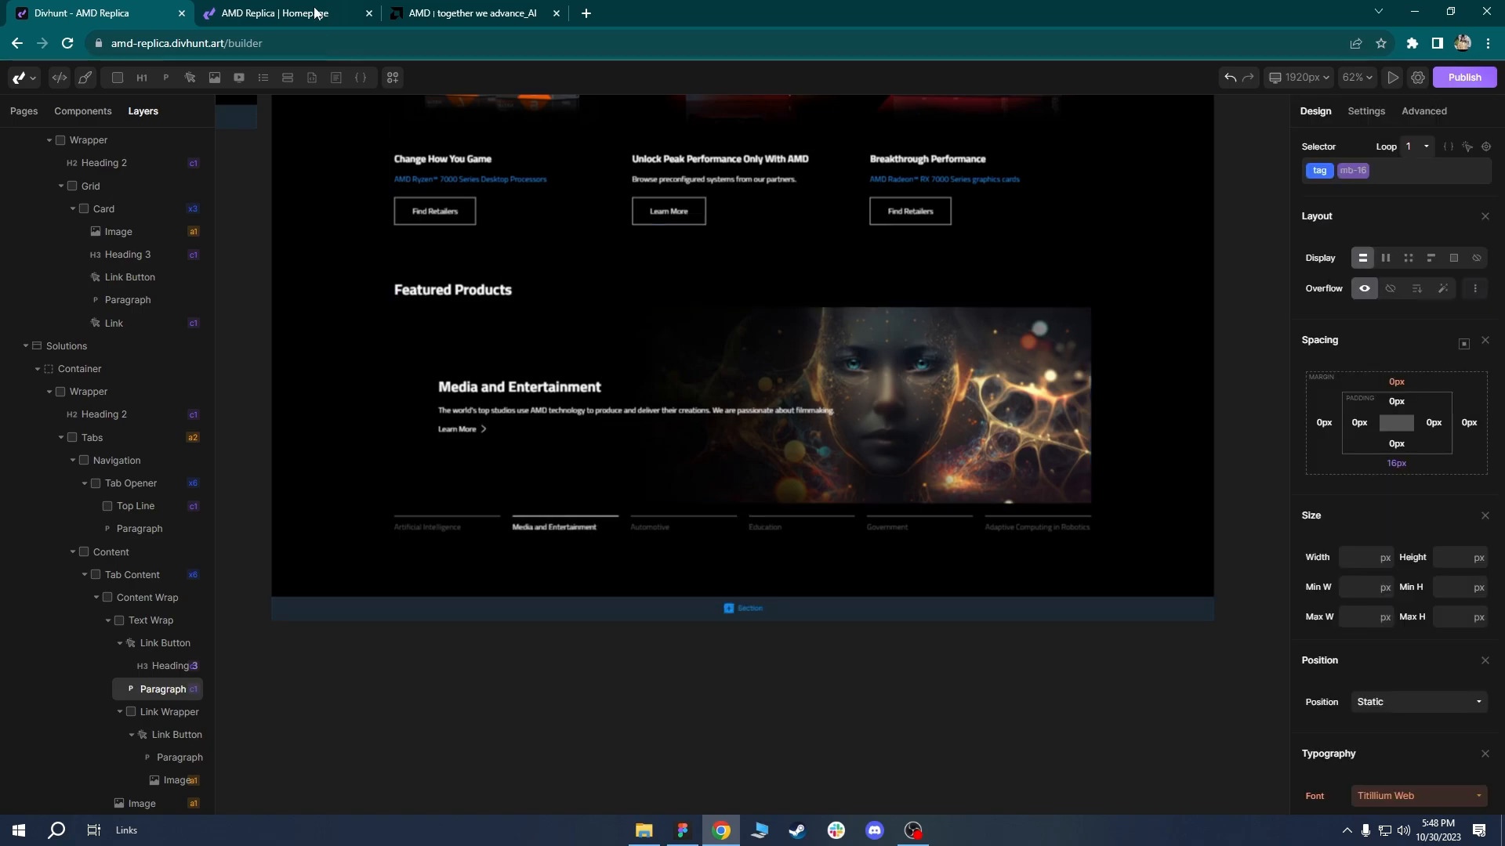
Reload the published homepage to check the Media and Entertainment slide, and return to the builder.
{"action": "left_click", "coordinate": [318, 16]}
{"action": "left_click", "coordinate": [69, 40]}
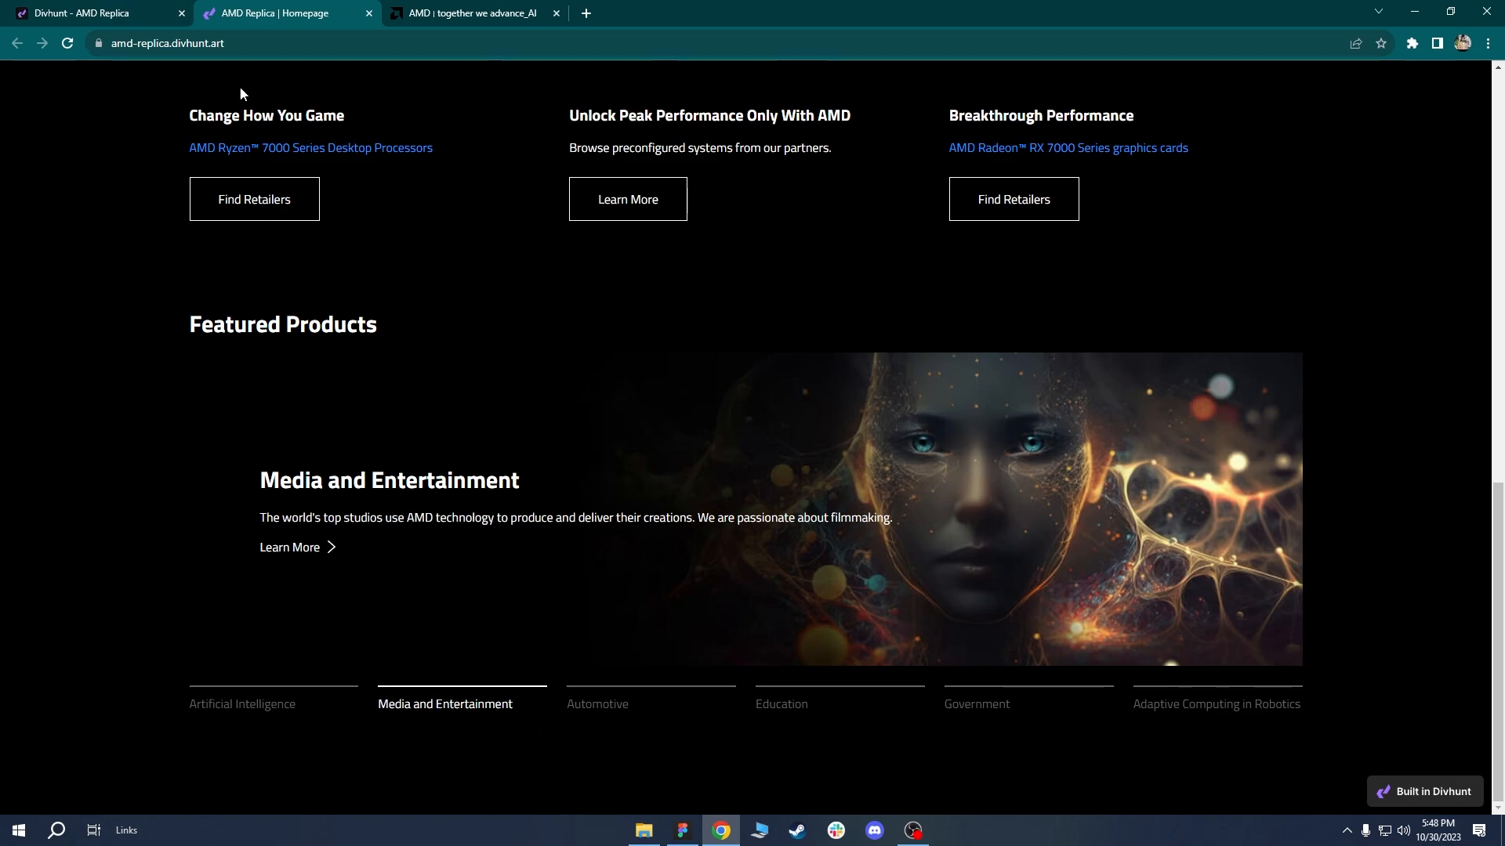
{"action": "left_click", "coordinate": [132, 9]}
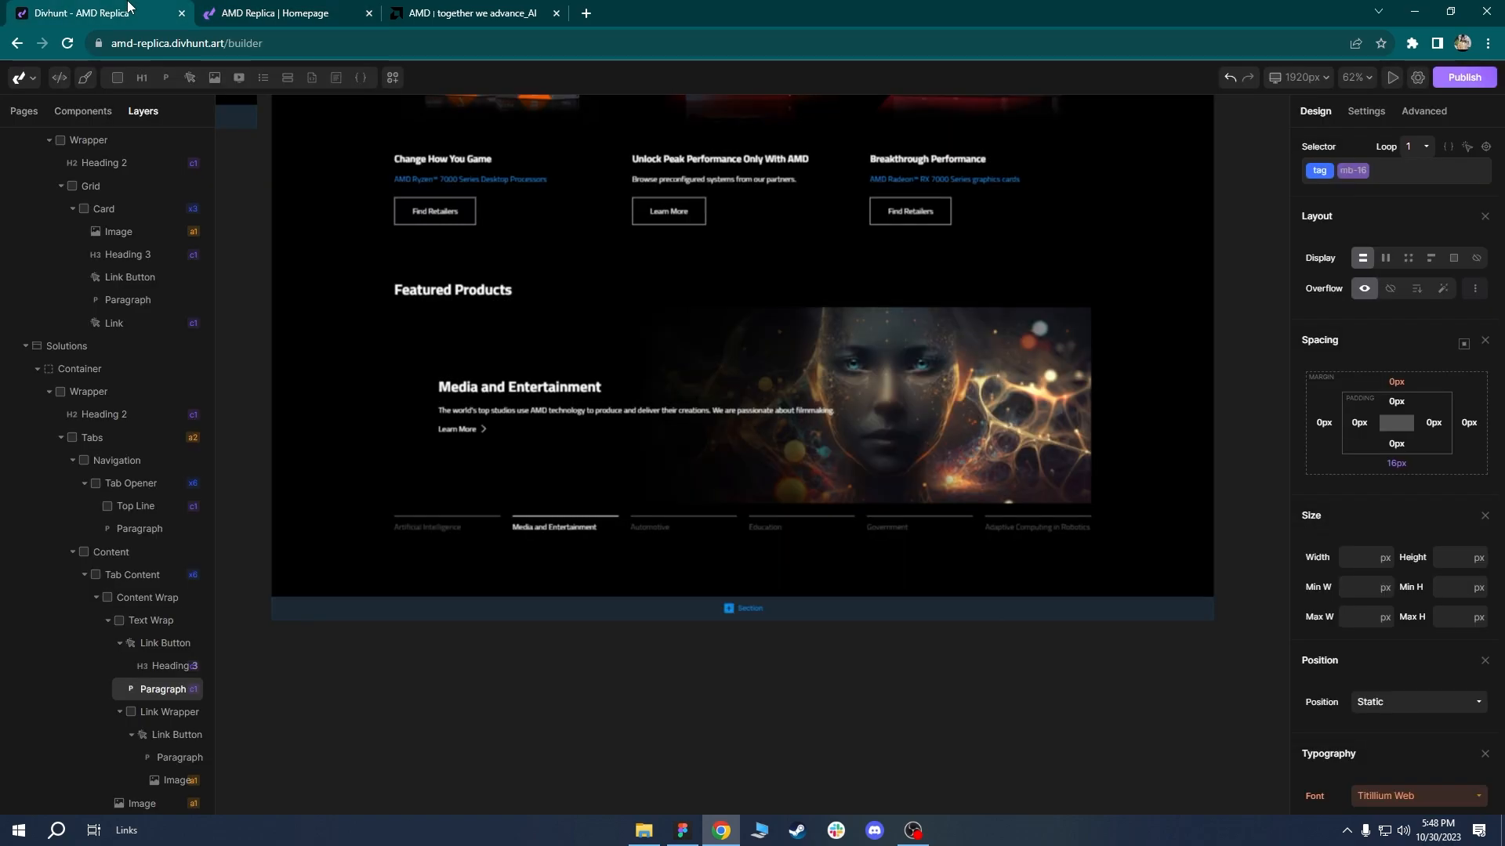
Set the opened tab of the Solutions section's Tabs element to 1.
{"action": "left_click", "coordinate": [103, 443]}
{"action": "left_click", "coordinate": [1364, 111]}
{"action": "left_click", "coordinate": [1320, 209]}
{"action": "left_click", "coordinate": [1091, 243]}
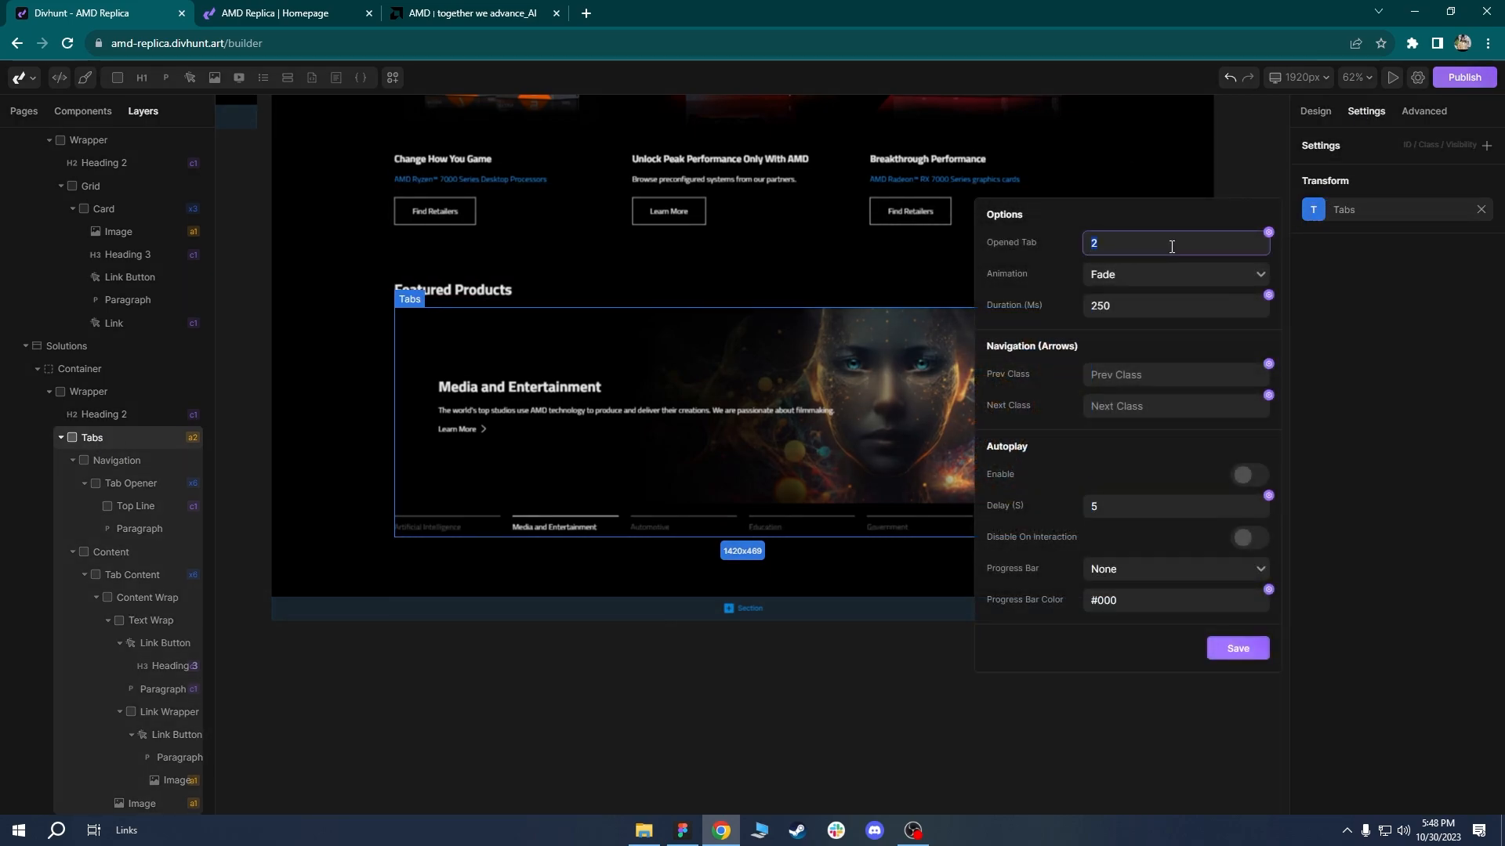
{"action": "type", "text": "1"}
{"action": "key", "text": "Return"}
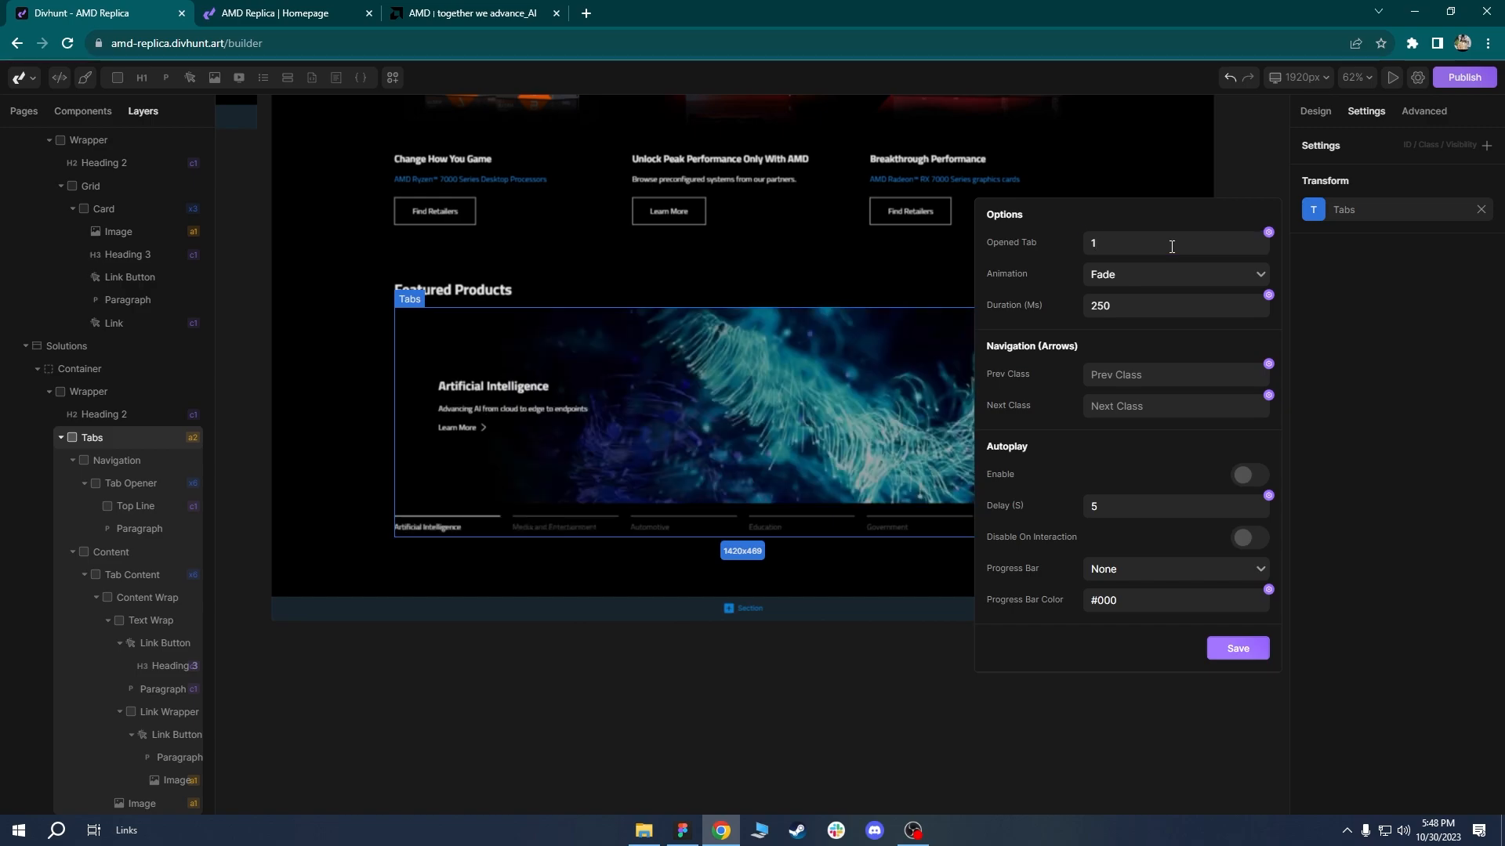
Reload the published homepage, check the Media and Entertainment and Automotive slides, and return to the builder.
{"action": "left_click", "coordinate": [274, 13]}
{"action": "left_click", "coordinate": [68, 43]}
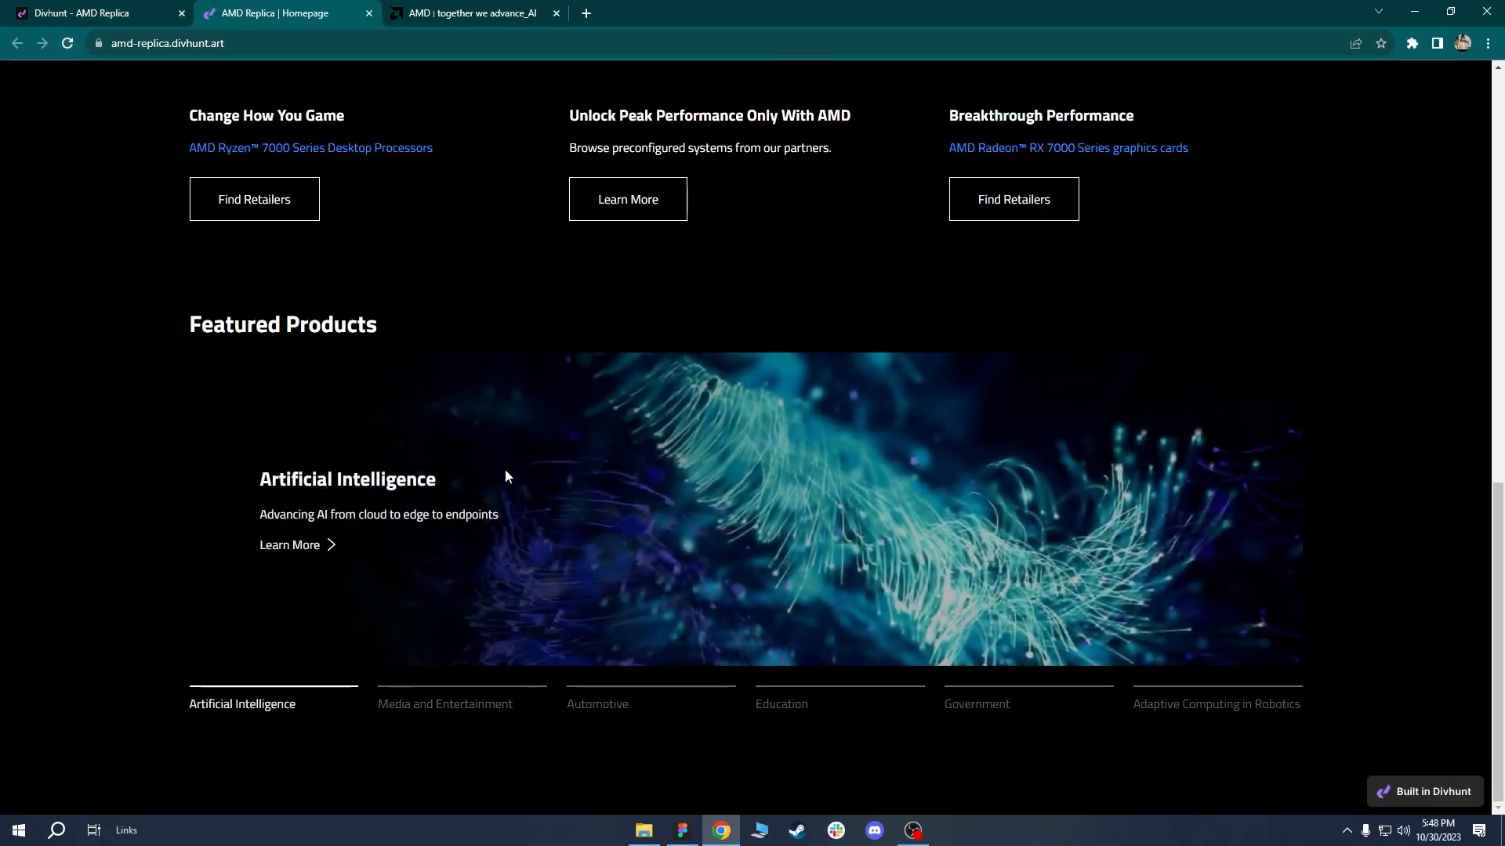
{"action": "left_click", "coordinate": [436, 704]}
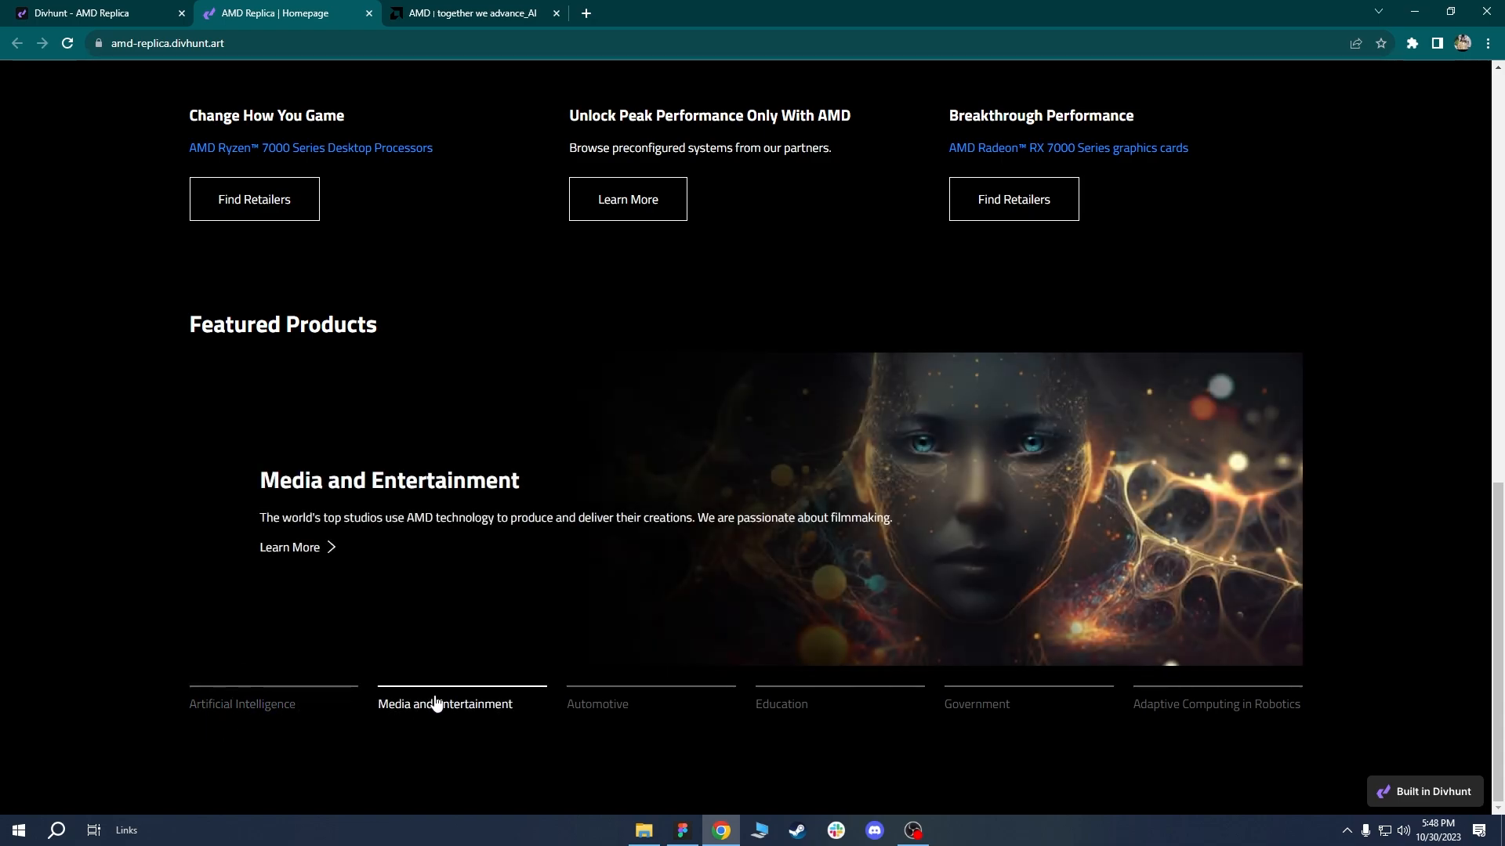
{"action": "left_click", "coordinate": [608, 699]}
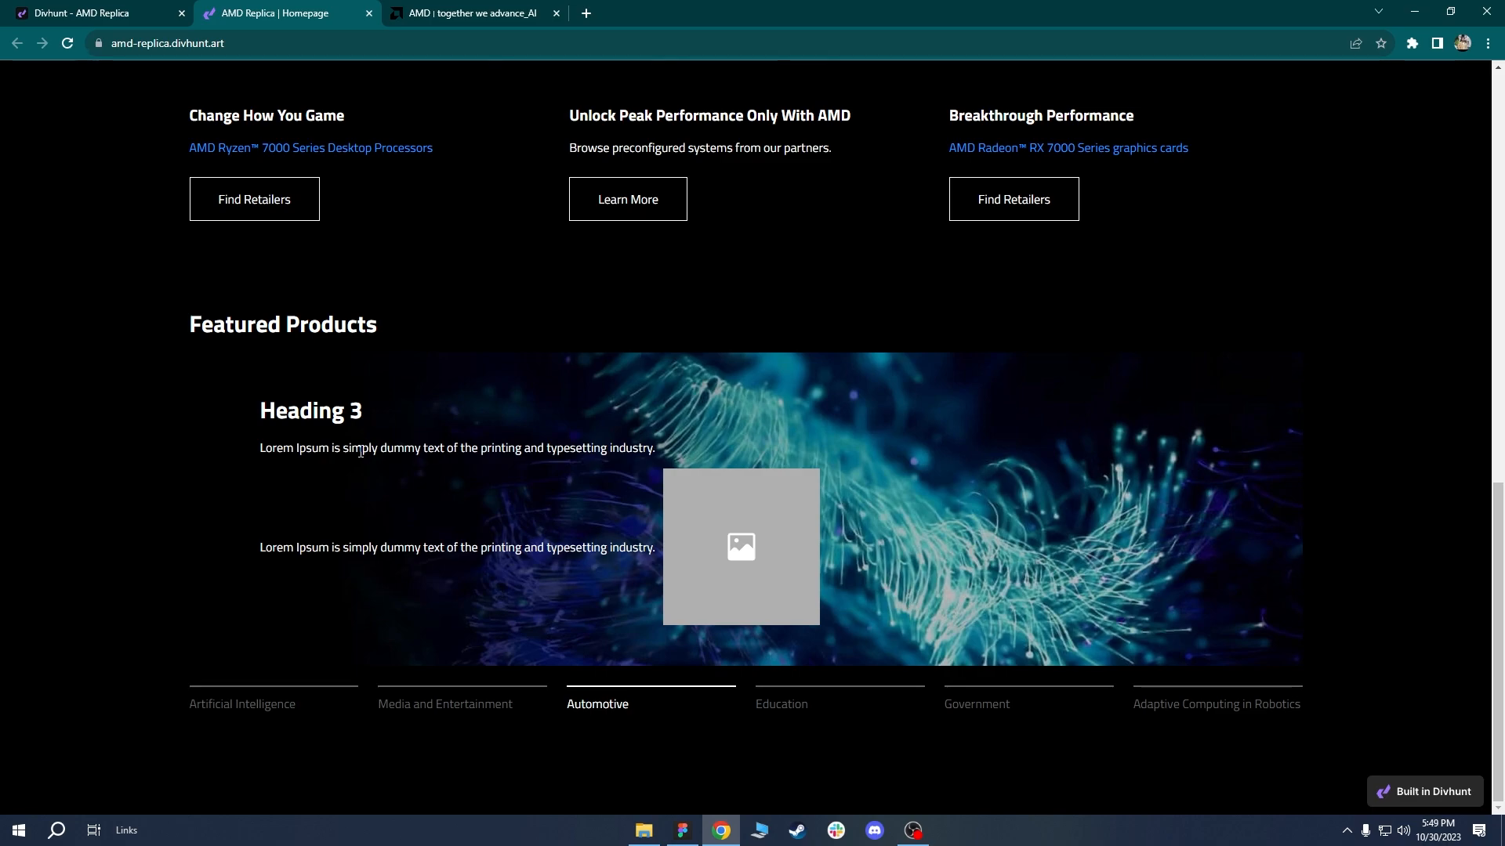
{"action": "left_click", "coordinate": [157, 12]}
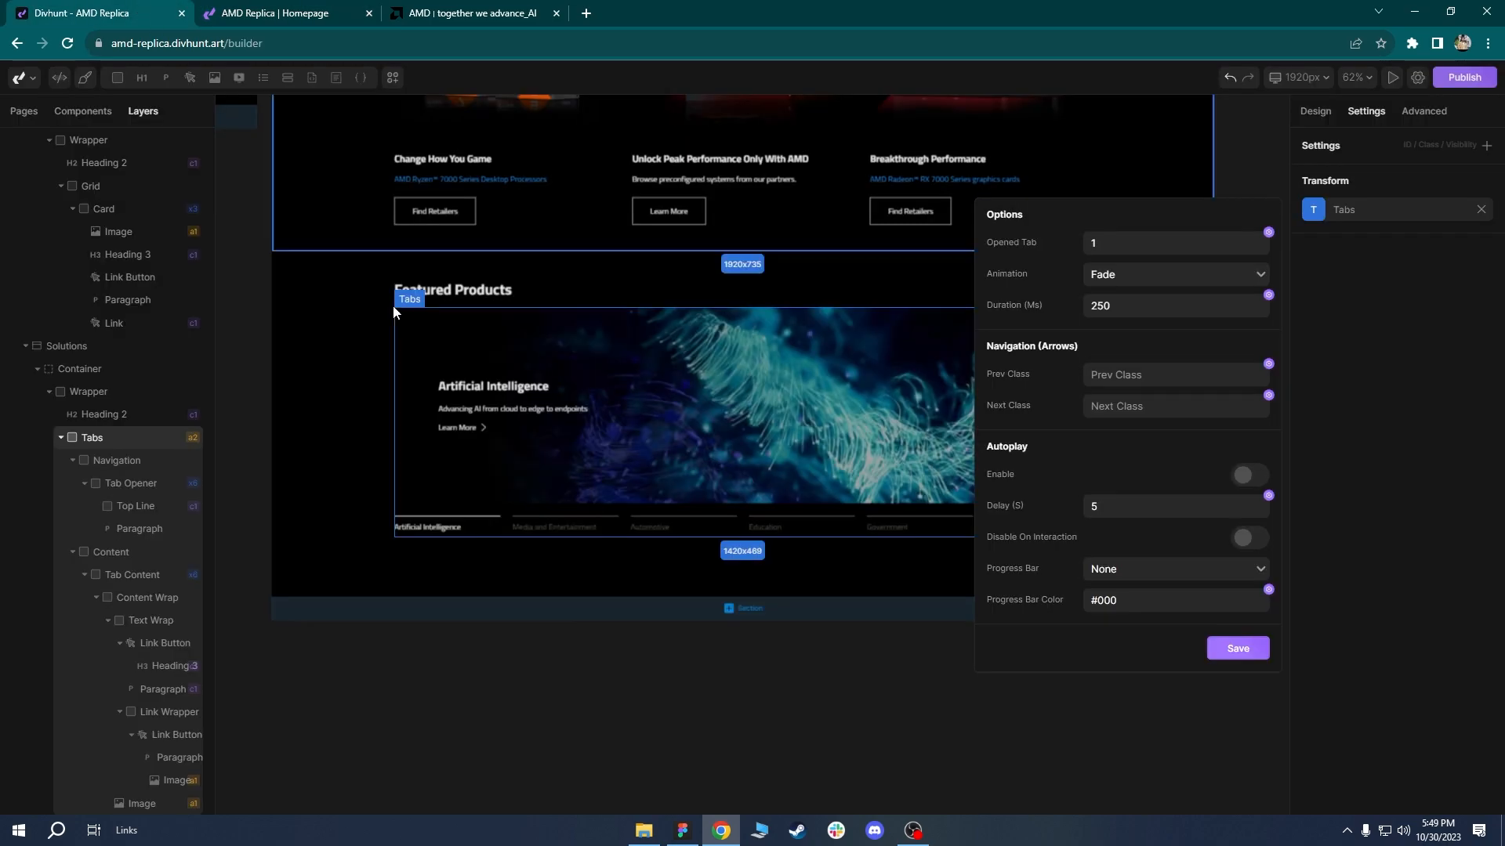
Remove the duplicate mb-16 class from the Artificial Intelligence slide's Heading 3.
{"action": "left_click", "coordinate": [656, 417]}
{"action": "left_click", "coordinate": [525, 417]}
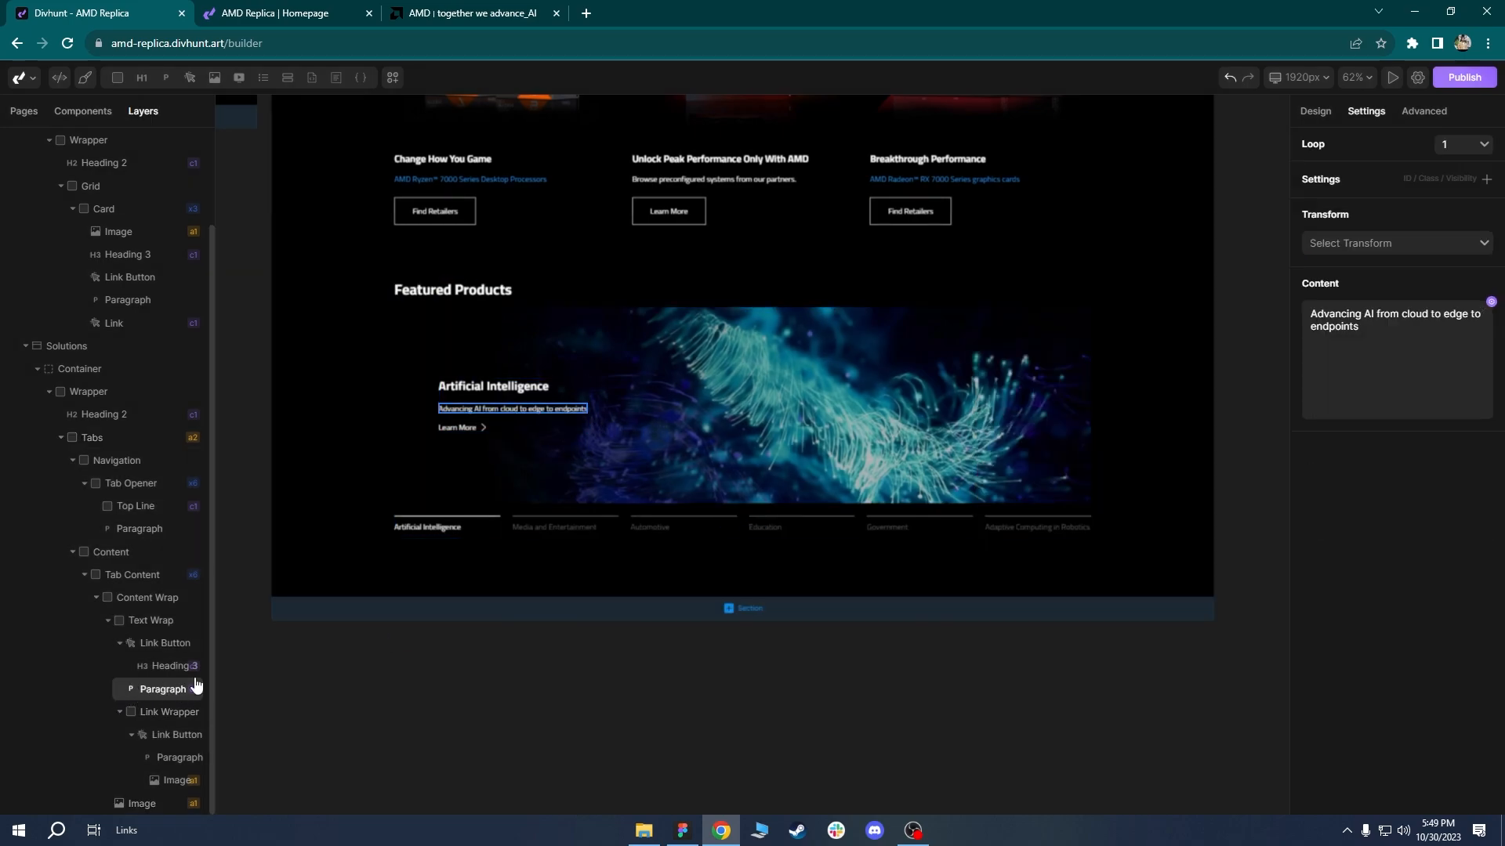
{"action": "left_click", "coordinate": [1324, 112]}
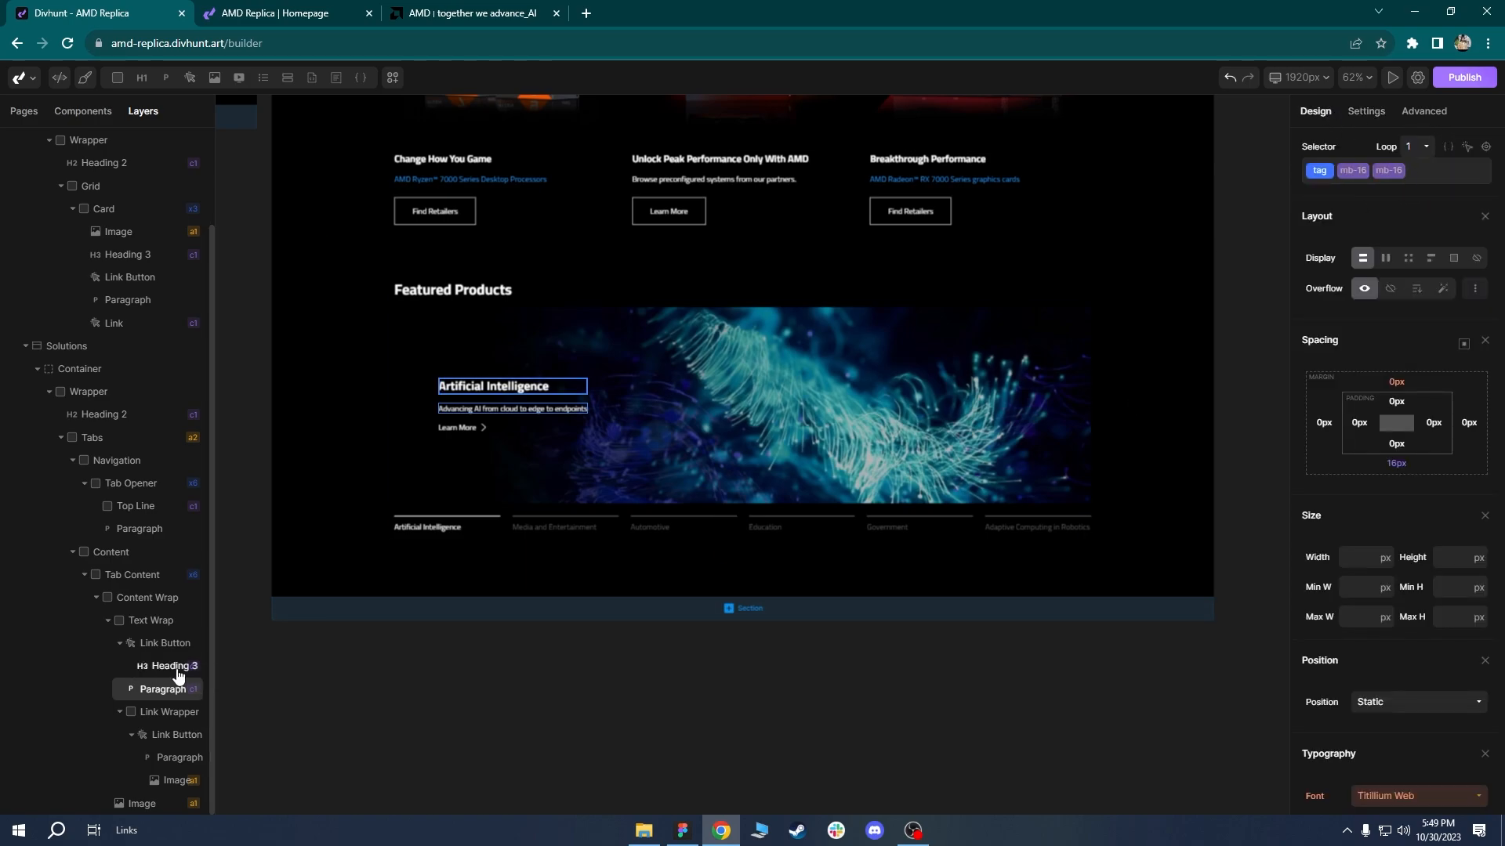
{"action": "left_click", "coordinate": [164, 643]}
{"action": "left_click", "coordinate": [139, 487]}
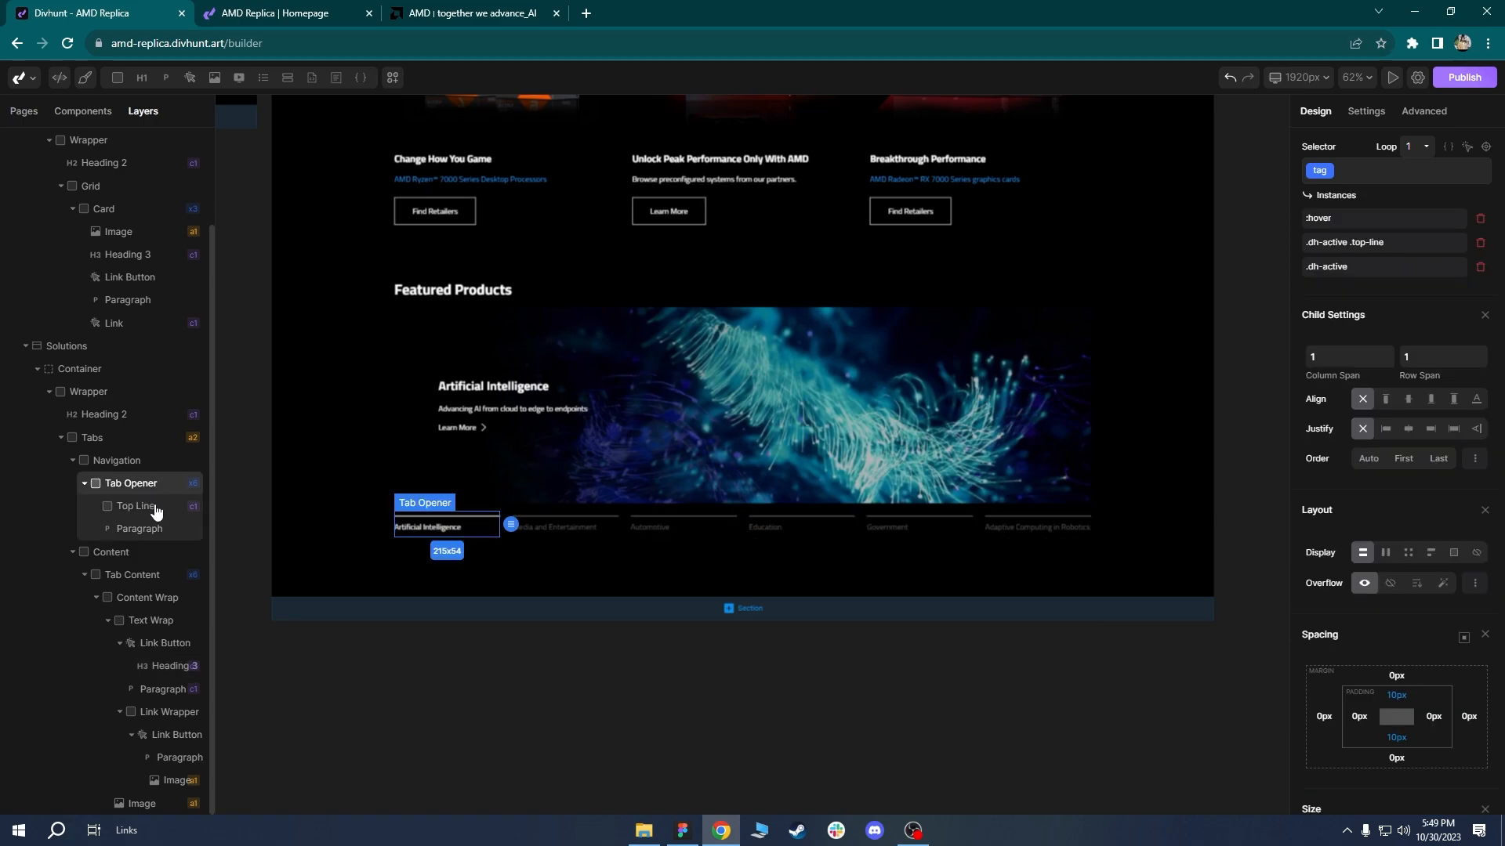
{"action": "left_click", "coordinate": [158, 576]}
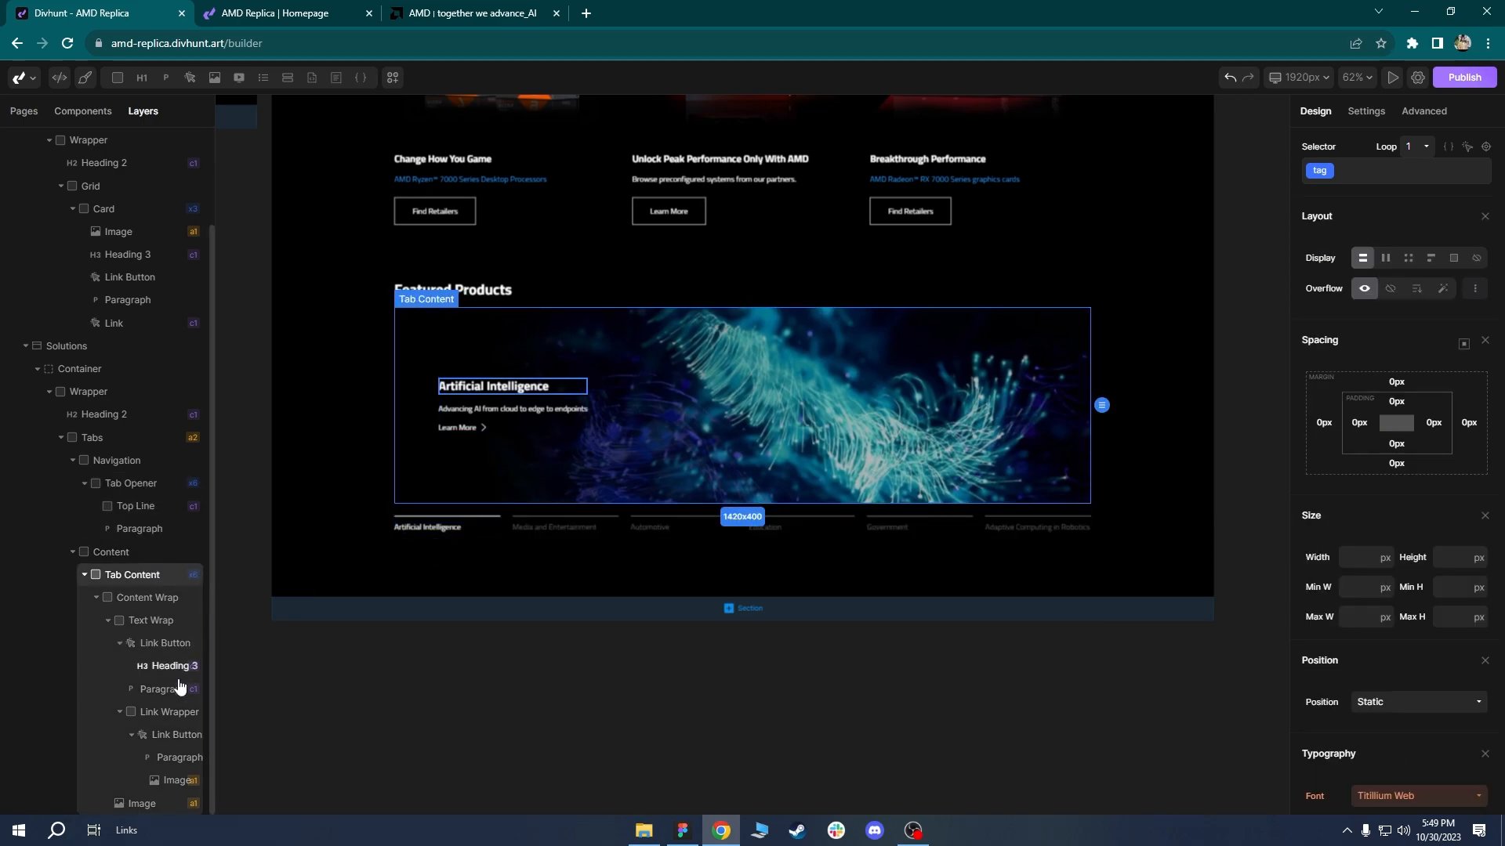
{"action": "left_click", "coordinate": [505, 392]}
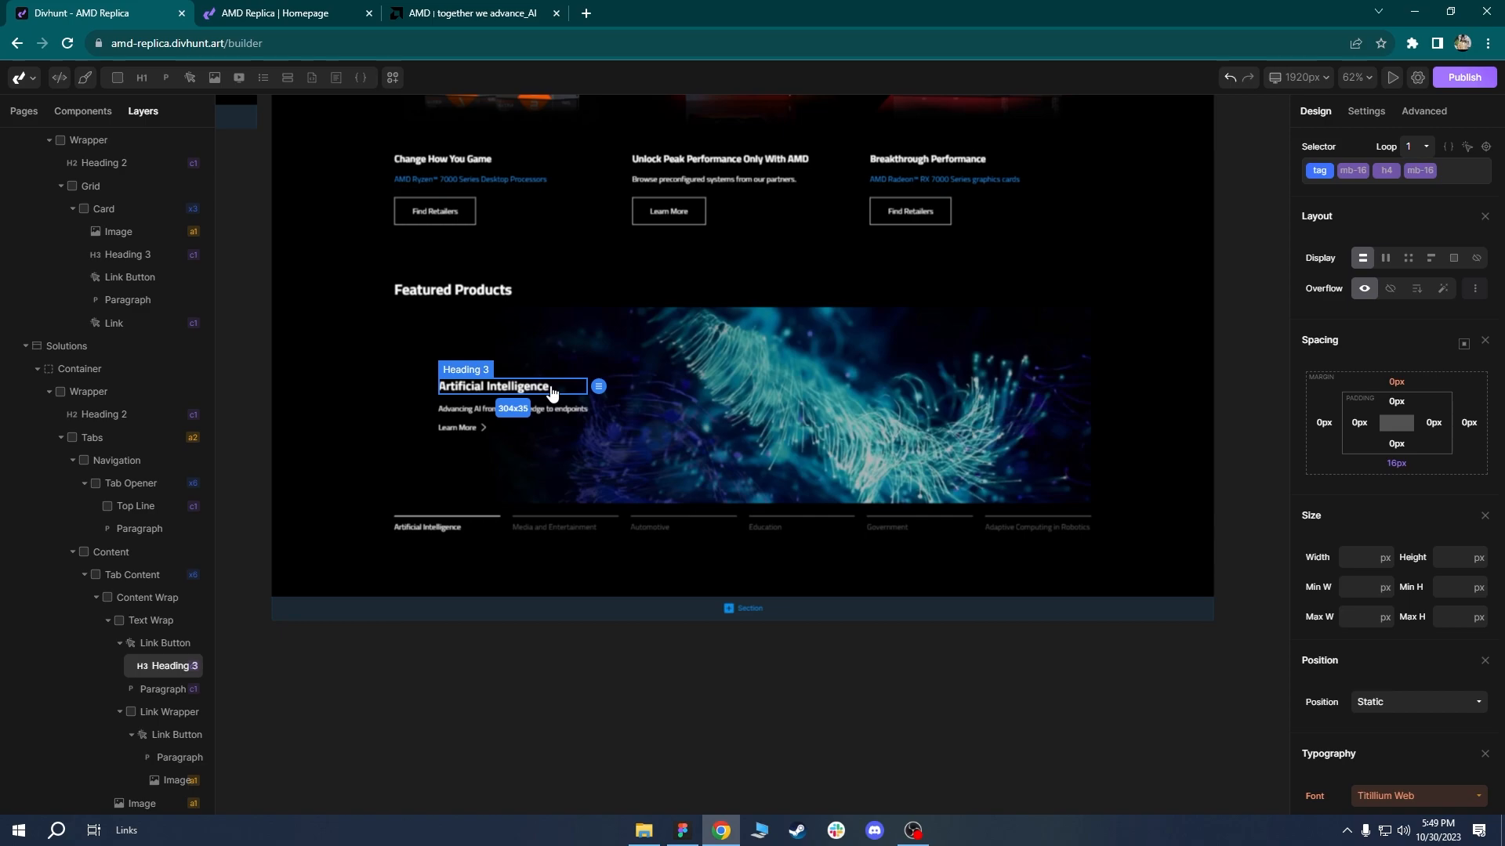
{"action": "left_click", "coordinate": [1452, 177]}
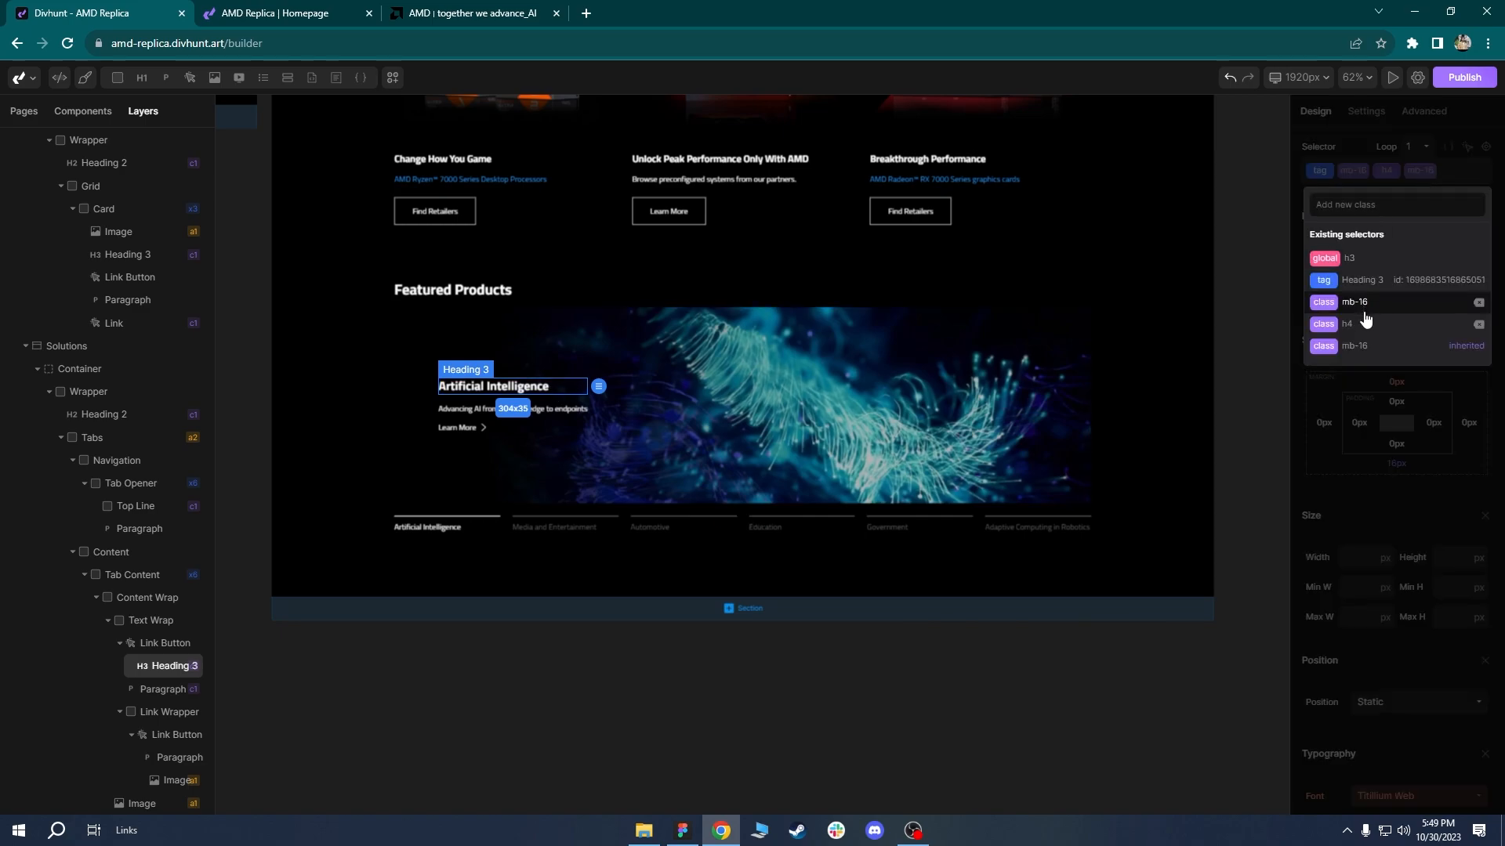
{"action": "left_click", "coordinate": [1478, 303]}
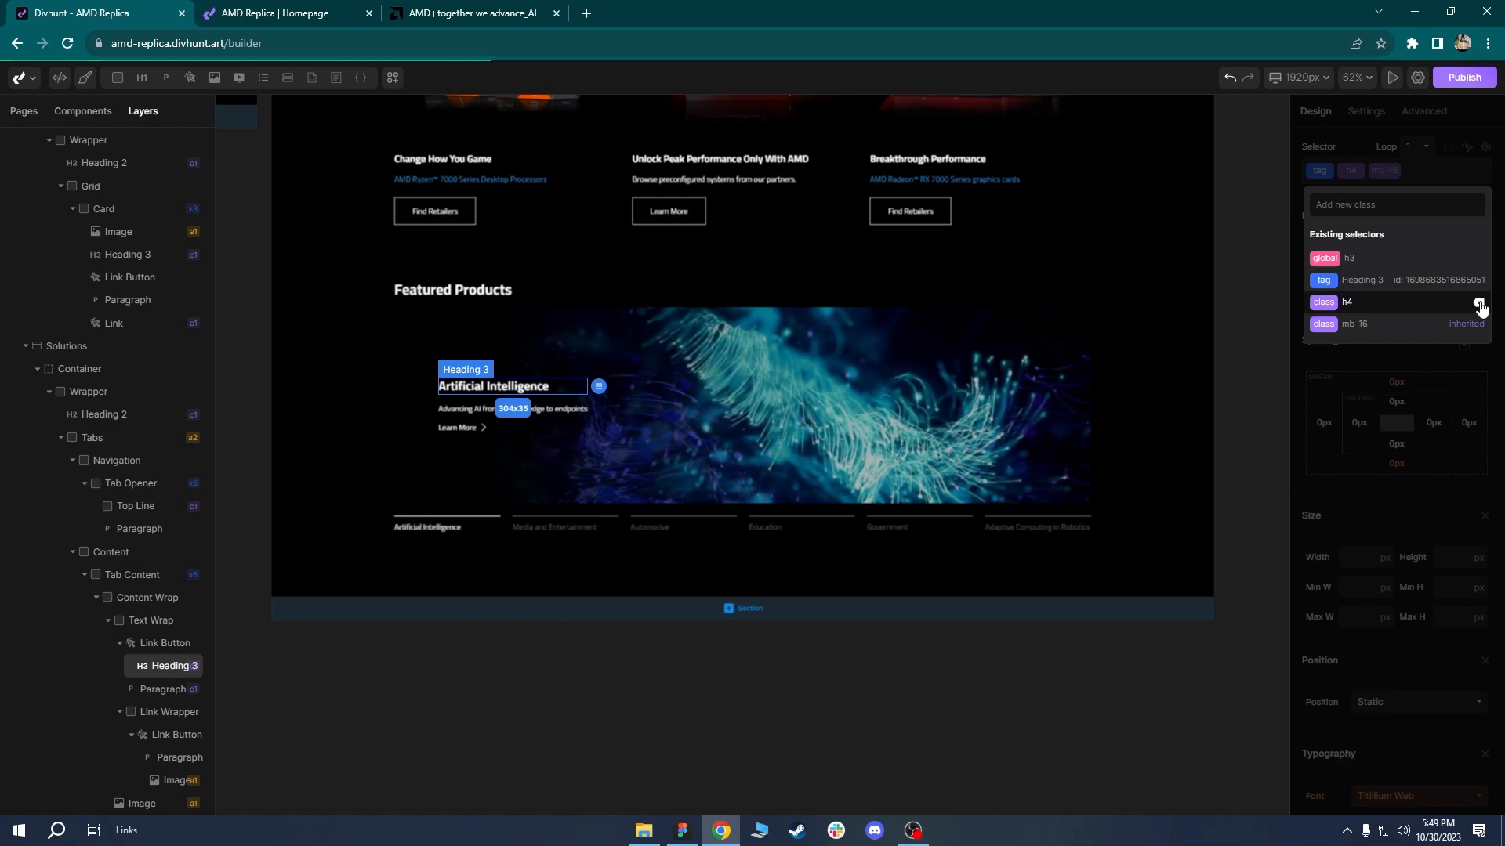
{"action": "left_click", "coordinate": [168, 665]}
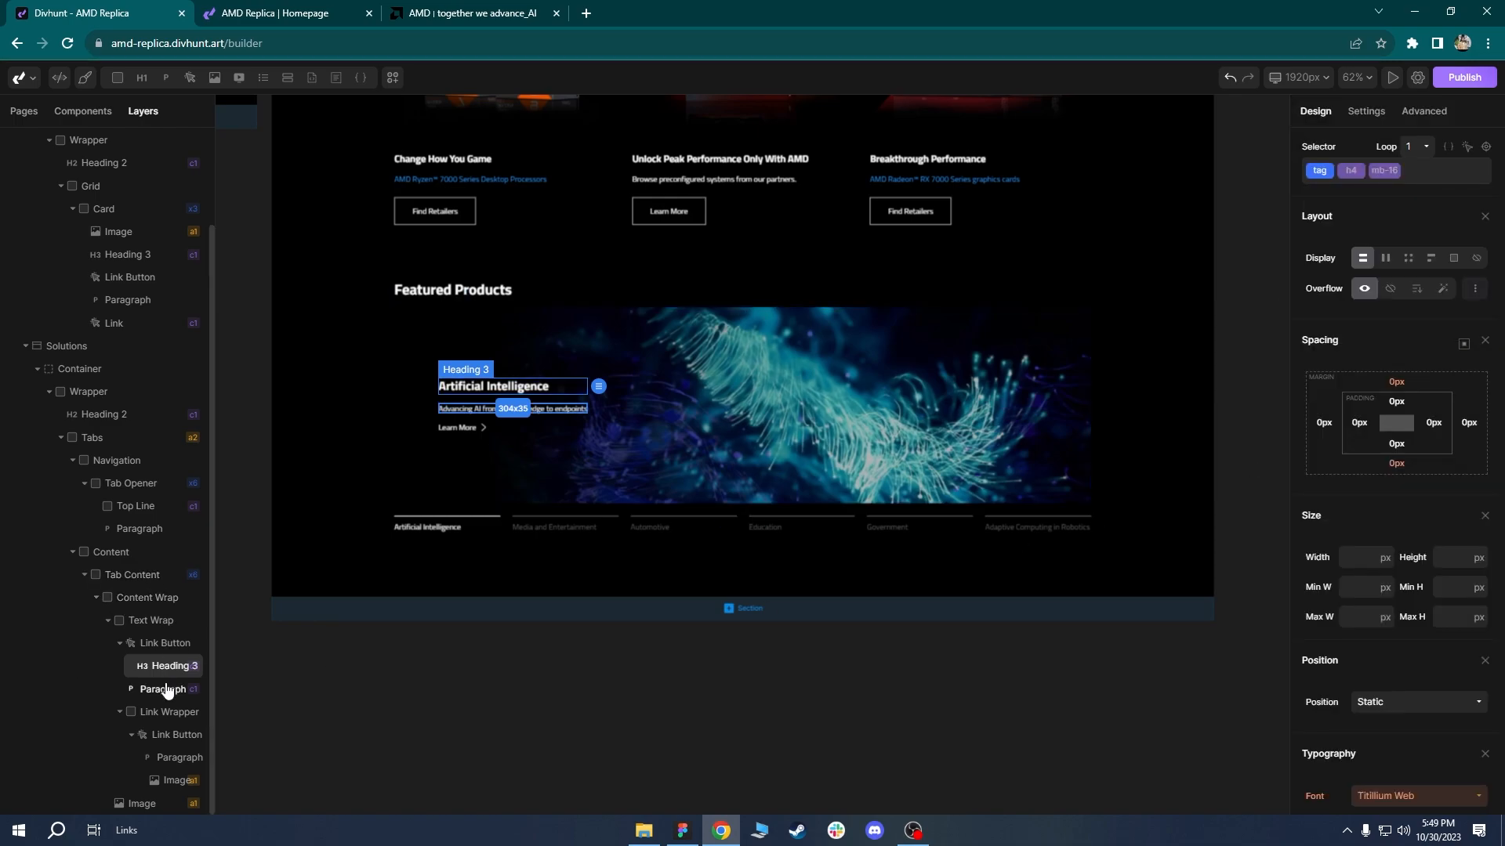
Remove the duplicate mb-16 class from the description paragraph of the Artificial Intelligence slide.
{"action": "left_click", "coordinate": [156, 689]}
{"action": "left_click", "coordinate": [130, 666]}
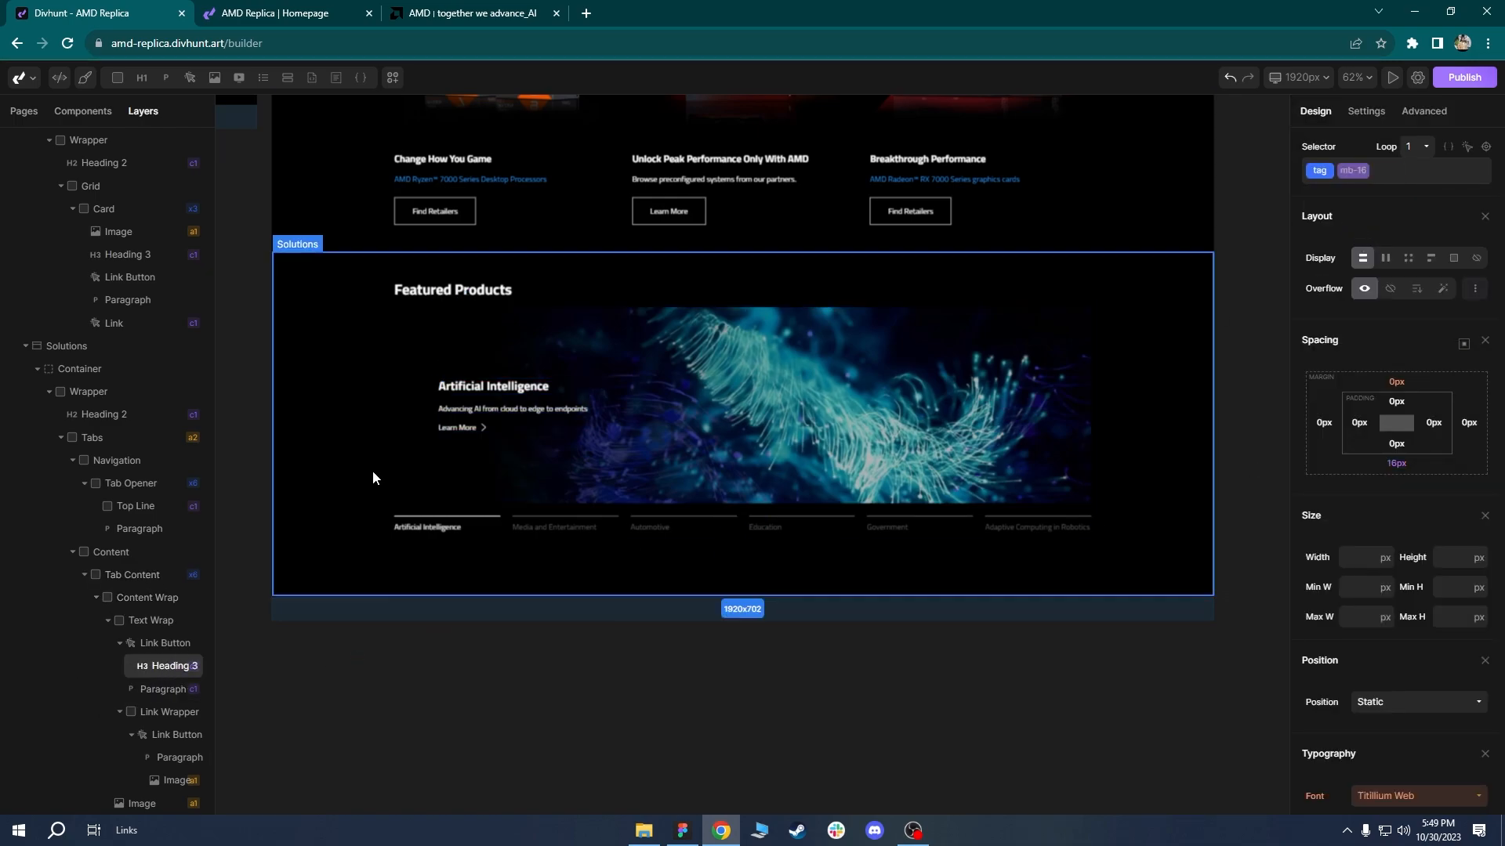
{"action": "left_click", "coordinate": [523, 412]}
{"action": "left_click", "coordinate": [1438, 172]}
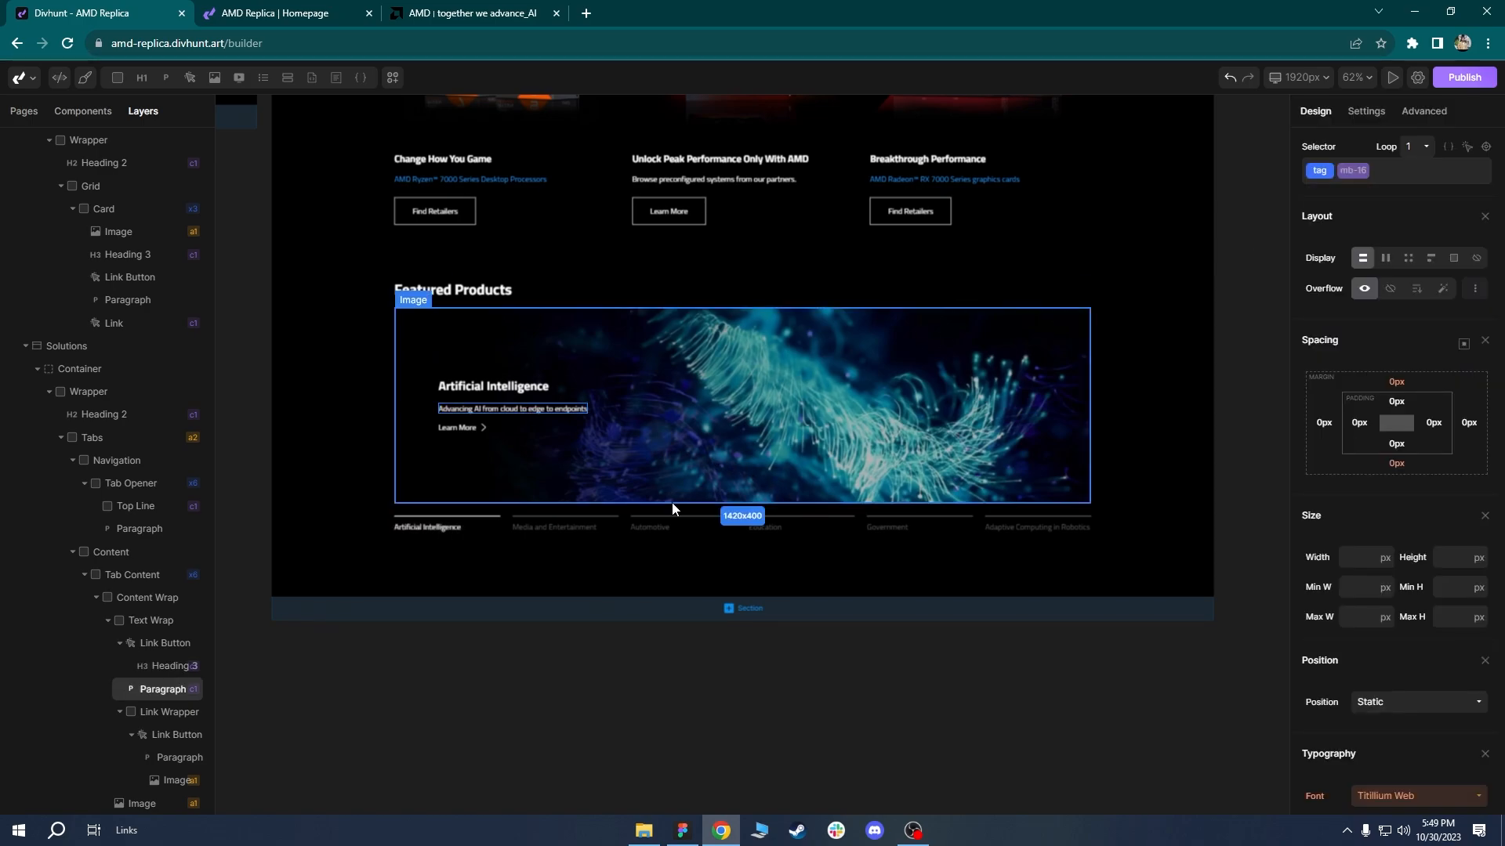
Reload the published homepage and switch between the Artificial Intelligence, Media and Entertainment and Automotive slides to compare their text spacing.
{"action": "left_click", "coordinate": [292, 14]}
{"action": "left_click", "coordinate": [70, 44]}
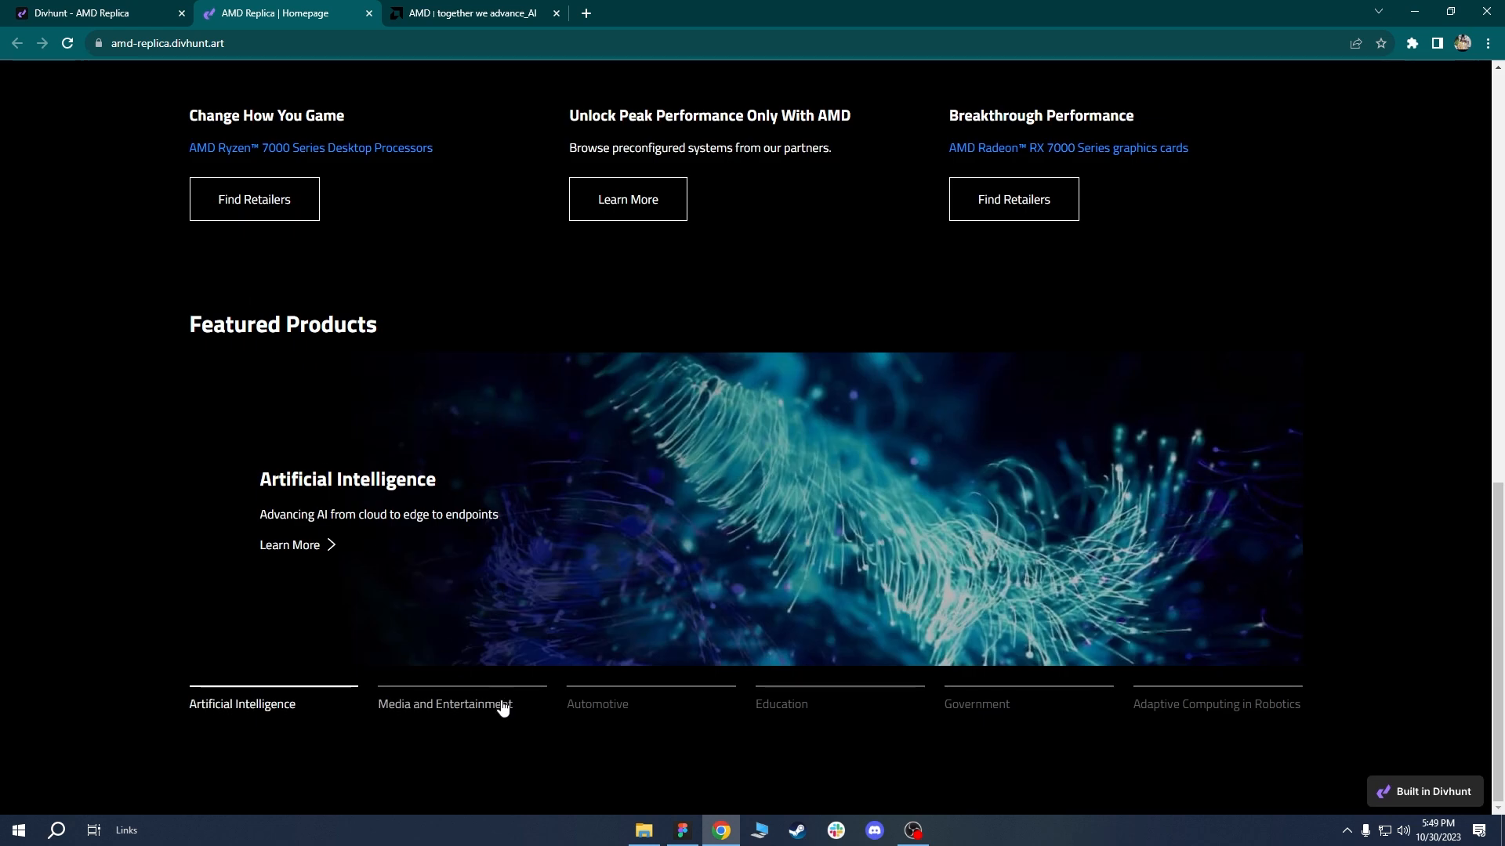
{"action": "left_click", "coordinate": [499, 705]}
{"action": "left_click", "coordinate": [629, 703]}
{"action": "left_click", "coordinate": [457, 709]}
{"action": "left_click", "coordinate": [271, 703]}
{"action": "left_click", "coordinate": [463, 705]}
{"action": "left_click", "coordinate": [252, 705]}
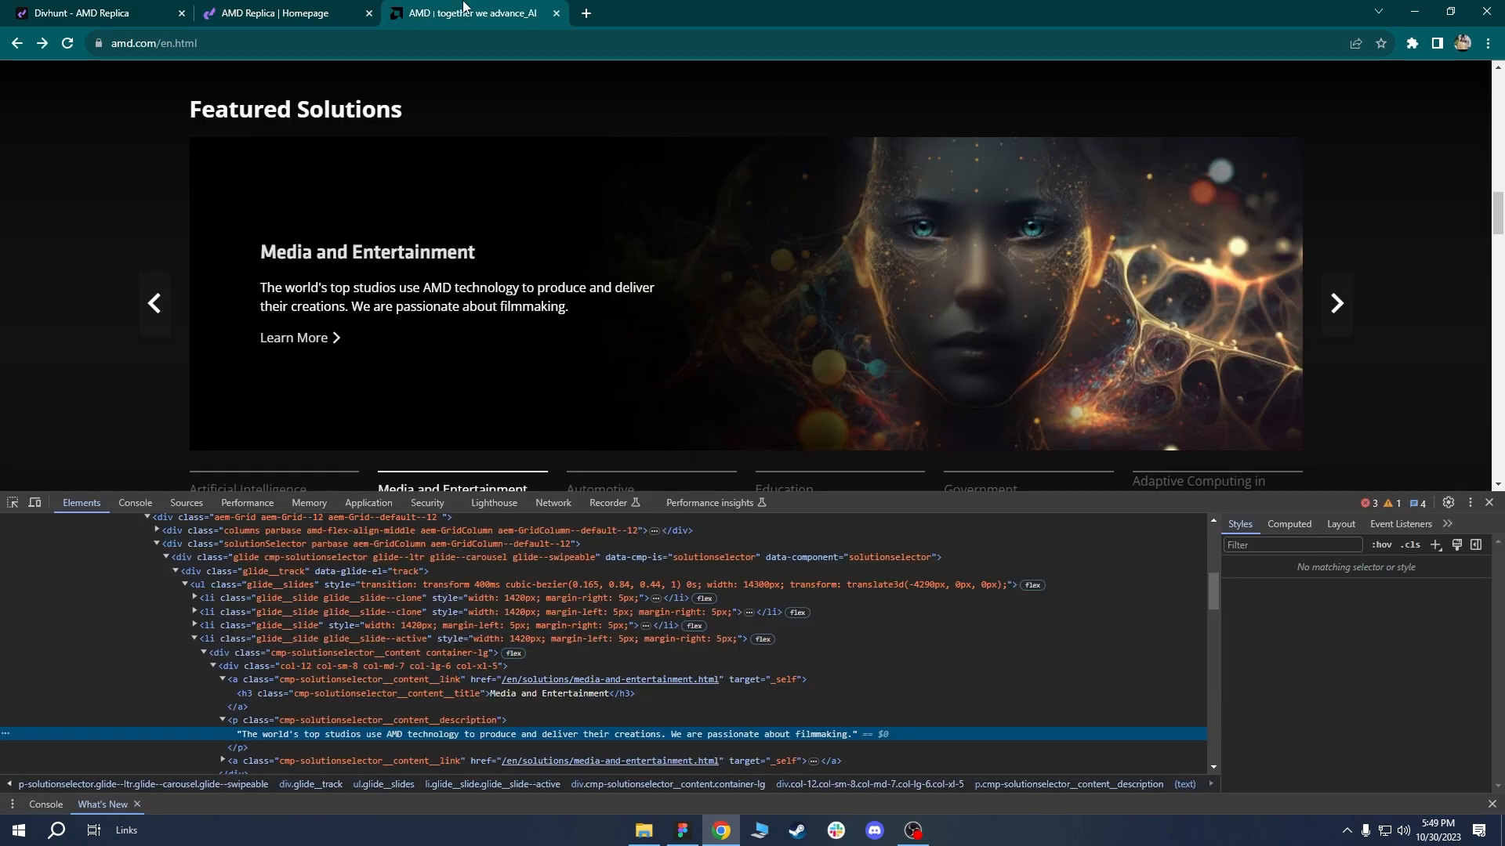
Close the developer tools on the original AMD site, try the Featured Solutions slider's previous and next arrows, and return to the builder.
{"action": "left_click", "coordinate": [463, 12]}
{"action": "left_click", "coordinate": [1491, 504]}
{"action": "scroll", "coordinate": [1238, 556], "scroll_direction": "up", "scroll_amount": 2}
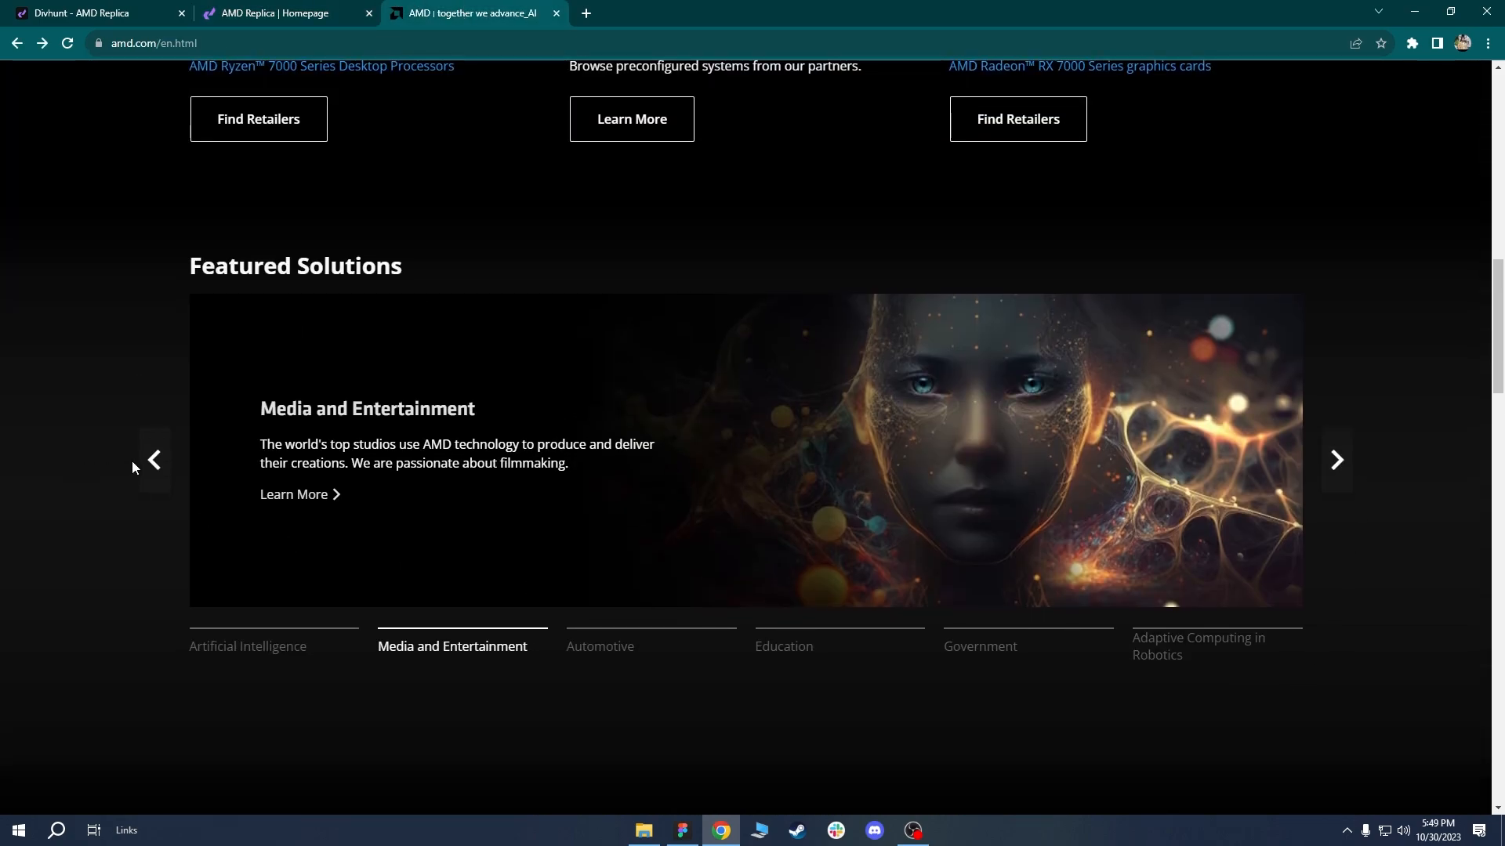
{"action": "left_click", "coordinate": [155, 461]}
{"action": "left_click", "coordinate": [1337, 460]}
{"action": "left_click", "coordinate": [154, 461]}
{"action": "left_click", "coordinate": [88, 12]}
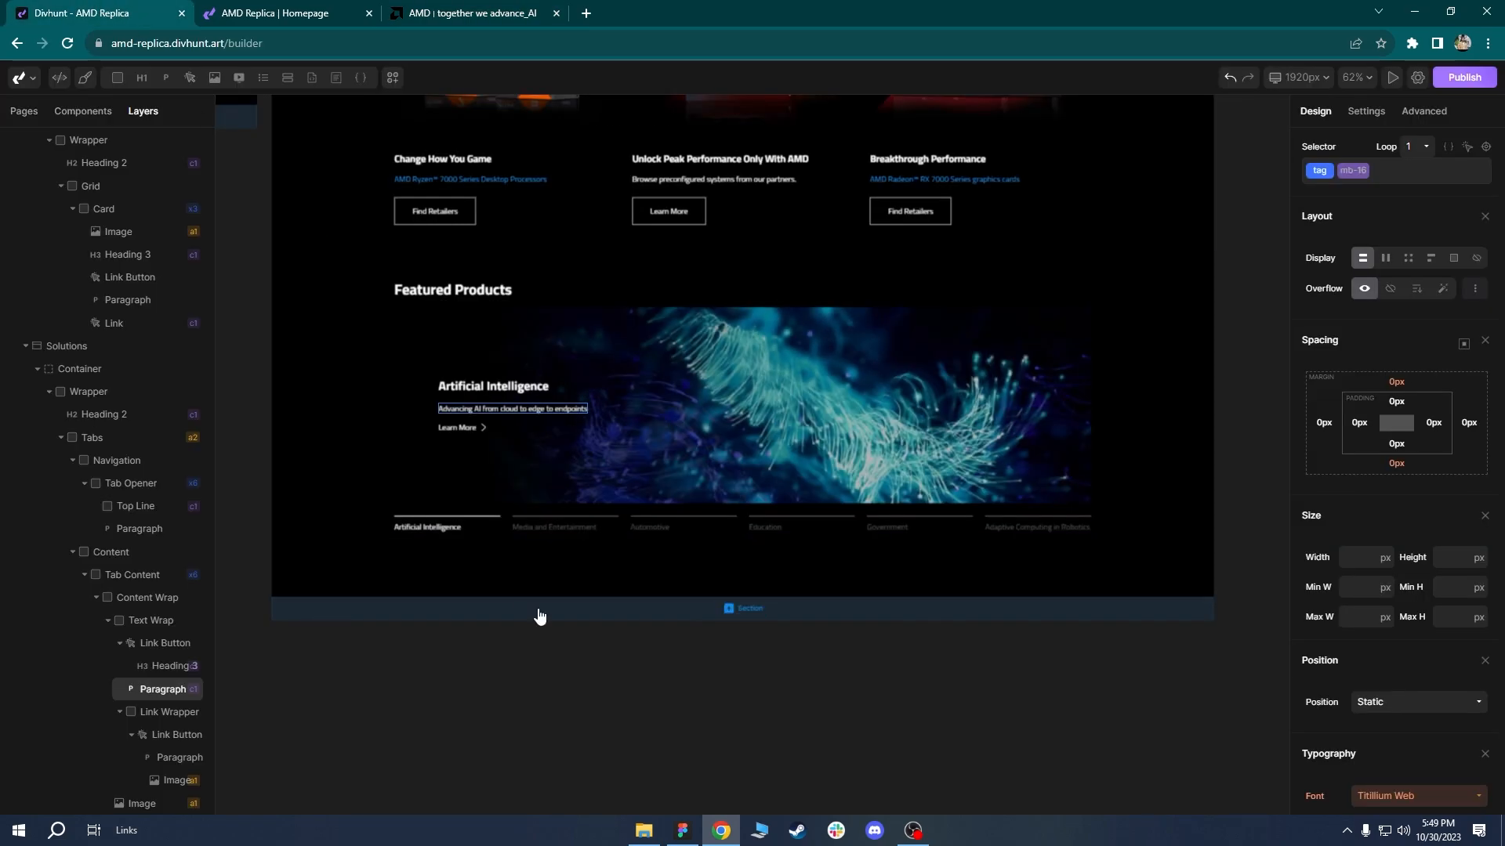
Add a div inside the Tabs element after Navigation and Content, and label it Buttons Wrapper.
{"action": "left_click", "coordinate": [417, 425]}
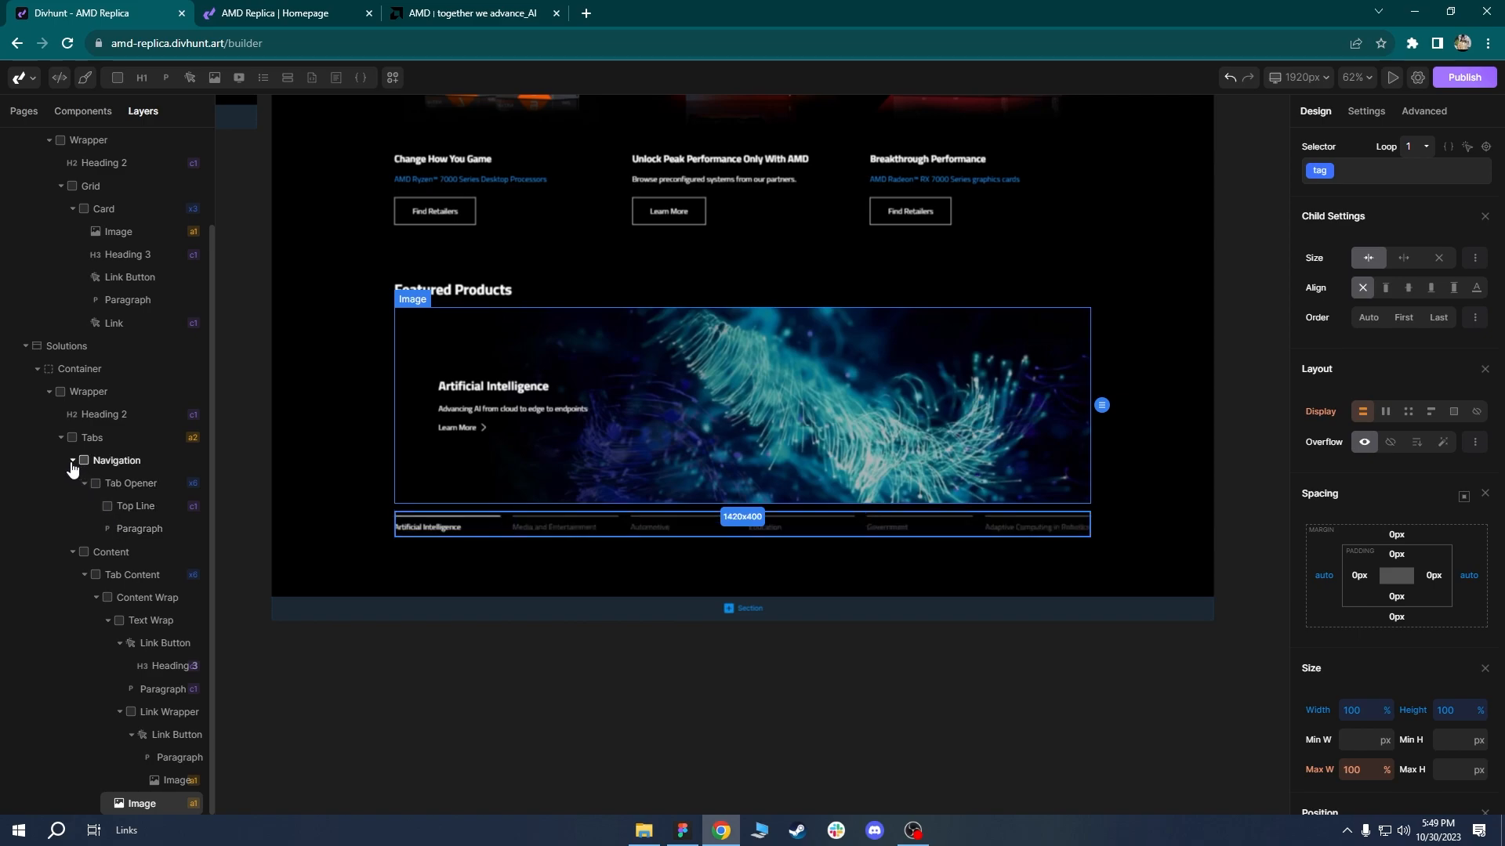
{"action": "left_click", "coordinate": [72, 462]}
{"action": "left_click", "coordinate": [73, 552]}
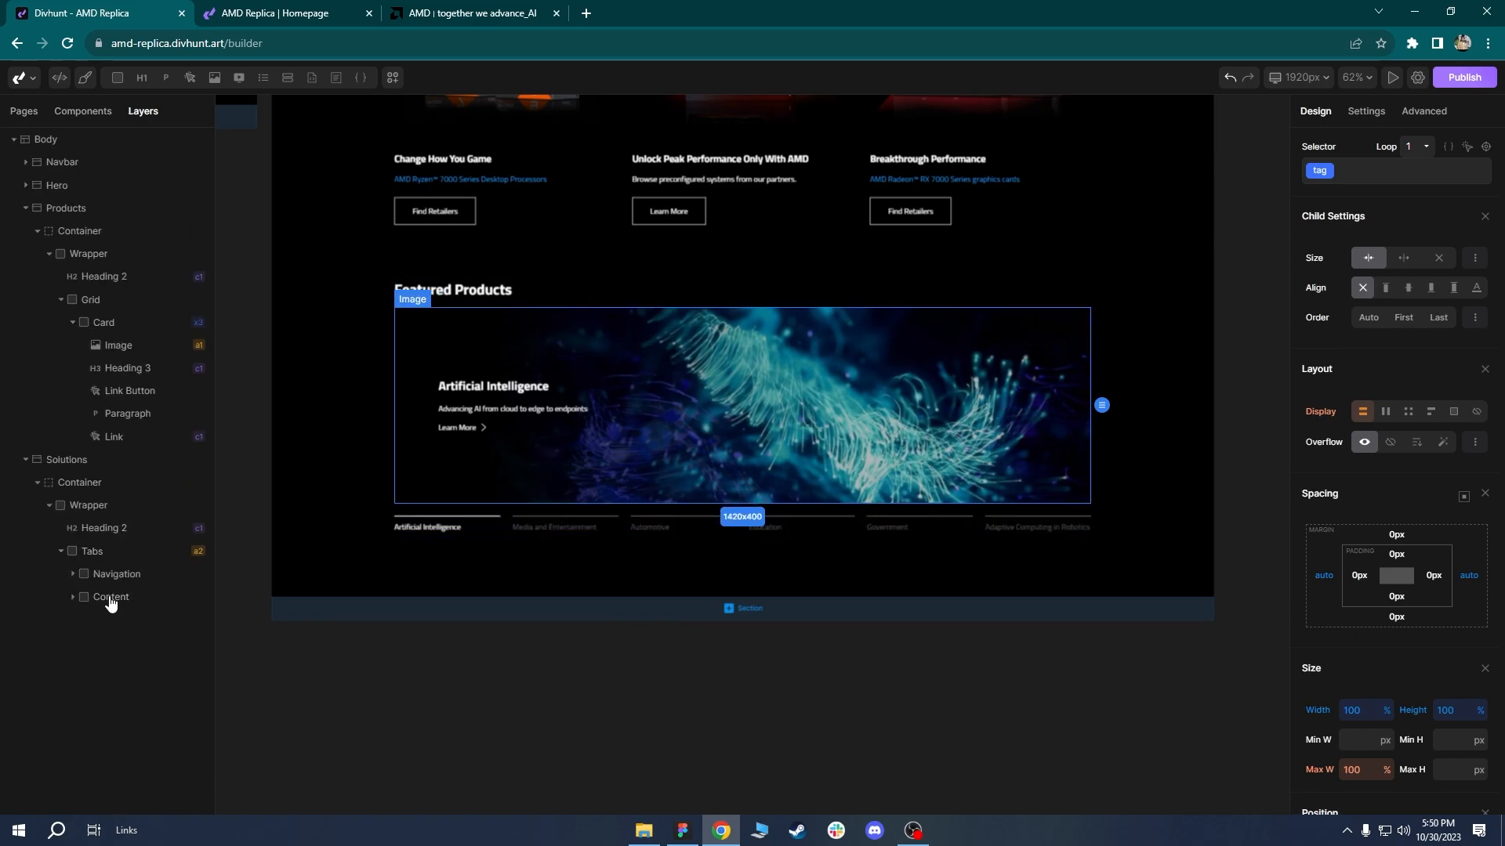
{"action": "left_click", "coordinate": [101, 556]}
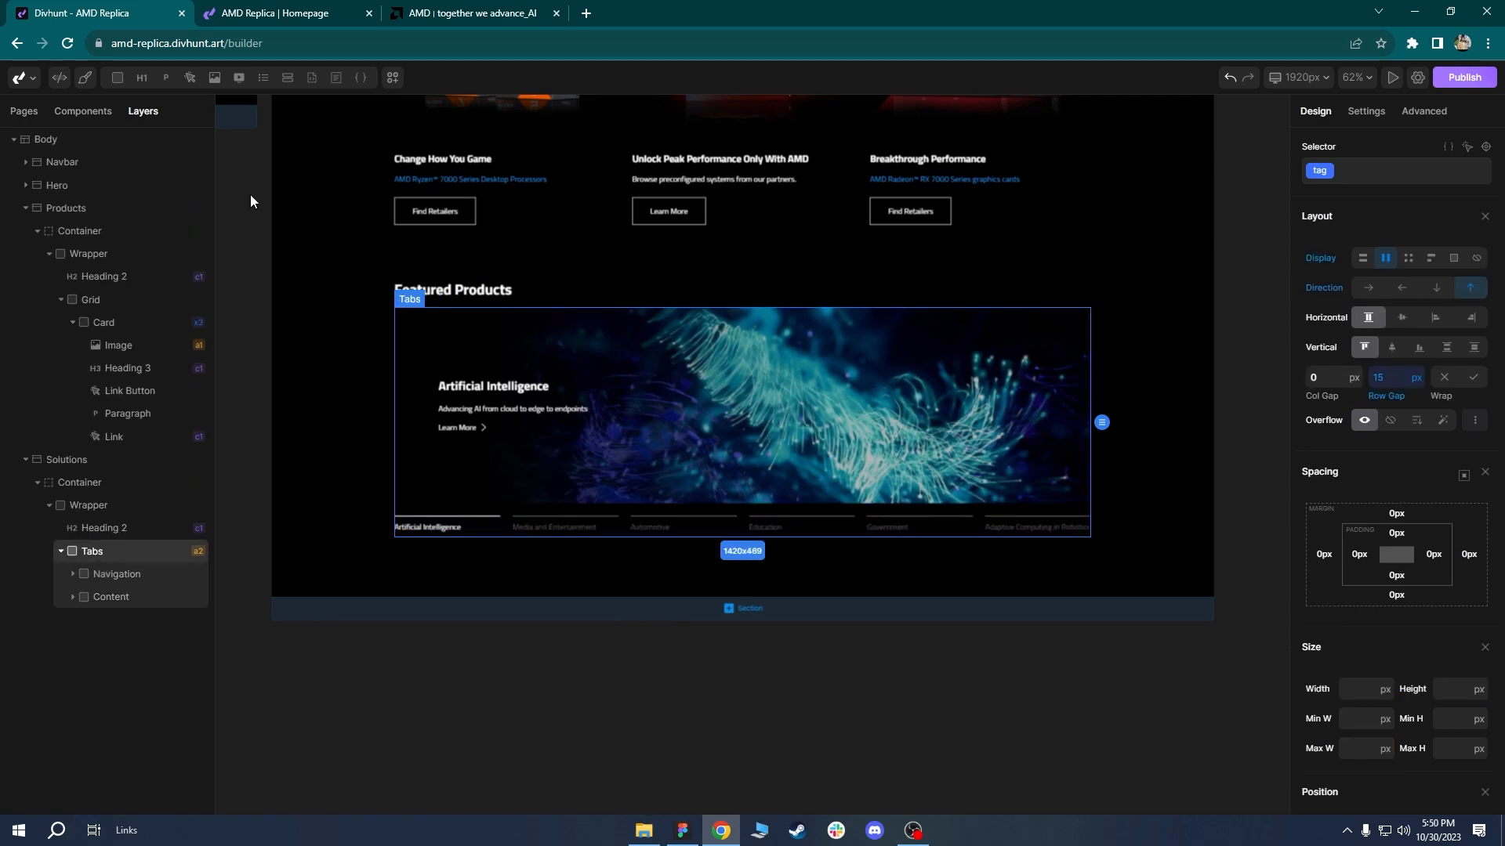
{"action": "left_click", "coordinate": [116, 76]}
{"action": "right_click", "coordinate": [101, 620]}
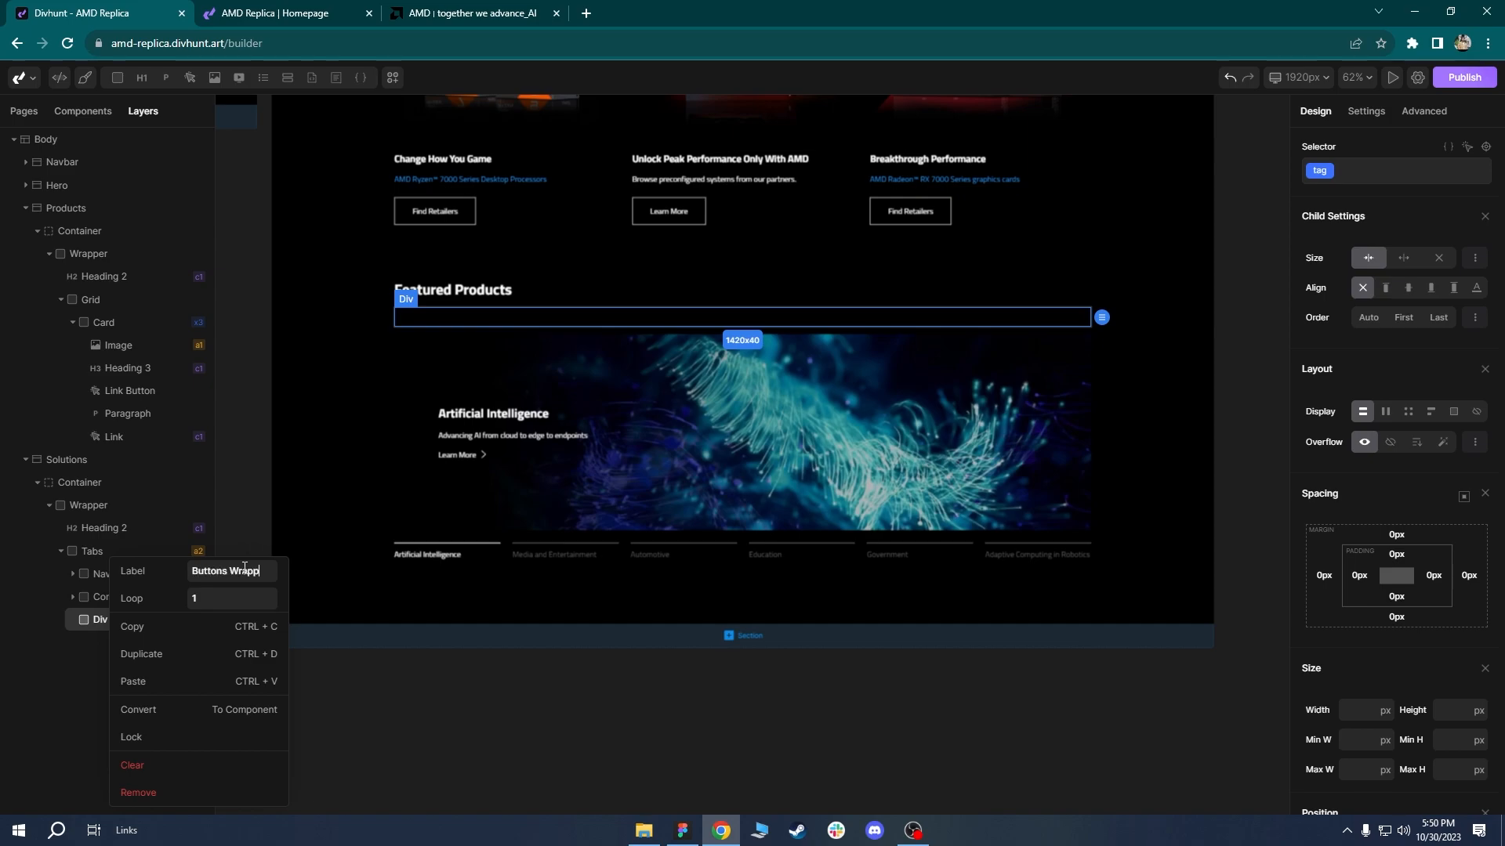
{"action": "type", "text": "er"}
{"action": "key", "text": "Return"}
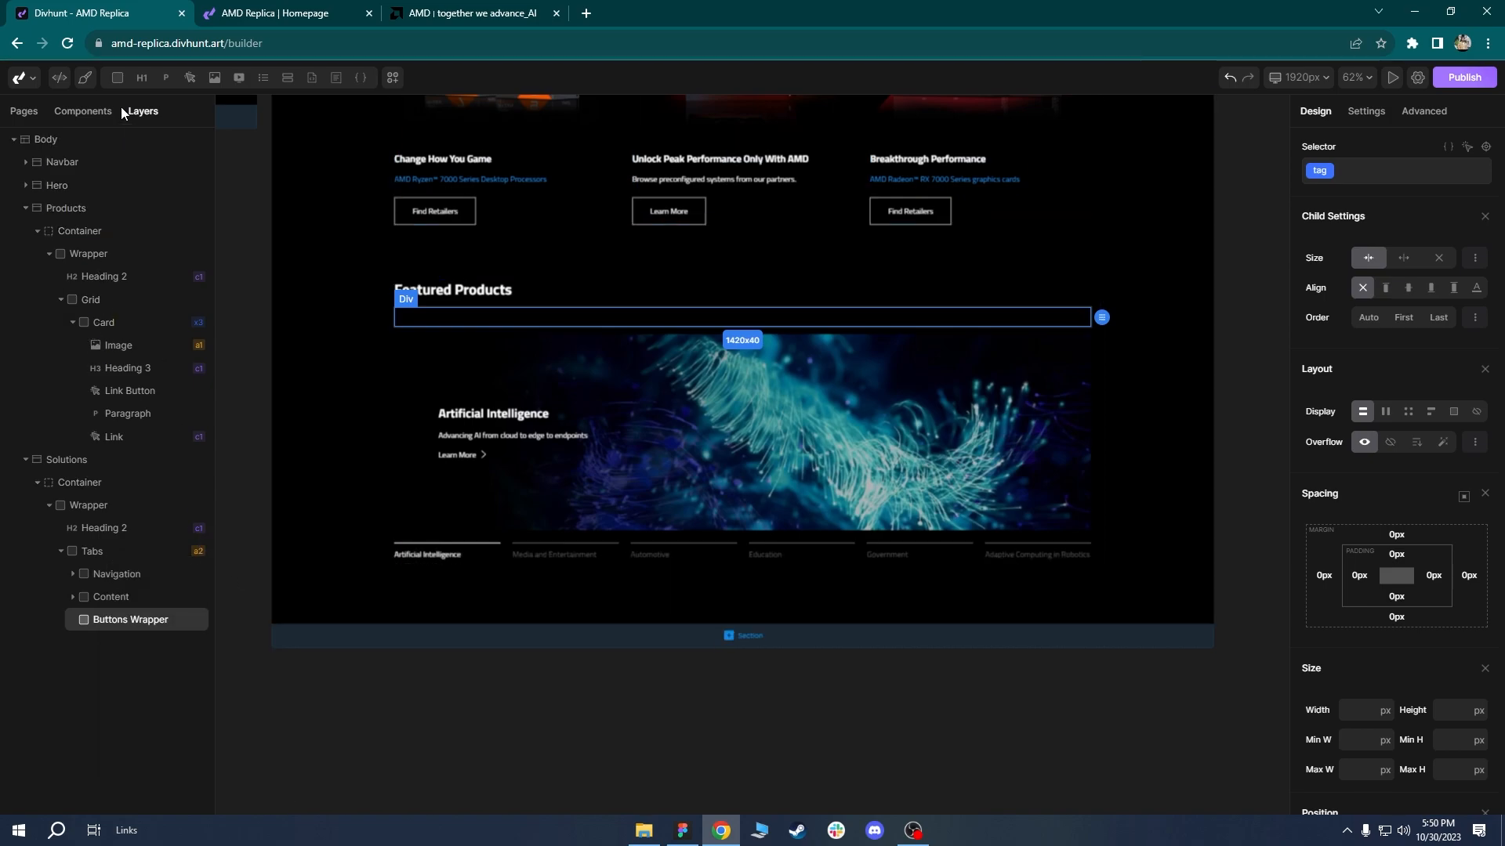
Add a div inside Buttons Wrapper and label it Button Prev.
{"action": "left_click", "coordinate": [117, 77]}
{"action": "right_click", "coordinate": [129, 645]}
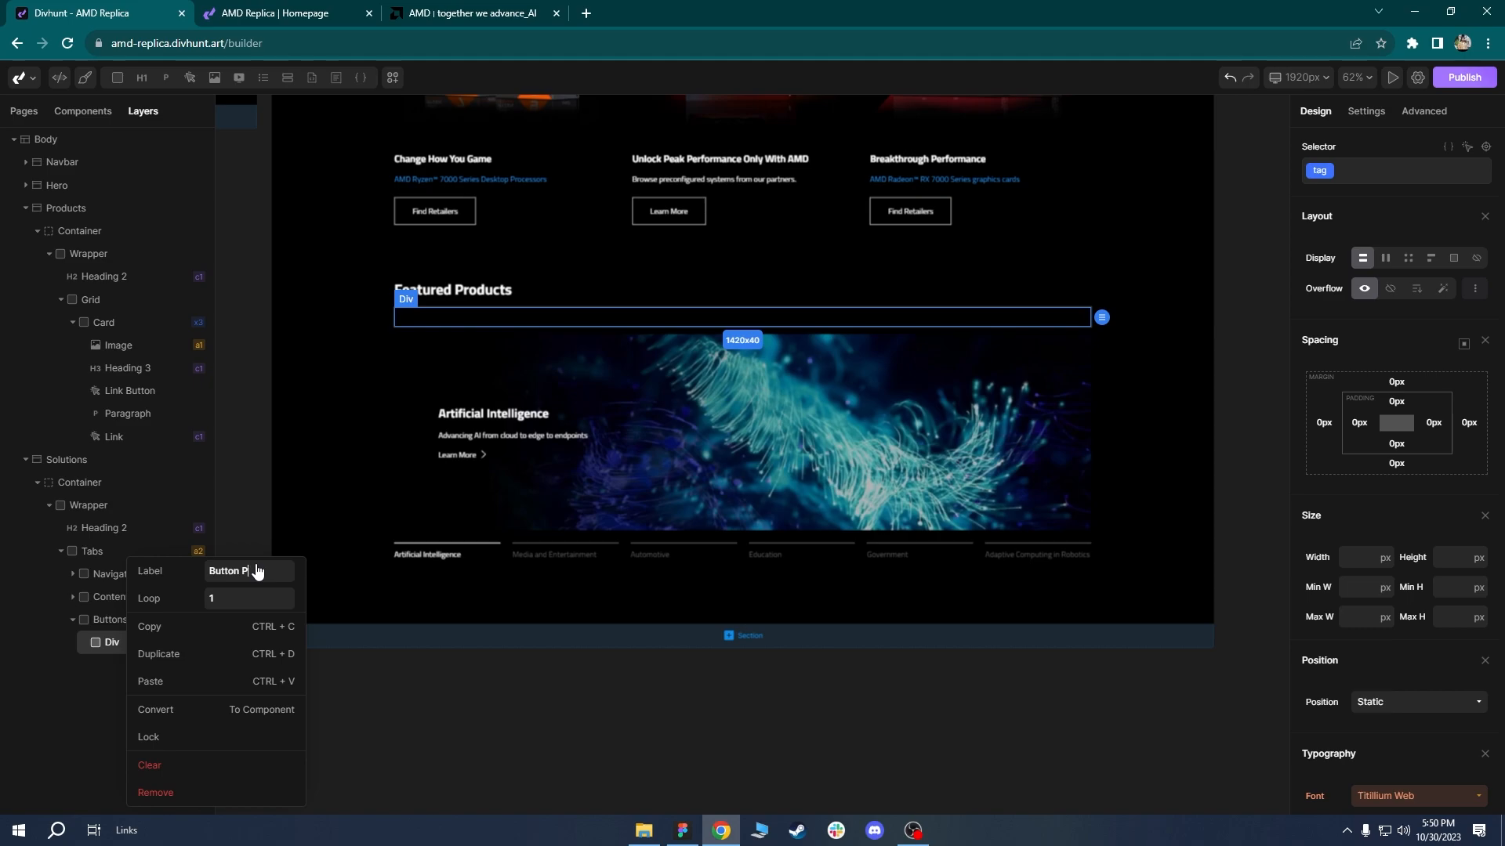
{"action": "type", "text": "Button Prev"}
{"action": "key", "text": "Return"}
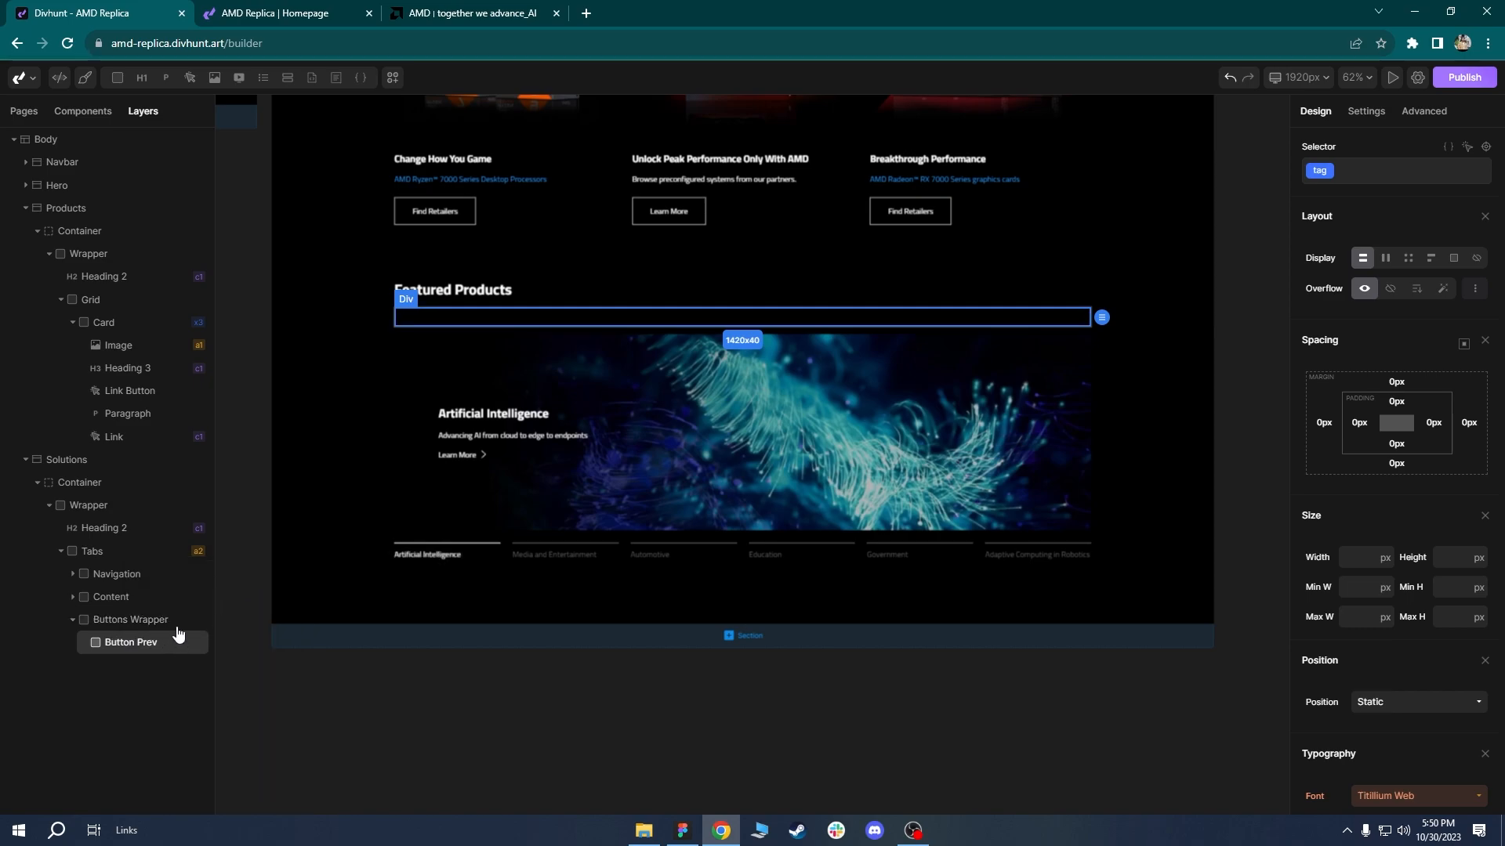
Inspect the Featured Solutions slider's previous arrow button on the original AMD site for its size, background and padding.
{"action": "left_click", "coordinate": [470, 13]}
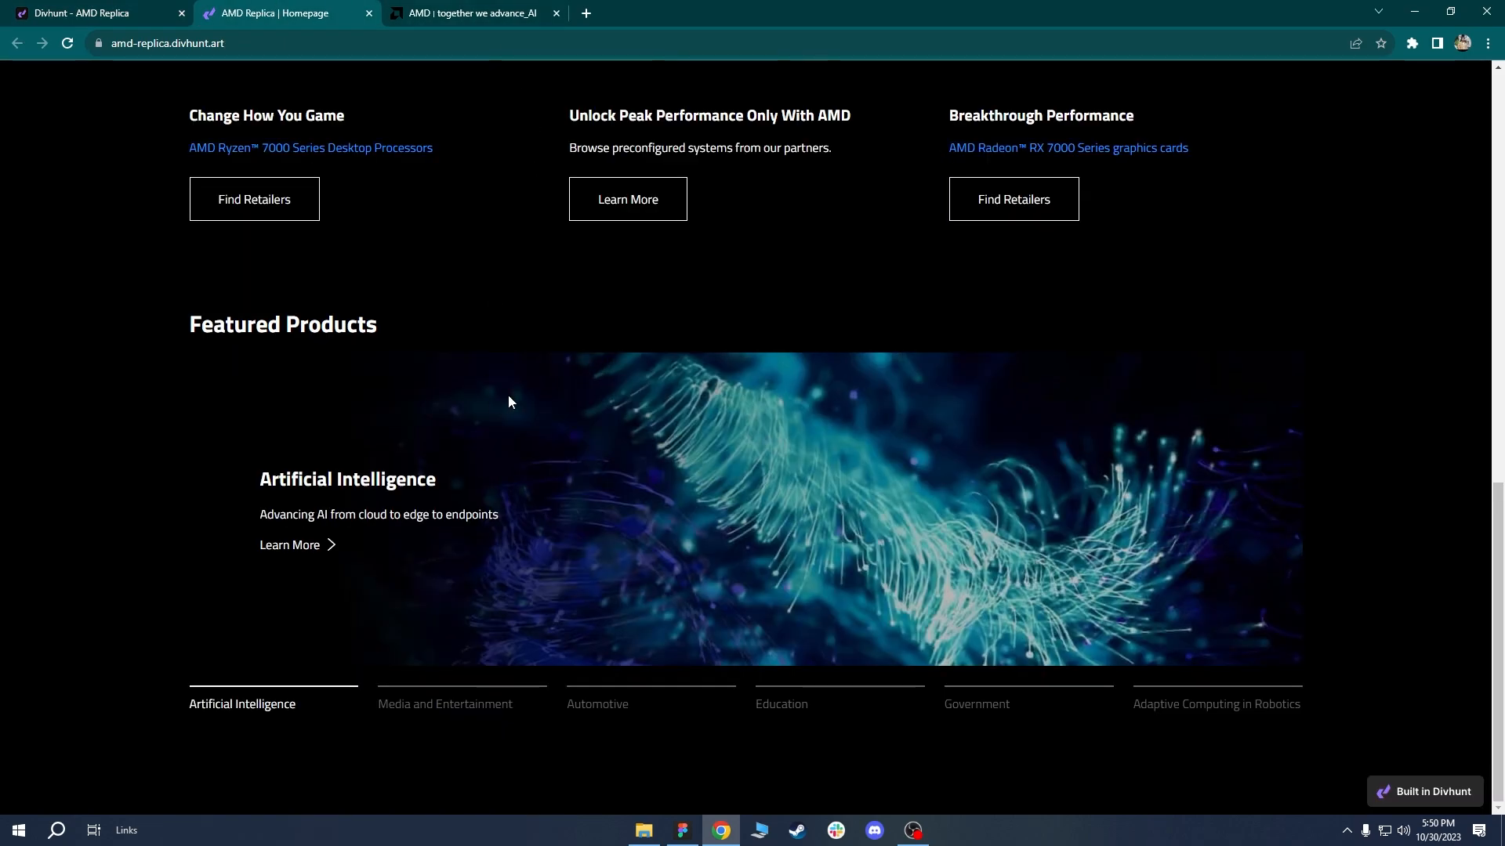
{"action": "left_click", "coordinate": [125, 12]}
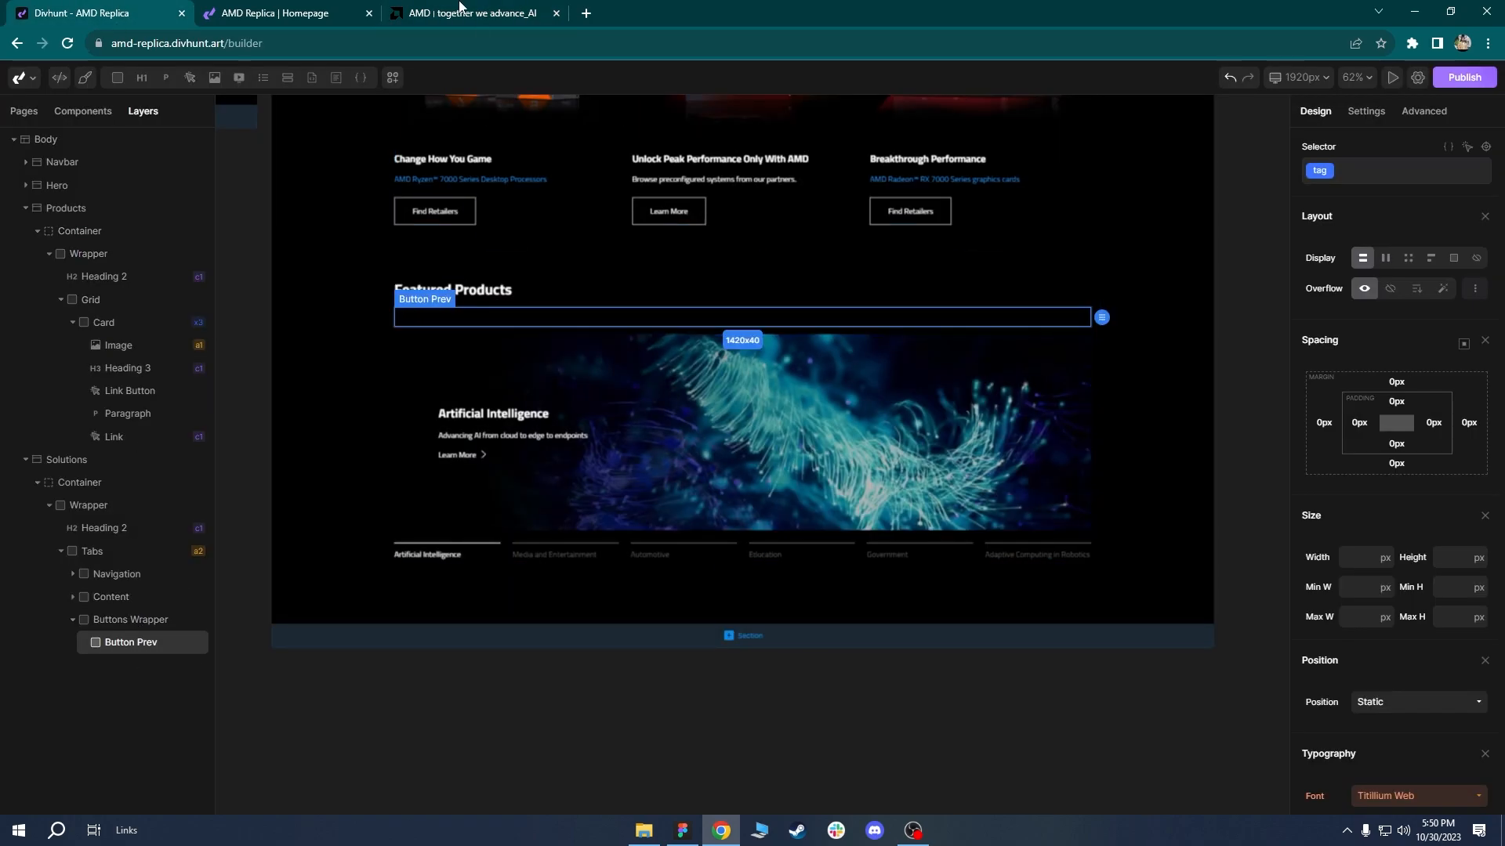
{"action": "left_click", "coordinate": [486, 12]}
{"action": "right_click", "coordinate": [156, 437]}
{"action": "left_click", "coordinate": [178, 581]}
{"action": "scroll", "coordinate": [73, 434], "scroll_direction": "down", "scroll_amount": 1}
{"action": "left_click", "coordinate": [12, 502]}
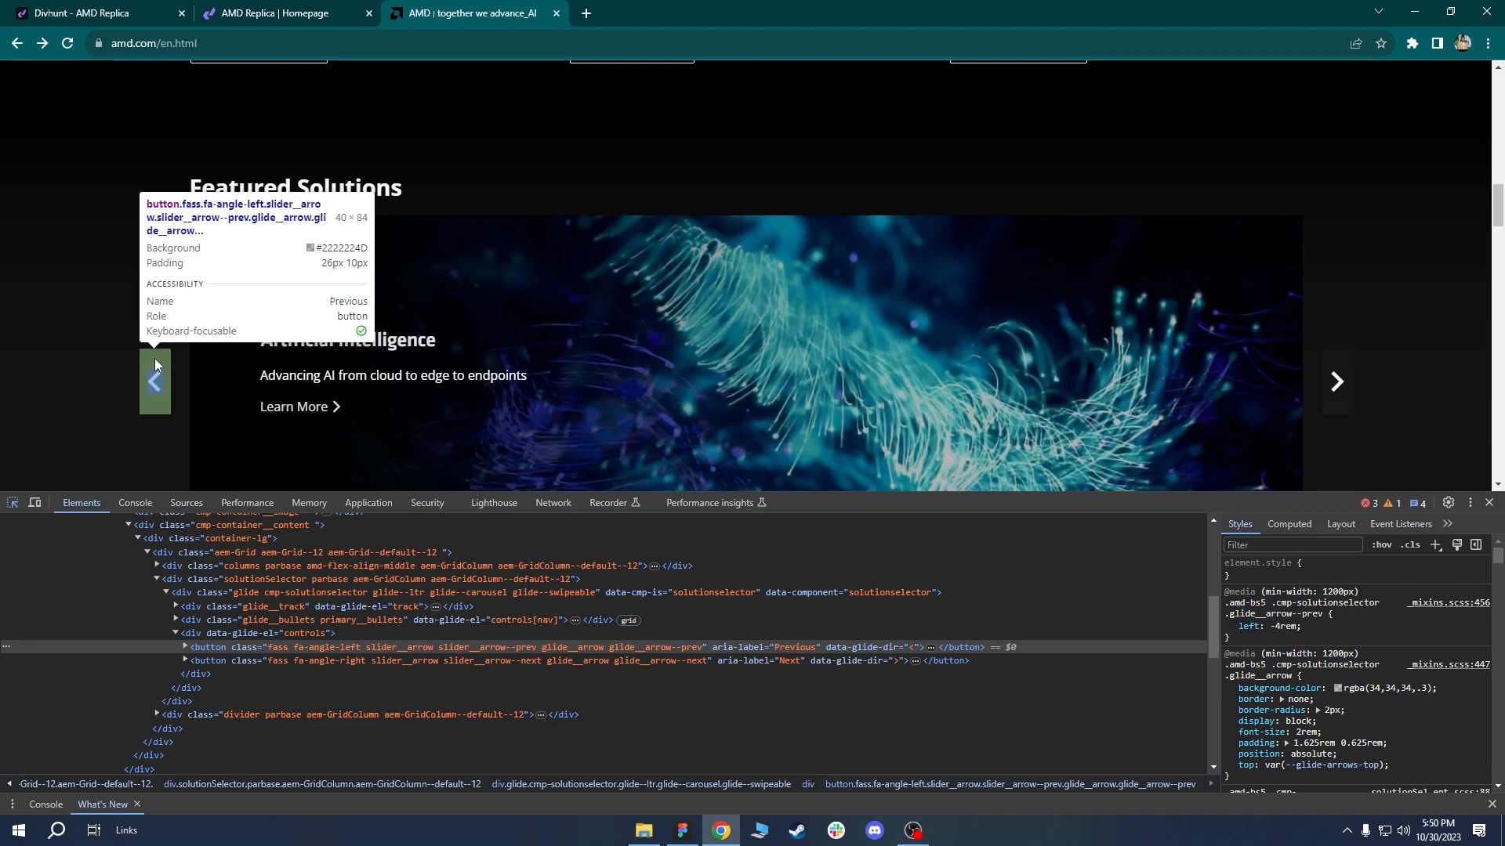
In the builder, set Button Prev's padding to 26px vertically and 10px horizontally, and change the Buttons Wrapper's display to flex.
{"action": "left_click", "coordinate": [151, 17]}
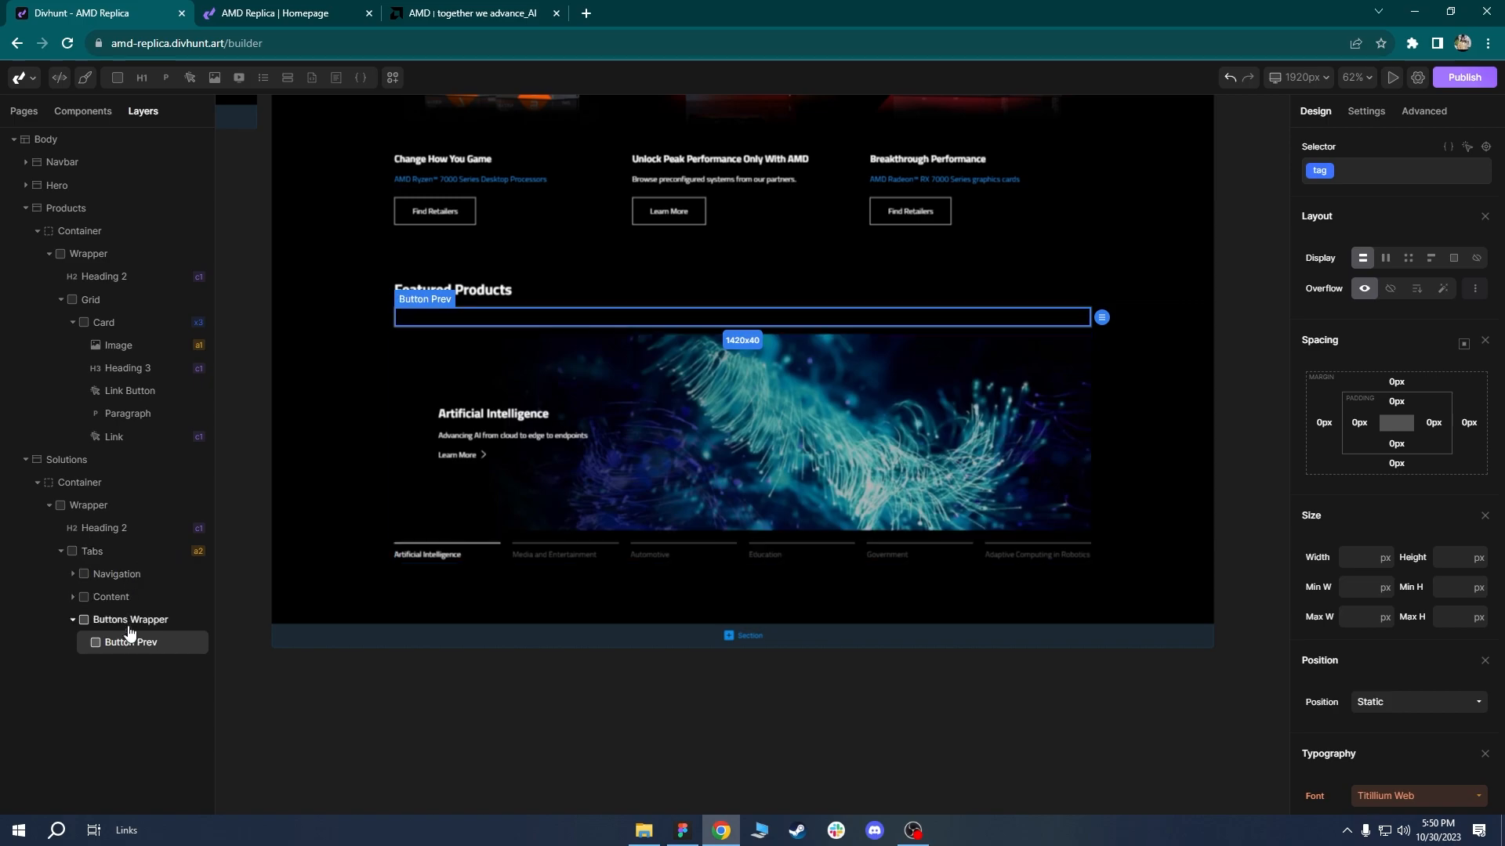
{"action": "left_click_drag", "start_coordinate": [1420, 390], "coordinate": [1439, 444]}
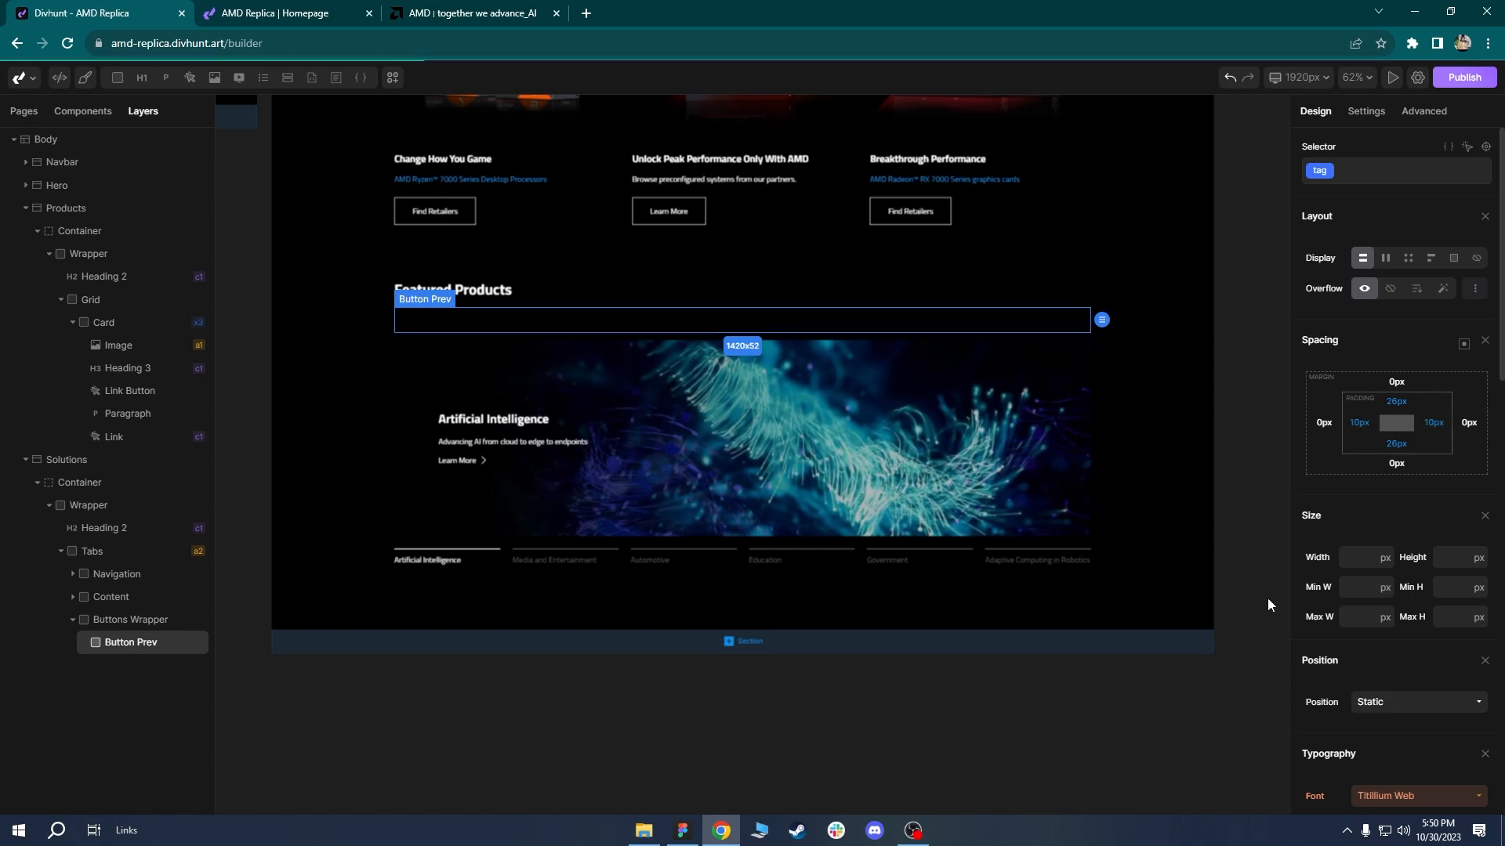
{"action": "left_click", "coordinate": [139, 623]}
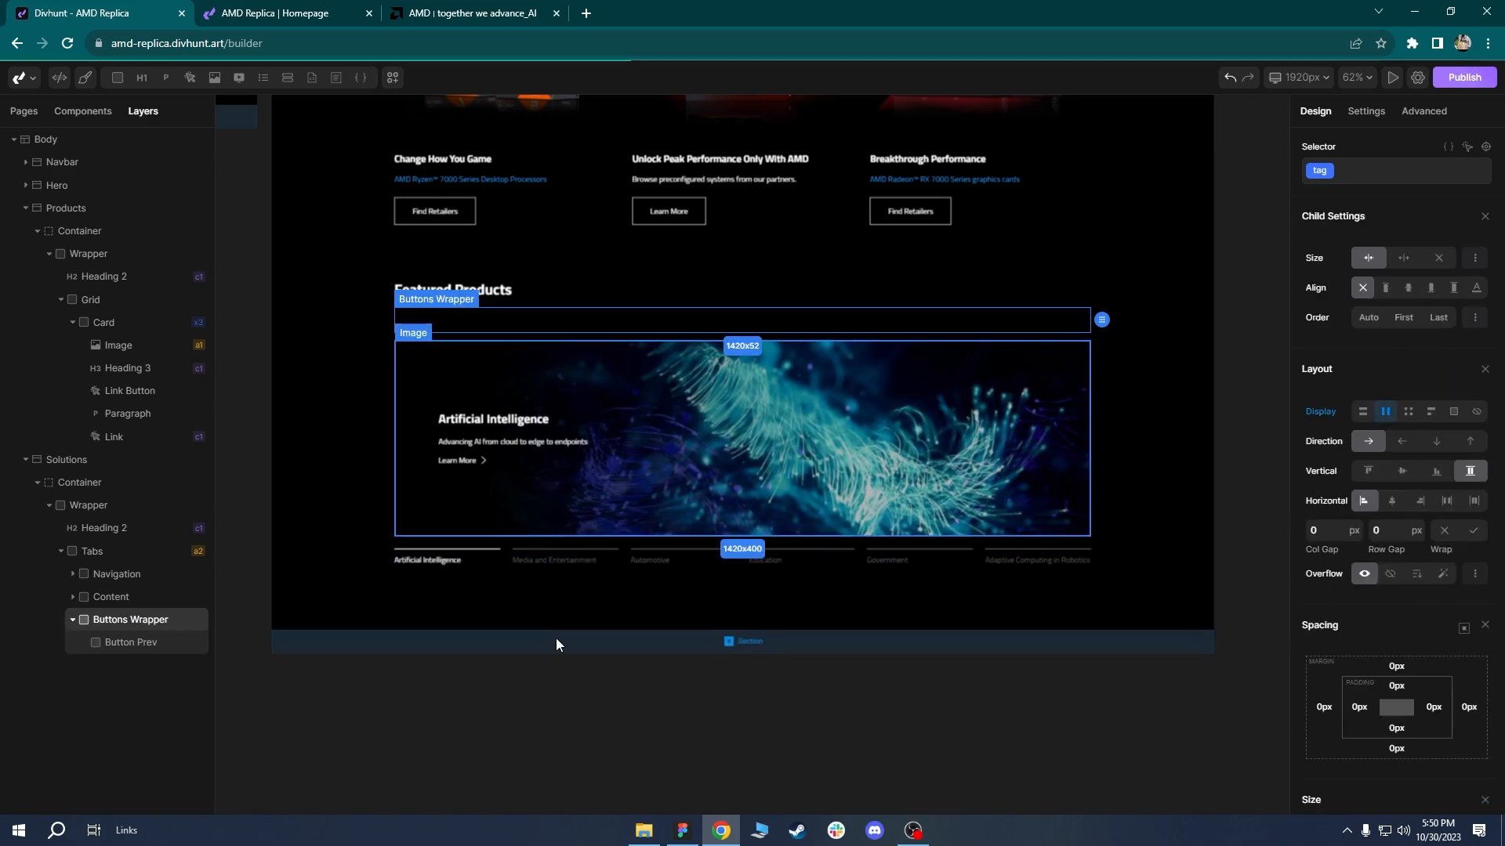
Copy the background-color value of the Featured Solutions slider's previous arrow from its styles on the original AMD site.
{"action": "left_click", "coordinate": [126, 643]}
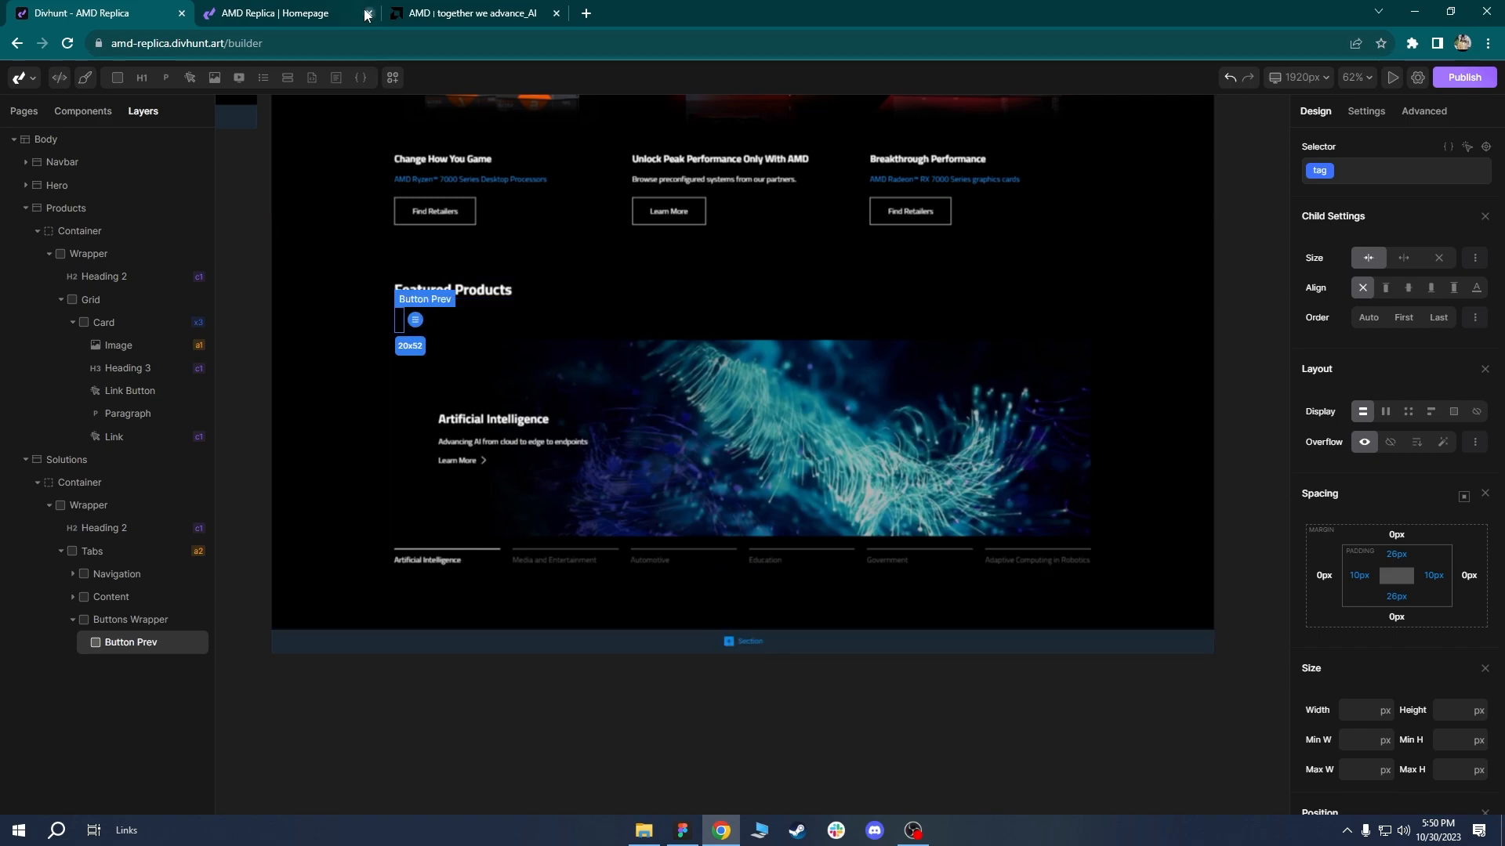
{"action": "left_click", "coordinate": [470, 12]}
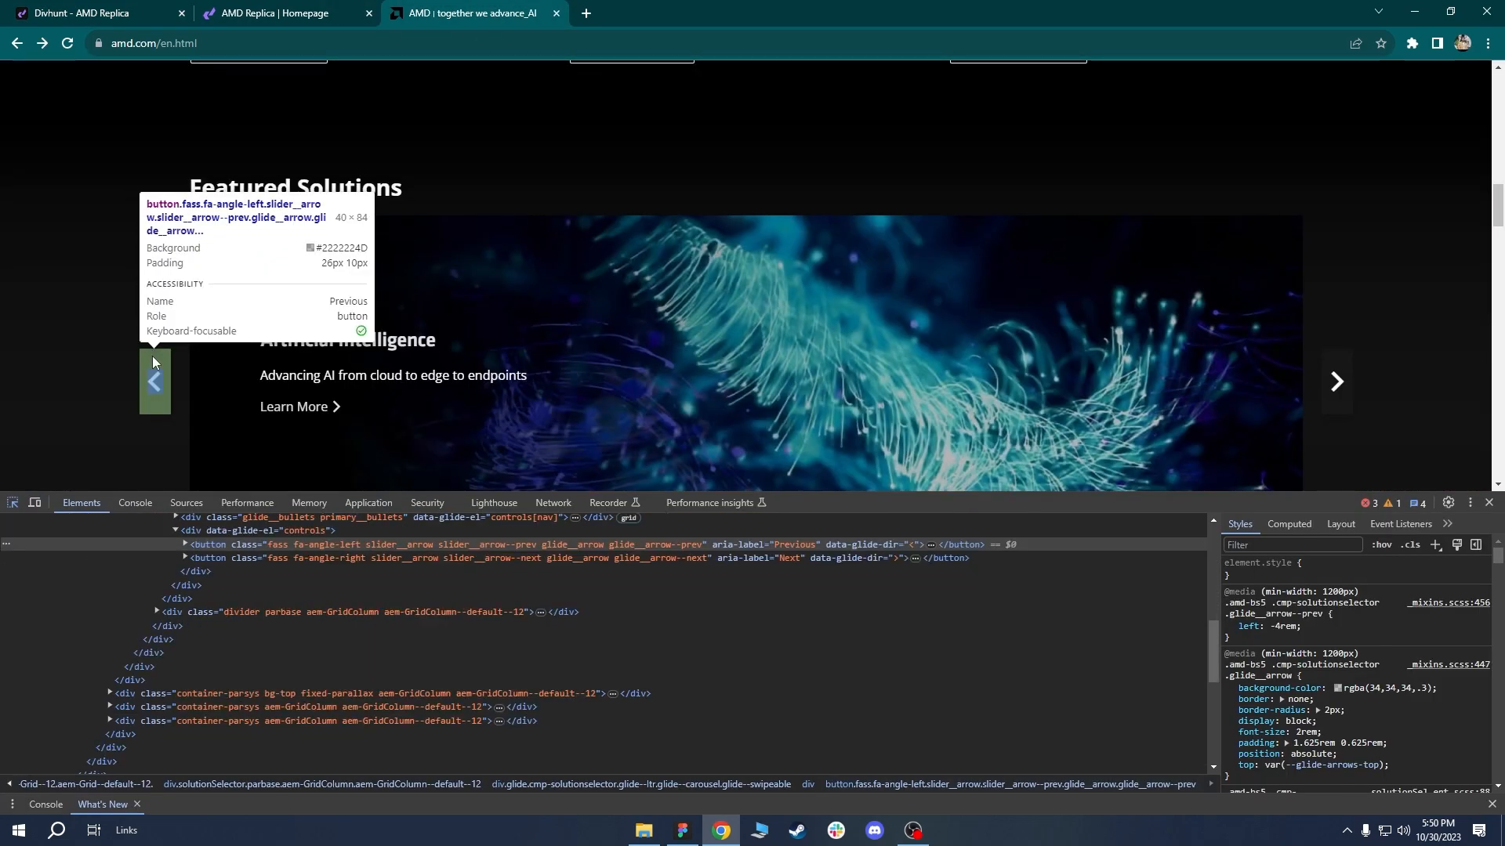
{"action": "left_click", "coordinate": [153, 361]}
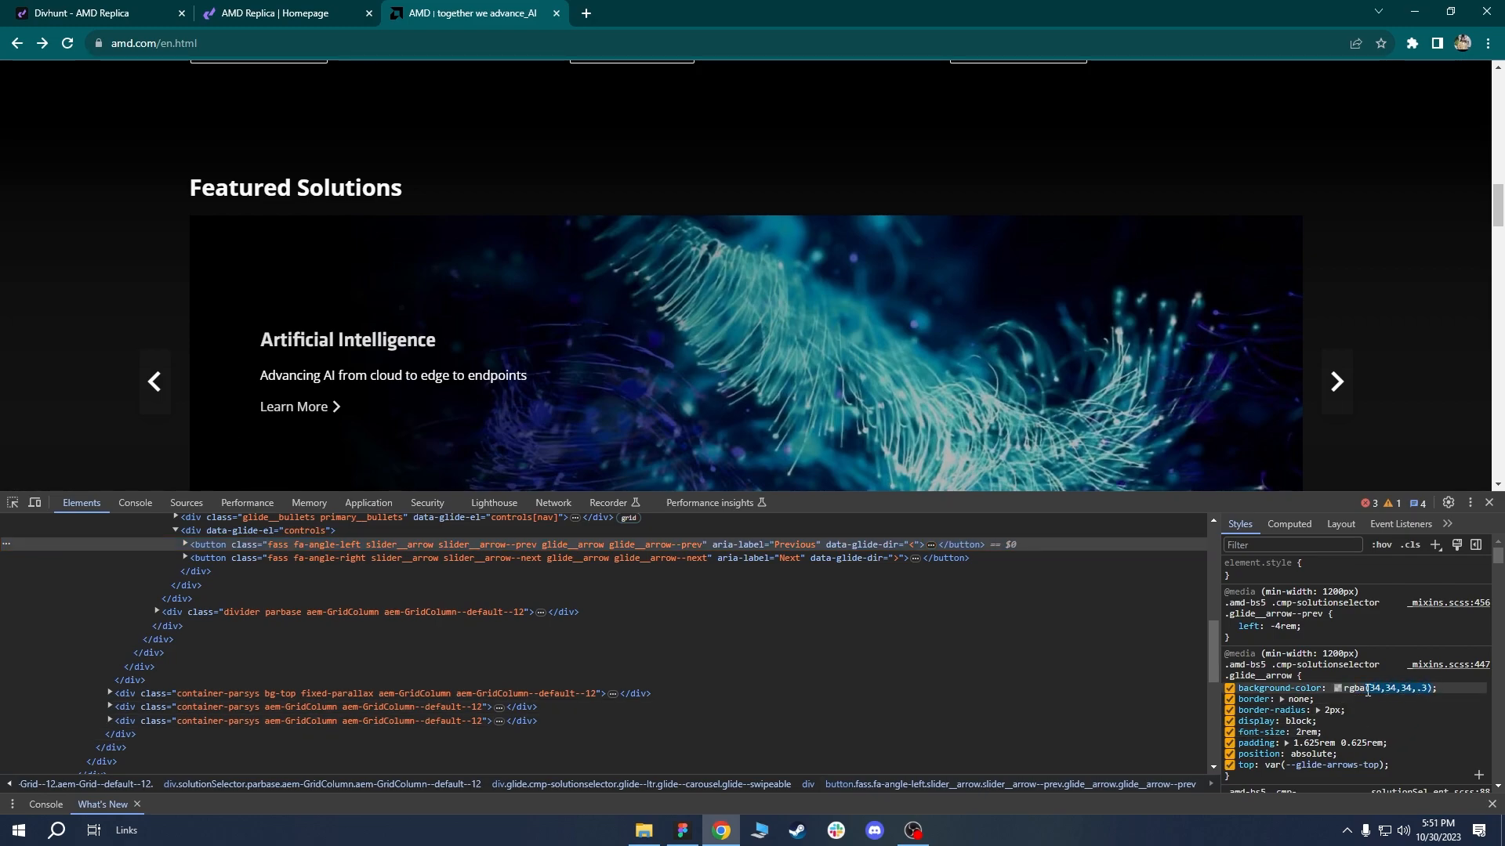
Back in the builder, set Button Prev's background color to rgba(34,34,34,0.3).
{"action": "left_click", "coordinate": [69, 10]}
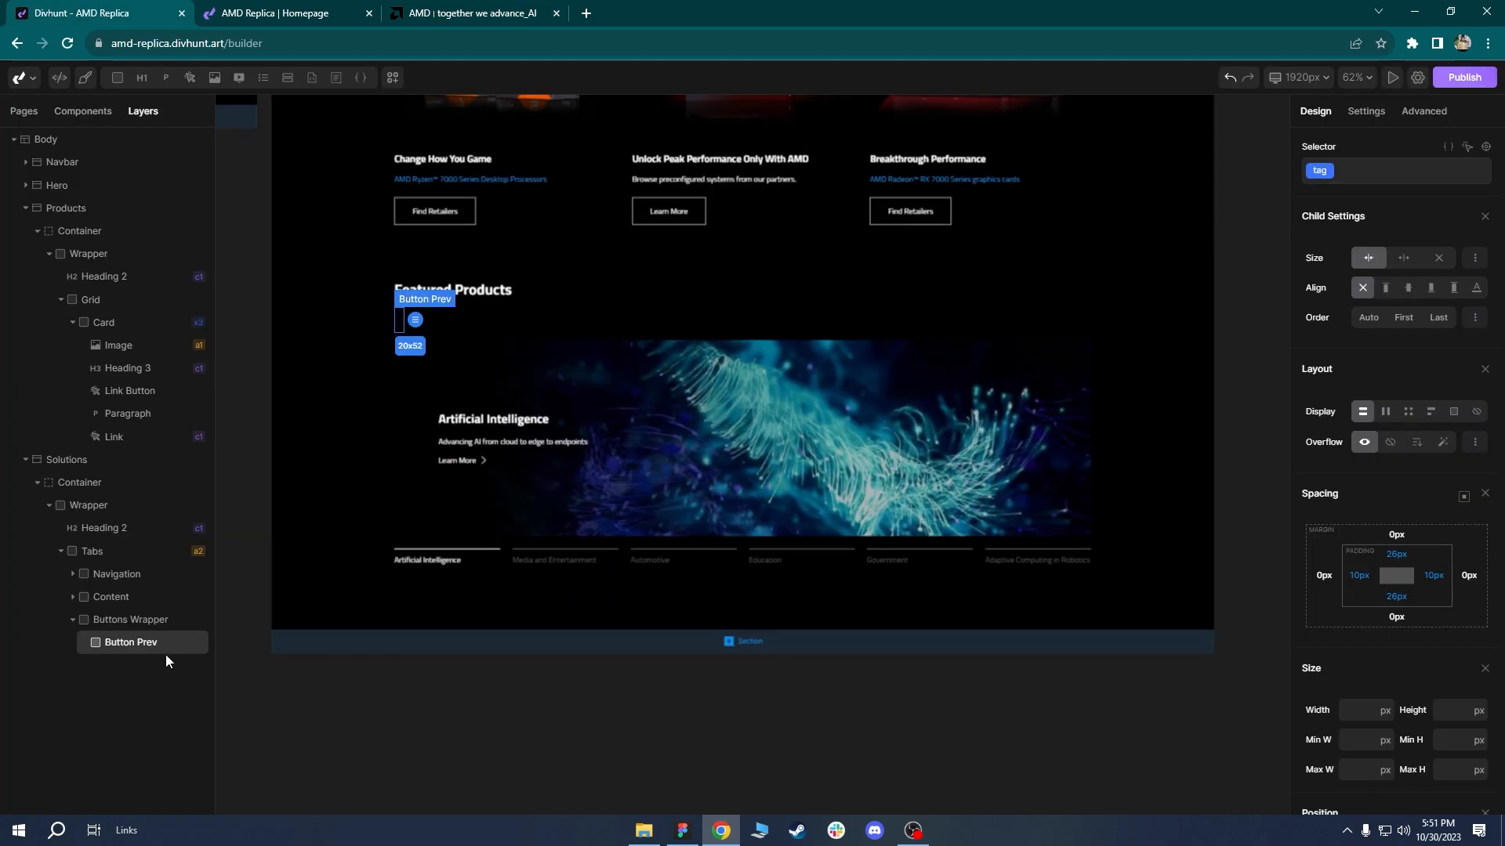
{"action": "scroll", "coordinate": [1378, 641], "scroll_direction": "down", "scroll_amount": 7}
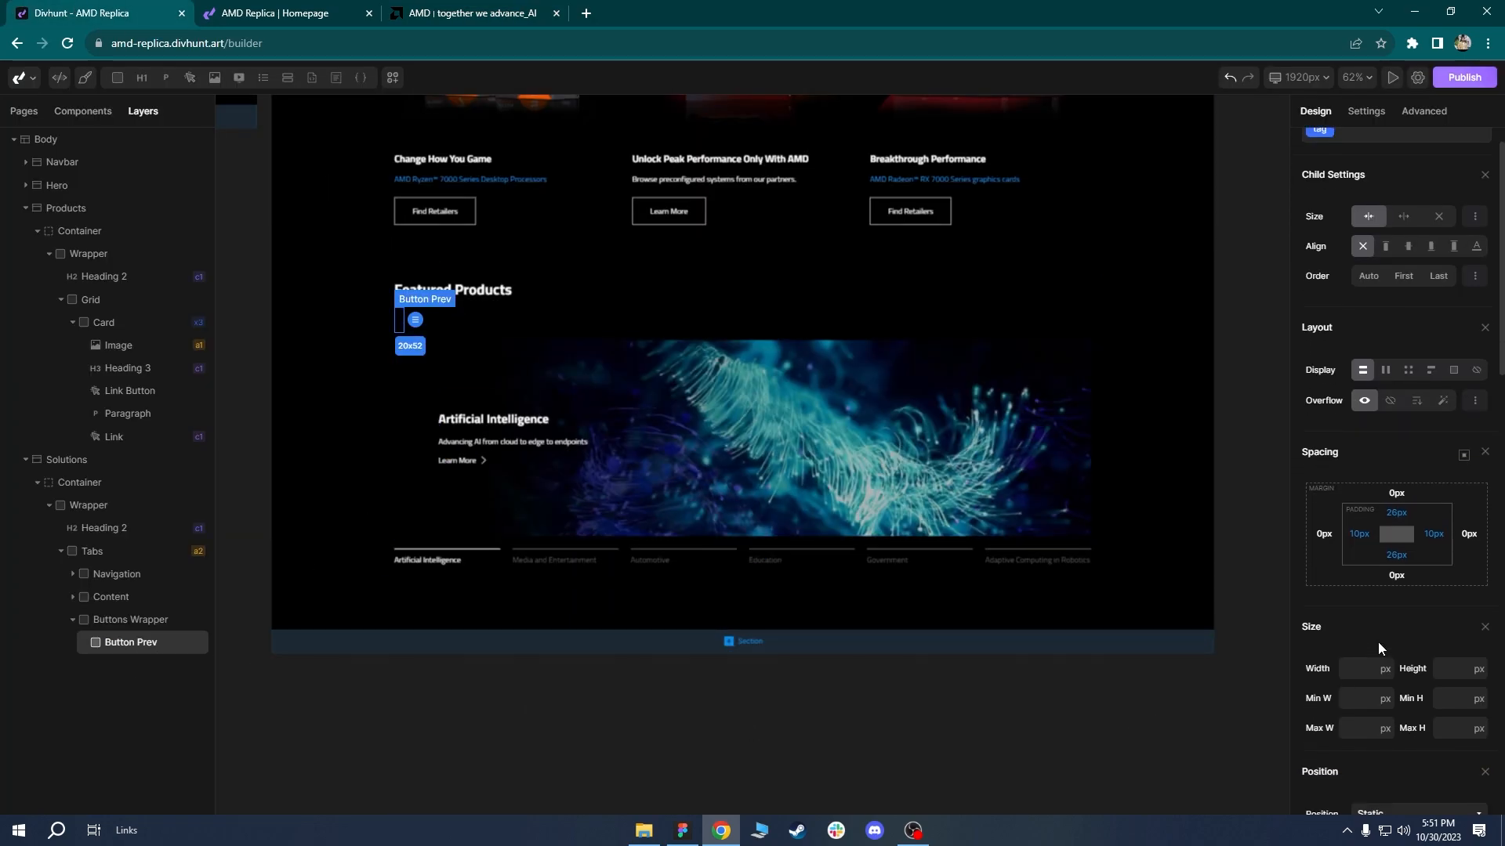
{"action": "scroll", "coordinate": [1377, 663], "scroll_direction": "down", "scroll_amount": 1}
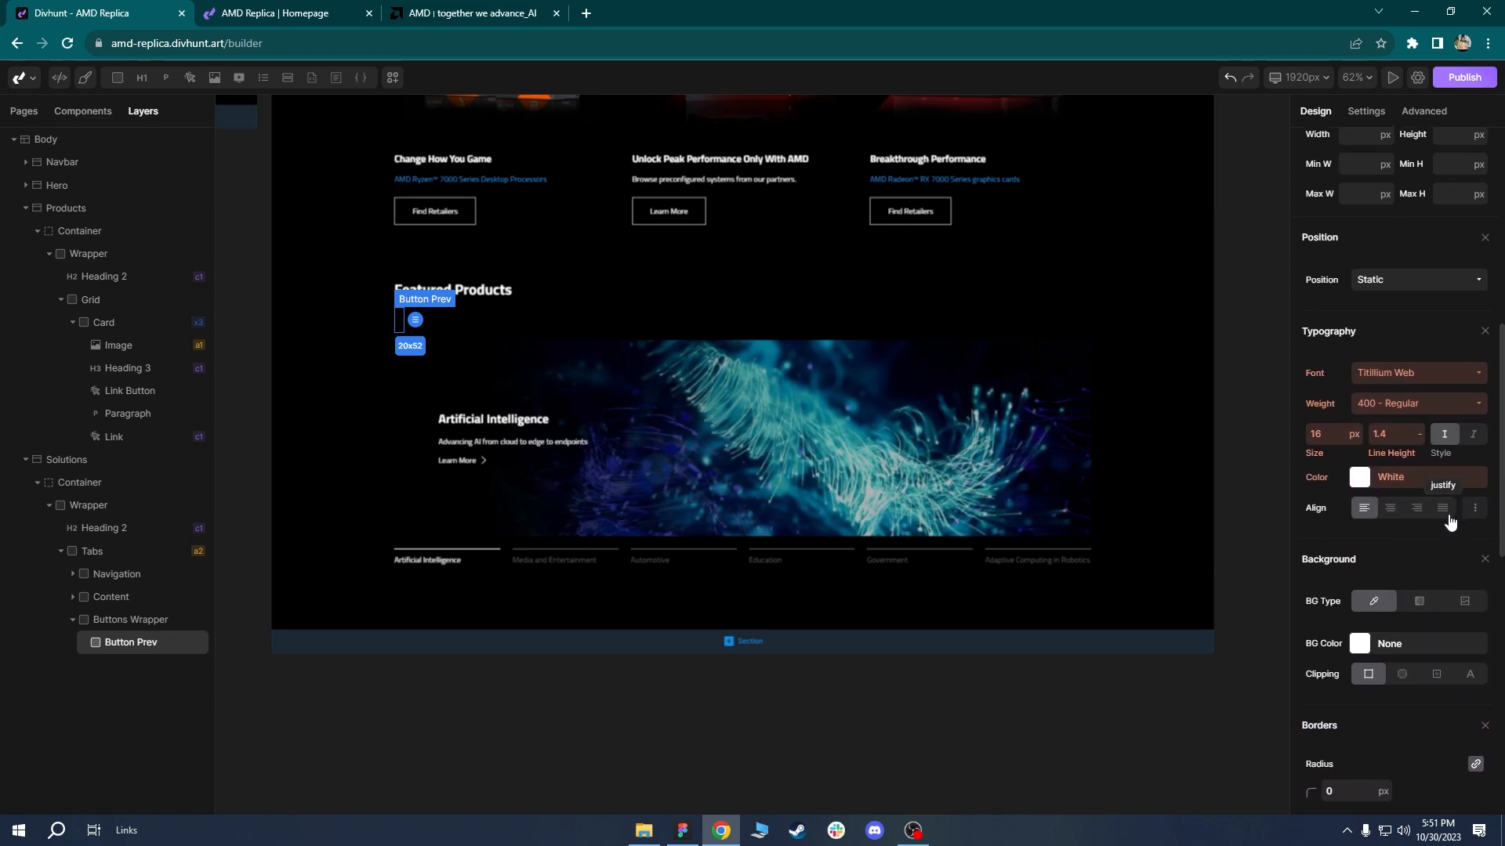
{"action": "left_click", "coordinate": [1360, 644]}
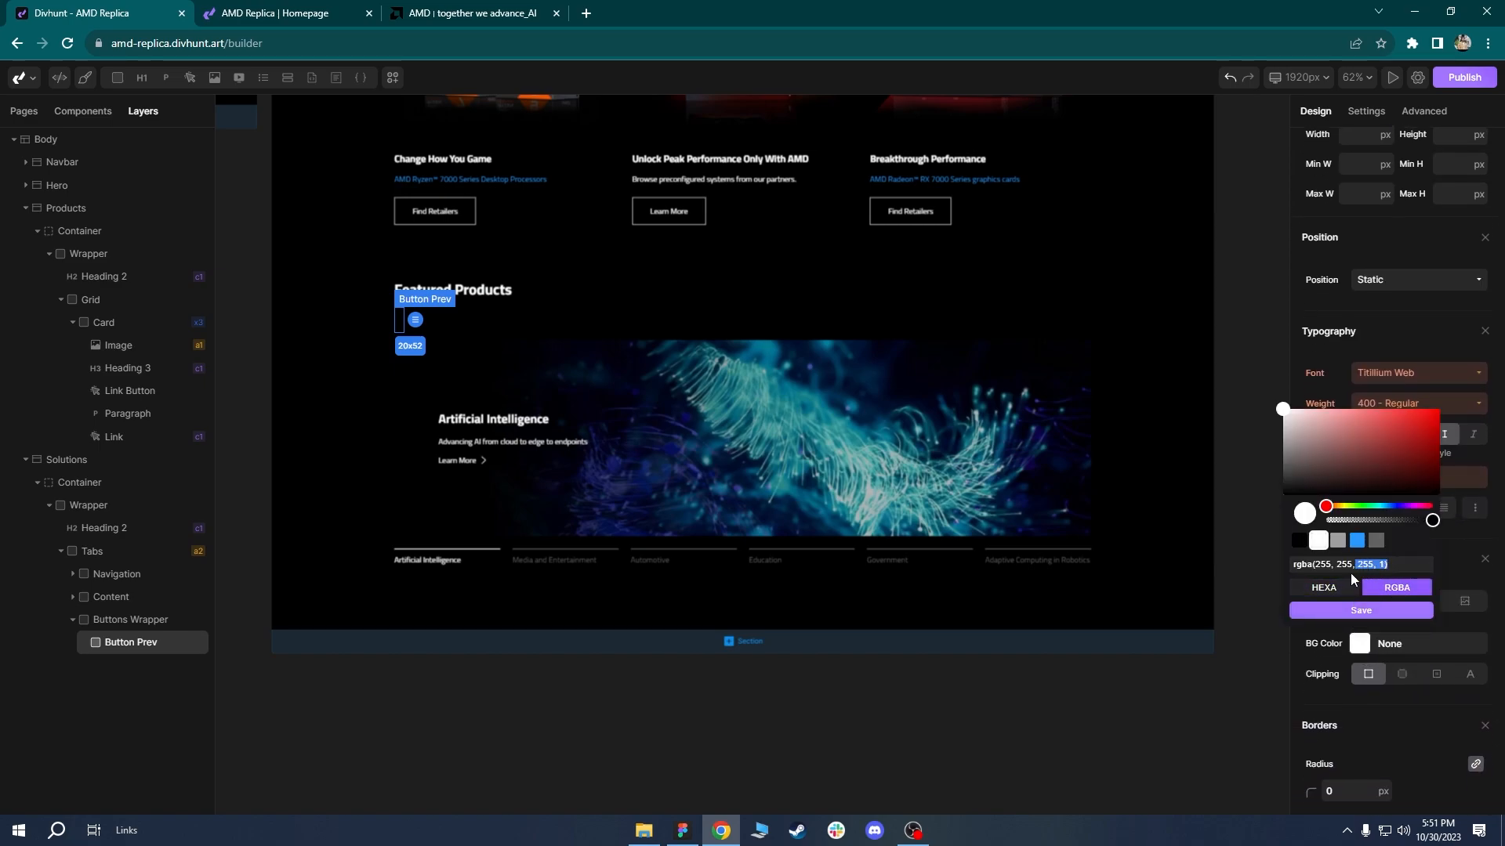
{"action": "type", "text": "(34,34,34,0.30)"}
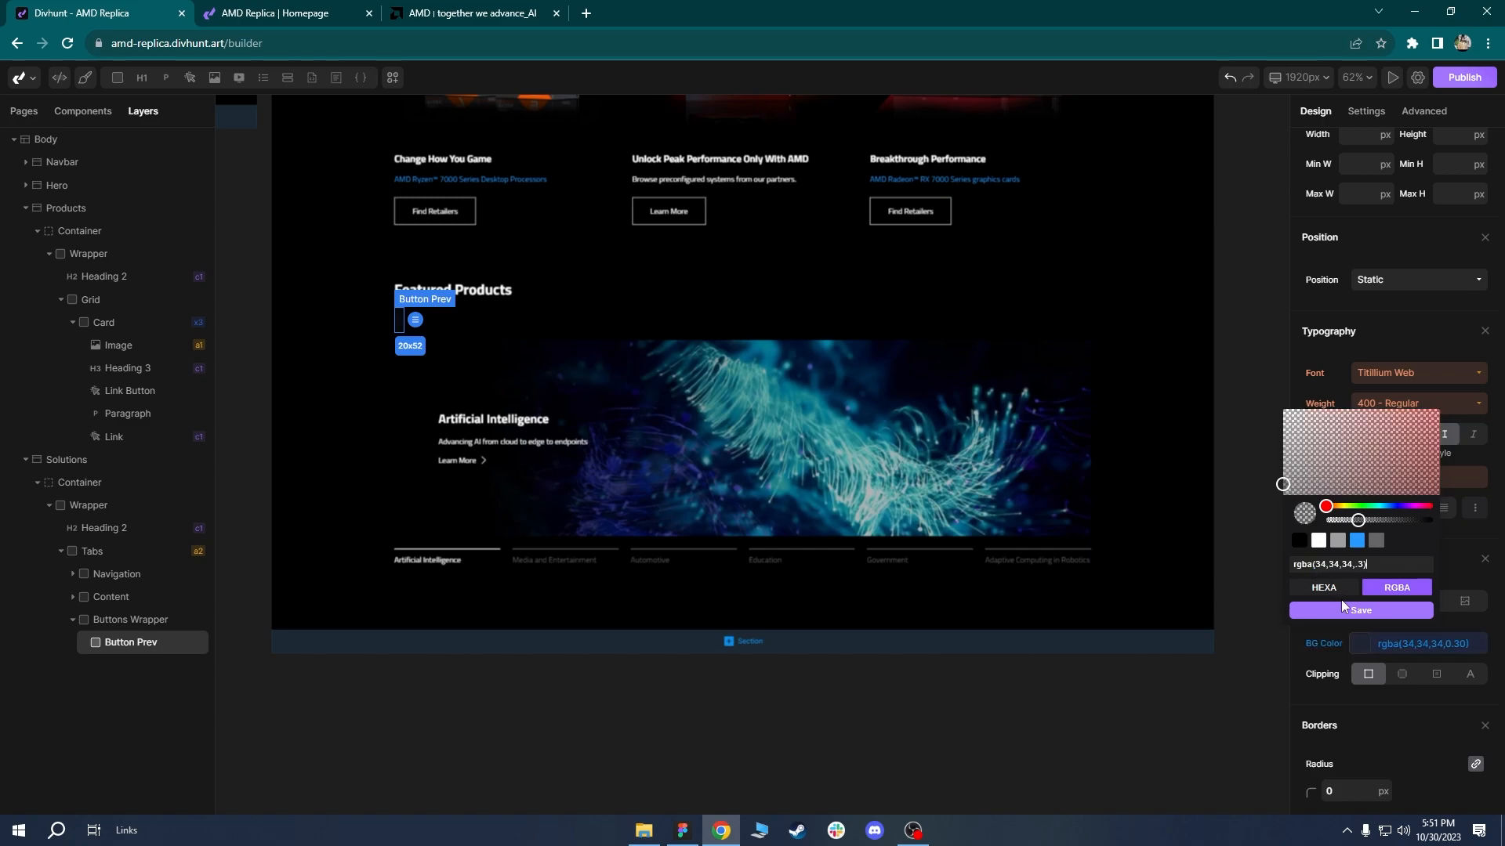
{"action": "left_click", "coordinate": [1360, 610]}
Raise the opacity of Button Prev's background color, trying 0.4 and settling on rgba(34,34,34,0.5).
{"action": "left_click", "coordinate": [330, 335]}
{"action": "scroll", "coordinate": [349, 334], "scroll_direction": "up", "scroll_amount": 5}
{"action": "scroll", "coordinate": [633, 312], "scroll_direction": "up", "scroll_amount": 3}
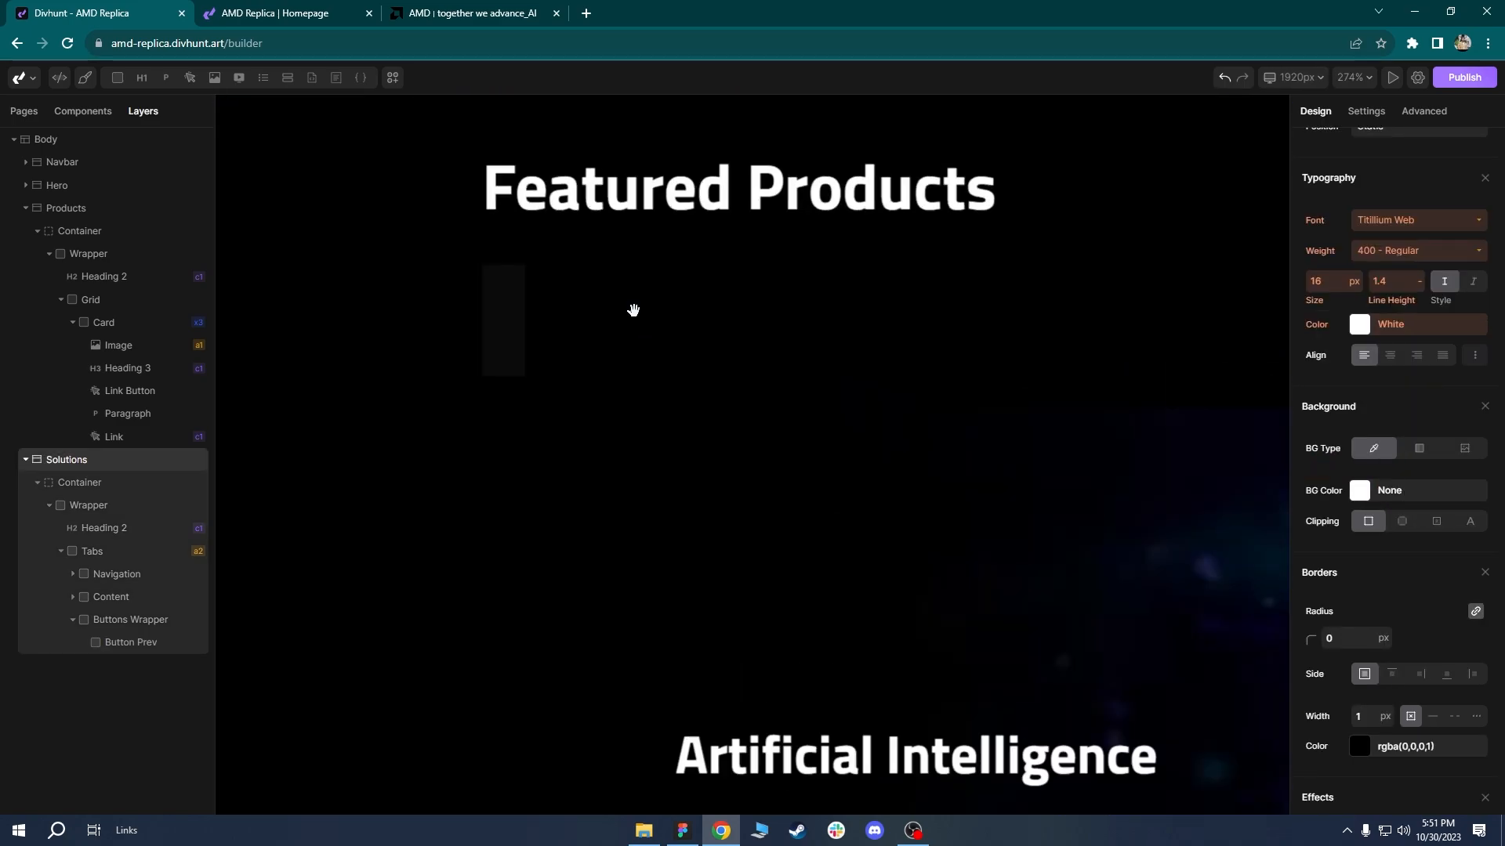
{"action": "left_click", "coordinate": [482, 333]}
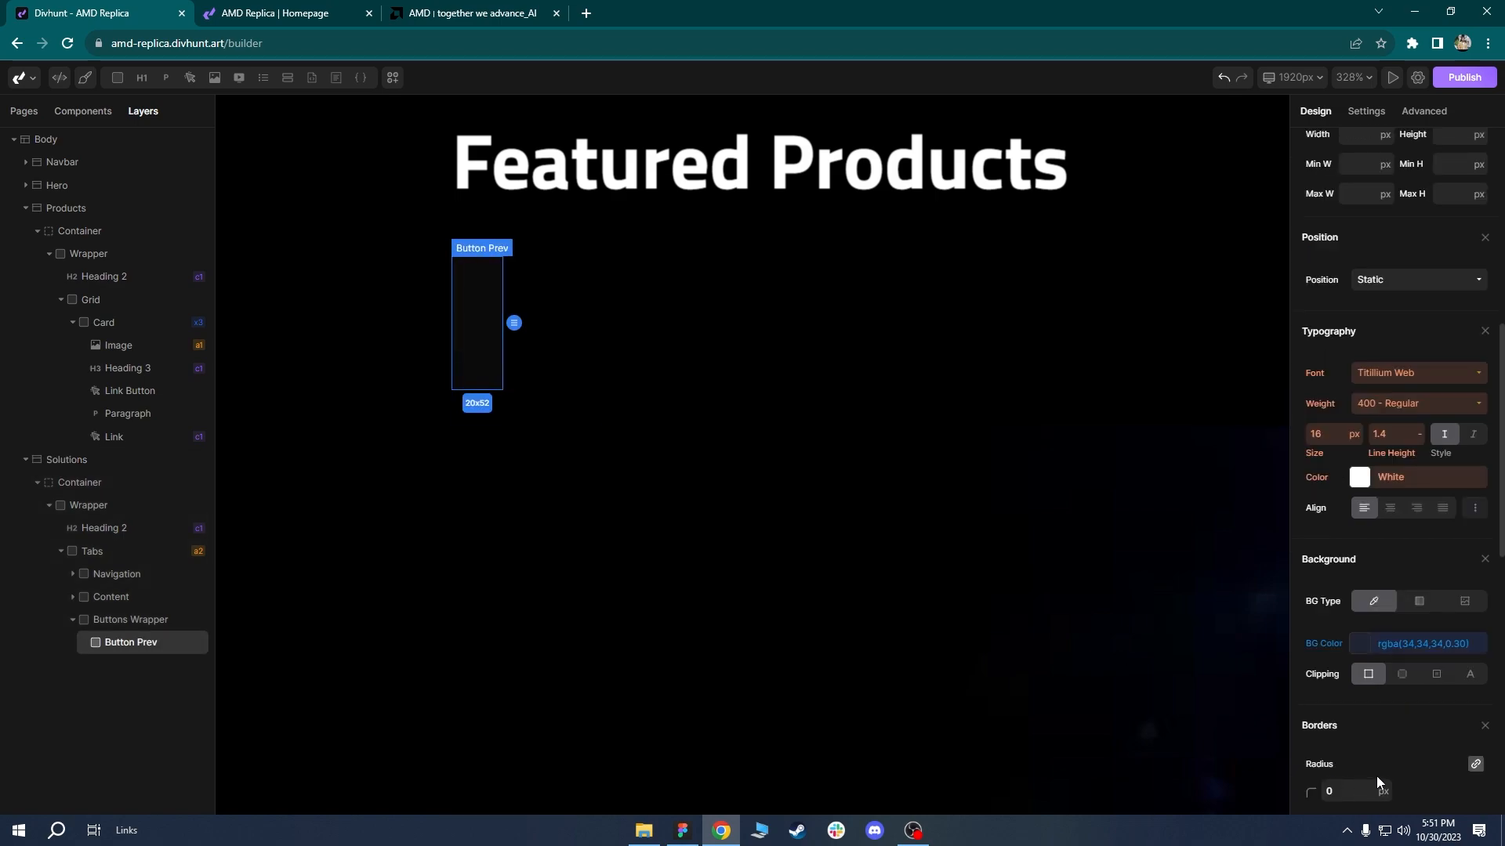
{"action": "left_click", "coordinate": [1364, 644]}
{"action": "left_click", "coordinate": [1397, 587]}
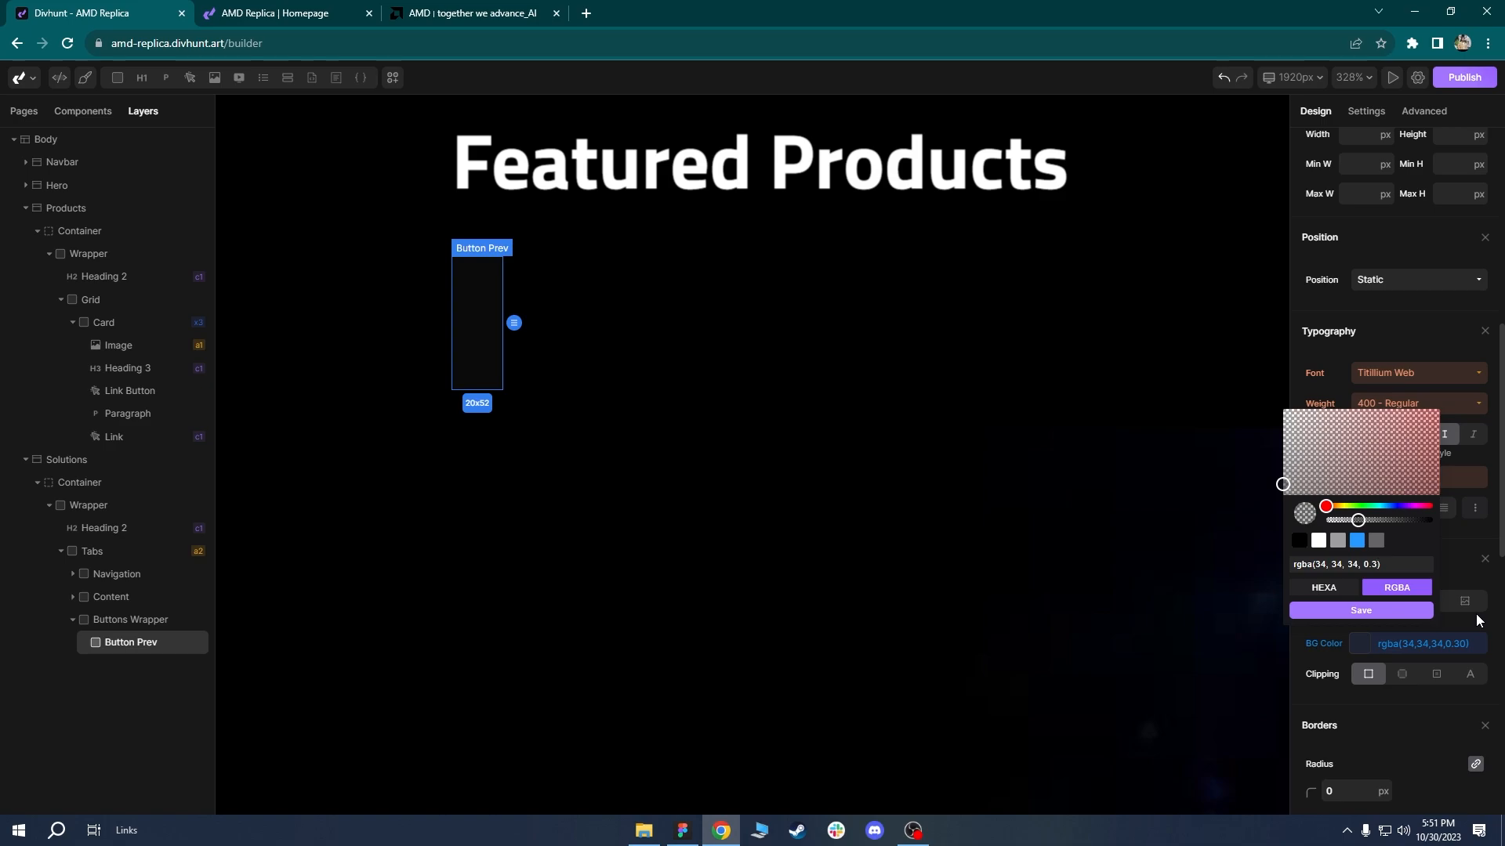
{"action": "type", "text": "4"}
{"action": "left_click", "coordinate": [1361, 611]}
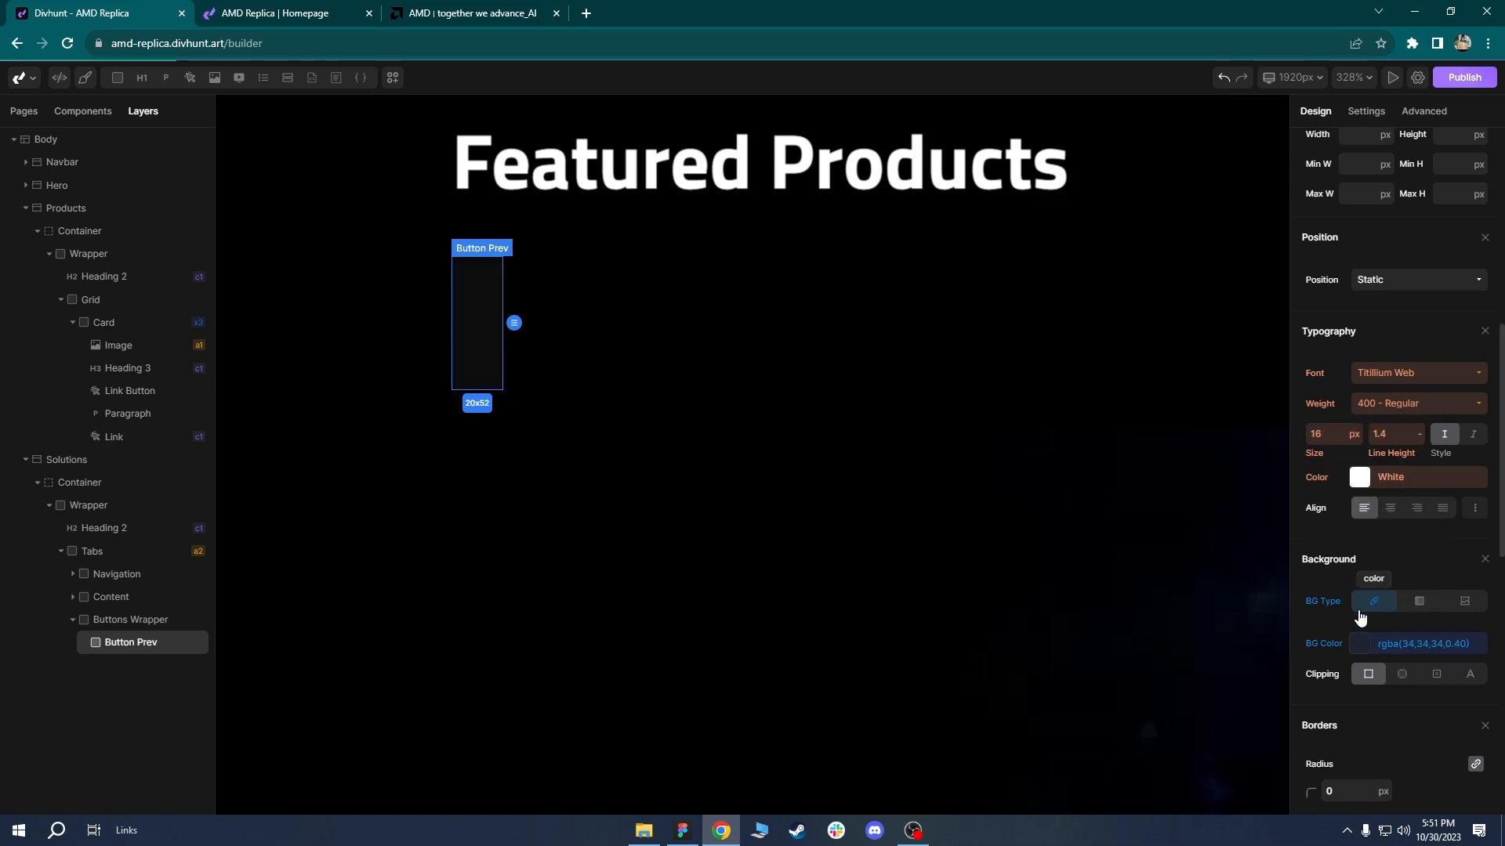
{"action": "left_click", "coordinate": [1362, 644]}
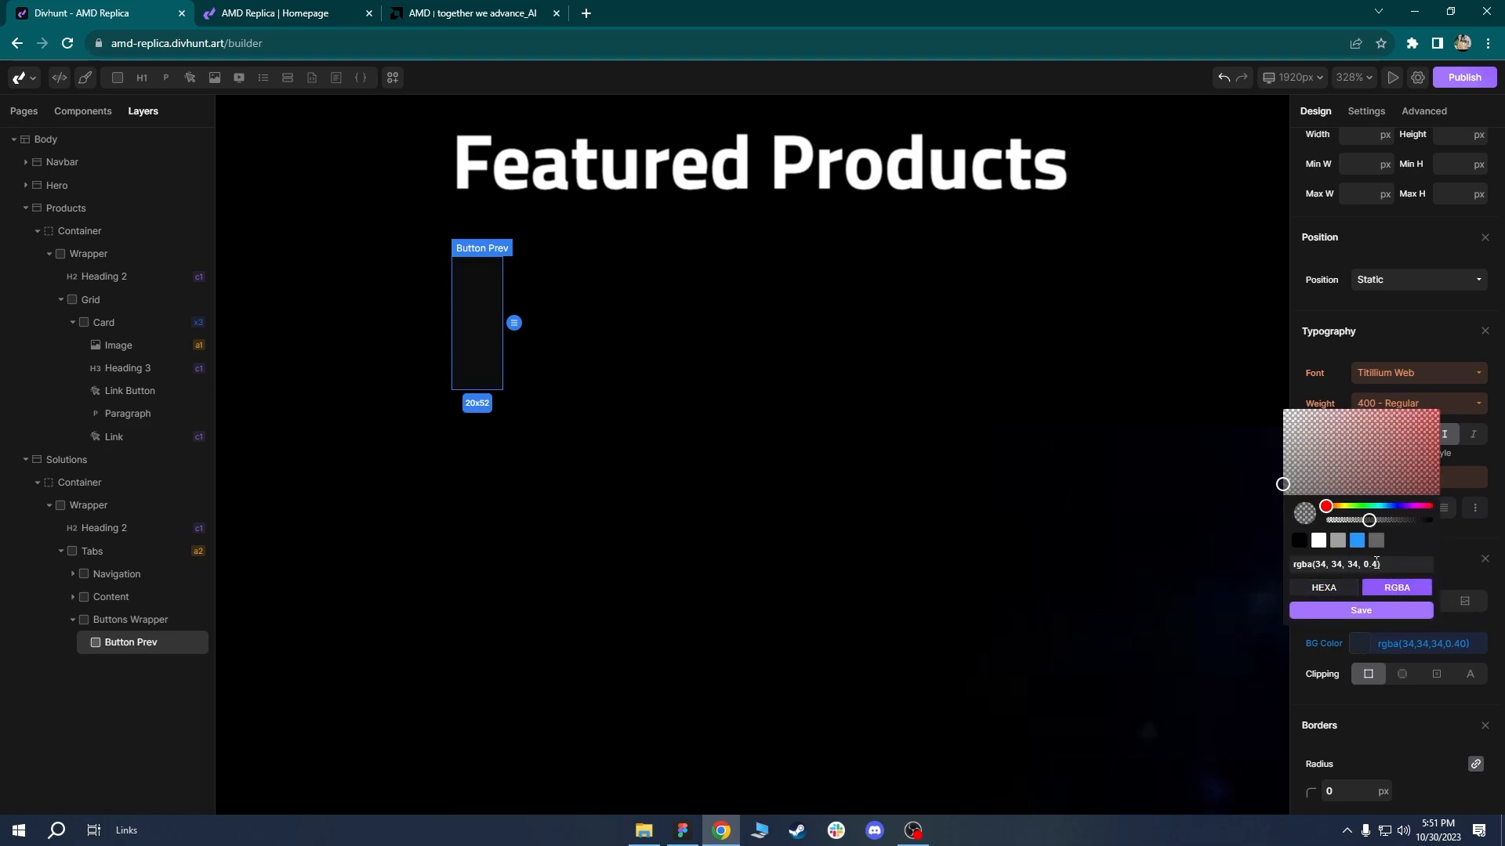
{"action": "type", "text": "5"}
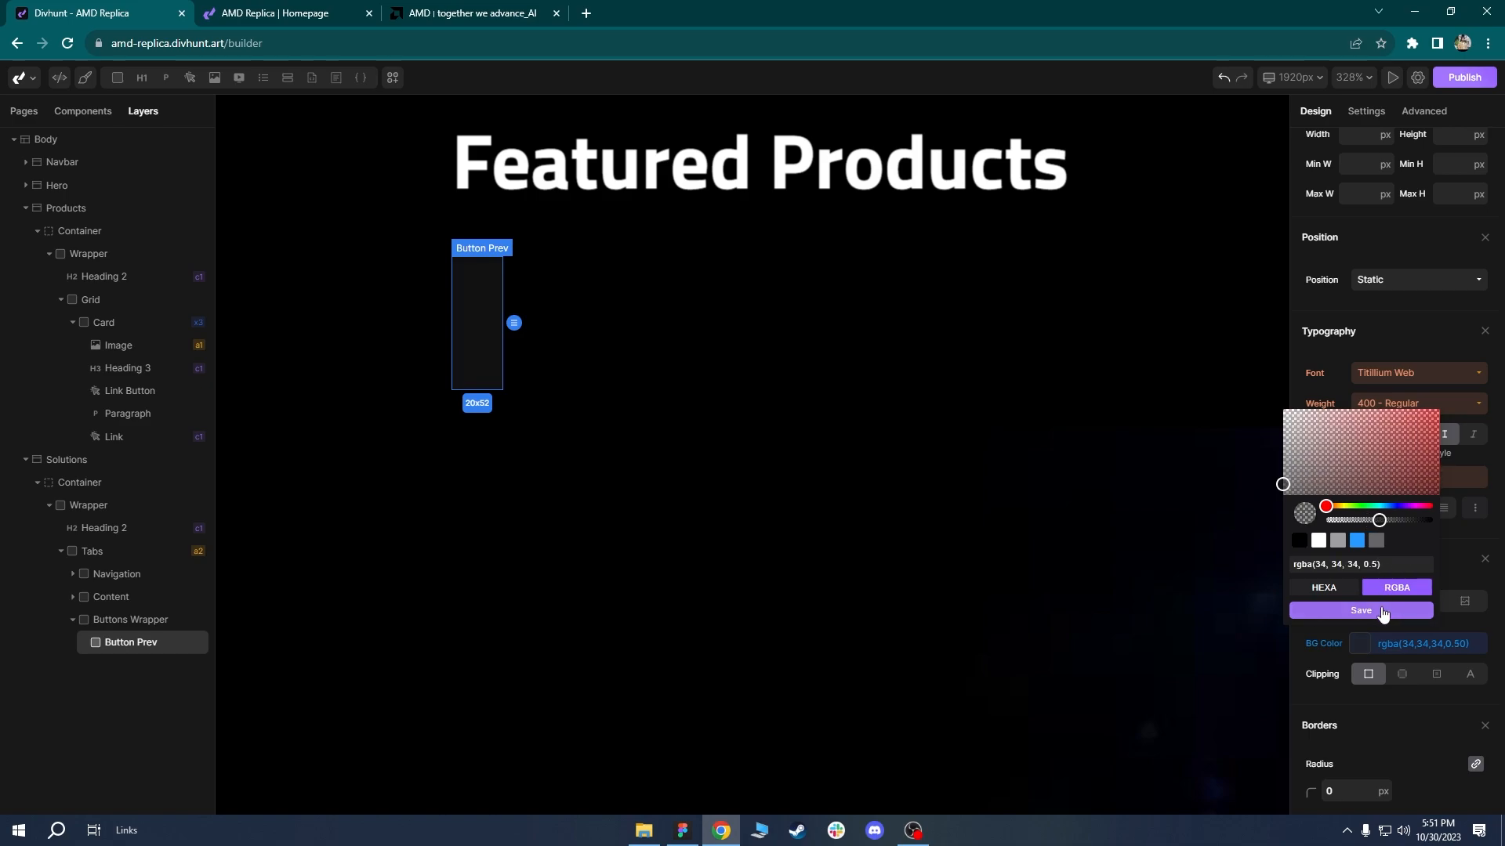
{"action": "left_click", "coordinate": [1379, 612]}
Add an image element inside Button Prev and check the slider arrows' look on the original AMD site.
{"action": "left_click_drag", "start_coordinate": [319, 556], "coordinate": [502, 593]}
{"action": "scroll", "coordinate": [389, 460], "scroll_direction": "down", "scroll_amount": 5}
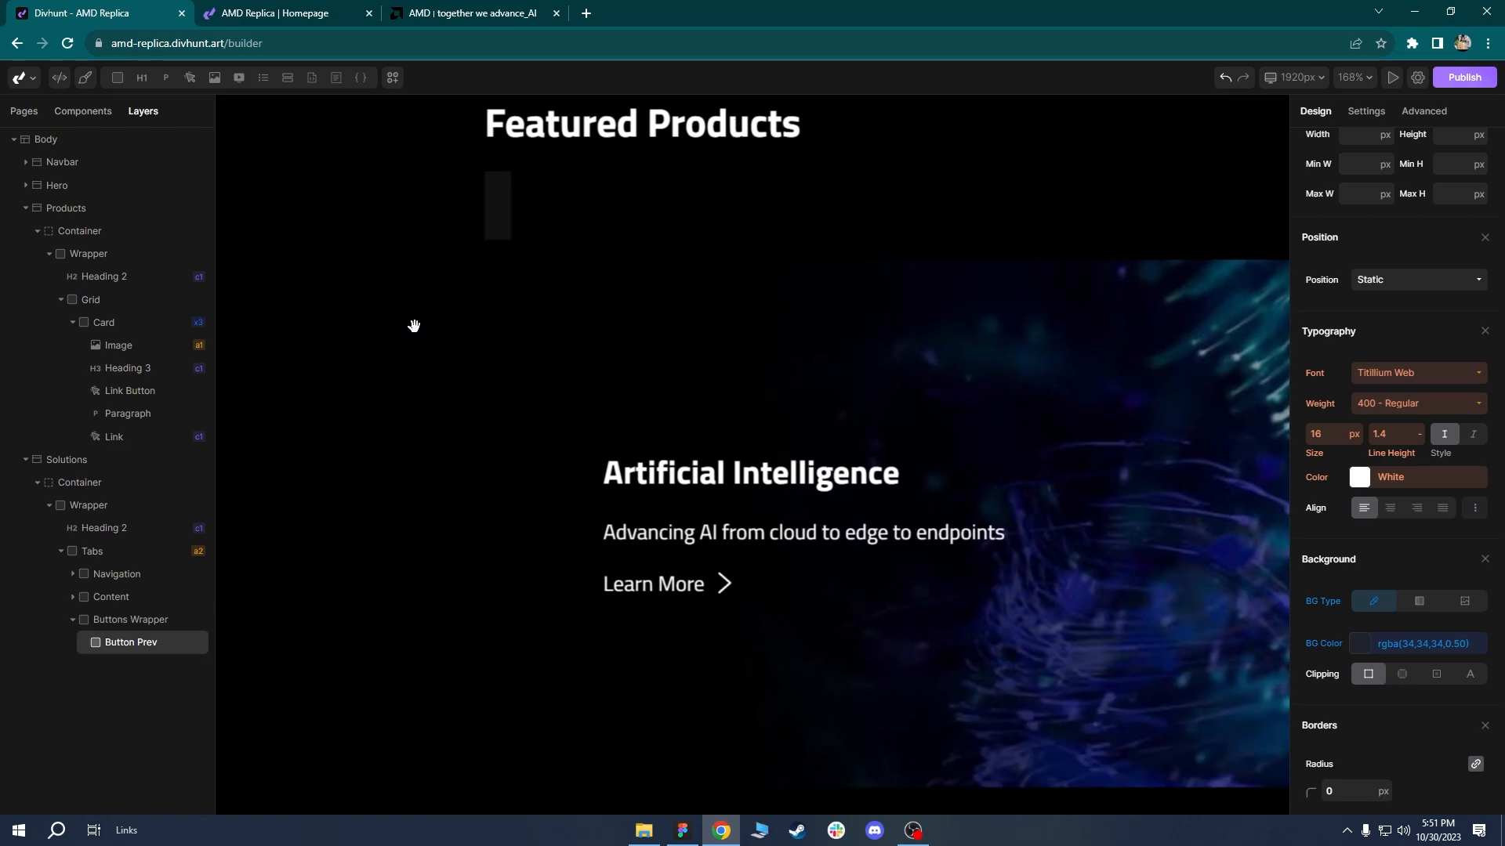
{"action": "left_click_drag", "start_coordinate": [597, 388], "coordinate": [601, 434]}
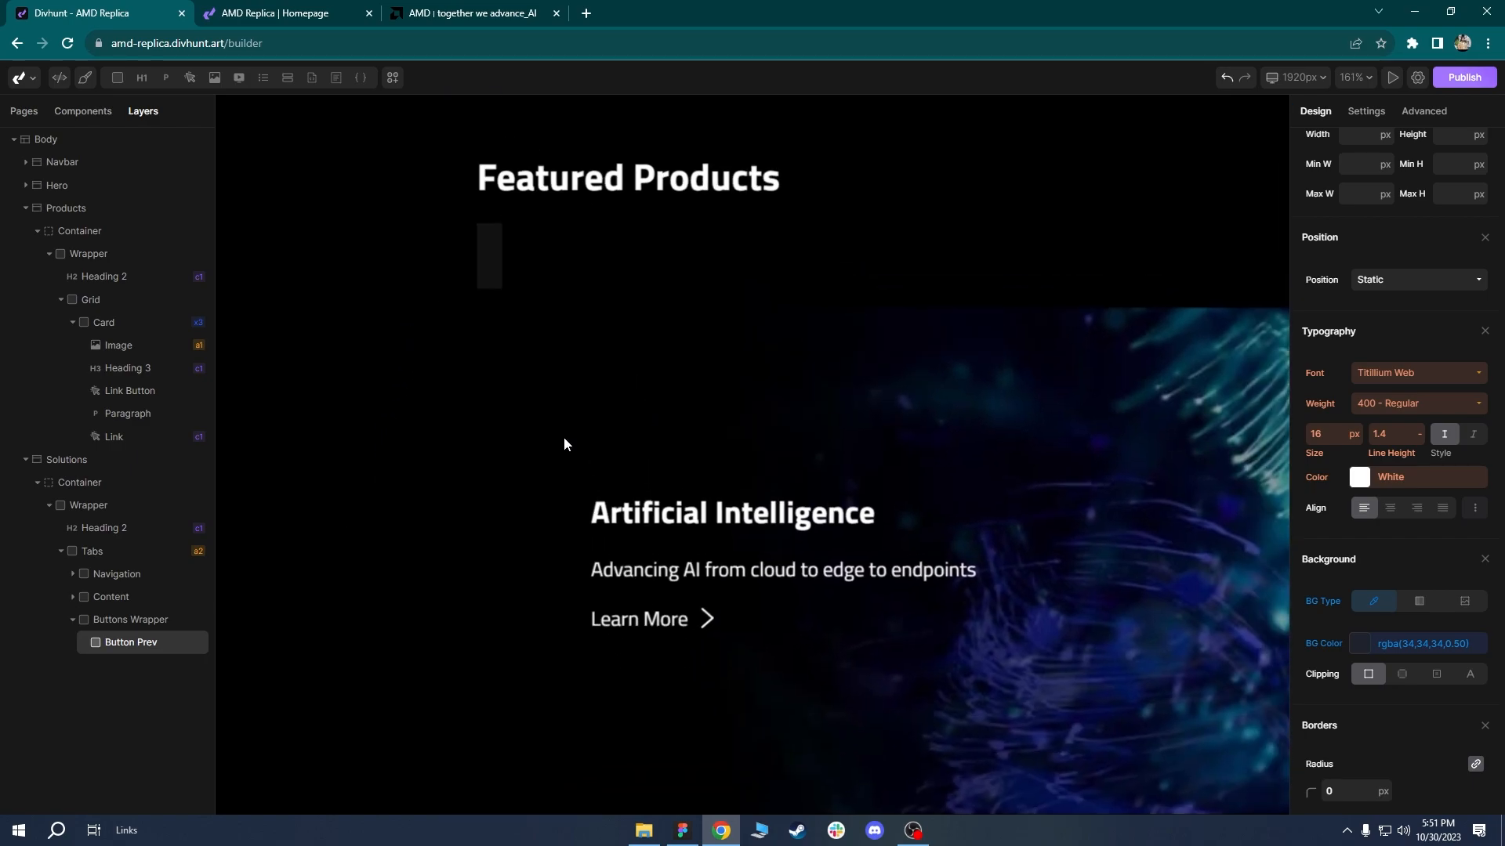
{"action": "left_click", "coordinate": [214, 77]}
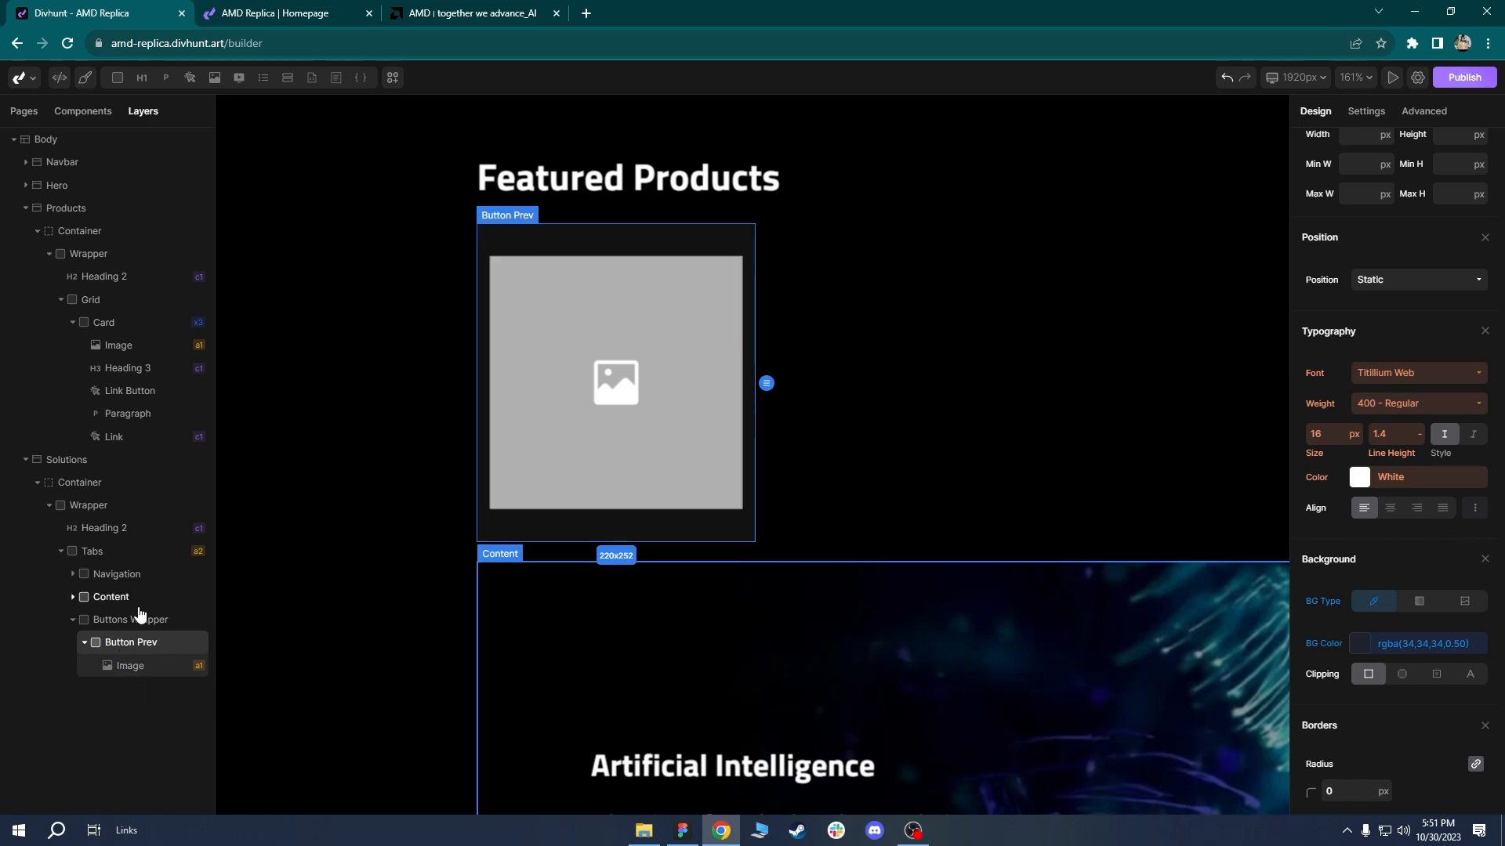
{"action": "left_click", "coordinate": [280, 13]}
{"action": "left_click", "coordinate": [447, 13]}
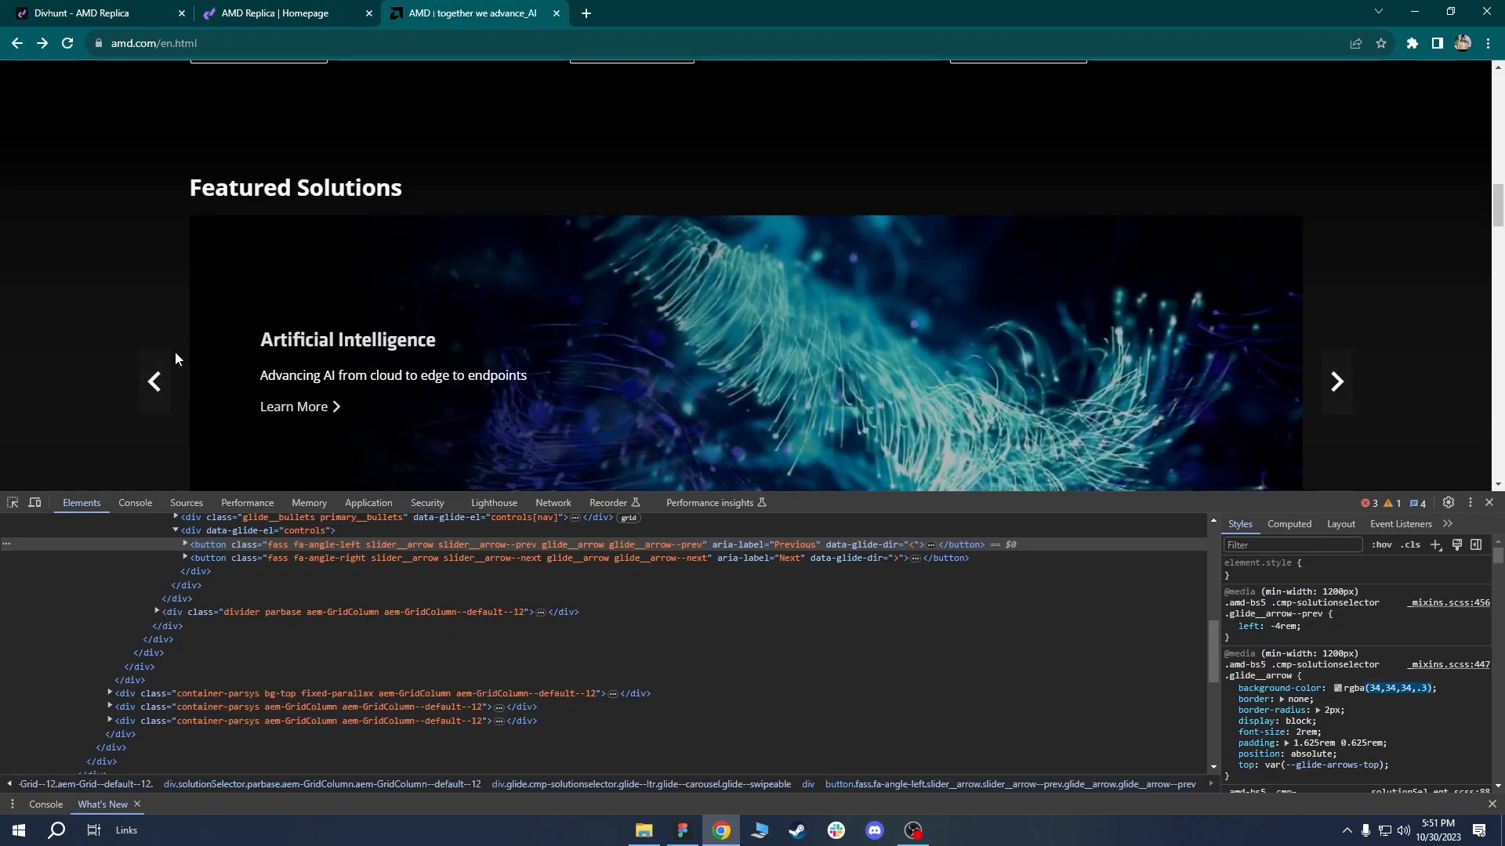
{"action": "scroll", "coordinate": [176, 361], "scroll_direction": "down", "scroll_amount": 1}
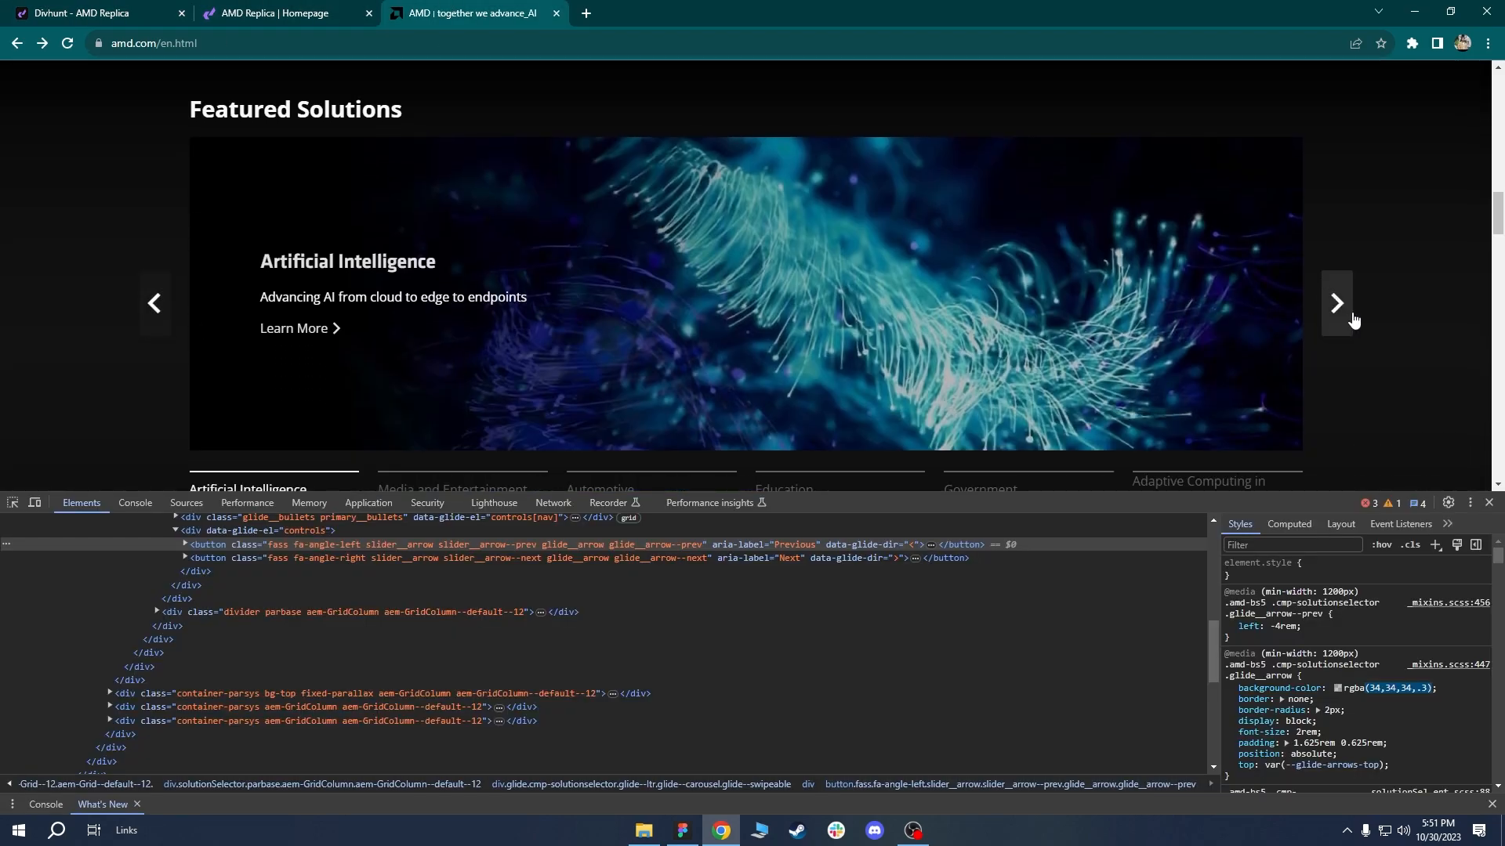
In the builder, find the uploaded arrow files and use Arrow Prev.svg as the source of Button Prev's image.
{"action": "left_click", "coordinate": [78, 13]}
{"action": "scroll", "coordinate": [1389, 143], "scroll_direction": "down", "scroll_amount": 2}
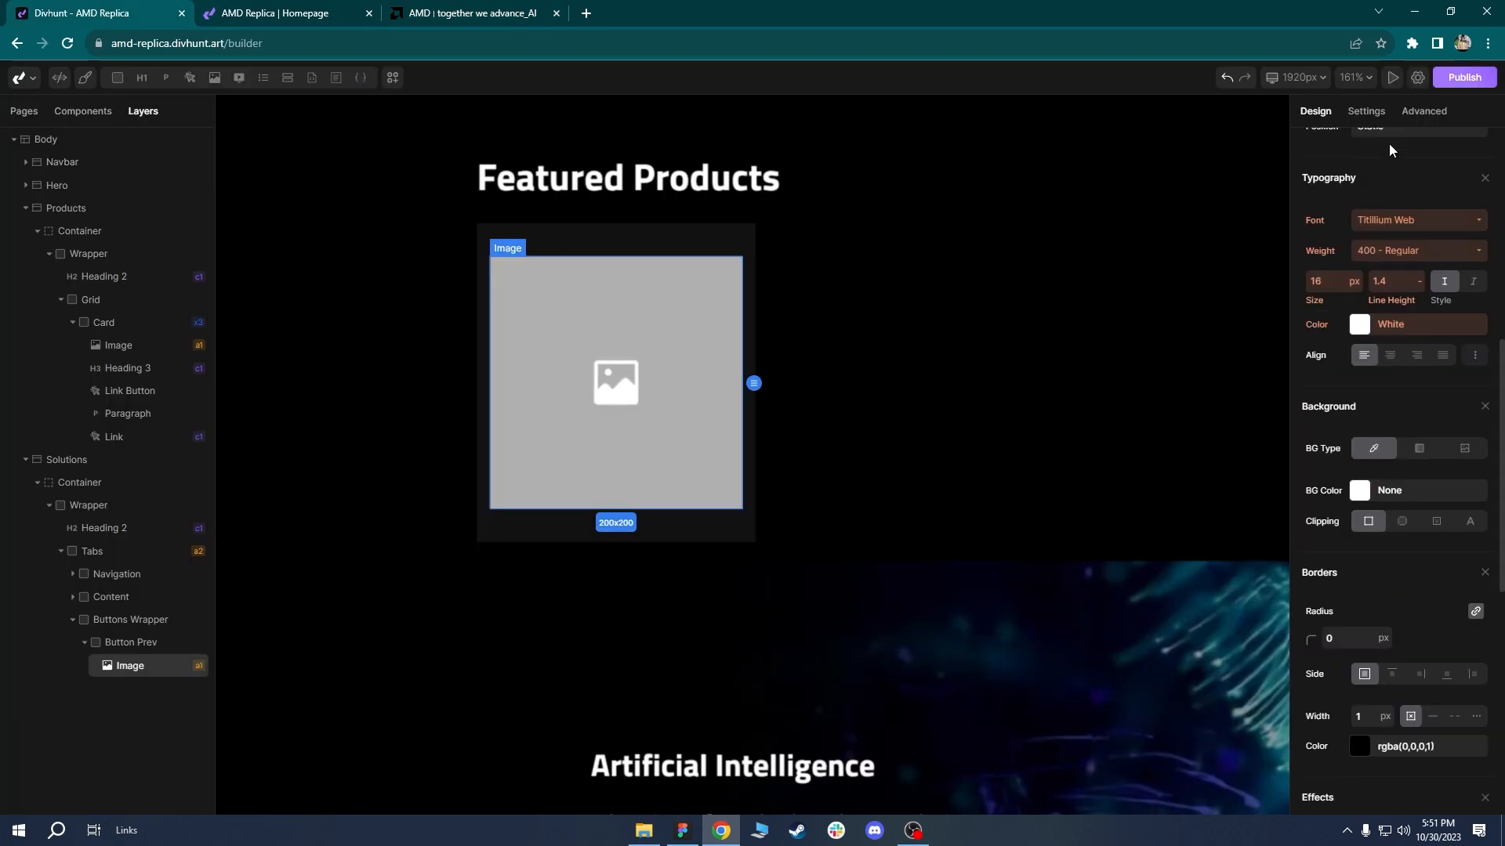
{"action": "left_click", "coordinate": [1365, 110]}
{"action": "left_click", "coordinate": [1362, 279]}
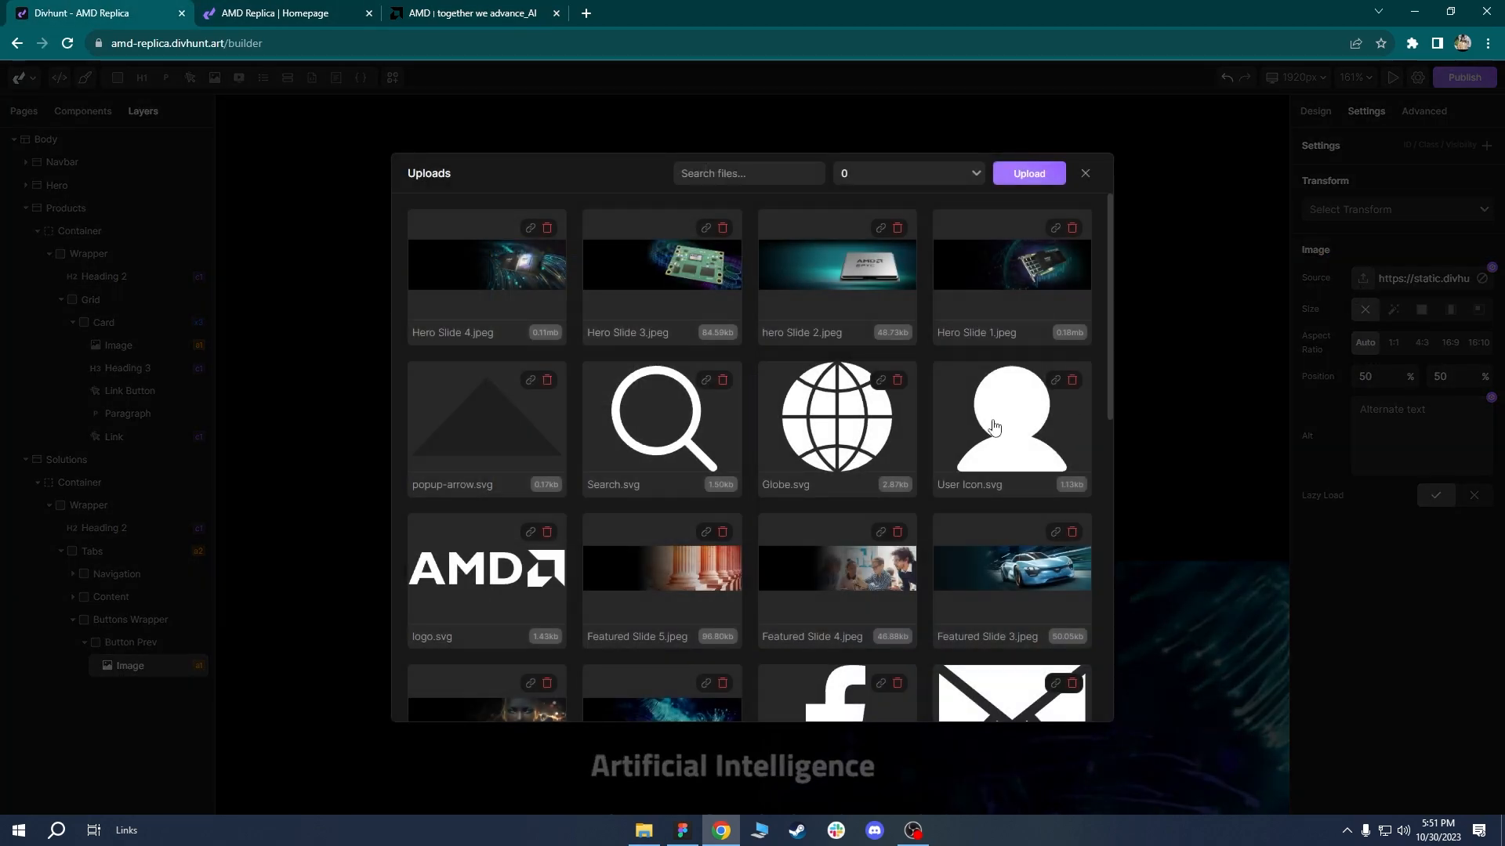
{"action": "type", "text": "arrow"}
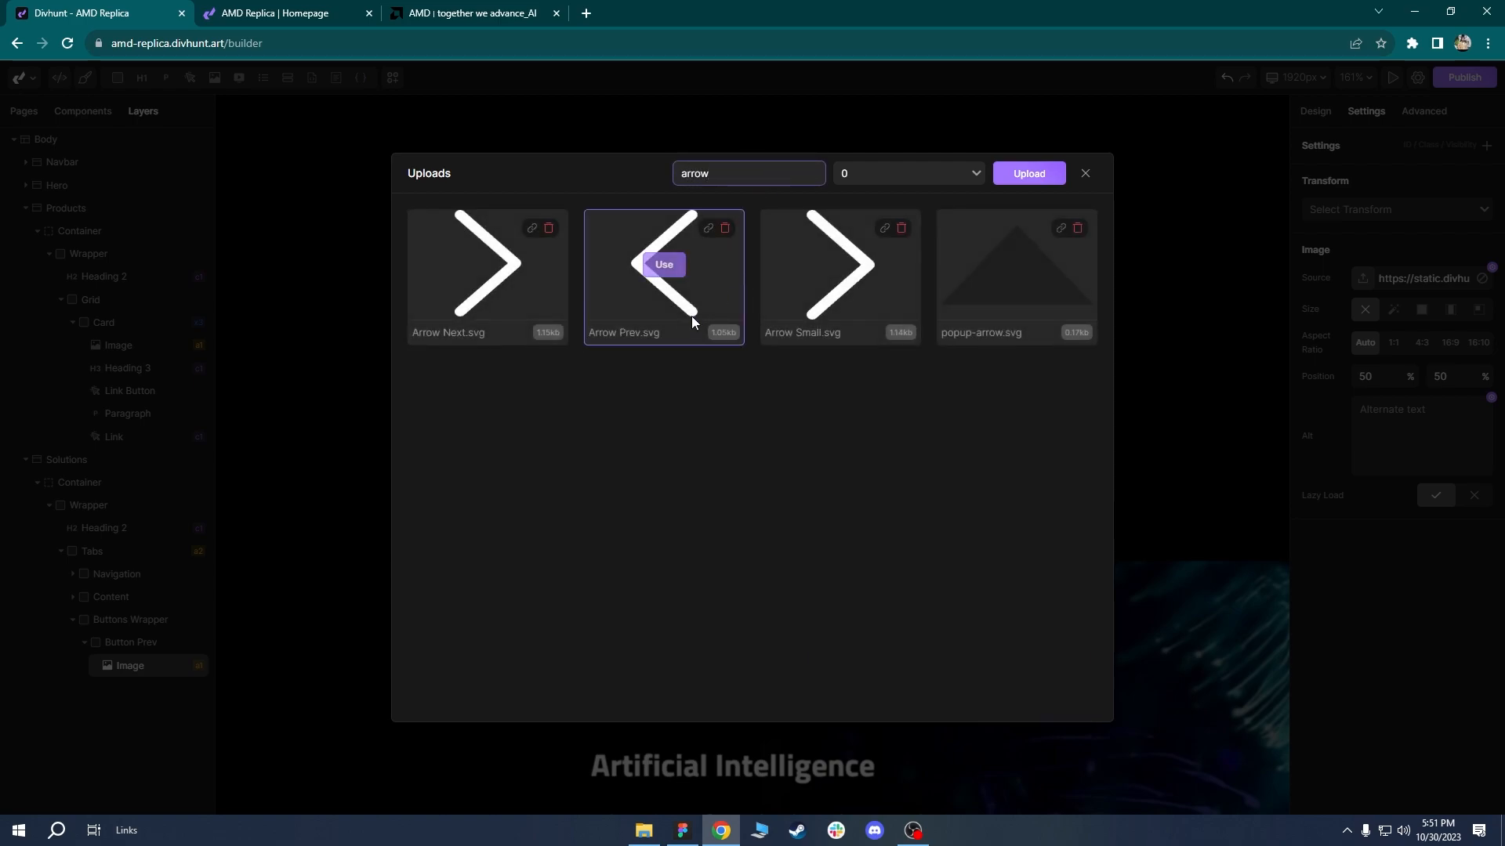
{"action": "left_click", "coordinate": [665, 265]}
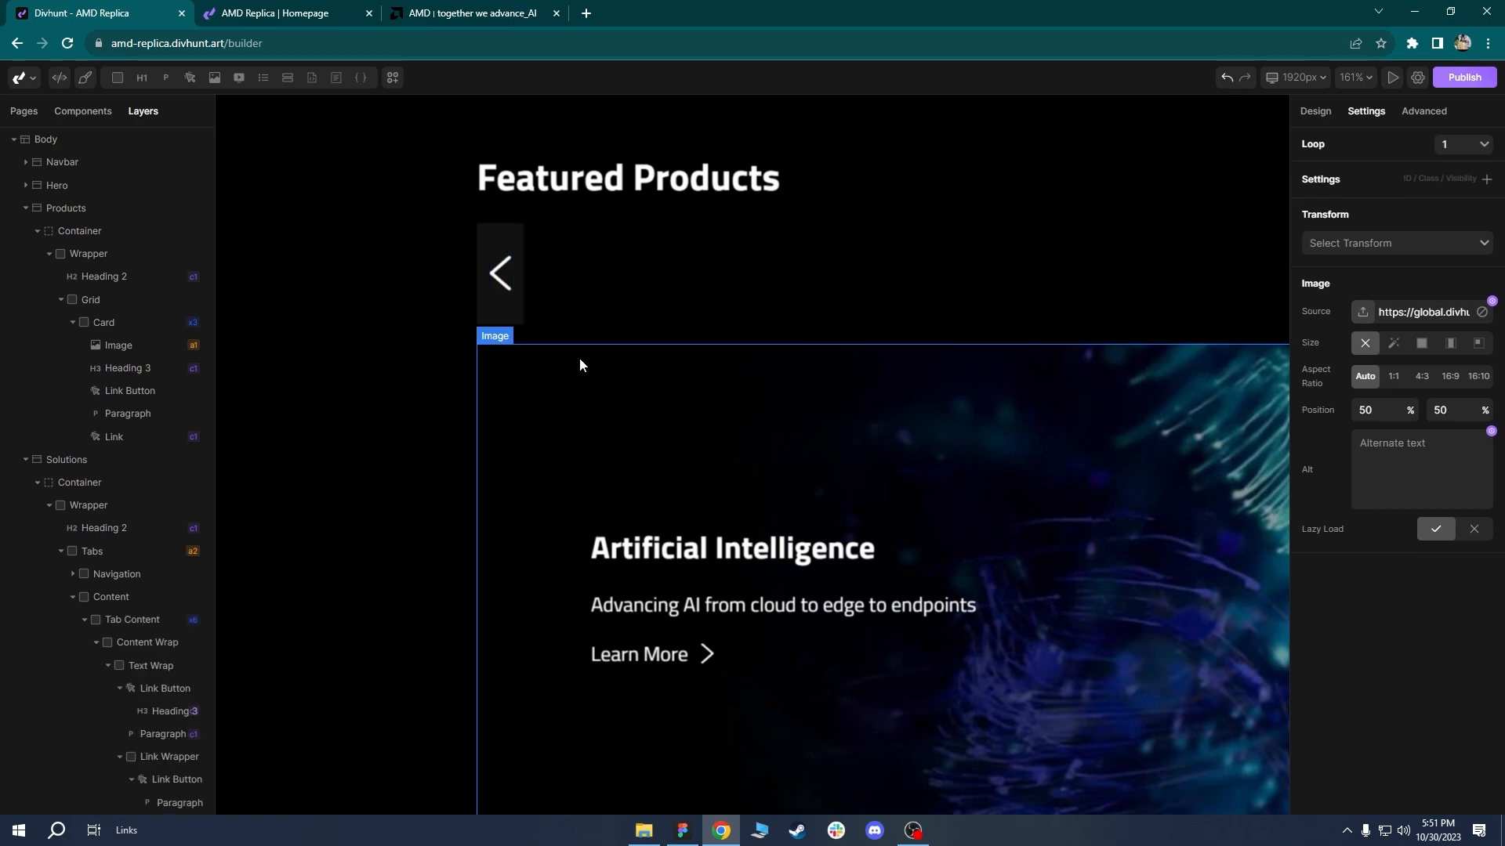
Compare the placement of the arrow buttons on the original AMD slider with the Buttons Wrapper in the builder.
{"action": "left_click", "coordinate": [613, 278]}
{"action": "scroll", "coordinate": [585, 325], "scroll_direction": "down", "scroll_amount": 1}
{"action": "scroll", "coordinate": [585, 325], "scroll_direction": "down", "scroll_amount": 5}
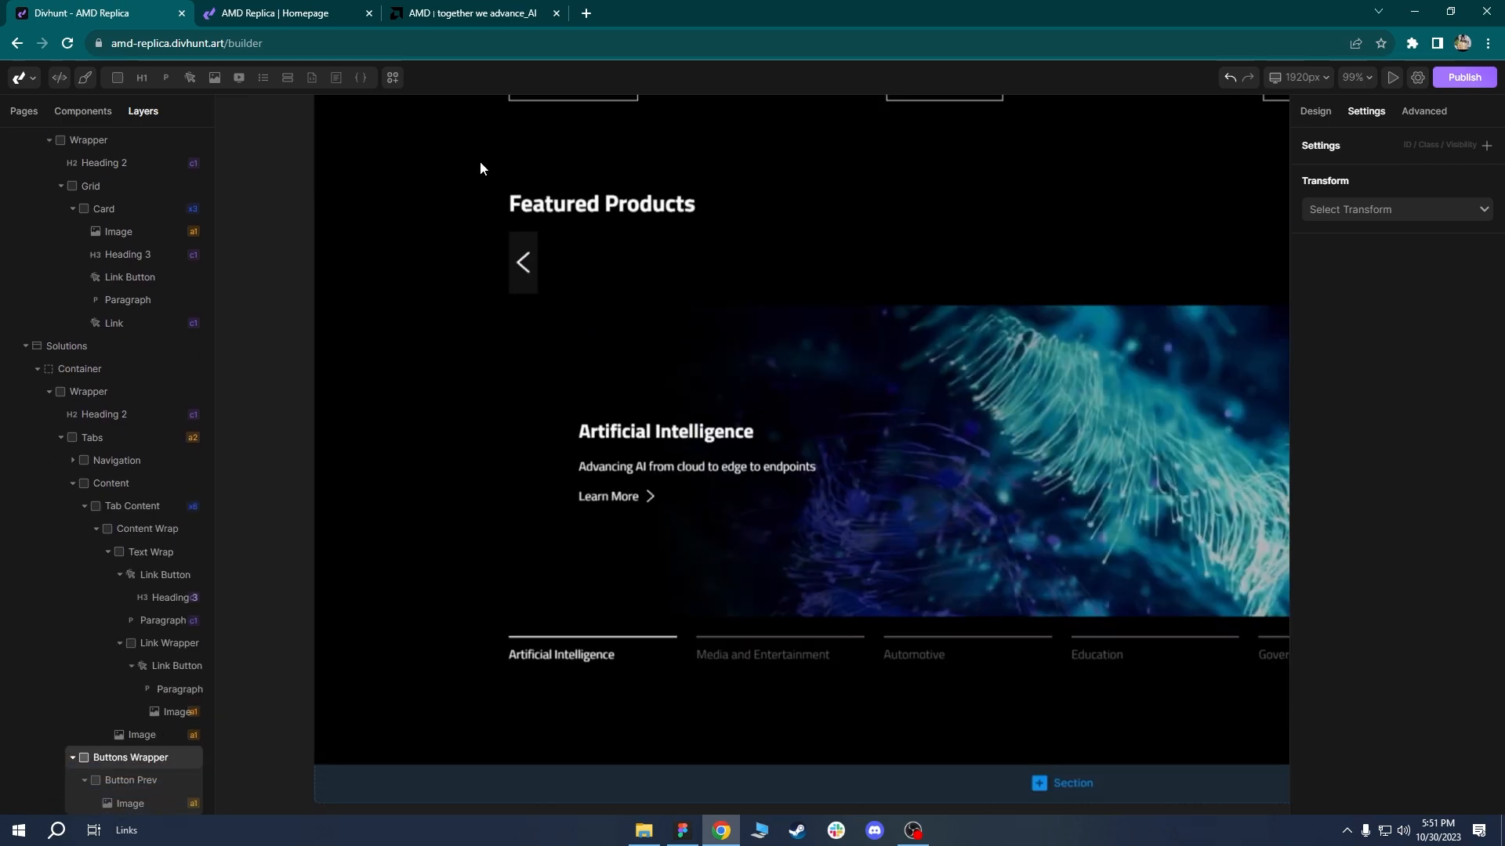
{"action": "left_click", "coordinate": [417, 8]}
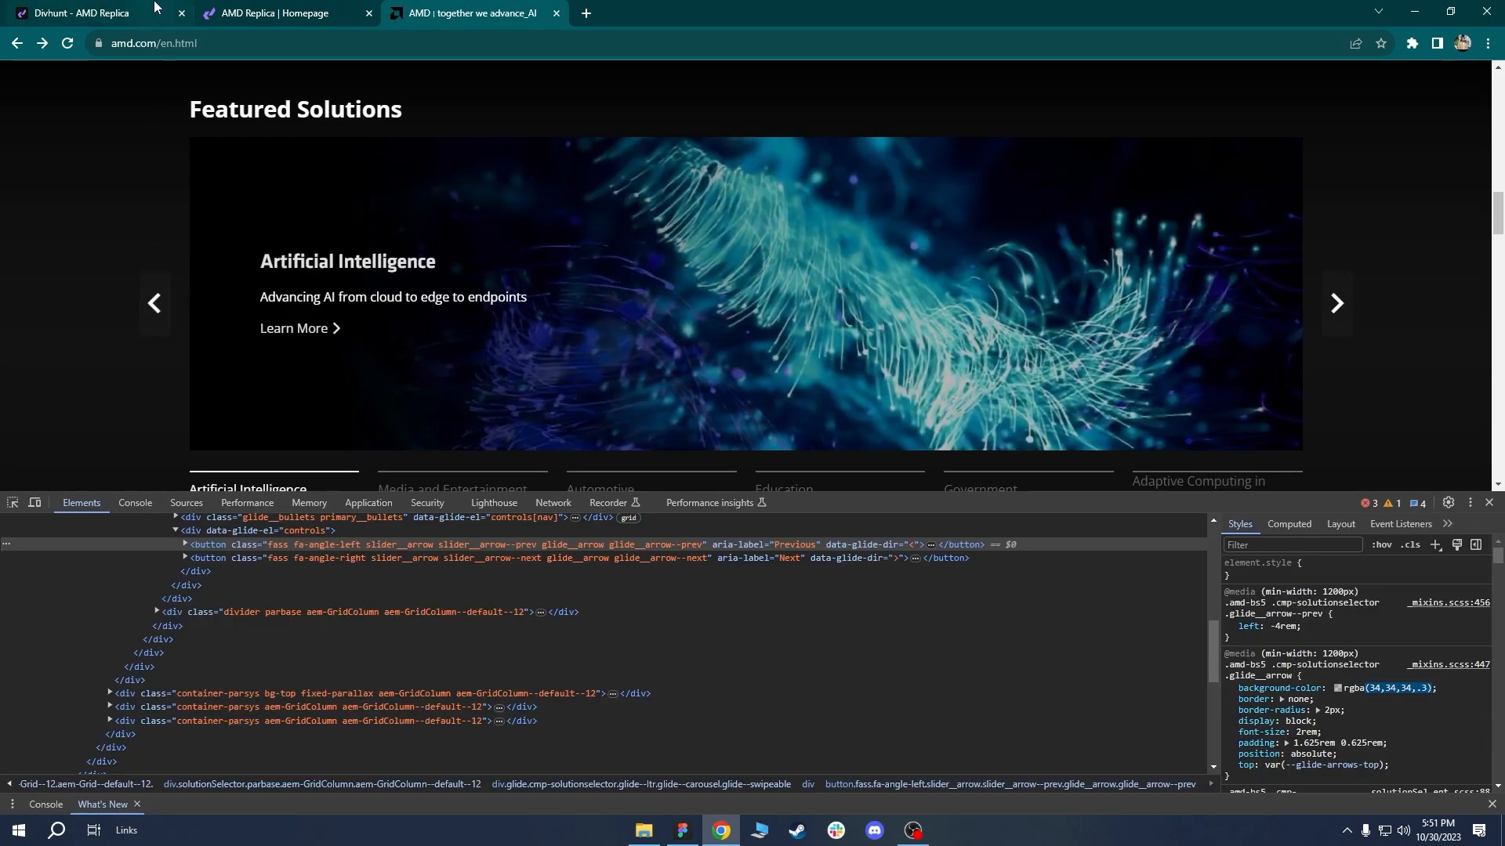
{"action": "left_click", "coordinate": [117, 12]}
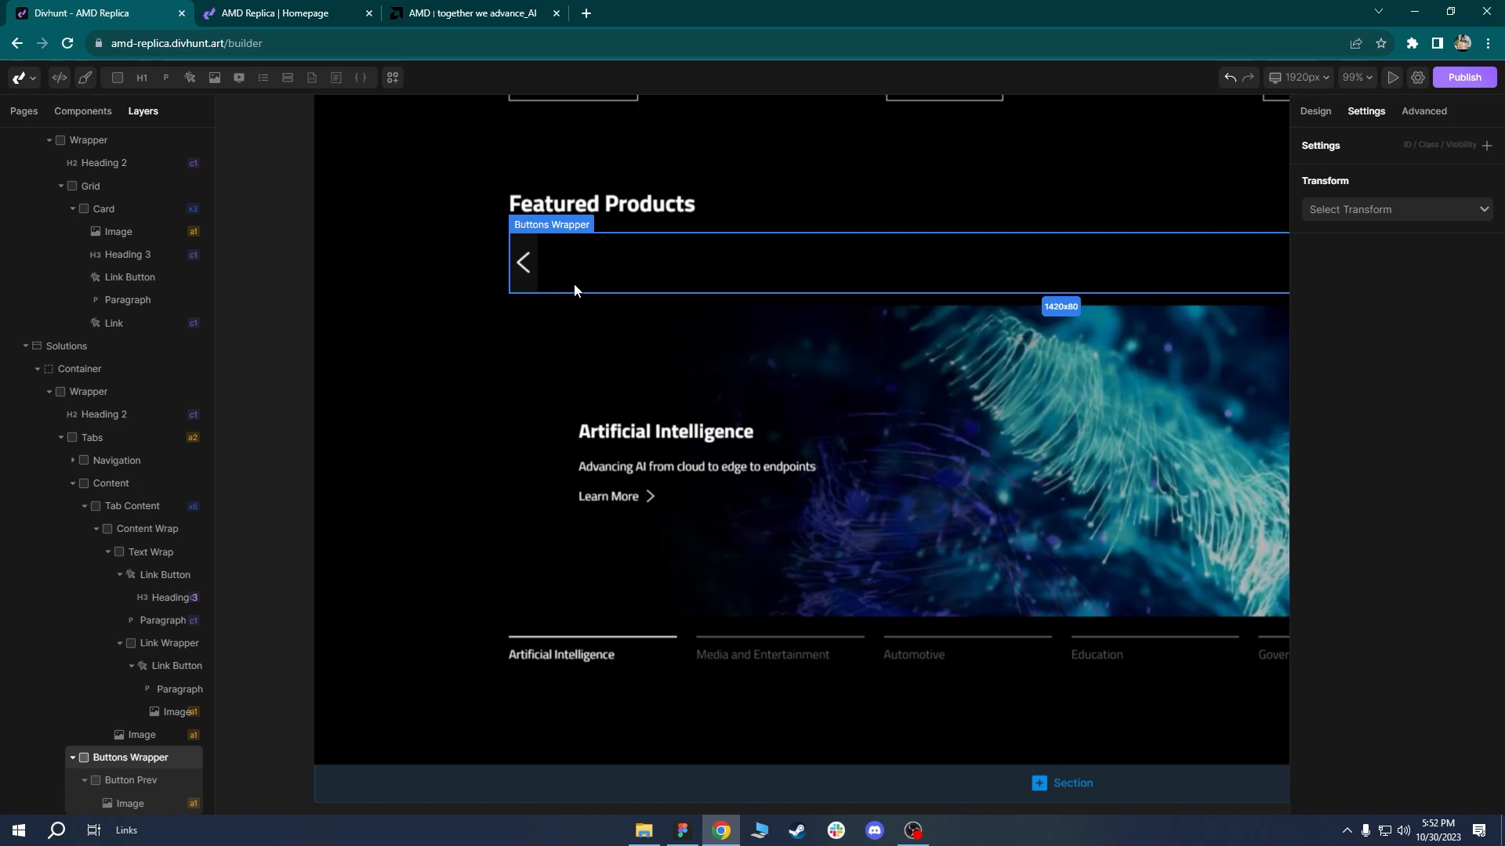
{"action": "scroll", "coordinate": [661, 274], "scroll_direction": "down", "scroll_amount": 2}
{"action": "scroll", "coordinate": [561, 313], "scroll_direction": "up", "scroll_amount": 1}
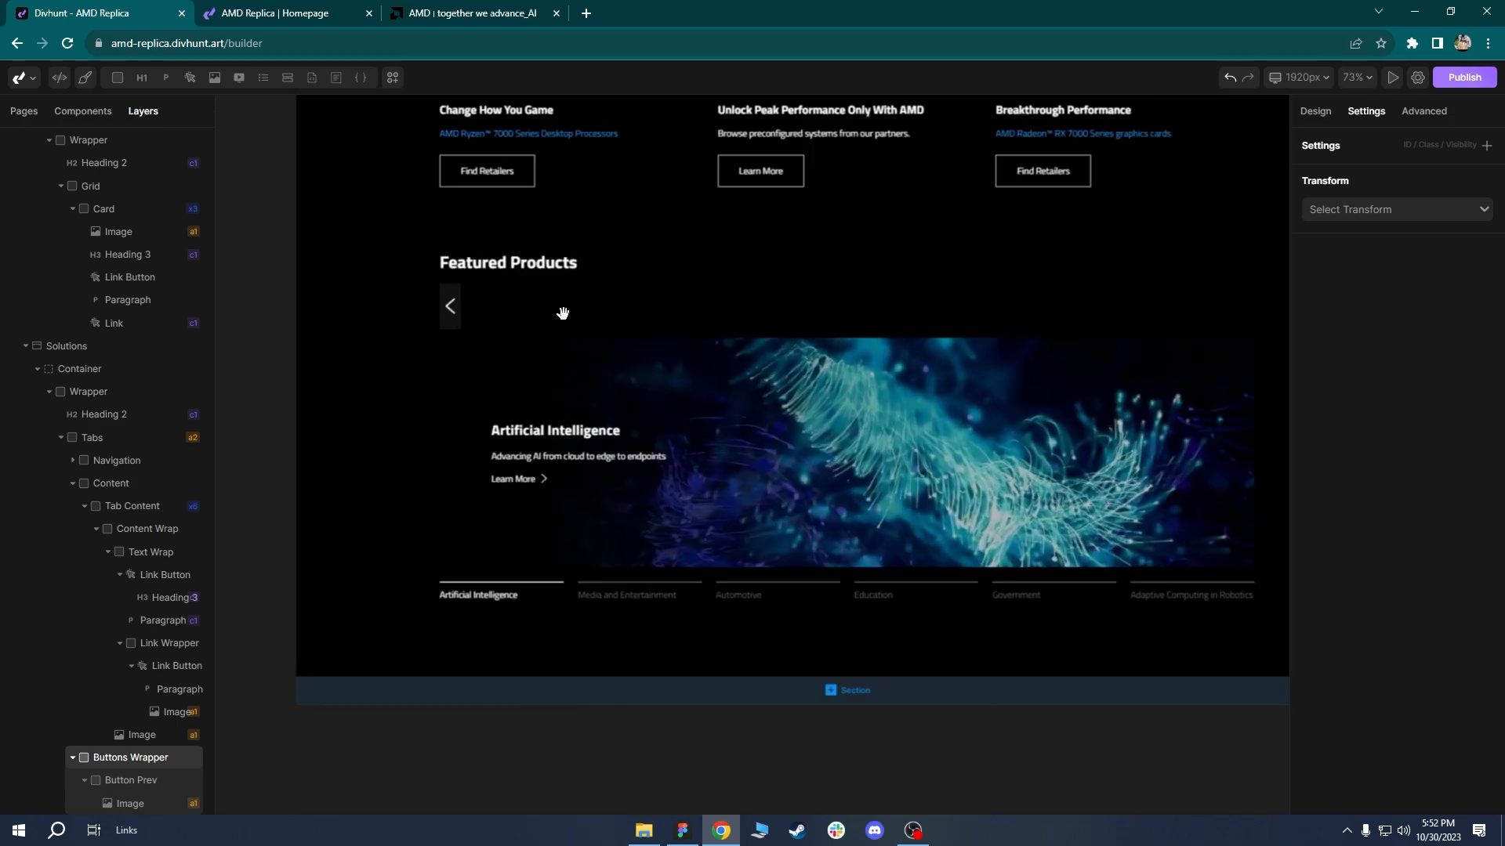
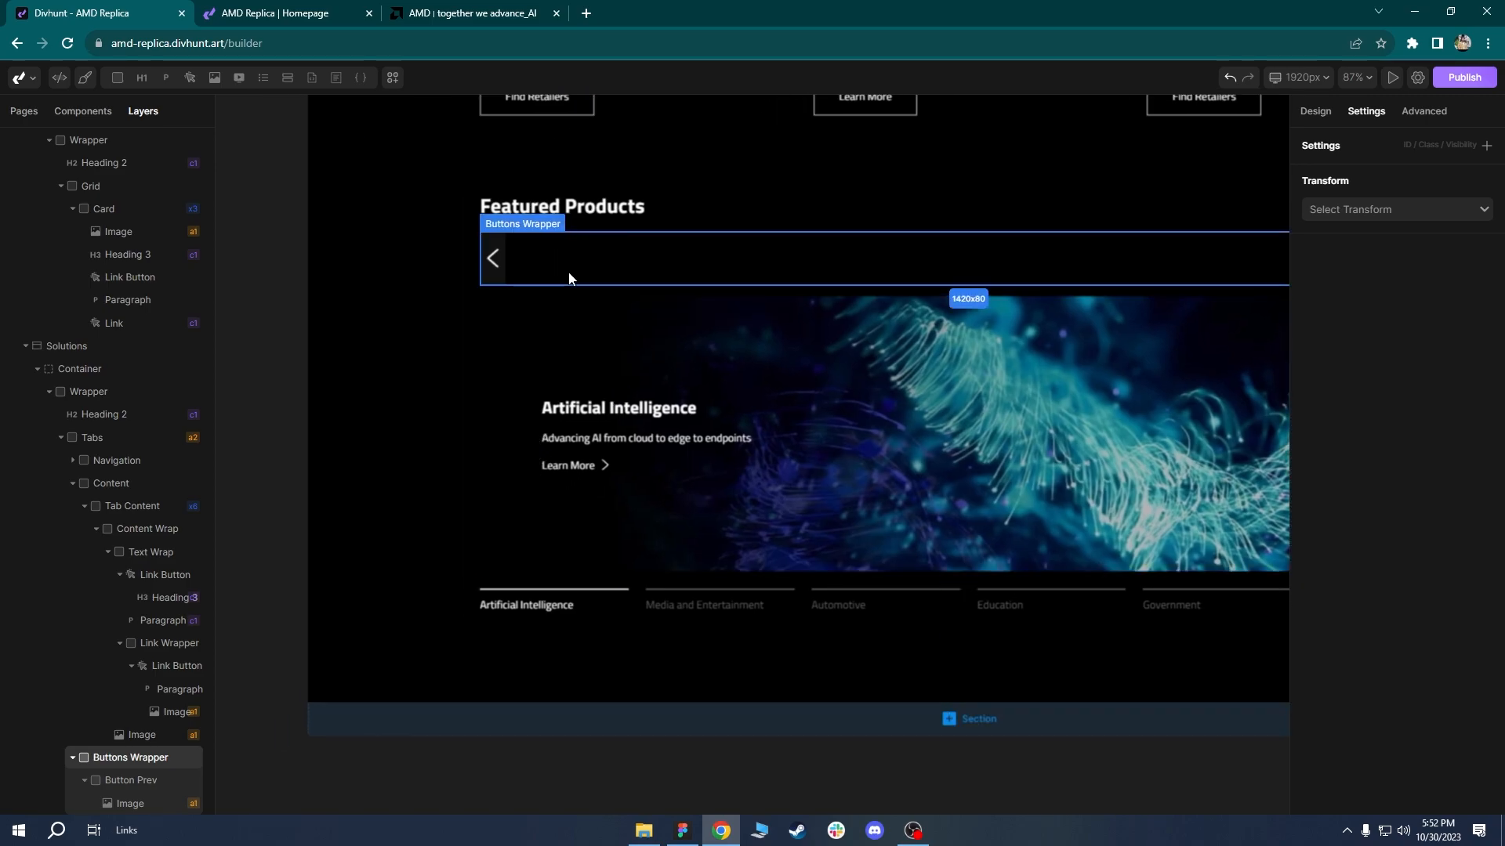
Set the position of the Solutions section's Tabs element to Relative.
{"action": "left_click", "coordinate": [520, 365]}
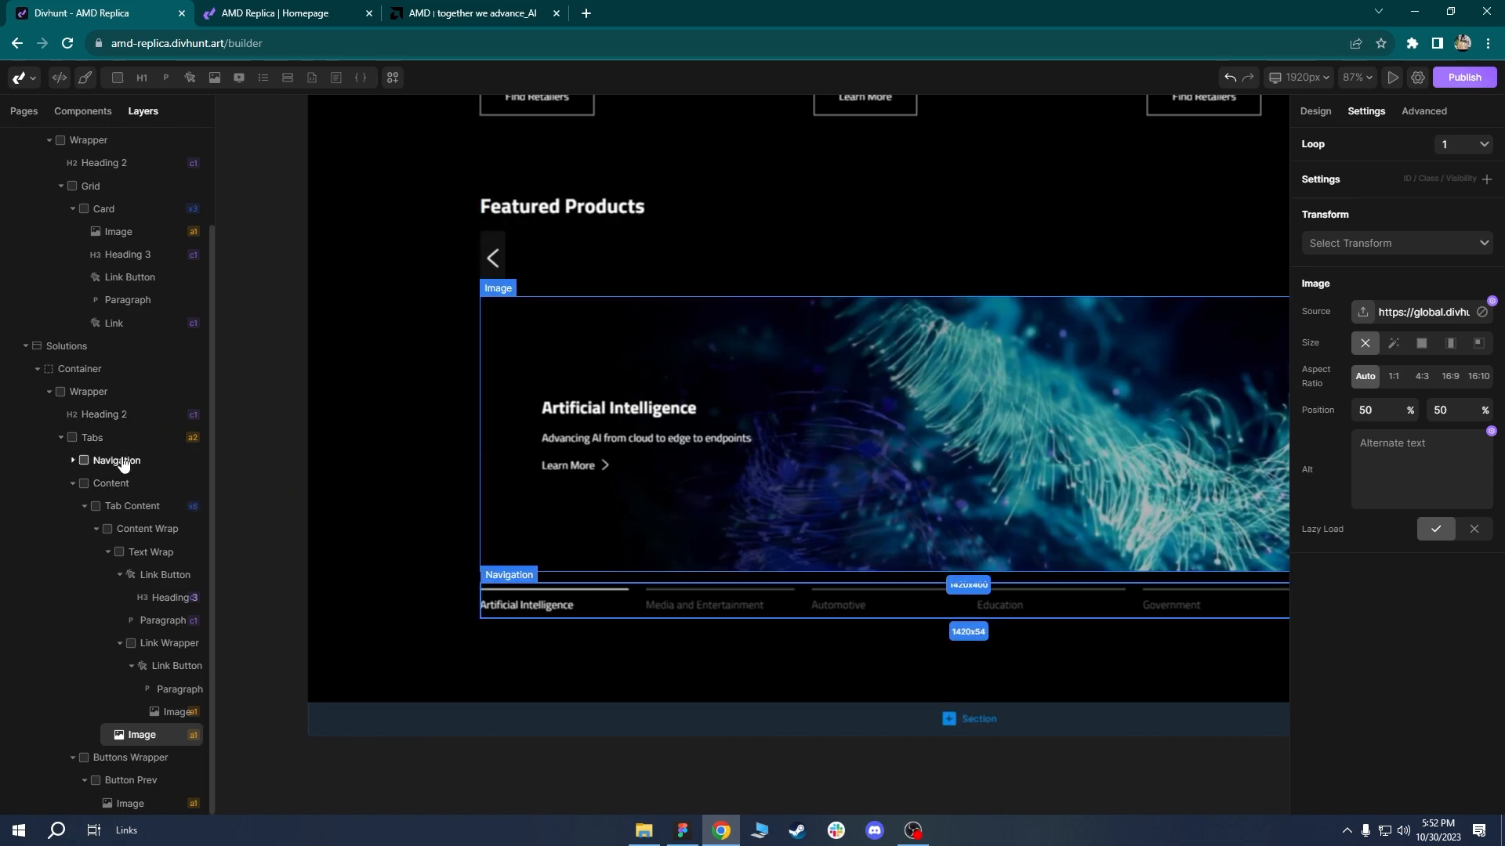
{"action": "left_click", "coordinate": [102, 443]}
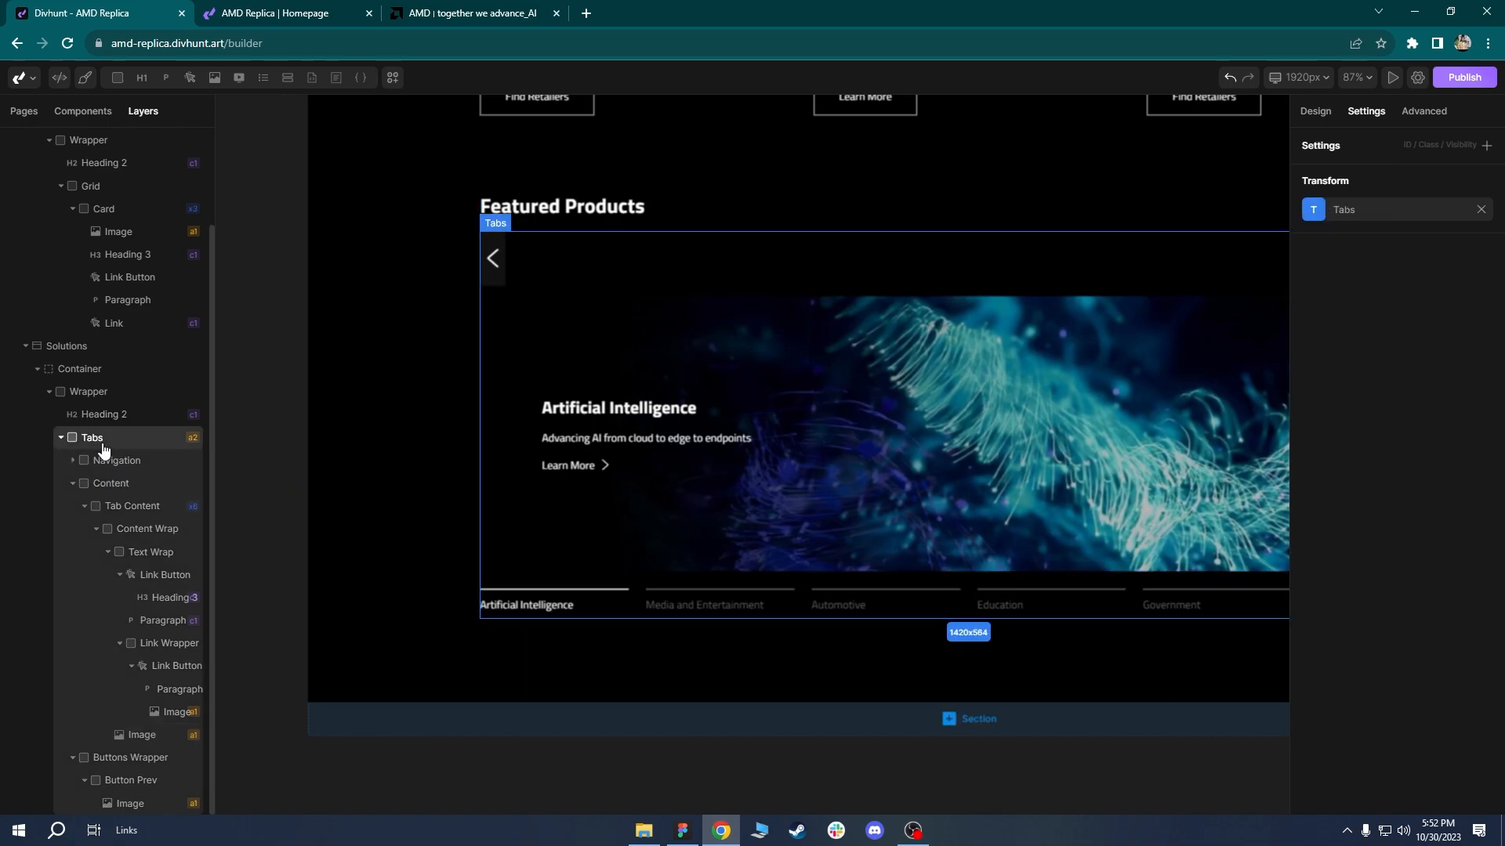
{"action": "left_click", "coordinate": [492, 257]}
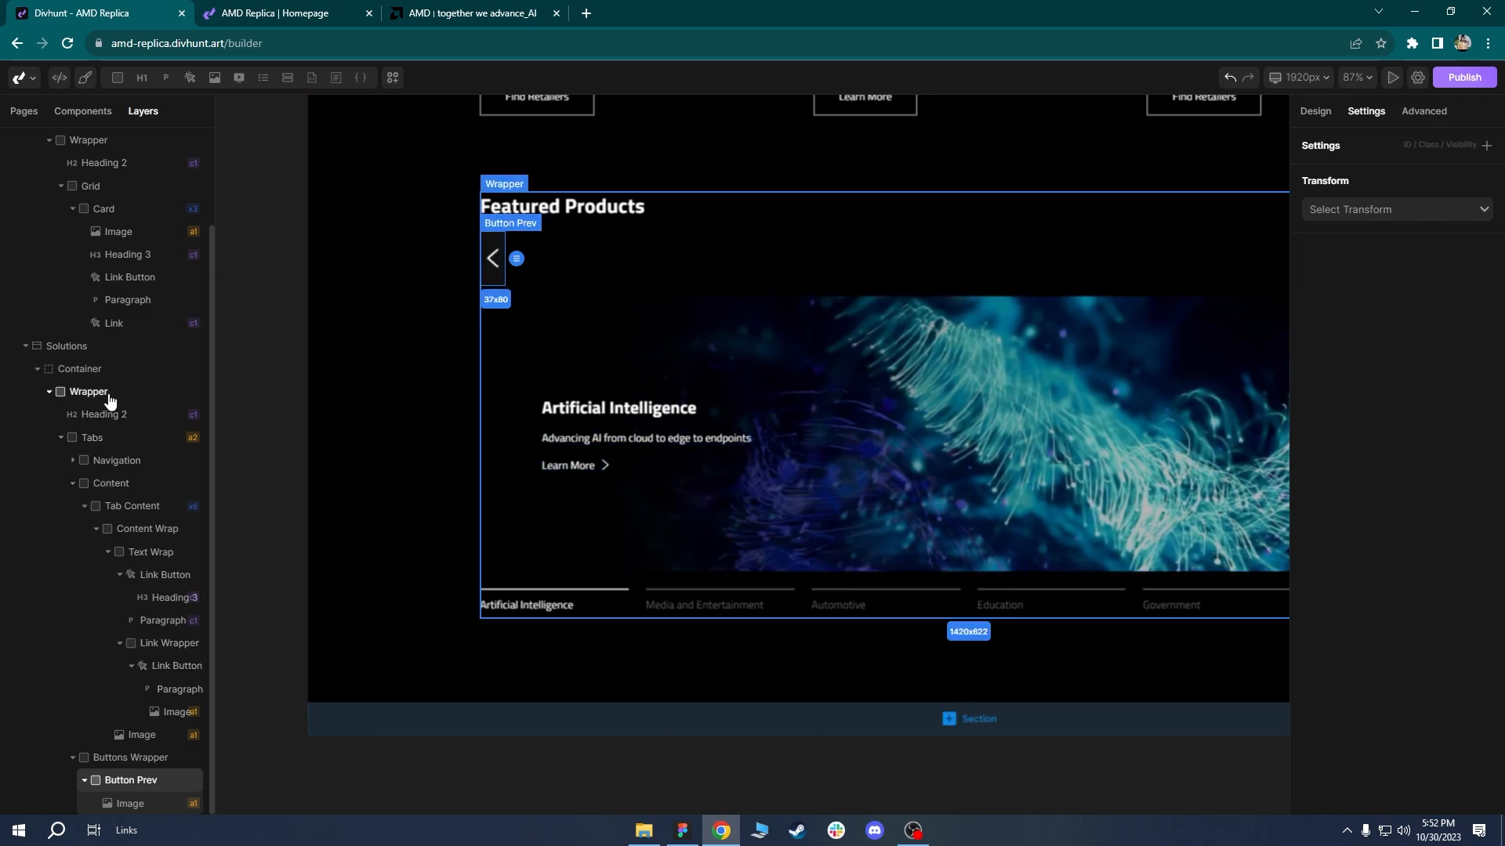
{"action": "left_click", "coordinate": [112, 447]}
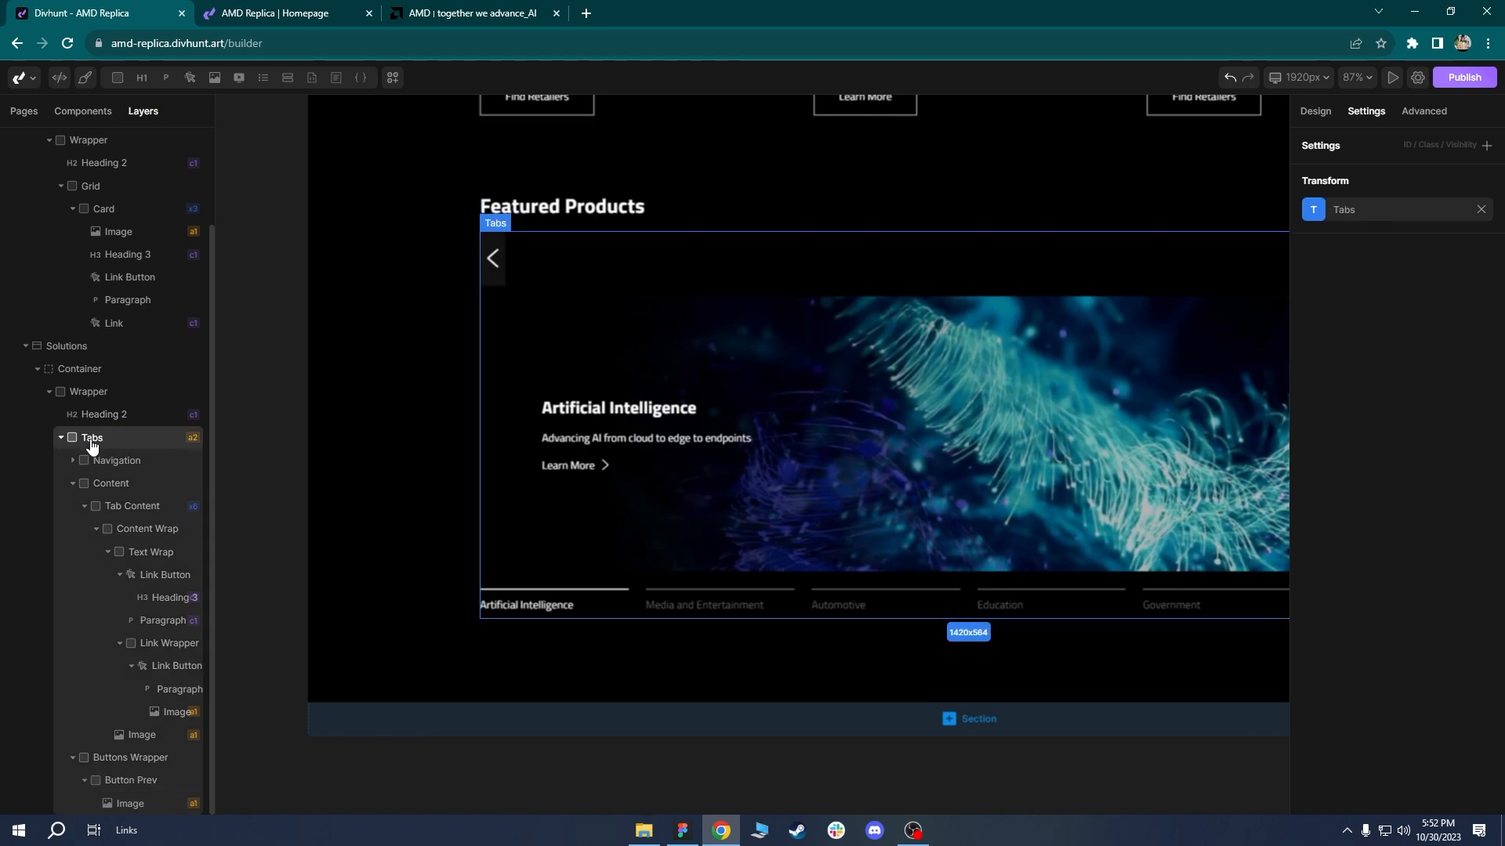
{"action": "left_click", "coordinate": [1315, 112]}
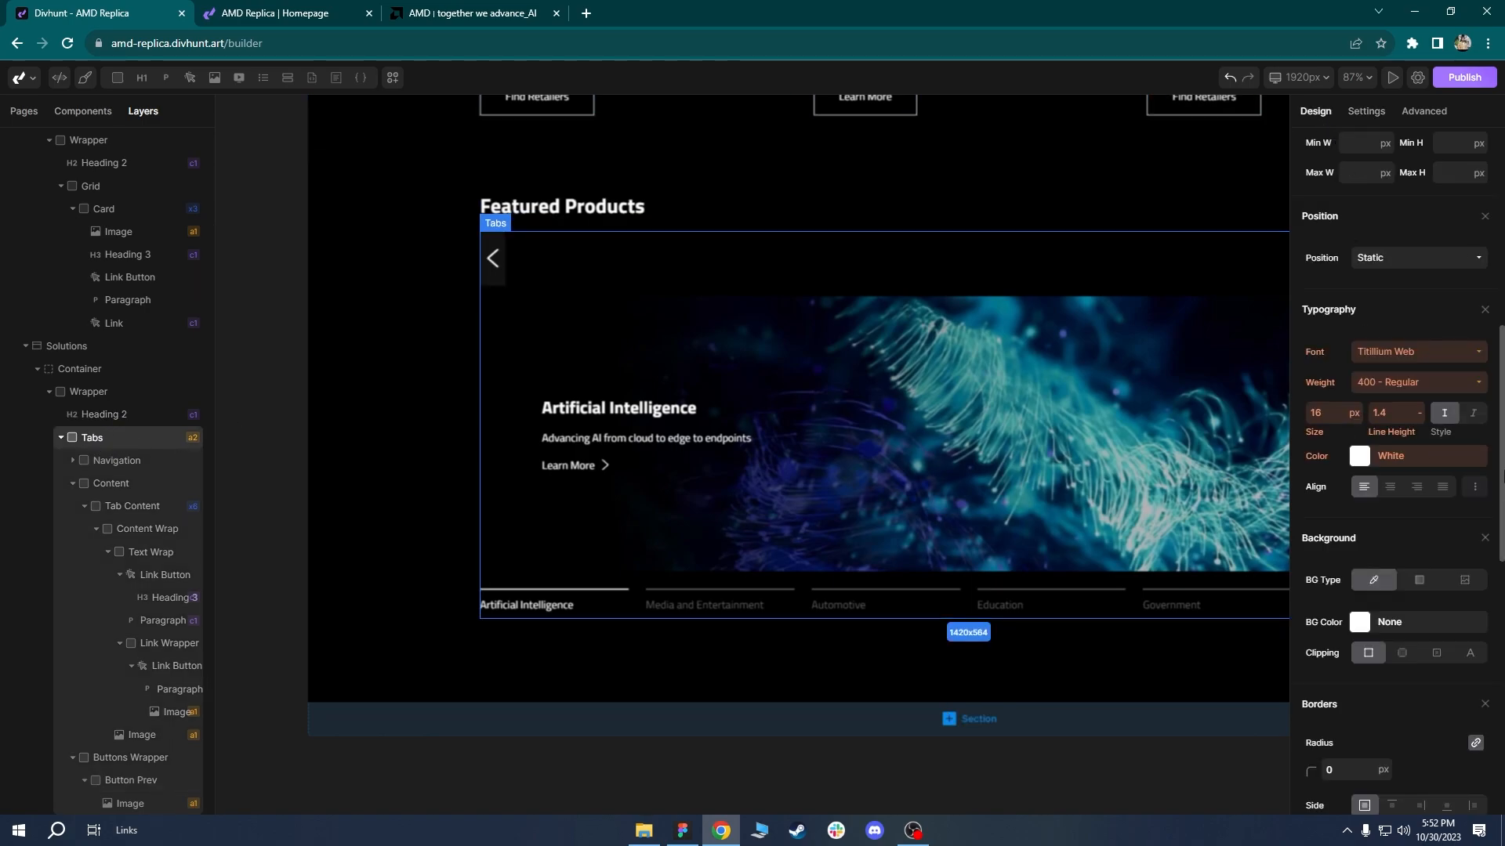
{"action": "scroll", "coordinate": [1358, 416], "scroll_direction": "up", "scroll_amount": 2}
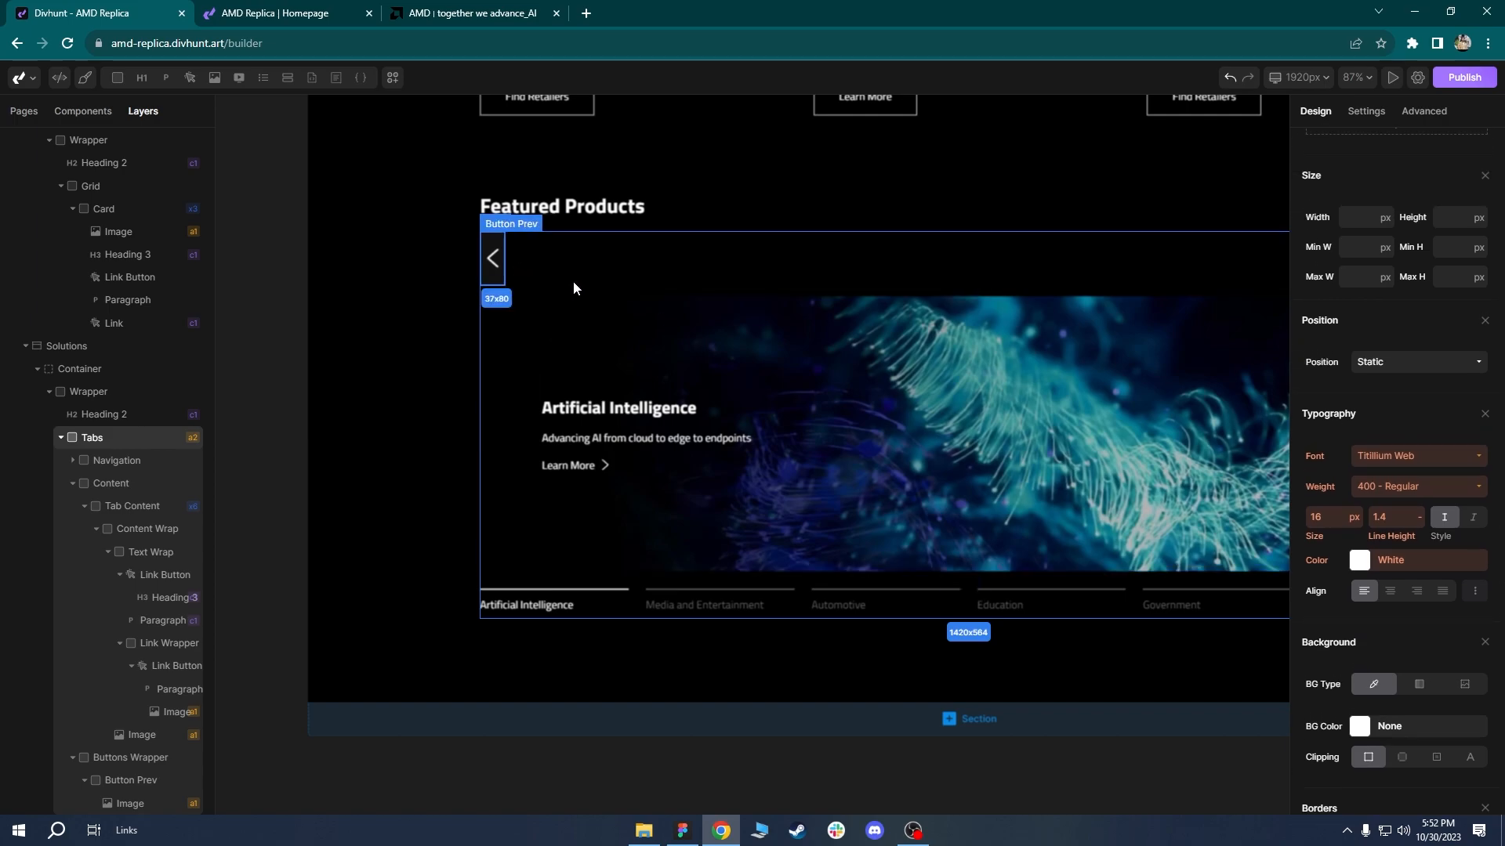
{"action": "left_click", "coordinate": [1386, 362]}
{"action": "left_click", "coordinate": [1379, 413]}
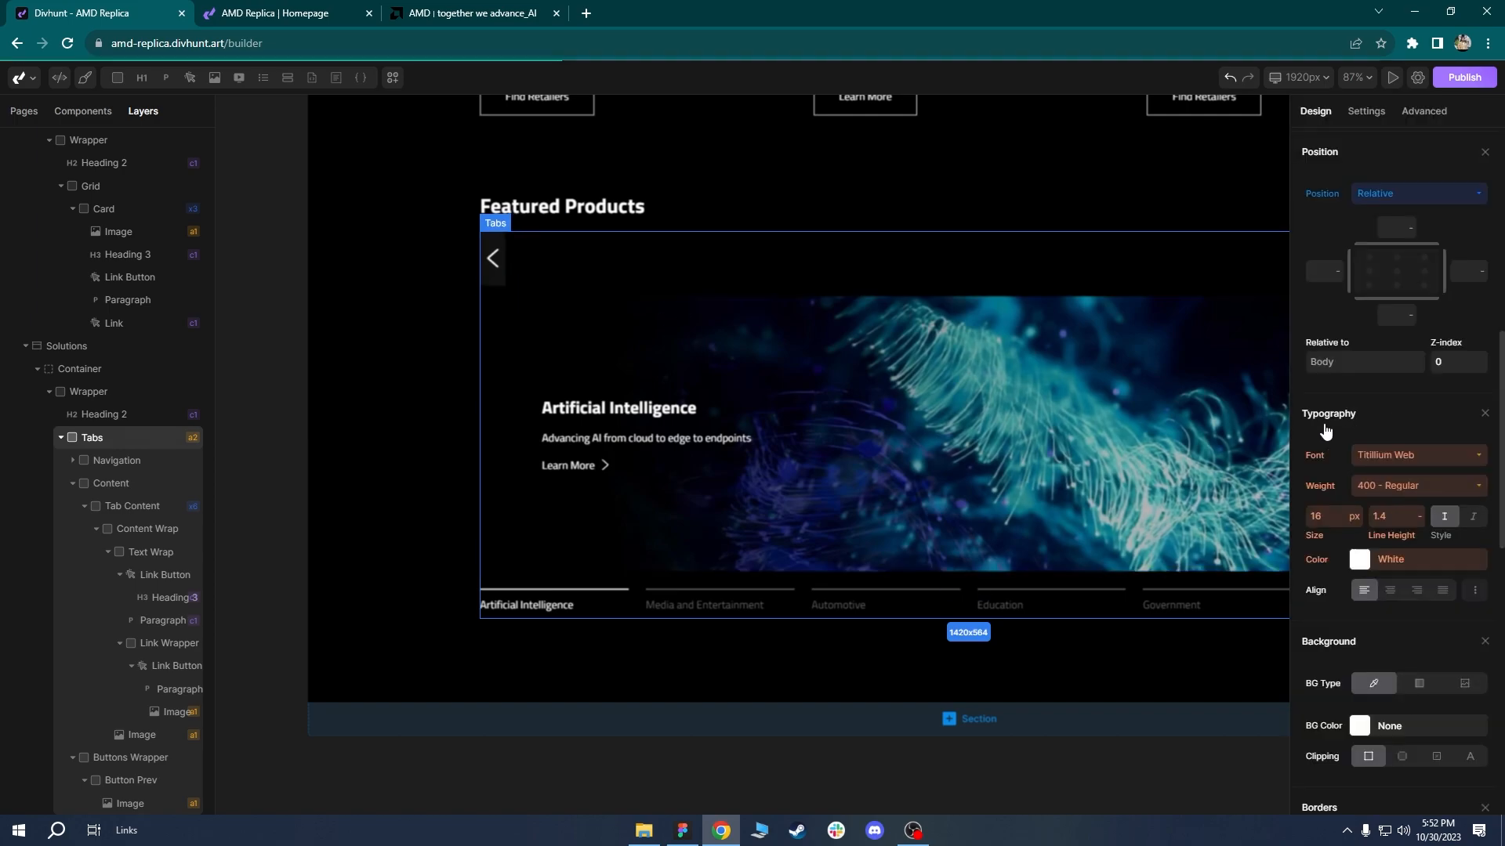
Set Button Prev's position to Absolute with a left offset of -37 px.
{"action": "left_click", "coordinate": [145, 788]}
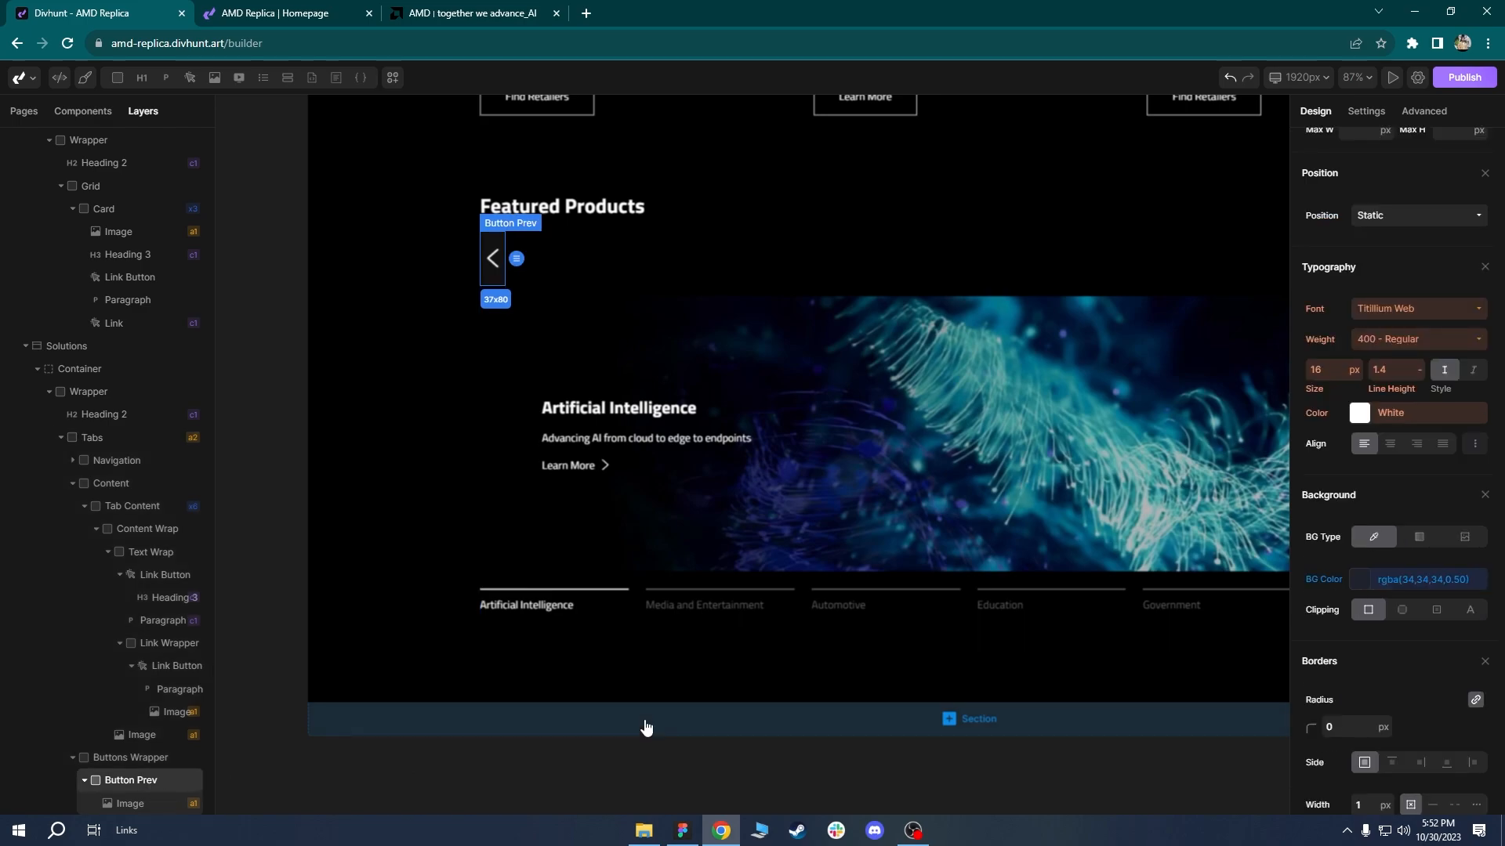
{"action": "left_click", "coordinate": [1371, 230]}
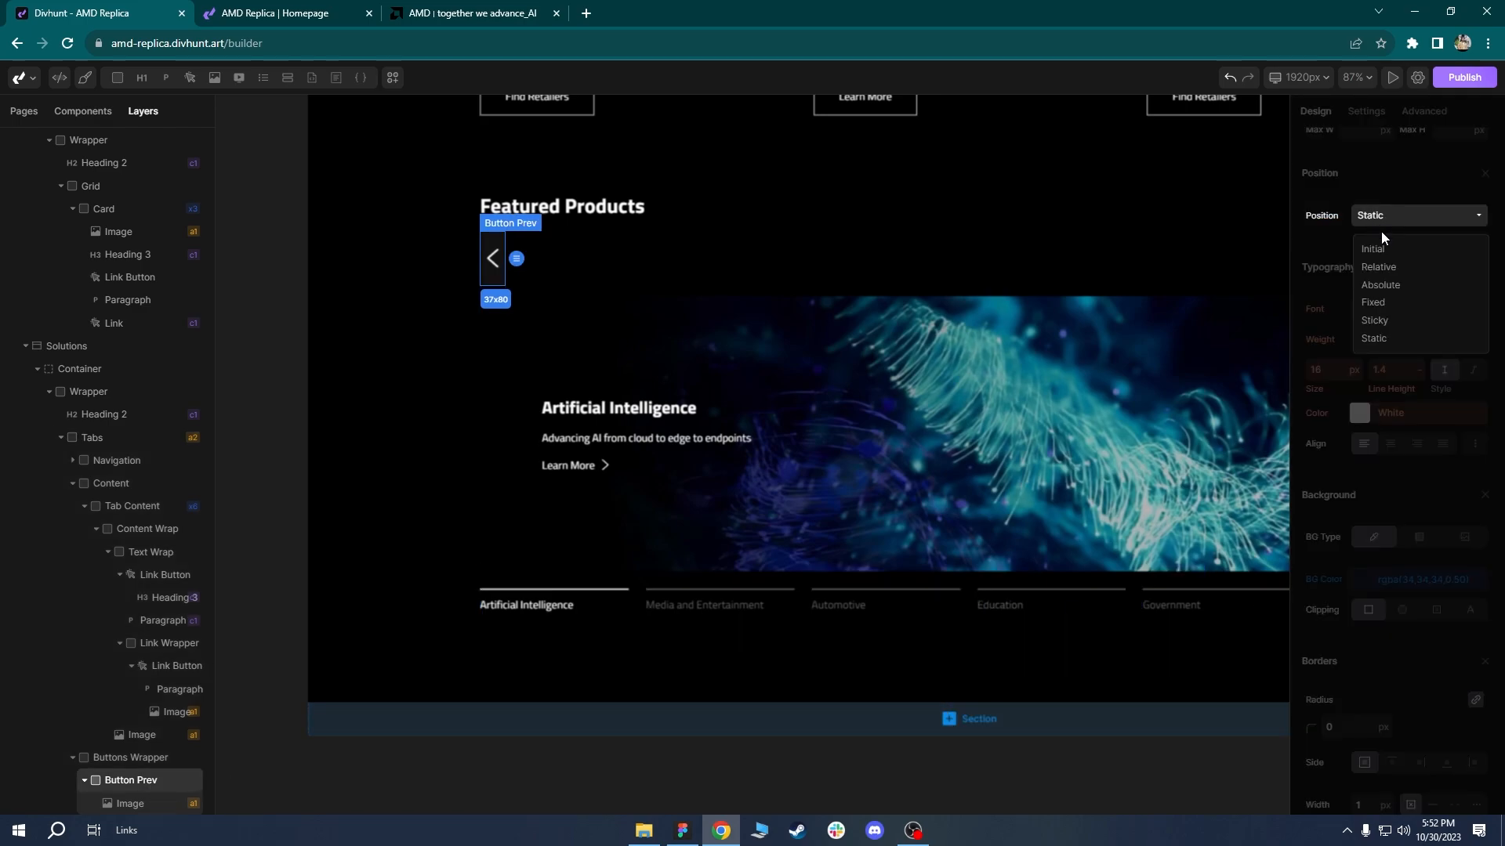
{"action": "left_click", "coordinate": [1378, 284]}
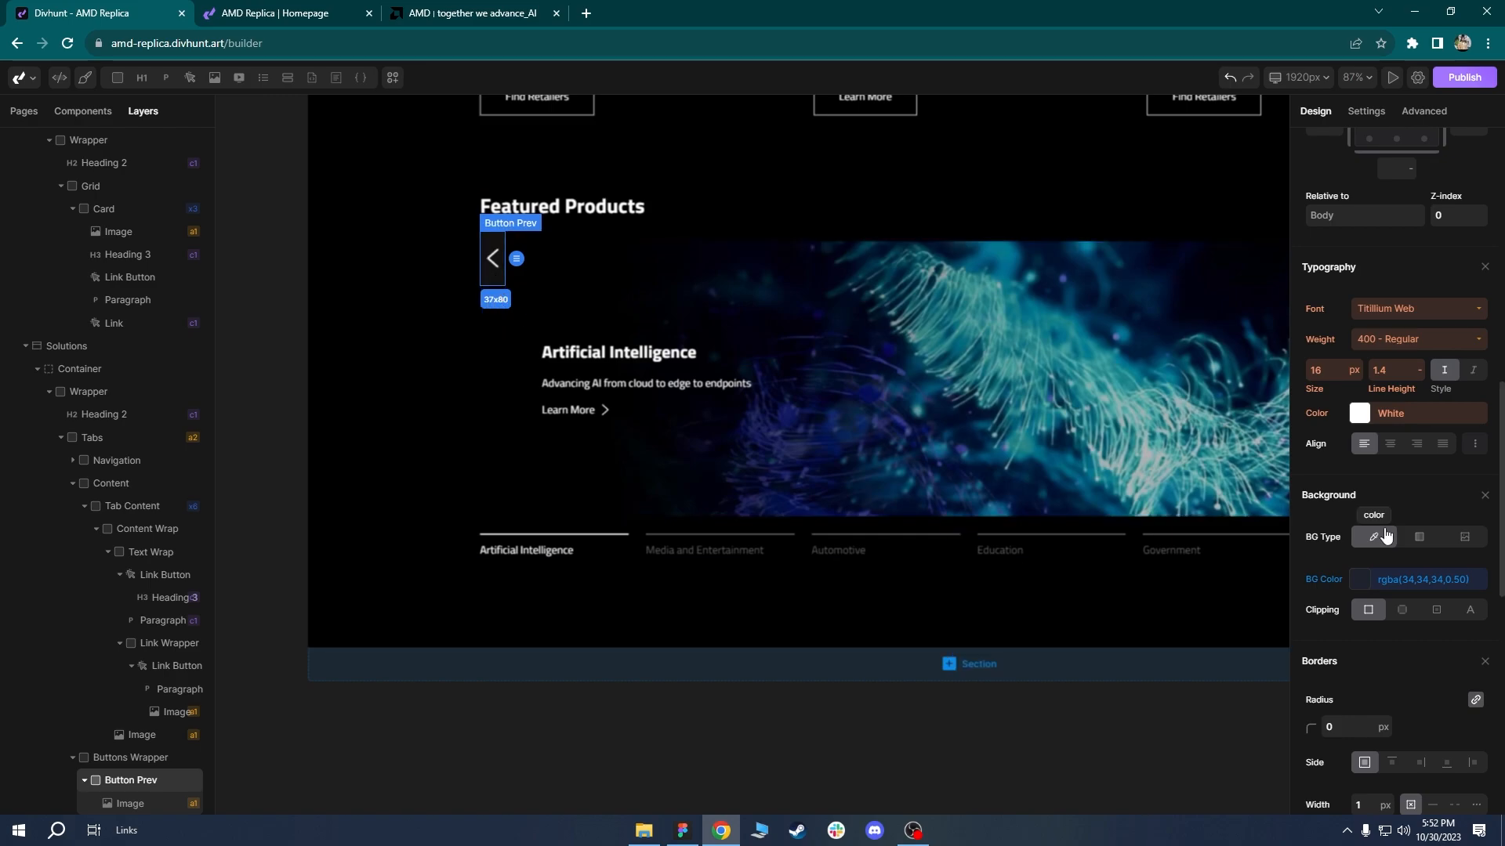
{"action": "scroll", "coordinate": [1354, 455], "scroll_direction": "up", "scroll_amount": 3}
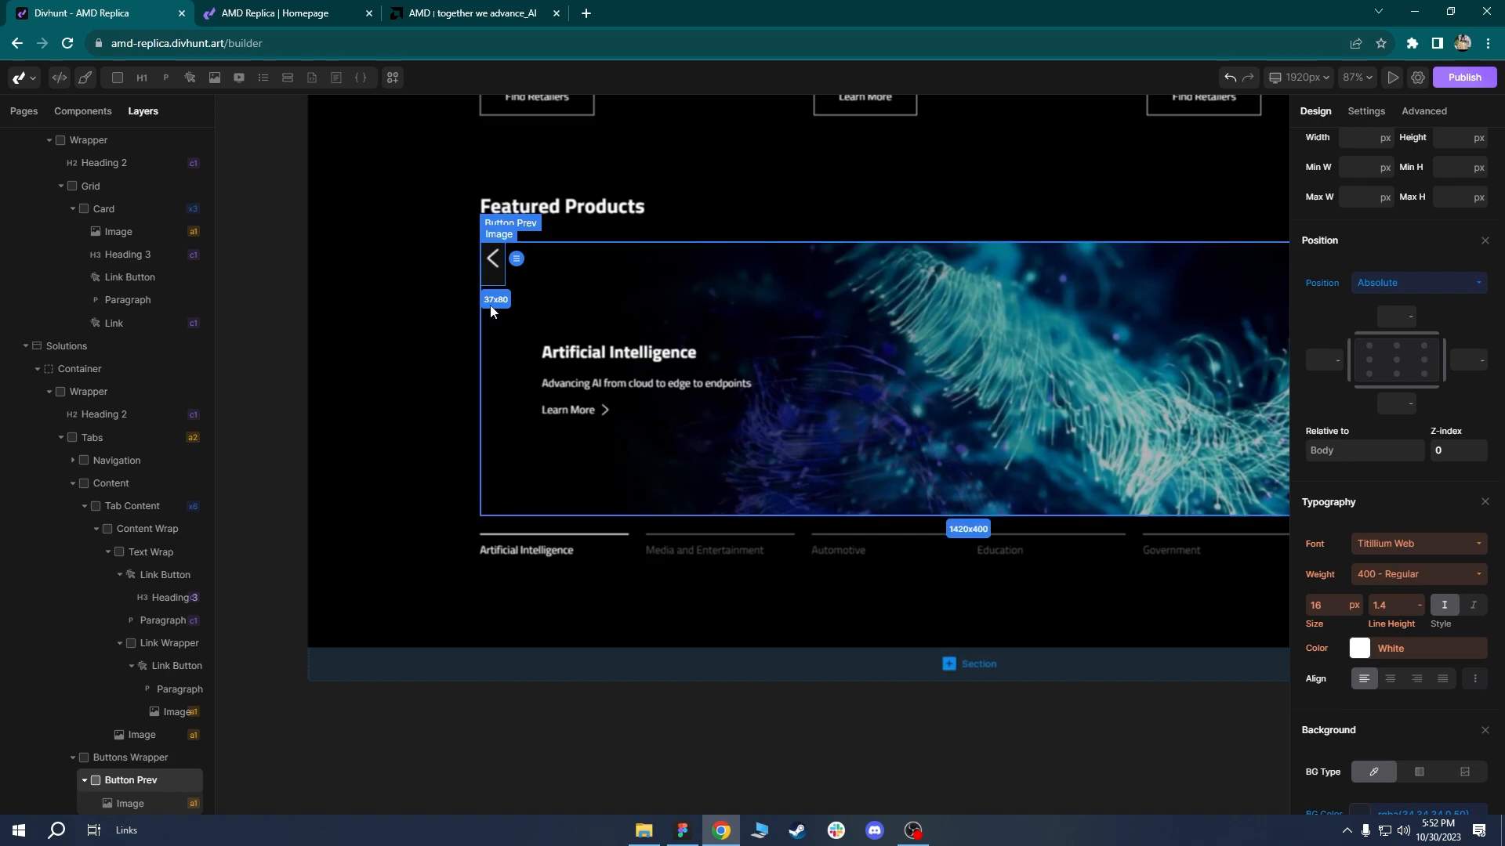
{"action": "left_click", "coordinate": [1337, 360]}
{"action": "left_click", "coordinate": [1332, 379]}
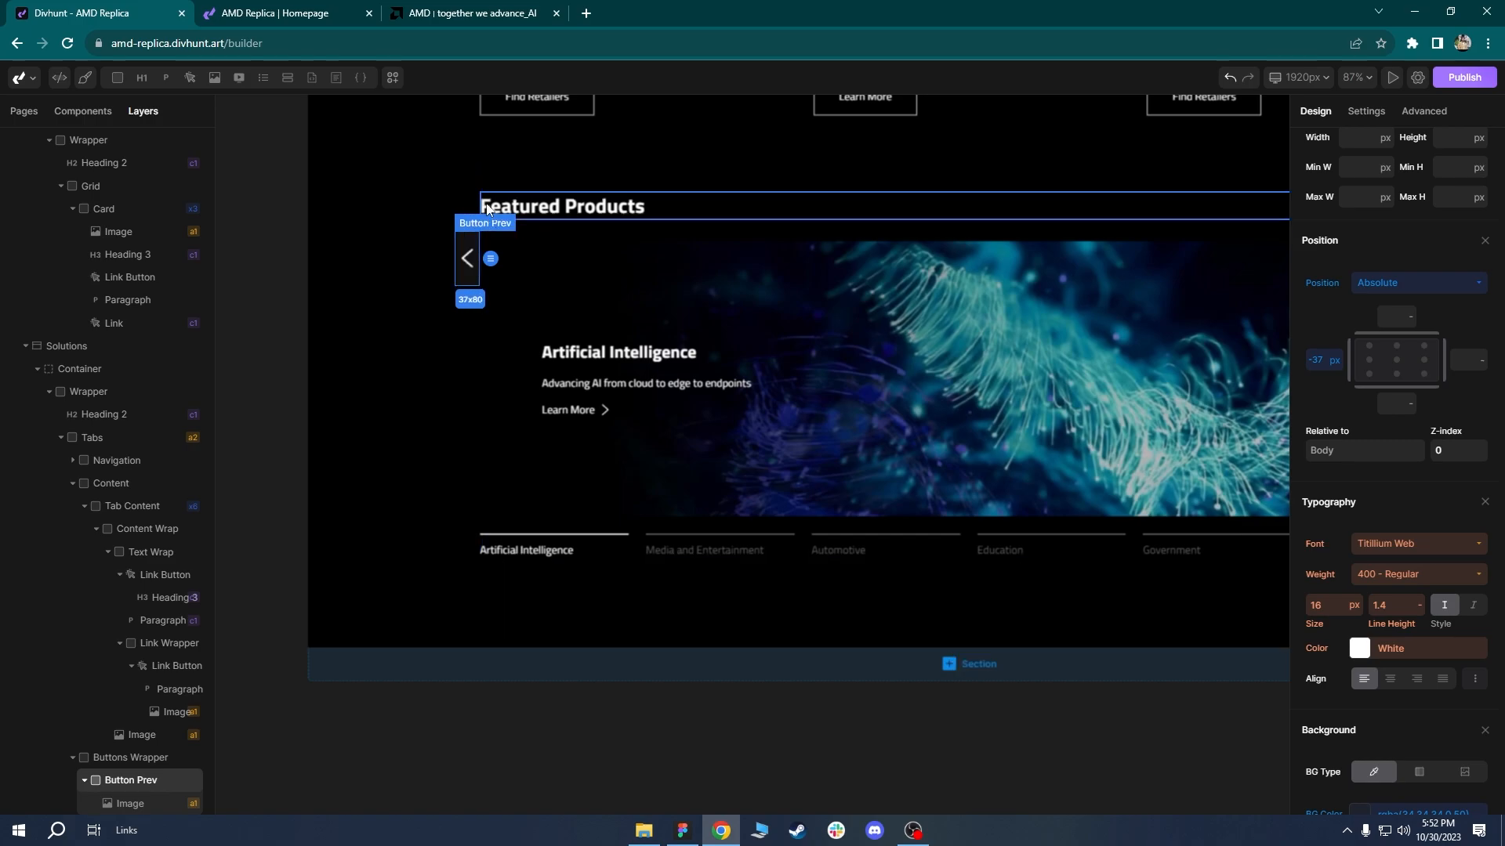
Check the previous arrow's placement on the original AMD site and set Button Prev's left offset to -50 px in the builder.
{"action": "left_click", "coordinate": [496, 18]}
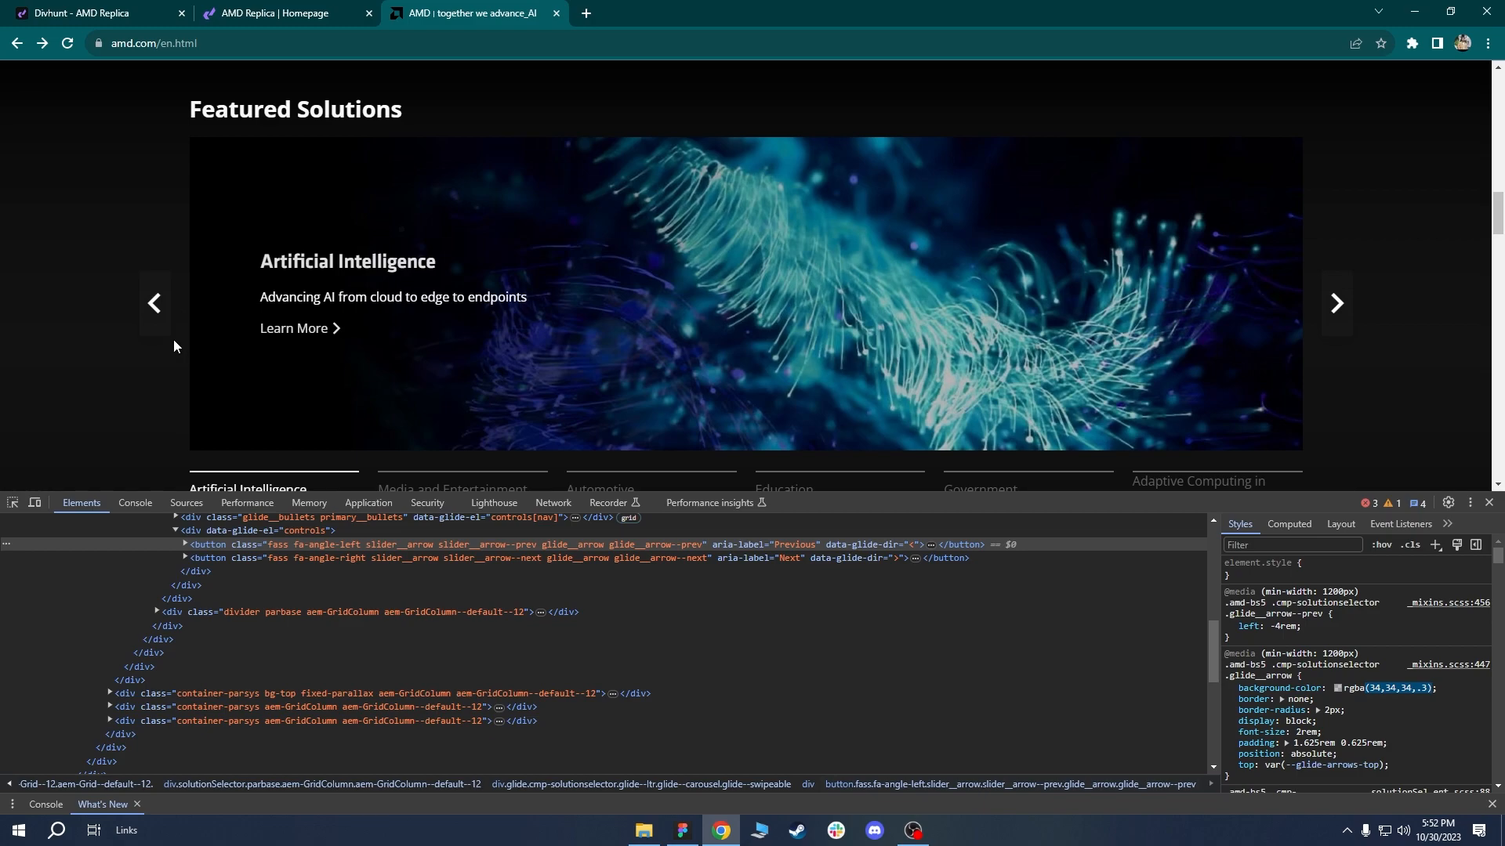
{"action": "left_click", "coordinate": [108, 8]}
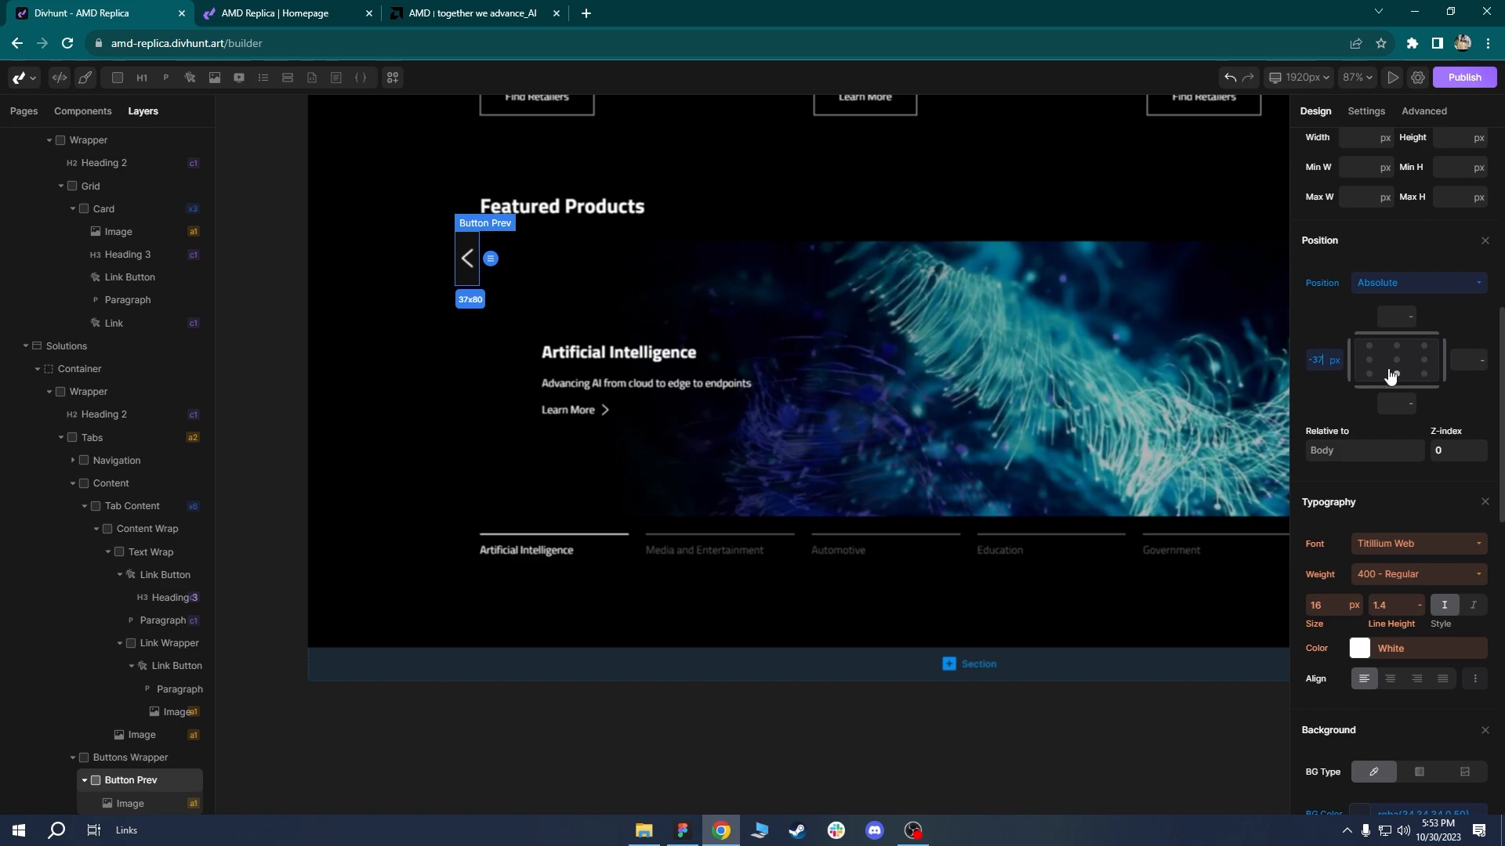
{"action": "type", "text": "-50"}
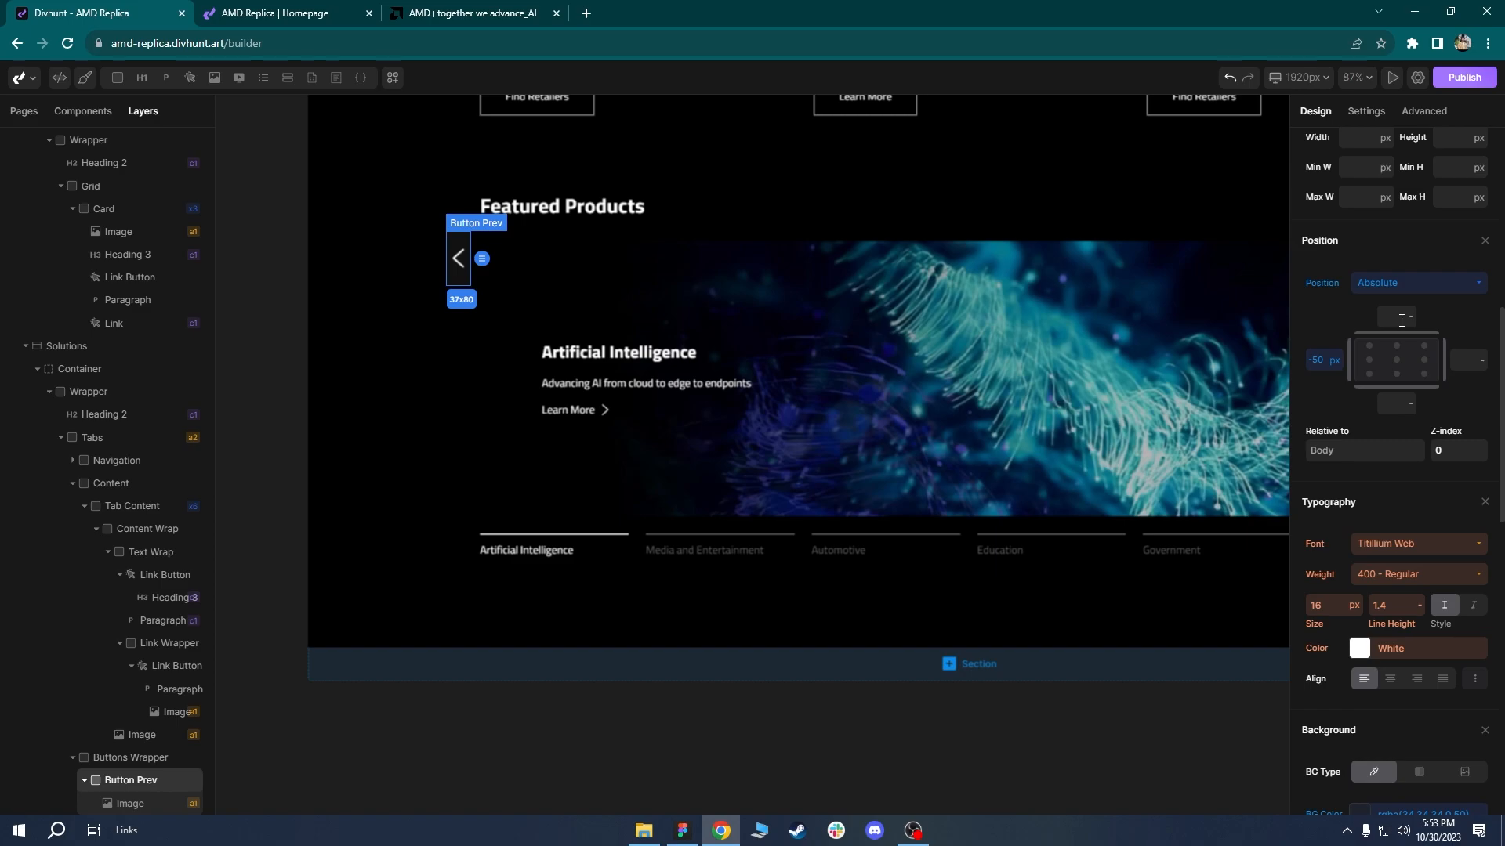
Set Button Prev's top offset to 45%, adjust it to 32%, and check the arrow's height against the slide.
{"action": "type", "text": "45"}
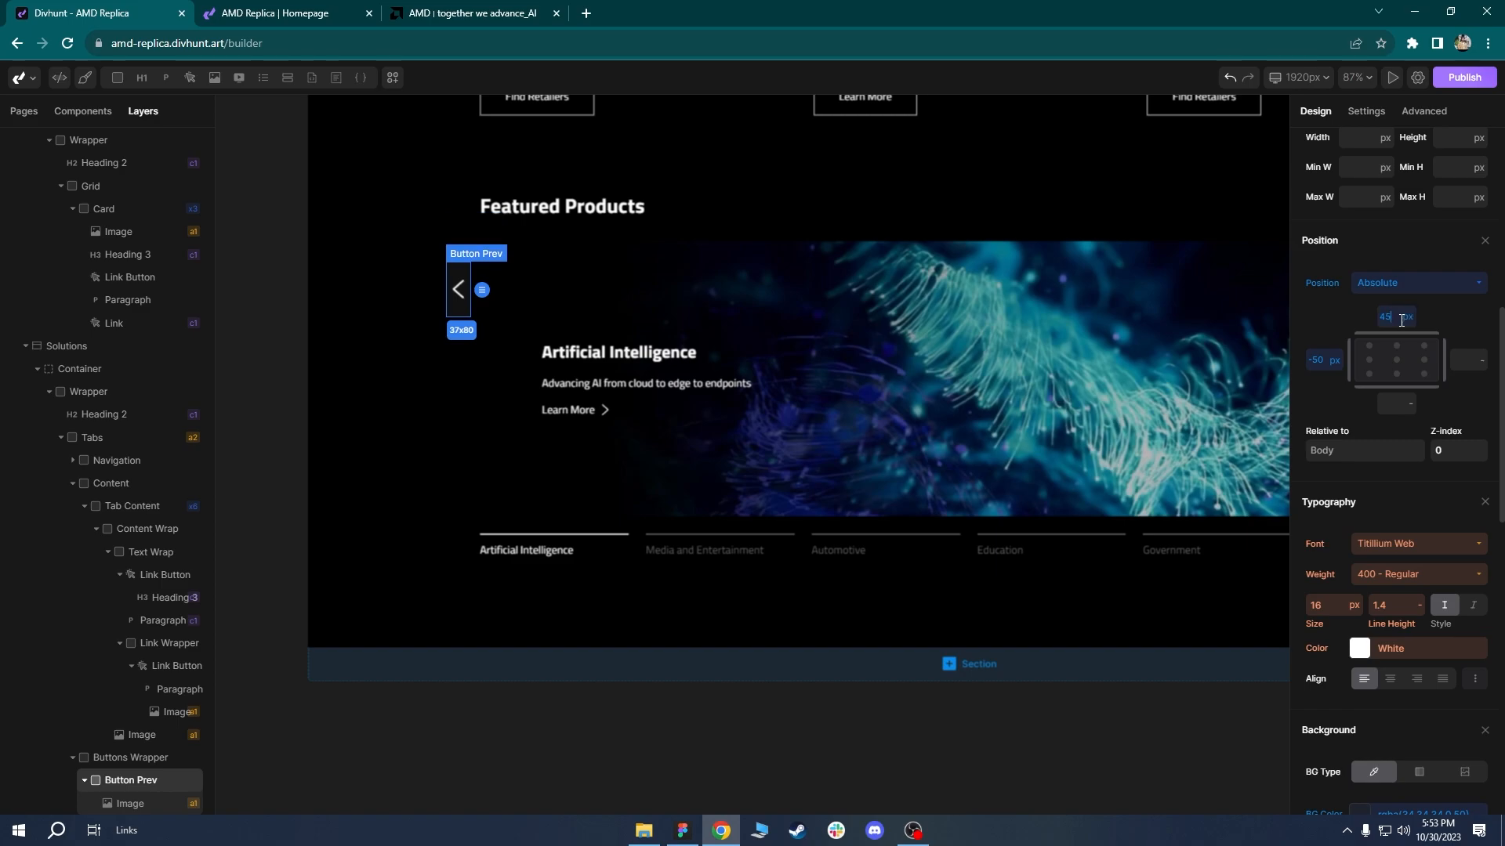
{"action": "type", "text": "%"}
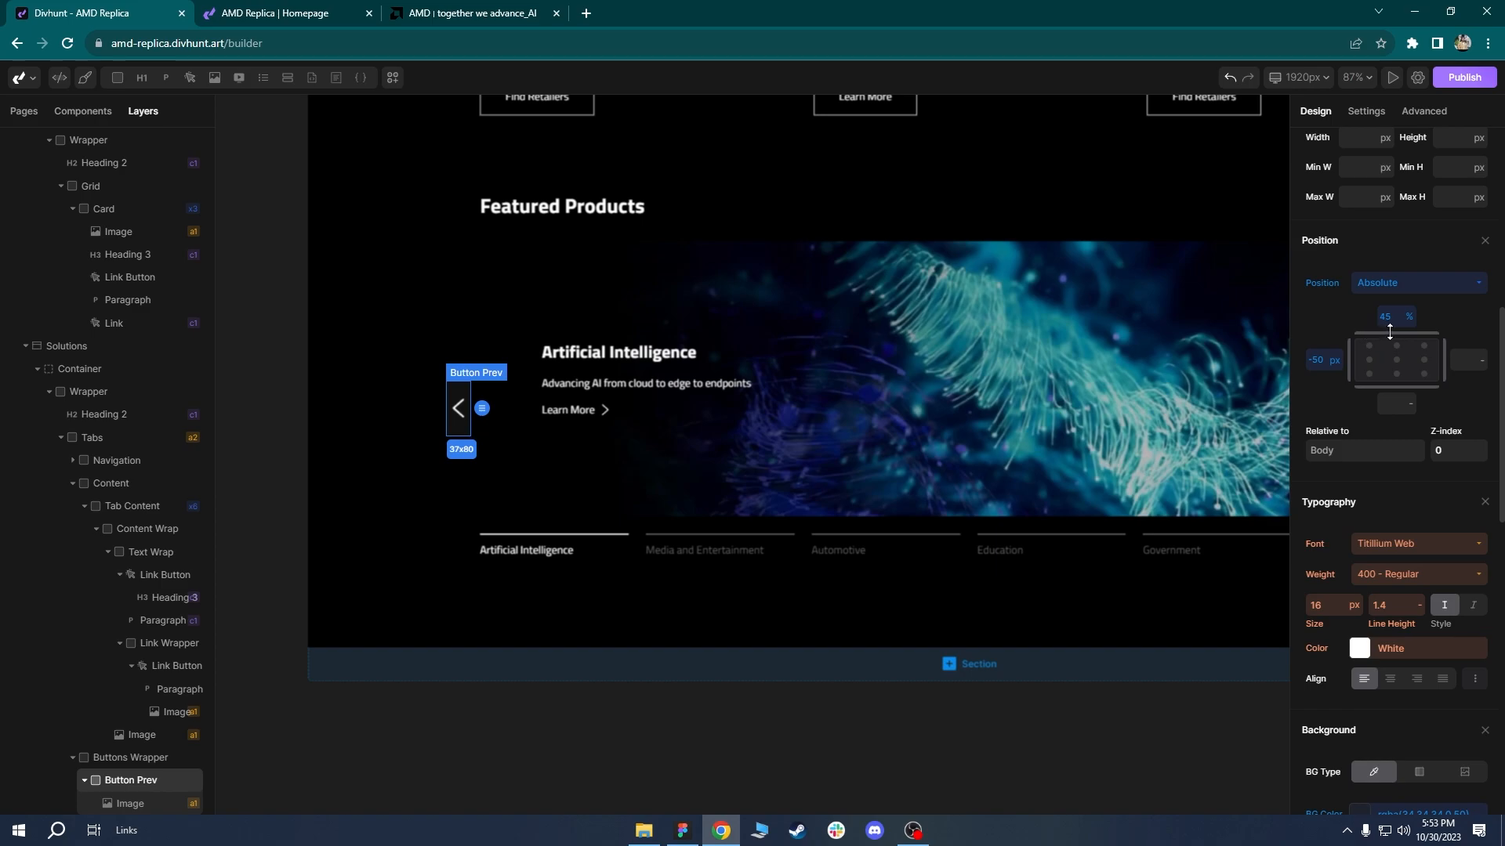
{"action": "mouse_move", "coordinate": [1409, 330]}
{"action": "left_mouse_down"}
{"action": "mouse_move", "coordinate": [1409, 301]}
{"action": "mouse_move", "coordinate": [1412, 322]}
{"action": "left_mouse_up"}
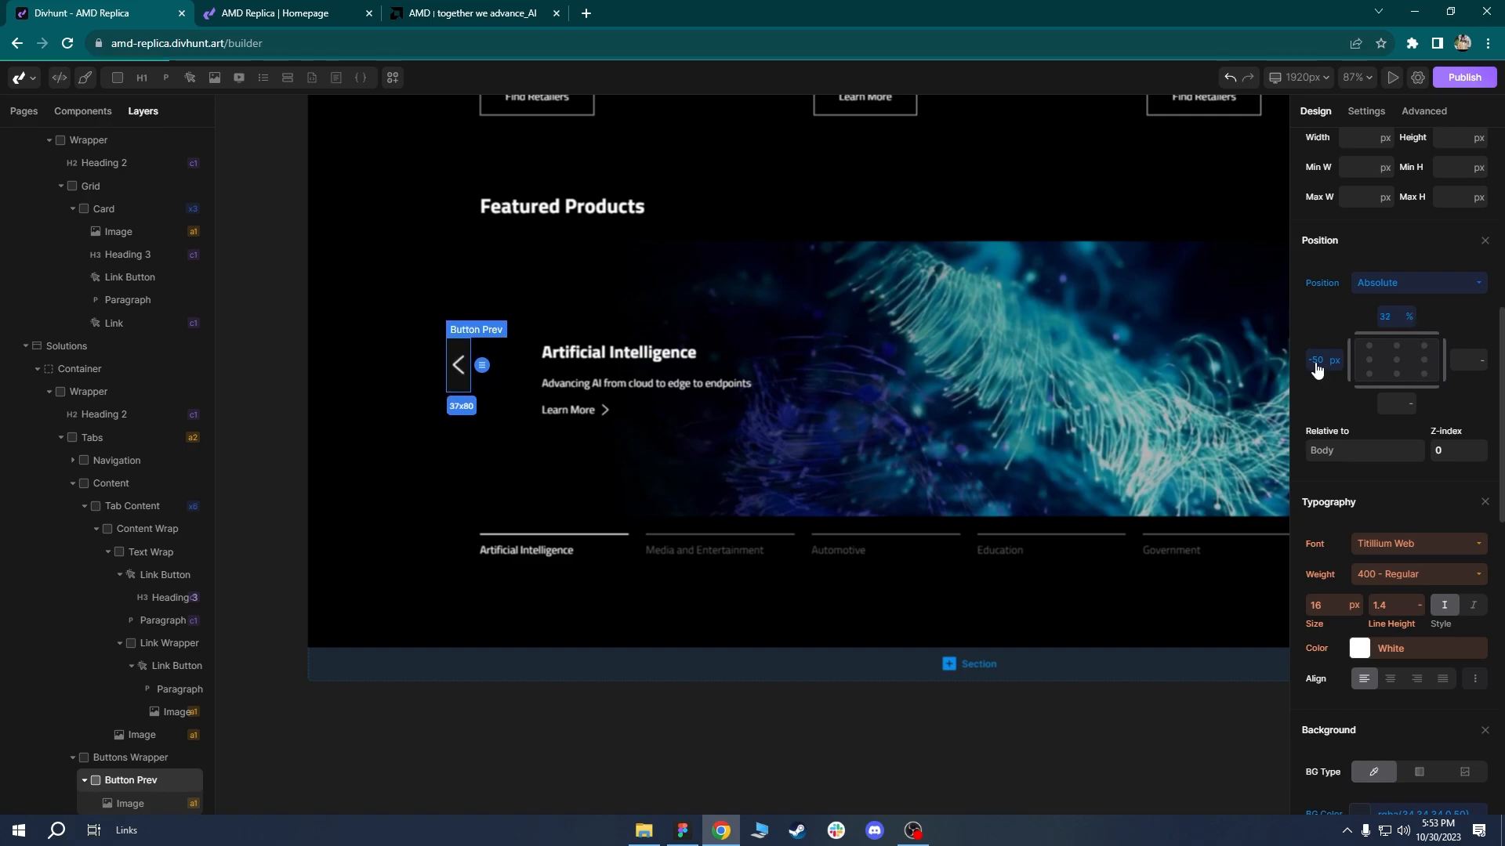
{"action": "left_click", "coordinate": [477, 481]}
{"action": "left_click", "coordinate": [668, 623]}
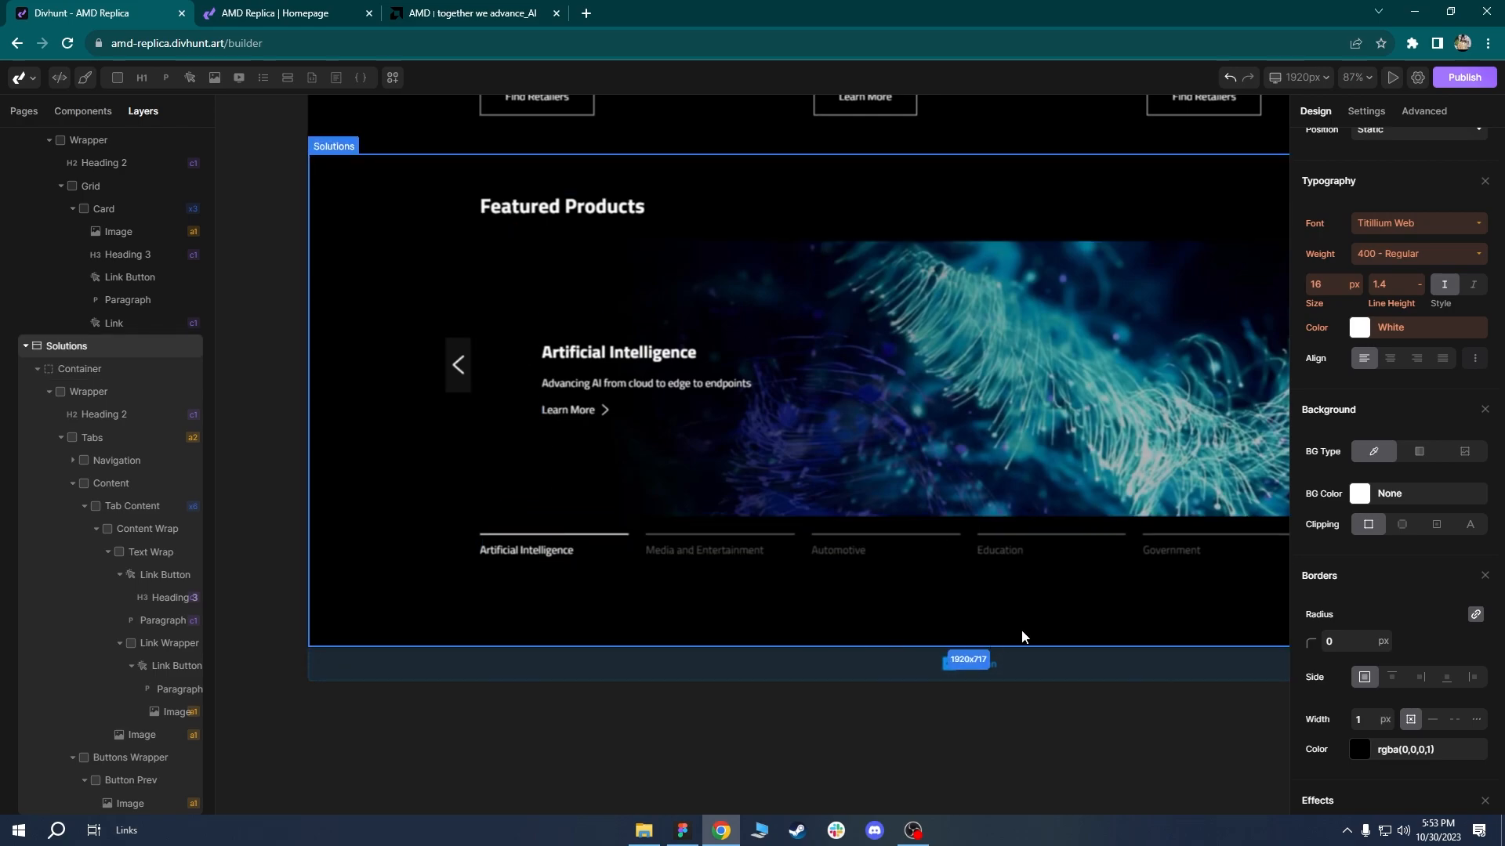
{"action": "scroll", "coordinate": [651, 412], "scroll_direction": "down", "scroll_amount": 4}
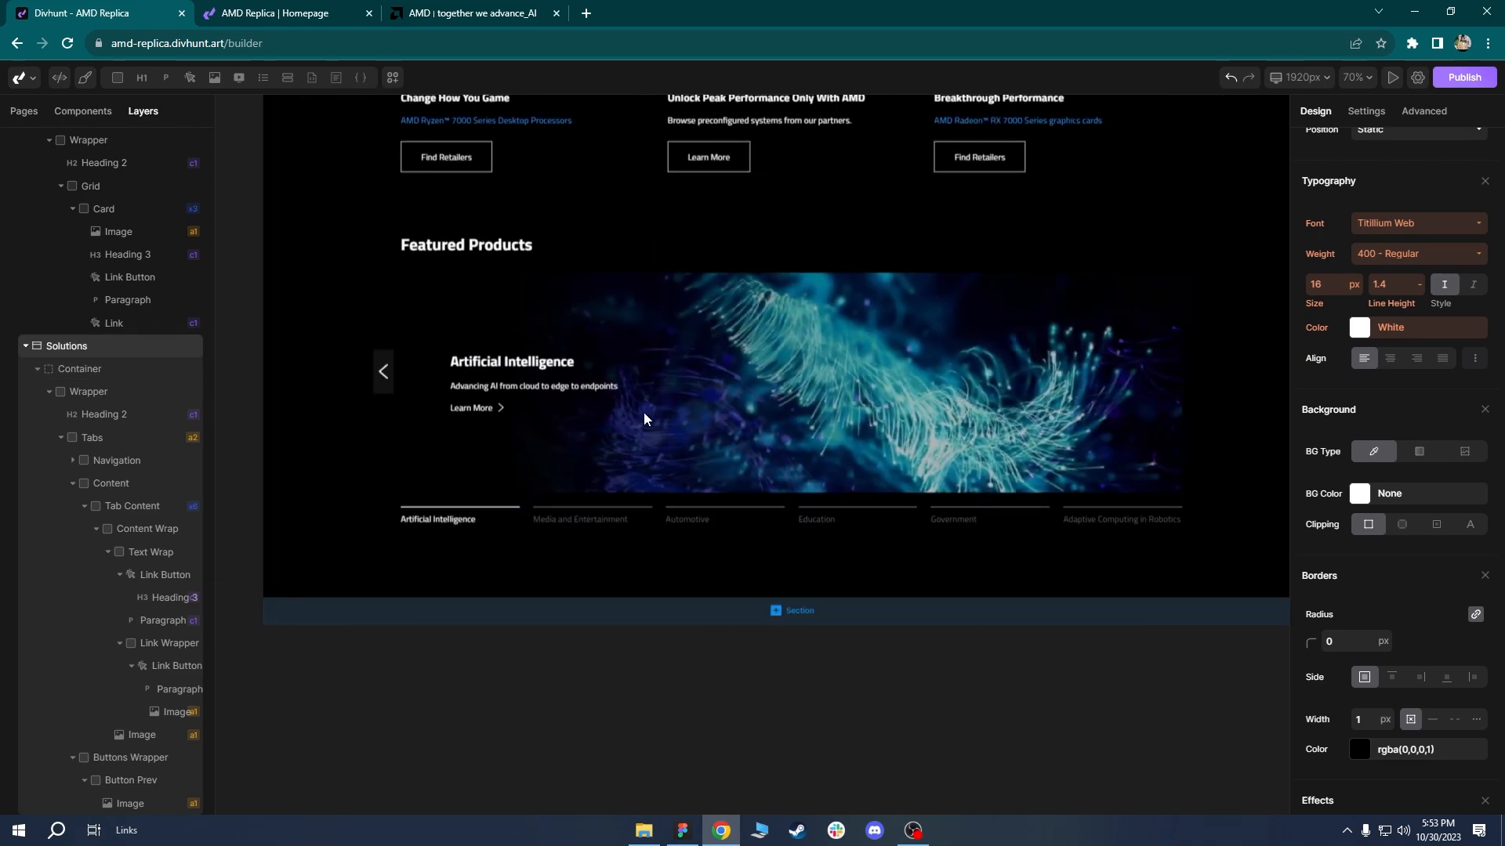
Copy Button Prev, paste the copy into Buttons Wrapper, and collapse both buttons in the layer tree.
{"action": "left_click", "coordinate": [384, 365]}
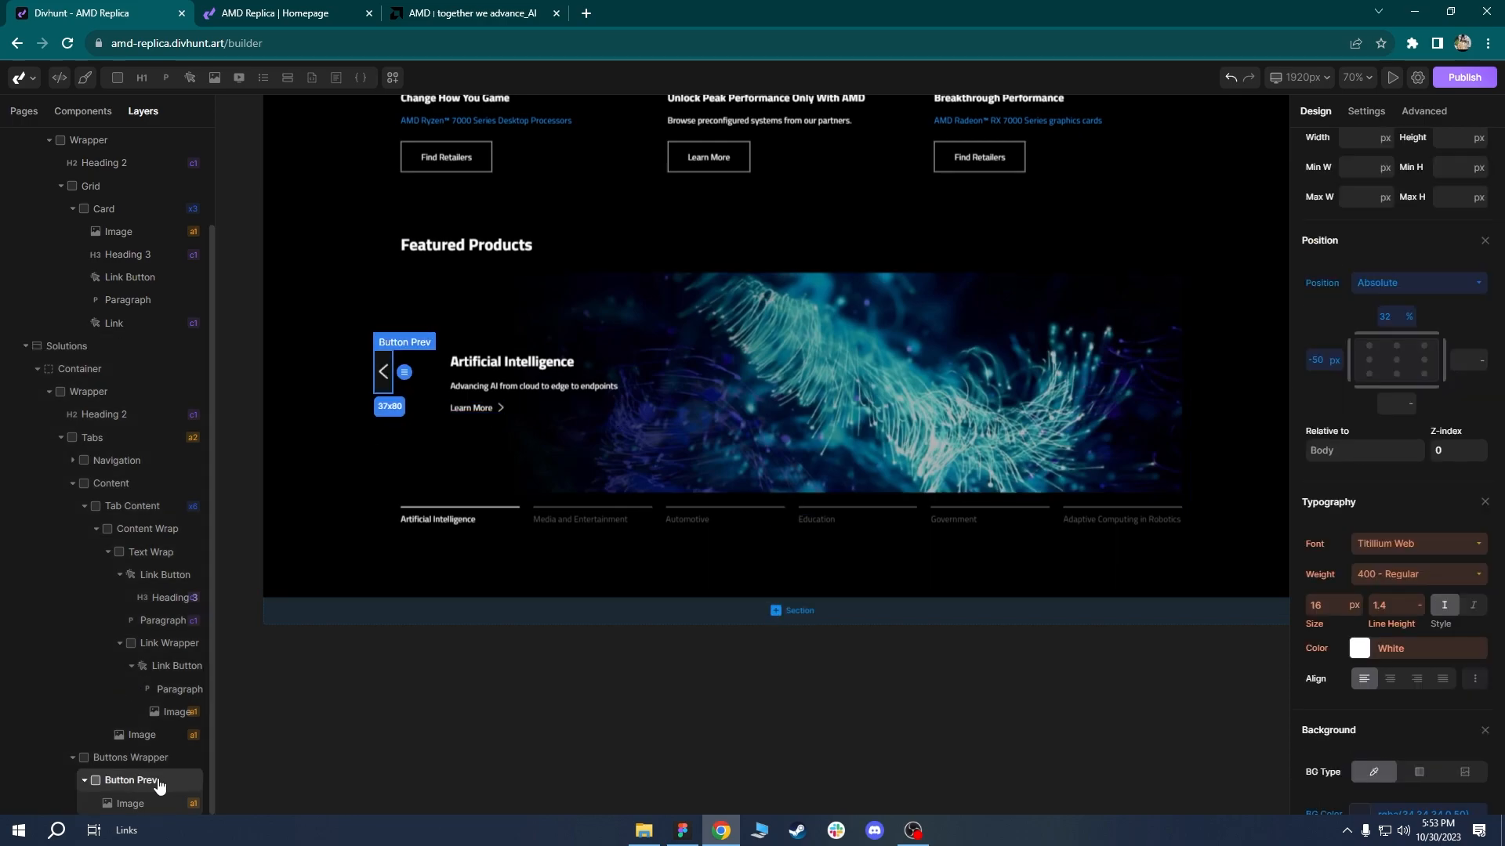
{"action": "key", "text": "ctrl+c"}
{"action": "left_click", "coordinate": [143, 757]}
{"action": "key", "text": "ctrl+v"}
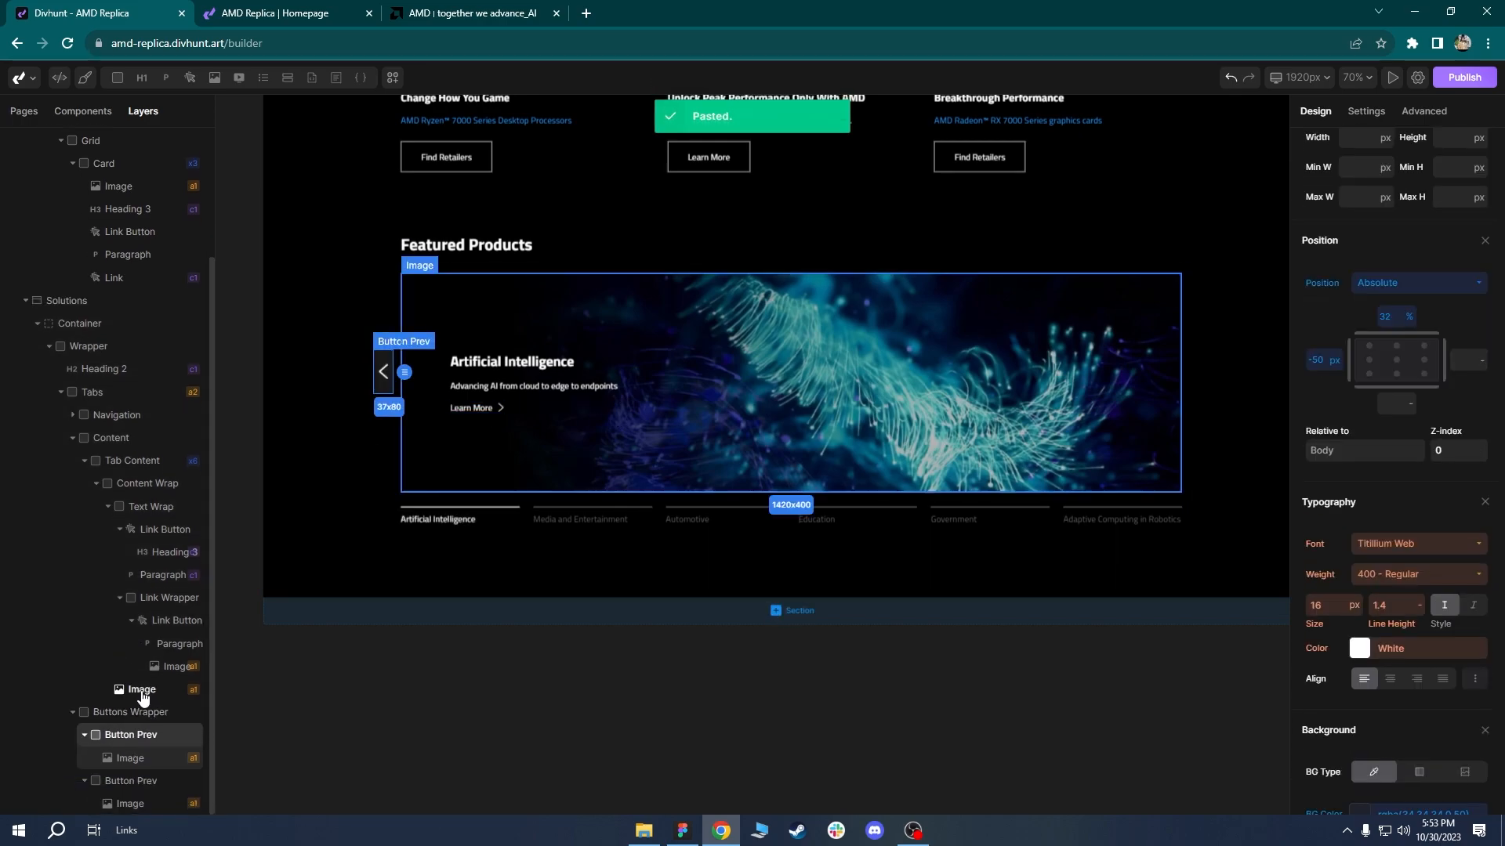
{"action": "left_click", "coordinate": [84, 735]}
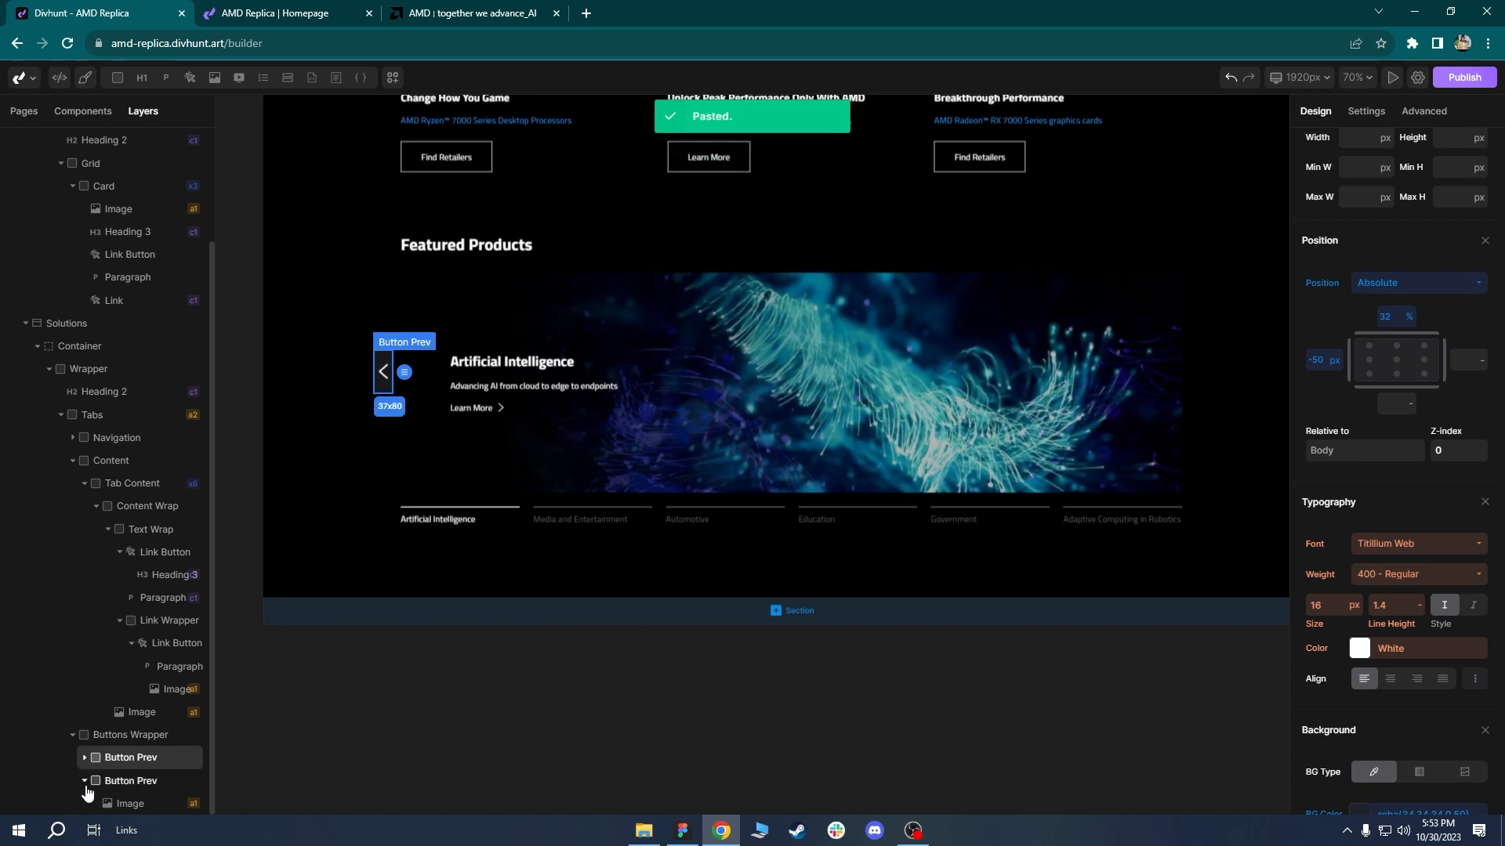
{"action": "left_click", "coordinate": [85, 781]}
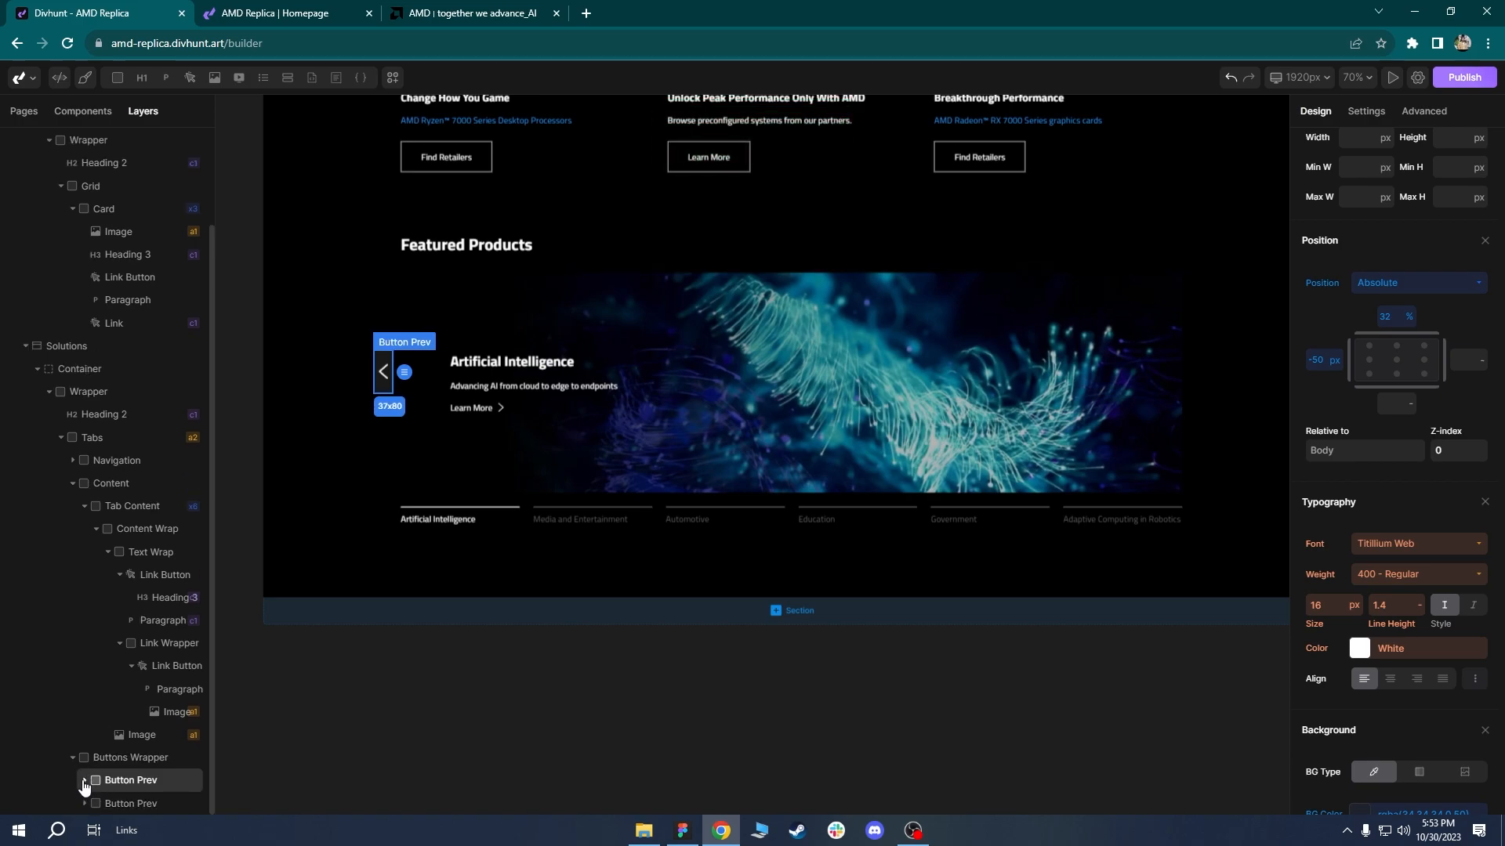
Rename the second Button Prev layer in Buttons Wrapper as Button Next.
{"action": "left_click", "coordinate": [132, 807]}
{"action": "right_click", "coordinate": [132, 810]}
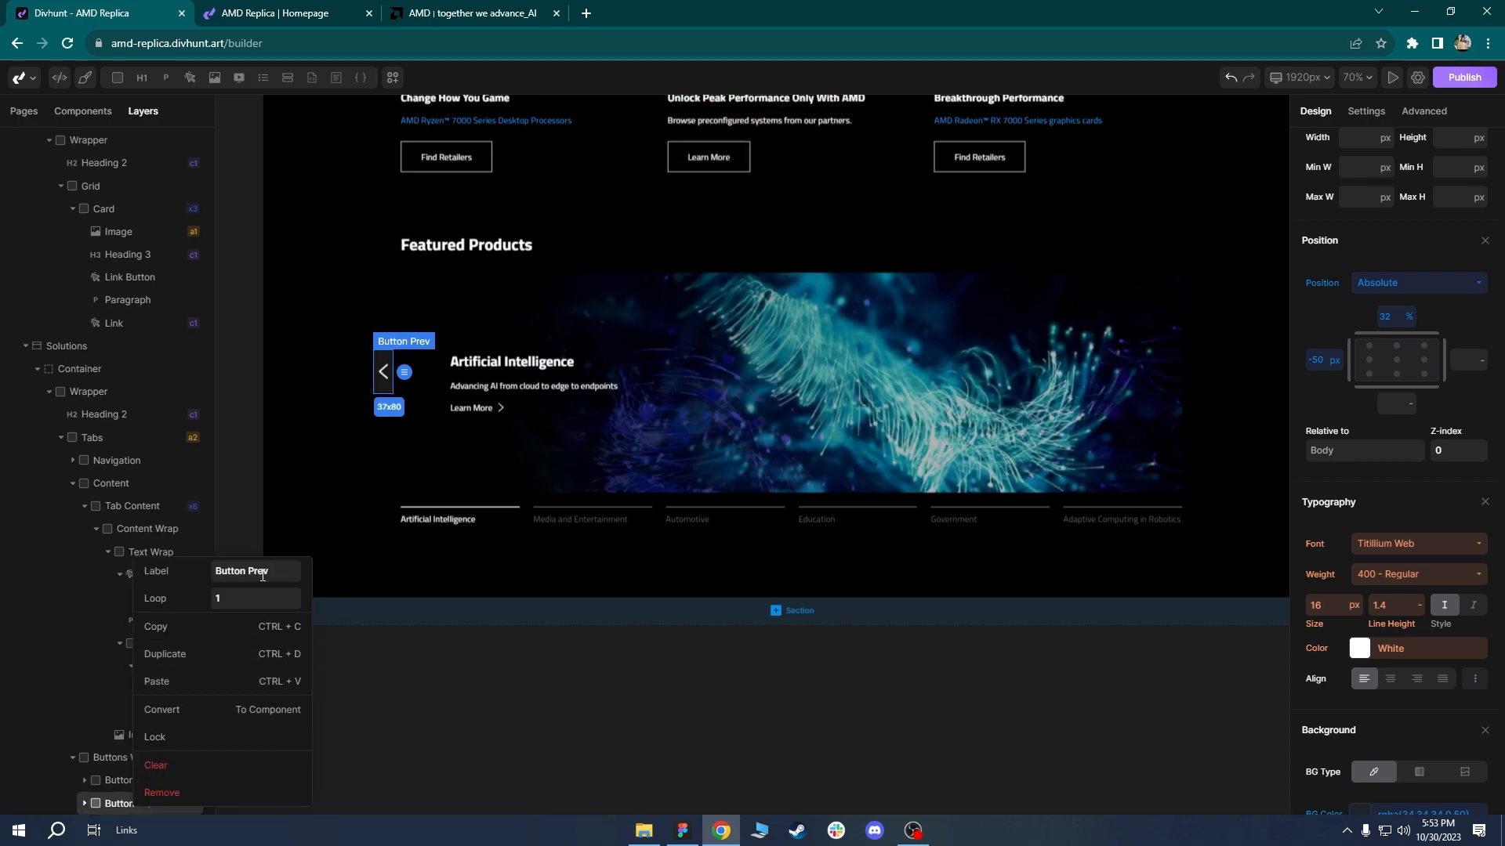
{"action": "type", "text": "Next"}
{"action": "key", "text": "Return"}
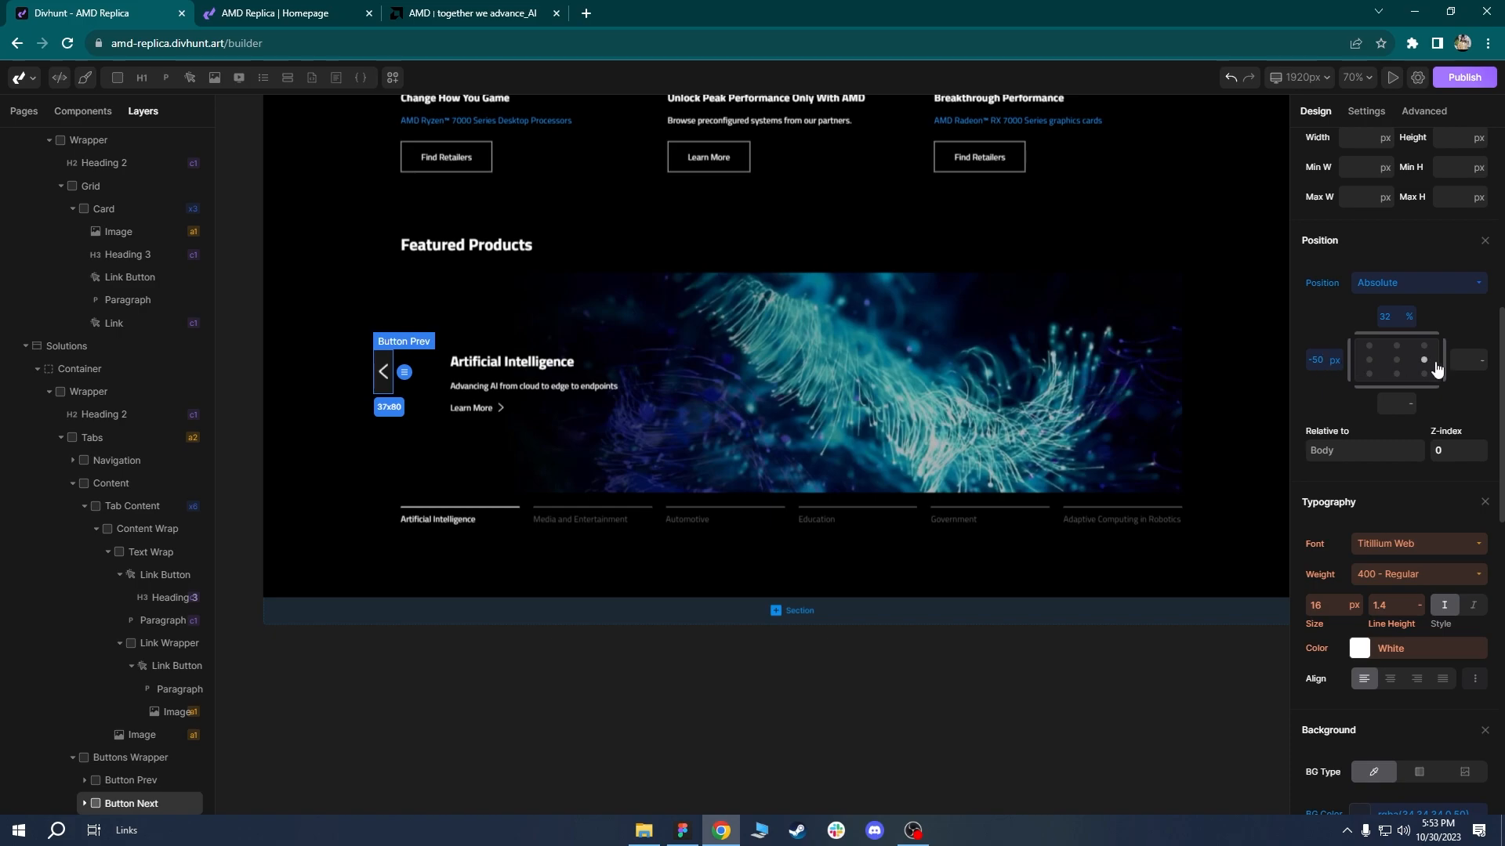
Reset Button Next's left offset and set its right offset to -50 px.
{"action": "left_click", "coordinate": [1333, 363]}
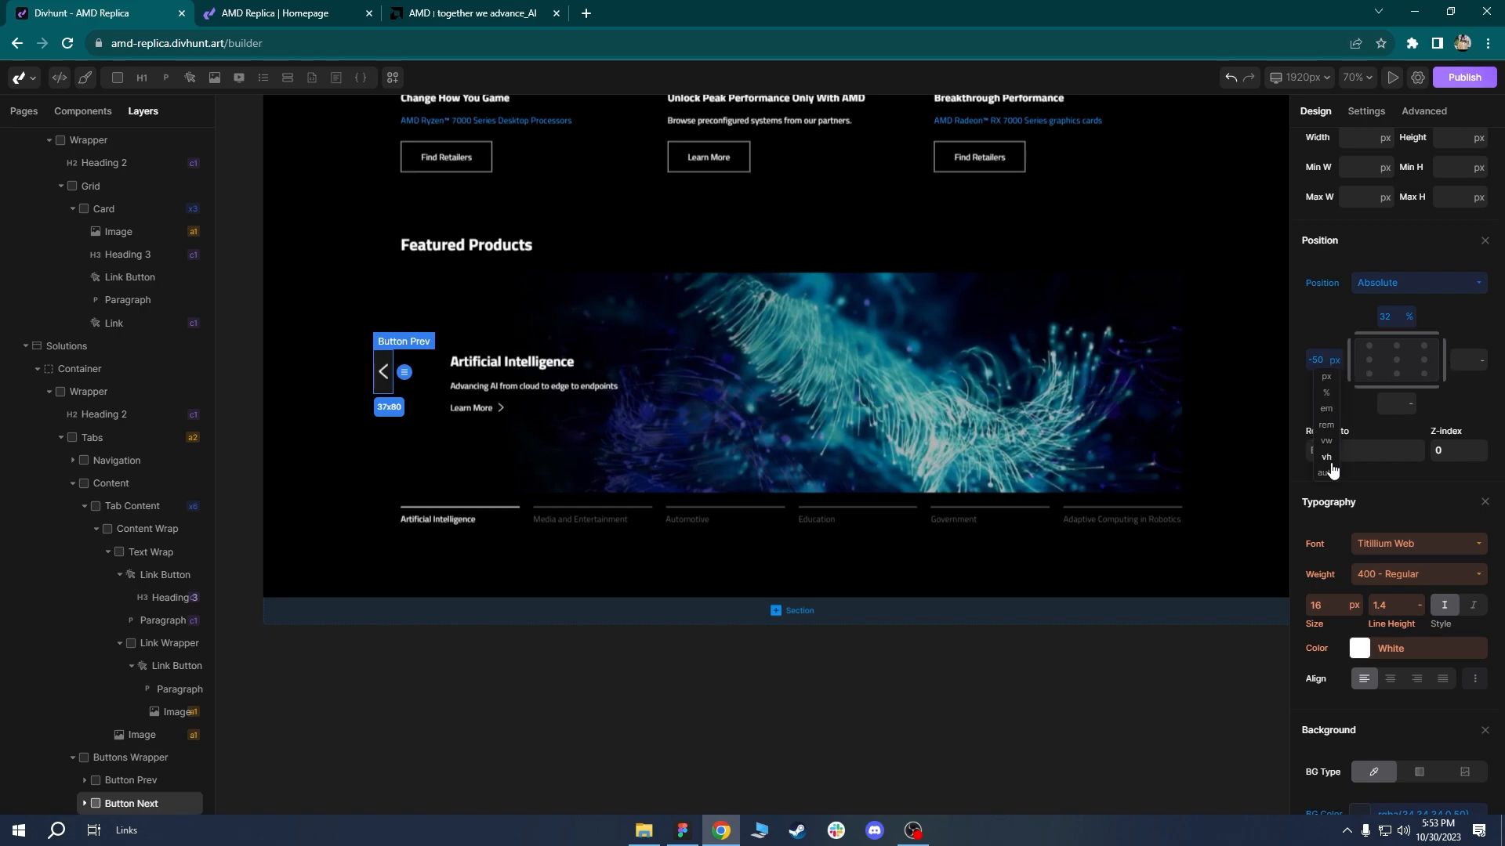
{"action": "right_click", "coordinate": [1327, 358]}
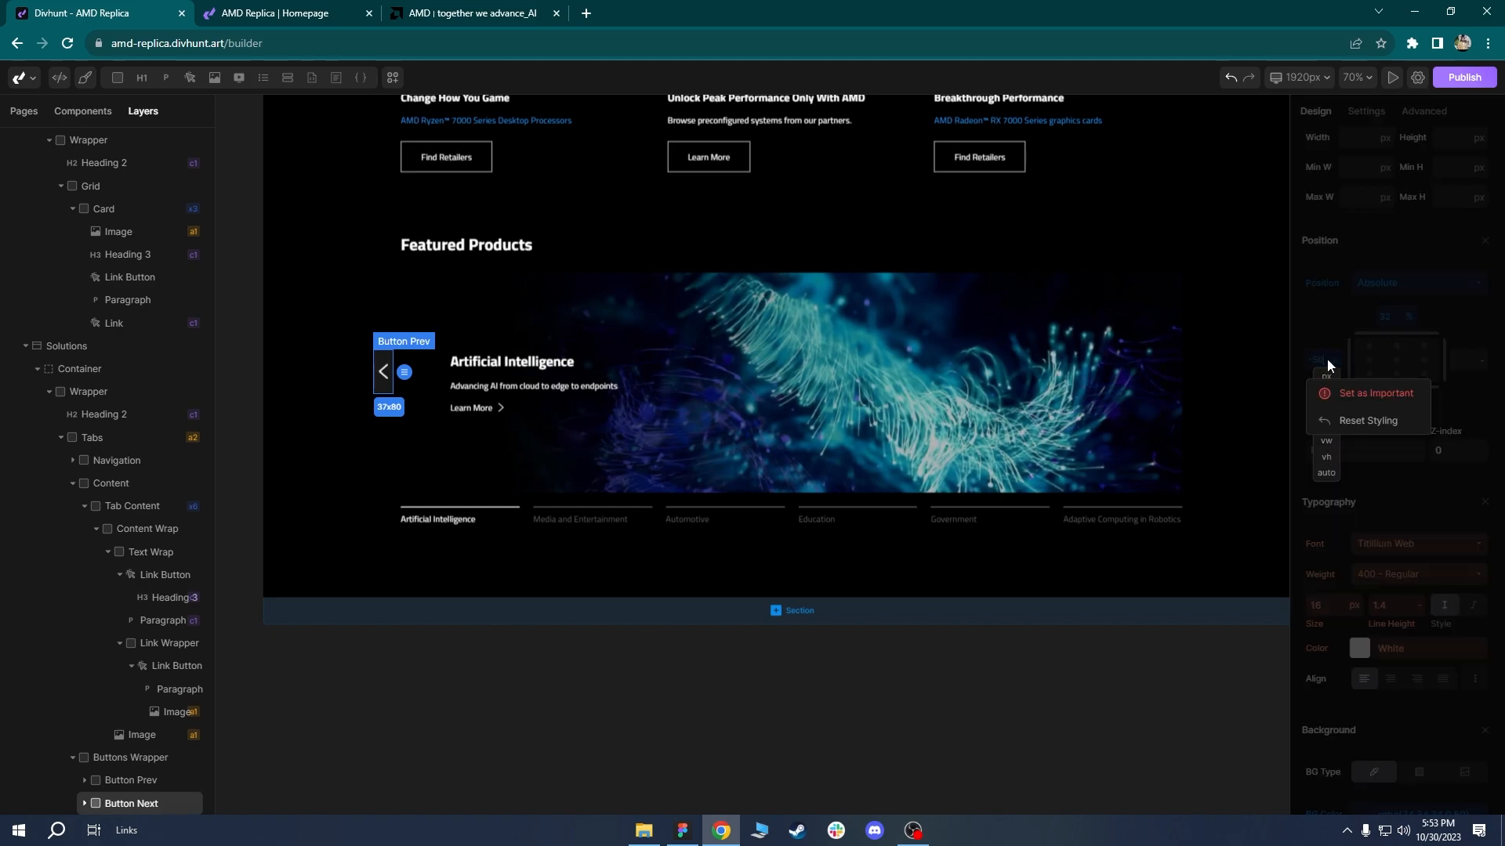
{"action": "left_click", "coordinate": [1348, 421]}
{"action": "left_click", "coordinate": [1459, 357]}
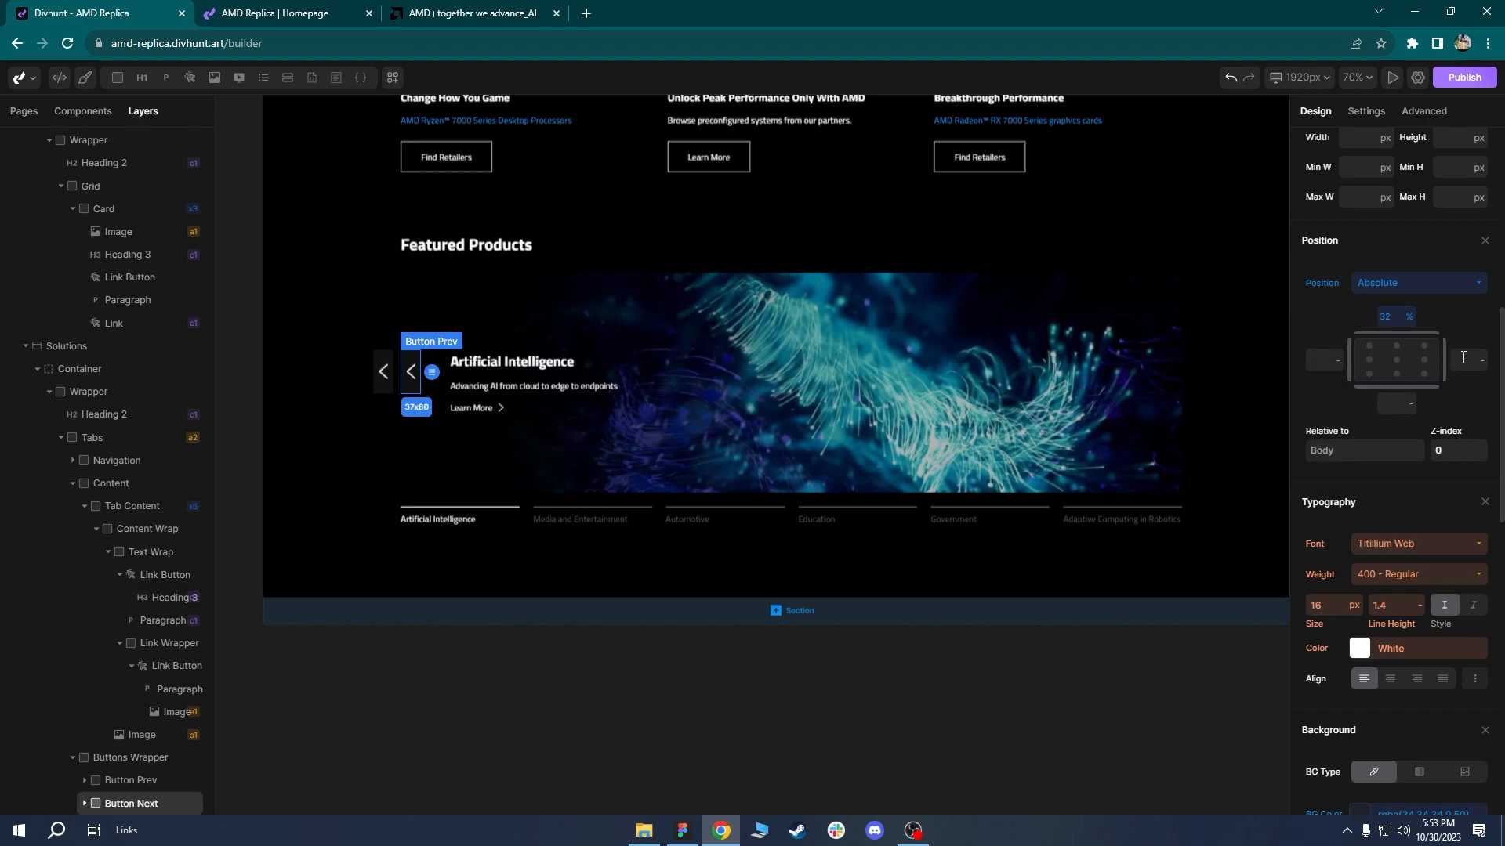
{"action": "type", "text": "50"}
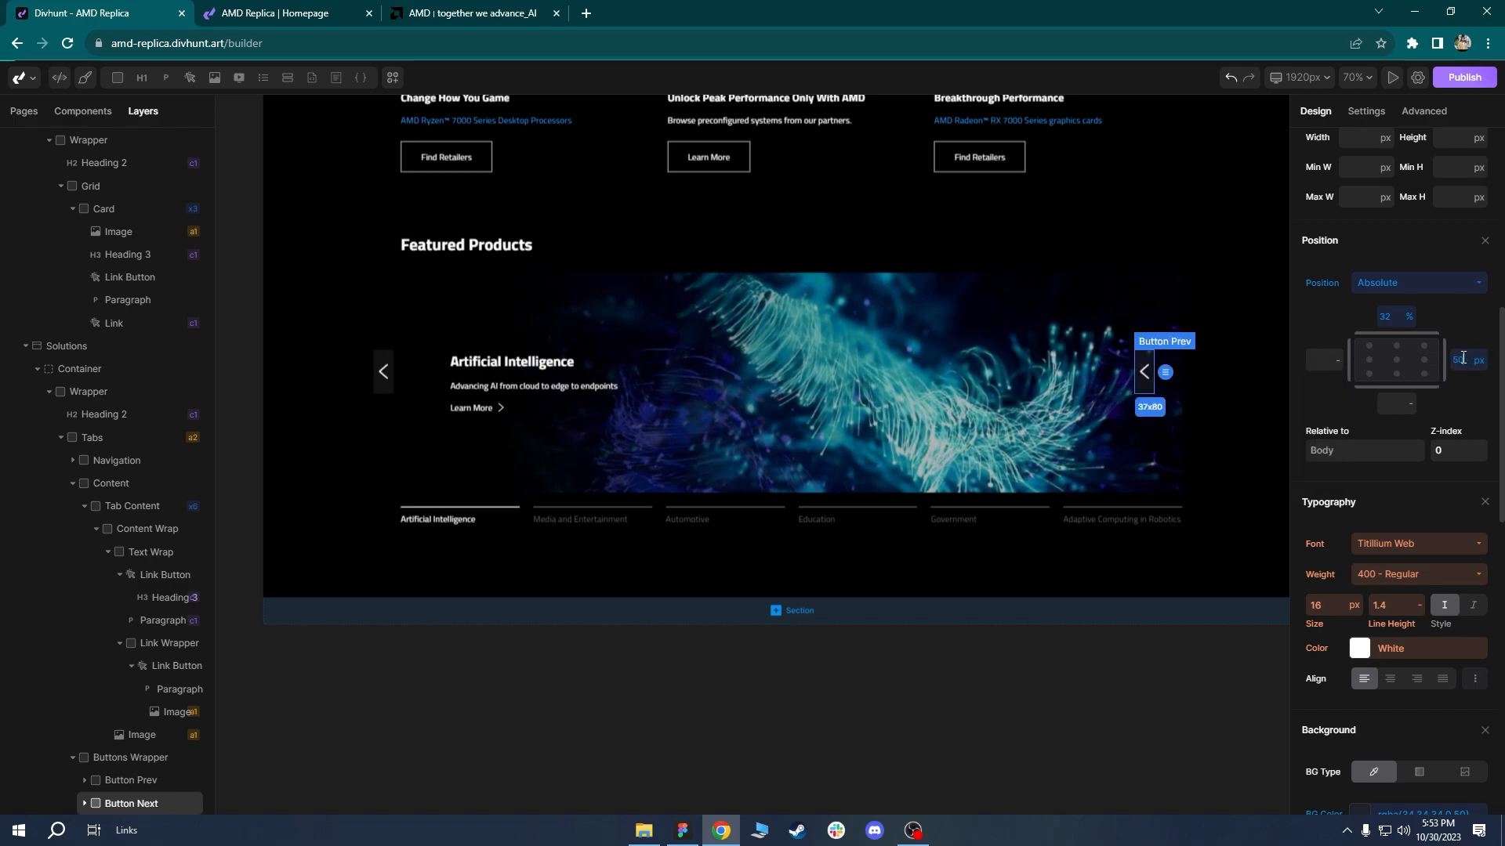
{"action": "key", "text": "ctrl+a"}
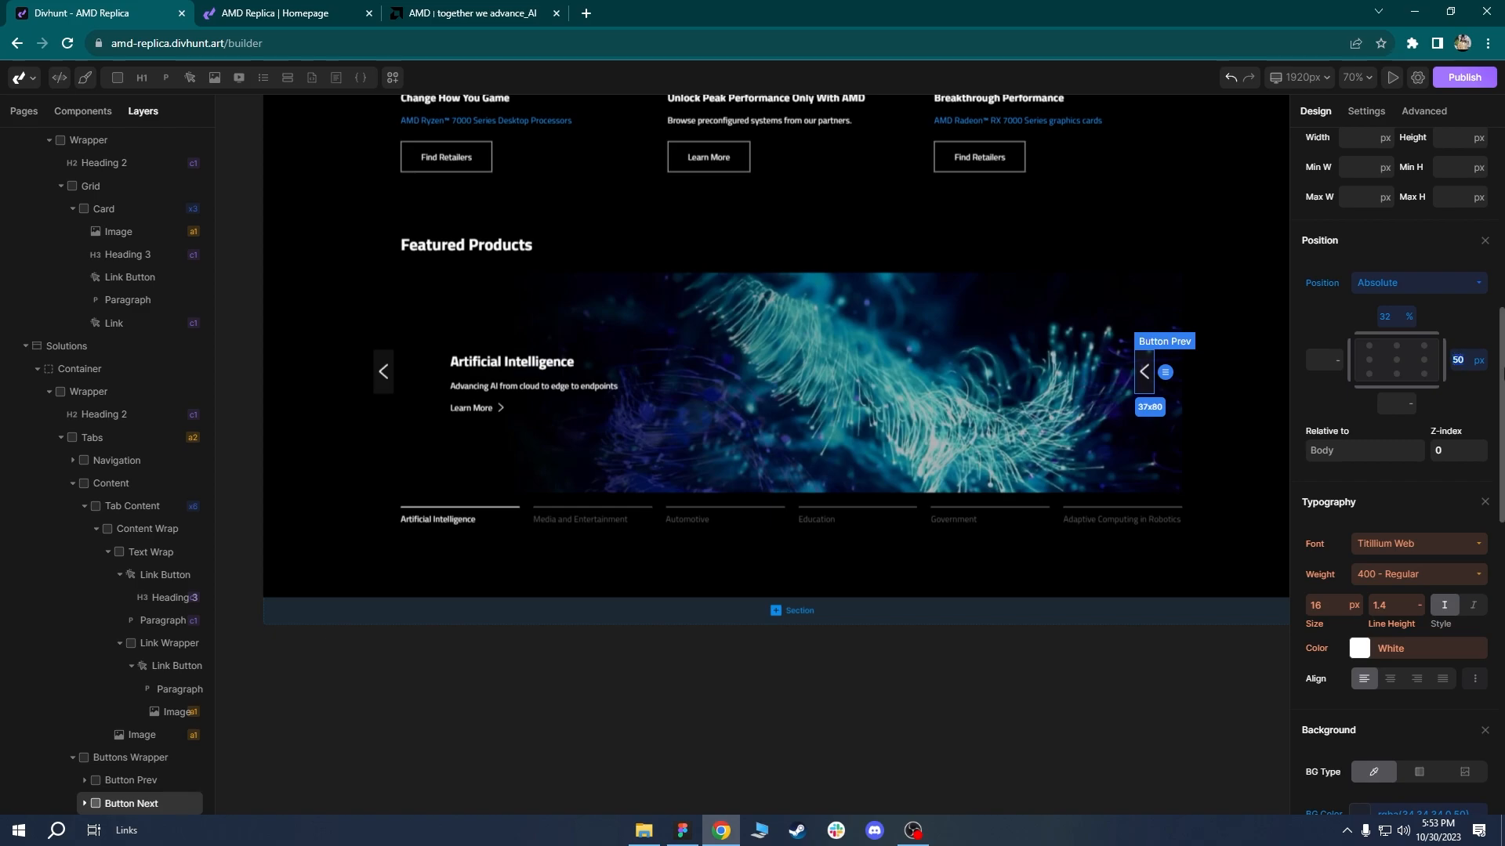
{"action": "type", "text": "-50"}
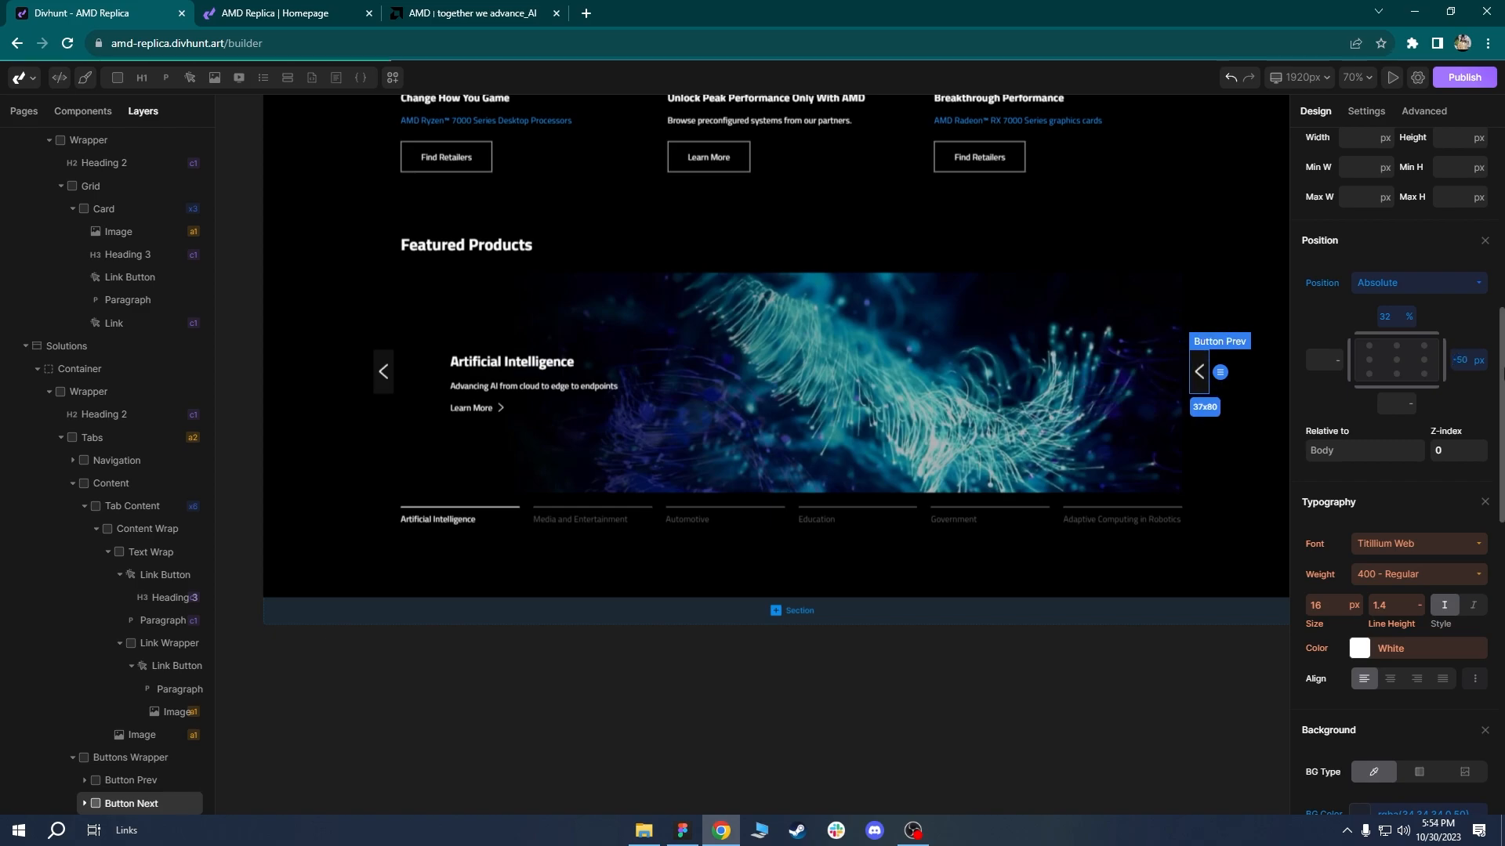
Find the uploaded arrow files and use Arrow Next.svg as the source of Button Next's image.
{"action": "left_click", "coordinate": [1207, 425]}
{"action": "scroll", "coordinate": [1206, 426], "scroll_direction": "up", "scroll_amount": 1}
{"action": "scroll", "coordinate": [1091, 439], "scroll_direction": "up", "scroll_amount": 5}
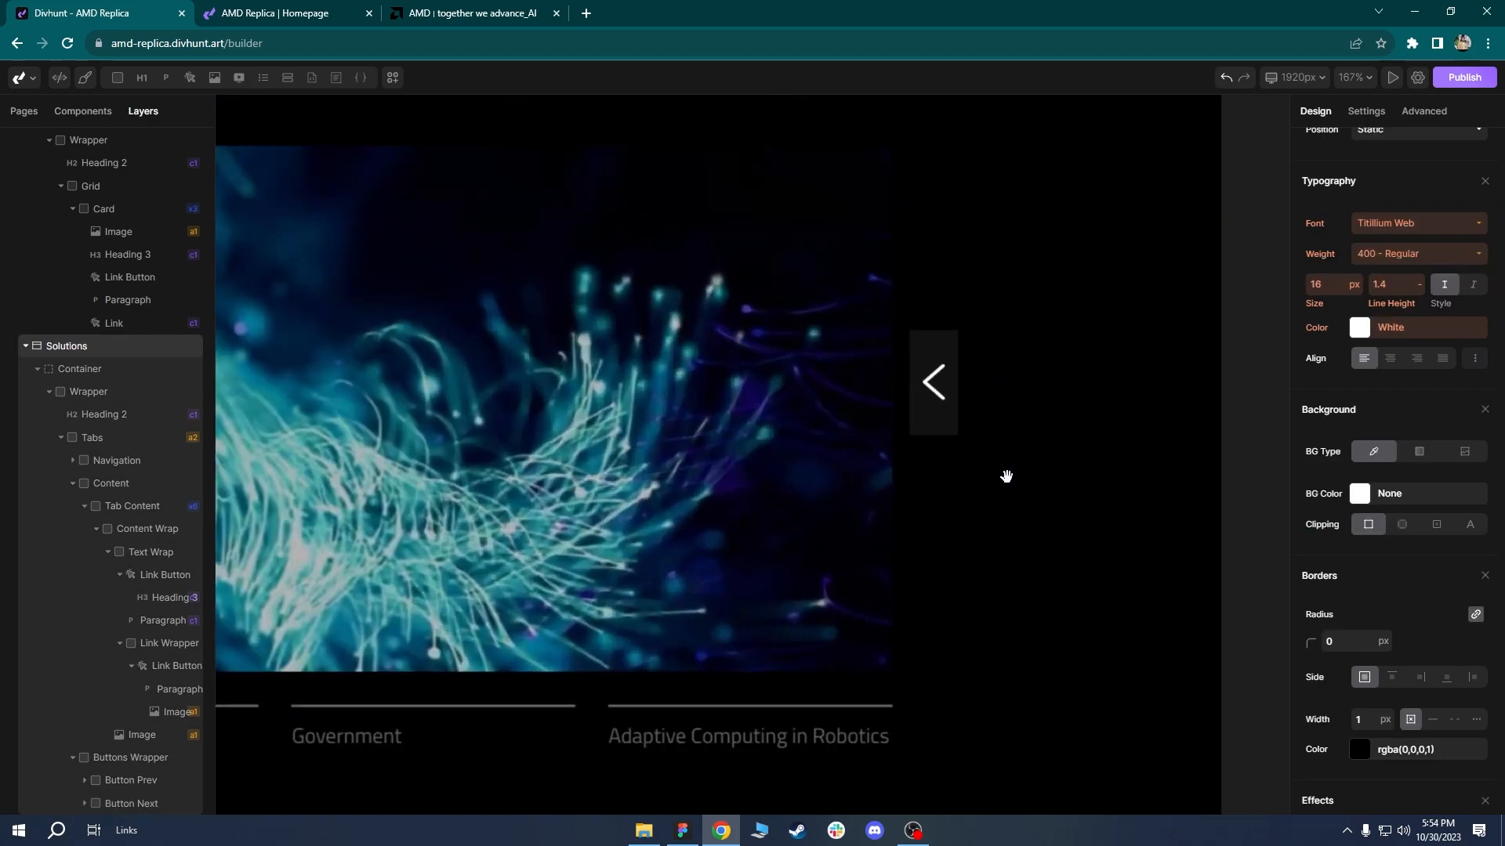
{"action": "scroll", "coordinate": [991, 390], "scroll_direction": "down", "scroll_amount": 4}
{"action": "scroll", "coordinate": [1064, 389], "scroll_direction": "down", "scroll_amount": 3}
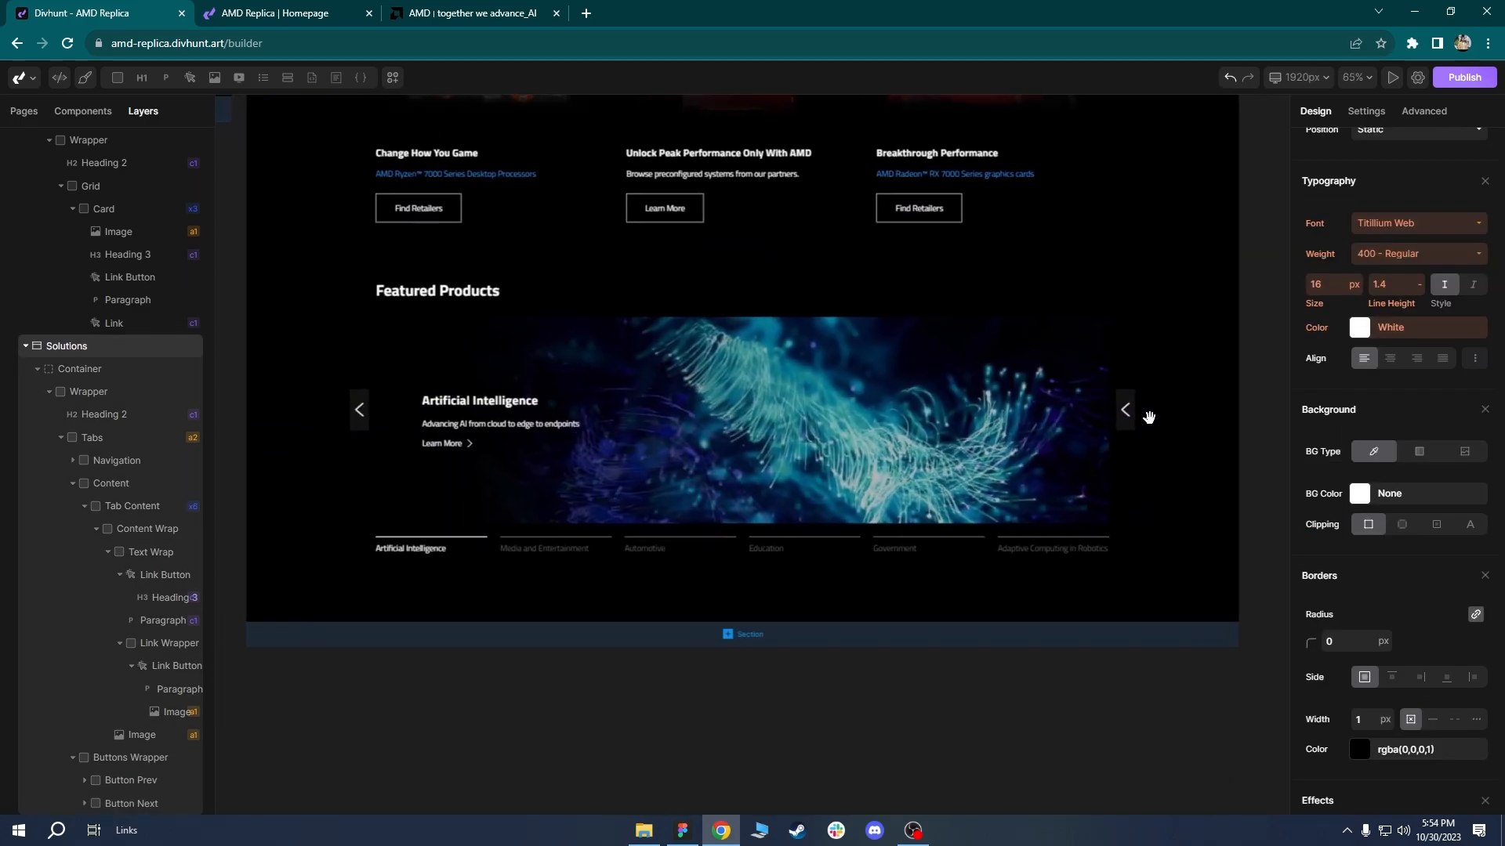
{"action": "left_click", "coordinate": [1368, 114]}
{"action": "left_click", "coordinate": [1363, 280]}
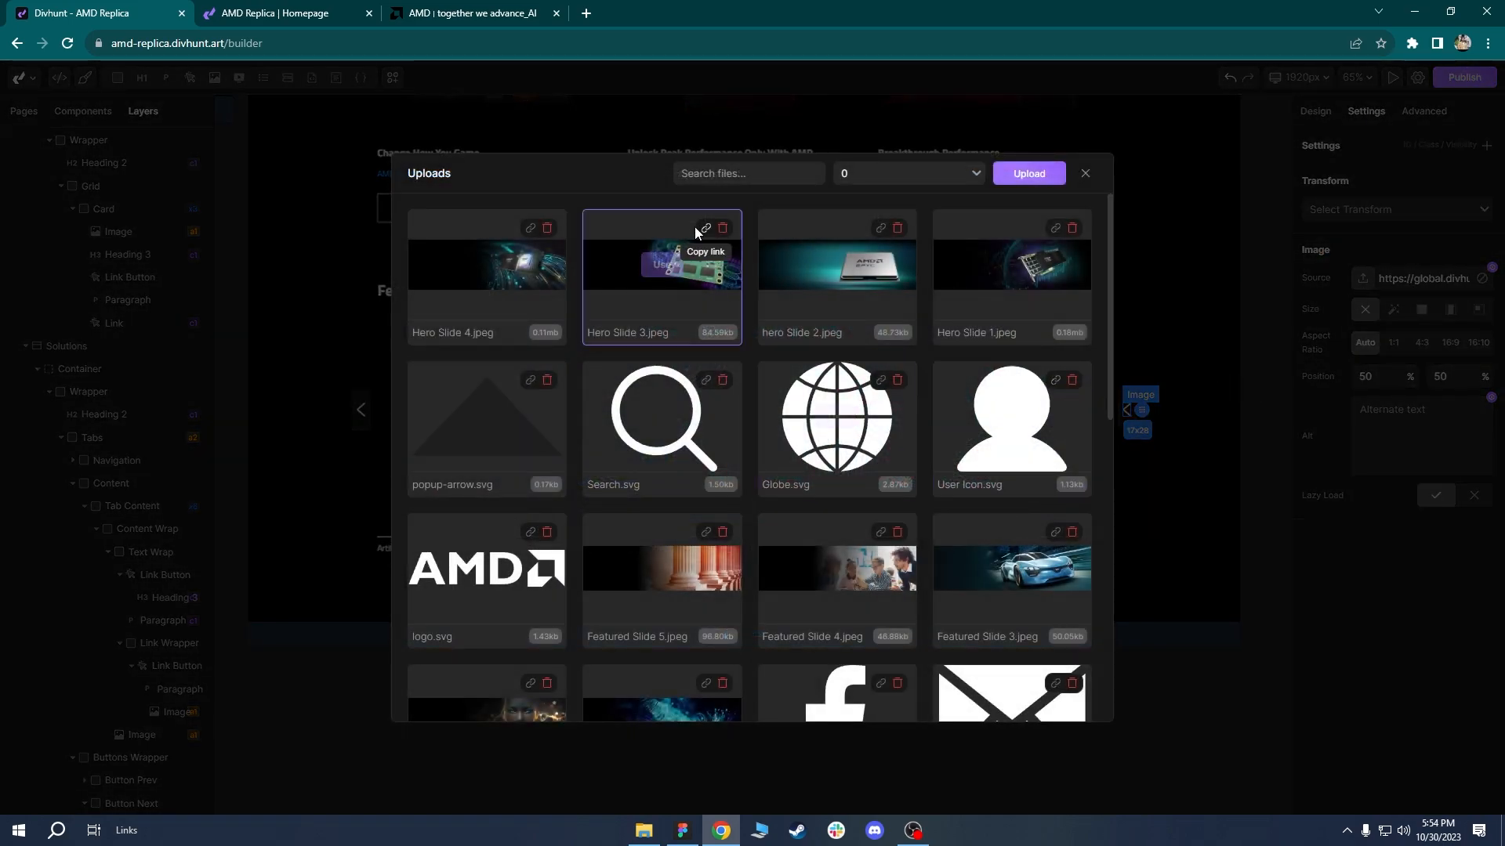
{"action": "type", "text": "arrow"}
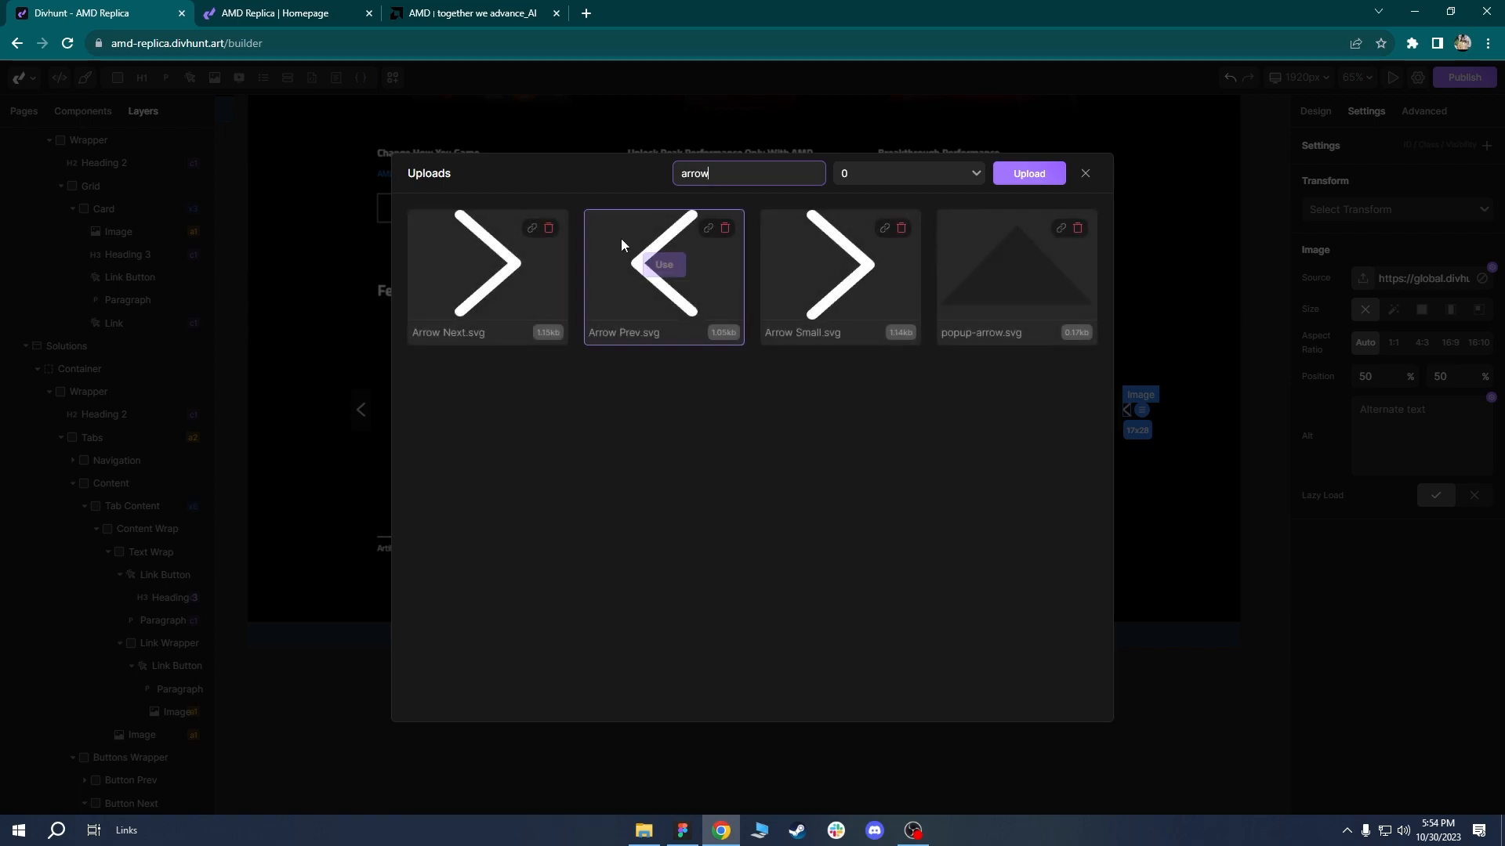
{"action": "left_click", "coordinate": [500, 275]}
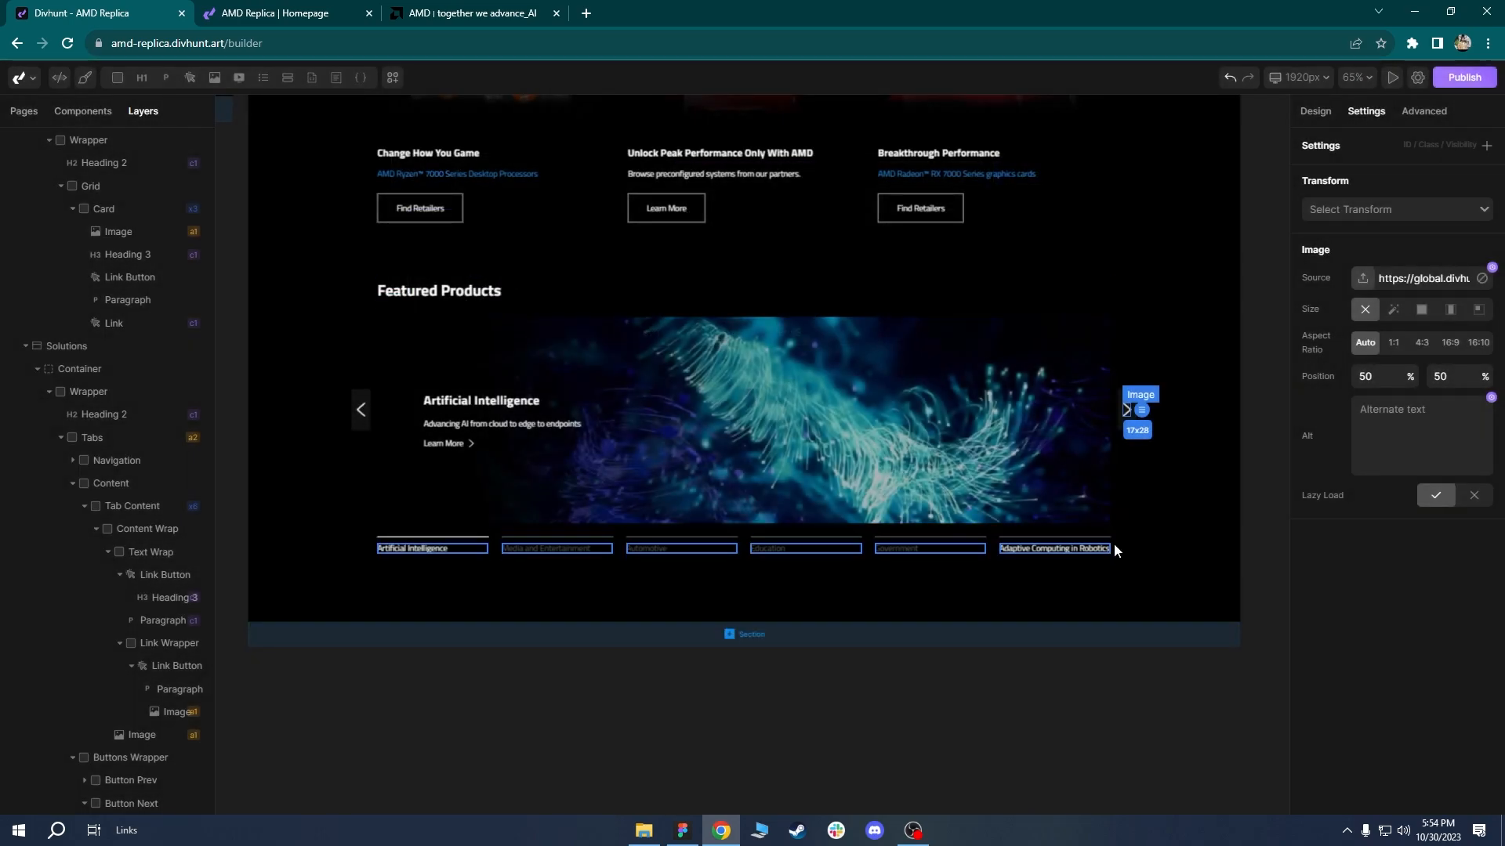
{"action": "left_click", "coordinate": [1186, 524]}
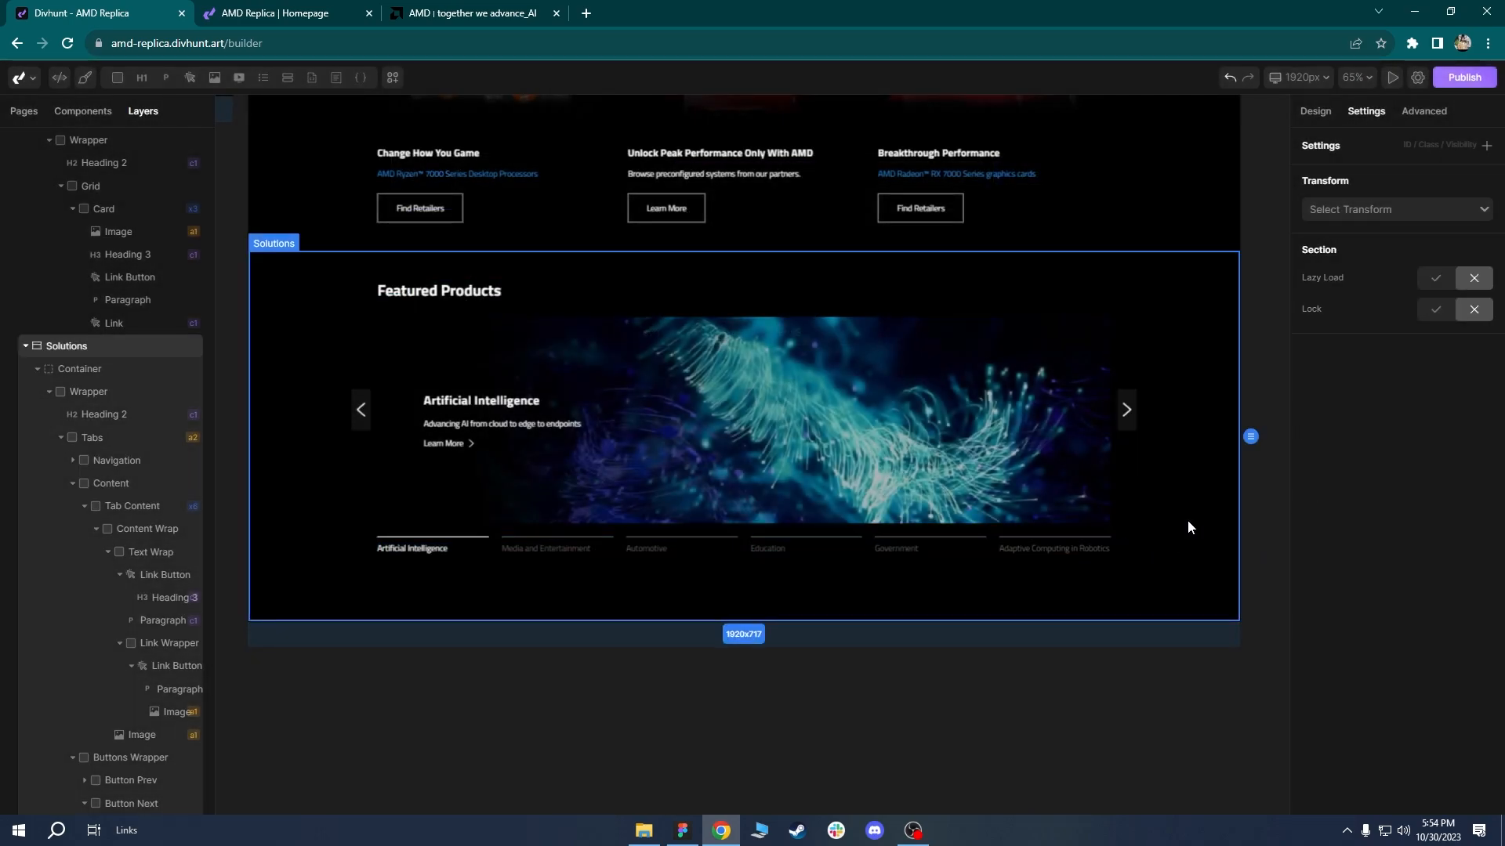
Review Button Next's design settings and compare its arrow with the slider arrows on the original AMD site.
{"action": "left_click", "coordinate": [1128, 409]}
{"action": "left_click", "coordinate": [1326, 116]}
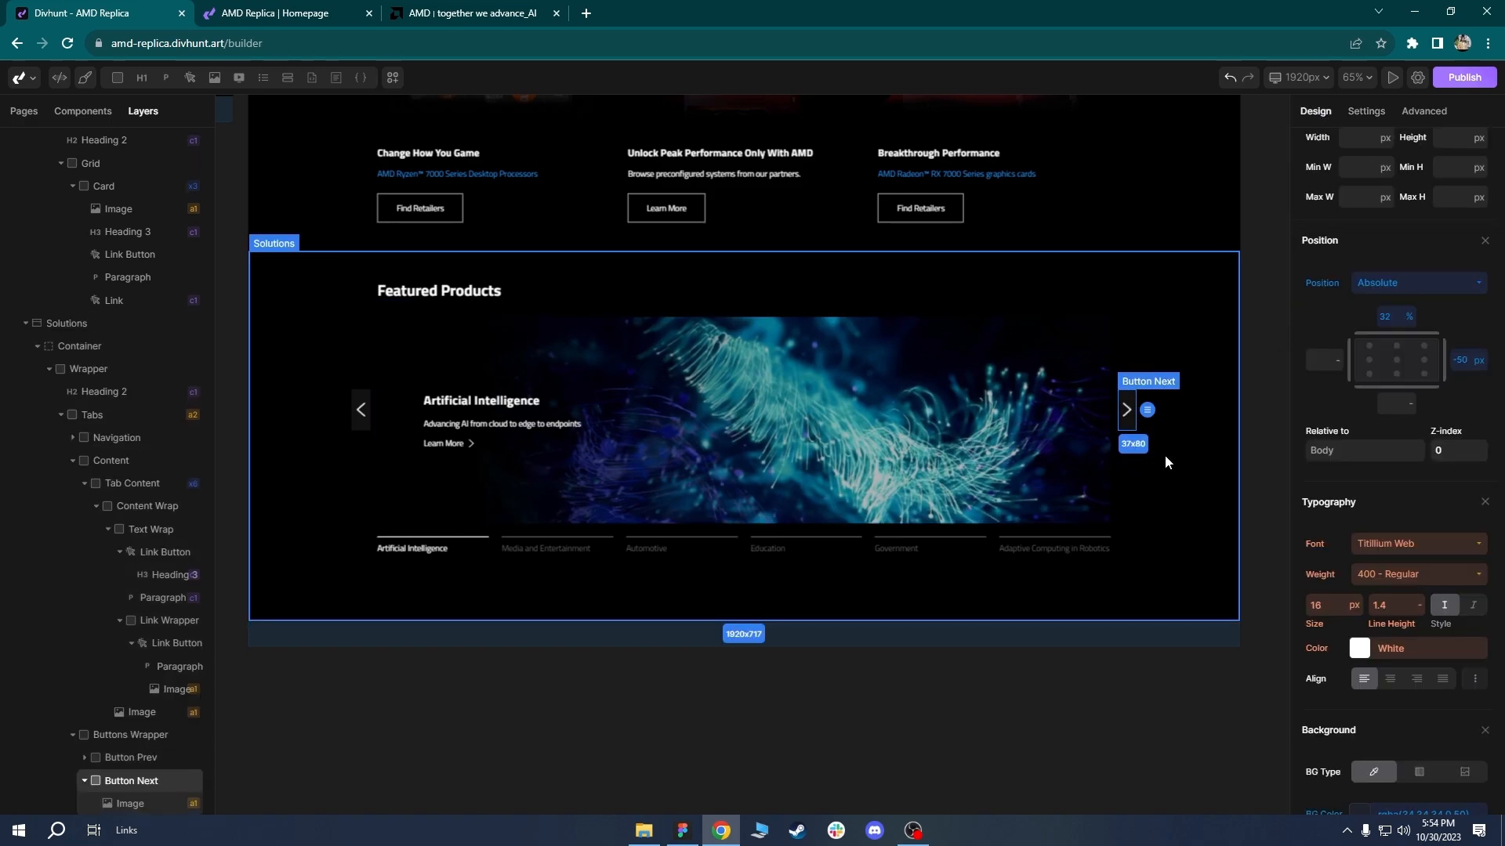
{"action": "scroll", "coordinate": [1501, 258], "scroll_direction": "up", "scroll_amount": 3}
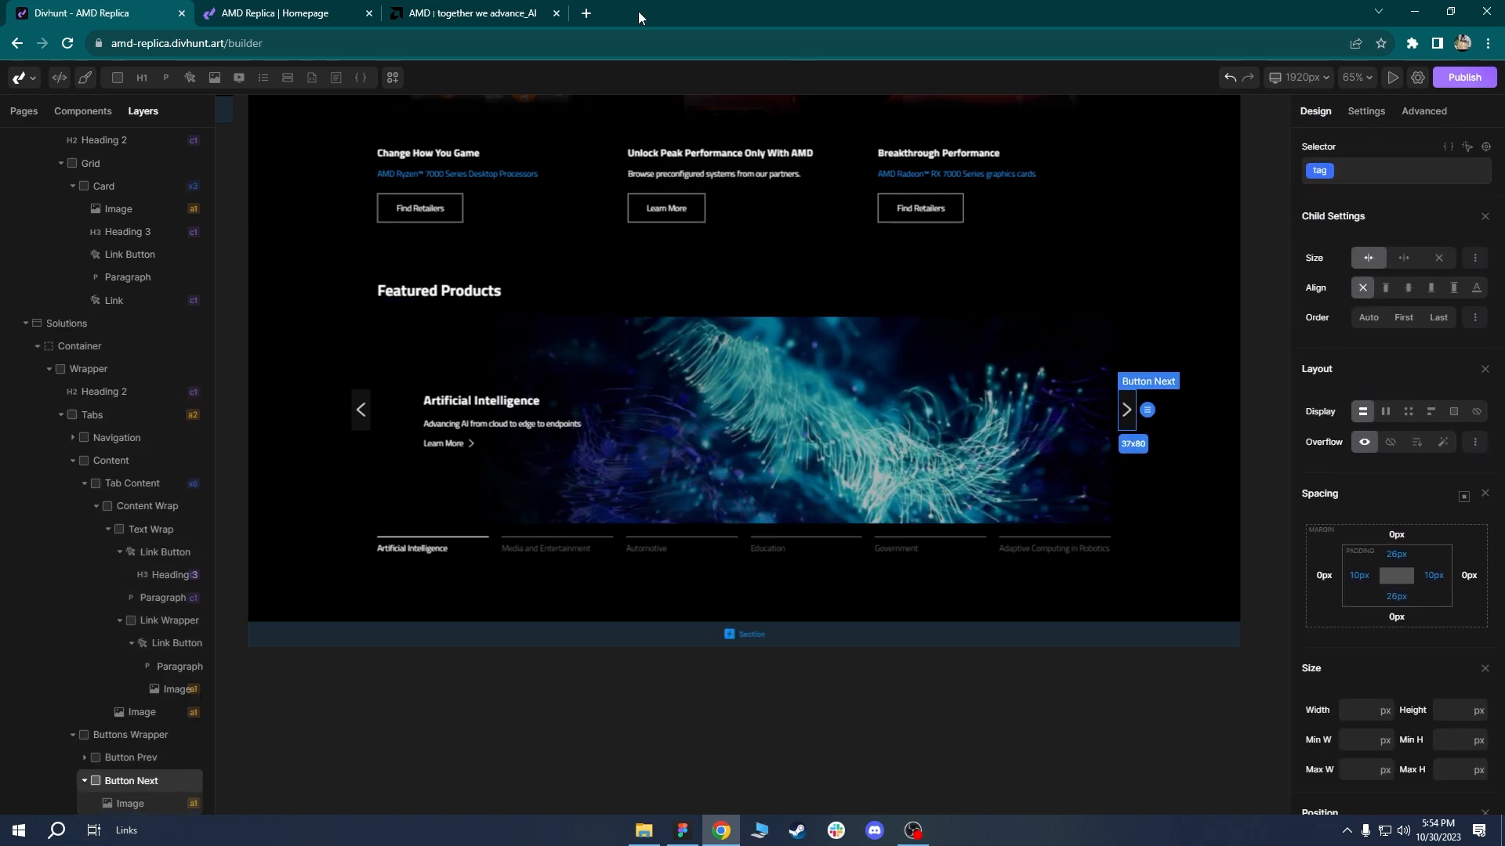
{"action": "left_click", "coordinate": [480, 13]}
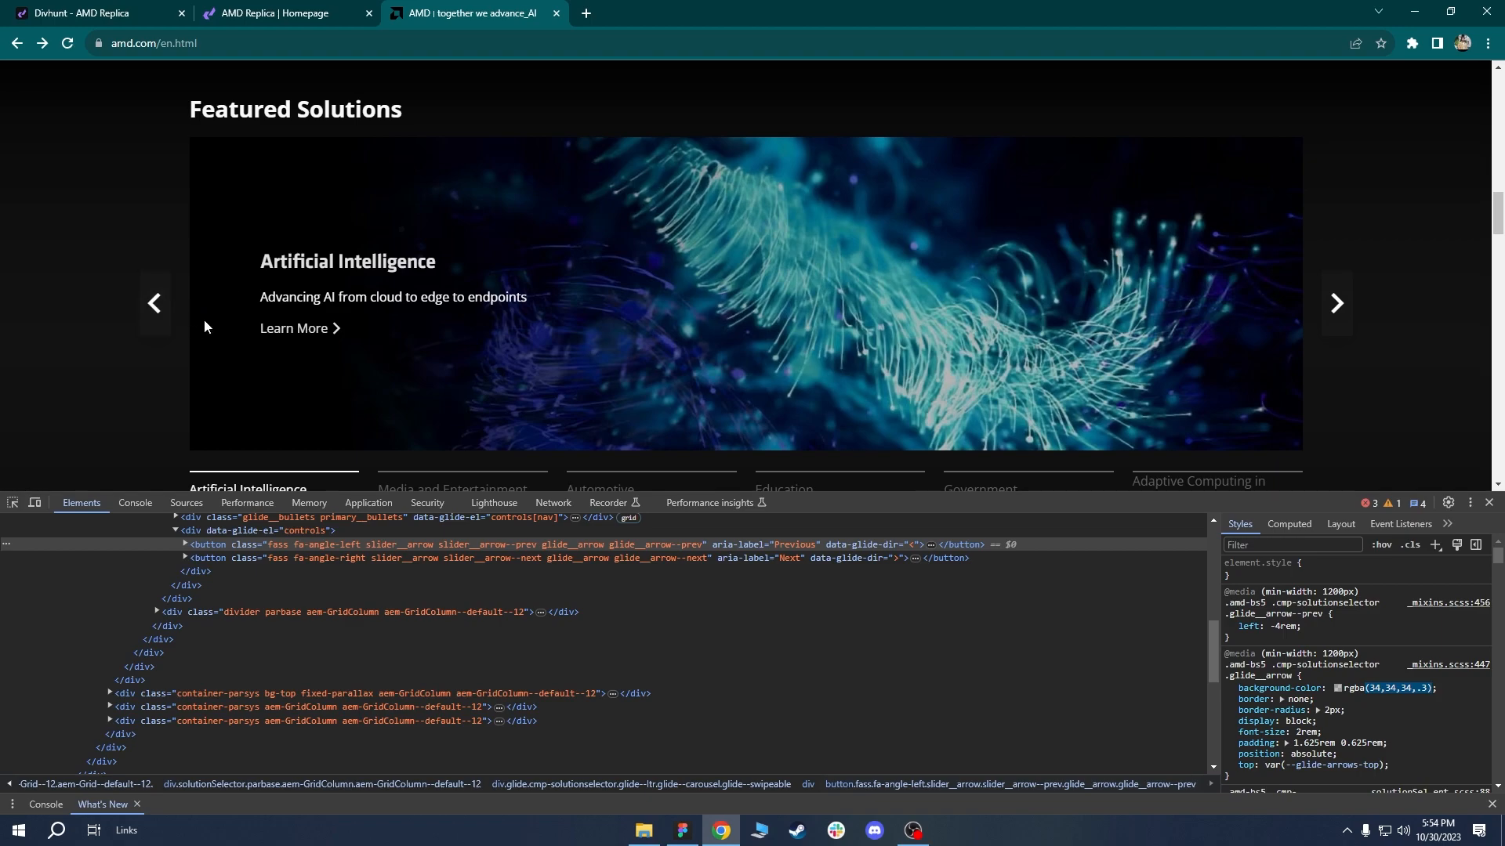
{"action": "left_click", "coordinate": [141, 10]}
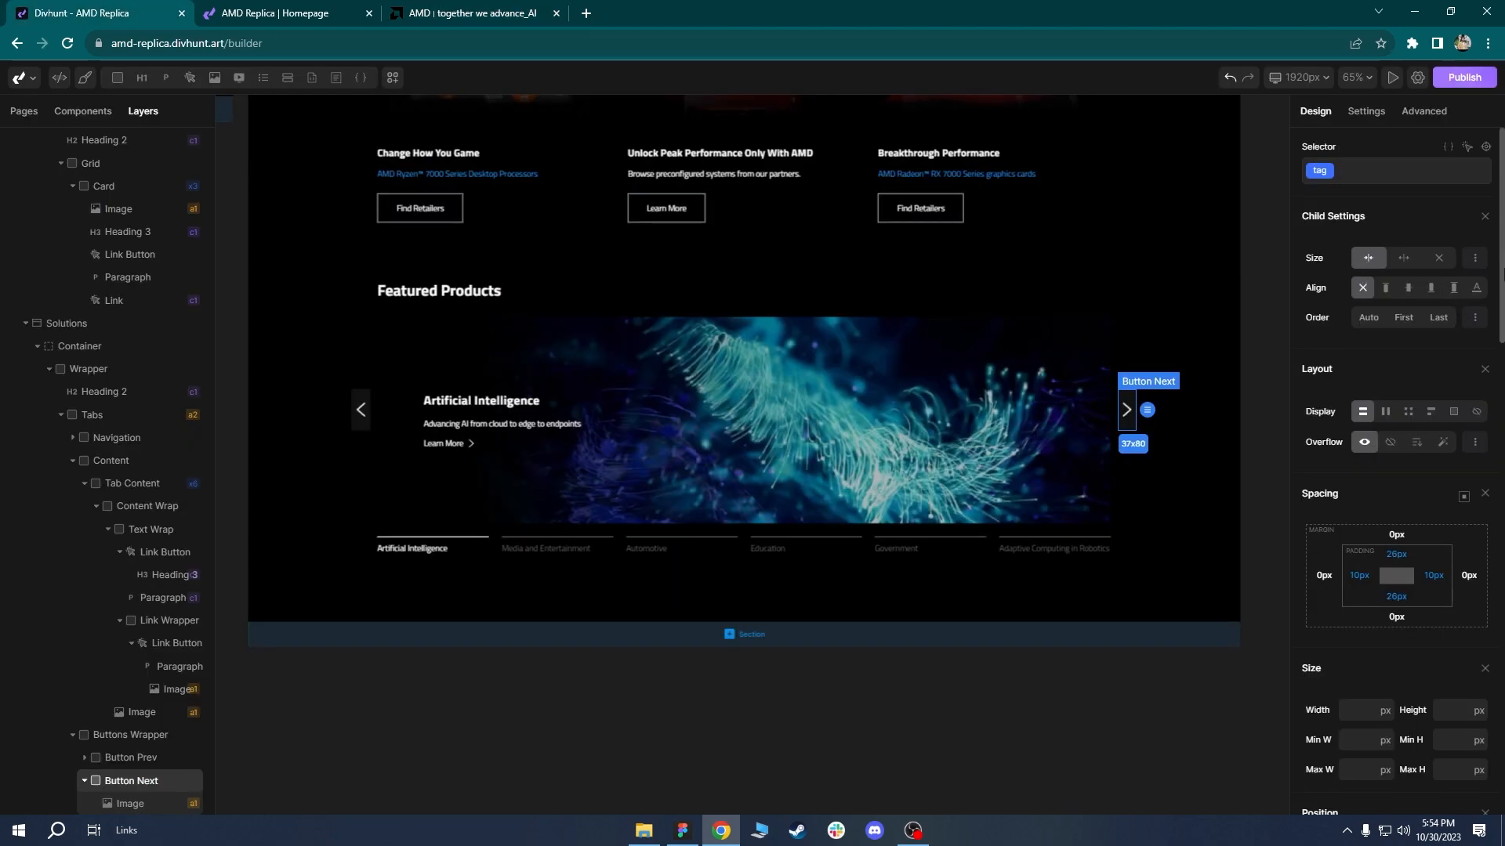
Add a hover state to Button Next and set its background color to rgba(34, 34, 34, 0.8).
{"action": "scroll", "coordinate": [1394, 314], "scroll_direction": "down", "scroll_amount": 2}
{"action": "scroll", "coordinate": [1431, 521], "scroll_direction": "down", "scroll_amount": 8}
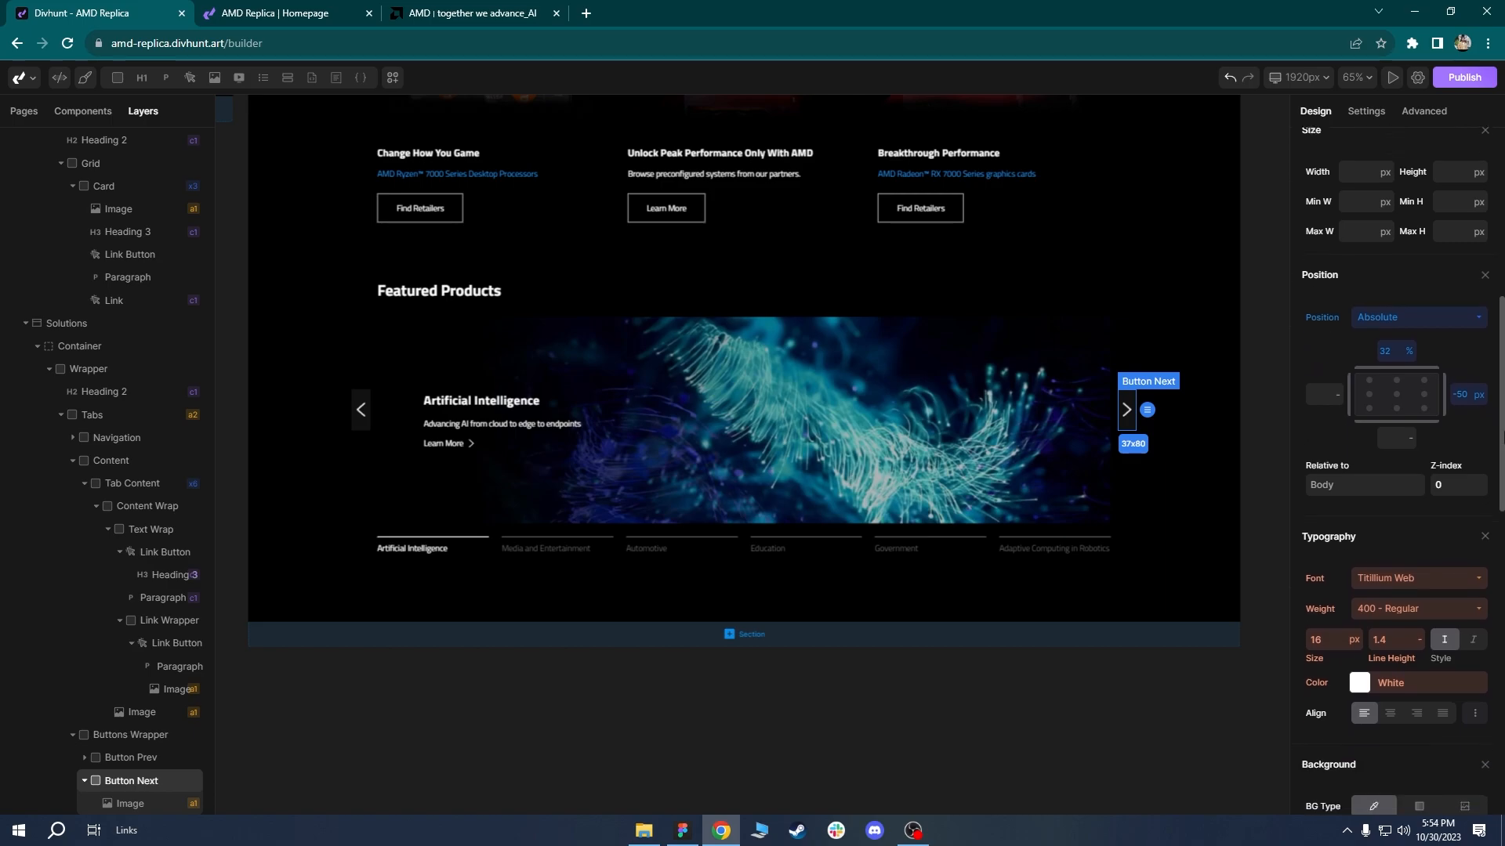
{"action": "scroll", "coordinate": [1432, 470], "scroll_direction": "up", "scroll_amount": 10}
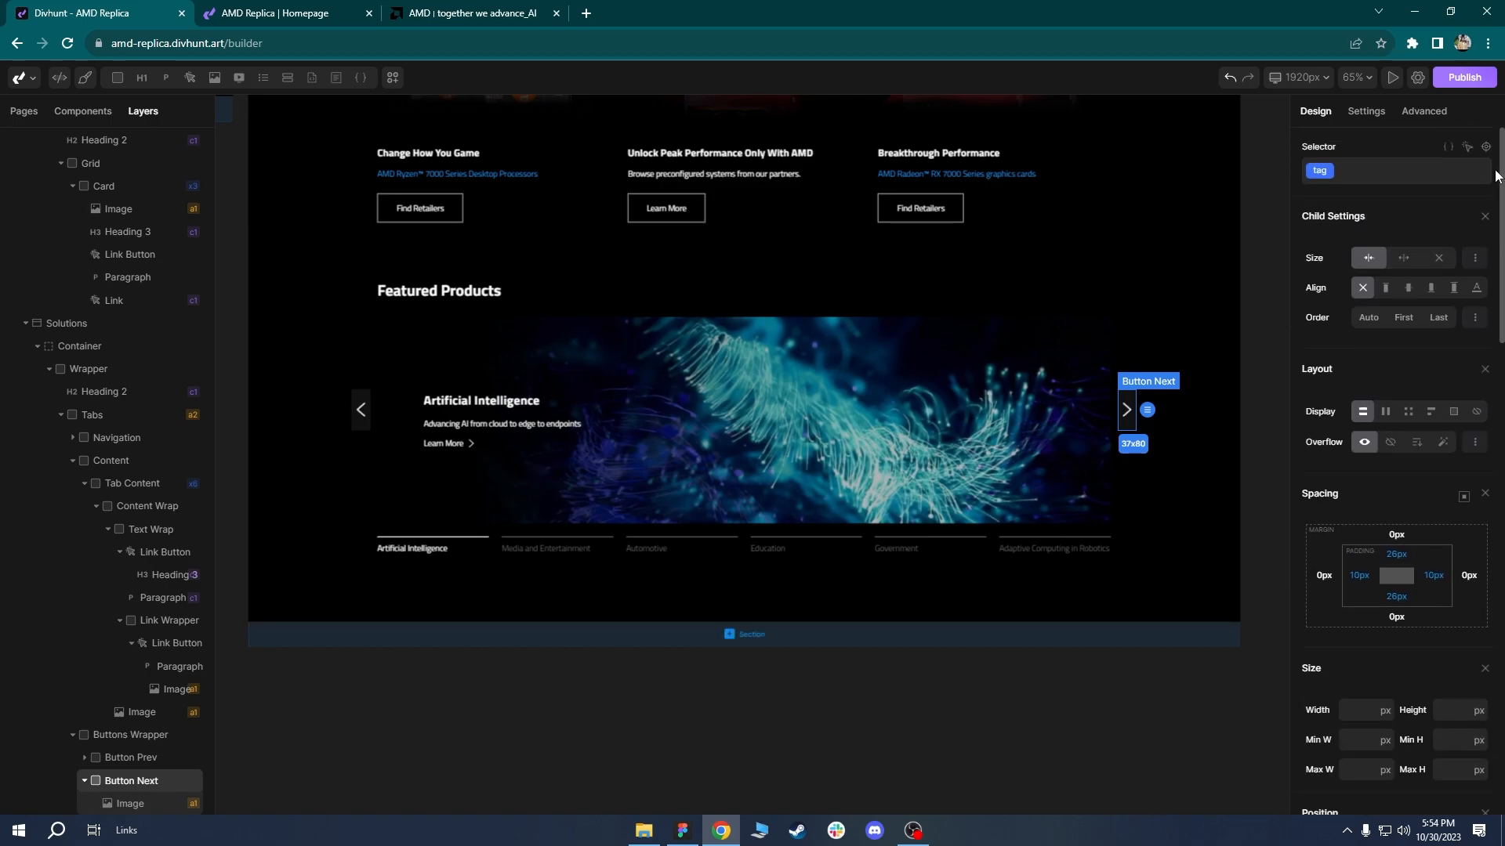
{"action": "left_click", "coordinate": [1466, 149]}
{"action": "left_click", "coordinate": [1390, 210]}
{"action": "scroll", "coordinate": [1503, 429], "scroll_direction": "down", "scroll_amount": 10}
{"action": "scroll", "coordinate": [1395, 549], "scroll_direction": "down", "scroll_amount": 3}
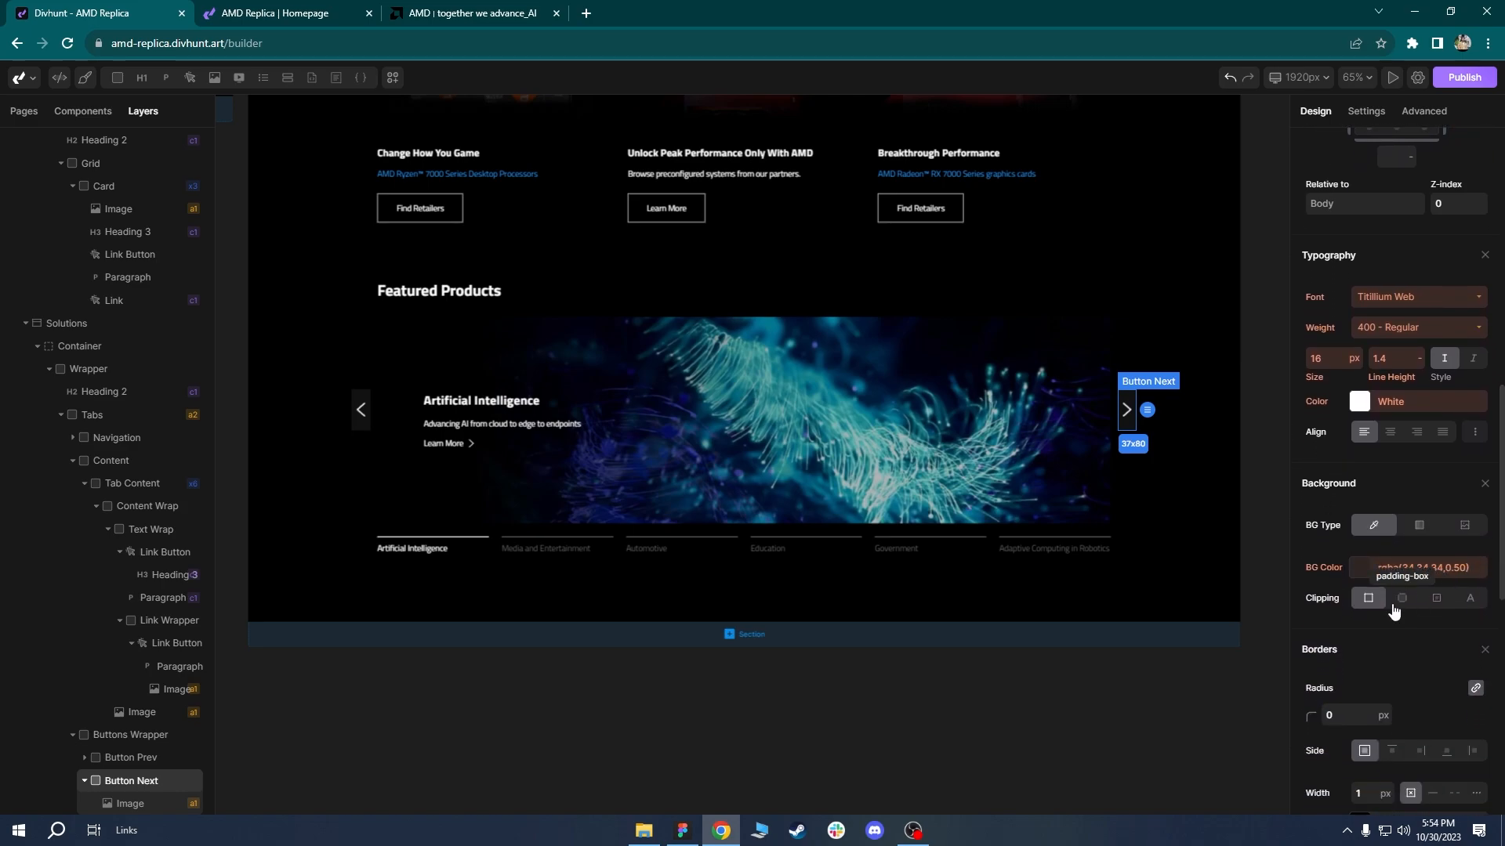
{"action": "left_click", "coordinate": [1365, 568]}
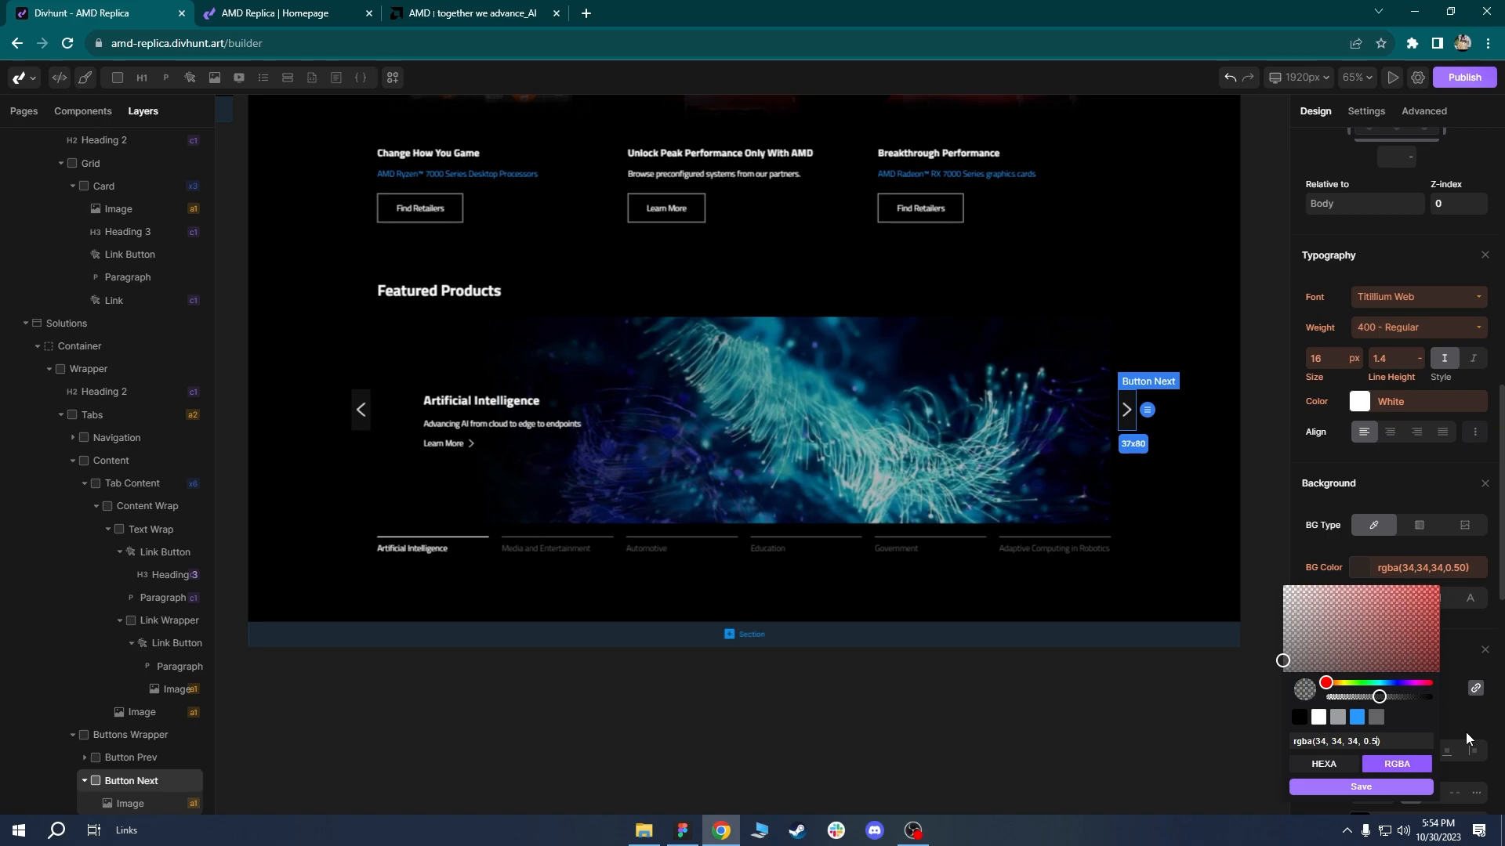
{"action": "type", "text": "8"}
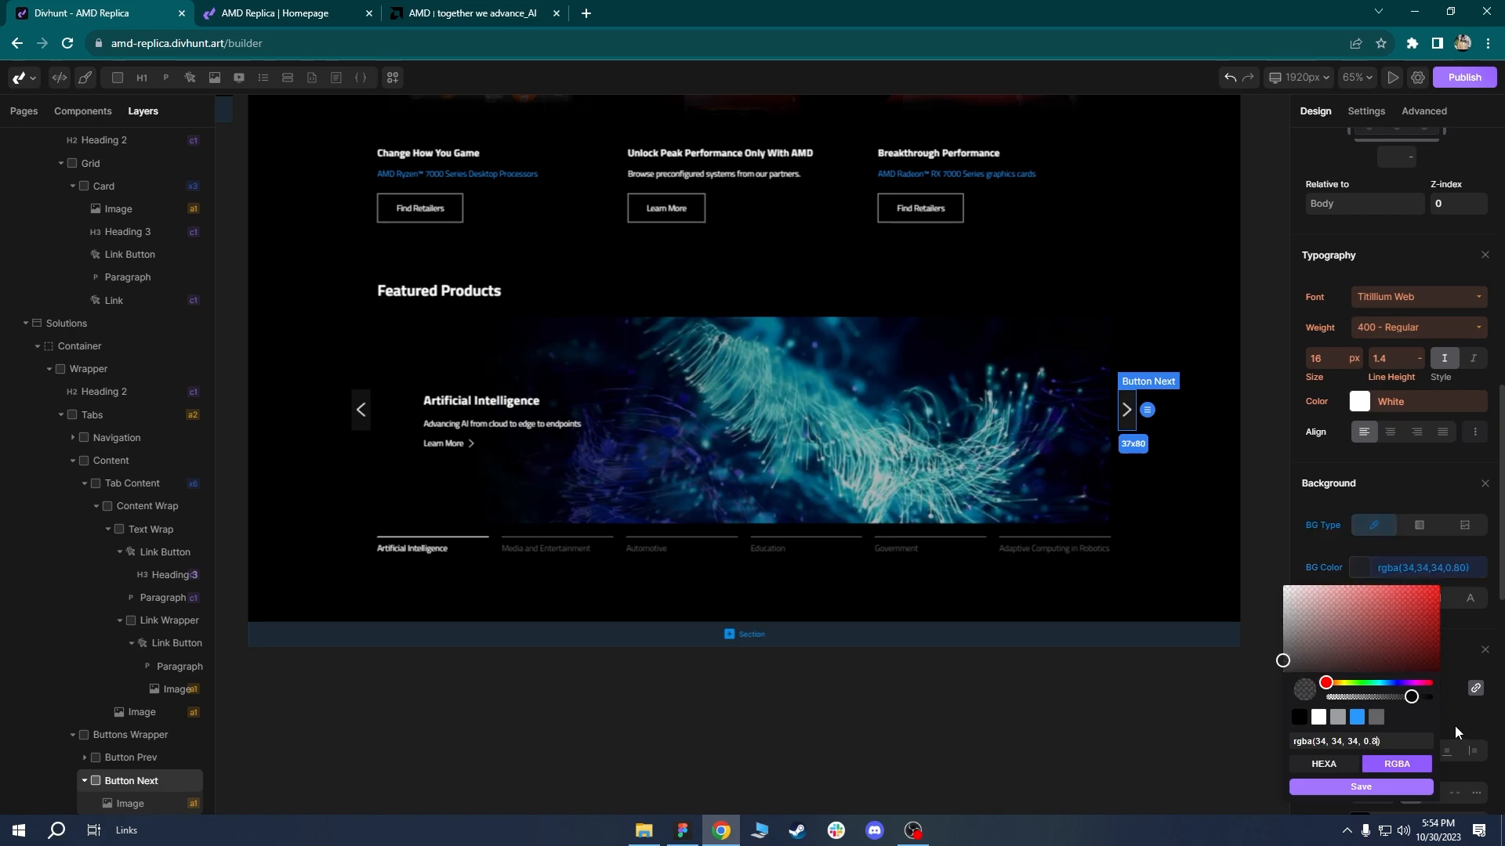
{"action": "left_click", "coordinate": [1451, 674]}
Give Button Next's base state a 200 ms Ease transition on all properties and a Pointer cursor.
{"action": "left_click_drag", "start_coordinate": [1501, 531], "coordinate": [1503, 274]}
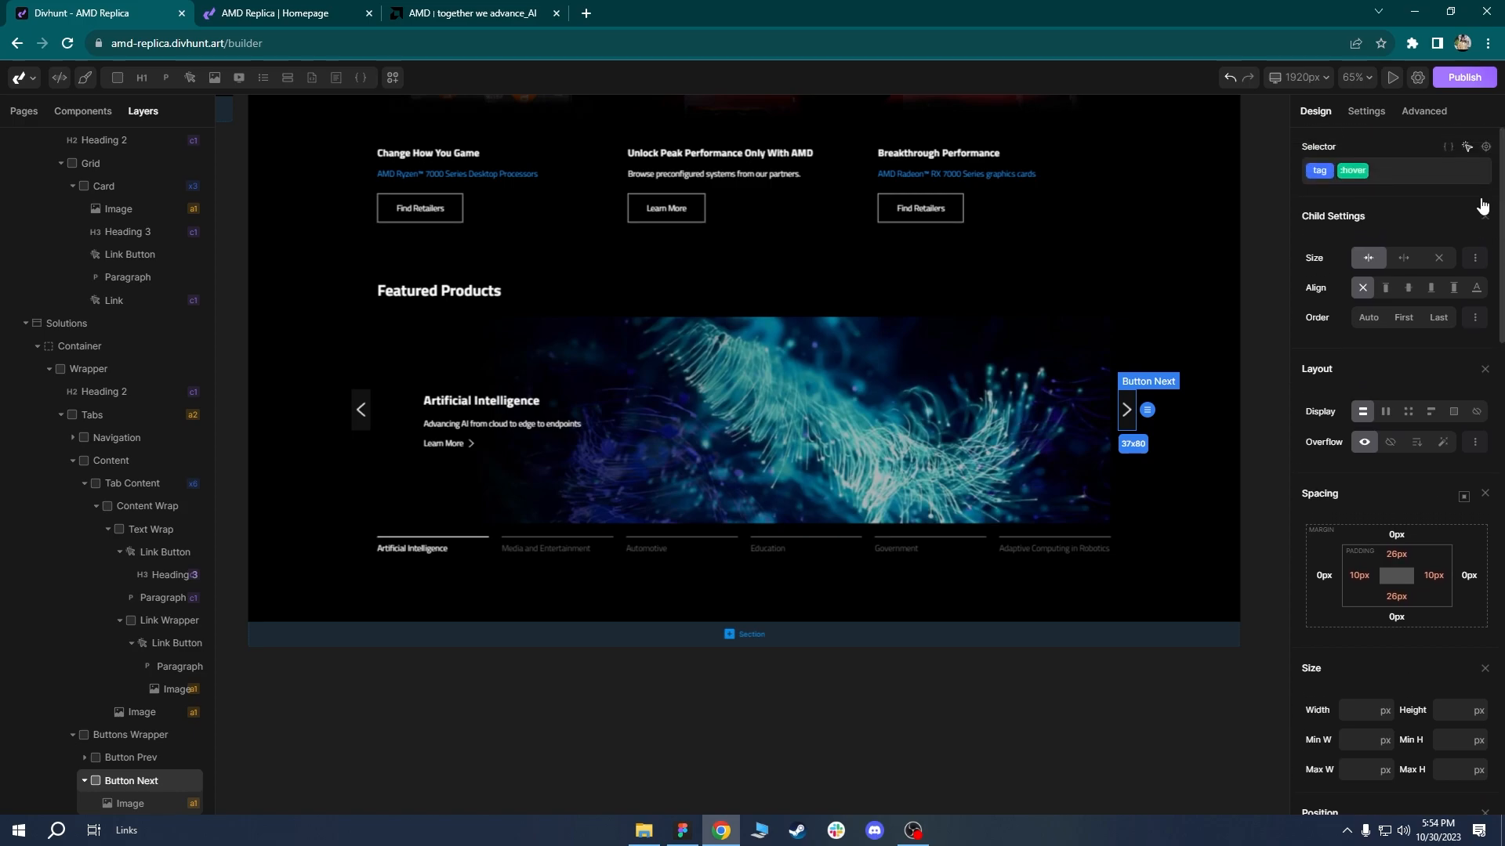
{"action": "left_click", "coordinate": [1468, 149]}
{"action": "left_click", "coordinate": [1373, 172]}
{"action": "left_click_drag", "start_coordinate": [1502, 212], "coordinate": [1503, 655]}
{"action": "left_click", "coordinate": [1480, 421]}
{"action": "left_click", "coordinate": [1396, 381]}
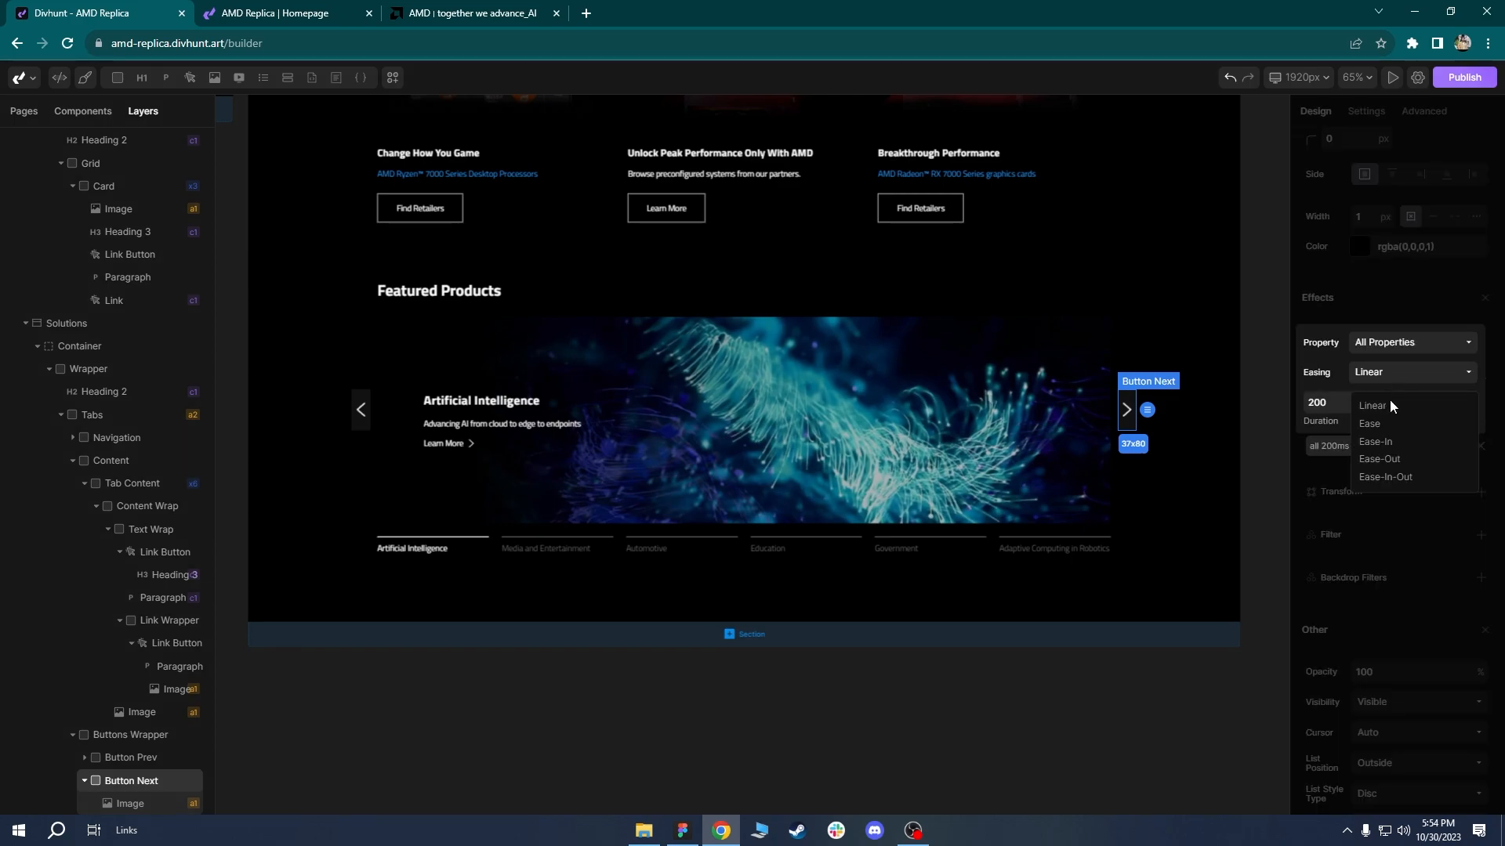
{"action": "left_click", "coordinate": [1384, 417]}
{"action": "left_click", "coordinate": [1498, 489]}
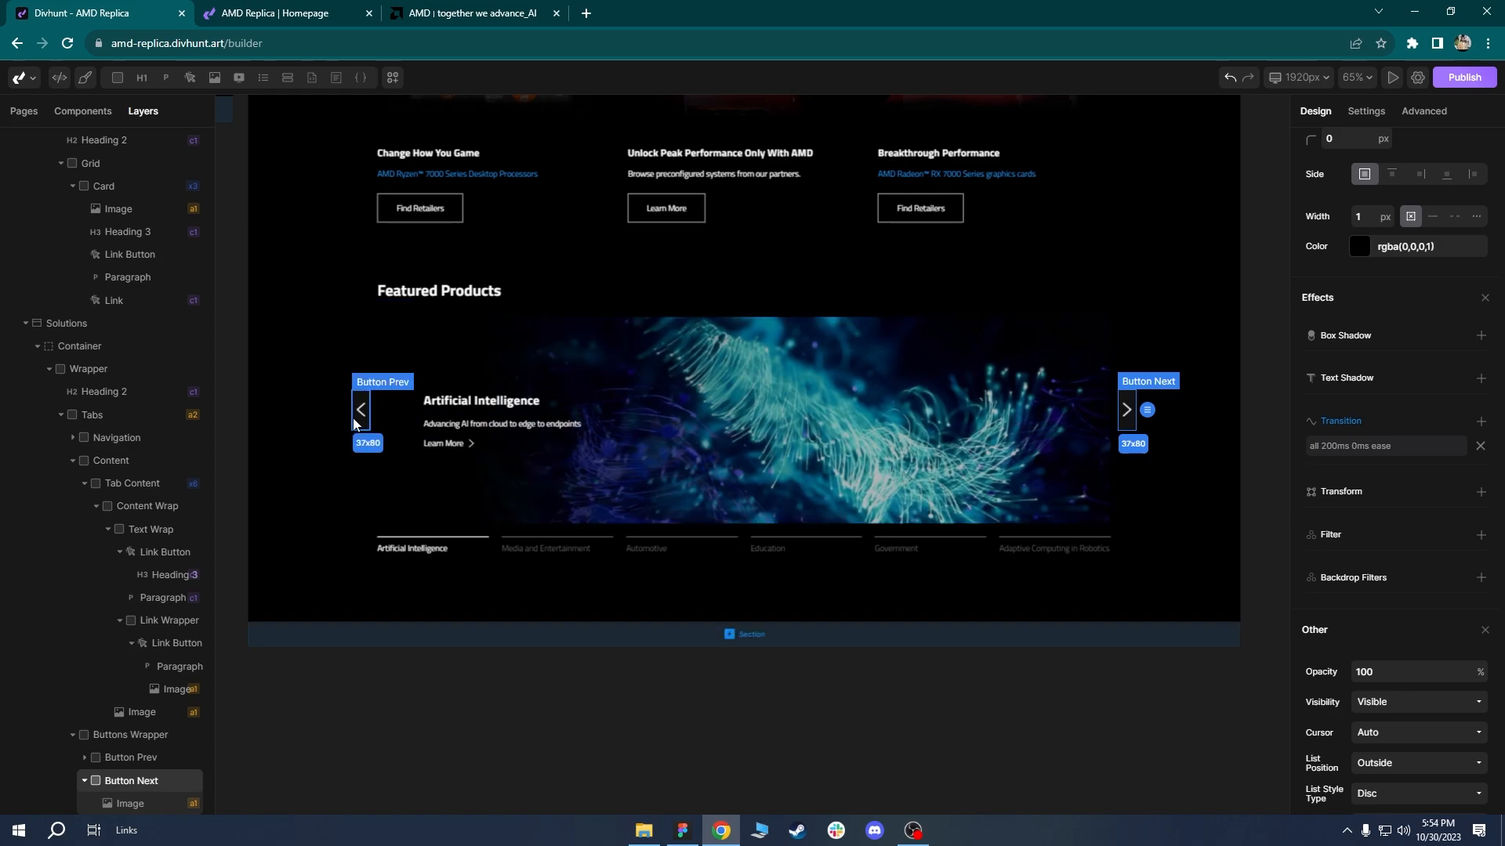
{"action": "scroll", "coordinate": [1387, 523], "scroll_direction": "down", "scroll_amount": 2}
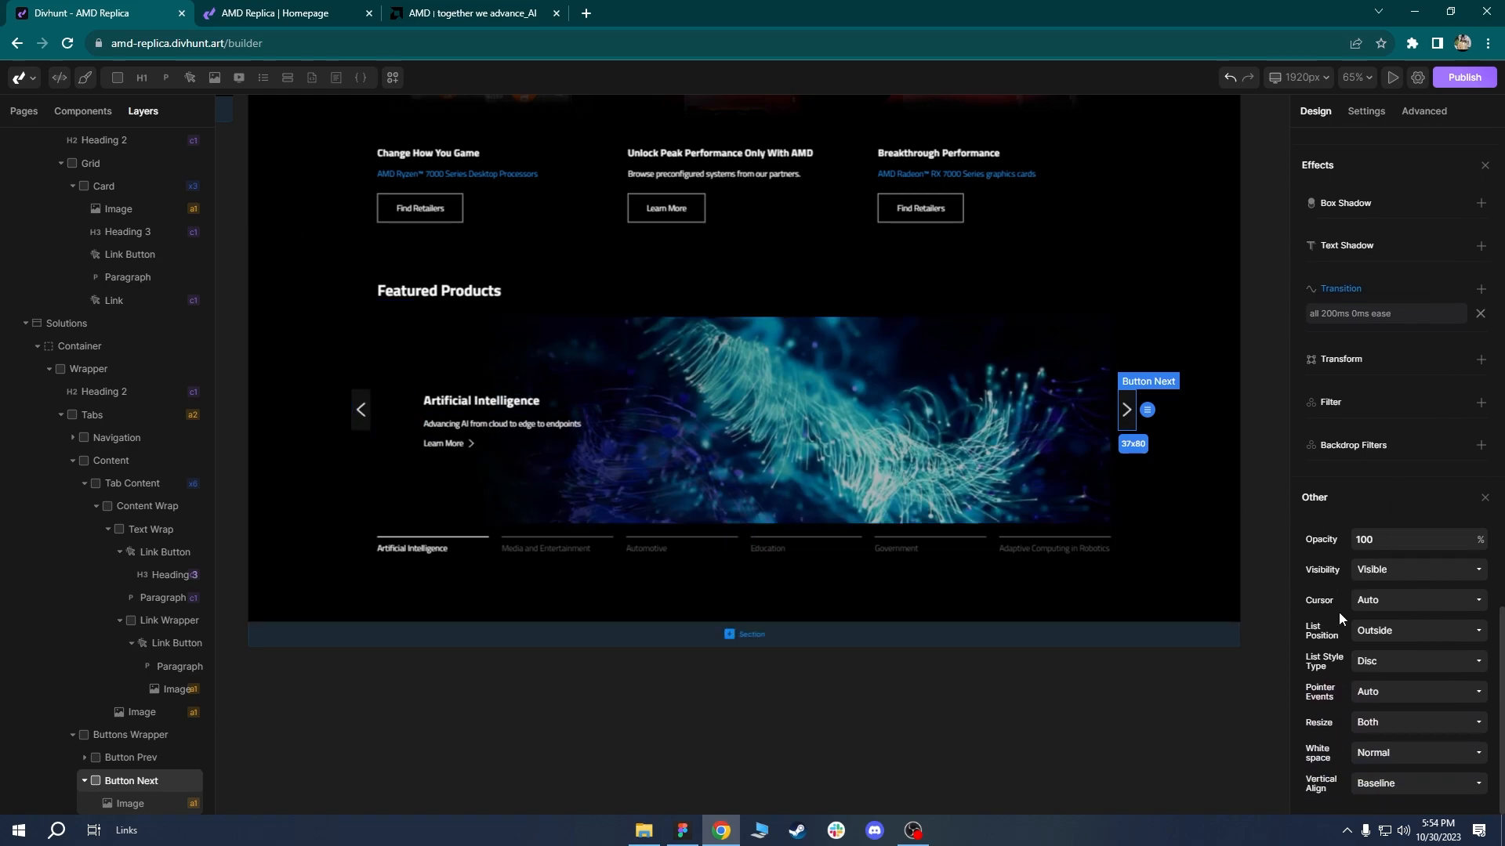
{"action": "left_click", "coordinate": [1391, 602]}
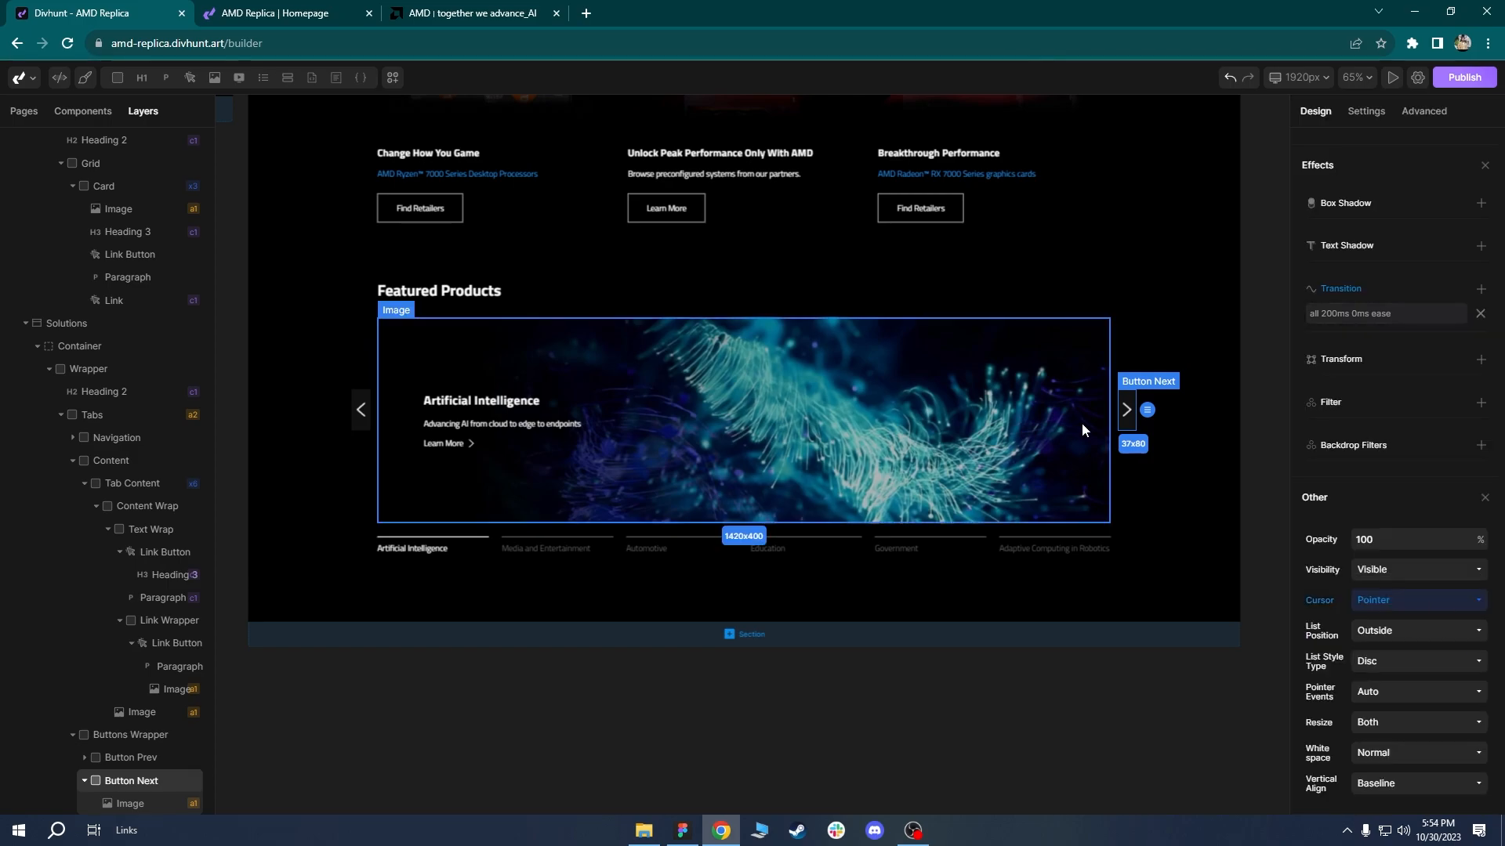
Copy the :hover rule from Button Next's CSS into Button Prev's CSS and save it.
{"action": "scroll", "coordinate": [1395, 471], "scroll_direction": "up", "scroll_amount": 10}
{"action": "scroll", "coordinate": [1395, 392], "scroll_direction": "up", "scroll_amount": 5}
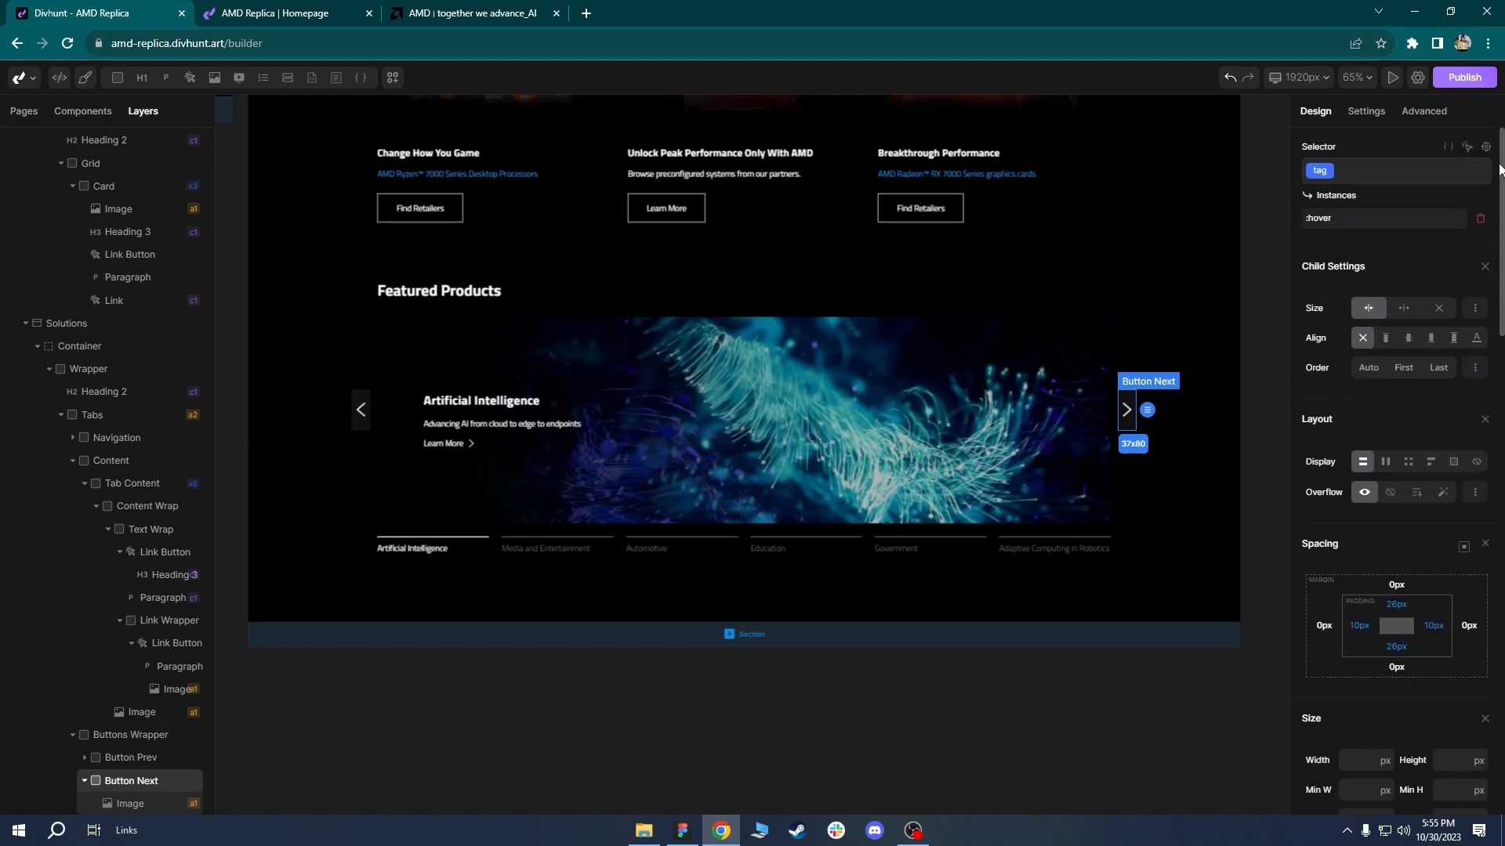
{"action": "left_click", "coordinate": [1449, 148]}
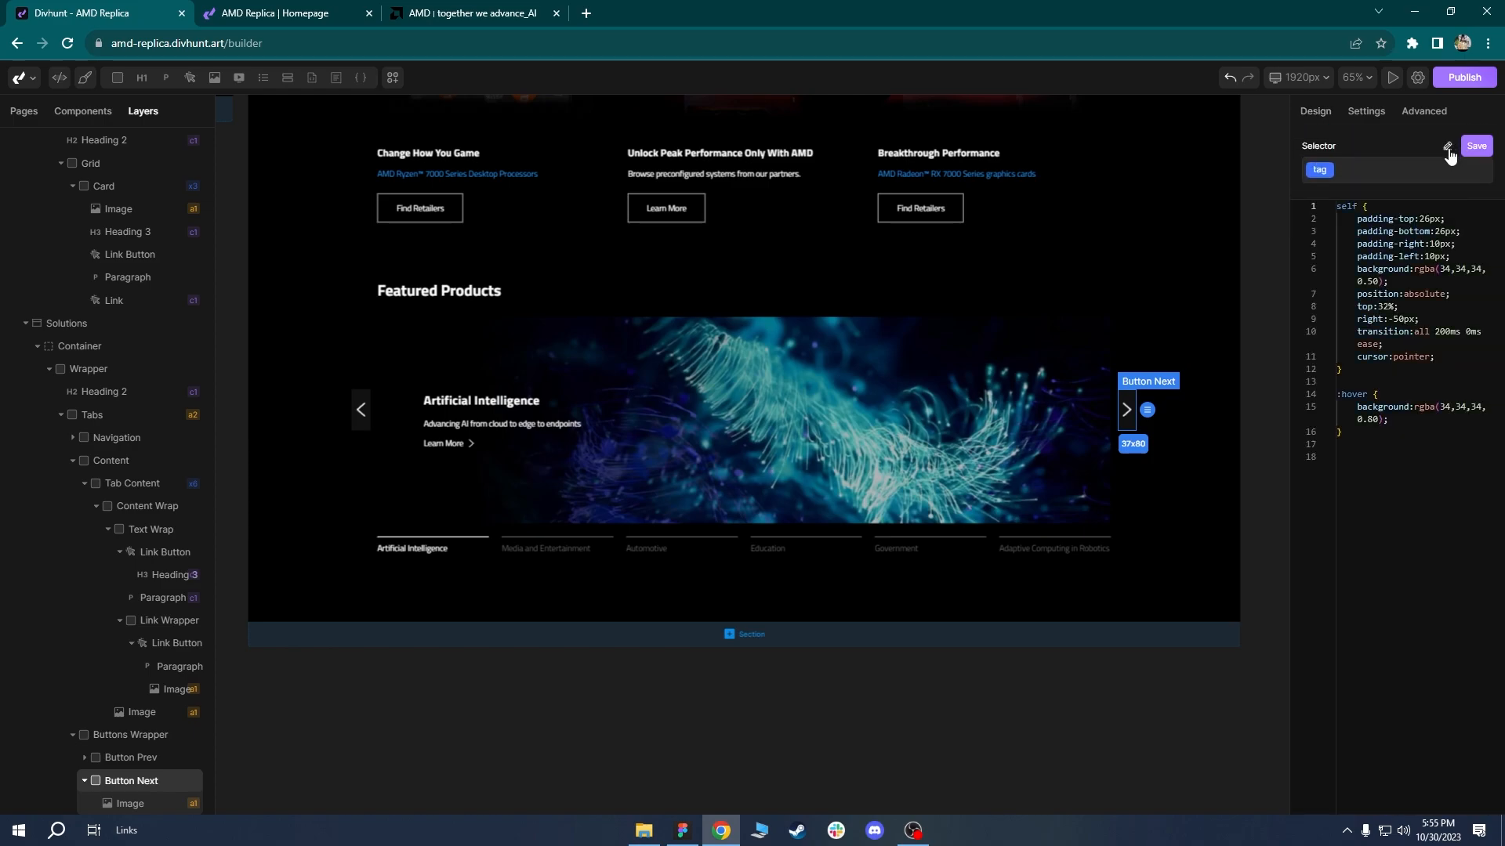
{"action": "left_click_drag", "start_coordinate": [1364, 437], "coordinate": [1322, 402]}
{"action": "key", "text": "ctrl+c"}
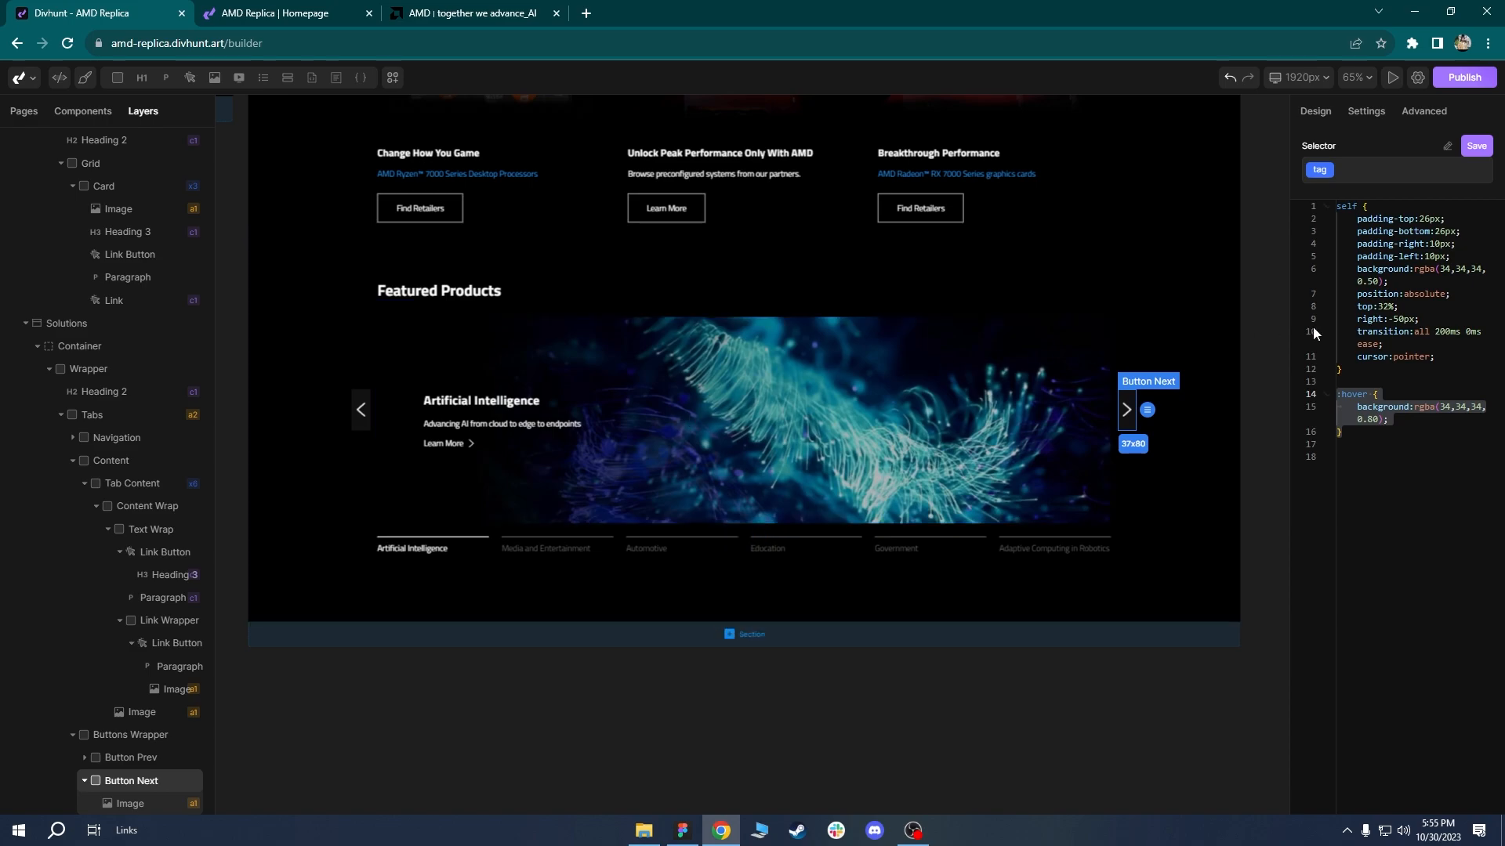
{"action": "left_click", "coordinate": [483, 13]}
{"action": "left_click", "coordinate": [154, 7]}
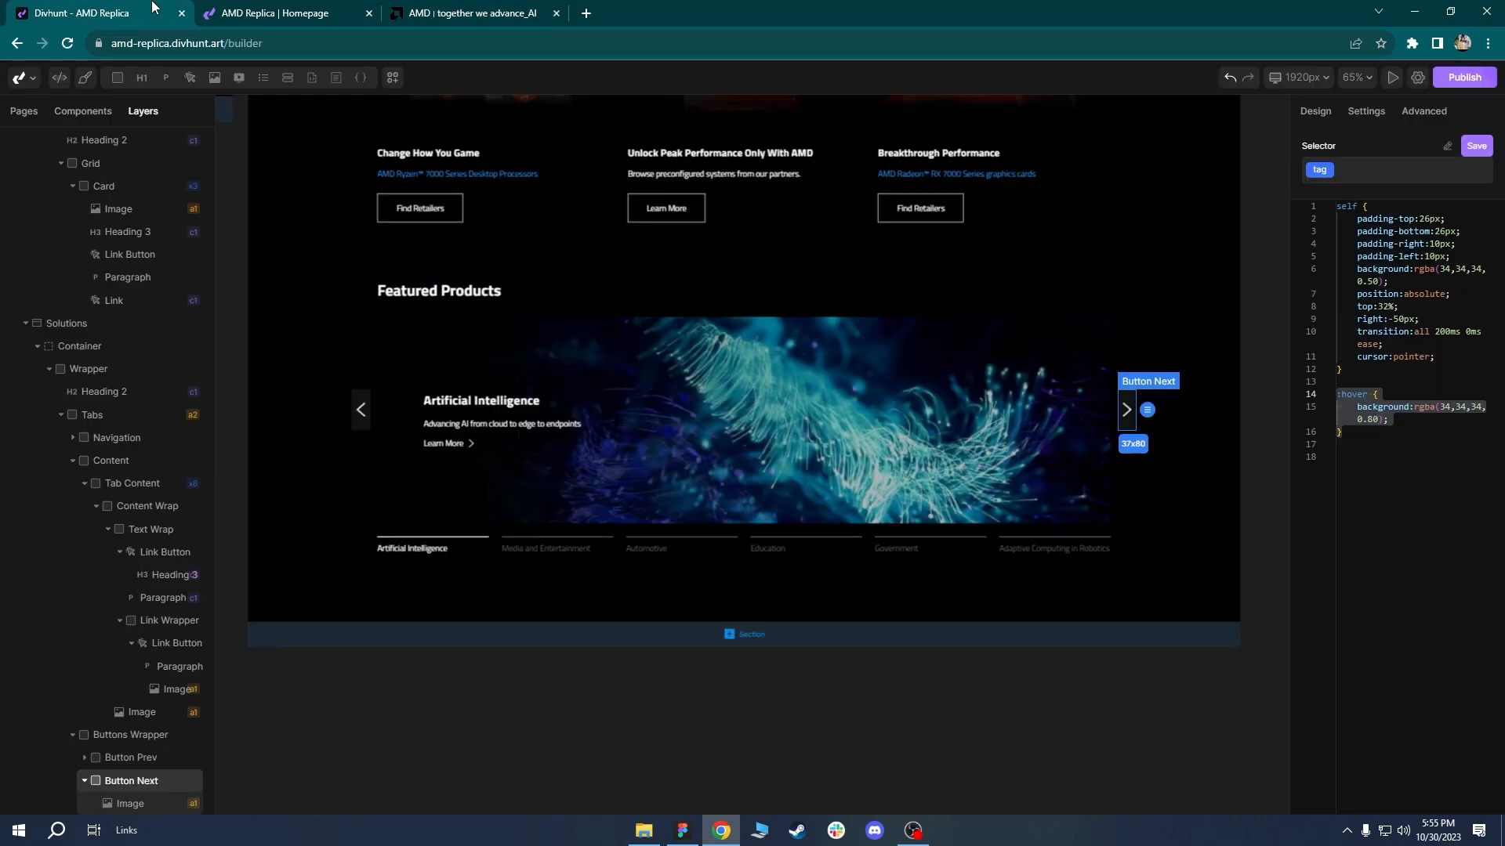
{"action": "left_click", "coordinate": [121, 757]}
{"action": "key", "text": "ctrl+v"}
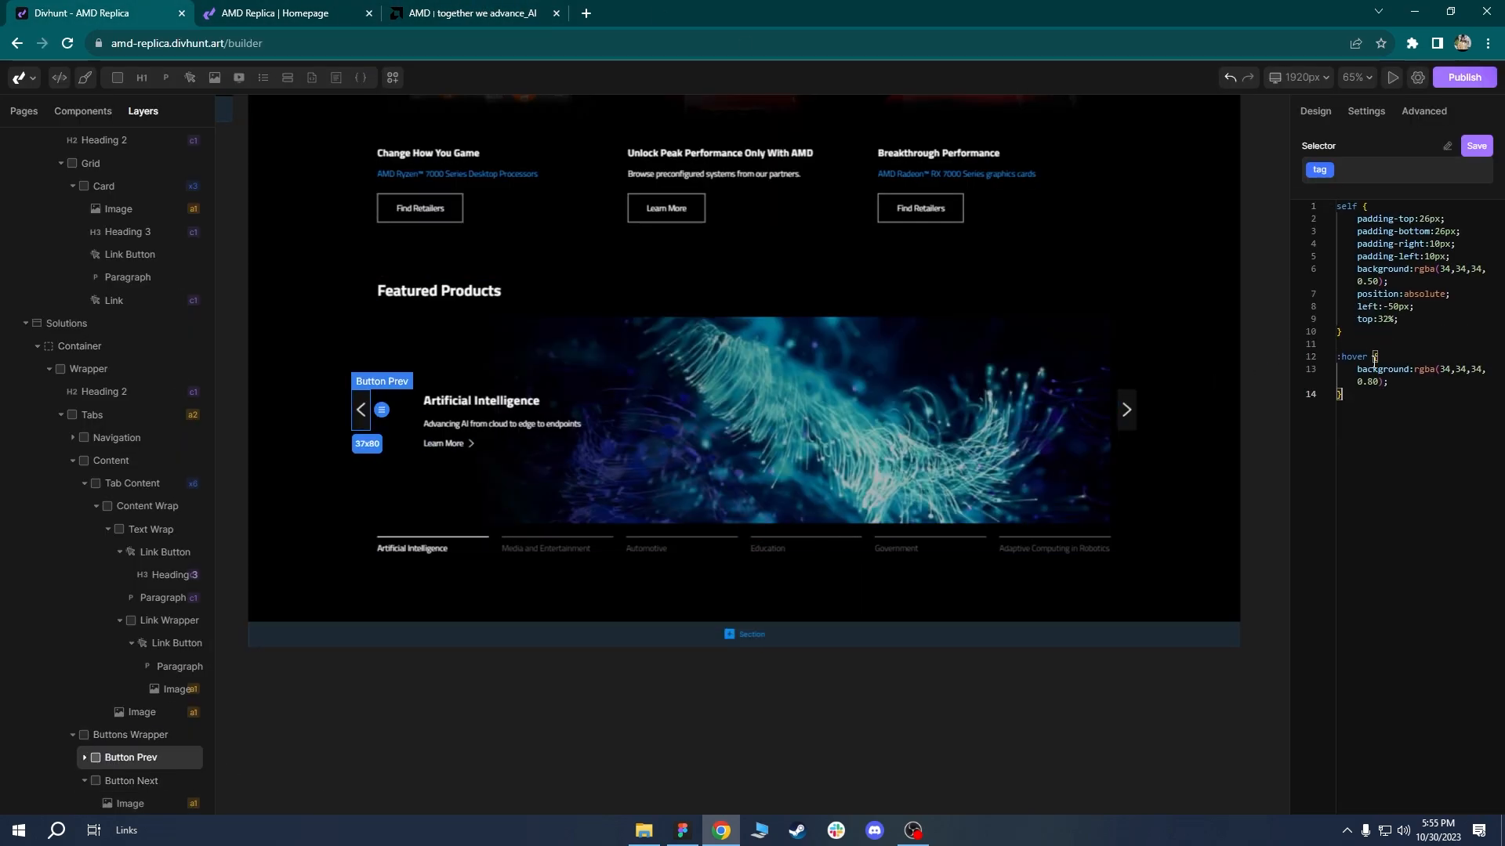
{"action": "left_click", "coordinate": [1477, 146]}
Copy the transition and cursor declarations from Button Next's CSS into Button Prev's self rule and save it.
{"action": "left_click", "coordinate": [1126, 409]}
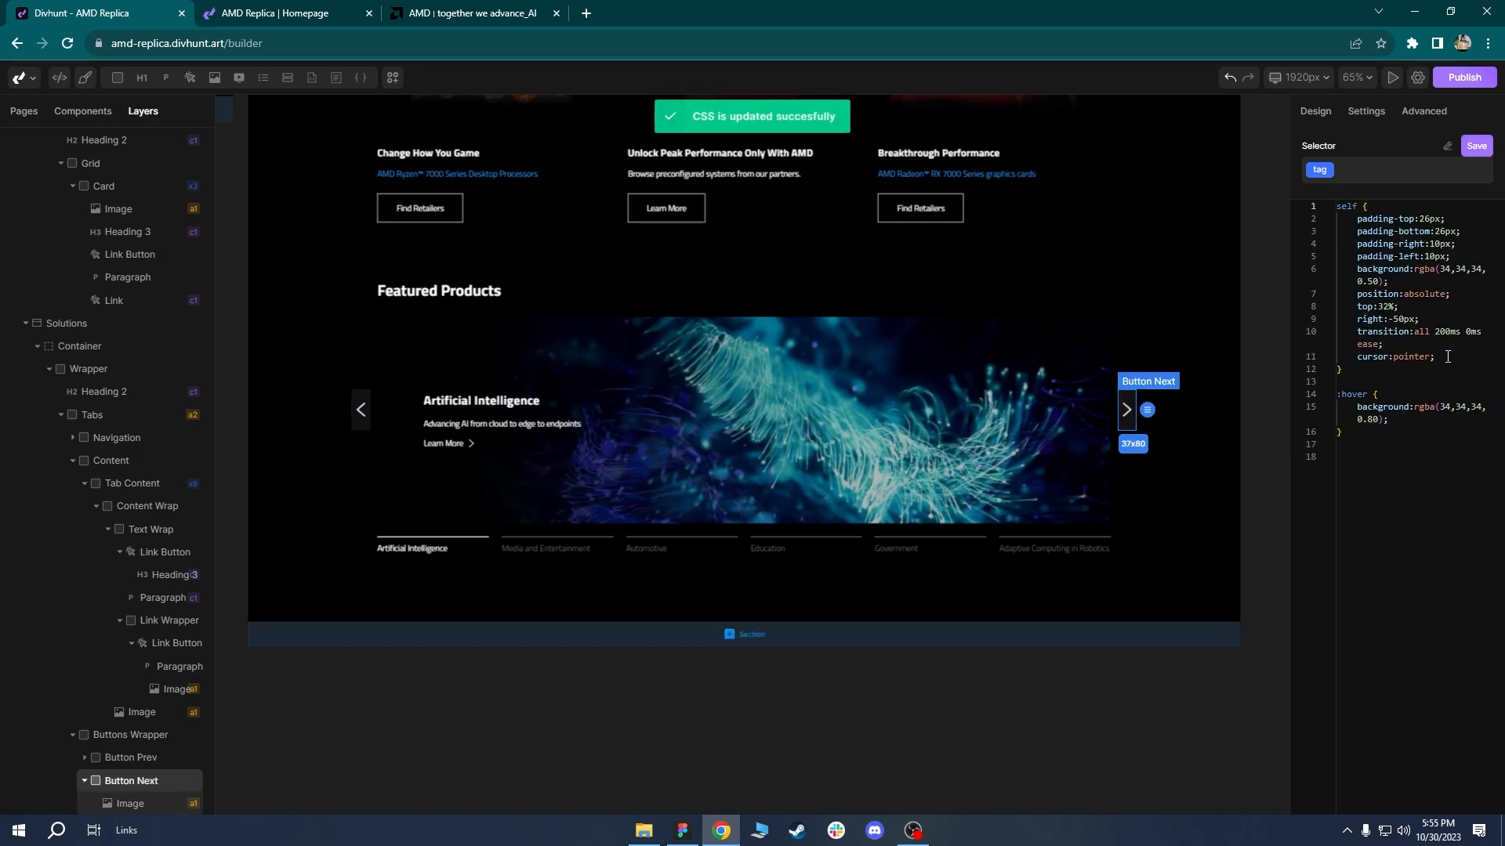
{"action": "left_click_drag", "start_coordinate": [1447, 357], "coordinate": [1349, 333]}
{"action": "key", "text": "ctrl+x"}
{"action": "left_click", "coordinate": [1476, 146]}
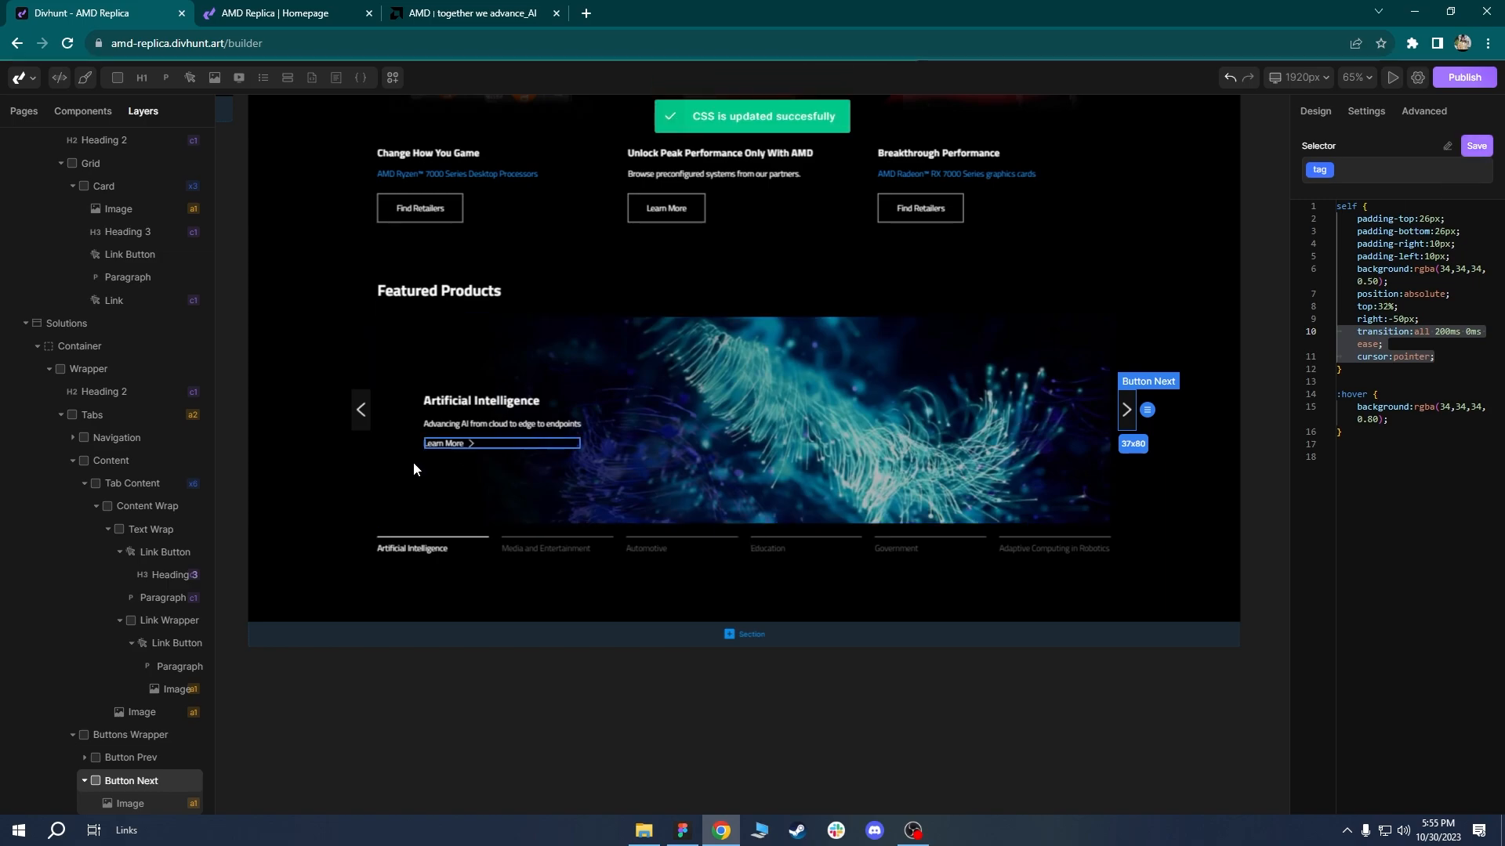
{"action": "left_click", "coordinate": [360, 399]}
{"action": "left_click", "coordinate": [1413, 326]}
{"action": "key", "text": "Return"}
{"action": "key", "text": "ctrl+v"}
{"action": "left_click", "coordinate": [1463, 154]}
Reload the live AMD Replica homepage to check the slider's arrow buttons, and return to the builder.
{"action": "left_click", "coordinate": [208, 26]}
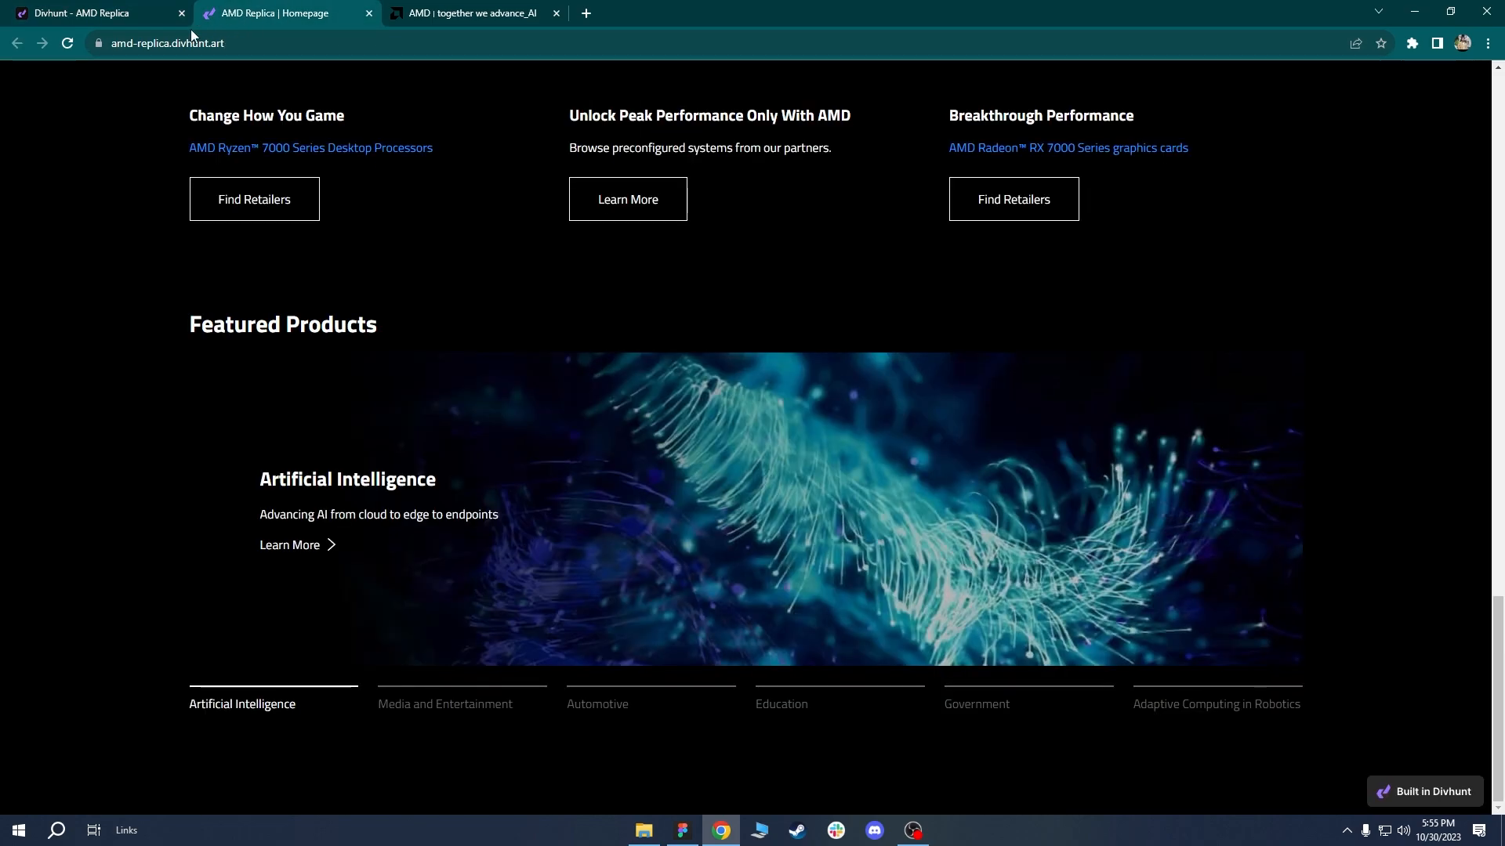
{"action": "left_click", "coordinate": [68, 41]}
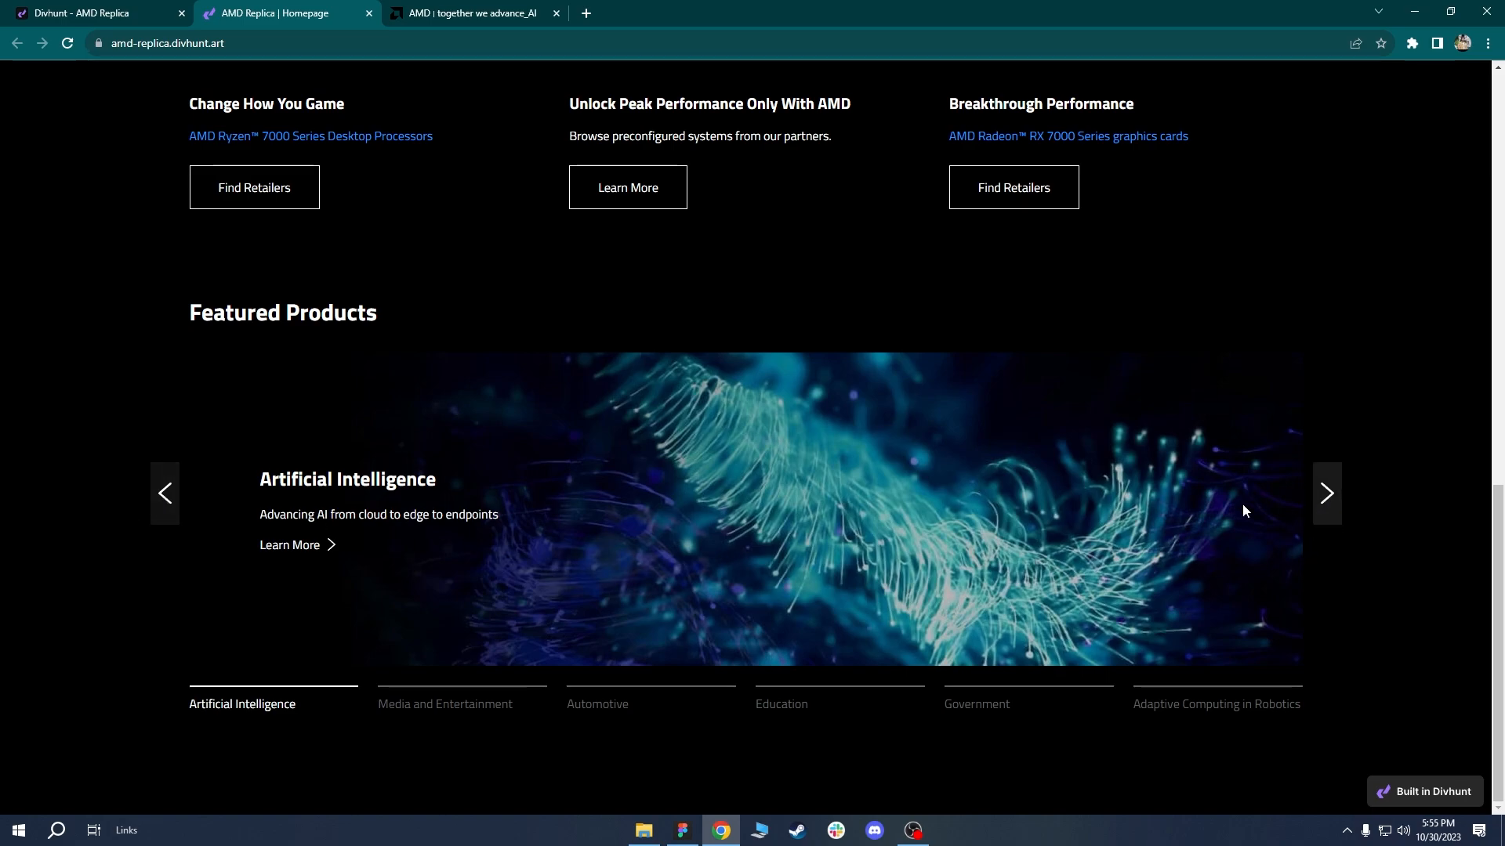
{"action": "left_click", "coordinate": [93, 10]}
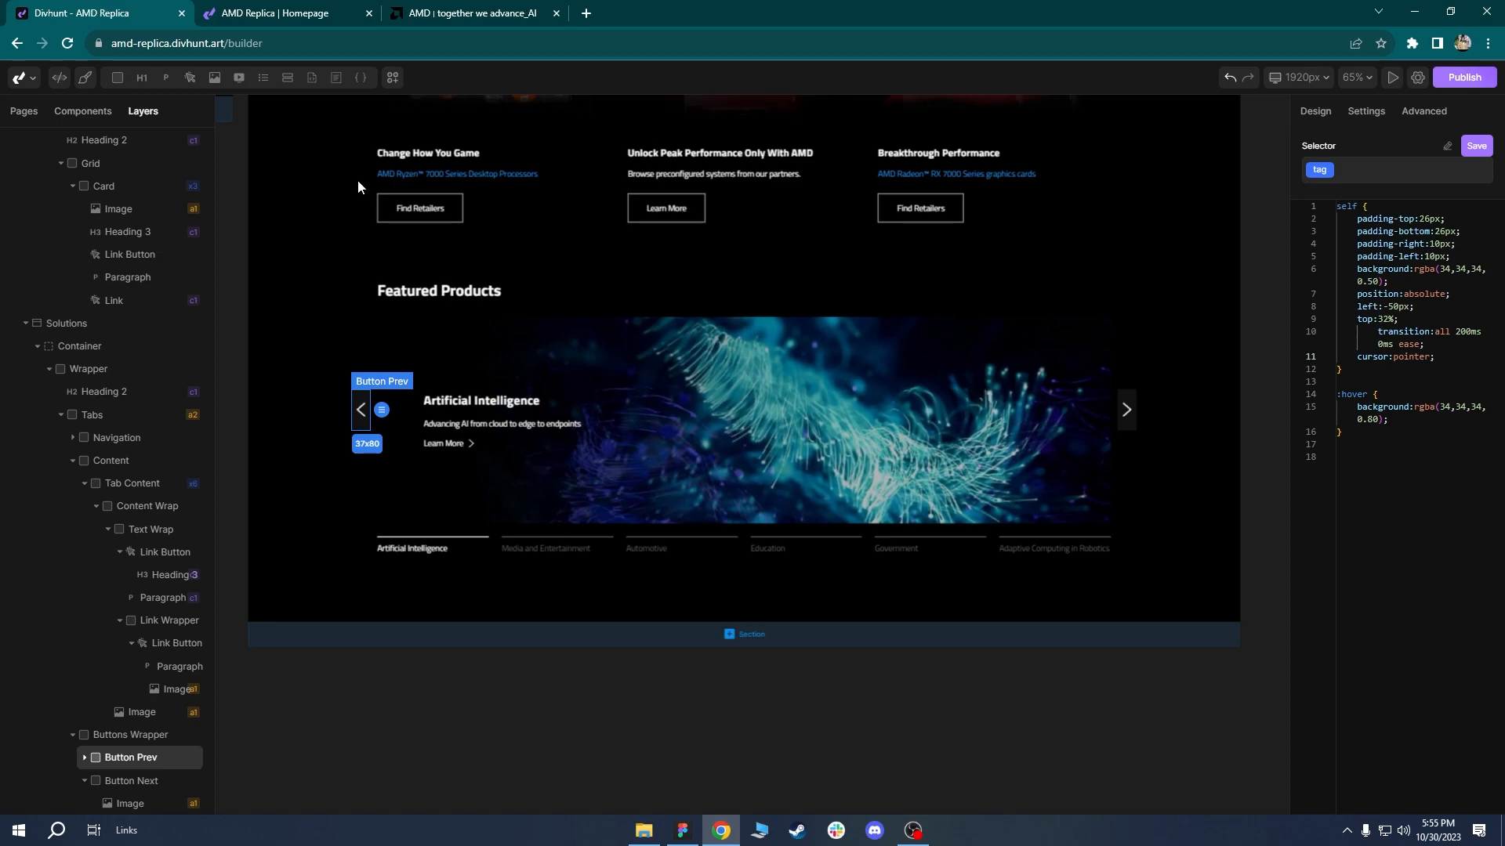
Add the new class arrow-prev to Button Prev.
{"action": "left_click", "coordinate": [1314, 111]}
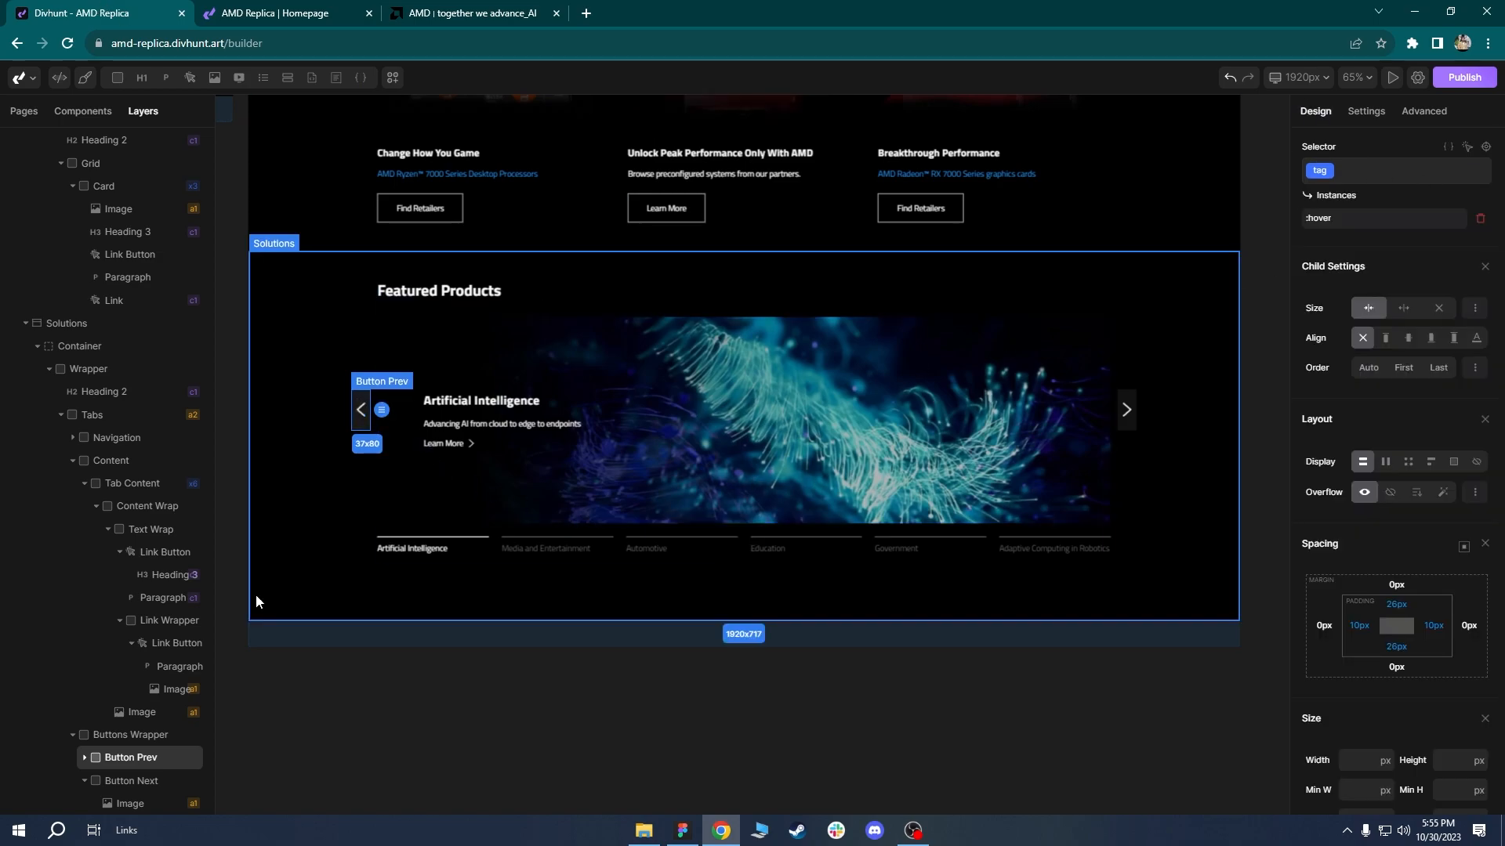
{"action": "left_click", "coordinate": [1385, 177]}
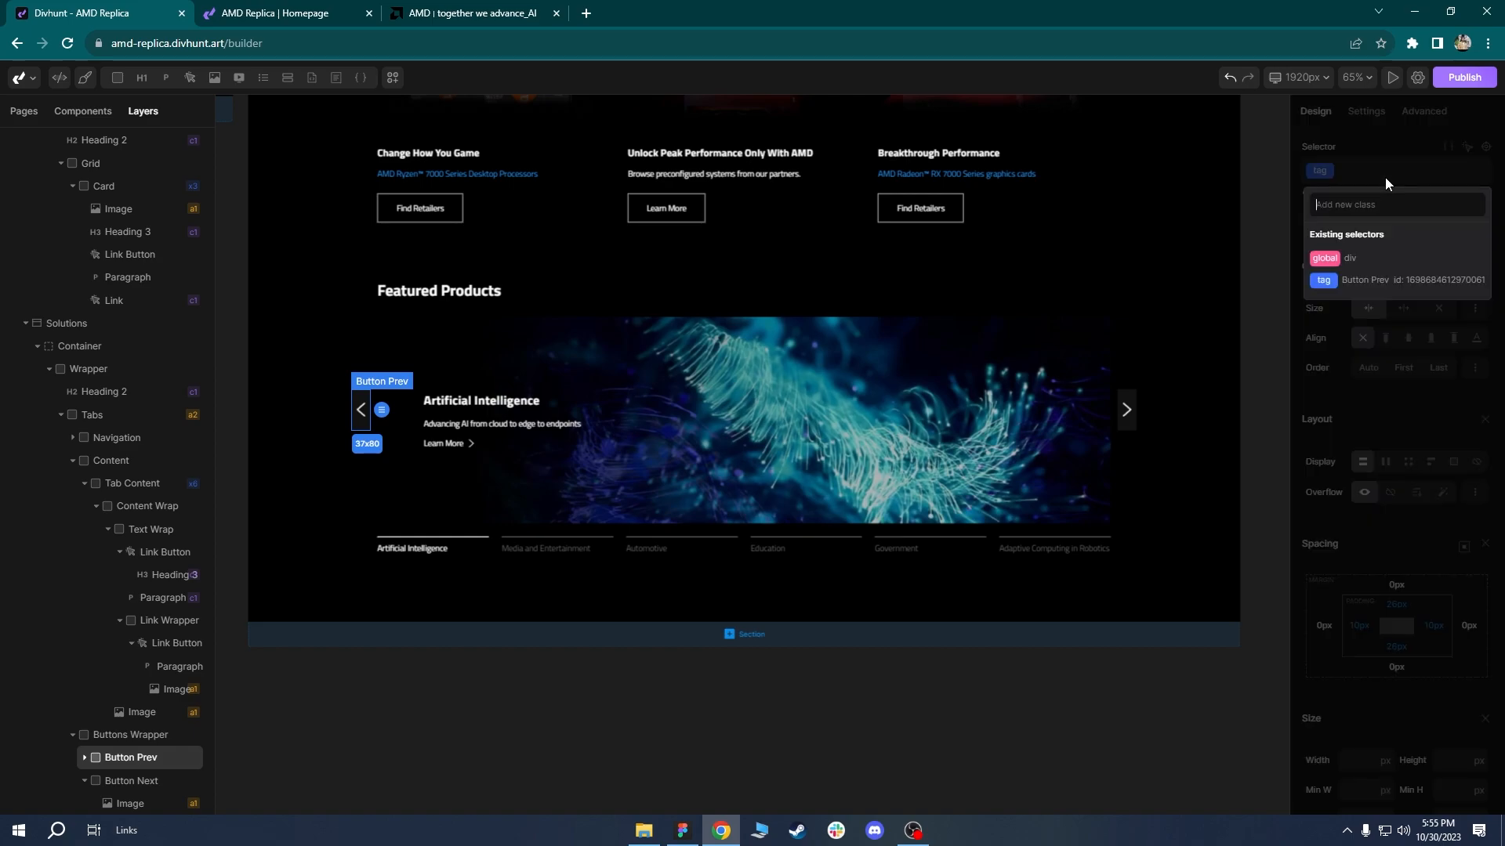
{"action": "type", "text": "arrow"}
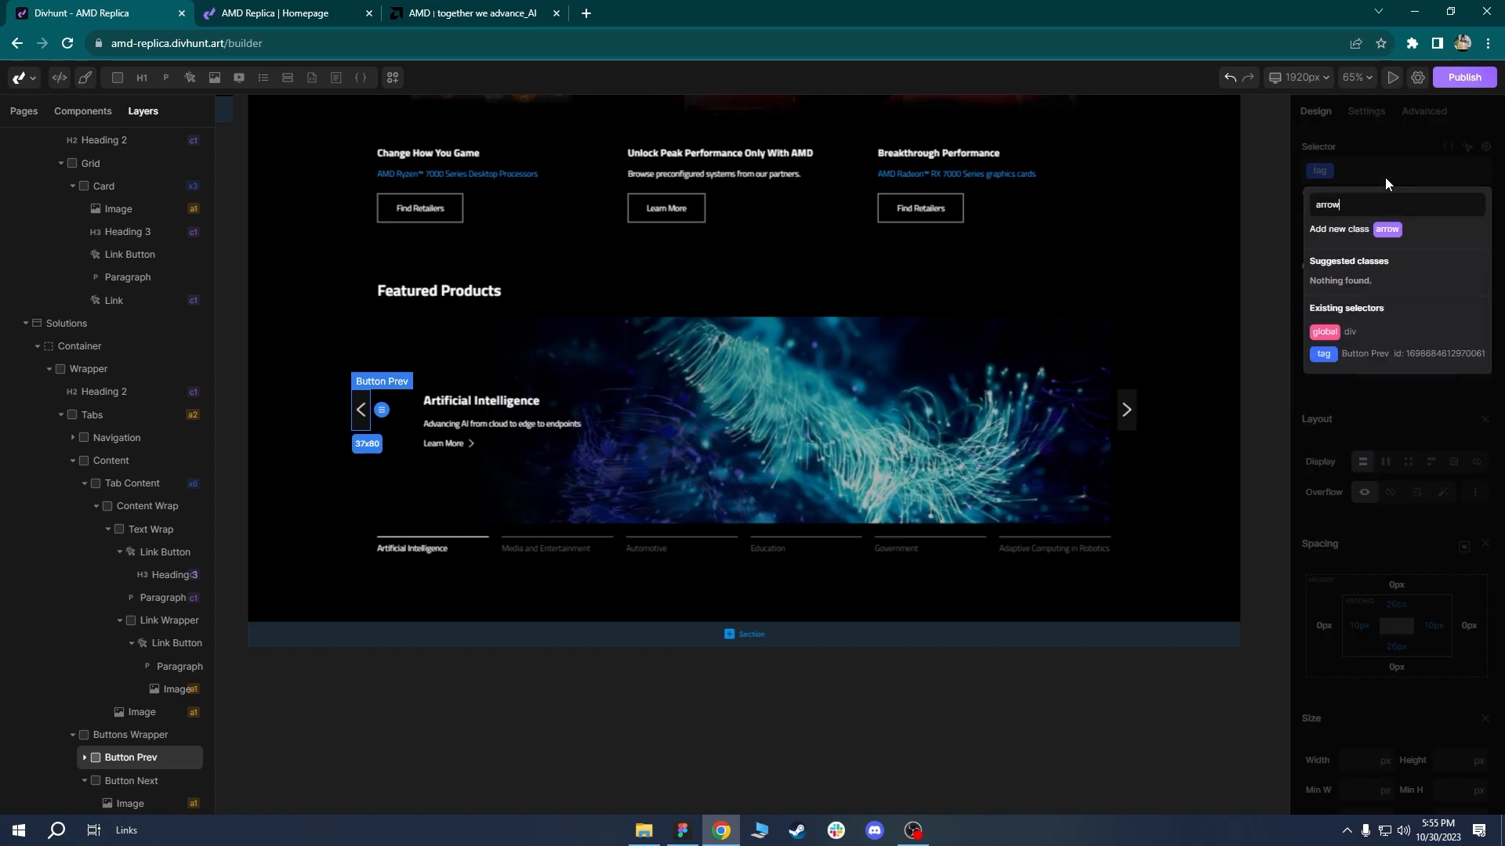
{"action": "type", "text": "-[rev"}
{"action": "key", "text": "BackSpace"}
{"action": "type", "text": "prev"}
{"action": "key", "text": "Return"}
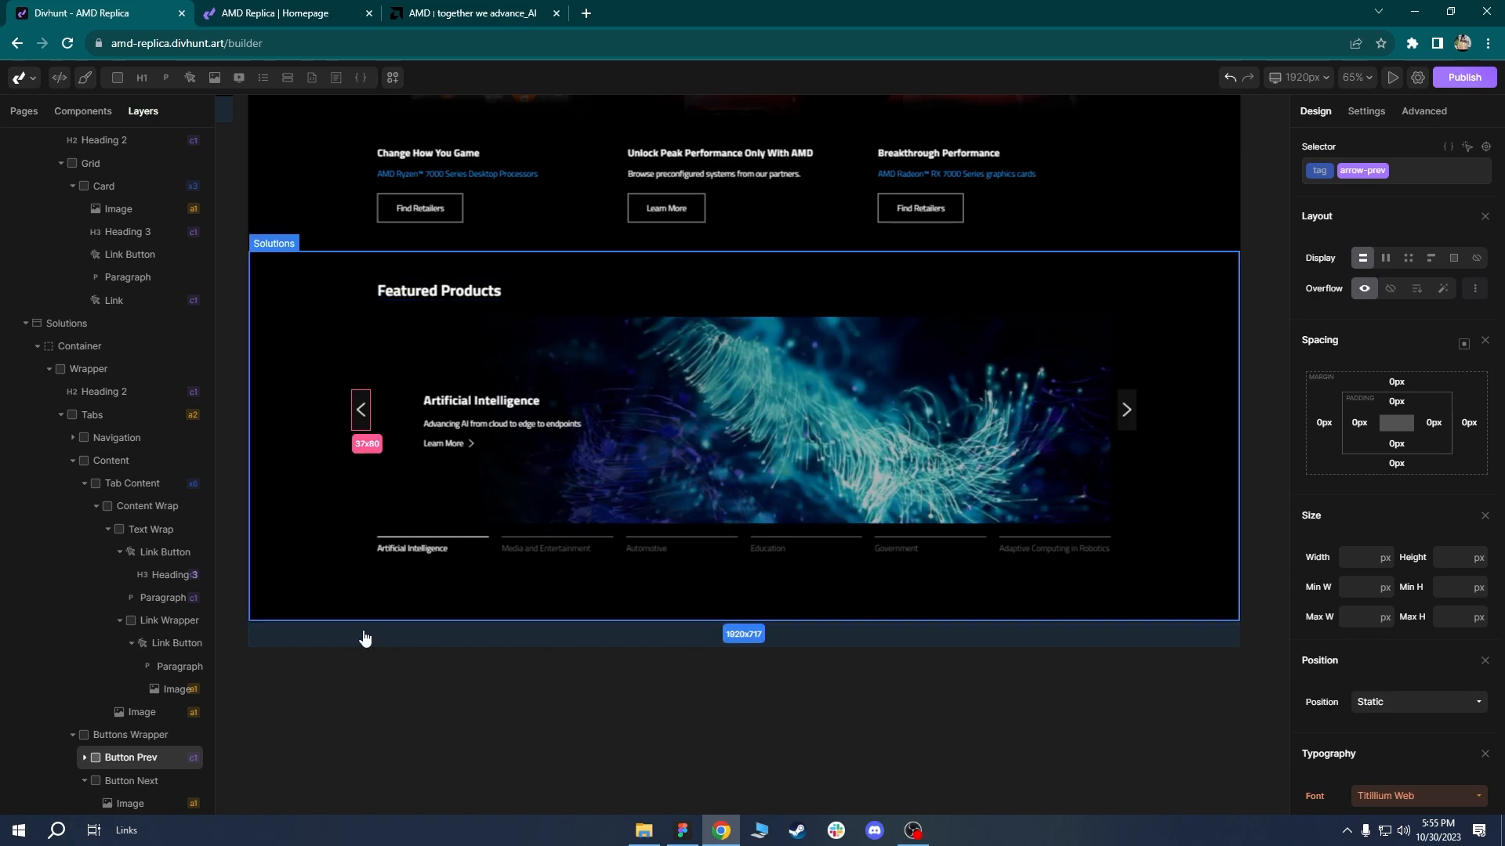
Add the new class arrow-next to Button Next.
{"action": "left_click", "coordinate": [129, 781]}
{"action": "left_click", "coordinate": [1412, 170]}
{"action": "type", "text": "arrow-next"}
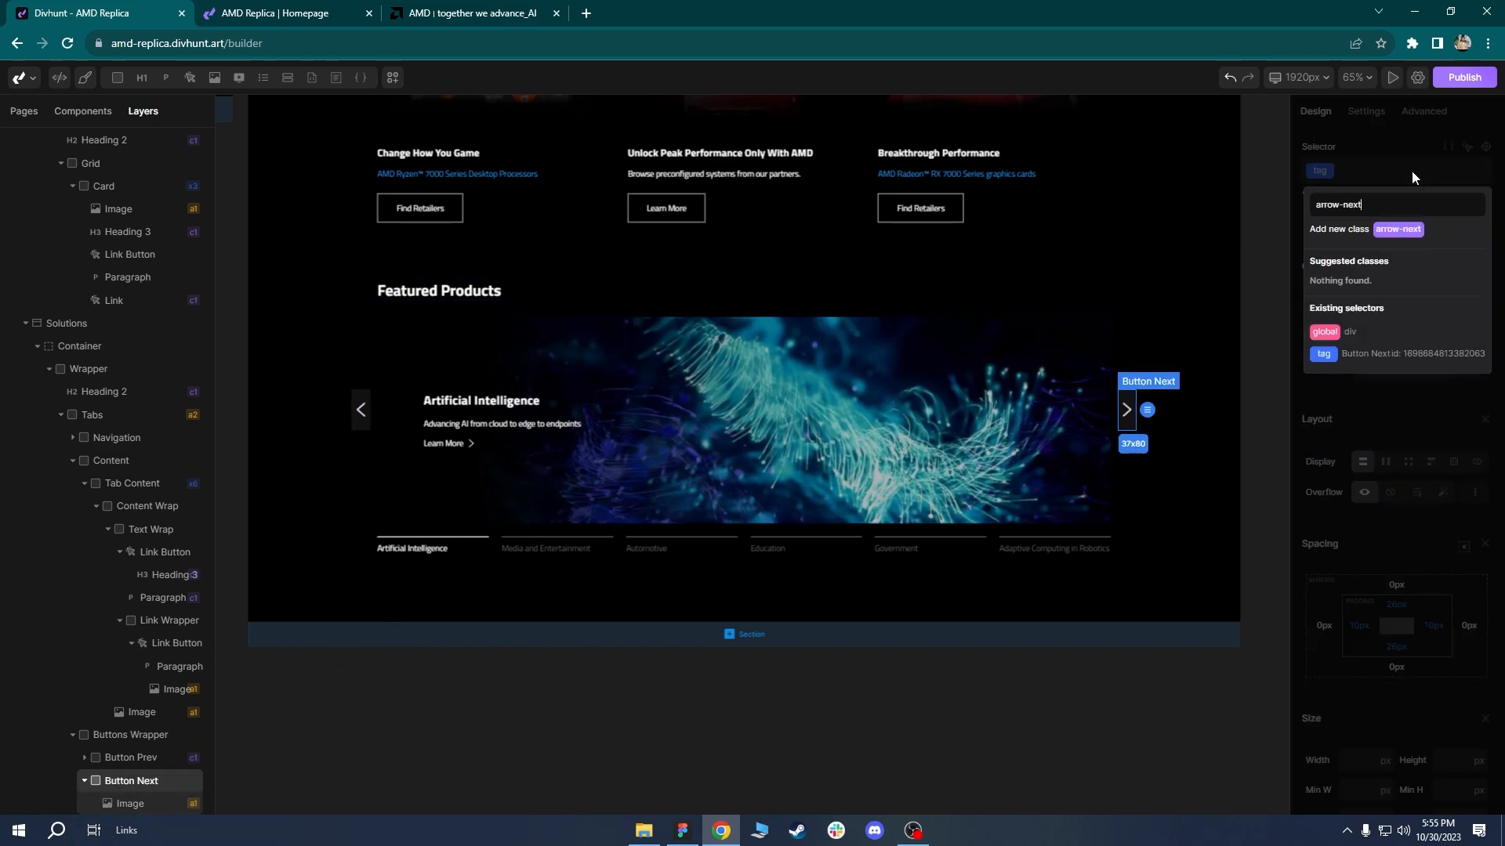
{"action": "key", "text": "Return"}
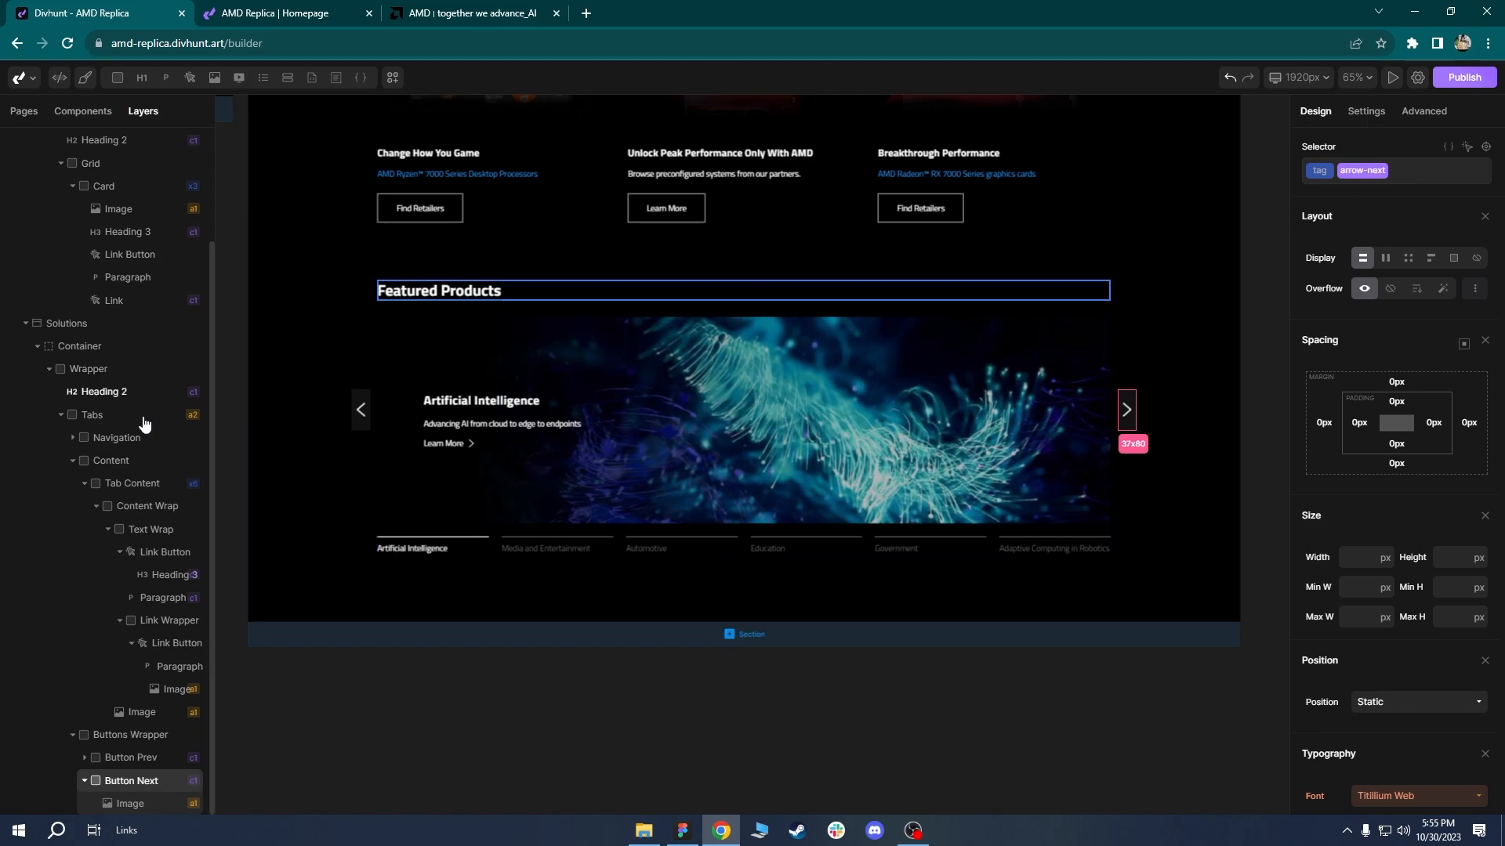
In the Tabs element's transform options, set Prev Class to arrow-prev and Next Class to arrow-next, and save.
{"action": "left_click", "coordinate": [90, 415]}
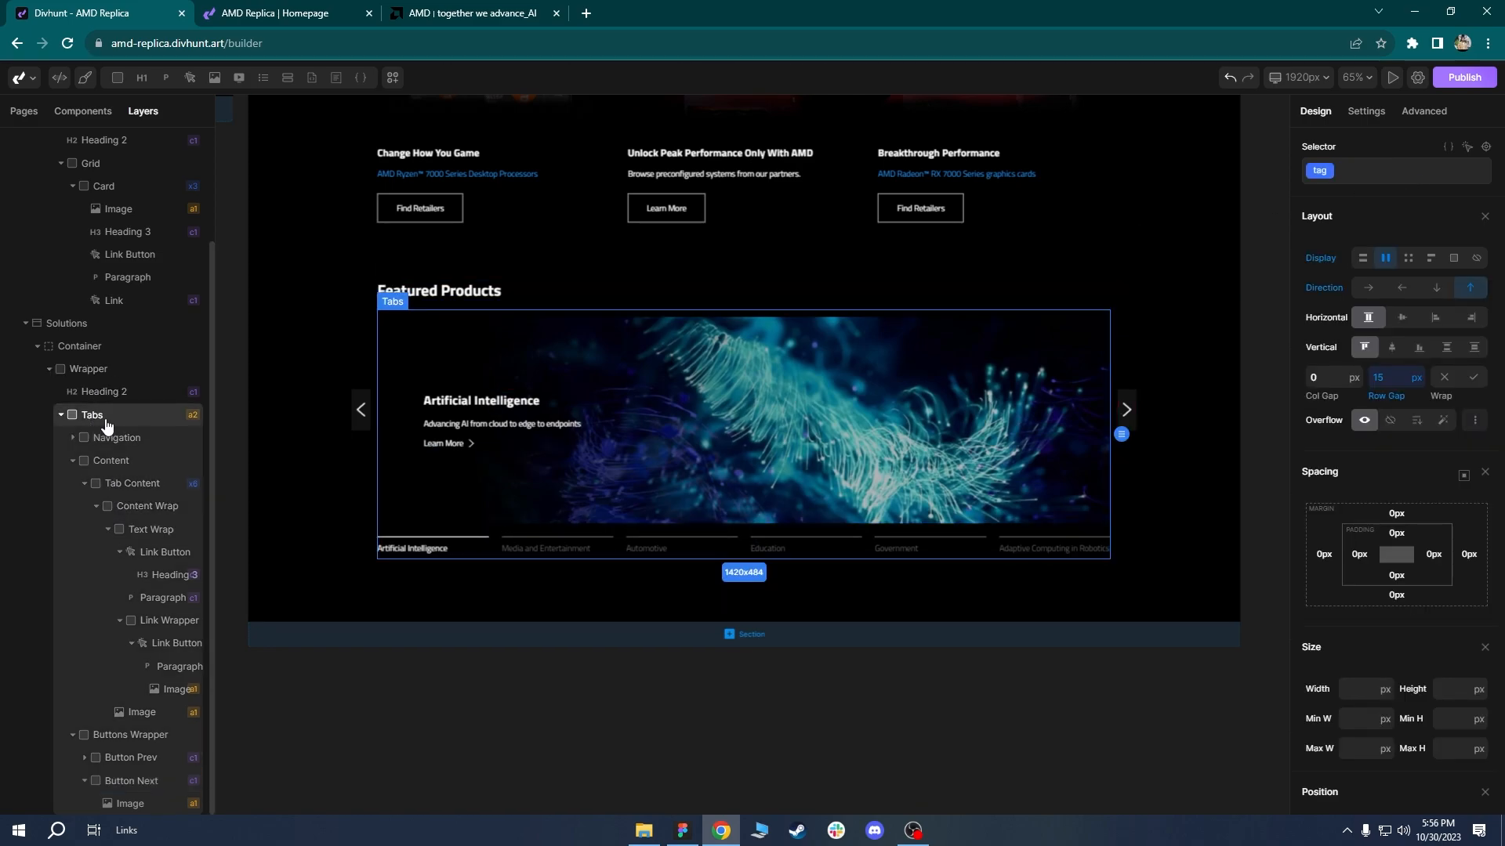
{"action": "left_click", "coordinate": [1351, 114]}
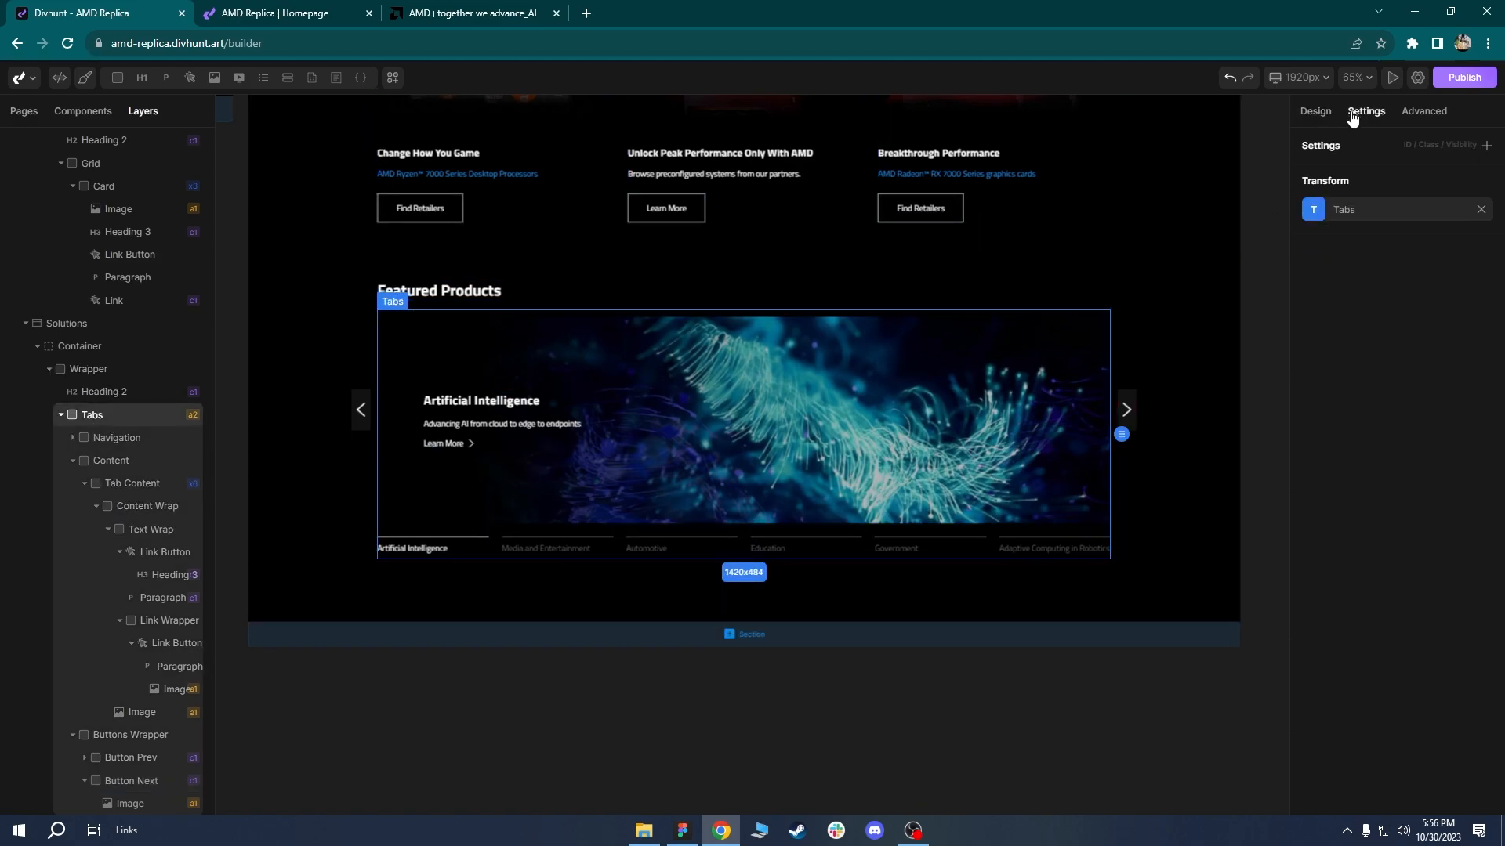
{"action": "left_click", "coordinate": [1314, 211]}
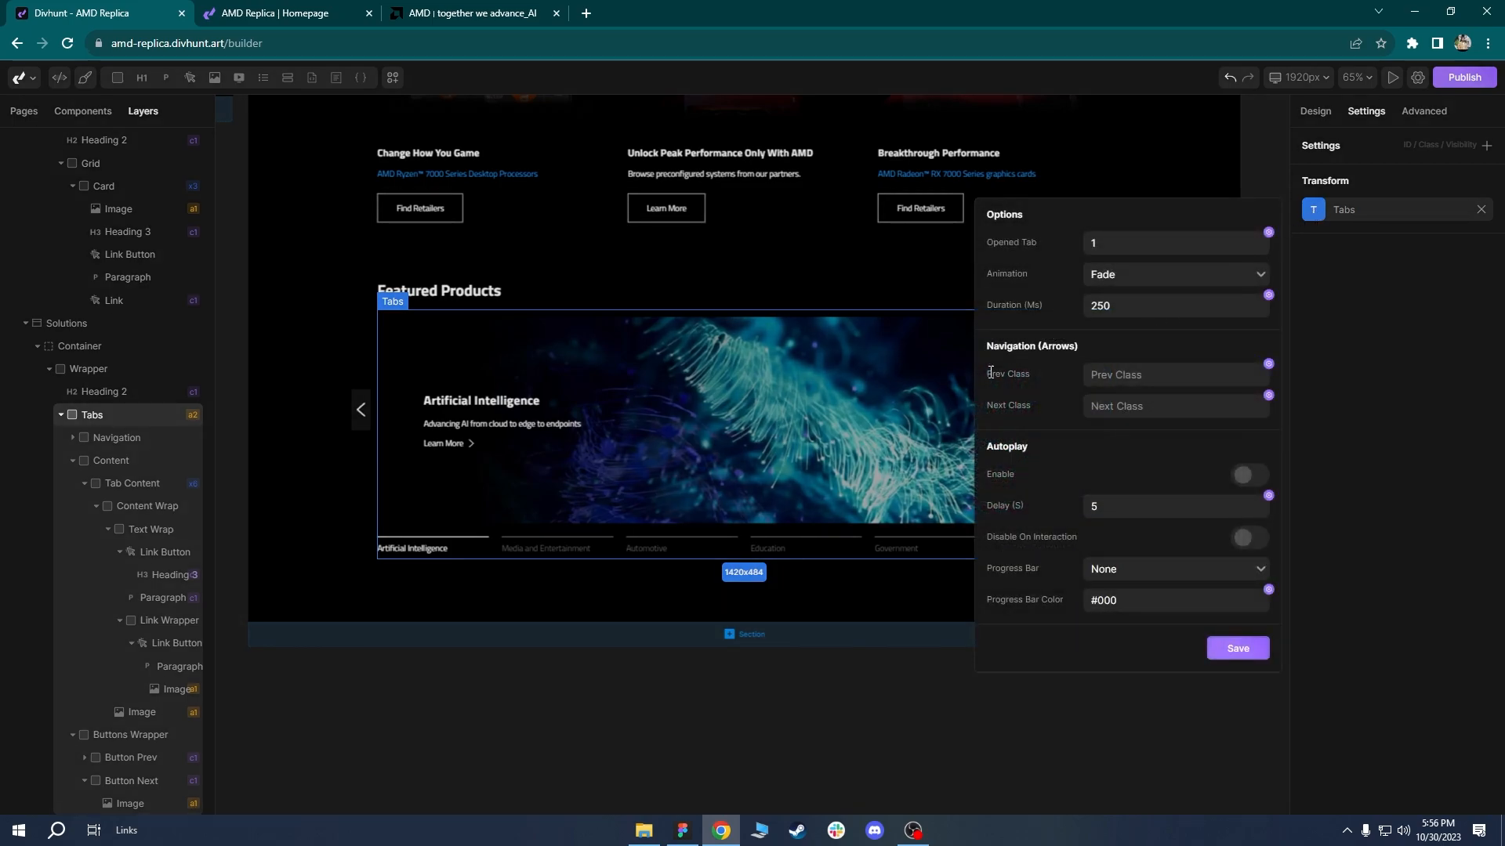
{"action": "left_click", "coordinate": [1138, 407]}
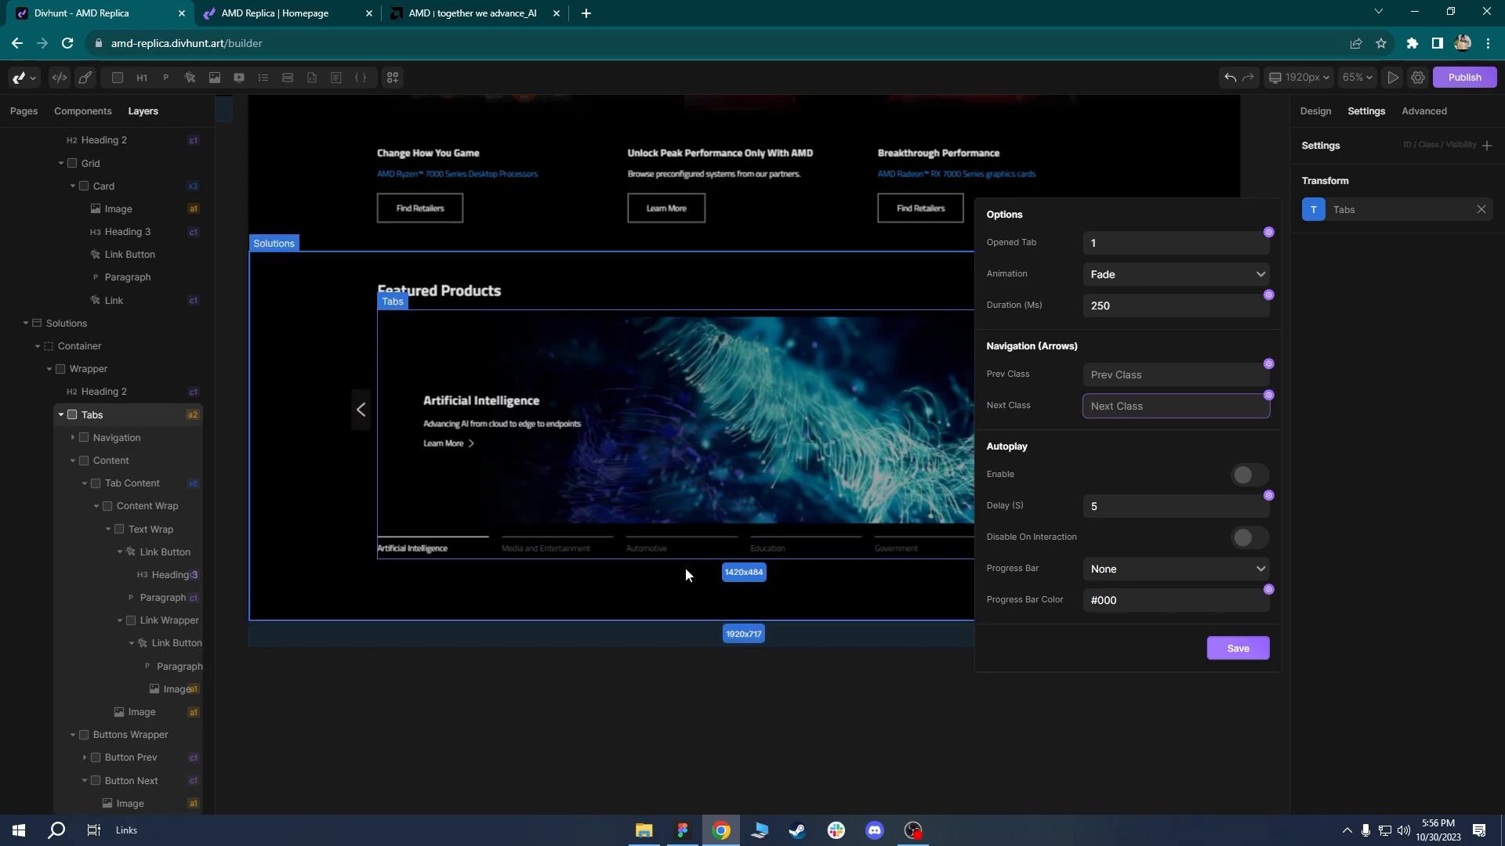
{"action": "left_click", "coordinate": [1140, 376]}
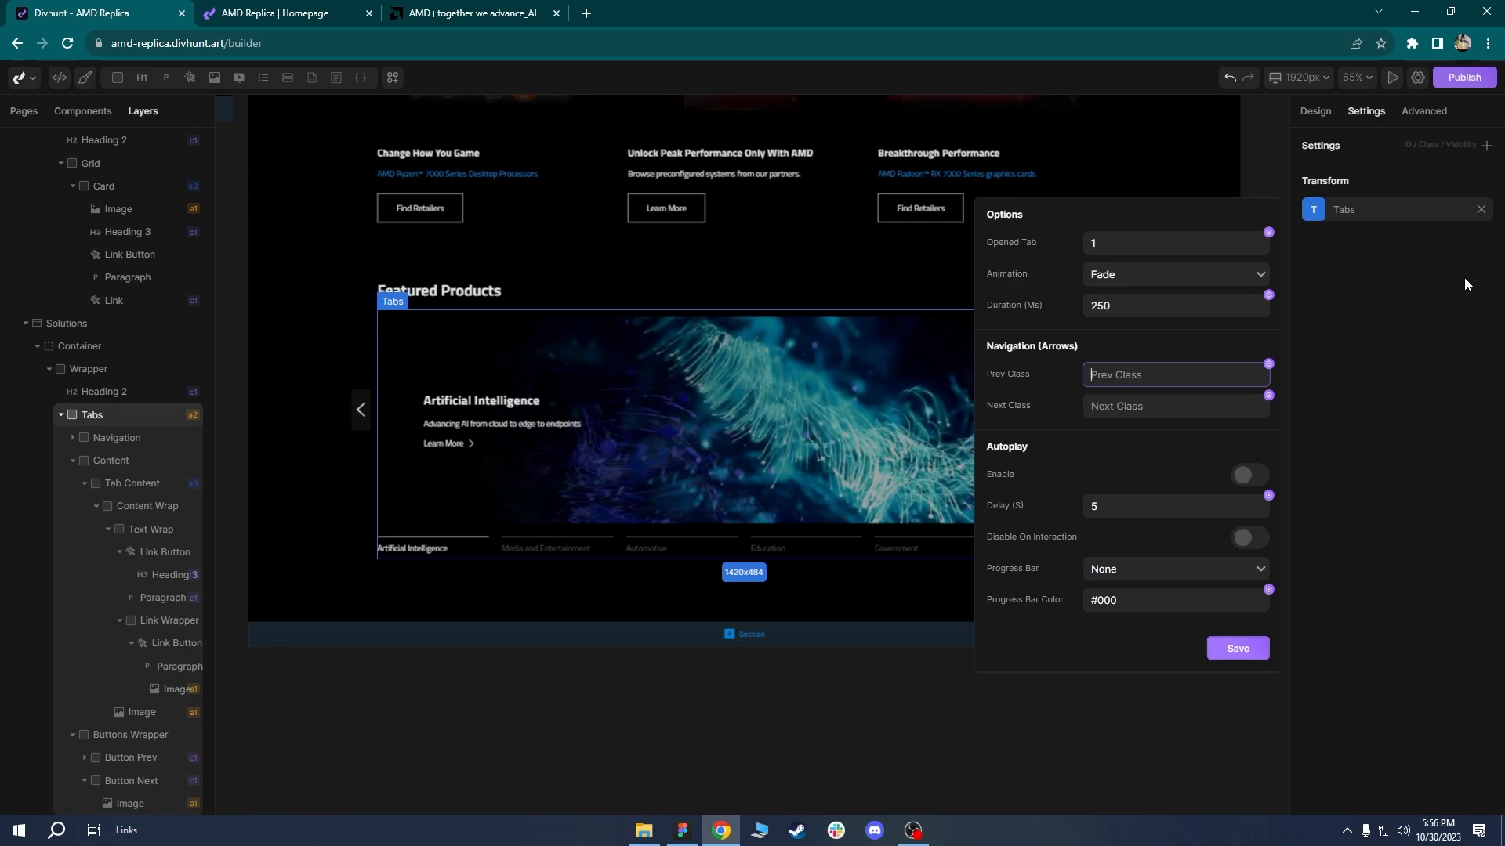
{"action": "type", "text": "arr"}
{"action": "left_click", "coordinate": [1138, 408]}
{"action": "key", "text": "ctrl+v"}
{"action": "type", "text": "next"}
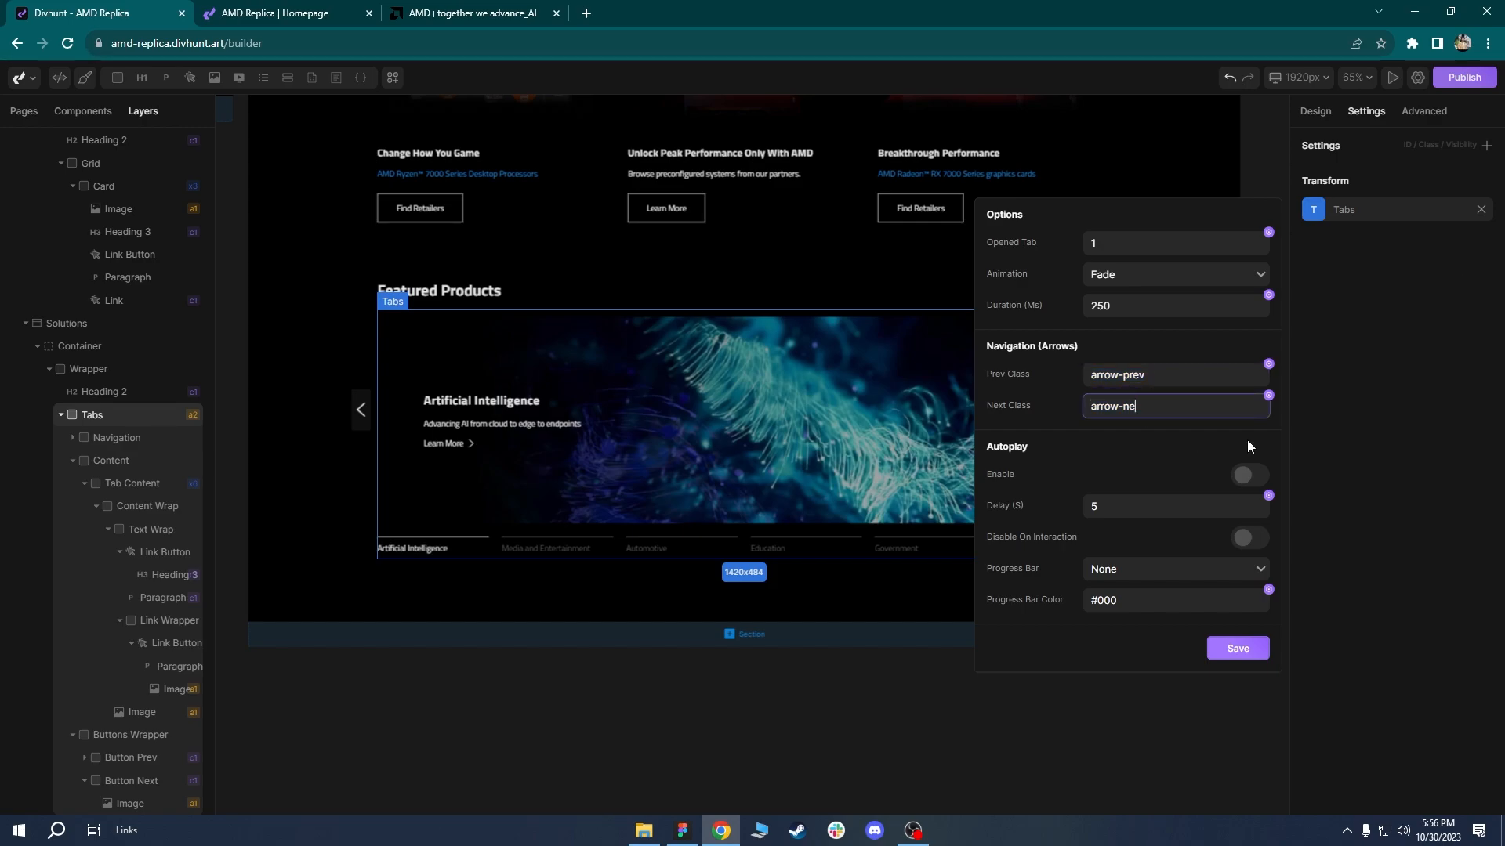
{"action": "left_click", "coordinate": [1237, 648]}
Reload the live homepage and test the slider by stepping through the slides with the next and previous arrows.
{"action": "left_click", "coordinate": [282, 13]}
{"action": "left_click", "coordinate": [67, 43]}
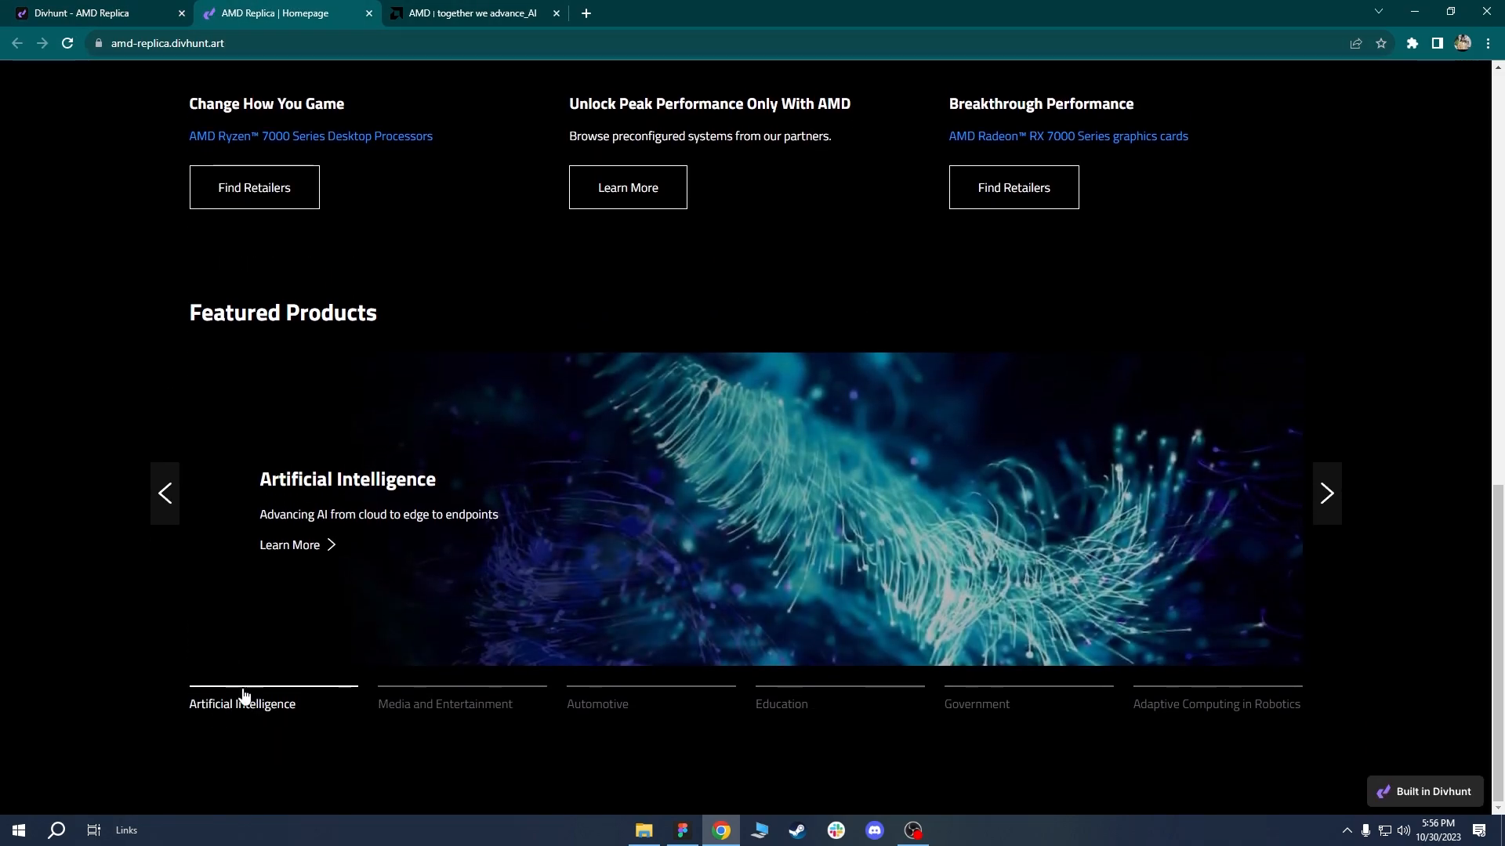
{"action": "left_click", "coordinate": [1326, 496]}
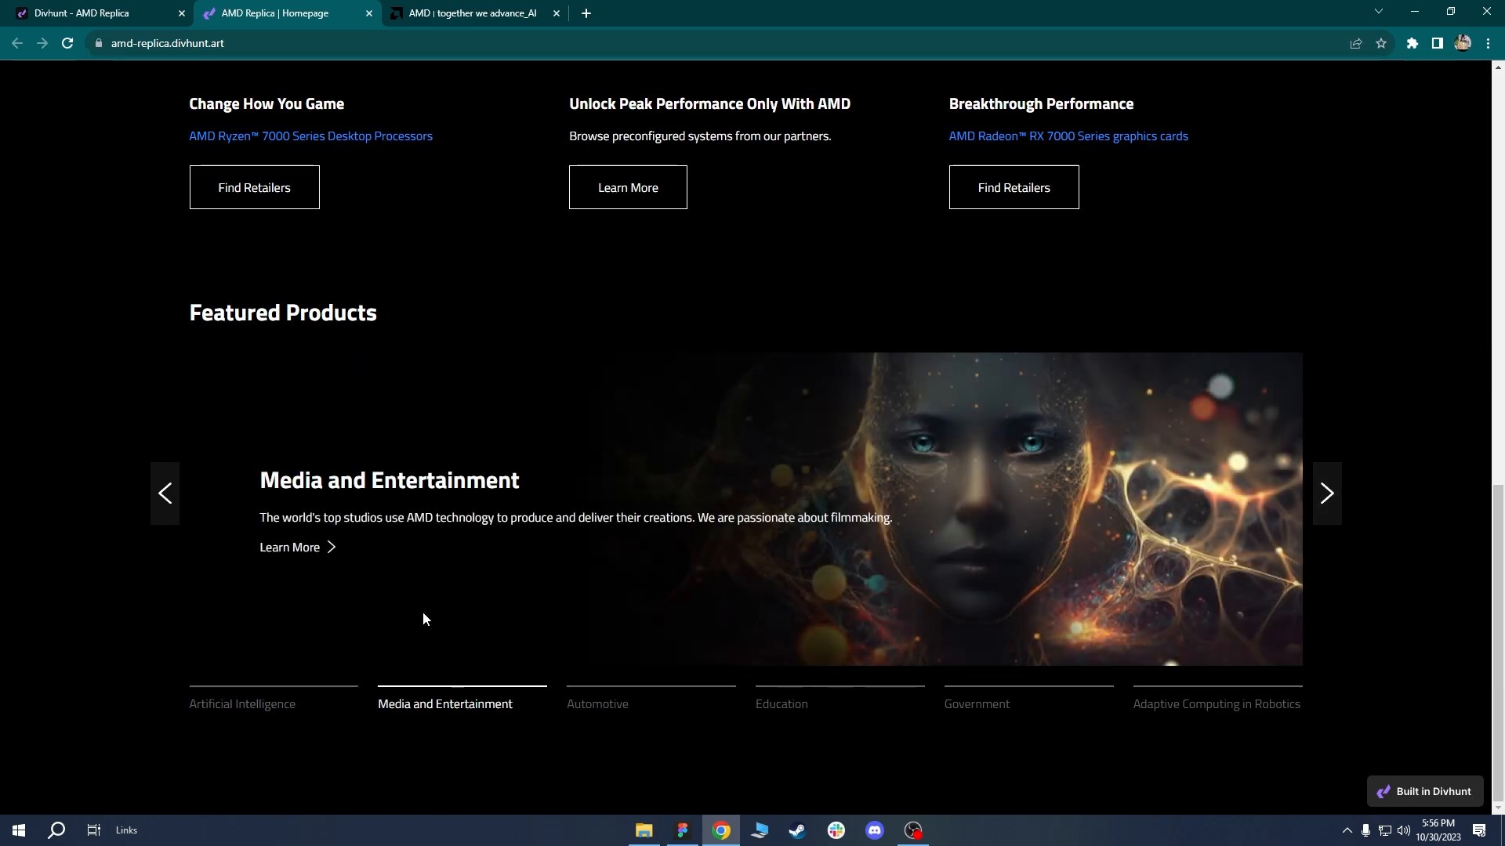
{"action": "left_click", "coordinate": [1330, 493]}
{"action": "left_click", "coordinate": [1332, 492]}
{"action": "left_click", "coordinate": [1335, 492]}
{"action": "left_click", "coordinate": [165, 497]}
{"action": "left_click", "coordinate": [165, 500]}
{"action": "left_click", "coordinate": [165, 496]}
{"action": "left_click", "coordinate": [164, 496]}
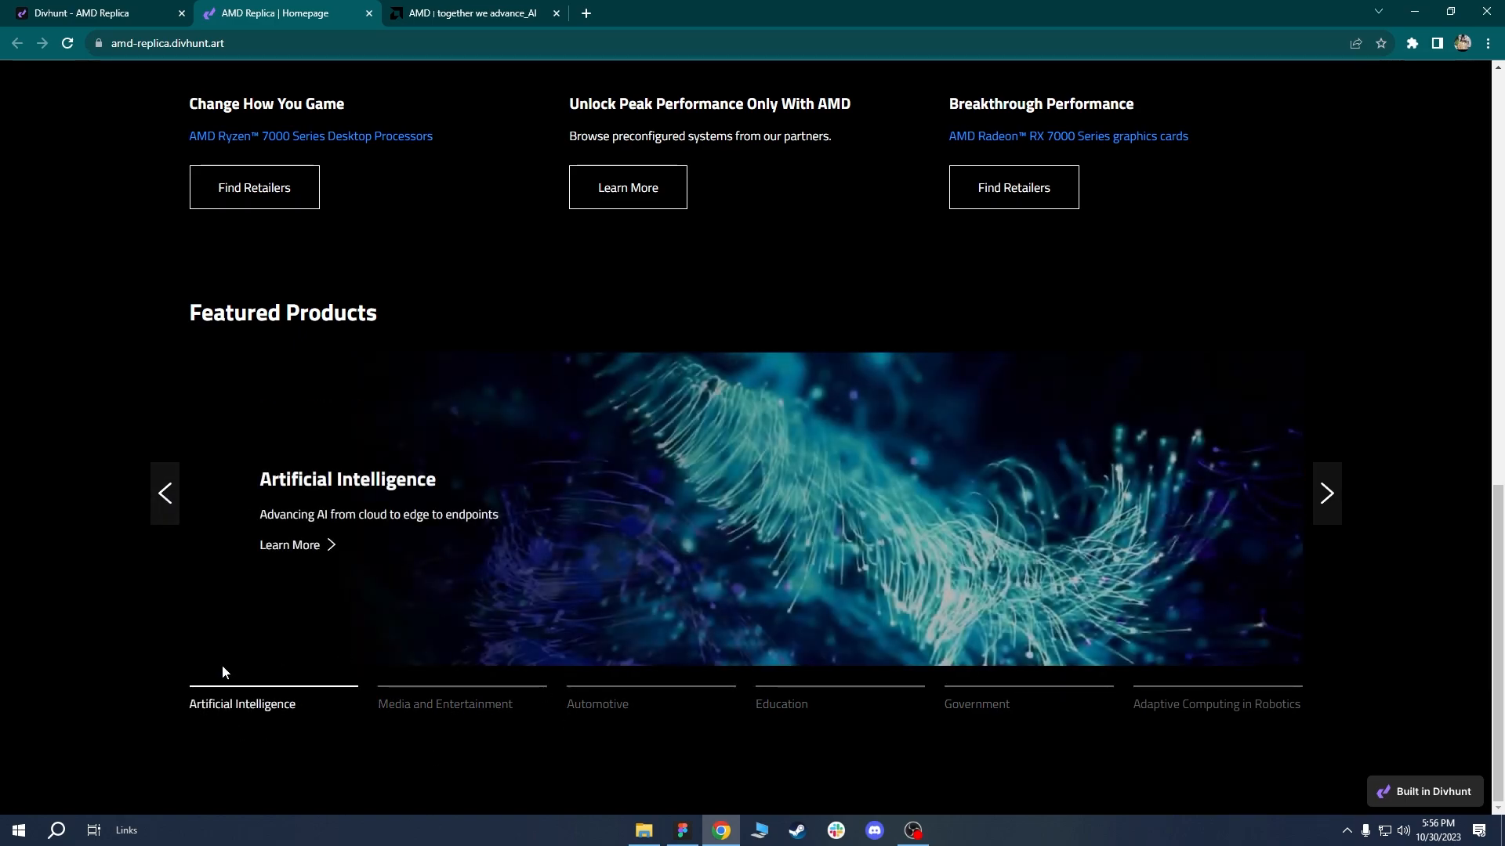
Test switching slides on the live homepage slider with both arrows and the tabs, glancing at the original AMD site.
{"action": "left_click", "coordinate": [161, 497]}
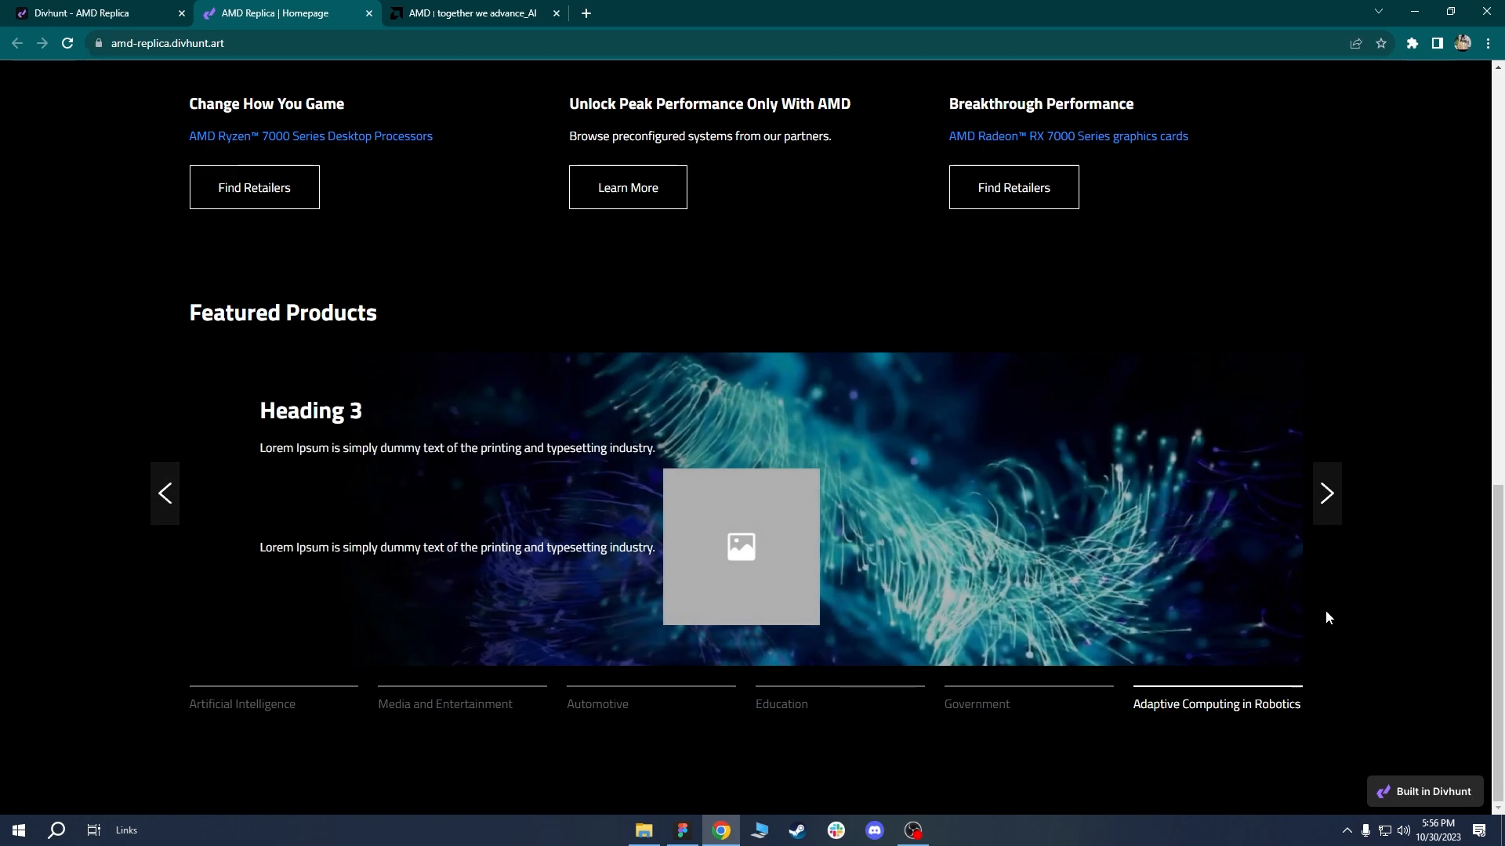
{"action": "left_click", "coordinate": [1335, 500]}
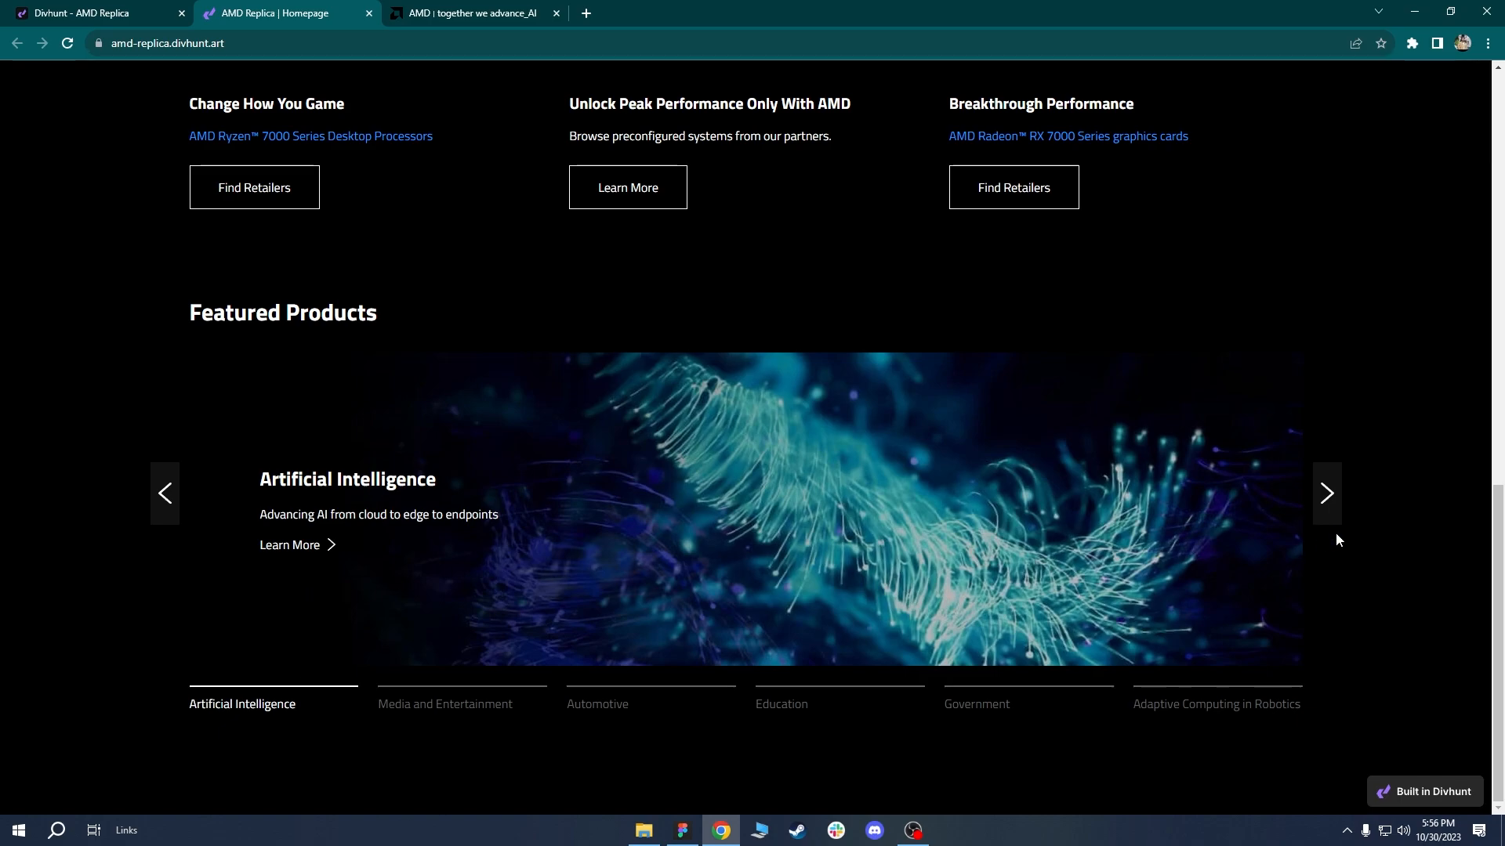
{"action": "left_click", "coordinate": [655, 699]}
{"action": "left_click", "coordinate": [808, 706]}
{"action": "left_click", "coordinate": [1024, 707]}
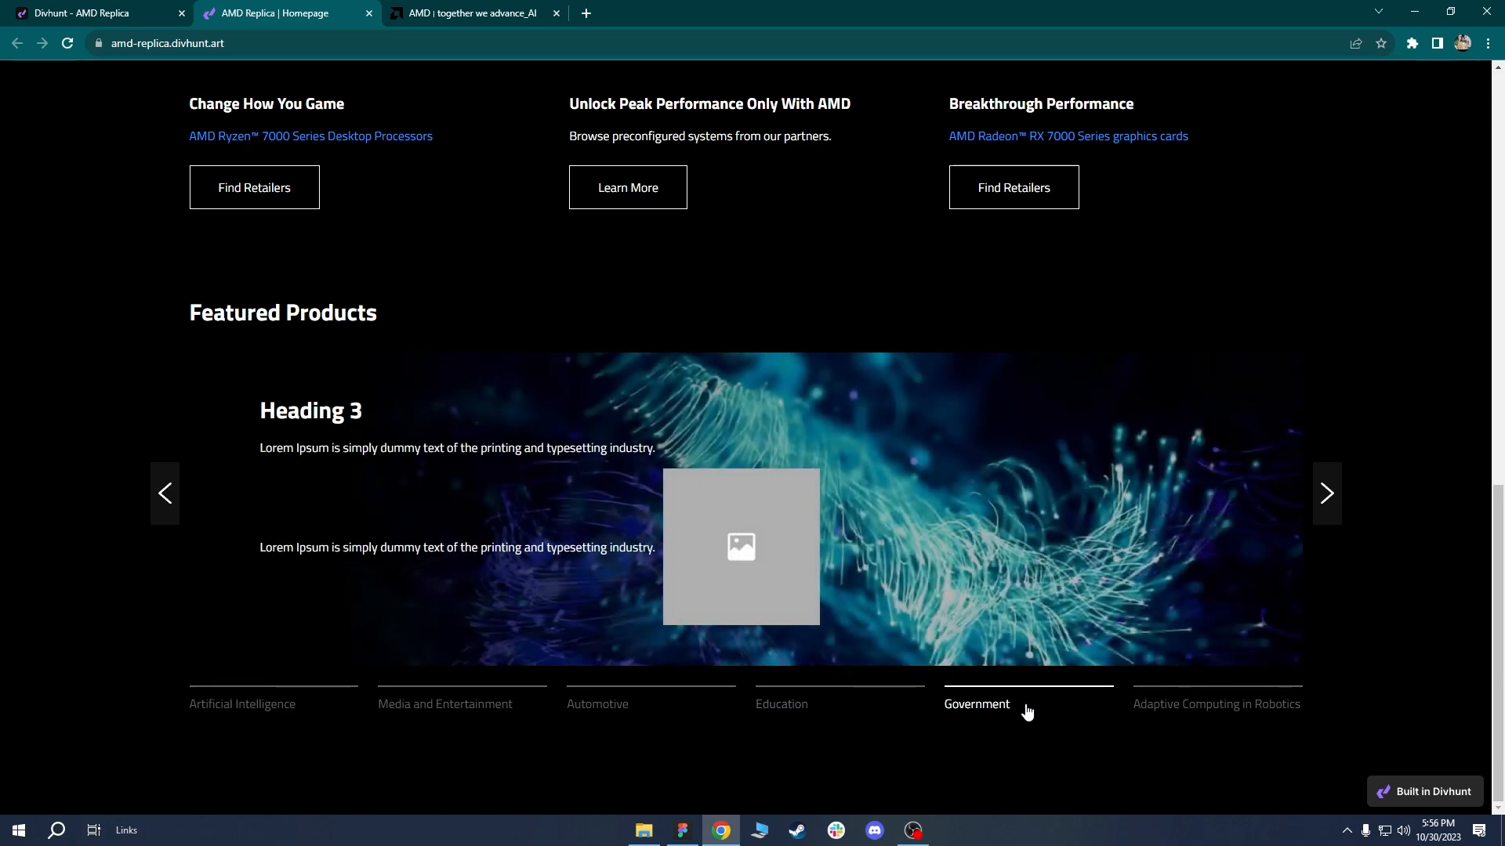
{"action": "left_click", "coordinate": [436, 699]}
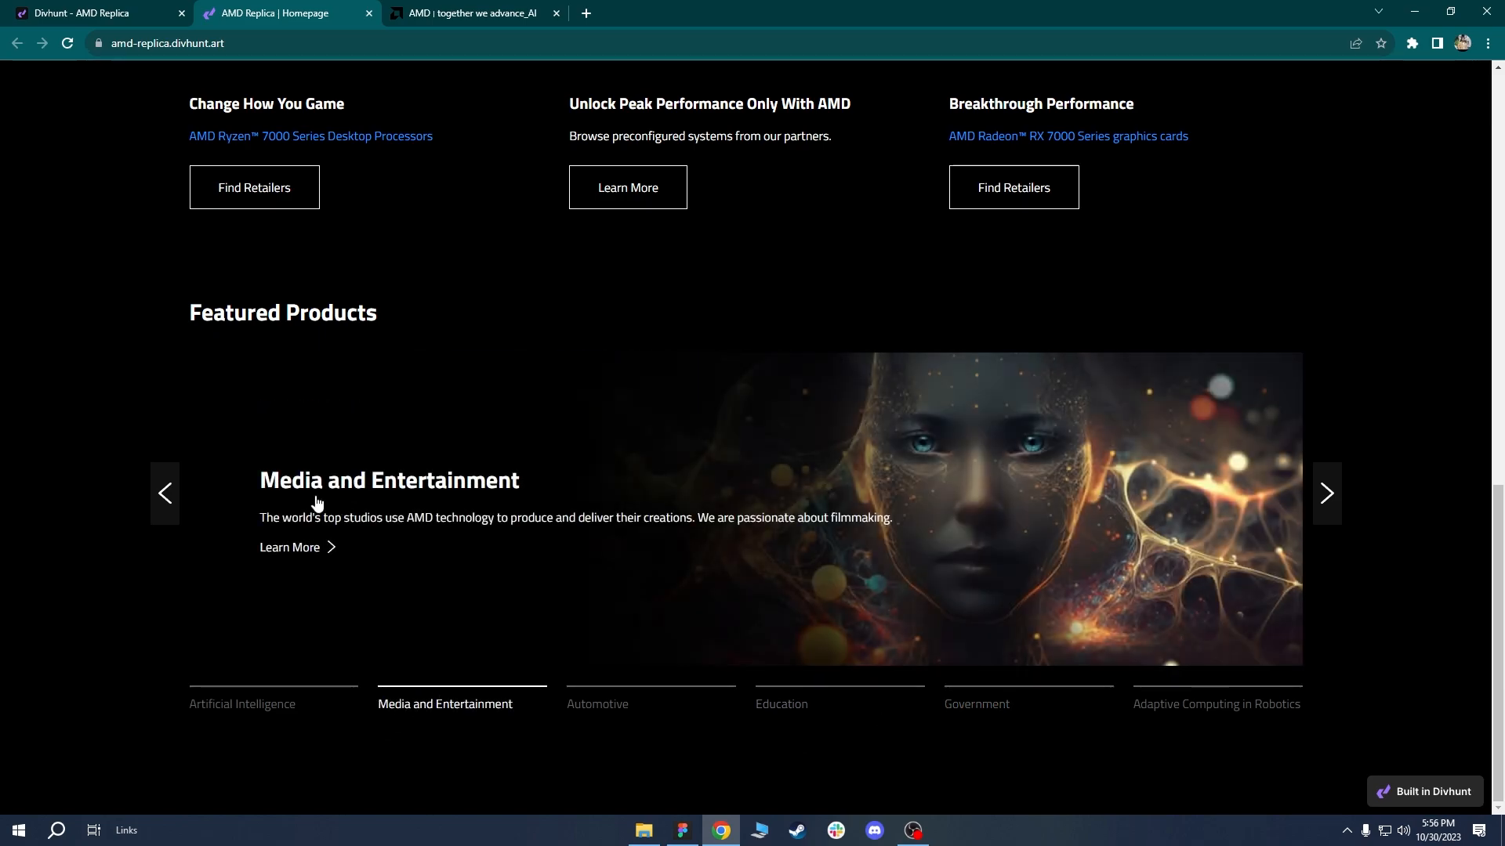
{"action": "left_click", "coordinate": [265, 691]}
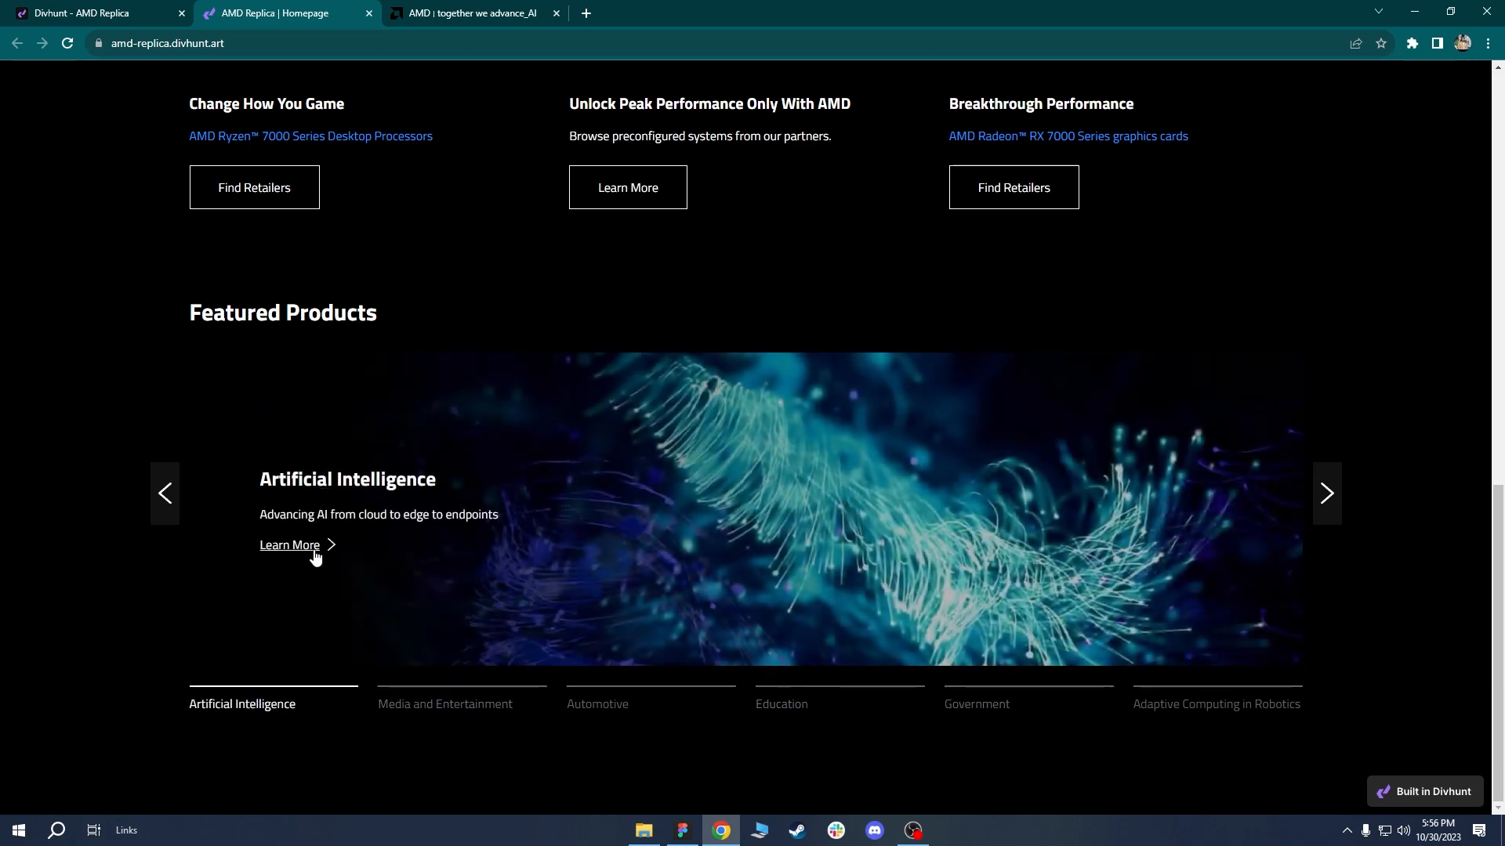
{"action": "left_click", "coordinate": [435, 697]}
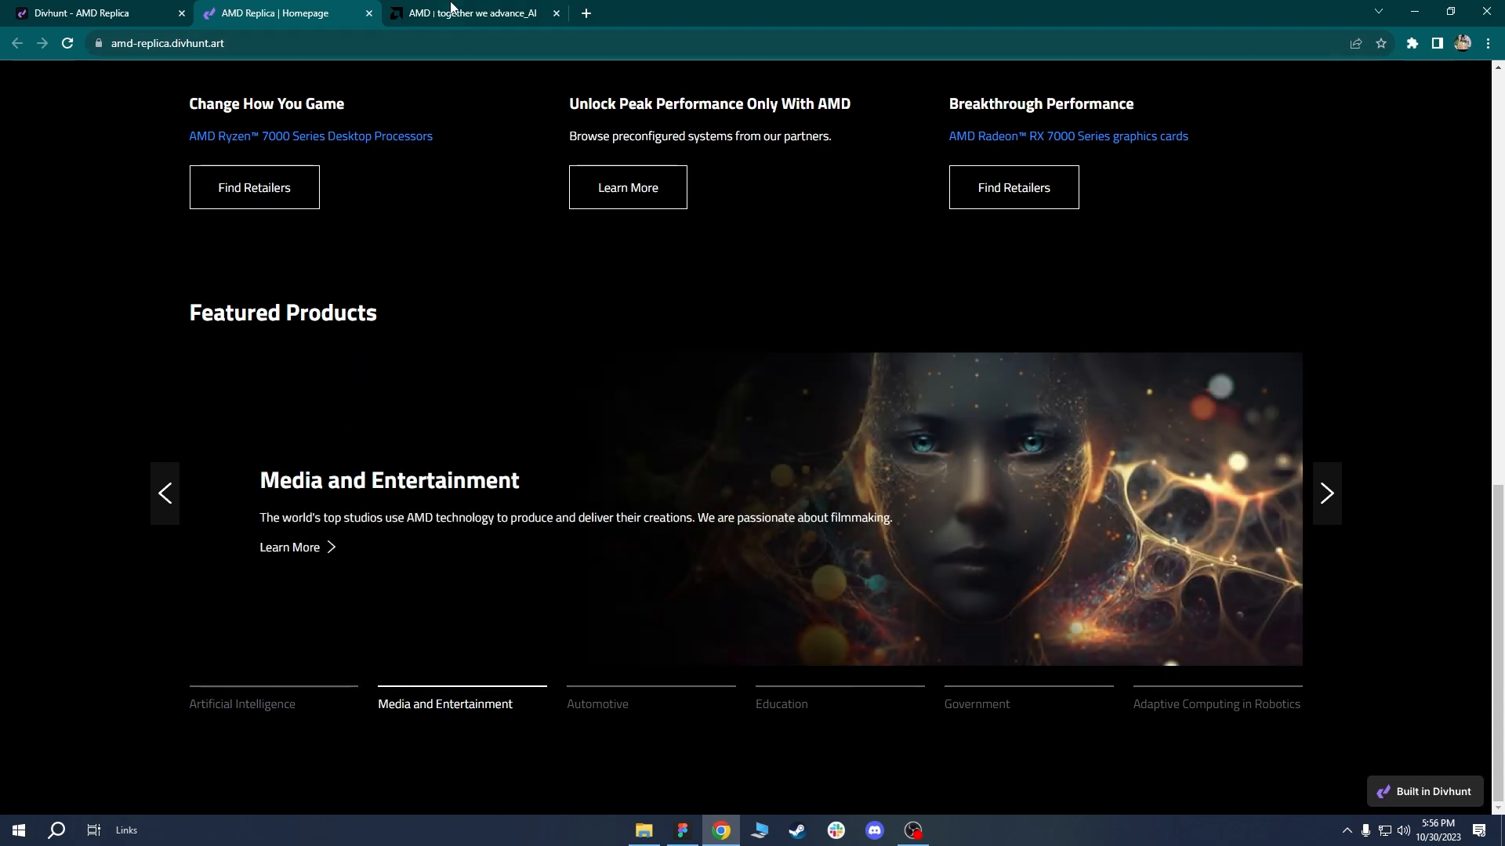
{"action": "left_click", "coordinate": [454, 13]}
{"action": "left_click", "coordinate": [341, 11]}
{"action": "left_click", "coordinate": [287, 702]}
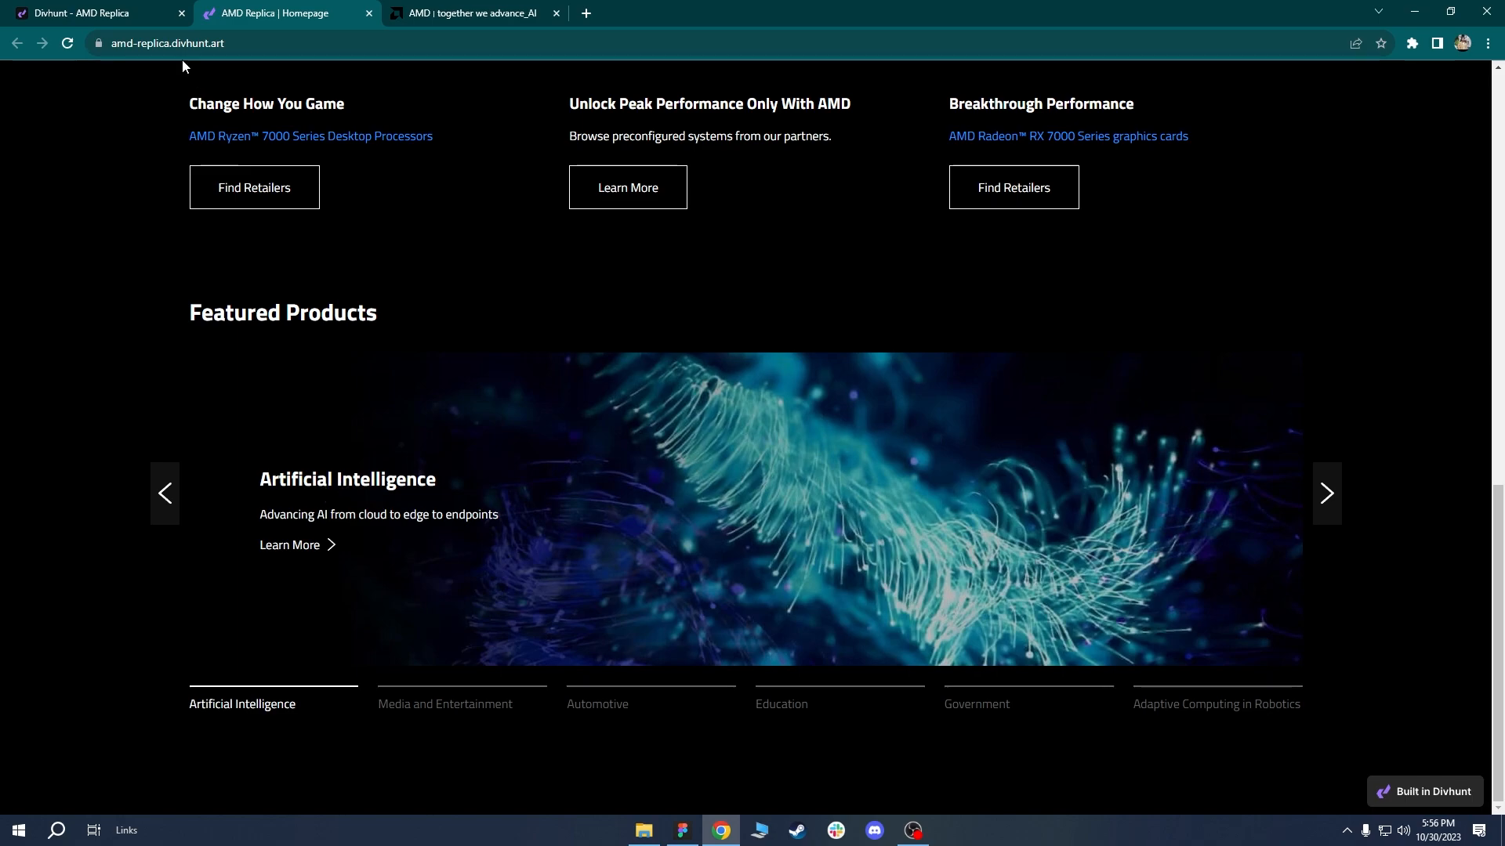
In the Divhunt builder, underline the text on hover for the Link Button wrapping the slider's Artificial Intelligence heading.
{"action": "left_click", "coordinate": [160, 9]}
{"action": "left_click", "coordinate": [457, 404]}
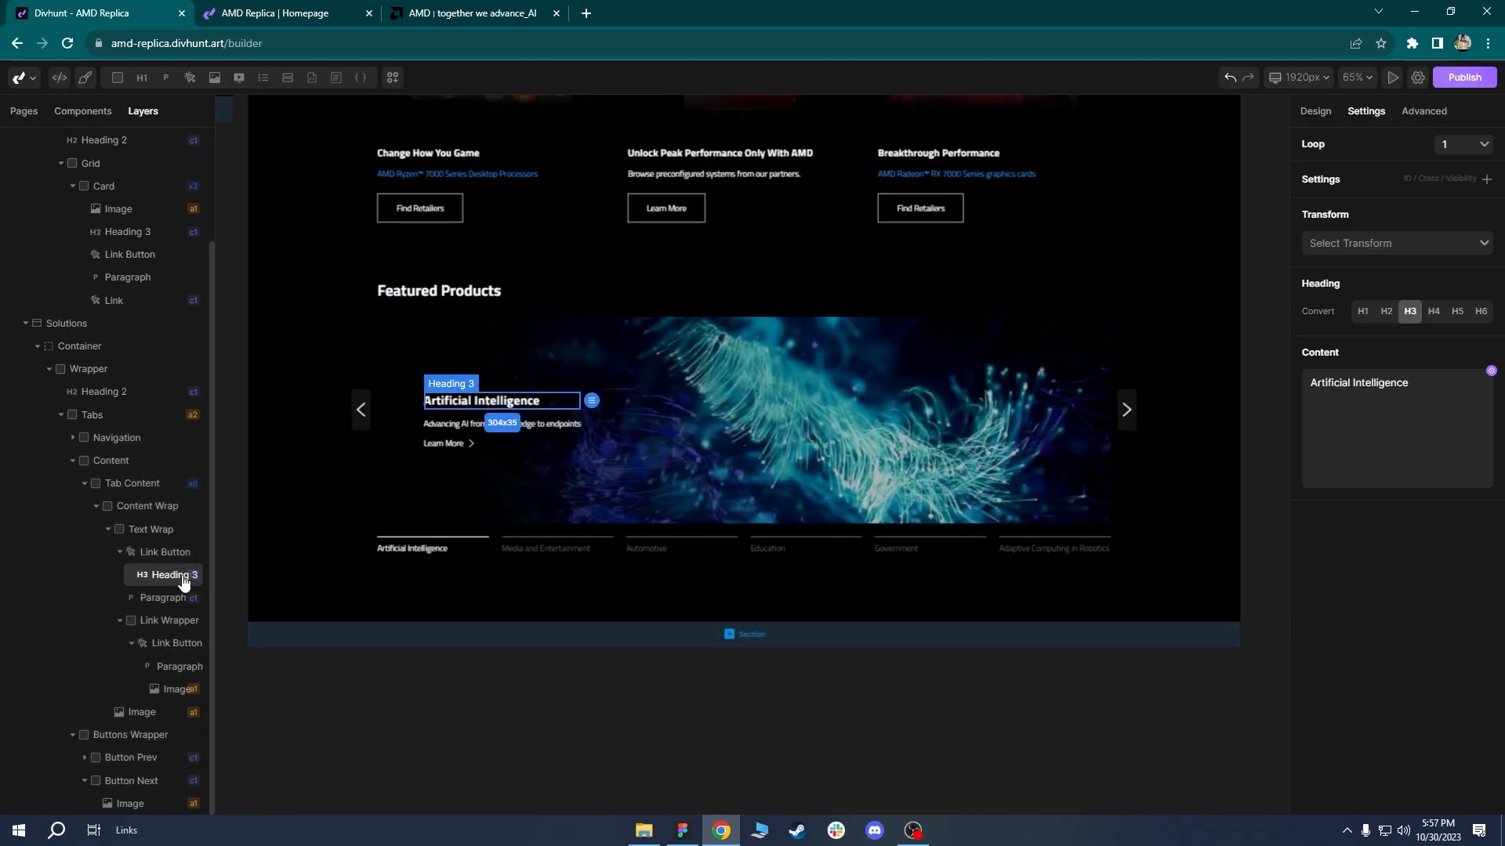
{"action": "left_click", "coordinate": [157, 554]}
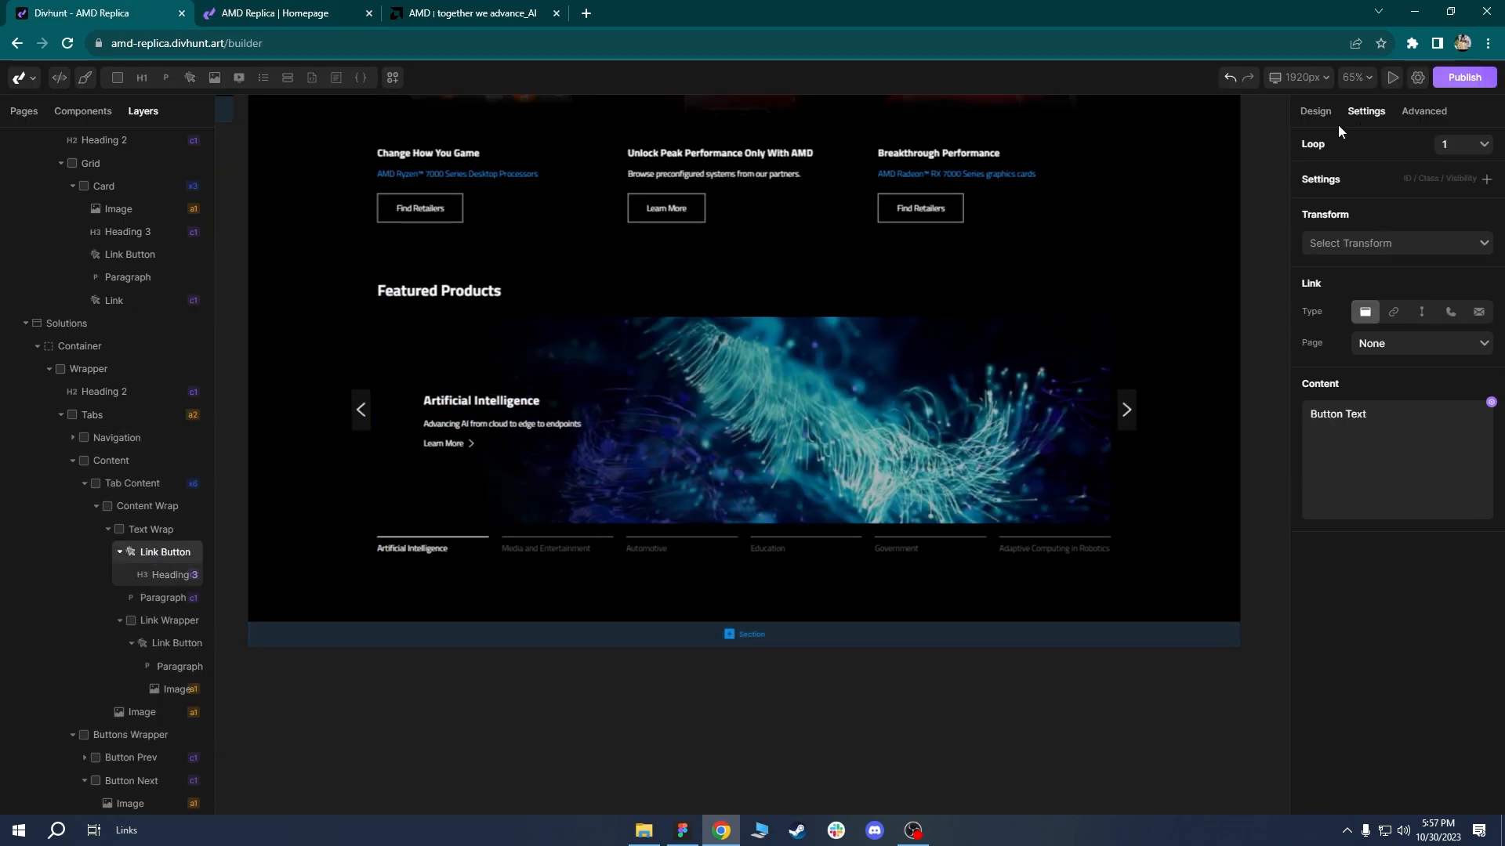
{"action": "left_click", "coordinate": [1315, 112]}
{"action": "left_click", "coordinate": [1468, 151]}
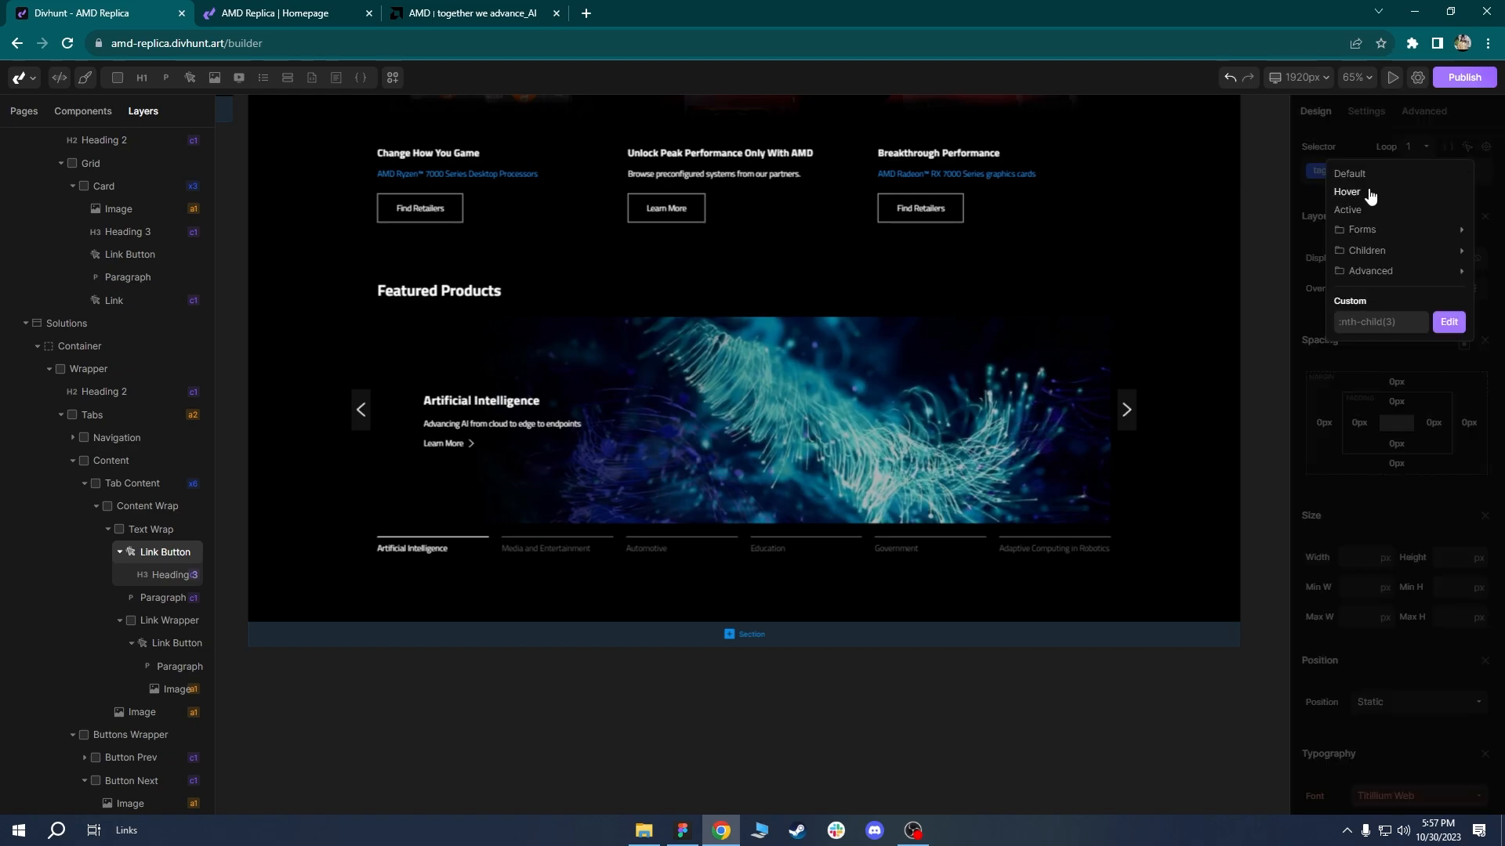
{"action": "left_click", "coordinate": [1369, 192]}
{"action": "left_click_drag", "start_coordinate": [1503, 199], "coordinate": [1501, 443]}
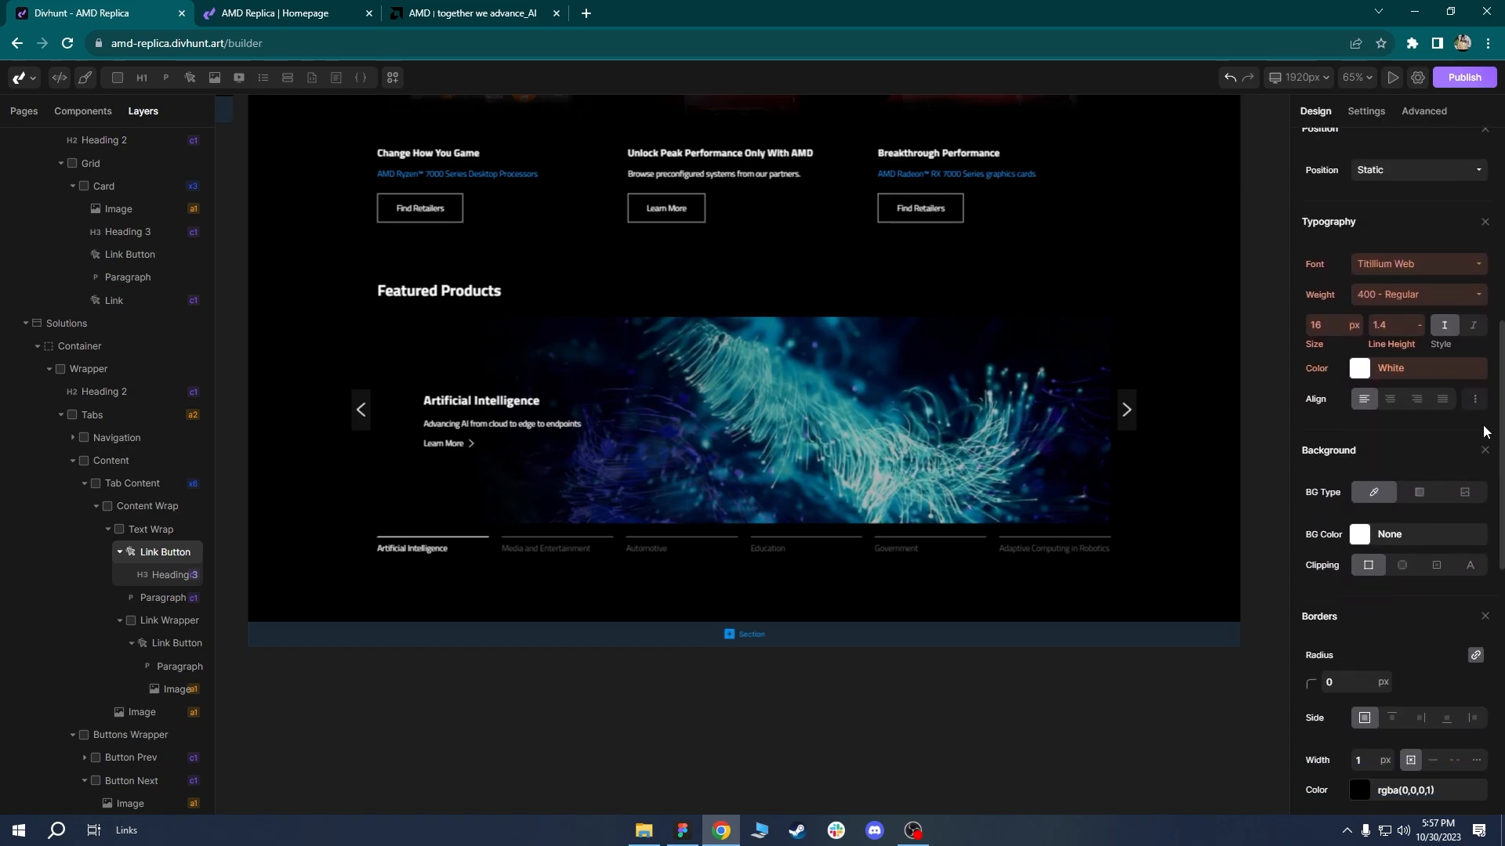
{"action": "left_click", "coordinate": [1476, 400]}
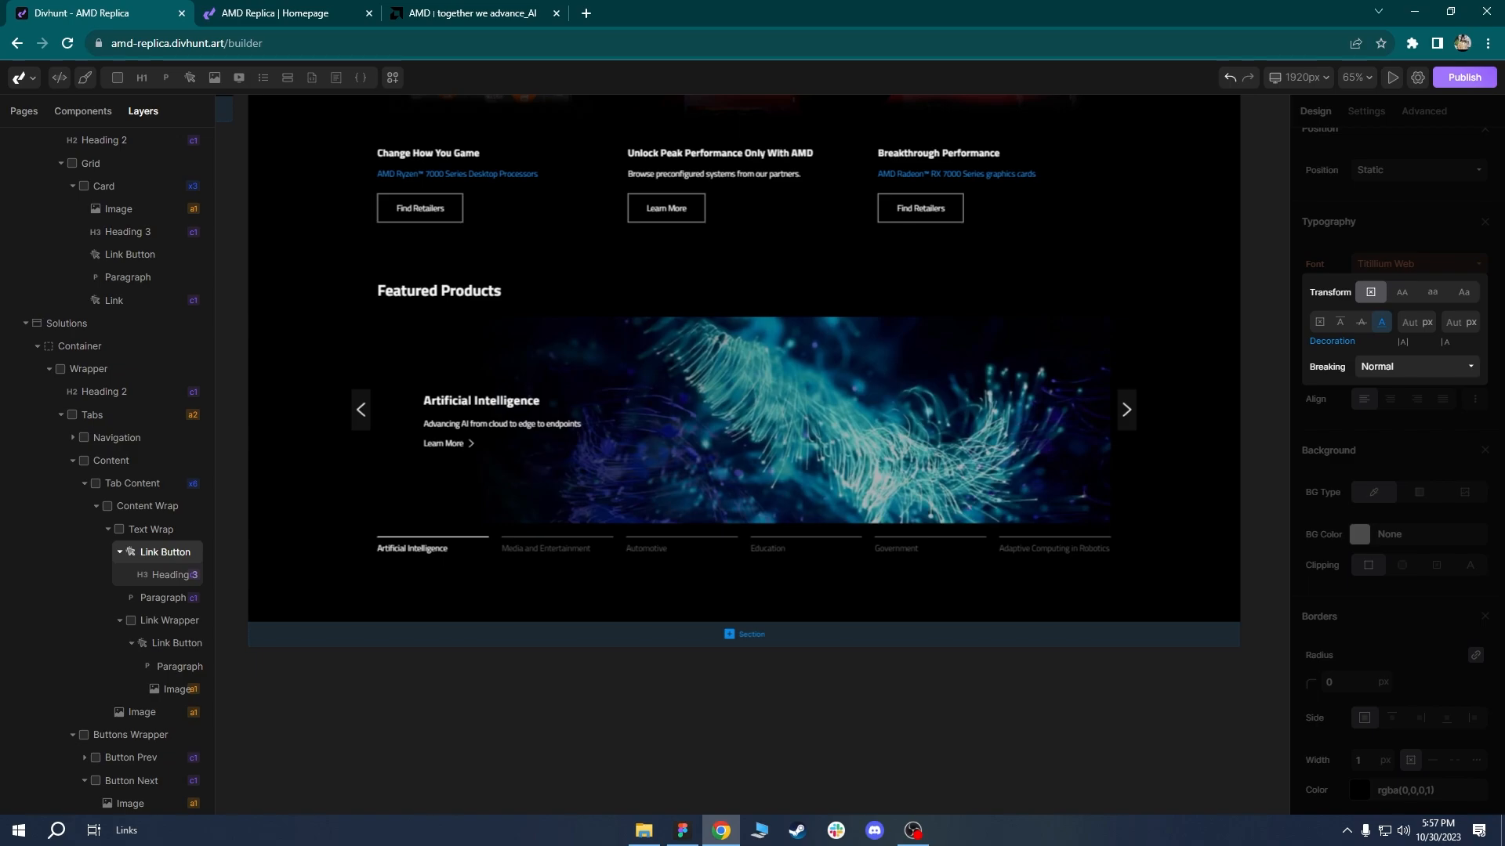
{"action": "left_click", "coordinate": [1473, 252]}
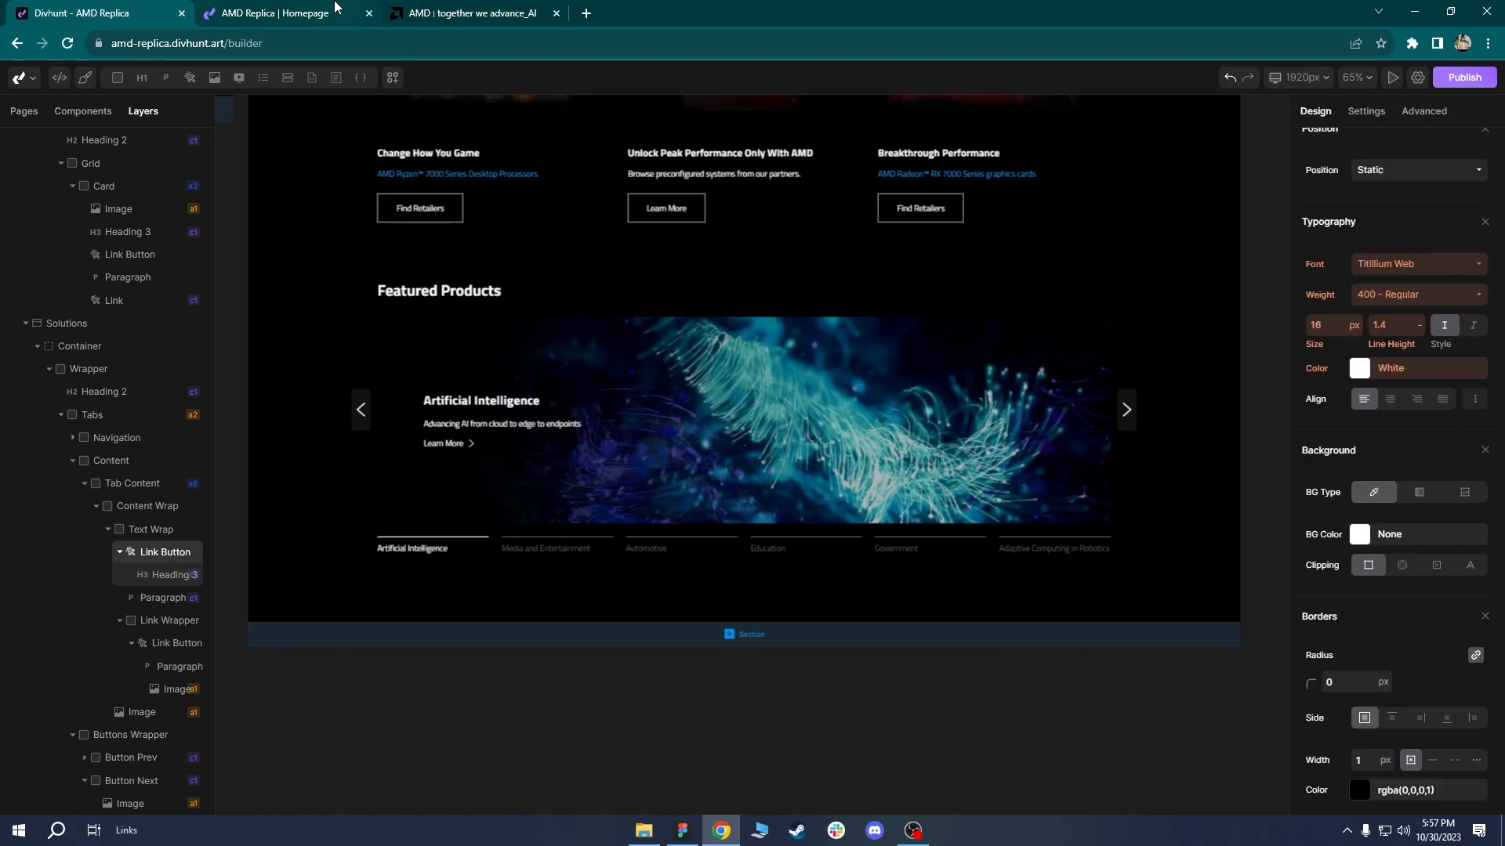
Reload the live homepage and check the slide headings' hover styling on the Media and Entertainment and Artificial Intelligence slides.
{"action": "left_click", "coordinate": [258, 13]}
{"action": "left_click", "coordinate": [69, 45]}
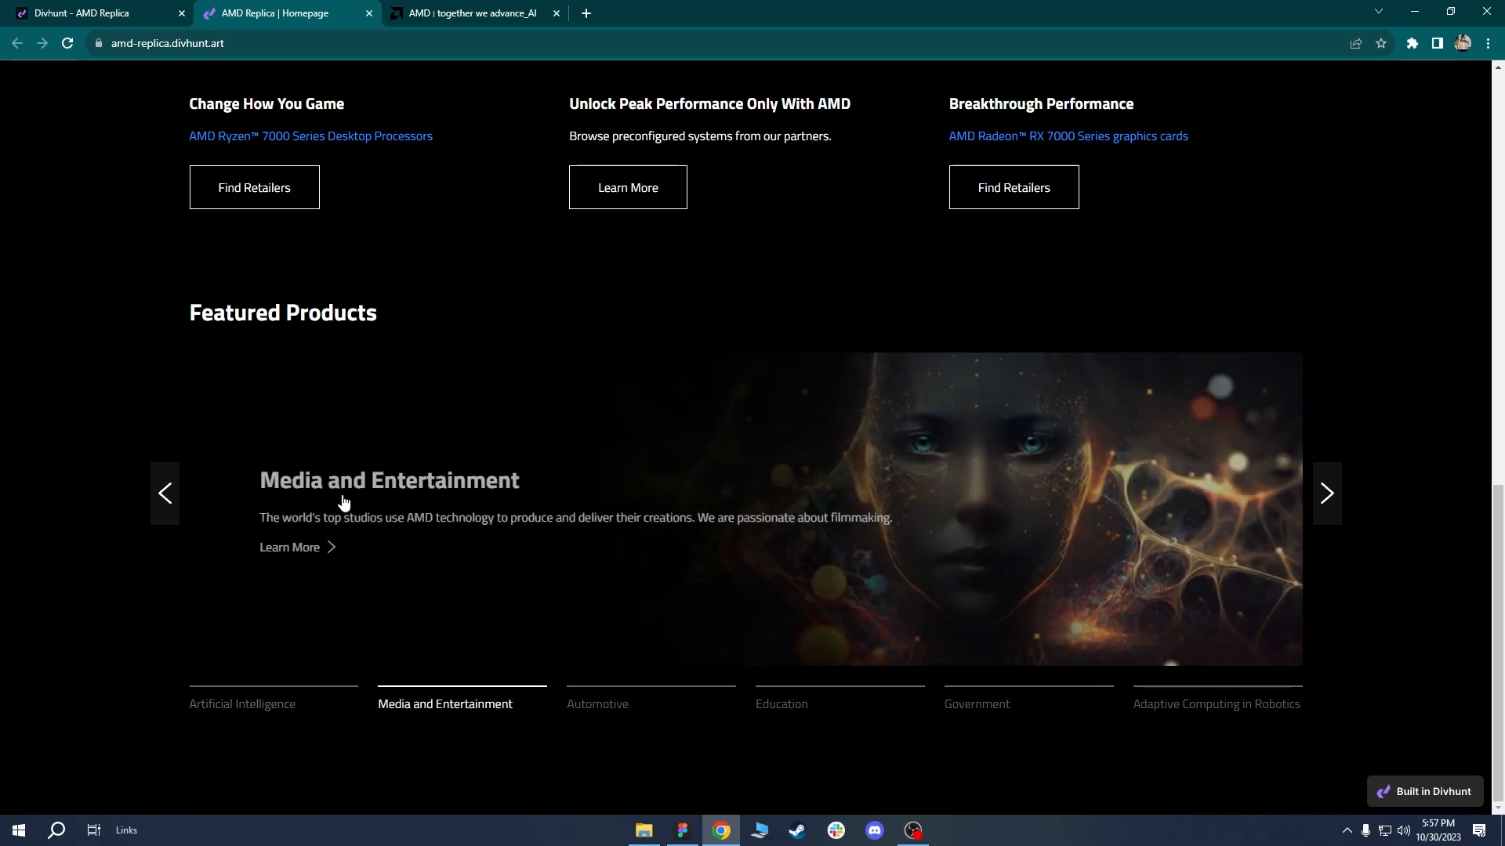
{"action": "left_click", "coordinate": [272, 704]}
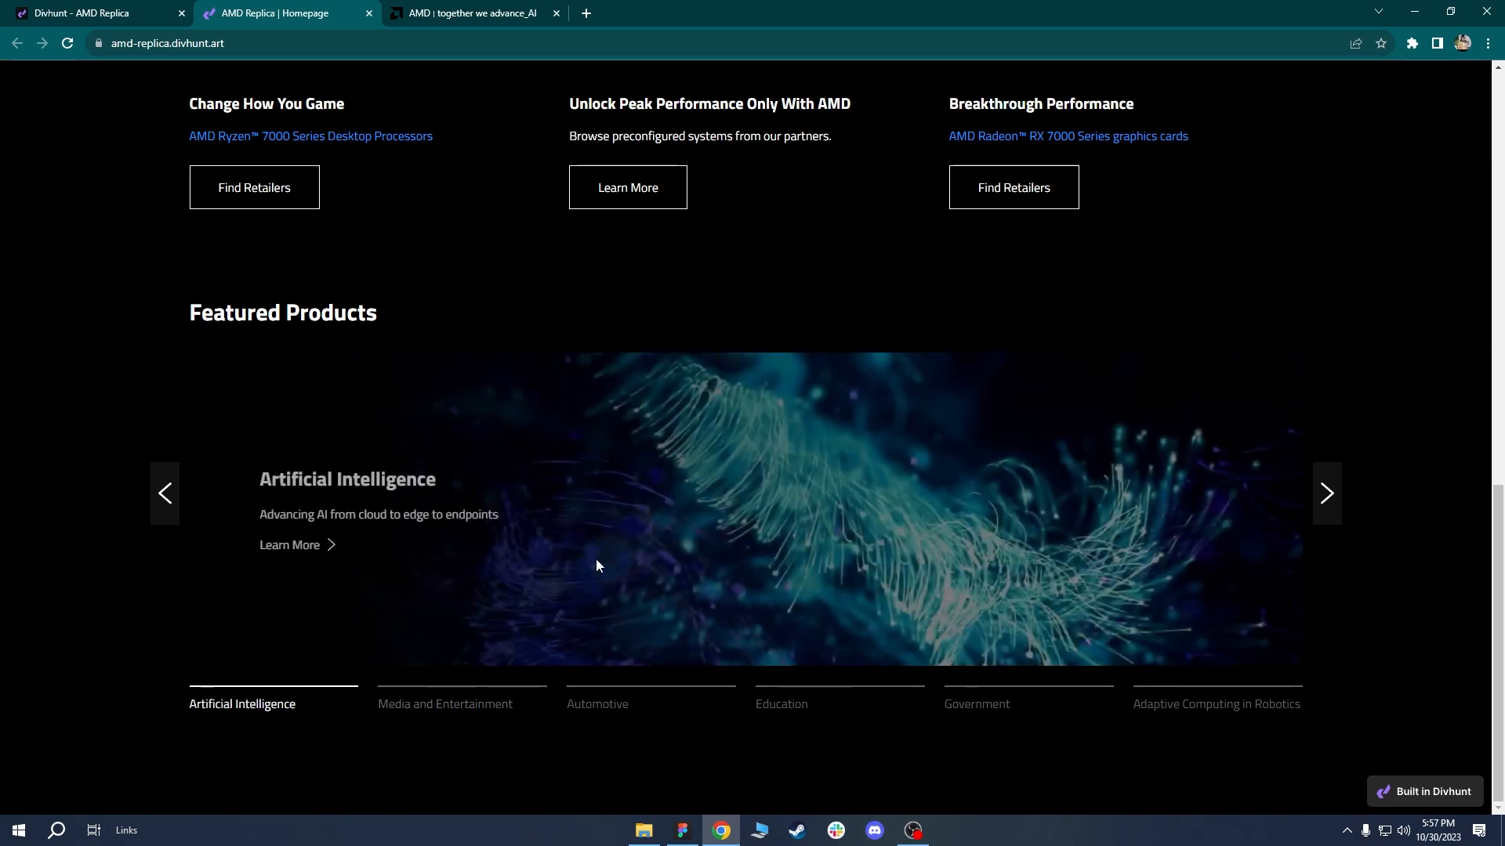
Close the developer tools on the original AMD page and bring its Featured Solutions slider into view.
{"action": "left_click", "coordinate": [421, 7]}
{"action": "scroll", "coordinate": [645, 403], "scroll_direction": "down", "scroll_amount": 2}
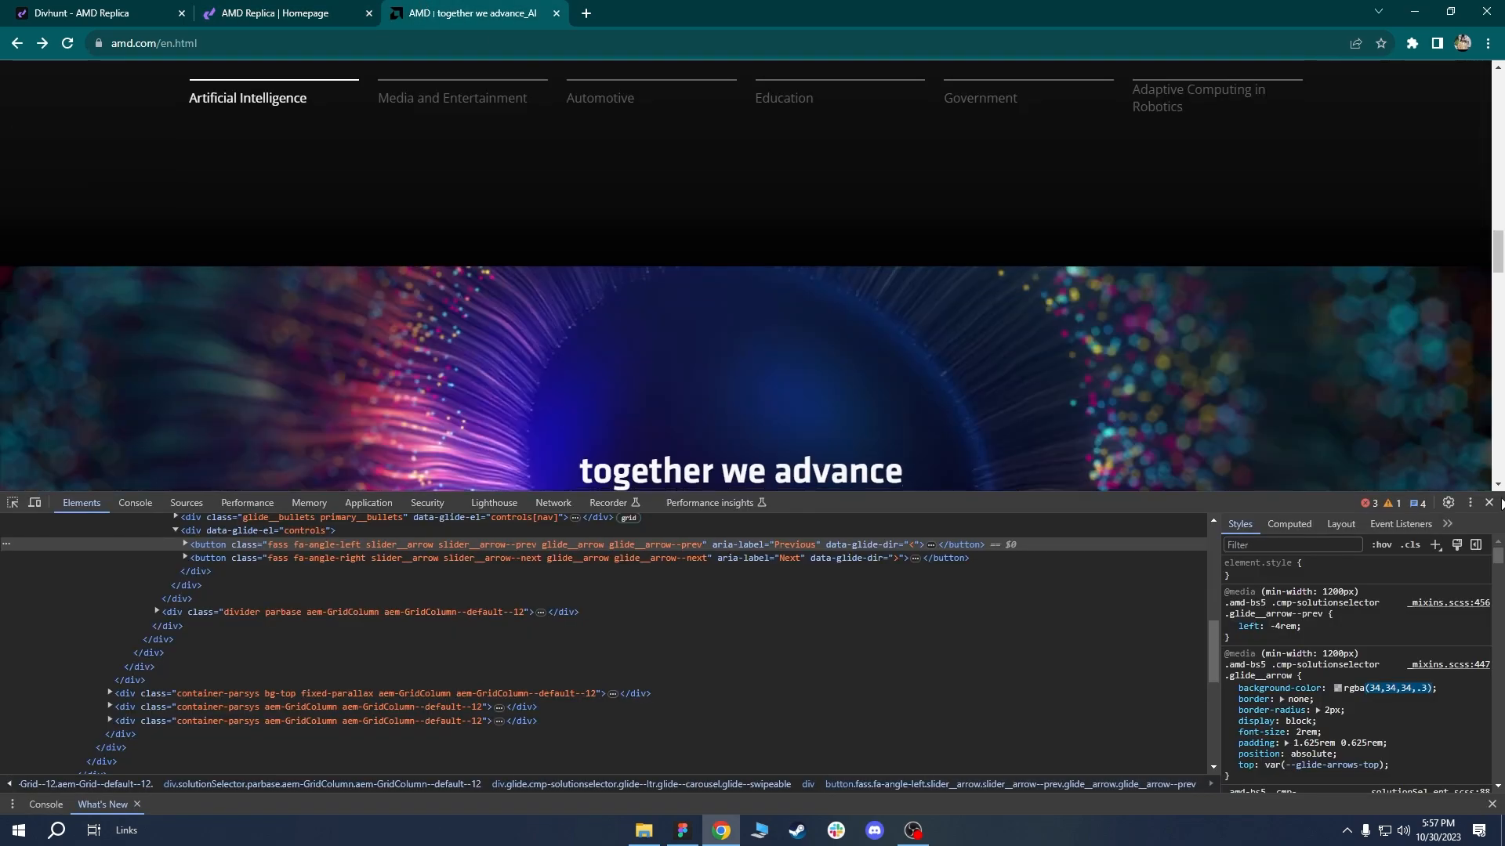
{"action": "key", "text": "F12"}
{"action": "scroll", "coordinate": [1036, 397], "scroll_direction": "down", "scroll_amount": 1}
{"action": "scroll", "coordinate": [1036, 397], "scroll_direction": "up", "scroll_amount": 3}
{"action": "left_click_drag", "start_coordinate": [1498, 371], "coordinate": [1502, 423]}
{"action": "scroll", "coordinate": [1502, 423], "scroll_direction": "up", "scroll_amount": 8}
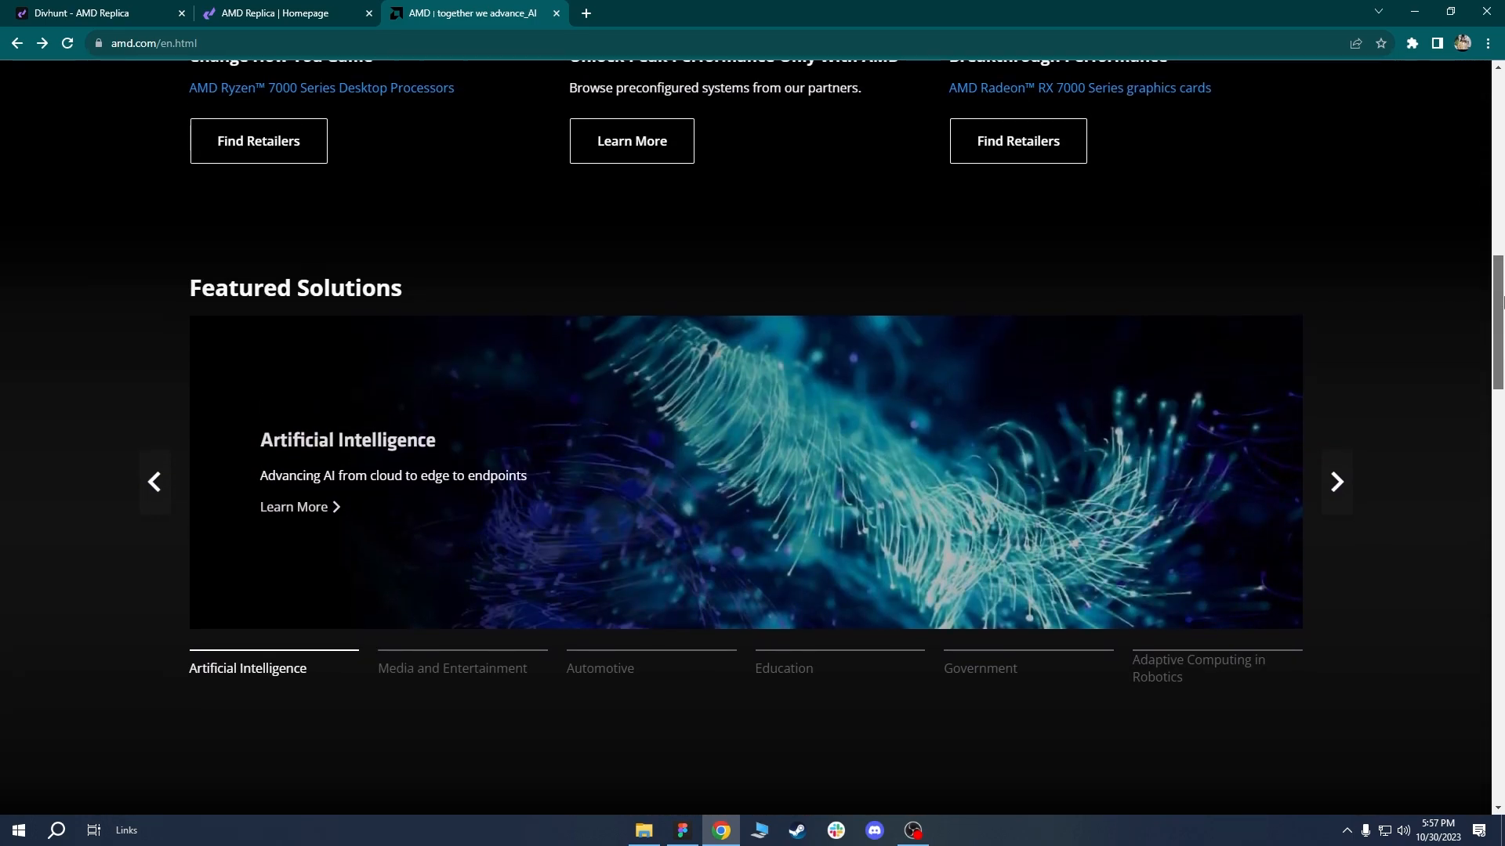
Compare the replica's slider section with the original AMD Featured Solutions section, including the arrows and background.
{"action": "left_click", "coordinate": [267, 9]}
{"action": "left_click", "coordinate": [438, 6]}
{"action": "left_click", "coordinate": [318, 6]}
{"action": "key", "text": "ctrl+Tab"}
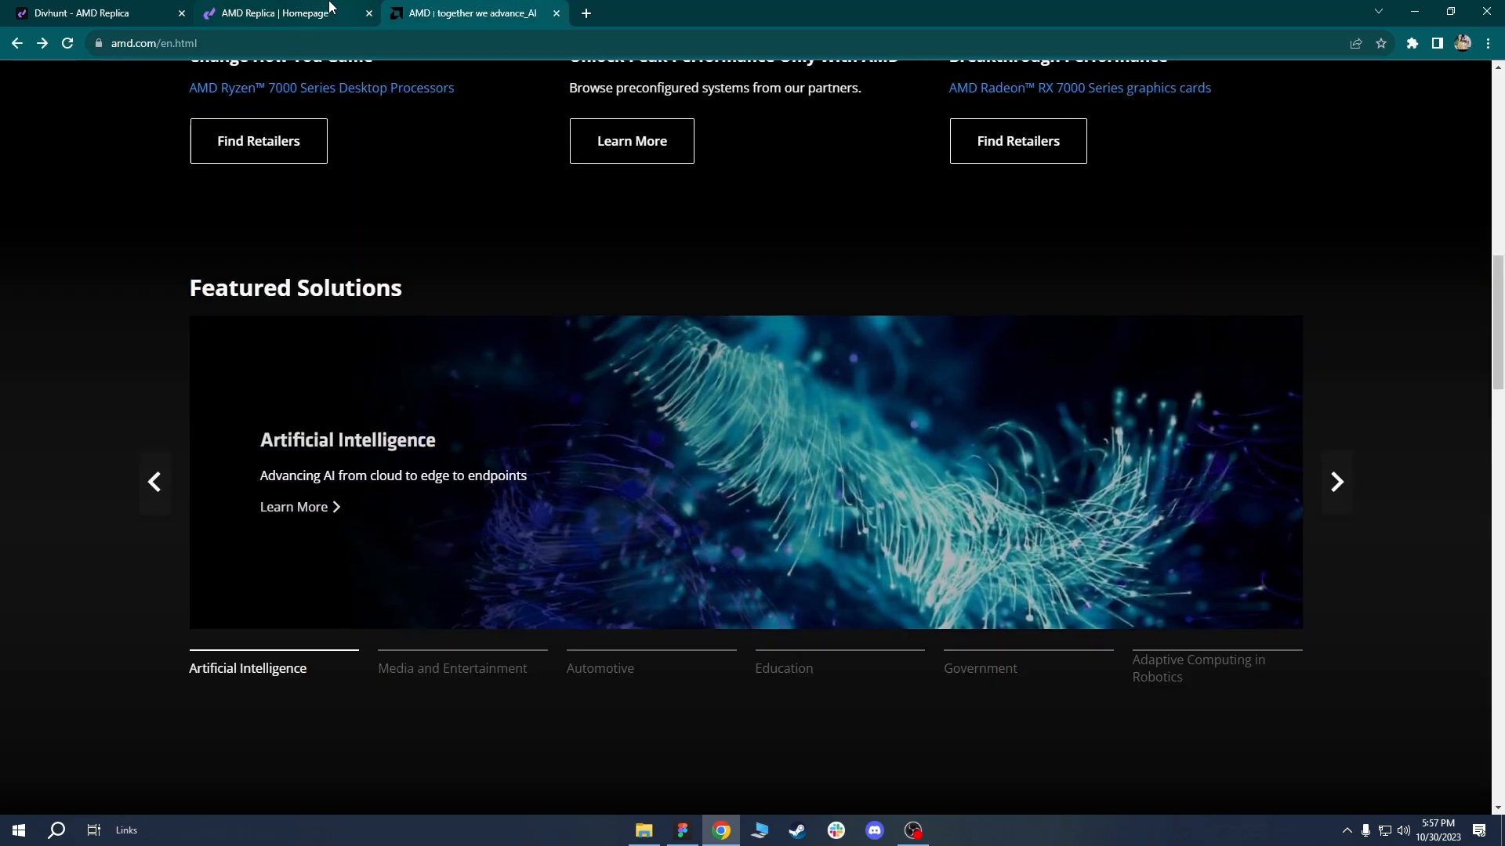
{"action": "mouse_move", "coordinate": [329, 7]}
{"action": "scroll", "coordinate": [561, 373], "scroll_direction": "down", "scroll_amount": 2}
{"action": "scroll", "coordinate": [564, 384], "scroll_direction": "up", "scroll_amount": 1}
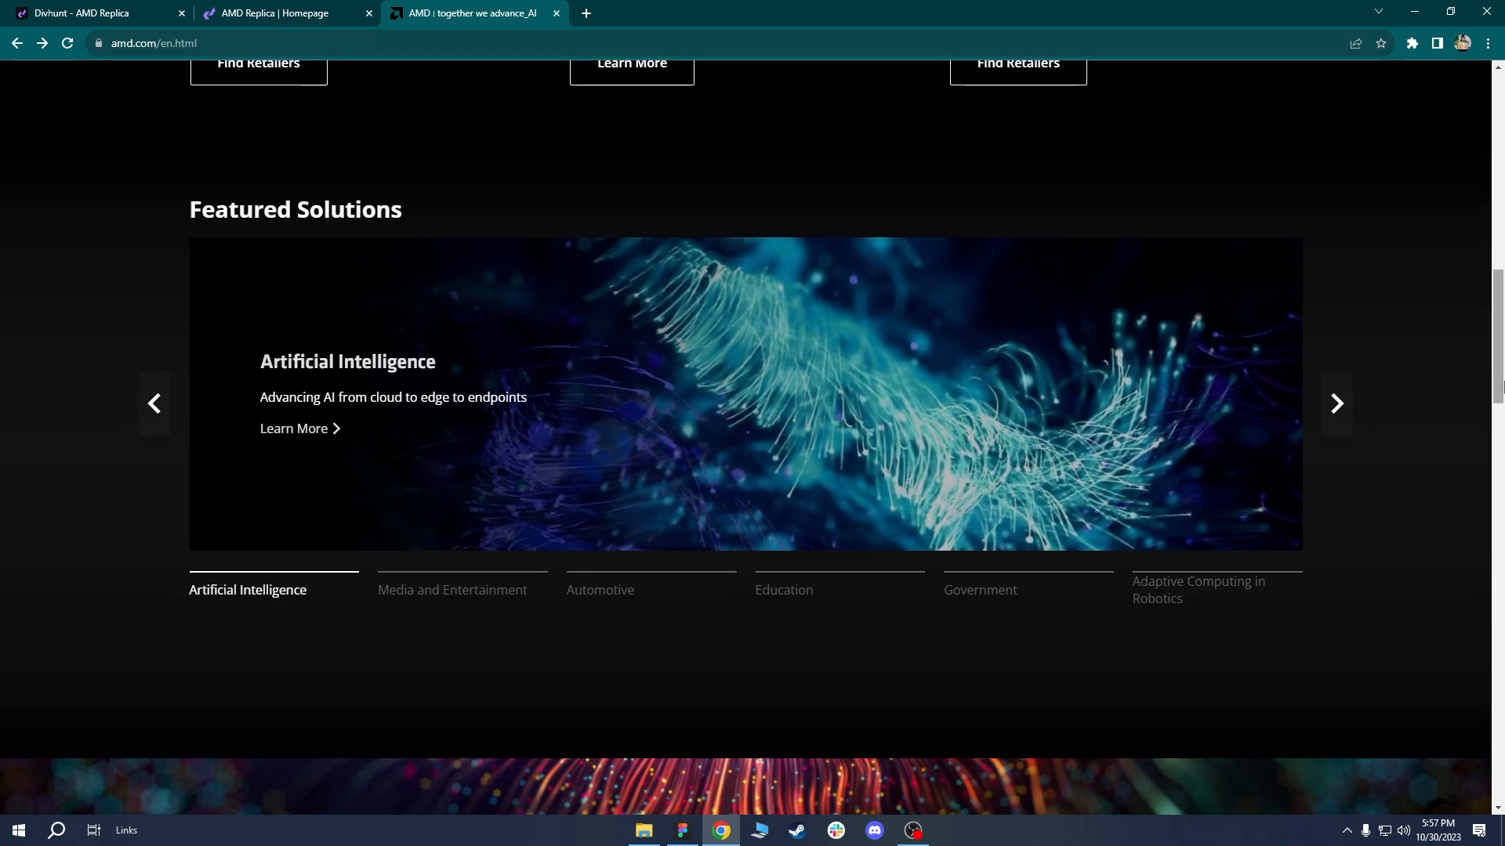
{"action": "scroll", "coordinate": [1347, 420], "scroll_direction": "up", "scroll_amount": 1}
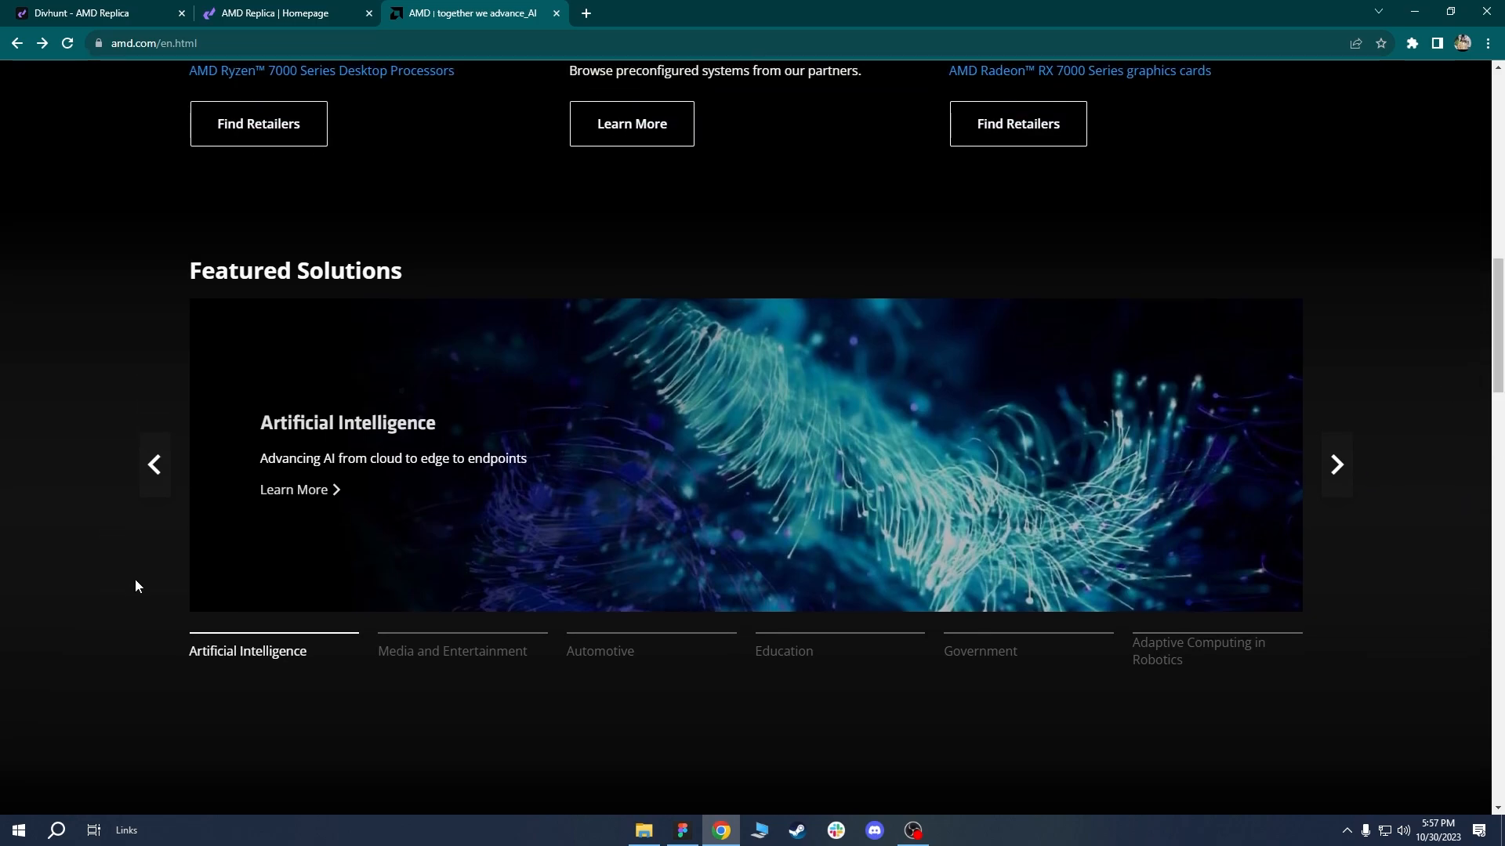
{"action": "left_click", "coordinate": [268, 16]}
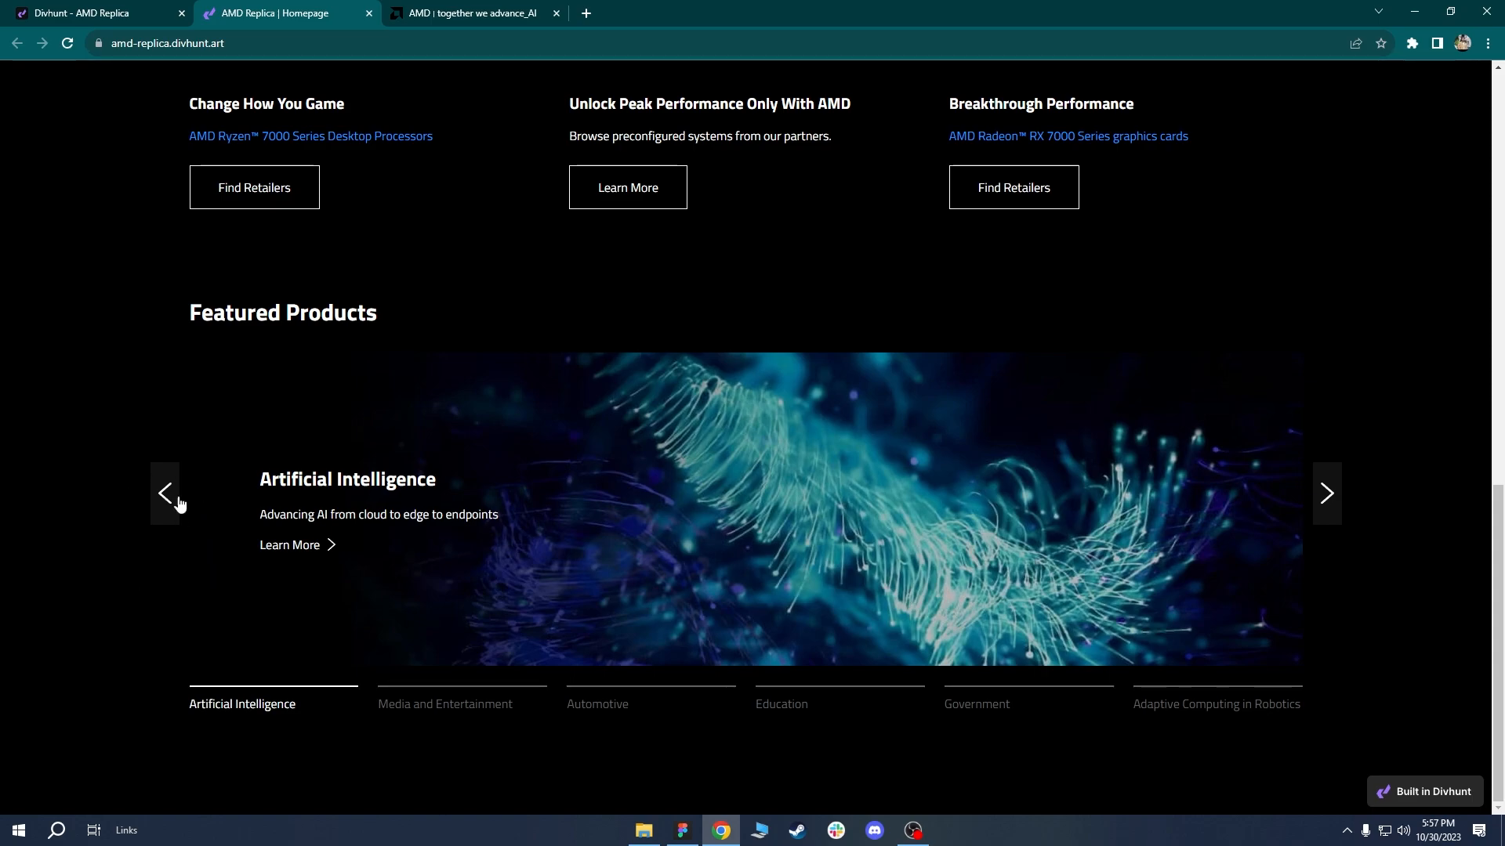
{"action": "left_click", "coordinate": [501, 8]}
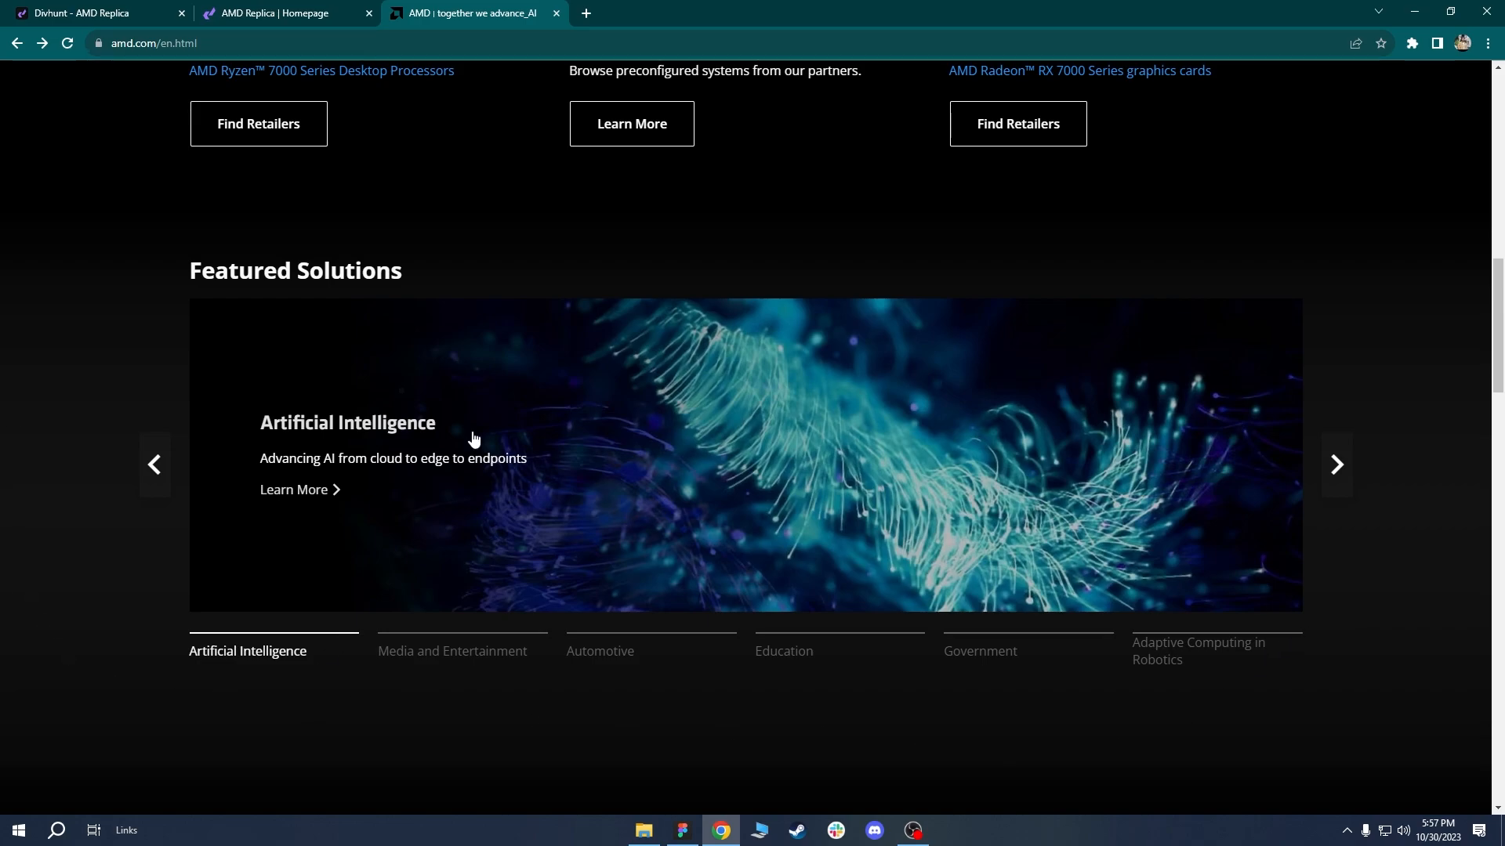
{"action": "left_click", "coordinate": [313, 13]}
In the Divhunt builder, add a box shadow of 0px 0px 15px 15px in rgba(0,0,0,0.25) to the Solutions section's Wrapper.
{"action": "left_click", "coordinate": [133, 11]}
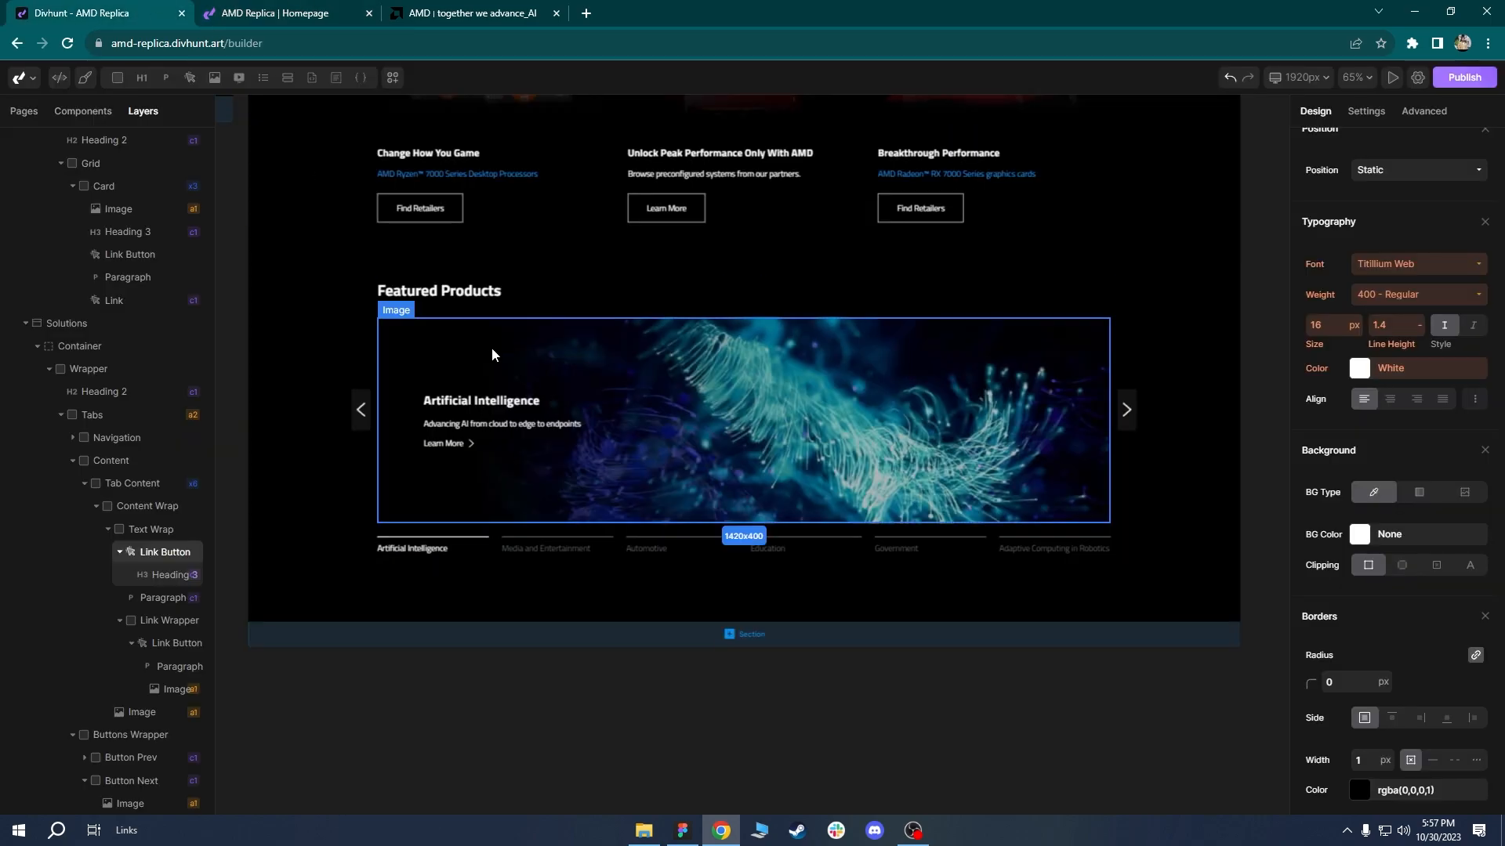
{"action": "left_click", "coordinate": [421, 303]}
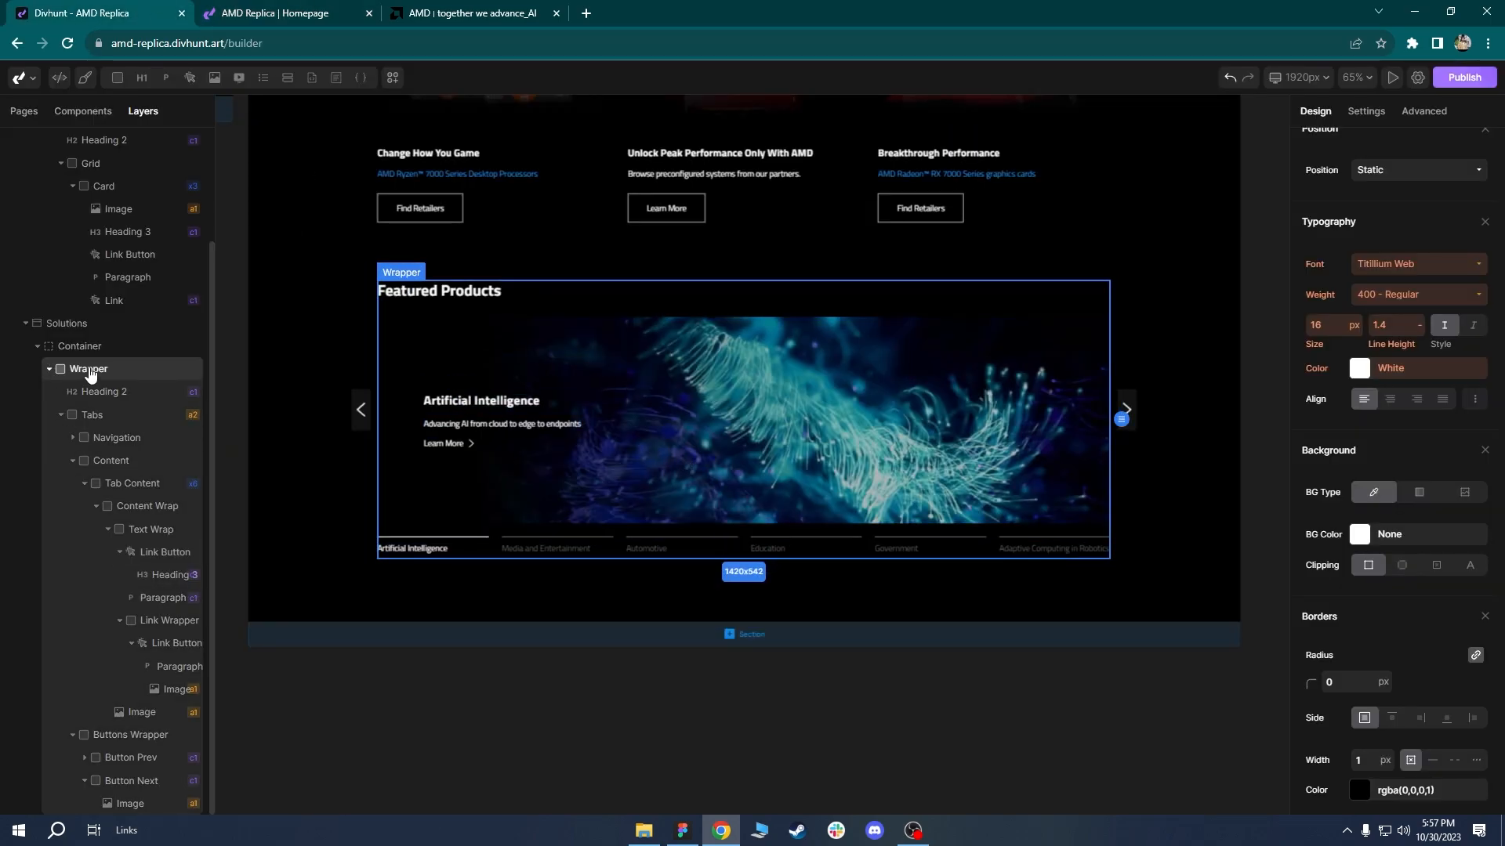
{"action": "left_click", "coordinate": [49, 370]}
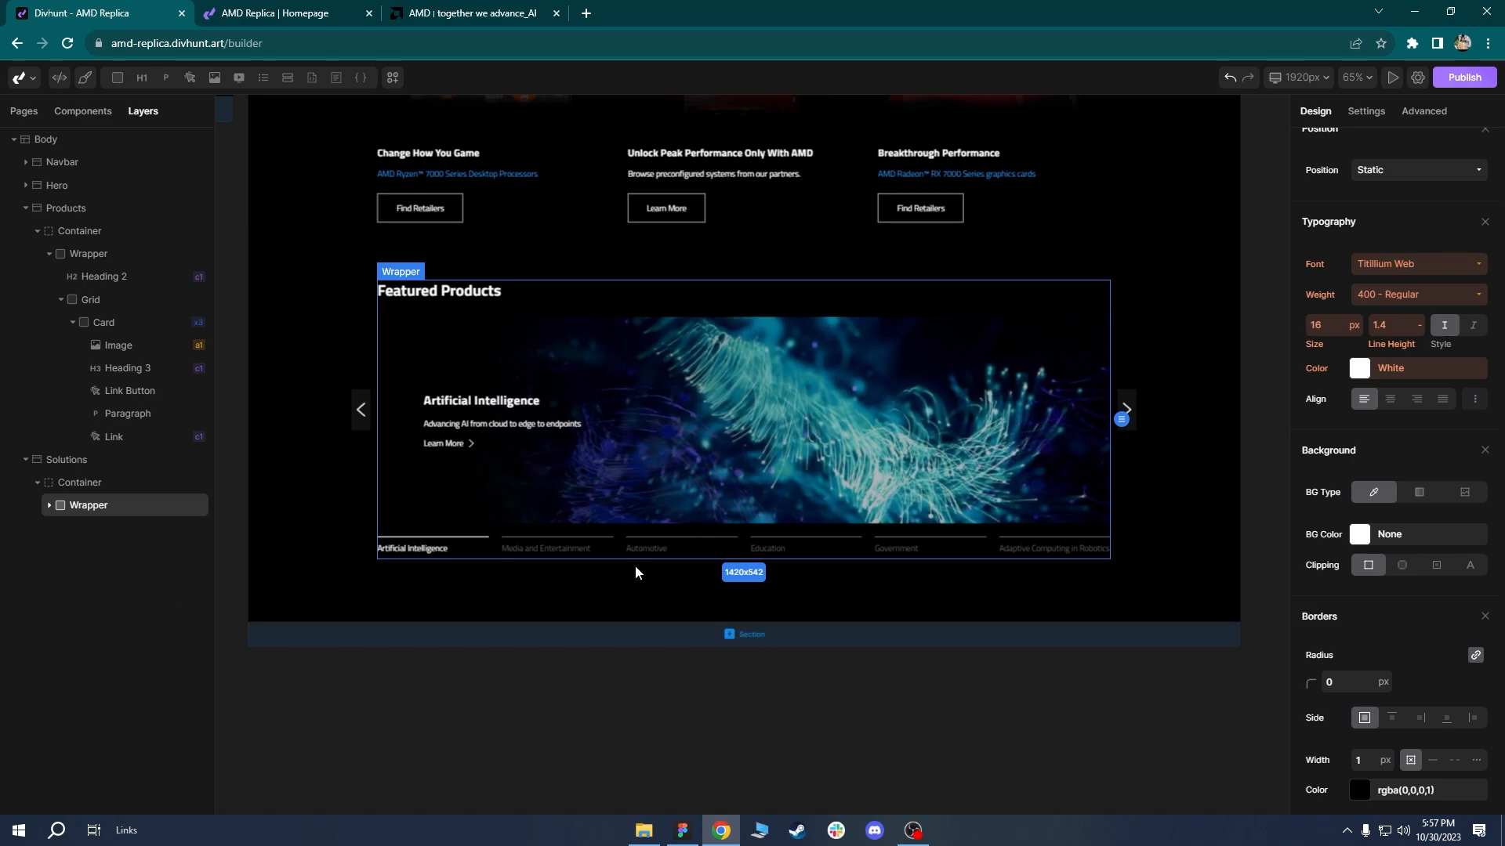
{"action": "left_click_drag", "start_coordinate": [1503, 380], "coordinate": [1497, 545]}
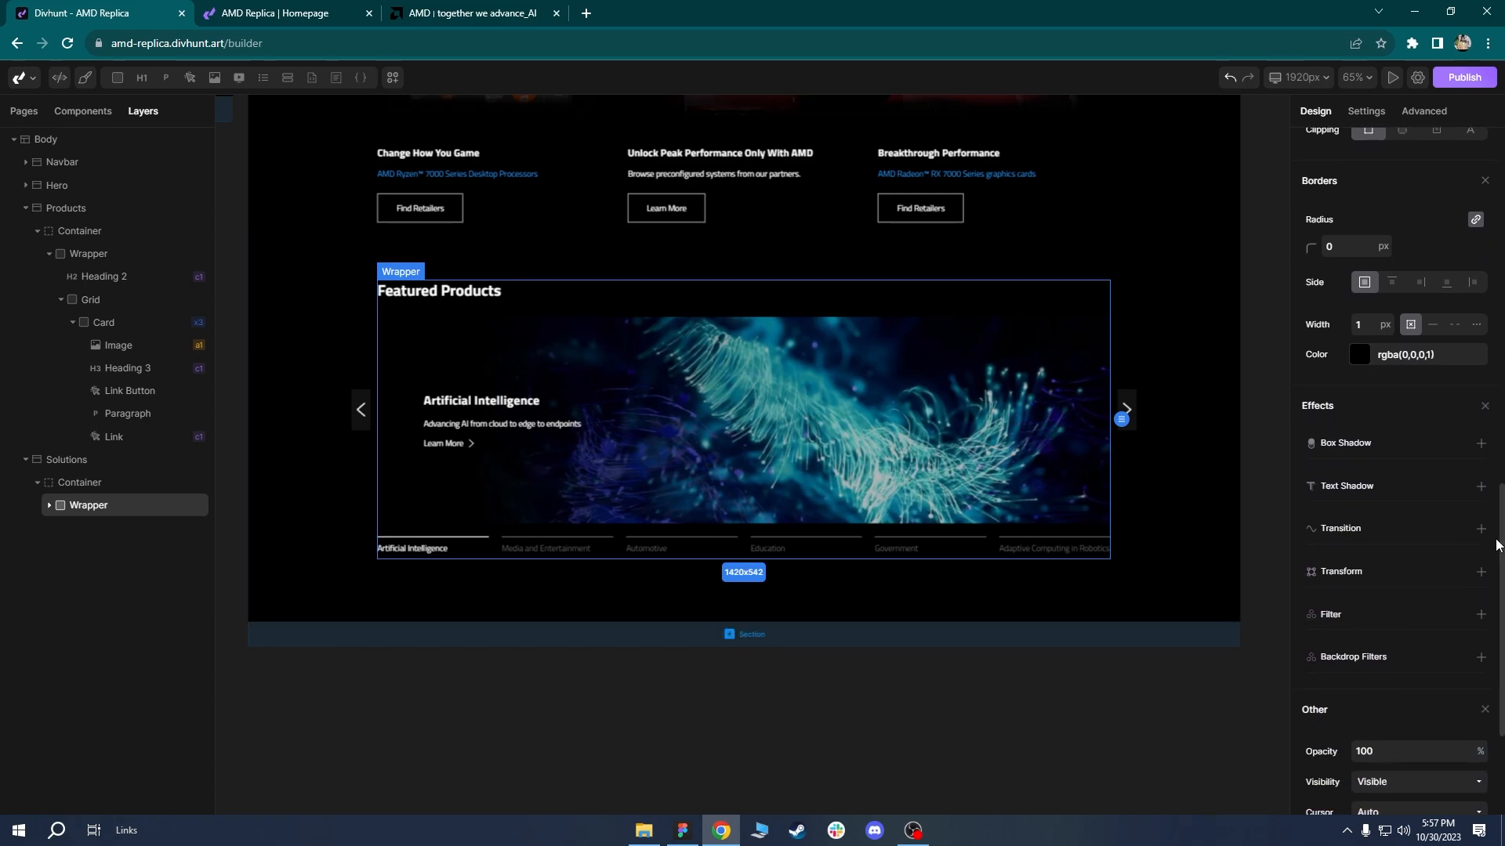
{"action": "left_click", "coordinate": [1481, 444]}
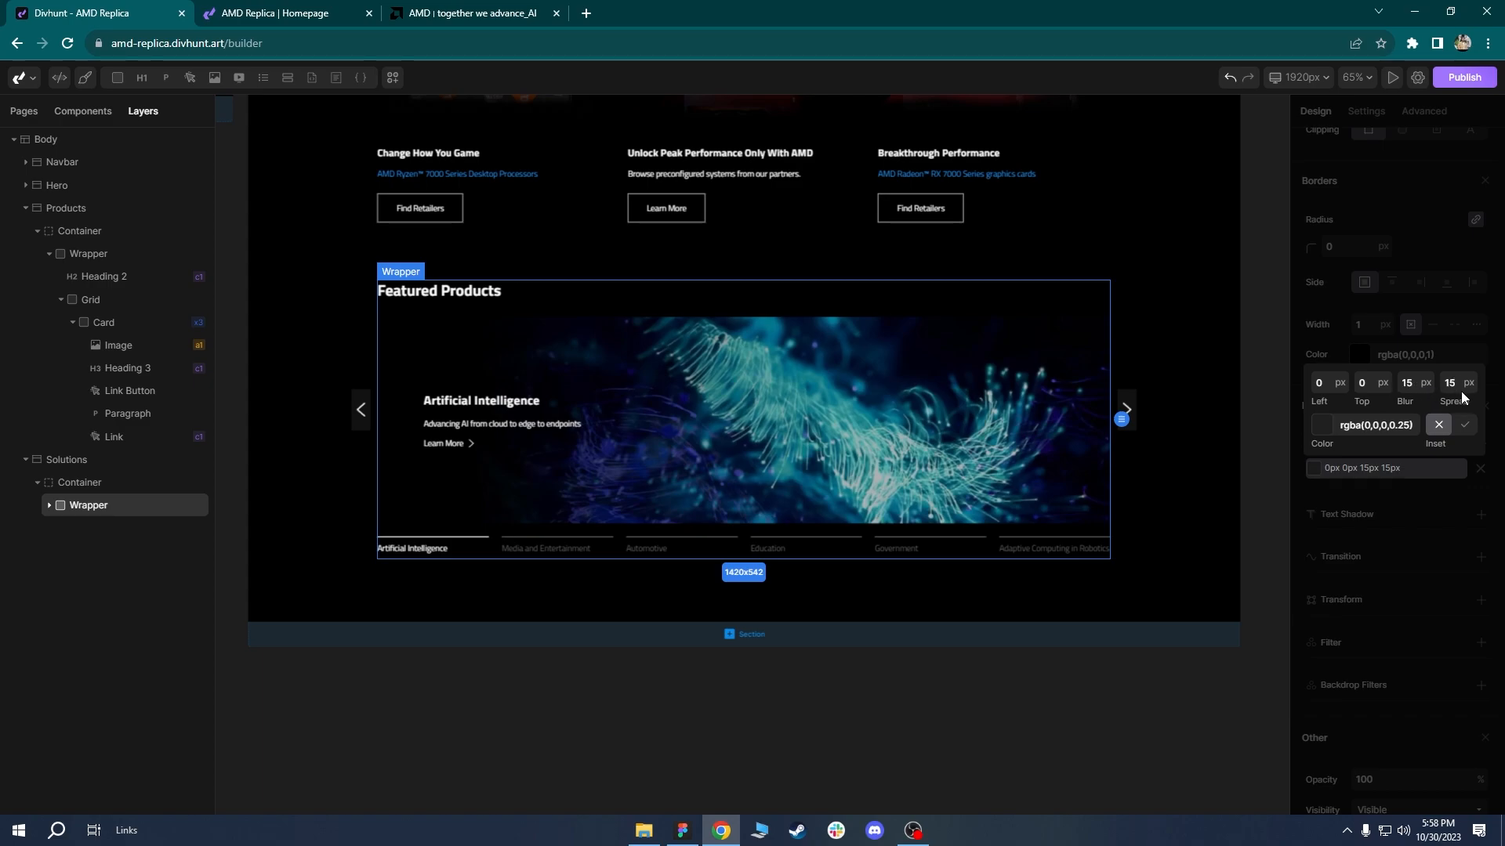
On the original AMD page, inspect the Featured Solutions section and examine the styles of its outer container elements.
{"action": "left_click", "coordinate": [517, 6]}
{"action": "right_click", "coordinate": [167, 368]}
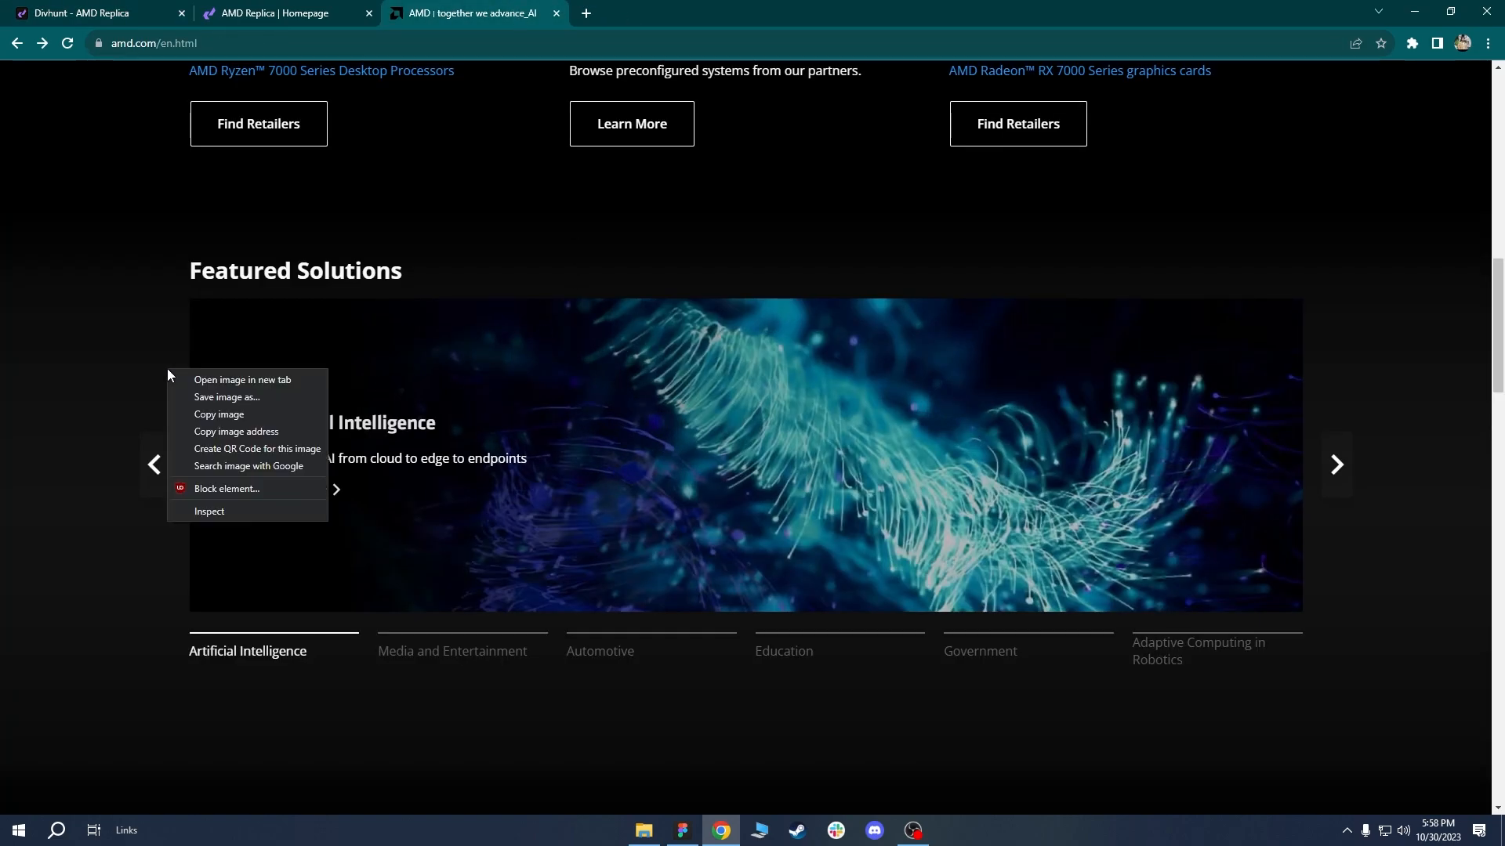
{"action": "left_click", "coordinate": [226, 515]}
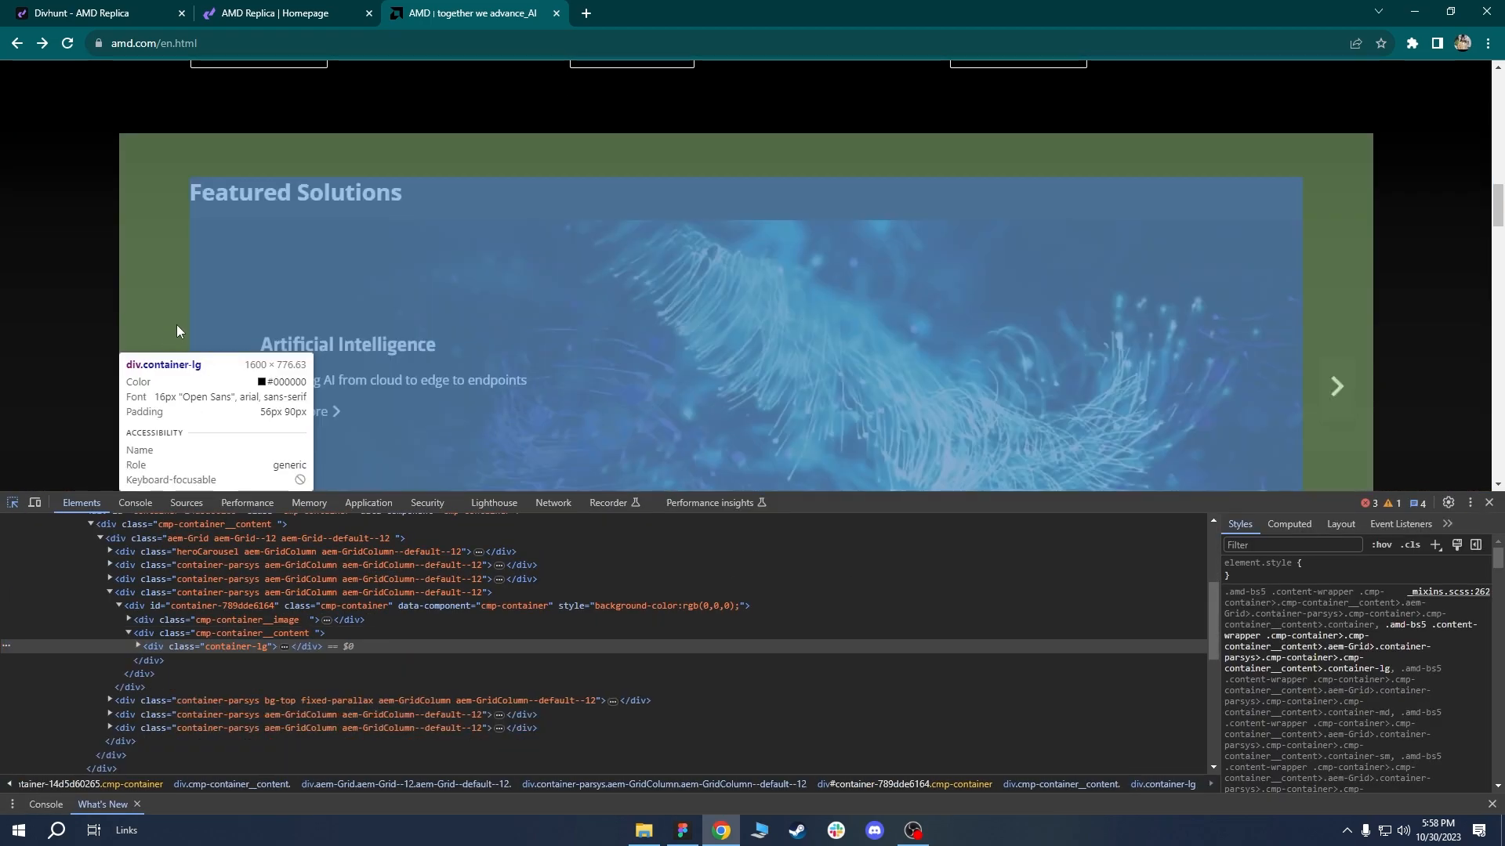
{"action": "left_click", "coordinate": [179, 323]}
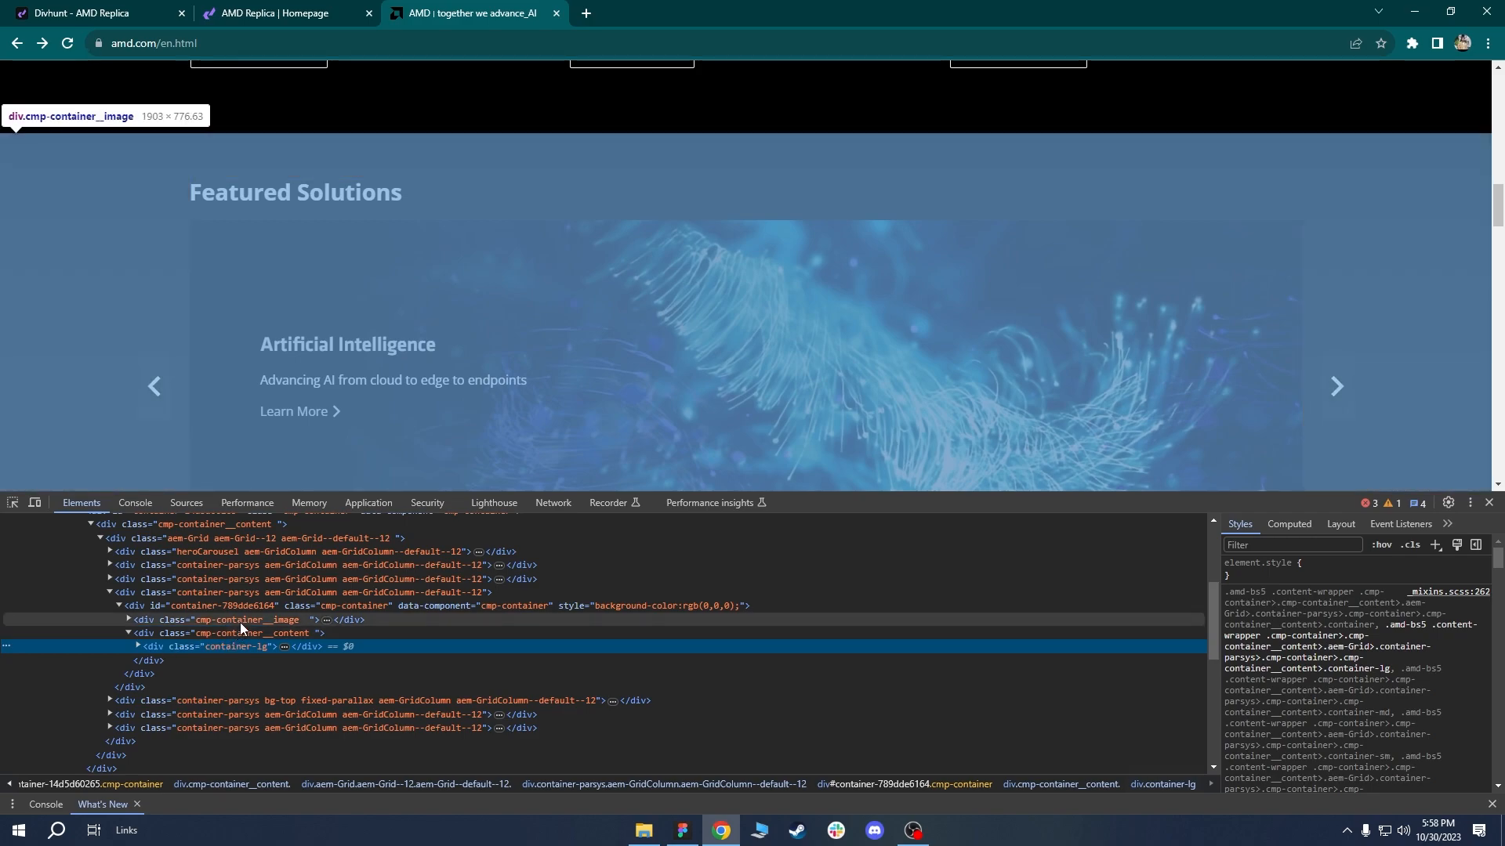
{"action": "left_click", "coordinate": [298, 602]}
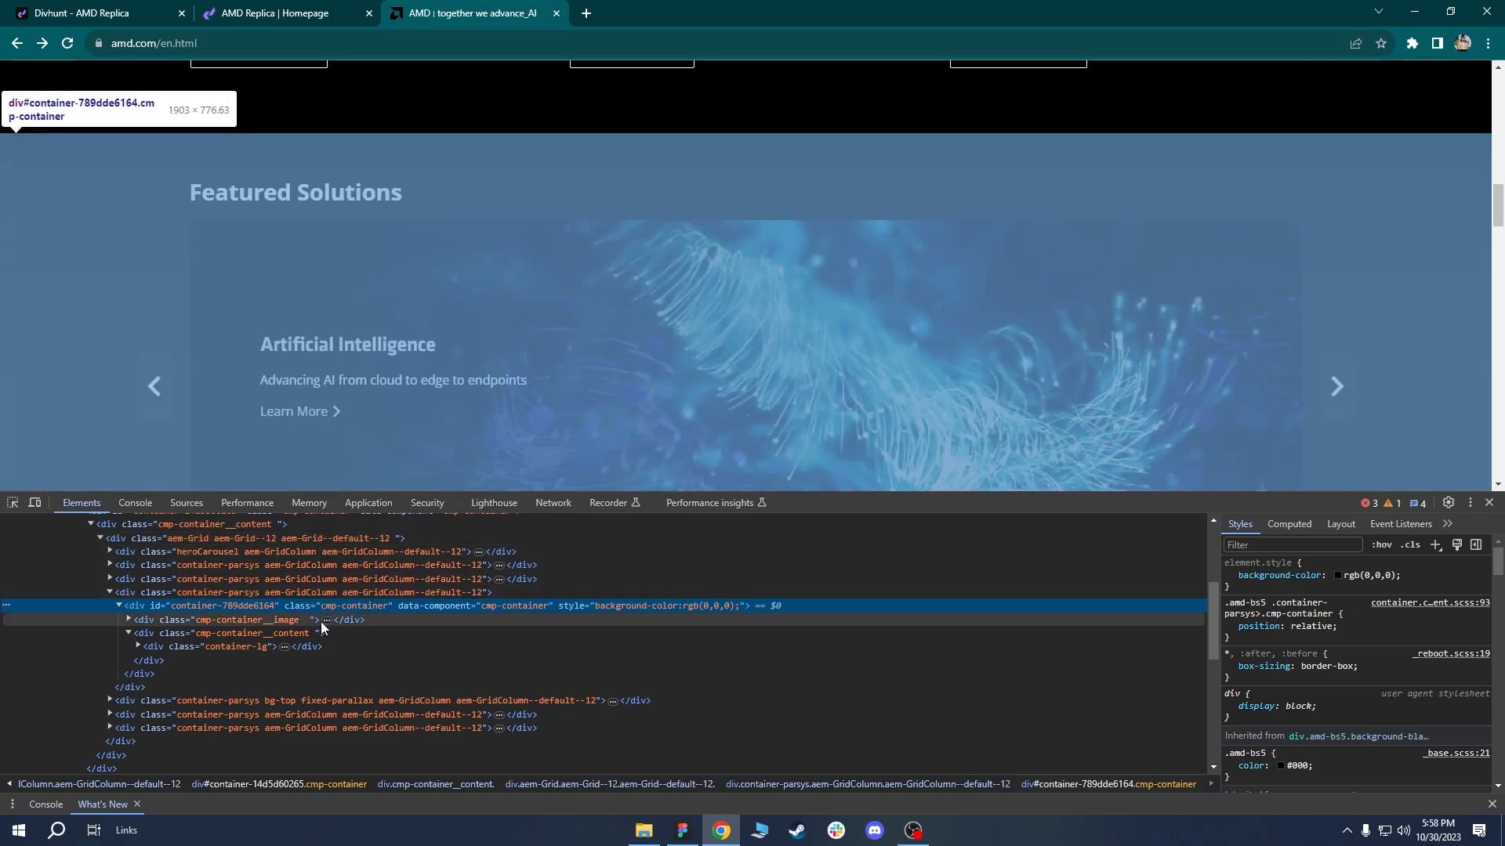
{"action": "left_click", "coordinate": [313, 645]}
{"action": "scroll", "coordinate": [1479, 700], "scroll_direction": "down", "scroll_amount": 5}
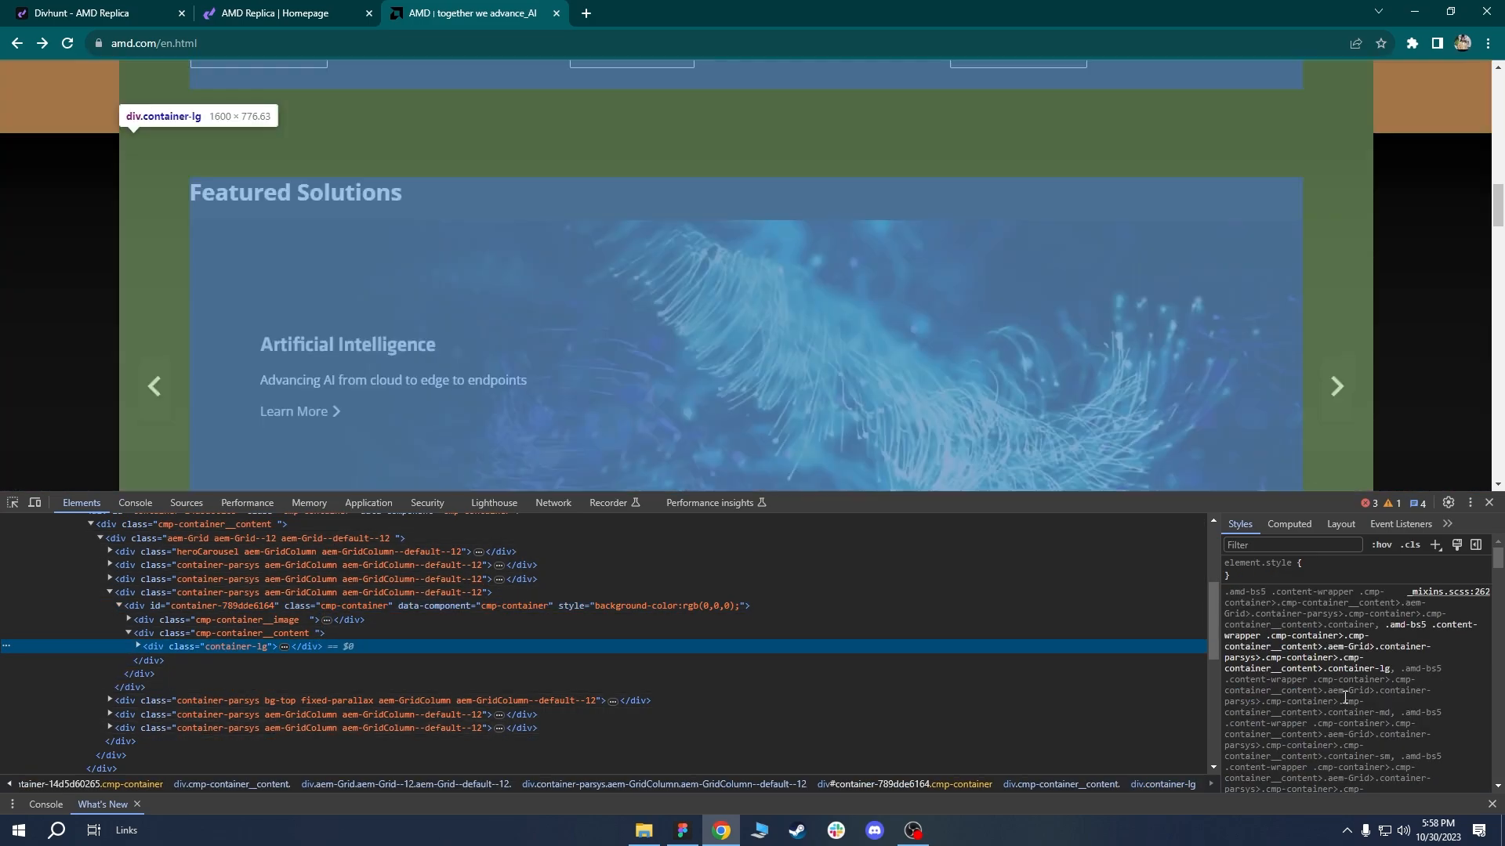
{"action": "scroll", "coordinate": [1337, 659], "scroll_direction": "up", "scroll_amount": 2}
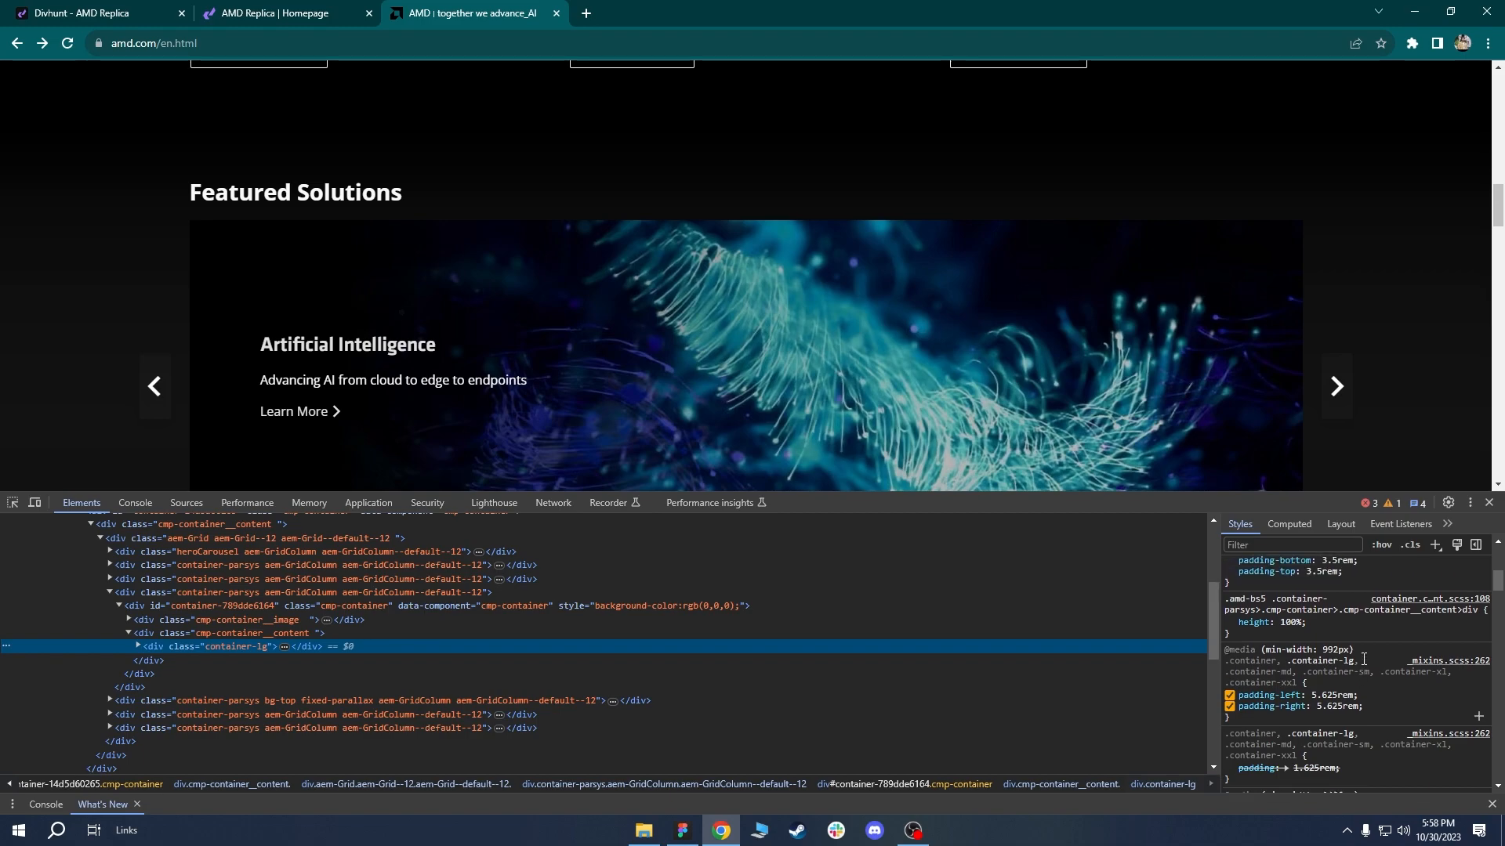
{"action": "scroll", "coordinate": [1500, 584], "scroll_direction": "down", "scroll_amount": 4}
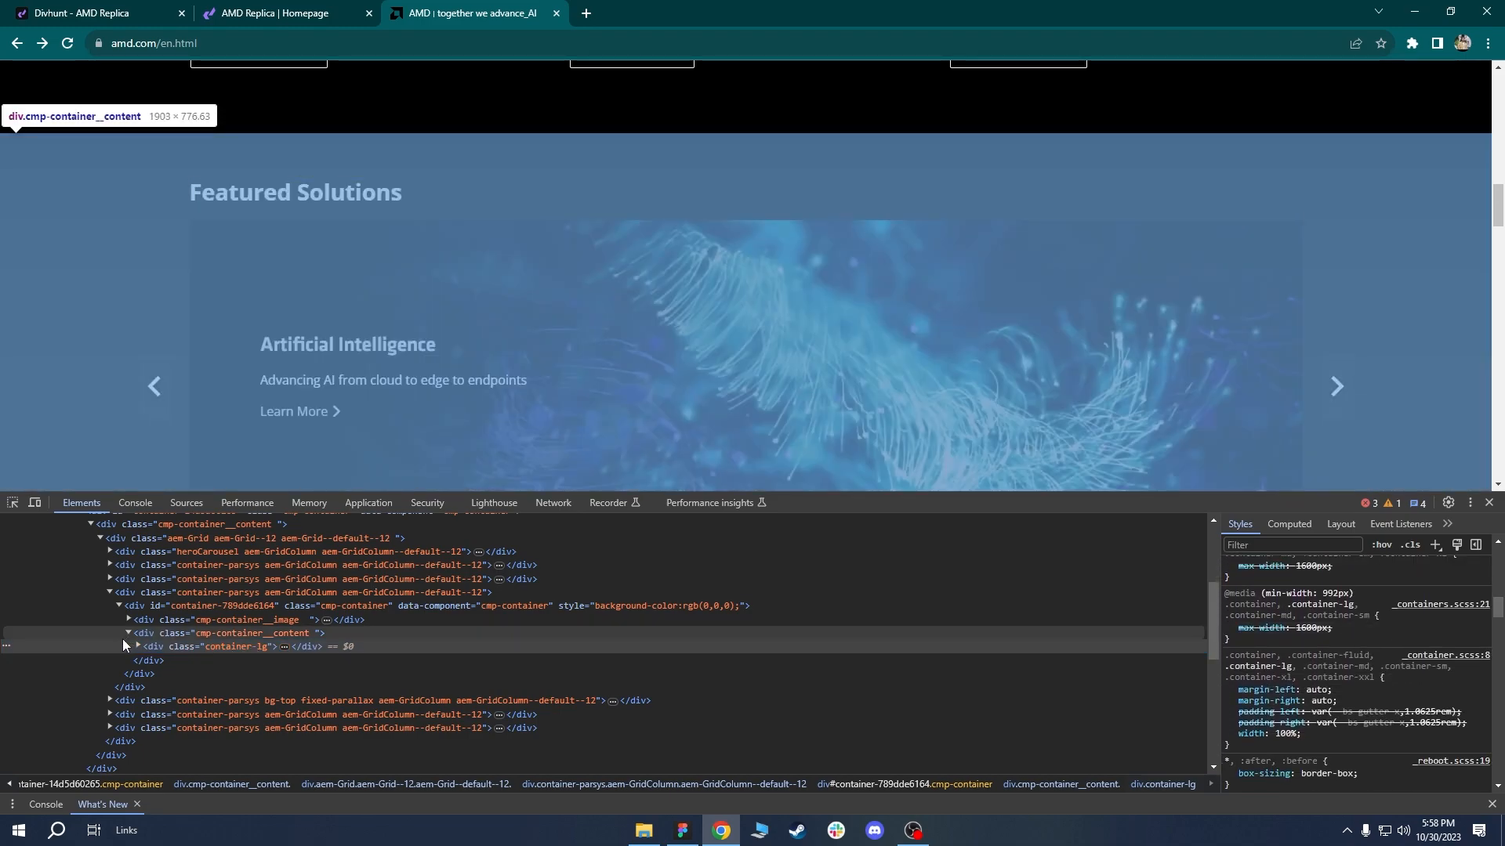
Expand the container-lg element and examine the styles of its nested aem-Grid and solutionSelector elements.
{"action": "left_click", "coordinate": [138, 646]}
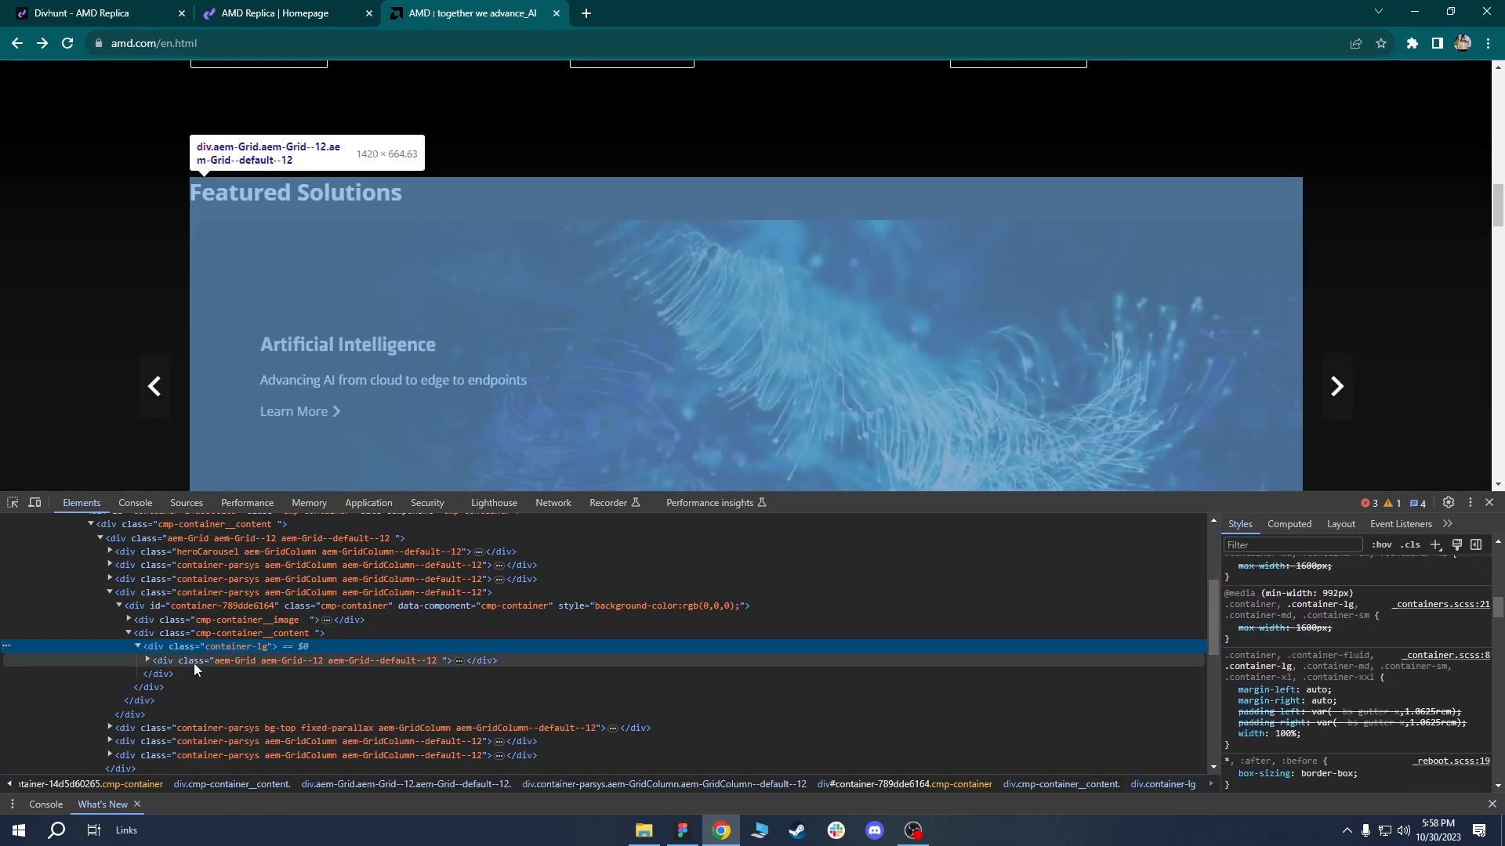
{"action": "left_click", "coordinate": [193, 662]}
{"action": "left_click_drag", "start_coordinate": [1499, 633], "coordinate": [1501, 591]}
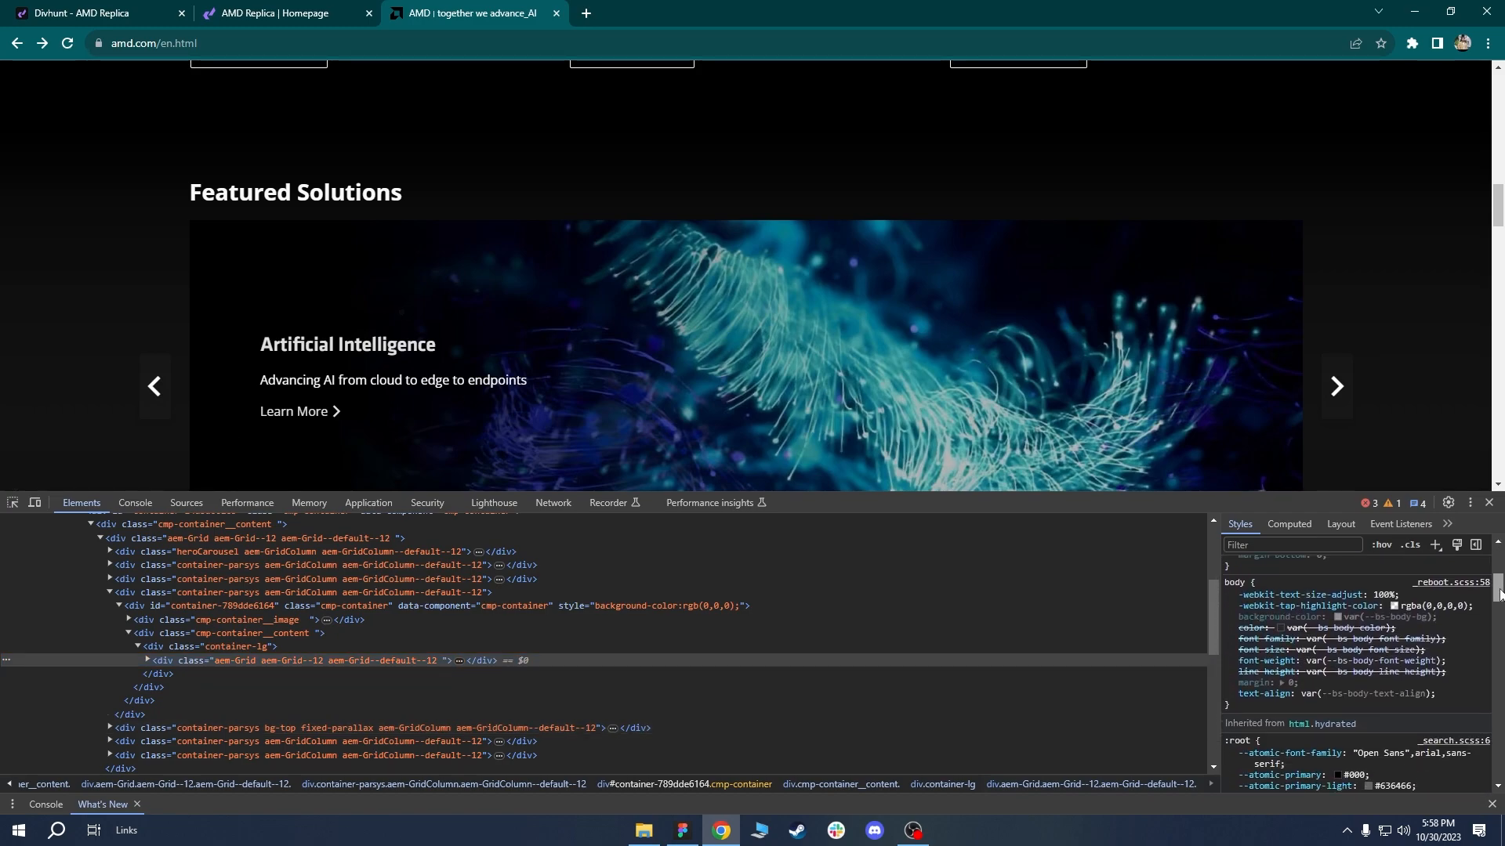
{"action": "left_click", "coordinate": [148, 661]}
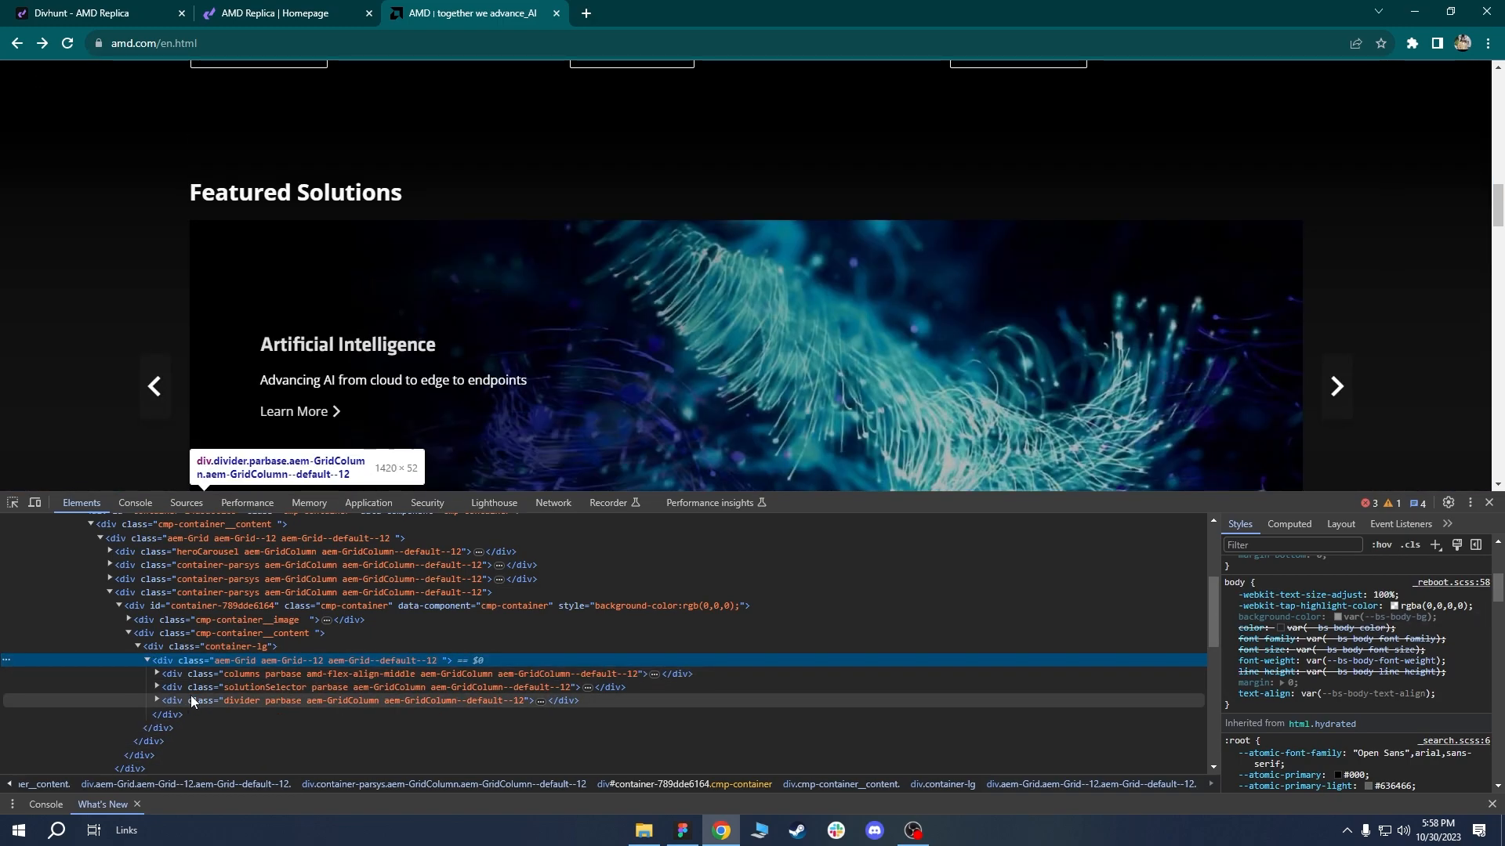
{"action": "left_click", "coordinate": [192, 687]}
{"action": "scroll", "coordinate": [1355, 667], "scroll_direction": "down", "scroll_amount": 2}
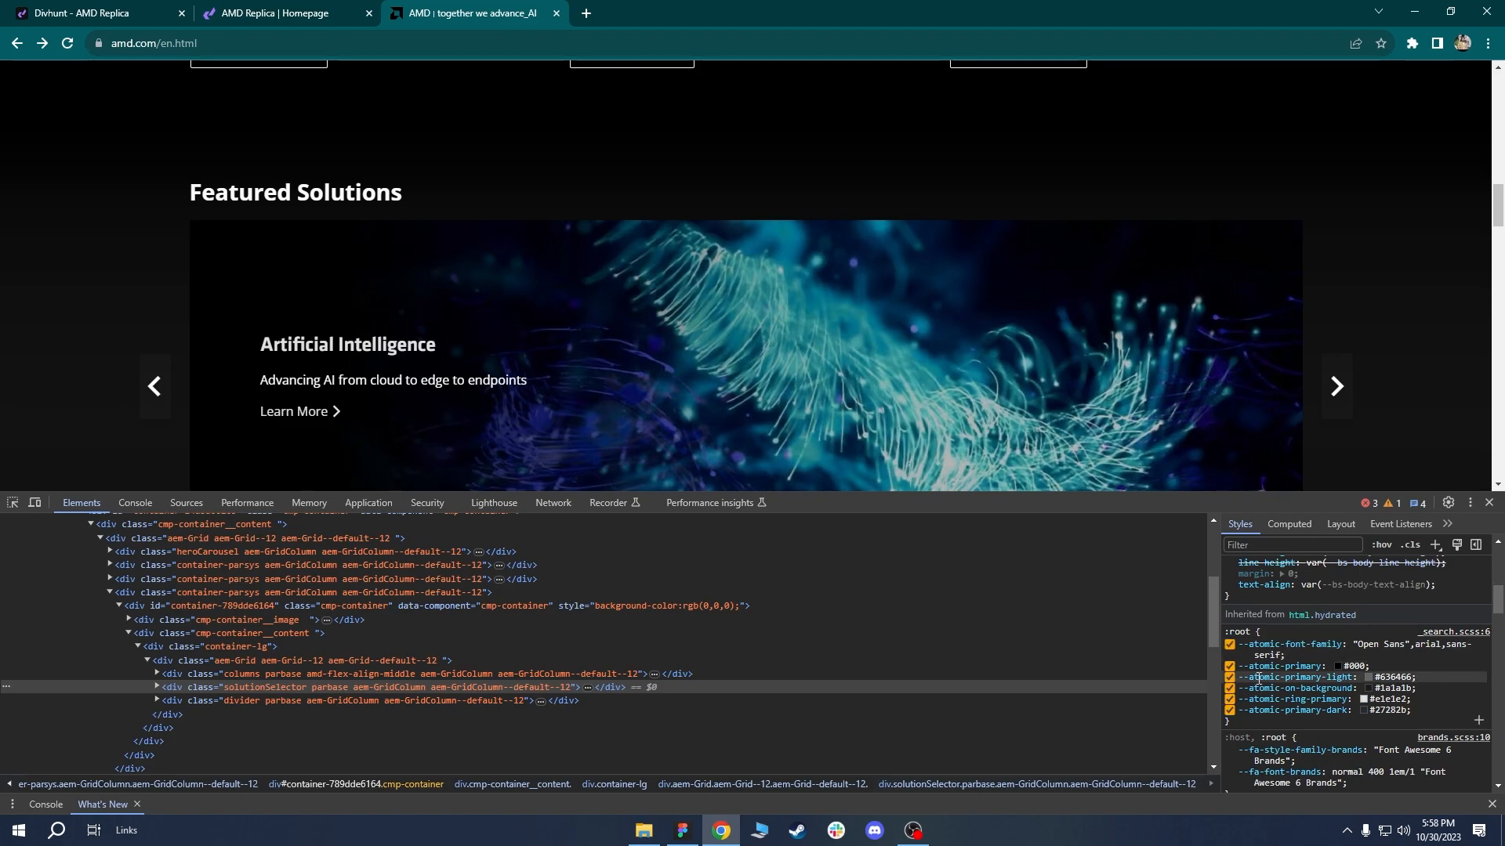
{"action": "left_click_drag", "start_coordinate": [1499, 602], "coordinate": [1499, 616]}
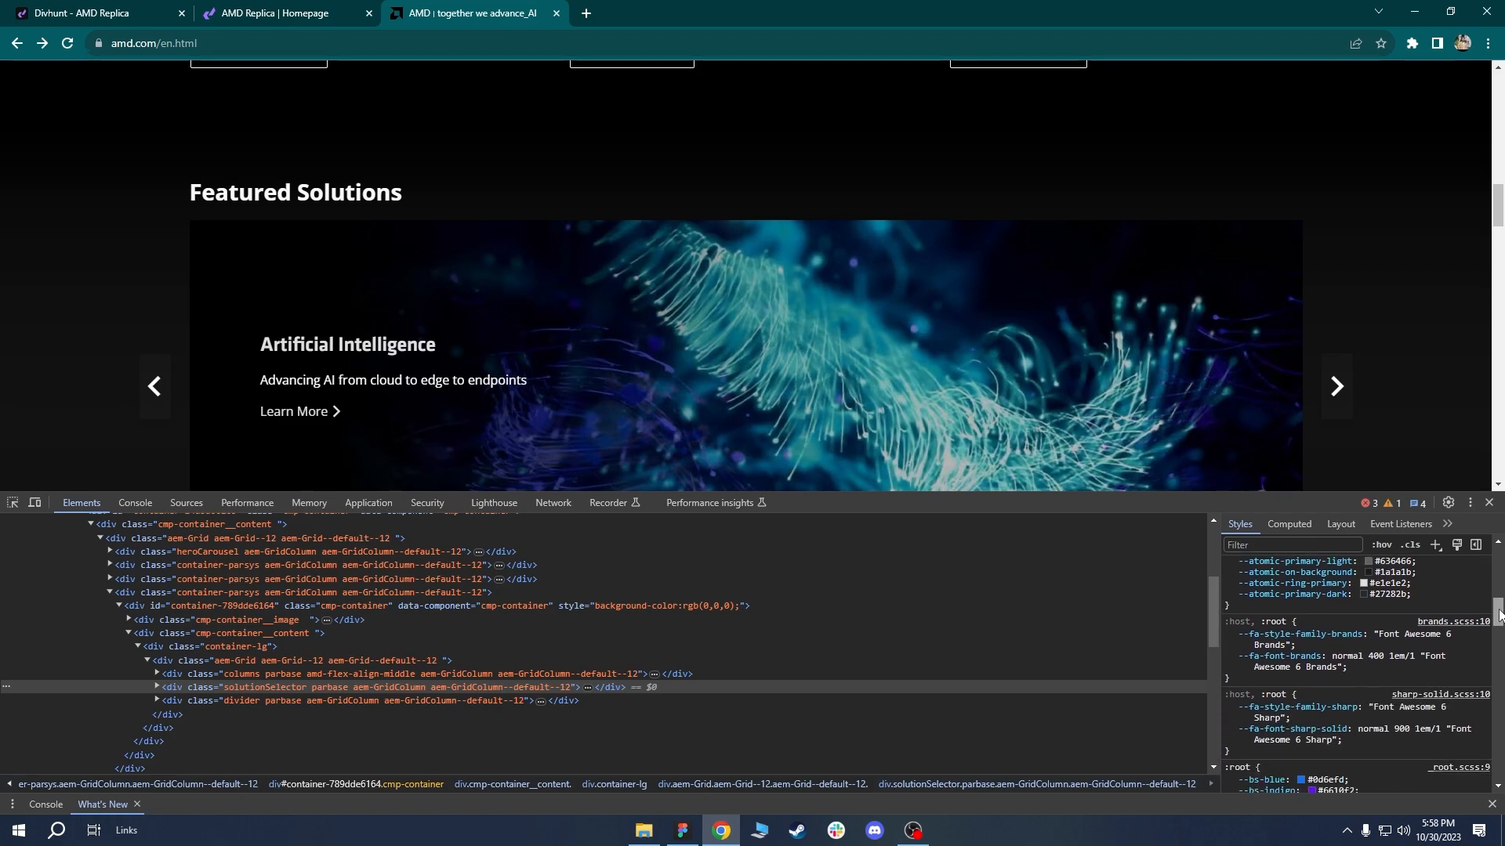
Expand the solutionSelector element and examine the styles of its glide carousel and glide__track elements for the background effect.
{"action": "left_click", "coordinate": [158, 687]}
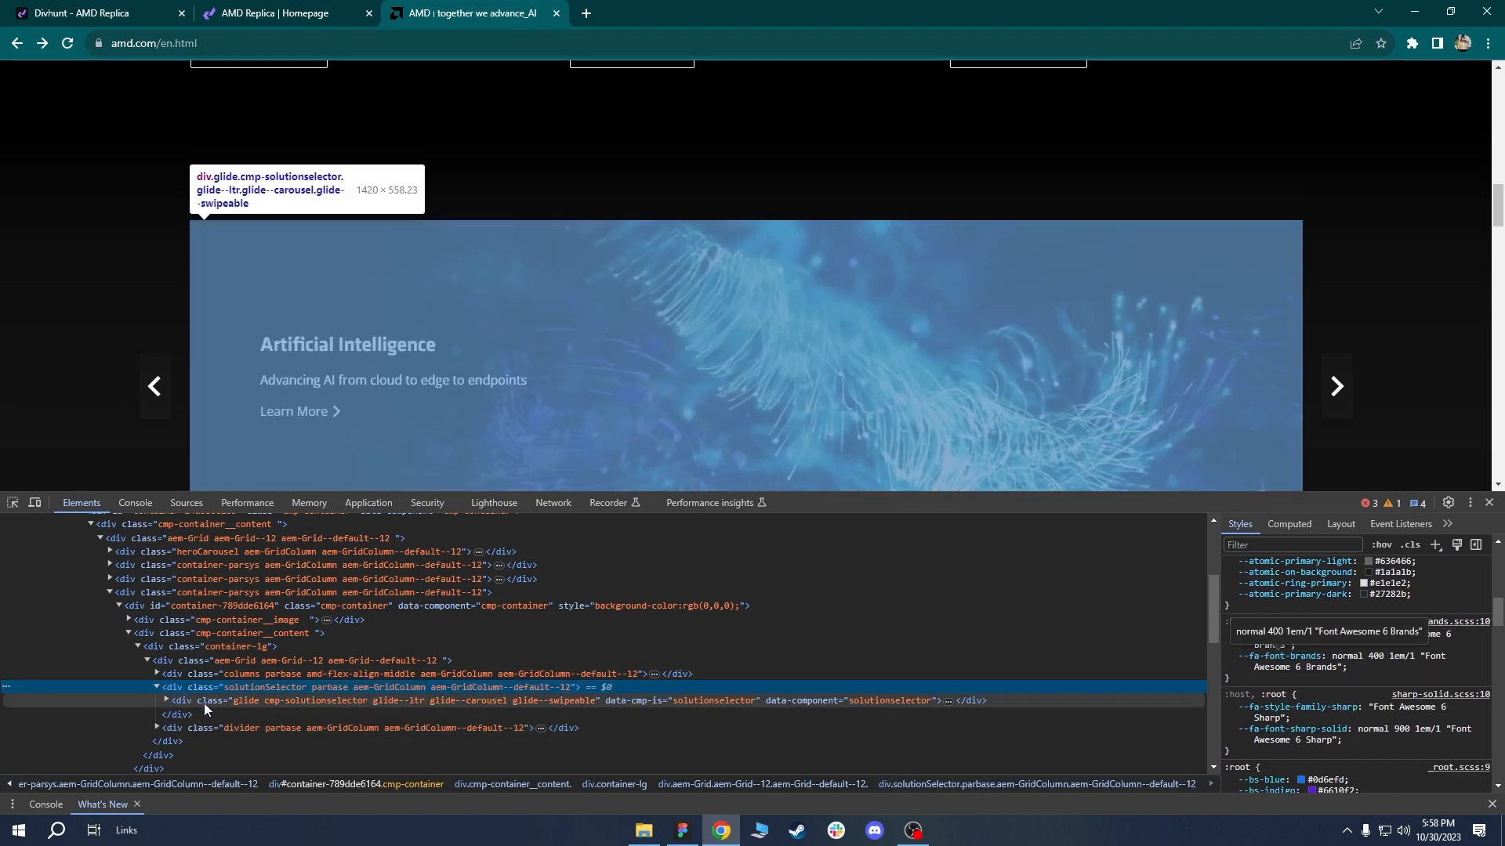
{"action": "left_click", "coordinate": [169, 700]}
{"action": "scroll", "coordinate": [1323, 608], "scroll_direction": "up", "scroll_amount": 5}
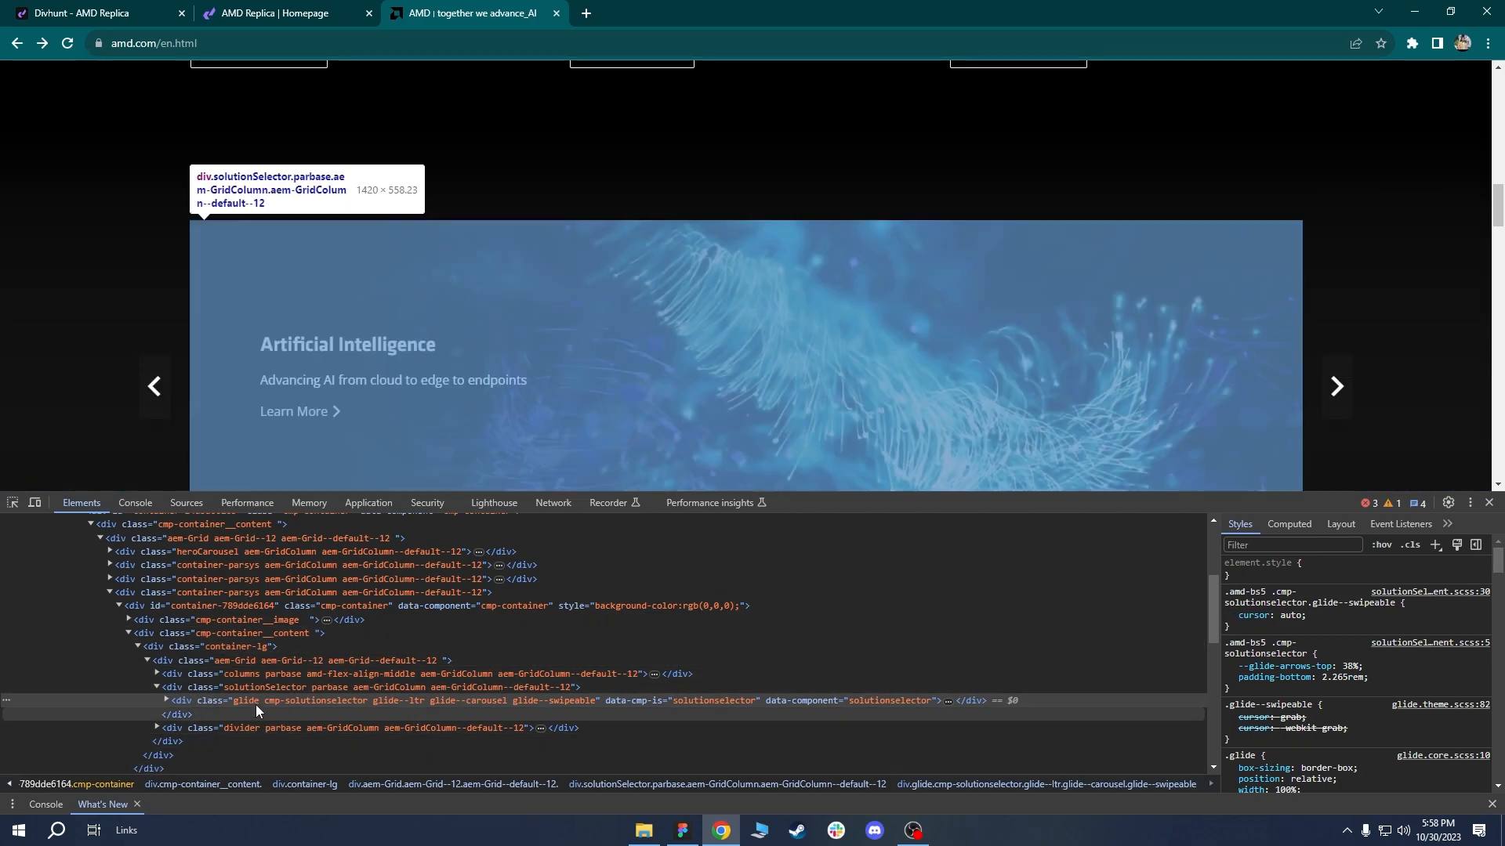
{"action": "scroll", "coordinate": [1497, 588], "scroll_direction": "down", "scroll_amount": 5}
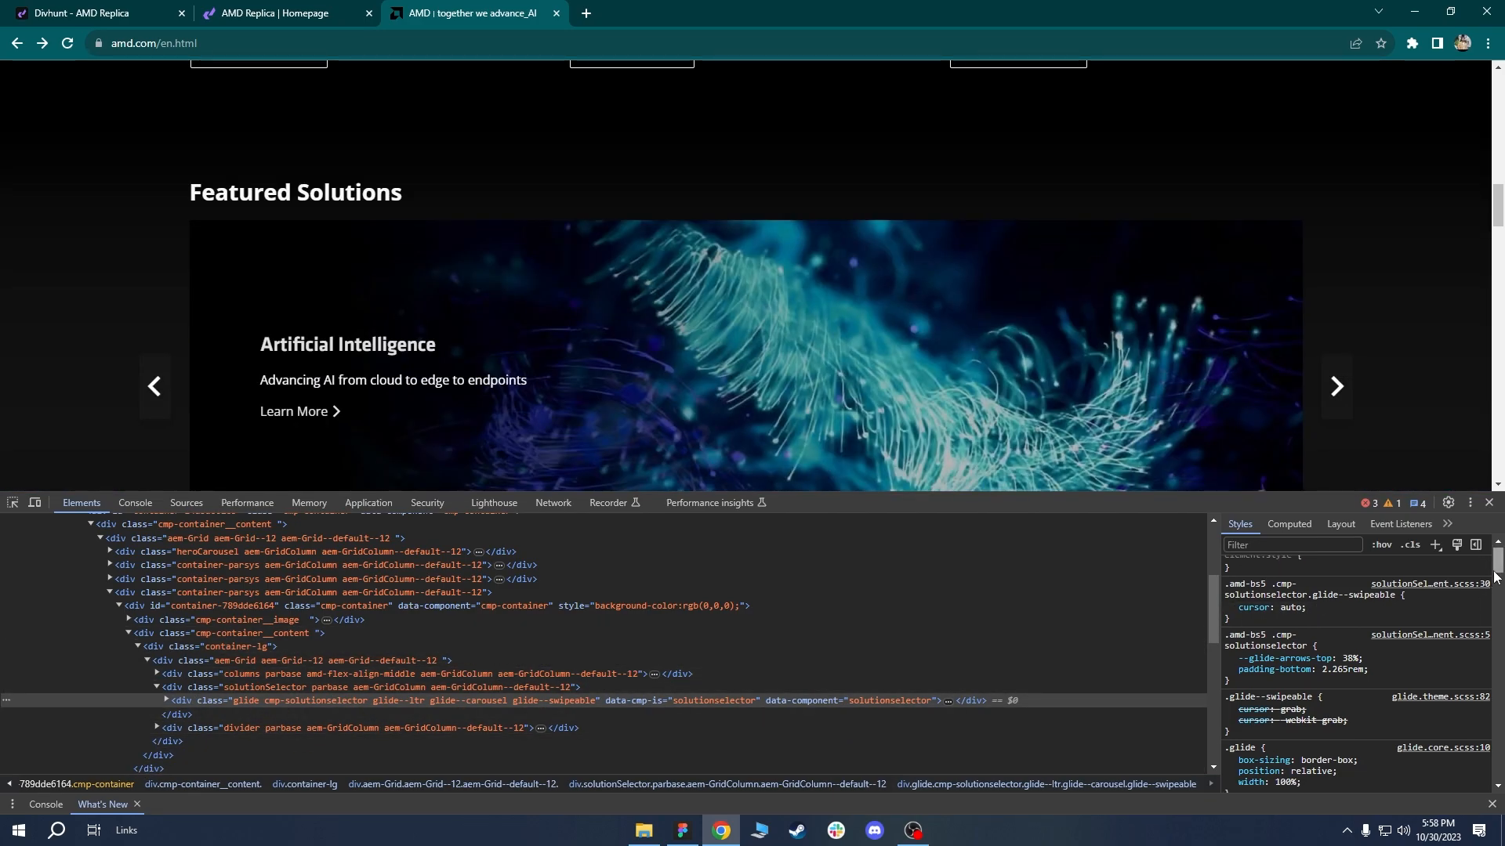
{"action": "left_click", "coordinate": [167, 701]}
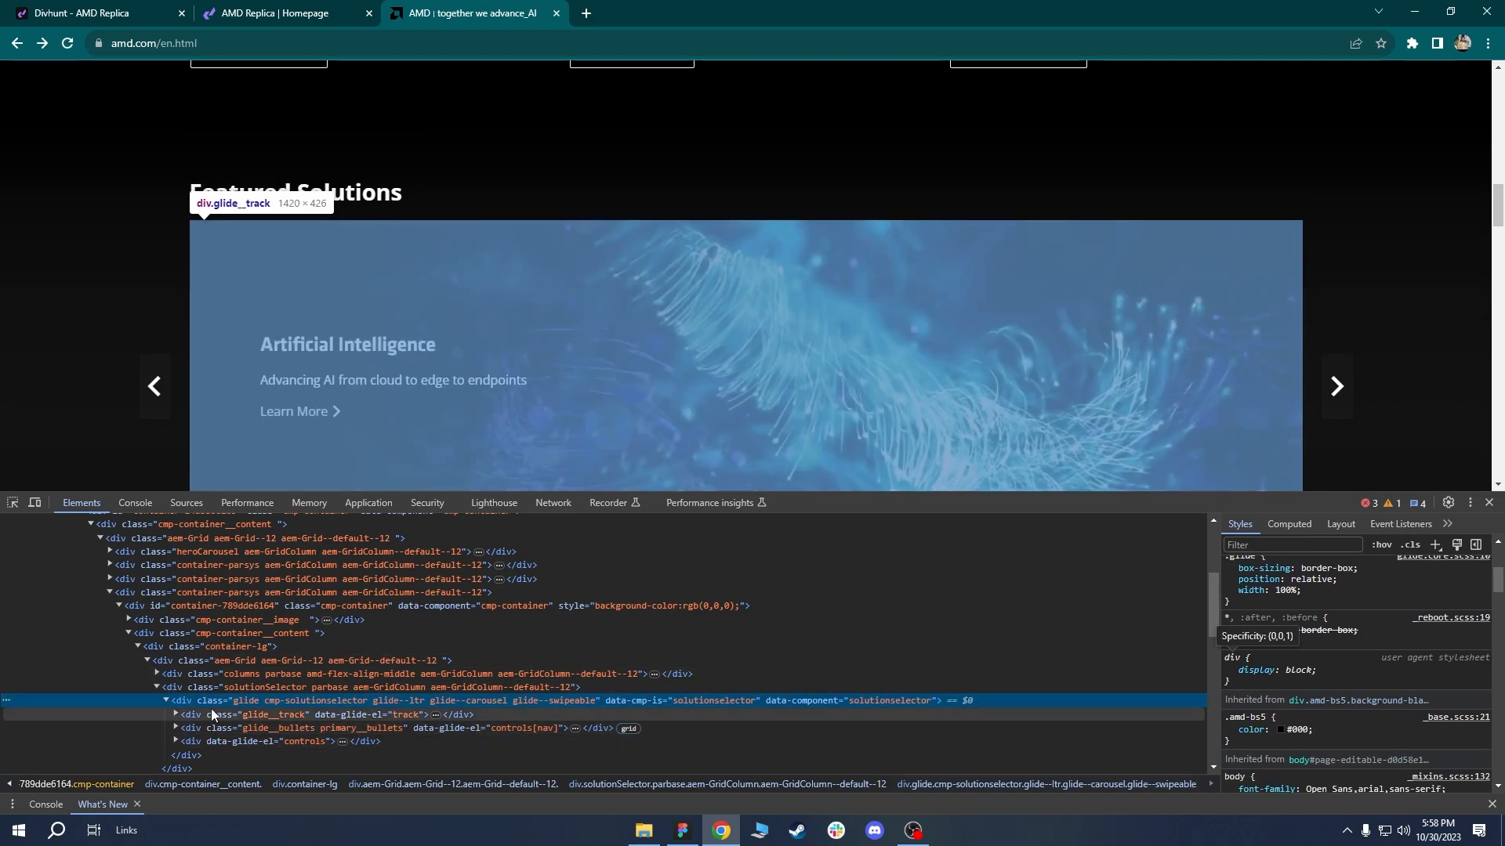
{"action": "left_click", "coordinate": [213, 714]}
{"action": "mouse_move", "coordinate": [1500, 589]}
{"action": "left_mouse_down"}
{"action": "mouse_move", "coordinate": [1501, 563]}
{"action": "mouse_move", "coordinate": [1504, 603]}
{"action": "left_mouse_up"}
{"action": "left_click", "coordinate": [176, 714]}
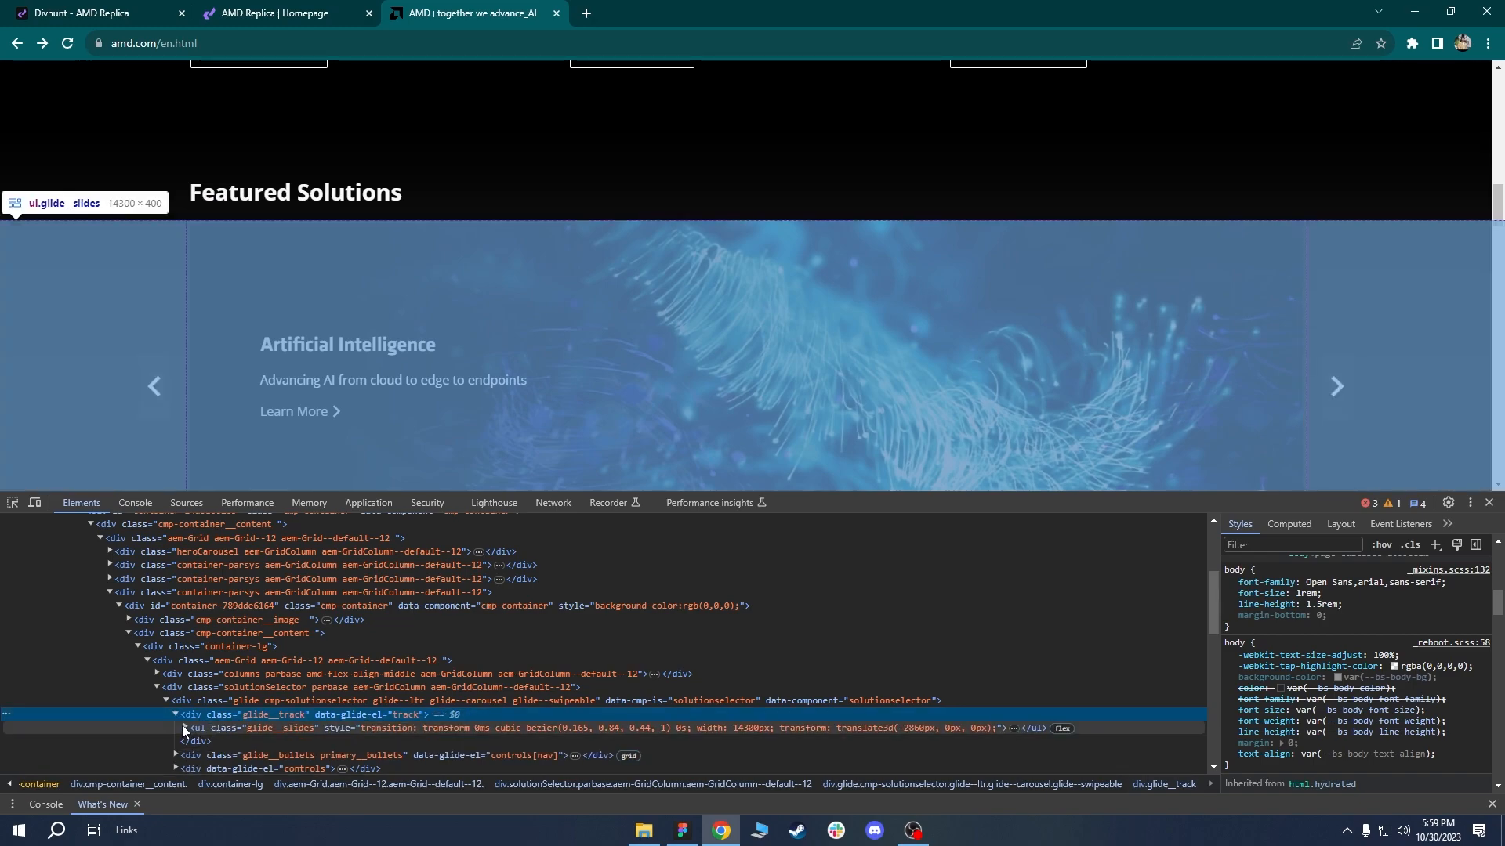
{"action": "left_click", "coordinate": [196, 742]}
{"action": "left_click_drag", "start_coordinate": [1498, 603], "coordinate": [1499, 558]}
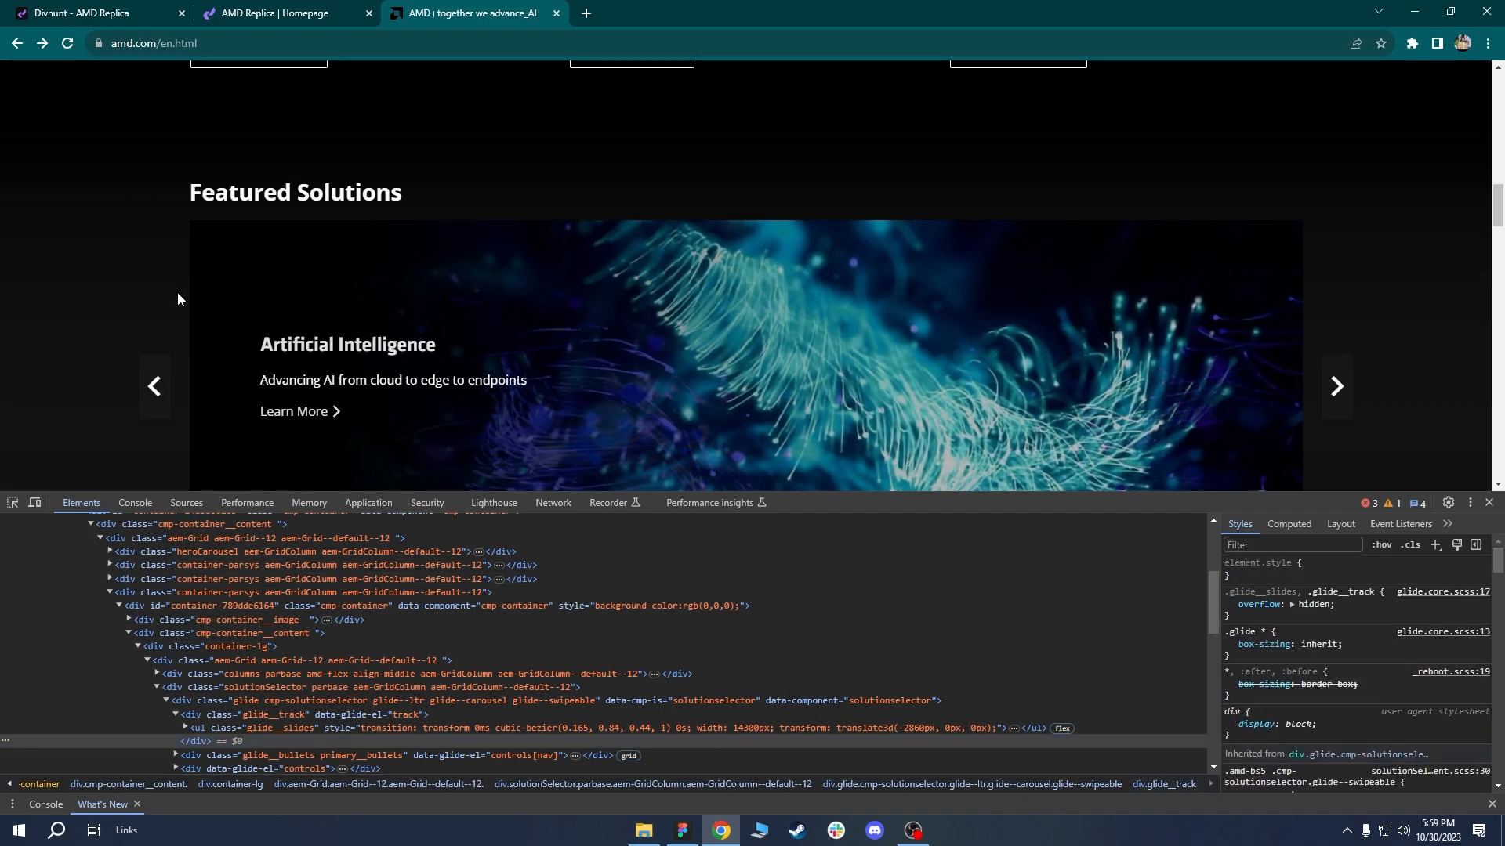
Back in the Divhunt builder, set the Wrapper's box shadow blur to 60 px and its color to White.
{"action": "left_click", "coordinate": [116, 9]}
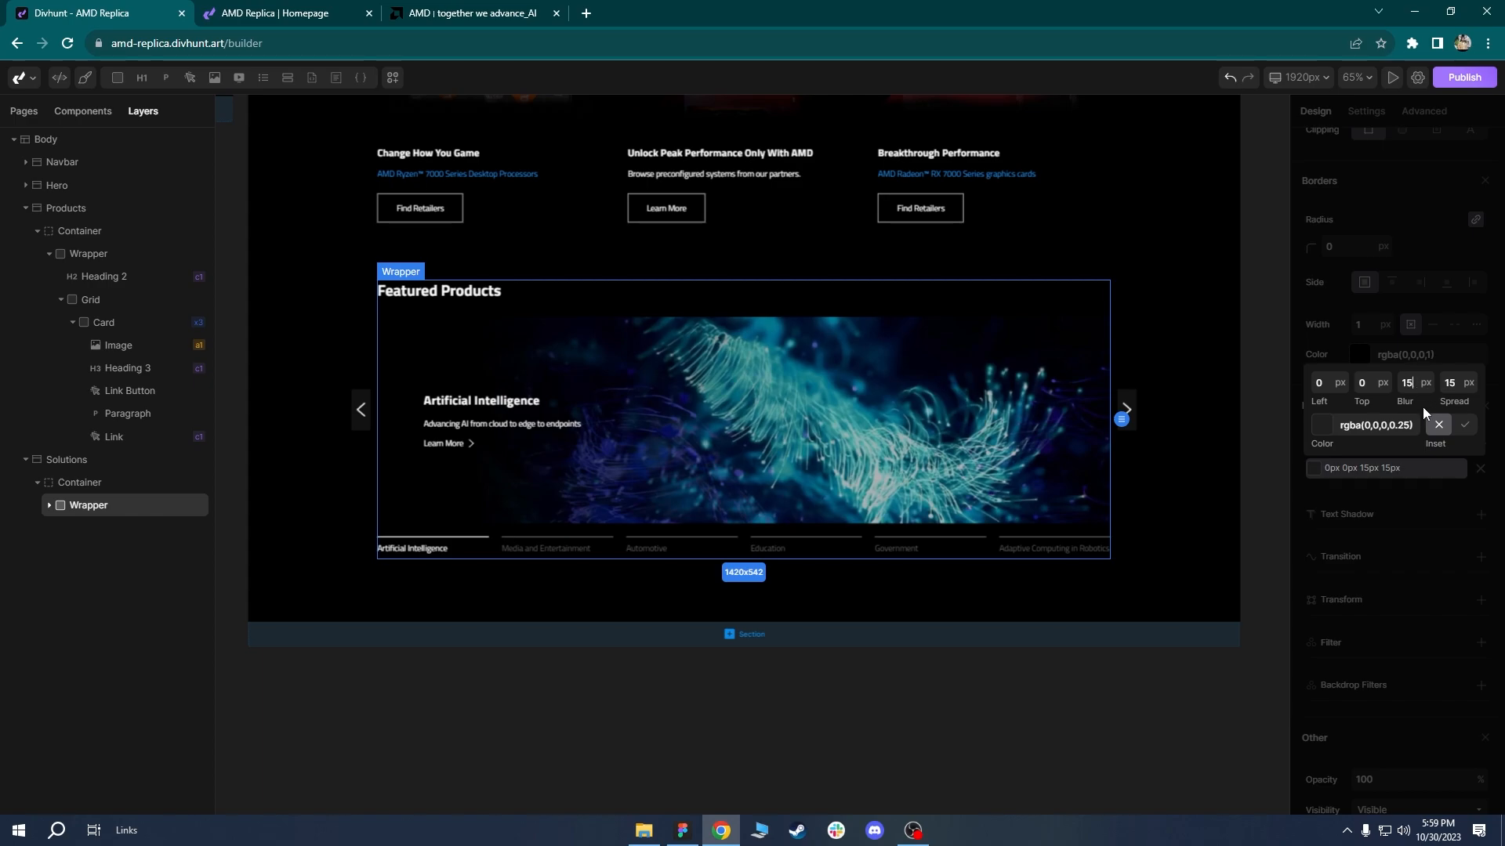
{"action": "type", "text": "0"}
{"action": "left_click", "coordinate": [1323, 425]}
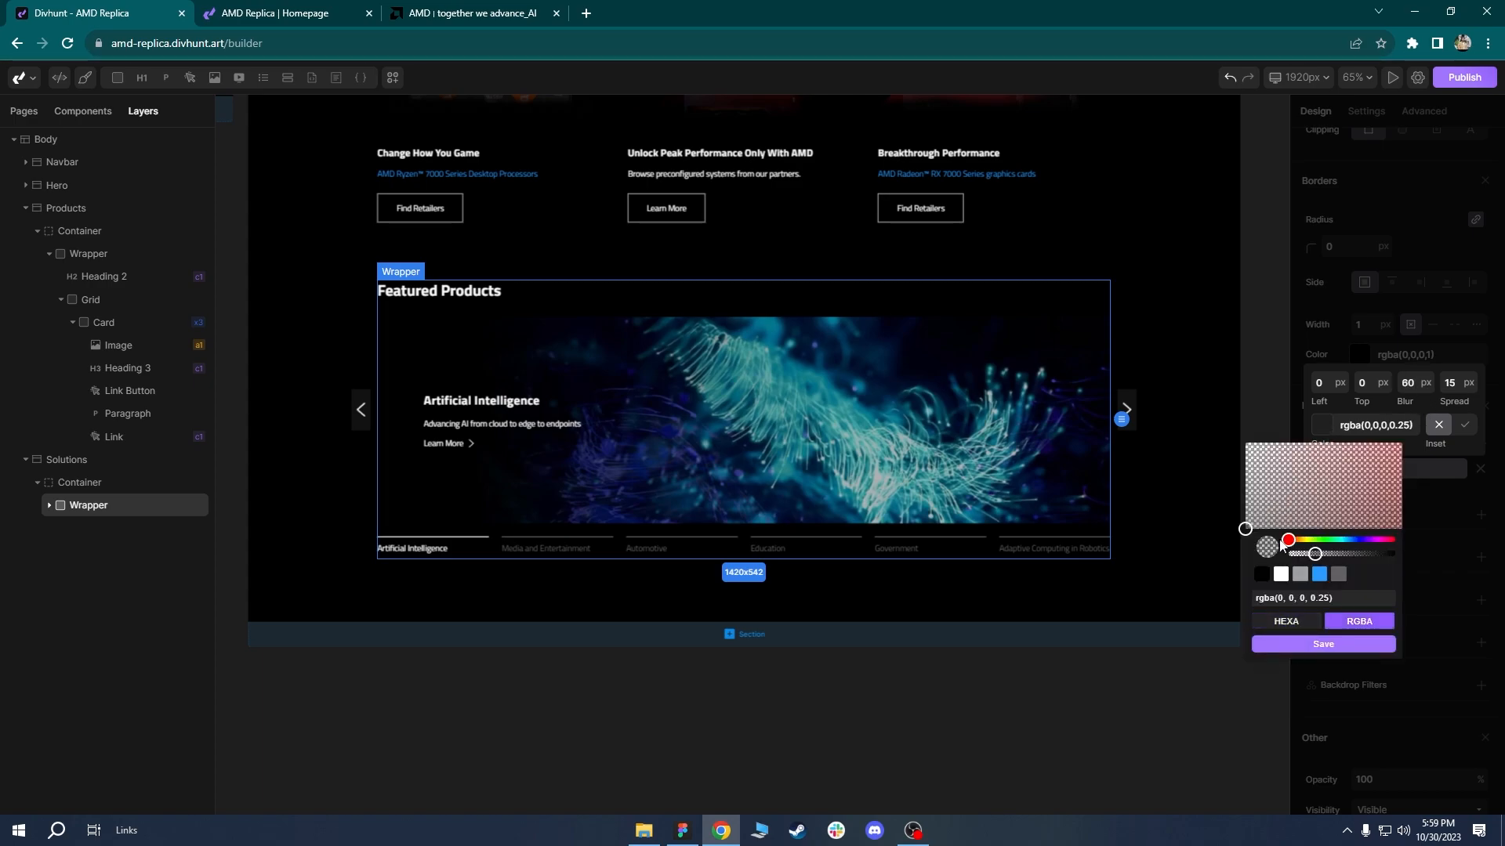
{"action": "left_click", "coordinate": [1282, 577]}
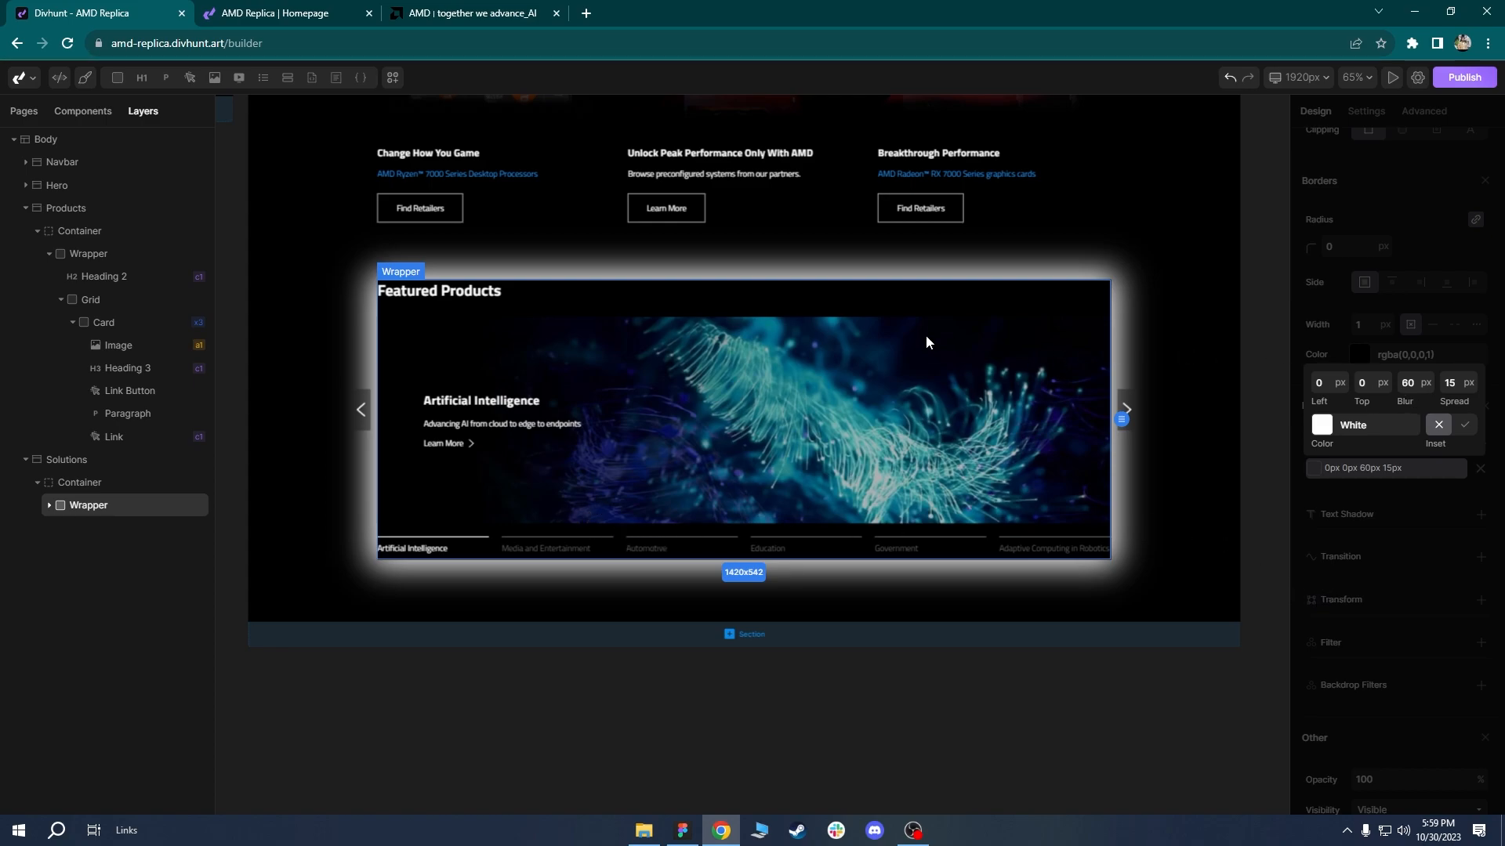
Return to the original AMD page, close its developer tools and examine the glow around the Featured Solutions slider.
{"action": "left_click", "coordinate": [295, 18]}
{"action": "left_click", "coordinate": [449, 11]}
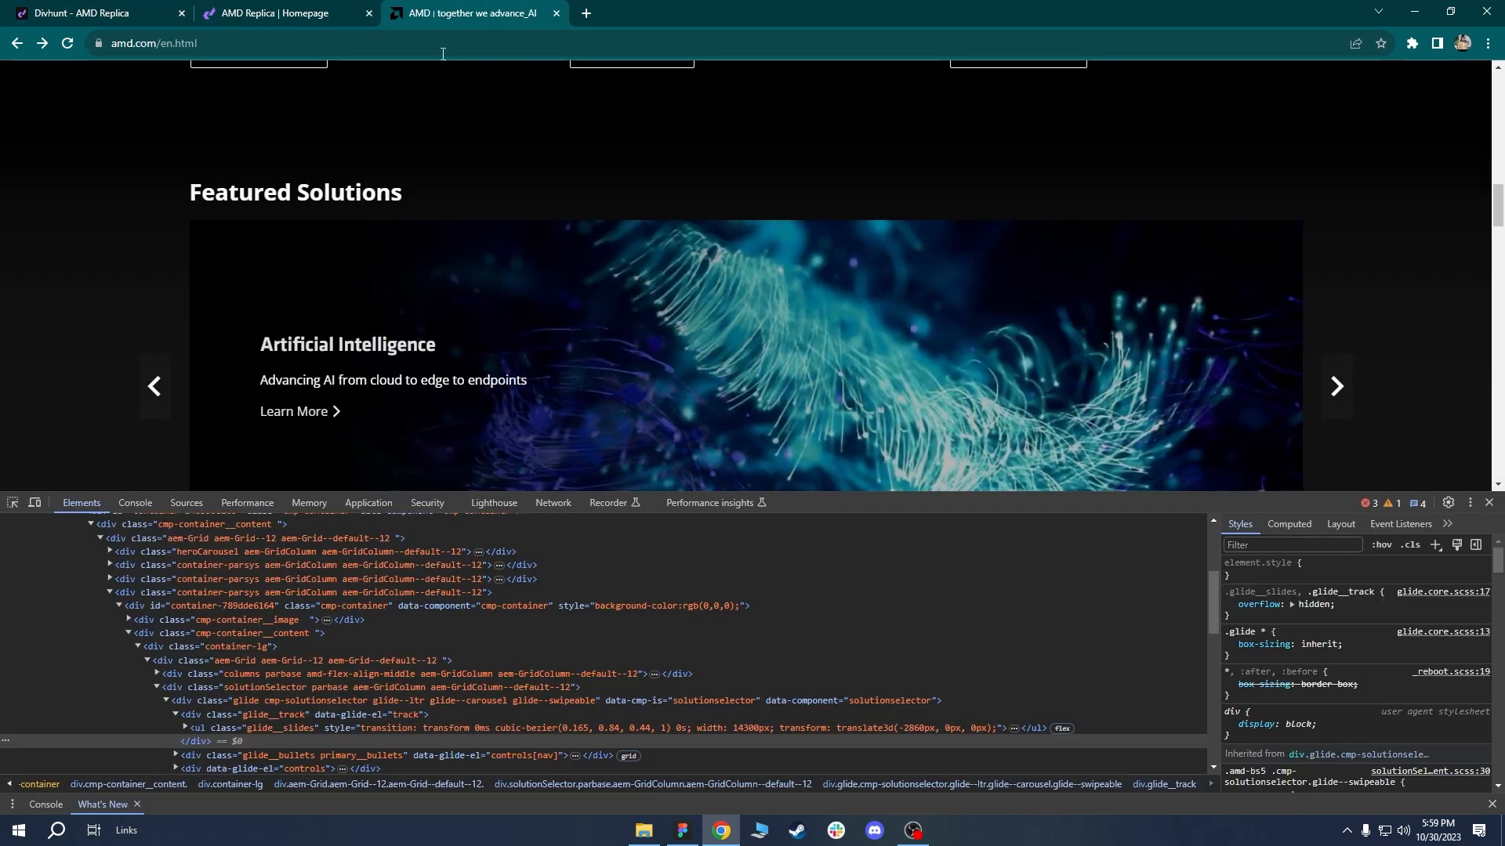
{"action": "left_click", "coordinate": [1488, 503]}
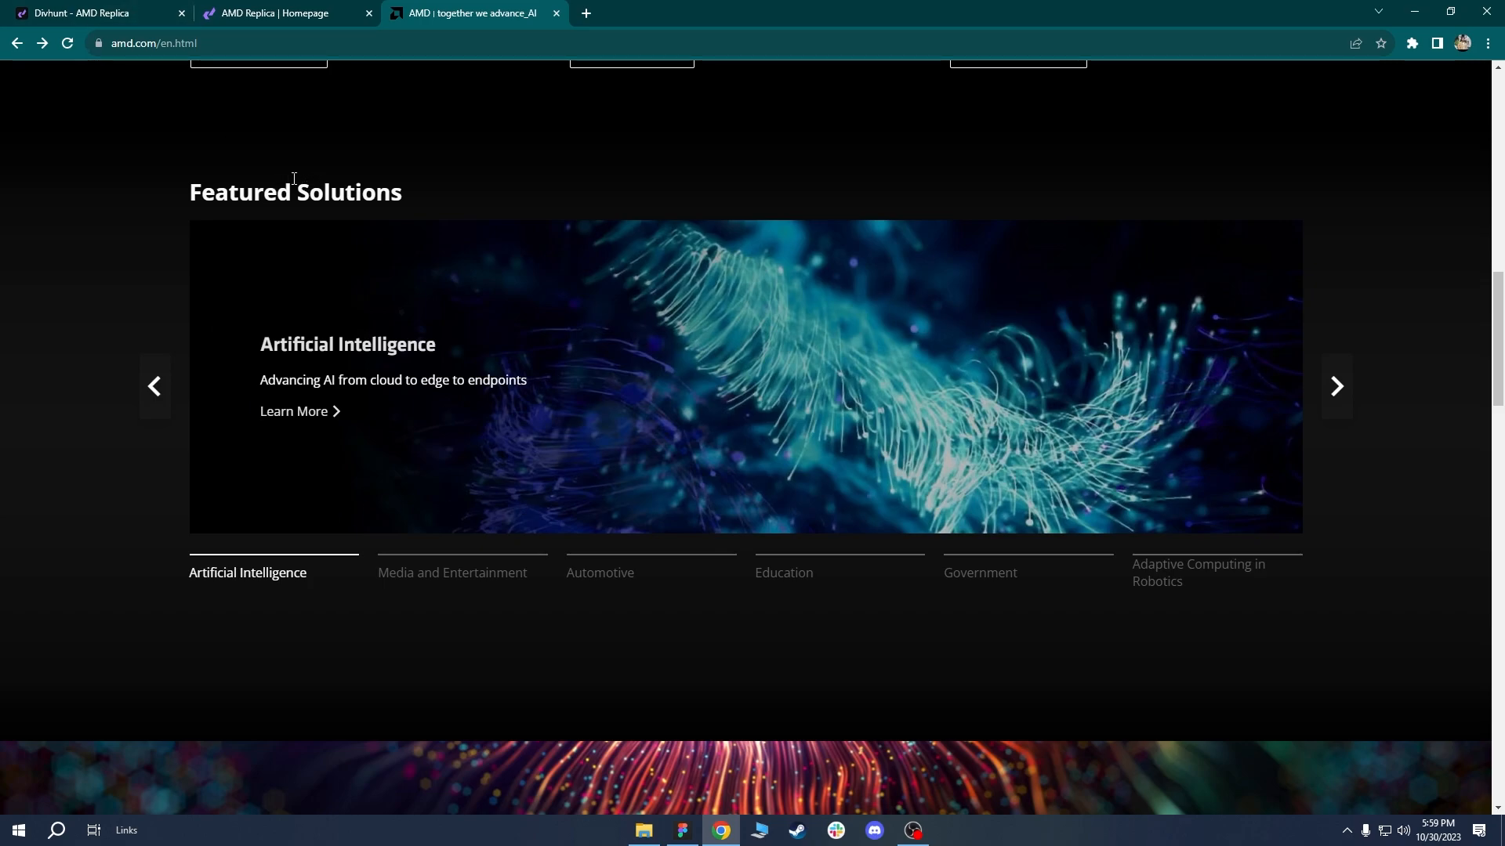
In the Divhunt builder, reset the box shadow styling of the Solutions section's Wrapper.
{"action": "left_click", "coordinate": [137, 8]}
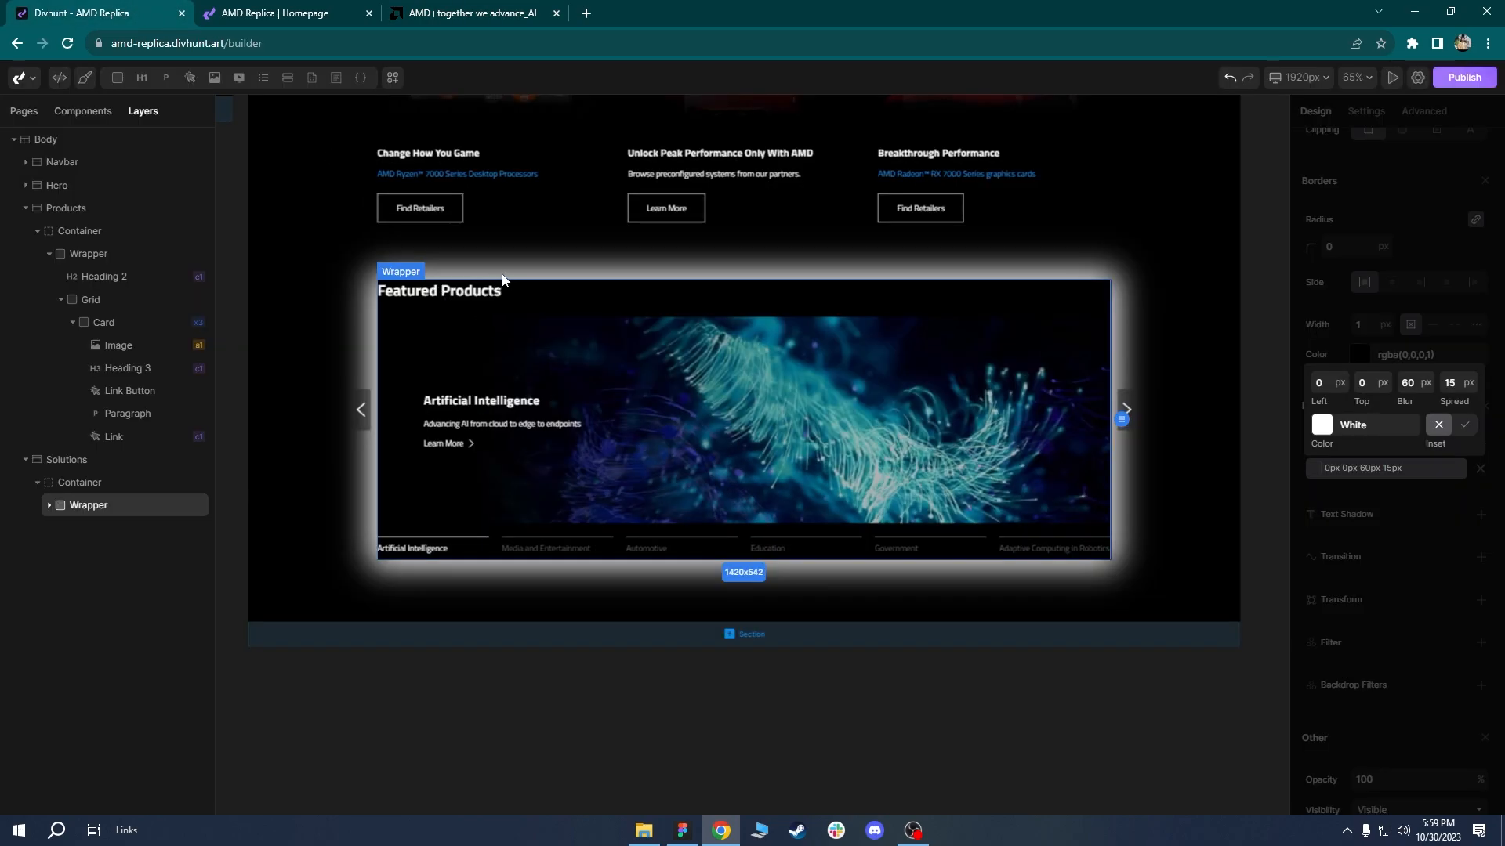
{"action": "left_click", "coordinate": [1473, 335]}
{"action": "left_click", "coordinate": [1339, 444]}
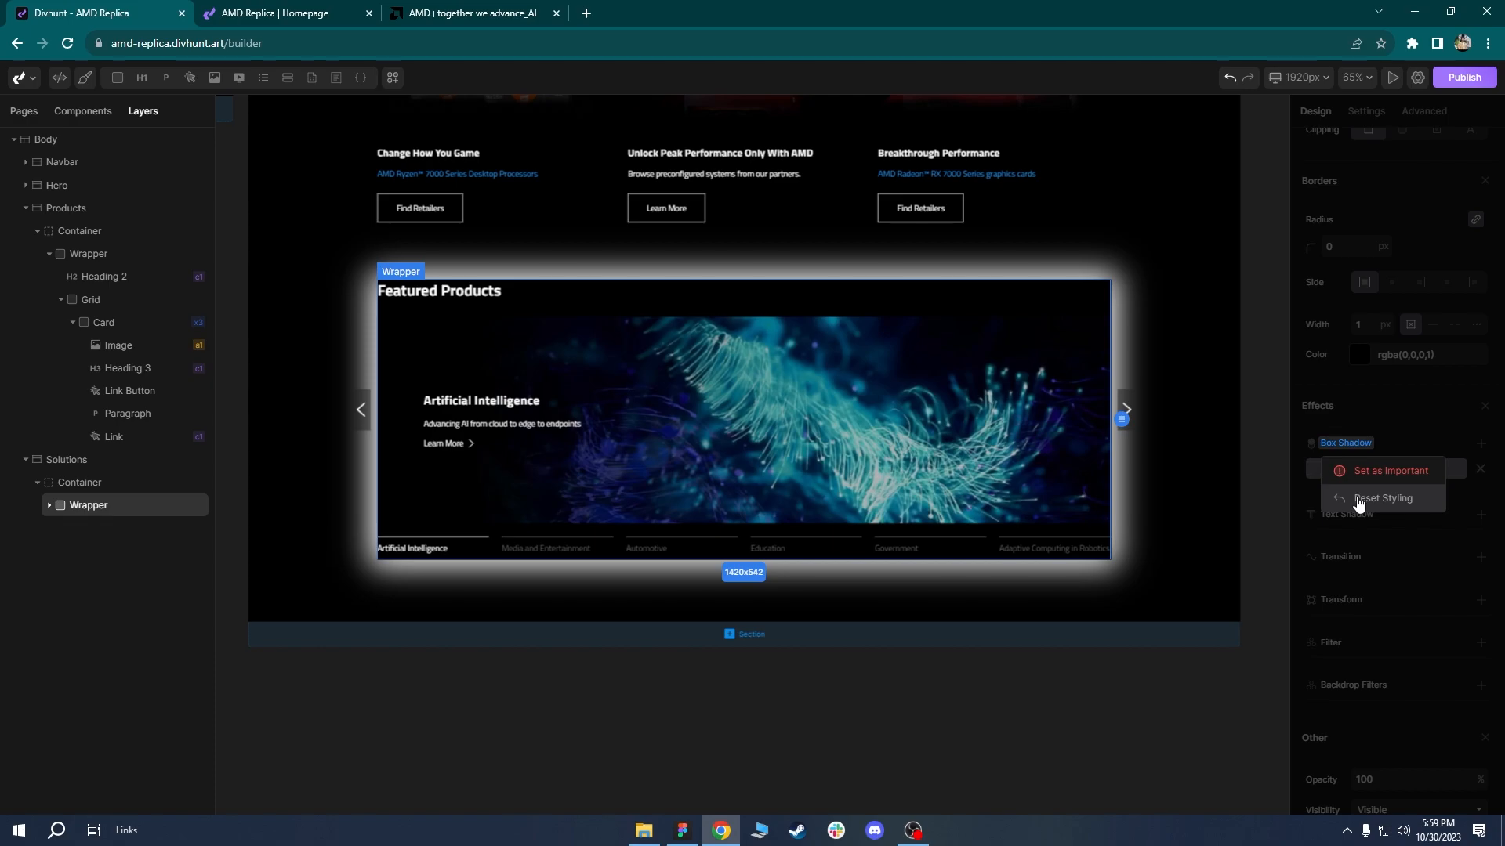
{"action": "left_click", "coordinate": [1365, 472]}
Add a White box shadow with 0 px offsets, 60 px blur and 40 px spread to the Content element in the Solutions Tabs.
{"action": "left_click", "coordinate": [469, 350]}
{"action": "left_click", "coordinate": [127, 480]}
{"action": "scroll", "coordinate": [102, 509], "scroll_direction": "down", "scroll_amount": 3}
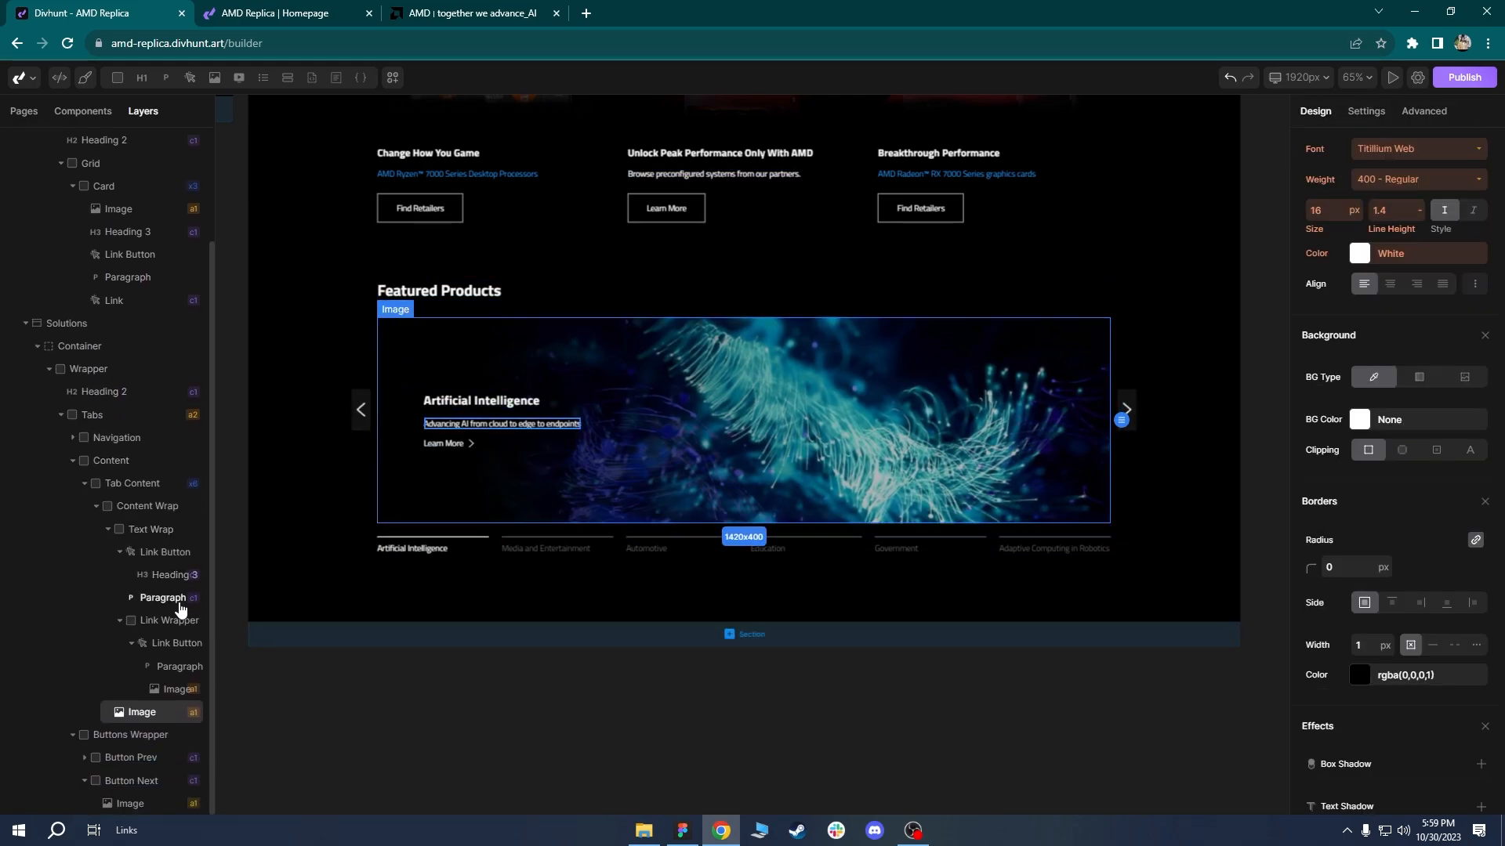
{"action": "left_click", "coordinate": [173, 602]}
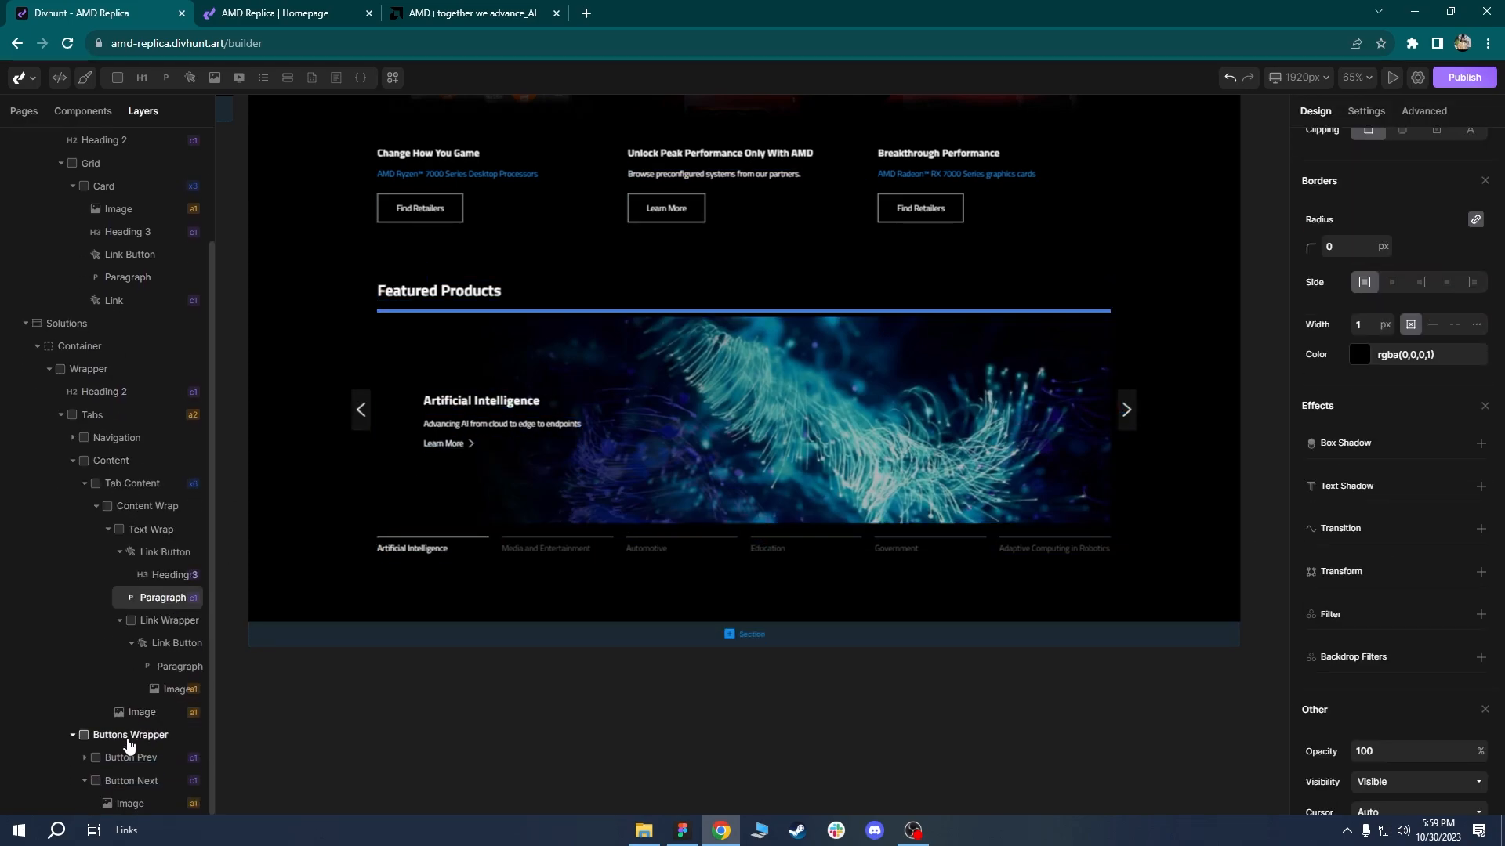
{"action": "left_click", "coordinate": [73, 460]}
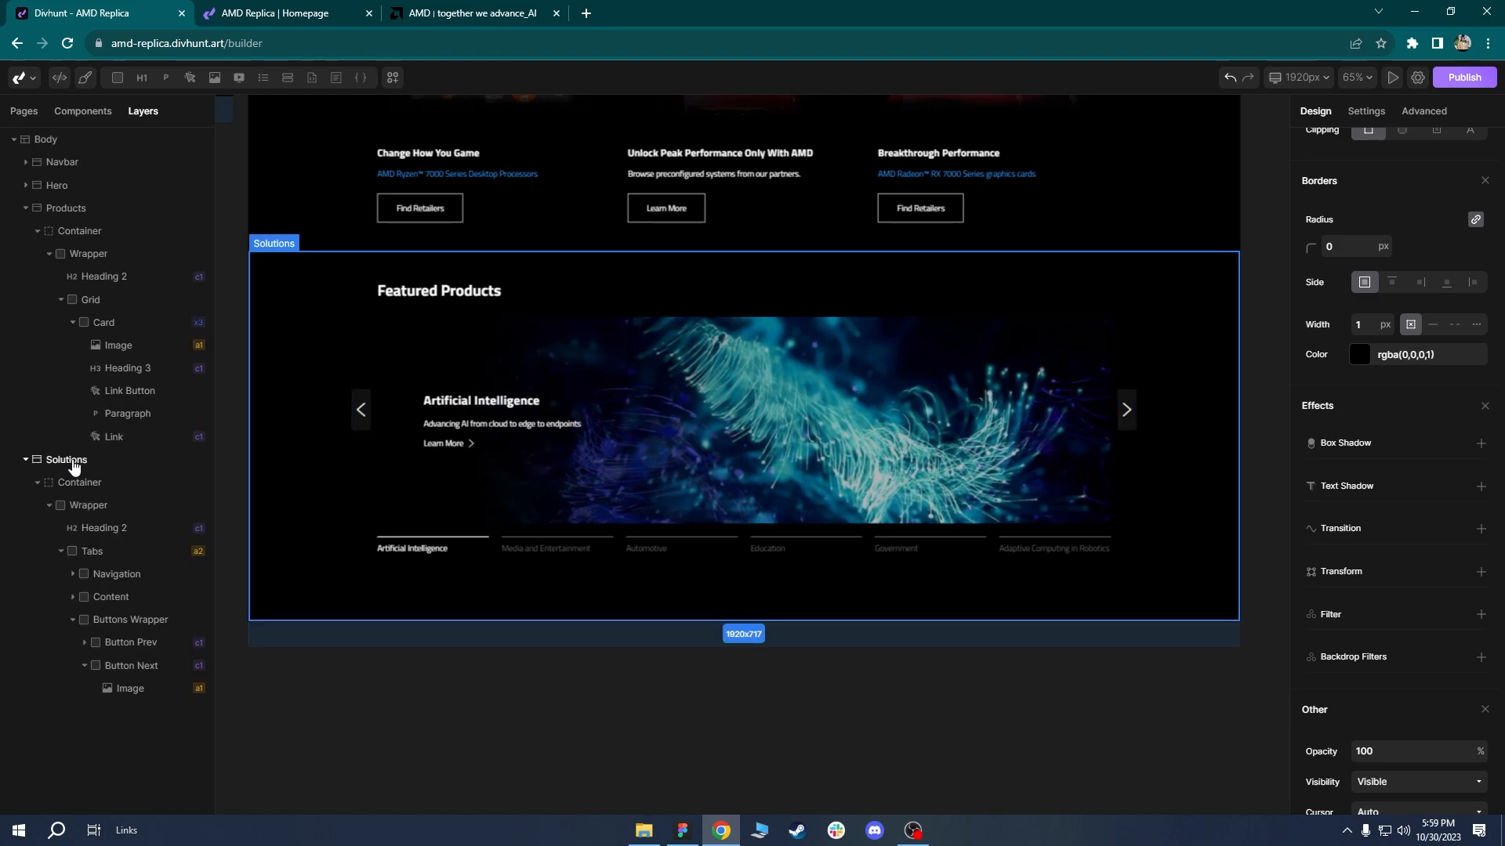
{"action": "left_click", "coordinate": [111, 599]}
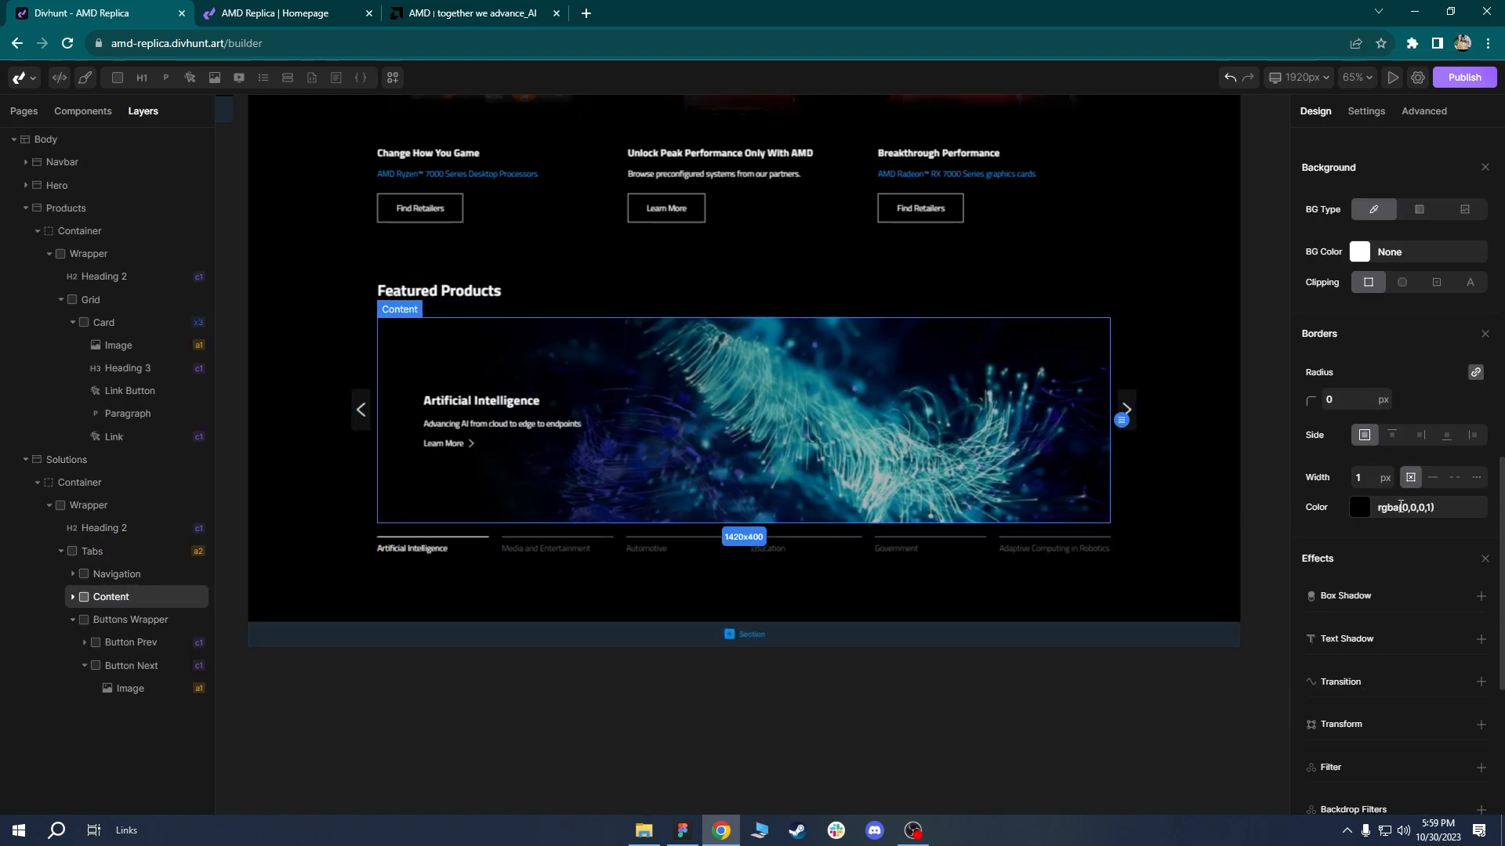
{"action": "scroll", "coordinate": [1426, 436], "scroll_direction": "down", "scroll_amount": 1}
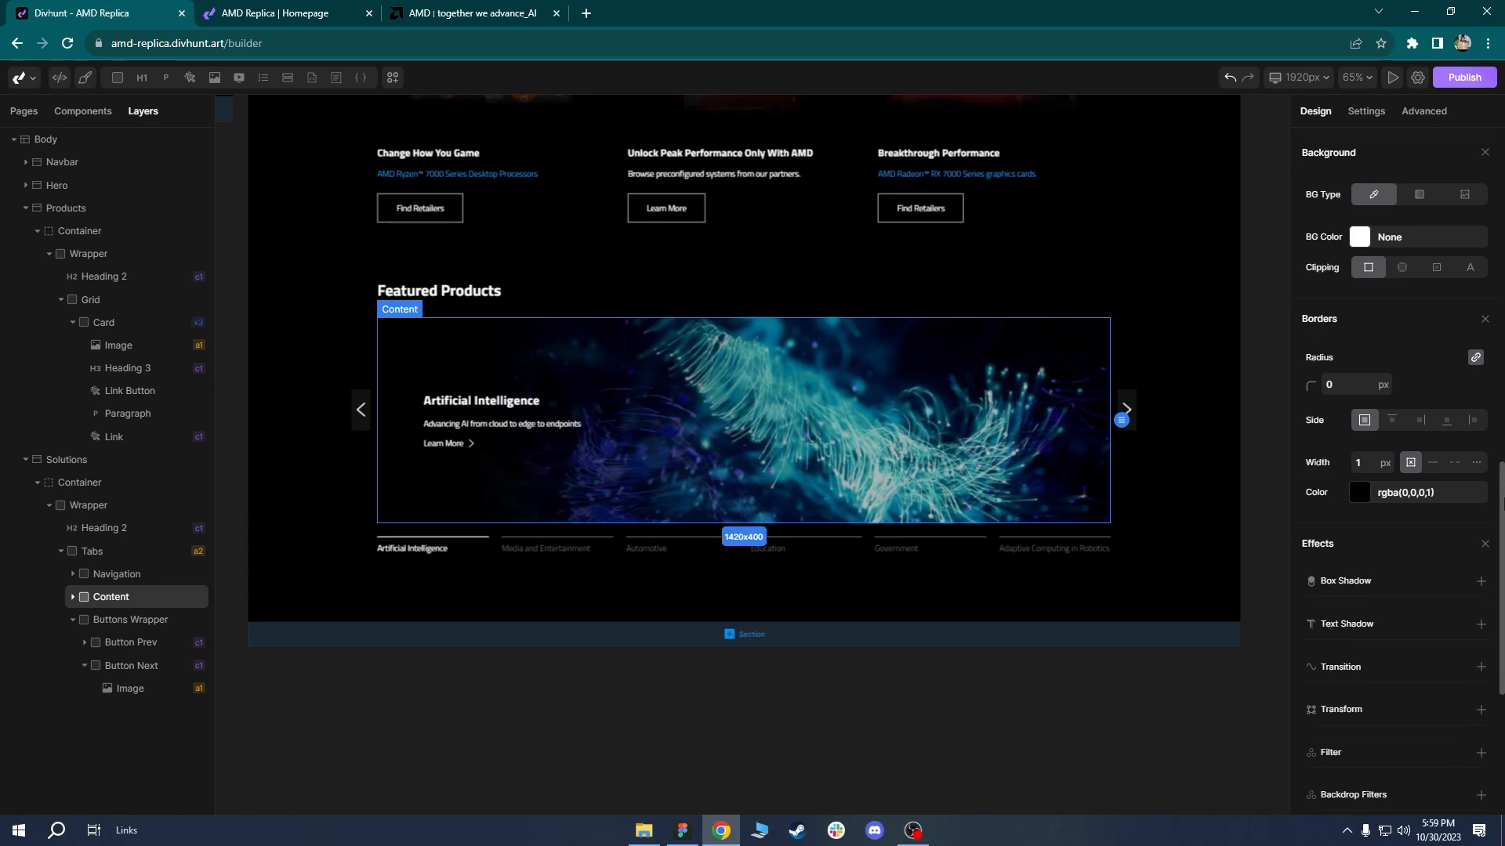
{"action": "left_click", "coordinate": [1481, 582]}
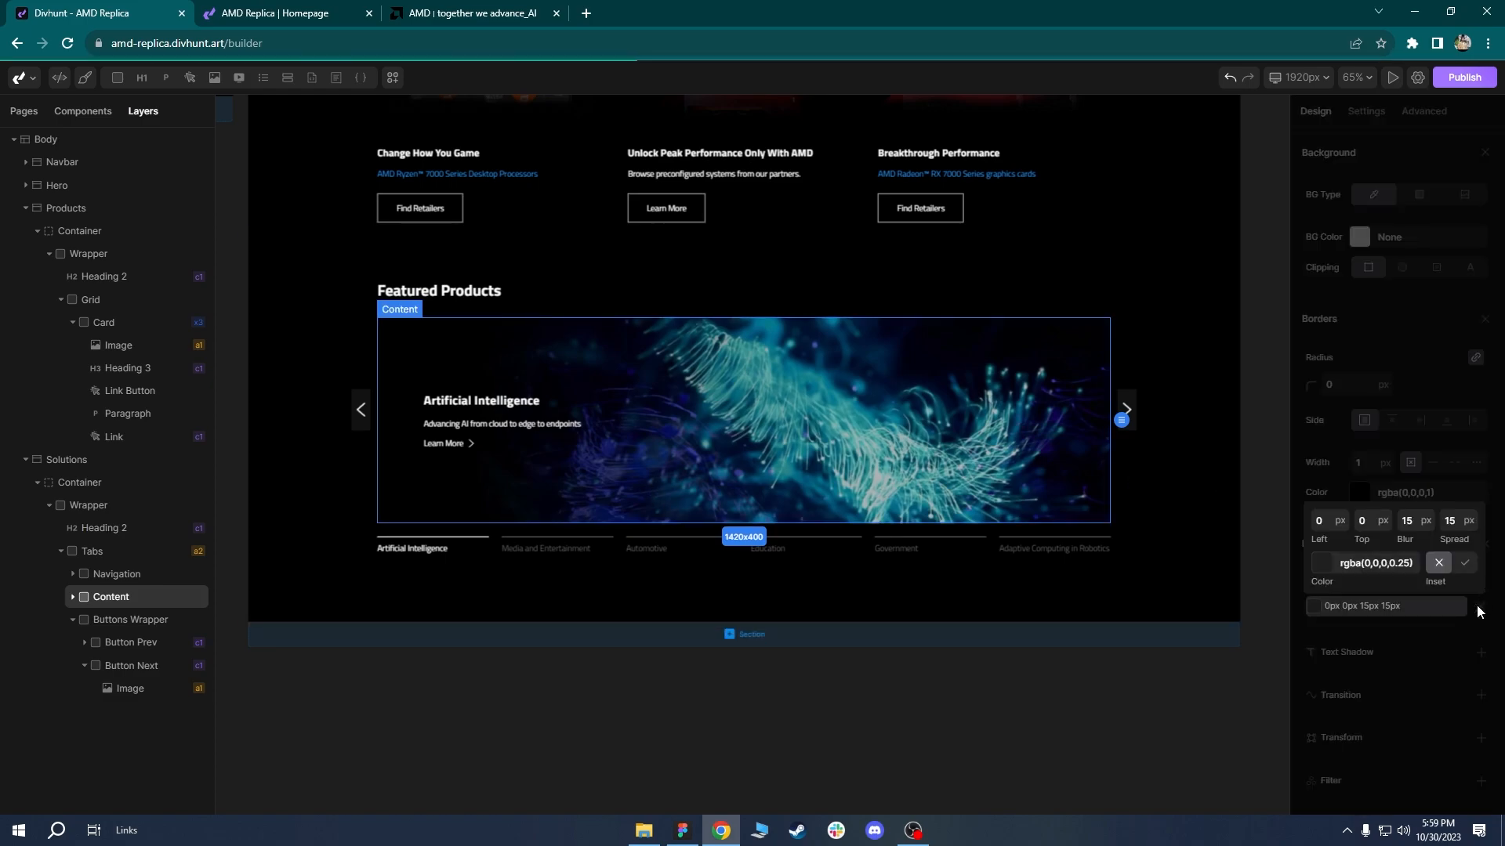
{"action": "left_click", "coordinate": [1414, 515]}
{"action": "type", "text": "60"}
{"action": "left_click", "coordinate": [1332, 569]}
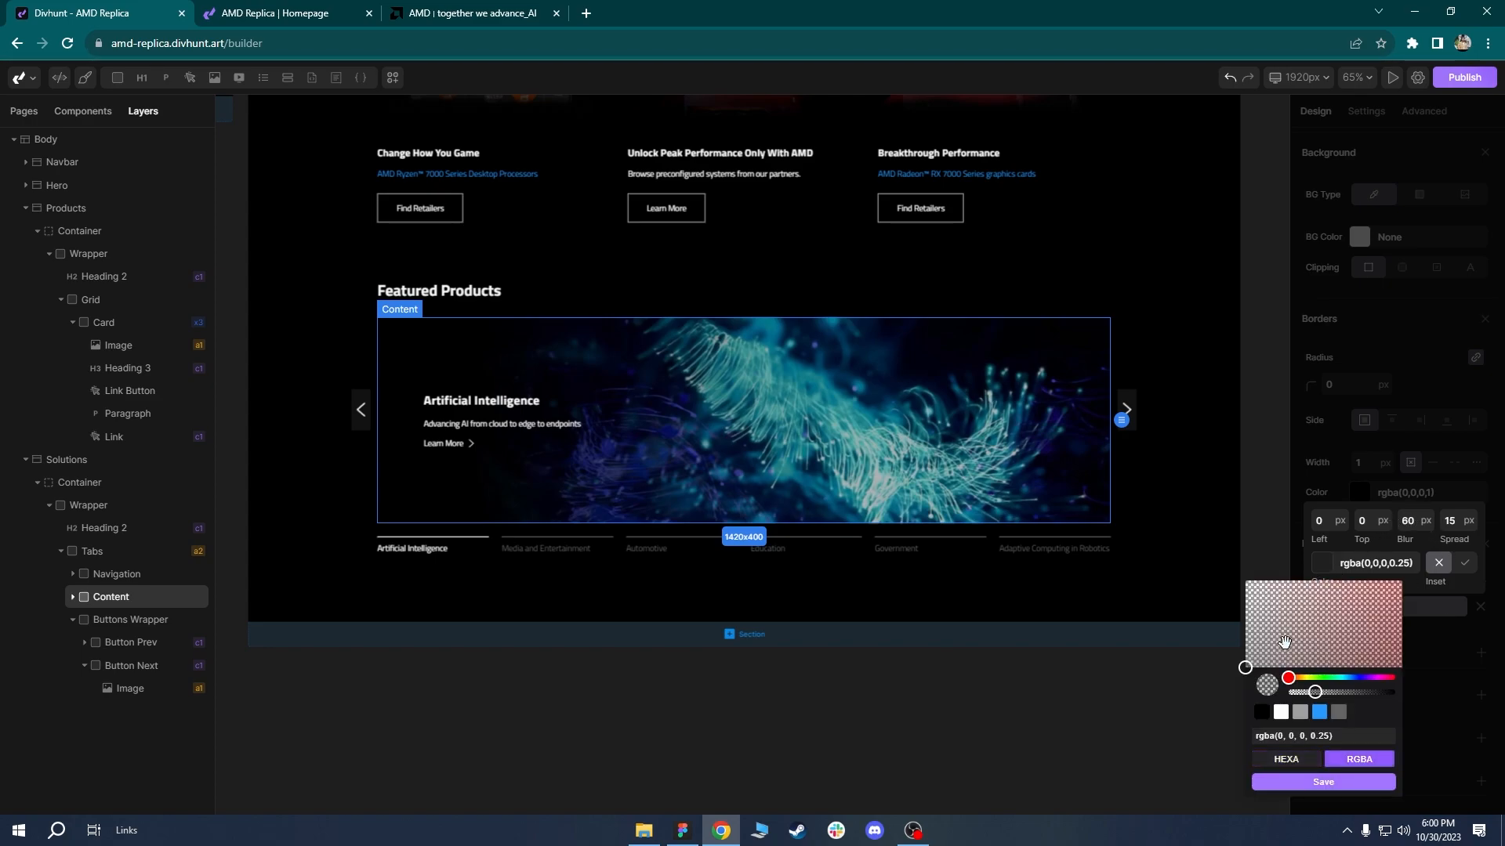
{"action": "left_click", "coordinate": [1281, 712]}
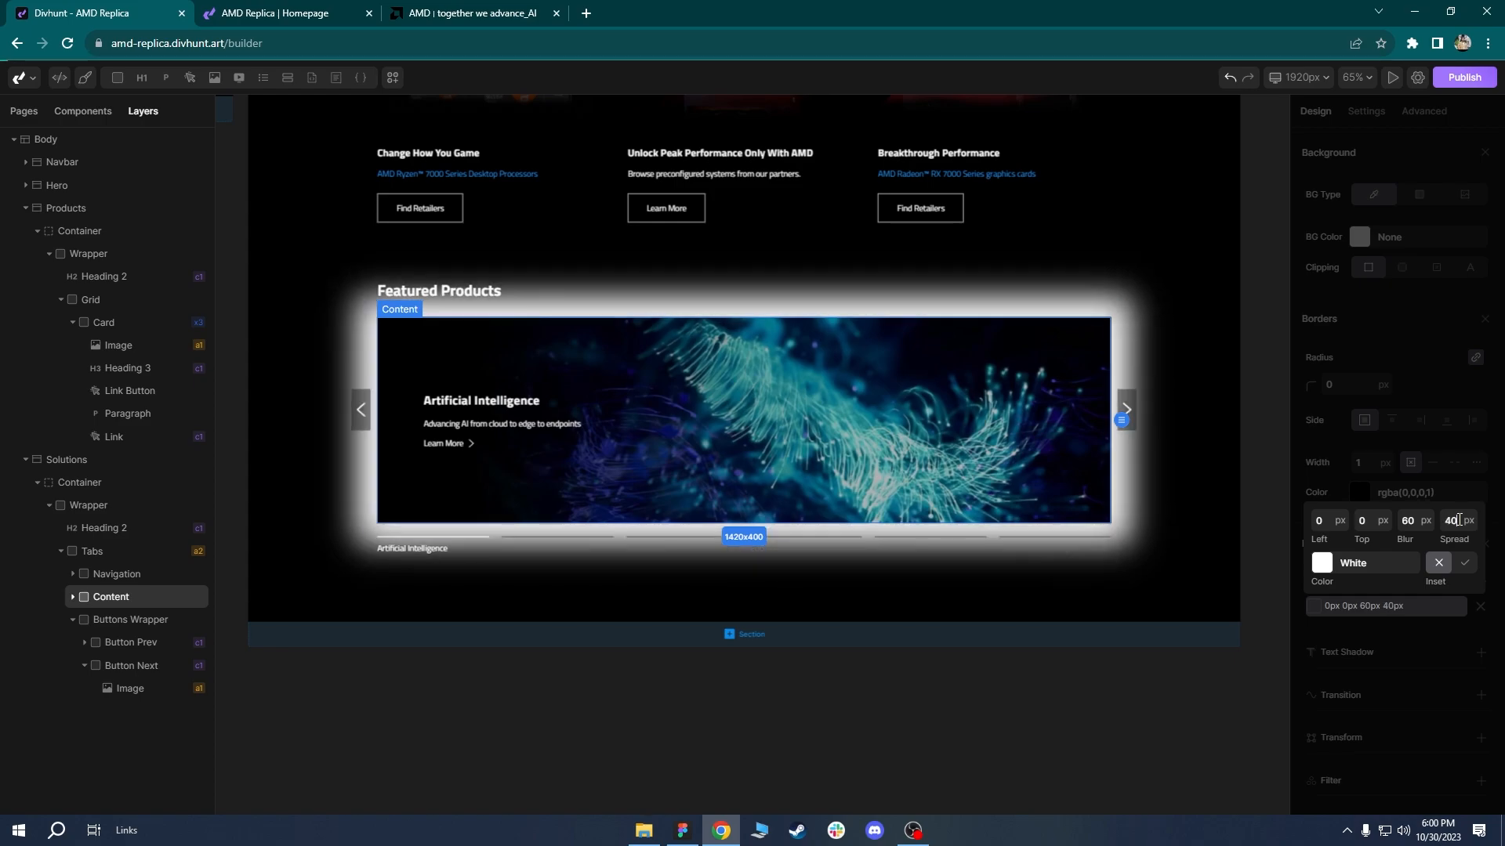
Make the Content element's white box shadow almost transparent by lowering its color opacity to about 0.03.
{"action": "left_click", "coordinate": [1324, 567]}
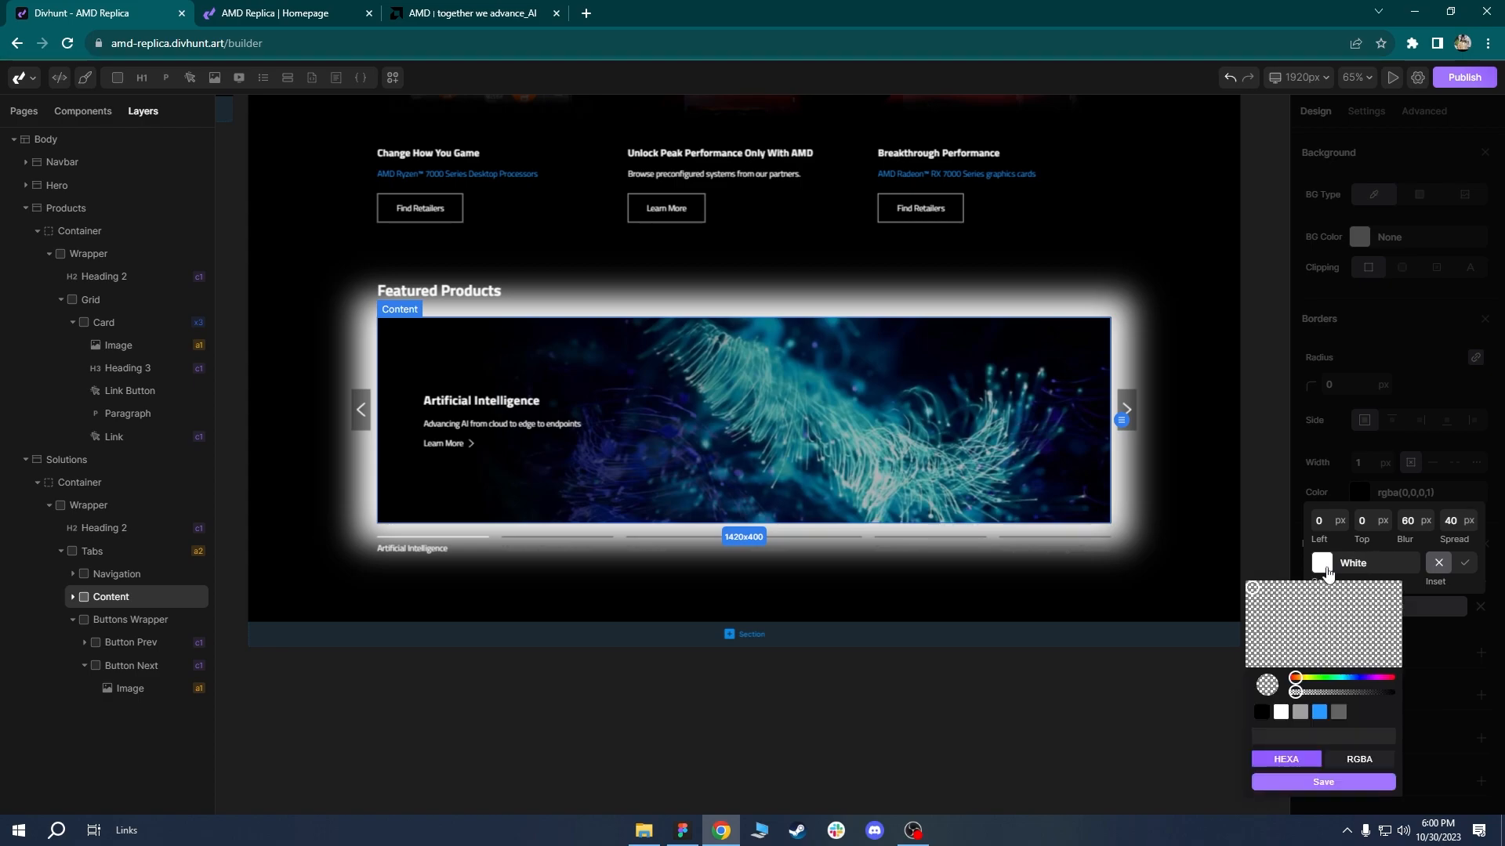
{"action": "left_click", "coordinate": [1323, 565]}
{"action": "left_click", "coordinate": [1323, 567]}
{"action": "left_click_drag", "start_coordinate": [1303, 689], "coordinate": [1293, 693]}
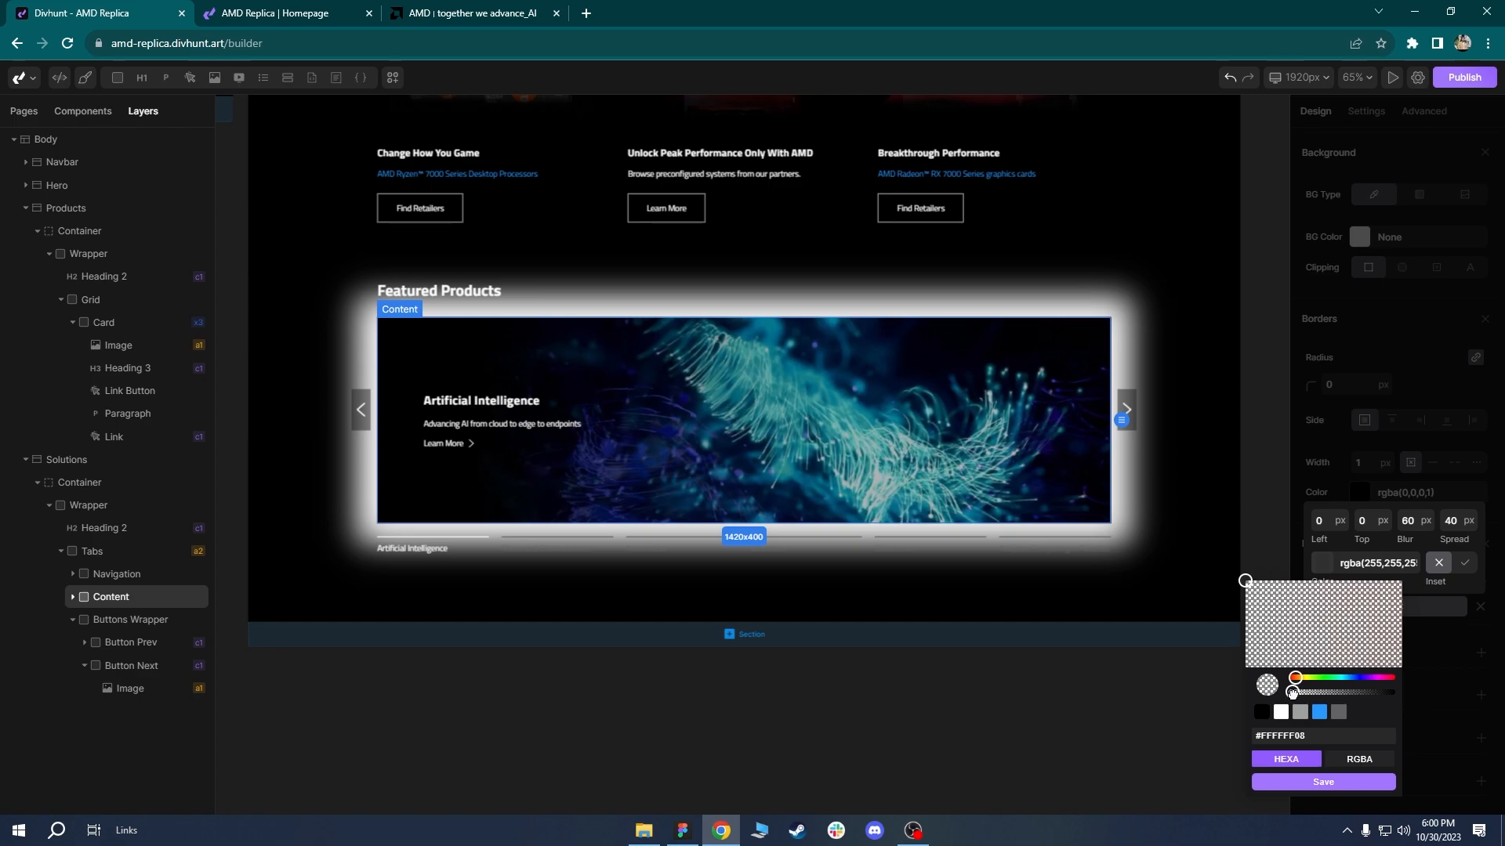
{"action": "left_click", "coordinate": [1323, 782]}
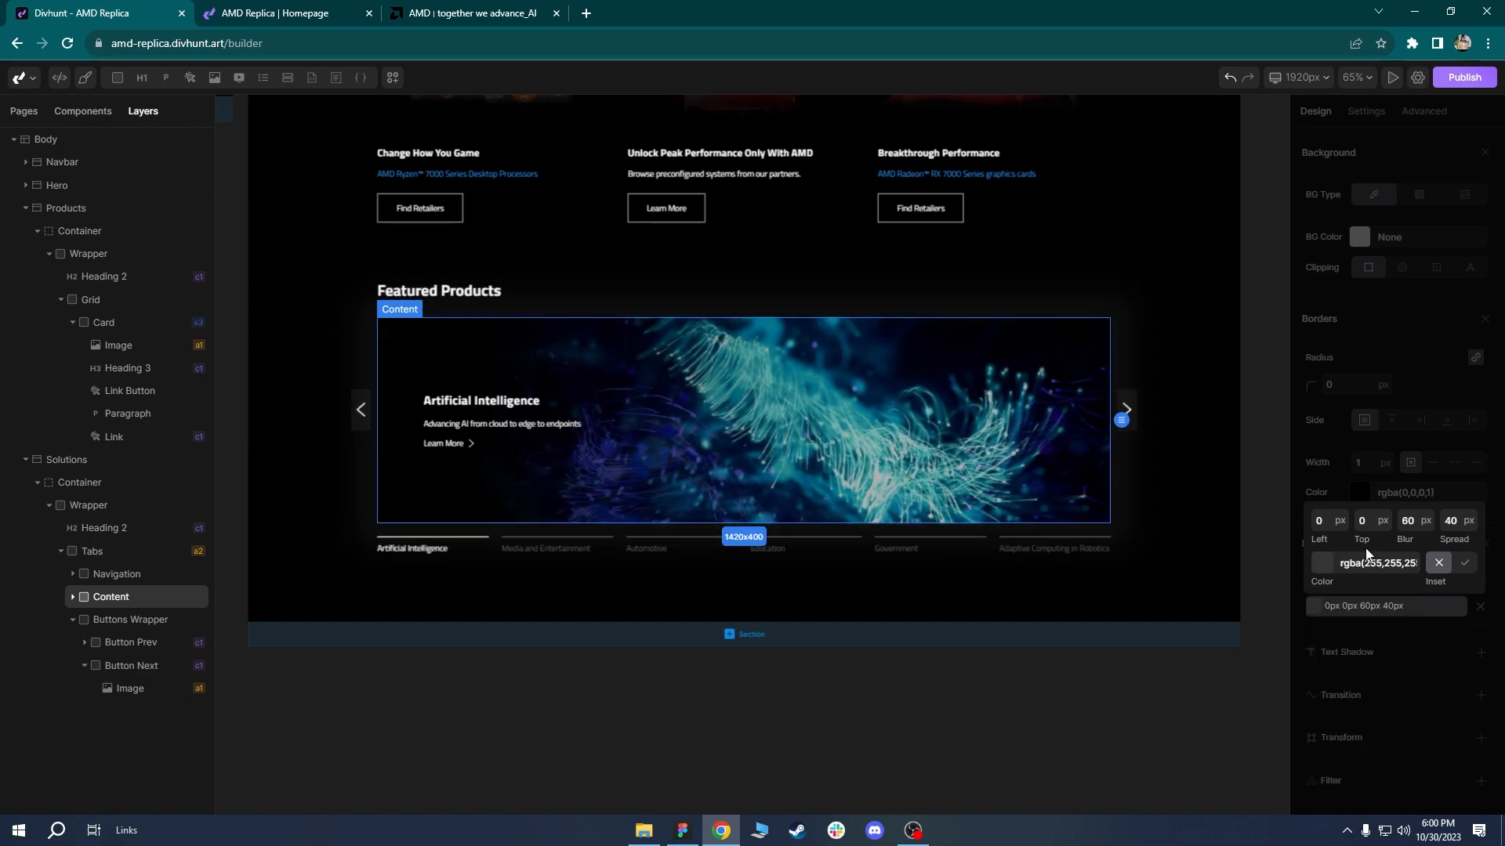
{"action": "left_click", "coordinate": [1323, 564]}
{"action": "left_click_drag", "start_coordinate": [1293, 693], "coordinate": [1302, 692]}
{"action": "left_click", "coordinate": [1301, 783]}
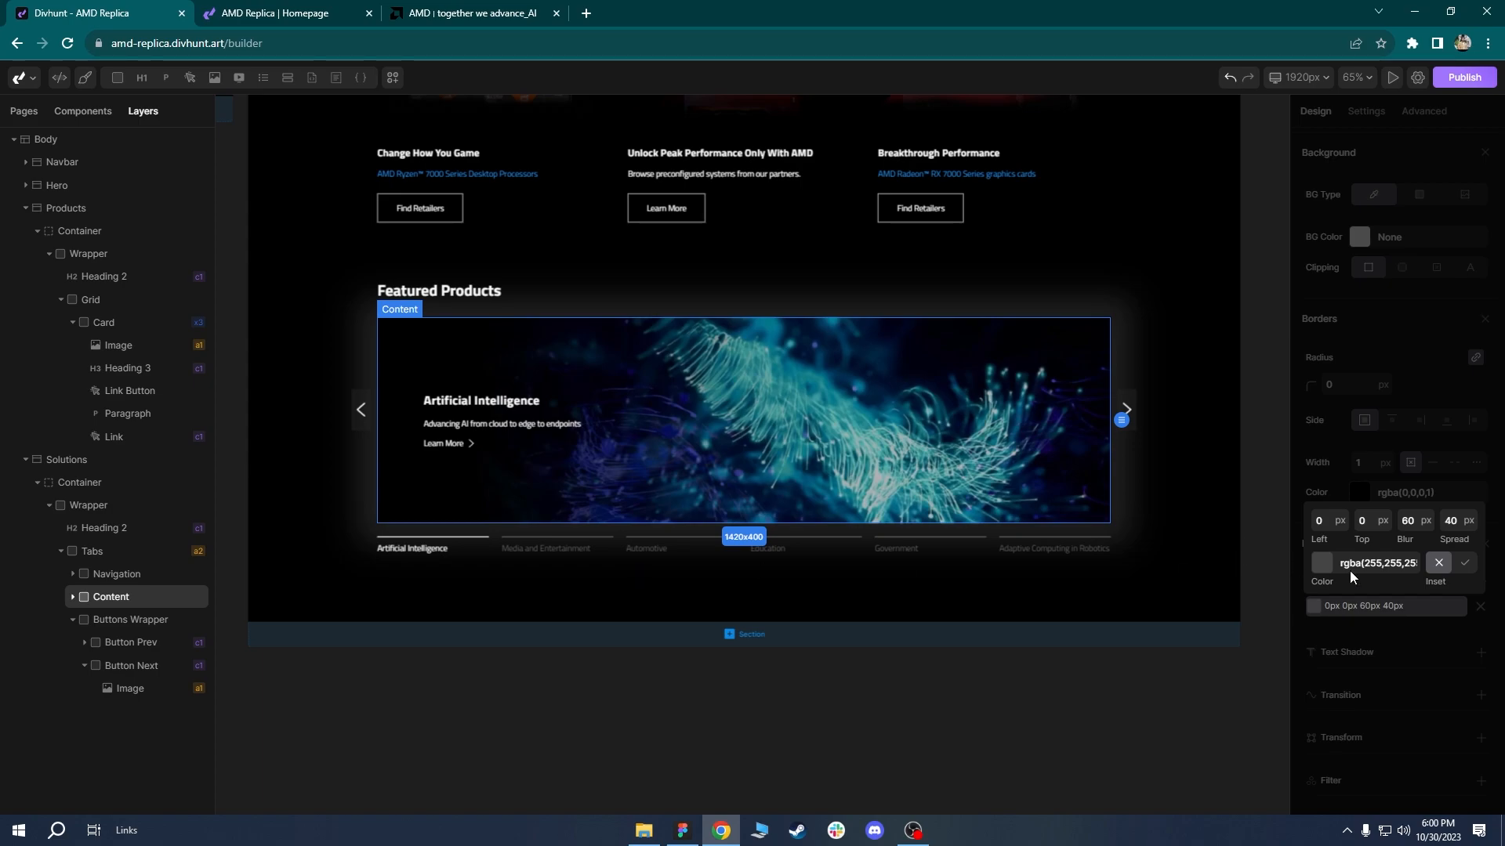
{"action": "left_click", "coordinate": [1323, 564]}
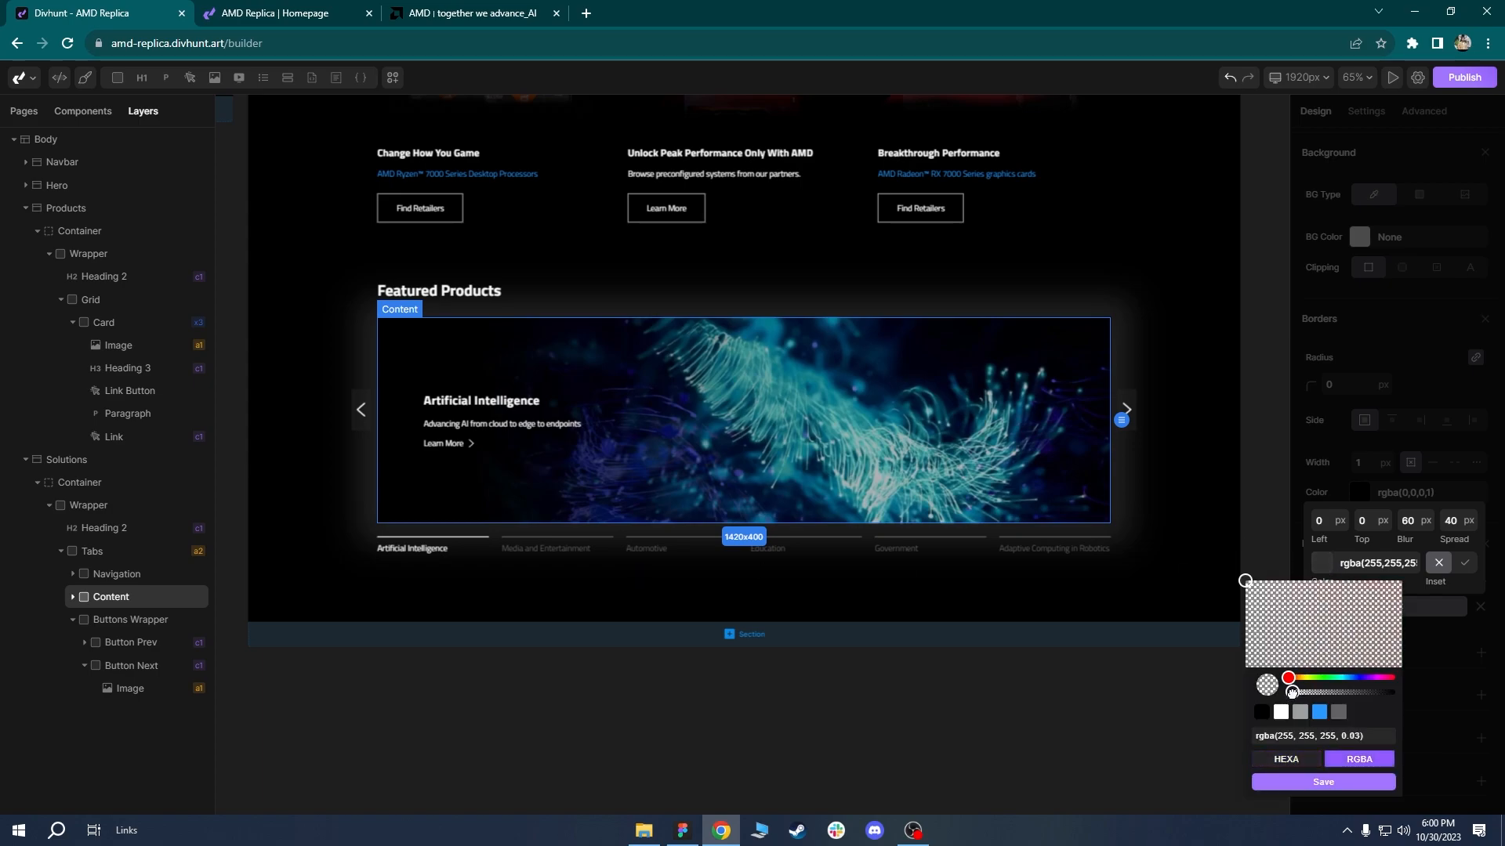
{"action": "left_click", "coordinate": [1299, 782]}
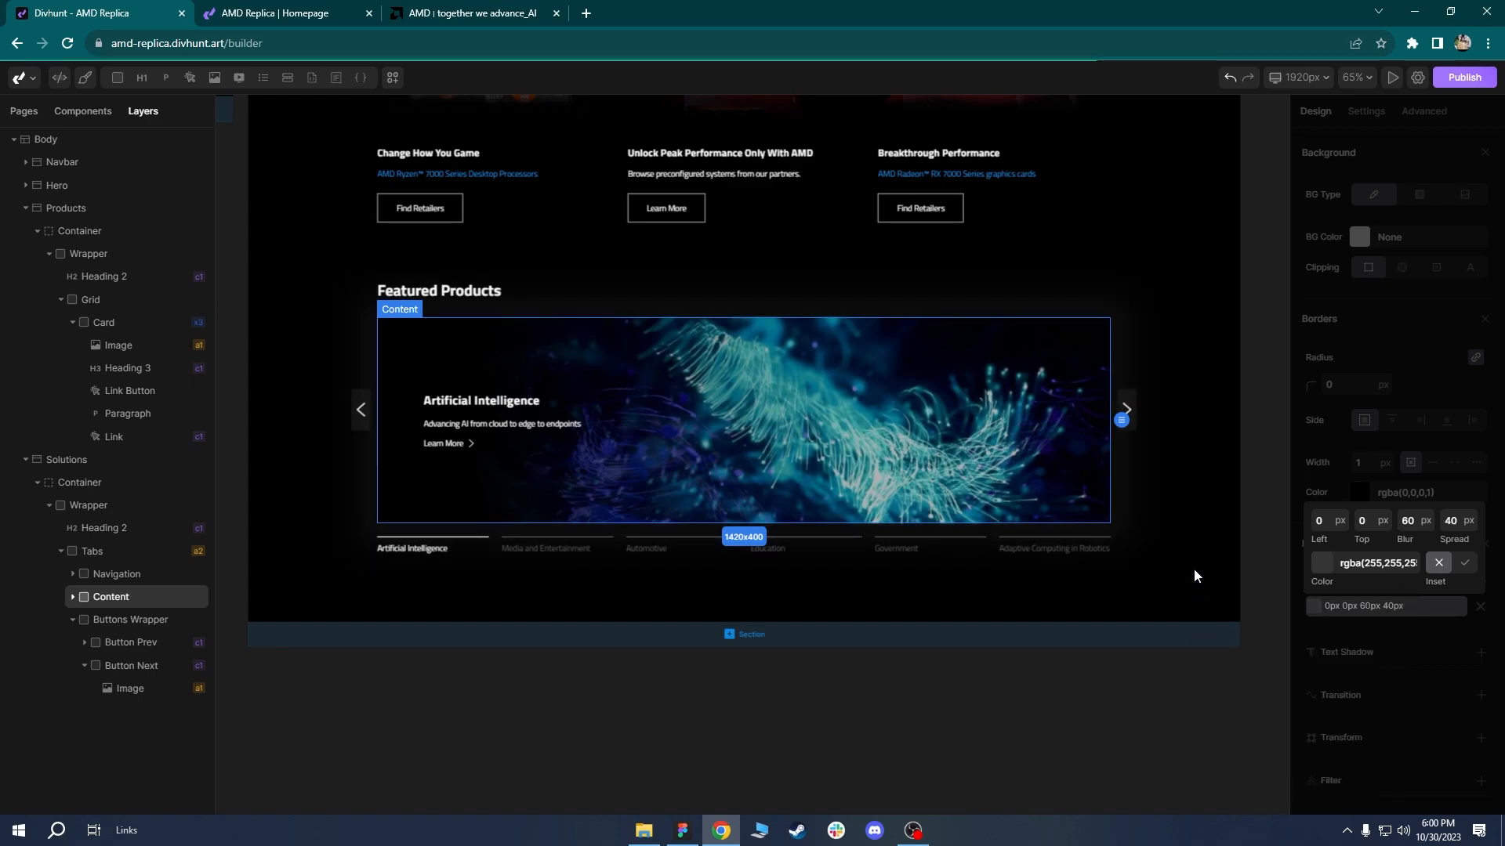
{"action": "left_click", "coordinate": [1042, 611]}
Set the Content box shadow's spread to 100 px and its blur to 80 px.
{"action": "scroll", "coordinate": [1043, 610], "scroll_direction": "up", "scroll_amount": 5}
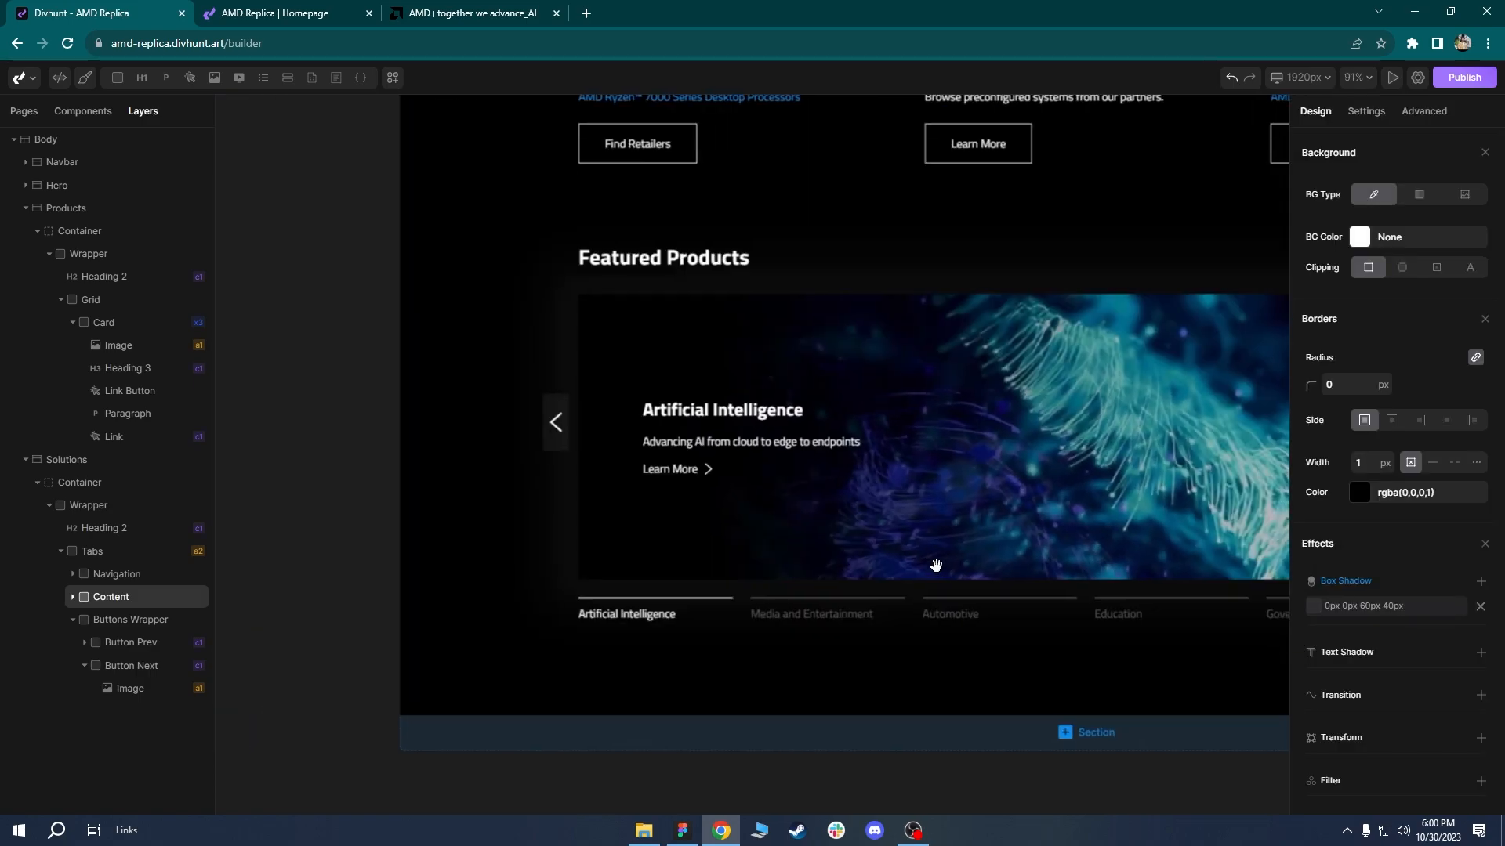
{"action": "left_click", "coordinate": [1330, 607]}
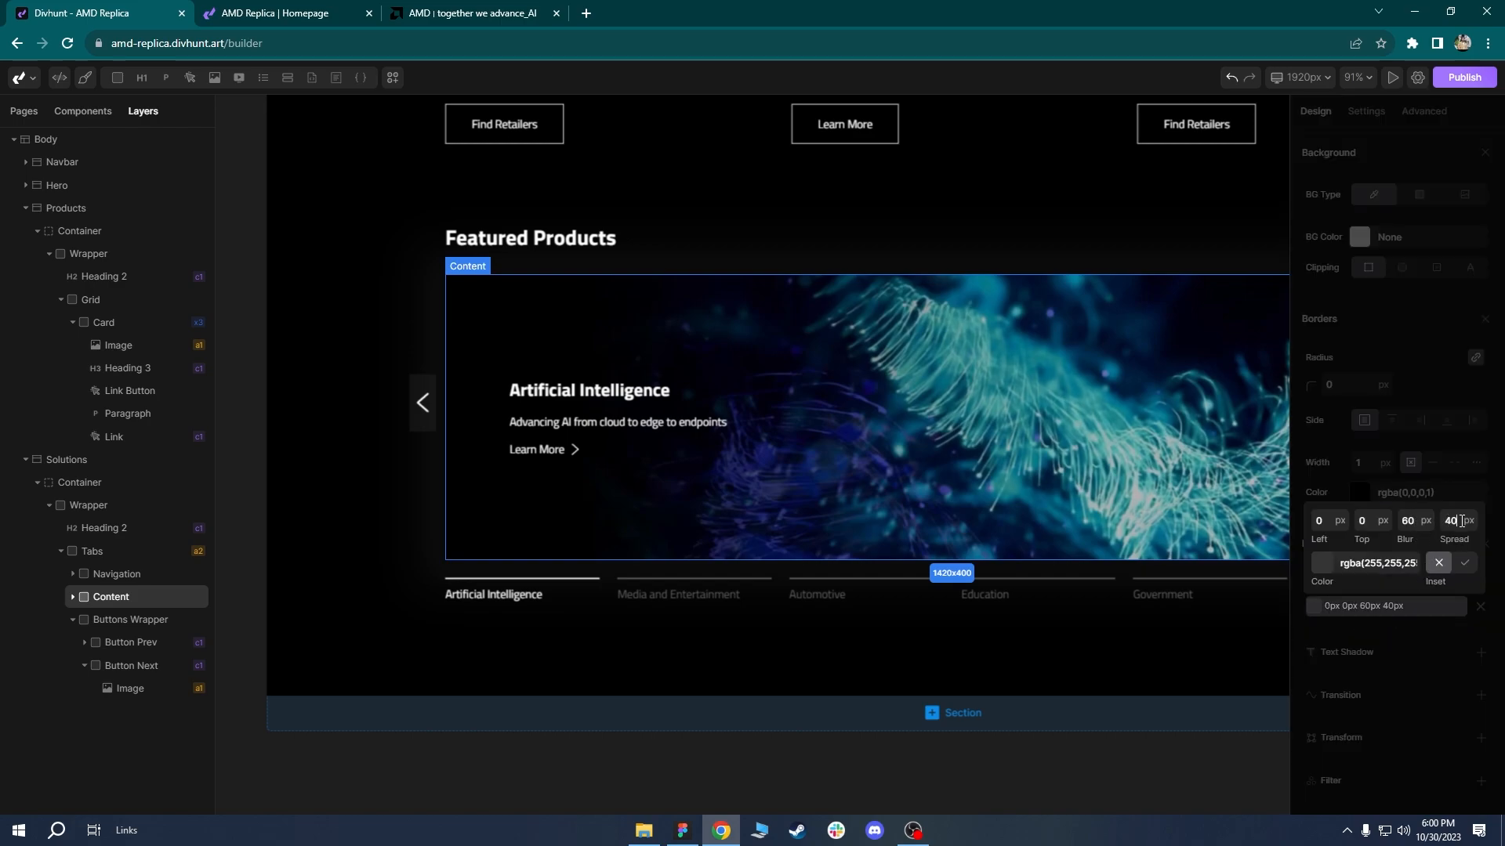
{"action": "key", "text": "Return"}
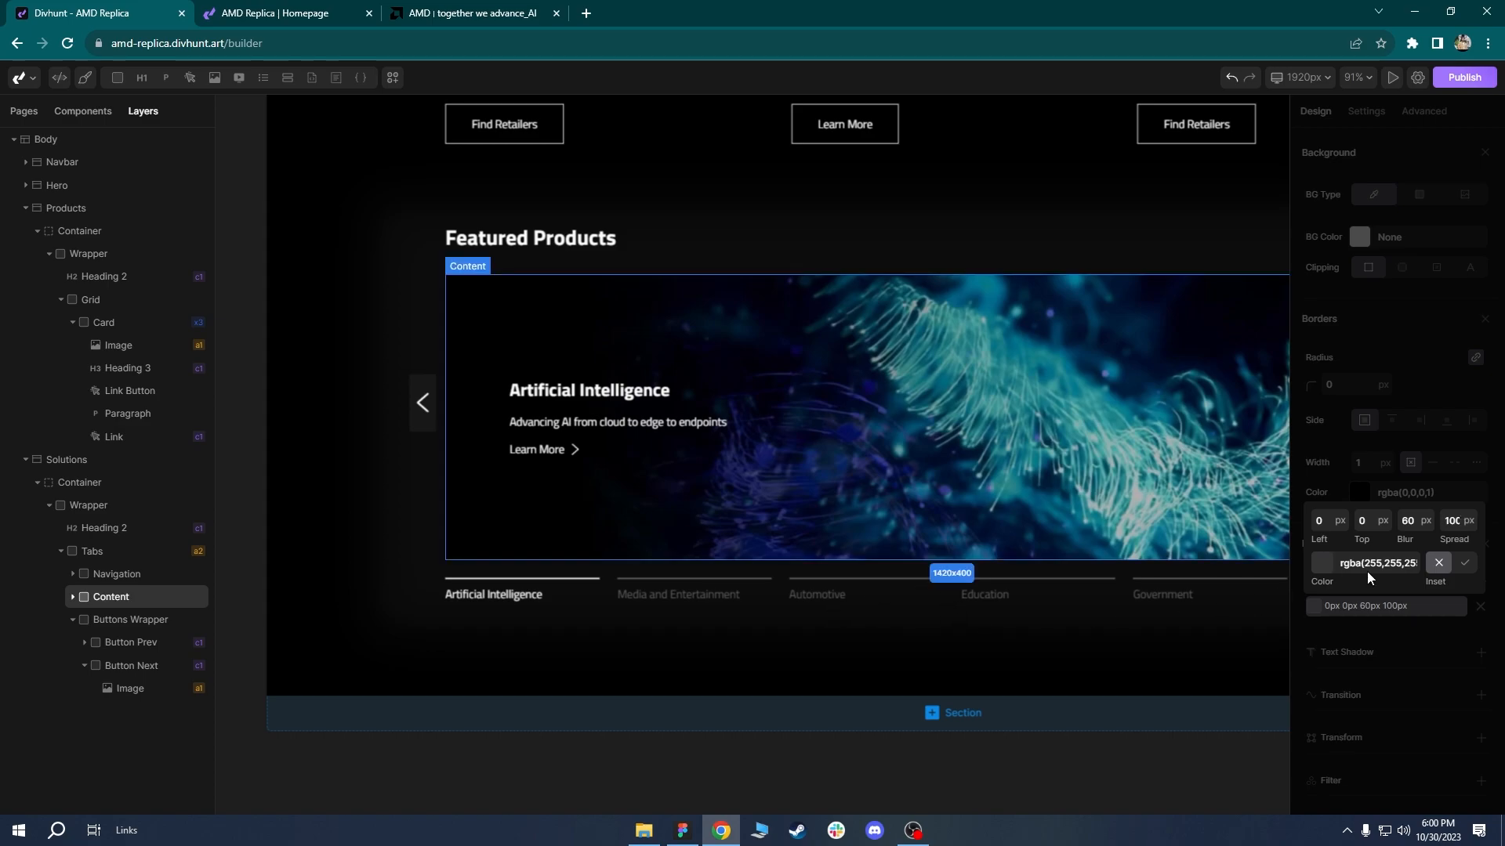
{"action": "key", "text": "Return"}
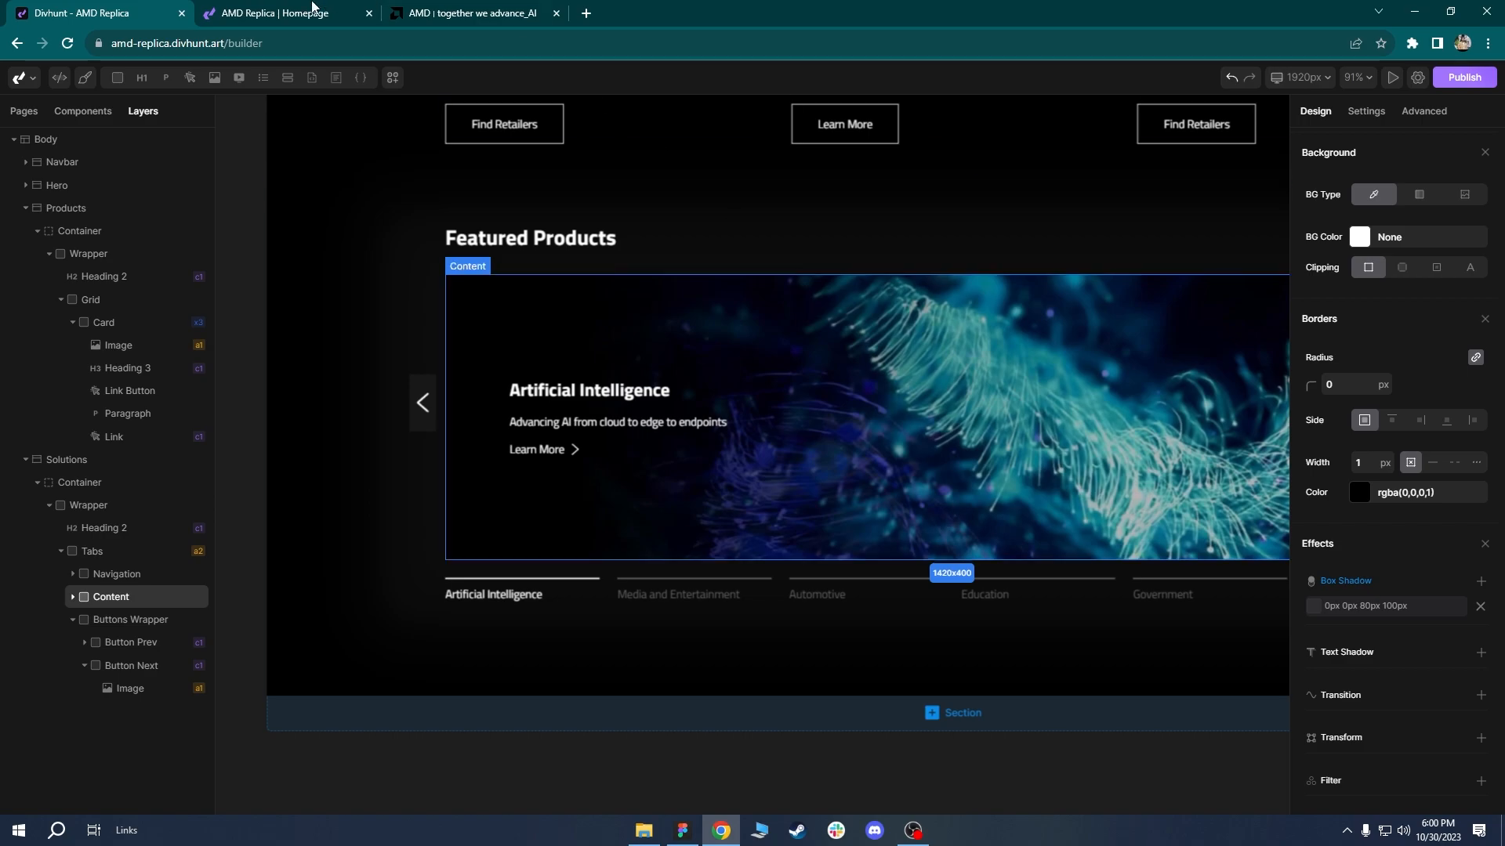
Reload the published AMD Replica homepage and compare the slider's glow with the original AMD page.
{"action": "left_click", "coordinate": [274, 12]}
{"action": "left_click", "coordinate": [69, 46]}
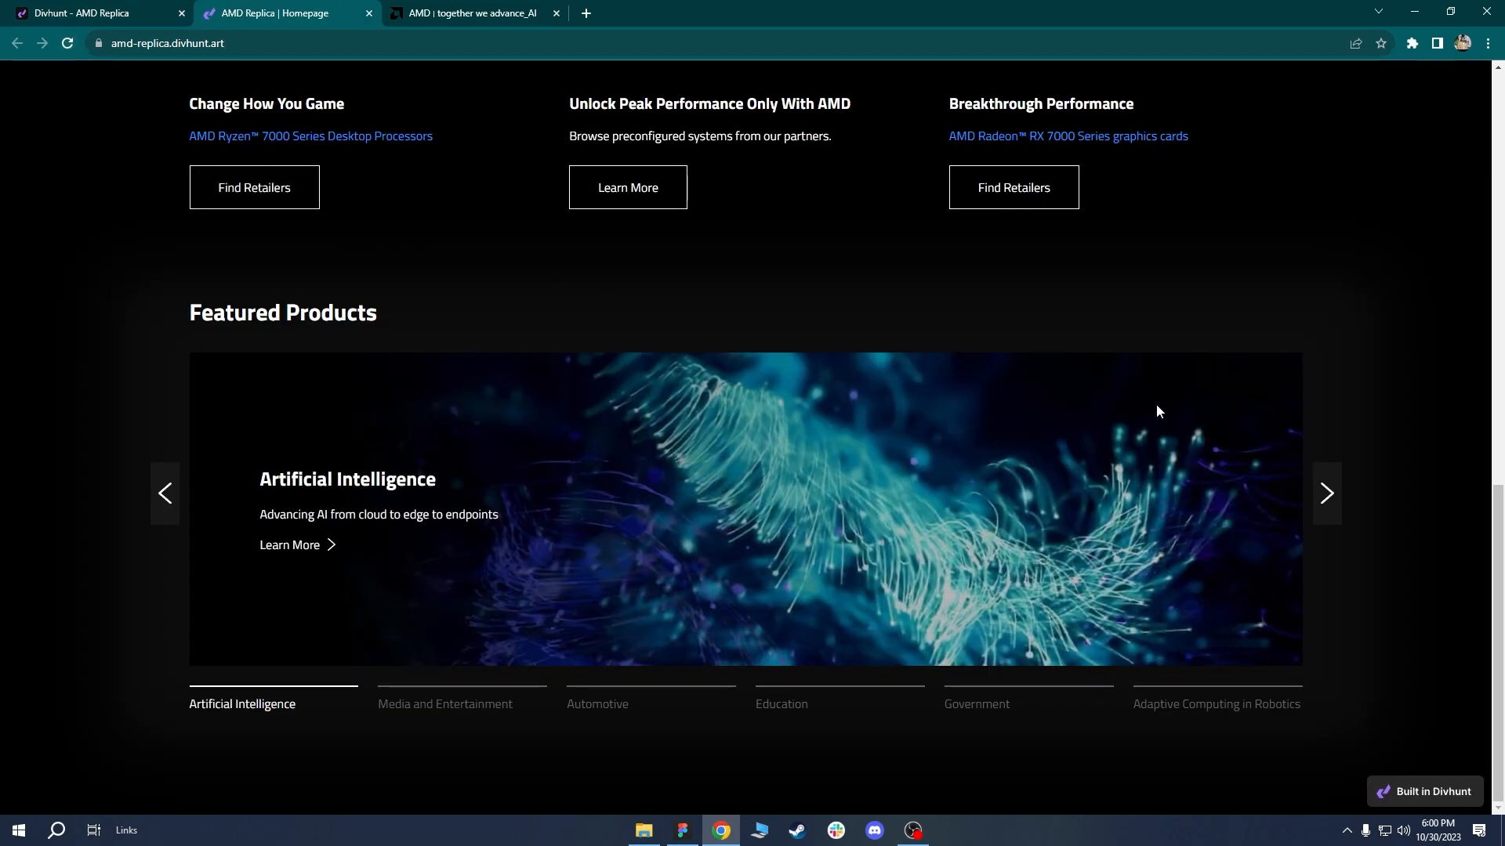
{"action": "left_click", "coordinate": [496, 11]}
{"action": "left_click", "coordinate": [305, 13]}
{"action": "left_click", "coordinate": [79, 13]}
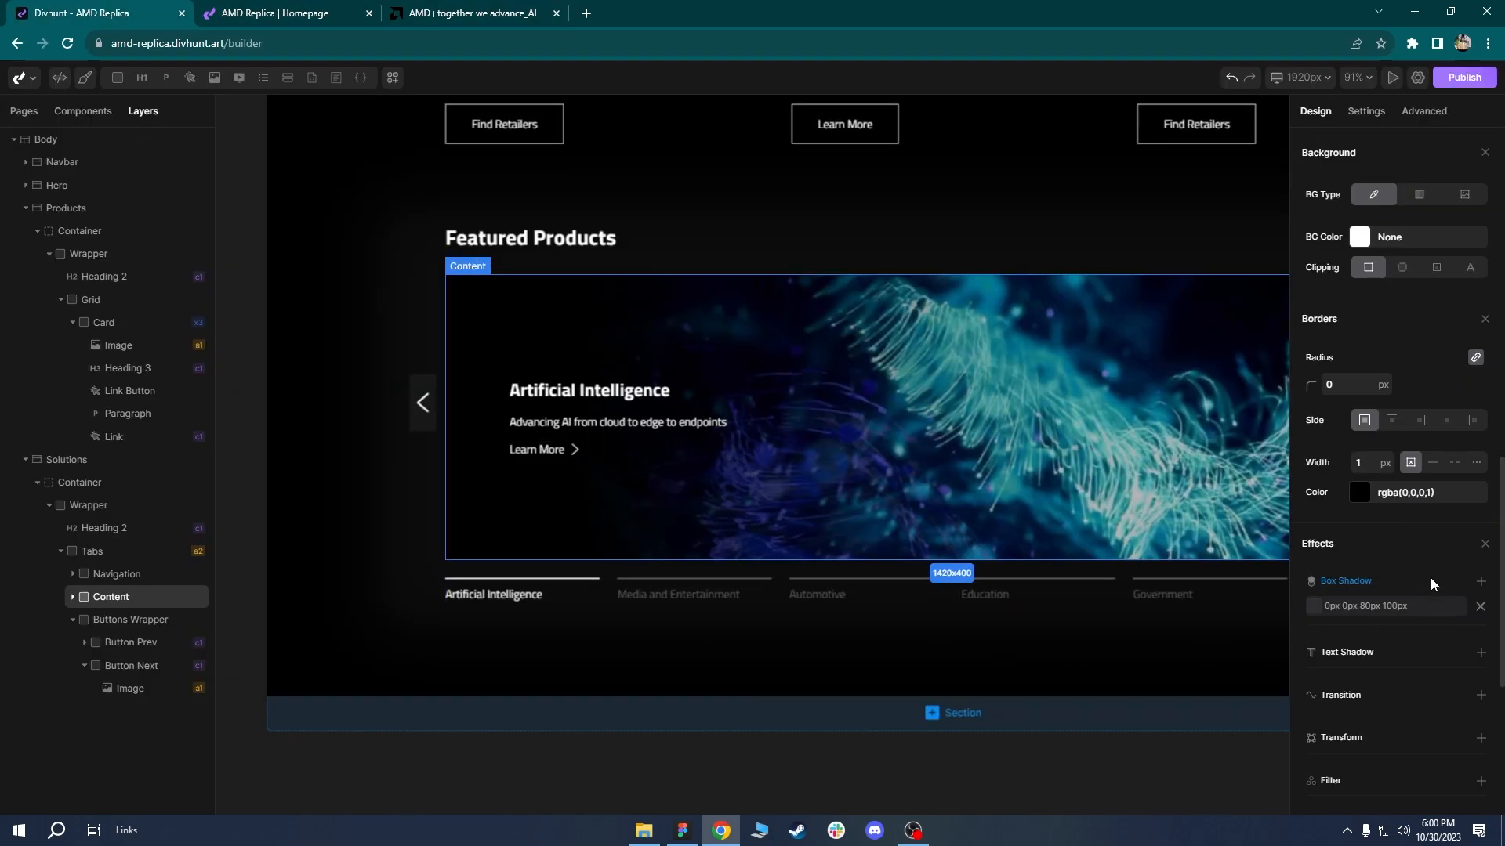
In the Divhunt builder, strengthen the glow by raising the white box shadow's color opacity to about 0.09.
{"action": "left_click", "coordinate": [1332, 606]}
{"action": "left_click", "coordinate": [1323, 563]}
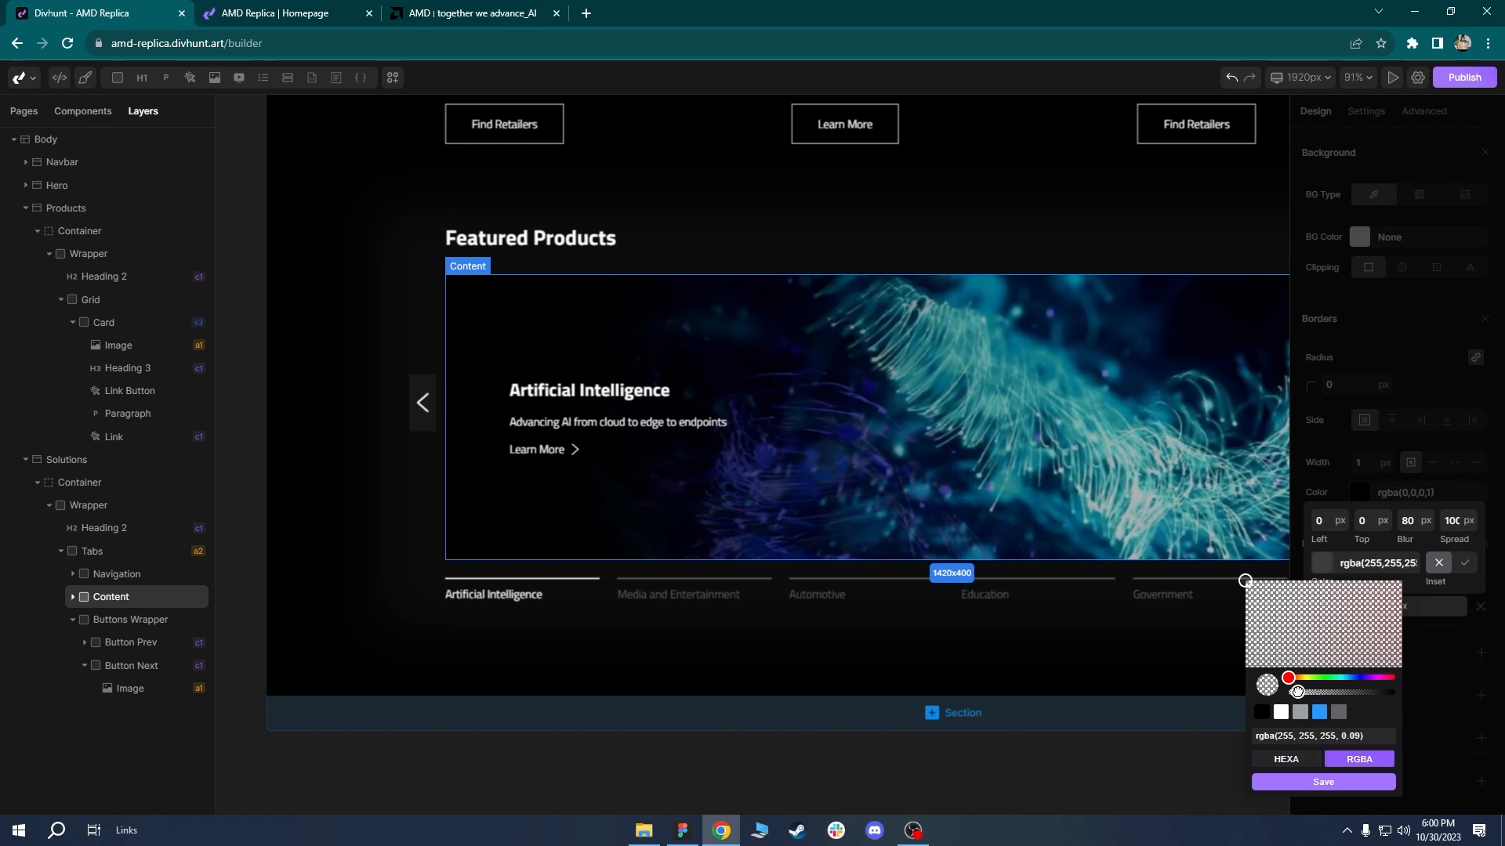
{"action": "left_click", "coordinate": [1305, 782]}
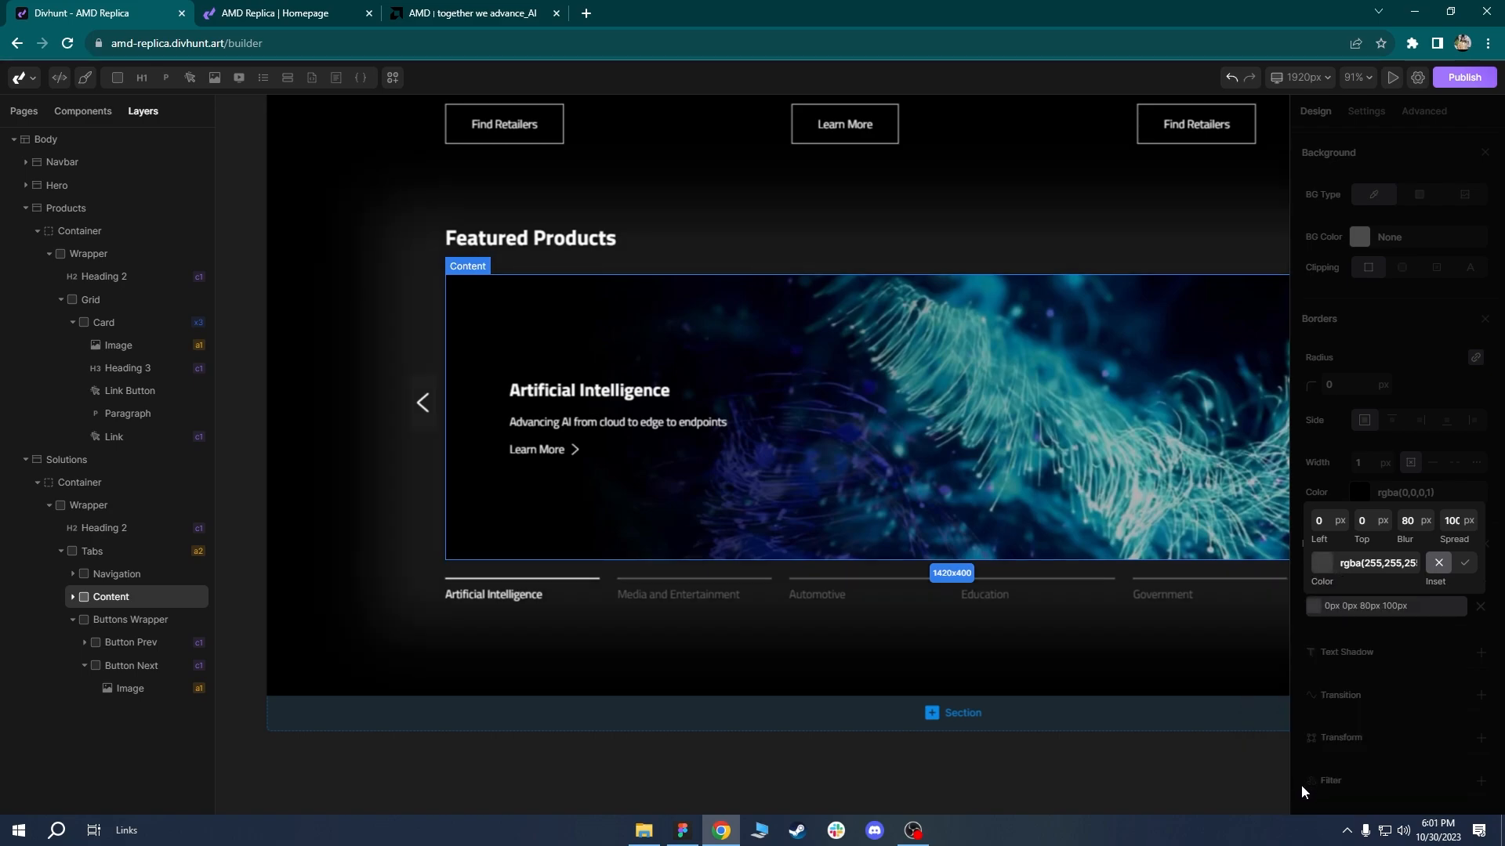
{"action": "left_click", "coordinate": [1322, 563]}
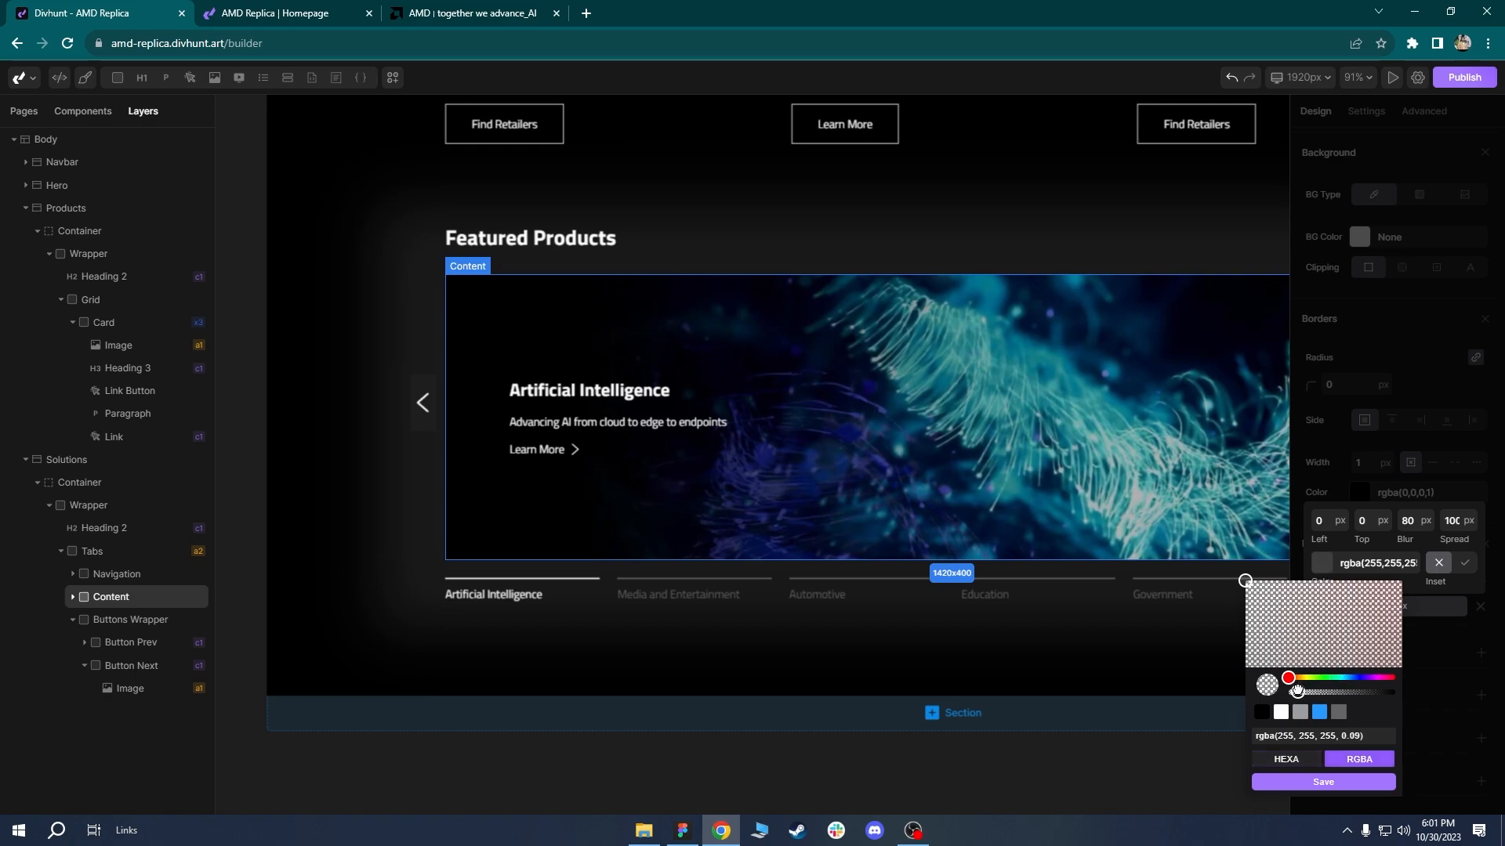
{"action": "left_click", "coordinate": [1318, 784]}
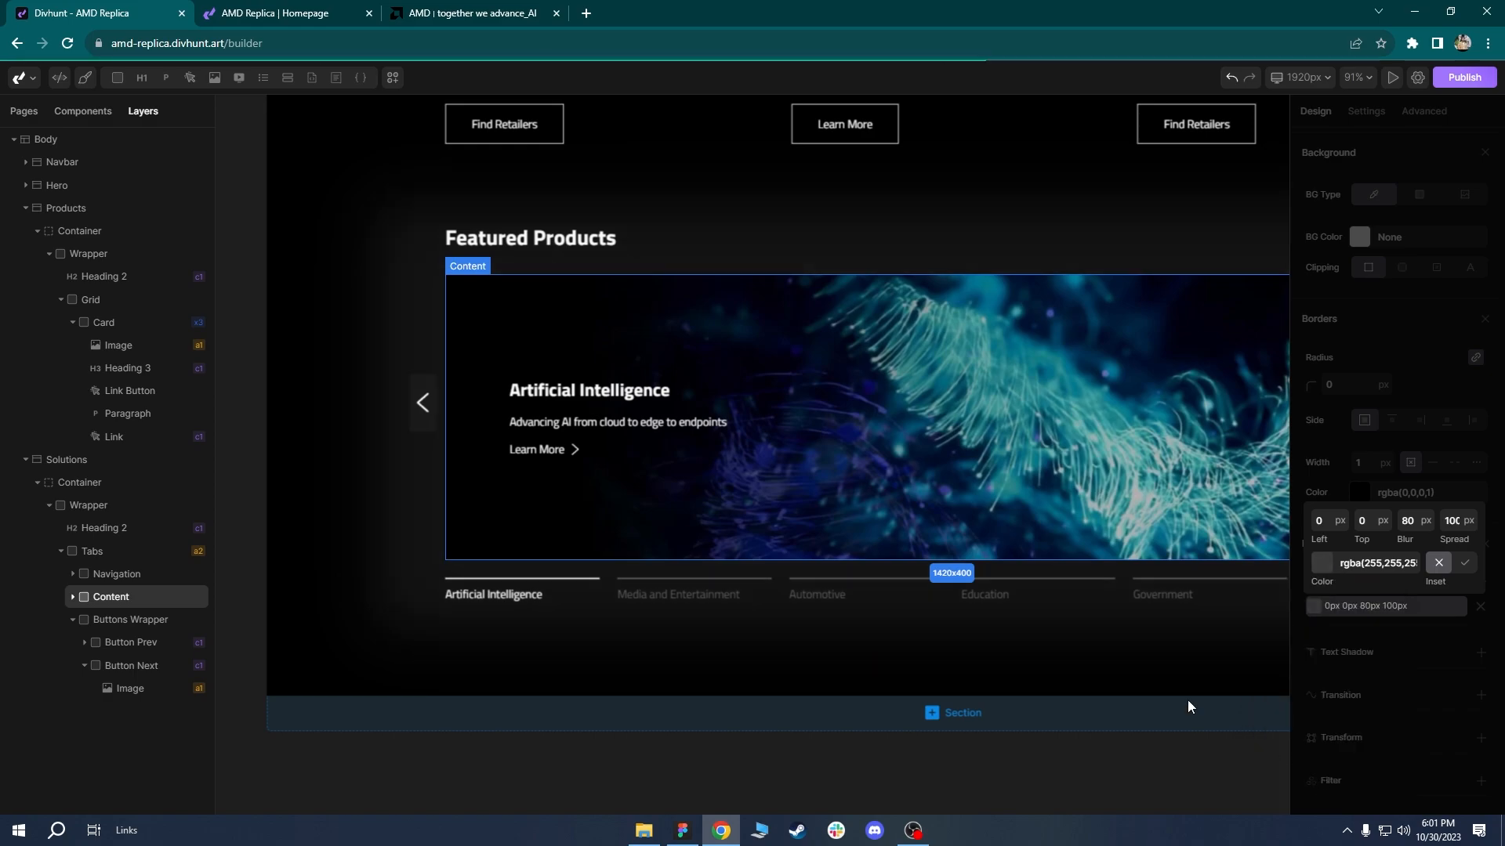
Reload the AMD Replica homepage, compare its glow with the original AMD page and try the slider's tabs.
{"action": "left_click", "coordinate": [282, 13]}
{"action": "left_click", "coordinate": [69, 44]}
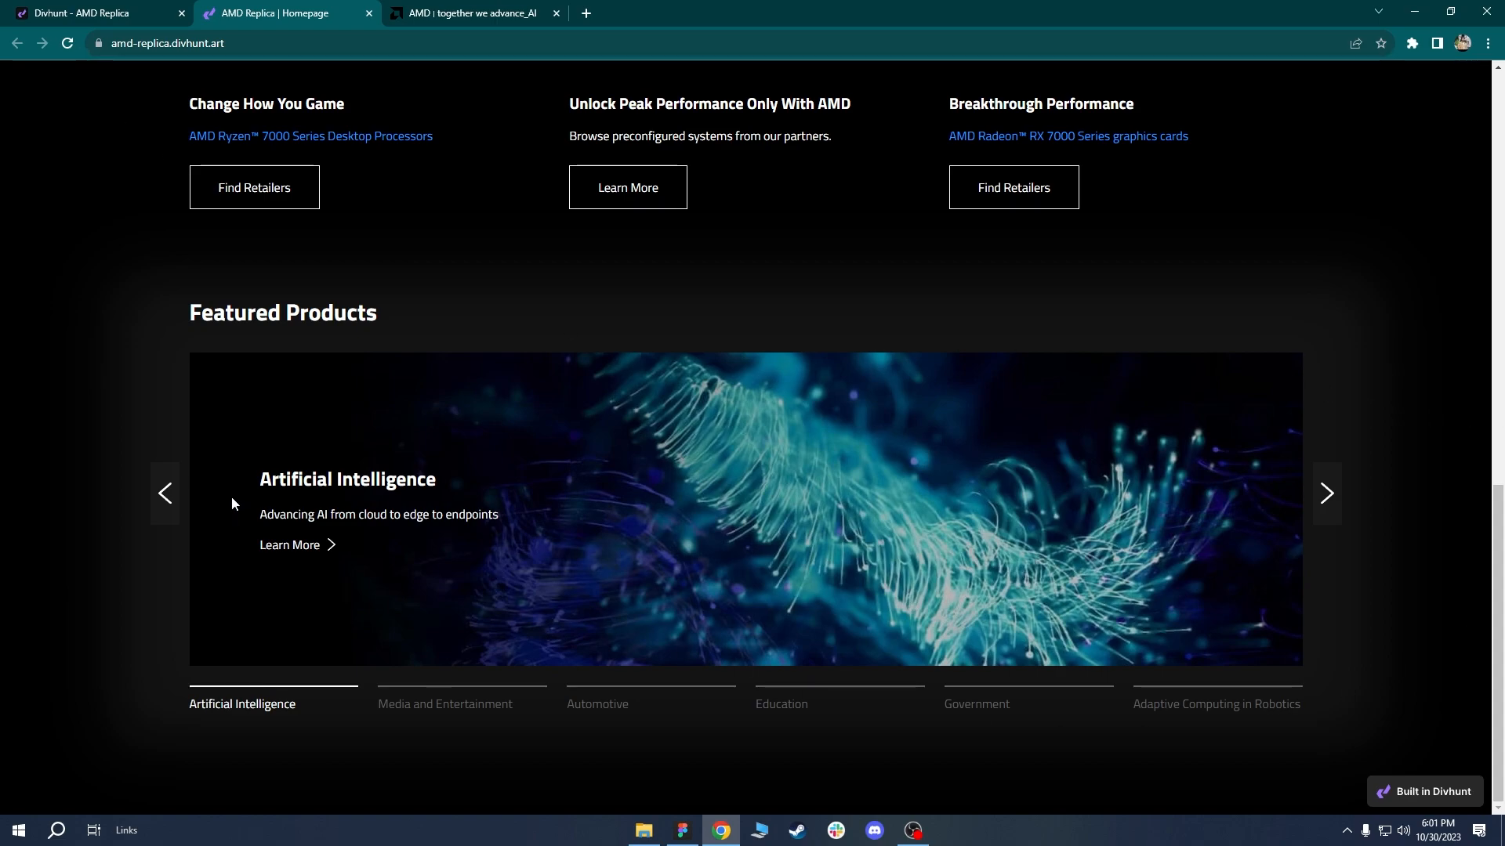
{"action": "left_click", "coordinate": [487, 11]}
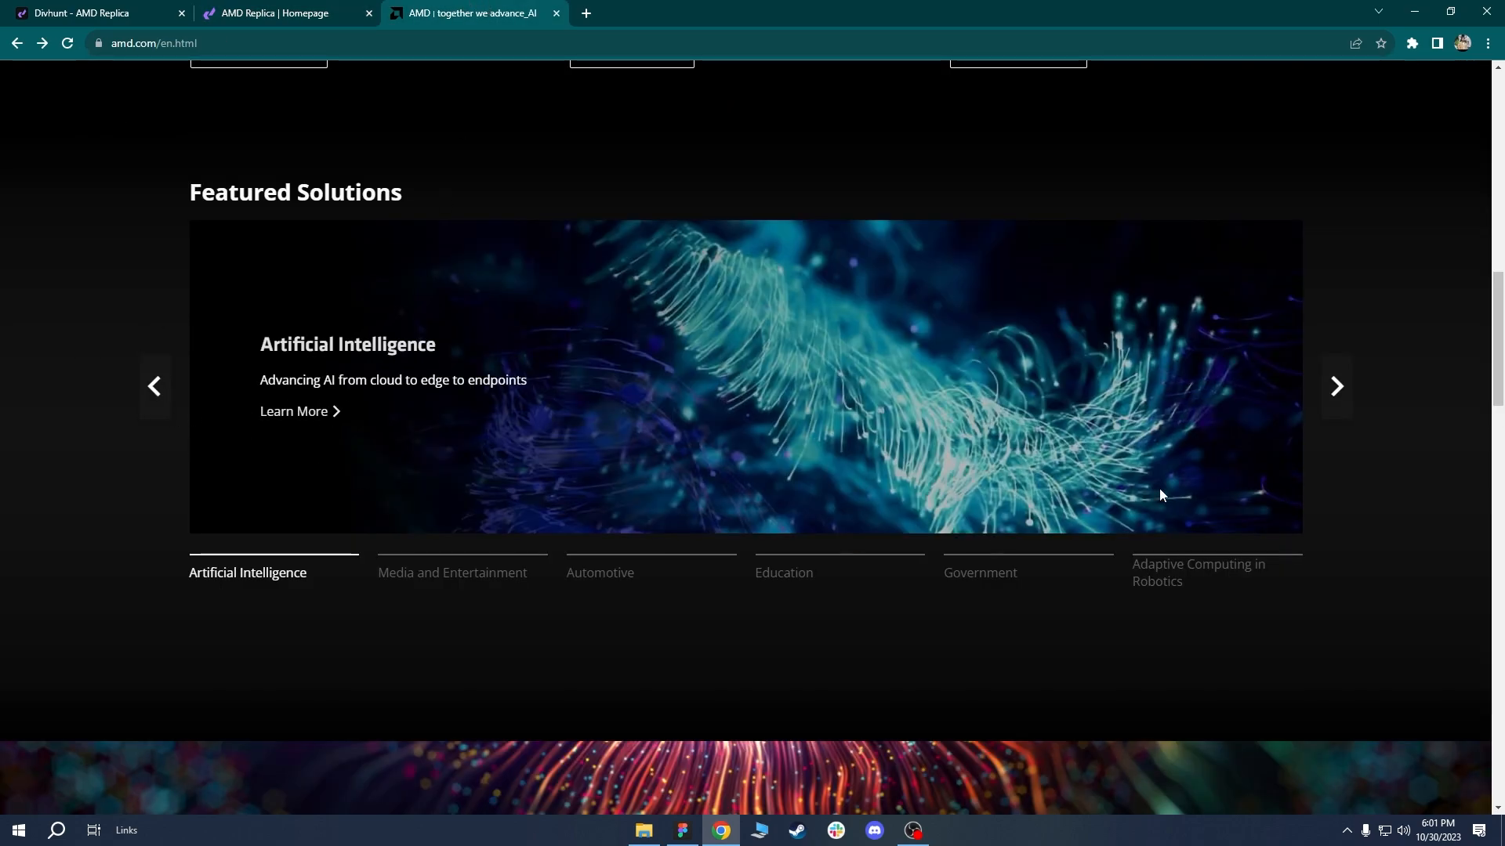
{"action": "left_click", "coordinate": [313, 12]}
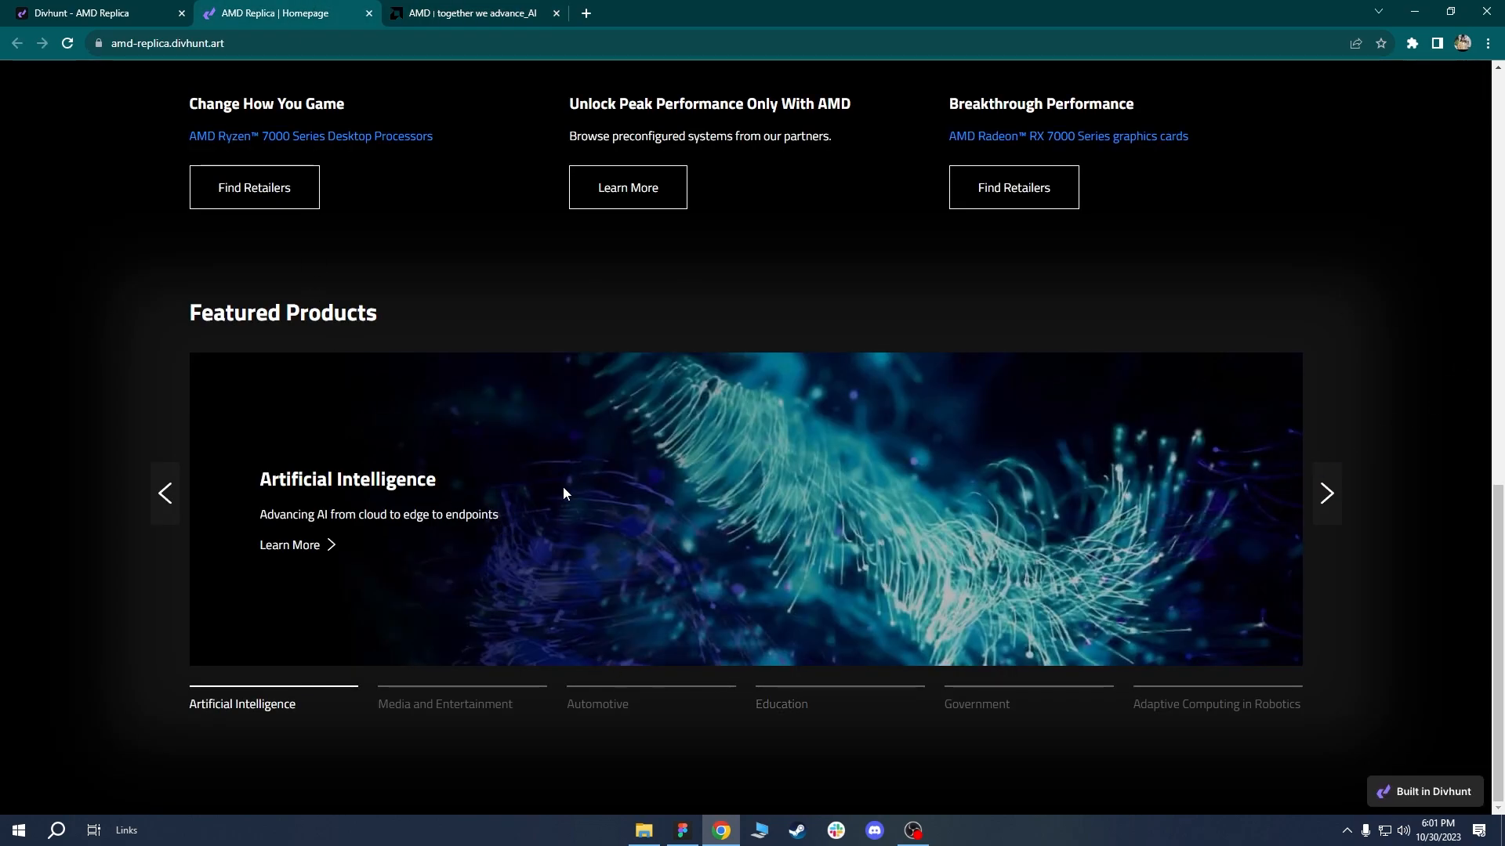
{"action": "left_click", "coordinate": [519, 706]}
{"action": "left_click", "coordinate": [308, 703]}
On the original AMD page, examine the 'together we advance' banner below the Featured Solutions slider.
{"action": "left_click", "coordinate": [411, 8]}
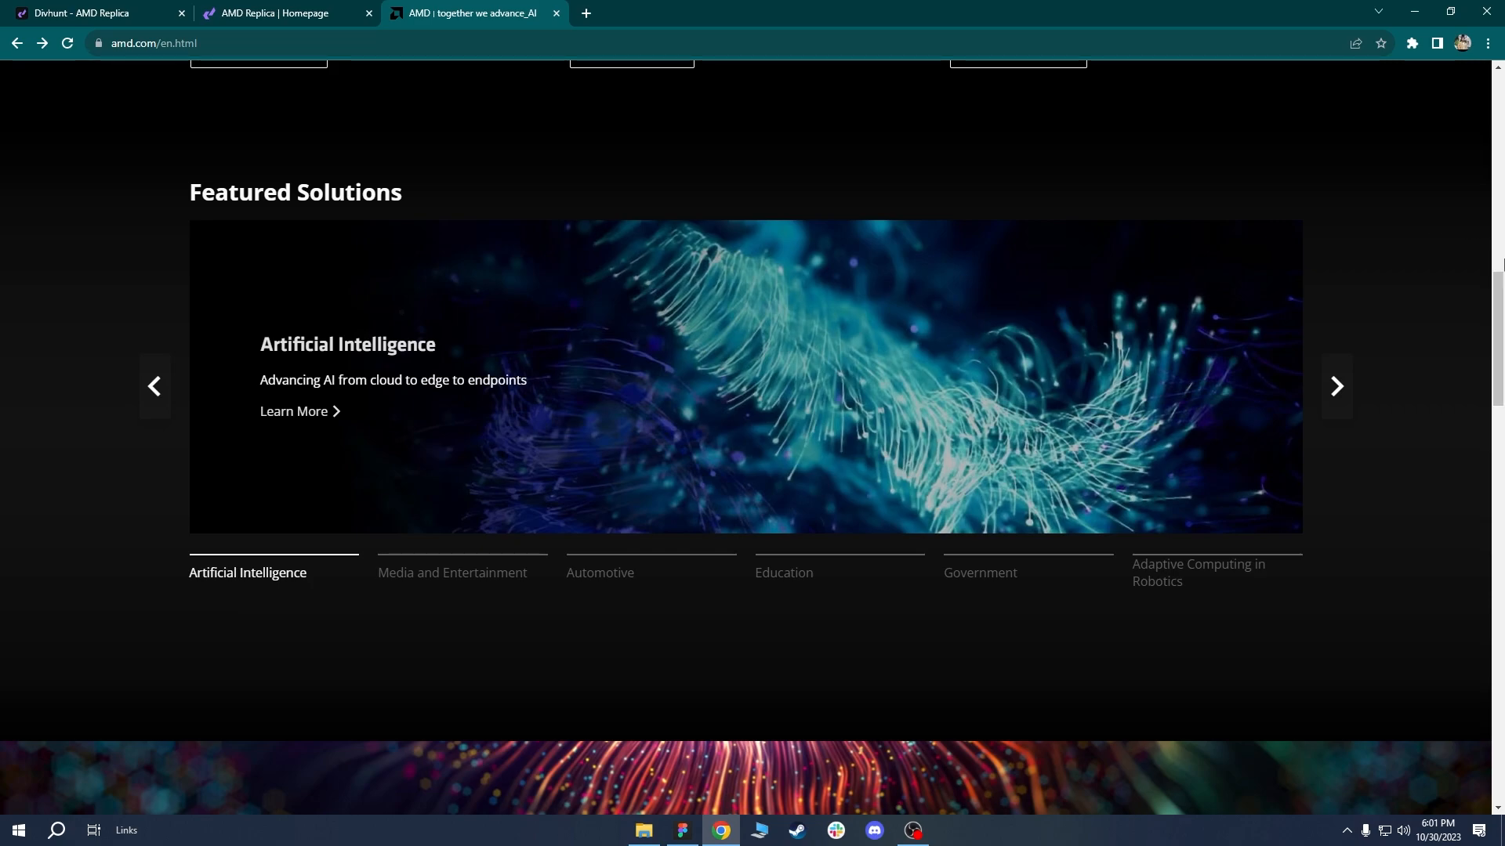
{"action": "left_click_drag", "start_coordinate": [1502, 270], "coordinate": [1495, 451]}
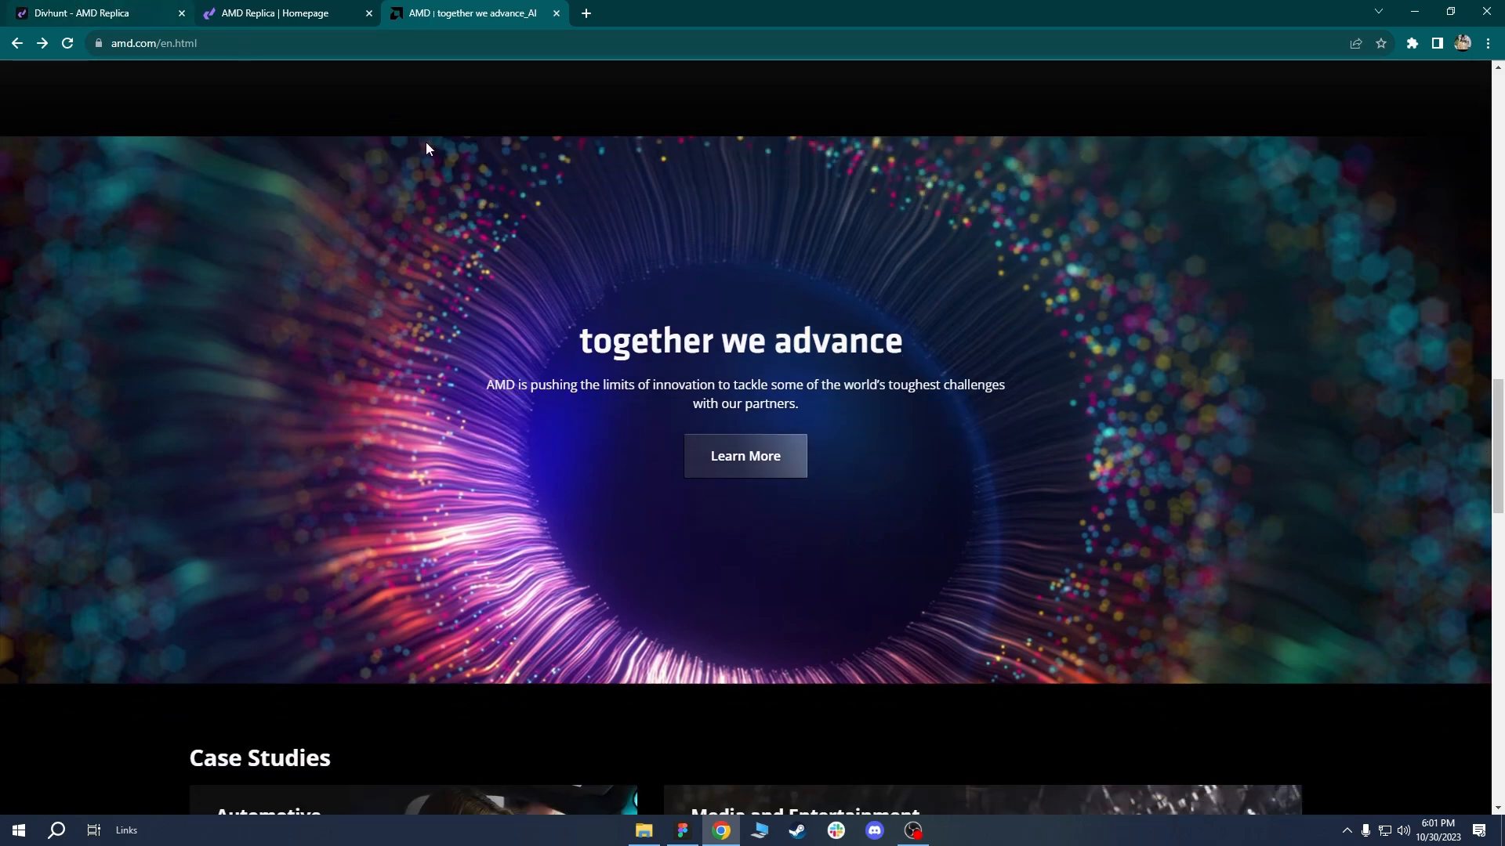
{"action": "scroll", "coordinate": [657, 247], "scroll_direction": "down", "scroll_amount": 2}
{"action": "mouse_move", "coordinate": [1500, 460]}
{"action": "left_mouse_down"}
{"action": "mouse_move", "coordinate": [1503, 417]}
{"action": "mouse_move", "coordinate": [1499, 457]}
{"action": "mouse_move", "coordinate": [1498, 439]}
{"action": "left_mouse_up"}
Back in the Divhunt builder, collapse the Solutions and Products layers and add a new section to the Body.
{"action": "left_click", "coordinate": [75, 13]}
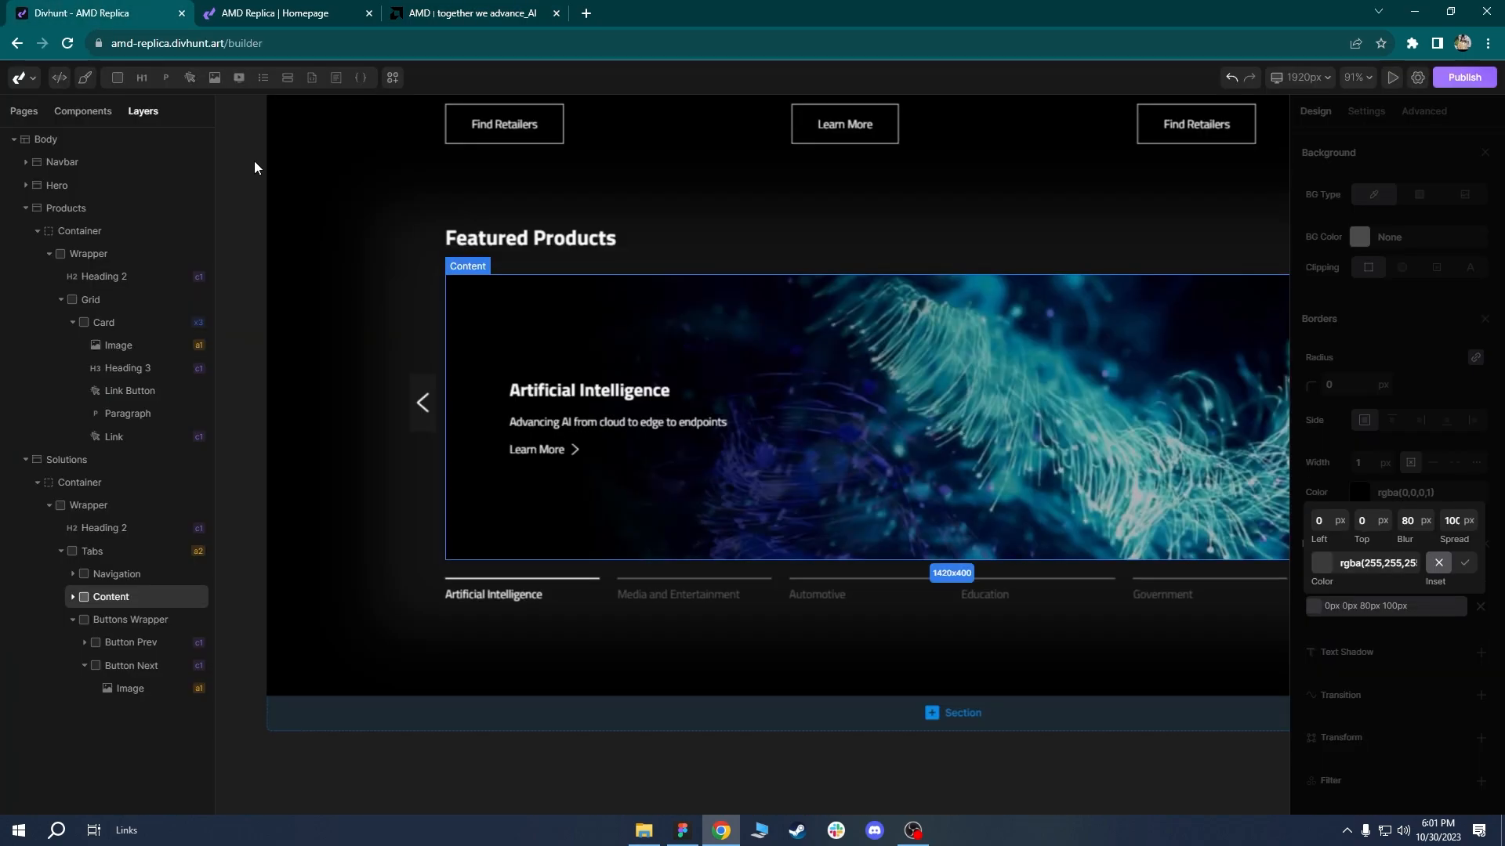
{"action": "left_click", "coordinate": [304, 468]}
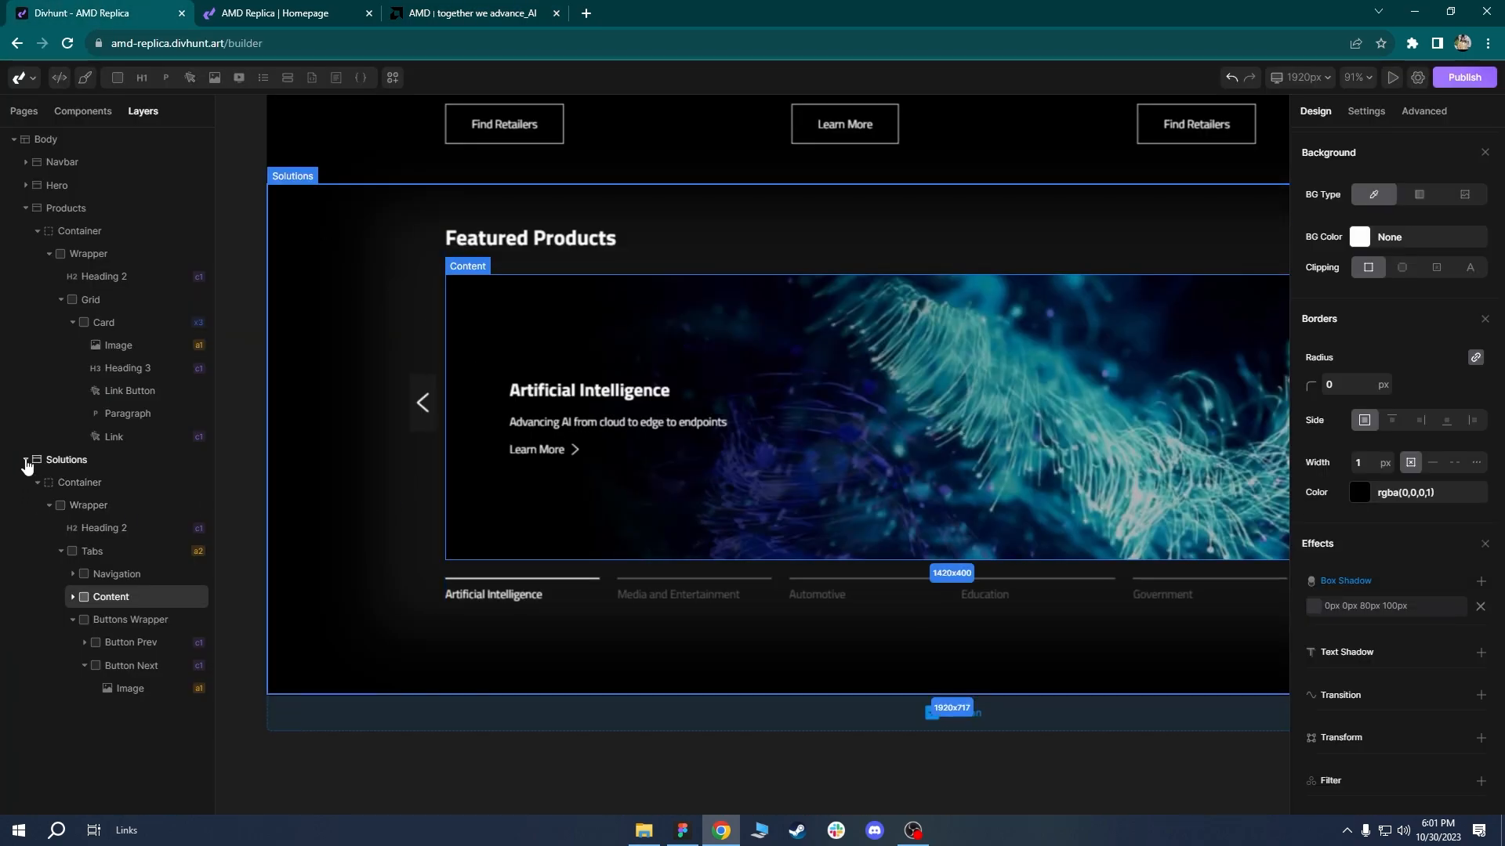
{"action": "left_click", "coordinate": [26, 460]}
{"action": "left_click", "coordinate": [26, 207]}
{"action": "left_click", "coordinate": [46, 139]}
{"action": "mouse_move", "coordinate": [117, 76]}
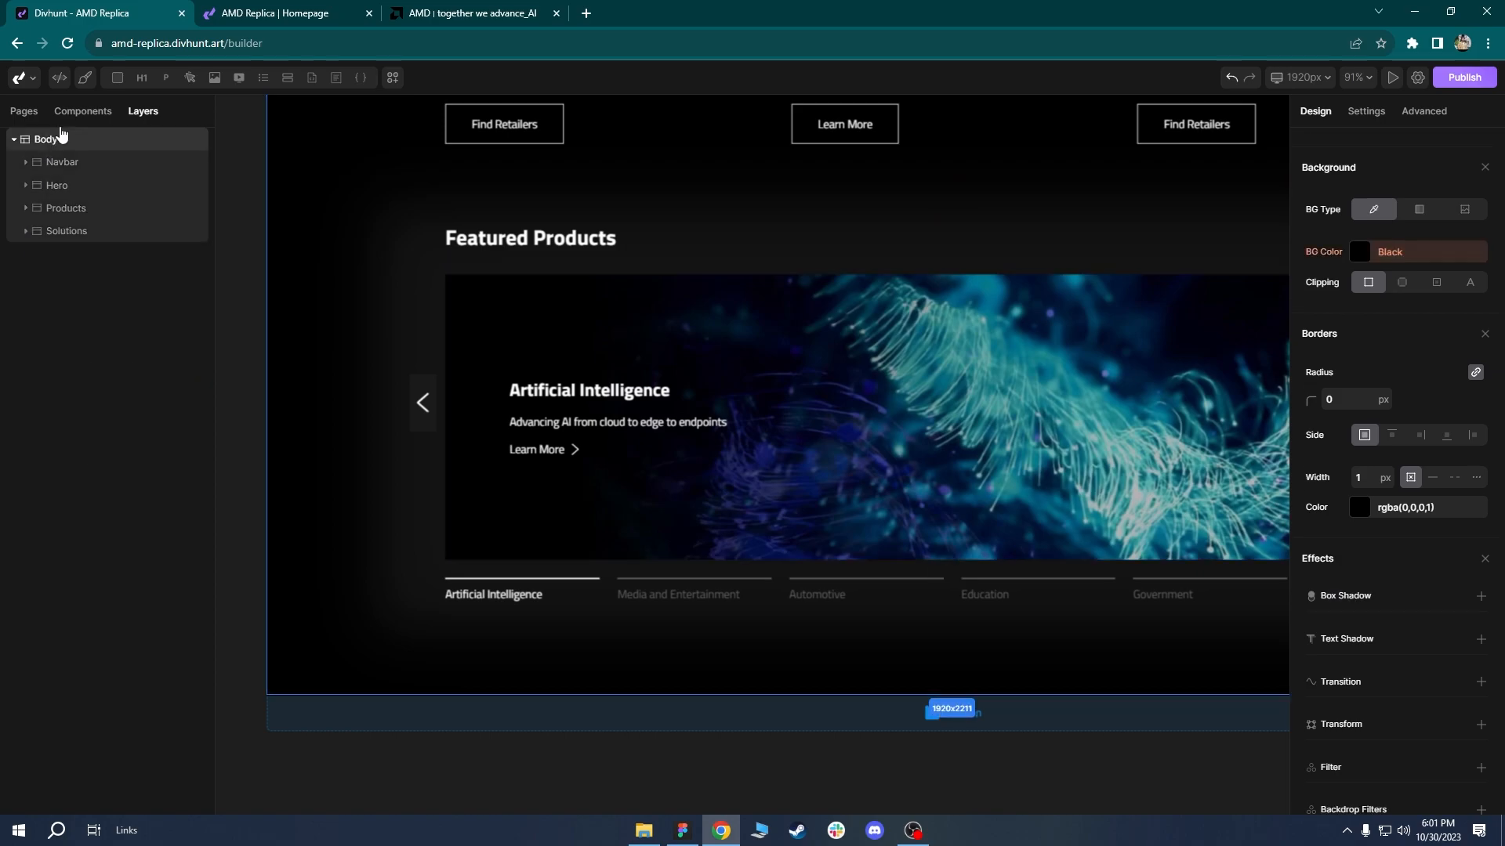
{"action": "left_click", "coordinate": [119, 130]}
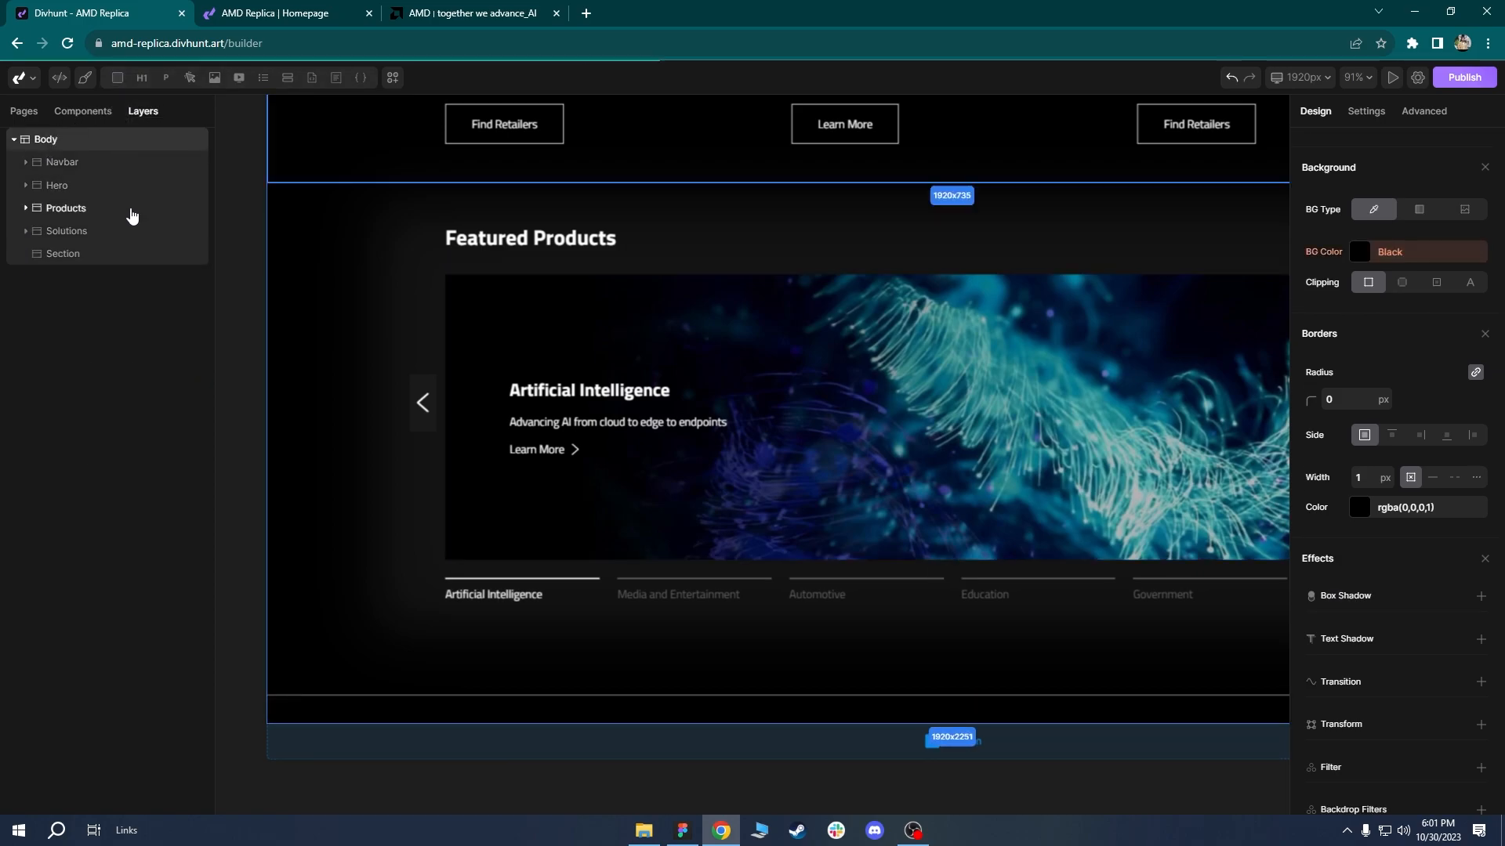
Add a container to the new section and place a div inside it labelled Wrapper.
{"action": "left_click", "coordinate": [74, 253]}
{"action": "left_click", "coordinate": [118, 104]}
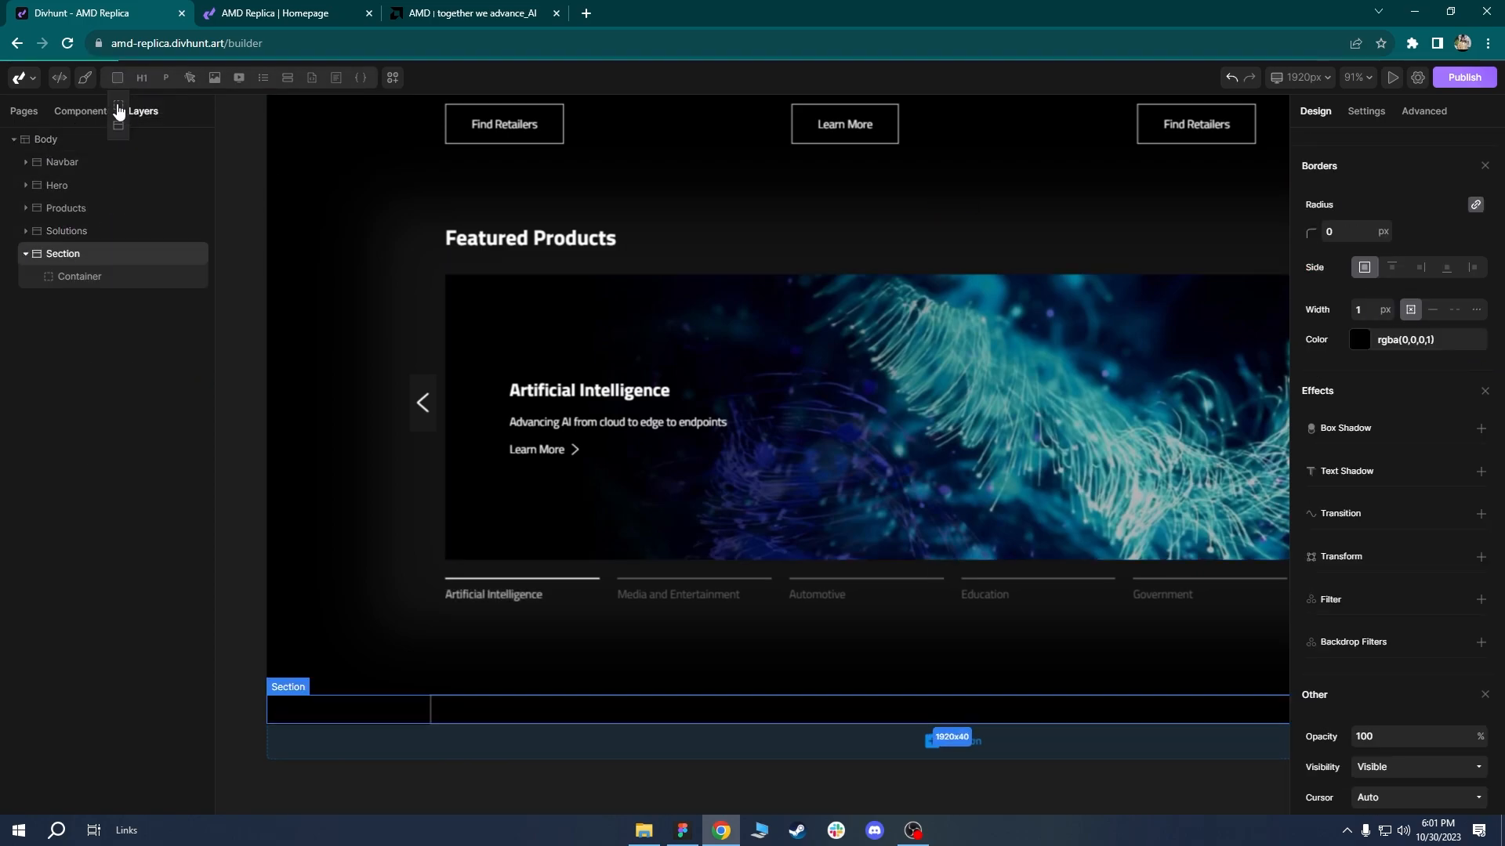
{"action": "left_click", "coordinate": [75, 278]}
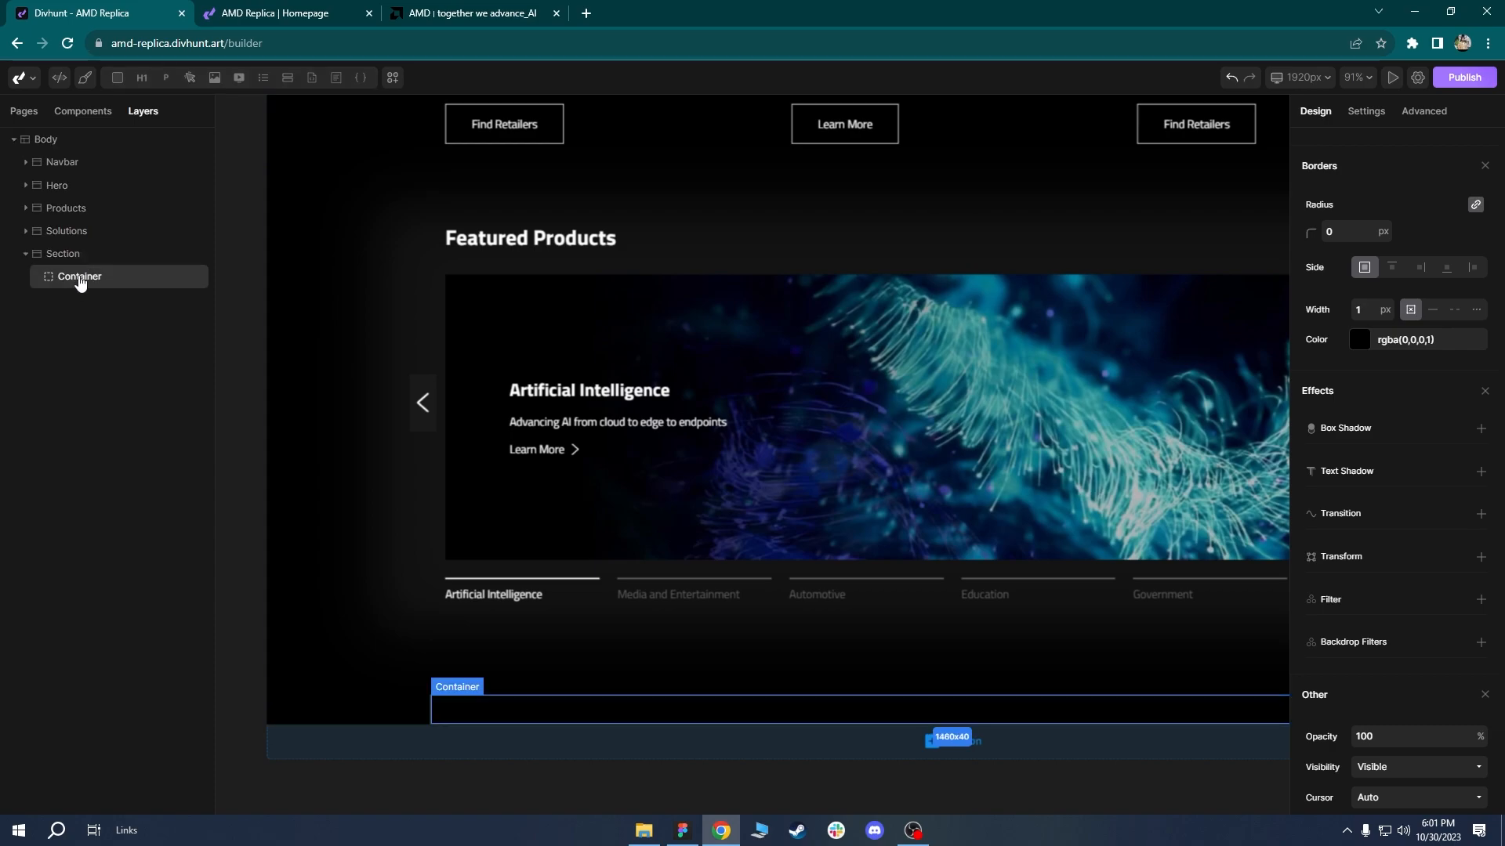
{"action": "left_click", "coordinate": [117, 79]}
{"action": "left_click", "coordinate": [87, 305]}
{"action": "right_click", "coordinate": [86, 304]}
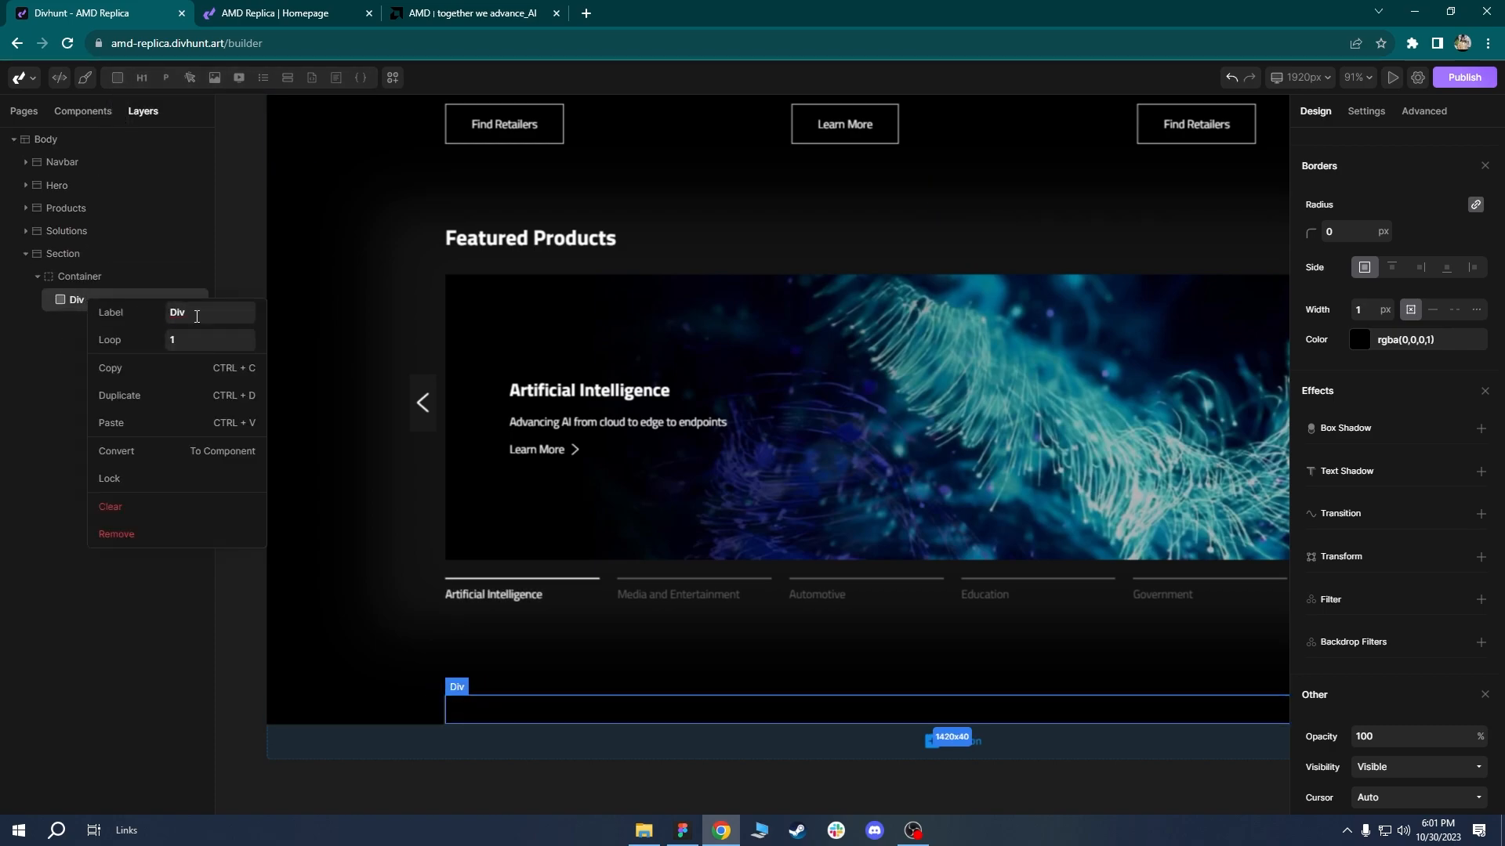
{"action": "type", "text": "Wrapper"}
{"action": "key", "text": "Return"}
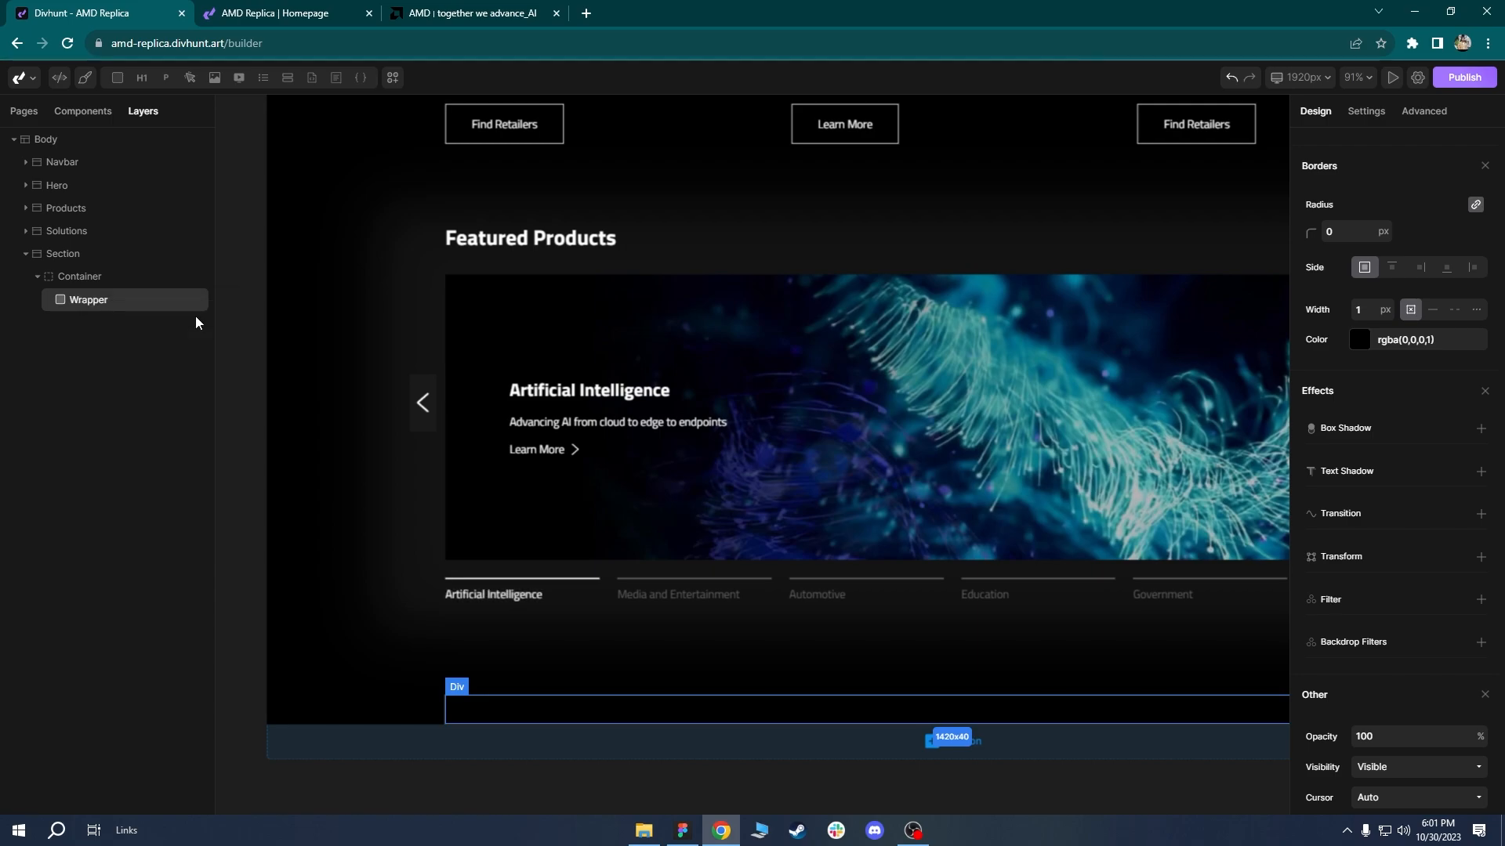
Check the 'together we advance' banner on the original AMD page and rename the new section in the builder as CTA.
{"action": "left_click", "coordinate": [274, 12]}
{"action": "left_click", "coordinate": [510, 13]}
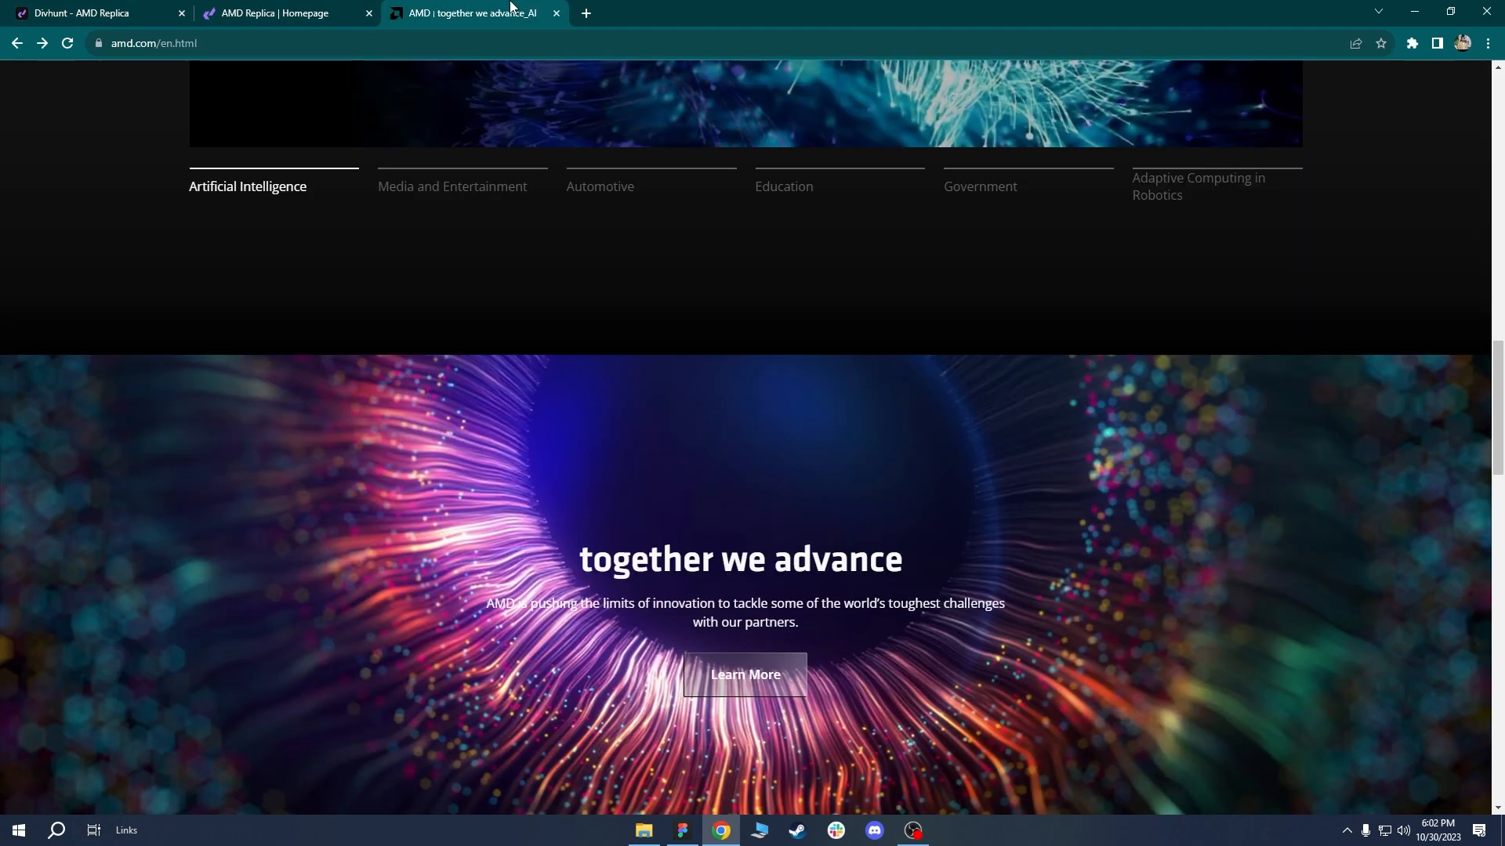
{"action": "scroll", "coordinate": [730, 325], "scroll_direction": "down", "scroll_amount": 4}
{"action": "scroll", "coordinate": [776, 376], "scroll_direction": "up", "scroll_amount": 3}
{"action": "left_click", "coordinate": [82, 12]}
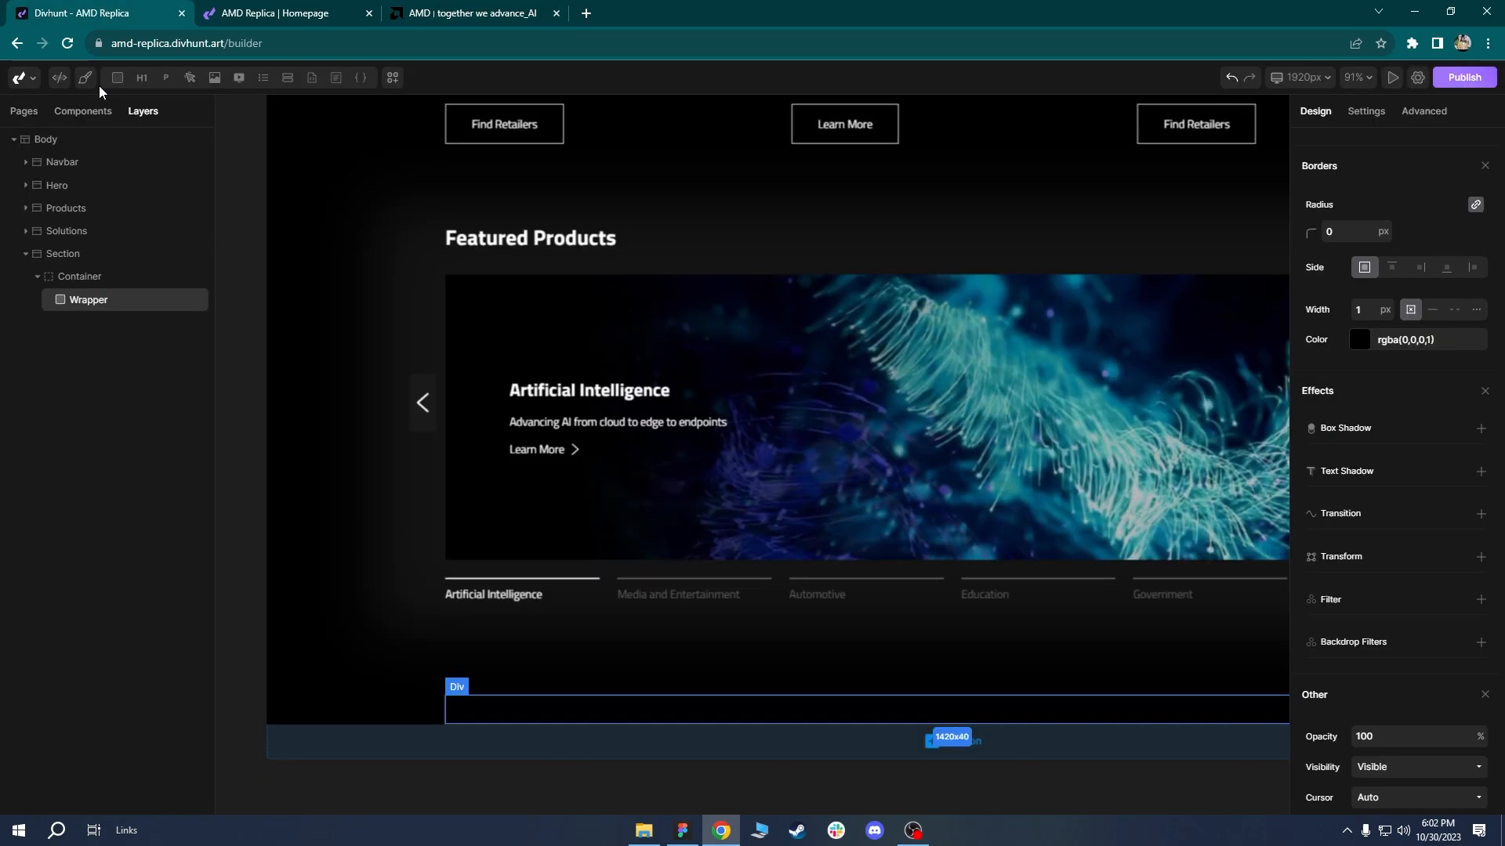
{"action": "left_click", "coordinate": [80, 258]}
{"action": "right_click", "coordinate": [81, 257]}
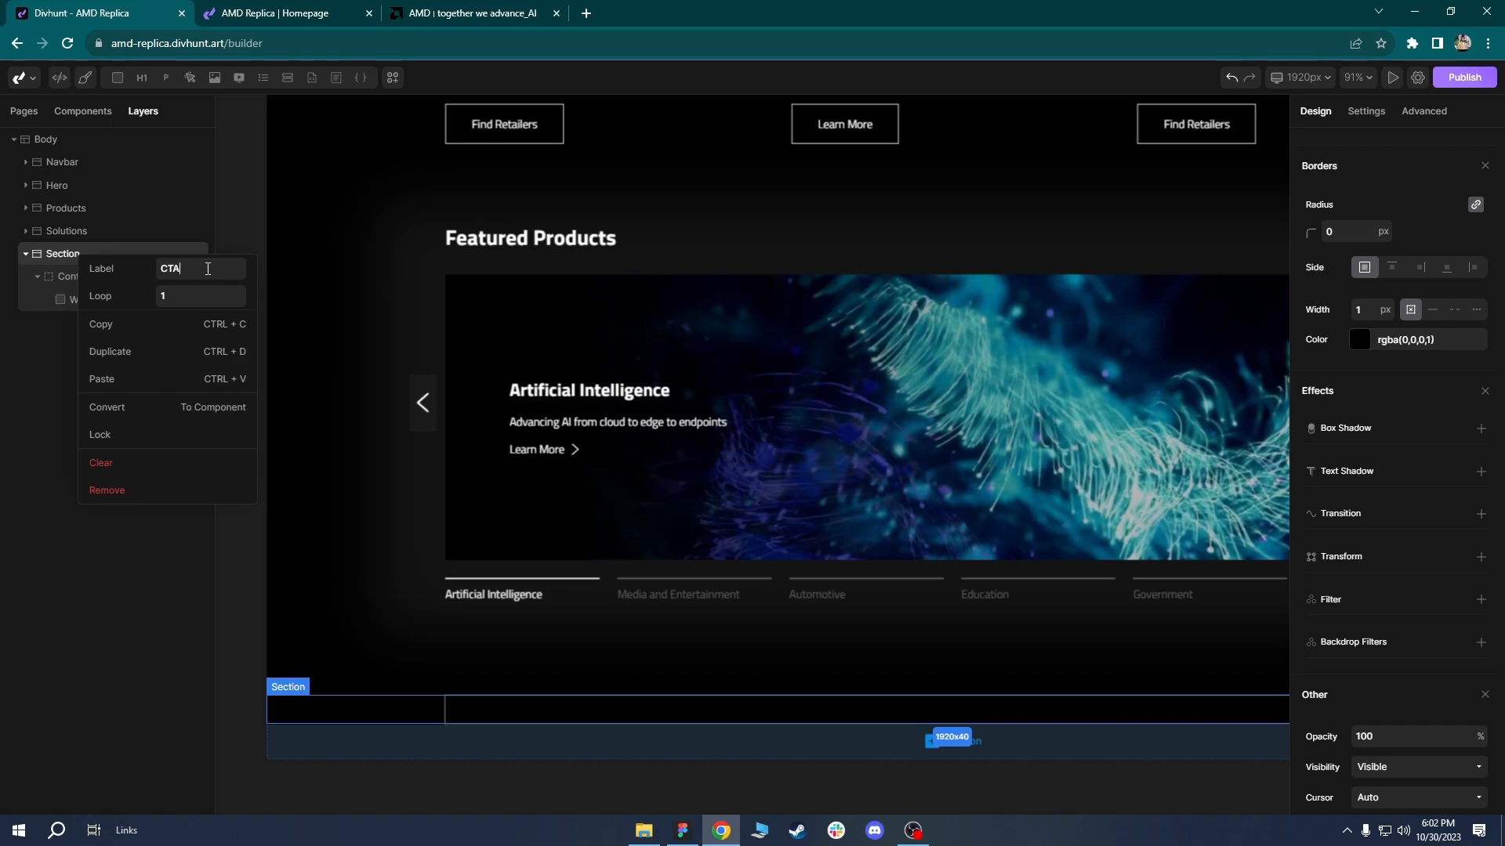
{"action": "key", "text": "Return"}
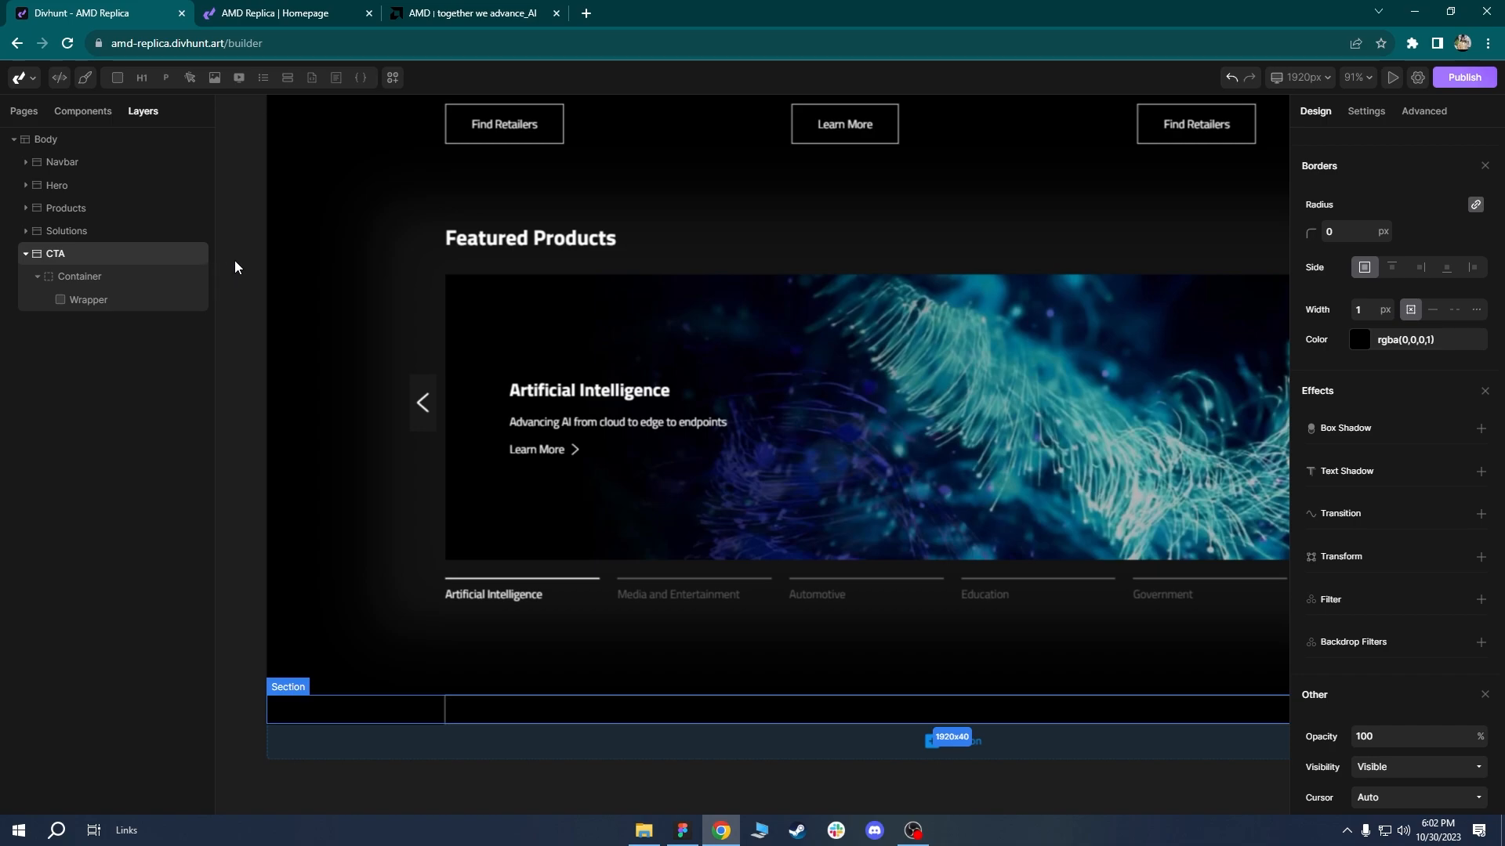
On the original AMD page, inspect the spacing and container dimensions of the 'together we advance' banner.
{"action": "scroll", "coordinate": [572, 456], "scroll_direction": "down", "scroll_amount": 3}
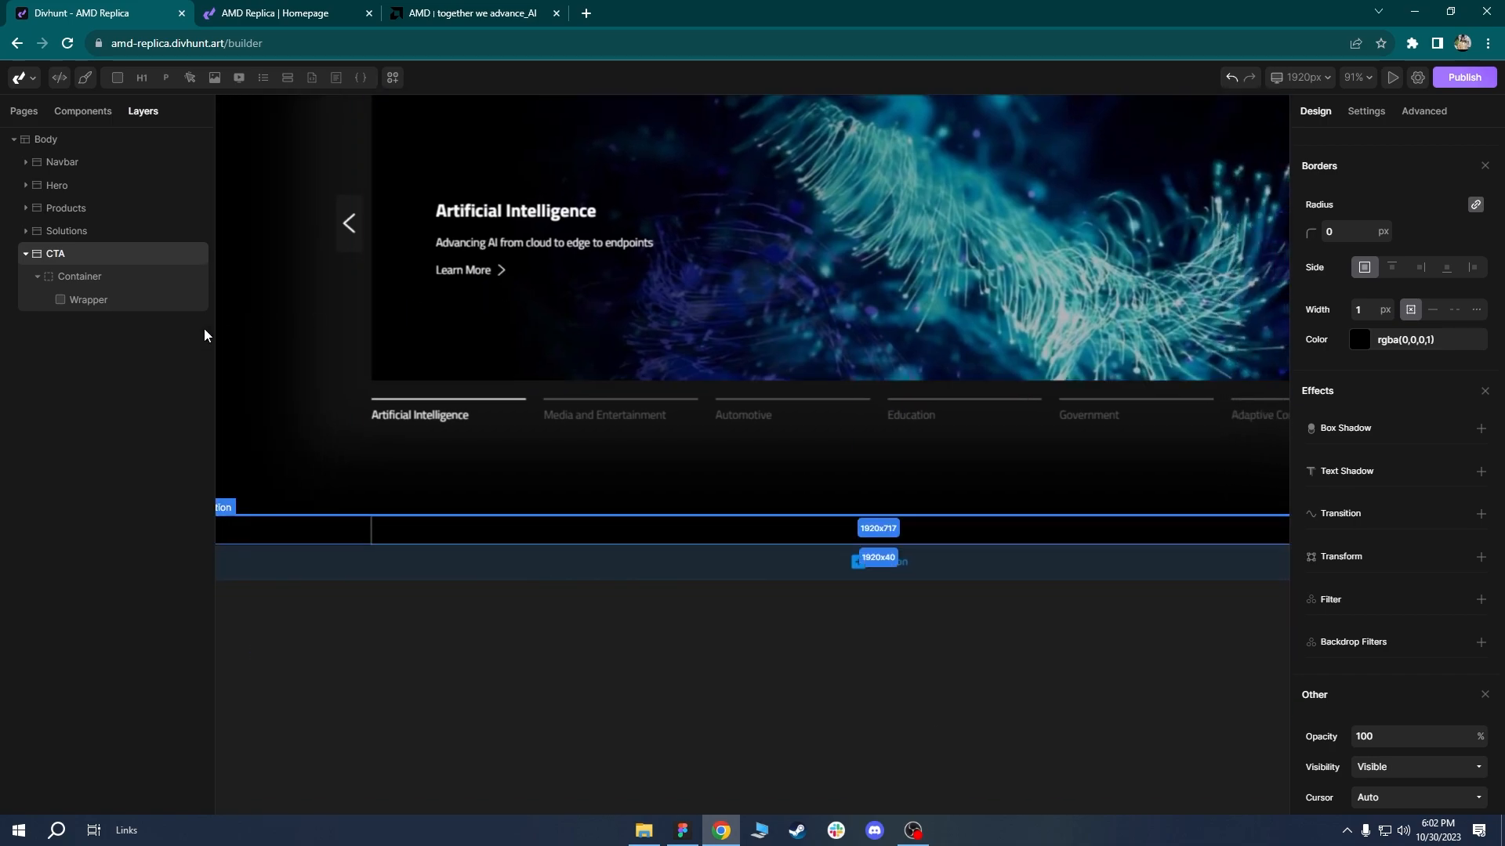
{"action": "left_click", "coordinate": [118, 306]}
{"action": "left_click", "coordinate": [439, 12]}
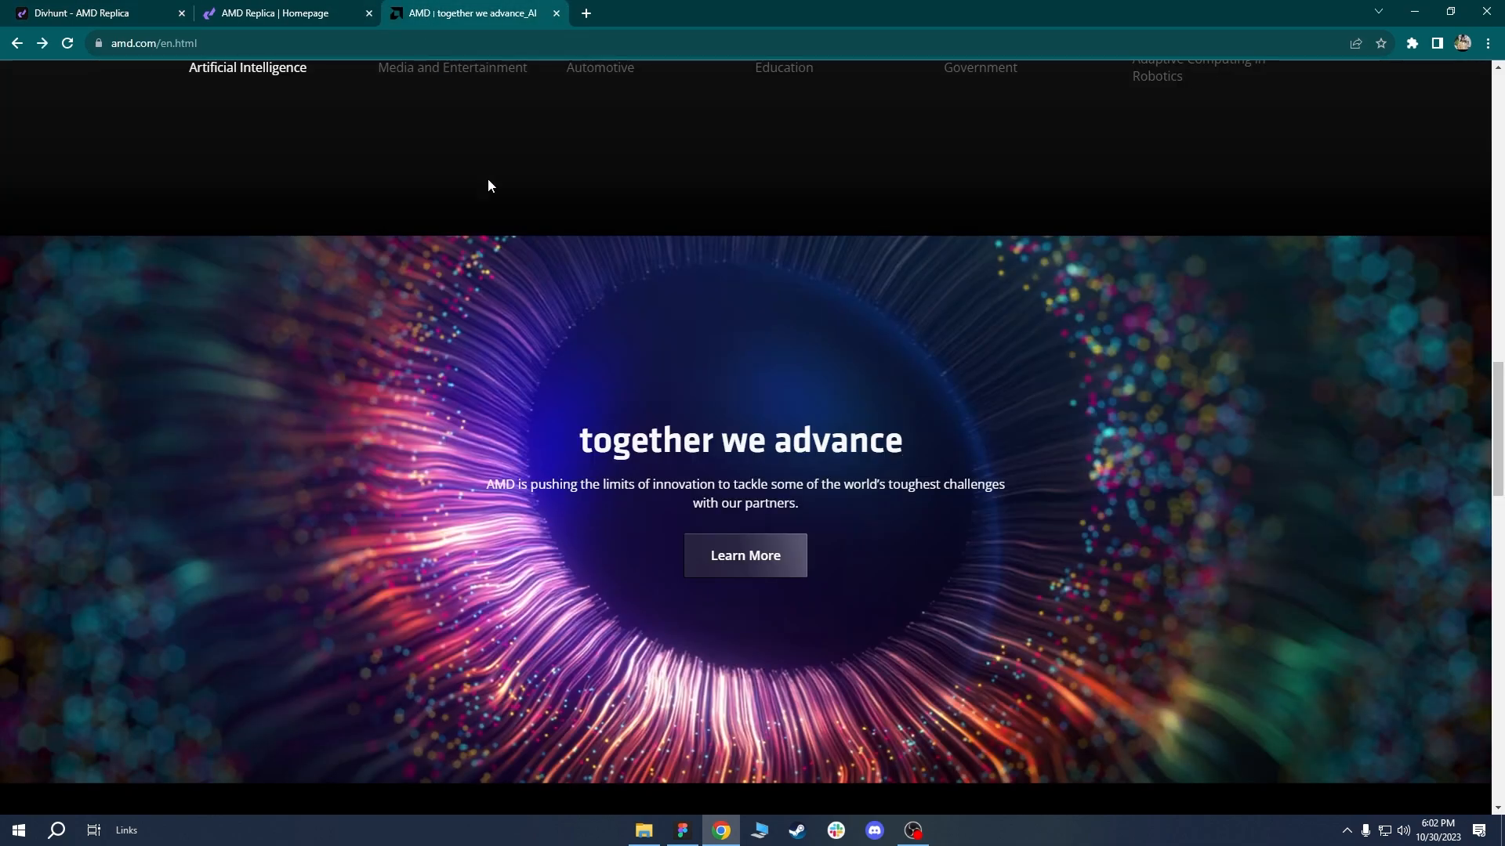
{"action": "right_click", "coordinate": [658, 316]}
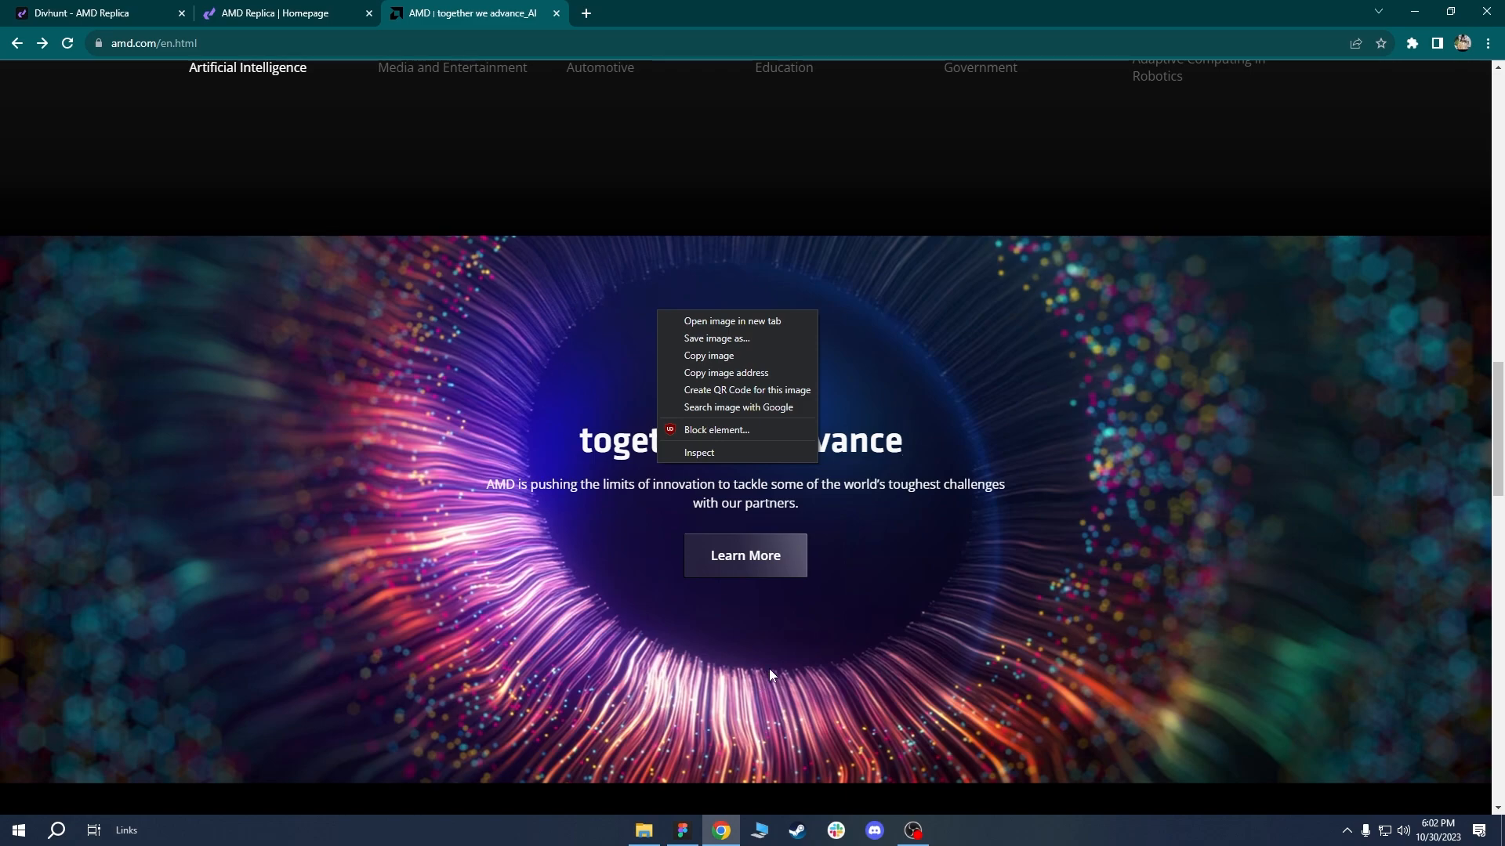
{"action": "left_click", "coordinate": [699, 453]}
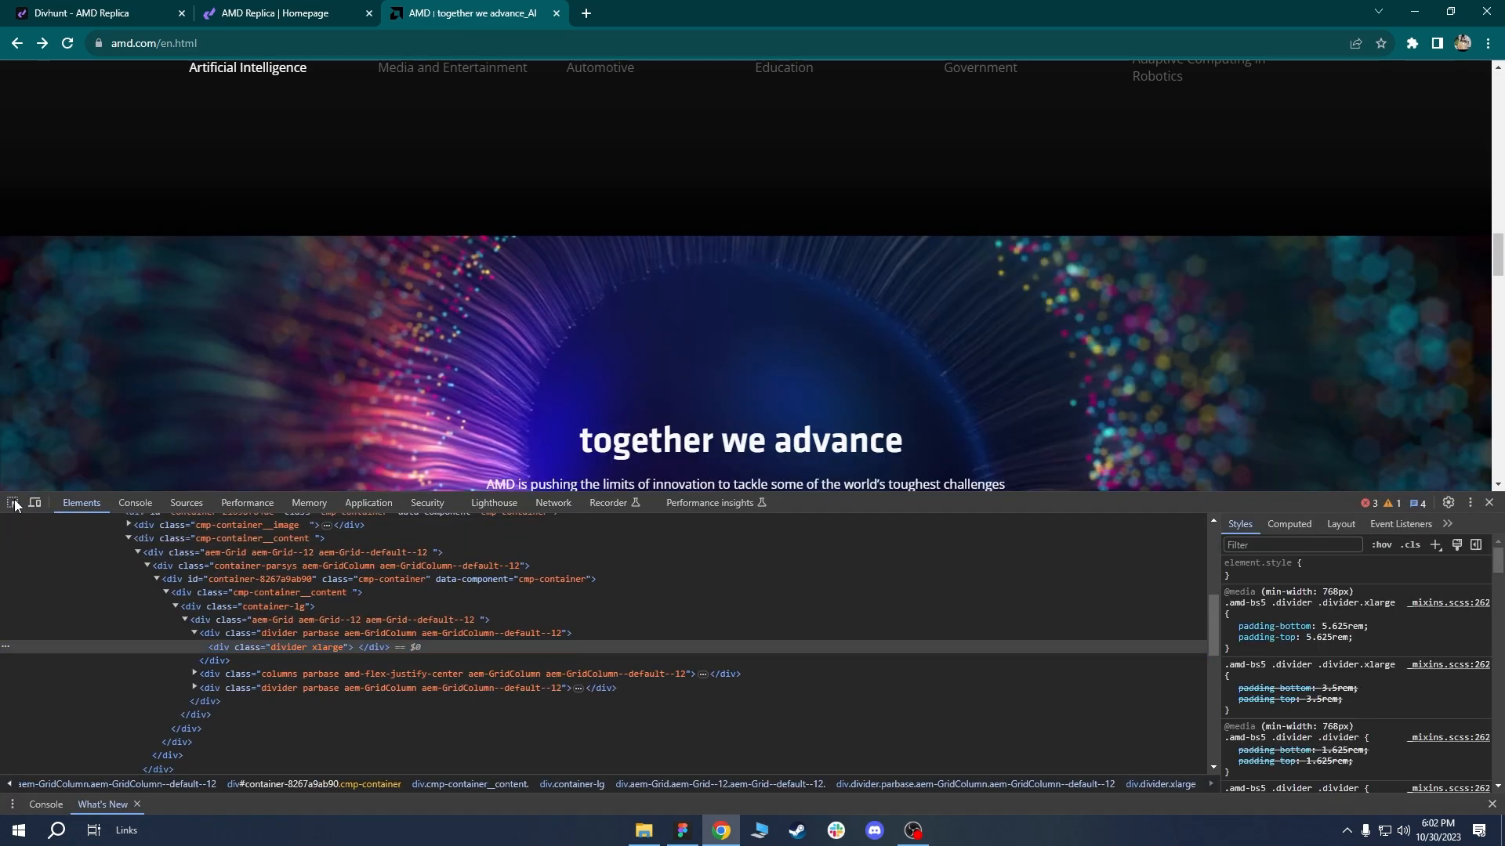
{"action": "left_click", "coordinate": [15, 504]}
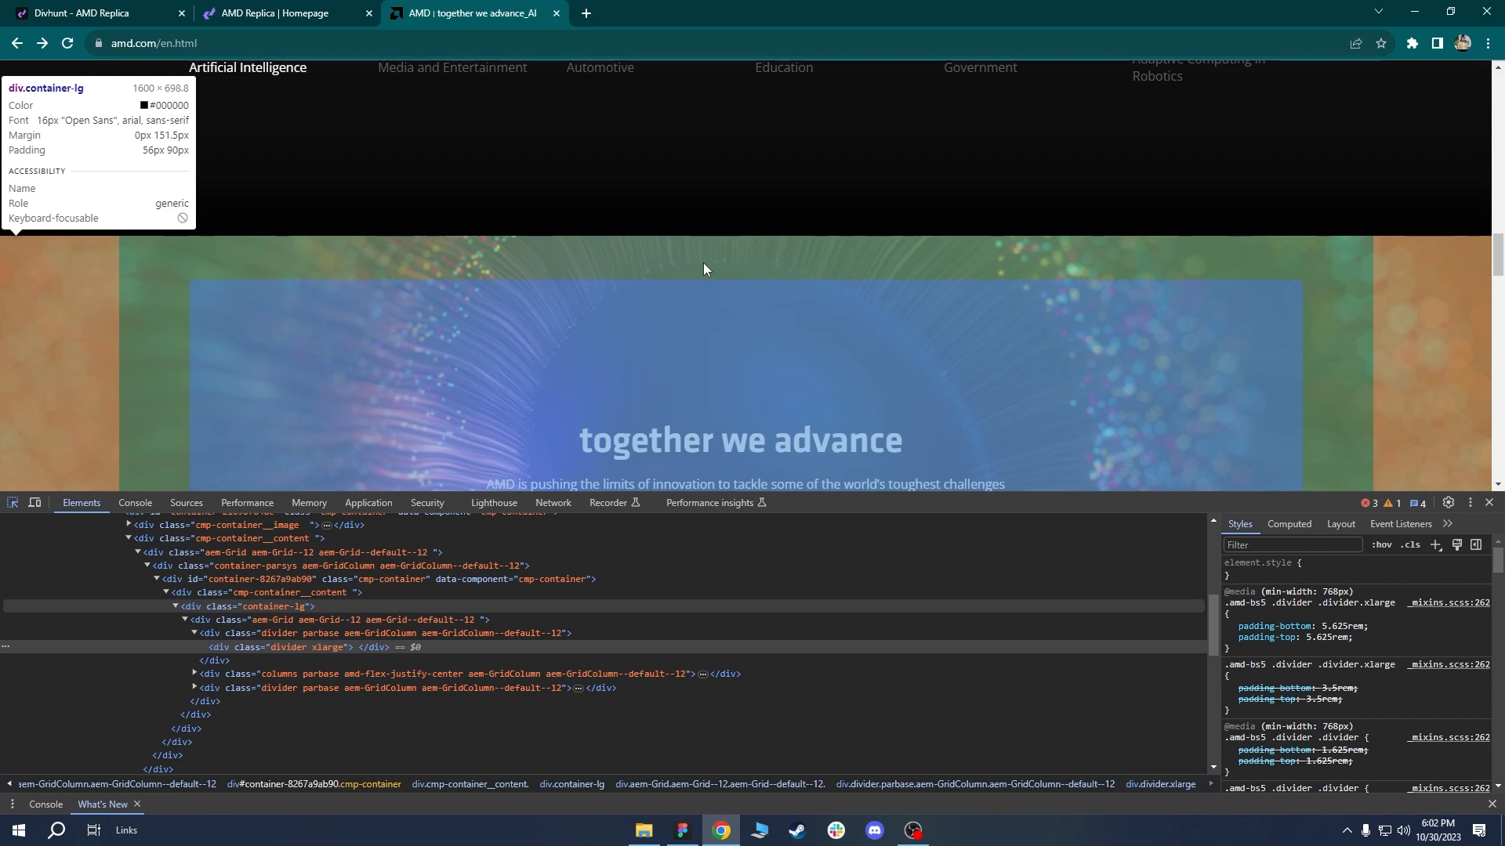
Back in the Divhunt builder, set the CTA section's top and bottom padding to 235px.
{"action": "left_click", "coordinate": [79, 13]}
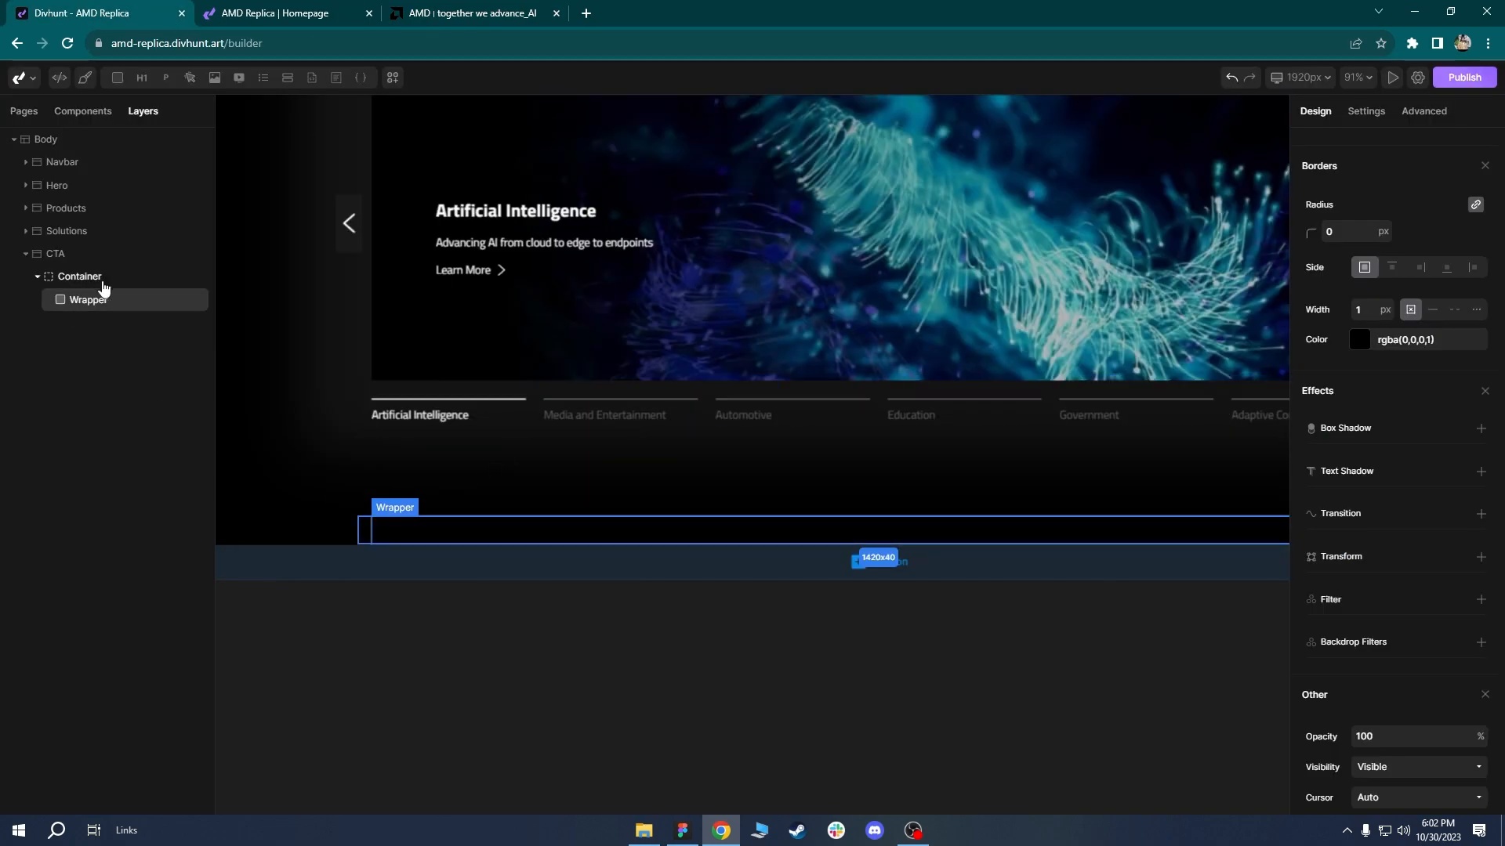
{"action": "left_click", "coordinate": [78, 255]}
{"action": "scroll", "coordinate": [1481, 431], "scroll_direction": "up", "scroll_amount": 3}
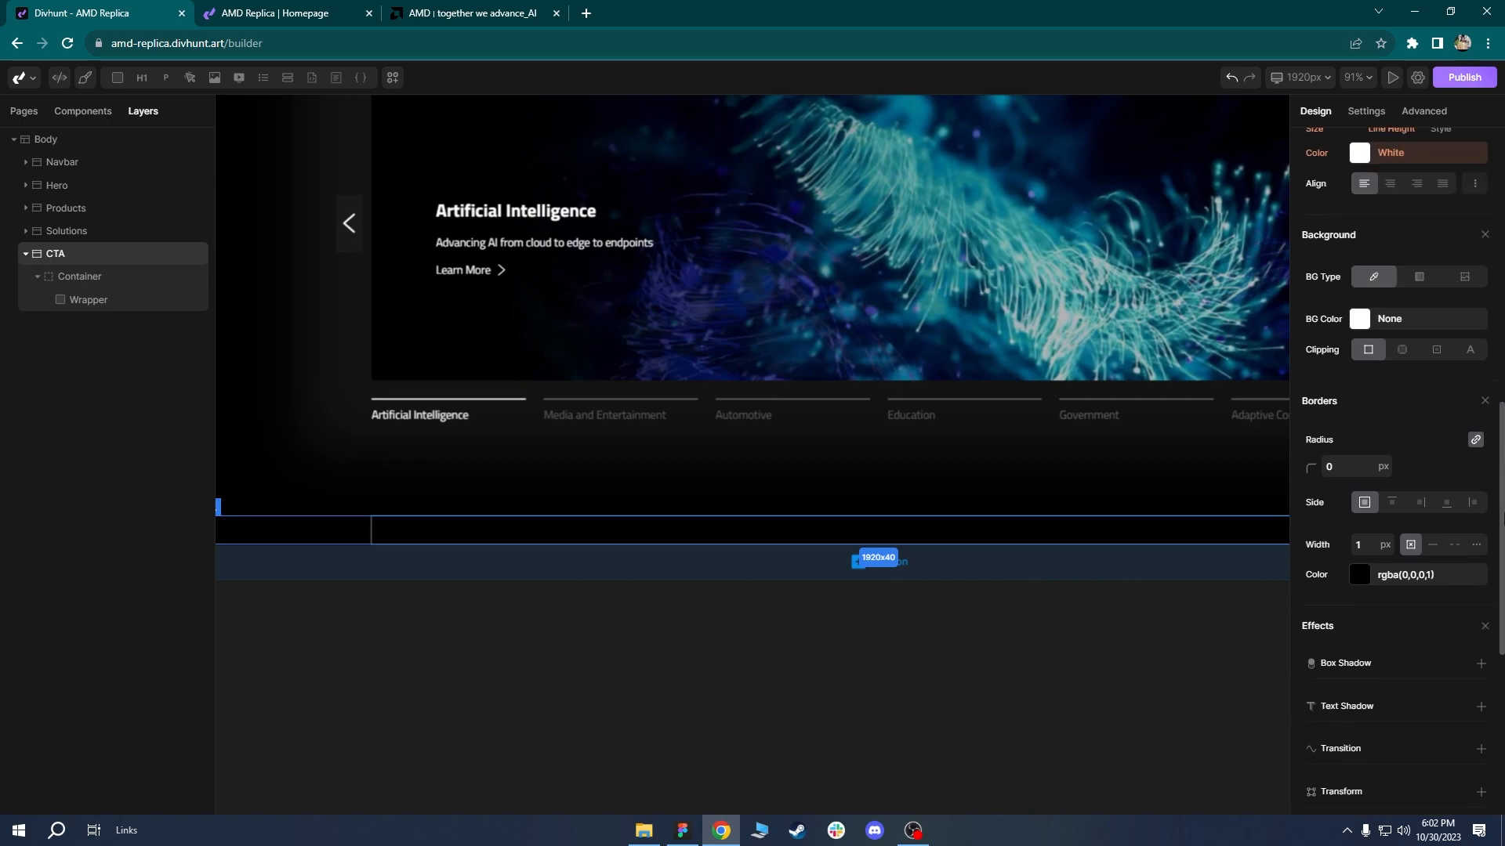
{"action": "scroll", "coordinate": [1402, 407], "scroll_direction": "up", "scroll_amount": 6}
{"action": "left_click", "coordinate": [1397, 396]}
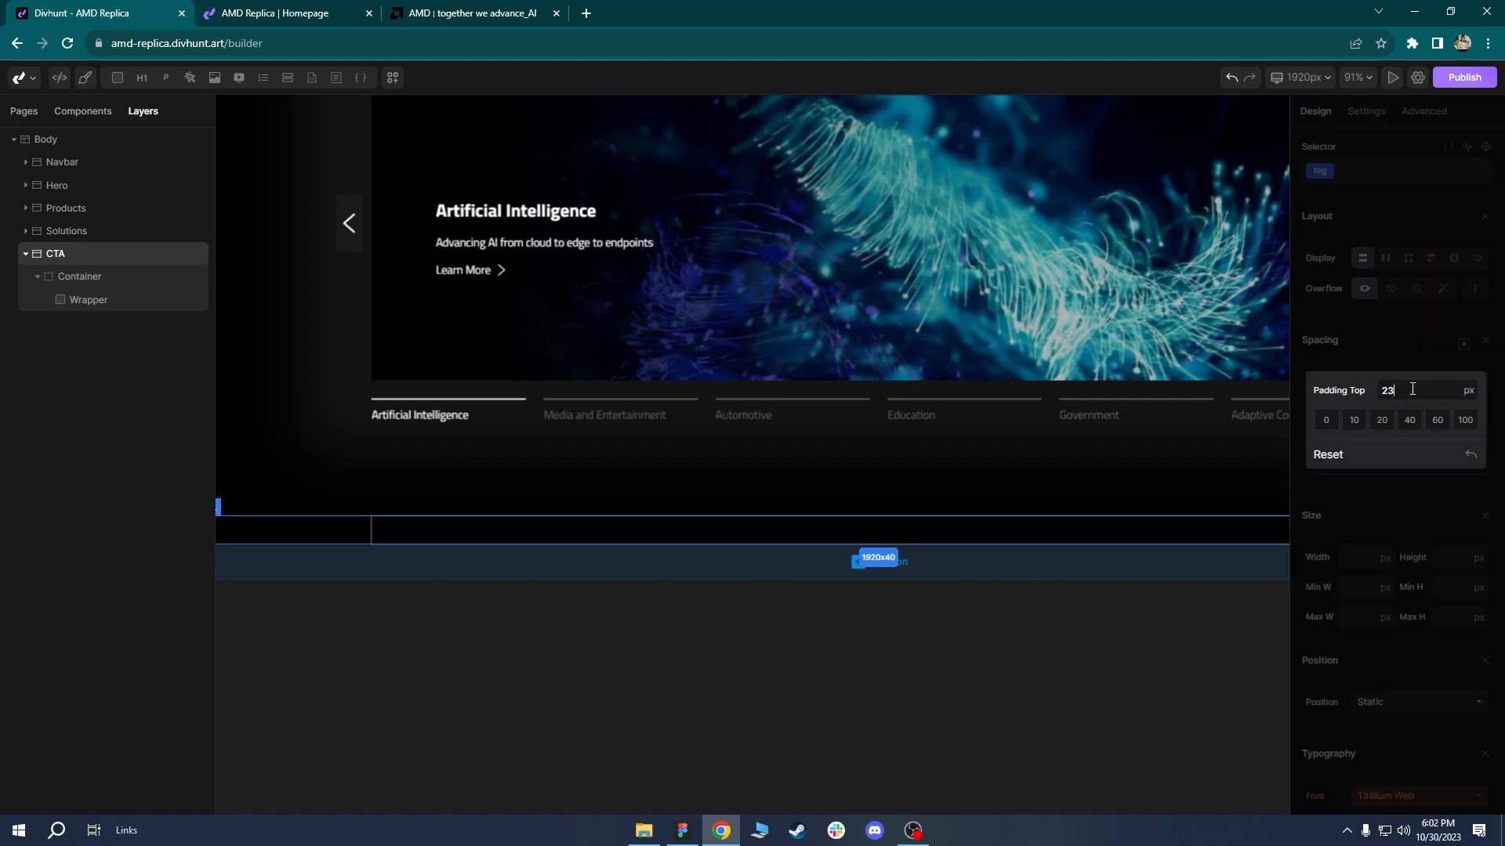
{"action": "key", "text": "Return"}
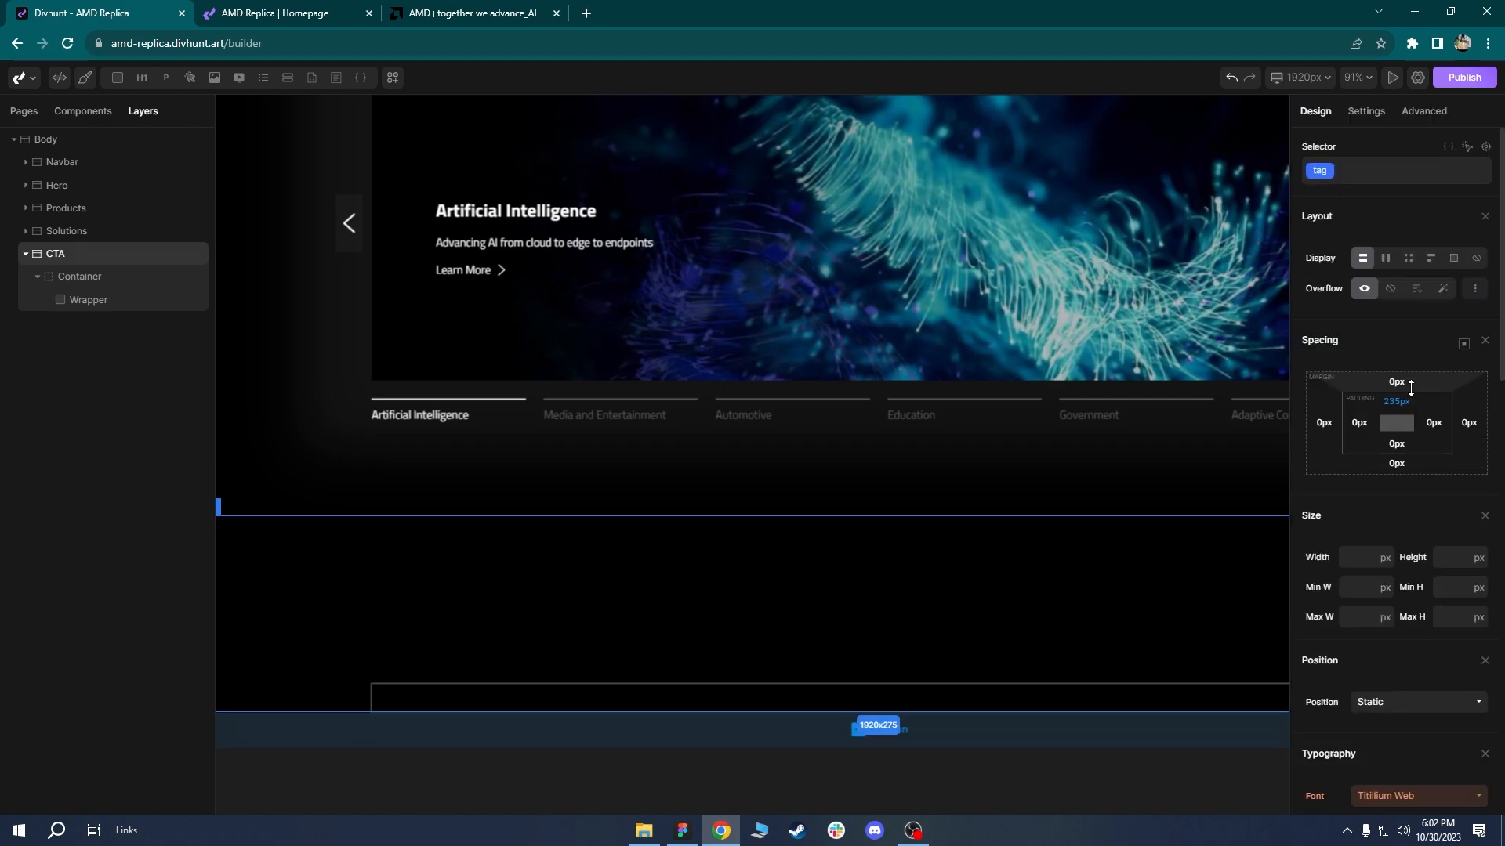
{"action": "left_click", "coordinate": [1397, 444]}
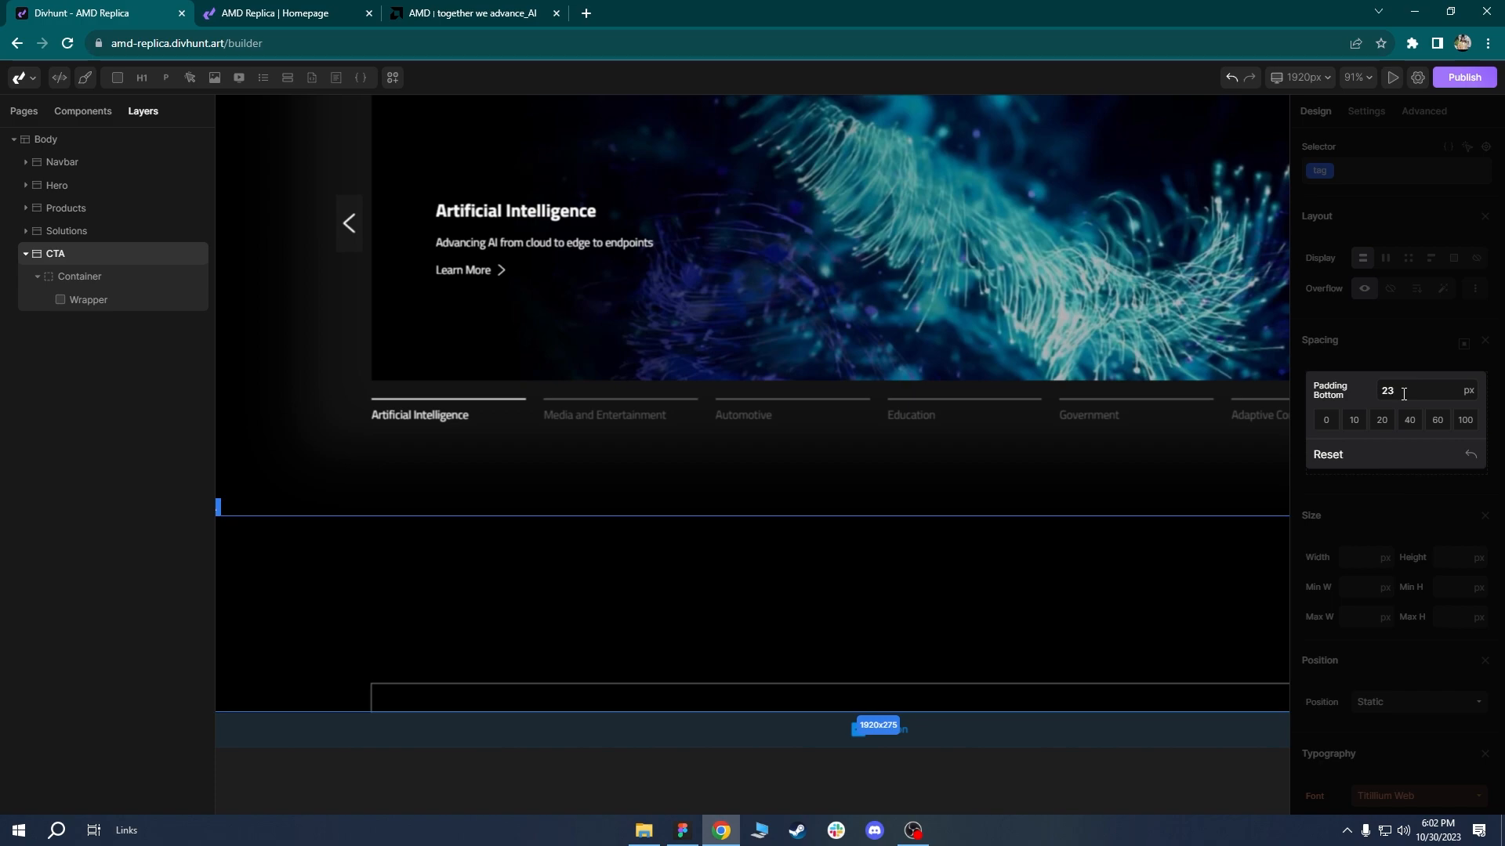
{"action": "key", "text": "Return"}
{"action": "scroll", "coordinate": [784, 330], "scroll_direction": "down", "scroll_amount": 5}
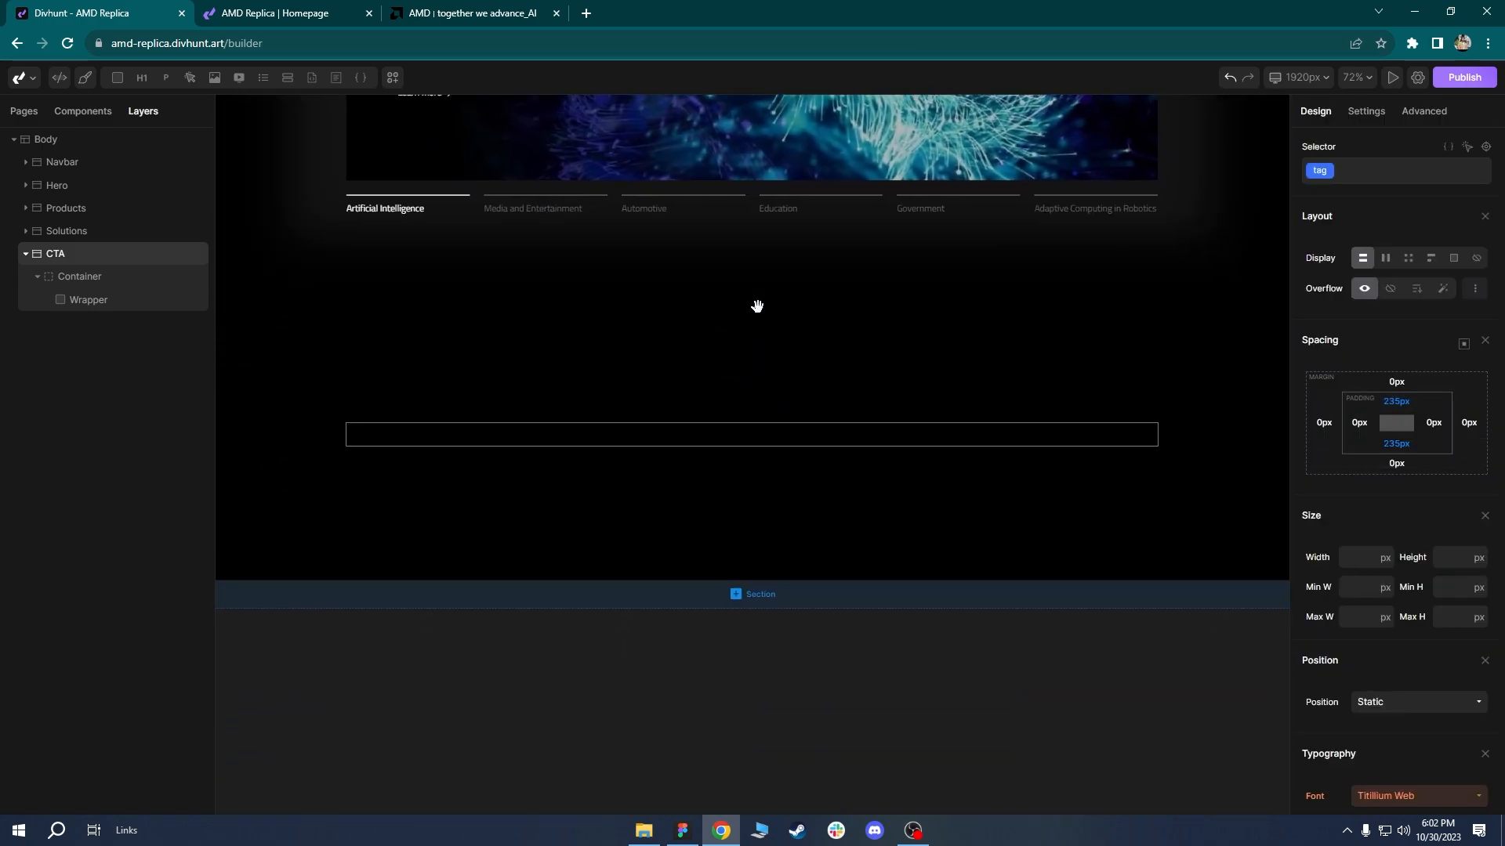
Select the CTA Wrapper and inspect the font and margin of the 'together we advance' heading on the original AMD page.
{"action": "left_click", "coordinate": [674, 448]}
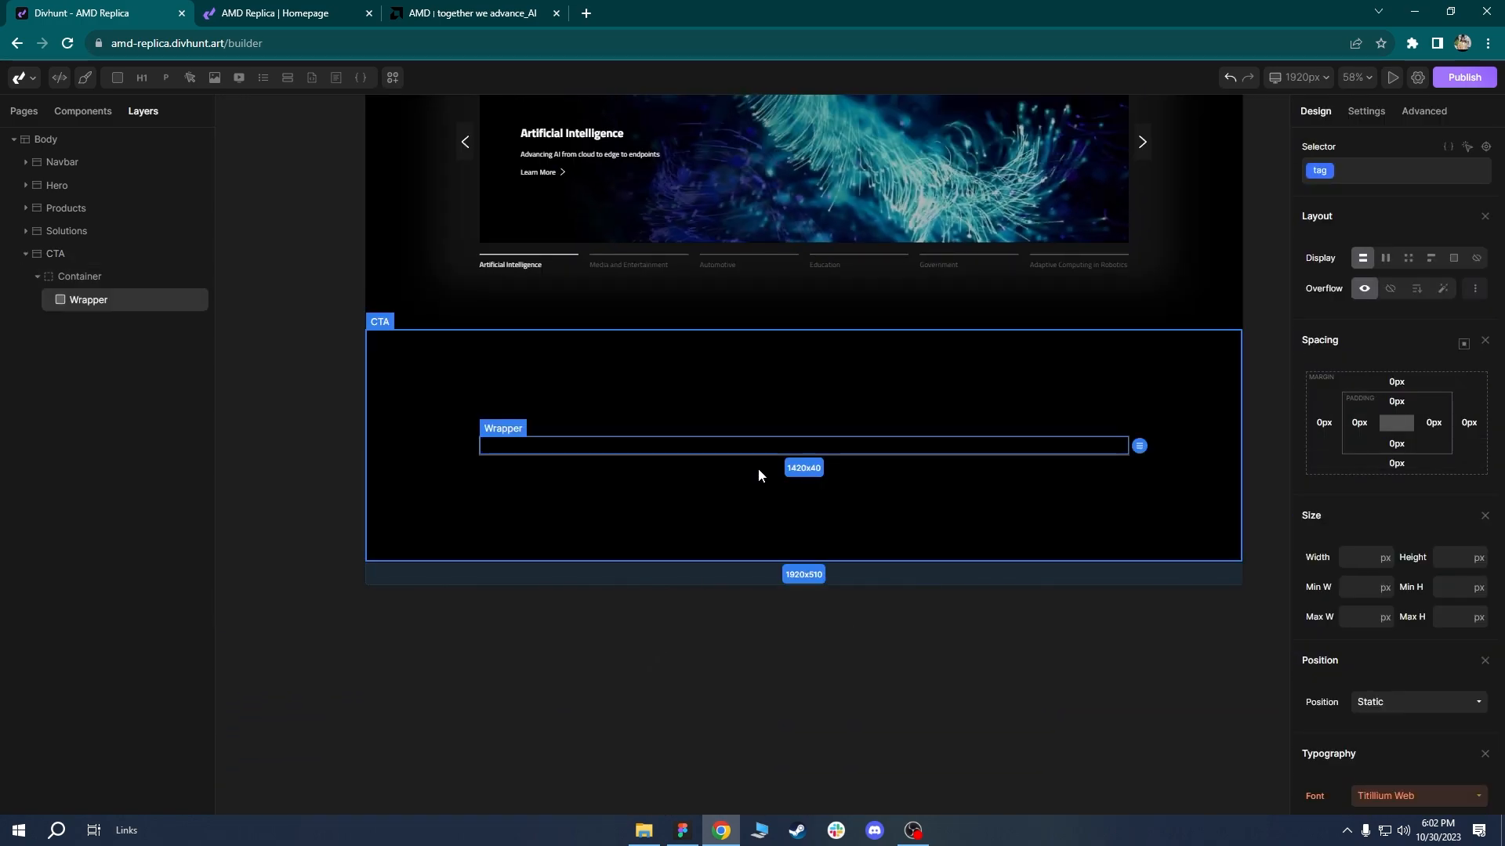
{"action": "left_click", "coordinate": [276, 12]}
{"action": "left_click", "coordinate": [474, 13]}
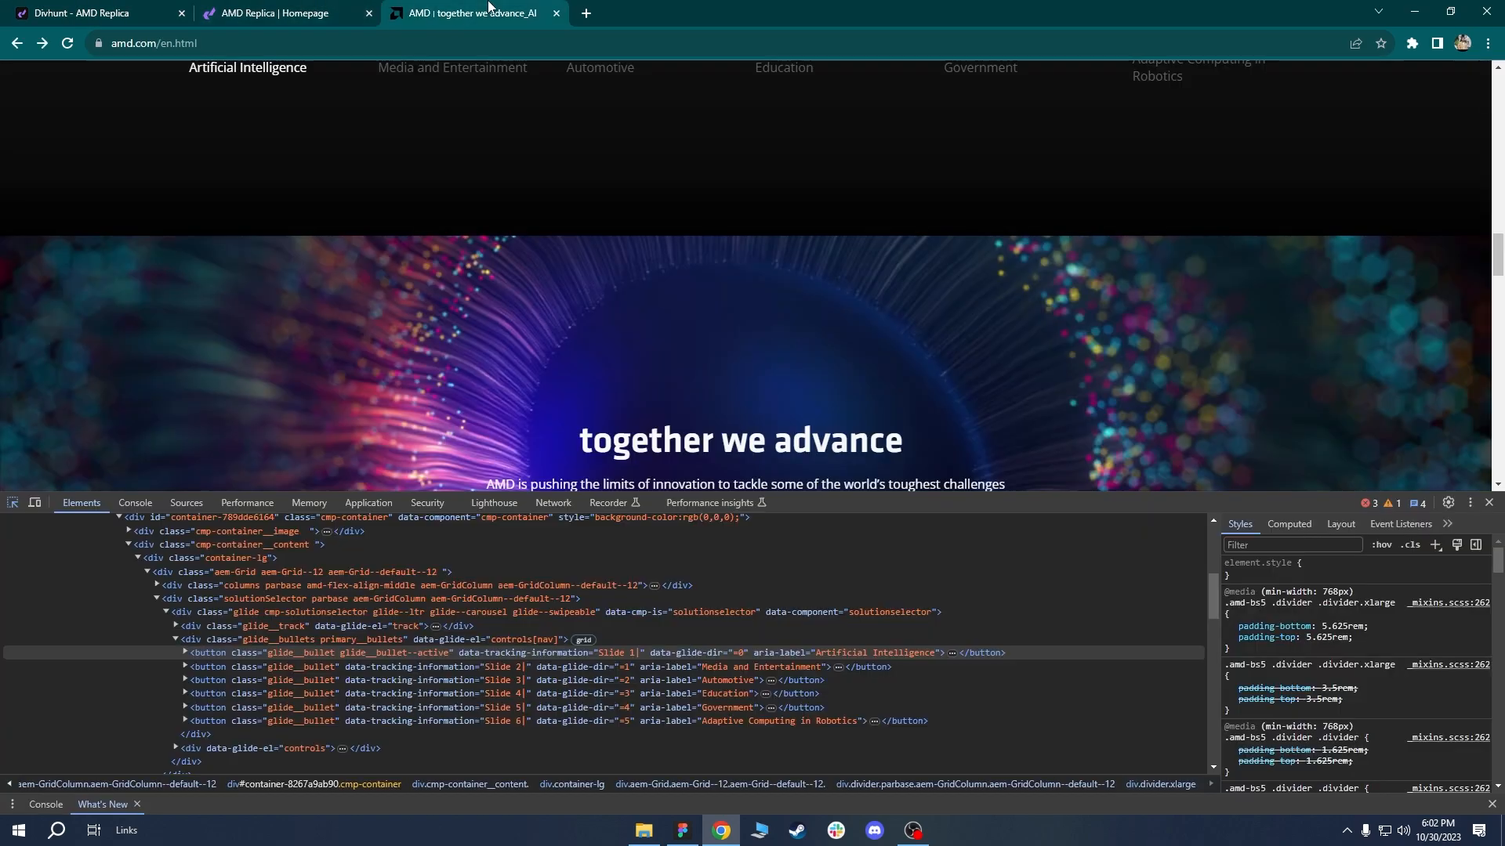
{"action": "left_click", "coordinate": [1489, 503]}
{"action": "scroll", "coordinate": [904, 340], "scroll_direction": "down", "scroll_amount": 1}
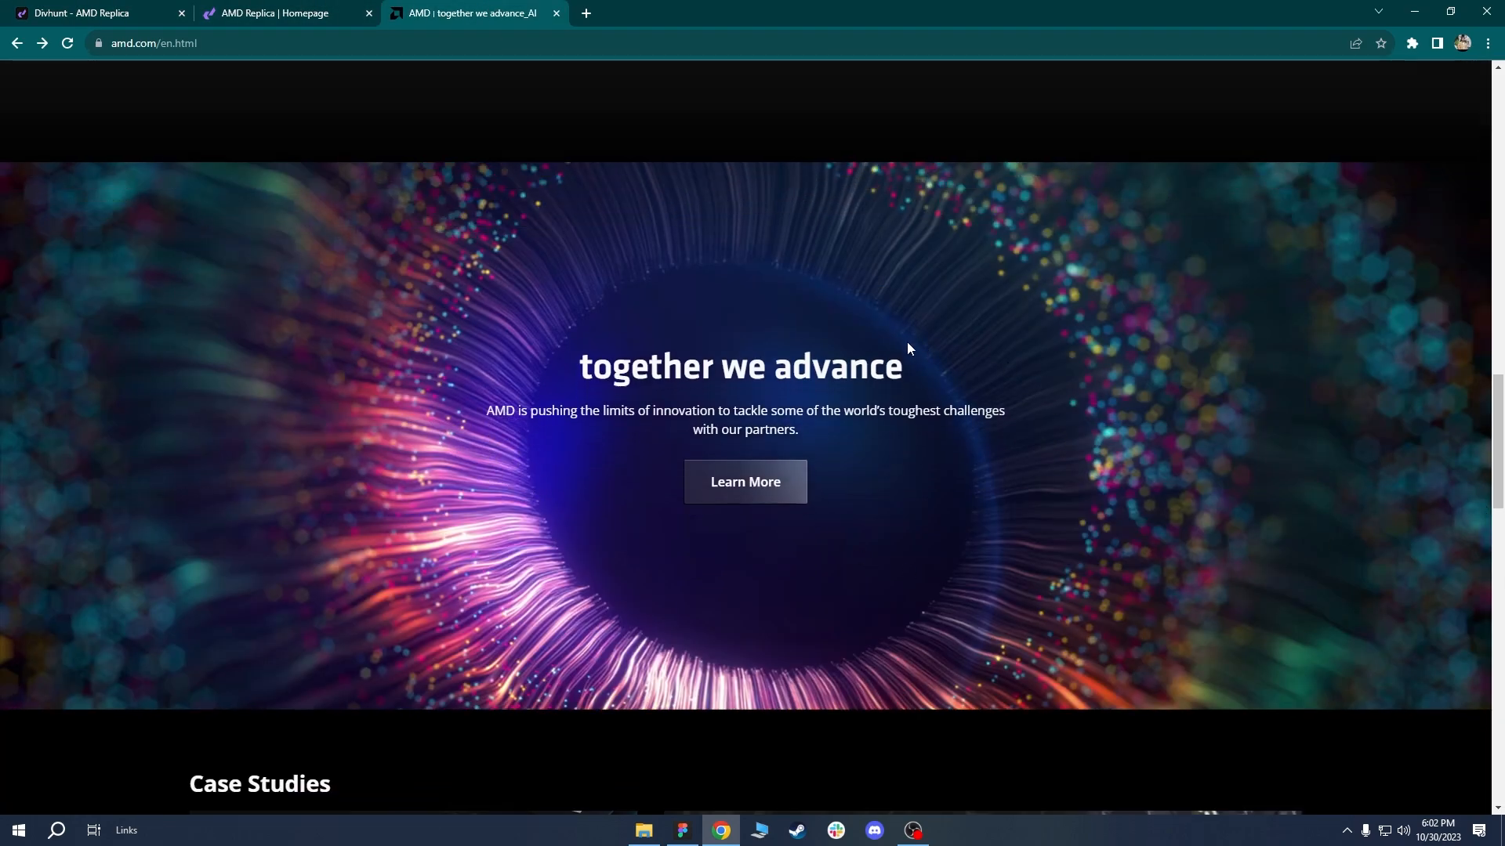
{"action": "right_click", "coordinate": [826, 368]}
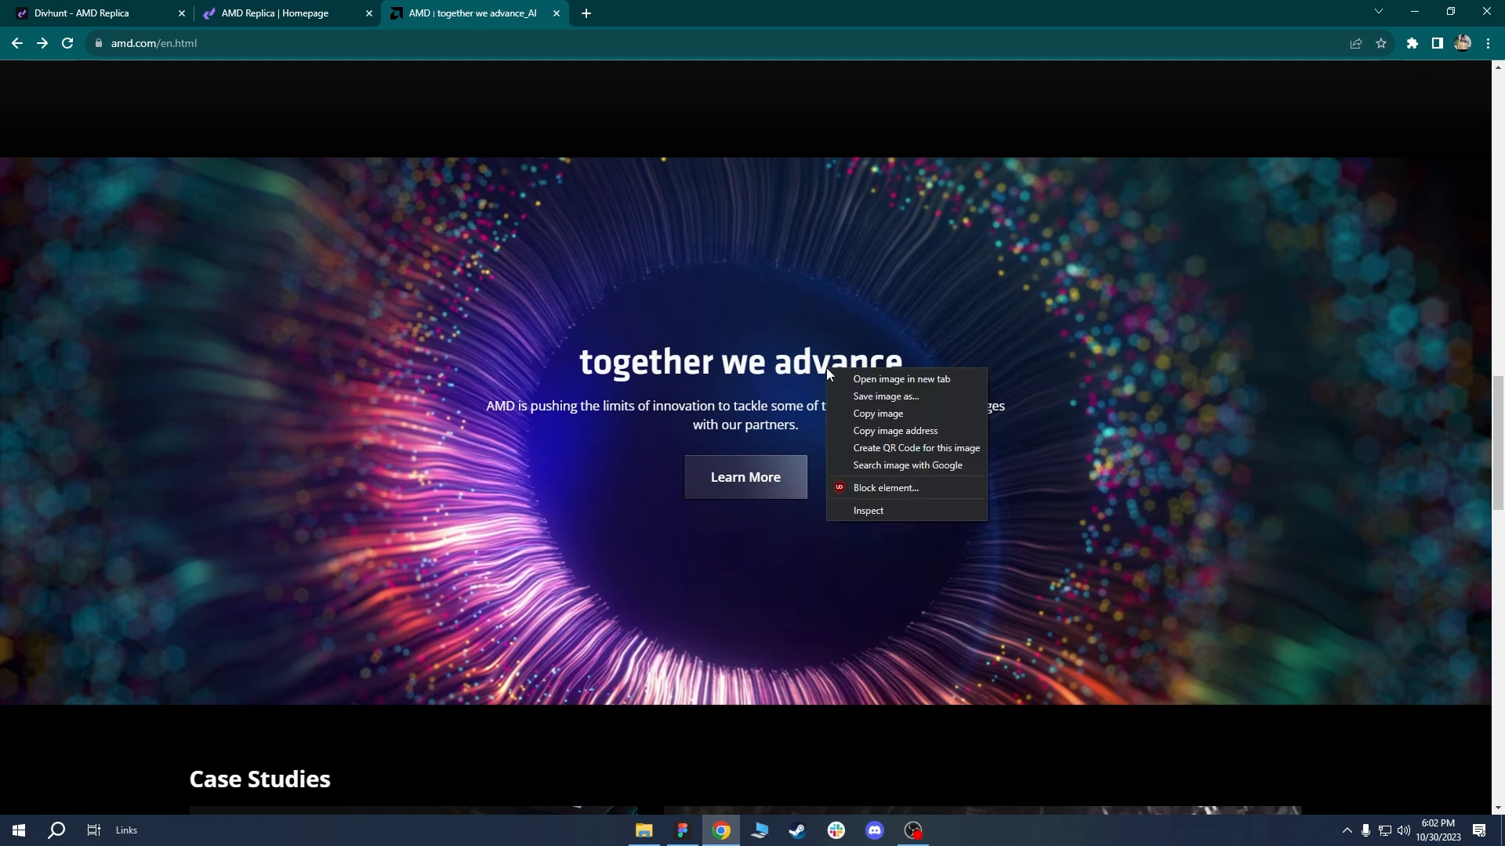
{"action": "left_click", "coordinate": [862, 510]}
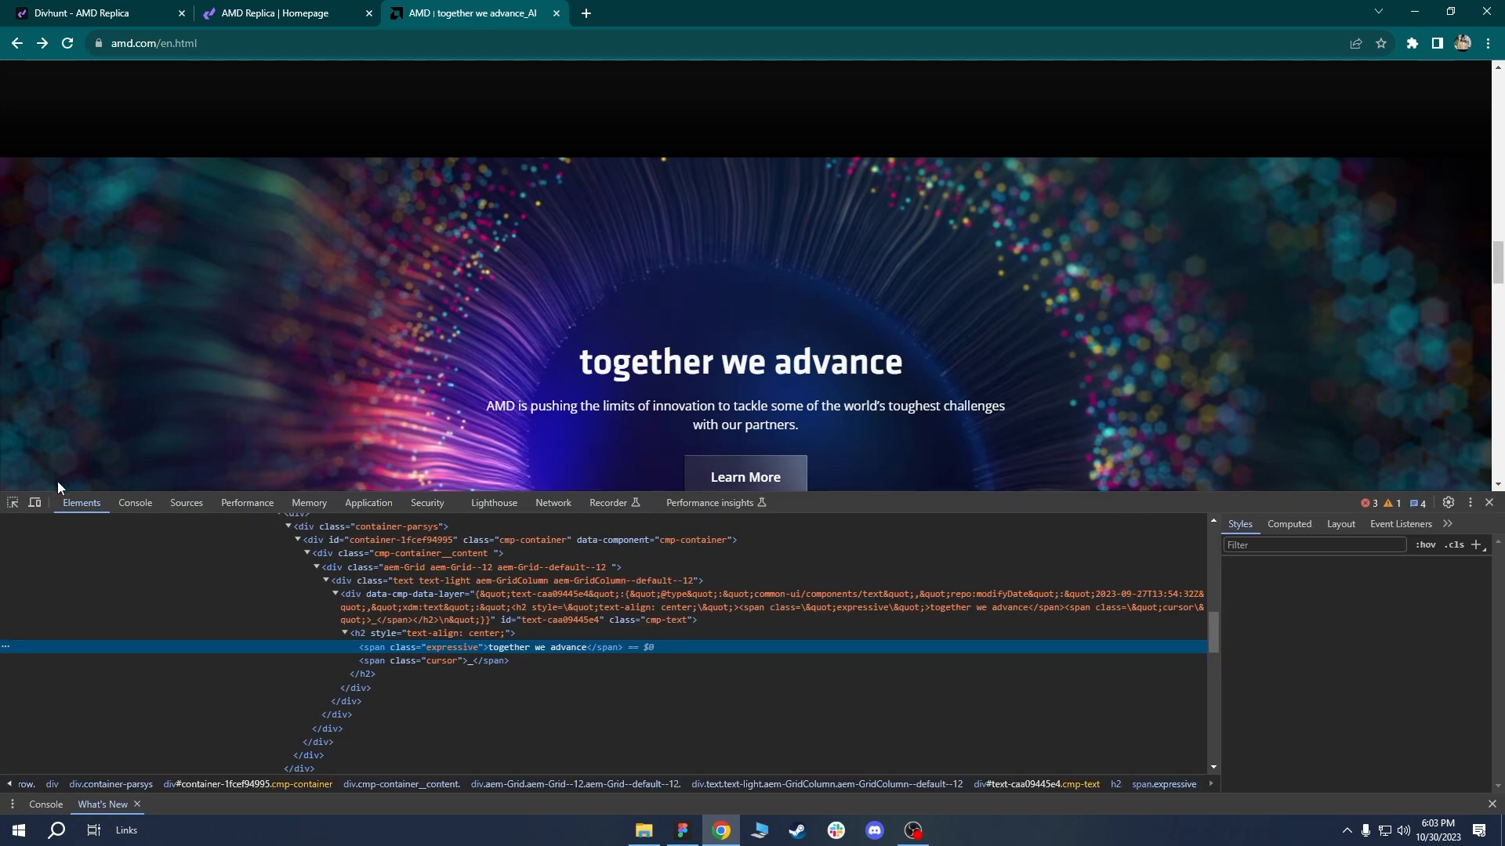
{"action": "left_click", "coordinate": [13, 503]}
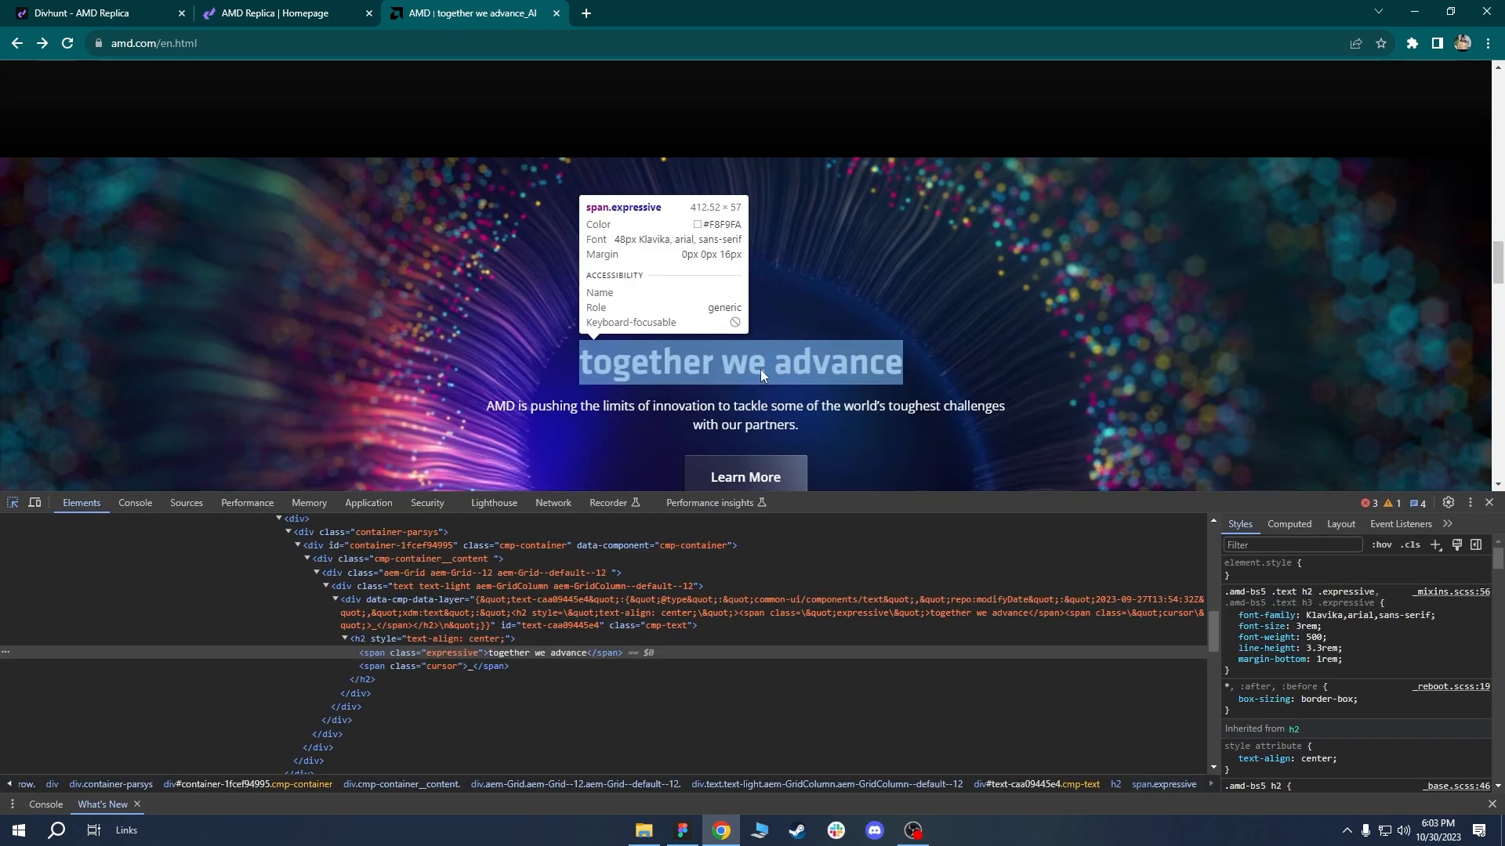
In the Divhunt builder, add an H2 heading inside the CTA Wrapper and review its typography settings.
{"action": "left_click", "coordinate": [94, 12]}
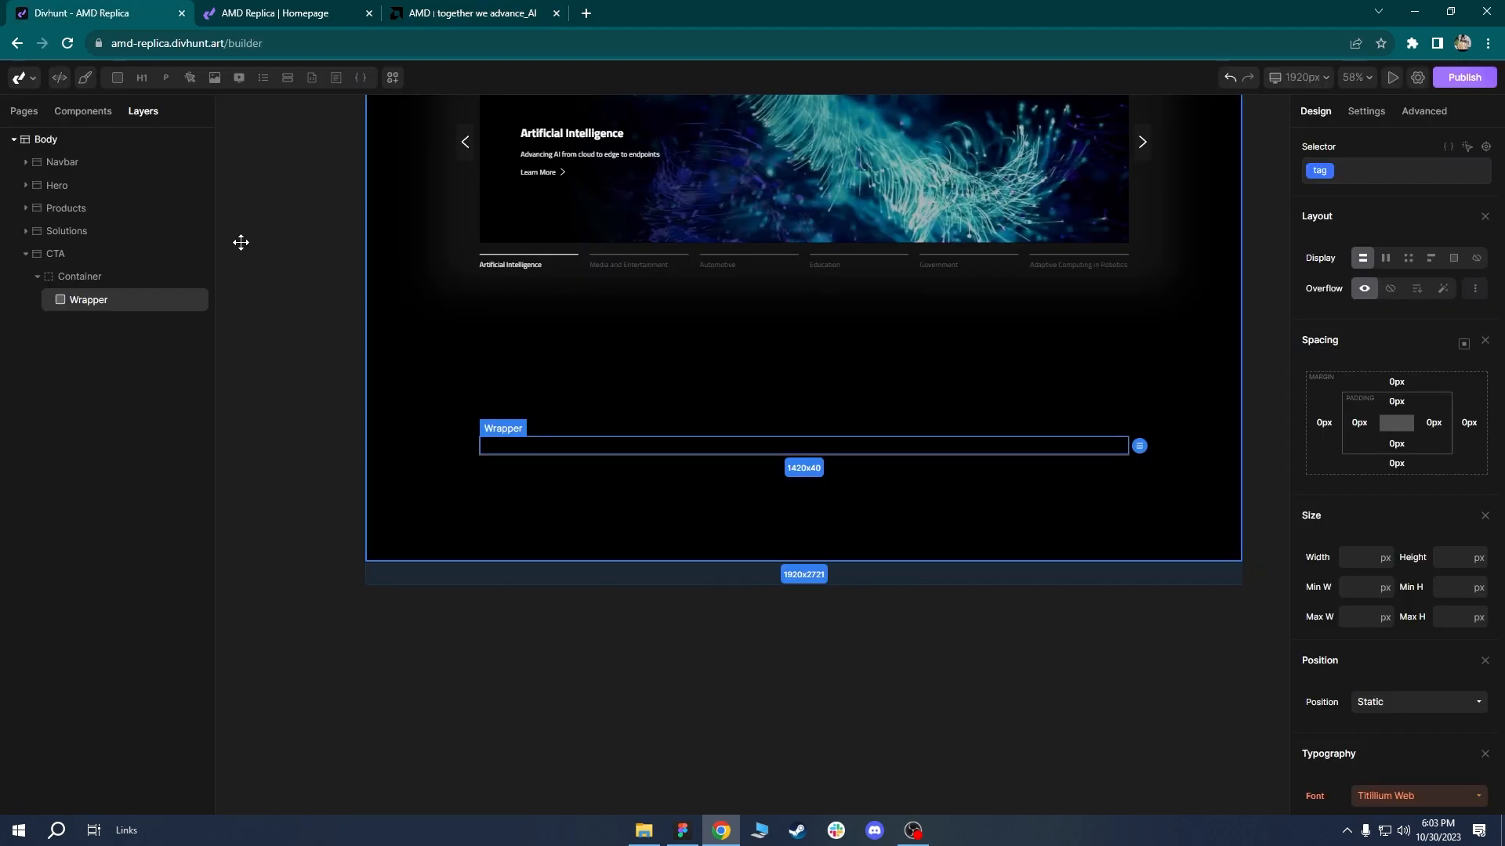
{"action": "mouse_move", "coordinate": [142, 78]}
{"action": "left_click", "coordinate": [149, 109]}
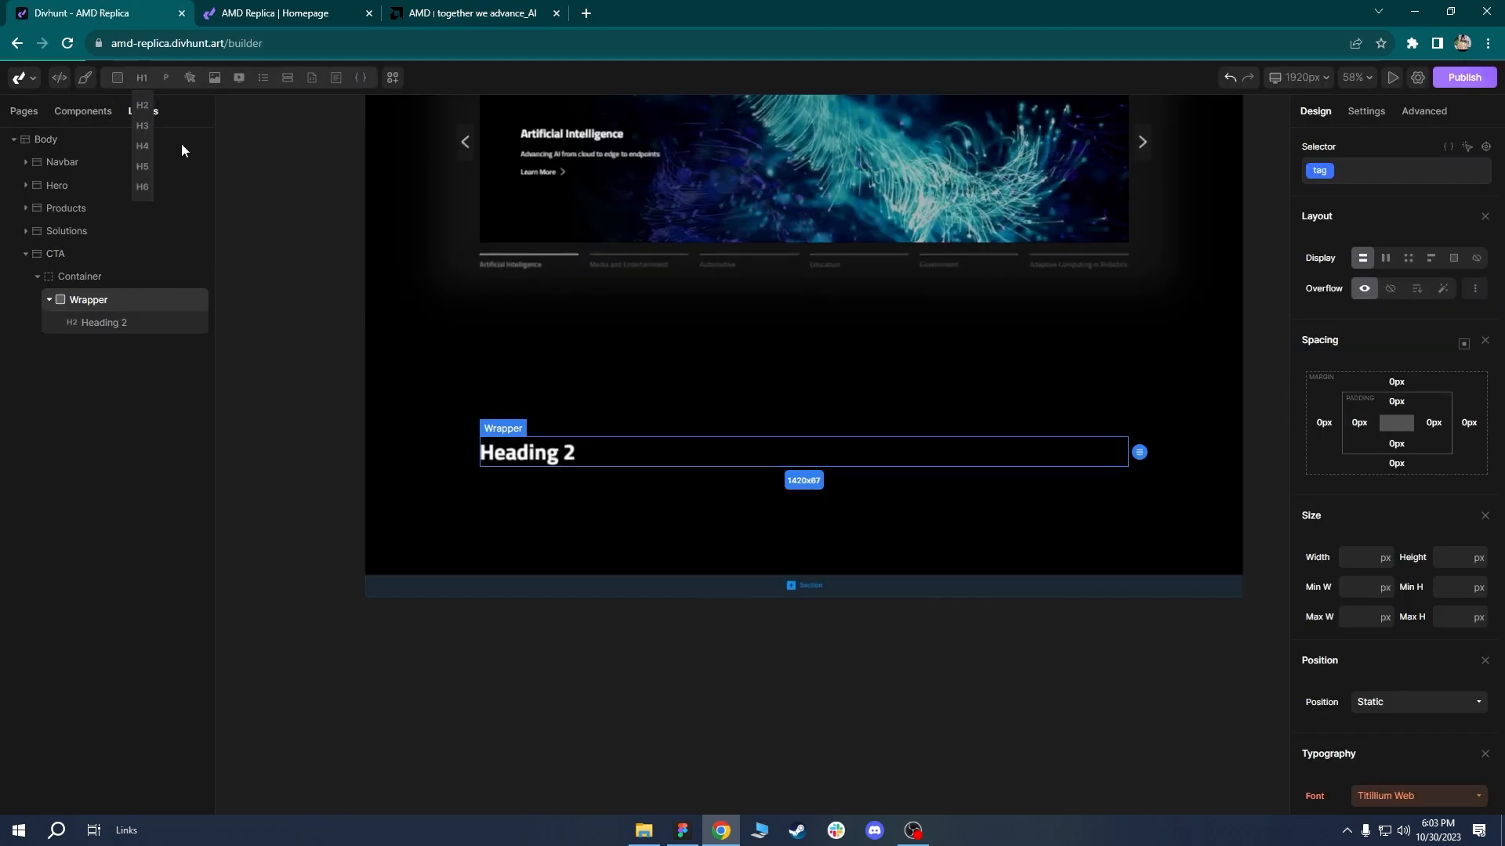
{"action": "left_click", "coordinate": [515, 451]}
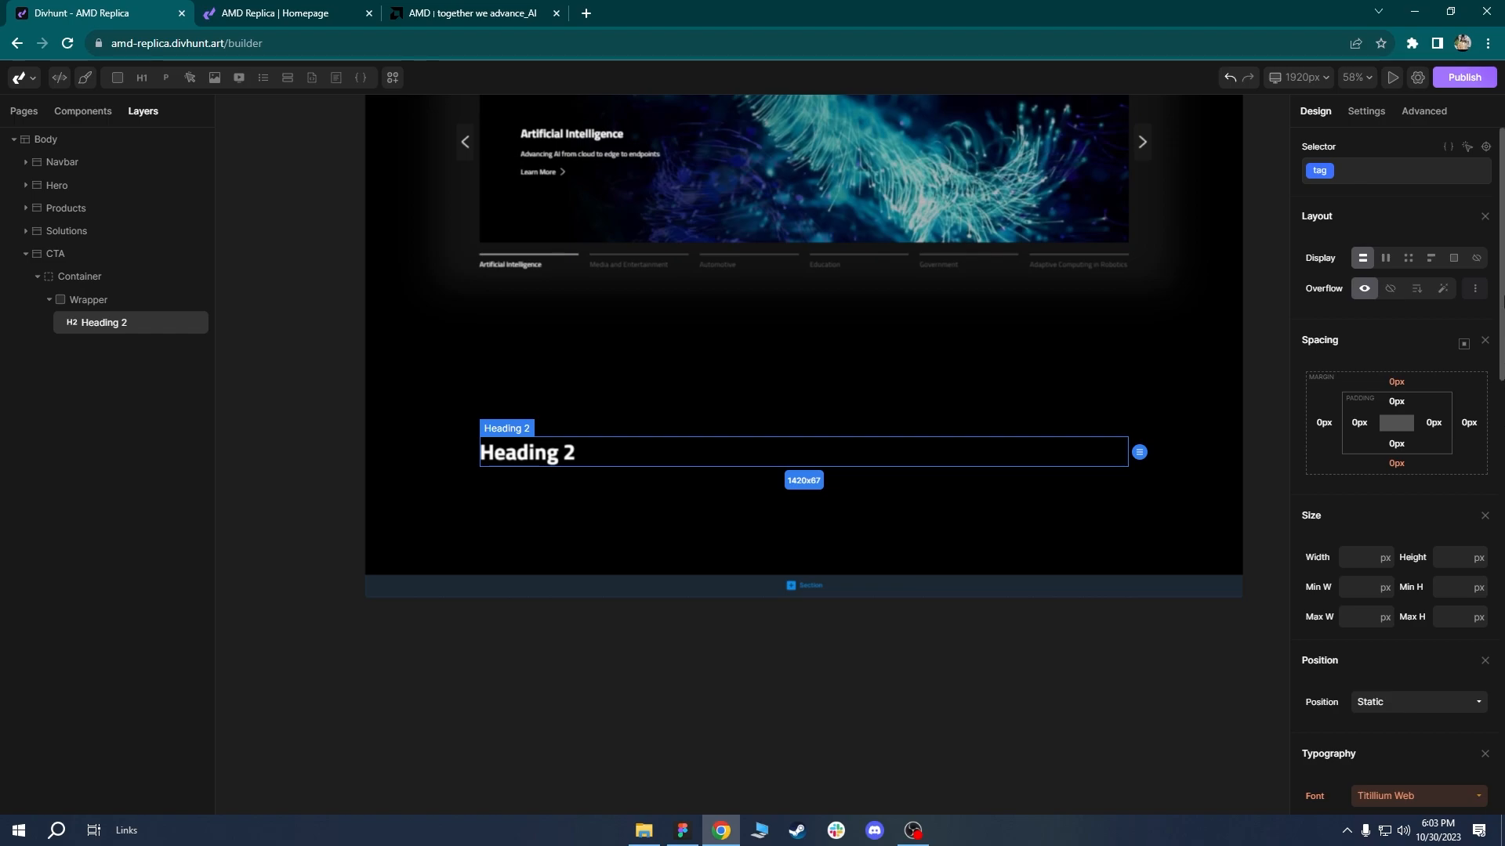
{"action": "scroll", "coordinate": [1395, 391], "scroll_direction": "down", "scroll_amount": 2}
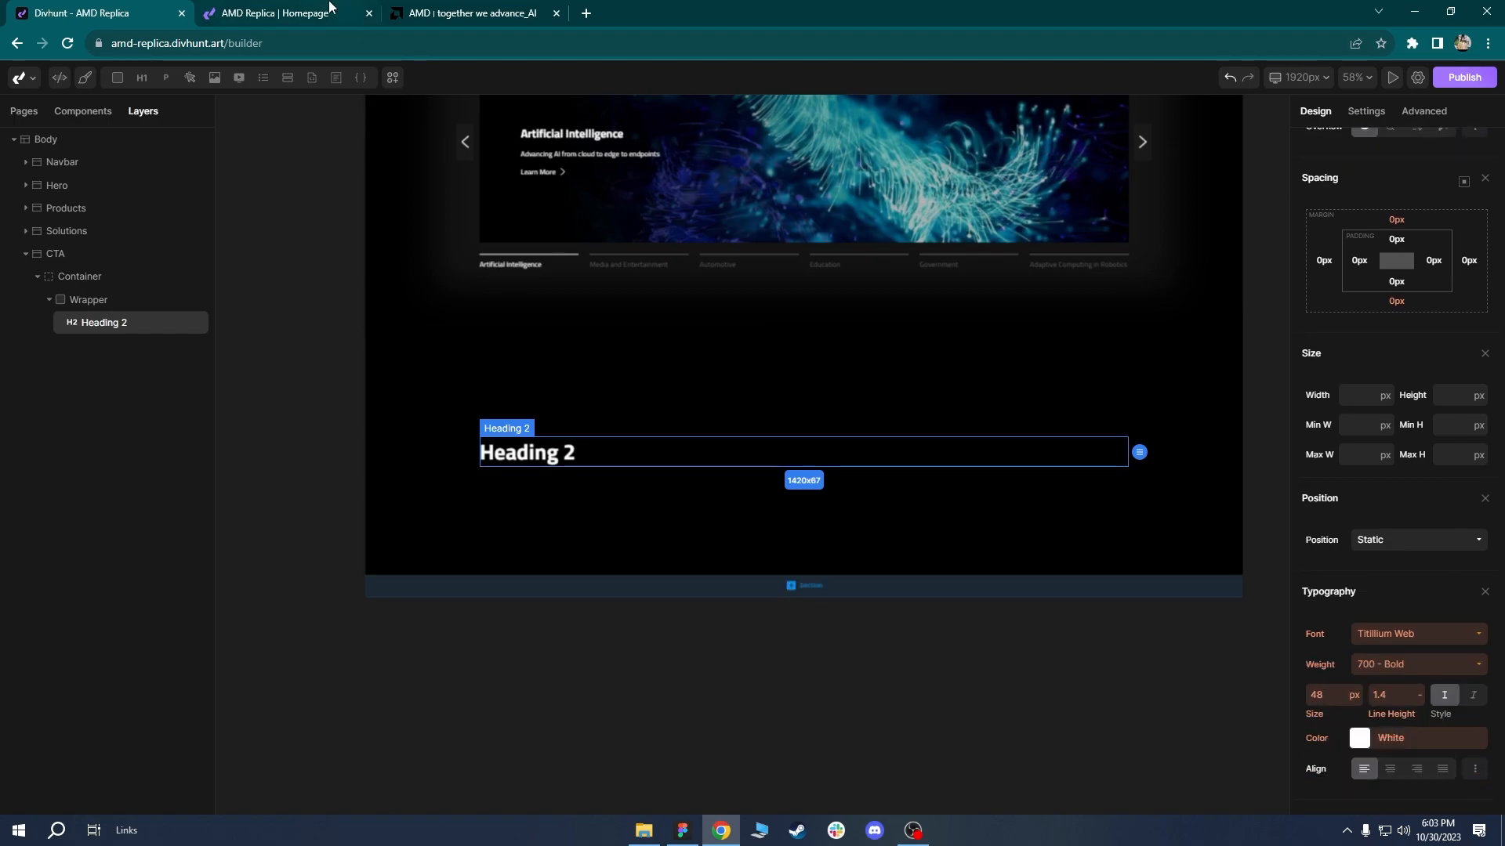
On the original AMD page, inspect the banner's heading and paragraph margins and copy the paragraph text from its markup.
{"action": "left_click", "coordinate": [528, 9]}
{"action": "scroll", "coordinate": [627, 651], "scroll_direction": "down", "scroll_amount": 5}
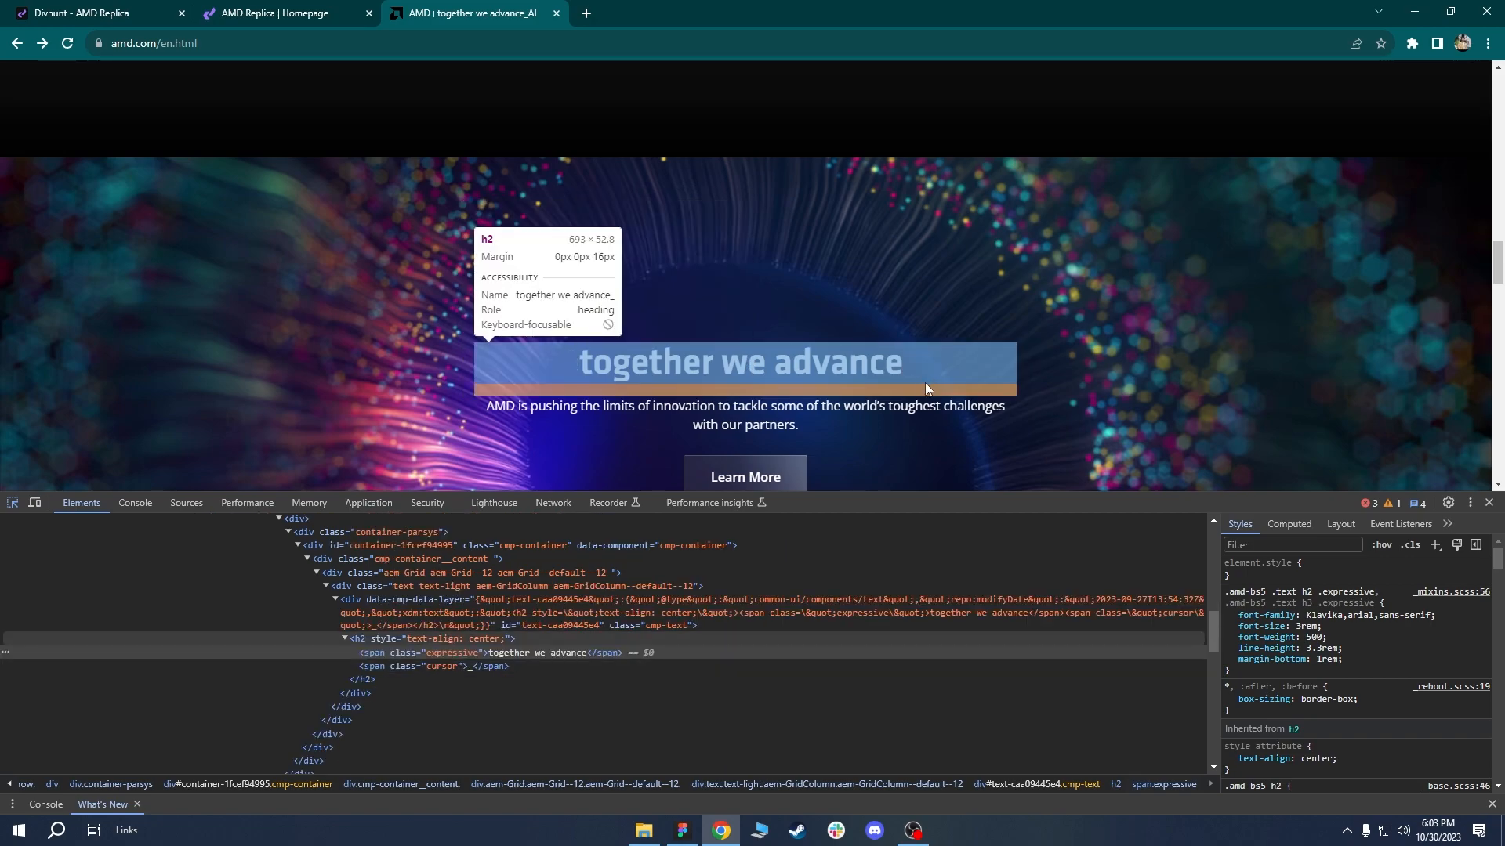
{"action": "left_click", "coordinate": [768, 412]}
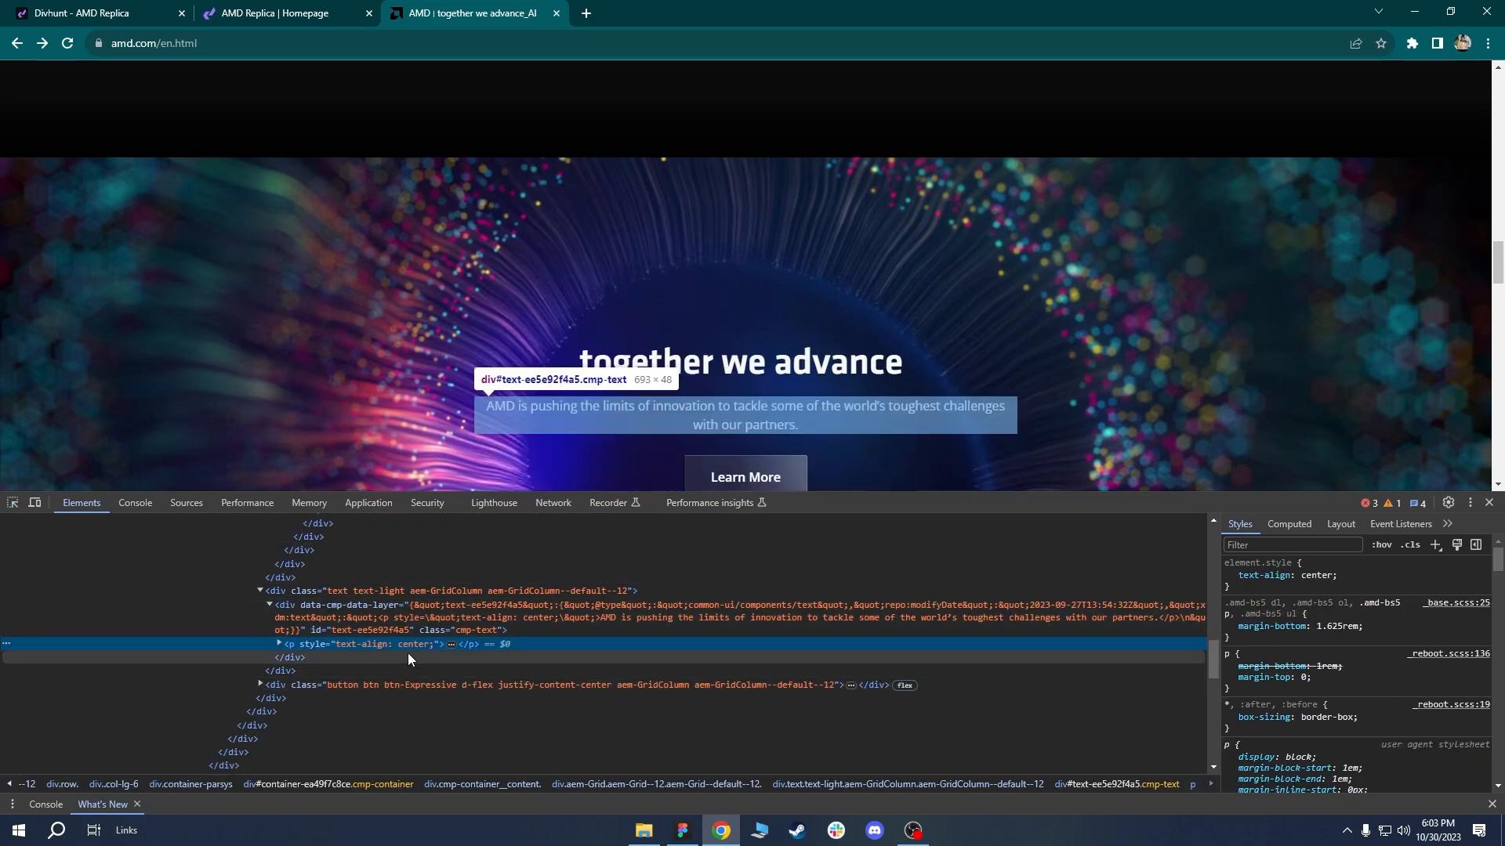
{"action": "left_click", "coordinate": [452, 643]}
{"action": "double_click", "coordinate": [458, 661]}
{"action": "key", "text": "ctrl+c"}
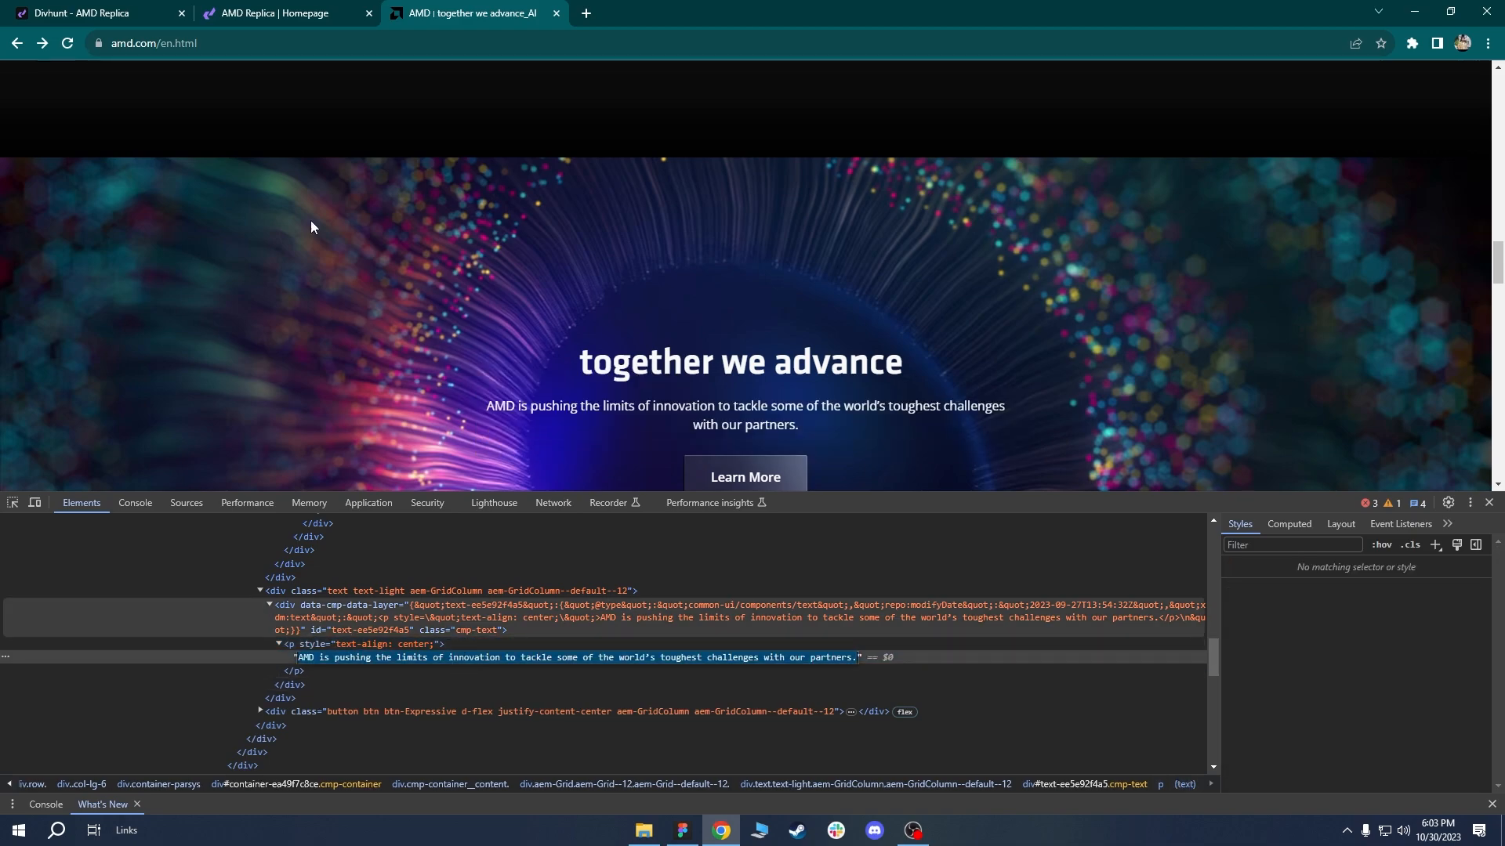
In the builder, add a paragraph to the CTA Wrapper with the copied text 'AMD is pushing the limits of innovation…' as its content.
{"action": "key", "text": "ctrl+1"}
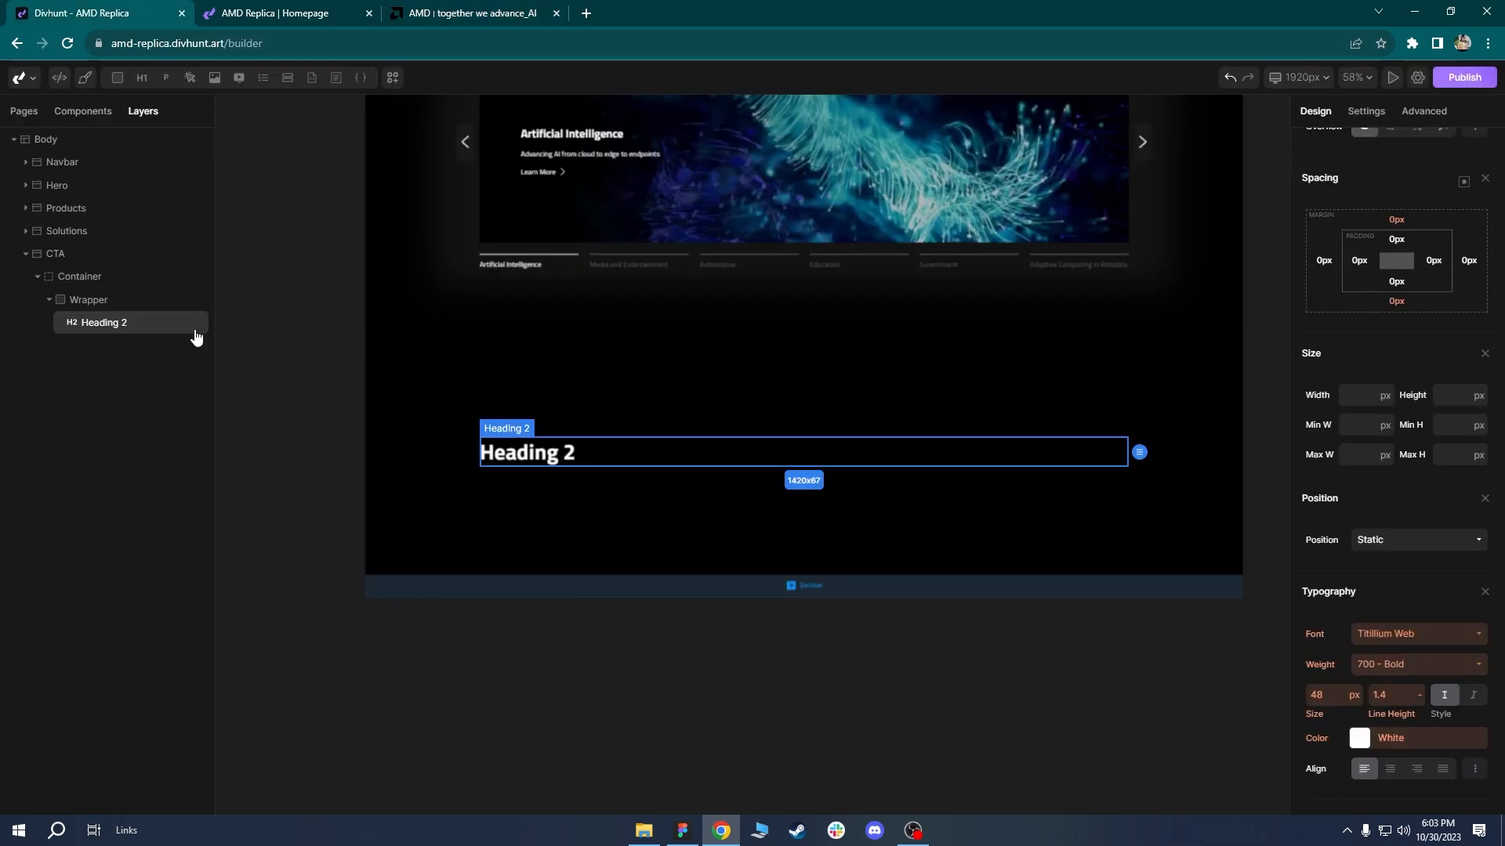
{"action": "left_click", "coordinate": [118, 300]}
{"action": "left_click", "coordinate": [165, 78]}
{"action": "left_click", "coordinate": [120, 348]}
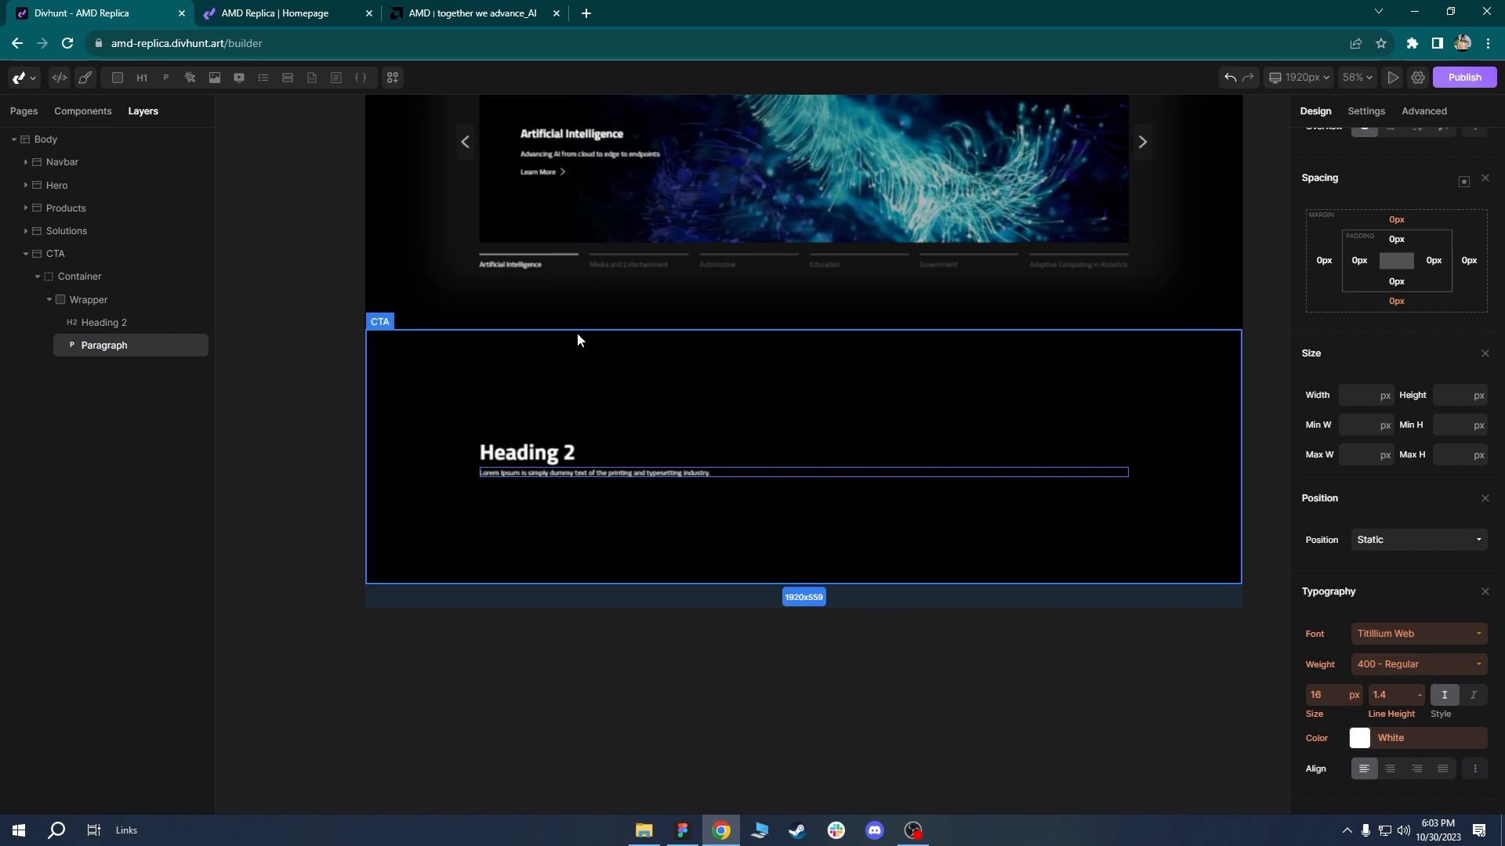
{"action": "left_click", "coordinate": [1366, 111]}
{"action": "left_click", "coordinate": [1398, 343]}
{"action": "key", "text": "ctrl+a"}
{"action": "key", "text": "ctrl+v"}
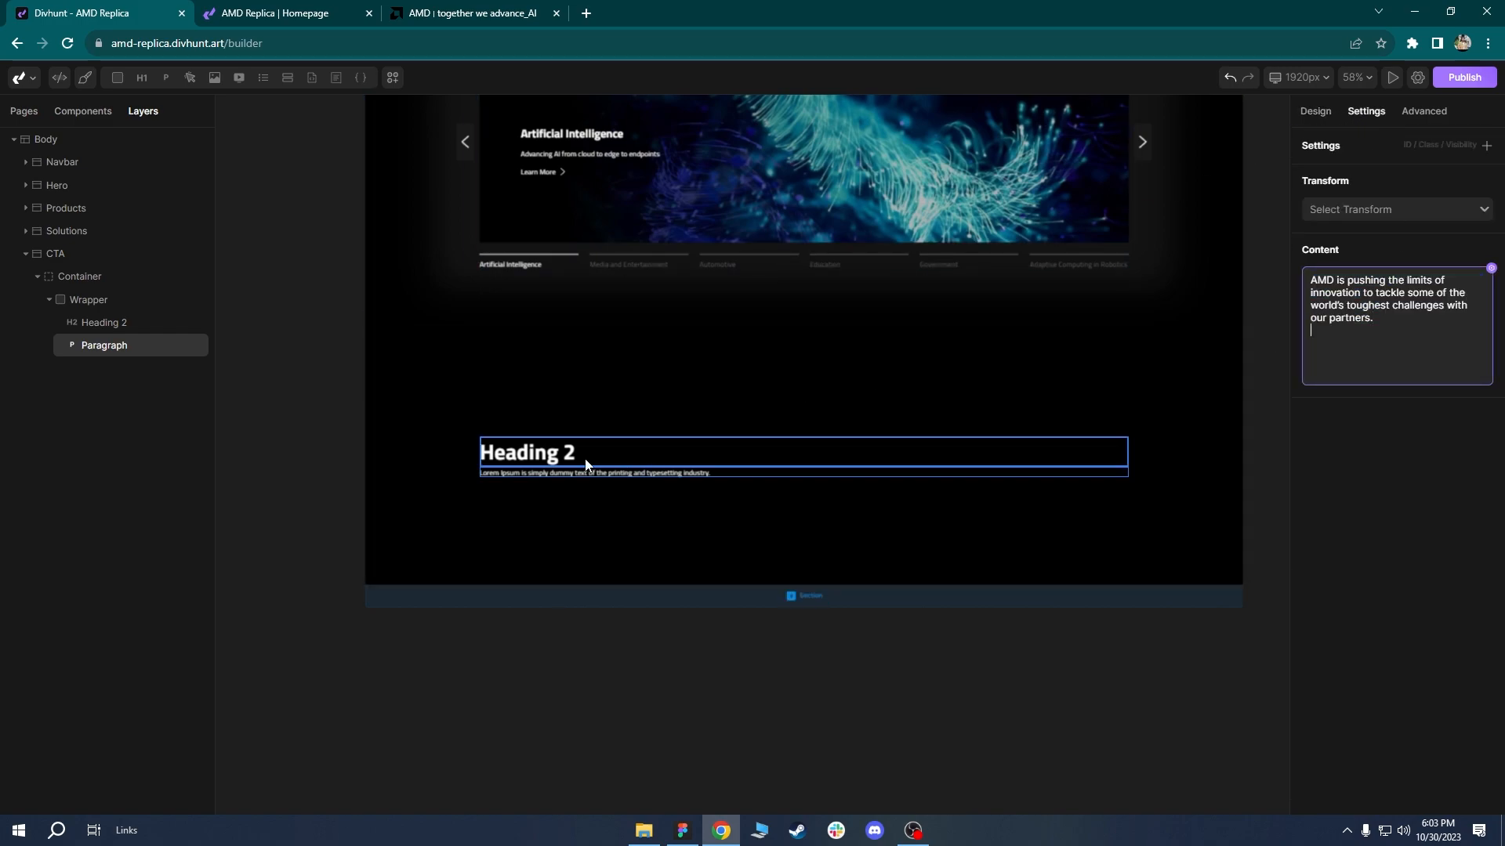
Copy the banner's heading text from the original AMD page and set the CTA heading's content to 'together we advance_'.
{"action": "left_click", "coordinate": [378, 6]}
{"action": "left_click", "coordinate": [444, 6]}
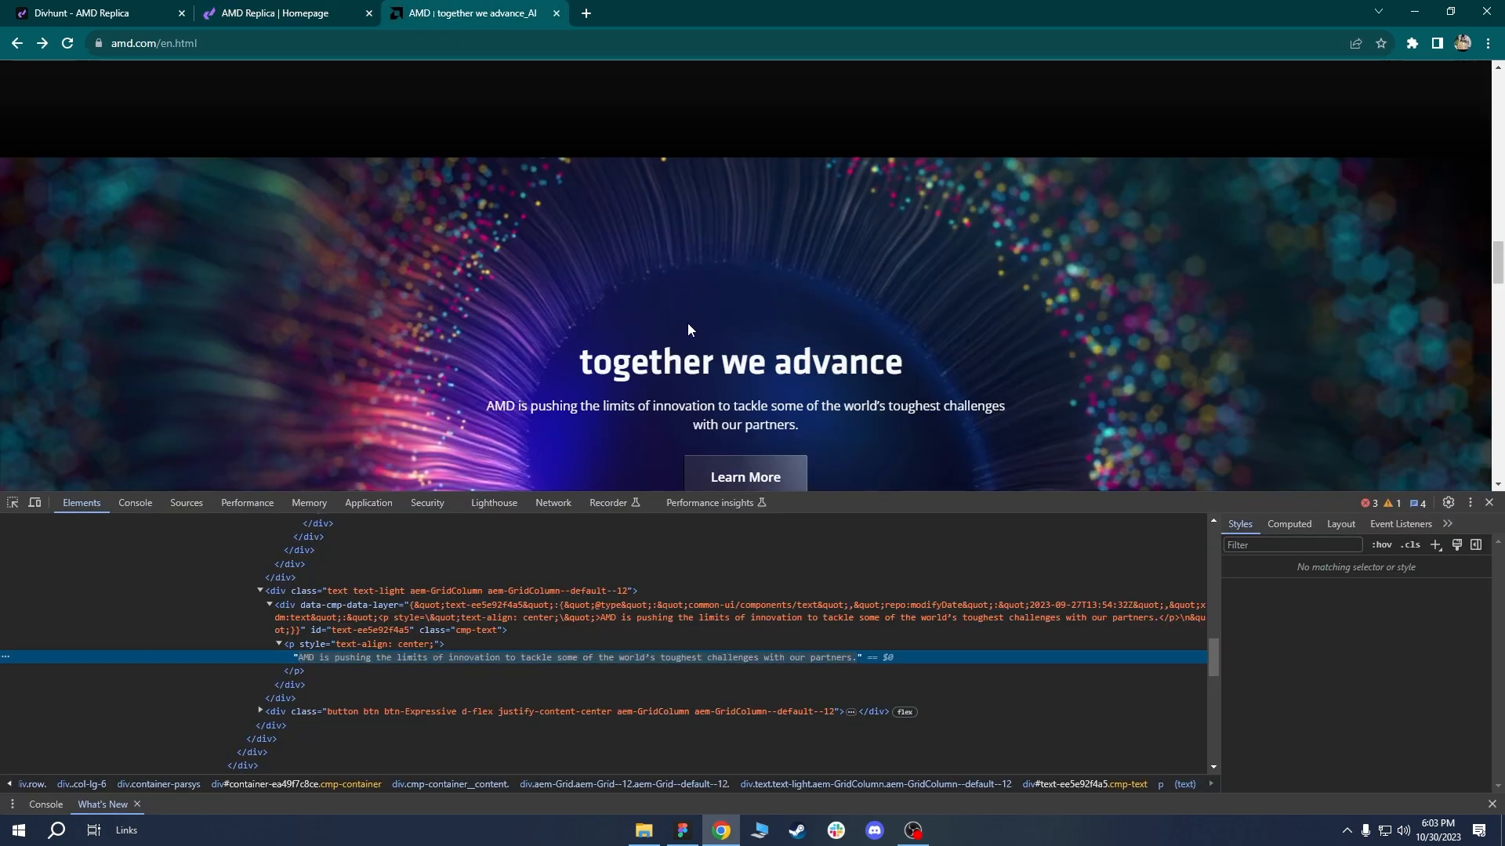
{"action": "left_click_drag", "start_coordinate": [918, 369], "coordinate": [586, 372]}
{"action": "key", "text": "ctrl+c"}
{"action": "left_click", "coordinate": [80, 13]}
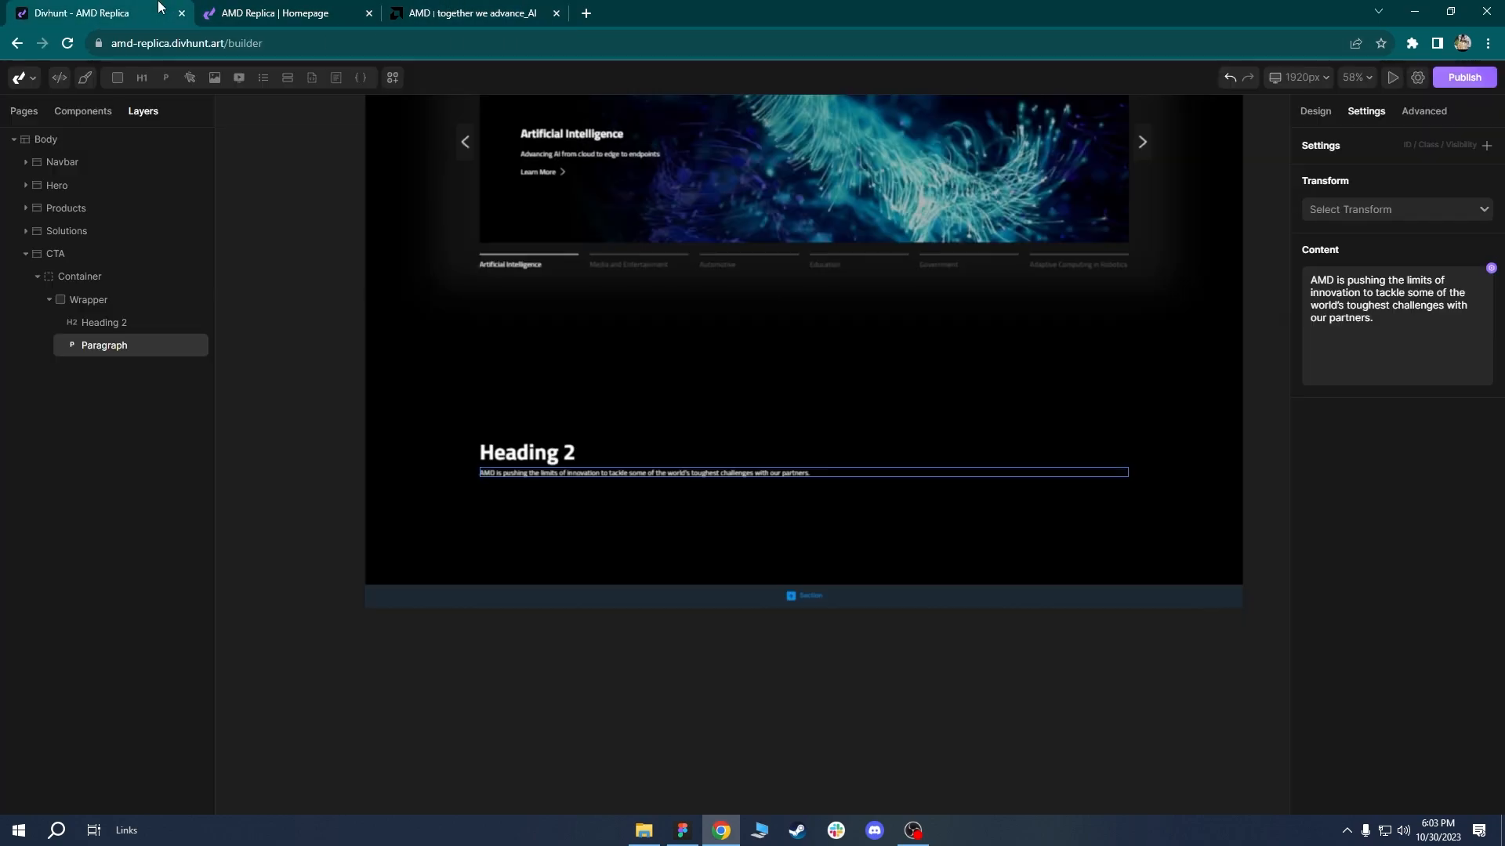
{"action": "left_click", "coordinate": [584, 451]}
{"action": "left_click", "coordinate": [1324, 351]}
{"action": "key", "text": "ctrl+a"}
{"action": "key", "text": "ctrl+v"}
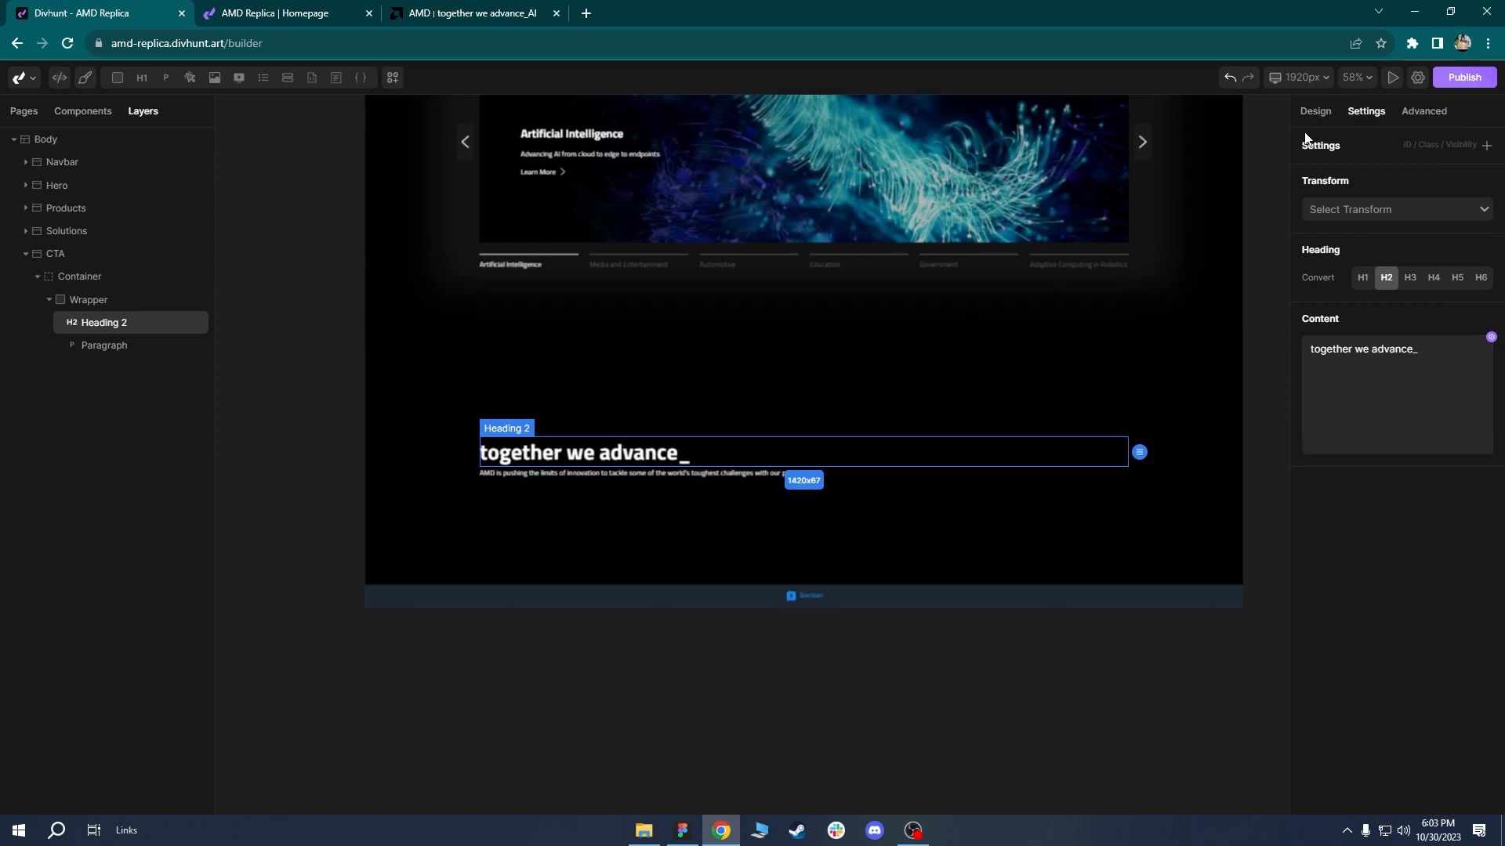
Apply the existing mb-16 class to the CTA heading.
{"action": "left_click", "coordinate": [1315, 110]}
{"action": "scroll", "coordinate": [1403, 313], "scroll_direction": "up", "scroll_amount": 2}
{"action": "scroll", "coordinate": [1430, 170], "scroll_direction": "up", "scroll_amount": 1}
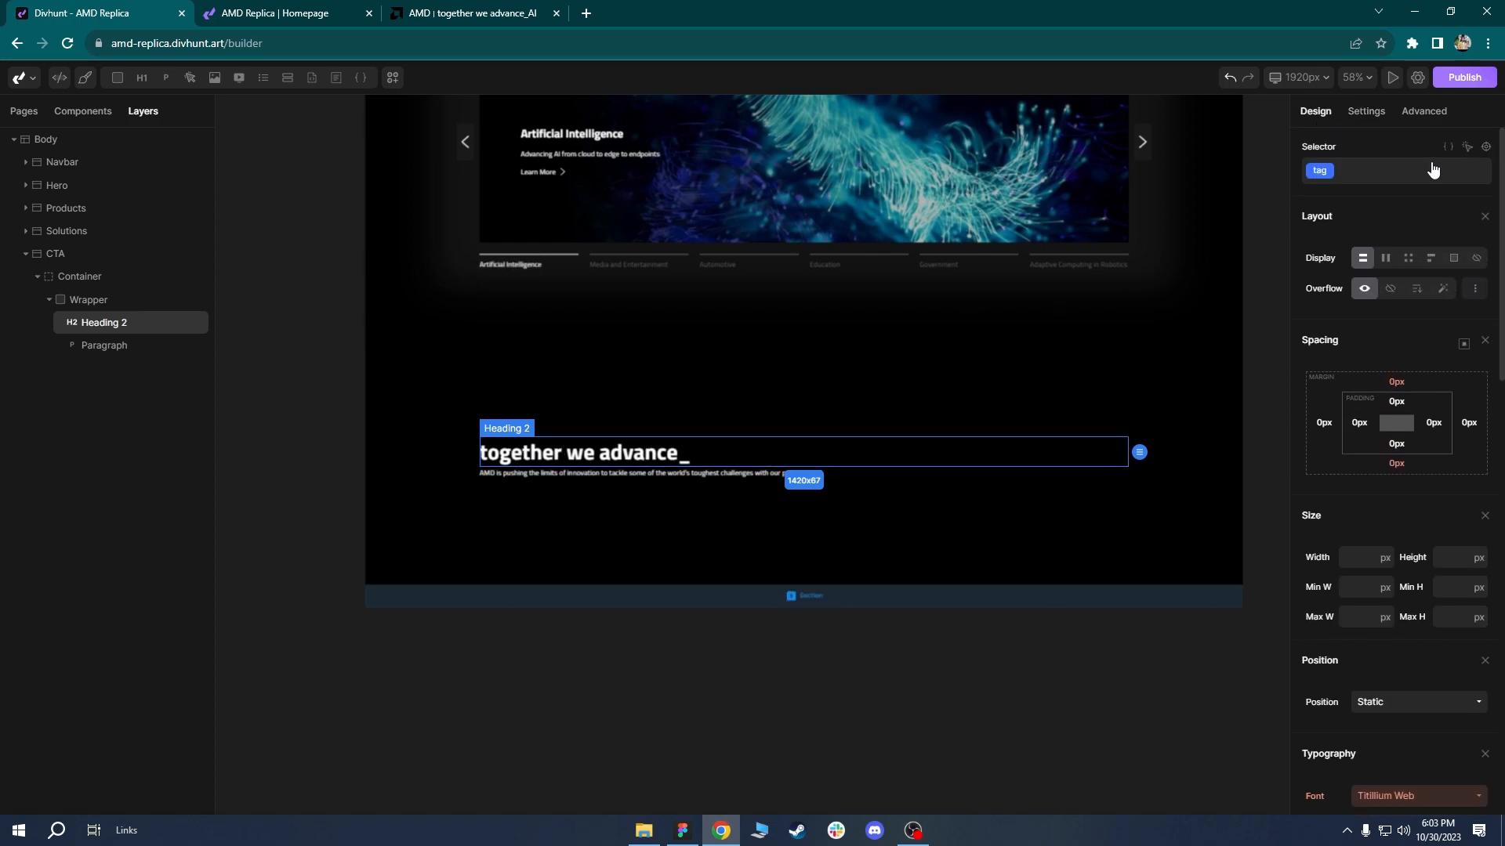
{"action": "left_click", "coordinate": [1430, 169]}
{"action": "type", "text": "mb"}
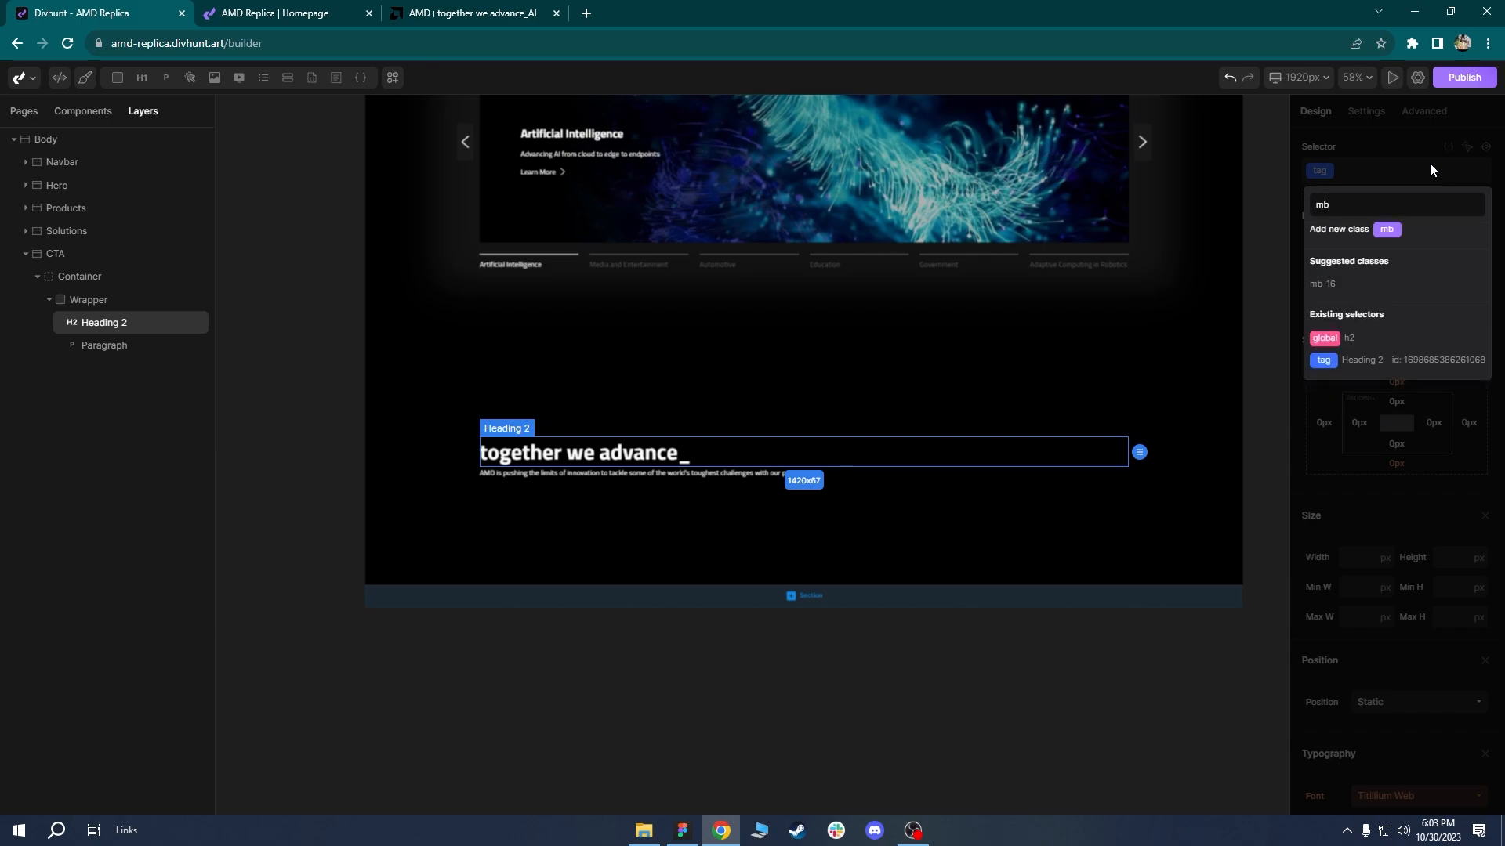
{"action": "left_click", "coordinate": [1347, 289]}
Add a new class named mb-26 to the CTA paragraph.
{"action": "left_click", "coordinate": [502, 479]}
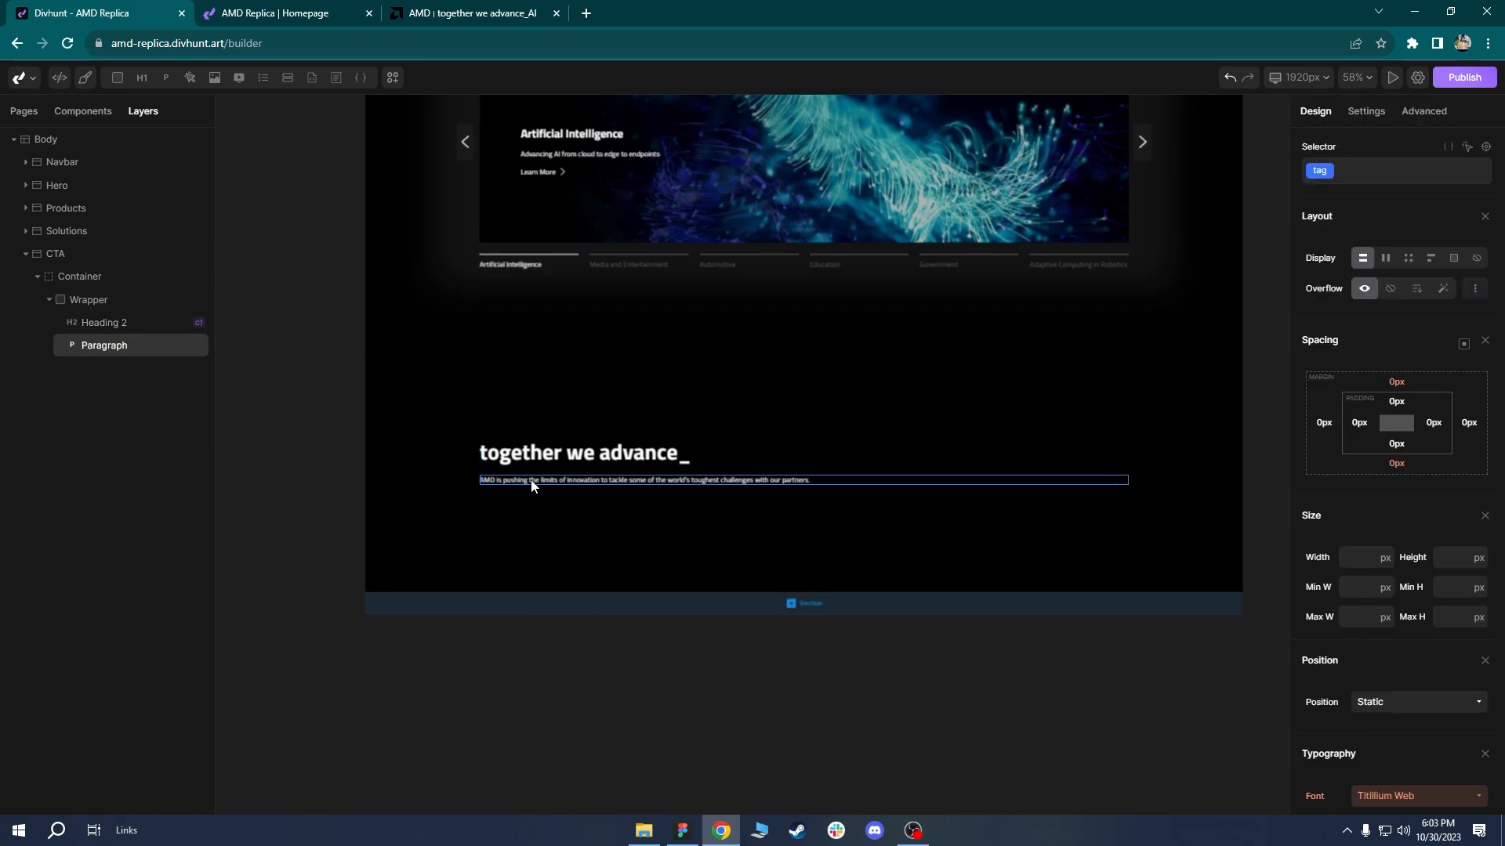
{"action": "left_click", "coordinate": [1377, 184]}
{"action": "type", "text": "mb-26"}
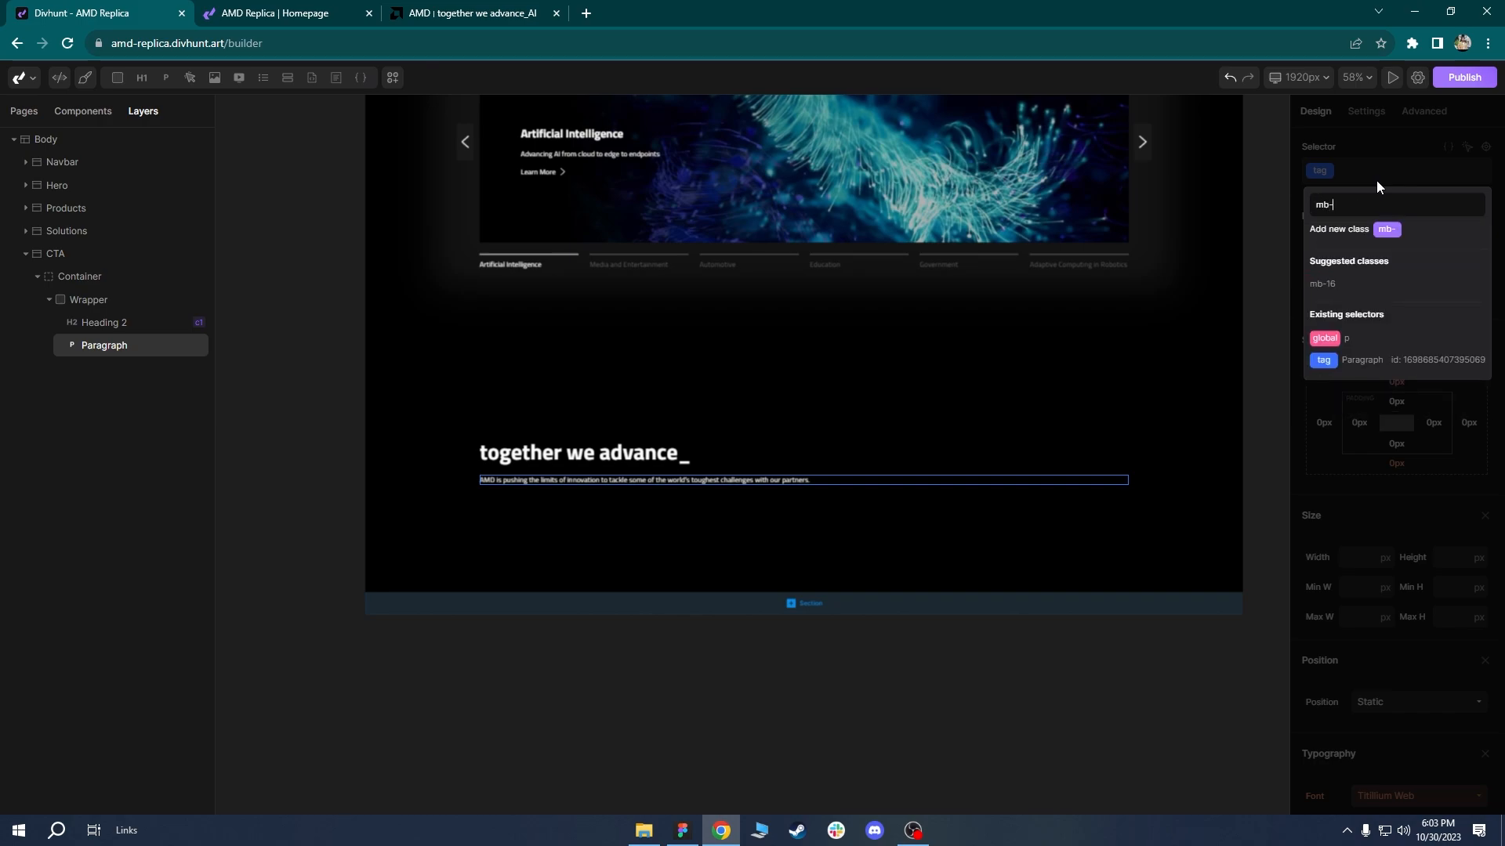
{"action": "key", "text": "Return"}
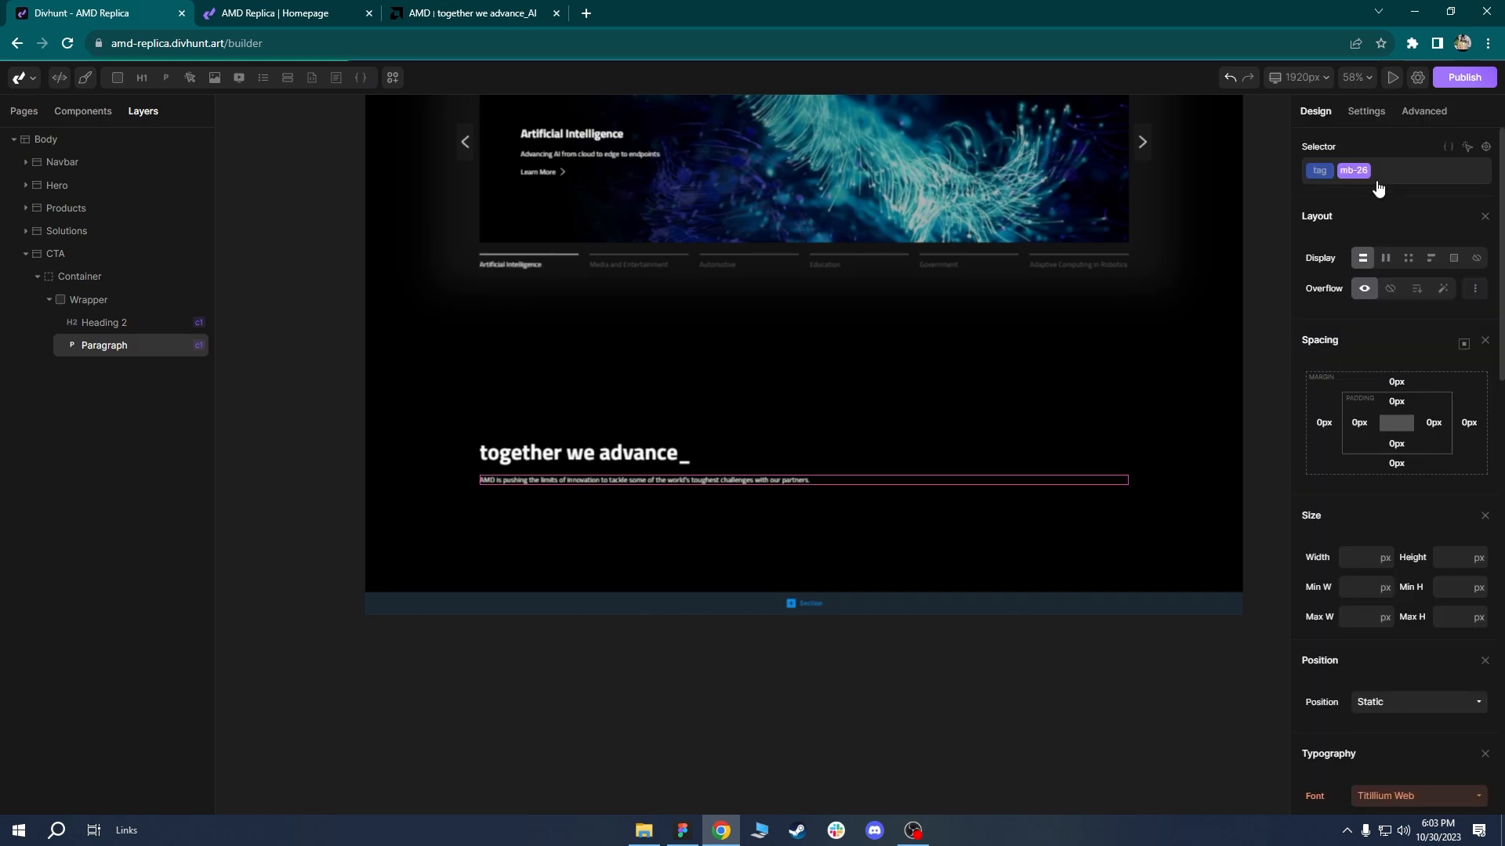
Set the mb-26 class's bottom margin to 26px and close the developer tools on the original AMD page.
{"action": "left_click", "coordinate": [1408, 462]}
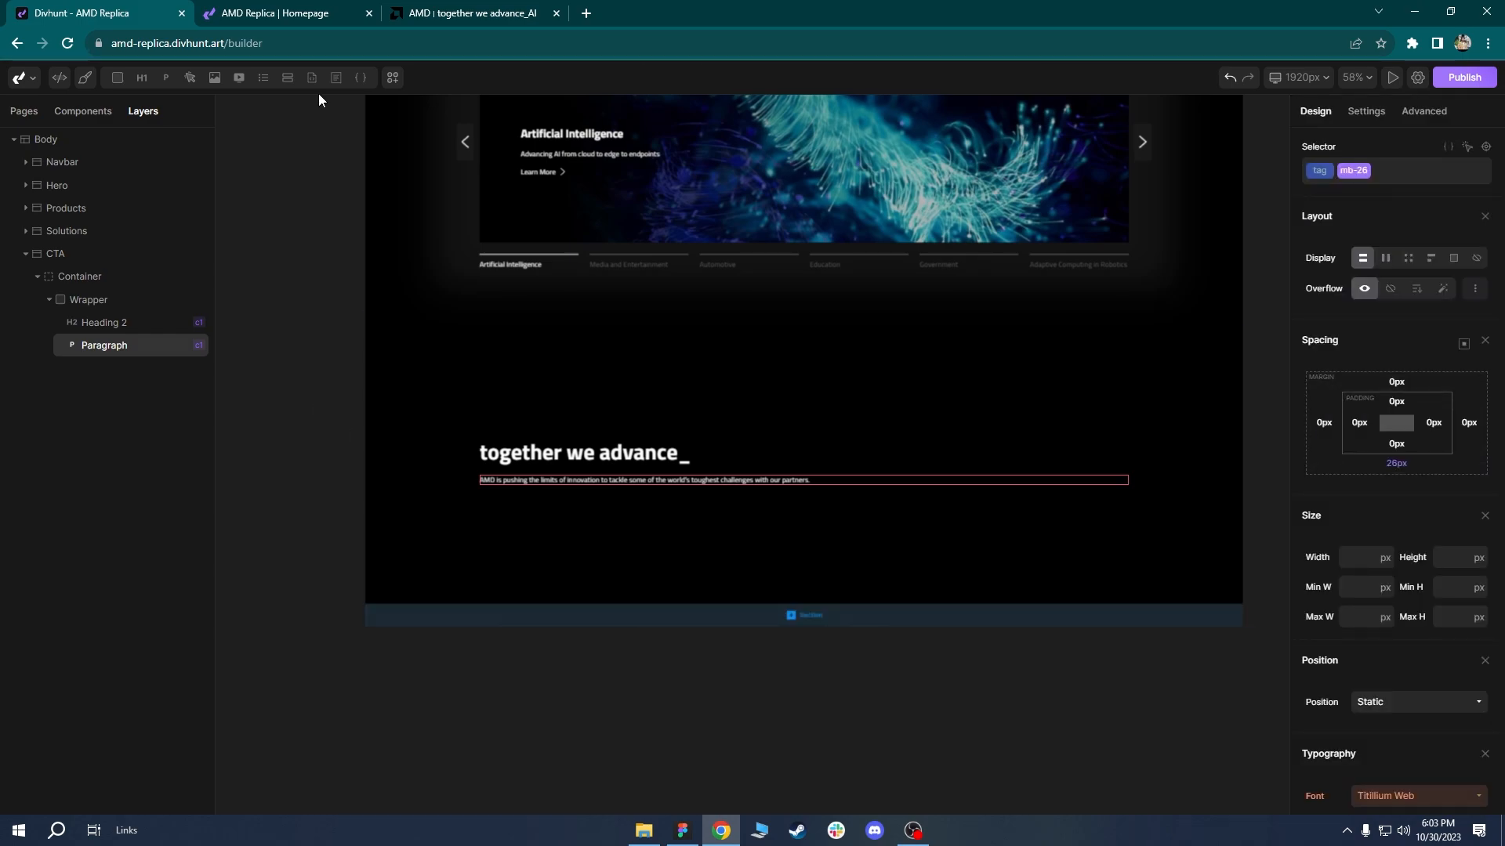
{"action": "left_click", "coordinate": [456, 5]}
{"action": "scroll", "coordinate": [674, 345], "scroll_direction": "down", "scroll_amount": 1}
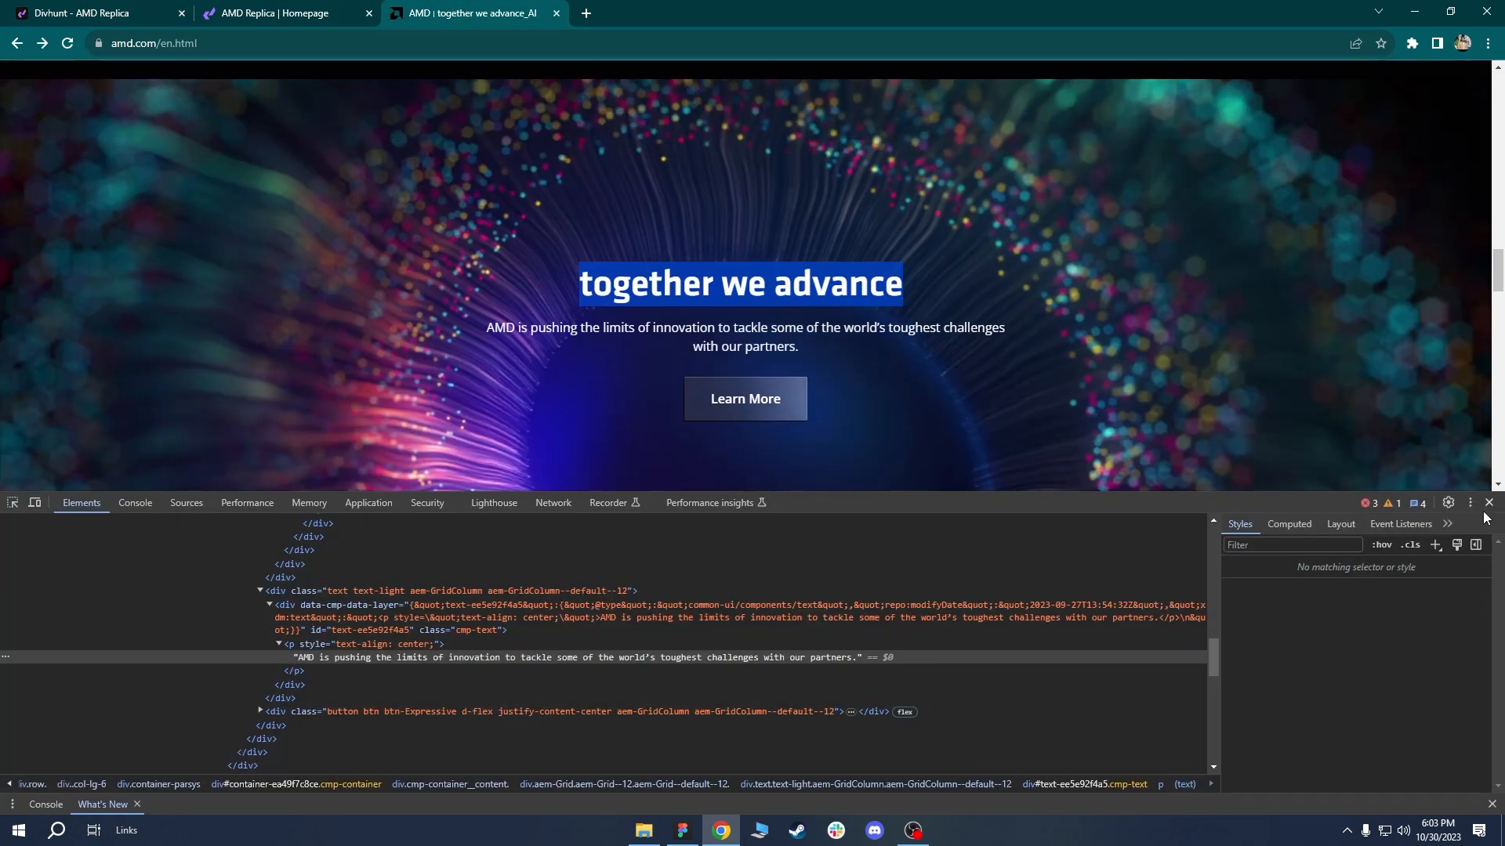
{"action": "left_click", "coordinate": [1489, 502]}
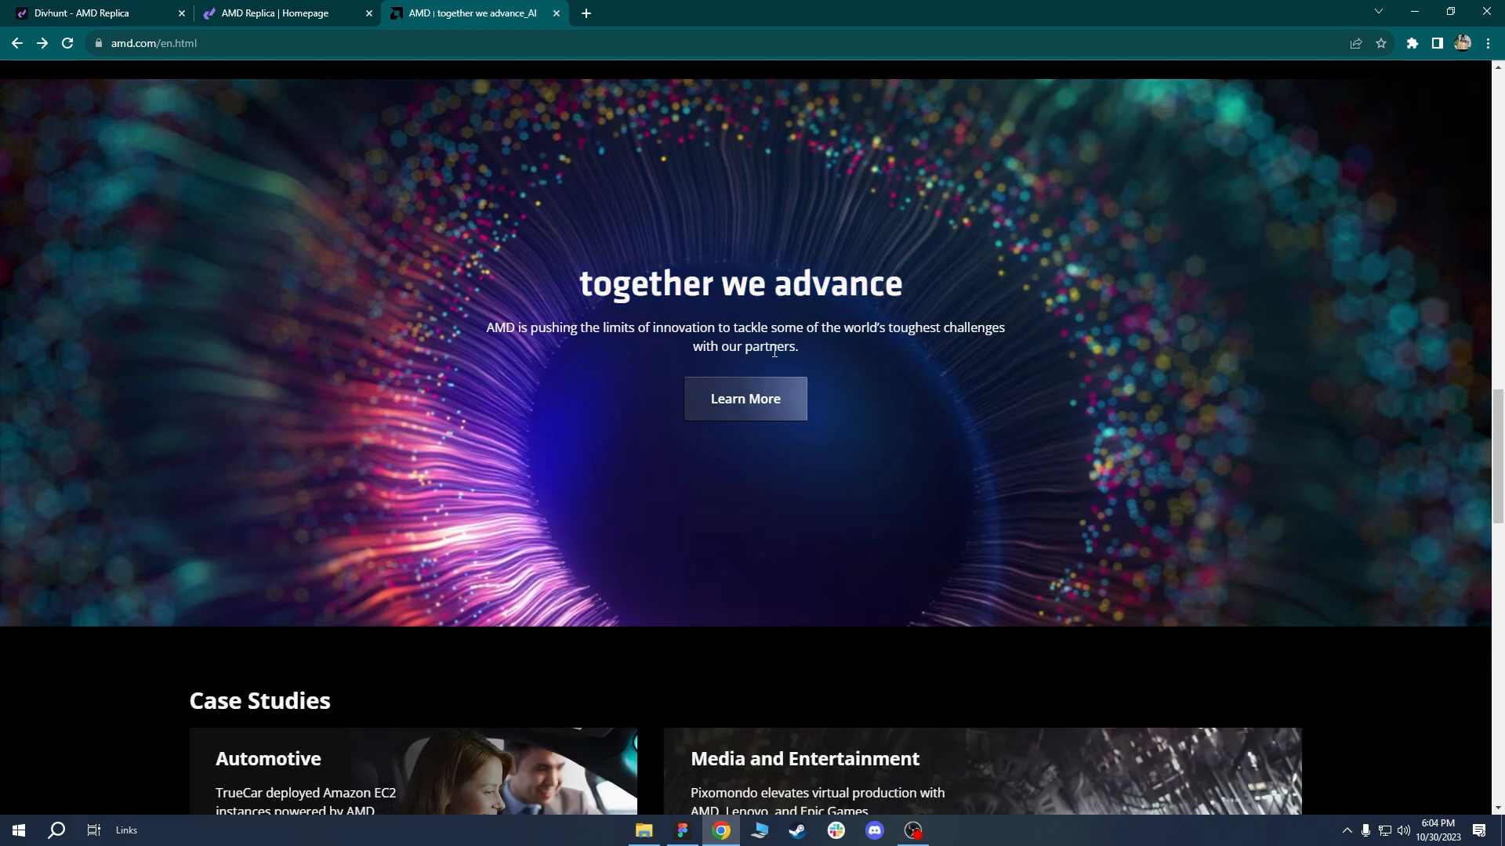
Back in the builder, copy the 'Button Primary' link from the stylesheet's Buttons section.
{"action": "left_click", "coordinate": [99, 13]}
{"action": "left_click", "coordinate": [87, 299]}
{"action": "left_click_drag", "start_coordinate": [462, 469], "coordinate": [943, 697]}
{"action": "scroll", "coordinate": [547, 355], "scroll_direction": "down", "scroll_amount": 3}
{"action": "left_click_drag", "start_coordinate": [506, 315], "coordinate": [739, 560]}
{"action": "scroll", "coordinate": [670, 486], "scroll_direction": "up", "scroll_amount": 2}
{"action": "scroll", "coordinate": [669, 487], "scroll_direction": "down", "scroll_amount": 4}
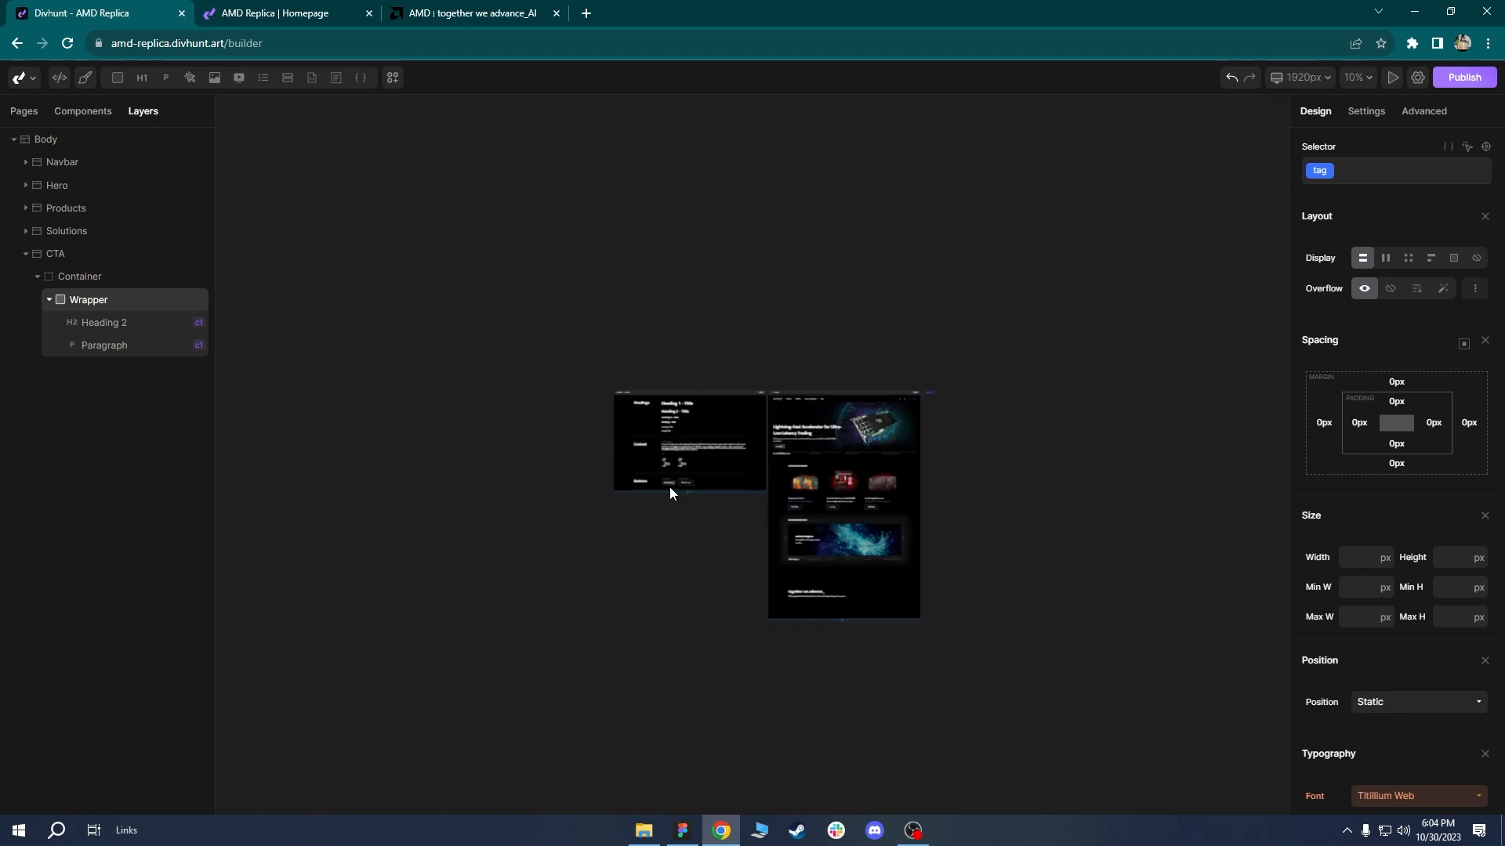
{"action": "scroll", "coordinate": [666, 487], "scroll_direction": "up", "scroll_amount": 3}
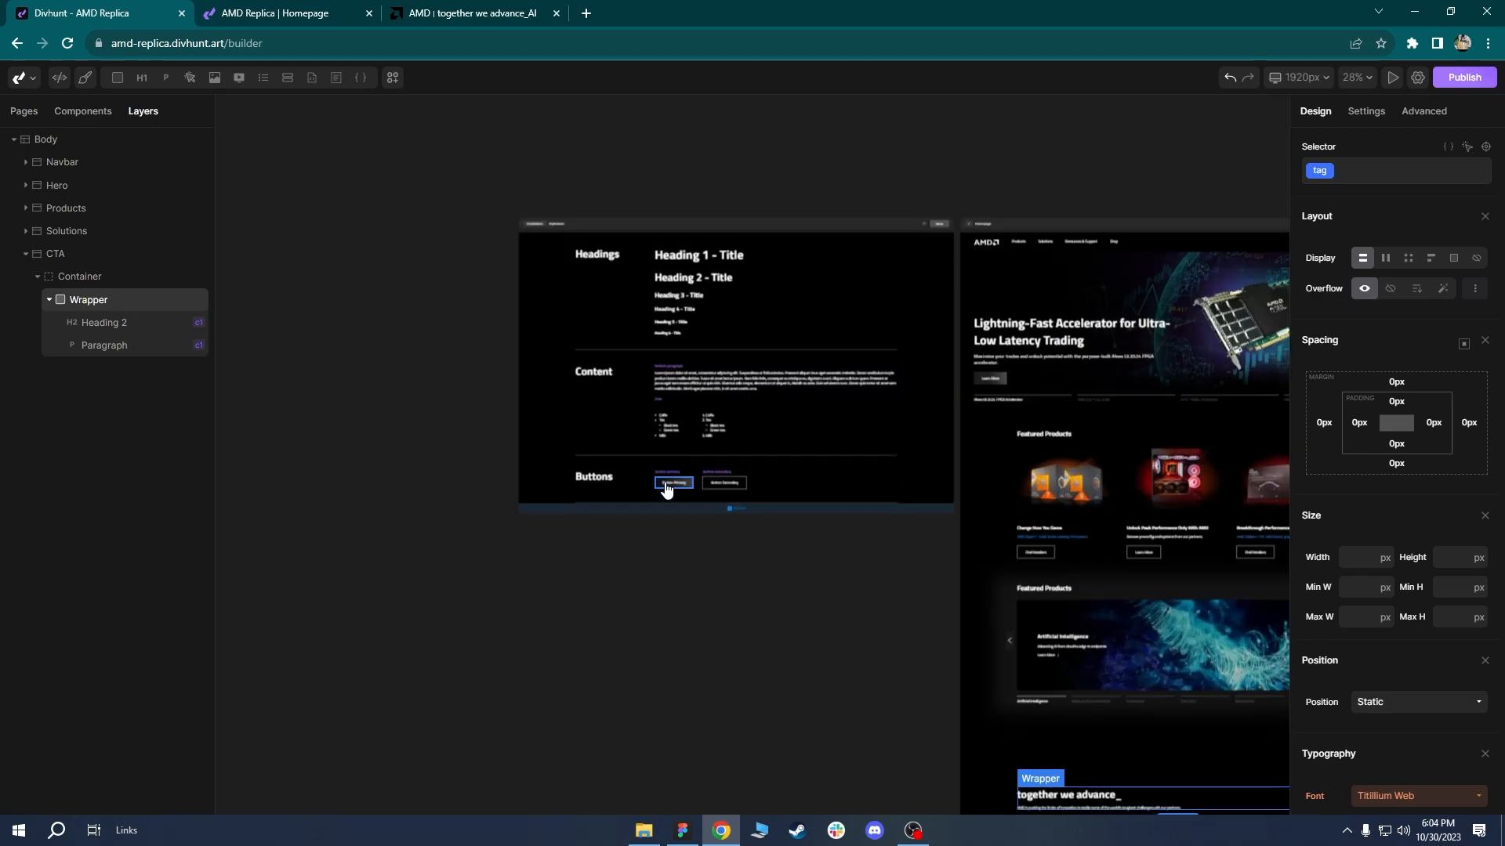
{"action": "scroll", "coordinate": [666, 487], "scroll_direction": "up", "scroll_amount": 5}
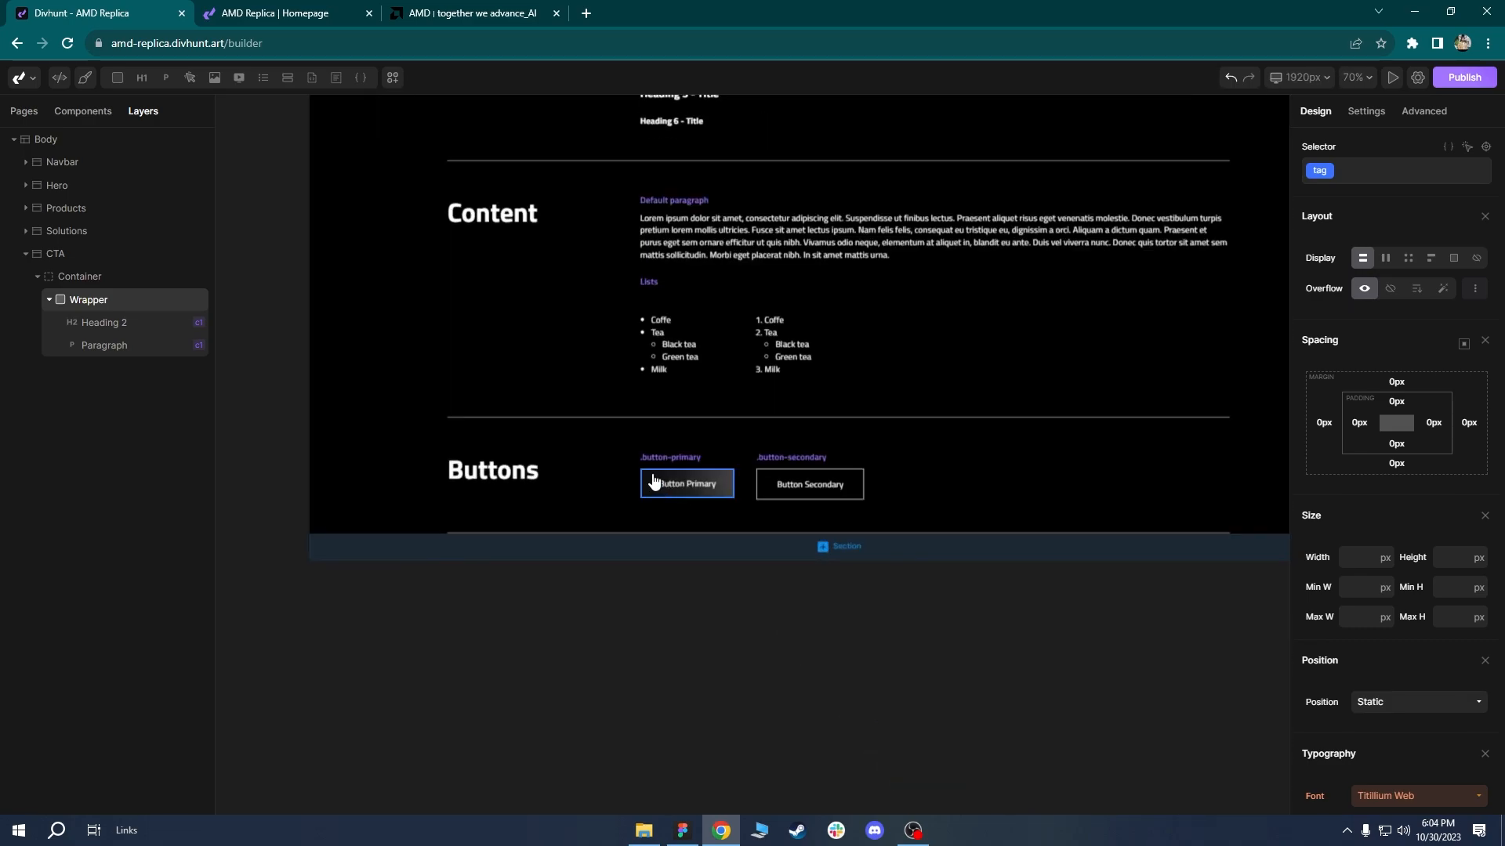
{"action": "left_click", "coordinate": [652, 480]}
{"action": "key", "text": "ctrl+c"}
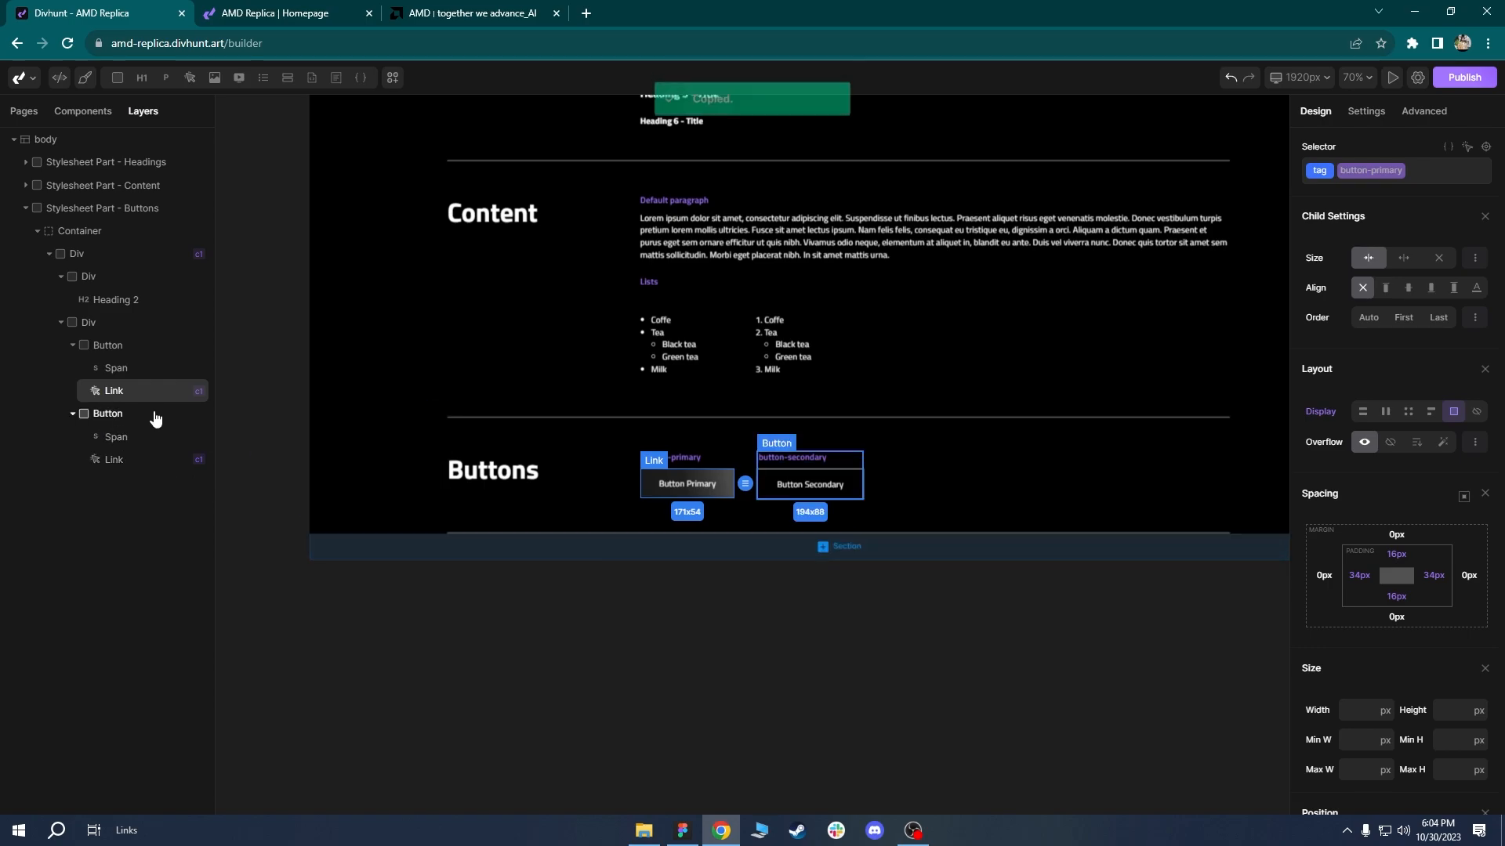
Paste the copied primary button into the CTA Wrapper below the paragraph.
{"action": "scroll", "coordinate": [876, 632], "scroll_direction": "down", "scroll_amount": 10}
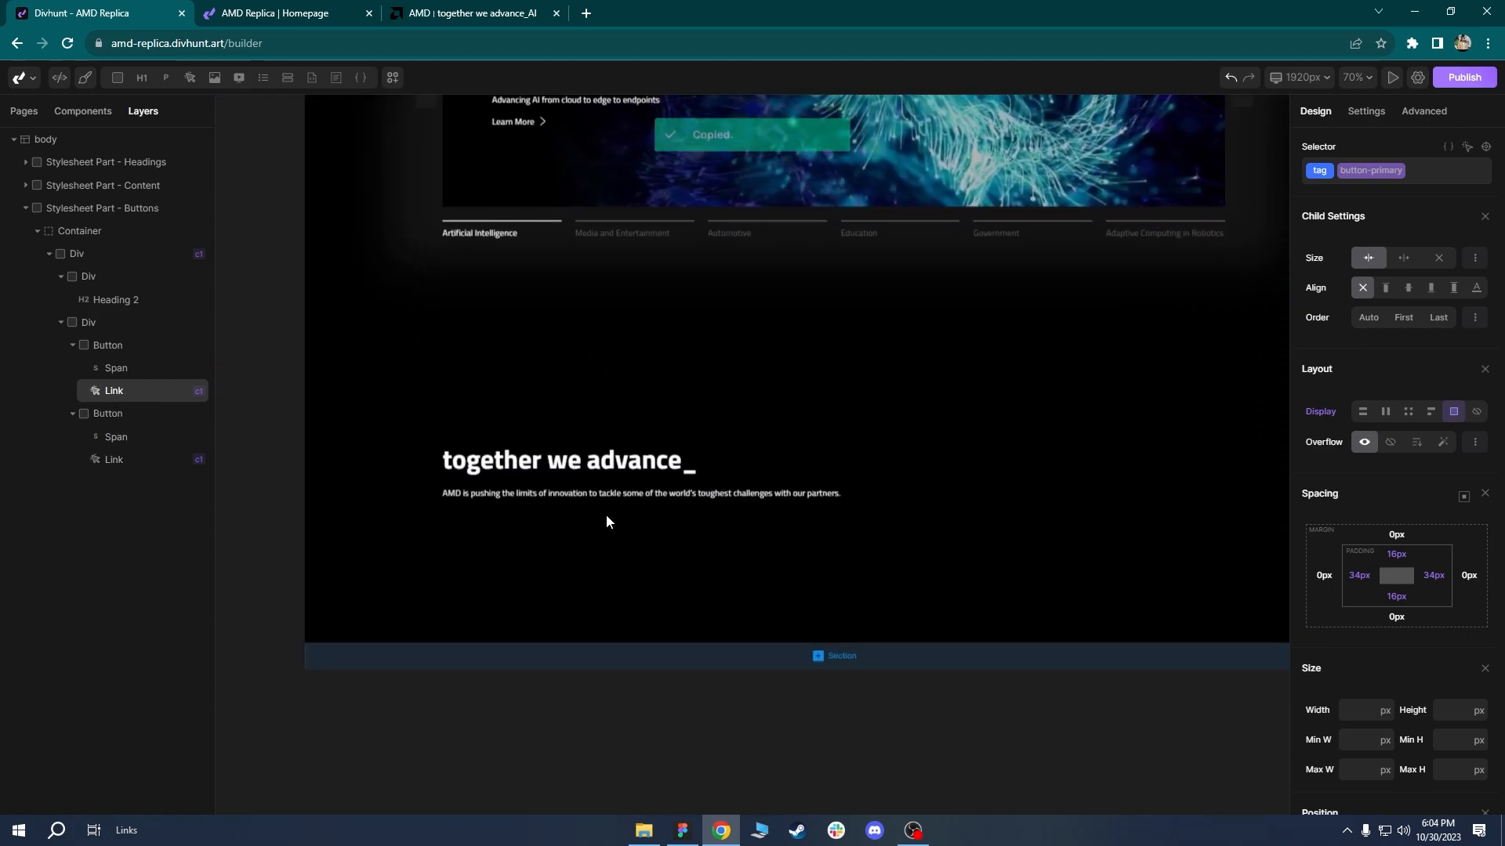
{"action": "left_click", "coordinate": [605, 493]}
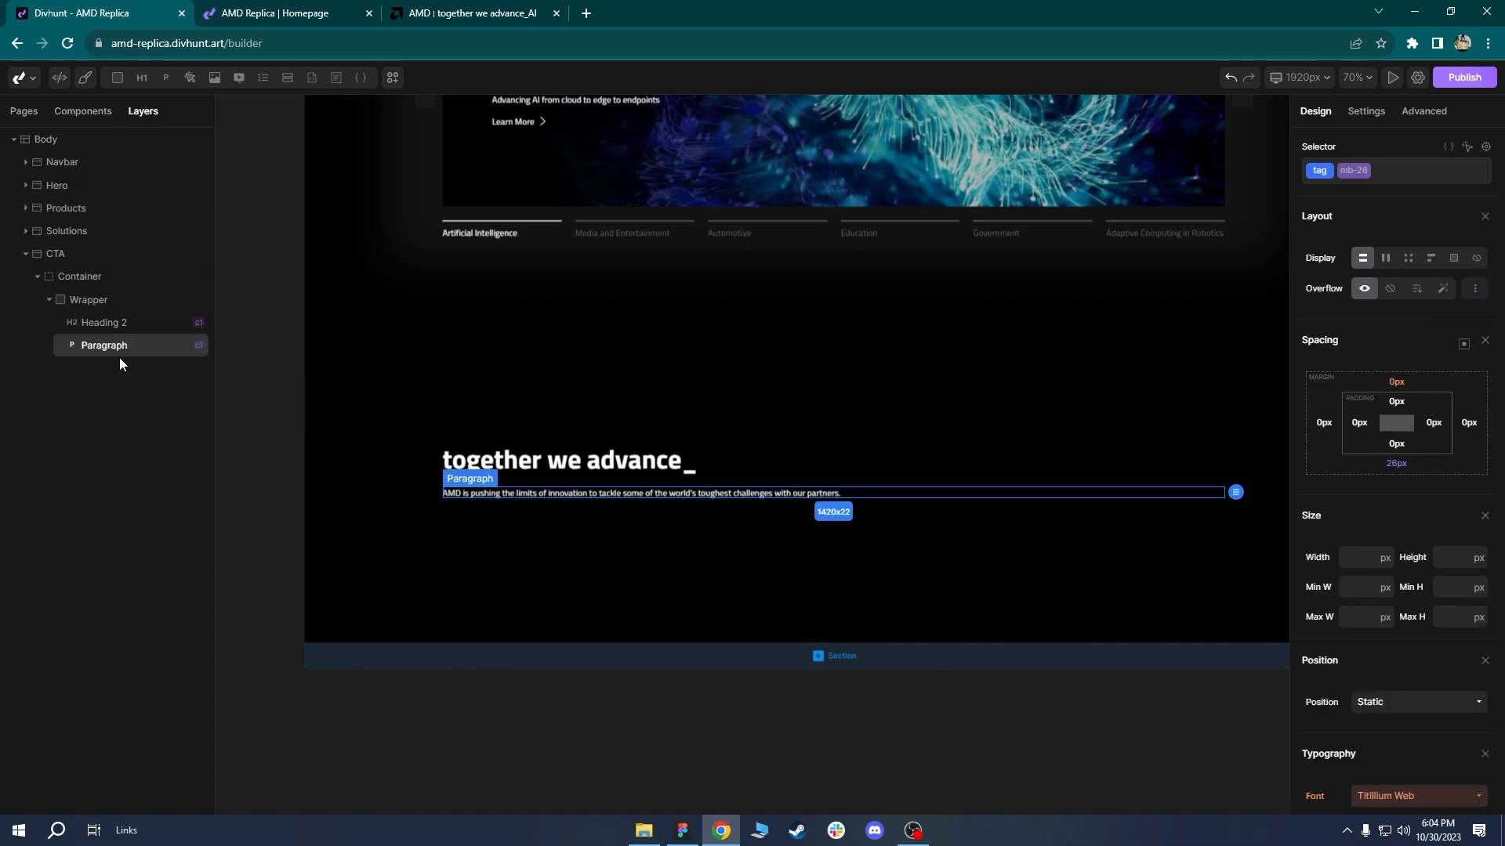
{"action": "left_click", "coordinate": [86, 301]}
{"action": "key", "text": "ctrl+v"}
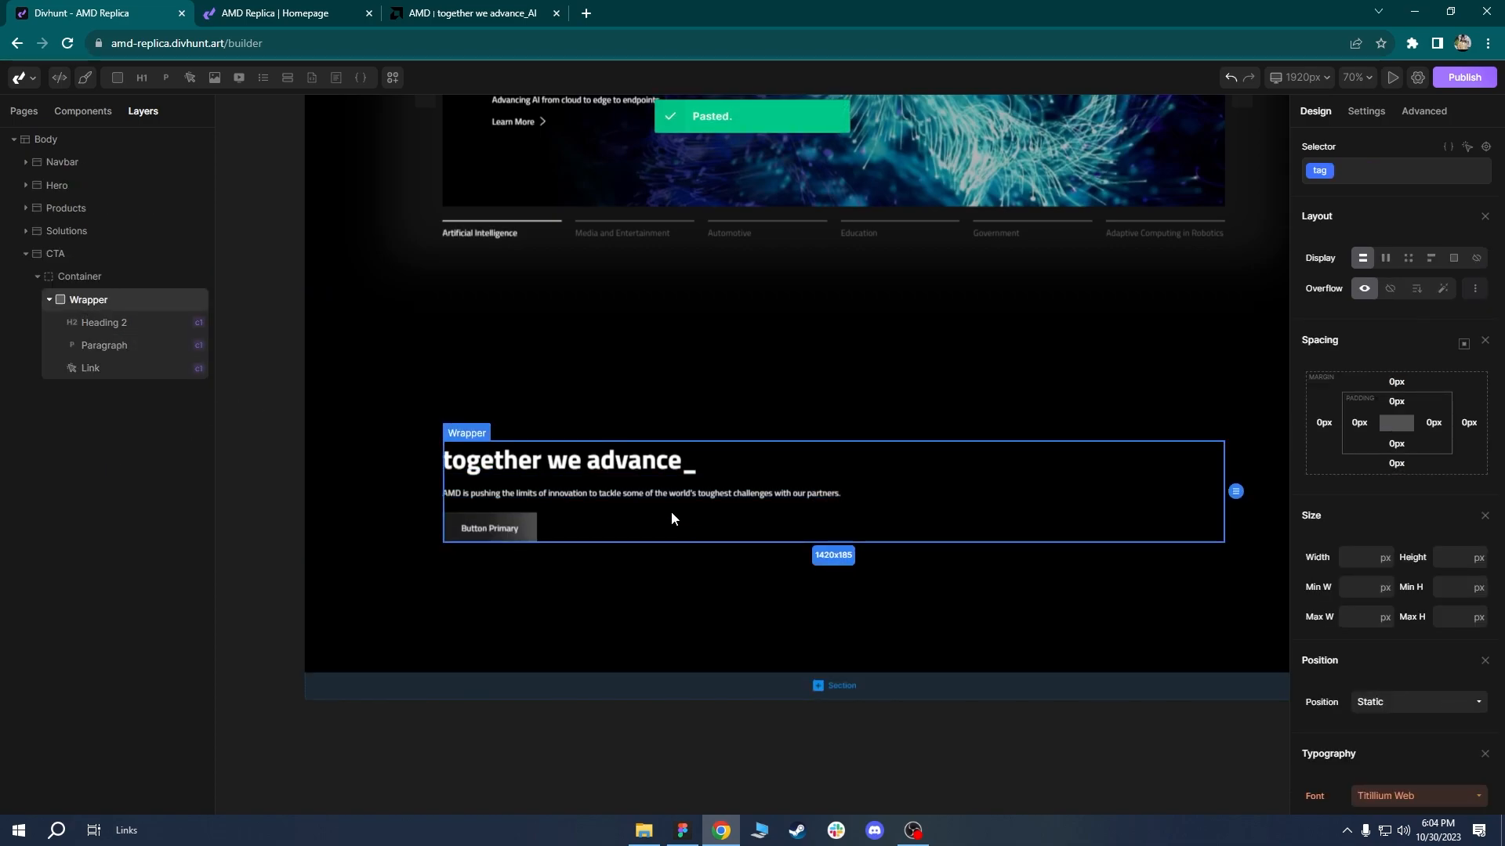
Inspect the 'together we advance' banner's paragraph on the original AMD page to read its width.
{"action": "left_click", "coordinate": [485, 9]}
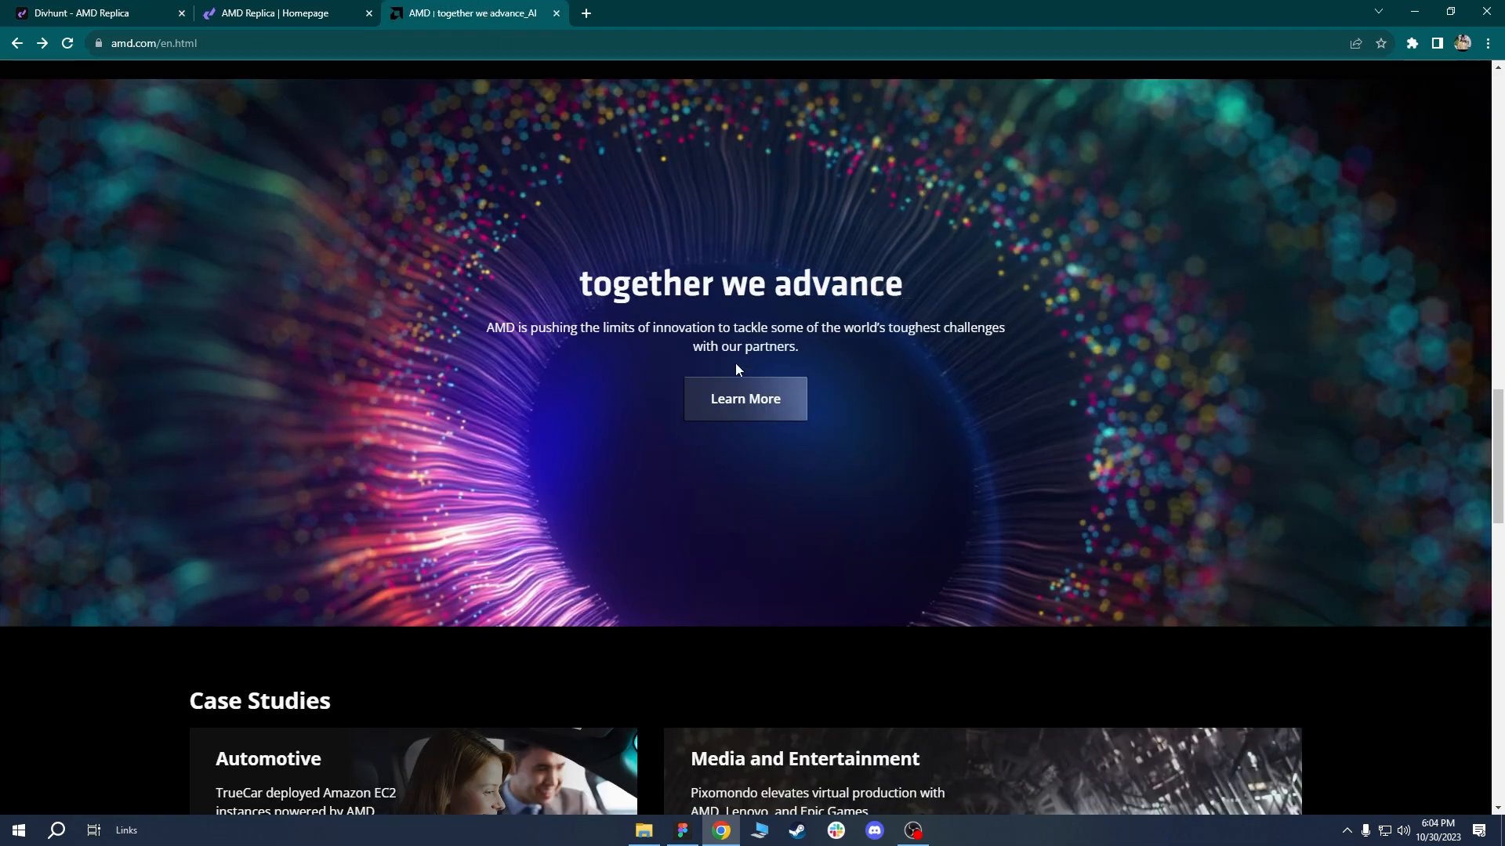
{"action": "right_click", "coordinate": [763, 343]}
{"action": "left_click", "coordinate": [791, 473]}
{"action": "left_click", "coordinate": [13, 503]}
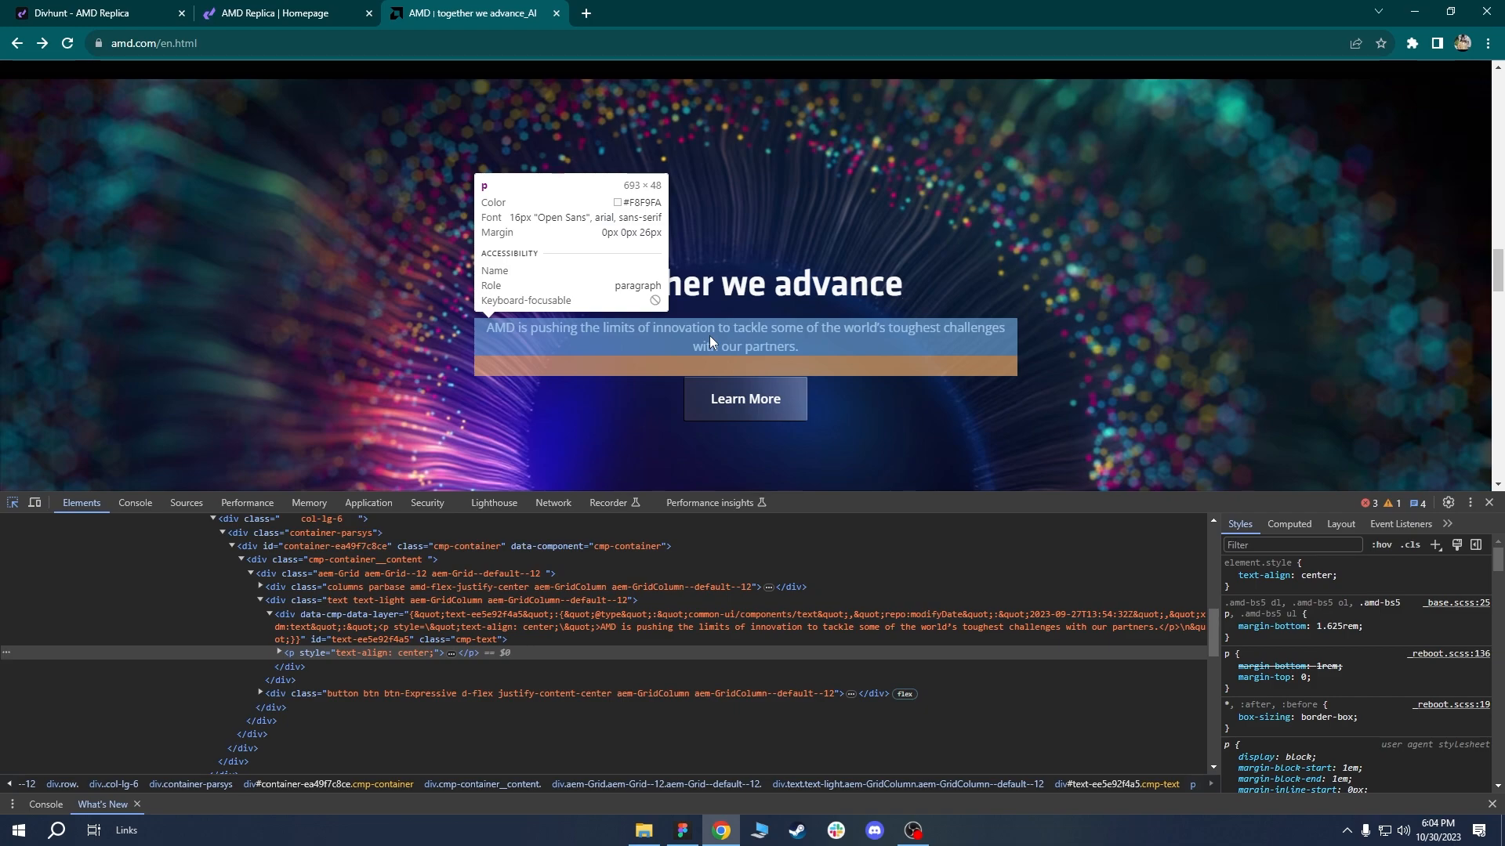
{"action": "left_click", "coordinate": [718, 326]}
In the builder, give the CTA Wrapper a 690px maximum width, 100% width and auto left and right margins.
{"action": "left_click", "coordinate": [150, 6]}
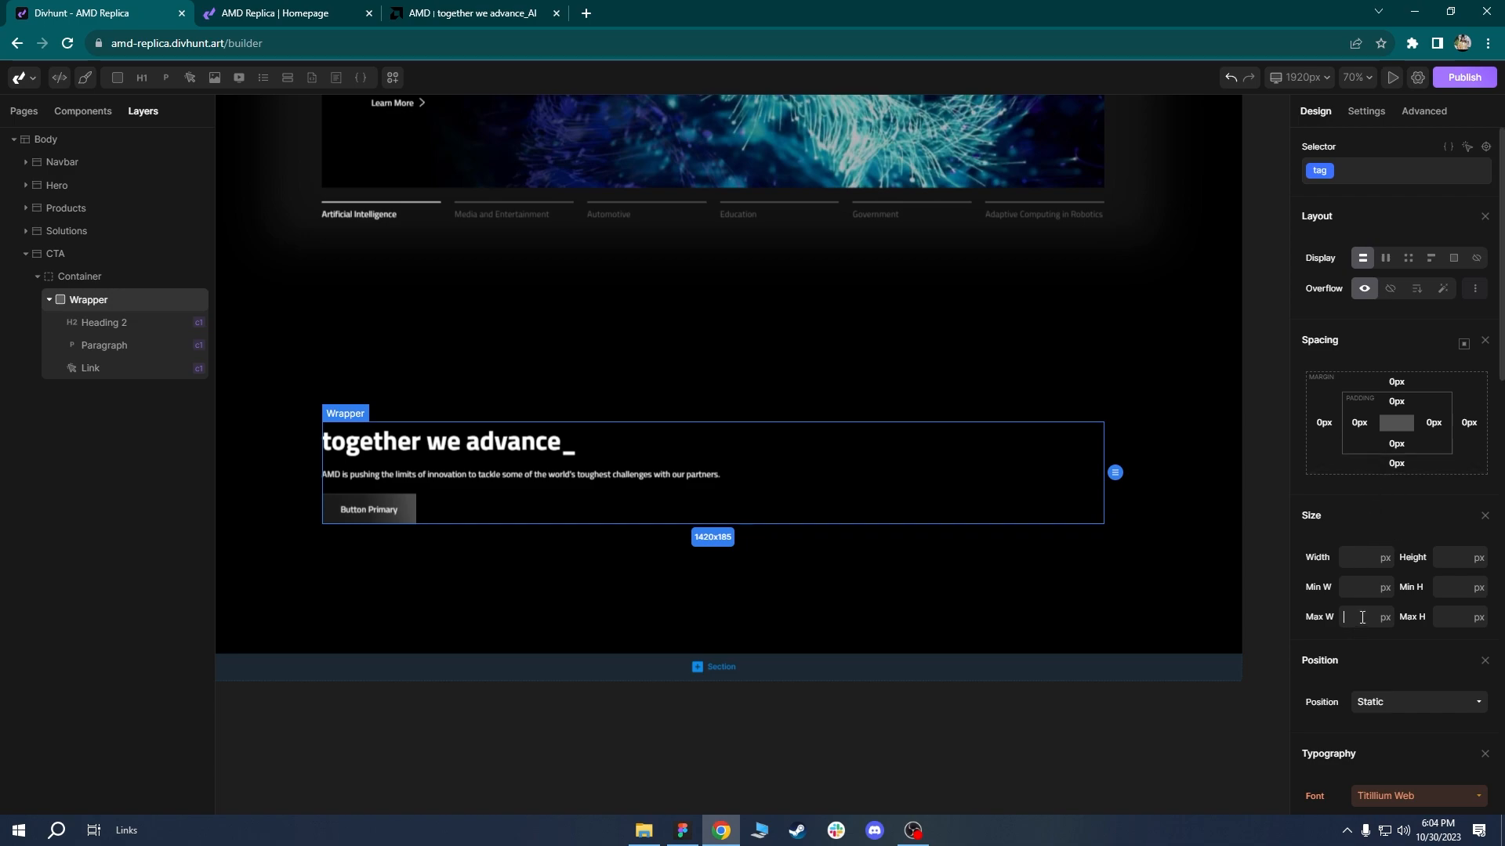
{"action": "left_click", "coordinate": [1362, 617]}
{"action": "type", "text": "690"}
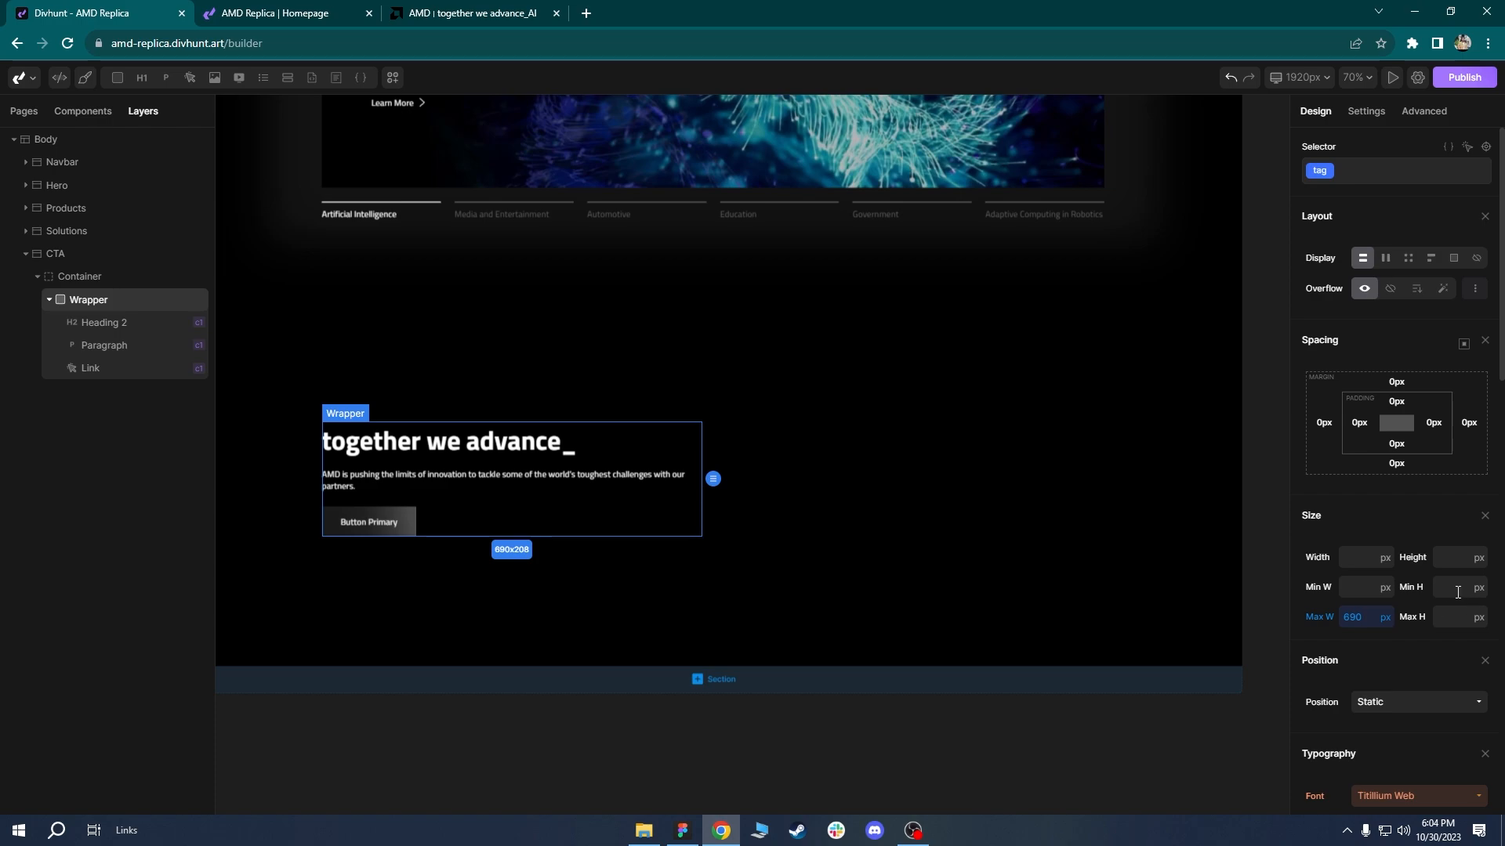
{"action": "left_click", "coordinate": [1364, 561]}
{"action": "type", "text": "100%"}
{"action": "left_click", "coordinate": [1465, 346]}
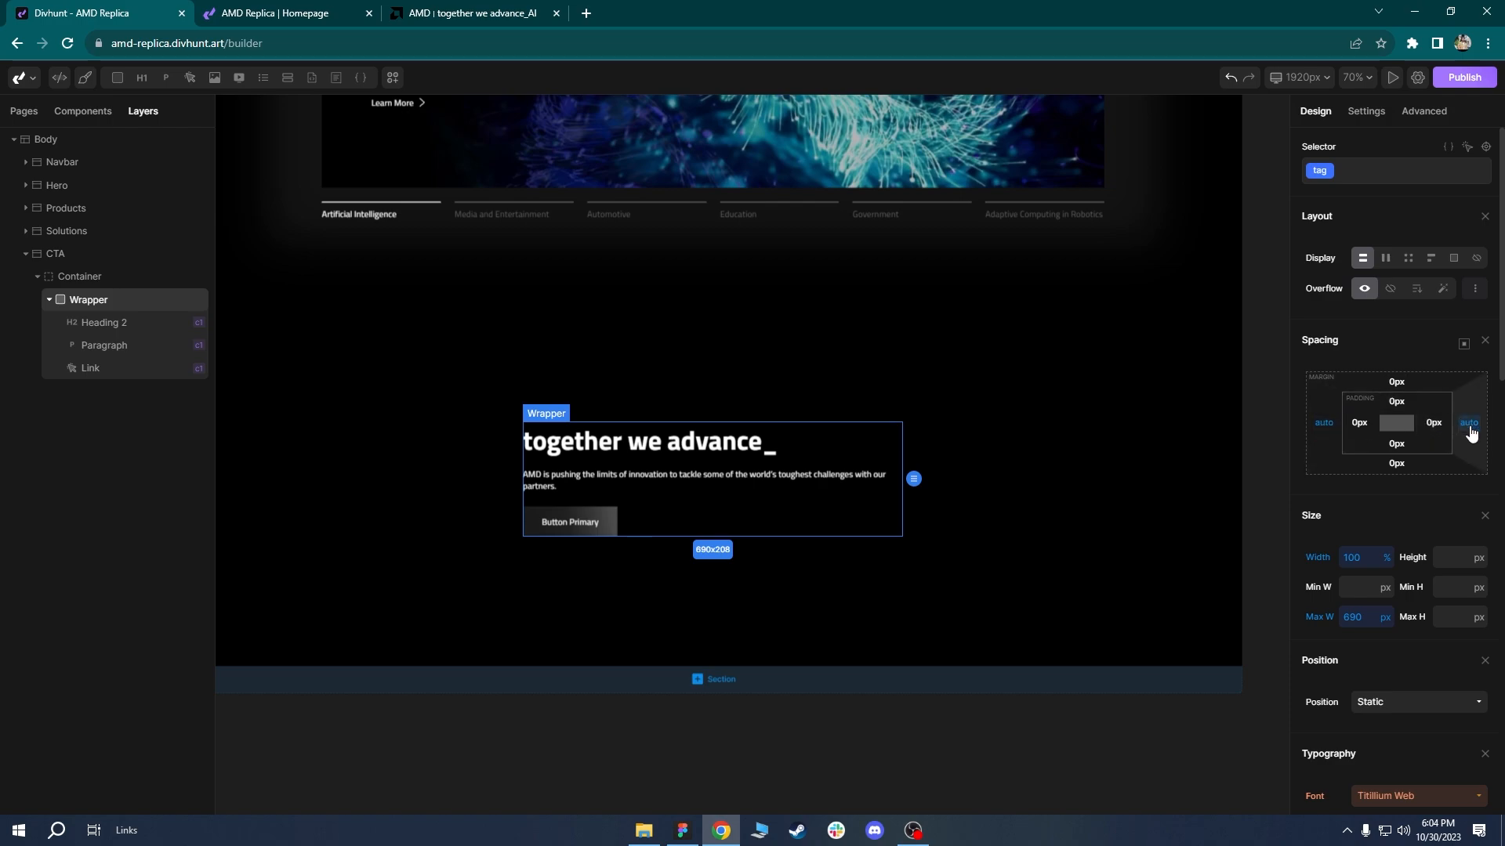
Center-align the text and button inside the CTA Wrapper.
{"action": "left_click_drag", "start_coordinate": [905, 537], "coordinate": [964, 515]}
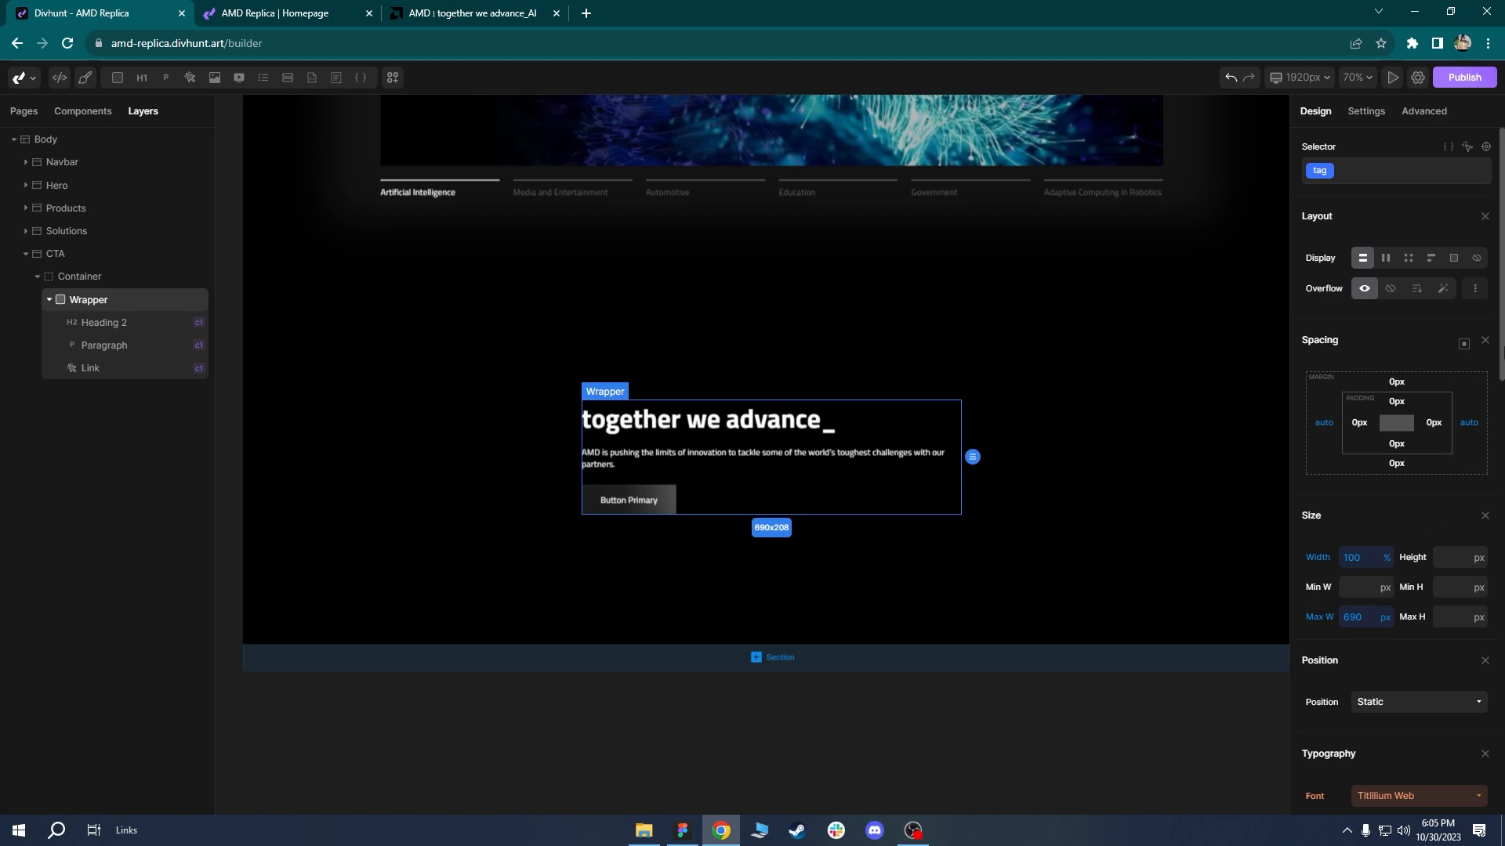
{"action": "scroll", "coordinate": [1384, 599], "scroll_direction": "down", "scroll_amount": 4}
{"action": "left_click", "coordinate": [1387, 659]}
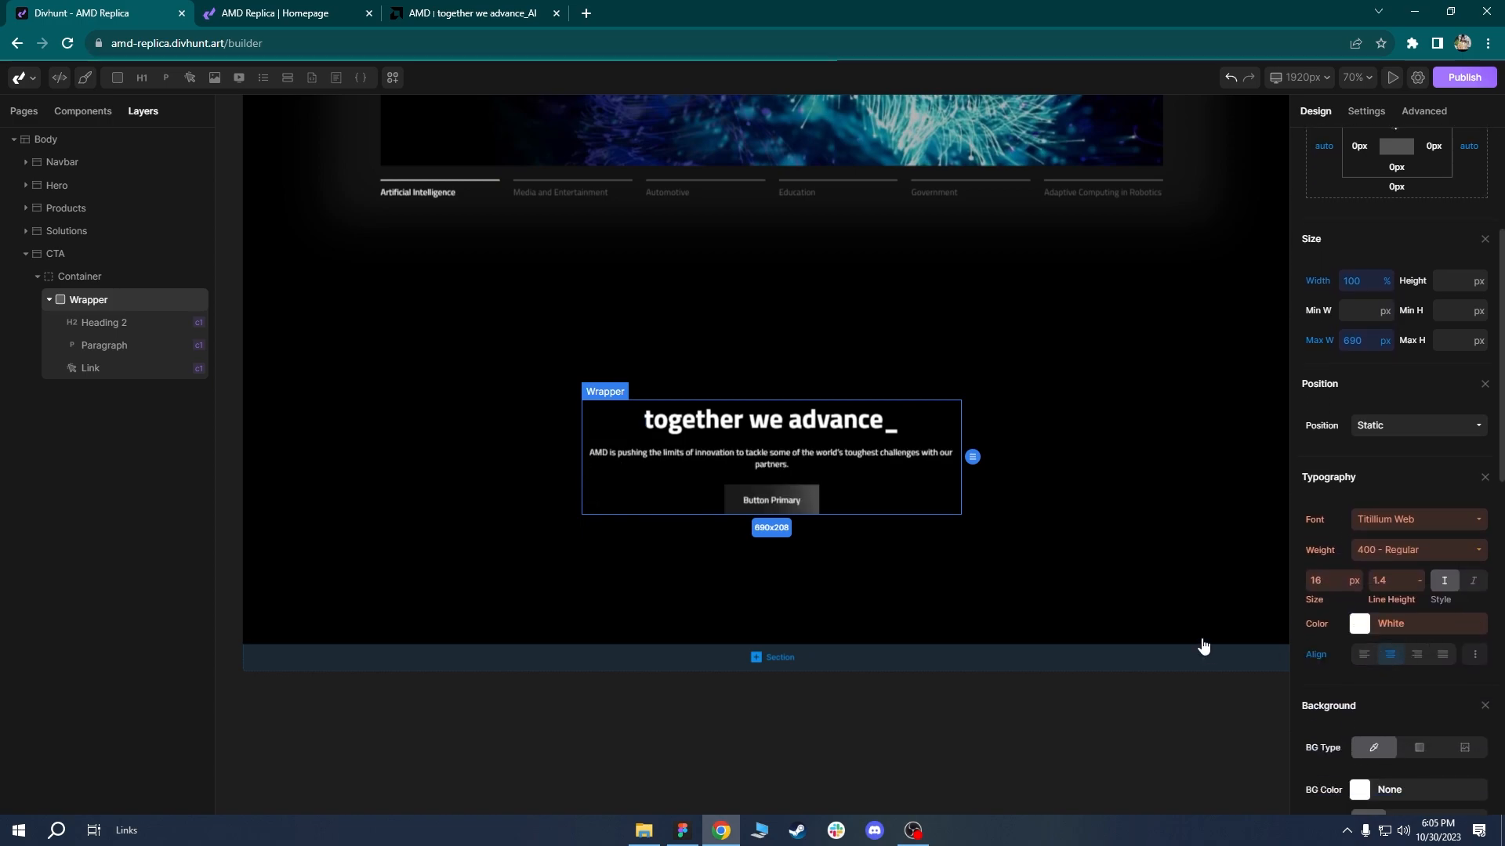
{"action": "left_click", "coordinate": [952, 556]}
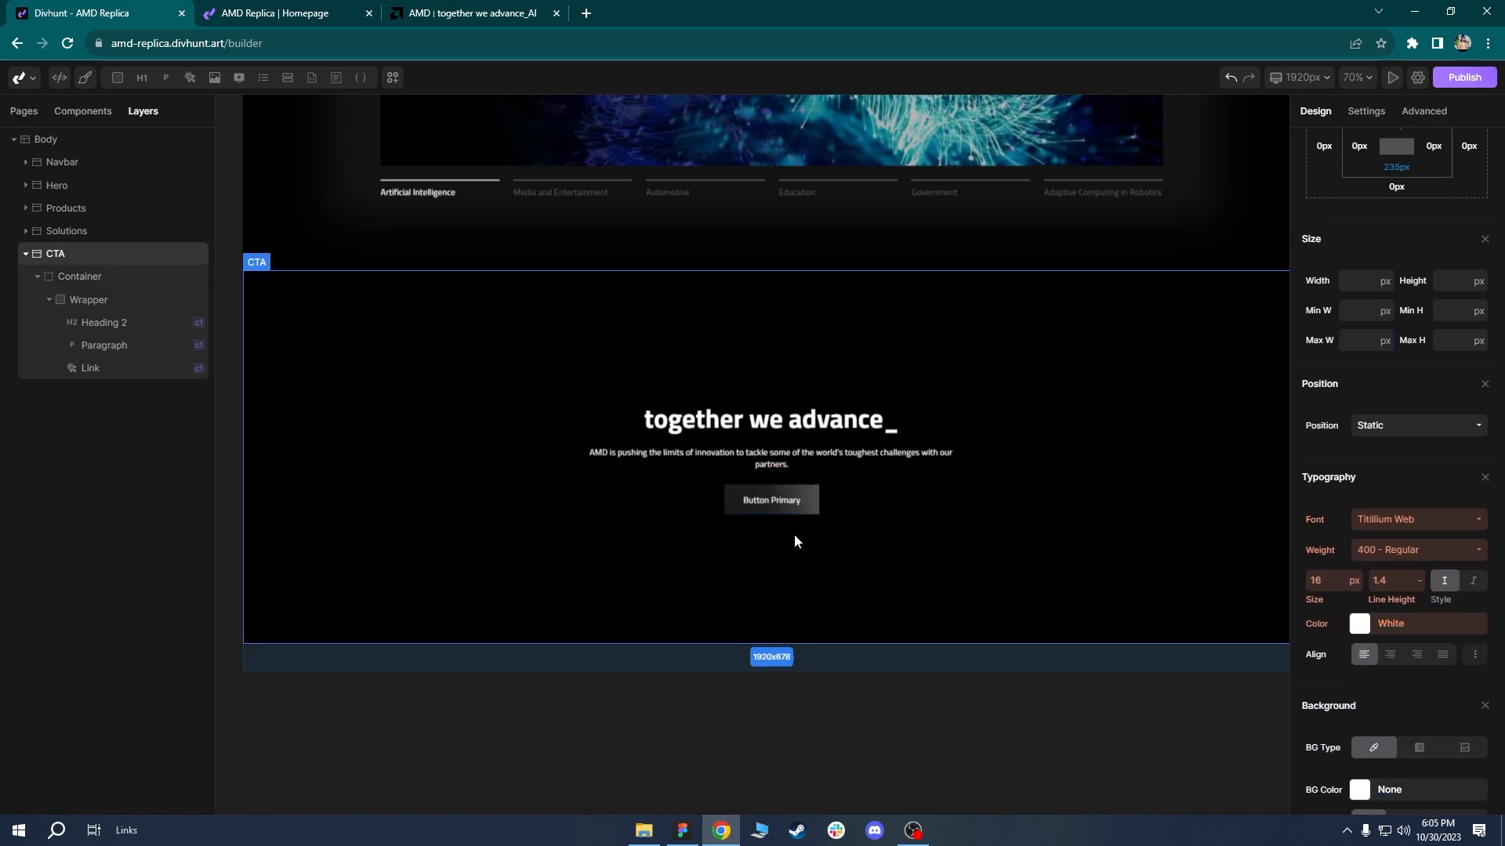
Compare the CTA text with the original AMD banner and reduce the Wrapper's maximum width to 615px.
{"action": "left_click", "coordinate": [468, 9]}
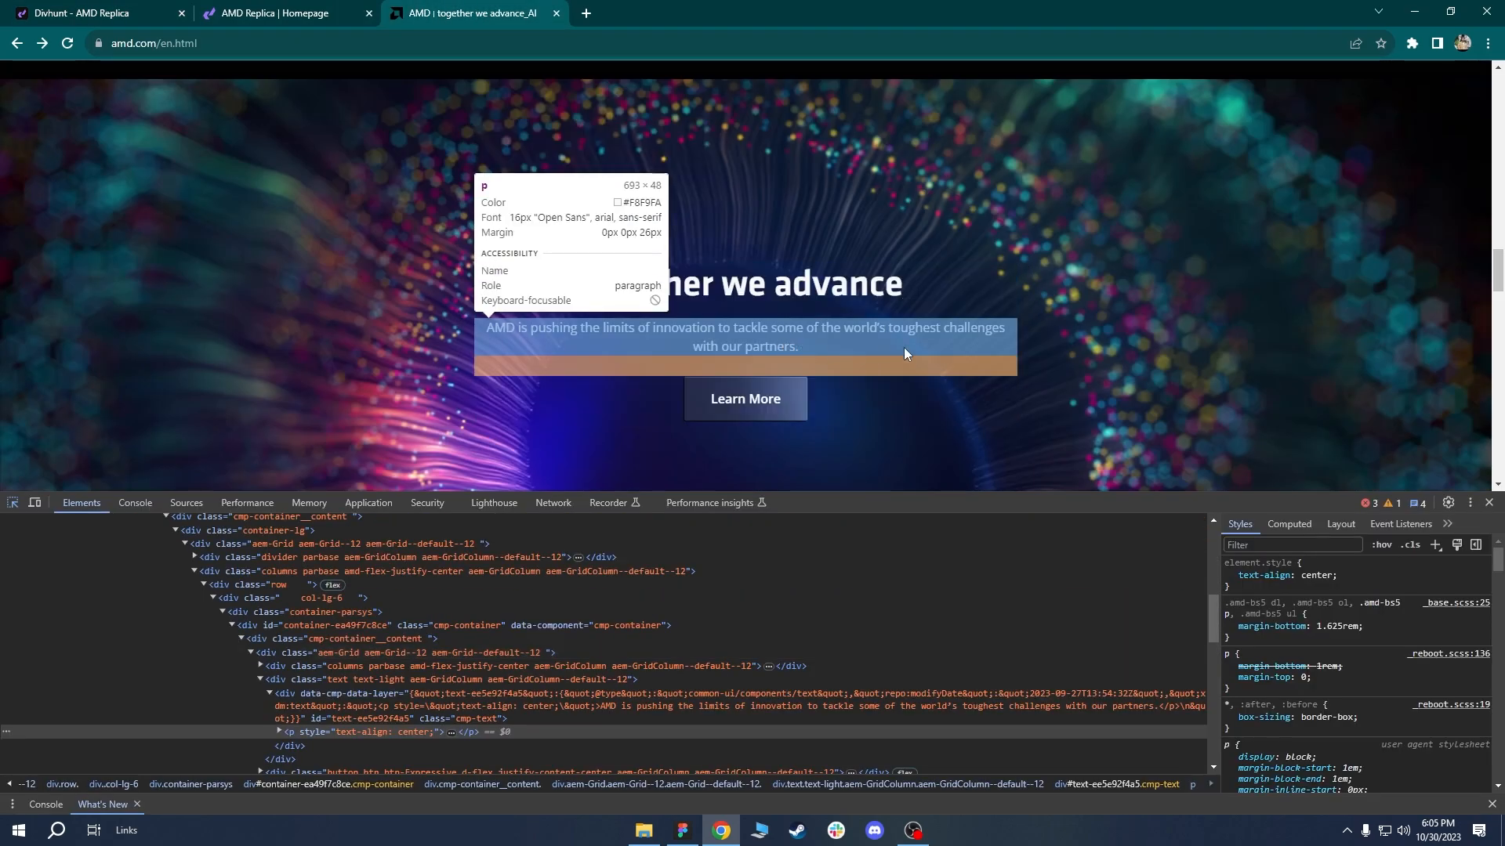
{"action": "left_click", "coordinate": [184, 19]}
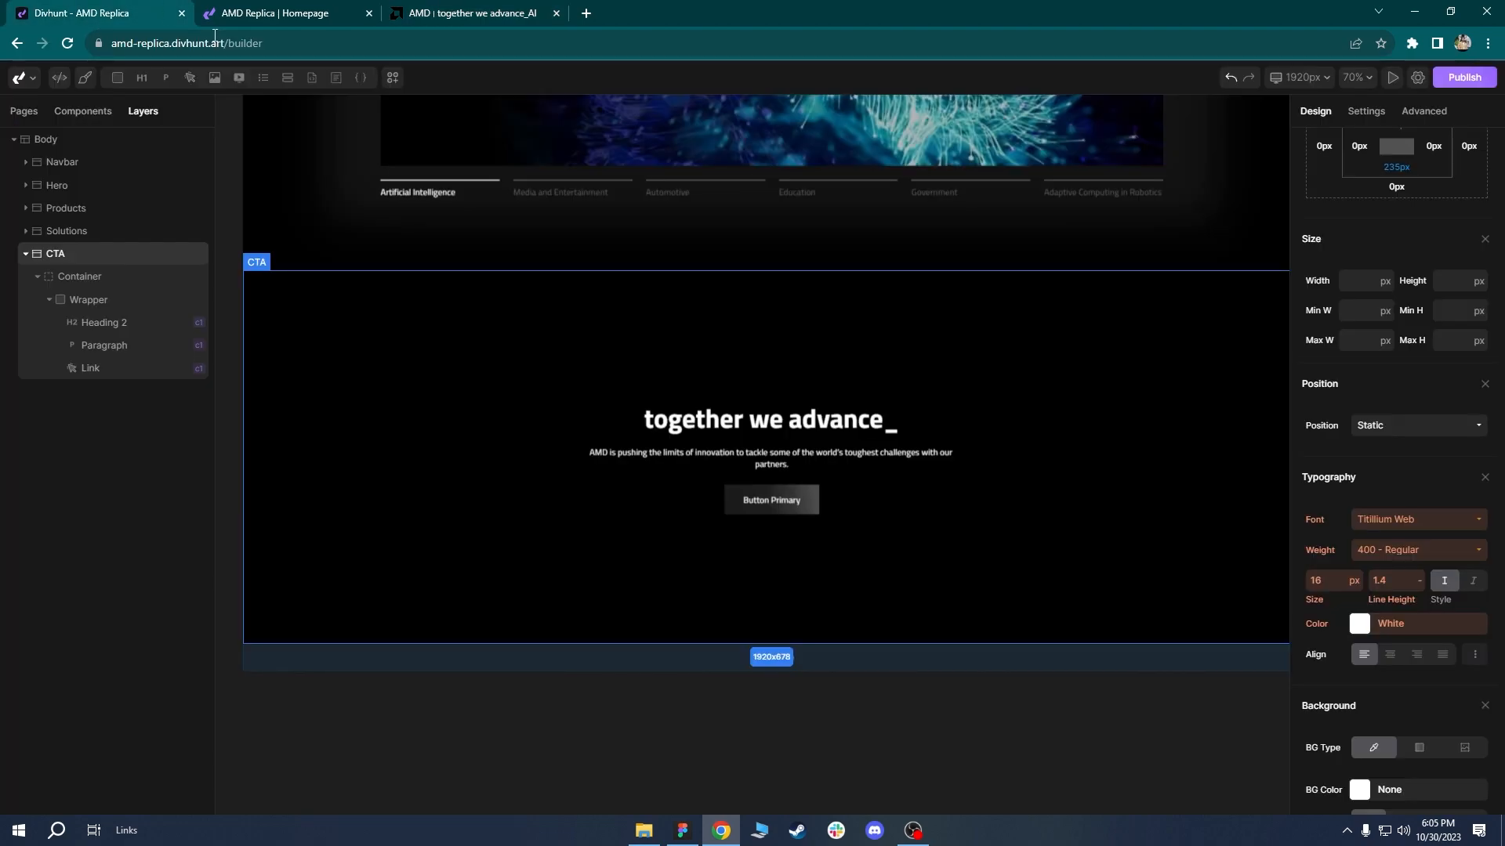
{"action": "left_click", "coordinate": [713, 441]}
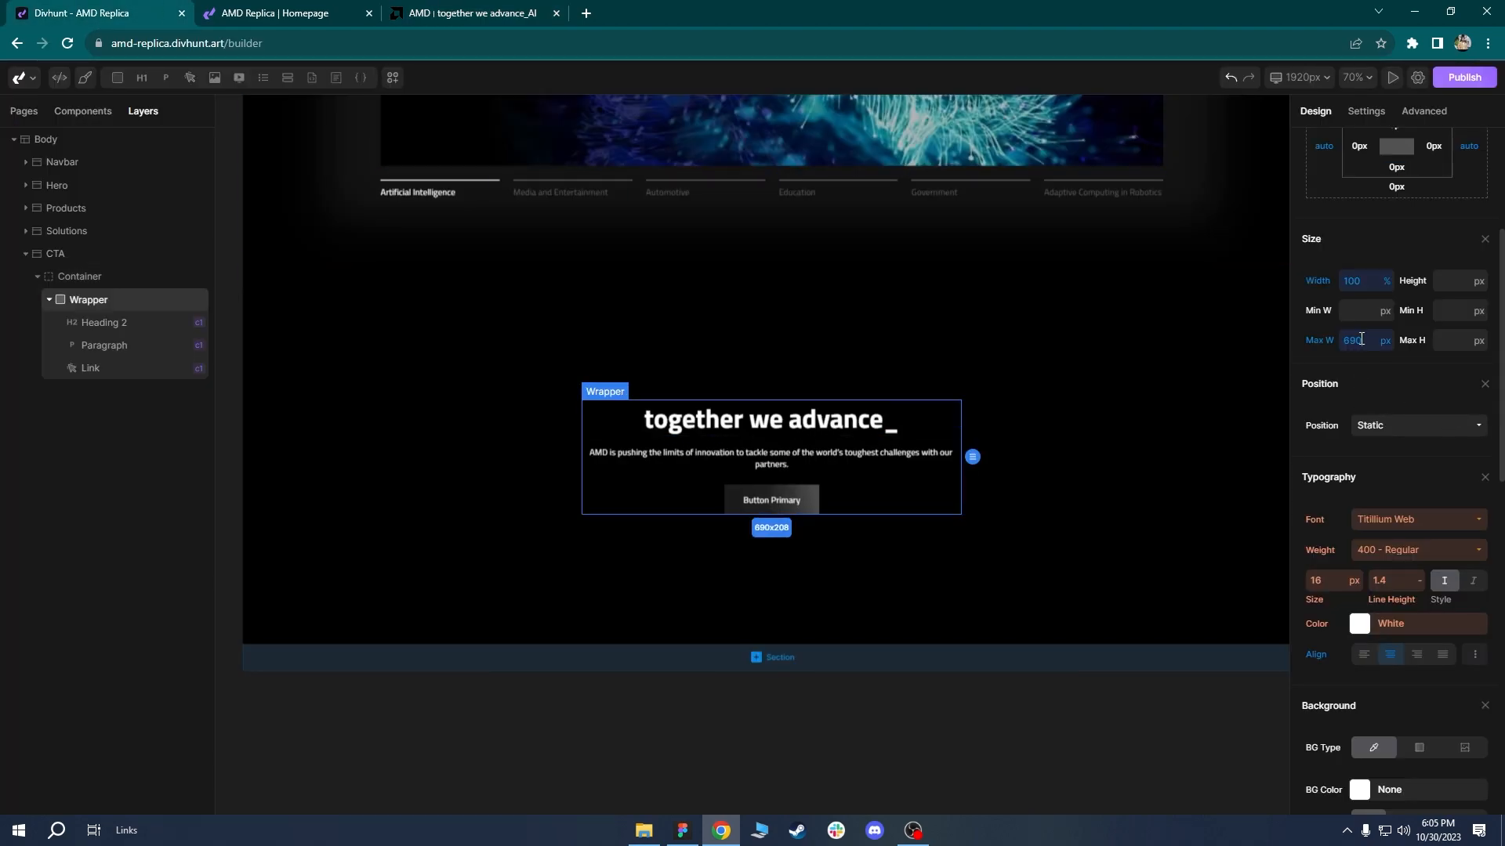
{"action": "type", "text": "670"}
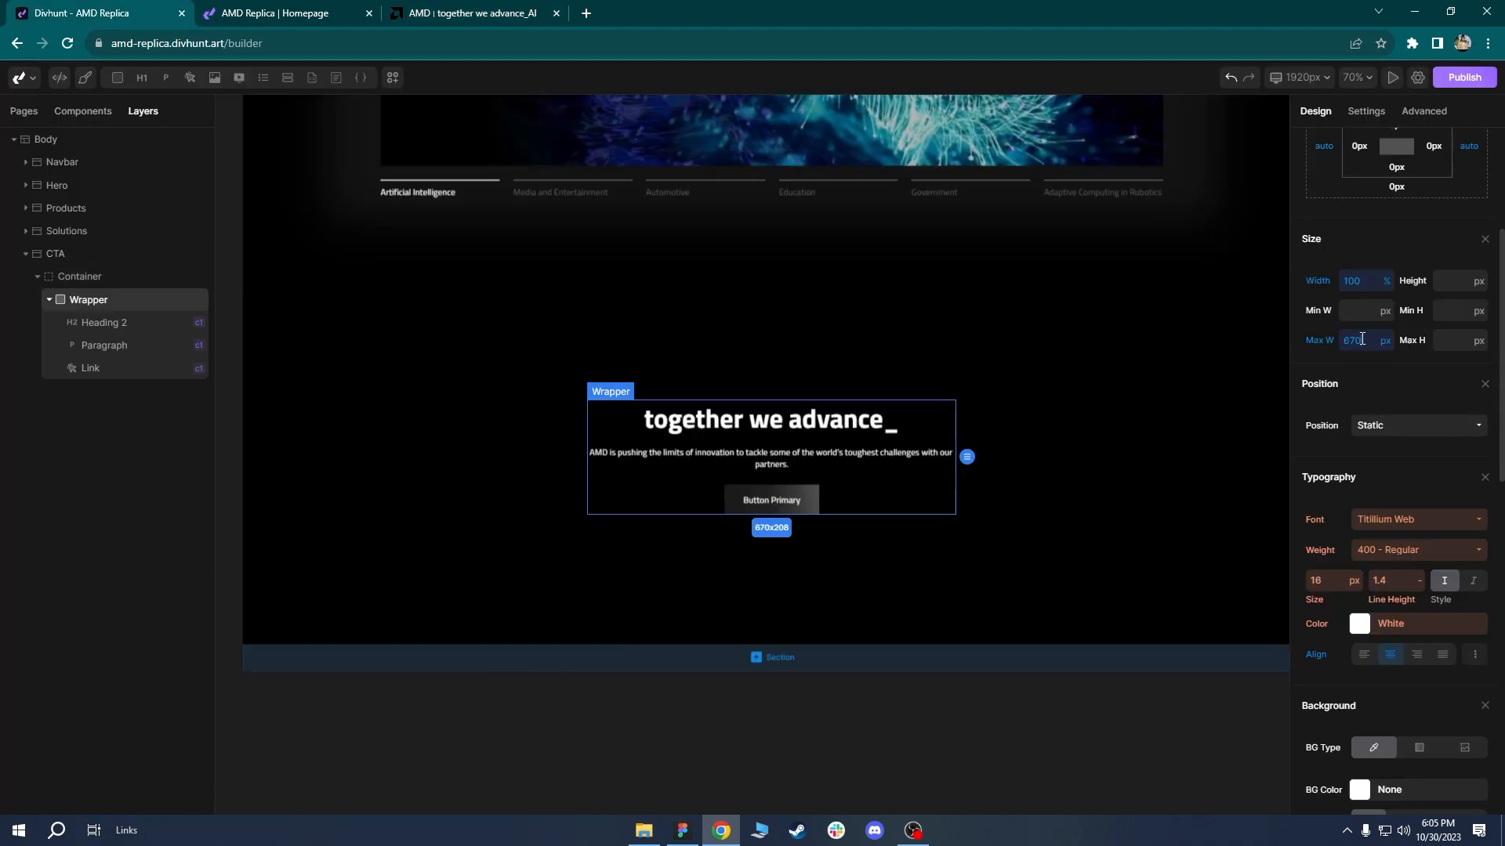
{"action": "key", "text": "shift+Down"}
{"action": "key", "text": "shift+Down"}
{"action": "key", "text": "shift+Down"}
{"action": "key", "text": "shift+Down"}
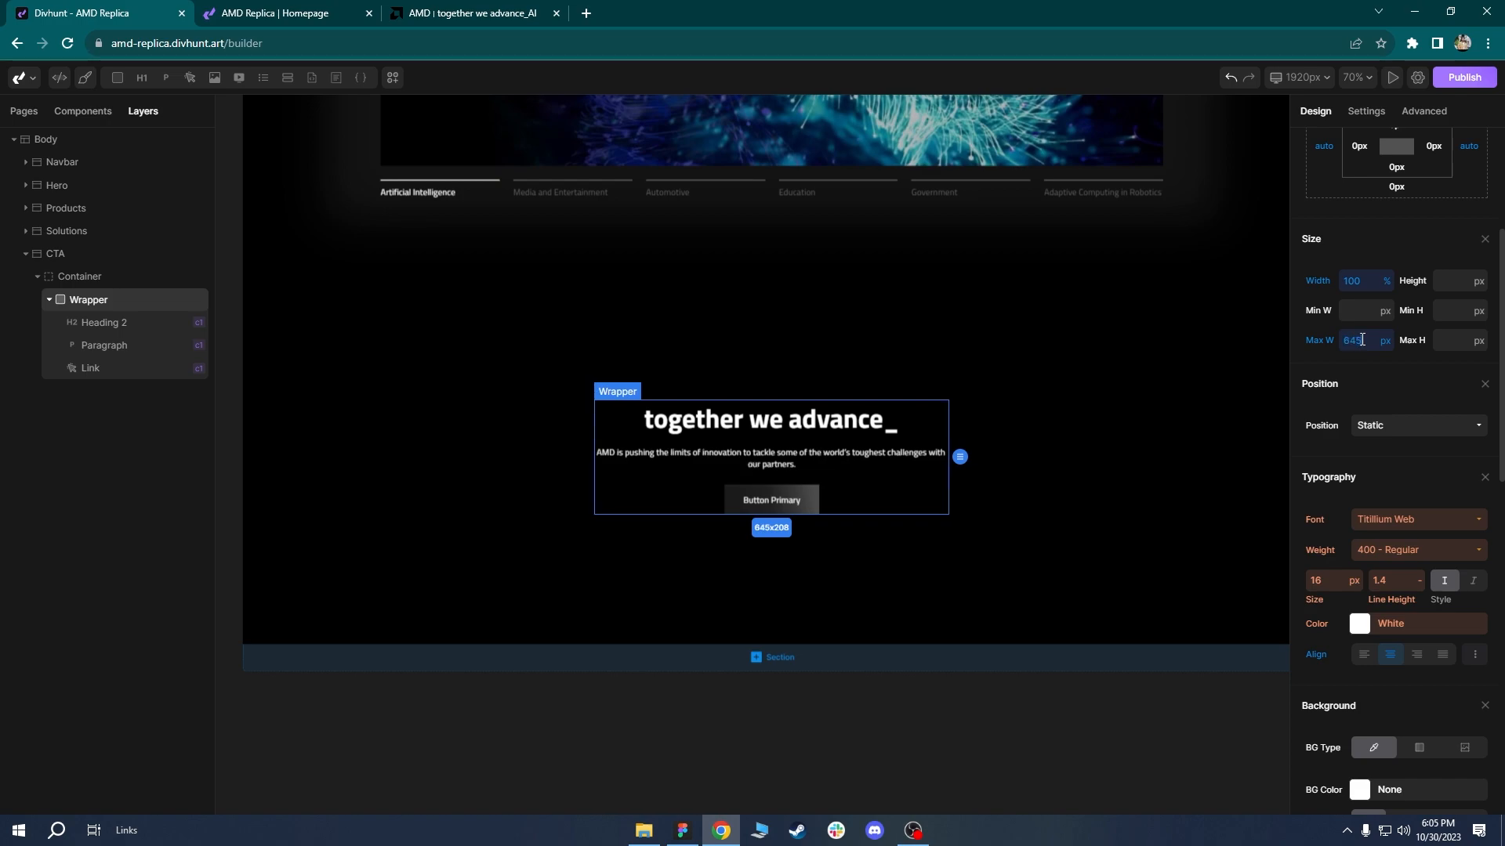
{"action": "double_click", "coordinate": [1369, 341]}
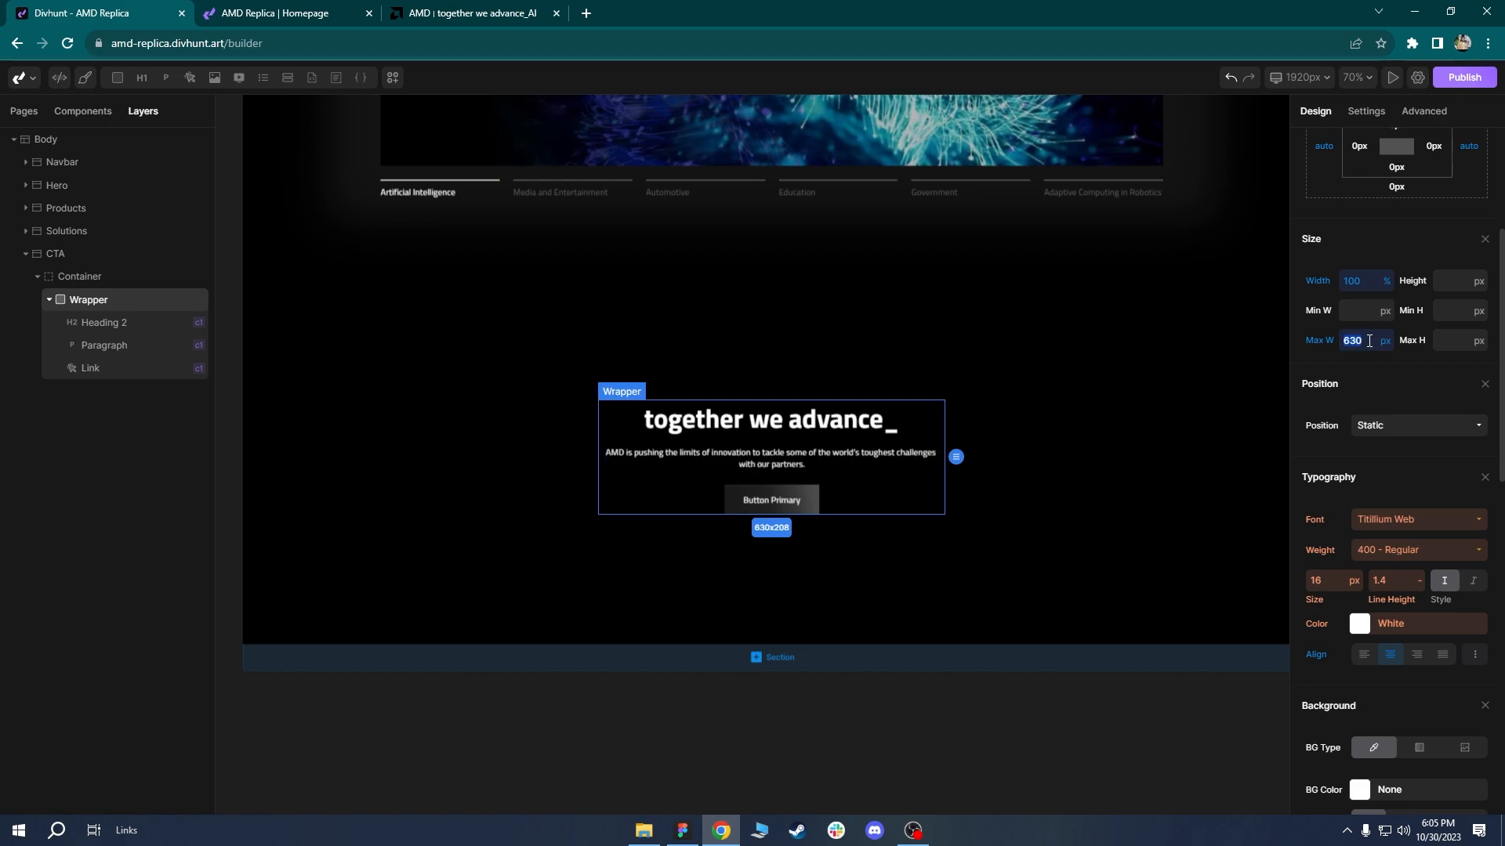
{"action": "key", "text": "shift+Down"}
{"action": "key", "text": "shift+Down"}
{"action": "key", "text": "shift+Down"}
{"action": "key", "text": "shift+Up"}
{"action": "key", "text": "Up"}
{"action": "key", "text": "Up"}
{"action": "key", "text": "Up"}
{"action": "key", "text": "Up"}
{"action": "key", "text": "Up"}
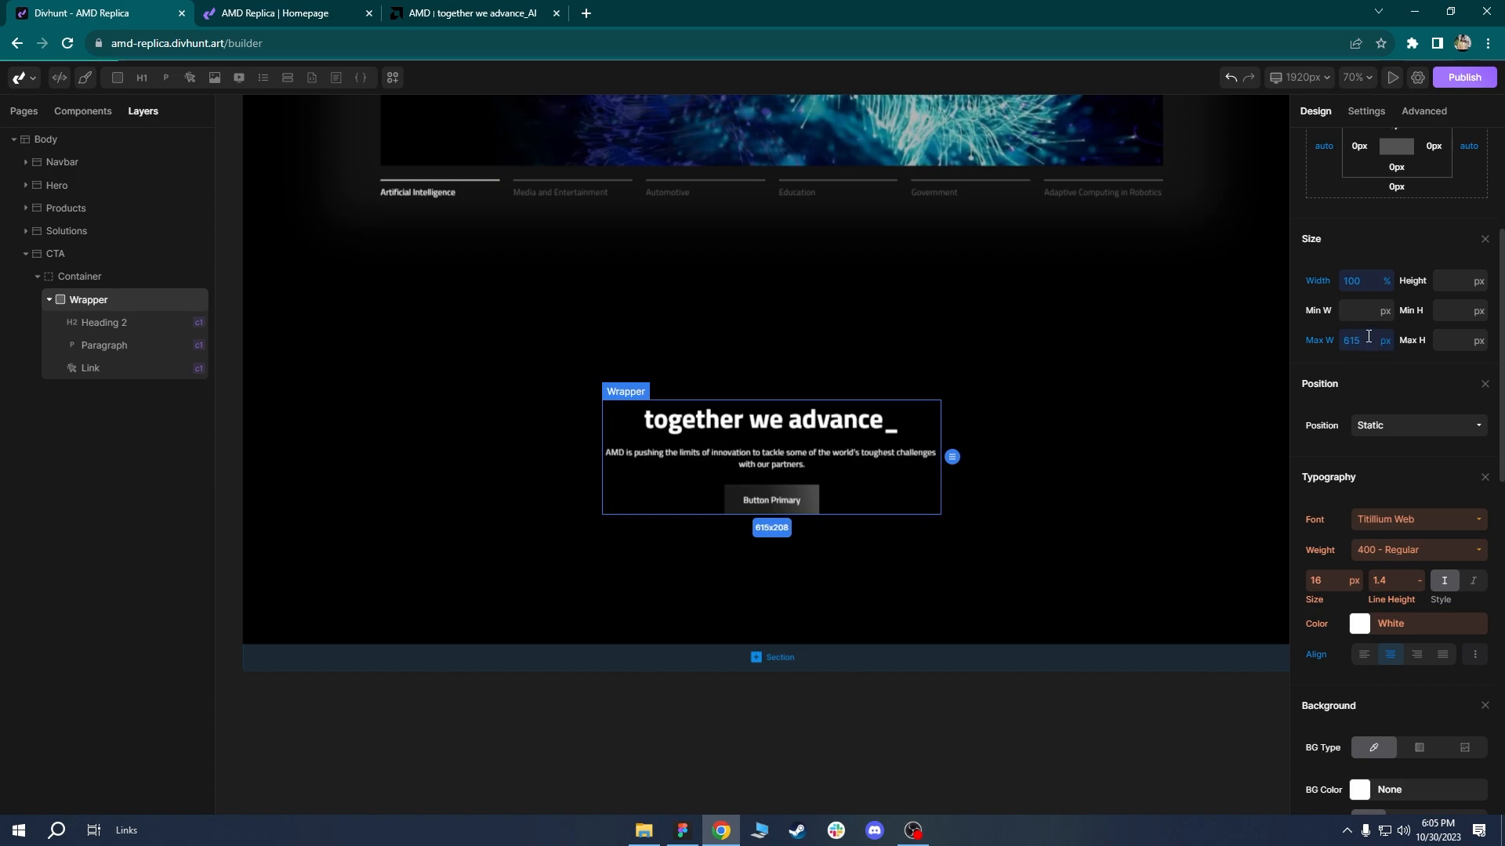
Give the CTA section an image background using the uploaded file Big Cover.jpeg.
{"action": "left_click", "coordinate": [1042, 388]}
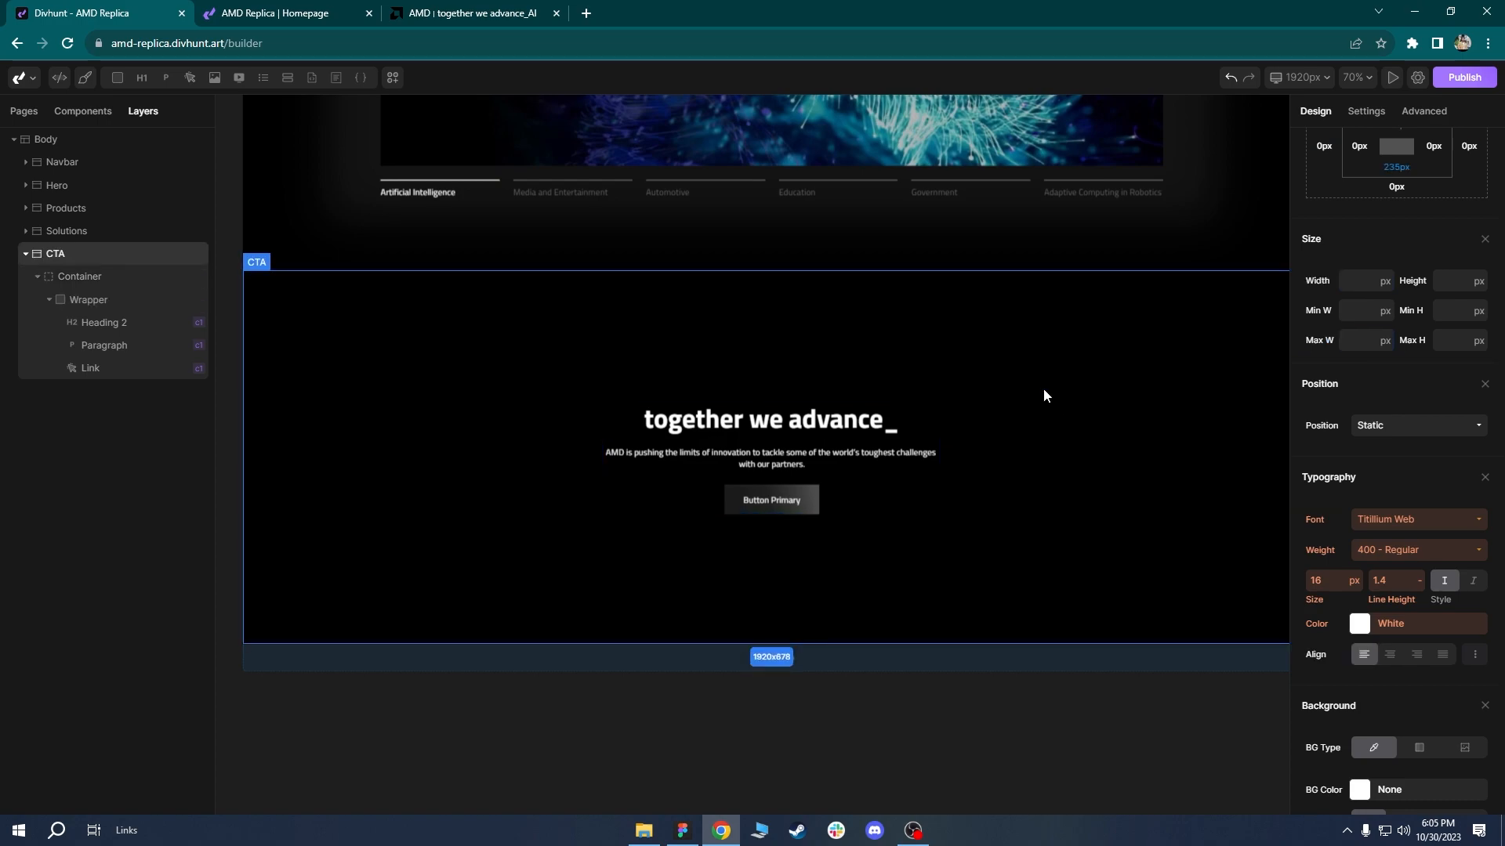
{"action": "scroll", "coordinate": [862, 424], "scroll_direction": "down", "scroll_amount": 1}
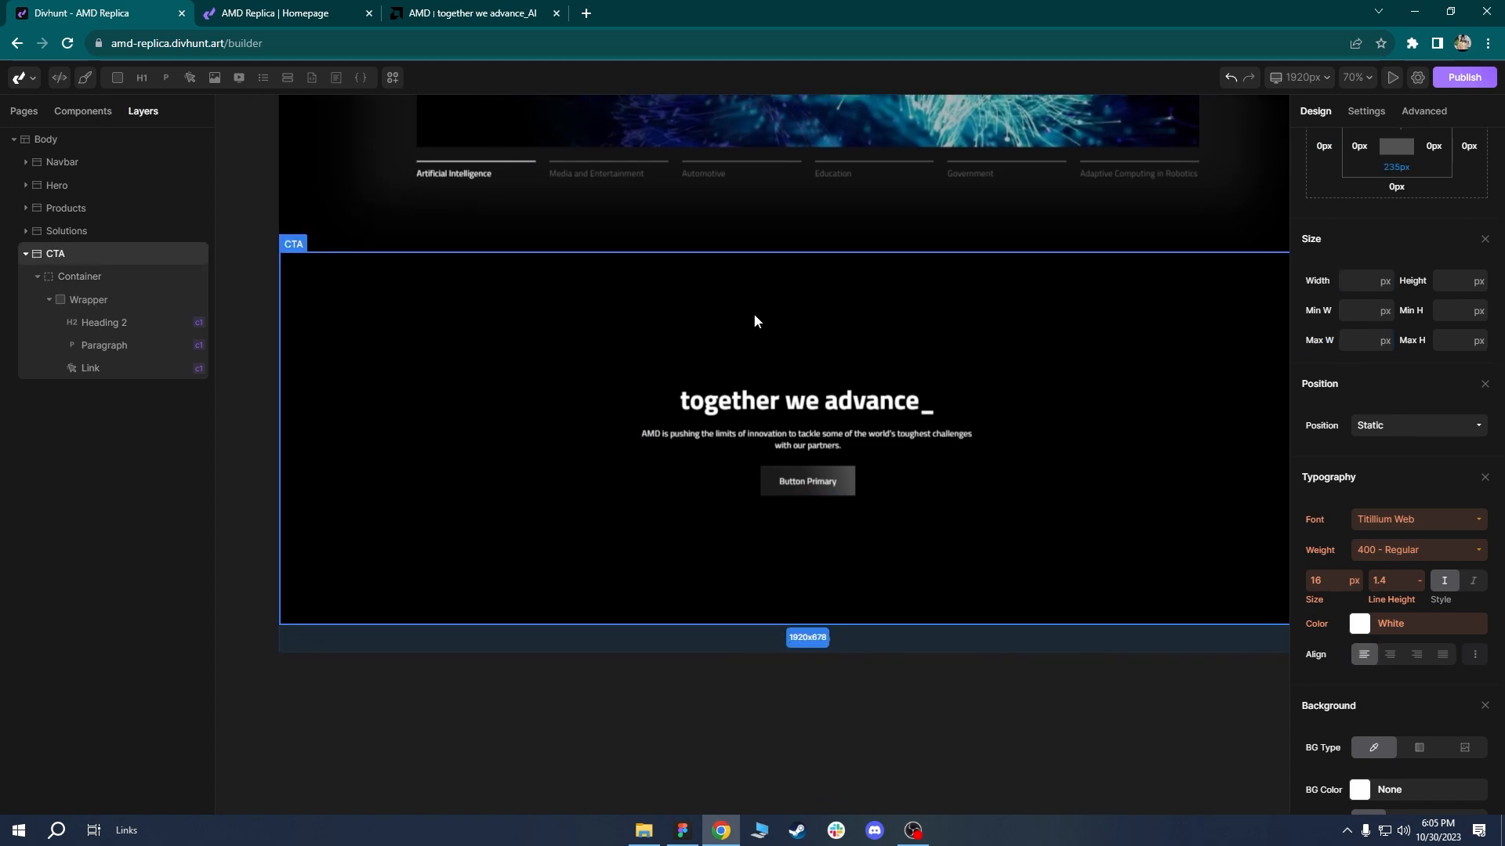
{"action": "scroll", "coordinate": [754, 313], "scroll_direction": "down", "scroll_amount": 3}
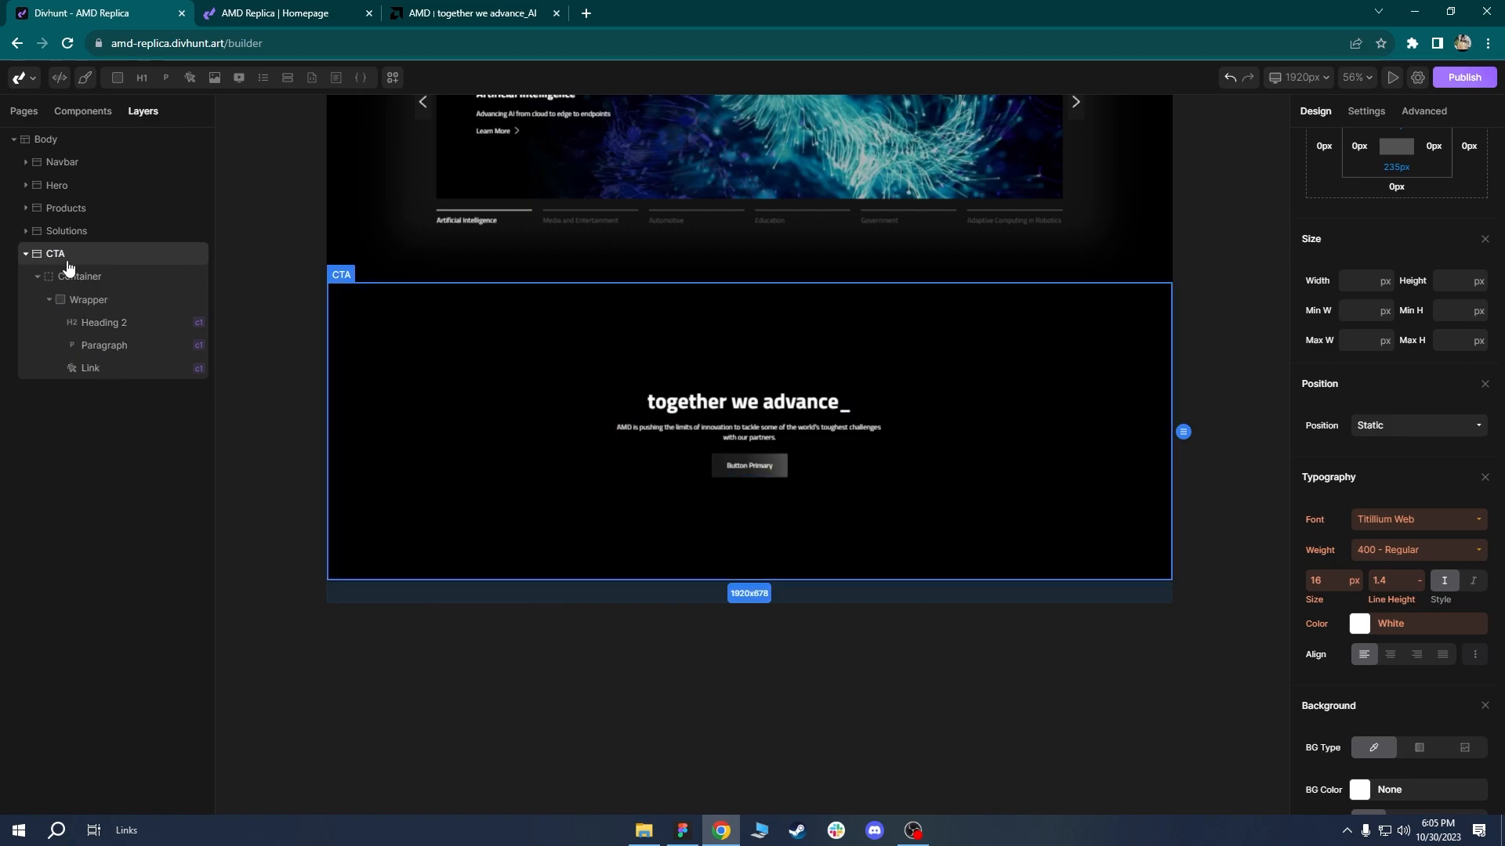
{"action": "scroll", "coordinate": [1501, 497], "scroll_direction": "down", "scroll_amount": 4}
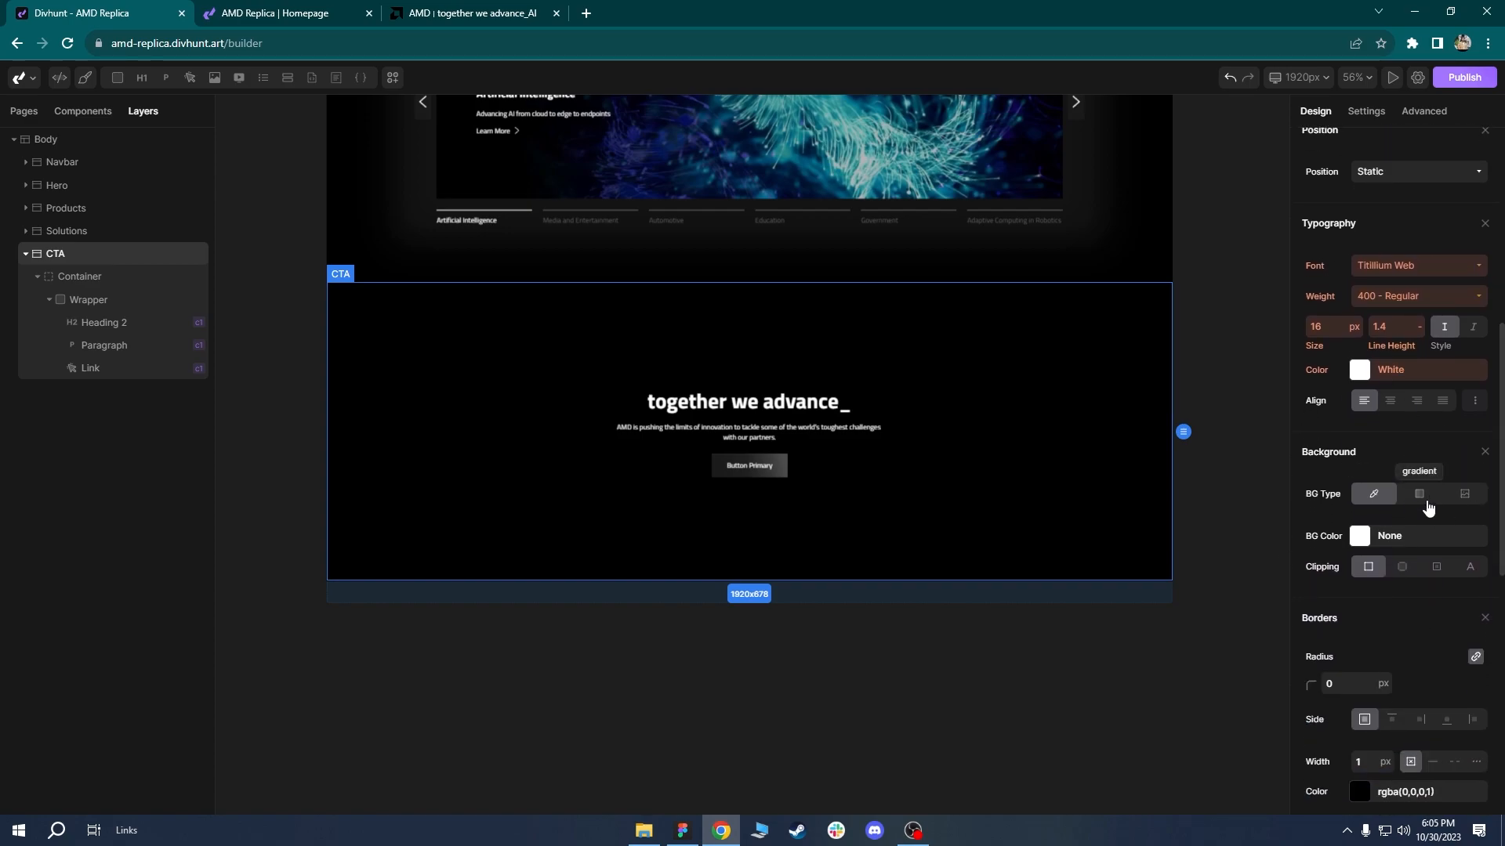
{"action": "left_click", "coordinate": [1465, 497]}
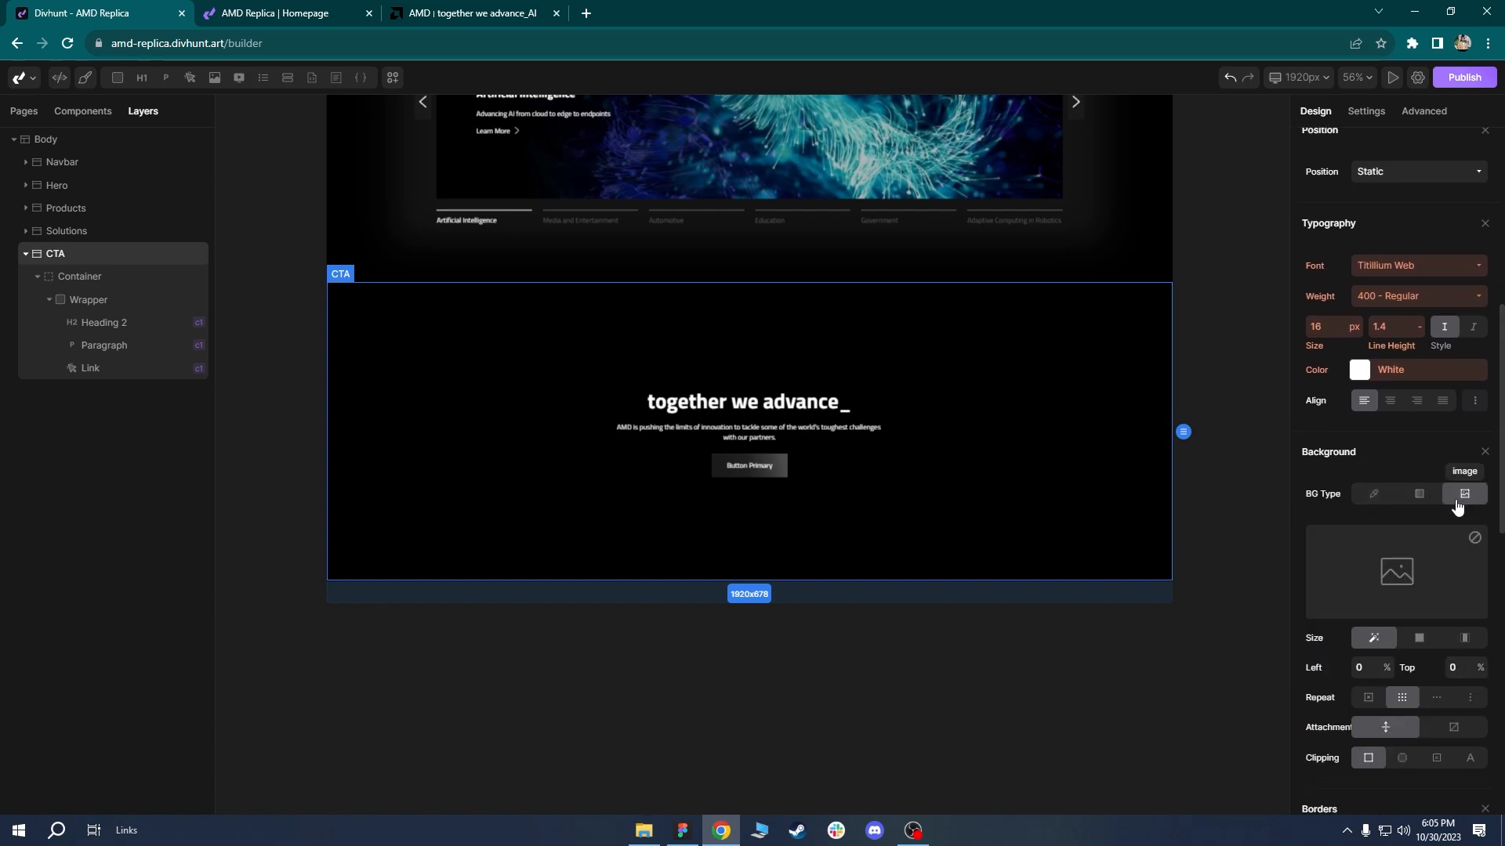
{"action": "left_click", "coordinate": [1396, 573]}
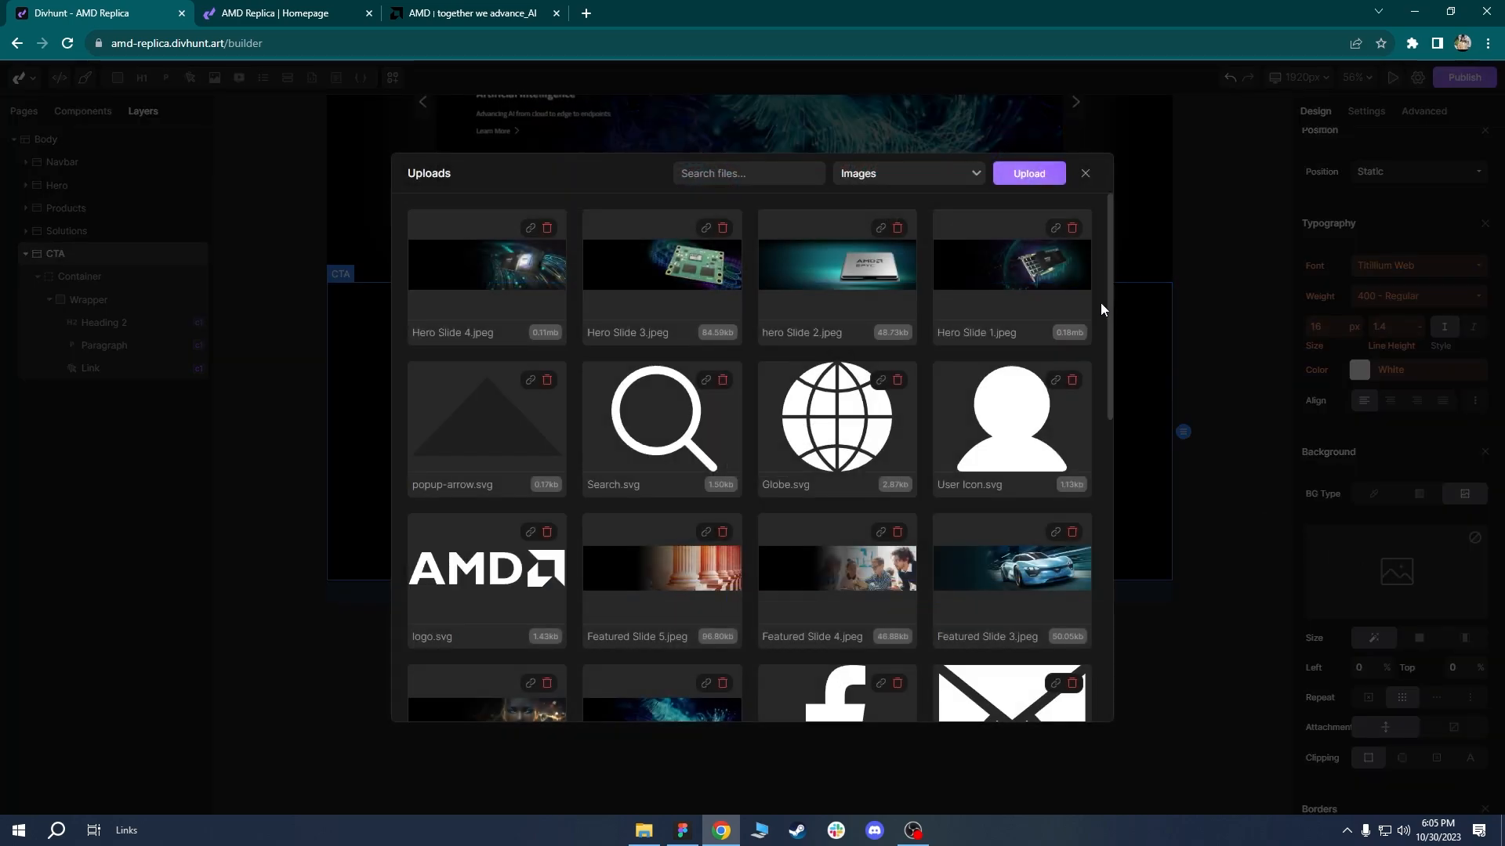
{"action": "left_click_drag", "start_coordinate": [1111, 299], "coordinate": [1132, 589]}
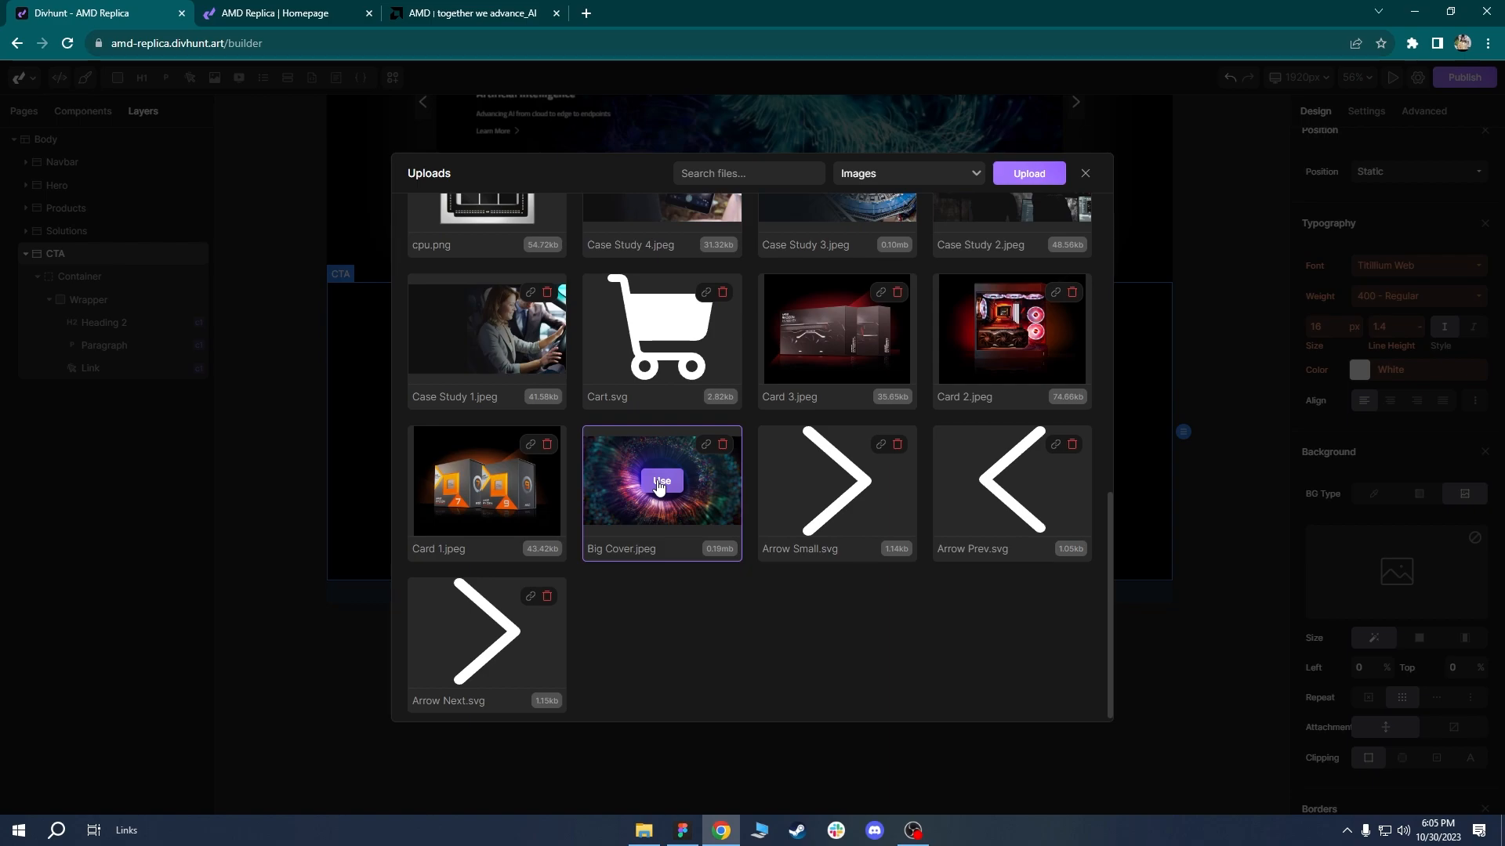
{"action": "left_click", "coordinate": [662, 486]}
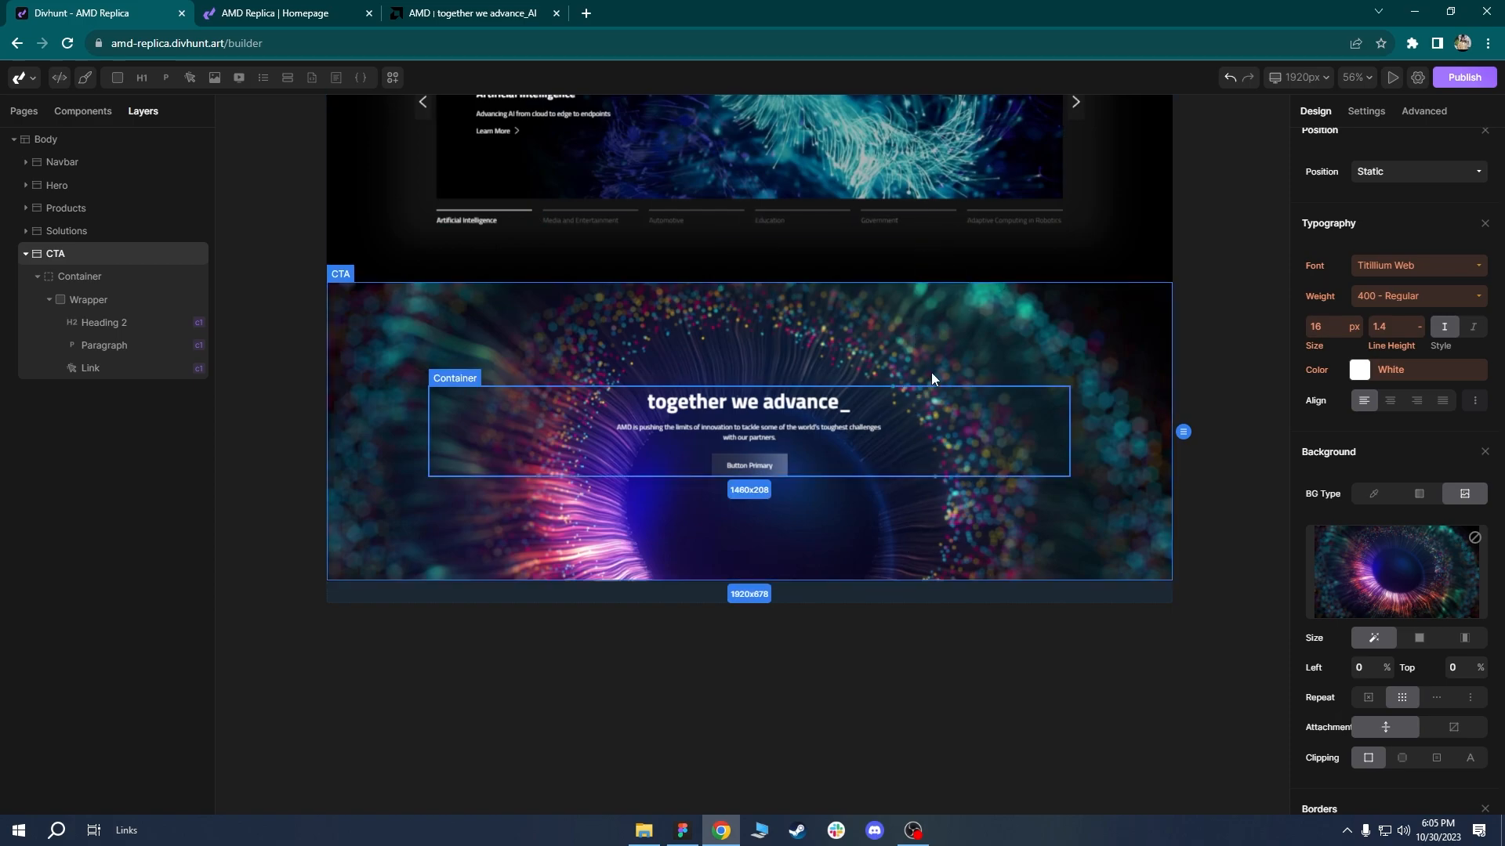
{"action": "scroll", "coordinate": [1497, 439], "scroll_direction": "down", "scroll_amount": 2}
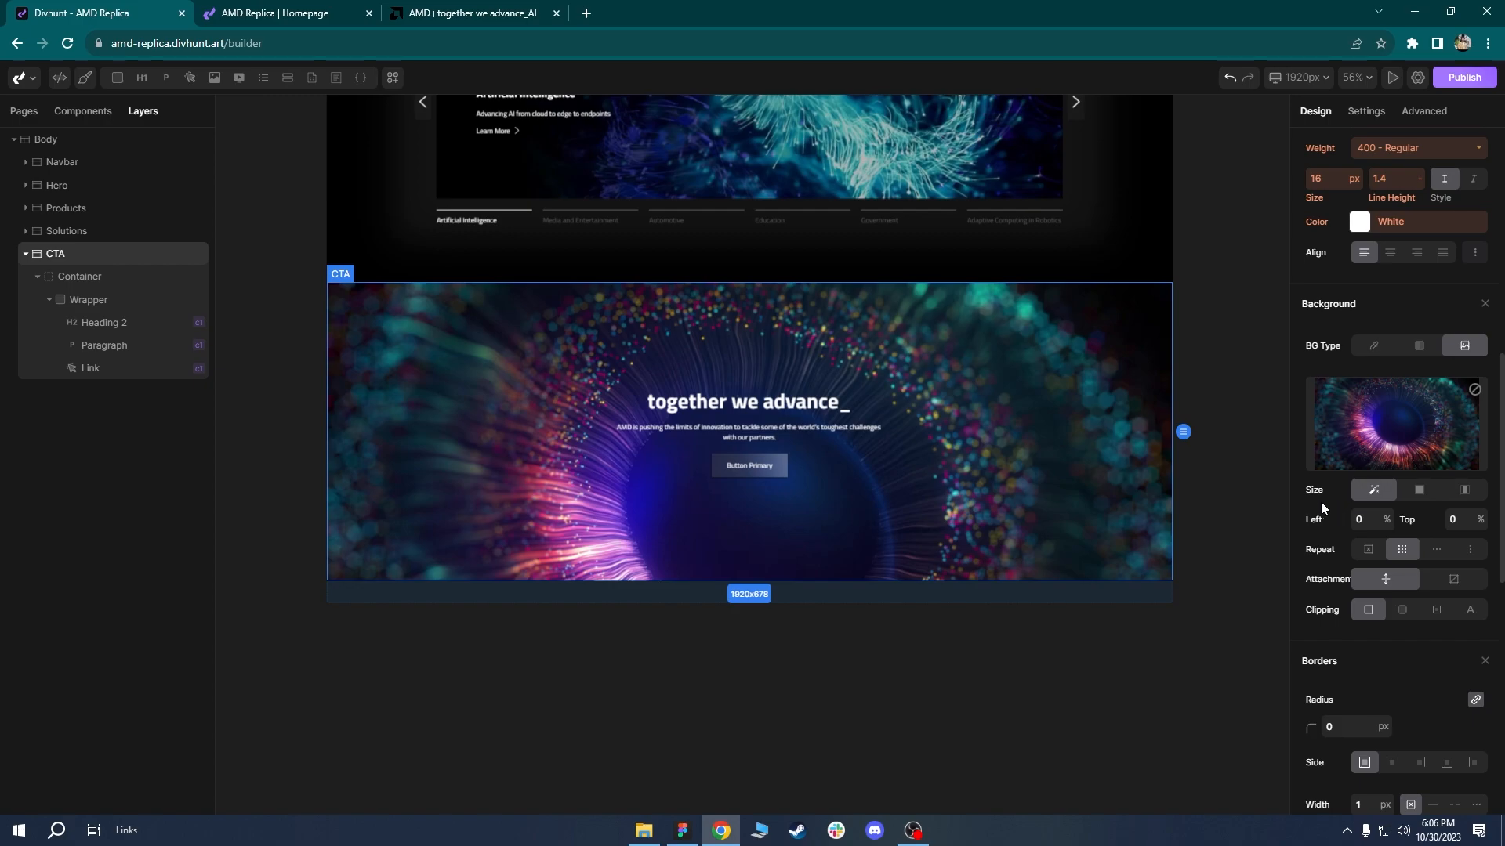
Set the CTA section's background image to cover size, no repeat and fixed attachment.
{"action": "left_click", "coordinate": [1423, 498]}
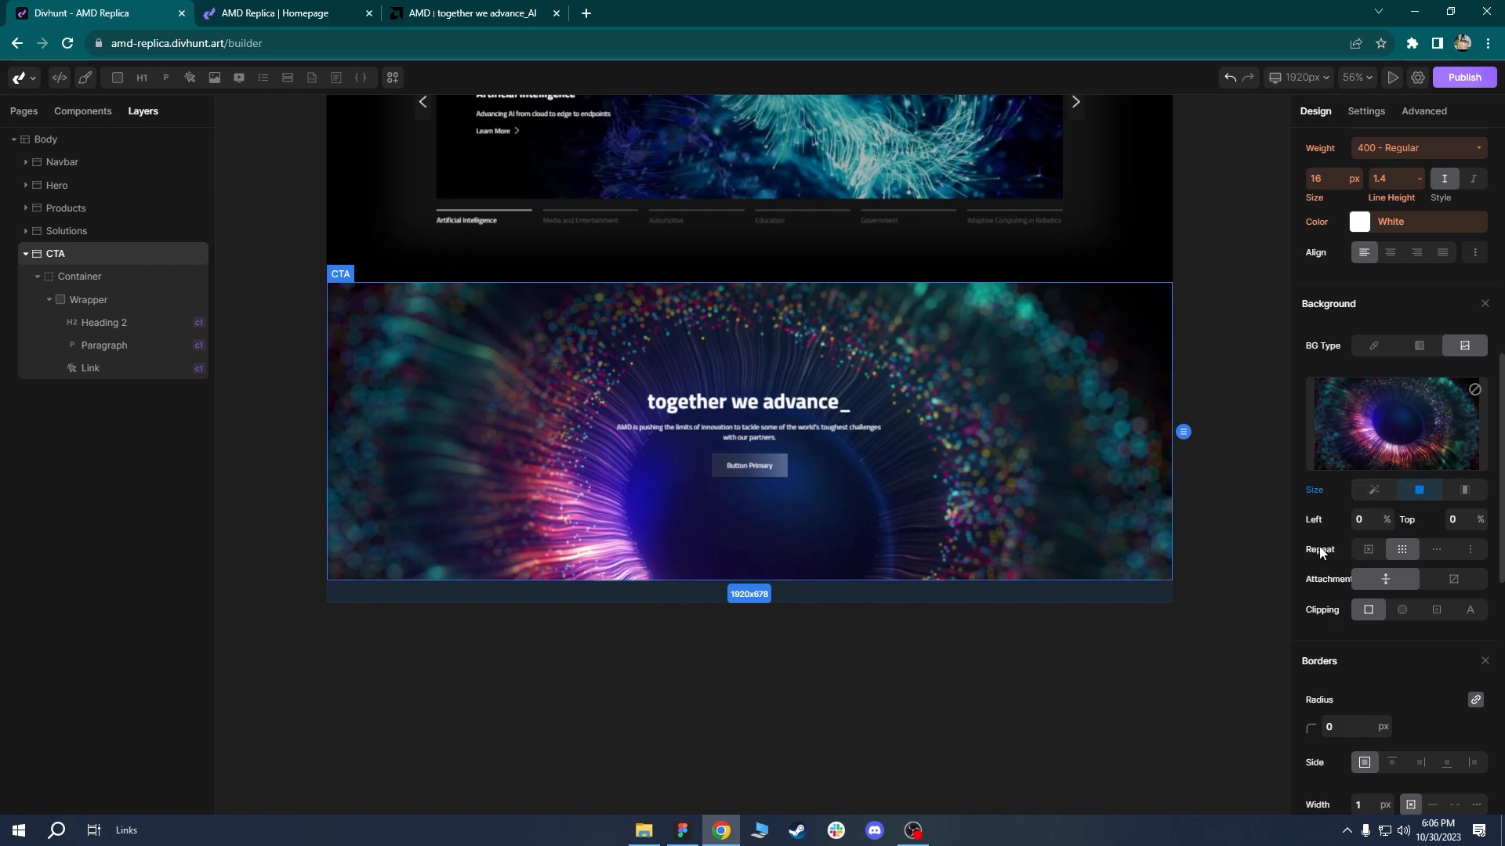
{"action": "left_click", "coordinate": [1368, 551]}
{"action": "left_click", "coordinate": [1459, 584]}
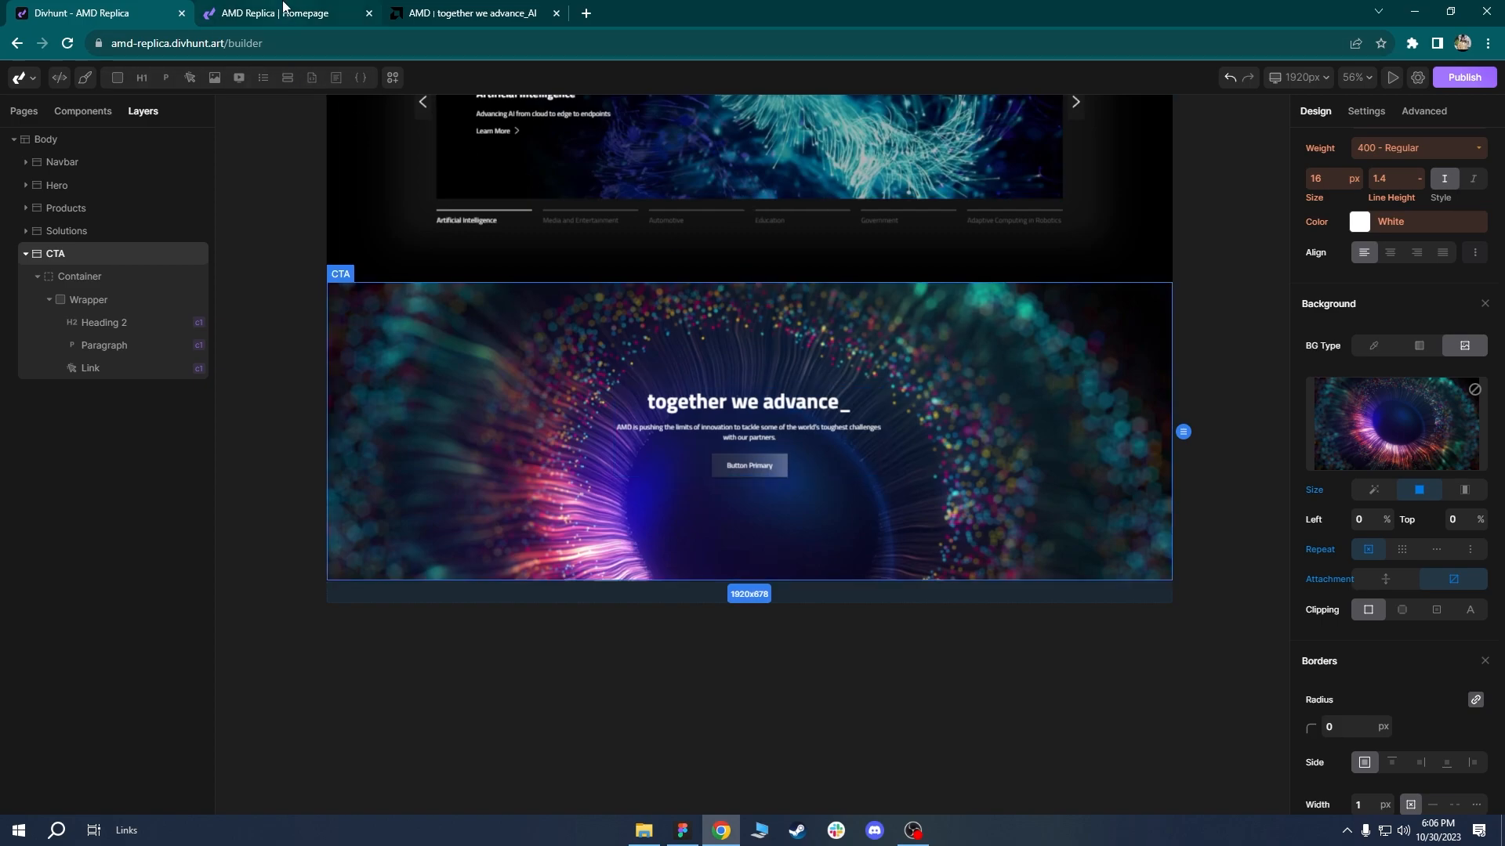
Reload the published AMD Replica homepage and check the CTA section's background.
{"action": "left_click", "coordinate": [284, 10]}
{"action": "left_click", "coordinate": [66, 45]}
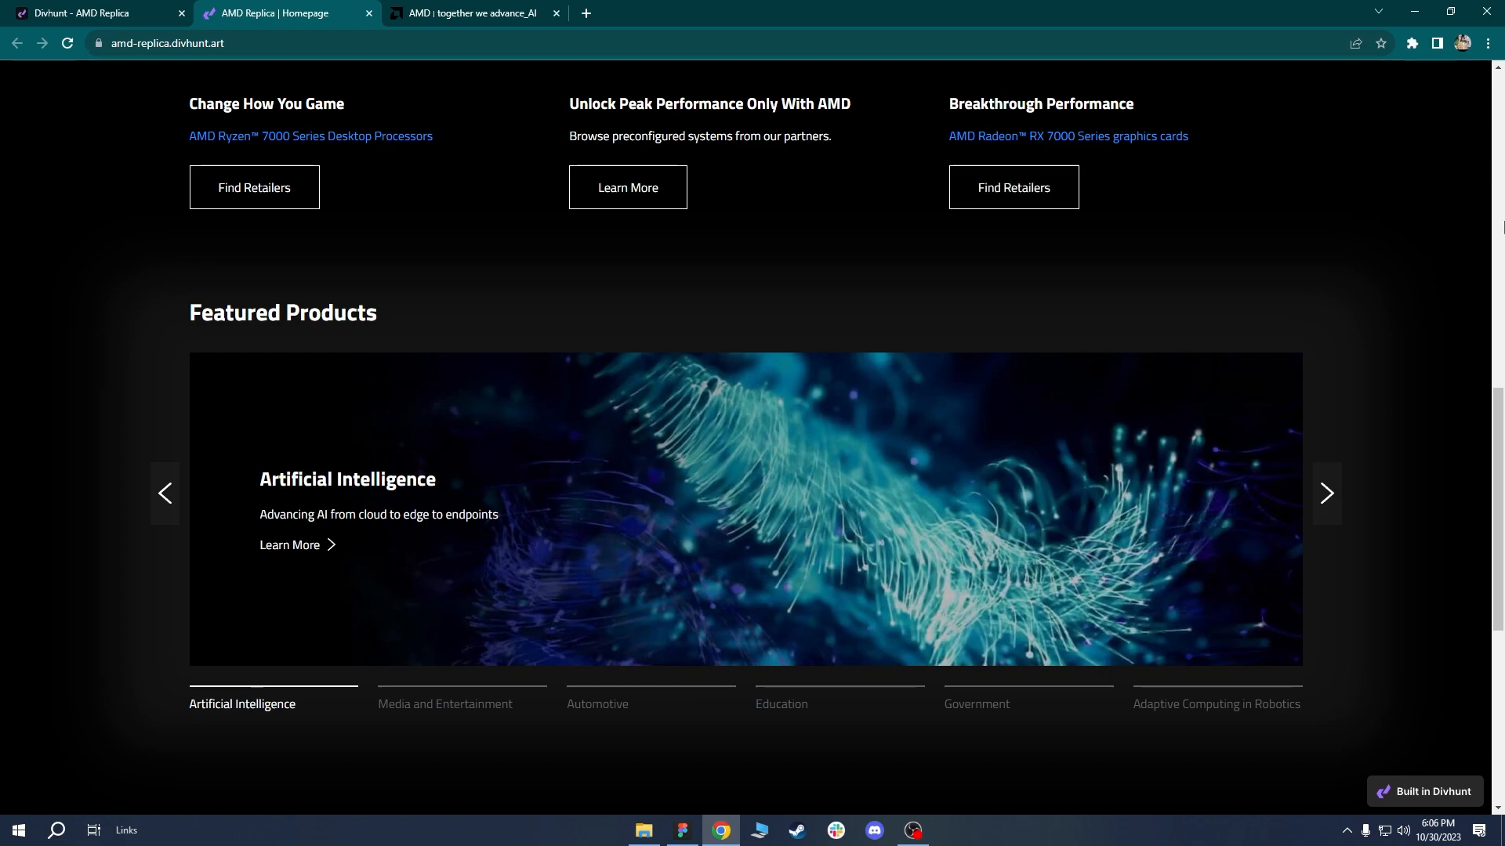
{"action": "left_click_drag", "start_coordinate": [1497, 427], "coordinate": [1502, 610]}
In the Divhunt builder, add a new section to the body below CTA and set its height to 100vh.
{"action": "left_click", "coordinate": [101, 9]}
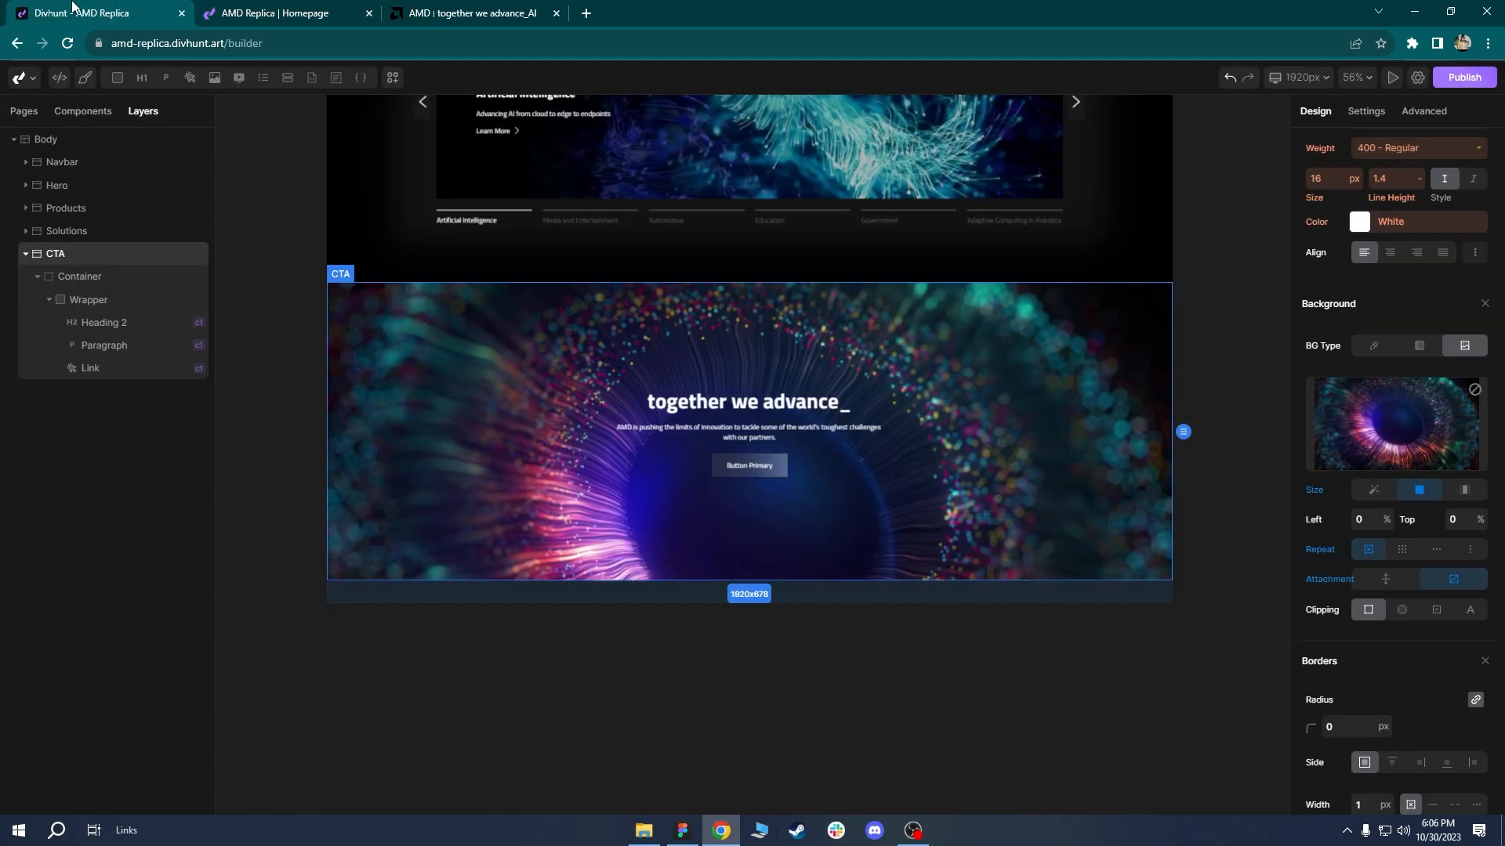
{"action": "left_click", "coordinate": [25, 254]}
{"action": "left_click", "coordinate": [72, 141]}
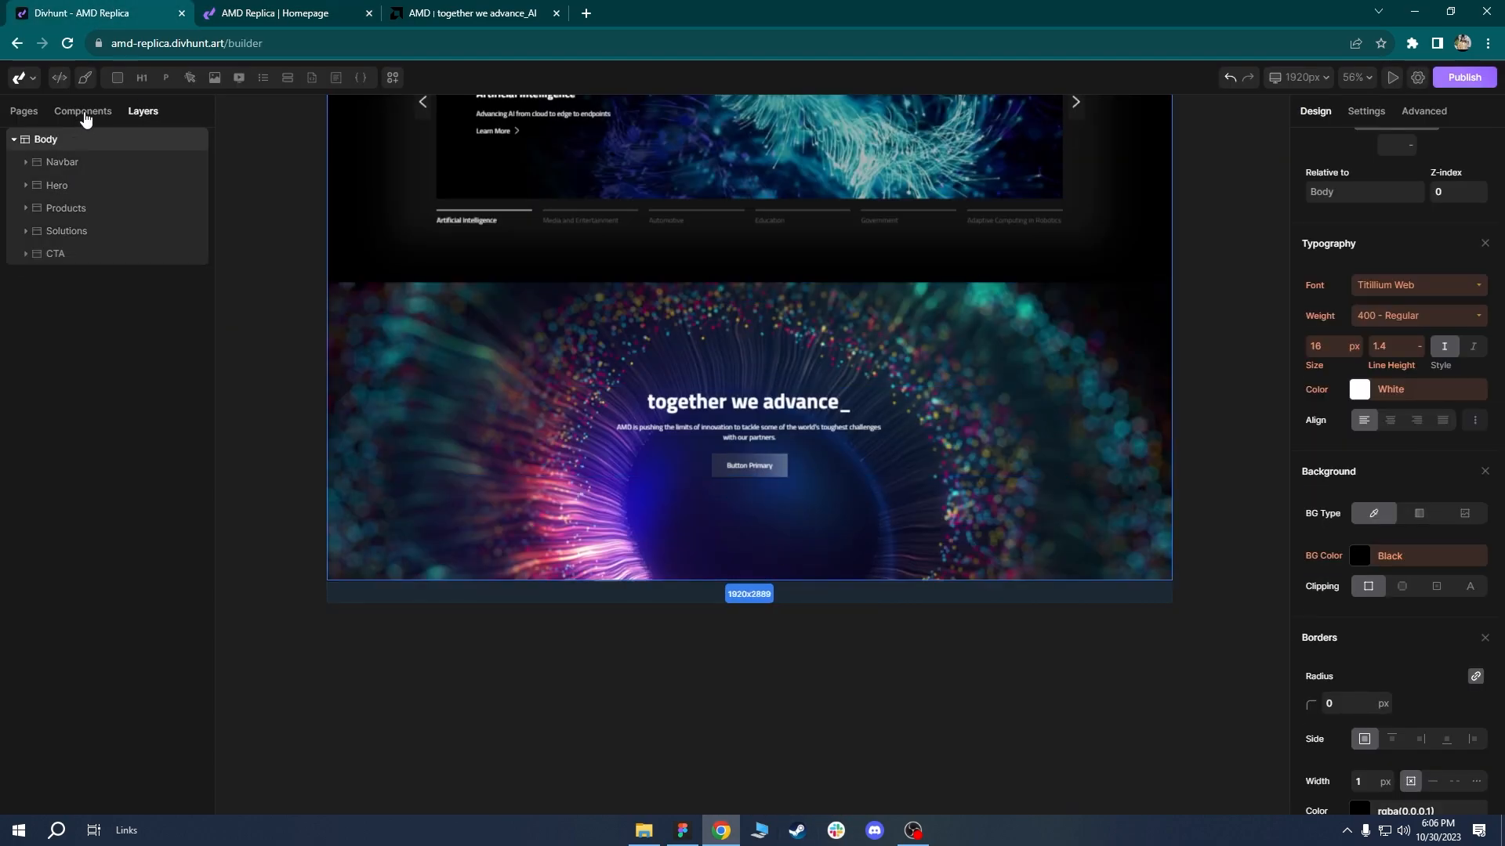
{"action": "mouse_move", "coordinate": [117, 78]}
{"action": "left_click", "coordinate": [124, 128]}
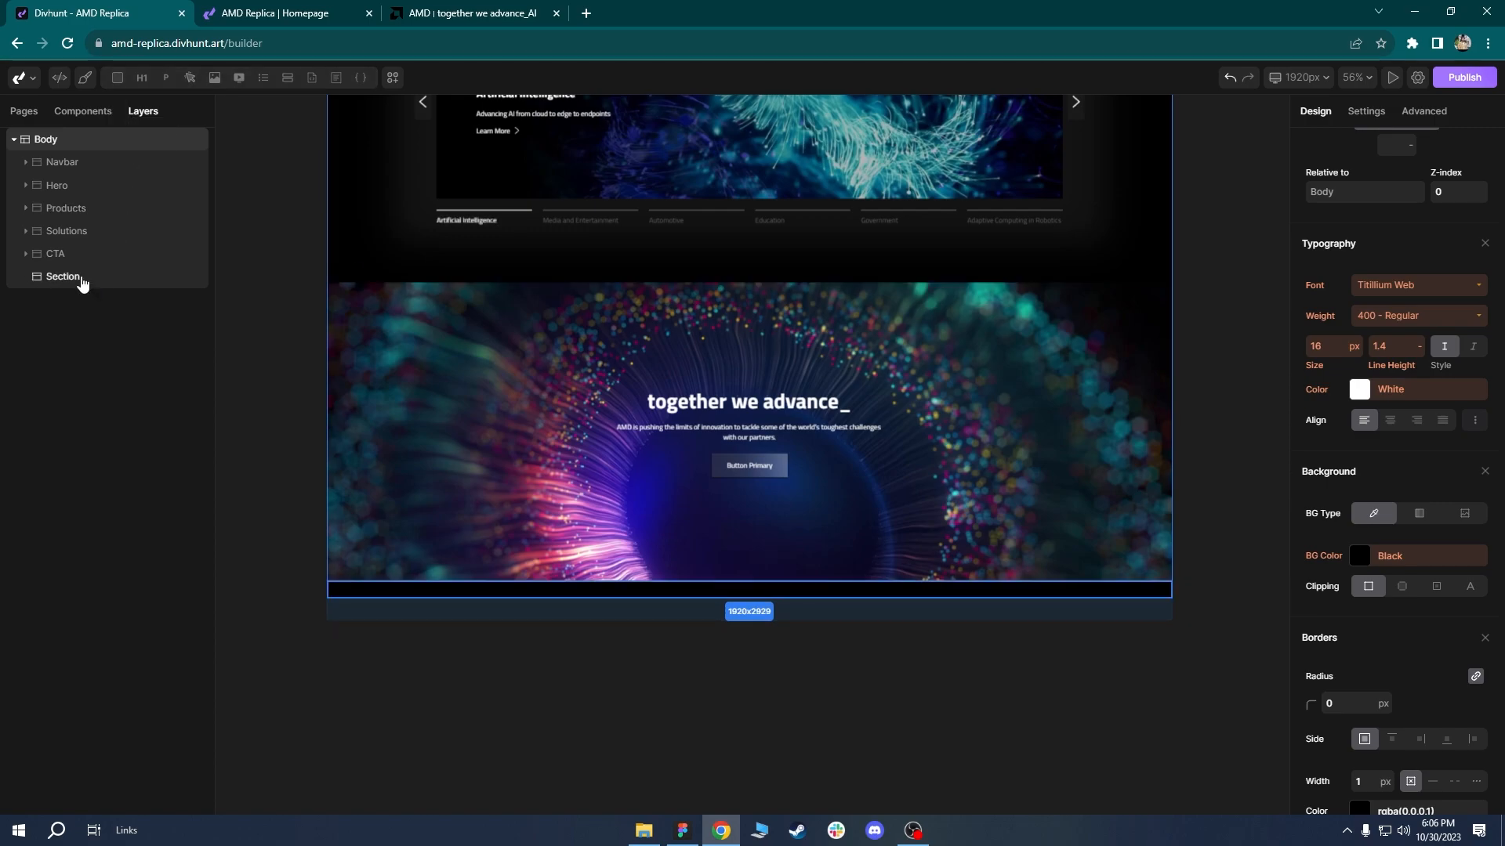
{"action": "left_click", "coordinate": [80, 281]}
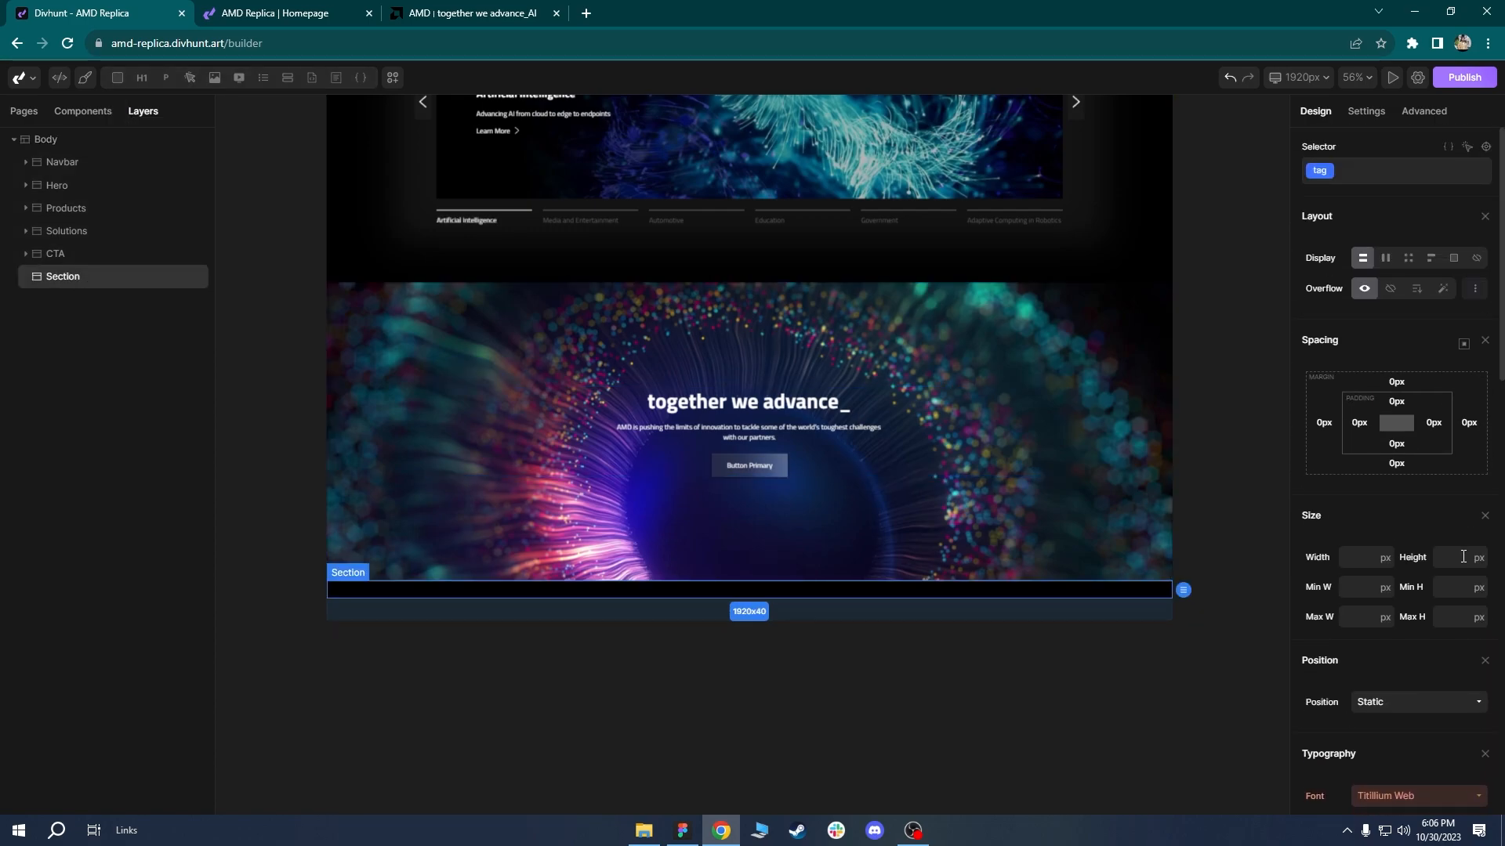
{"action": "type", "text": "100vh"}
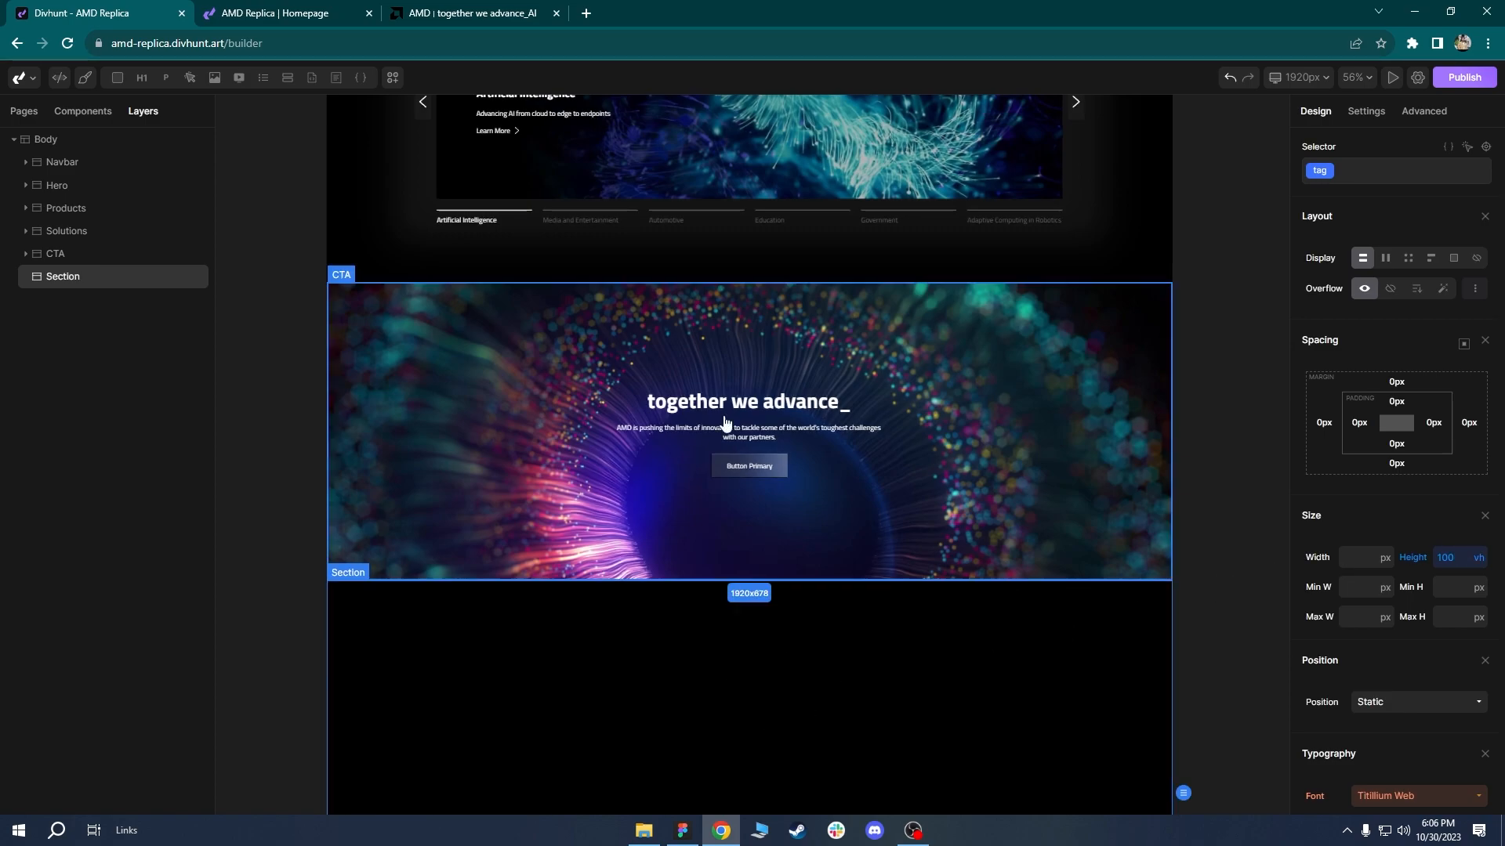
Reload the published replica and compare how the CTA background behaves while scrolling with the original AMD page.
{"action": "left_click", "coordinate": [304, 8]}
{"action": "left_click", "coordinate": [77, 44]}
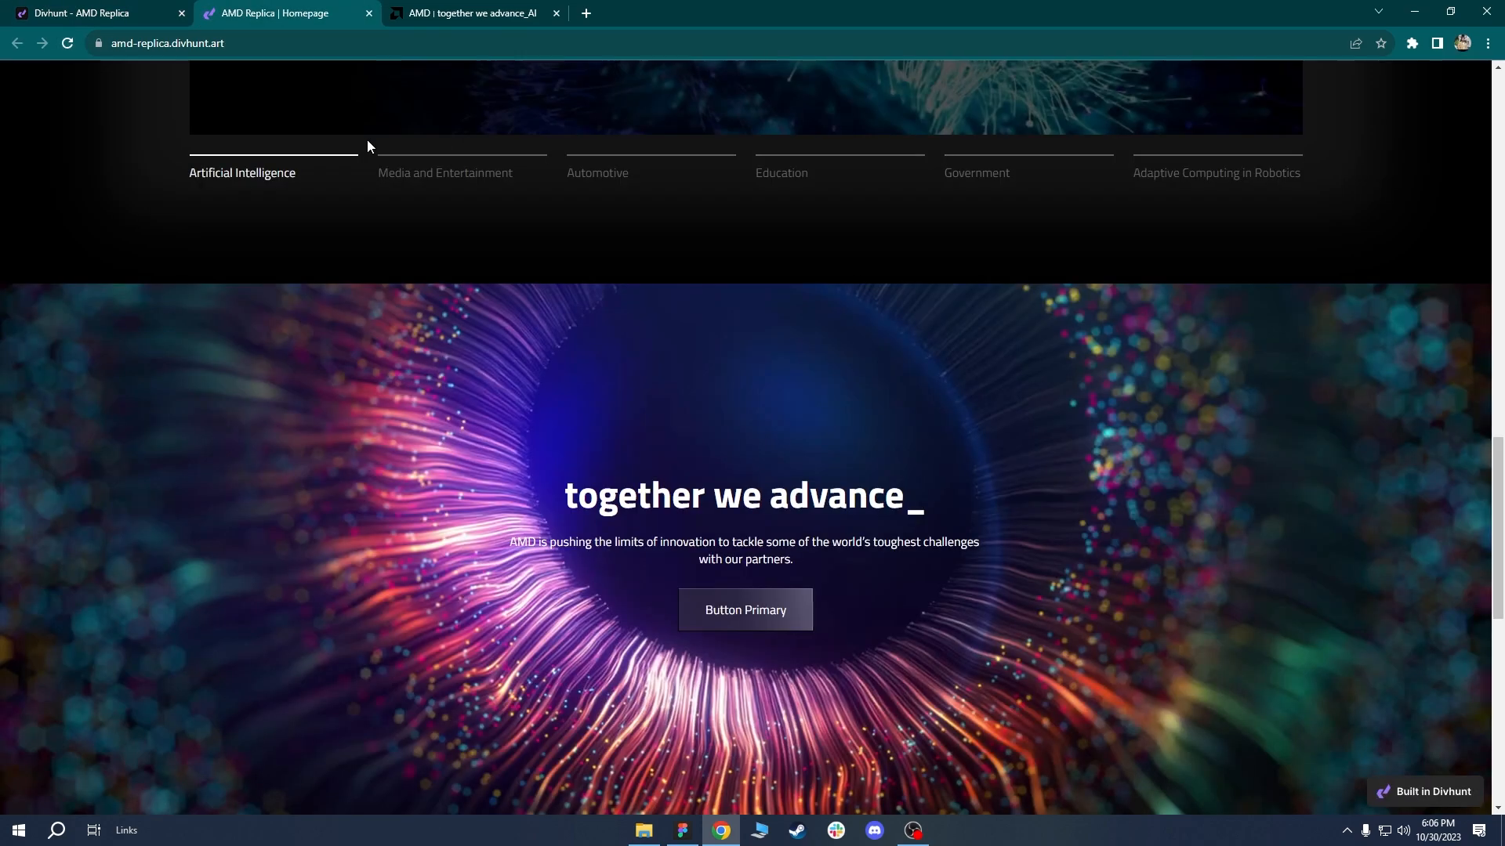
{"action": "left_click_drag", "start_coordinate": [1492, 456], "coordinate": [1501, 486]}
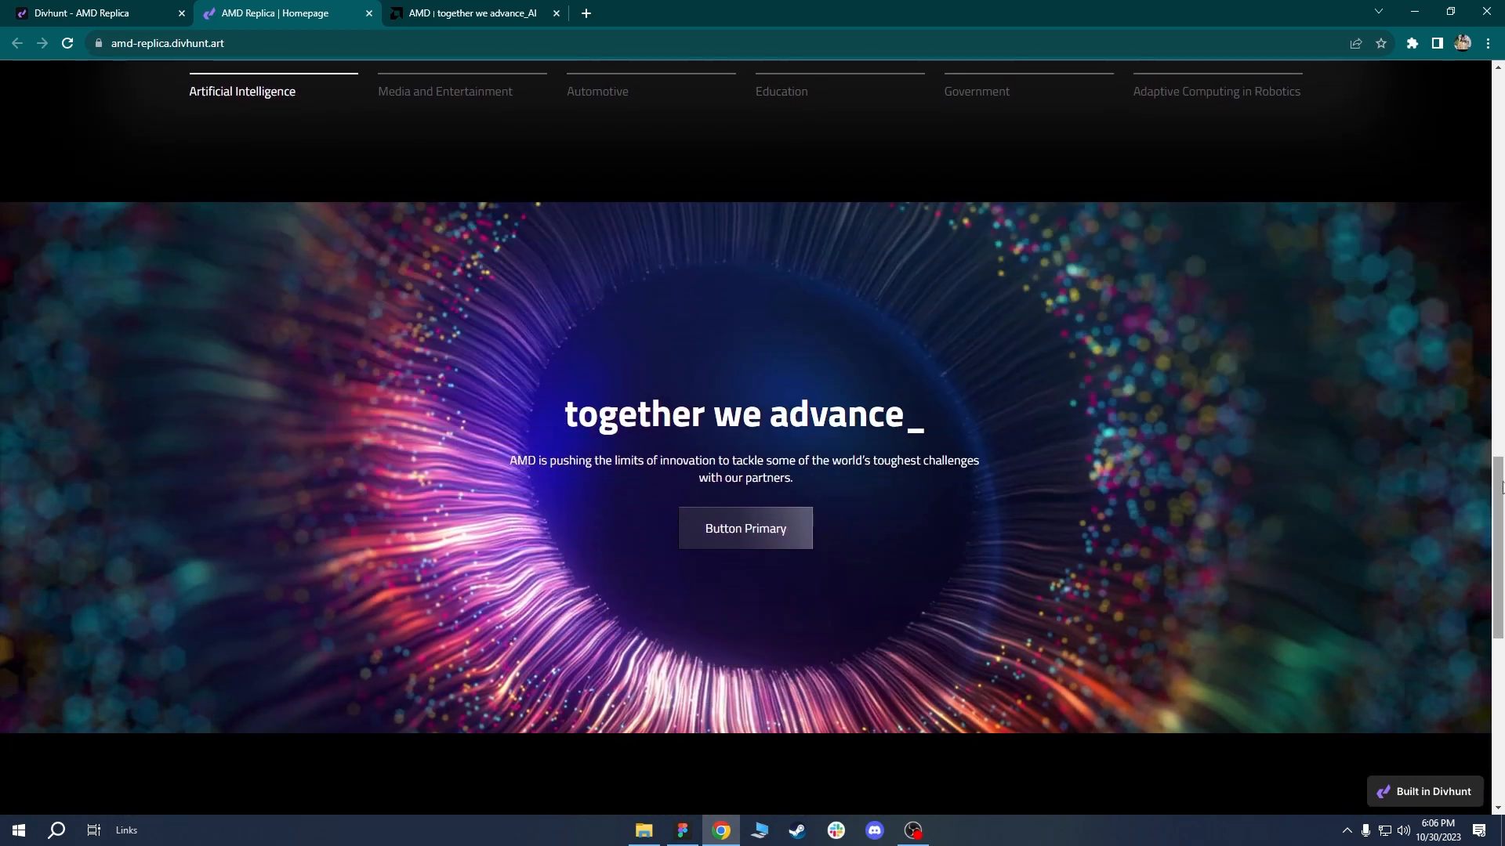
{"action": "left_click", "coordinate": [486, 12]}
{"action": "left_click", "coordinate": [1488, 503]}
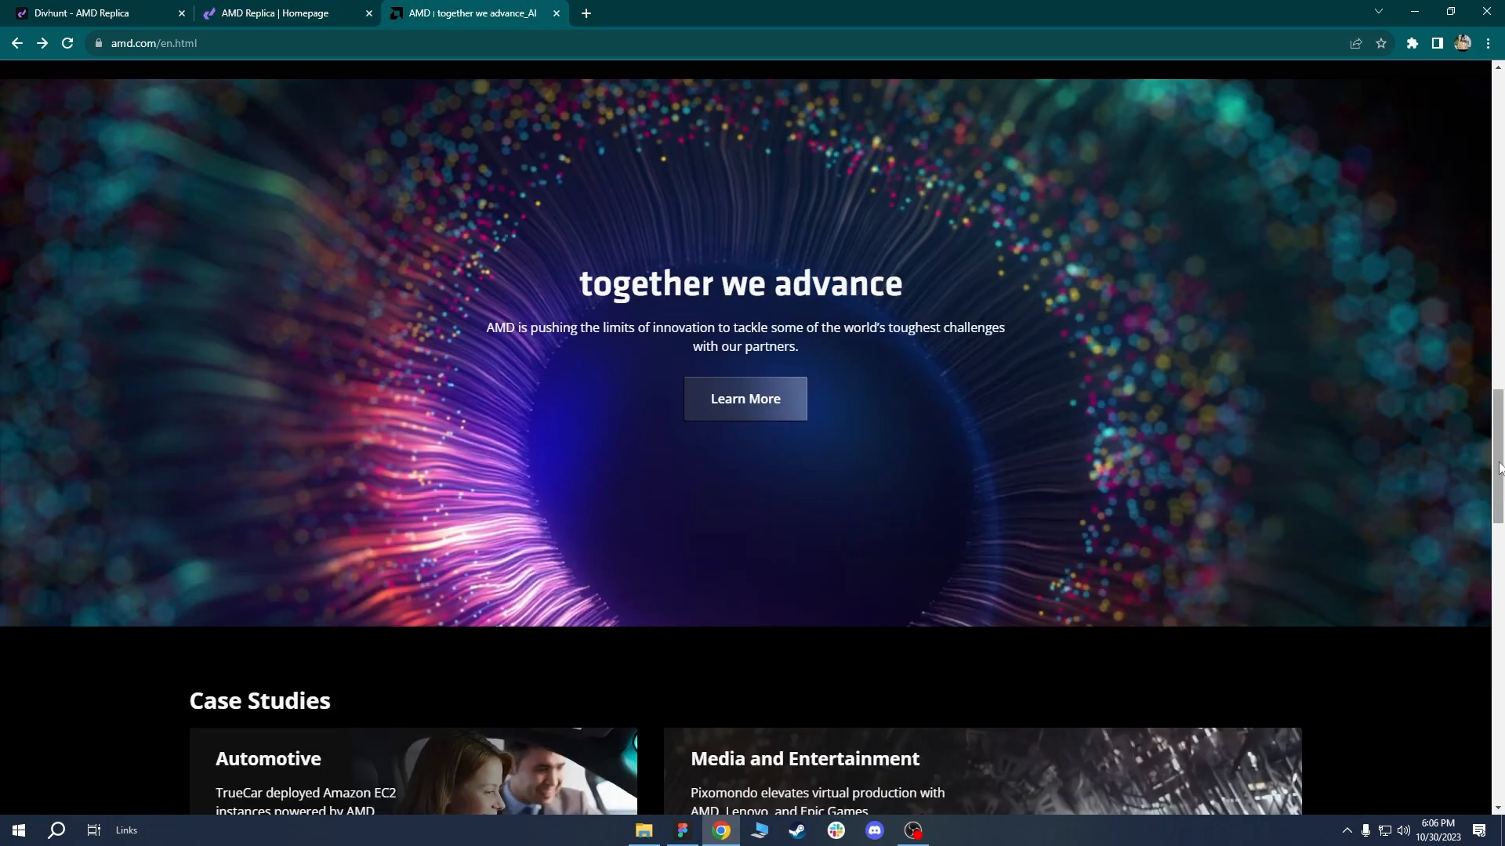
{"action": "left_click_drag", "start_coordinate": [1501, 427], "coordinate": [1503, 505]}
{"action": "key", "text": "ctrl+shift+Tab"}
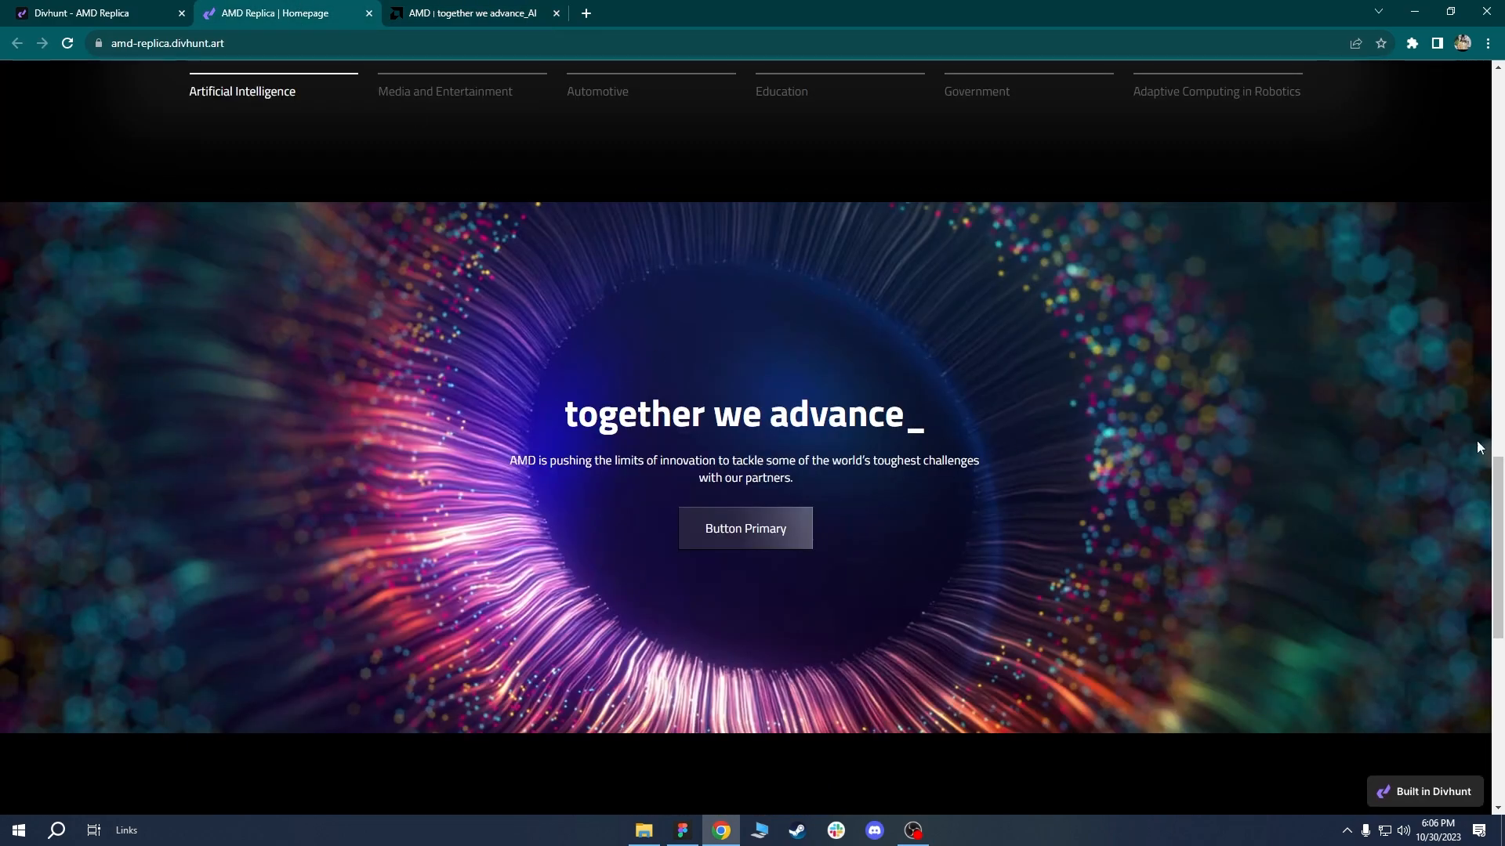
{"action": "scroll", "coordinate": [1502, 499], "scroll_direction": "down", "scroll_amount": 1}
{"action": "scroll", "coordinate": [1411, 463], "scroll_direction": "down", "scroll_amount": 1}
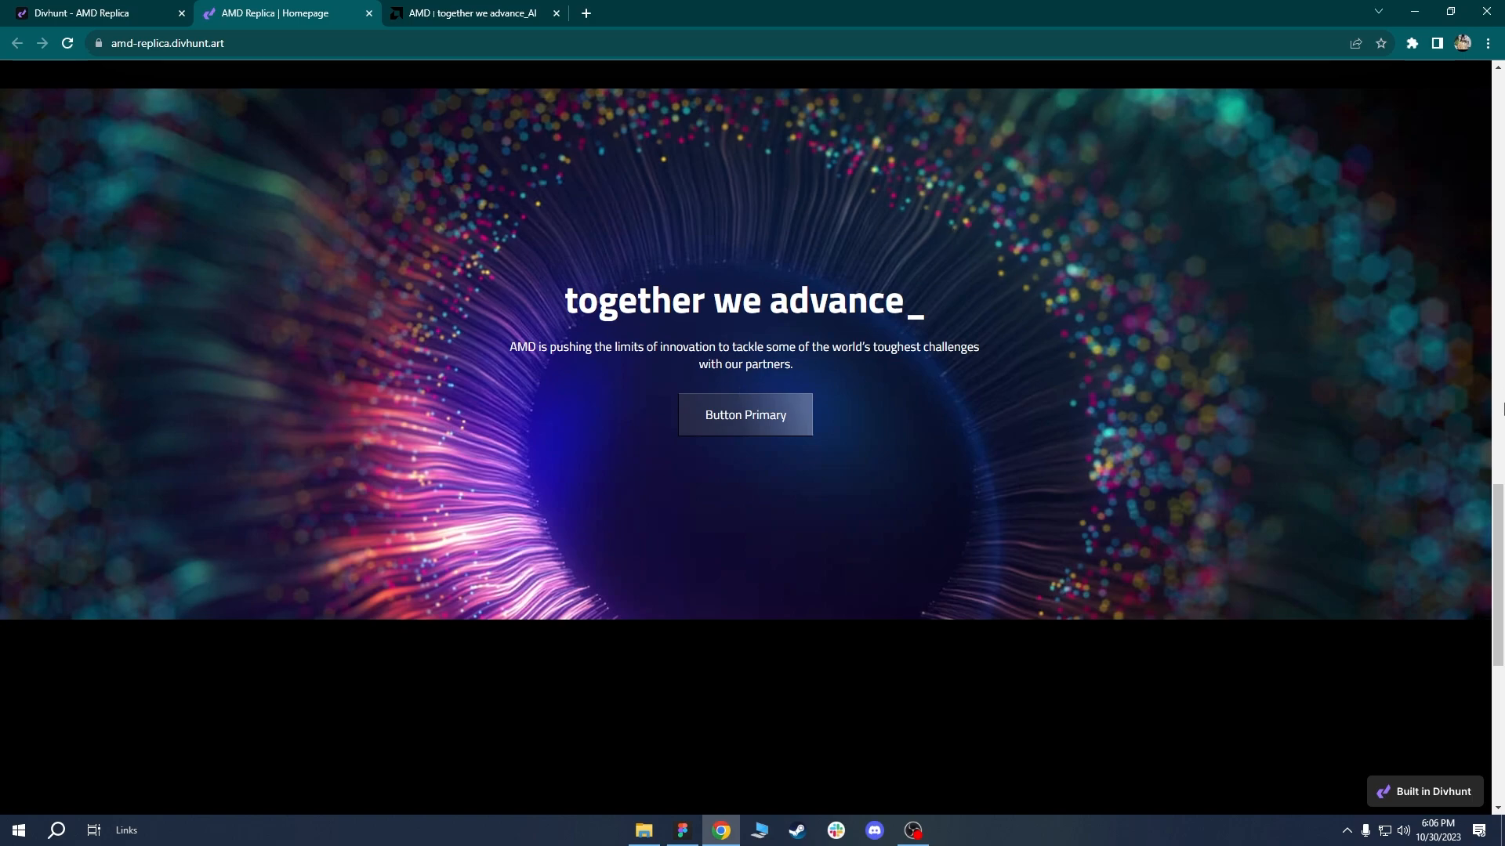
{"action": "scroll", "coordinate": [1494, 494], "scroll_direction": "up", "scroll_amount": 1}
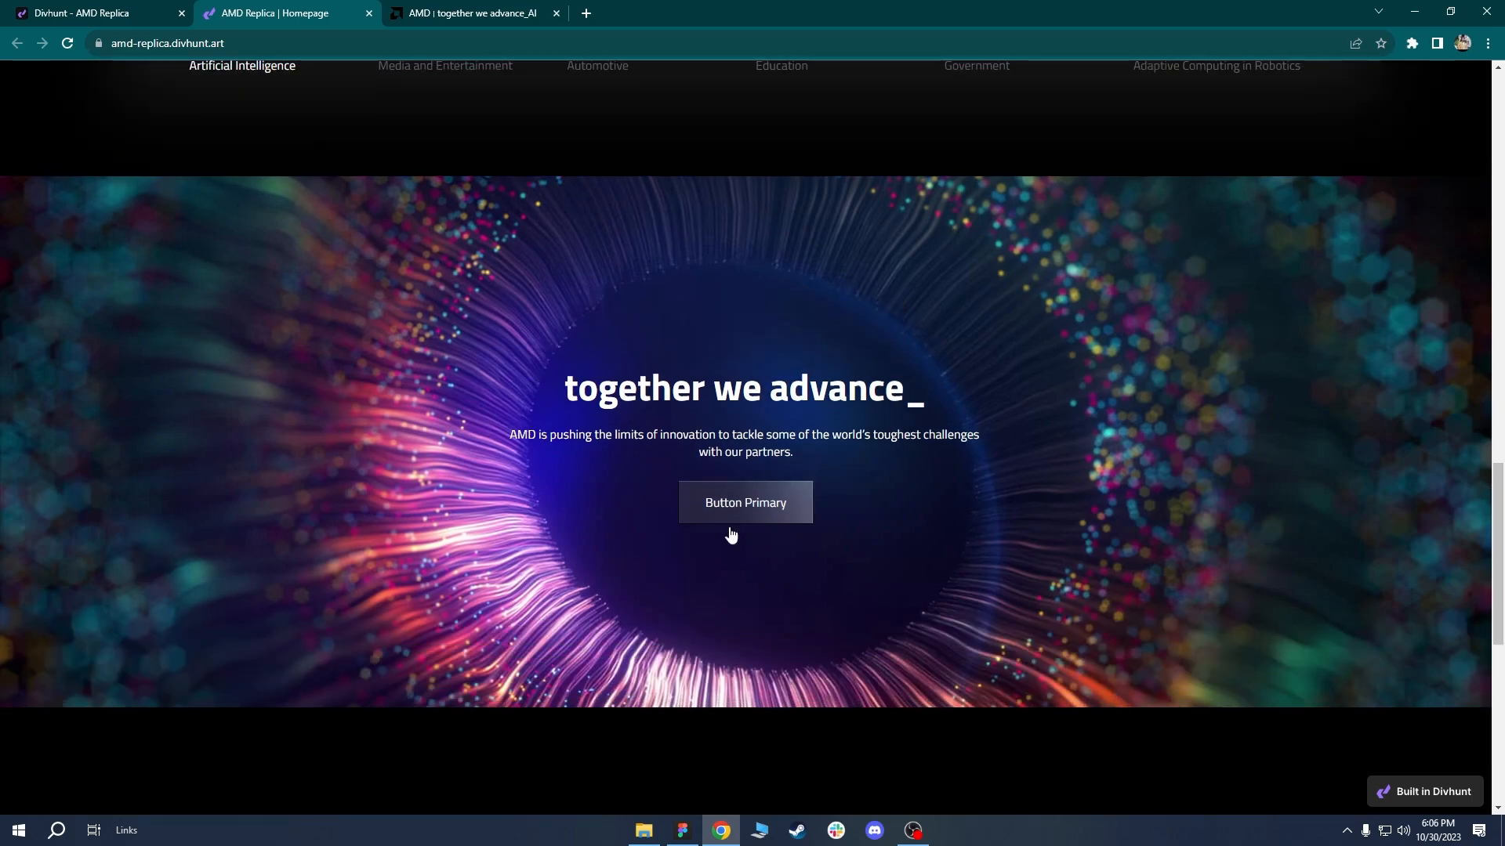
Check the section that follows the CTA on the AMD page and label the new builder section Case Studies.
{"action": "left_click", "coordinate": [414, 14]}
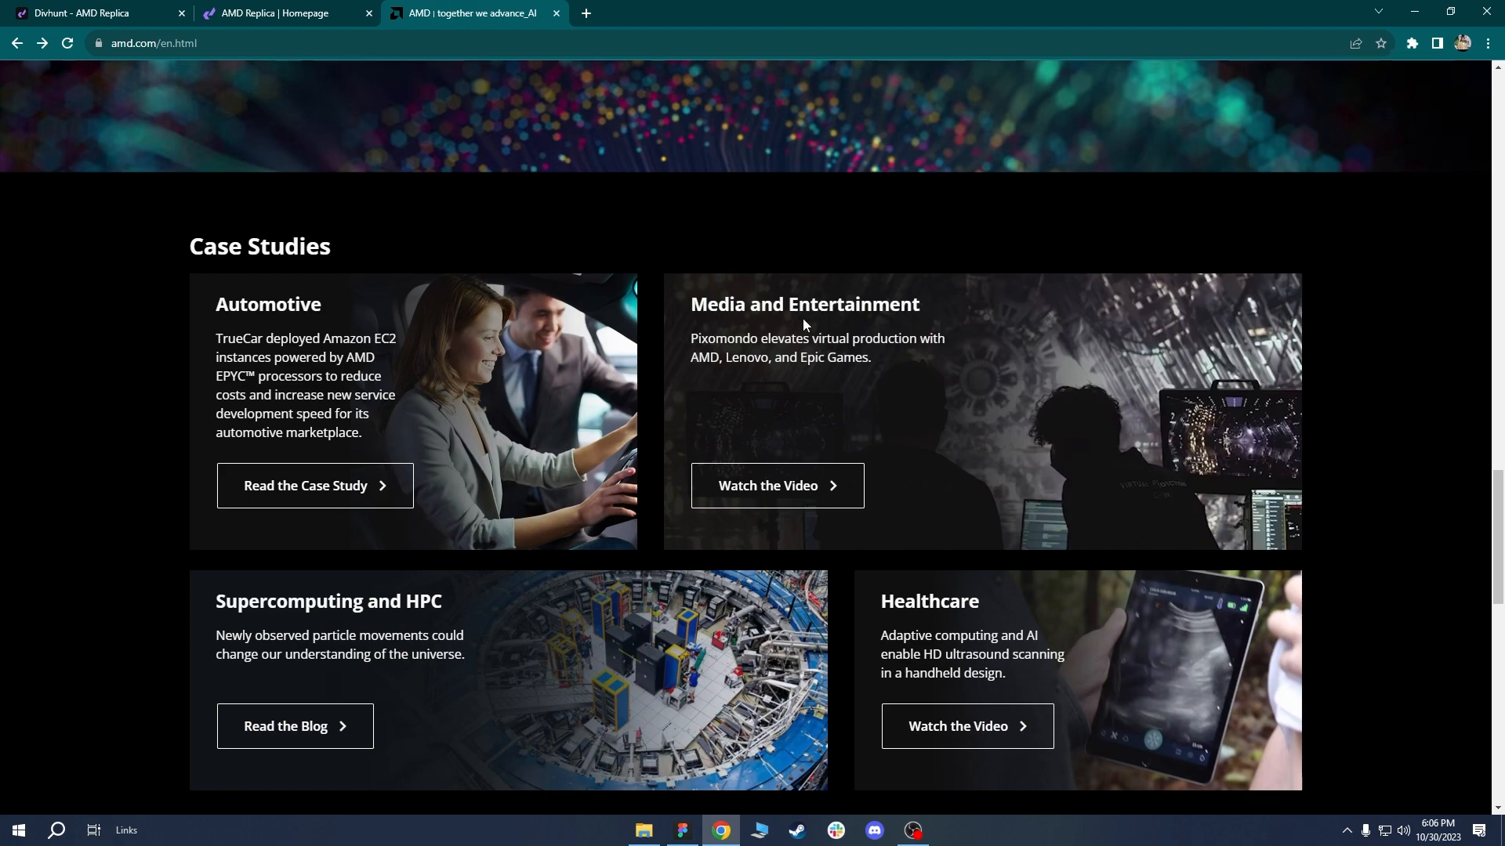
{"action": "scroll", "coordinate": [1441, 501], "scroll_direction": "down", "scroll_amount": 1}
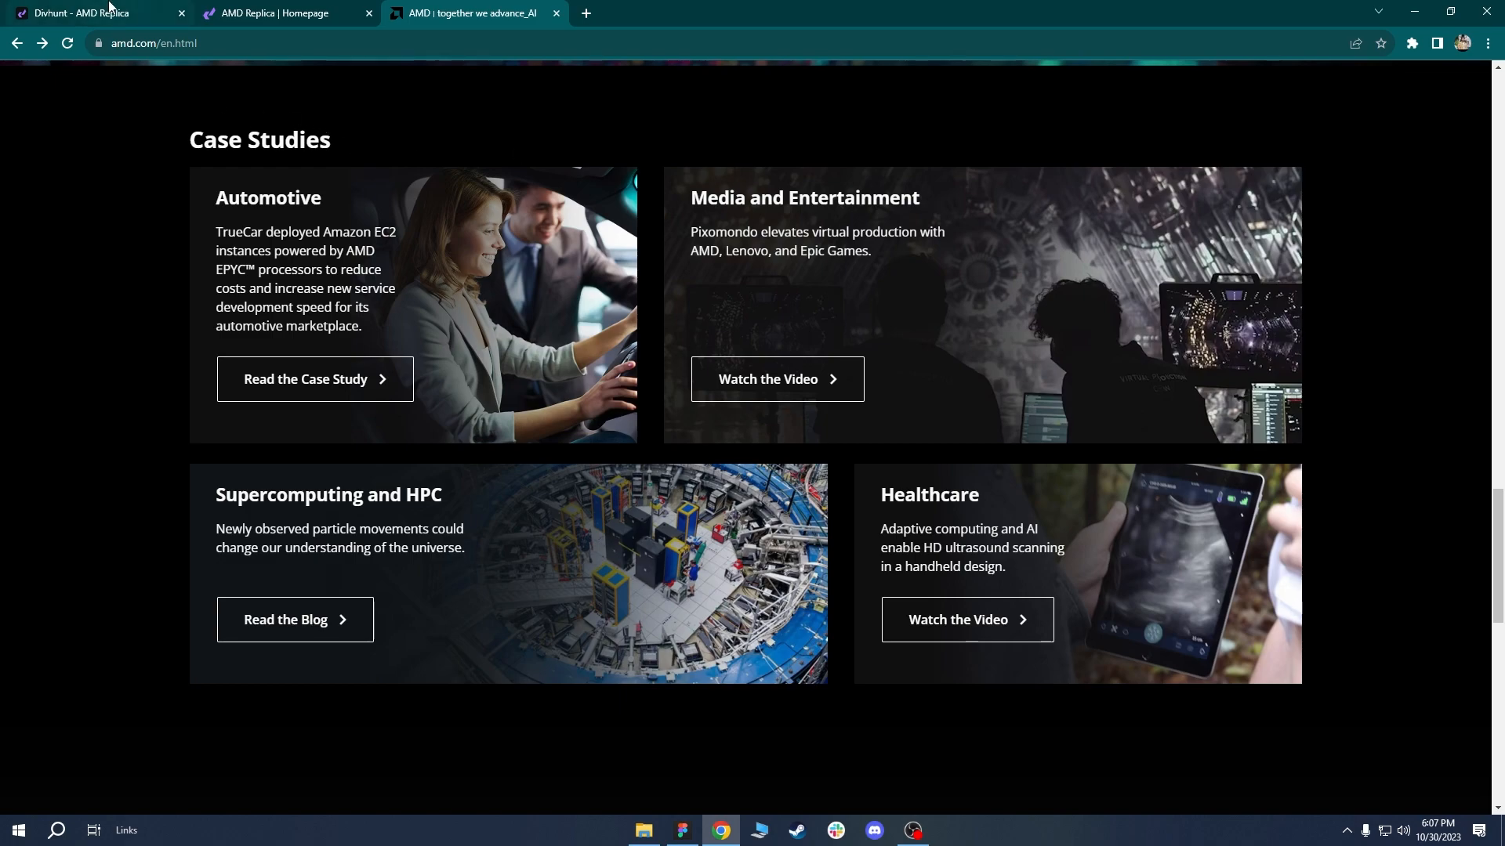
{"action": "left_click", "coordinate": [110, 11]}
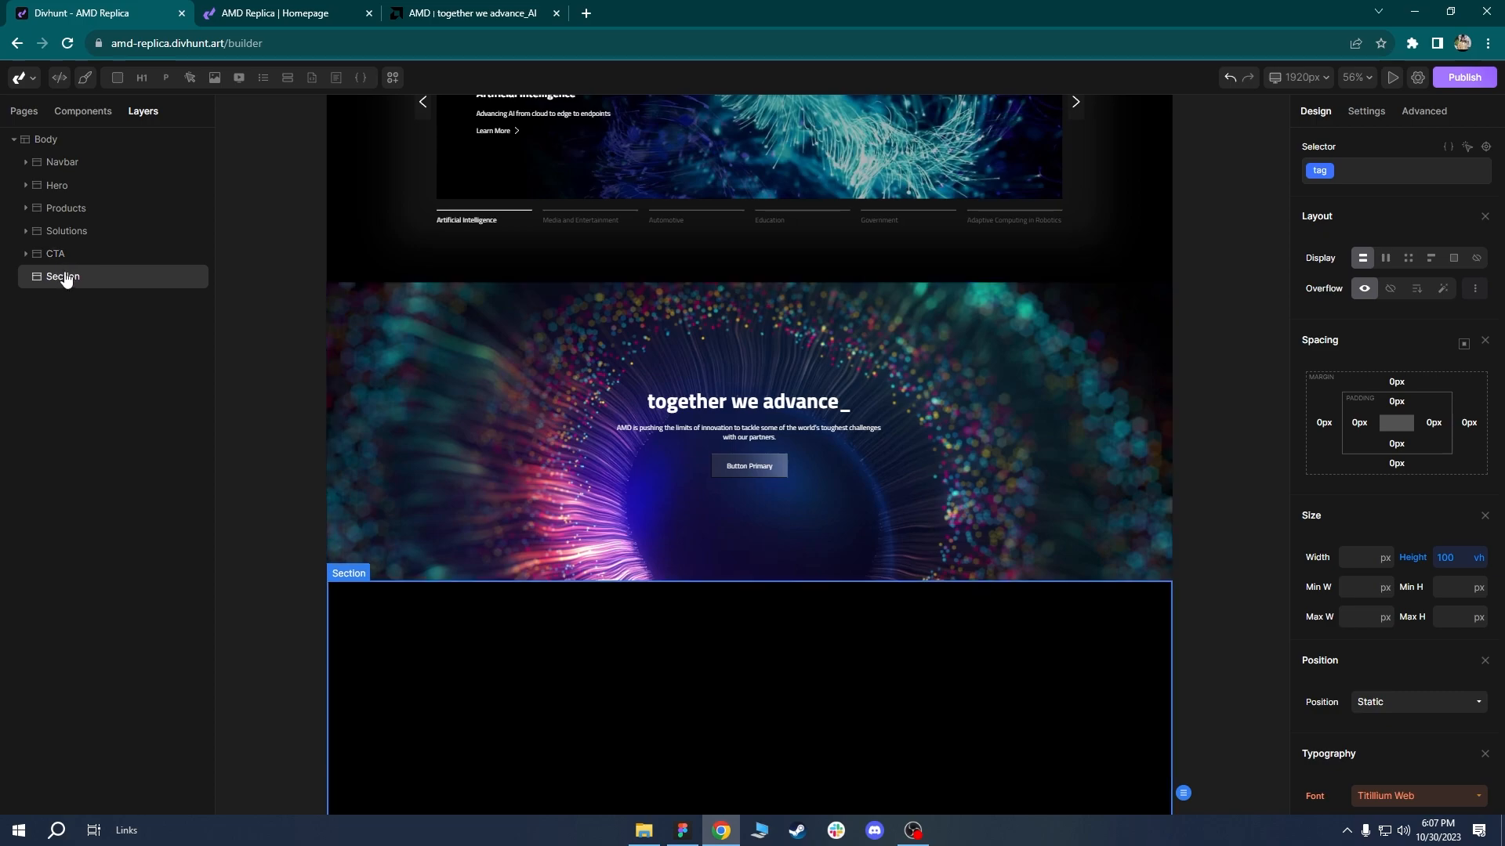
{"action": "right_click", "coordinate": [62, 275]}
{"action": "type", "text": "Case Studies"}
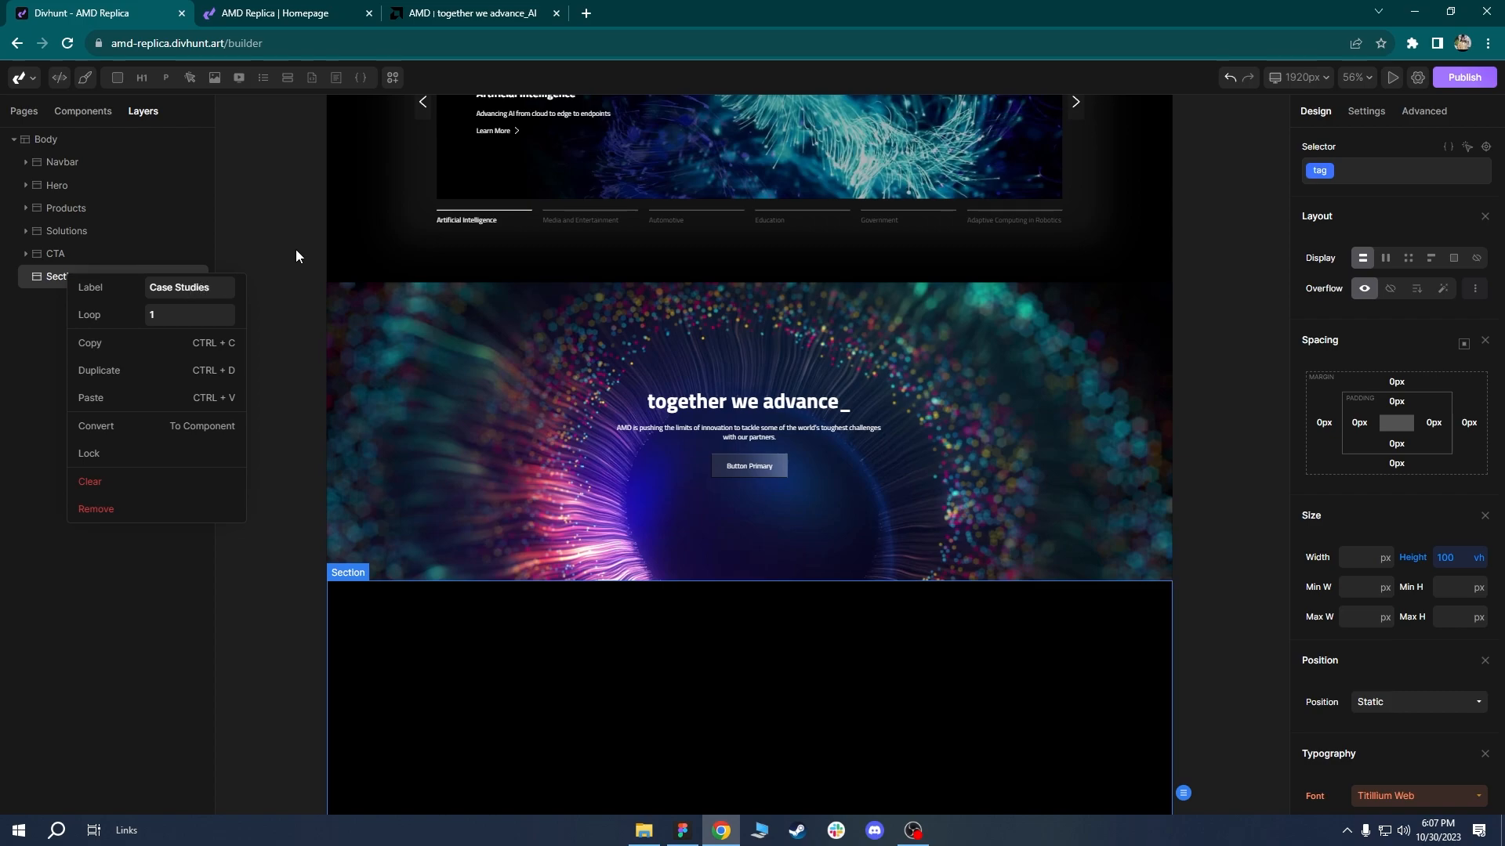
{"action": "key", "text": "Return"}
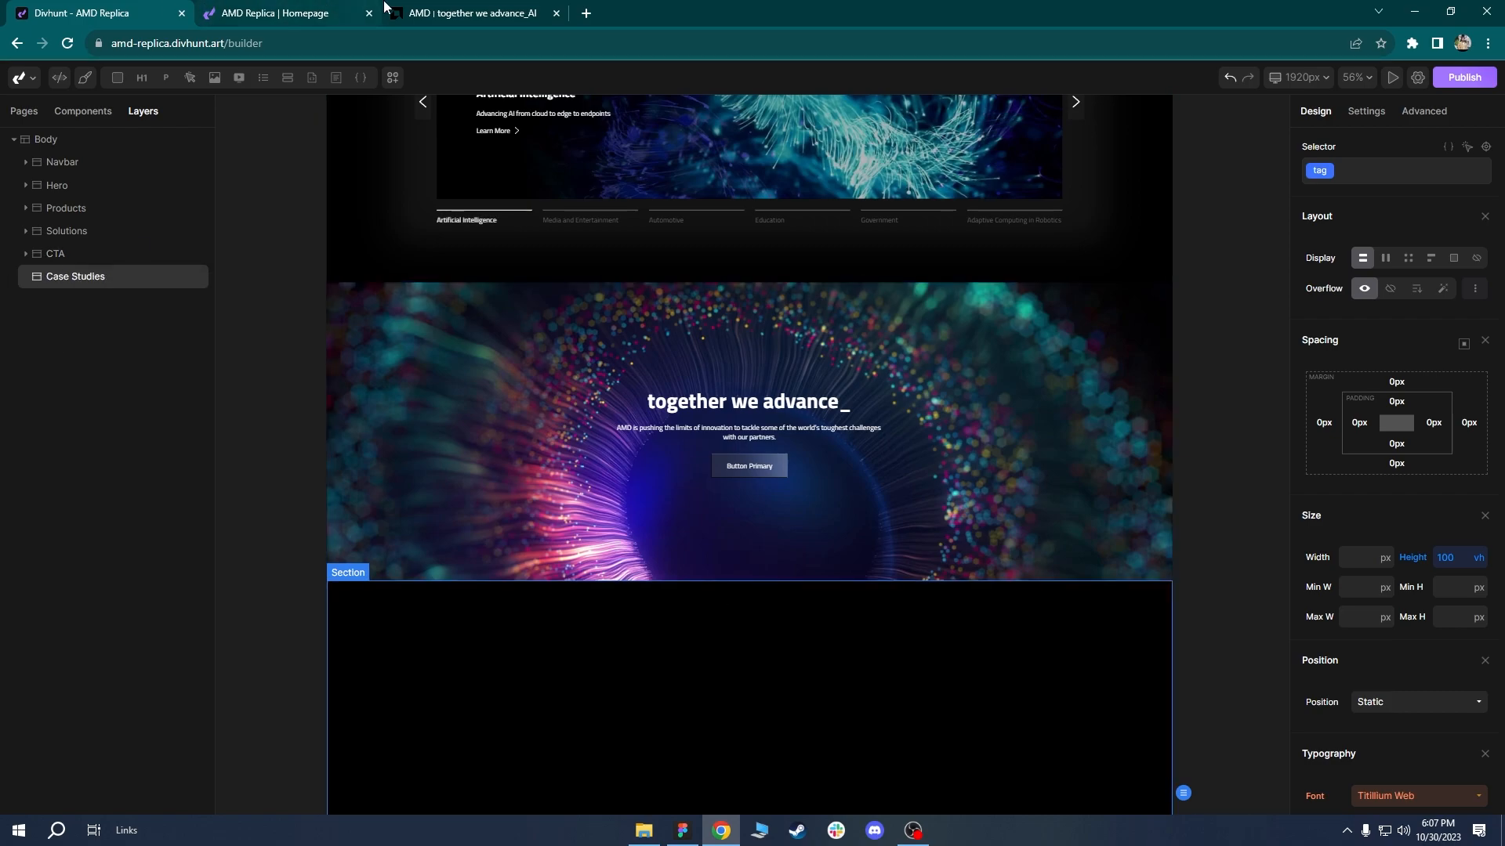
Reset the height styling of the Case Studies section.
{"action": "left_click", "coordinate": [394, 10]}
{"action": "left_click", "coordinate": [88, 11]}
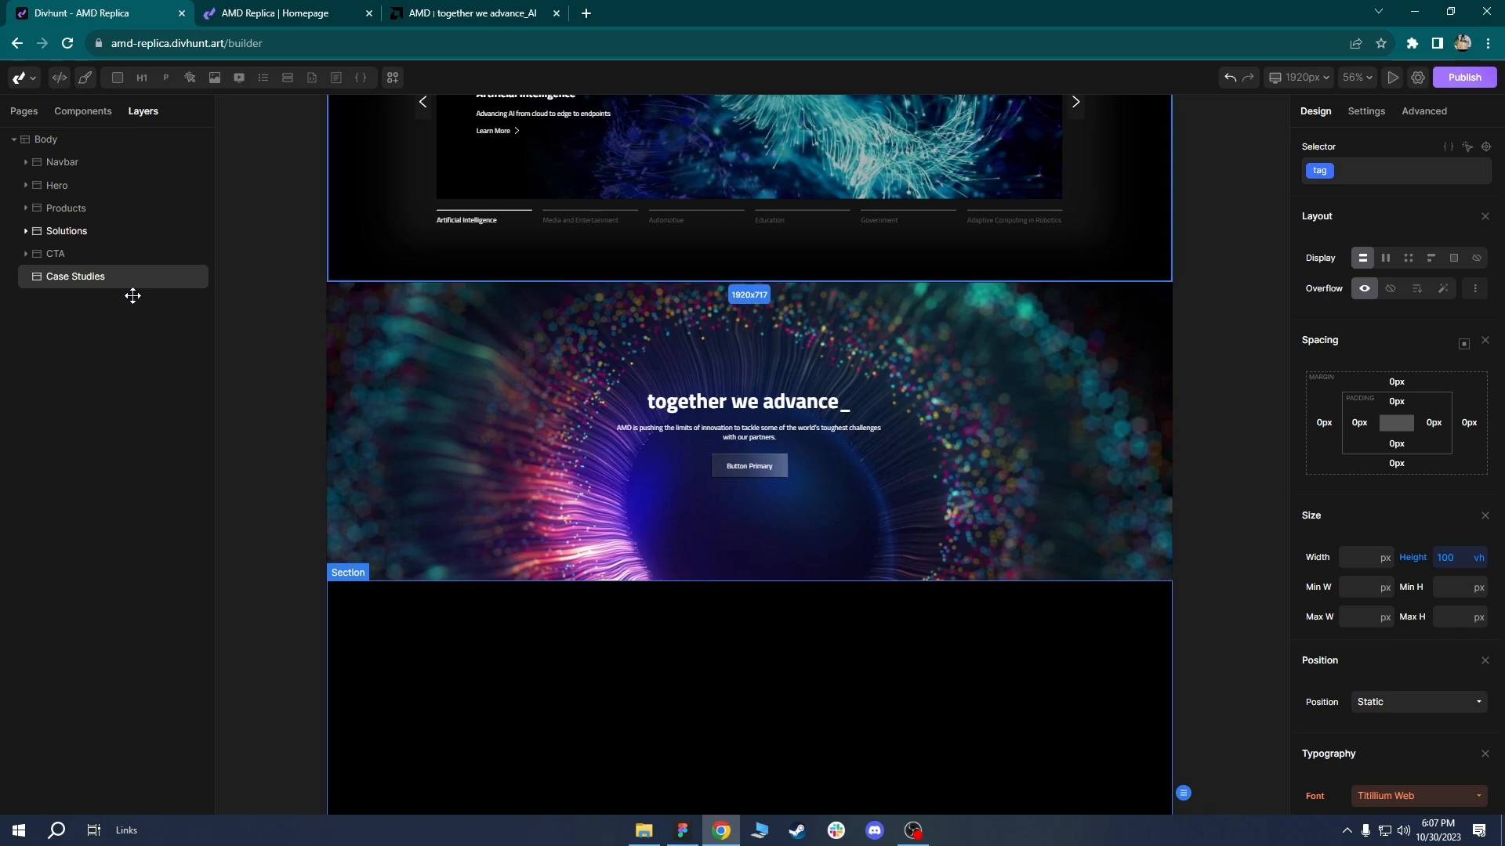
{"action": "left_click", "coordinate": [1416, 559]}
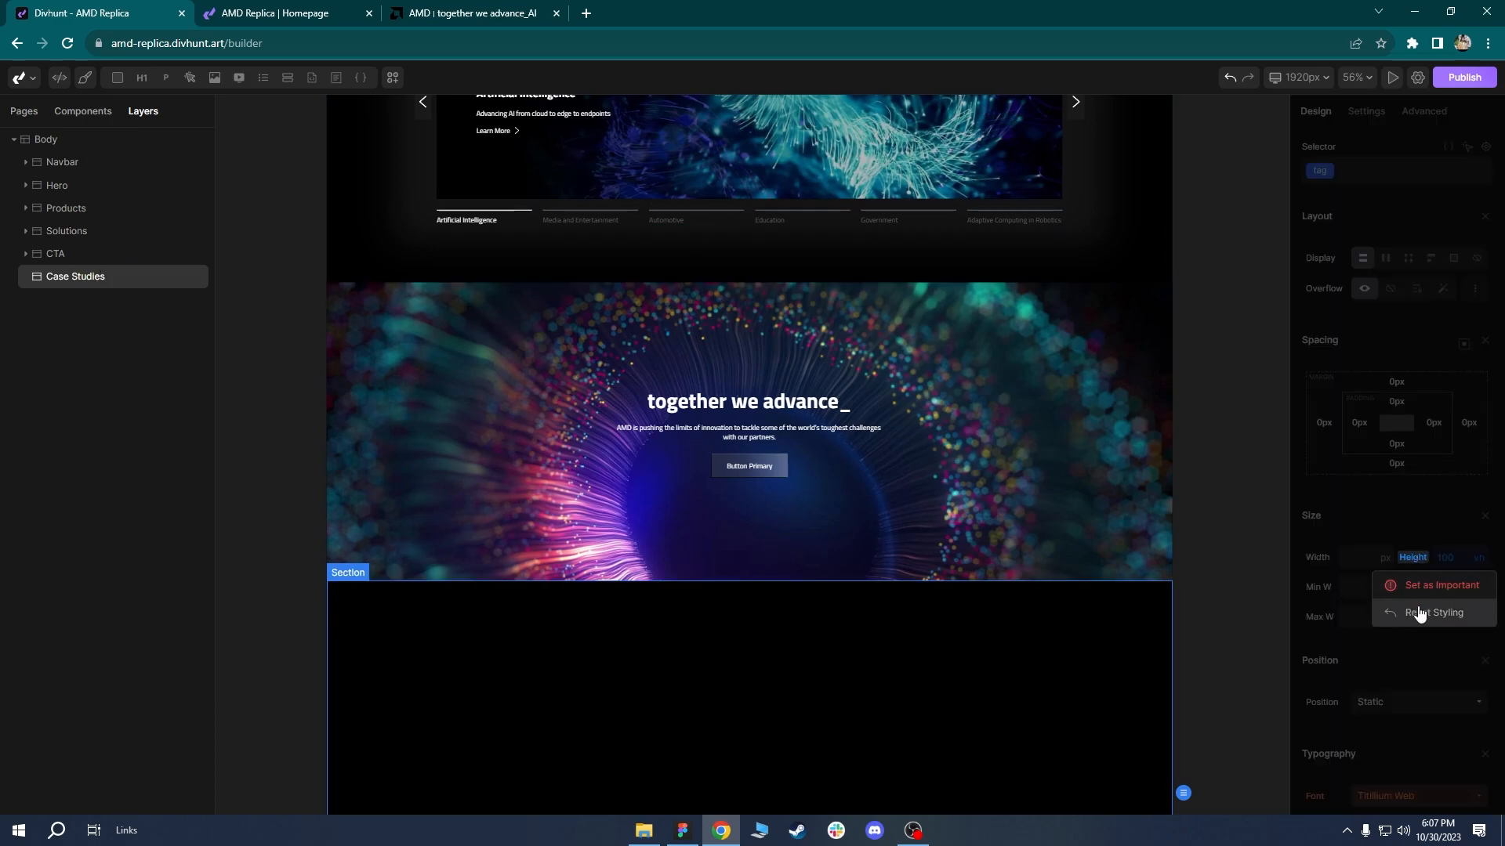
{"action": "left_click", "coordinate": [1417, 613]}
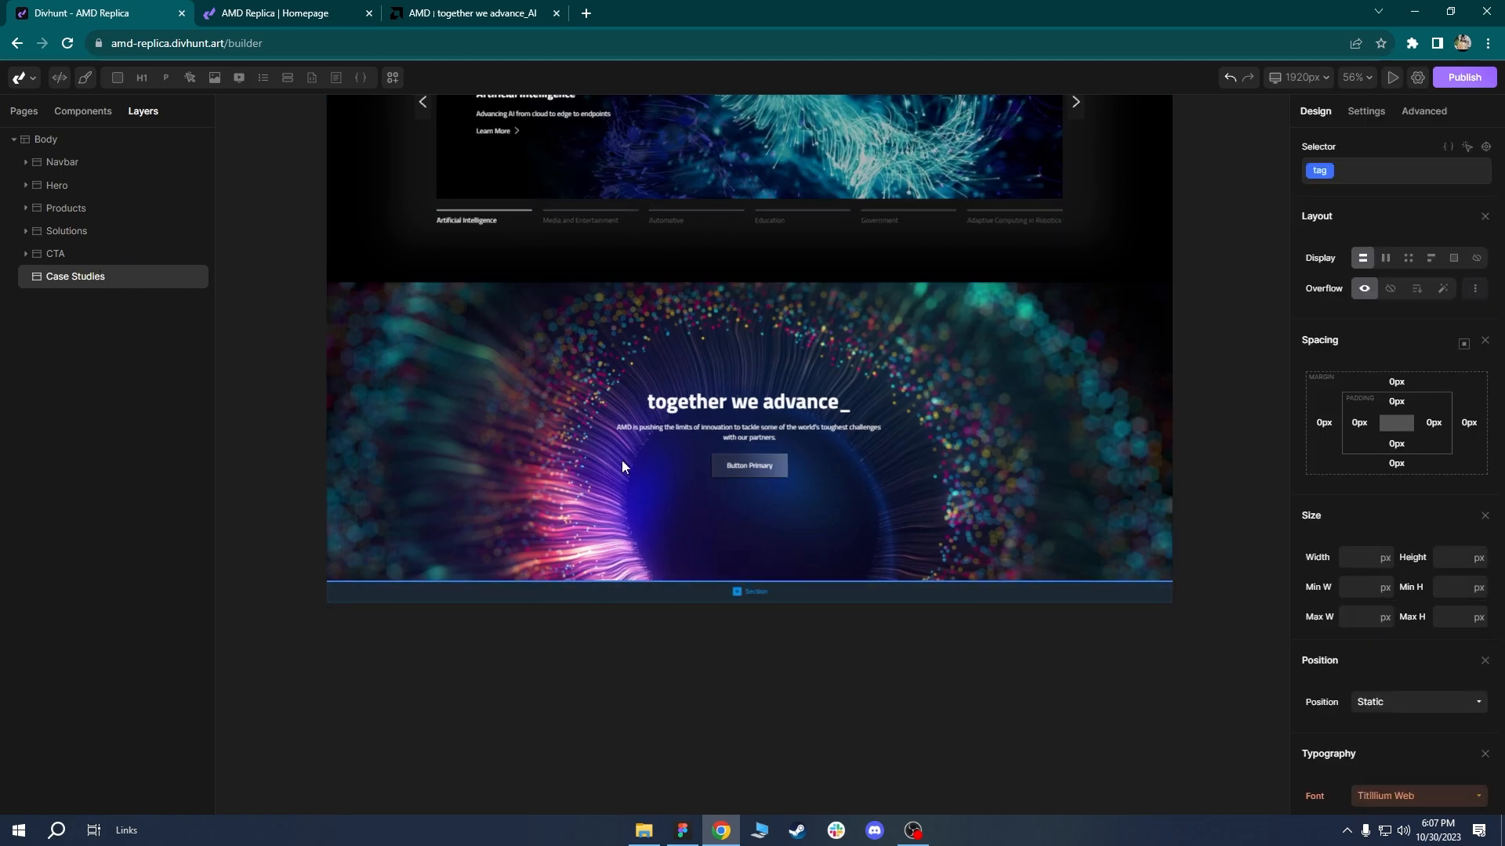
Inspect the padding of the Case Studies container on the AMD page with the developer tools.
{"action": "left_click", "coordinate": [438, 10]}
{"action": "scroll", "coordinate": [595, 188], "scroll_direction": "up", "scroll_amount": 1}
{"action": "right_click", "coordinate": [291, 168]}
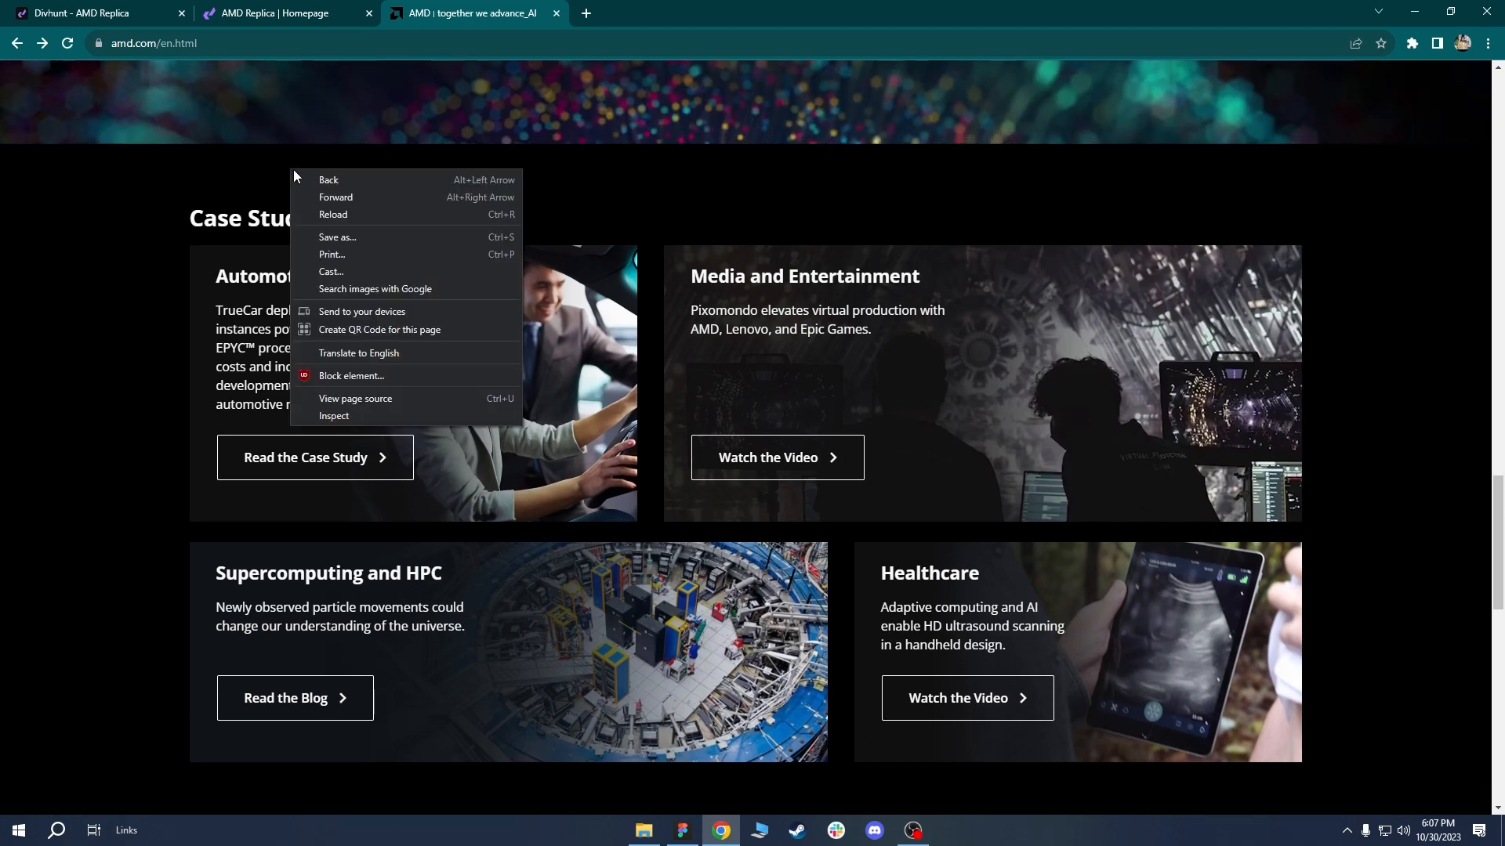
{"action": "left_click", "coordinate": [360, 415]}
{"action": "left_click", "coordinate": [13, 502]}
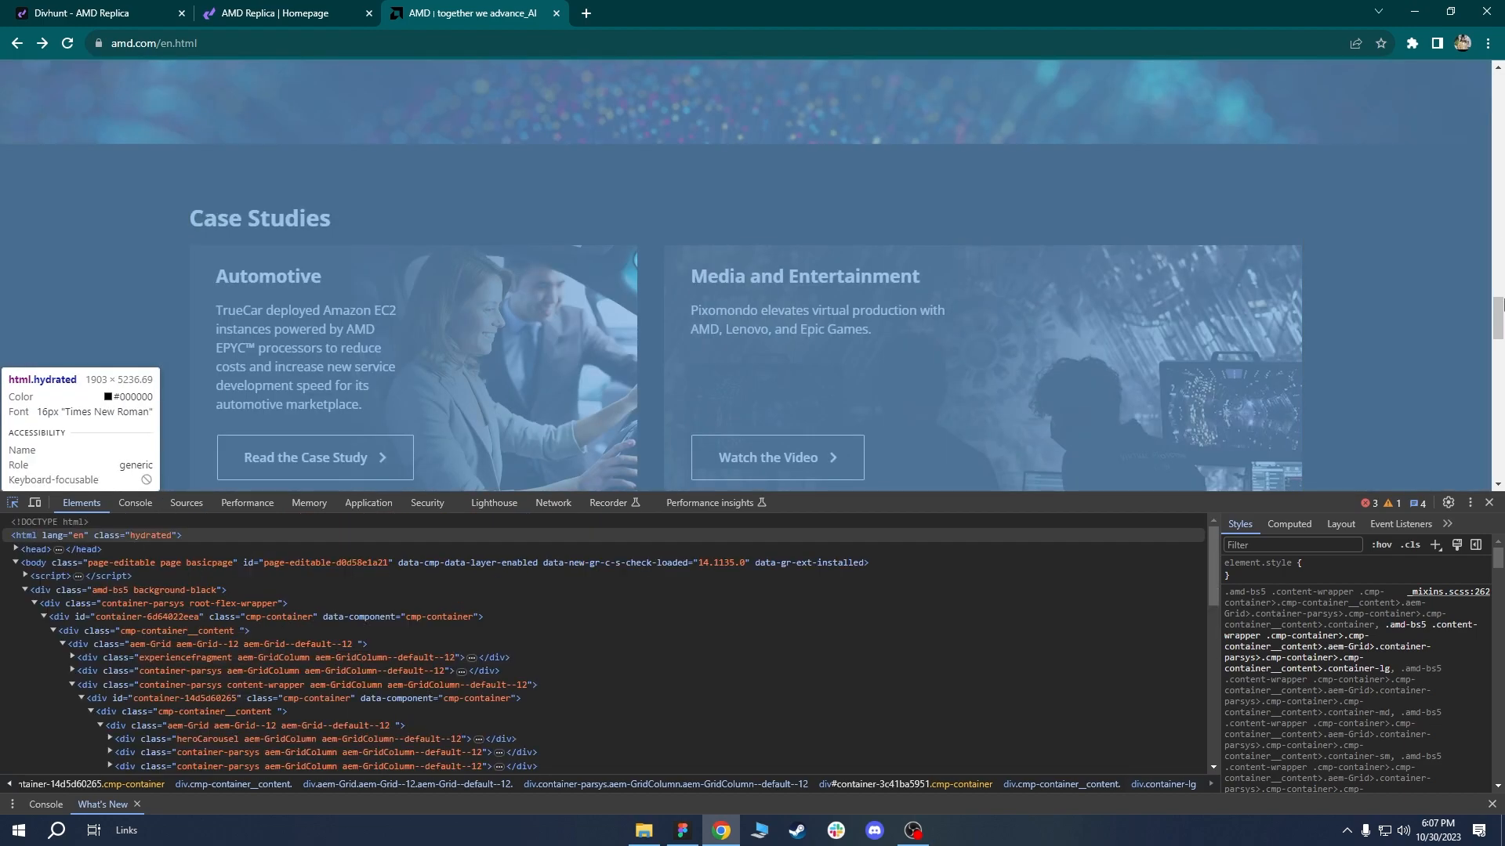
{"action": "left_click_drag", "start_coordinate": [1502, 300], "coordinate": [1502, 347]}
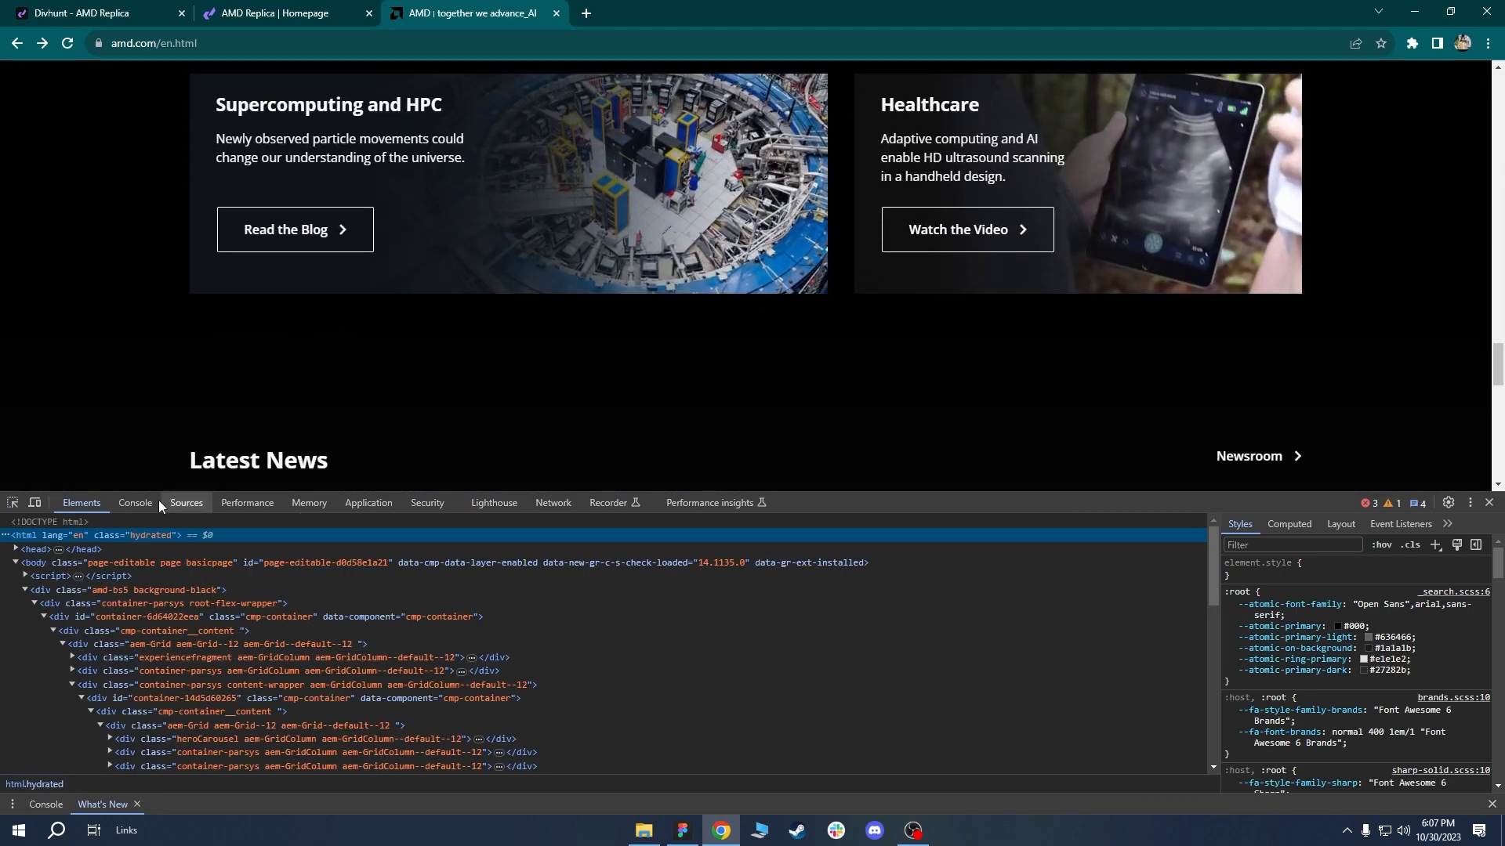
{"action": "left_click", "coordinate": [13, 503]}
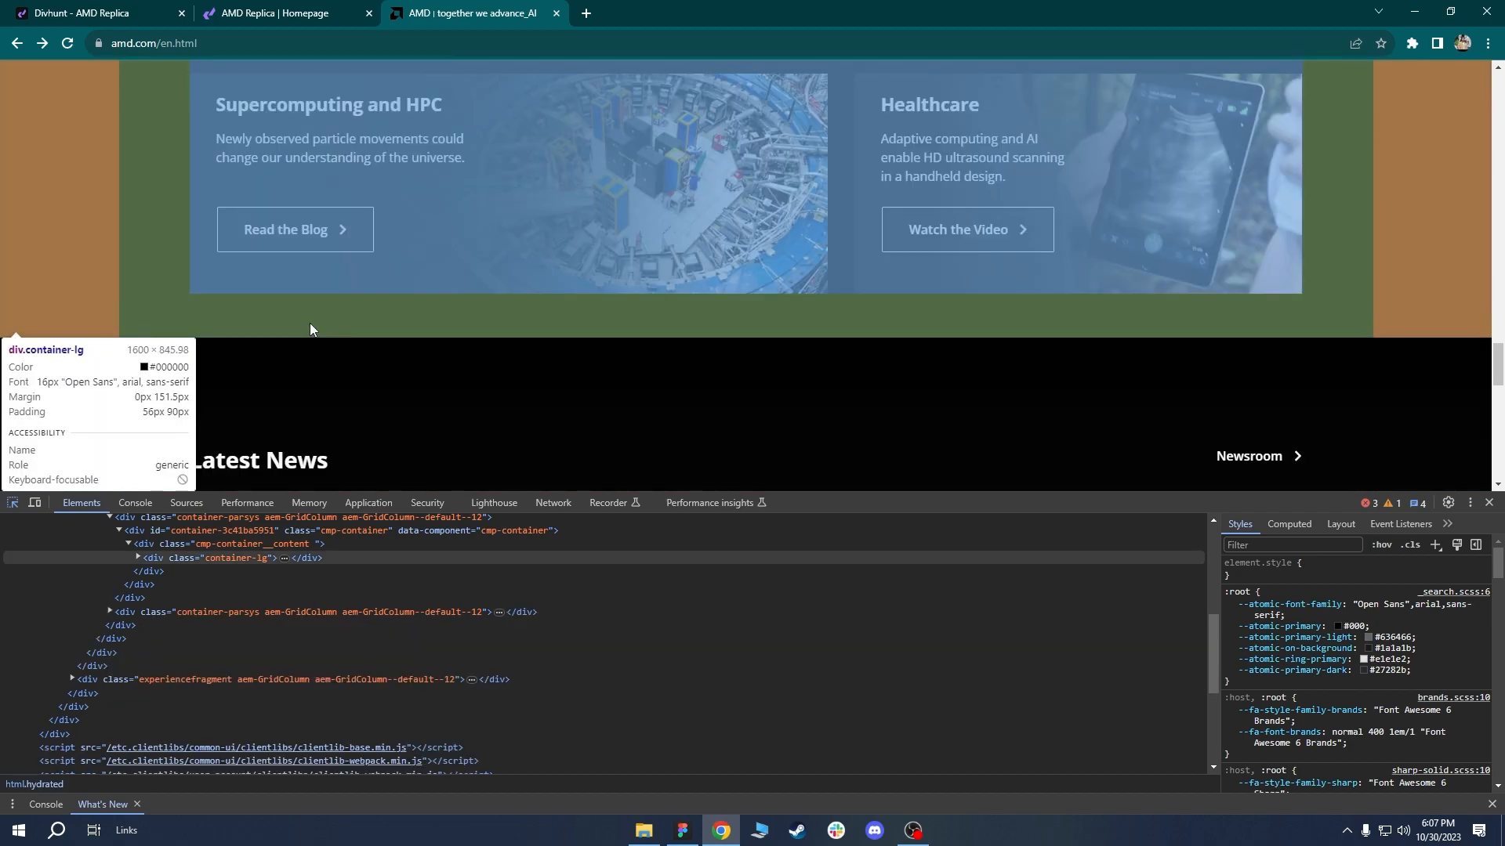
In the Divhunt builder, set the Case Studies section's top padding to 75px and bottom padding to 55px.
{"action": "left_click", "coordinate": [119, 13]}
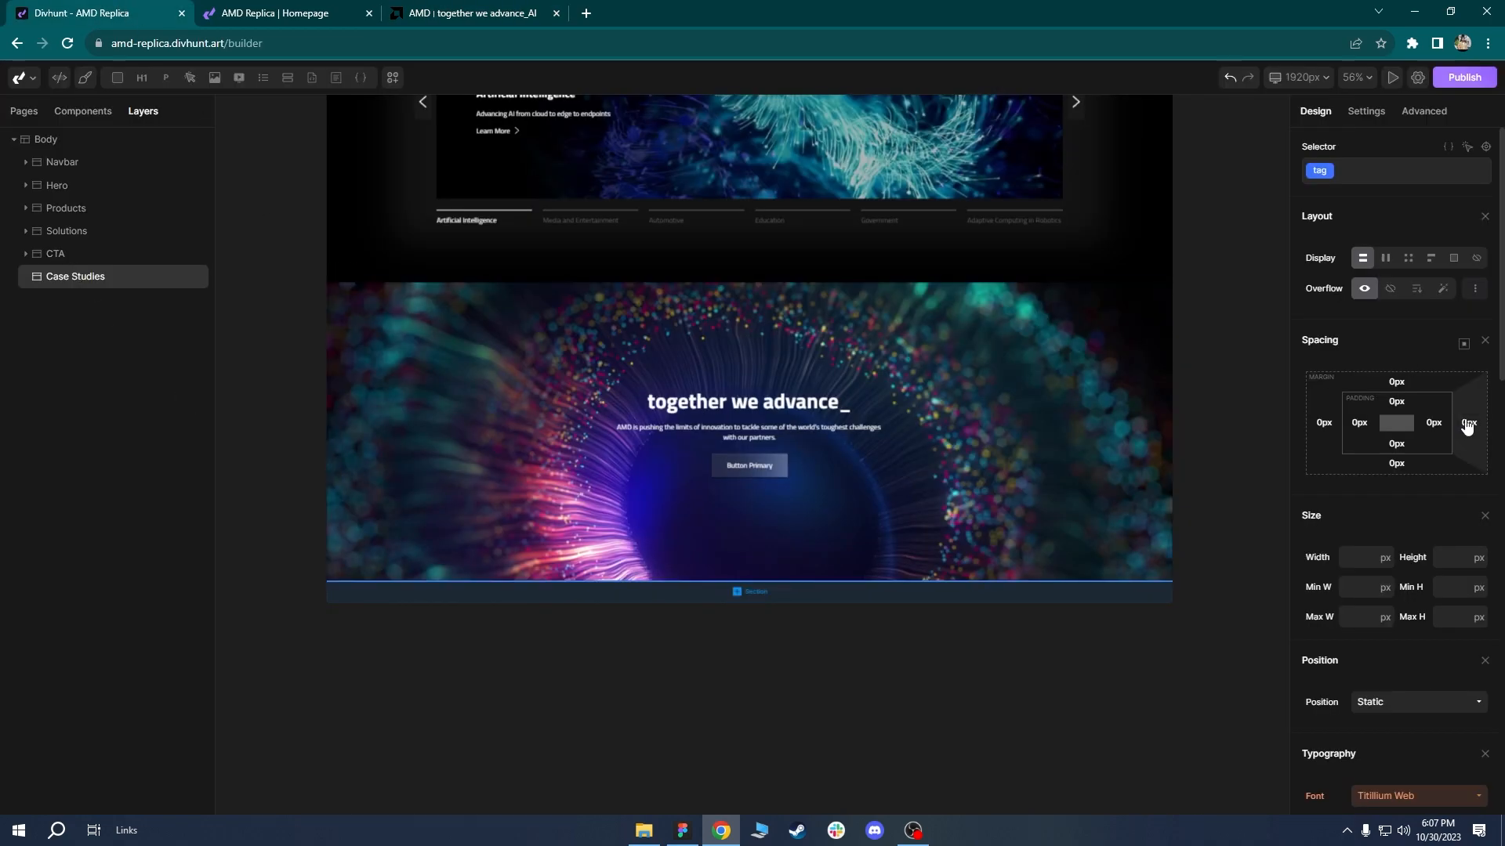
{"action": "left_click", "coordinate": [1400, 406]}
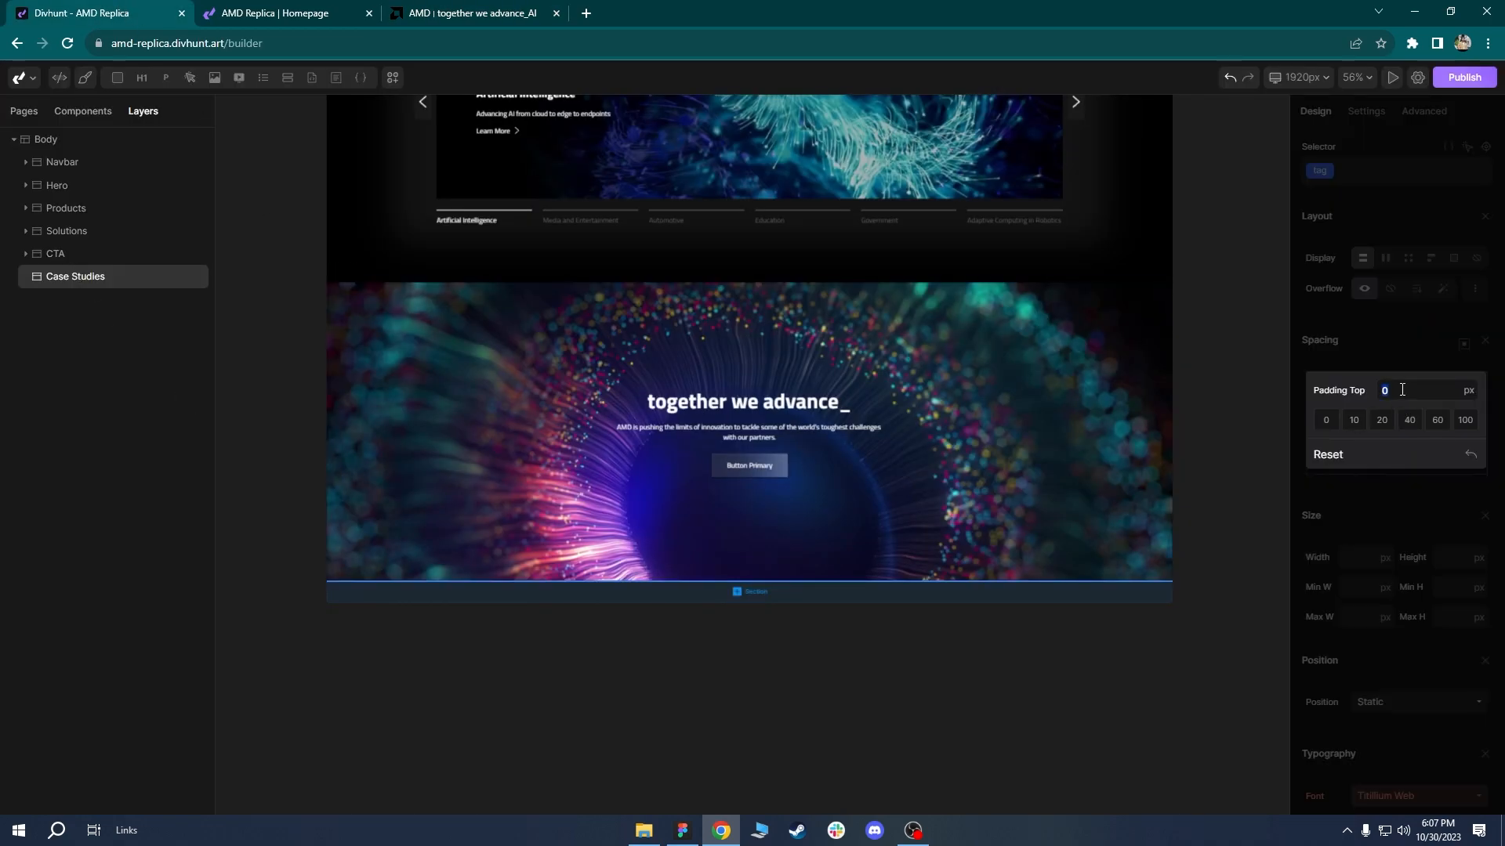
{"action": "left_click", "coordinate": [1397, 361]}
{"action": "left_click", "coordinate": [1399, 445]}
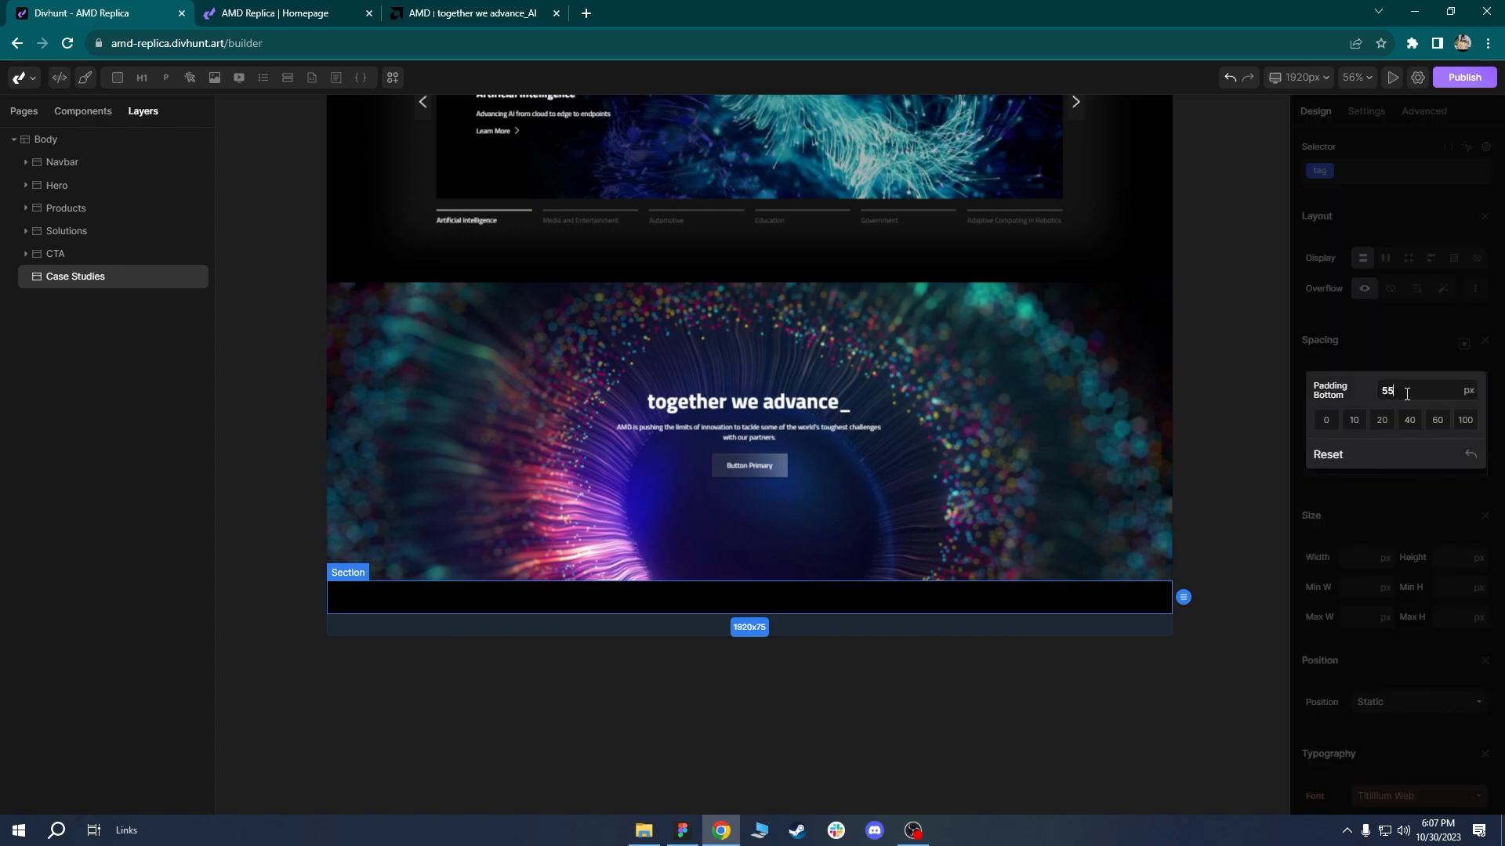
{"action": "key", "text": "Return"}
{"action": "scroll", "coordinate": [721, 439], "scroll_direction": "down", "scroll_amount": 1}
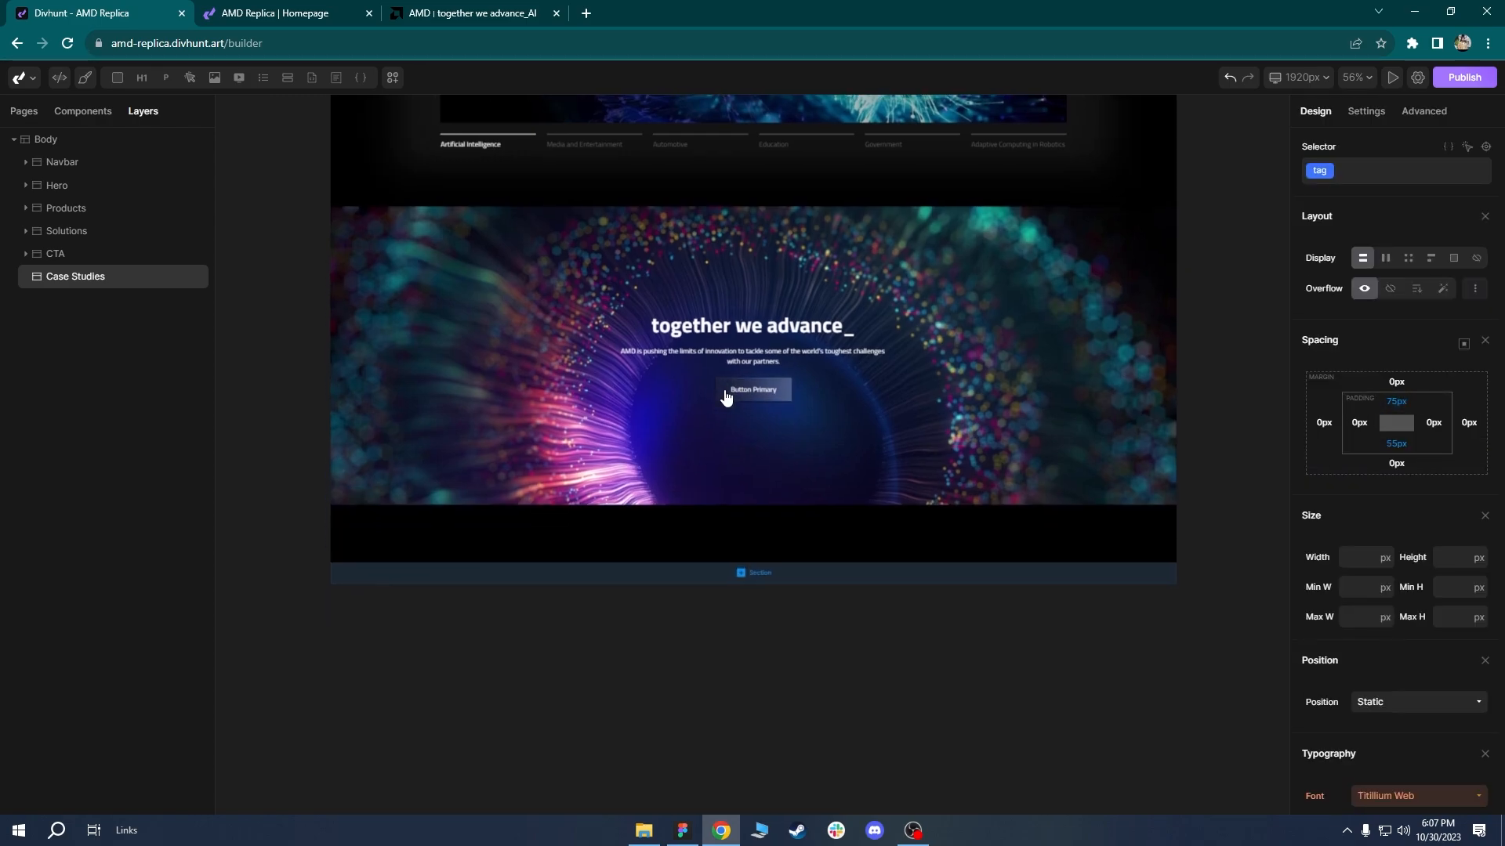
Add a container to the Case Studies section and place a div labelled Wrapper inside it.
{"action": "left_click", "coordinate": [88, 284]}
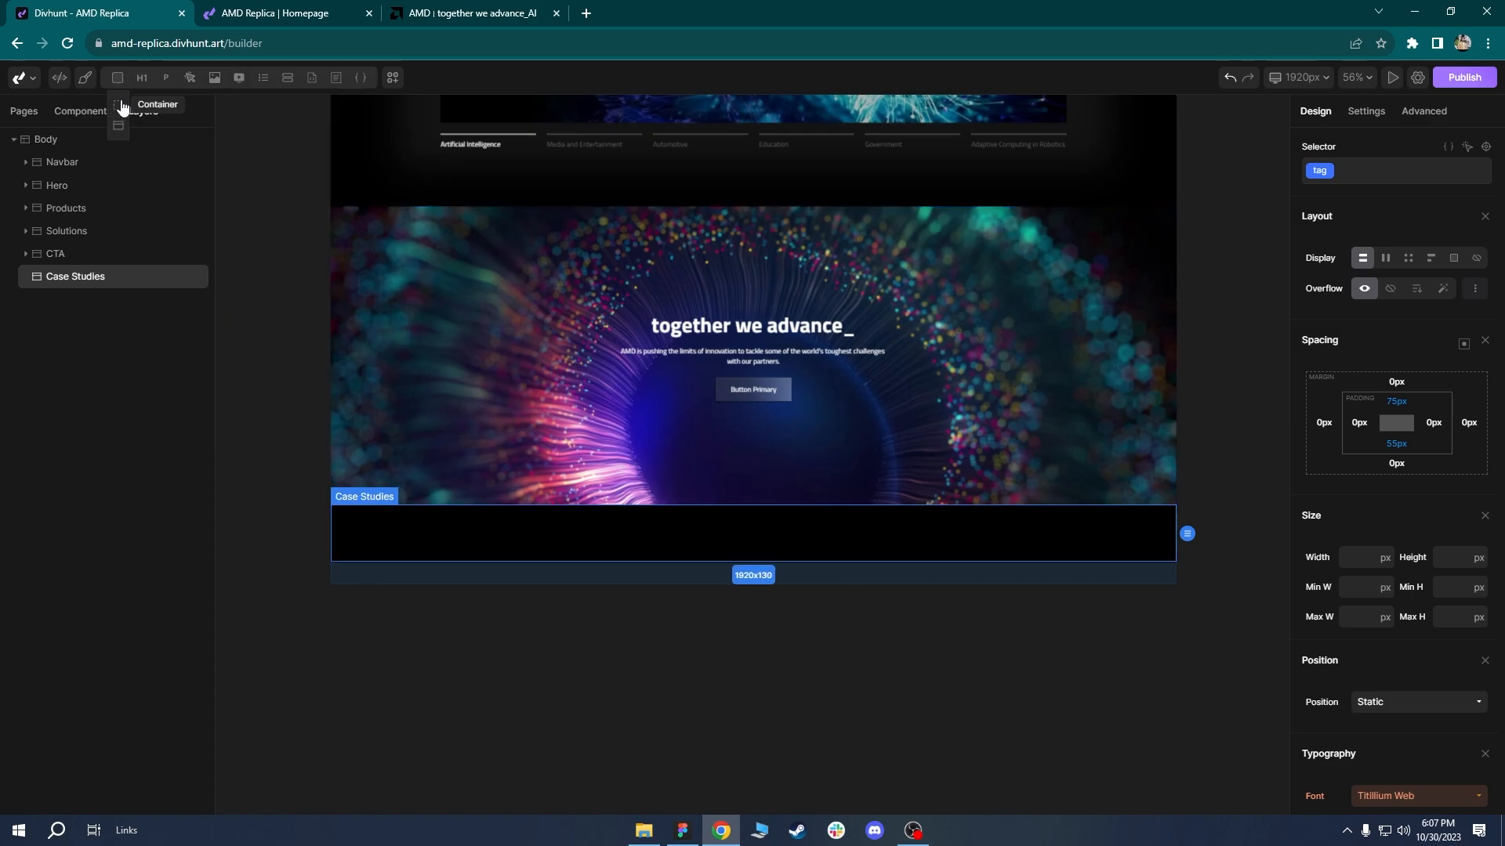
{"action": "left_click", "coordinate": [122, 105]}
{"action": "left_click", "coordinate": [82, 305]}
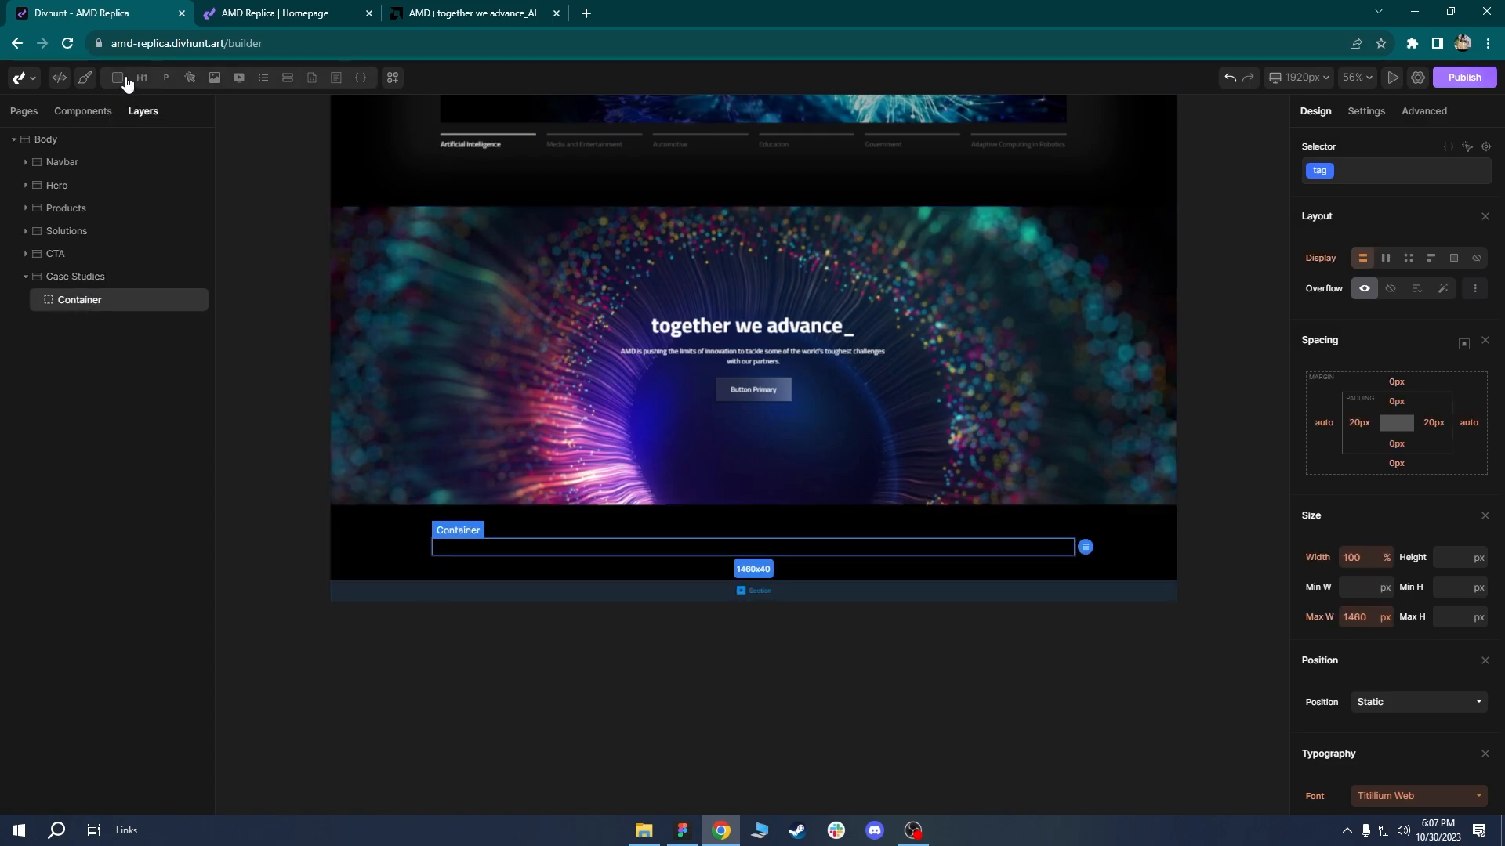
{"action": "left_click", "coordinate": [119, 78]}
{"action": "right_click", "coordinate": [75, 326]}
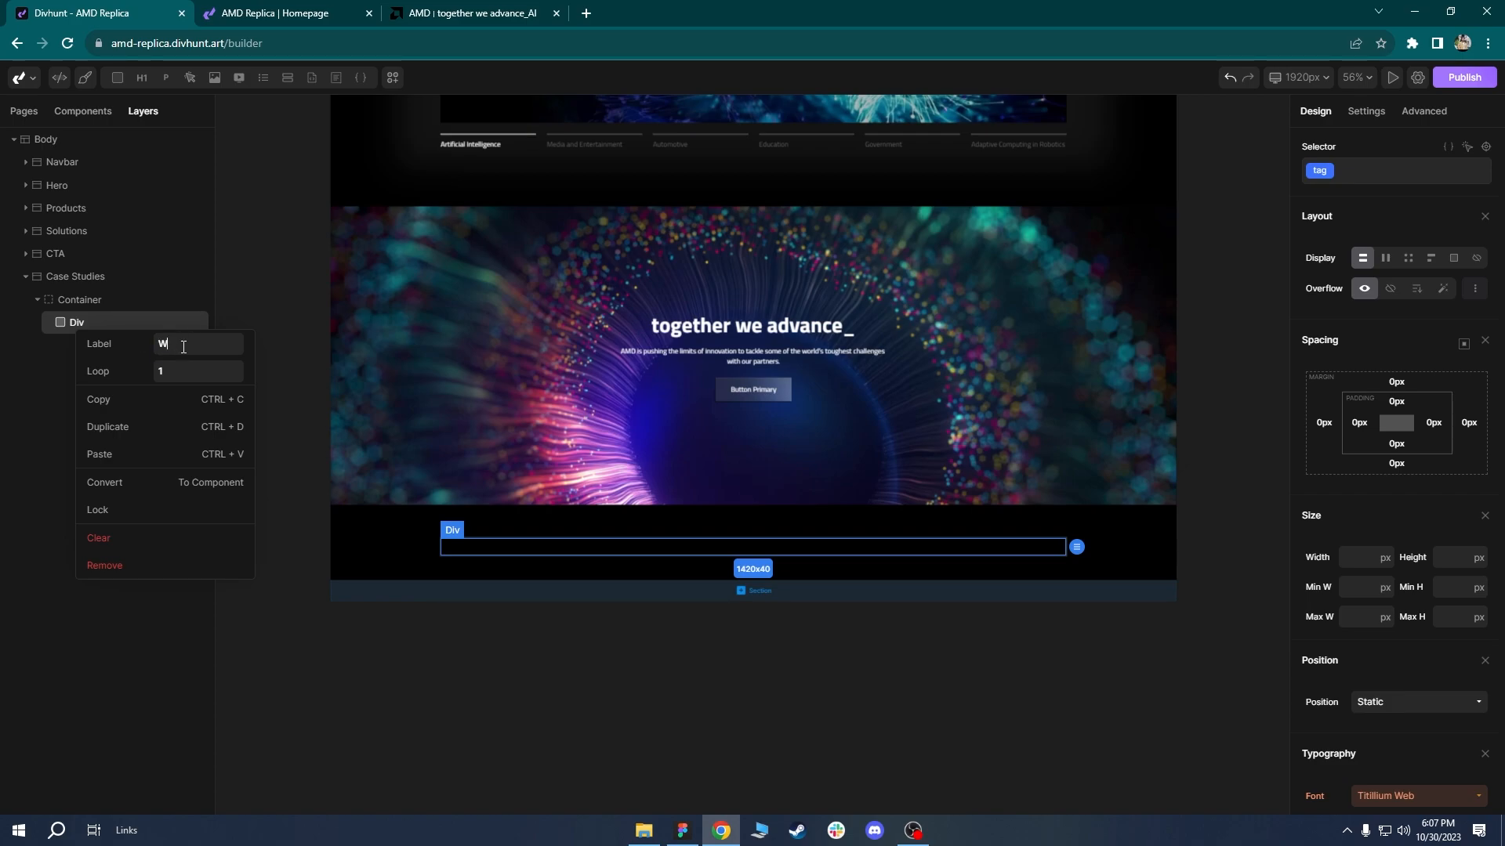
{"action": "key", "text": "Return"}
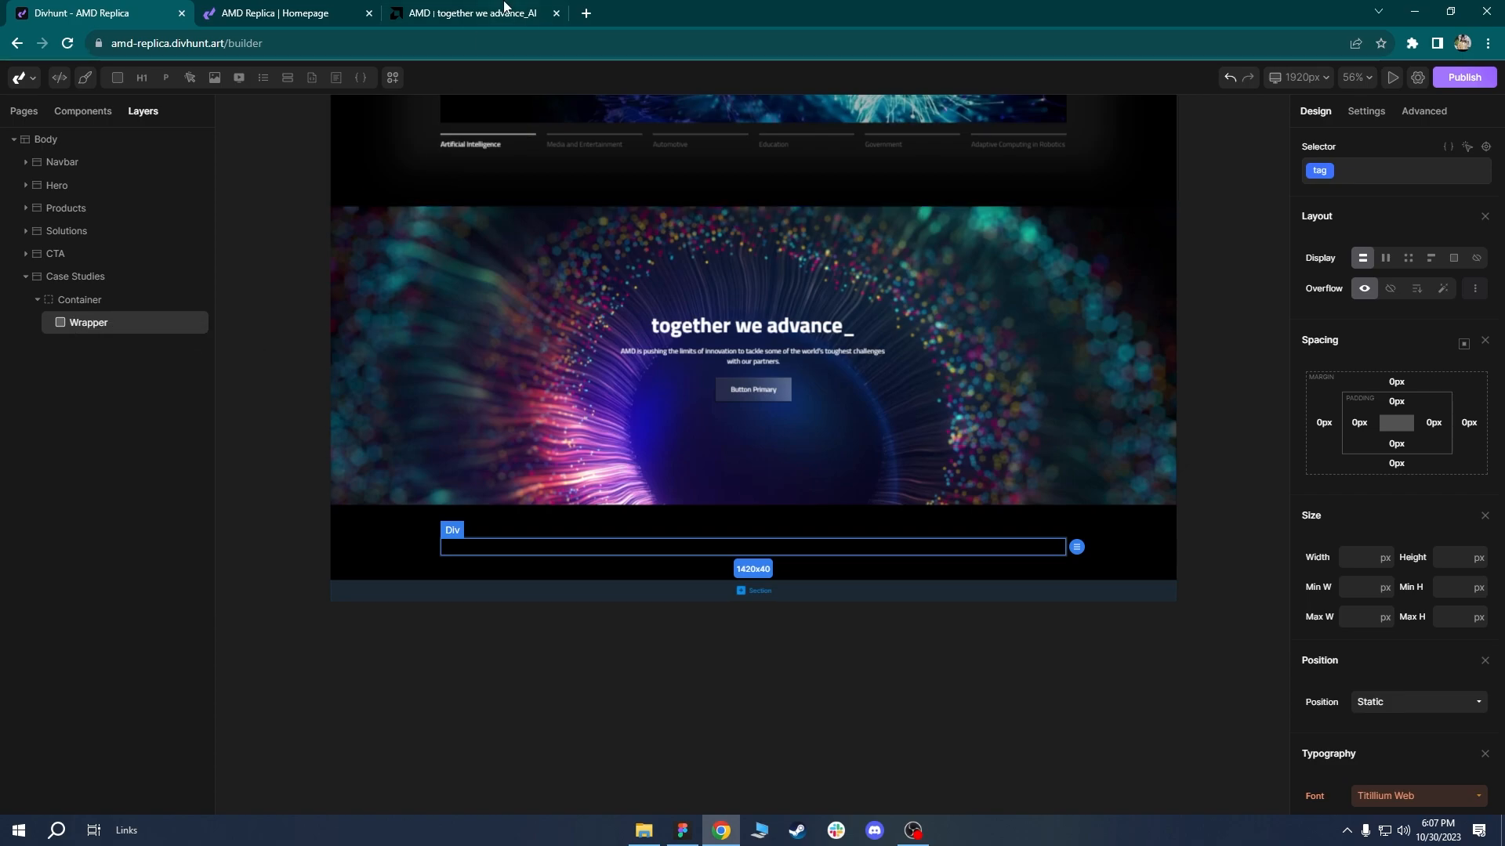
Switch to the AMD page, close its developer tools and examine the Case Studies heading and card layout.
{"action": "left_click", "coordinate": [504, 10]}
{"action": "key", "text": "F12"}
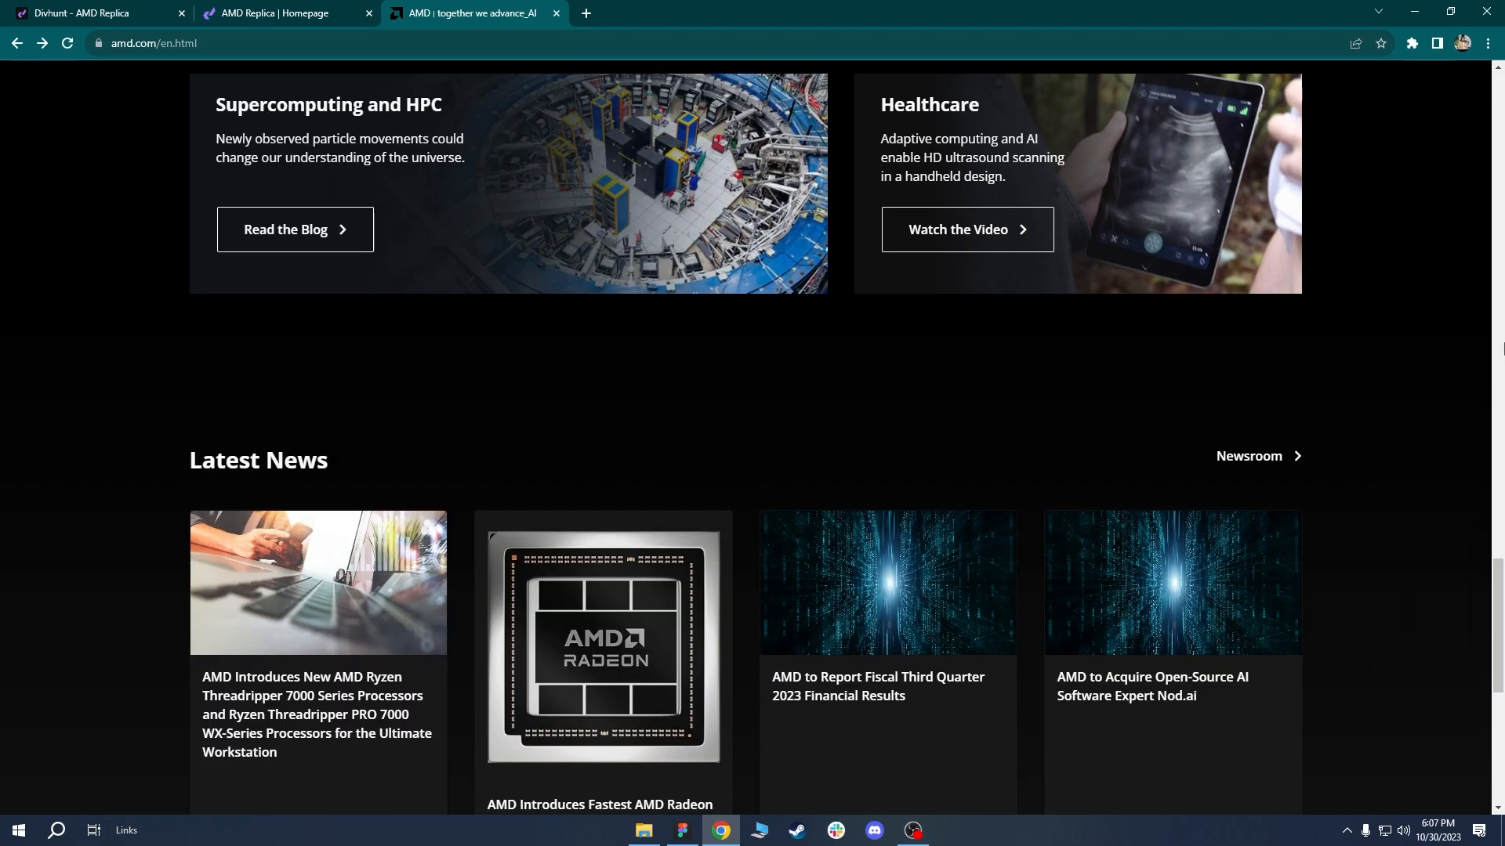
{"action": "scroll", "coordinate": [1483, 616], "scroll_direction": "up", "scroll_amount": 5}
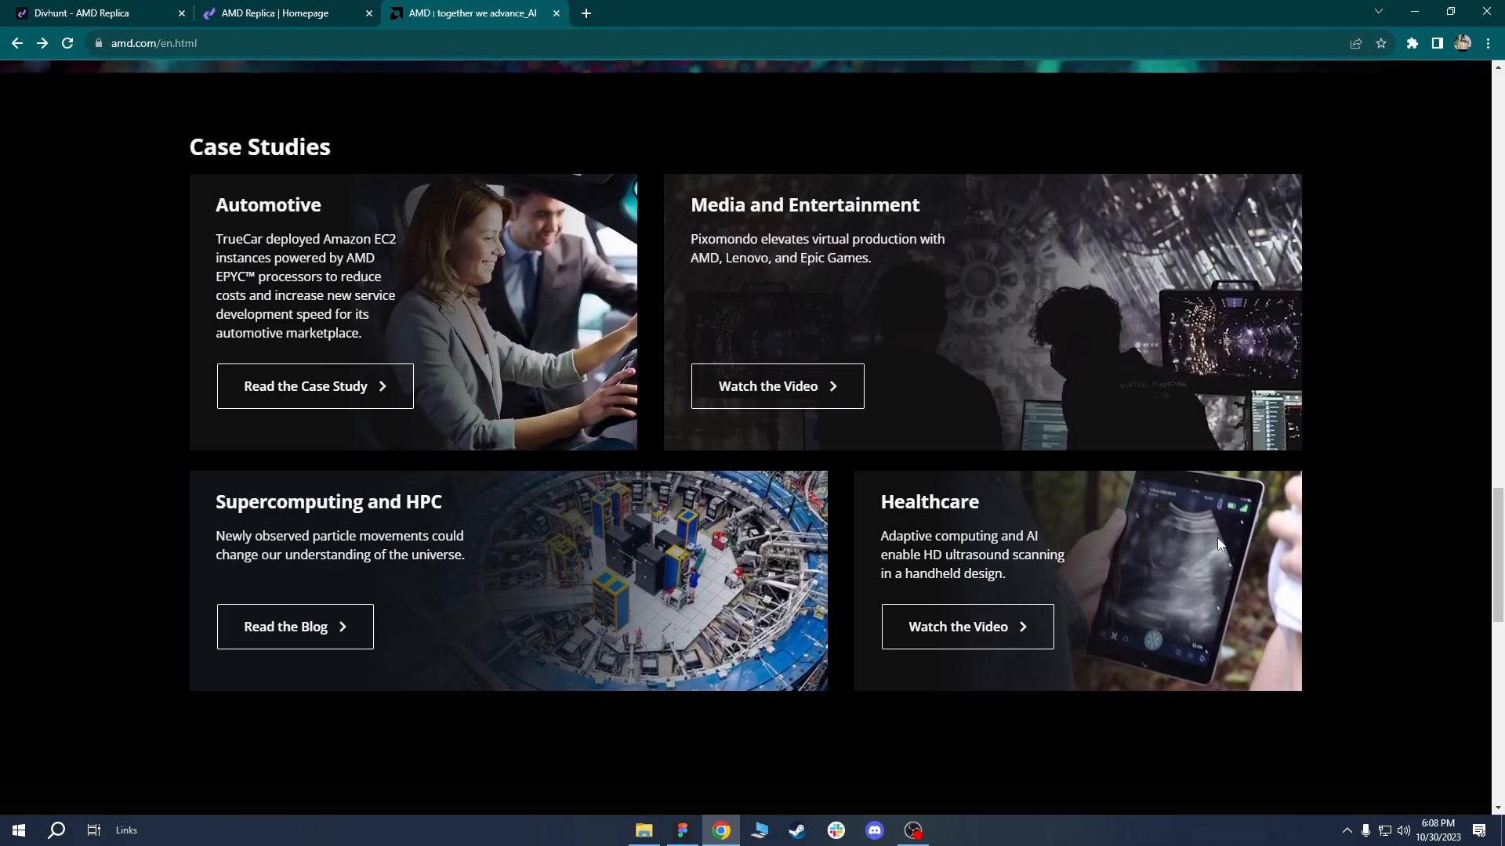
{"action": "left_click_drag", "start_coordinate": [347, 144], "coordinate": [204, 147]}
{"action": "left_click", "coordinate": [351, 114]}
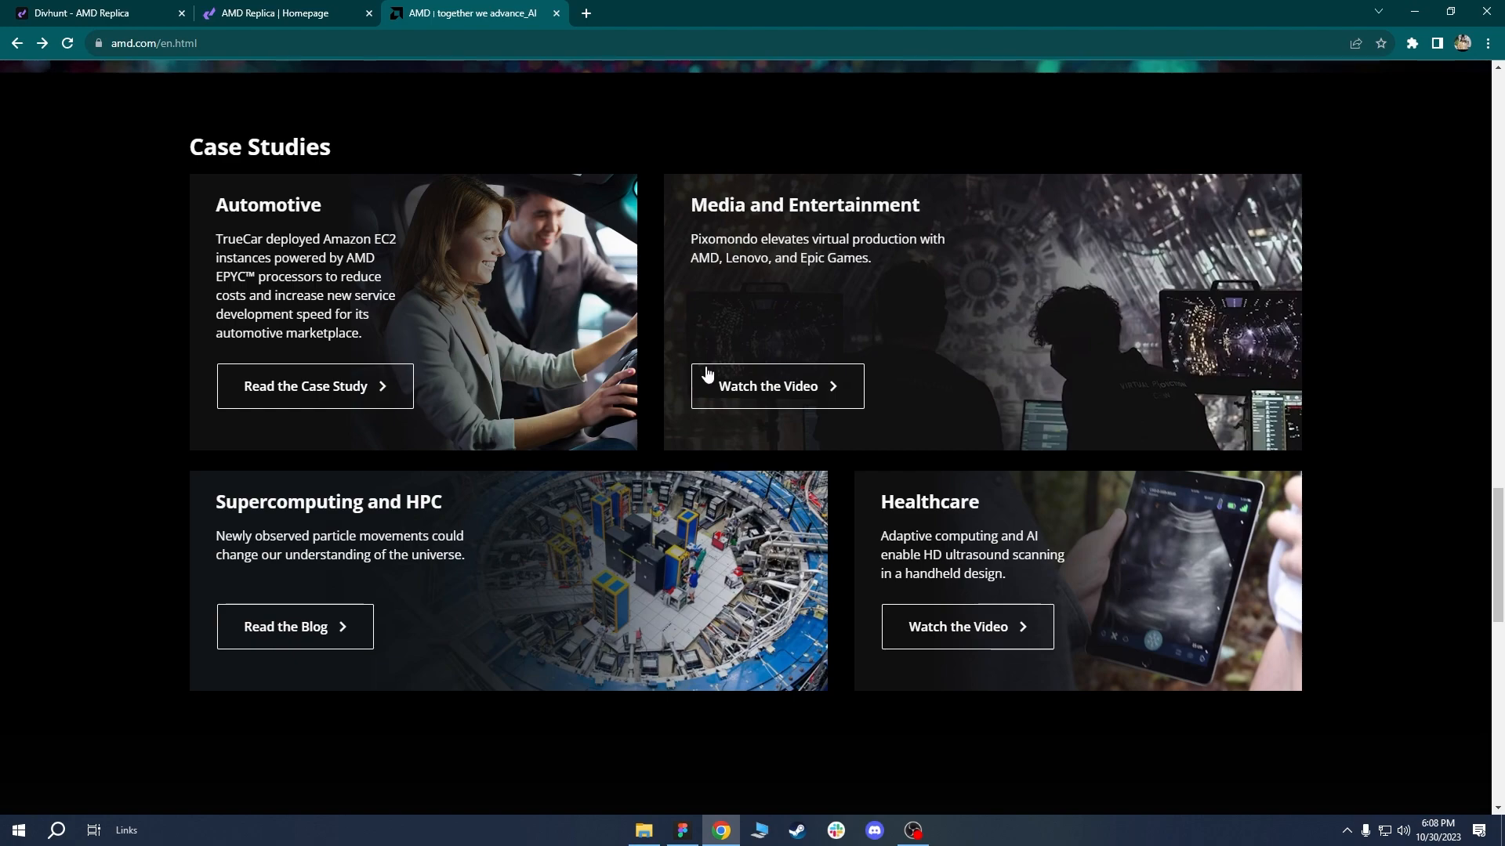
In the Divhunt builder, add a div inside the Case Studies Wrapper and label it Grid.
{"action": "left_click", "coordinate": [127, 9]}
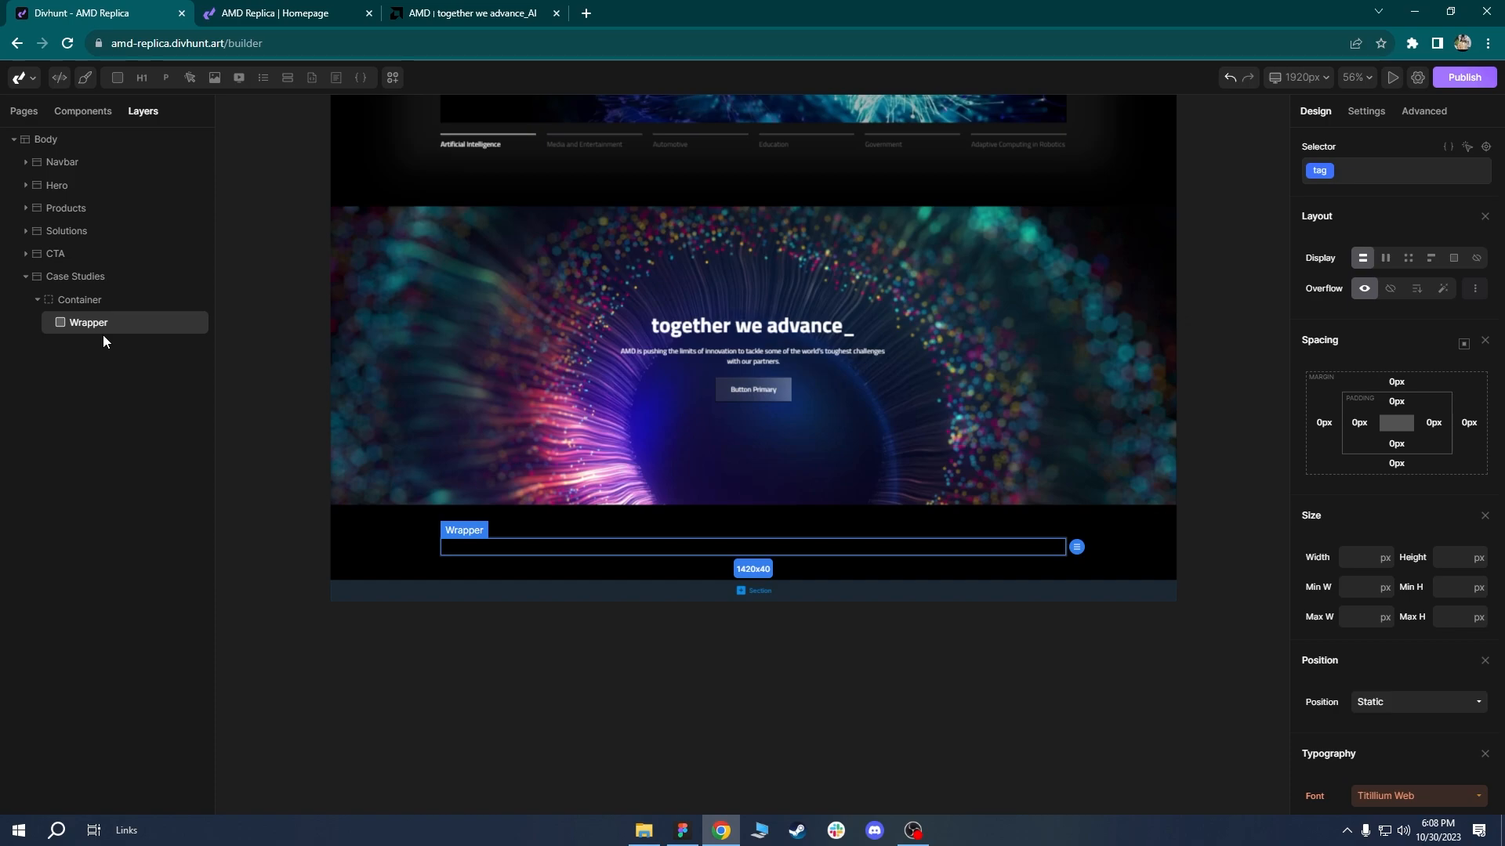
{"action": "left_click", "coordinate": [86, 306]}
{"action": "left_click", "coordinate": [90, 331]}
{"action": "left_click", "coordinate": [117, 77]}
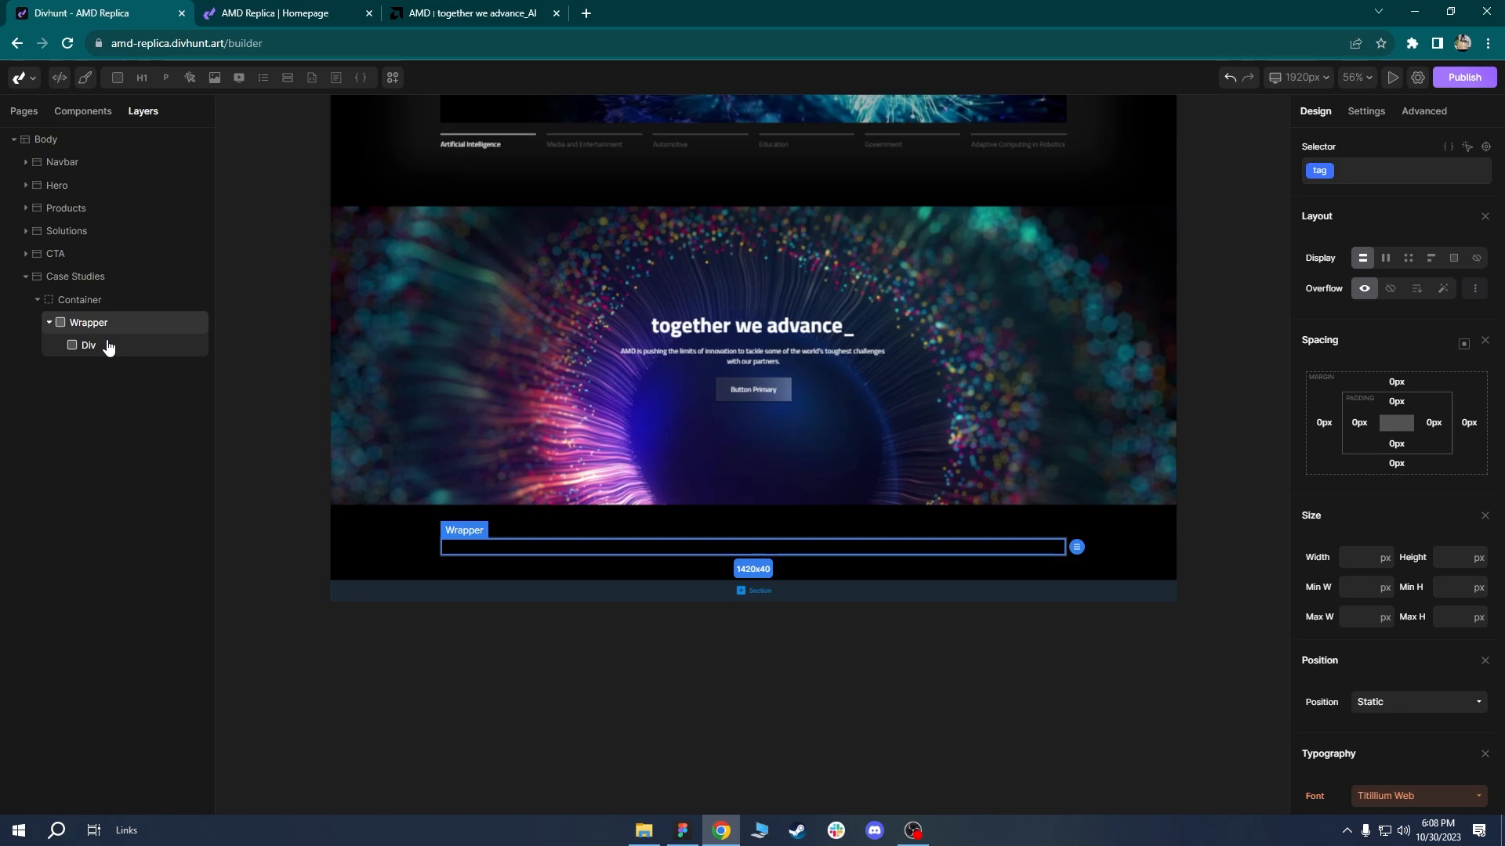
{"action": "left_click", "coordinate": [105, 346]}
{"action": "right_click", "coordinate": [106, 350]}
{"action": "type", "text": "Grid"}
{"action": "key", "text": "Return"}
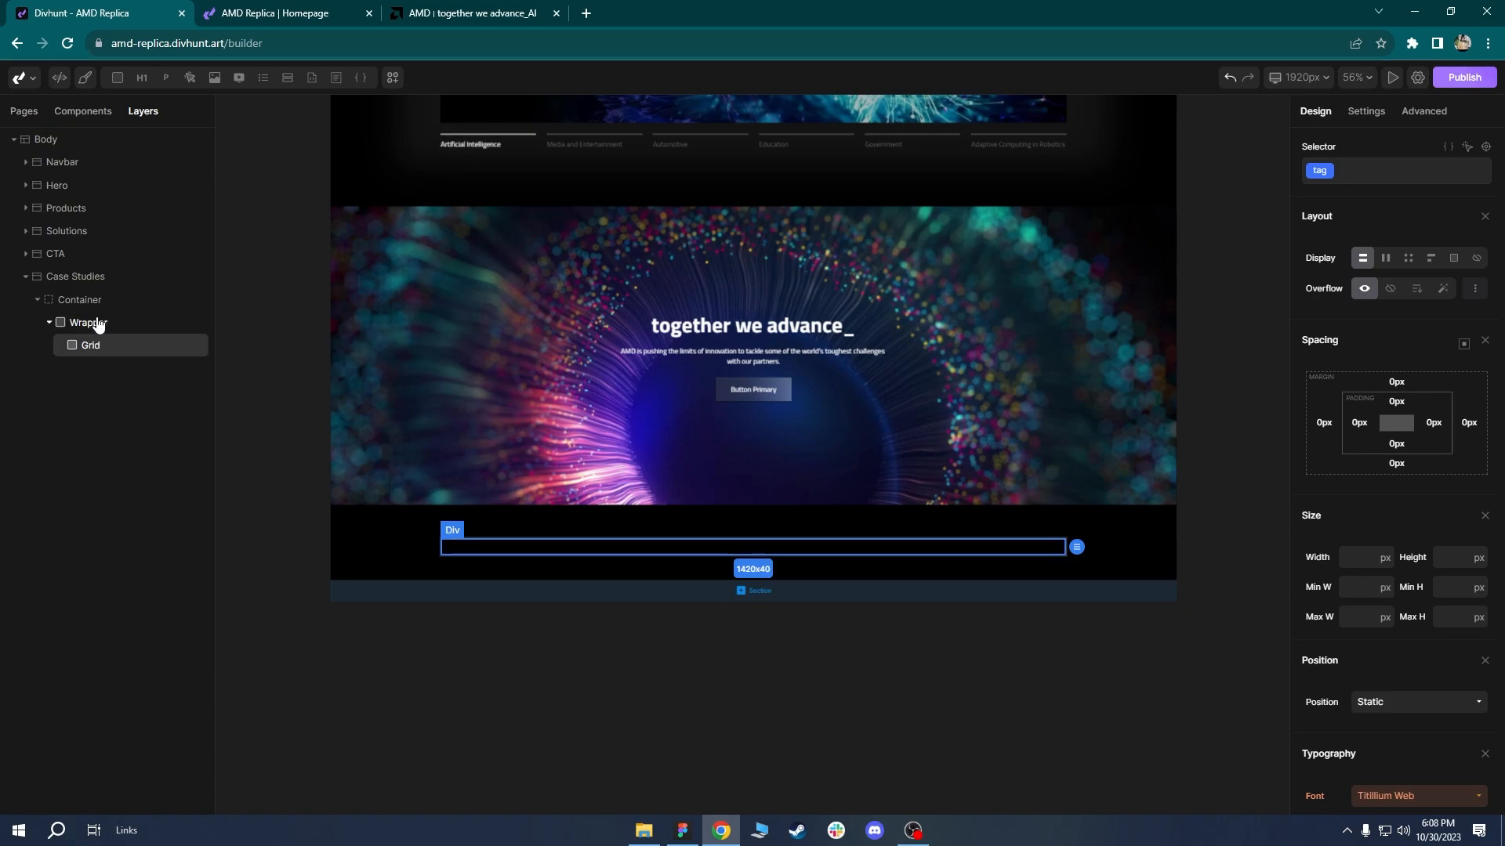
Inspect the font size and margin of the Case Studies heading on the AMD page with the developer tools.
{"action": "left_click", "coordinate": [98, 325]}
{"action": "left_click", "coordinate": [470, 12]}
{"action": "scroll", "coordinate": [542, 293], "scroll_direction": "down", "scroll_amount": 10}
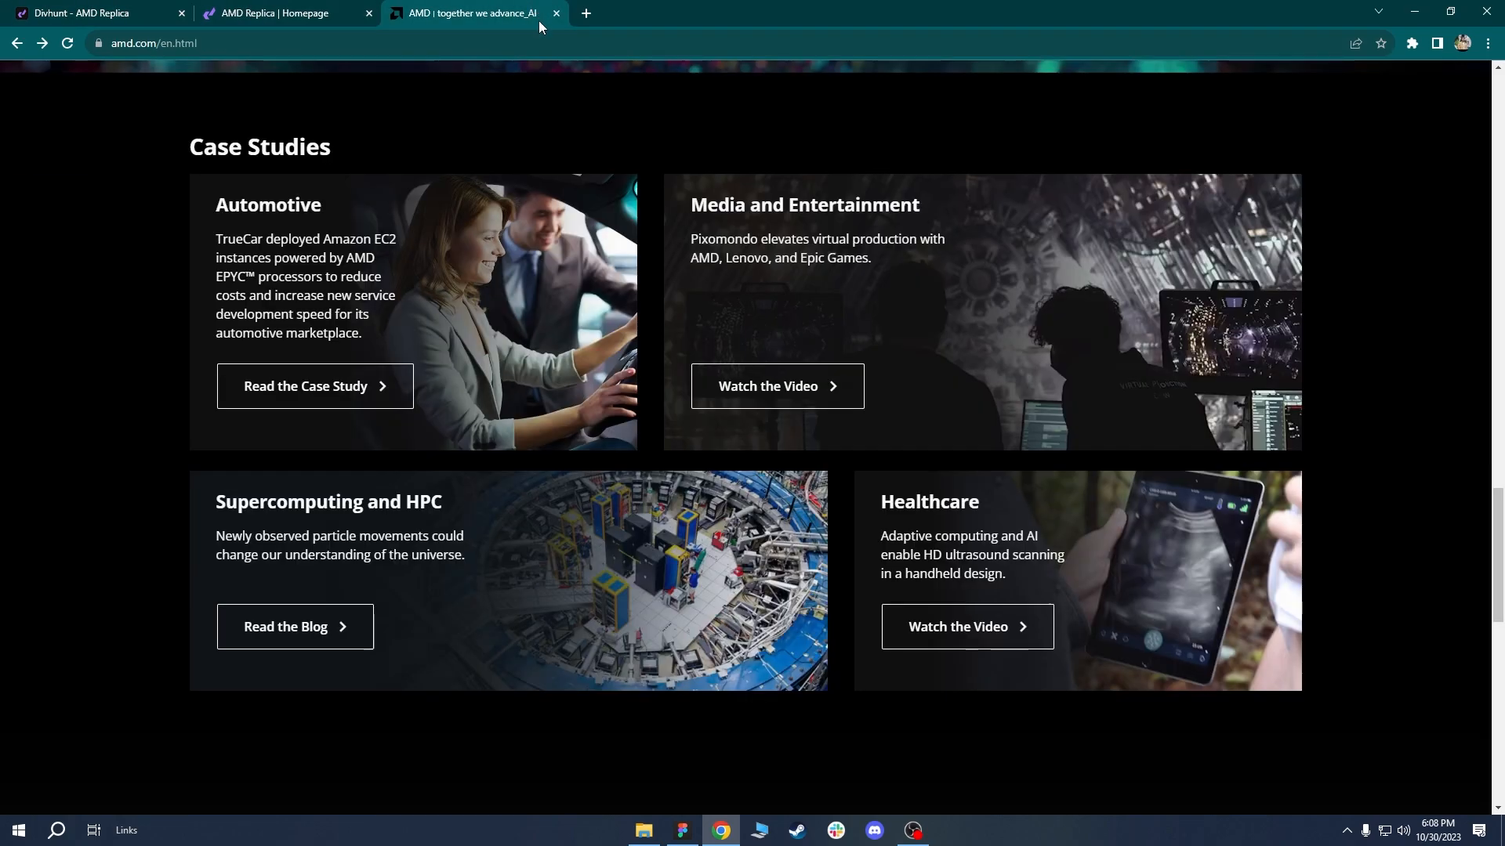
{"action": "right_click", "coordinate": [290, 152]}
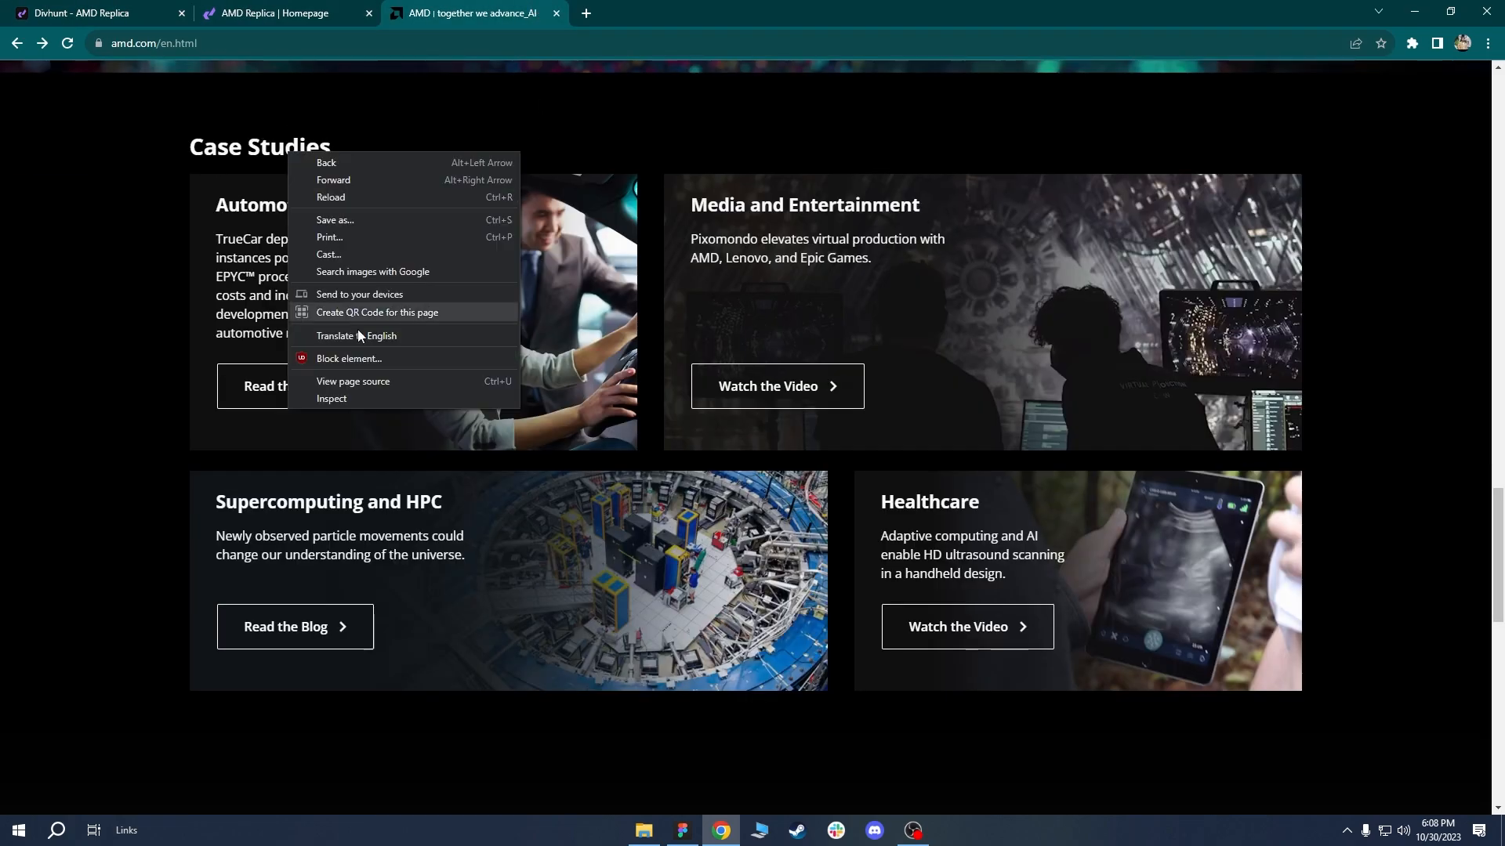
{"action": "left_click", "coordinate": [347, 401]}
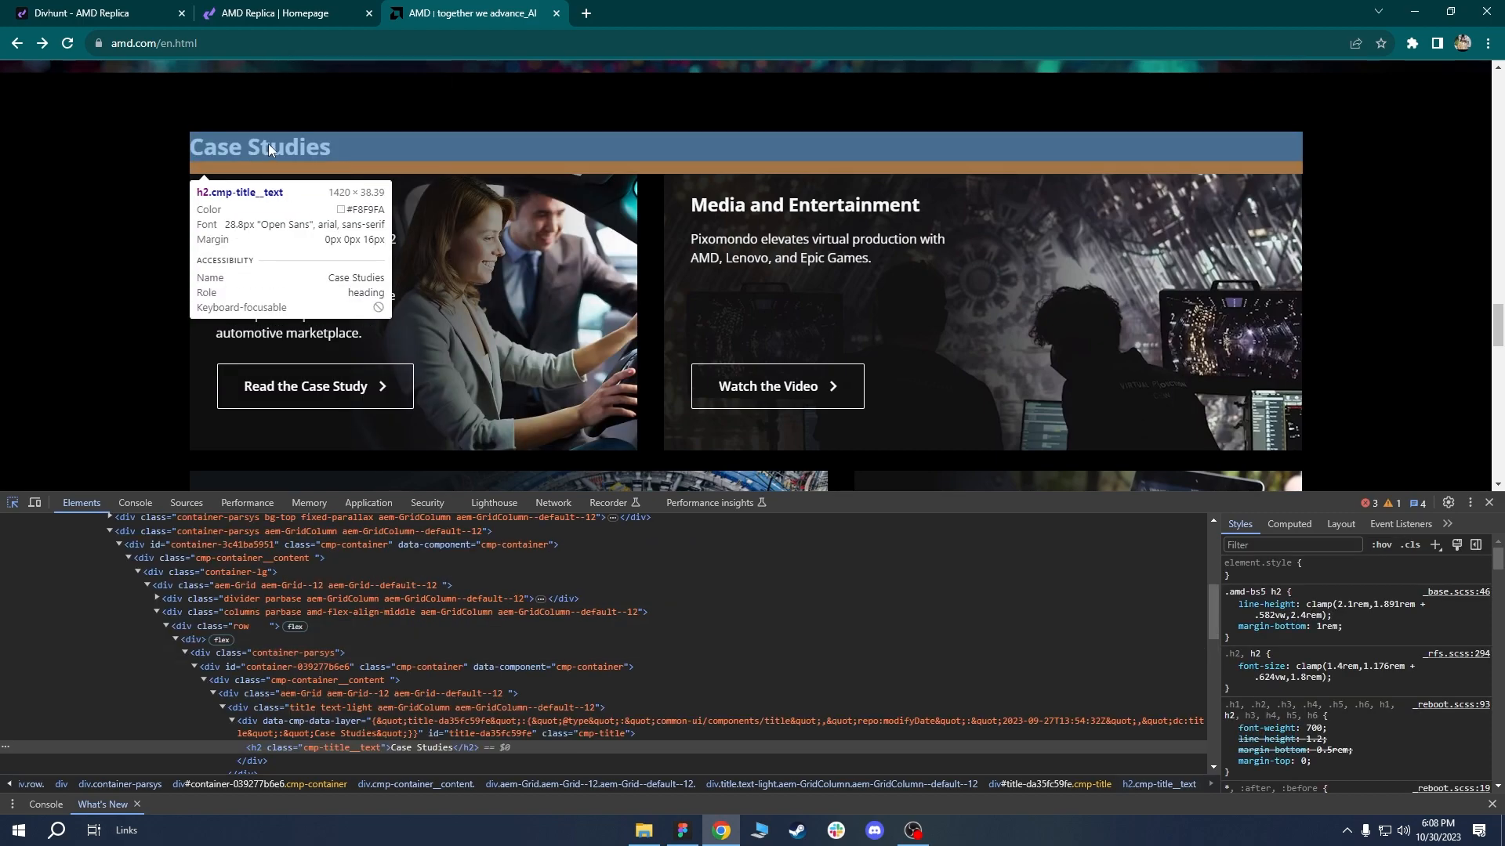
Back in the builder, check the class, spacing and typography of the Featured Products heading in the Solutions section.
{"action": "left_click", "coordinate": [102, 12]}
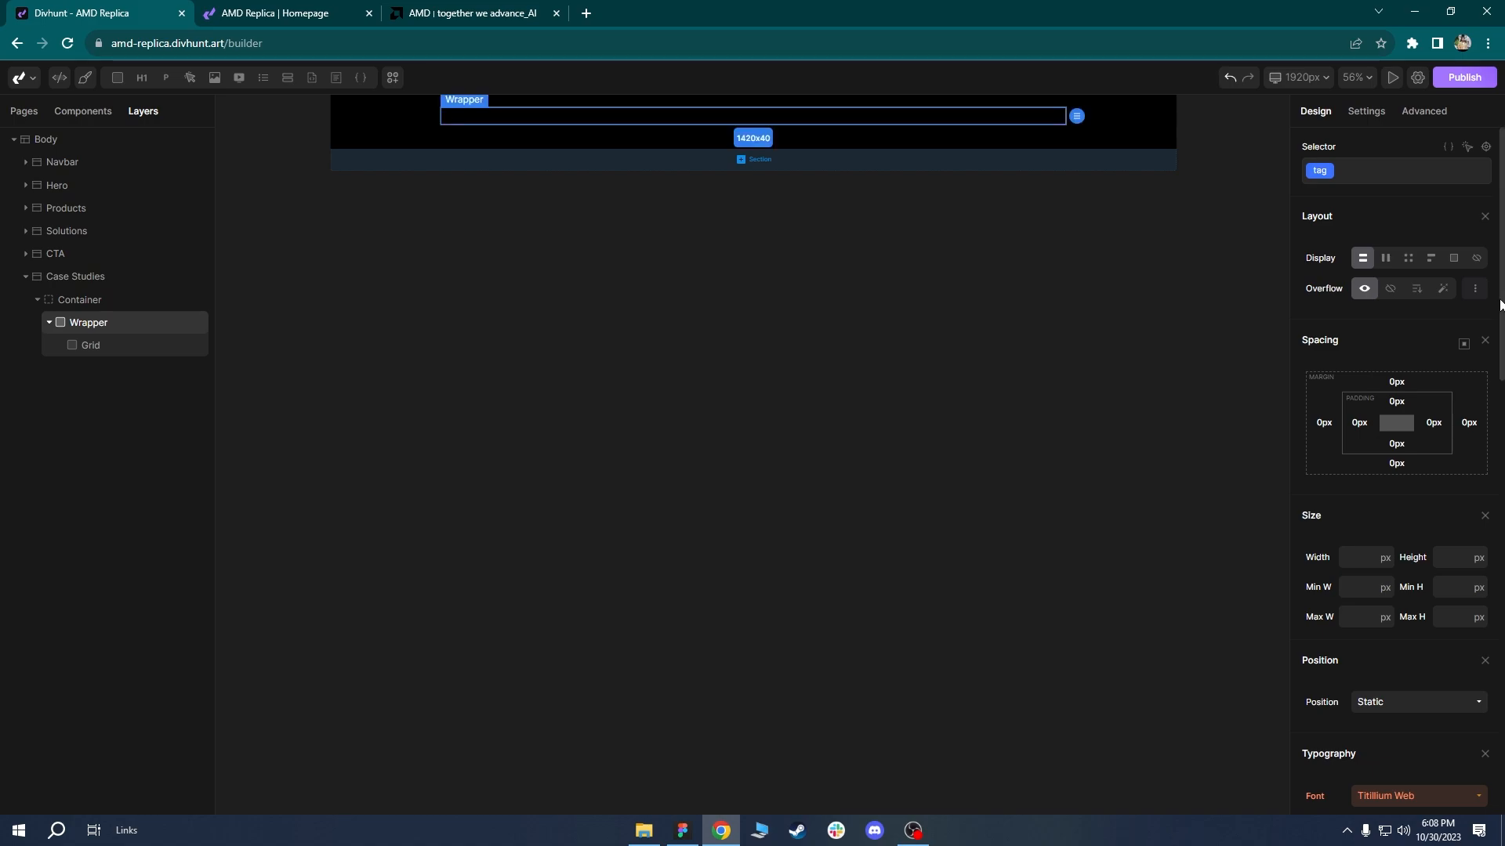
{"action": "scroll", "coordinate": [800, 238], "scroll_direction": "up", "scroll_amount": 10}
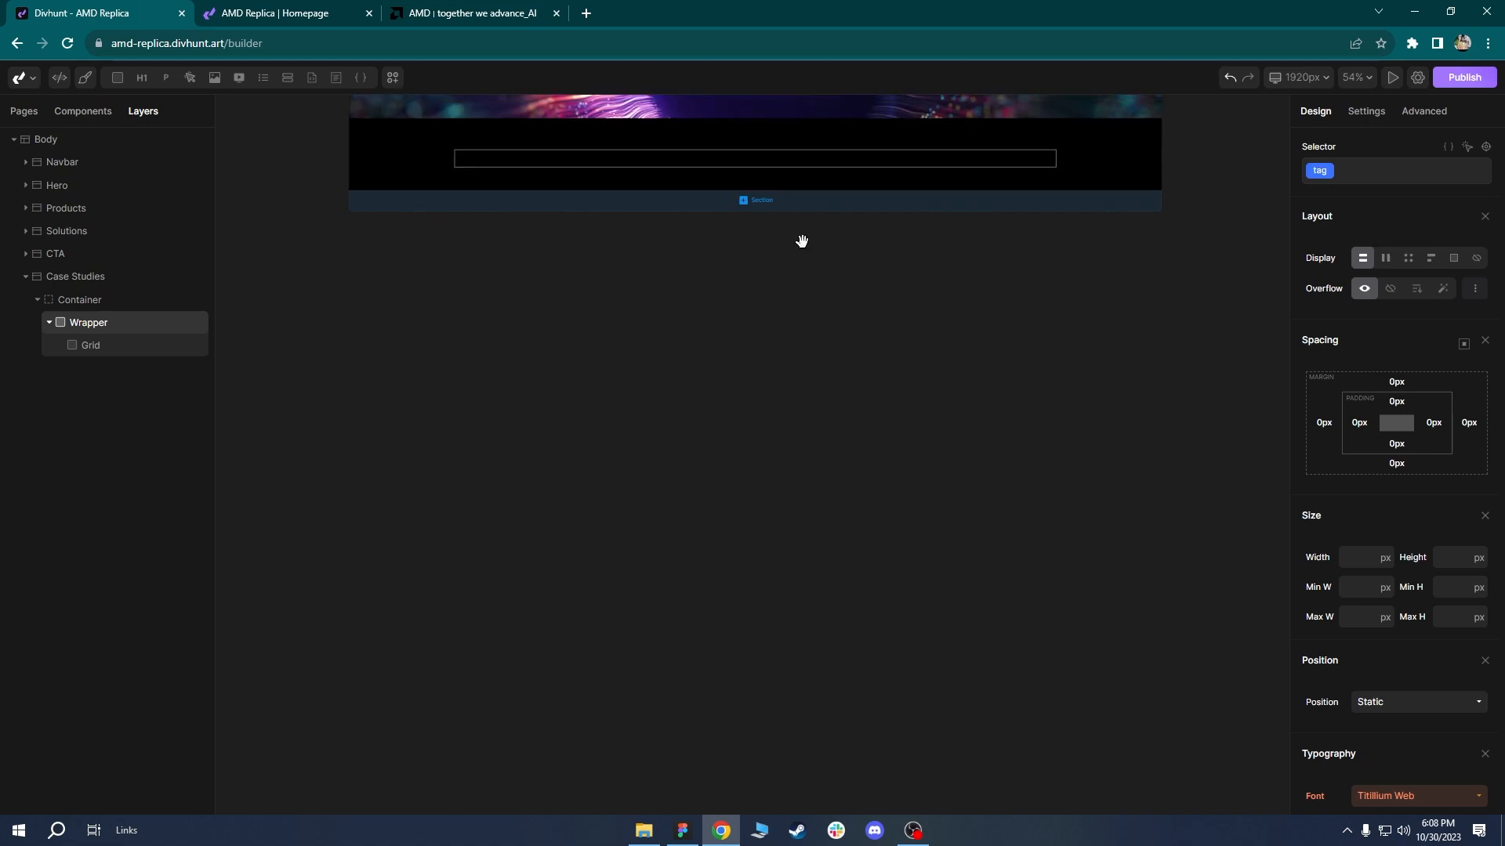
{"action": "scroll", "coordinate": [583, 490], "scroll_direction": "up", "scroll_amount": 1}
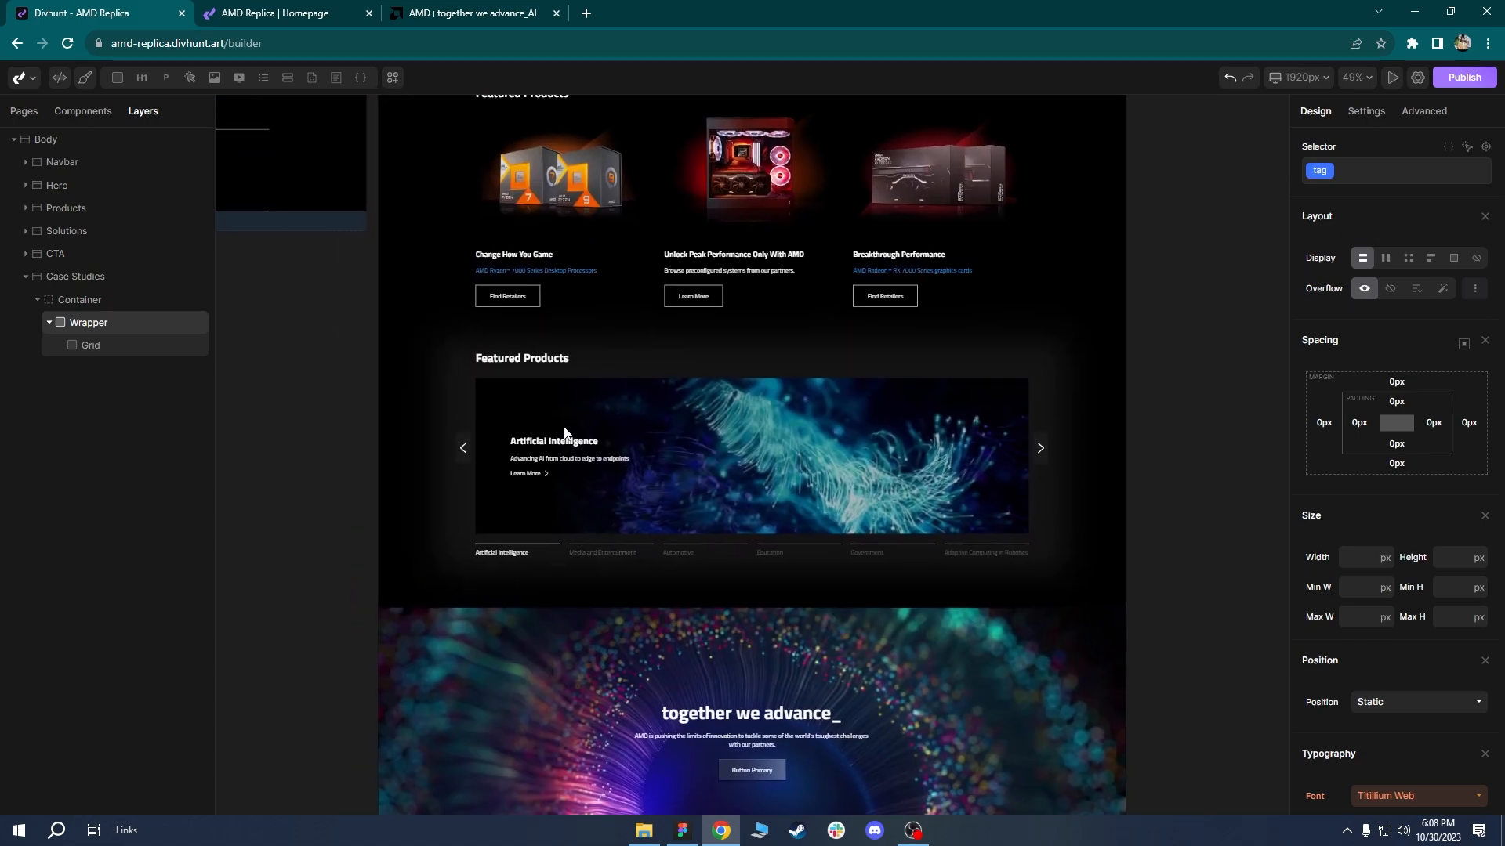
{"action": "left_click", "coordinate": [511, 362]}
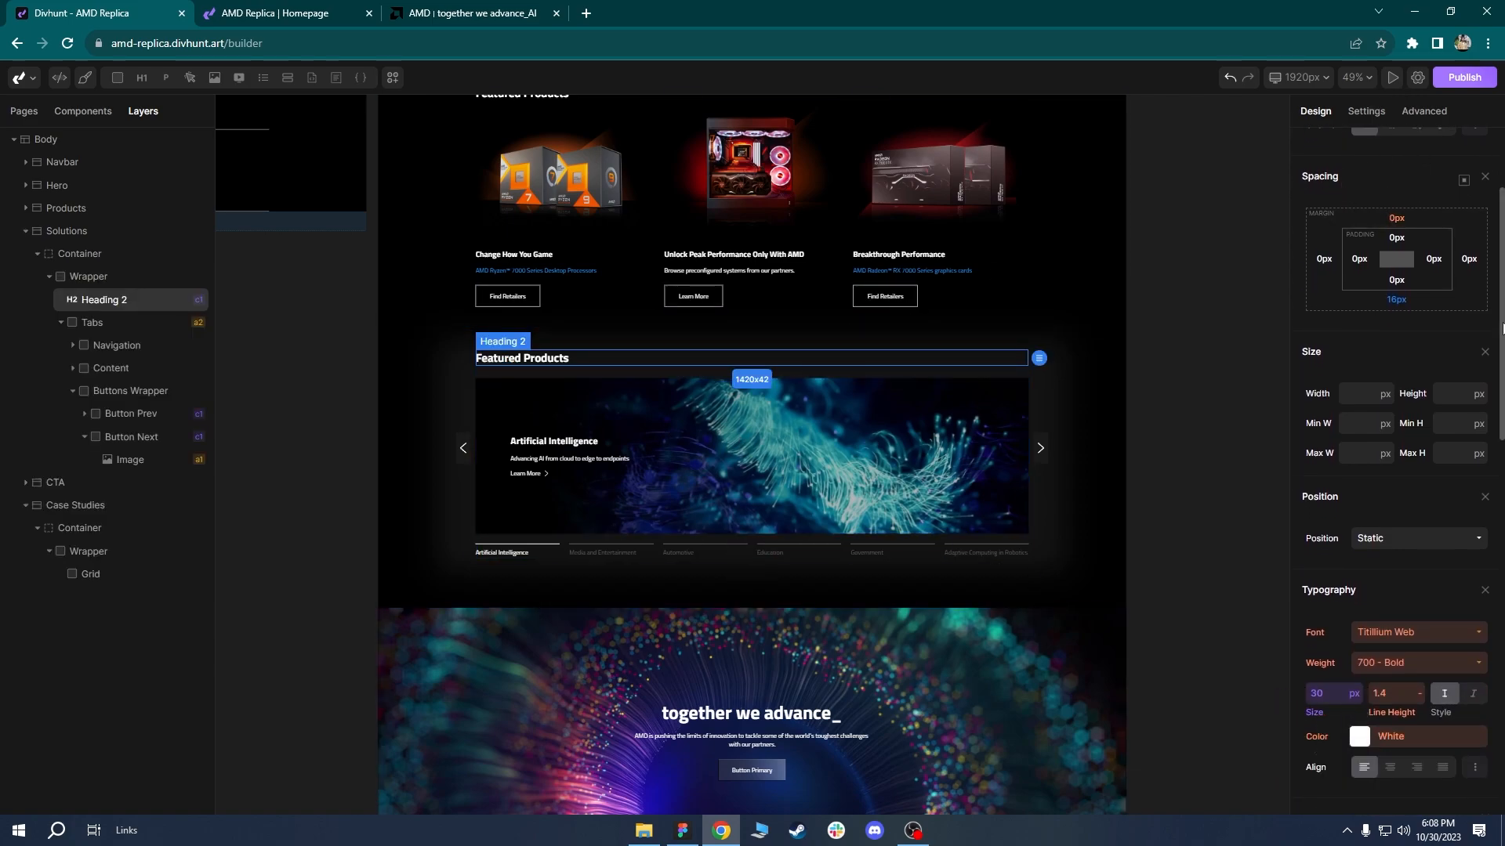
{"action": "scroll", "coordinate": [1410, 180], "scroll_direction": "up", "scroll_amount": 2}
{"action": "left_click", "coordinate": [1358, 137]}
{"action": "scroll", "coordinate": [1350, 565], "scroll_direction": "down", "scroll_amount": 3}
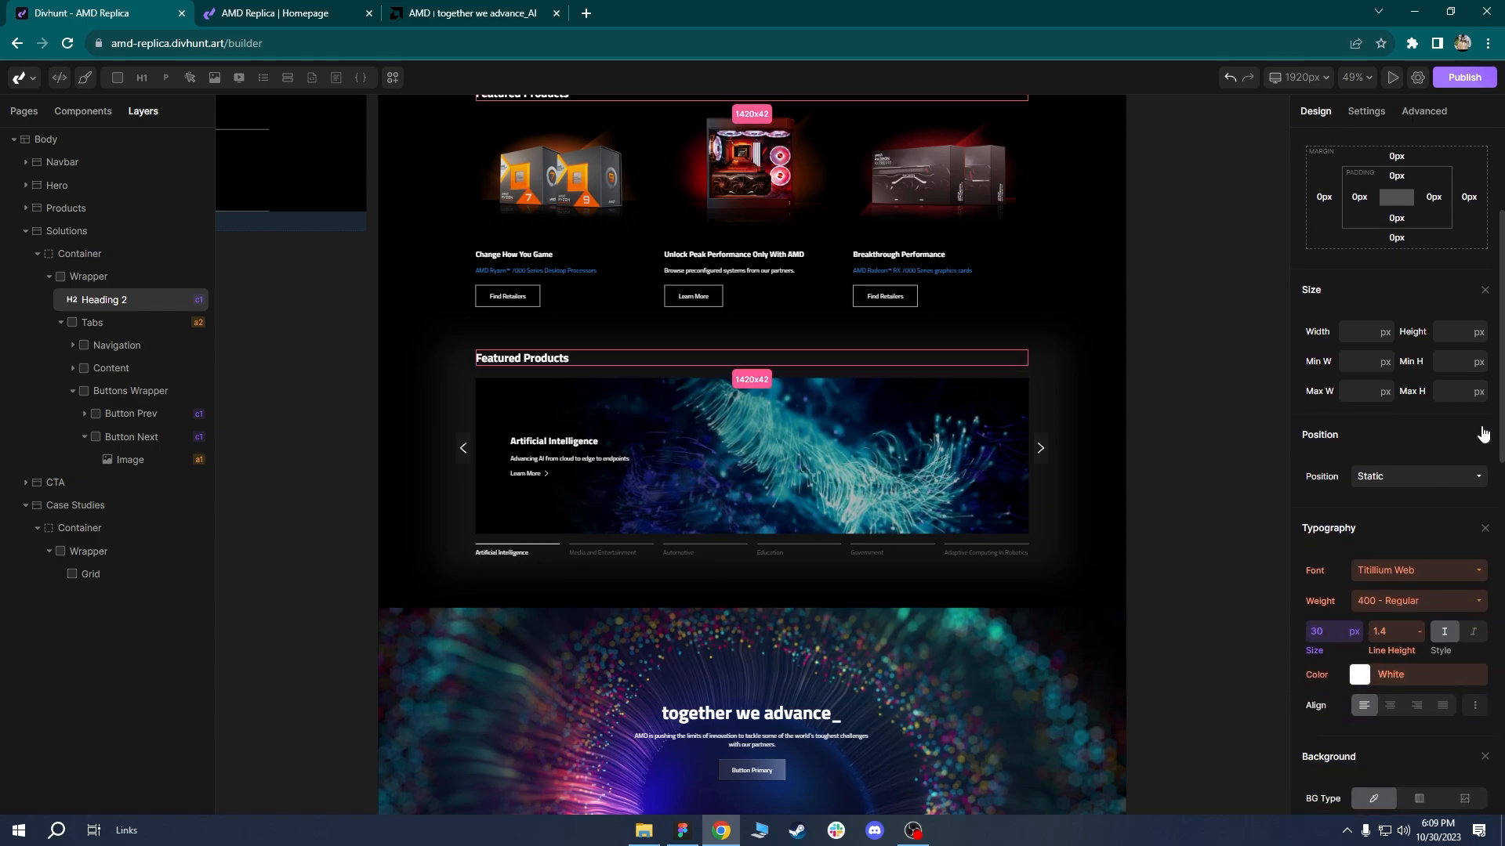
{"action": "scroll", "coordinate": [458, 448], "scroll_direction": "down", "scroll_amount": 6}
{"action": "scroll", "coordinate": [458, 452], "scroll_direction": "down", "scroll_amount": 5}
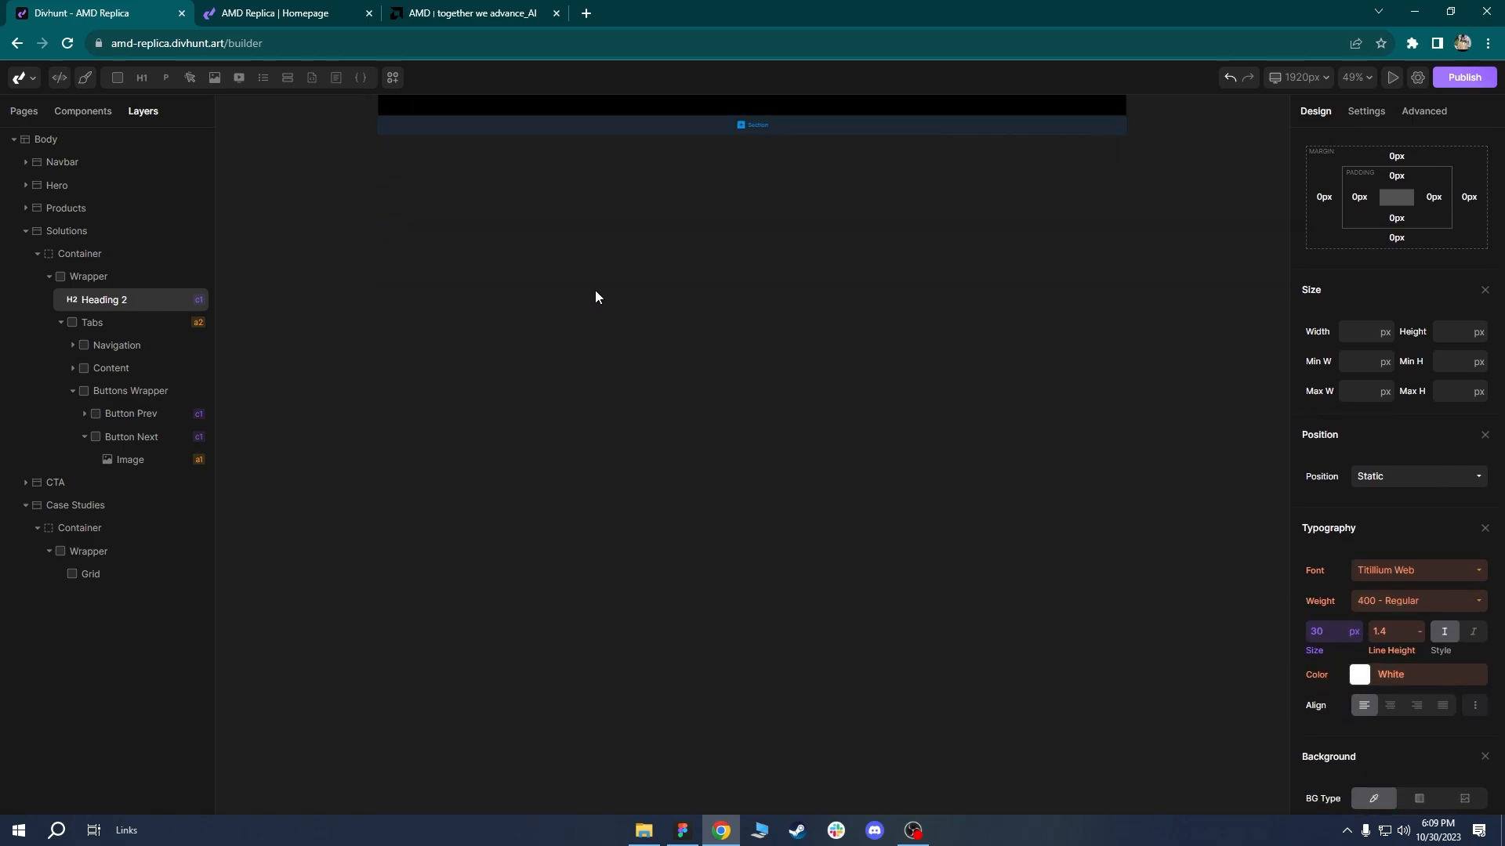
Add a Heading 2 element to the Case Studies Wrapper.
{"action": "scroll", "coordinate": [594, 309], "scroll_direction": "up", "scroll_amount": 4}
{"action": "left_click", "coordinate": [502, 368]}
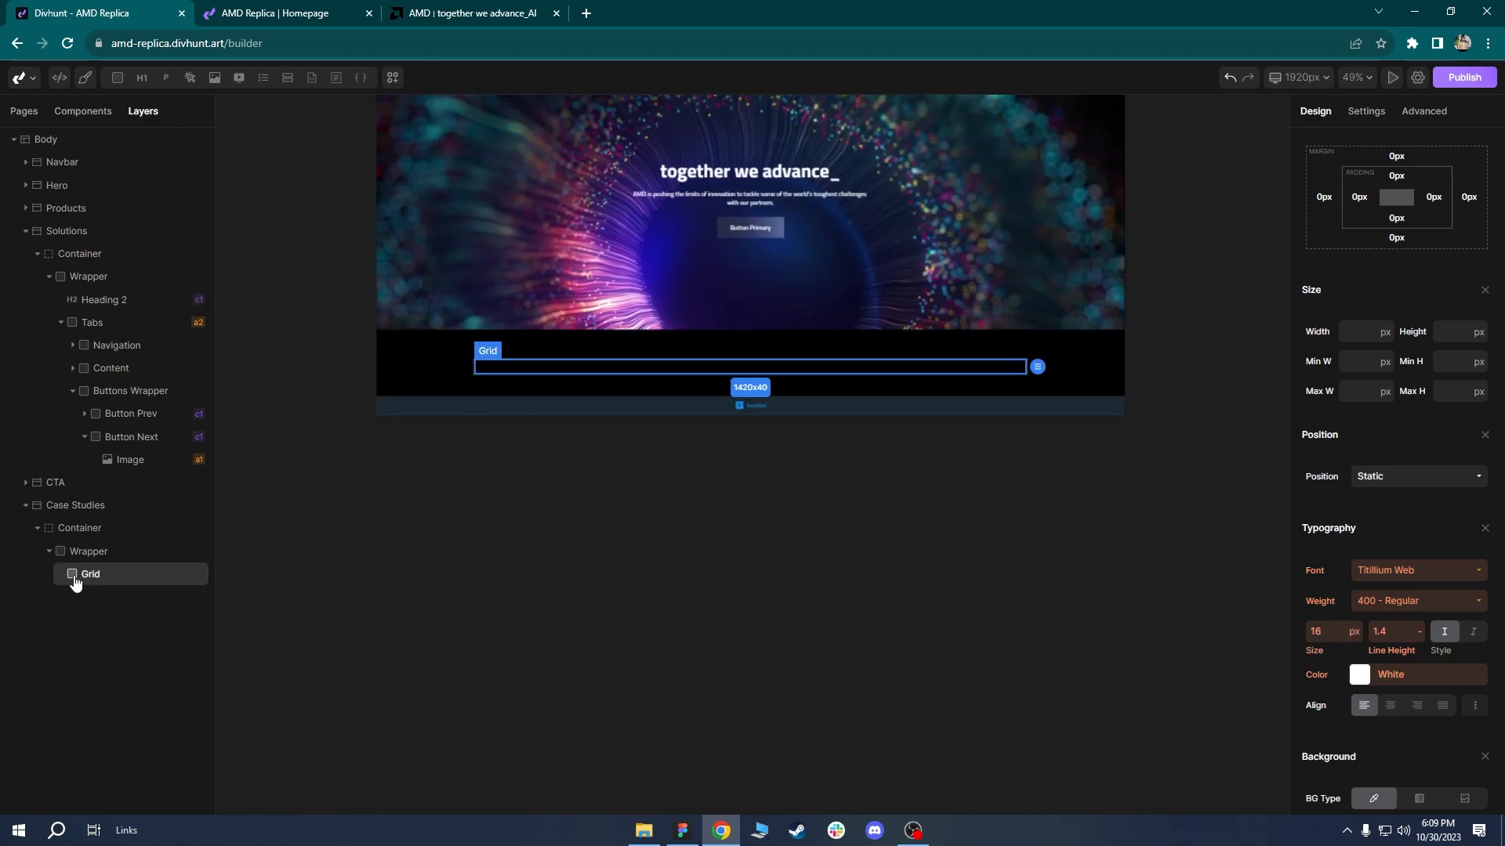
{"action": "left_click", "coordinate": [88, 552]}
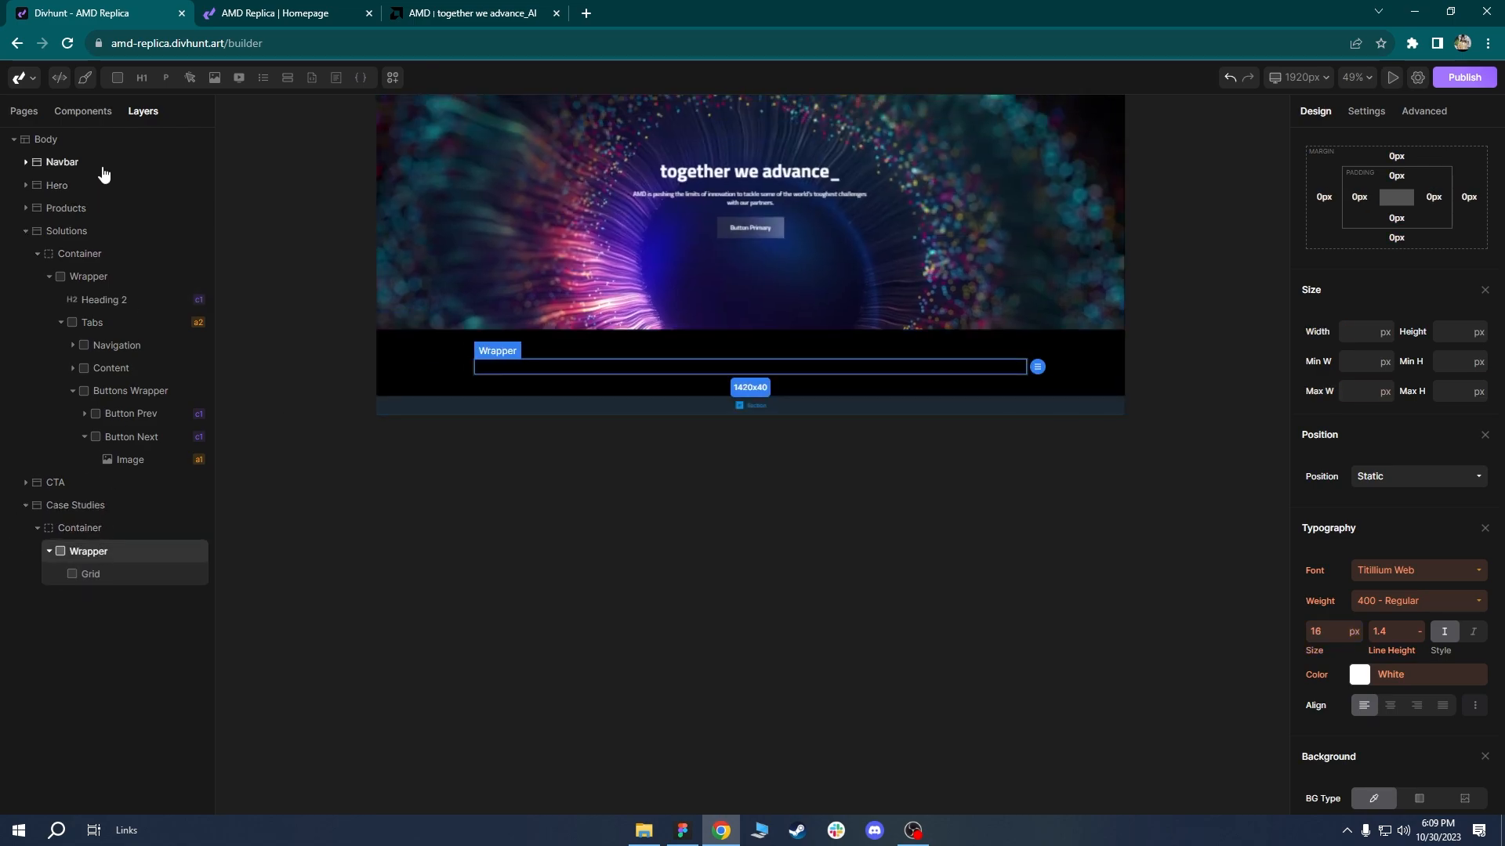
{"action": "left_click", "coordinate": [141, 107]}
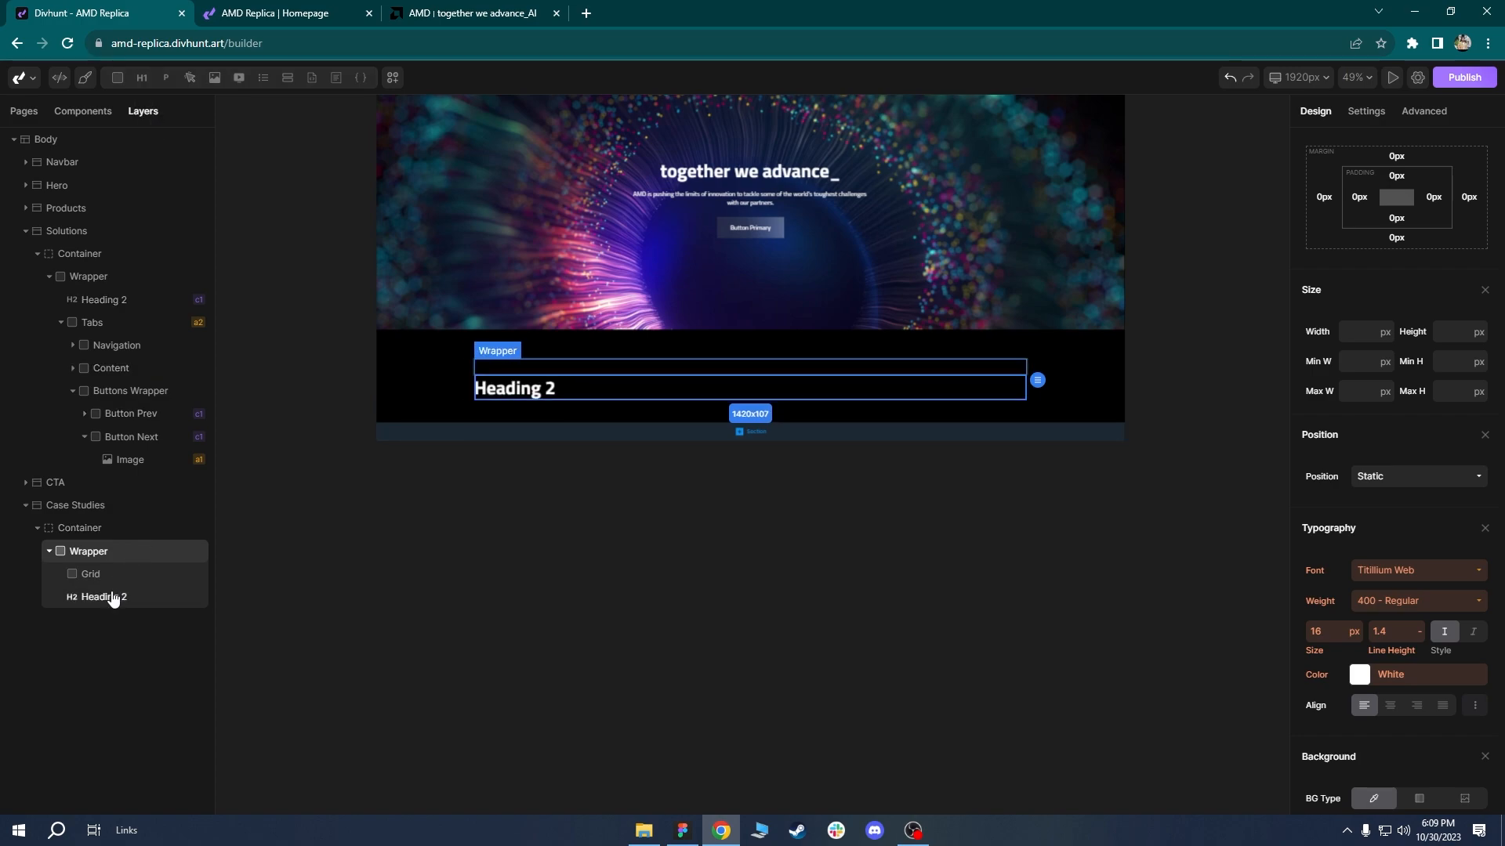
Apply the h4 class to the new Case Studies heading.
{"action": "left_click", "coordinate": [110, 597]}
{"action": "scroll", "coordinate": [1419, 313], "scroll_direction": "up", "scroll_amount": 3}
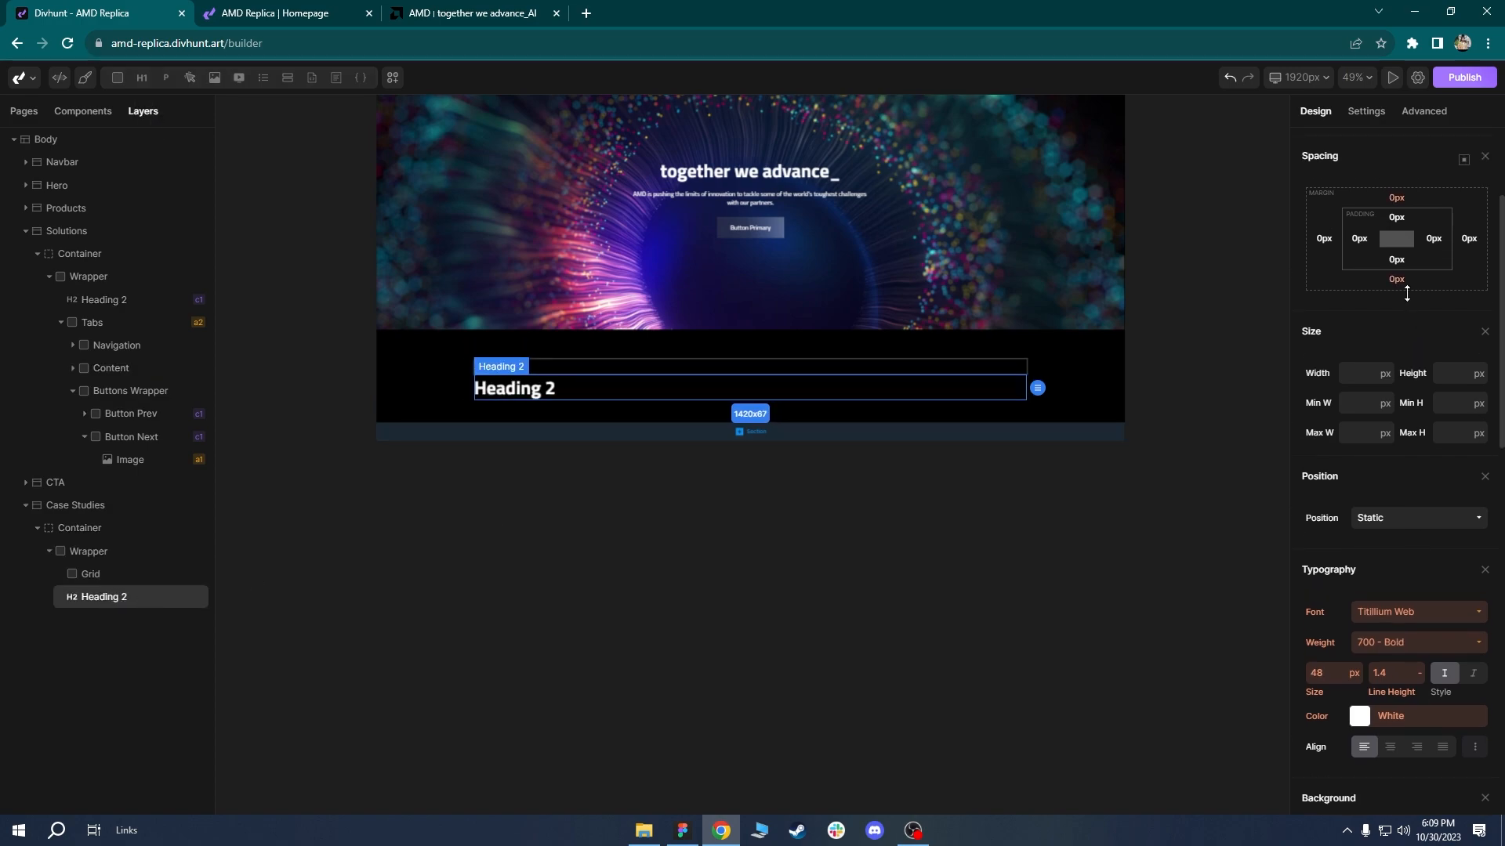
{"action": "left_click", "coordinate": [1385, 173]}
{"action": "type", "text": "h4"}
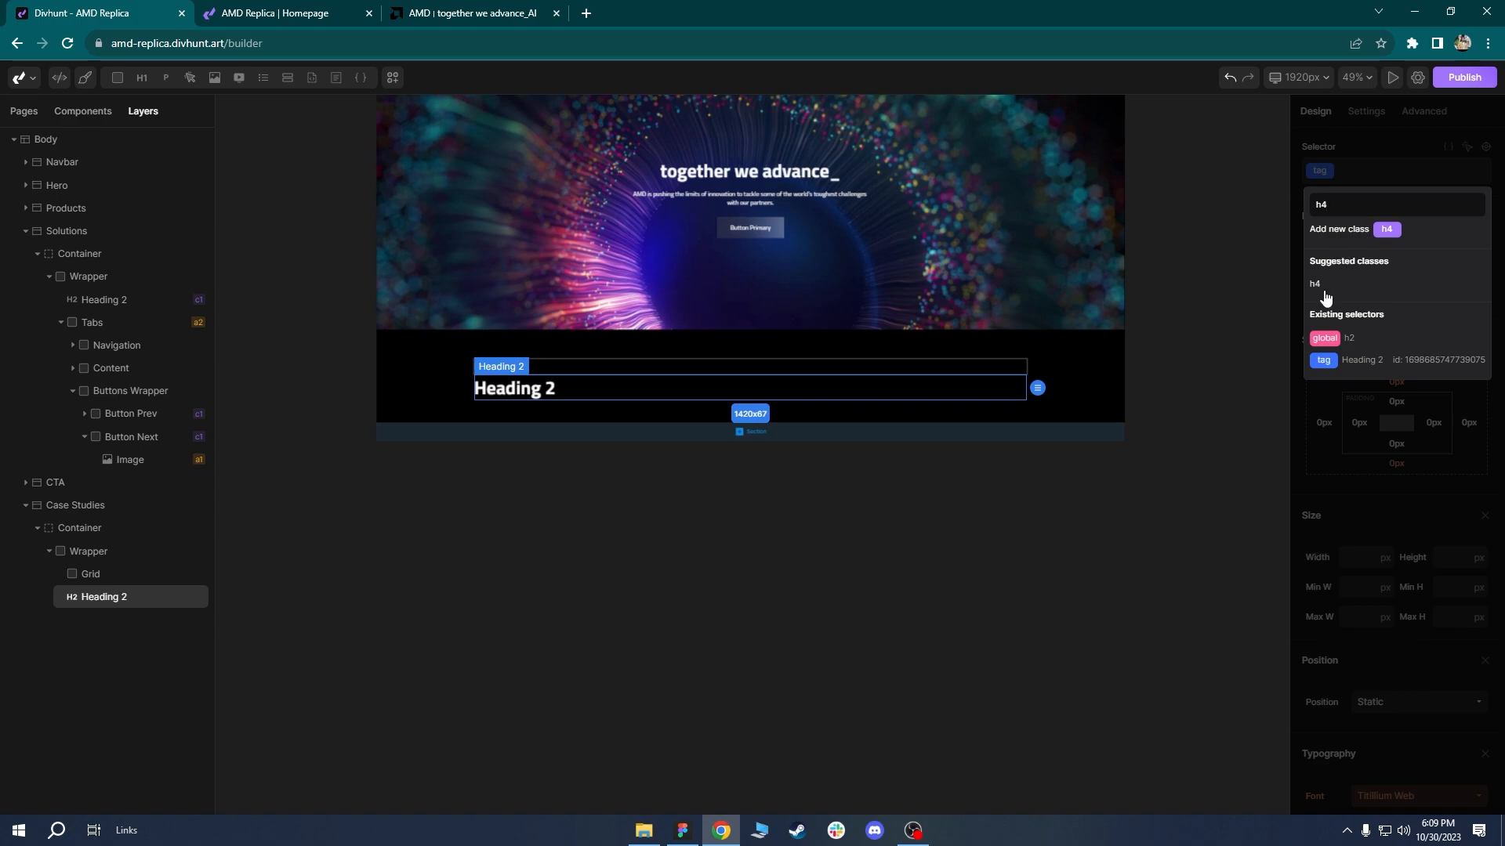
{"action": "left_click", "coordinate": [1322, 290]}
{"action": "scroll", "coordinate": [1457, 490], "scroll_direction": "down", "scroll_amount": 4}
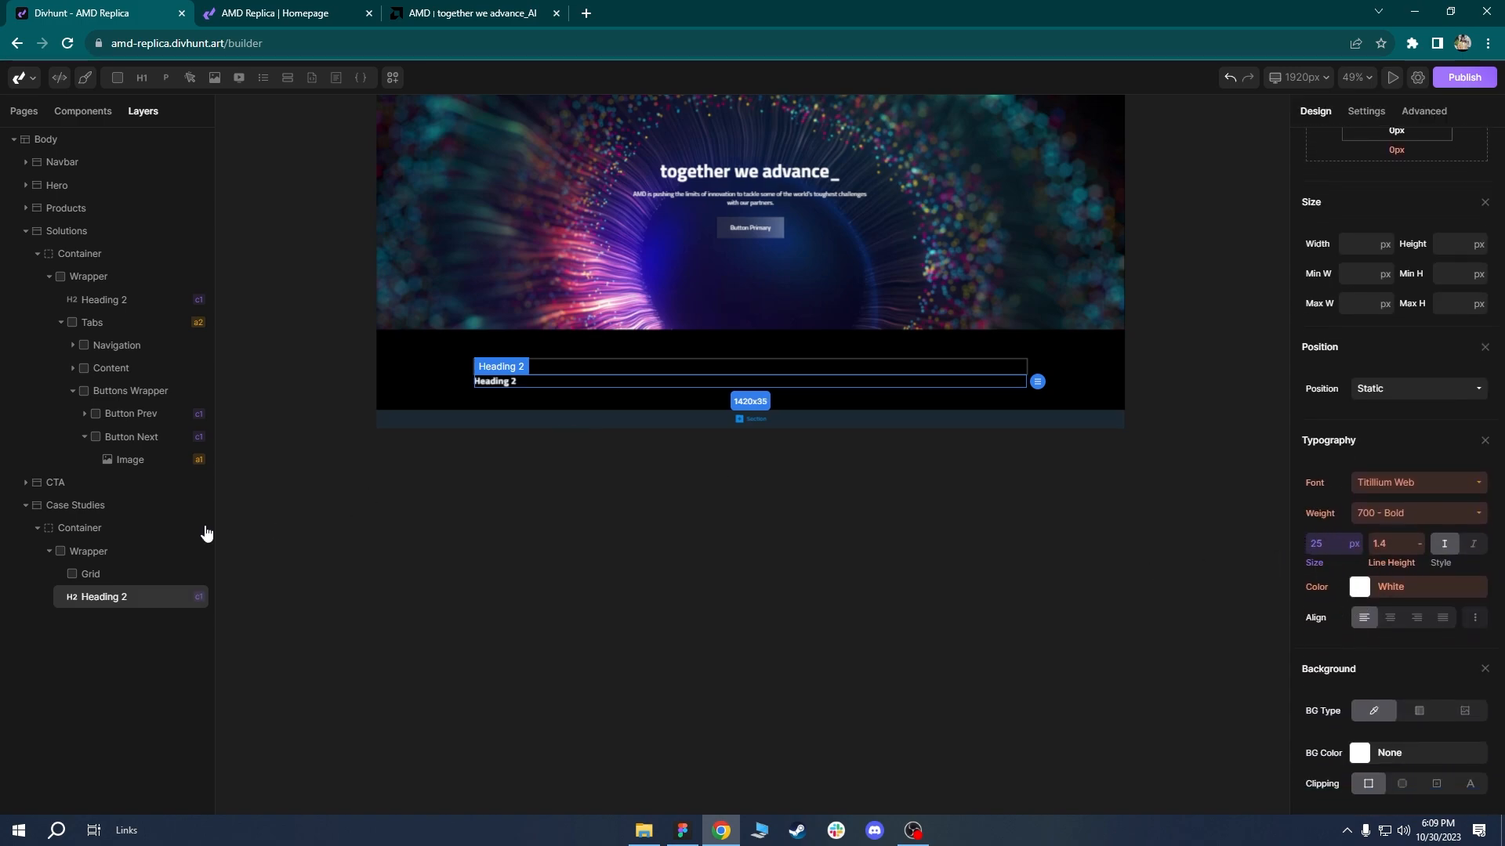
Move the heading above the Grid div and give it the mb-16 class for its bottom margin.
{"action": "mouse_move", "coordinate": [87, 599]}
{"action": "left_mouse_down"}
{"action": "mouse_move", "coordinate": [94, 575]}
{"action": "mouse_move", "coordinate": [102, 583]}
{"action": "left_mouse_up"}
{"action": "left_click", "coordinate": [345, 13]}
{"action": "left_click", "coordinate": [469, 13]}
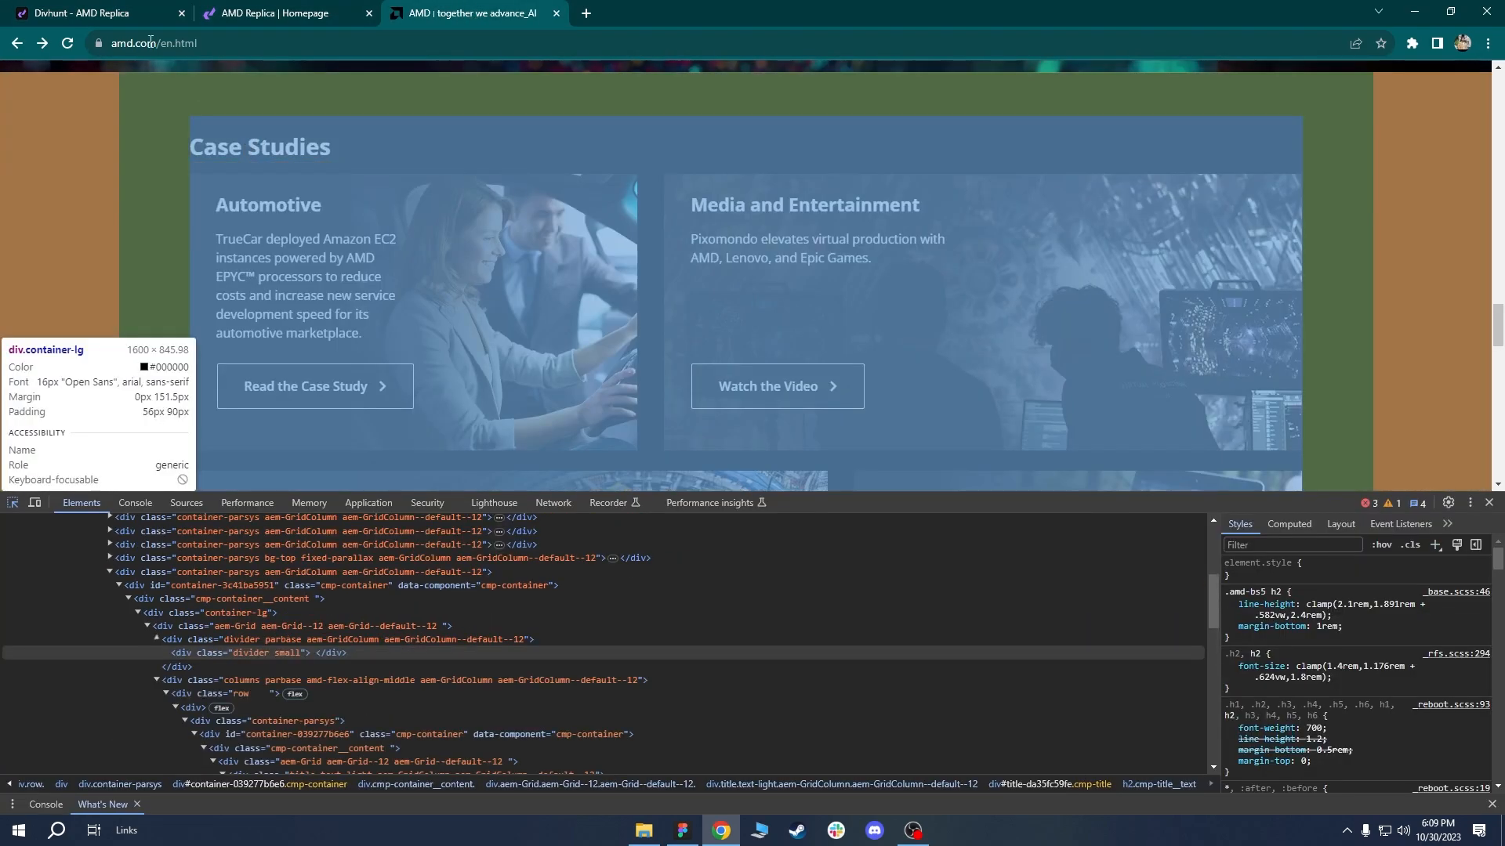
{"action": "left_click", "coordinate": [81, 13]}
{"action": "scroll", "coordinate": [1496, 461], "scroll_direction": "up", "scroll_amount": 5}
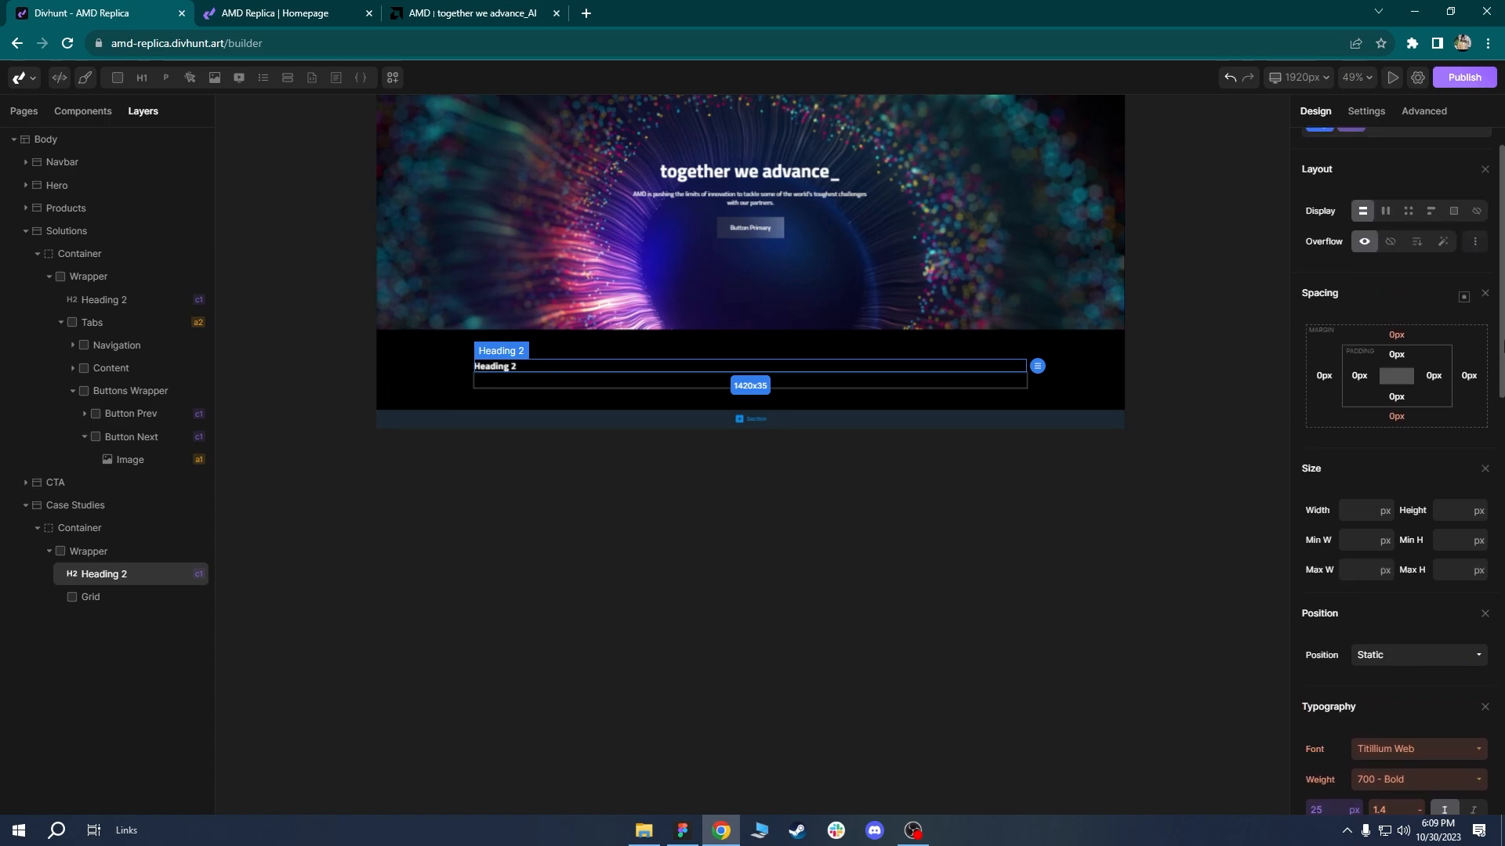
{"action": "left_click", "coordinate": [1396, 183]}
{"action": "type", "text": "m"}
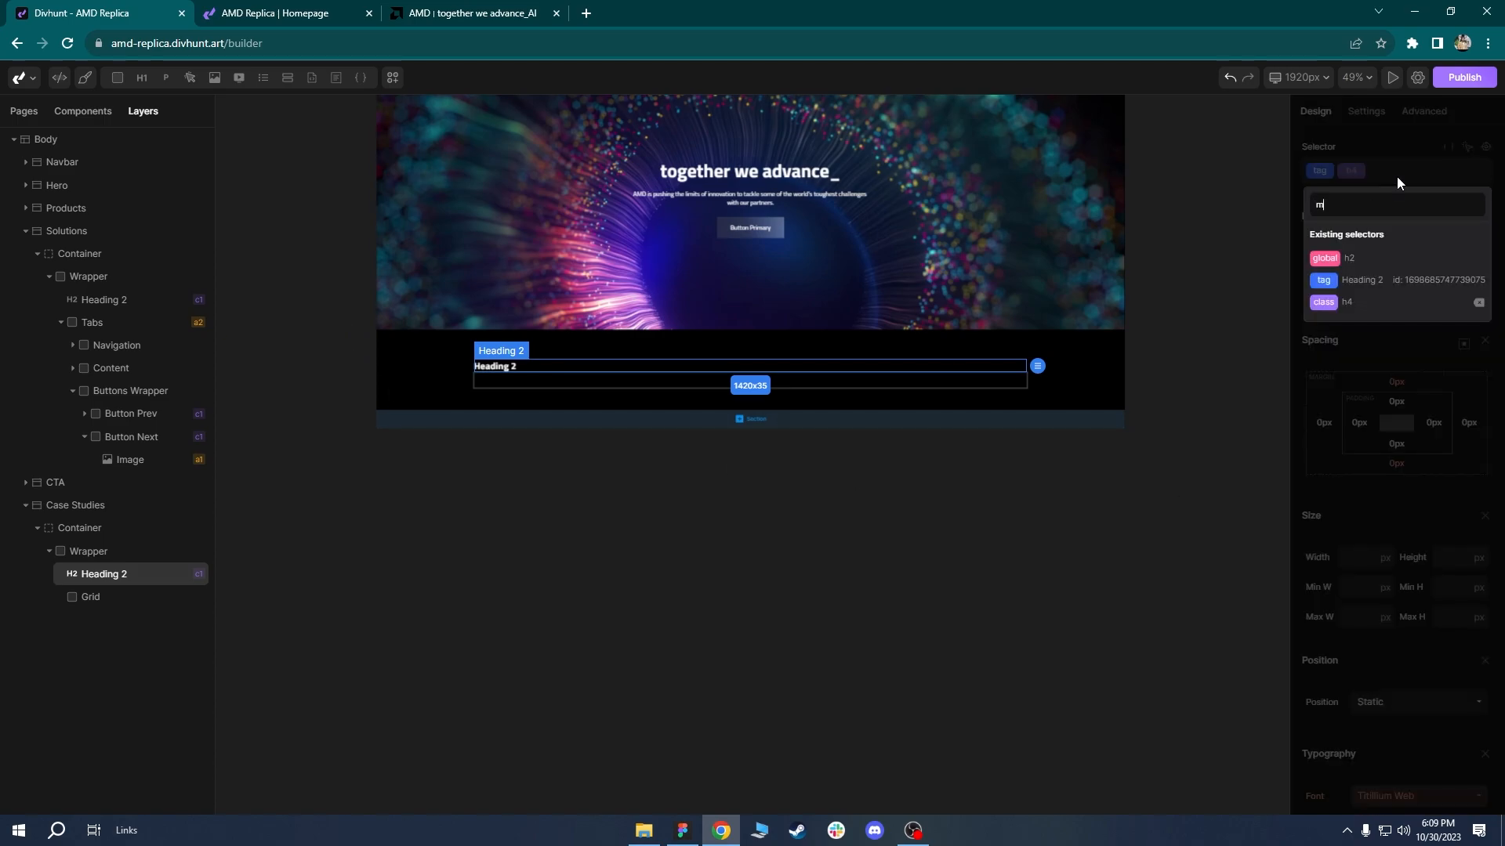
{"action": "type", "text": "b"}
{"action": "left_click", "coordinate": [1322, 285]}
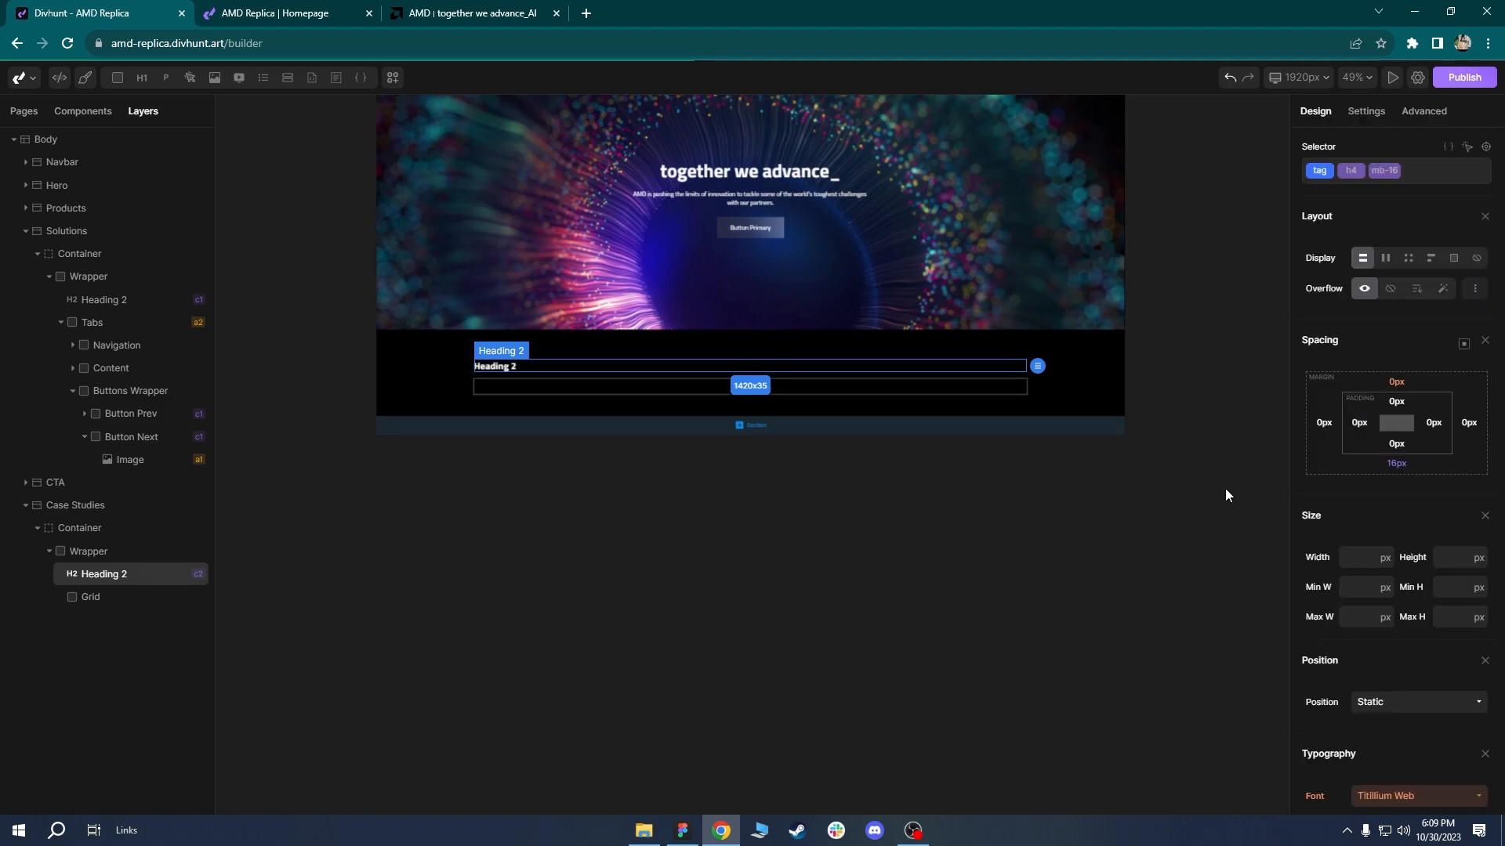
Copy the Case Studies title from the AMD page and set it as the new heading's content in the builder.
{"action": "left_click", "coordinate": [449, 11]}
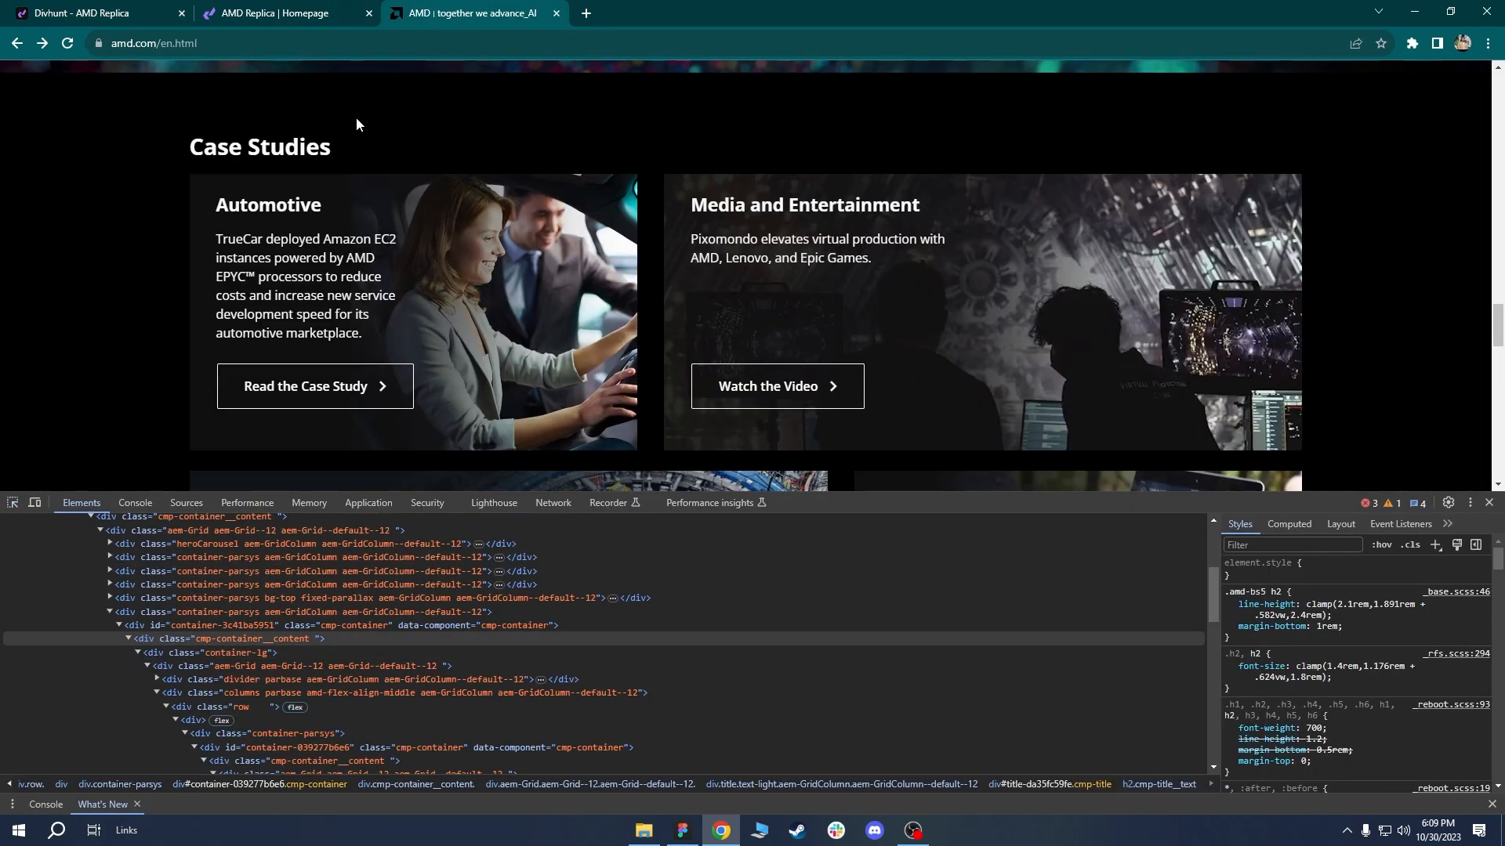
{"action": "left_click_drag", "start_coordinate": [354, 153], "coordinate": [198, 147]}
{"action": "left_click", "coordinate": [135, 7]}
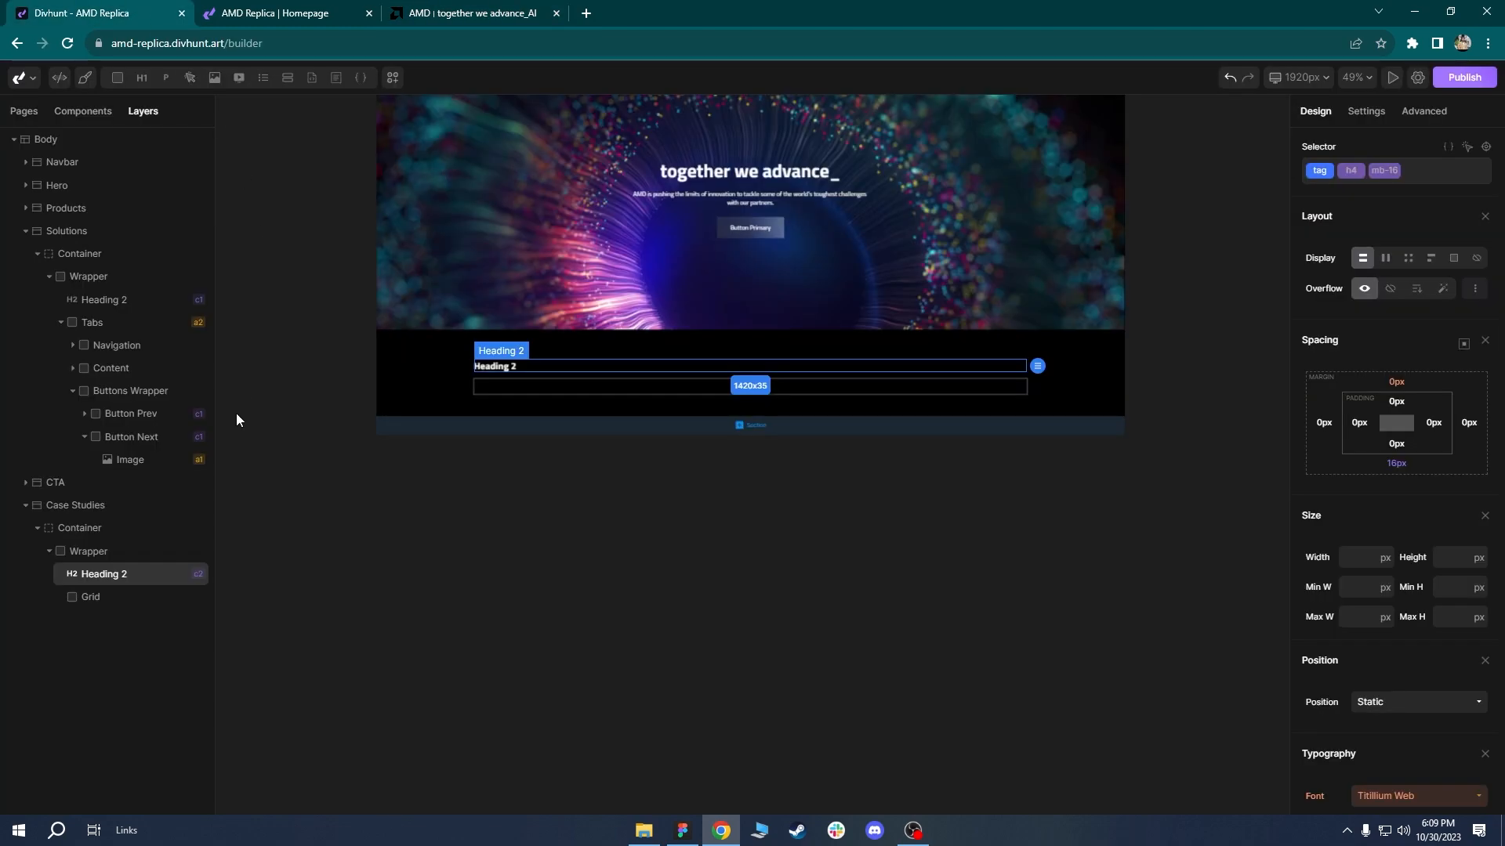
{"action": "left_click", "coordinate": [1361, 112]}
{"action": "left_click", "coordinate": [1402, 362]}
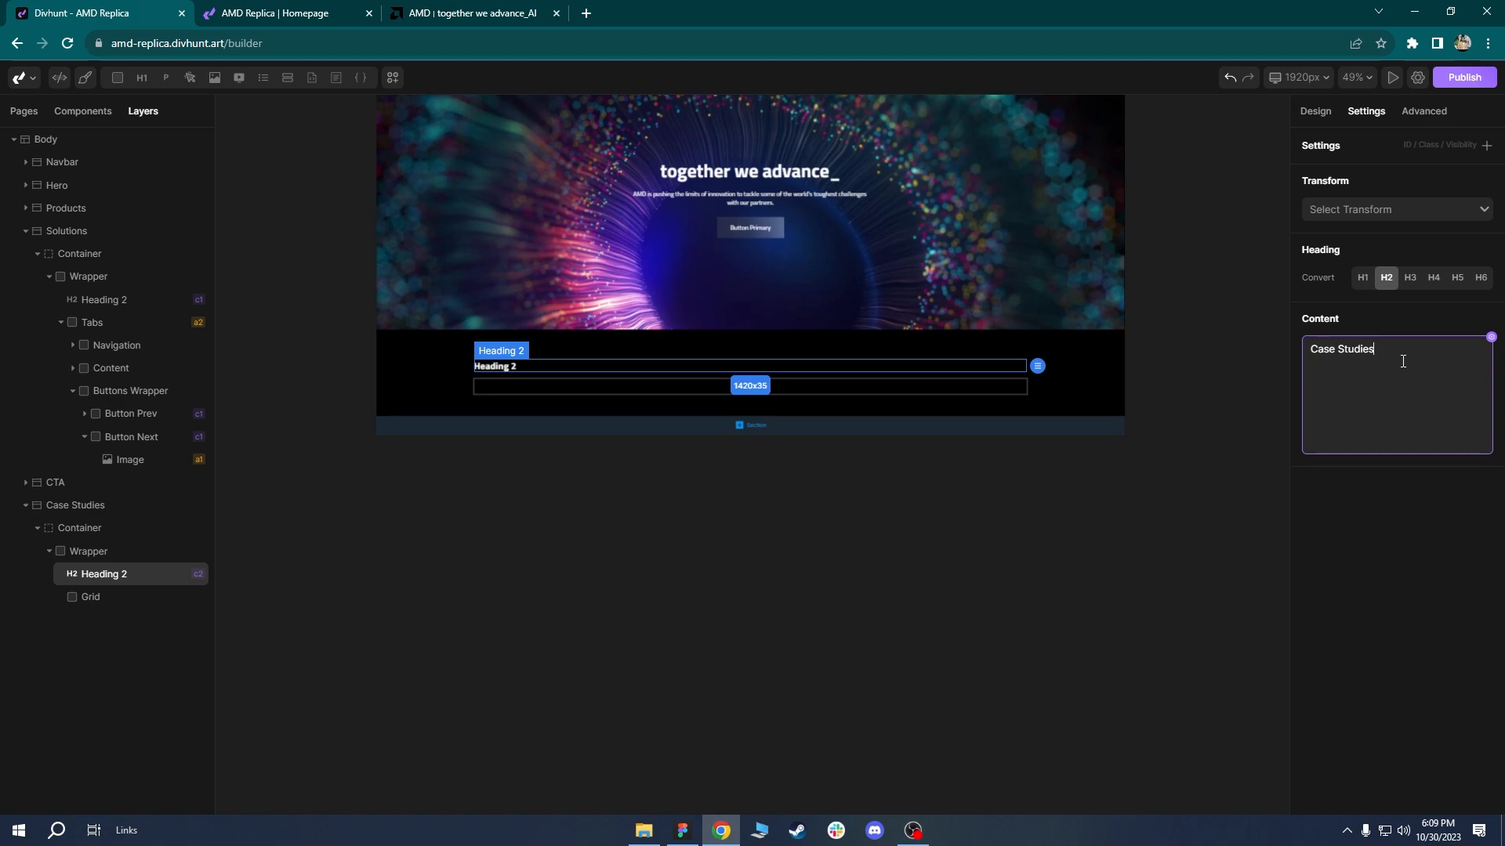
{"action": "left_click", "coordinate": [677, 551]}
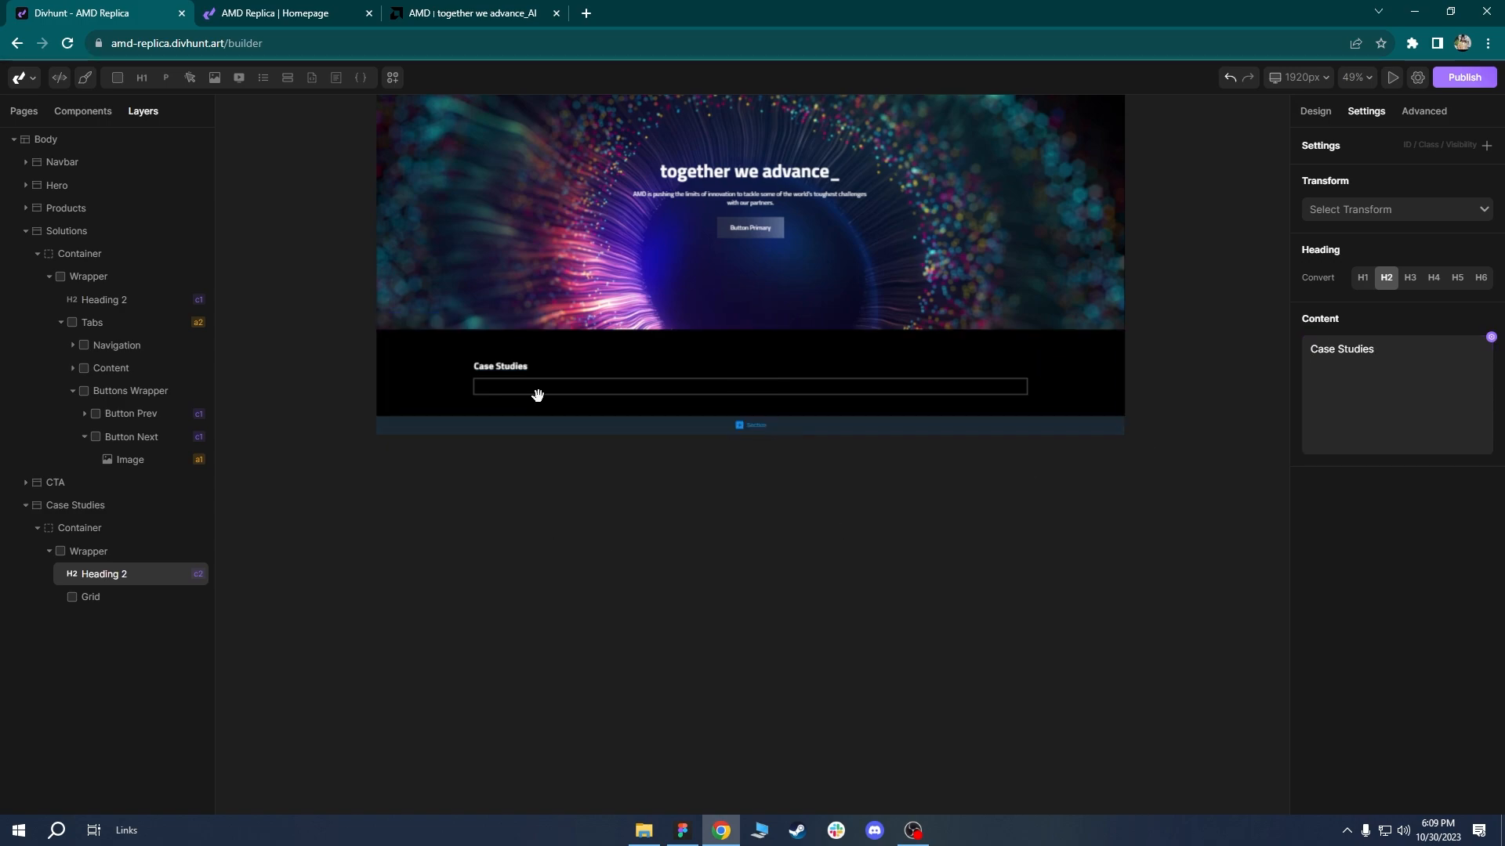
{"action": "scroll", "coordinate": [538, 392], "scroll_direction": "down", "scroll_amount": 5}
{"action": "scroll", "coordinate": [537, 394], "scroll_direction": "up", "scroll_amount": 5}
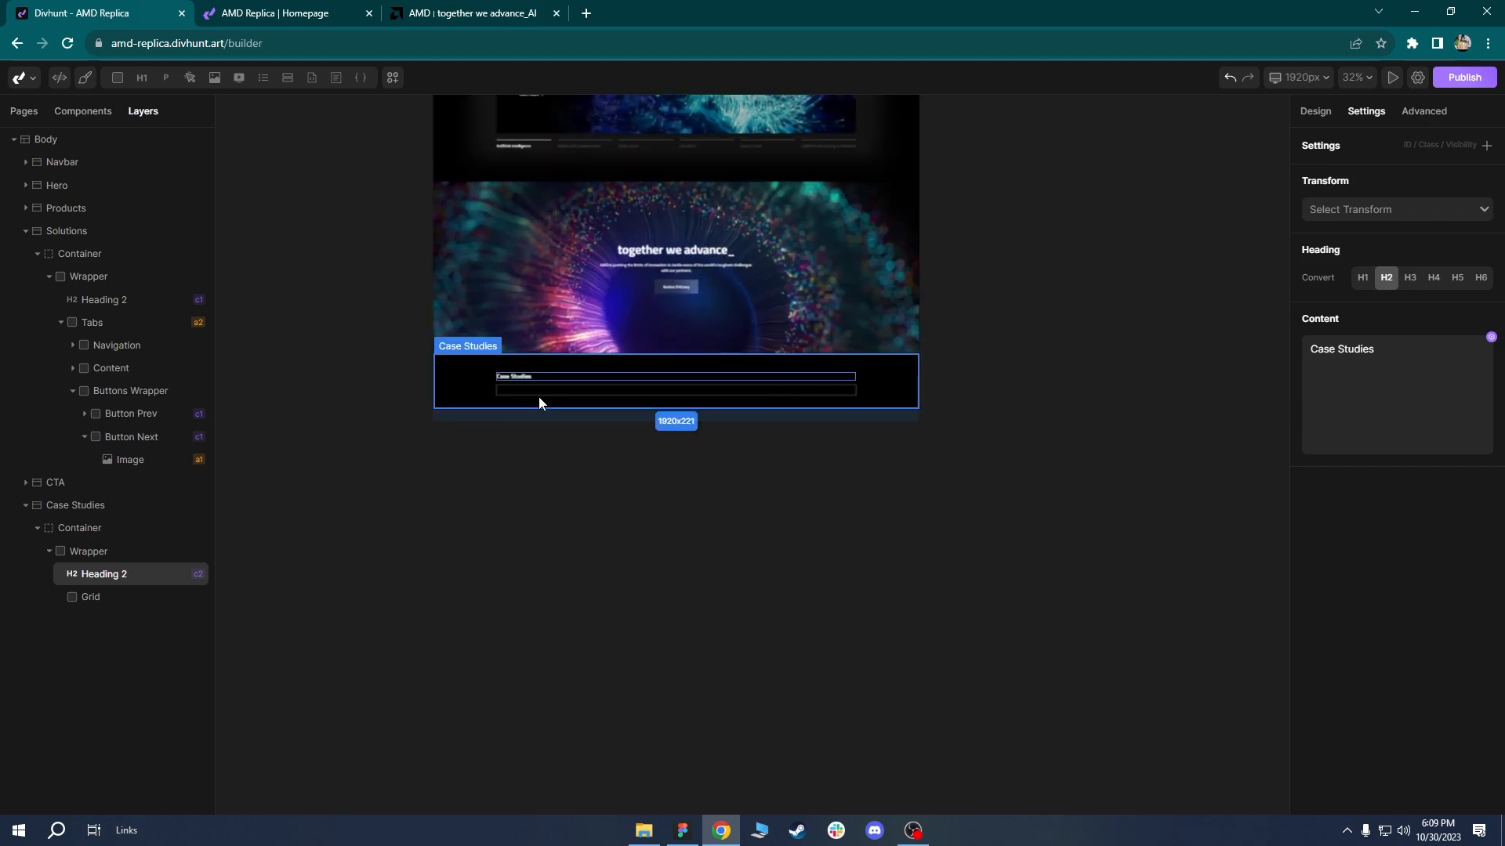
{"action": "scroll", "coordinate": [538, 397], "scroll_direction": "up", "scroll_amount": 2}
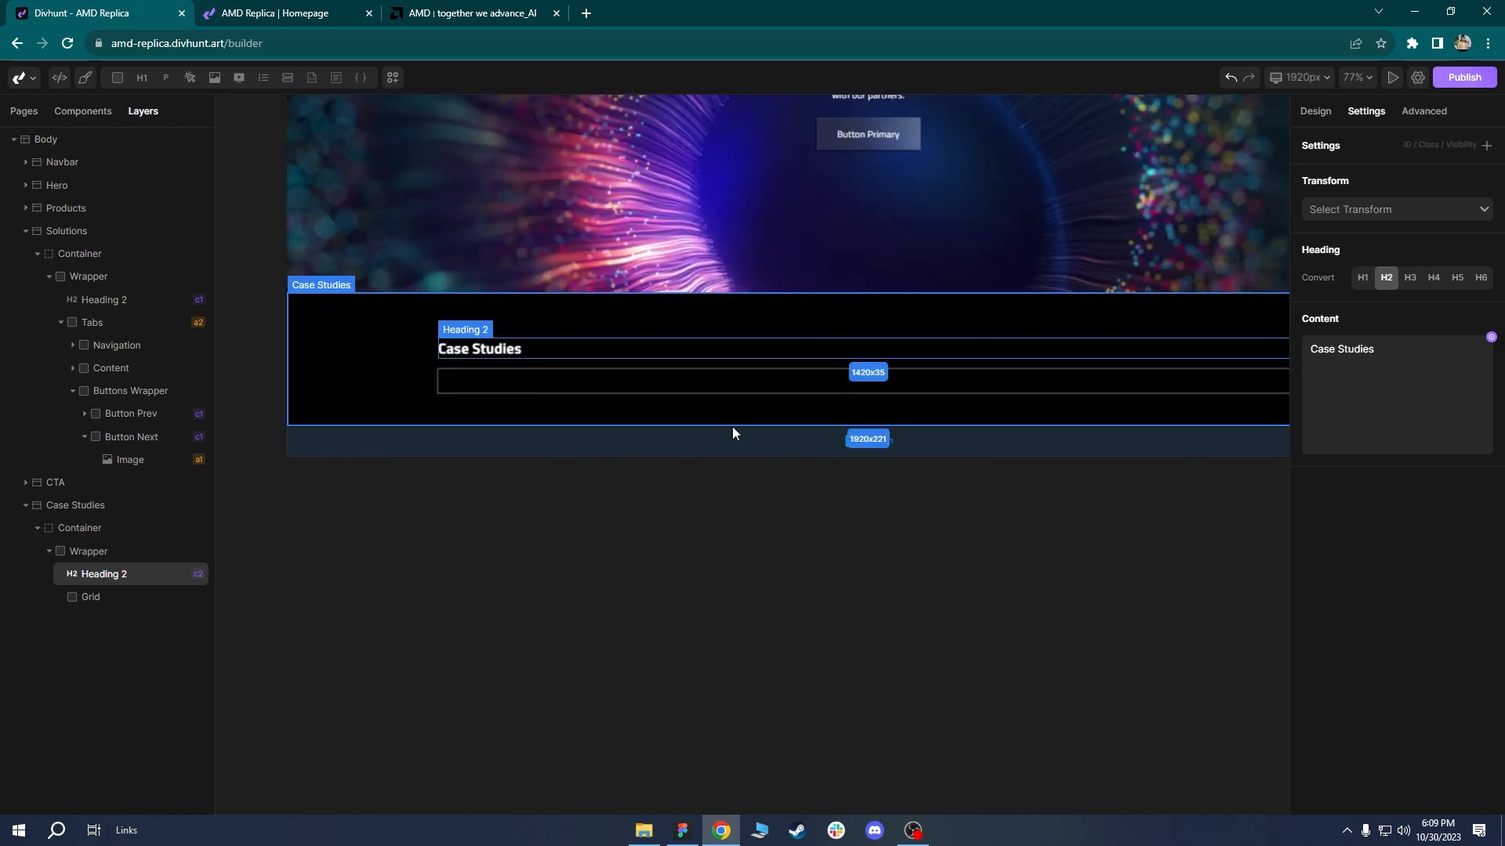
{"action": "scroll", "coordinate": [735, 425], "scroll_direction": "up", "scroll_amount": 1}
Switch to the AMD page, close the published AMD Replica page, and inspect the Automotive card's padding in the developer tools.
{"action": "left_click", "coordinate": [392, 382]}
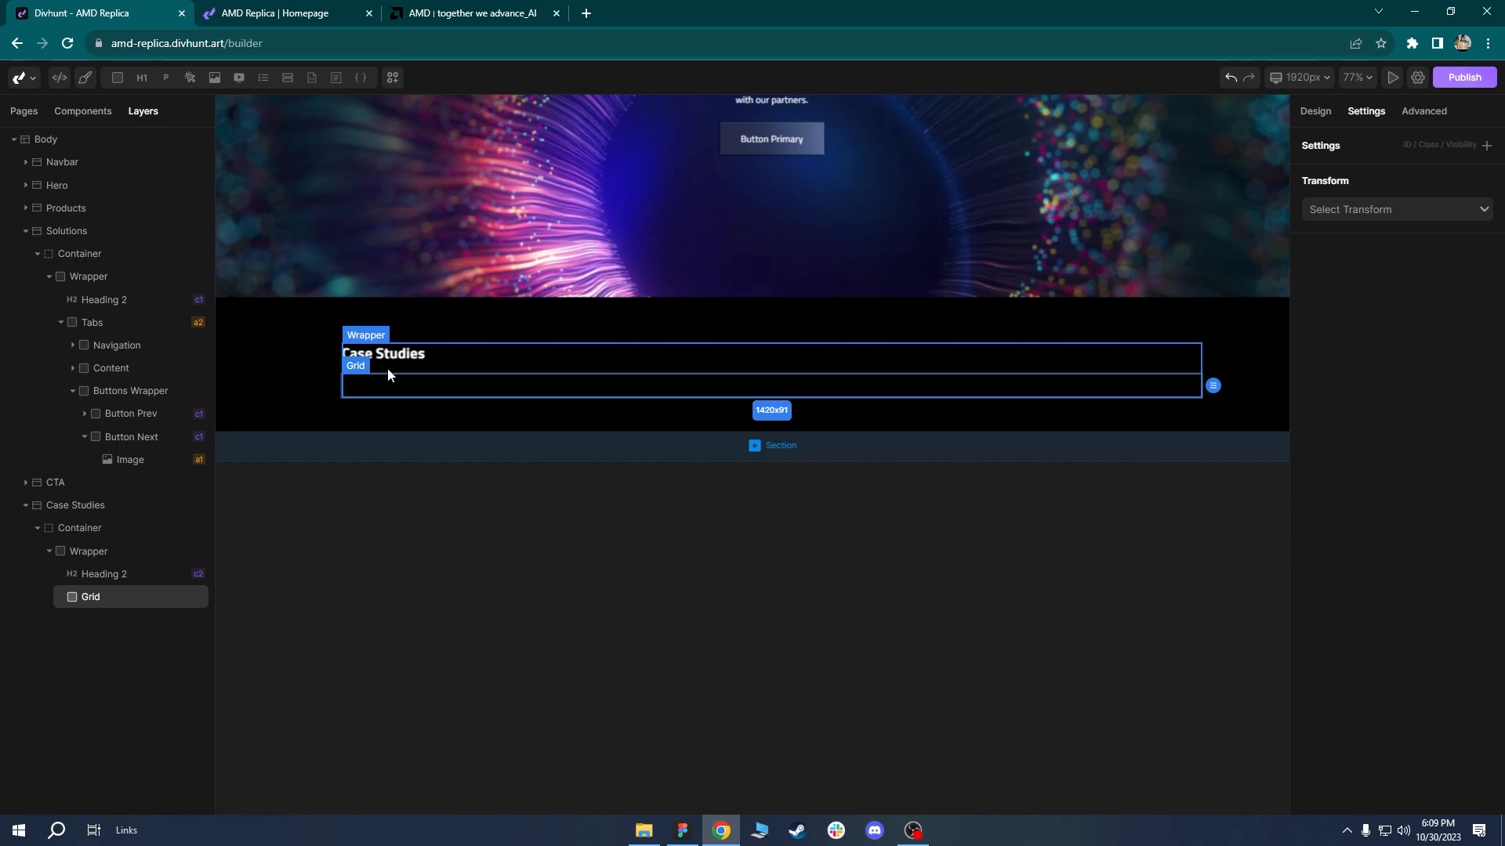
{"action": "left_click", "coordinate": [285, 11]}
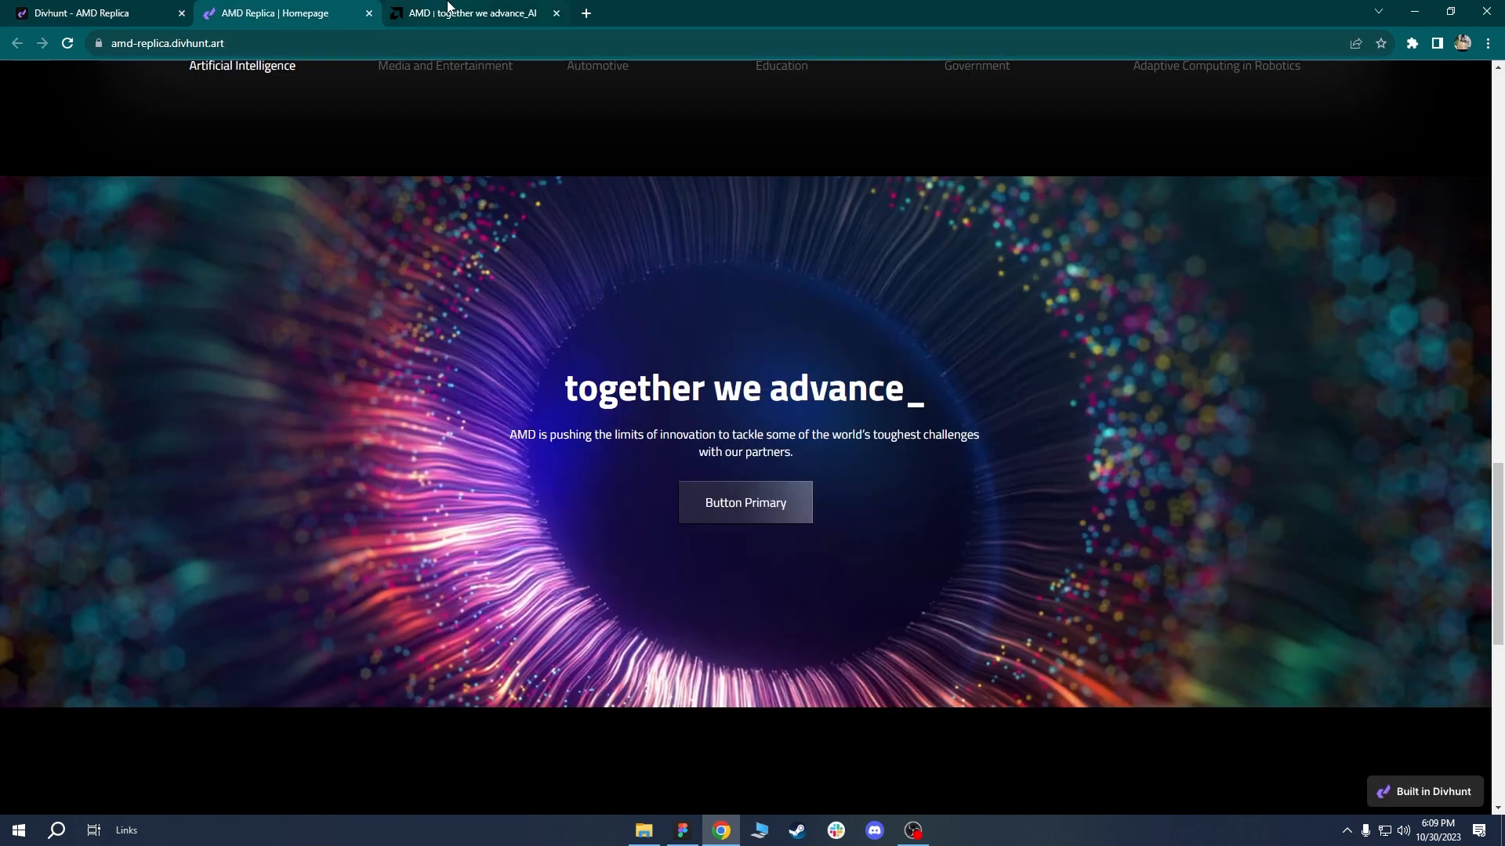
{"action": "left_click", "coordinate": [451, 11]}
{"action": "middle_click", "coordinate": [282, 10]}
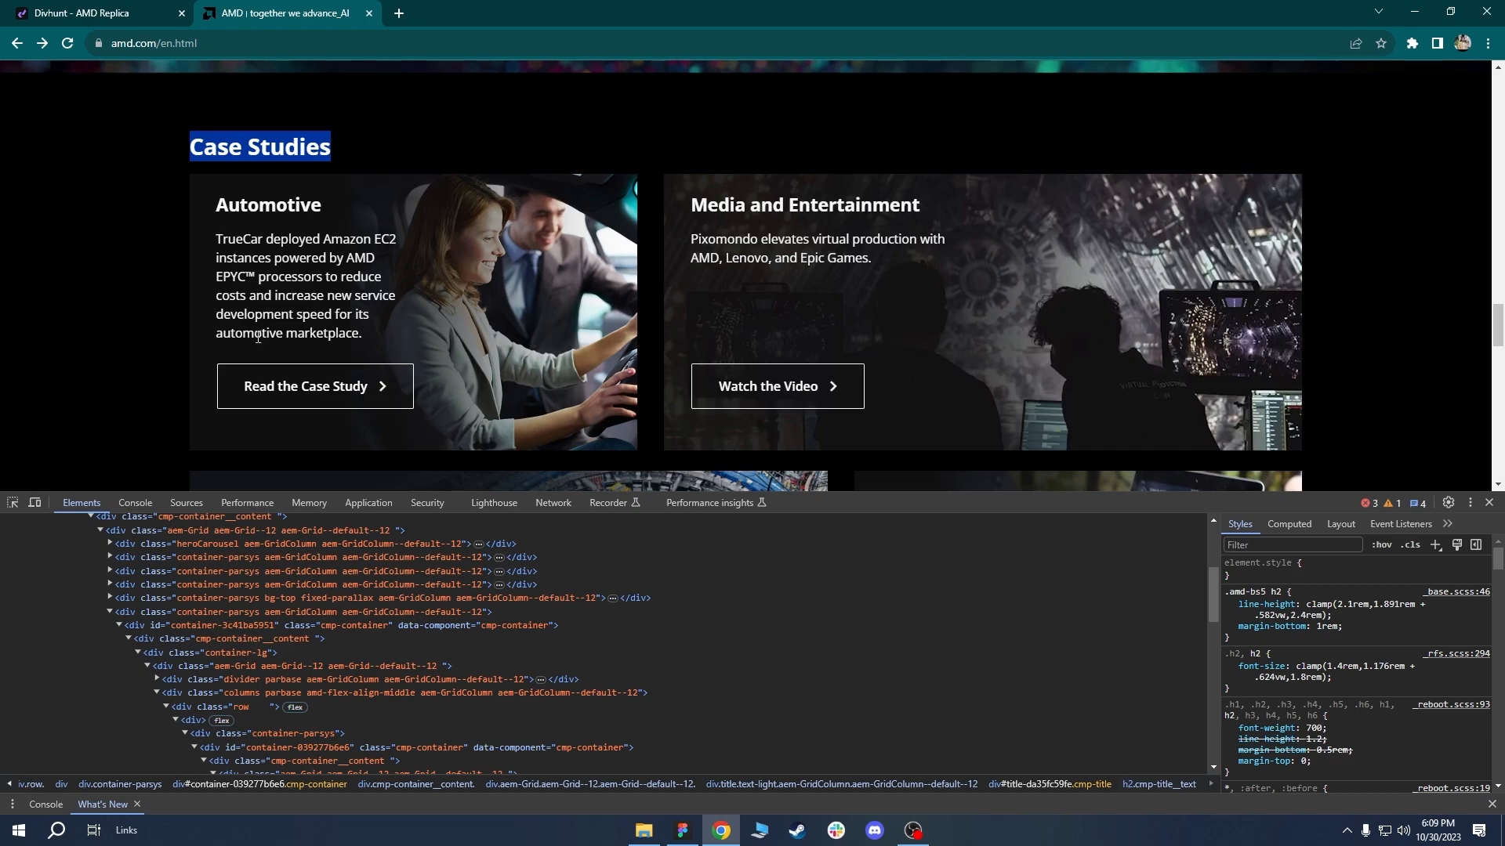
{"action": "left_click", "coordinate": [11, 503]}
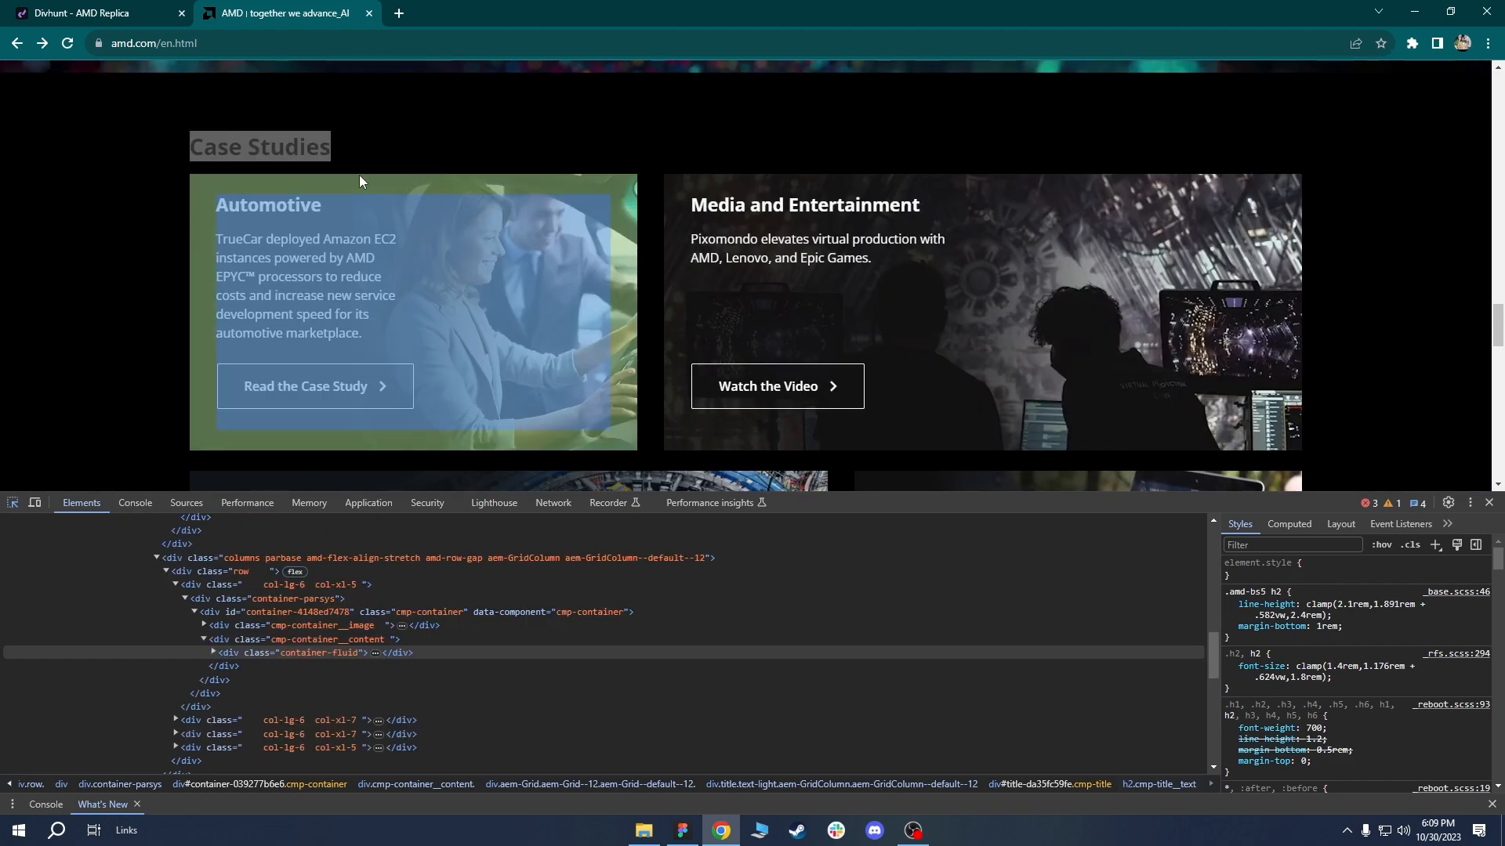
{"action": "scroll", "coordinate": [235, 186], "scroll_direction": "down", "scroll_amount": 1}
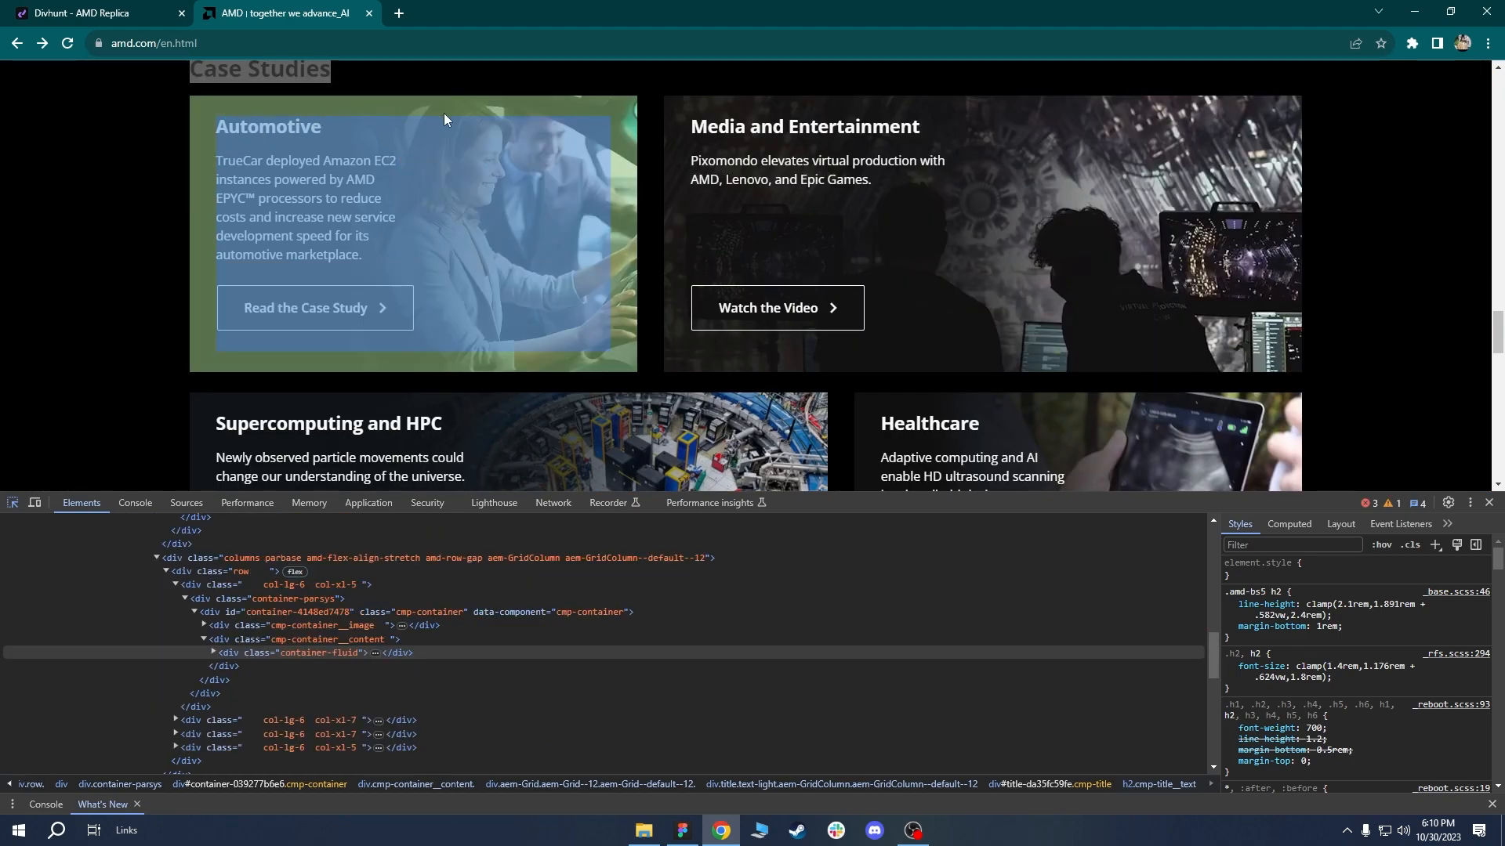
{"action": "left_click", "coordinate": [636, 202]}
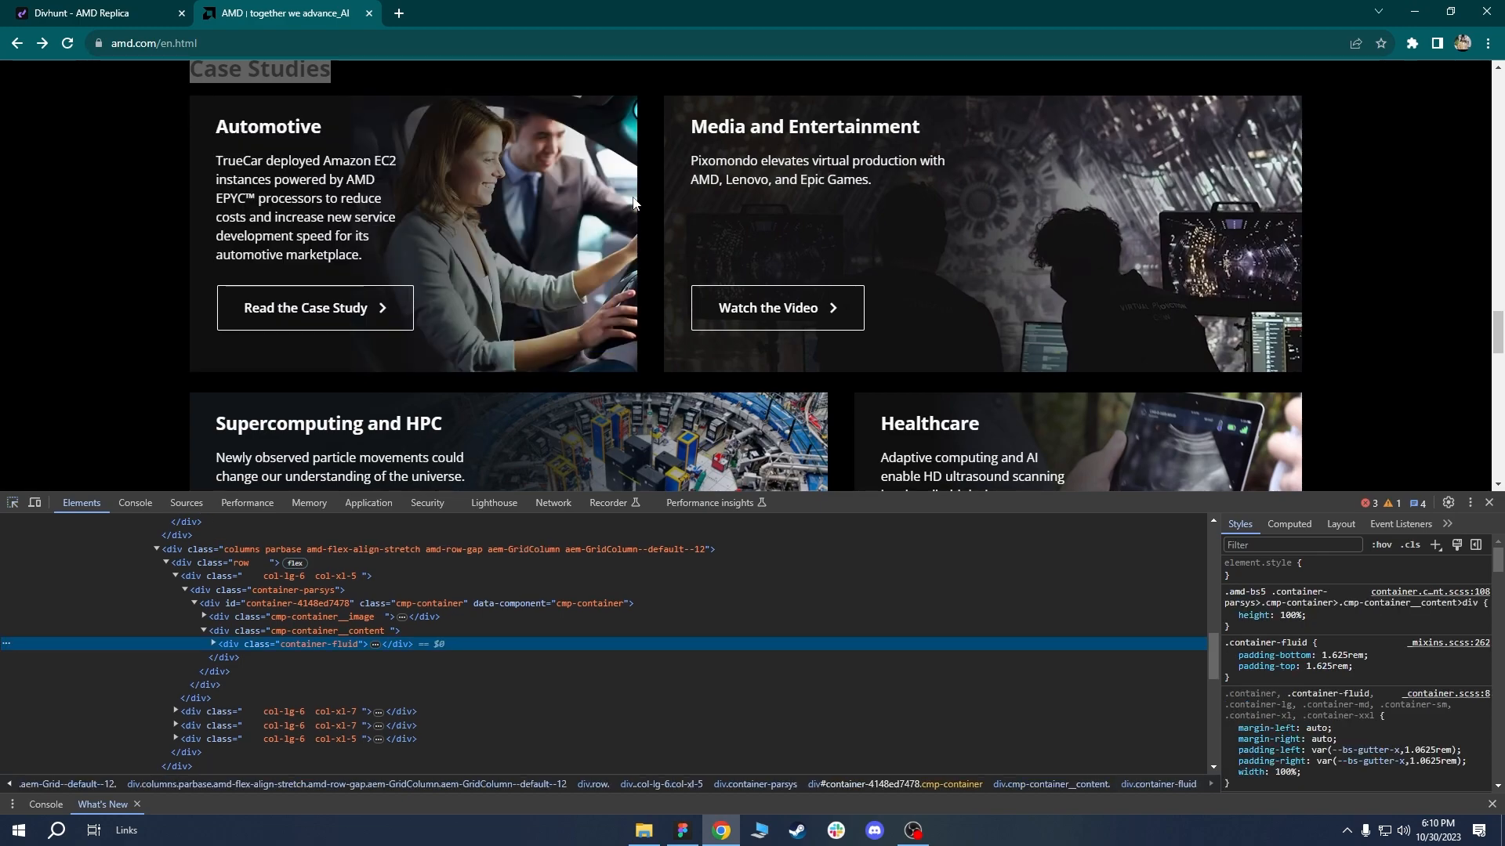
{"action": "left_click_drag", "start_coordinate": [1499, 566], "coordinate": [1498, 779]}
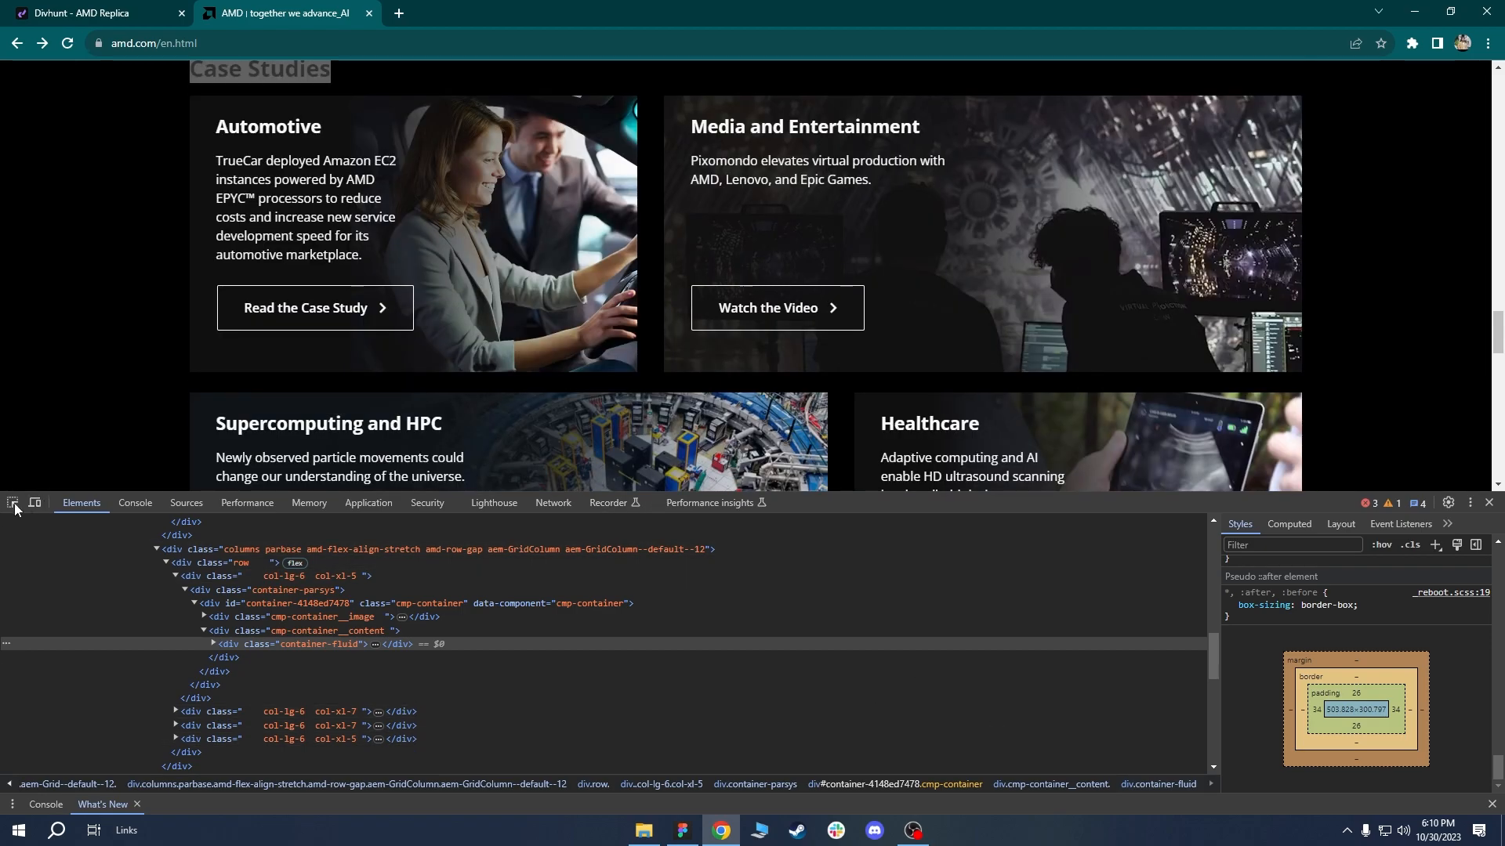
In the Divhunt builder, add a Div inside the Case Studies Grid and label it Card.
{"action": "left_click", "coordinate": [64, 8]}
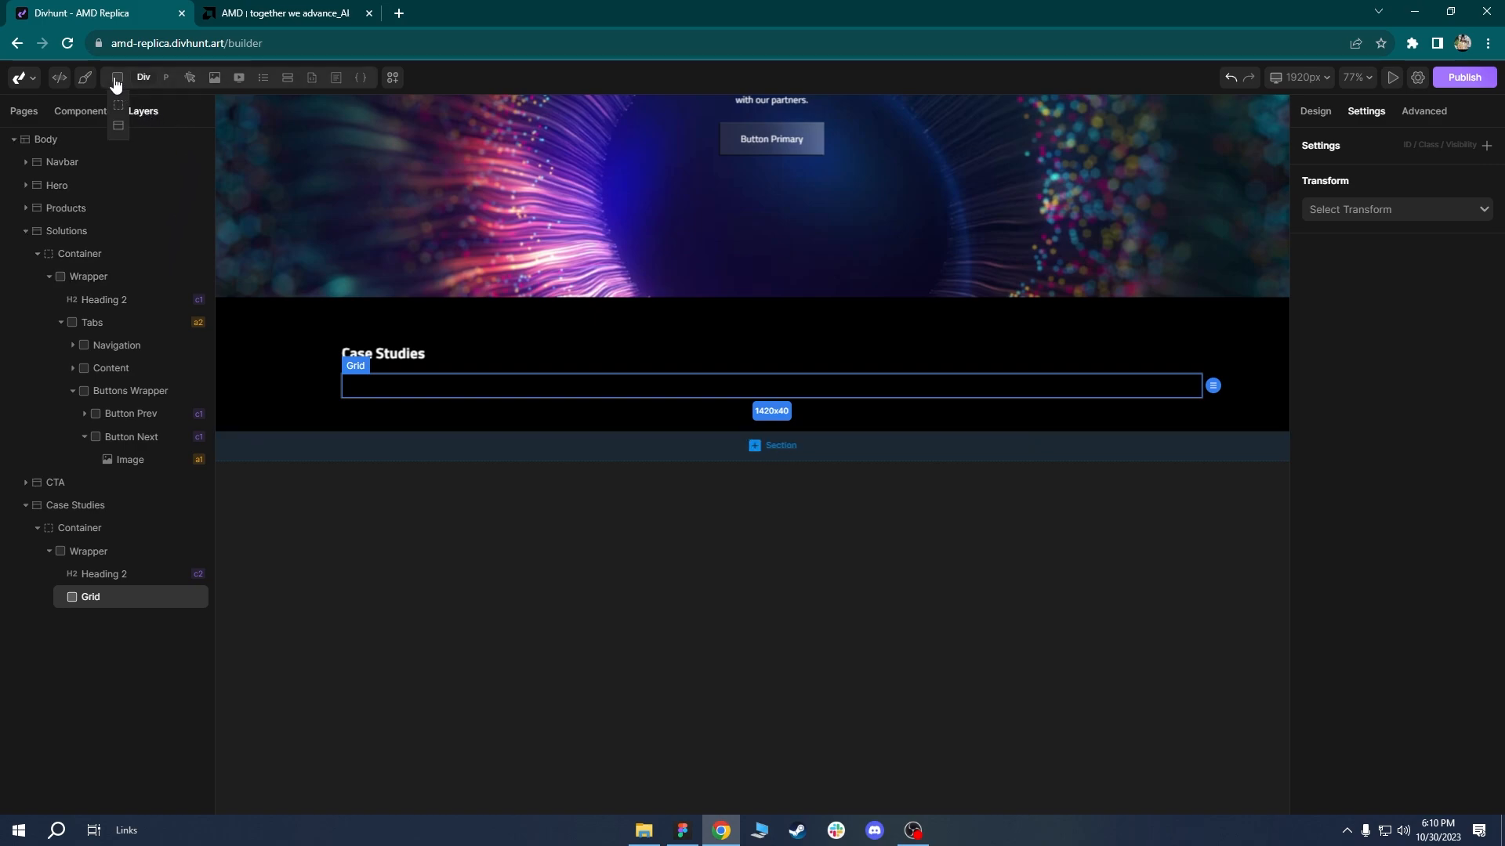
{"action": "left_click", "coordinate": [118, 77]}
{"action": "left_click", "coordinate": [100, 620]}
{"action": "right_click", "coordinate": [100, 620]}
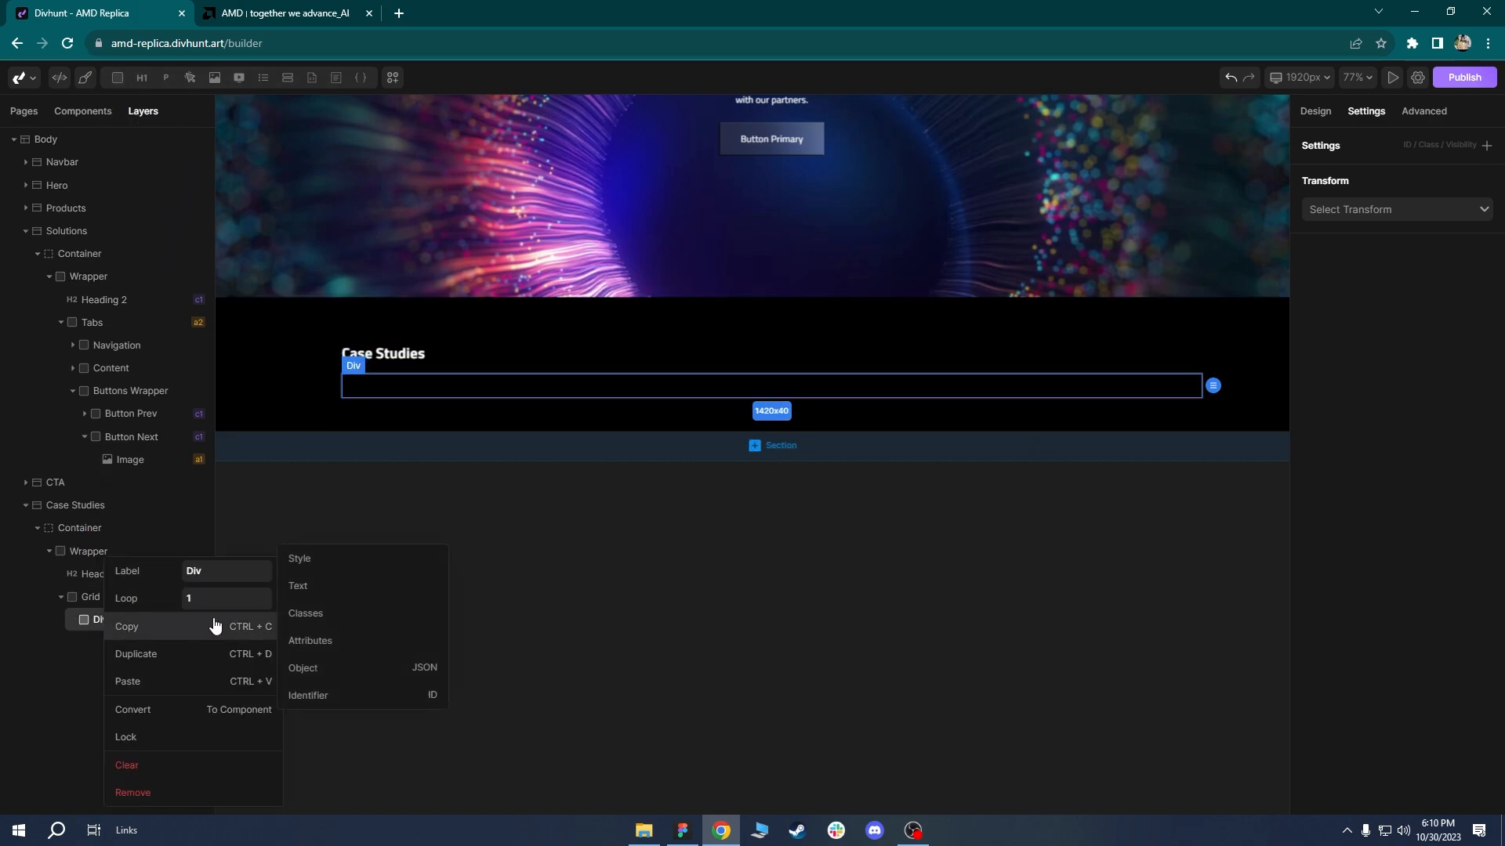
{"action": "type", "text": "Card"}
{"action": "key", "text": "Return"}
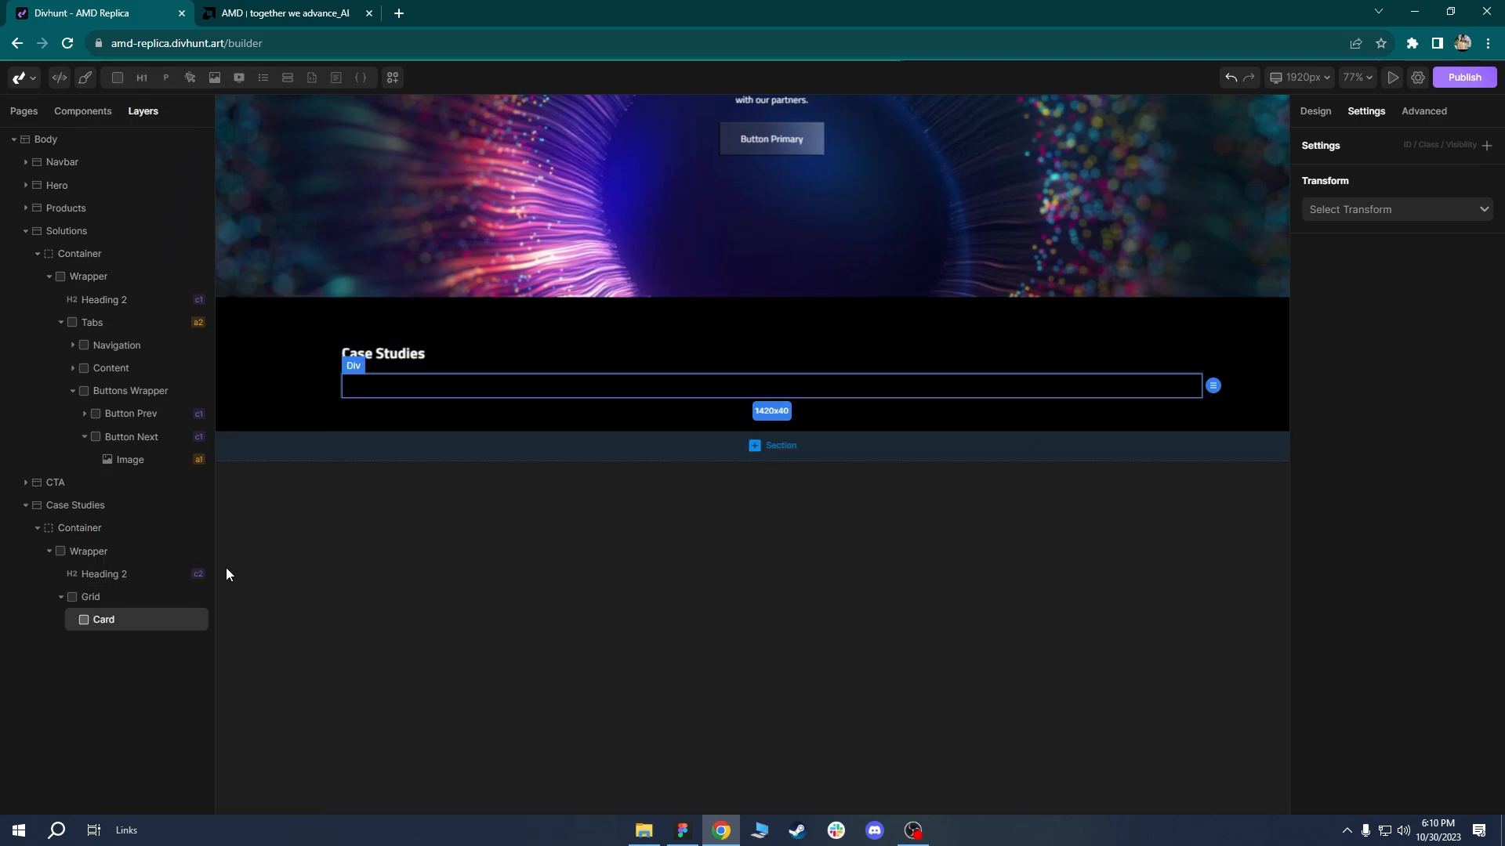
Set the Card's left and right padding to 34 px and its top padding to 26 px.
{"action": "left_click", "coordinate": [1316, 112]}
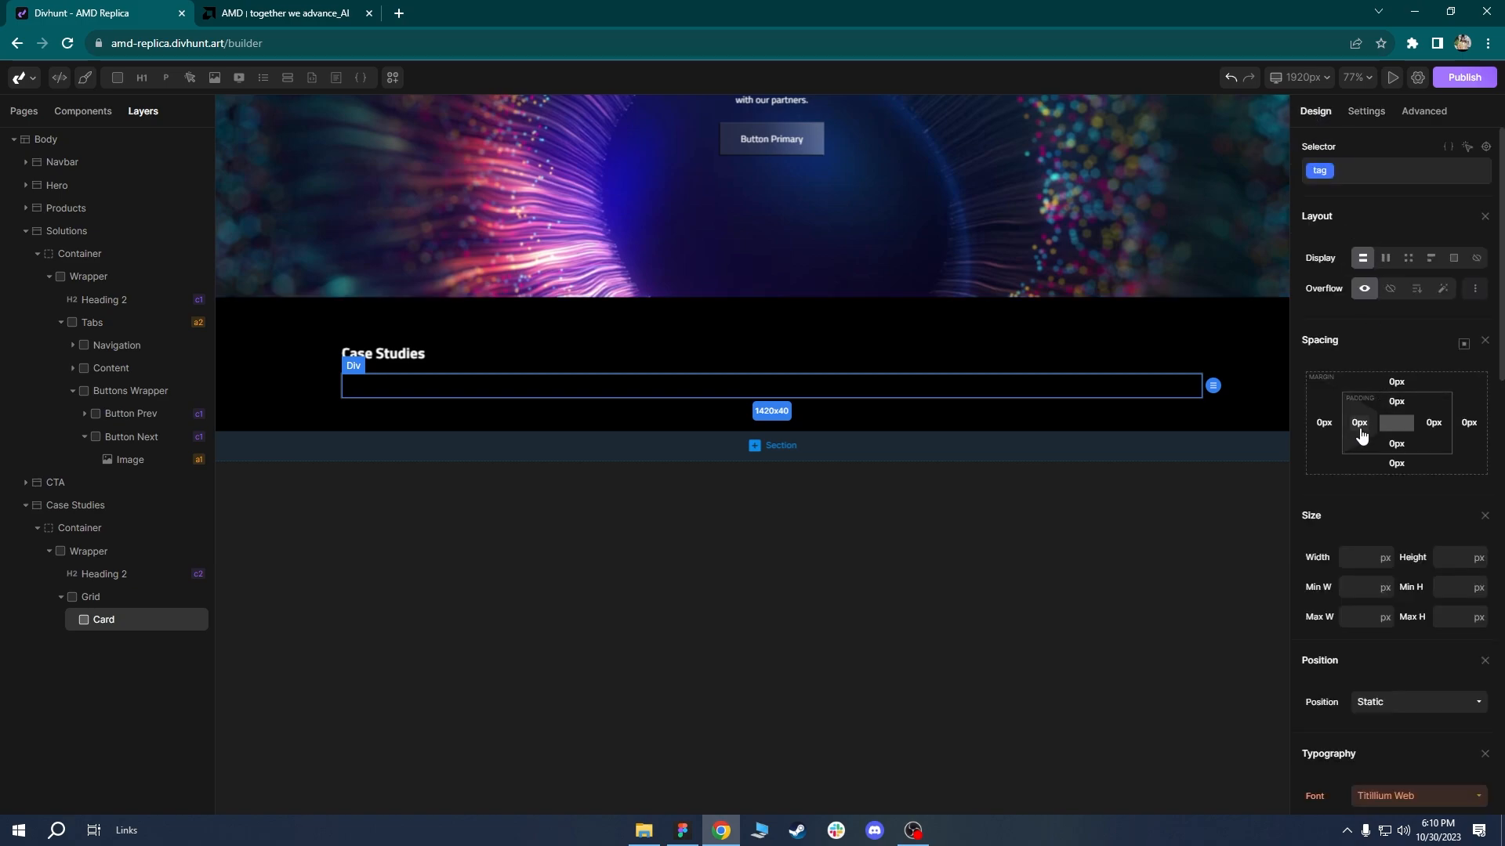
{"action": "left_click", "coordinate": [1359, 423]}
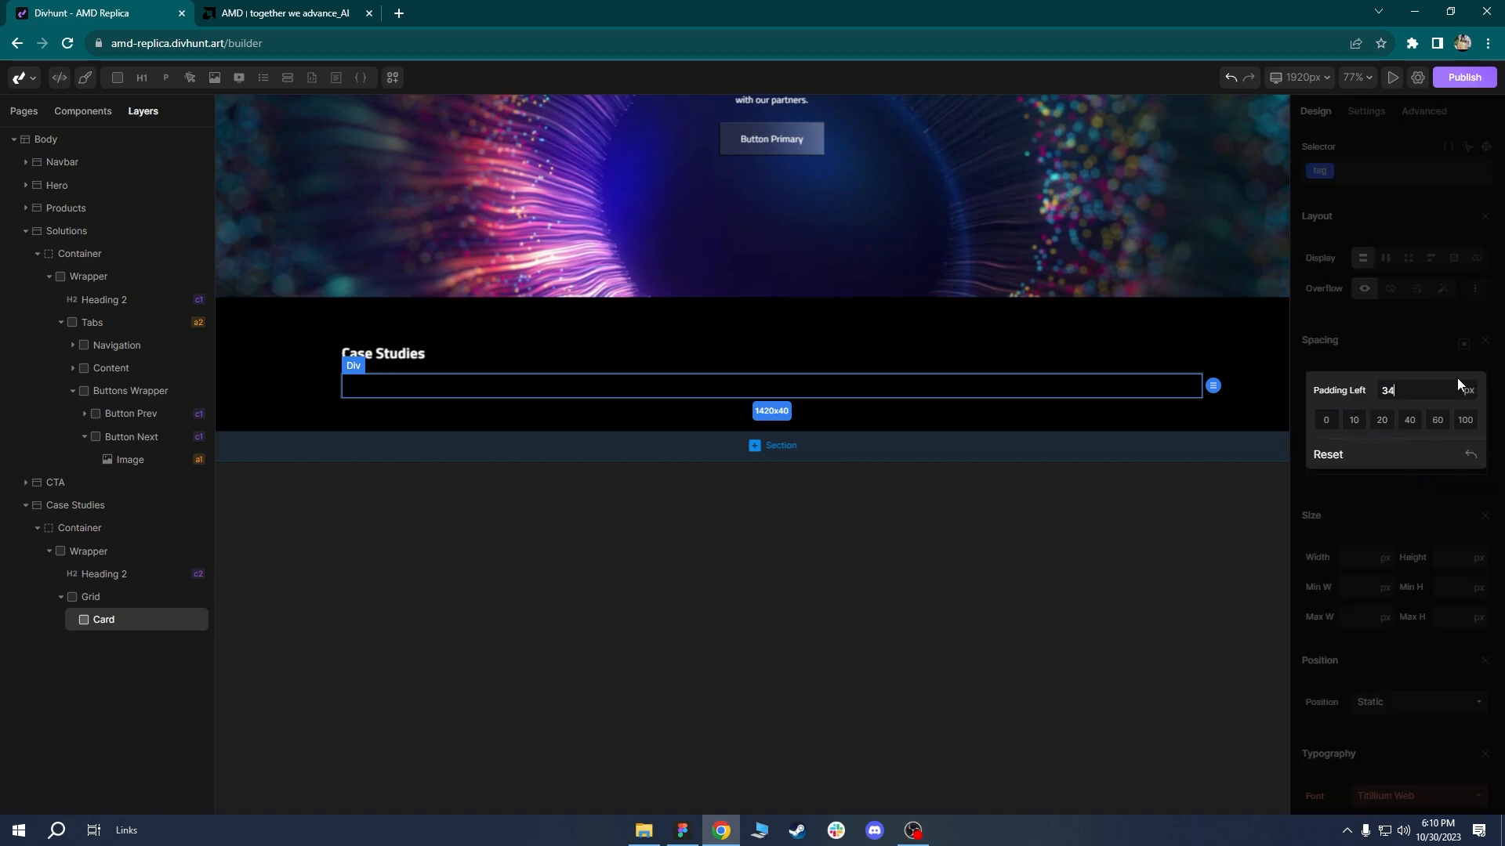
{"action": "type", "text": "34"}
{"action": "key", "text": "Return"}
{"action": "left_click", "coordinate": [1433, 425]}
{"action": "left_click", "coordinate": [1412, 364]}
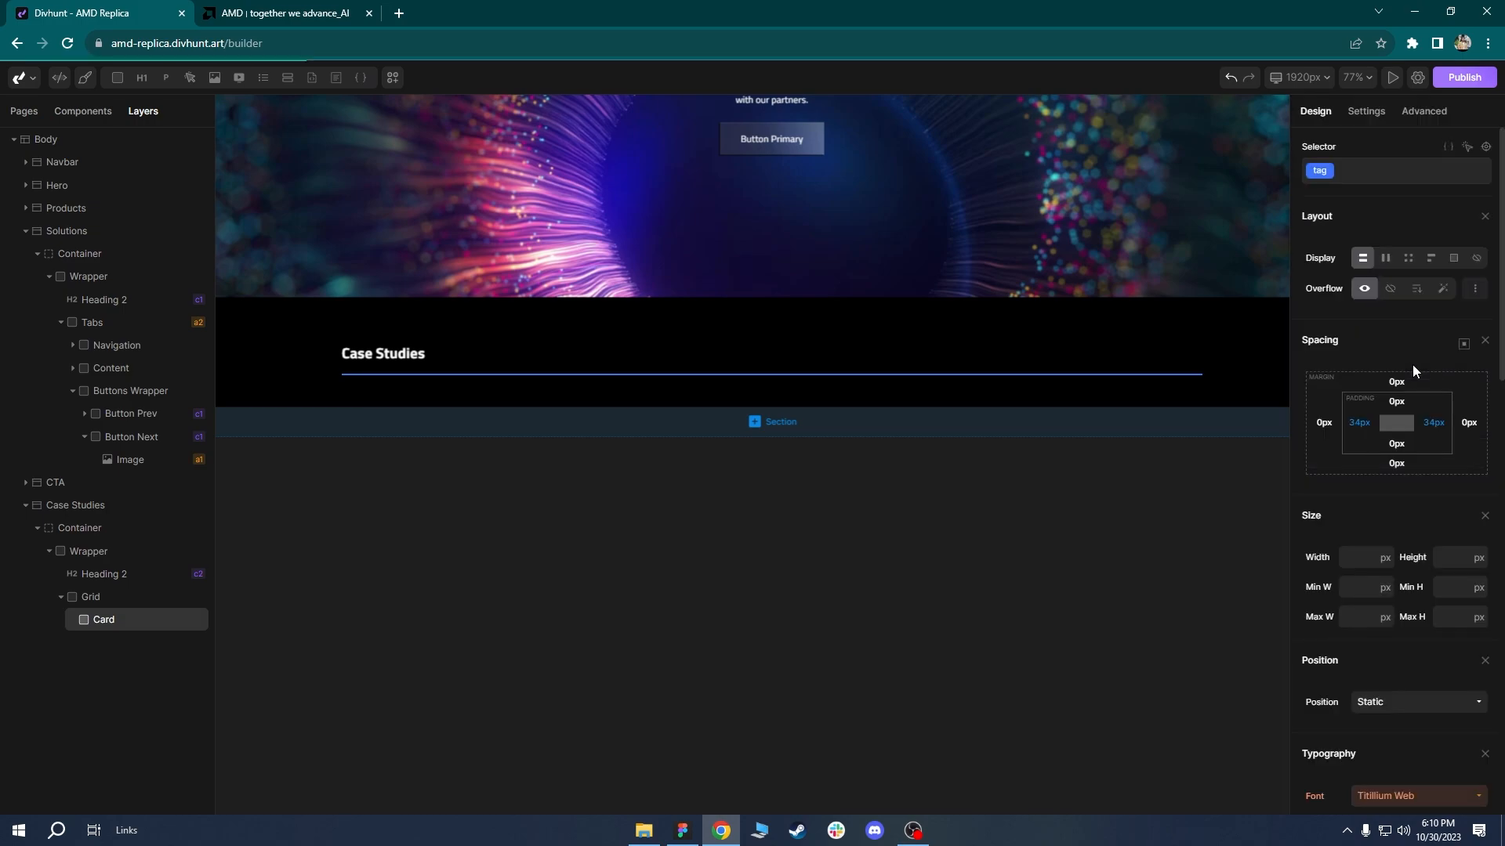
{"action": "left_click", "coordinate": [1398, 415]}
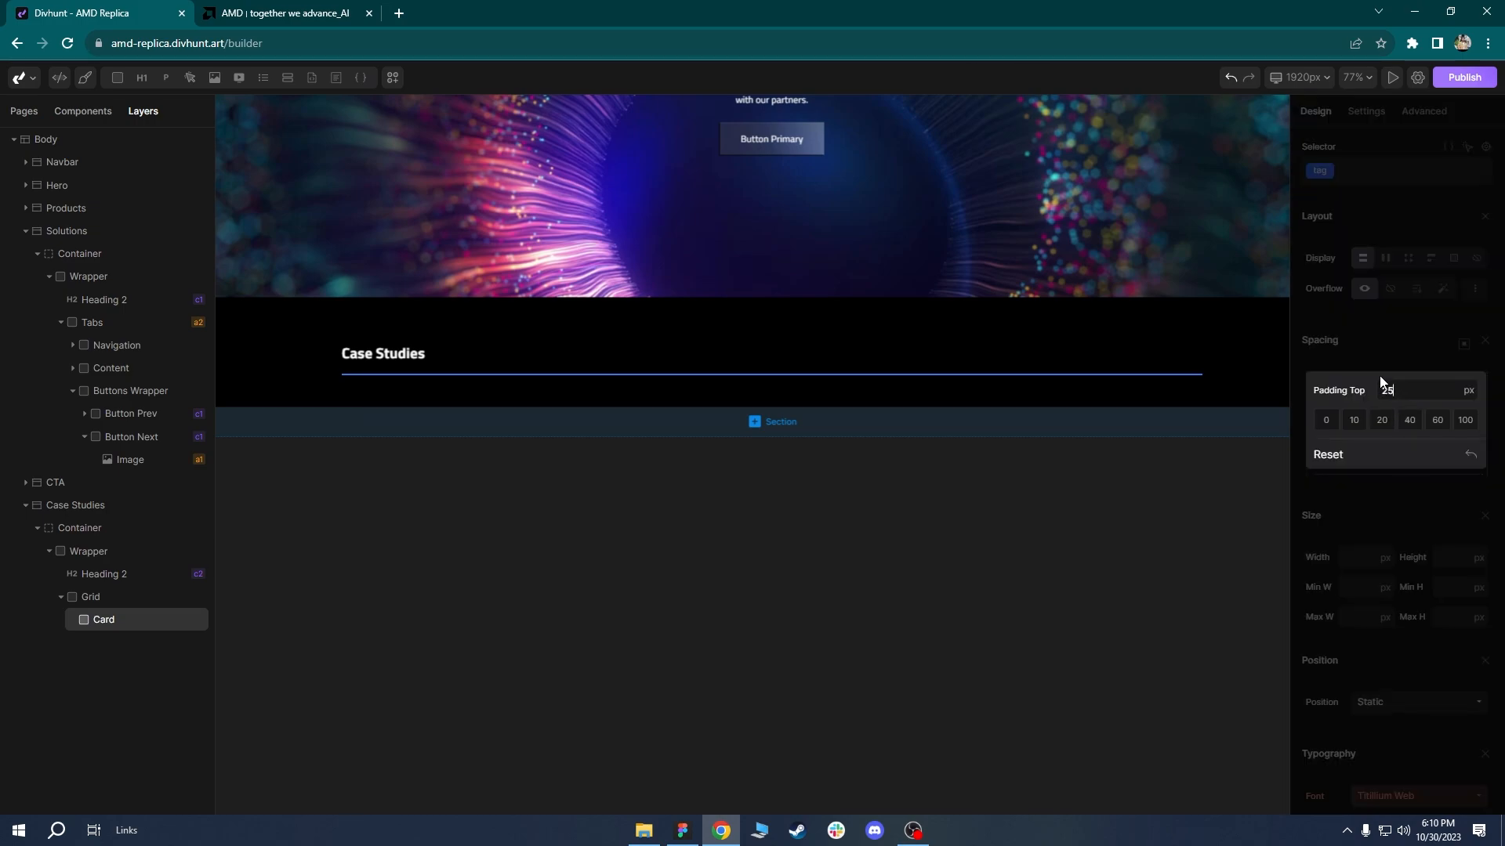
{"action": "key", "text": "Return"}
Check the Automotive button's spacing on the AMD page and set the Card's bottom padding to 52 px in the builder.
{"action": "left_click", "coordinate": [239, 12]}
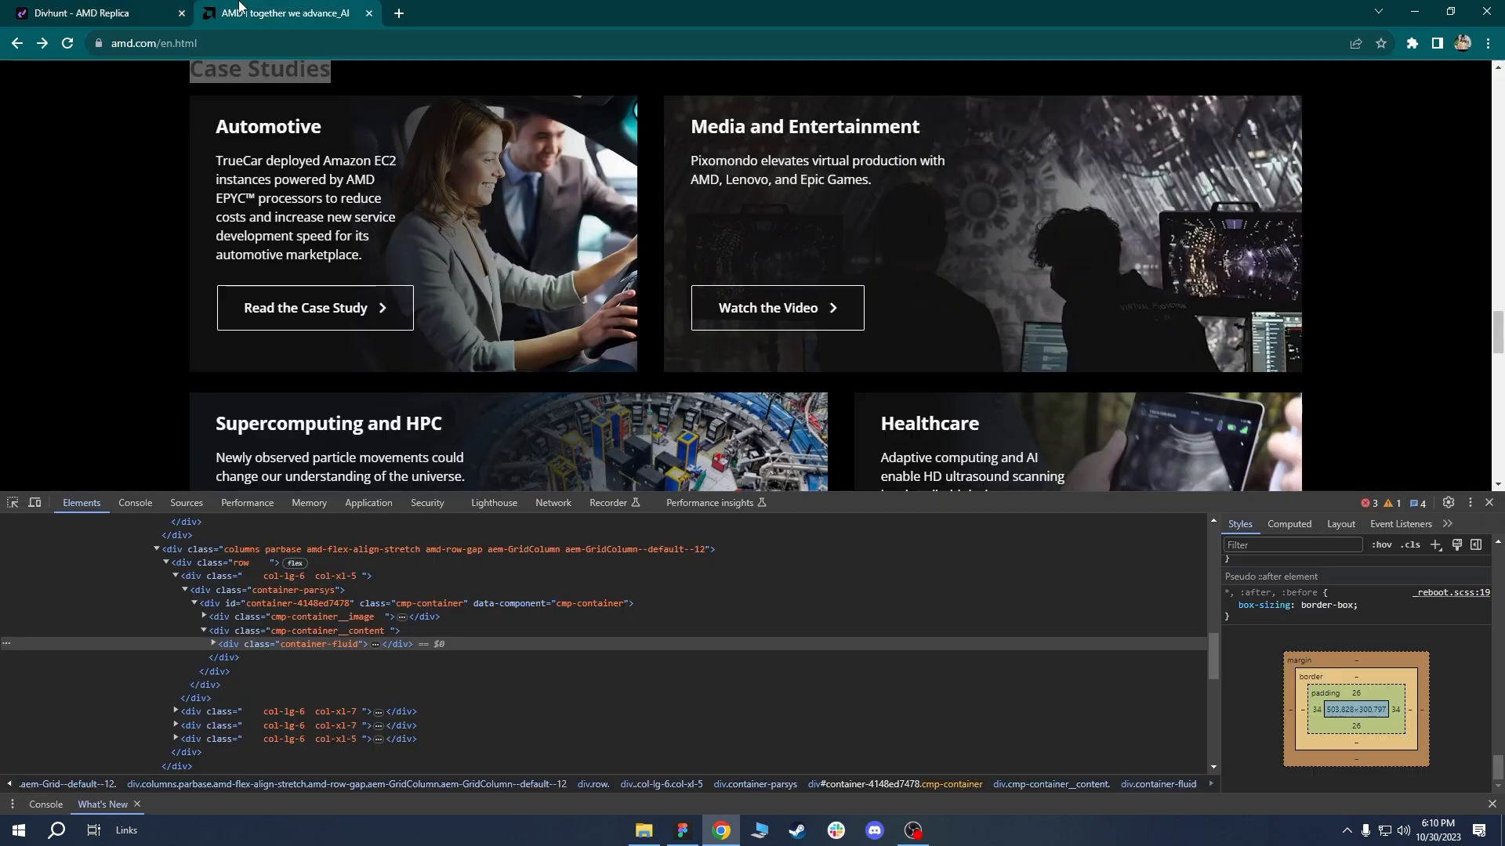
{"action": "left_click", "coordinate": [12, 504]}
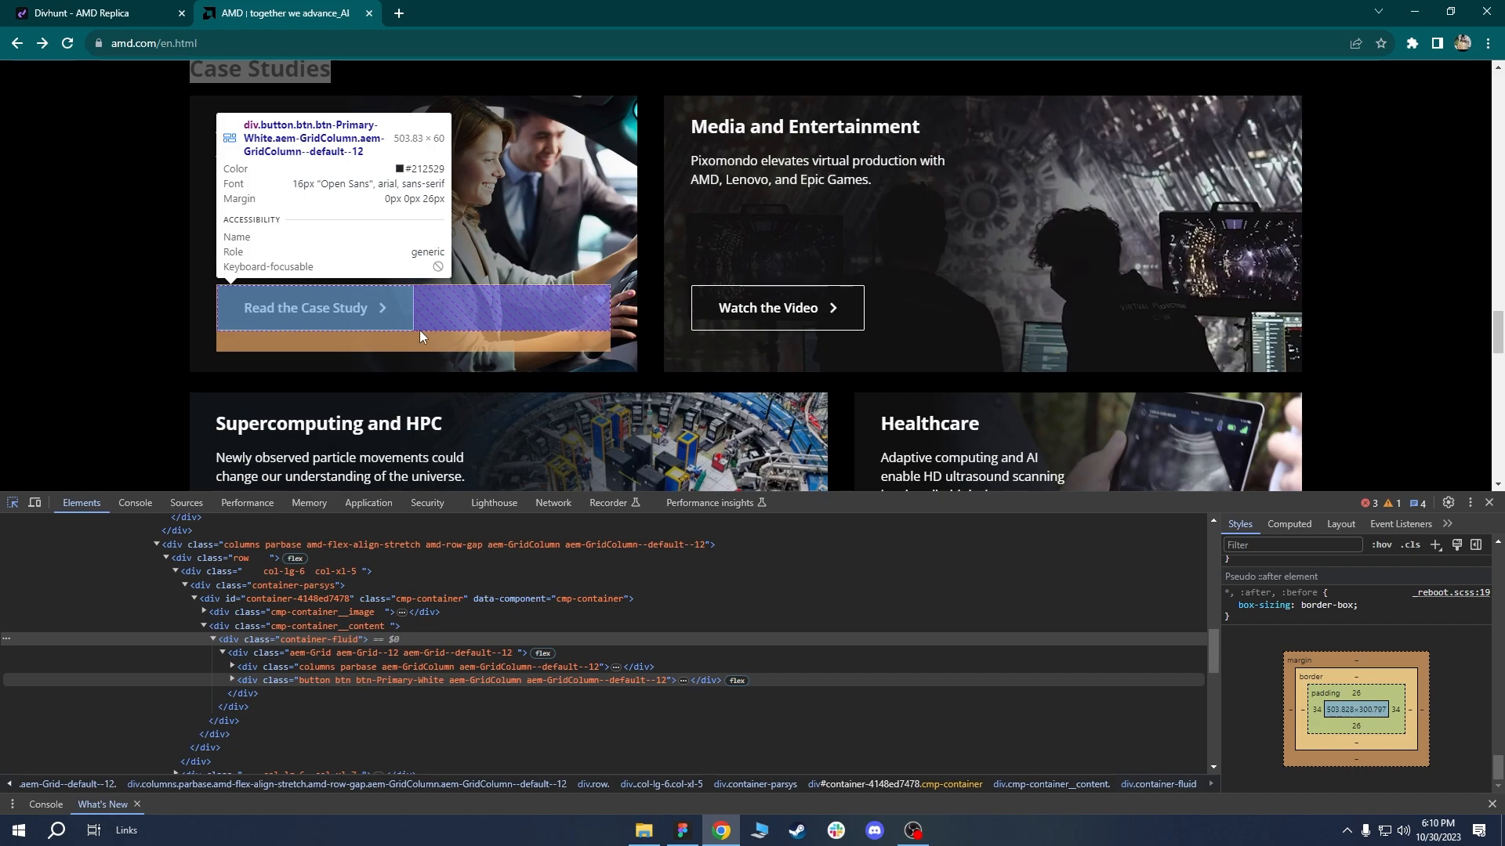
{"action": "left_click", "coordinate": [102, 13]}
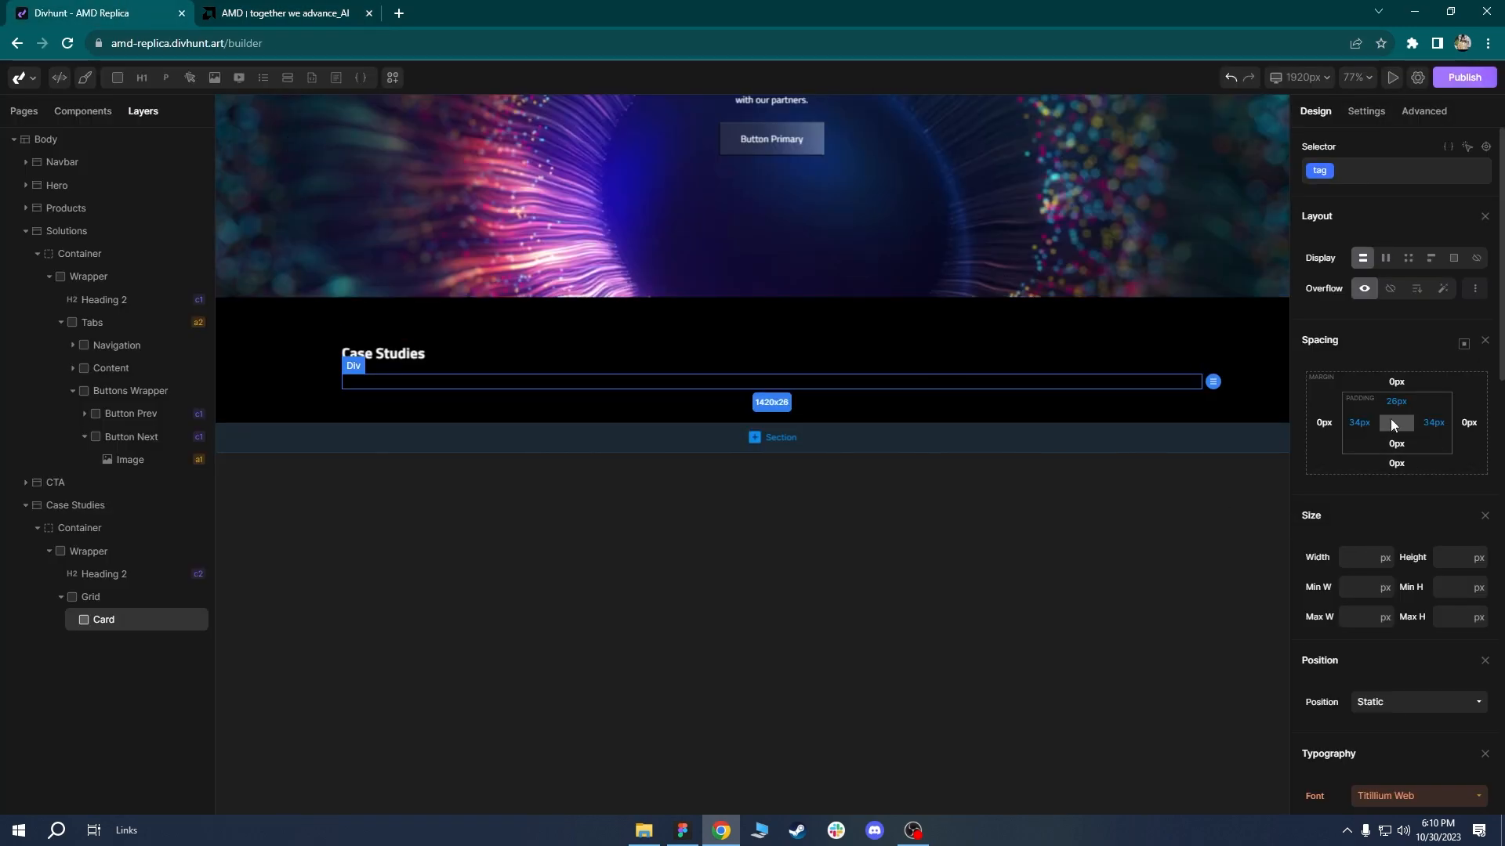
{"action": "left_click", "coordinate": [1399, 445]}
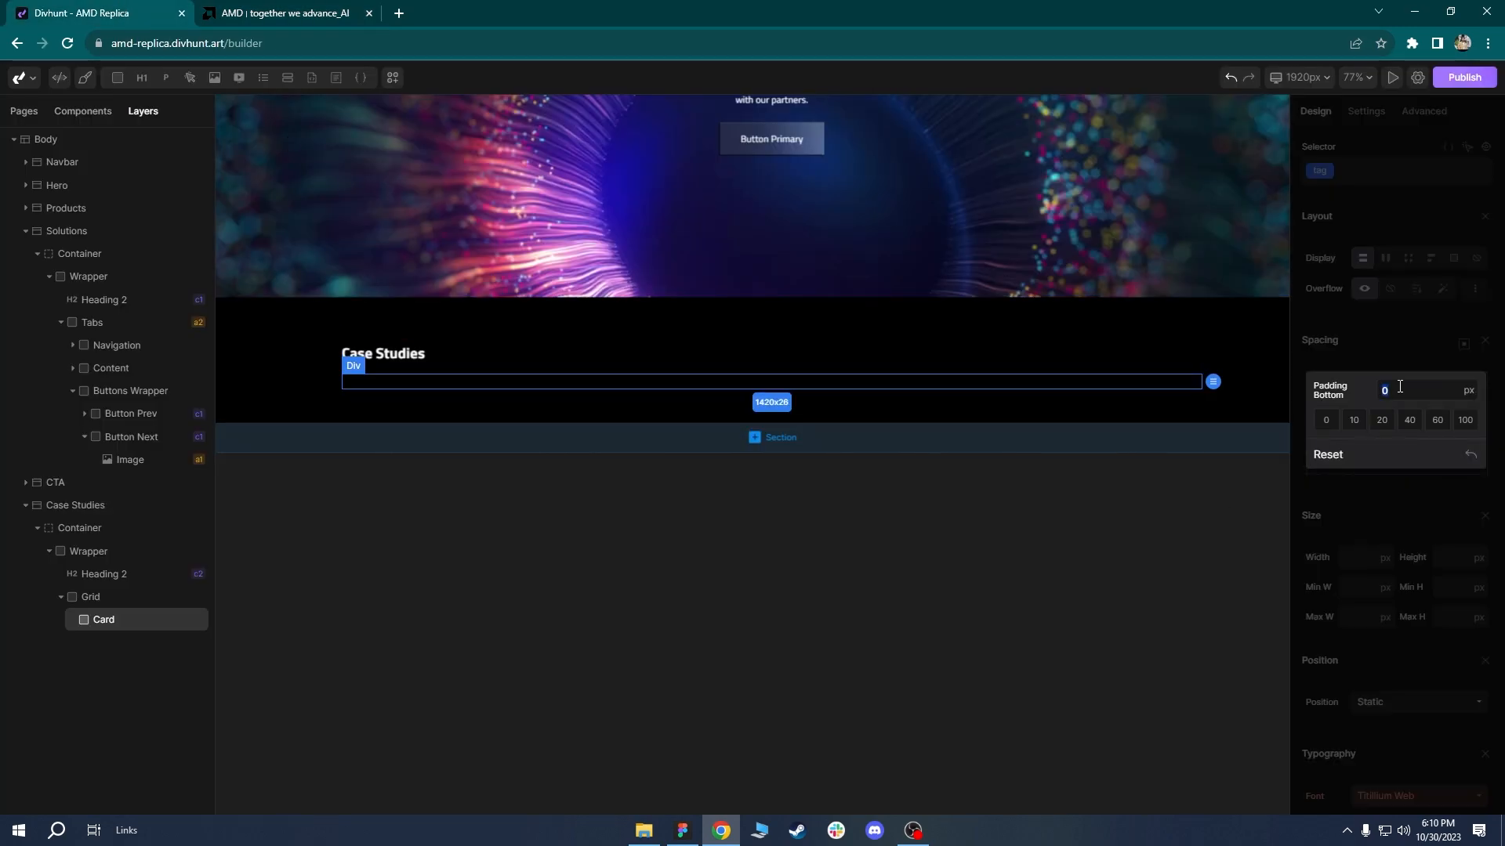
{"action": "key", "text": "Return"}
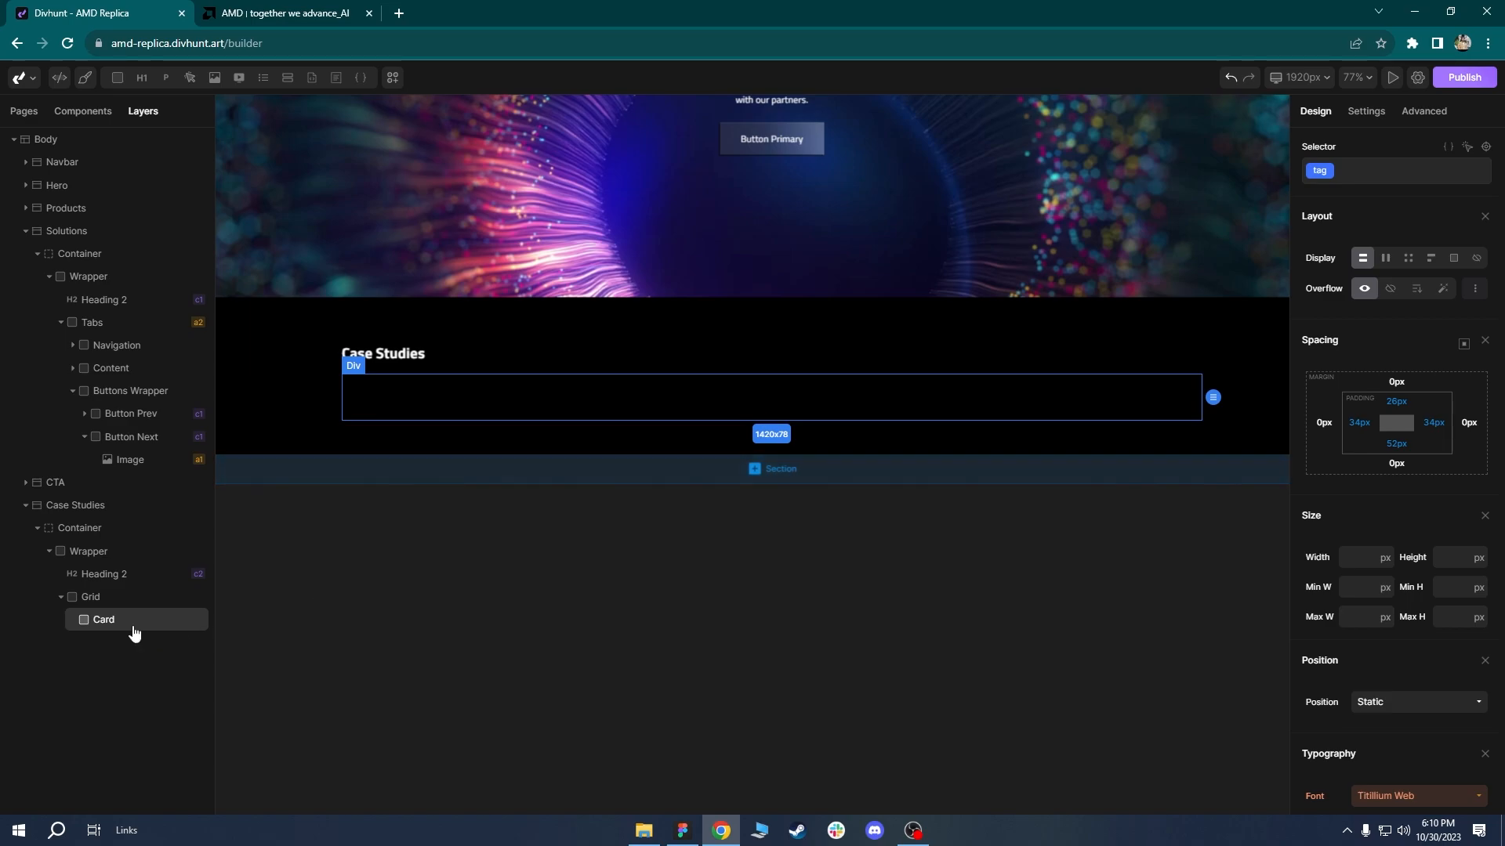
Review the case study cards on the AMD page and inspect the Automotive title's font size and margin.
{"action": "key", "text": "ctrl+Tab"}
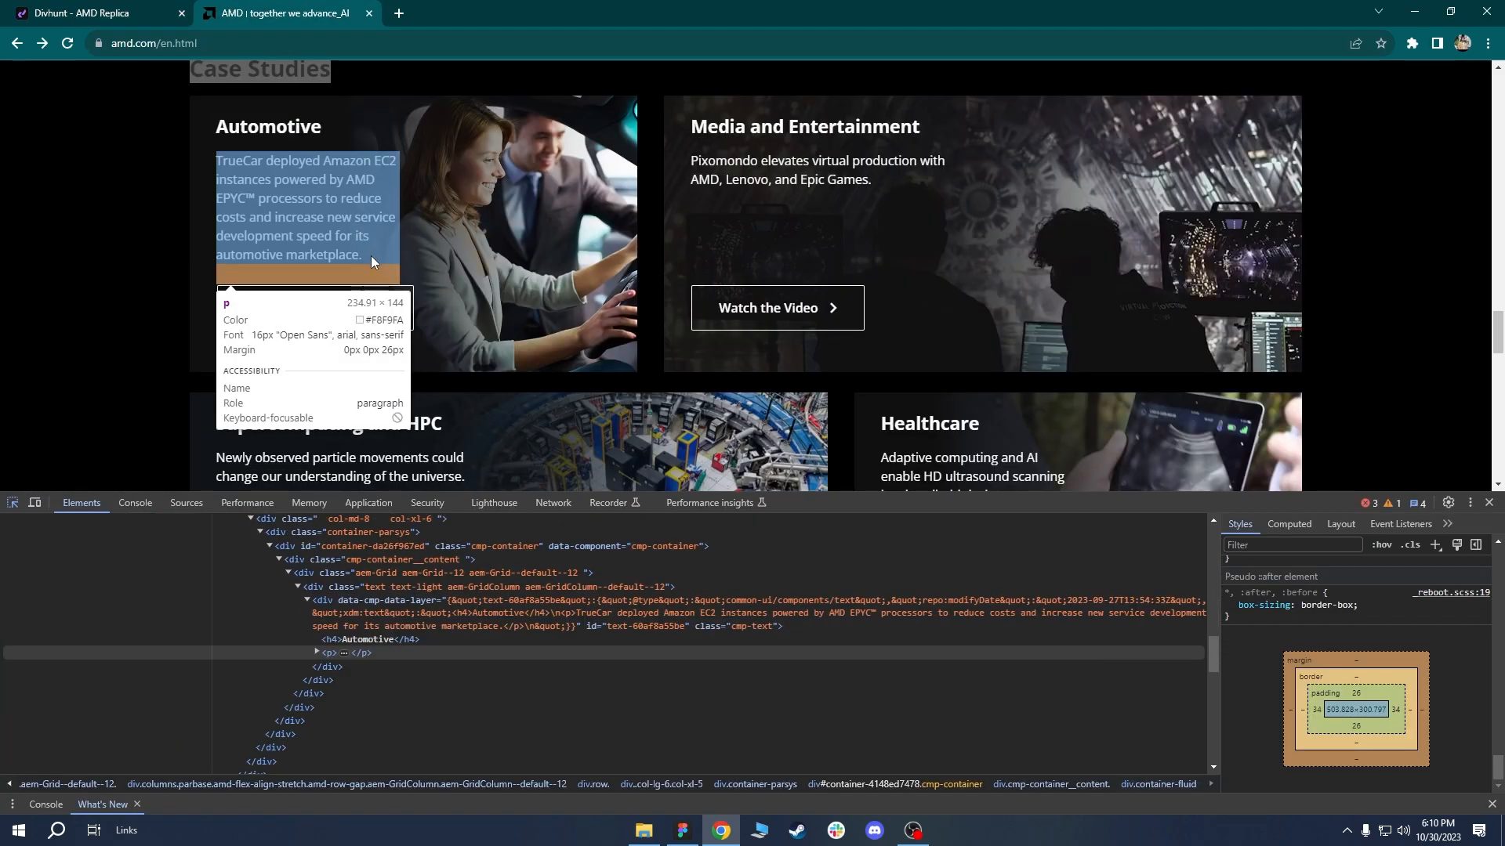
{"action": "left_click", "coordinate": [1490, 503]}
{"action": "scroll", "coordinate": [180, 248], "scroll_direction": "down", "scroll_amount": 1}
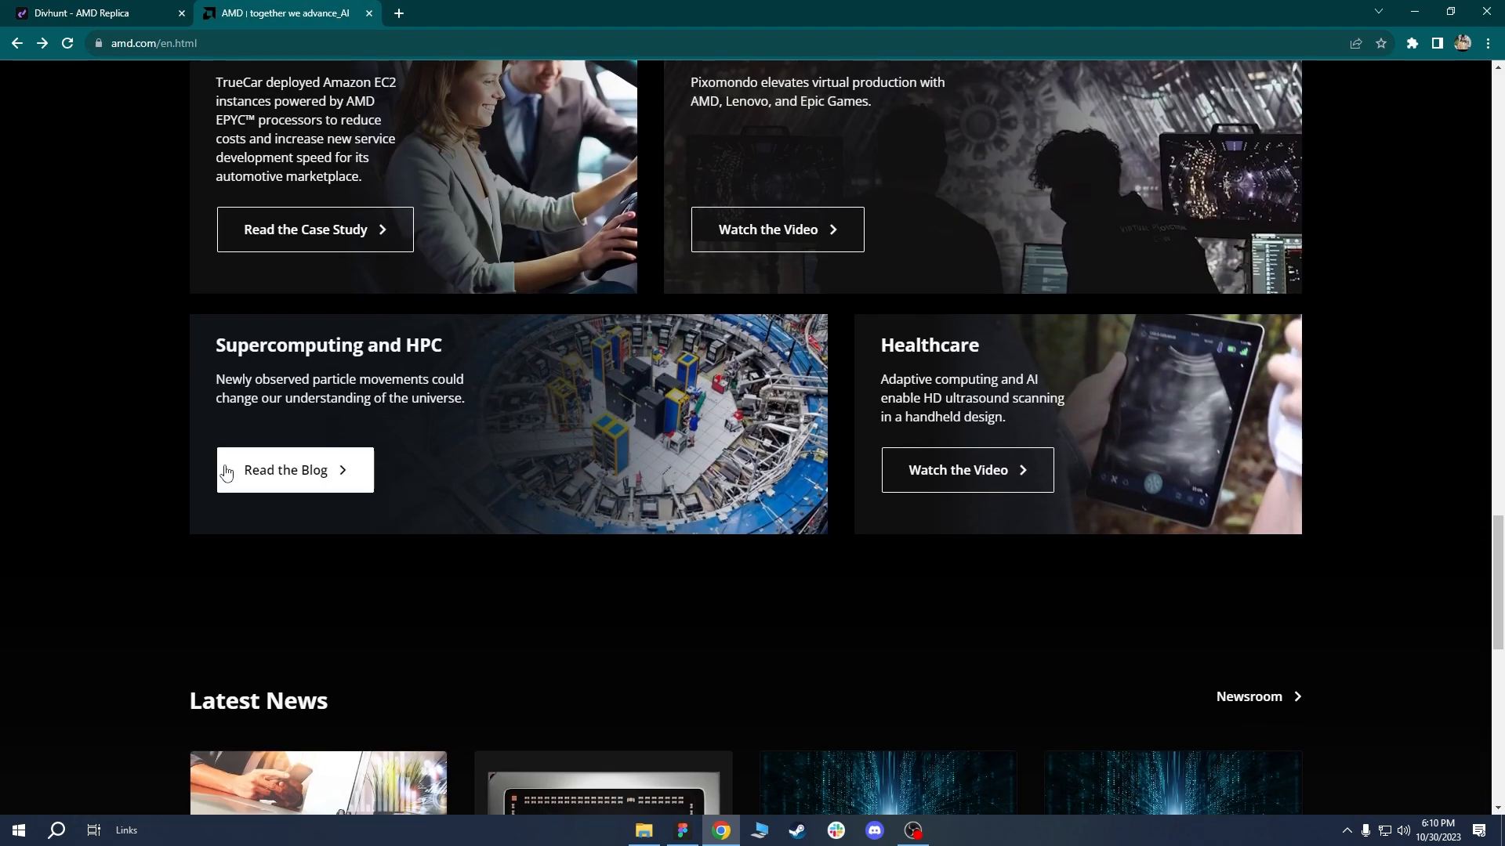
{"action": "scroll", "coordinate": [180, 248], "scroll_direction": "up", "scroll_amount": 1}
{"action": "scroll", "coordinate": [188, 271], "scroll_direction": "down", "scroll_amount": 1}
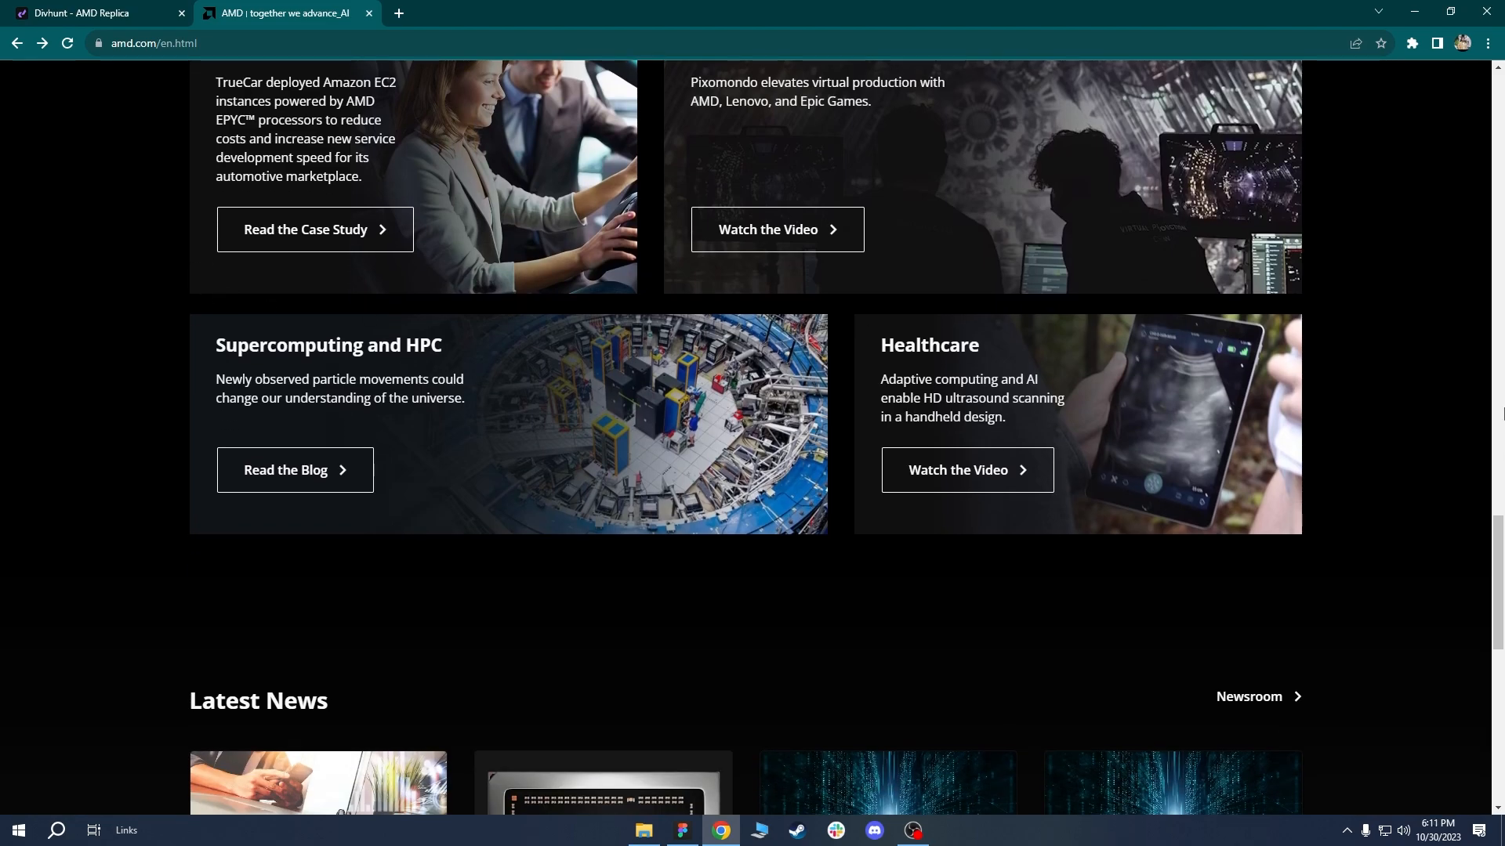
{"action": "left_click_drag", "start_coordinate": [1497, 569], "coordinate": [1498, 525]}
{"action": "right_click", "coordinate": [448, 306]}
{"action": "left_click", "coordinate": [496, 445]}
{"action": "left_click", "coordinate": [13, 502]}
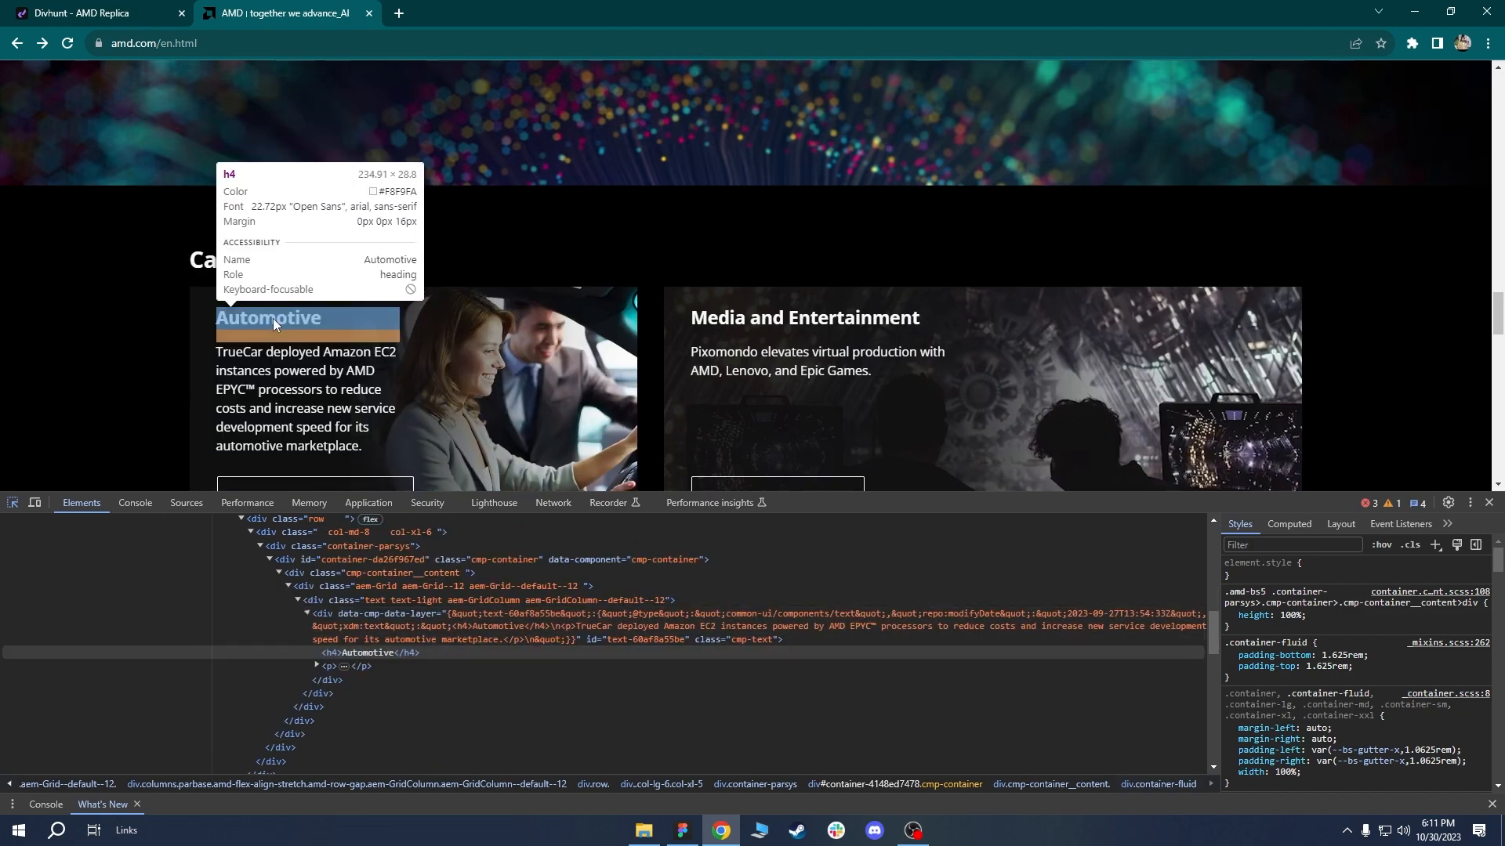
{"action": "left_click", "coordinate": [271, 317]}
Return to the builder and add a Heading 3 element inside the Card.
{"action": "left_click", "coordinate": [59, 10]}
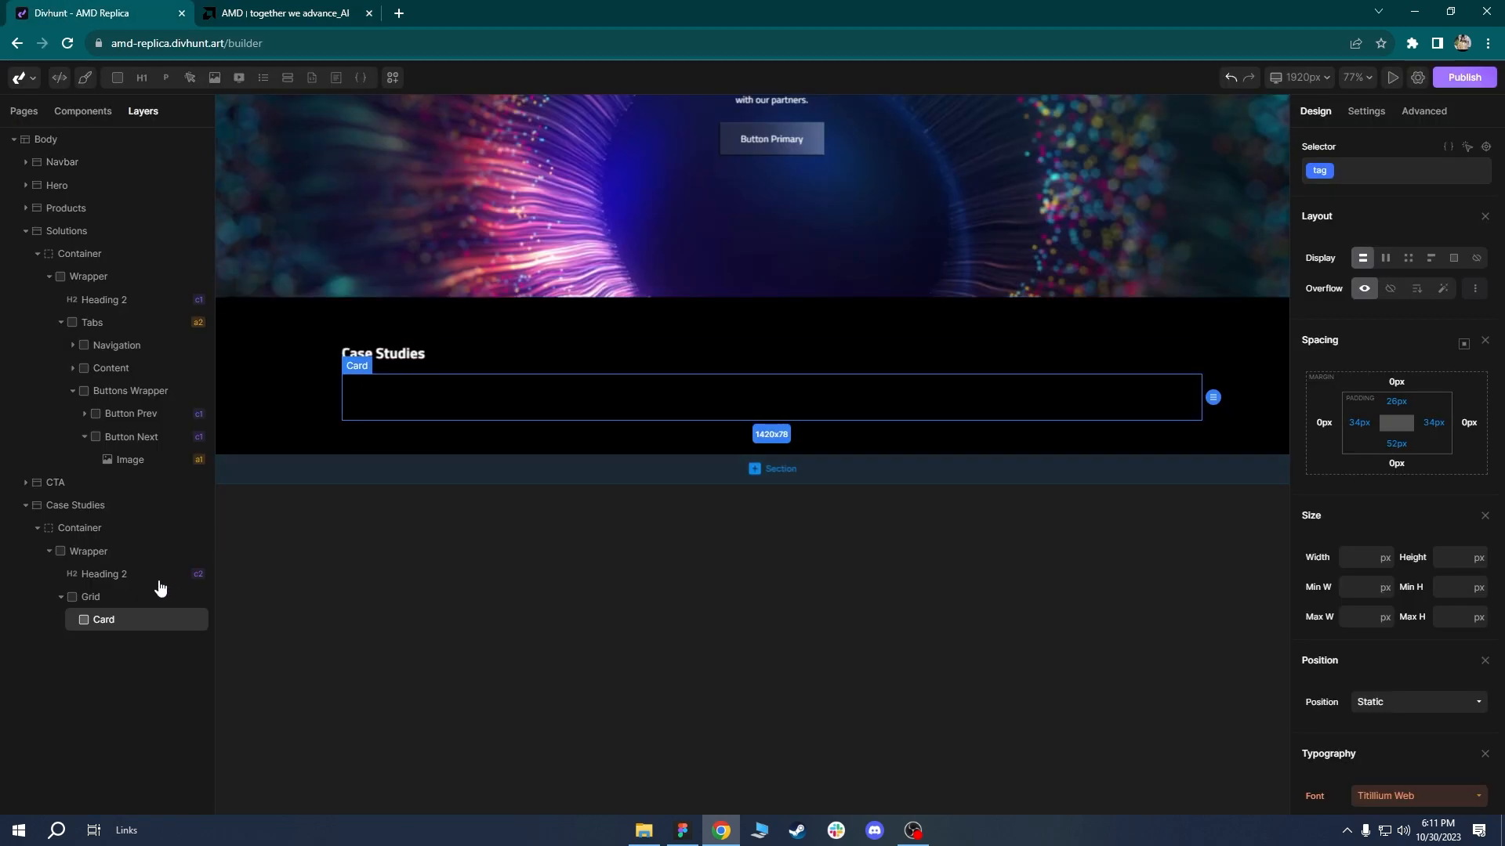
{"action": "mouse_move", "coordinate": [145, 88]}
{"action": "left_click", "coordinate": [393, 358]}
{"action": "left_click", "coordinate": [102, 619]}
{"action": "mouse_move", "coordinate": [145, 88]}
{"action": "left_click", "coordinate": [142, 125]}
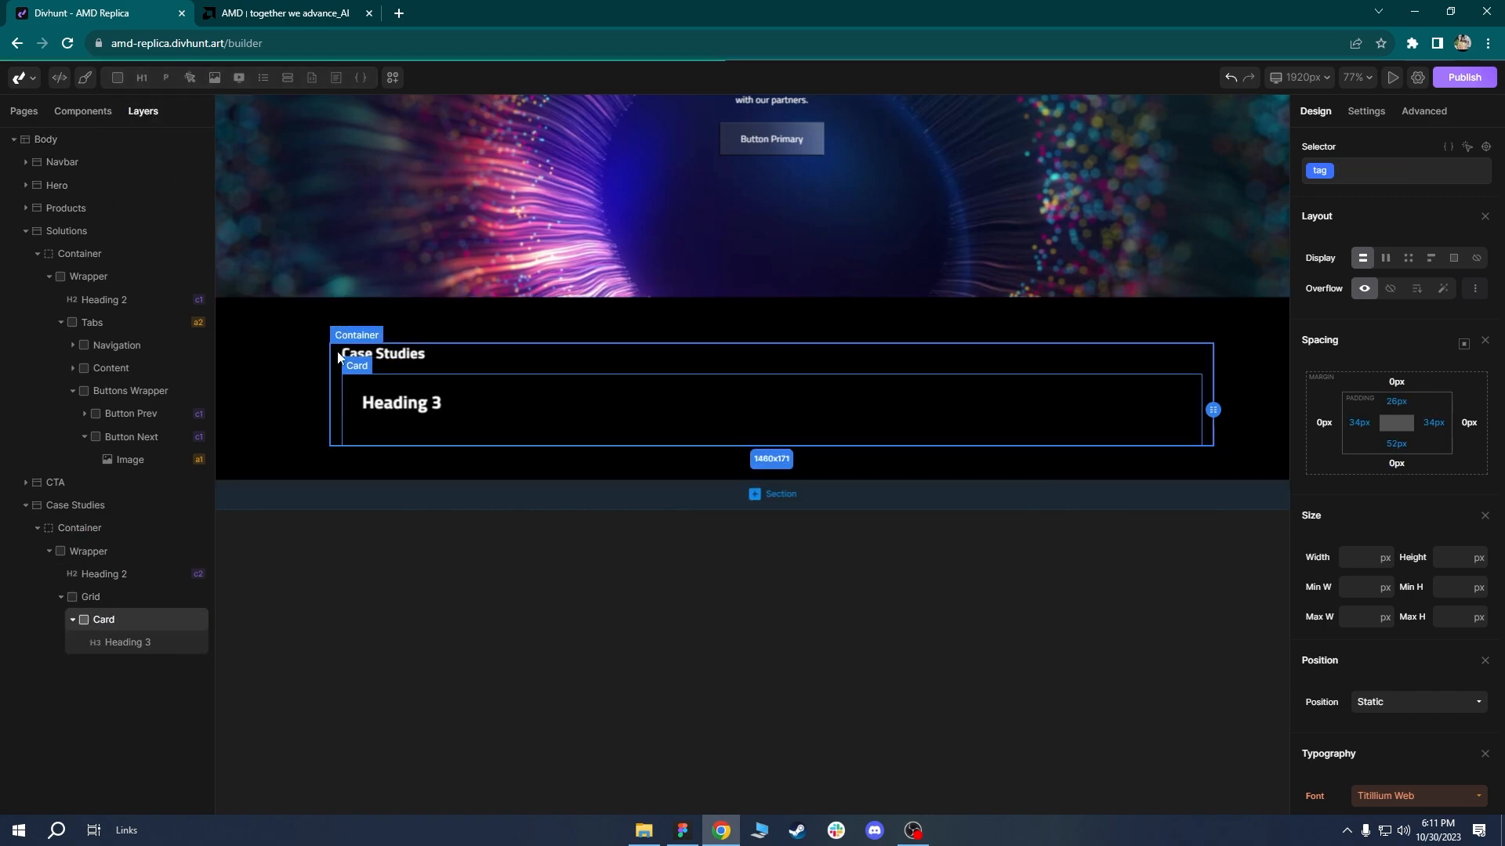
Apply the h5 class to the Card's heading and check its typography settings.
{"action": "left_click", "coordinate": [1402, 174]}
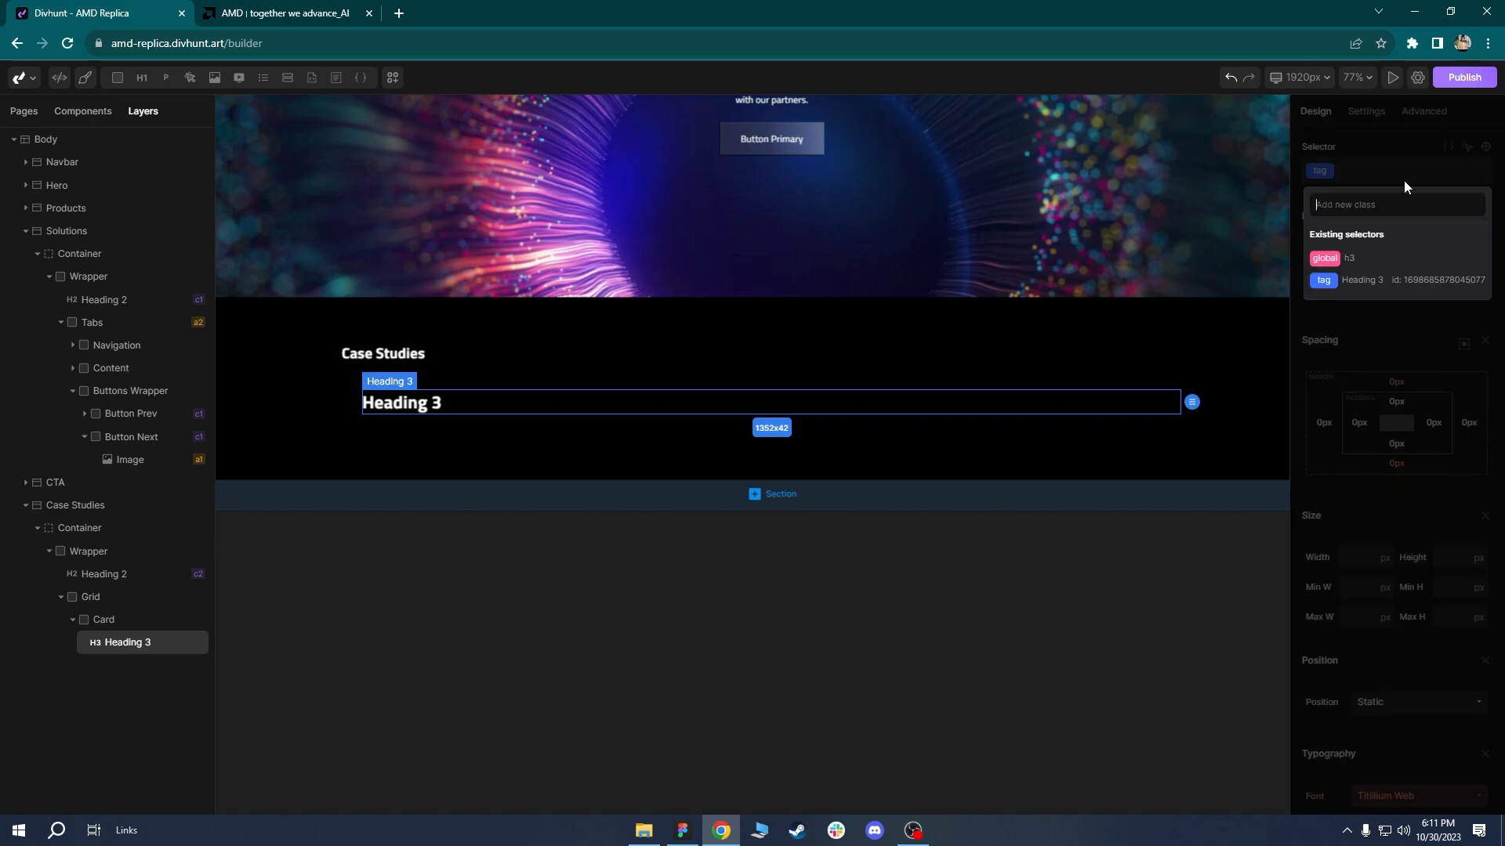
{"action": "type", "text": "h5"}
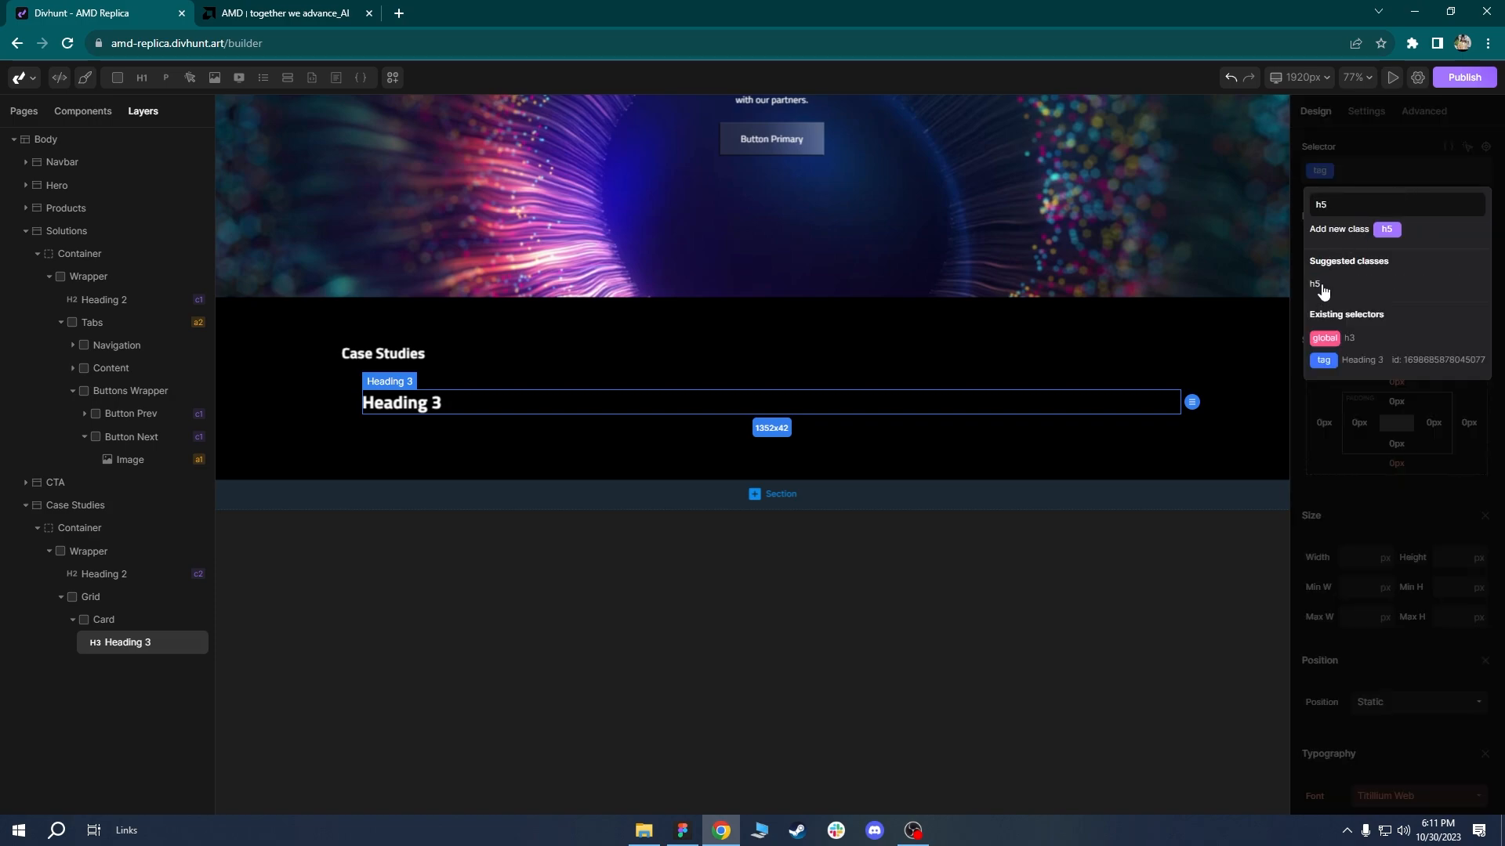
{"action": "key", "text": "Return"}
{"action": "left_click_drag", "start_coordinate": [1503, 219], "coordinate": [1503, 266]}
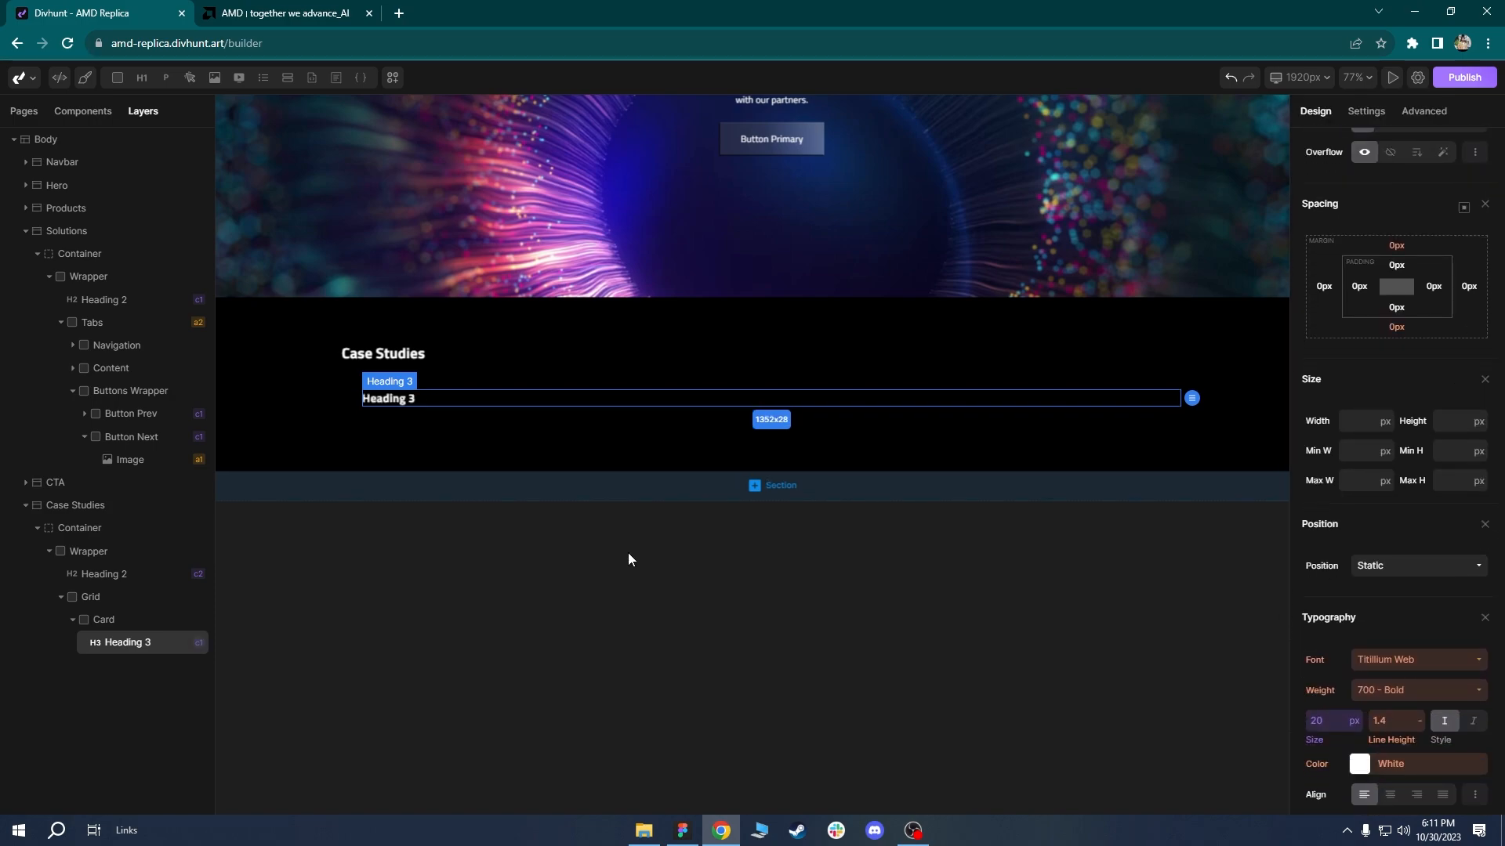
Copy the Automotive title from the AMD page and set it as the Card heading's content in the builder.
{"action": "left_click", "coordinate": [283, 10]}
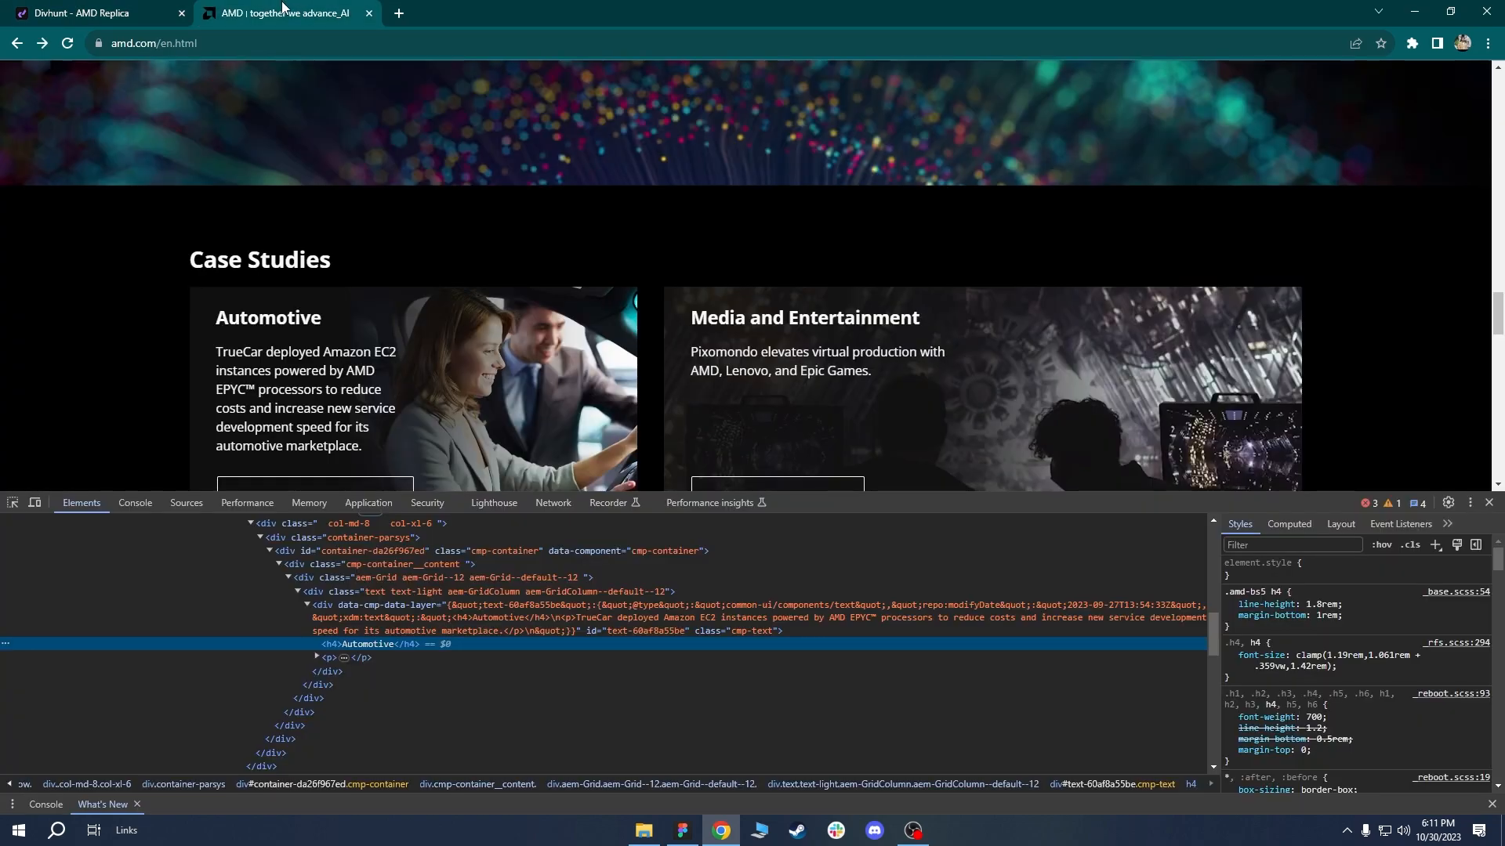
{"action": "left_click_drag", "start_coordinate": [340, 322], "coordinate": [223, 315]}
{"action": "key", "text": "ctrl+c"}
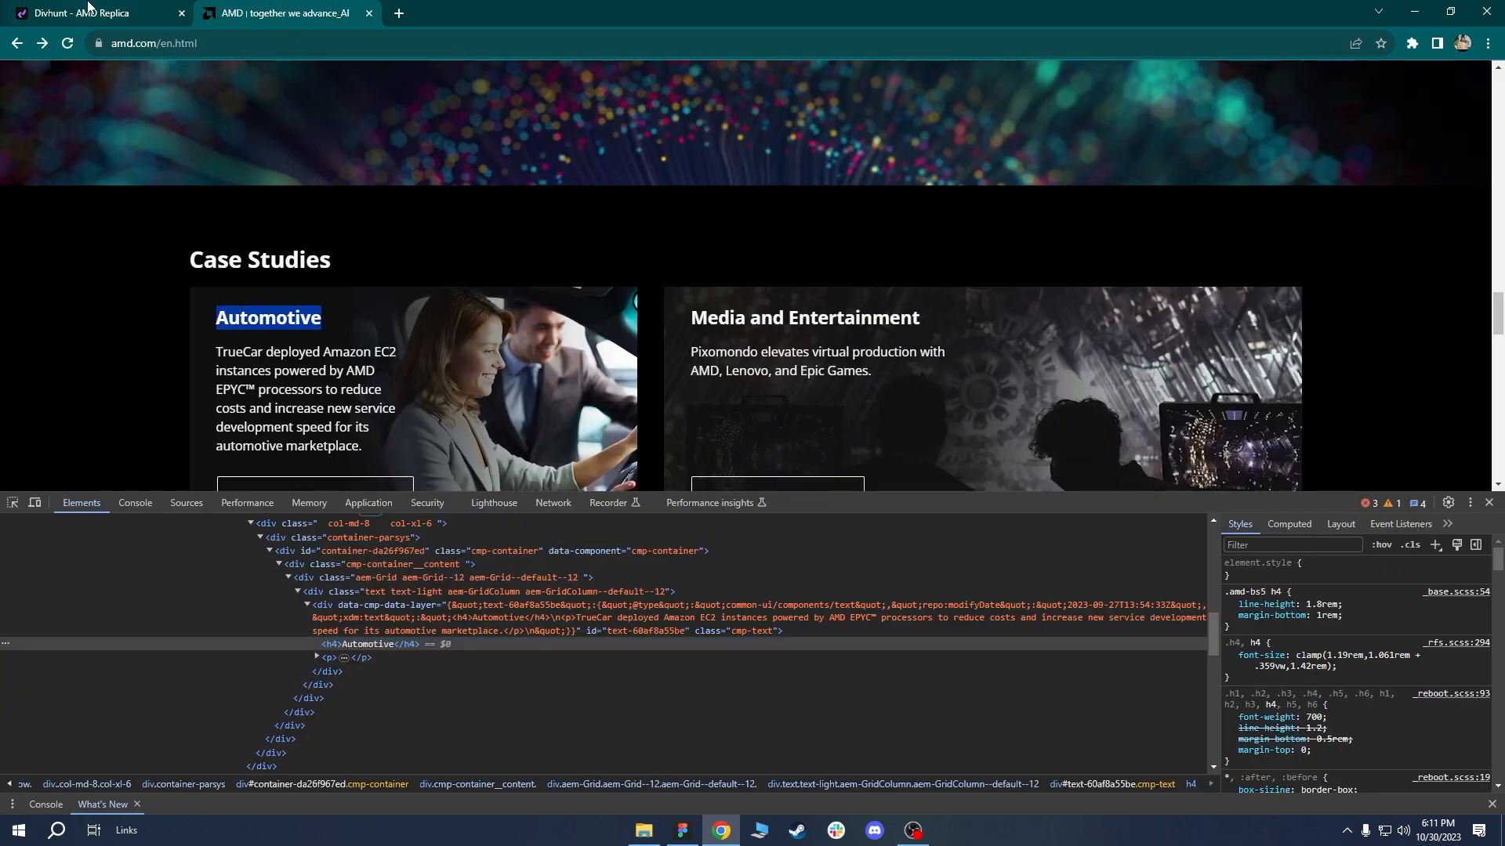
{"action": "left_click", "coordinate": [90, 9]}
{"action": "left_click", "coordinate": [1365, 111]}
{"action": "left_click", "coordinate": [1366, 387]}
{"action": "key", "text": "ctrl+a"}
{"action": "key", "text": "ctrl+v"}
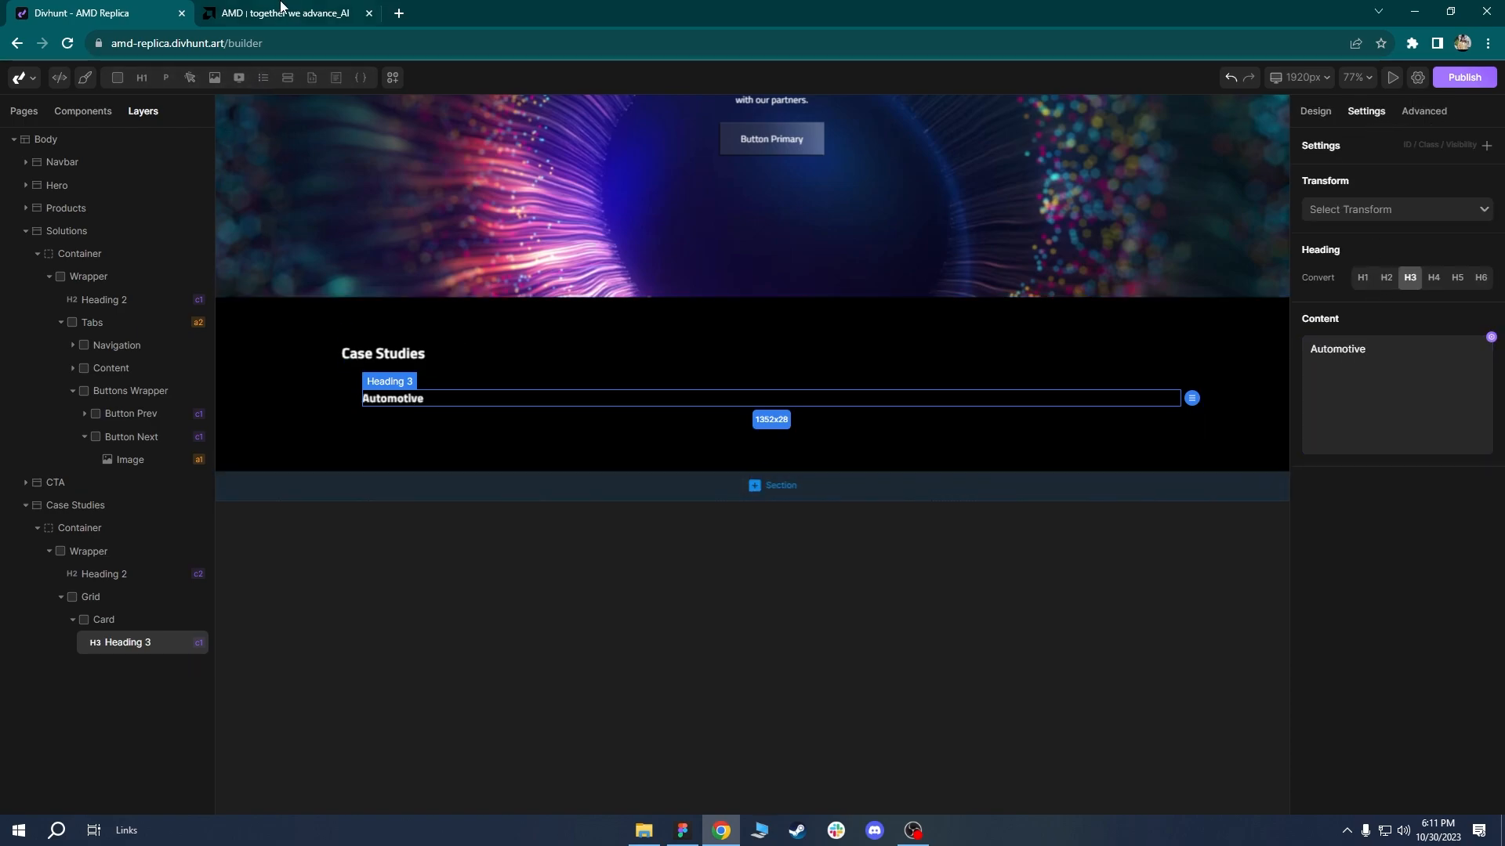
Check the spacing below the Automotive title on the AMD page and add a Paragraph element inside the Card in the builder.
{"action": "left_click", "coordinate": [280, 11]}
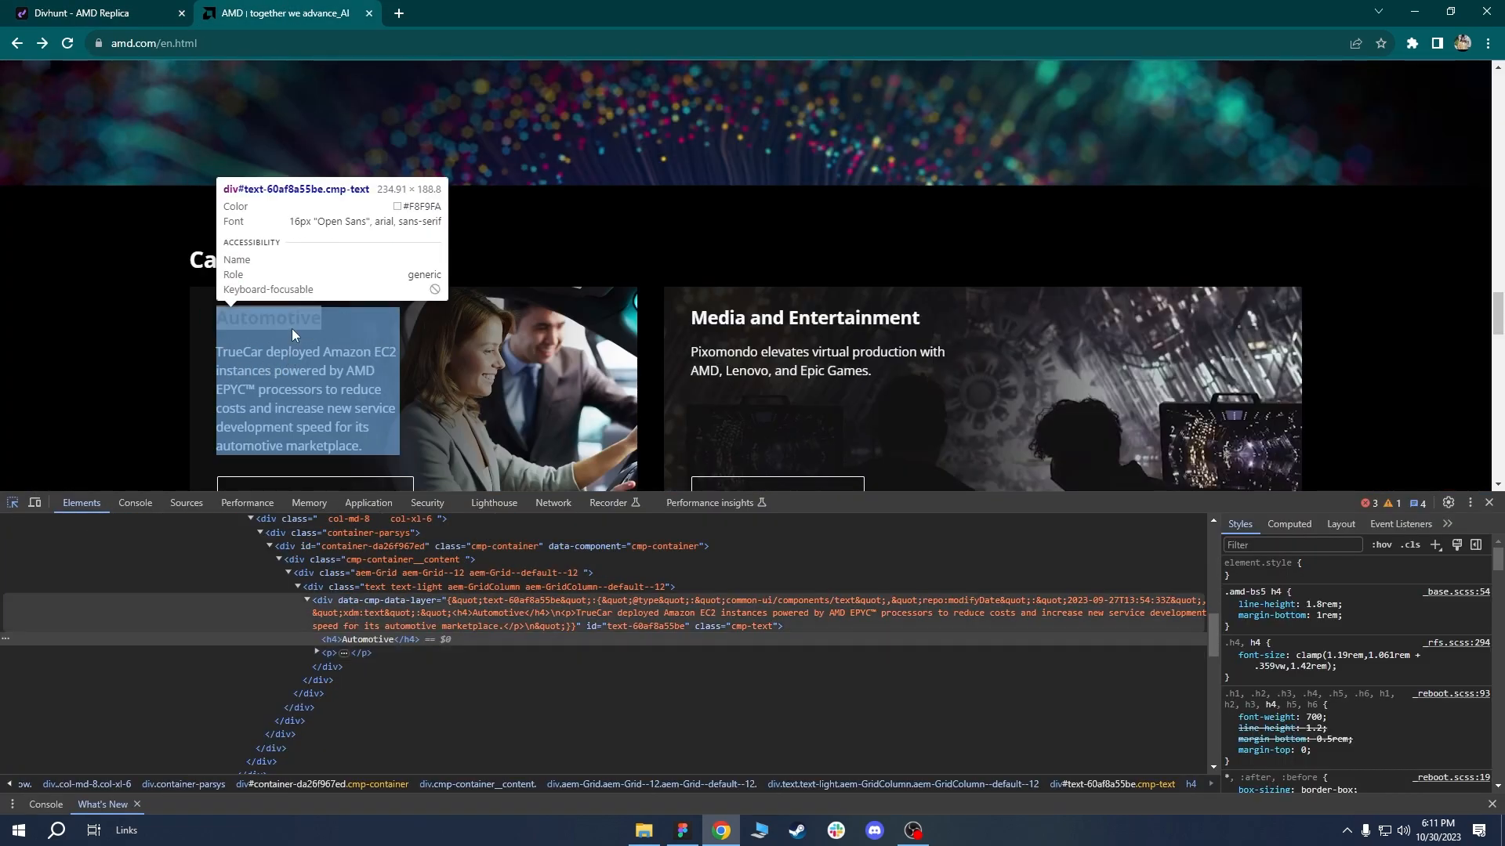
{"action": "scroll", "coordinate": [317, 322], "scroll_direction": "down", "scroll_amount": 1}
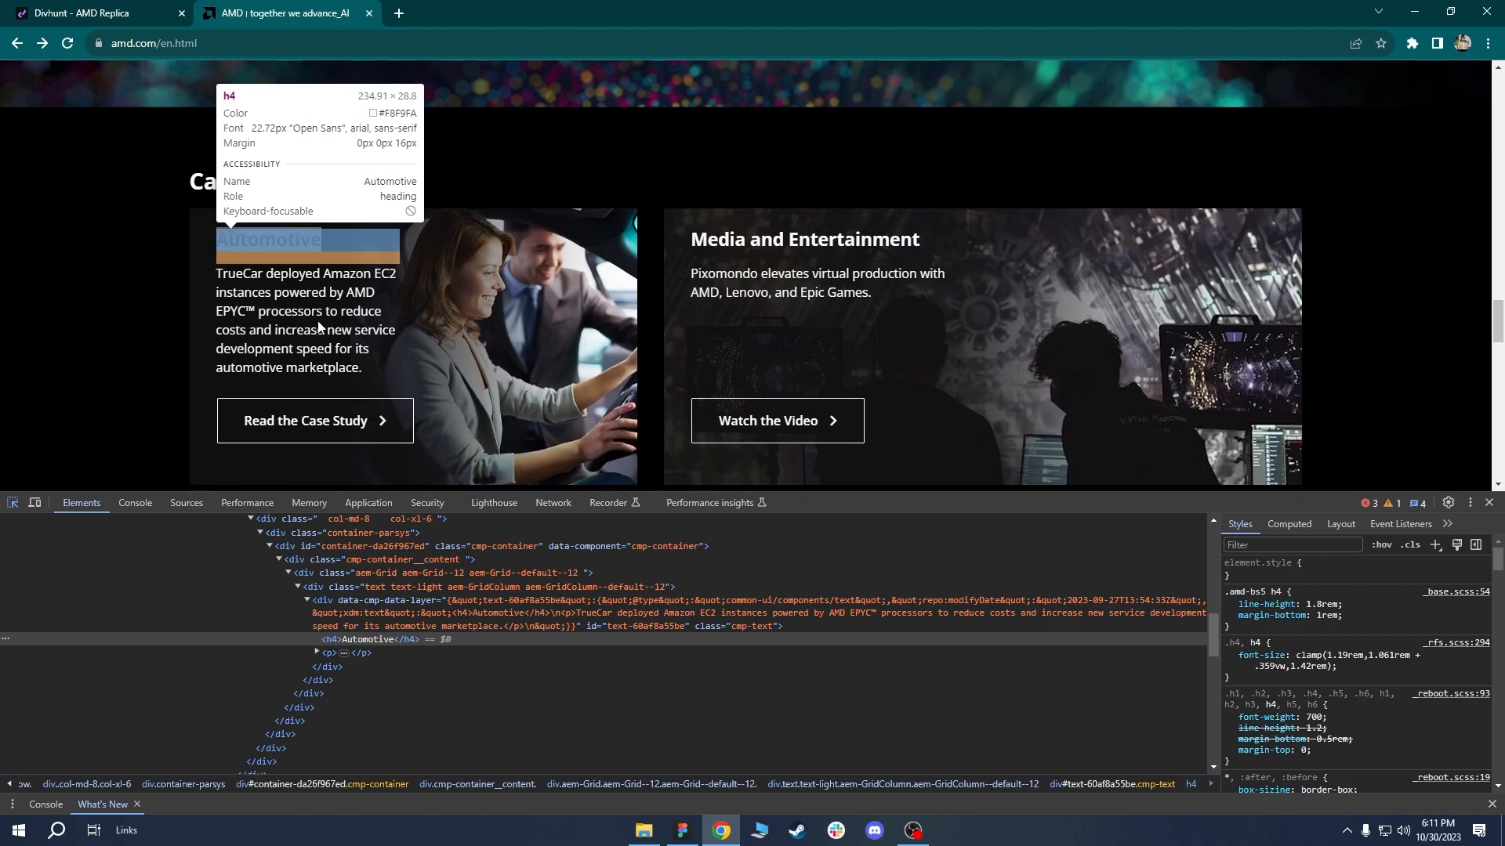
{"action": "left_click", "coordinate": [115, 15]}
{"action": "left_click", "coordinate": [105, 619]}
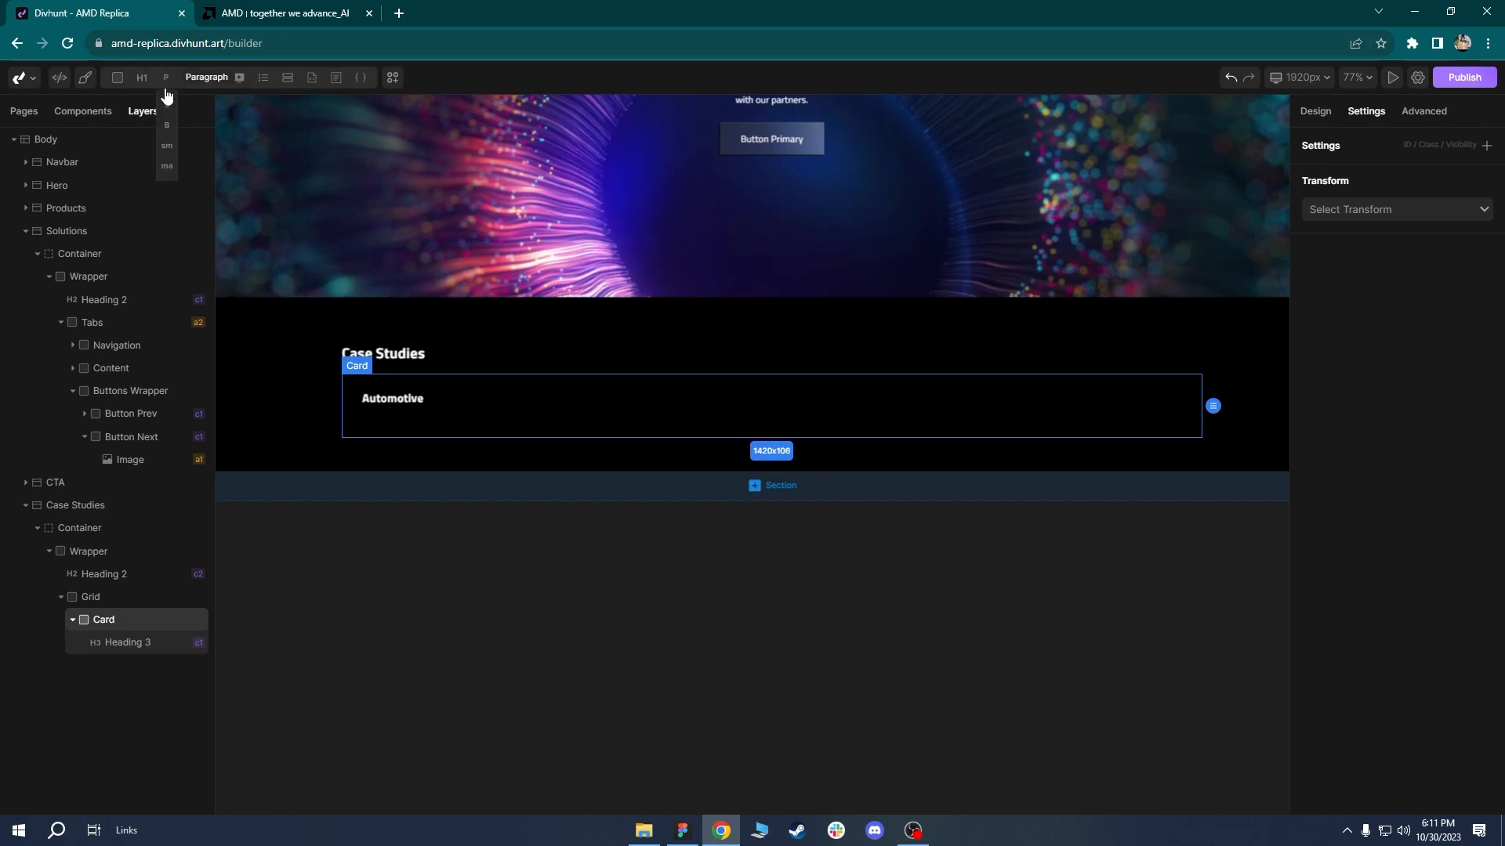
{"action": "left_click", "coordinate": [165, 80]}
Copy the TrueCar description from the AMD page's Automotive card and set it as the Card paragraph's content in the builder.
{"action": "left_click", "coordinate": [293, 14]}
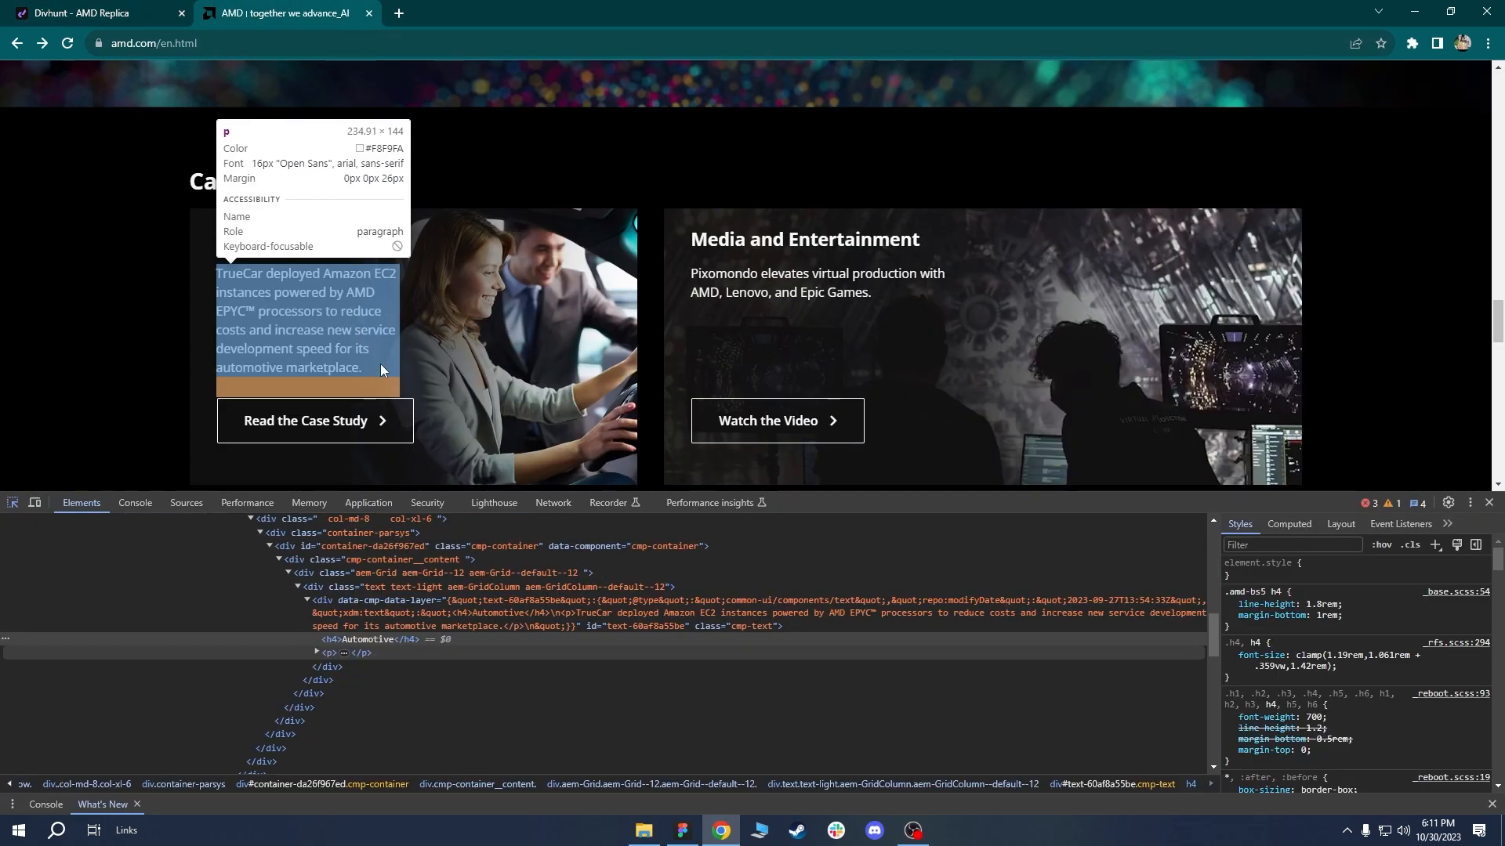
{"action": "left_click_drag", "start_coordinate": [375, 374], "coordinate": [219, 279]}
{"action": "key", "text": "ctrl+c"}
{"action": "left_click", "coordinate": [94, 14]}
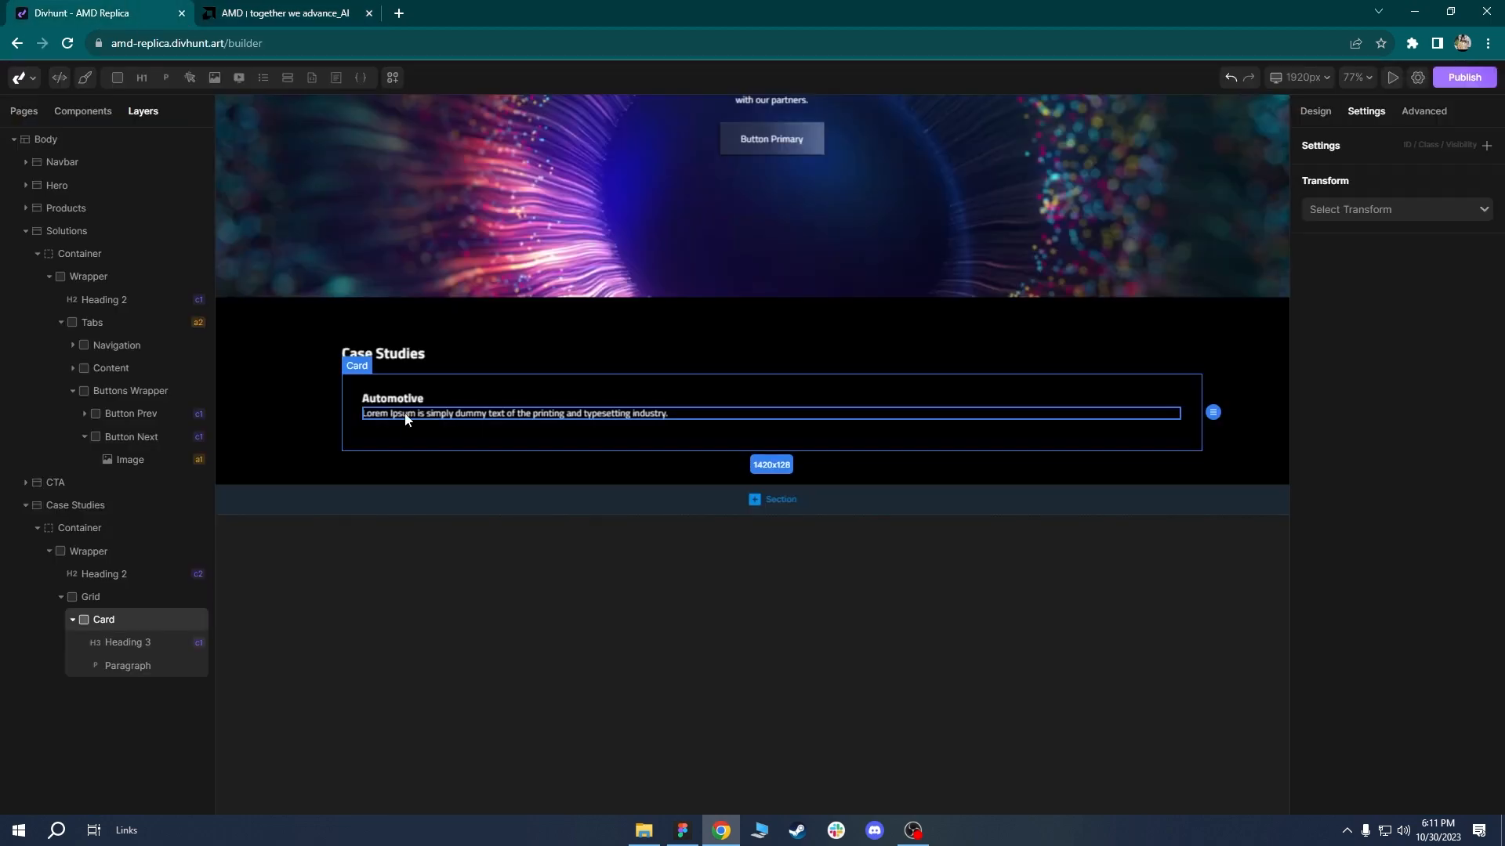
{"action": "key", "text": "ctrl+a"}
{"action": "key", "text": "ctrl+v"}
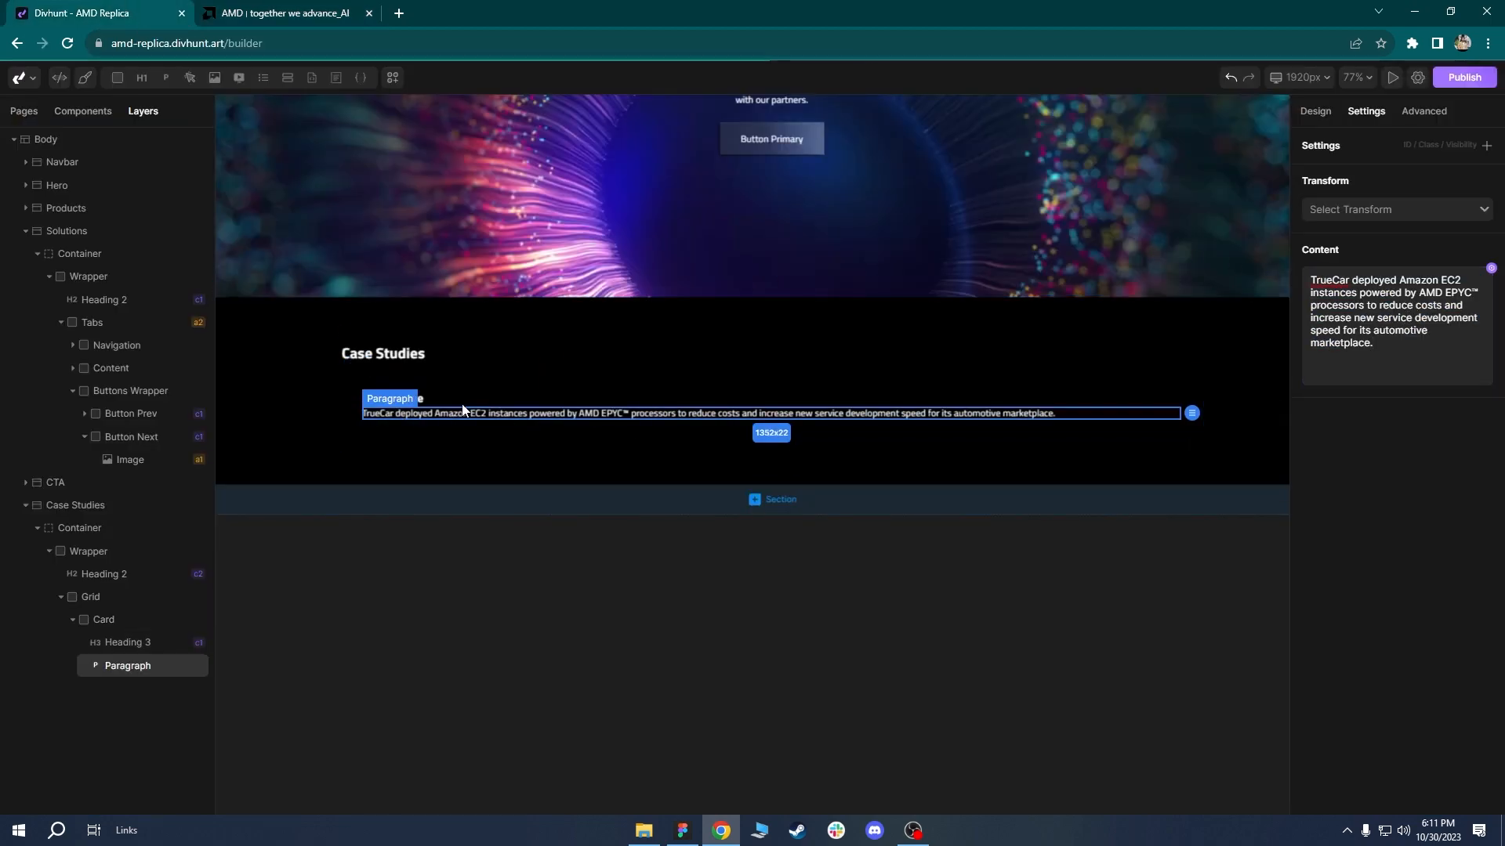
Apply the mb-16 class to the Card's Automotive heading.
{"action": "left_click", "coordinate": [460, 396]}
{"action": "left_click", "coordinate": [1315, 112]}
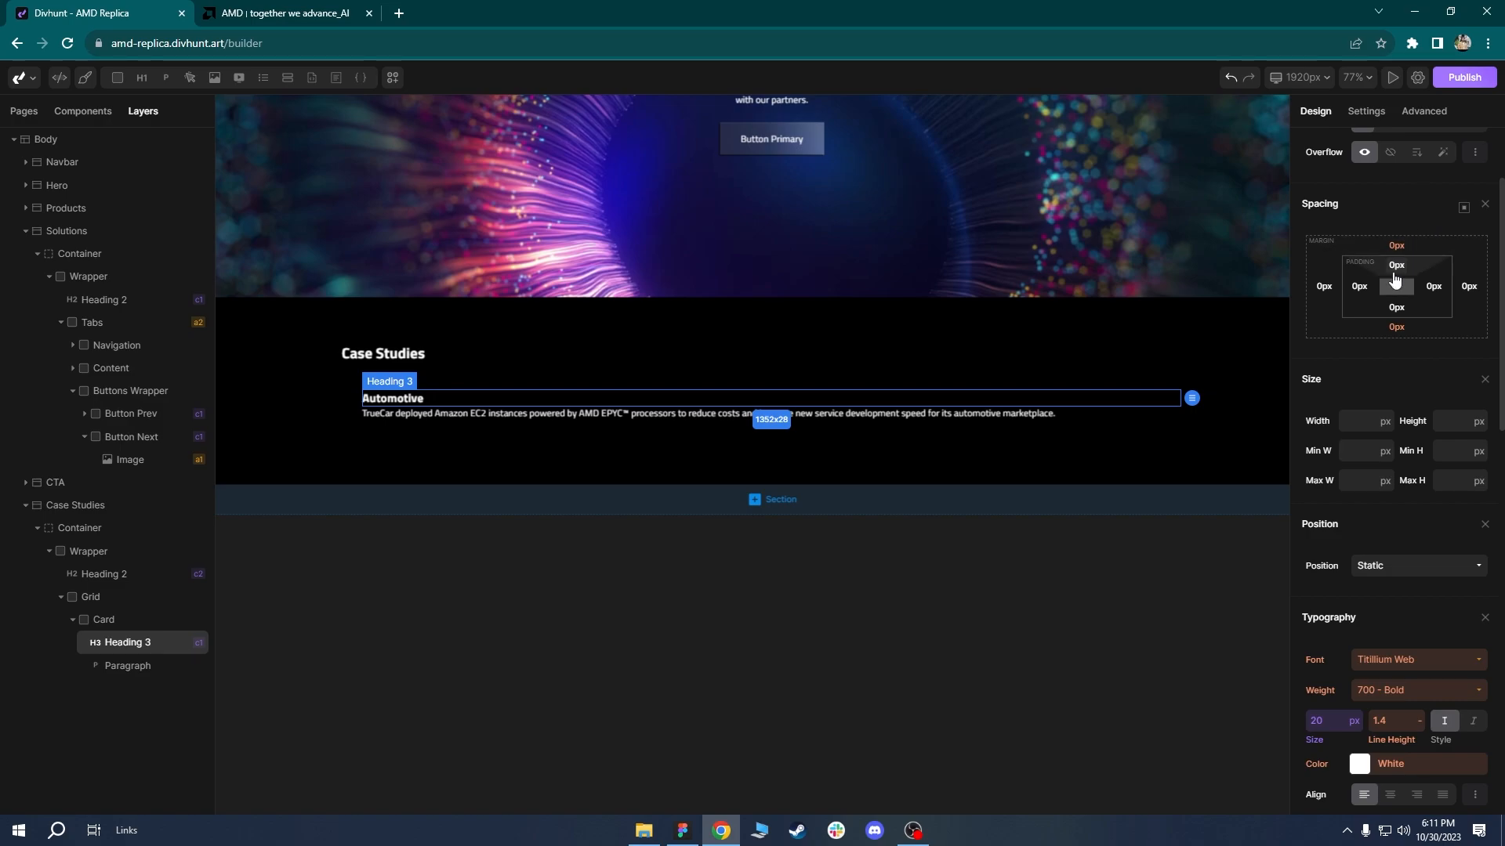
{"action": "scroll", "coordinate": [1394, 278], "scroll_direction": "up", "scroll_amount": 2}
{"action": "left_click", "coordinate": [1399, 180]}
{"action": "type", "text": "mb"}
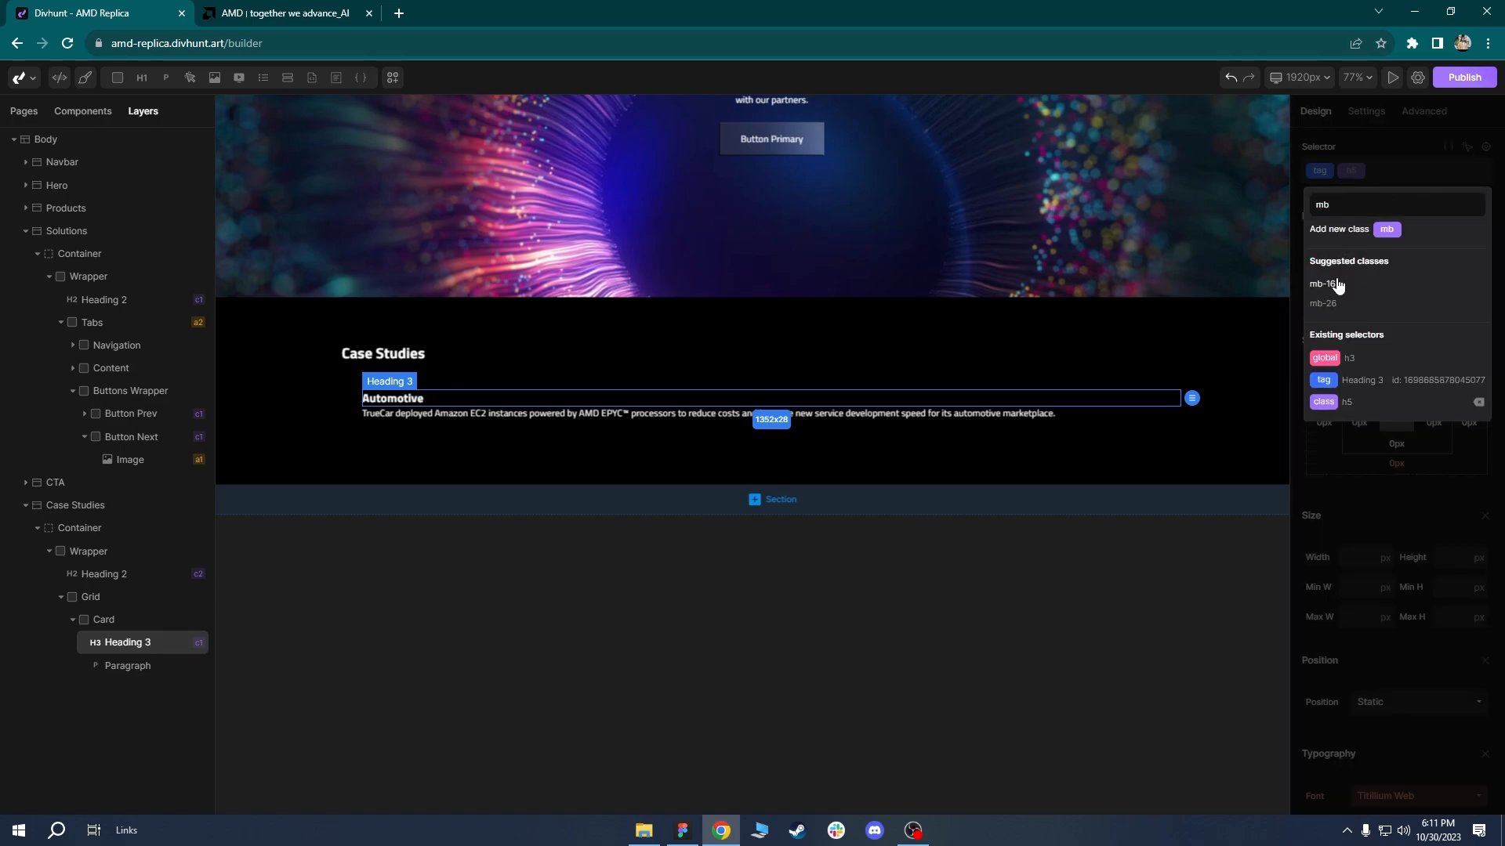
{"action": "left_click", "coordinate": [1338, 285]}
Apply the mb-26 class to the Card's description paragraph.
{"action": "left_click", "coordinate": [562, 424]}
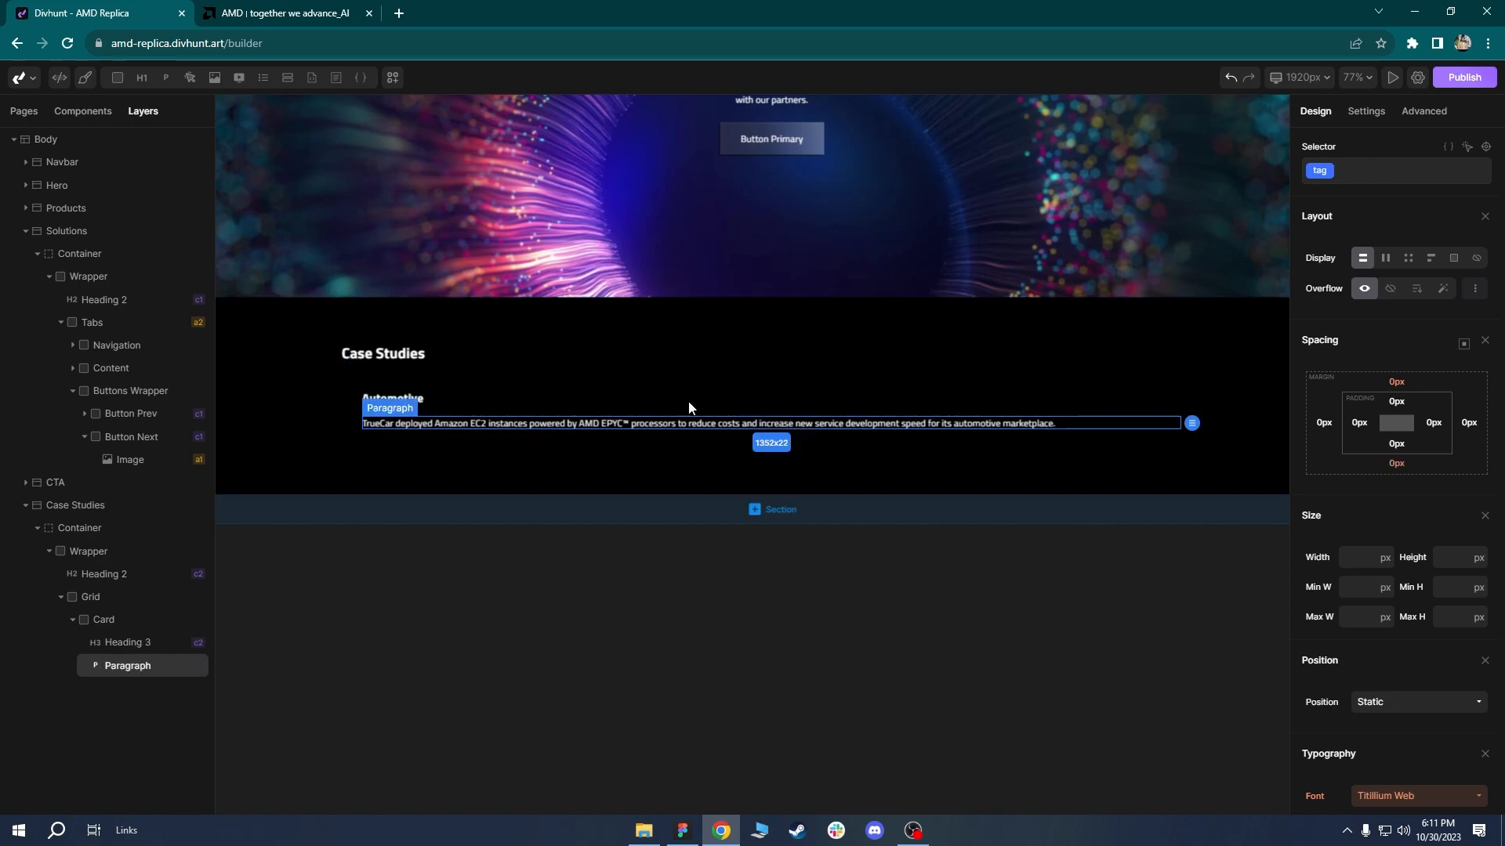
{"action": "left_click", "coordinate": [1389, 180]}
{"action": "type", "text": "mb"}
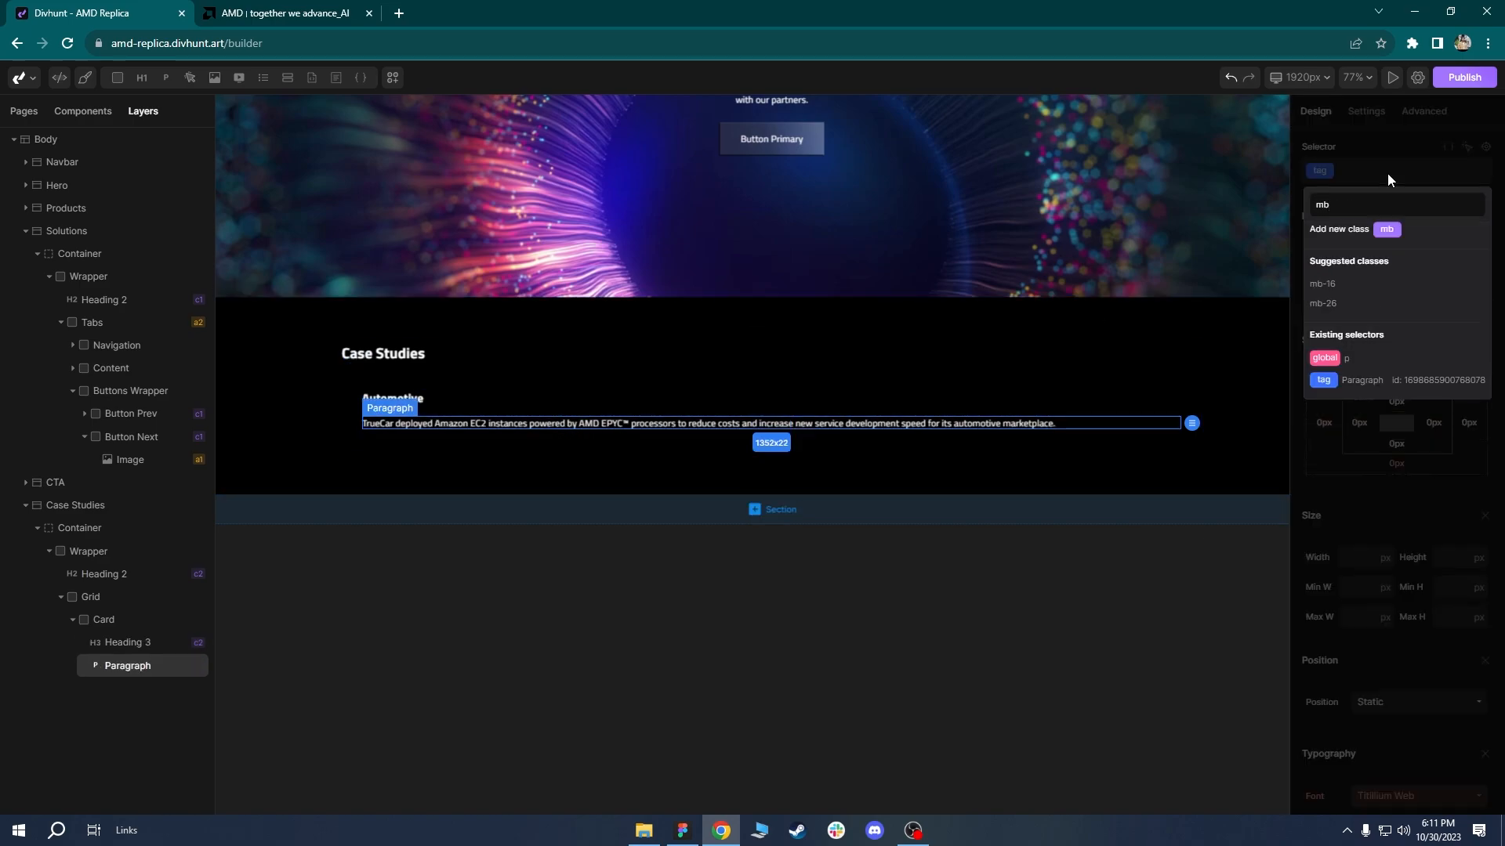
{"action": "left_click", "coordinate": [1341, 301]}
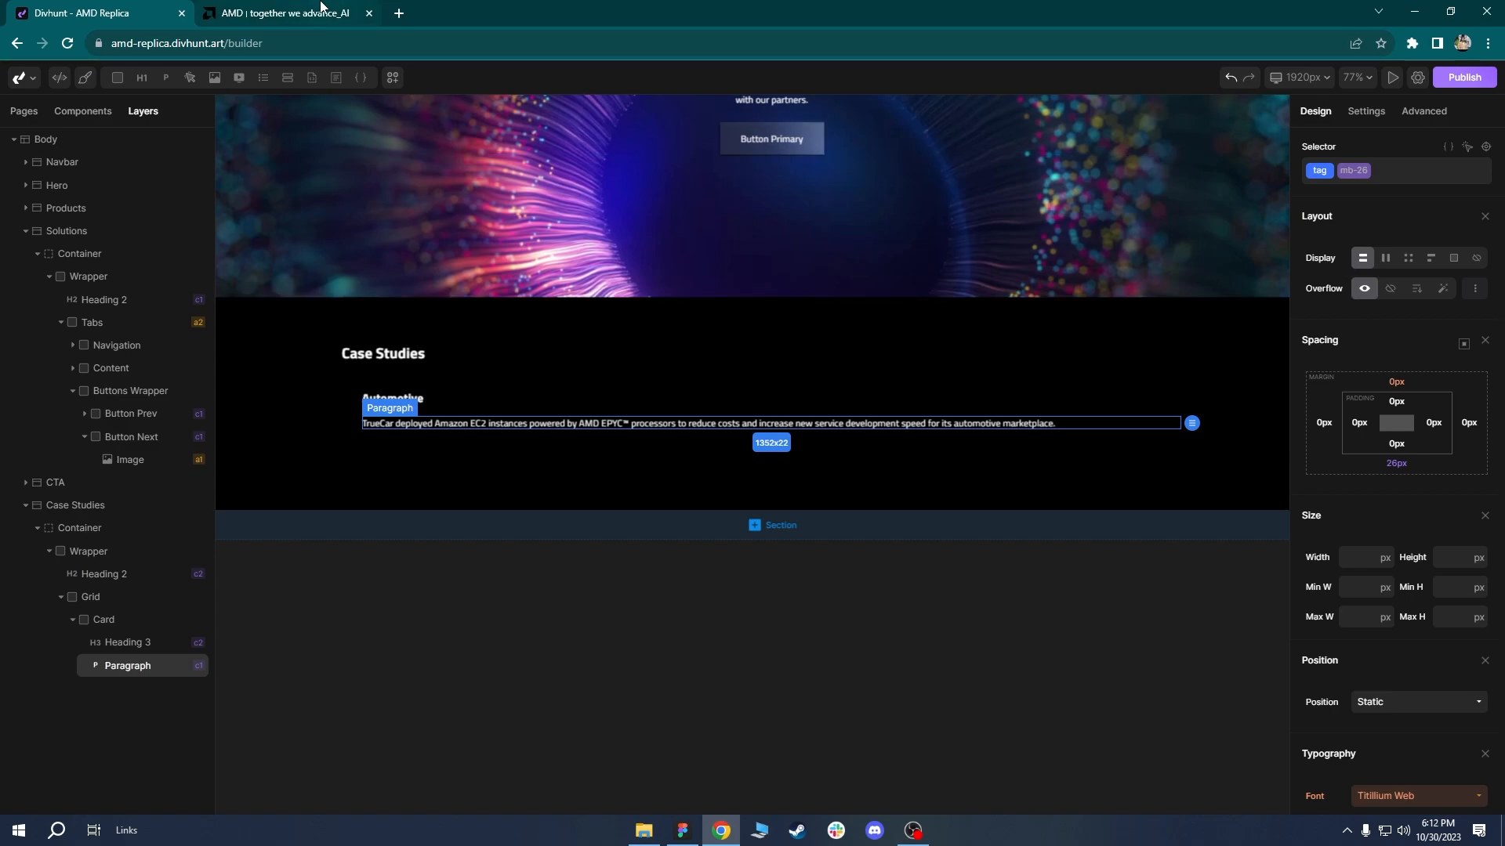
Close the developer tools on the AMD page, view the Automotive card's button and return to the builder.
{"action": "left_click", "coordinate": [321, 8]}
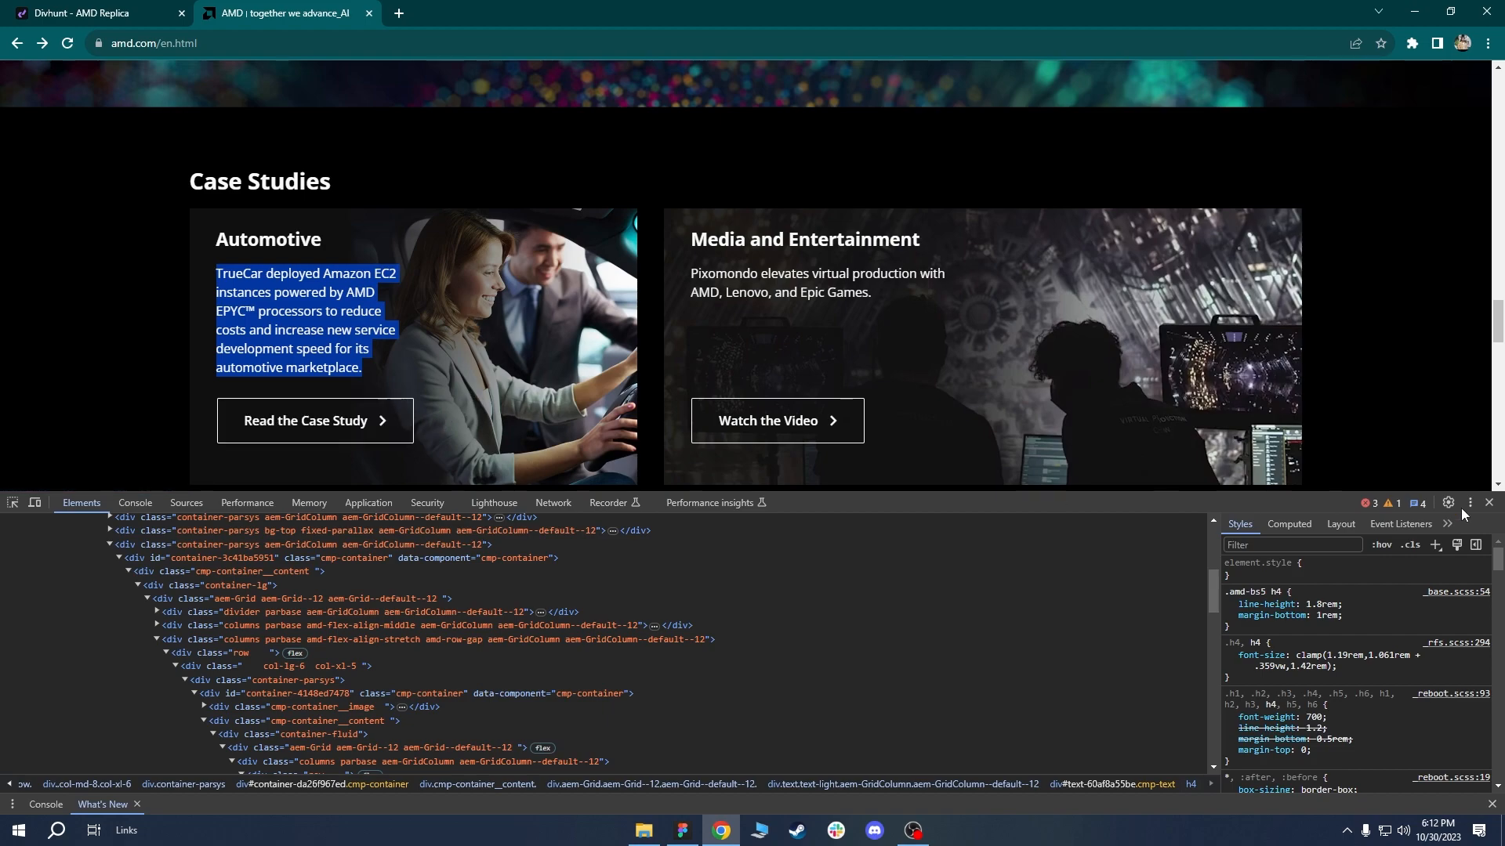
{"action": "left_click", "coordinate": [1489, 503]}
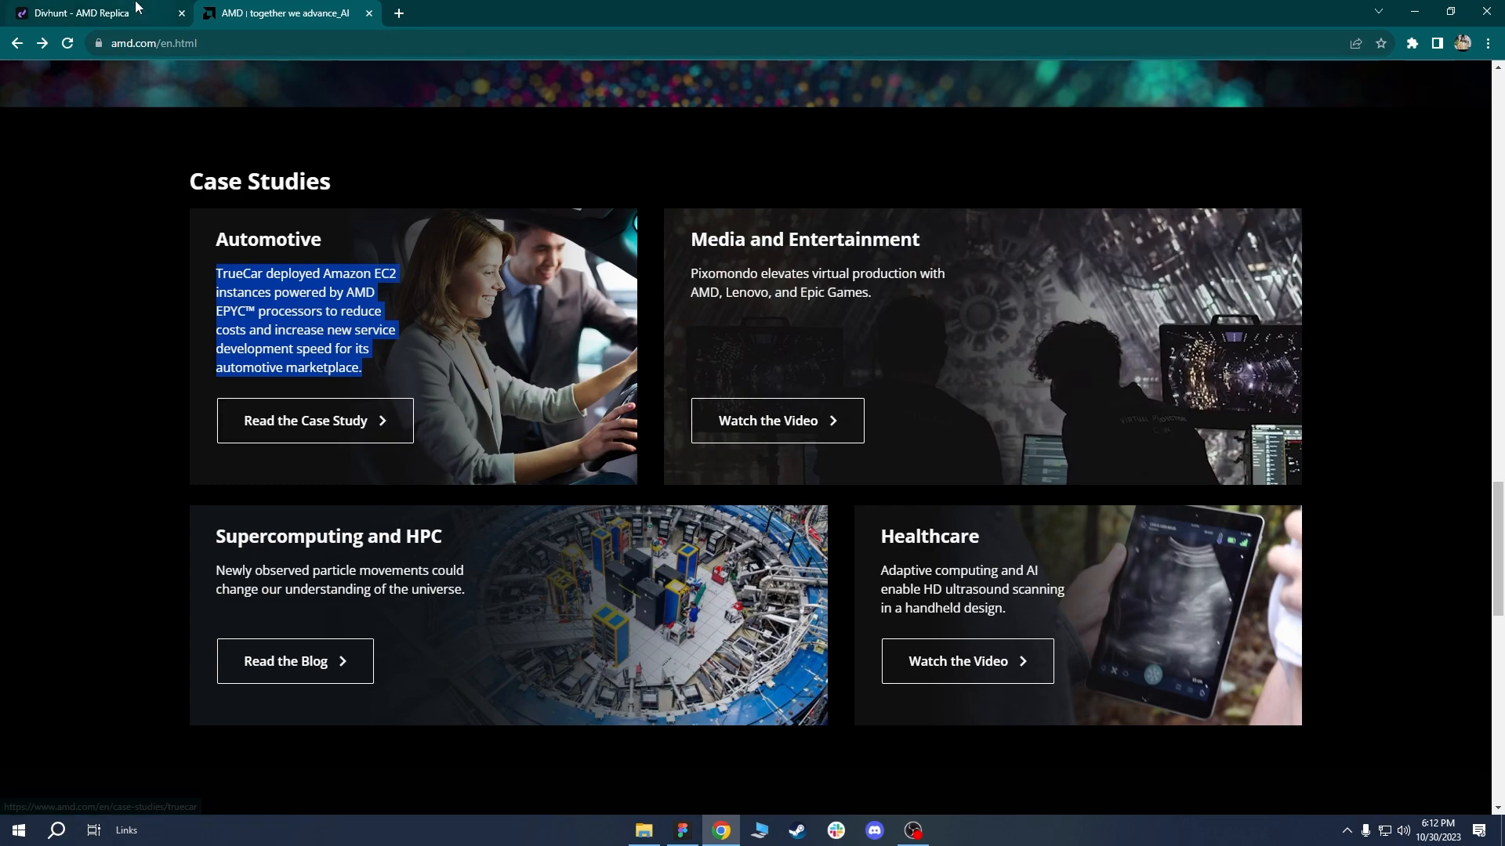
{"action": "left_click", "coordinate": [87, 13]}
Copy the Button Secondary link from the stylesheet's Buttons part and paste it into the Case Studies Card.
{"action": "left_click", "coordinate": [473, 419]}
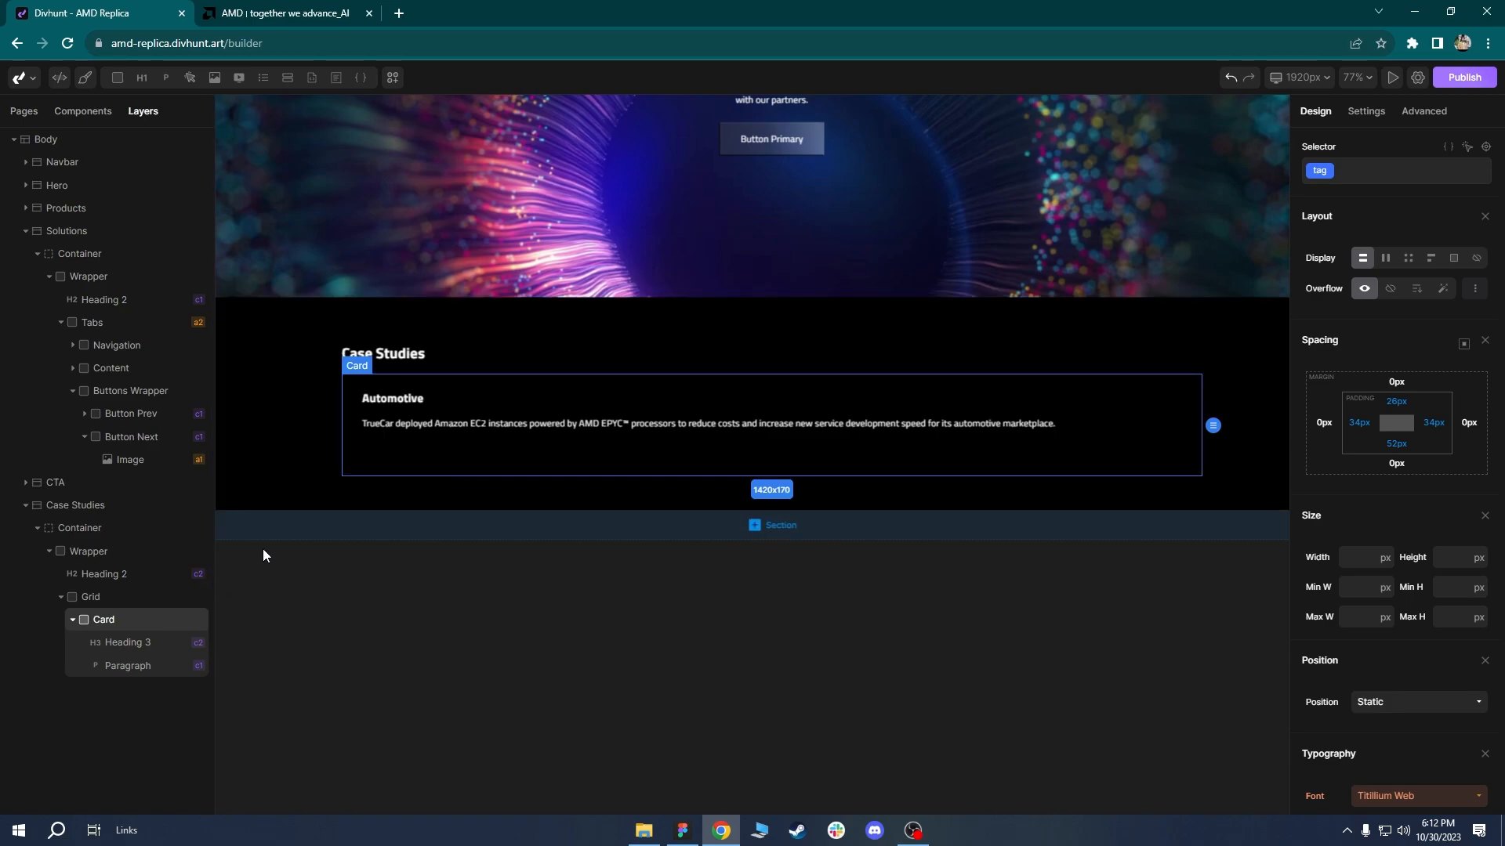
{"action": "left_click_drag", "start_coordinate": [298, 413], "coordinate": [652, 433]}
{"action": "scroll", "coordinate": [652, 433], "scroll_direction": "down", "scroll_amount": 1}
{"action": "scroll", "coordinate": [495, 395], "scroll_direction": "up", "scroll_amount": 1}
{"action": "scroll", "coordinate": [495, 400], "scroll_direction": "down", "scroll_amount": 5}
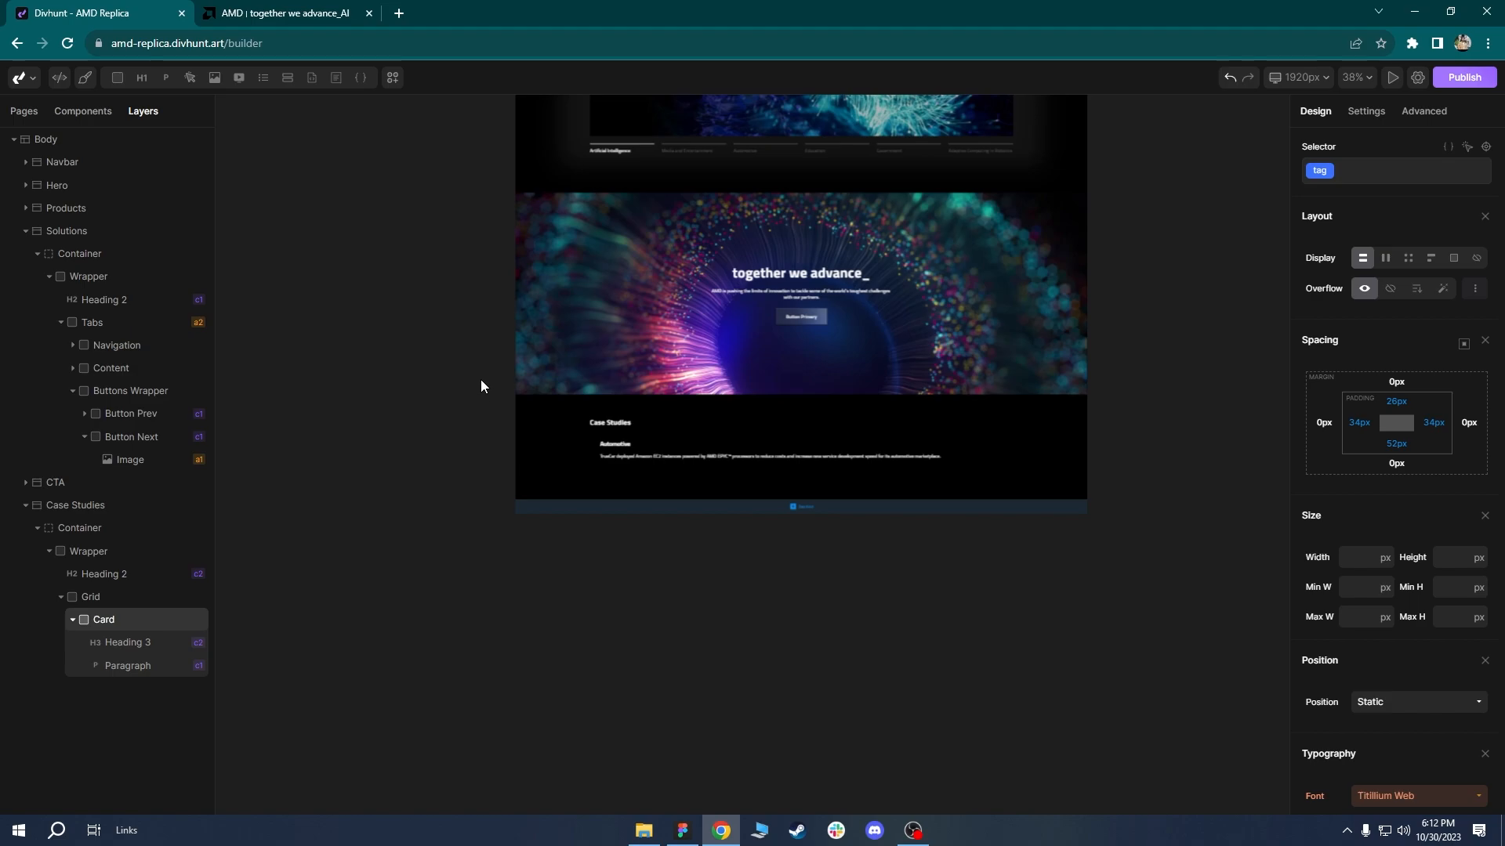
{"action": "left_click", "coordinate": [516, 253]}
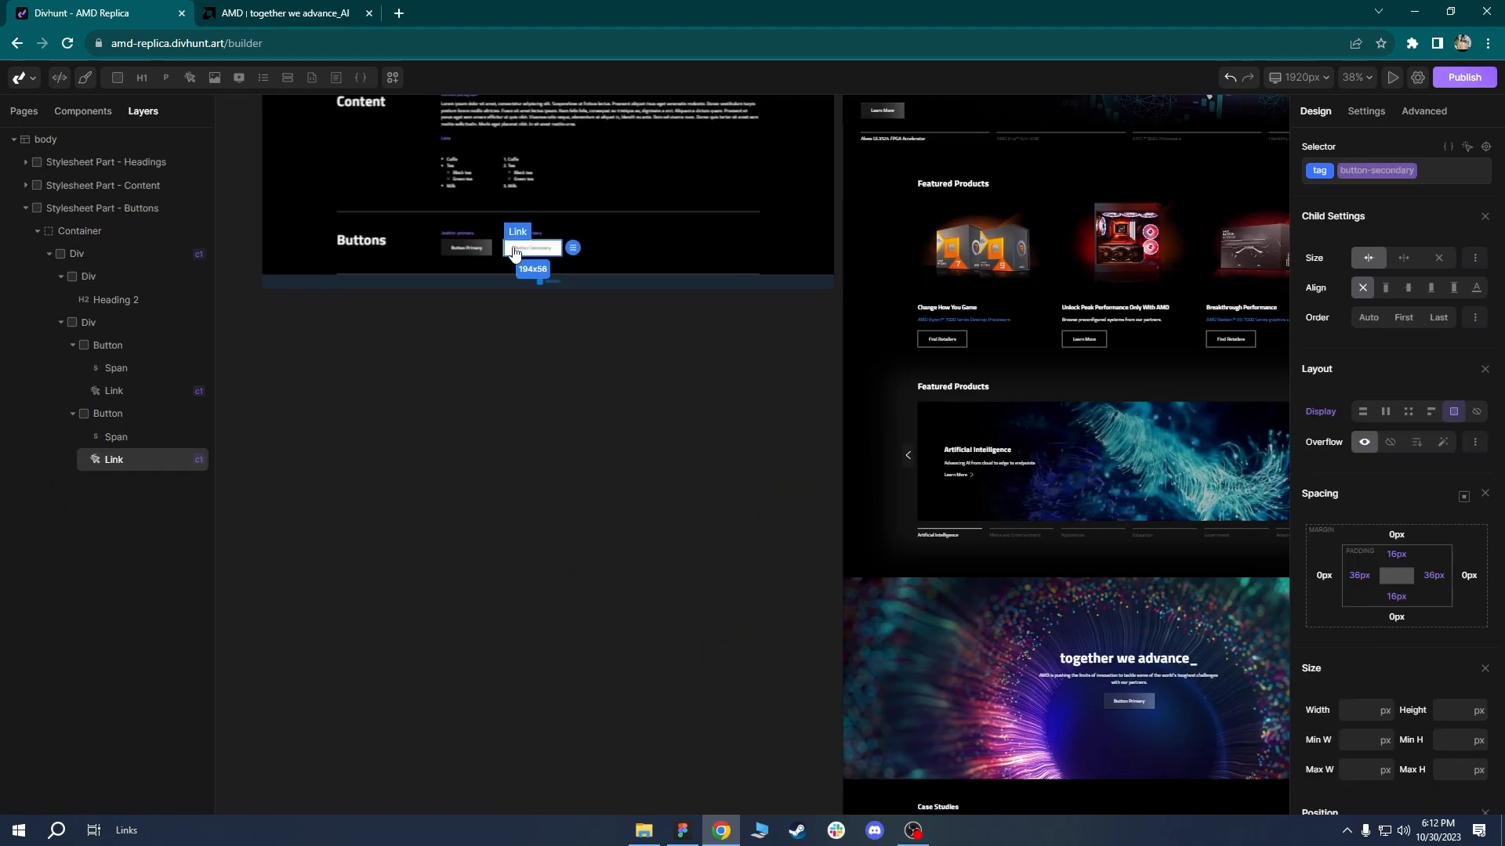
{"action": "key", "text": "ctrl+c"}
{"action": "scroll", "coordinate": [564, 346], "scroll_direction": "down", "scroll_amount": 3}
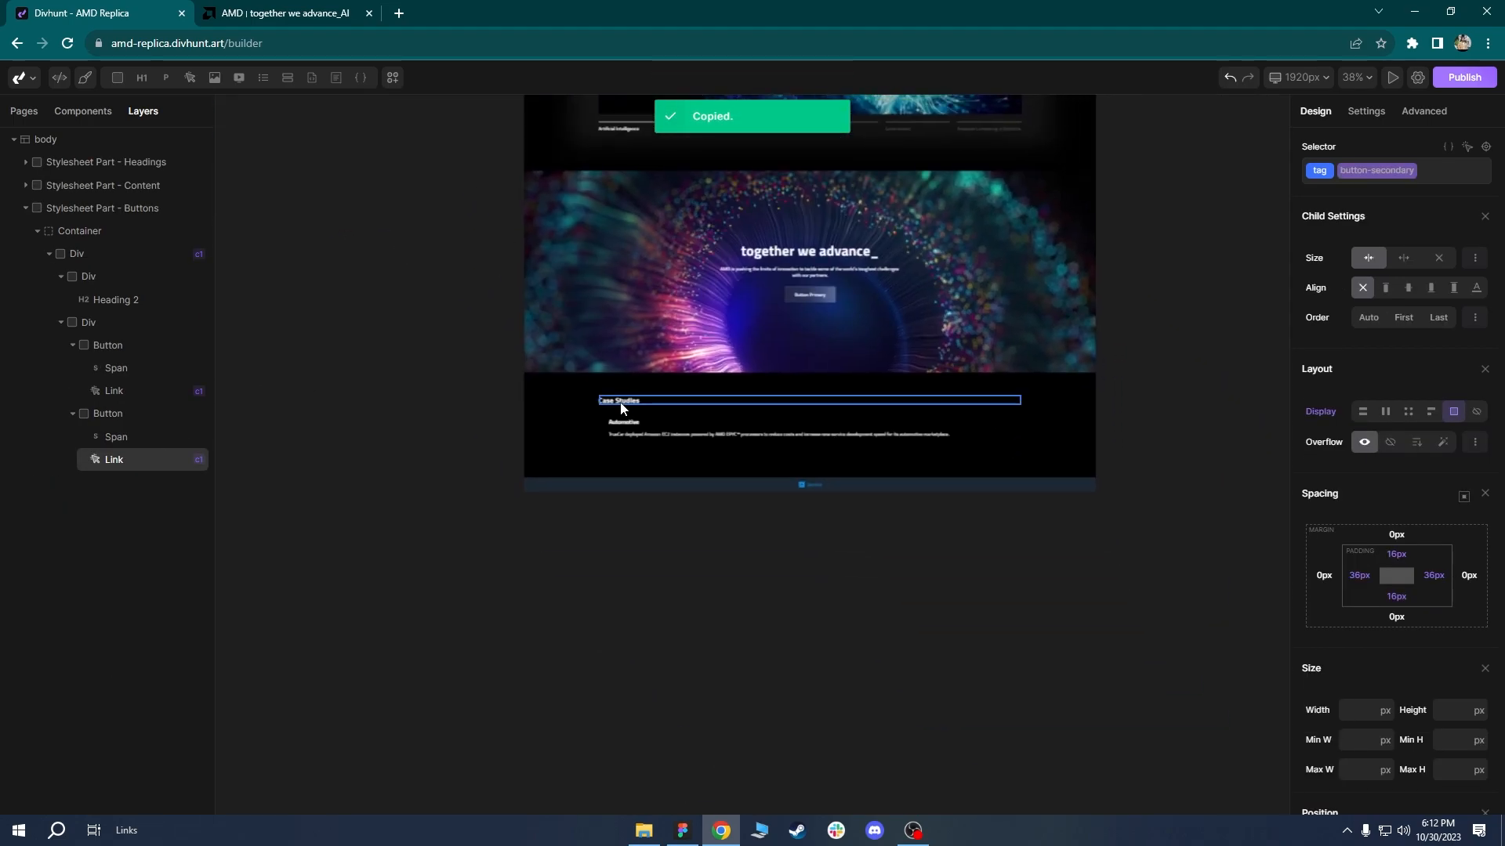
{"action": "scroll", "coordinate": [626, 460], "scroll_direction": "up", "scroll_amount": 10}
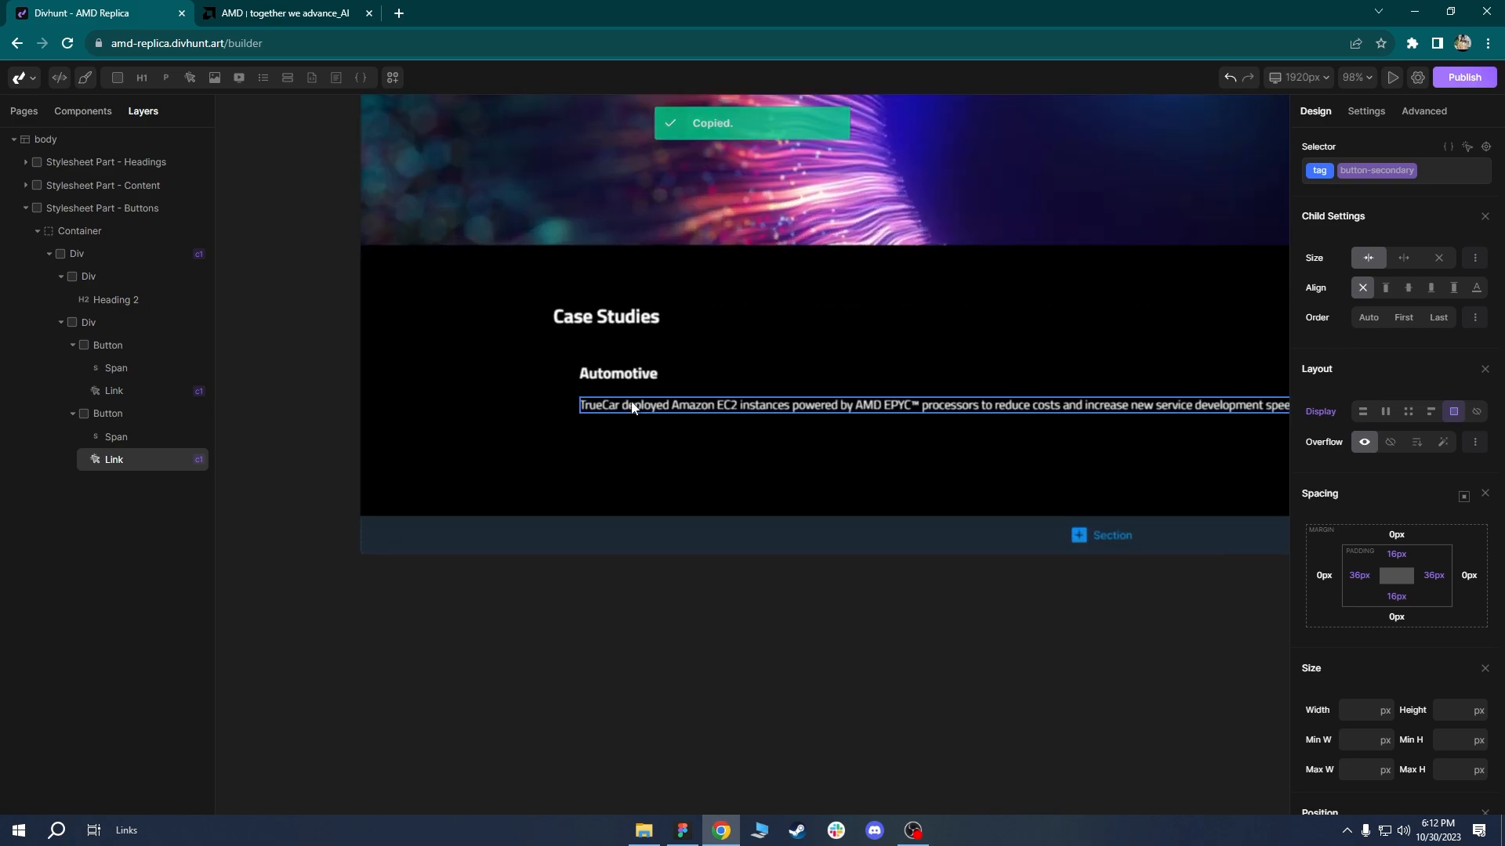
{"action": "left_click", "coordinate": [631, 405]}
{"action": "left_click", "coordinate": [106, 619]}
{"action": "key", "text": "ctrl+v"}
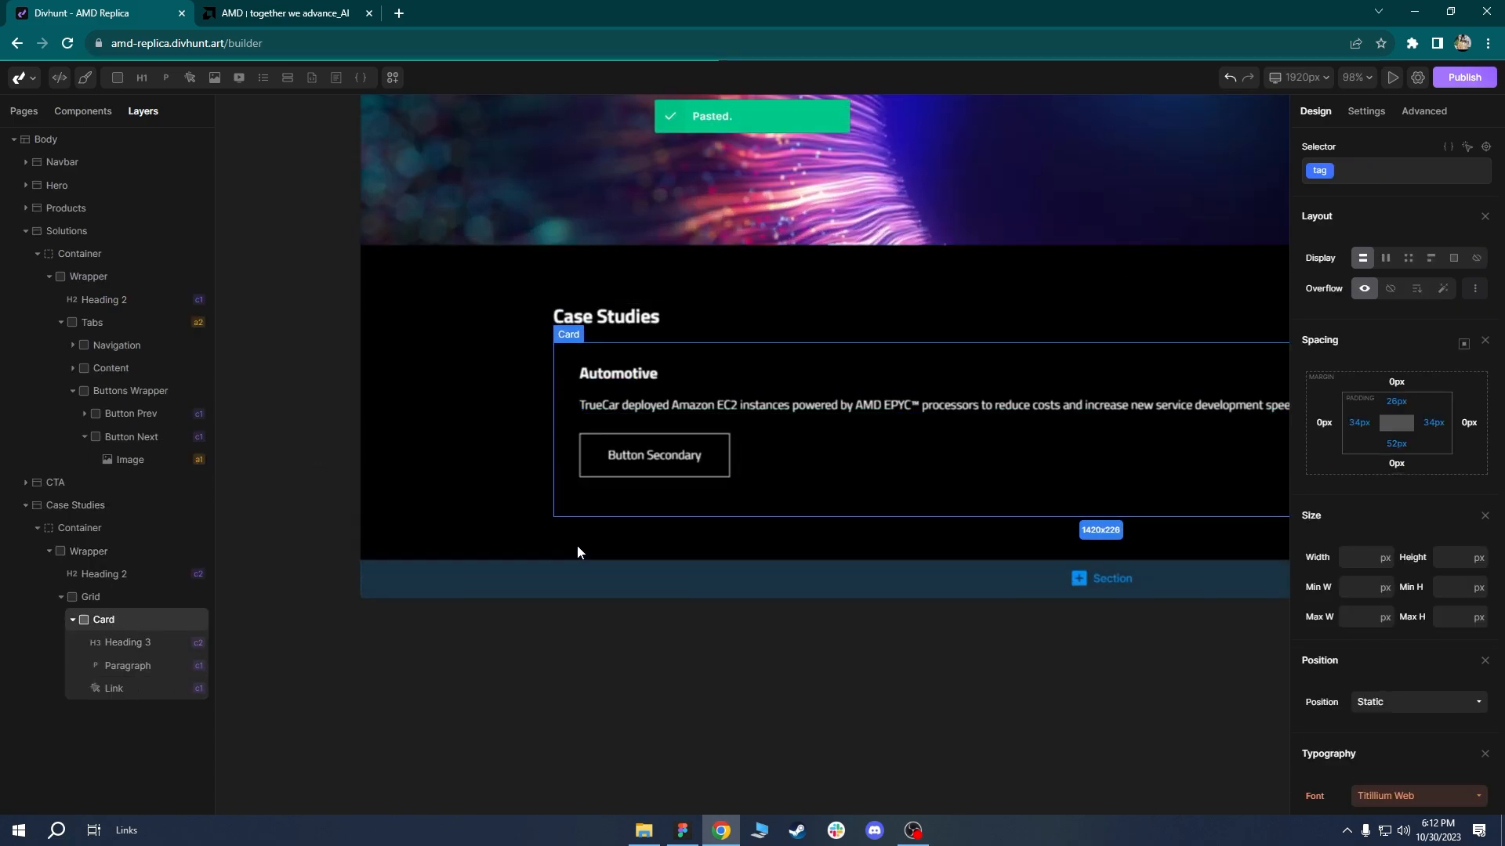
Add a Paragraph and an Image element inside the Card's secondary button link.
{"action": "left_click_drag", "start_coordinate": [744, 453], "coordinate": [669, 445]}
{"action": "left_click", "coordinate": [521, 439]}
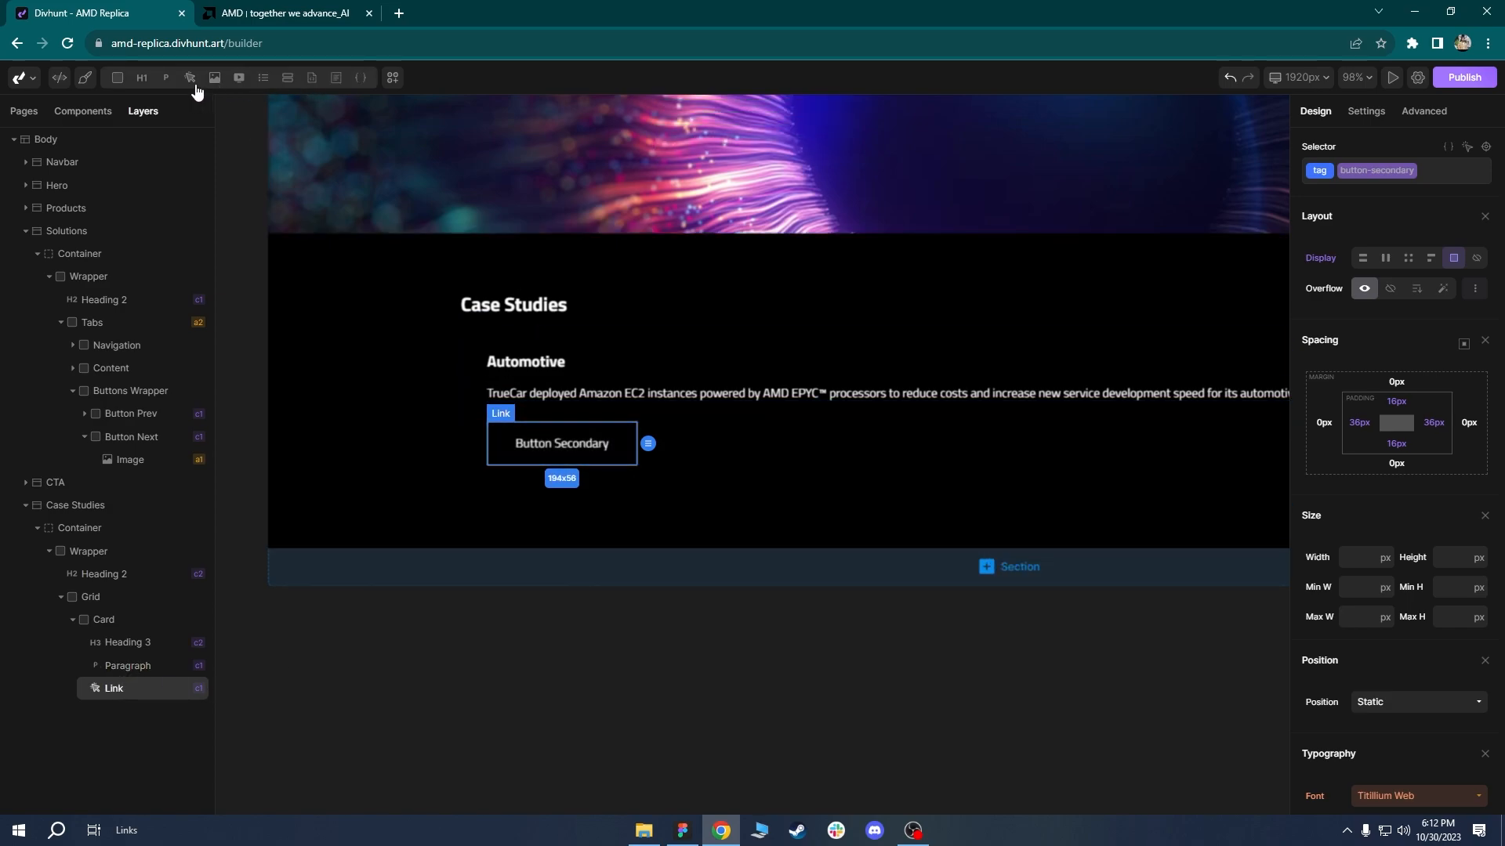
{"action": "left_click", "coordinate": [172, 83]}
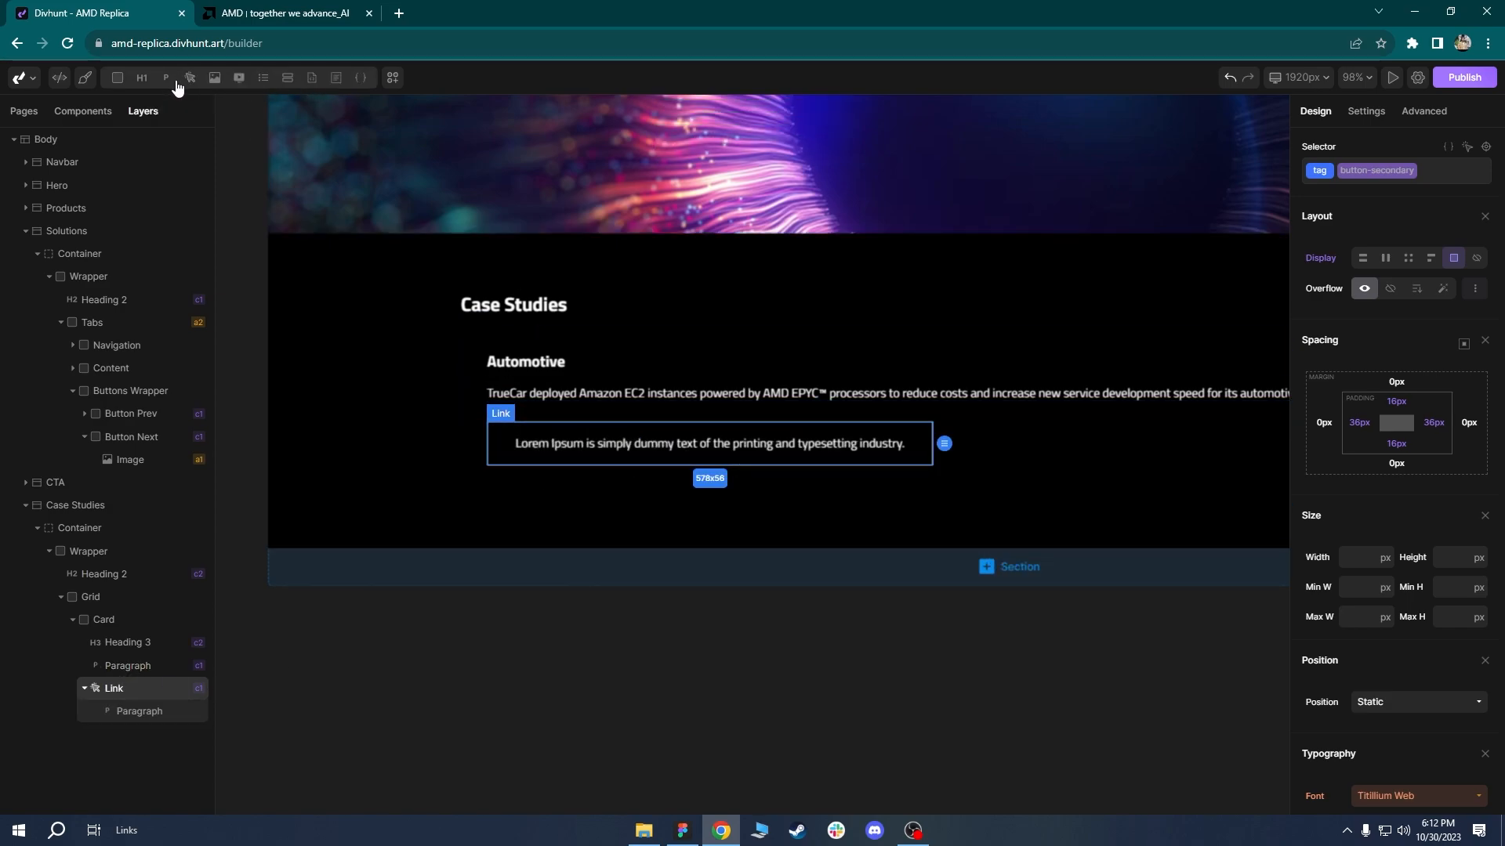
{"action": "left_click", "coordinate": [223, 85]}
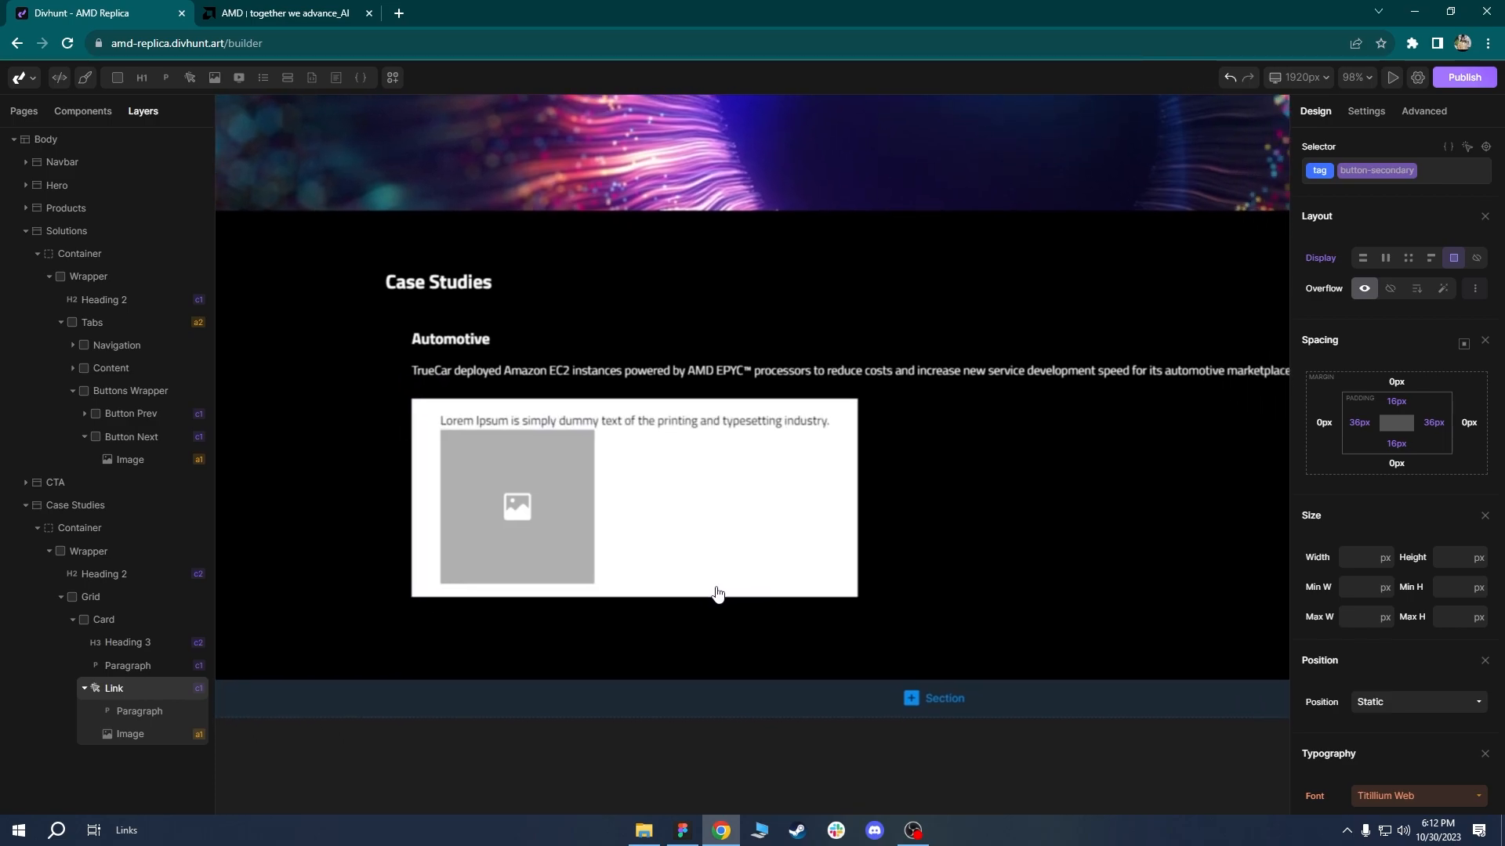
Check the Automotive button's label on the AMD page and set the link's paragraph content to "Read the Case Study".
{"action": "left_click", "coordinate": [313, 13]}
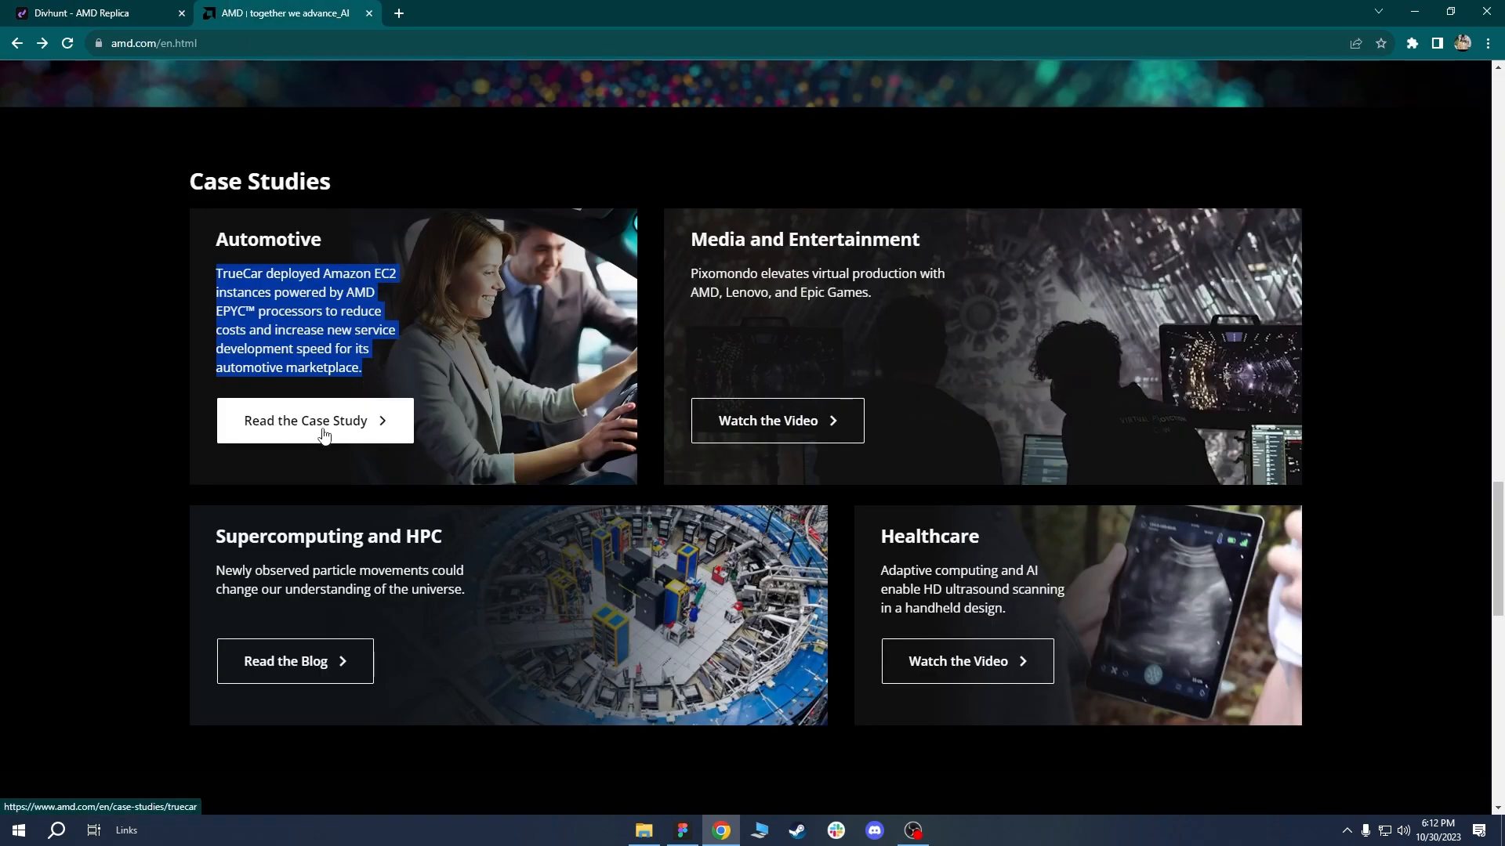
{"action": "left_click", "coordinate": [78, 12]}
{"action": "left_click", "coordinate": [611, 416]}
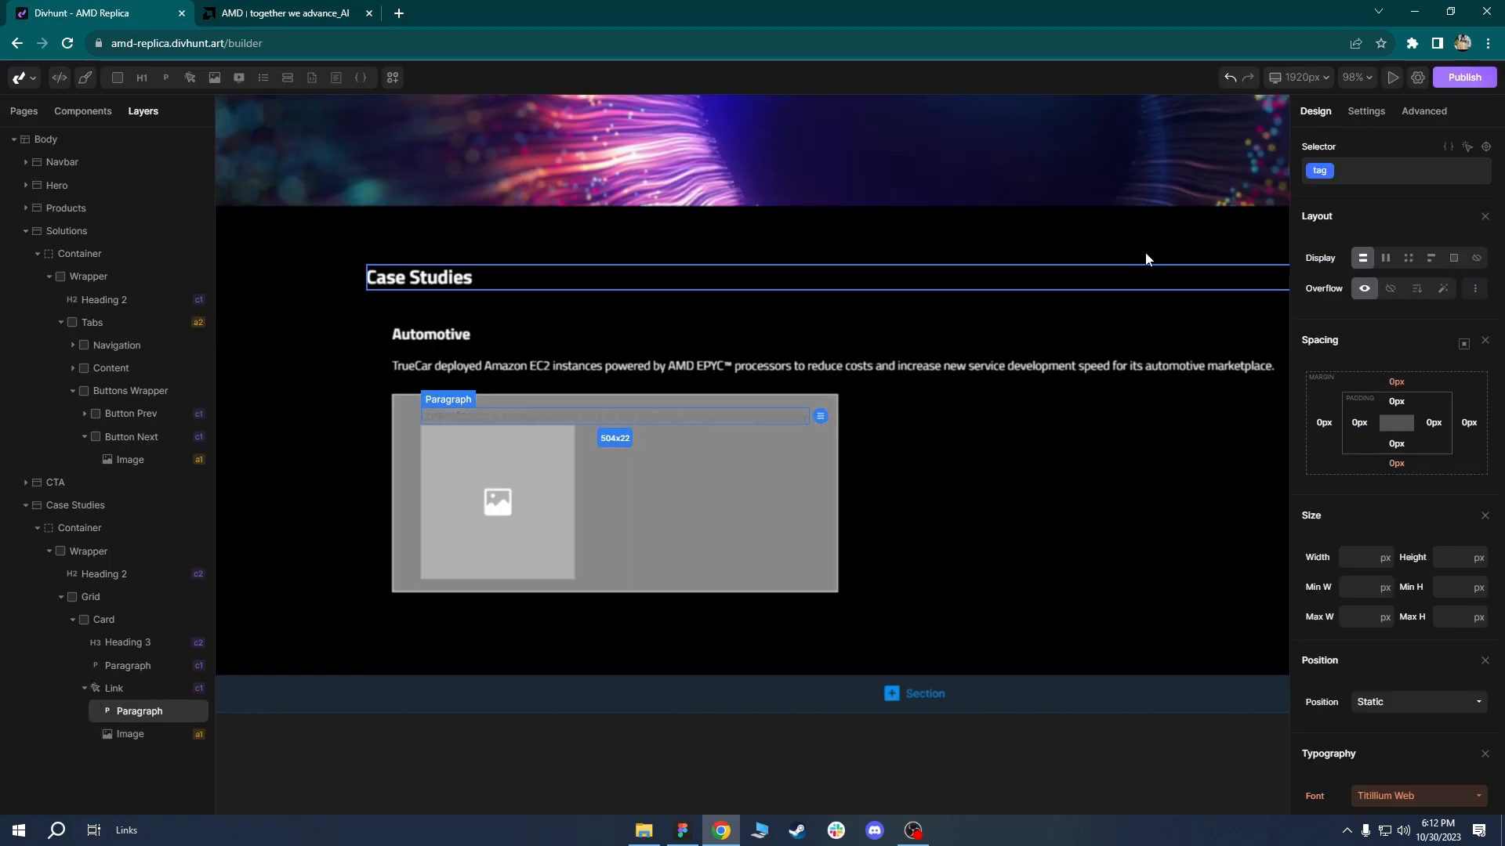
{"action": "left_click", "coordinate": [1366, 111]}
{"action": "key", "text": "ctrl+a"}
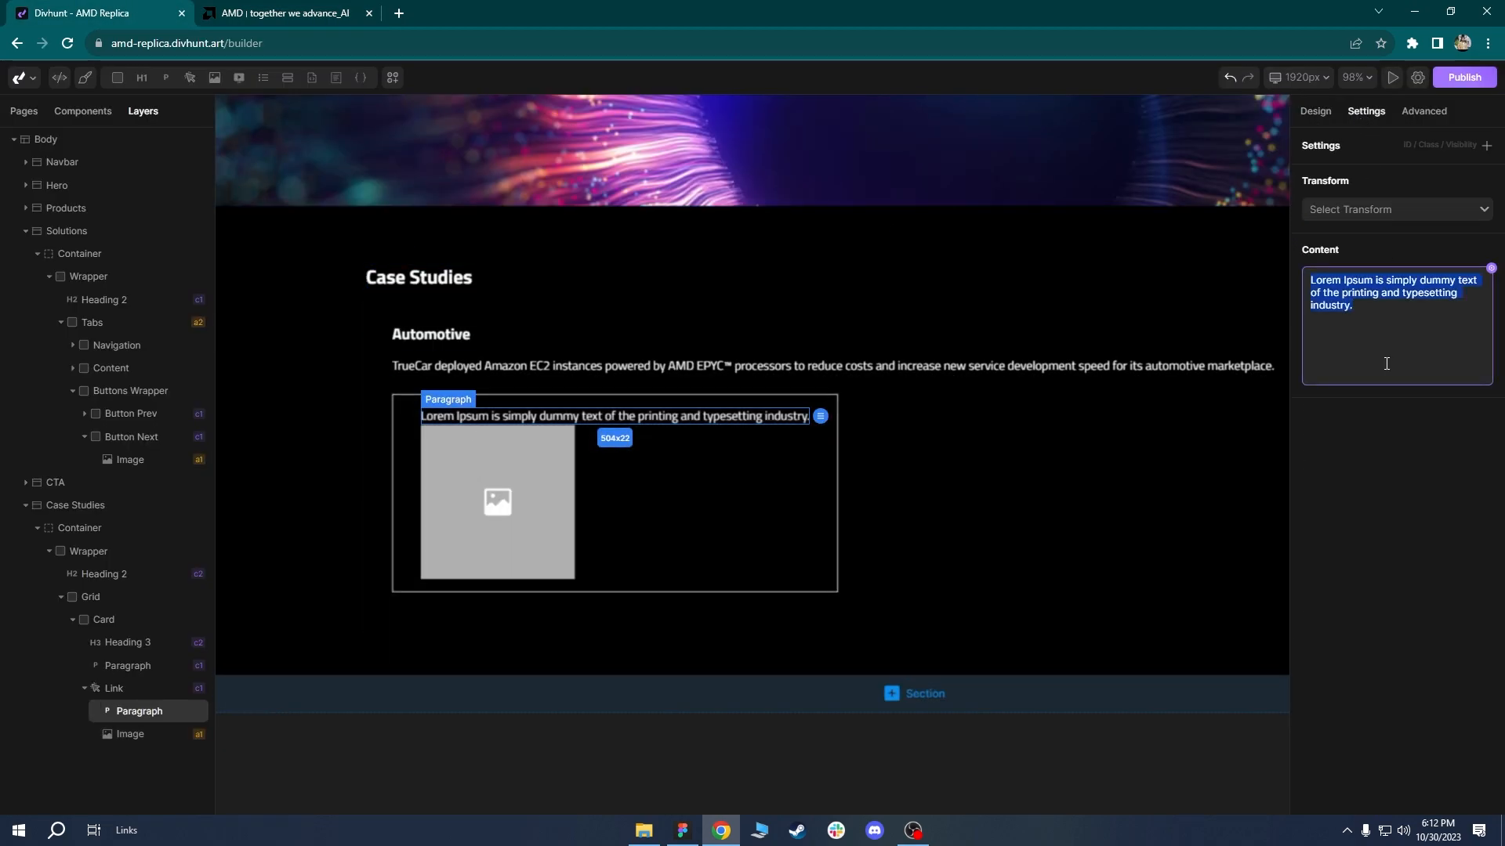
{"action": "type", "text": "Read the Case Study"}
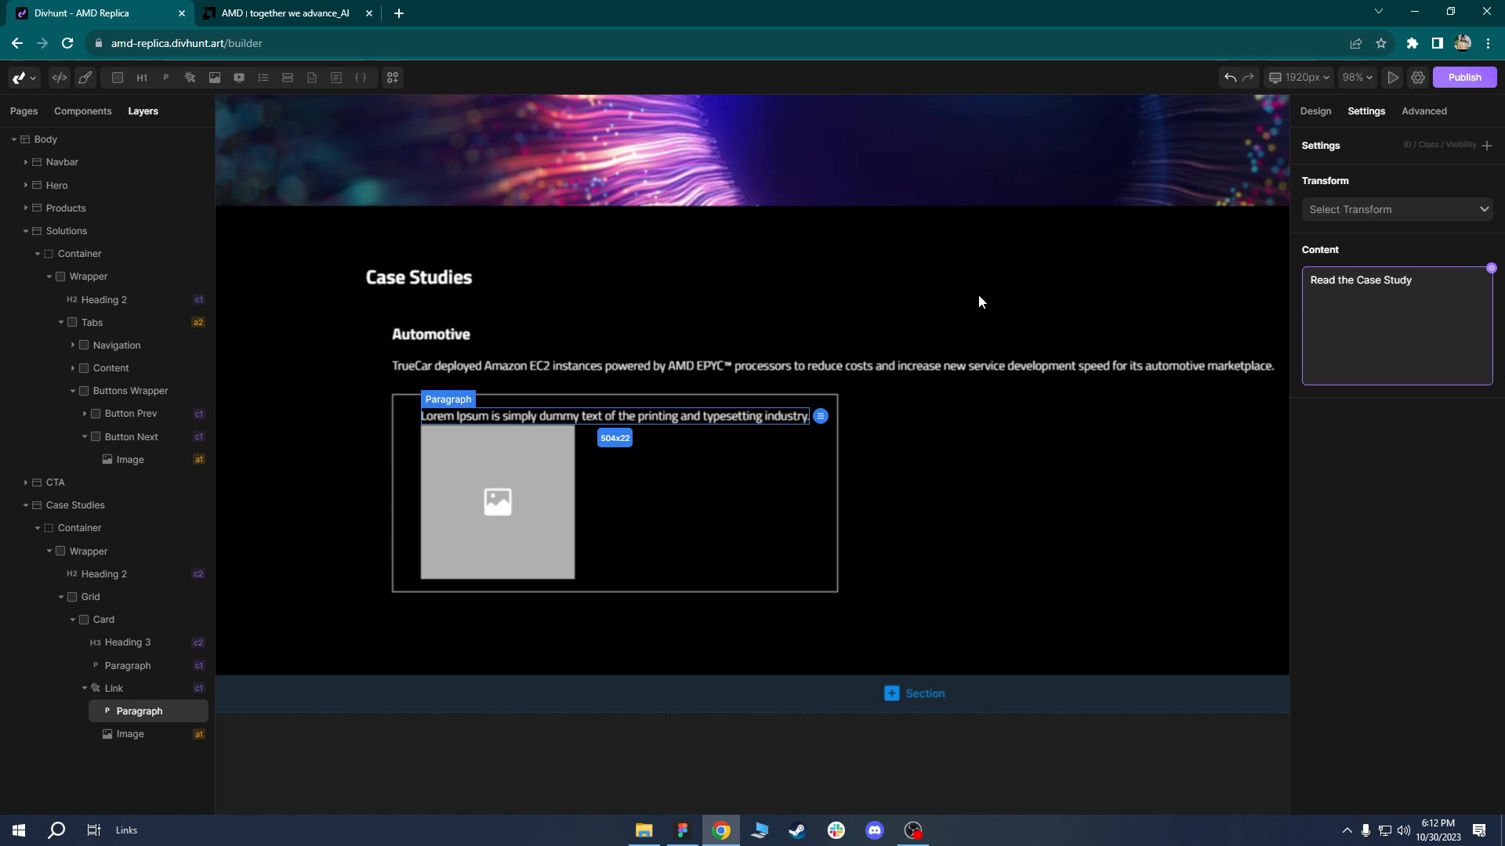
Compare the button with the AMD page and delete the Image element from the Card's link.
{"action": "left_click", "coordinate": [252, 7]}
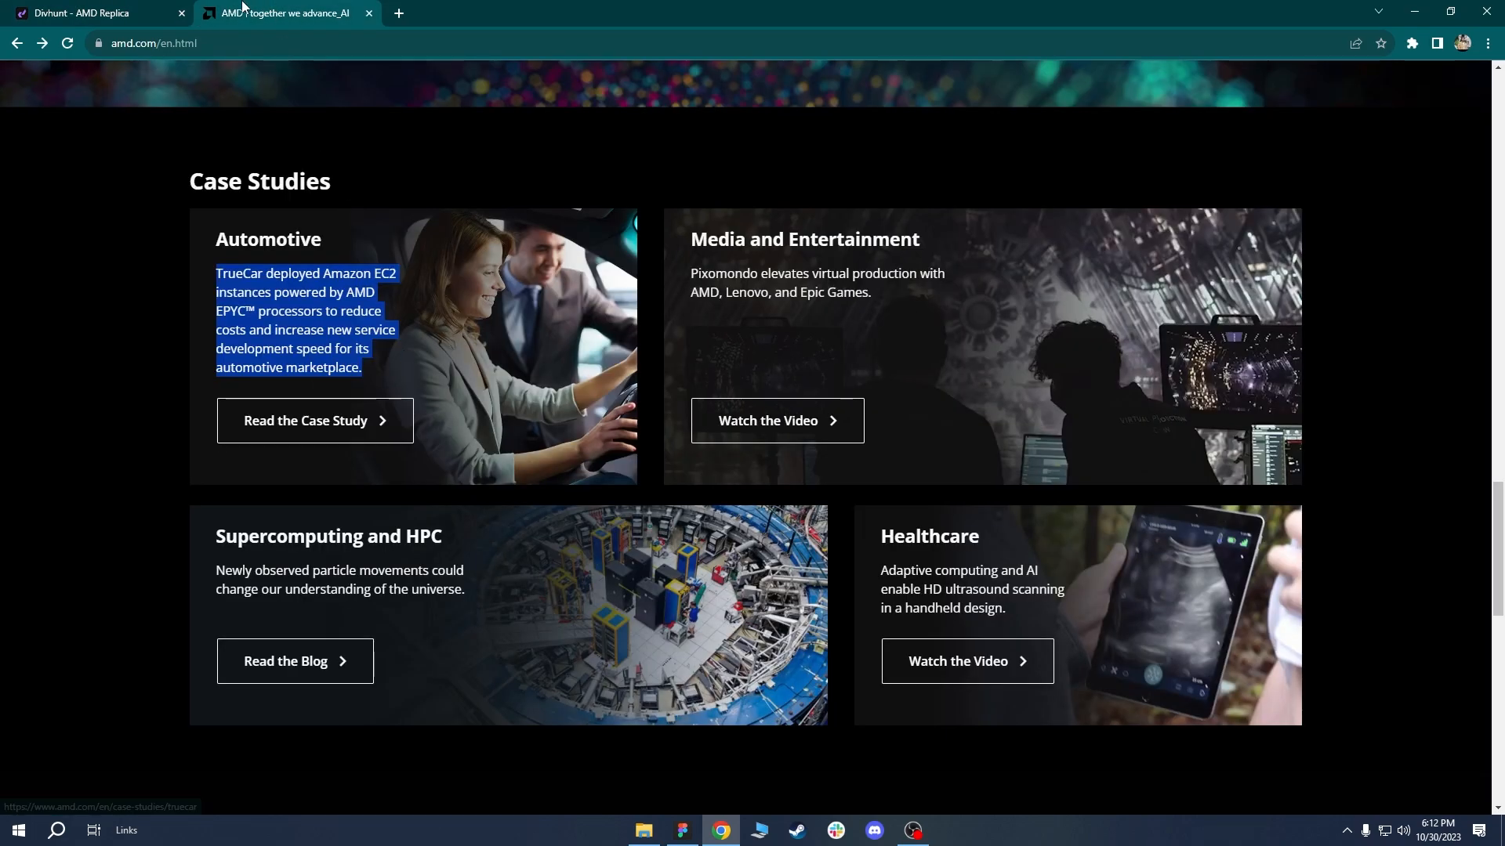
{"action": "left_click", "coordinate": [101, 13]}
{"action": "left_click", "coordinate": [530, 474]}
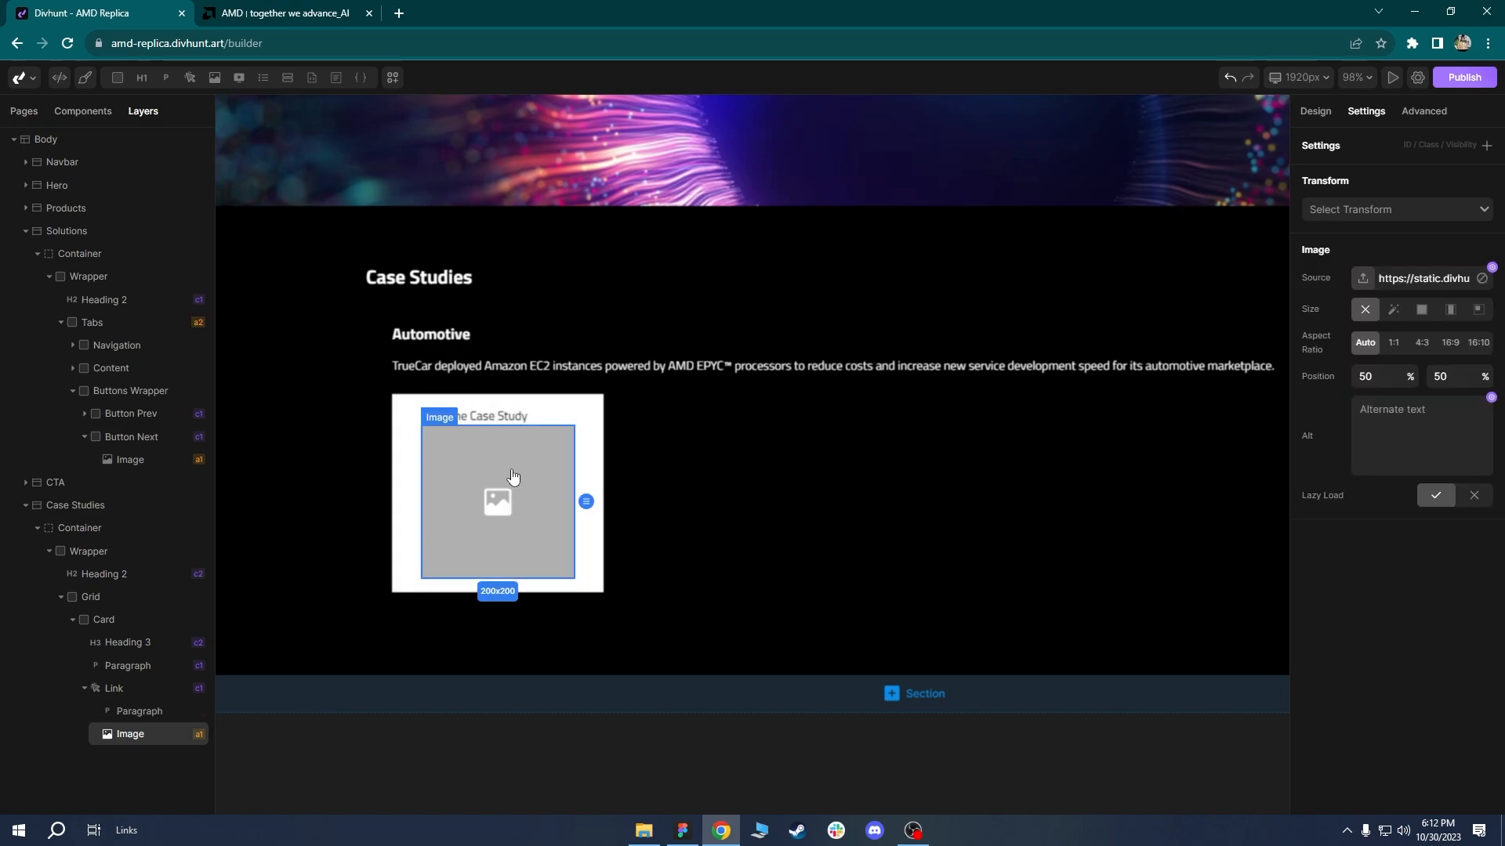
{"action": "right_click", "coordinate": [130, 735]}
{"action": "left_click", "coordinate": [161, 793]}
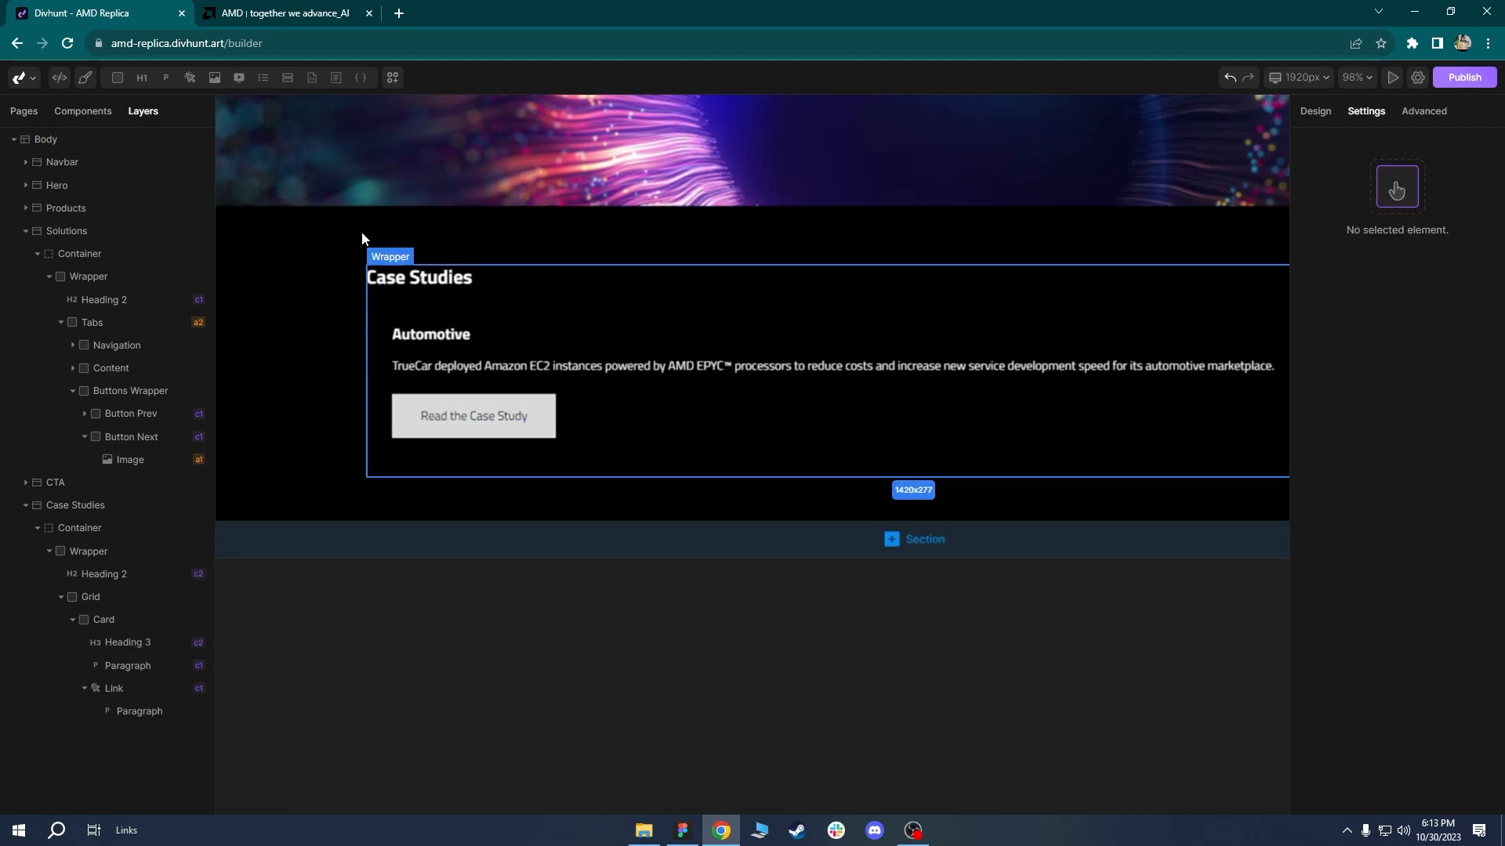
Check the button's arrow on the AMD page and add an Embed element inside the Card's link in the builder.
{"action": "left_click", "coordinate": [286, 13]}
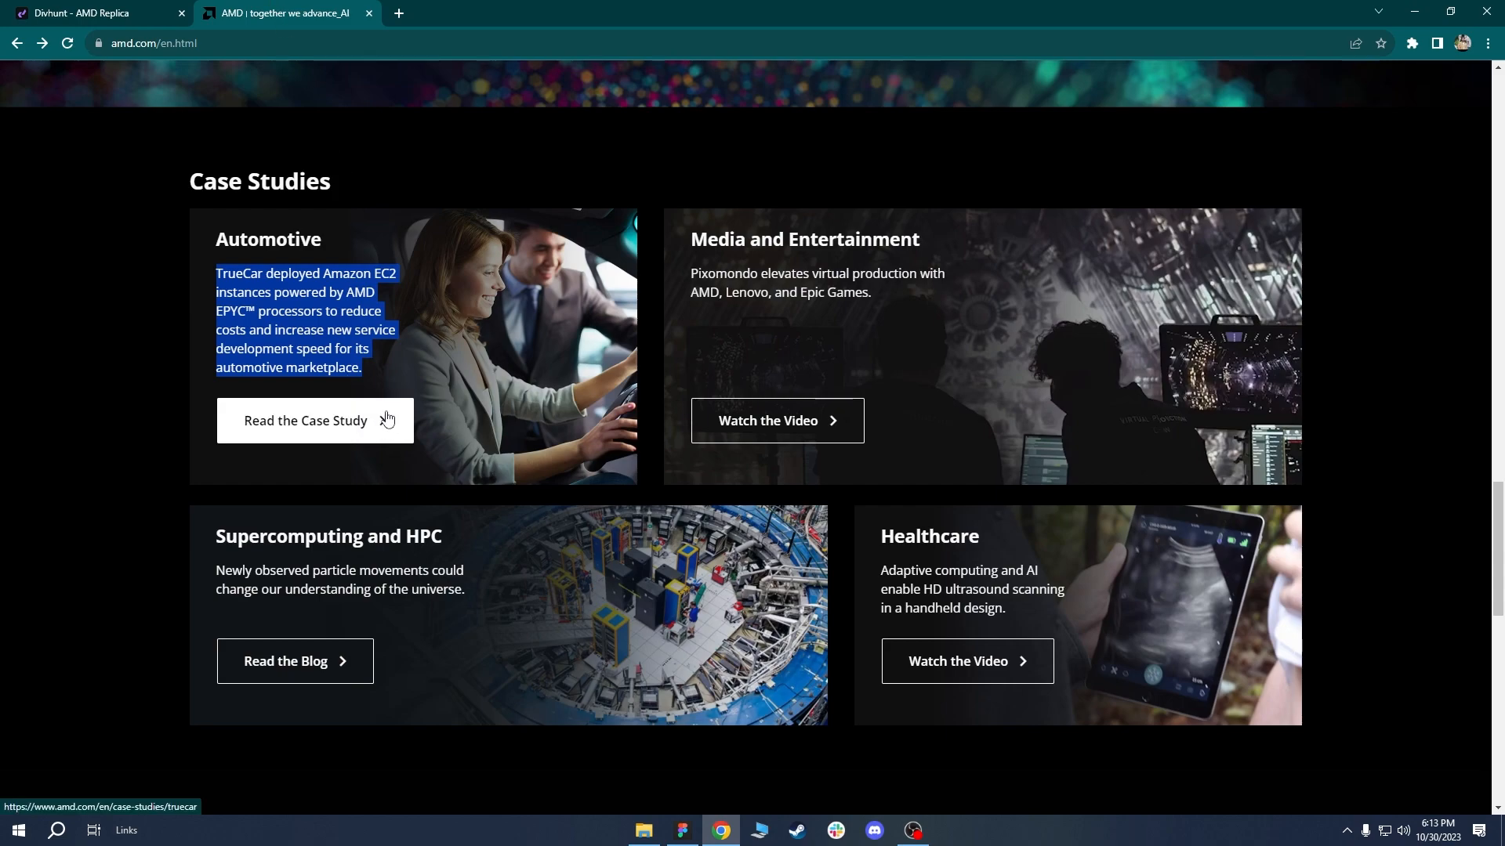
{"action": "key", "text": "ctrl+Tab"}
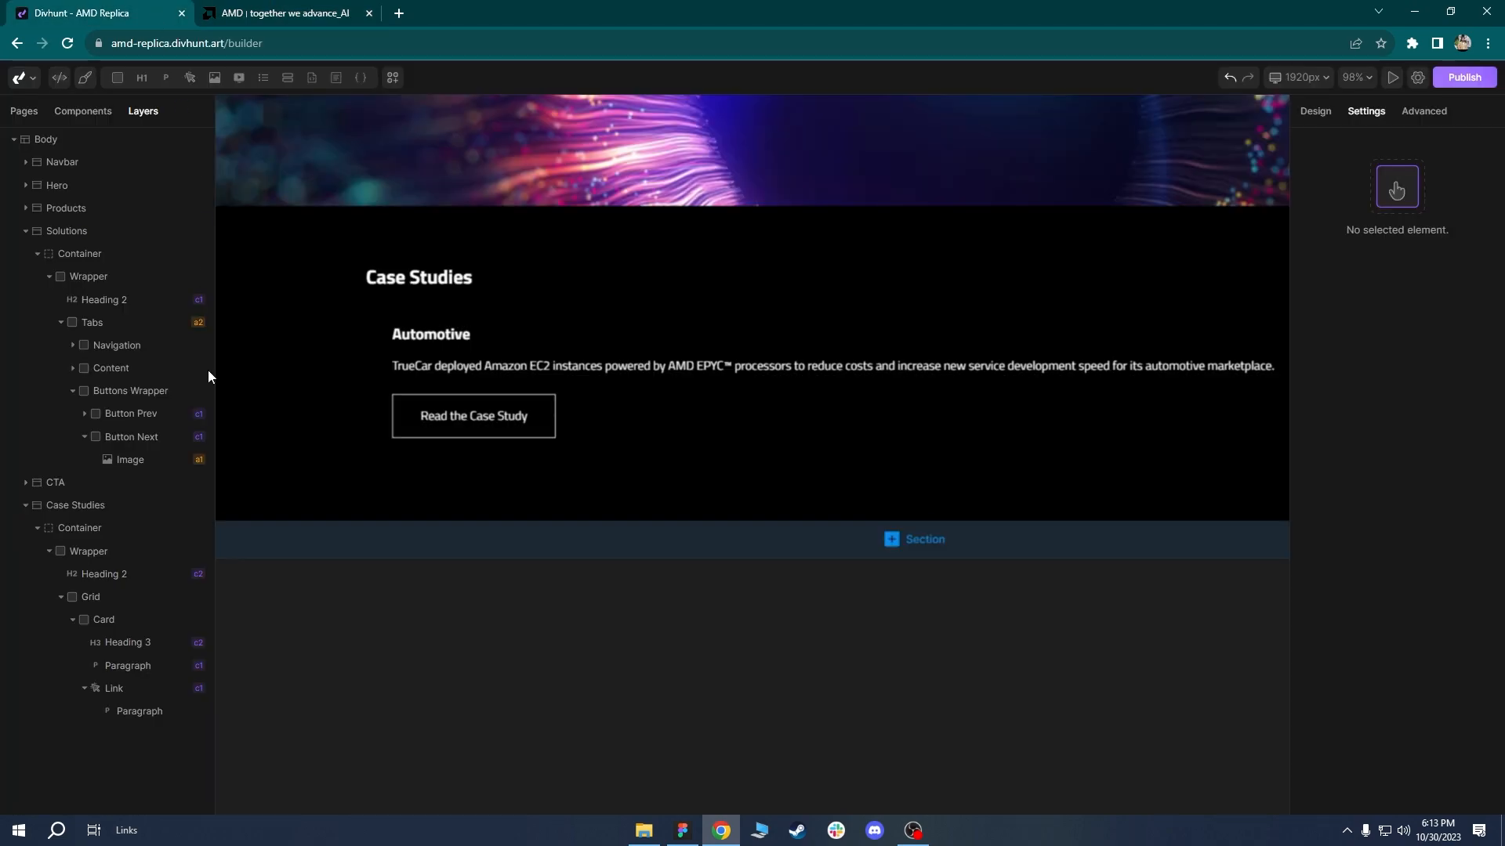
{"action": "left_click", "coordinate": [113, 688]}
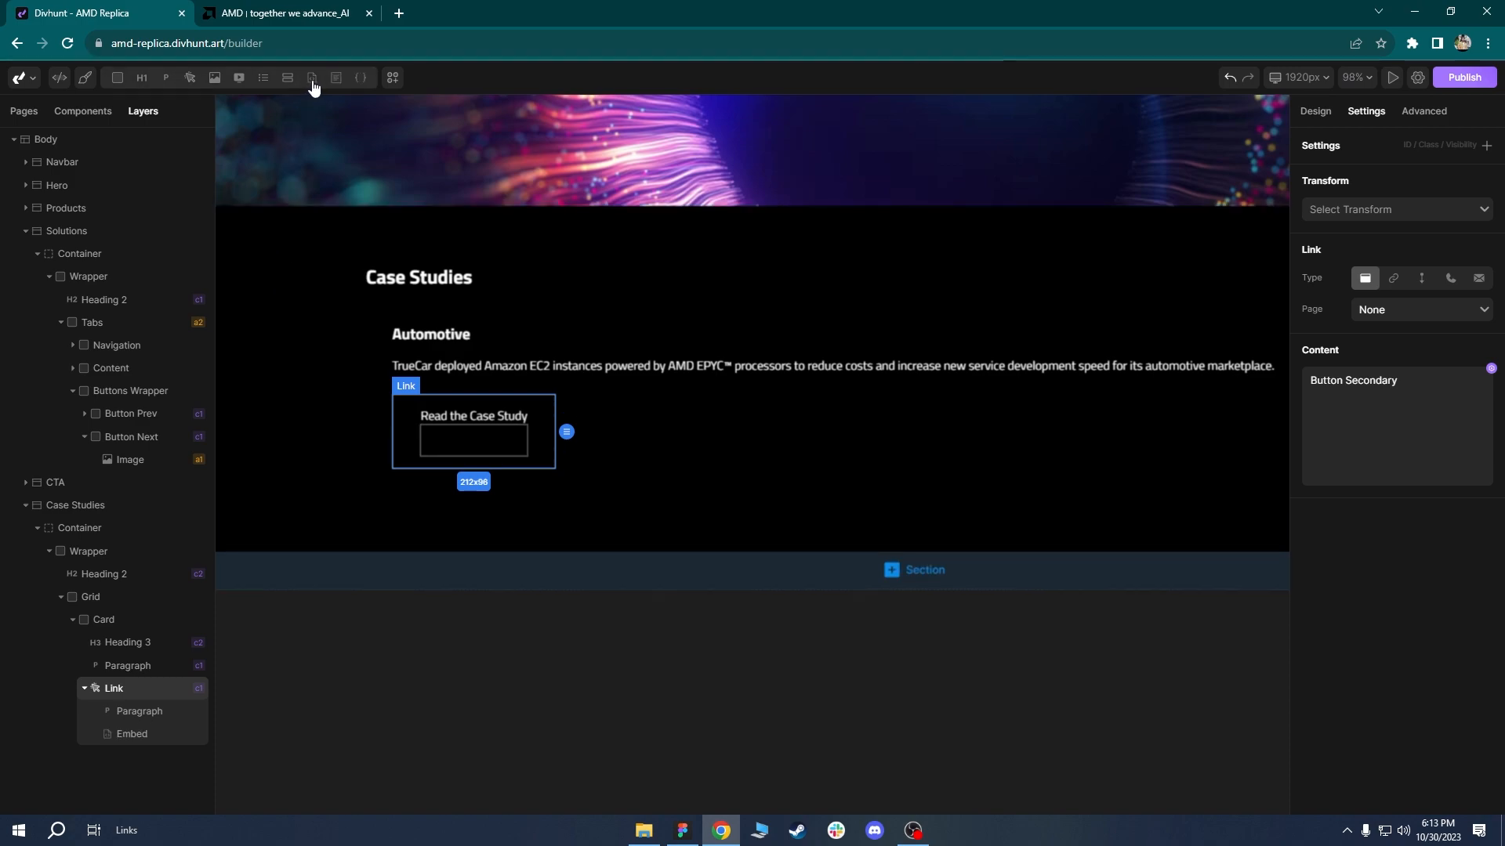
{"action": "left_click_drag", "start_coordinate": [312, 87], "coordinate": [437, 430]}
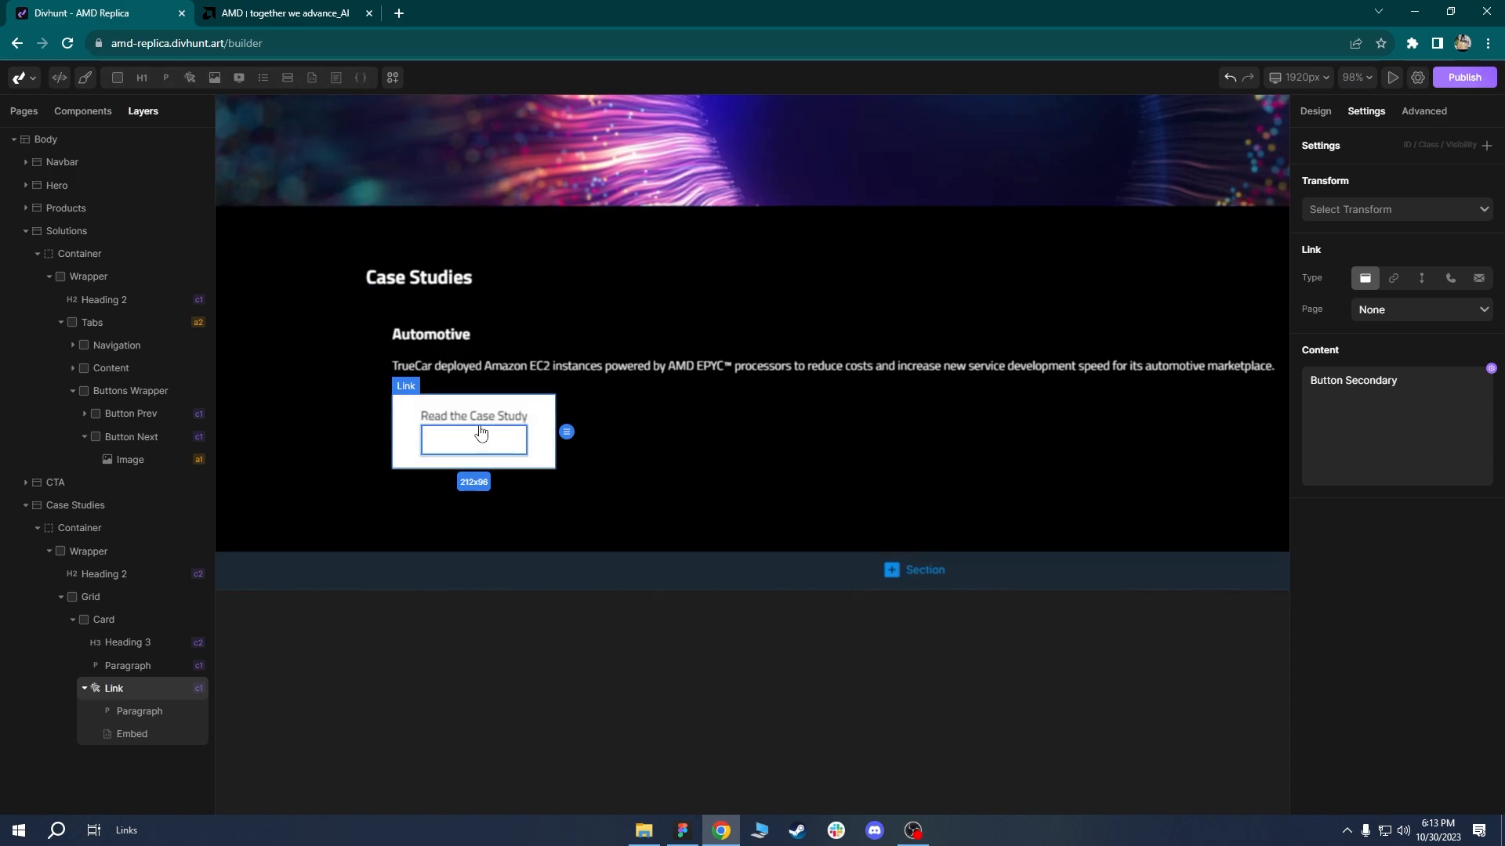
Switch to the Figma design file and look over the icons in the Assets frame.
{"action": "left_click", "coordinate": [682, 830]}
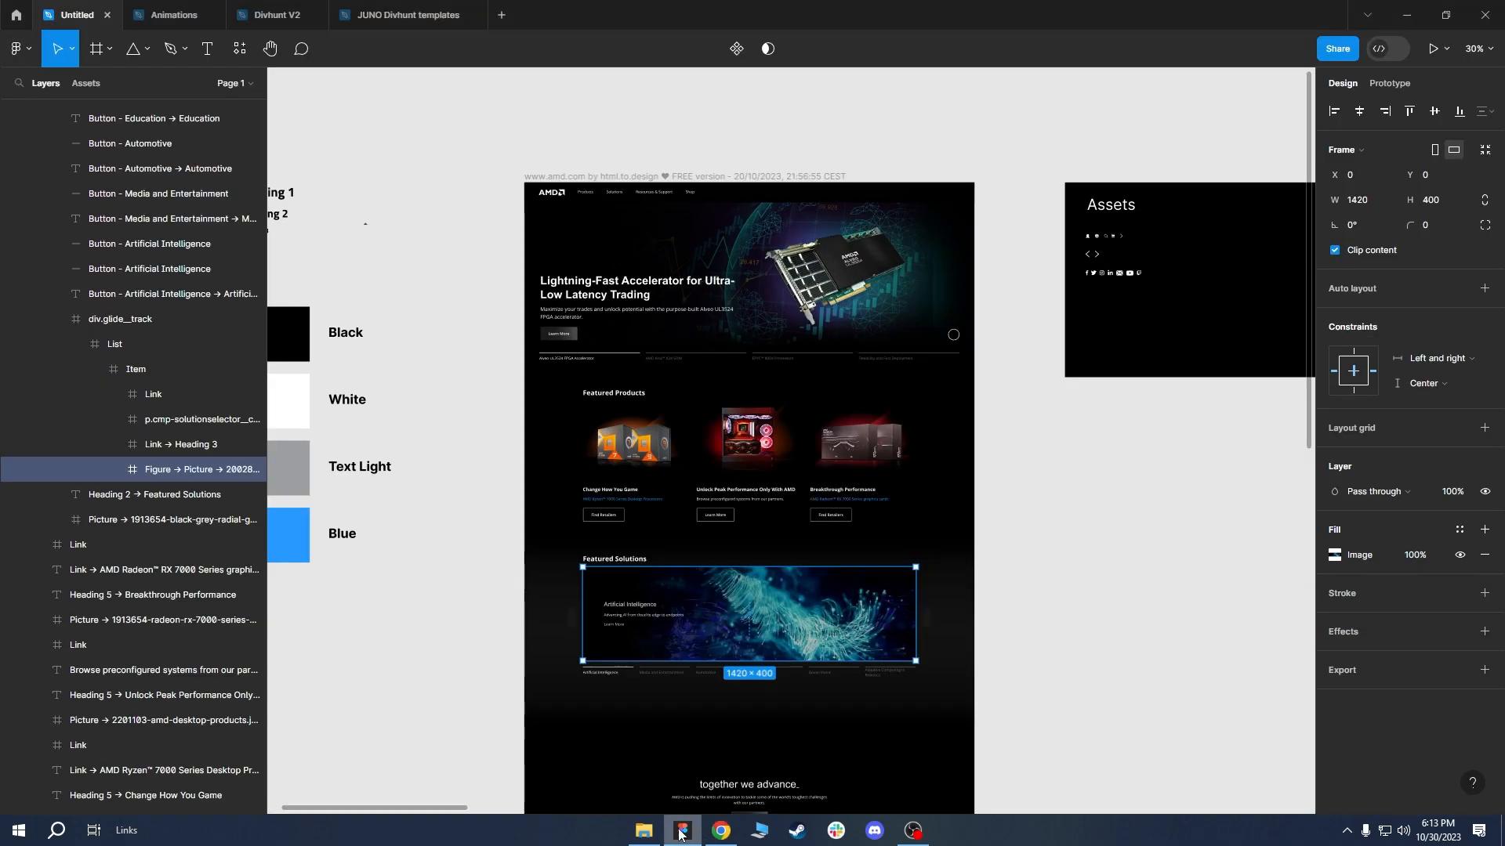
{"action": "scroll", "coordinate": [902, 329], "scroll_direction": "down", "scroll_amount": 3, "text": "ctrl"}
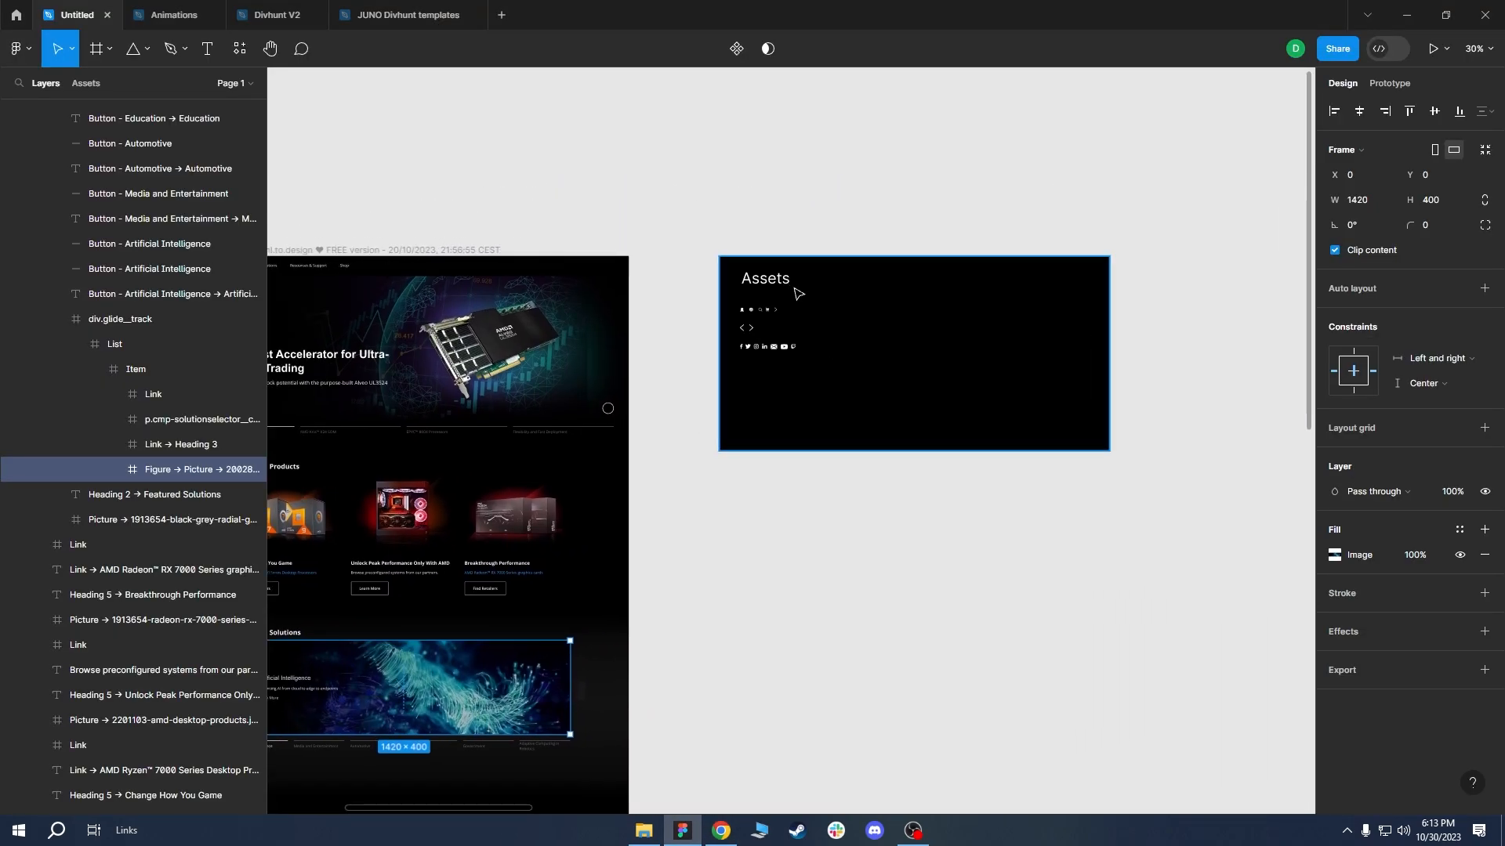
{"action": "scroll", "coordinate": [795, 296], "scroll_direction": "up", "scroll_amount": 2, "text": "ctrl"}
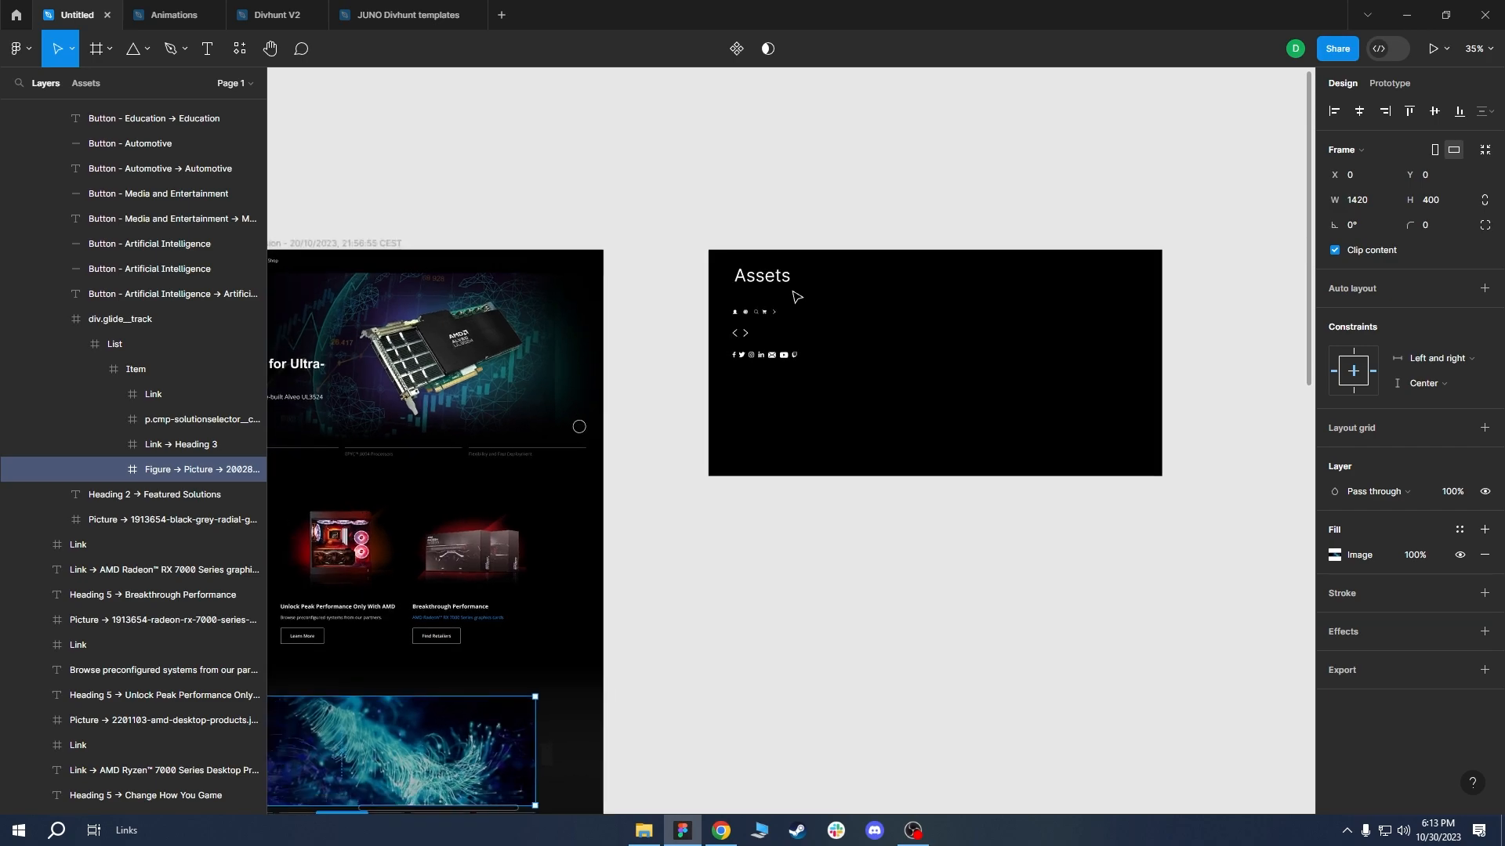
{"action": "scroll", "coordinate": [797, 297], "scroll_direction": "down", "scroll_amount": 3, "text": "ctrl"}
{"action": "scroll", "coordinate": [768, 315], "scroll_direction": "up", "scroll_amount": 1, "text": "ctrl"}
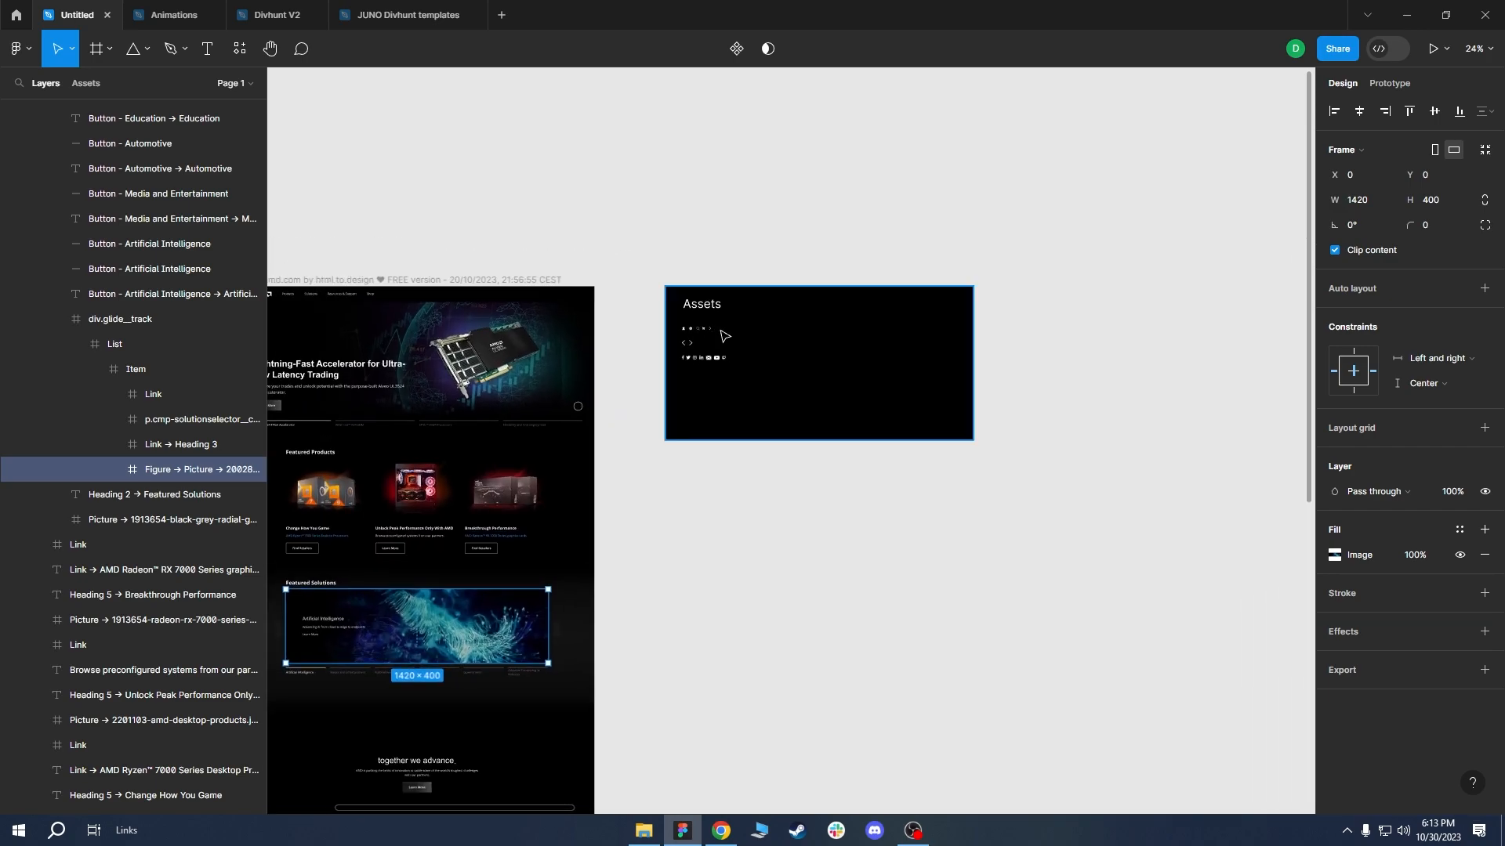
{"action": "scroll", "coordinate": [723, 335], "scroll_direction": "up", "scroll_amount": 1}
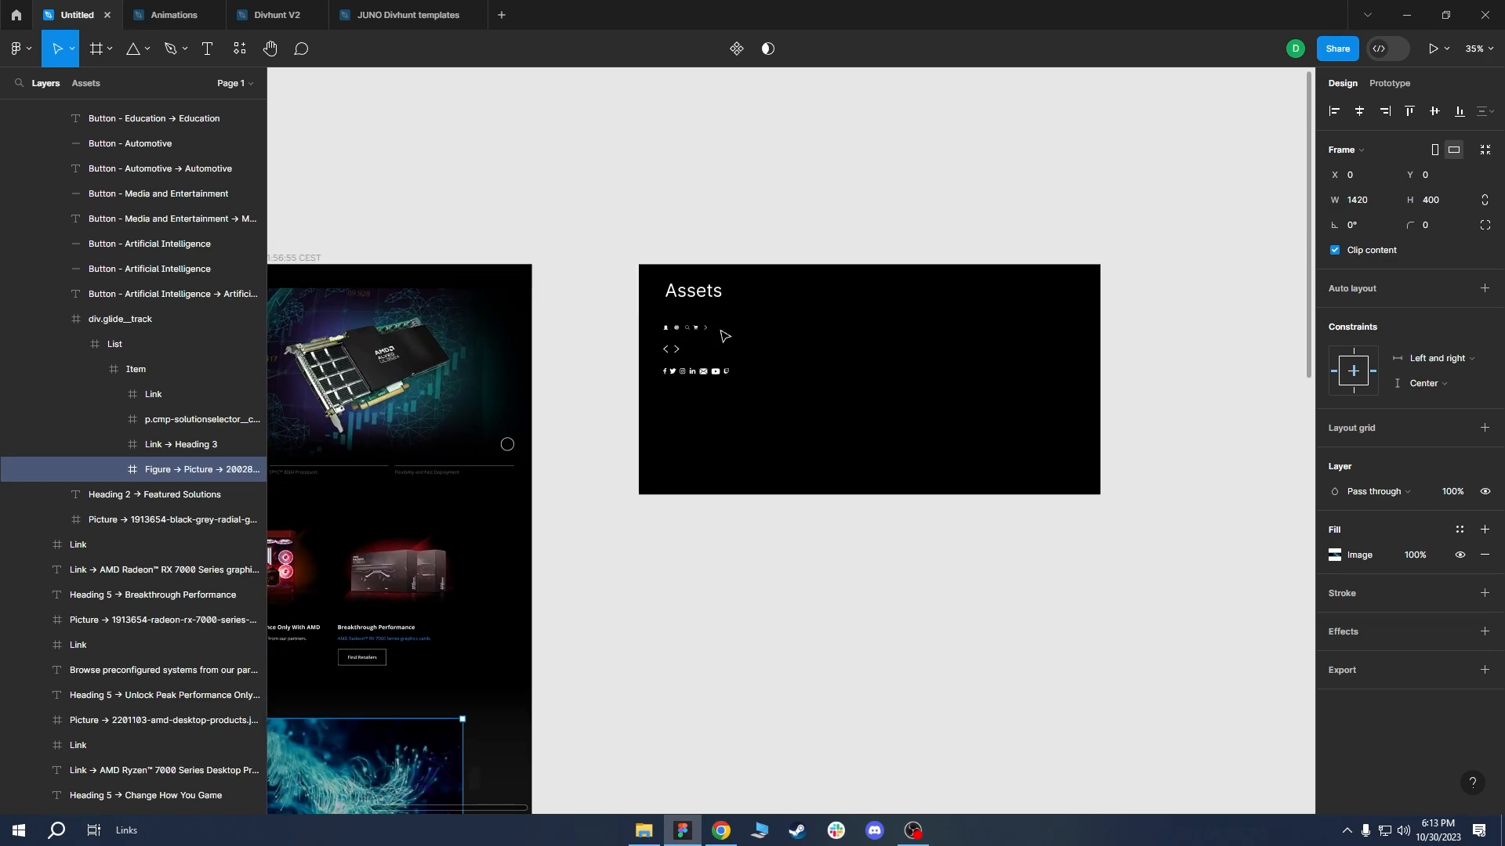
{"action": "scroll", "coordinate": [723, 335], "scroll_direction": "down", "scroll_amount": 2}
{"action": "scroll", "coordinate": [723, 336], "scroll_direction": "up", "scroll_amount": 1}
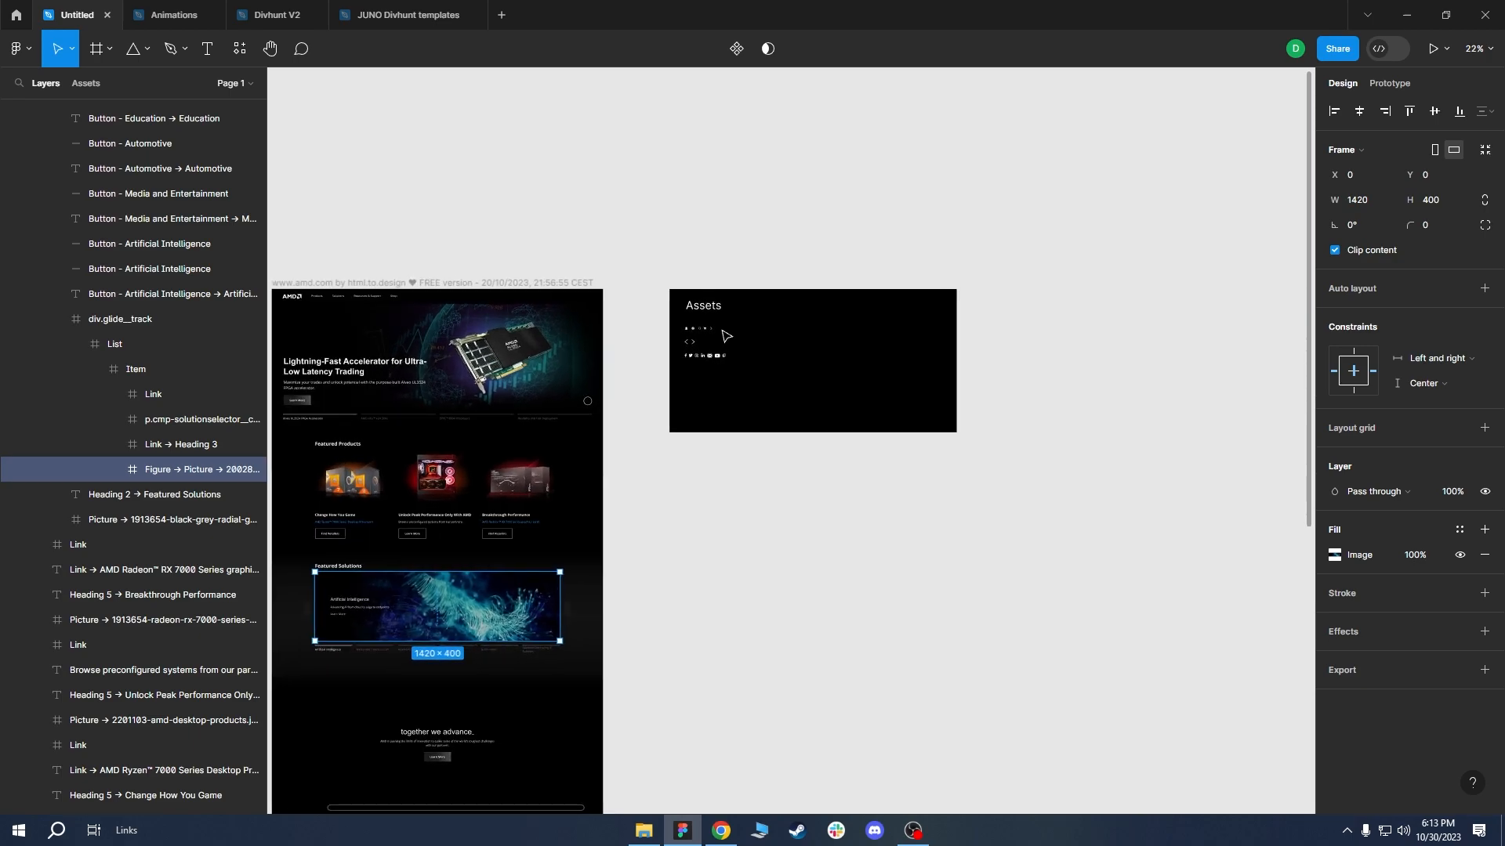
{"action": "scroll", "coordinate": [723, 335], "scroll_direction": "down", "scroll_amount": 2}
{"action": "scroll", "coordinate": [723, 336], "scroll_direction": "up", "scroll_amount": 1}
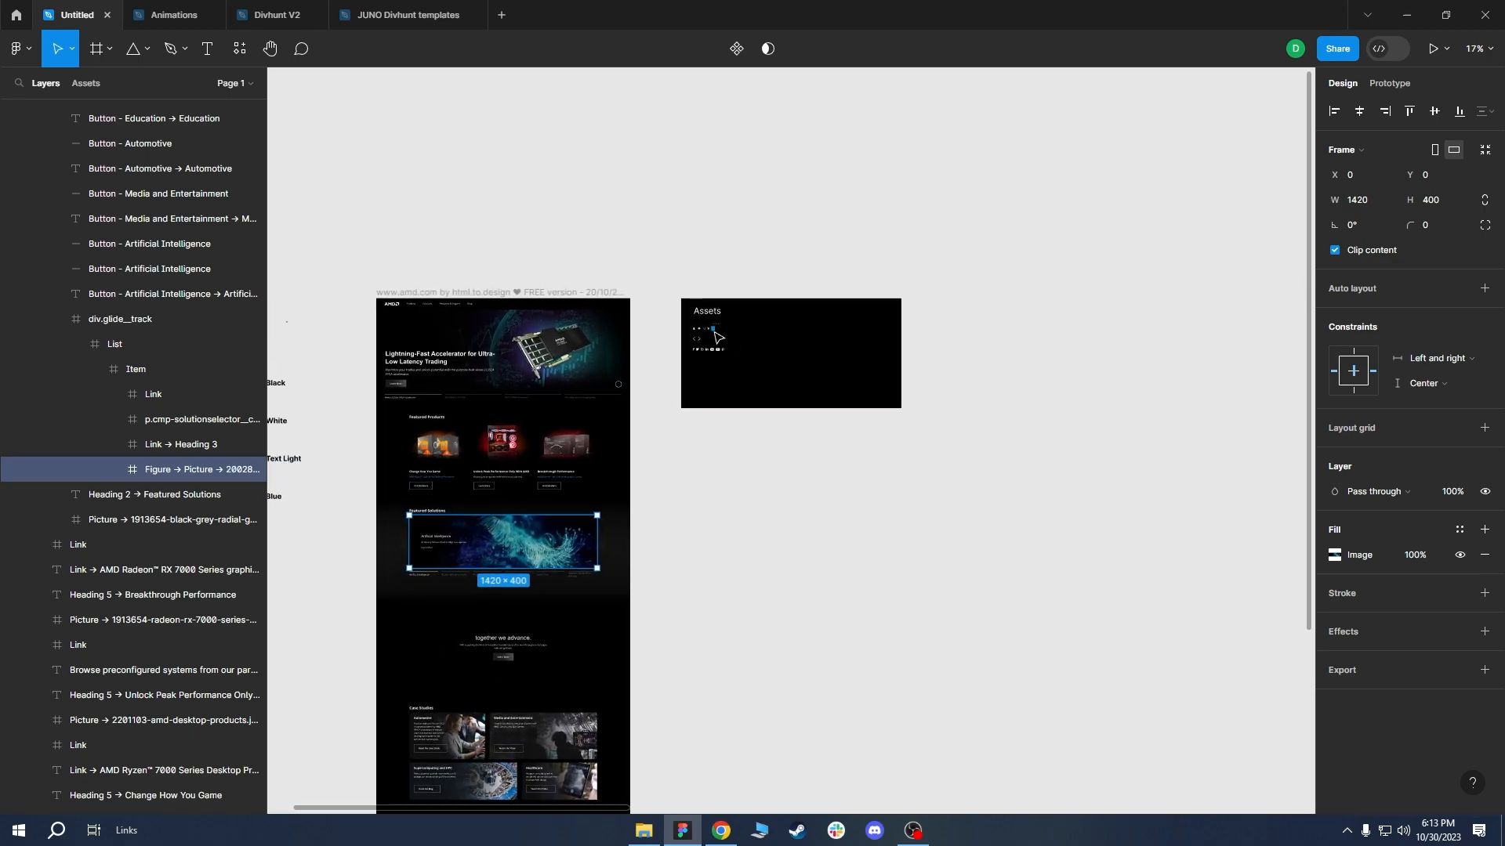
{"action": "scroll", "coordinate": [720, 339], "scroll_direction": "up", "scroll_amount": 1}
{"action": "scroll", "coordinate": [718, 341], "scroll_direction": "down", "scroll_amount": 2}
{"action": "scroll", "coordinate": [718, 341], "scroll_direction": "up", "scroll_amount": 1}
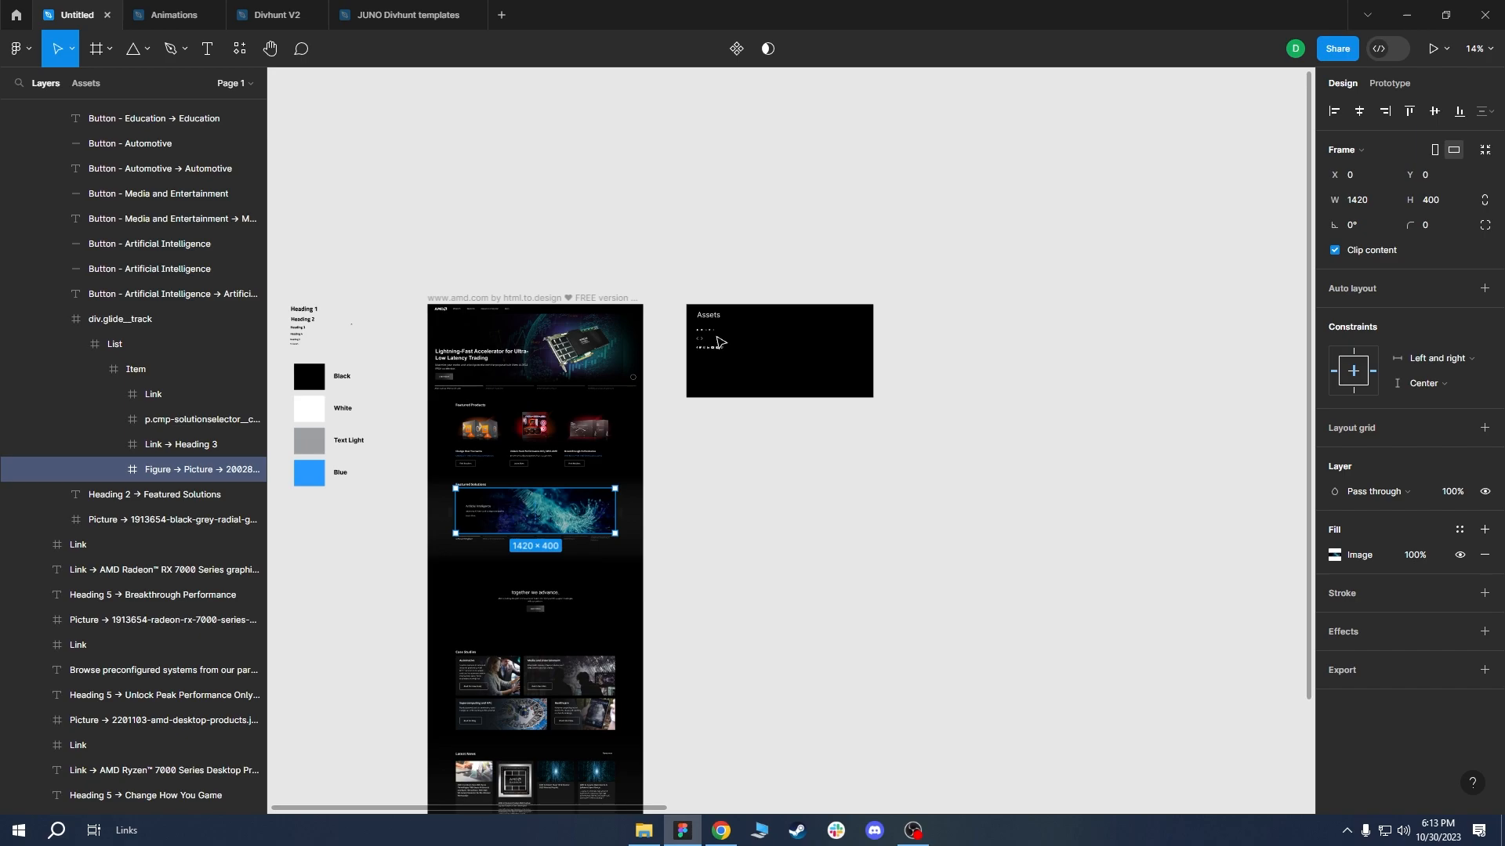
{"action": "scroll", "coordinate": [719, 342], "scroll_direction": "up", "scroll_amount": 2}
{"action": "scroll", "coordinate": [719, 343], "scroll_direction": "down", "scroll_amount": 3}
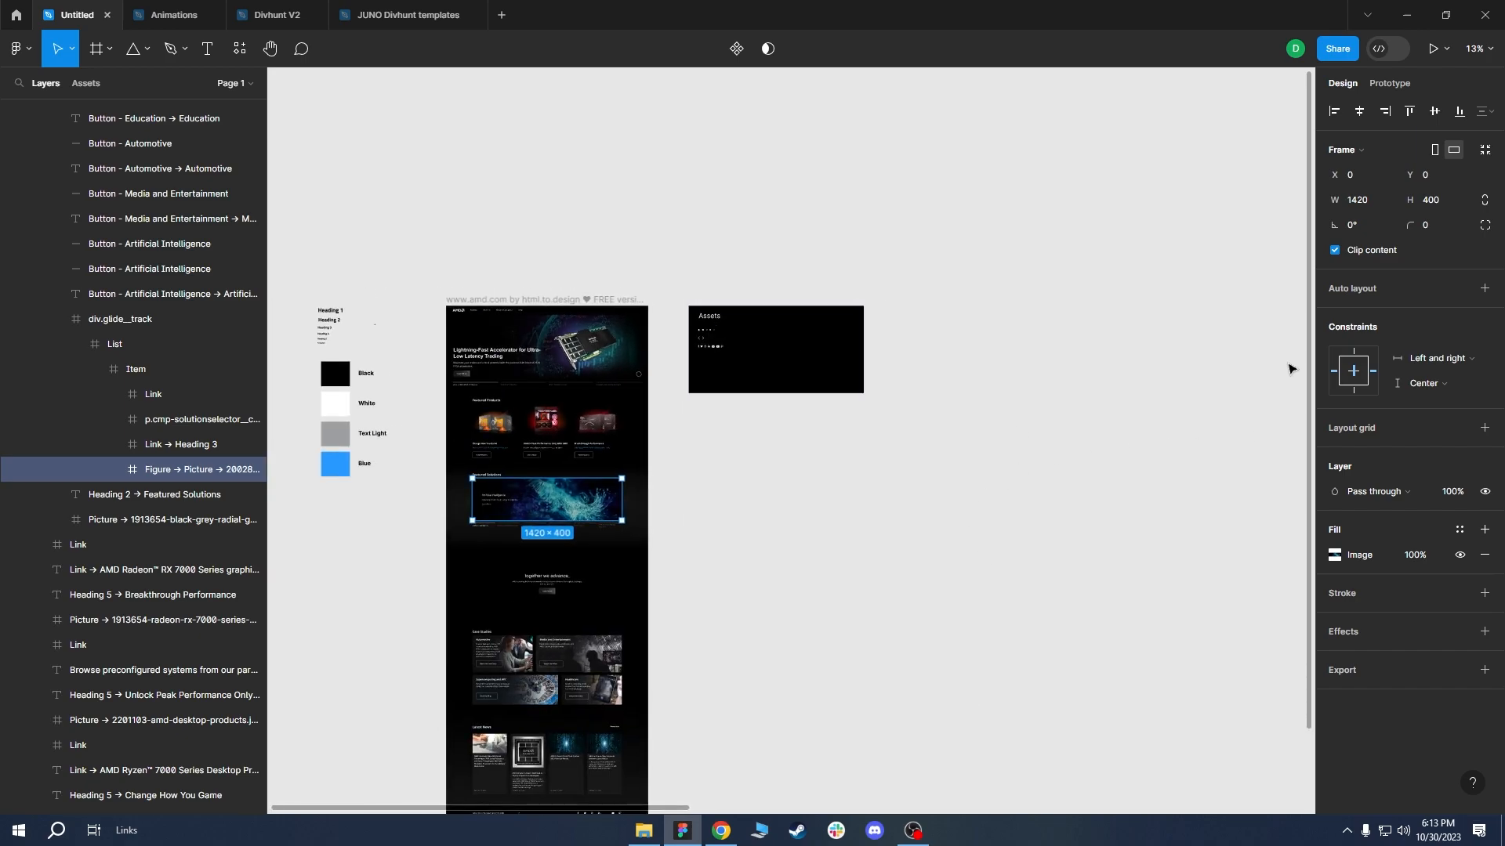
{"action": "left_click_drag", "start_coordinate": [1120, 283], "coordinate": [1194, 362]}
{"action": "scroll", "coordinate": [777, 382], "scroll_direction": "down", "scroll_amount": 1}
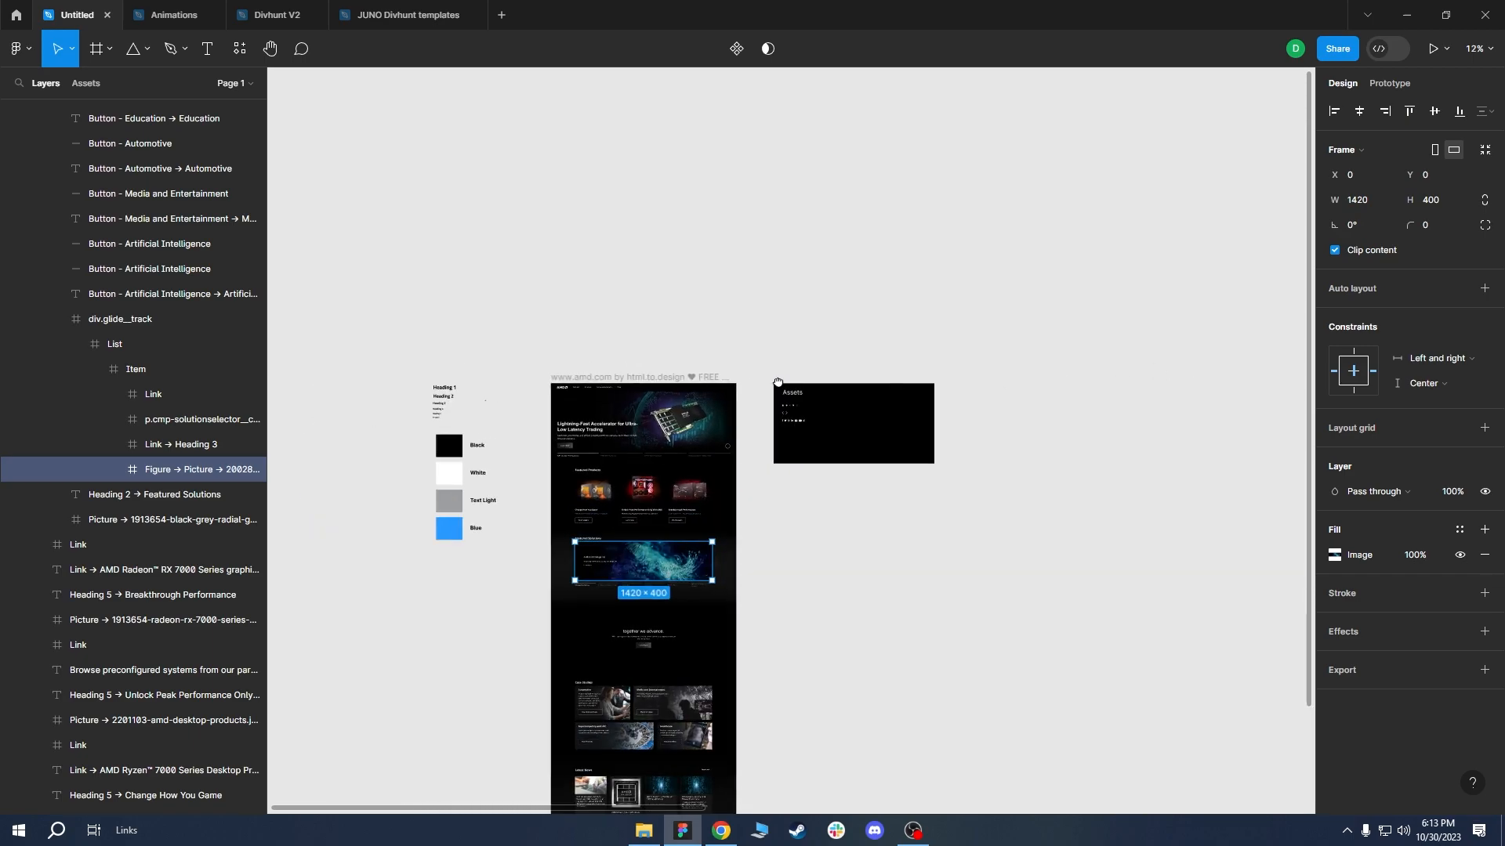
{"action": "scroll", "coordinate": [816, 406], "scroll_direction": "up", "scroll_amount": 1}
{"action": "scroll", "coordinate": [816, 405], "scroll_direction": "down", "scroll_amount": 2}
{"action": "scroll", "coordinate": [815, 404], "scroll_direction": "up", "scroll_amount": 1}
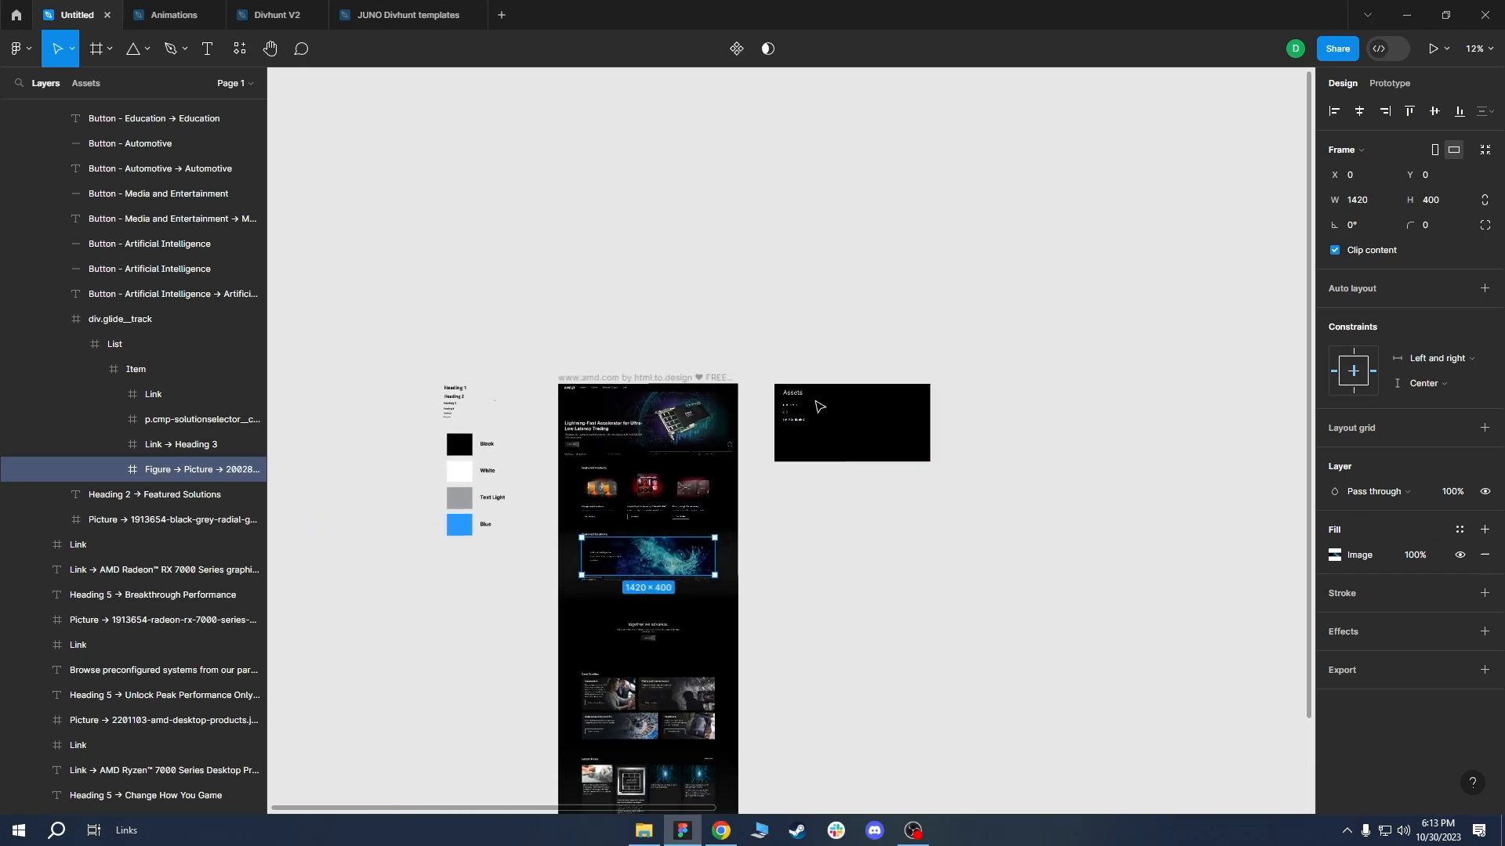
{"action": "scroll", "coordinate": [819, 406], "scroll_direction": "up", "scroll_amount": 2}
{"action": "scroll", "coordinate": [819, 406], "scroll_direction": "down", "scroll_amount": 1}
{"action": "scroll", "coordinate": [819, 406], "scroll_direction": "up", "scroll_amount": 2}
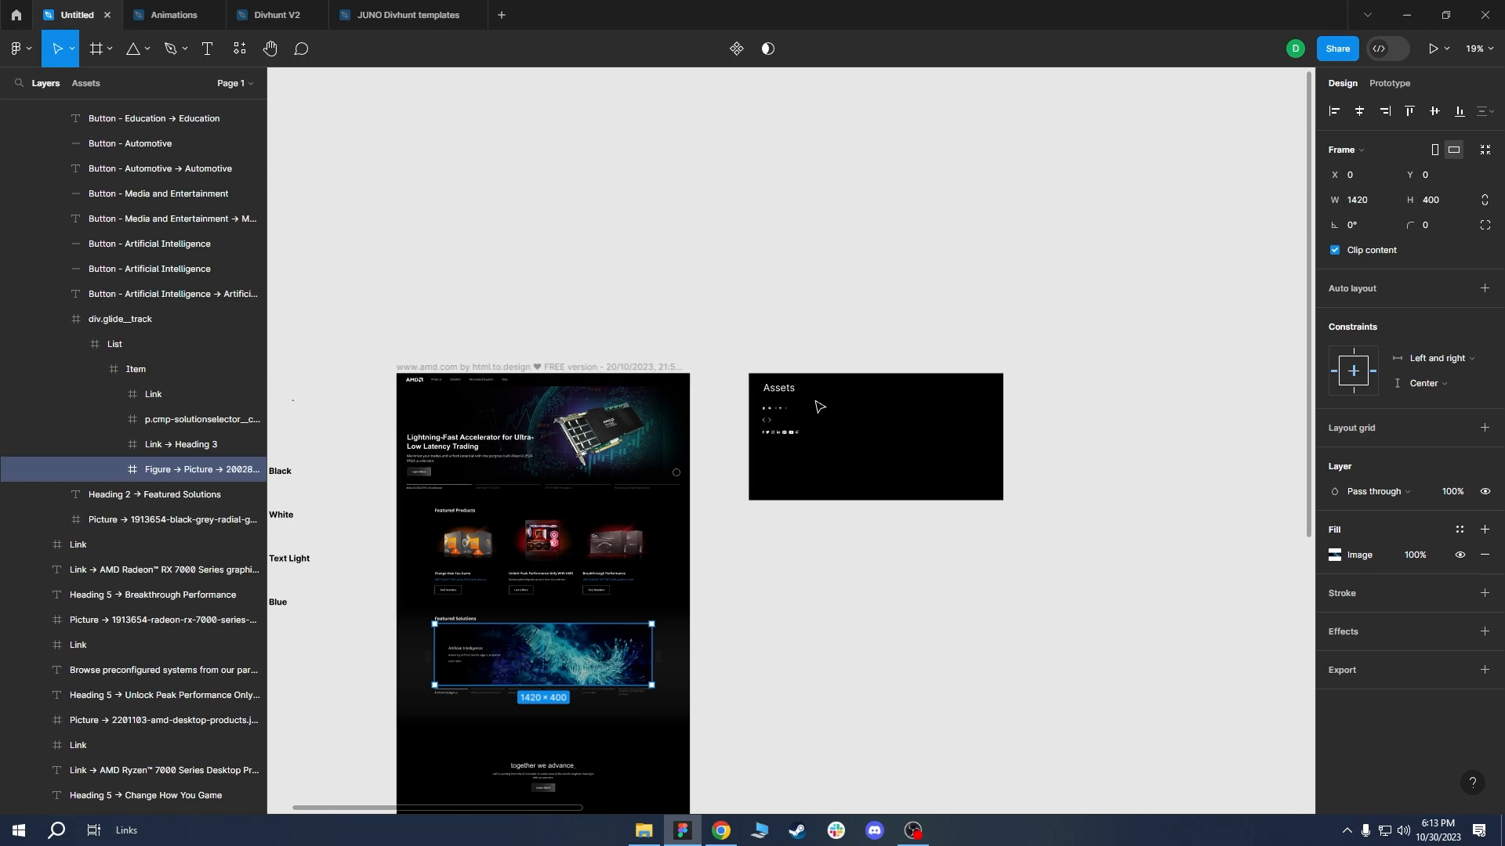
{"action": "scroll", "coordinate": [815, 406], "scroll_direction": "down", "scroll_amount": 2}
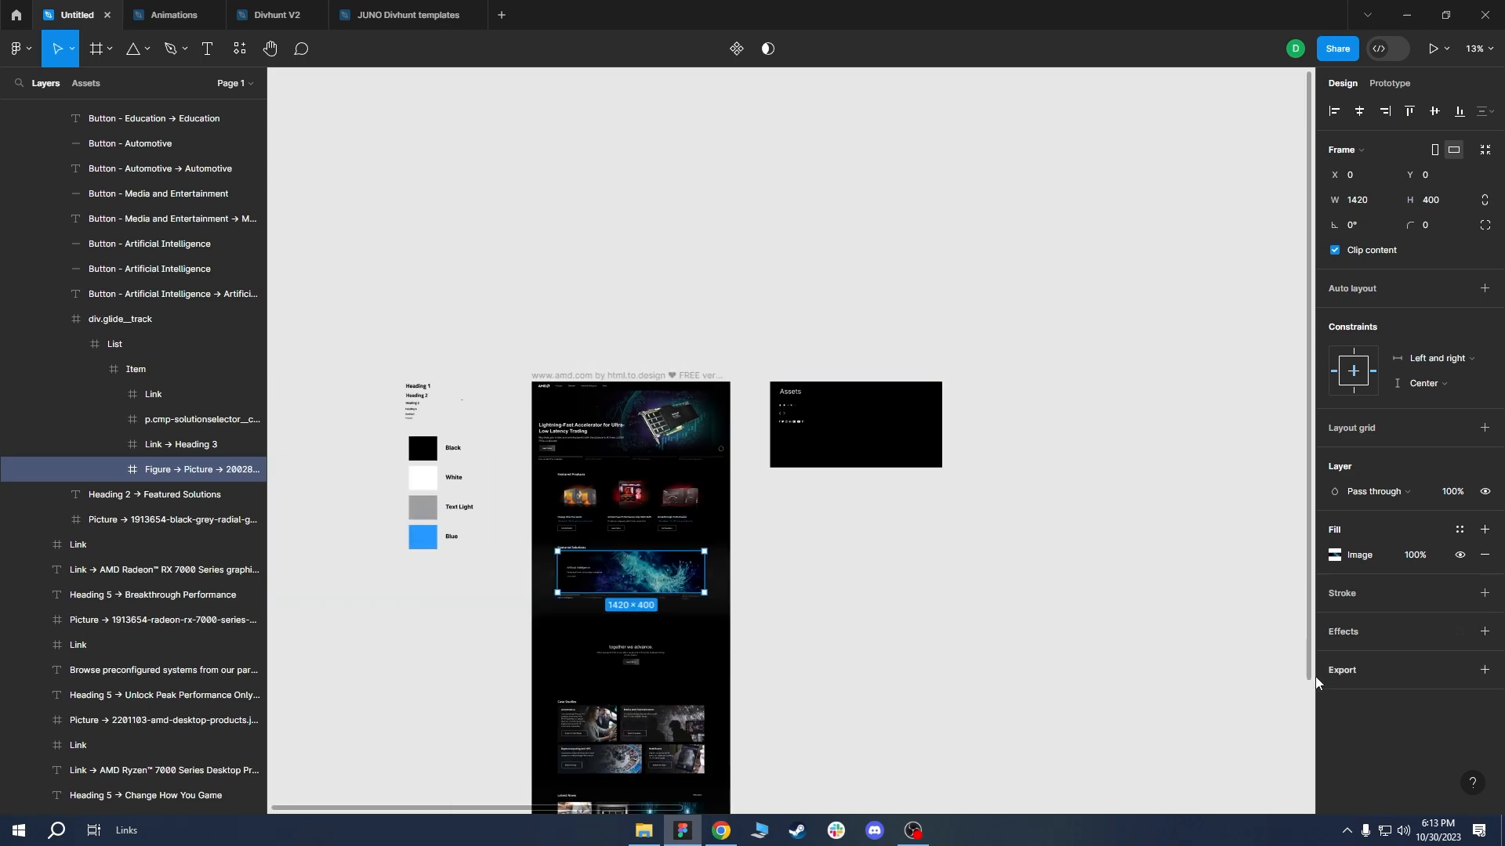
{"action": "left_click_drag", "start_coordinate": [1308, 680], "coordinate": [1308, 652]}
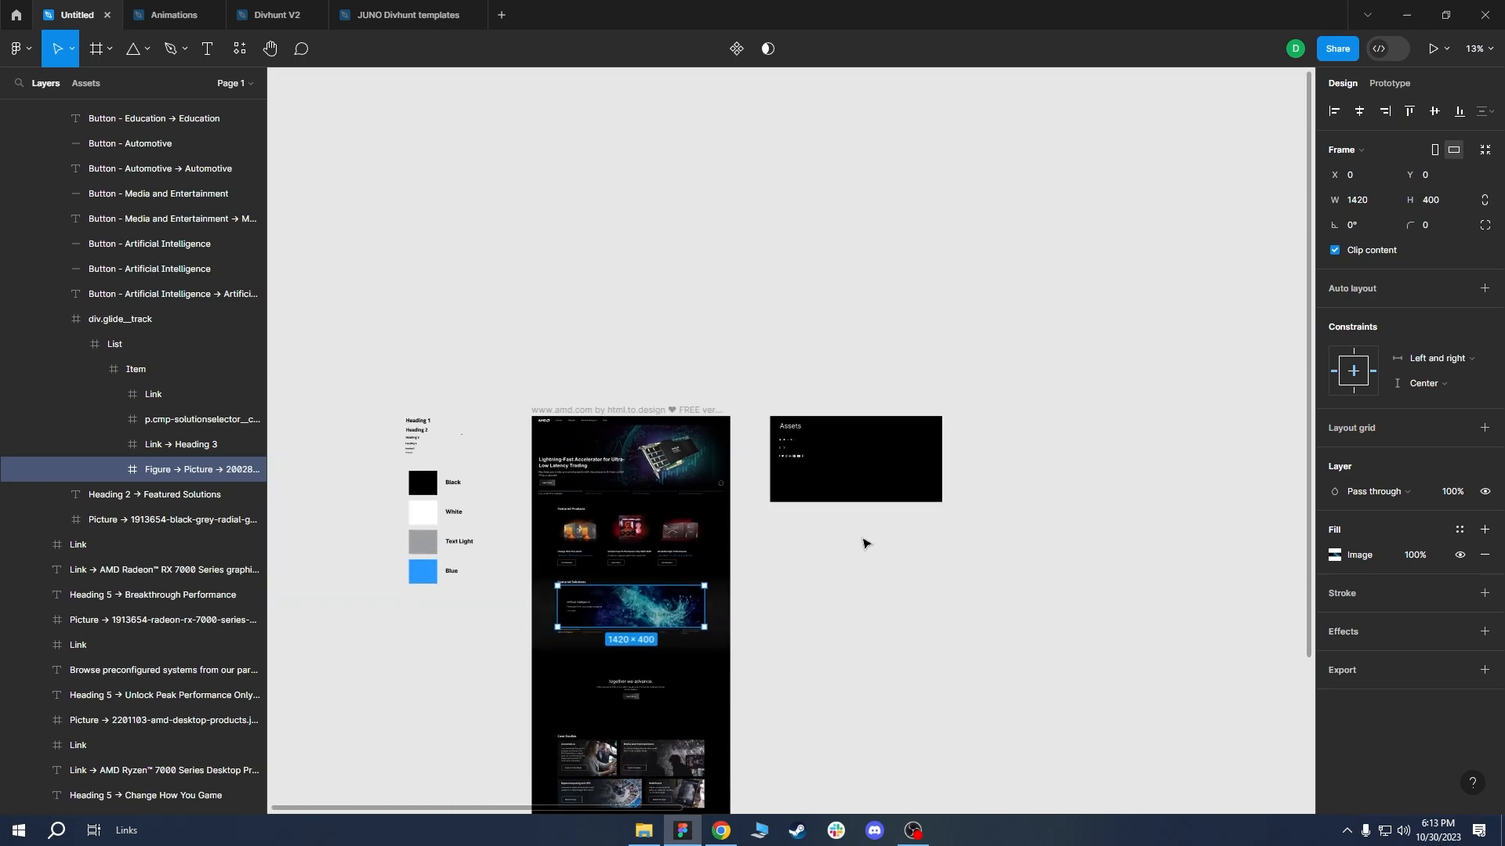
Zoom the Figma canvas to 100% and bring the Assets frame's icon rows into view.
{"action": "left_click", "coordinate": [1491, 53]}
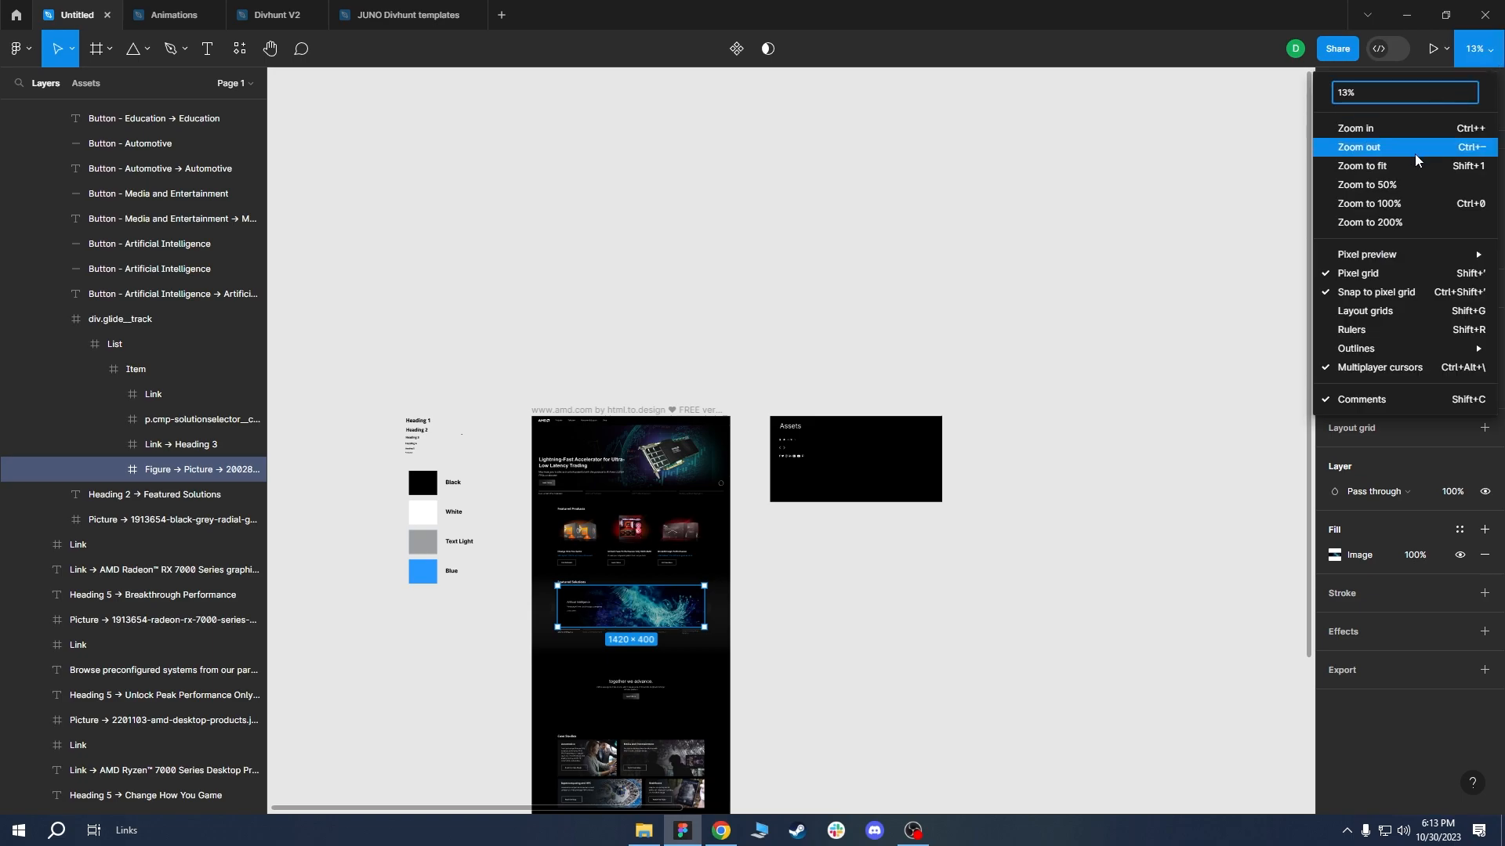
{"action": "left_click", "coordinate": [1398, 138]}
{"action": "left_click", "coordinate": [1473, 49]}
{"action": "left_click", "coordinate": [1396, 128]}
{"action": "left_click", "coordinate": [1483, 54]}
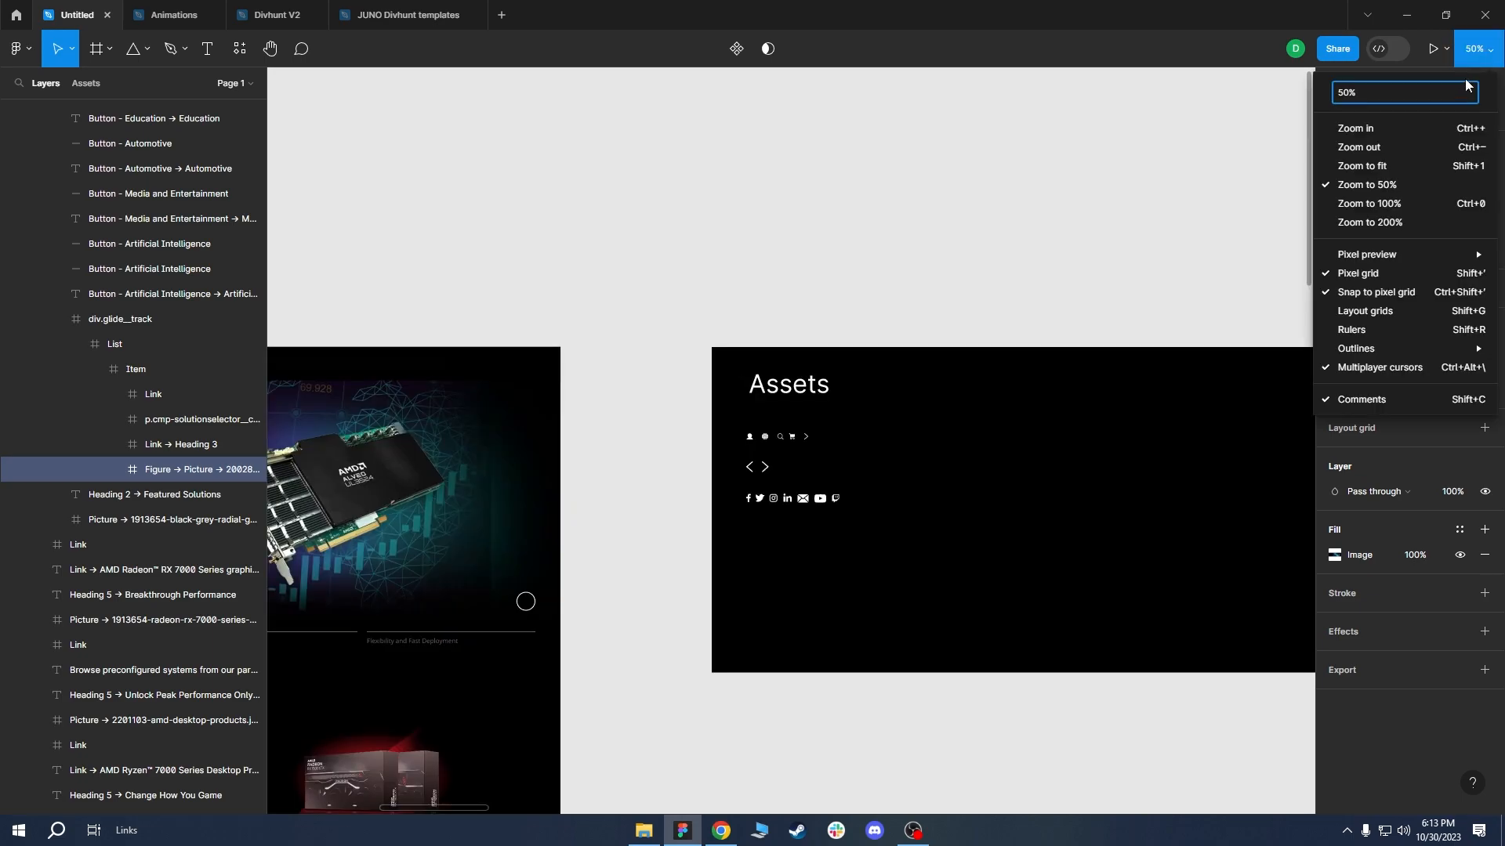
{"action": "left_click", "coordinate": [1397, 129]}
{"action": "left_click", "coordinate": [985, 216]}
{"action": "left_click_drag", "start_coordinate": [1025, 295], "coordinate": [796, 232]}
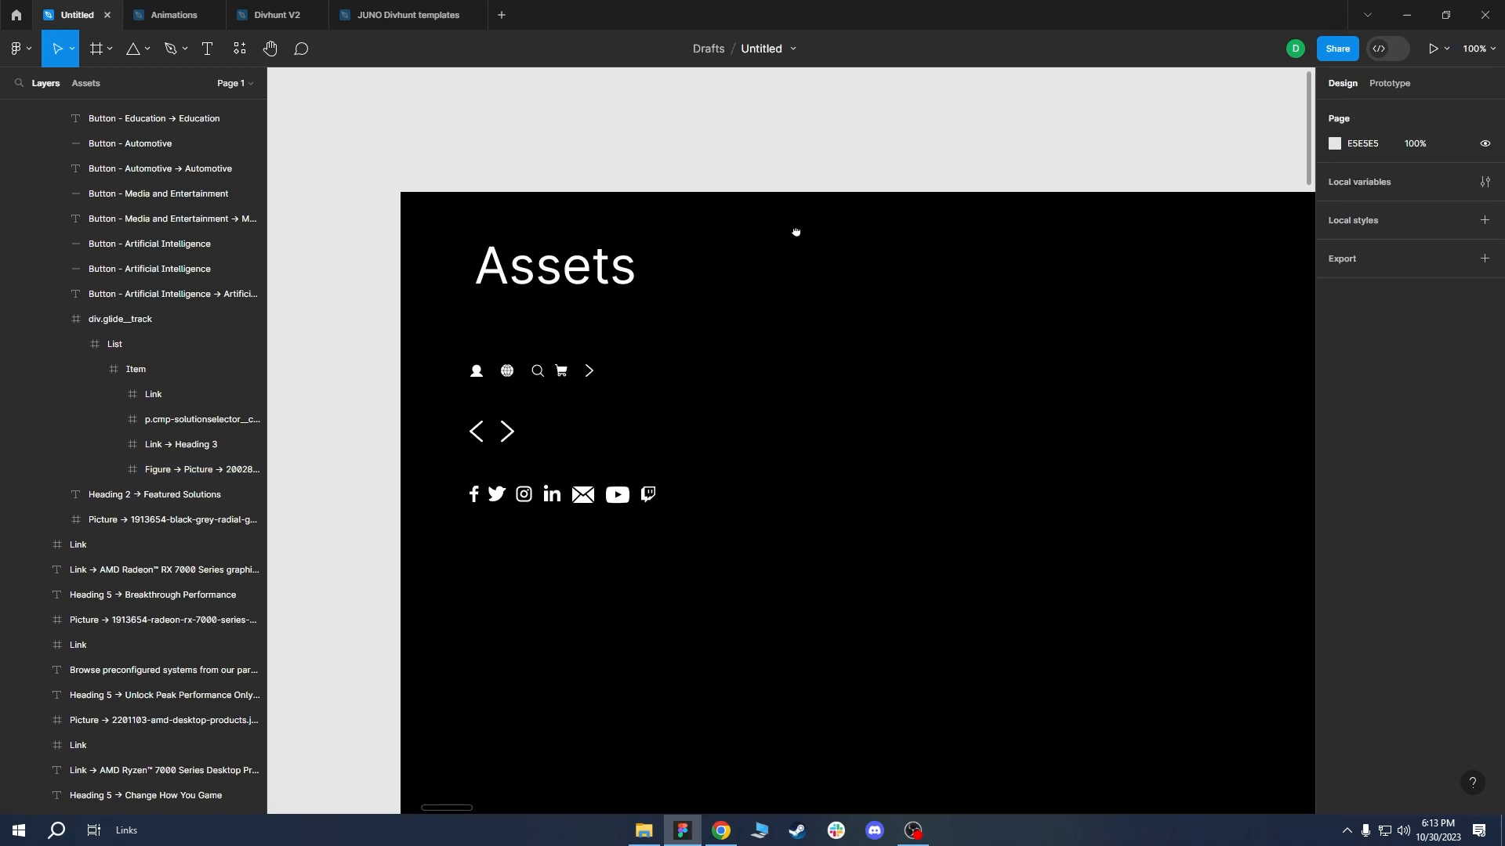
Copy the small right-pointing arrow beside the cart icon in the Assets frame as SVG code.
{"action": "left_click", "coordinate": [589, 370]}
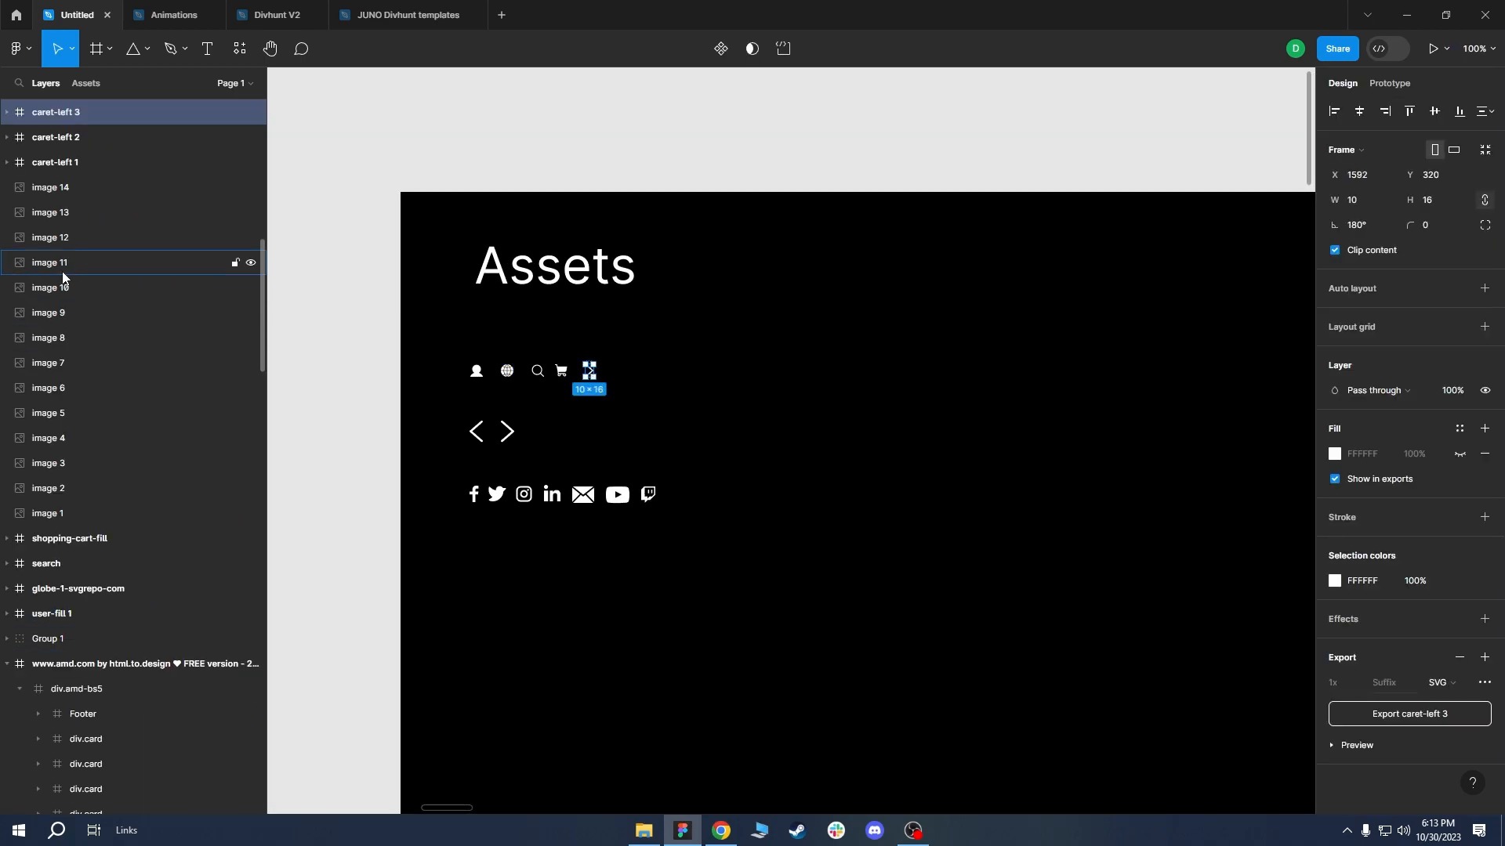
{"action": "scroll", "coordinate": [55, 269], "scroll_direction": "up", "scroll_amount": 1}
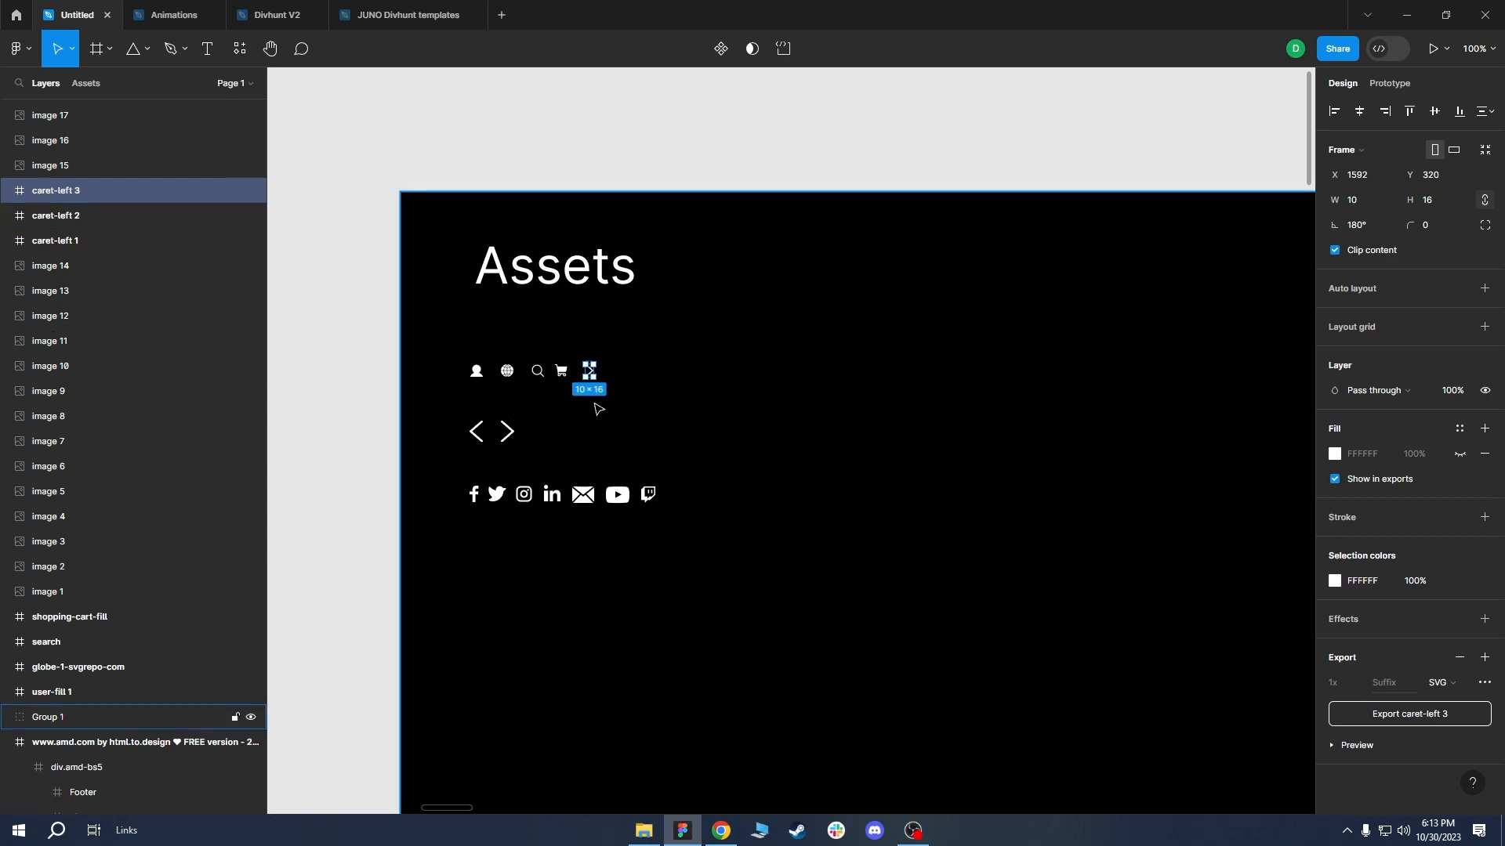
{"action": "left_click", "coordinate": [584, 374]}
{"action": "double_click", "coordinate": [588, 371]}
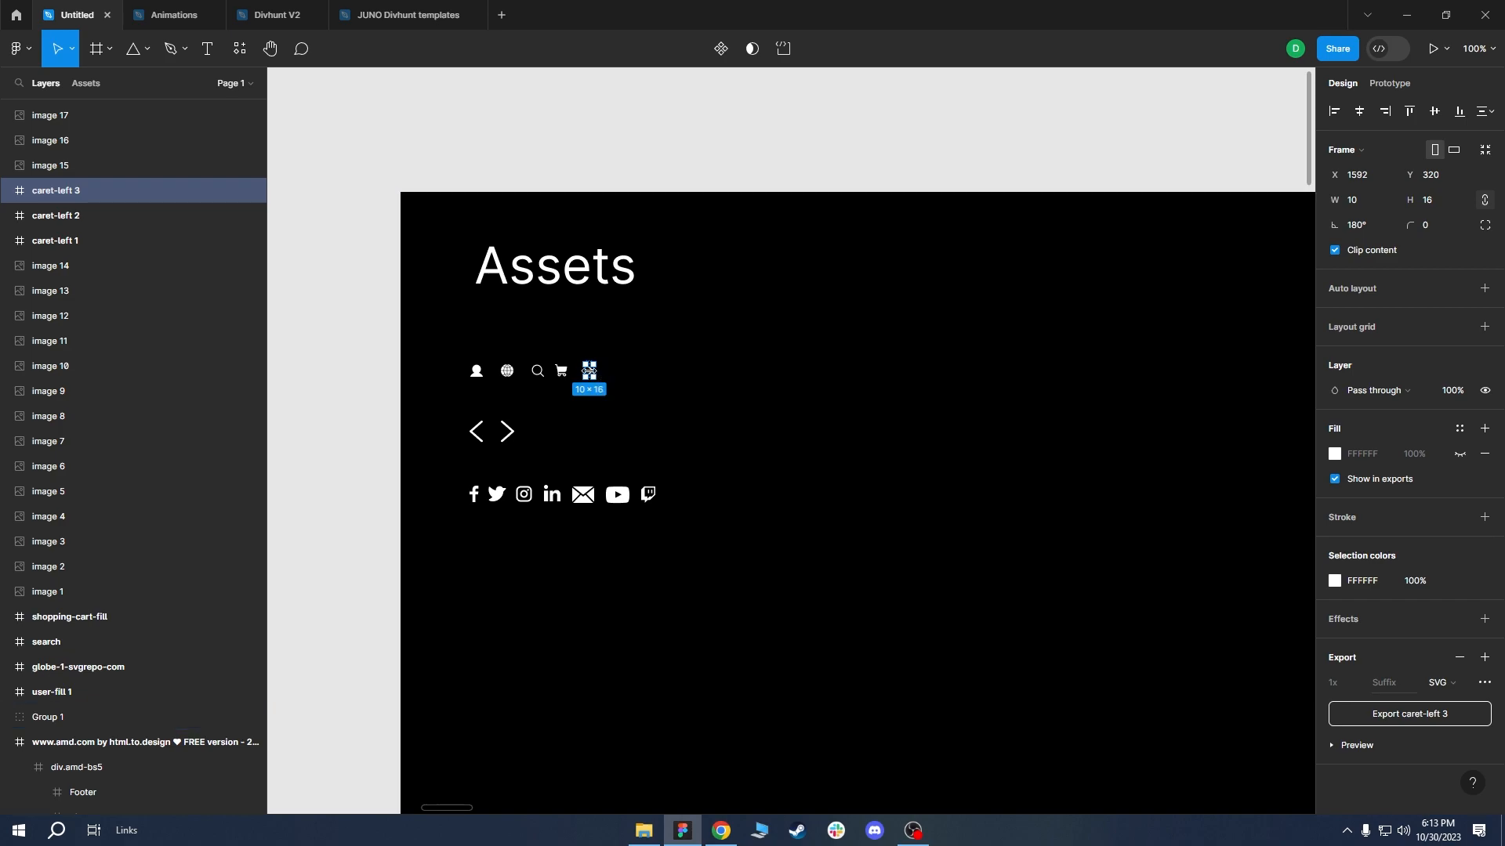
{"action": "left_click", "coordinate": [583, 501]}
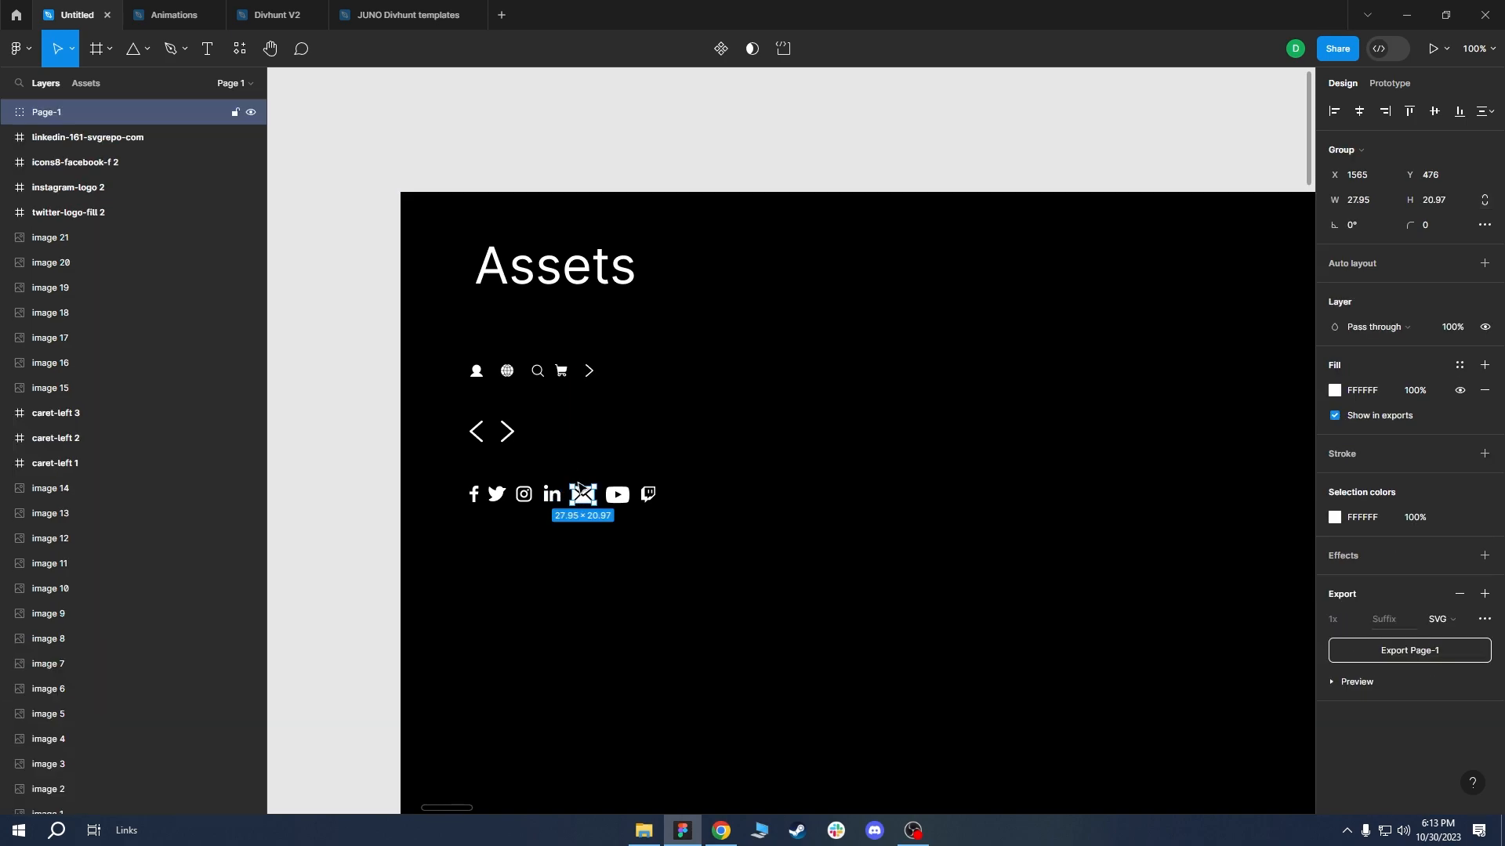
{"action": "left_click", "coordinate": [590, 373]}
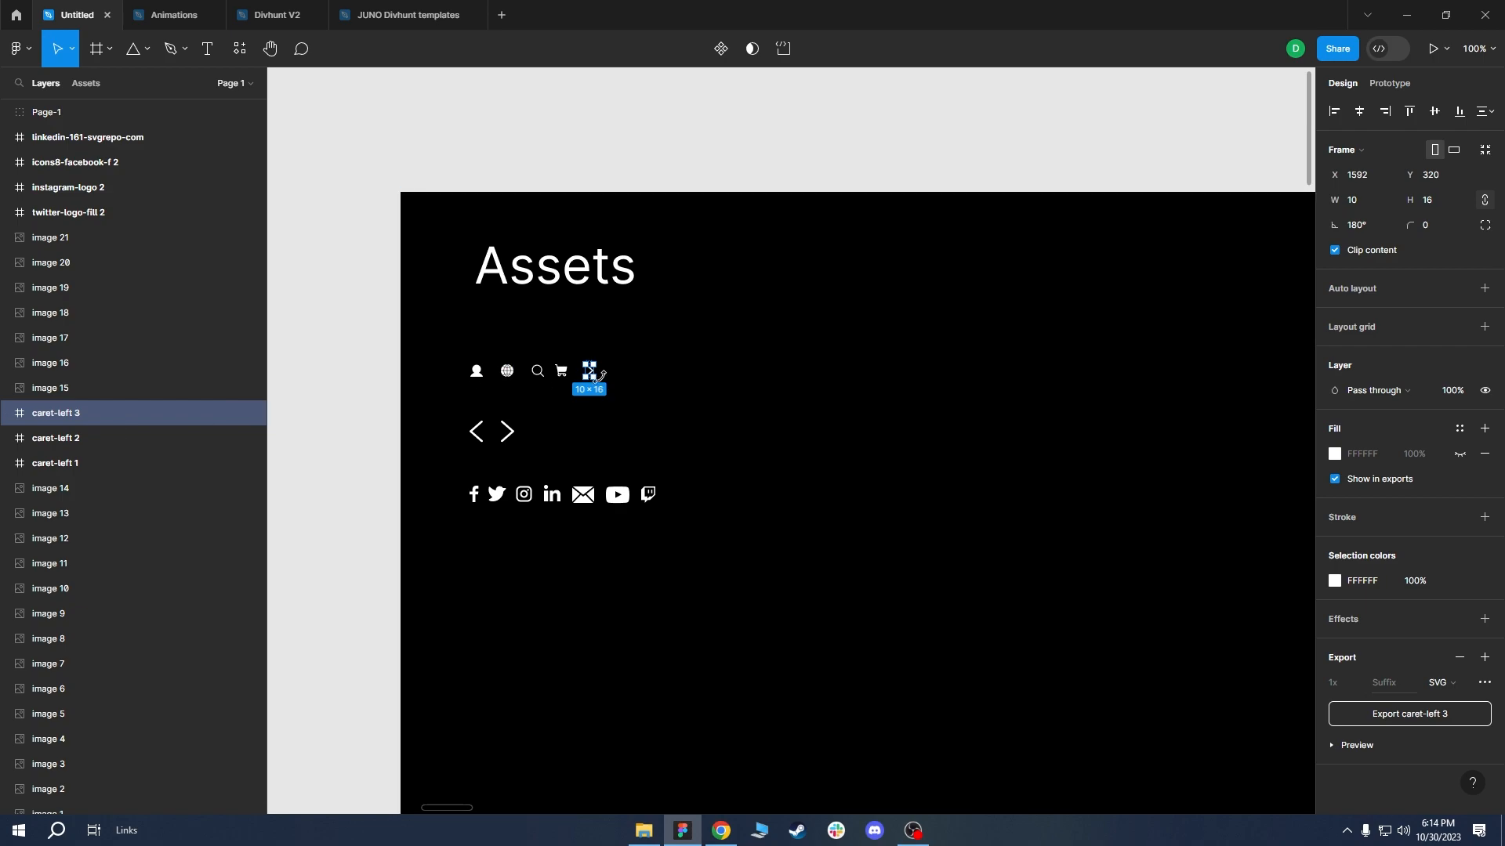
{"action": "right_click", "coordinate": [52, 412]}
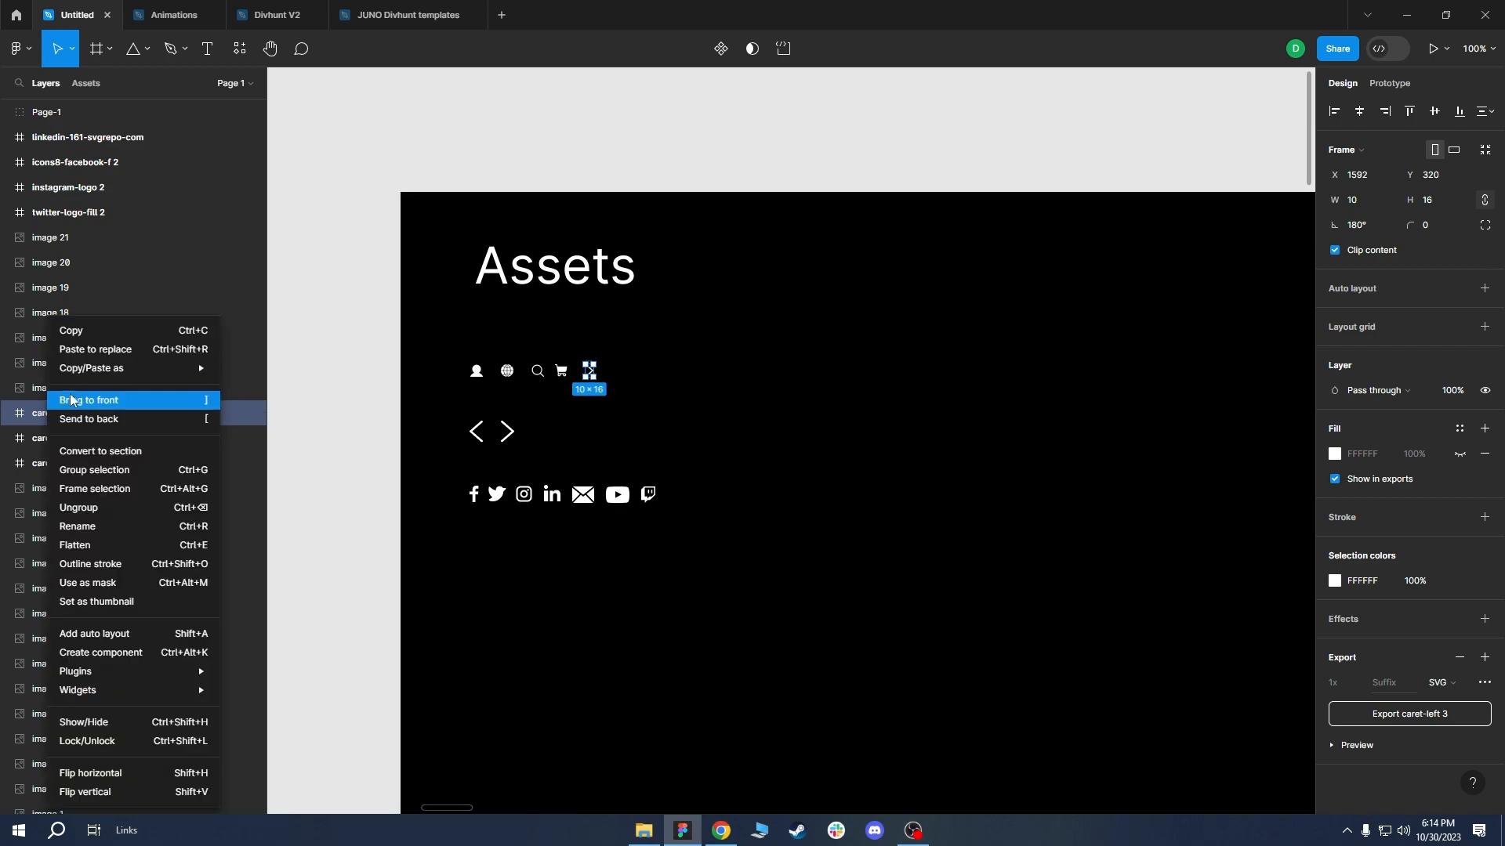
{"action": "mouse_move", "coordinate": [119, 370]}
{"action": "left_click", "coordinate": [268, 390]}
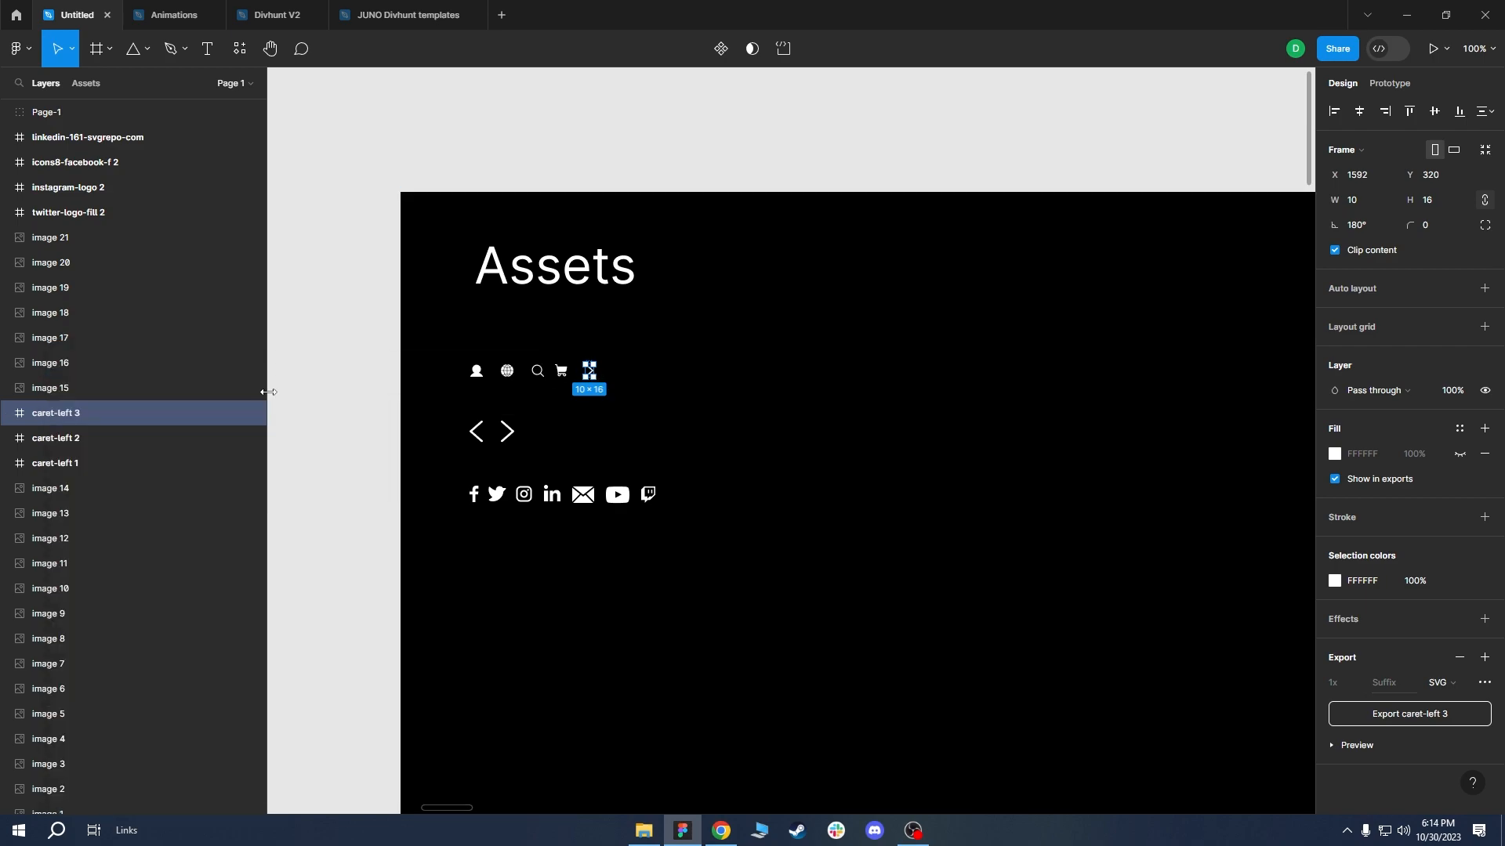
Return to the Divhunt builder and paste the arrow's SVG code into the code editor of the Embed in the Card's link.
{"action": "left_click", "coordinate": [721, 829]}
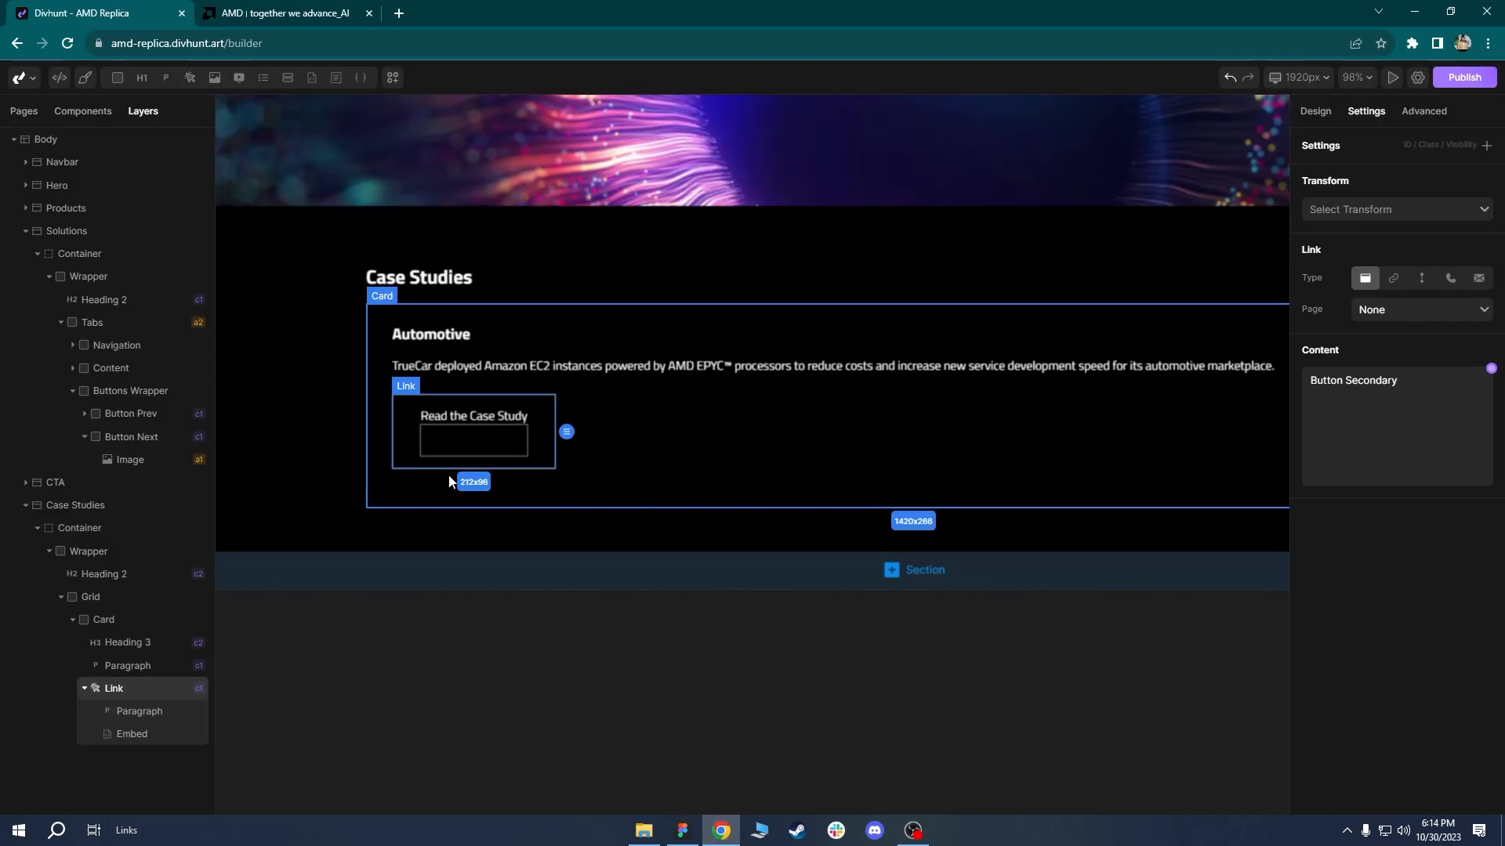
{"action": "left_click", "coordinate": [455, 447]}
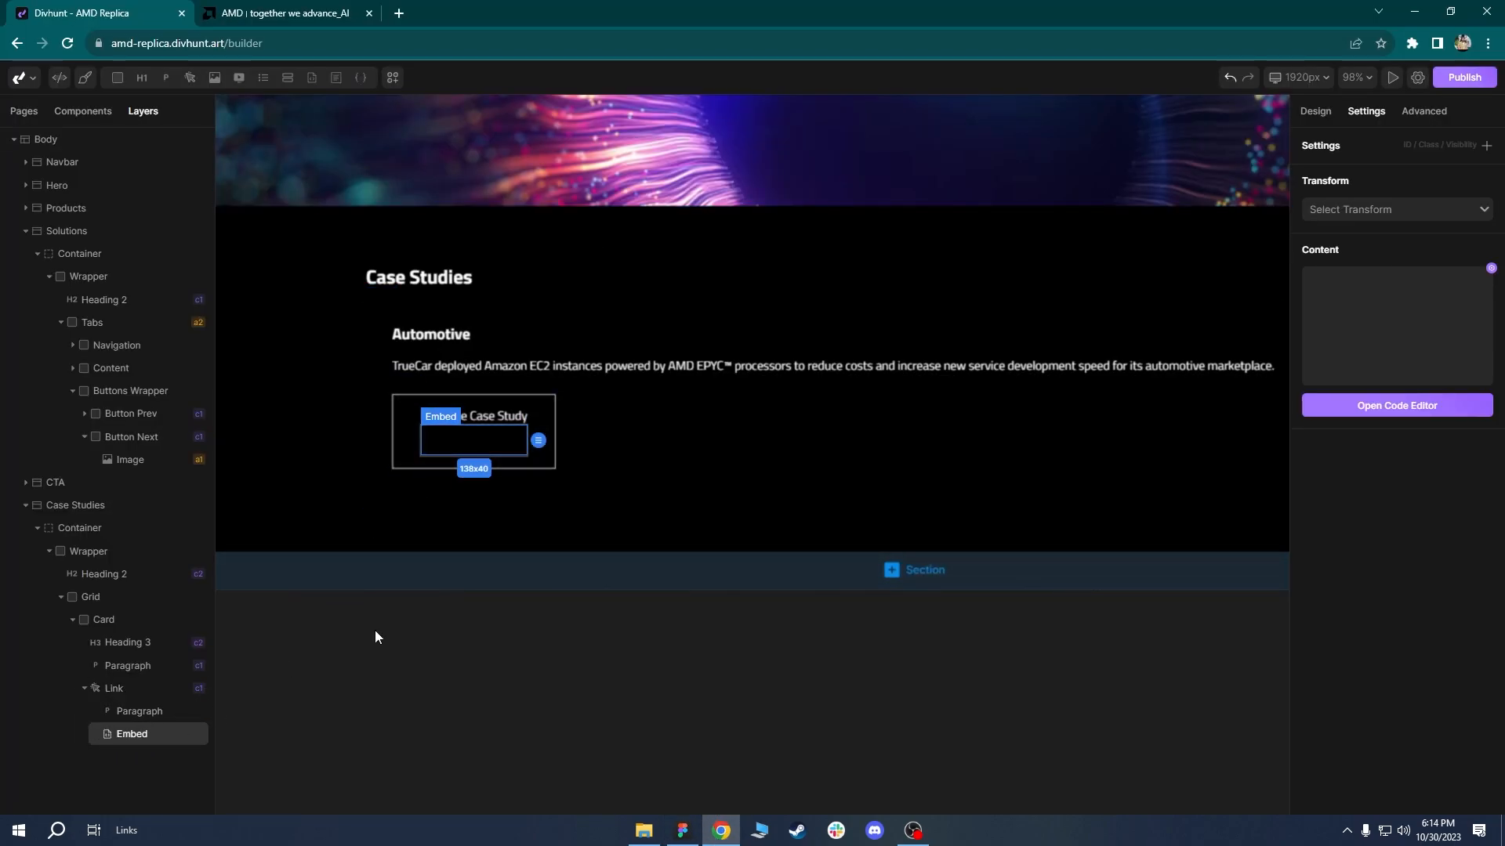
{"action": "left_click", "coordinate": [1414, 410]}
{"action": "left_click", "coordinate": [631, 356]}
{"action": "key", "text": "ctrl+v"}
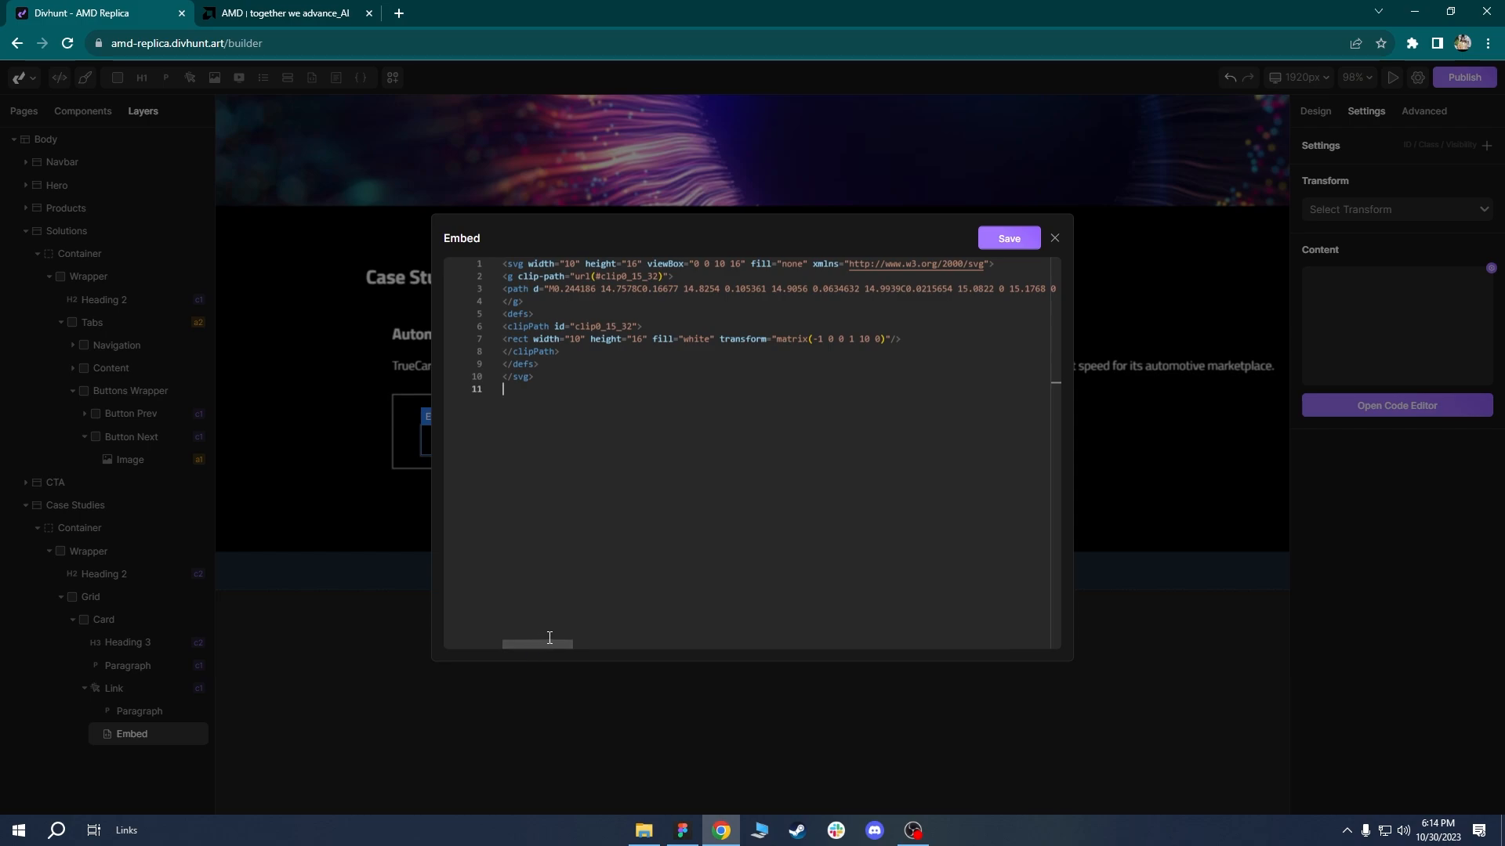
Set the SVG path's fill to "currentColor" and save the embed code.
{"action": "left_click_drag", "start_coordinate": [553, 649], "coordinate": [1042, 648]}
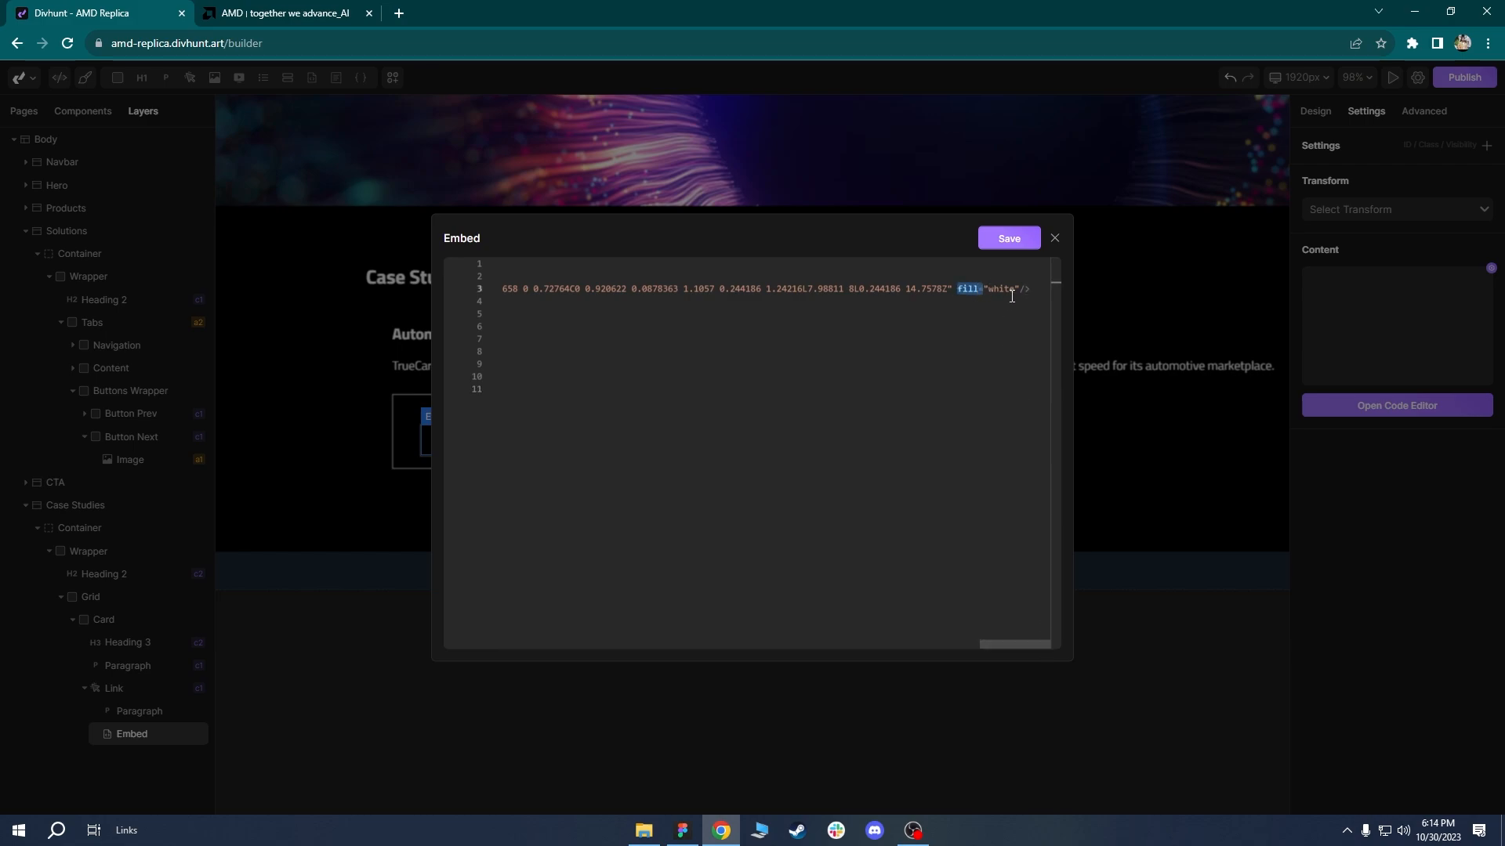
{"action": "key", "text": "BackSpace"}
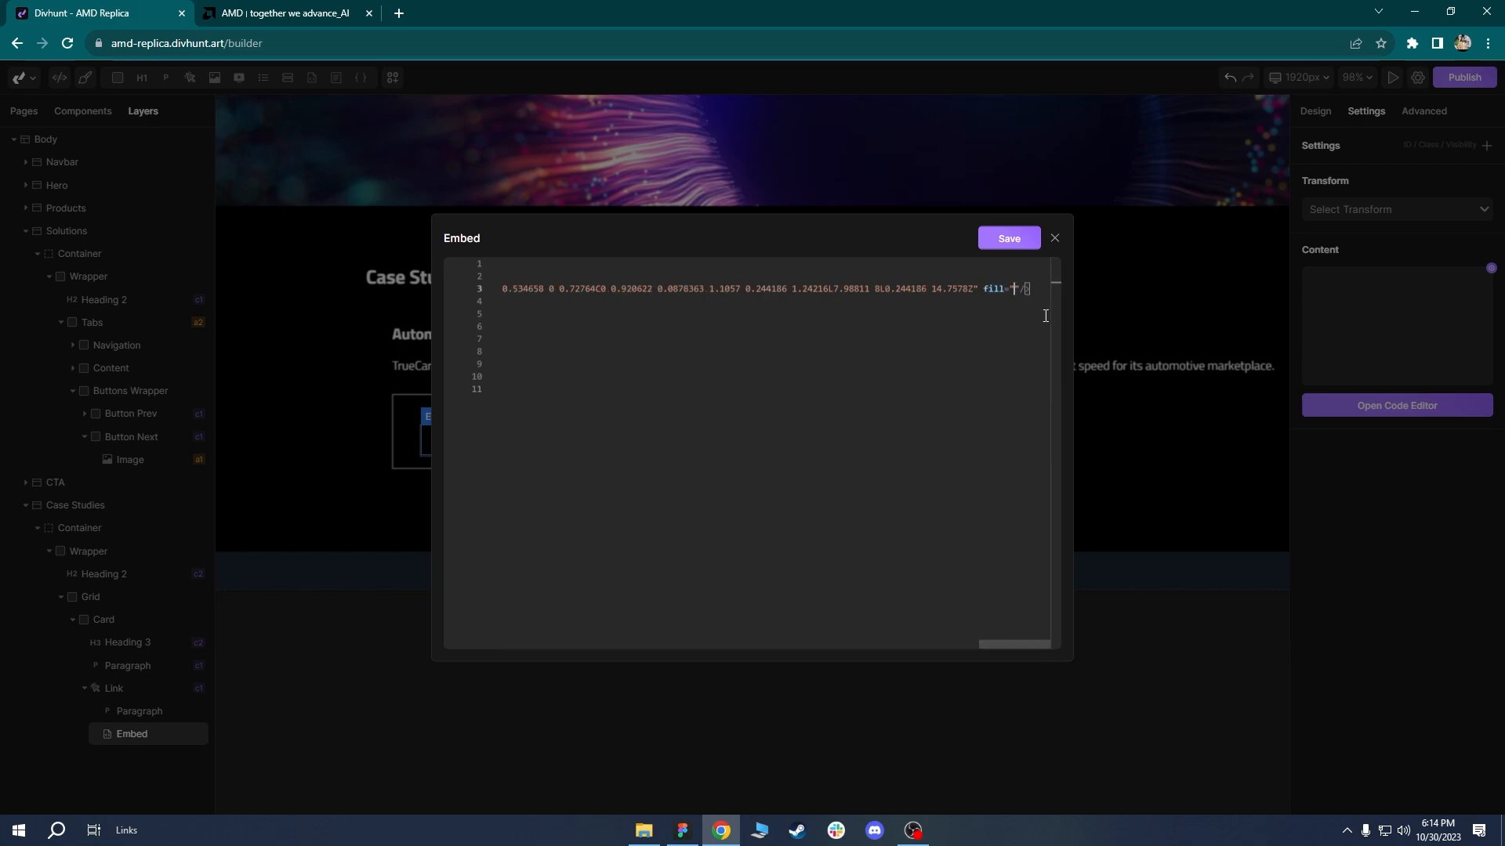
{"action": "type", "text": "current"}
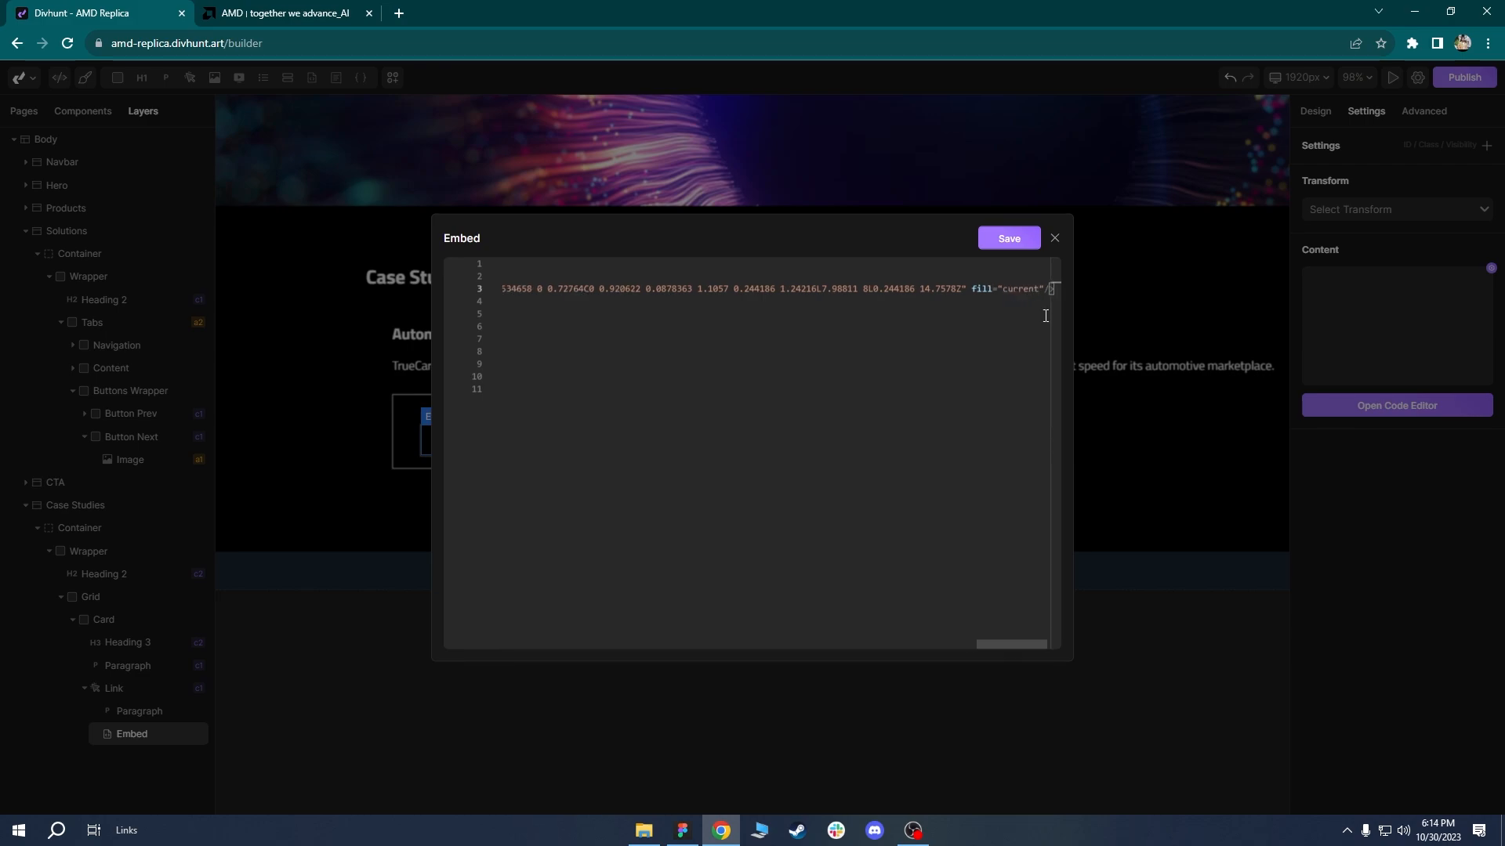
{"action": "type", "text": "Color"}
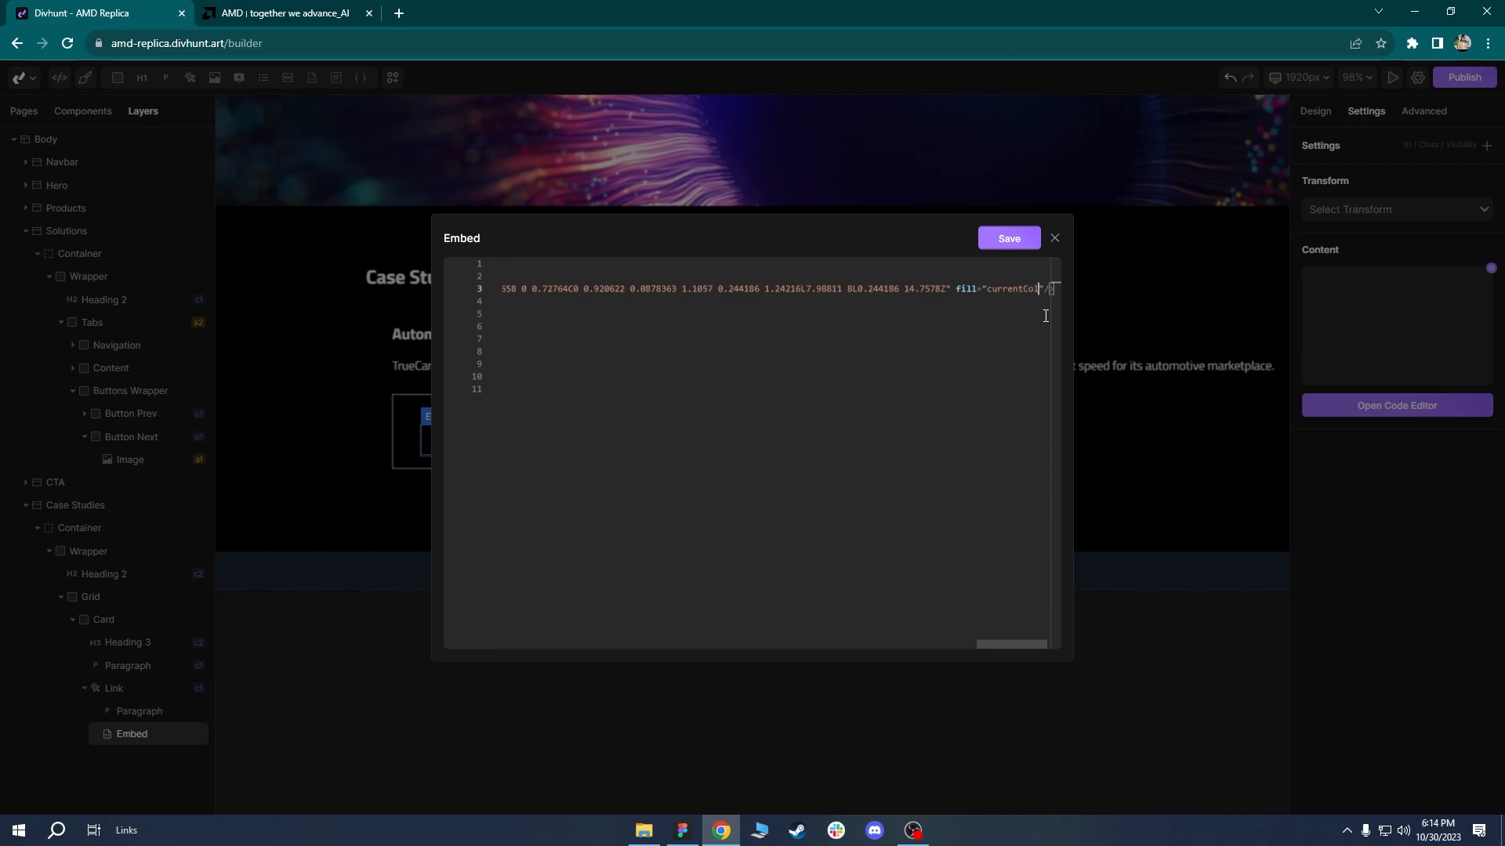
{"action": "left_click", "coordinate": [1012, 244]}
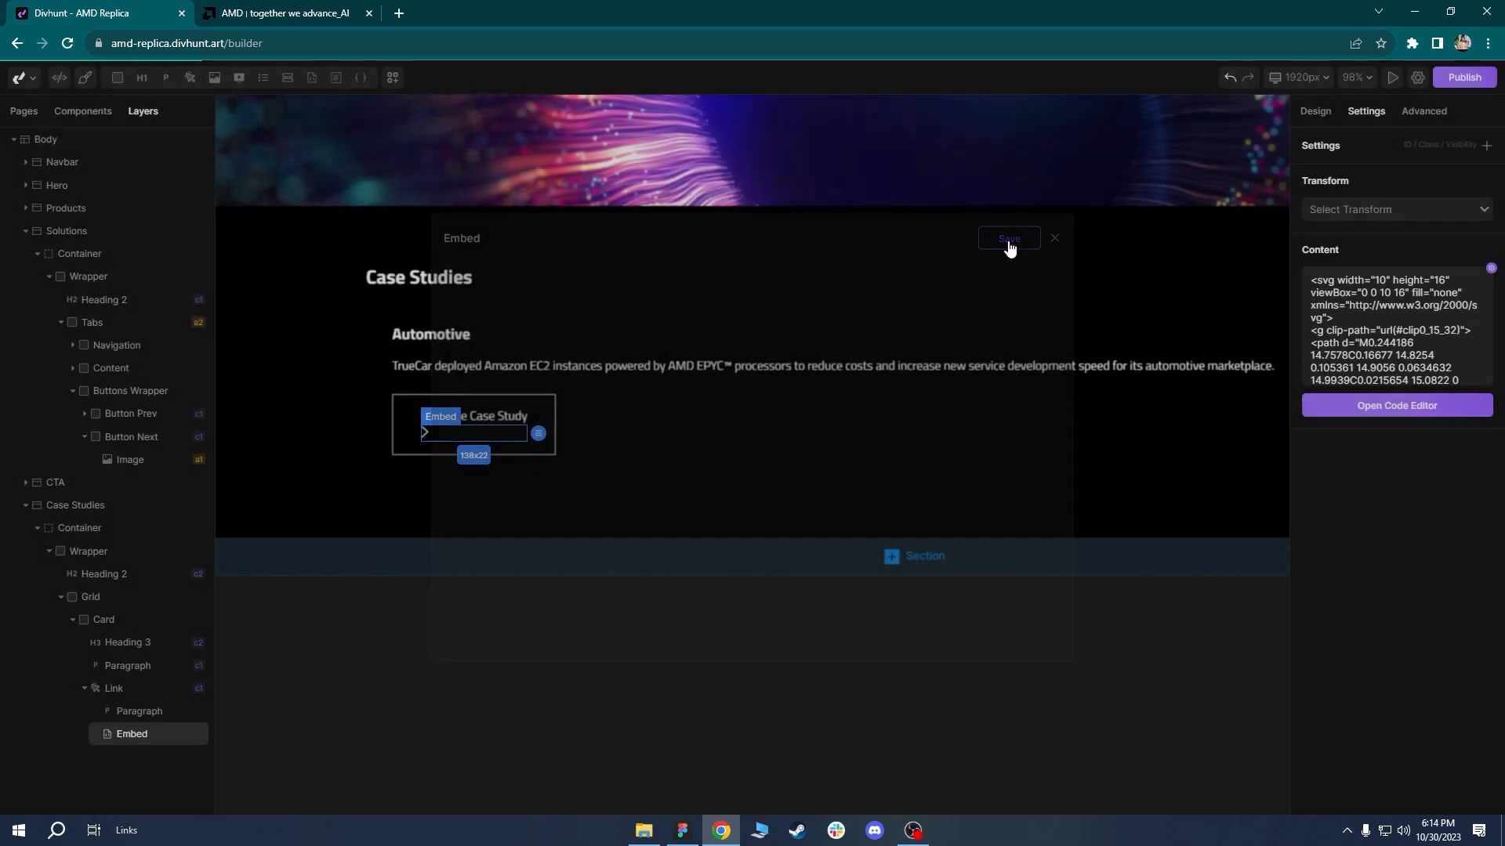
{"action": "left_click", "coordinate": [539, 458]}
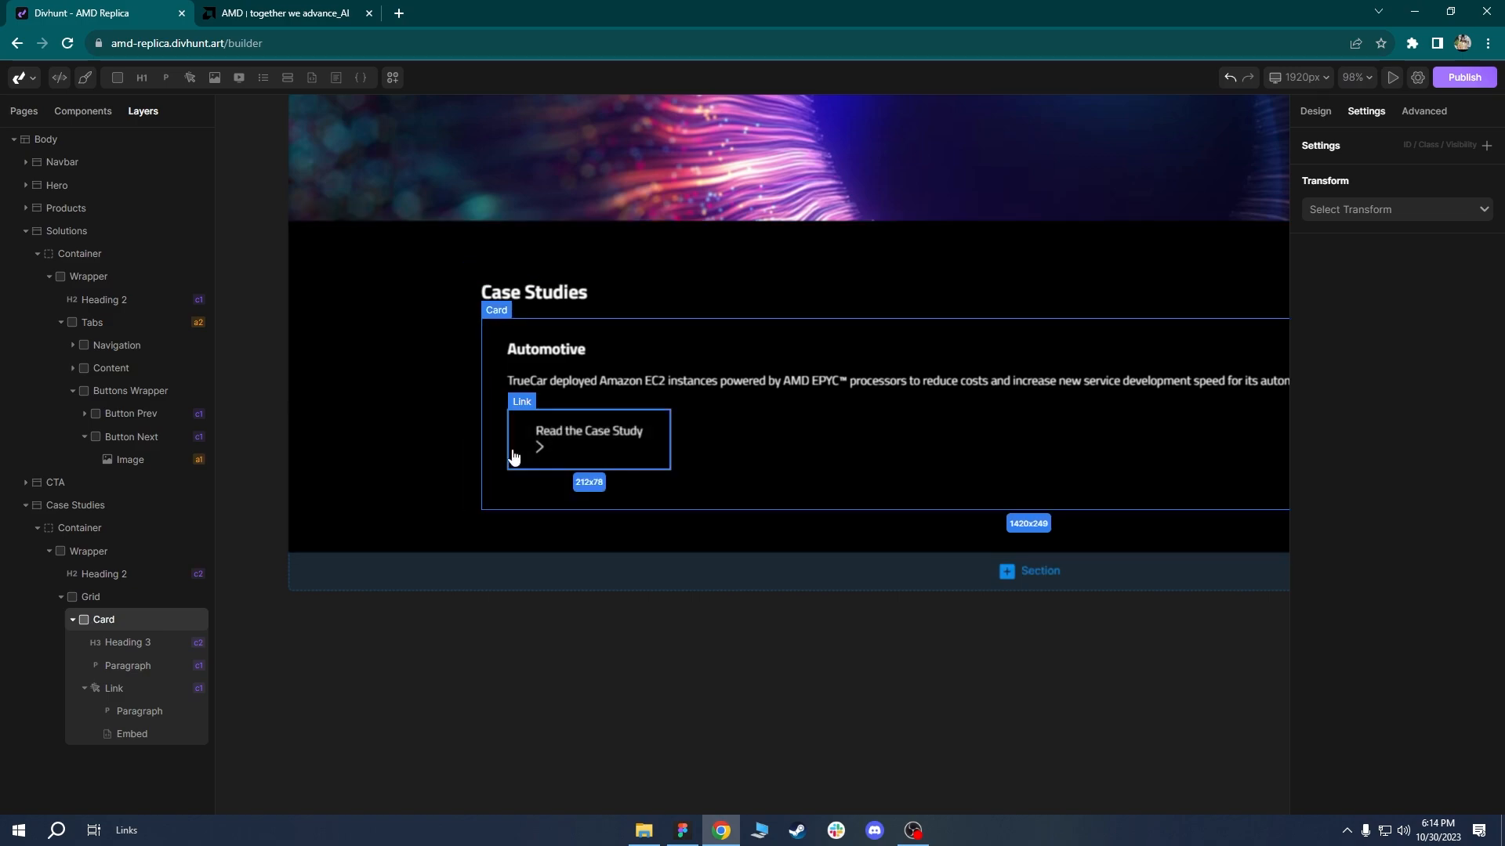
{"action": "left_click", "coordinate": [539, 451]}
{"action": "left_click", "coordinate": [130, 737]}
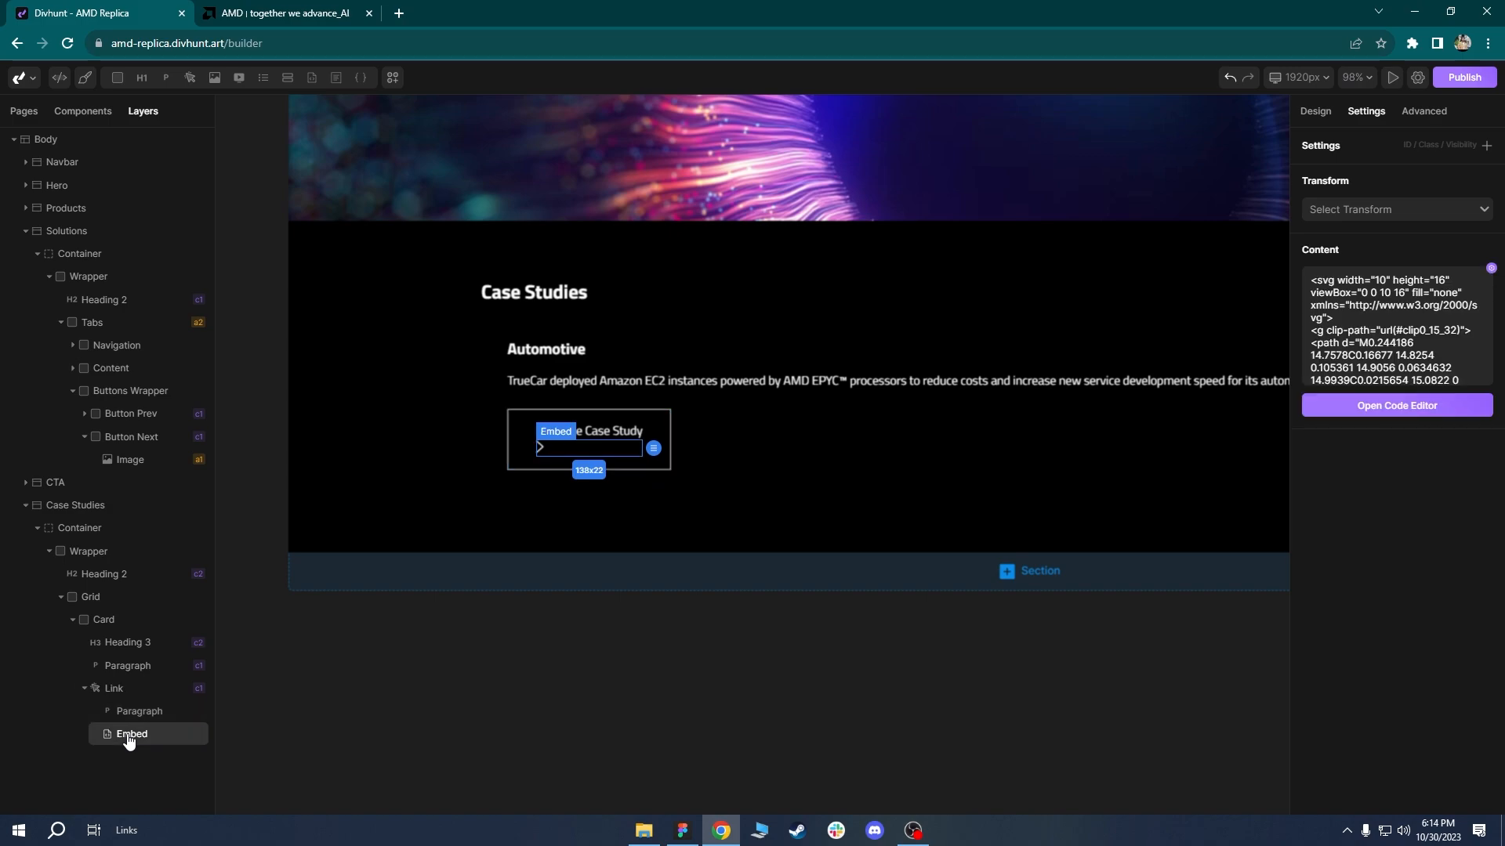
{"action": "scroll", "coordinate": [1452, 332], "scroll_direction": "down", "scroll_amount": 8}
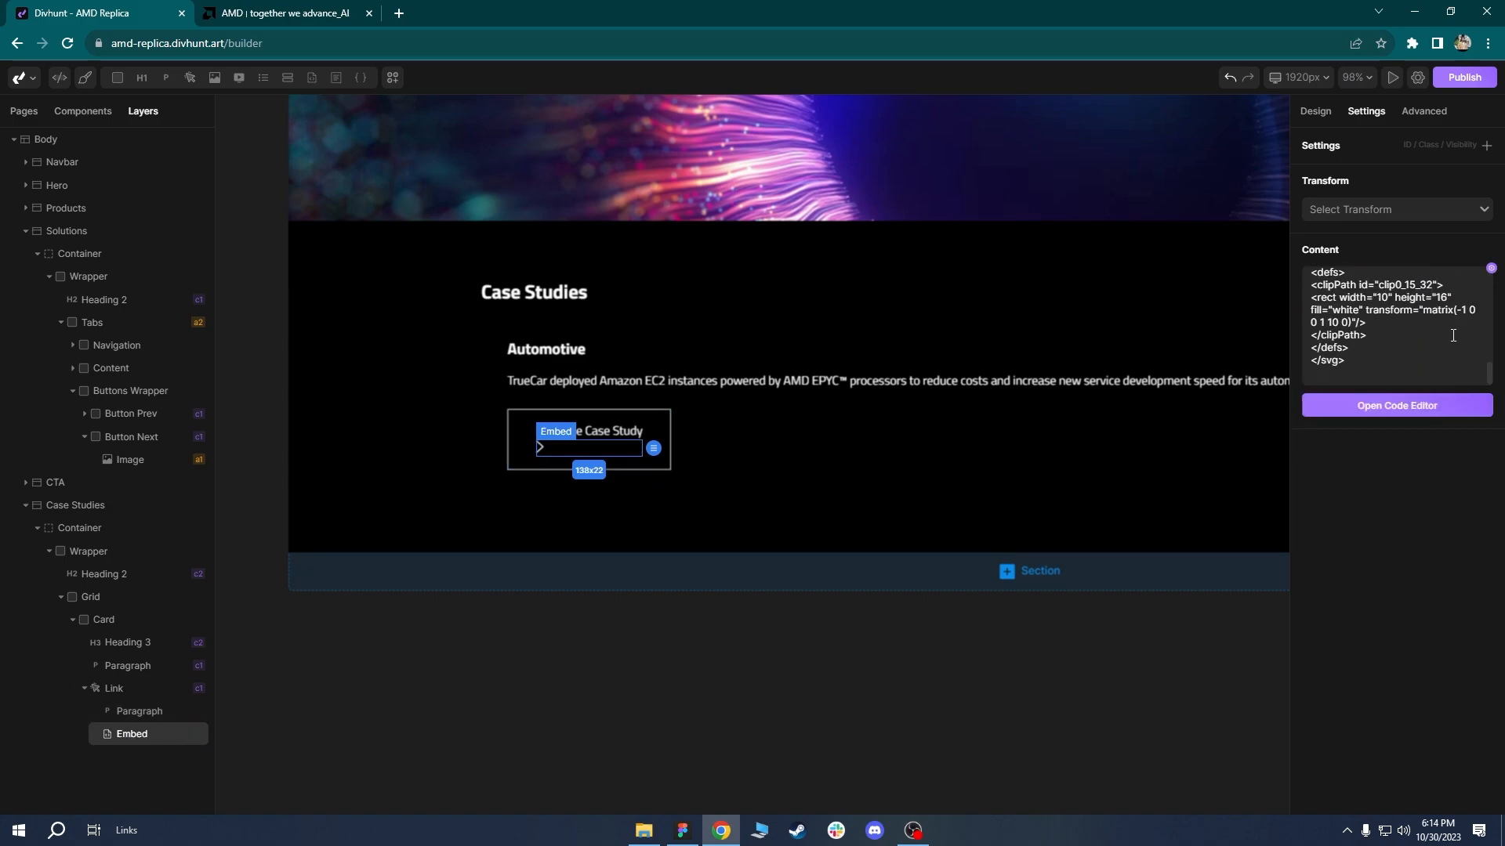
{"action": "left_click", "coordinate": [1319, 112]}
{"action": "scroll", "coordinate": [1457, 282], "scroll_direction": "down", "scroll_amount": 1}
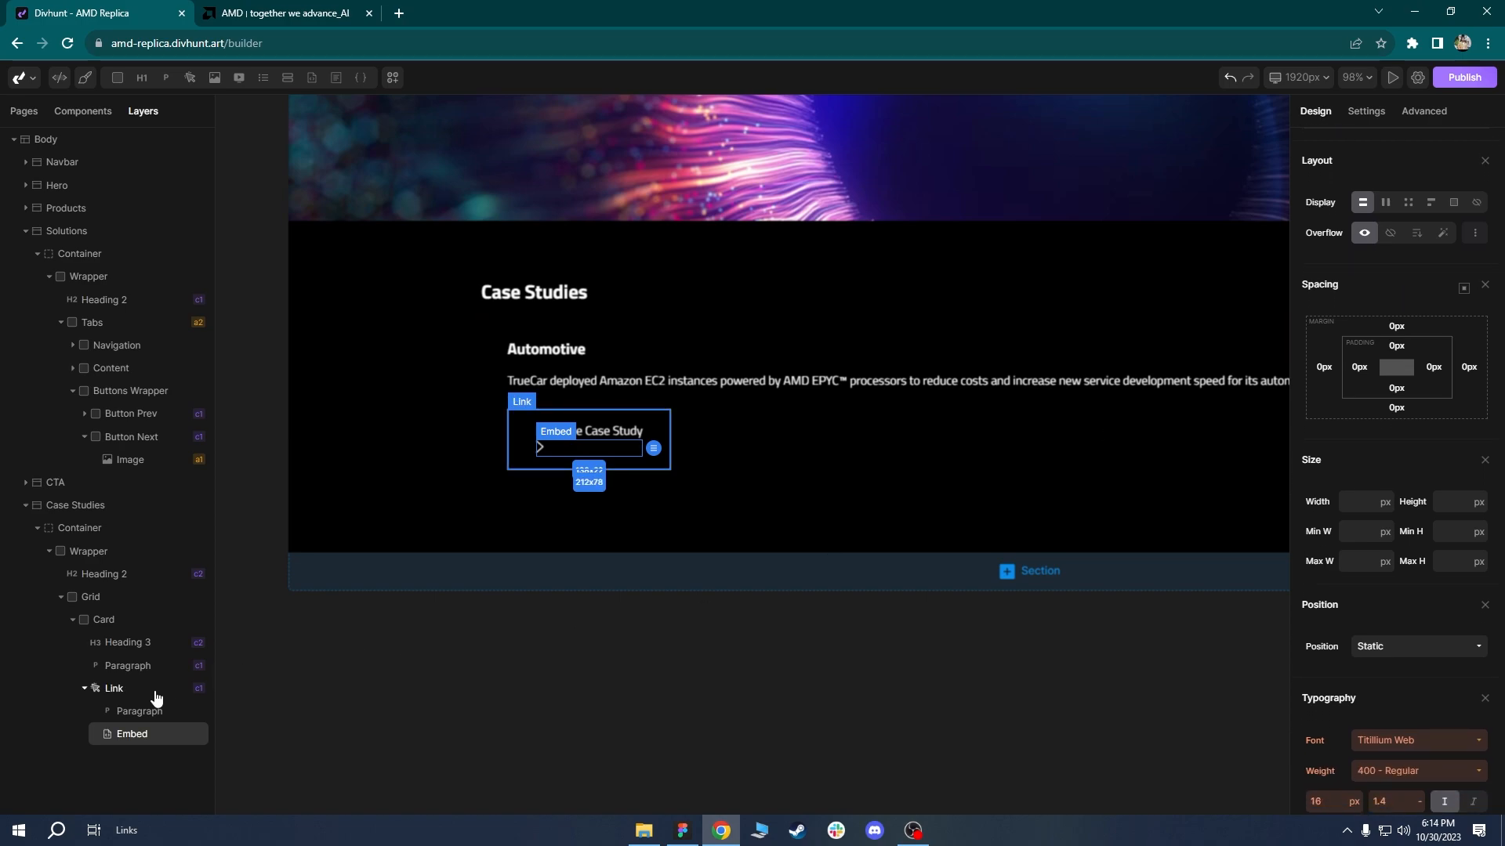
Set the Card's Link to a flex row with vertically centered items and a column gap of 15 px.
{"action": "left_click", "coordinate": [157, 690]}
{"action": "scroll", "coordinate": [1316, 290], "scroll_direction": "down", "scroll_amount": 4}
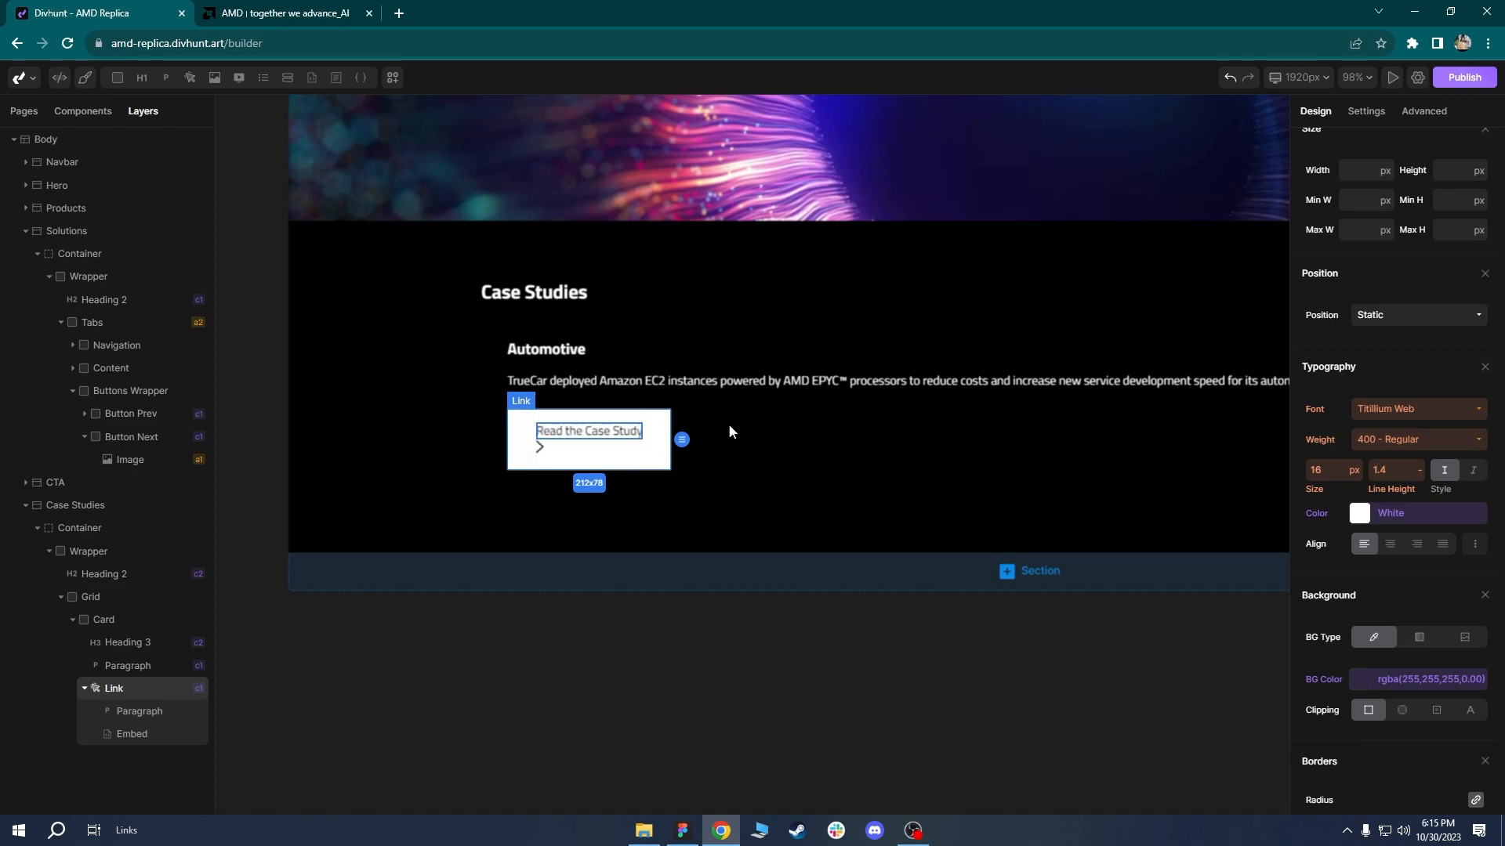
{"action": "scroll", "coordinate": [1440, 274], "scroll_direction": "up", "scroll_amount": 5}
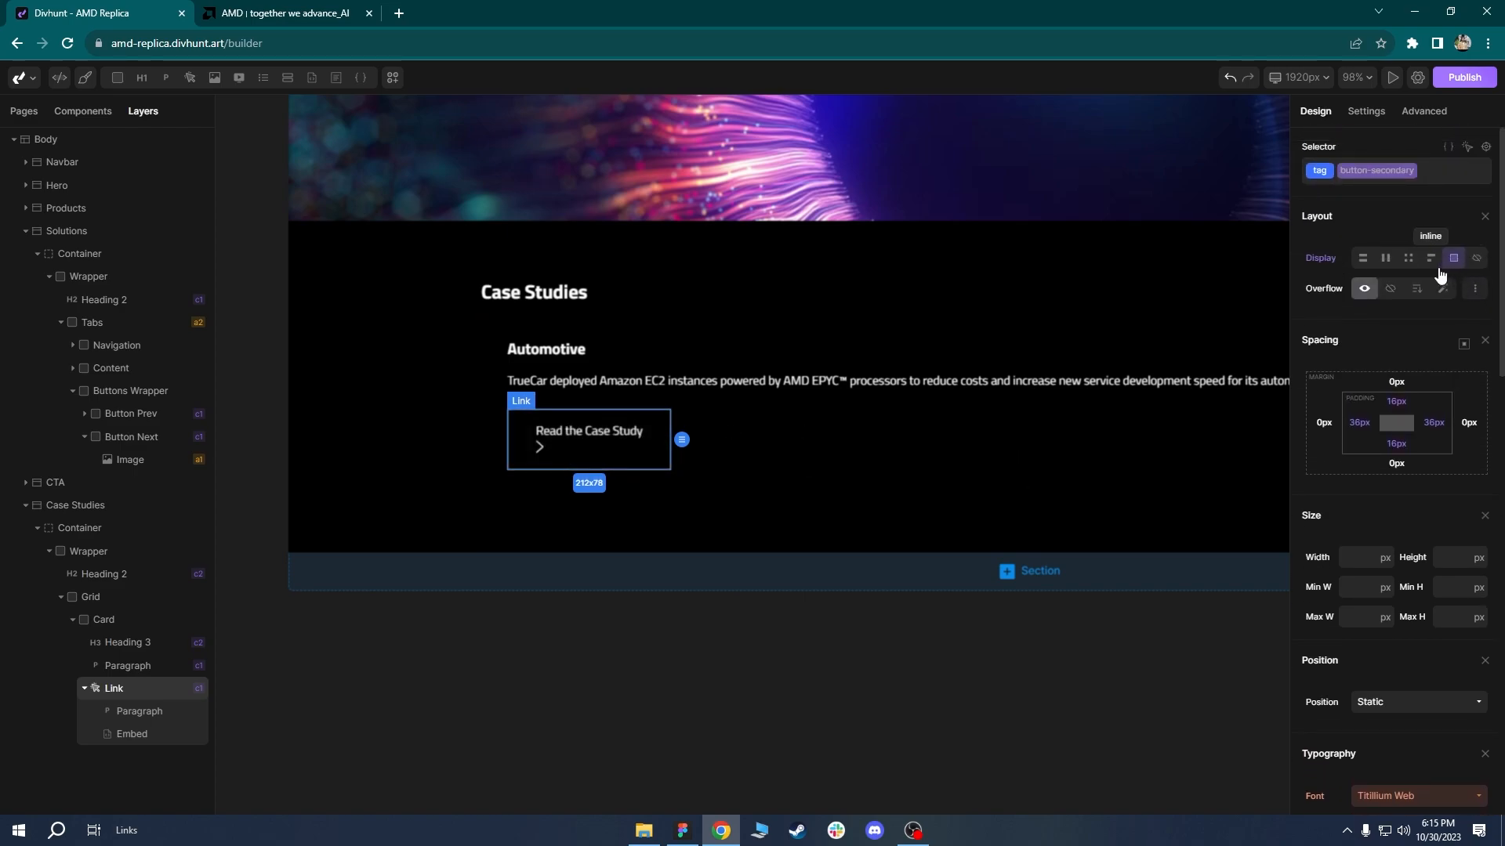
{"action": "left_click", "coordinate": [1388, 263]}
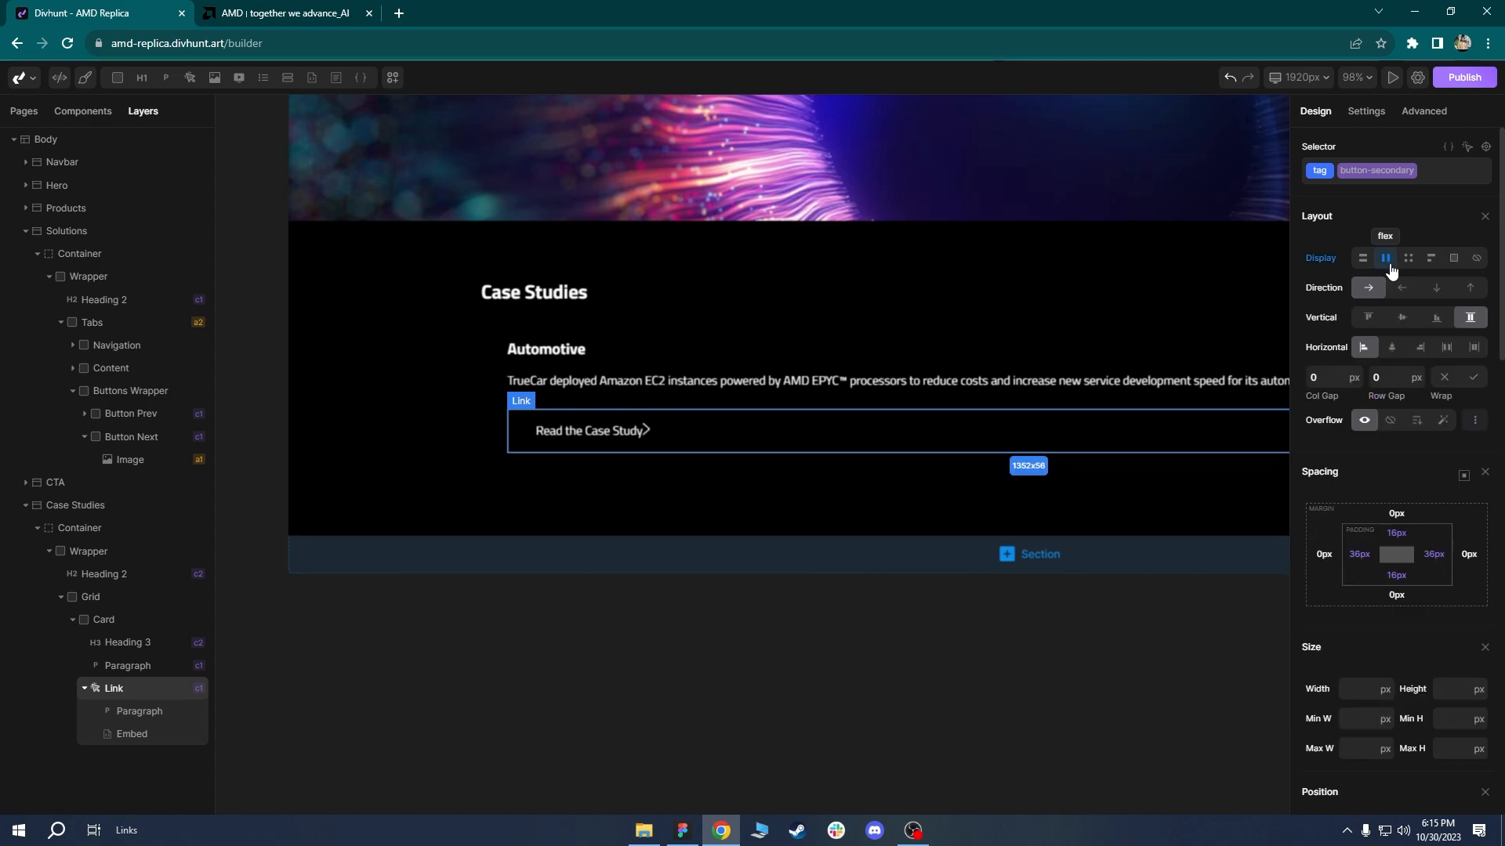
{"action": "left_click", "coordinate": [1401, 320]}
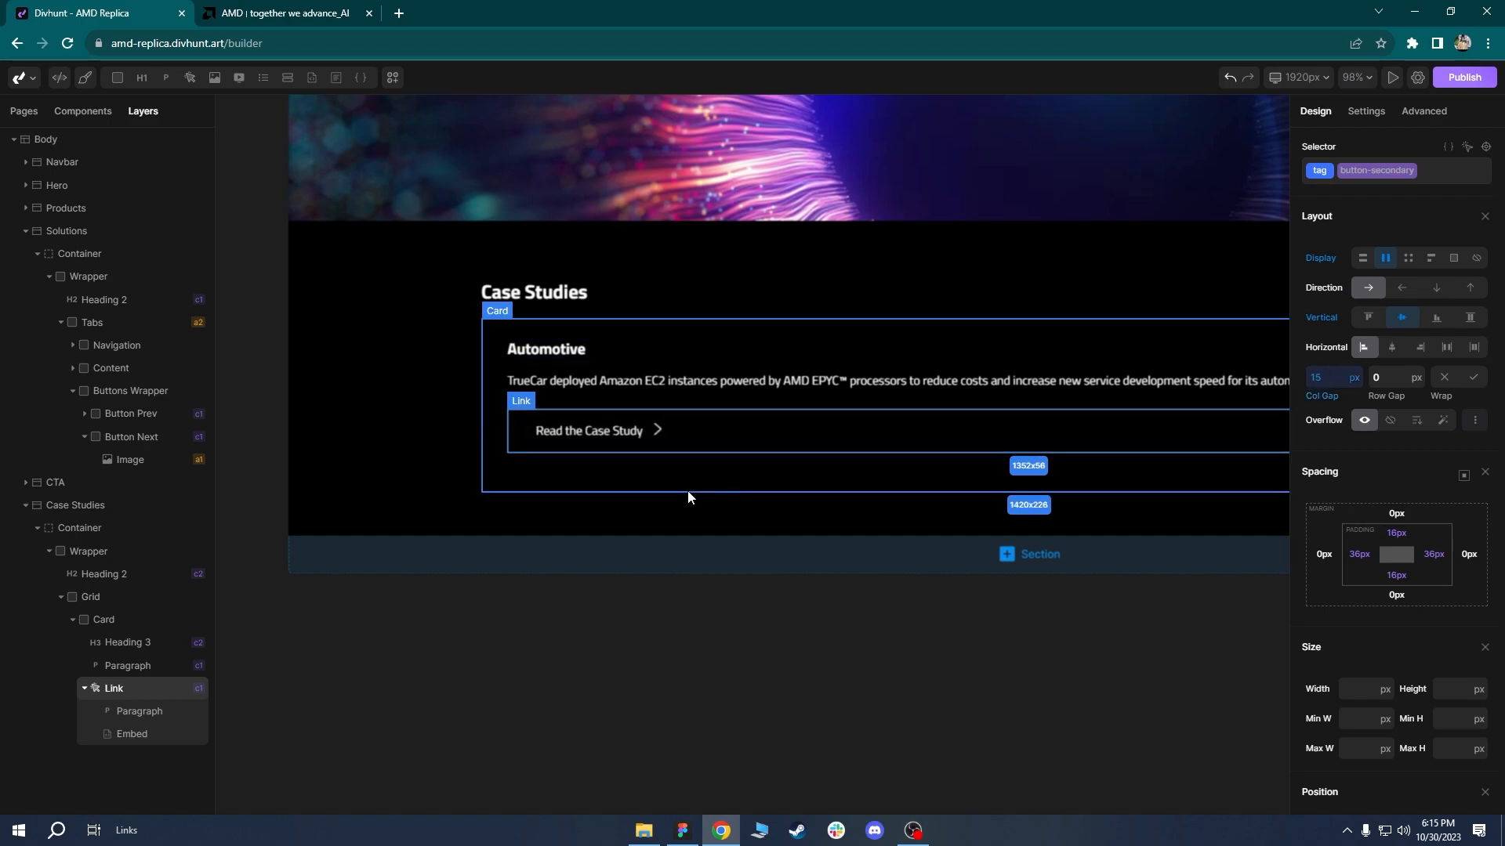
Add a Div inside the Card, move the Link into it, and label the Div "Button Wrapper".
{"action": "left_click", "coordinate": [696, 490]}
{"action": "scroll", "coordinate": [696, 490], "scroll_direction": "down", "scroll_amount": 2}
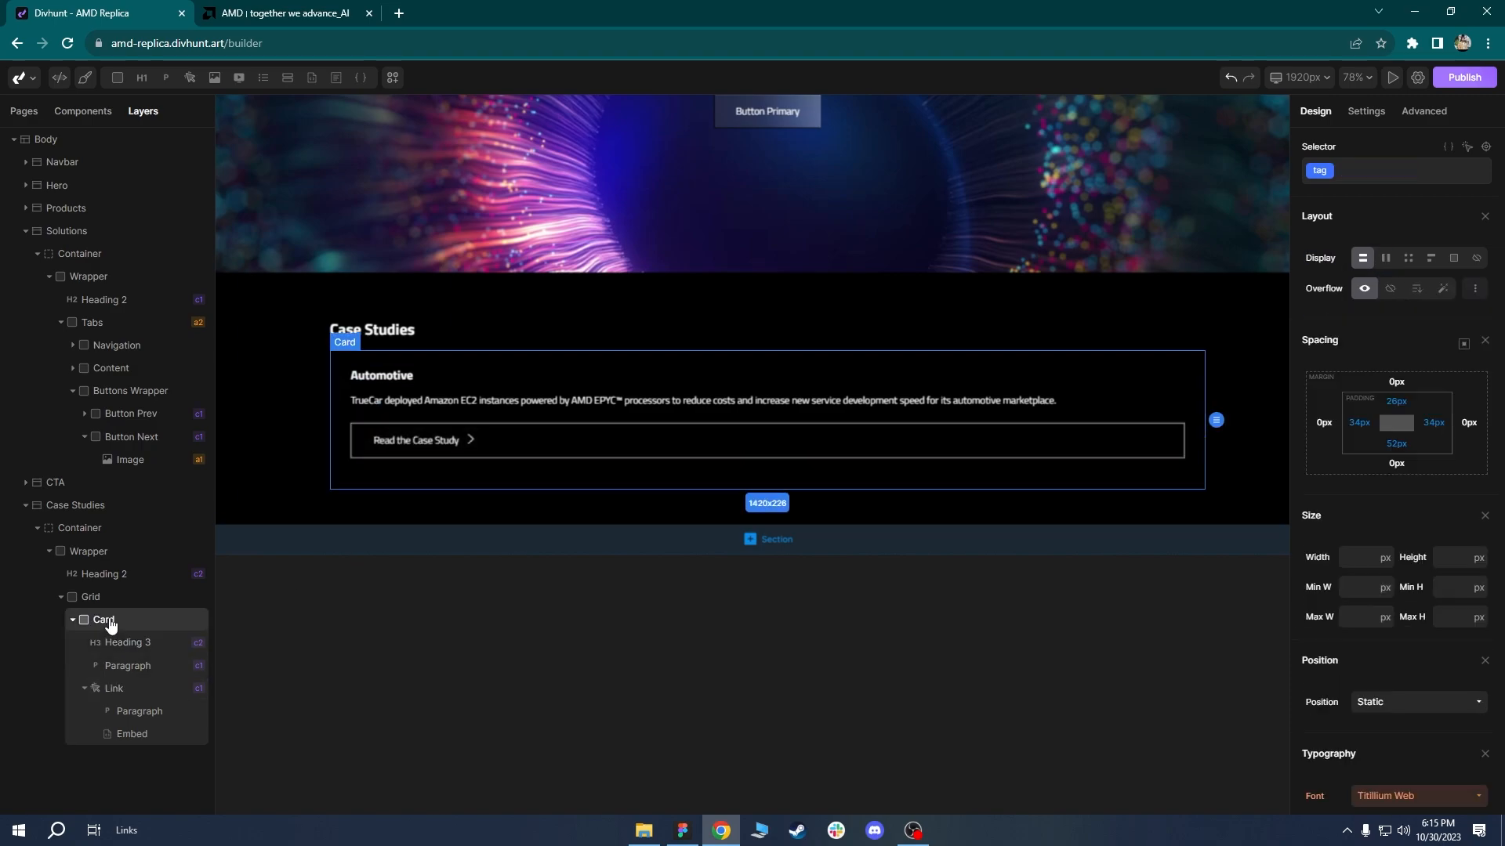
{"action": "left_click", "coordinate": [118, 79]}
{"action": "left_click_drag", "start_coordinate": [106, 757], "coordinate": [112, 694]}
{"action": "right_click", "coordinate": [117, 691]}
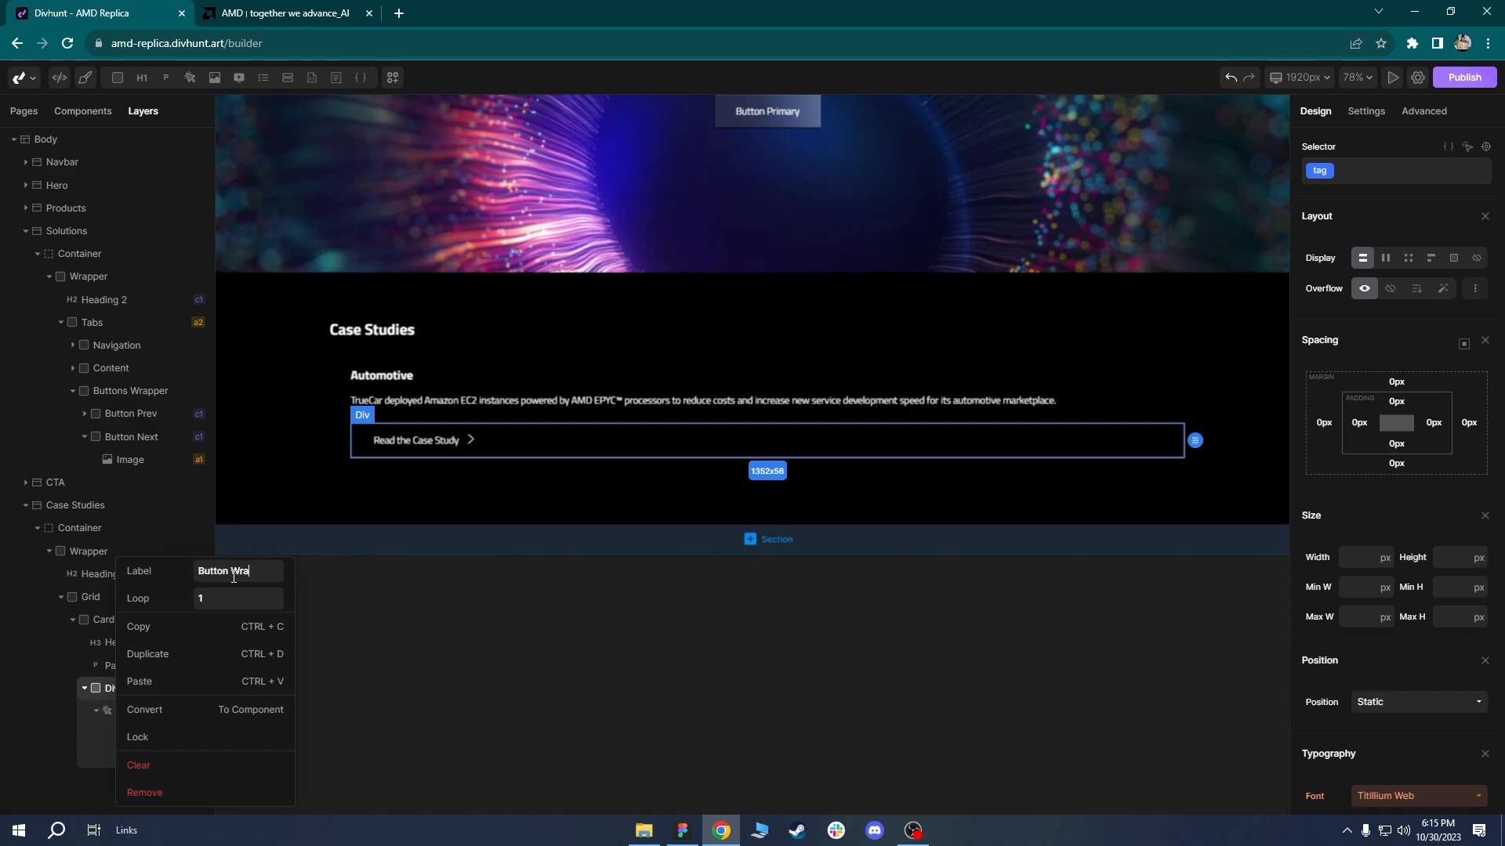
{"action": "type", "text": "Button Wrapper"}
{"action": "key", "text": "Return"}
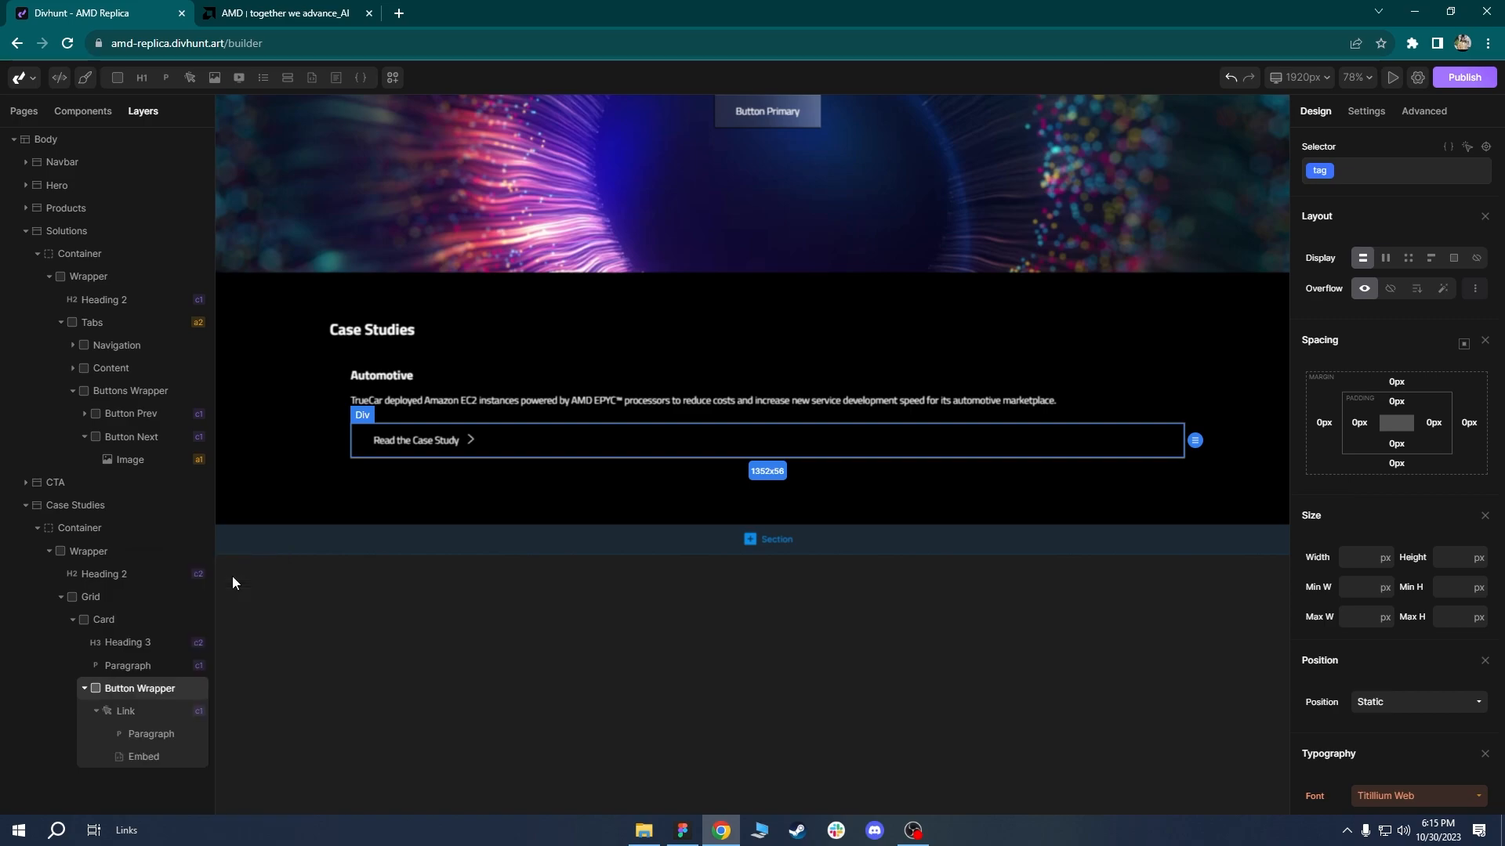
Set the Button Wrapper's display to flex with its content horizontally aligned to the start.
{"action": "left_click", "coordinate": [1385, 258]}
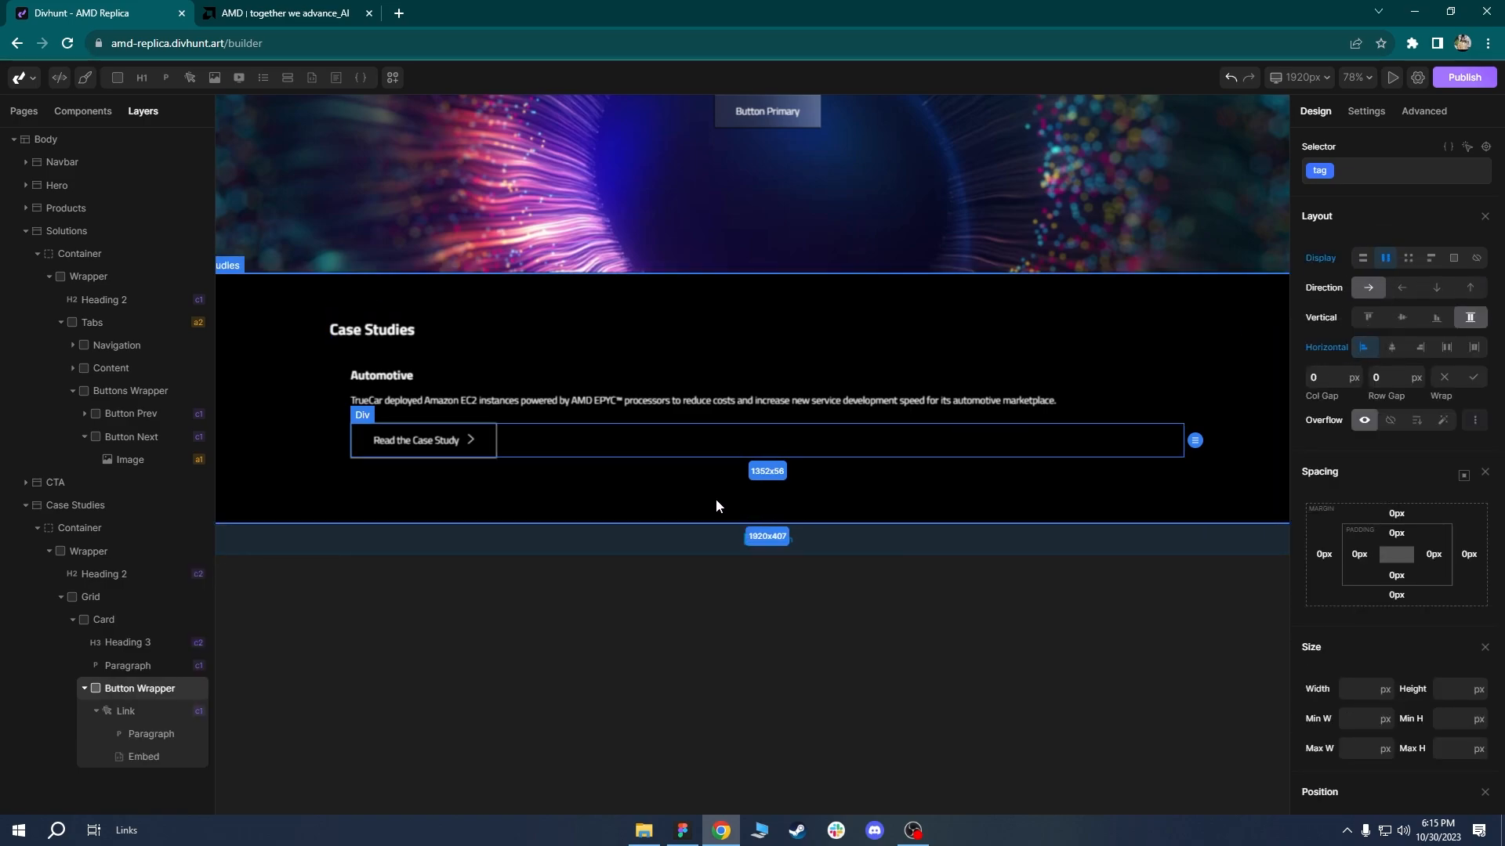
{"action": "left_click", "coordinate": [607, 506]}
{"action": "scroll", "coordinate": [606, 504], "scroll_direction": "up", "scroll_amount": 8}
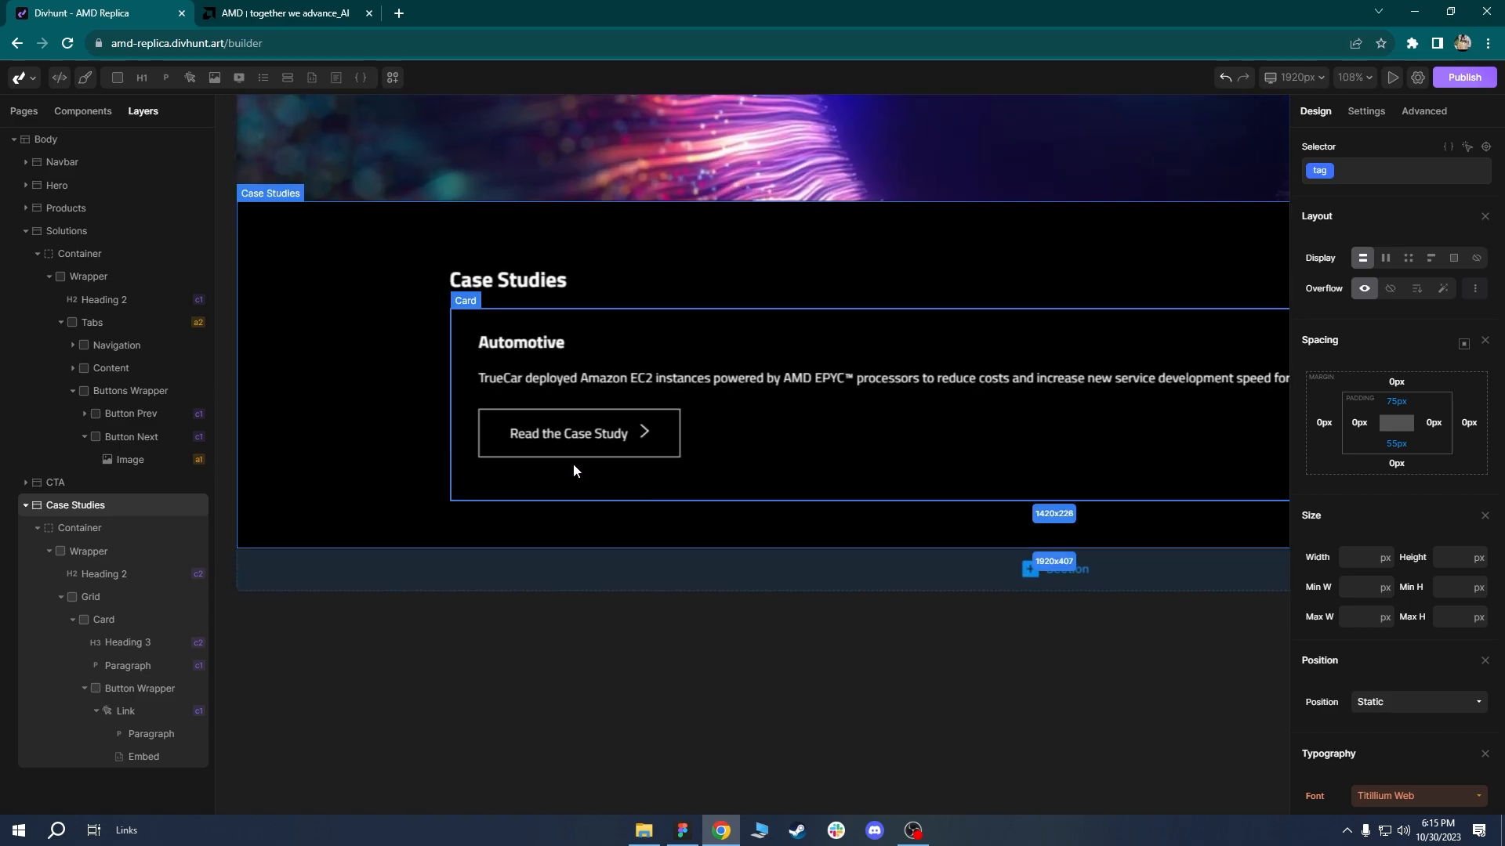
{"action": "scroll", "coordinate": [615, 453], "scroll_direction": "up", "scroll_amount": 1}
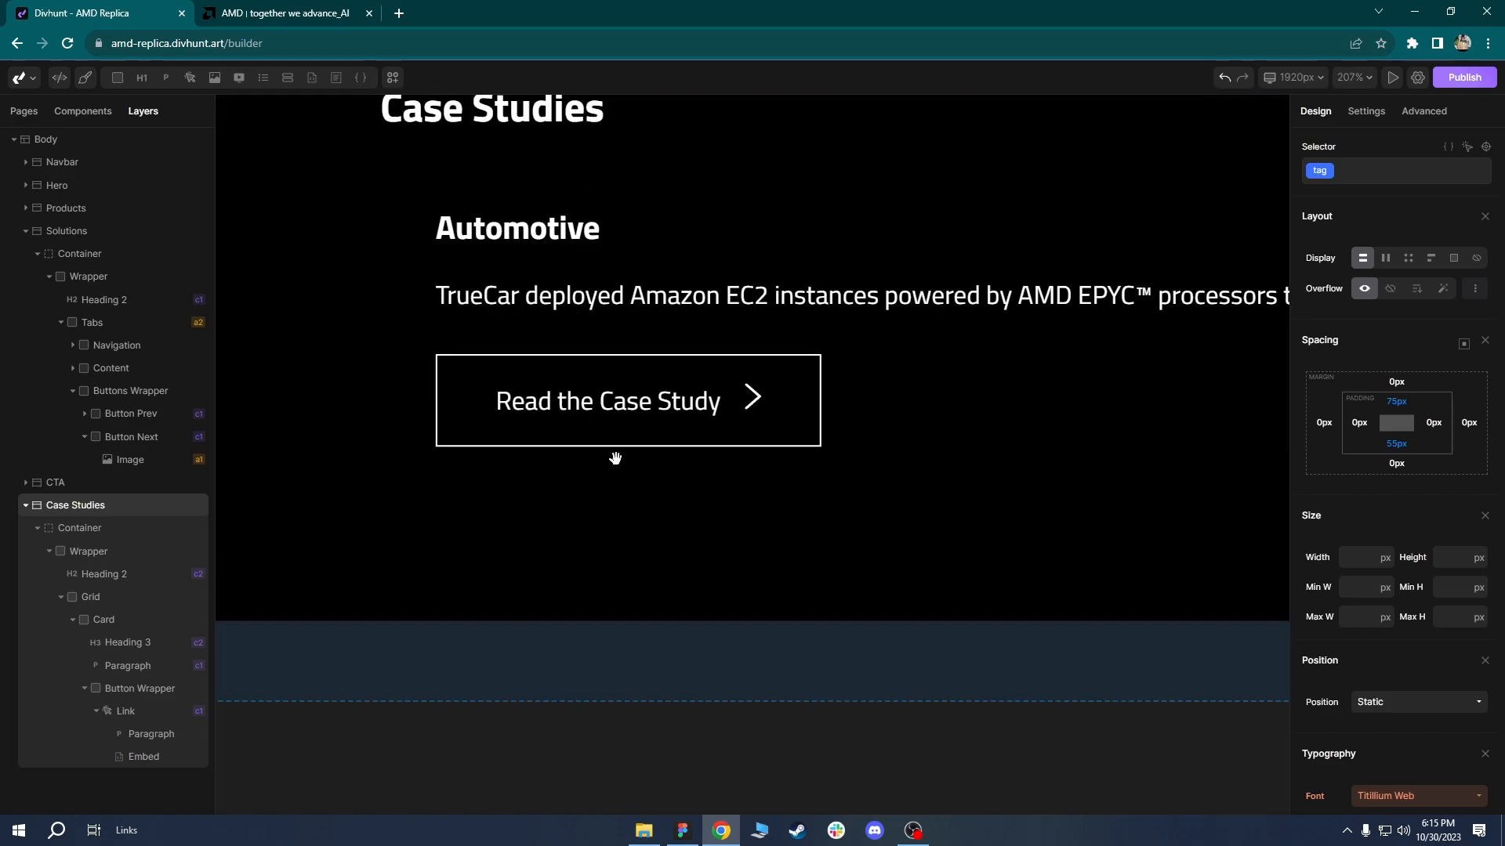
Set the bottom margin of the Link's arrow Embed to -6px to align the arrow with the button text.
{"action": "left_click", "coordinate": [755, 410]}
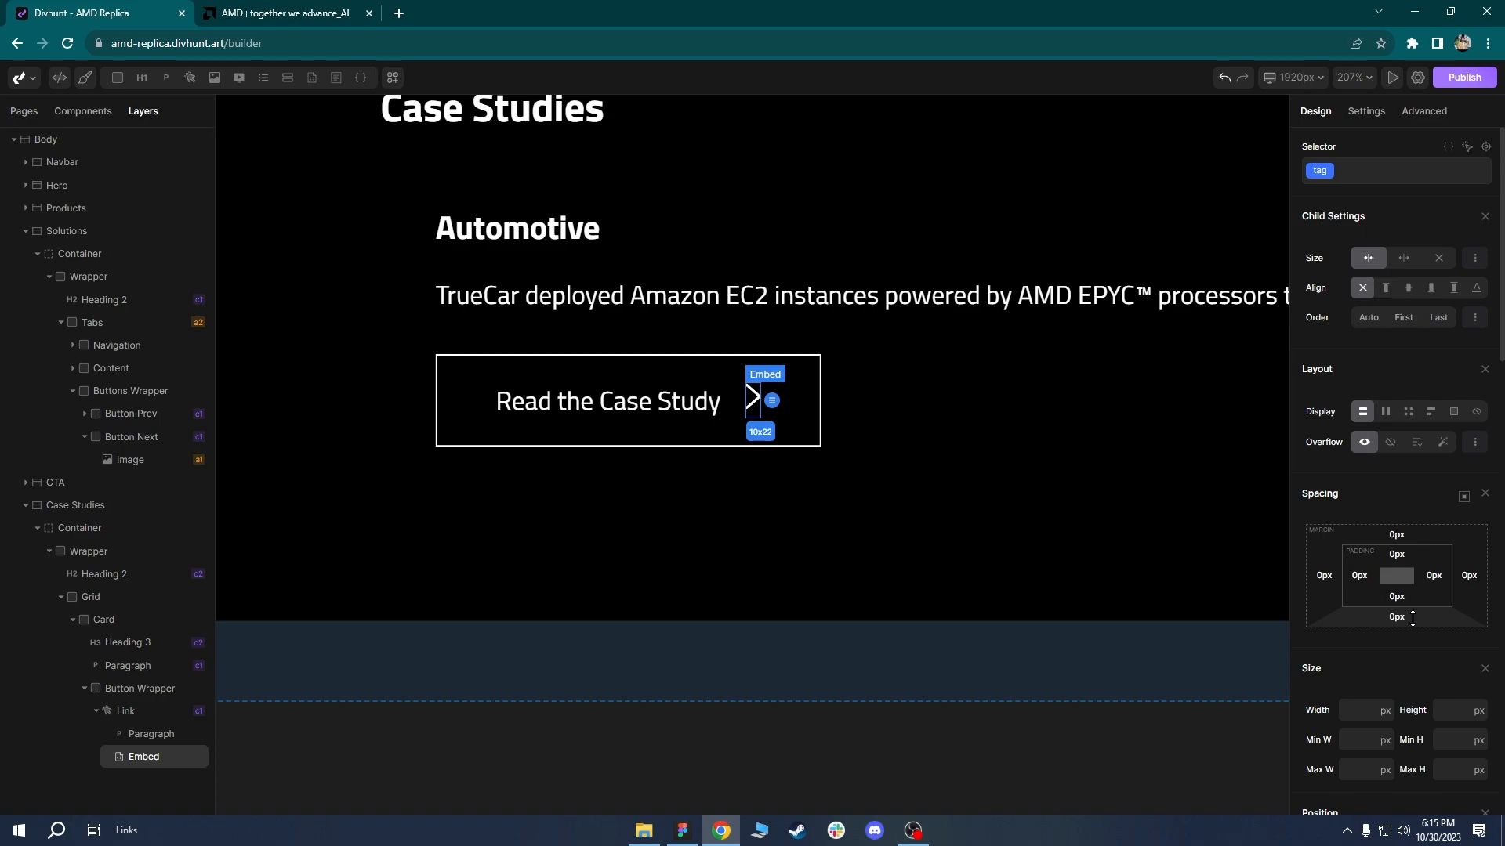
{"action": "left_click_drag", "start_coordinate": [1414, 622], "coordinate": [1414, 615]}
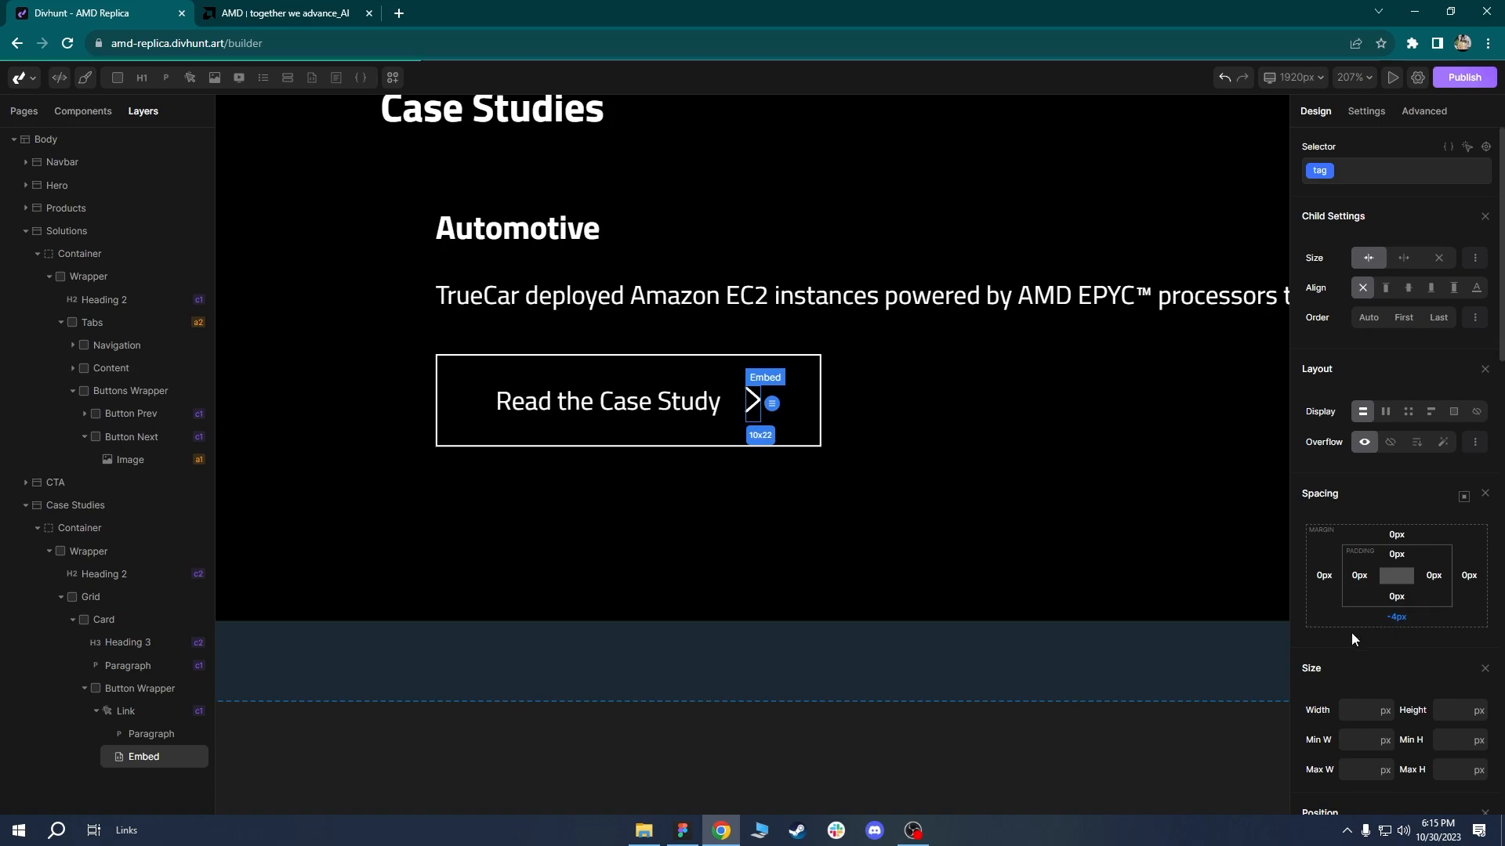
{"action": "left_click", "coordinate": [998, 550]}
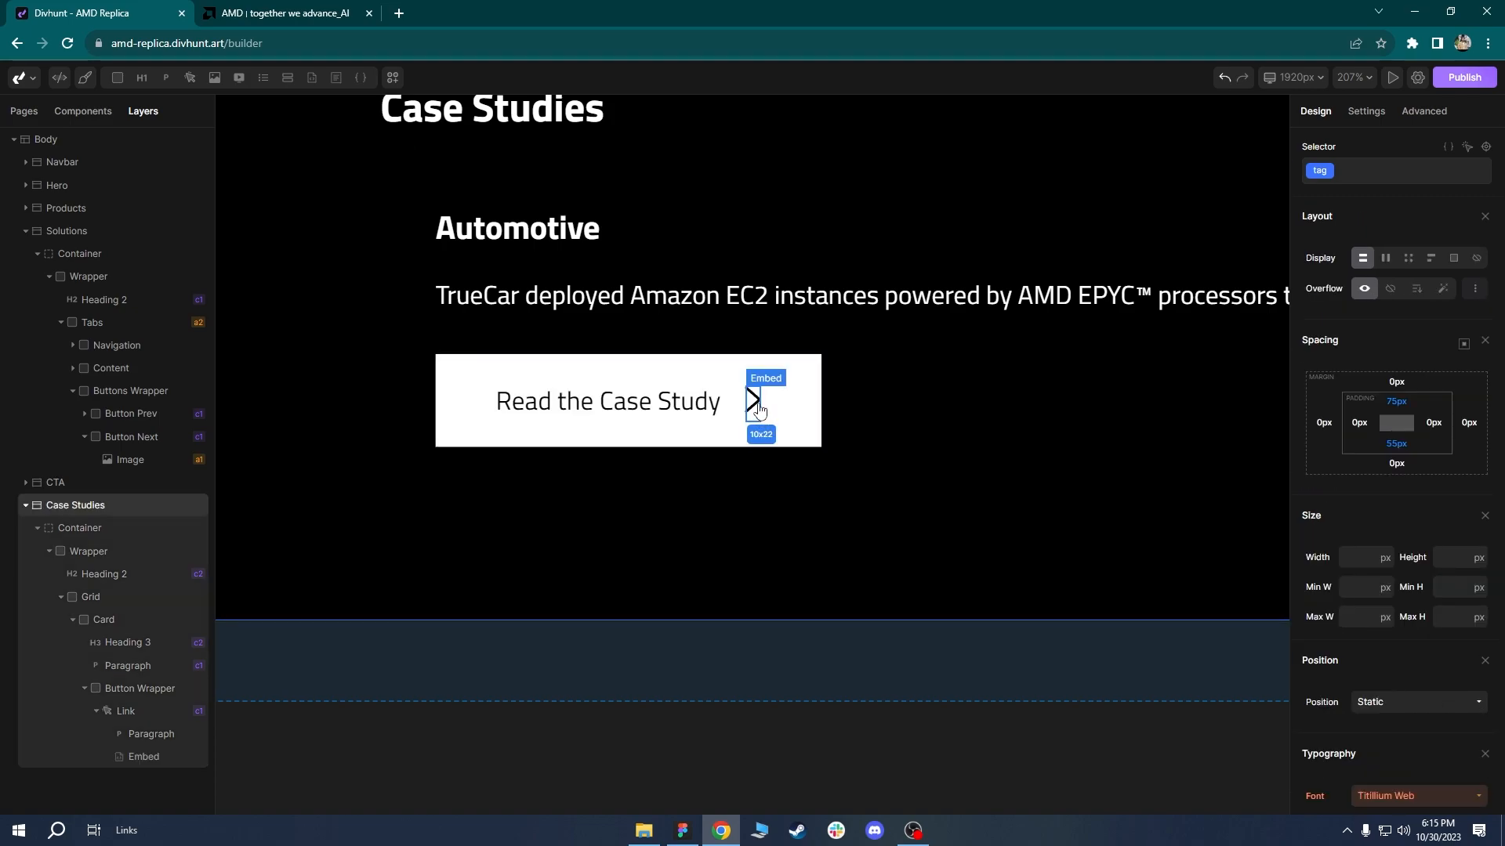
{"action": "left_click", "coordinate": [751, 460]}
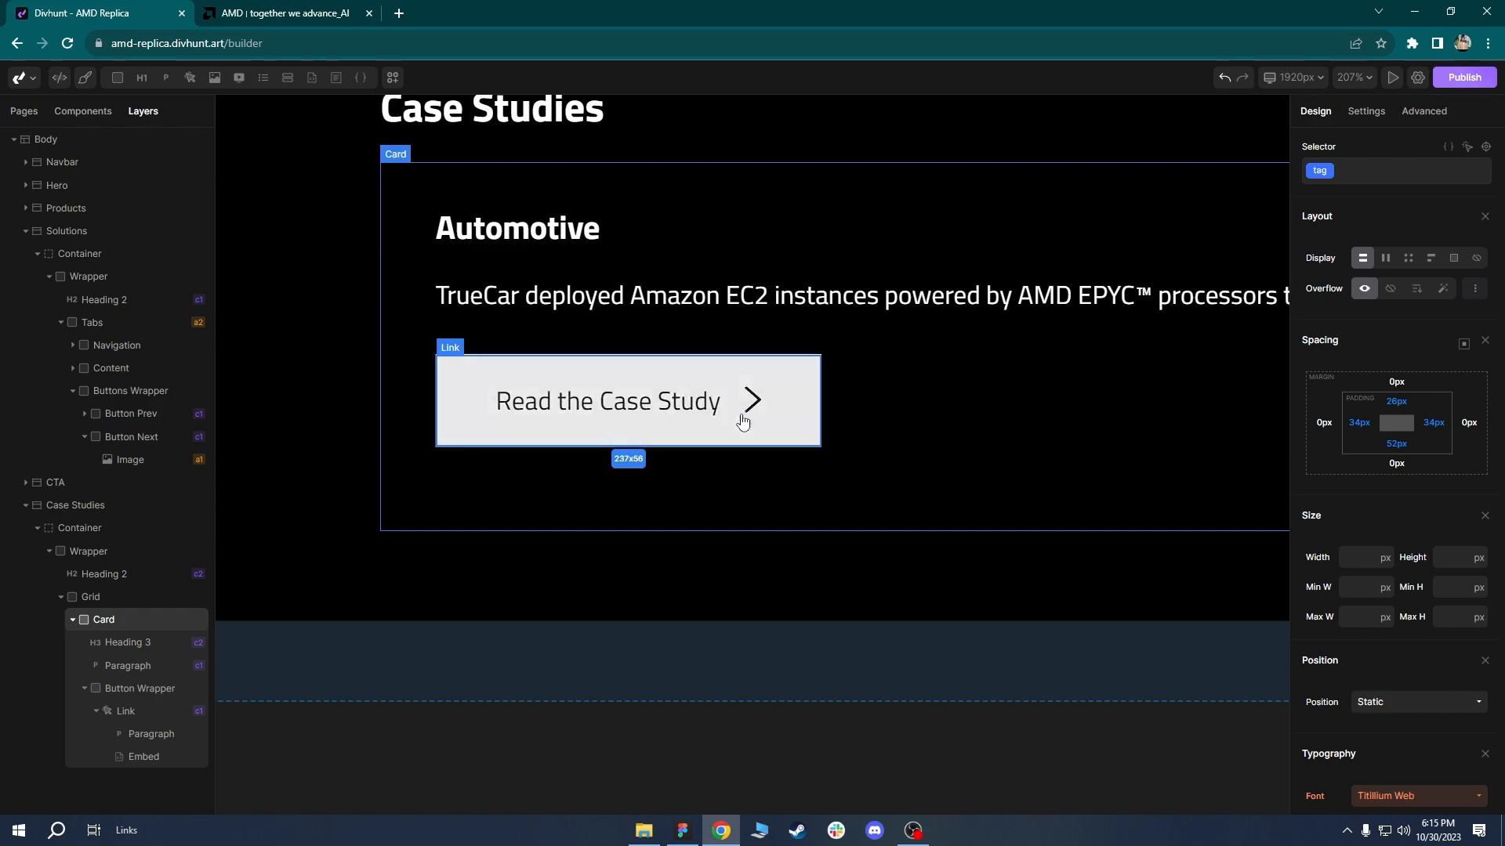
{"action": "left_click", "coordinate": [759, 404]}
{"action": "left_click_drag", "start_coordinate": [1414, 618], "coordinate": [1412, 617]}
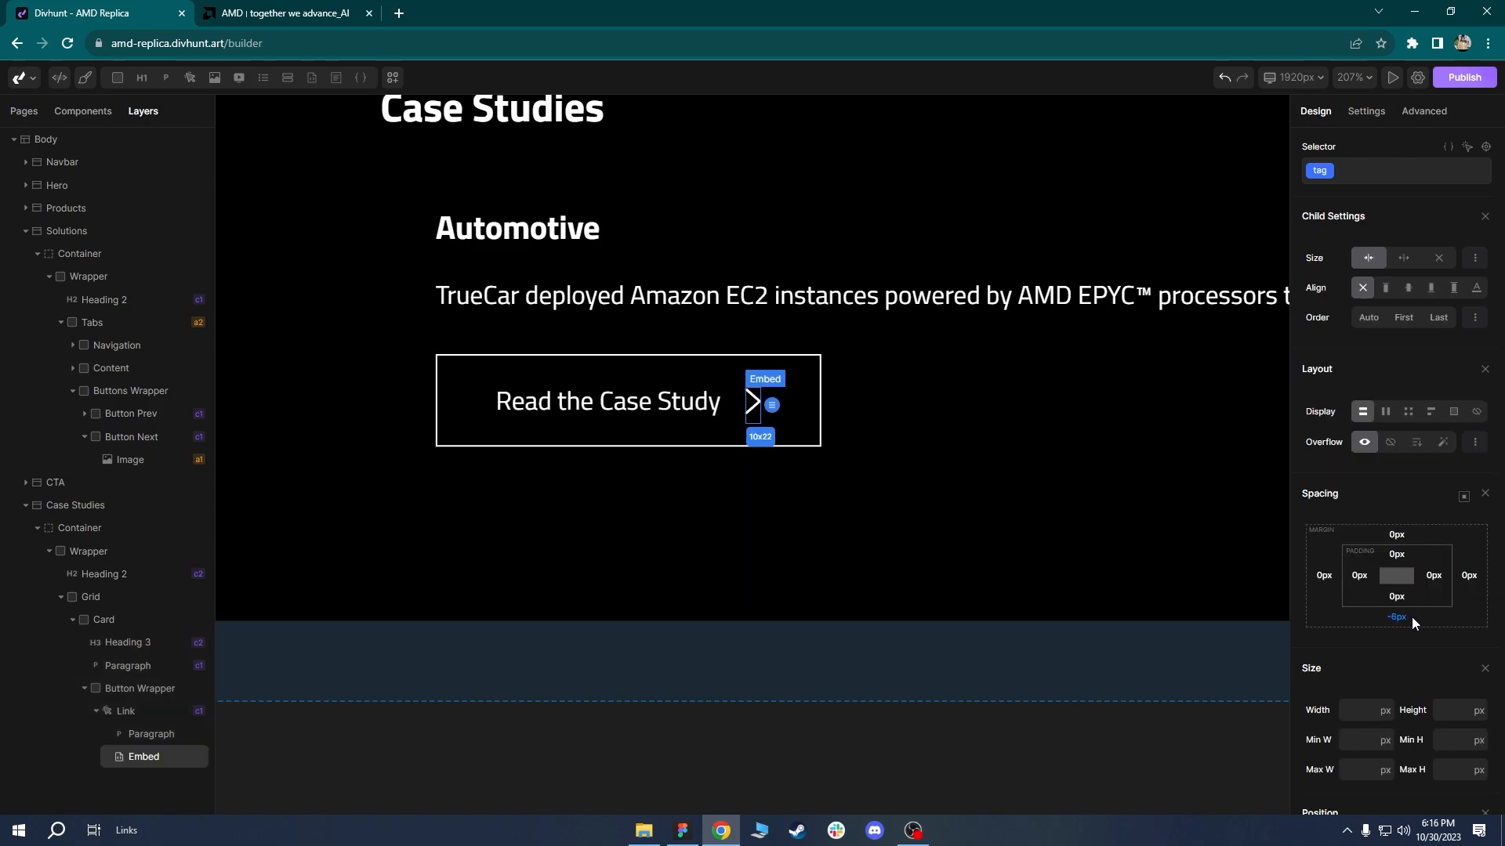
{"action": "left_click", "coordinate": [1113, 527]}
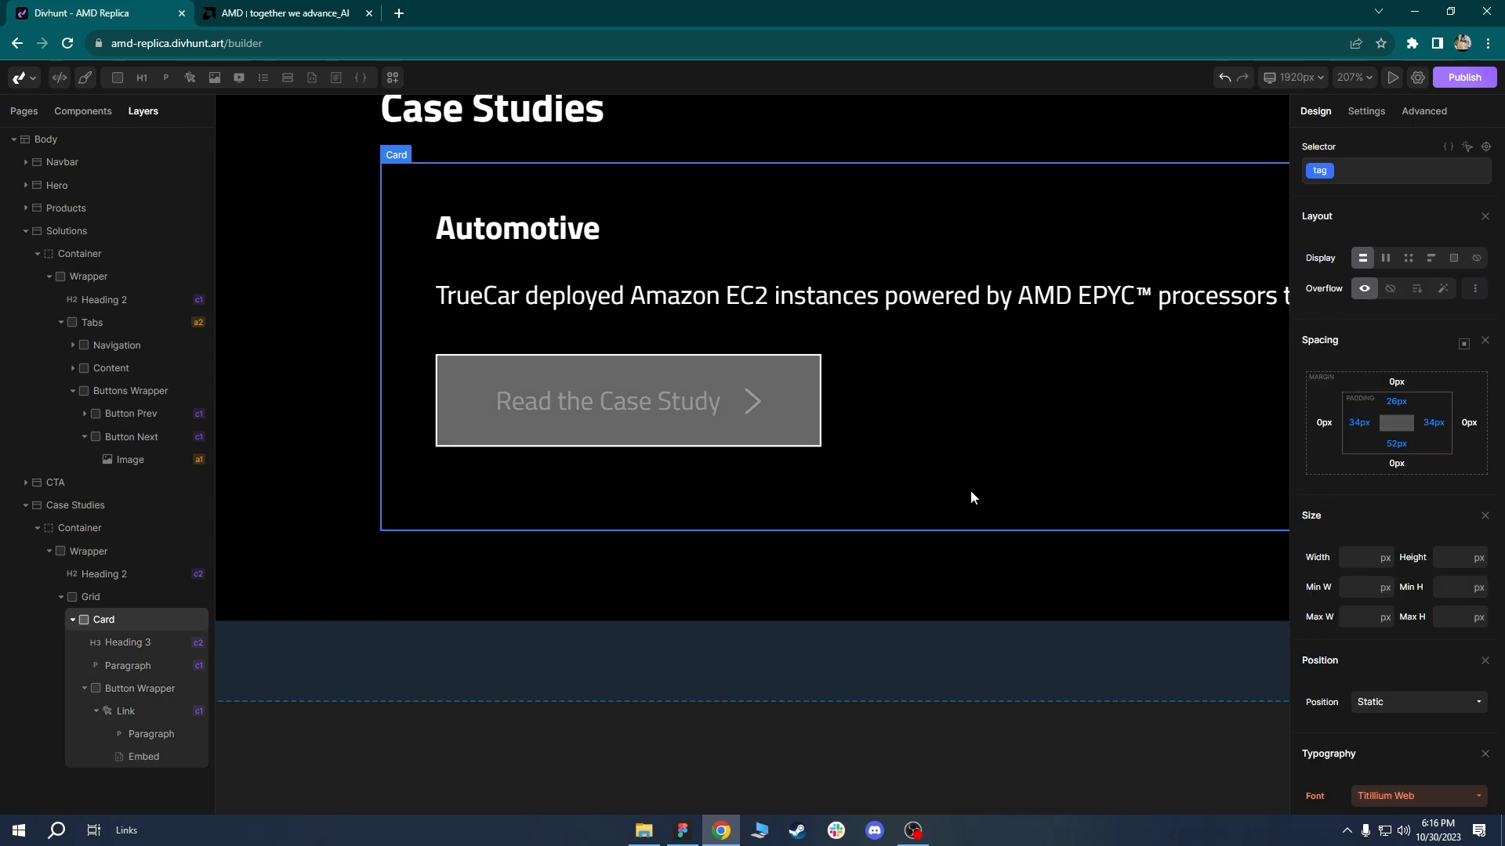
{"action": "scroll", "coordinate": [1010, 447], "scroll_direction": "down", "scroll_amount": 5}
{"action": "scroll", "coordinate": [615, 417], "scroll_direction": "up", "scroll_amount": 3}
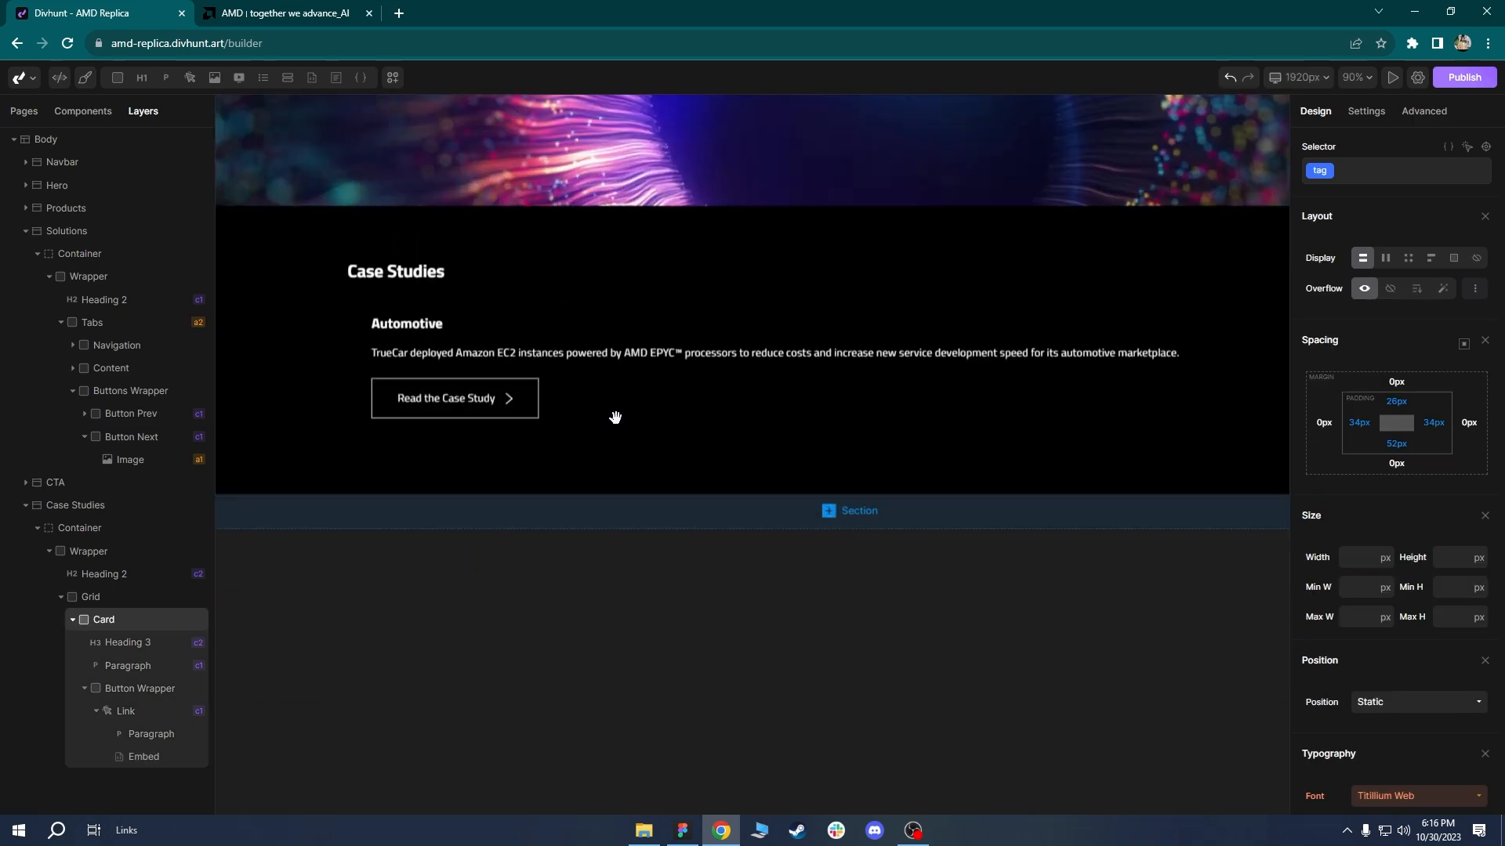
Switch to the AMD website and inspect the Automotive card's paragraph to check its width.
{"action": "left_click", "coordinate": [278, 13]}
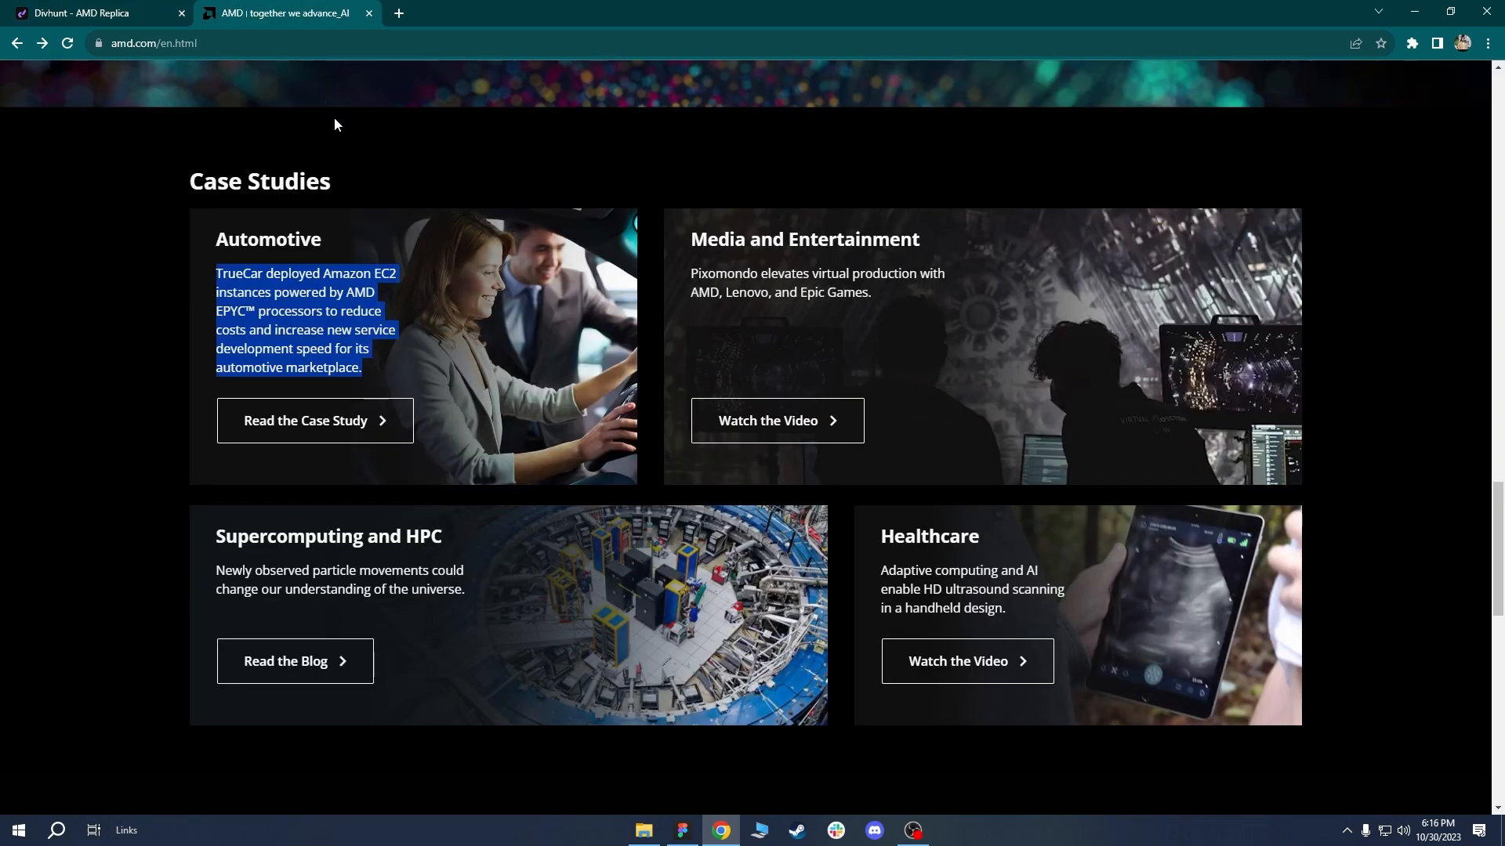
{"action": "left_click", "coordinate": [451, 354]}
{"action": "right_click", "coordinate": [296, 333]}
{"action": "left_click", "coordinate": [312, 474]}
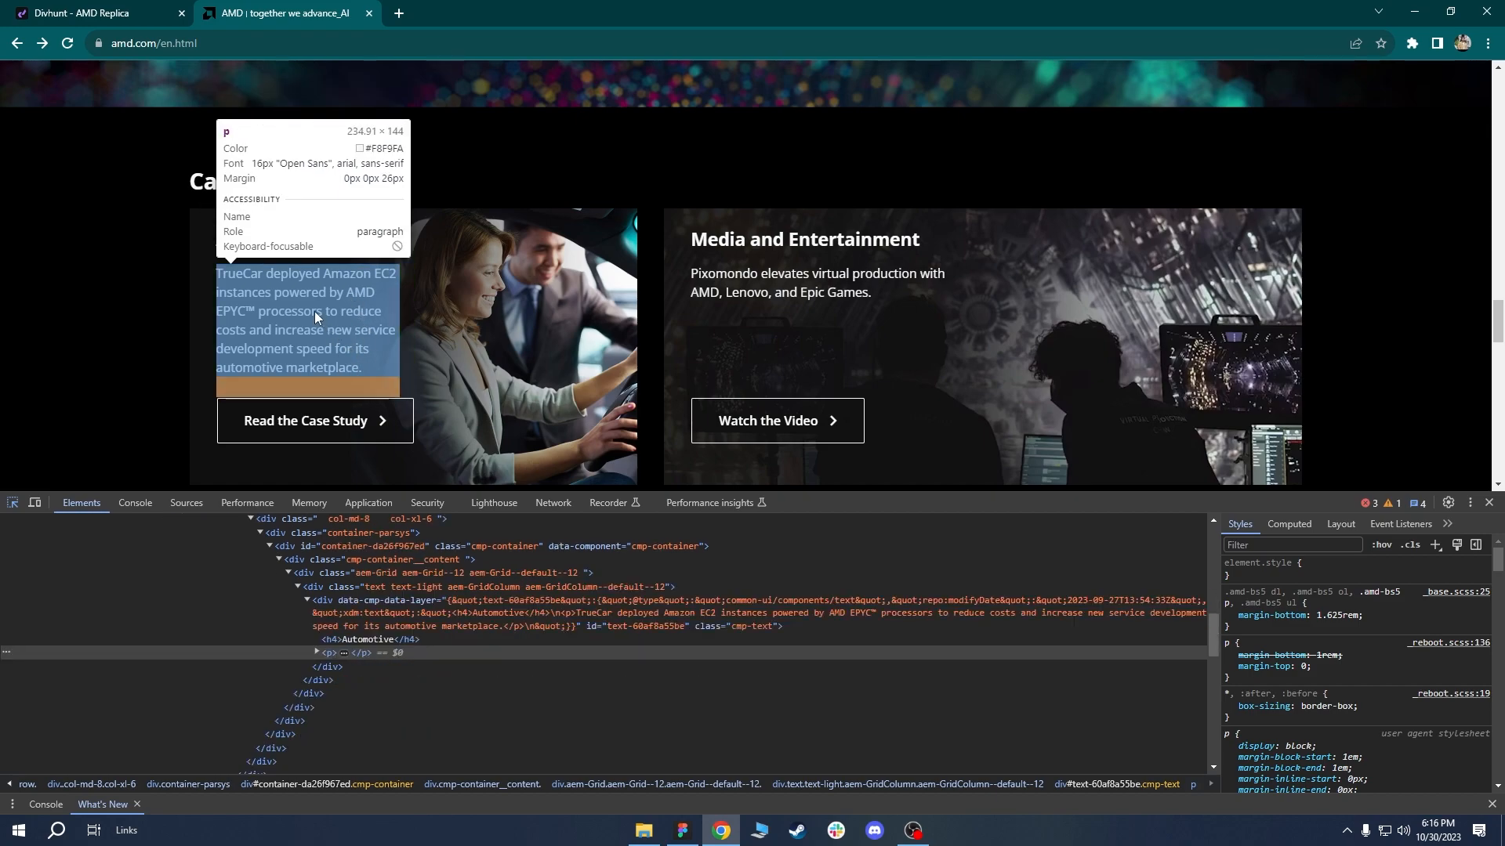
Return to the Divhunt builder and set the maximum width of the Card's TrueCar paragraph to 235 px.
{"action": "left_click", "coordinate": [154, 7]}
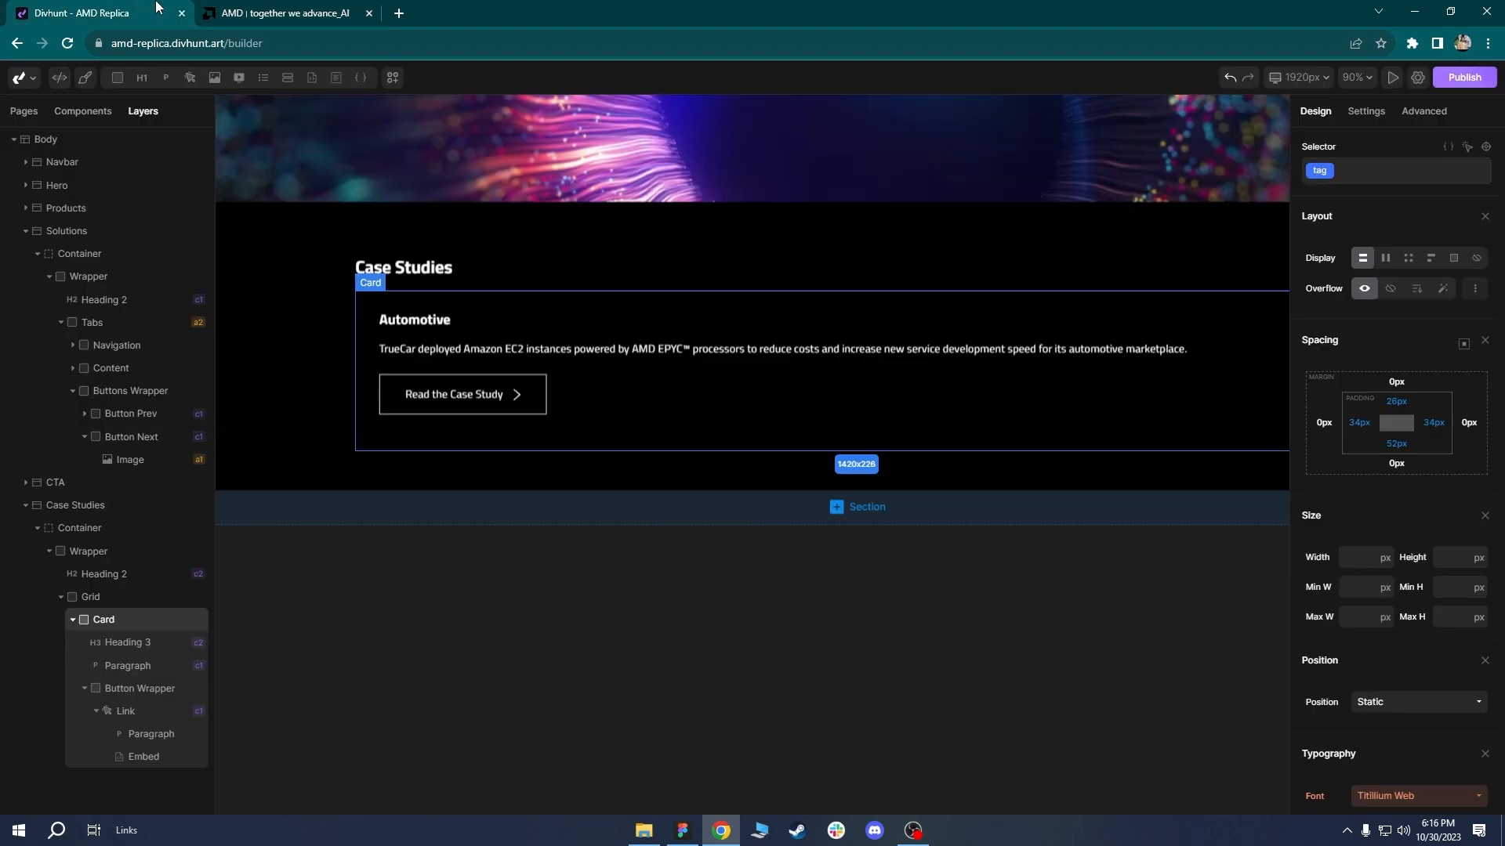
{"action": "left_click", "coordinate": [464, 349]}
{"action": "left_click", "coordinate": [461, 336]}
{"action": "left_click", "coordinate": [497, 353]}
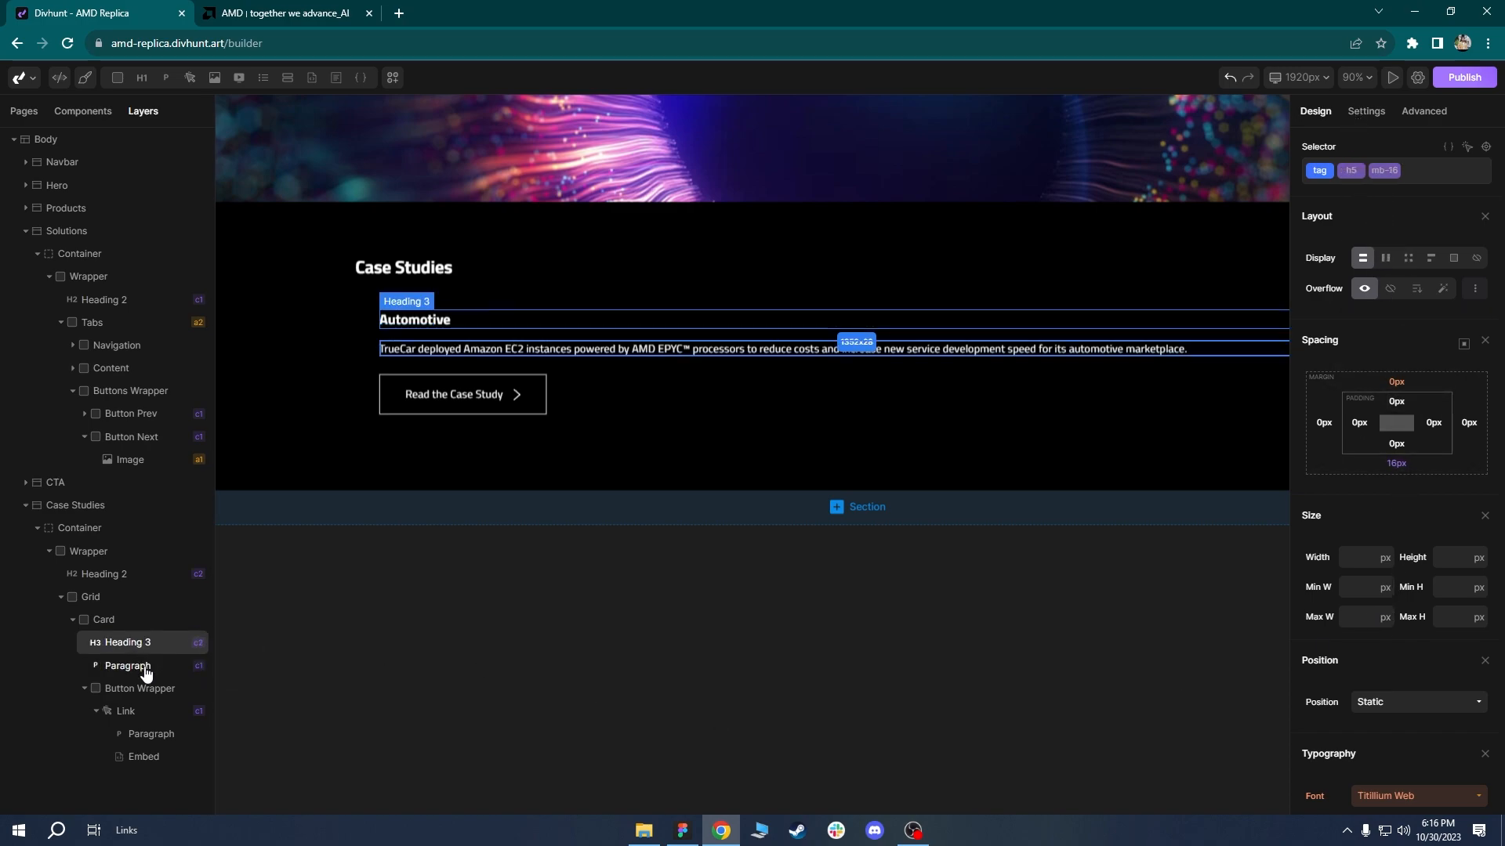
{"action": "left_click", "coordinate": [1381, 617]}
{"action": "left_click", "coordinate": [1358, 620]}
{"action": "type", "text": "235"}
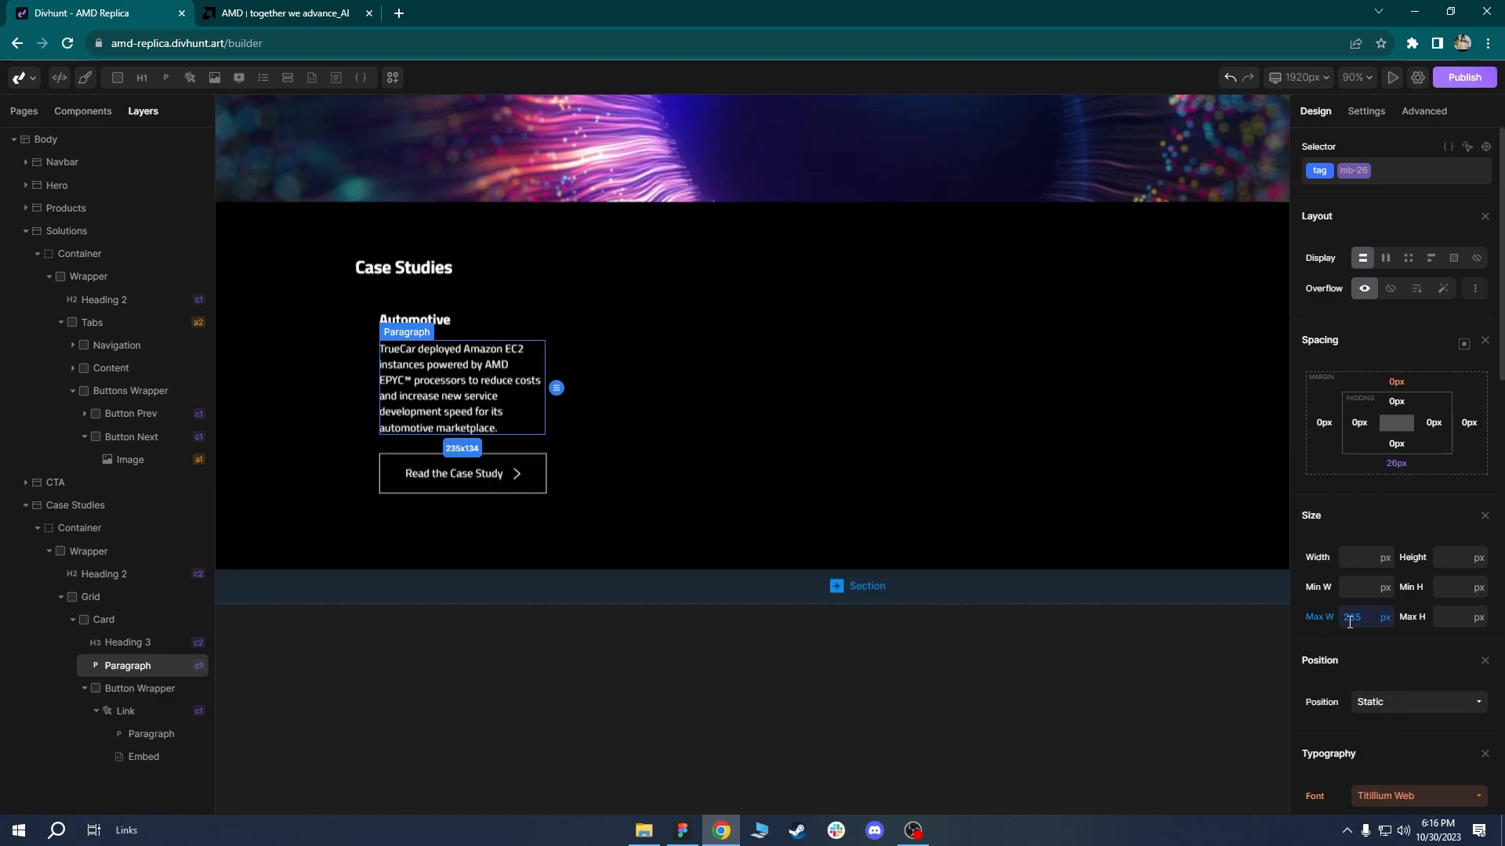
{"action": "type", "text": "100%"}
{"action": "left_click", "coordinate": [825, 413]}
{"action": "mouse_move", "coordinate": [819, 611]}
{"action": "left_mouse_down"}
{"action": "mouse_move", "coordinate": [702, 379]}
{"action": "mouse_move", "coordinate": [819, 623]}
{"action": "left_mouse_up"}
{"action": "scroll", "coordinate": [702, 380], "scroll_direction": "down", "scroll_amount": 2}
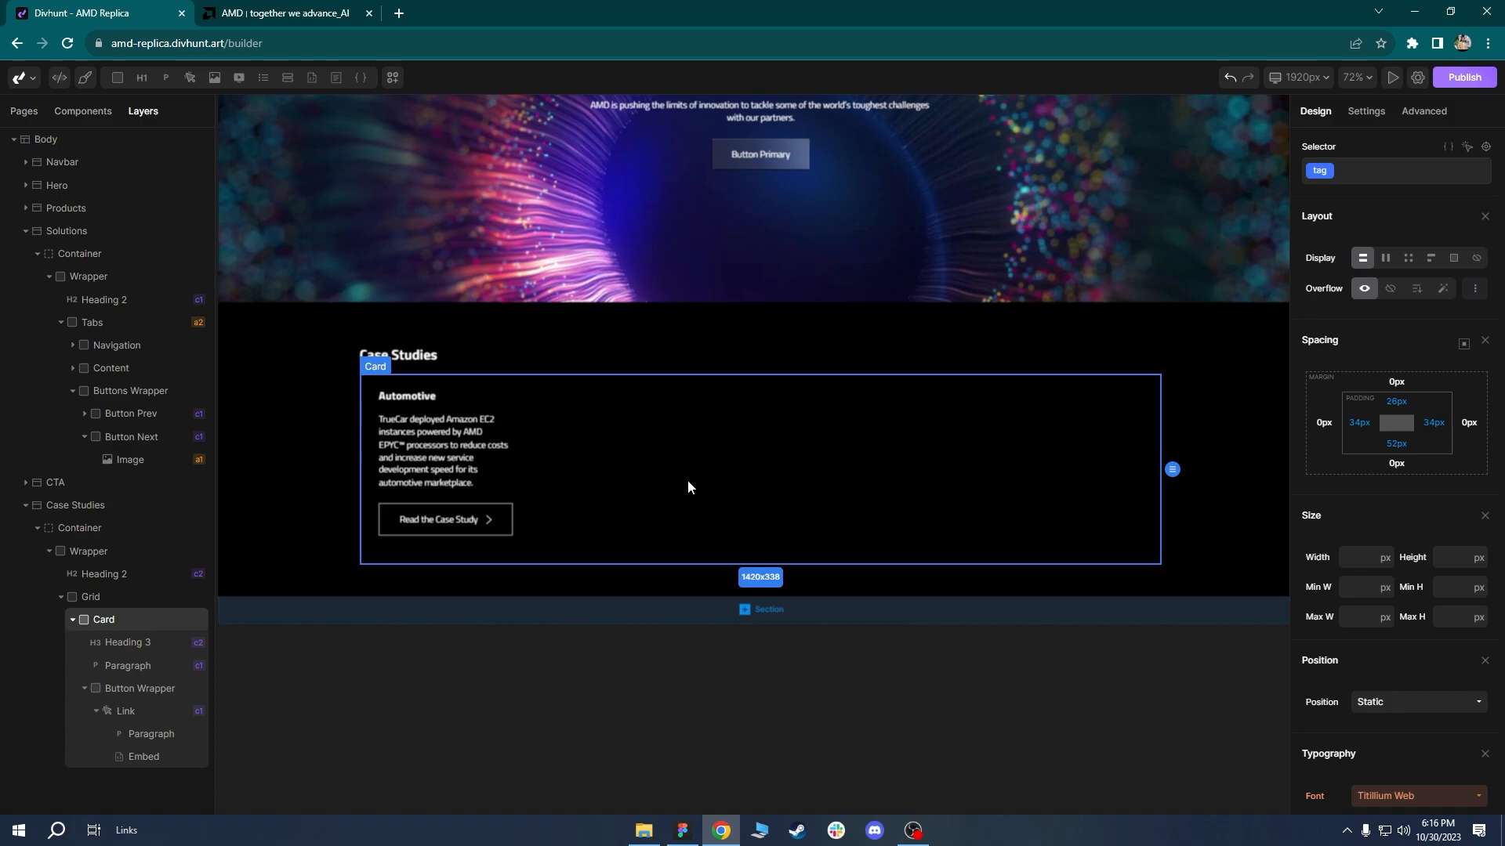
Collapse the Button Wrapper layer, add an Image element inside the Card, and open the image's settings.
{"action": "left_click", "coordinate": [85, 691]}
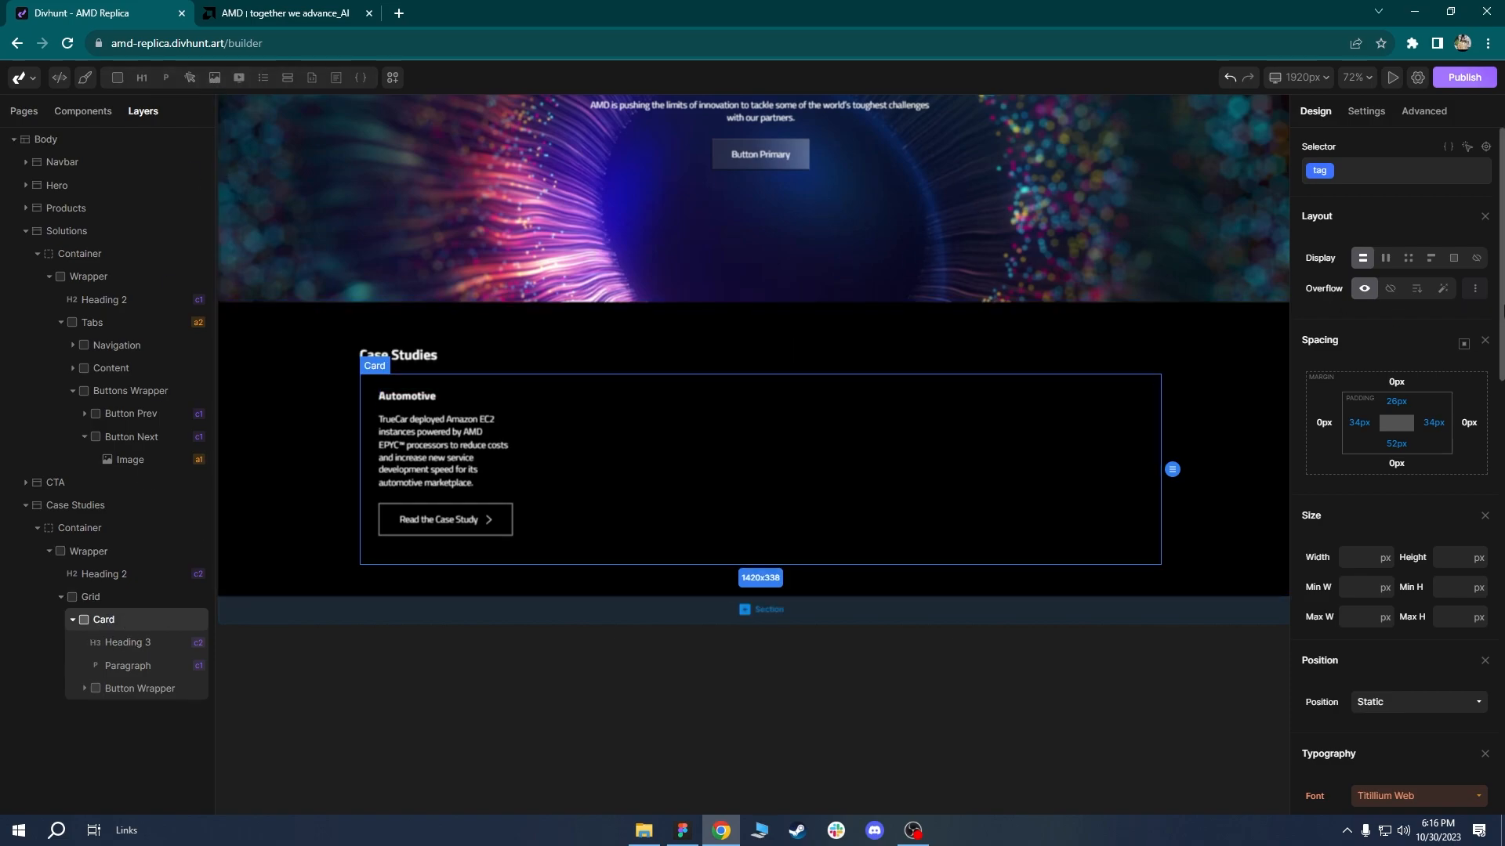
{"action": "scroll", "coordinate": [1411, 424], "scroll_direction": "down", "scroll_amount": 8}
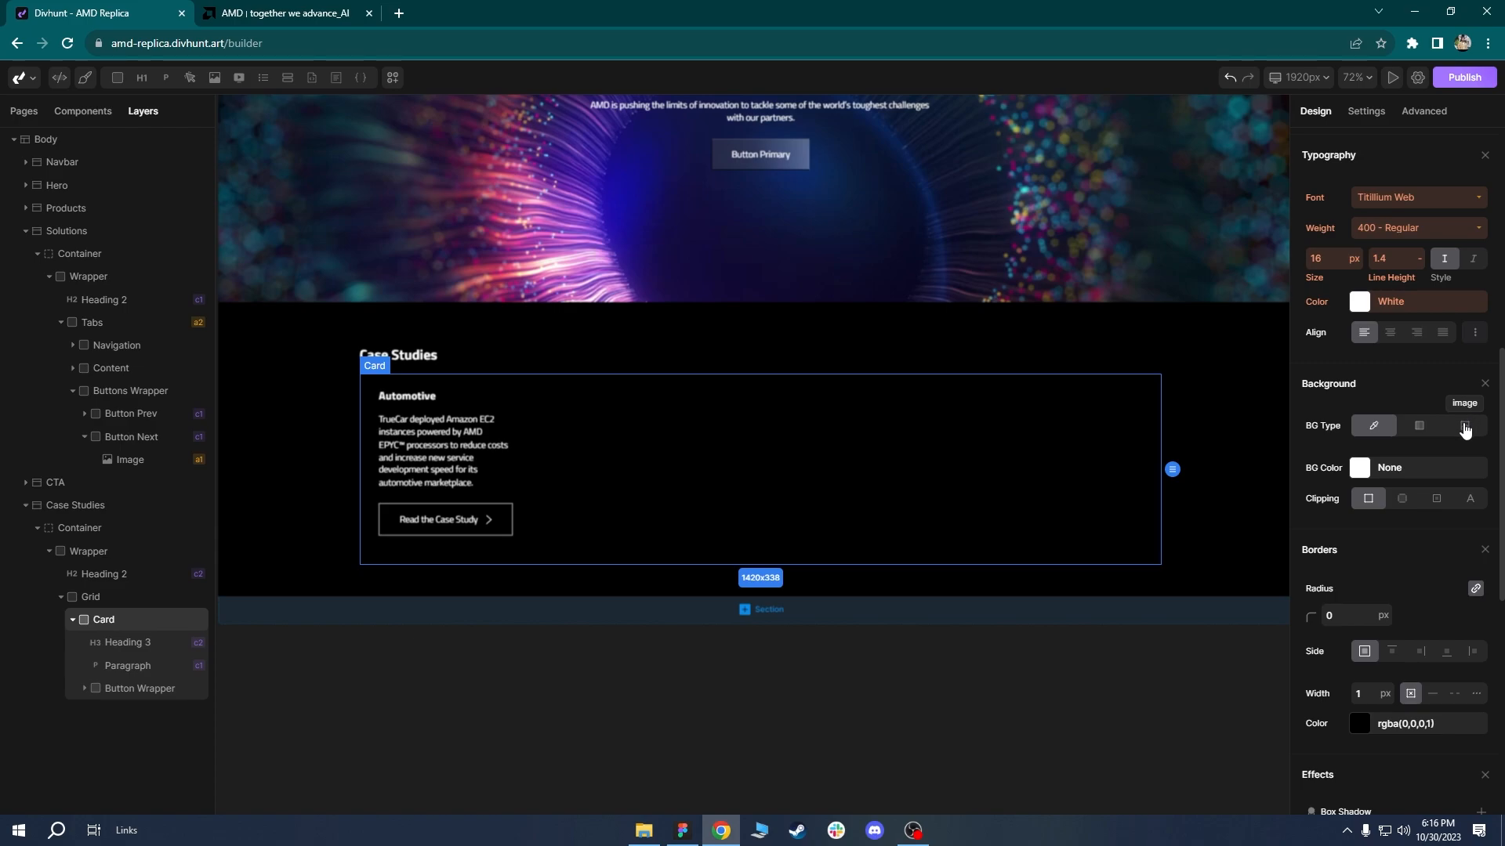
{"action": "scroll", "coordinate": [1465, 438], "scroll_direction": "up", "scroll_amount": 8}
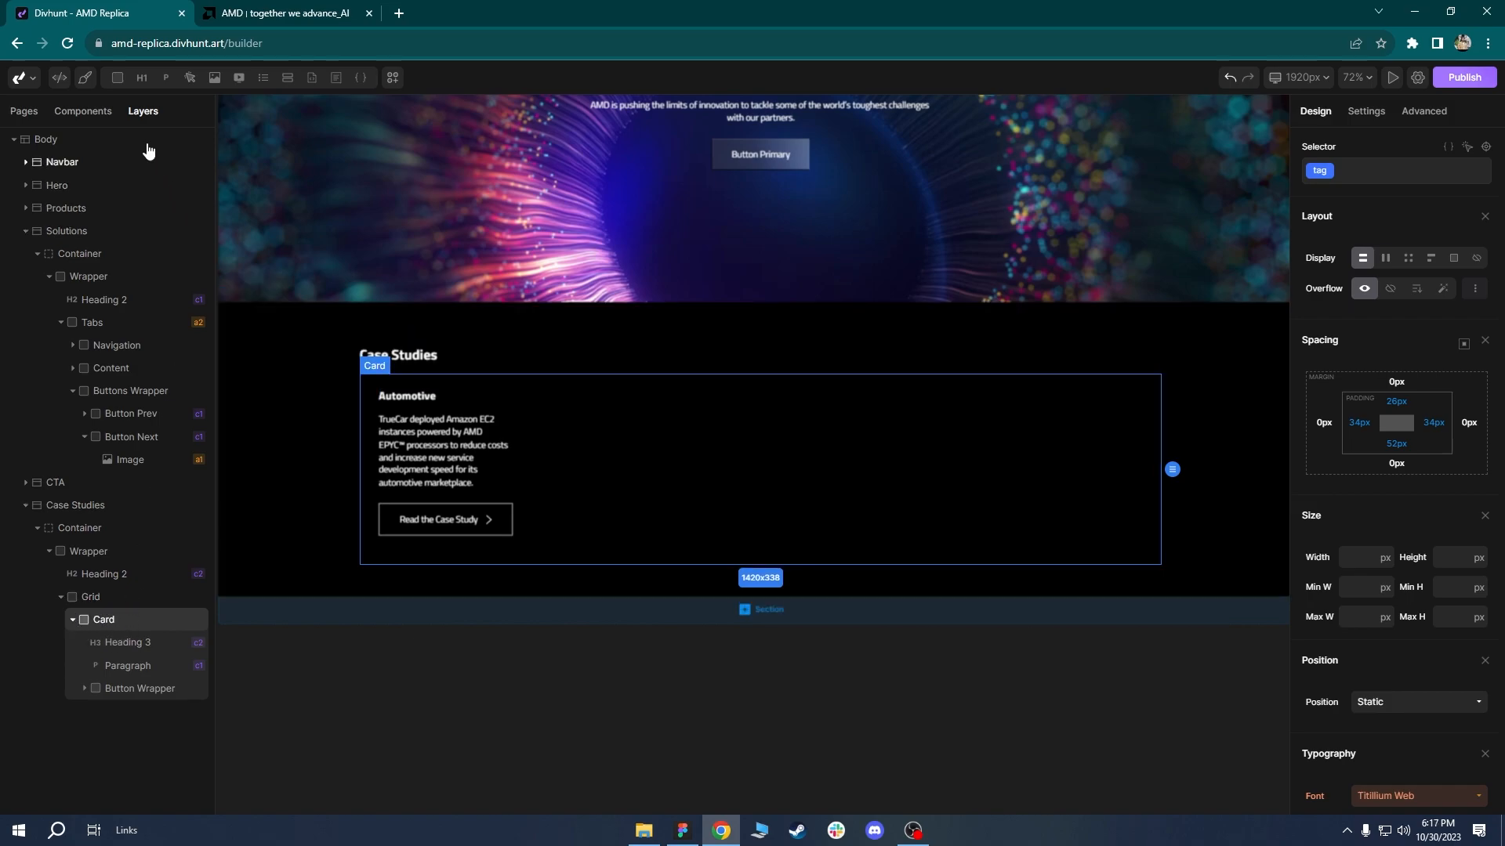
{"action": "left_click", "coordinate": [216, 79]}
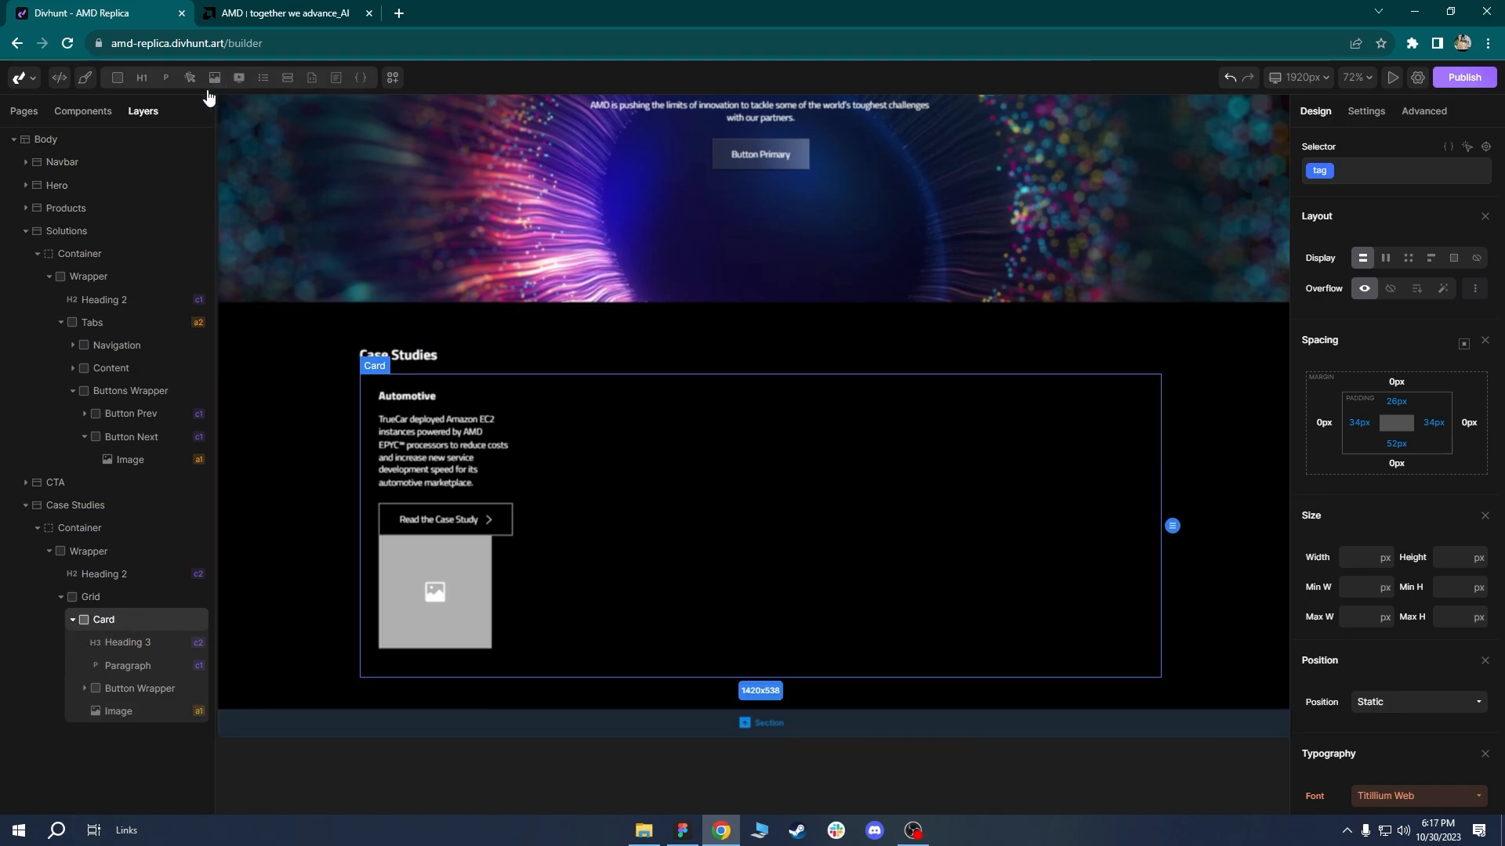
{"action": "left_click", "coordinate": [462, 587]}
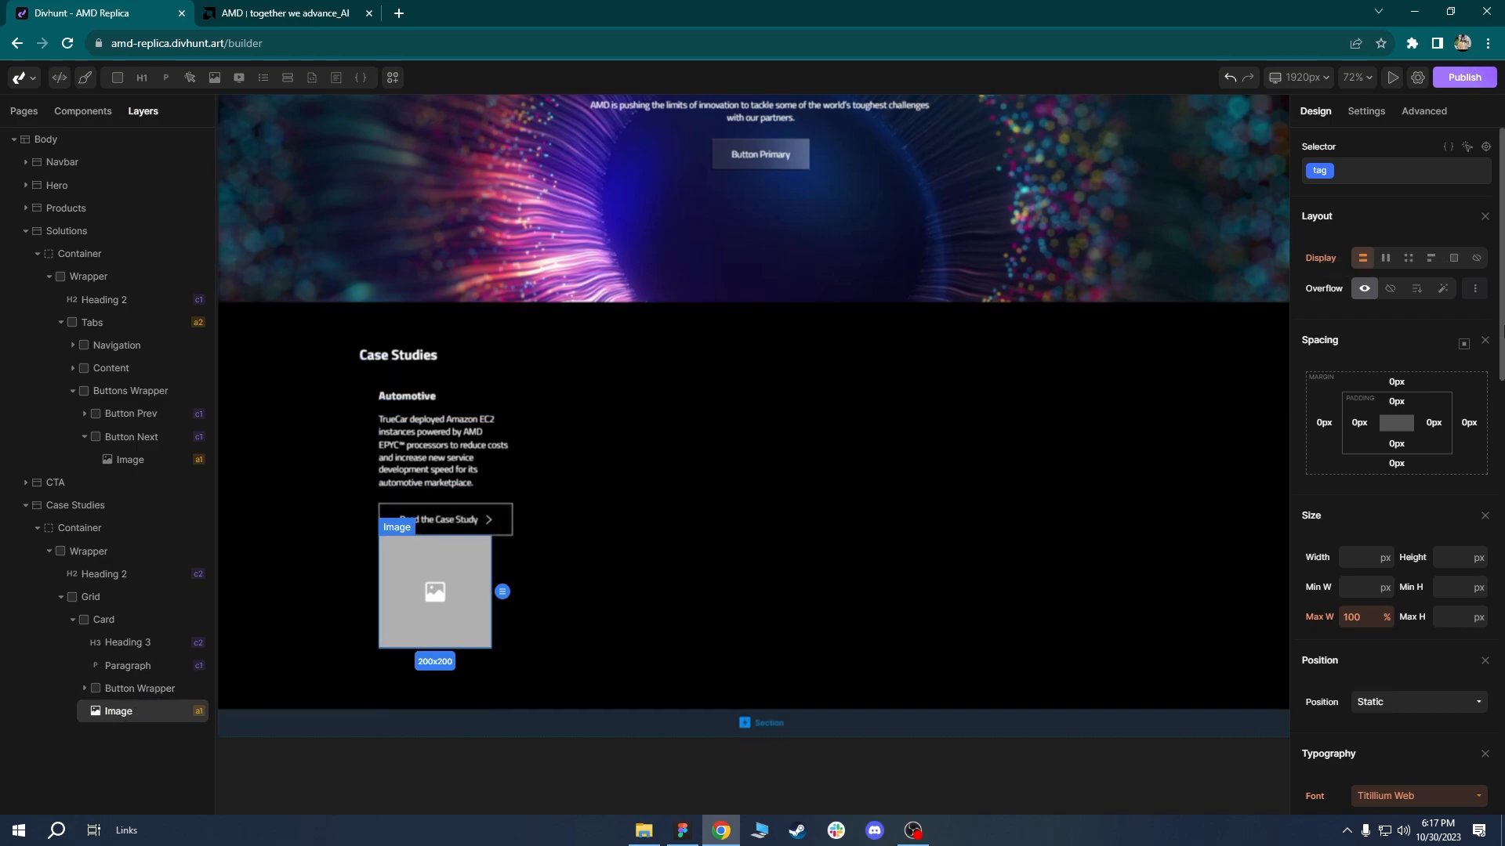
{"action": "left_click", "coordinate": [1366, 118]}
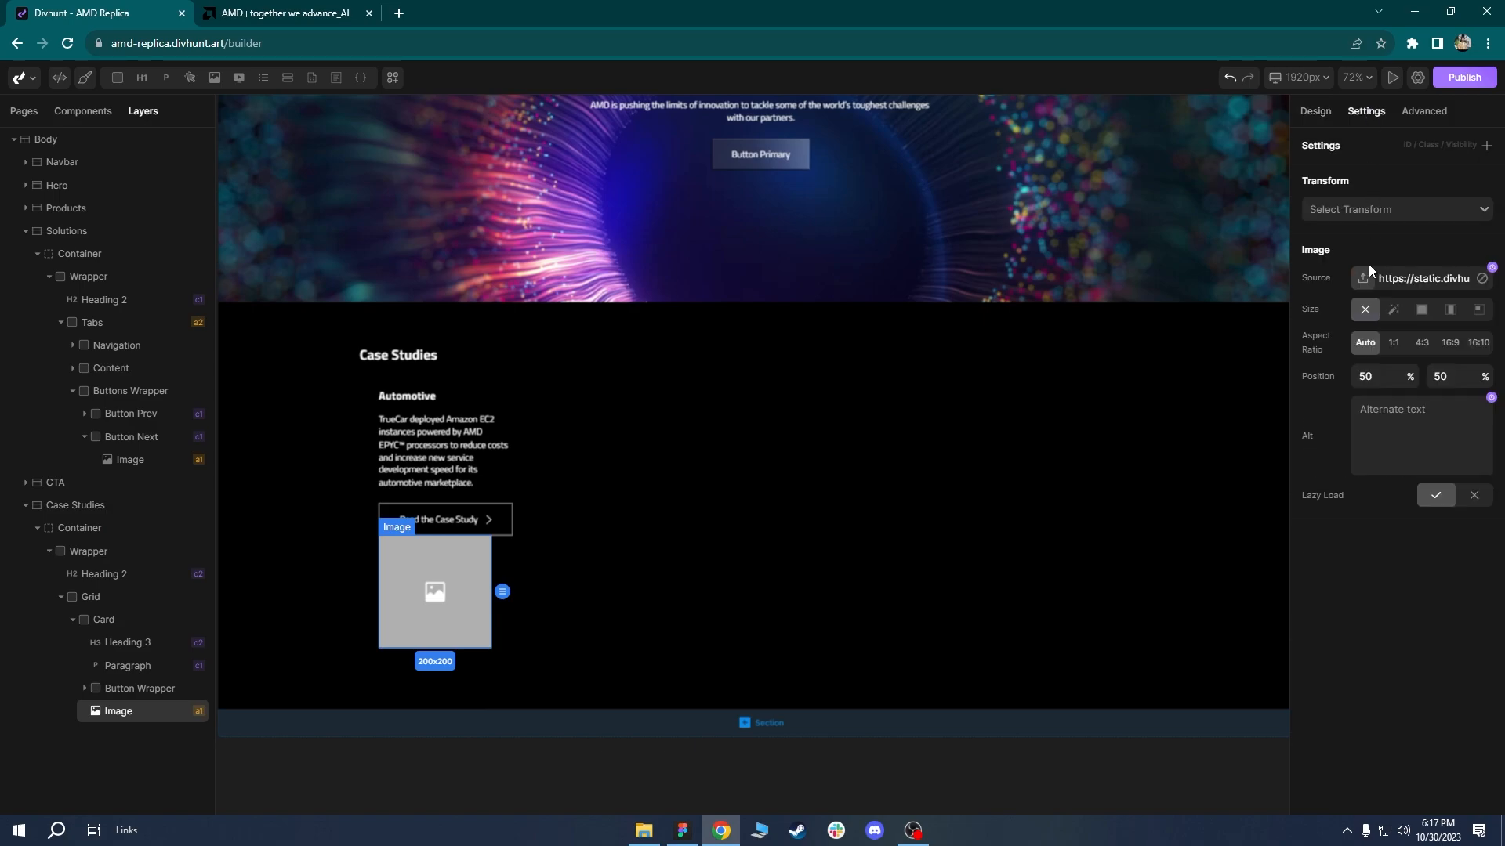
Close the developer tools on the AMD website, return to the builder and set the Image's source to the uploaded Automotive card photo.
{"action": "left_click", "coordinate": [313, 13]}
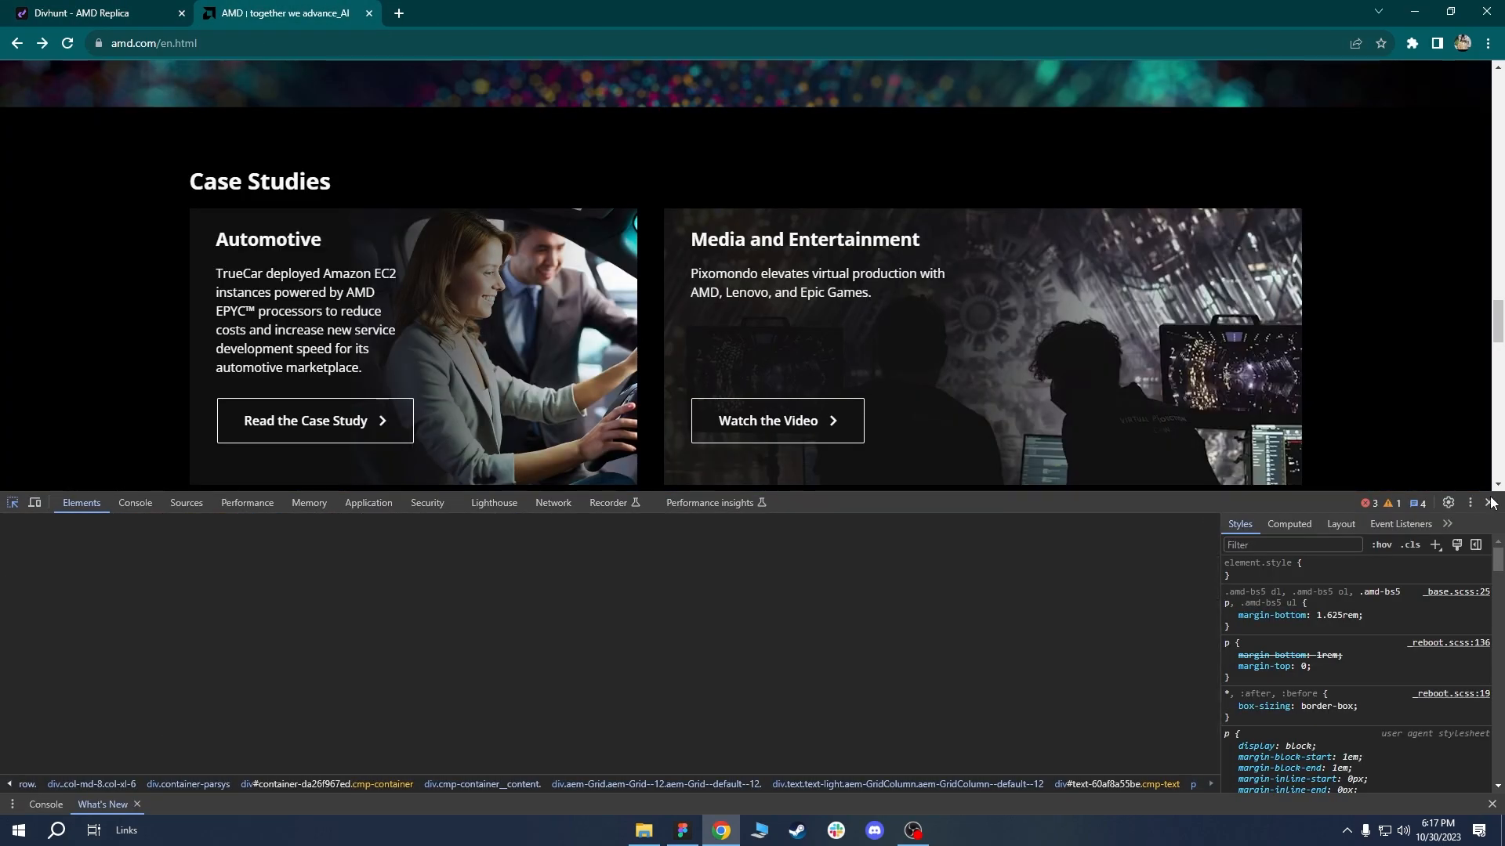
{"action": "left_click", "coordinate": [1489, 503]}
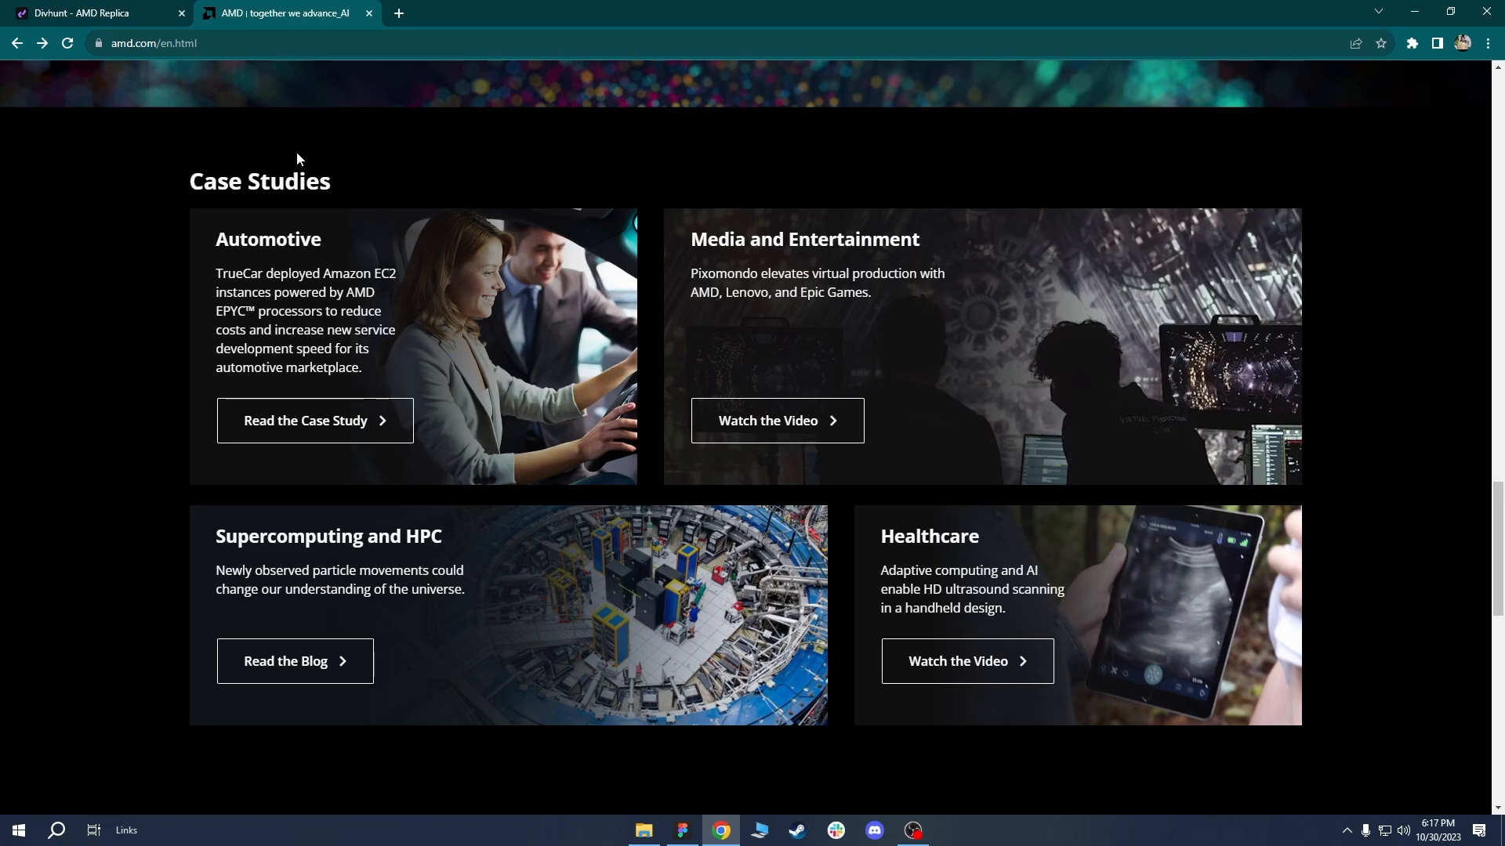
{"action": "left_click", "coordinate": [125, 14]}
{"action": "left_click", "coordinate": [1361, 279]}
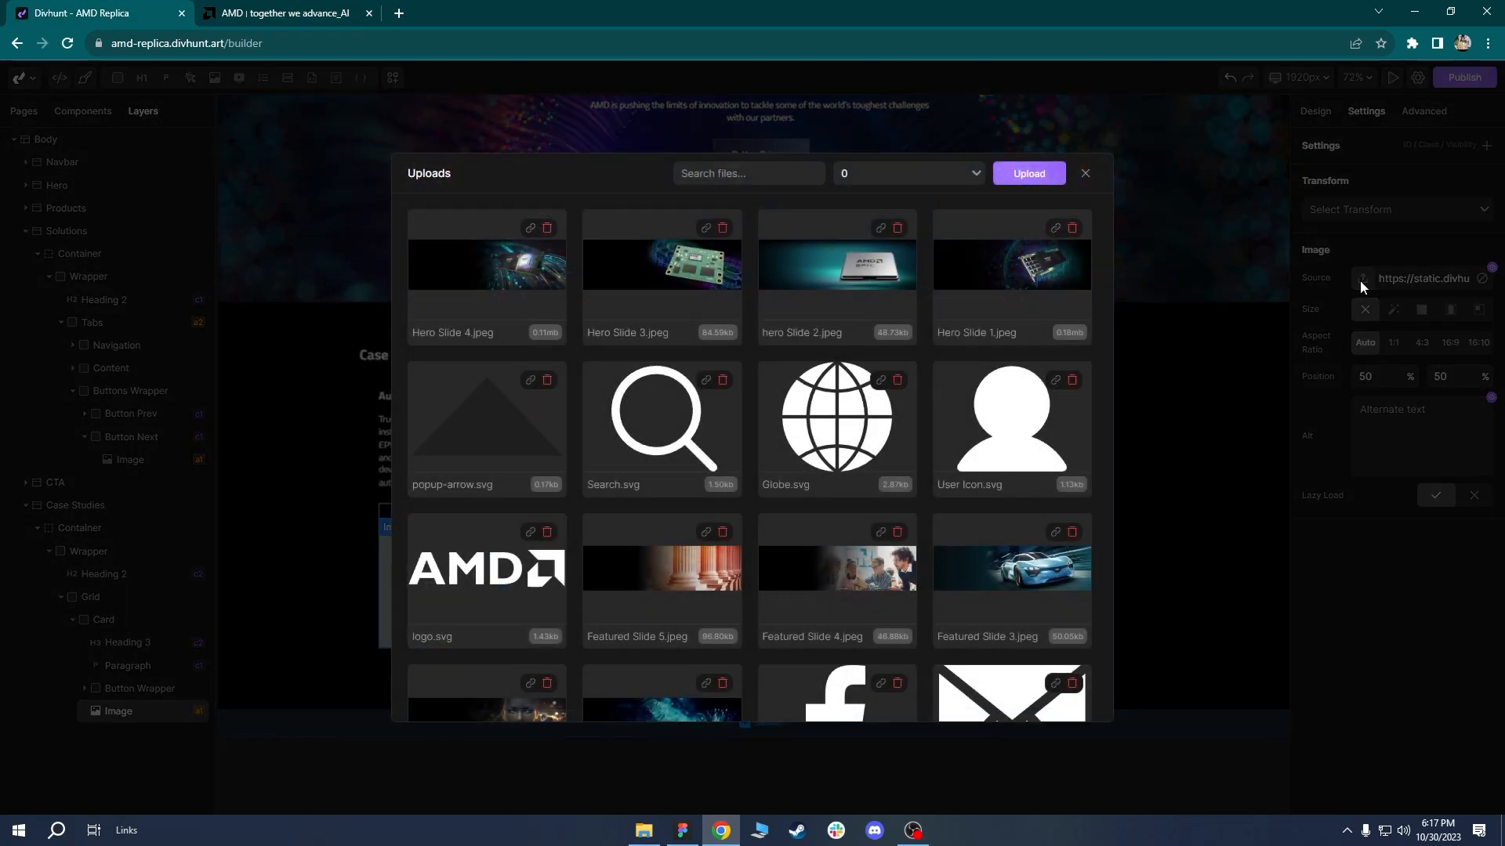
{"action": "left_click_drag", "start_coordinate": [1110, 276], "coordinate": [1126, 478]}
{"action": "left_click", "coordinate": [481, 523]}
Set the Card's position to Relative.
{"action": "left_click", "coordinate": [117, 619]}
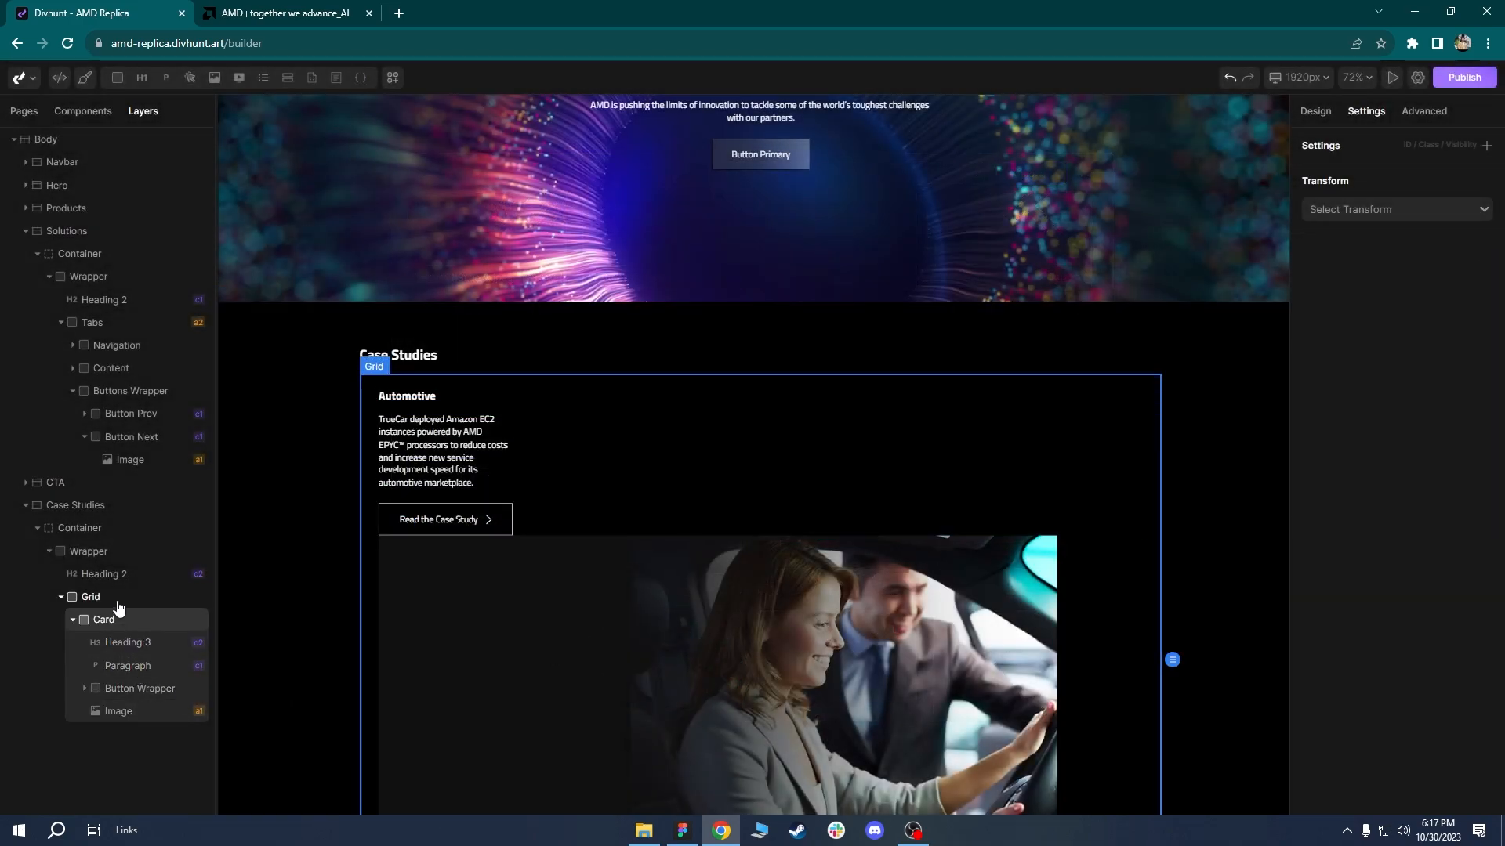
{"action": "left_click", "coordinate": [1315, 112]}
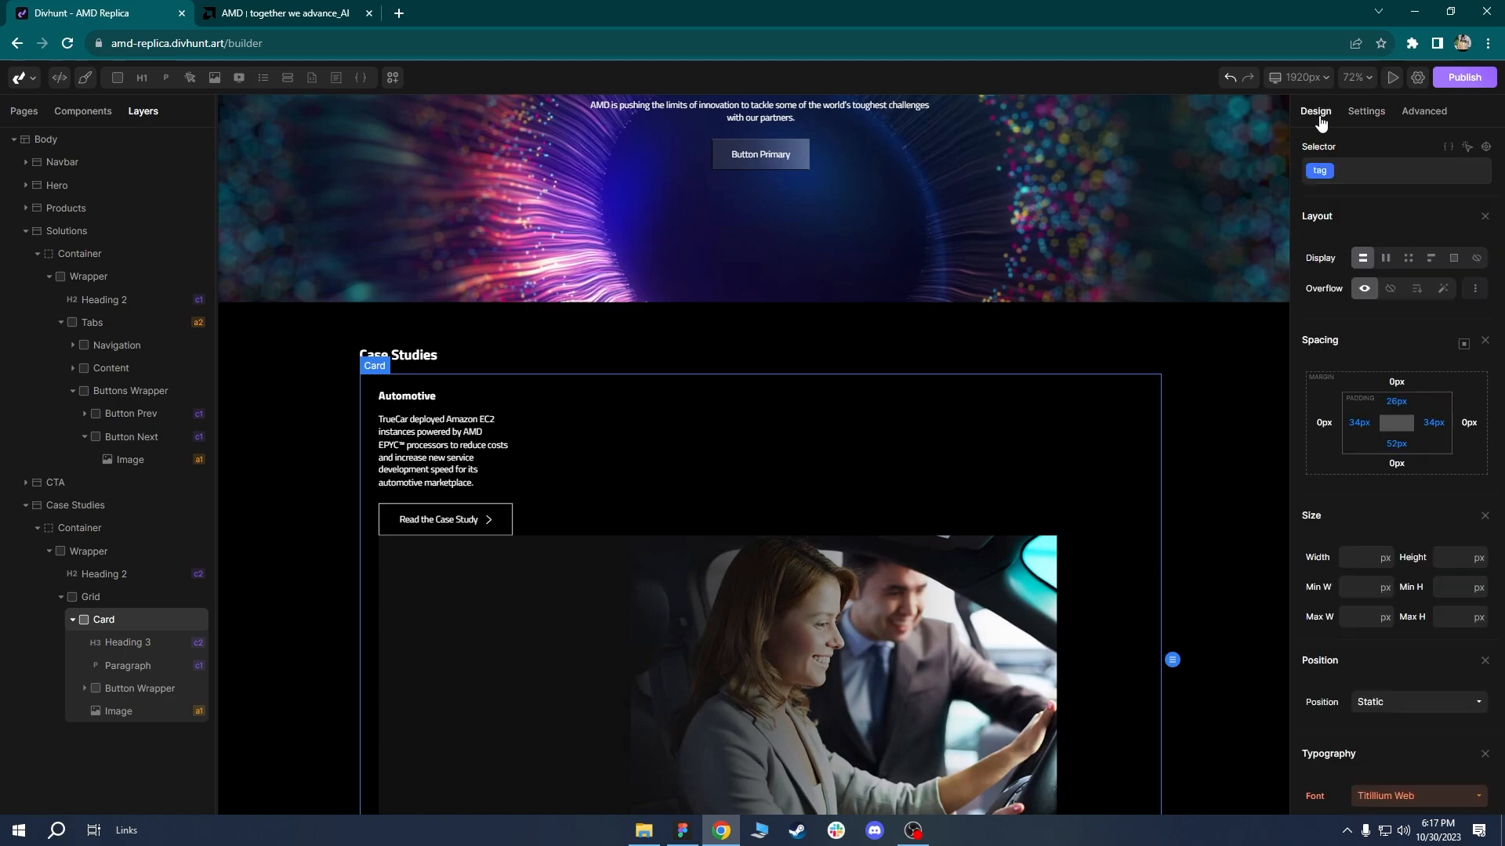
{"action": "scroll", "coordinate": [1396, 329], "scroll_direction": "down", "scroll_amount": 5}
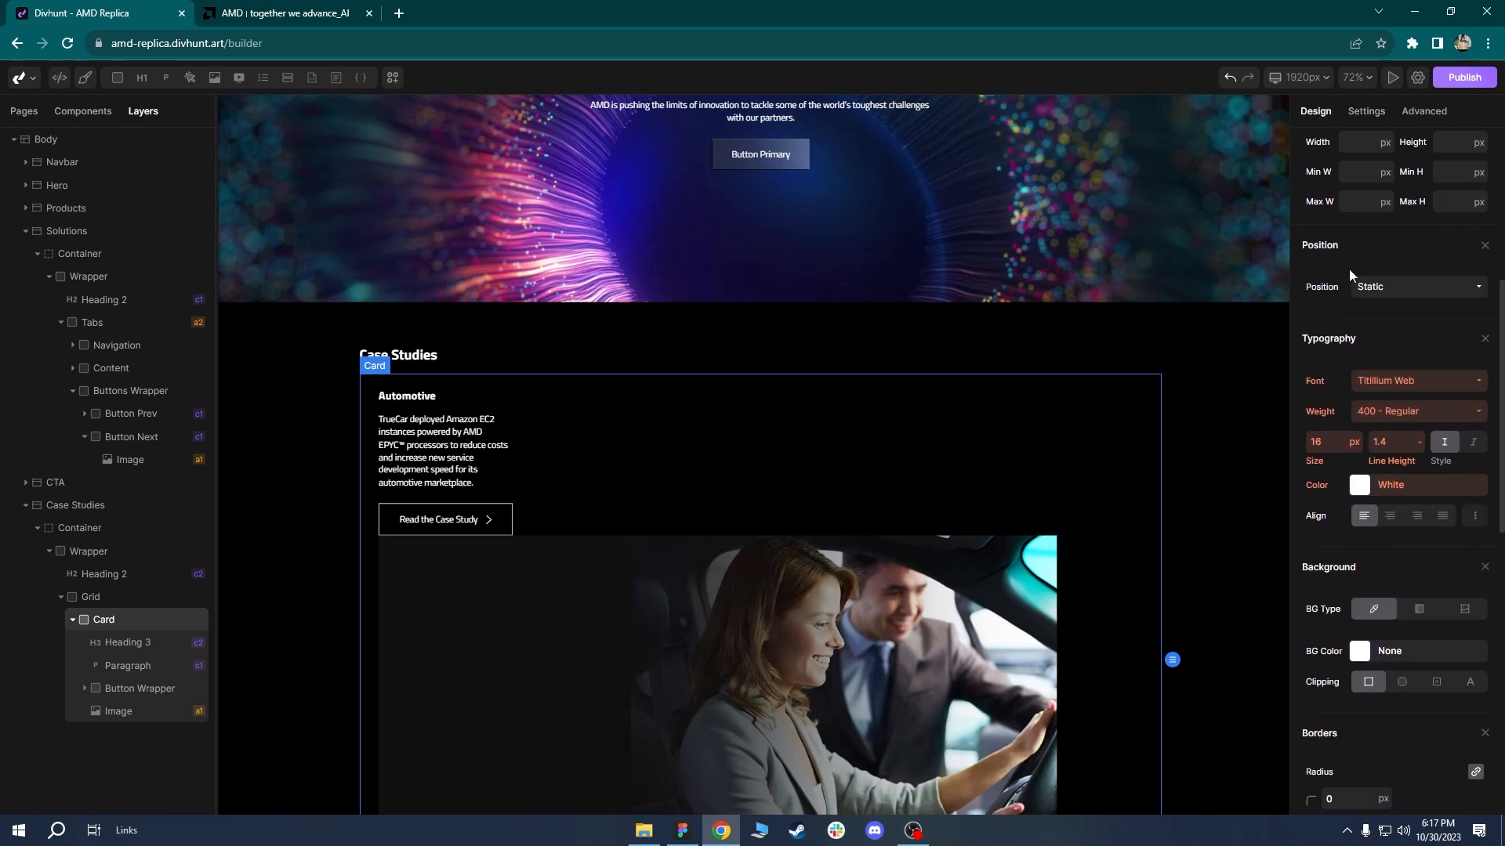
{"action": "left_click", "coordinate": [1386, 288]}
{"action": "left_click", "coordinate": [1379, 340]}
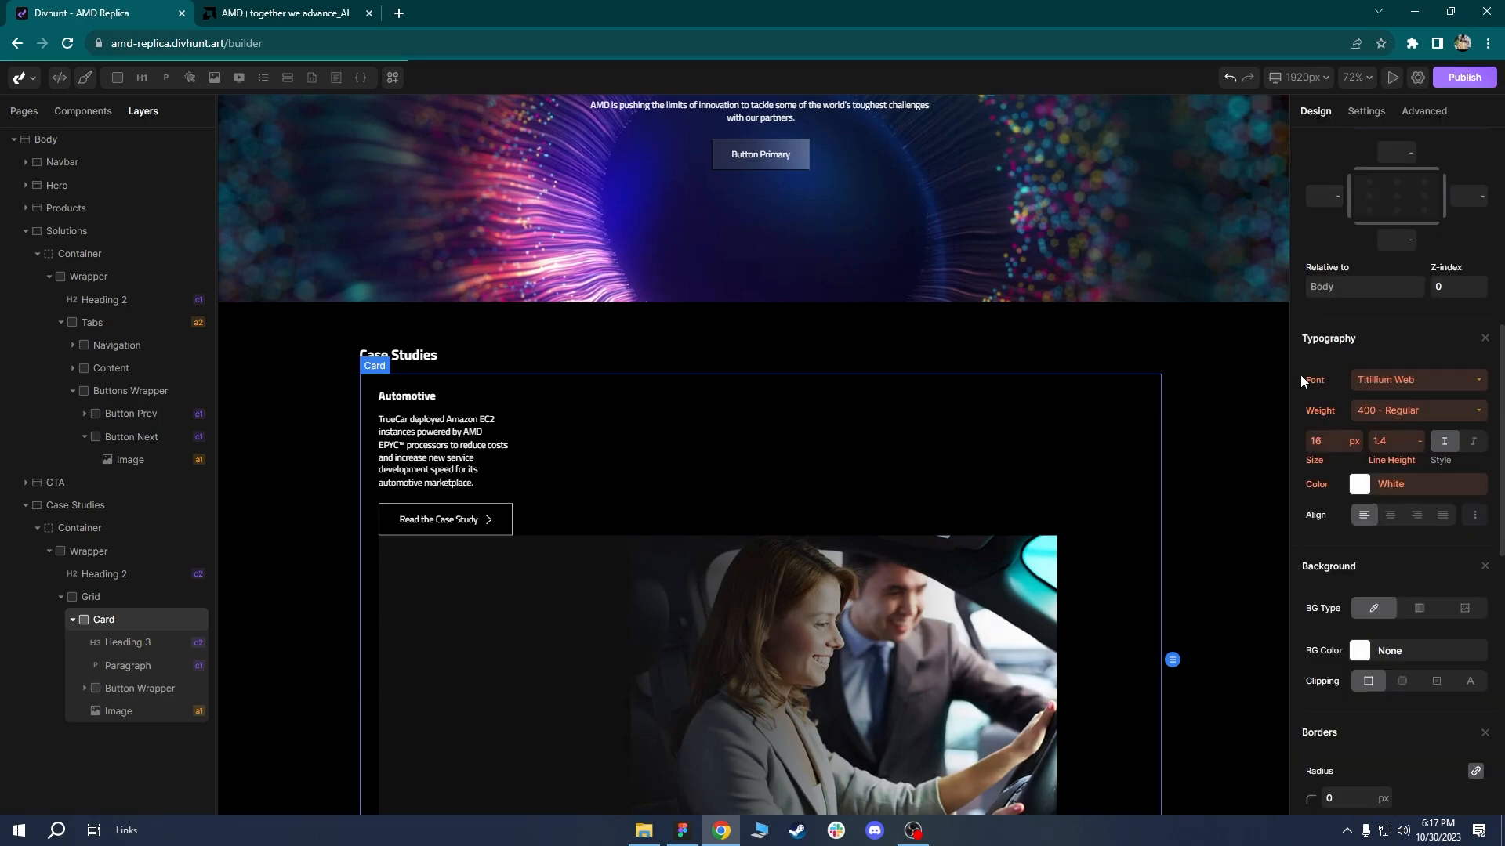
Set the Card's Image to Absolute position with 0% offsets on all four sides.
{"action": "left_click", "coordinate": [110, 715]}
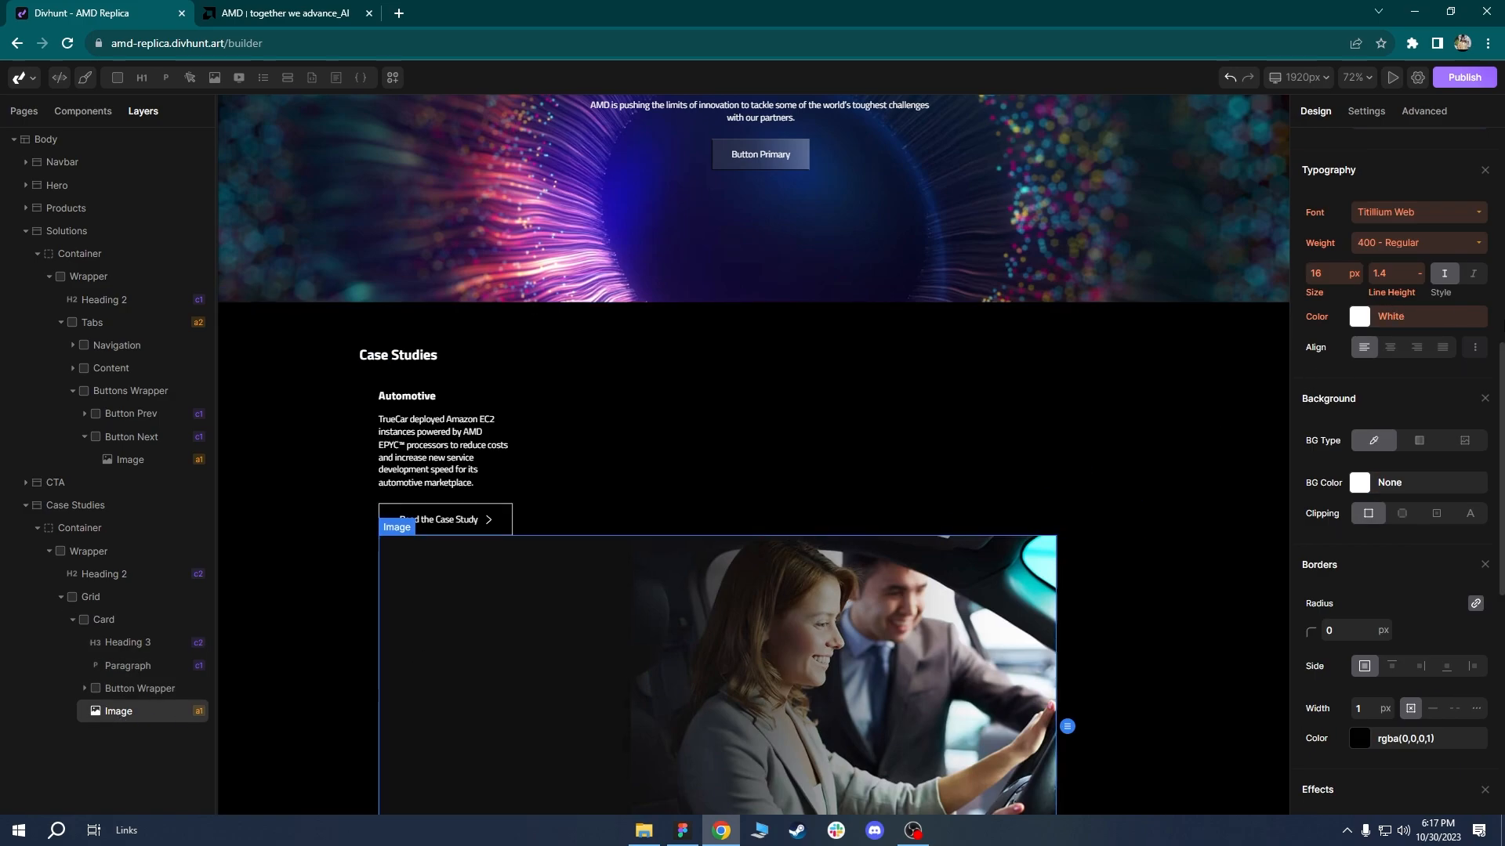
{"action": "scroll", "coordinate": [1424, 332], "scroll_direction": "up", "scroll_amount": 3}
{"action": "left_click", "coordinate": [1395, 361]}
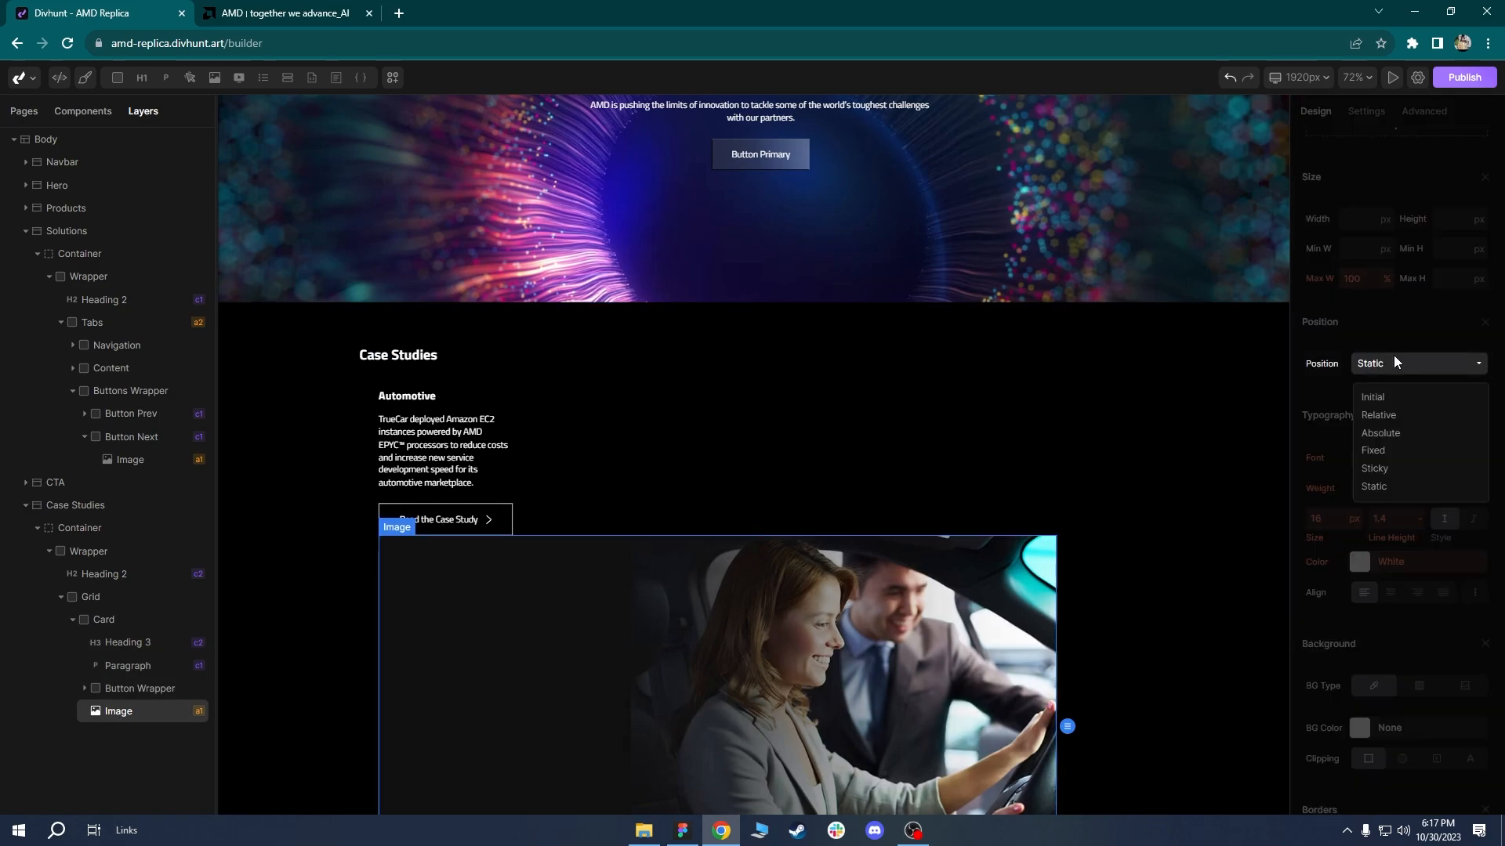
{"action": "left_click", "coordinate": [1381, 434]}
{"action": "left_click", "coordinate": [1398, 275]}
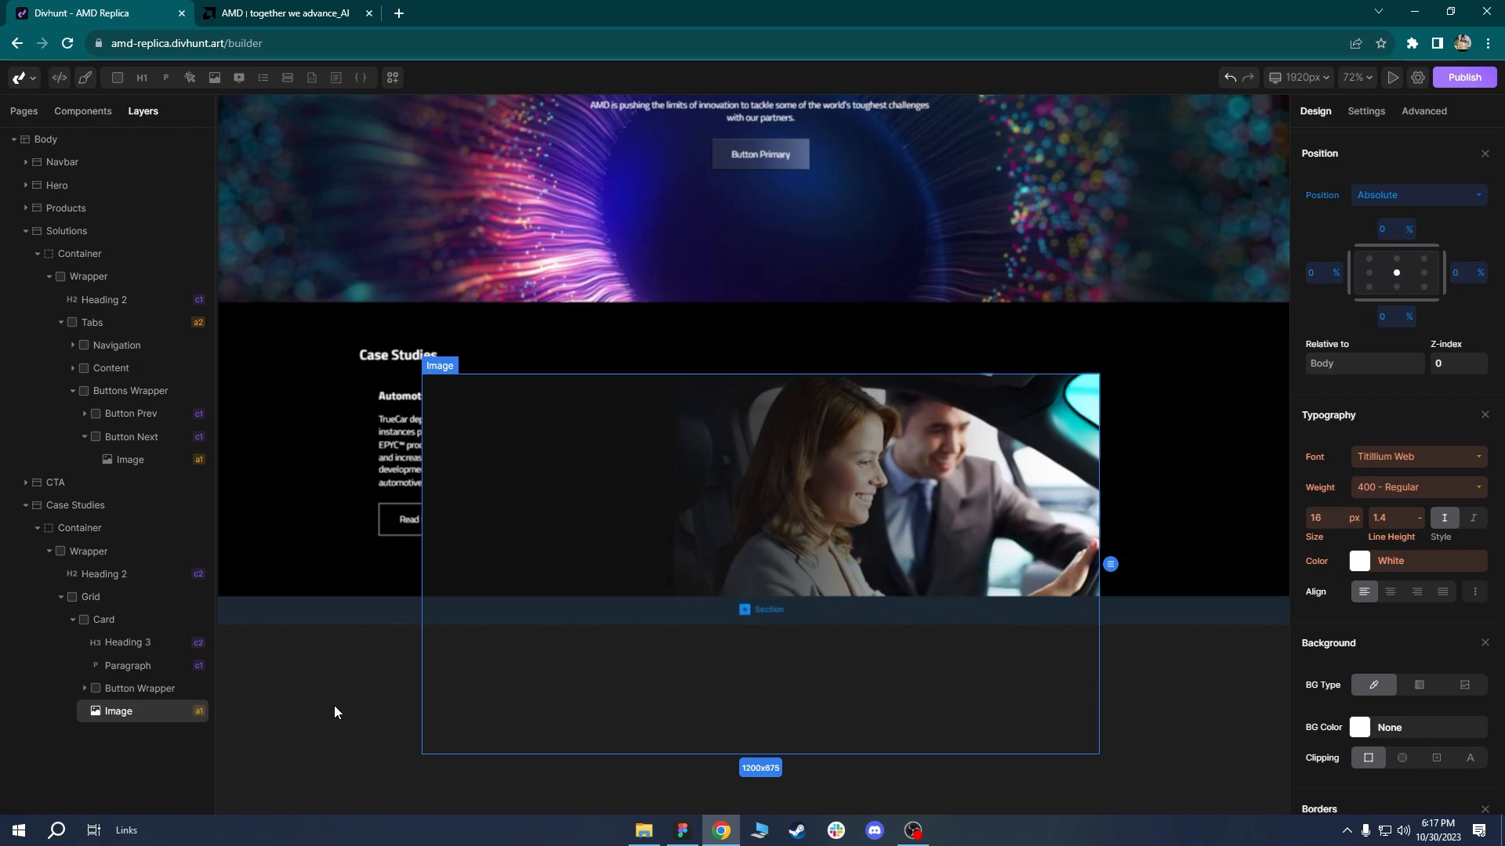
Set the Card Image's width and height to 100%.
{"action": "left_click_drag", "start_coordinate": [1500, 372], "coordinate": [1500, 198]}
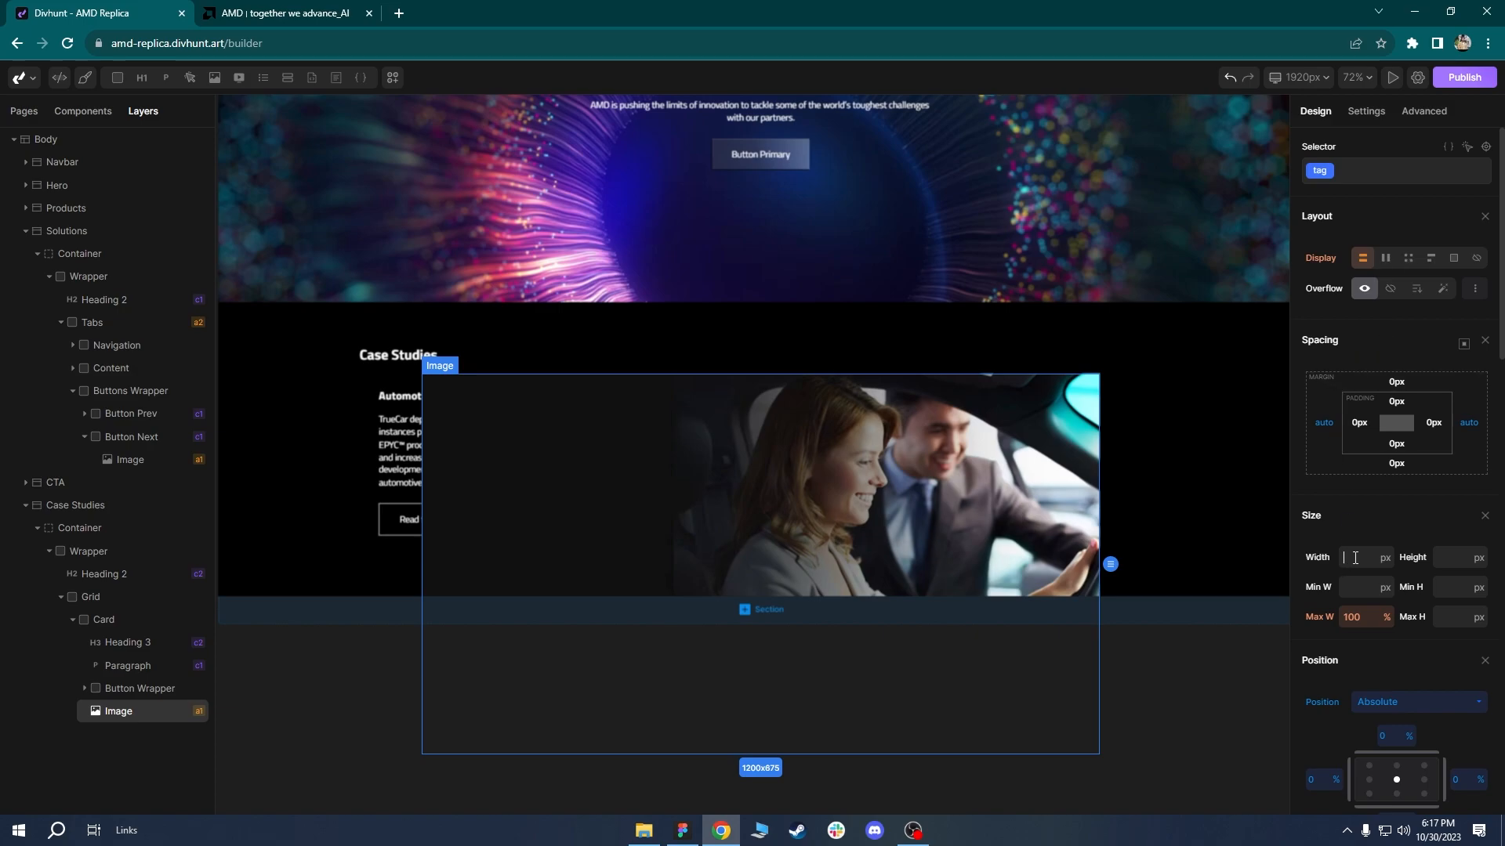
{"action": "left_click", "coordinate": [1355, 557]}
{"action": "type", "text": "100"}
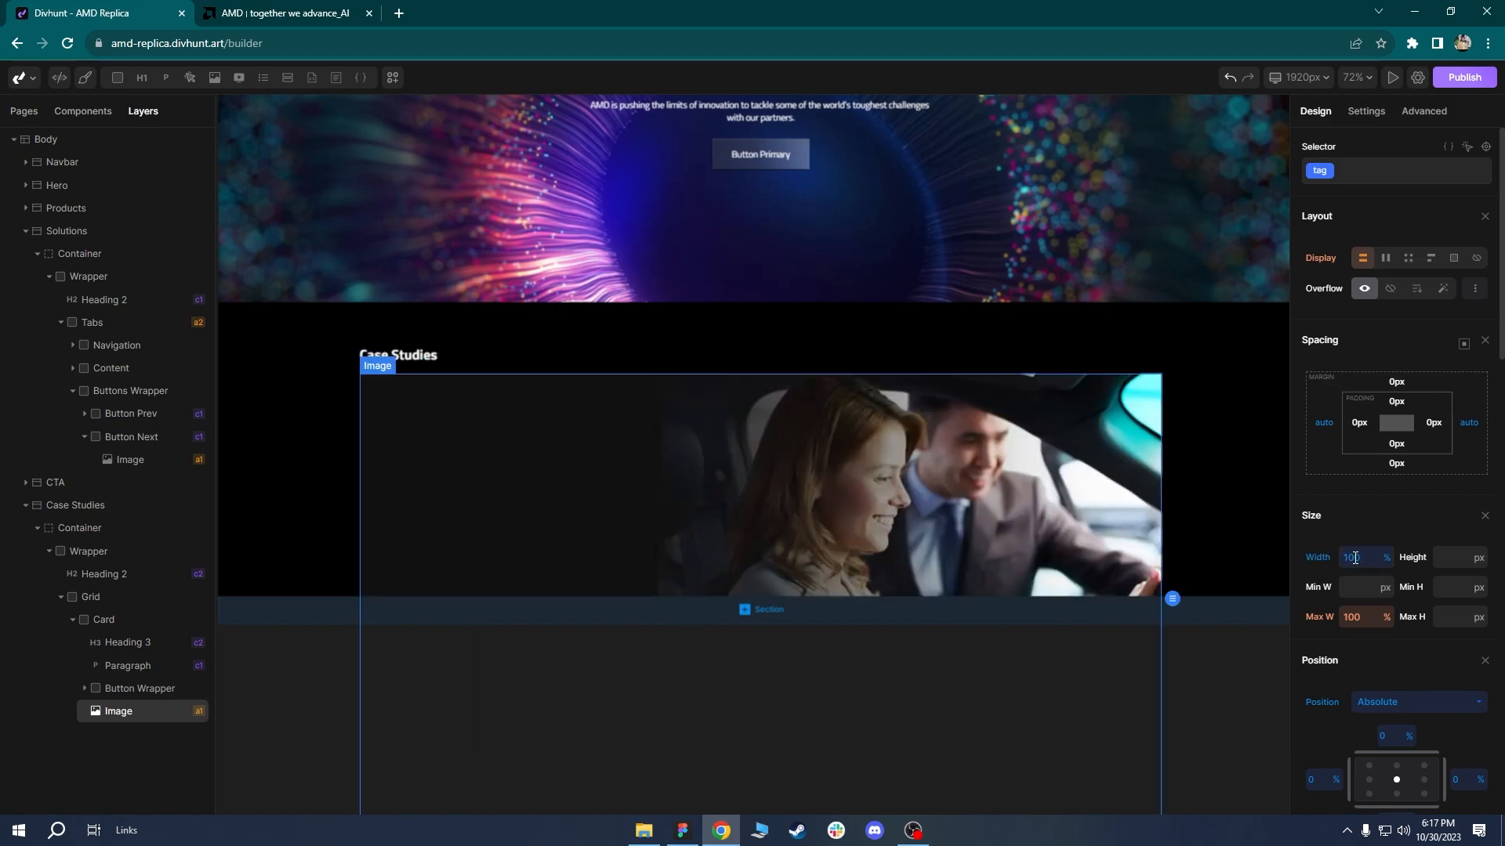
{"action": "type", "text": "%100%"}
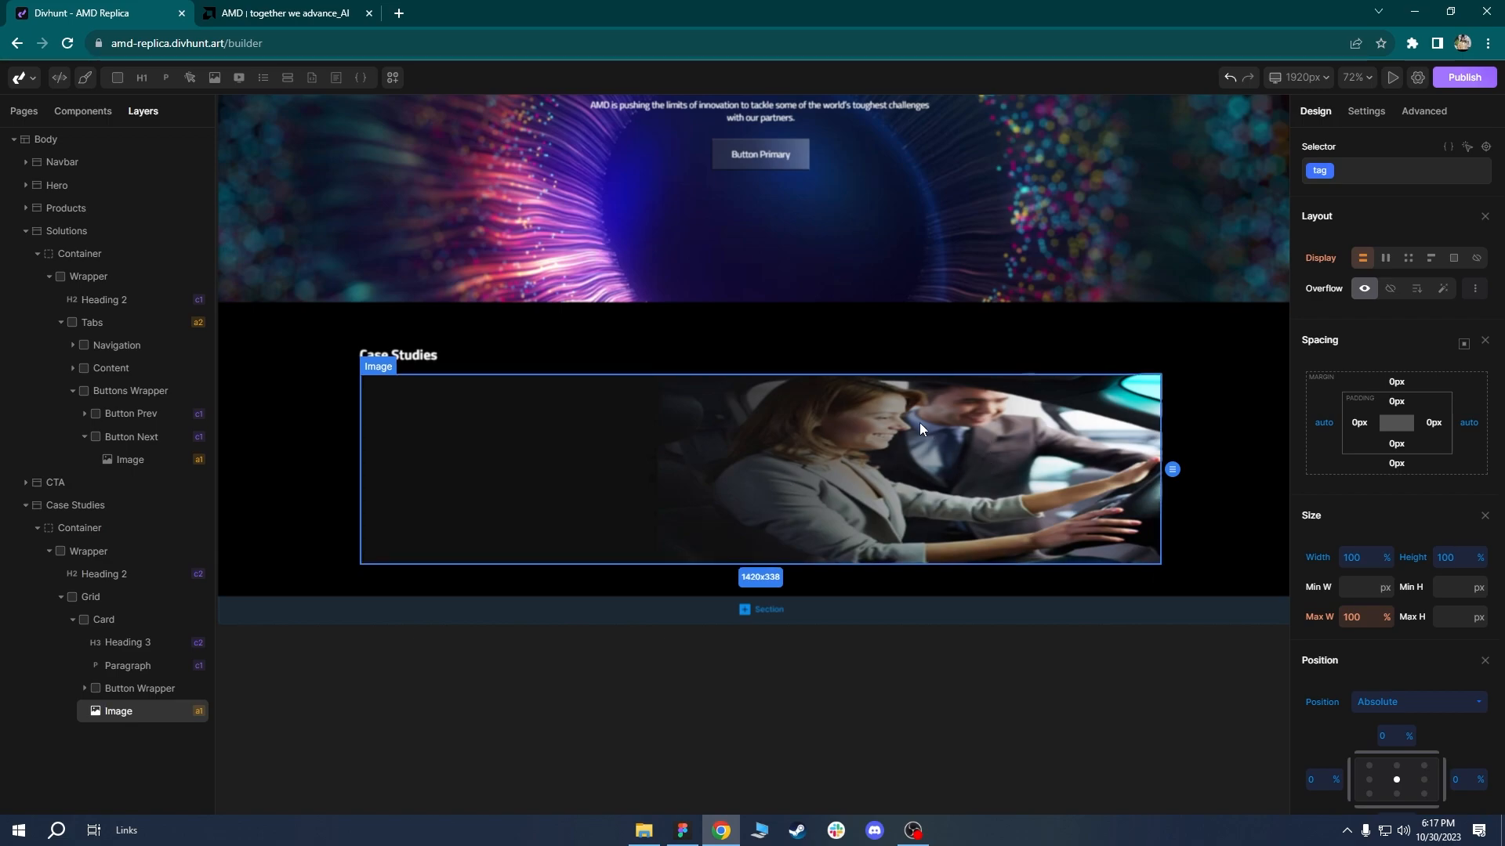
Change the Card Image's sizing so the photo covers its whole frame without distortion.
{"action": "left_click", "coordinate": [1367, 112]}
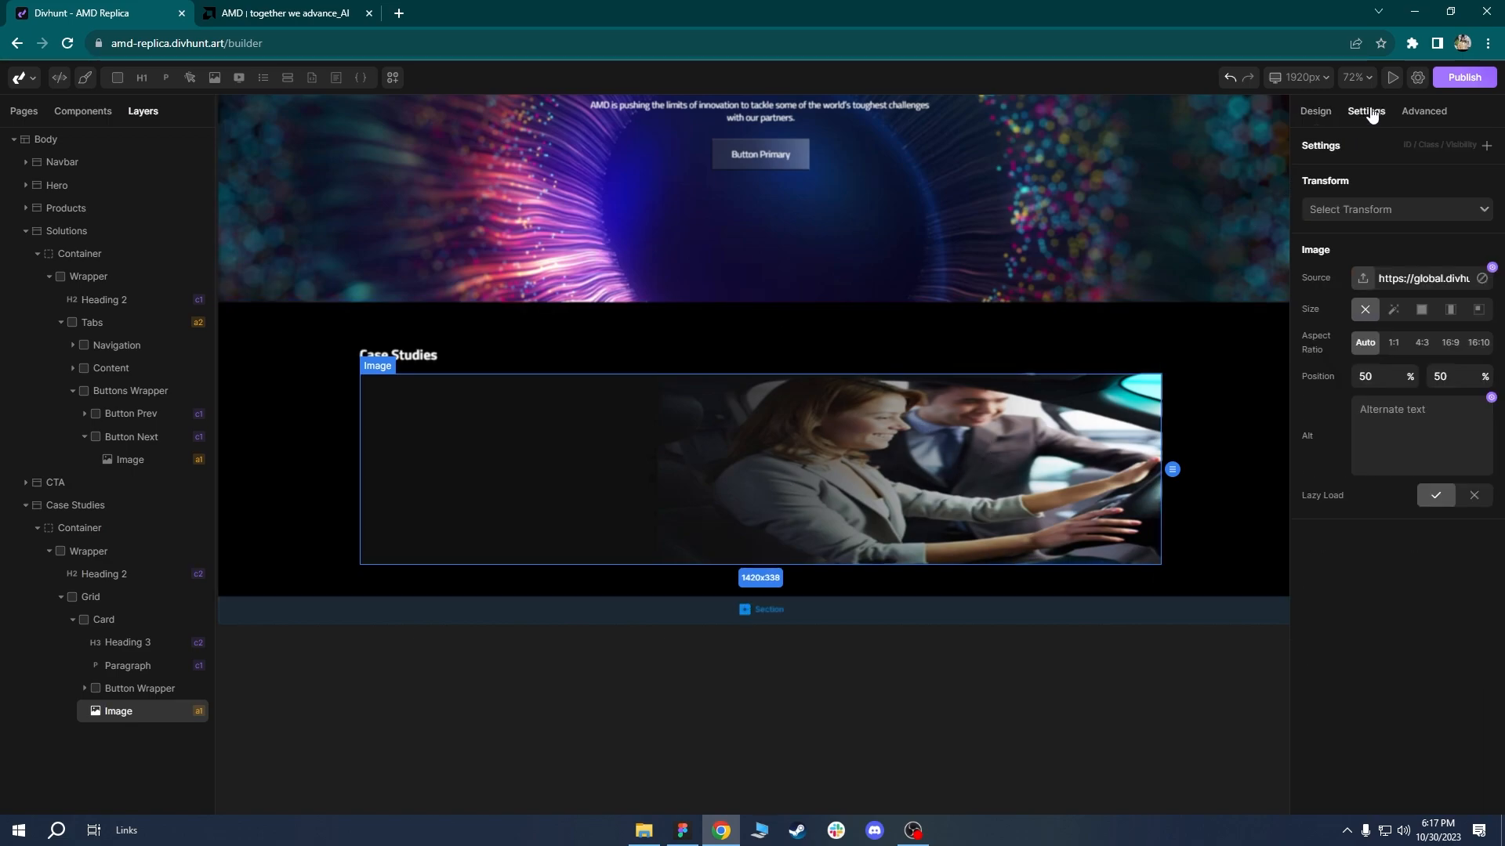
{"action": "left_click", "coordinate": [1421, 316]}
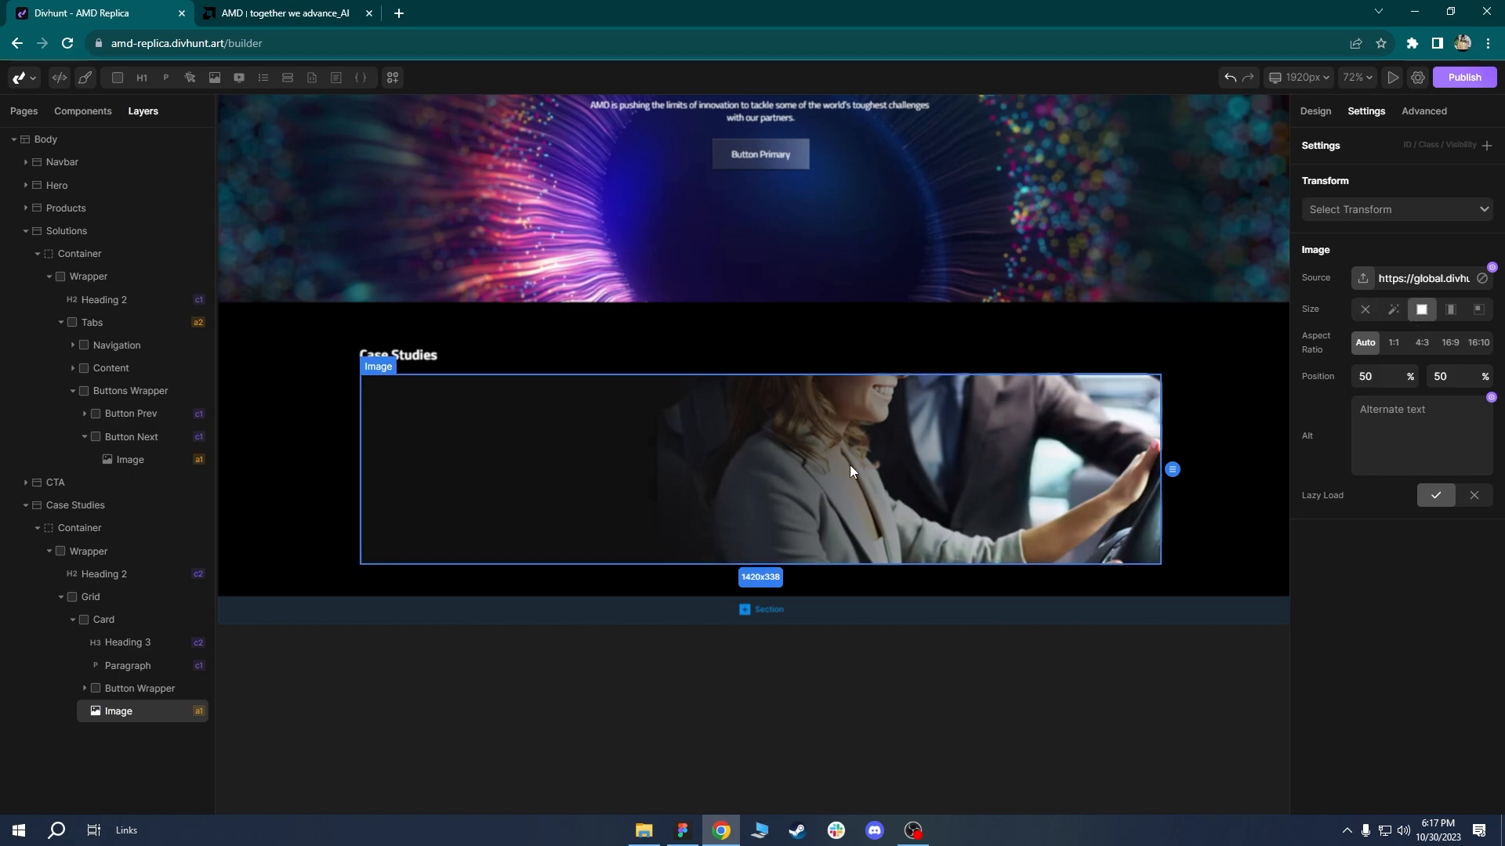
{"action": "left_click", "coordinate": [718, 359]}
{"action": "left_click", "coordinate": [704, 426]}
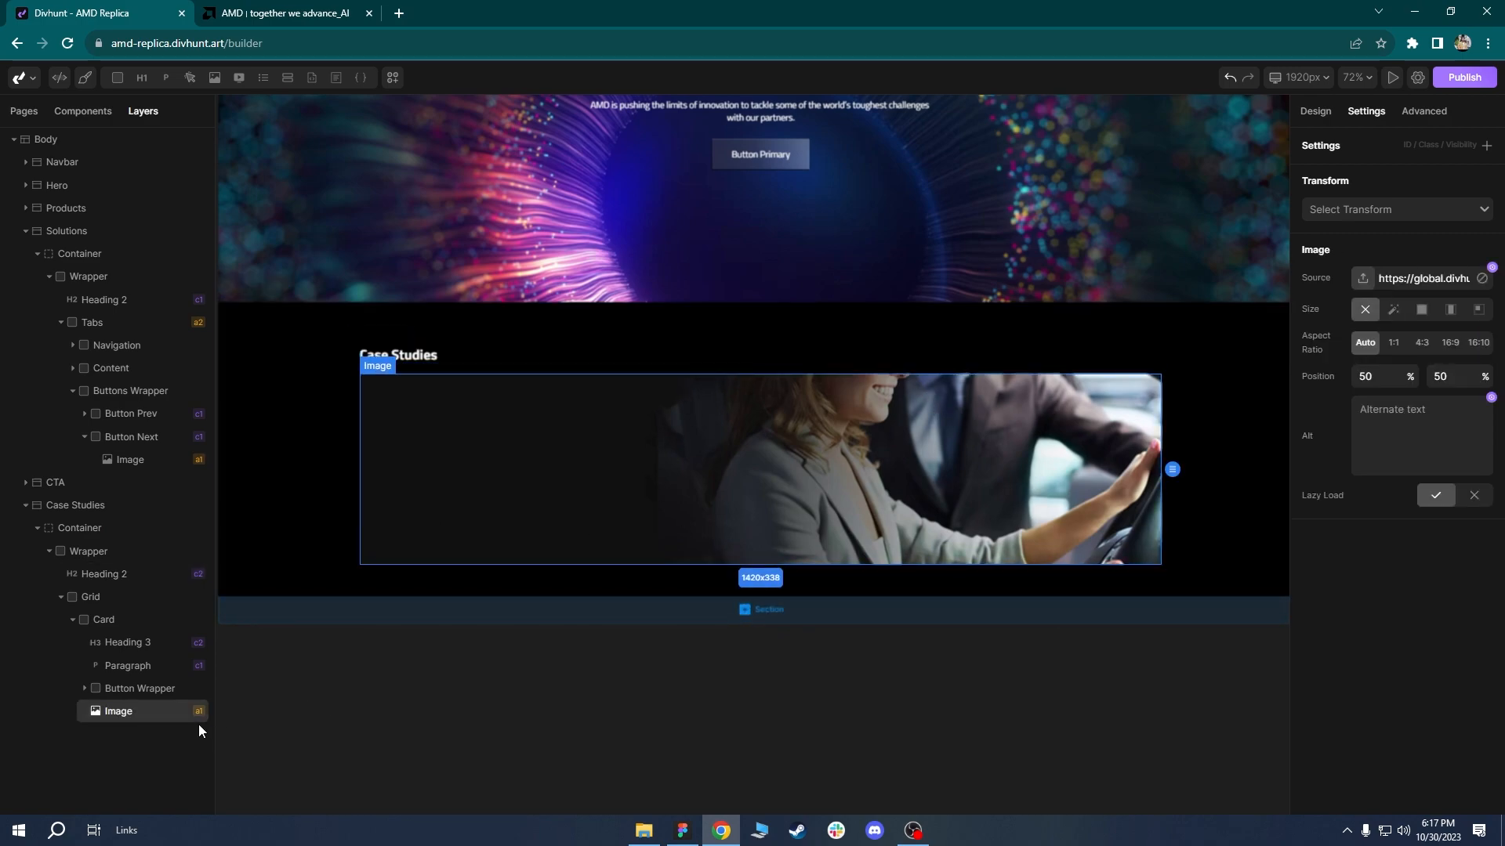
Change the Case Studies Grid element's display to grid with 2 columns.
{"action": "left_click", "coordinate": [91, 597]}
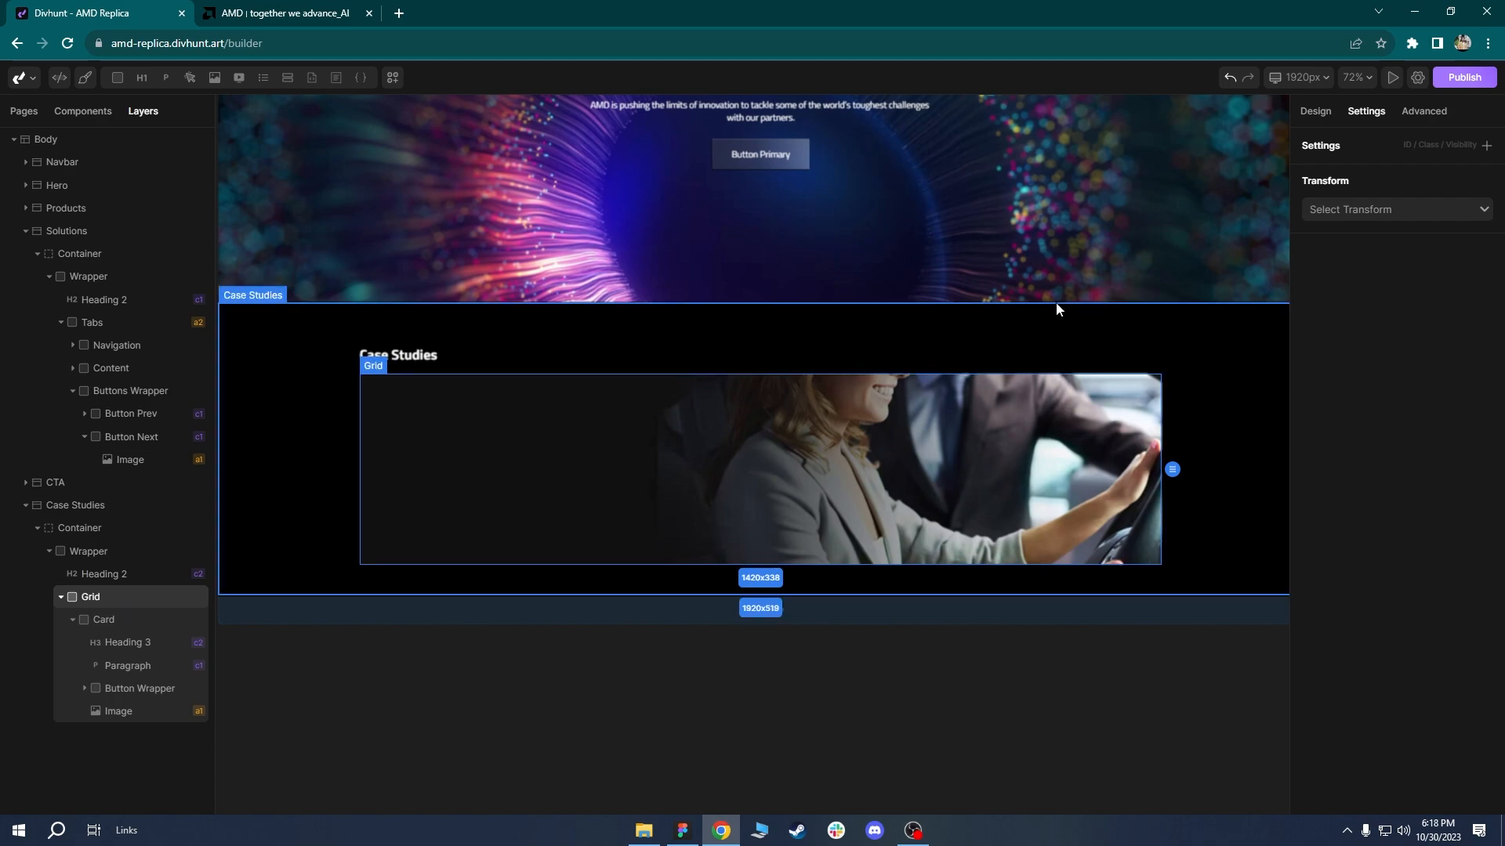
{"action": "left_click", "coordinate": [1315, 112]}
{"action": "left_click", "coordinate": [1405, 261]}
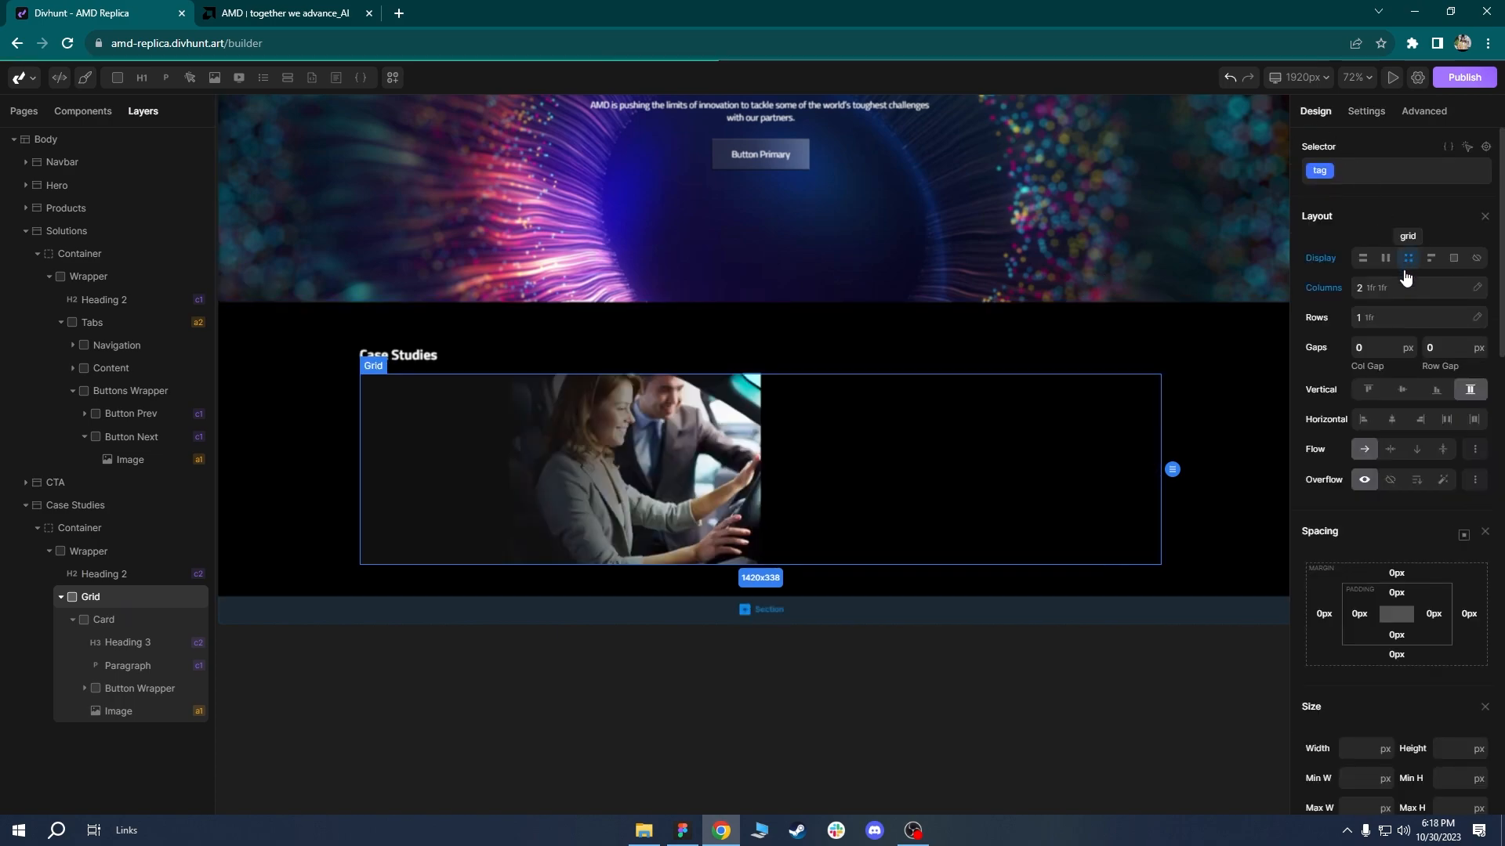
{"action": "left_click", "coordinate": [567, 444]}
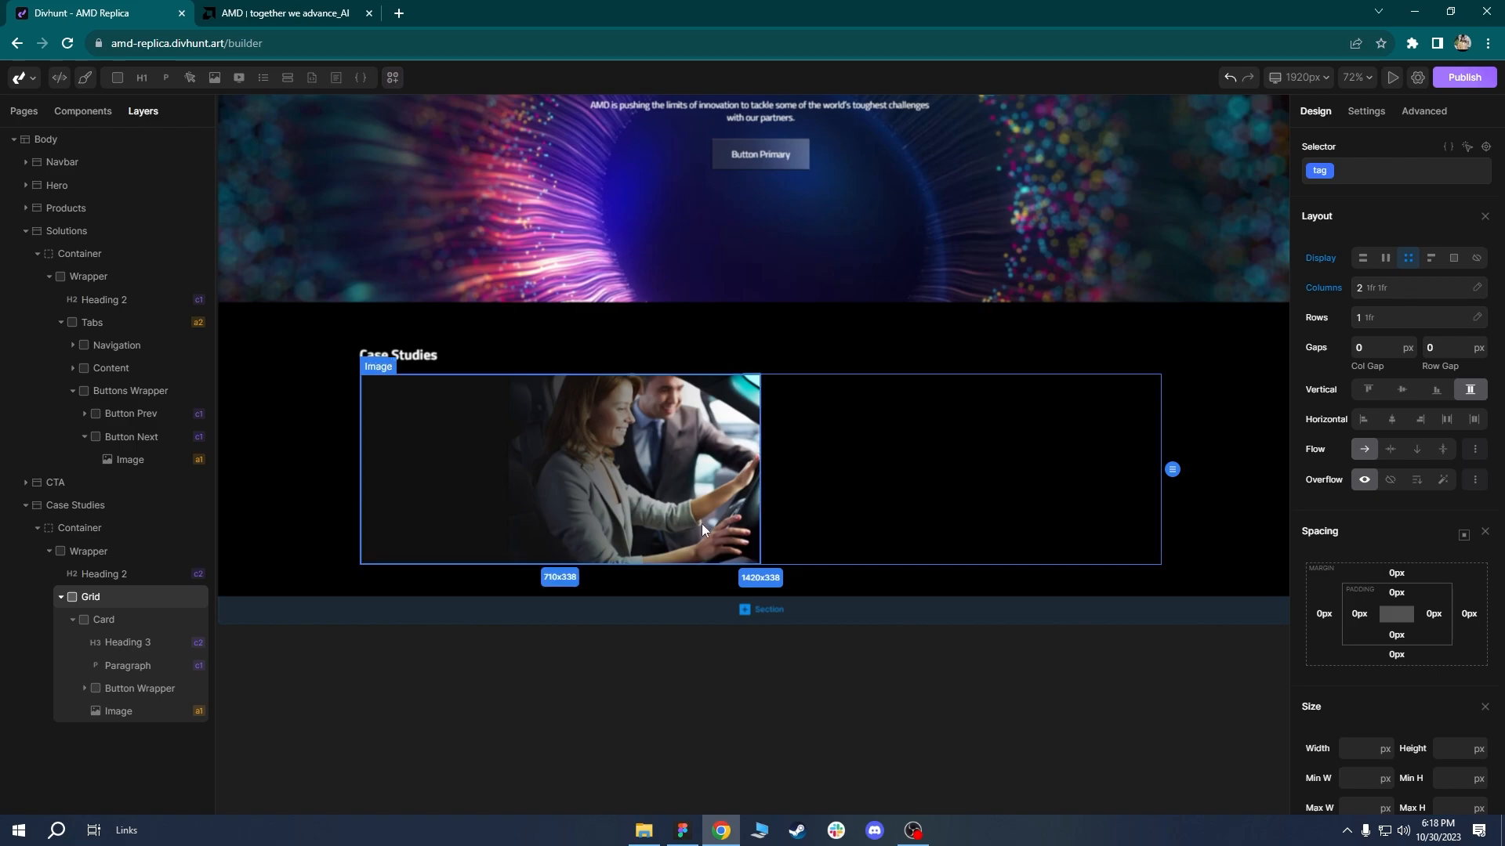
{"action": "left_click", "coordinate": [600, 481]}
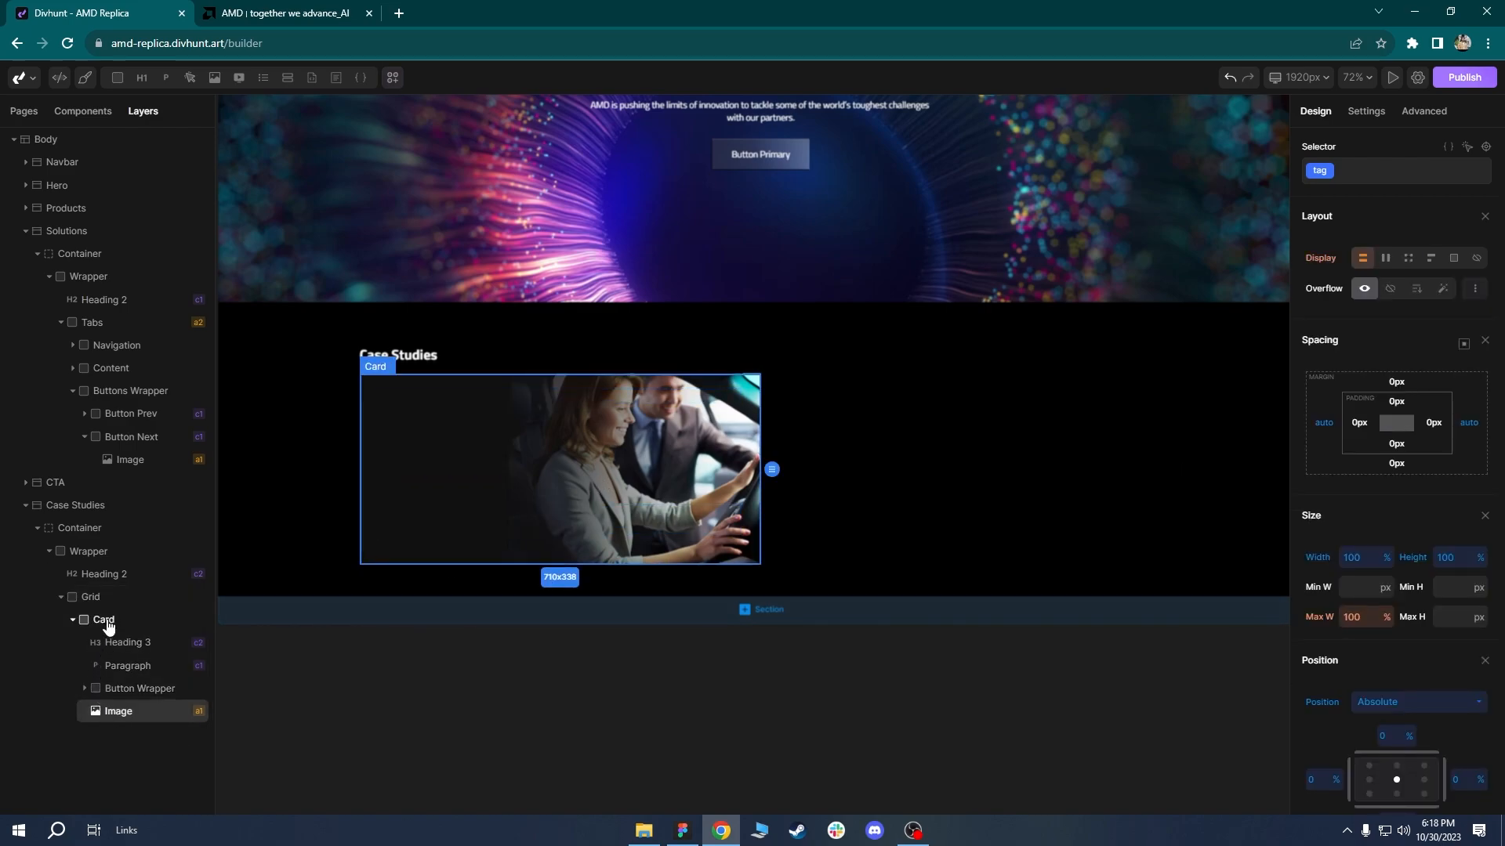
Add a Div inside the Card, move the Heading 3, Paragraph and Button Wrapper into it, and rename it Text Wrap.
{"action": "left_click", "coordinate": [101, 620]}
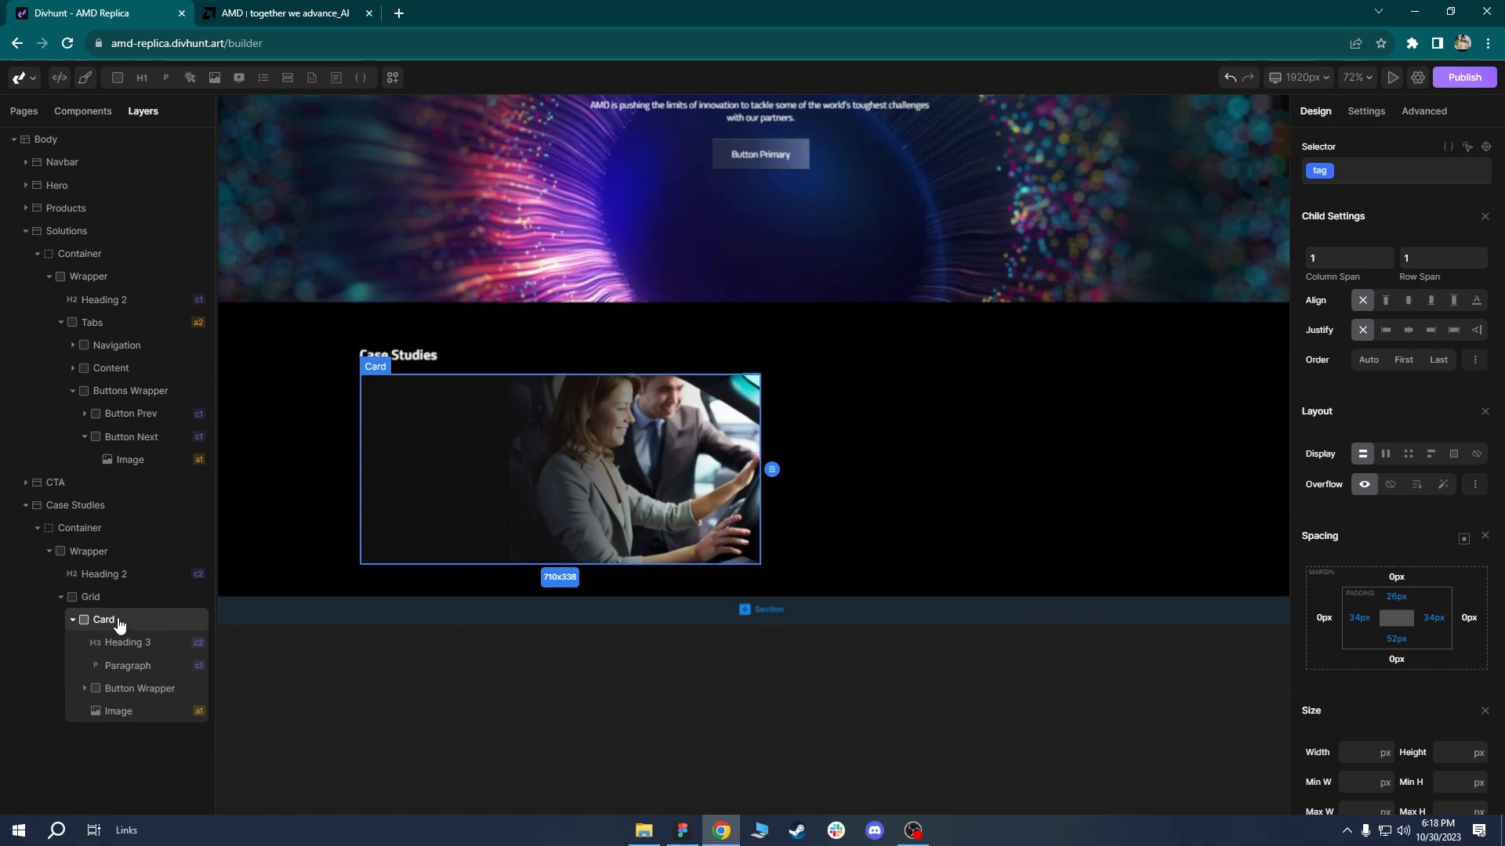
{"action": "left_click", "coordinate": [118, 78]}
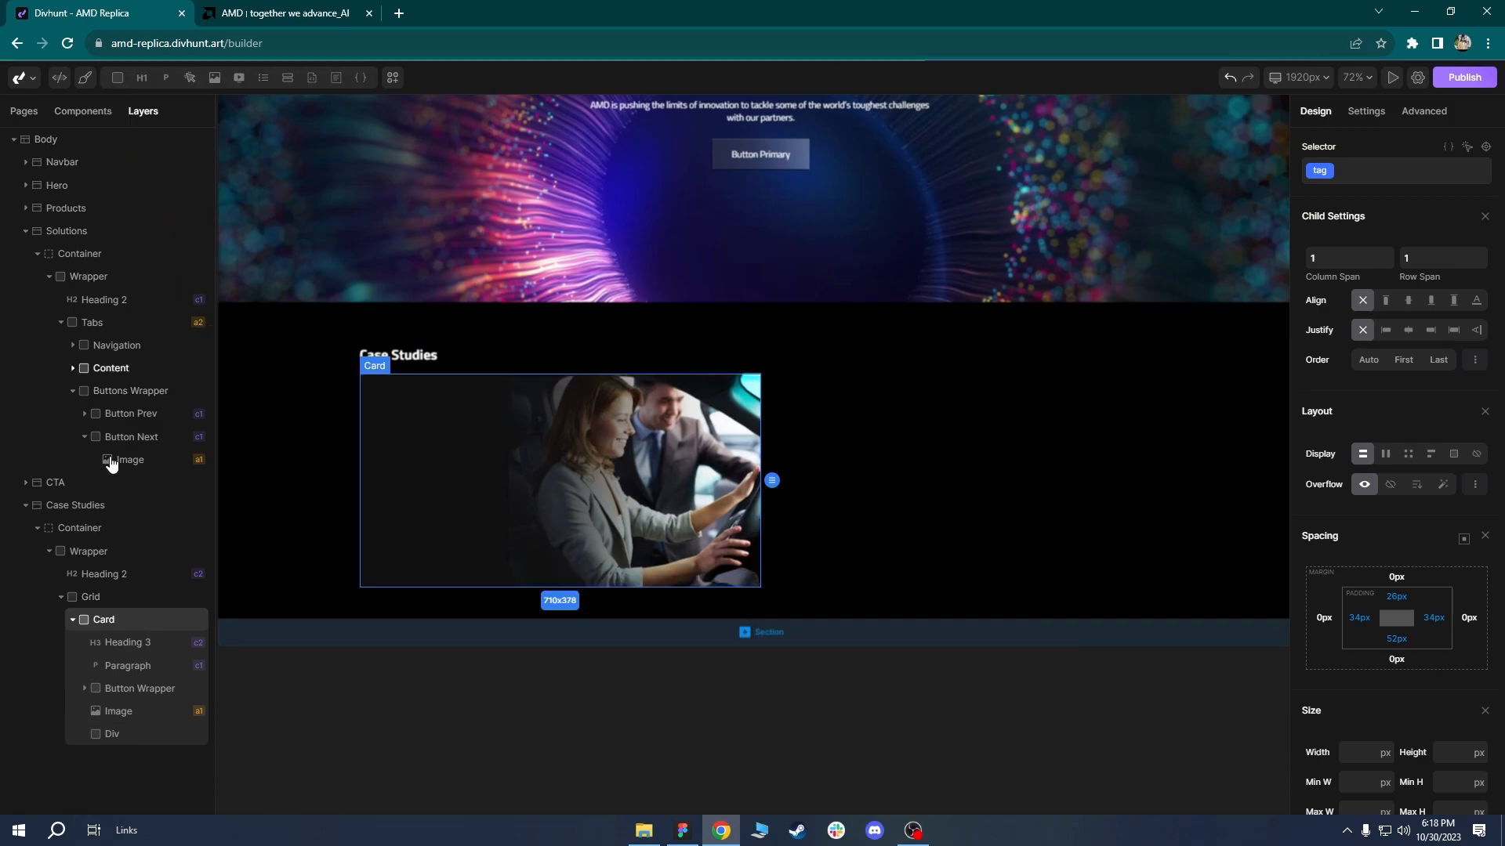
{"action": "left_click_drag", "start_coordinate": [102, 733], "coordinate": [196, 717]}
{"action": "right_click", "coordinate": [118, 644]}
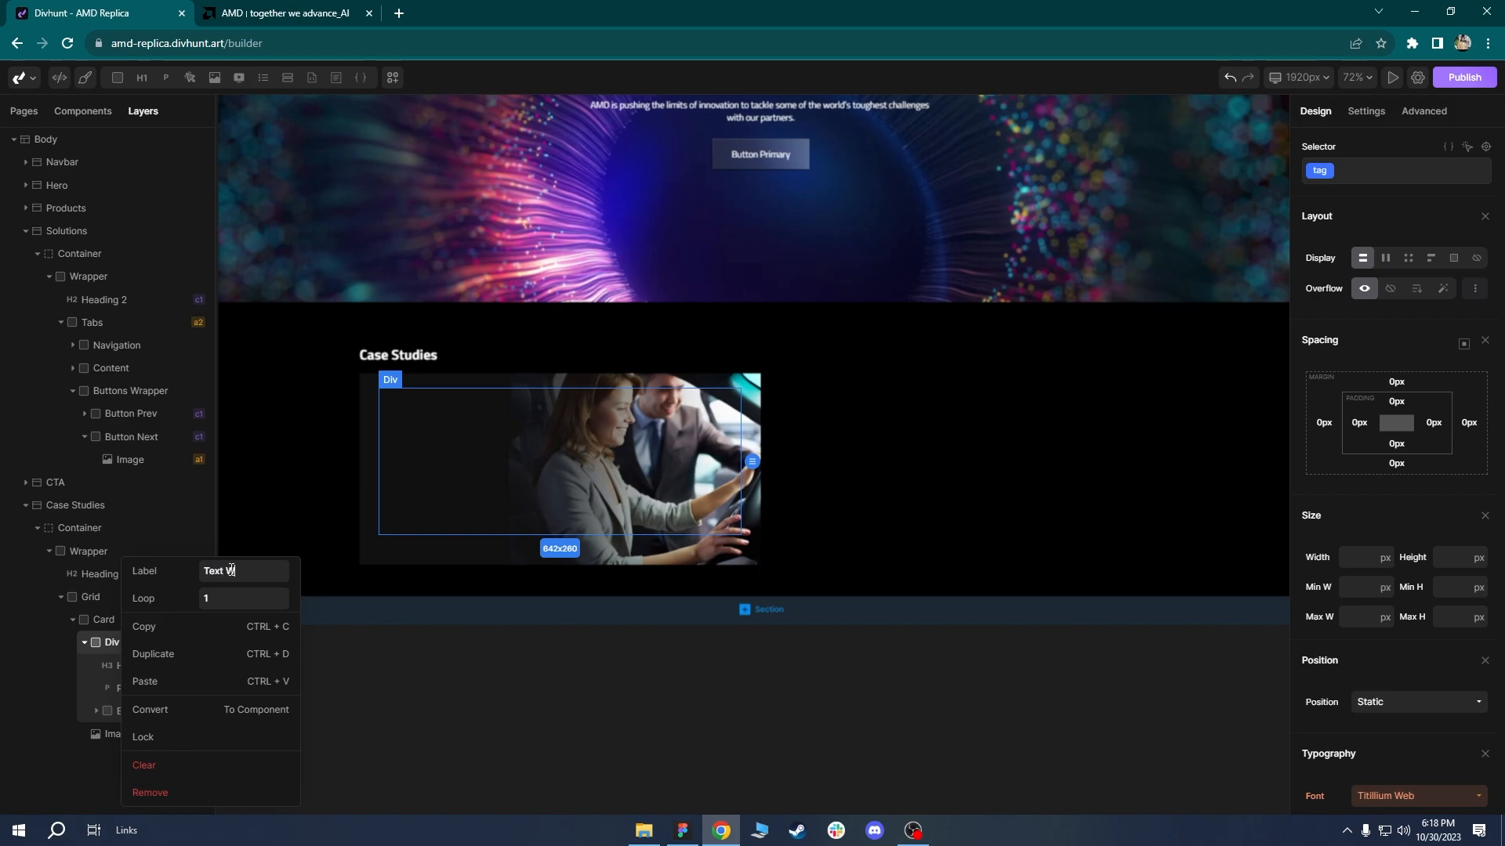
{"action": "key", "text": "Return"}
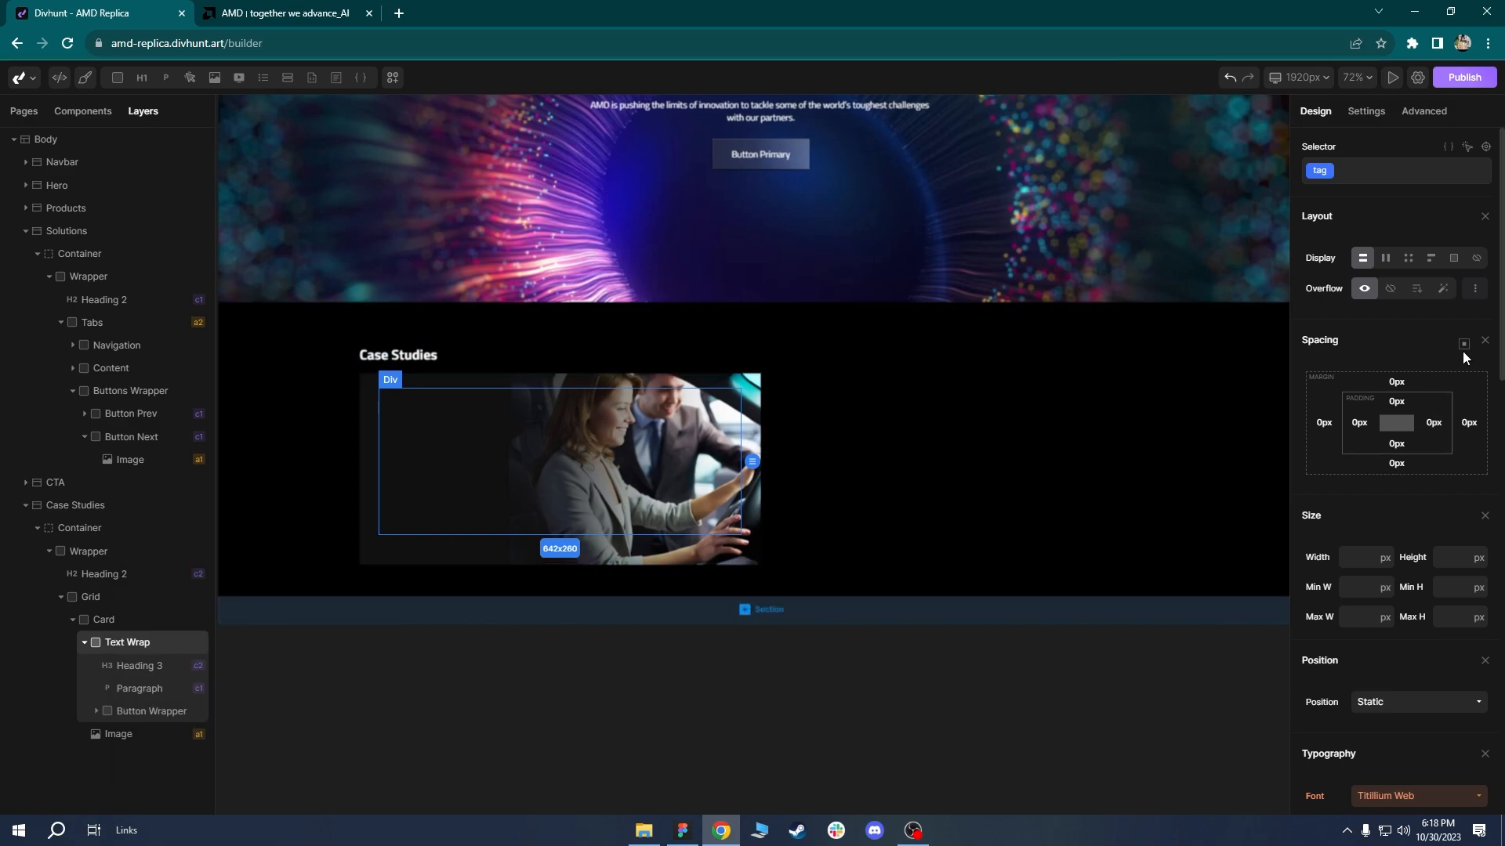
Set the Text Wrap's position to Relative and raise its z-index so the text sits above the Card's image.
{"action": "scroll", "coordinate": [1395, 470], "scroll_direction": "down", "scroll_amount": 1}
{"action": "scroll", "coordinate": [1489, 392], "scroll_direction": "down", "scroll_amount": 2}
{"action": "left_click", "coordinate": [1395, 504]}
{"action": "left_click", "coordinate": [1381, 550]}
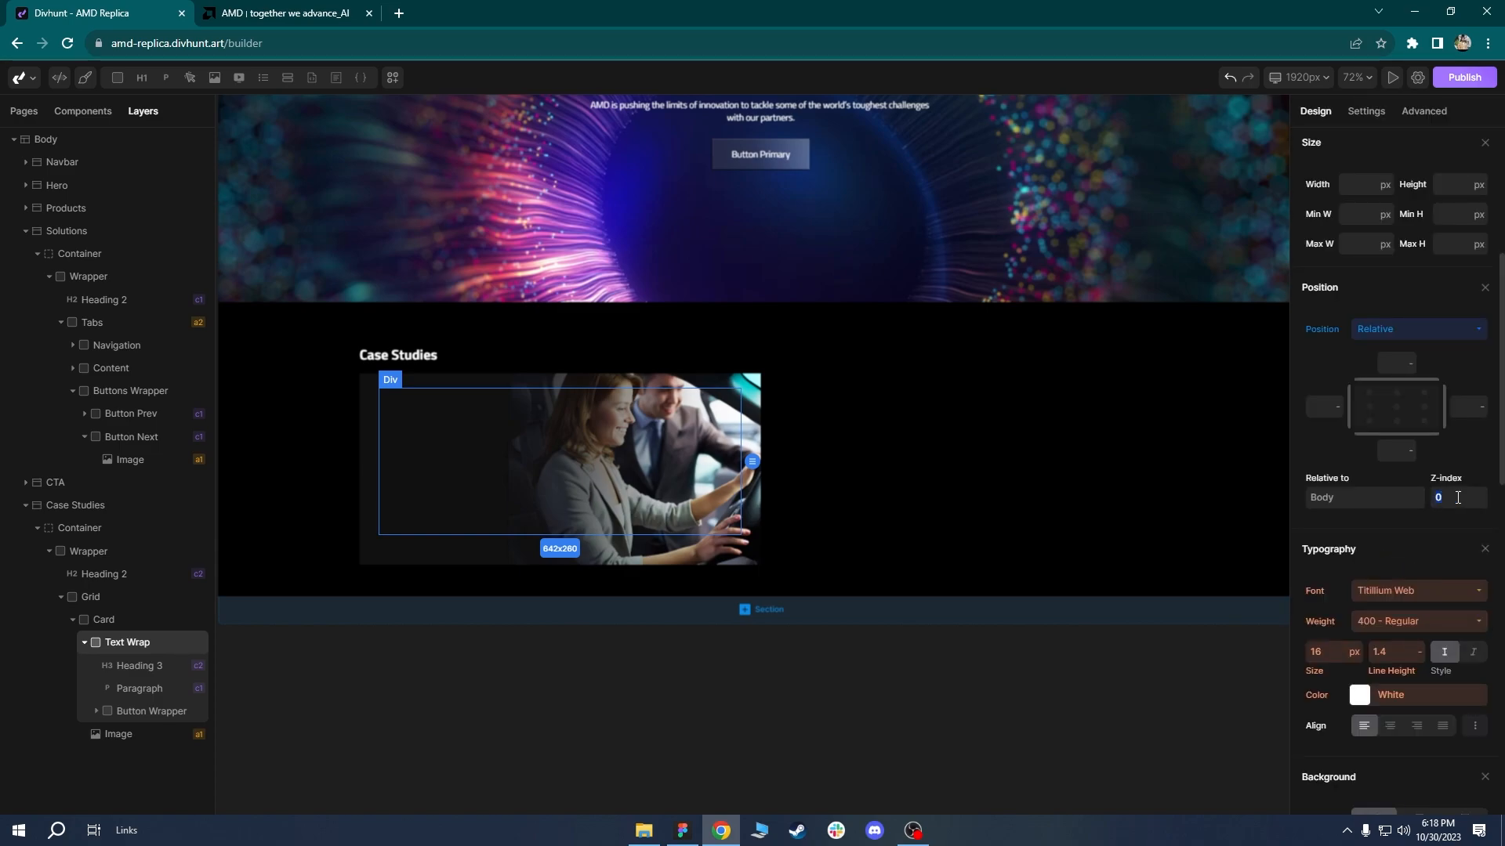
{"action": "left_click", "coordinate": [804, 478]}
{"action": "scroll", "coordinate": [630, 417], "scroll_direction": "up", "scroll_amount": 5}
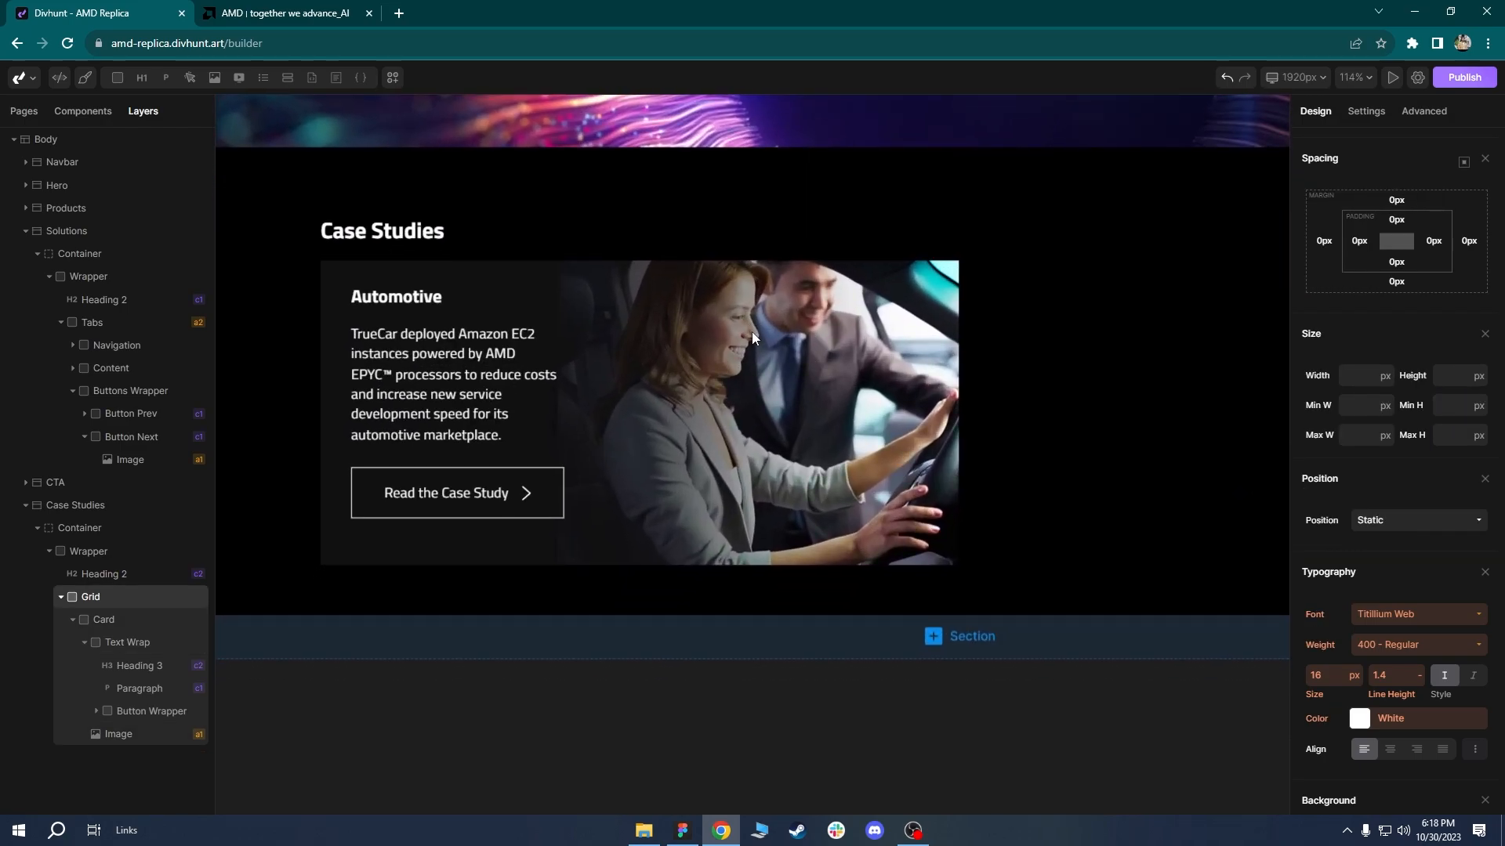
{"action": "left_click", "coordinate": [940, 279]}
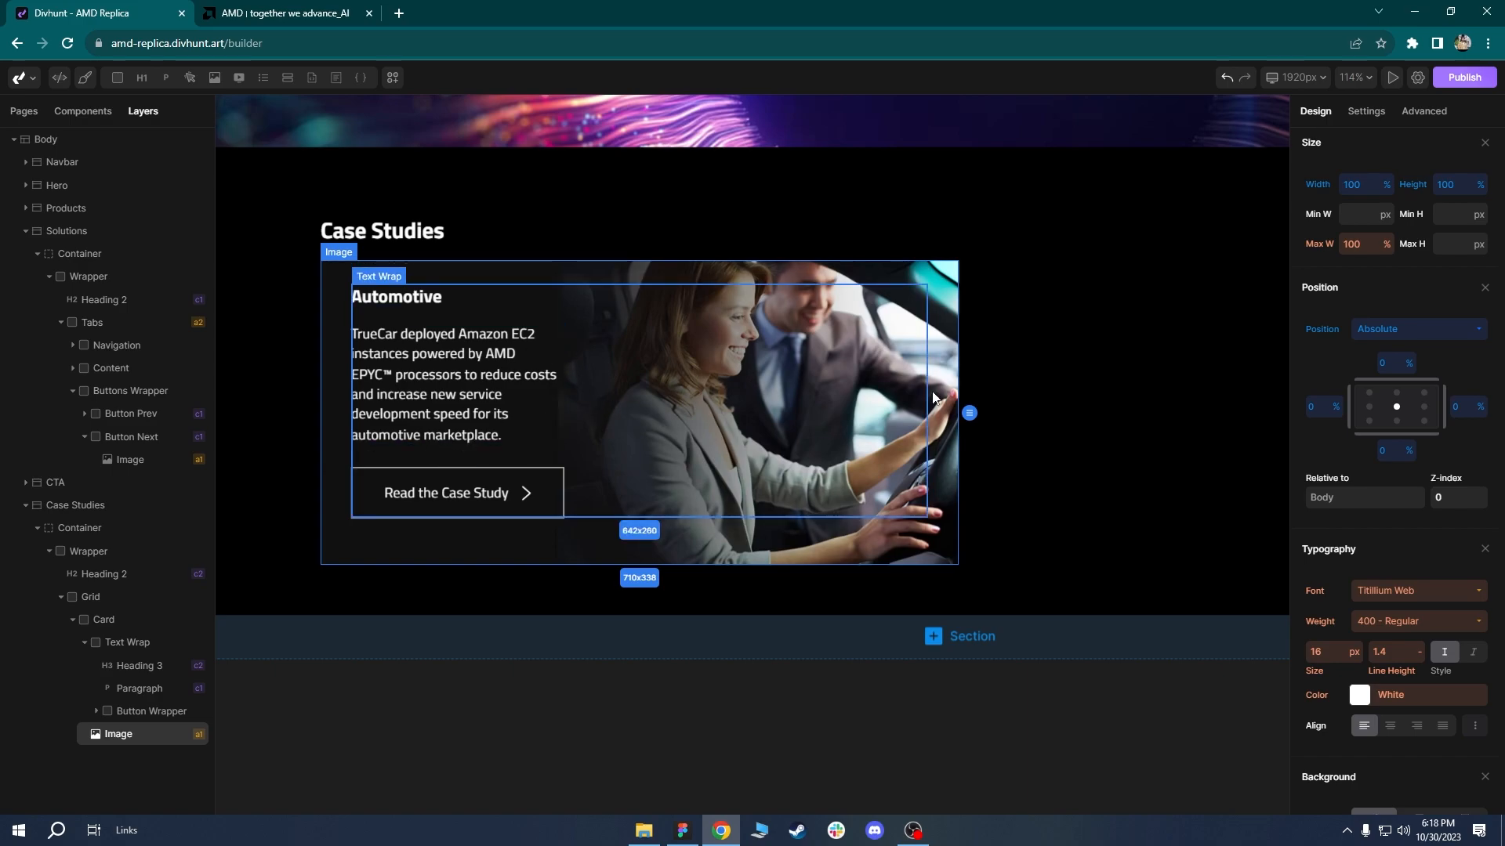
{"action": "scroll", "coordinate": [1038, 331], "scroll_direction": "down", "scroll_amount": 3}
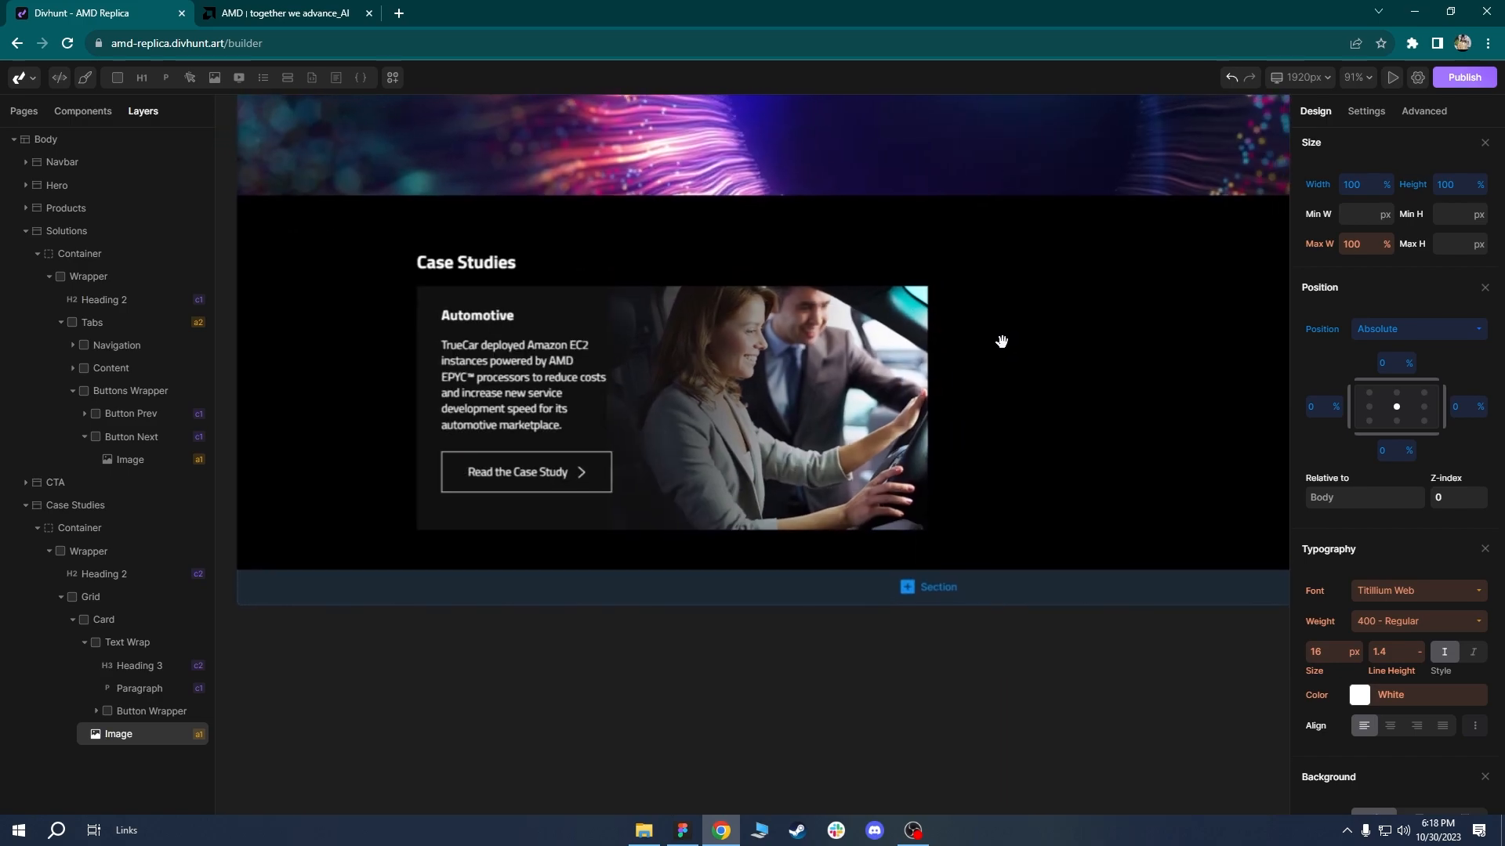
Check the Case Studies layout on the AMD website, return to the builder and set the Card's loop to 4.
{"action": "left_click", "coordinate": [304, 9]}
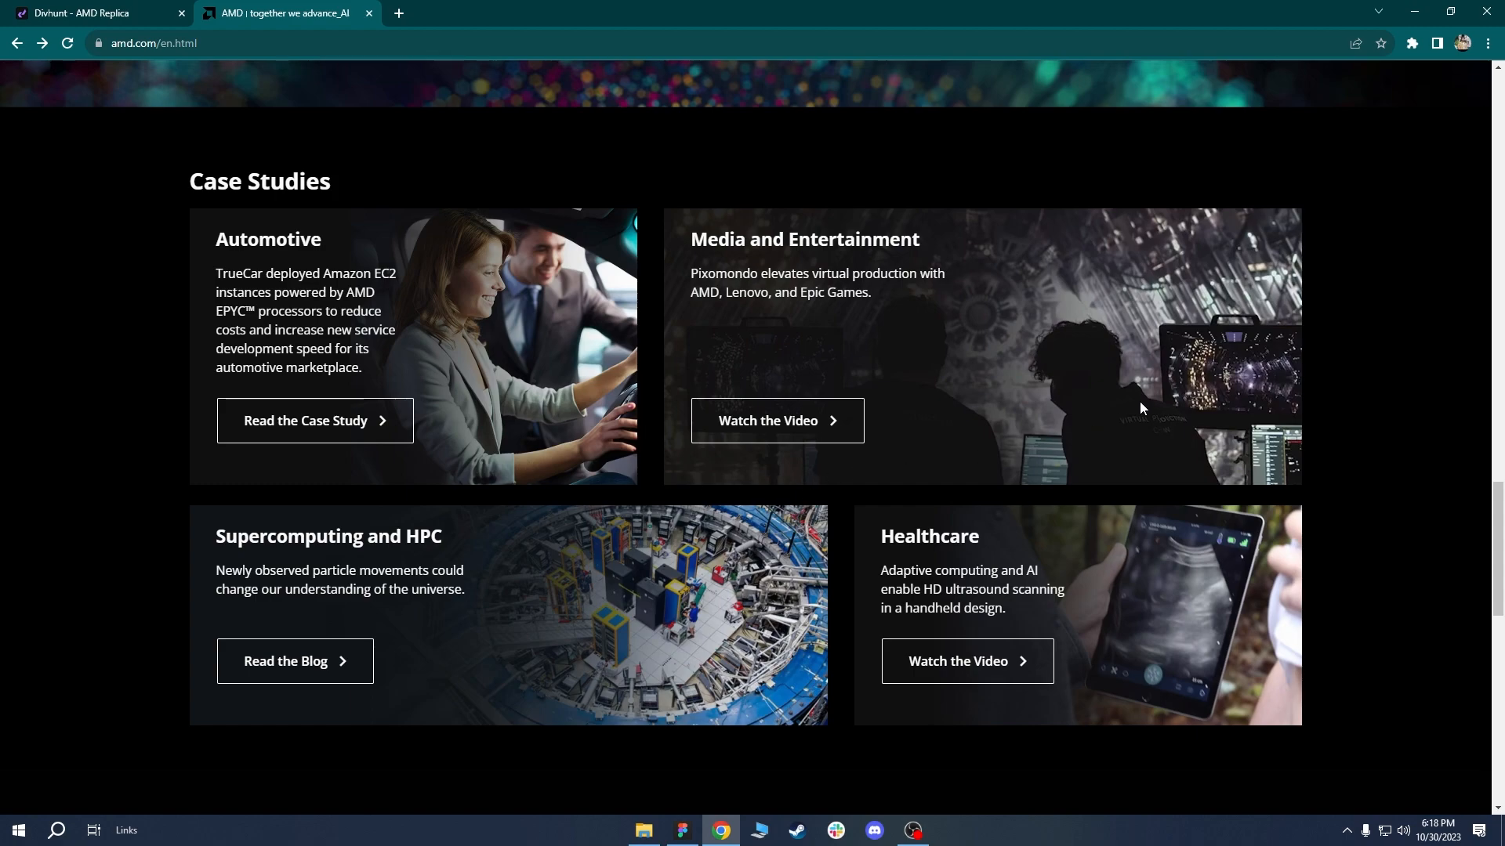
{"action": "left_click", "coordinate": [149, 10]}
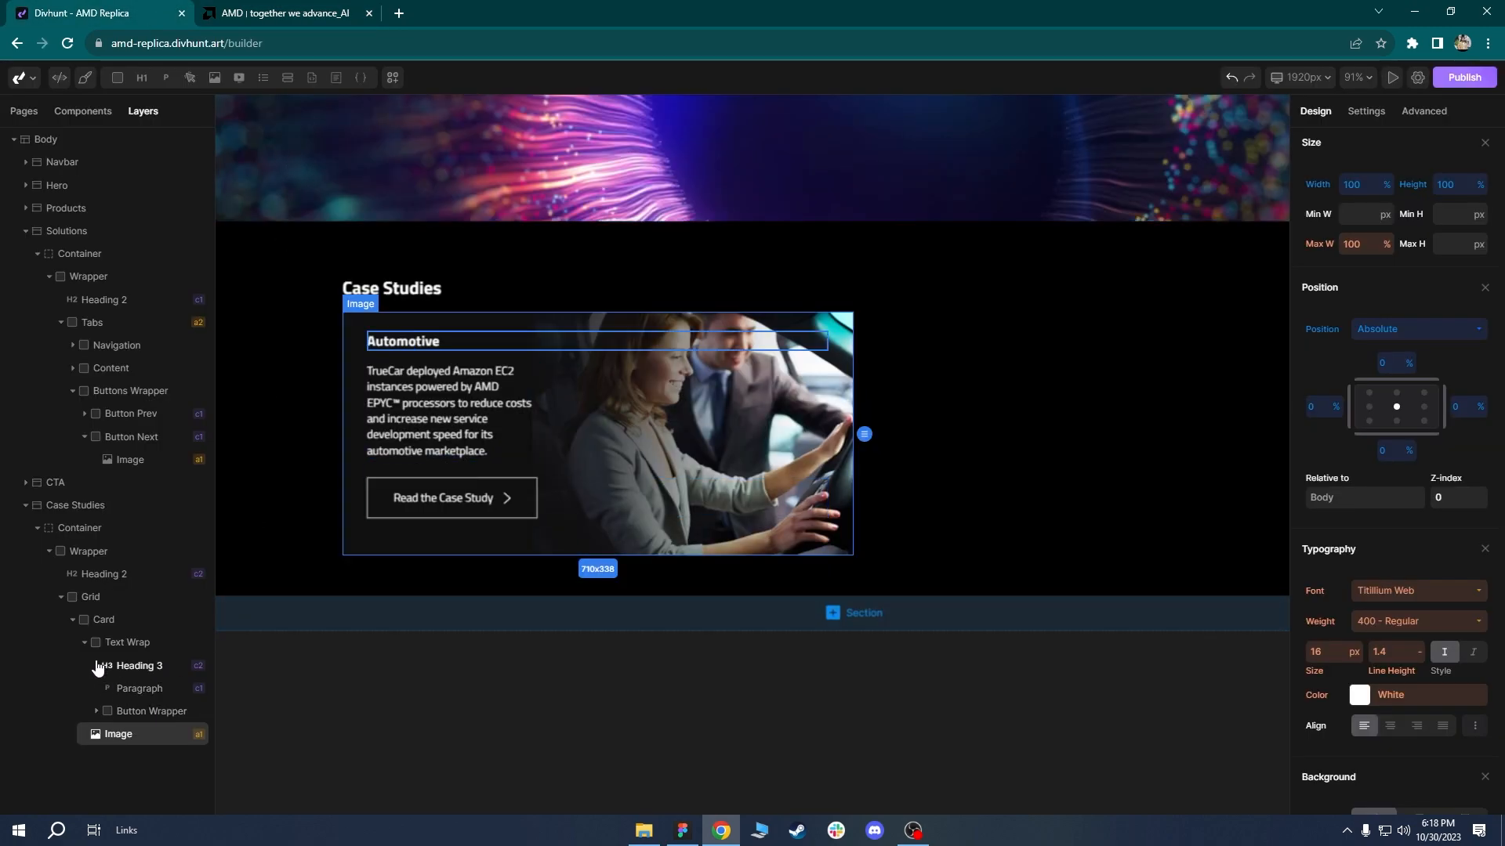
{"action": "left_click", "coordinate": [73, 621]}
{"action": "right_click", "coordinate": [107, 627]}
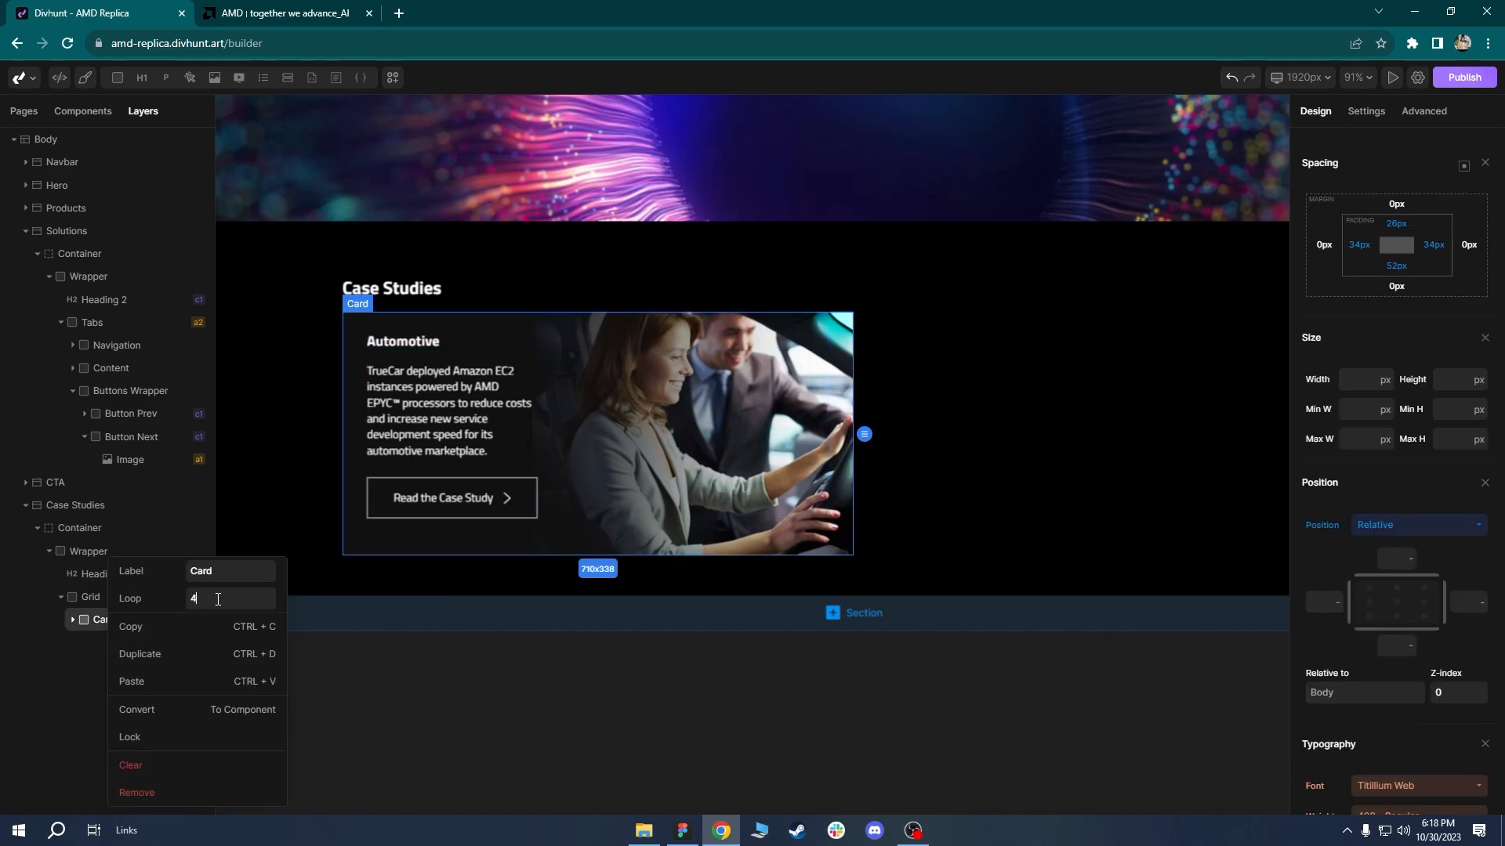
{"action": "left_click", "coordinate": [218, 600]}
{"action": "type", "text": "4"}
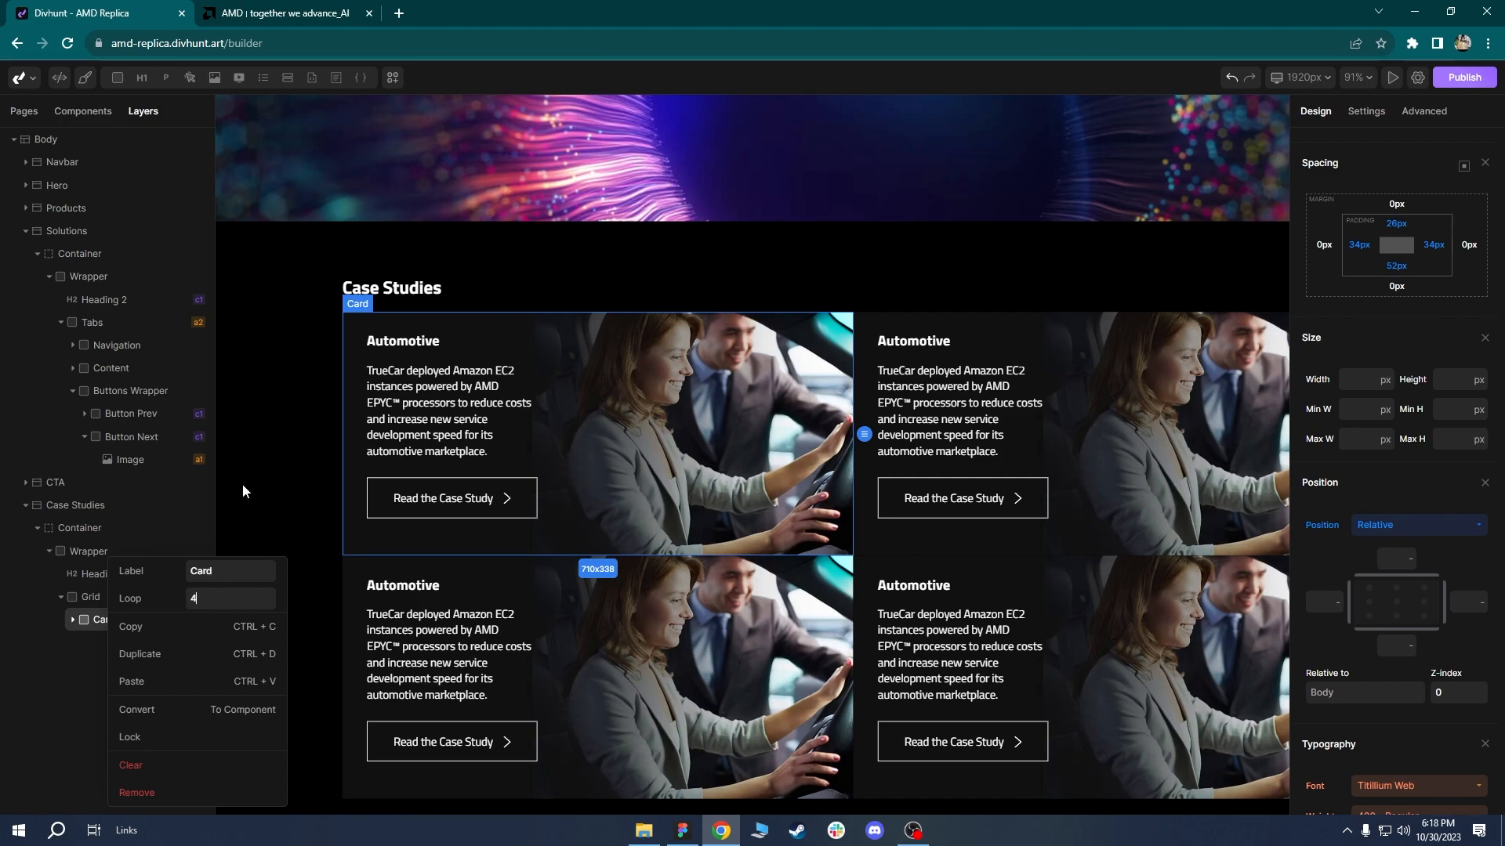
Switch to the AMD website and inspect the Media and Entertainment card's column to check the gap between the cards.
{"action": "left_click", "coordinate": [342, 11]}
{"action": "right_click", "coordinate": [654, 426]}
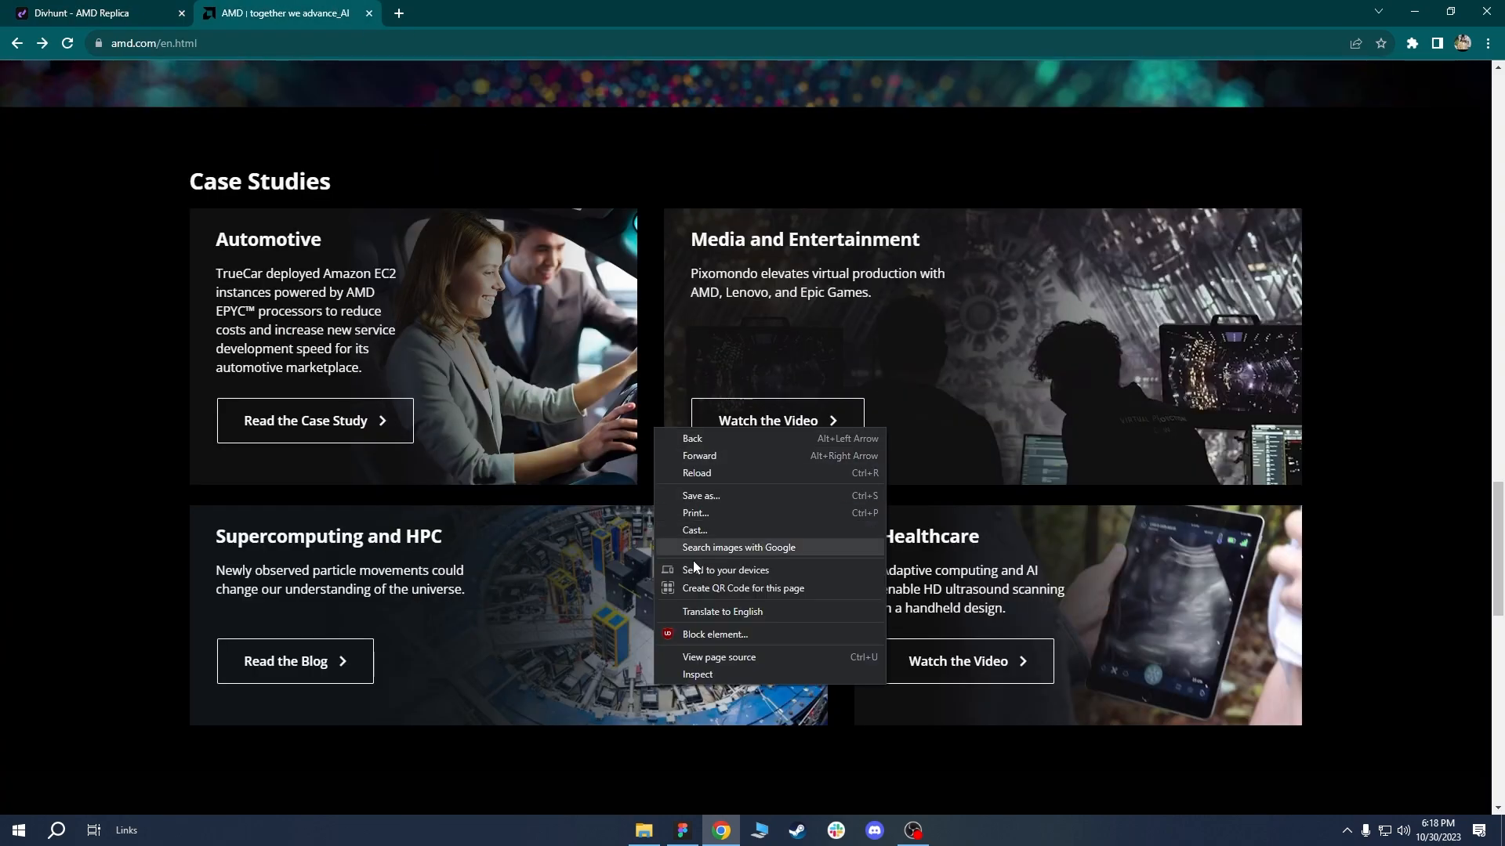
{"action": "left_click", "coordinate": [680, 676]}
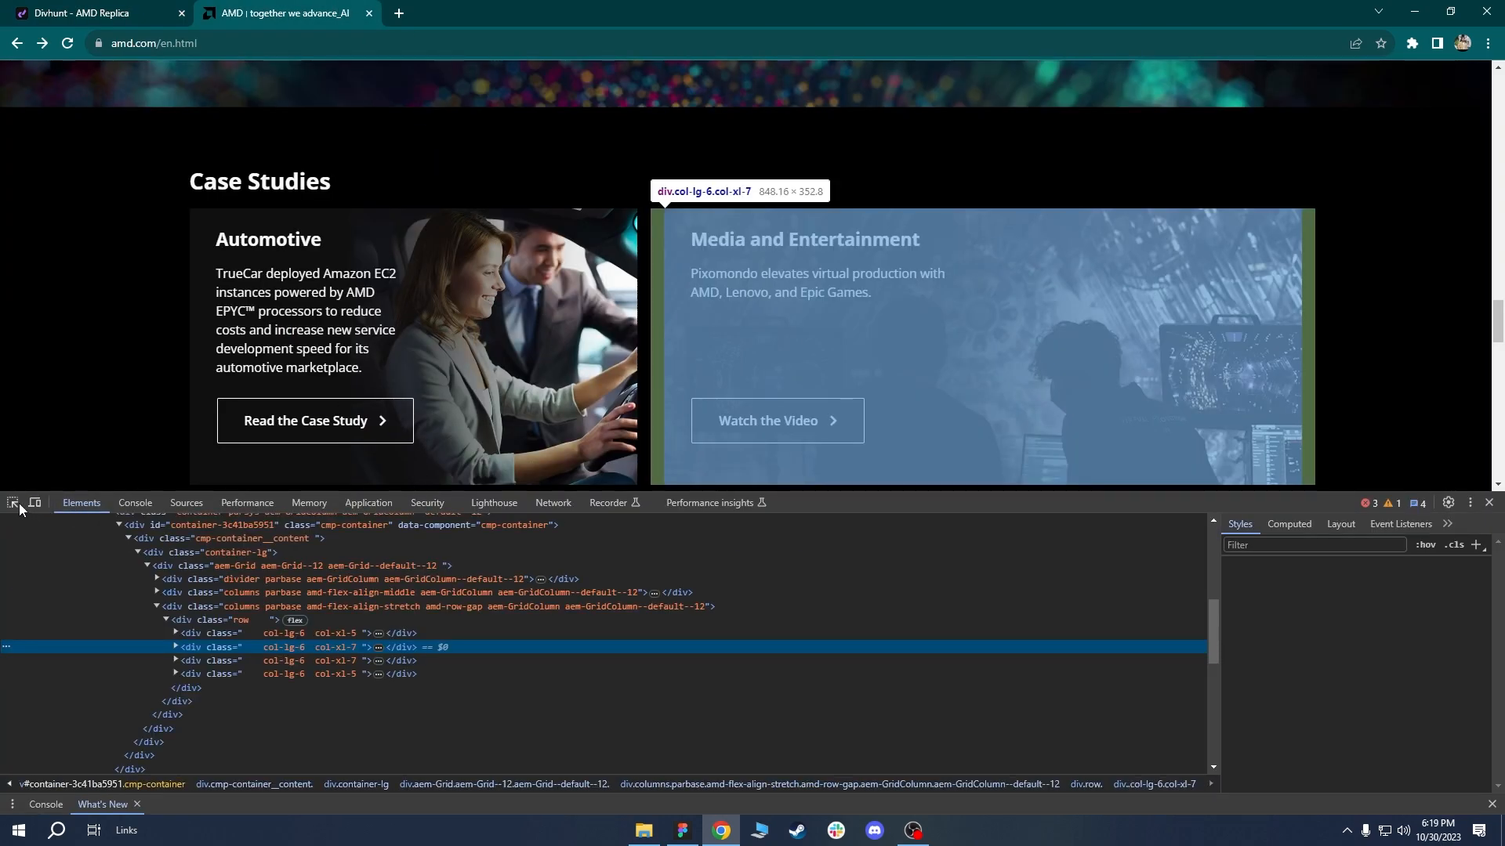
{"action": "left_click", "coordinate": [13, 503]}
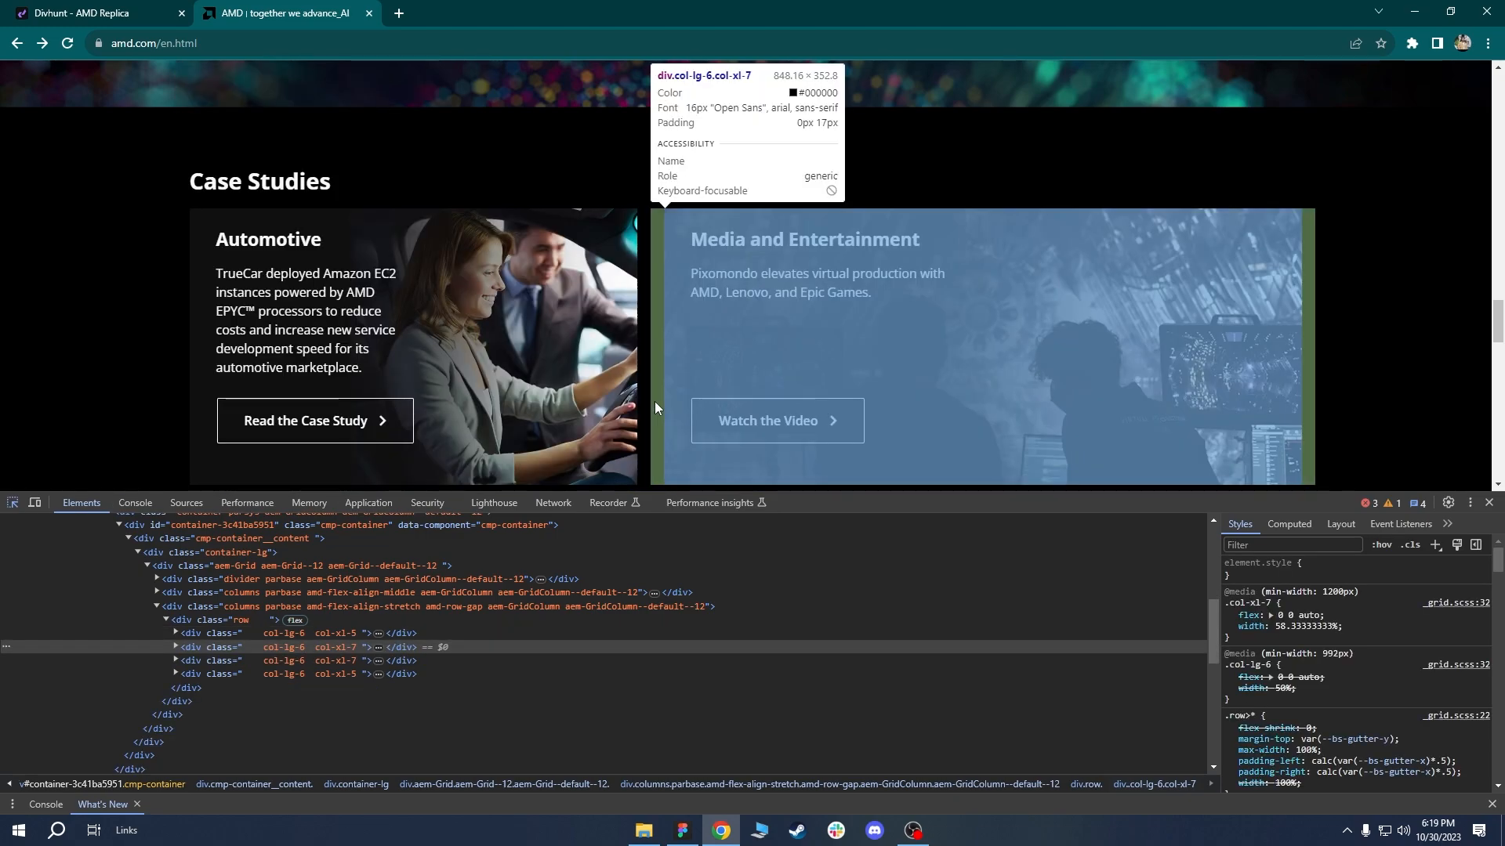
Return to the Divhunt builder and set the Case Studies Grid's column gap to 34 px and row gap to 20 px.
{"action": "scroll", "coordinate": [655, 402], "scroll_direction": "down", "scroll_amount": 2}
{"action": "left_click", "coordinate": [614, 335]}
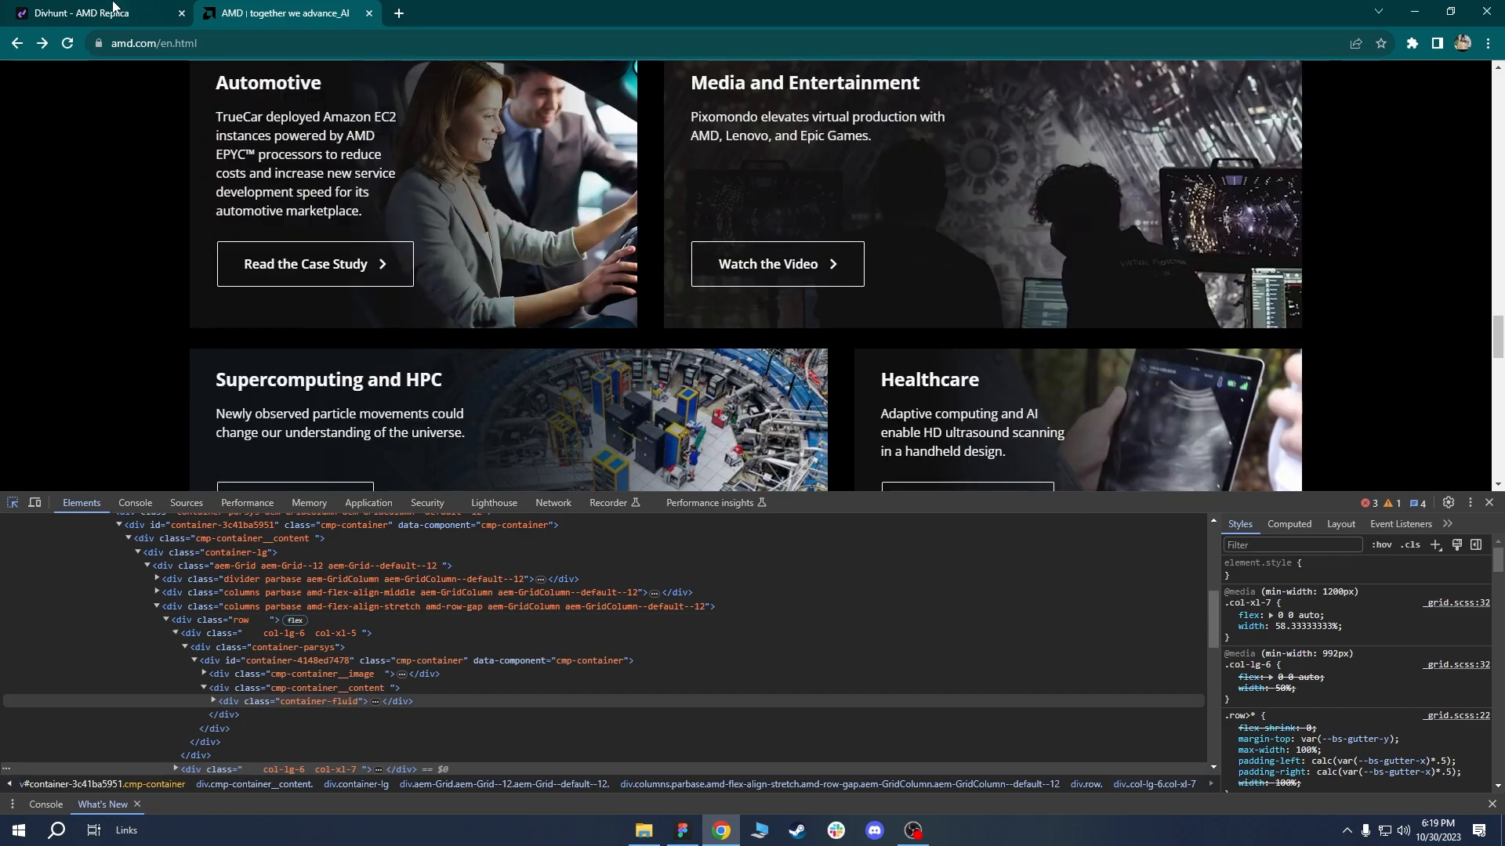
{"action": "left_click", "coordinate": [116, 12]}
{"action": "left_click", "coordinate": [99, 598]}
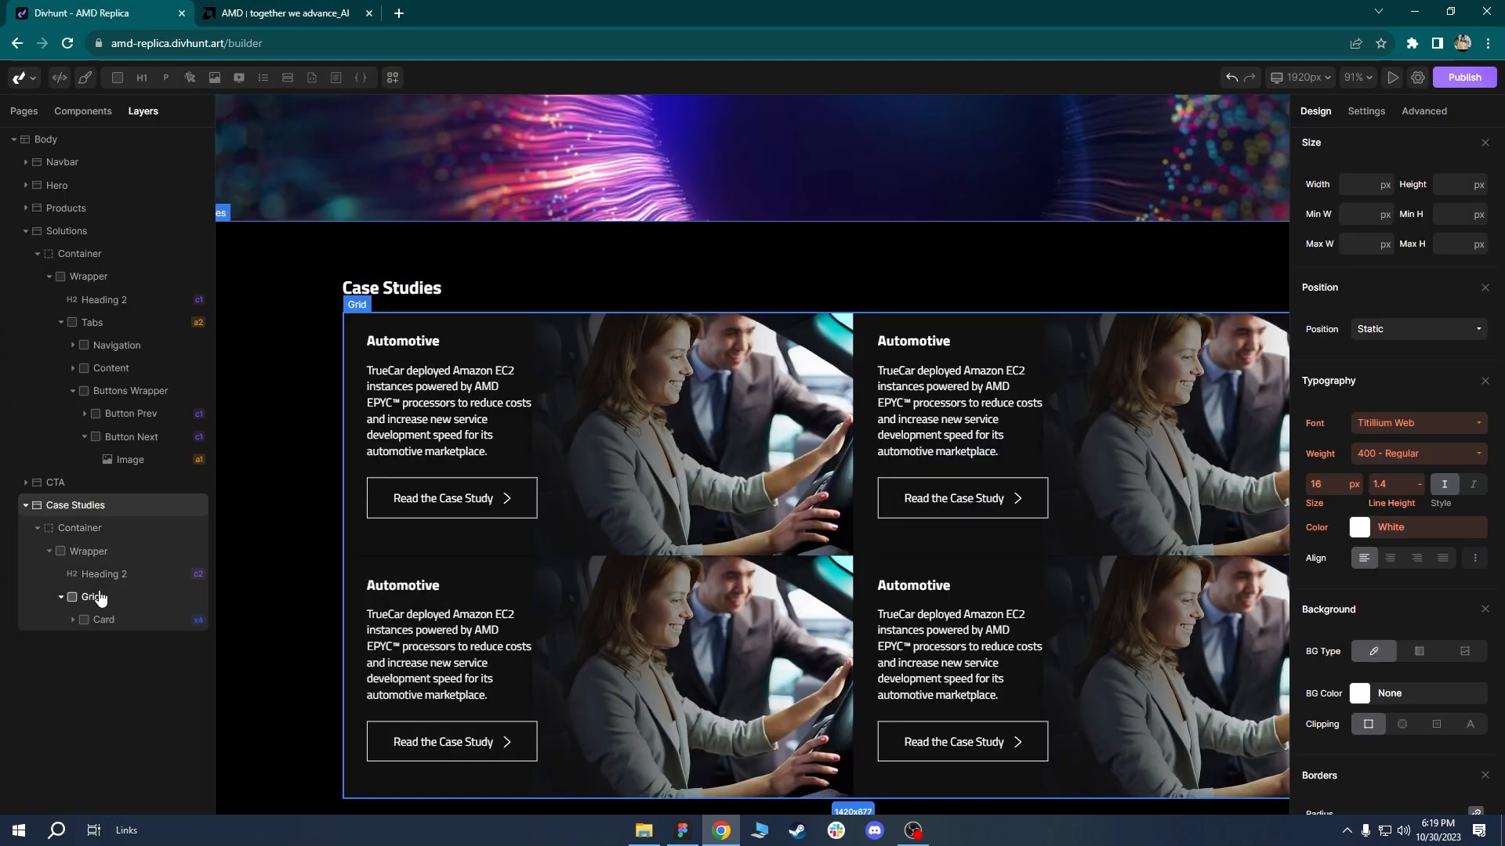
{"action": "left_click", "coordinate": [100, 599]}
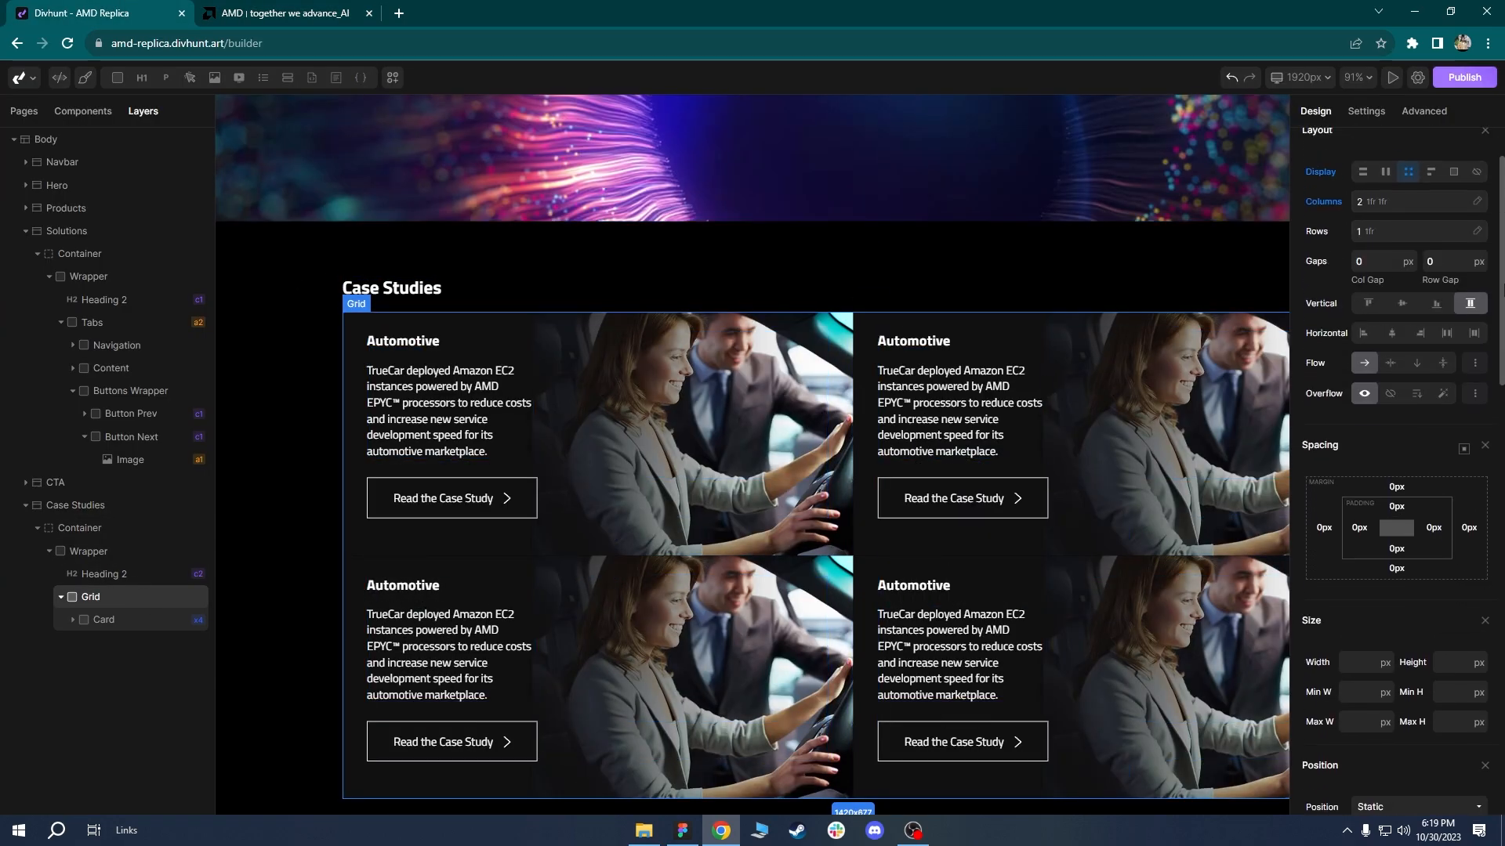
{"action": "scroll", "coordinate": [1388, 331], "scroll_direction": "up", "scroll_amount": 1}
{"action": "left_click", "coordinate": [1386, 320]}
{"action": "type", "text": "3"}
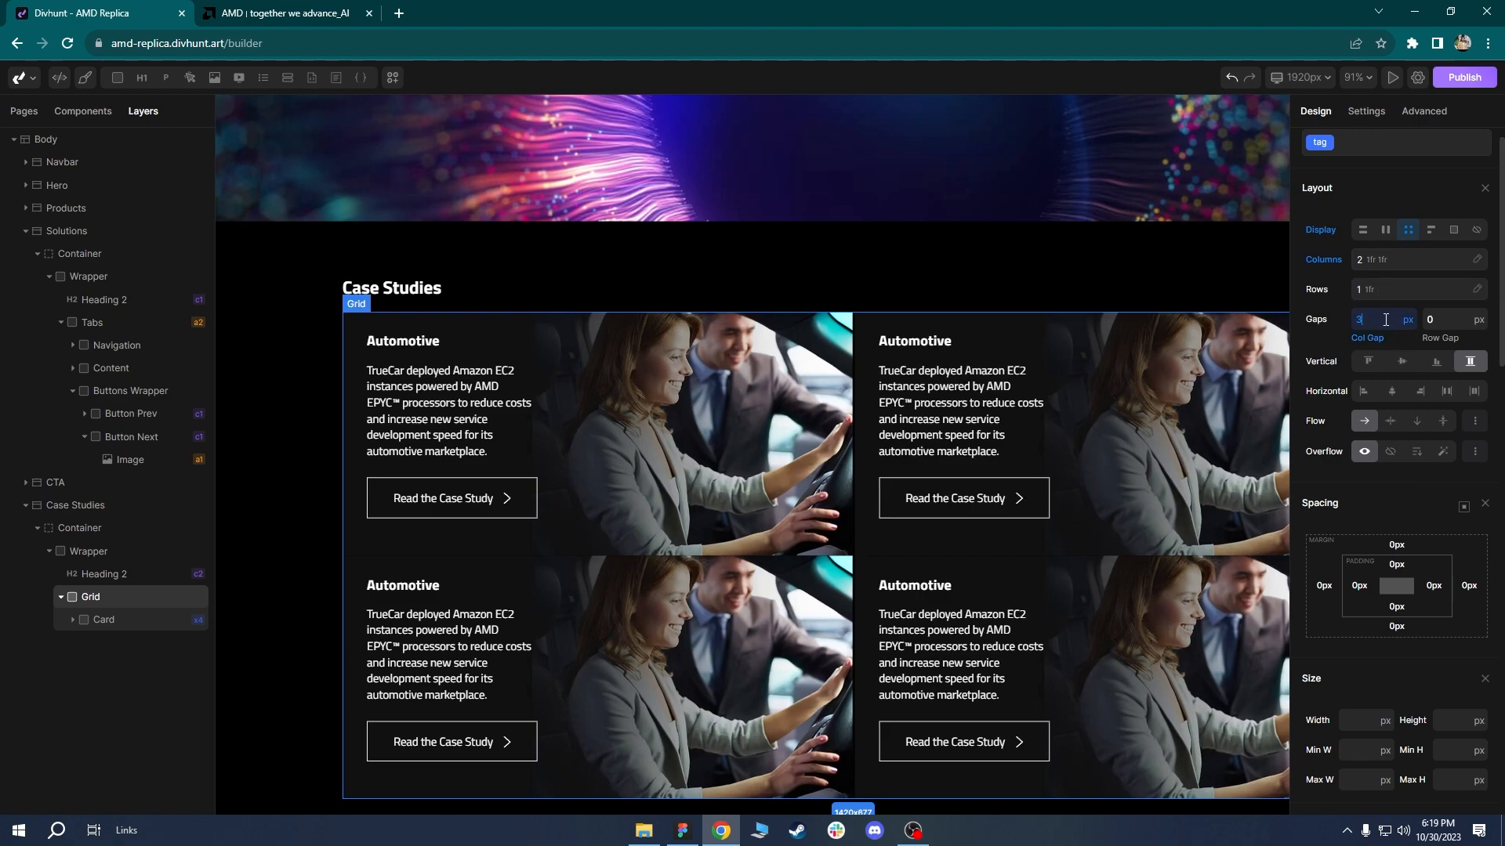
{"action": "type", "text": "4"}
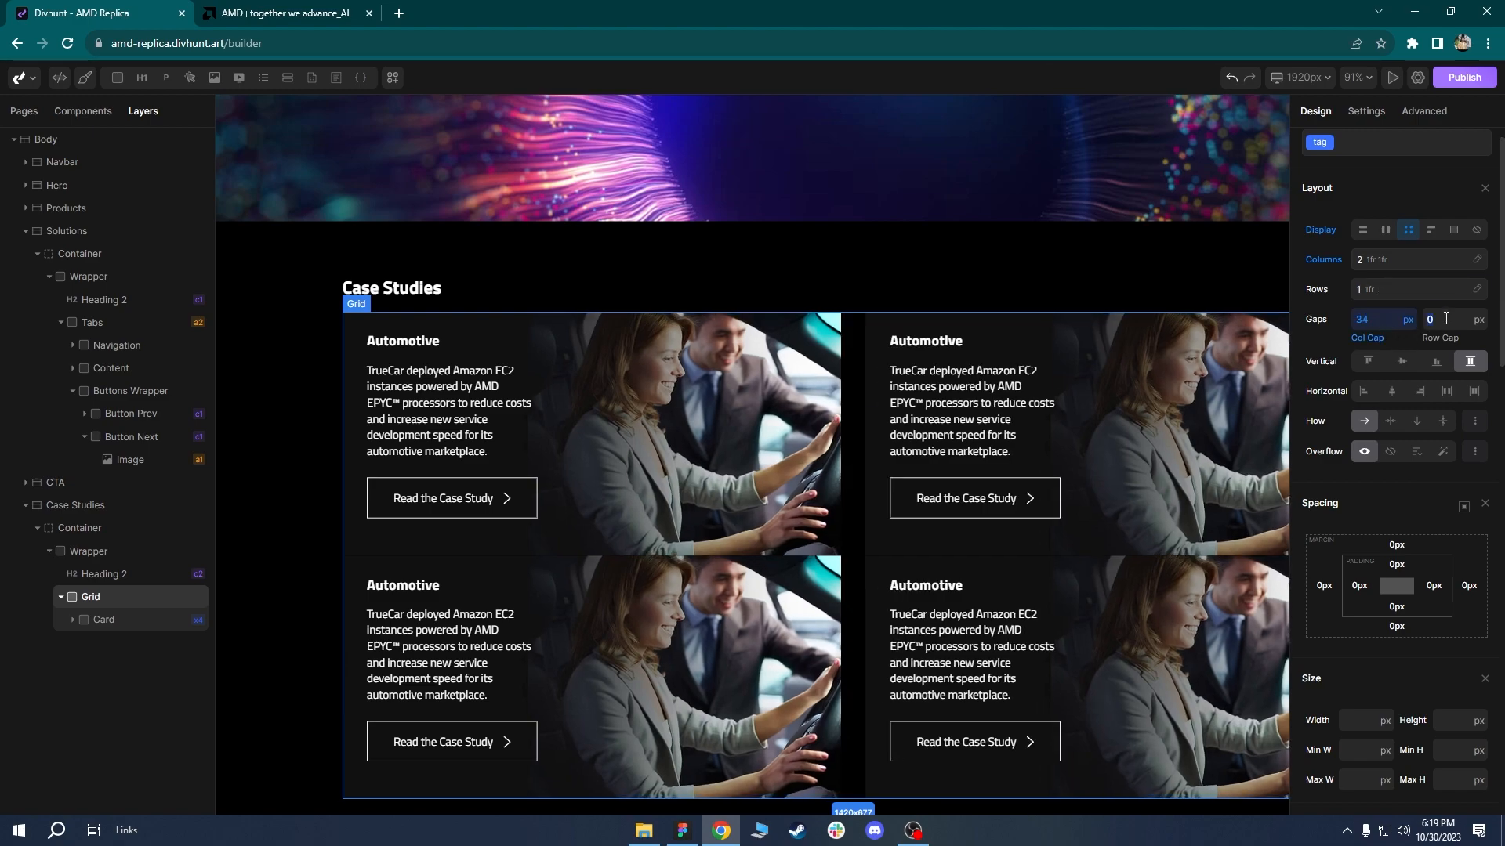
{"action": "type", "text": "20"}
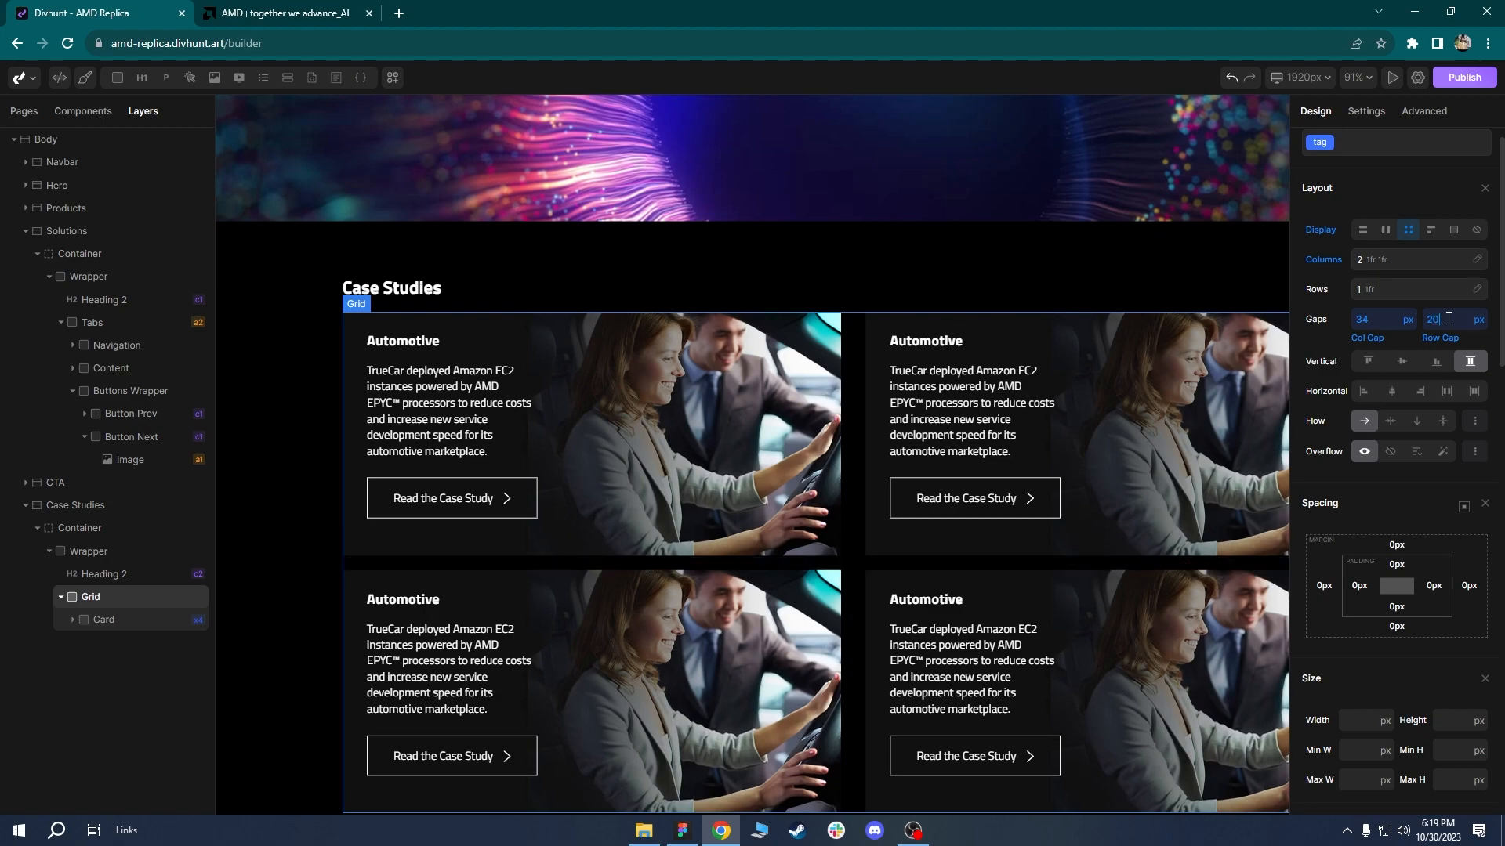
{"action": "scroll", "coordinate": [914, 379], "scroll_direction": "down", "scroll_amount": 3}
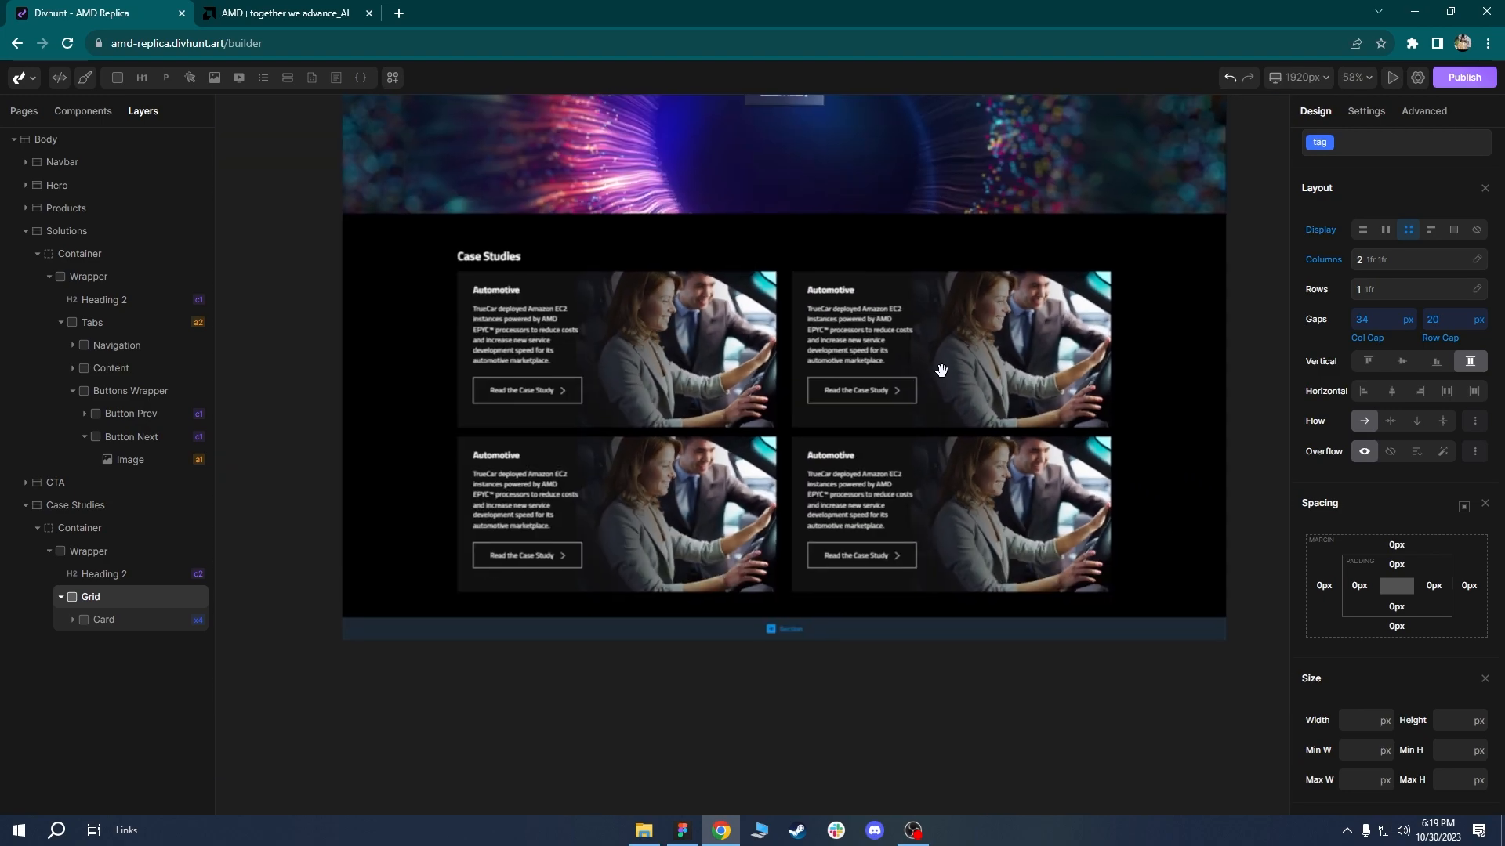
{"action": "scroll", "coordinate": [914, 379], "scroll_direction": "up", "scroll_amount": 2}
{"action": "left_click_drag", "start_coordinate": [935, 387], "coordinate": [956, 404]}
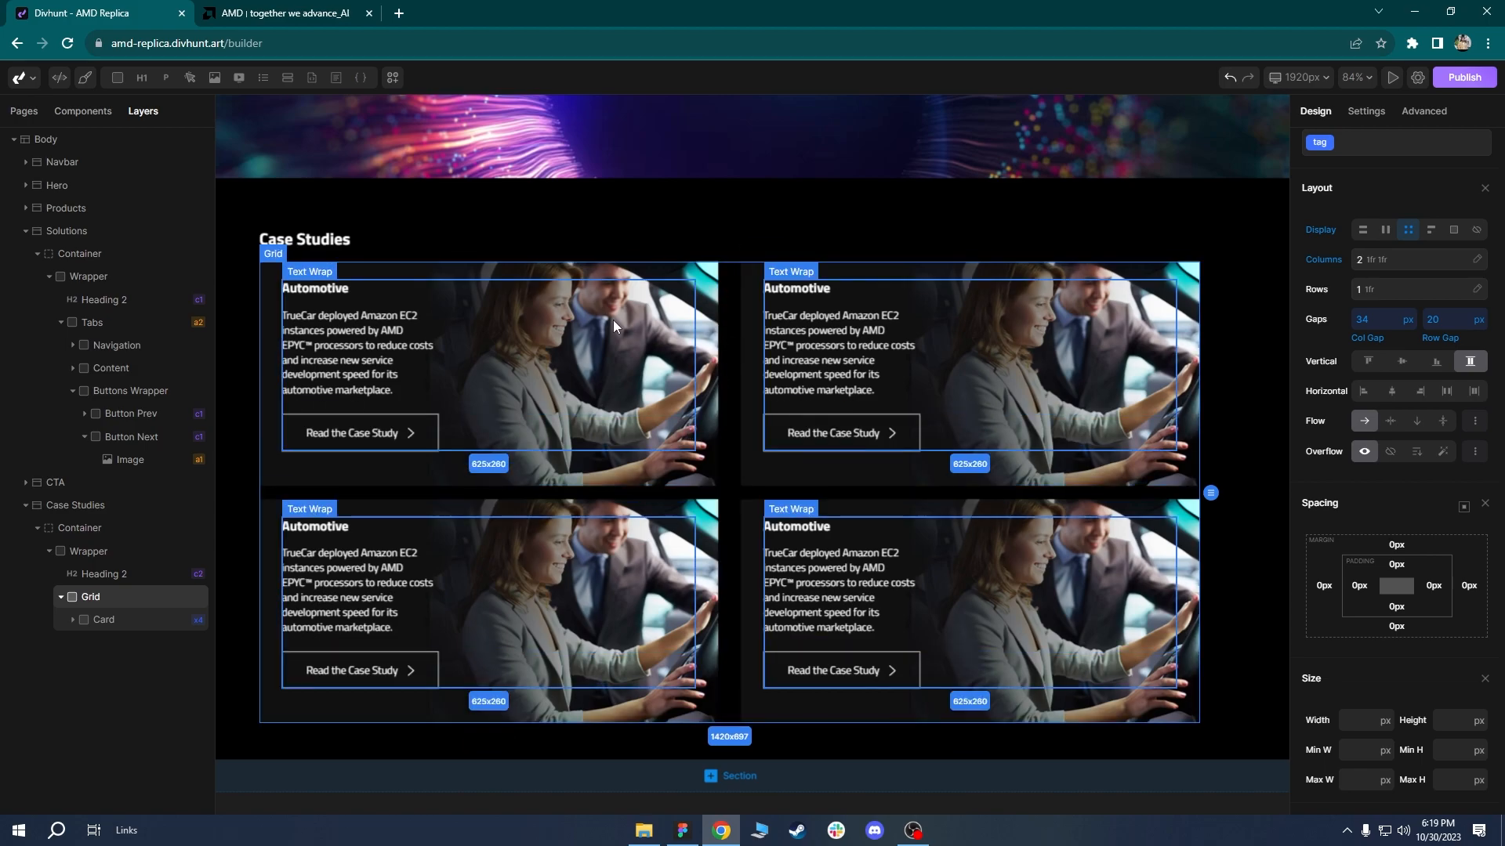
Copy the Media and Entertainment description from the AMD website and replace the second card's paragraph text with it in the builder.
{"action": "left_click", "coordinate": [331, 13]}
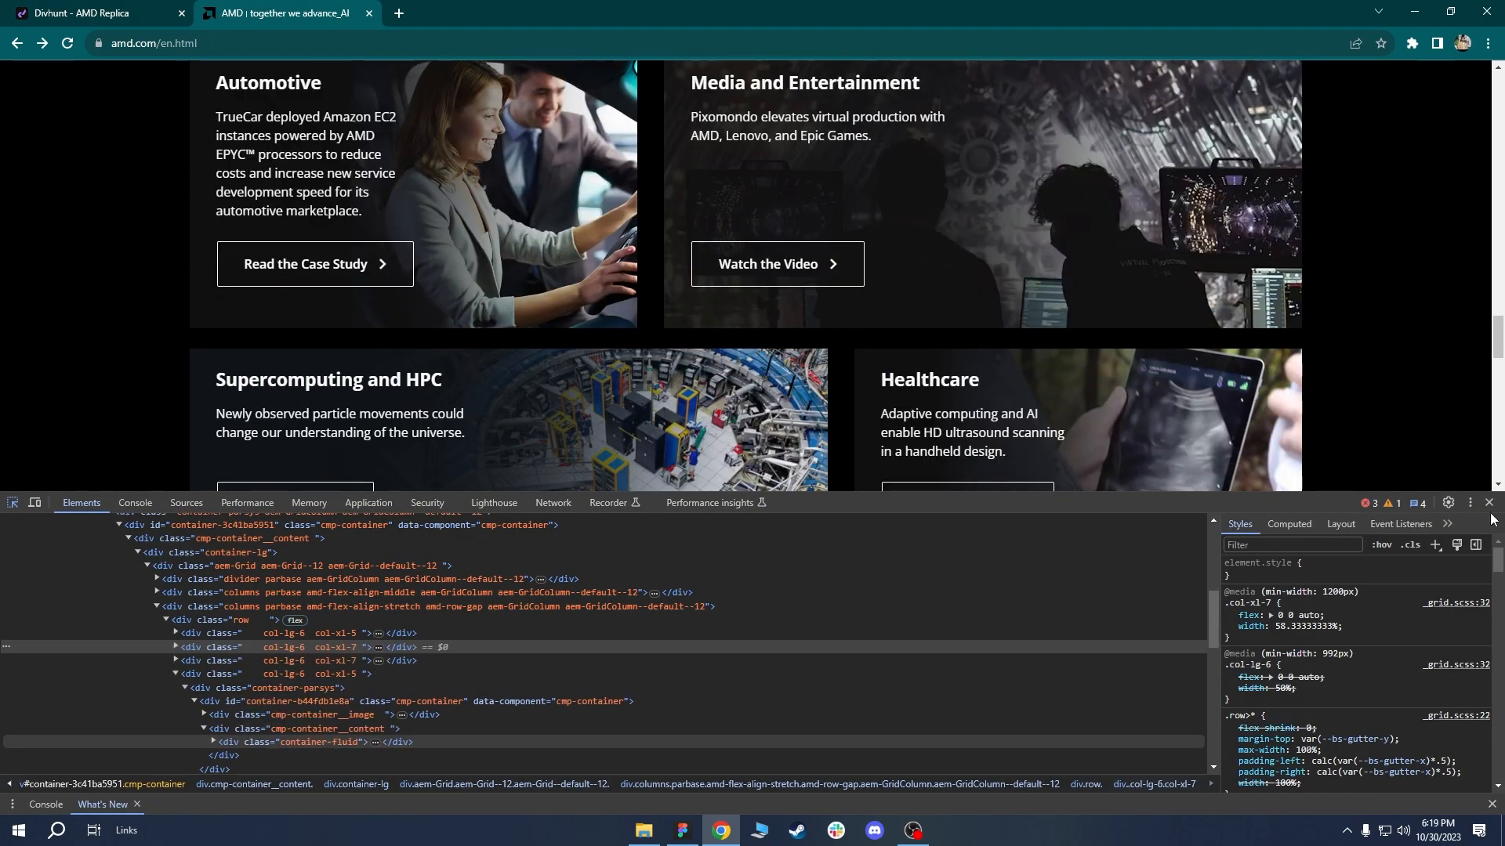
{"action": "left_click", "coordinate": [1492, 504]}
{"action": "scroll", "coordinate": [1035, 350], "scroll_direction": "up", "scroll_amount": 5}
{"action": "scroll", "coordinate": [879, 337], "scroll_direction": "down", "scroll_amount": 3}
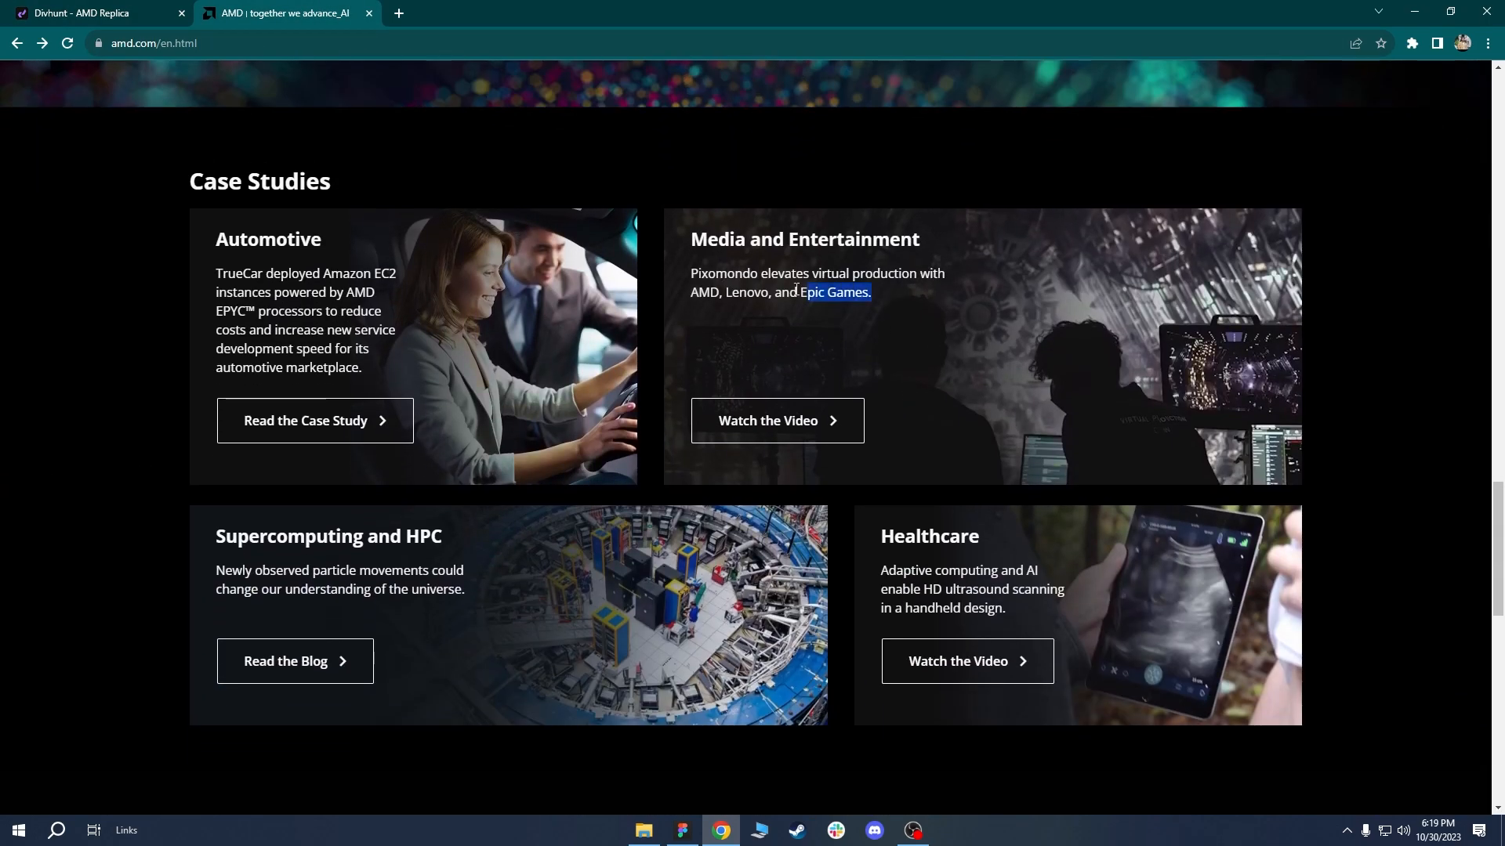
{"action": "left_click_drag", "start_coordinate": [808, 289], "coordinate": [696, 277]}
{"action": "key", "text": "ctrl+c"}
{"action": "left_click", "coordinate": [127, 7]}
{"action": "left_click", "coordinate": [818, 352]}
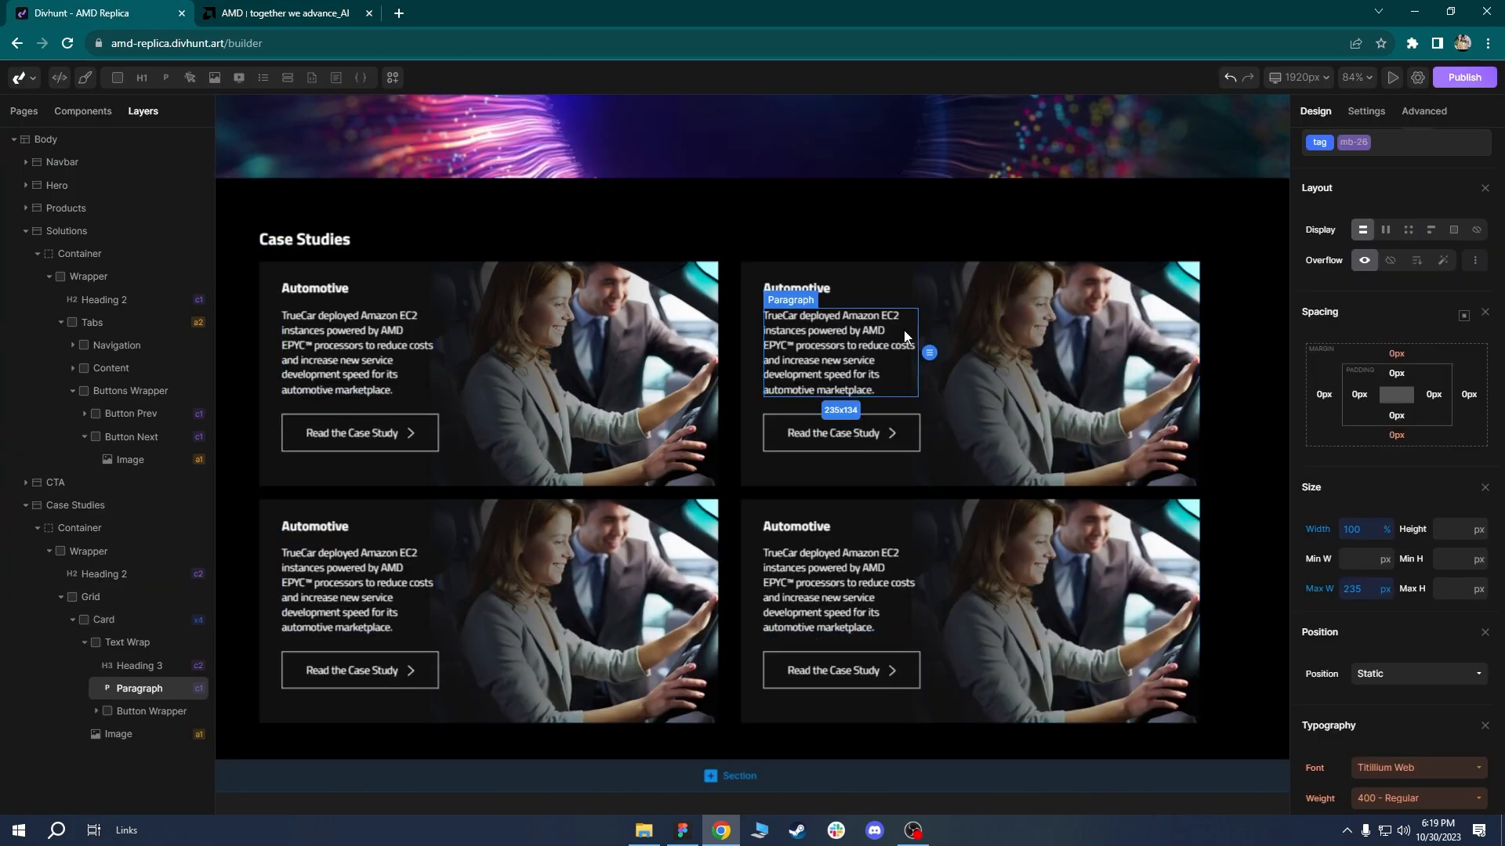
{"action": "left_click", "coordinate": [1366, 110]}
{"action": "key", "text": "ctrl+a"}
{"action": "key", "text": "ctrl+v"}
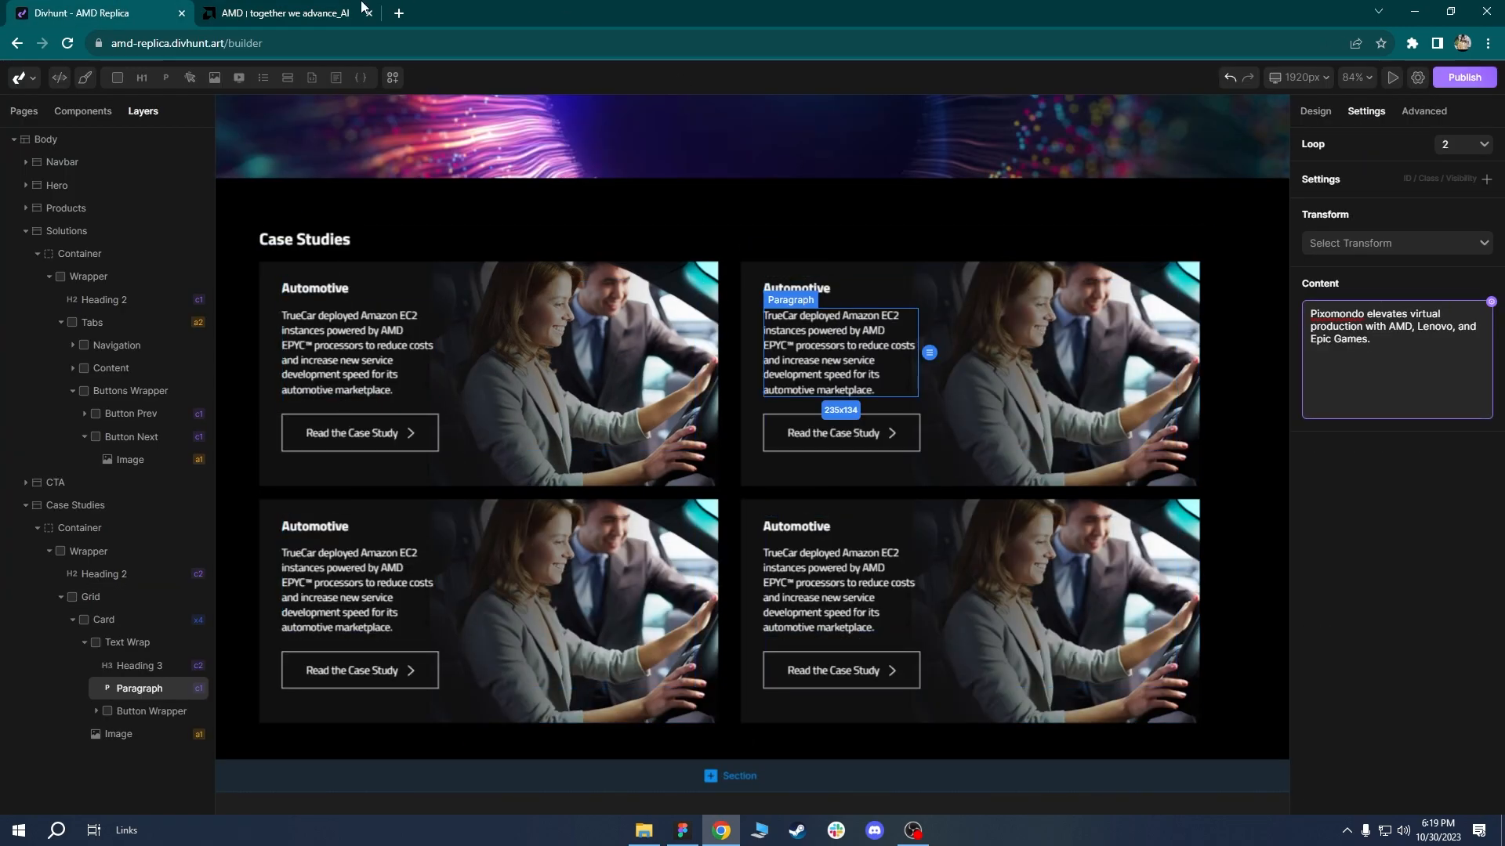
Copy the second card's title from the AMD website and set its Heading 3 in the builder to "Media and Entertainment".
{"action": "left_click", "coordinate": [282, 12]}
{"action": "left_click_drag", "start_coordinate": [933, 254], "coordinate": [712, 239]}
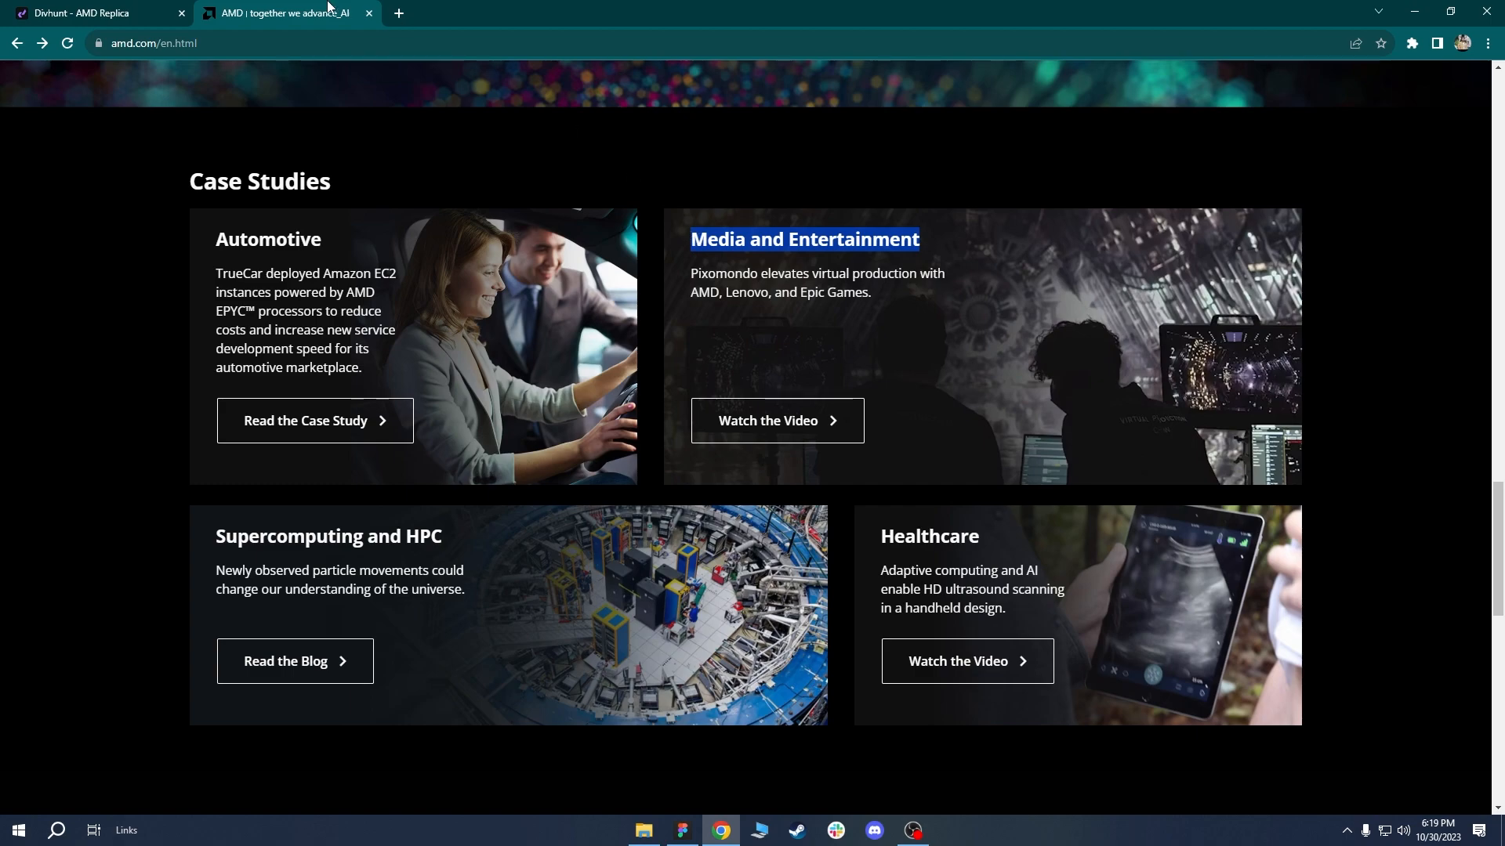
{"action": "left_click", "coordinate": [153, 8]}
{"action": "left_click", "coordinate": [829, 290]}
{"action": "left_click", "coordinate": [1469, 444]}
{"action": "type", "text": "Media and Entertainment"}
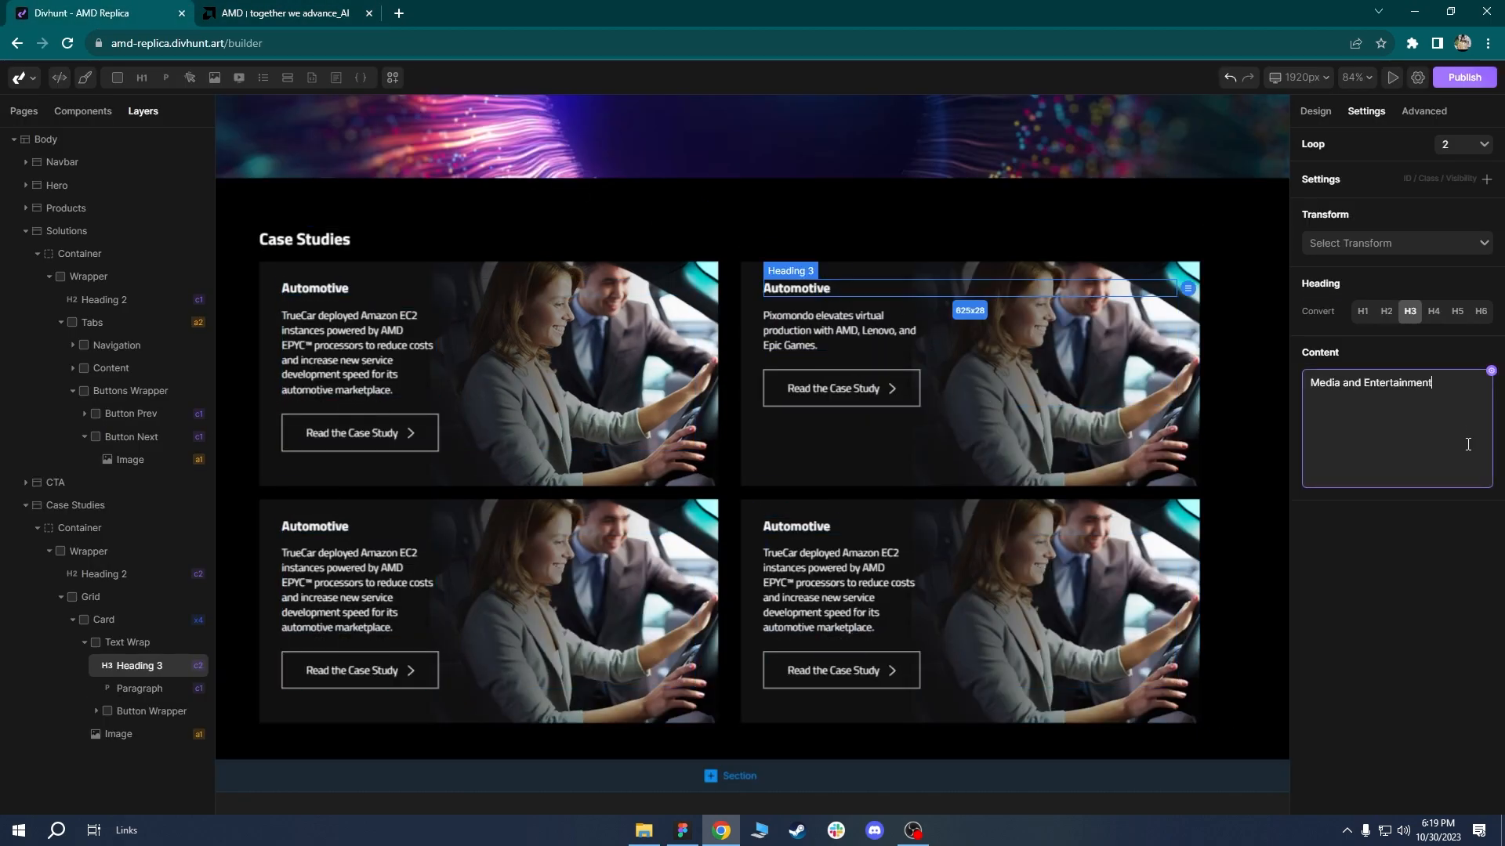
Copy the Supercomputing and HPC description from the AMD website into the third card's paragraph in the builder.
{"action": "left_click", "coordinate": [271, 7]}
{"action": "left_click_drag", "start_coordinate": [473, 593], "coordinate": [213, 571]}
{"action": "key", "text": "ctrl+c"}
{"action": "left_click", "coordinate": [135, 7]}
{"action": "left_click", "coordinate": [402, 598]}
{"action": "left_click", "coordinate": [1468, 445]}
{"action": "key", "text": "ctrl+v"}
Copy the third card's title from the AMD website and set its heading in the builder to "Supercomputing and HPC".
{"action": "left_click", "coordinate": [320, 8]}
{"action": "left_click_drag", "start_coordinate": [453, 538], "coordinate": [226, 539]}
{"action": "left_click", "coordinate": [142, 7]}
{"action": "left_click", "coordinate": [355, 533]}
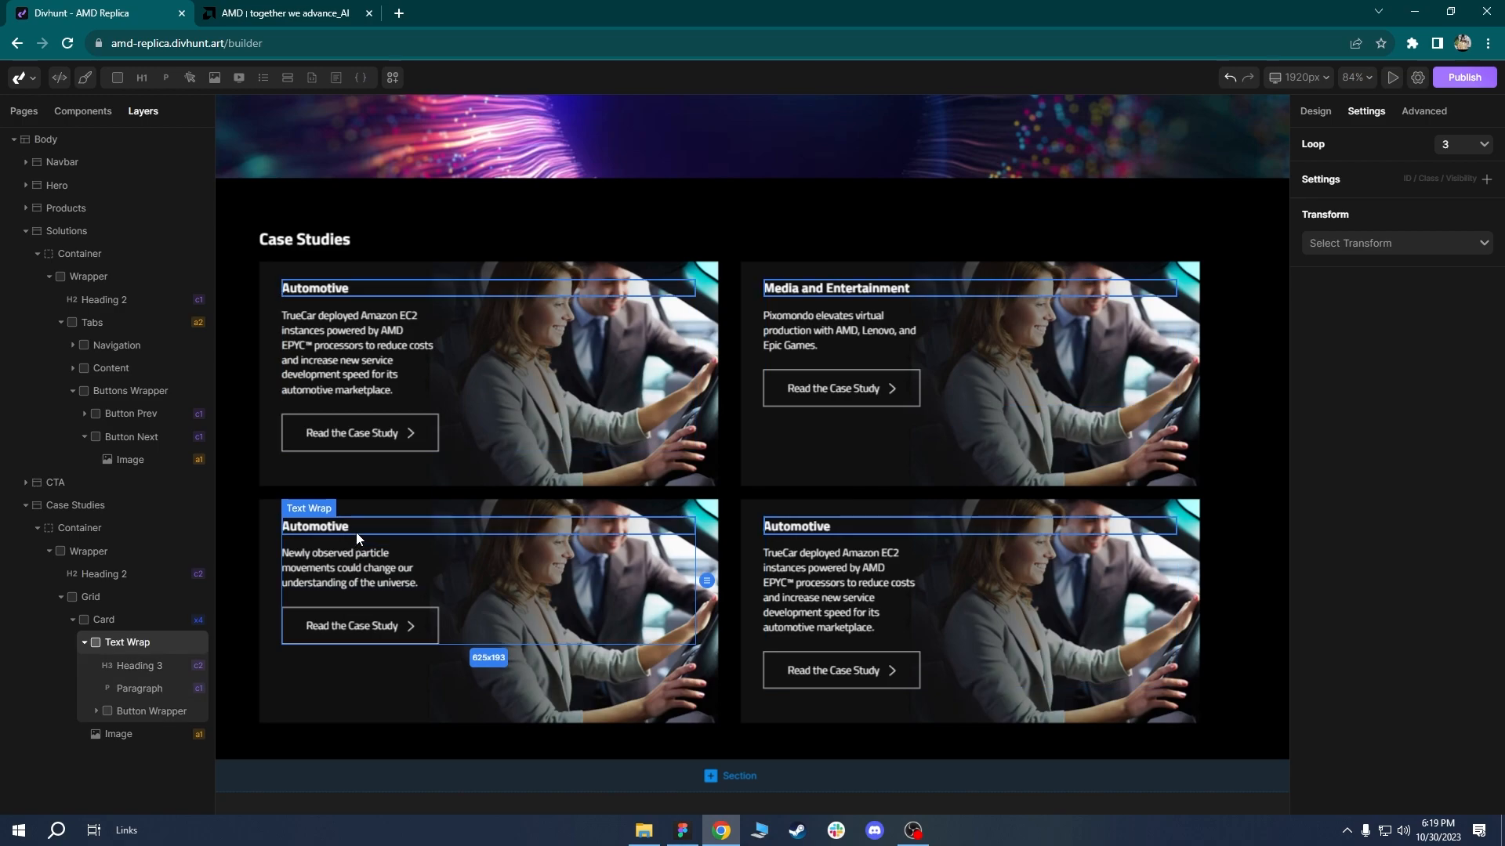
{"action": "left_click", "coordinate": [356, 533]}
{"action": "left_click", "coordinate": [1401, 385]}
Copy the Healthcare description from the AMD website and replace the fourth card's paragraph text with it in the builder.
{"action": "left_click", "coordinate": [320, 8]}
{"action": "left_click_drag", "start_coordinate": [1055, 616], "coordinate": [905, 573]}
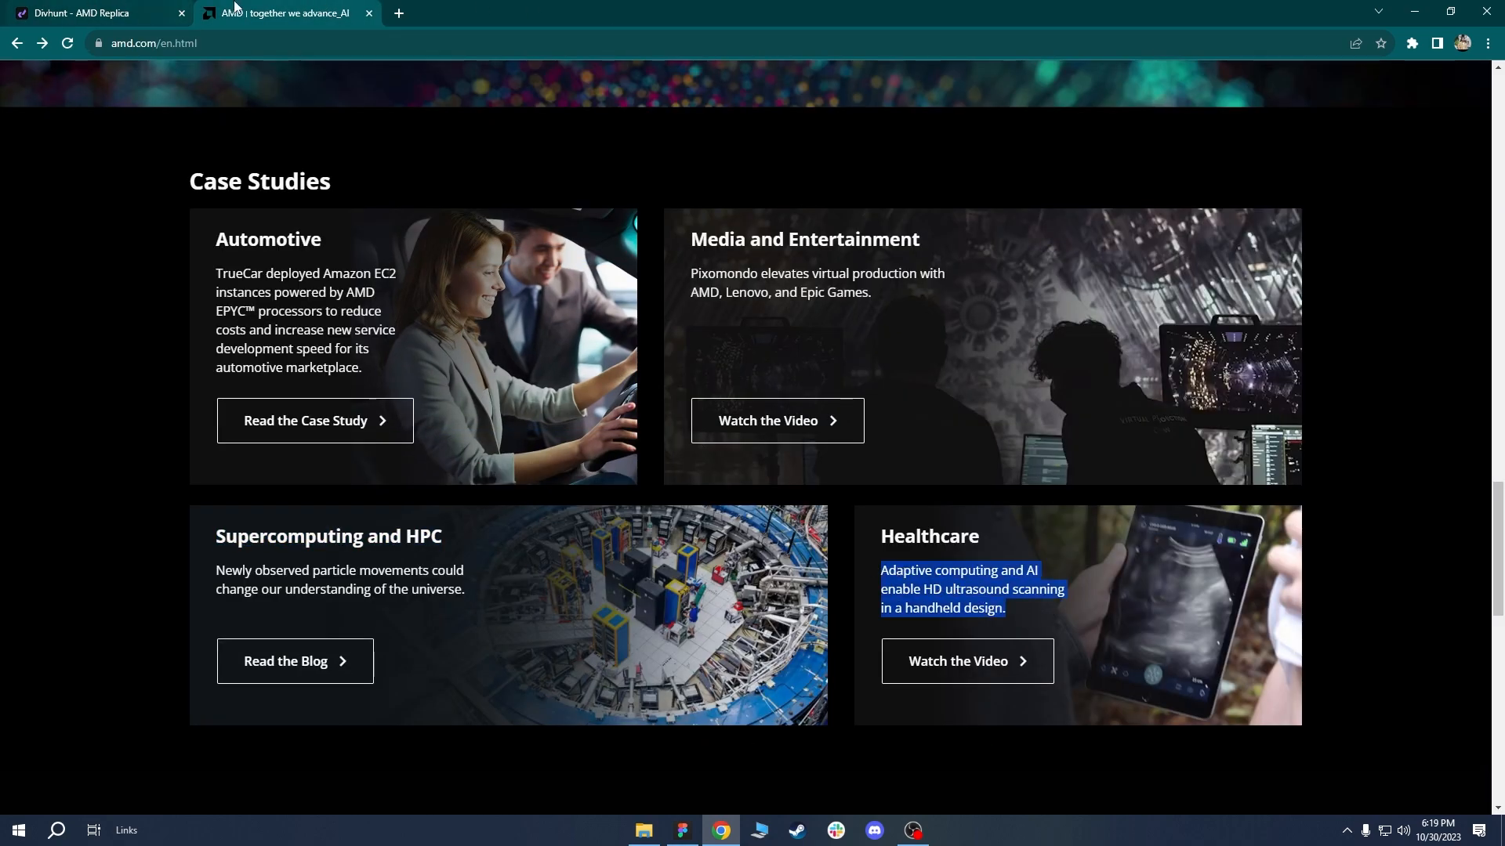
{"action": "left_click", "coordinate": [149, 9]}
{"action": "left_click", "coordinate": [867, 608]}
{"action": "left_click", "coordinate": [1459, 402]}
{"action": "type", "text": "Adaptive computing and AI enable HD ultrasound scanning in a handheld design."}
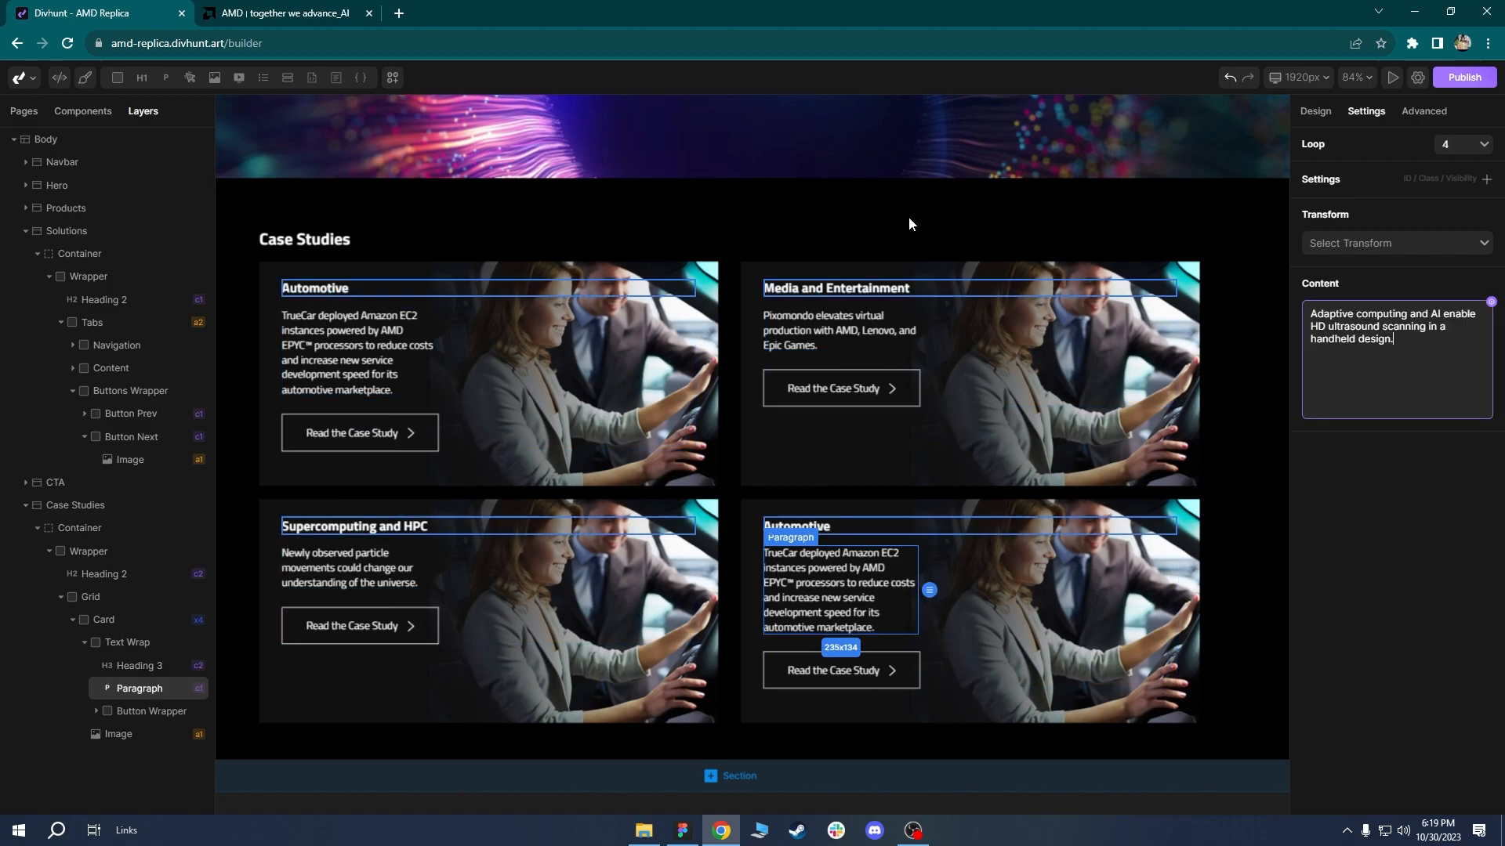
Copy the fourth card's title from the AMD website and set its Heading 3 in the builder to "Healthcare".
{"action": "key", "text": "ctrl+Tab"}
{"action": "left_click_drag", "start_coordinate": [995, 552], "coordinate": [903, 543]}
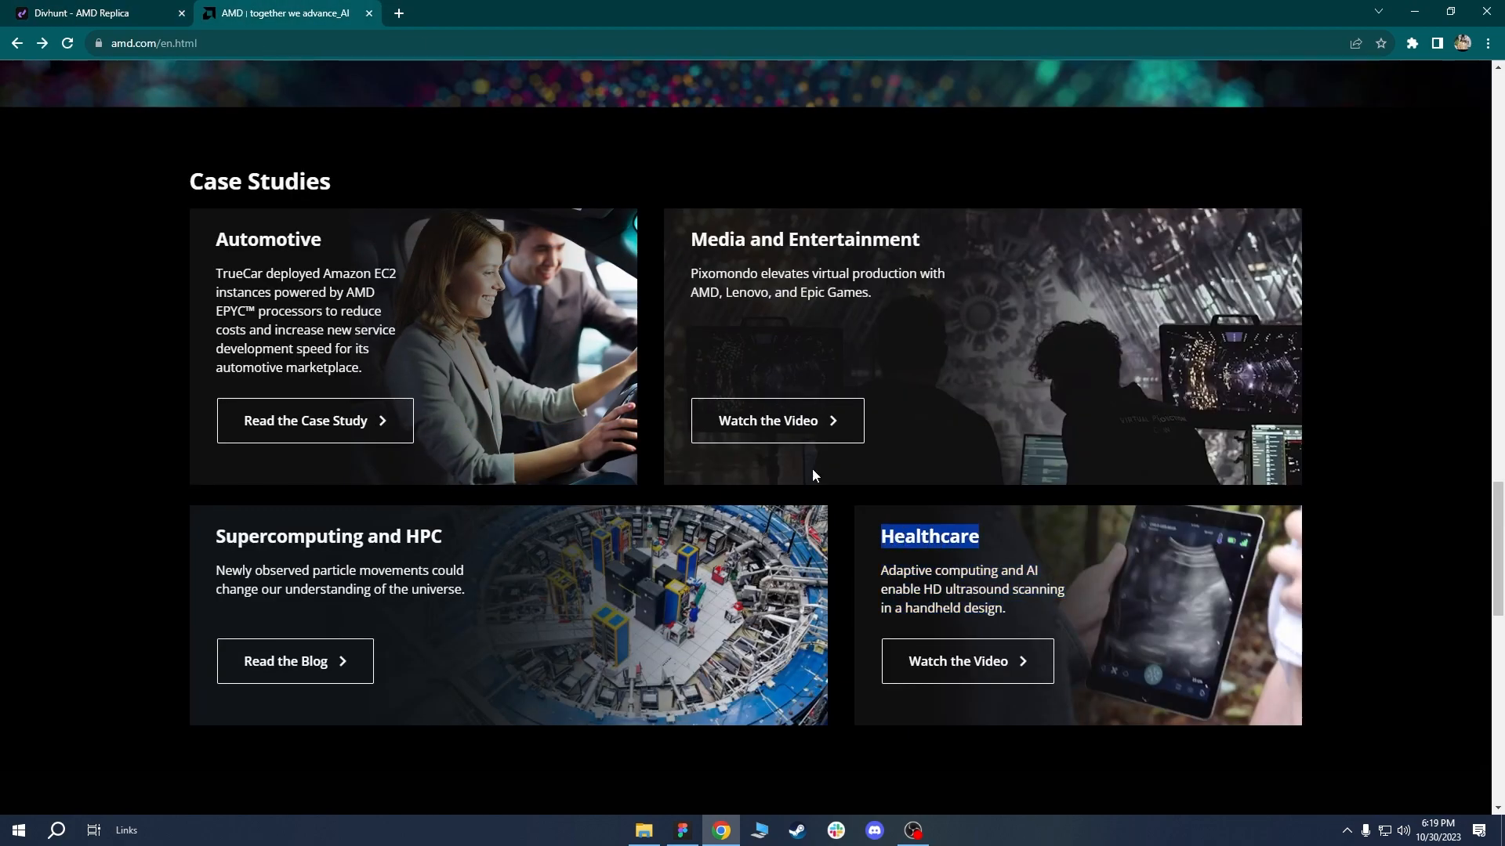
{"action": "key", "text": "ctrl+c"}
{"action": "key", "text": "ctrl+Tab"}
{"action": "left_click", "coordinate": [796, 526]}
{"action": "left_click", "coordinate": [1421, 447]}
{"action": "key", "text": "ctrl+v"}
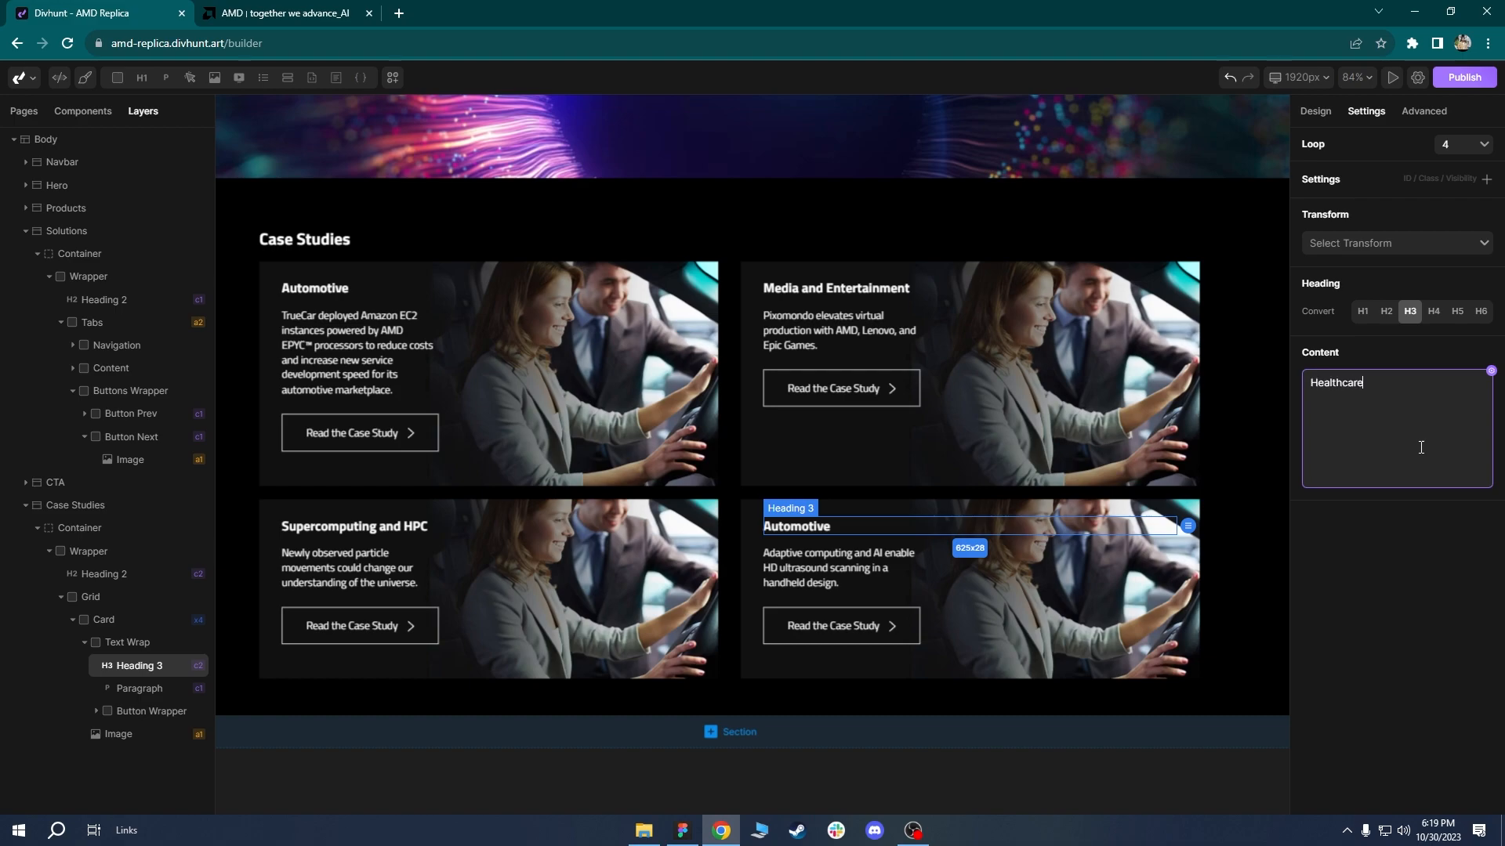
Check the button labels on the AMD website, then set the second and fourth cards' button text to "Watch the Video" in the builder.
{"action": "left_click", "coordinate": [361, 8]}
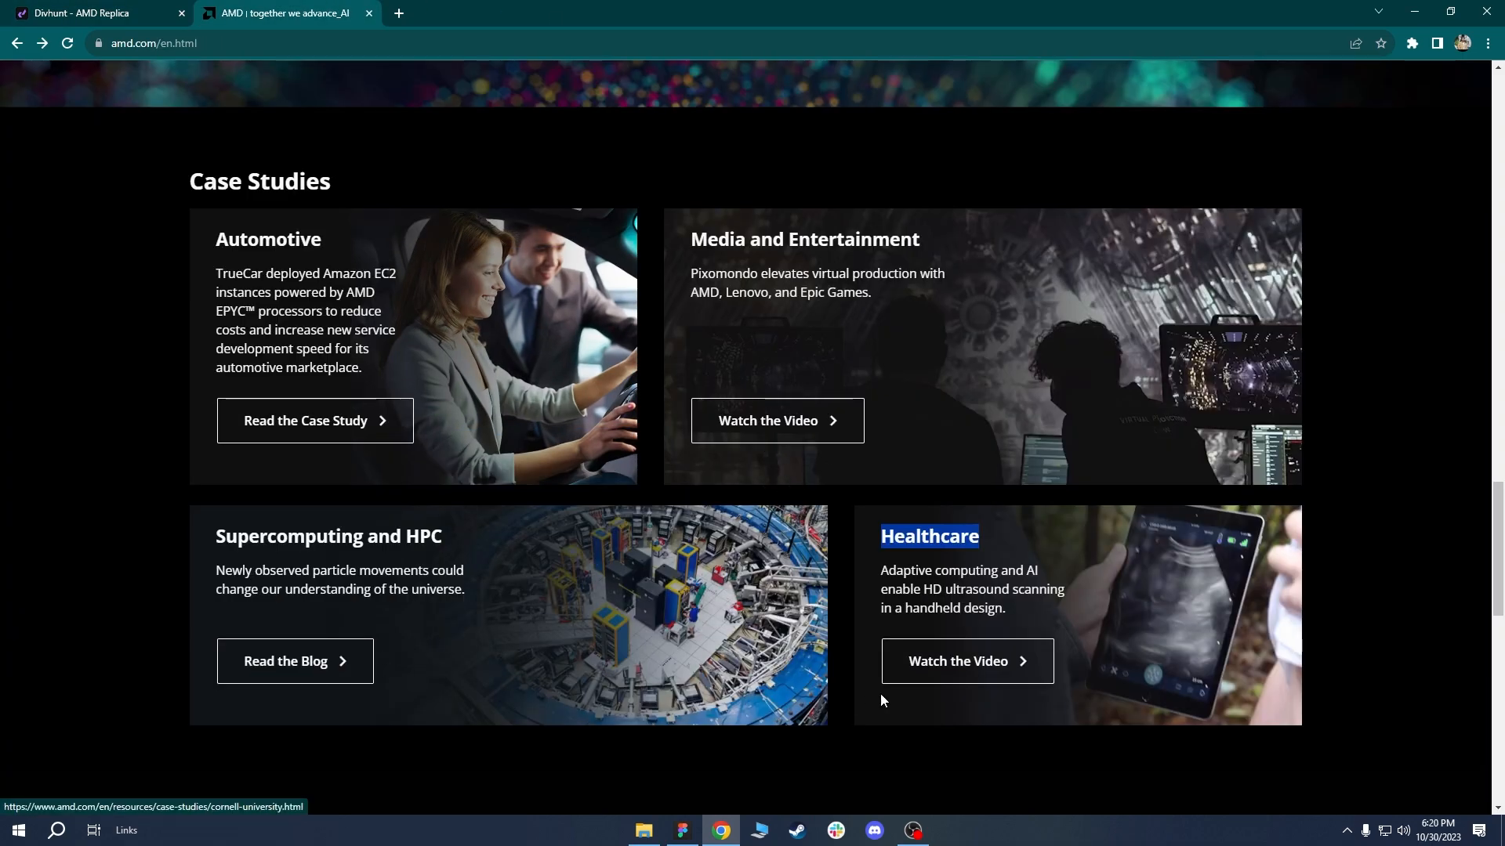
{"action": "key", "text": "ctrl+Tab"}
{"action": "left_click", "coordinate": [833, 388]}
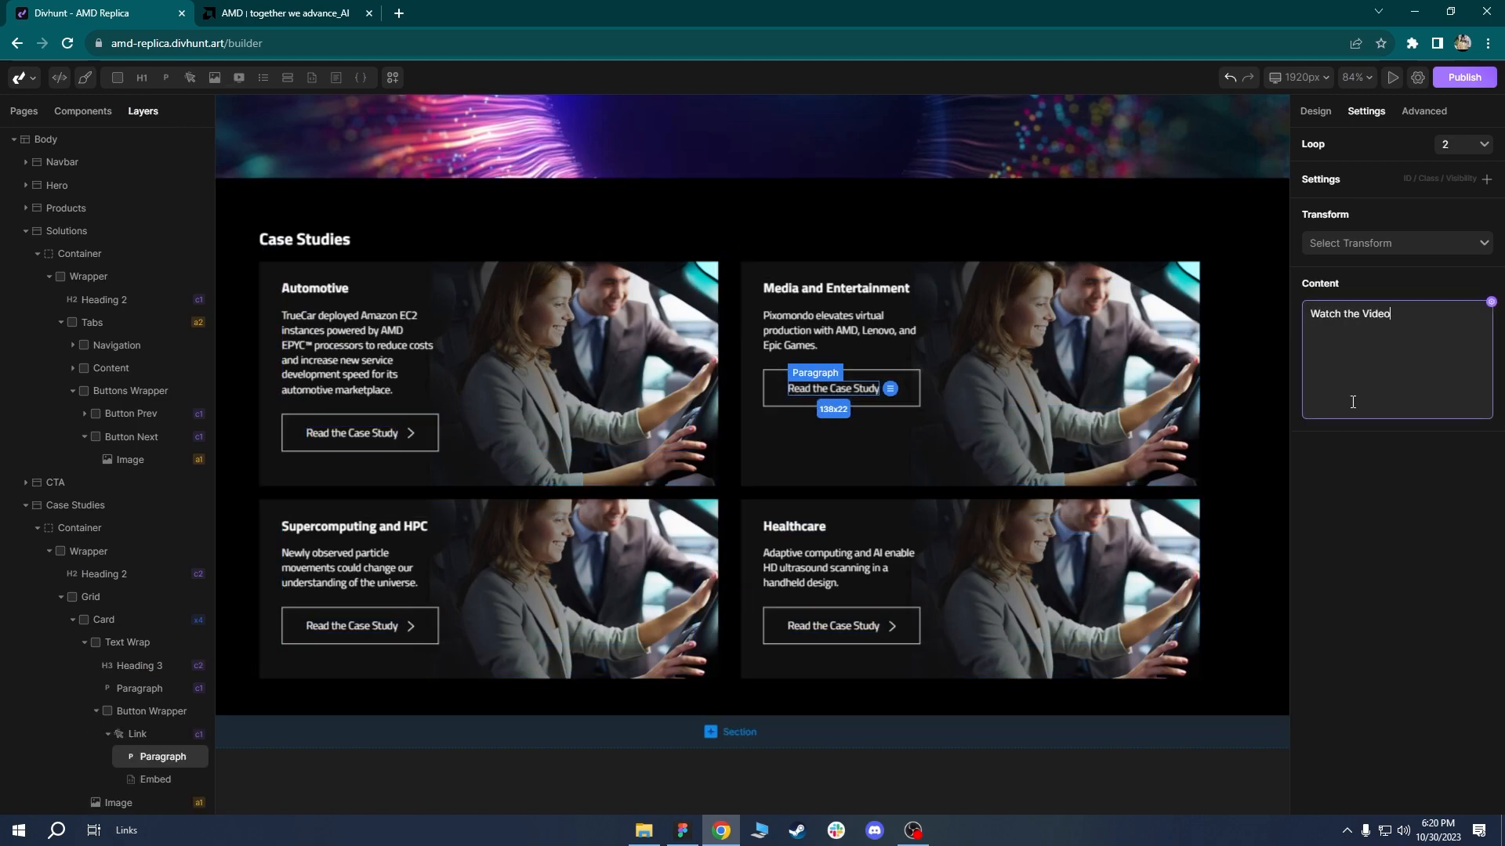
{"action": "left_click", "coordinate": [821, 627]}
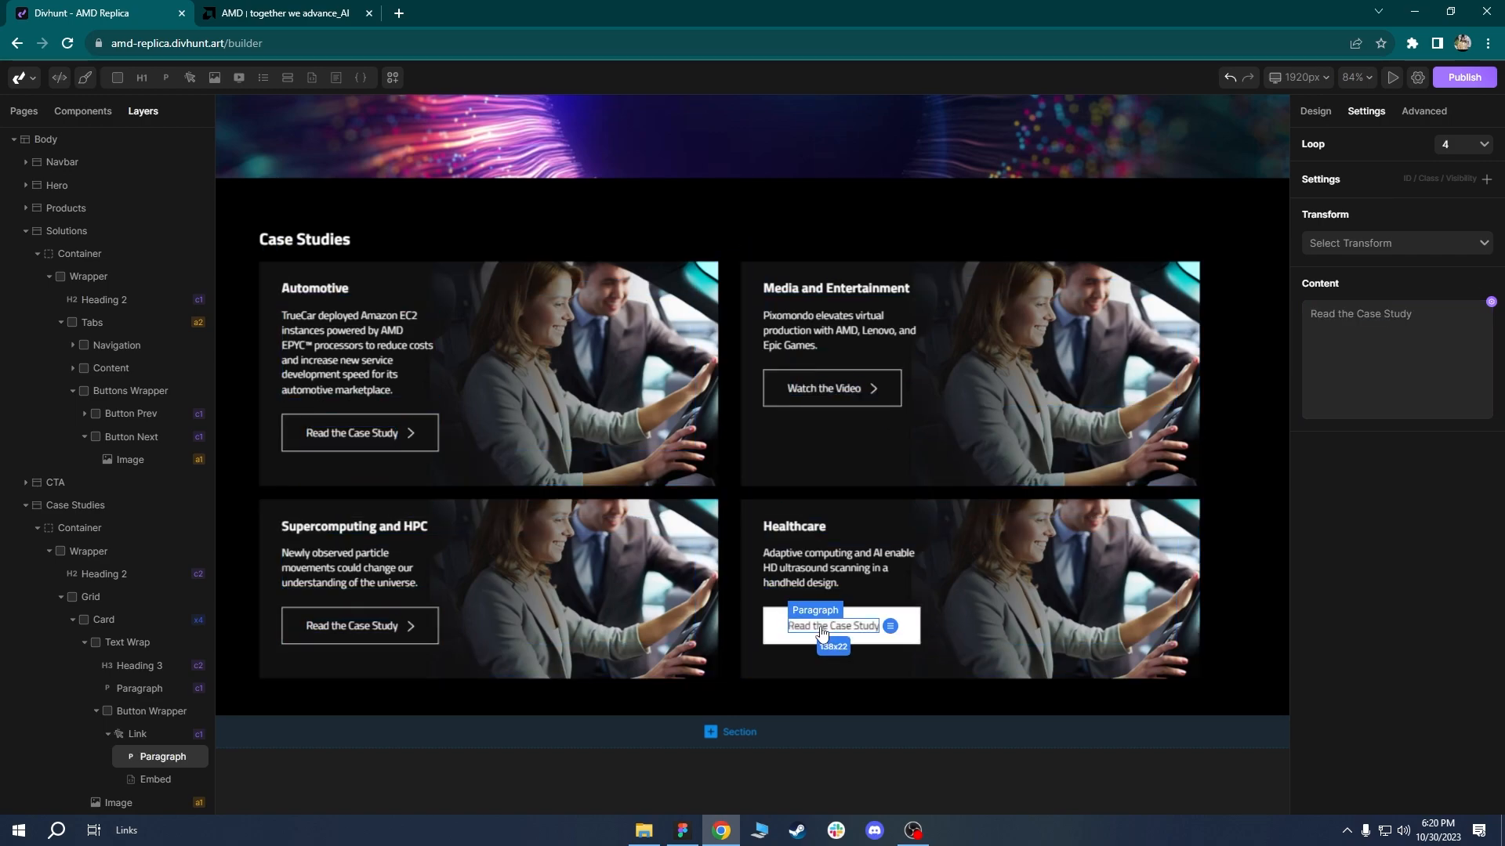
{"action": "left_click", "coordinate": [1371, 338]}
{"action": "key", "text": "ctrl+v"}
Set the third card's button text to "Read the Blog", checking the wording against the AMD website.
{"action": "left_click", "coordinate": [344, 633]}
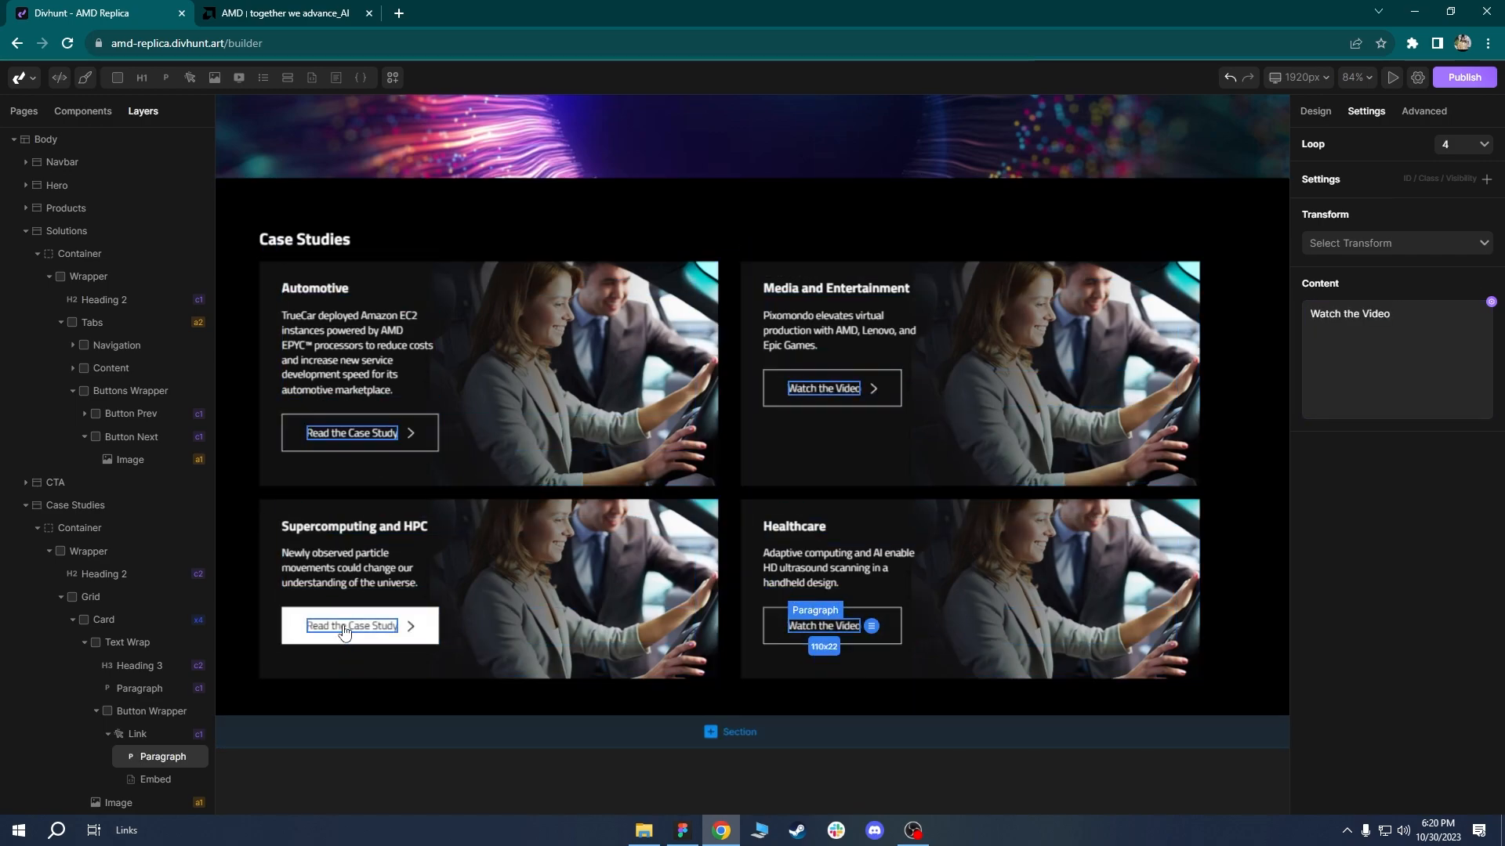
{"action": "left_click", "coordinate": [1377, 338]}
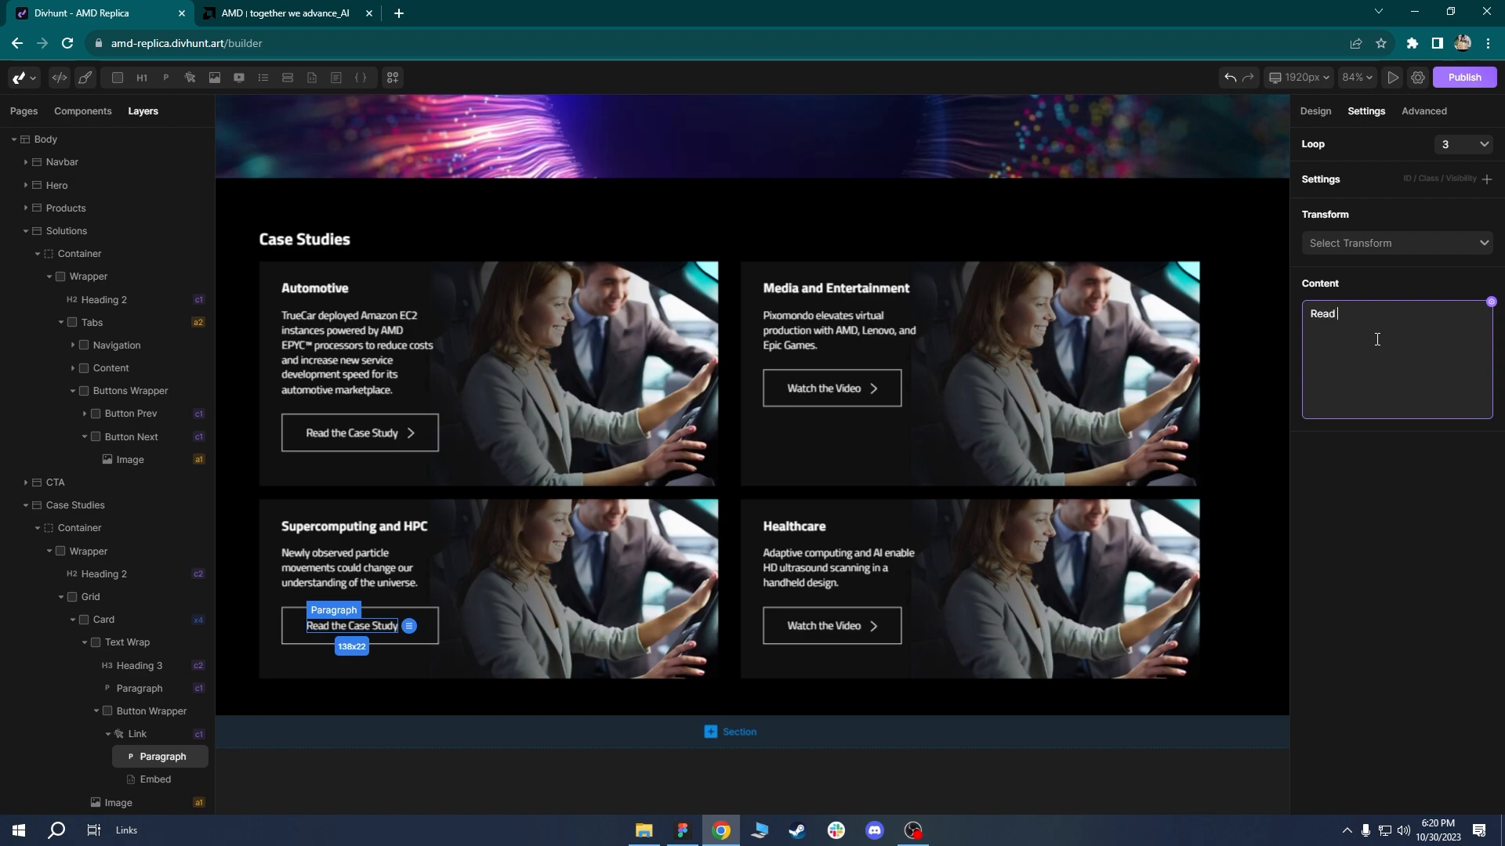
{"action": "type", "text": "Read Blog"}
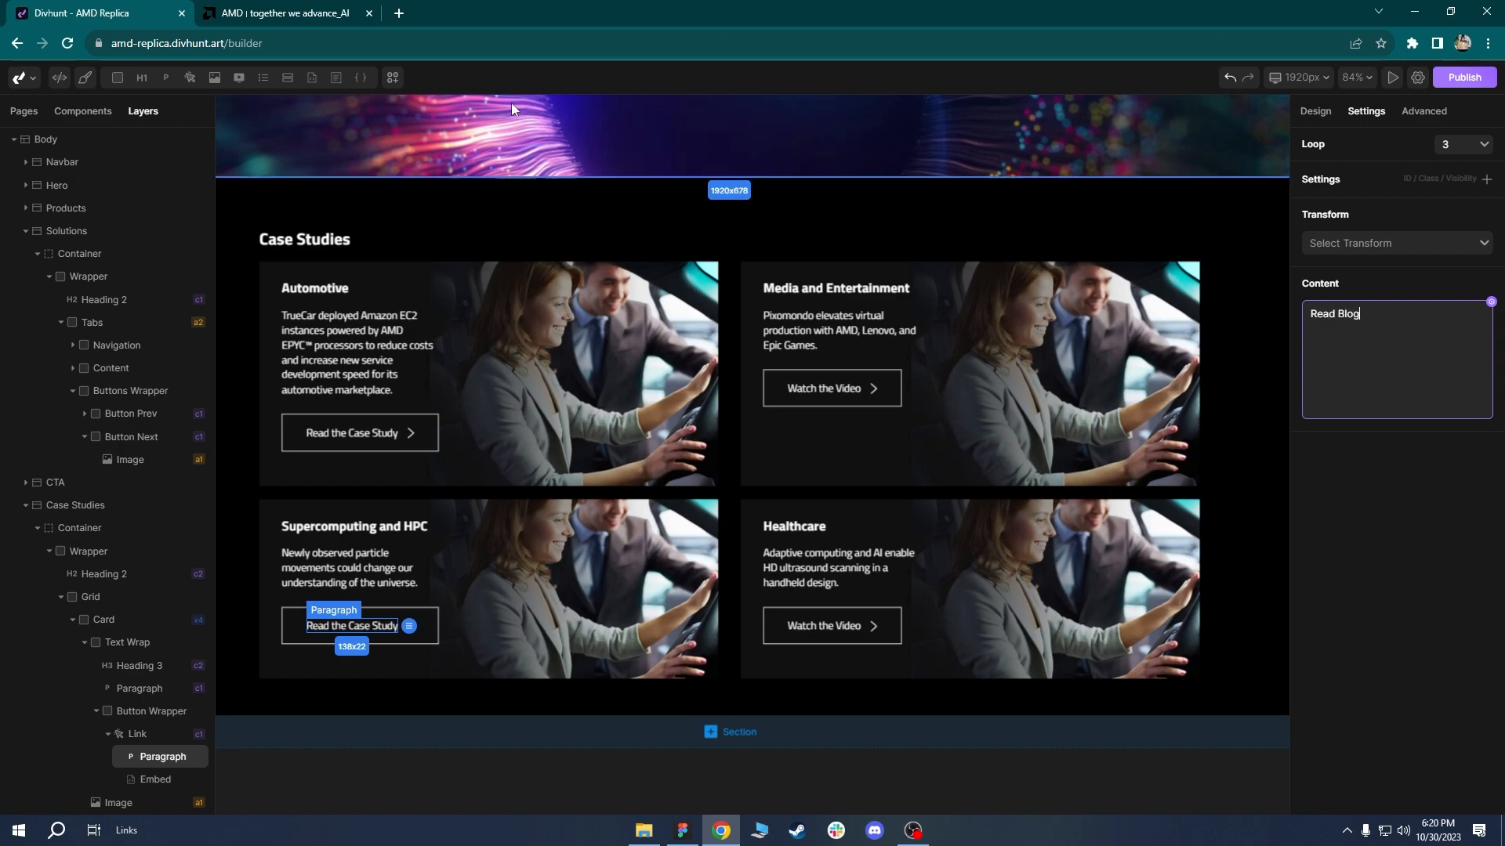
{"action": "left_click", "coordinate": [306, 9]}
{"action": "left_click", "coordinate": [118, 12]}
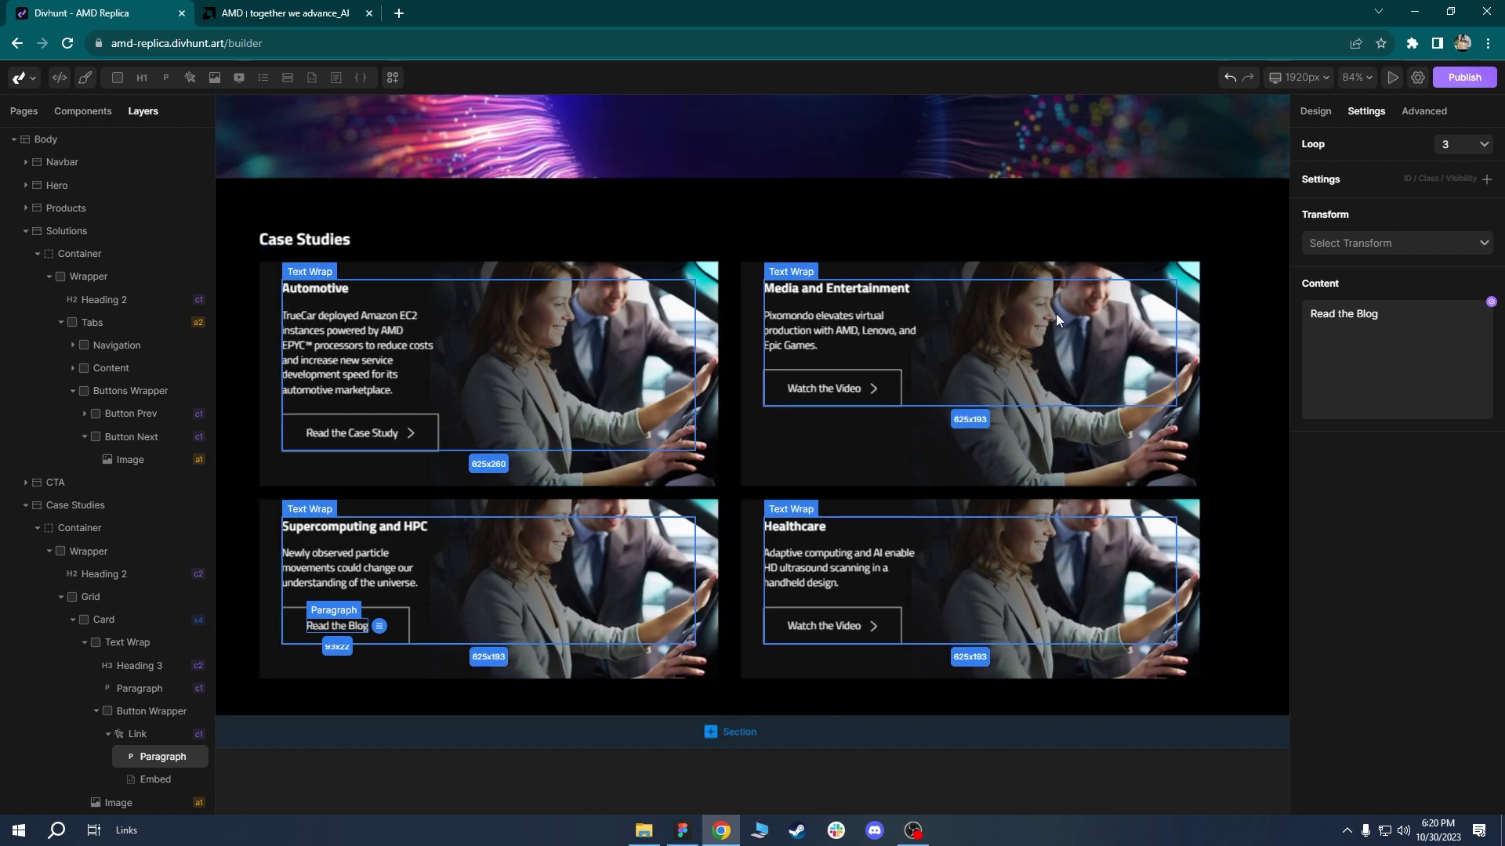
Compare the card images with the AMD website and examine the Card Image's design settings in the builder.
{"action": "left_click", "coordinate": [1056, 275]}
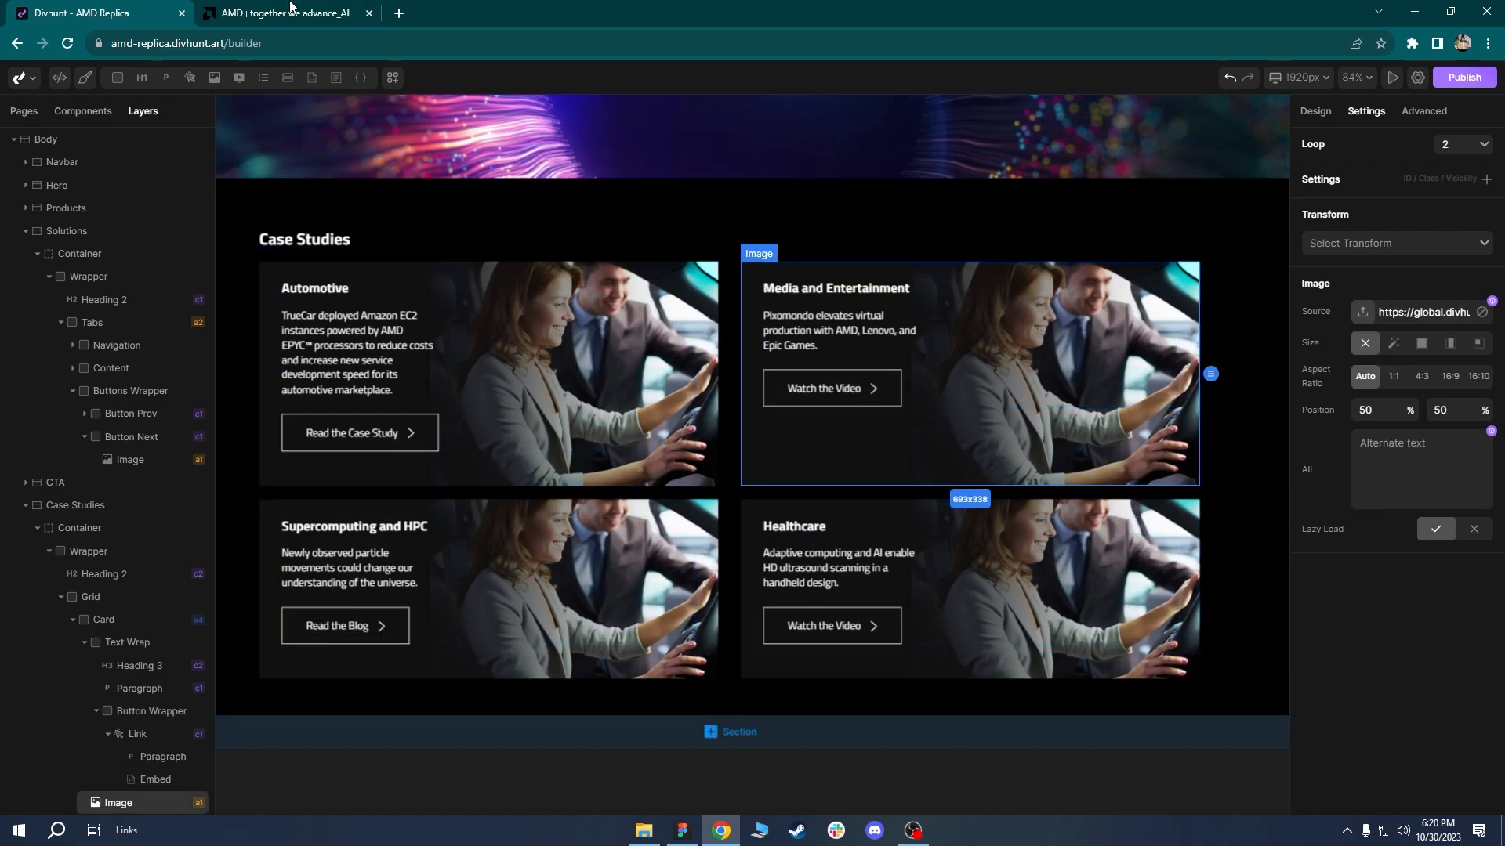
{"action": "left_click", "coordinate": [279, 12]}
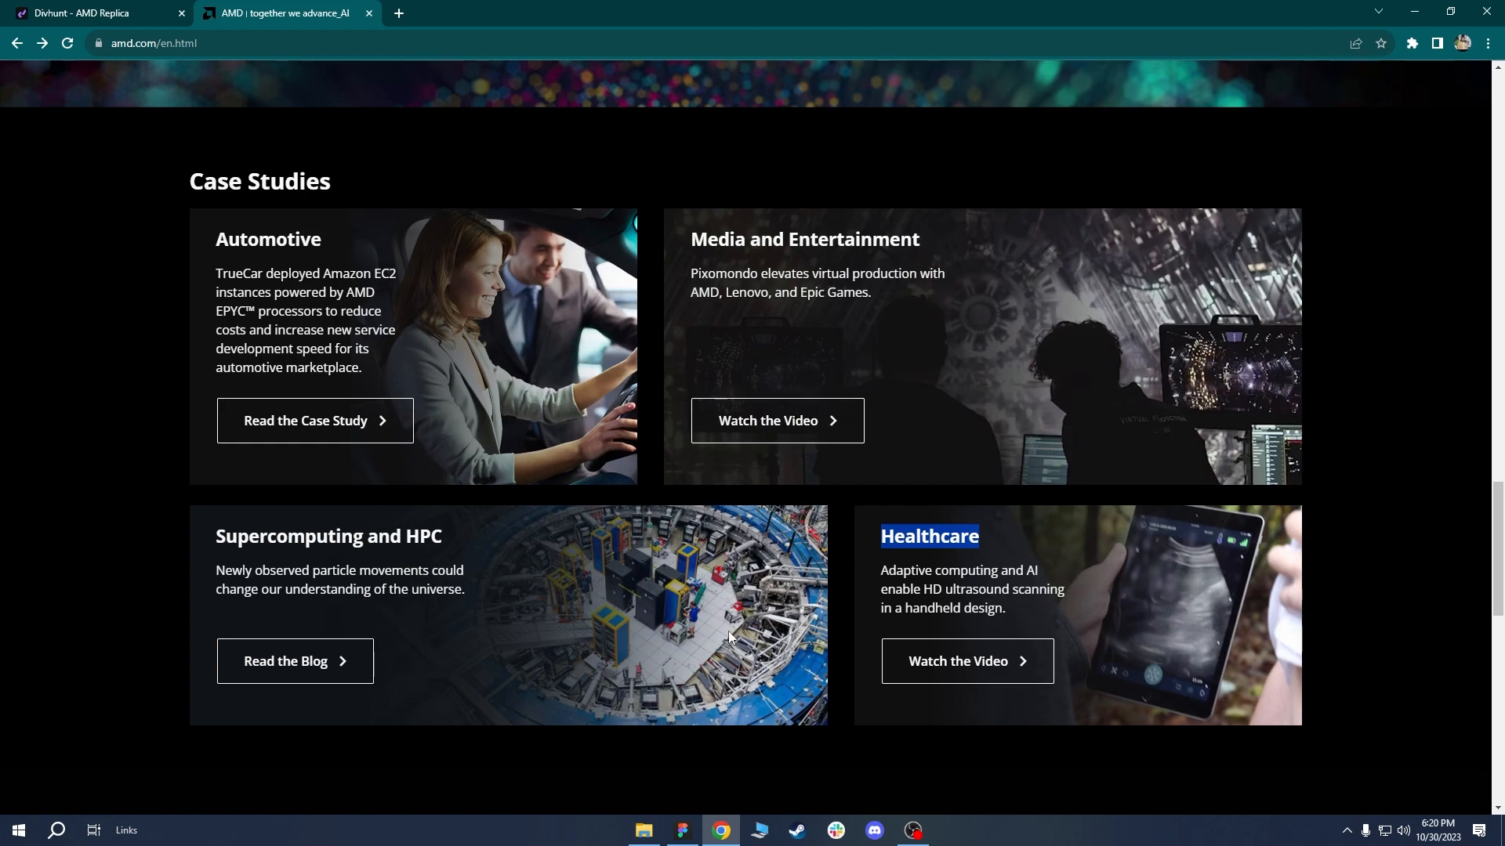
{"action": "left_click", "coordinate": [81, 13]}
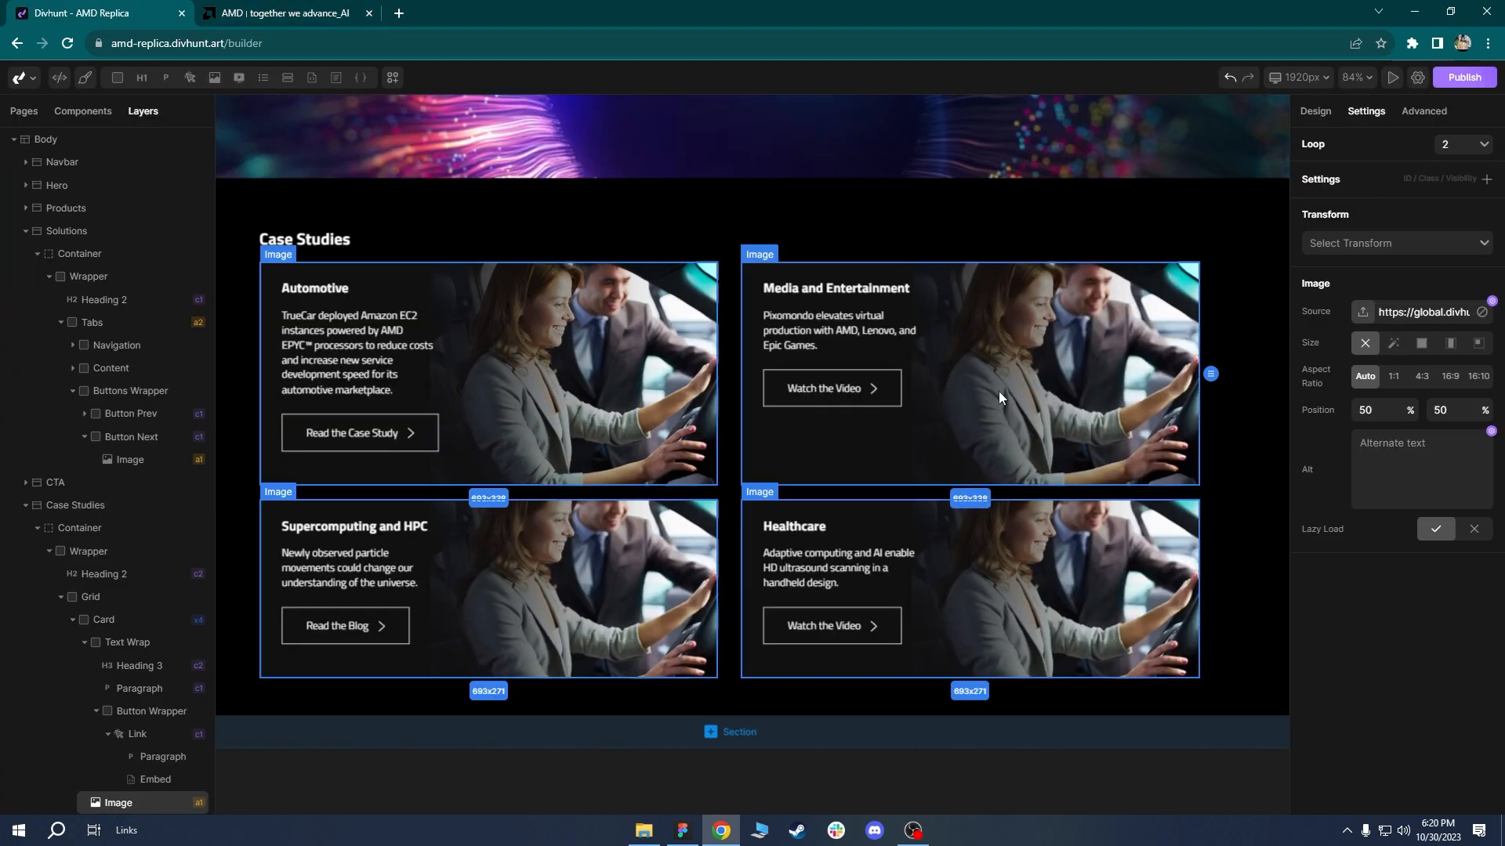
{"action": "left_click", "coordinate": [127, 642]}
{"action": "left_click", "coordinate": [138, 805]}
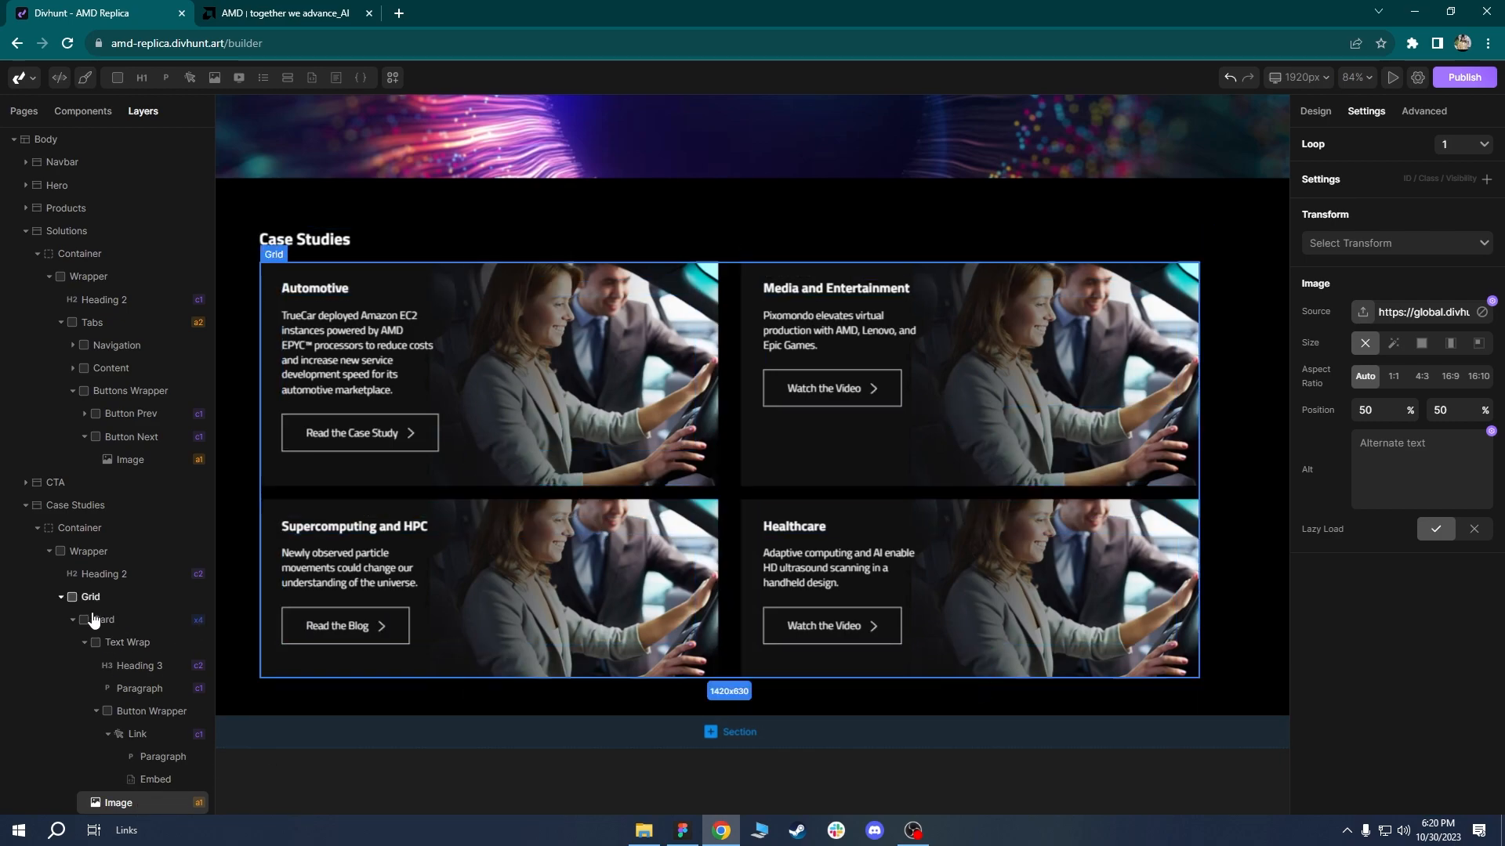
{"action": "left_click", "coordinate": [1310, 110]}
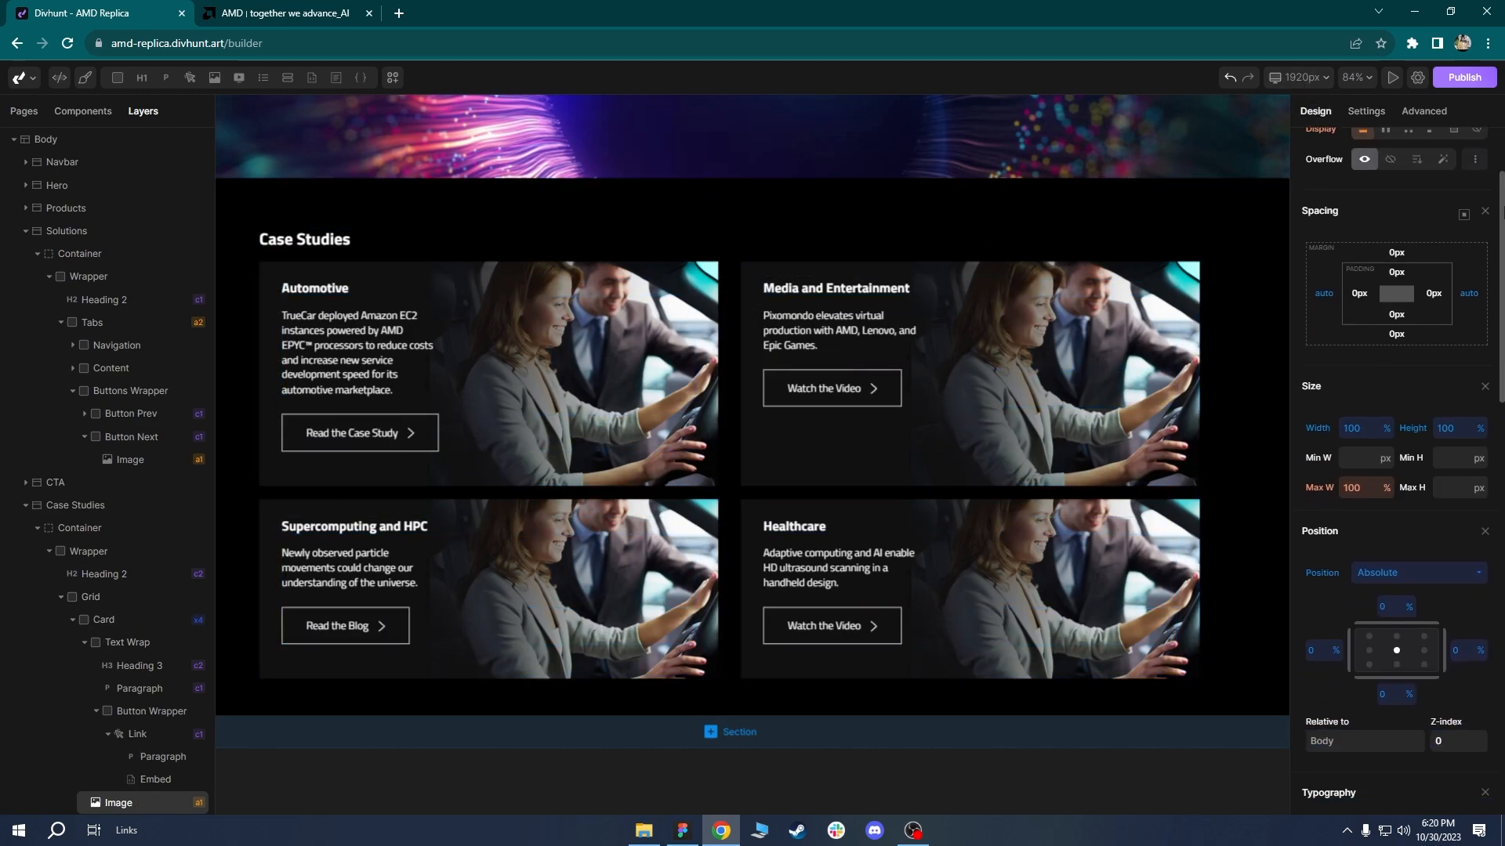
{"action": "scroll", "coordinate": [1395, 470], "scroll_direction": "down", "scroll_amount": 6}
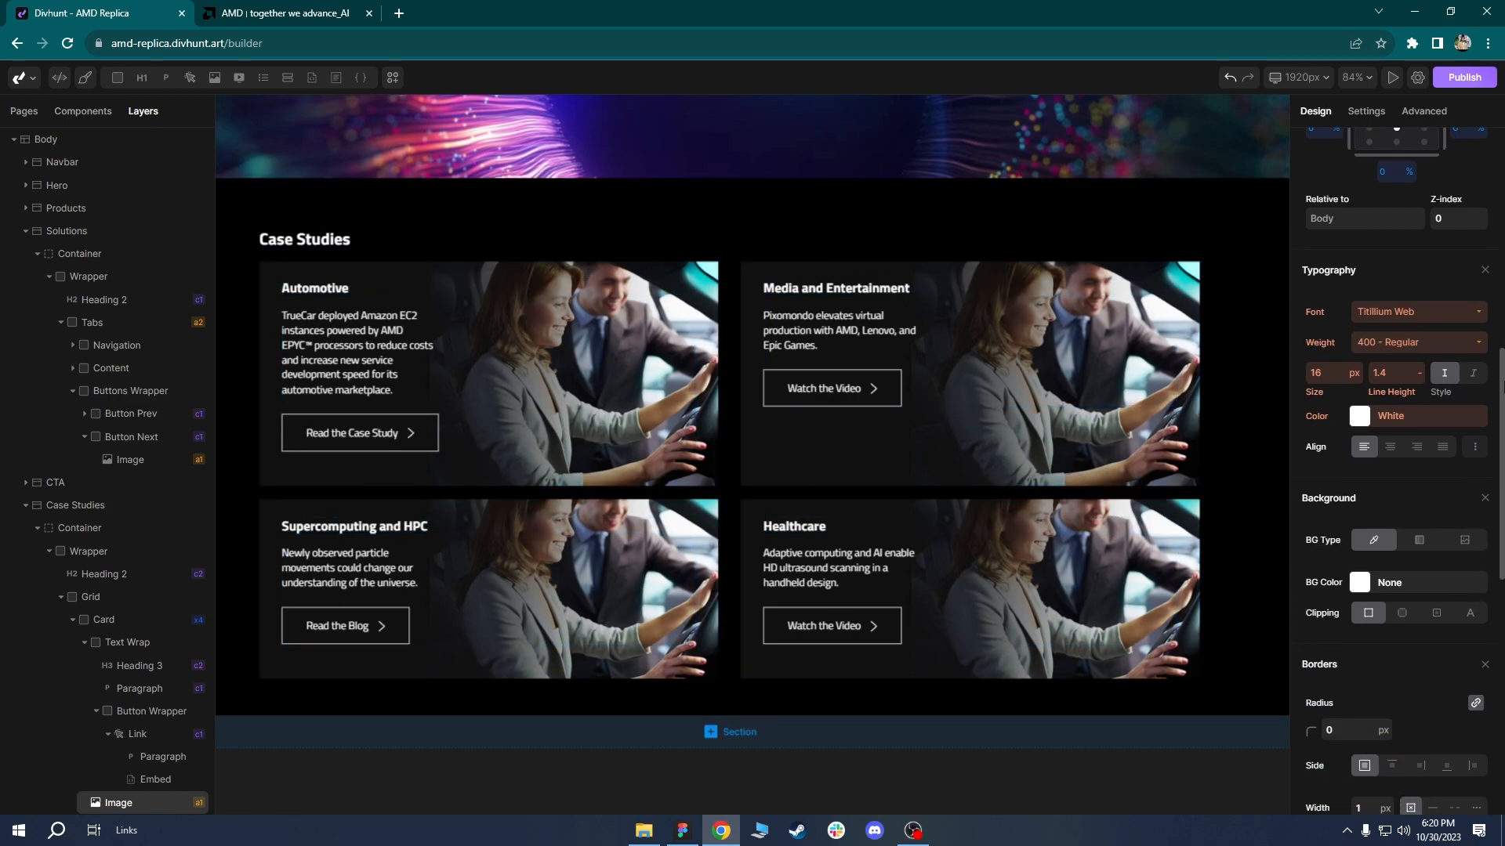
{"action": "scroll", "coordinate": [1452, 137], "scroll_direction": "up", "scroll_amount": 6}
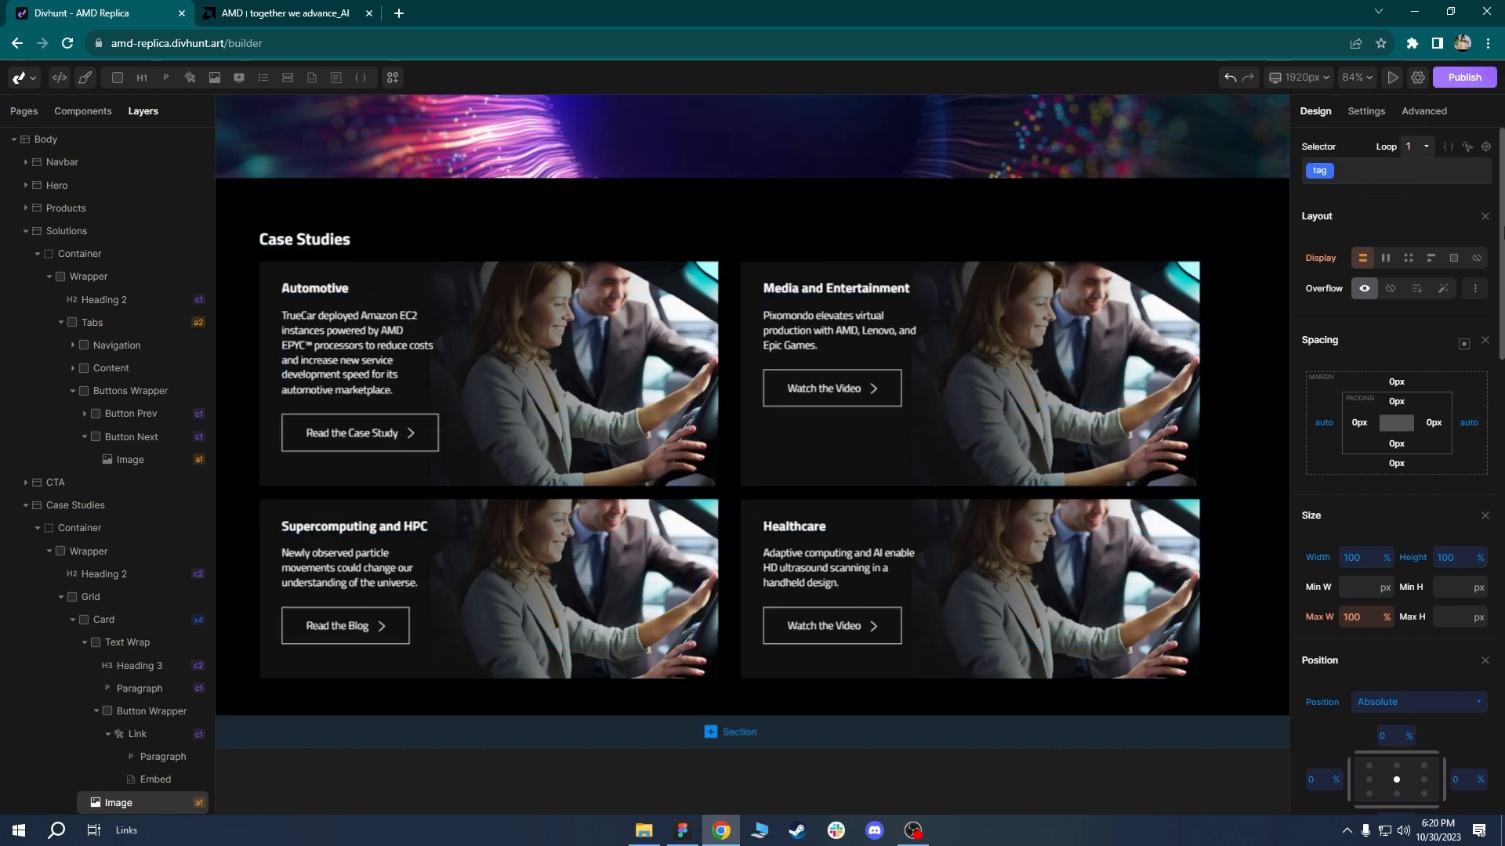
{"action": "scroll", "coordinate": [1487, 500], "scroll_direction": "down", "scroll_amount": 10}
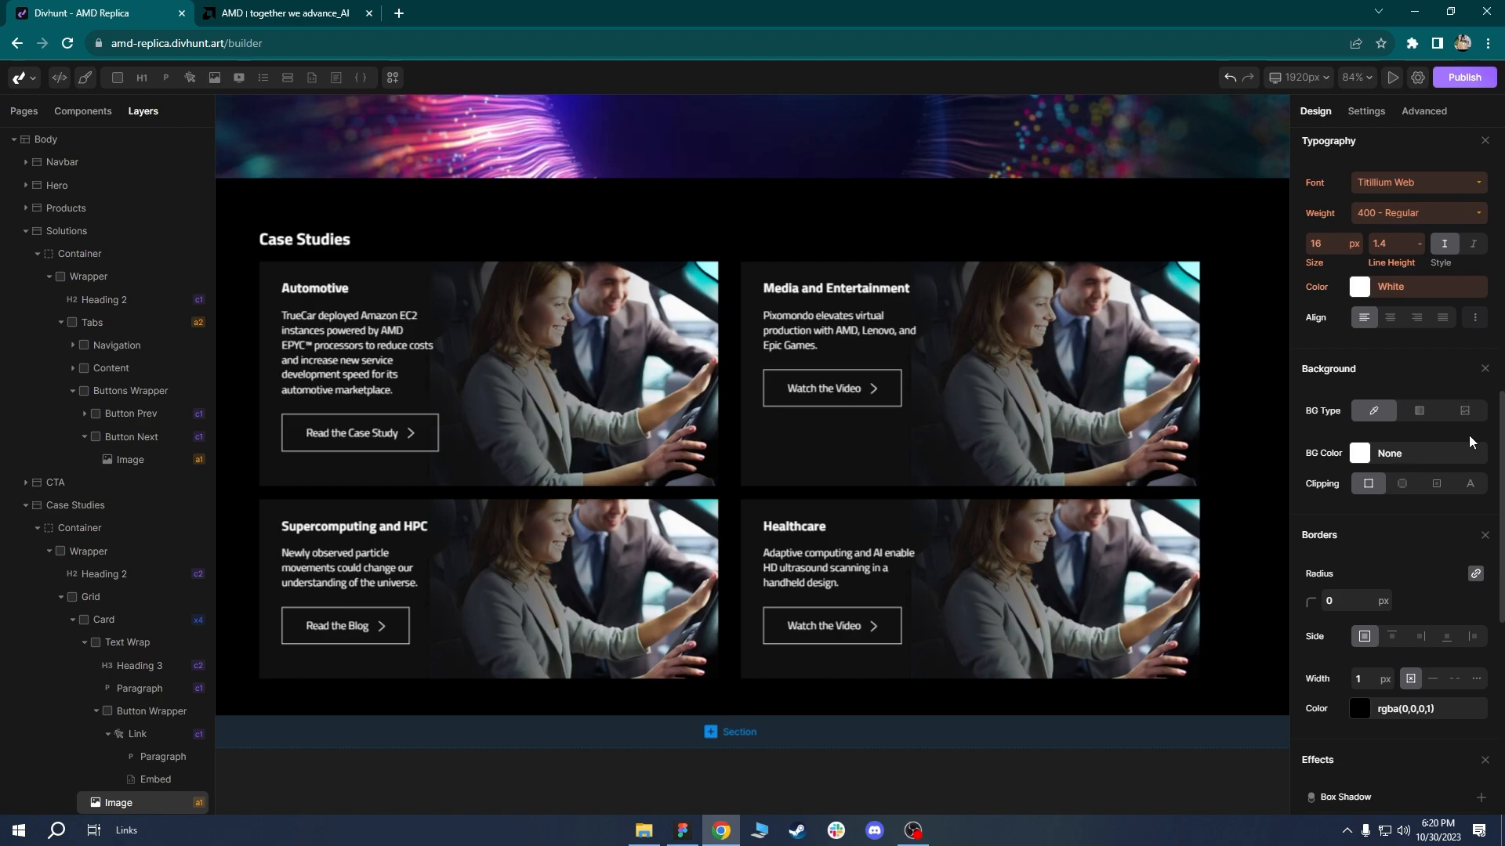
{"action": "scroll", "coordinate": [1497, 431], "scroll_direction": "up", "scroll_amount": 10}
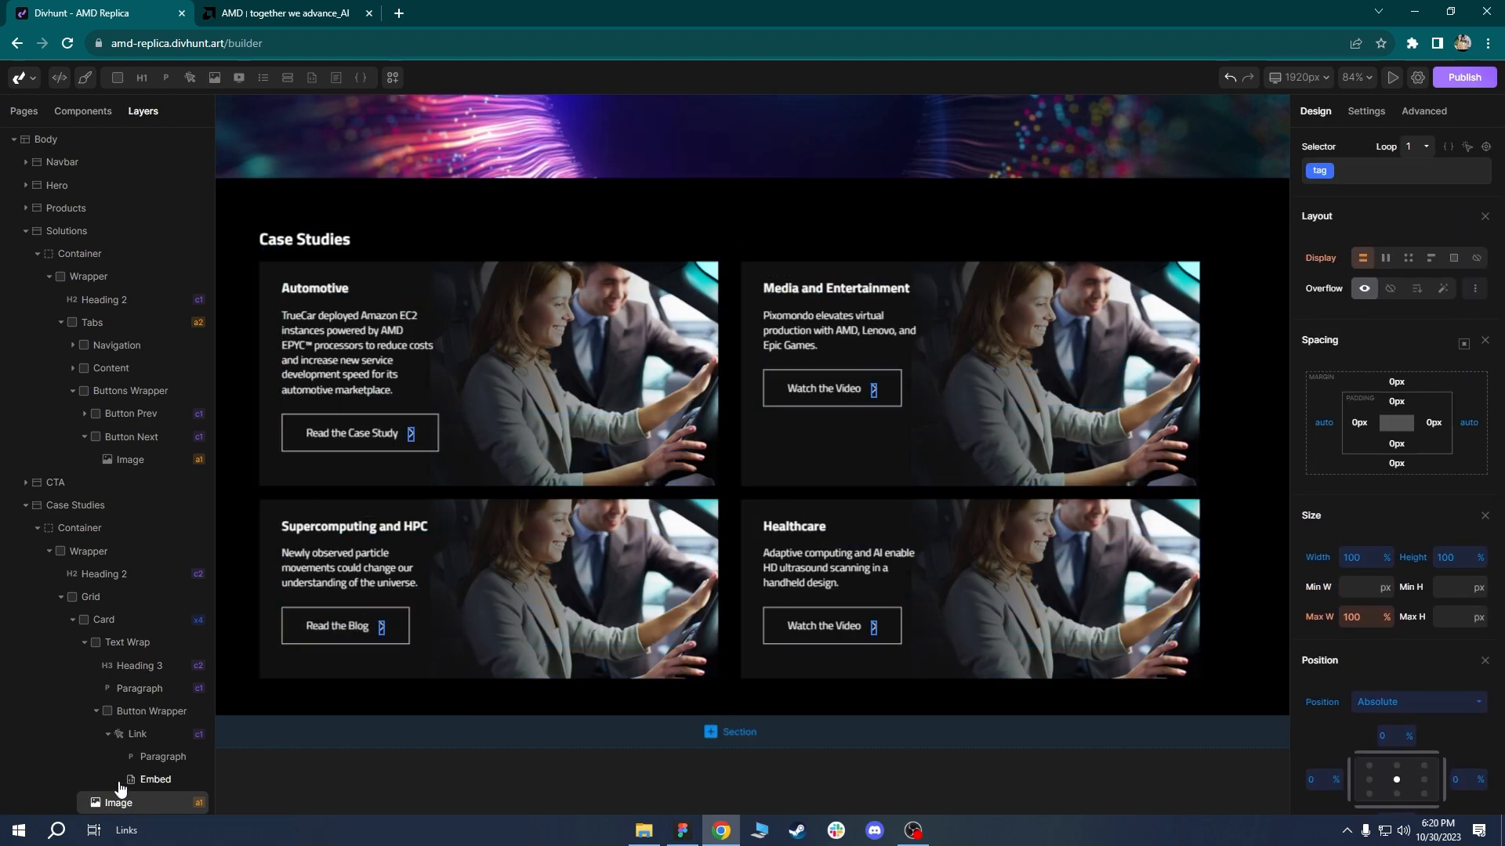
Replace the Media and Entertainment card's image with the uploaded file Case Study 2.jpeg.
{"action": "left_click", "coordinate": [1366, 112]}
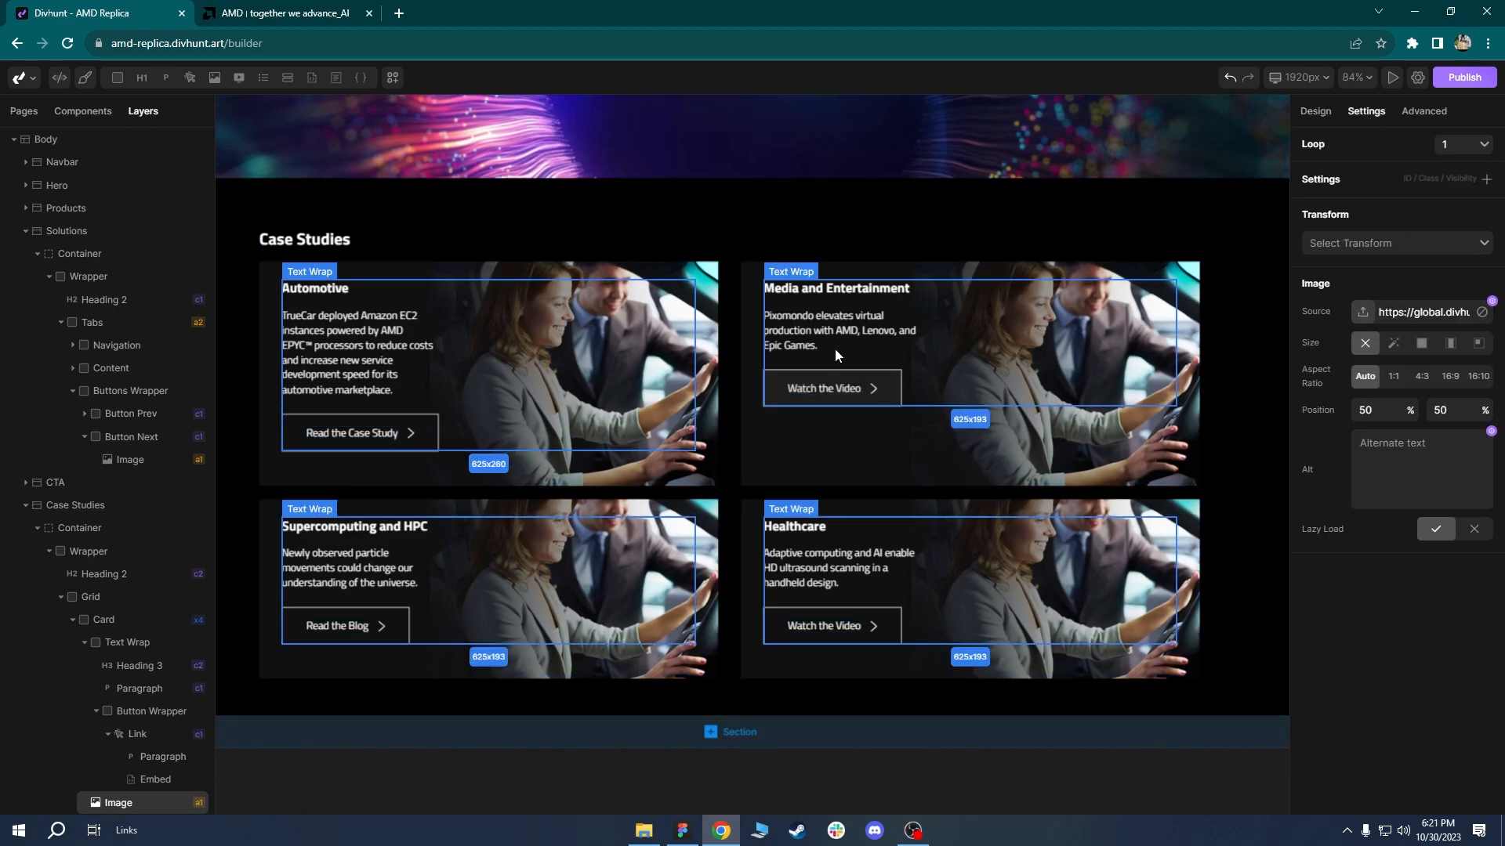
{"action": "left_click", "coordinate": [1089, 270]}
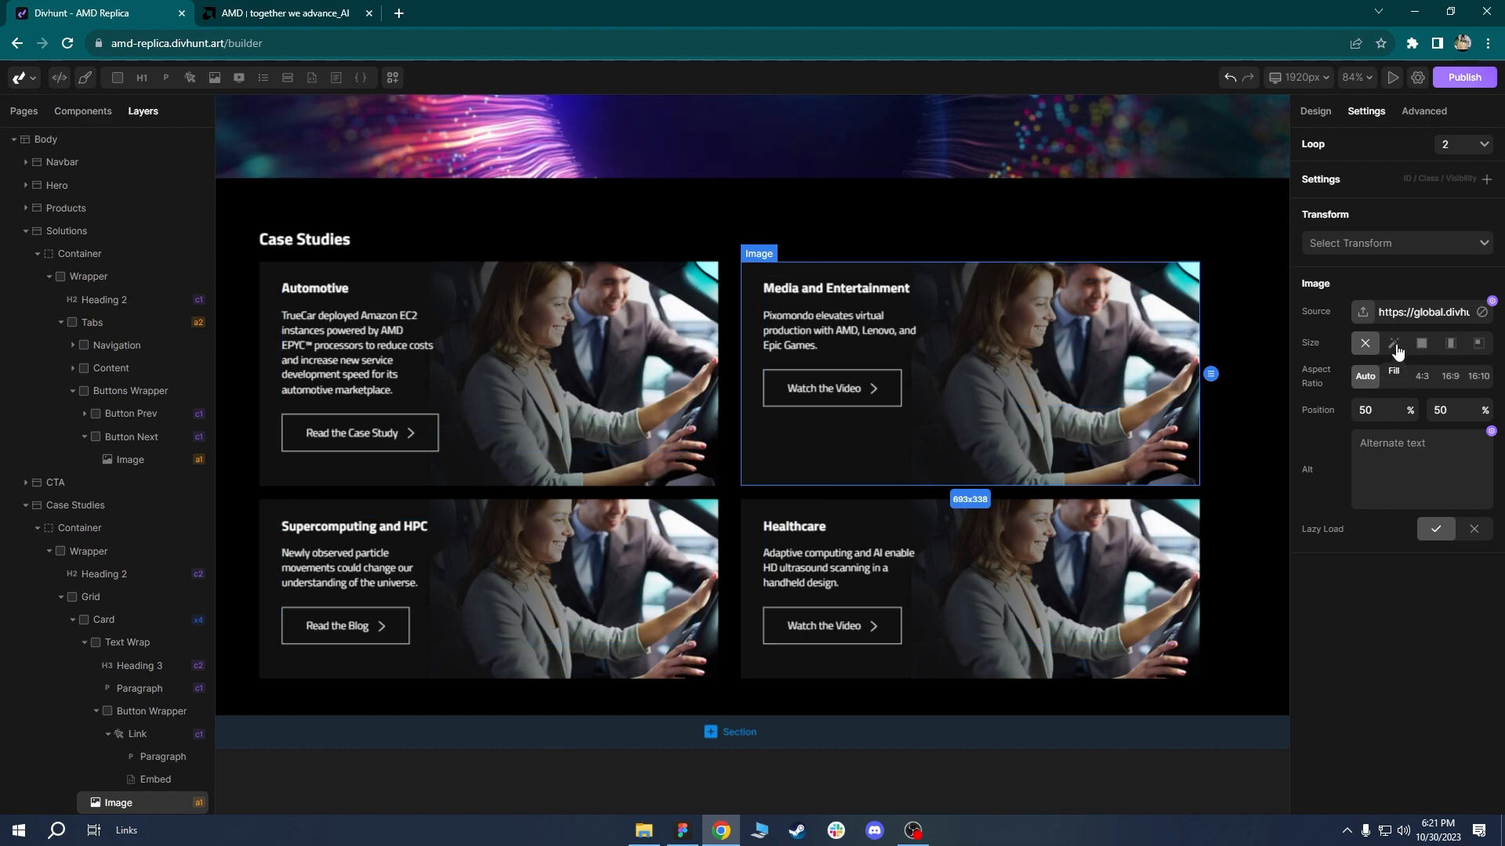
{"action": "left_click", "coordinate": [1361, 311]}
{"action": "left_click_drag", "start_coordinate": [1111, 272], "coordinate": [1113, 494]}
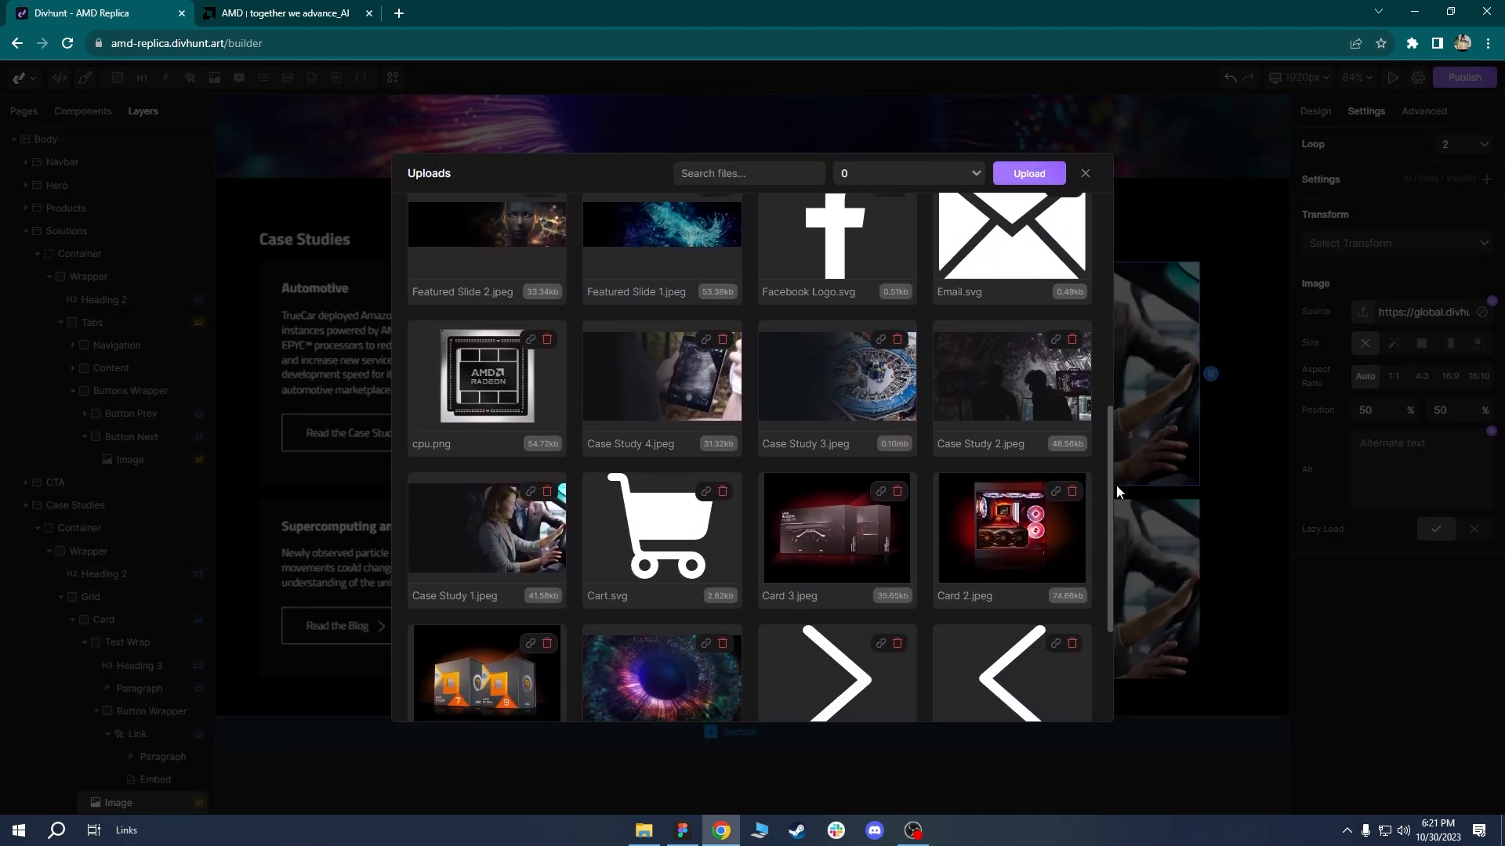
{"action": "left_click", "coordinate": [1016, 369]}
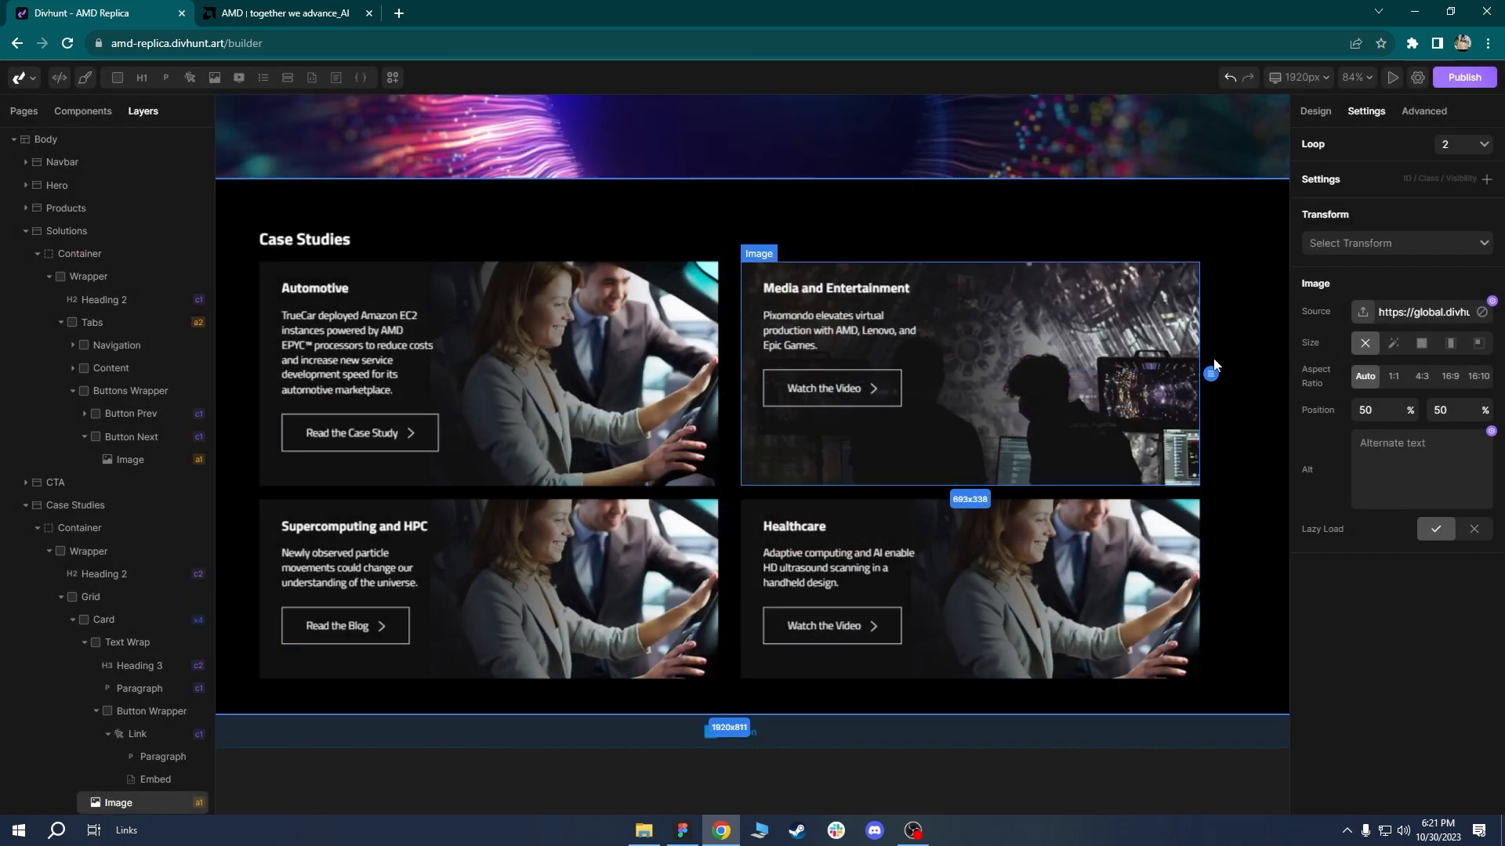
Replace the Supercomputing and HPC card's image with the uploaded file Case Study 3.jpeg.
{"action": "left_click", "coordinate": [648, 511]}
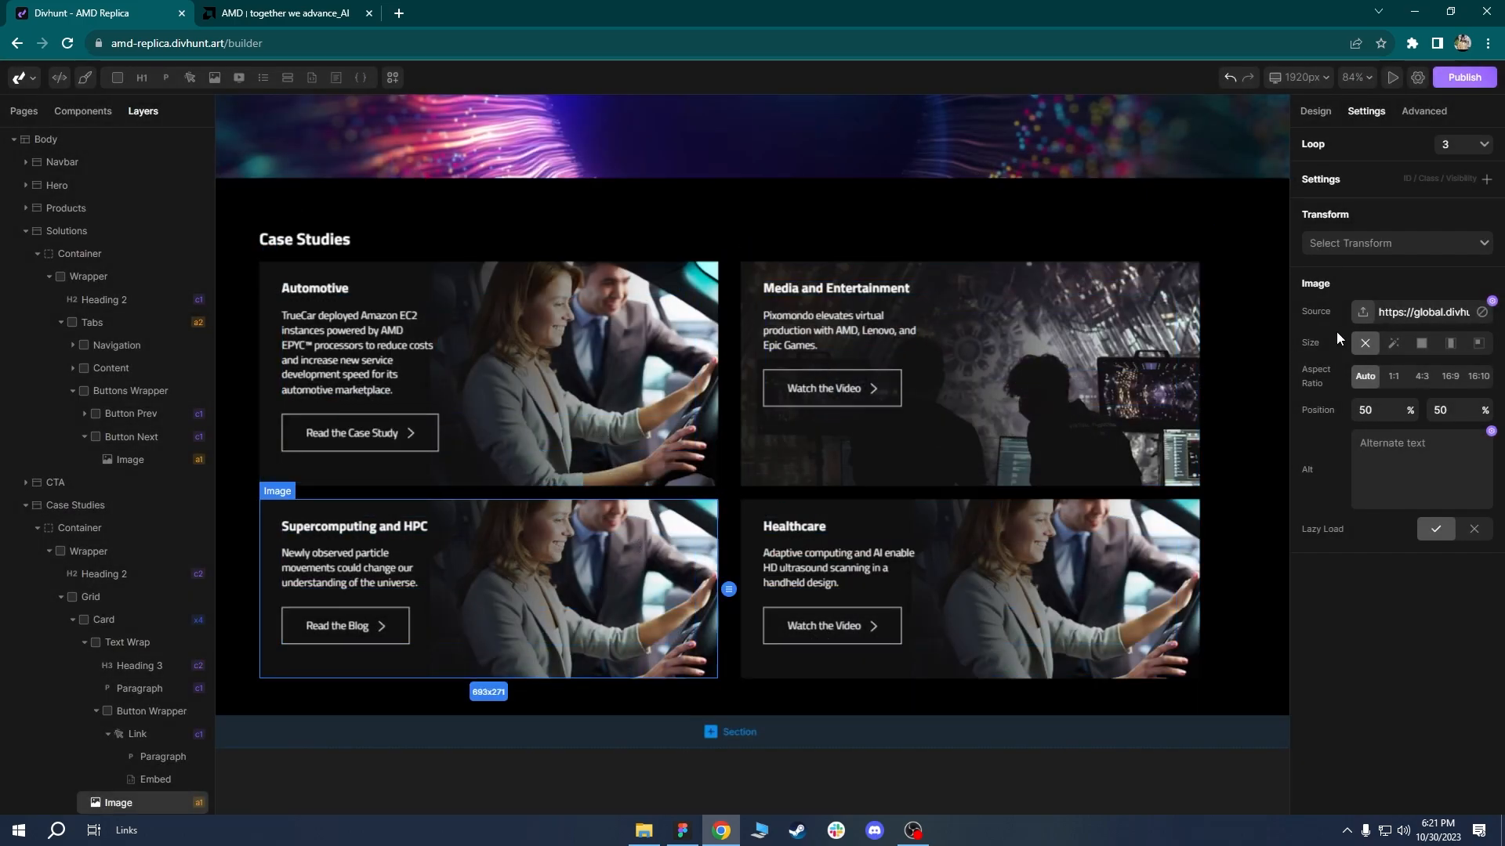
{"action": "left_click", "coordinate": [1362, 314]}
{"action": "left_click_drag", "start_coordinate": [1111, 342], "coordinate": [1088, 525]}
{"action": "left_click", "coordinate": [848, 454]}
Replace the Healthcare card's image with the uploaded file Case Study 4.jpeg.
{"action": "left_click", "coordinate": [1141, 512]}
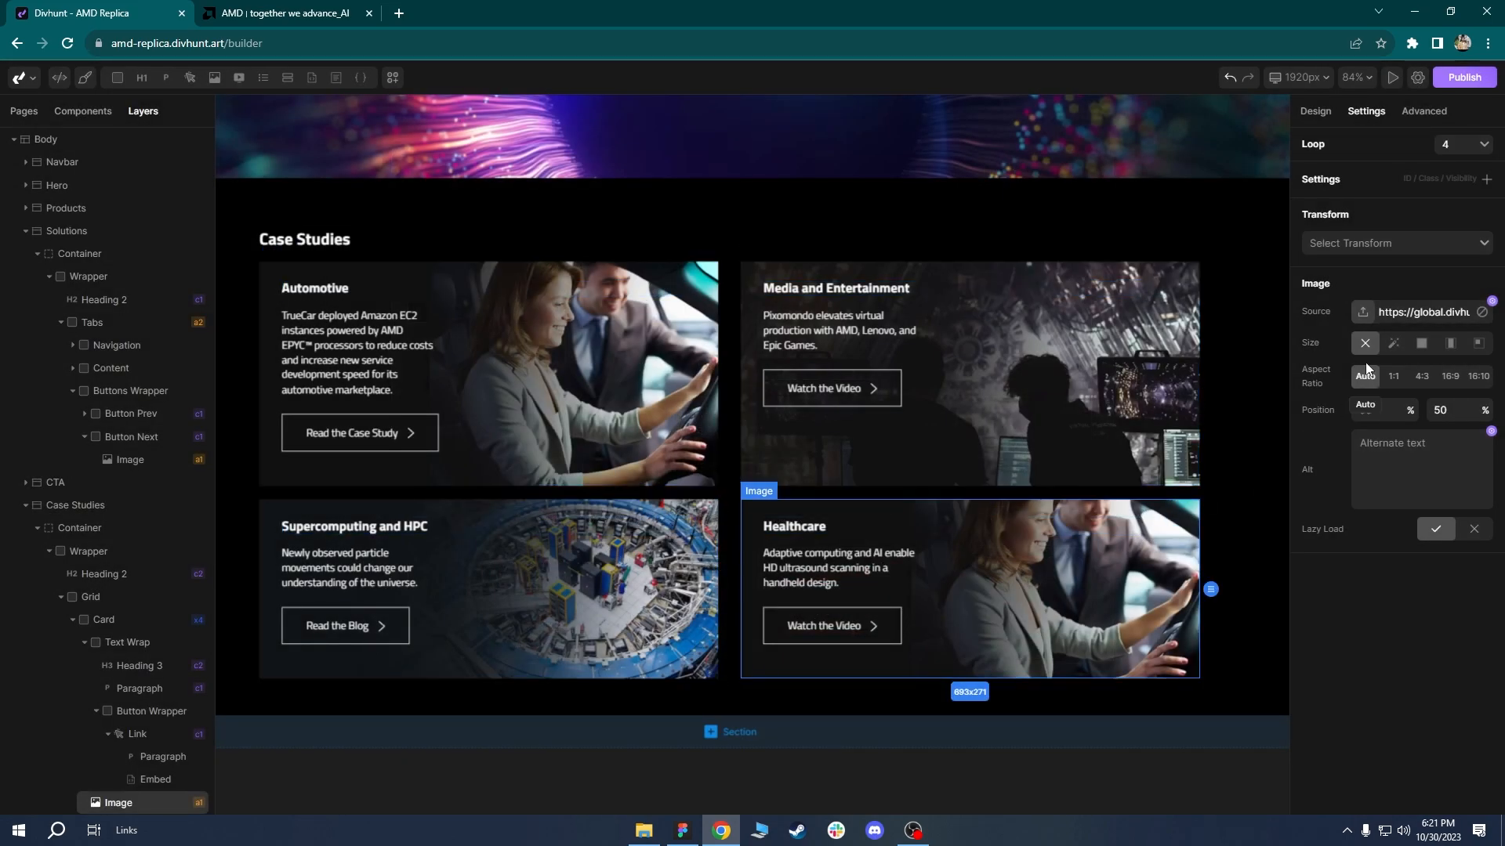
{"action": "left_click", "coordinate": [1372, 315]}
{"action": "left_click_drag", "start_coordinate": [1103, 415], "coordinate": [1097, 522]}
{"action": "left_click", "coordinate": [658, 524]}
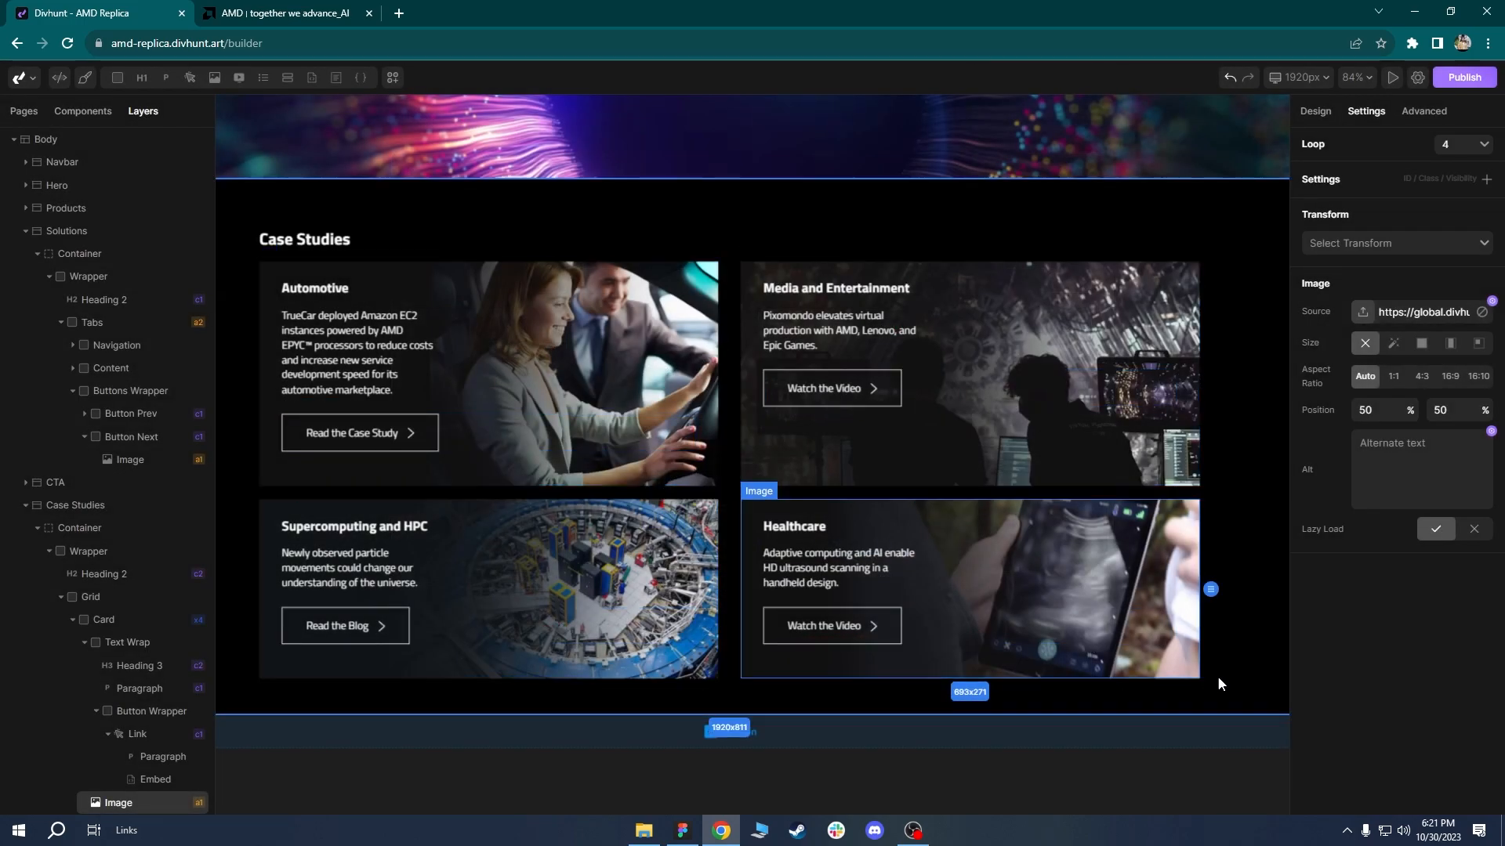
{"action": "left_click", "coordinate": [1246, 591]}
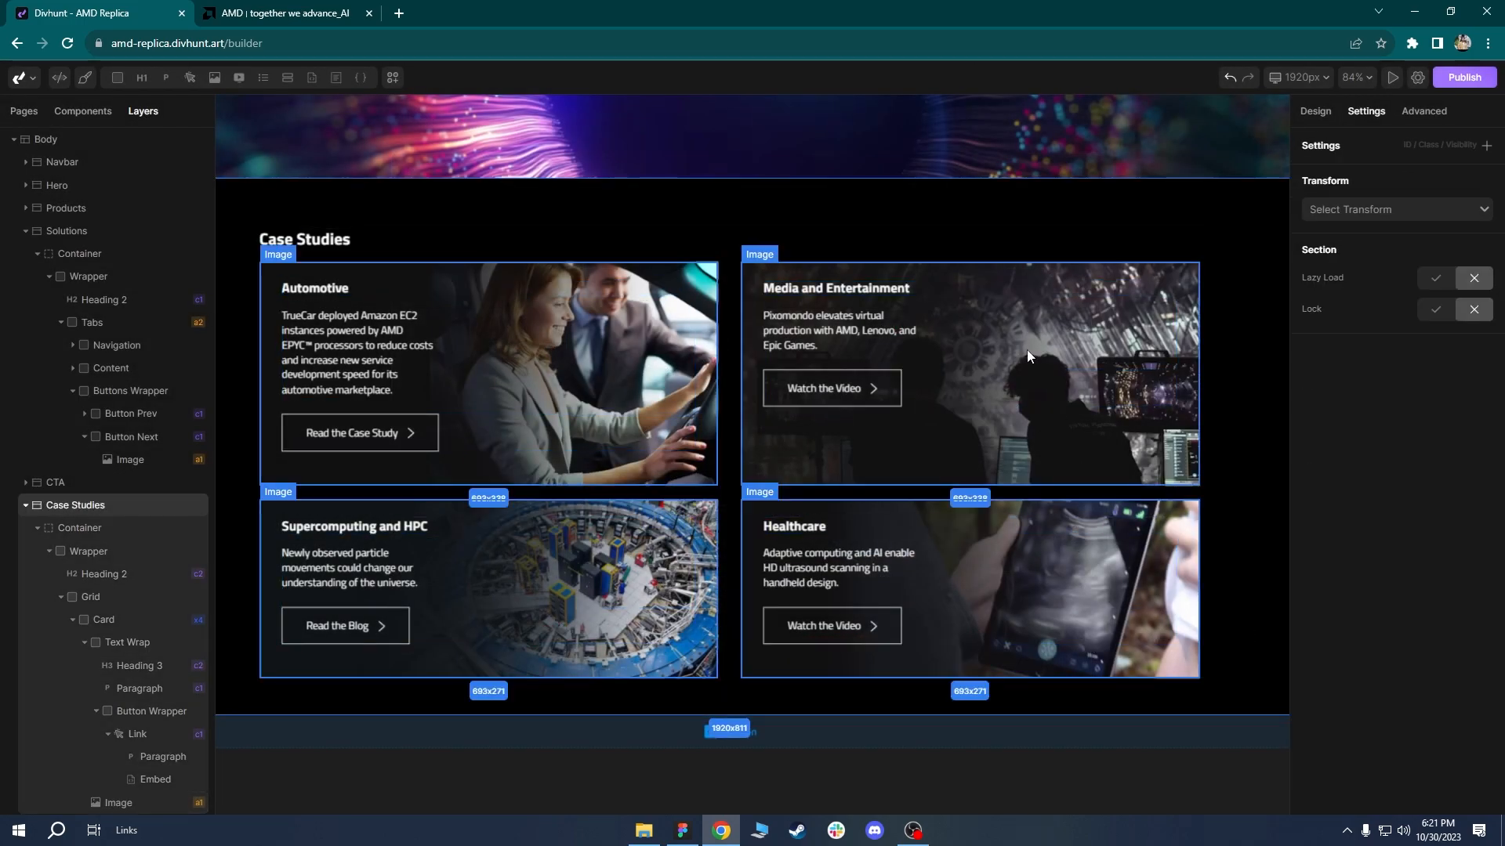
Check the uneven card widths on the AMD website, then set the Case Studies Grid in the builder to 10 columns.
{"action": "left_click", "coordinate": [260, 8]}
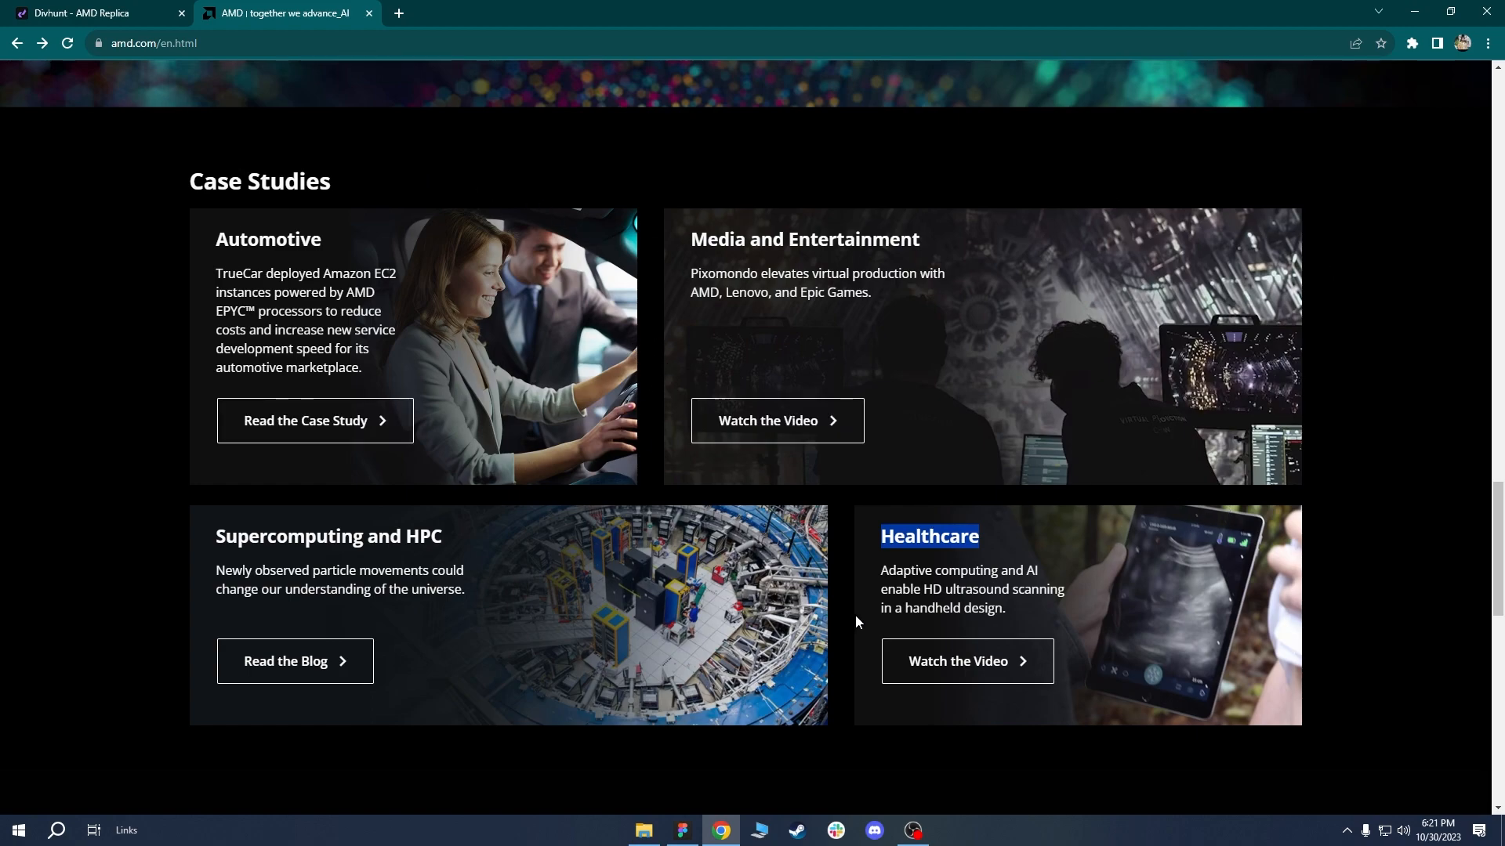
{"action": "left_click", "coordinate": [834, 595]}
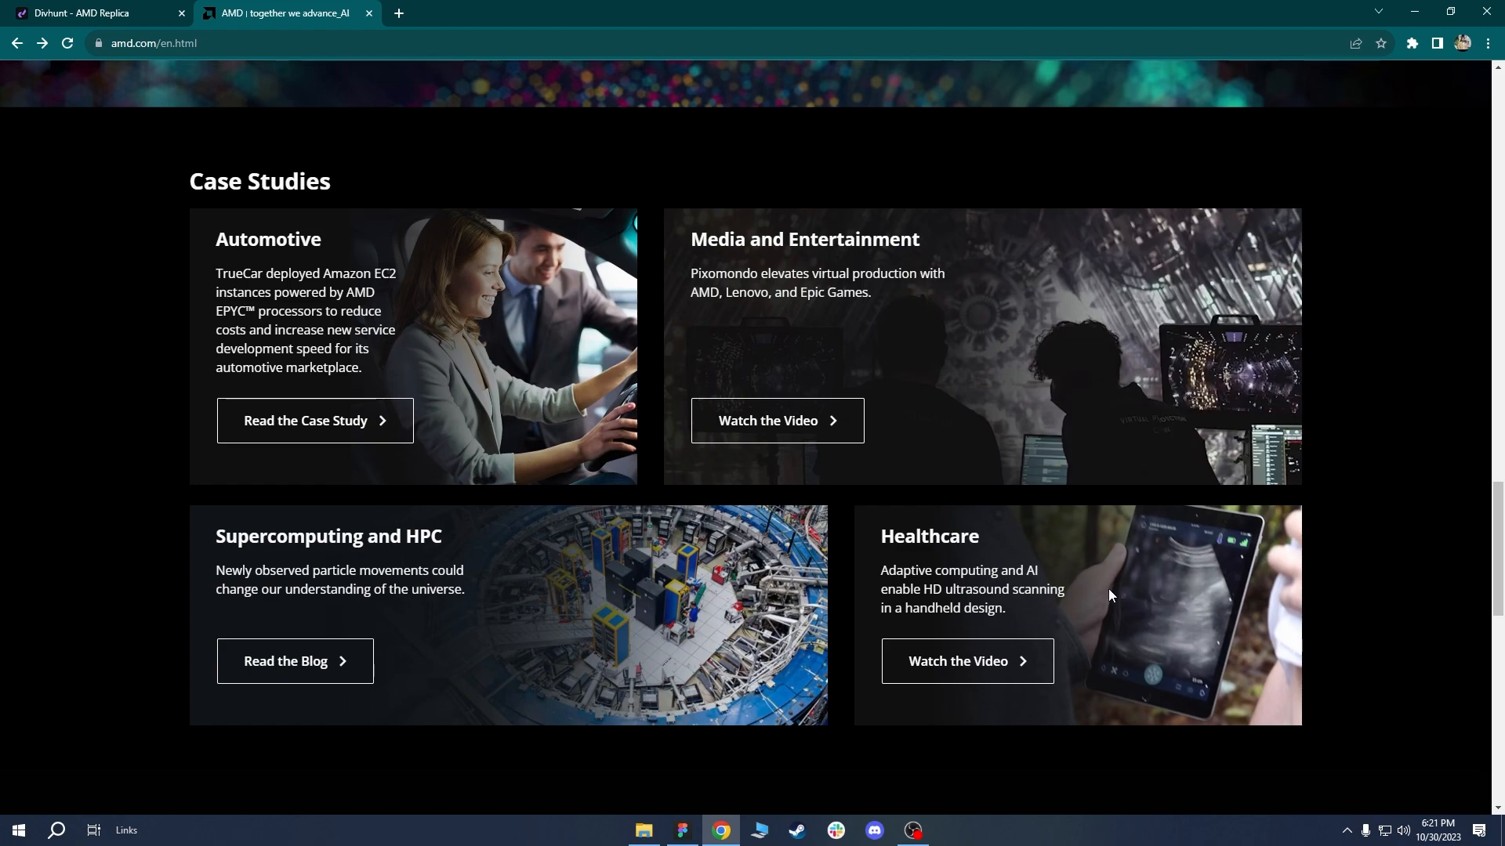
{"action": "left_click", "coordinate": [122, 10]}
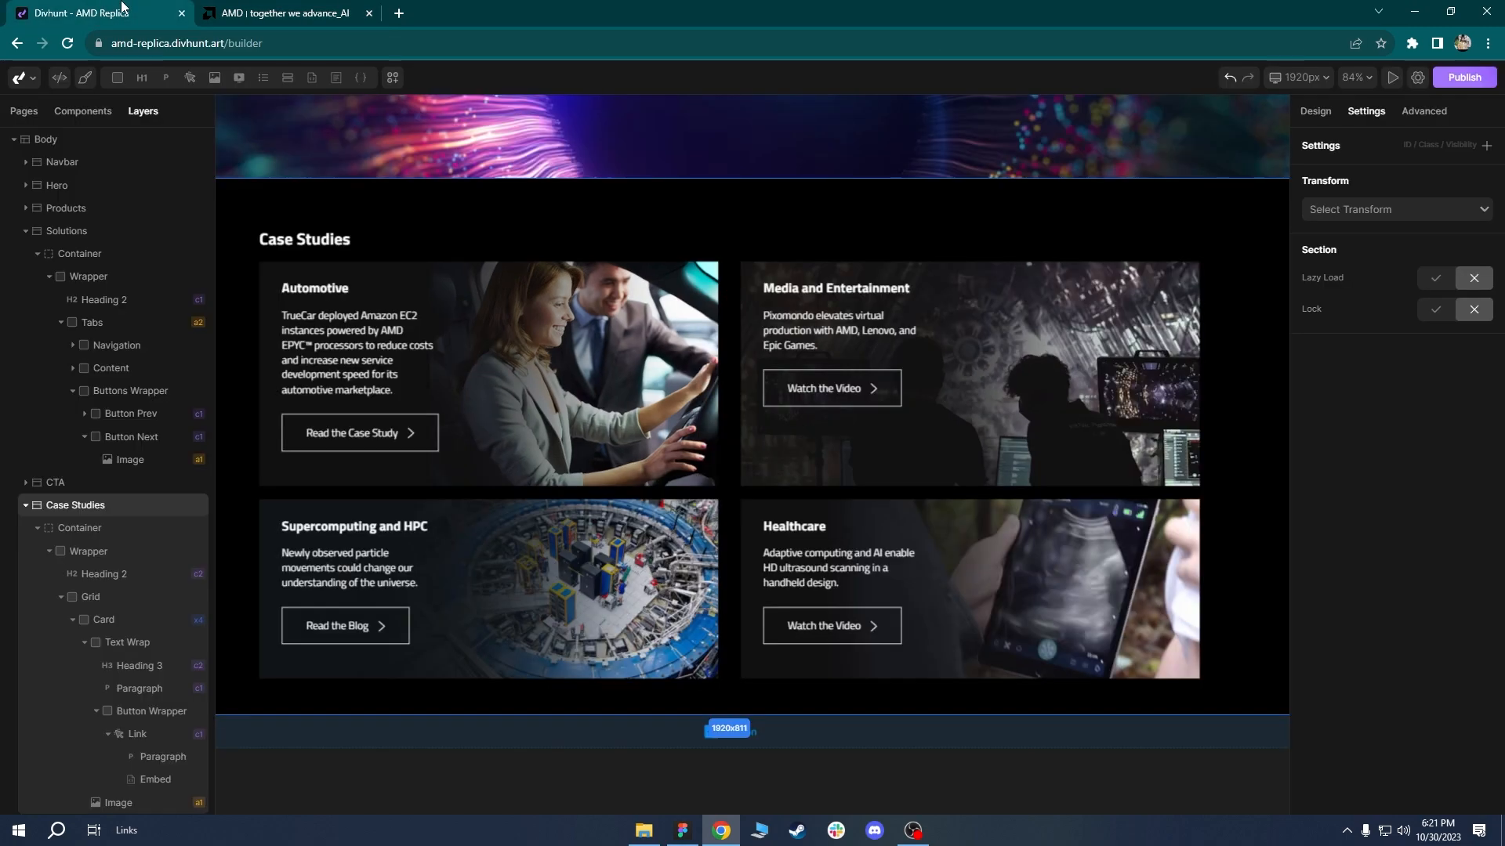
{"action": "left_click", "coordinate": [112, 553]}
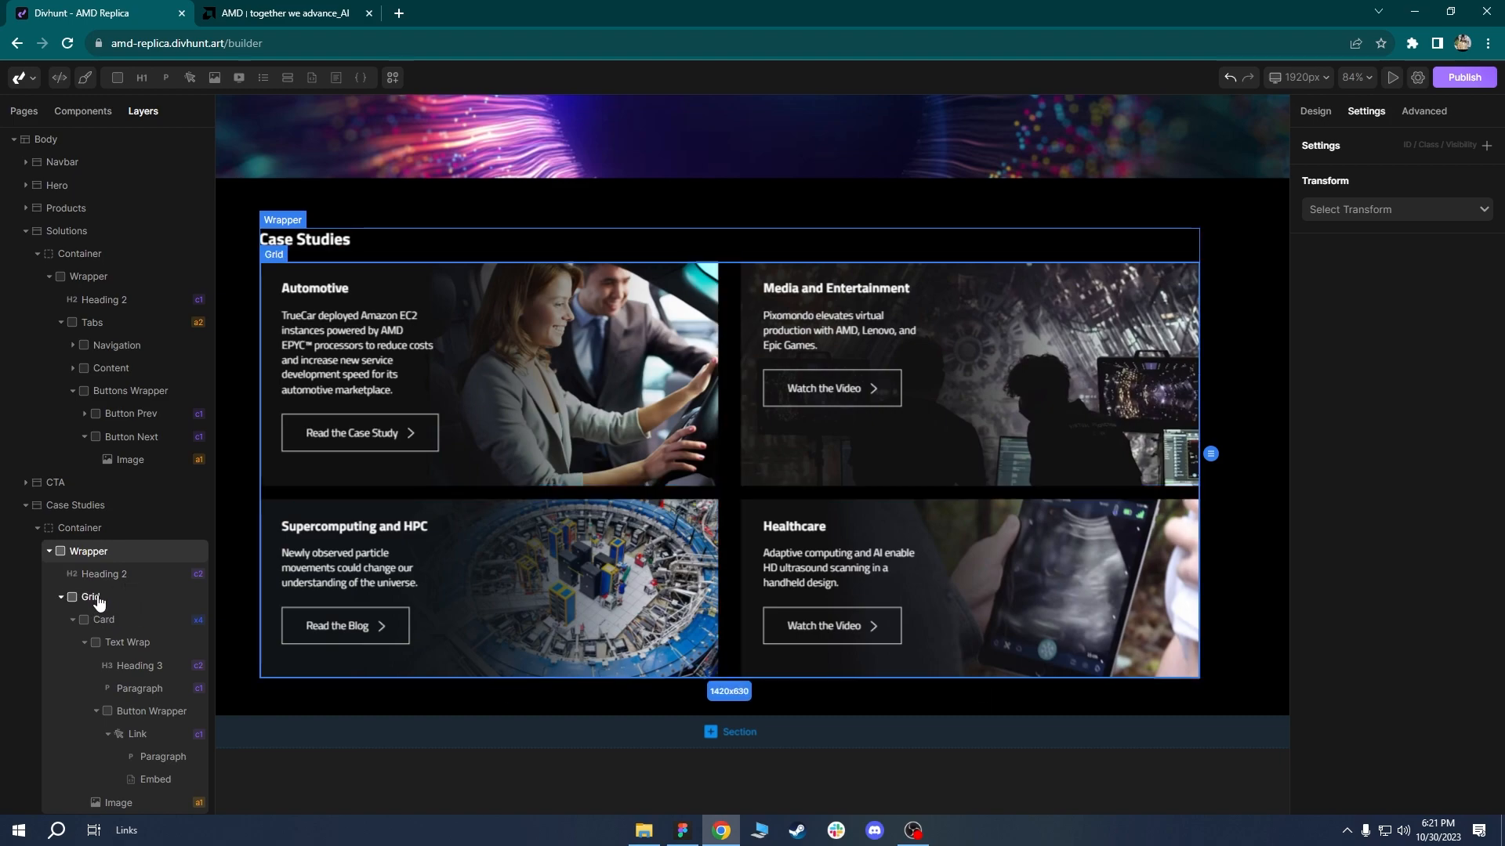
{"action": "left_click", "coordinate": [92, 597]}
{"action": "left_click", "coordinate": [1320, 111]}
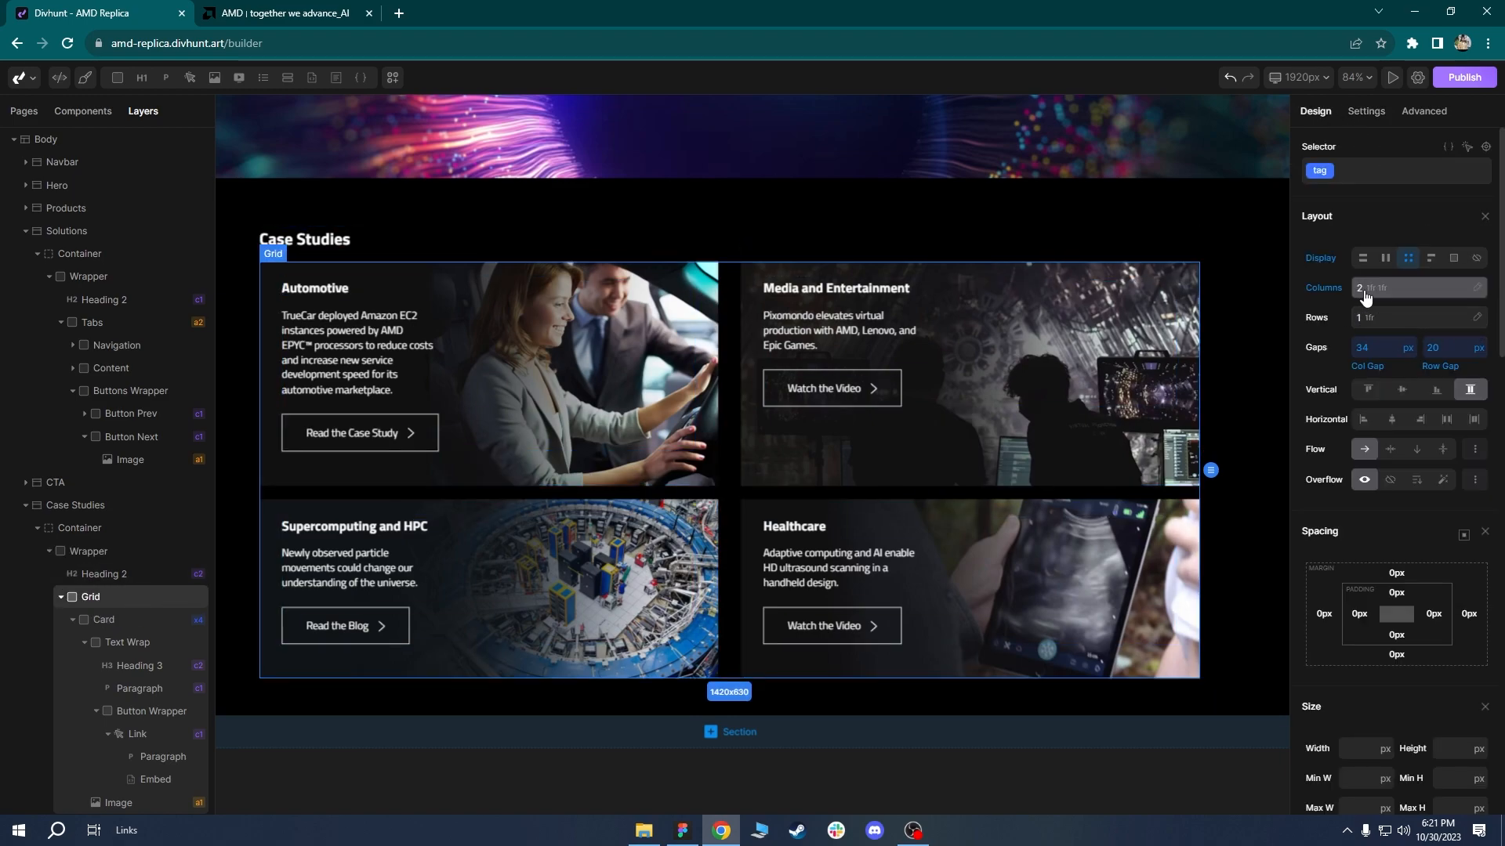
{"action": "left_click", "coordinate": [1402, 288]}
{"action": "left_click", "coordinate": [1466, 319]}
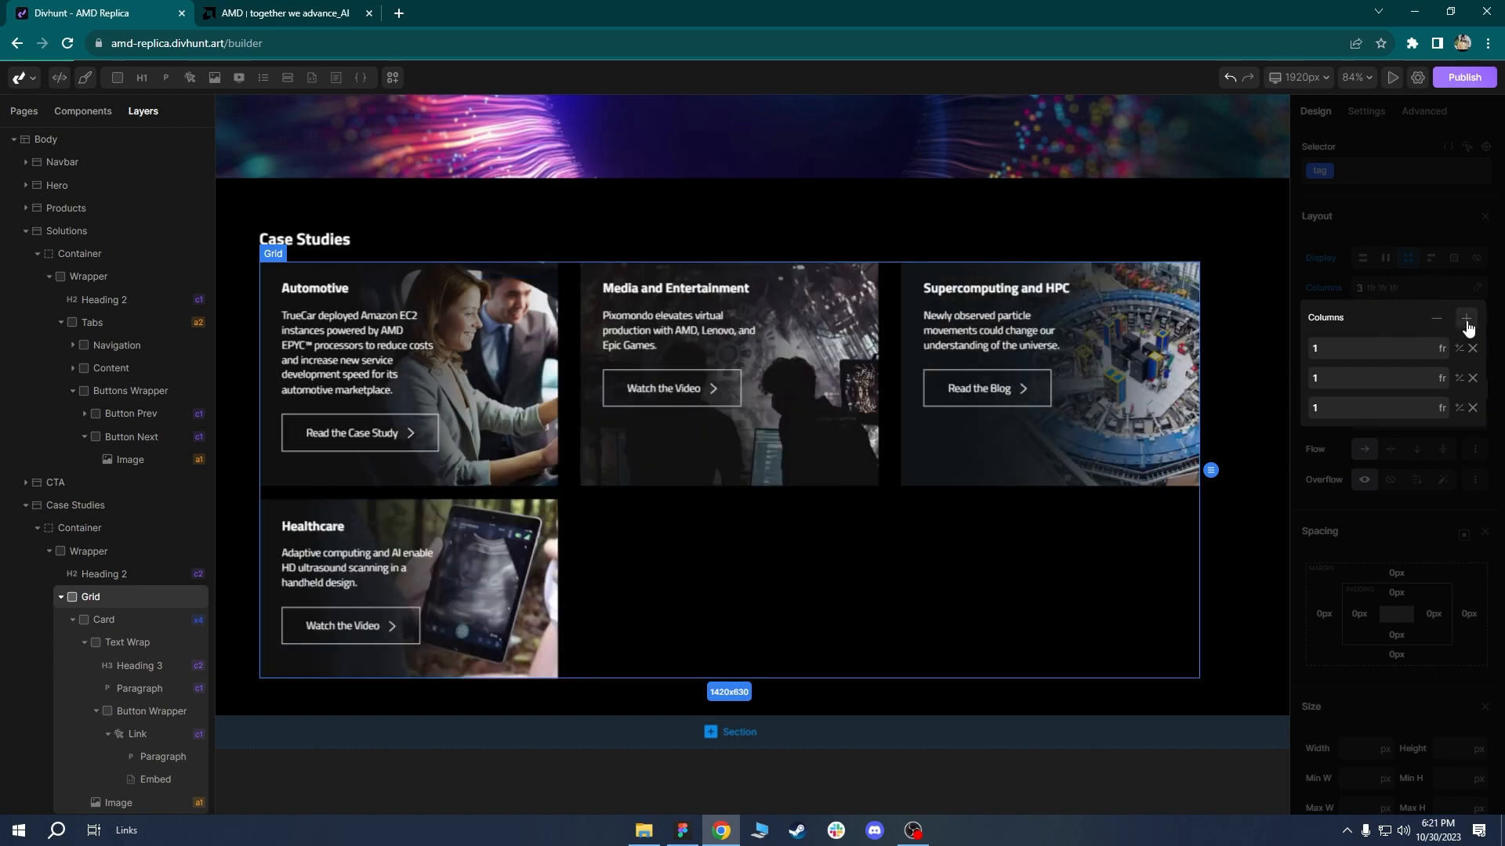
{"action": "left_click", "coordinate": [1466, 319]}
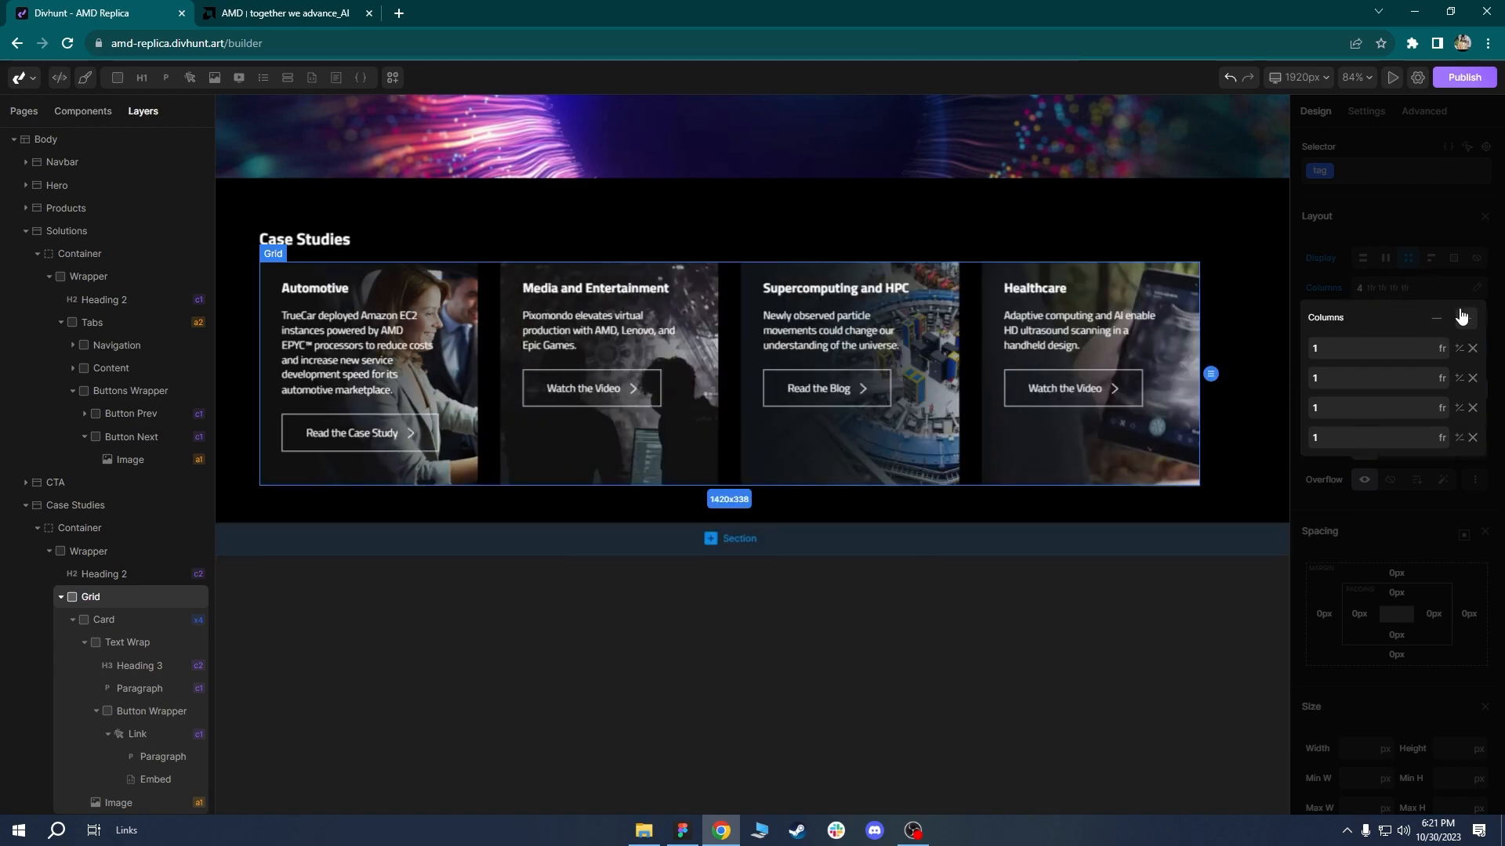
{"action": "left_click", "coordinate": [1466, 319]}
{"action": "left_click", "coordinate": [1469, 320]}
{"action": "left_click", "coordinate": [1470, 320]}
{"action": "left_click", "coordinate": [1469, 319]}
{"action": "left_click", "coordinate": [1469, 320]}
{"action": "left_click", "coordinate": [1470, 320]}
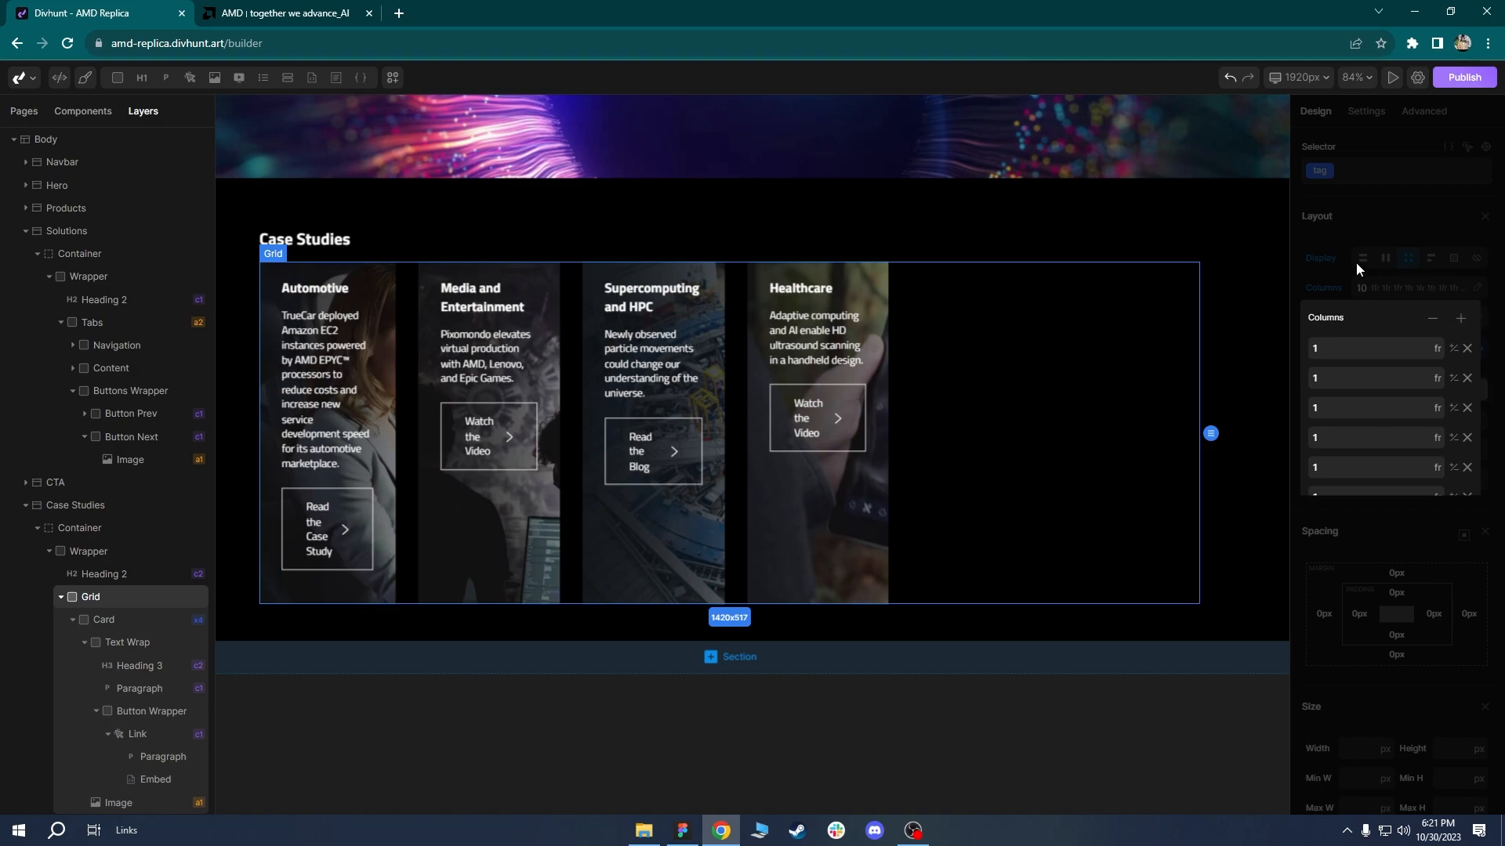
{"action": "left_click", "coordinate": [1400, 228]}
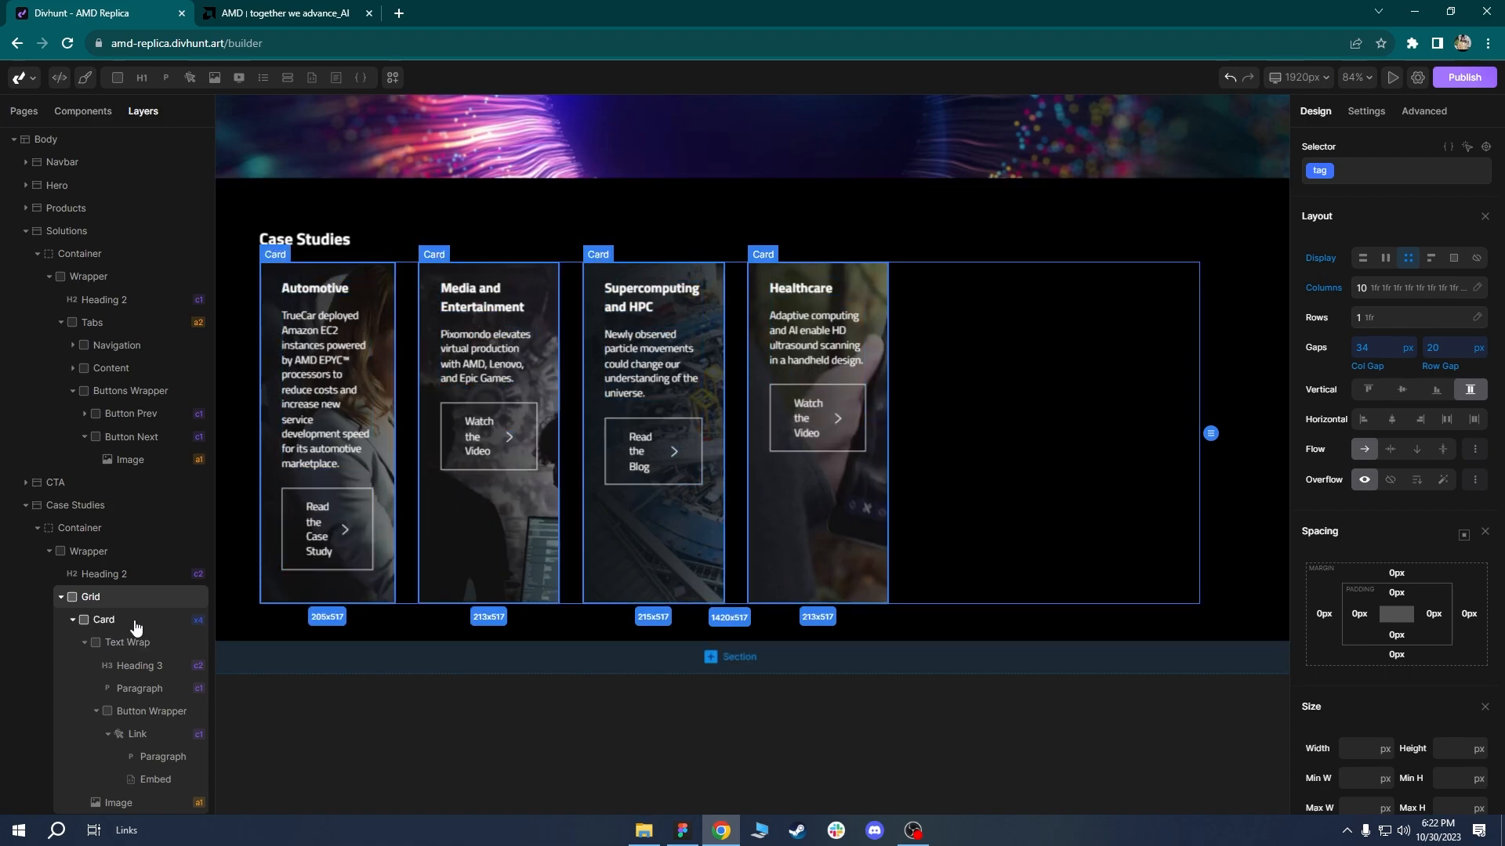
Set the Card's column span to 6 and compare the card widths with the Case Studies layout on the AMD website.
{"action": "left_click", "coordinate": [135, 623]}
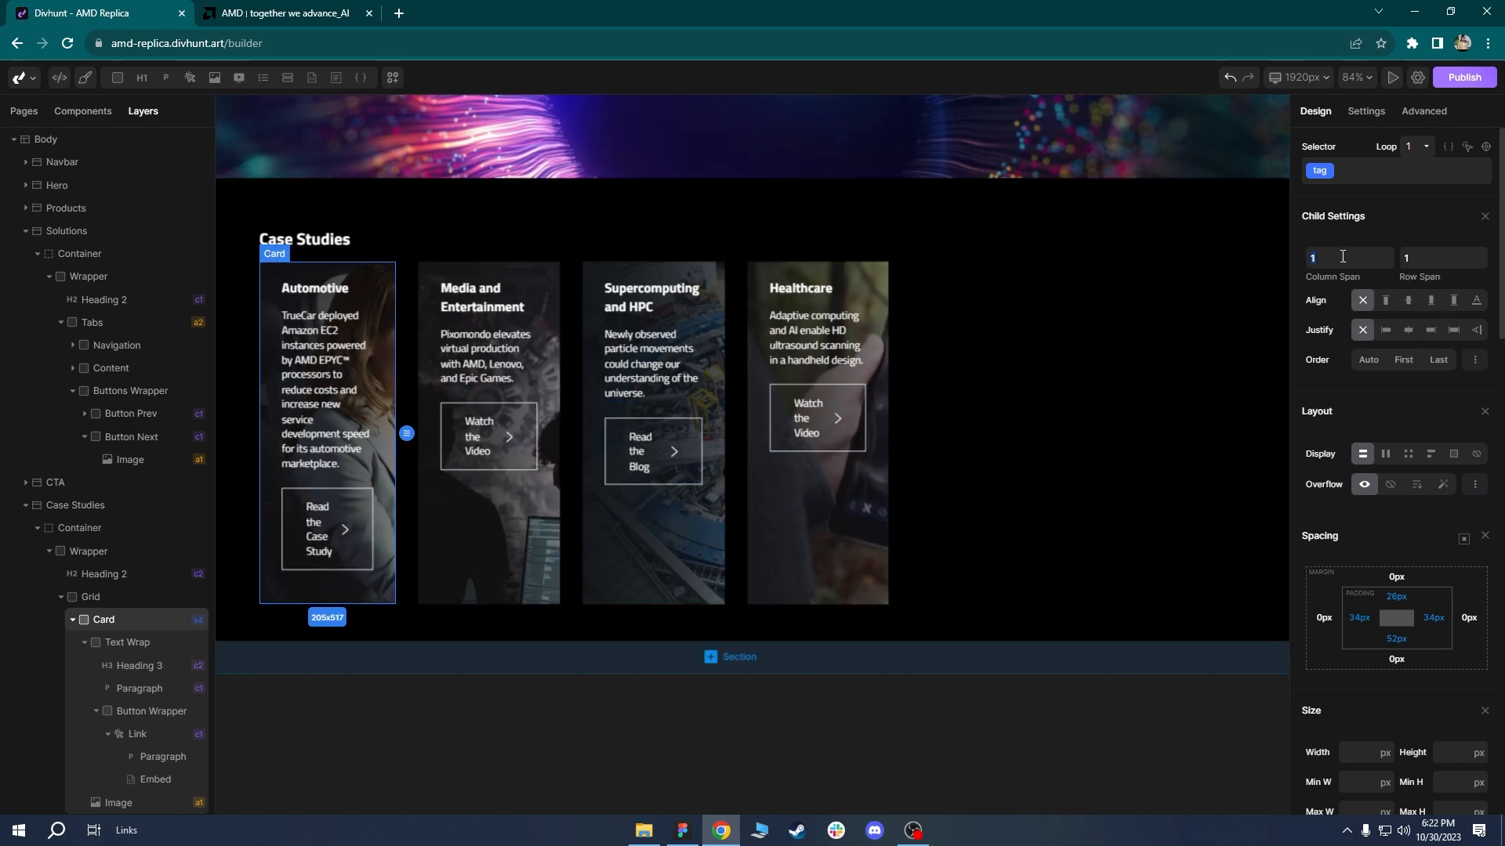
{"action": "left_click", "coordinate": [1342, 256]}
{"action": "type", "text": "6"}
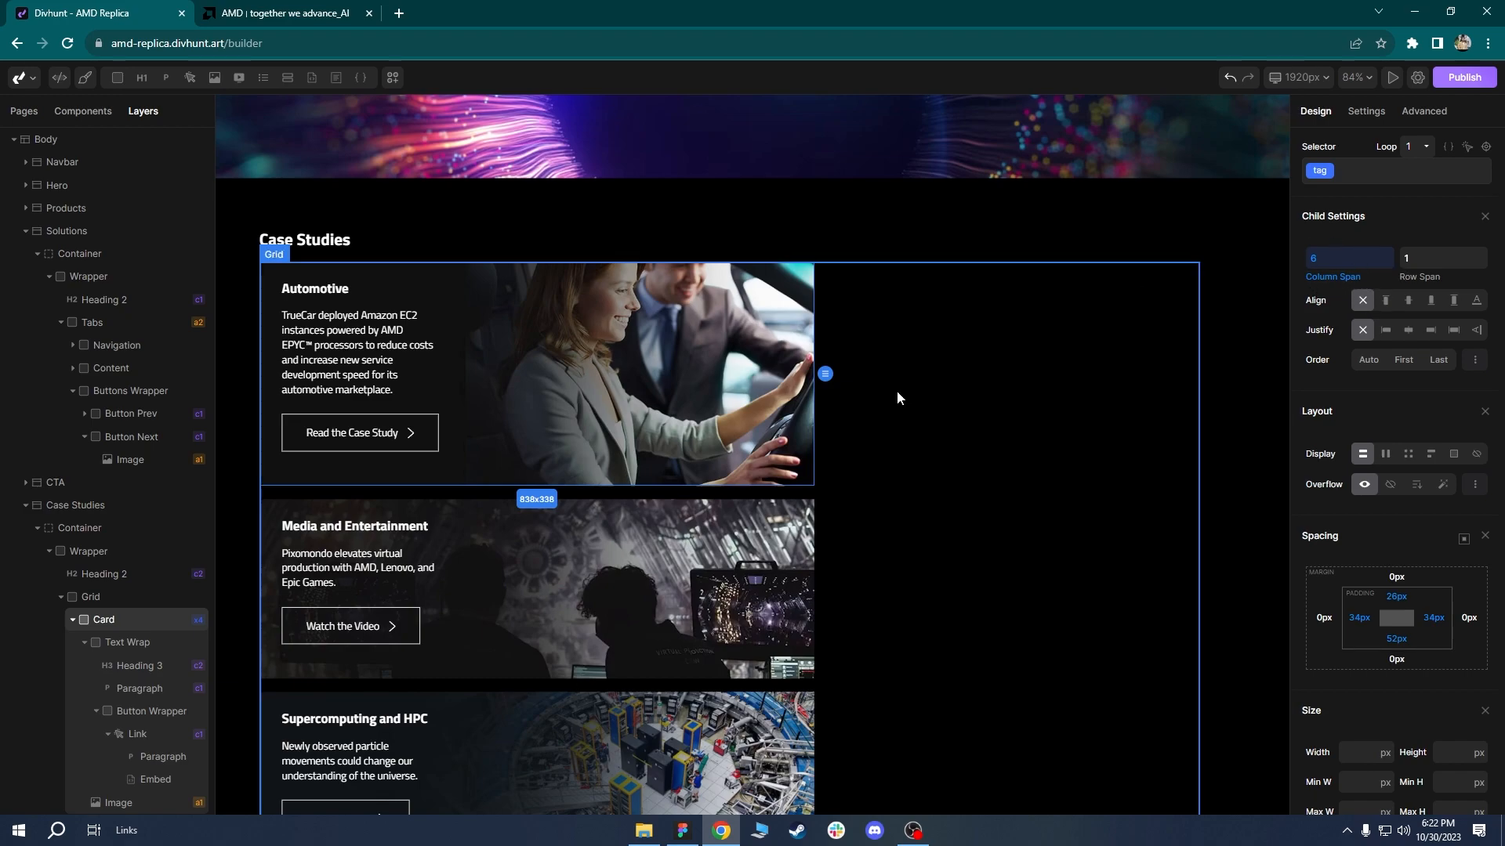
{"action": "left_click", "coordinate": [321, 14]}
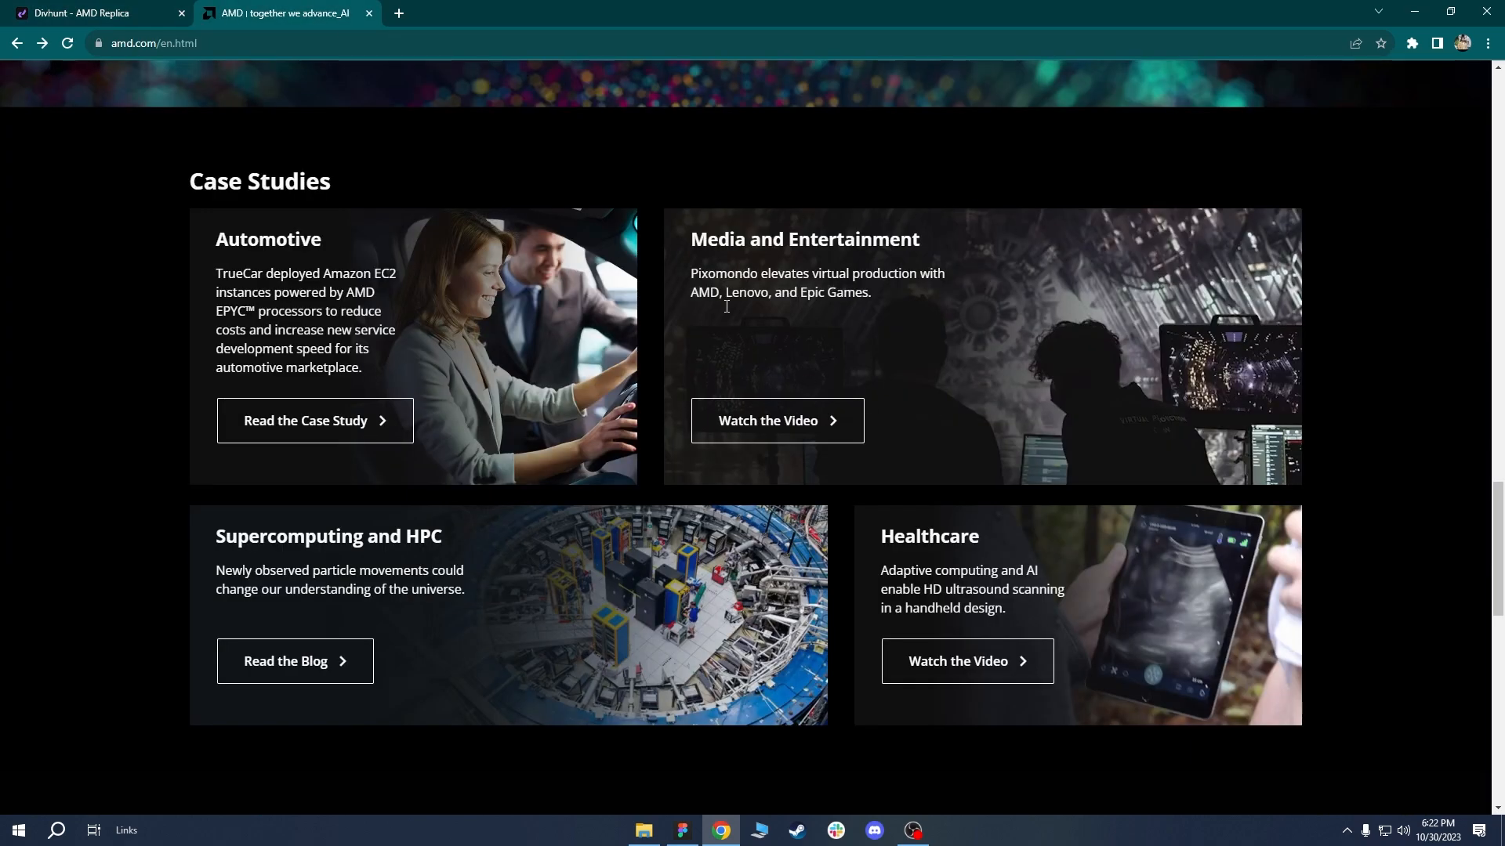
{"action": "left_click", "coordinate": [86, 13]}
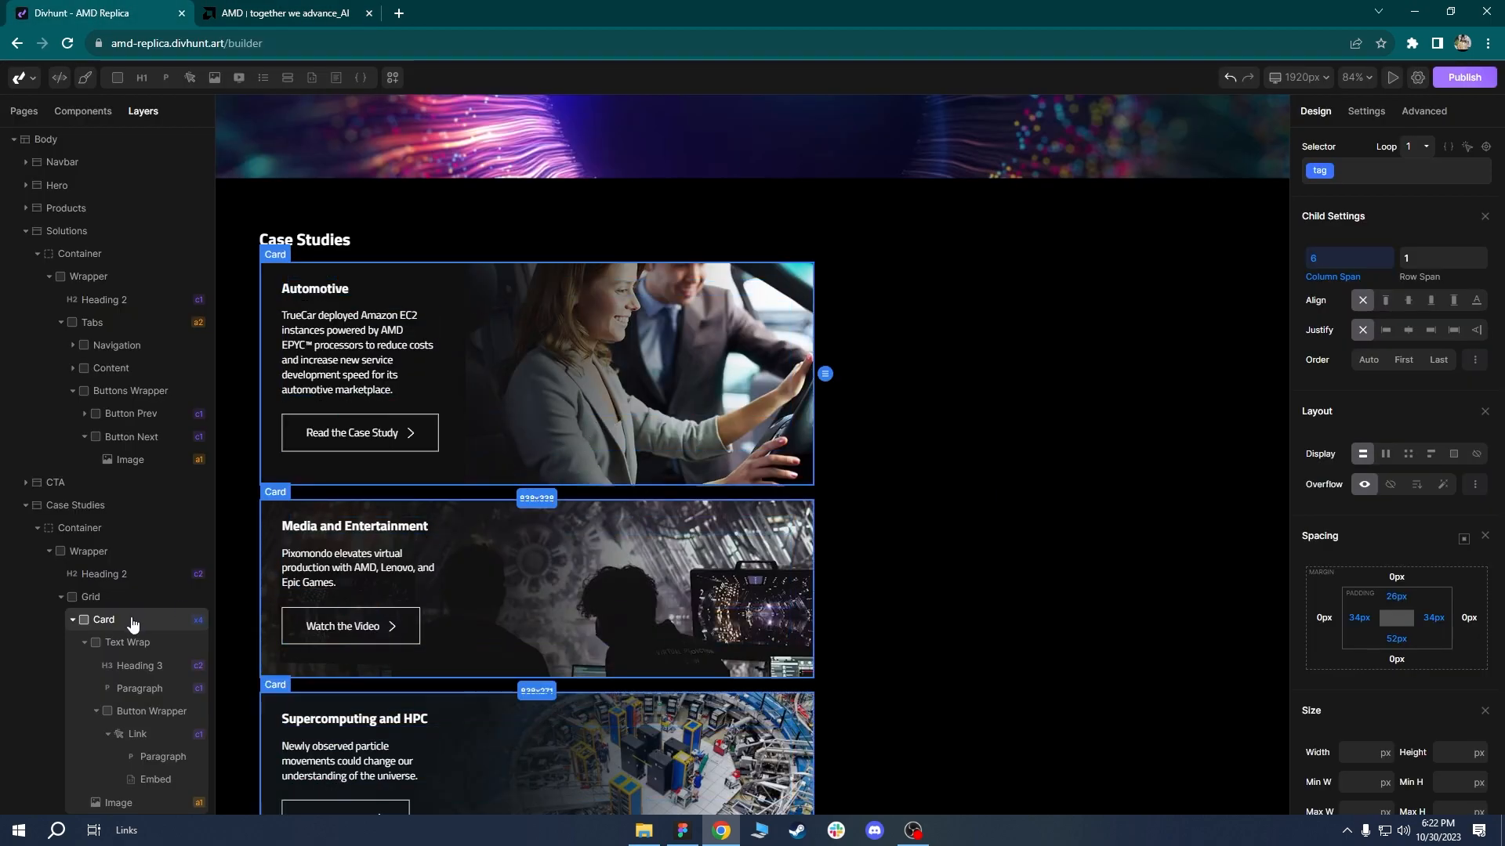
{"action": "key", "text": "ctrl+Tab"}
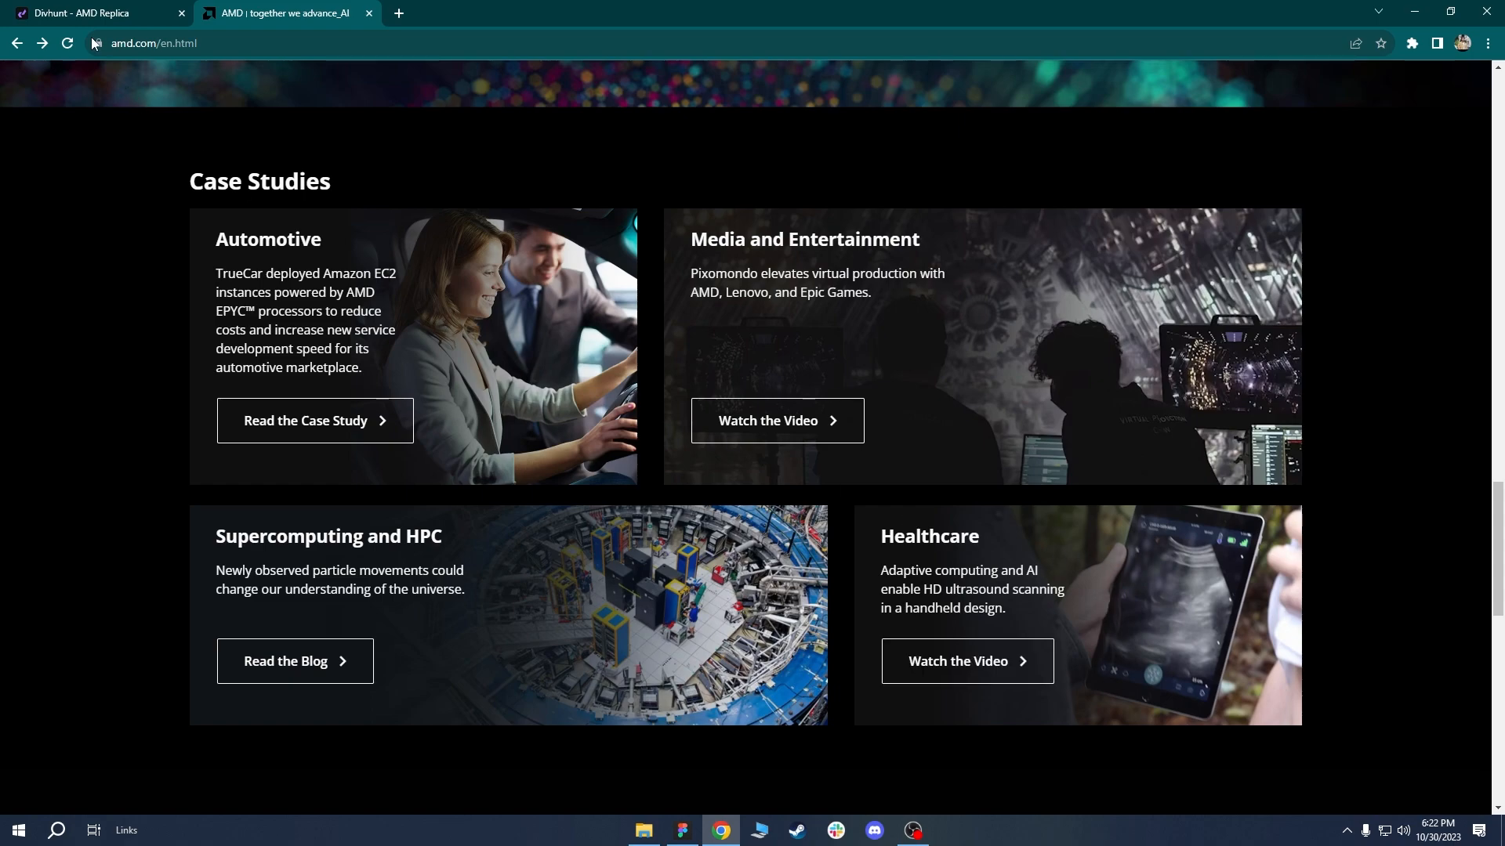
{"action": "key", "text": "ctrl+Tab"}
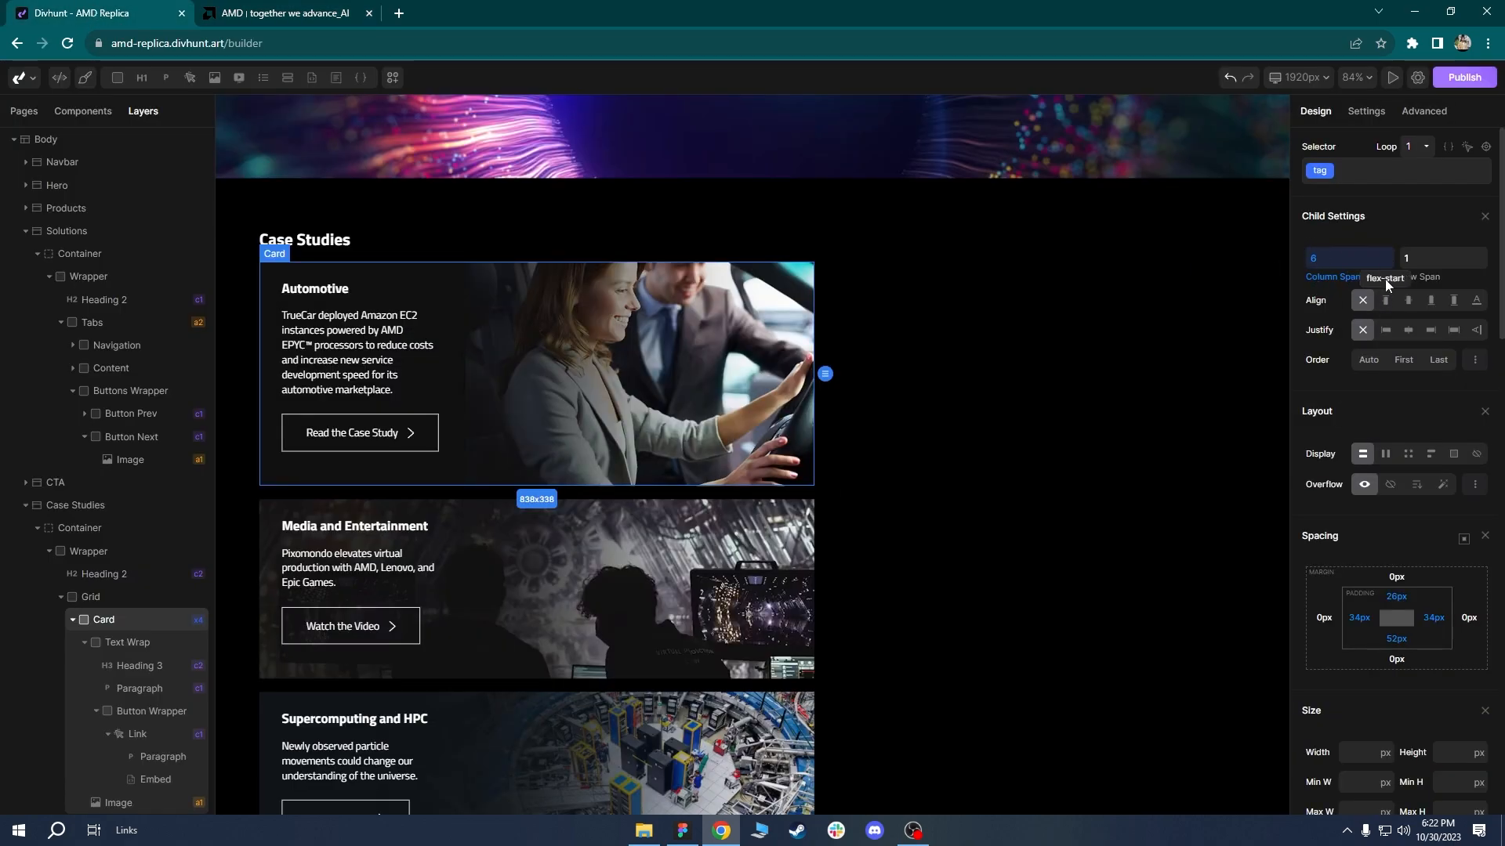
Set the Pointer Events of the Image inside the Case Studies Card to None.
{"action": "left_click", "coordinate": [1009, 387]}
{"action": "left_click", "coordinate": [561, 271]}
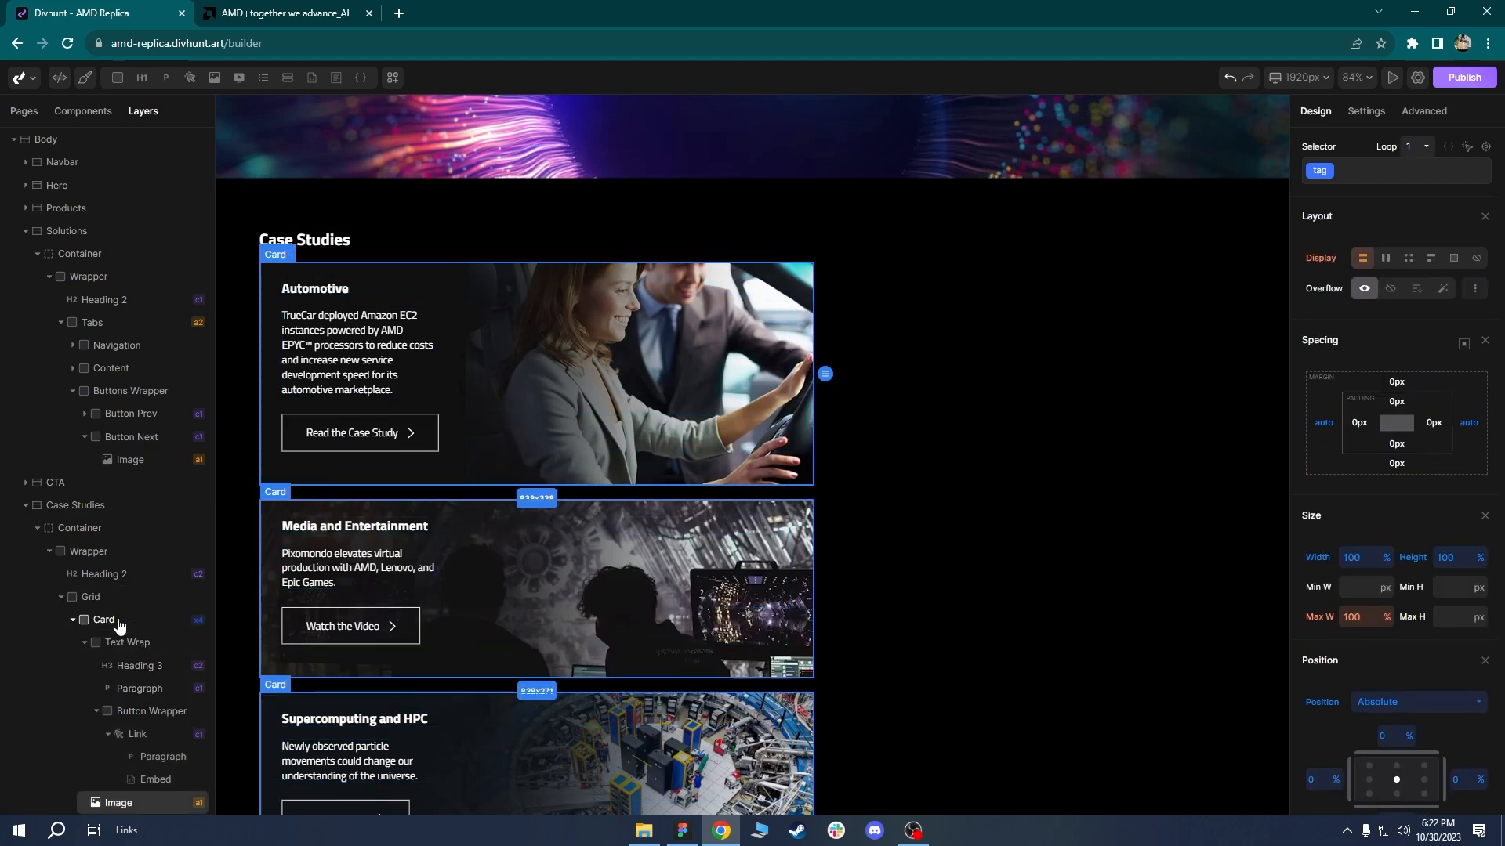
{"action": "left_click", "coordinate": [106, 620]}
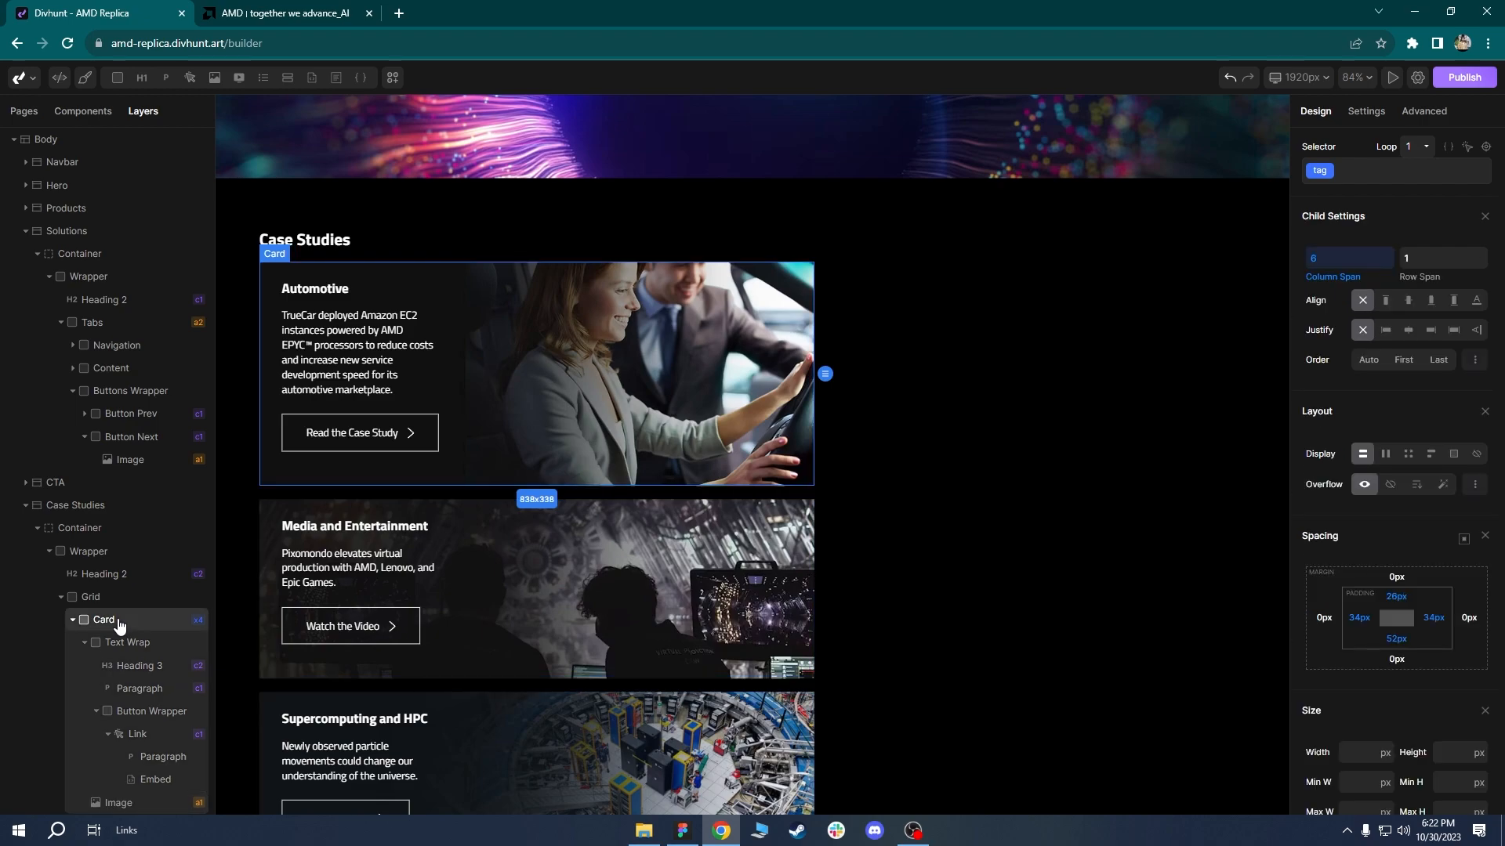
{"action": "left_click", "coordinate": [398, 279]}
{"action": "scroll", "coordinate": [1502, 656], "scroll_direction": "down", "scroll_amount": 10}
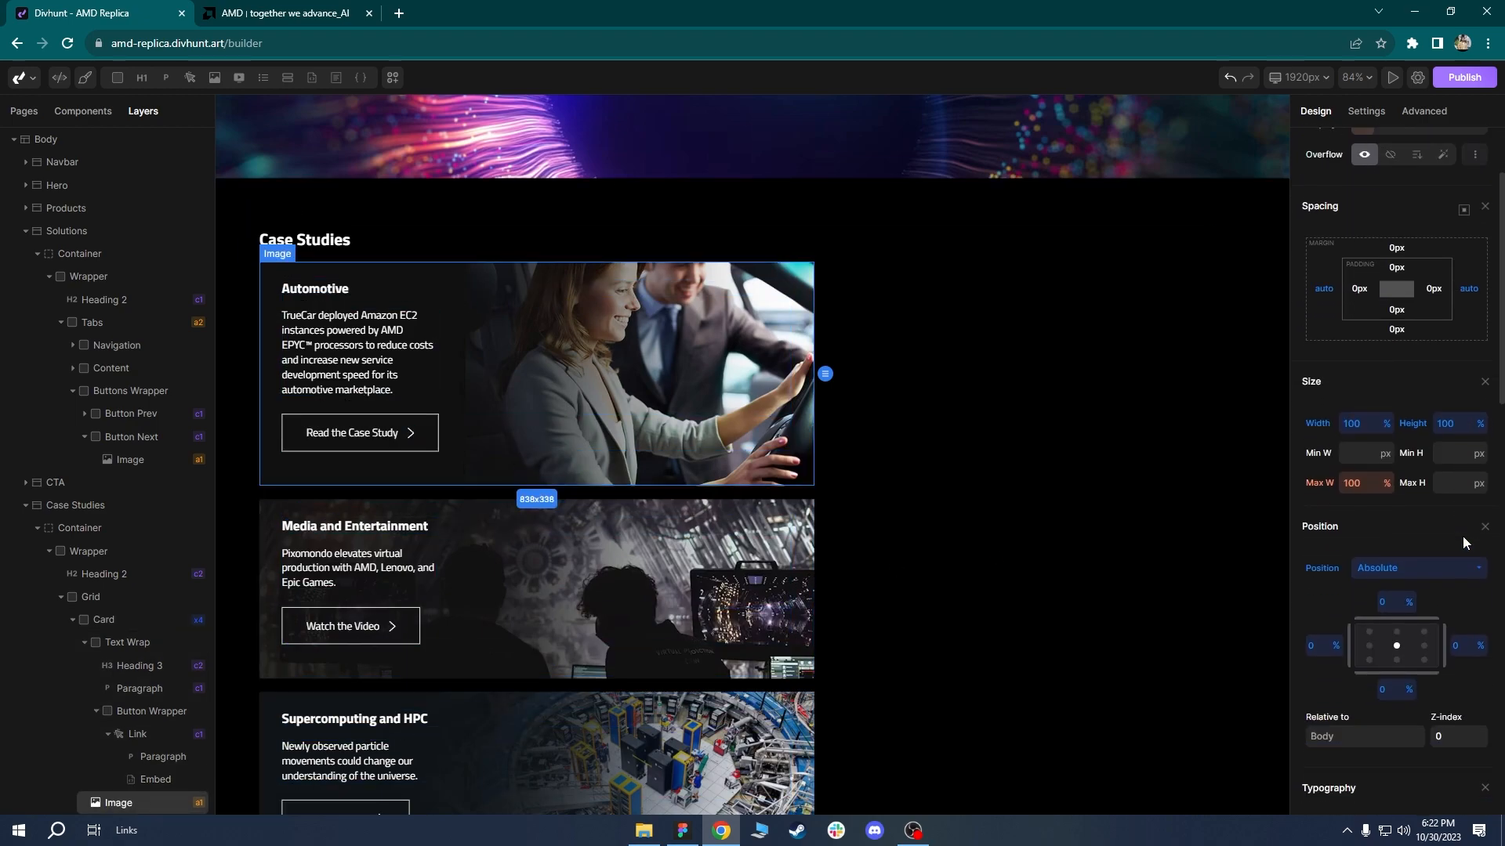
{"action": "scroll", "coordinate": [1503, 657], "scroll_direction": "down", "scroll_amount": 5}
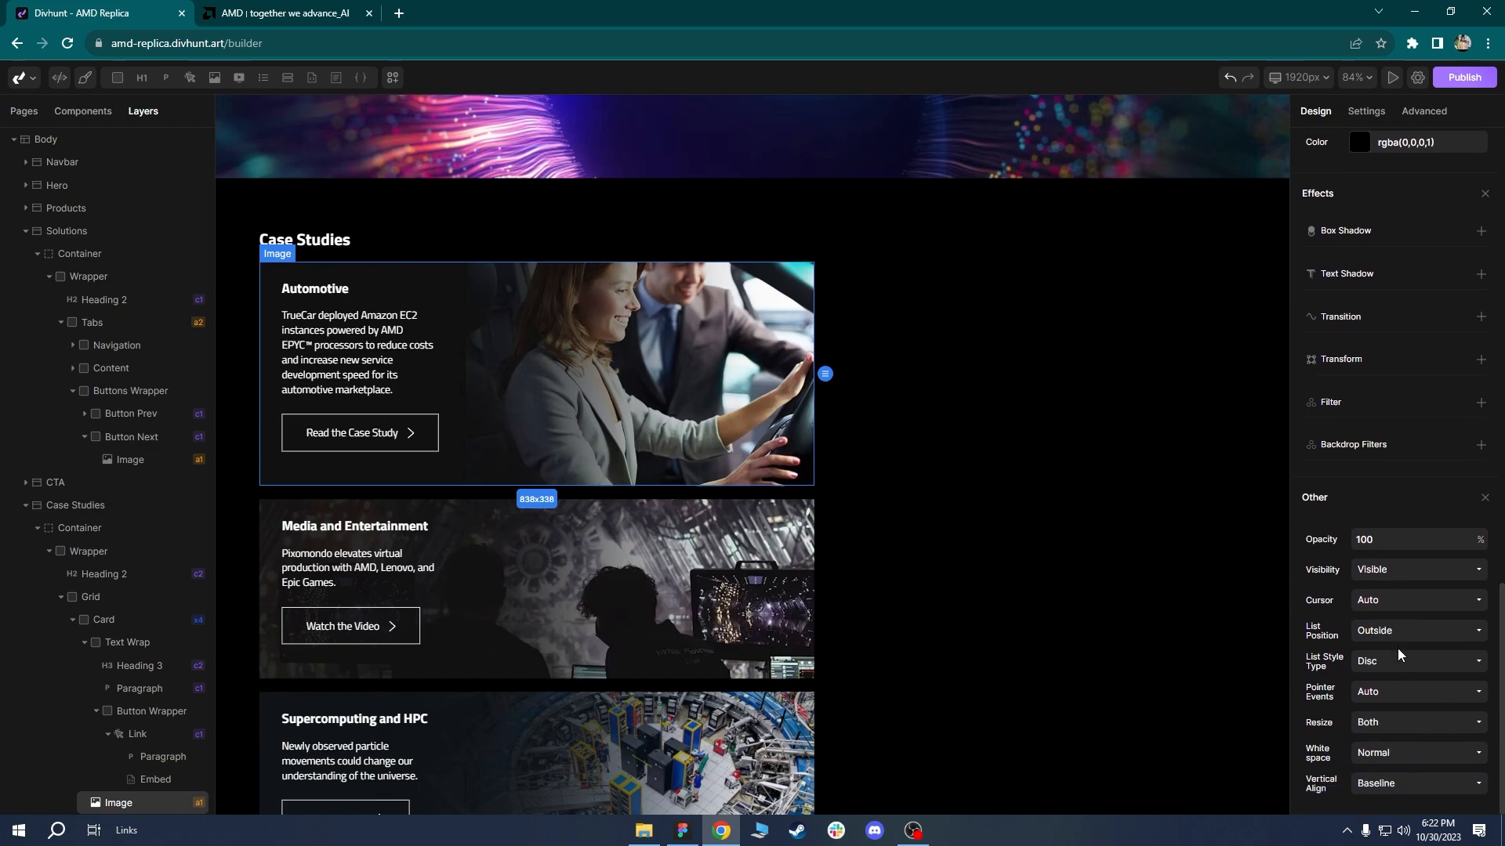
{"action": "left_click", "coordinate": [1383, 694]}
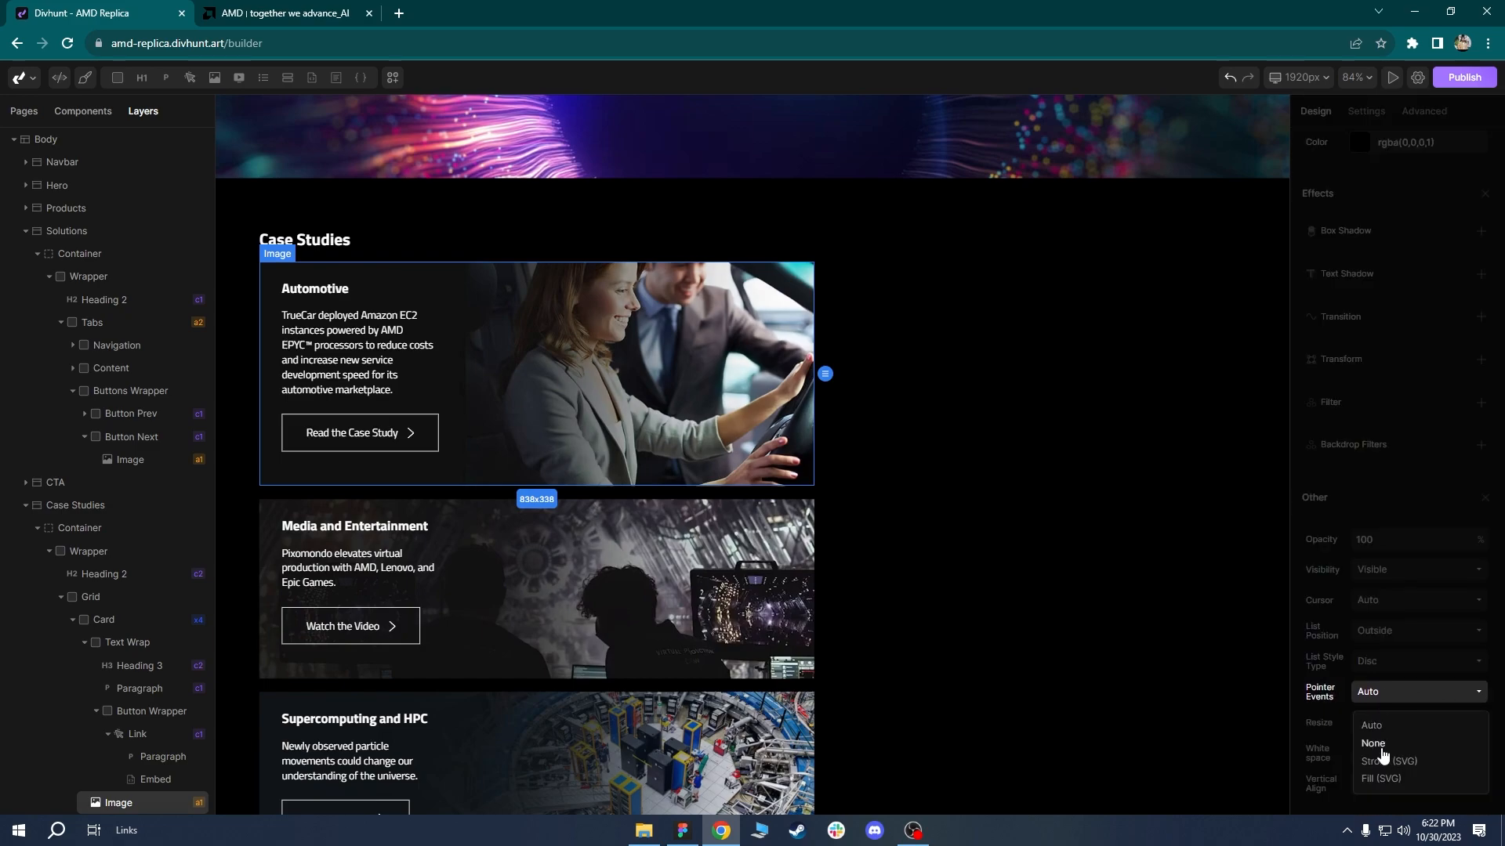
{"action": "left_click", "coordinate": [1376, 744]}
Try to add a new class for the small card size to the Case Studies Card.
{"action": "left_click", "coordinate": [110, 619]}
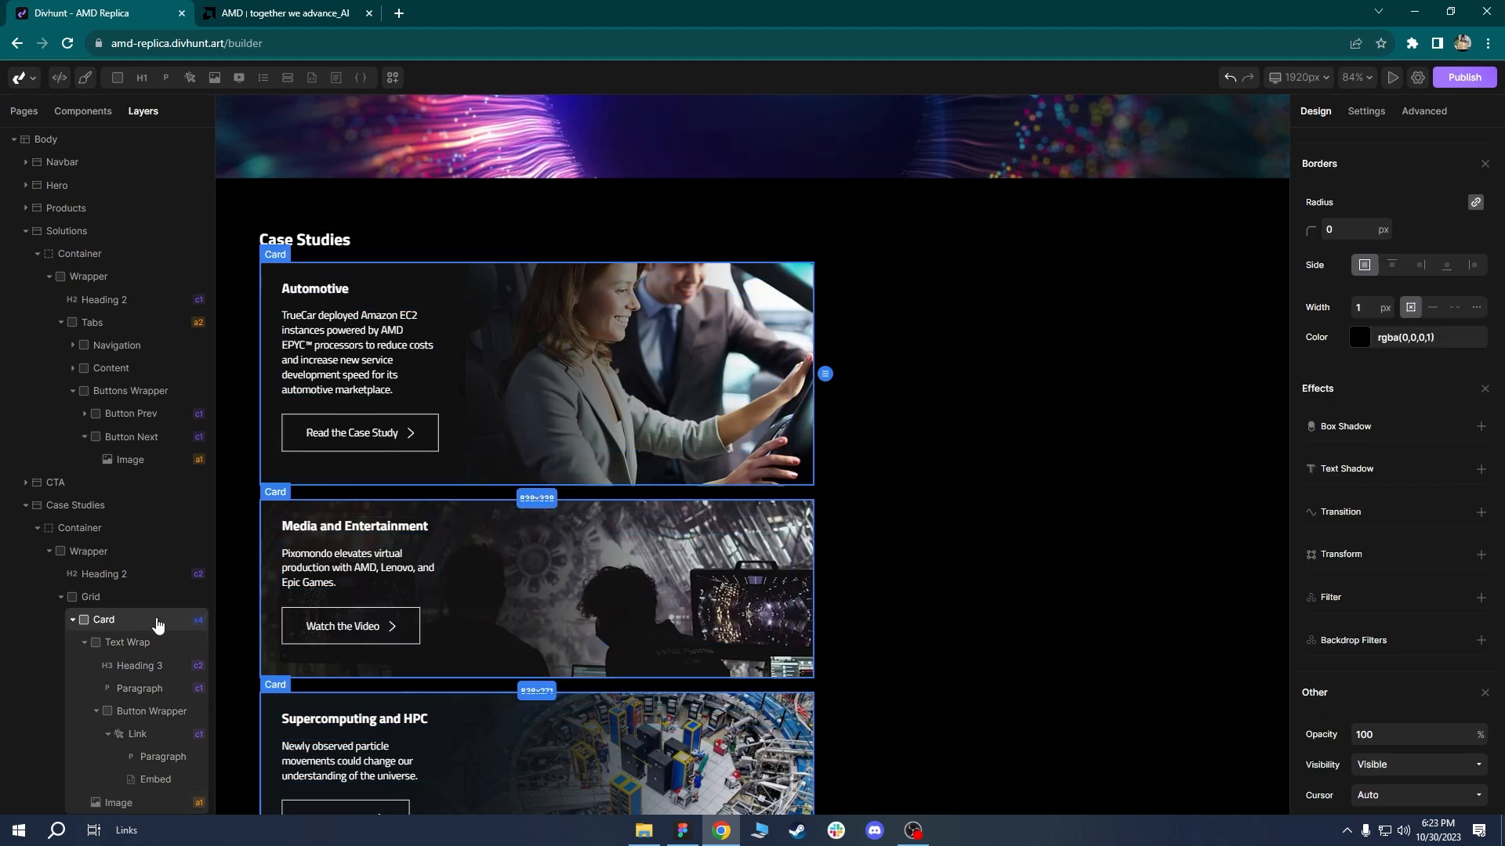
{"action": "left_click", "coordinate": [453, 274]}
{"action": "scroll", "coordinate": [1391, 171], "scroll_direction": "up", "scroll_amount": 1}
{"action": "left_click", "coordinate": [1391, 170]}
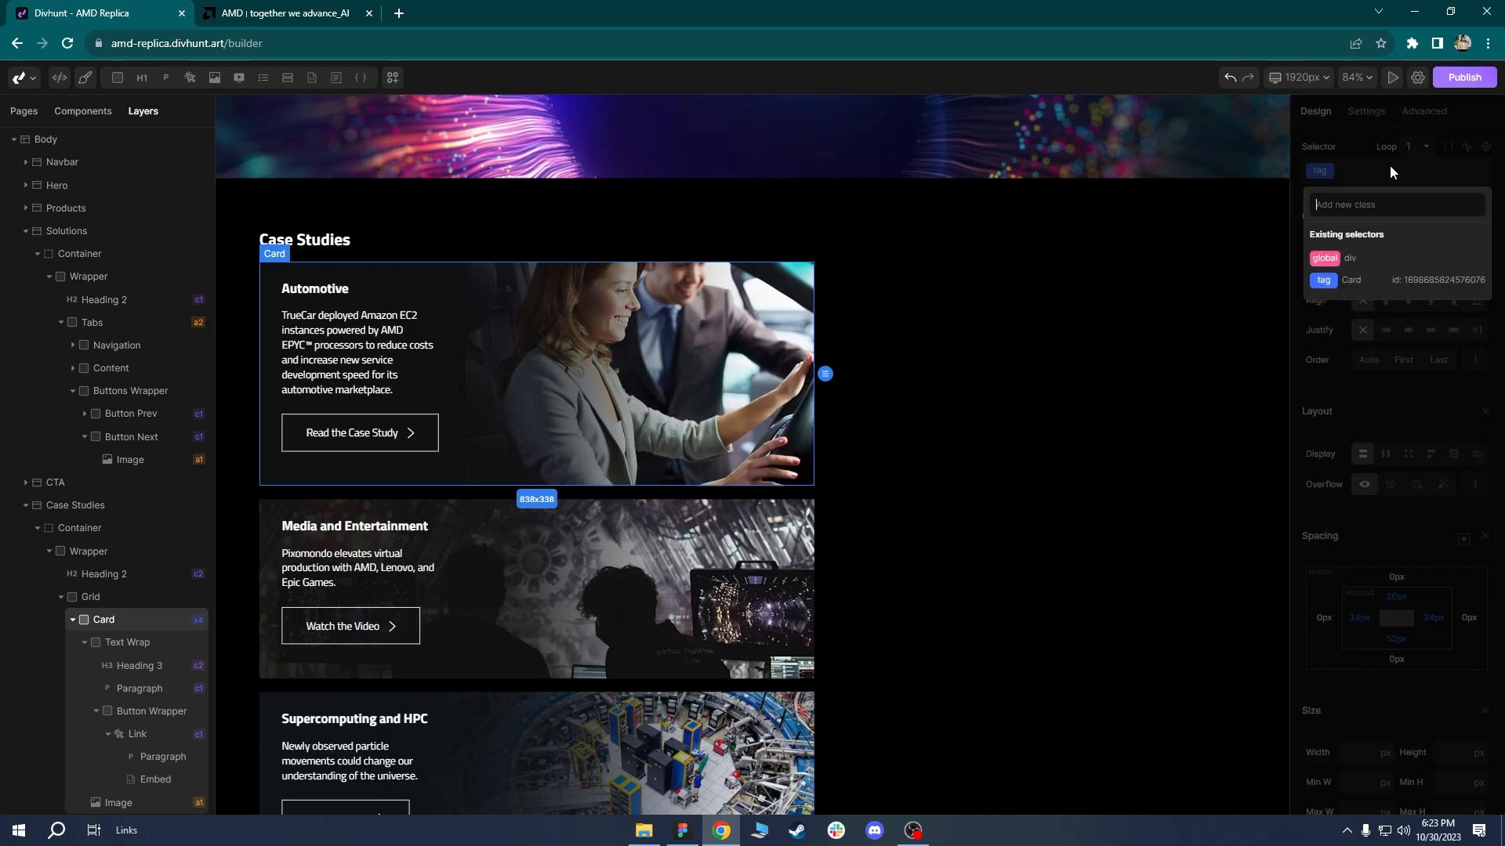
{"action": "type", "text": "gr"}
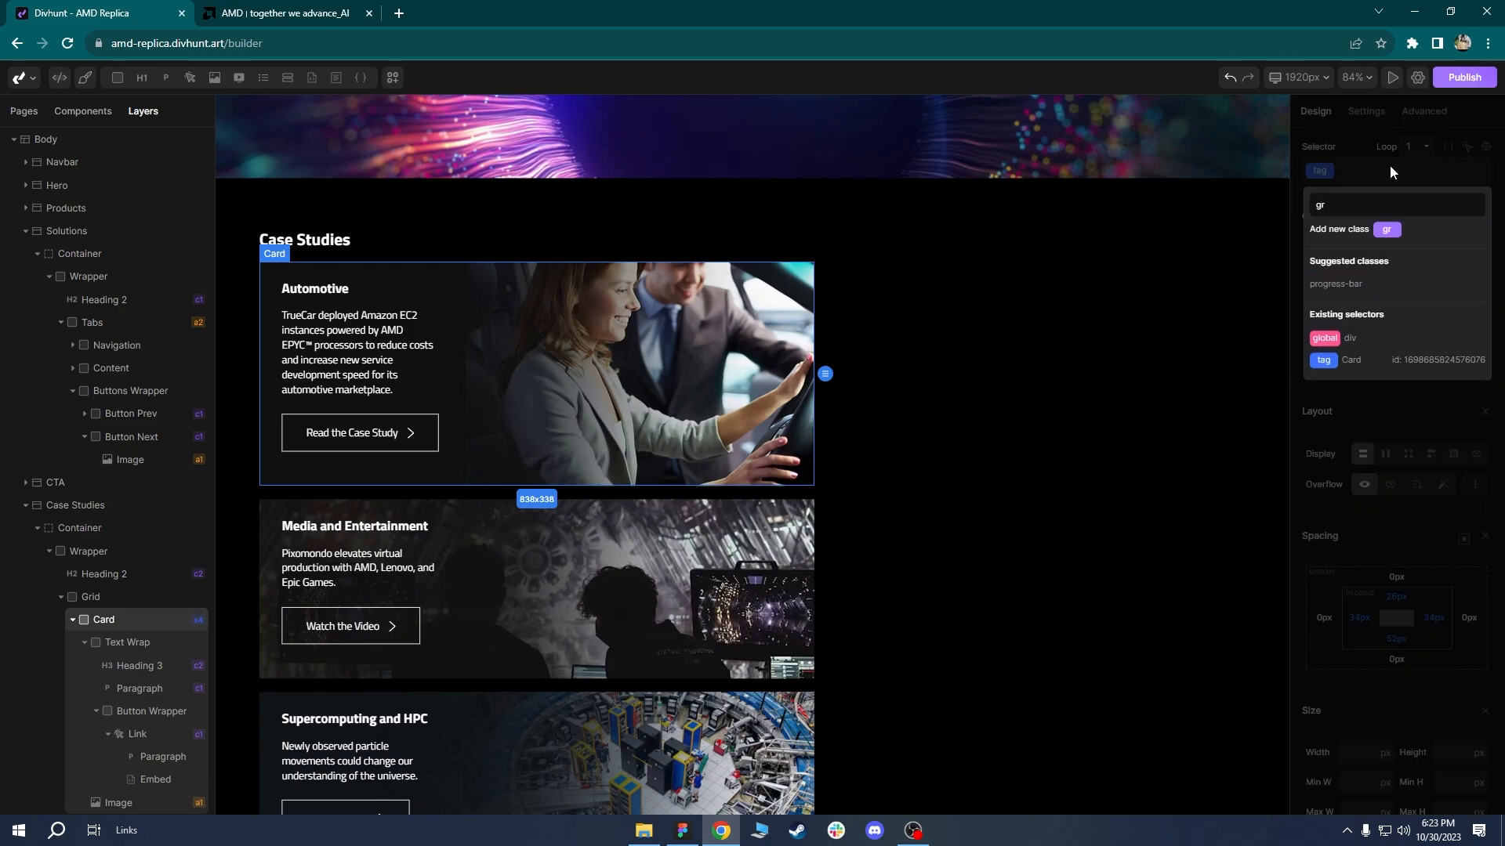
{"action": "key", "text": "BackSpace"}
{"action": "key", "text": "BackSpace"}
{"action": "type", "text": "card-small"}
{"action": "key", "text": "Return"}
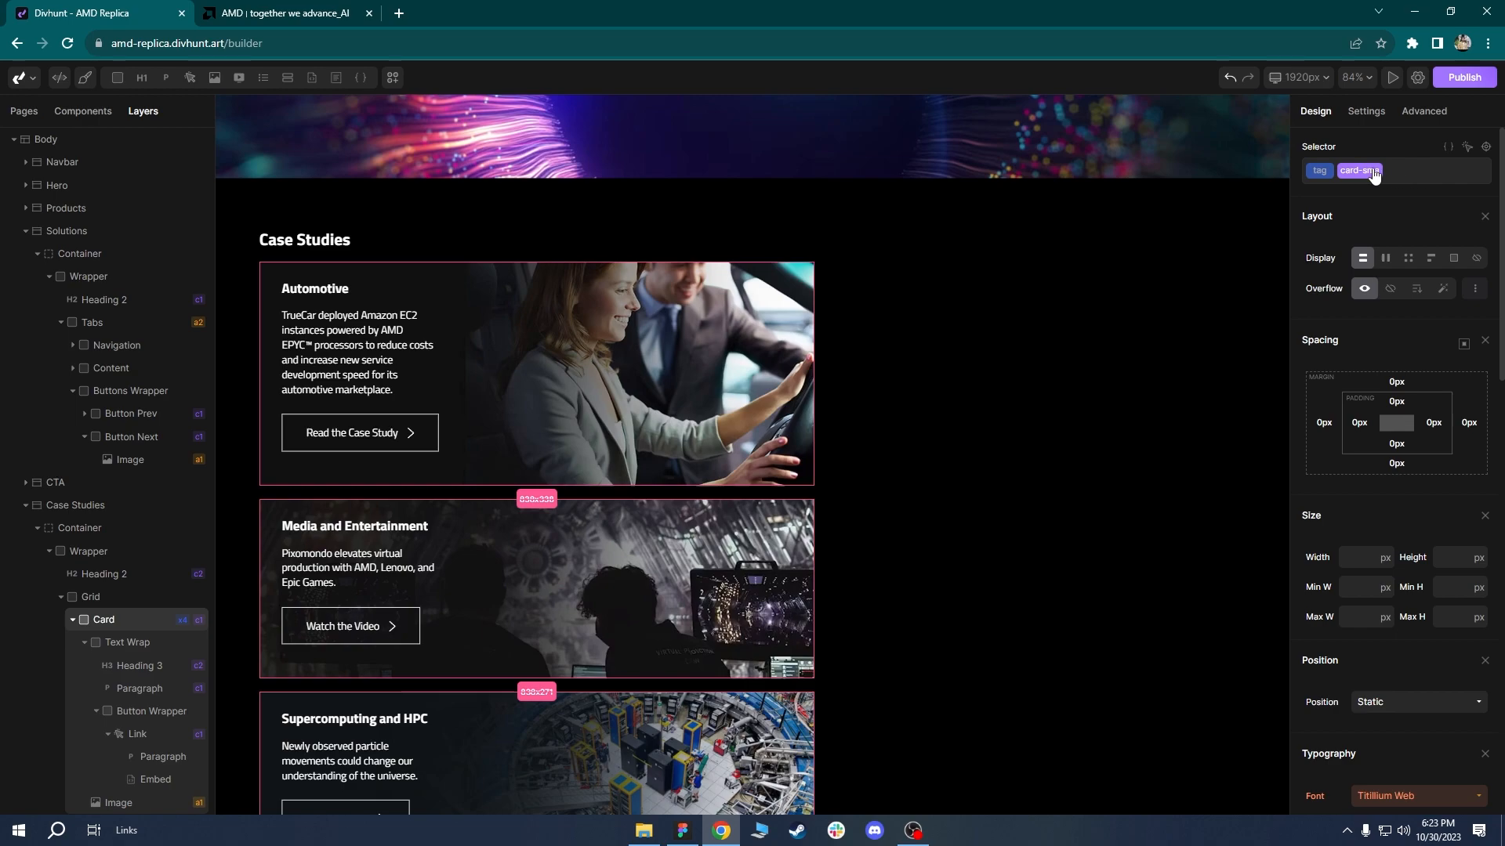
Remove the mistyped class from the Card and add the class card-small in its place.
{"action": "left_click", "coordinate": [1322, 171]}
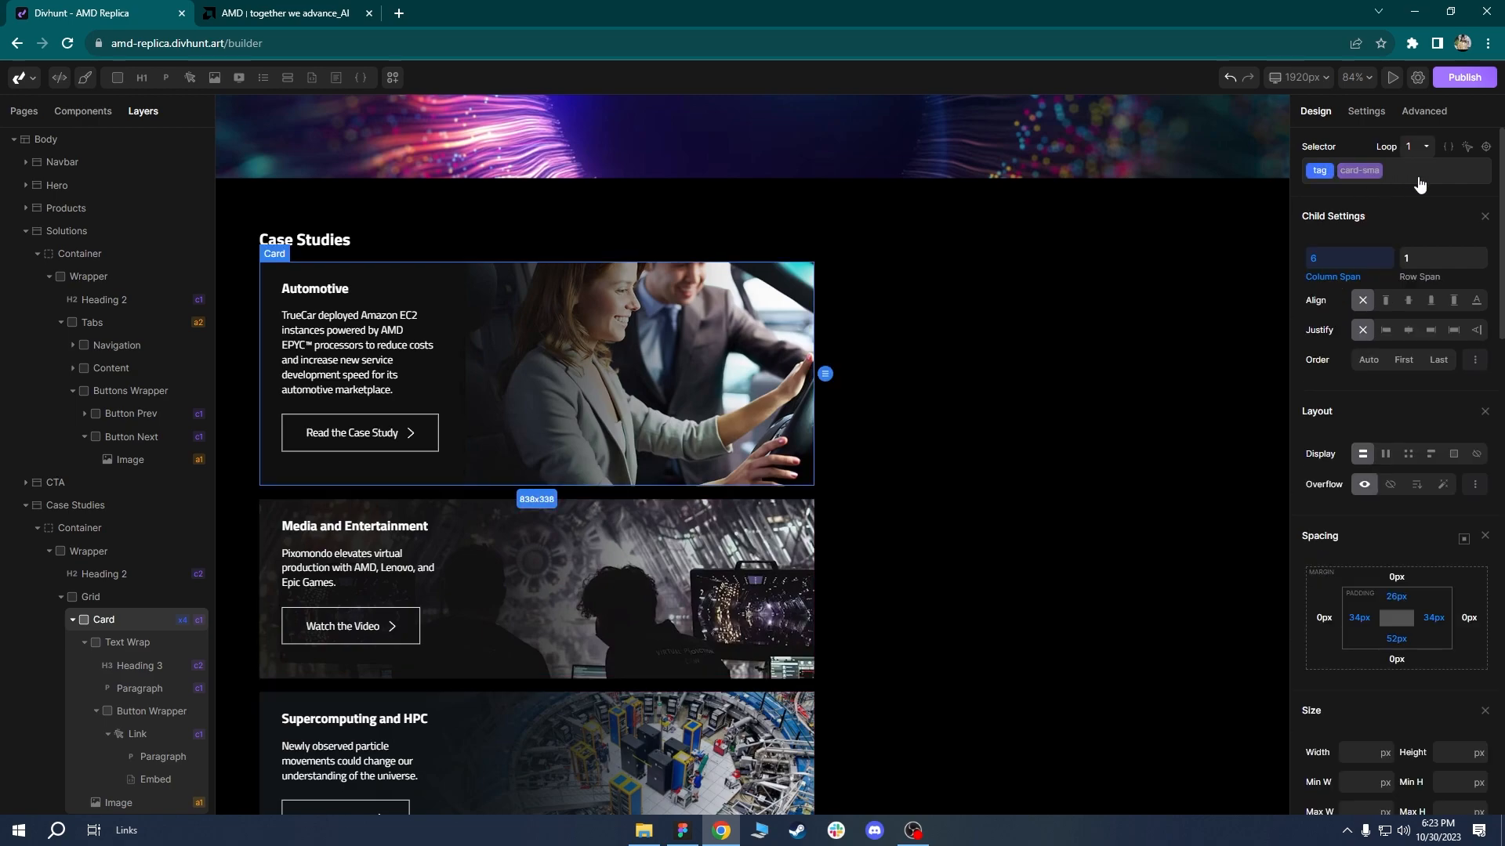
{"action": "left_click", "coordinate": [1420, 177]}
{"action": "left_click", "coordinate": [1478, 304]}
{"action": "left_click", "coordinate": [1377, 176]}
{"action": "left_click", "coordinate": [1368, 177]}
{"action": "left_click", "coordinate": [1359, 207]}
{"action": "type", "text": "card-small"}
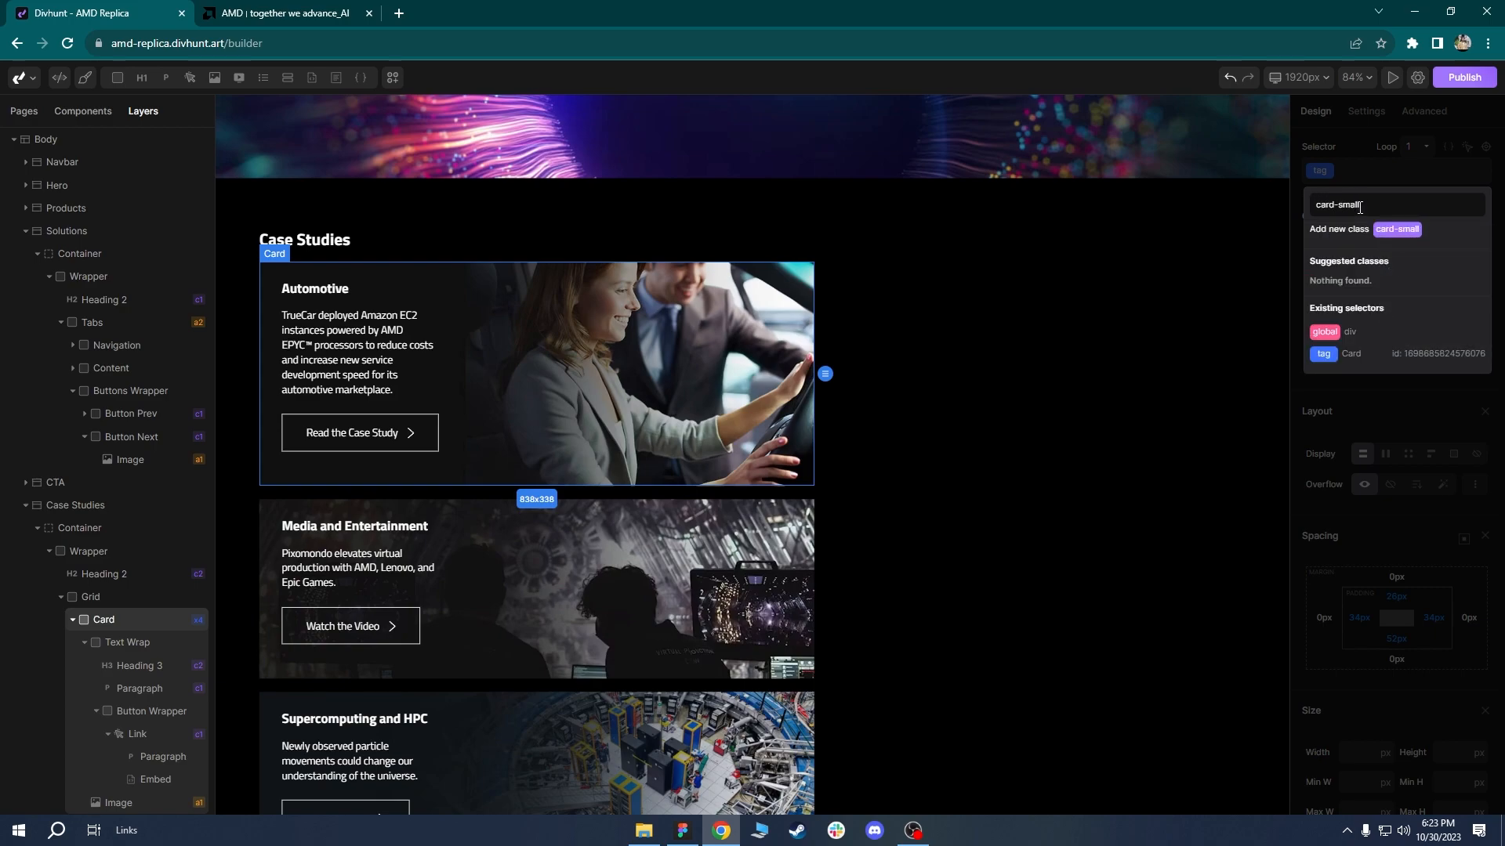
{"action": "key", "text": "Return"}
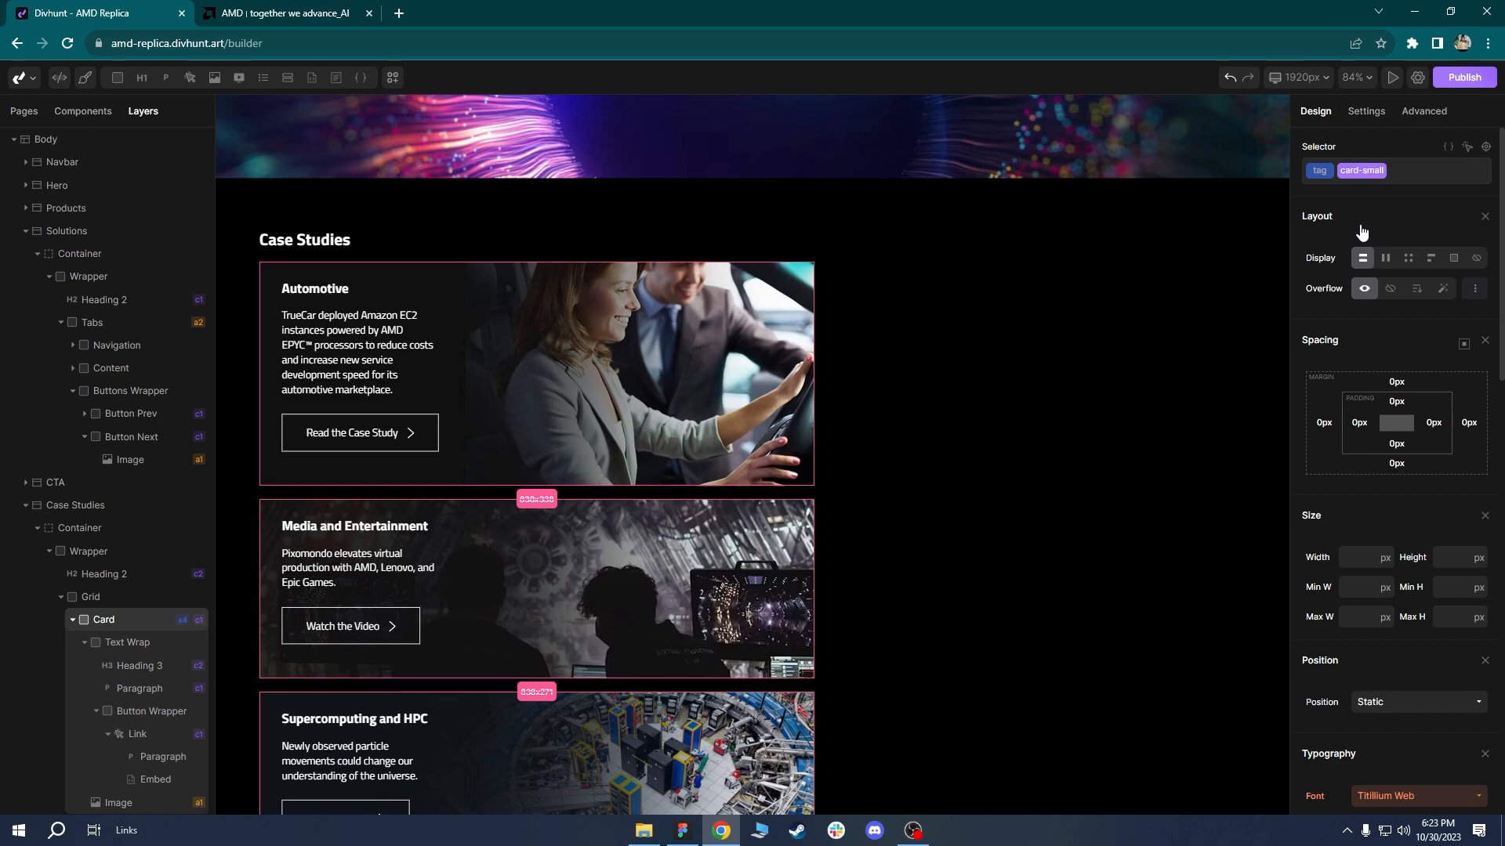
Copy the Card's grid-column rule into the card-small class code and save it as grid-column: span 4 !important.
{"action": "left_click", "coordinate": [1319, 170]}
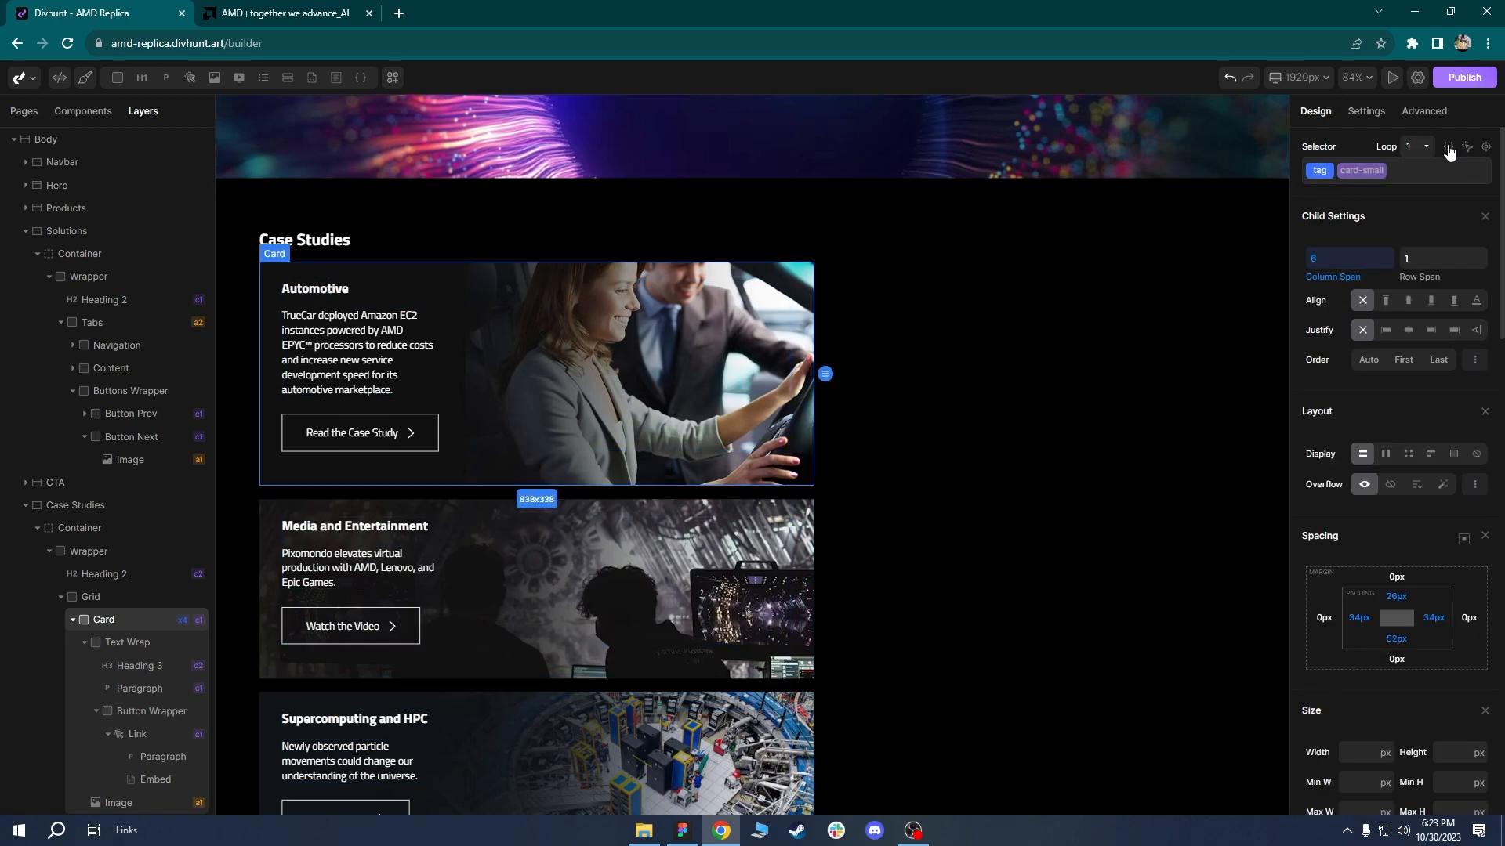
{"action": "left_click", "coordinate": [1448, 147]}
{"action": "left_click_drag", "start_coordinate": [1463, 281], "coordinate": [1356, 284]}
{"action": "key", "text": "ctrl+c"}
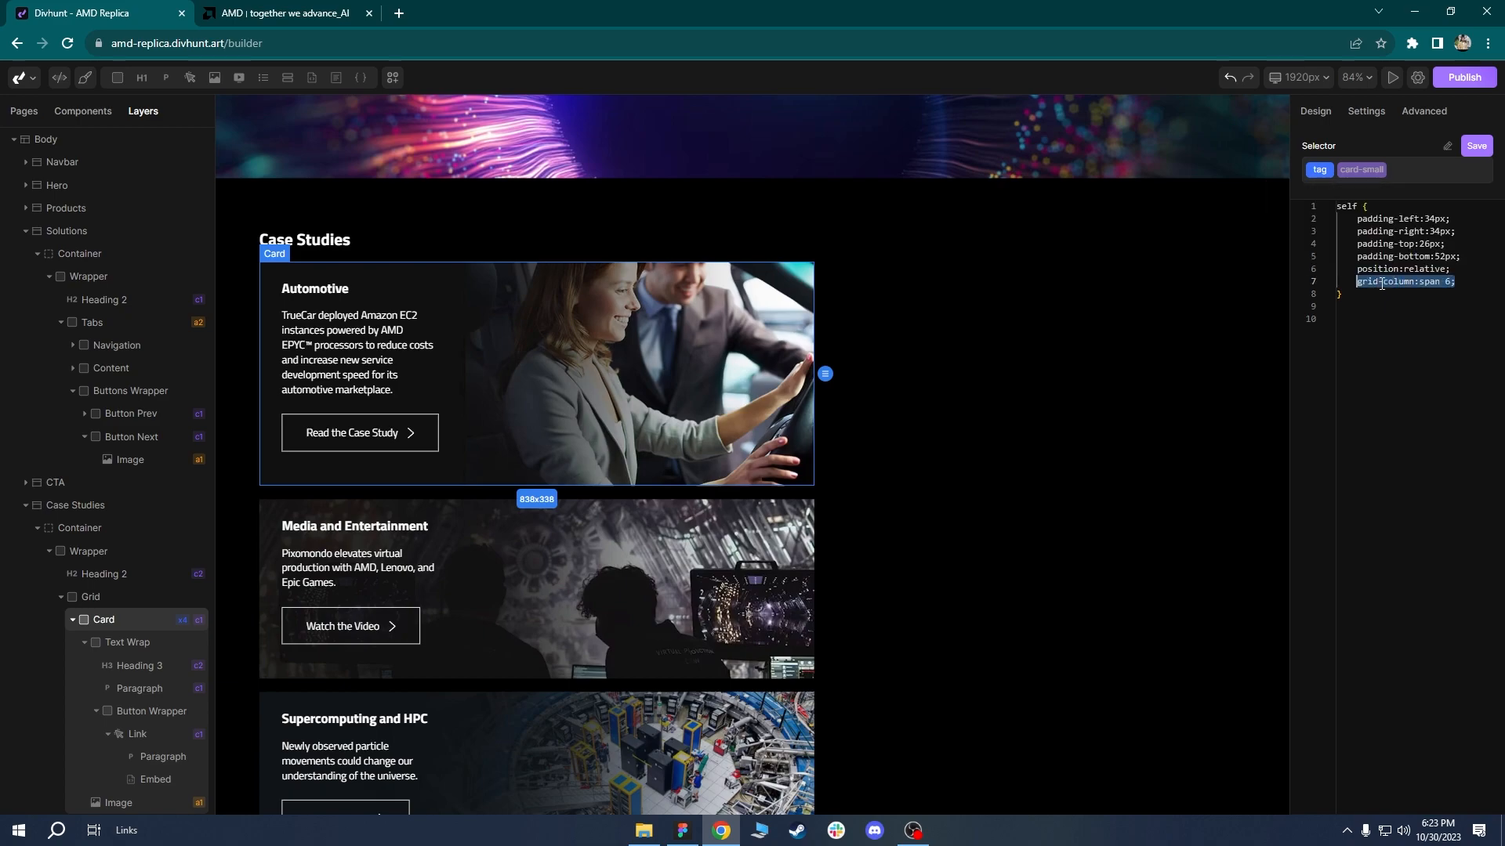
{"action": "left_click", "coordinate": [1361, 169]}
{"action": "key", "text": "ctrl+v"}
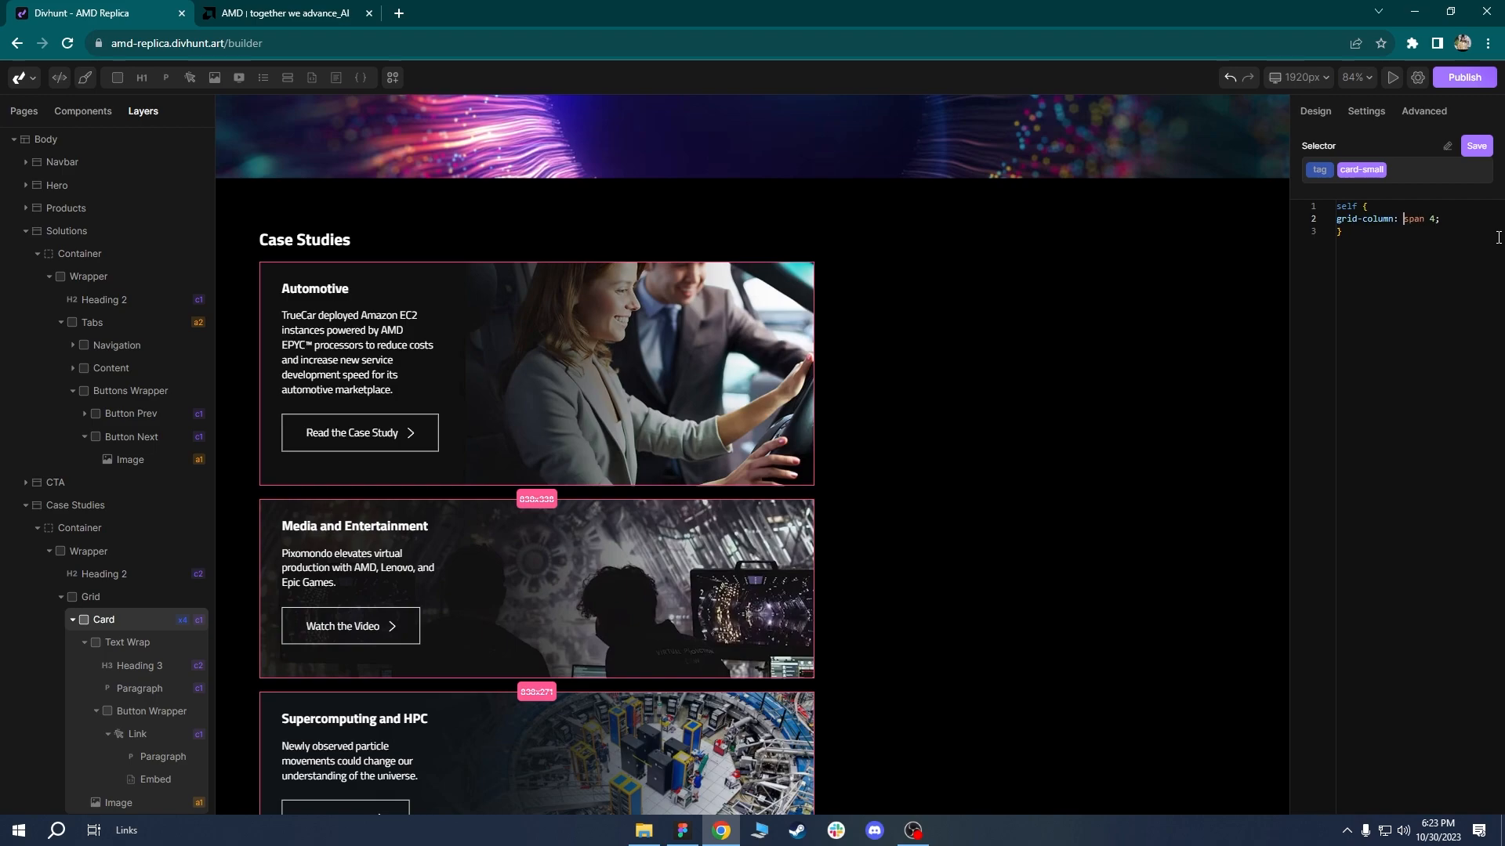
{"action": "left_click", "coordinate": [1477, 146]}
{"action": "type", "text": ";"}
{"action": "type", "text": "nt"}
{"action": "left_click", "coordinate": [1478, 154]}
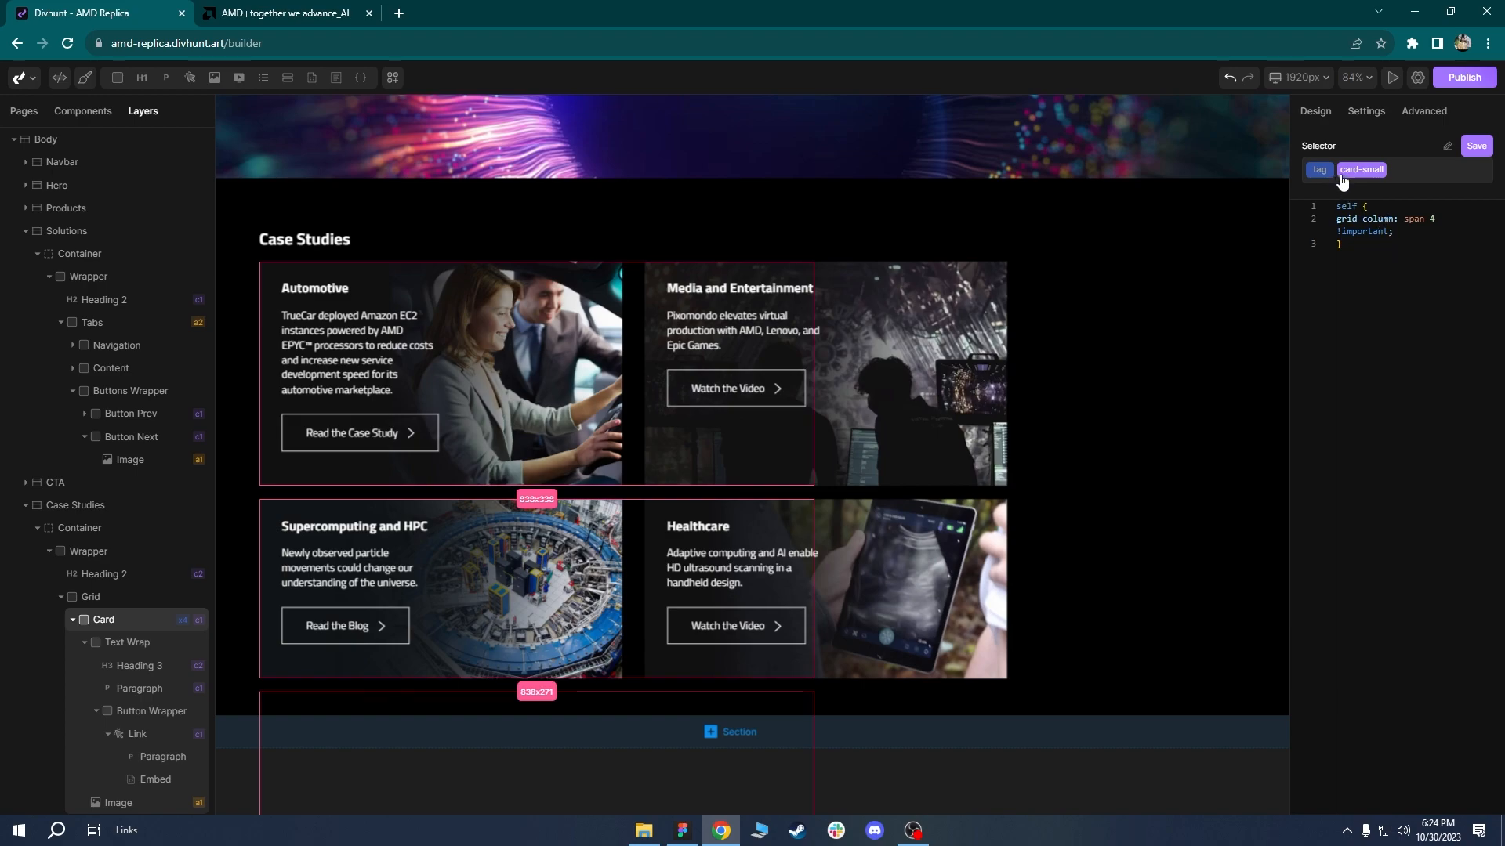
Return to the visual design settings and remove the card-small class from the Automotive card.
{"action": "left_click", "coordinate": [1322, 115]}
{"action": "left_click", "coordinate": [1146, 384]}
{"action": "left_click", "coordinate": [961, 271]}
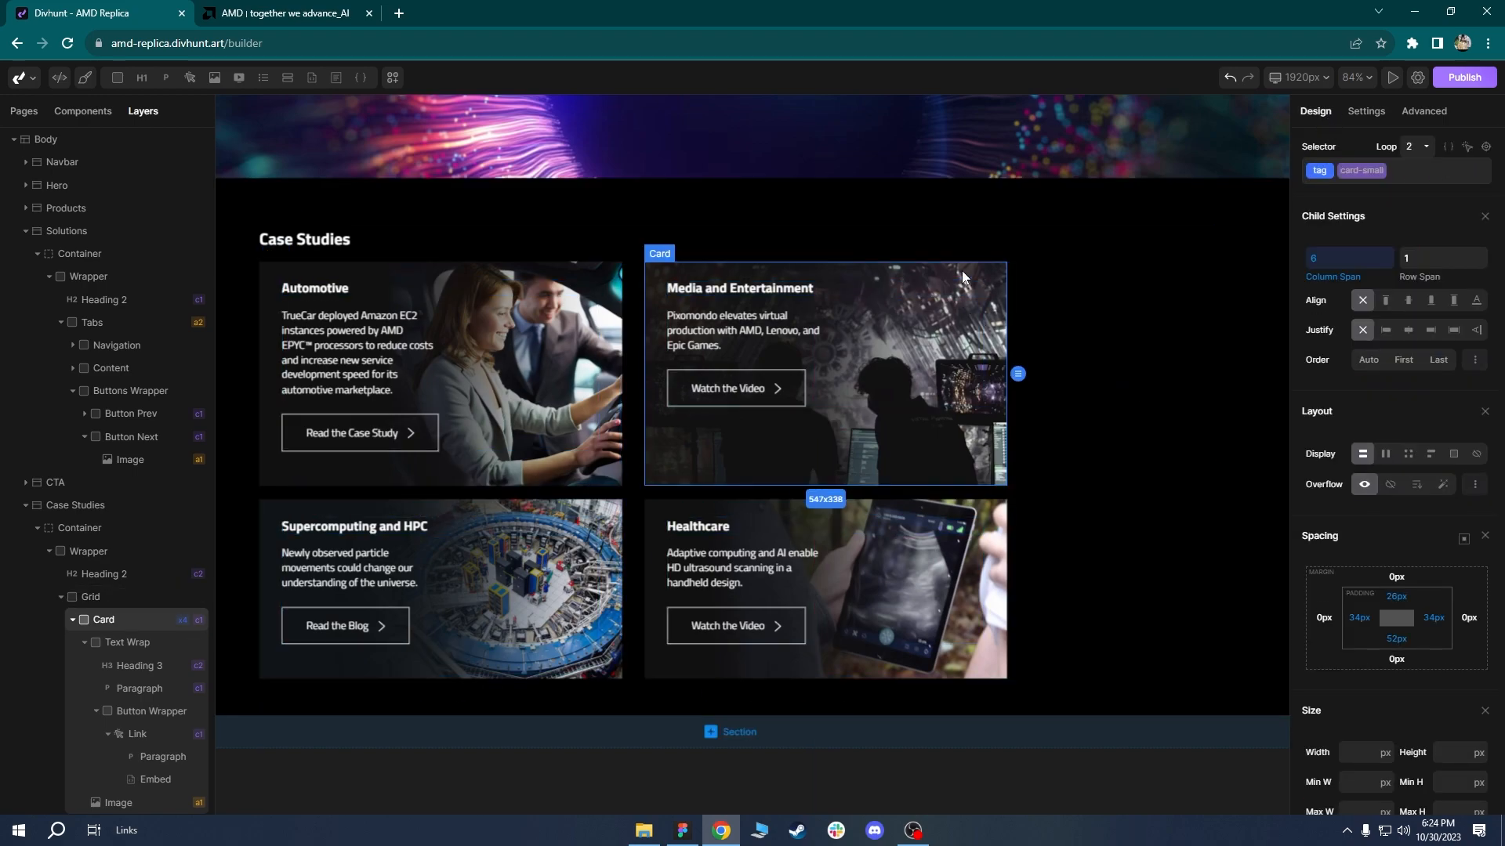
{"action": "left_click", "coordinate": [1420, 170]}
{"action": "left_click", "coordinate": [1423, 171]}
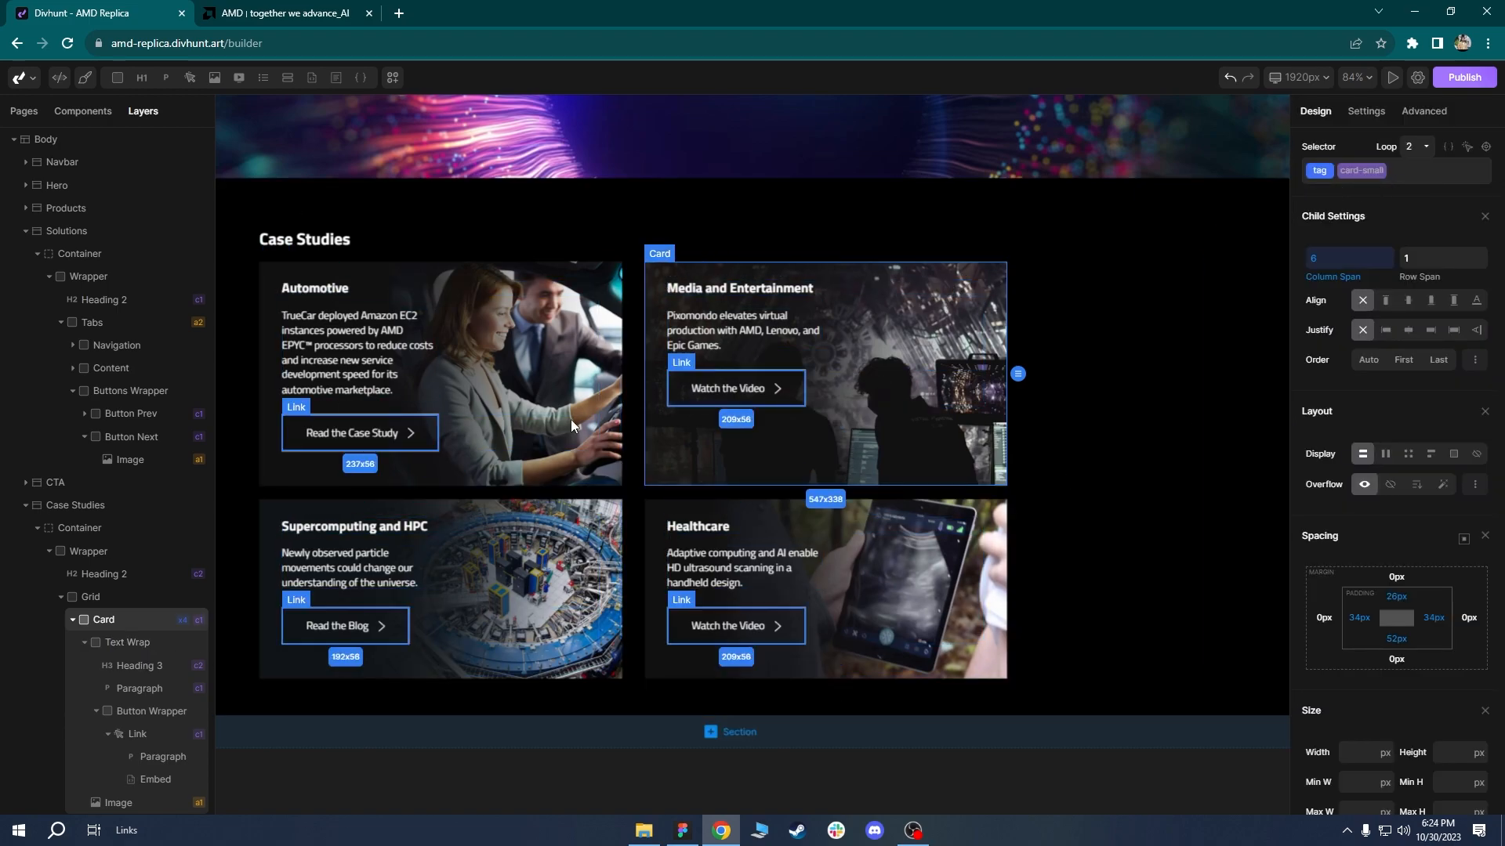
{"action": "left_click", "coordinate": [556, 270]}
{"action": "left_click", "coordinate": [1420, 170]}
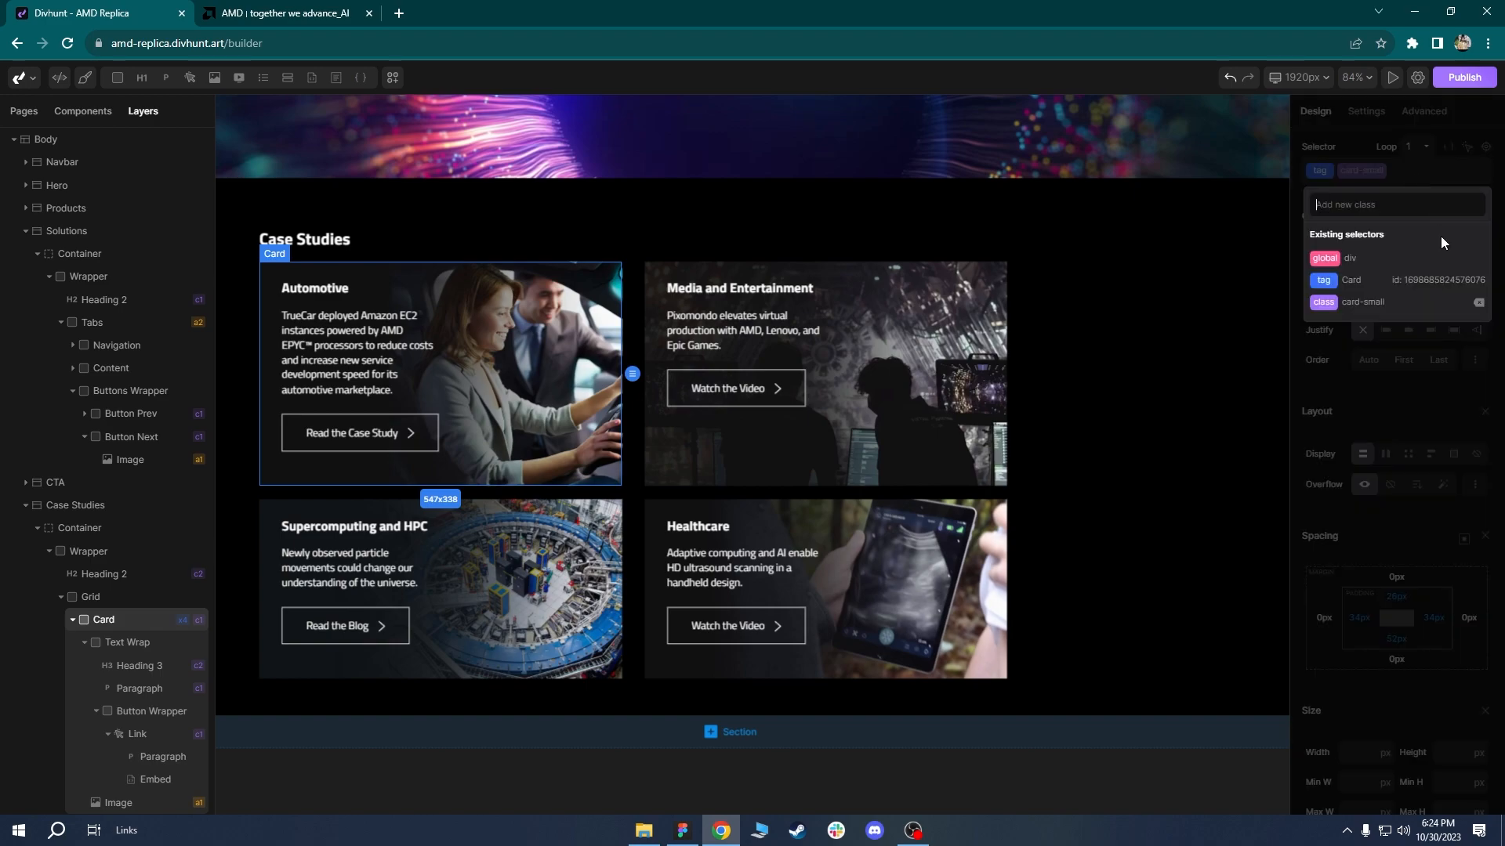
{"action": "left_click", "coordinate": [1478, 304]}
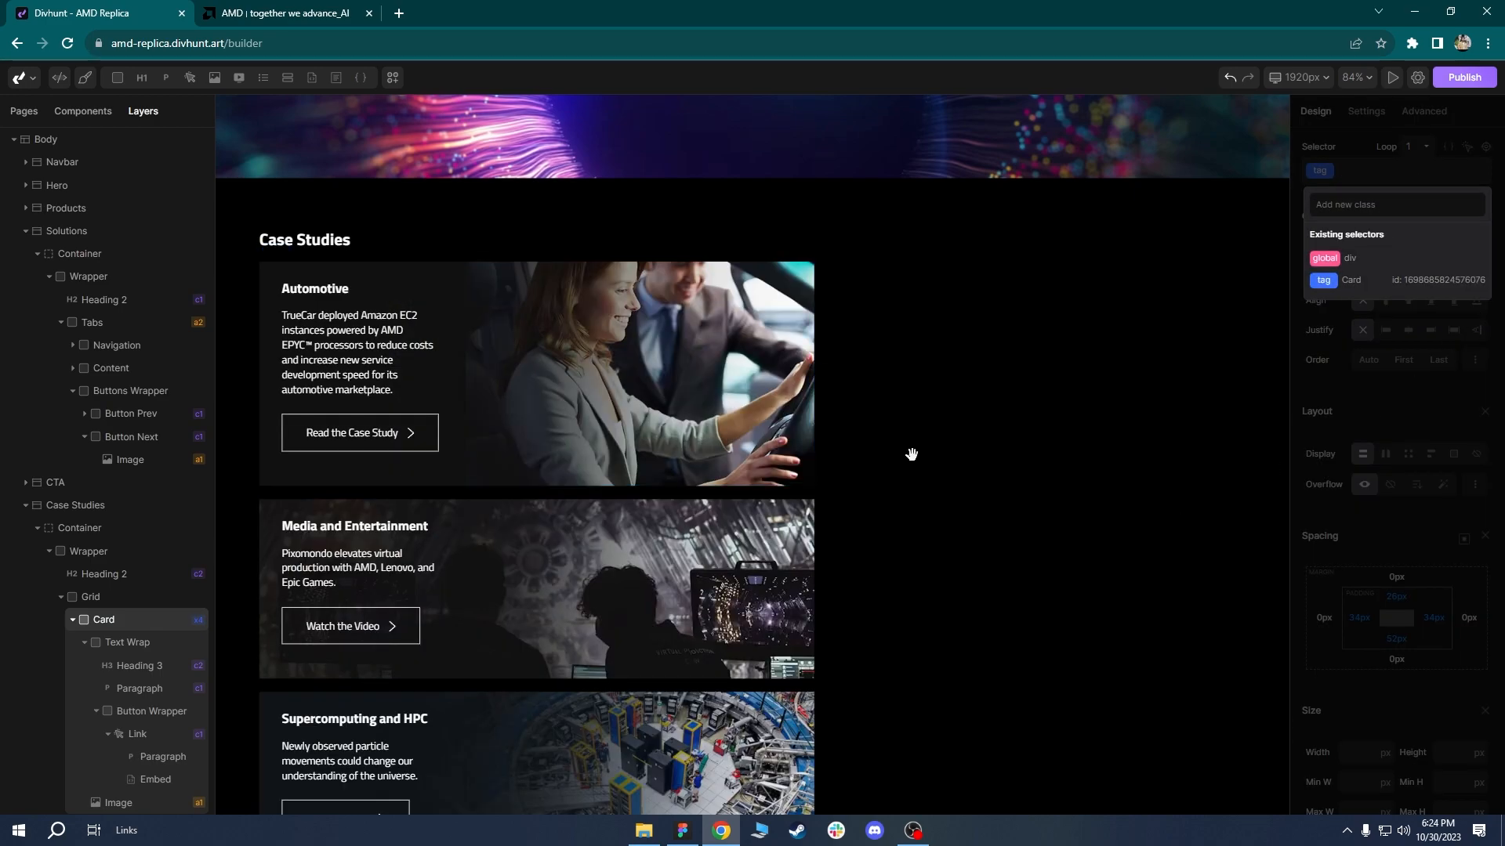
{"action": "left_click", "coordinate": [1163, 403]}
Add the existing card-small class to the Healthcare card in the Case Studies grid.
{"action": "scroll", "coordinate": [1050, 534], "scroll_direction": "down", "scroll_amount": 5}
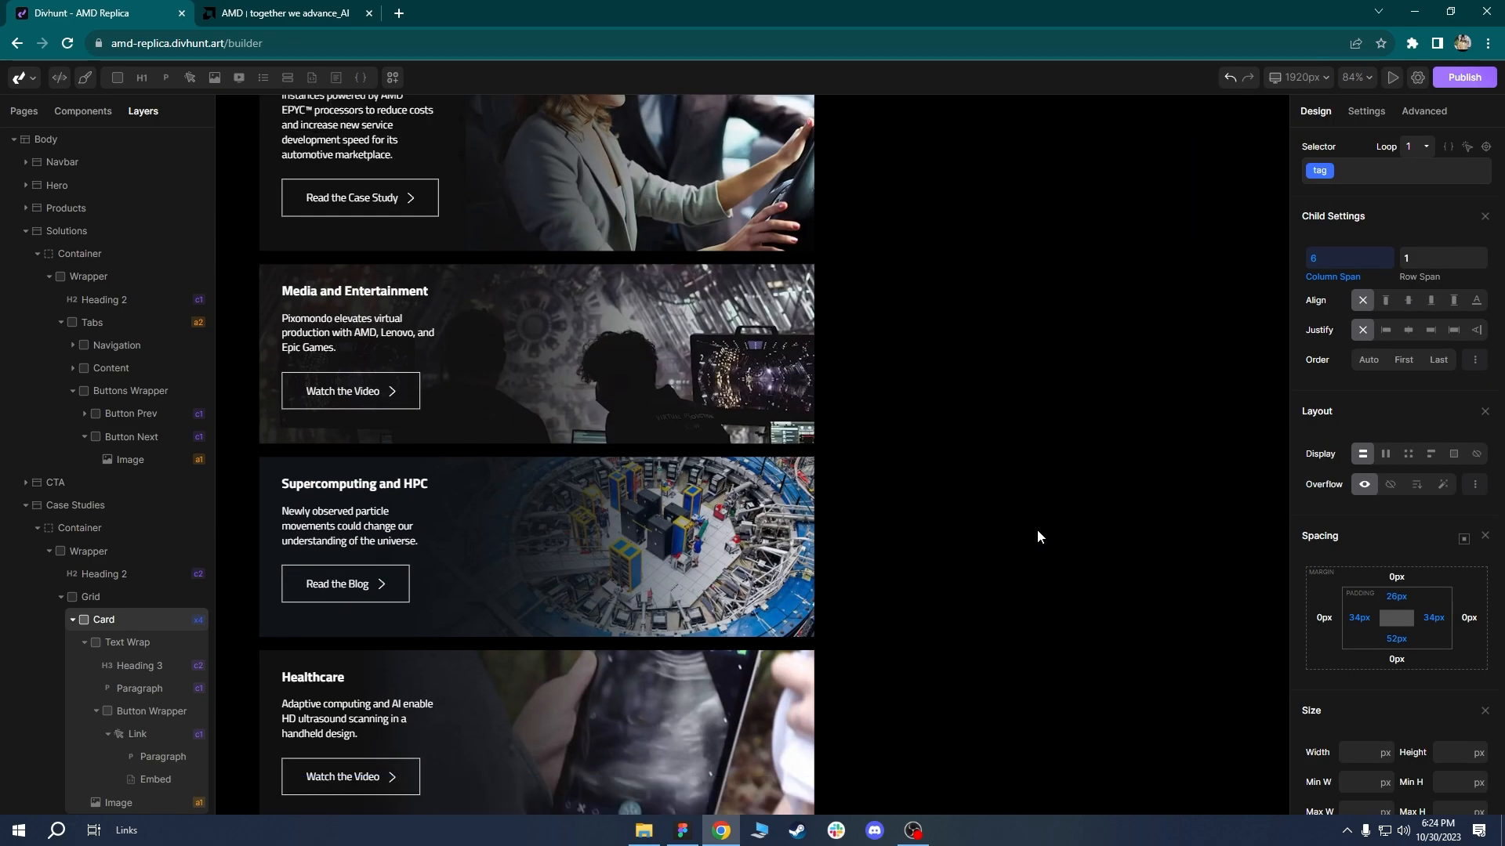
{"action": "left_click", "coordinate": [382, 424]}
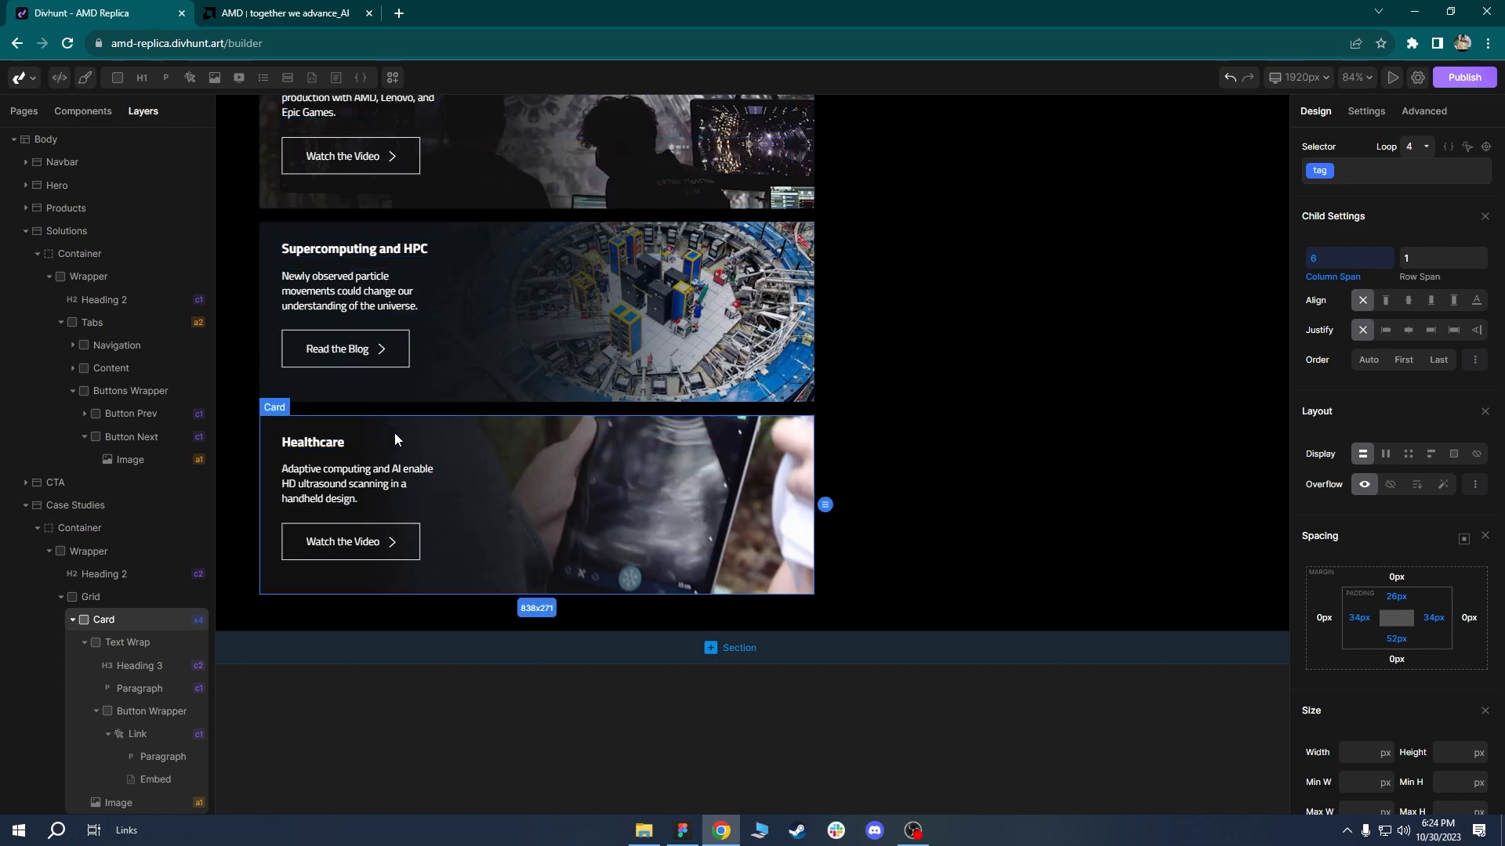
{"action": "left_click", "coordinate": [1387, 172]}
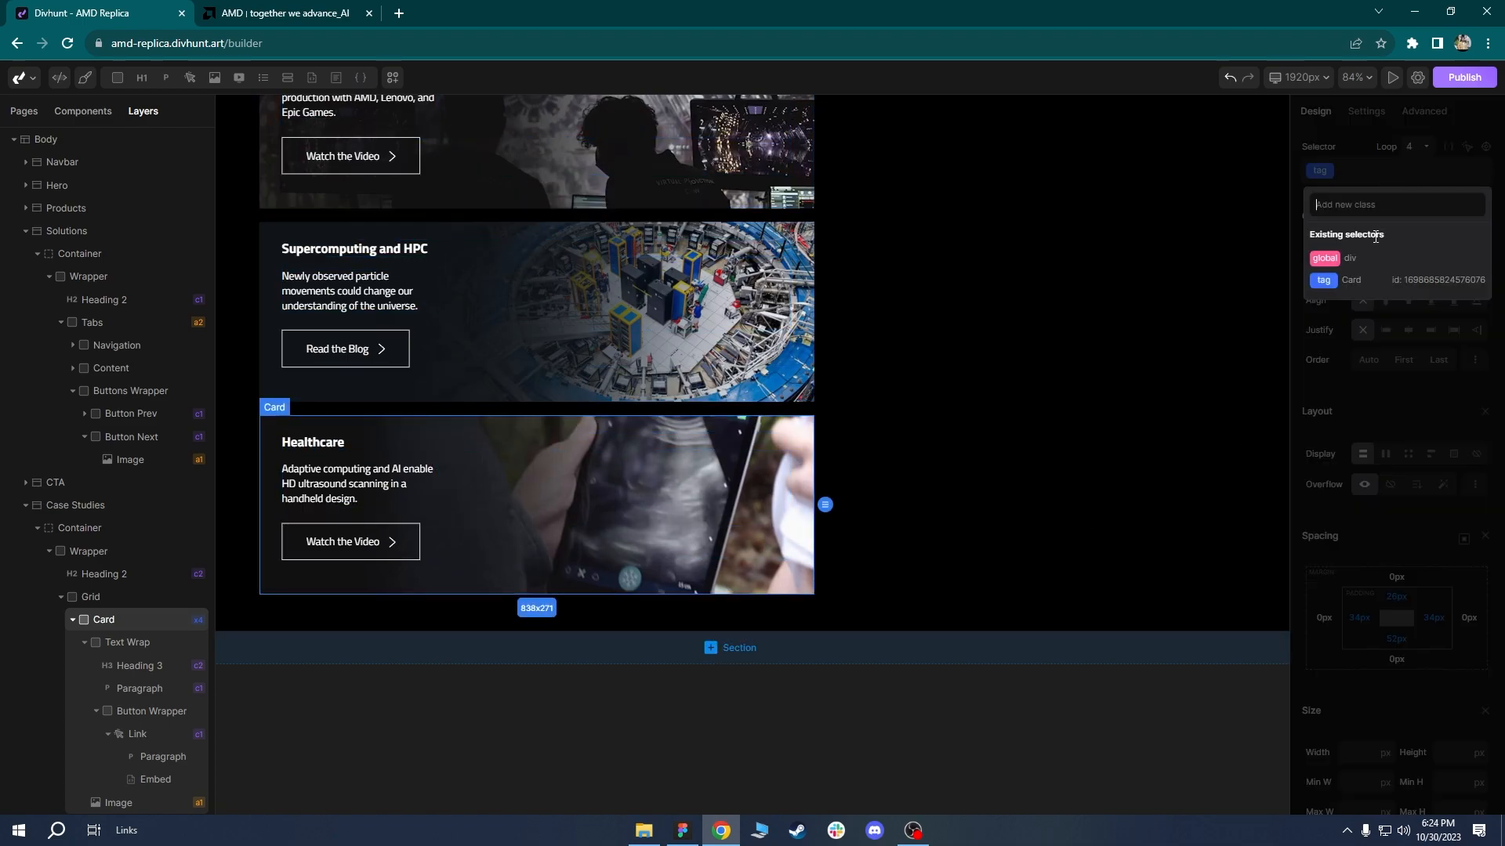
{"action": "left_click", "coordinate": [1369, 202]}
{"action": "type", "text": "car"}
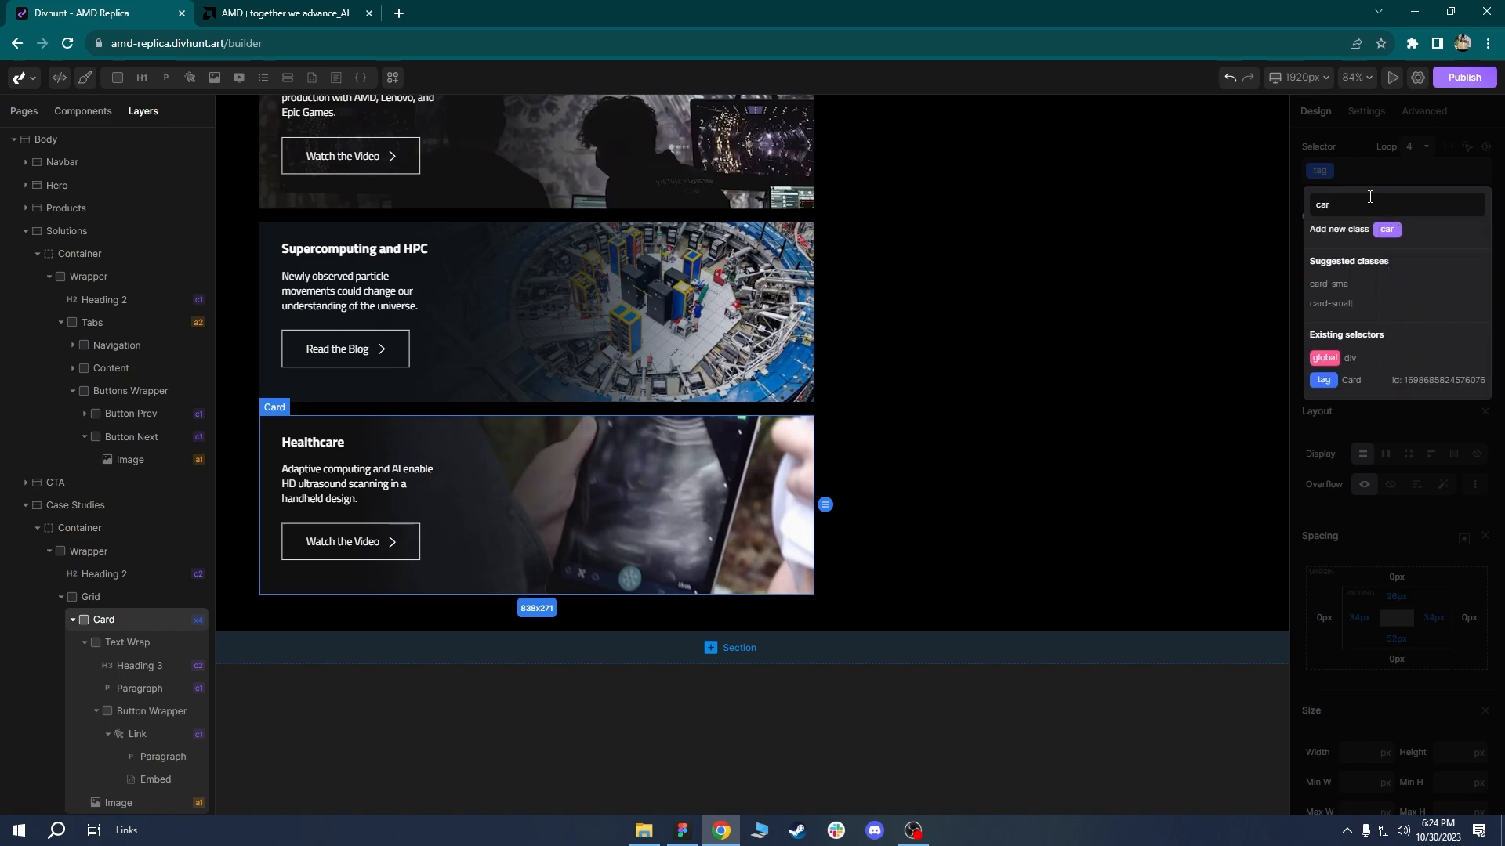
{"action": "type", "text": "d"}
{"action": "left_click", "coordinate": [1330, 304]}
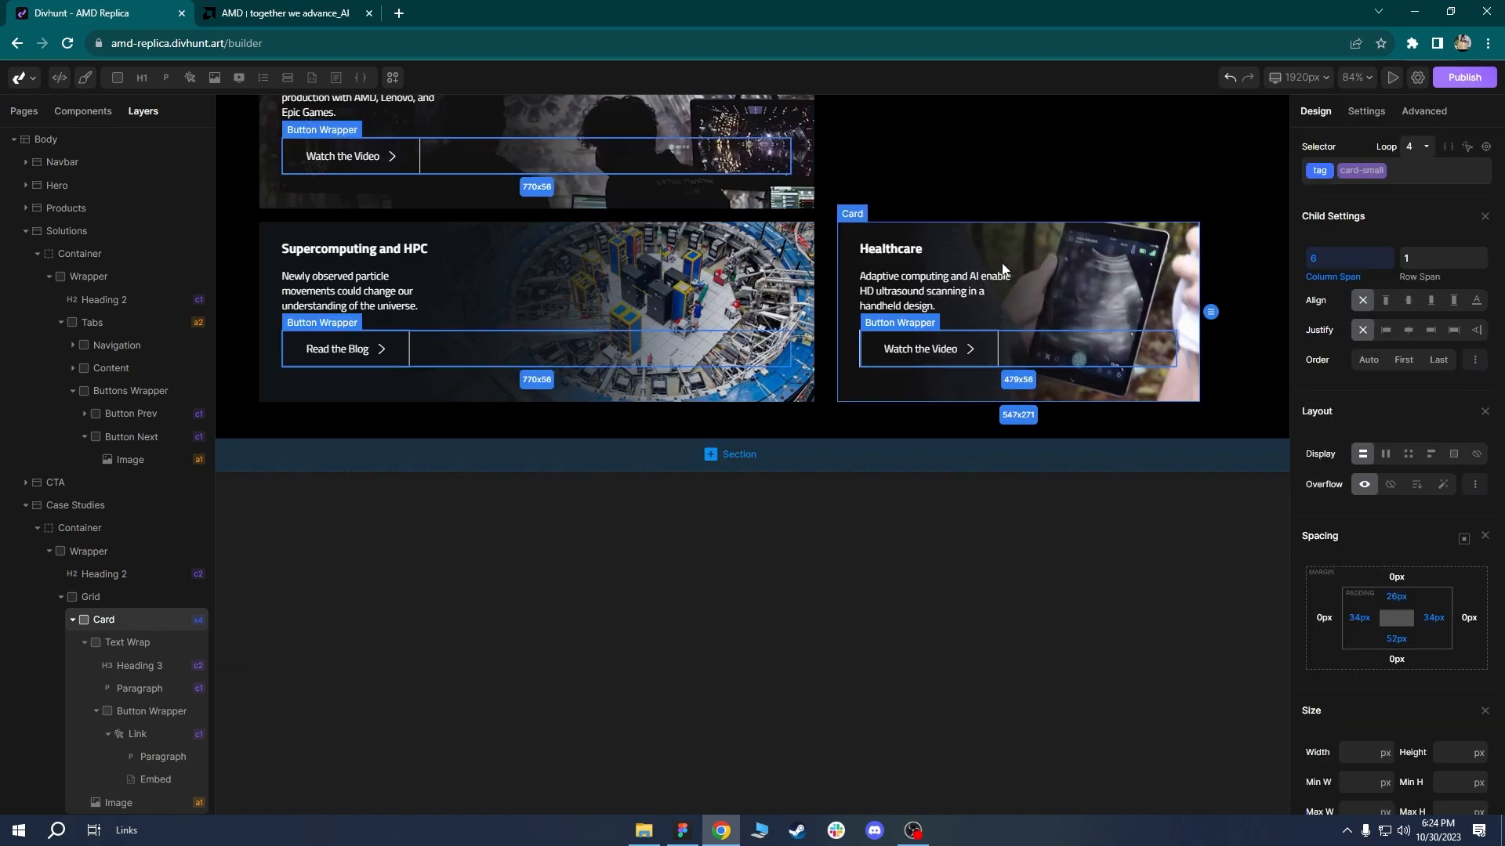
Add the existing card-small class to the Automotive card in the Case Studies grid.
{"action": "scroll", "coordinate": [986, 186], "scroll_direction": "up", "scroll_amount": 5}
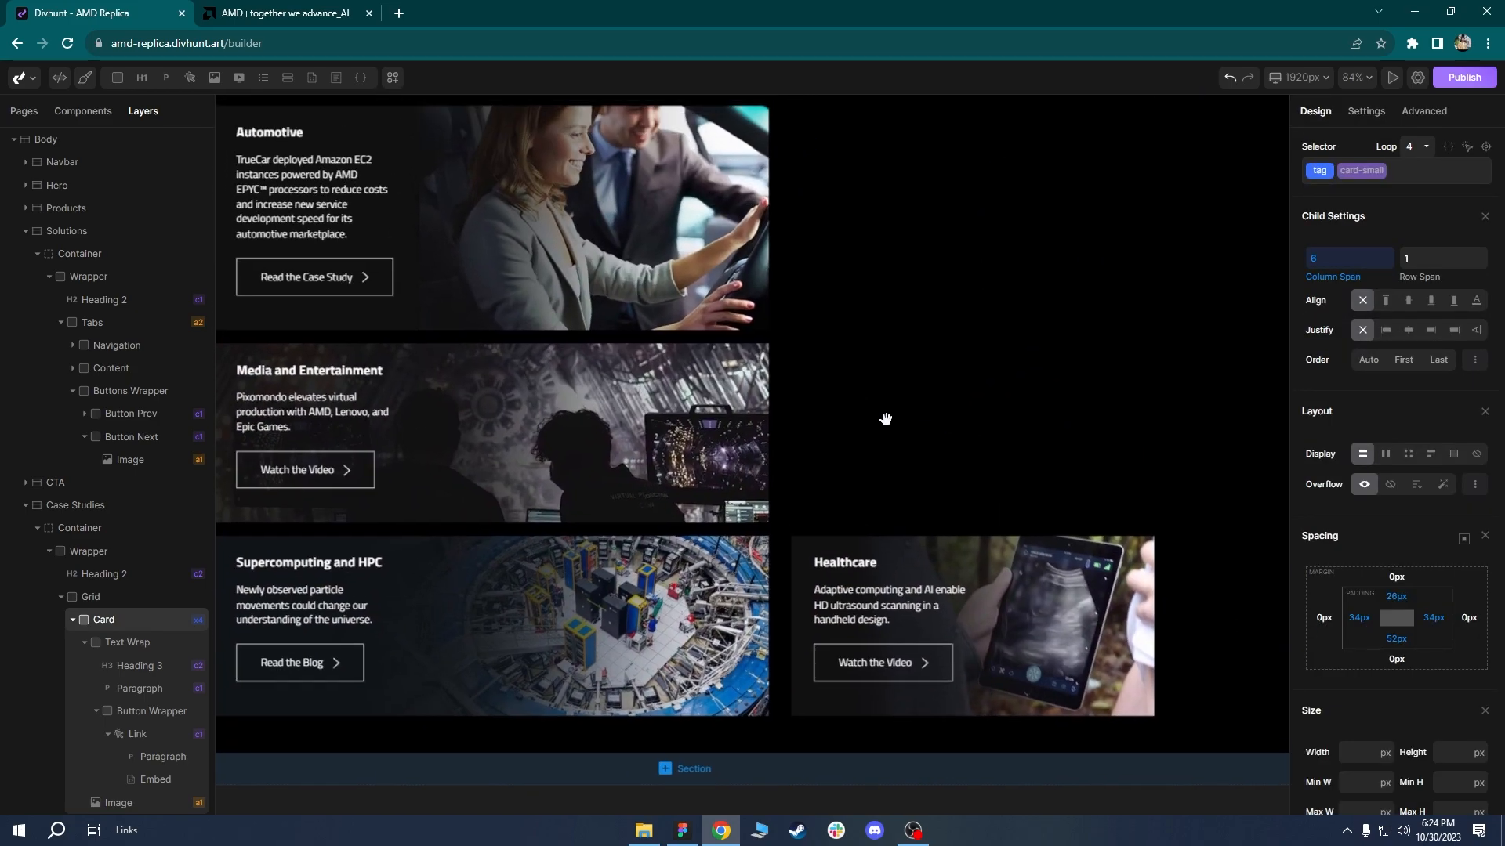
{"action": "left_click", "coordinate": [768, 362]}
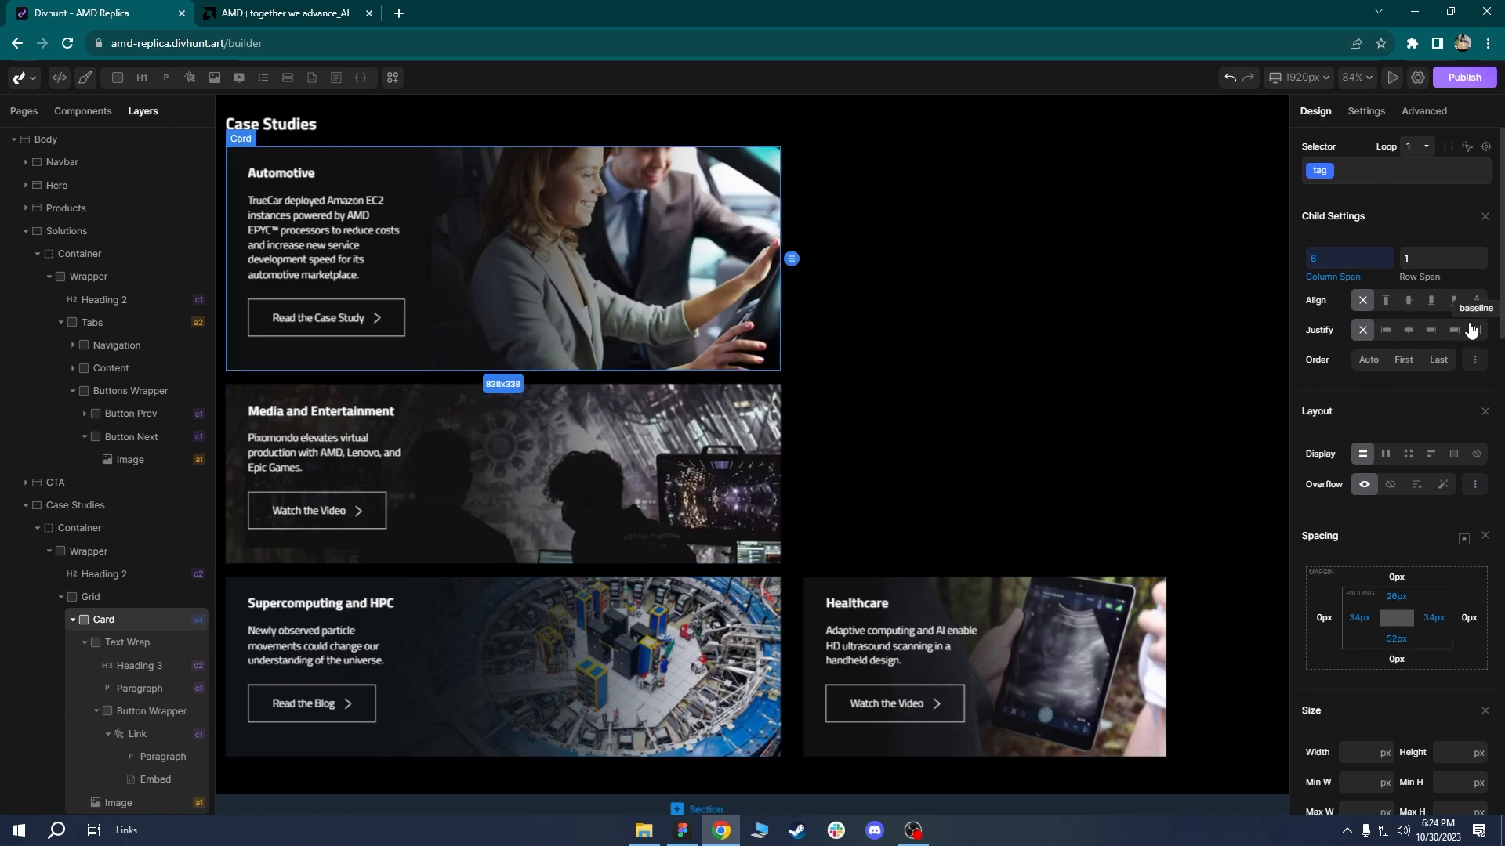
{"action": "left_click", "coordinate": [1394, 174]}
{"action": "type", "text": "card"}
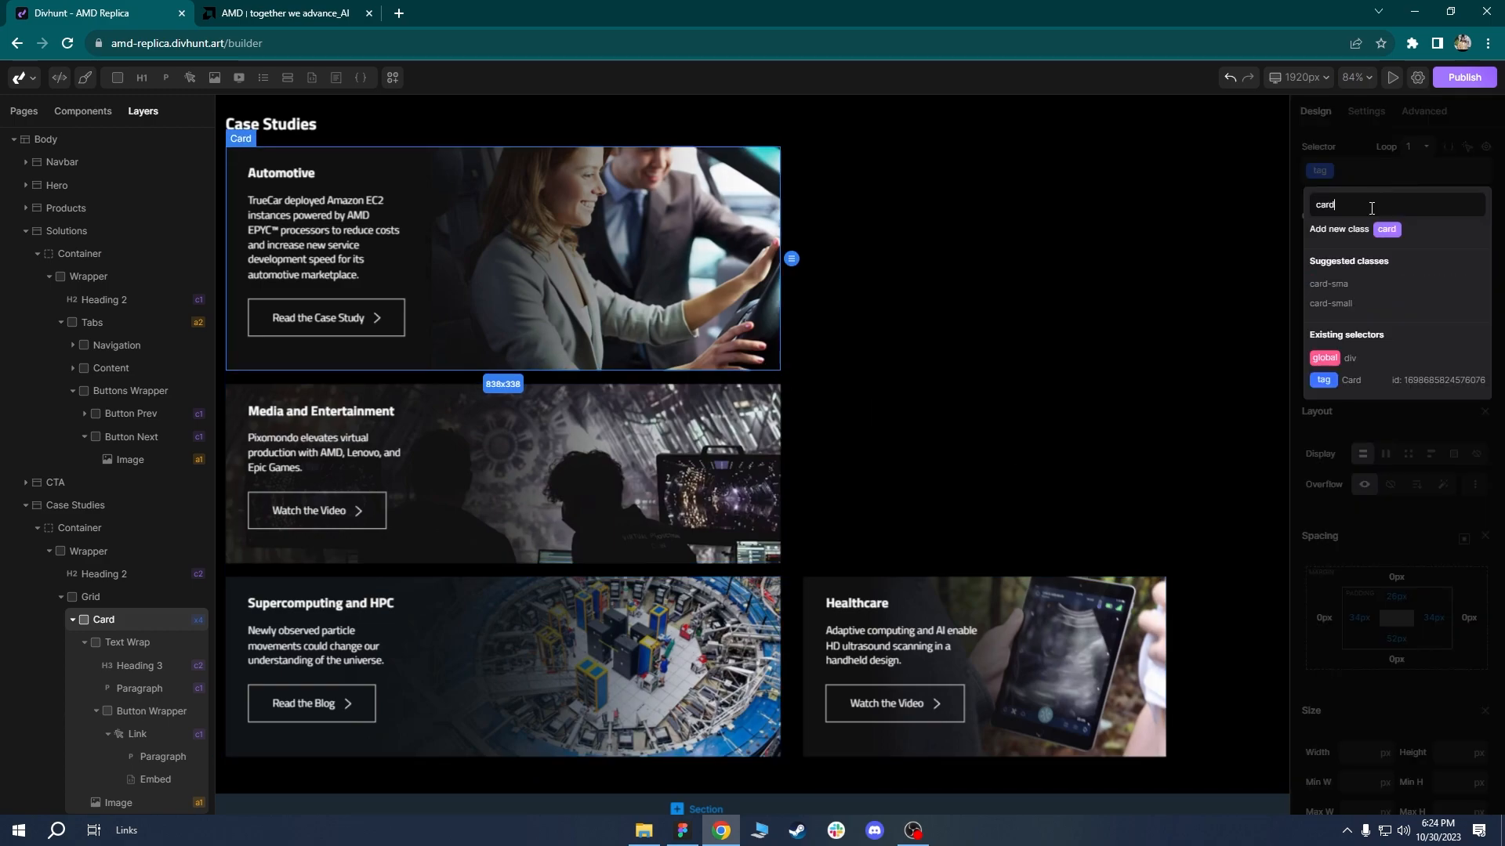
{"action": "left_click", "coordinate": [1330, 305]}
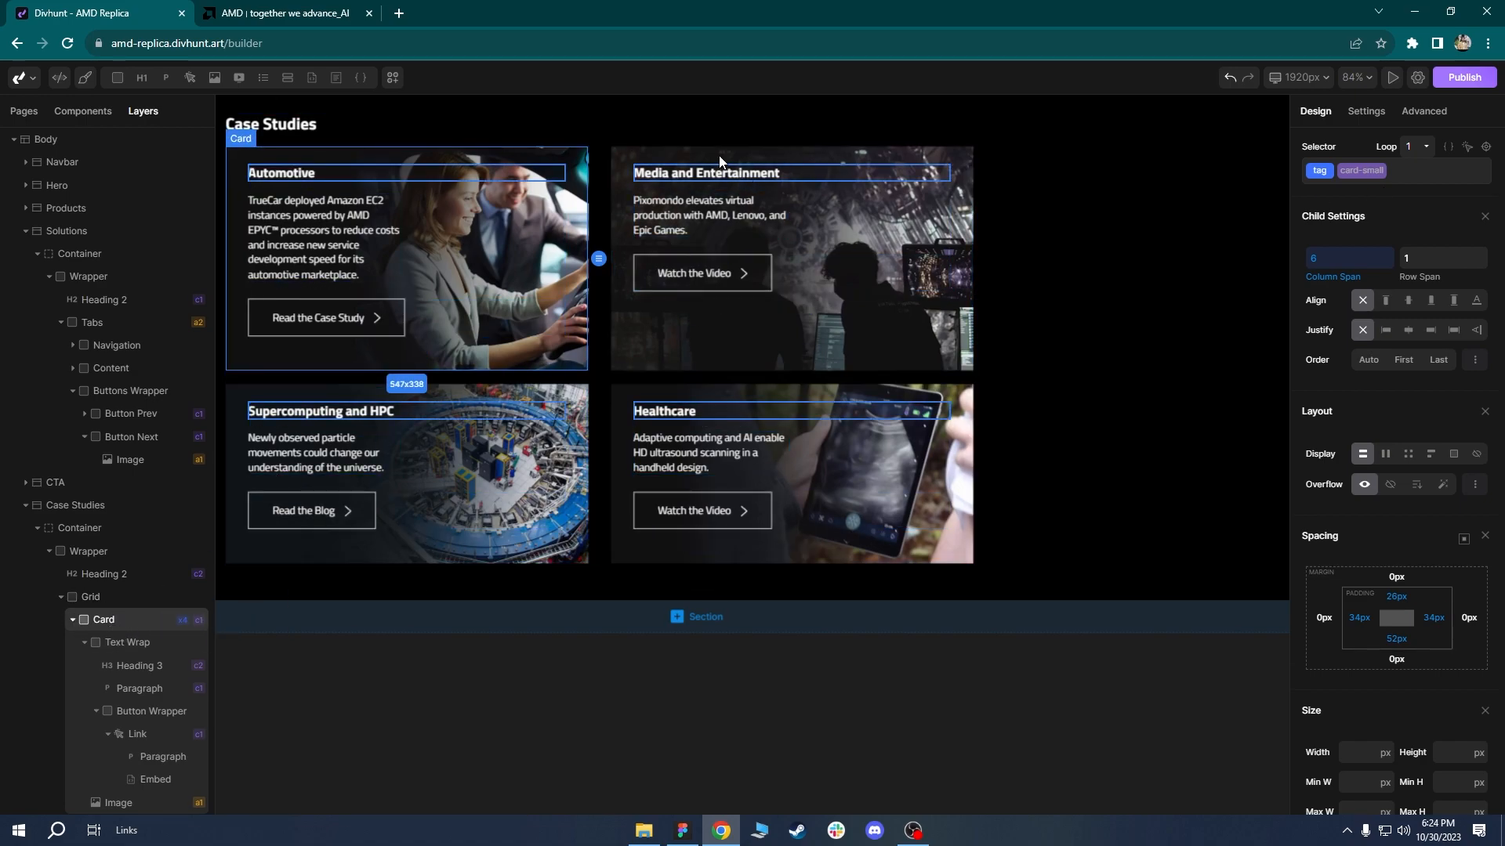
Remove the card-small class from the Automotive card again.
{"action": "left_click", "coordinate": [1427, 170]}
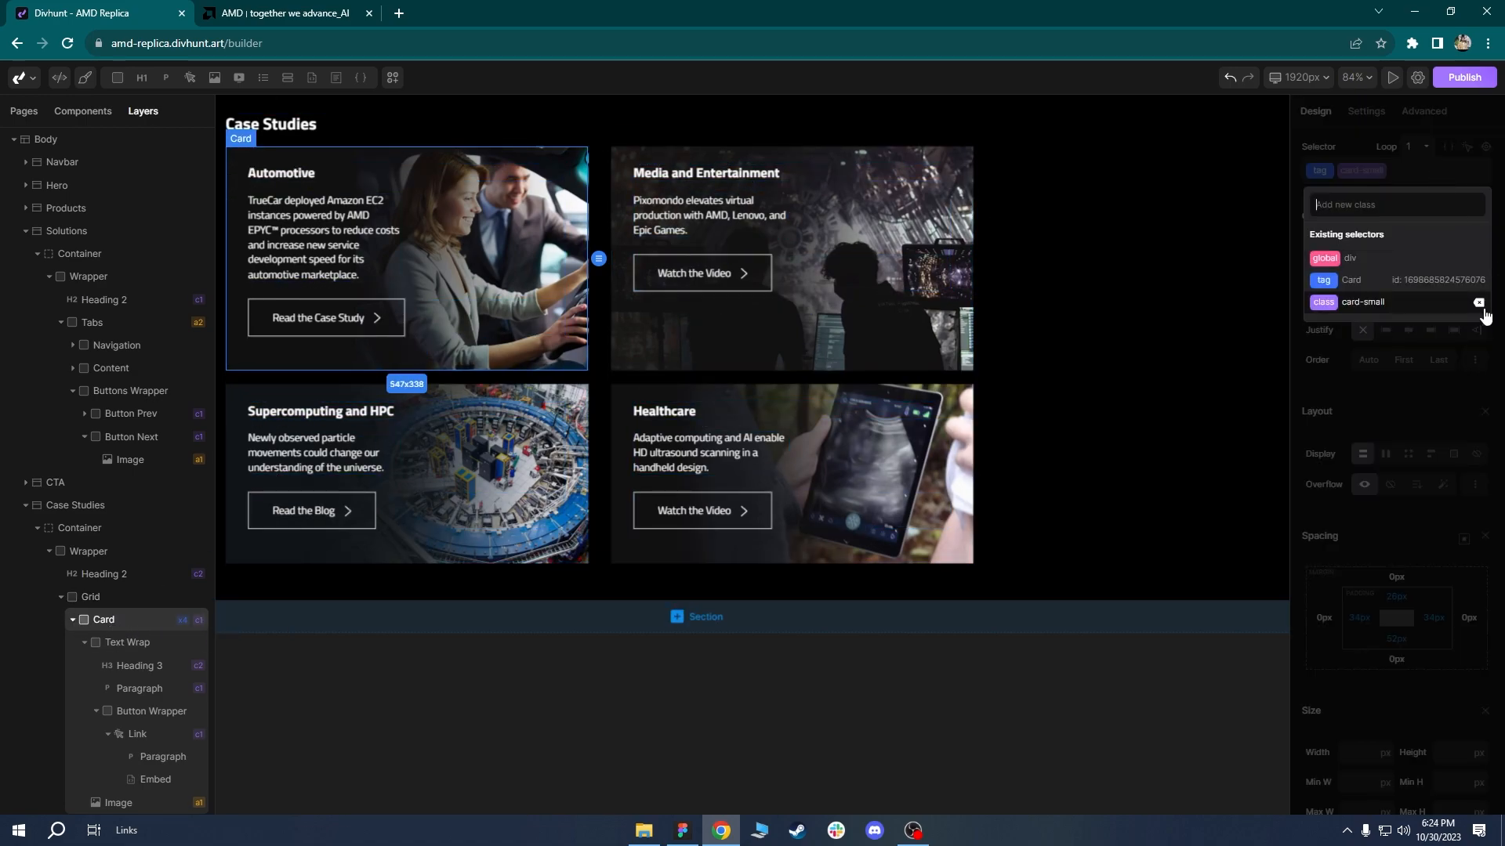
{"action": "left_click", "coordinate": [1478, 305]}
{"action": "left_click", "coordinate": [771, 417]}
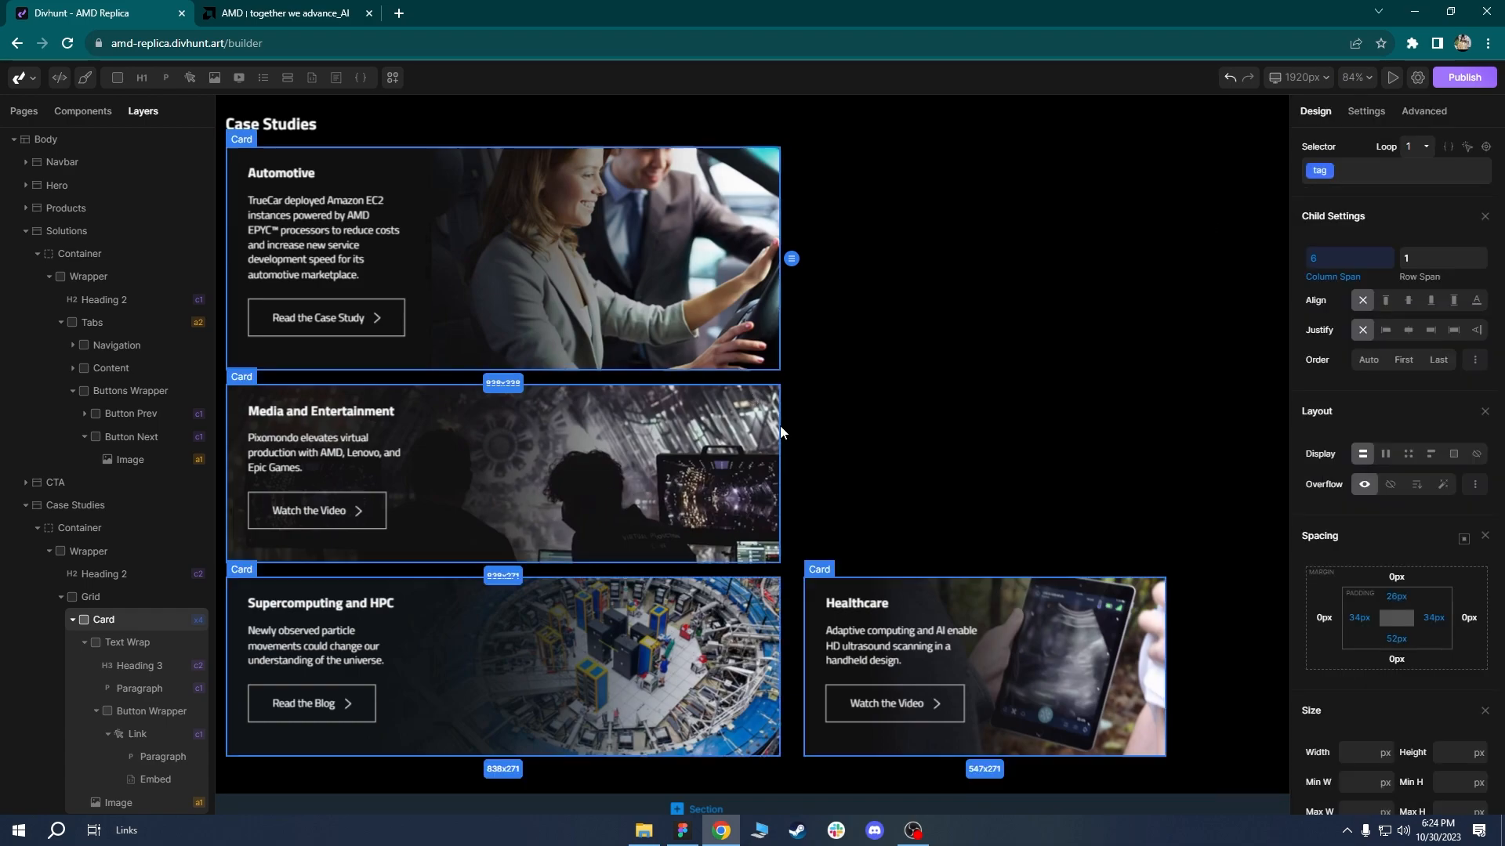
Switch the Card selection to loop item 1 and give it the existing card-small class.
{"action": "left_click", "coordinate": [752, 394]}
{"action": "left_click", "coordinate": [1412, 148]}
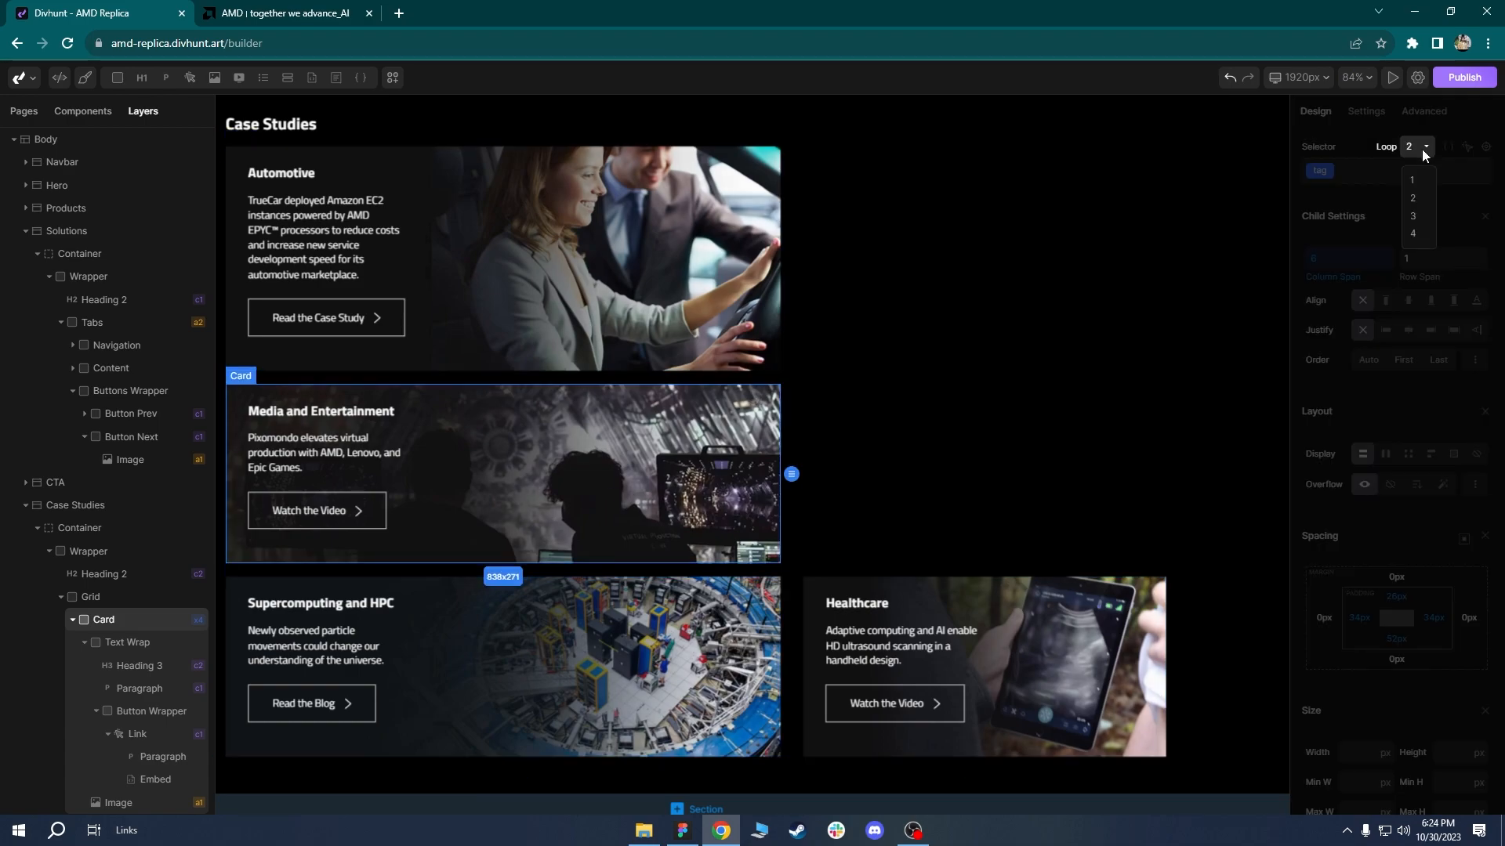
{"action": "left_click", "coordinate": [1418, 181]}
{"action": "left_click", "coordinate": [1417, 169]}
{"action": "type", "text": "card"}
{"action": "left_click", "coordinate": [1349, 305]}
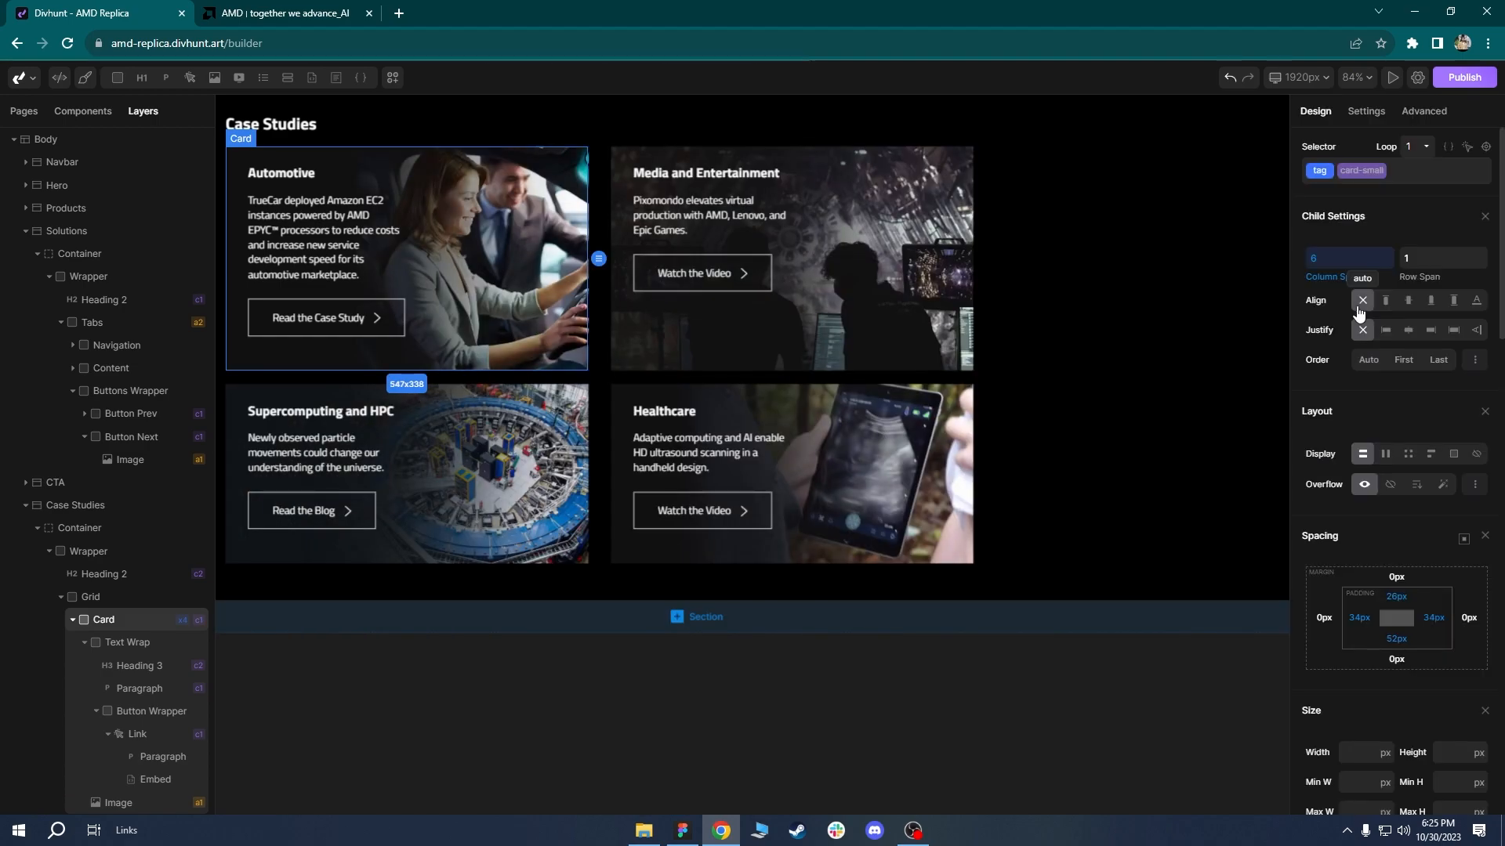
Take the card-small class off the Automotive card in the Case Studies grid.
{"action": "left_click", "coordinate": [948, 157]}
{"action": "left_click_drag", "start_coordinate": [754, 370], "coordinate": [924, 448]}
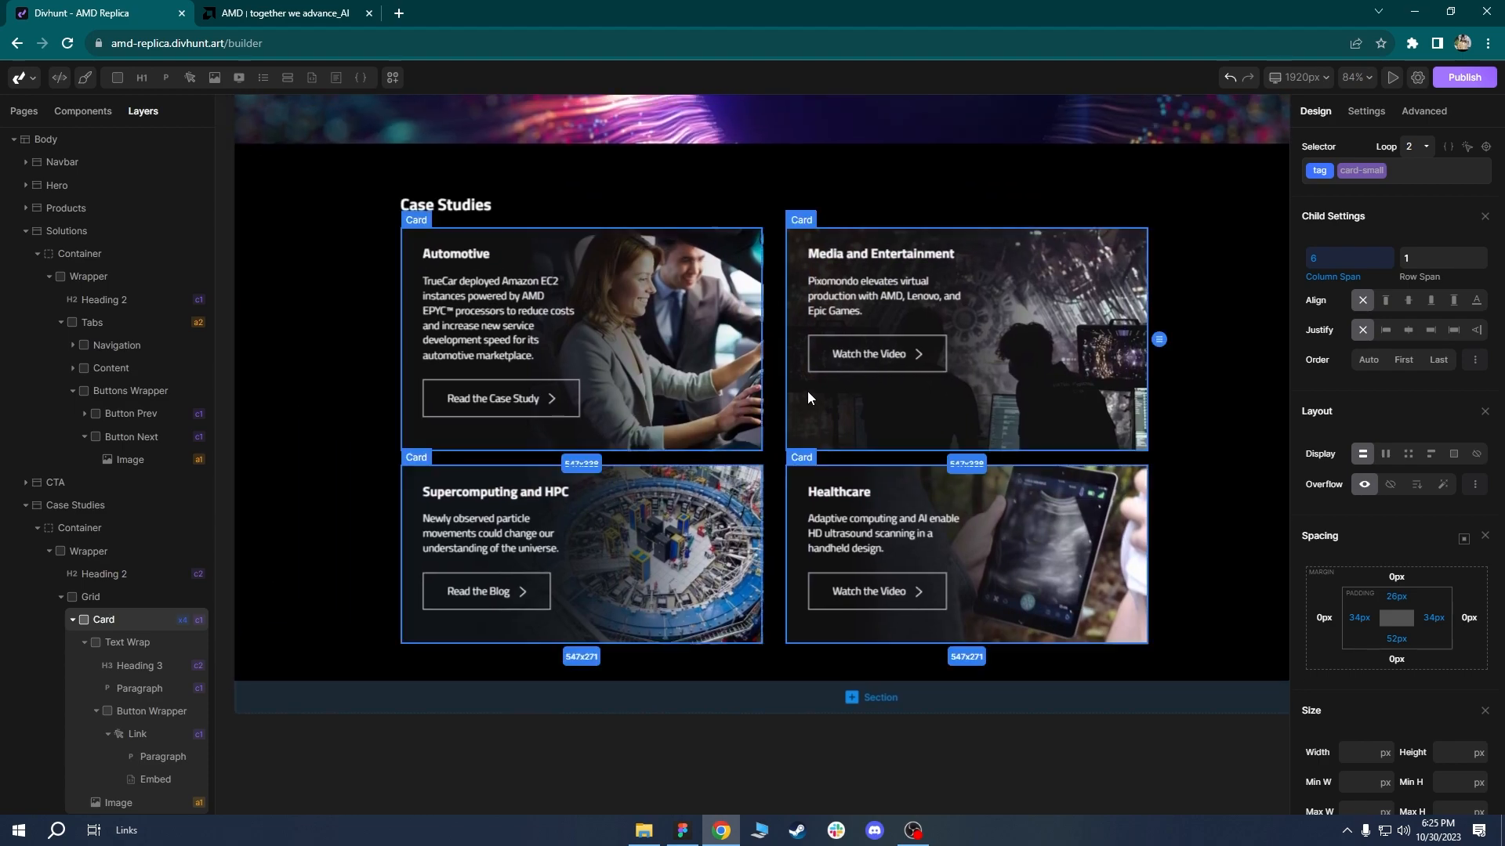
{"action": "left_click", "coordinate": [745, 237]}
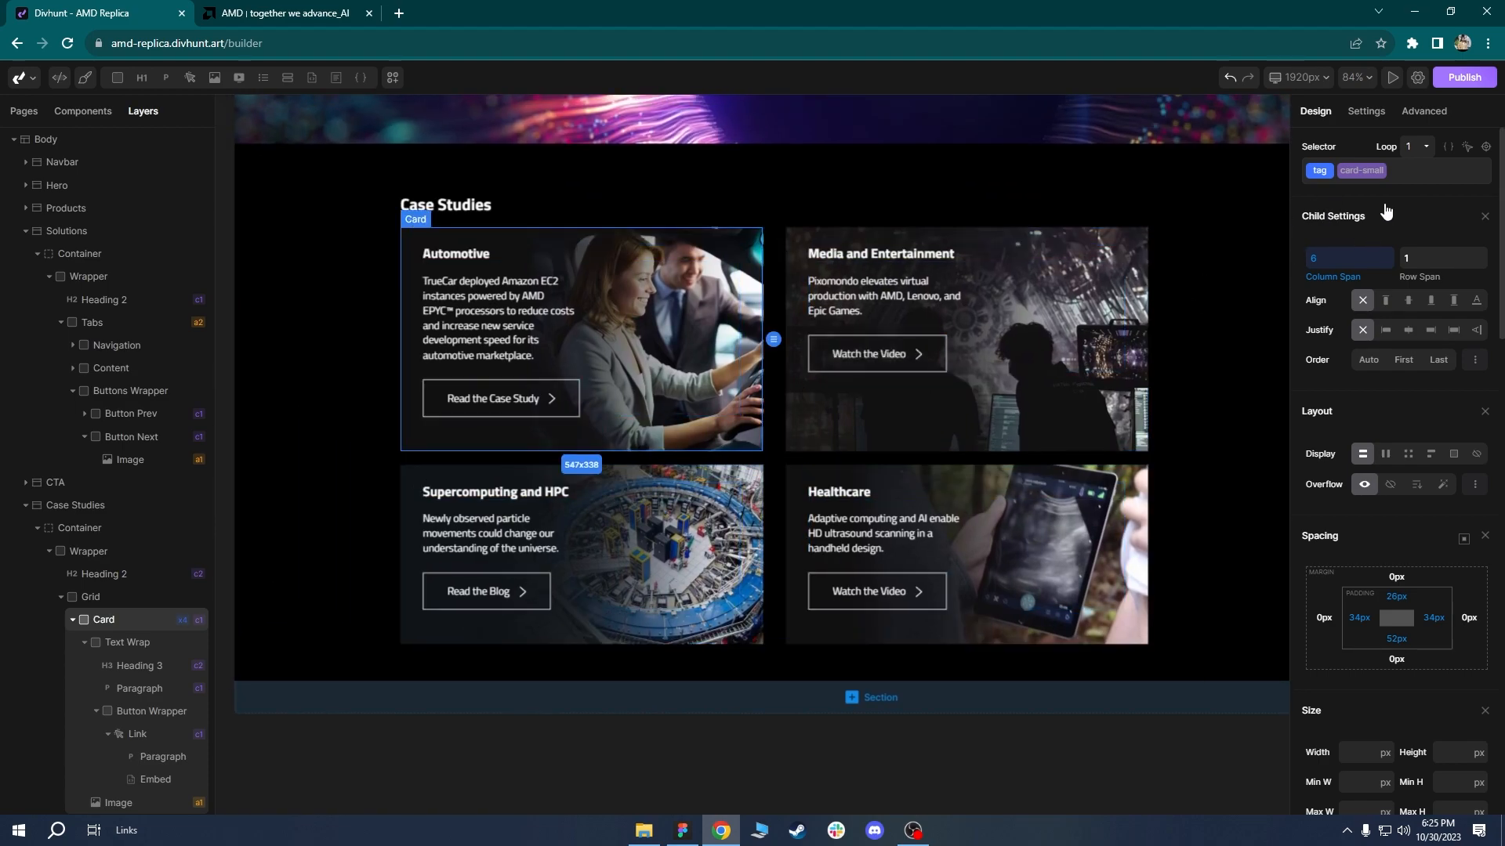
{"action": "left_click", "coordinate": [1414, 173]}
{"action": "left_click", "coordinate": [1477, 303]}
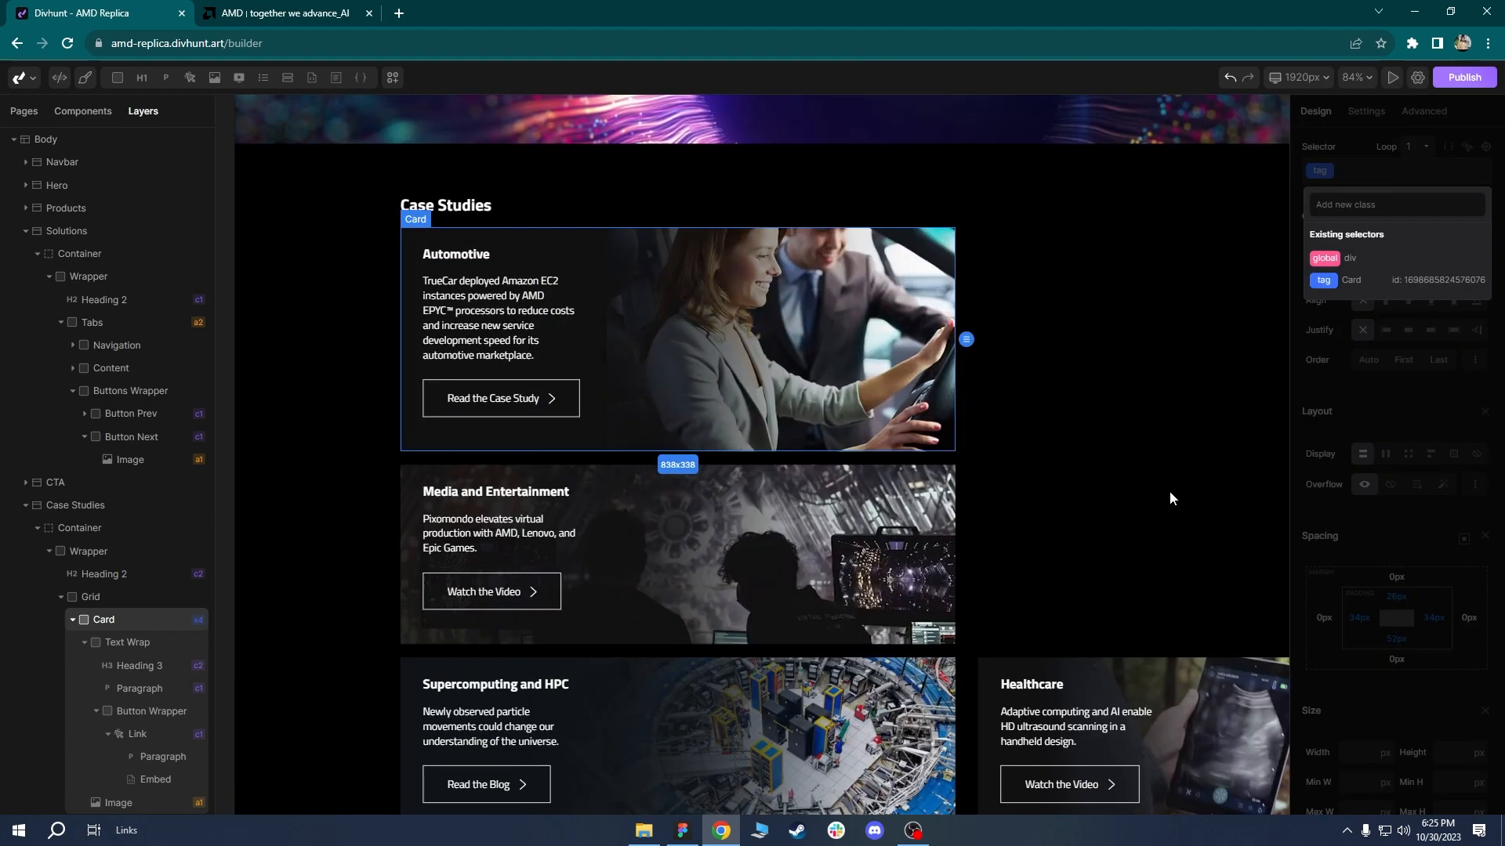
{"action": "left_click", "coordinate": [1008, 394]}
Remove the card-small class from the Healthcare card.
{"action": "left_click_drag", "start_coordinate": [1128, 466], "coordinate": [930, 275]}
{"action": "scroll", "coordinate": [931, 447], "scroll_direction": "down", "scroll_amount": 2}
{"action": "left_click", "coordinate": [967, 475]}
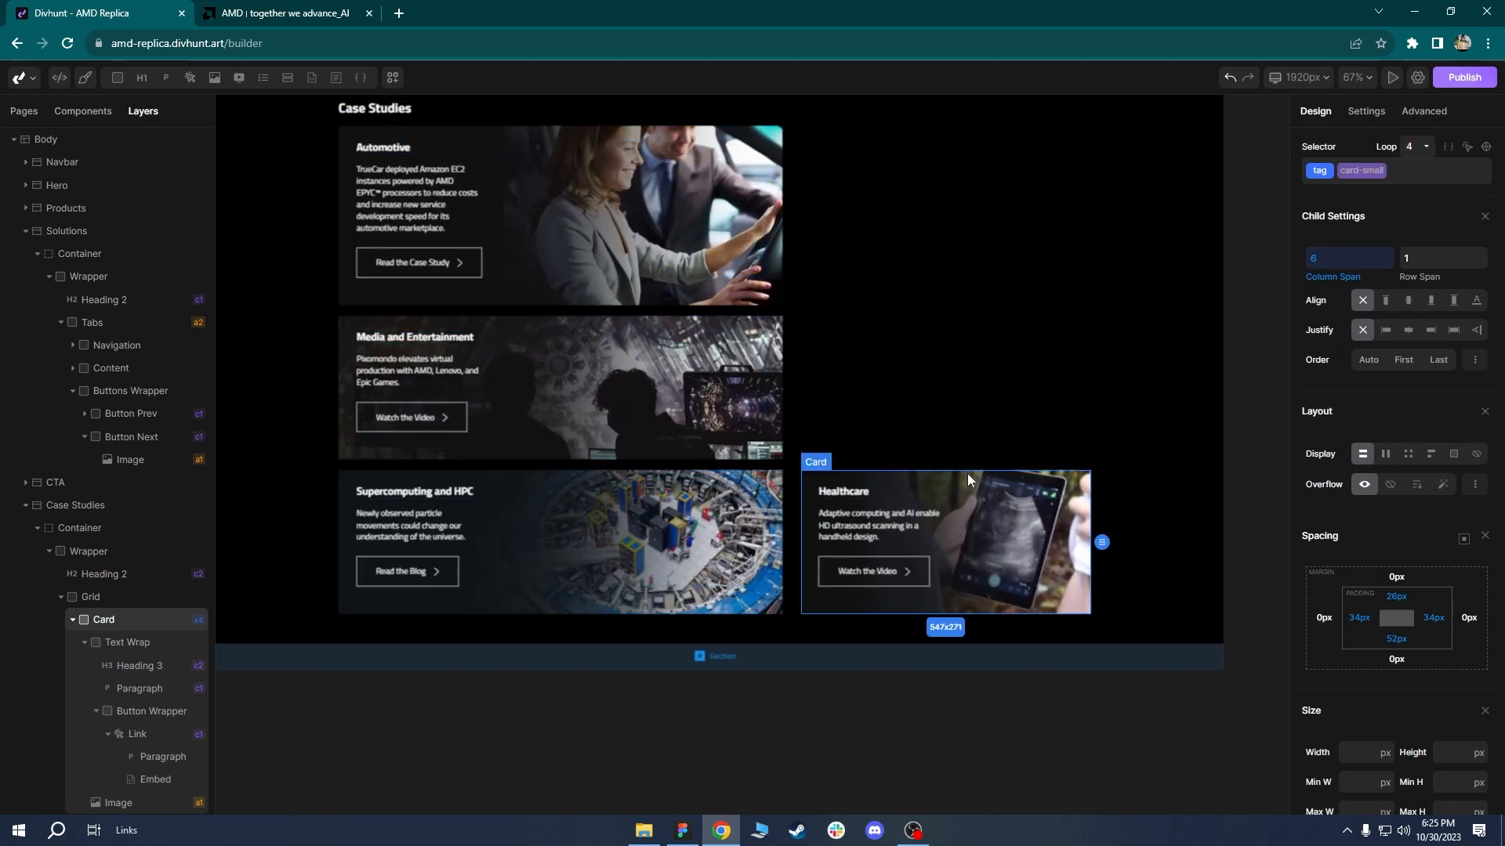
{"action": "left_click", "coordinate": [1423, 174]}
{"action": "left_click", "coordinate": [1477, 302]}
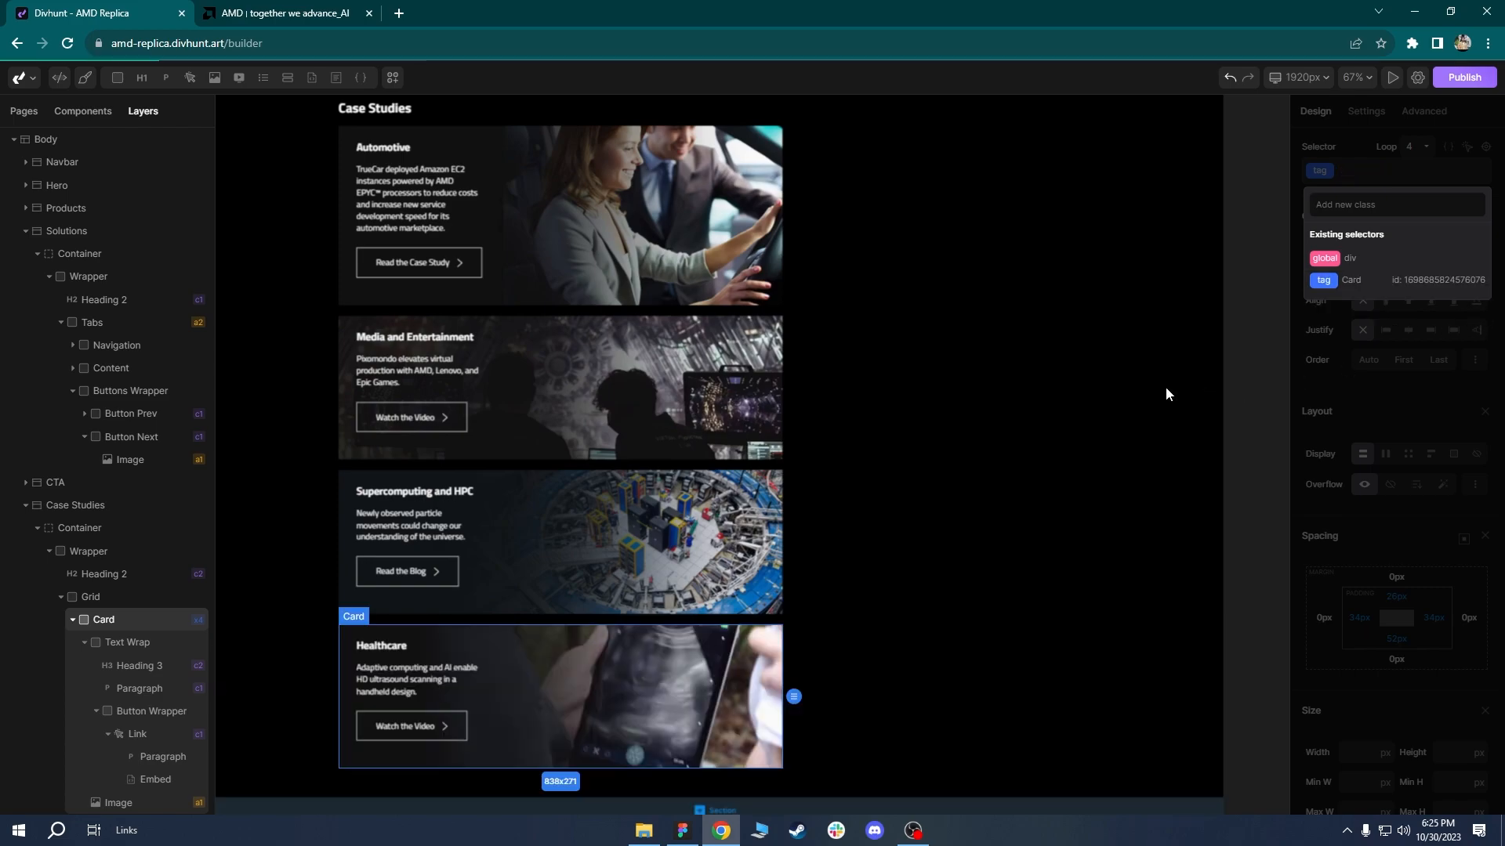
Set the Case Studies Card's column span to 4.
{"action": "left_click", "coordinate": [616, 135]}
{"action": "left_click", "coordinate": [602, 138]}
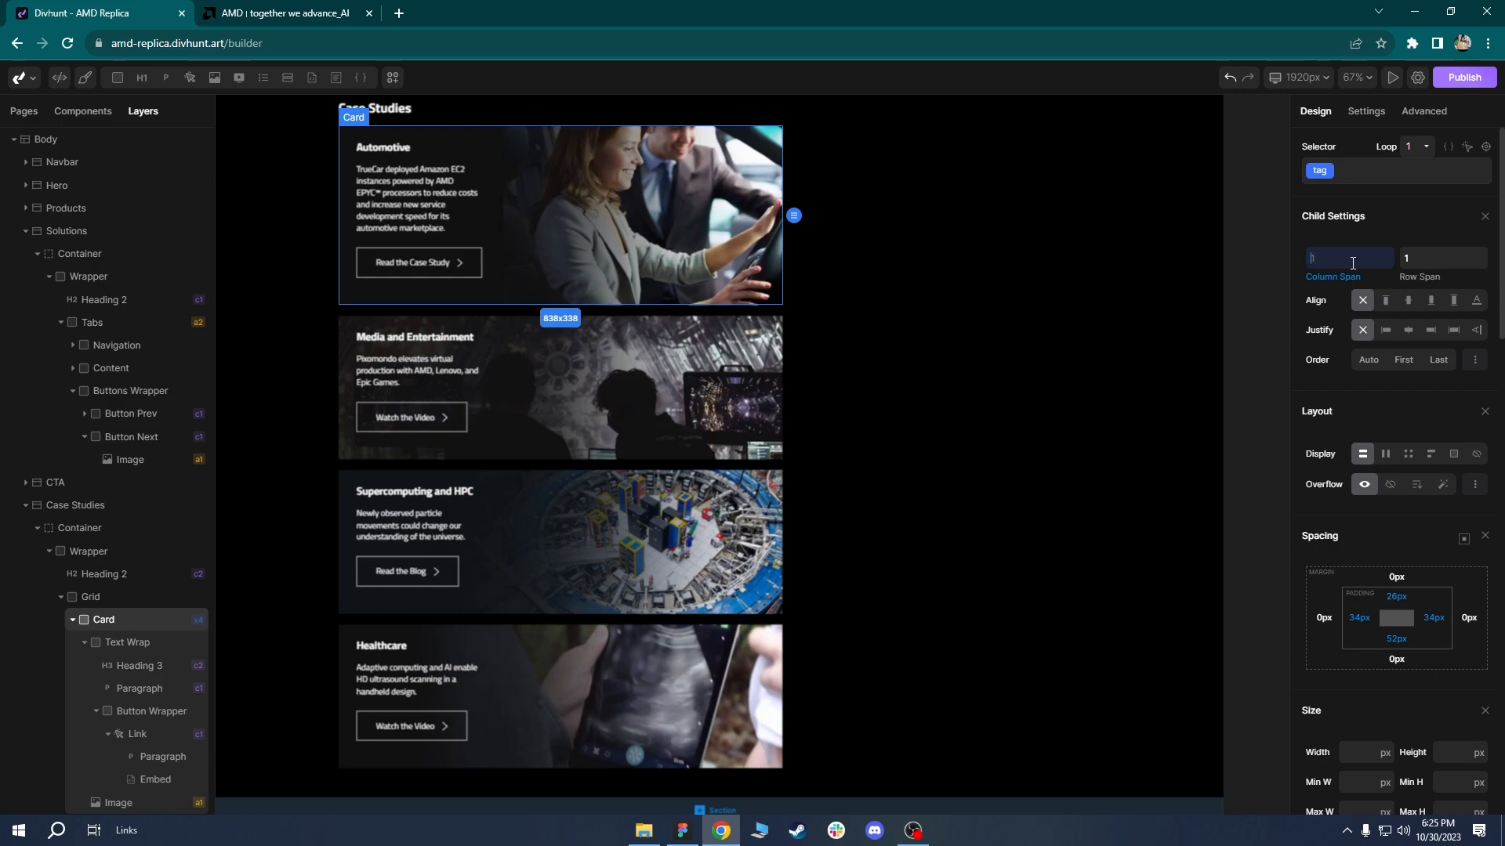
{"action": "type", "text": "4"}
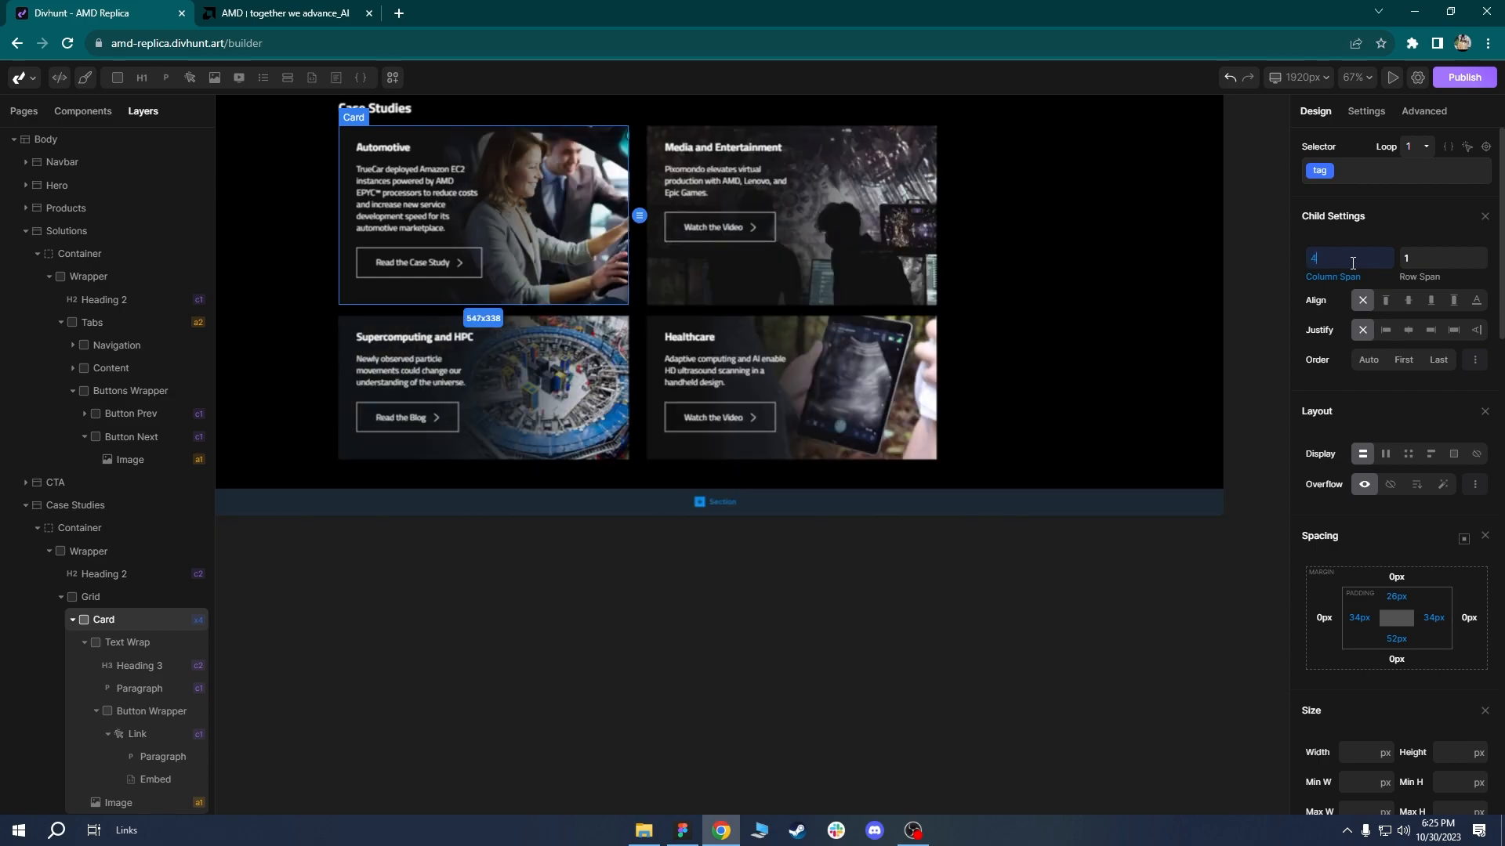
Add a new class named card-wide to the Media and Entertainment card.
{"action": "left_click", "coordinate": [896, 134]}
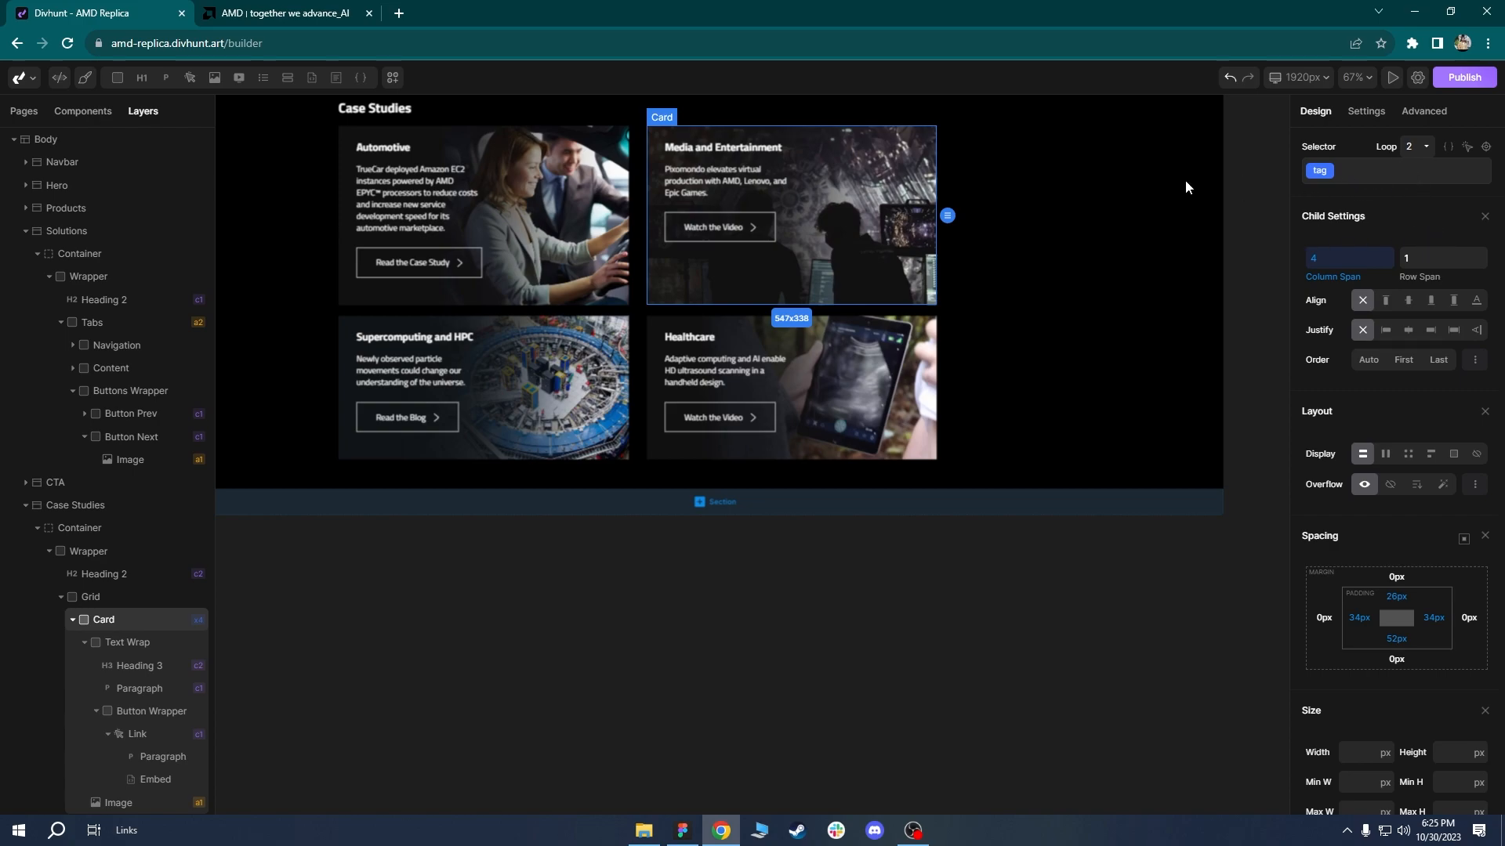
{"action": "left_click", "coordinate": [1380, 173]}
{"action": "type", "text": "card-wide"}
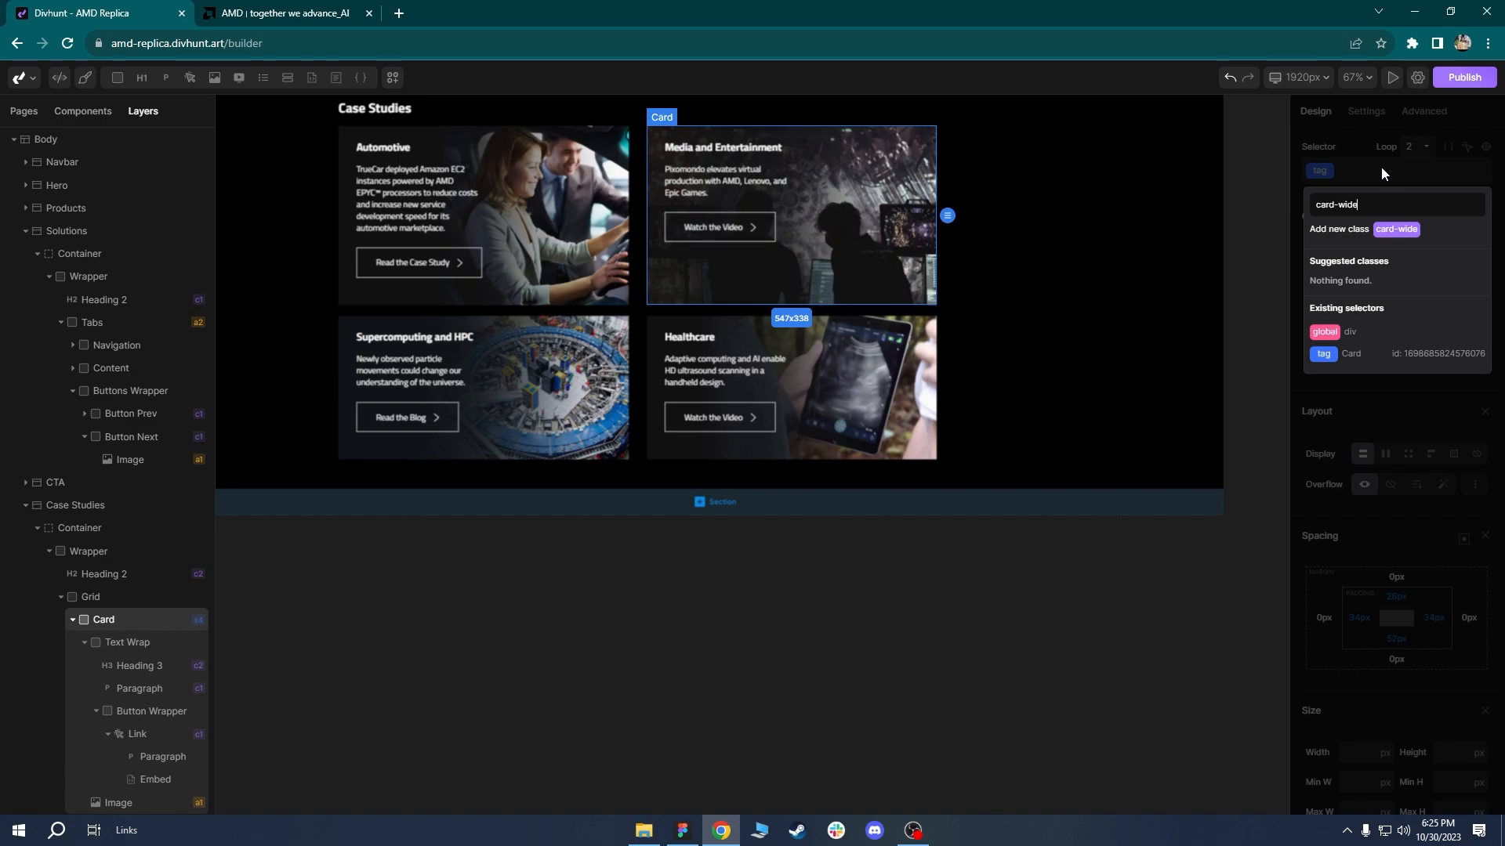
{"action": "key", "text": "Return"}
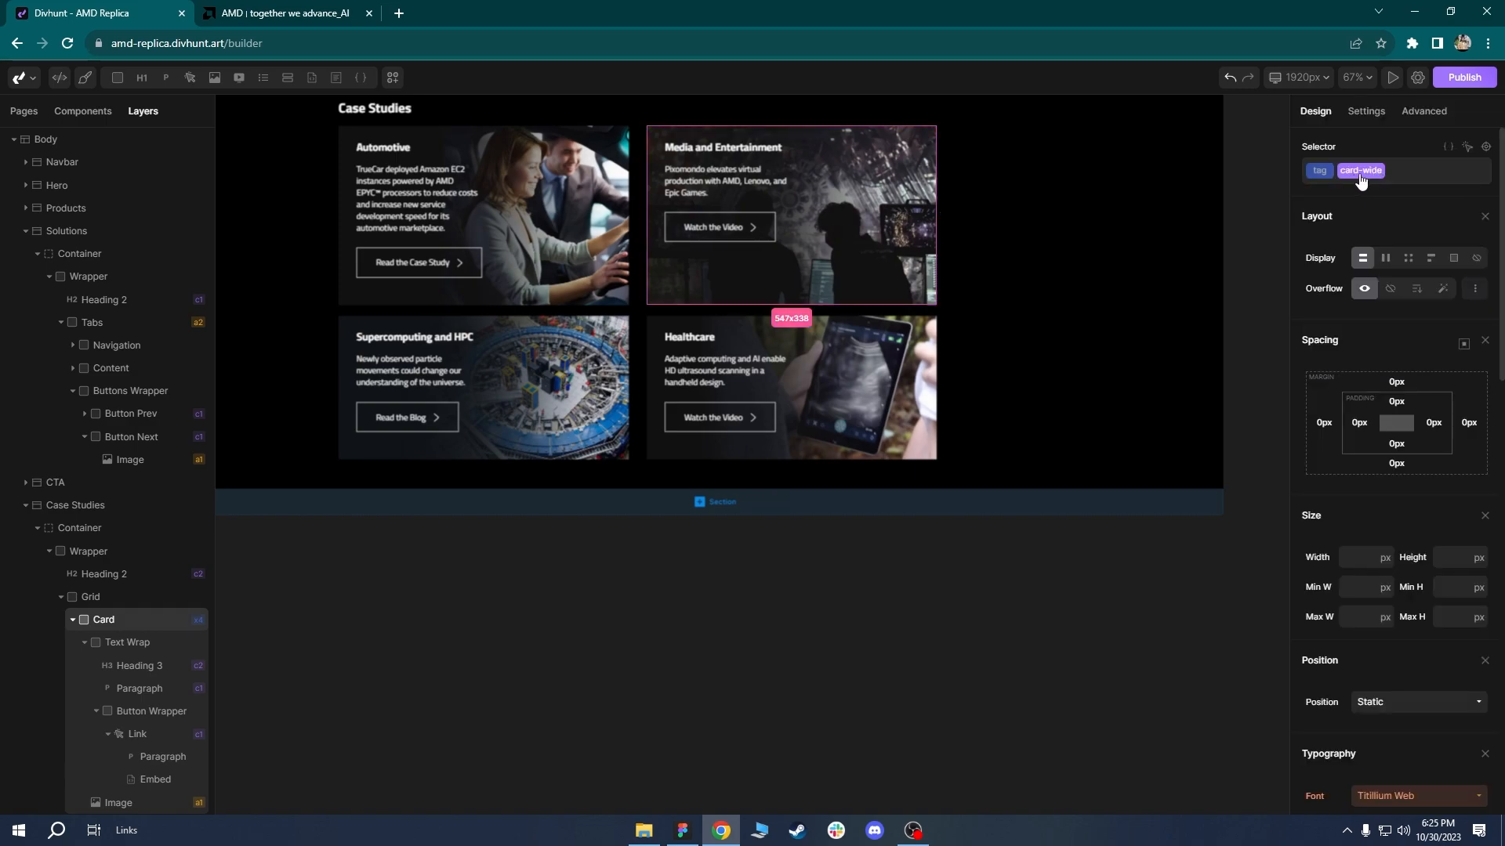
Copy the Card's grid-column rule into the card-wide class code and save it as grid-column:span 6 !important.
{"action": "left_click", "coordinate": [1317, 173]}
{"action": "left_click", "coordinate": [1448, 148]}
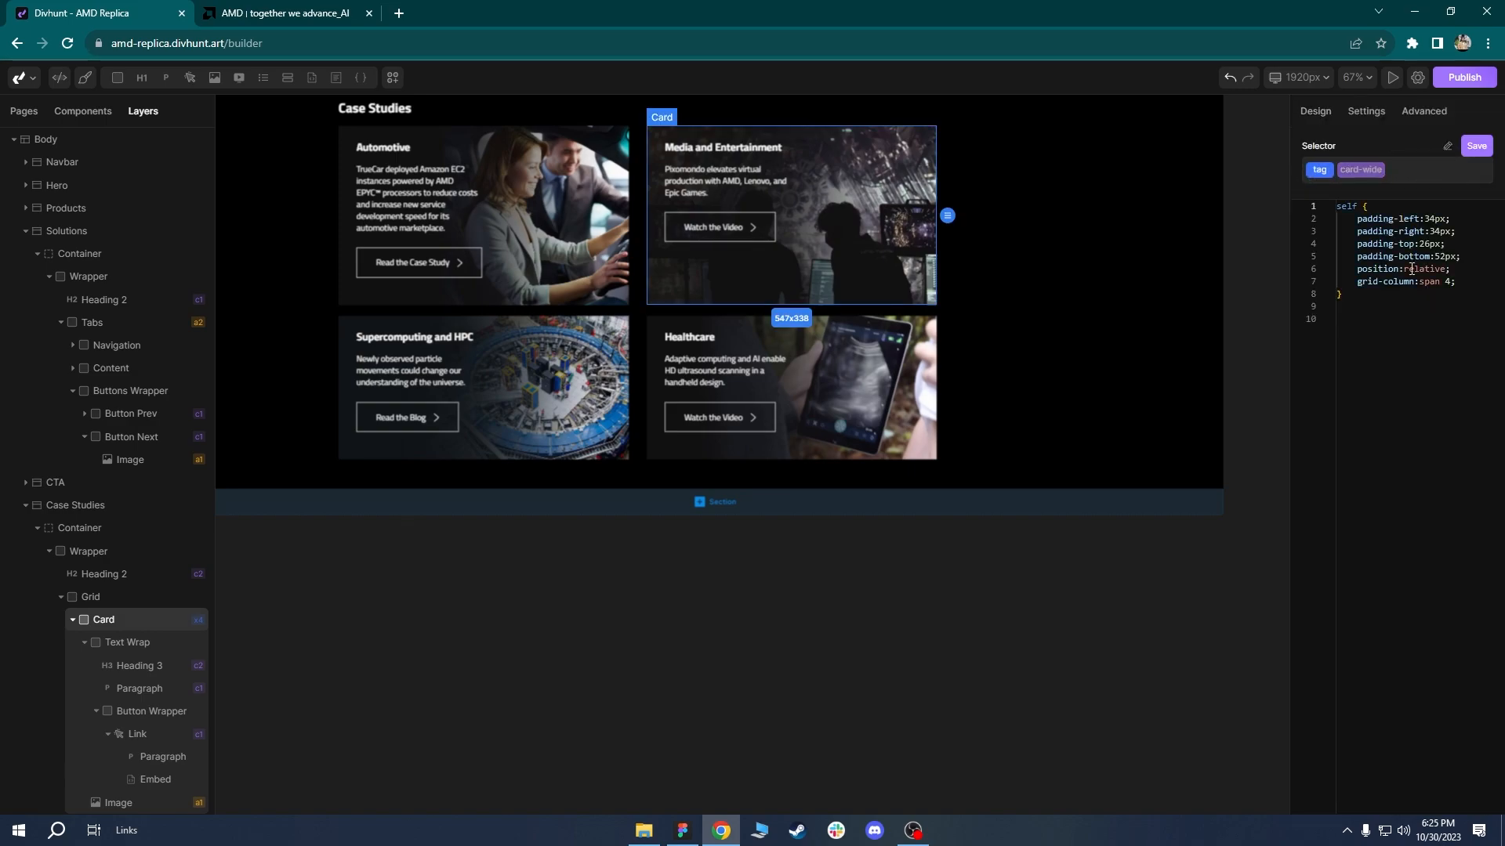
{"action": "left_click_drag", "start_coordinate": [1469, 287], "coordinate": [1361, 284]}
{"action": "left_click", "coordinate": [1360, 170]}
{"action": "type", "text": "grid-column:span 4;"}
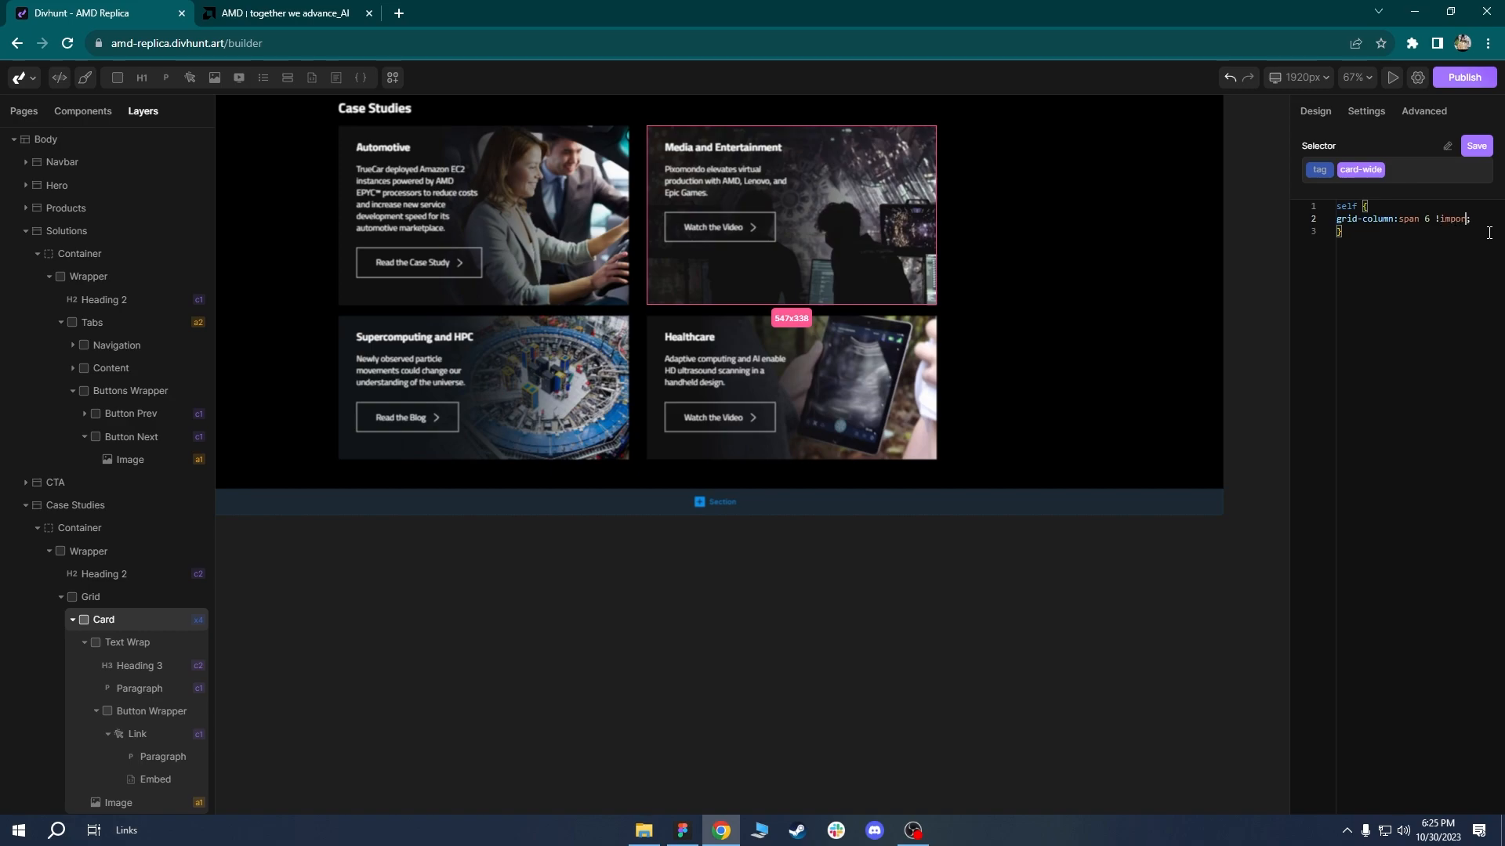
{"action": "left_click", "coordinate": [1476, 146]}
Add the existing card-wide class to the Supercomputing and HPC card.
{"action": "left_click", "coordinate": [1042, 374]}
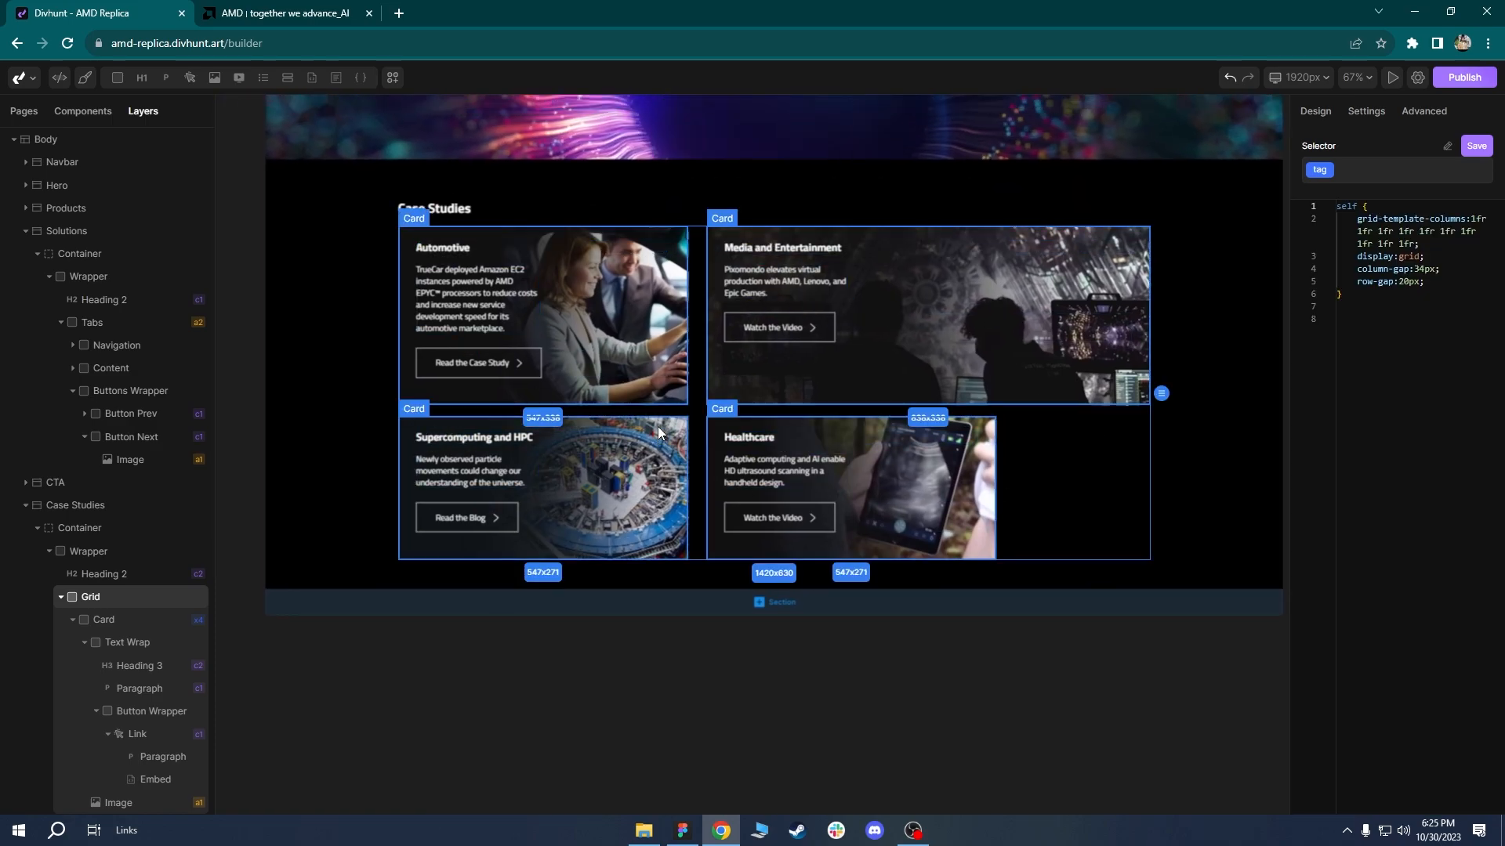
{"action": "left_click", "coordinate": [658, 432]}
{"action": "left_click", "coordinate": [1447, 146]}
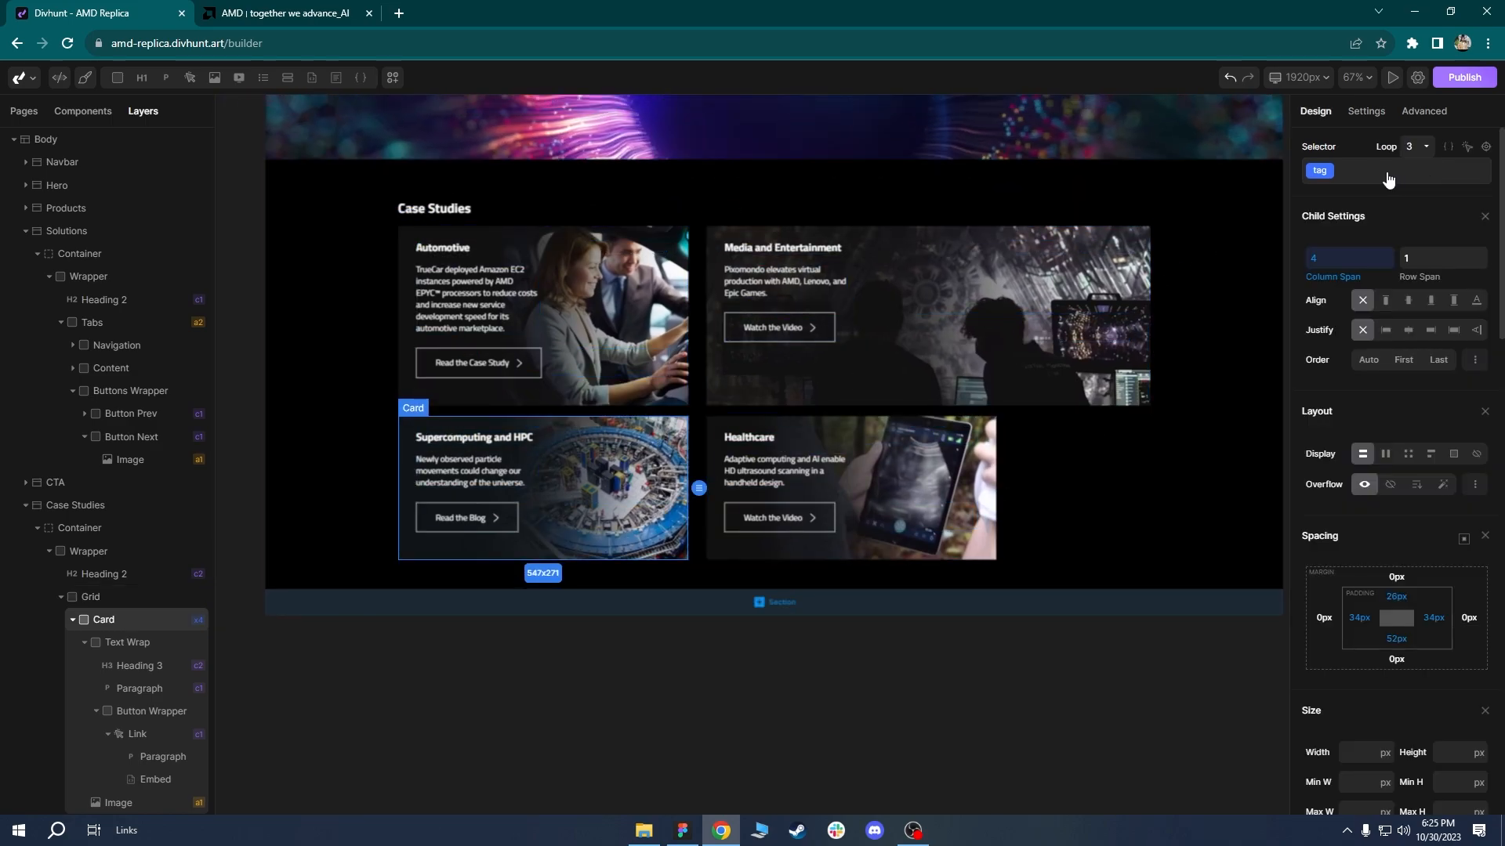
{"action": "left_click", "coordinate": [1389, 173]}
{"action": "type", "text": "card"}
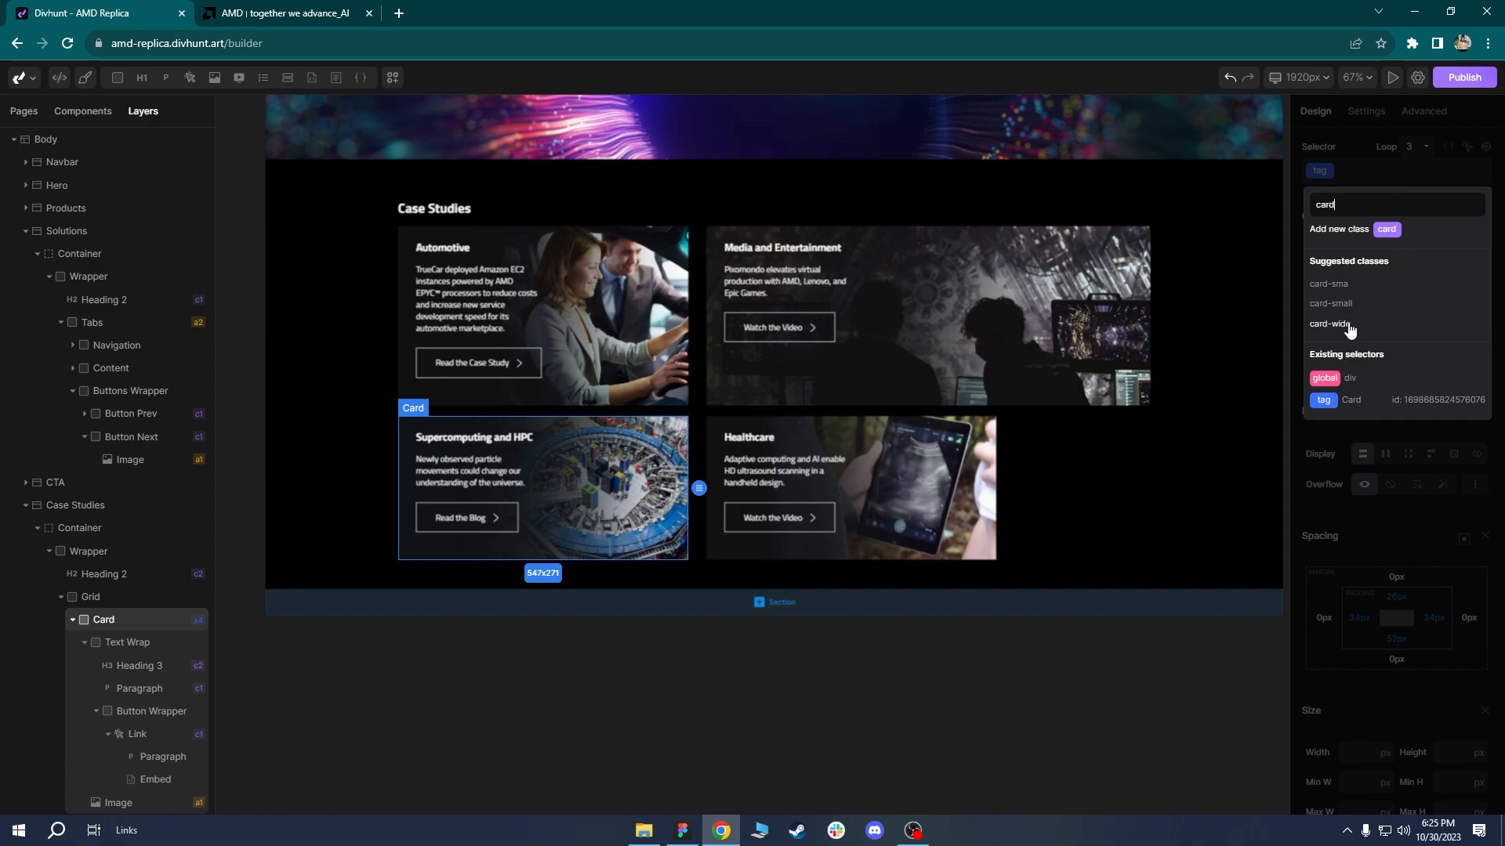
{"action": "left_click", "coordinate": [1330, 323]}
{"action": "left_click", "coordinate": [1197, 469]}
{"action": "scroll", "coordinate": [1149, 425], "scroll_direction": "up", "scroll_amount": 2}
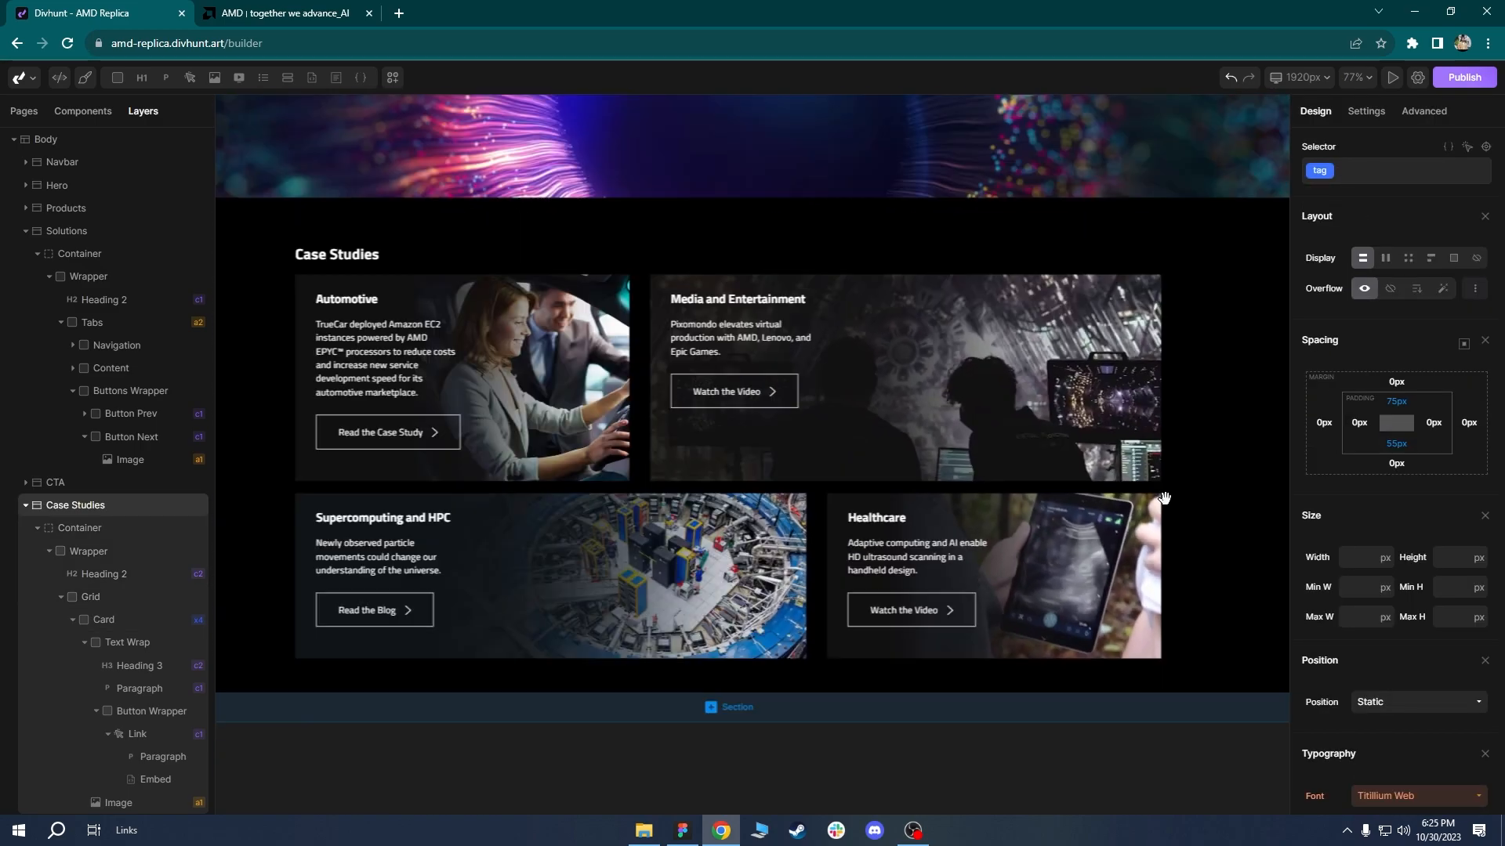
{"action": "scroll", "coordinate": [994, 687], "scroll_direction": "down", "scroll_amount": 1}
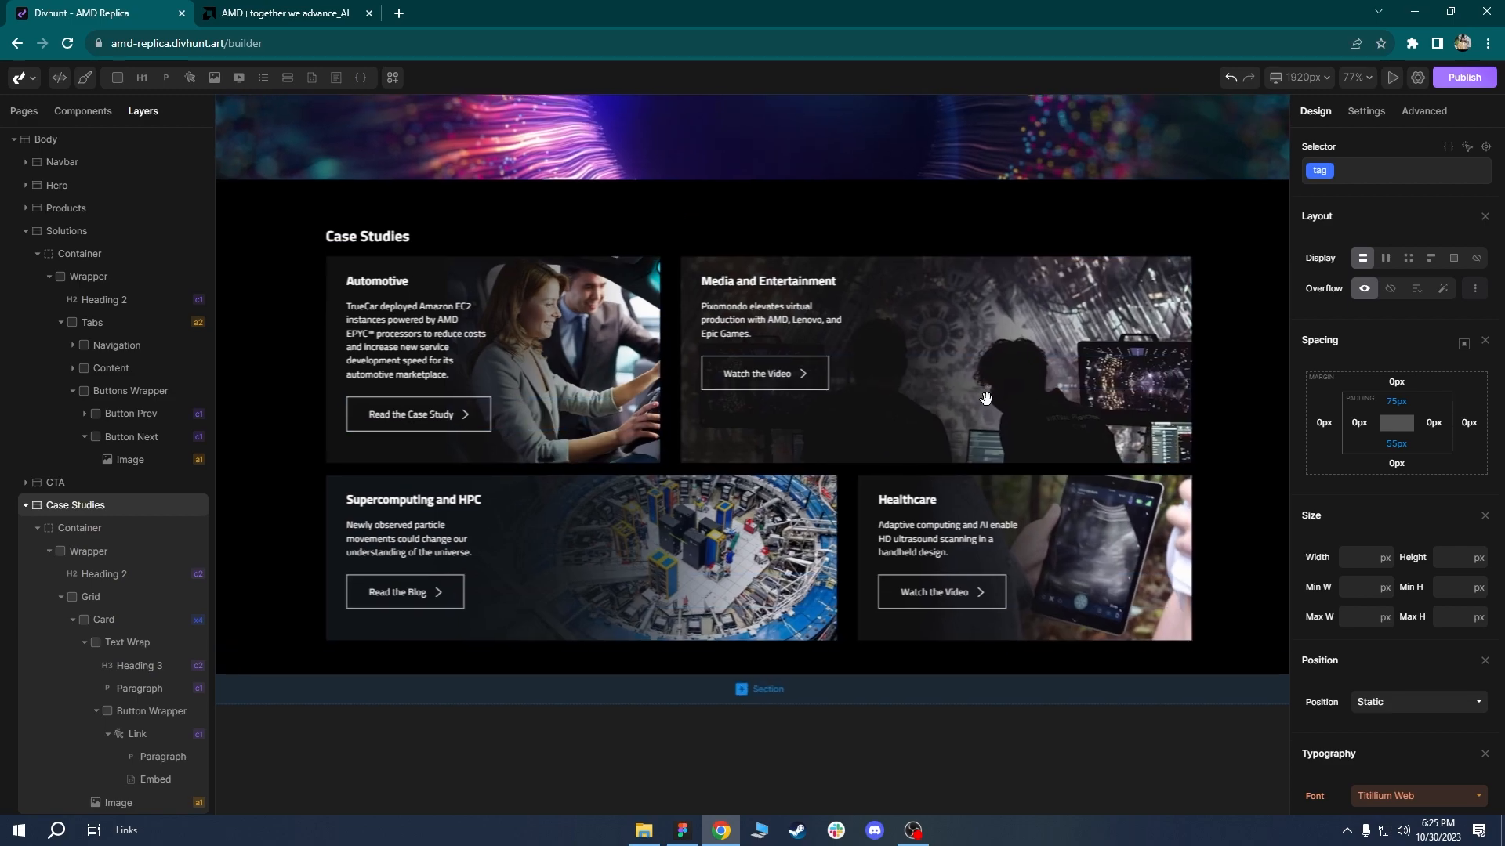
Review the Grid's column settings, the Automotive card's column span and the card-wide class code.
{"action": "left_click", "coordinate": [685, 326]}
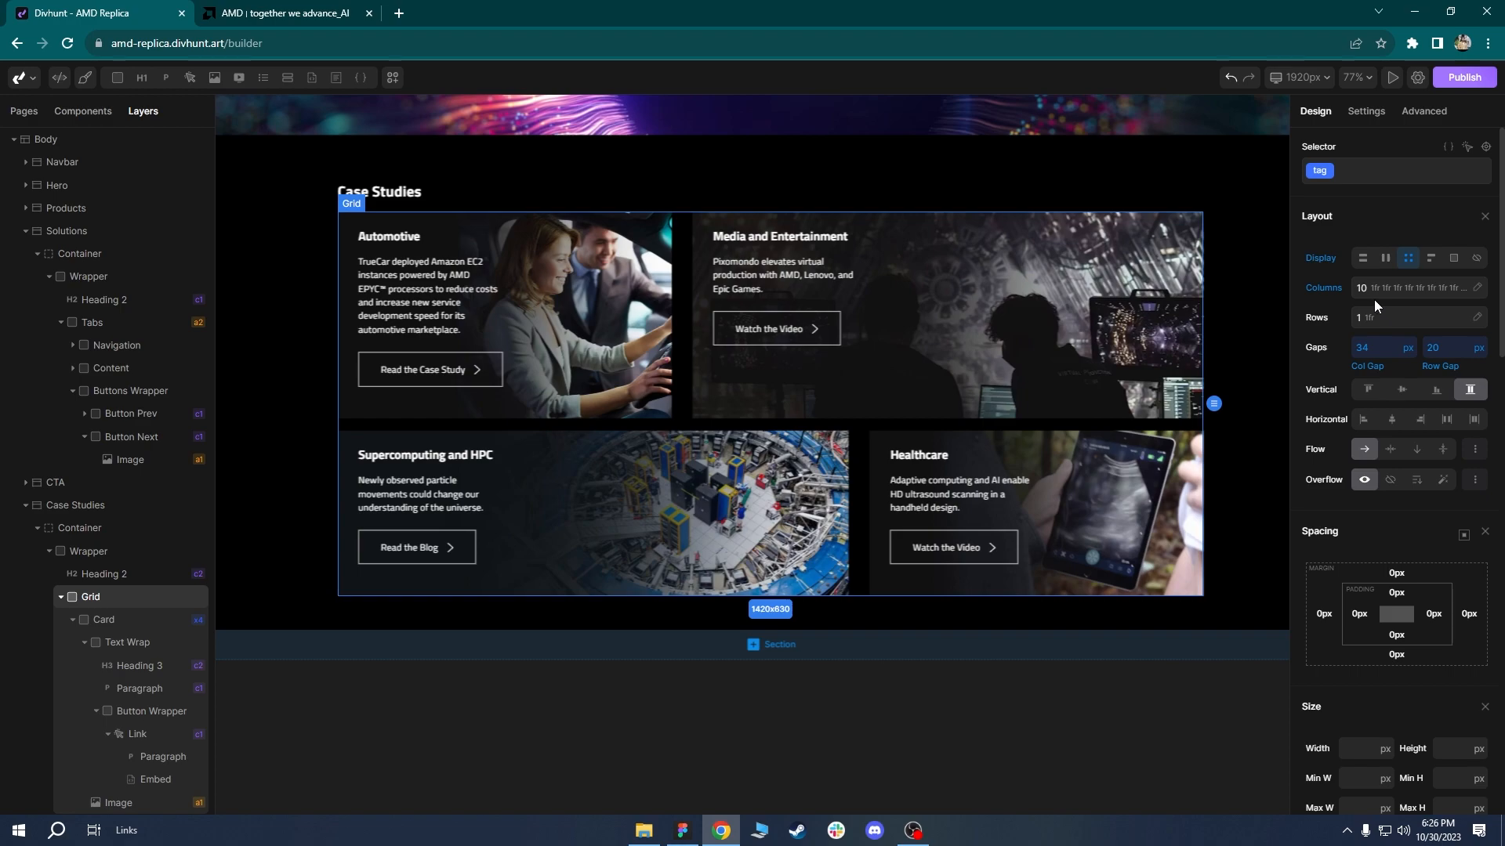
{"action": "left_click", "coordinate": [580, 227]}
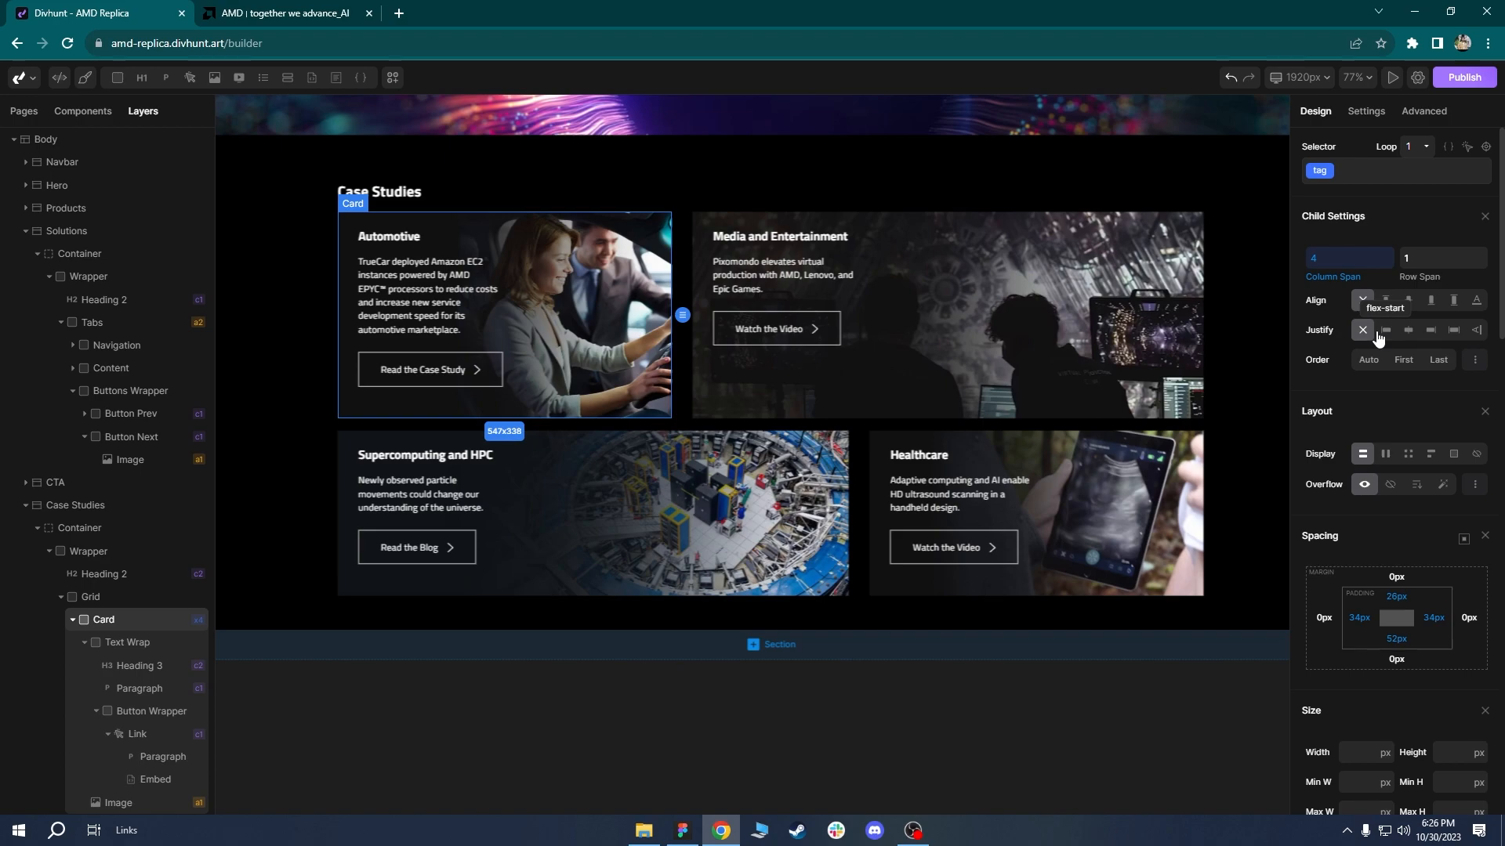
{"action": "left_click", "coordinate": [1079, 223]}
{"action": "left_click", "coordinate": [1360, 170]}
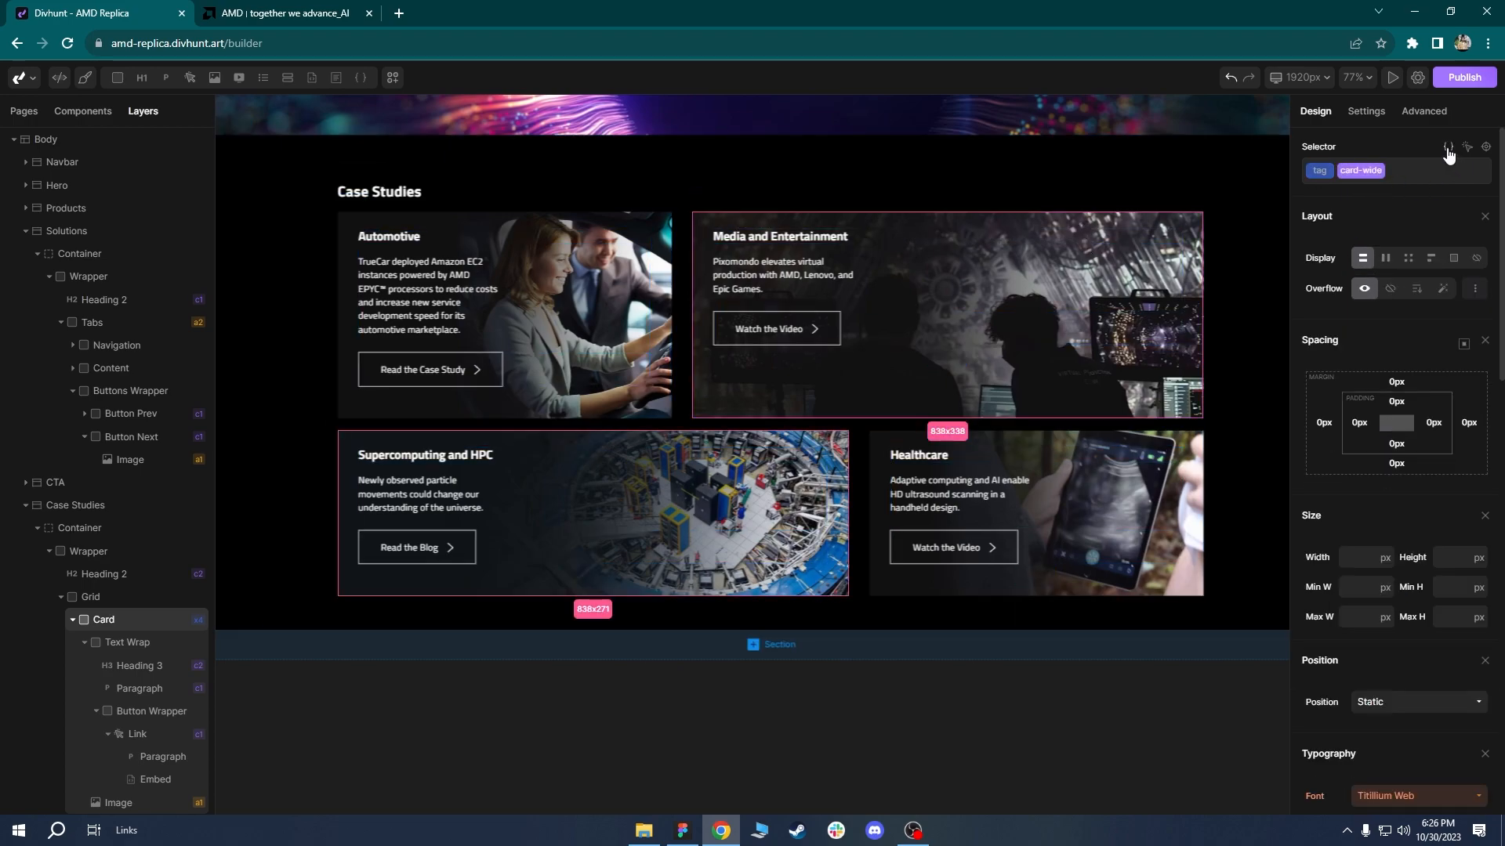
{"action": "left_click", "coordinate": [1448, 147]}
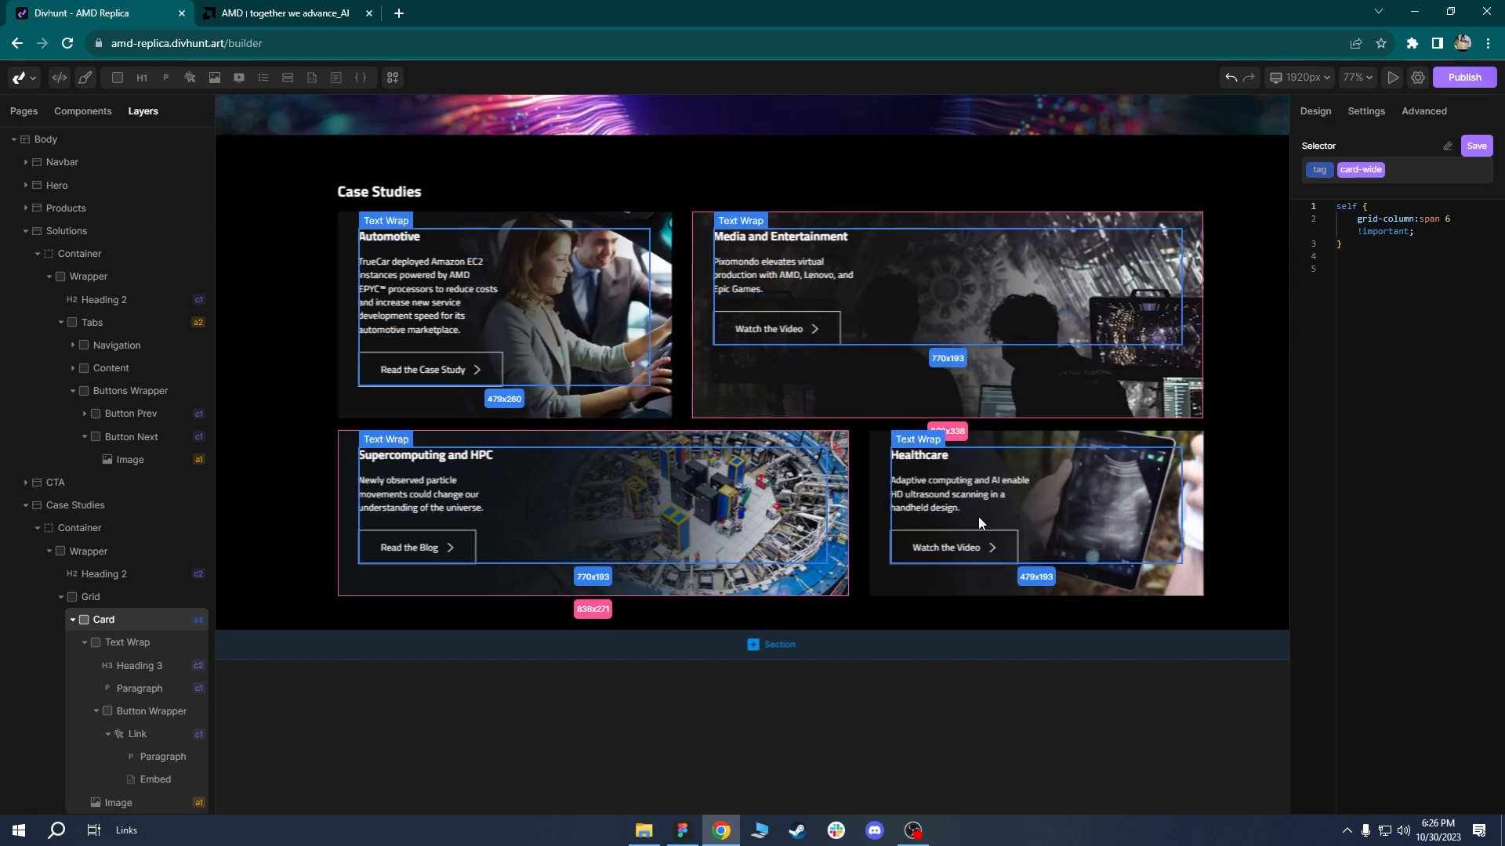
{"action": "left_click", "coordinate": [1314, 114]}
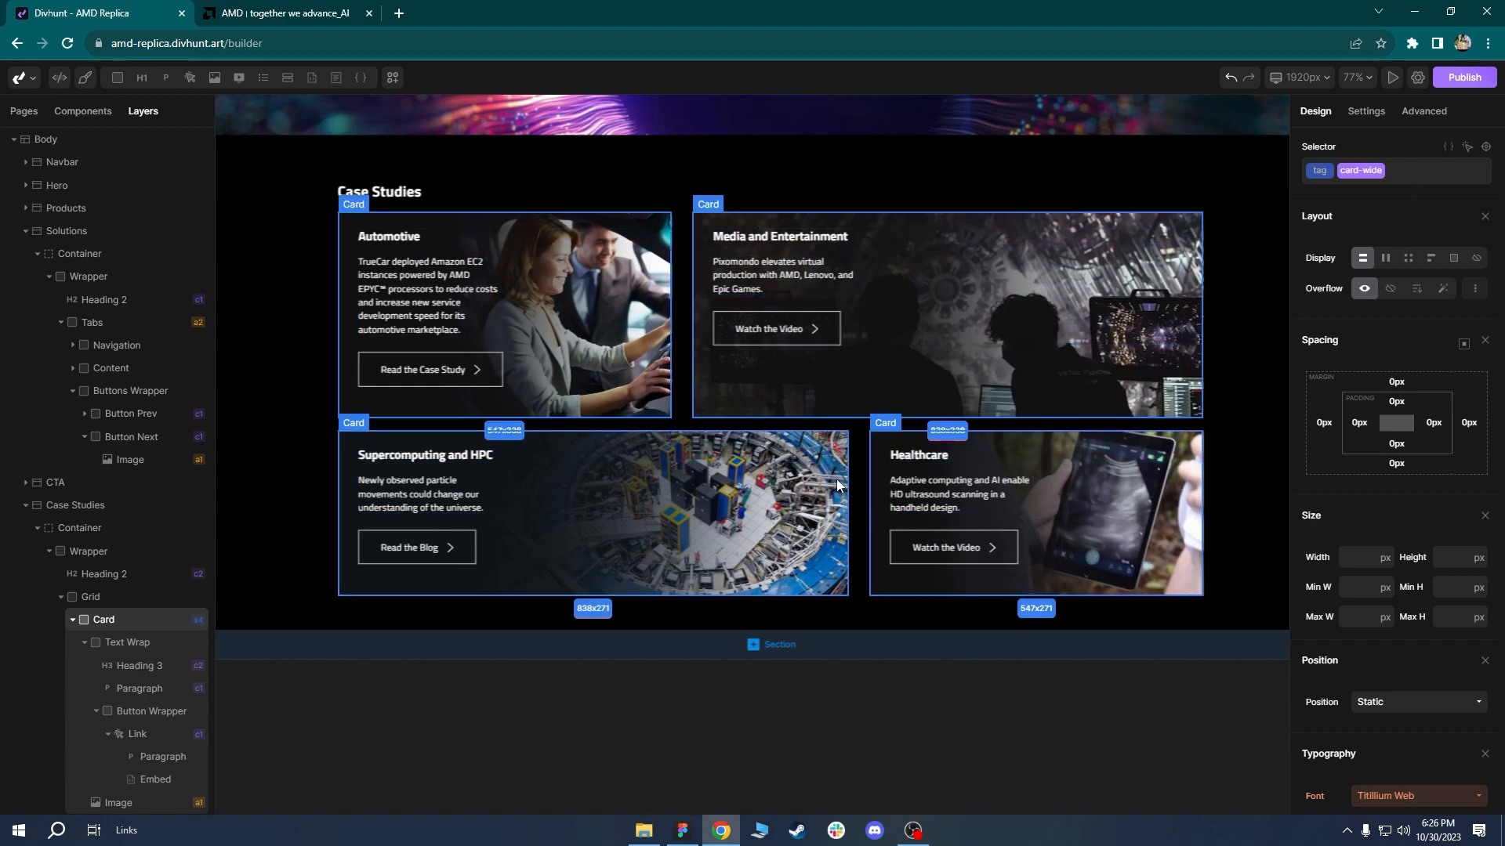
Compare the replica's Case Studies card layout with the same section on the original AMD site.
{"action": "scroll", "coordinate": [838, 481], "scroll_direction": "down", "scroll_amount": 2}
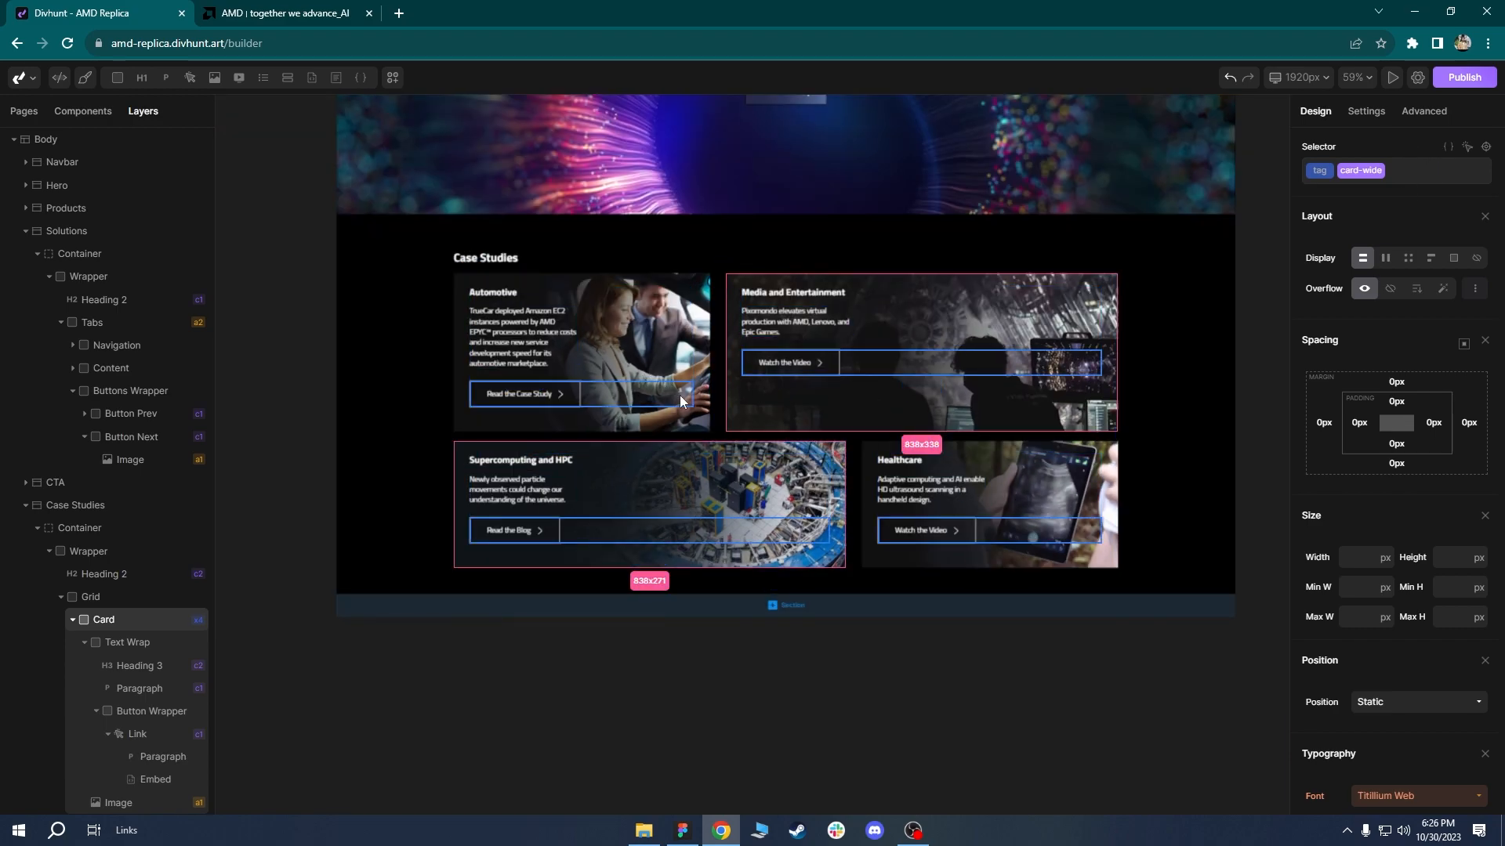
{"action": "left_click", "coordinate": [333, 8]}
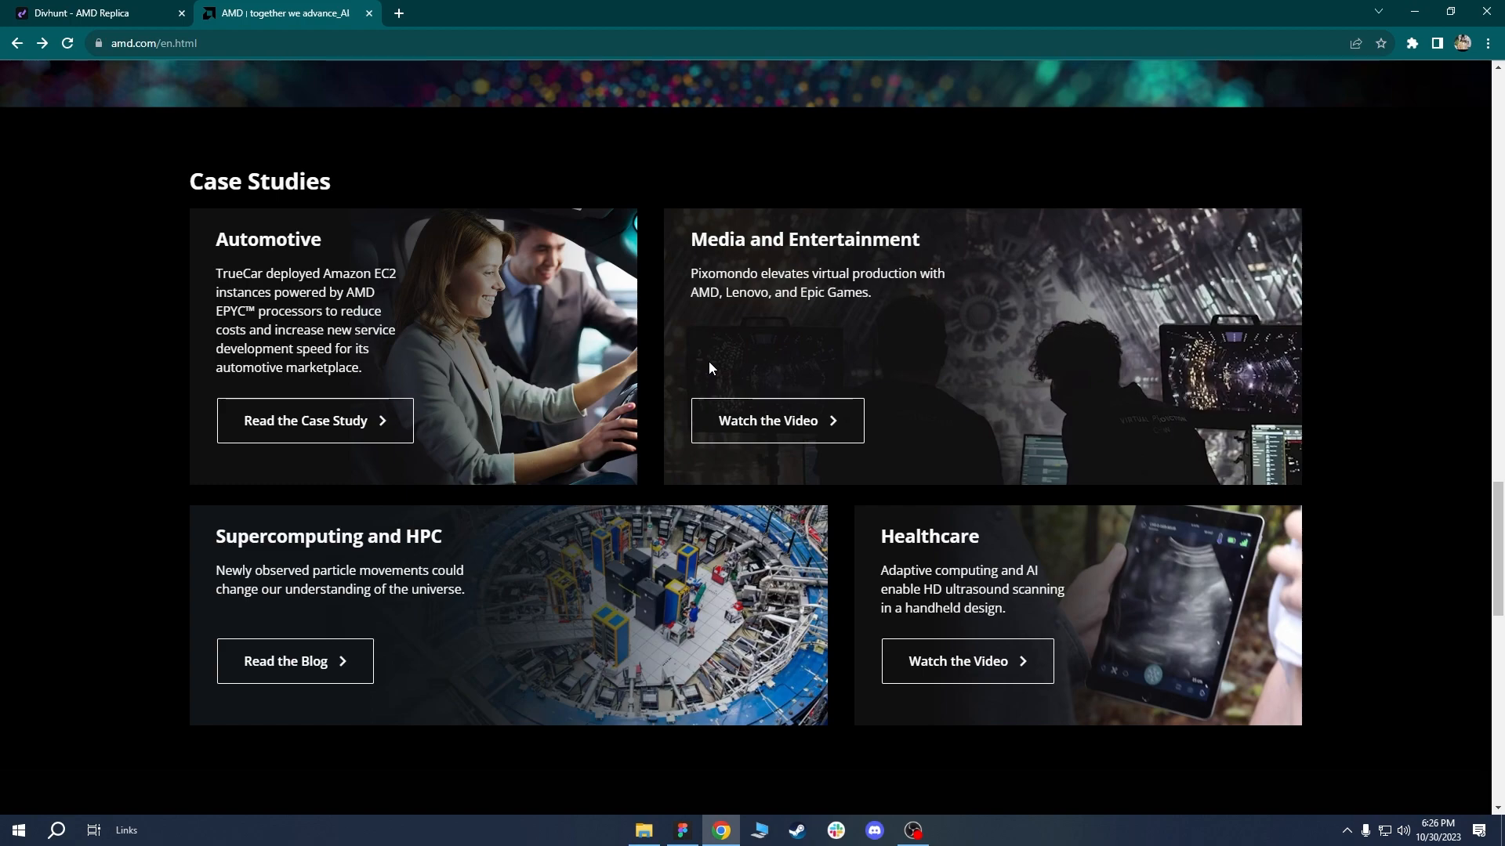
{"action": "left_click", "coordinate": [149, 13]}
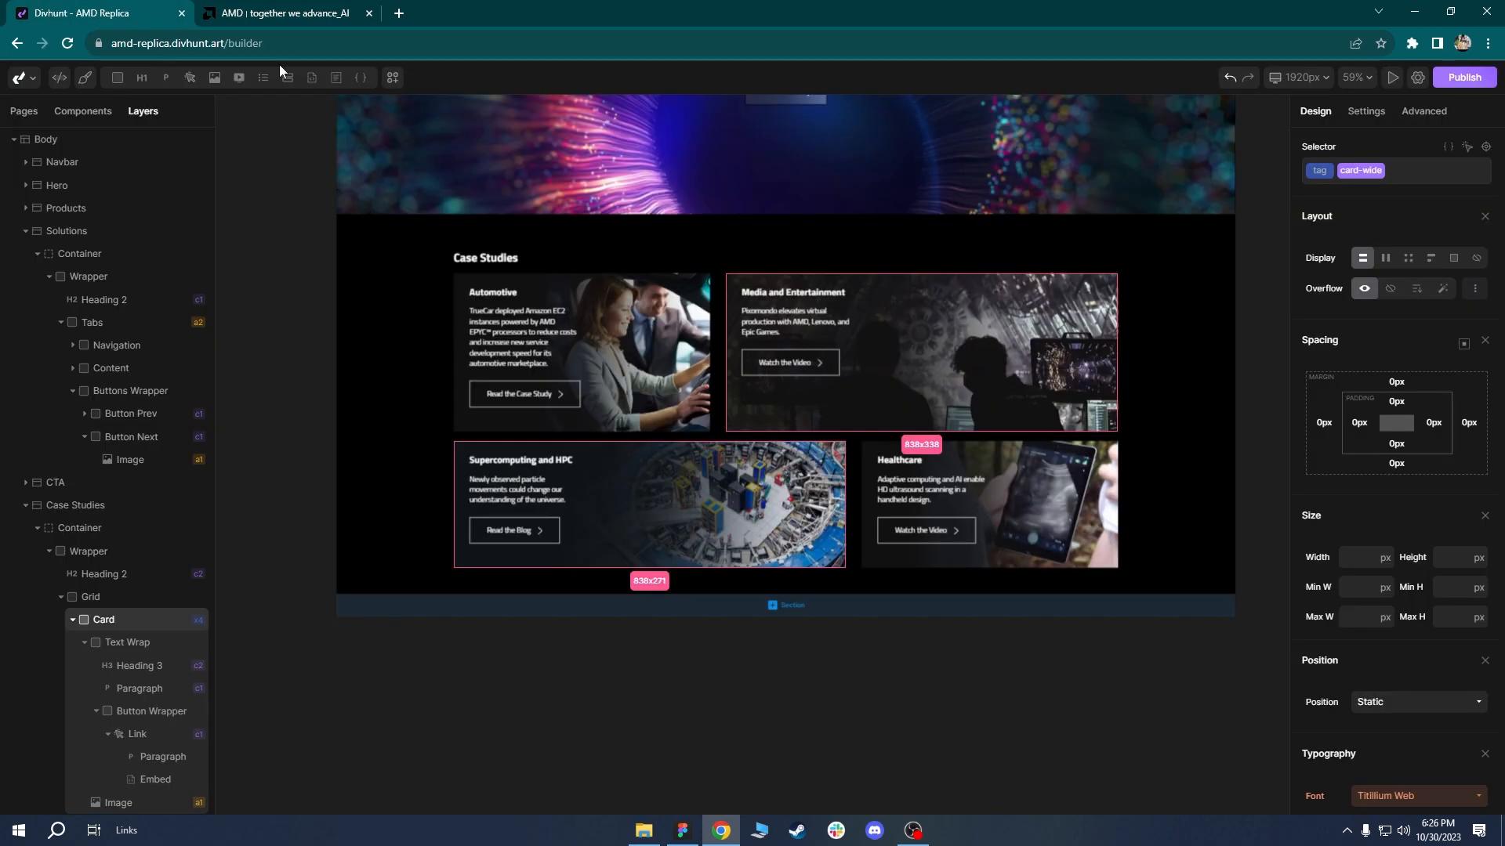
{"action": "scroll", "coordinate": [829, 416], "scroll_direction": "up", "scroll_amount": 3}
{"action": "mouse_move", "coordinate": [829, 416]}
{"action": "left_mouse_down"}
{"action": "mouse_move", "coordinate": [778, 426]}
{"action": "mouse_move", "coordinate": [825, 440]}
{"action": "left_mouse_up"}
{"action": "scroll", "coordinate": [825, 440], "scroll_direction": "up", "scroll_amount": 3}
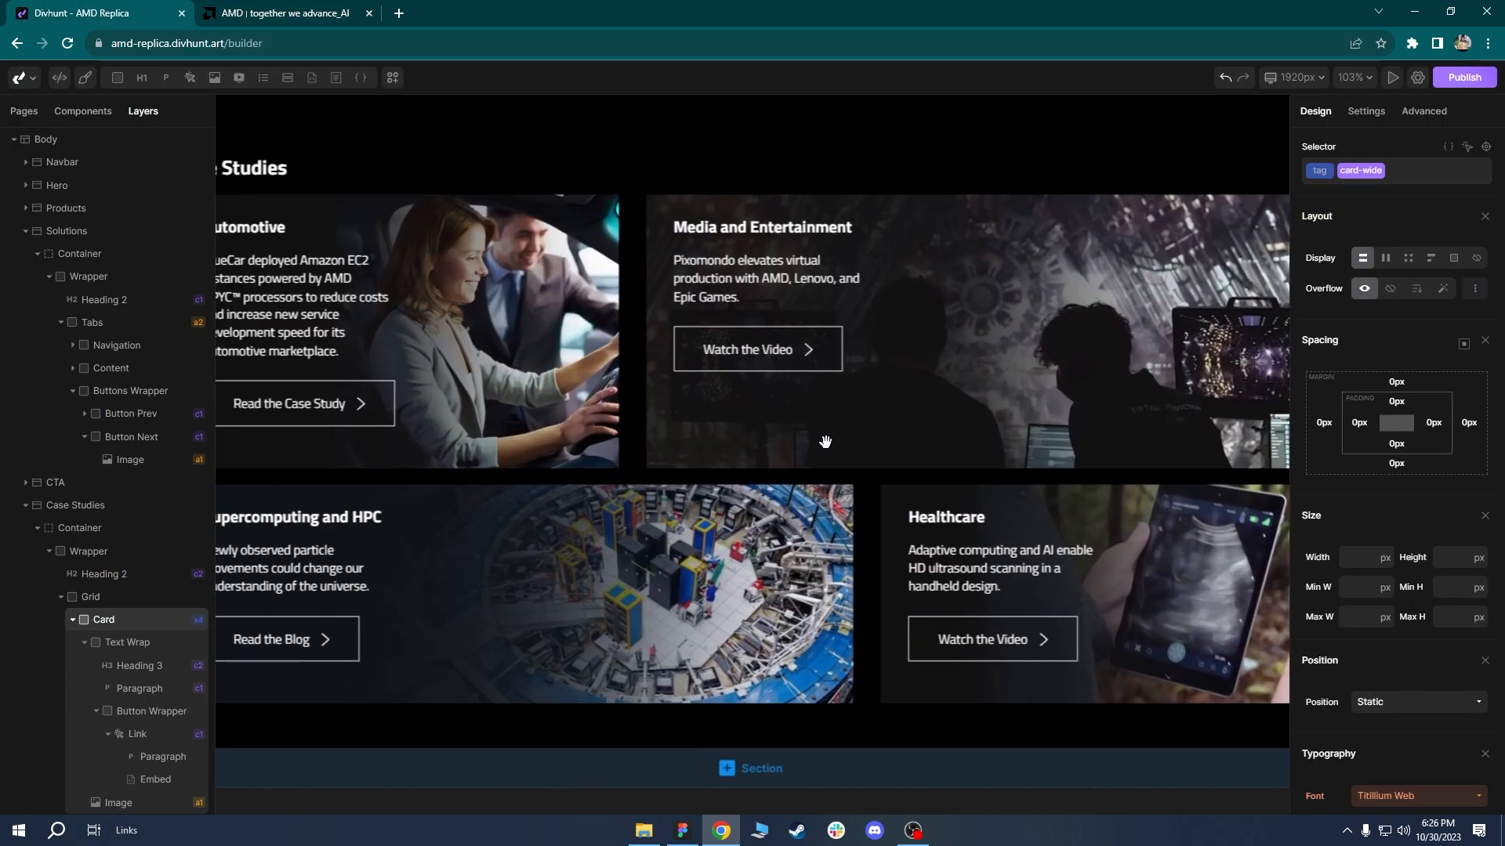
{"action": "scroll", "coordinate": [825, 439], "scroll_direction": "down", "scroll_amount": 3}
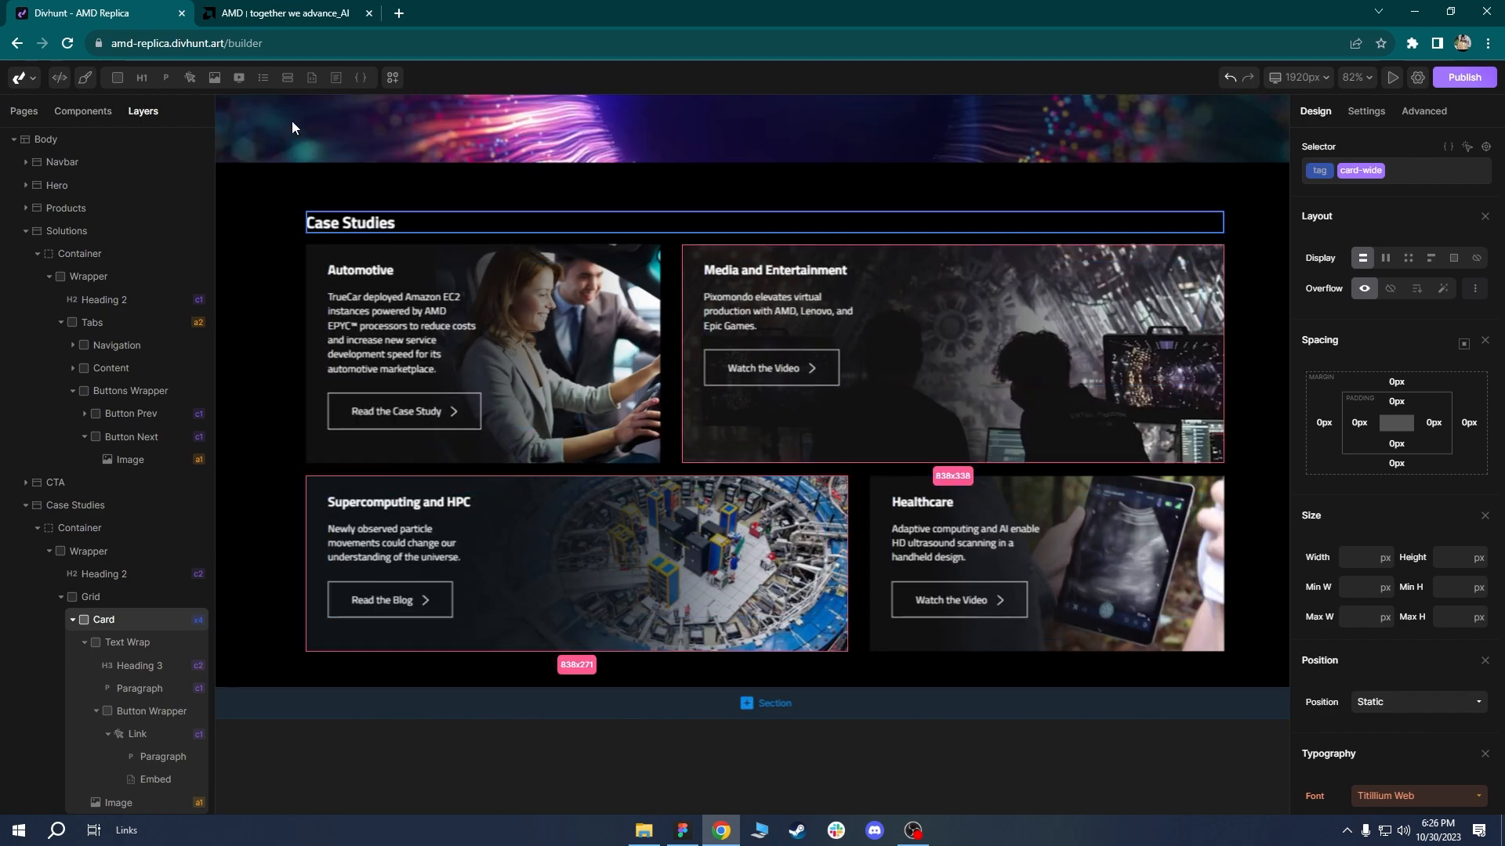
{"action": "left_click", "coordinate": [288, 11]}
{"action": "scroll", "coordinate": [480, 380], "scroll_direction": "up", "scroll_amount": 1}
{"action": "scroll", "coordinate": [492, 388], "scroll_direction": "down", "scroll_amount": 1}
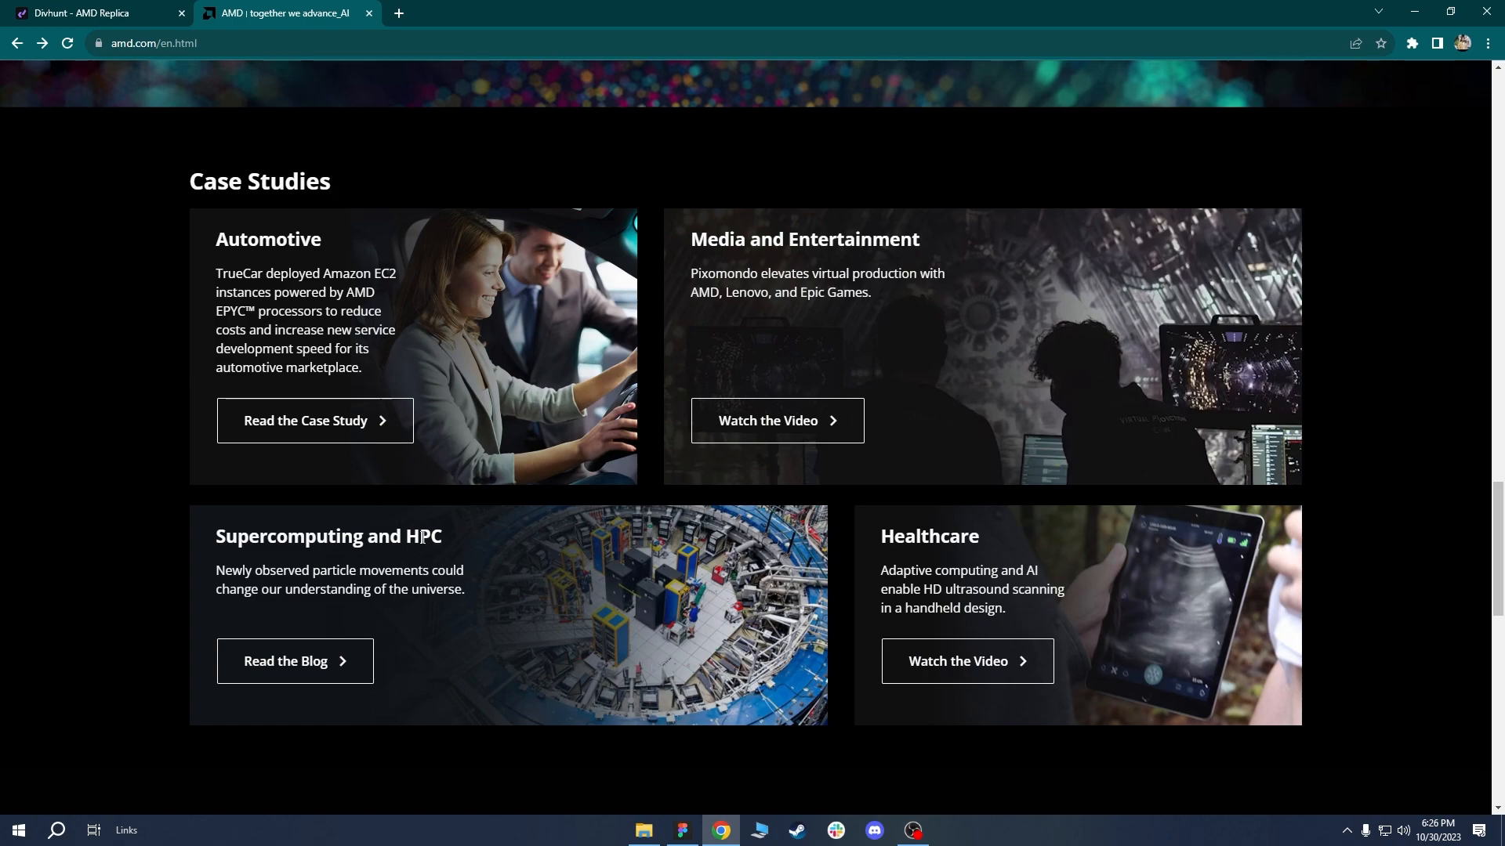
{"action": "scroll", "coordinate": [758, 347], "scroll_direction": "down", "scroll_amount": 2}
{"action": "scroll", "coordinate": [760, 349], "scroll_direction": "up", "scroll_amount": 2}
Inspect the Supercomputing and HPC paragraph's size on the original AMD page with the browser developer tools.
{"action": "left_click_drag", "start_coordinate": [878, 302], "coordinate": [691, 272]}
{"action": "left_click_drag", "start_coordinate": [465, 594], "coordinate": [202, 561]}
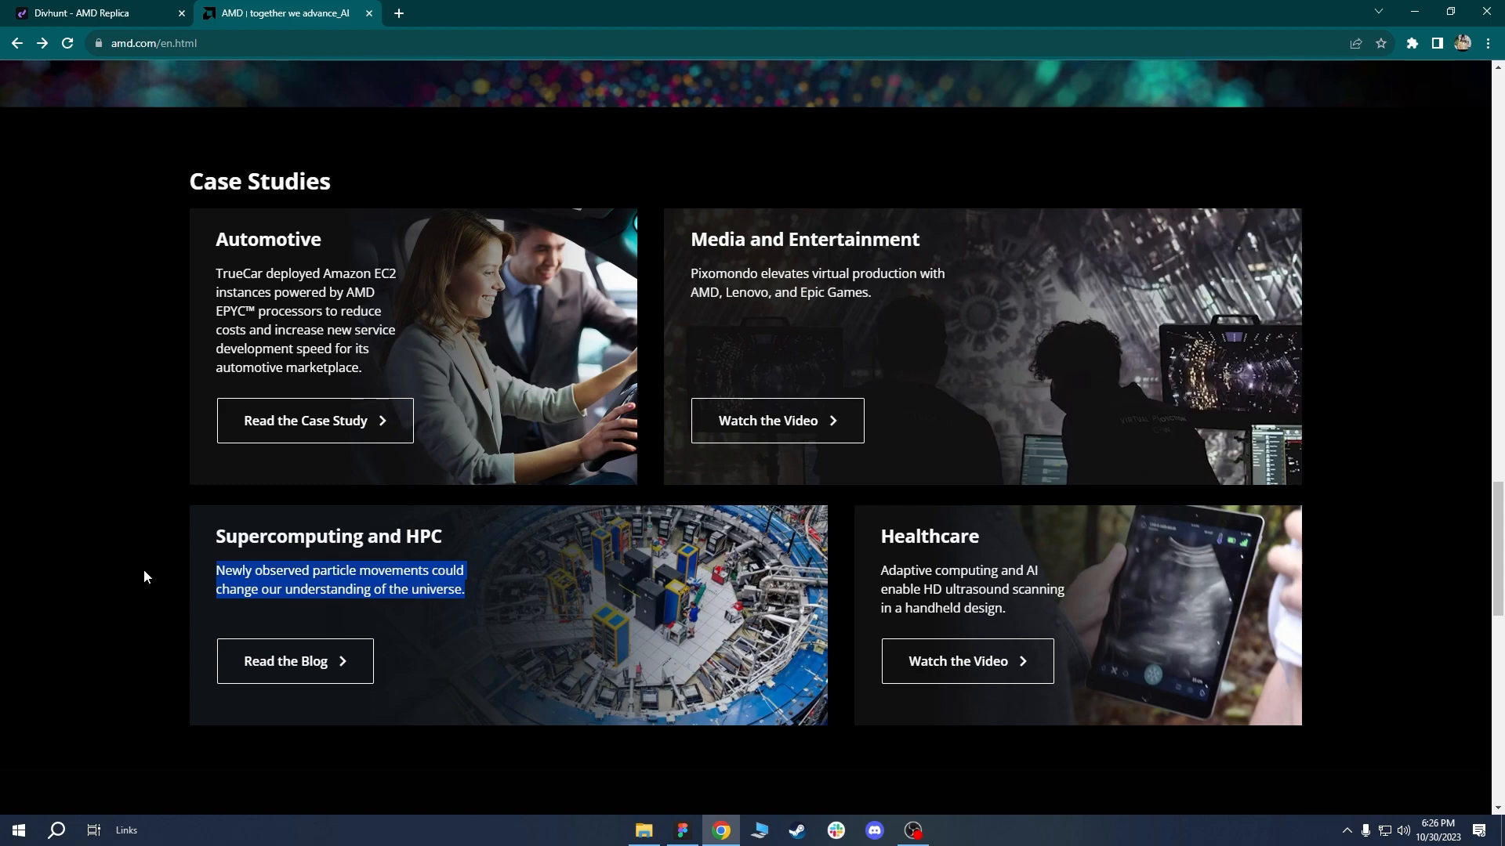
{"action": "left_click", "coordinate": [312, 584]}
{"action": "right_click", "coordinate": [311, 581]}
{"action": "left_click", "coordinate": [362, 722]}
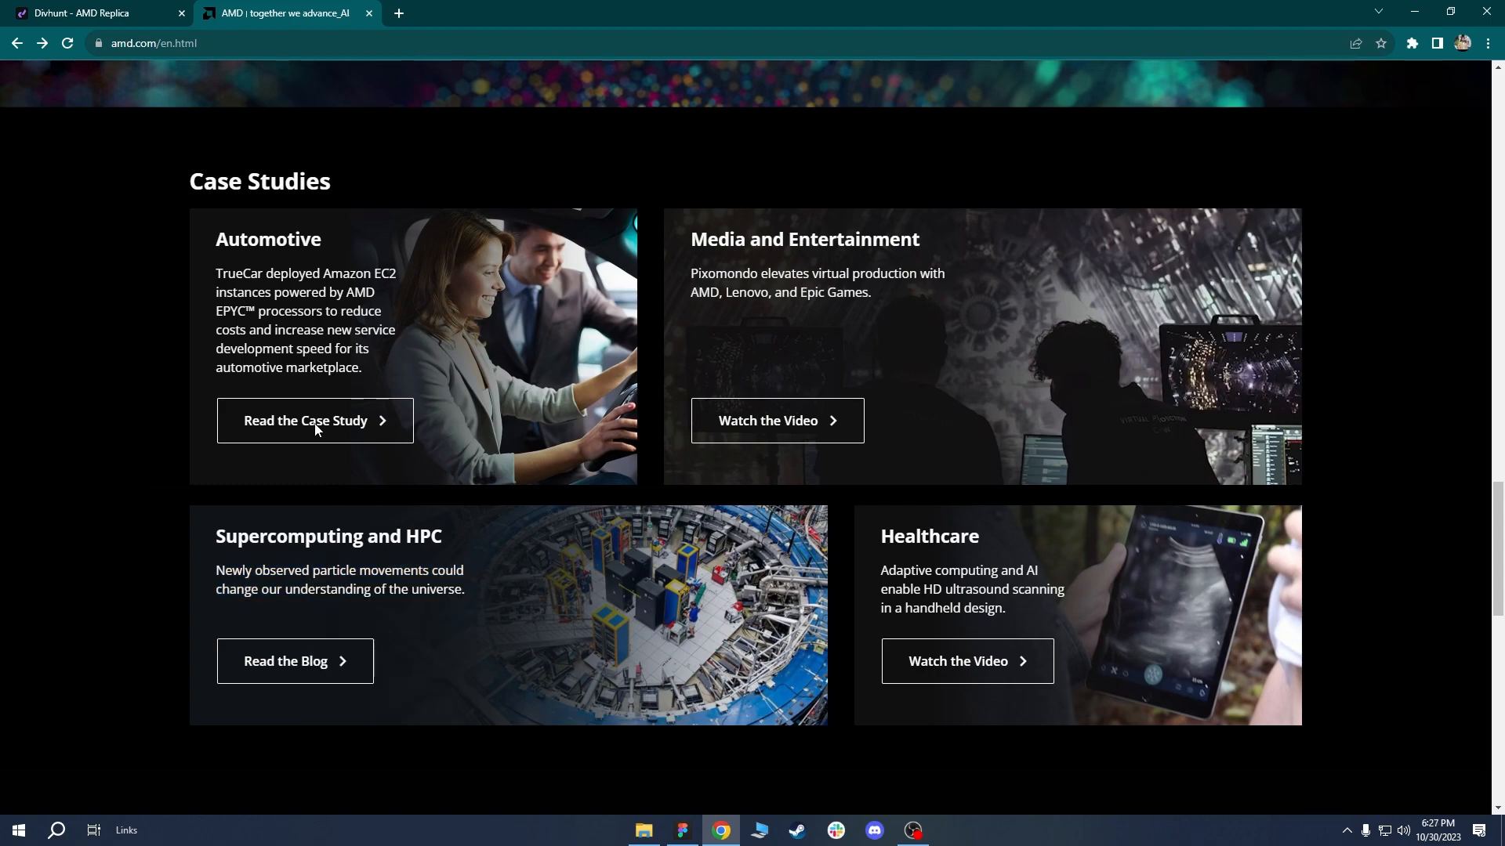
{"action": "scroll", "coordinate": [486, 399], "scroll_direction": "down", "scroll_amount": 2}
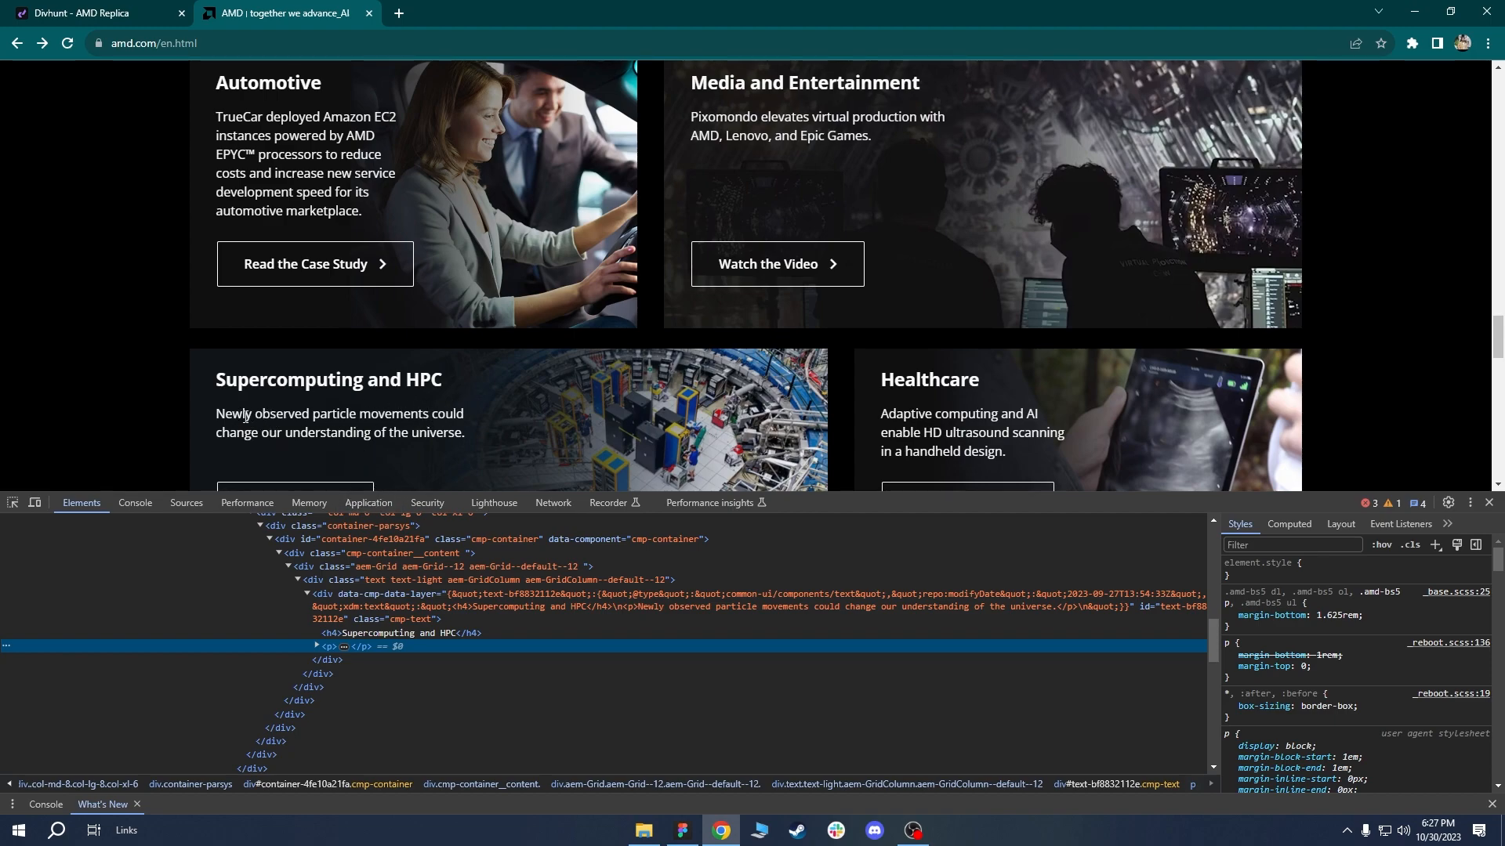
{"action": "left_click", "coordinate": [12, 503]}
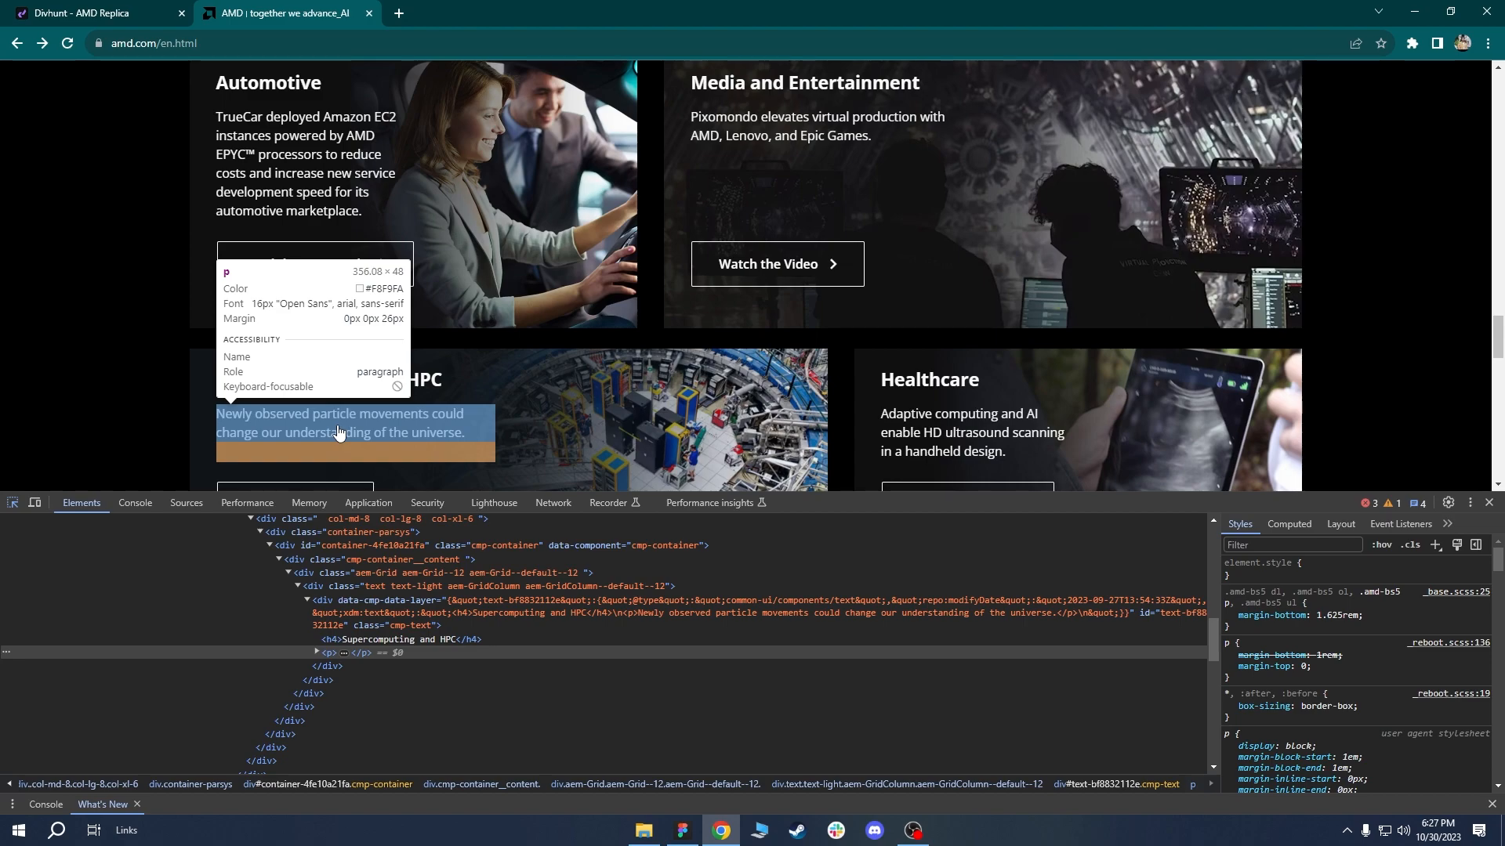
In the Divhunt builder, add a new class mw-355 to the Media and Entertainment paragraph and give it an important max width of 355 px.
{"action": "left_click", "coordinate": [129, 12]}
{"action": "left_click", "coordinate": [759, 317]}
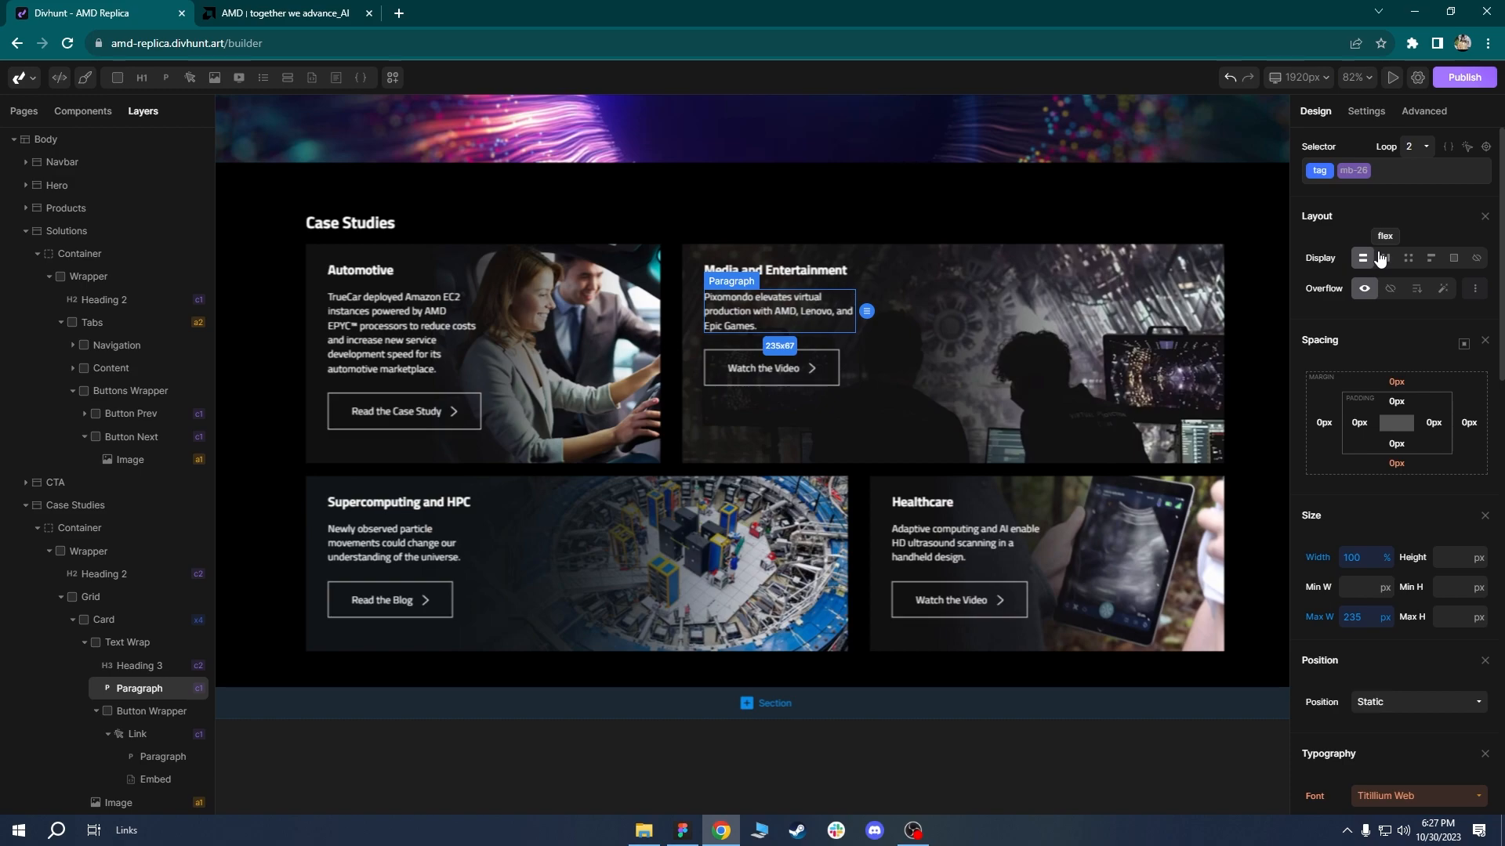
{"action": "left_click", "coordinate": [1394, 173]}
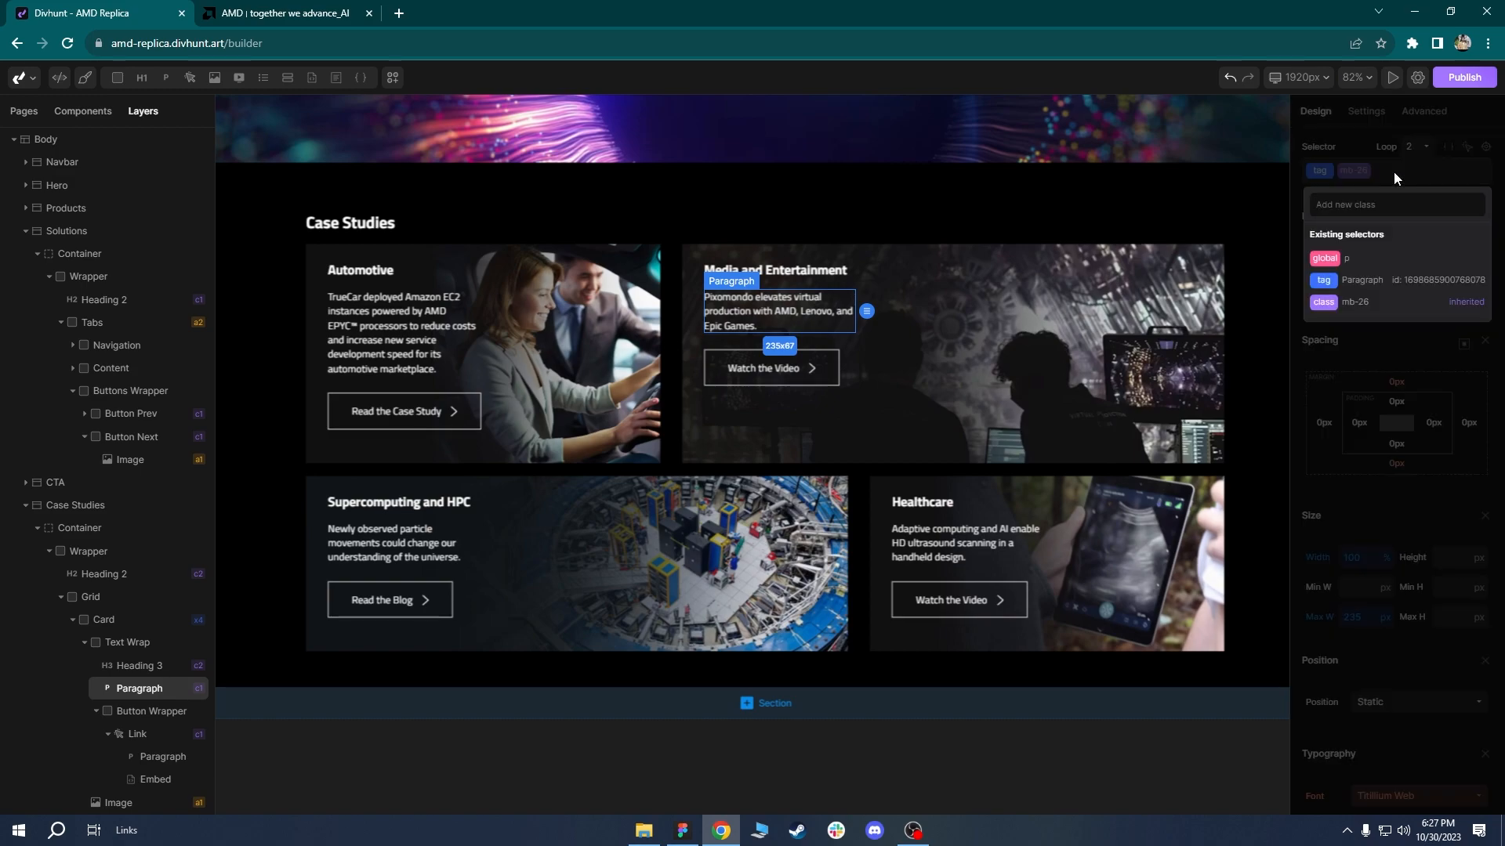
{"action": "type", "text": "mw-355"}
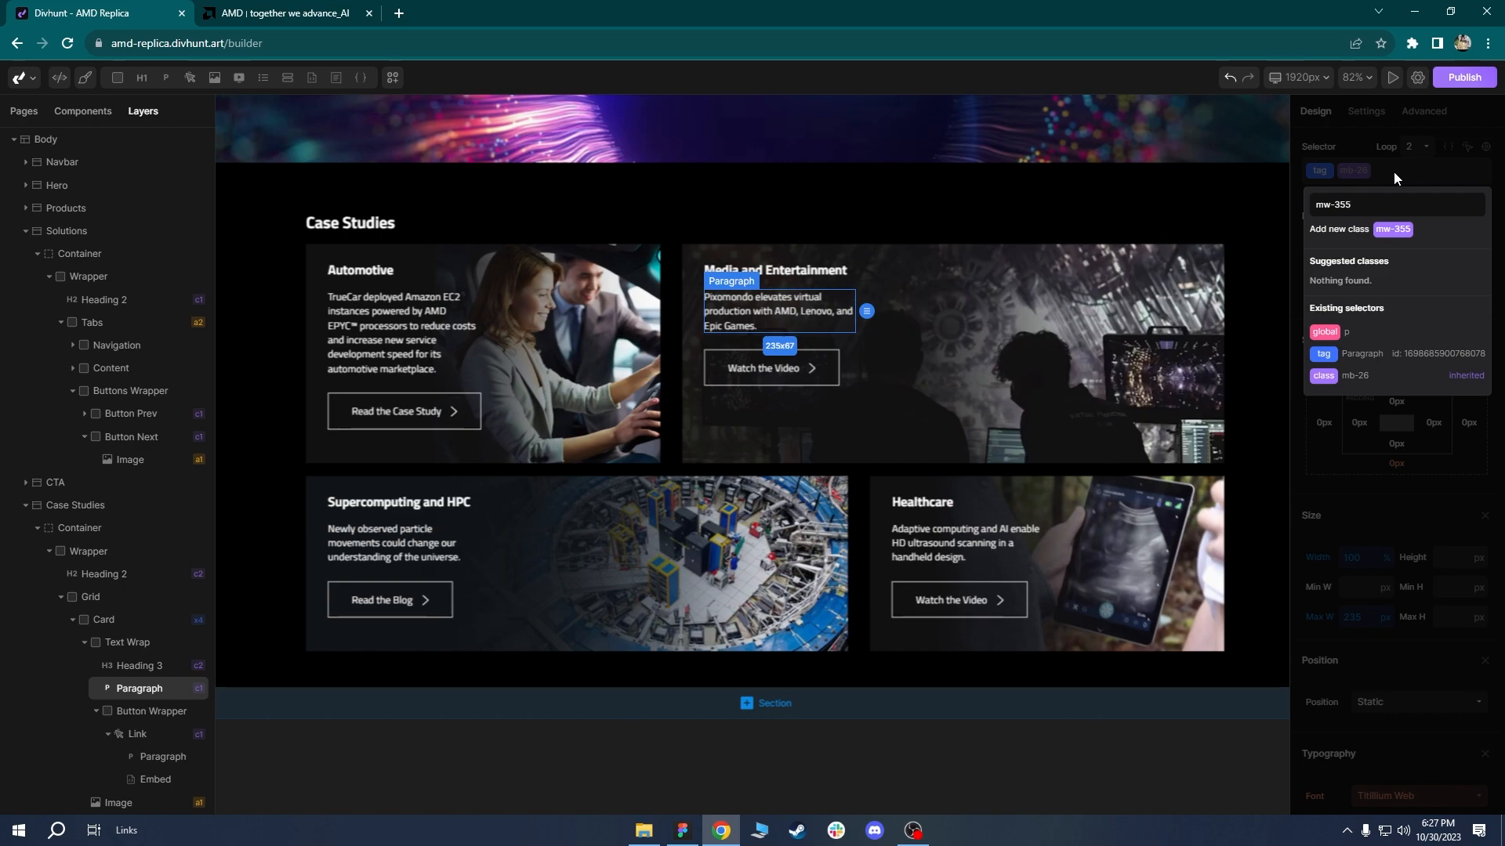
{"action": "key", "text": "Return"}
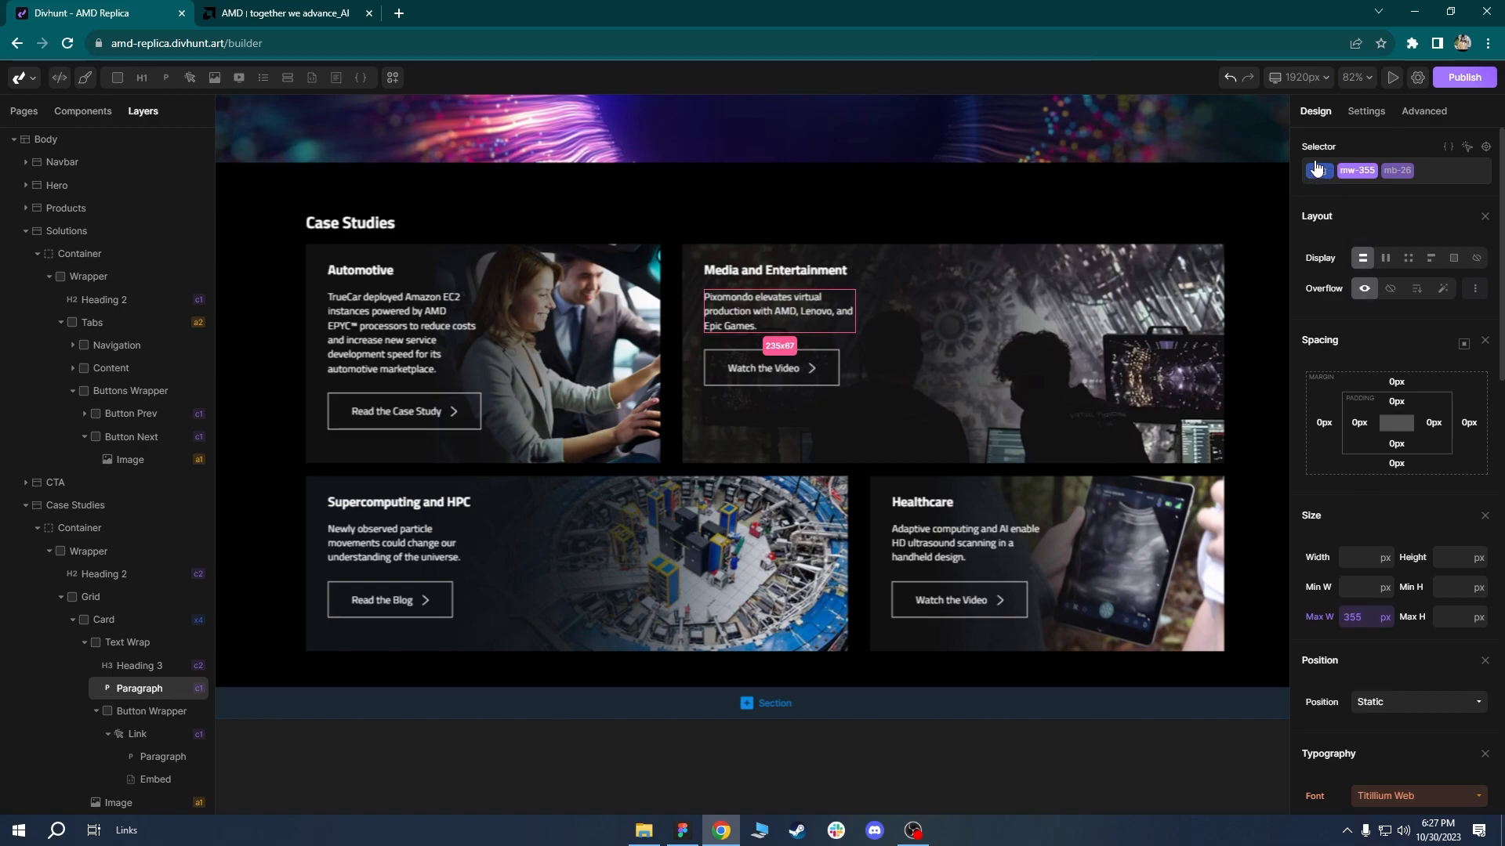
{"action": "right_click", "coordinate": [1319, 623]}
{"action": "left_click", "coordinate": [1342, 647]}
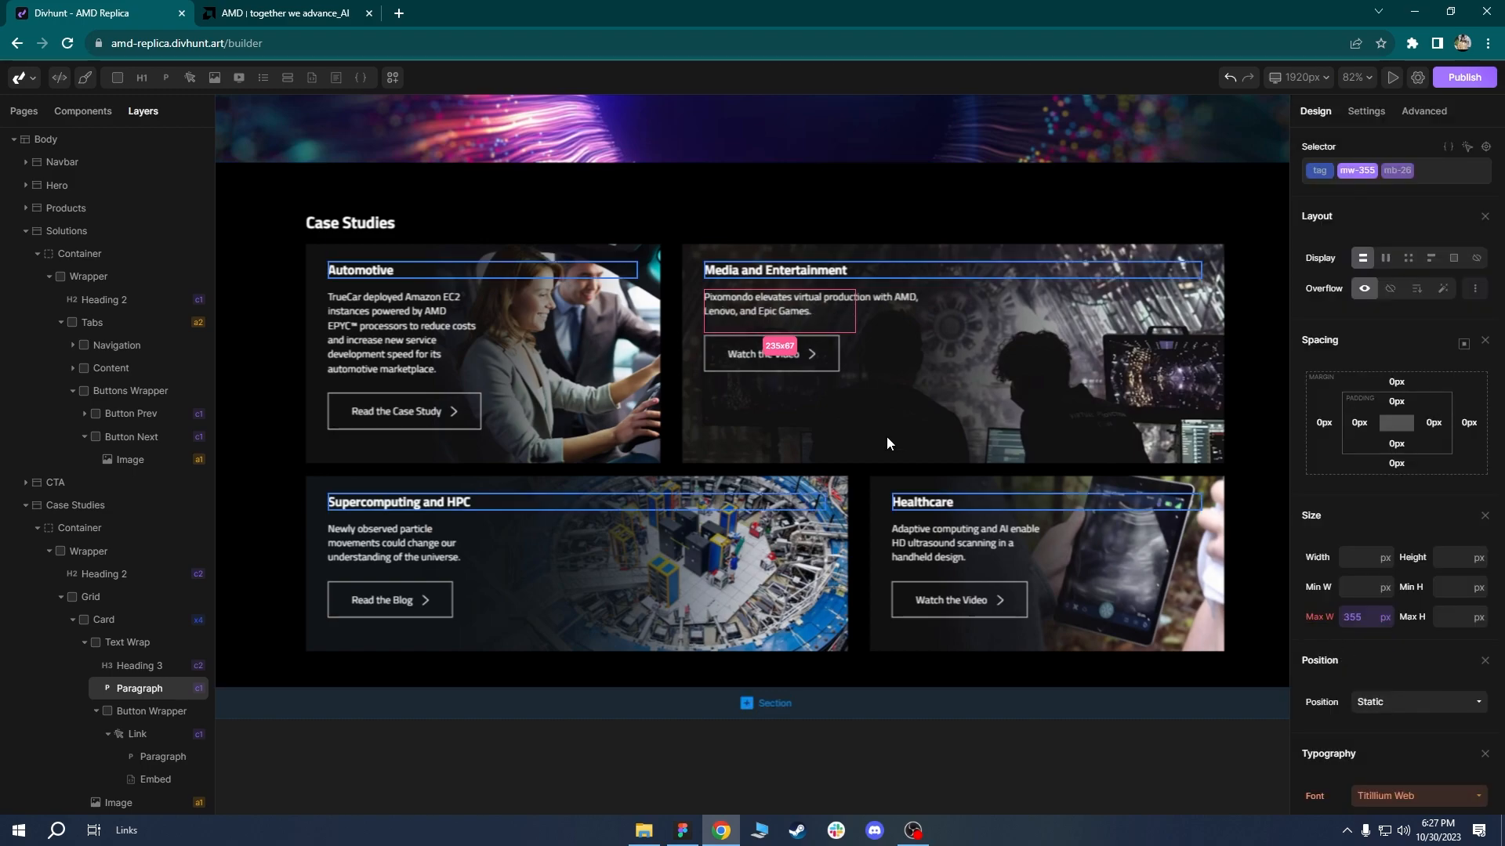
Add the existing mw-355 class to the Supercomputing and HPC card's paragraph.
{"action": "left_click", "coordinate": [432, 540]}
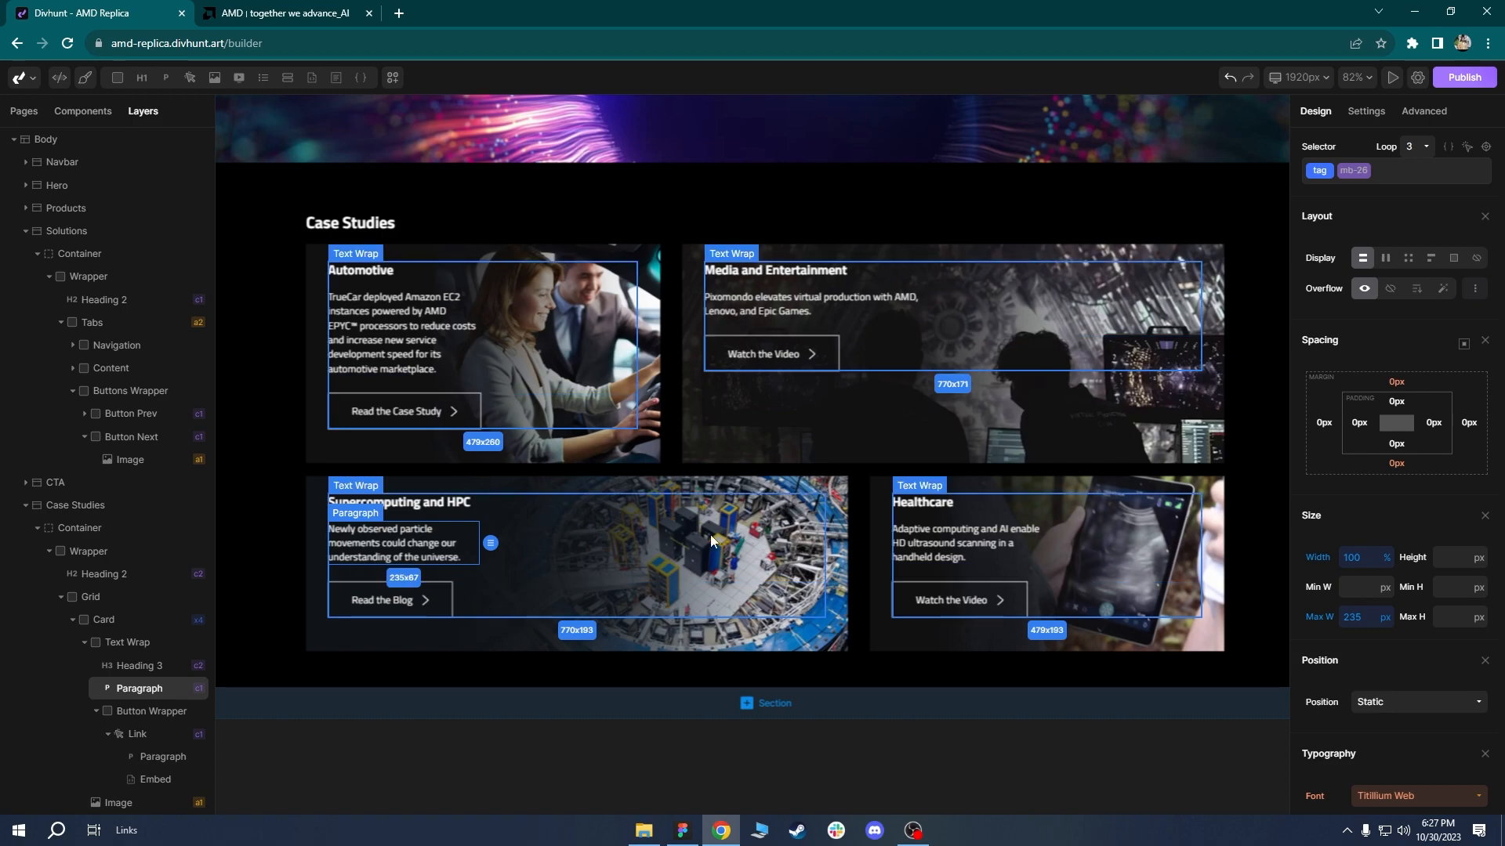
{"action": "left_click", "coordinate": [1412, 173]}
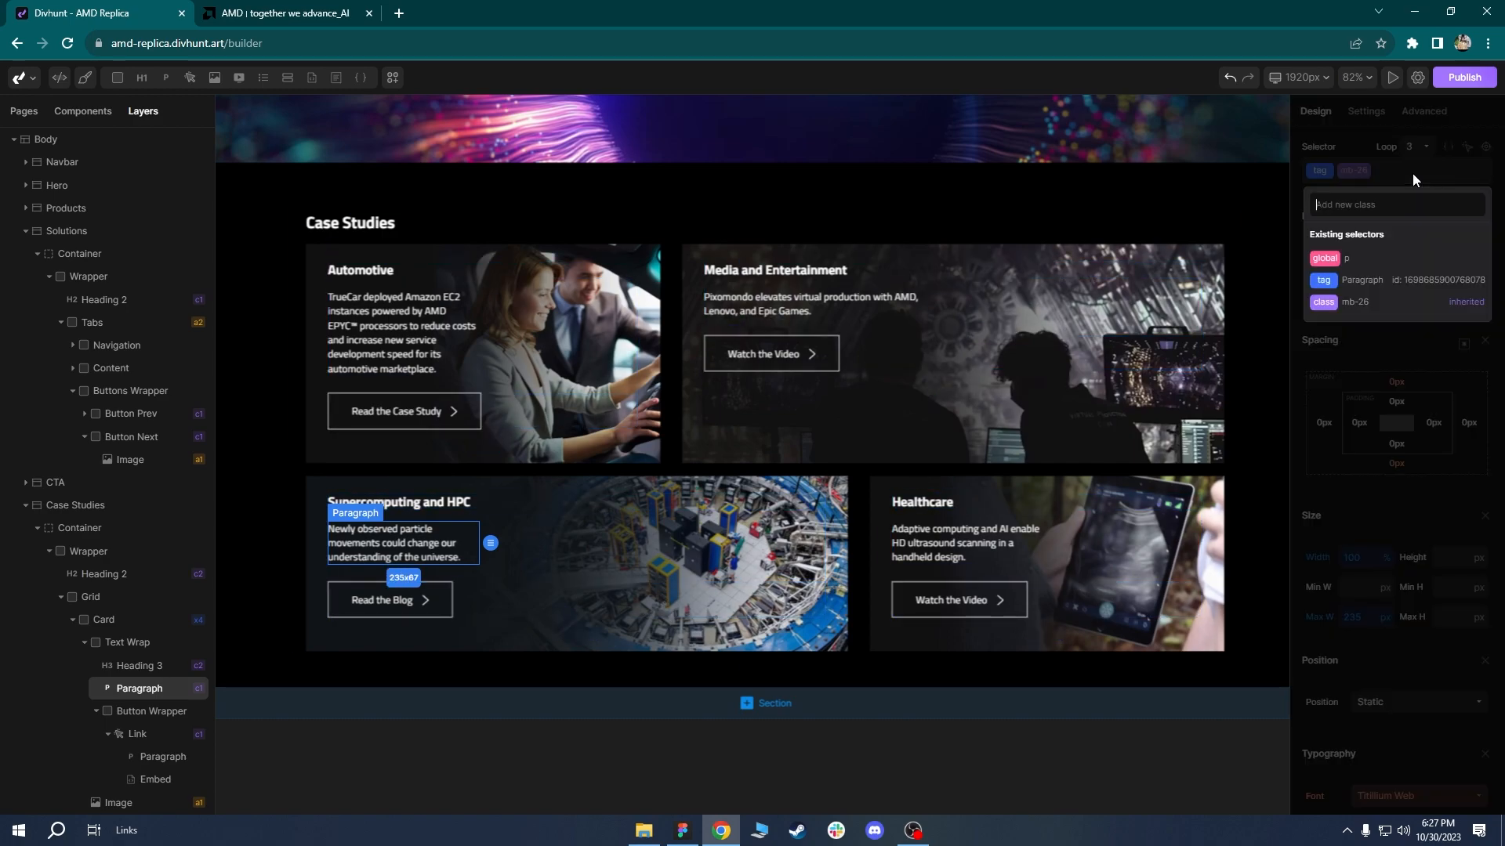
{"action": "type", "text": "mw"}
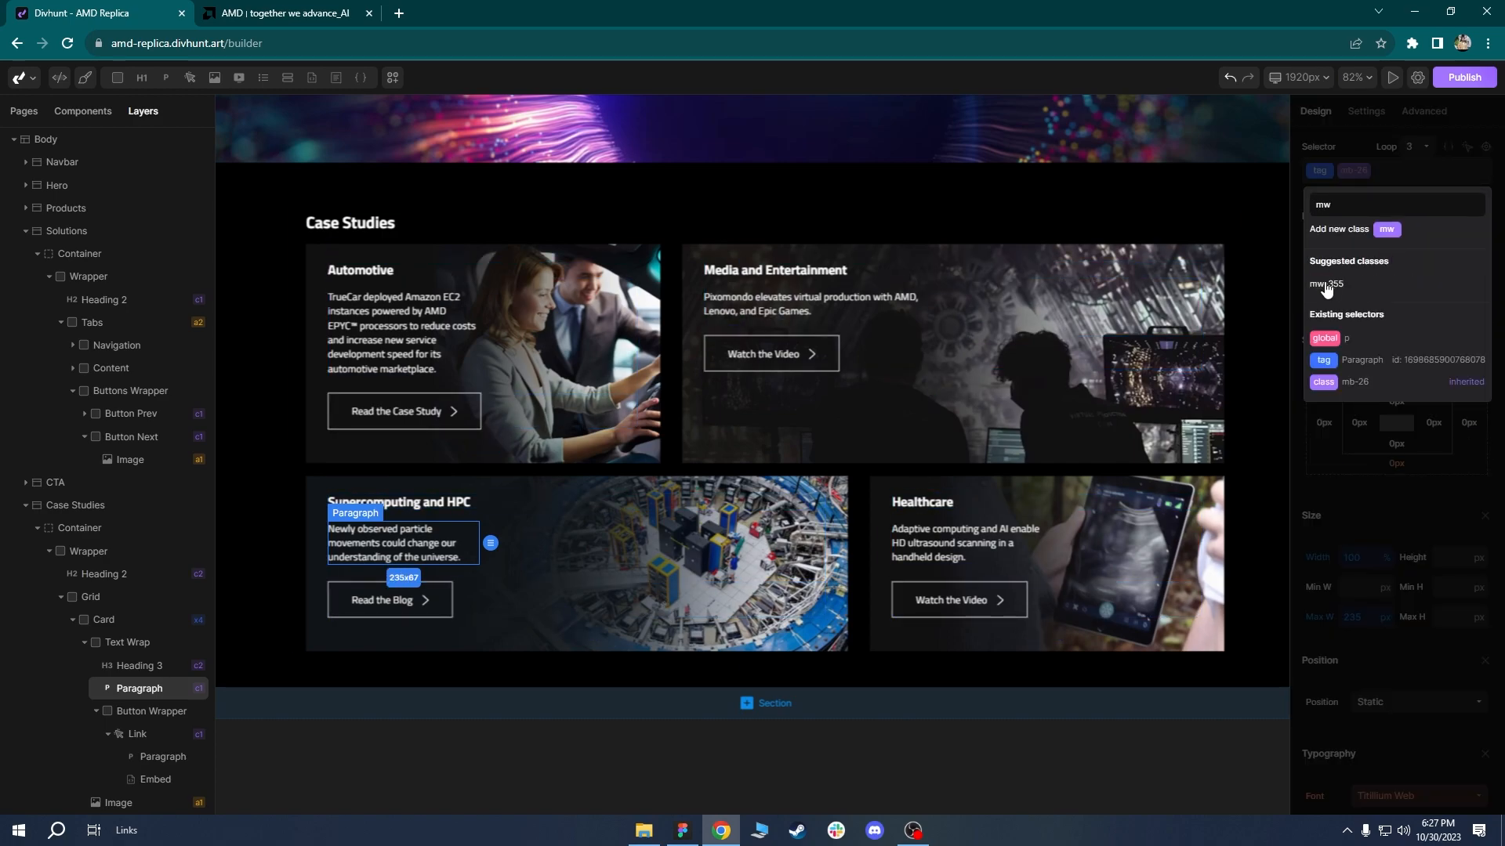
{"action": "left_click", "coordinate": [1326, 285]}
{"action": "left_click", "coordinate": [666, 543]}
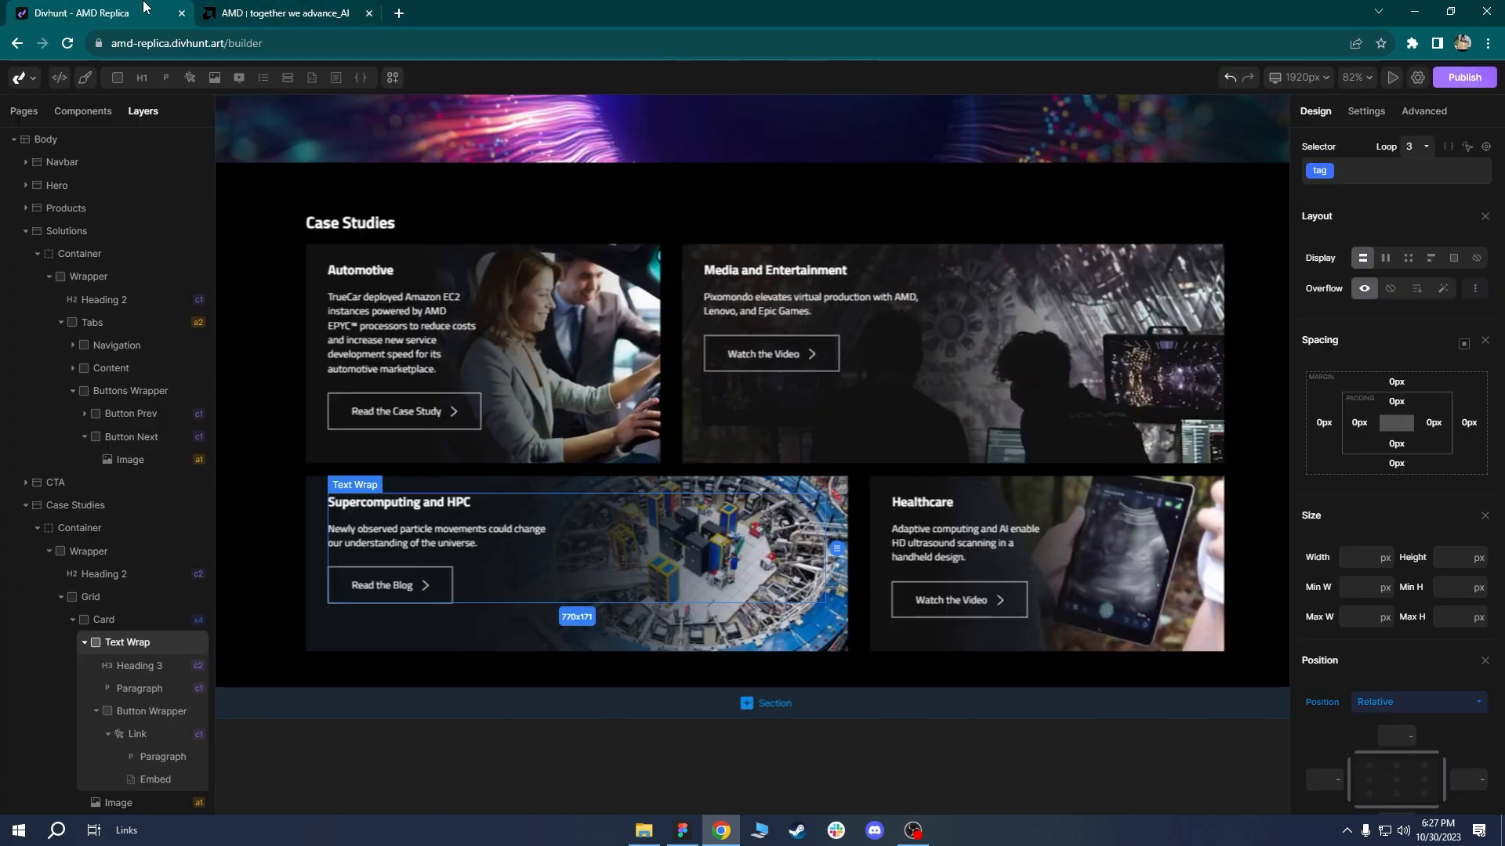
Open the live Homepage of the replica in a new tab and check the text wrapping in its Case Studies cards.
{"action": "scroll", "coordinate": [696, 314], "scroll_direction": "up", "scroll_amount": 15}
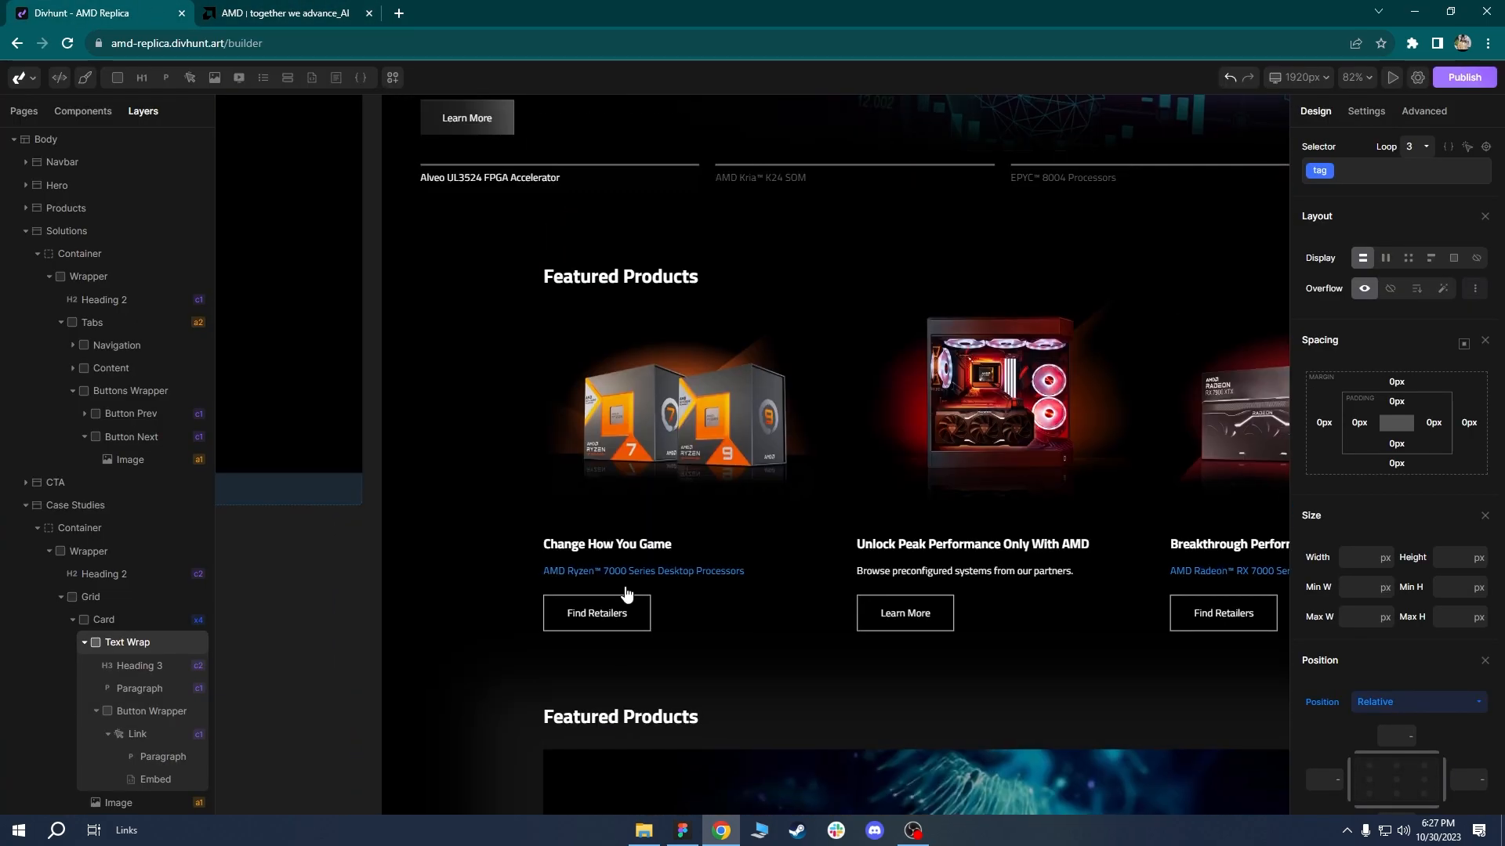
{"action": "scroll", "coordinate": [618, 661], "scroll_direction": "up", "scroll_amount": 10}
{"action": "left_click", "coordinate": [399, 262]}
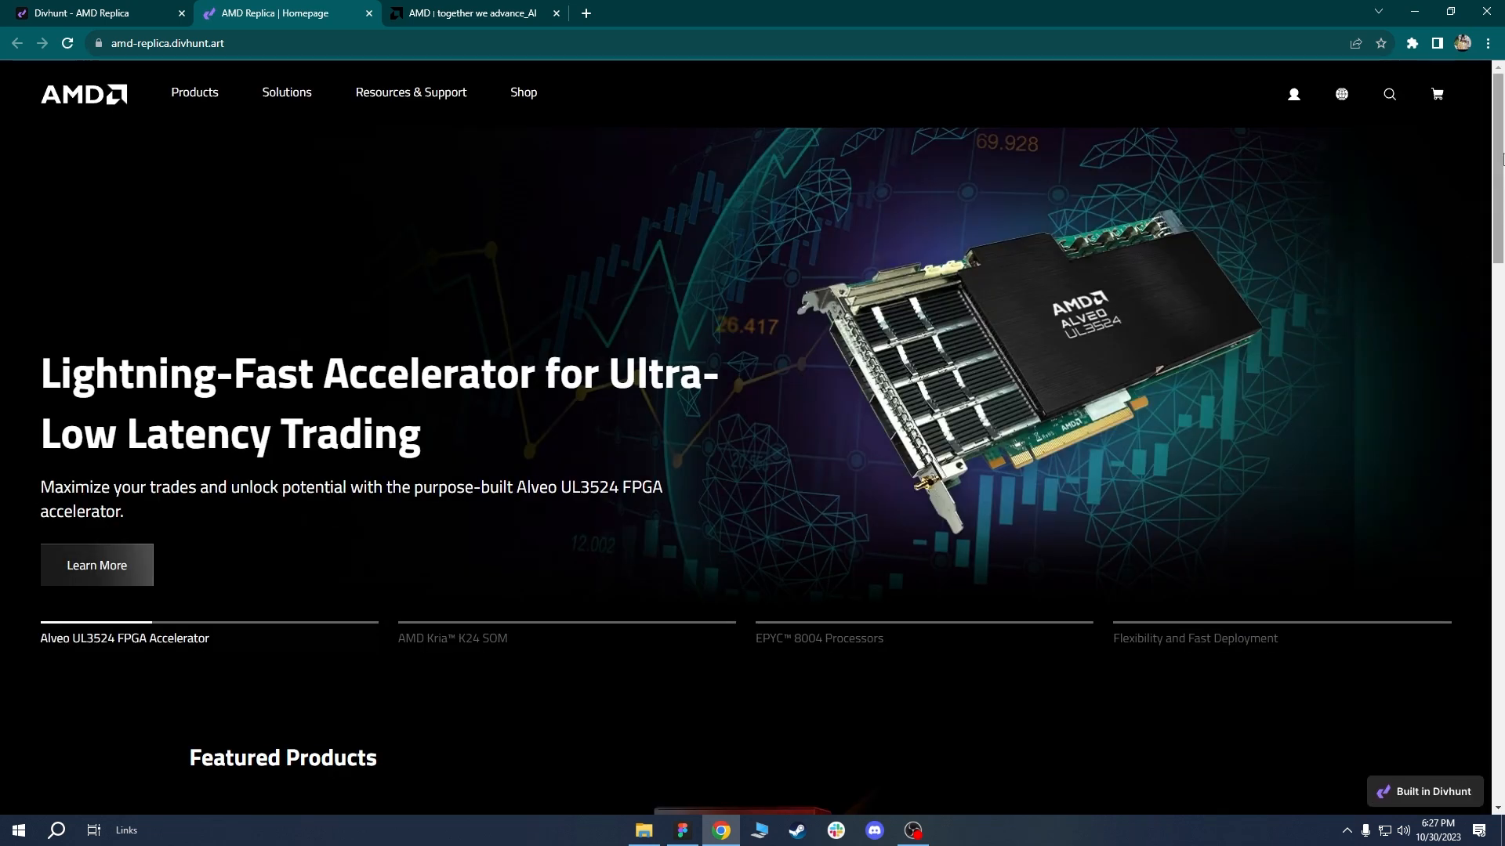
{"action": "left_click_drag", "start_coordinate": [1500, 176], "coordinate": [1468, 762]}
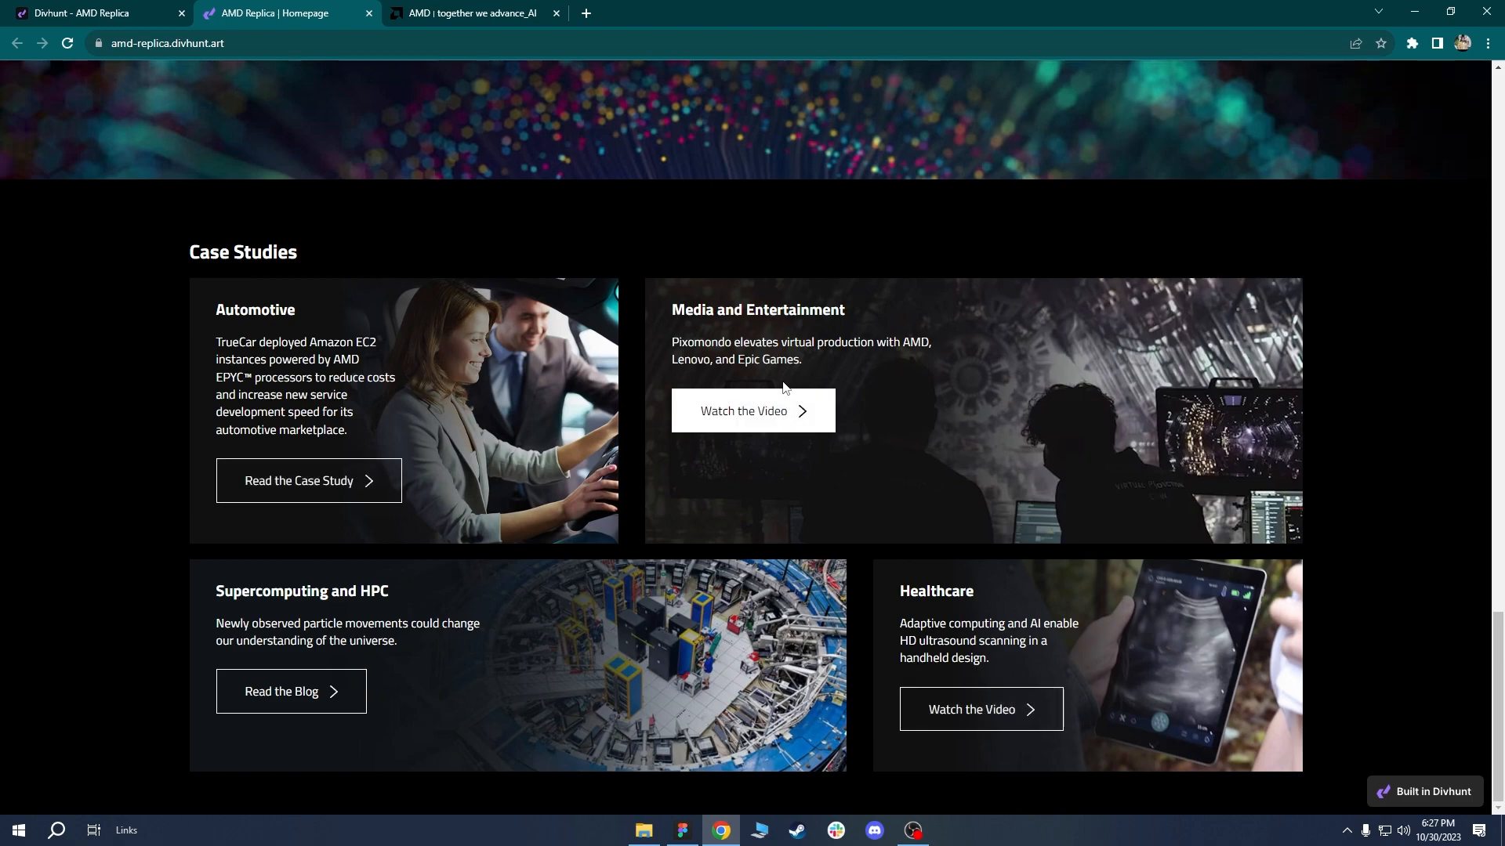
{"action": "left_click_drag", "start_coordinate": [820, 354], "coordinate": [688, 354]}
{"action": "left_click_drag", "start_coordinate": [438, 649], "coordinate": [321, 623]}
{"action": "left_click_drag", "start_coordinate": [358, 433], "coordinate": [277, 395]}
Switch to the original AMD page, close its developer tools and examine the Case Studies cards for comparison.
{"action": "left_click", "coordinate": [503, 17]}
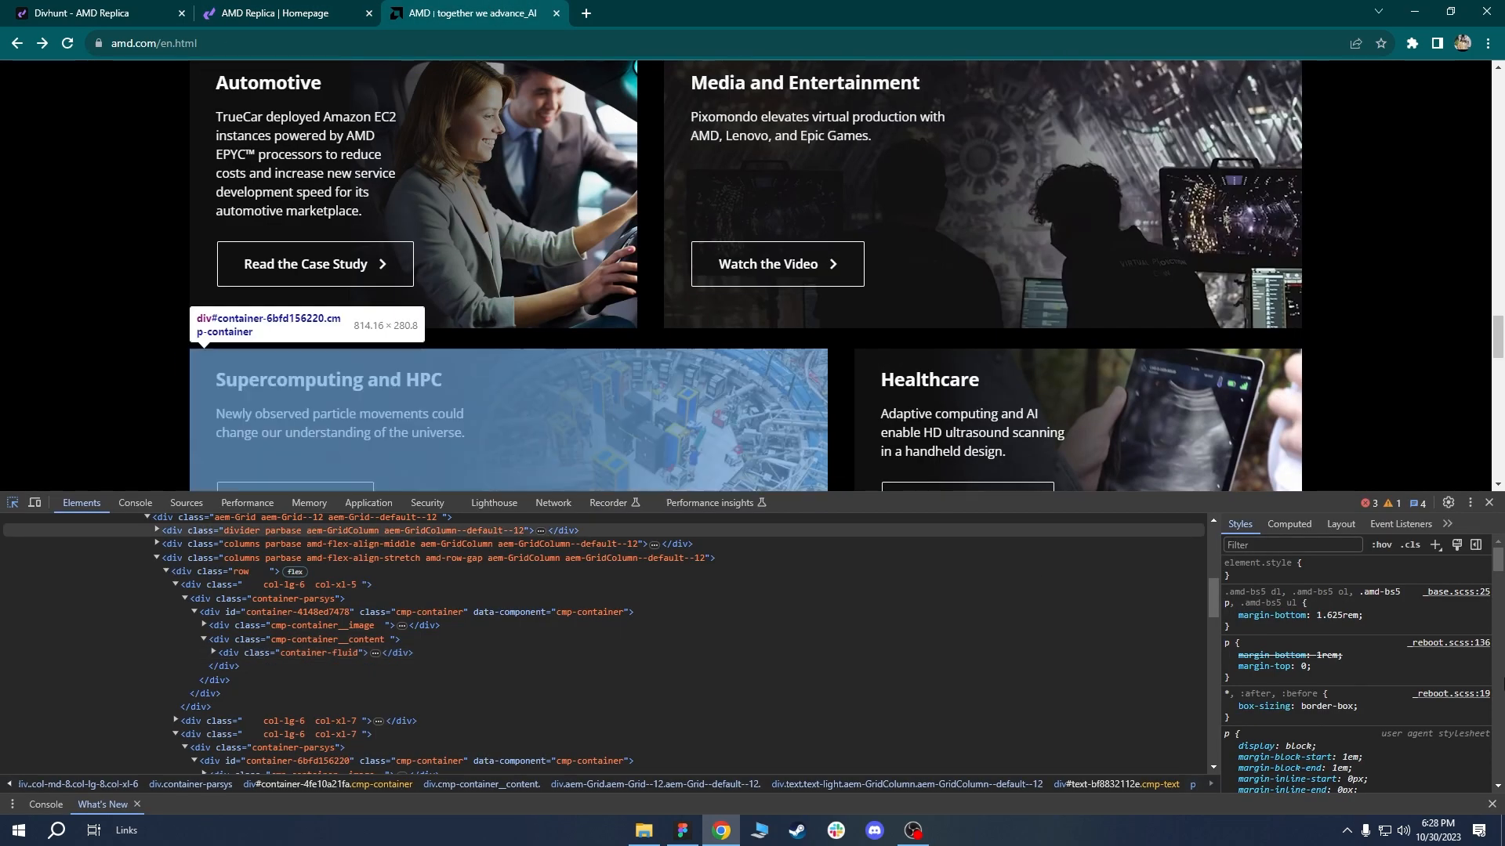
{"action": "left_click", "coordinate": [1493, 501]}
{"action": "scroll", "coordinate": [1141, 564], "scroll_direction": "up", "scroll_amount": 2}
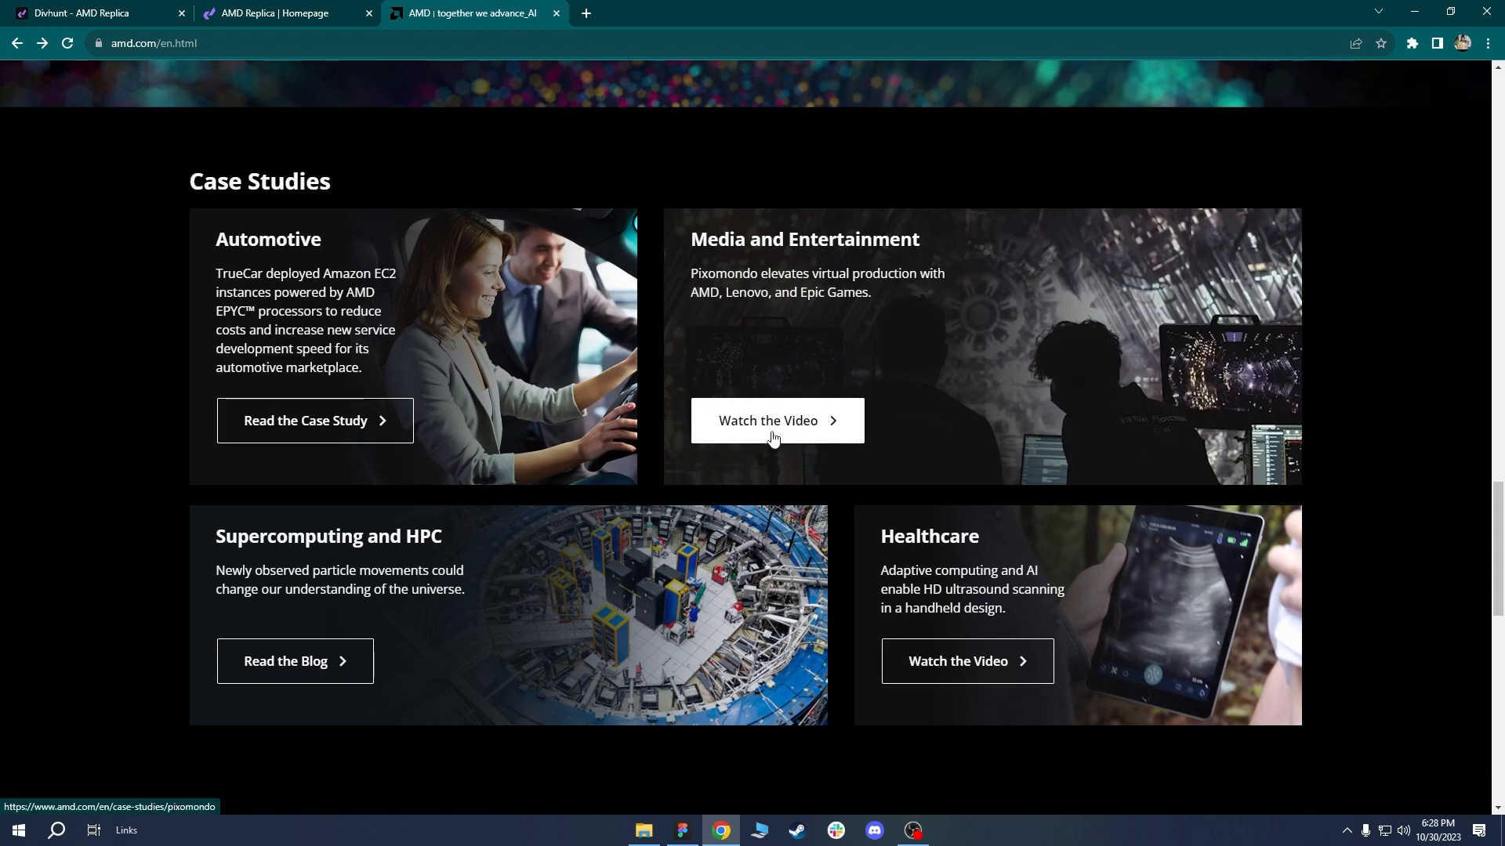
Return to the Divhunt builder and bring the Case Studies section into view.
{"action": "left_click", "coordinate": [78, 12]}
{"action": "scroll", "coordinate": [777, 290], "scroll_direction": "down", "scroll_amount": 5}
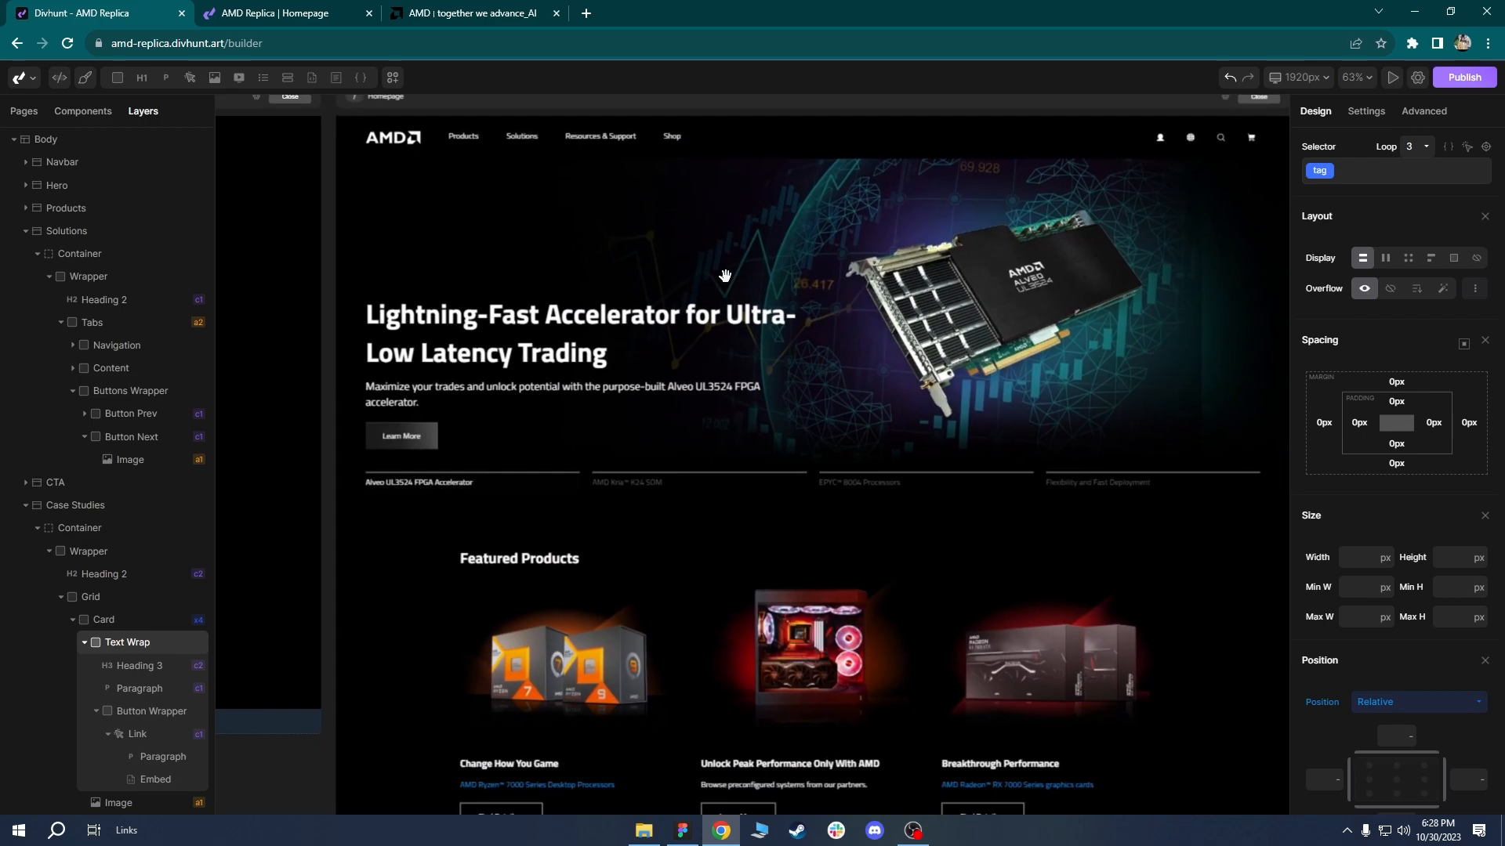
{"action": "scroll", "coordinate": [777, 290], "scroll_direction": "down", "scroll_amount": 10}
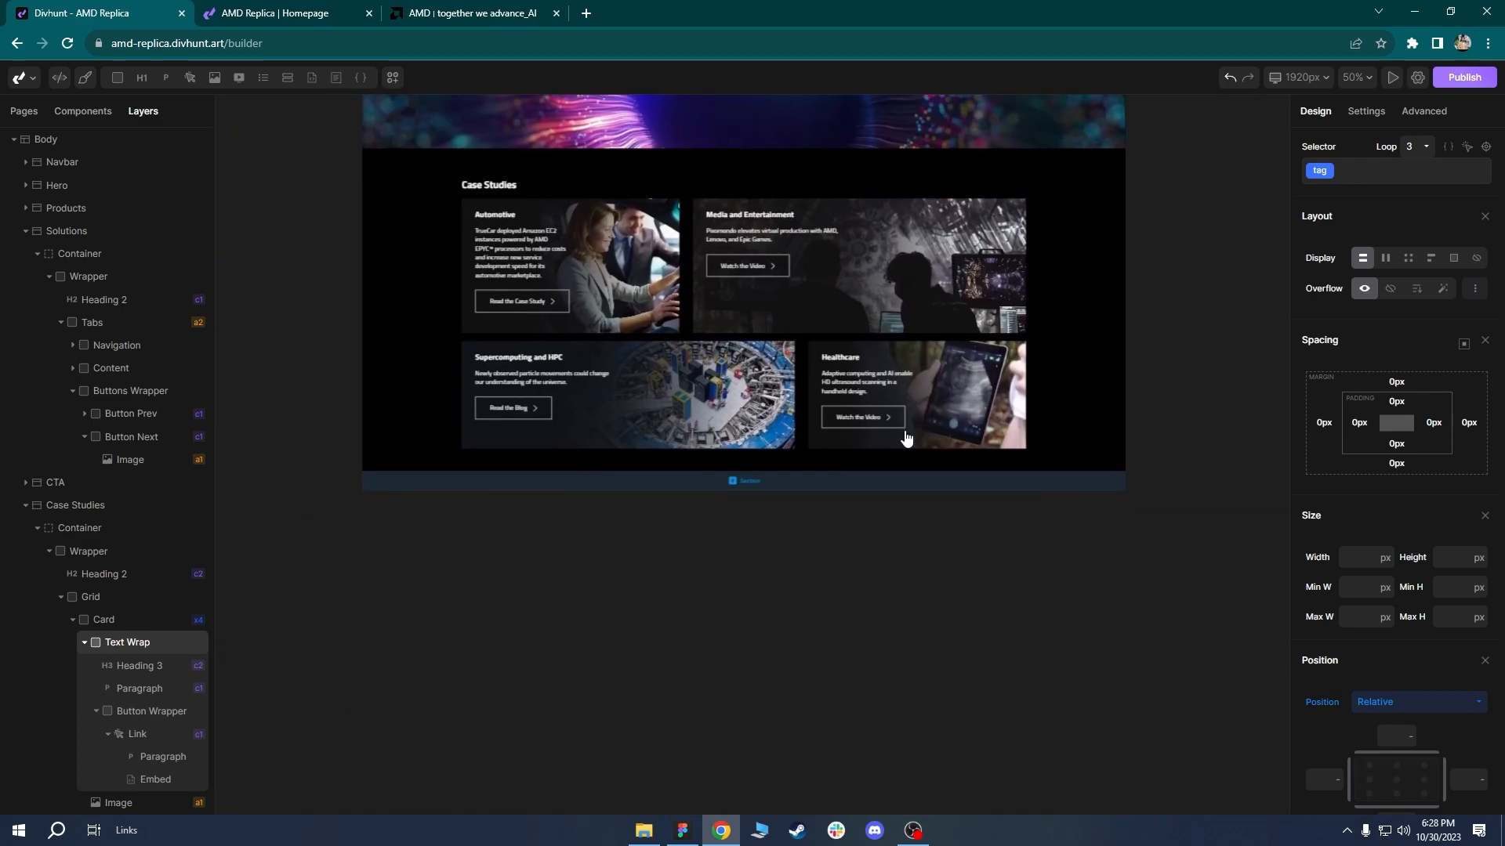
Try an auto top margin on the Button Wrapper of the Case Studies cards and reset it.
{"action": "scroll", "coordinate": [891, 445], "scroll_direction": "up", "scroll_amount": 3, "text": "ctrl"}
{"action": "scroll", "coordinate": [891, 445], "scroll_direction": "down", "scroll_amount": 3, "text": "ctrl"}
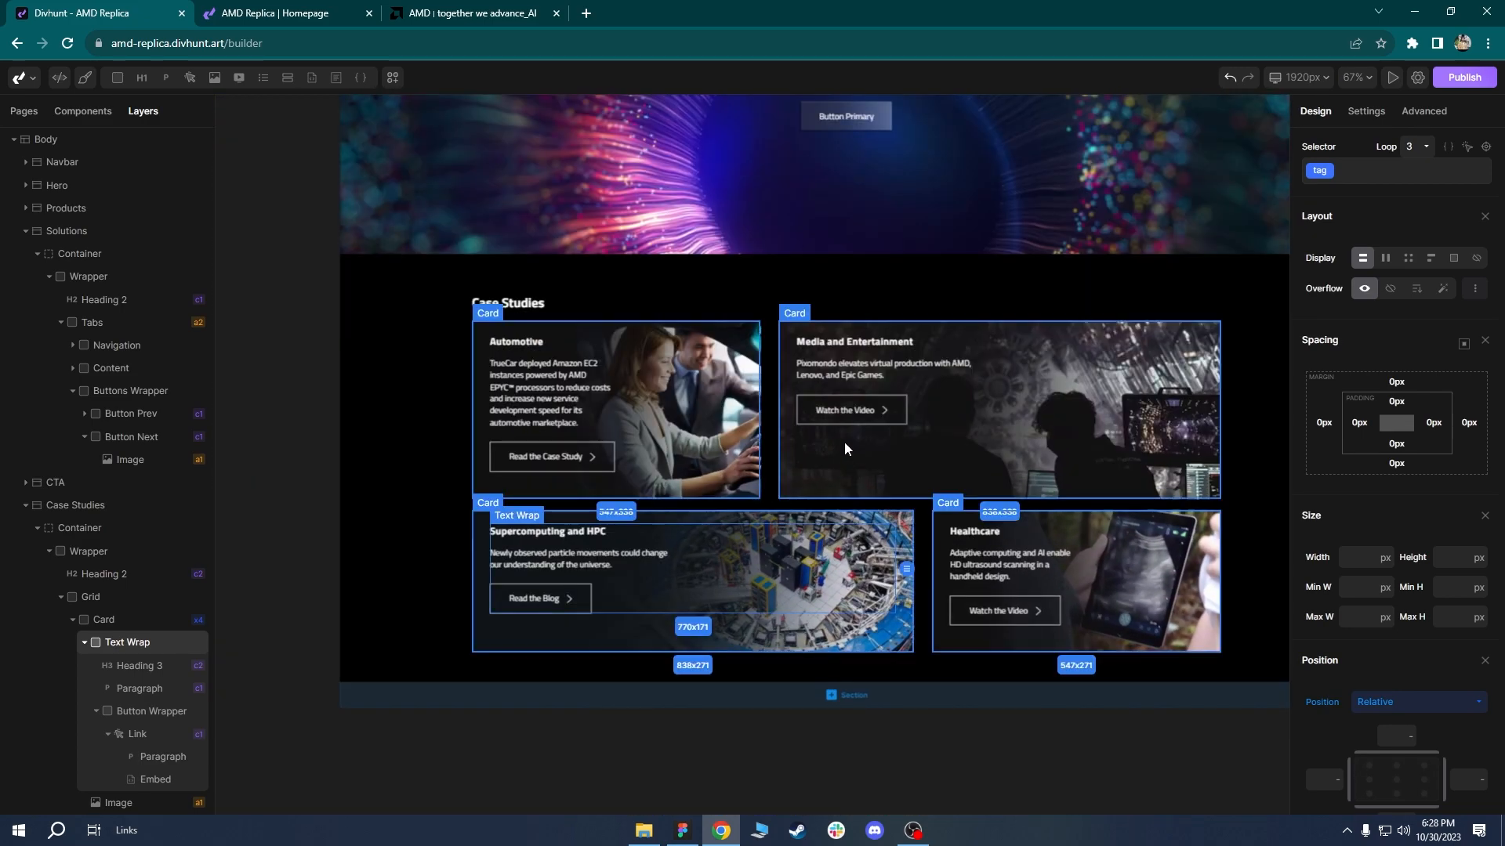
{"action": "left_click", "coordinate": [817, 413]}
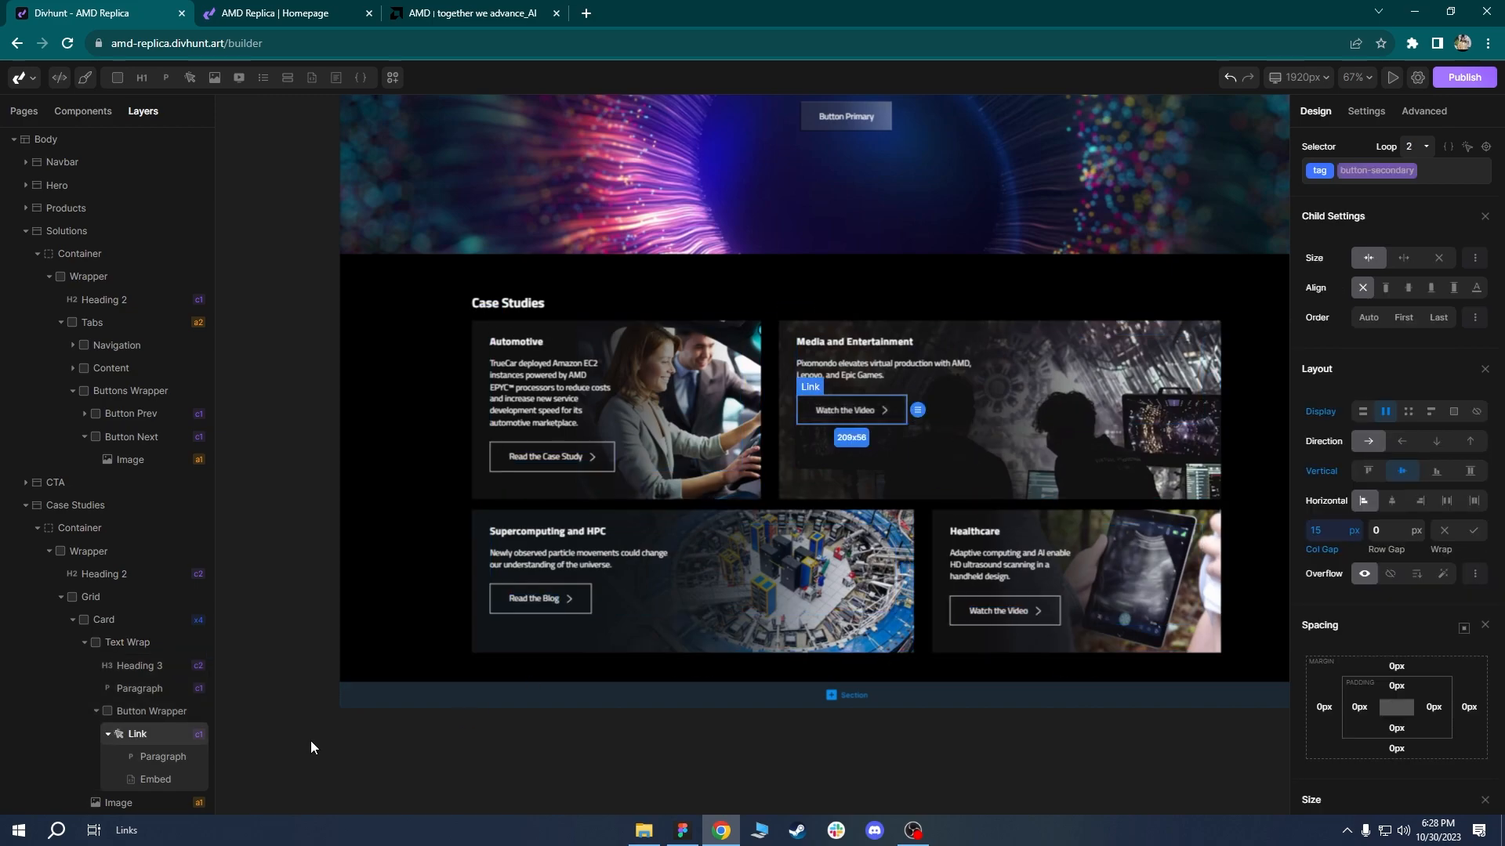
{"action": "left_click", "coordinate": [135, 713]}
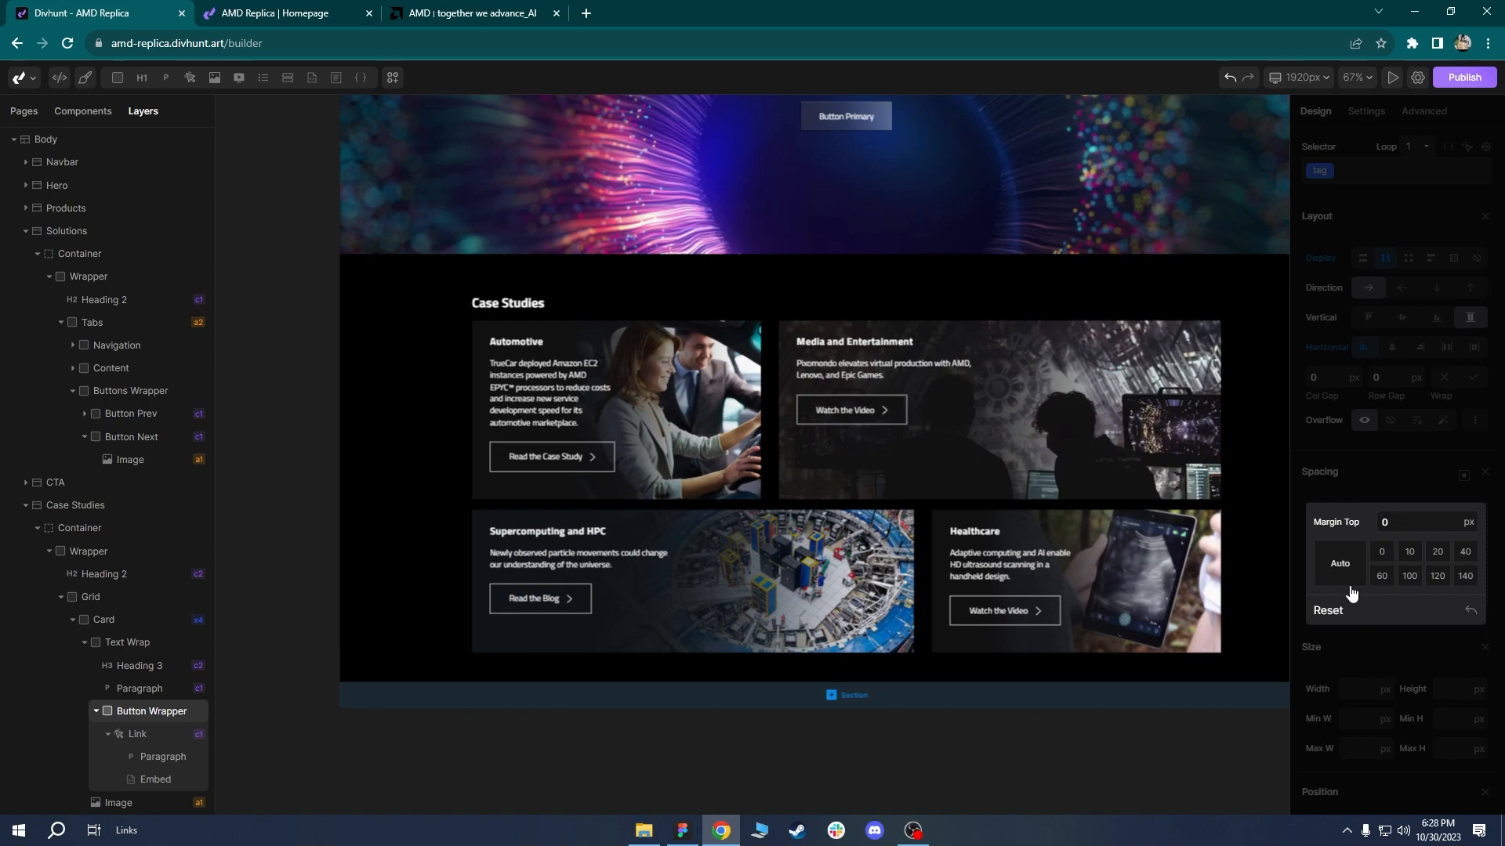
{"action": "left_click", "coordinate": [1339, 576]}
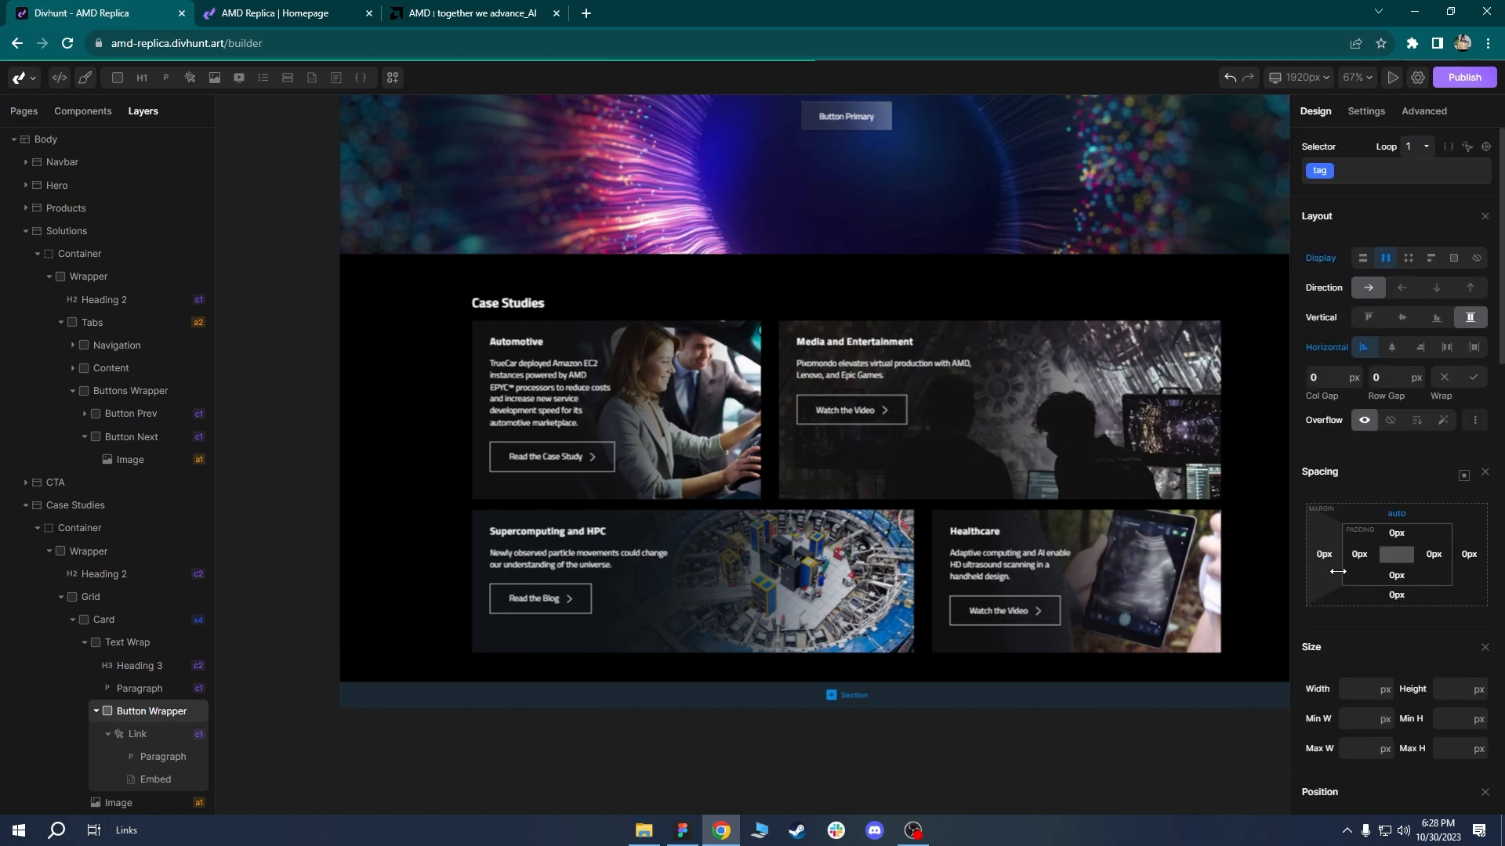
{"action": "left_click", "coordinate": [1396, 513]}
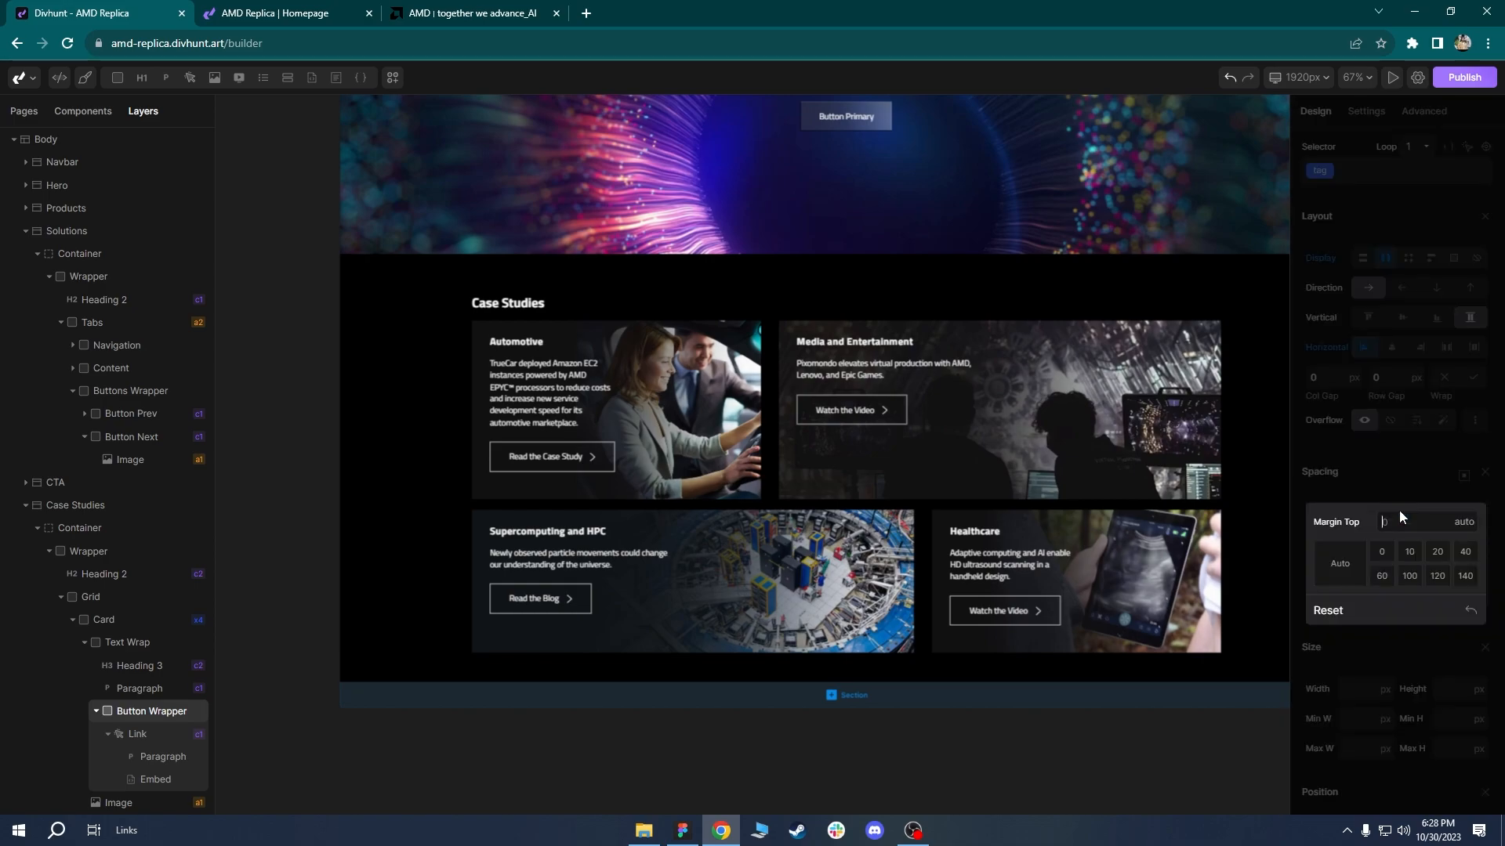
{"action": "left_click", "coordinate": [1361, 610]}
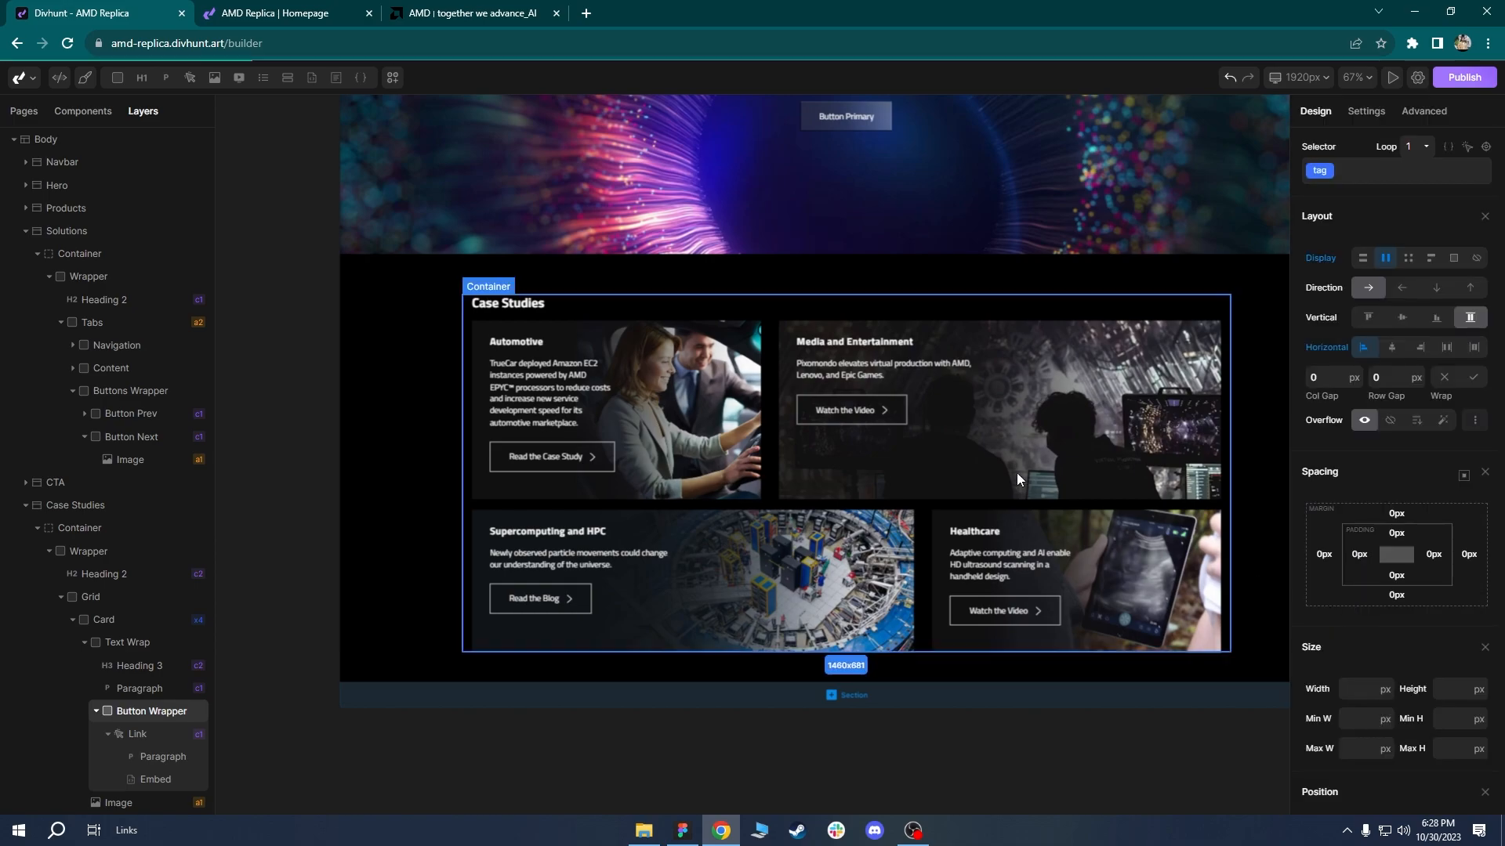
Set the height of the Text Wrap in the Case Studies cards to 100%.
{"action": "left_click", "coordinate": [982, 354]}
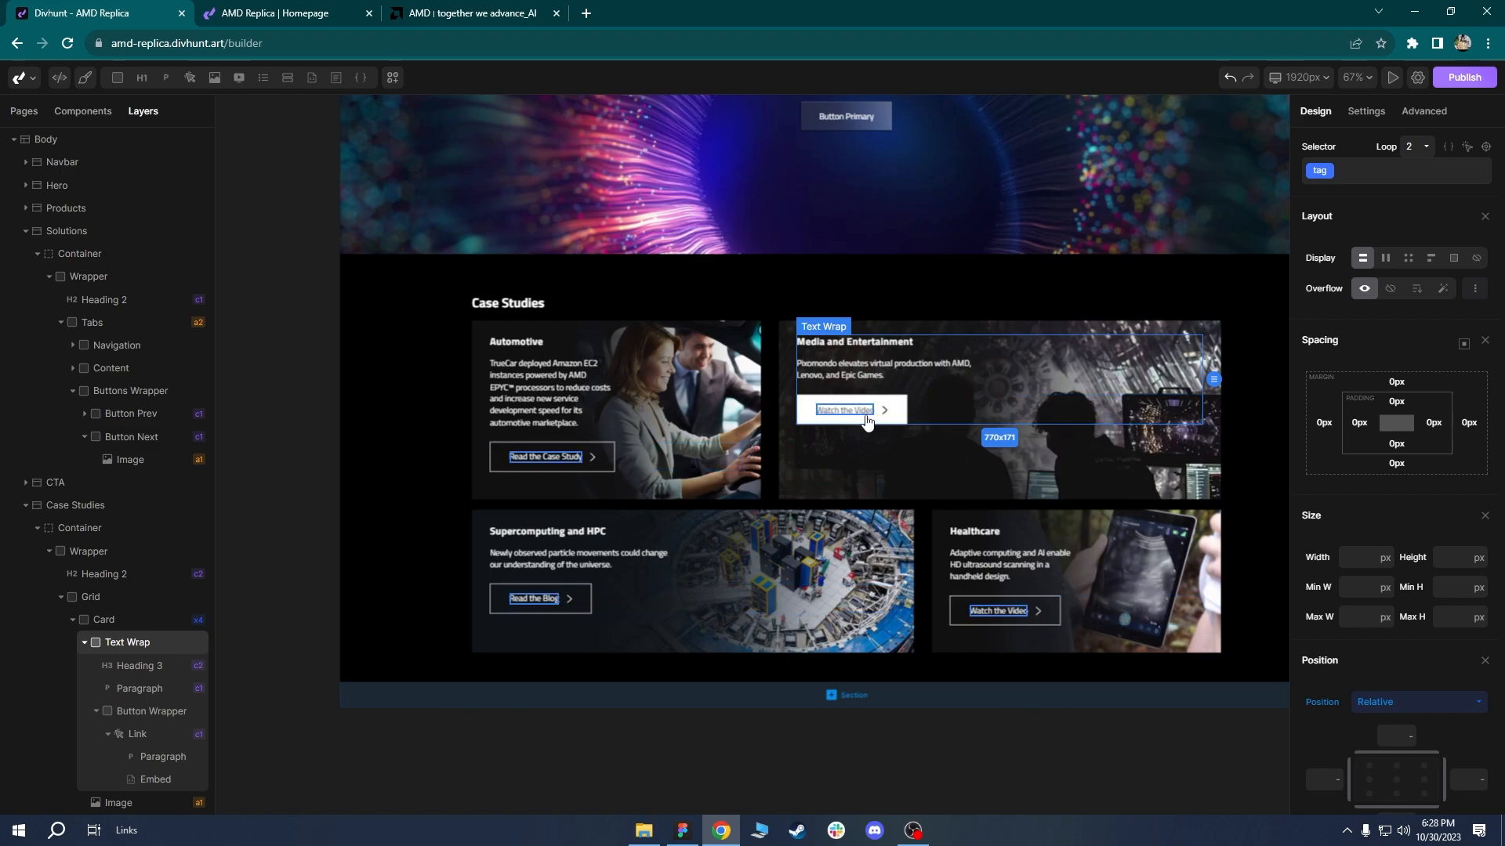
{"action": "left_click", "coordinate": [132, 621]}
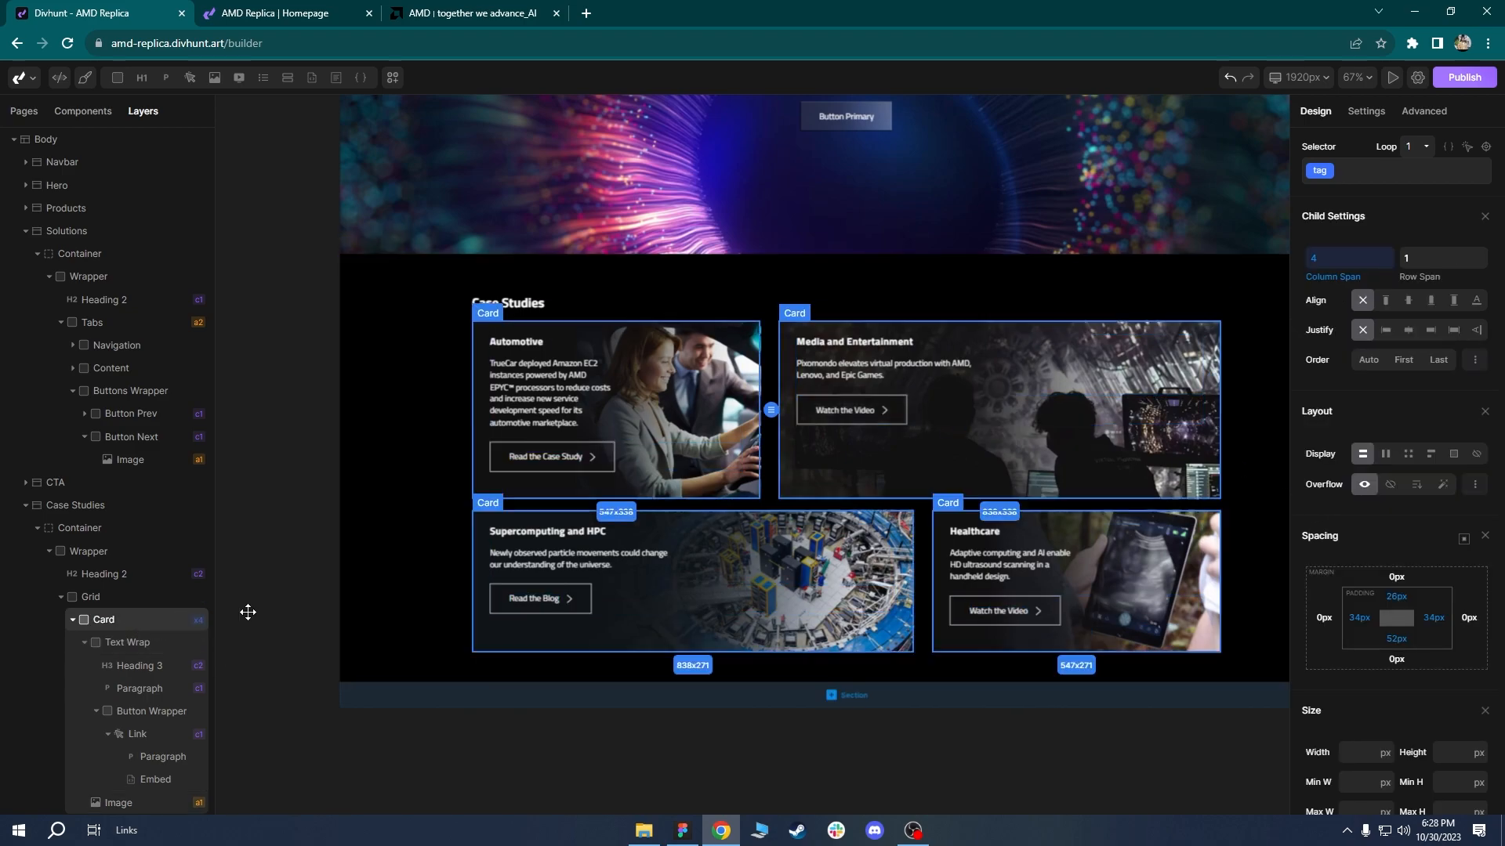
{"action": "left_click", "coordinate": [124, 645]}
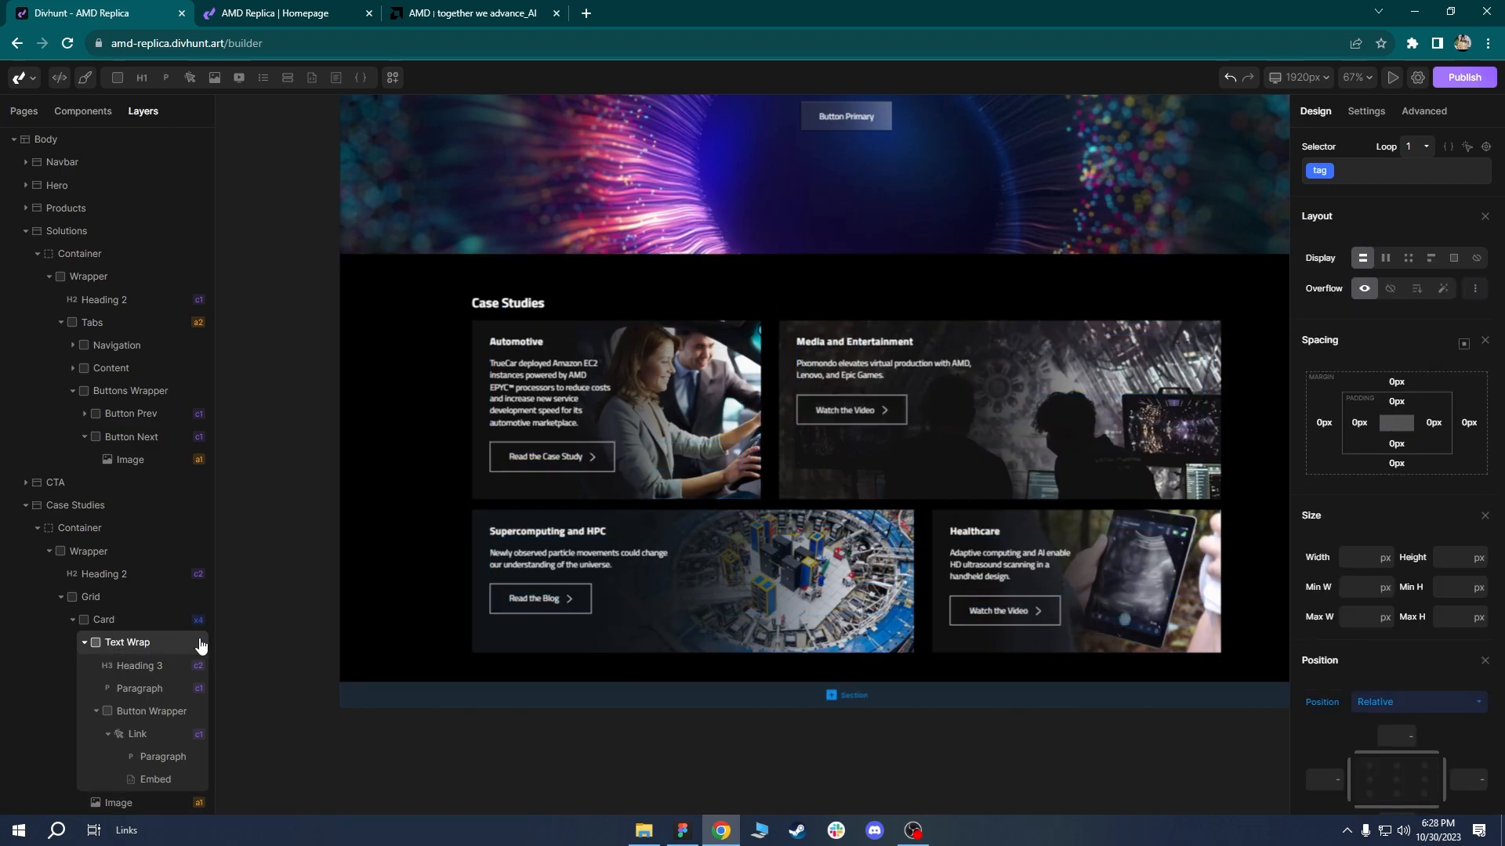
{"action": "left_click", "coordinate": [932, 357]}
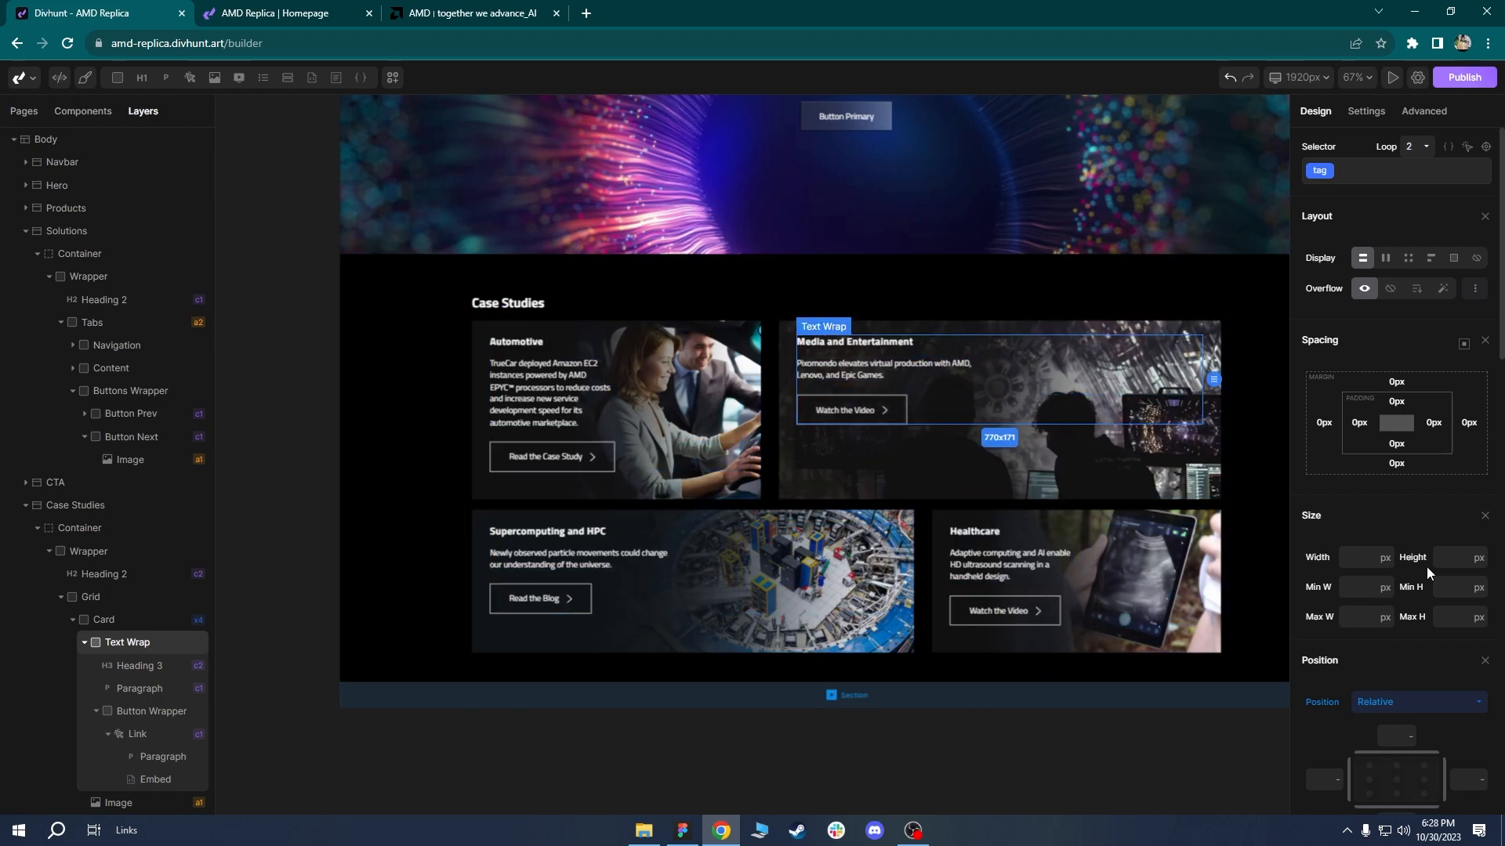
{"action": "left_click", "coordinate": [1454, 557]}
{"action": "type", "text": "100%"}
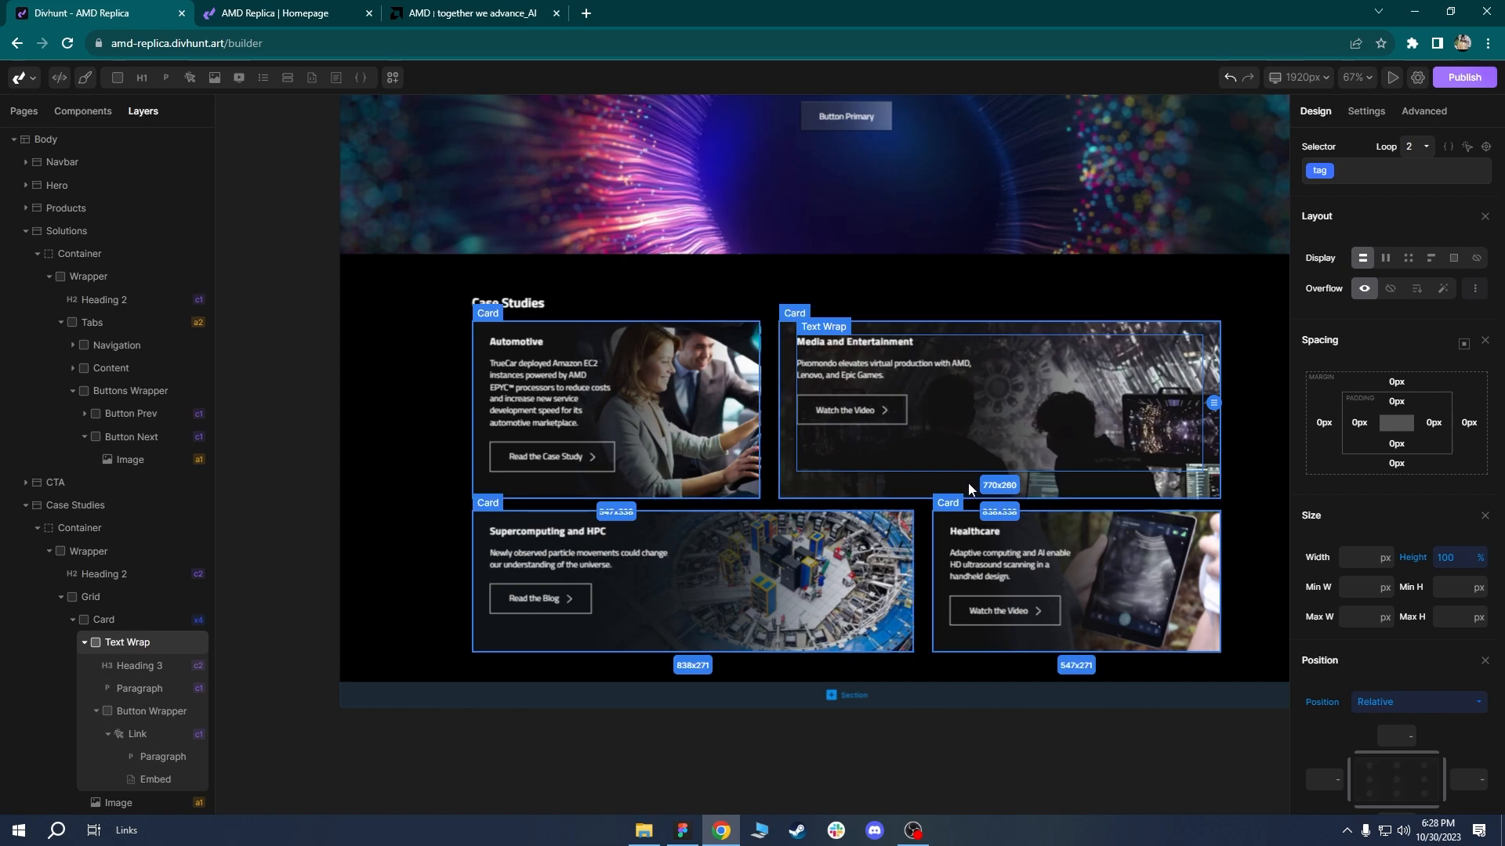
Retry the auto top margin on the Button Wrapper inside the full-height Text Wrap, resetting it again.
{"action": "left_click", "coordinate": [939, 407]}
{"action": "left_click", "coordinate": [149, 715]}
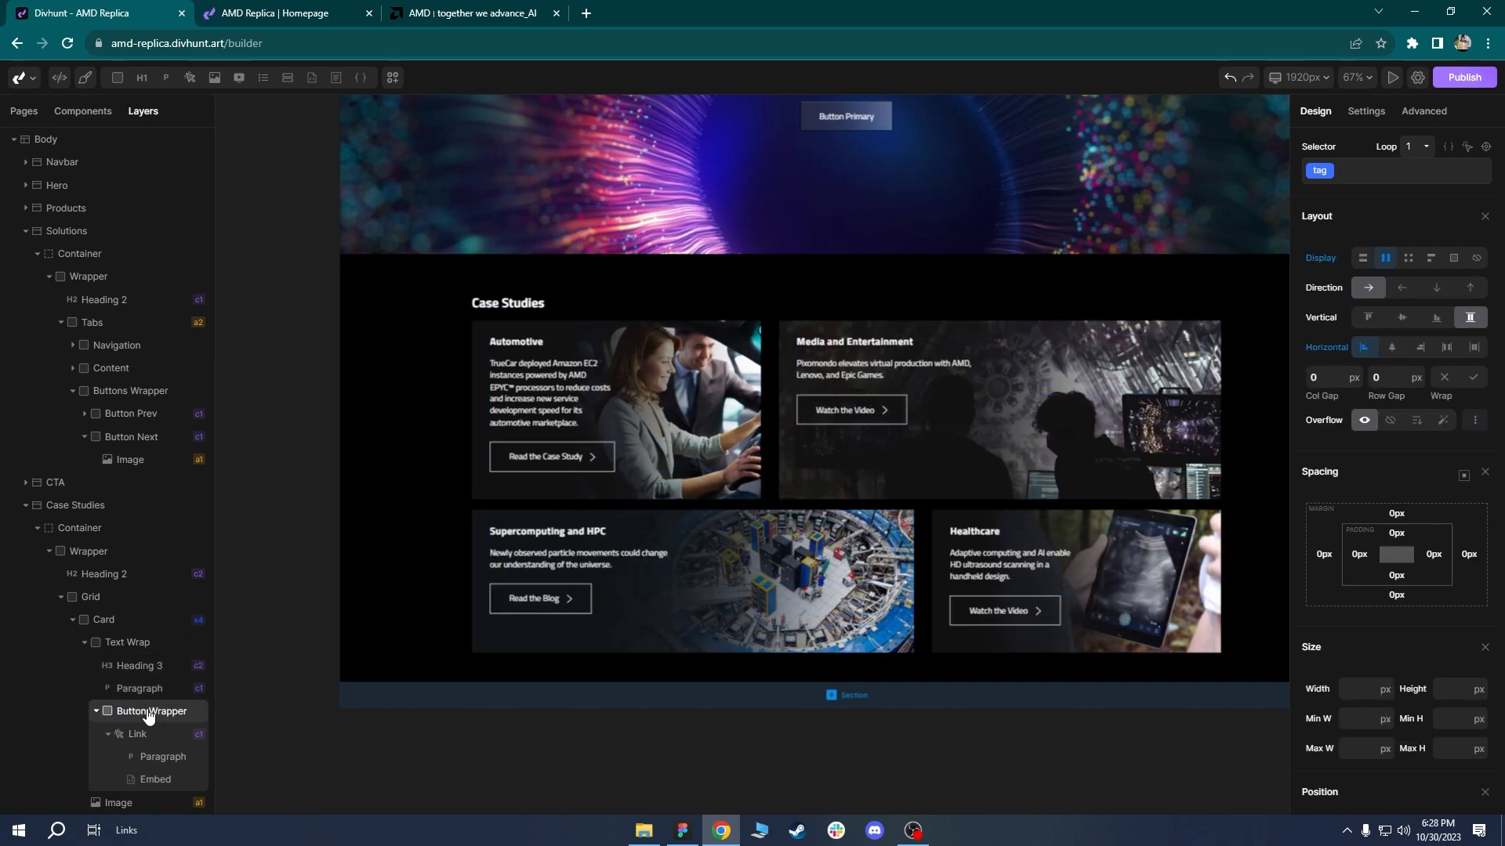
{"action": "left_click", "coordinate": [1396, 514]}
{"action": "left_click", "coordinate": [1339, 562]}
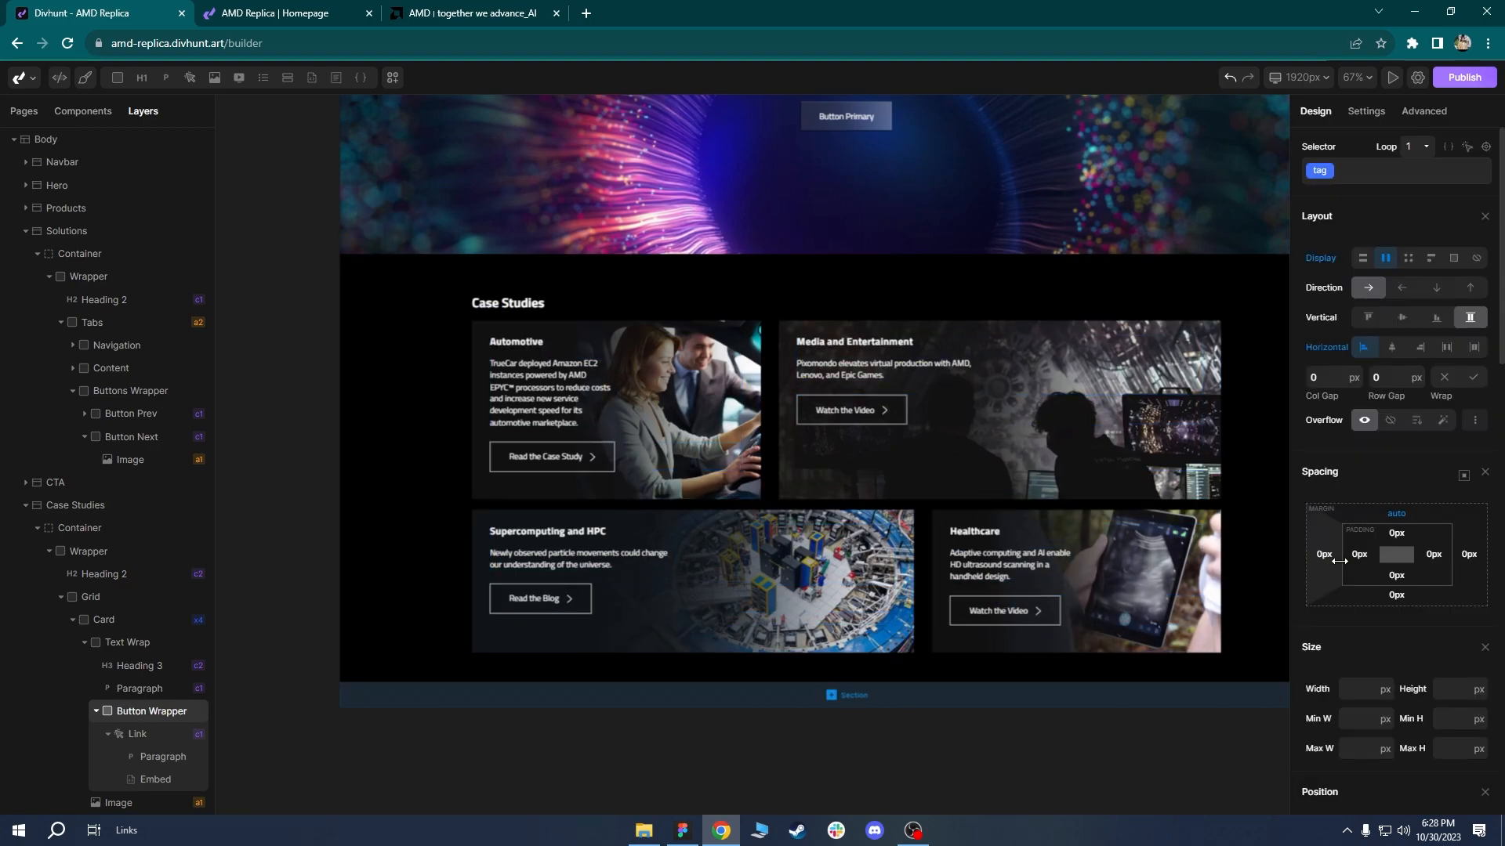
{"action": "left_click", "coordinate": [1396, 514]}
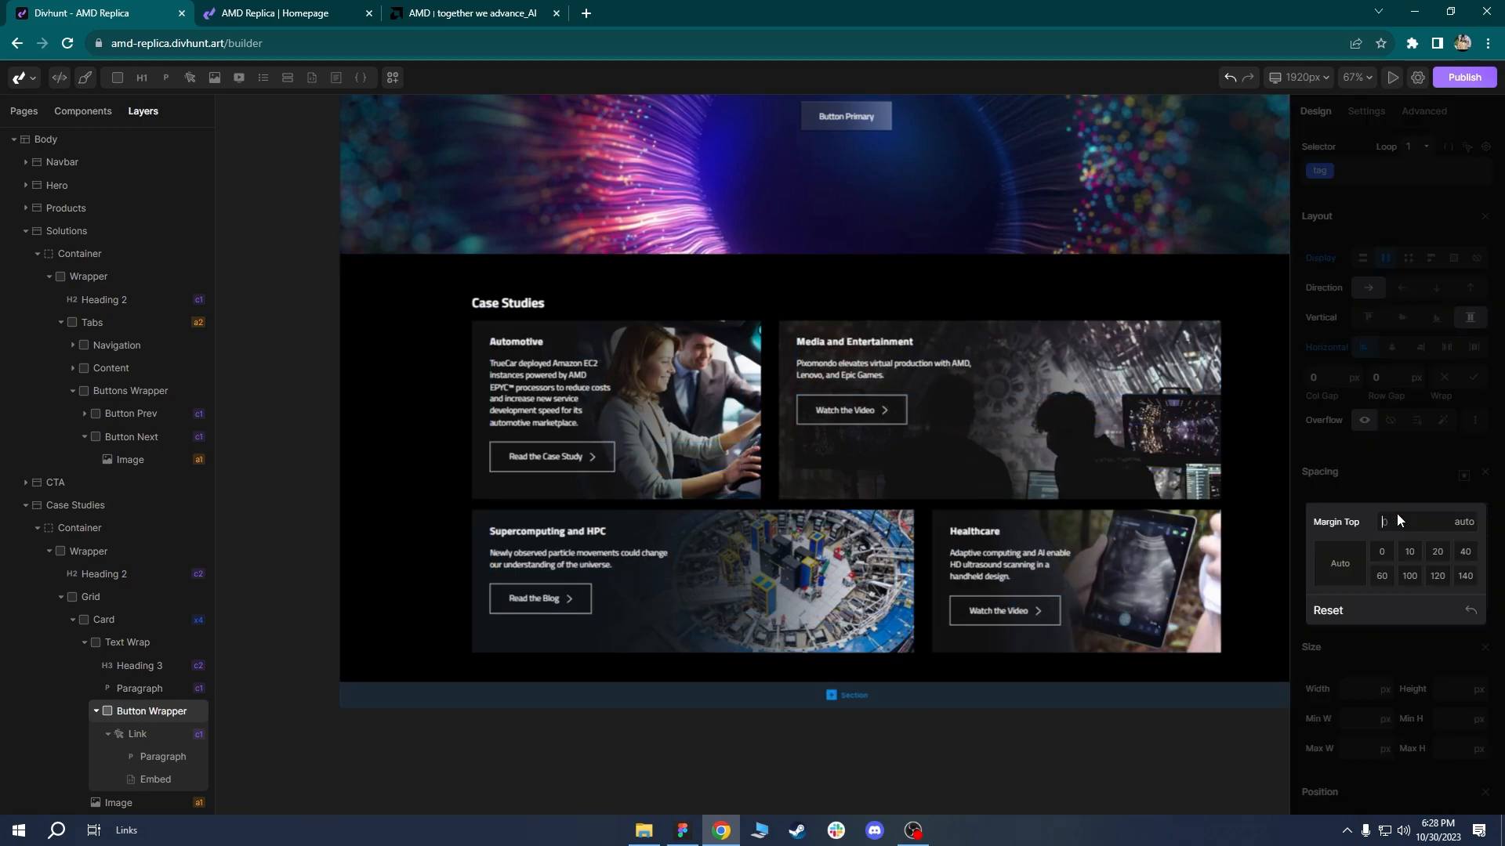
{"action": "left_click", "coordinate": [1369, 611]}
Add a div labelled Text Wrap inside the card's existing Text Wrap and move Heading 3 and the Paragraph into it.
{"action": "left_click", "coordinate": [135, 644]}
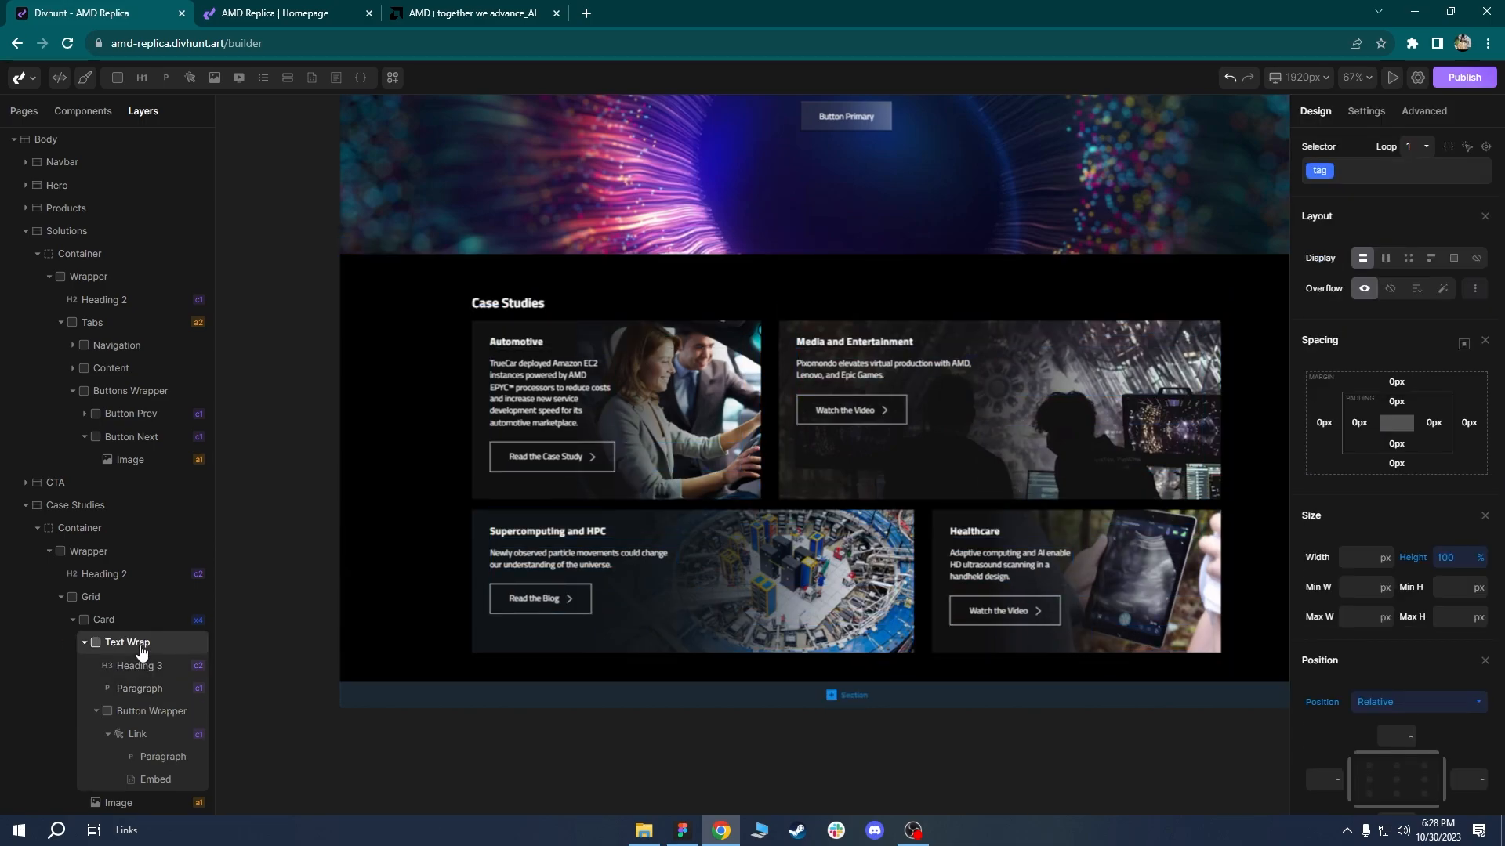
{"action": "left_click", "coordinate": [97, 711]}
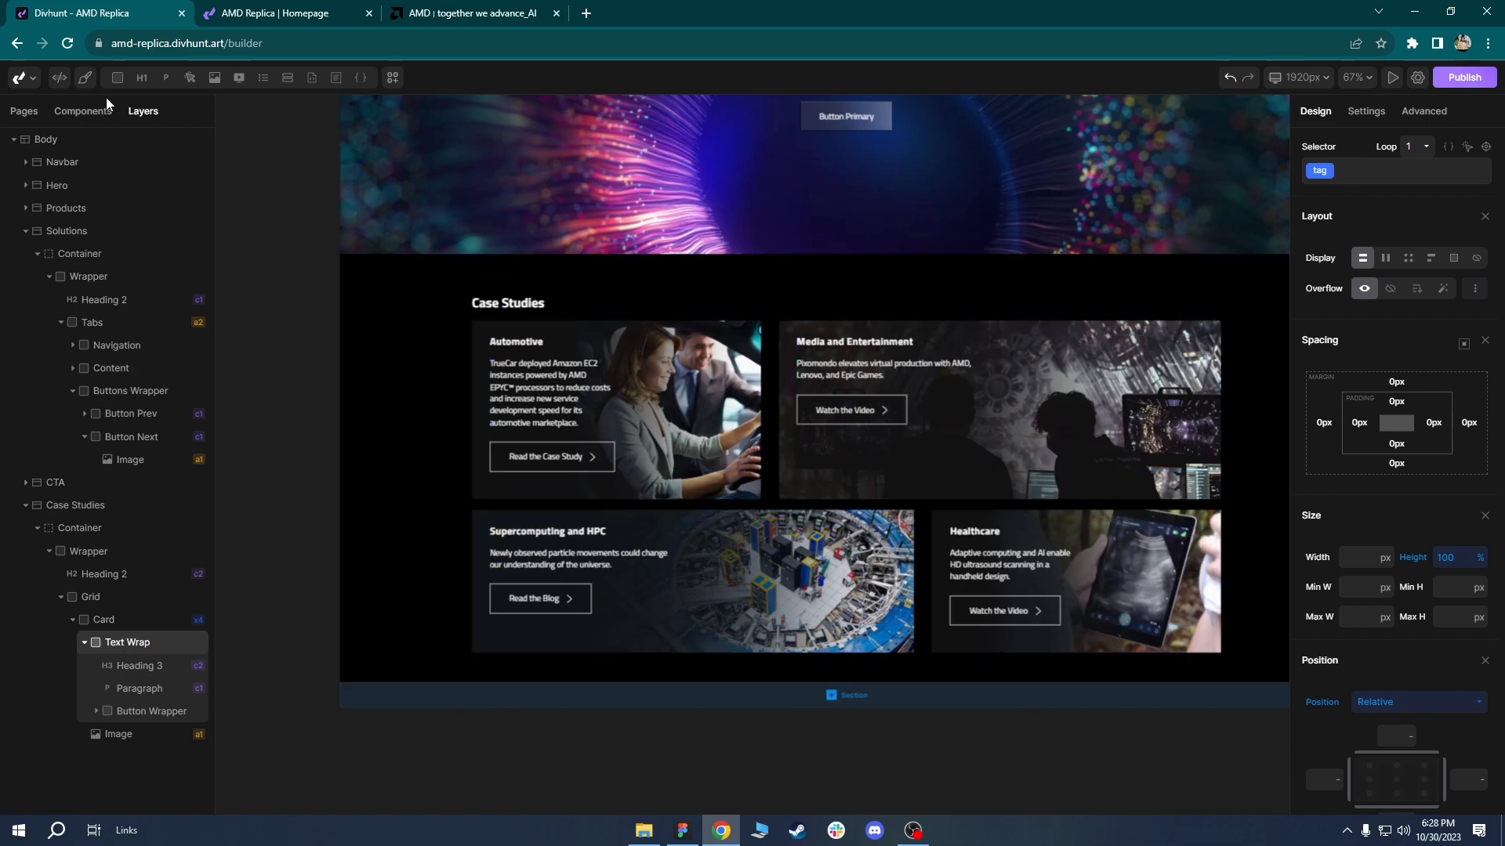
{"action": "left_click", "coordinate": [118, 80]}
{"action": "left_click_drag", "start_coordinate": [123, 736], "coordinate": [123, 665]}
{"action": "right_click", "coordinate": [123, 665]}
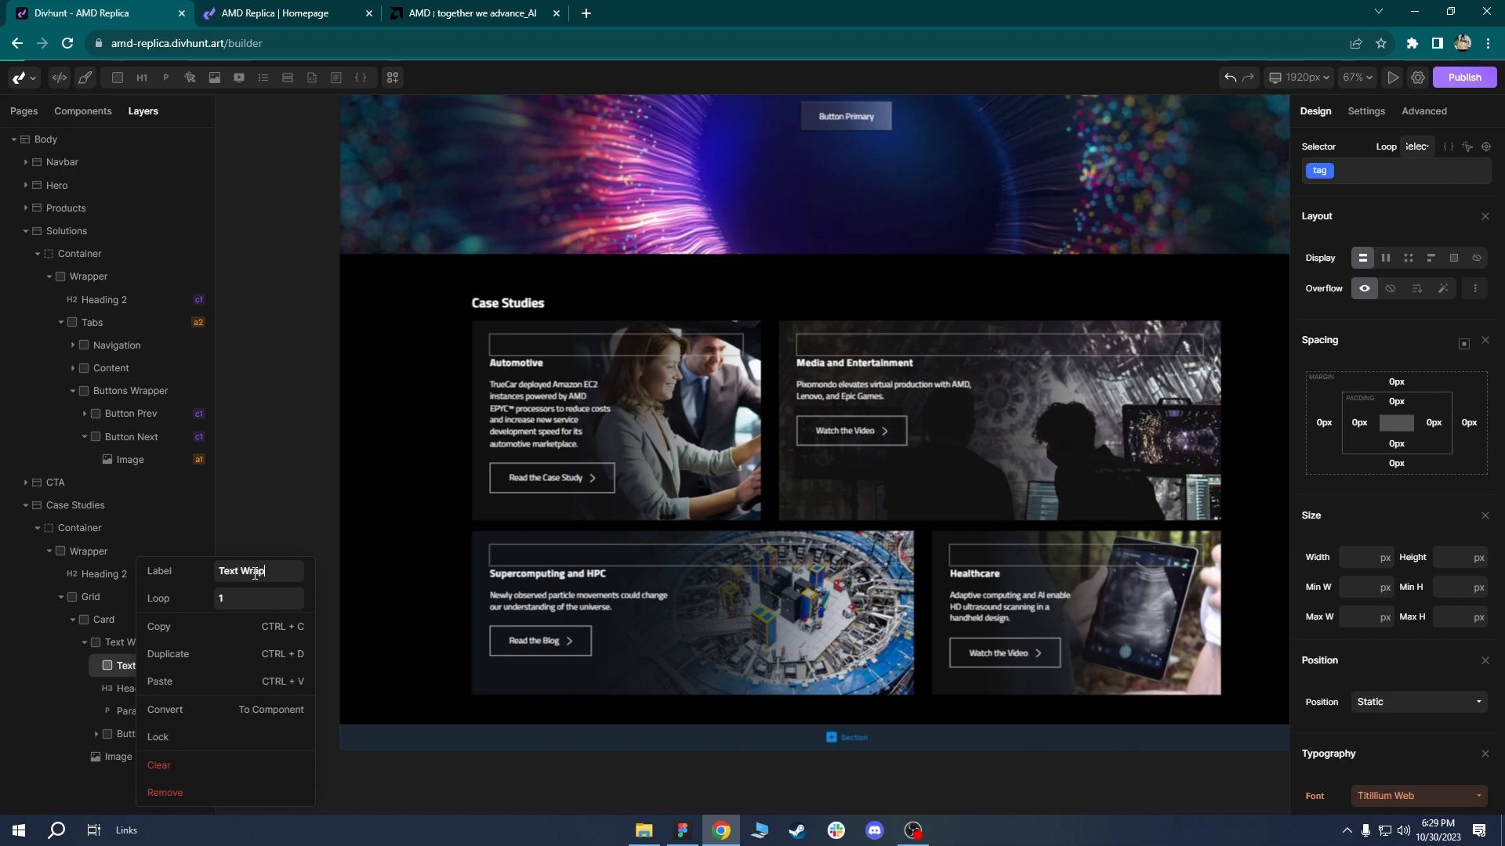
{"action": "key", "text": "Return"}
{"action": "mouse_move", "coordinate": [150, 691]}
{"action": "left_mouse_down"}
{"action": "mouse_move", "coordinate": [147, 673]}
{"action": "mouse_move", "coordinate": [145, 699]}
{"action": "left_mouse_up"}
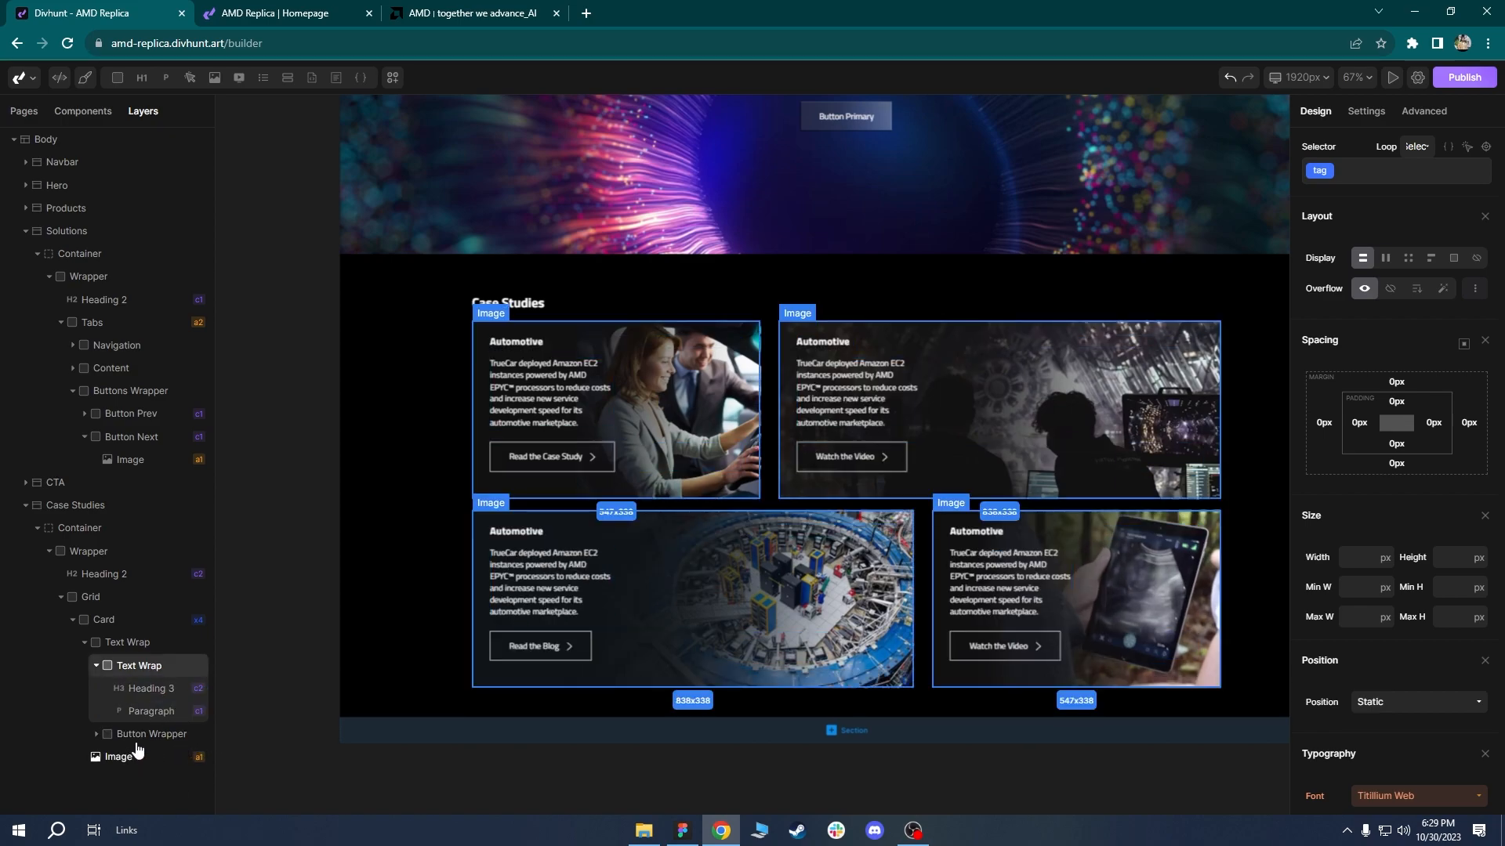
{"action": "left_click", "coordinate": [95, 666]}
Make the outer Text Wrap a flex column with its content spaced between vertically.
{"action": "left_click", "coordinate": [174, 640]}
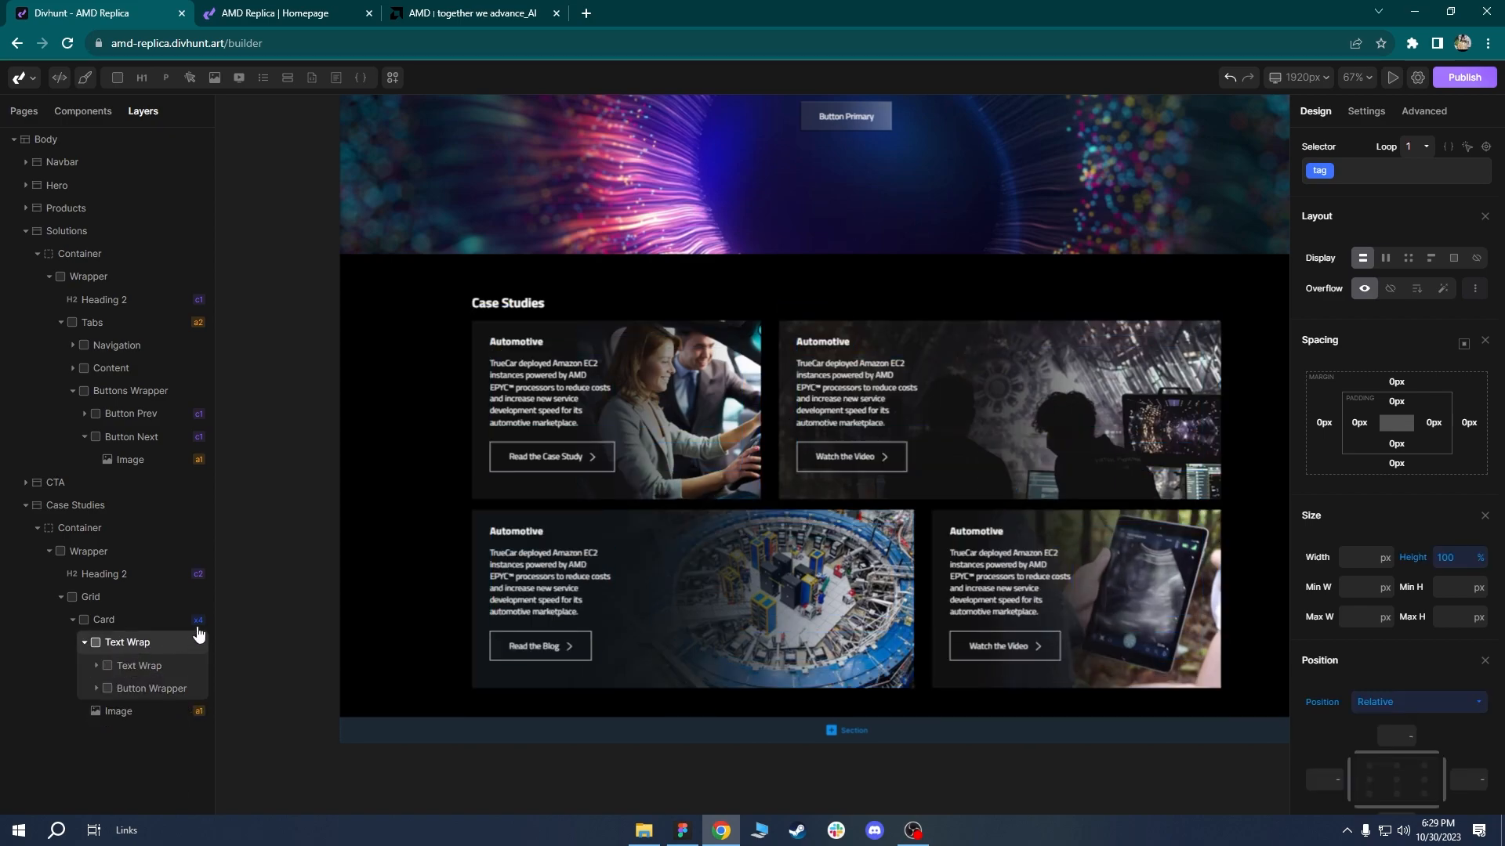
{"action": "left_click", "coordinate": [1387, 258]}
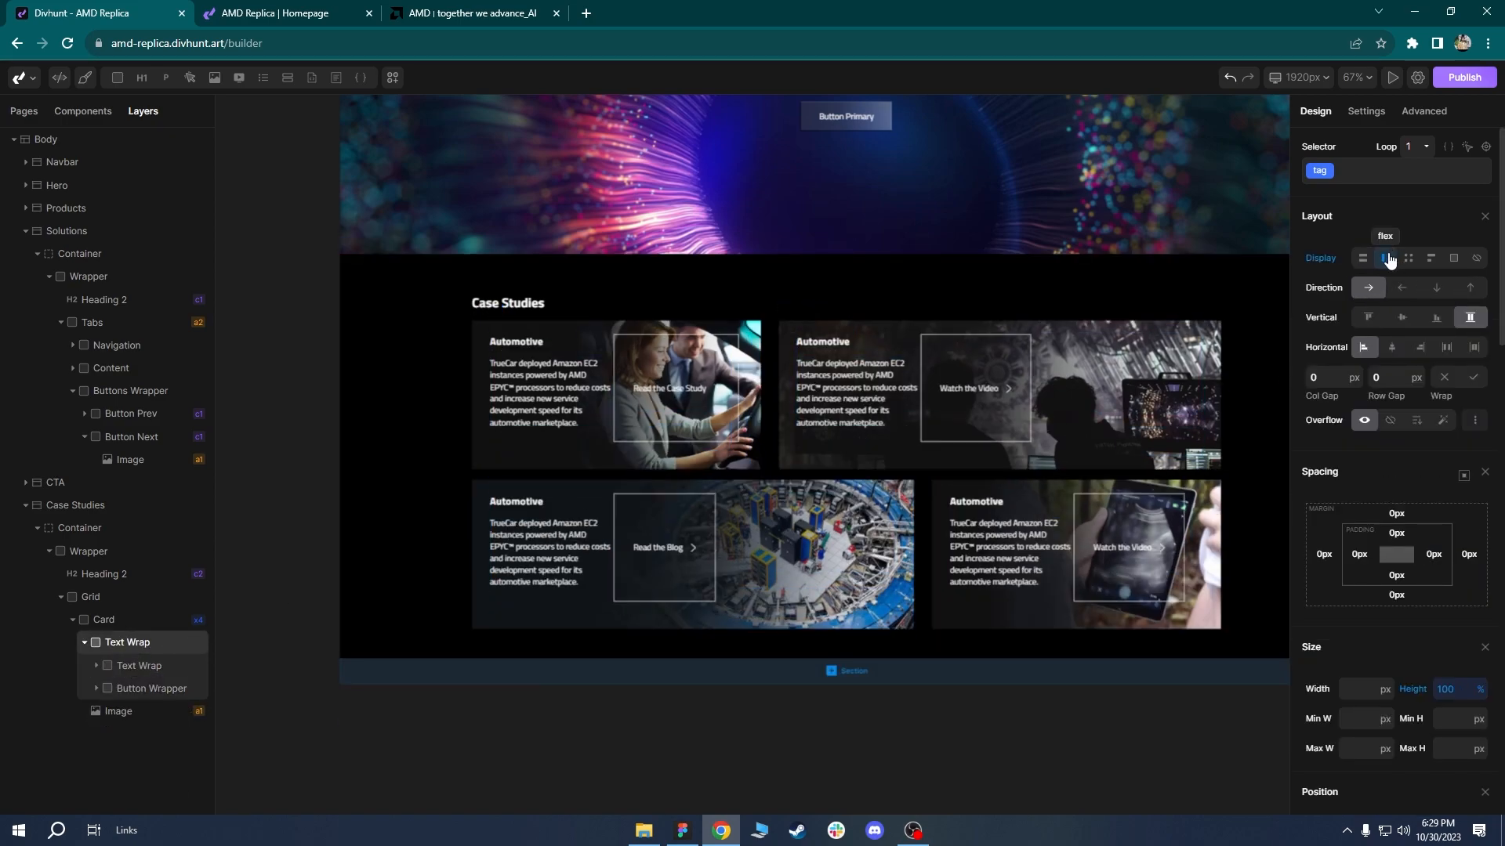
{"action": "left_click", "coordinate": [1440, 289]}
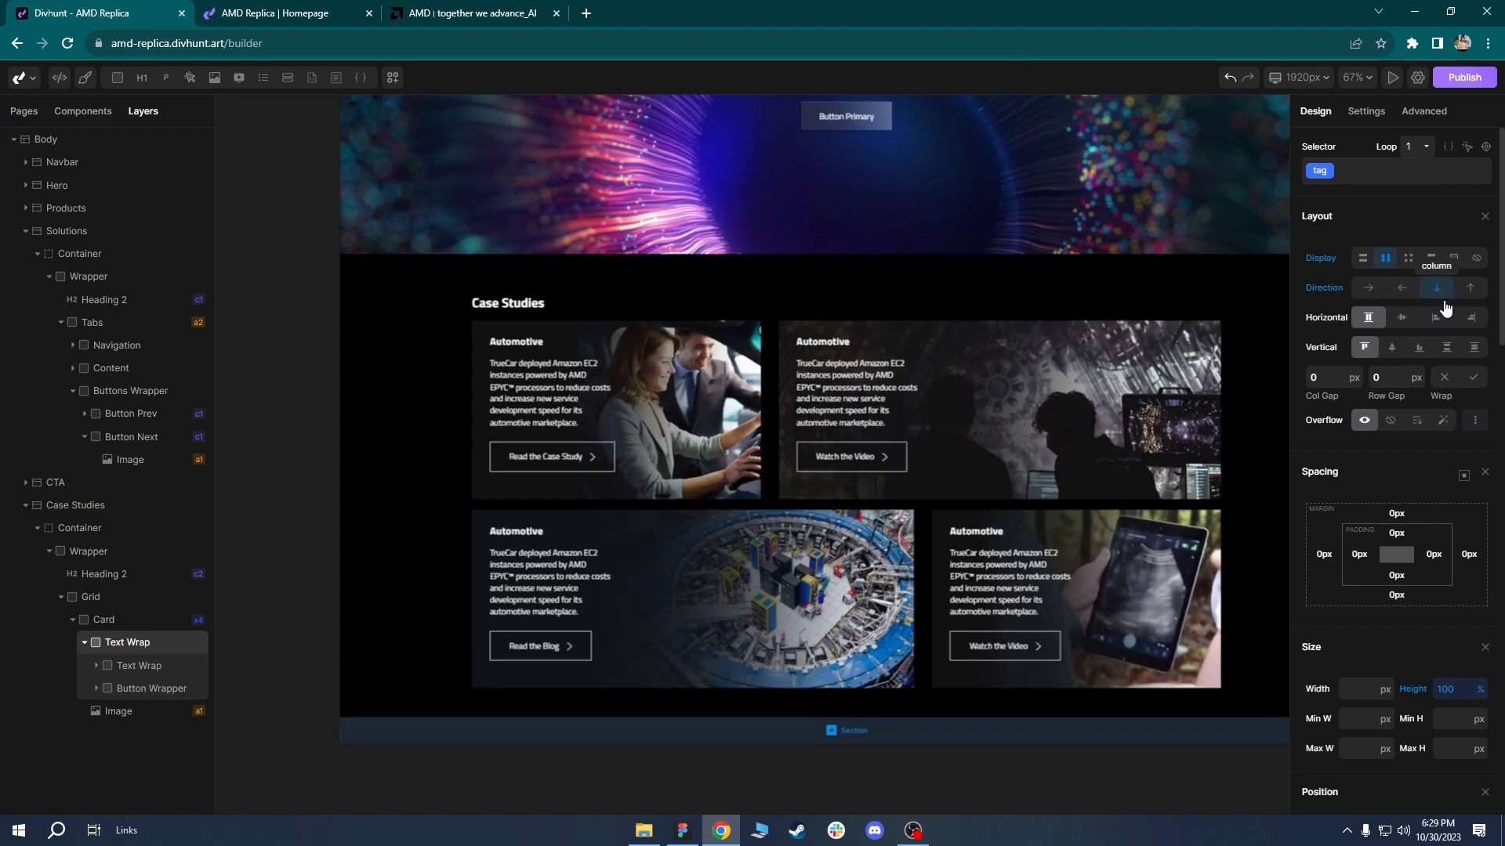
{"action": "left_click", "coordinate": [1448, 349]}
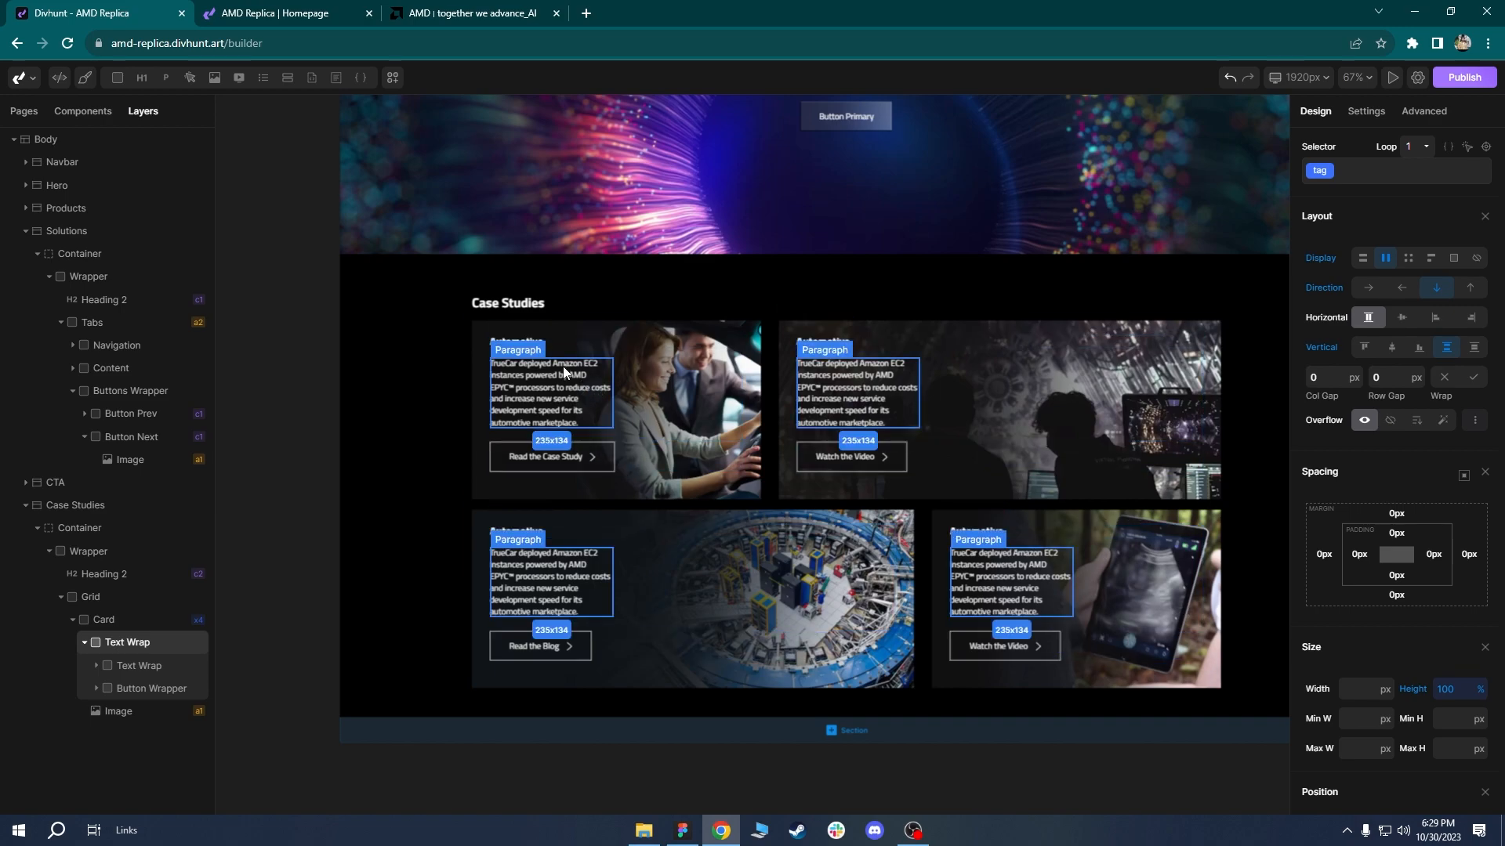
Replace the second card's paragraph with "Pixomondo elevates virtual production with AMD, Lenovo, and Epic Games." copied from the published replica page.
{"action": "left_click", "coordinate": [141, 666]}
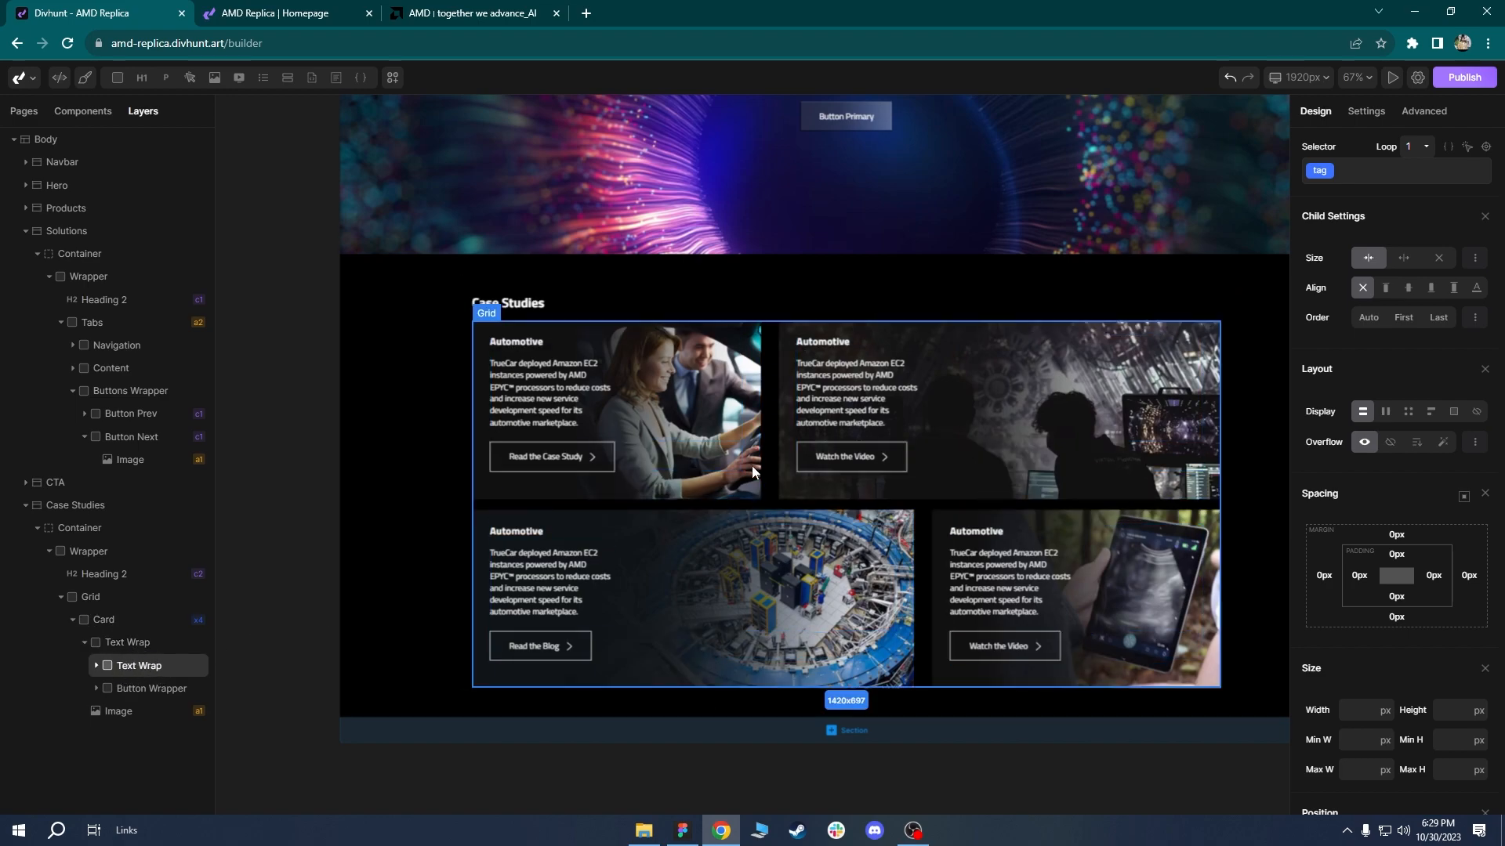
{"action": "left_click", "coordinate": [1014, 411]}
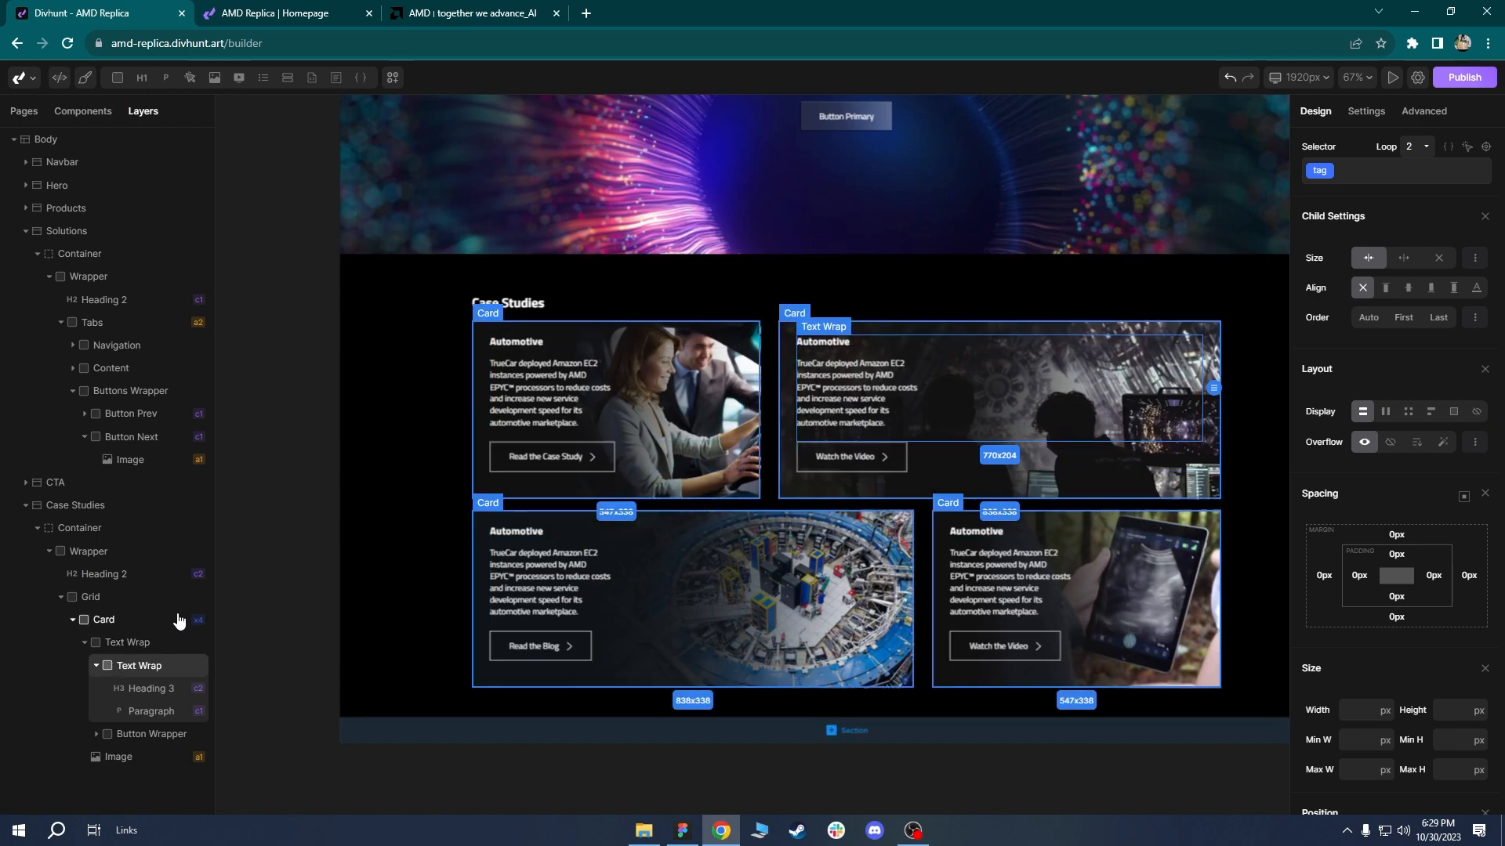
{"action": "left_click", "coordinate": [290, 11]}
{"action": "triple_click", "coordinate": [808, 366]}
{"action": "key", "text": "ctrl+c"}
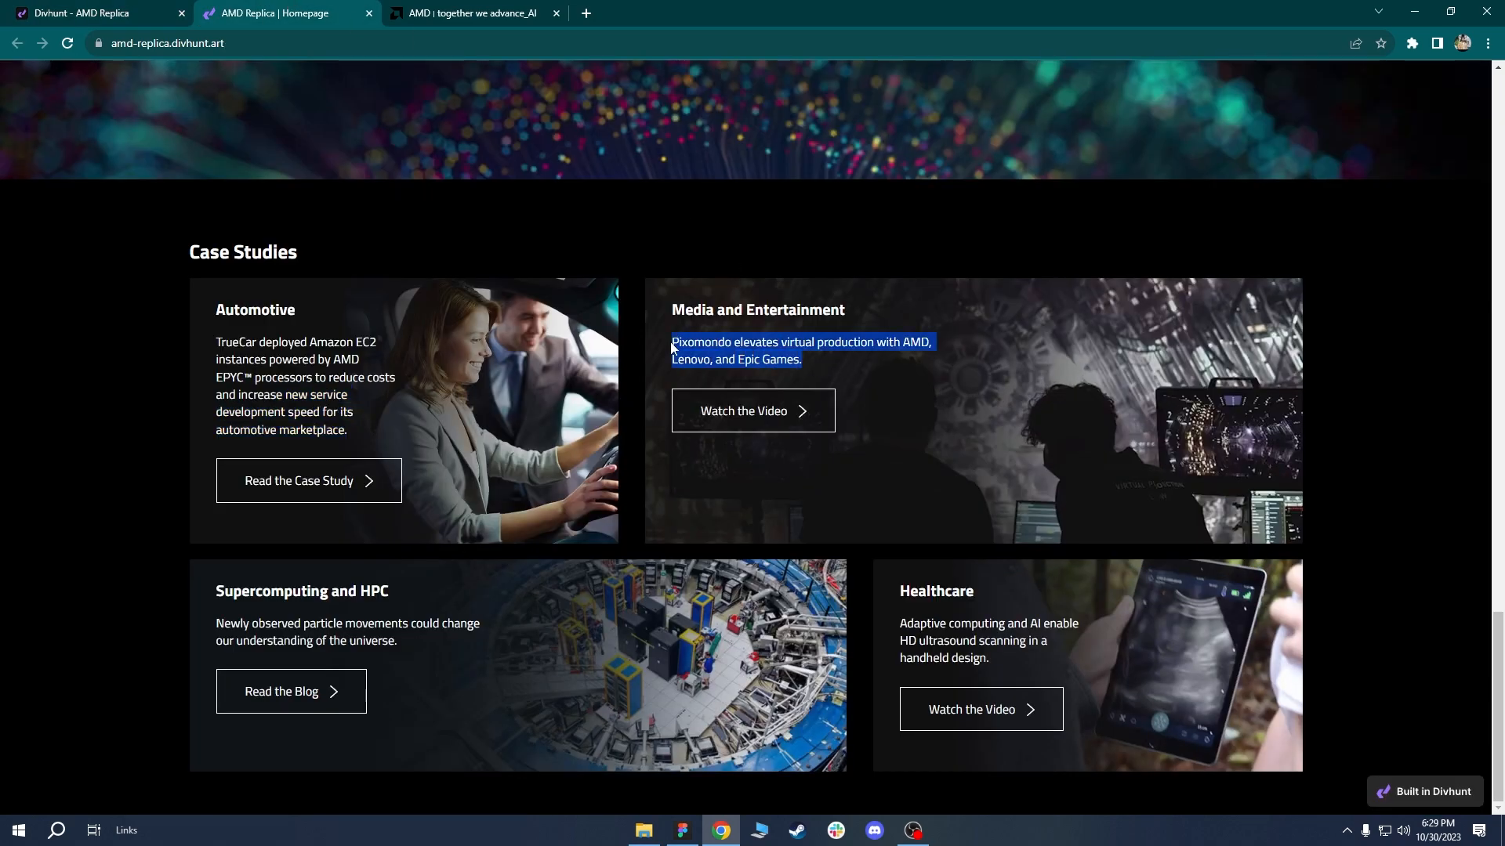
{"action": "key", "text": "ctrl+shift+Tab"}
{"action": "left_click", "coordinate": [1366, 110]}
{"action": "left_click", "coordinate": [1417, 349]}
{"action": "key", "text": "ctrl+a"}
{"action": "key", "text": "ctrl+v"}
Replace the second card's heading with "Media and Entertainment" copied from the published replica page.
{"action": "key", "text": "ctrl+Tab"}
{"action": "left_click_drag", "start_coordinate": [846, 308], "coordinate": [672, 308]}
{"action": "key", "text": "ctrl+c"}
{"action": "left_click", "coordinate": [157, 11]}
{"action": "left_click", "coordinate": [849, 339]}
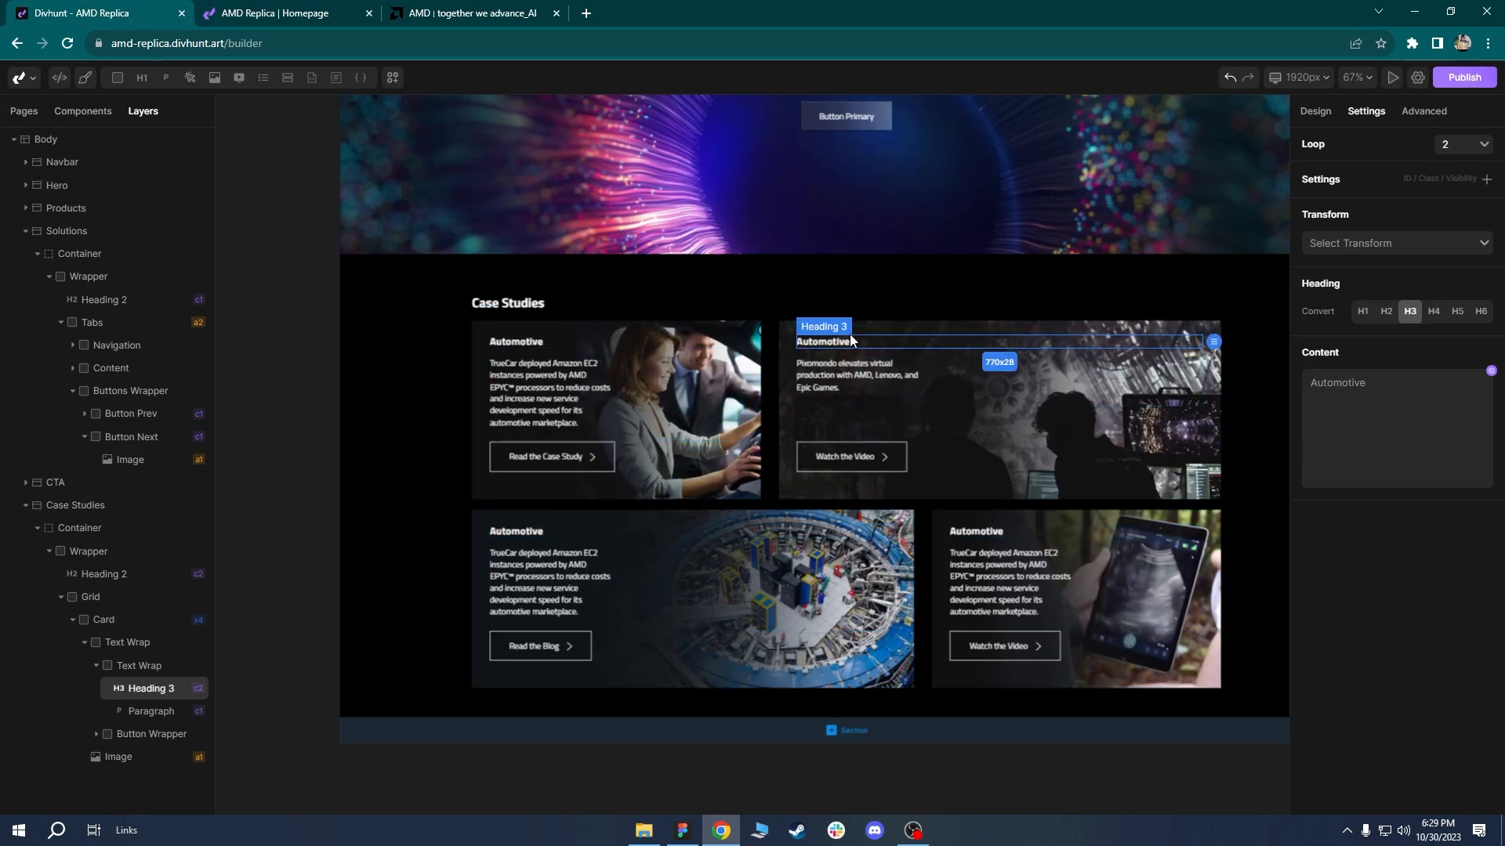
{"action": "left_click", "coordinate": [1400, 420]}
{"action": "key", "text": "ctrl+a"}
{"action": "key", "text": "ctrl+v"}
{"action": "scroll", "coordinate": [964, 360], "scroll_direction": "up", "scroll_amount": 2}
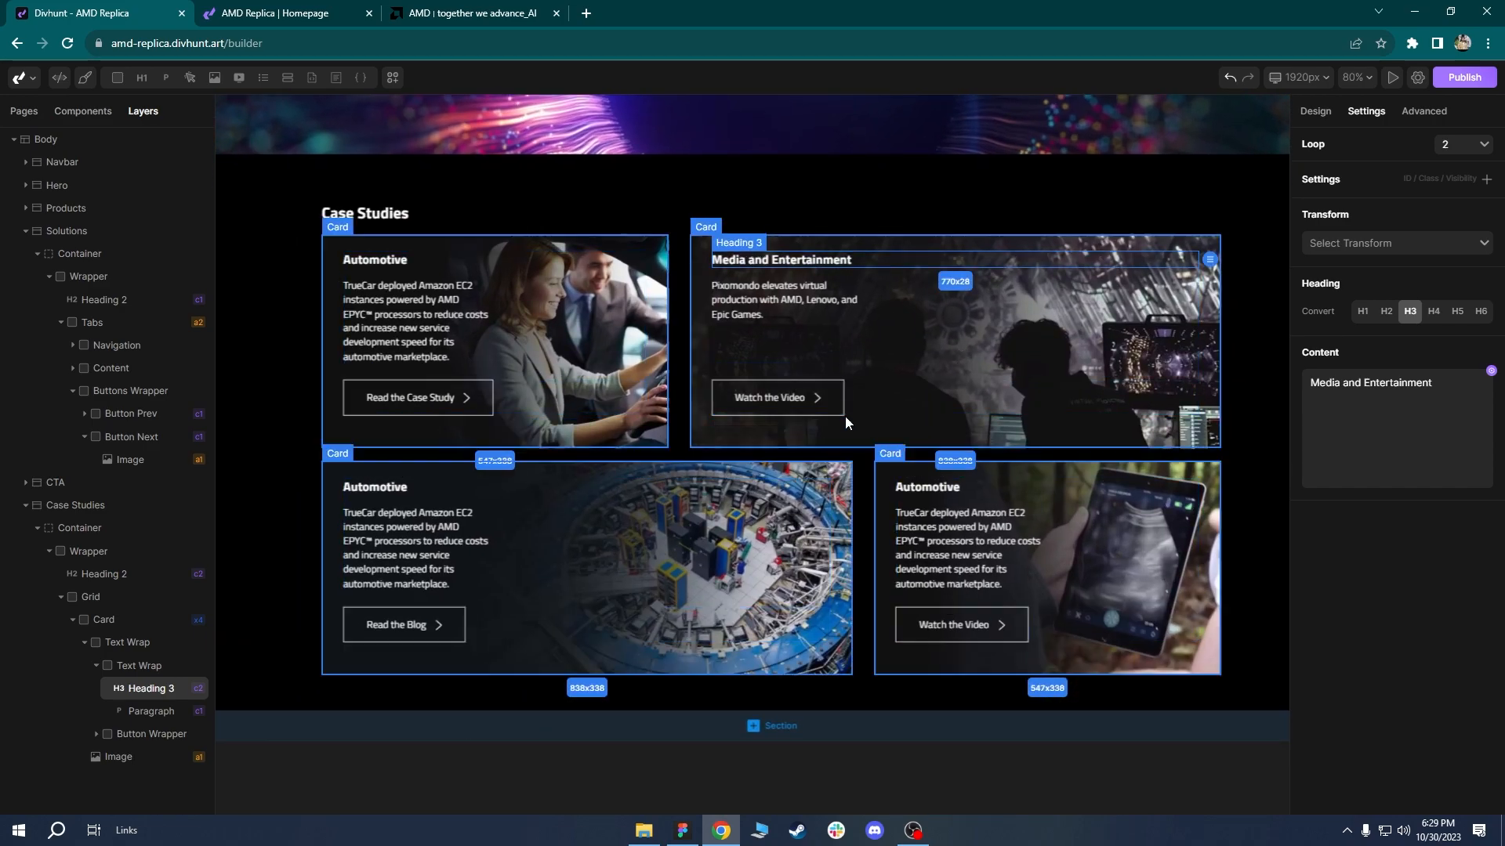
Try start vertical alignment on the outer Text Wrap, then restore space-between to compare the button placement.
{"action": "left_click", "coordinate": [149, 644]}
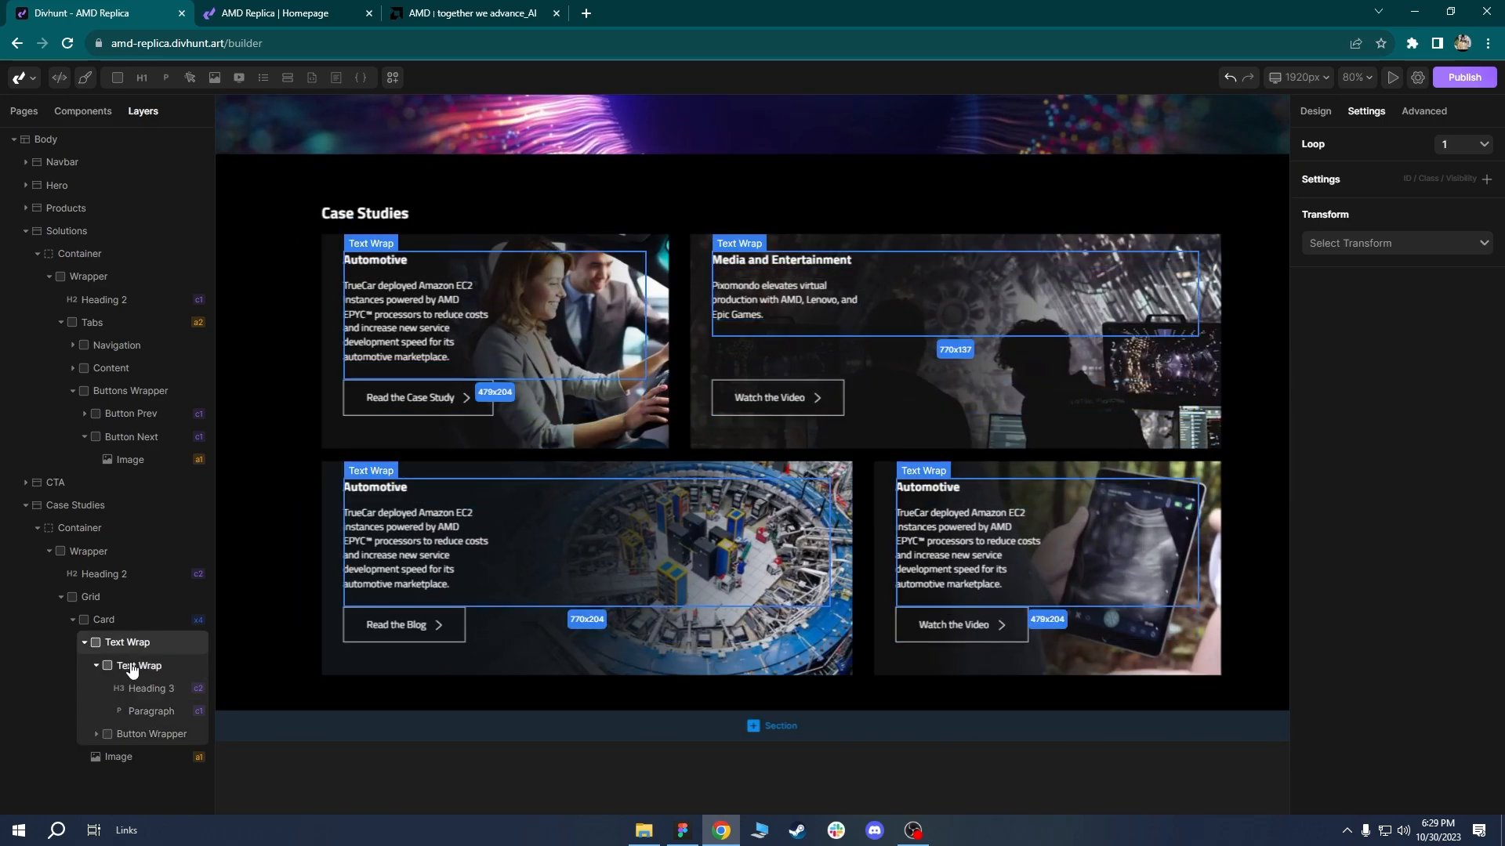
{"action": "left_click", "coordinate": [1318, 113]}
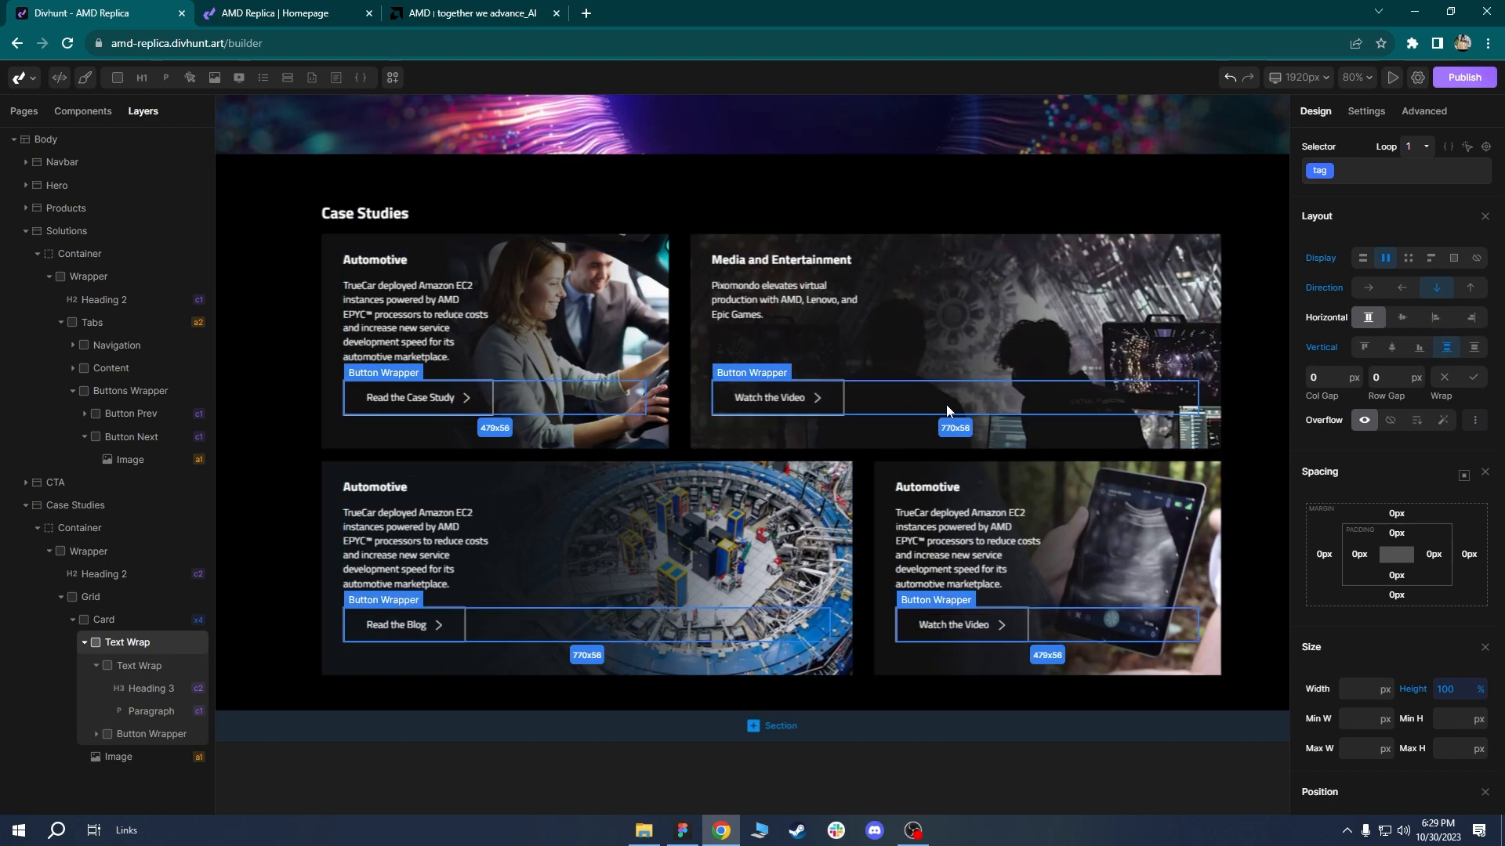
{"action": "left_click", "coordinate": [1364, 347]}
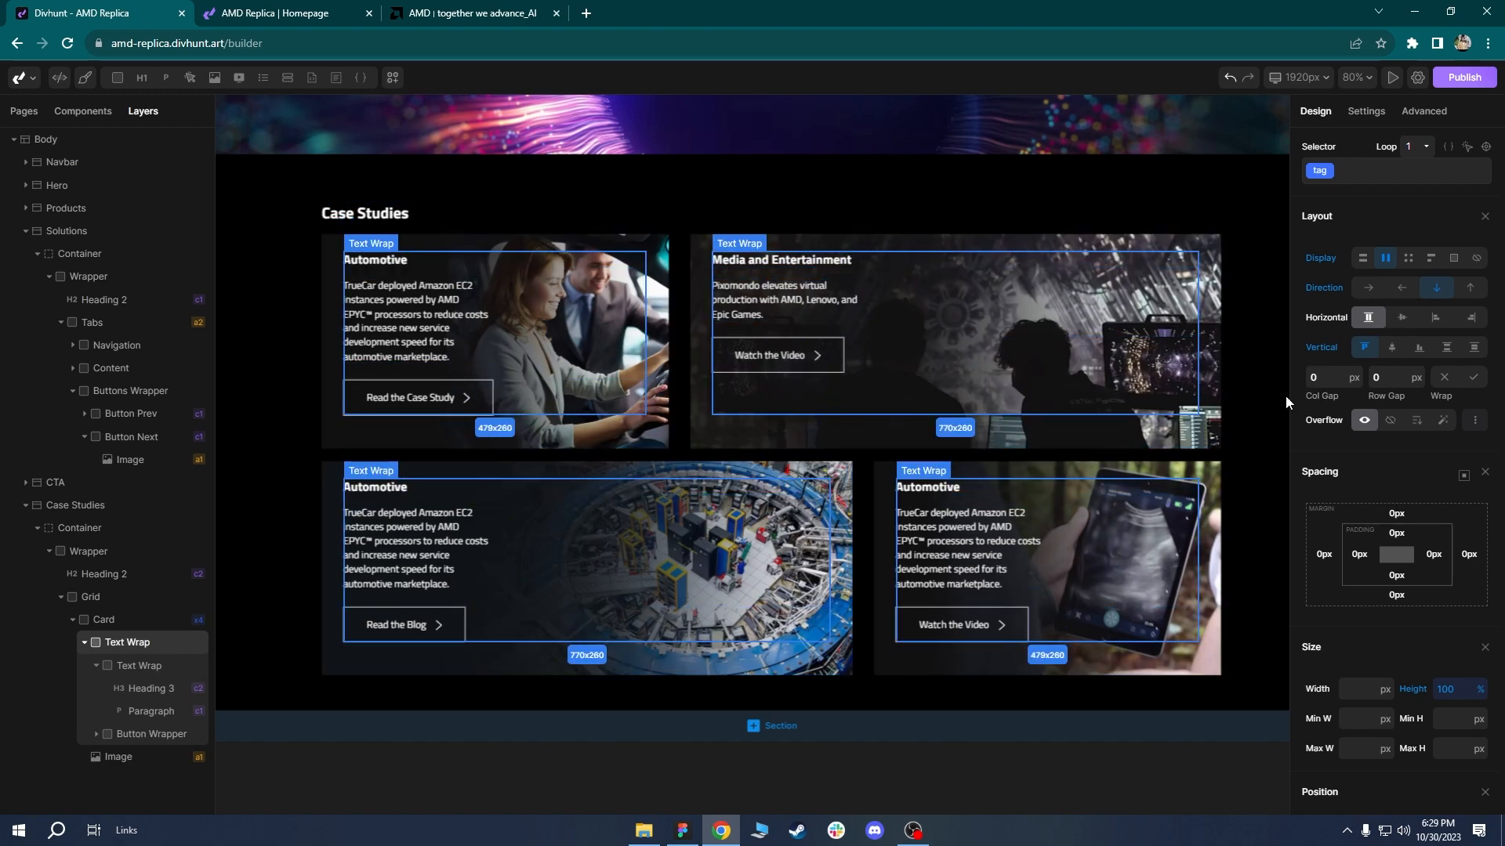
{"action": "left_click", "coordinate": [1446, 347]}
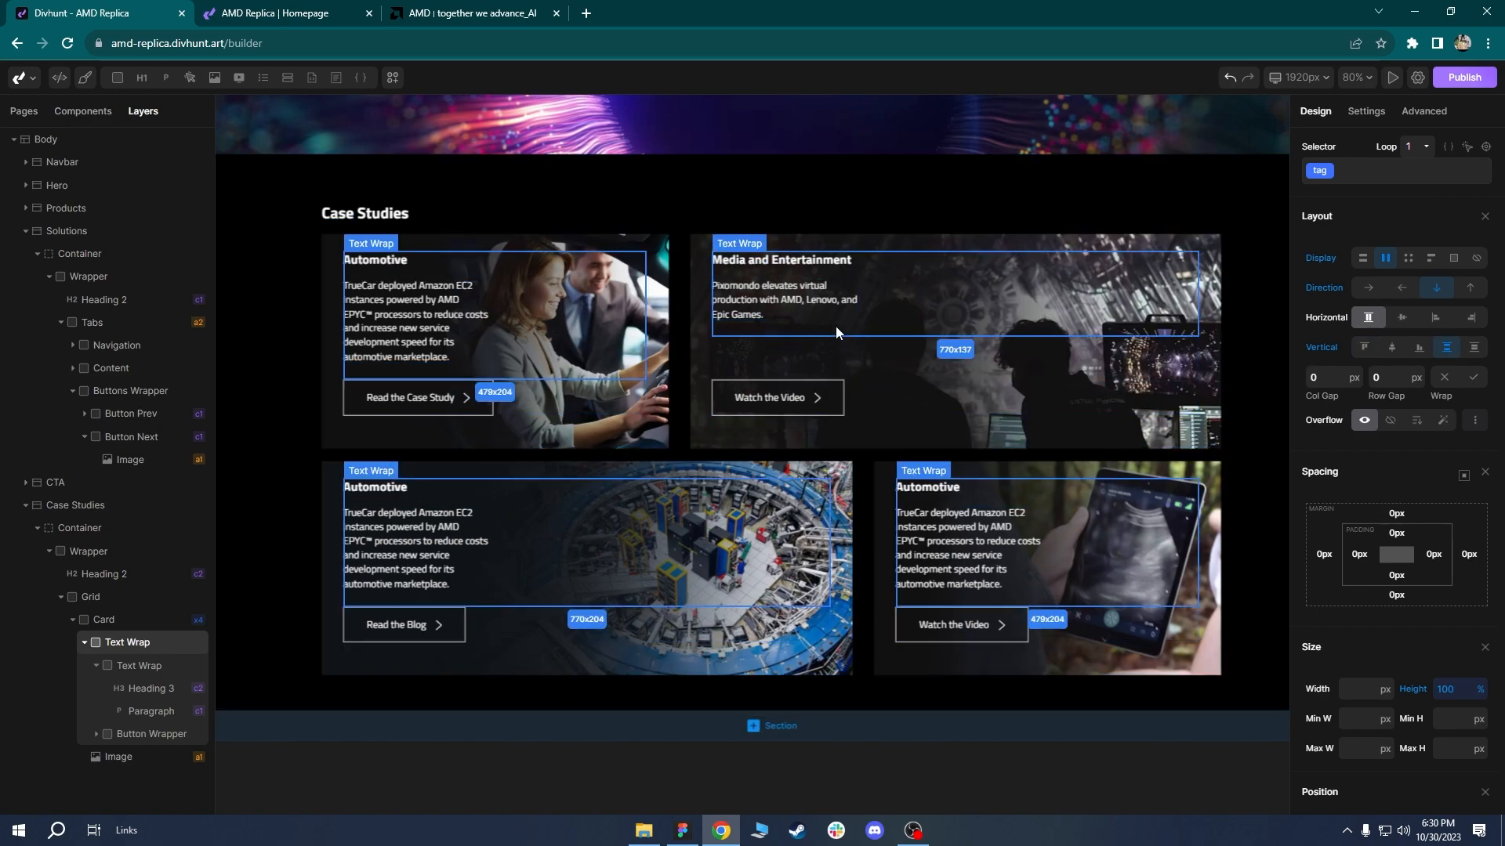
Compare the Case Studies cards on the published replica page with those on the original AMD page.
{"action": "left_click", "coordinate": [97, 666]}
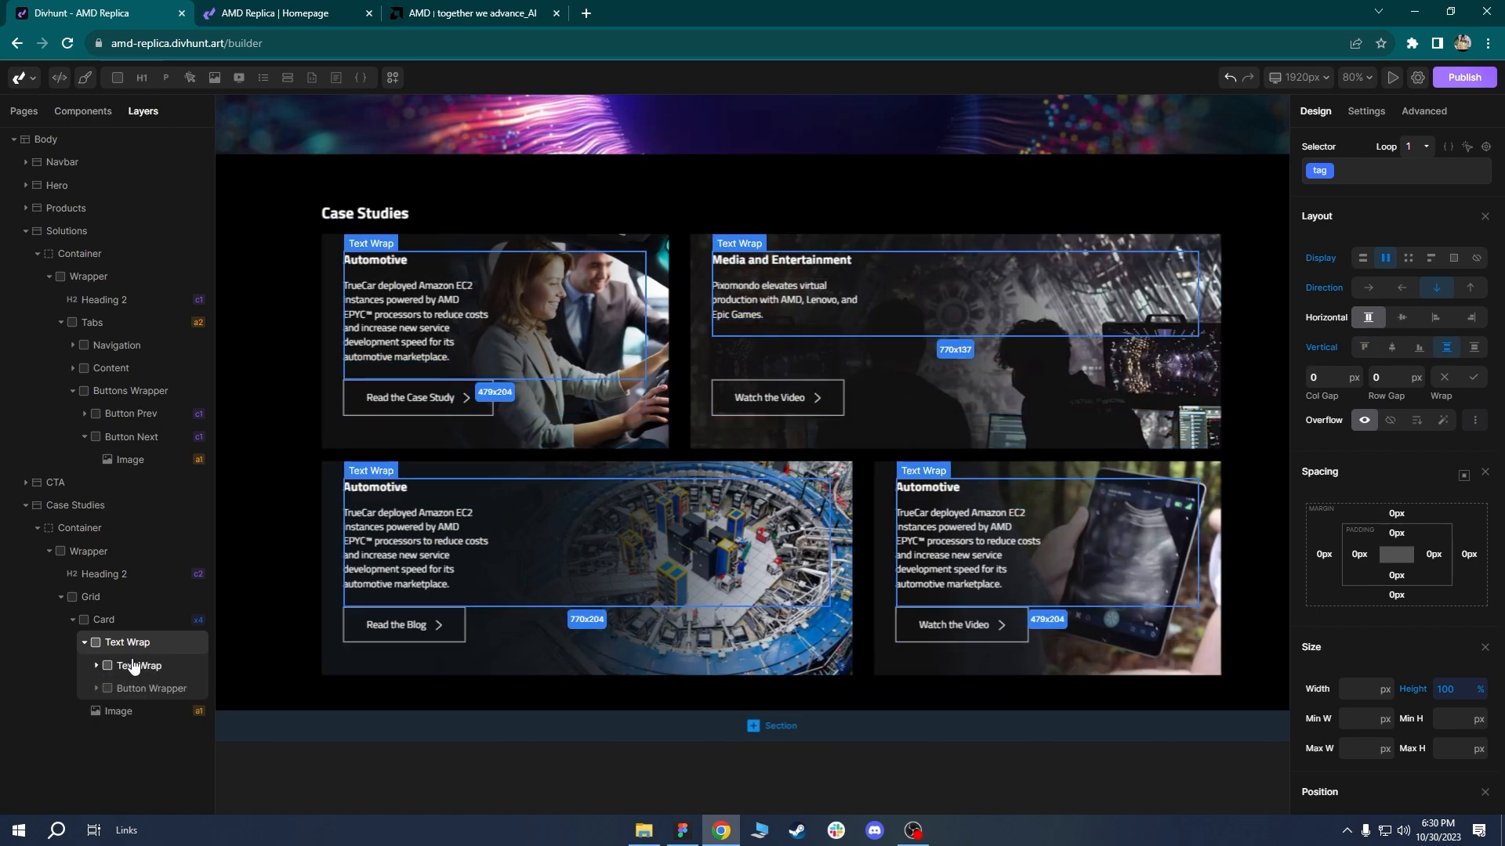
{"action": "left_click", "coordinate": [149, 688]}
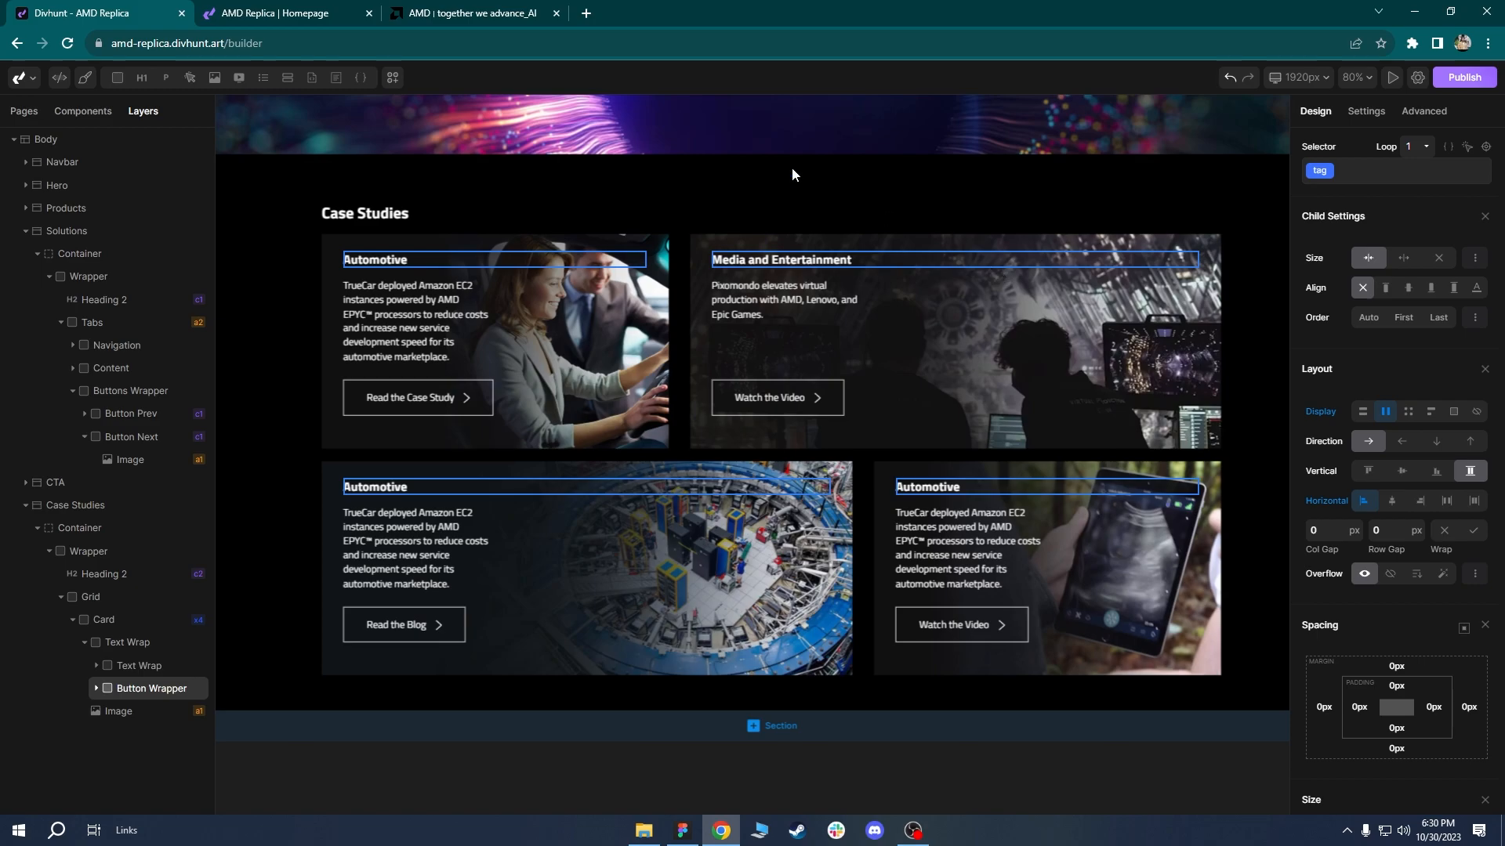
{"action": "left_click", "coordinate": [300, 9]}
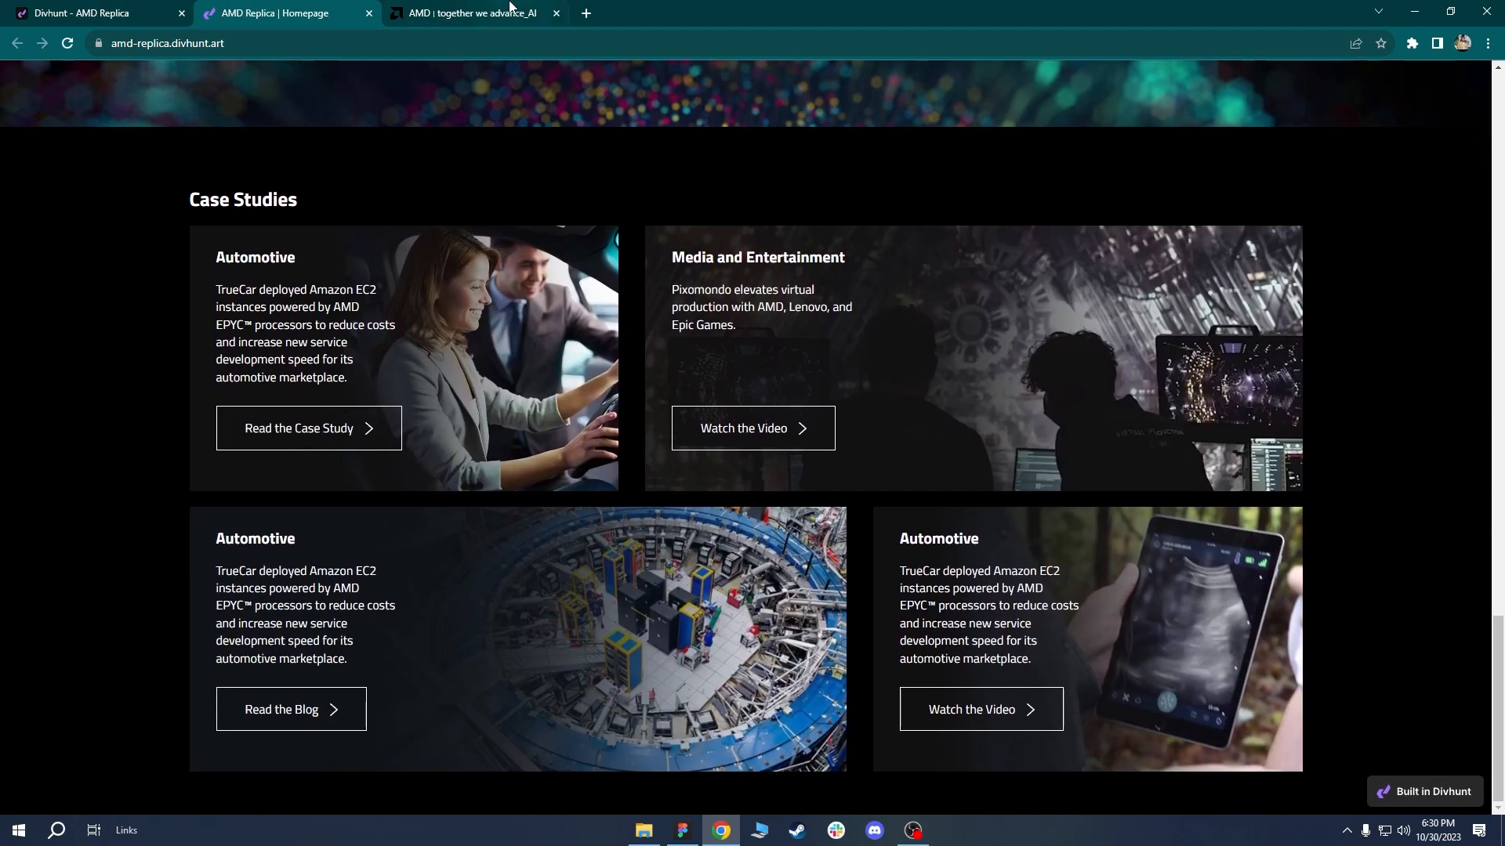
{"action": "left_click", "coordinate": [510, 6]}
{"action": "left_click", "coordinate": [346, 7]}
{"action": "left_click", "coordinate": [470, 7]}
{"action": "left_click", "coordinate": [331, 7]}
{"action": "left_click", "coordinate": [458, 6]}
{"action": "left_click", "coordinate": [354, 7]}
{"action": "left_click", "coordinate": [441, 9]}
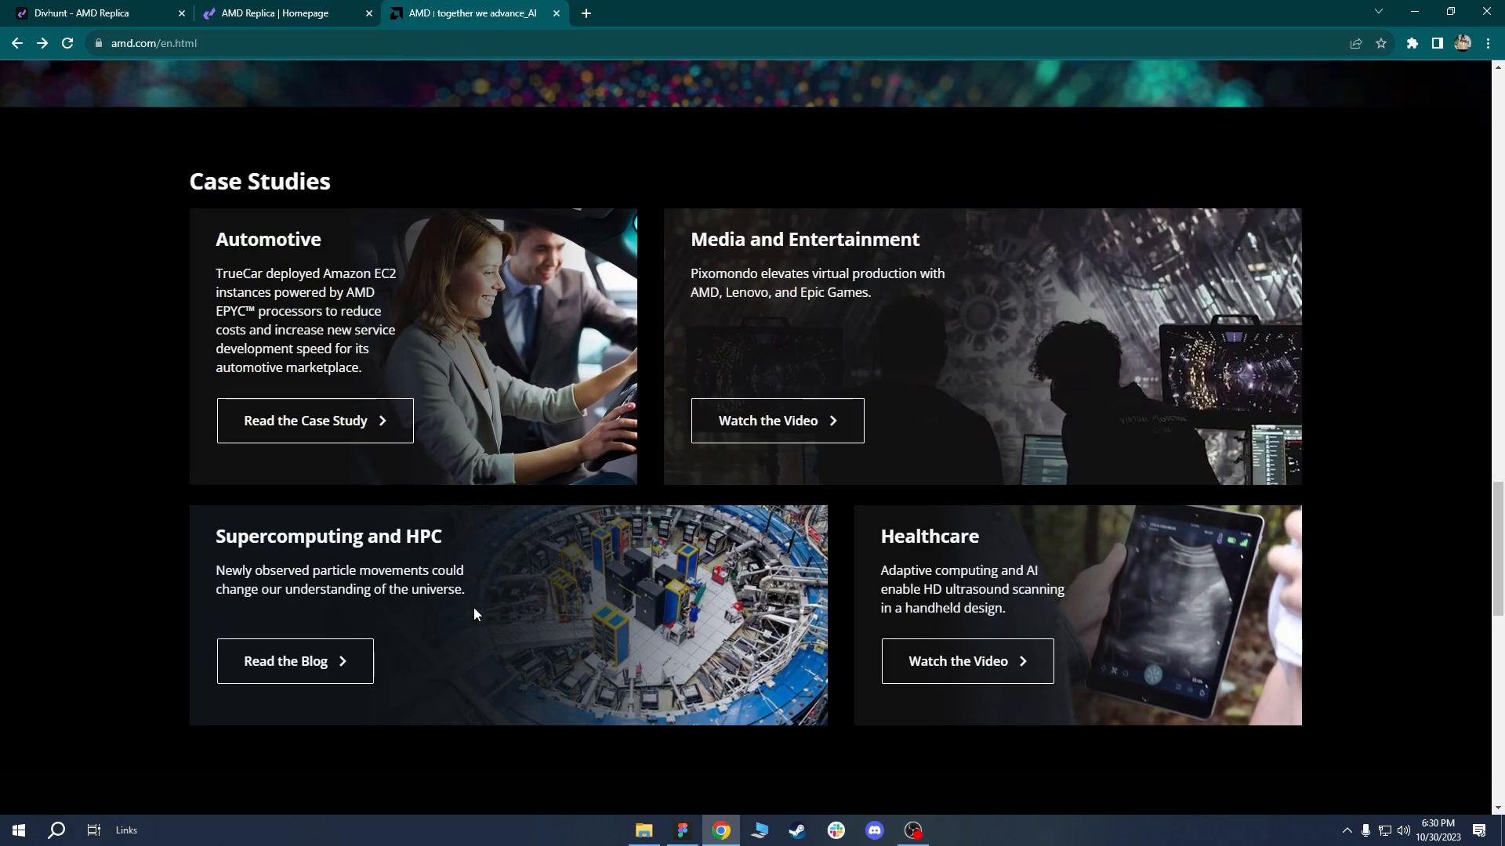
Replace the third card's paragraph with "Newly observed particle movements could change our understanding of the universe." copied from the original AMD page.
{"action": "left_click_drag", "start_coordinate": [400, 584], "coordinate": [227, 572]}
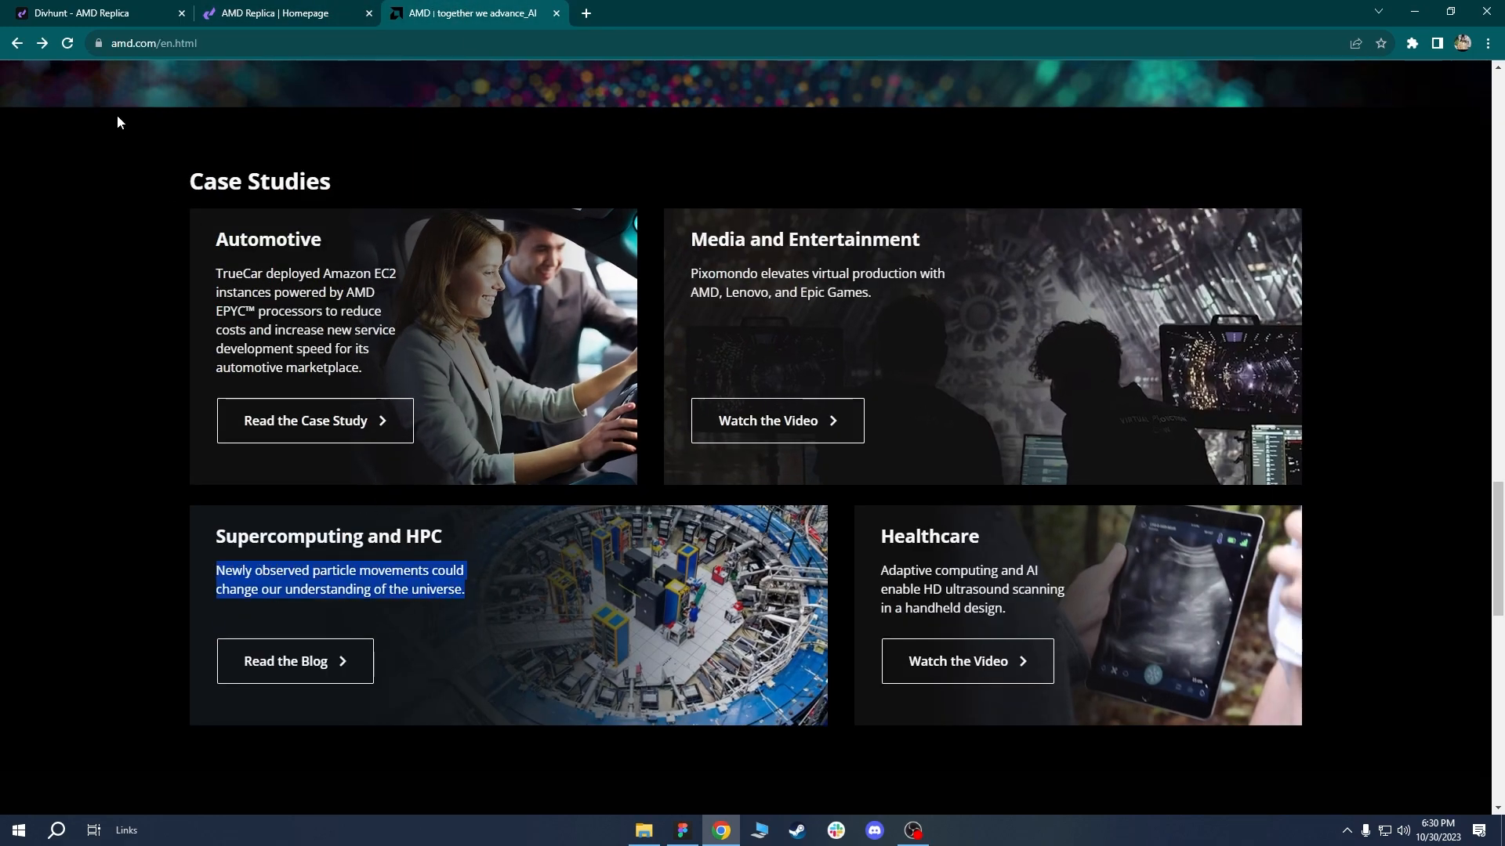
{"action": "left_click", "coordinate": [110, 11]}
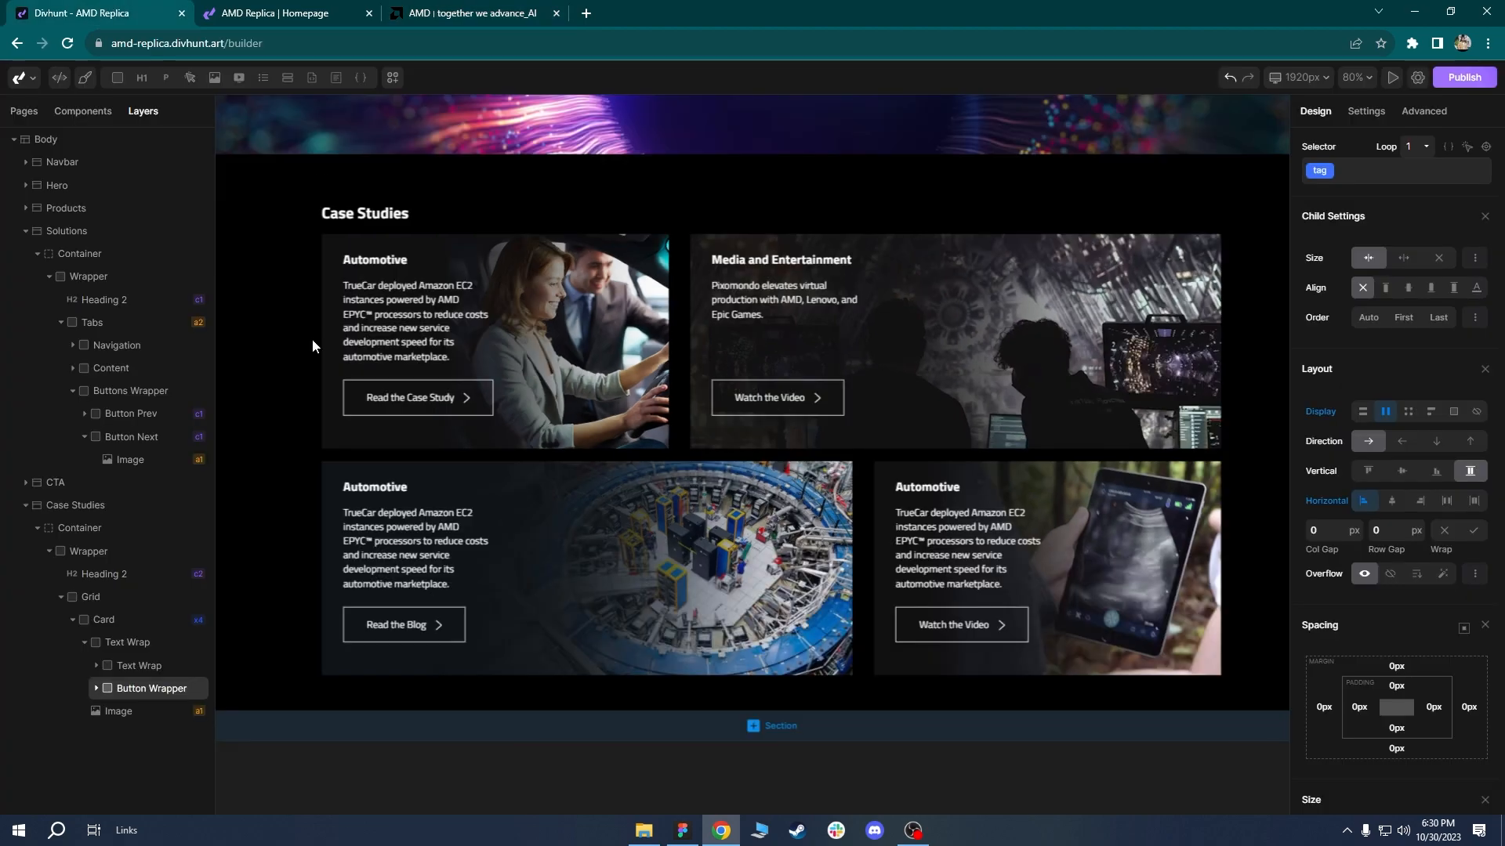
{"action": "left_click", "coordinate": [1366, 113]}
{"action": "key", "text": "ctrl+a"}
{"action": "type", "text": "Newly observed particle movements could change our understanding of the universe."}
Apply the existing mw-355 class to the second Case Studies card's paragraph.
{"action": "left_click", "coordinate": [781, 296]}
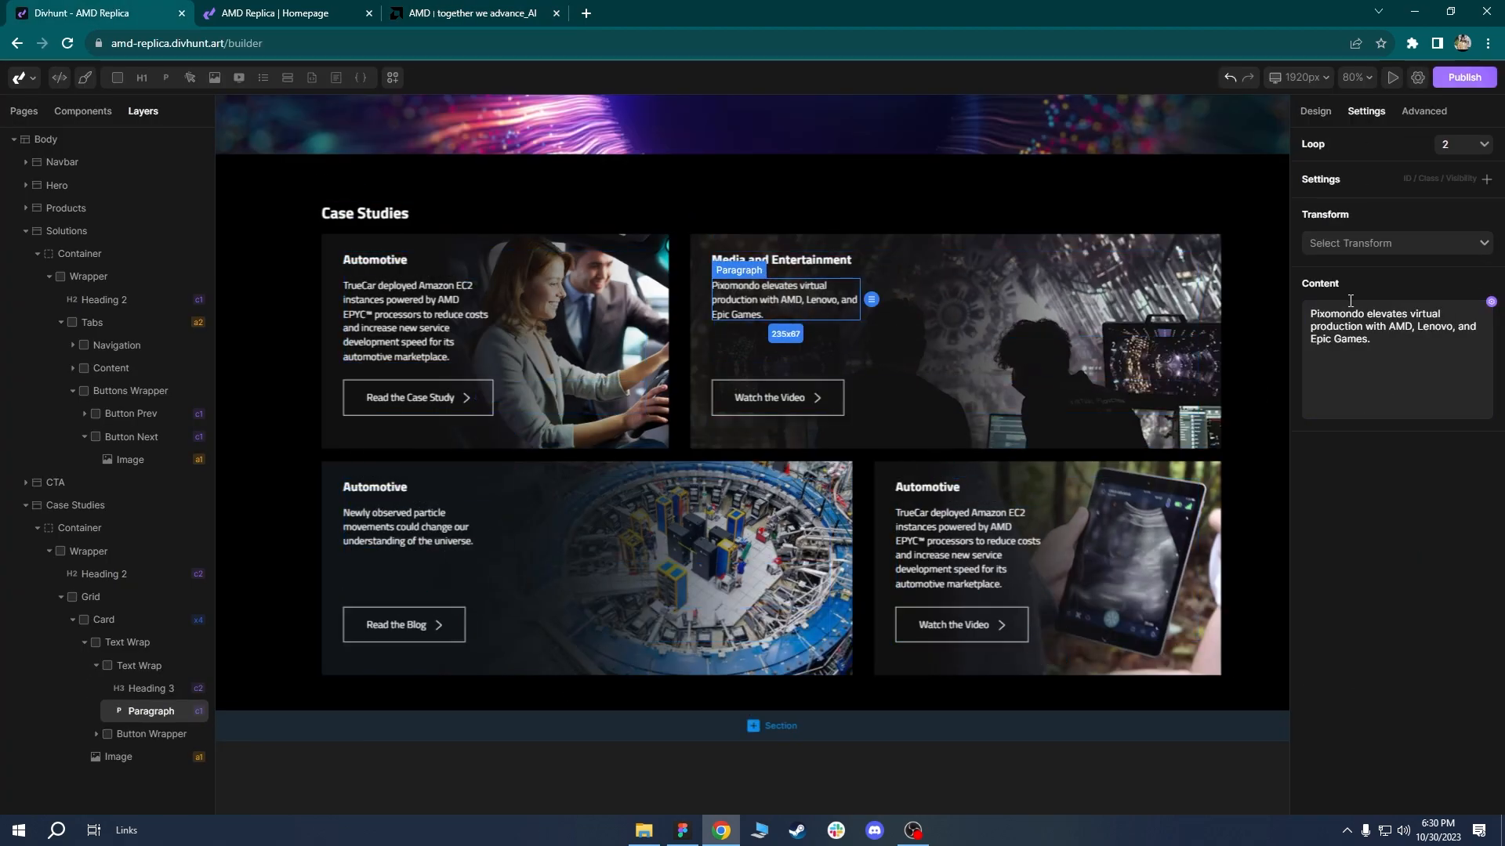
{"action": "left_click", "coordinate": [1320, 115]}
{"action": "left_click", "coordinate": [1396, 171]}
{"action": "type", "text": "mw"}
{"action": "left_click", "coordinate": [1326, 284]}
{"action": "left_click", "coordinate": [991, 502]}
Apply the existing mw-355 class to the third Case Studies card's paragraph.
{"action": "left_click", "coordinate": [464, 535]}
{"action": "left_click", "coordinate": [1415, 172]}
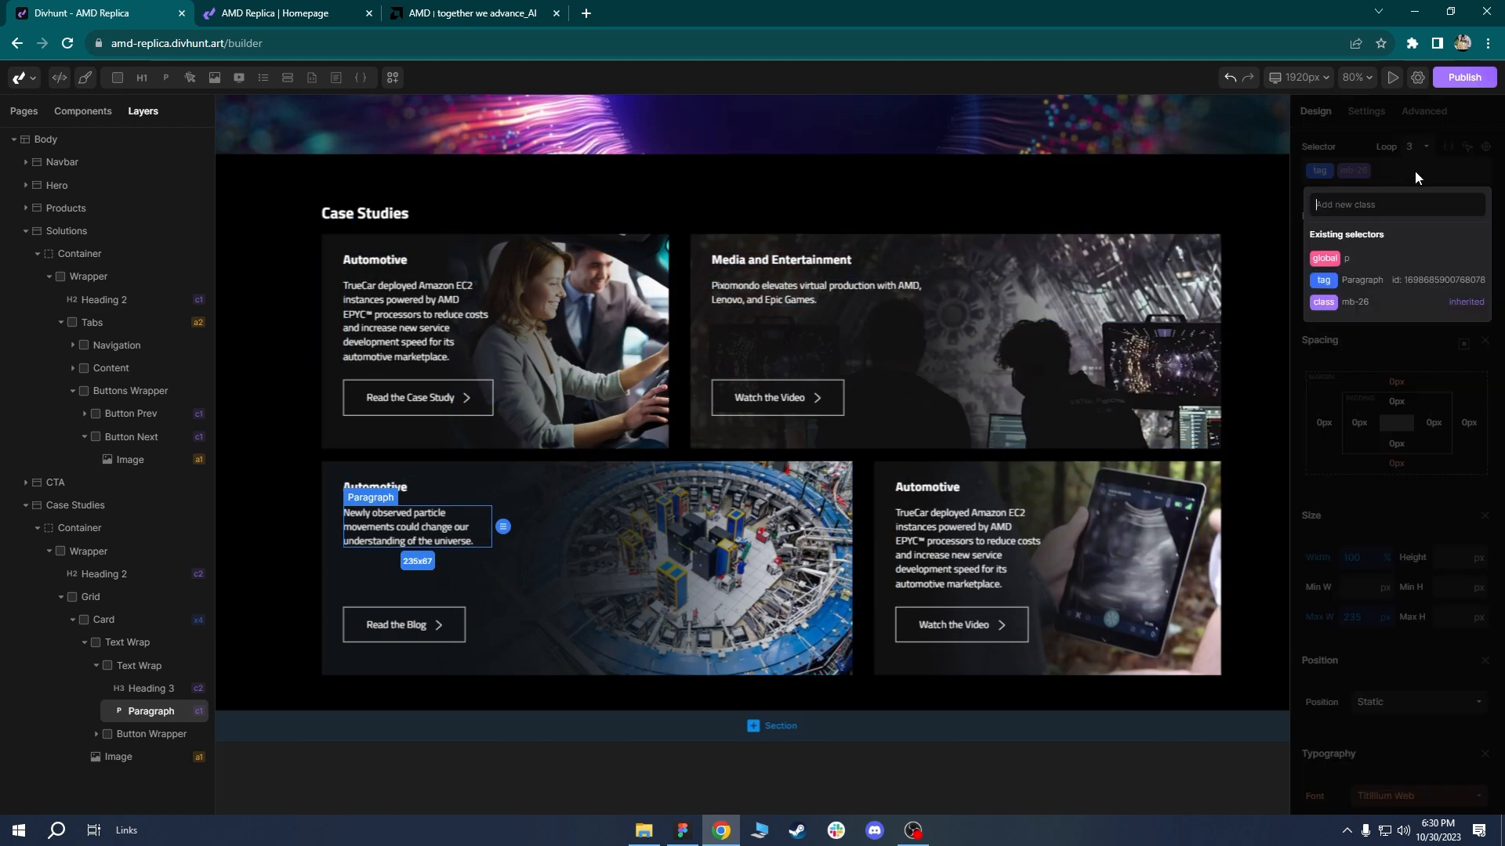
{"action": "type", "text": "mw"}
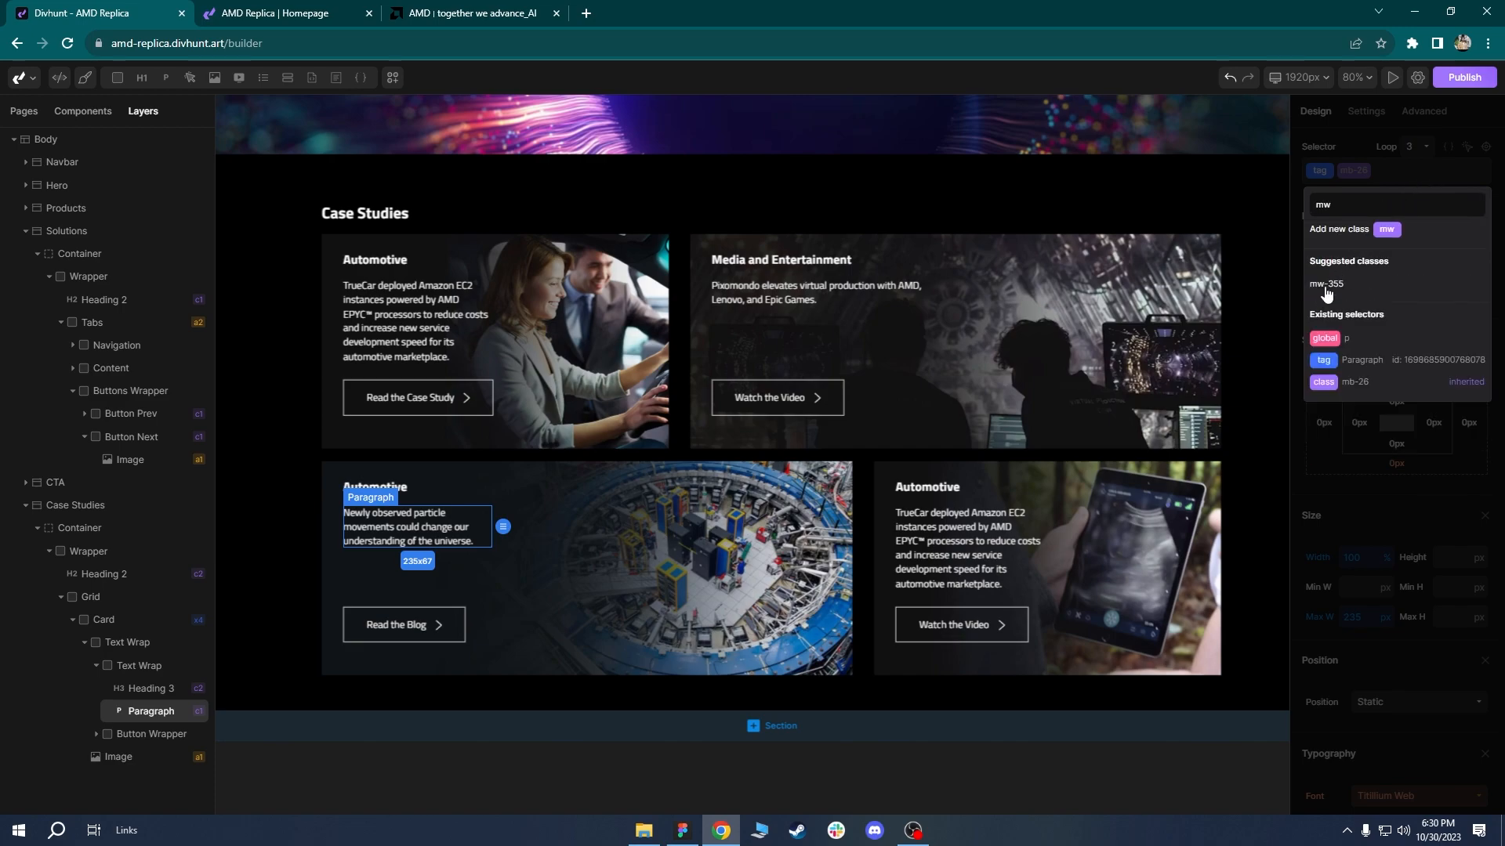
{"action": "left_click", "coordinate": [1326, 284]}
Reload the published replica page and compare its Case Studies cards with the original AMD page.
{"action": "left_click", "coordinate": [212, 14]}
{"action": "left_click", "coordinate": [67, 43]}
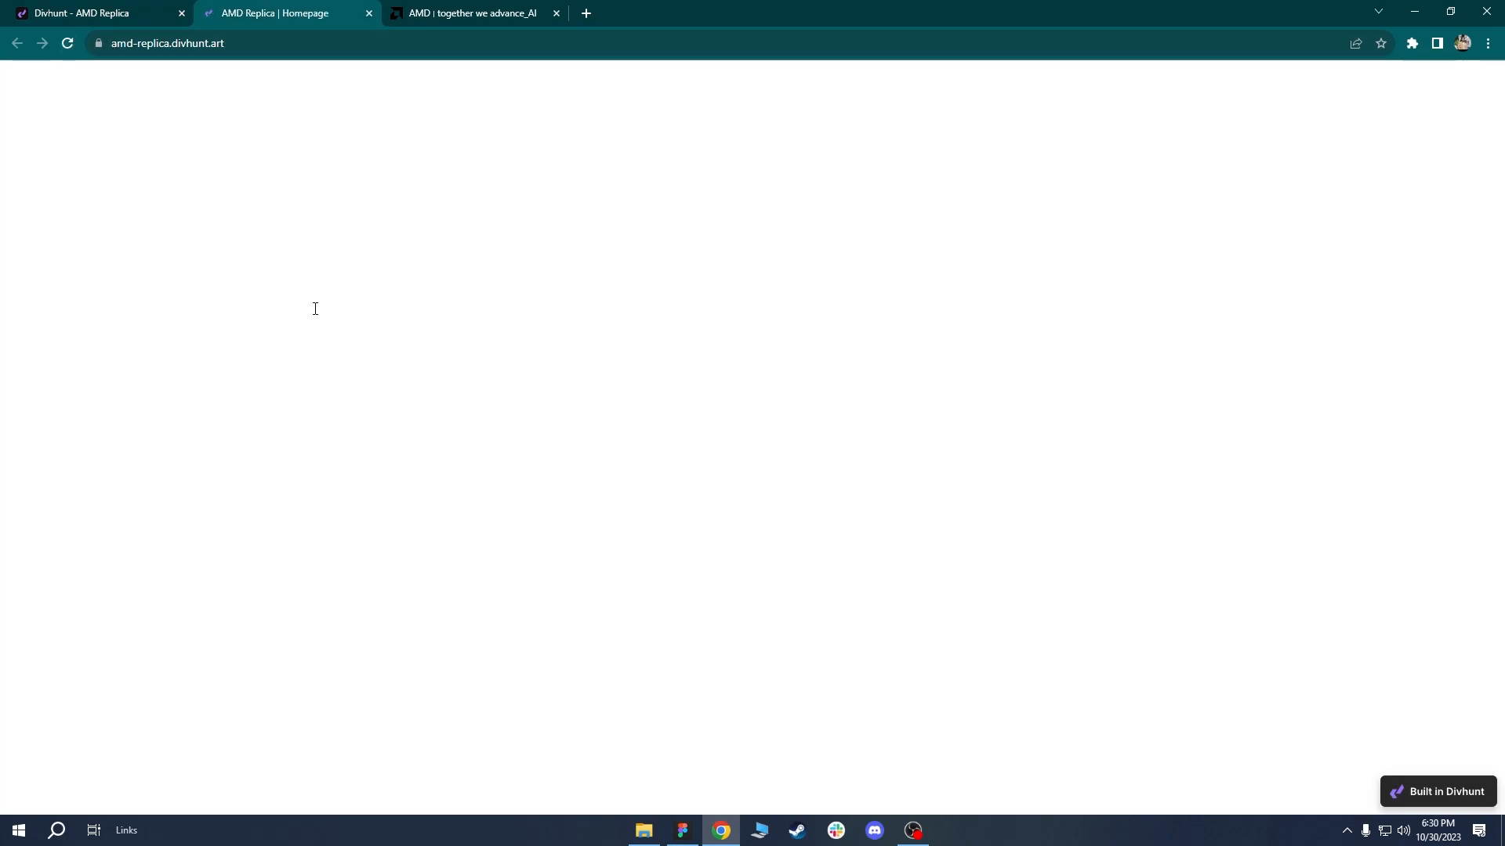
{"action": "left_click", "coordinate": [440, 7]}
{"action": "left_click", "coordinate": [298, 13]}
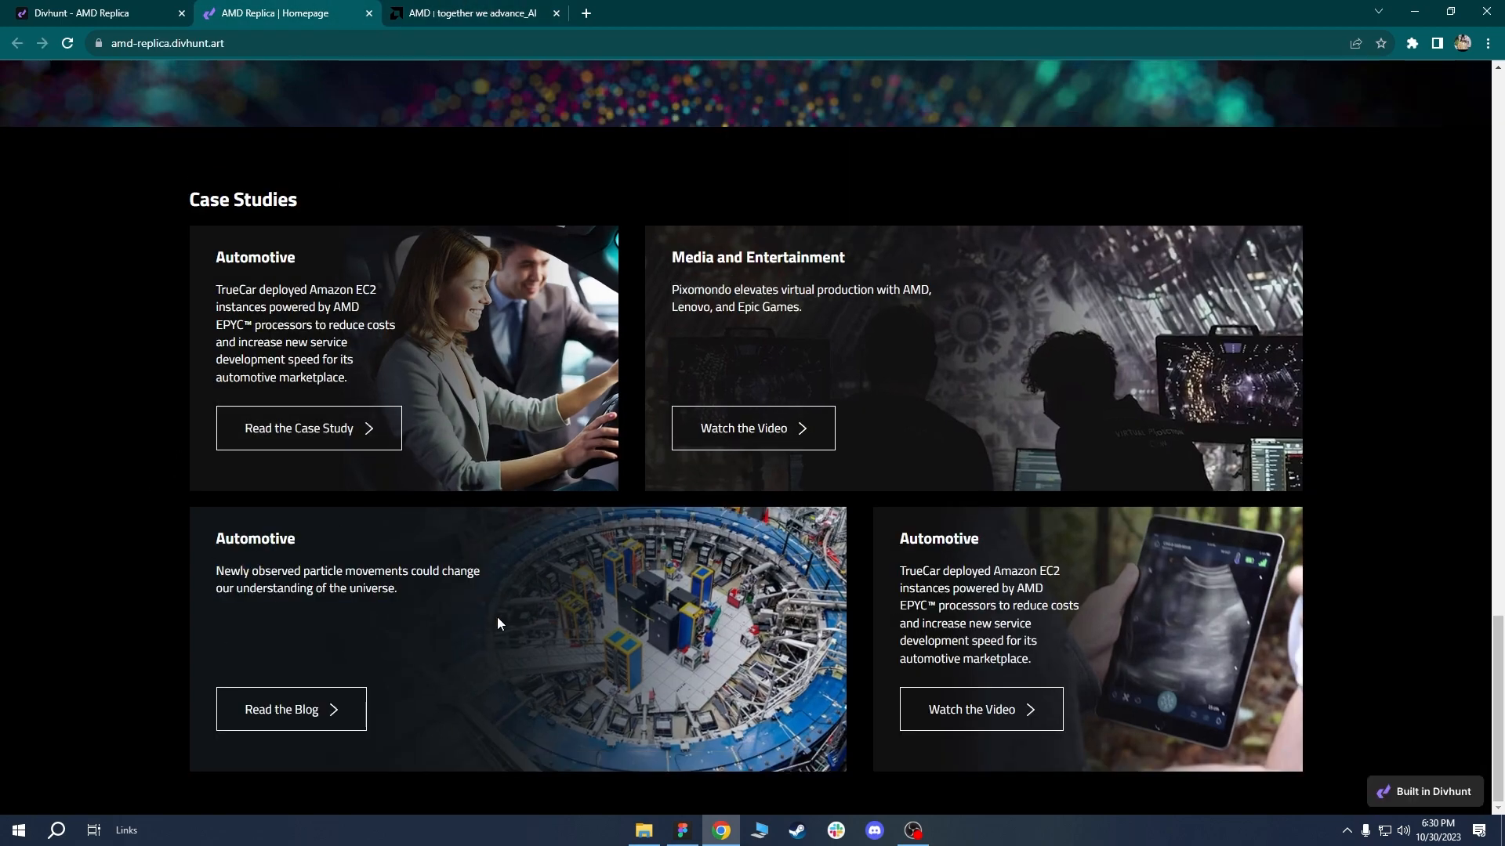
{"action": "left_click", "coordinate": [156, 10]}
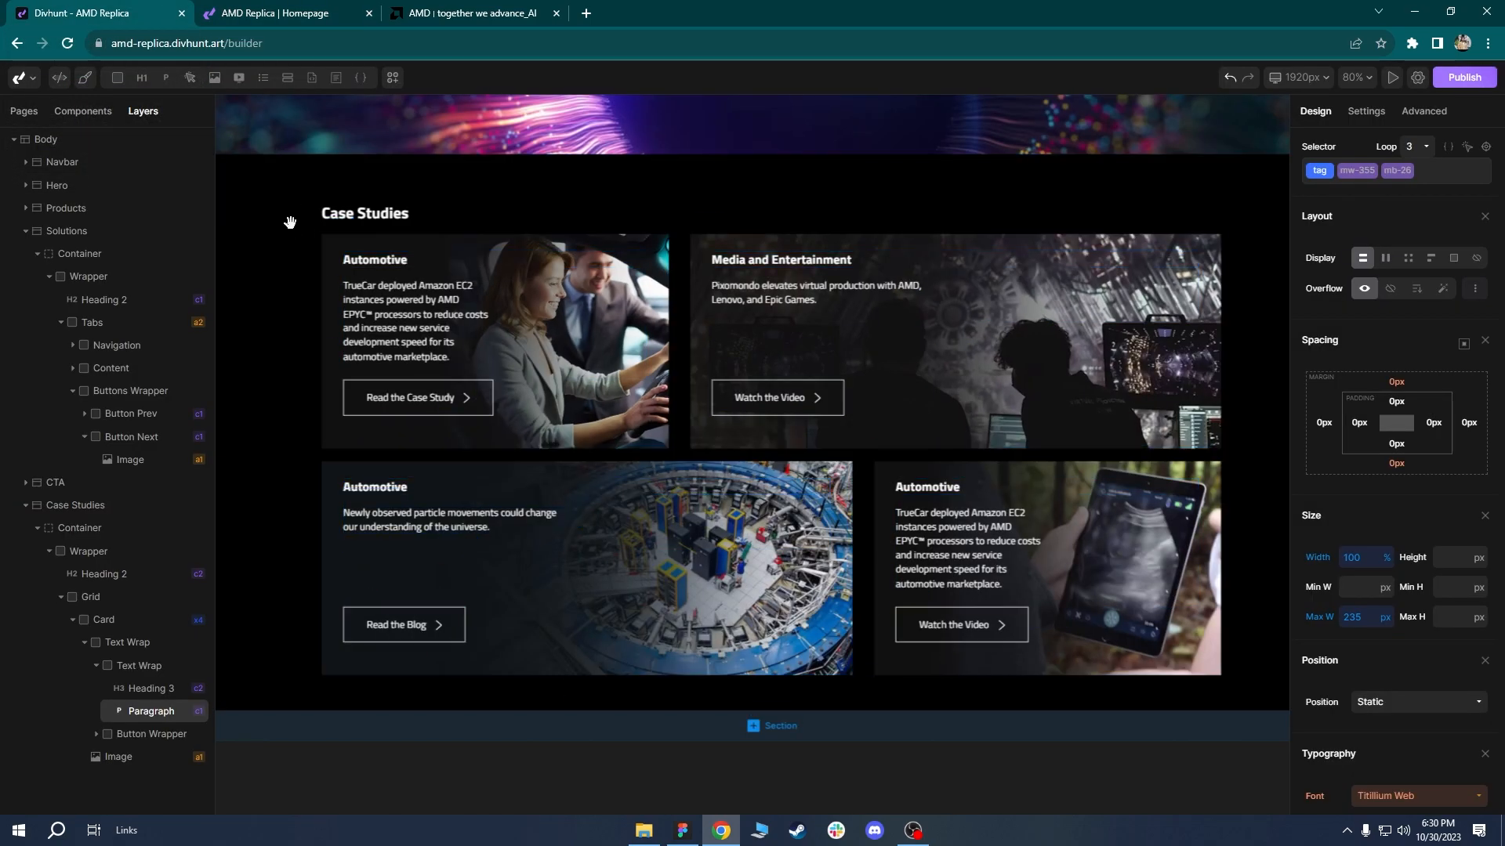
Examine the layout of the Latest News section below Case Studies on the original AMD page.
{"action": "scroll", "coordinate": [467, 489], "scroll_direction": "down", "scroll_amount": 4}
{"action": "left_click", "coordinate": [418, 9]}
{"action": "left_click", "coordinate": [1456, 224]}
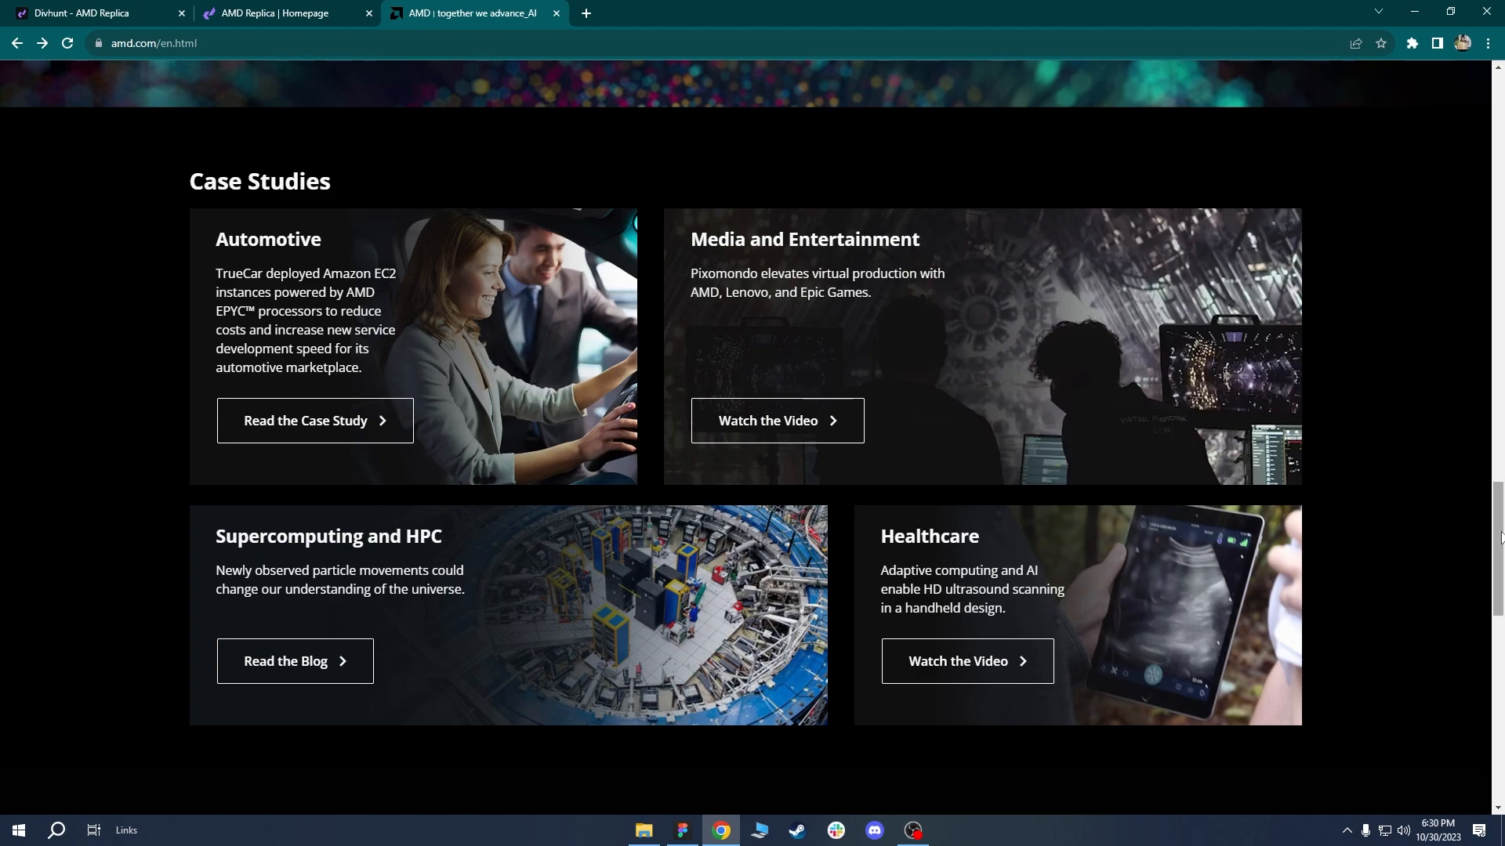
{"action": "left_click_drag", "start_coordinate": [1501, 570], "coordinate": [1501, 685]}
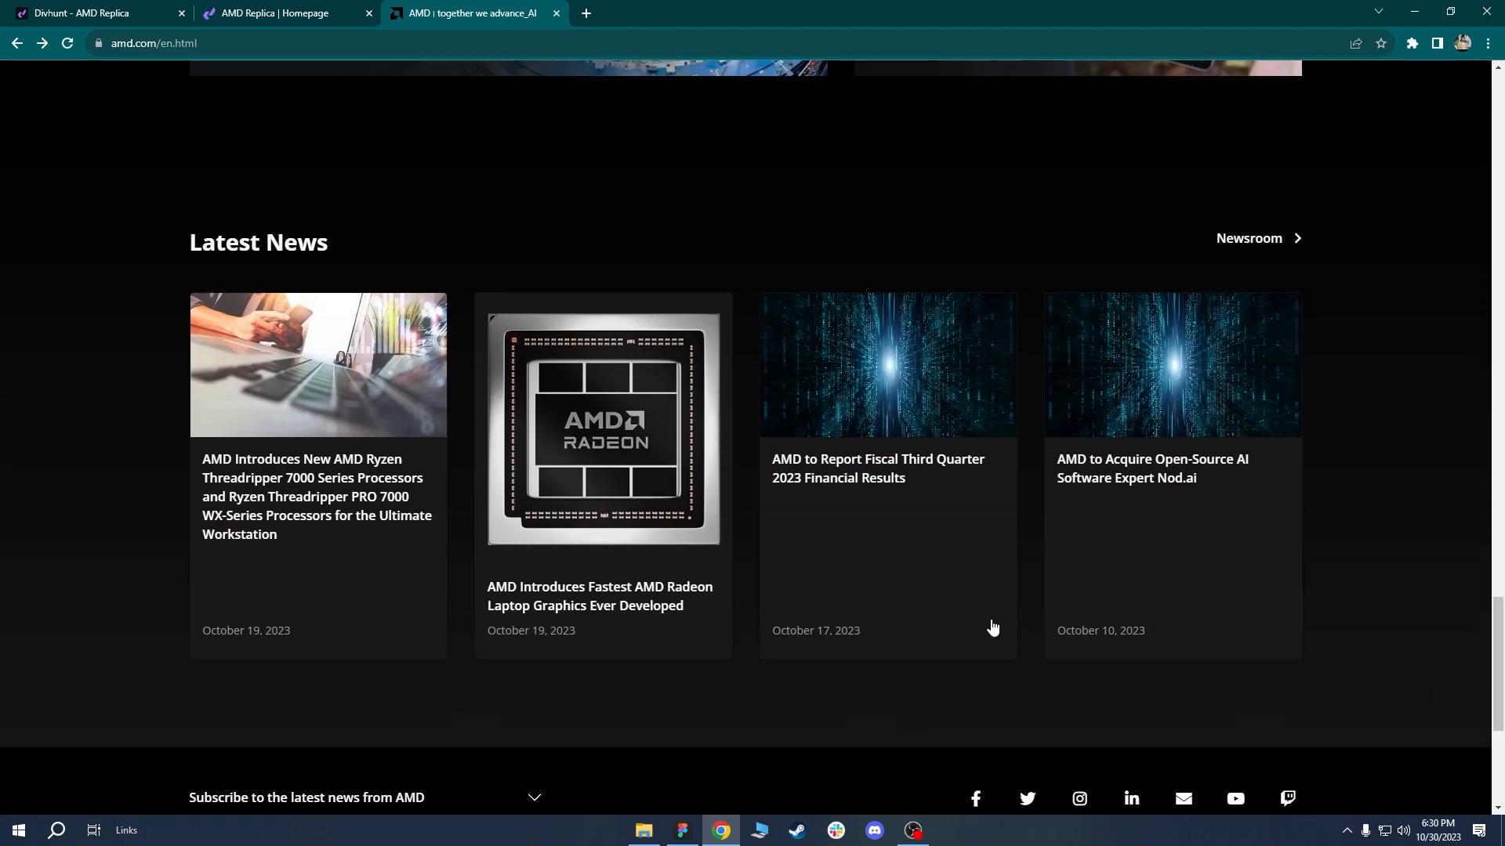
In the Divhunt builder, collapse the open section layers and add a new section at the end of the Body.
{"action": "left_click", "coordinate": [35, 10]}
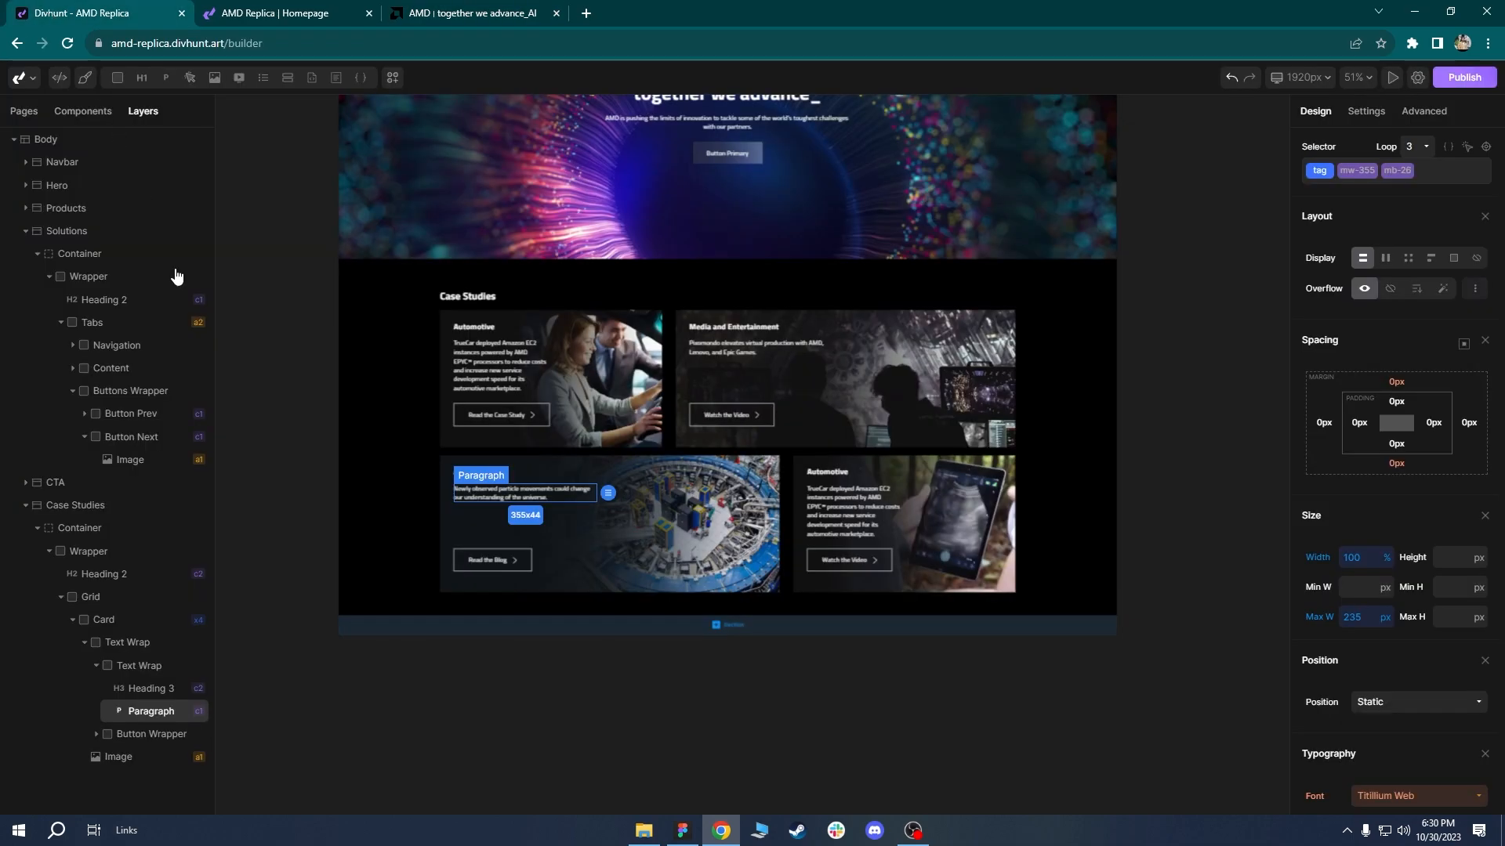
{"action": "left_click", "coordinate": [25, 232]}
{"action": "left_click", "coordinate": [25, 276]}
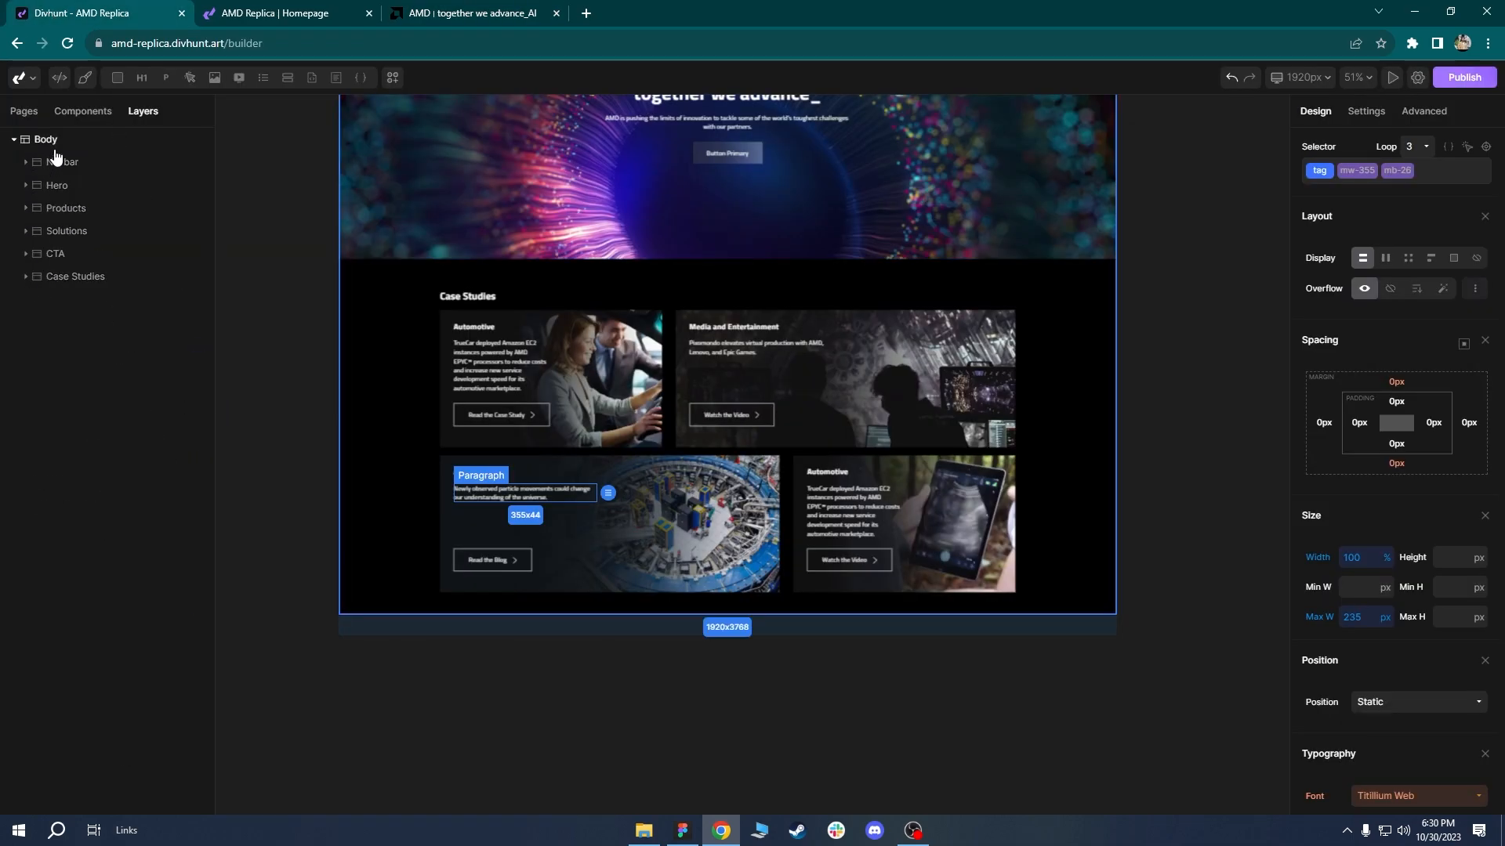
{"action": "left_click", "coordinate": [45, 139]}
{"action": "mouse_move", "coordinate": [117, 81]}
{"action": "left_click", "coordinate": [122, 129]}
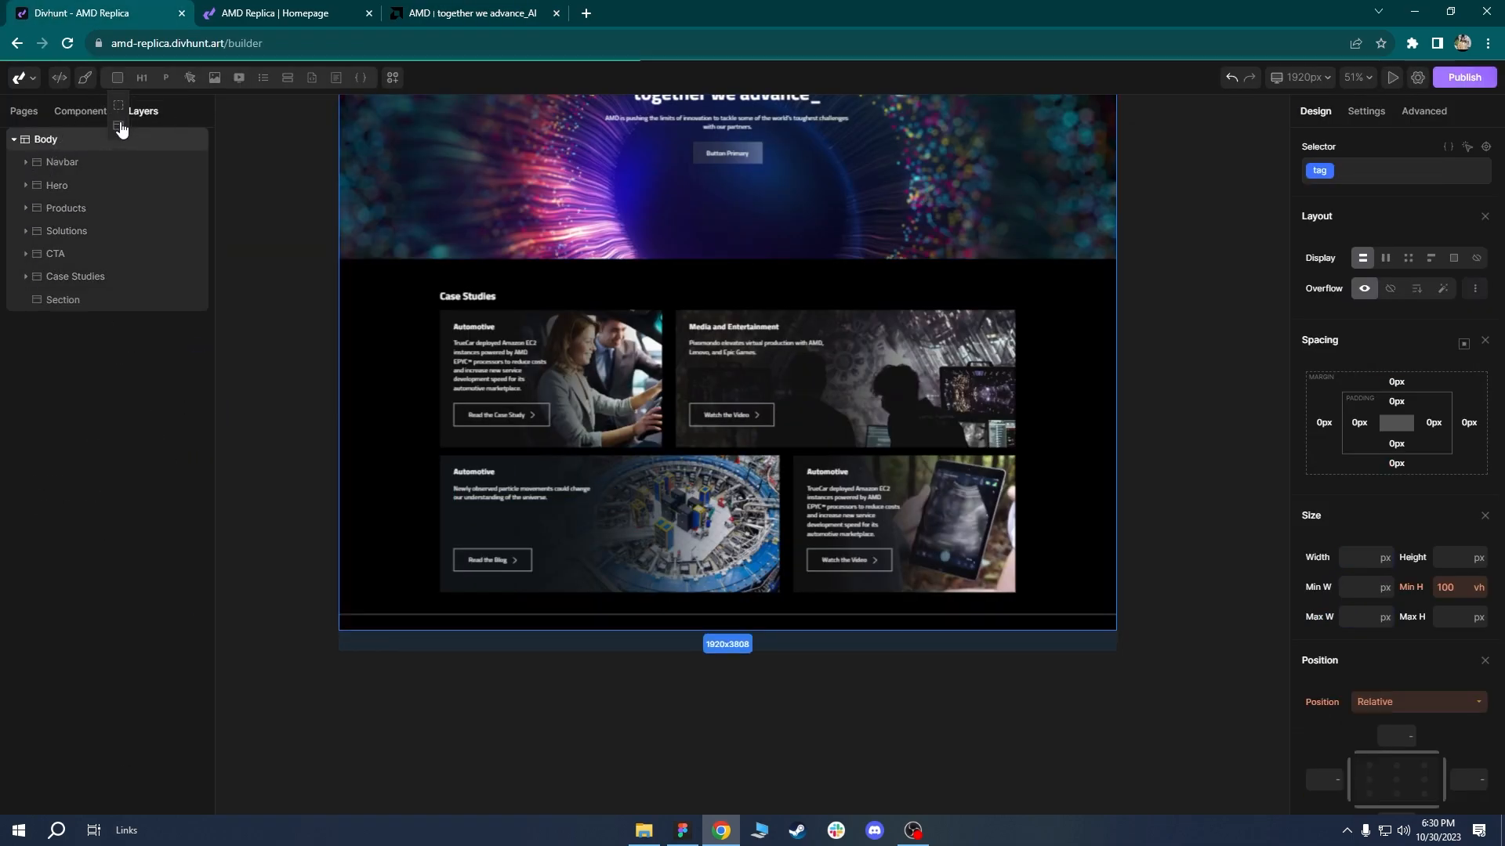
Label the new section "News".
{"action": "left_click", "coordinate": [78, 306]}
{"action": "right_click", "coordinate": [75, 312]}
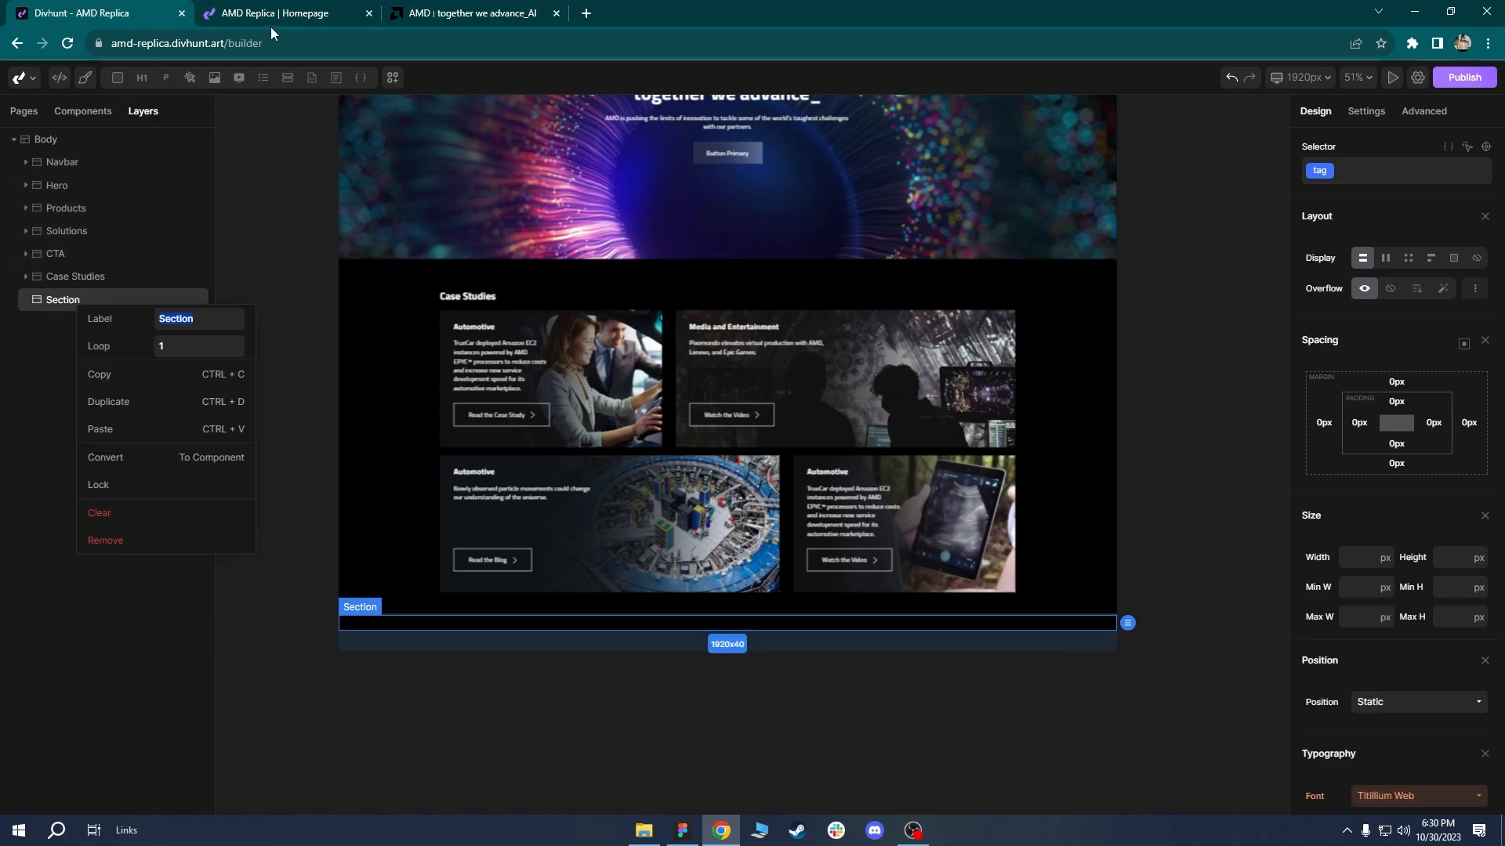
{"action": "type", "text": "News"}
{"action": "key", "text": "Return"}
Compare the replica's Case Studies section with the original page's, including the transition into Latest News.
{"action": "left_click", "coordinate": [253, 9]}
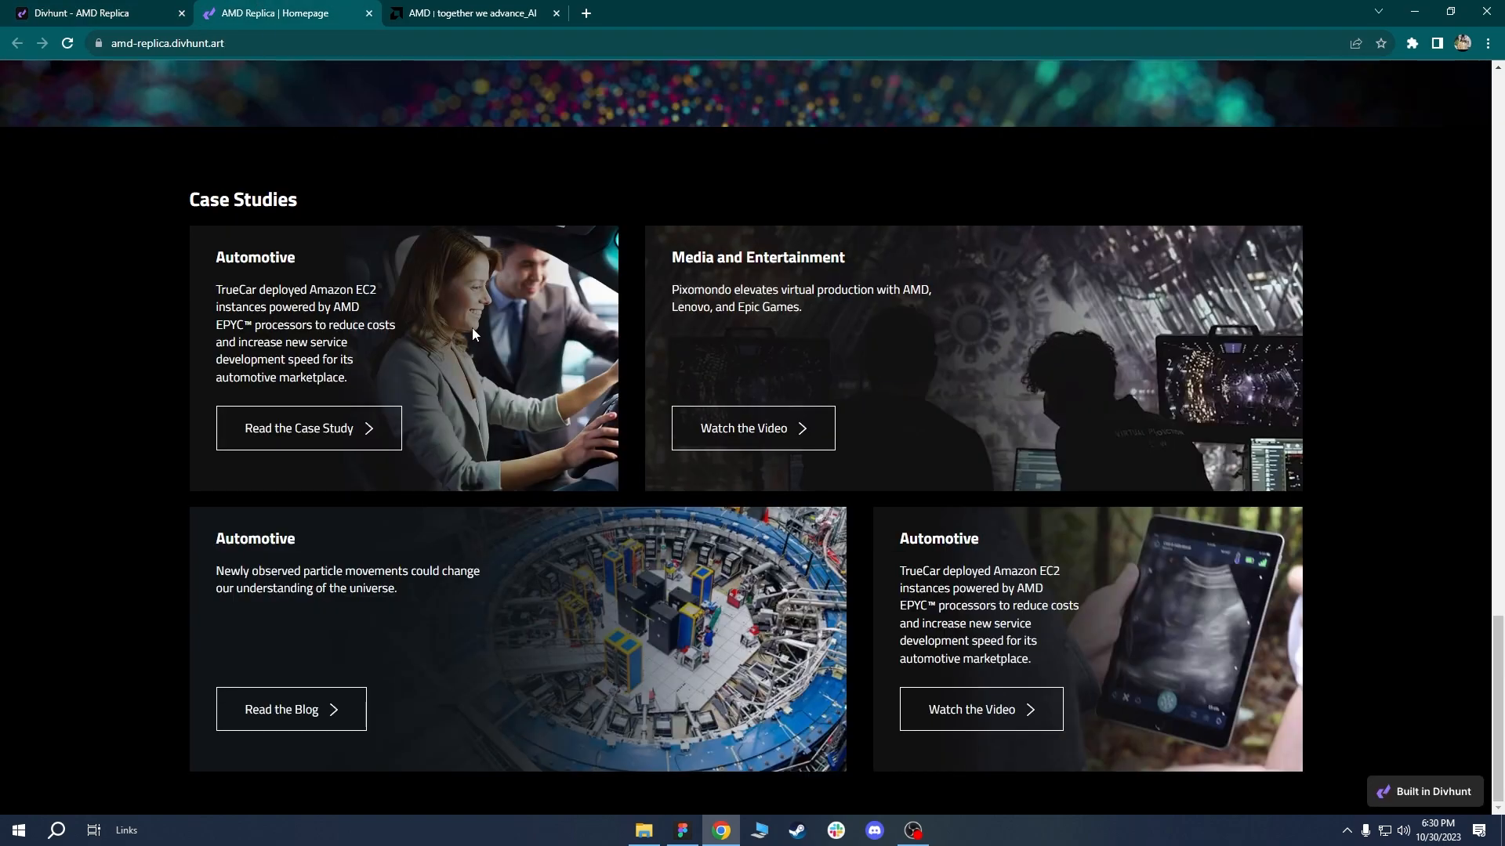
{"action": "left_click", "coordinate": [471, 9]}
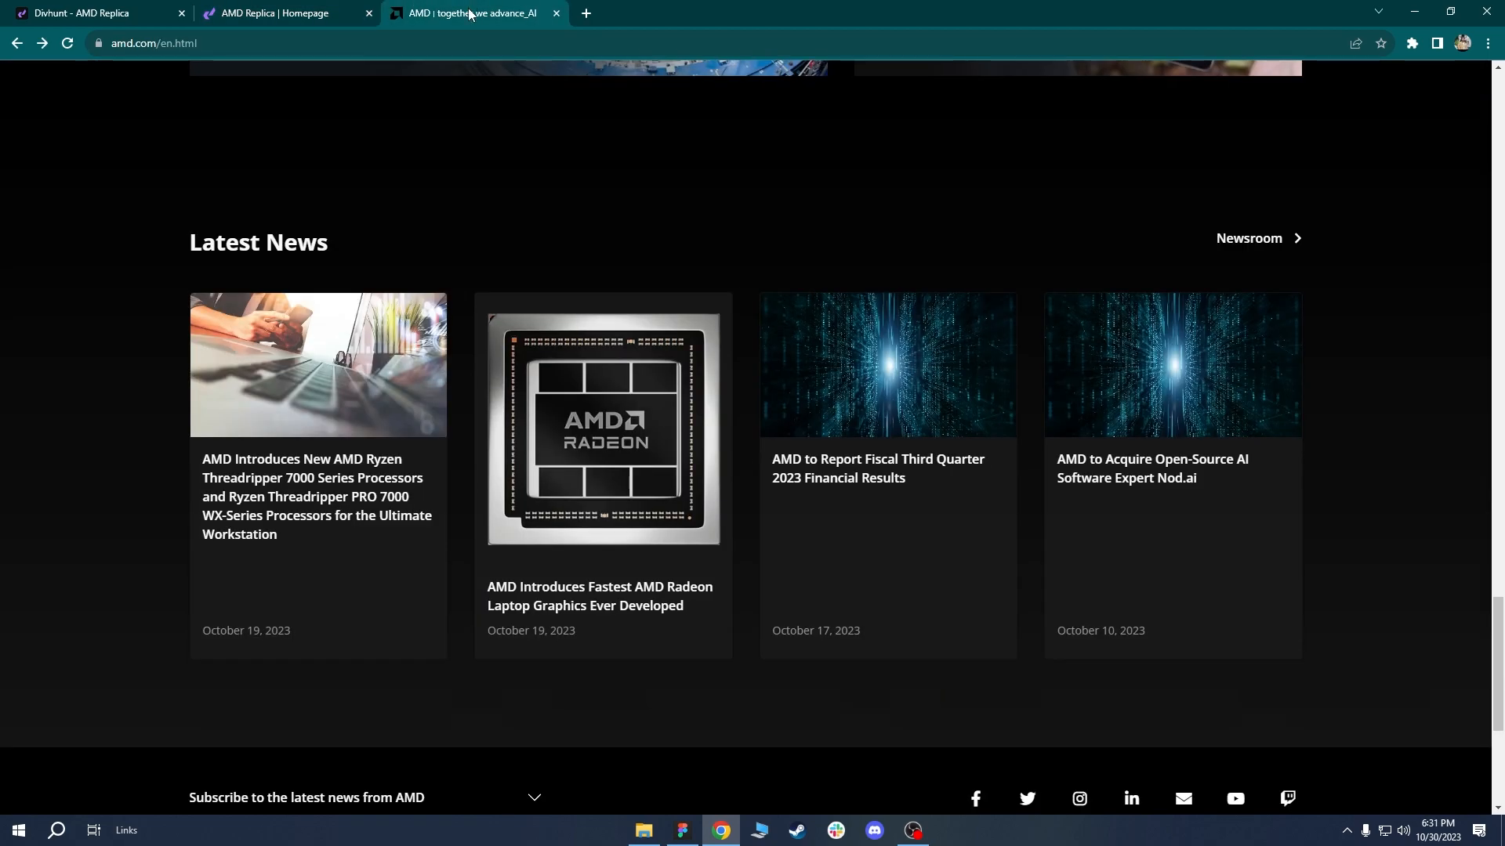
{"action": "left_click_drag", "start_coordinate": [1502, 649], "coordinate": [1501, 593]}
{"action": "scroll", "coordinate": [1199, 499], "scroll_direction": "up", "scroll_amount": 3}
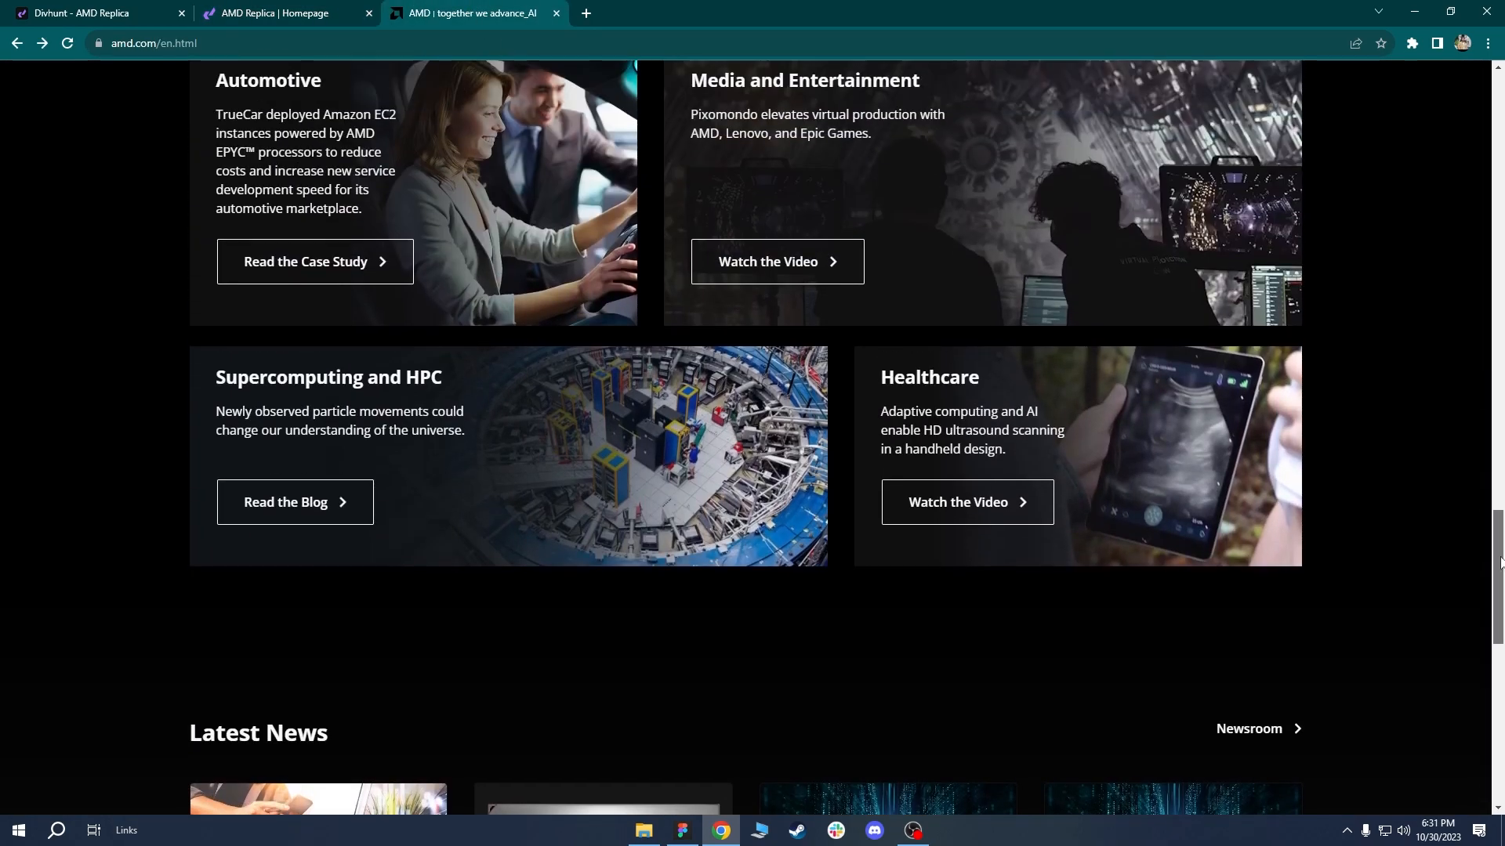
{"action": "scroll", "coordinate": [263, 520], "scroll_direction": "down", "scroll_amount": 4}
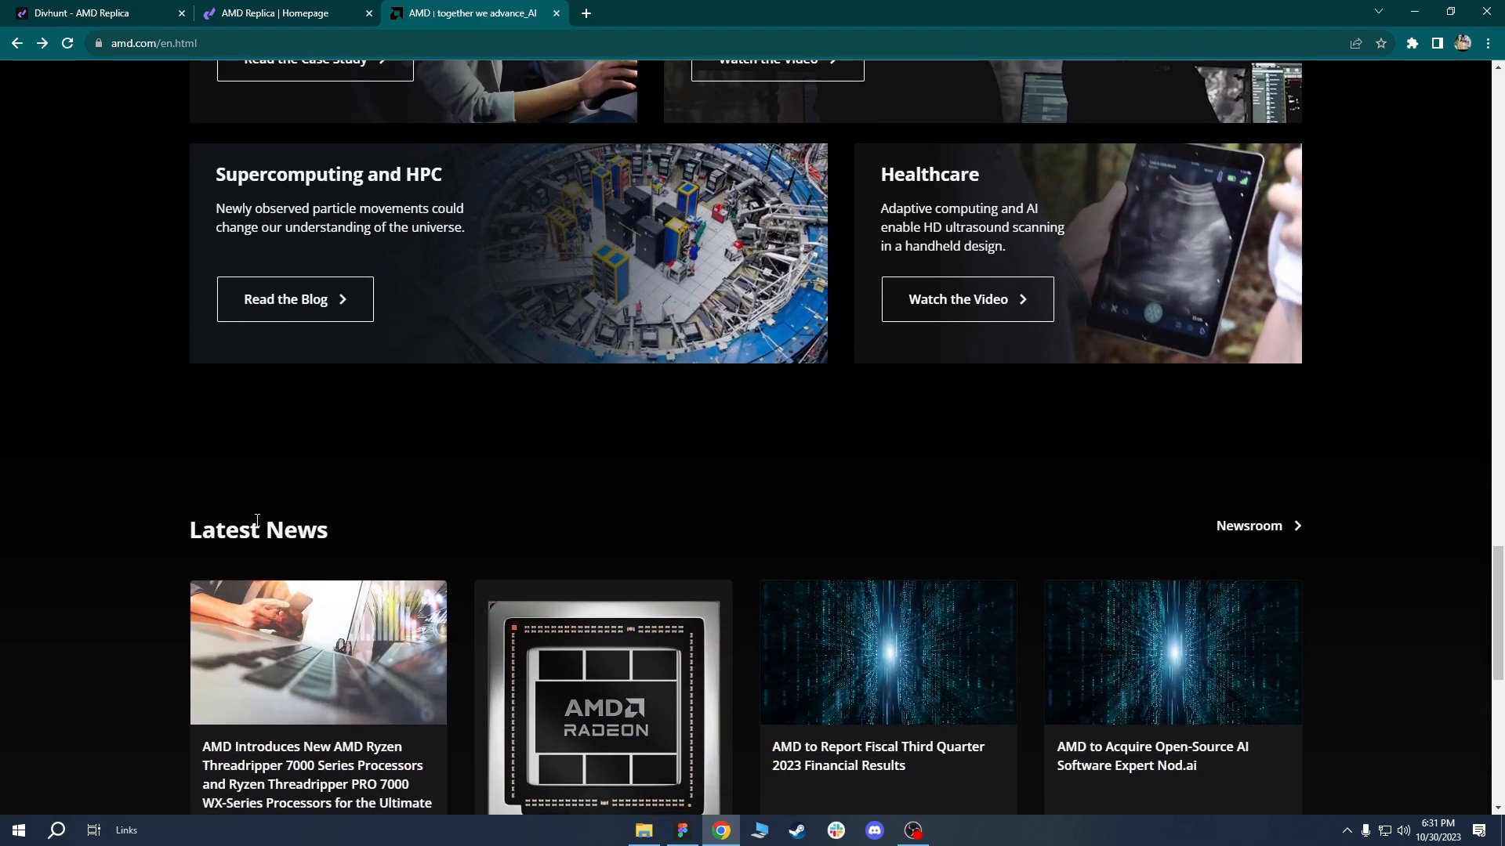
Inspect the "Latest News" heading on the original AMD page for its font size and margin.
{"action": "right_click", "coordinate": [263, 538]}
{"action": "left_click", "coordinate": [313, 679]}
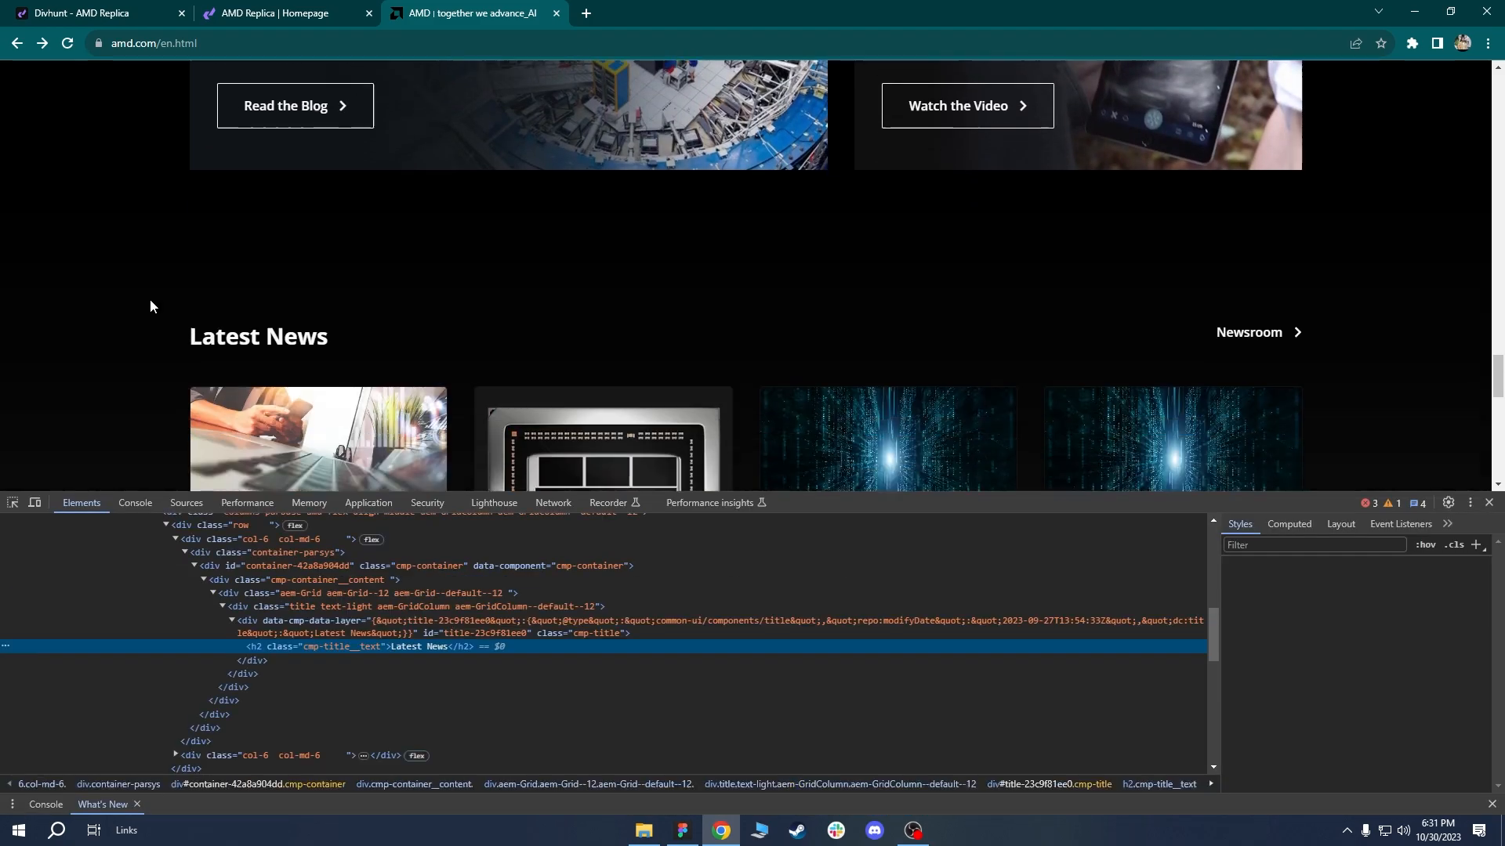
{"action": "scroll", "coordinate": [151, 306], "scroll_direction": "down", "scroll_amount": 2}
{"action": "left_click", "coordinate": [12, 502]}
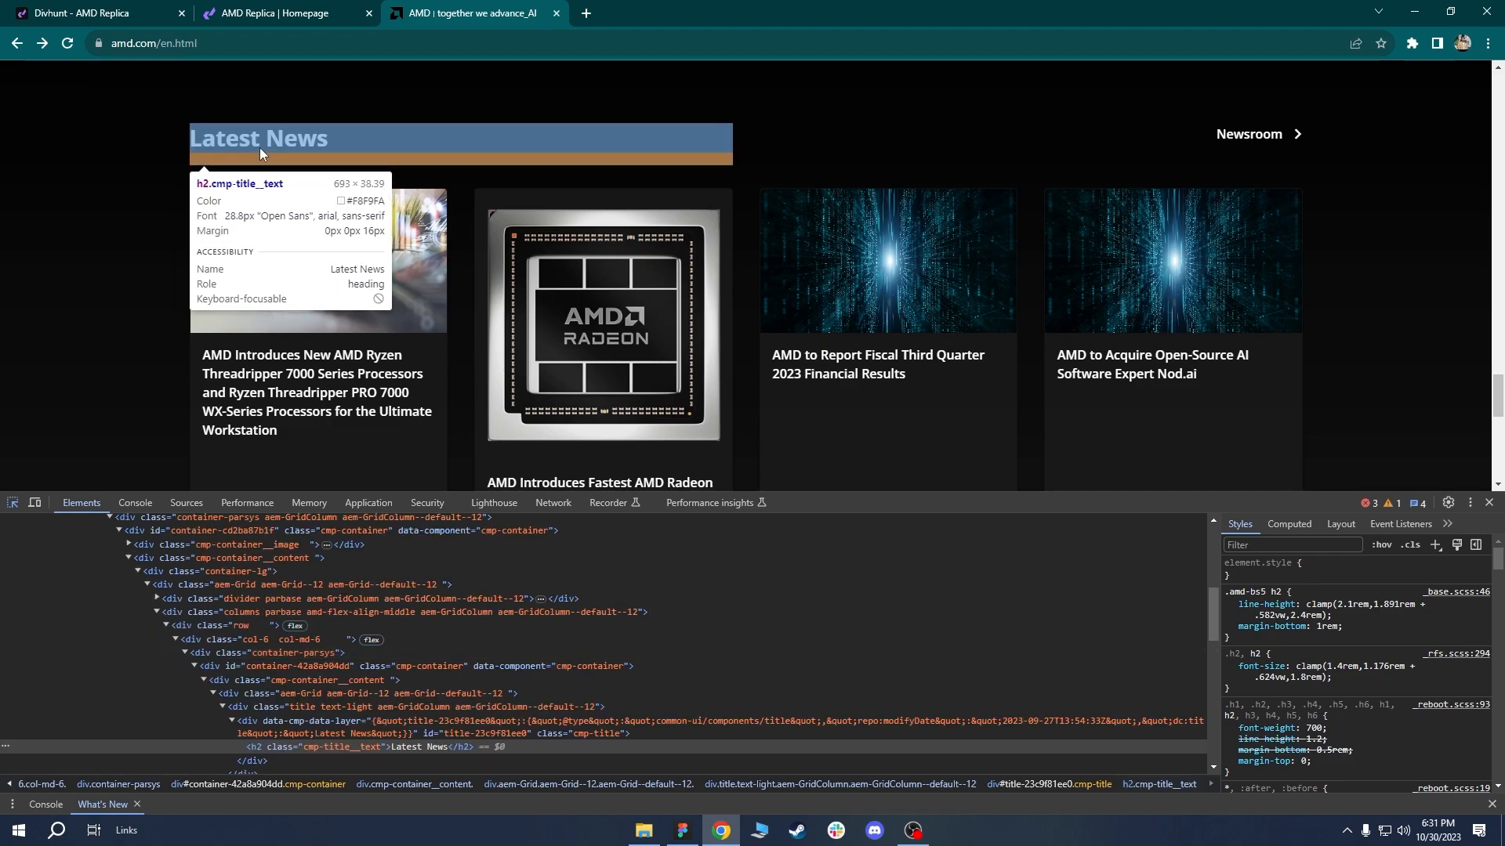
Check the classes and typography settings of the Case Studies Heading 2 in the Divhunt builder.
{"action": "key", "text": "ctrl+1"}
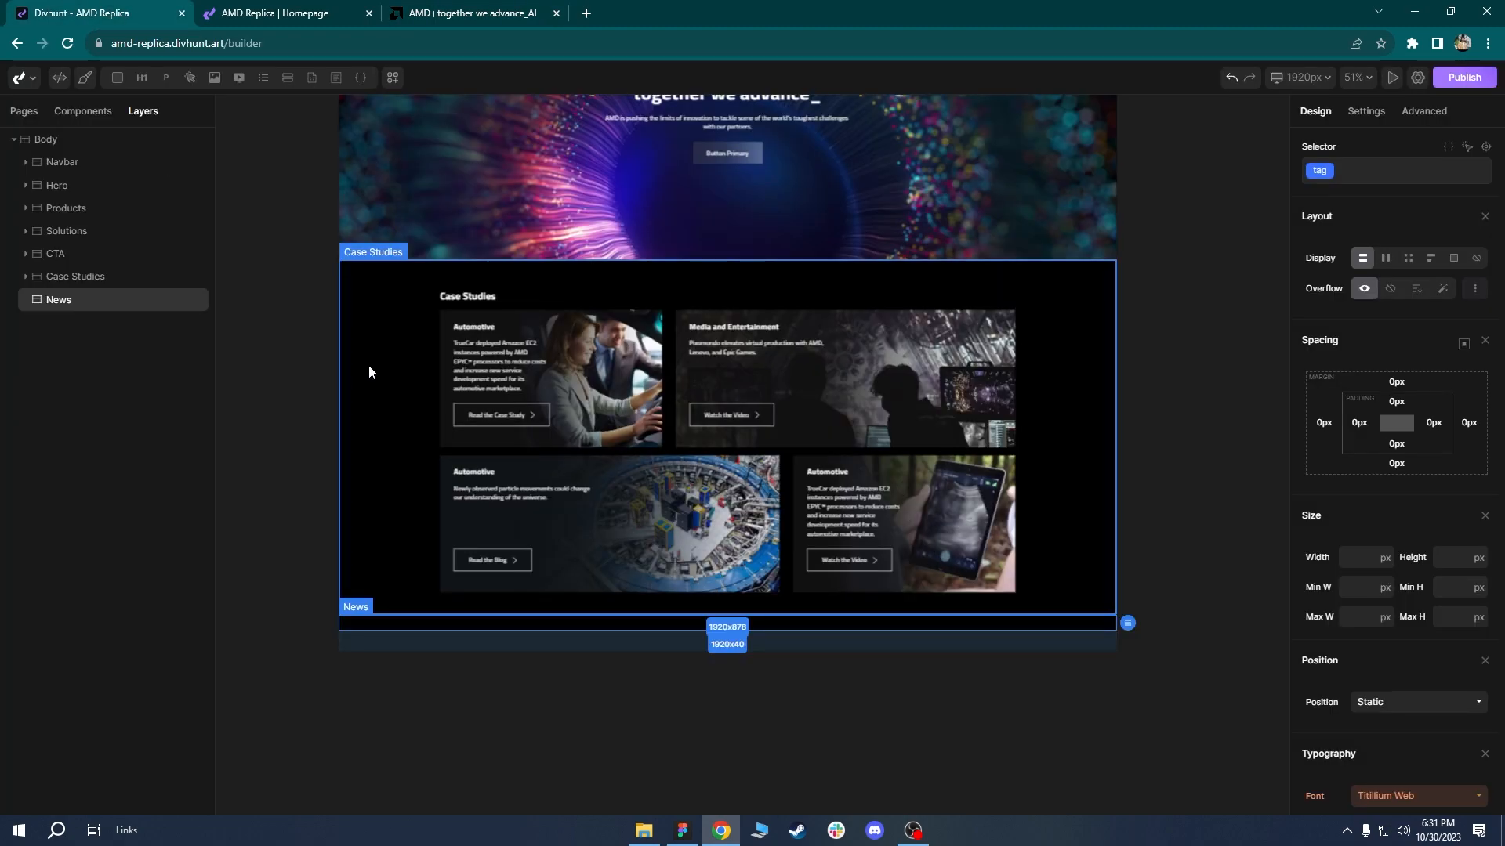
{"action": "left_click", "coordinate": [462, 297]}
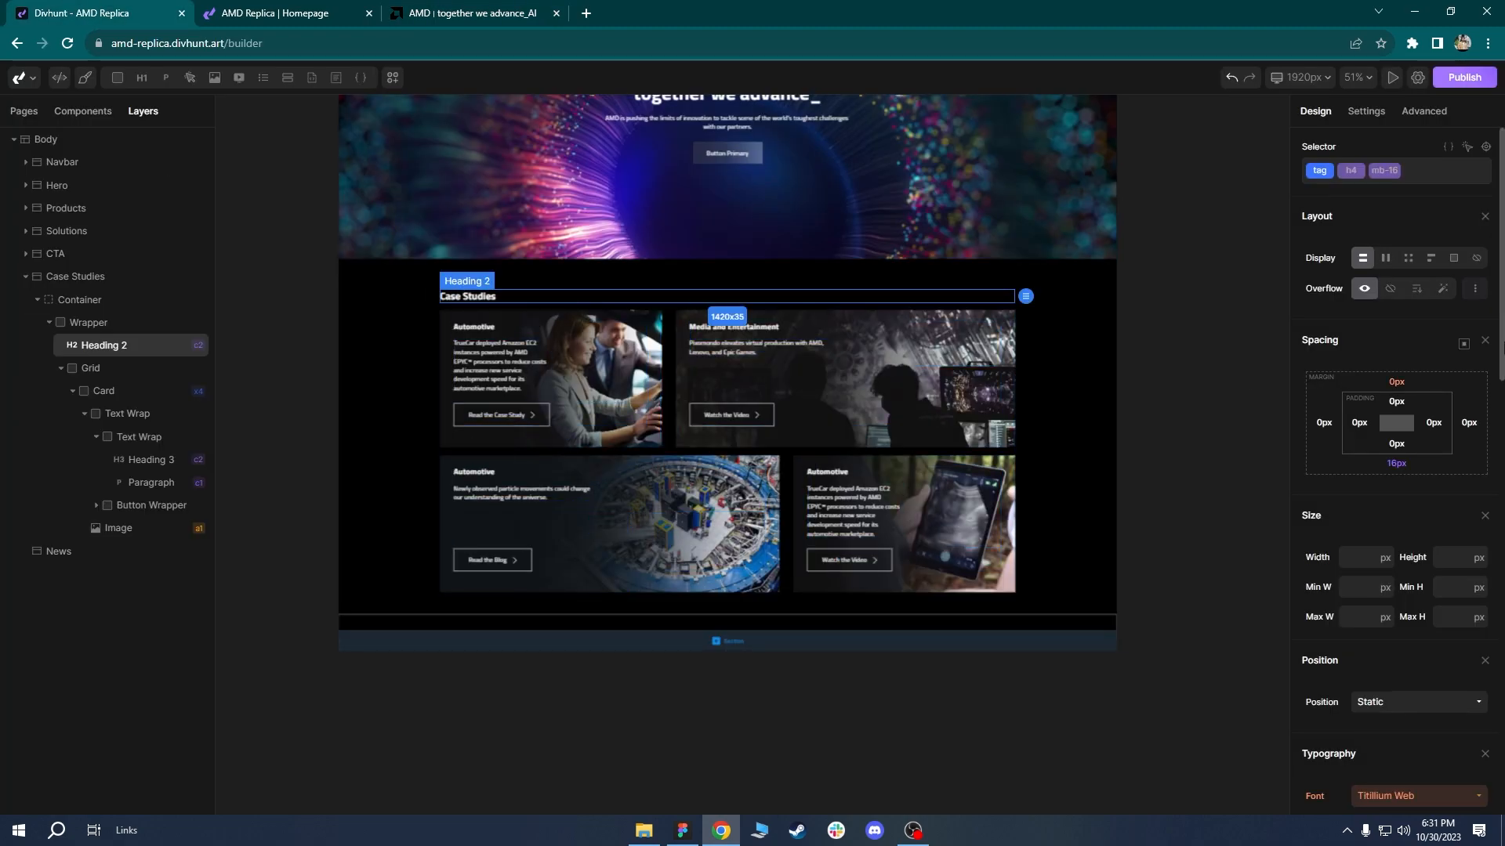
{"action": "mouse_move", "coordinate": [1503, 338]}
{"action": "left_mouse_down"}
{"action": "mouse_move", "coordinate": [1503, 370]}
{"action": "mouse_move", "coordinate": [1503, 349]}
{"action": "left_mouse_up"}
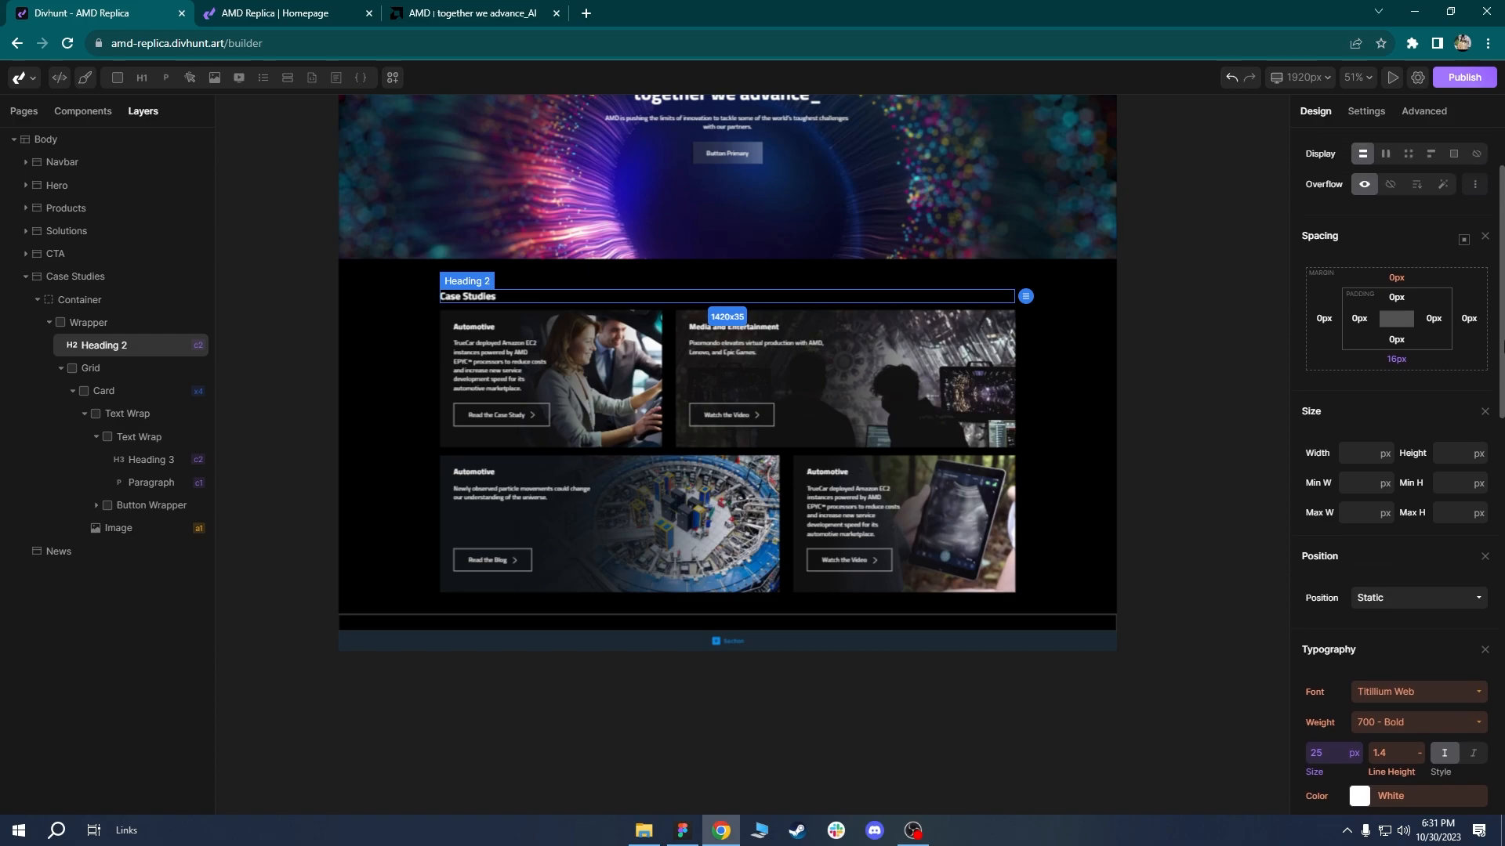
Add a container to the News section and nest a div labelled "Wrapper" inside it.
{"action": "left_click", "coordinate": [398, 627]}
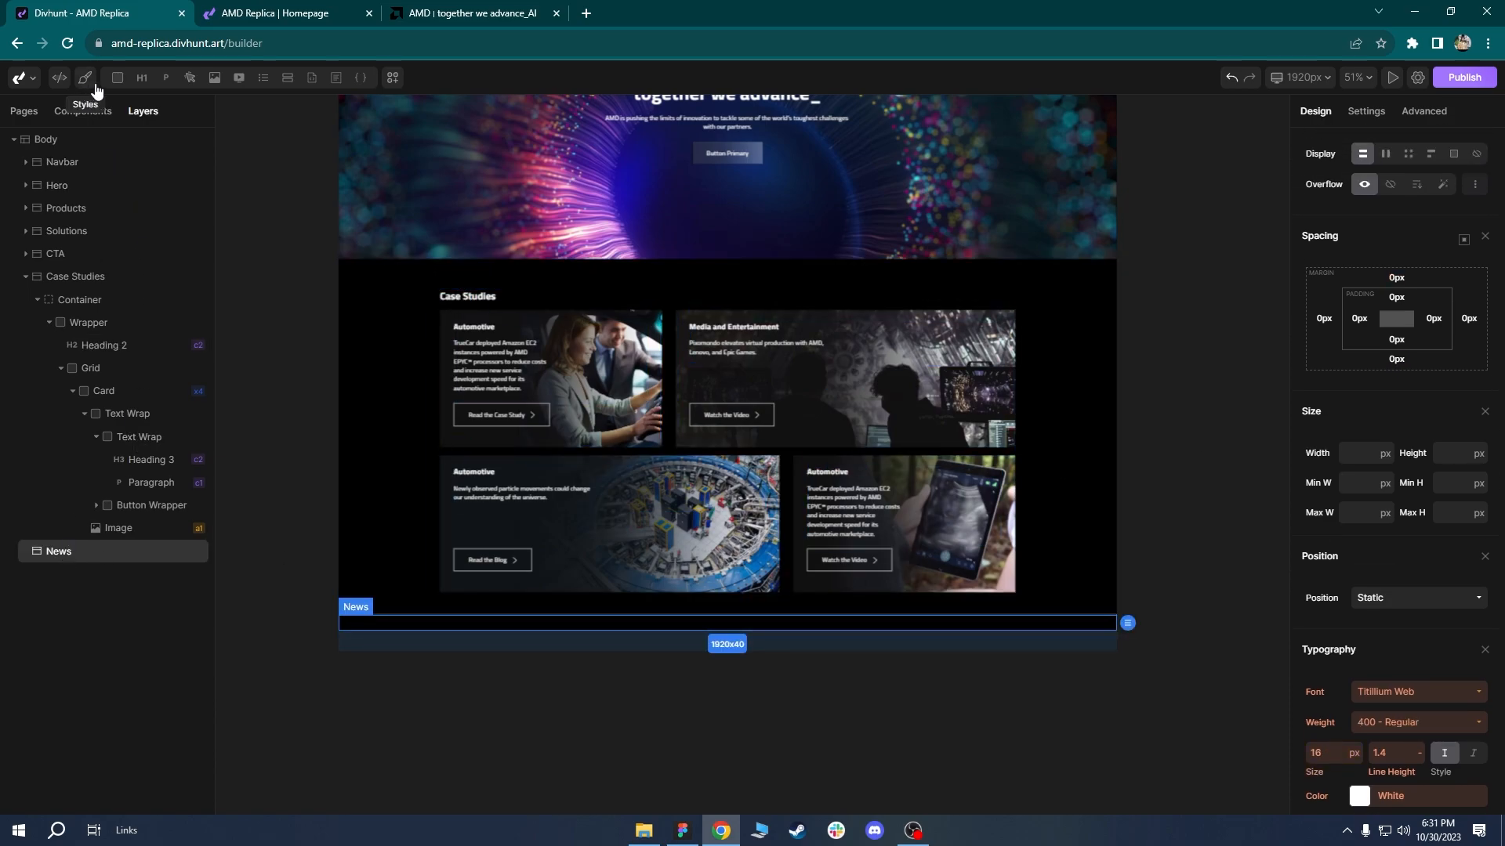
{"action": "left_click", "coordinate": [123, 106]}
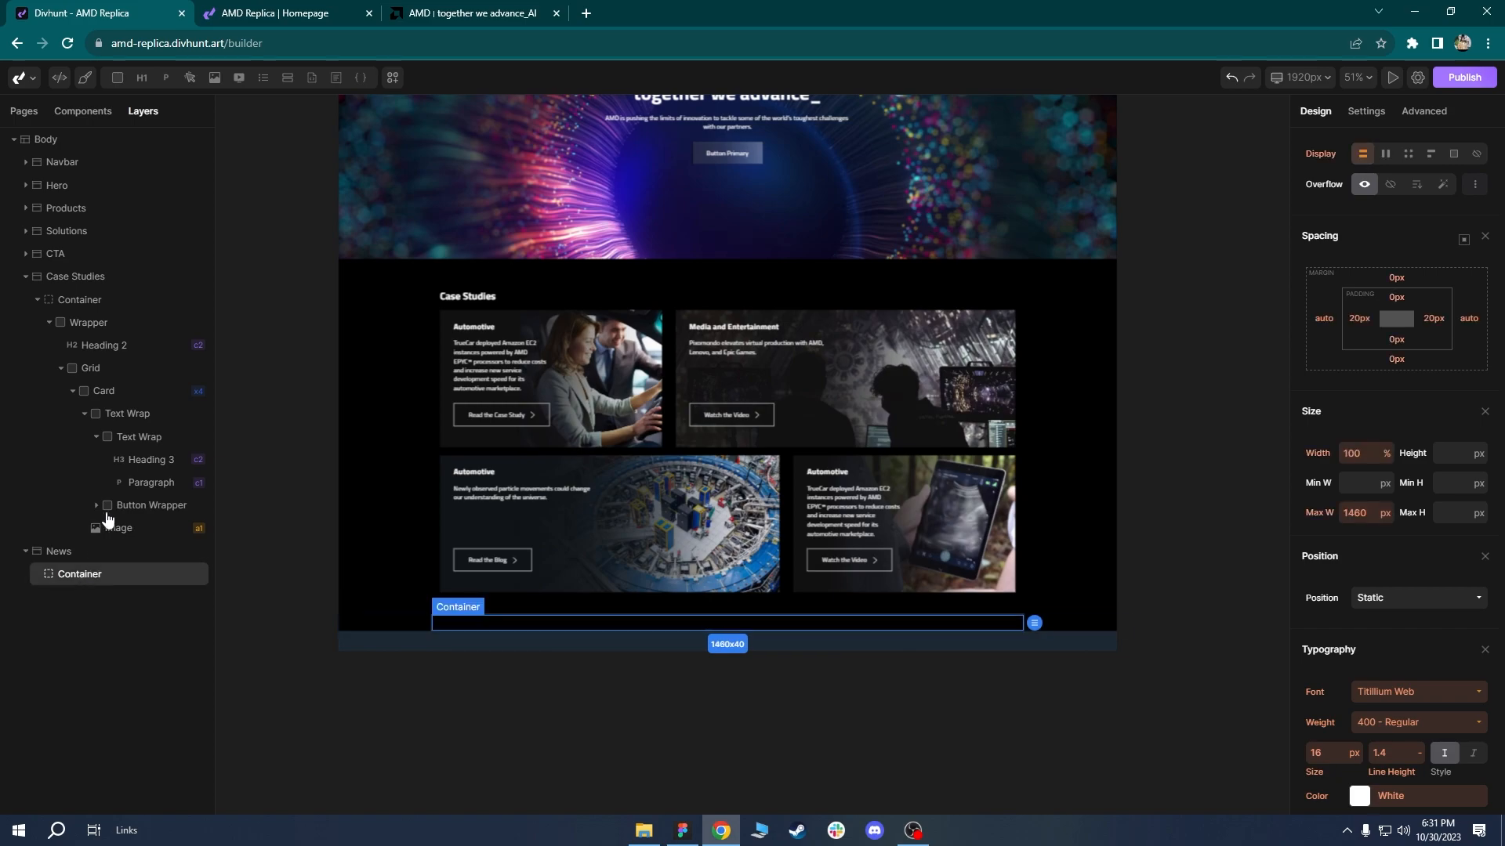
{"action": "left_click", "coordinate": [117, 78]}
{"action": "right_click", "coordinate": [86, 600]}
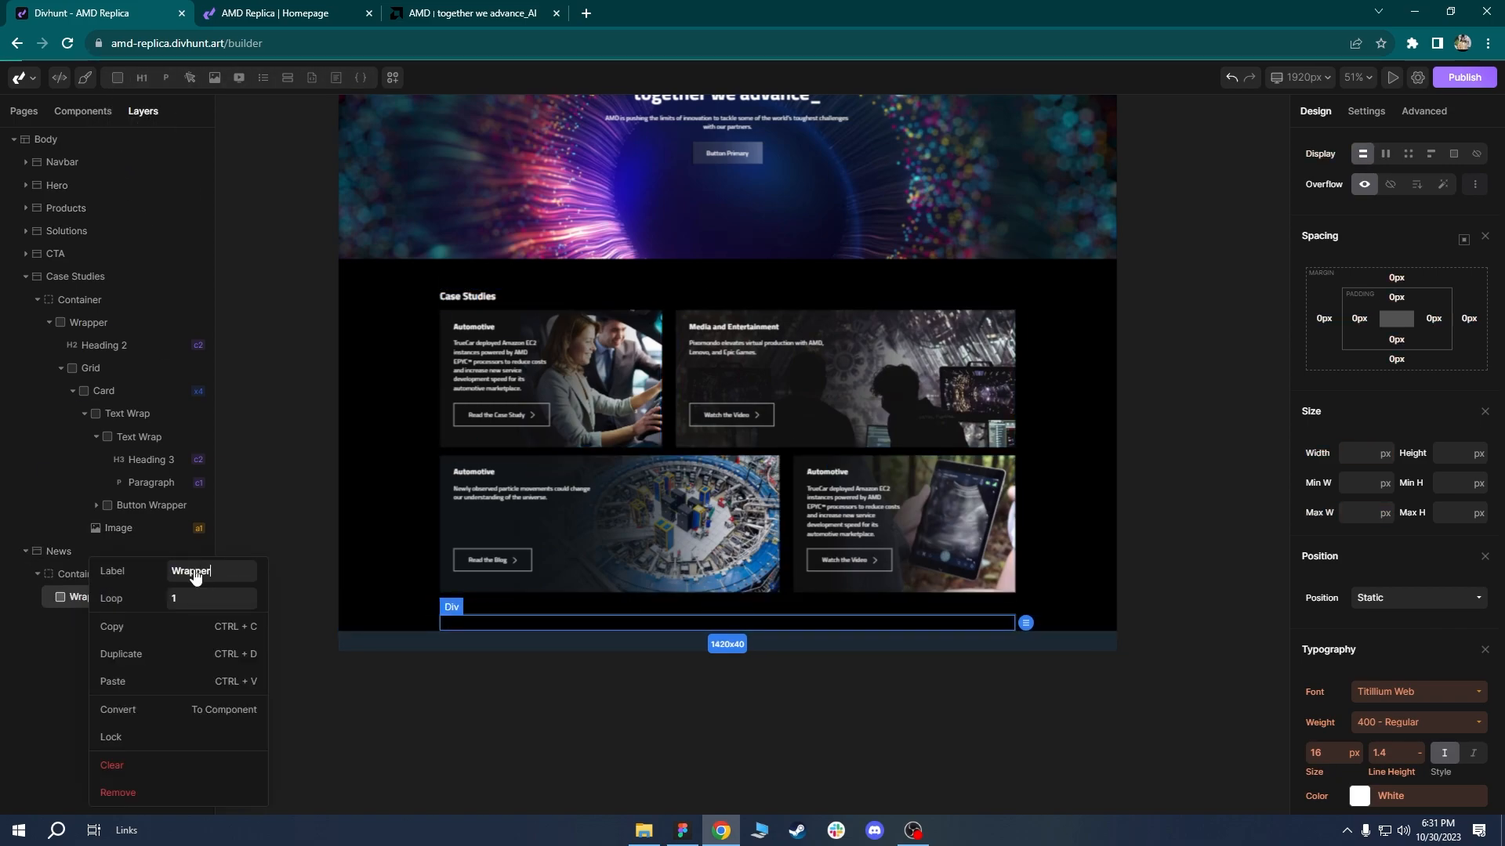
{"action": "type", "text": "Wrapper"}
{"action": "key", "text": "Return"}
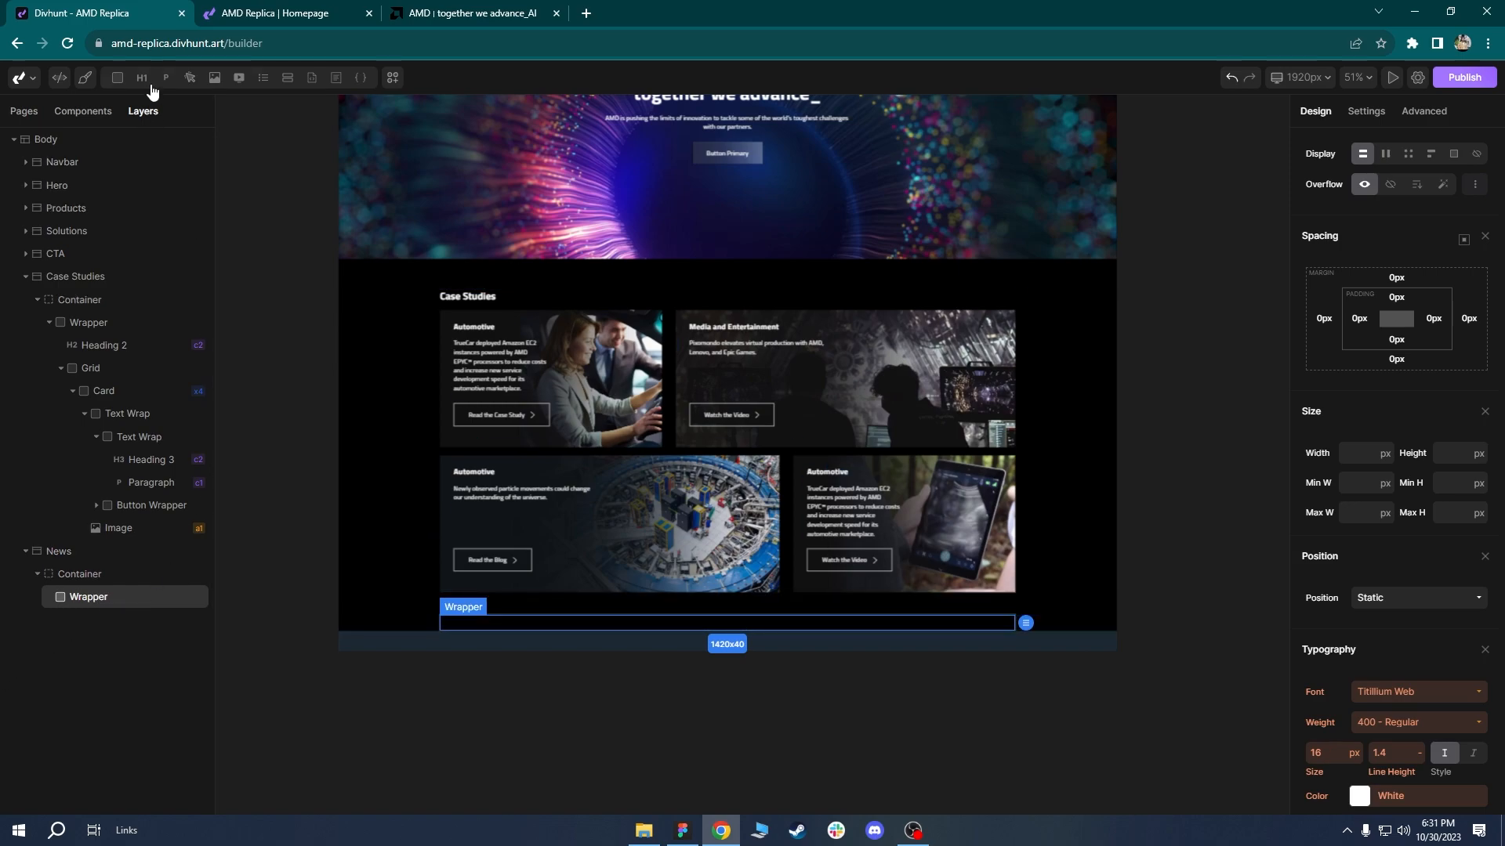
Add a Heading 2 inside the News section's Wrapper and apply the h3 class to it.
{"action": "mouse_move", "coordinate": [145, 84]}
{"action": "left_click", "coordinate": [145, 110]}
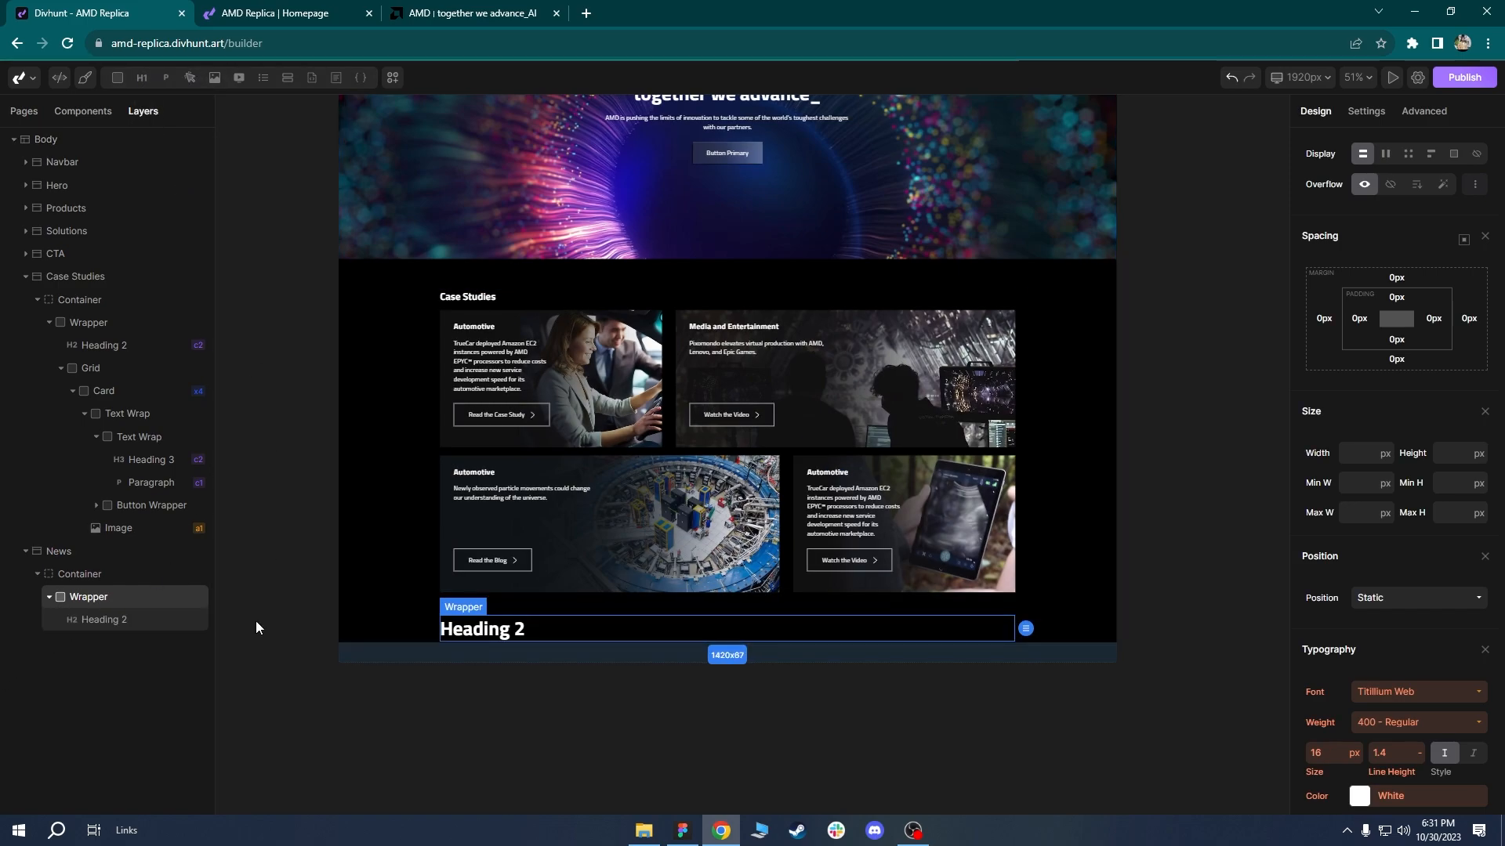
{"action": "left_click", "coordinate": [108, 621]}
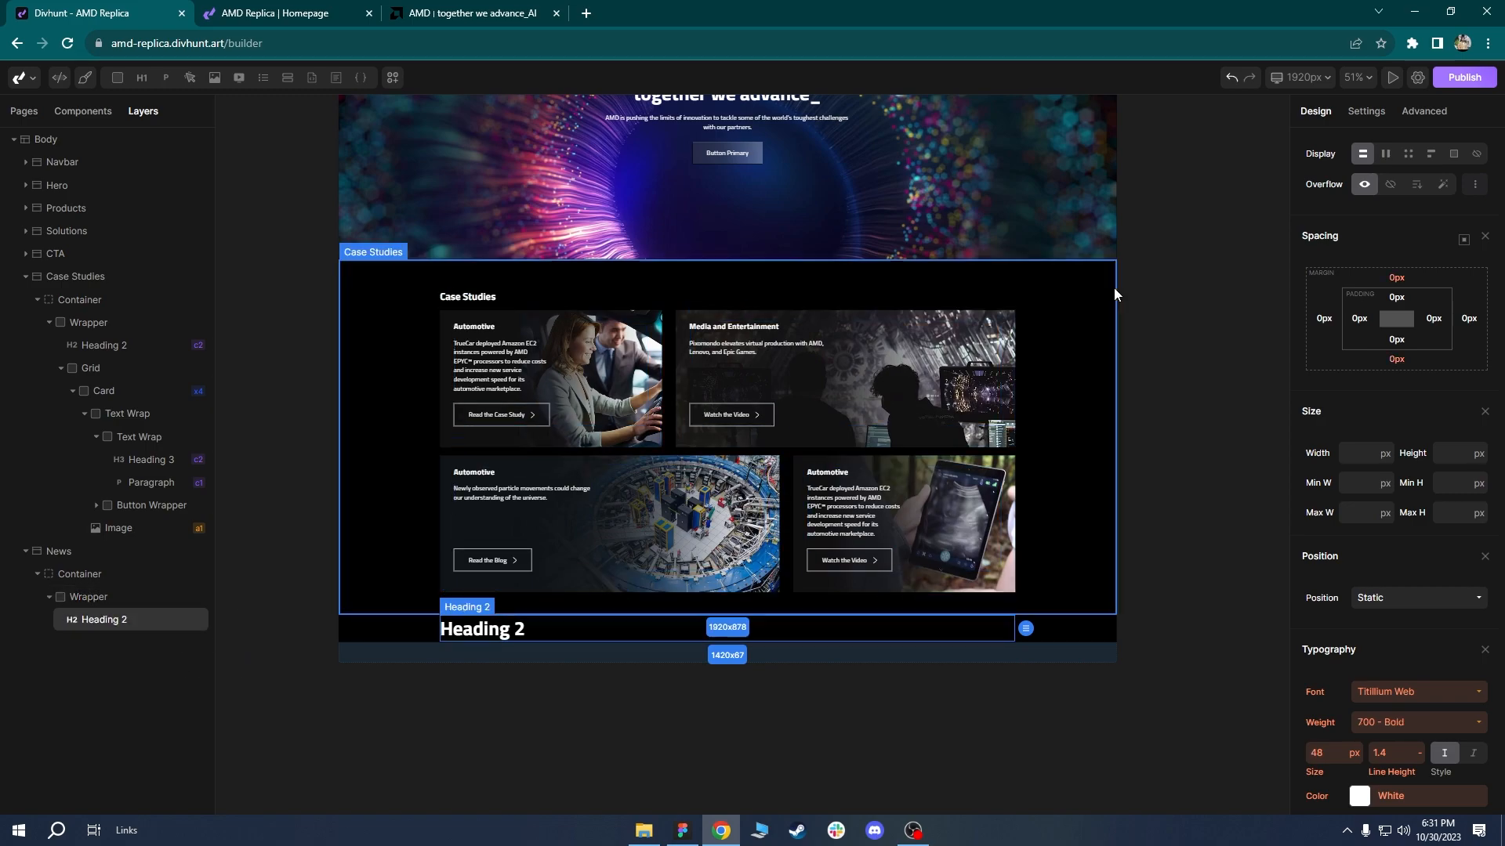
{"action": "scroll", "coordinate": [1384, 171], "scroll_direction": "up", "scroll_amount": 2}
{"action": "left_click", "coordinate": [1400, 177]}
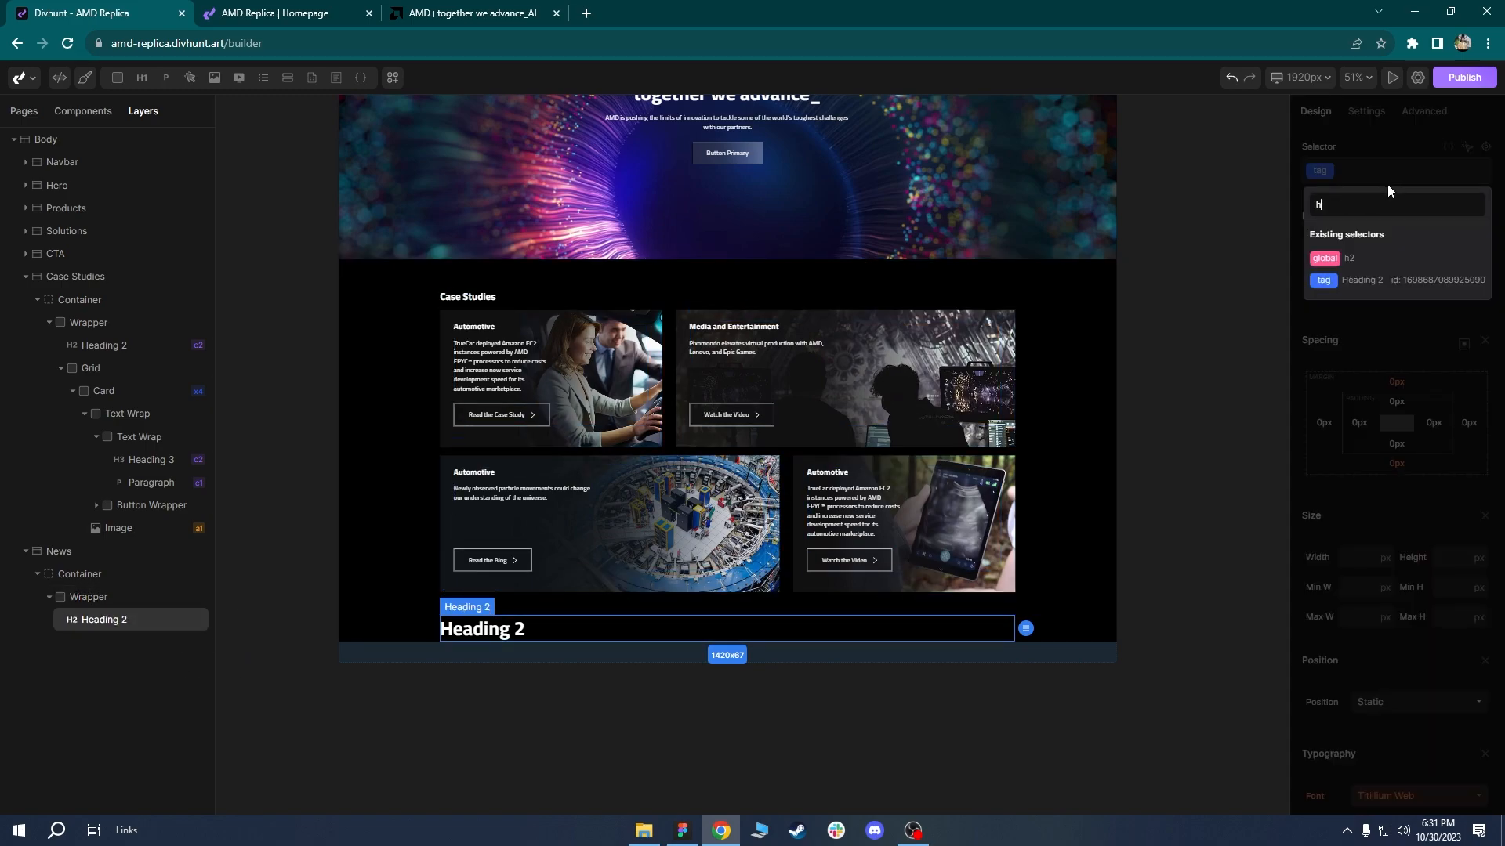
{"action": "type", "text": "h3"}
{"action": "left_click", "coordinate": [1330, 288]}
{"action": "scroll", "coordinate": [1422, 470], "scroll_direction": "down", "scroll_amount": 3}
{"action": "scroll", "coordinate": [1418, 472], "scroll_direction": "up", "scroll_amount": 3}
Inspect the container around the Latest News section on the original AMD page for its padding.
{"action": "left_click", "coordinate": [245, 11]}
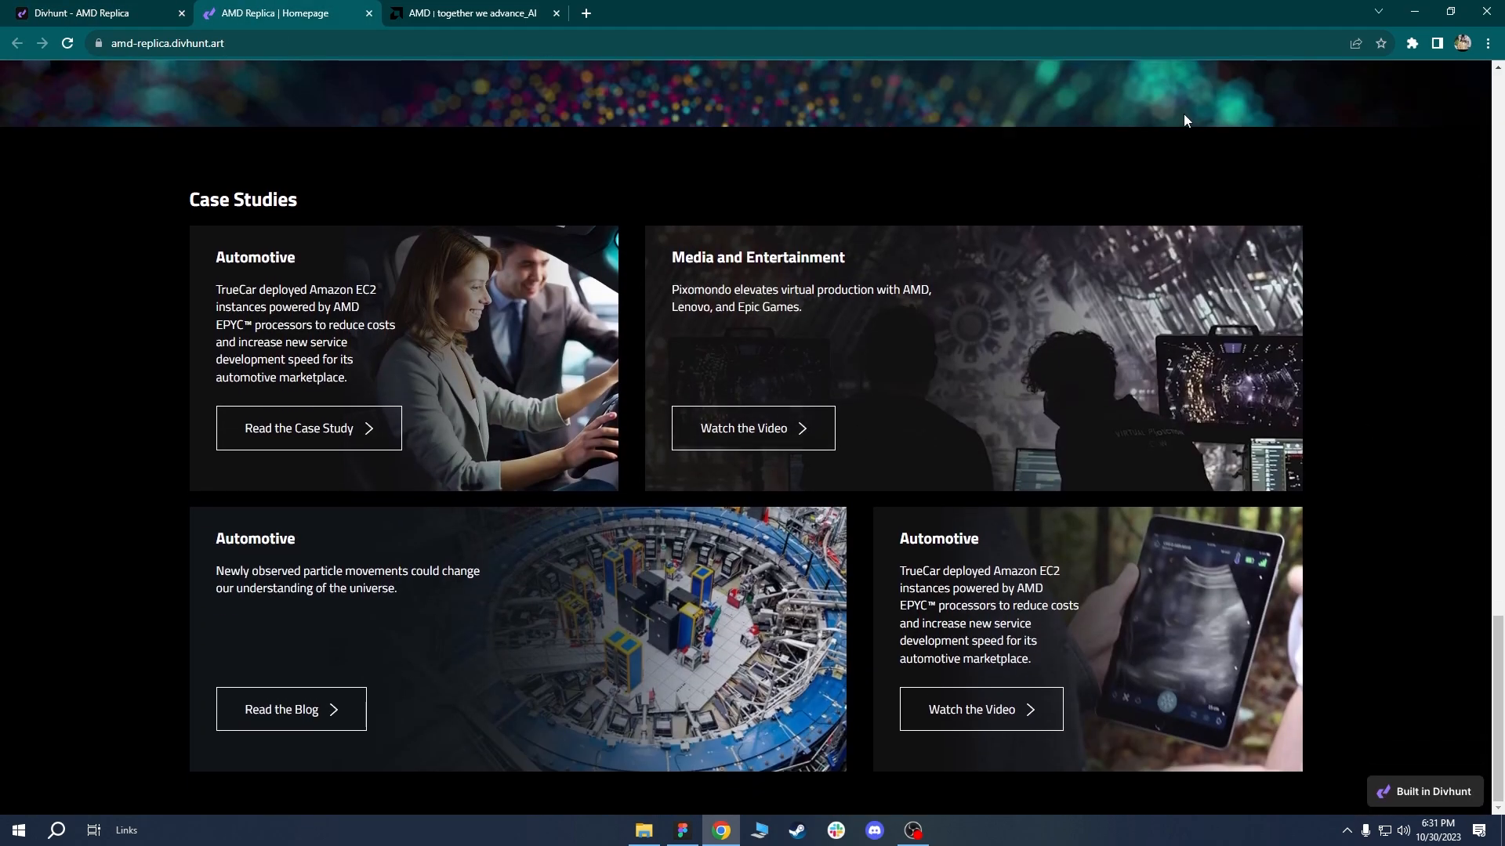
{"action": "left_click", "coordinate": [533, 13]}
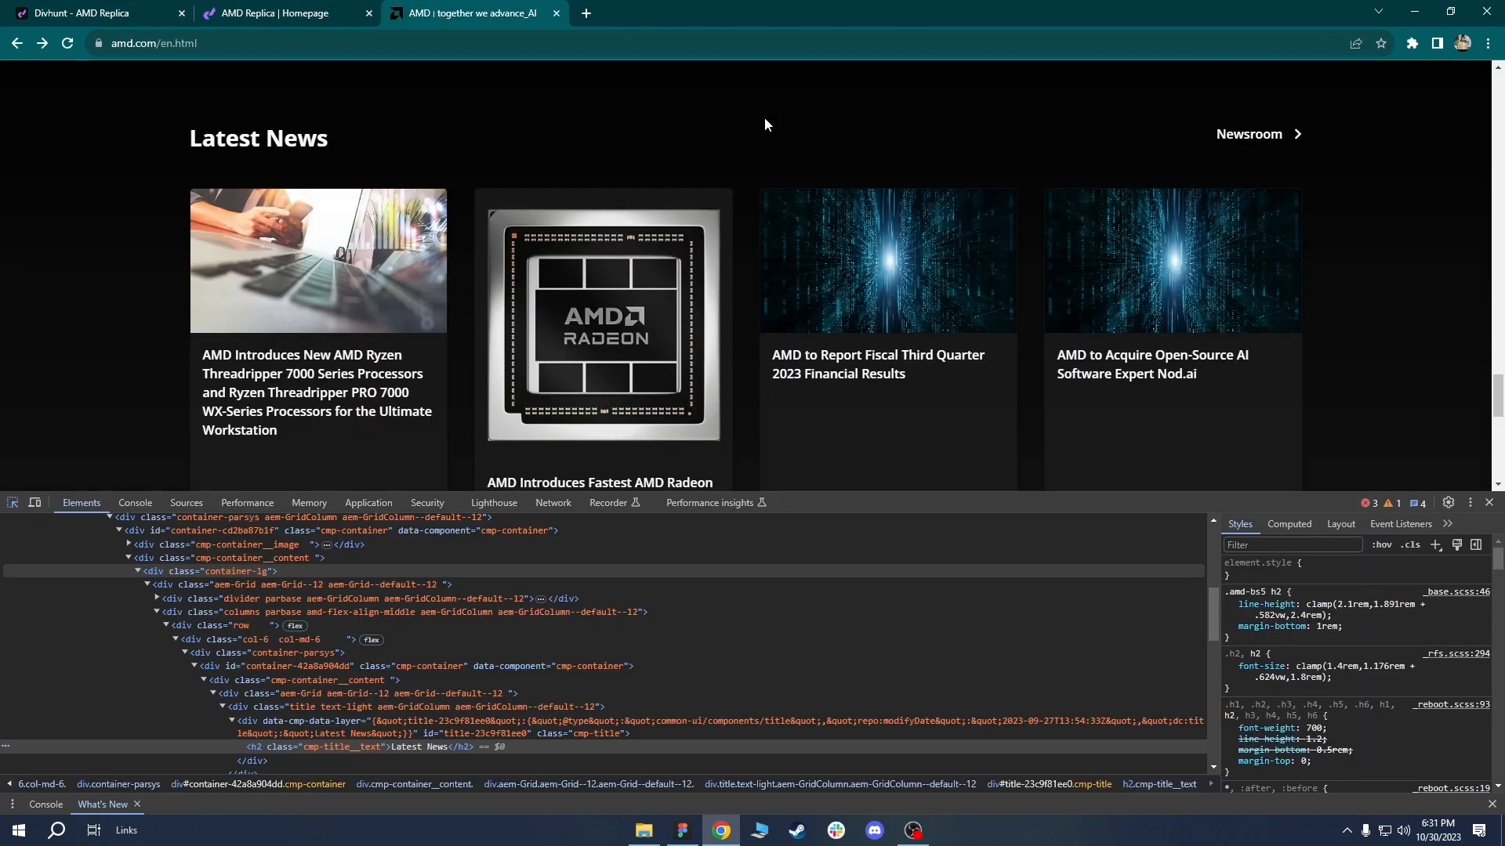
{"action": "left_click", "coordinate": [1489, 504]}
{"action": "scroll", "coordinate": [1332, 428], "scroll_direction": "down", "scroll_amount": 2}
{"action": "scroll", "coordinate": [951, 446], "scroll_direction": "up", "scroll_amount": 5}
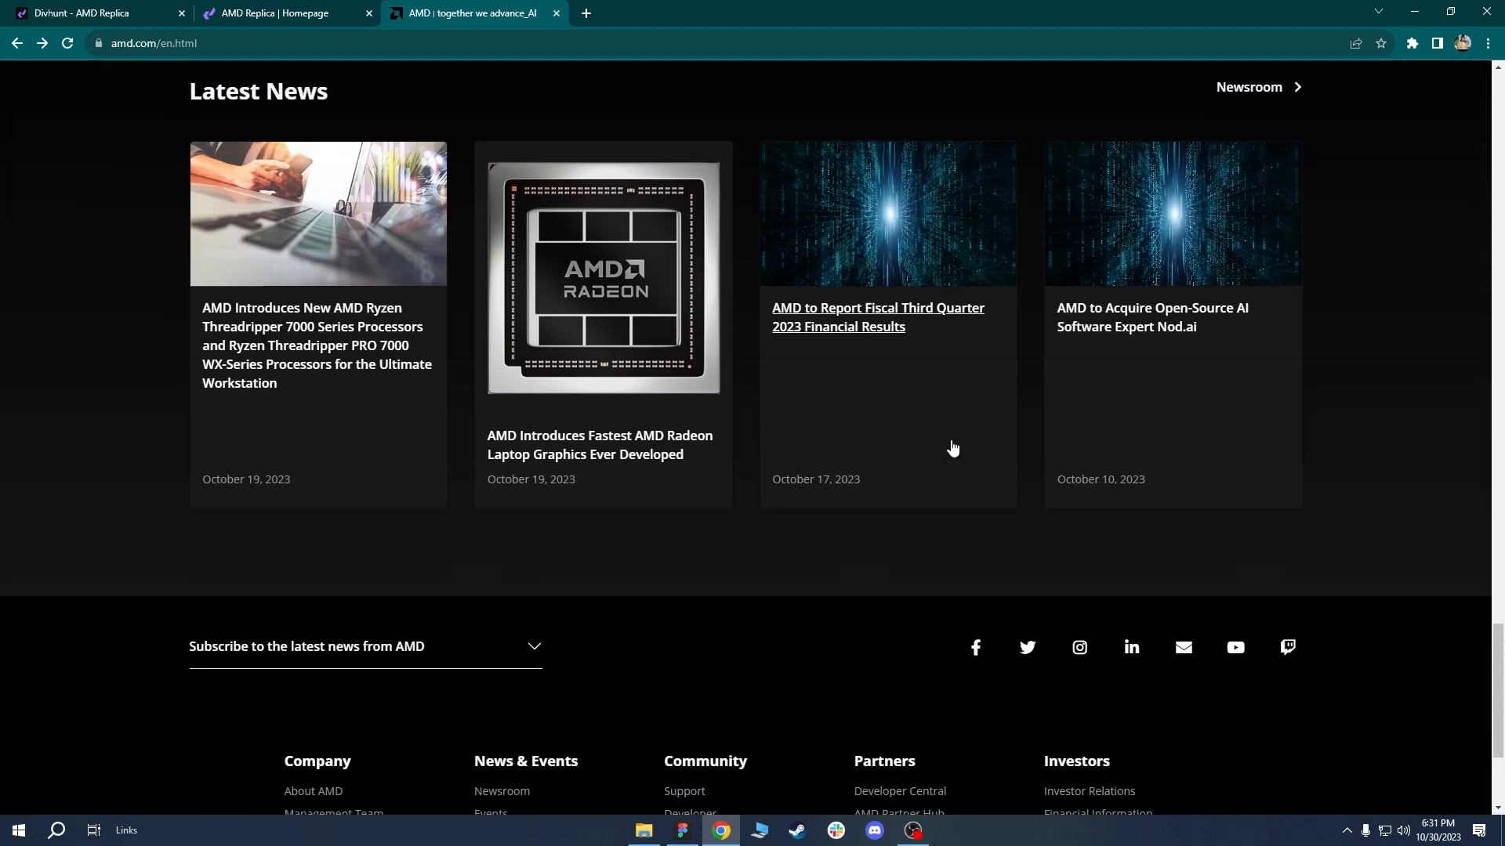
{"action": "right_click", "coordinate": [270, 286]}
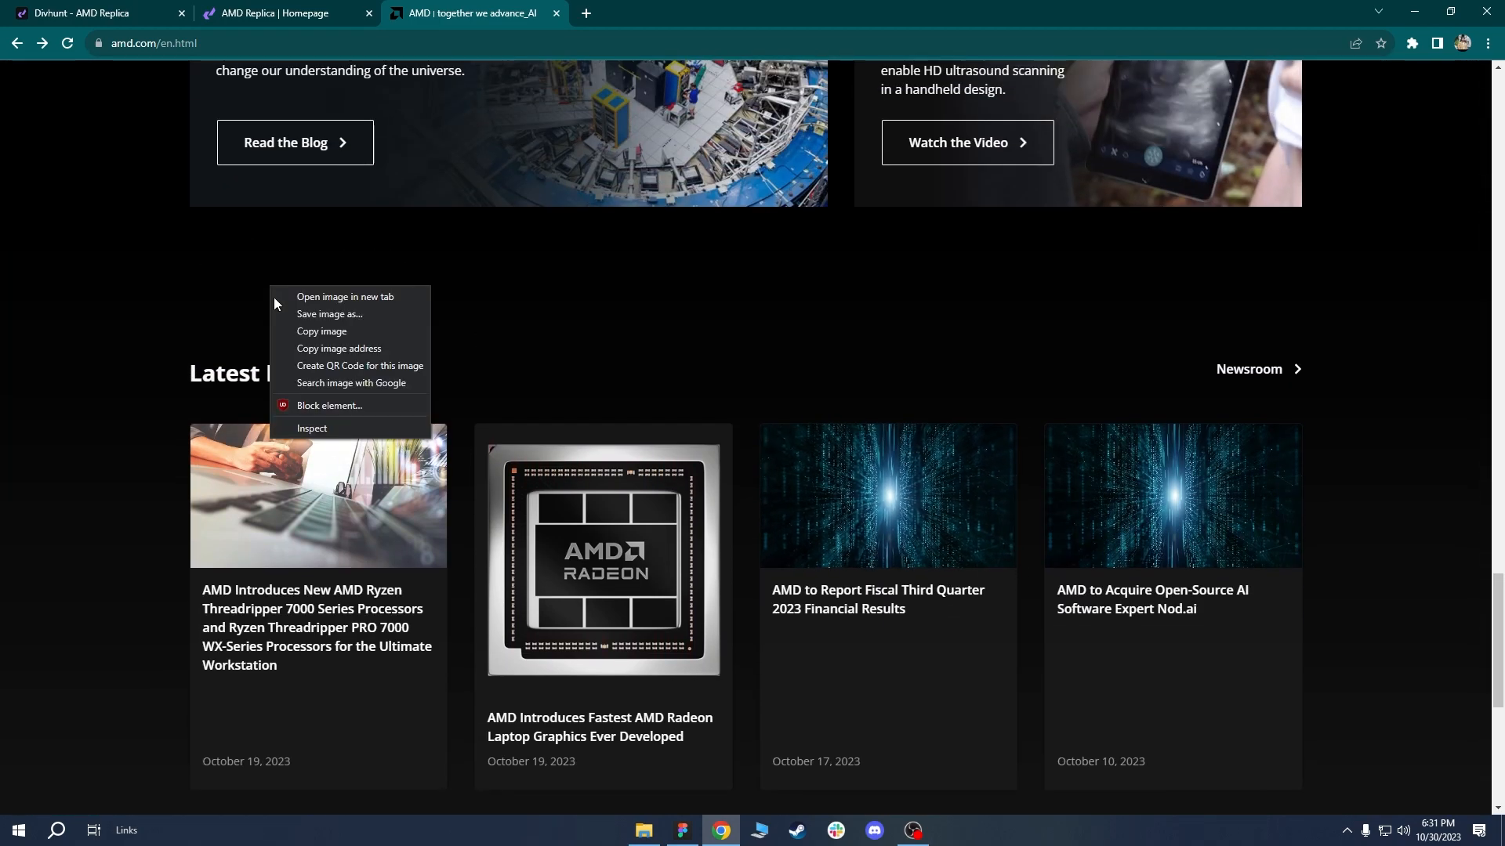
{"action": "left_click", "coordinate": [322, 426]}
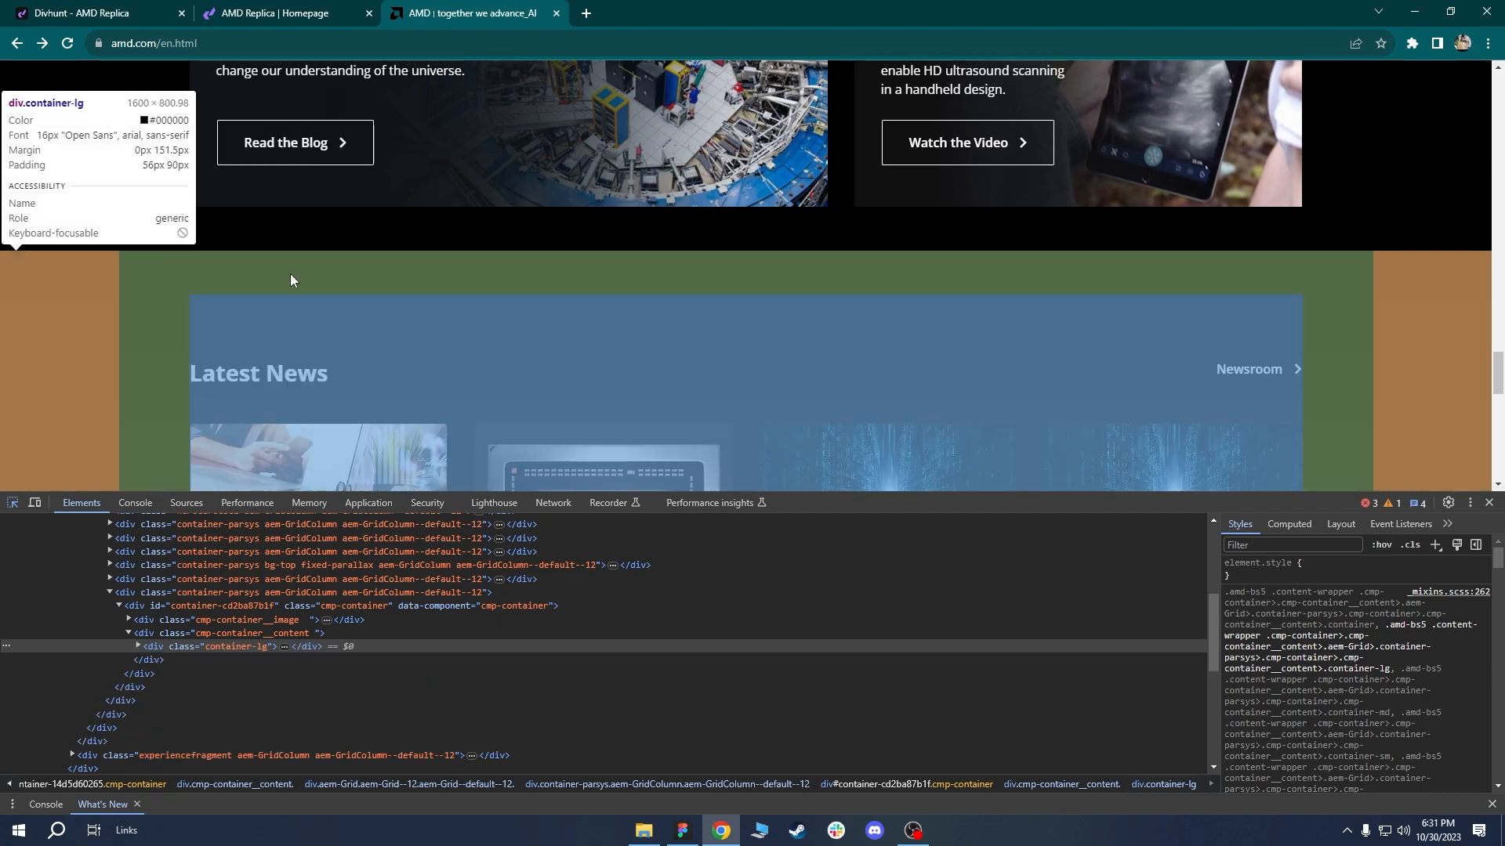
Set the News section's top padding to 130 px in the Divhunt builder.
{"action": "left_click", "coordinate": [82, 13]}
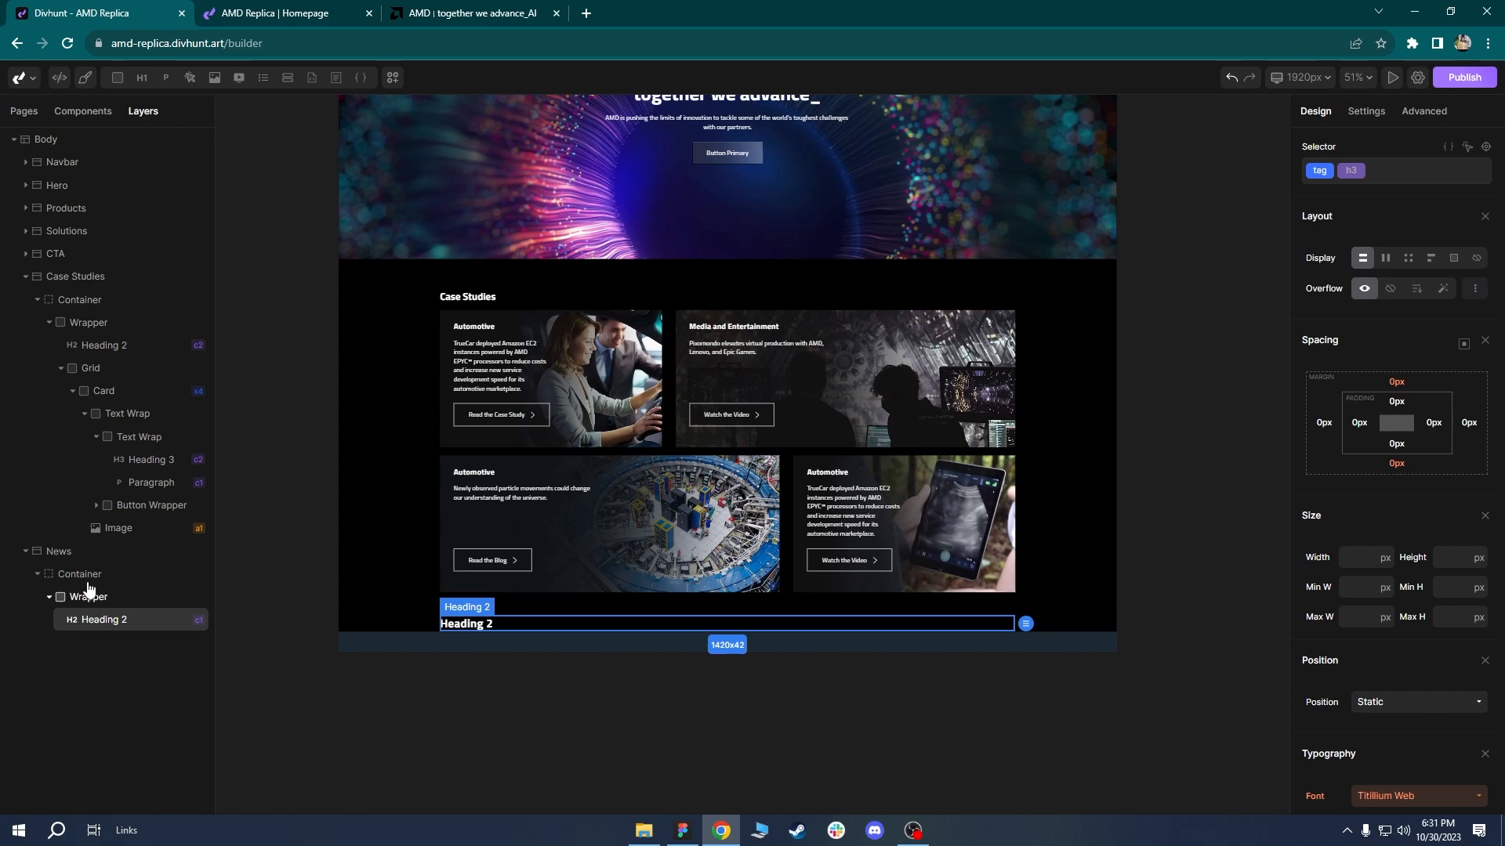
{"action": "left_click", "coordinate": [56, 552]}
{"action": "left_click", "coordinate": [1398, 390]}
{"action": "key", "text": "Escape"}
{"action": "left_click", "coordinate": [1401, 401]}
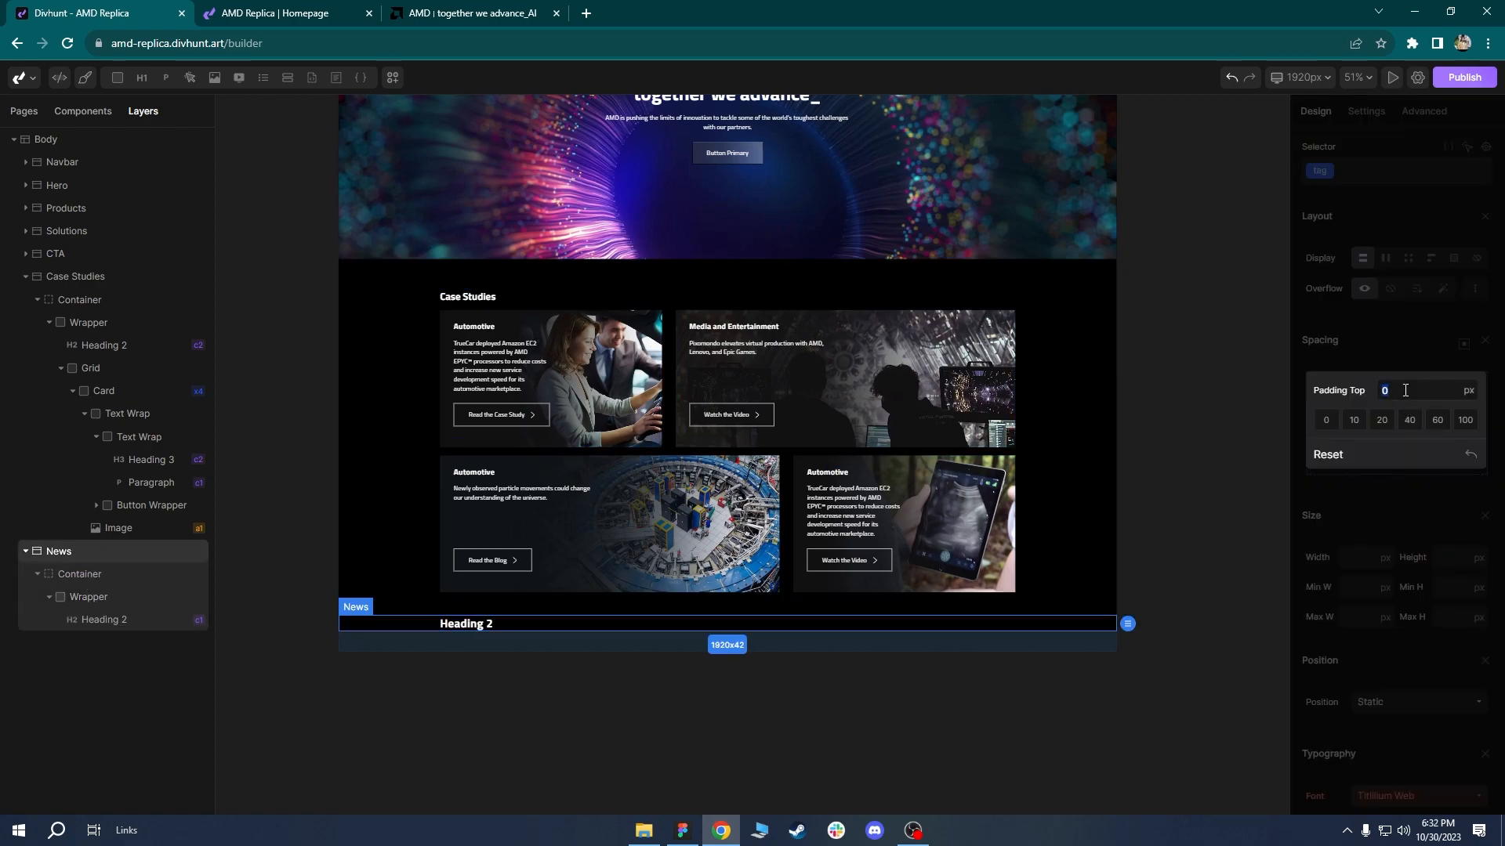
{"action": "type", "text": "130"}
{"action": "key", "text": "Return"}
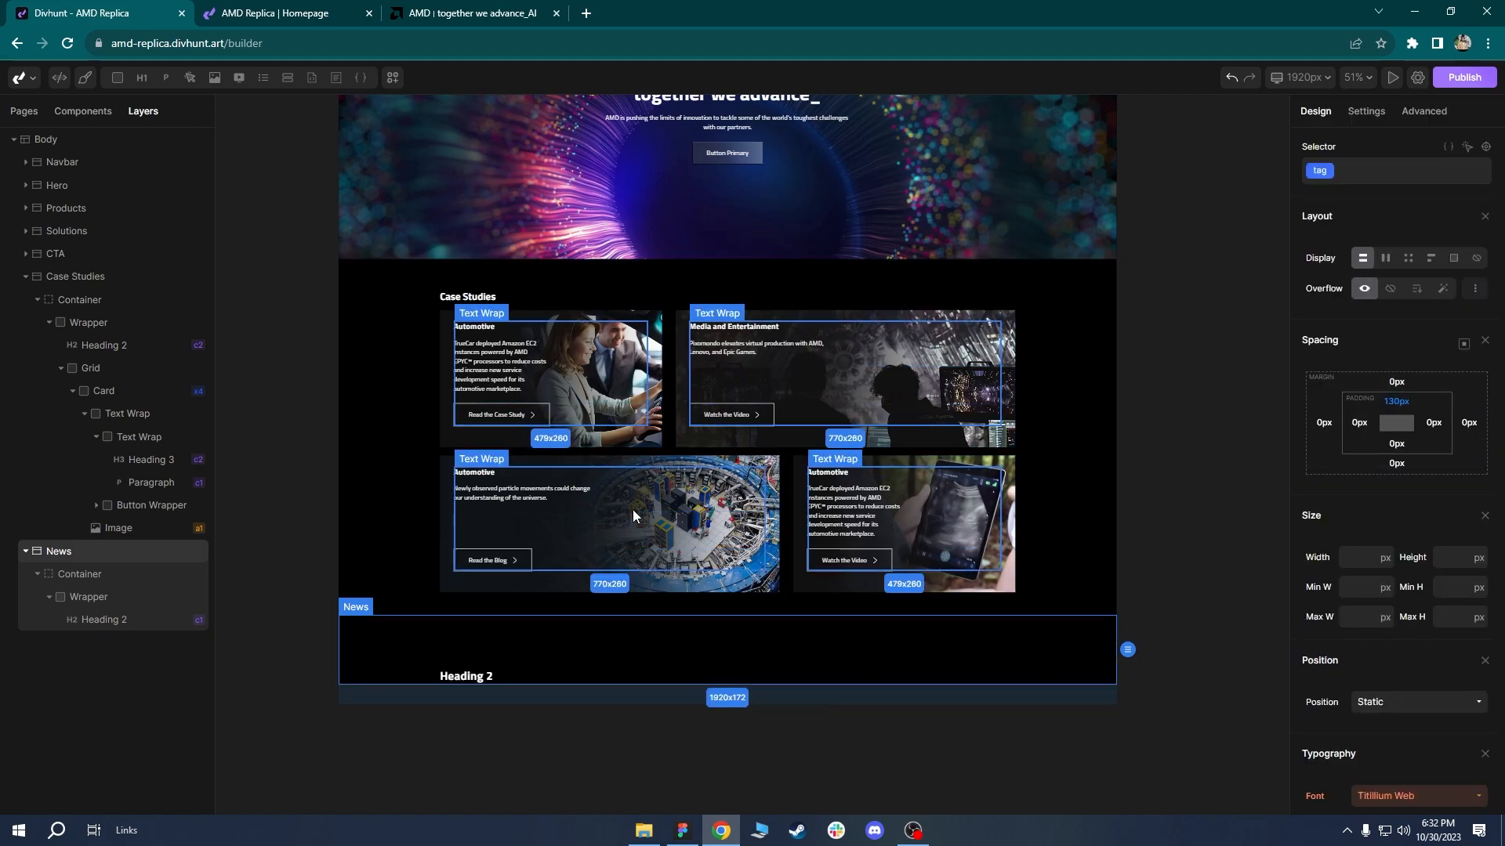
Compare the spacing below the original page's news cards, and set the News section's bottom padding to 110 px.
{"action": "left_click", "coordinate": [314, 10]}
{"action": "left_click", "coordinate": [460, 11]}
{"action": "scroll", "coordinate": [547, 383], "scroll_direction": "down", "scroll_amount": 1}
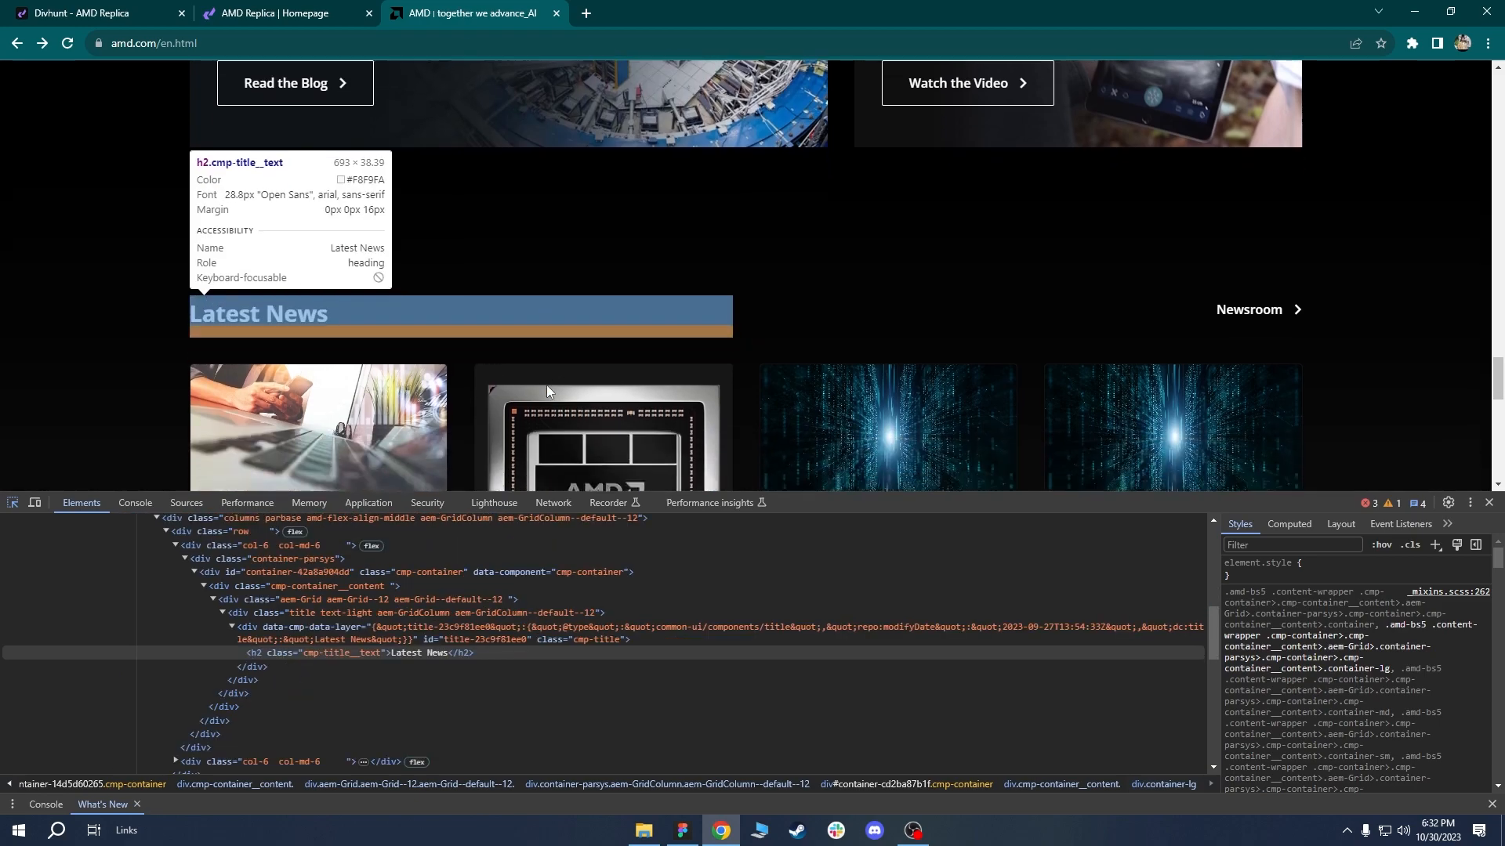
{"action": "scroll", "coordinate": [547, 384], "scroll_direction": "down", "scroll_amount": 8}
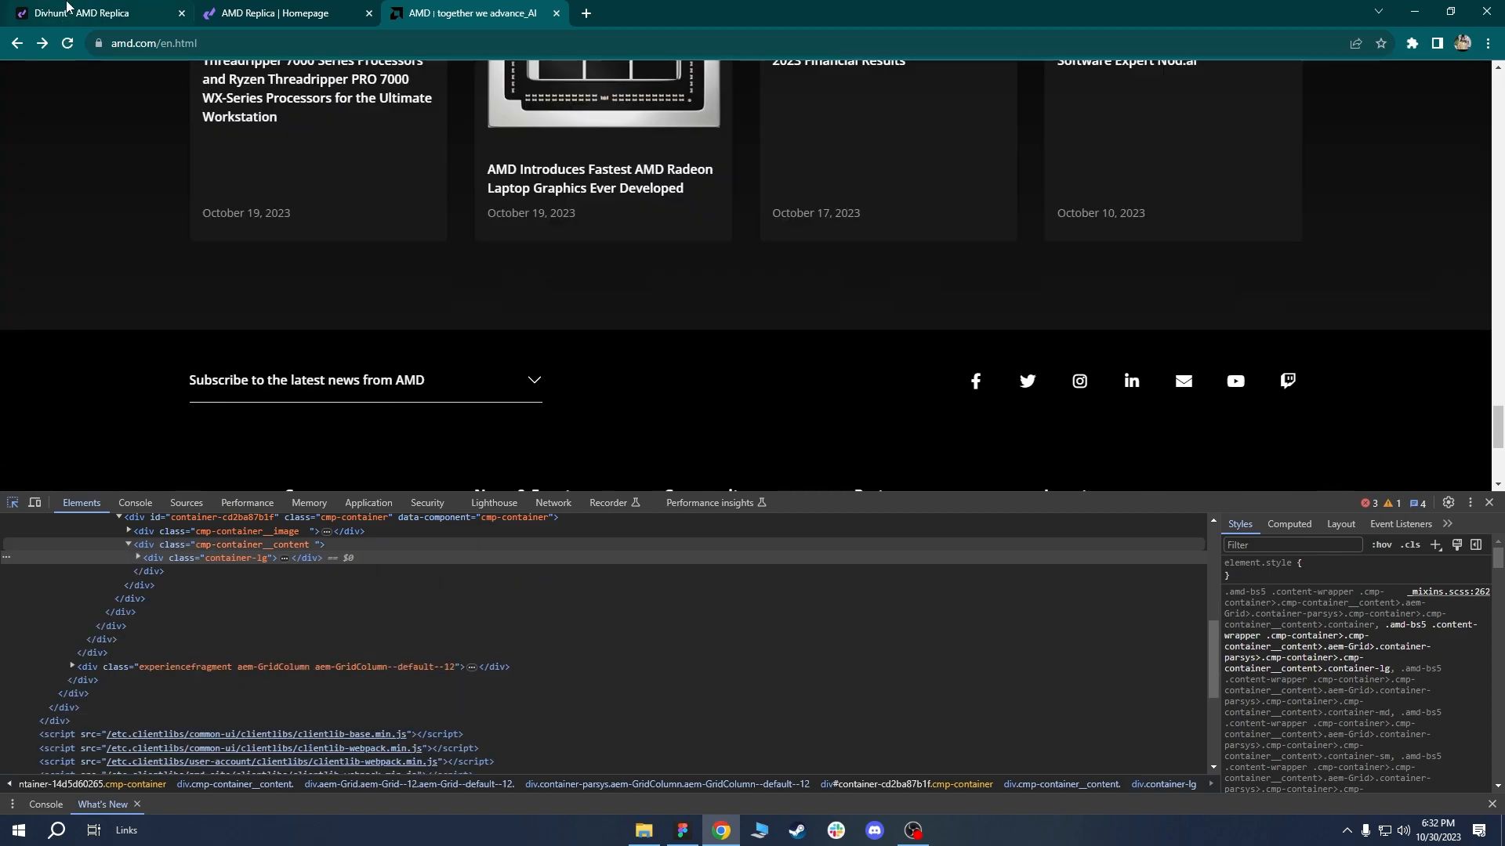
{"action": "left_click", "coordinate": [66, 11]}
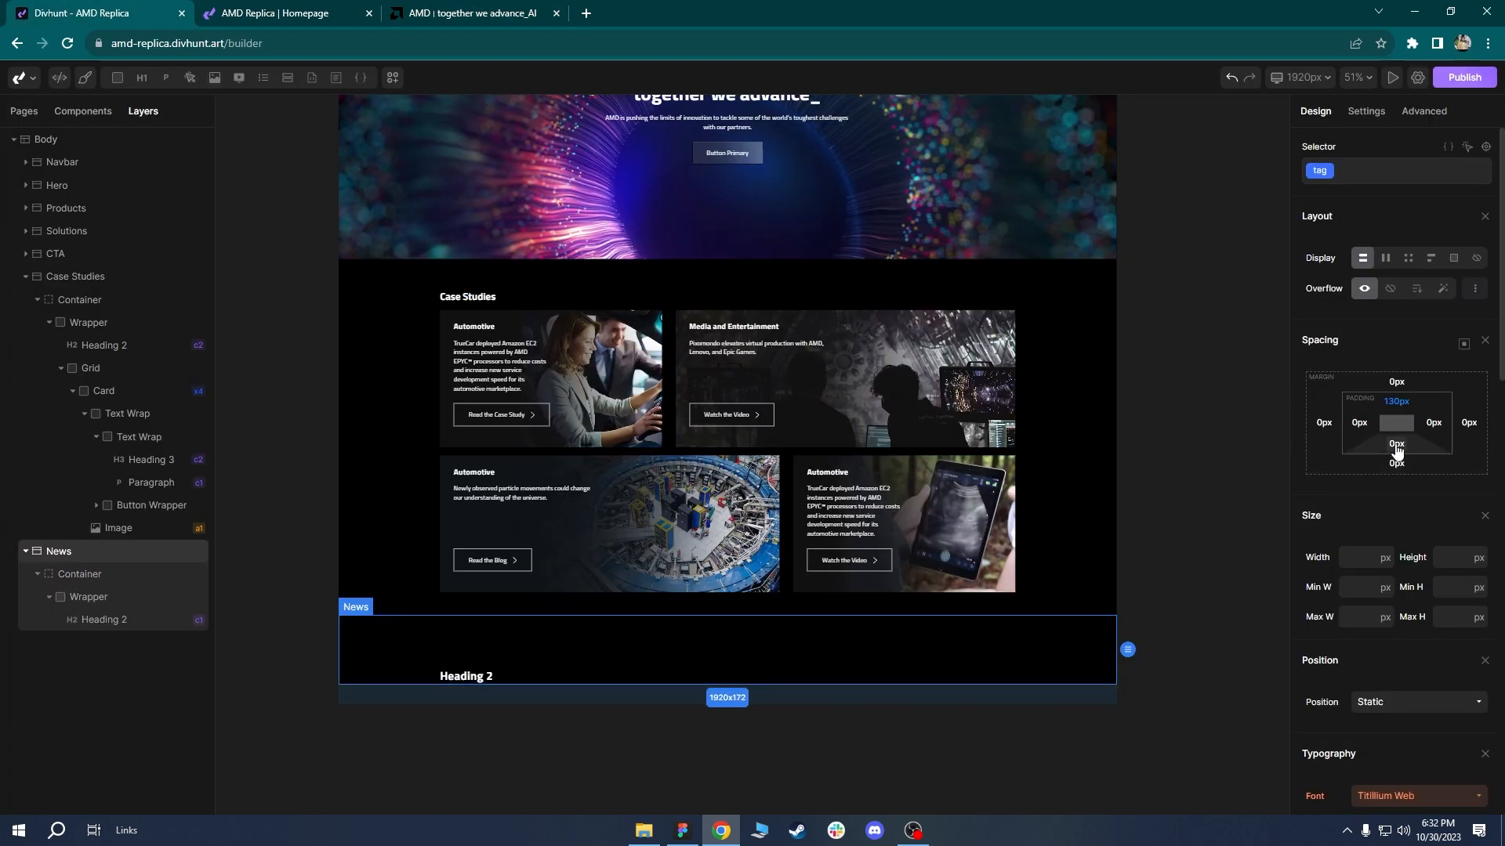
{"action": "left_click", "coordinate": [1399, 442]}
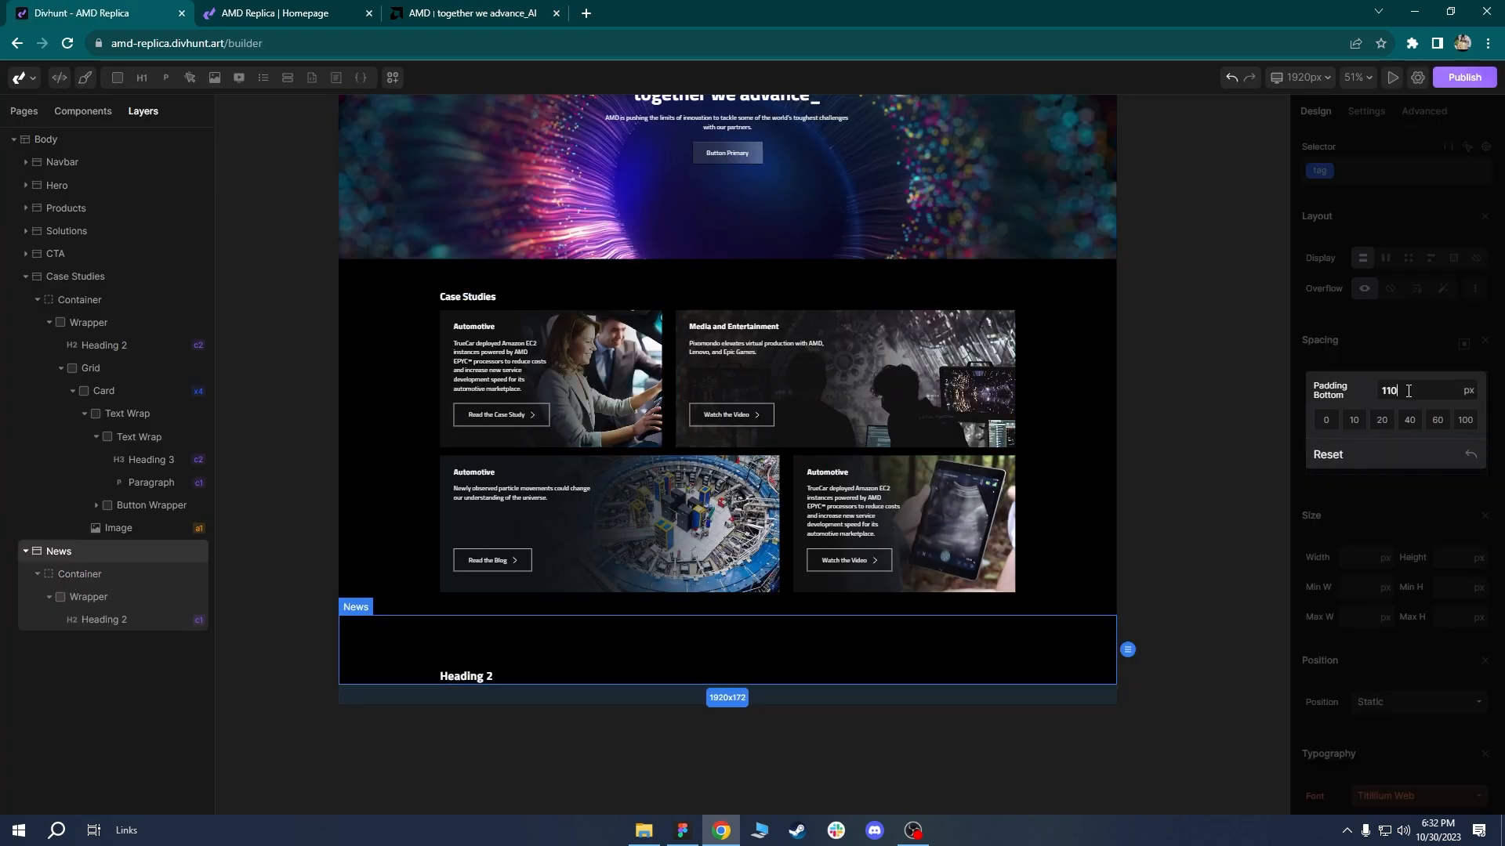
{"action": "key", "text": "Return"}
{"action": "scroll", "coordinate": [707, 391], "scroll_direction": "down", "scroll_amount": 3}
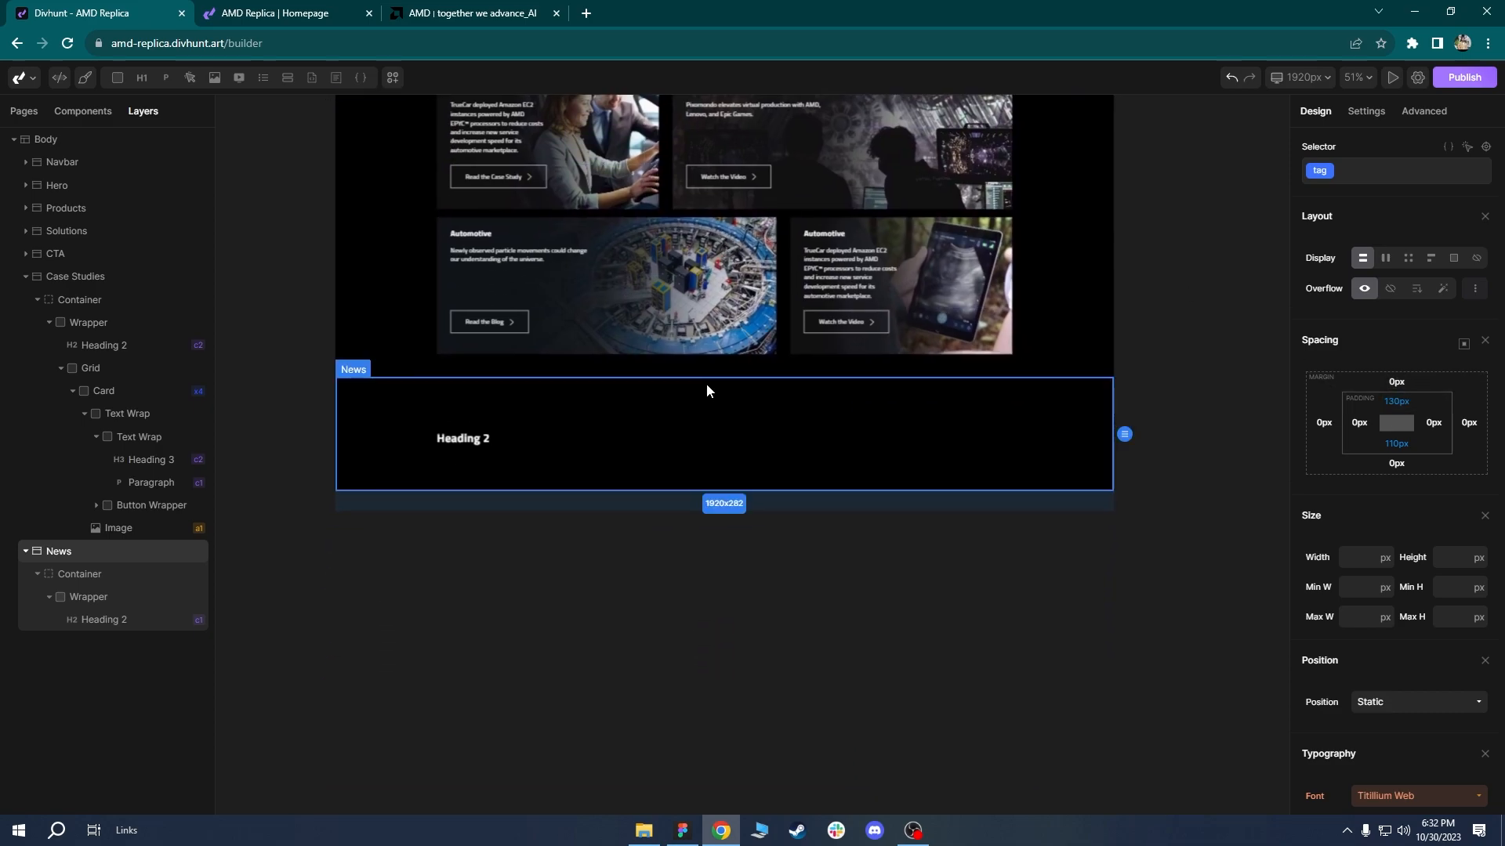
Copy the "Latest News" title from the original AMD page and use it as the News section's Heading 2 text.
{"action": "left_click", "coordinate": [228, 23]}
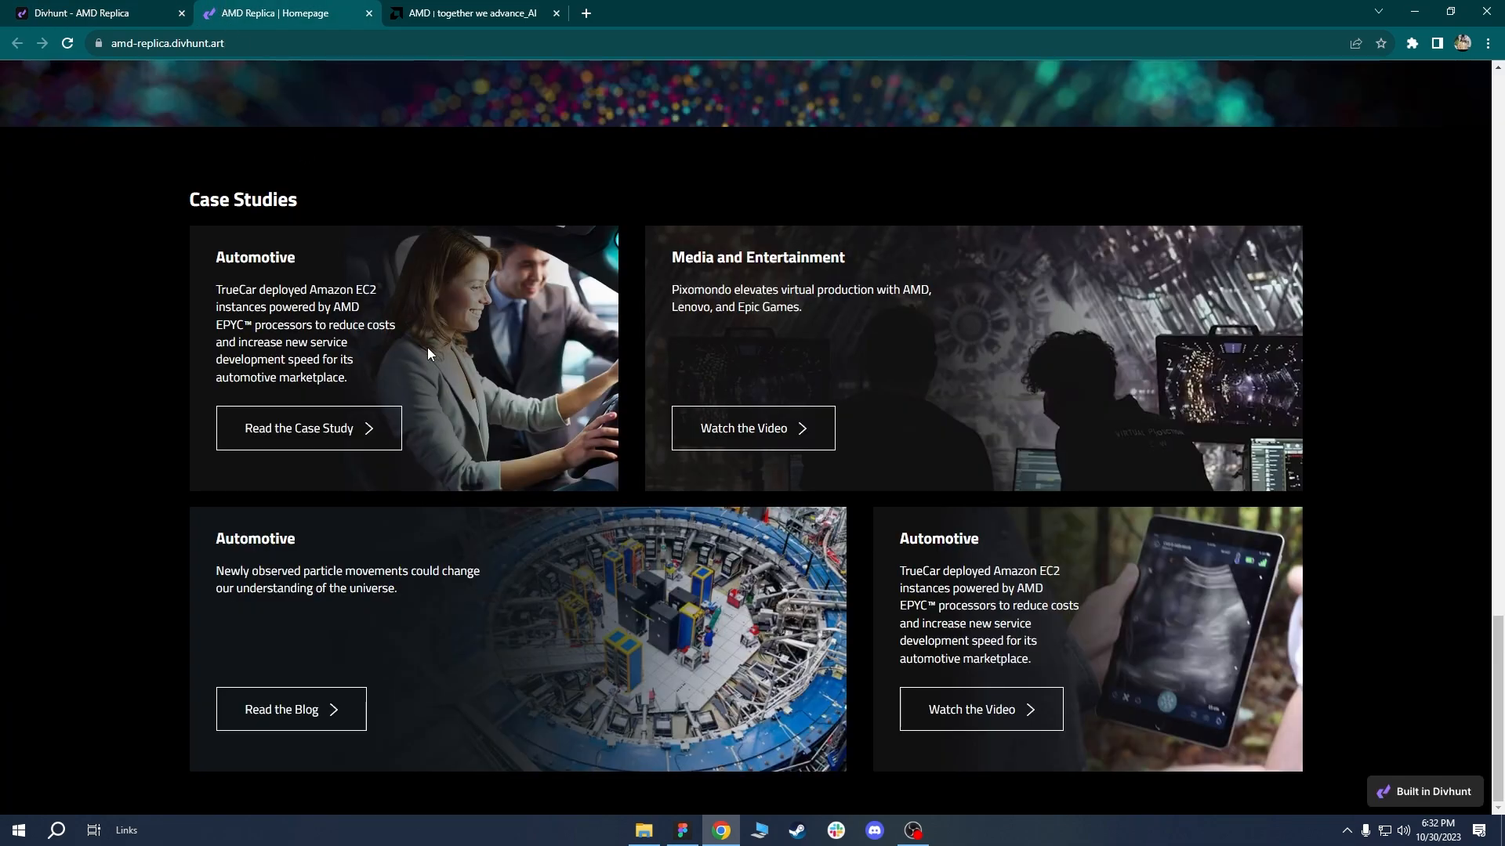
{"action": "left_click", "coordinate": [421, 9]}
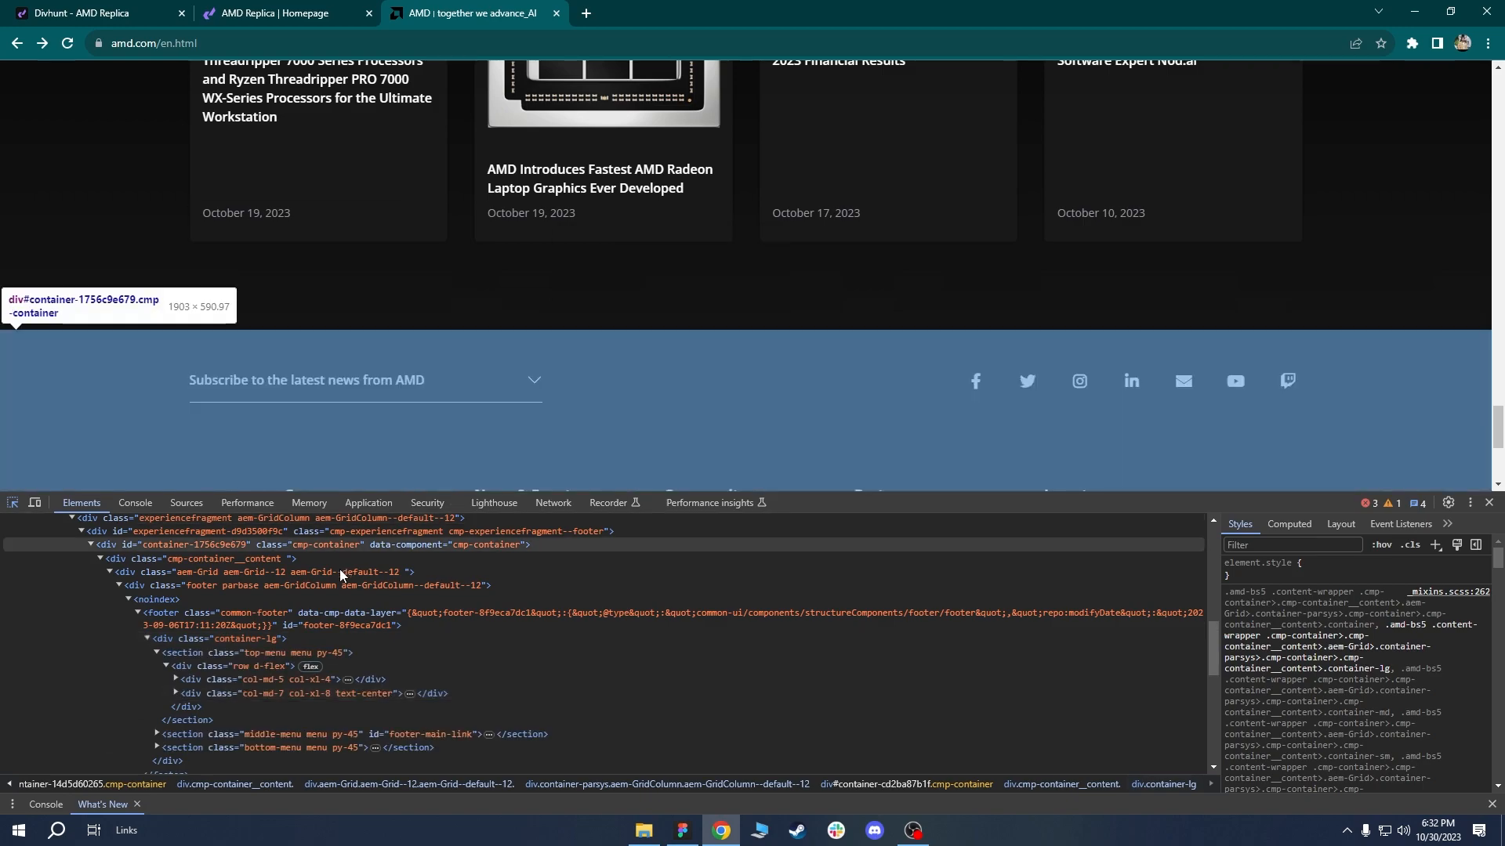
{"action": "scroll", "coordinate": [495, 345], "scroll_direction": "down", "scroll_amount": 1}
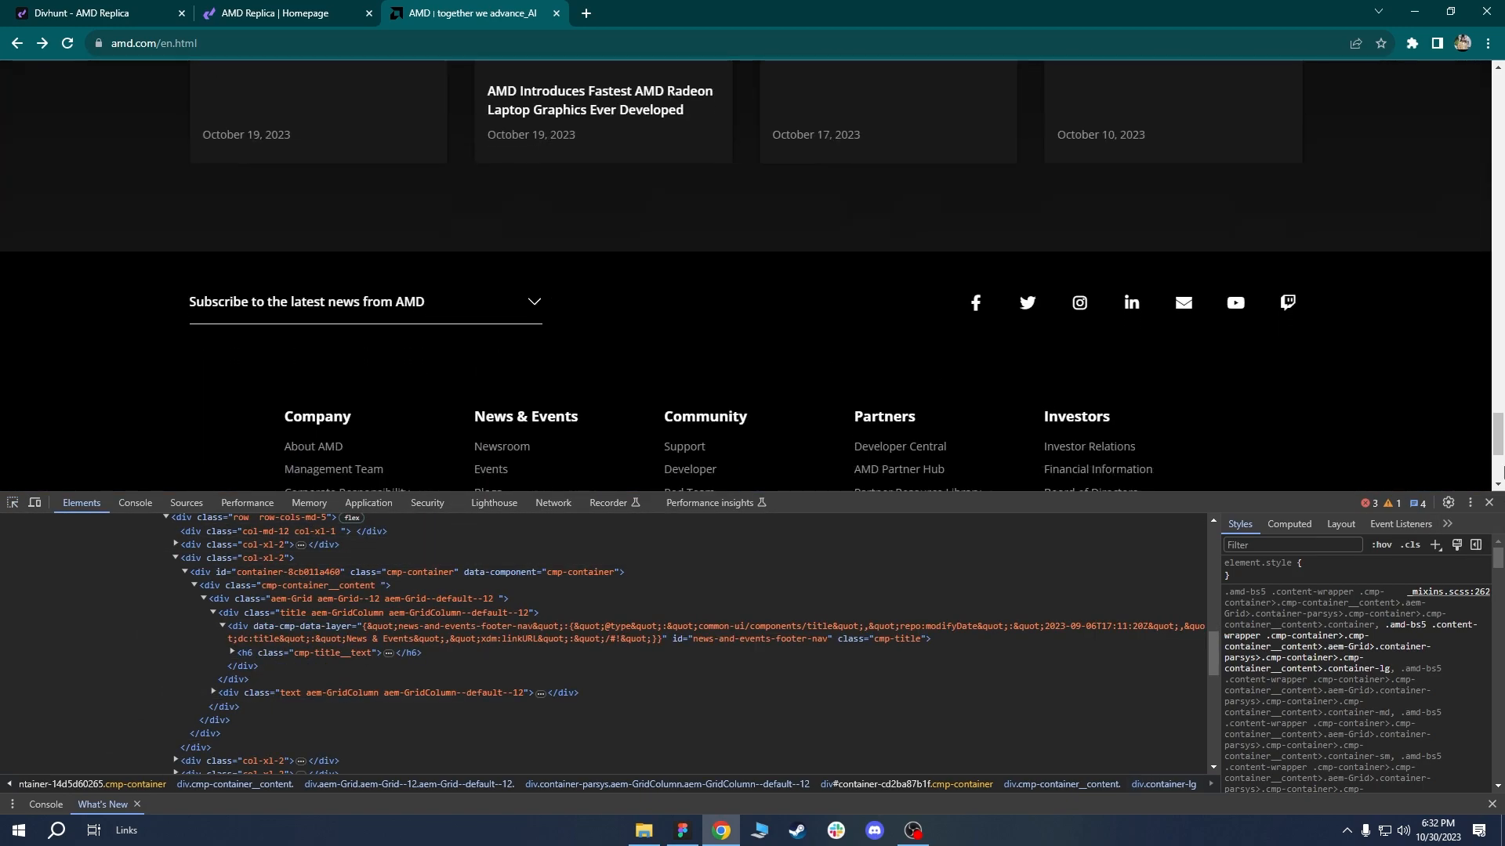
{"action": "scroll", "coordinate": [957, 351], "scroll_direction": "up", "scroll_amount": 5}
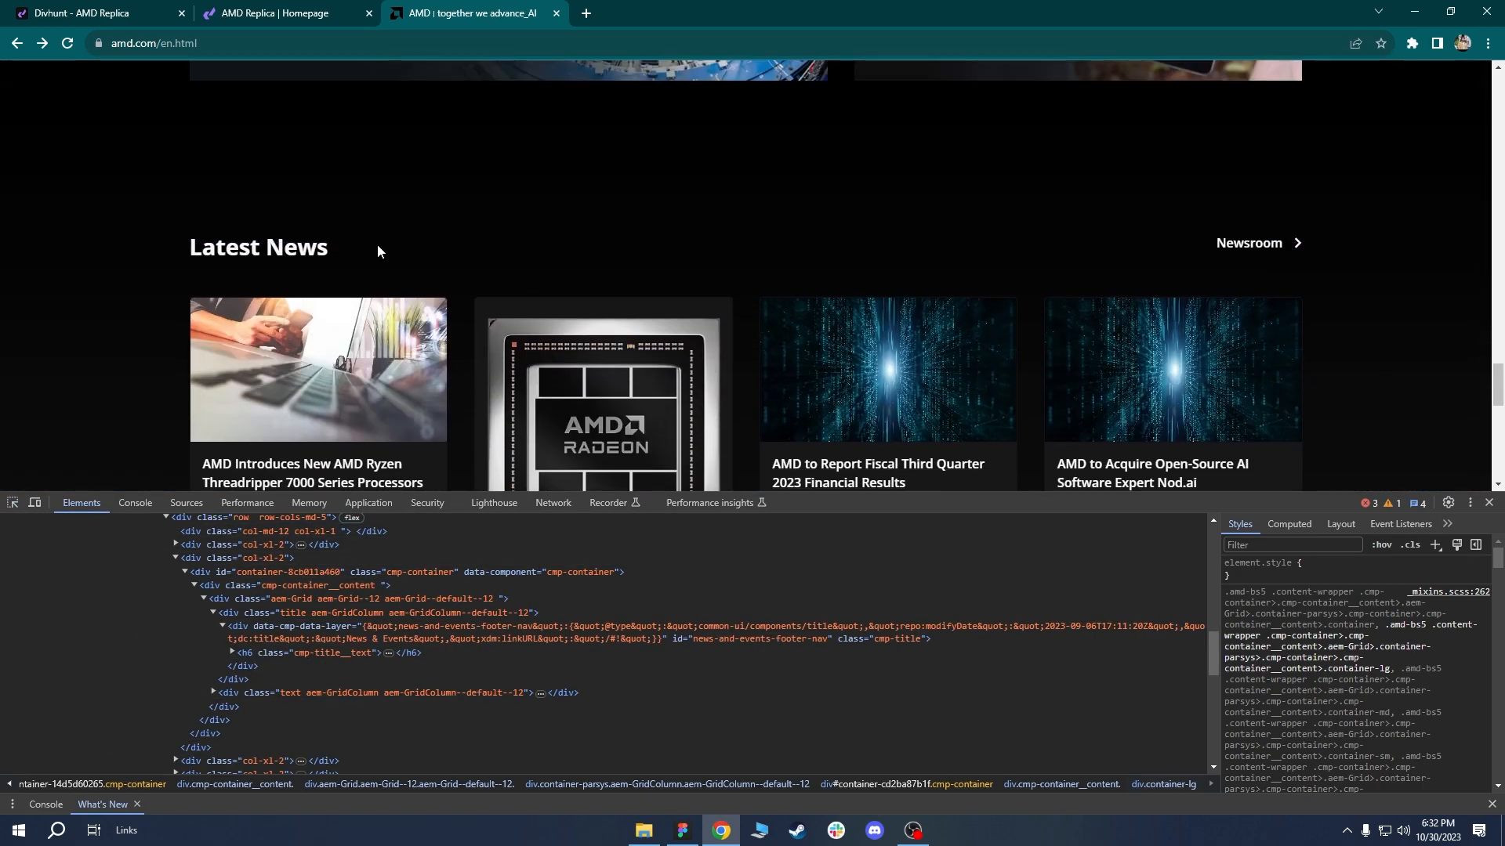
{"action": "left_click_drag", "start_coordinate": [293, 250], "coordinate": [191, 235]}
{"action": "key", "text": "ctrl+c"}
{"action": "key", "text": "ctrl+1"}
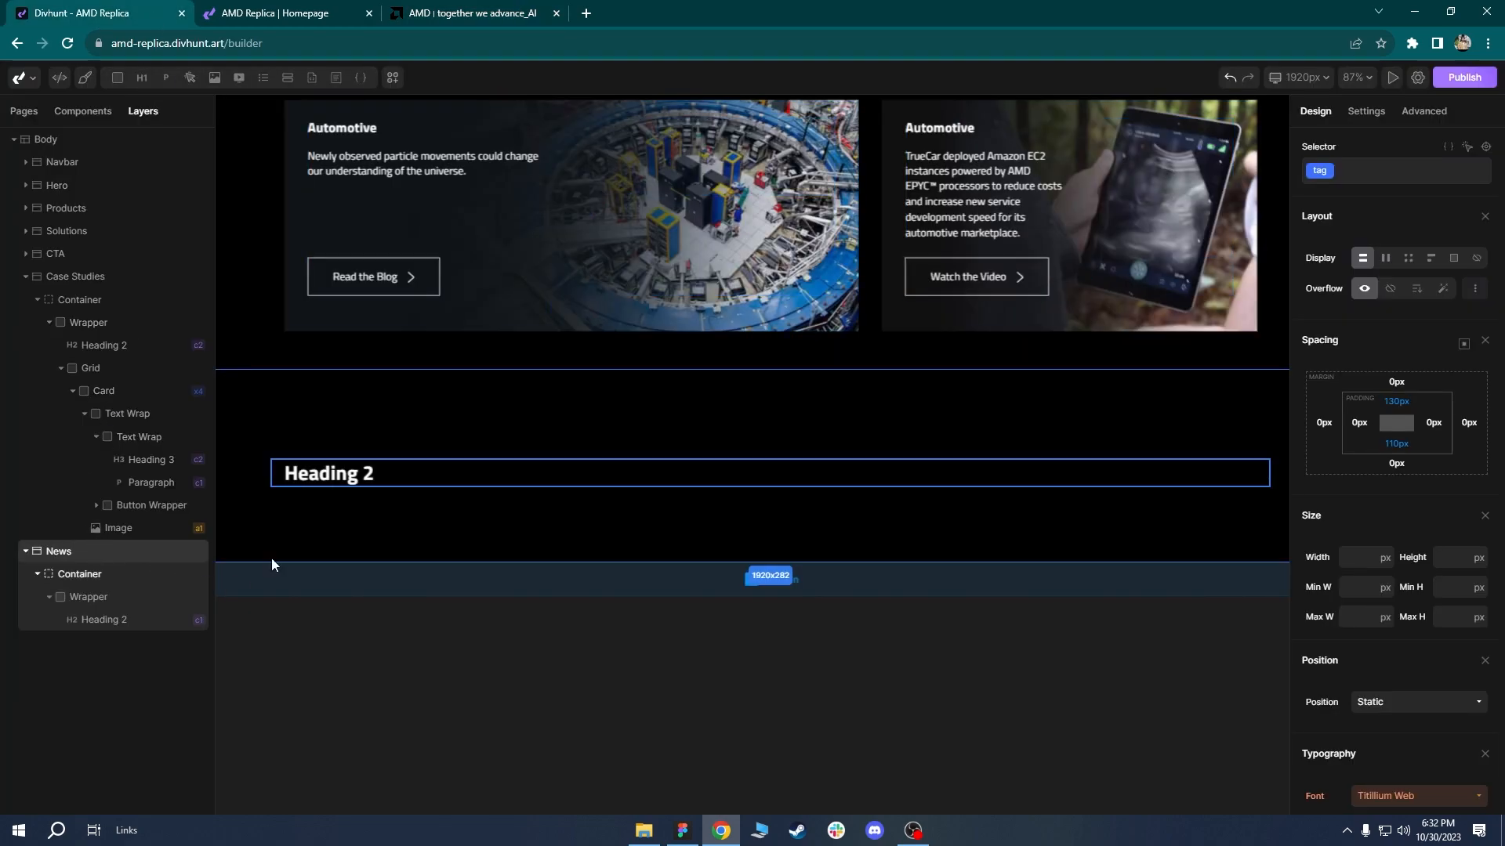
{"action": "left_click", "coordinate": [1366, 112]}
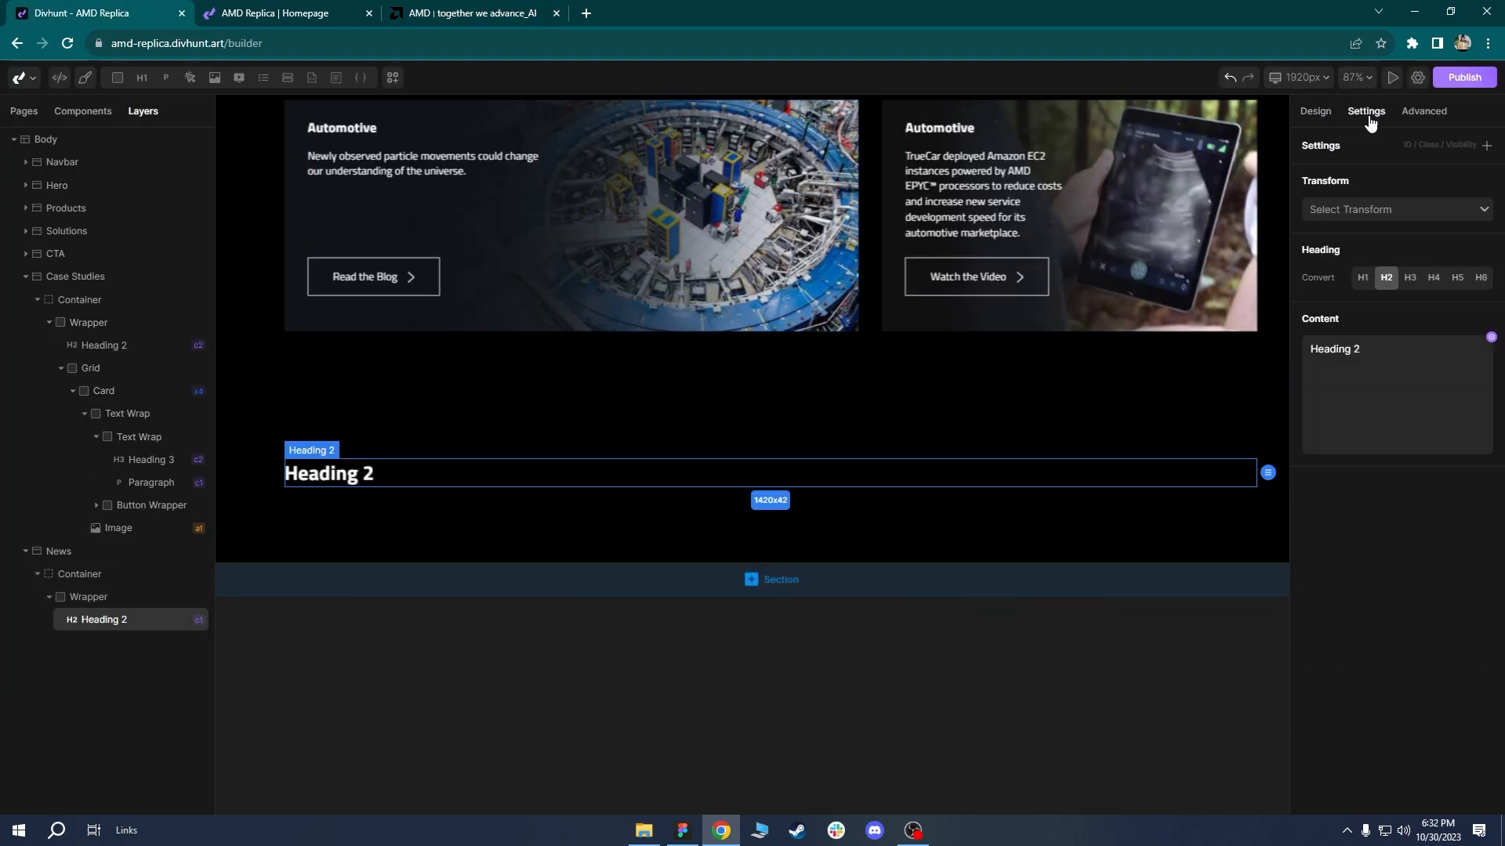
{"action": "key", "text": "ctrl+a"}
{"action": "key", "text": "ctrl+v"}
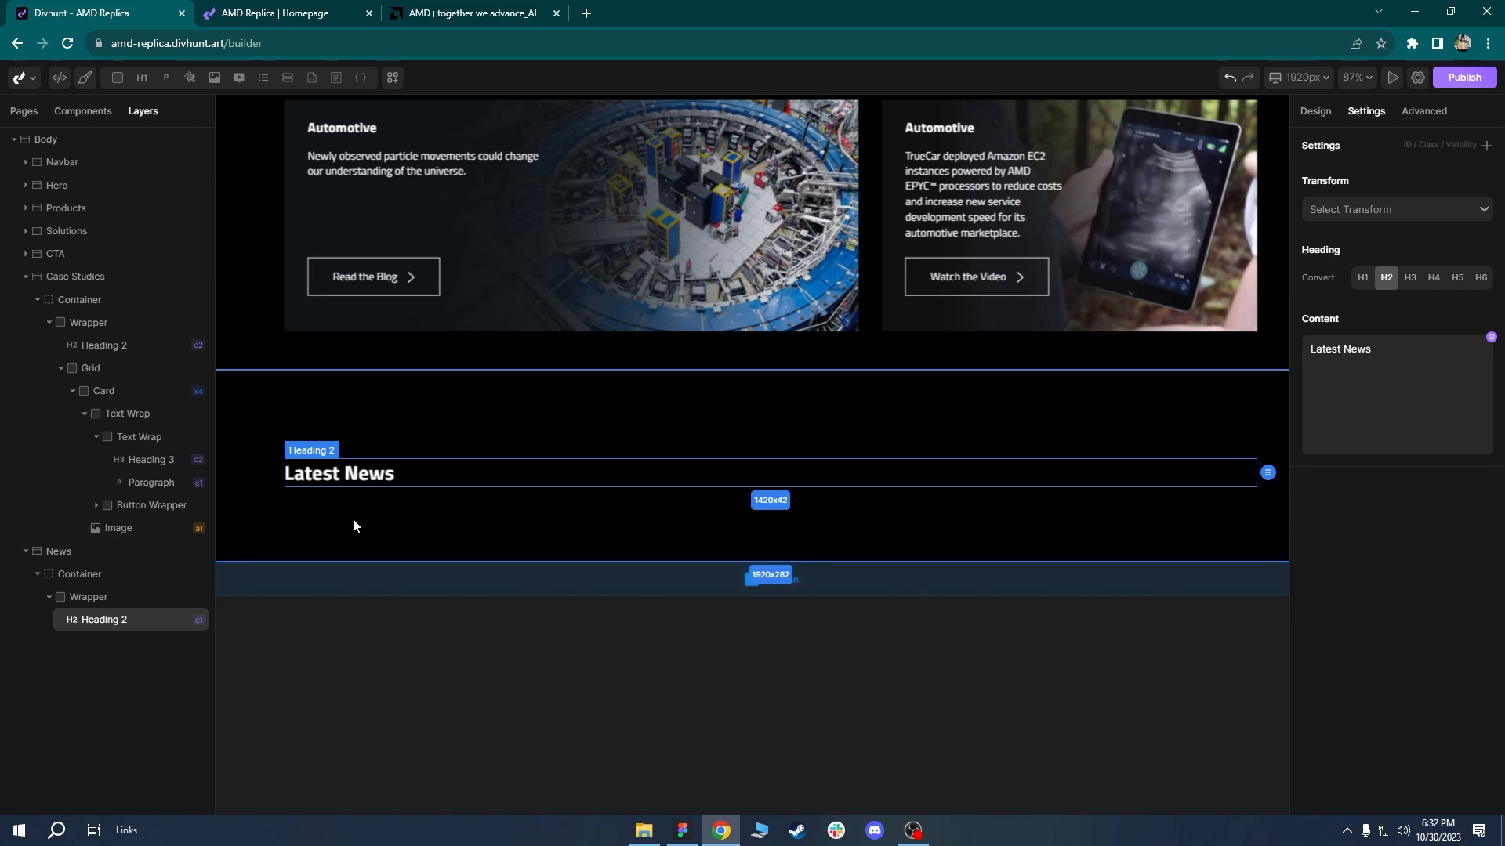
Add a div labelled "Flex" to the News section's Wrapper and nest the Latest News heading inside it.
{"action": "left_click", "coordinate": [313, 10]}
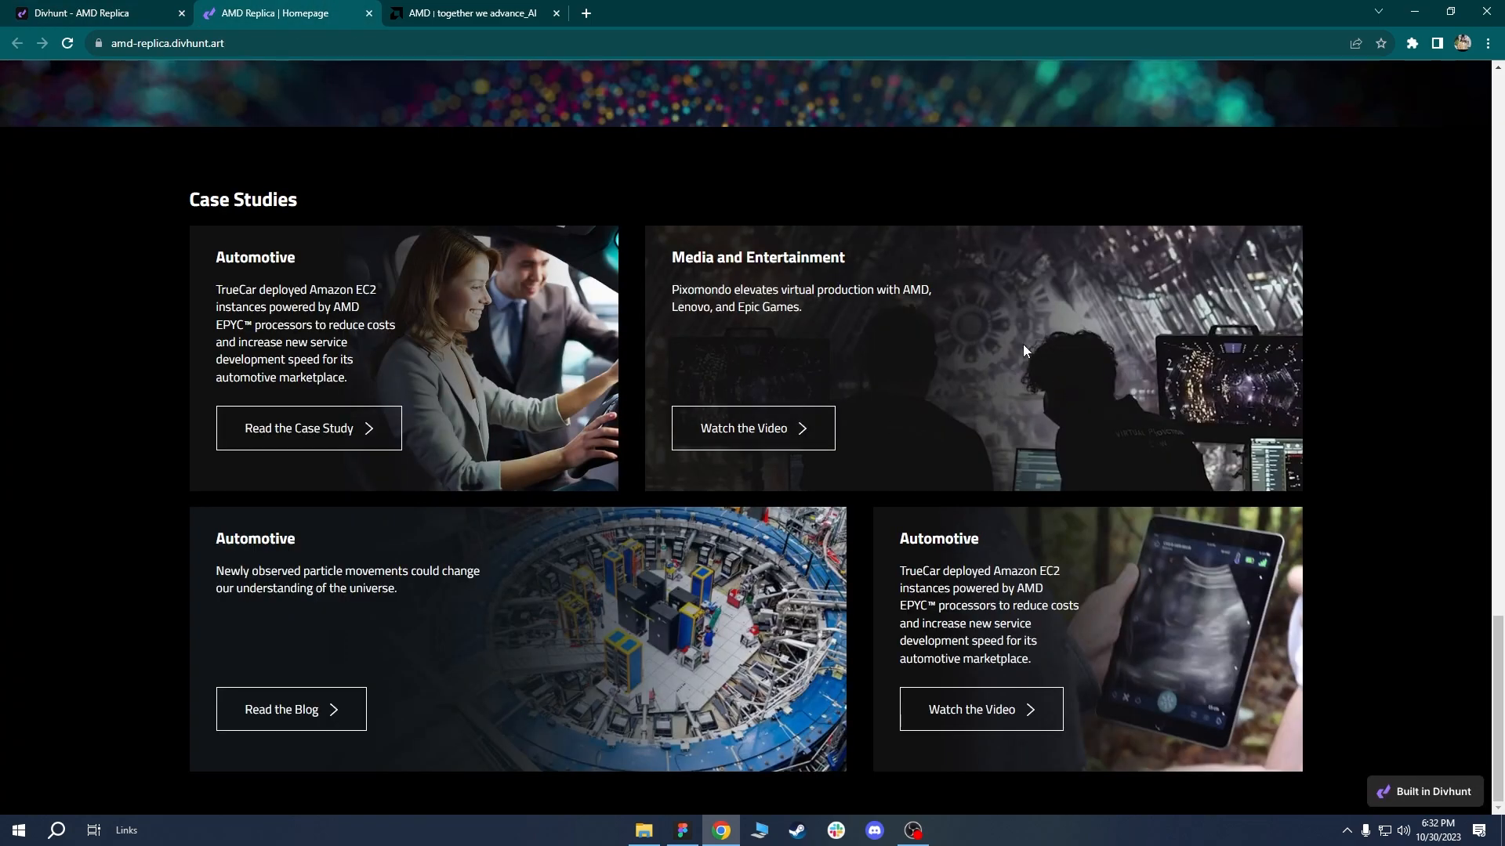
{"action": "key", "text": "ctrl+Tab"}
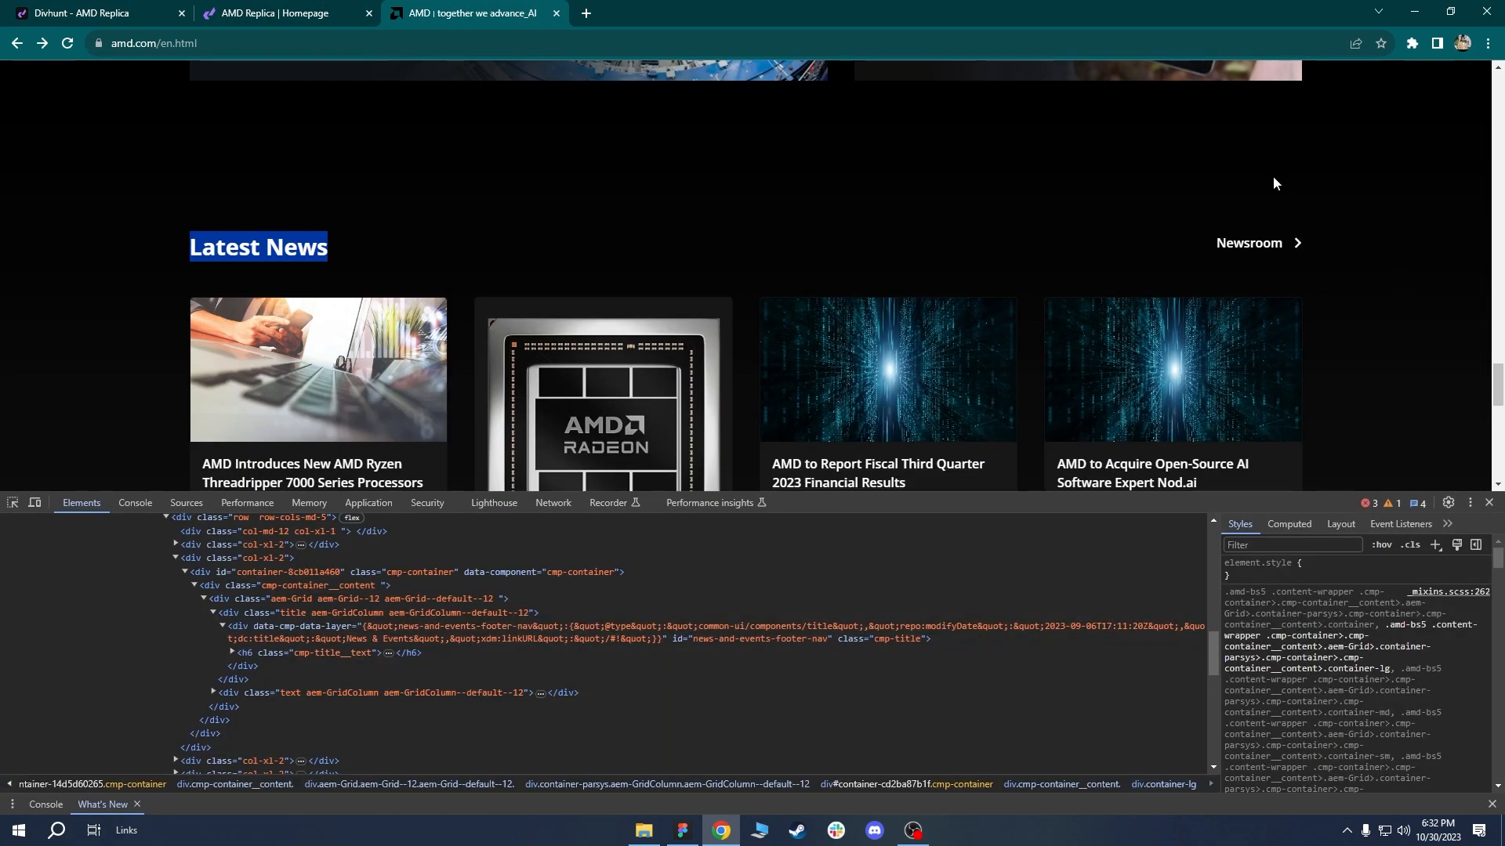
{"action": "left_click", "coordinate": [1158, 166]}
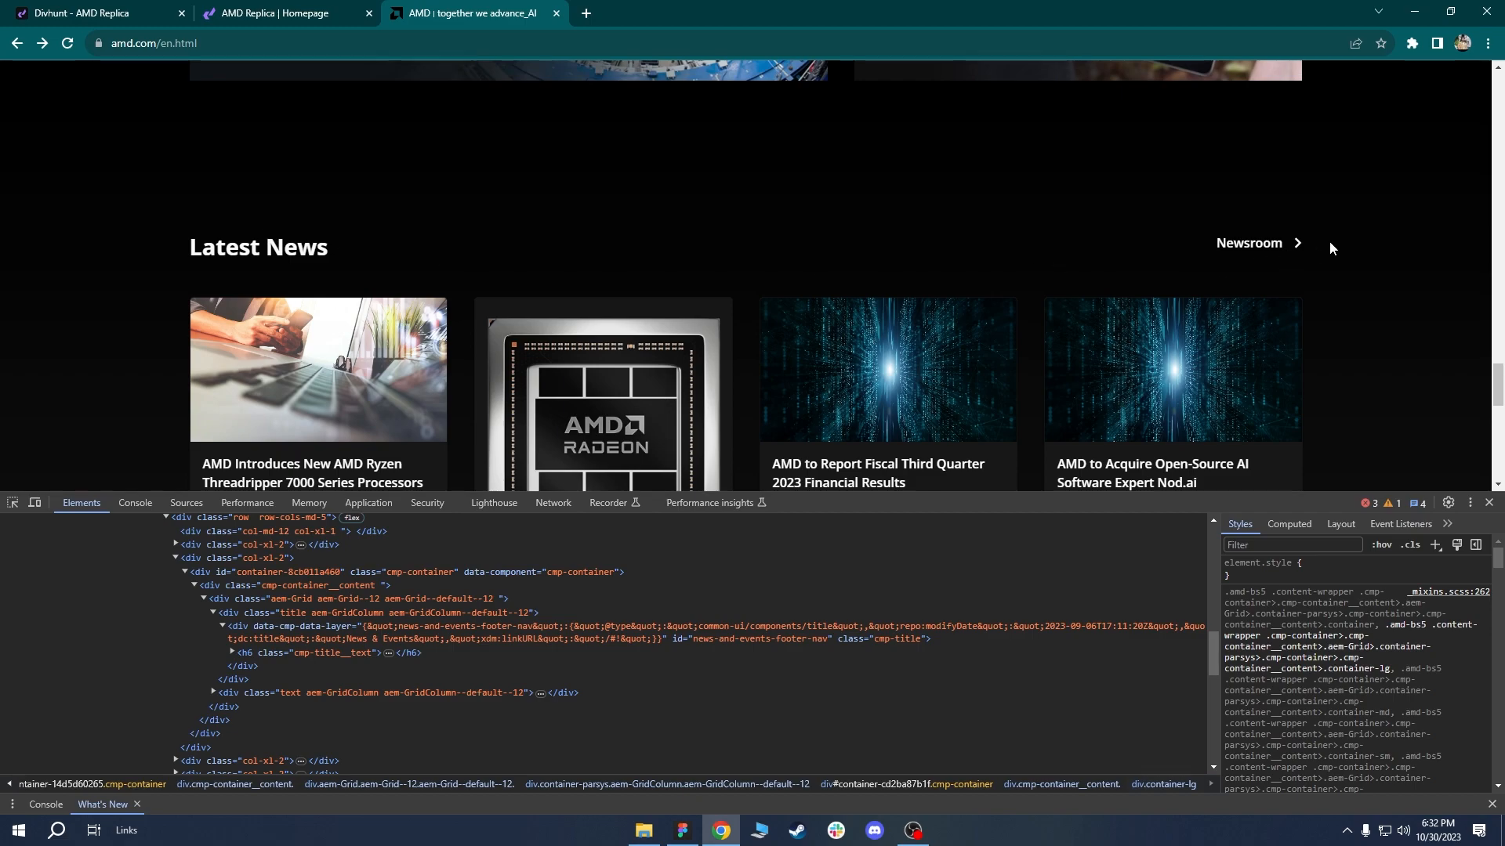
{"action": "key", "text": "ctrl+Tab"}
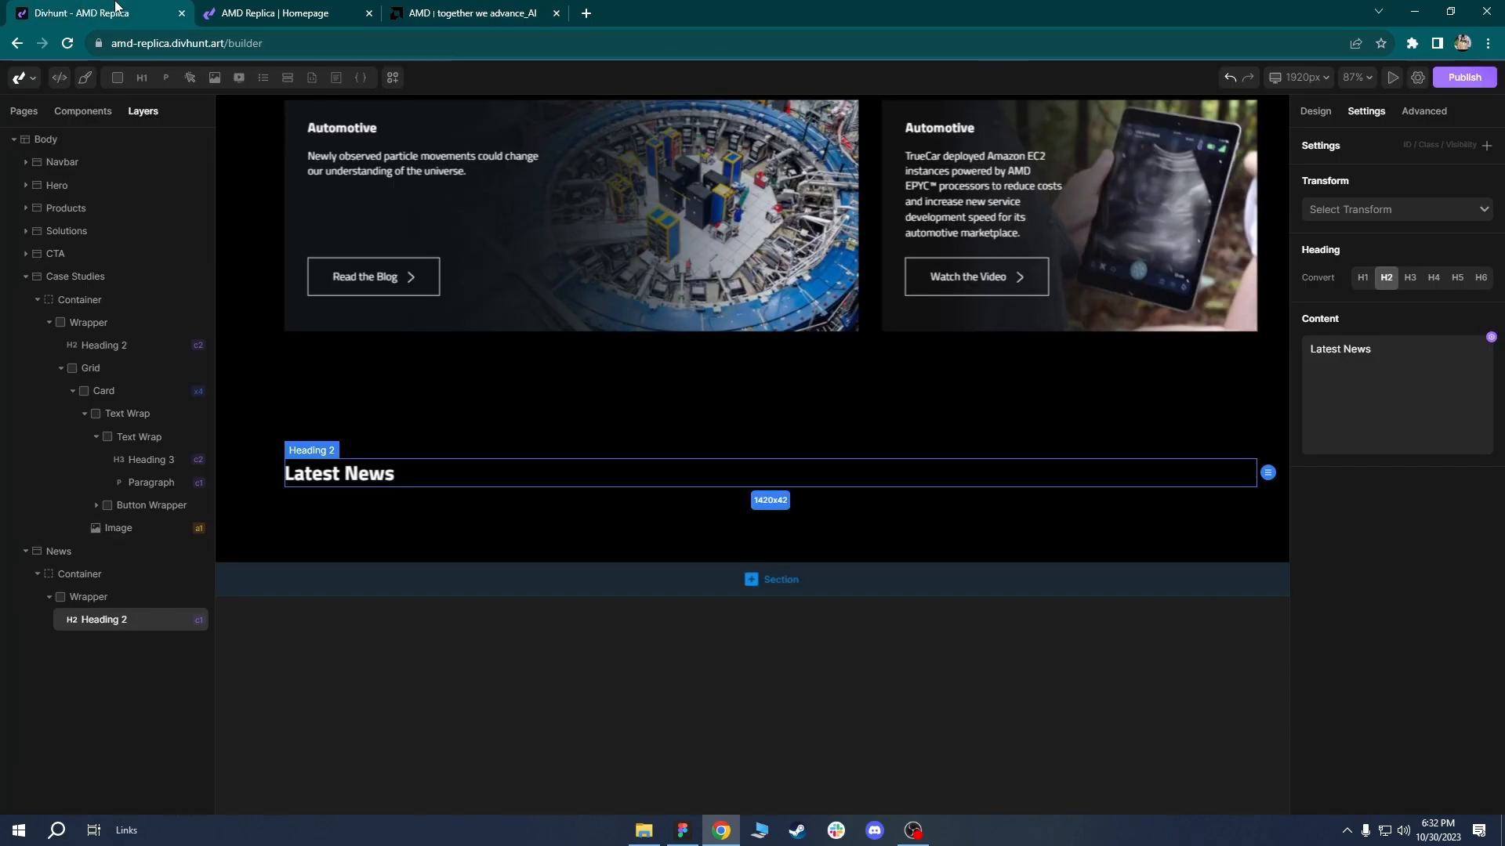
{"action": "left_click", "coordinate": [88, 597]}
{"action": "left_click", "coordinate": [116, 77]}
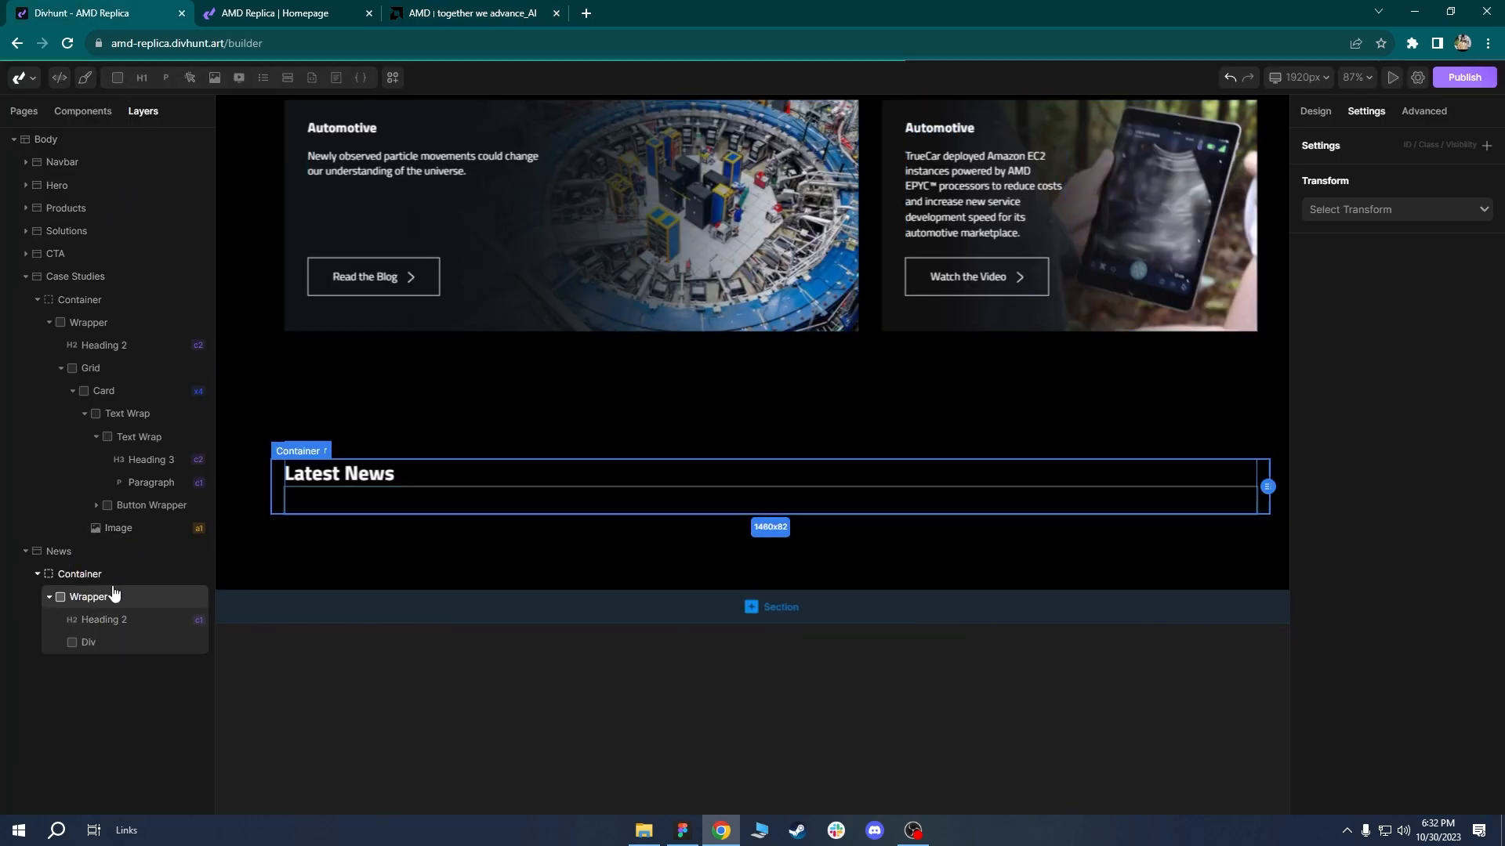
{"action": "right_click", "coordinate": [110, 642]}
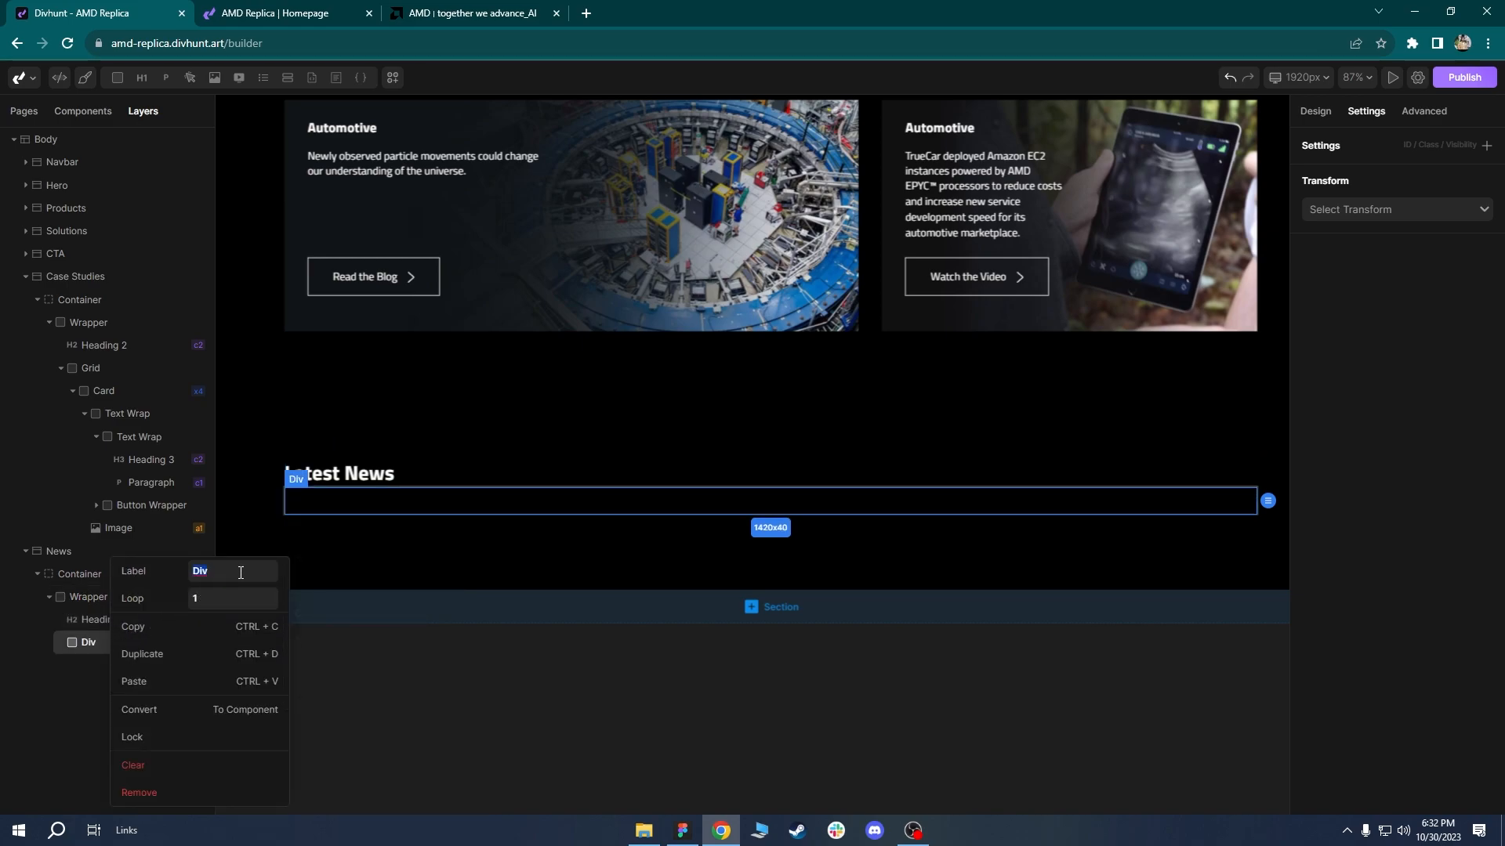
{"action": "type", "text": "Flex"}
{"action": "key", "text": "Return"}
{"action": "left_click_drag", "start_coordinate": [95, 623], "coordinate": [105, 650]}
Copy the Link Wrapper from the Solutions section's Artificial Intelligence tab and paste it into the News section's Flex div.
{"action": "scroll", "coordinate": [517, 392], "scroll_direction": "up", "scroll_amount": 3}
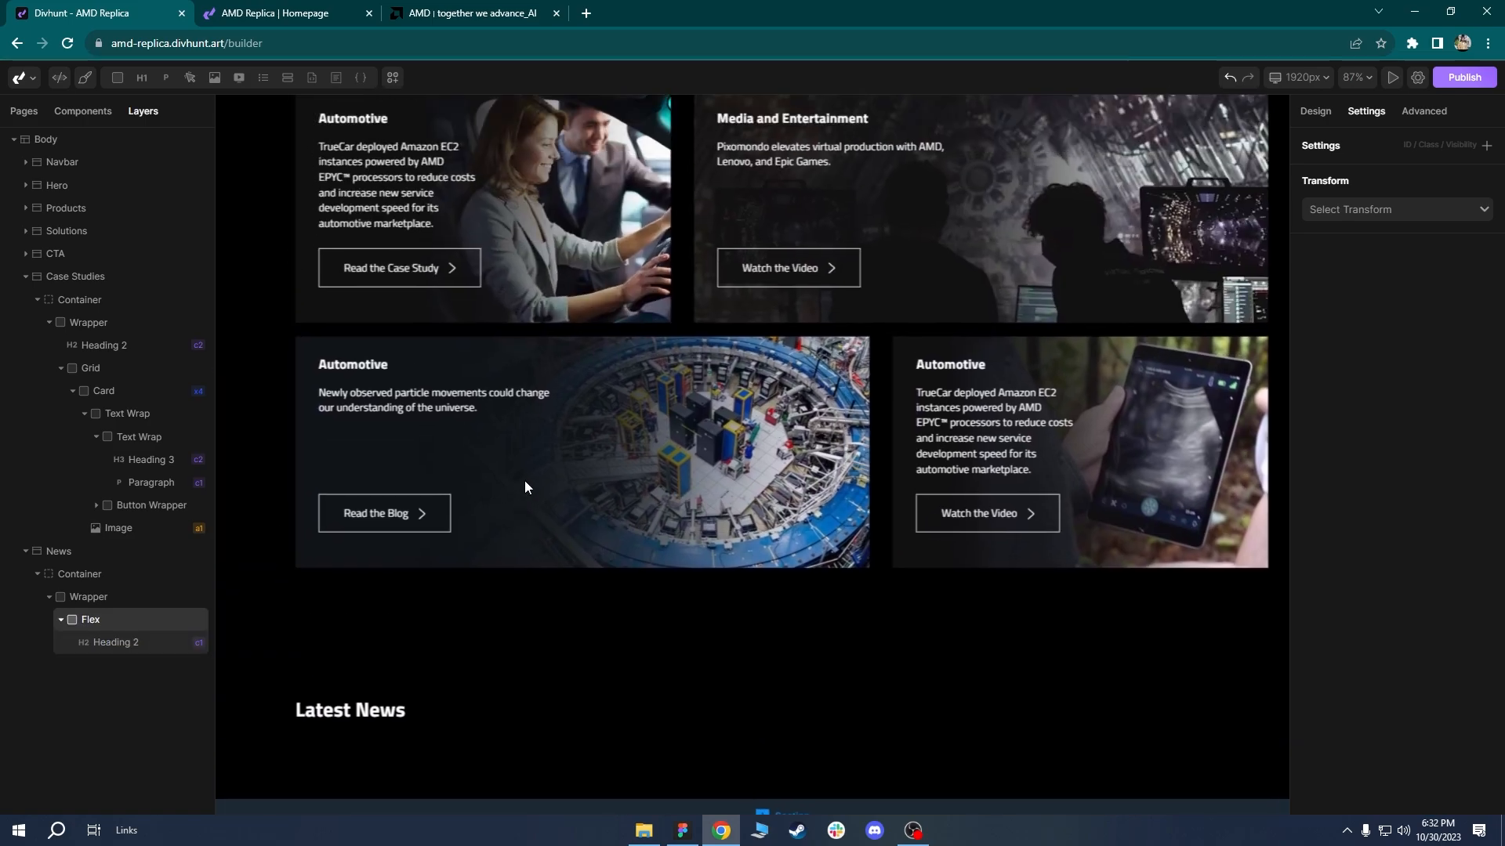
{"action": "scroll", "coordinate": [524, 481], "scroll_direction": "down", "scroll_amount": 5}
{"action": "scroll", "coordinate": [525, 395], "scroll_direction": "up", "scroll_amount": 10}
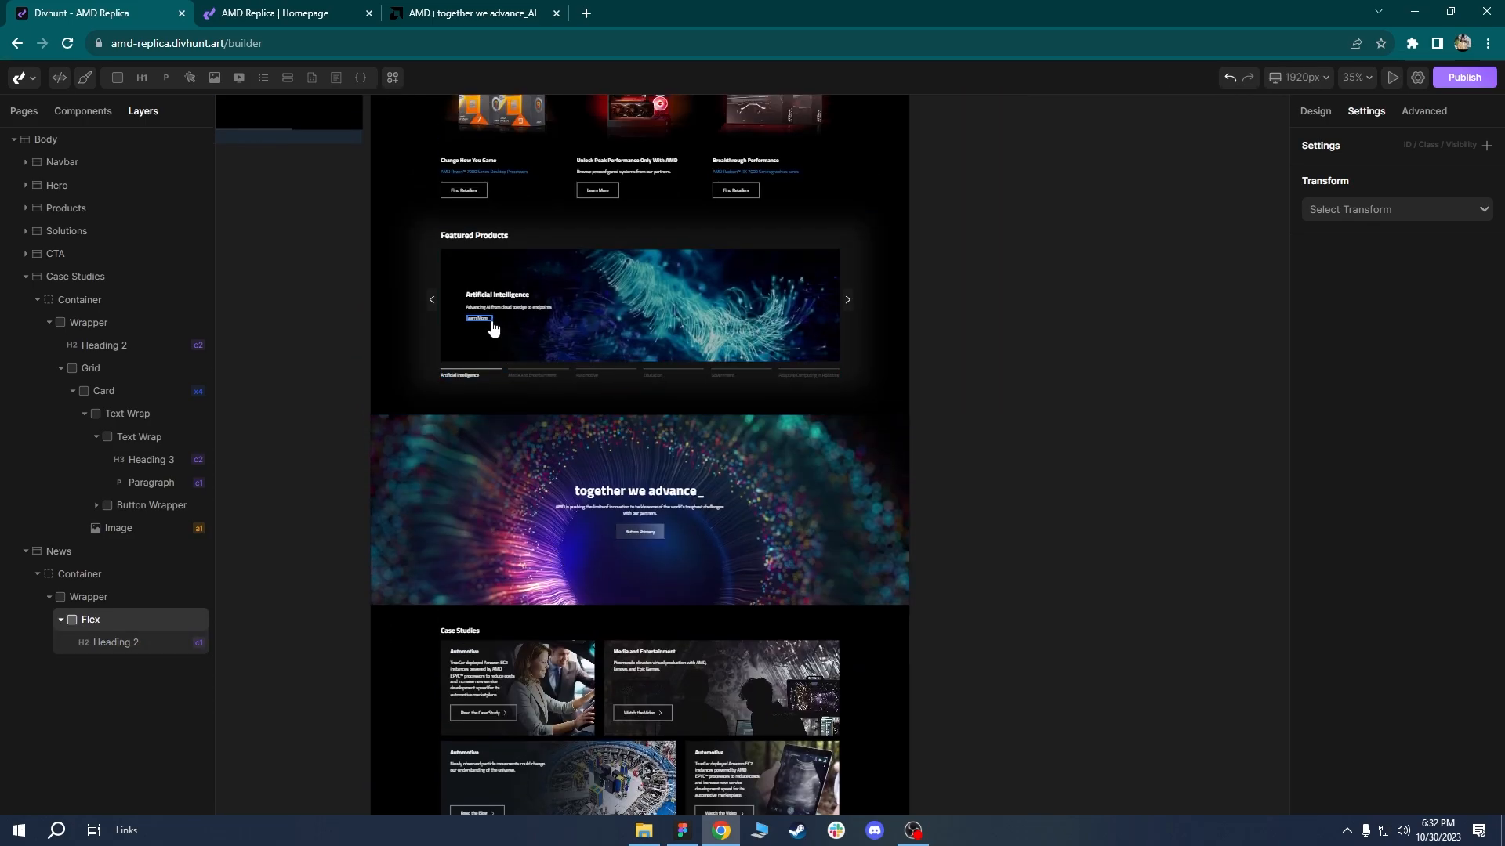
{"action": "left_click", "coordinate": [480, 319]}
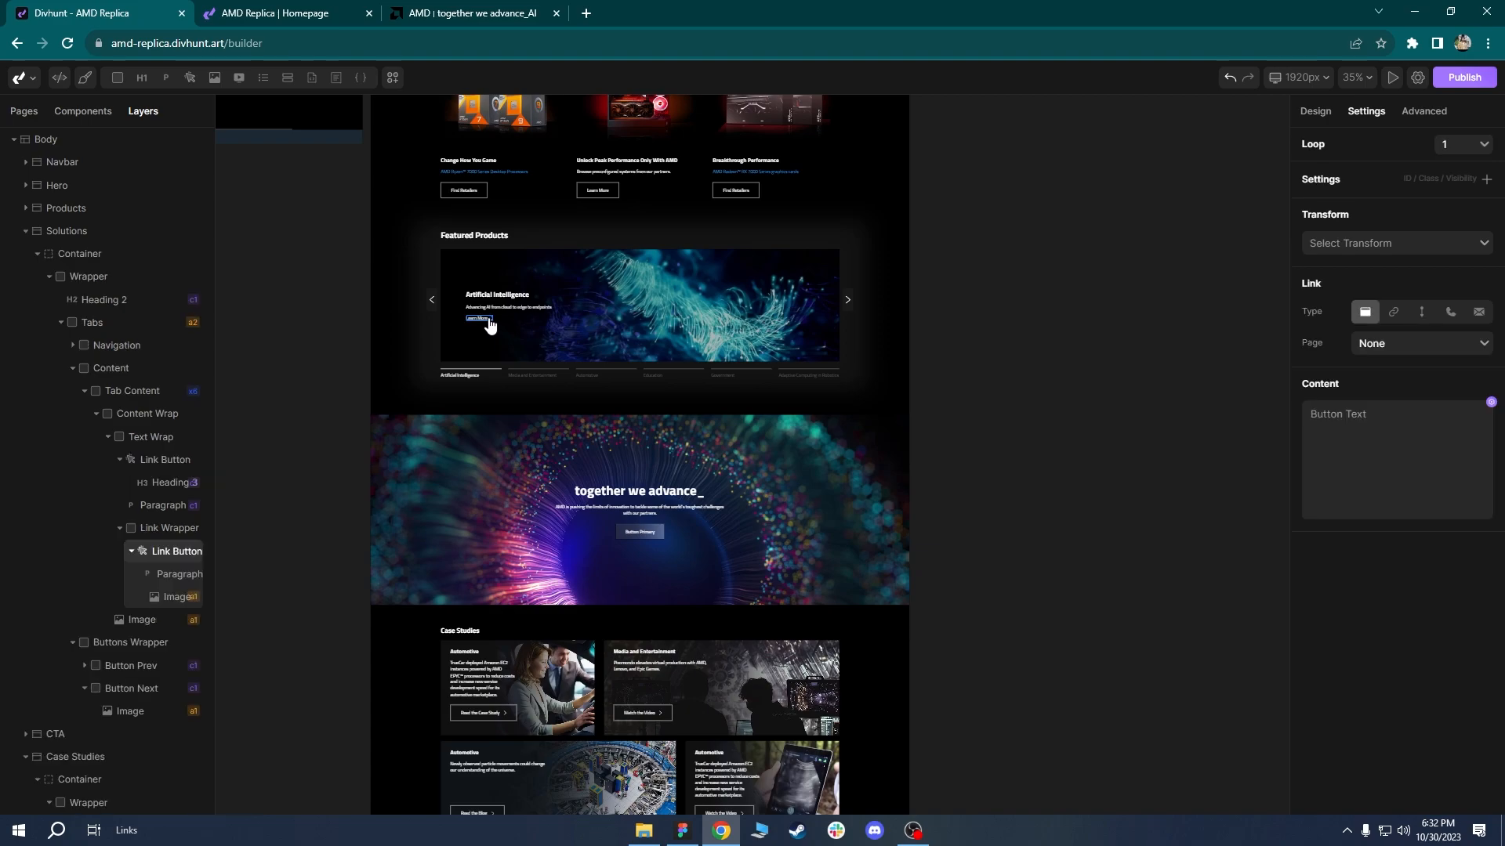
{"action": "left_click", "coordinate": [172, 530]}
{"action": "key", "text": "ctrl+c"}
{"action": "scroll", "coordinate": [508, 360], "scroll_direction": "down", "scroll_amount": 6}
{"action": "left_click", "coordinate": [482, 413]}
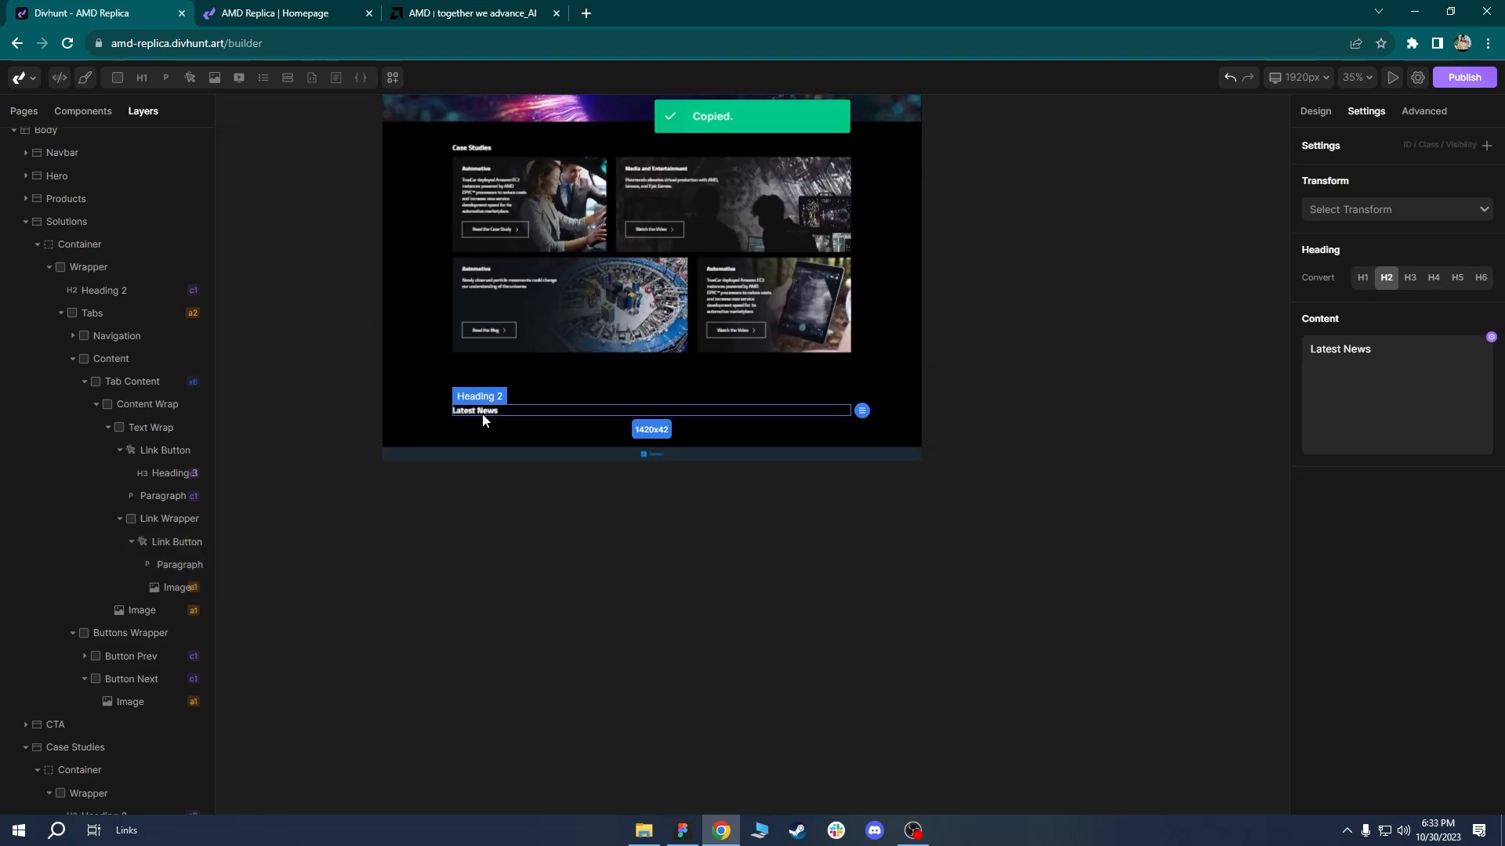
{"action": "left_click", "coordinate": [77, 781]}
{"action": "key", "text": "ctrl+v"}
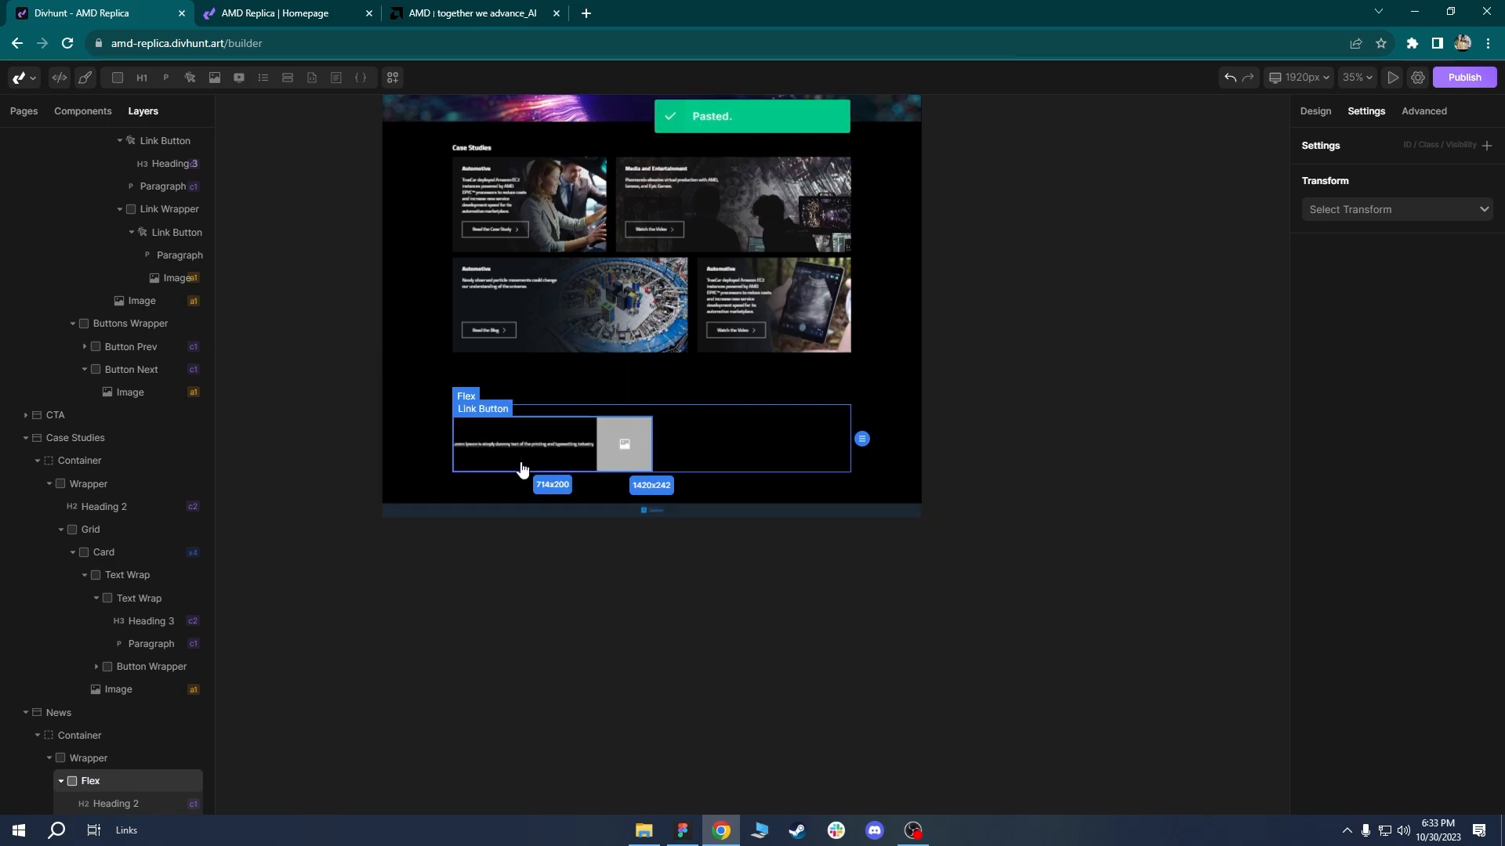
Change the pasted link's paragraph text to "Newsroom", matching the original AMD page.
{"action": "scroll", "coordinate": [524, 468], "scroll_direction": "up", "scroll_amount": 5}
{"action": "left_click", "coordinate": [541, 503]}
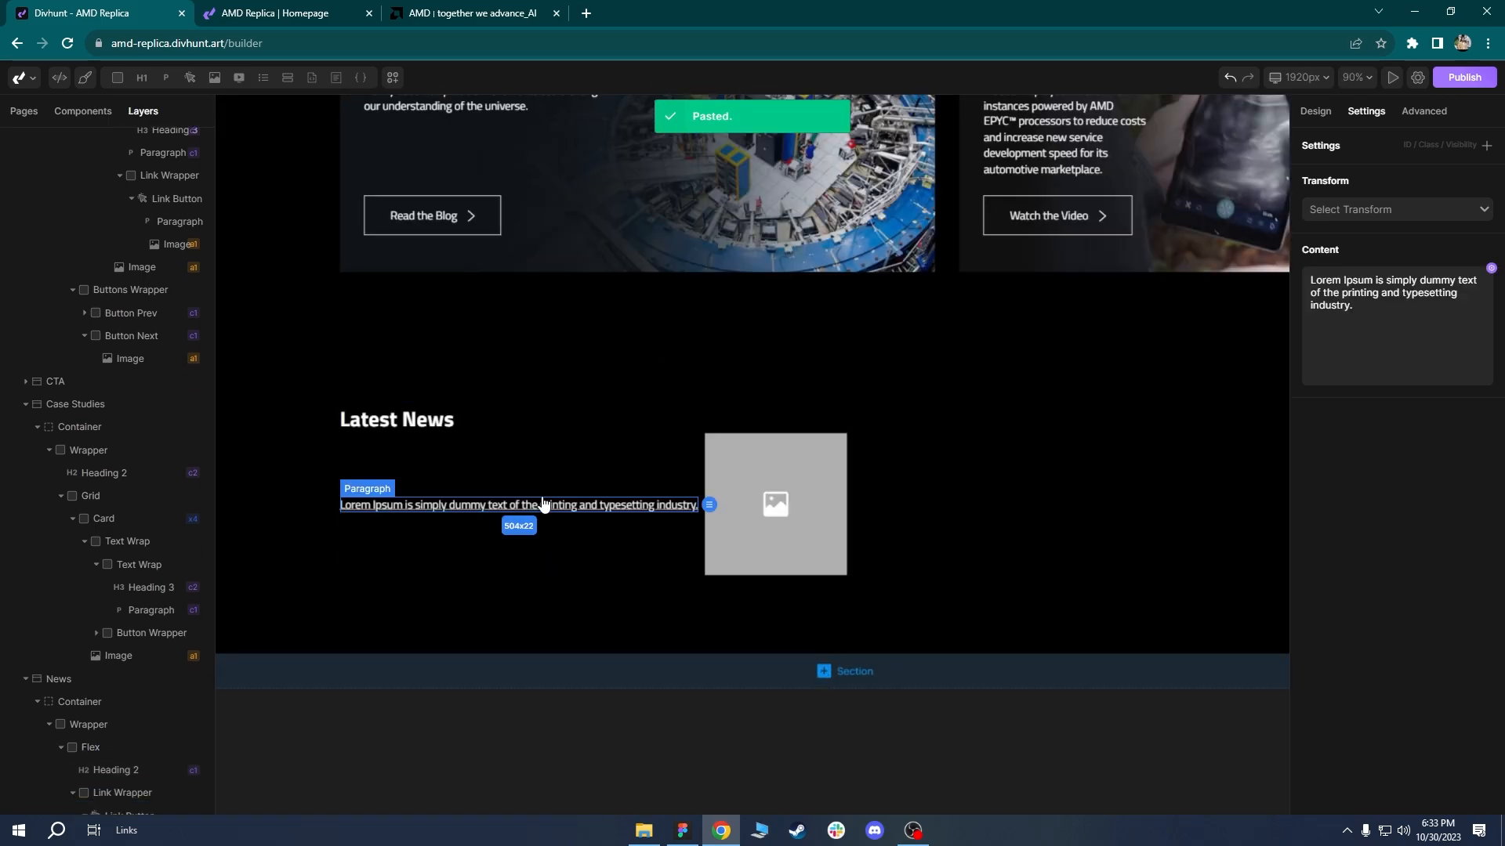
{"action": "left_click", "coordinate": [428, 9]}
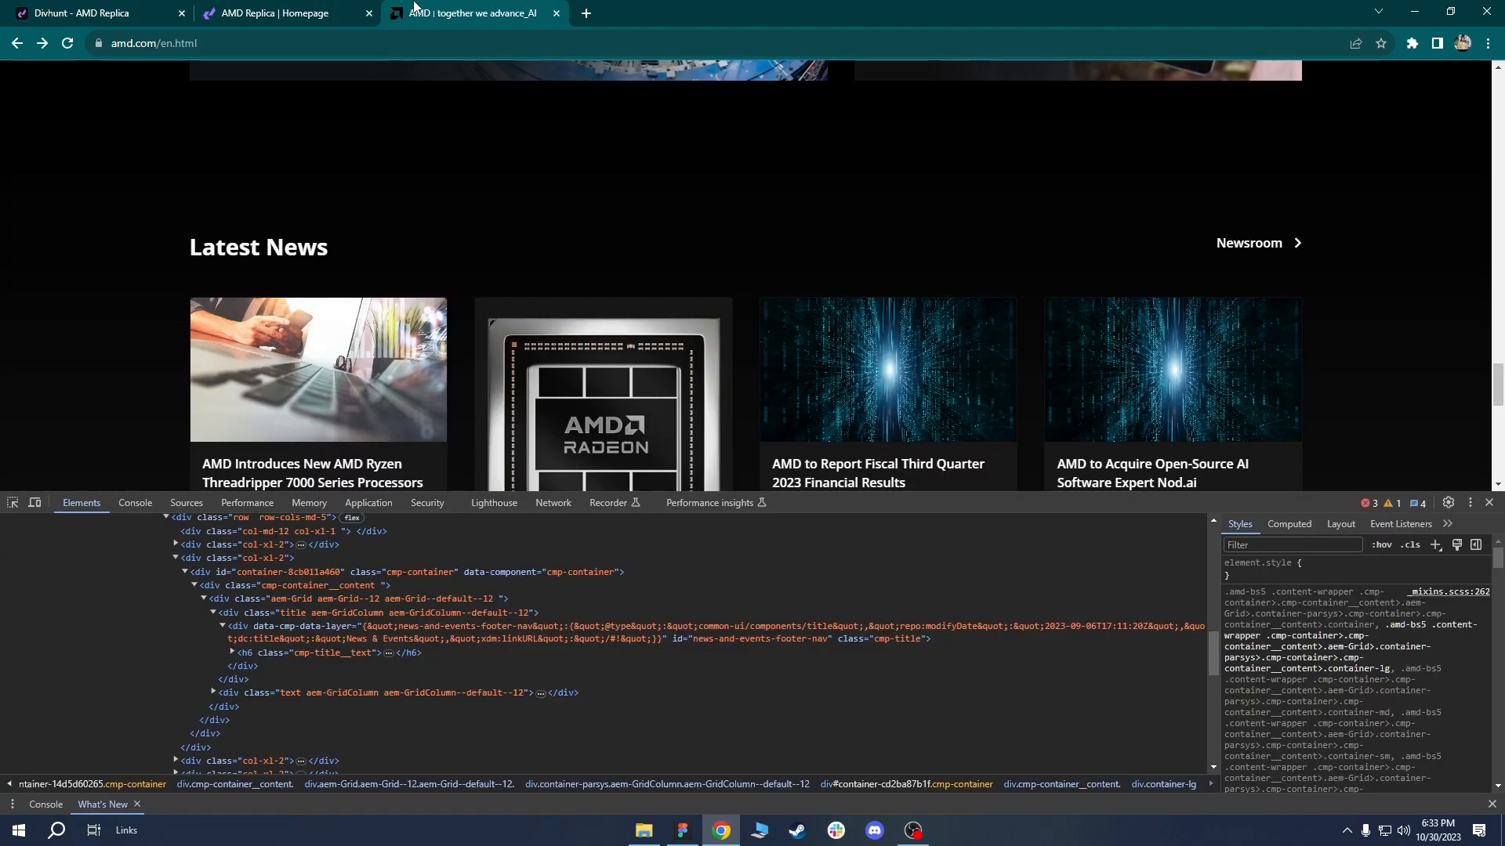
{"action": "left_click", "coordinate": [350, 10]}
{"action": "left_click", "coordinate": [474, 13]}
{"action": "left_click", "coordinate": [191, 13]}
{"action": "left_click", "coordinate": [1372, 367]}
{"action": "key", "text": "ctrl+a"}
{"action": "type", "text": "New"}
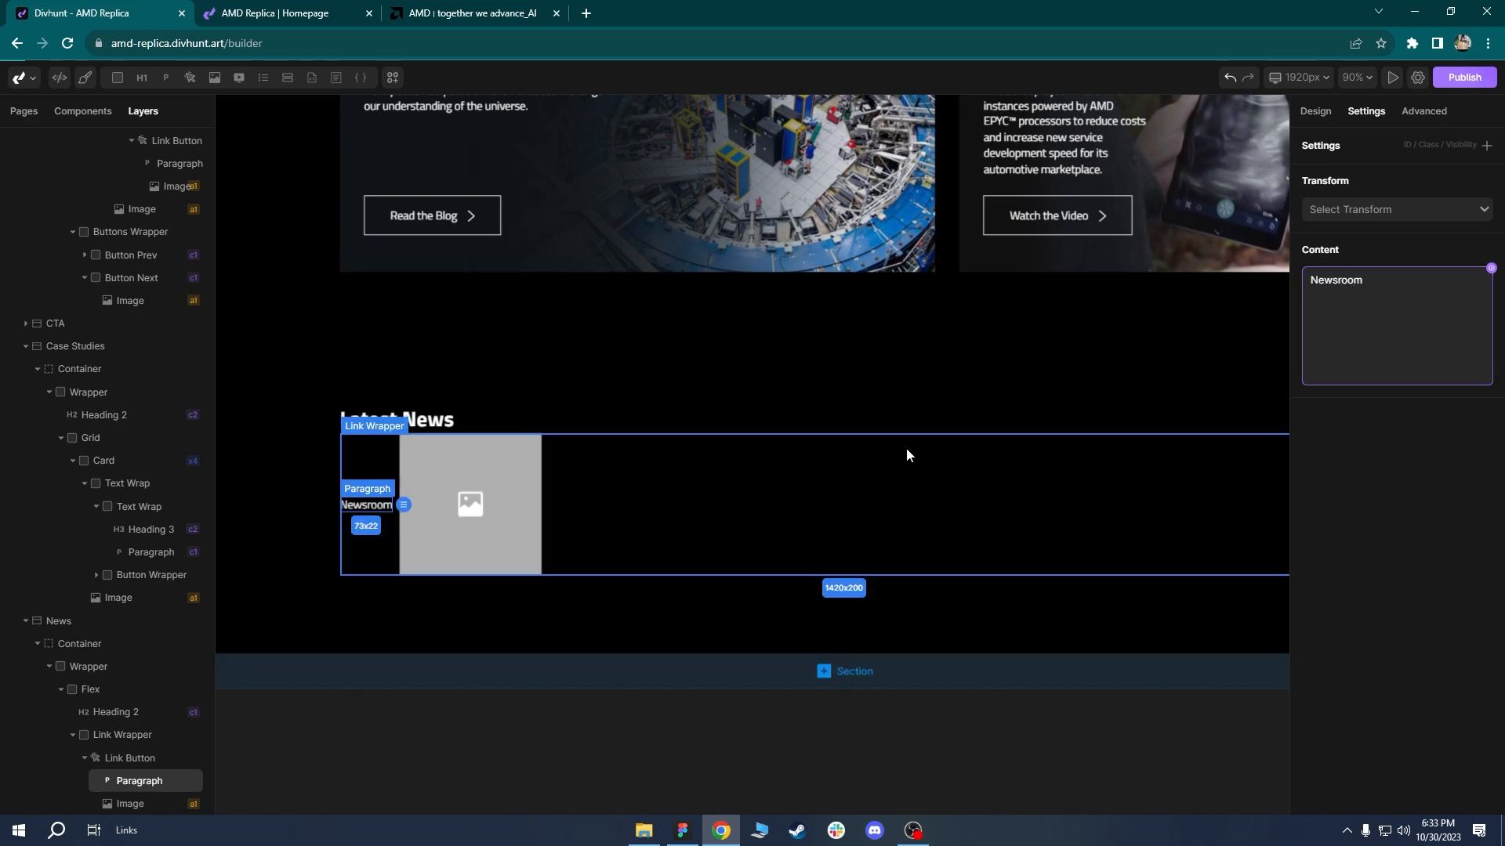
Search the uploads for "arrow" and replace the Newsroom link's placeholder image with Arrow Small.svg.
{"action": "left_click", "coordinate": [471, 504]}
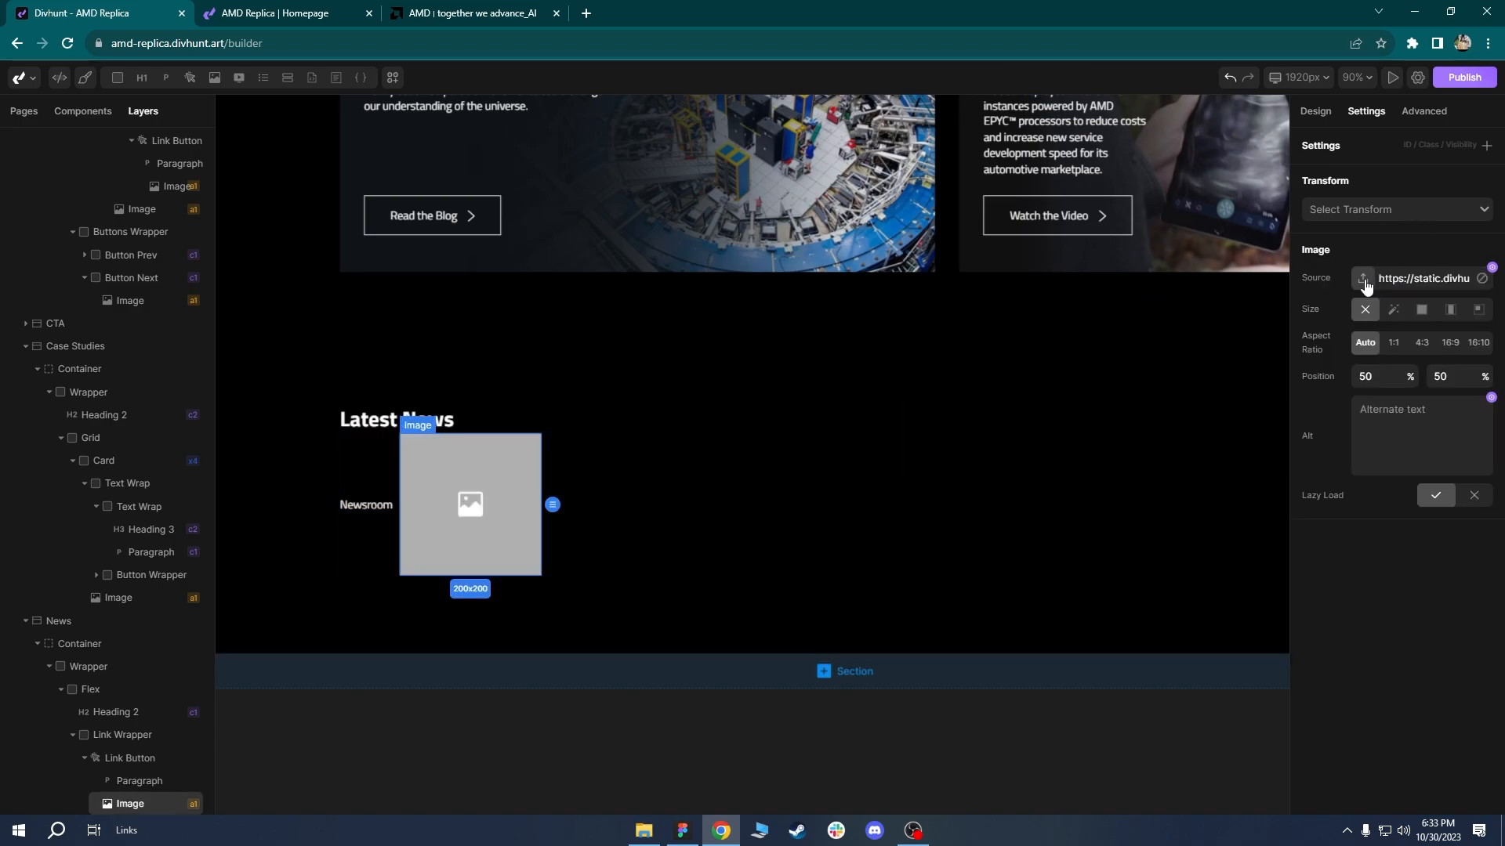
{"action": "left_click", "coordinate": [1365, 279]}
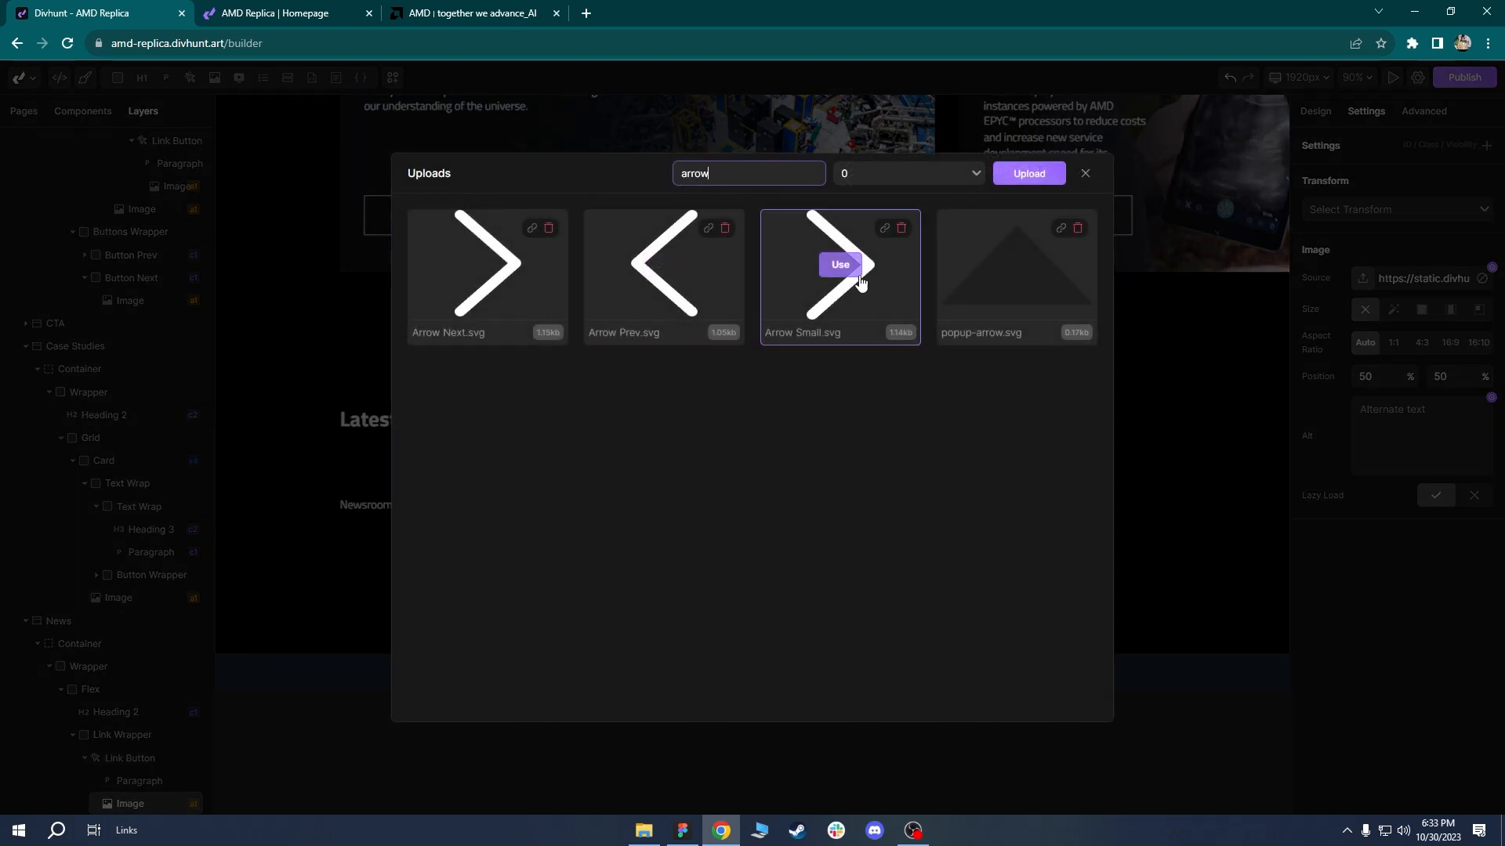
{"action": "left_click", "coordinate": [852, 272]}
Set the News section's Flex div to a flex layout, centred vertically with horizontal space between the heading and link.
{"action": "left_click", "coordinate": [491, 427]}
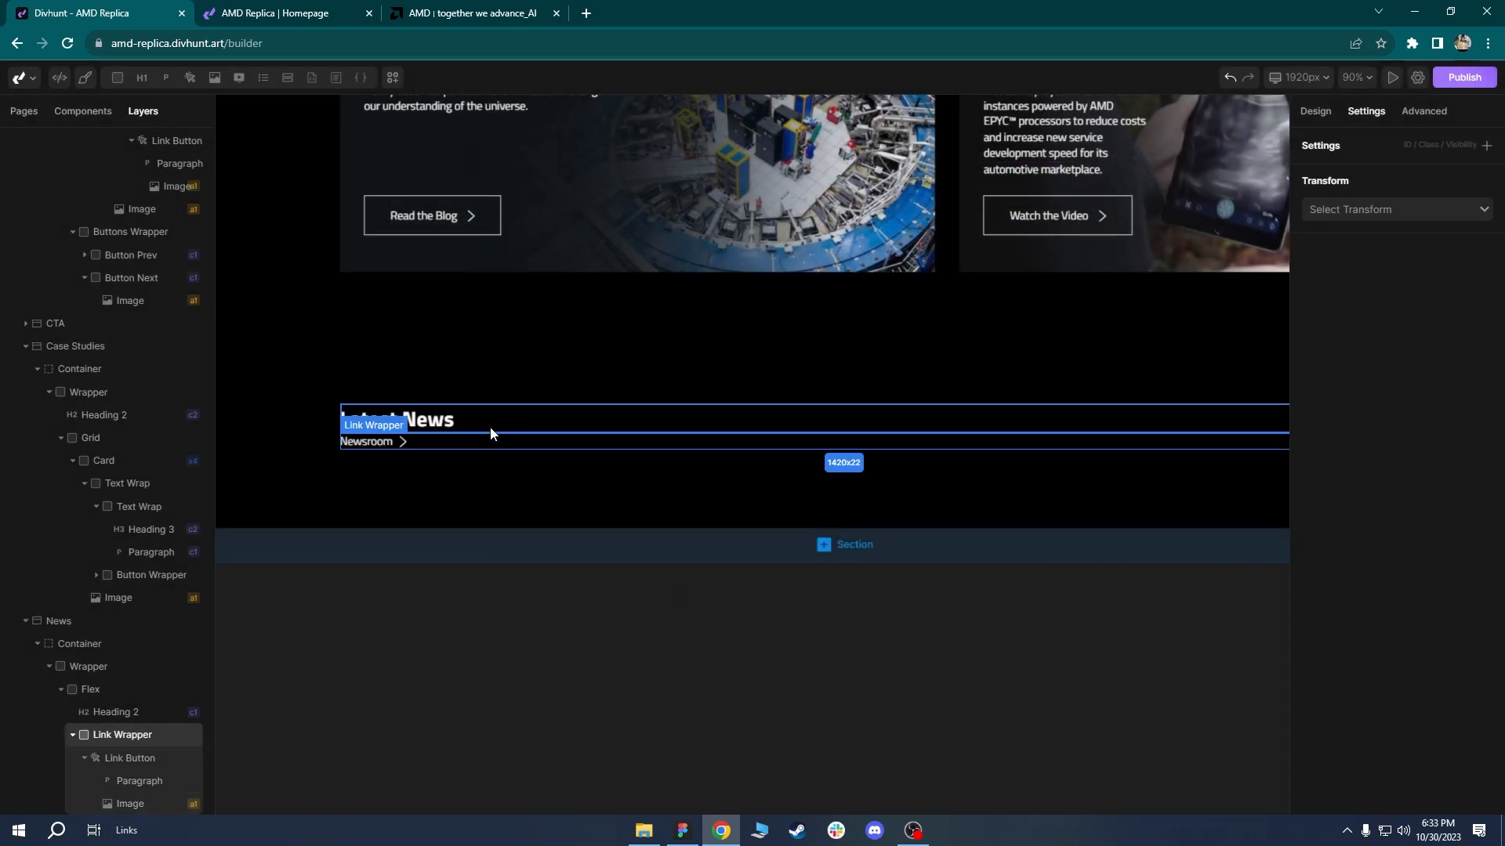
{"action": "left_click", "coordinate": [167, 693]}
{"action": "left_click", "coordinate": [1315, 111]}
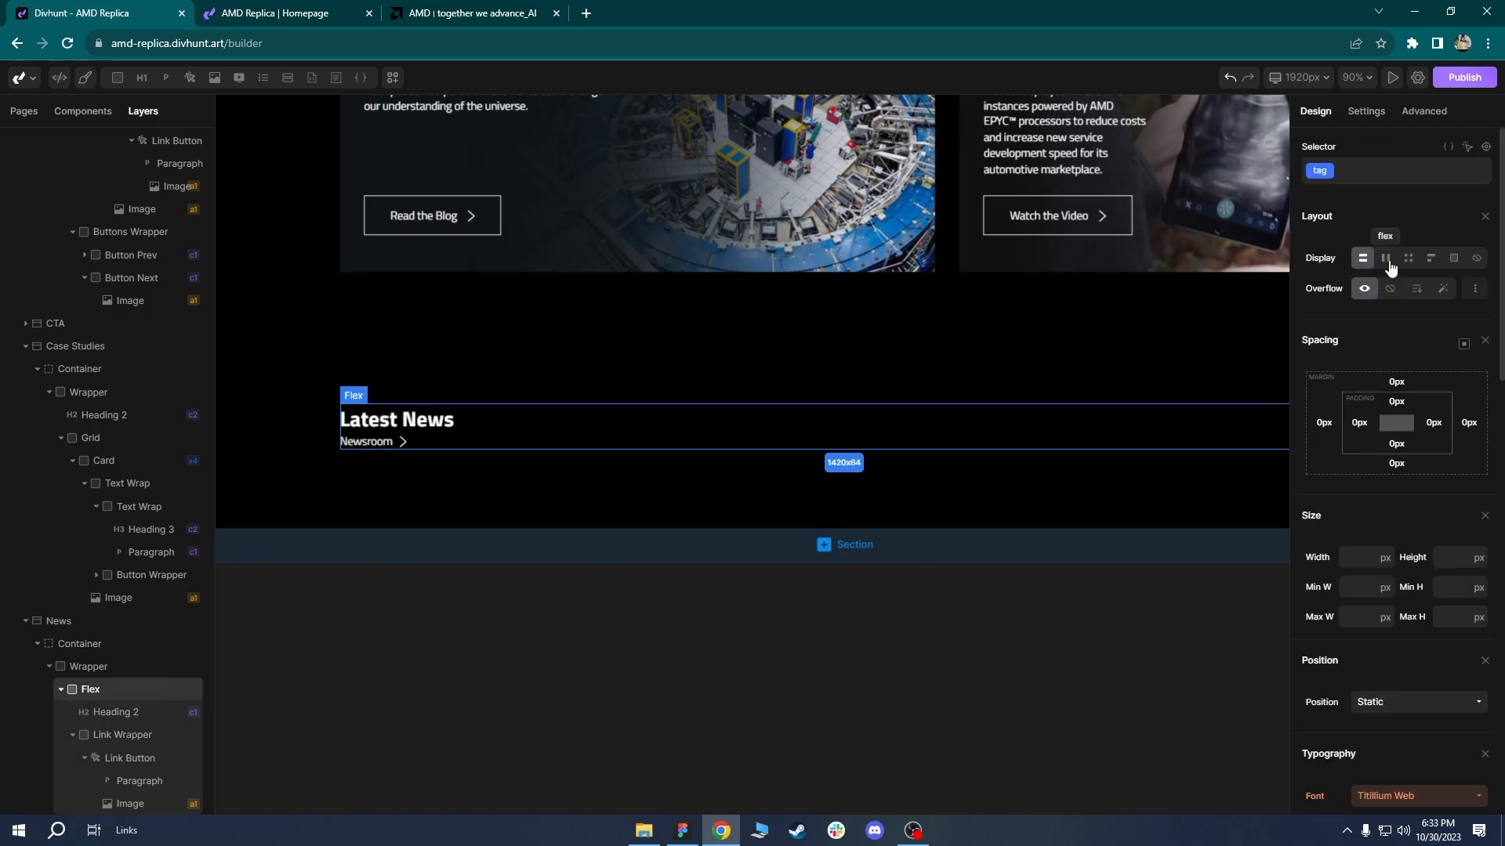
{"action": "left_click", "coordinate": [1386, 260]}
{"action": "left_click", "coordinate": [1403, 321]}
{"action": "left_click", "coordinate": [1448, 348]}
{"action": "scroll", "coordinate": [873, 379], "scroll_direction": "down", "scroll_amount": 2}
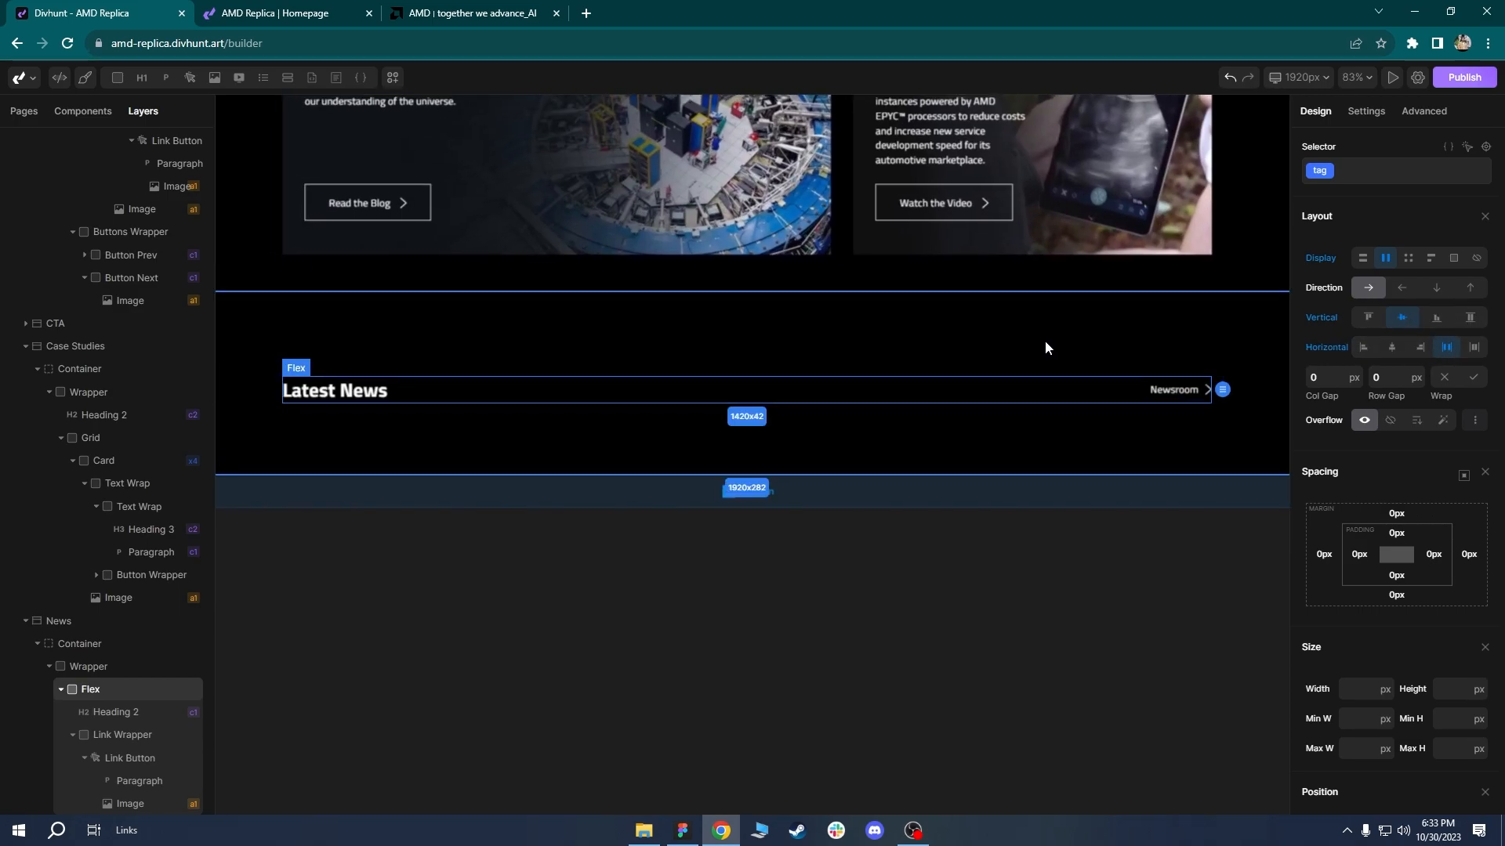
Inspect the Latest News heading row and its spacing to the cards on the original AMD page.
{"action": "left_click", "coordinate": [481, 6]}
{"action": "left_click", "coordinate": [265, 6]}
{"action": "left_click", "coordinate": [412, 8]}
{"action": "scroll", "coordinate": [436, 244], "scroll_direction": "up", "scroll_amount": 2}
{"action": "scroll", "coordinate": [423, 267], "scroll_direction": "down", "scroll_amount": 2}
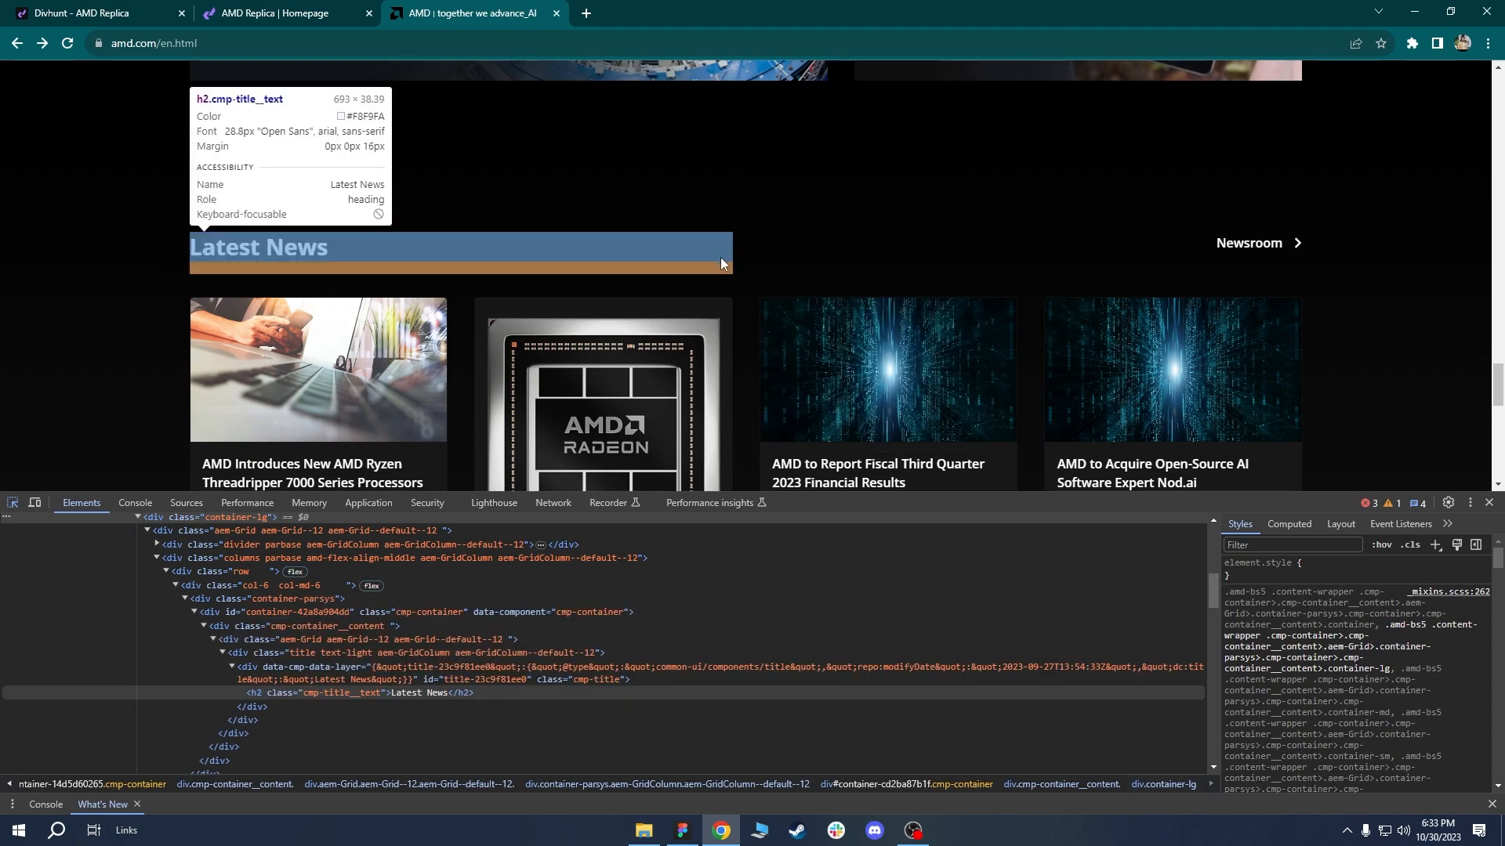
Set the bottom margin of the News section's Flex row to 36 px in the Divhunt builder.
{"action": "left_click", "coordinate": [102, 13]}
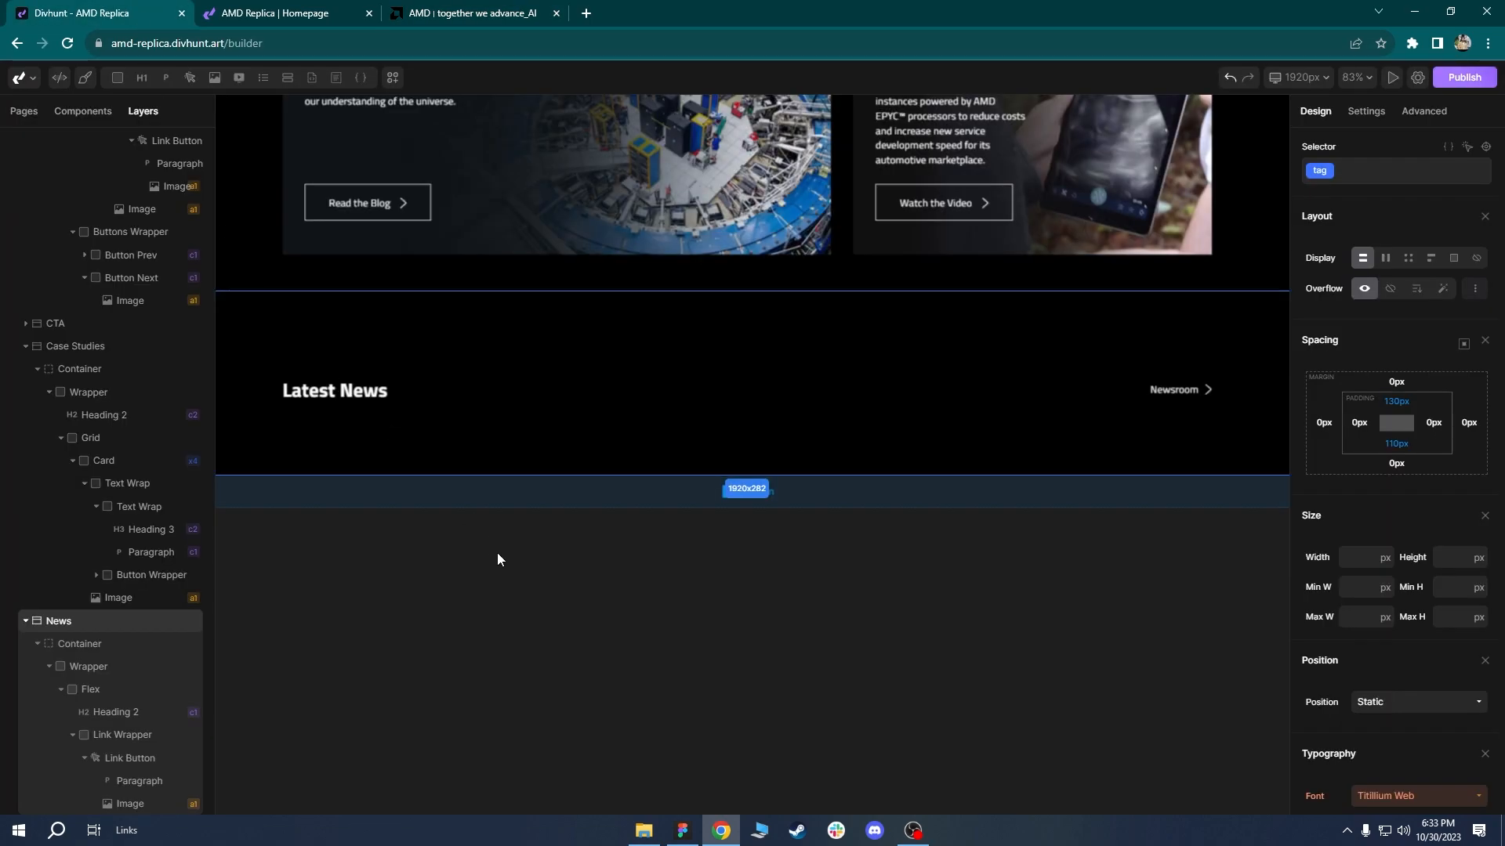
{"action": "left_click", "coordinate": [398, 405]}
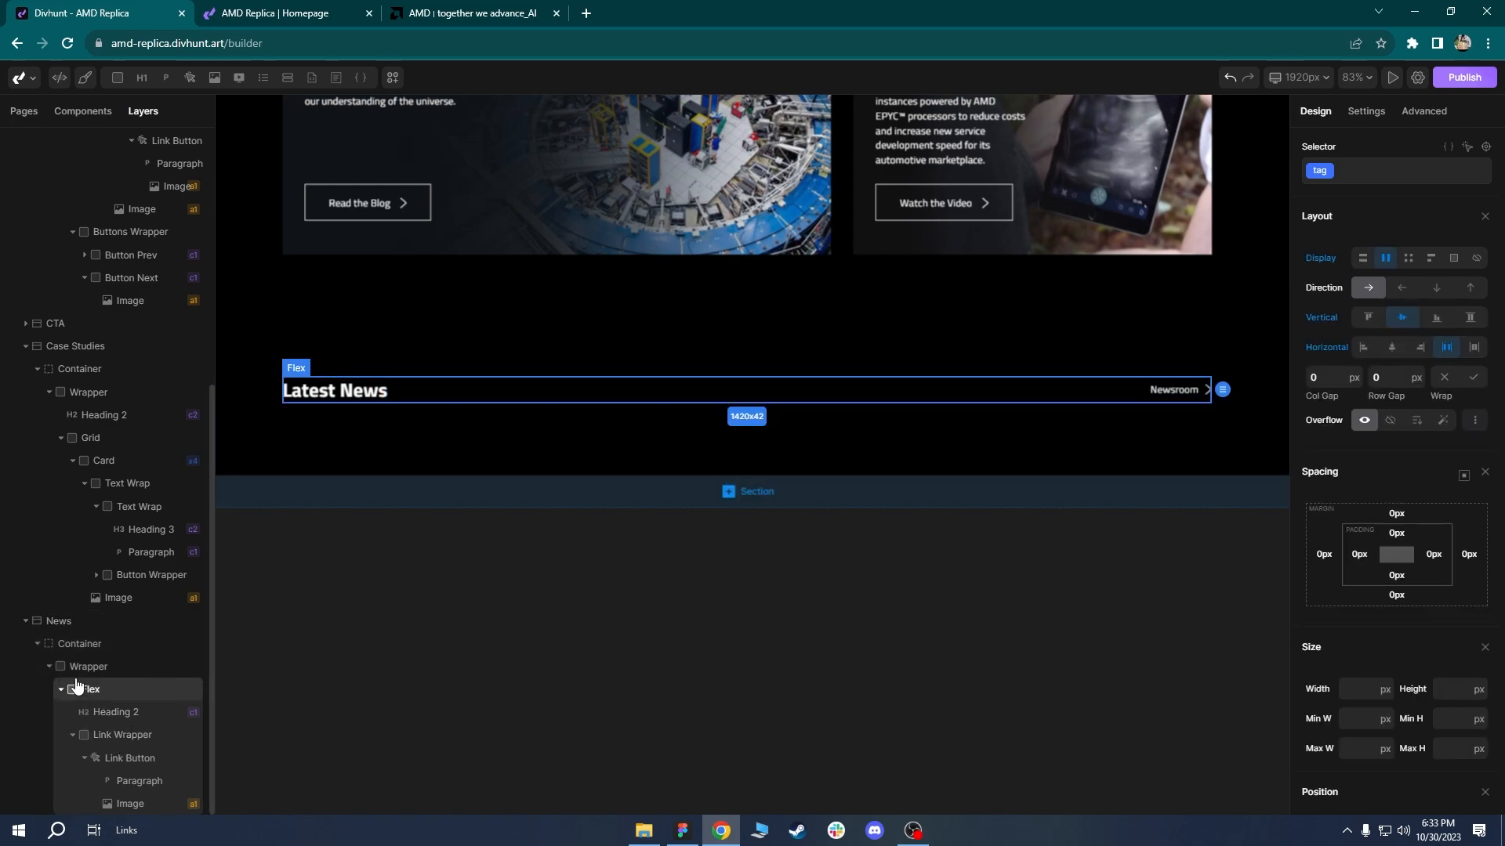
{"action": "left_click", "coordinate": [67, 691]}
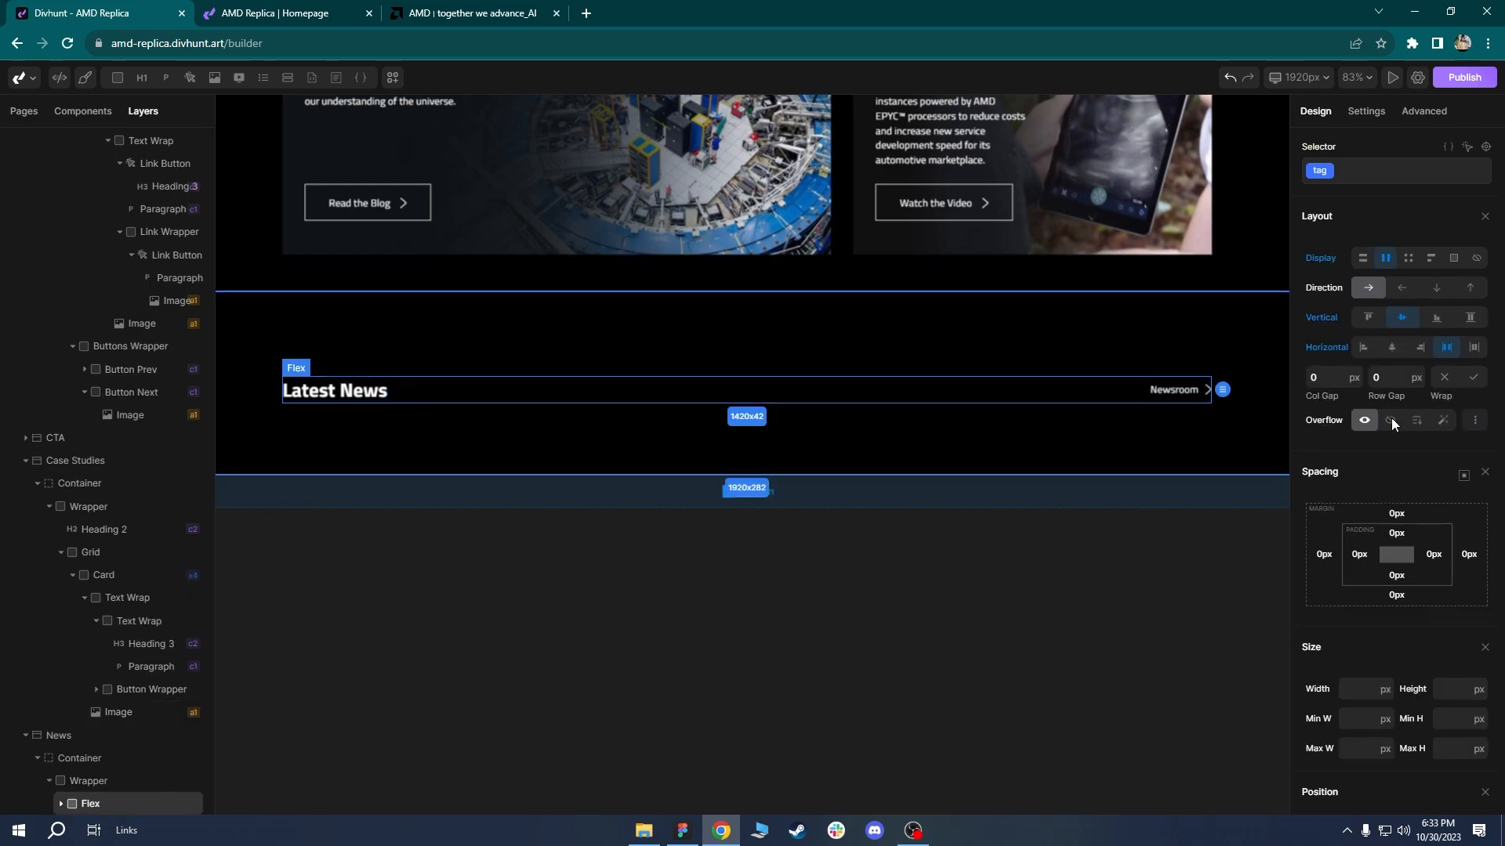
{"action": "left_click", "coordinate": [1398, 596]}
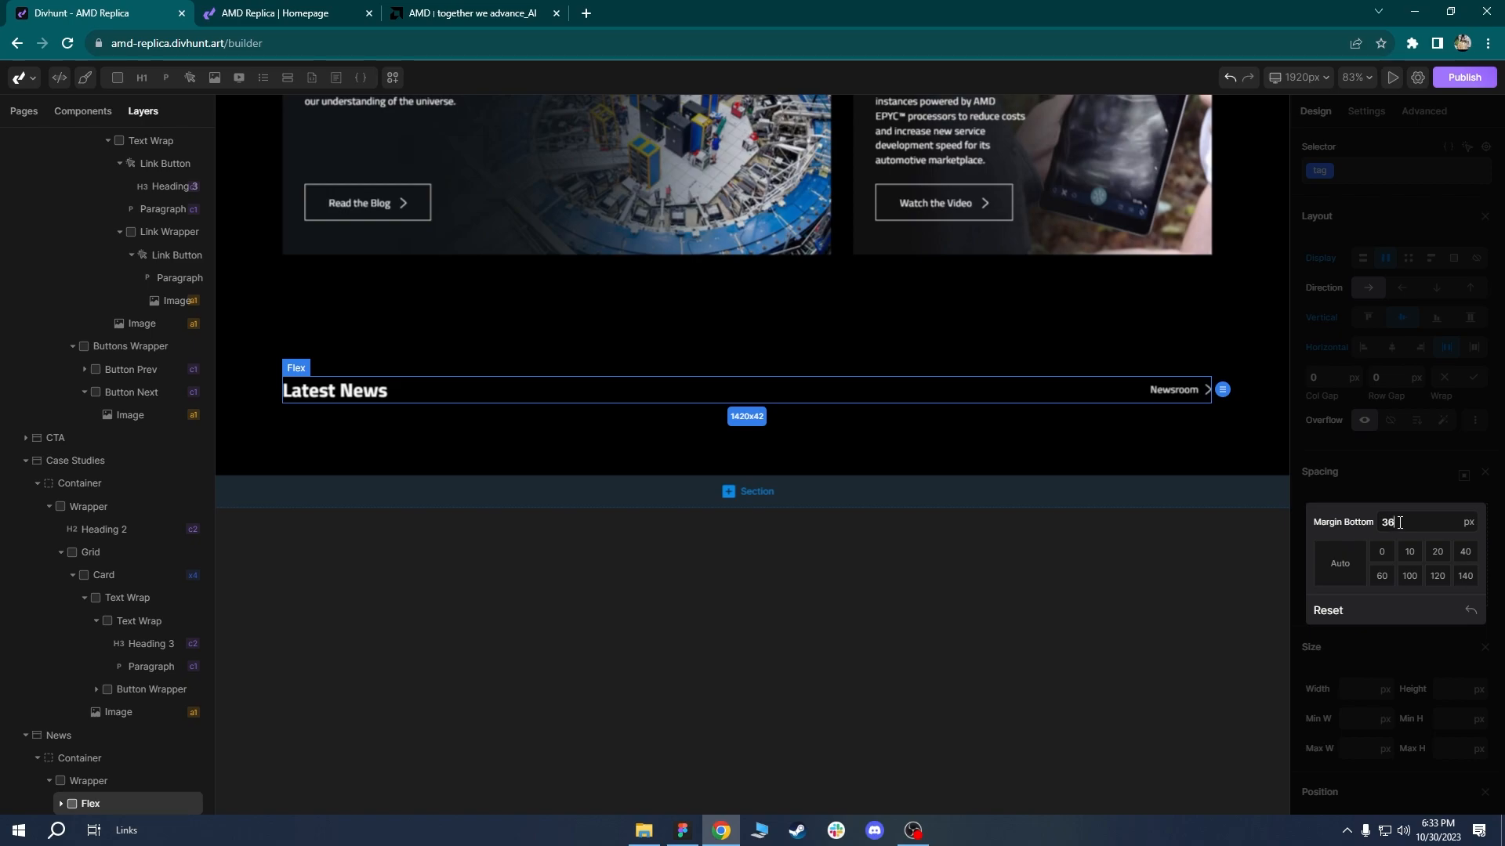
{"action": "key", "text": "Return"}
Check the original page's news cards, then add a div below Flex in the News Wrapper and label it Grid.
{"action": "left_click", "coordinate": [92, 783]}
{"action": "left_click", "coordinate": [323, 9]}
{"action": "left_click", "coordinate": [499, 8]}
{"action": "scroll", "coordinate": [1011, 361], "scroll_direction": "down", "scroll_amount": 2}
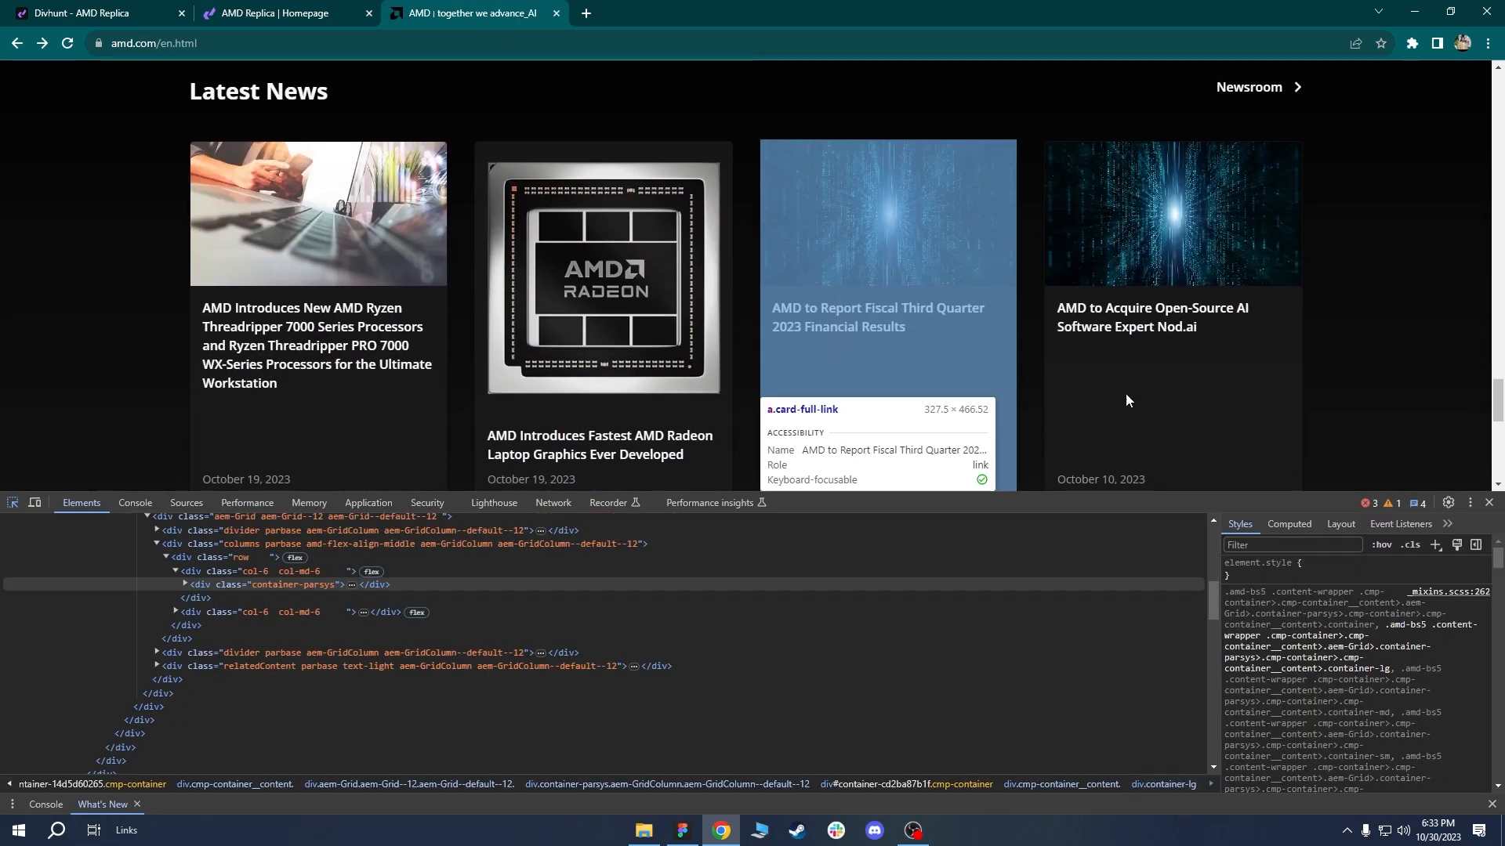
{"action": "key", "text": "ctrl+shift+i"}
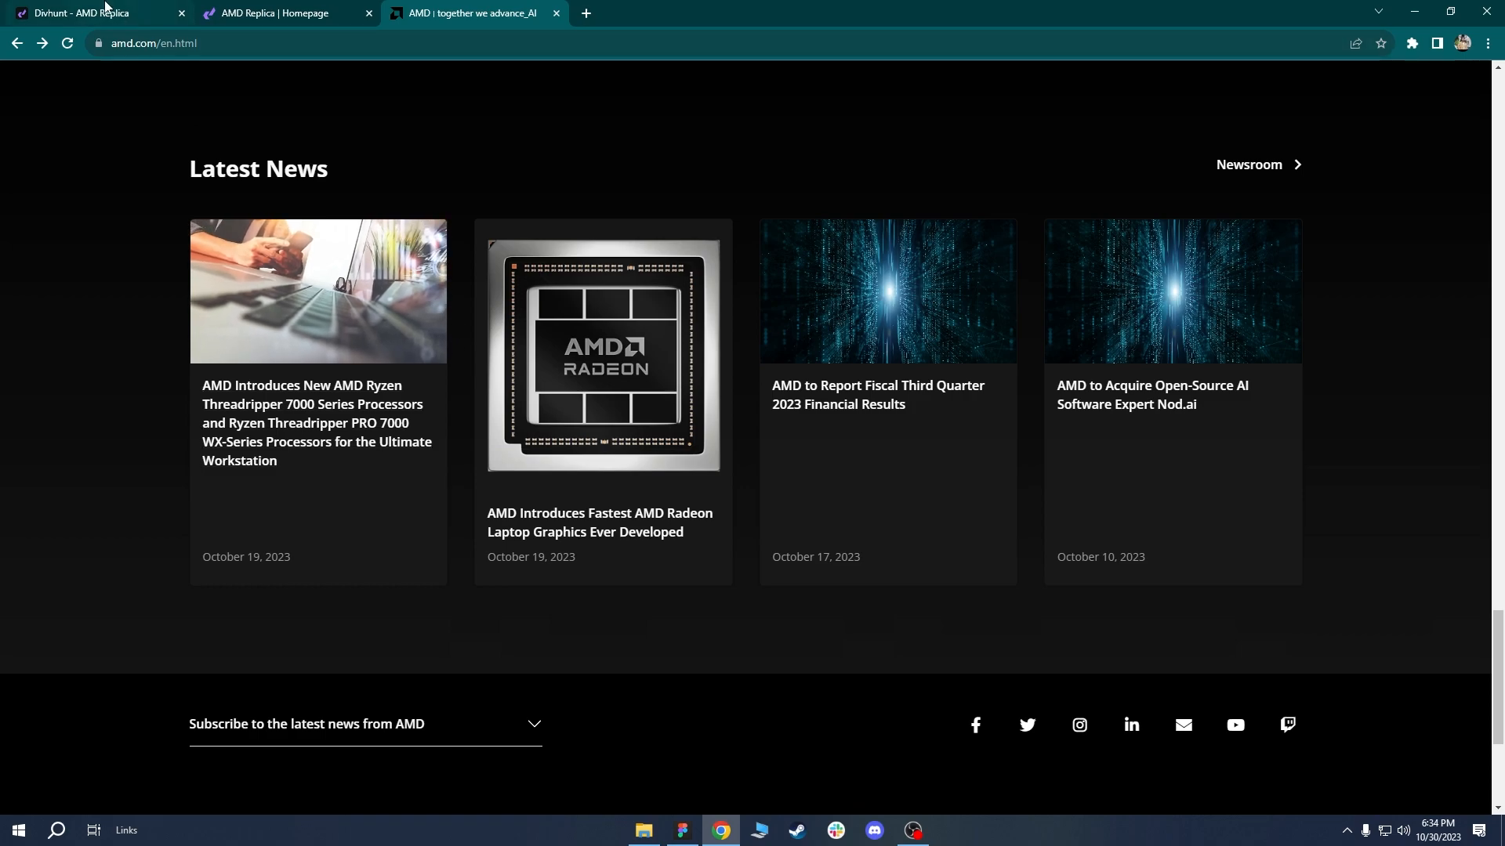
{"action": "left_click", "coordinate": [105, 11]}
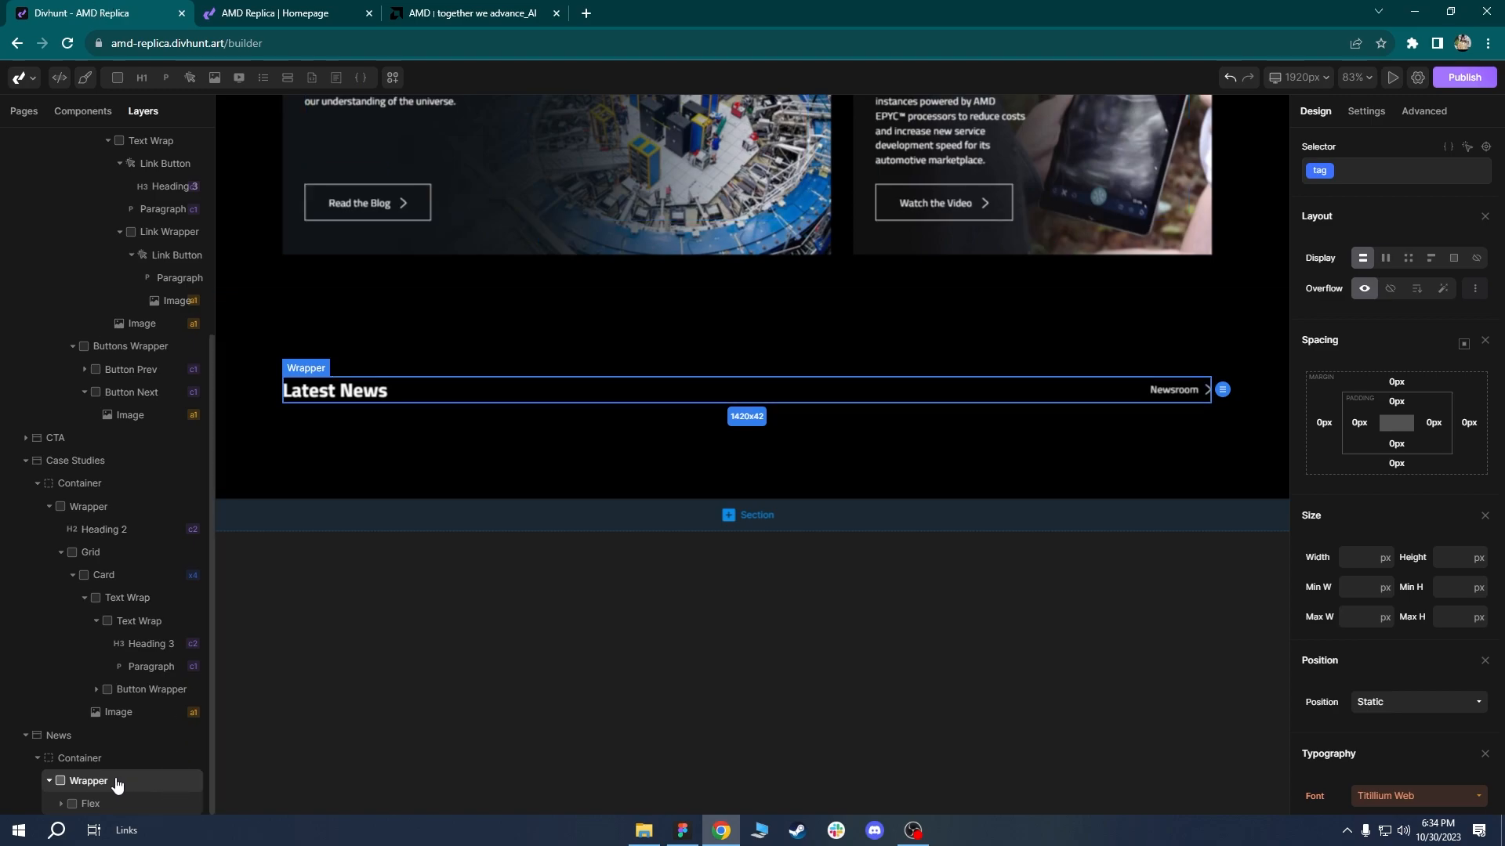
{"action": "mouse_move", "coordinate": [119, 85]}
{"action": "left_click_drag", "start_coordinate": [119, 85], "coordinate": [115, 817]}
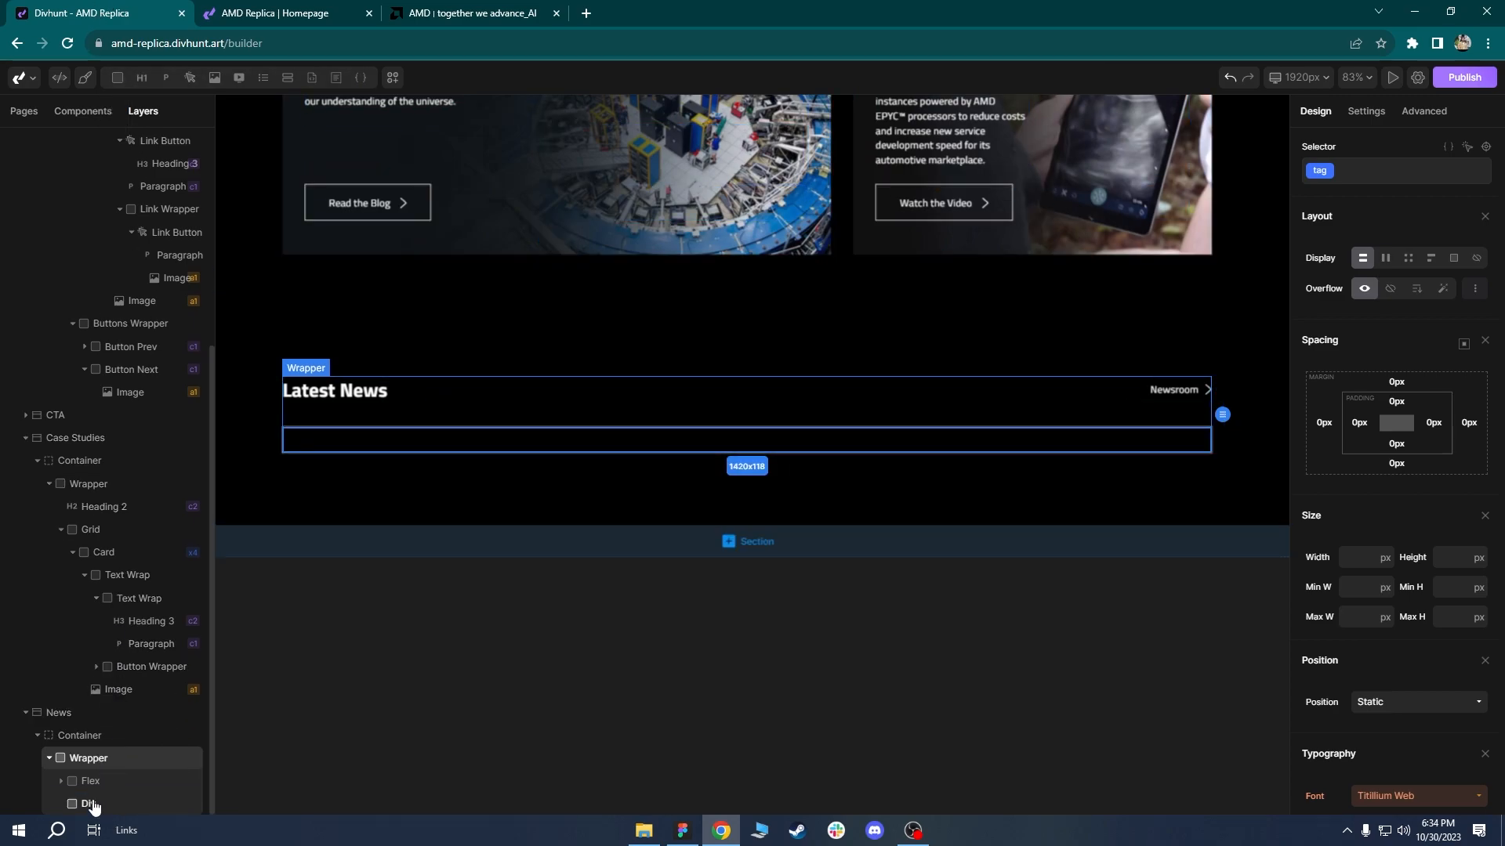
{"action": "right_click", "coordinate": [88, 804]}
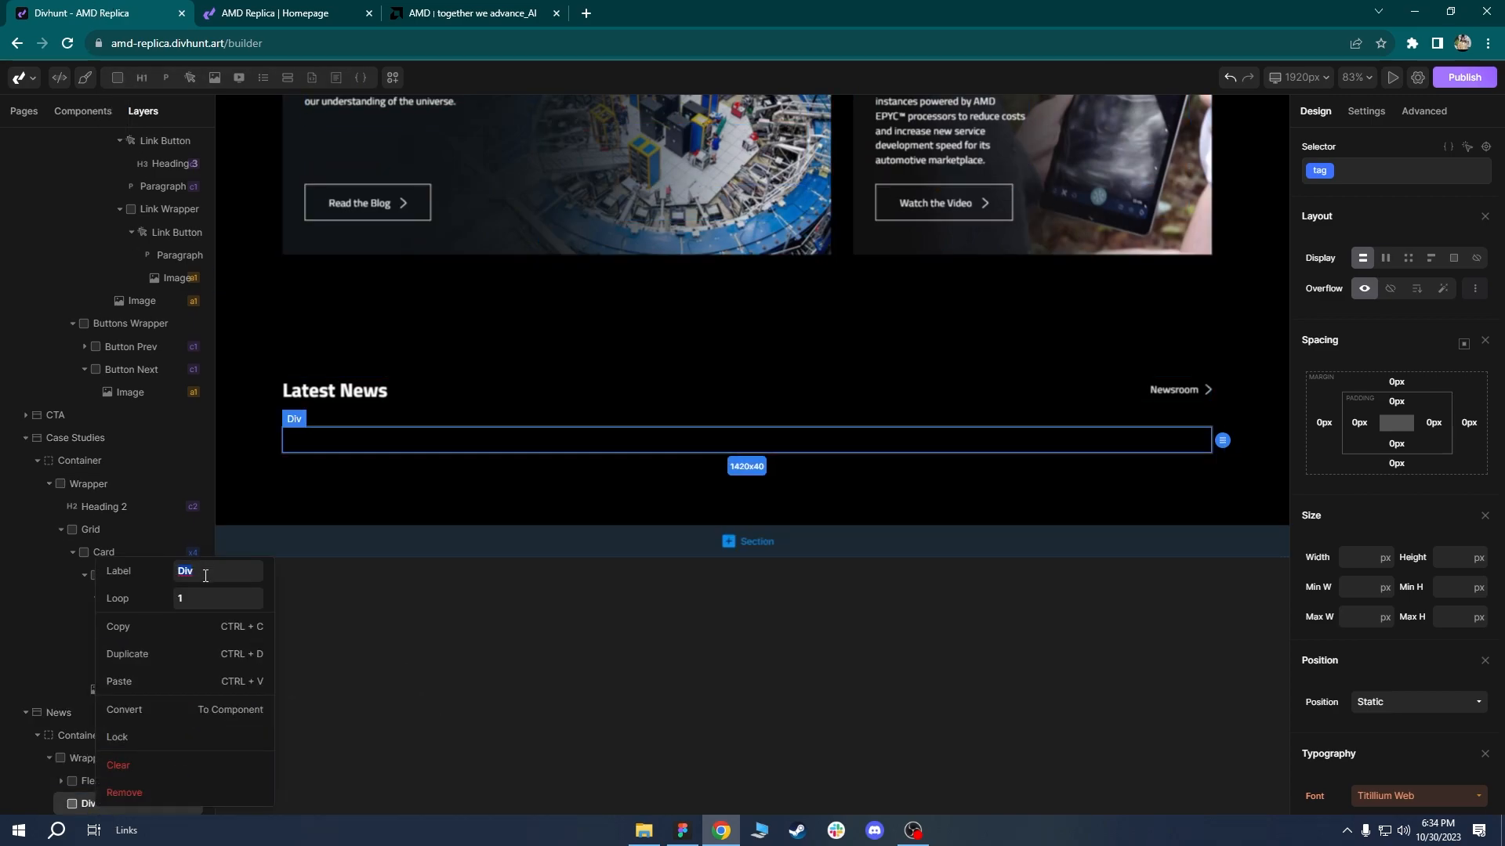
{"action": "type", "text": "Grid"}
{"action": "key", "text": "Return"}
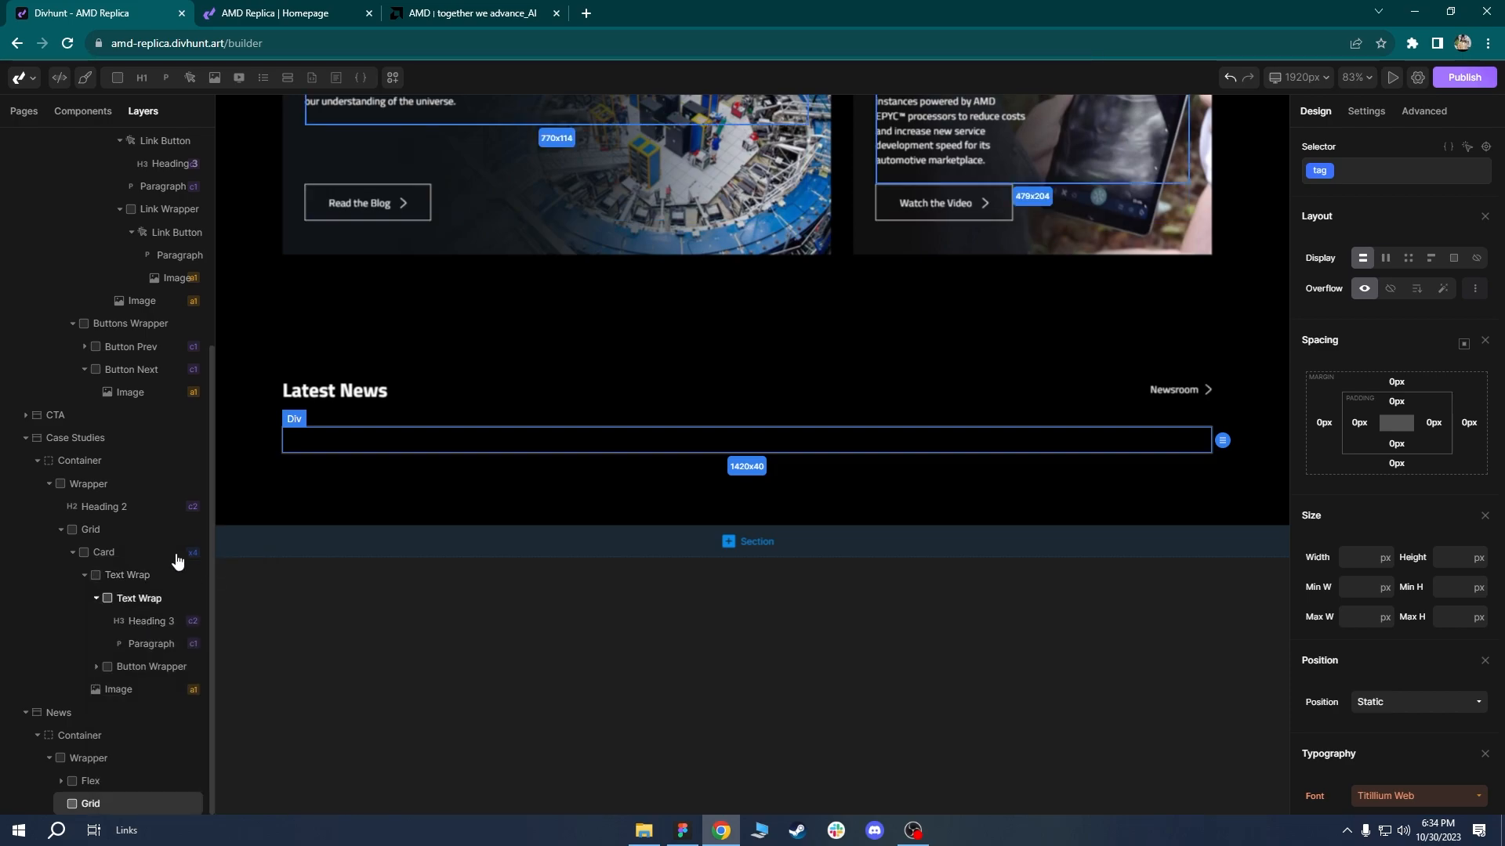
Collapse the Case Studies and Solutions layers and add a div labelled Card inside the News section's Grid.
{"action": "left_click", "coordinate": [26, 437]}
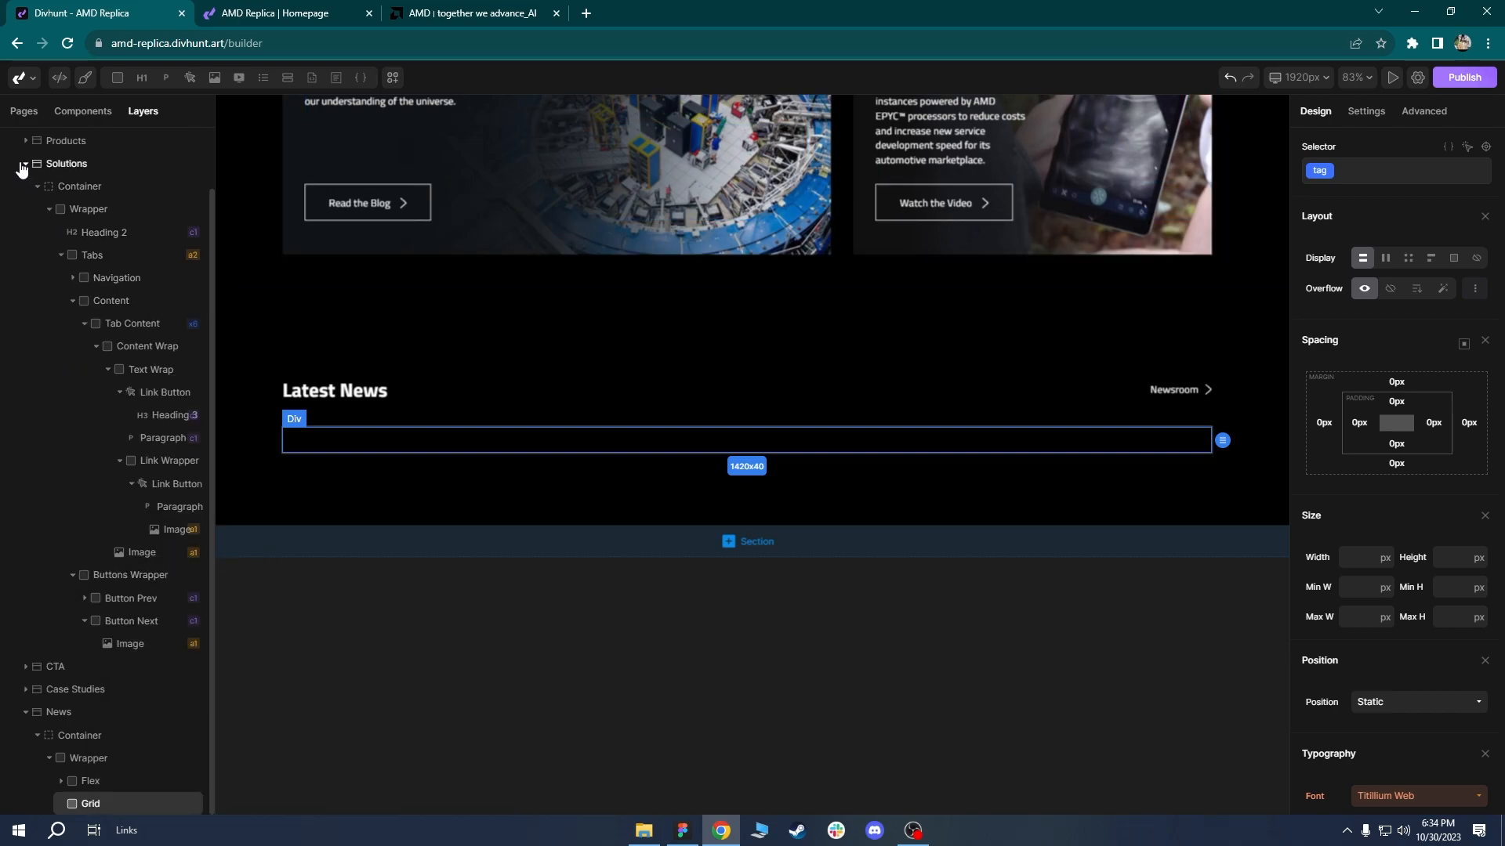
{"action": "left_click", "coordinate": [26, 163]}
{"action": "left_click", "coordinate": [71, 323]}
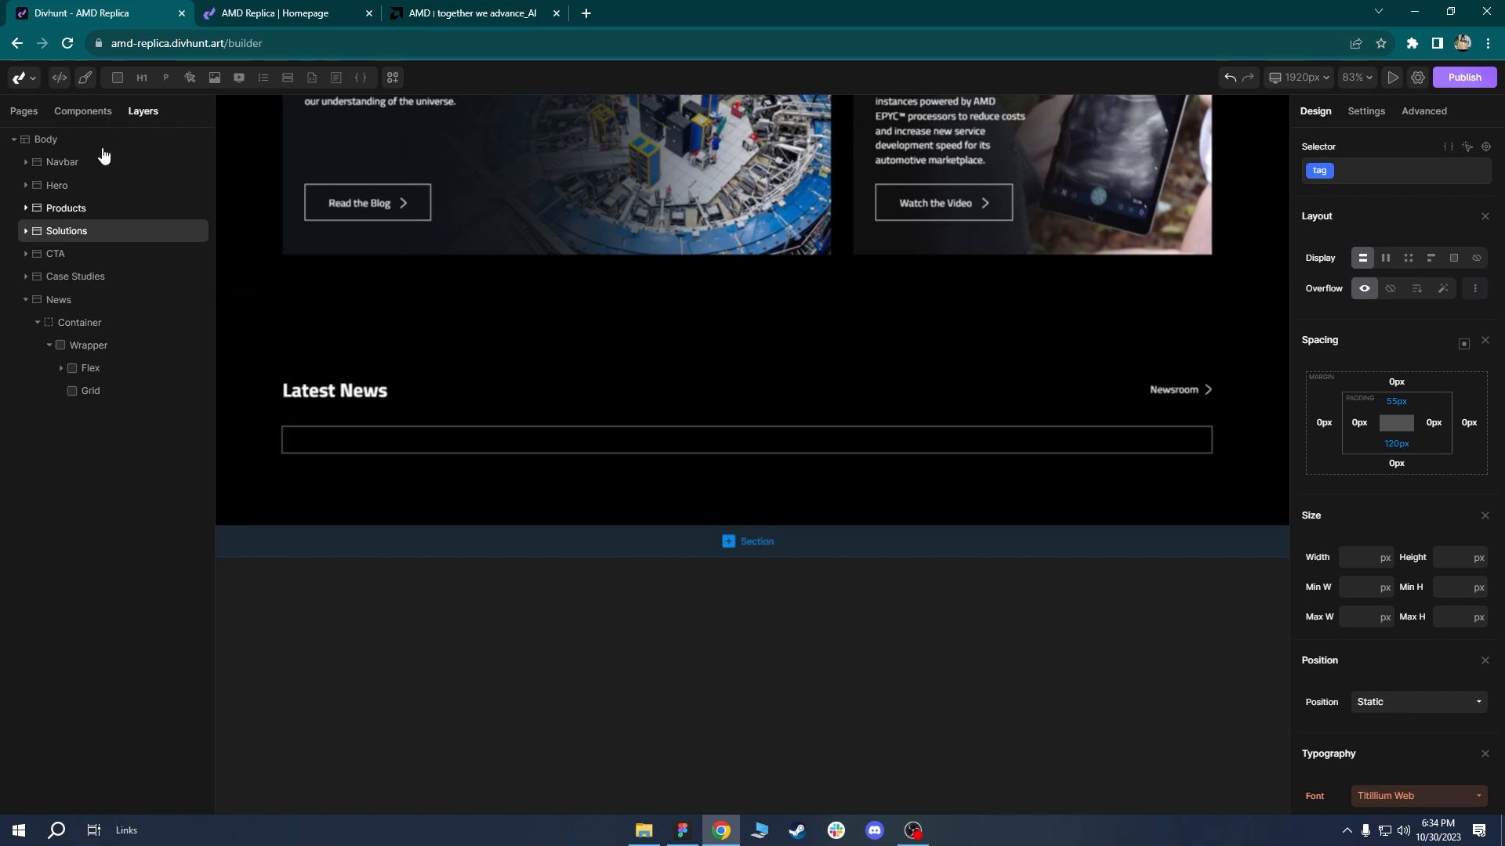
{"action": "left_click", "coordinate": [78, 391]}
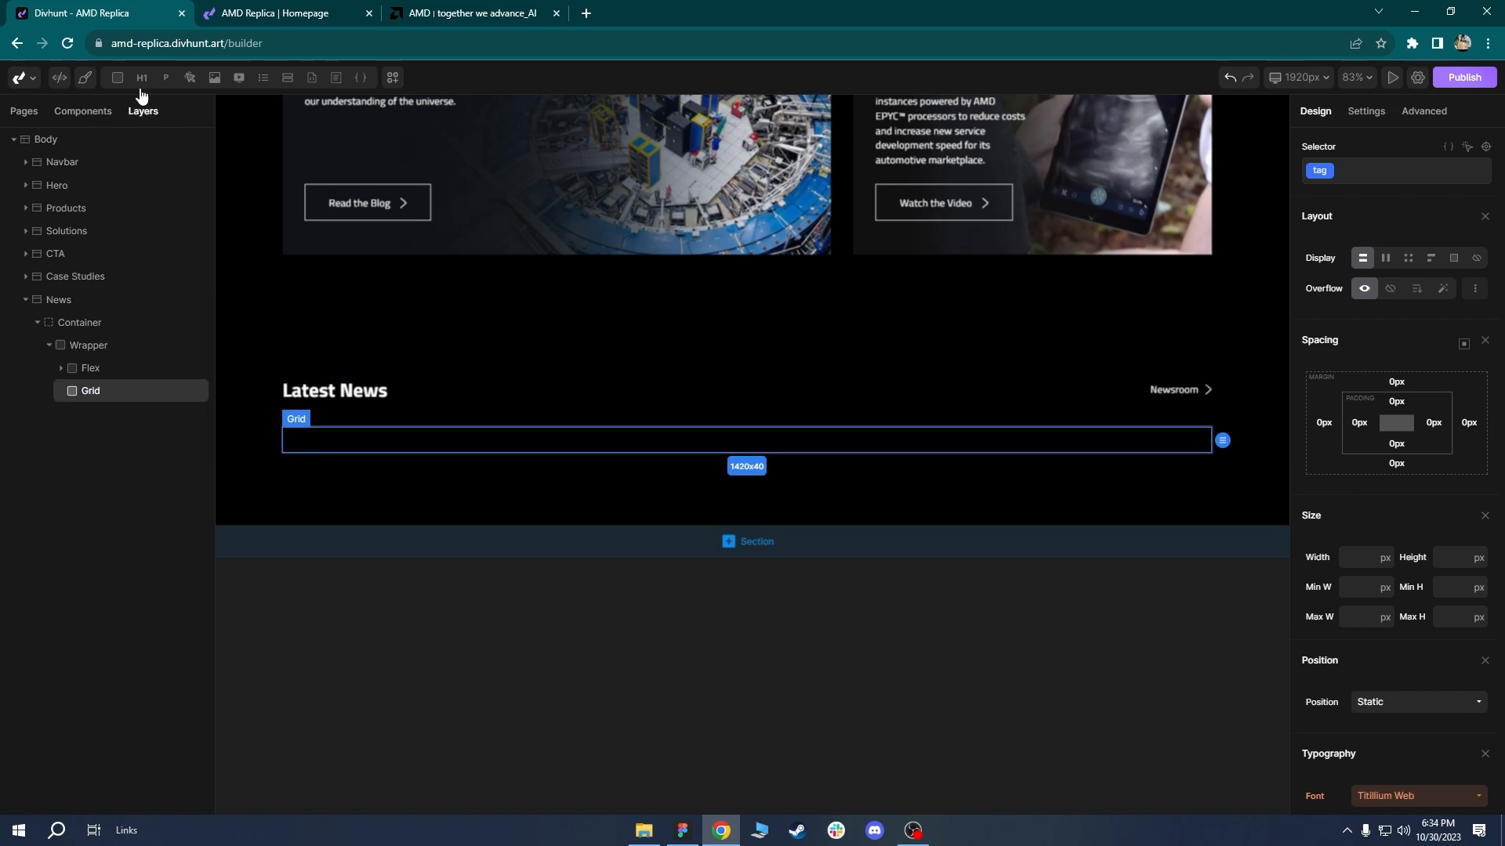
{"action": "left_click", "coordinate": [117, 76]}
{"action": "right_click", "coordinate": [102, 416]}
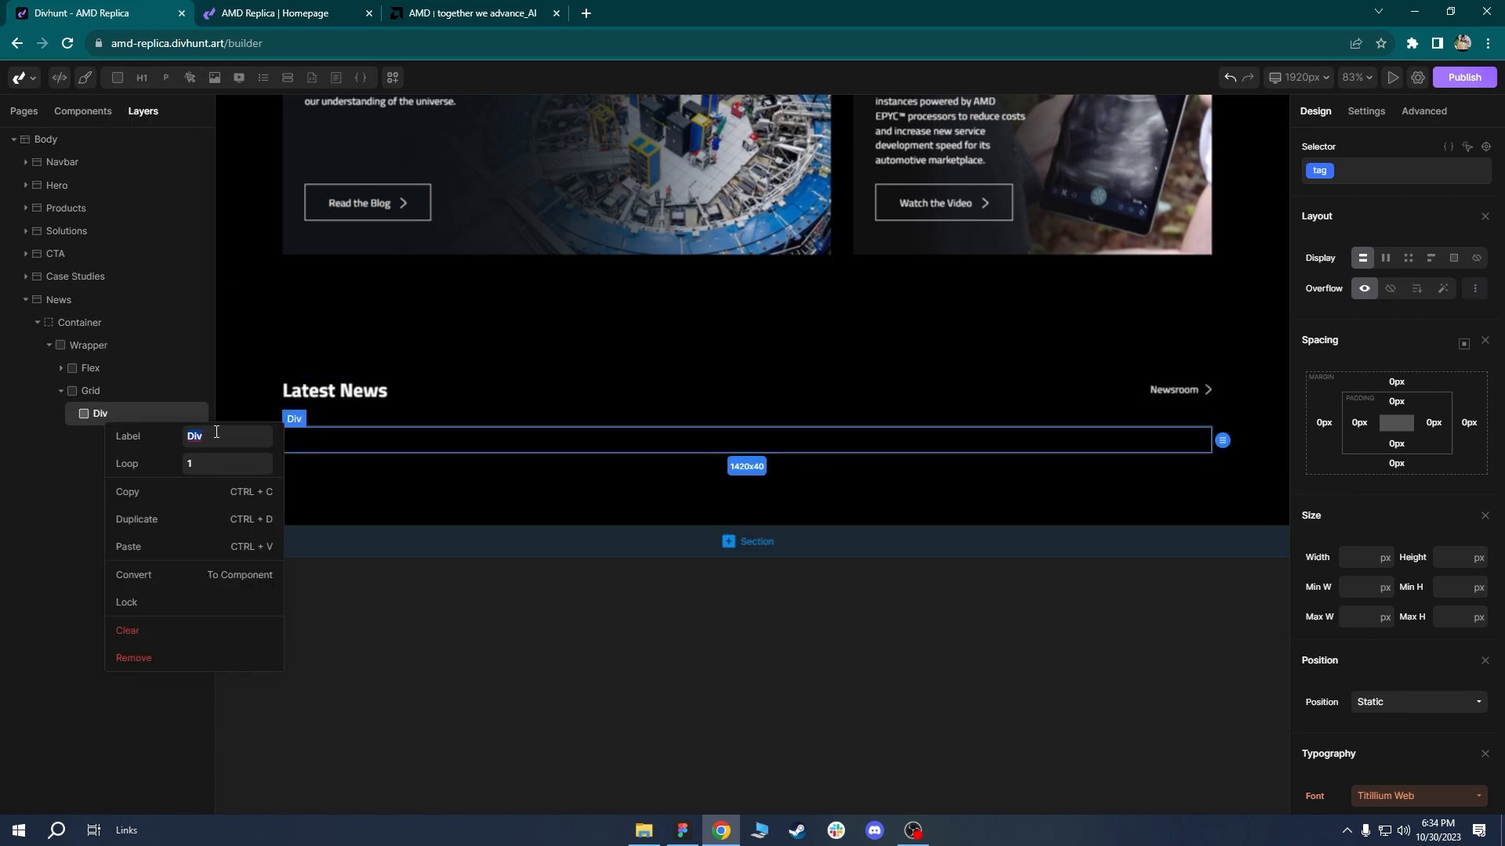
{"action": "key", "text": "Return"}
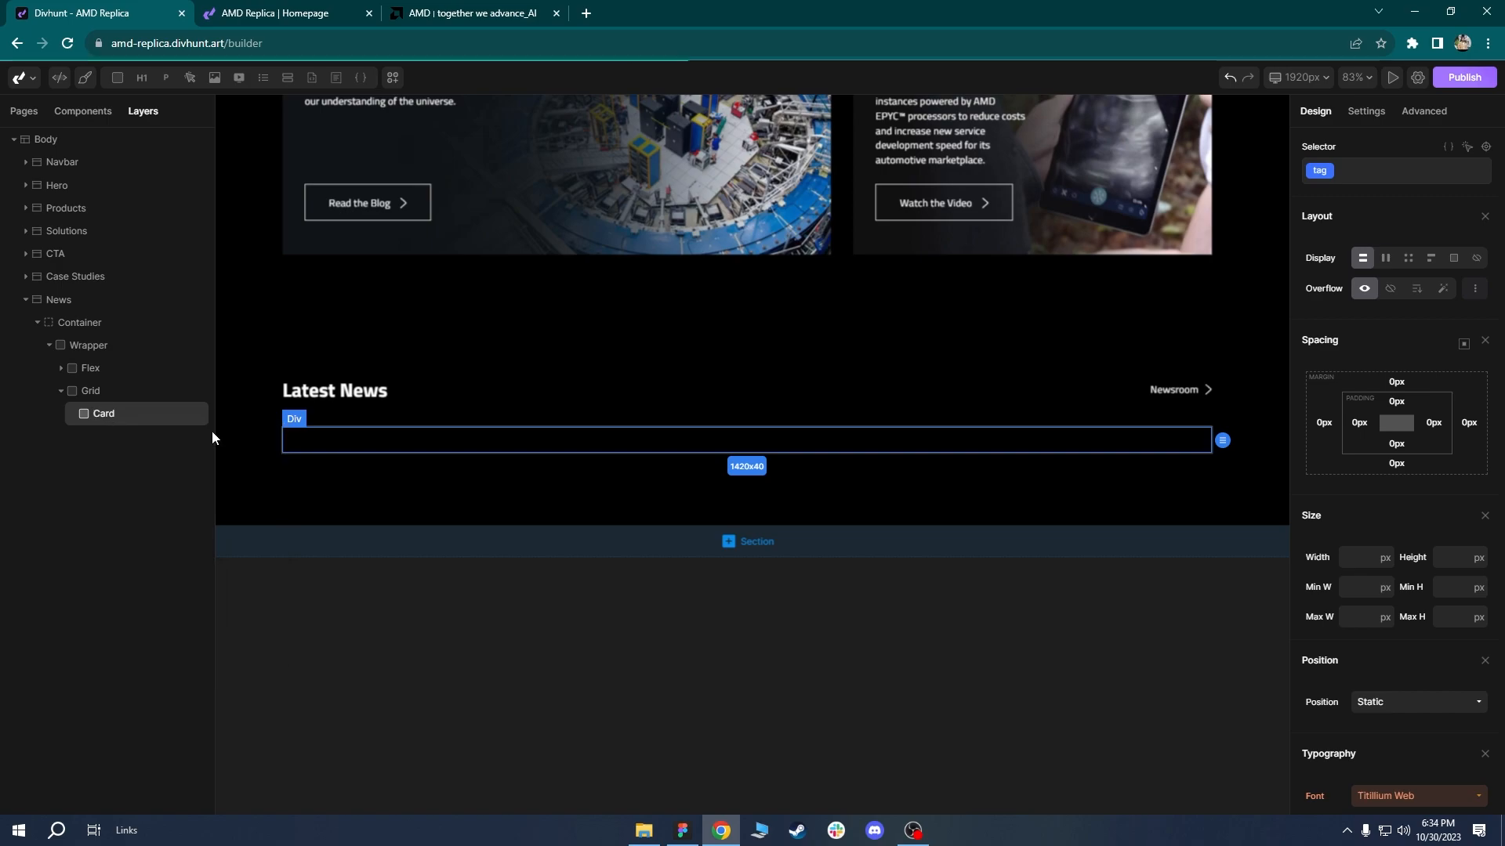
Close the AMD Replica preview page and return to the original AMD homepage.
{"action": "left_click", "coordinate": [263, 9]}
{"action": "left_click", "coordinate": [441, 9]}
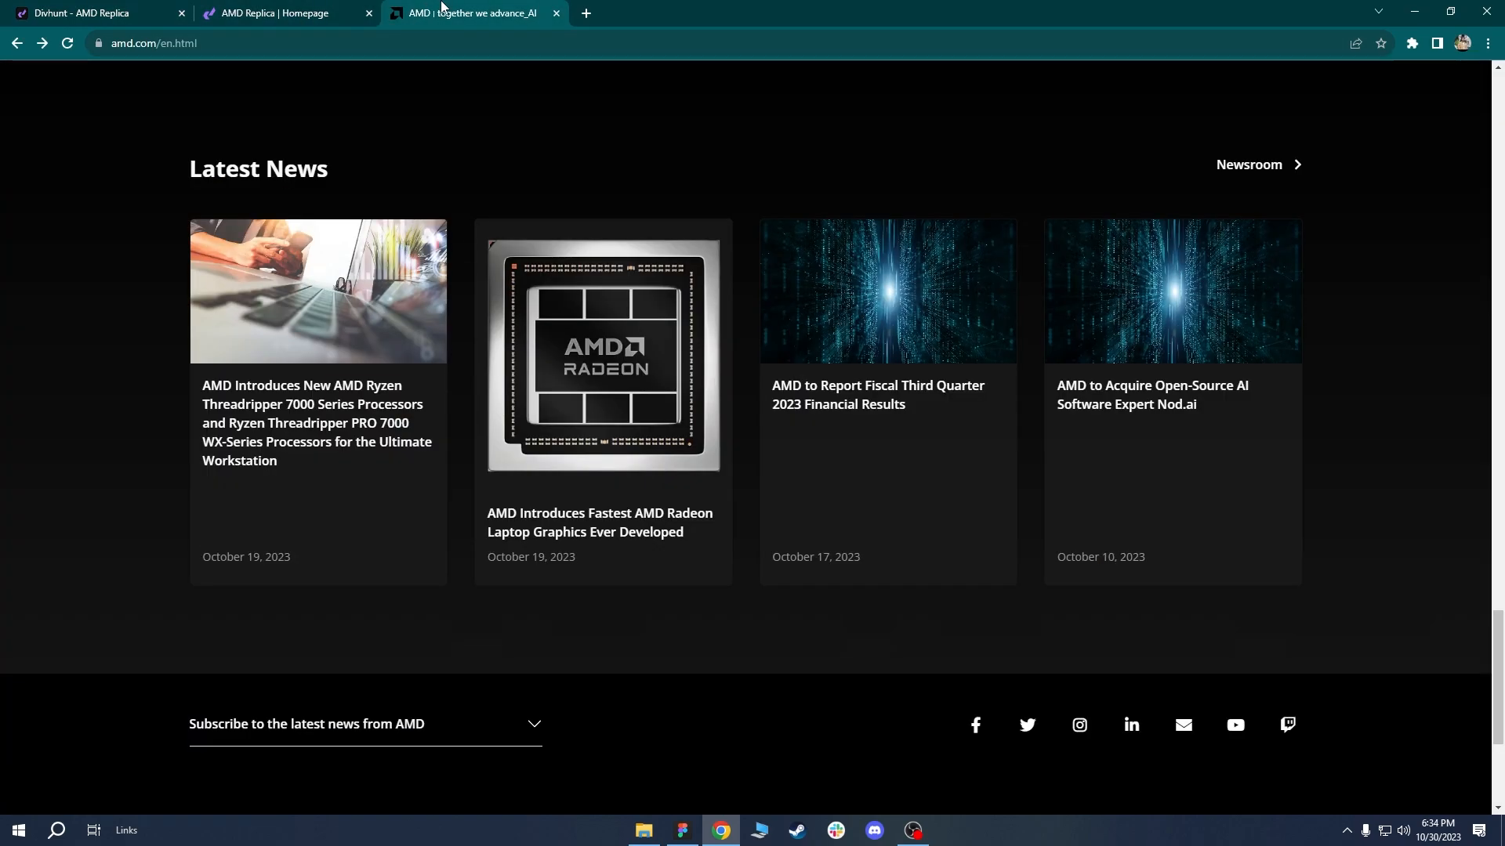
{"action": "left_click", "coordinate": [367, 15]}
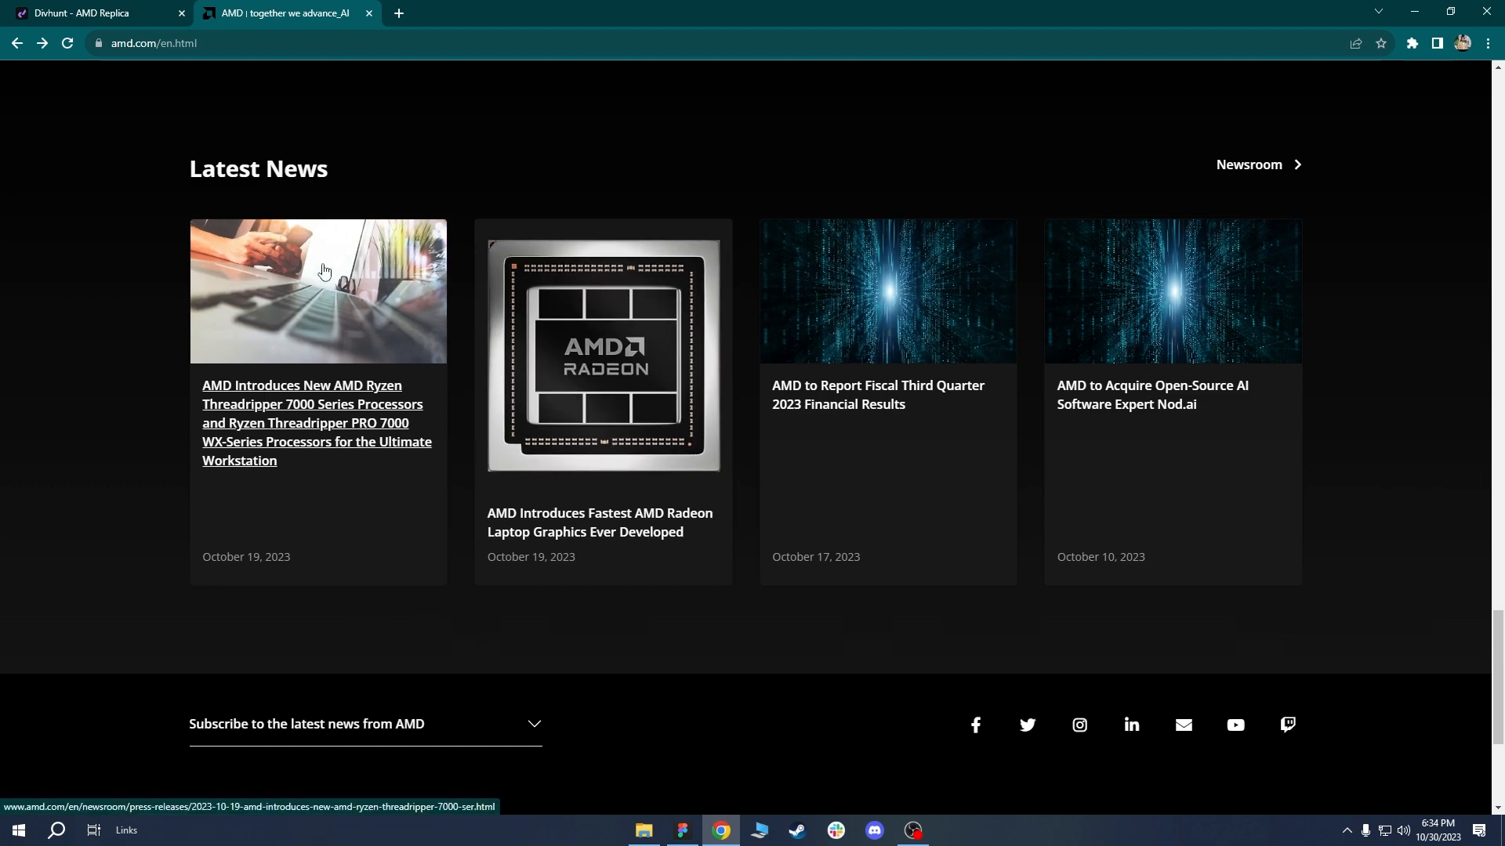
Inspect the Latest News cards' link elements, sizes and column spacing on the original AMD page.
{"action": "right_click", "coordinate": [275, 424]}
{"action": "left_click", "coordinate": [319, 675]}
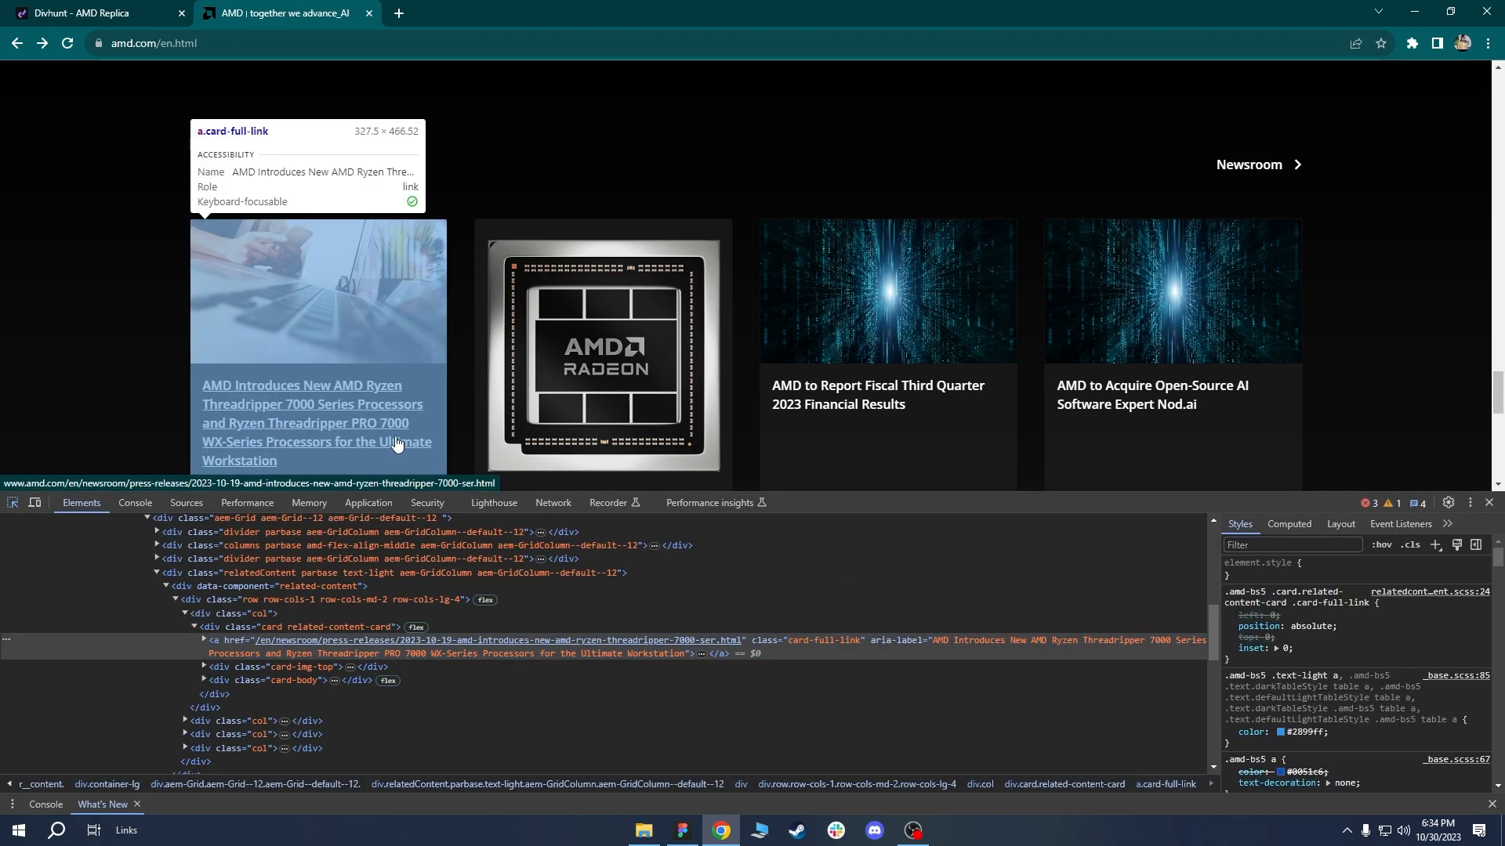
{"action": "left_click", "coordinate": [204, 641]}
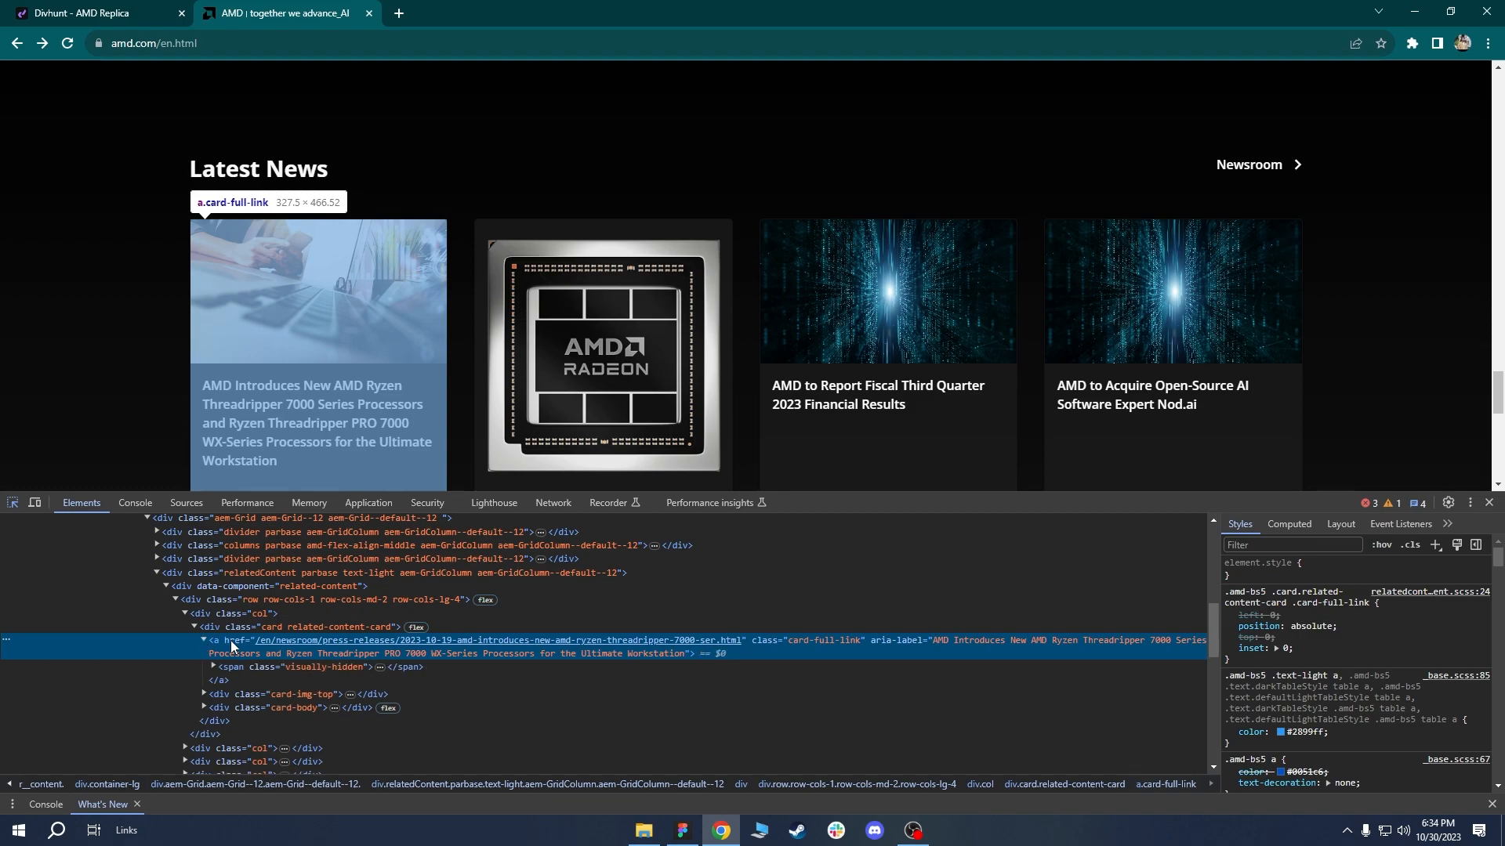
{"action": "left_click", "coordinate": [17, 504]}
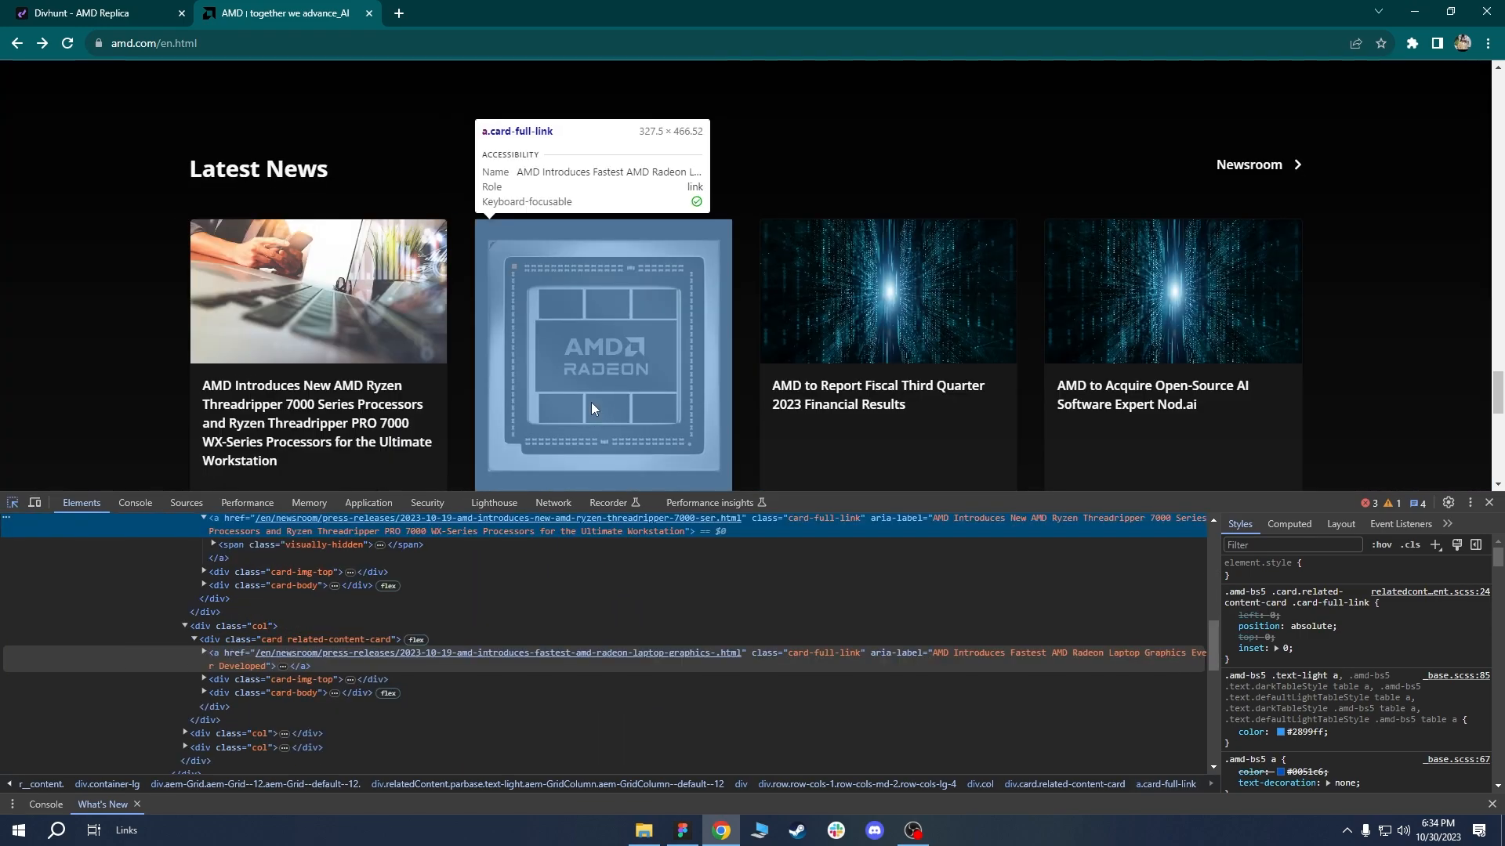
{"action": "scroll", "coordinate": [596, 411], "scroll_direction": "down", "scroll_amount": 1}
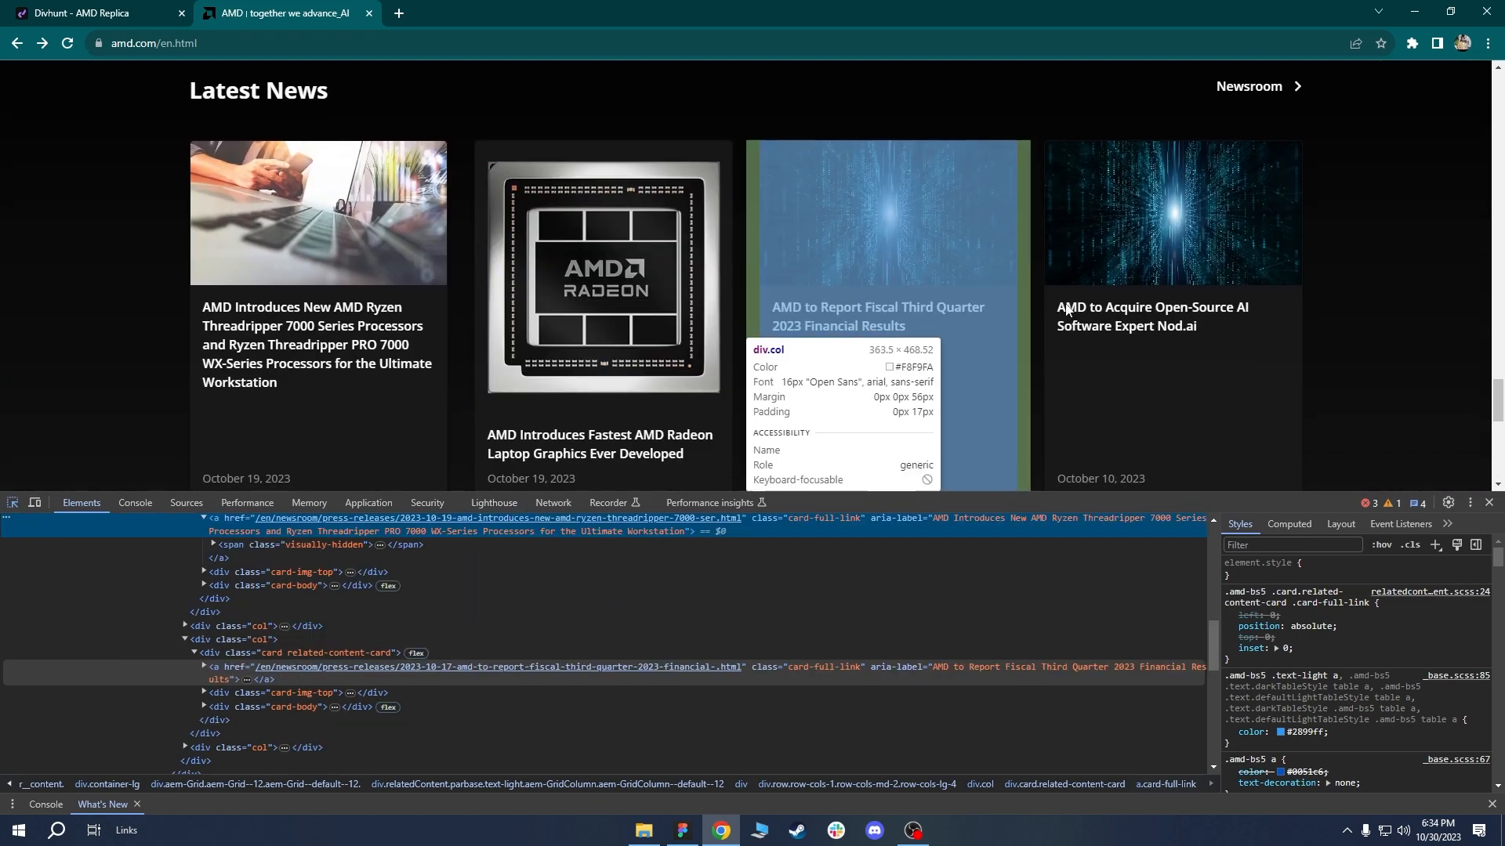
{"action": "scroll", "coordinate": [1103, 311], "scroll_direction": "down", "scroll_amount": 3}
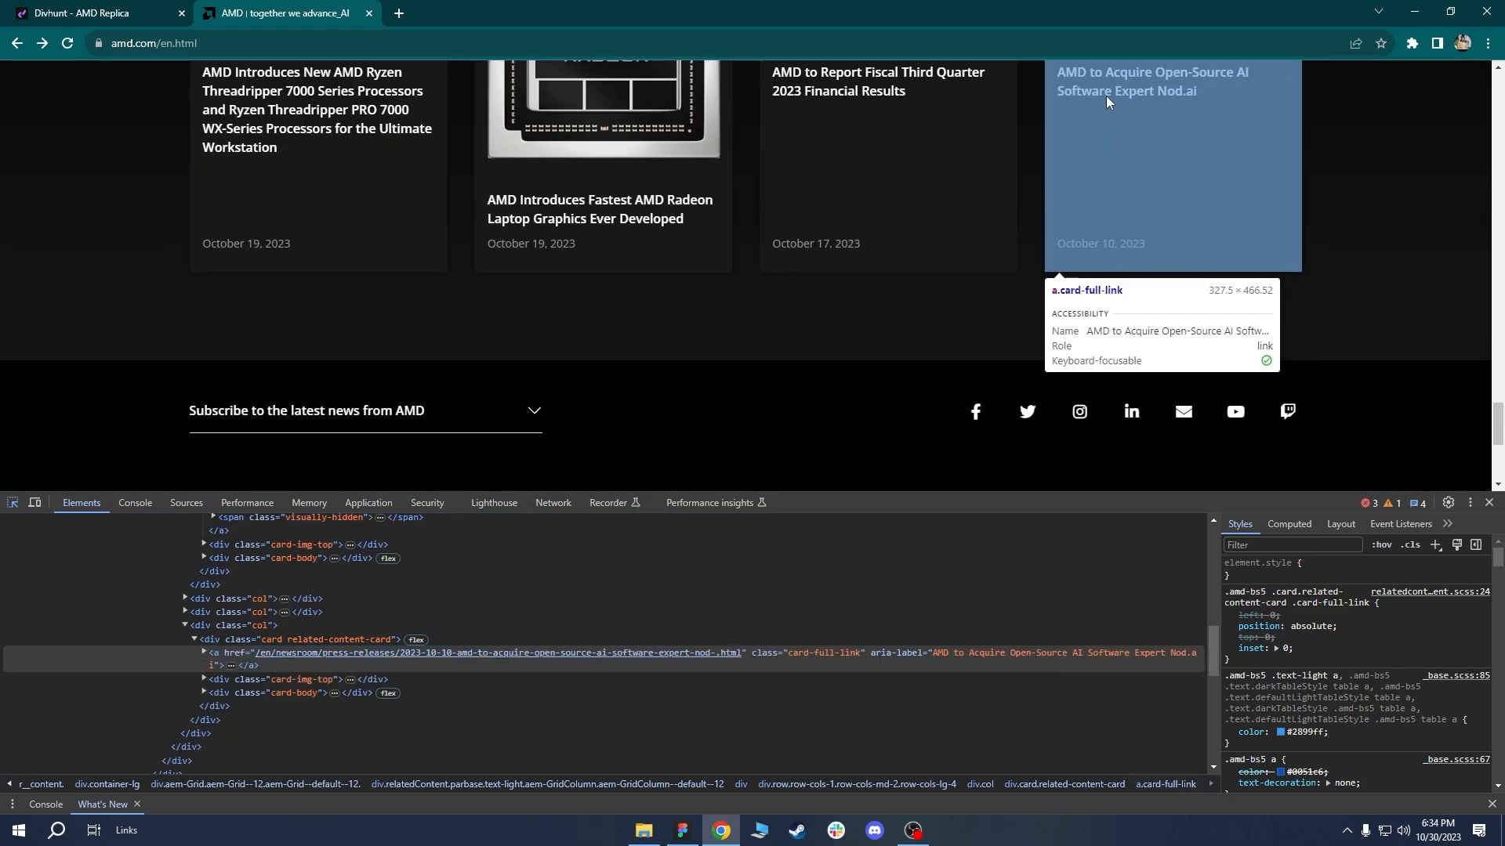
{"action": "scroll", "coordinate": [843, 253], "scroll_direction": "down", "scroll_amount": 3}
{"action": "scroll", "coordinate": [886, 276], "scroll_direction": "up", "scroll_amount": 5}
{"action": "scroll", "coordinate": [885, 275], "scroll_direction": "up", "scroll_amount": 1}
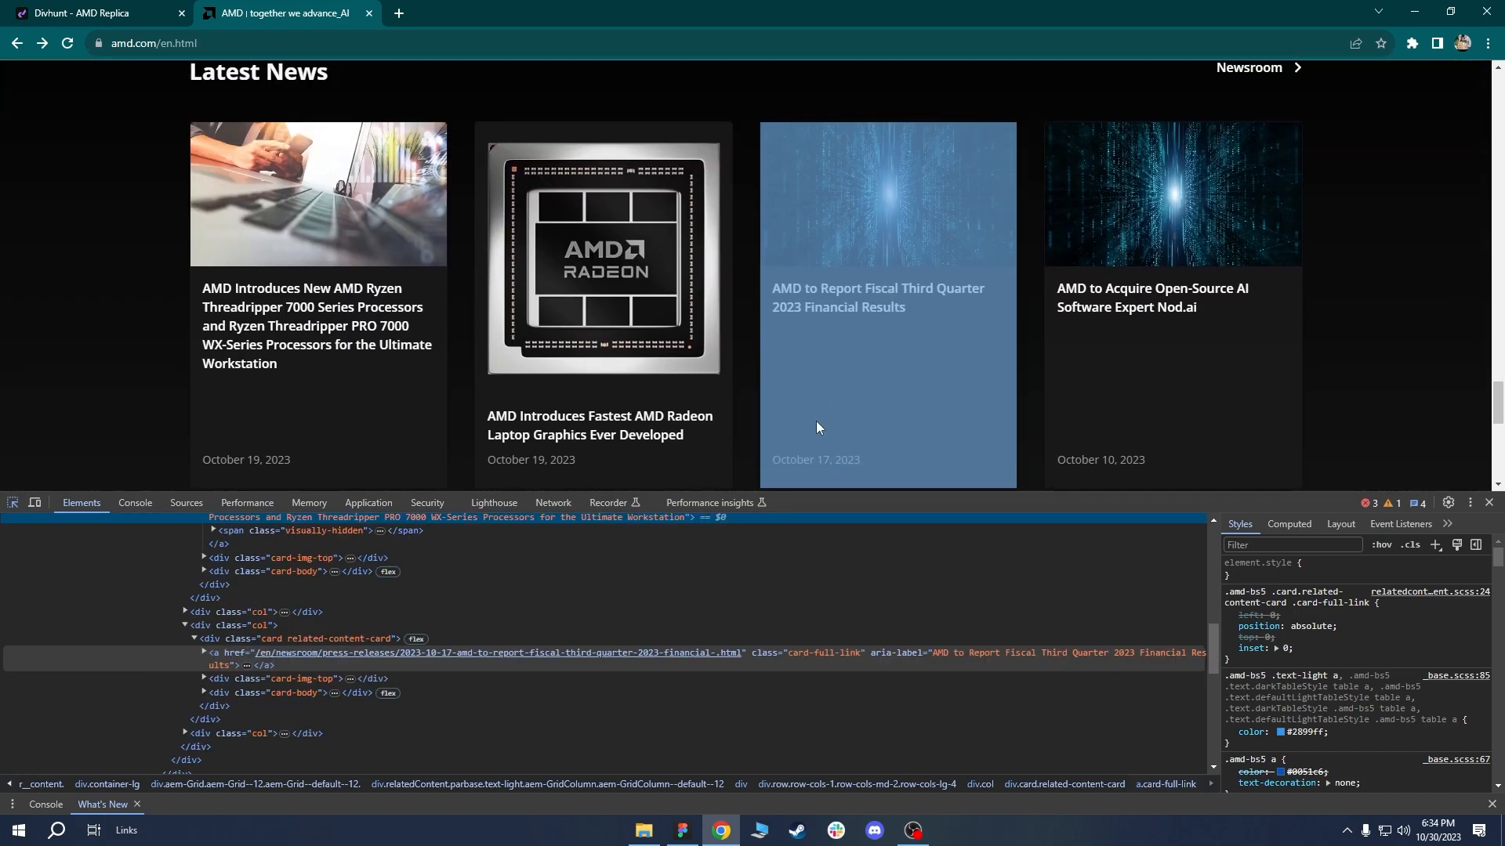
Disable the absolute positioning of the full-card link on the "AMD to Report Fiscal Third Quarter 2023 Financial Results" card.
{"action": "left_click", "coordinate": [873, 420]}
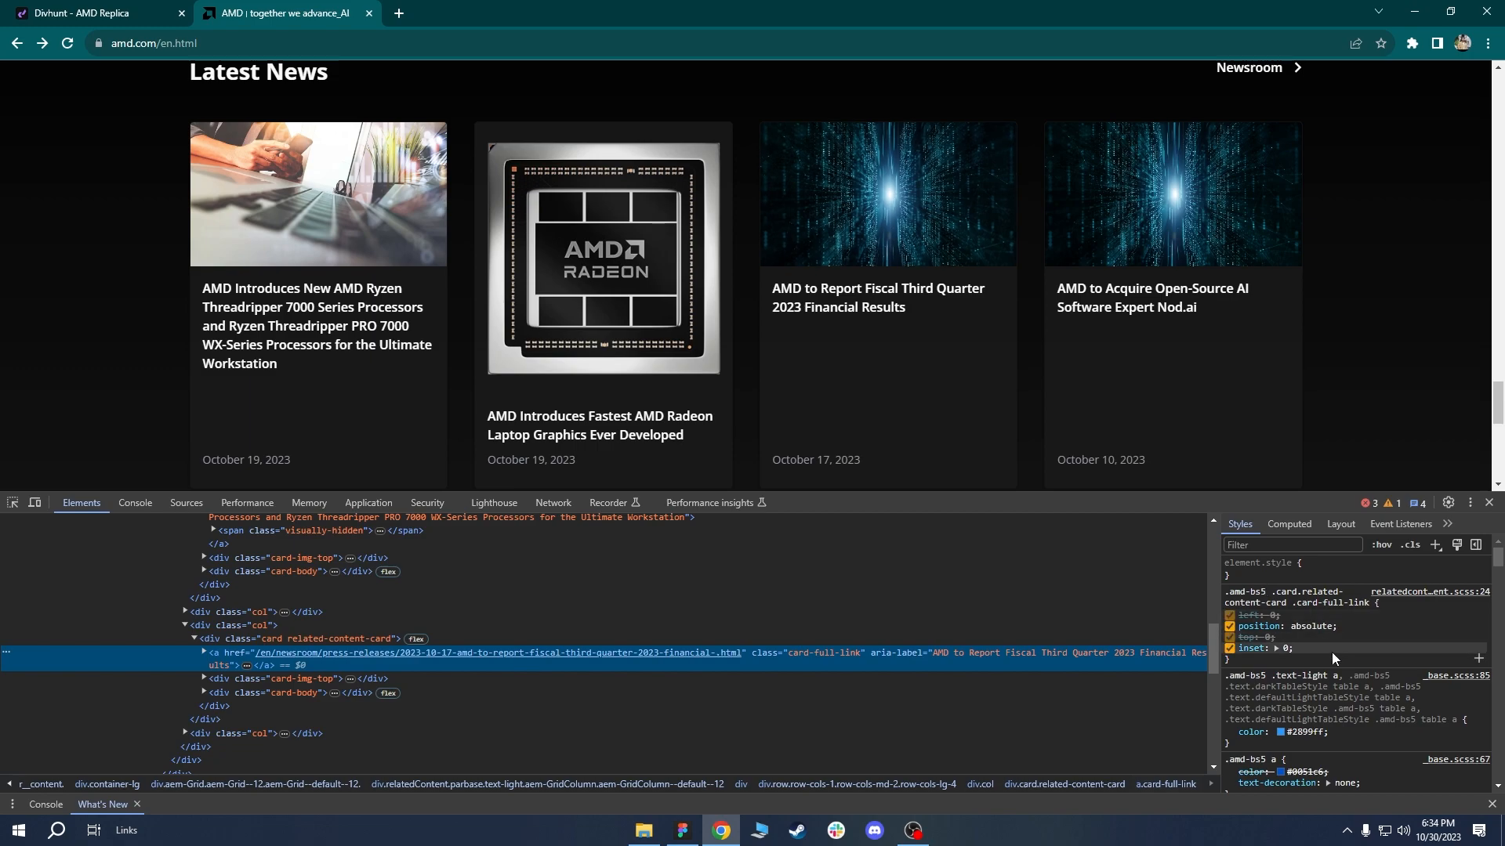
{"action": "left_click", "coordinate": [1290, 572]}
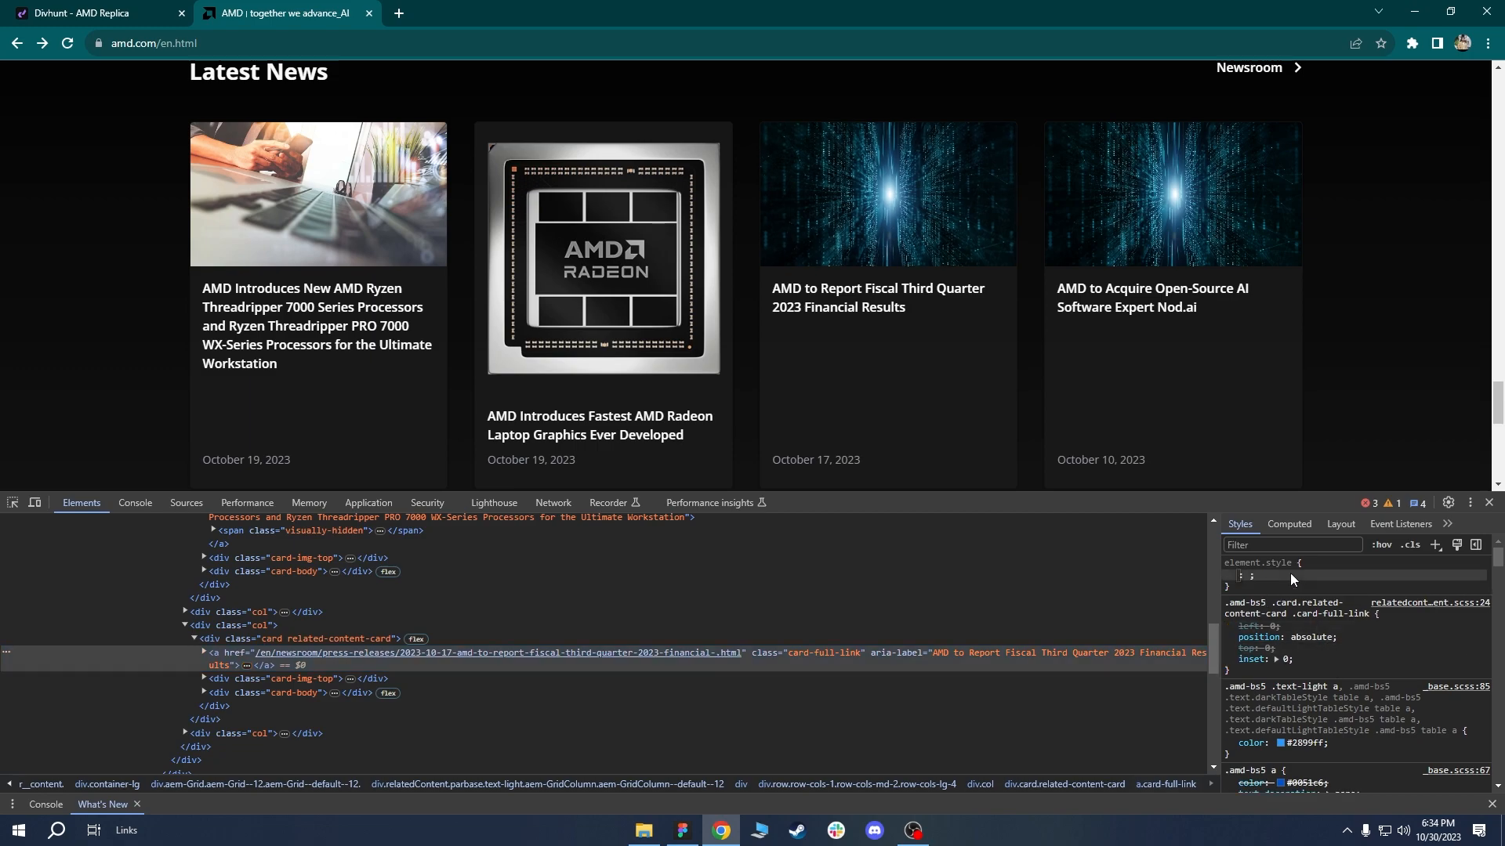
{"action": "scroll", "coordinate": [1311, 614], "scroll_direction": "down", "scroll_amount": 1}
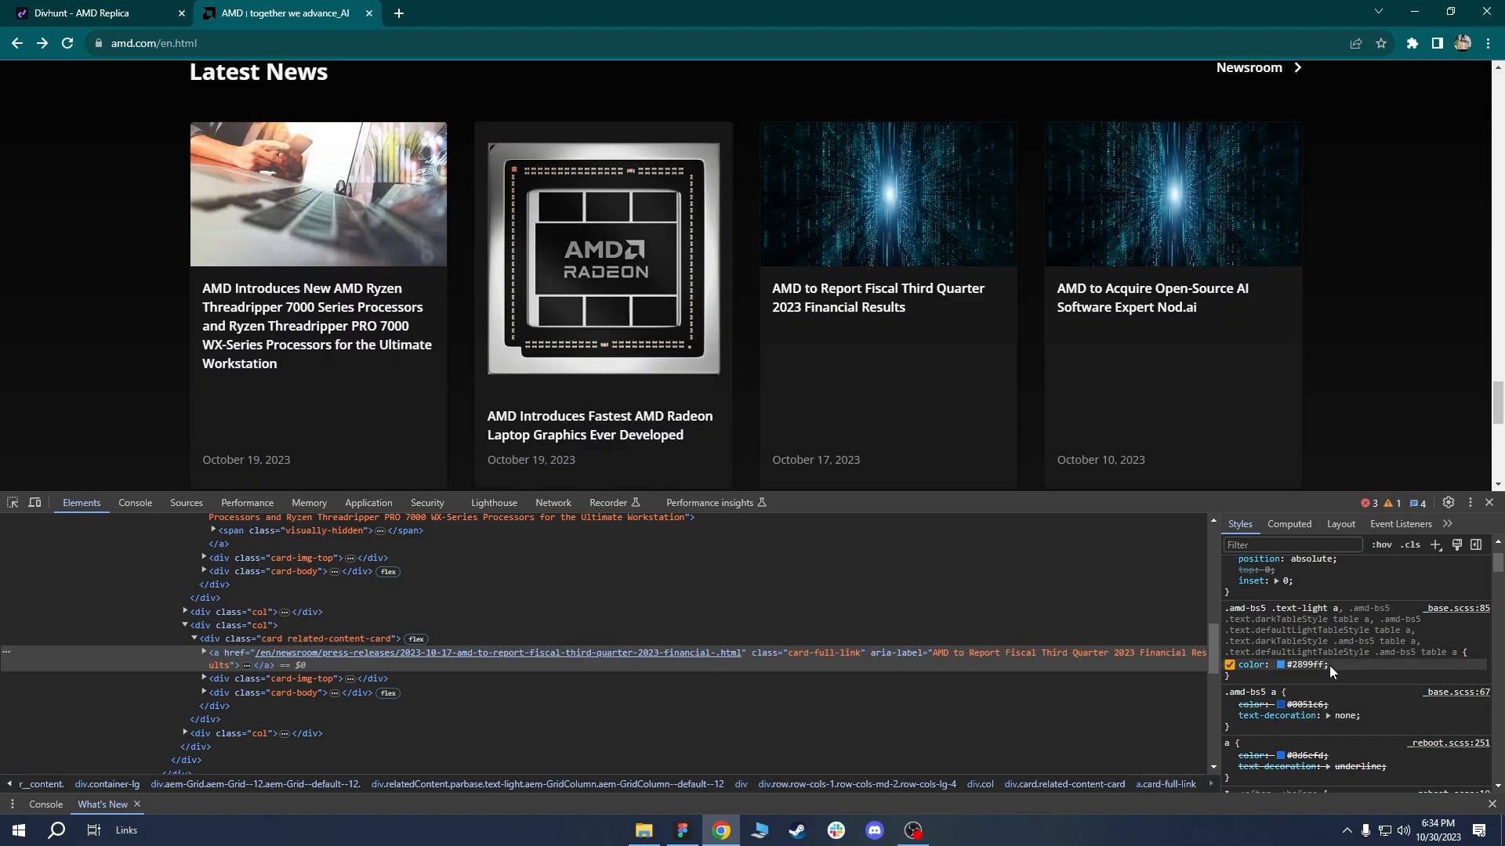
{"action": "scroll", "coordinate": [1329, 665], "scroll_direction": "up", "scroll_amount": 1}
{"action": "left_click", "coordinate": [1346, 666]}
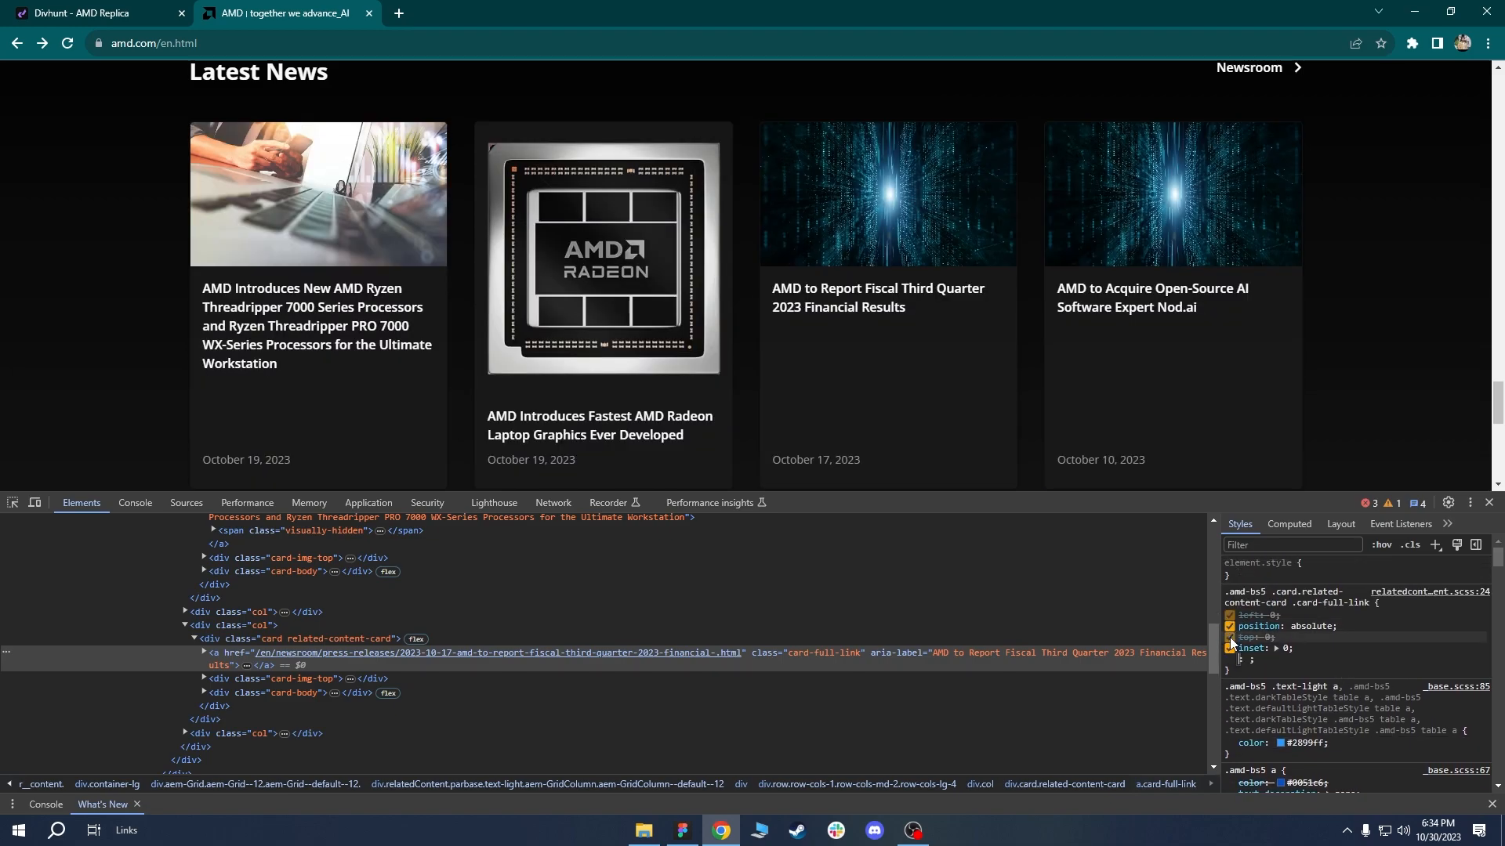
{"action": "left_click", "coordinate": [12, 499]}
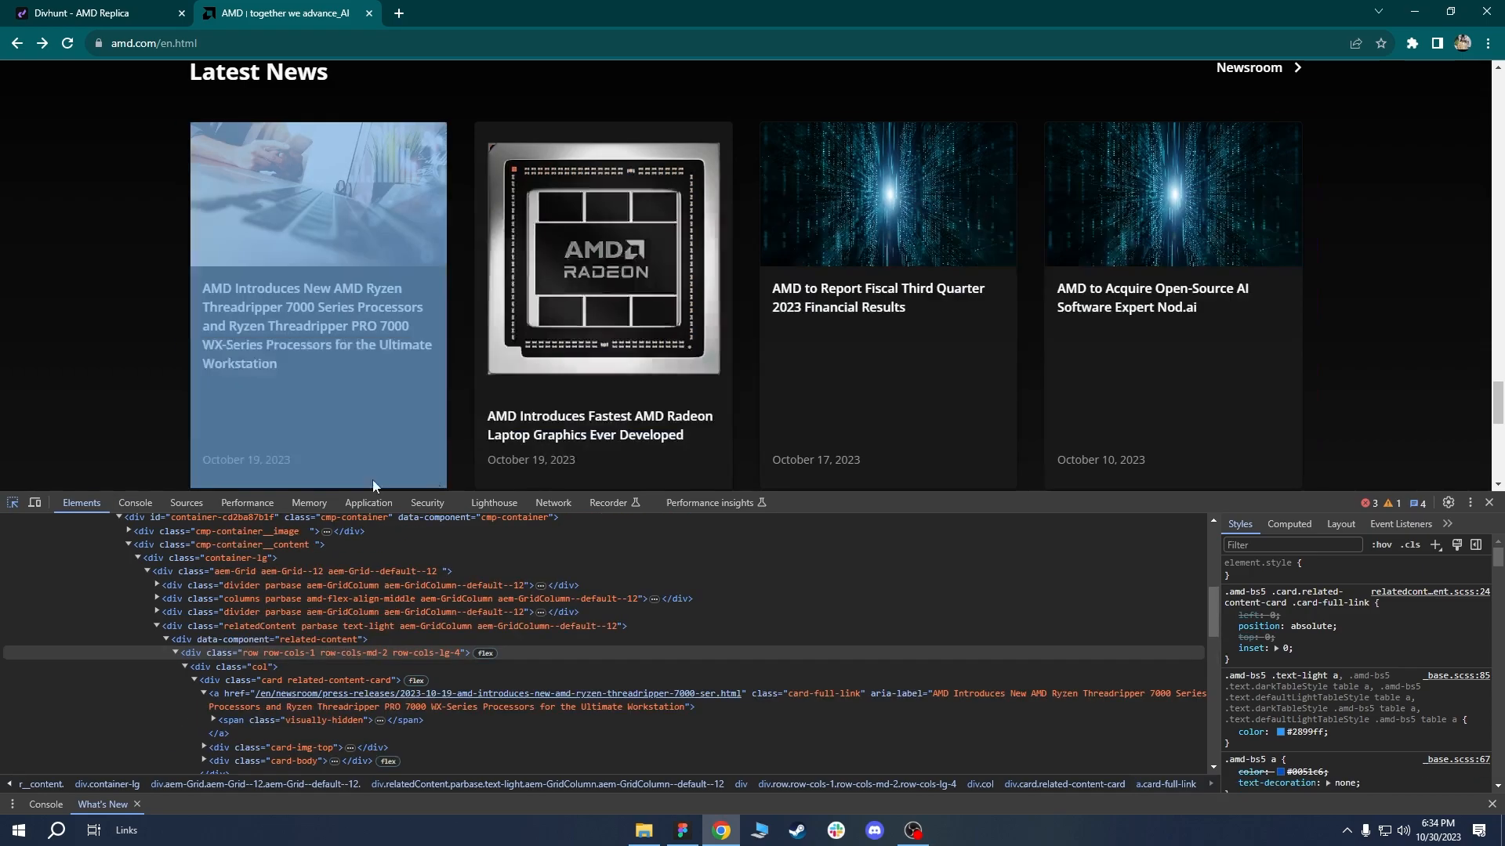
{"action": "left_click", "coordinate": [834, 301]}
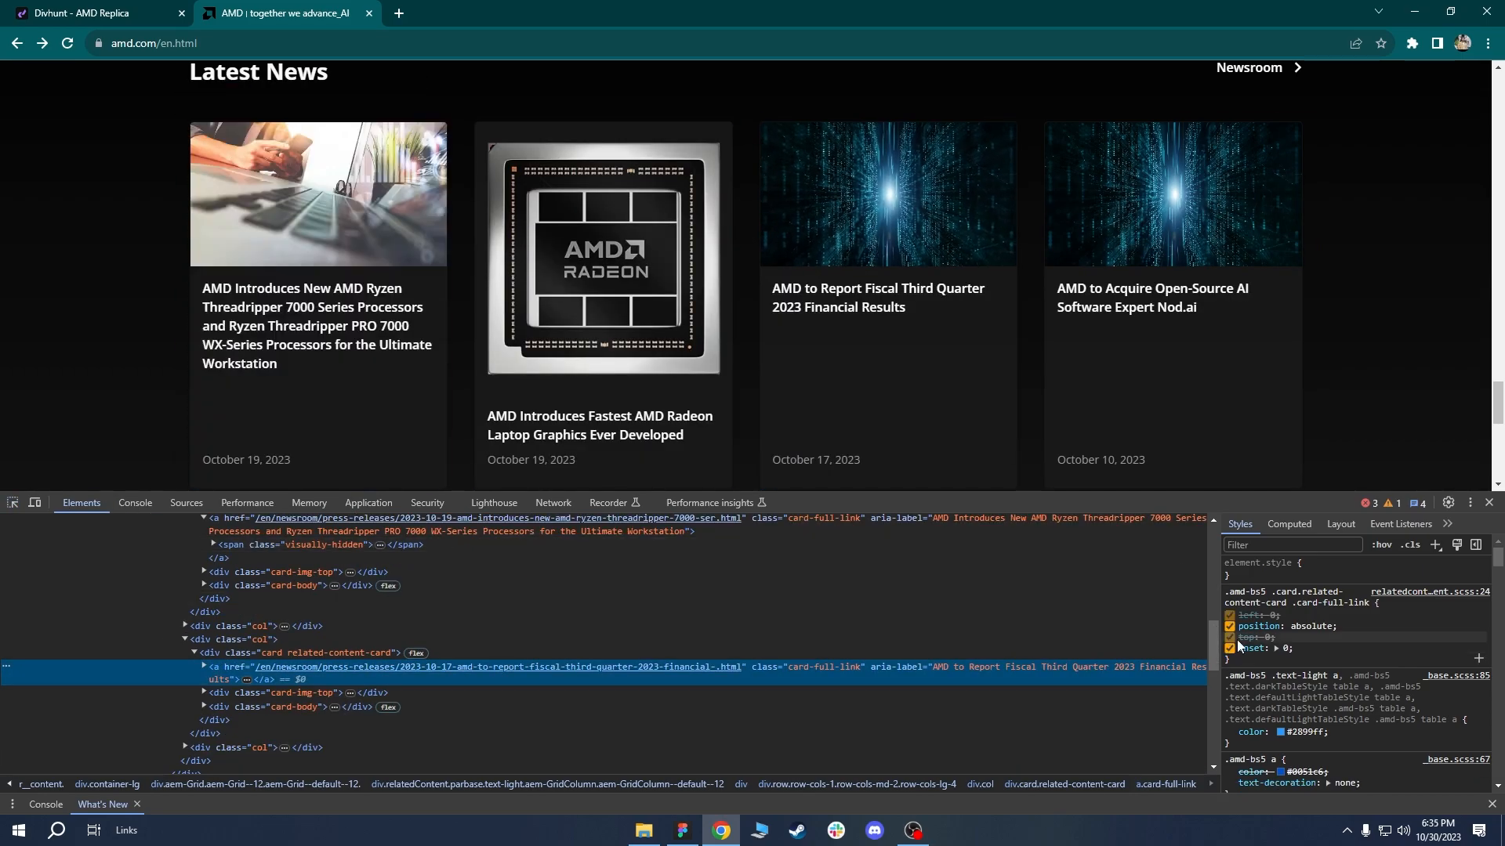
{"action": "left_click", "coordinate": [1230, 627]}
Inspect the first news card's body, examining its flex layout, padding, and nested title and date elements.
{"action": "key", "text": "ctrl+shift+c"}
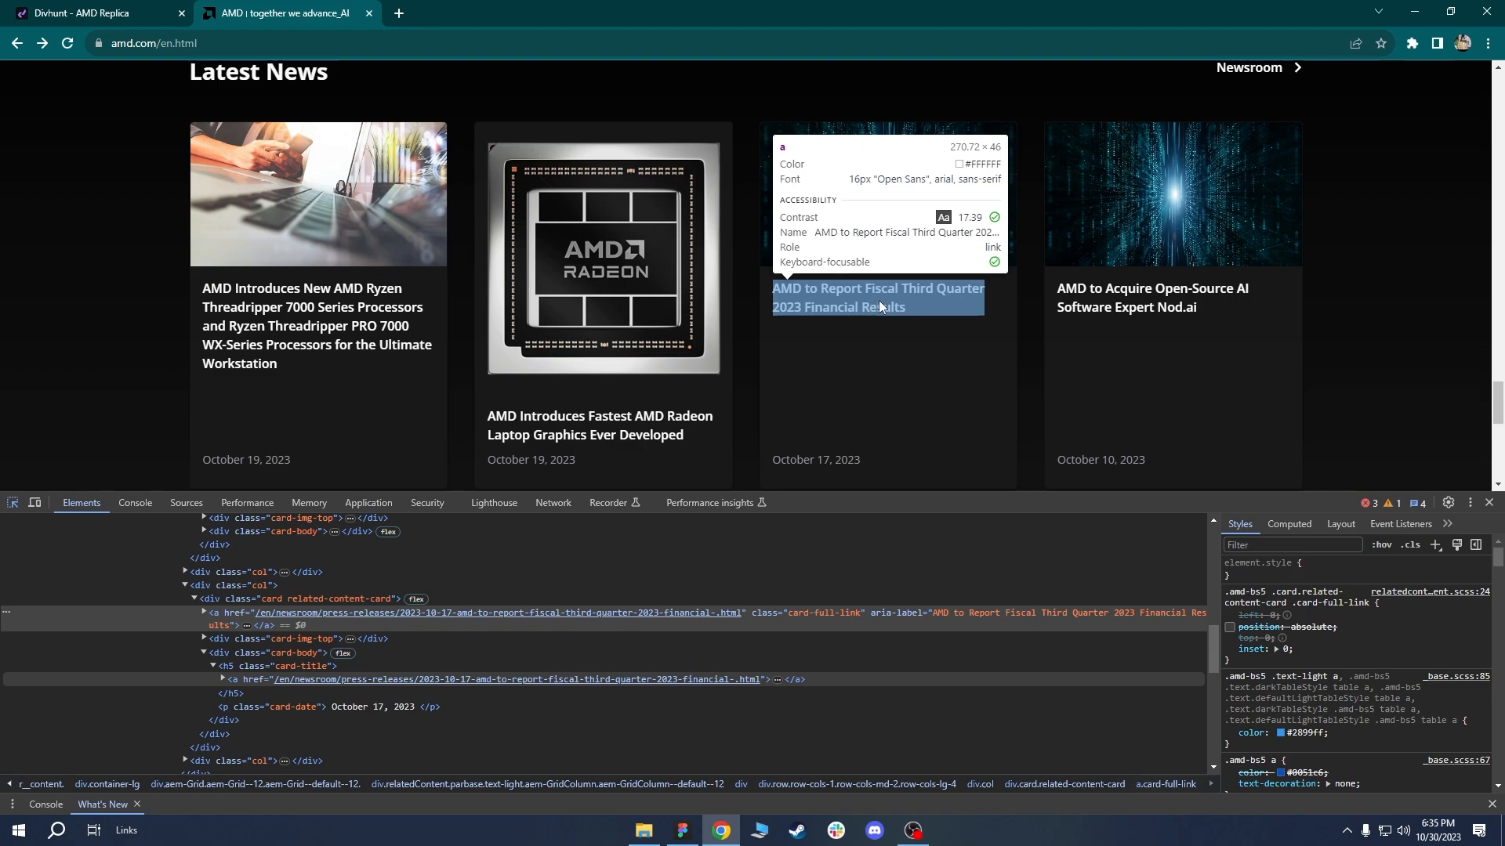
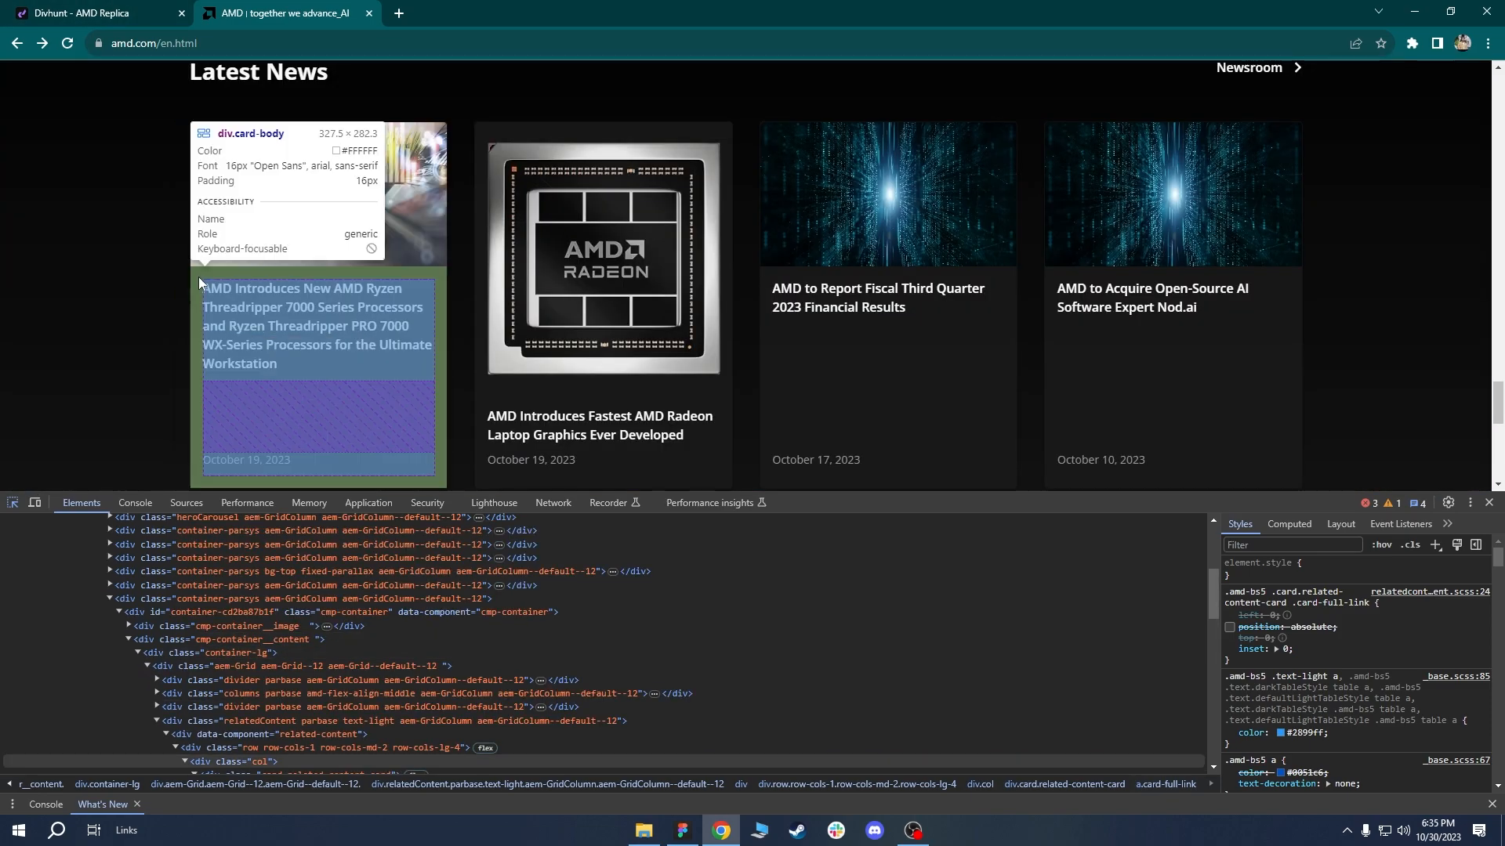
{"action": "left_click", "coordinate": [200, 282]}
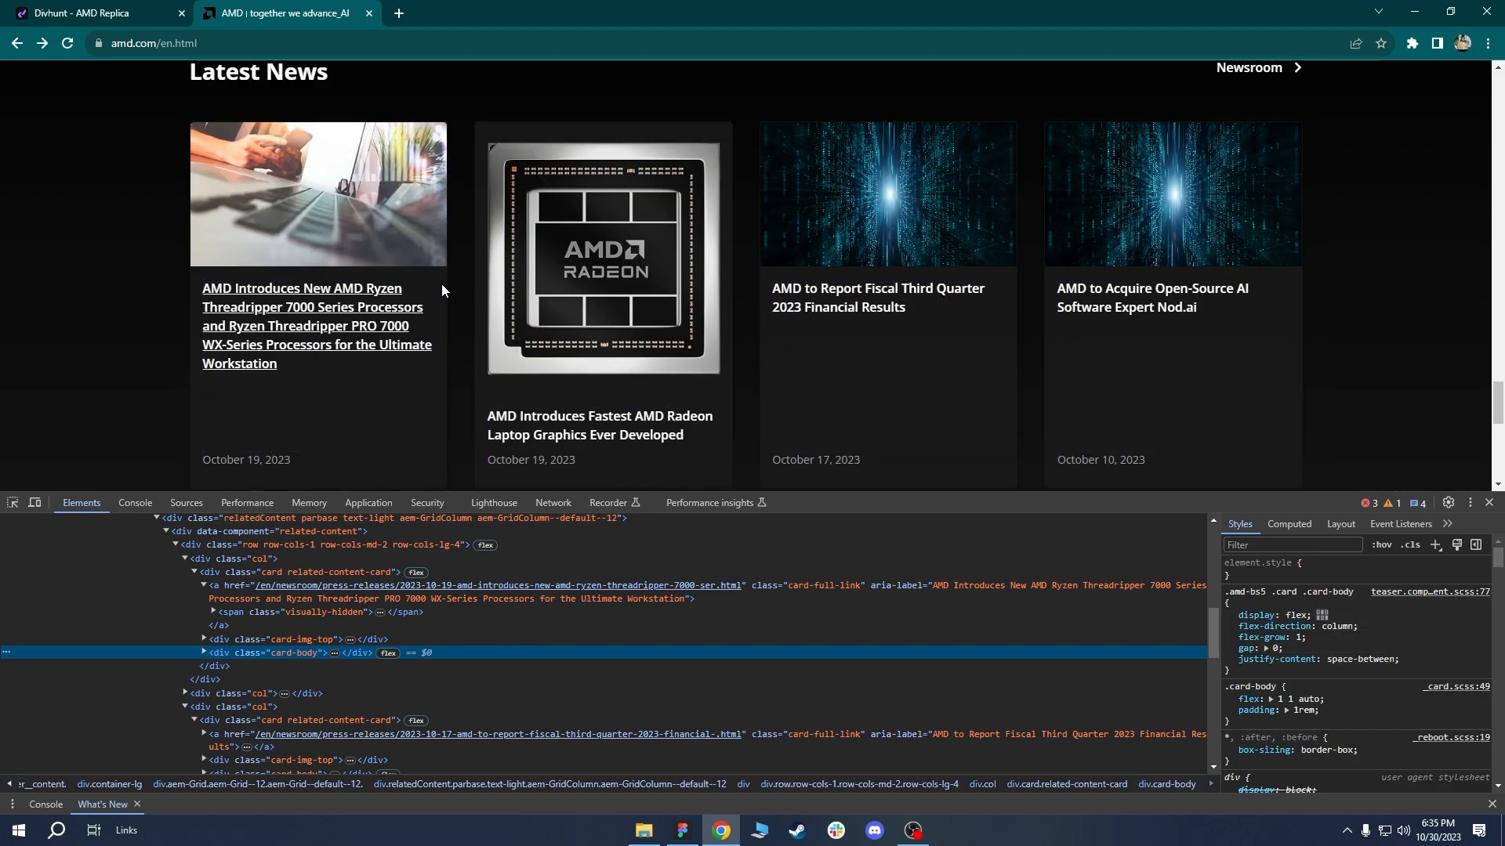
{"action": "scroll", "coordinate": [1501, 564], "scroll_direction": "down", "scroll_amount": 2}
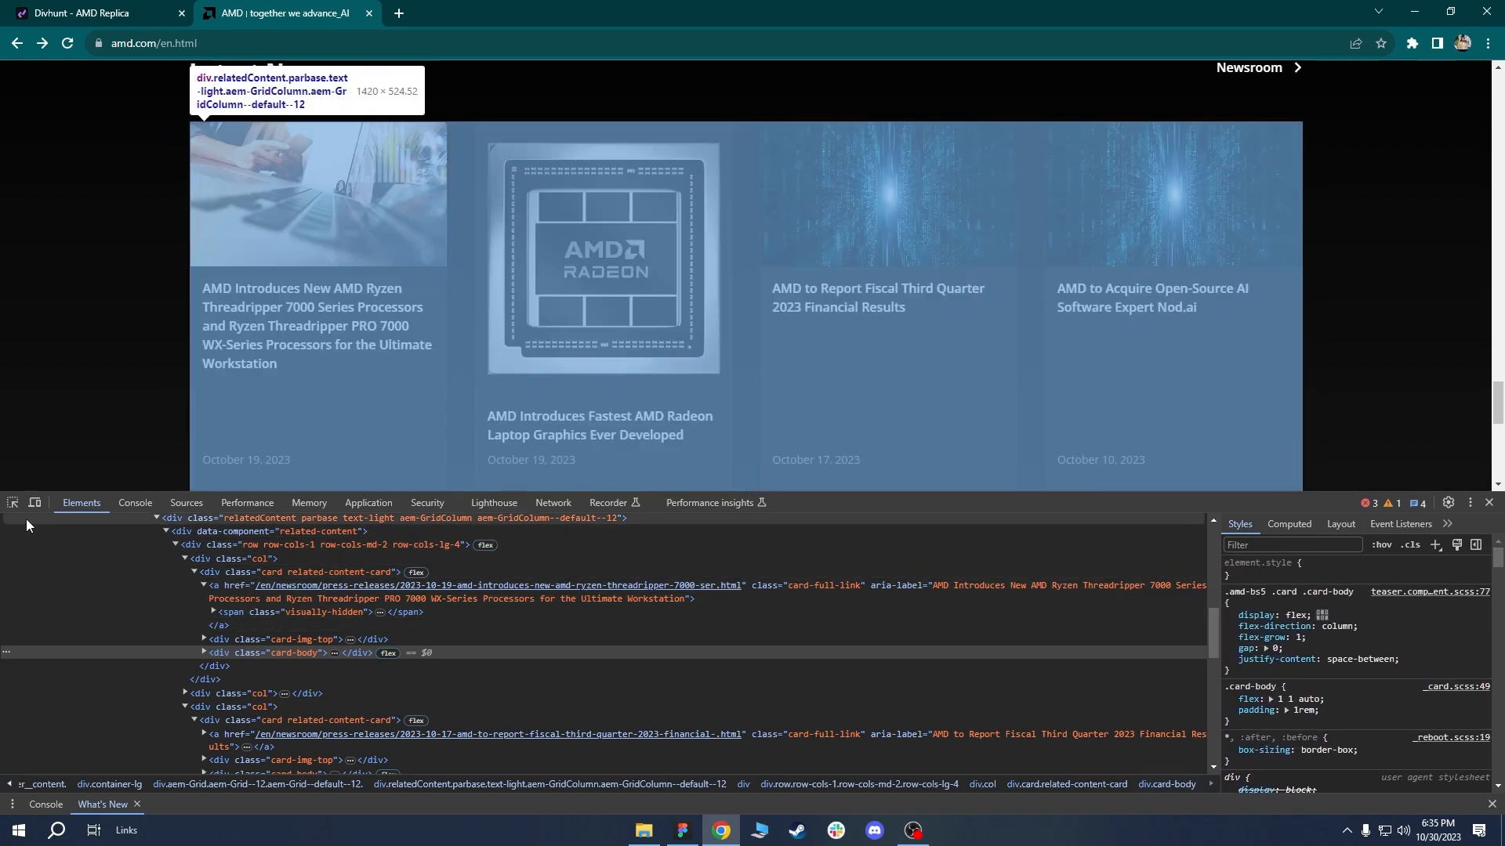
{"action": "left_click", "coordinate": [12, 503]}
{"action": "left_click", "coordinate": [393, 409]}
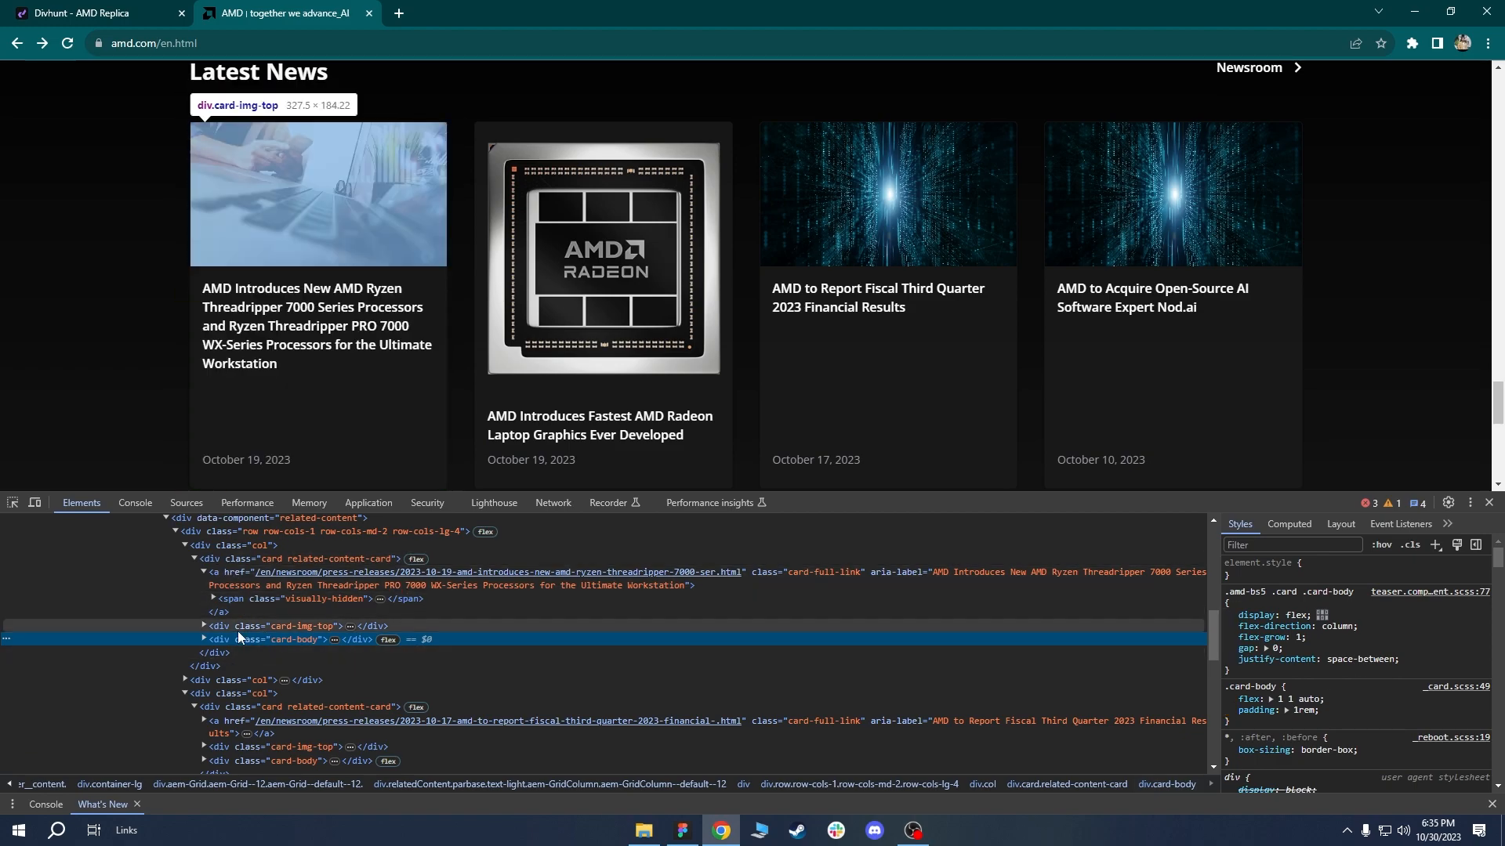
{"action": "left_click", "coordinate": [205, 638]}
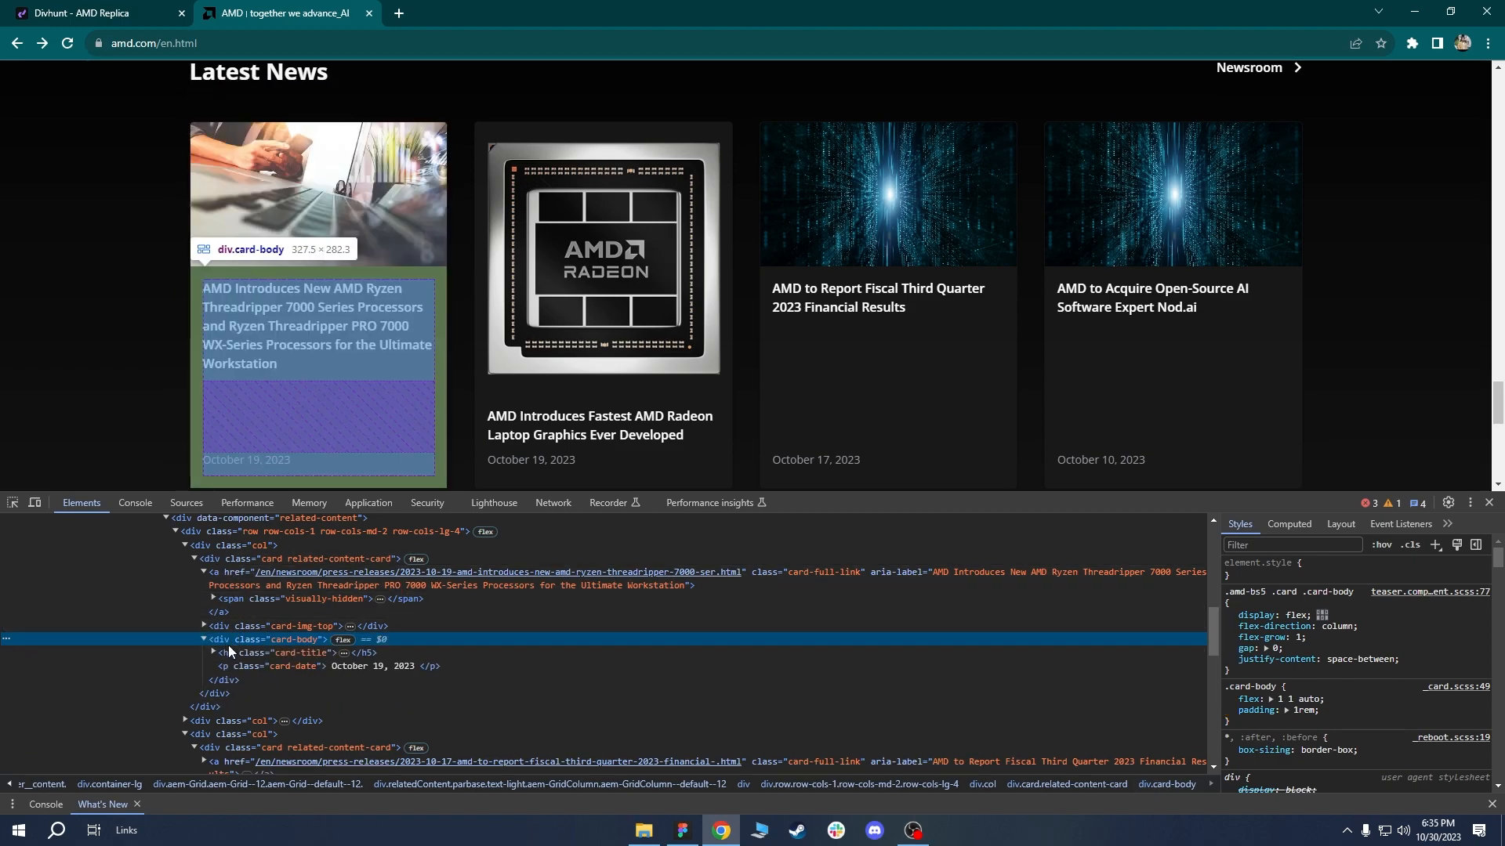
Inspect the first news card's image container and the card's own background colour, and return to the Divhunt builder.
{"action": "left_click", "coordinate": [234, 624]}
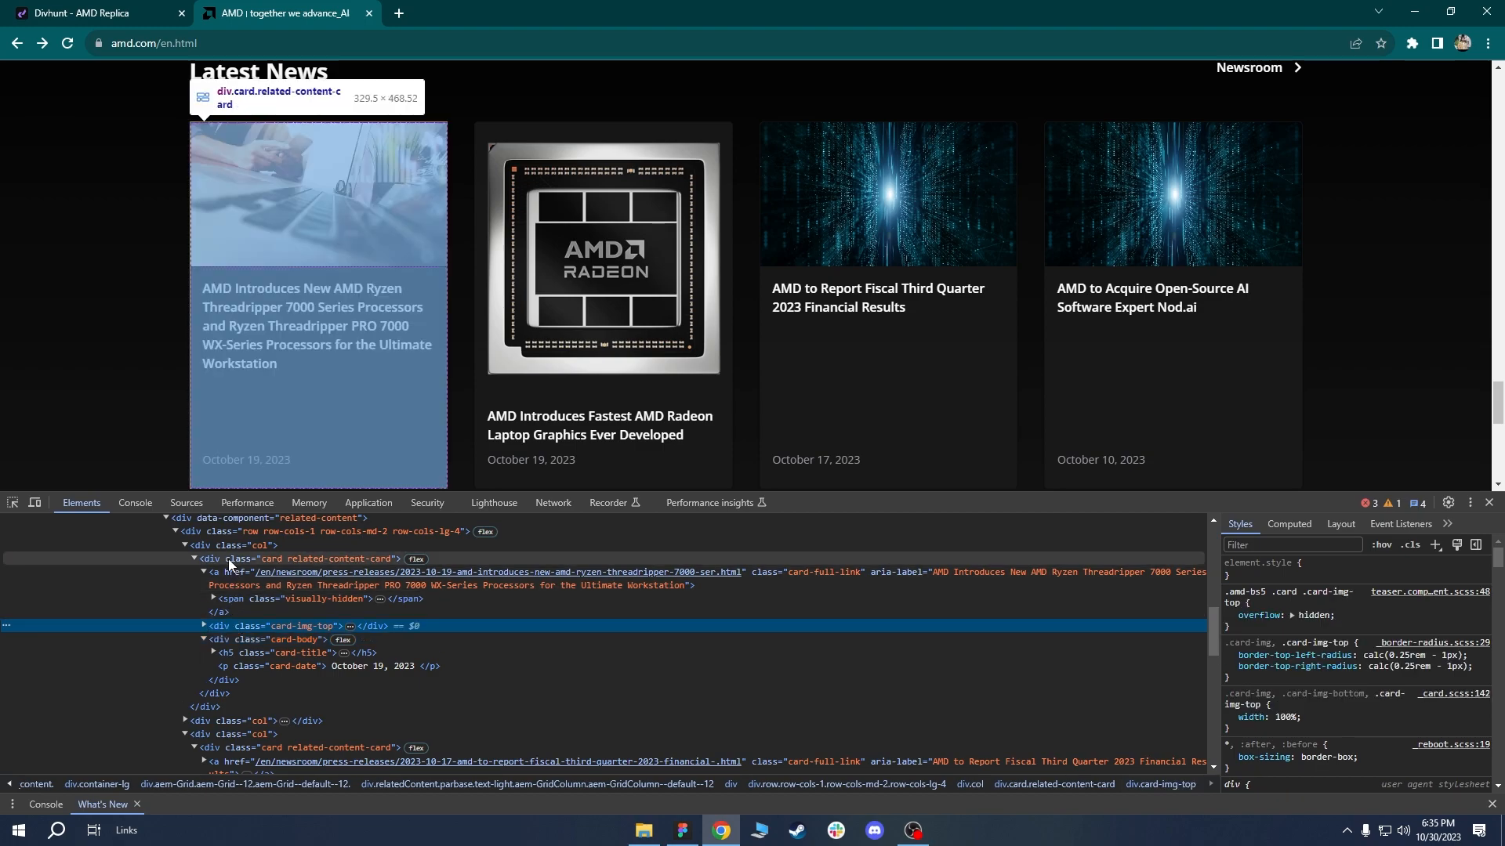
{"action": "left_click", "coordinate": [228, 558]}
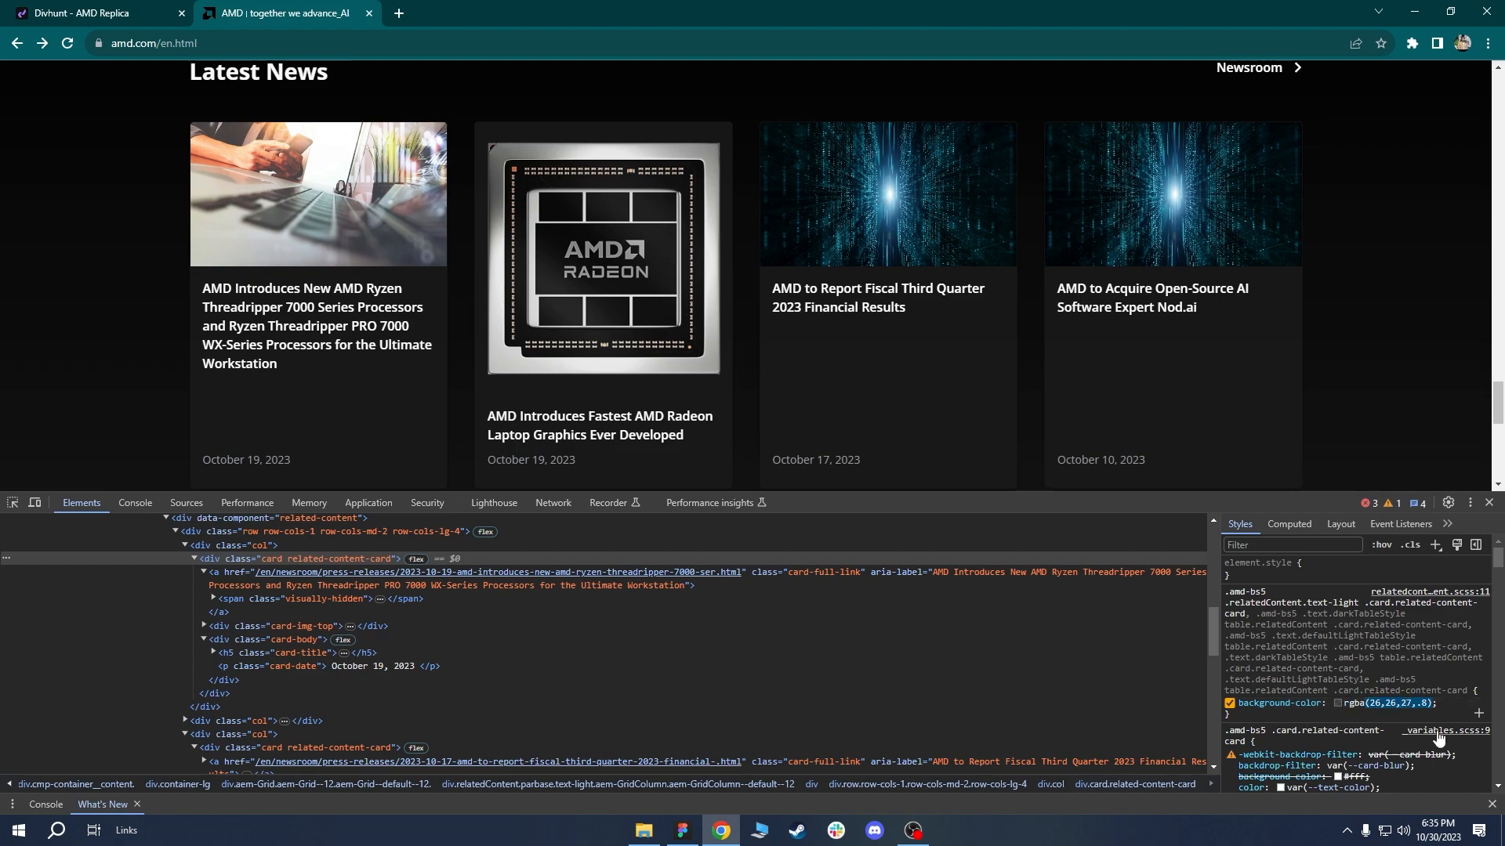
{"action": "left_click", "coordinate": [78, 13]}
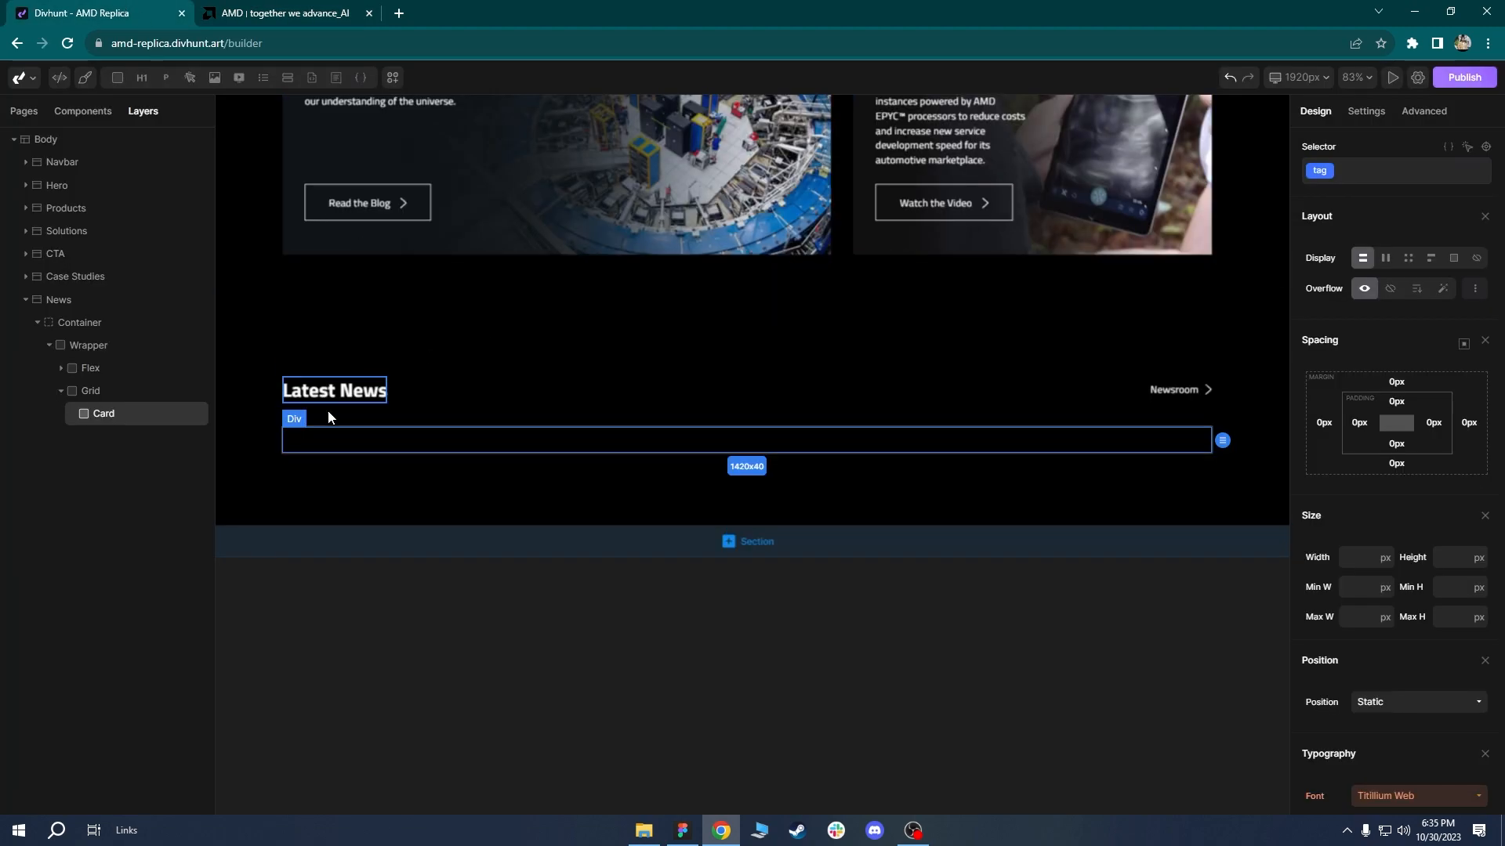
Add a div labelled Image Wrap inside the Latest News Card and place an image in it.
{"action": "left_click", "coordinate": [111, 391]}
{"action": "left_click", "coordinate": [118, 418]}
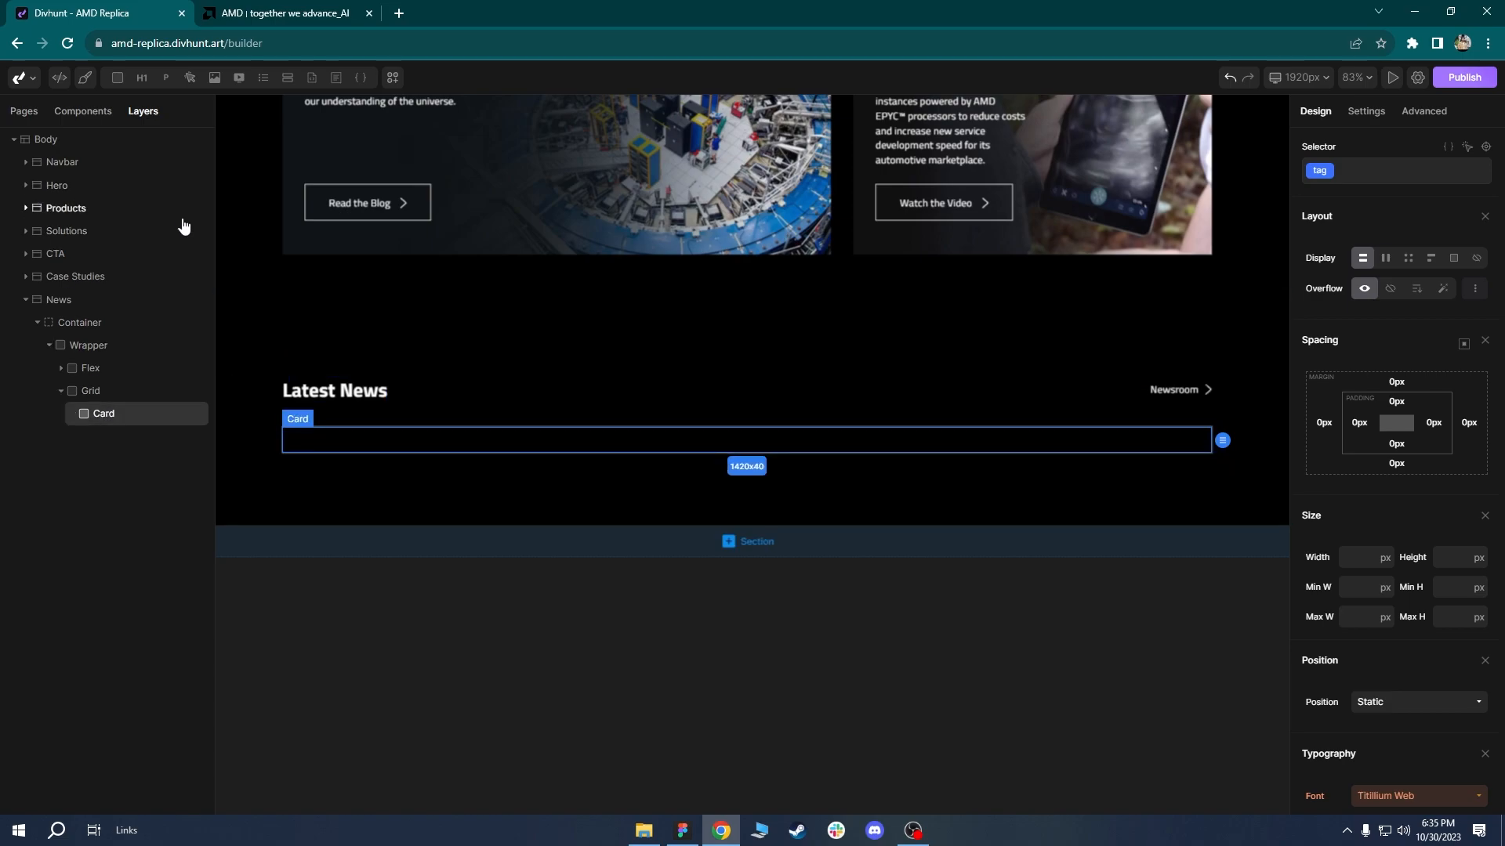
{"action": "left_click", "coordinate": [117, 77]}
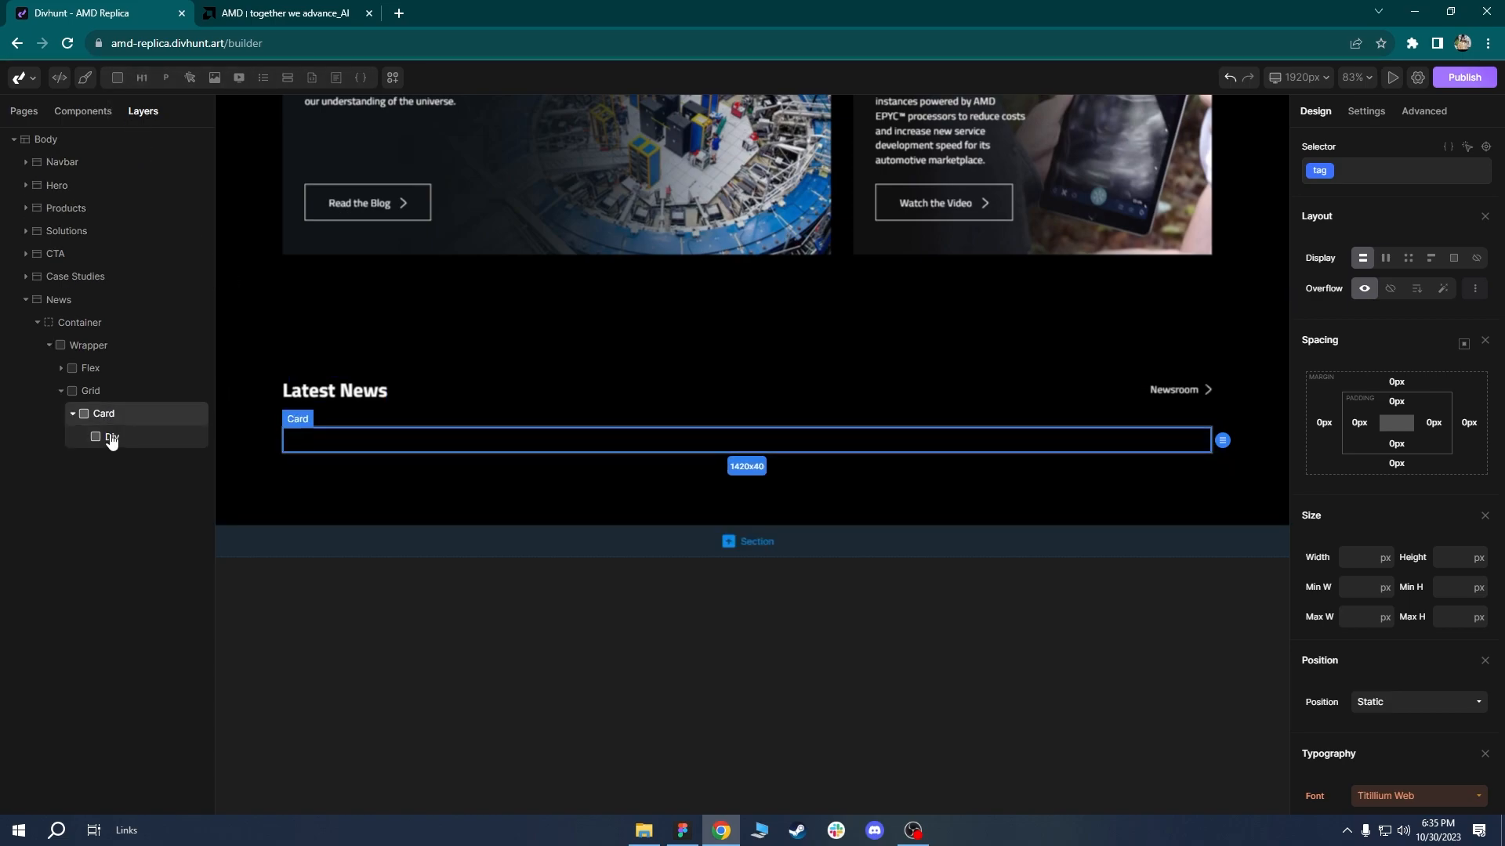
{"action": "left_click", "coordinate": [112, 437]}
{"action": "right_click", "coordinate": [117, 445]}
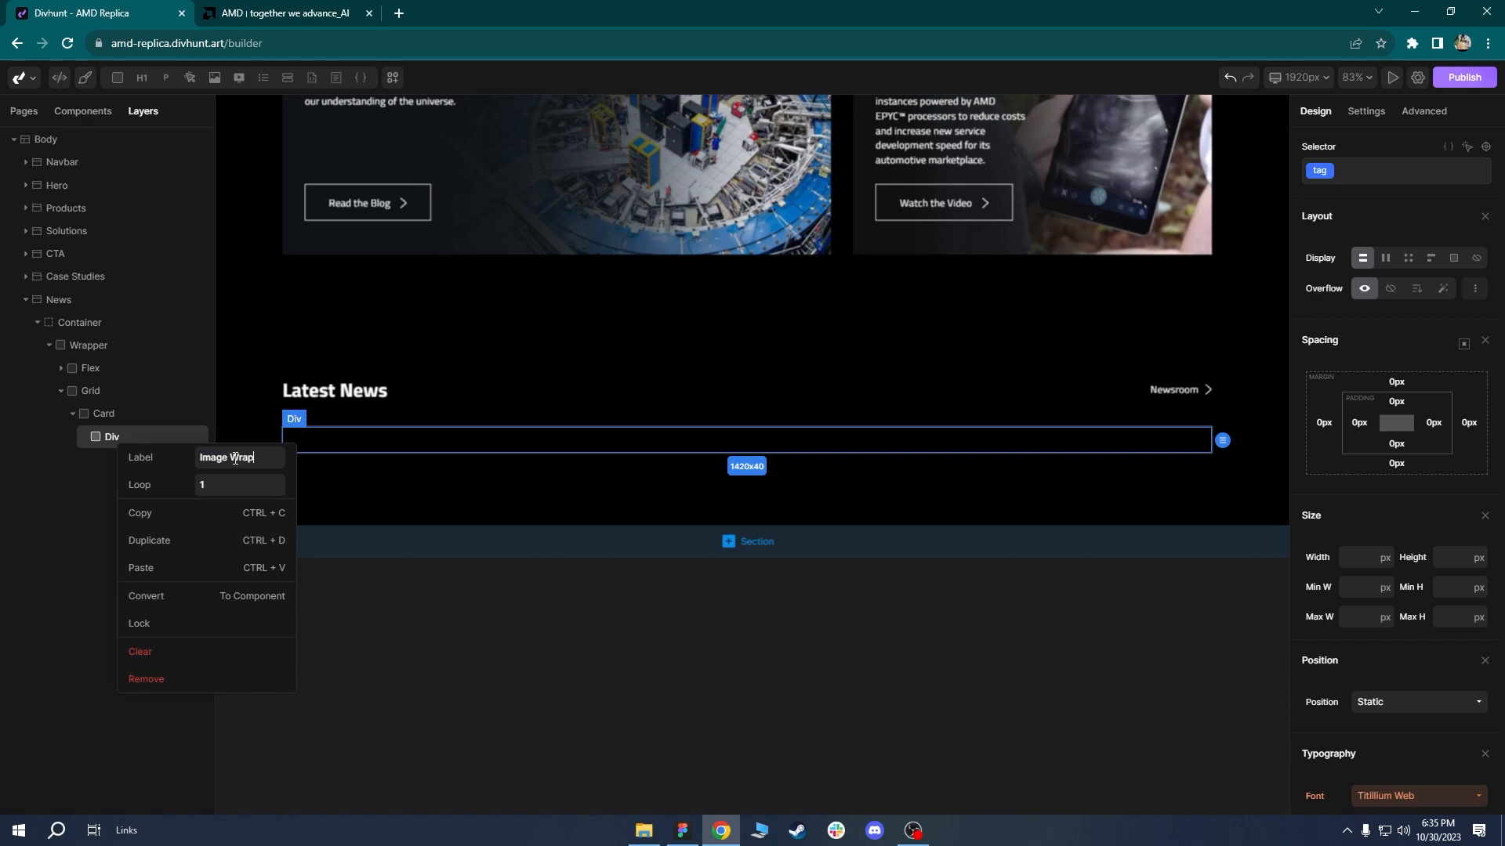
{"action": "key", "text": "Return"}
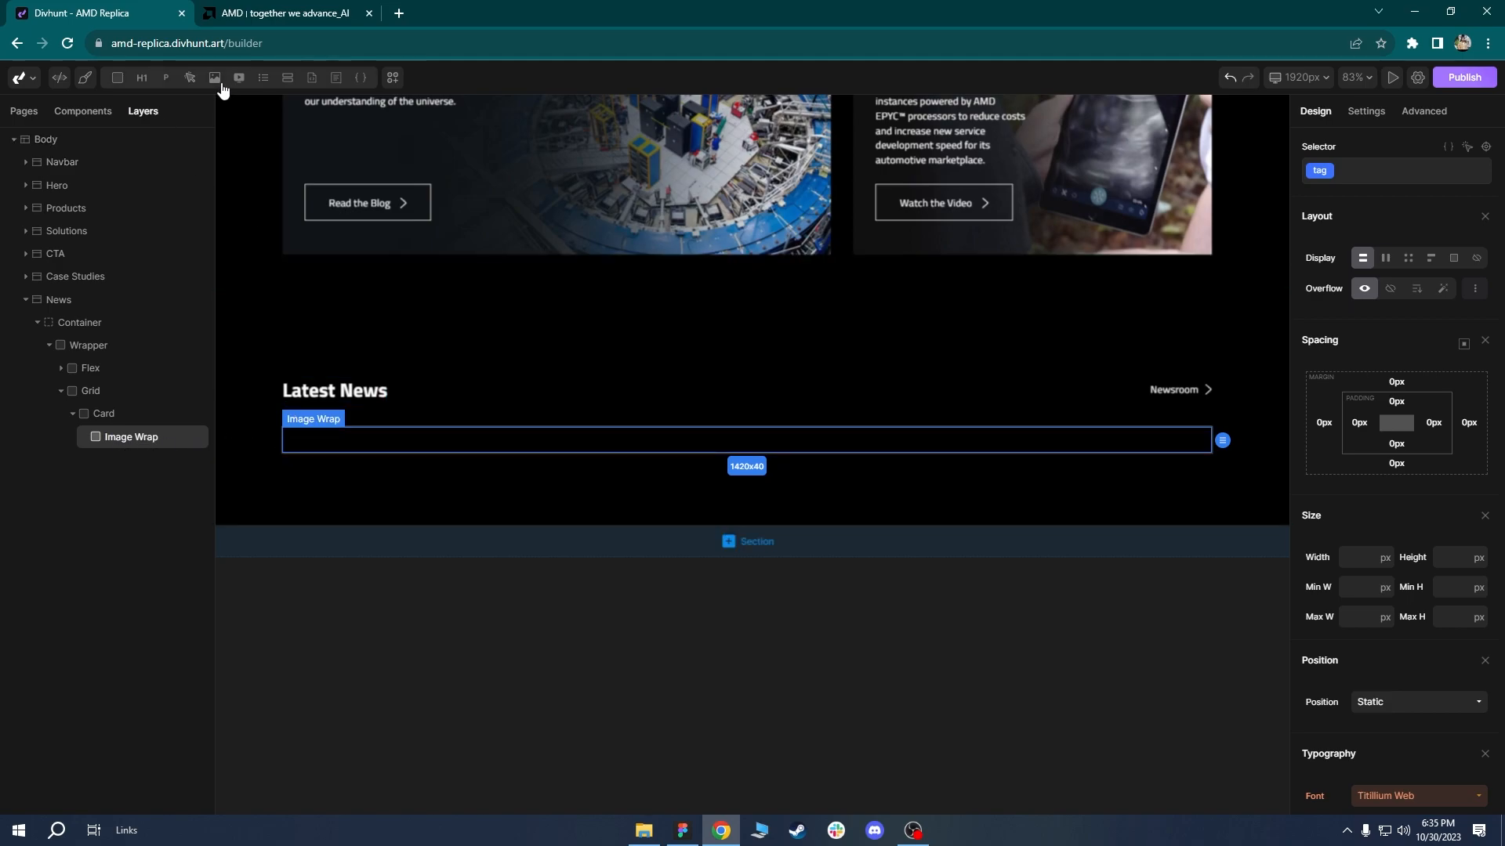
{"action": "left_click", "coordinate": [215, 78]}
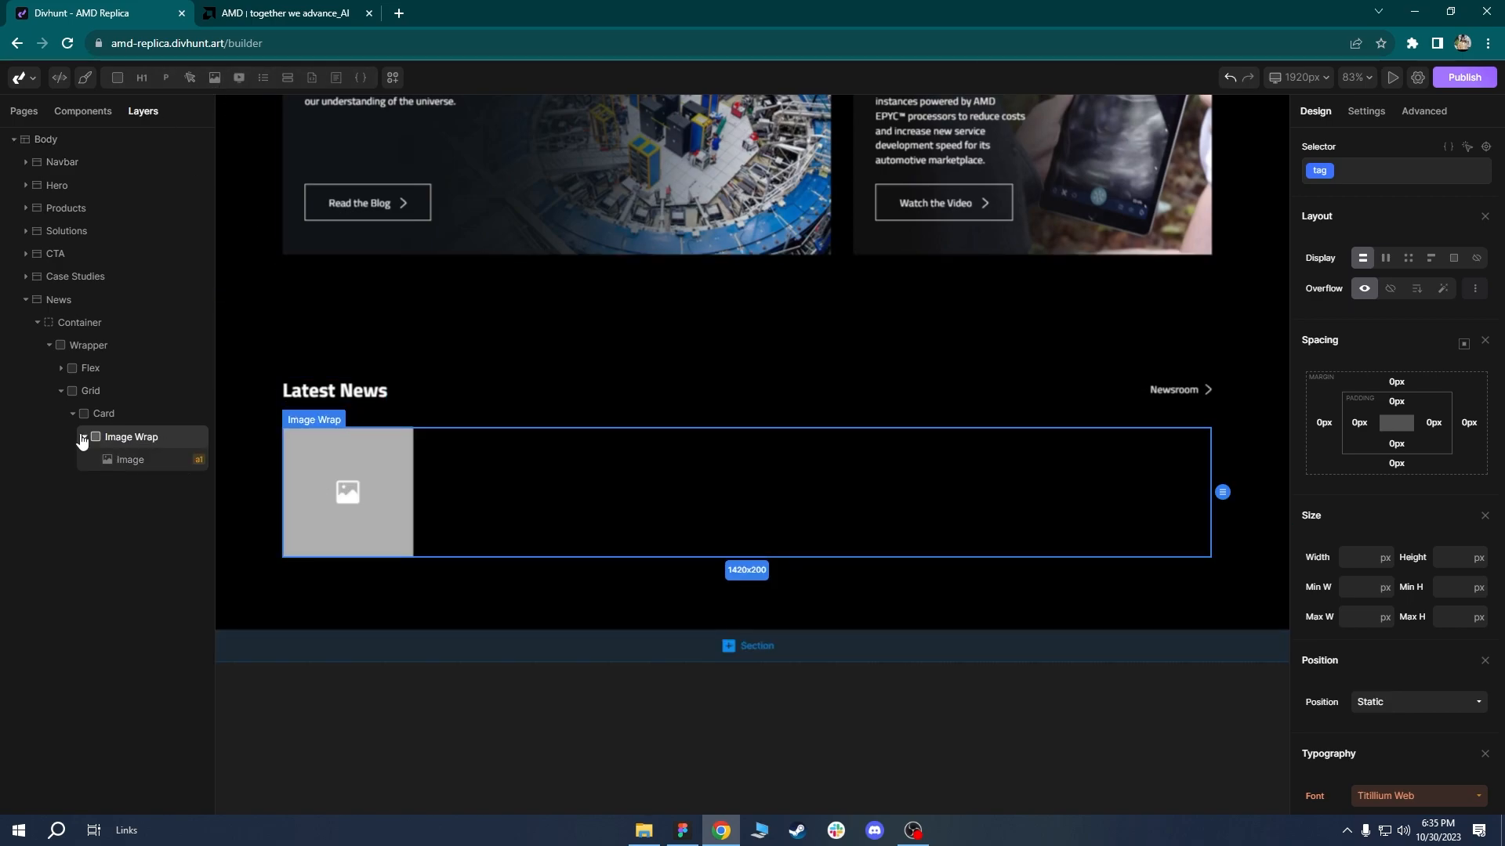
Add two paragraphs to the Card beneath the Image Wrap, checking the title and date layout of the original news cards.
{"action": "left_click", "coordinate": [106, 413]}
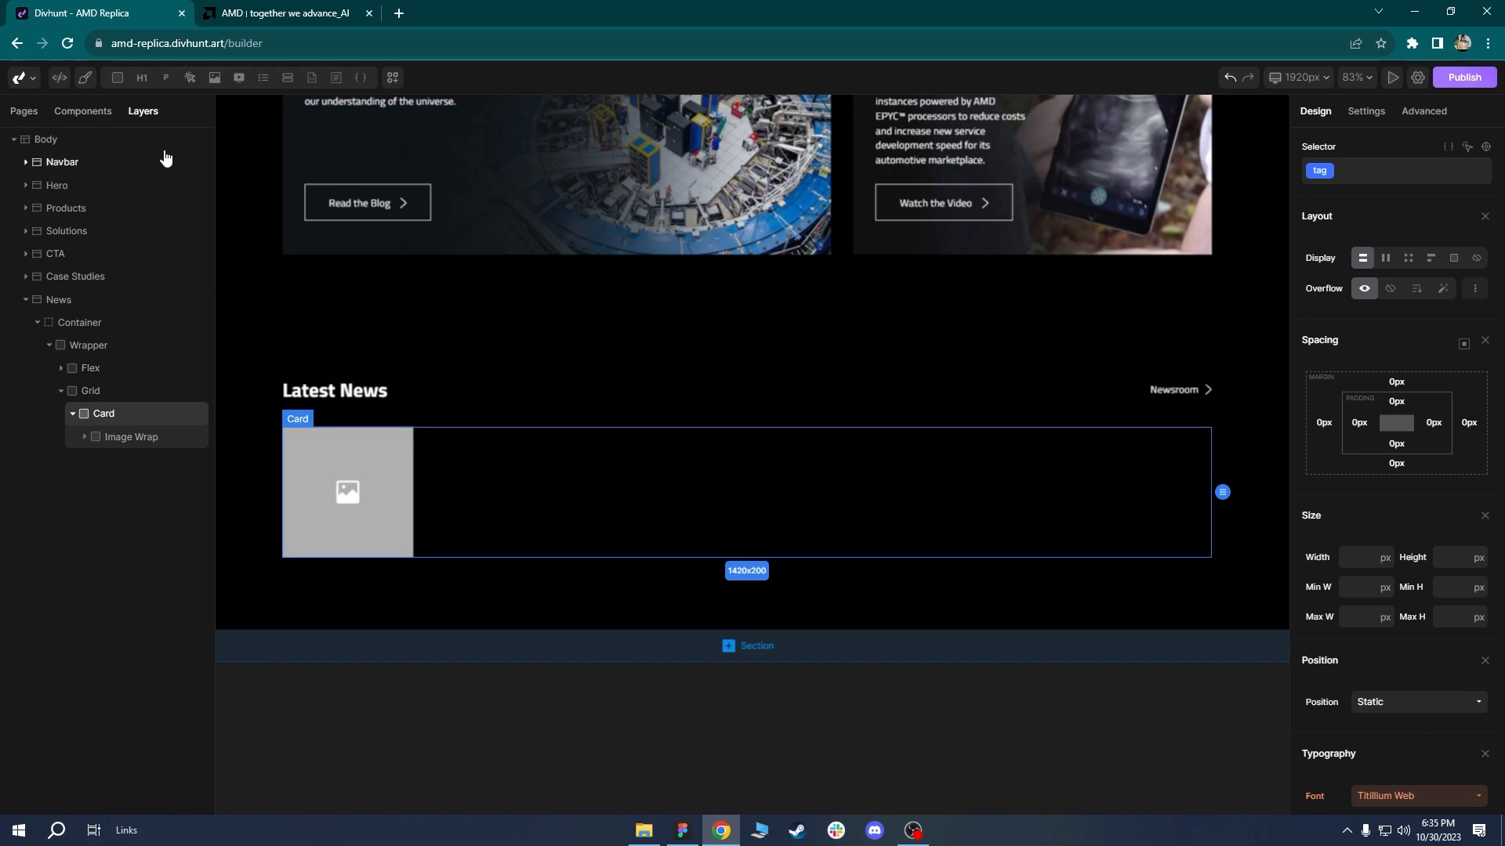
{"action": "left_click", "coordinate": [166, 77]}
{"action": "left_click", "coordinate": [133, 463]}
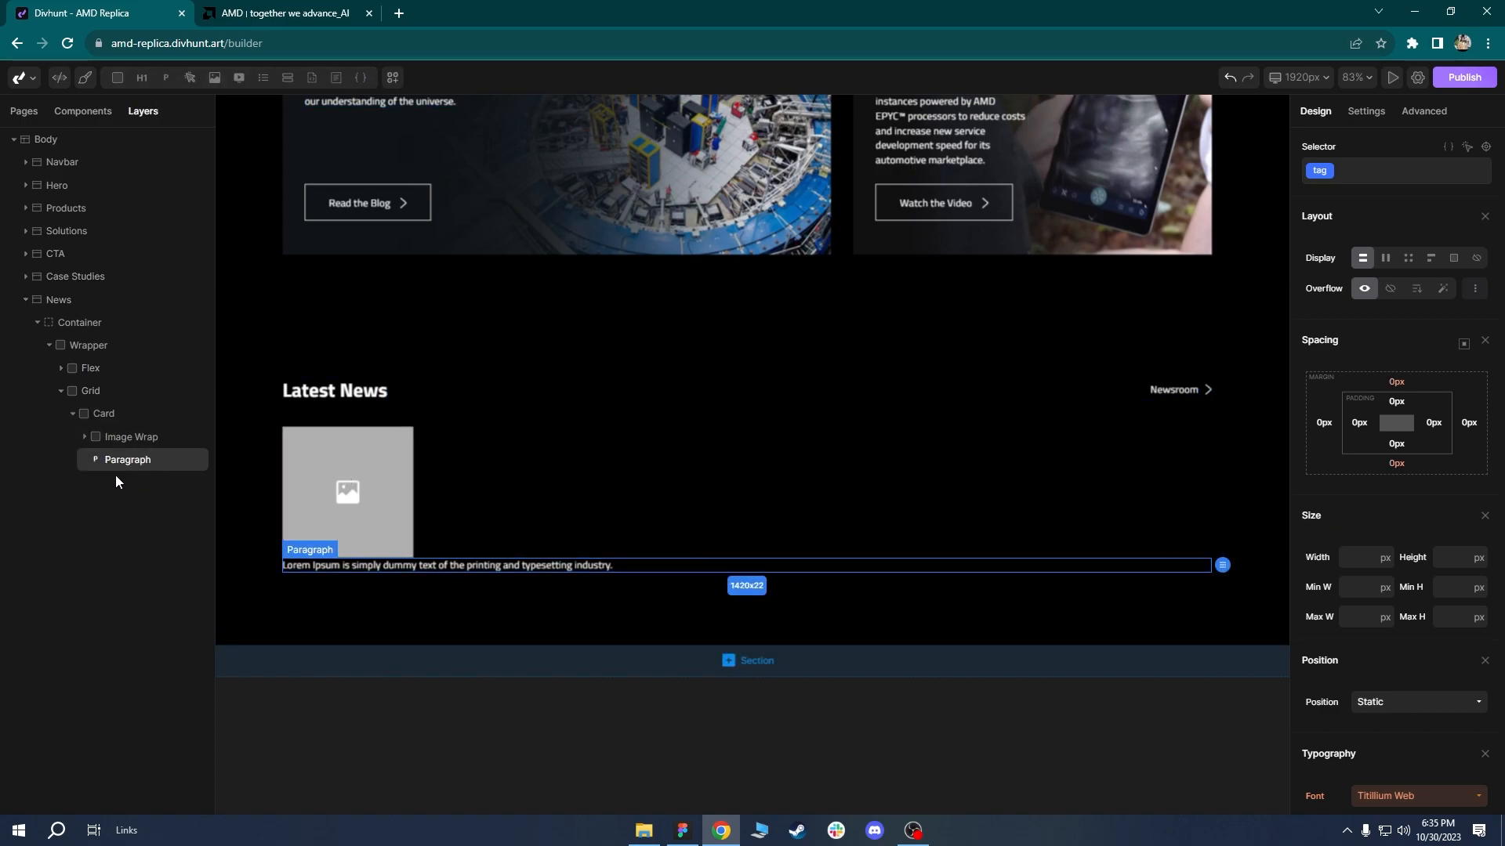
{"action": "left_click", "coordinate": [115, 416]}
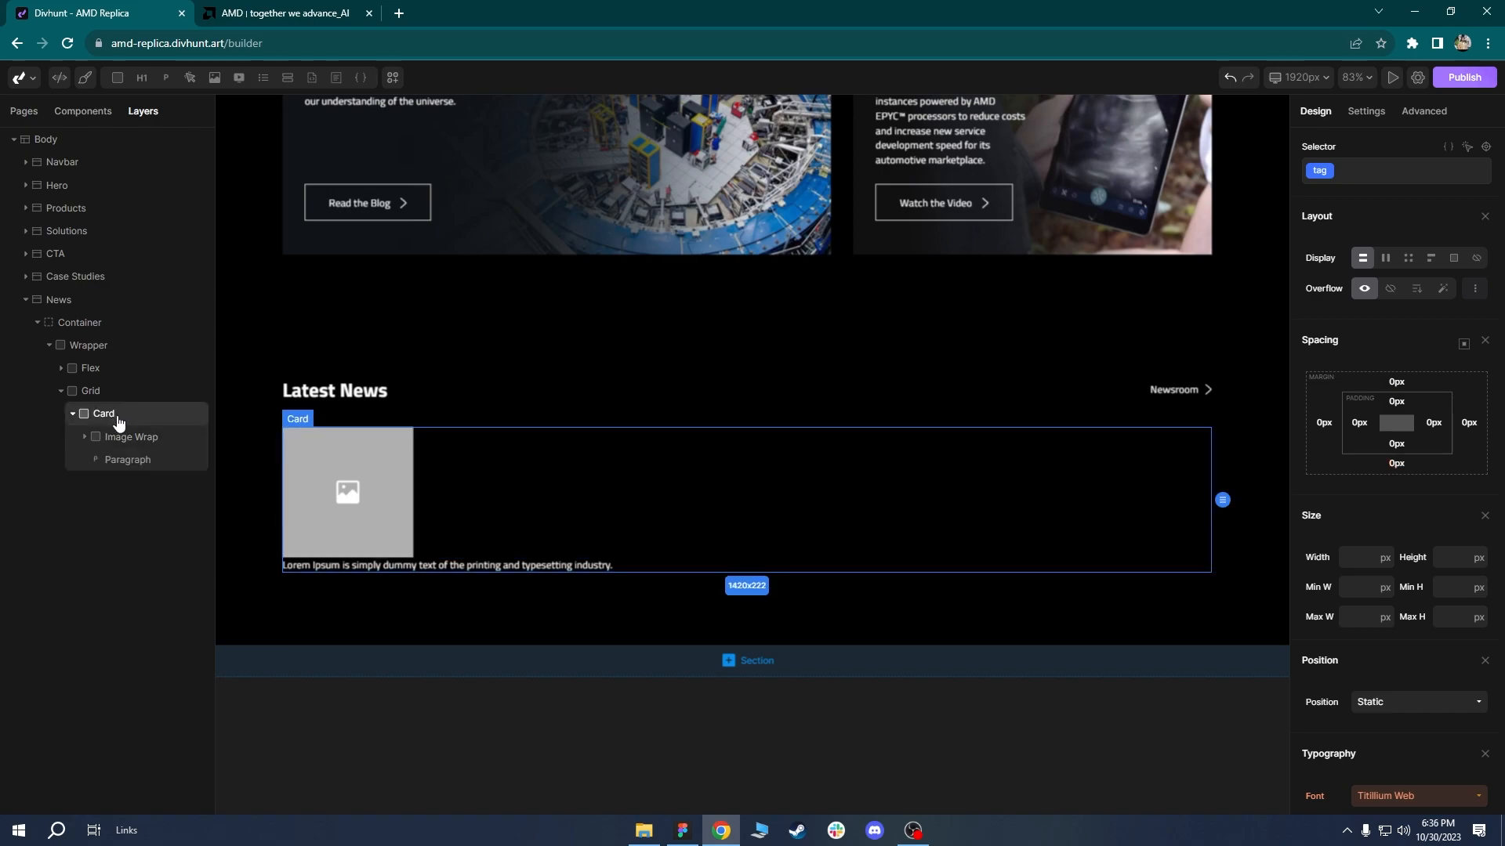
{"action": "left_click", "coordinate": [168, 78]}
{"action": "left_click", "coordinate": [247, 9]}
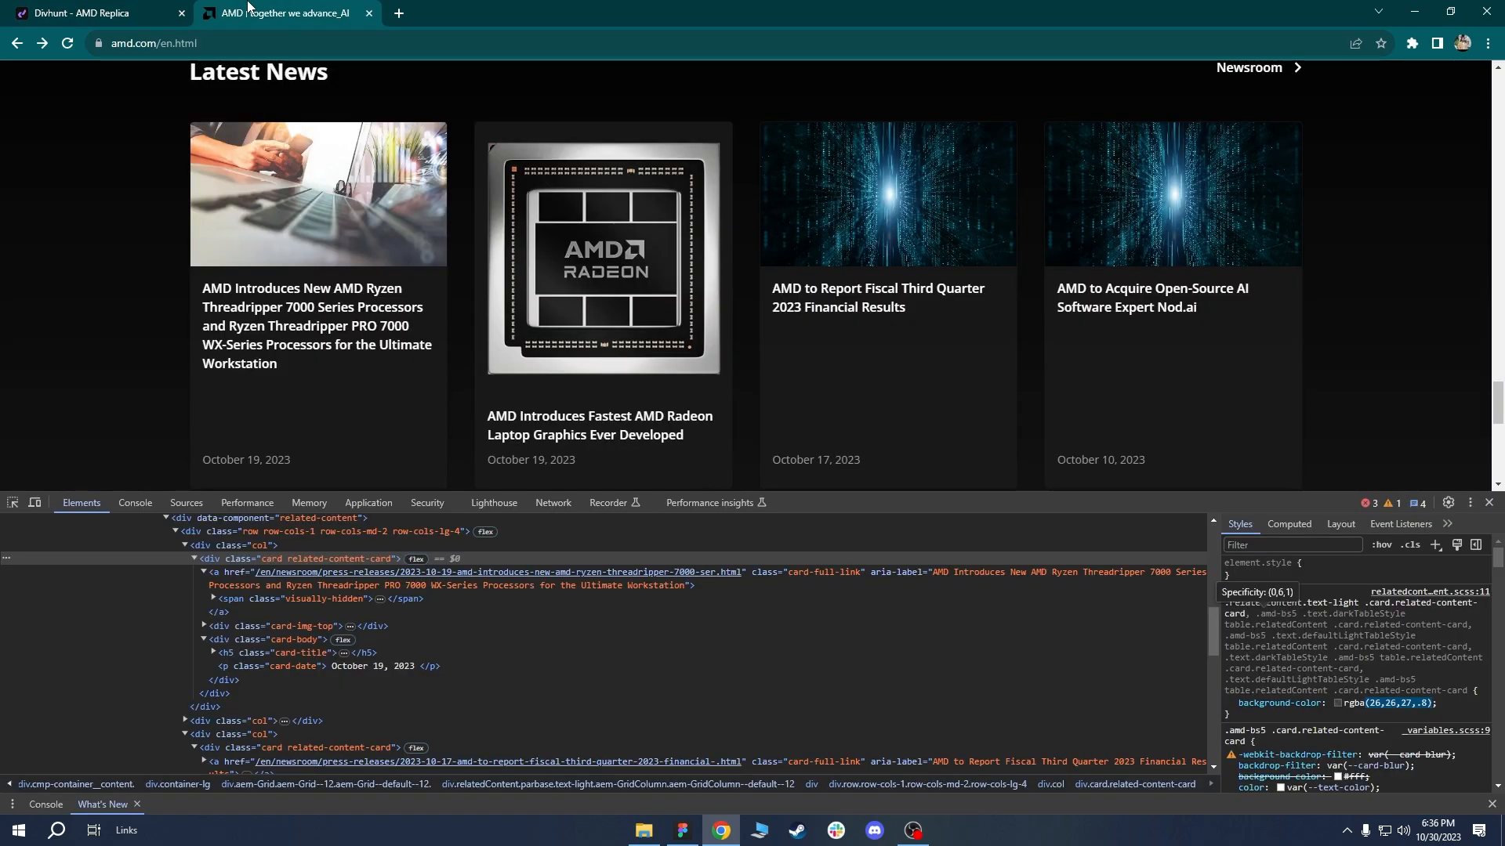
{"action": "scroll", "coordinate": [282, 392], "scroll_direction": "down", "scroll_amount": 1}
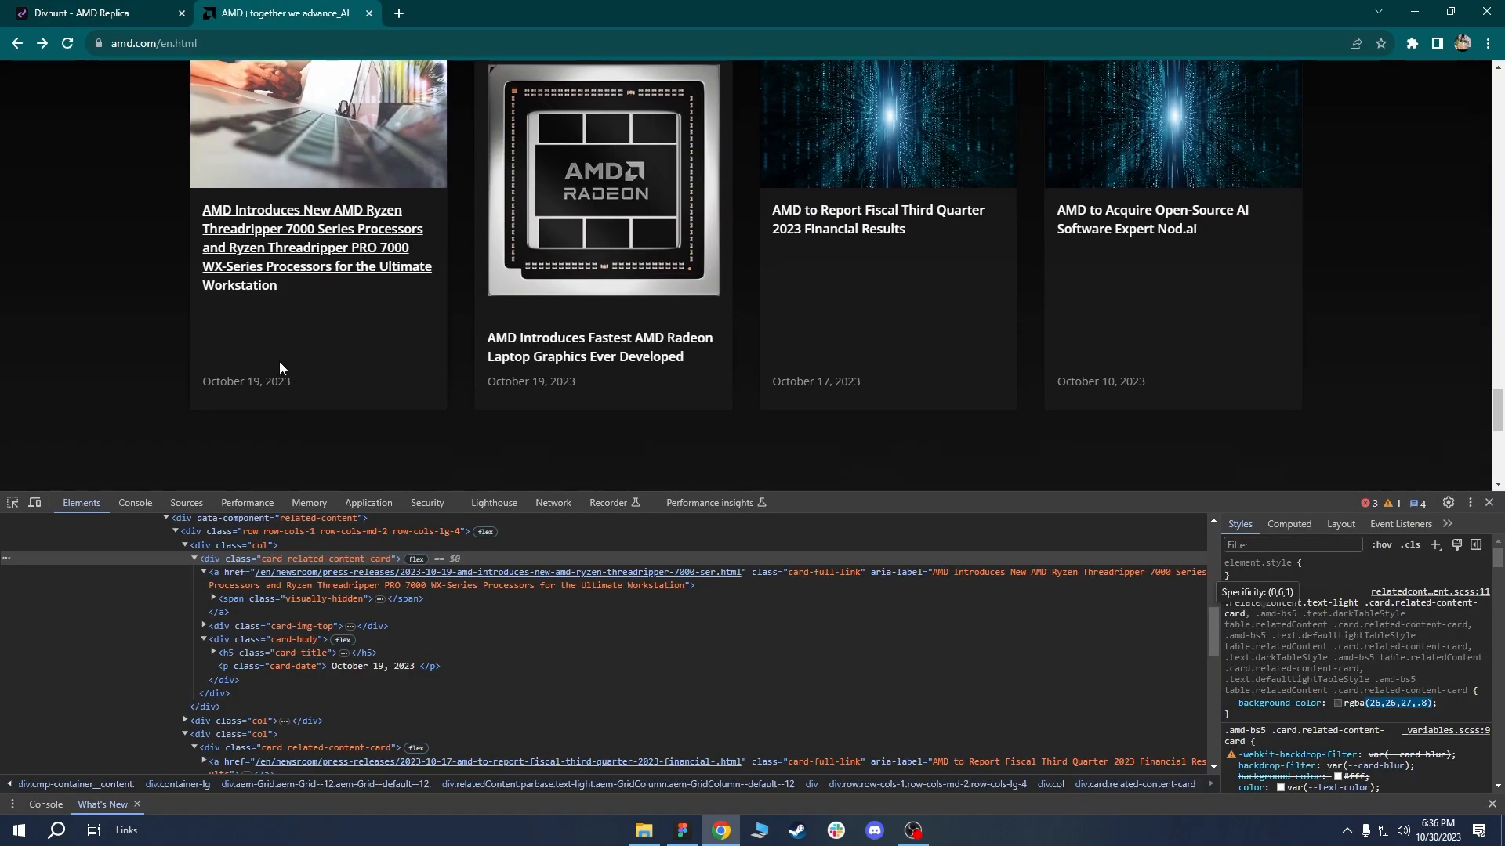
{"action": "left_click", "coordinate": [82, 12]}
Open the uploads for the card image's source and look through them for the original news pictures.
{"action": "left_click", "coordinate": [125, 441]}
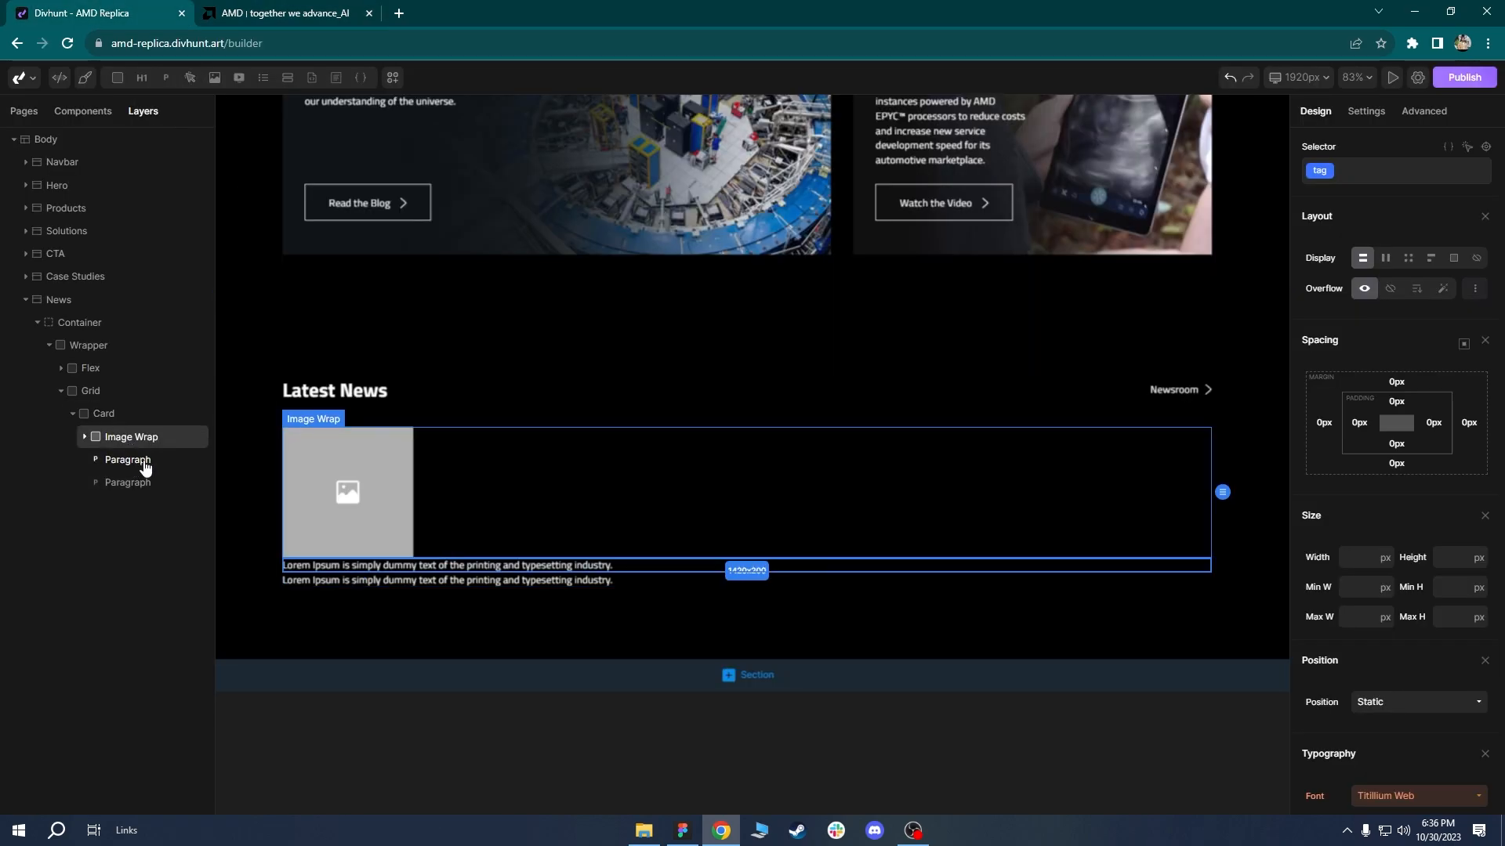
{"action": "left_click", "coordinate": [362, 500]}
{"action": "left_click", "coordinate": [1368, 116]}
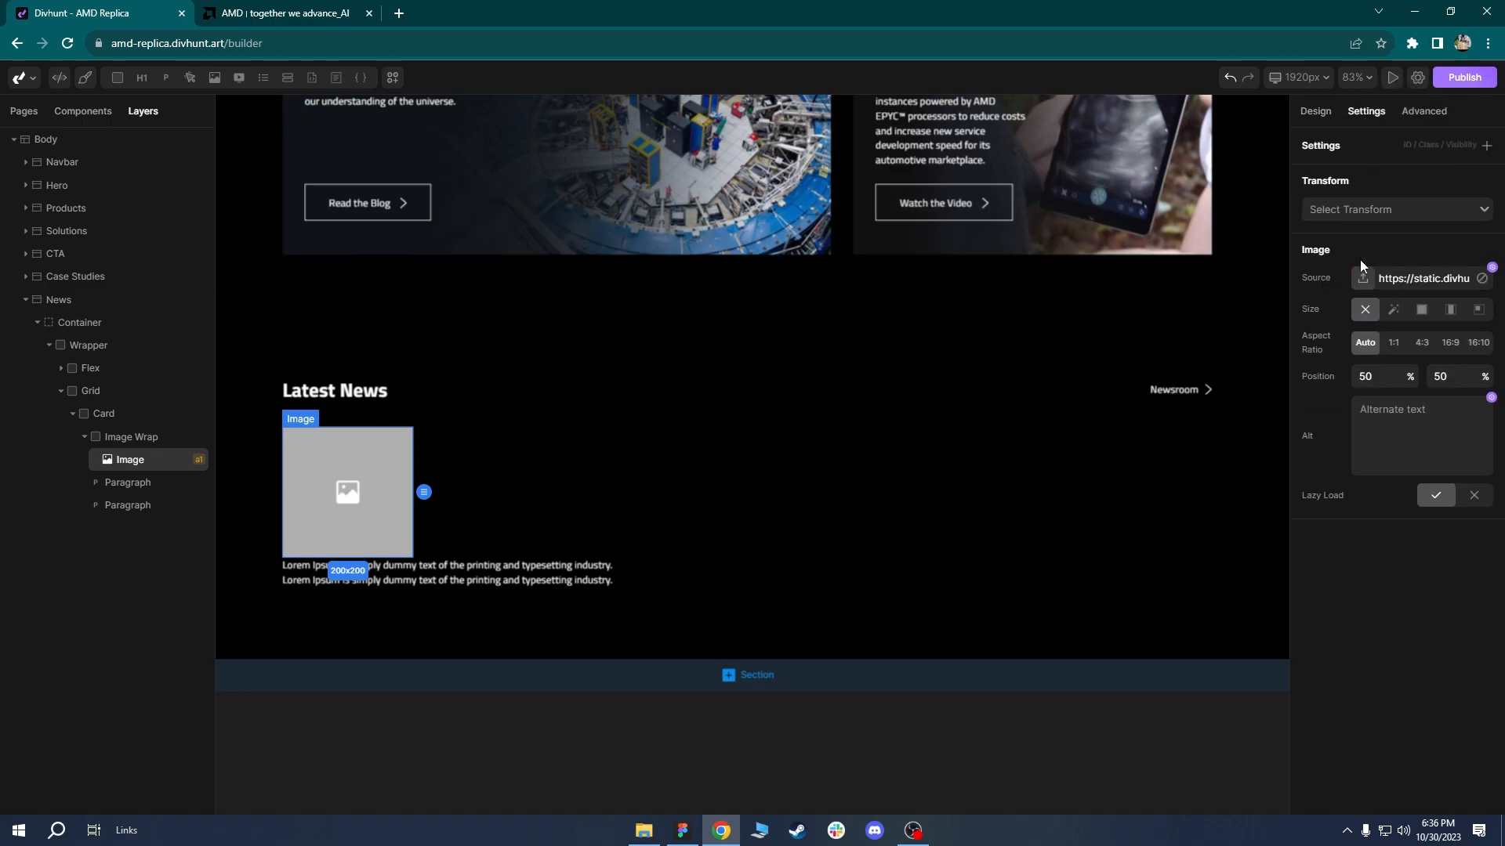
{"action": "left_click", "coordinate": [1361, 279]}
{"action": "key", "text": "ctrl+Tab"}
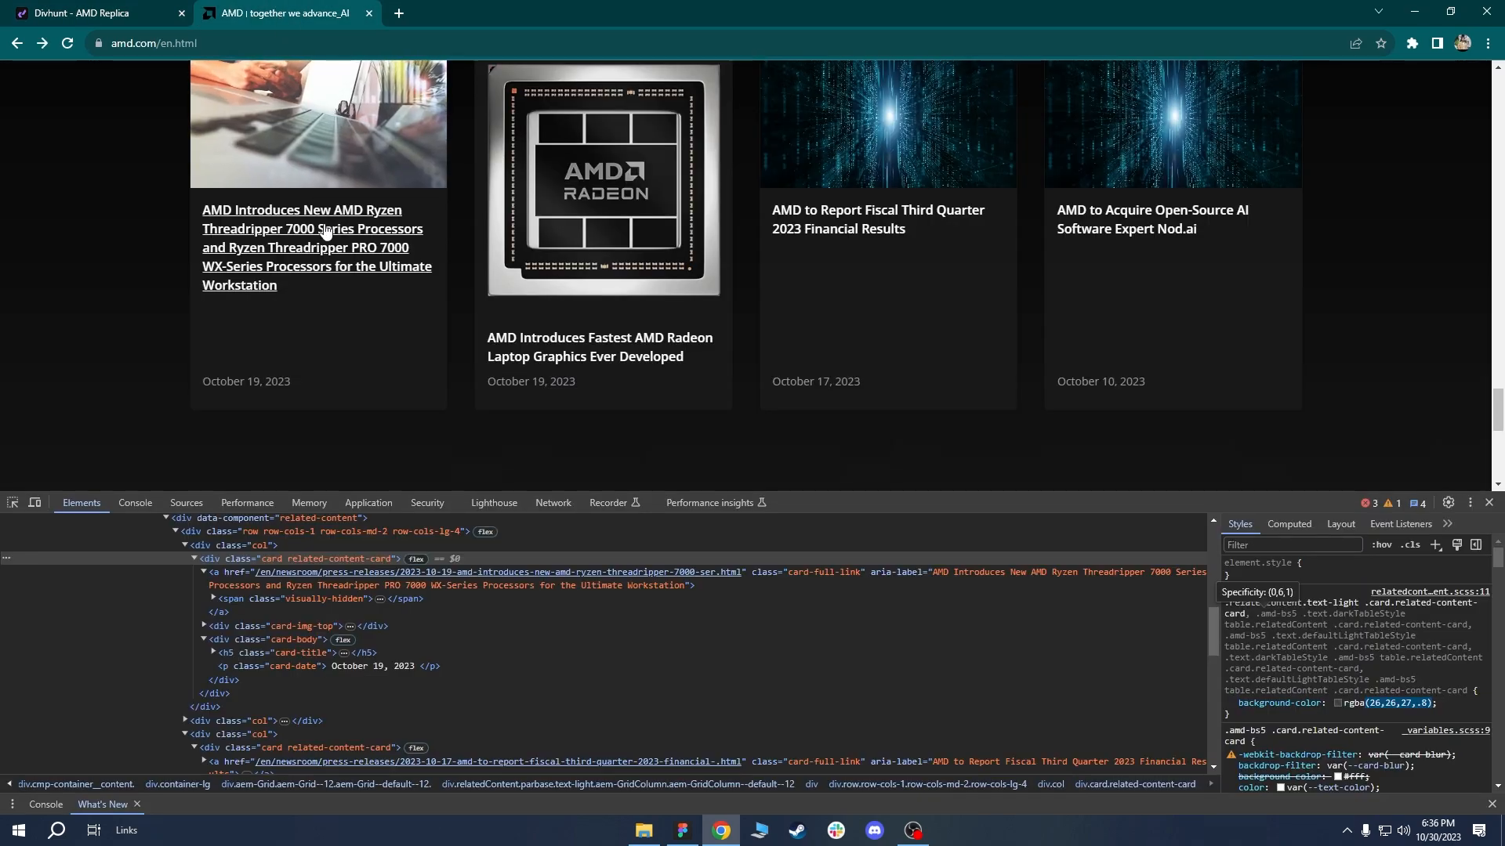
{"action": "scroll", "coordinate": [367, 281], "scroll_direction": "up", "scroll_amount": 1}
{"action": "key", "text": "ctrl+Tab"}
{"action": "scroll", "coordinate": [878, 429], "scroll_direction": "down", "scroll_amount": 6}
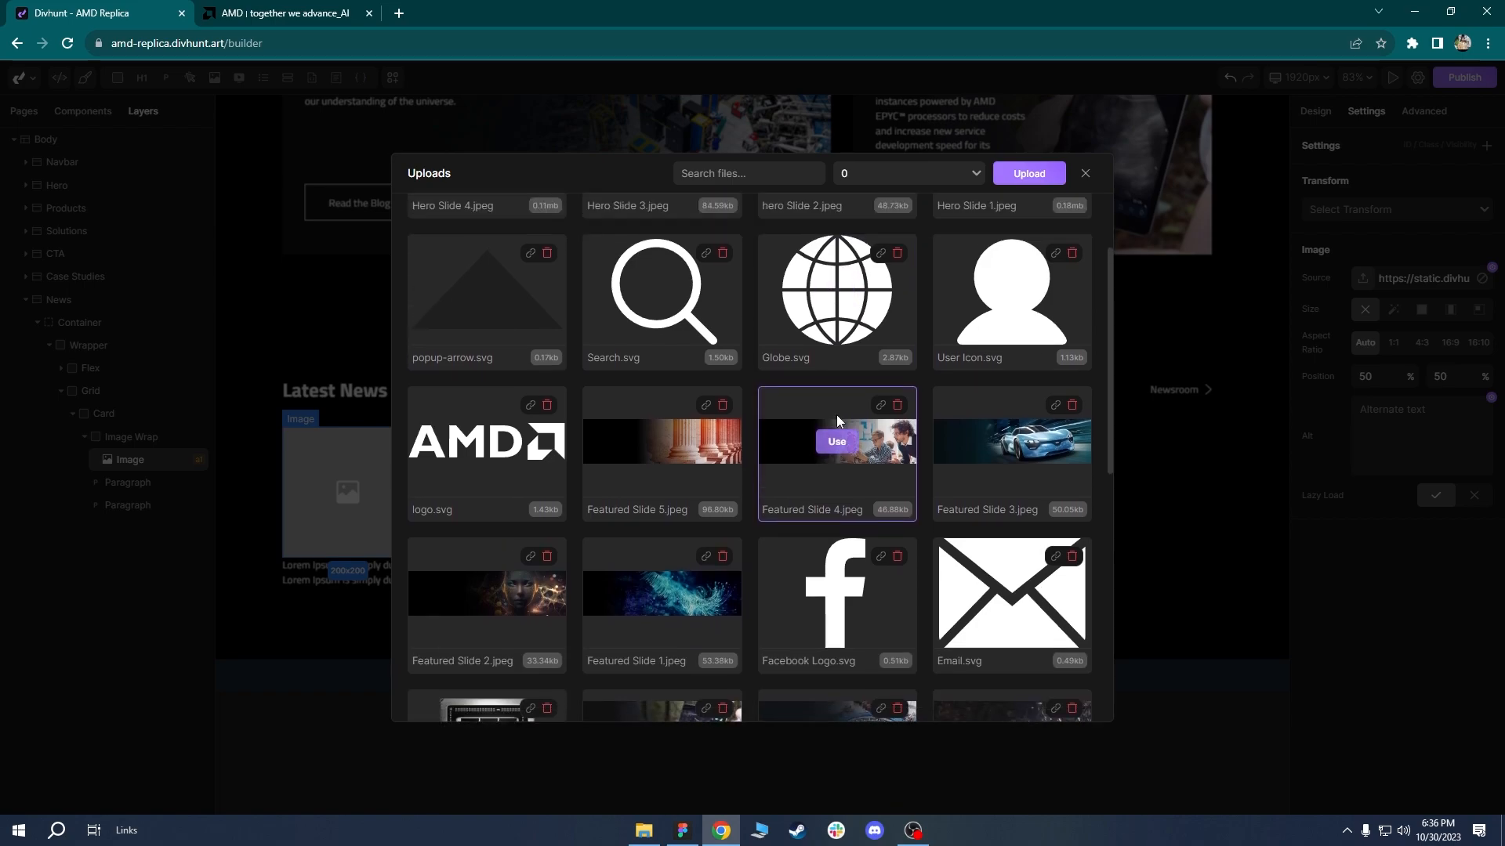
{"action": "mouse_move", "coordinate": [1110, 561]}
{"action": "left_mouse_down"}
{"action": "mouse_move", "coordinate": [1127, 238]}
{"action": "mouse_move", "coordinate": [1120, 559]}
{"action": "mouse_move", "coordinate": [1096, 581]}
{"action": "left_mouse_up"}
Upload News 1, News 3 and cpu from the Assets folder and use News 1 as the card image.
{"action": "left_click", "coordinate": [1028, 176]}
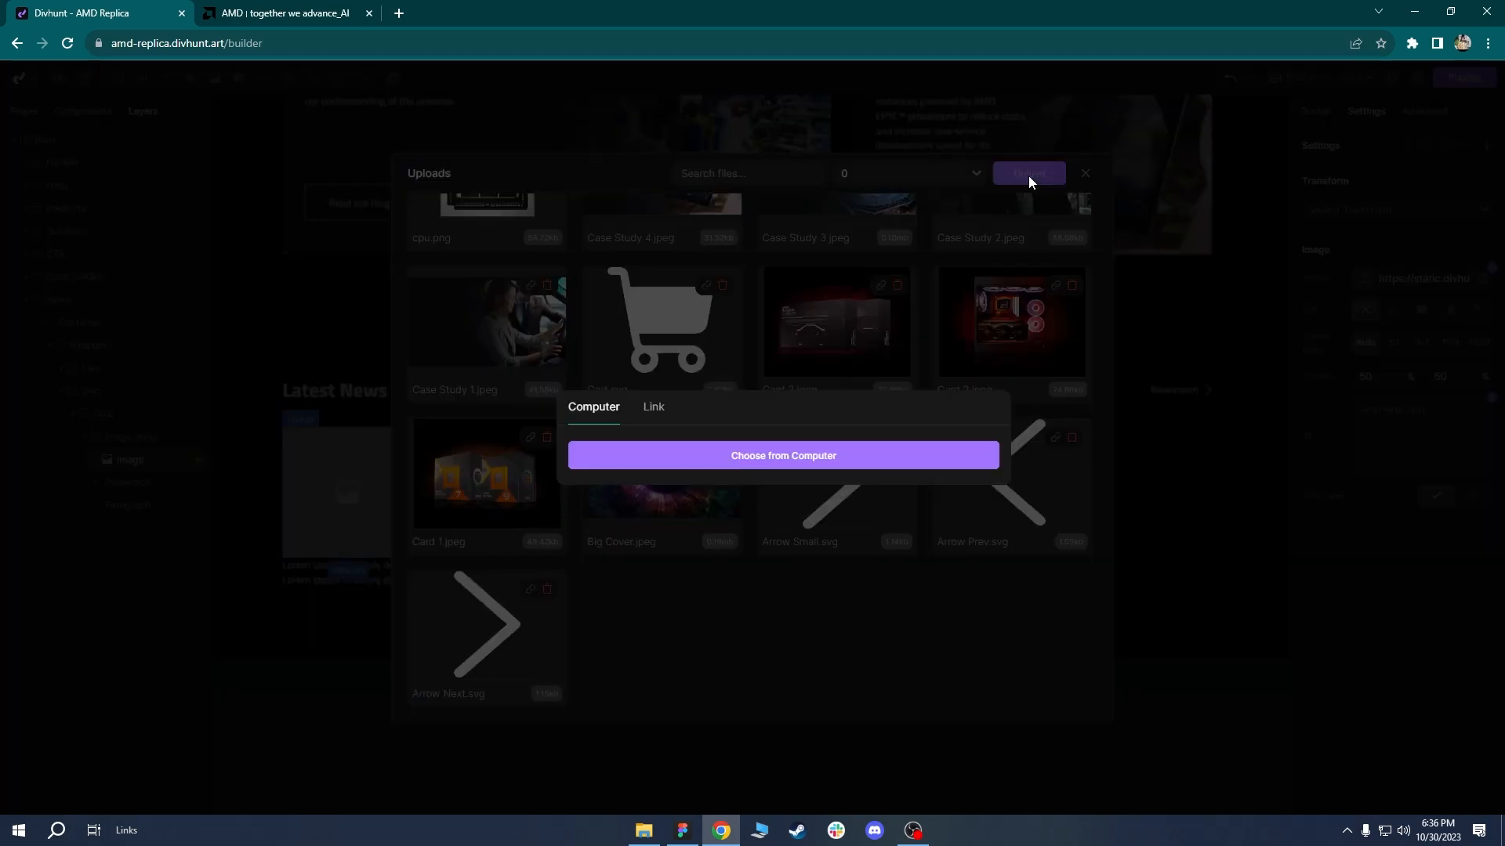
{"action": "left_click", "coordinate": [708, 454]}
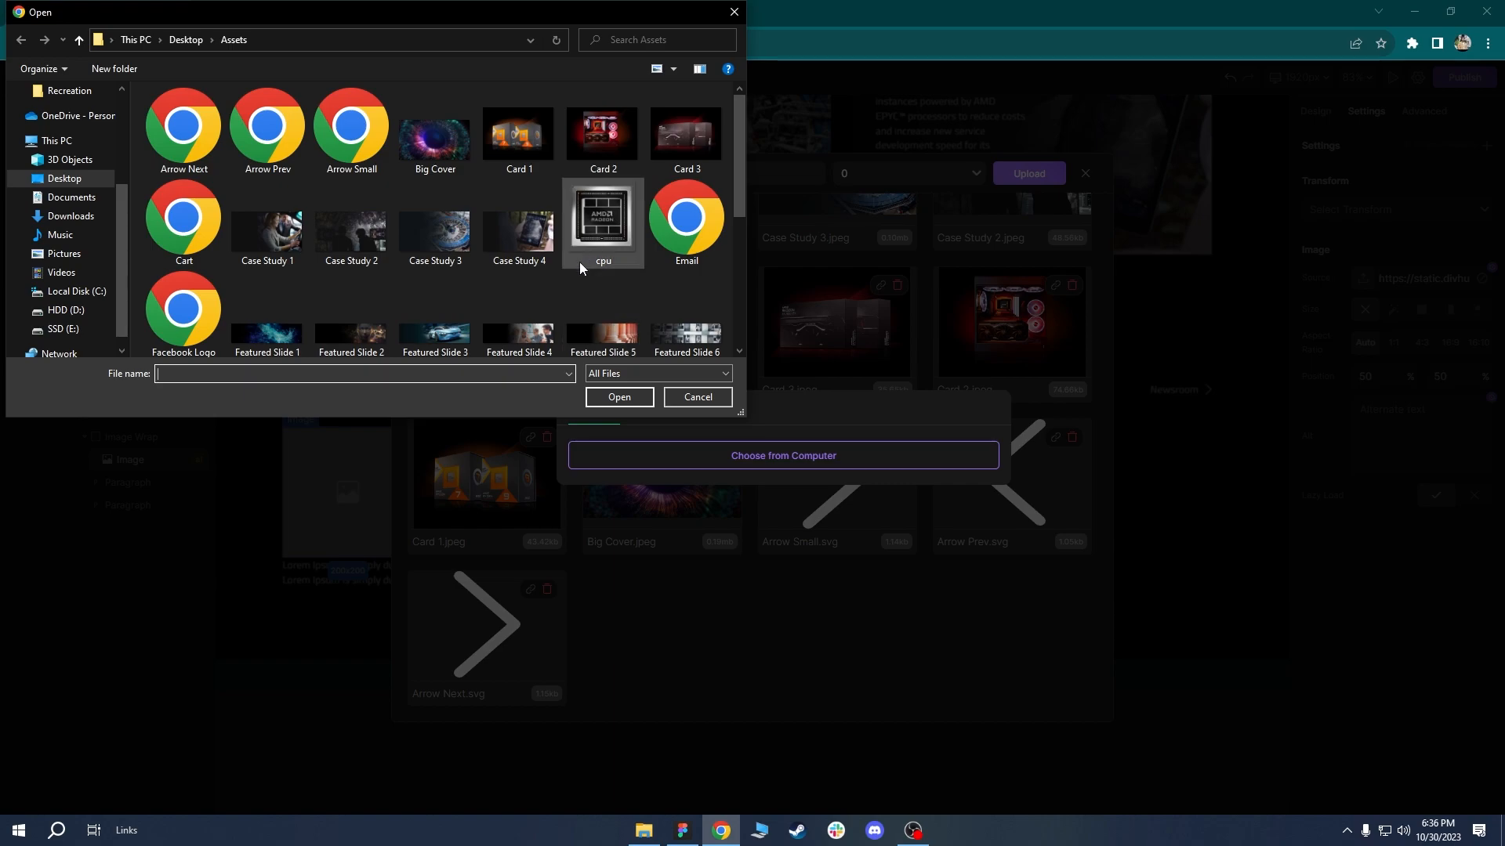
{"action": "left_click_drag", "start_coordinate": [743, 161], "coordinate": [764, 292]}
{"action": "left_click", "coordinate": [353, 231]}
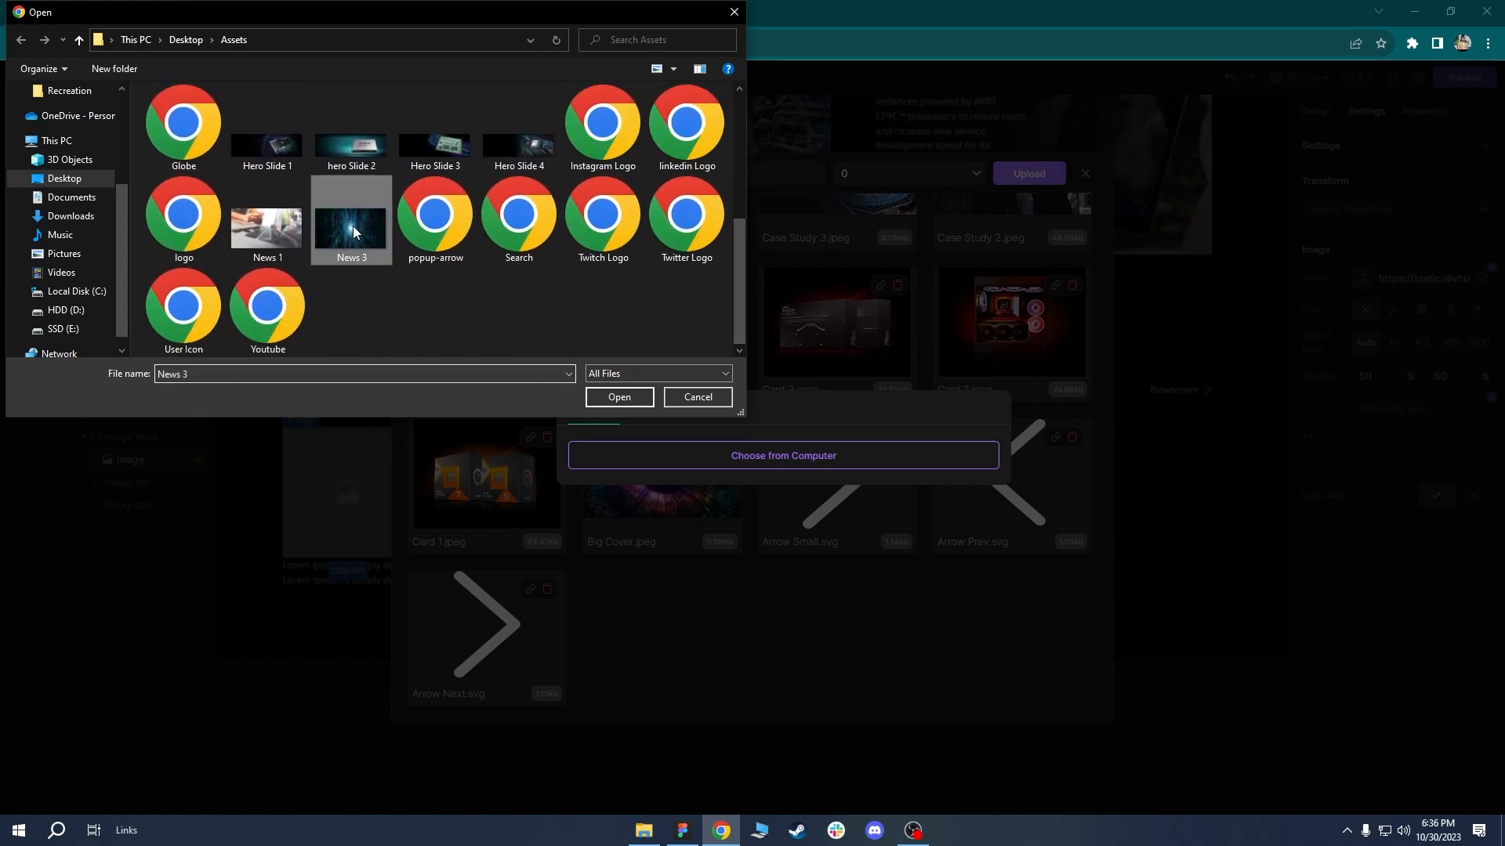
{"action": "left_click", "coordinate": [286, 245], "text": "ctrl"}
{"action": "mouse_move", "coordinate": [743, 295]}
{"action": "left_mouse_down"}
{"action": "mouse_move", "coordinate": [737, 159]}
{"action": "mouse_move", "coordinate": [748, 315]}
{"action": "left_mouse_up"}
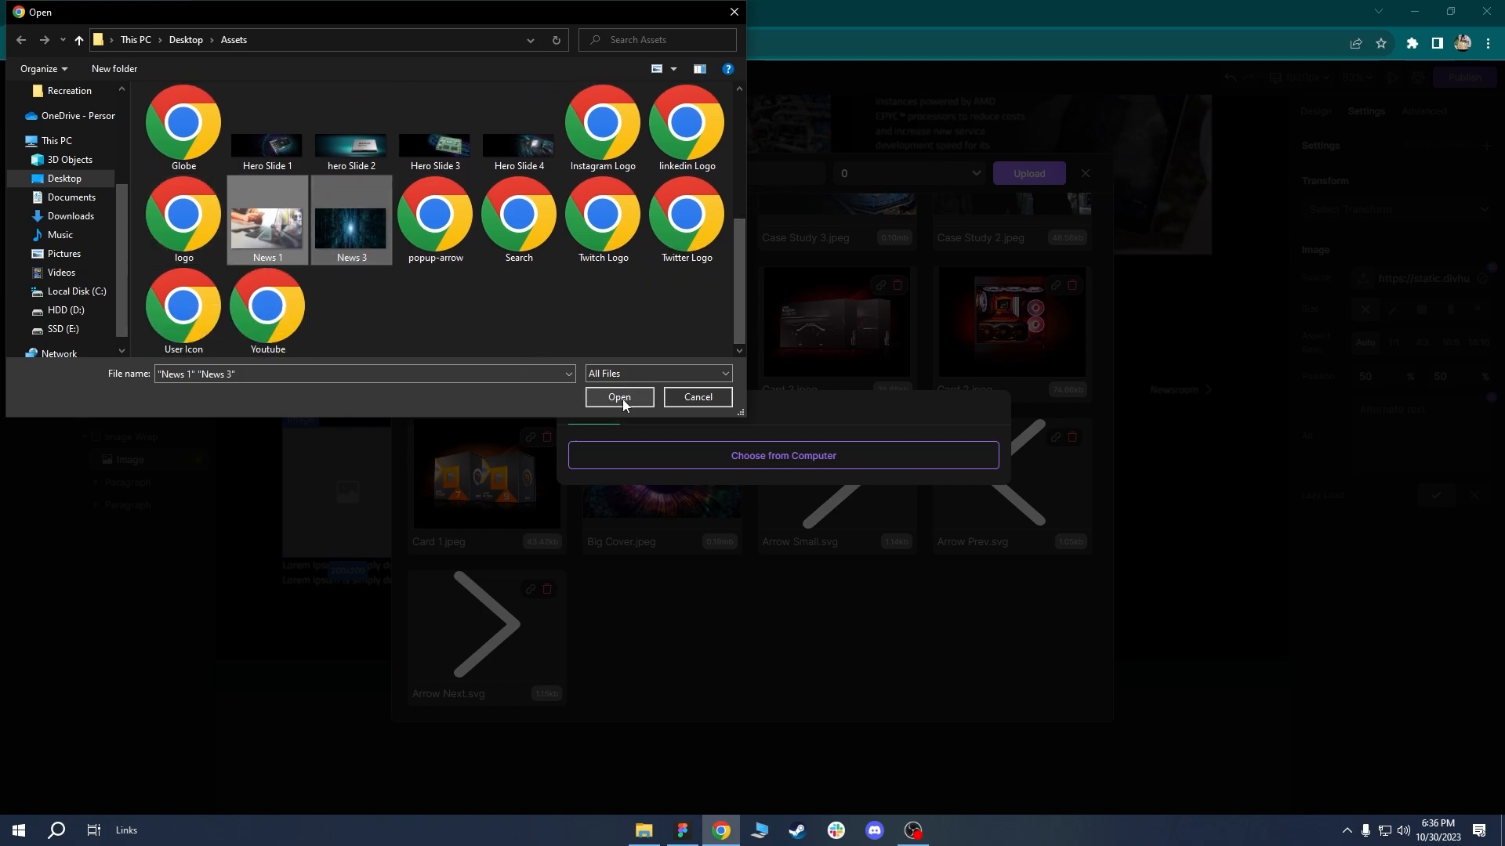
{"action": "left_click_drag", "start_coordinate": [739, 303], "coordinate": [749, 177]}
{"action": "left_click", "coordinate": [600, 229], "text": "ctrl"}
{"action": "left_click", "coordinate": [619, 397]}
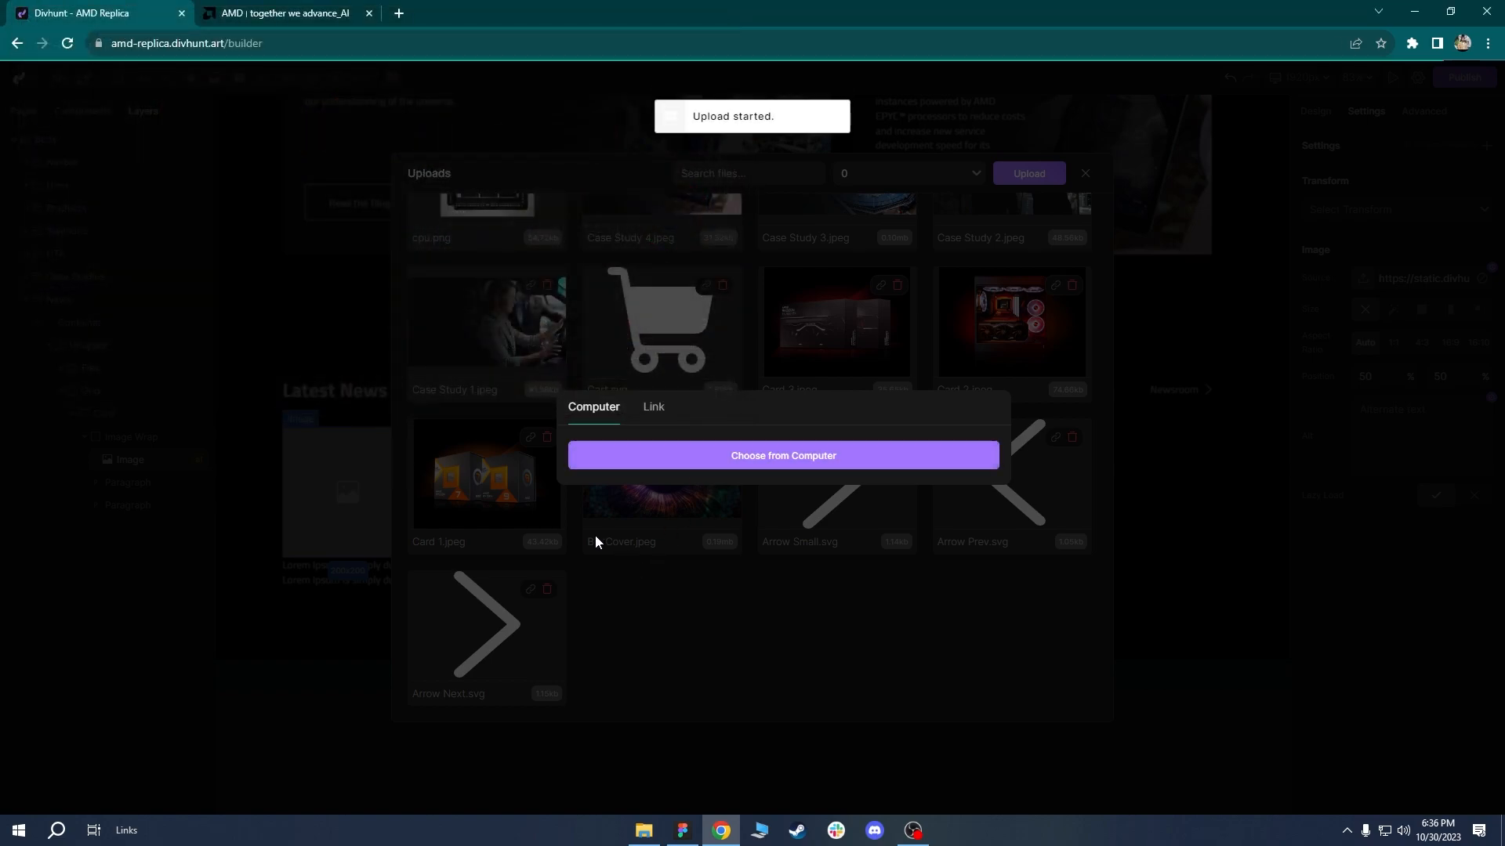
{"action": "left_click", "coordinate": [766, 344]}
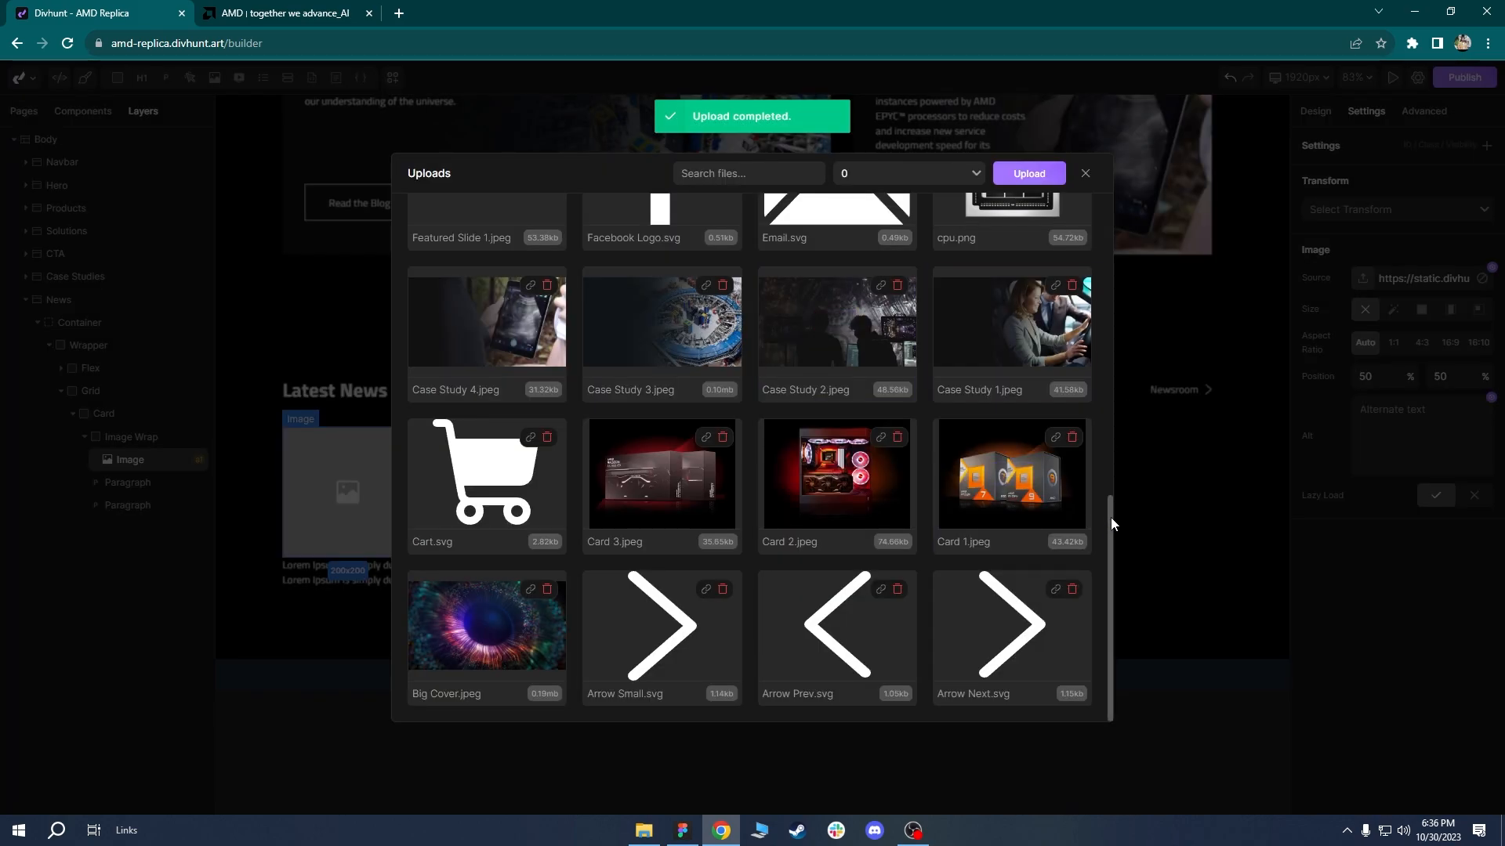
{"action": "left_click_drag", "start_coordinate": [1107, 528], "coordinate": [1054, 195]}
{"action": "left_click", "coordinate": [648, 270]}
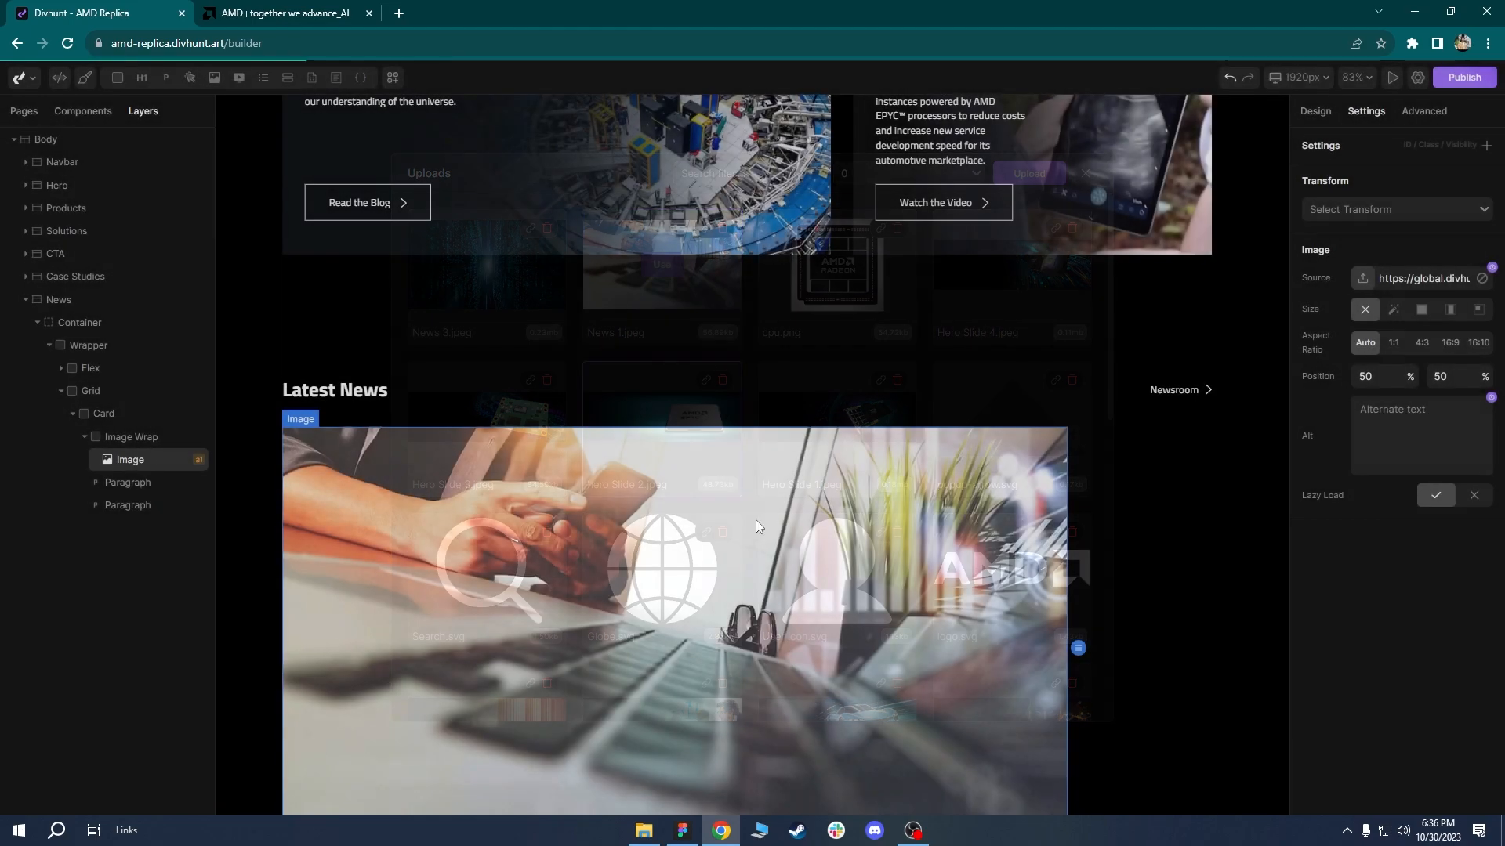
Bring the whole Latest News section with its card image into view on the canvas.
{"action": "scroll", "coordinate": [765, 370], "scroll_direction": "down", "scroll_amount": 10}
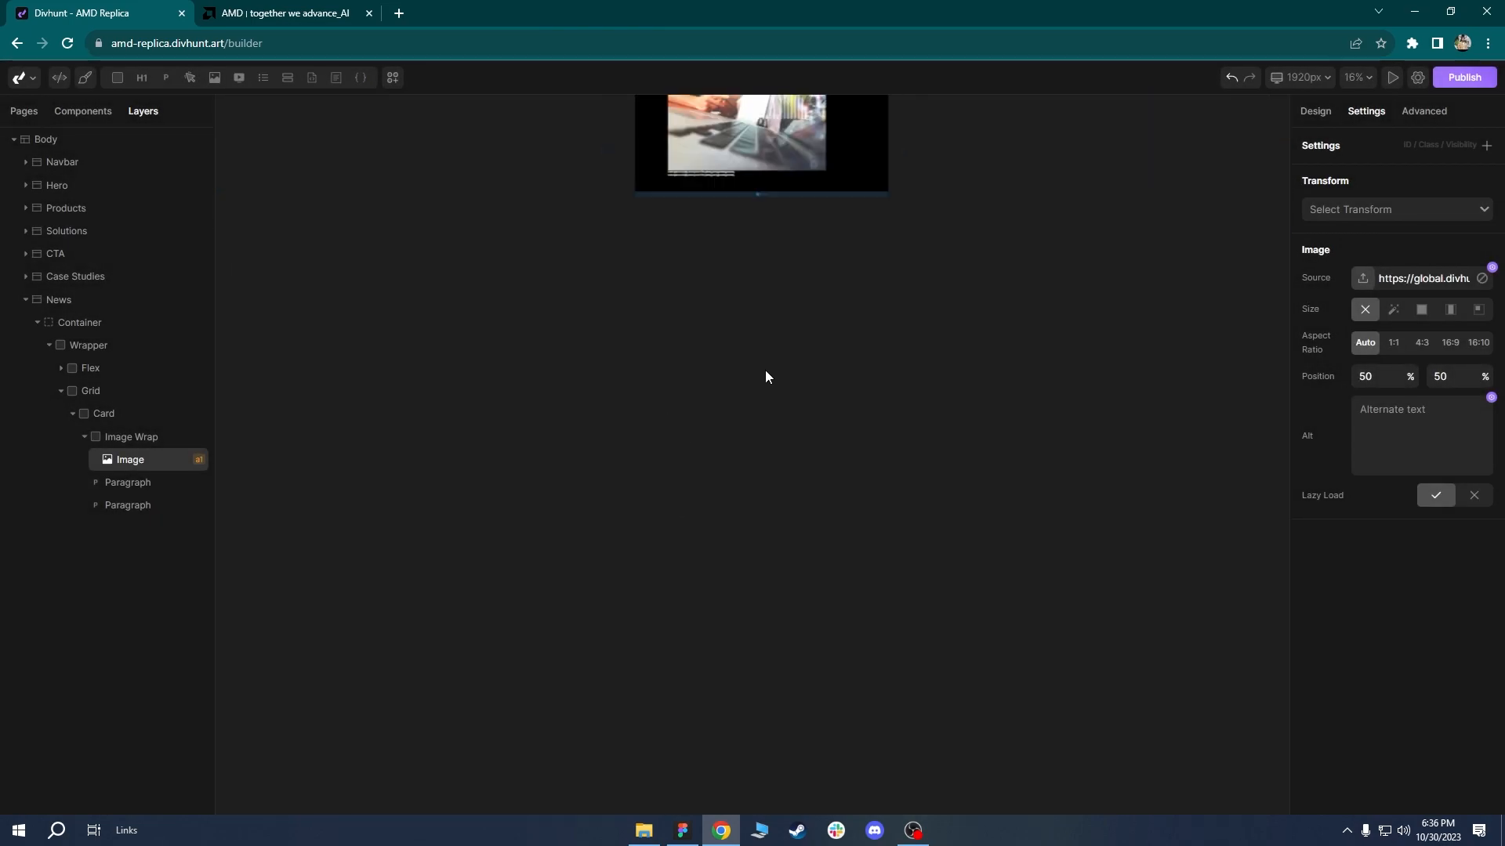
{"action": "scroll", "coordinate": [756, 376], "scroll_direction": "up", "scroll_amount": 4}
{"action": "scroll", "coordinate": [750, 380], "scroll_direction": "down", "scroll_amount": 1}
{"action": "scroll", "coordinate": [748, 380], "scroll_direction": "up", "scroll_amount": 2}
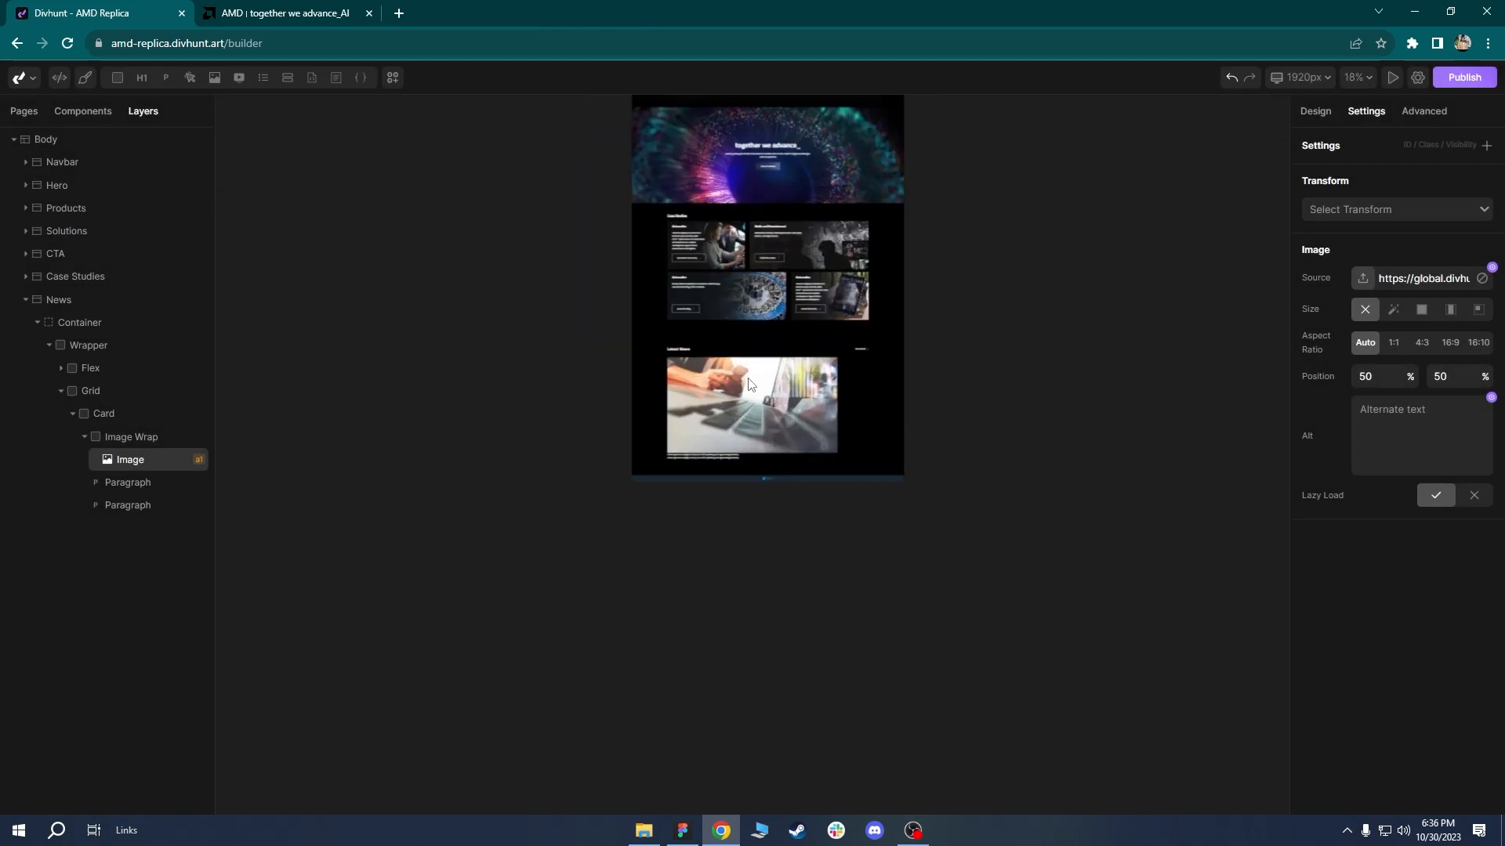
{"action": "scroll", "coordinate": [750, 384], "scroll_direction": "up", "scroll_amount": 3}
{"action": "scroll", "coordinate": [751, 385], "scroll_direction": "down", "scroll_amount": 6}
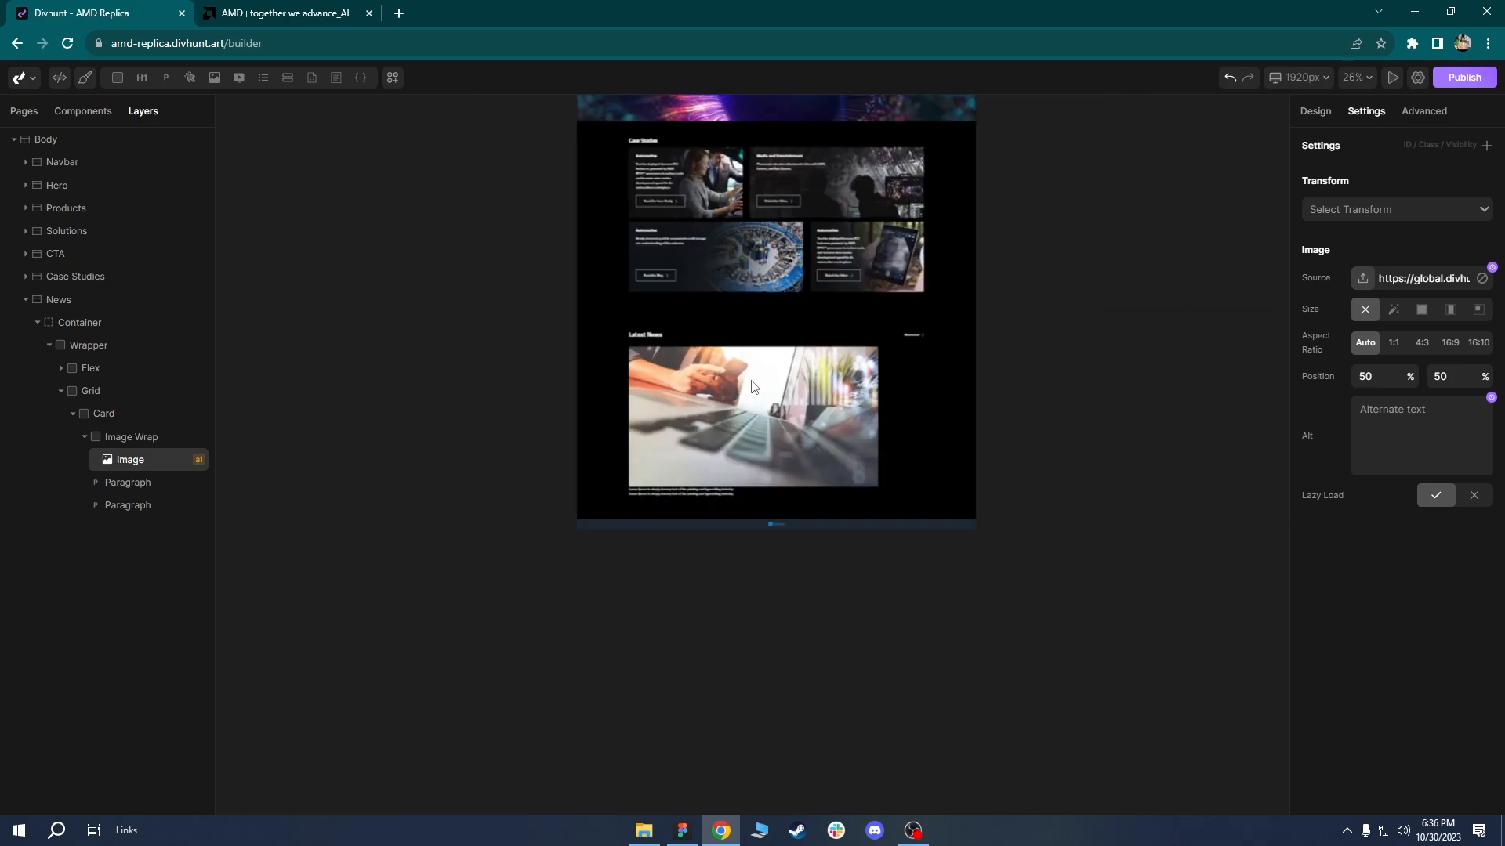
{"action": "left_click", "coordinate": [1357, 79]}
{"action": "double_click", "coordinate": [1298, 191]}
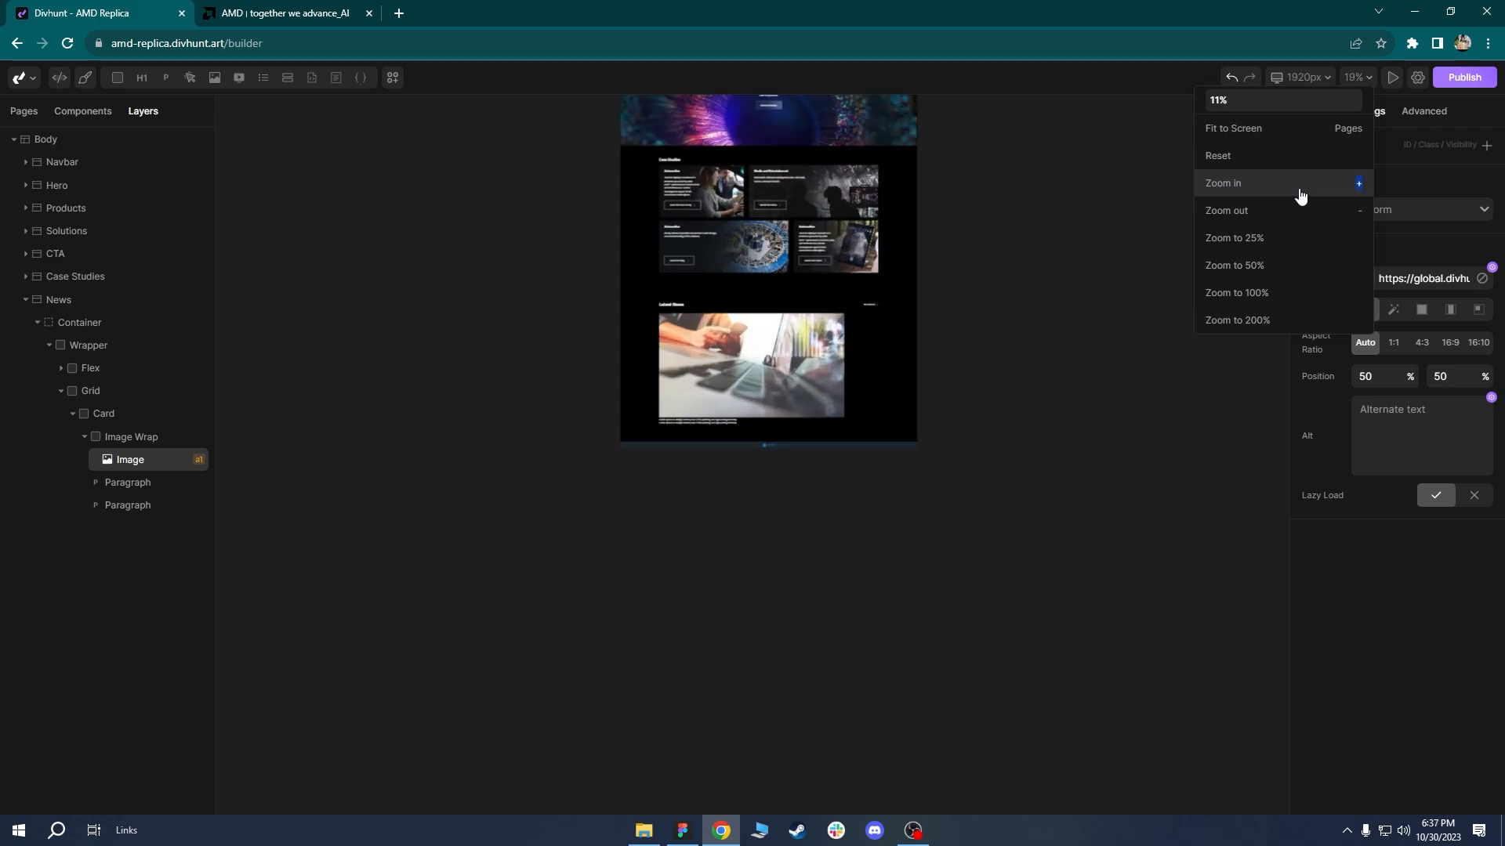
{"action": "triple_click", "coordinate": [1298, 191]}
{"action": "double_click", "coordinate": [1298, 191]}
{"action": "triple_click", "coordinate": [1299, 192]}
{"action": "double_click", "coordinate": [1298, 191]}
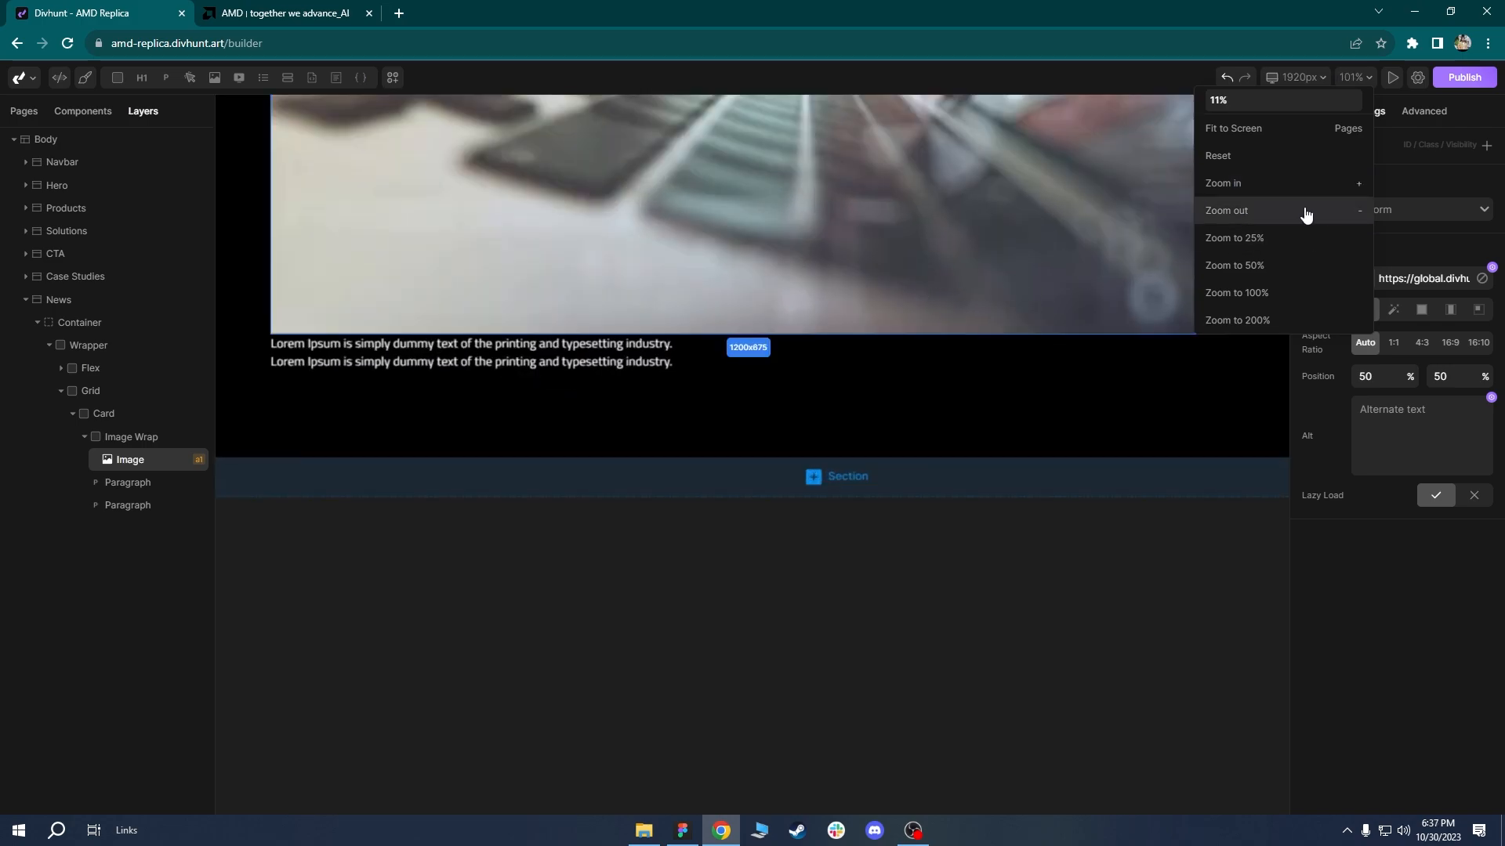
{"action": "scroll", "coordinate": [1040, 422], "scroll_direction": "down", "scroll_amount": 4}
{"action": "left_click", "coordinate": [443, 321]}
Set the Latest News Grid element to grid display with four 1fr columns.
{"action": "left_click", "coordinate": [125, 459]}
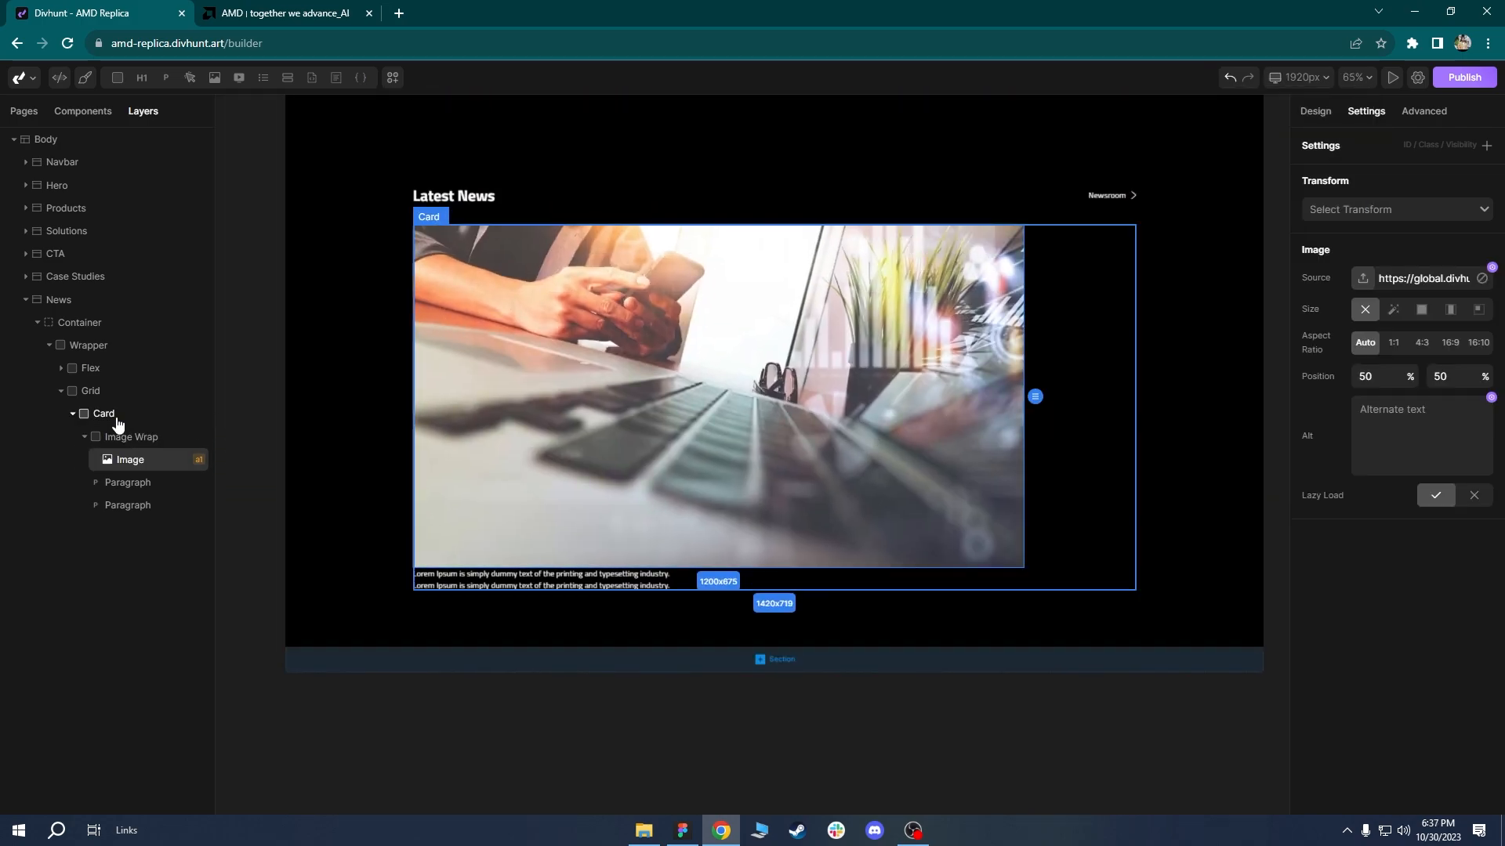
{"action": "left_click", "coordinate": [103, 413]}
{"action": "left_click", "coordinate": [91, 391]}
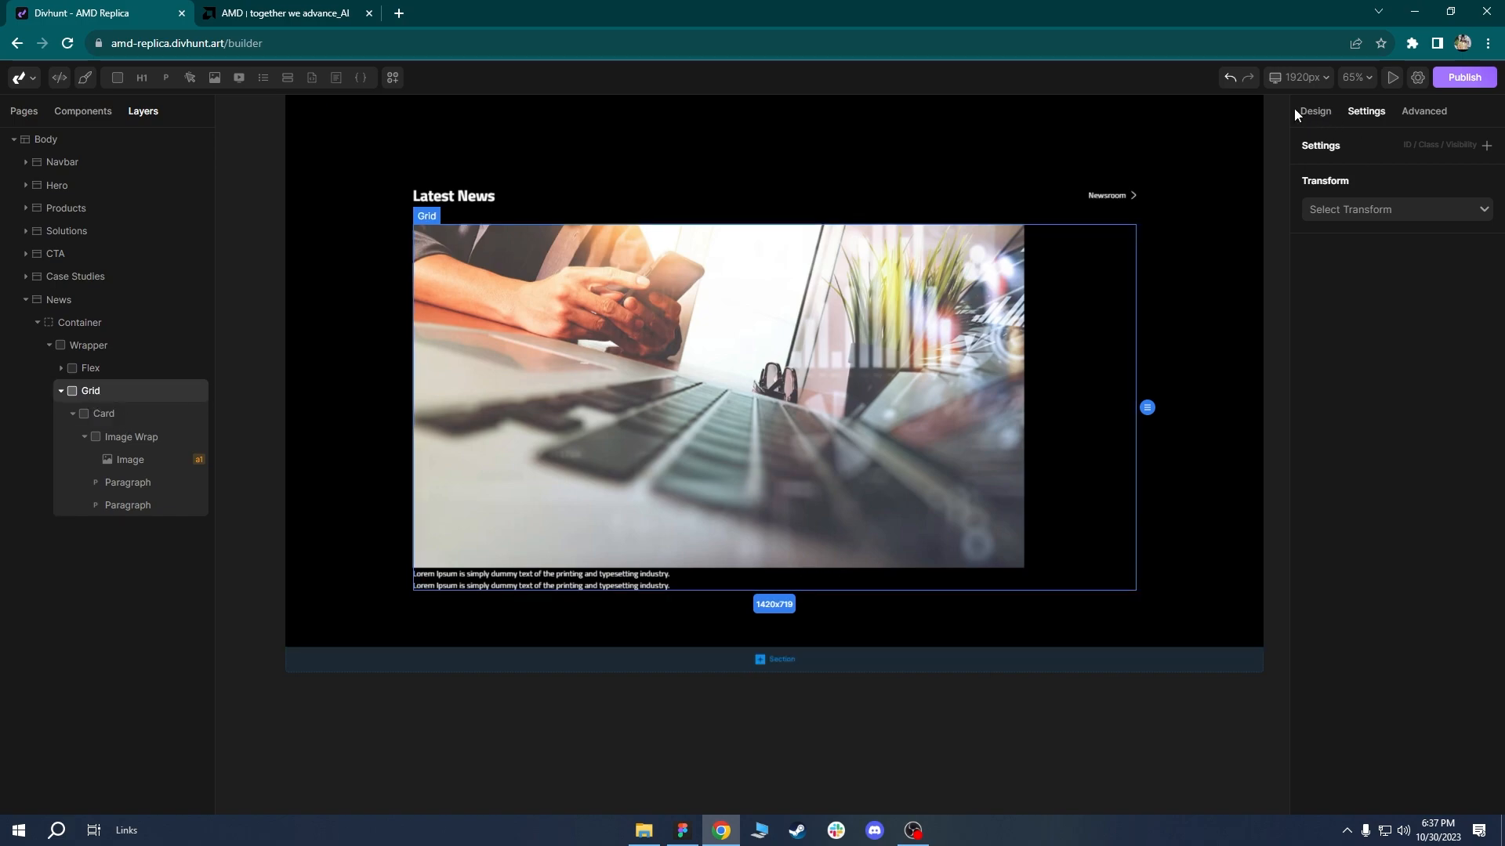
{"action": "left_click", "coordinate": [1314, 111]}
{"action": "left_click", "coordinate": [1408, 258]}
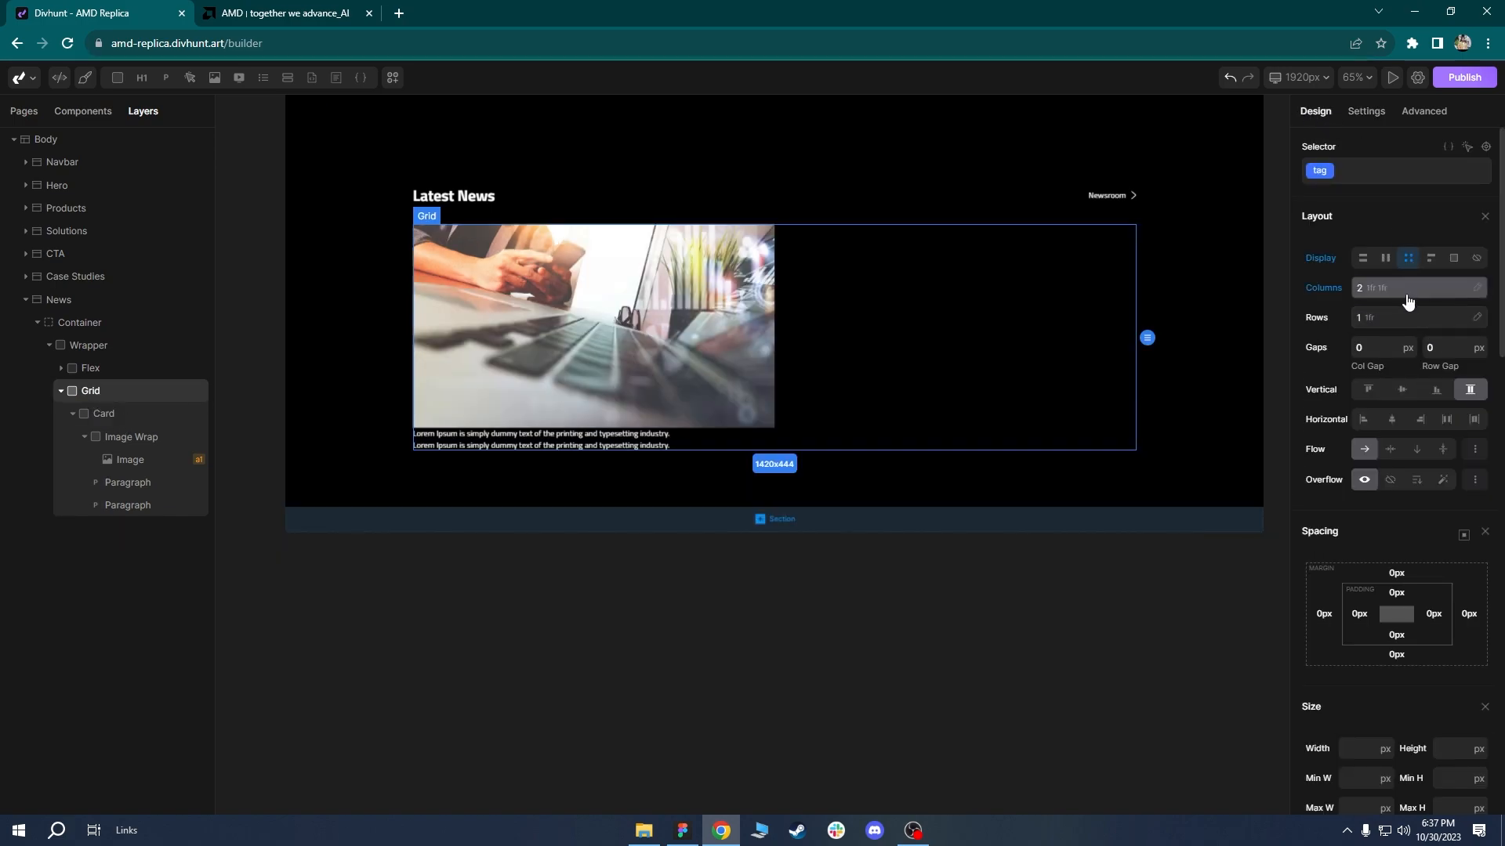
{"action": "left_click", "coordinate": [1406, 288]}
{"action": "left_click", "coordinate": [1466, 318]}
{"action": "left_click", "coordinate": [1467, 319]}
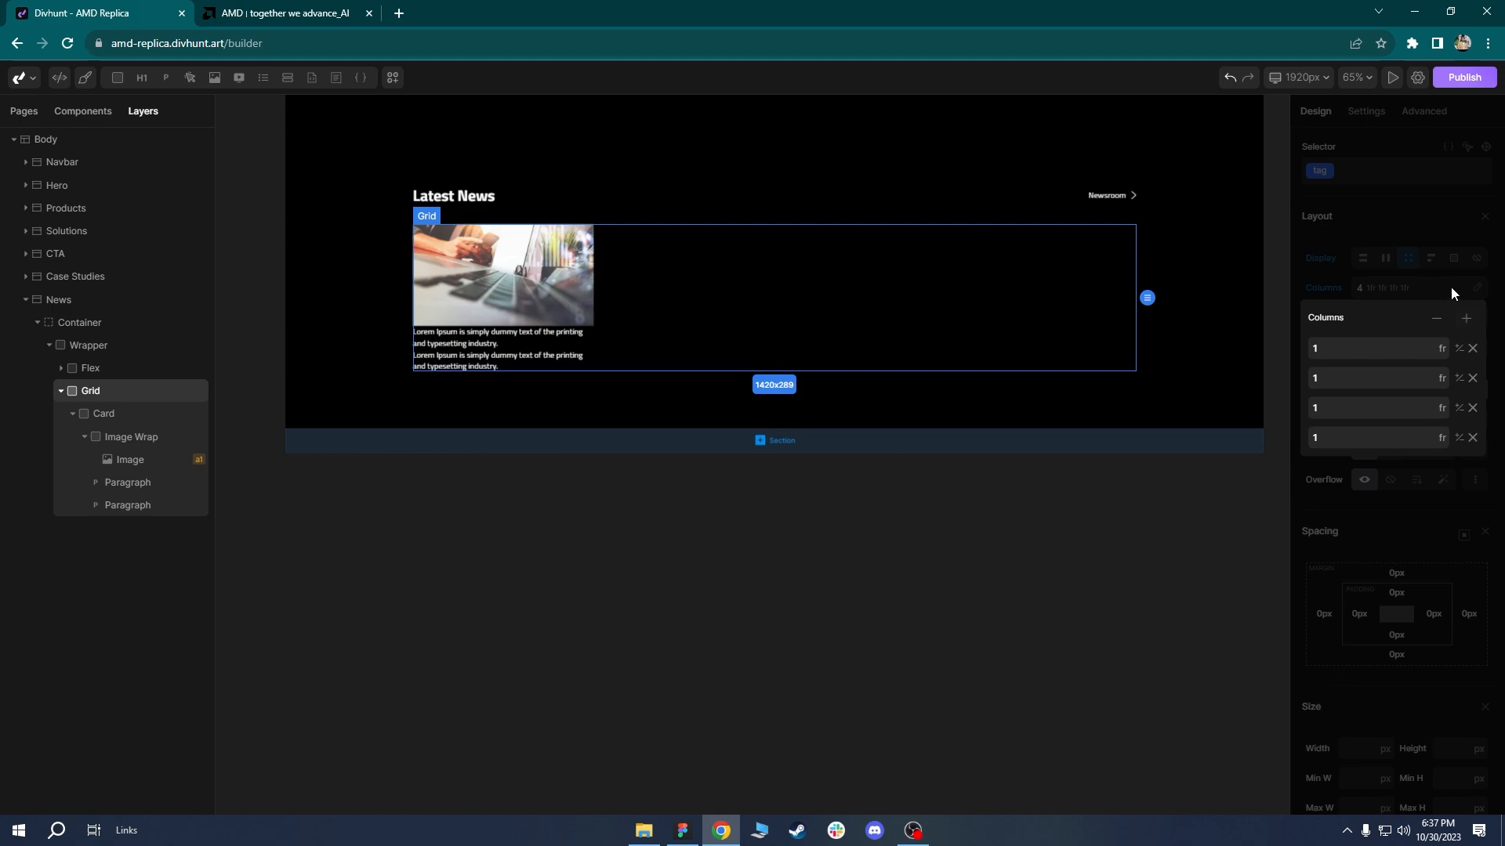
Check the card image within its grid column against the Latest News cards on the original AMD homepage.
{"action": "left_click", "coordinate": [518, 296]}
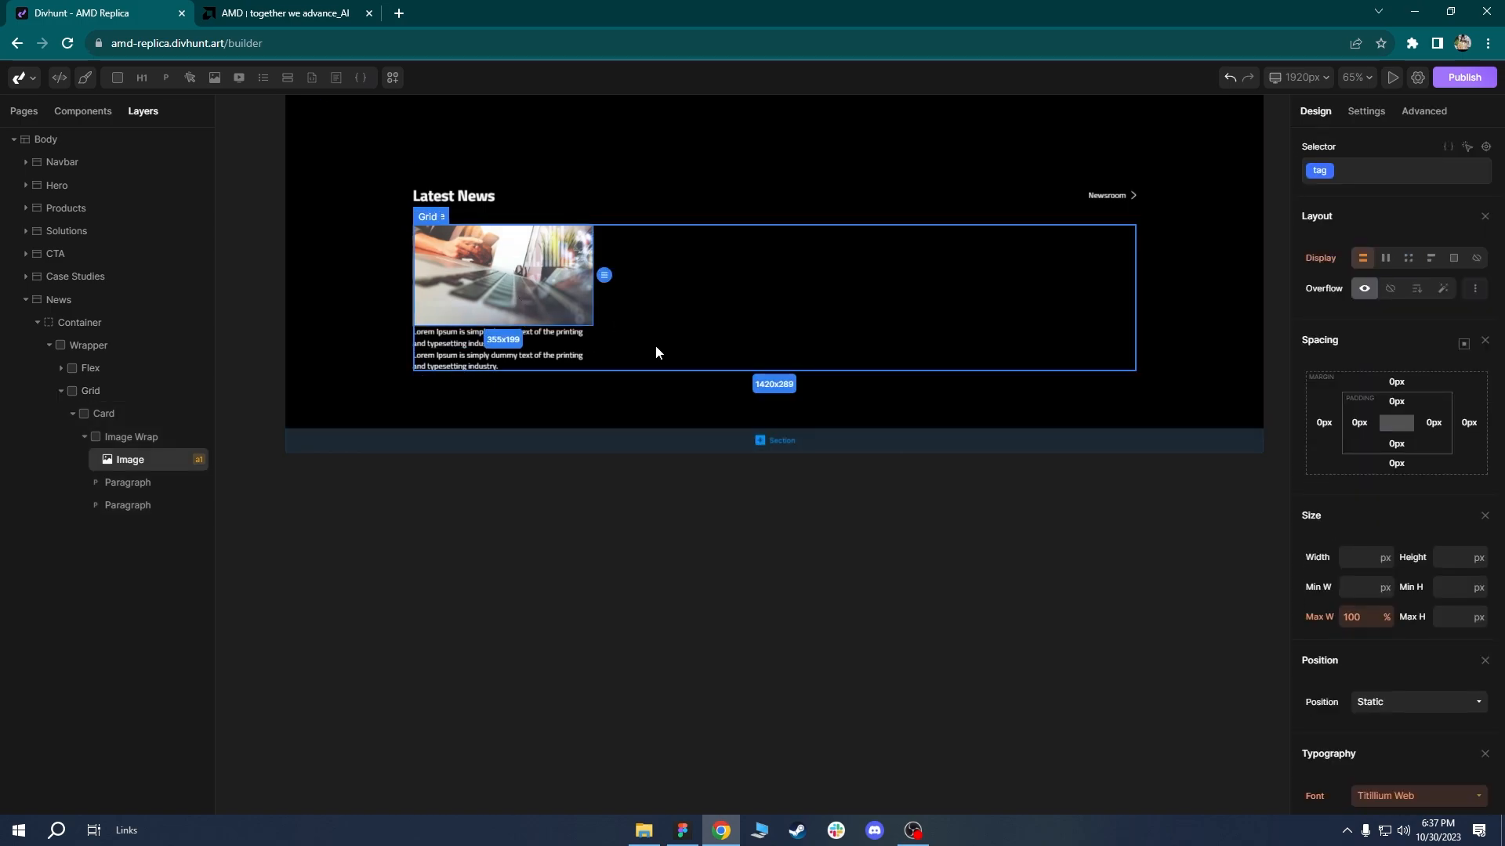
{"action": "left_click_drag", "start_coordinate": [589, 335], "coordinate": [699, 378]}
{"action": "left_click", "coordinate": [292, 10]}
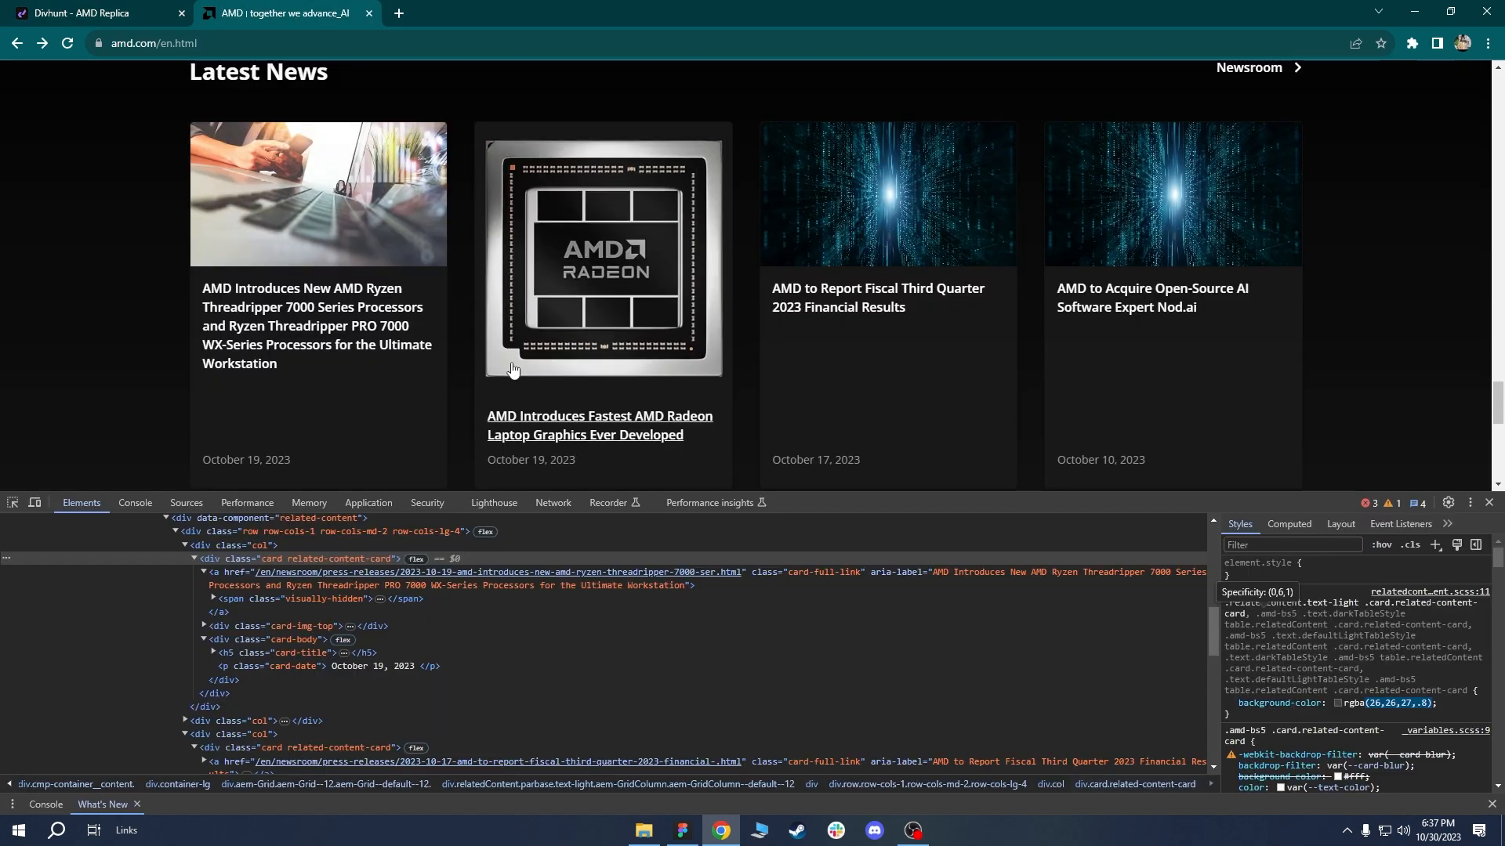
Replace the first placeholder paragraph under the card image with the headline copied from the original site's first Latest News card.
{"action": "left_click_drag", "start_coordinate": [277, 364], "coordinate": [202, 288]}
{"action": "key", "text": "ctrl+c"}
{"action": "left_click", "coordinate": [81, 13]}
{"action": "left_click", "coordinate": [612, 381]}
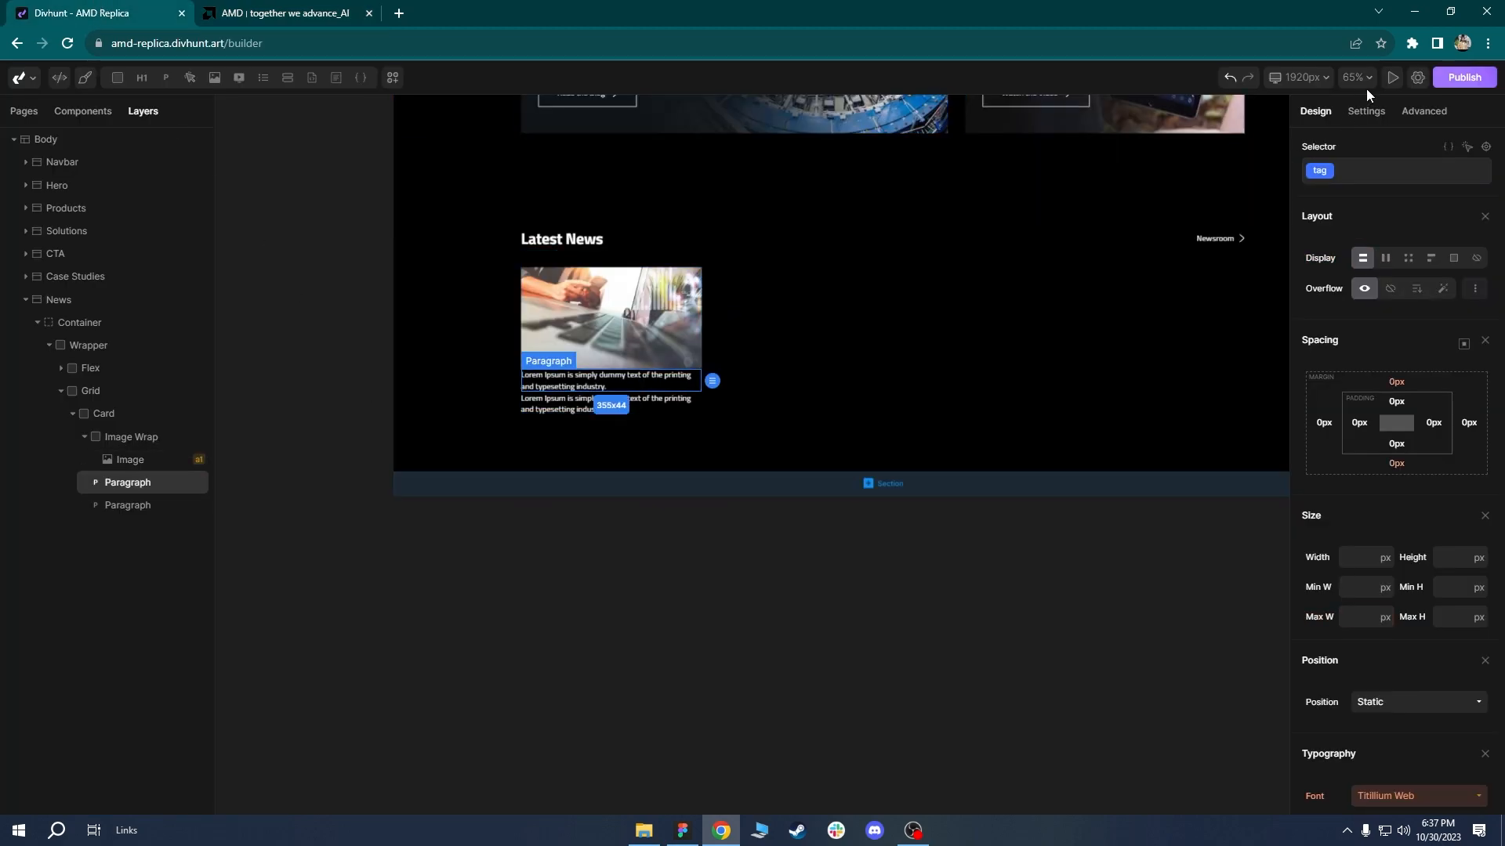
{"action": "left_click", "coordinate": [1366, 111]}
{"action": "left_click", "coordinate": [1301, 329]}
{"action": "key", "text": "ctrl+a"}
{"action": "key", "text": "ctrl+v"}
Replace the second placeholder paragraph with the first news card's date, October 19, 2023.
{"action": "left_click", "coordinate": [292, 13]}
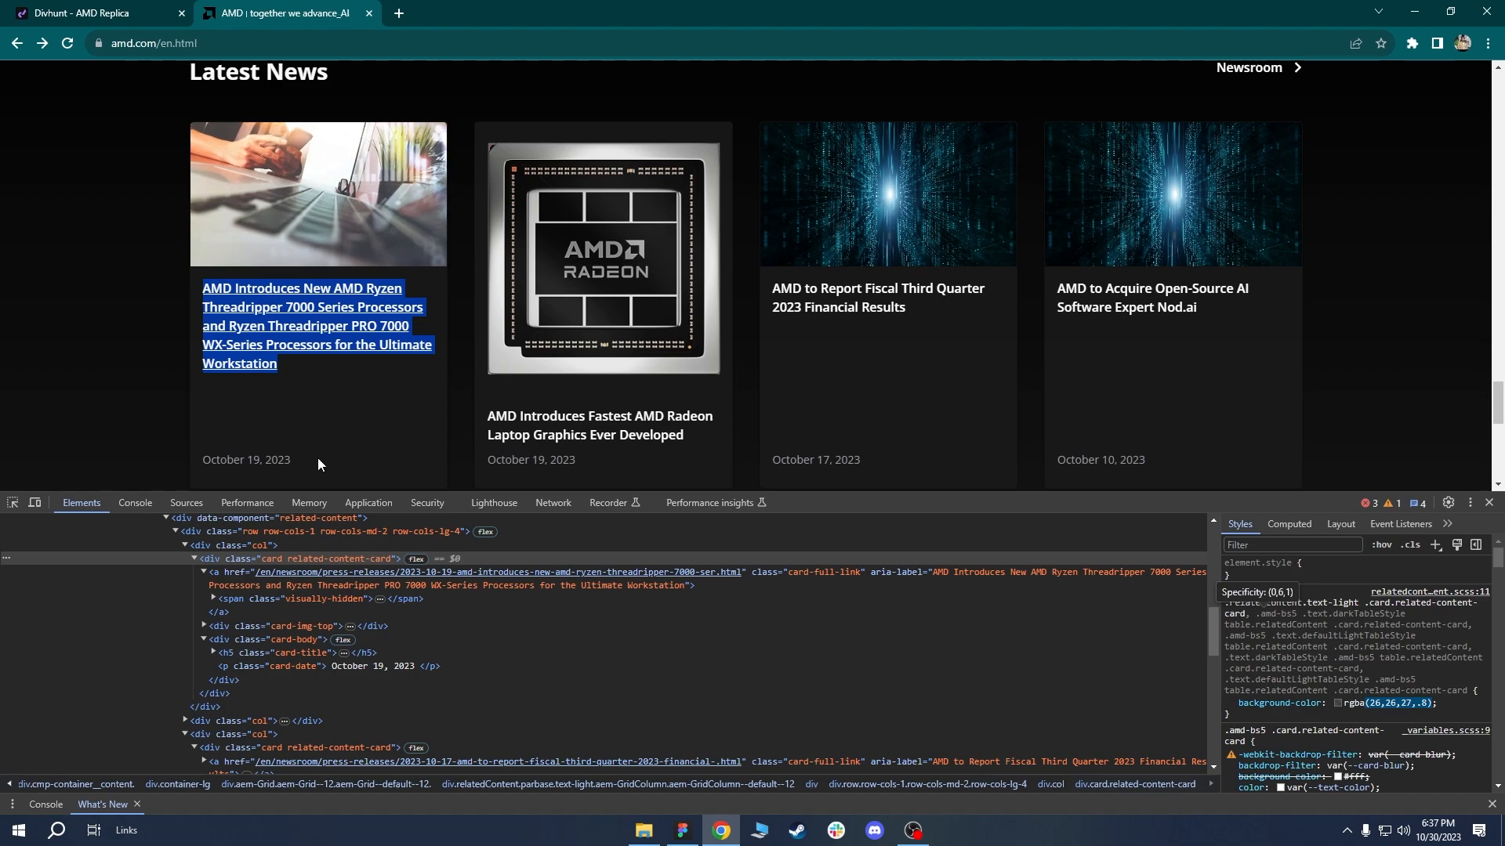
{"action": "left_click_drag", "start_coordinate": [318, 464], "coordinate": [214, 453]}
{"action": "key", "text": "ctrl+Tab"}
{"action": "left_click", "coordinate": [583, 432]}
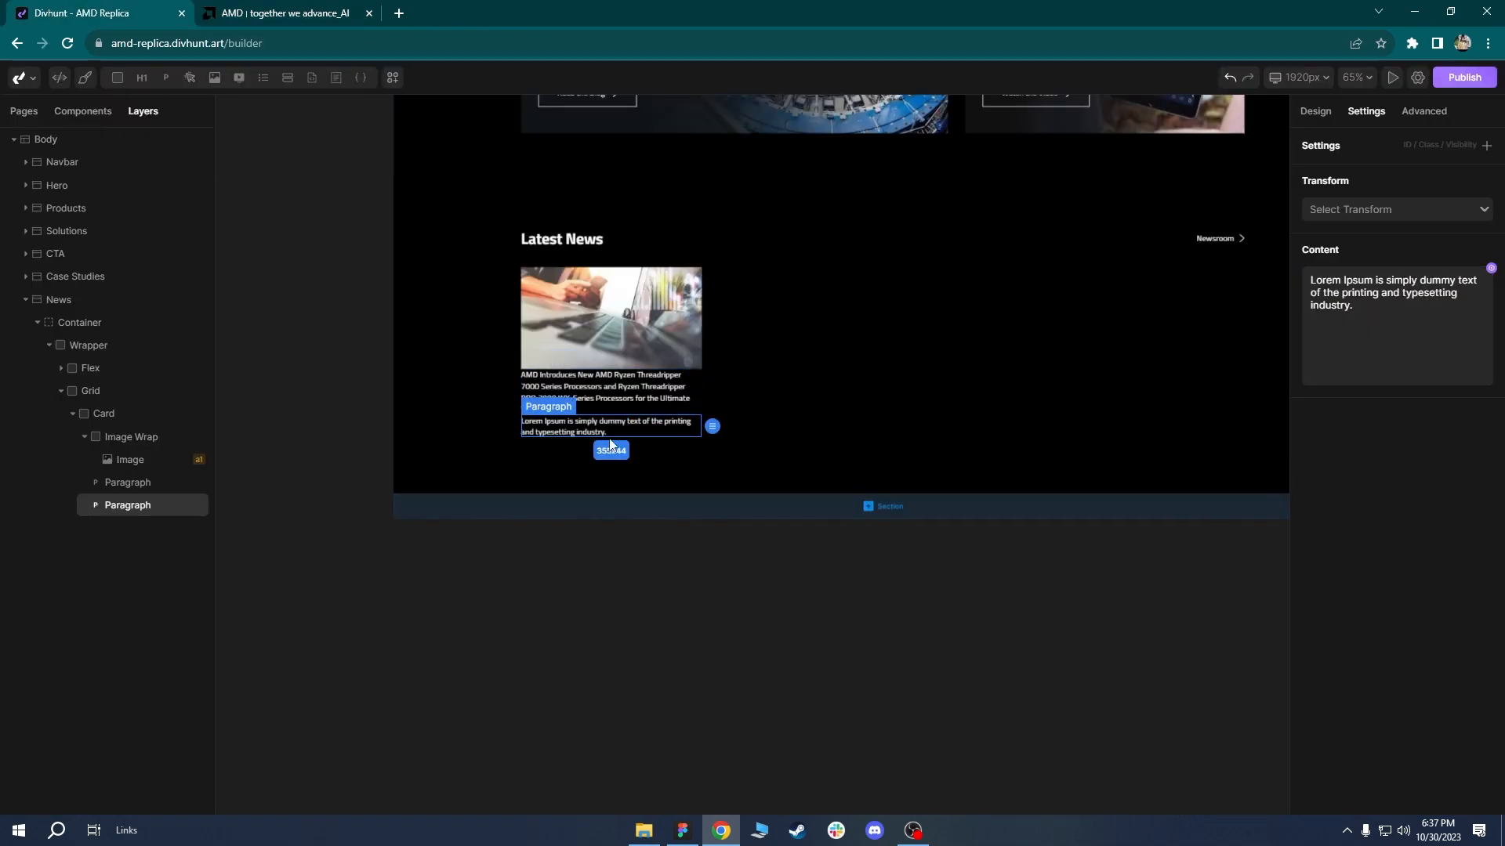
{"action": "key", "text": "ctrl+a"}
{"action": "type", "text": "October 19, 2023"}
Set the Card's background color to rgba(26,26,27,.8), copied from the related-content card styles on the original AMD page.
{"action": "key", "text": "ctrl+Tab"}
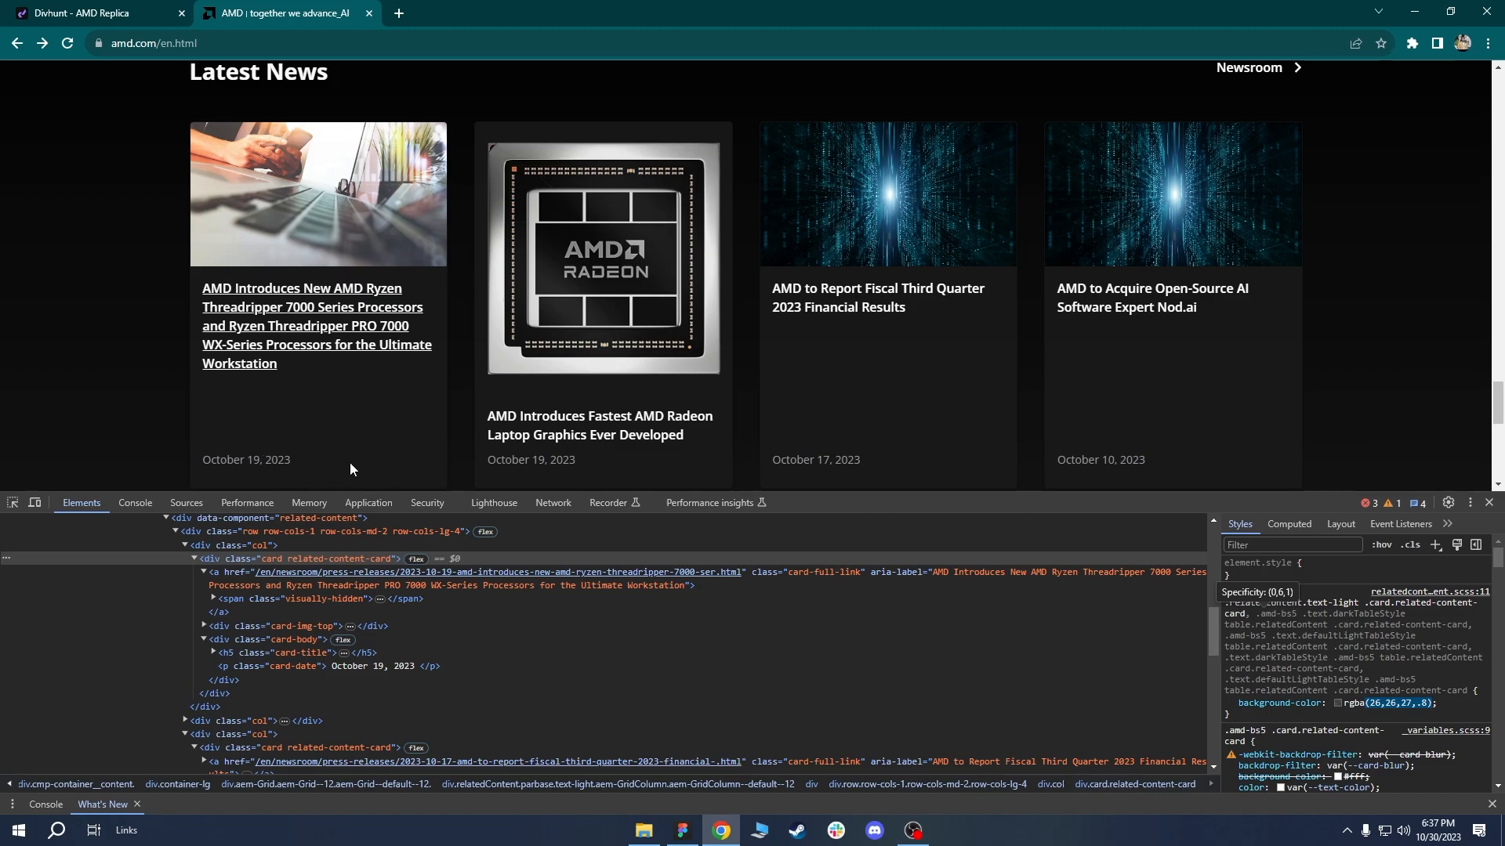
{"action": "left_click", "coordinate": [119, 7]}
{"action": "key", "text": "ctrl+Tab"}
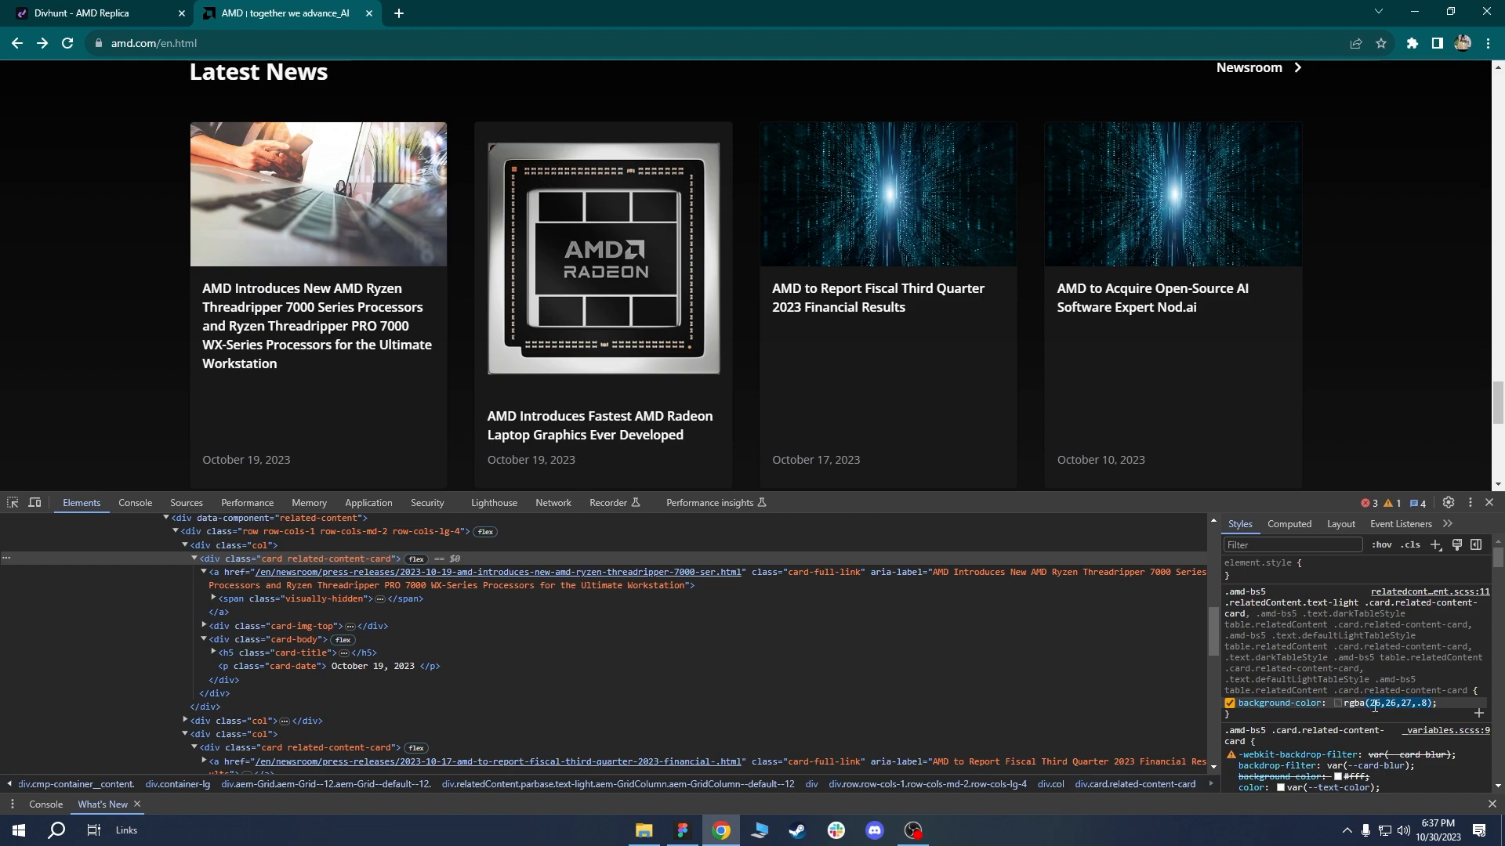
{"action": "left_click", "coordinate": [64, 6]}
{"action": "left_click", "coordinate": [104, 414]}
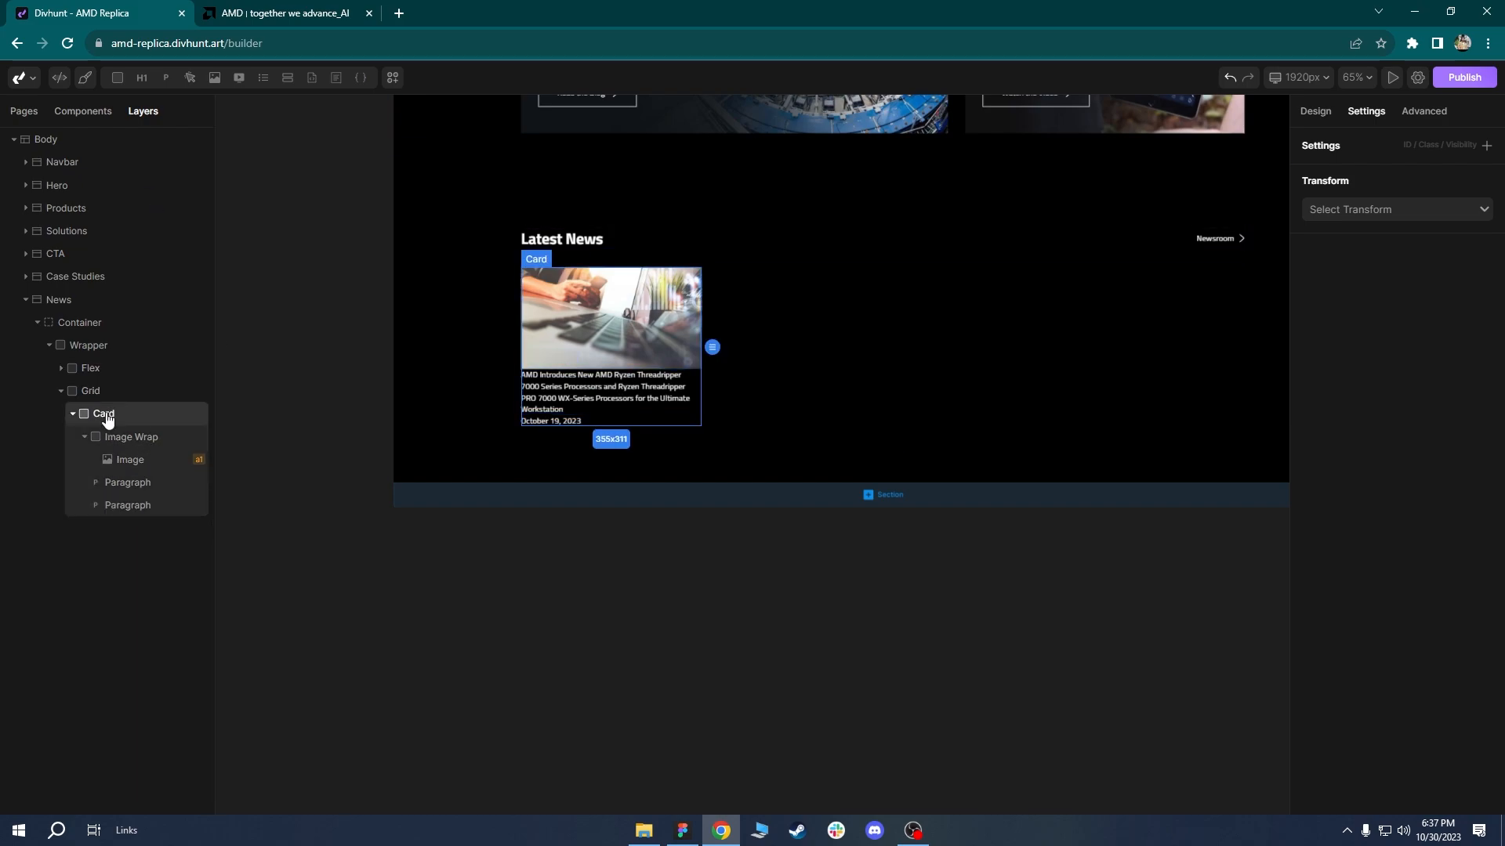
{"action": "left_click", "coordinate": [1315, 111]}
{"action": "scroll", "coordinate": [1395, 392], "scroll_direction": "down", "scroll_amount": 5}
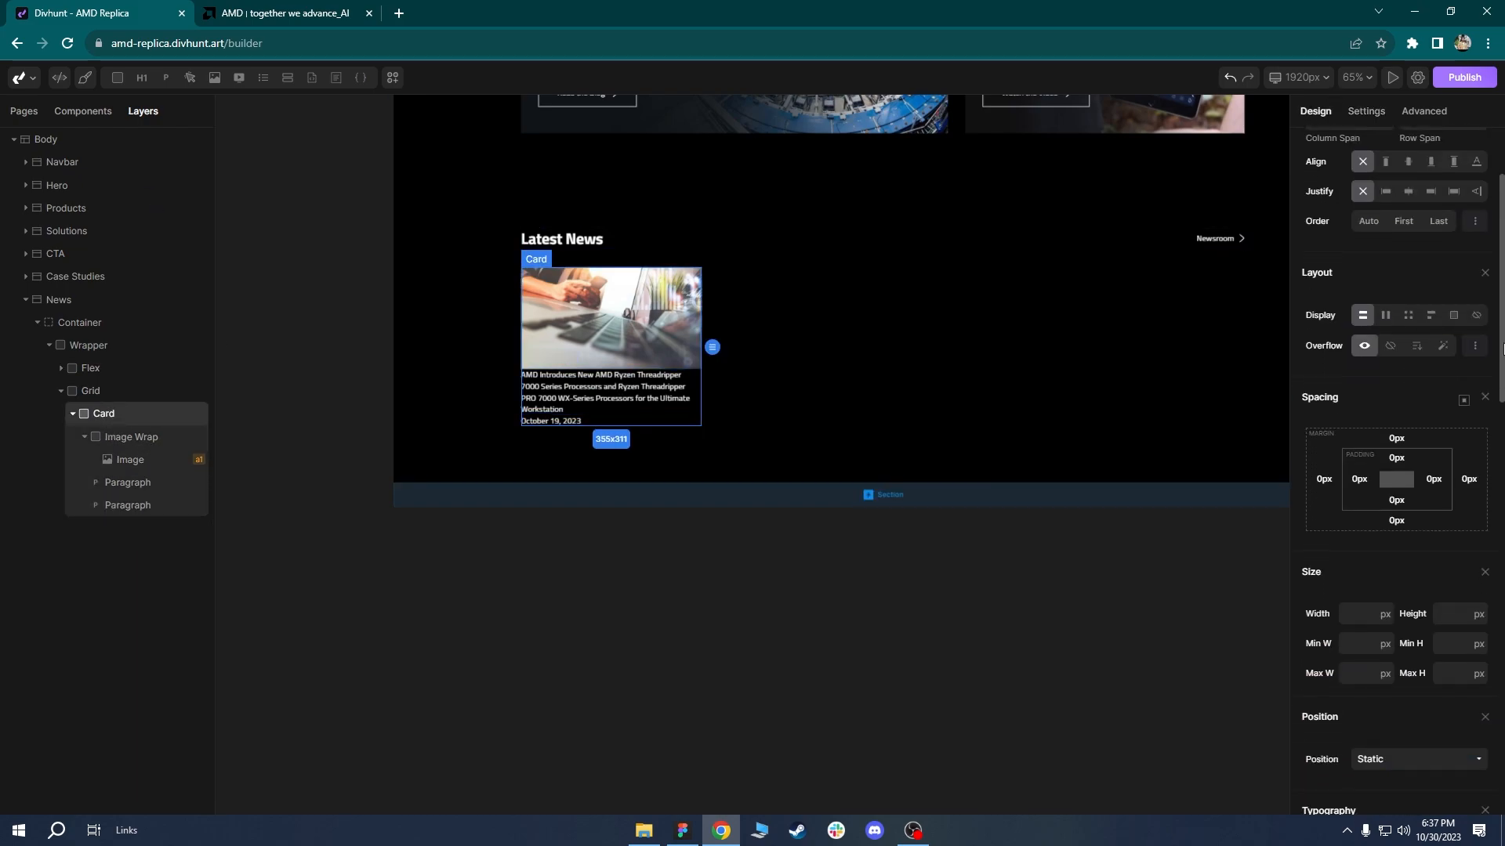
{"action": "scroll", "coordinate": [1377, 598], "scroll_direction": "down", "scroll_amount": 1}
{"action": "left_click", "coordinate": [1361, 787]}
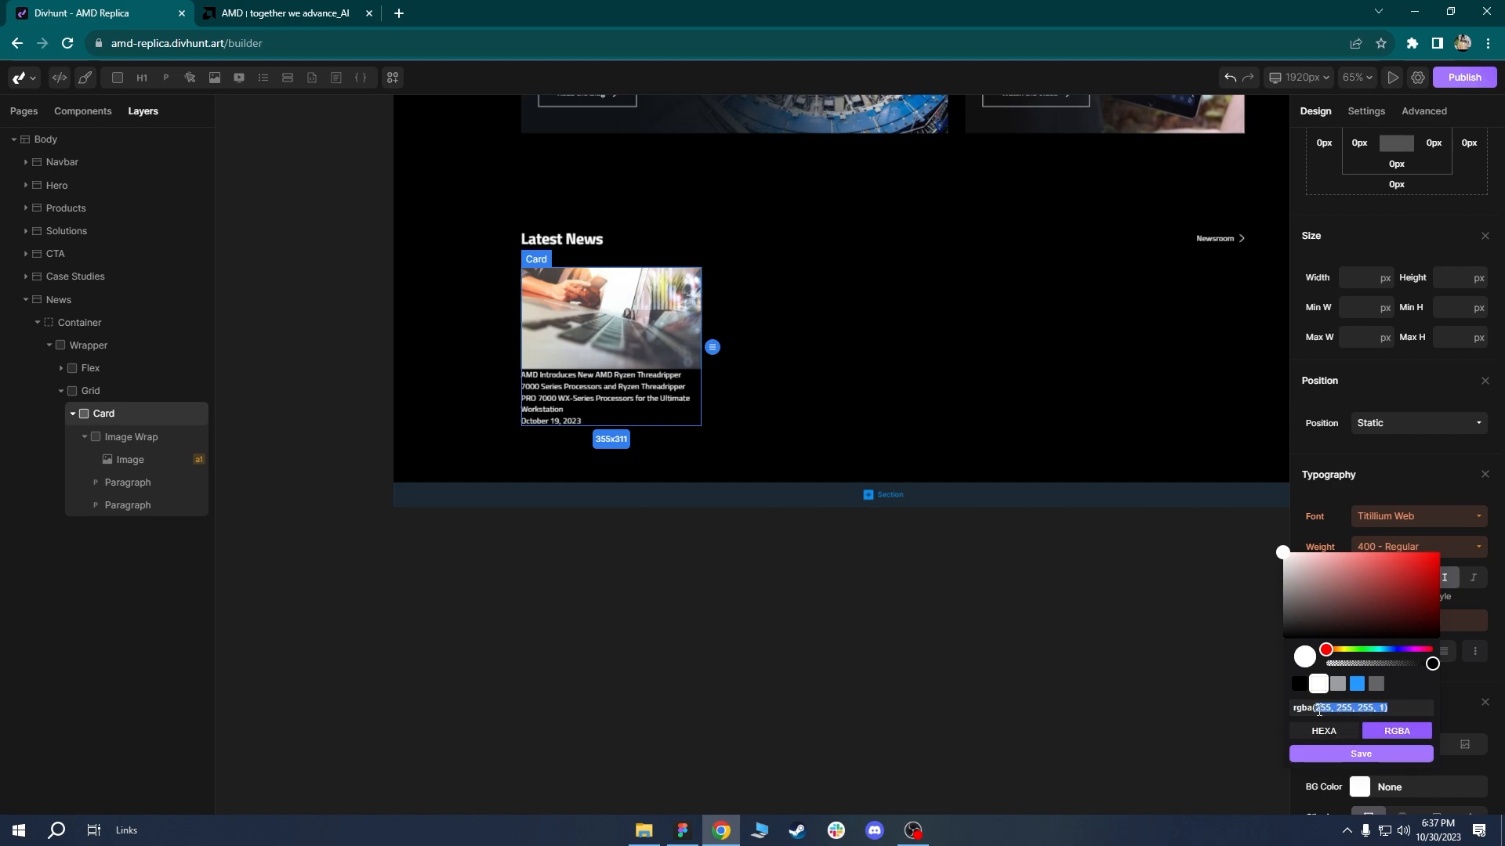
{"action": "type", "text": "(26,26,27,.8)"}
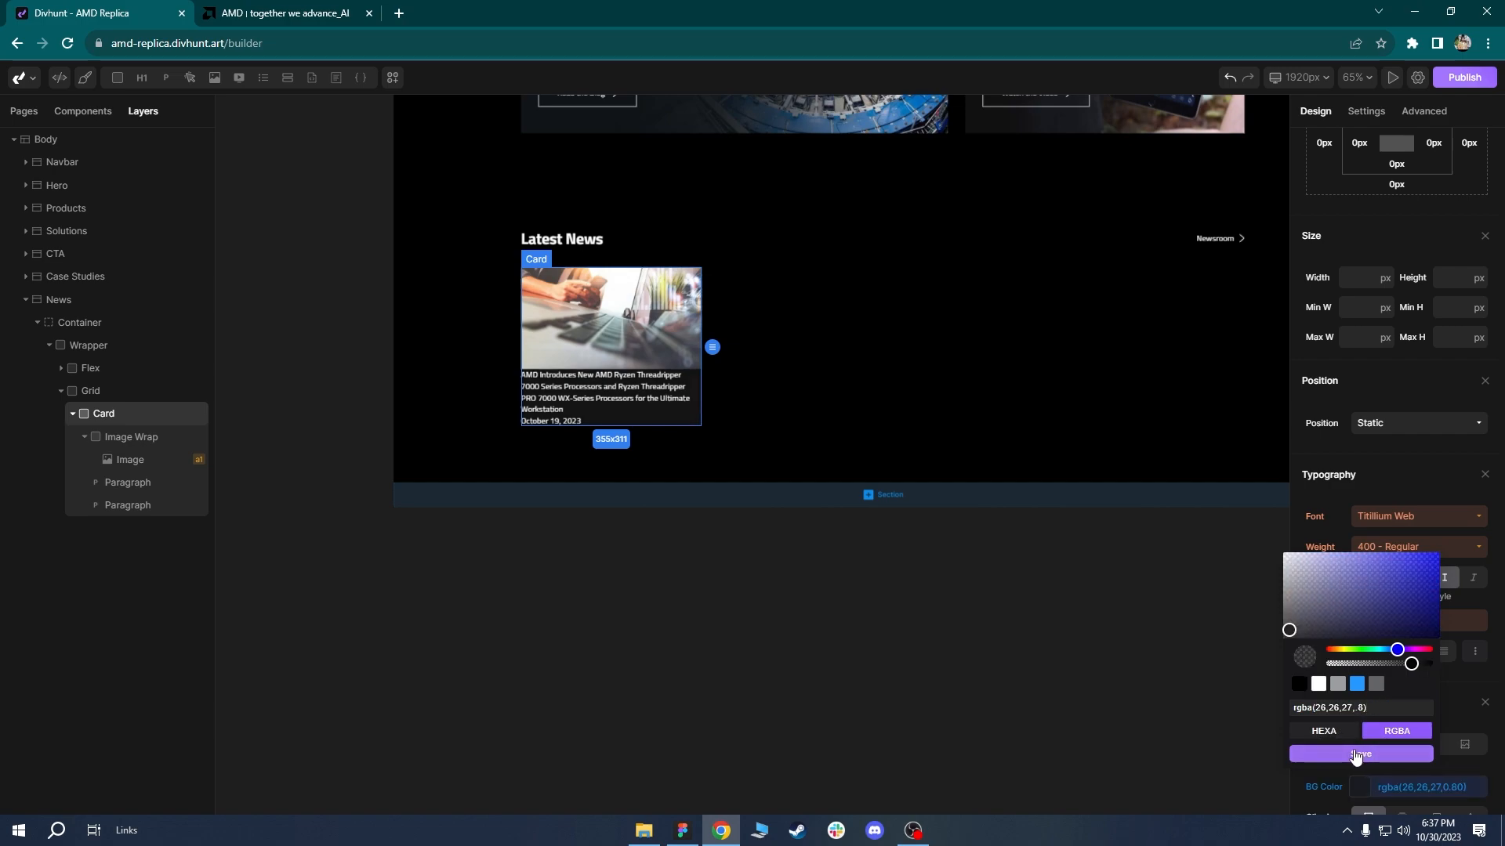
{"action": "left_click", "coordinate": [1356, 755]}
{"action": "left_click", "coordinate": [829, 357]}
Inspect the padding of the first news card's text body on the original AMD homepage.
{"action": "scroll", "coordinate": [705, 376], "scroll_direction": "up", "scroll_amount": 4}
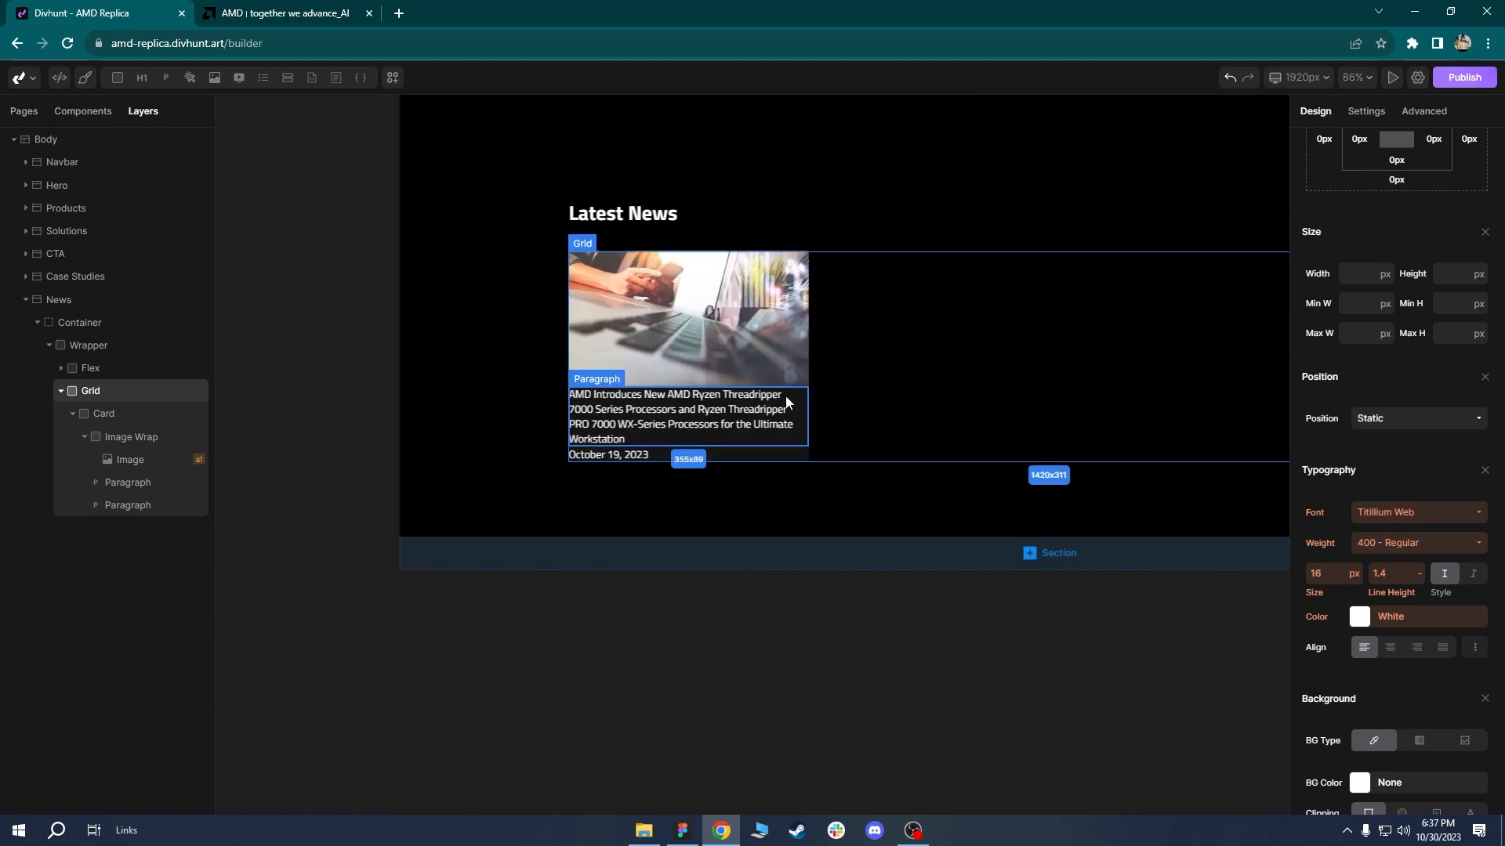
{"action": "left_click_drag", "start_coordinate": [926, 364], "coordinate": [752, 421]}
{"action": "key", "text": "ctrl+Tab"}
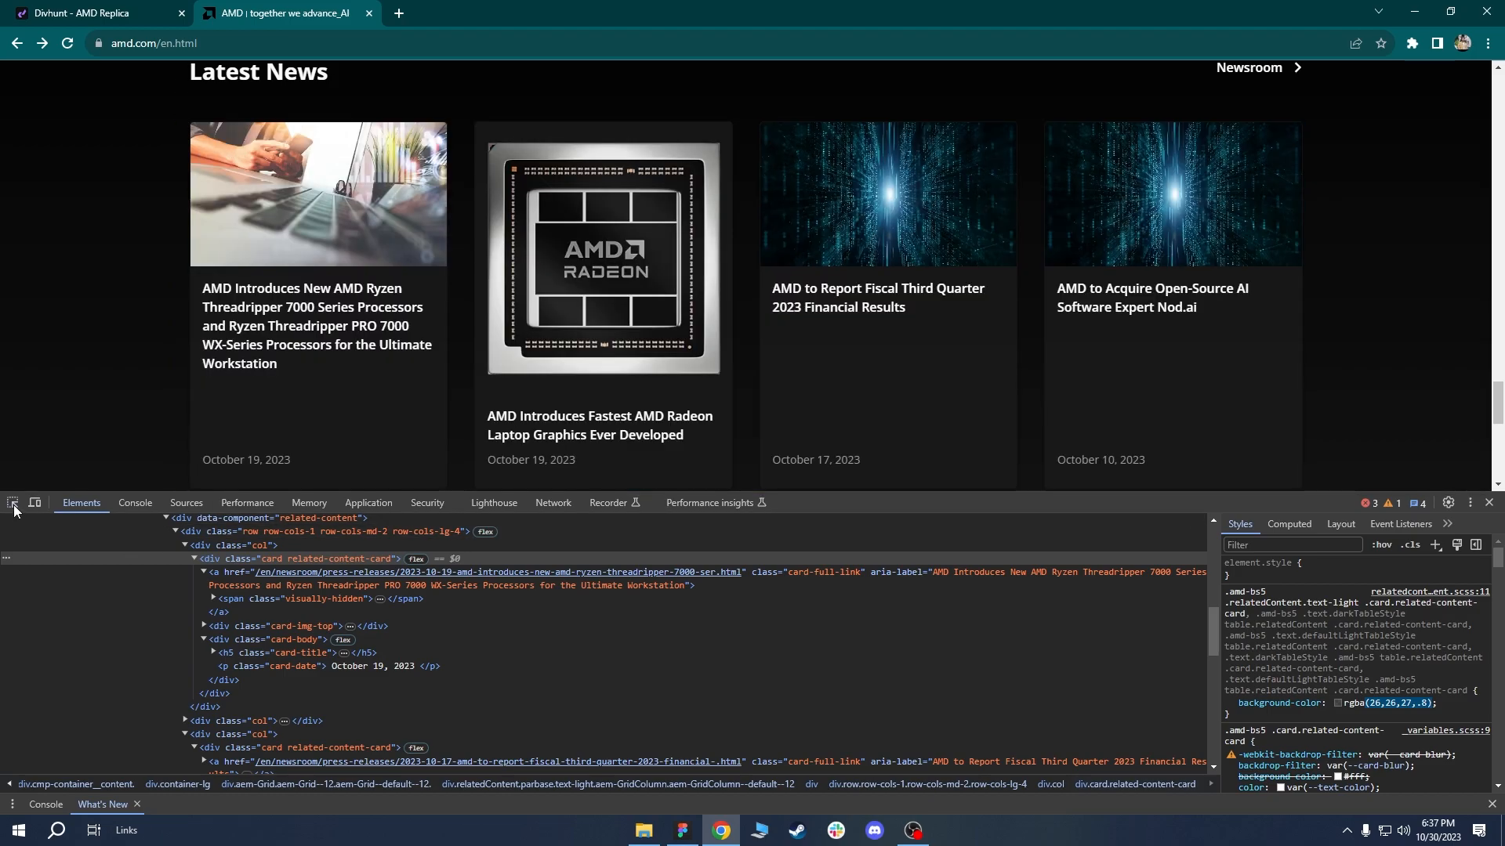
{"action": "left_click", "coordinate": [13, 503]}
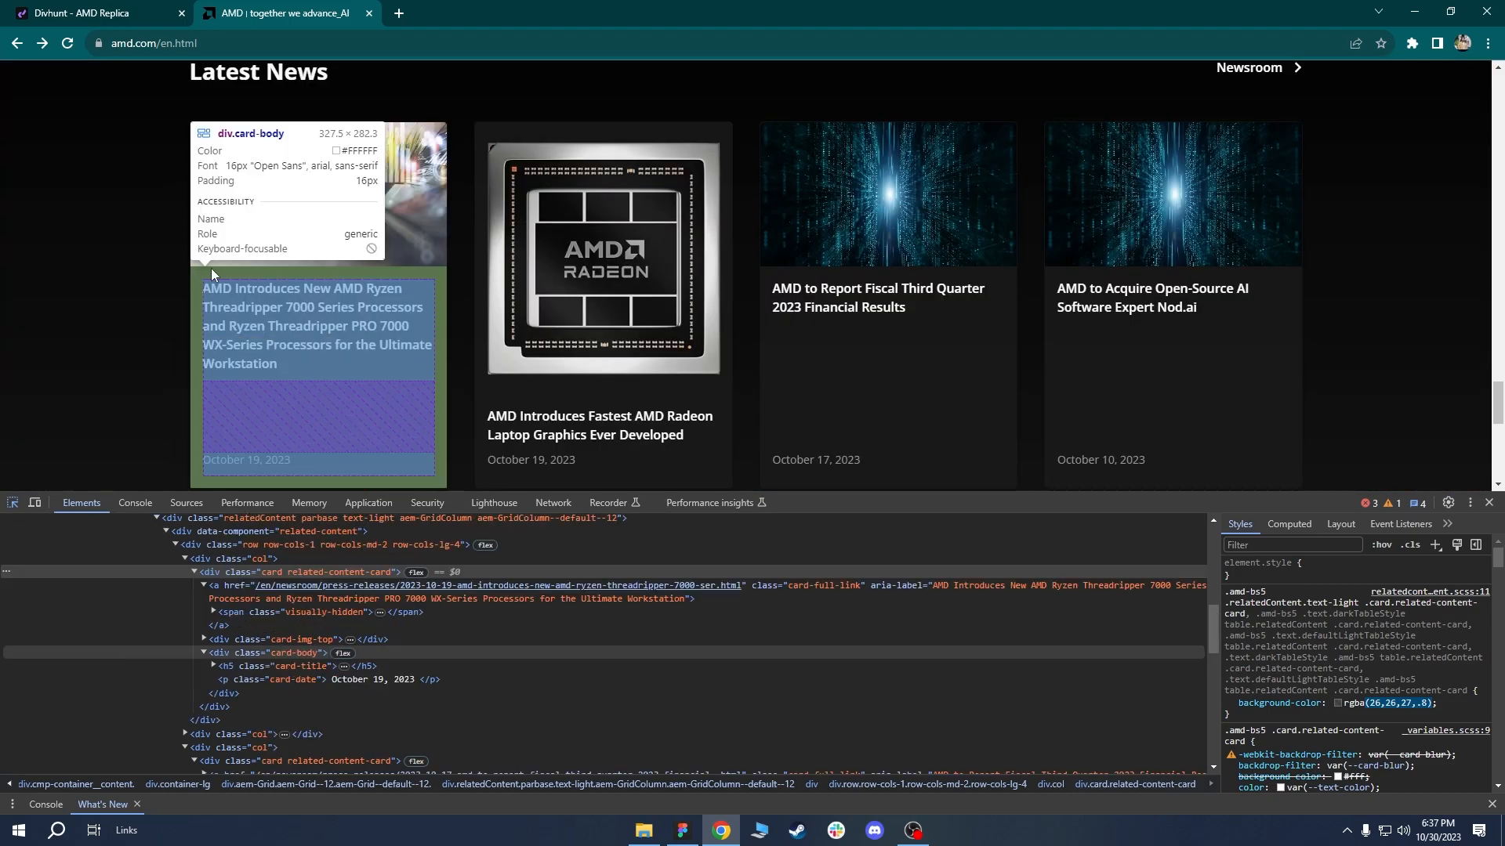
{"action": "left_click", "coordinate": [106, 24]}
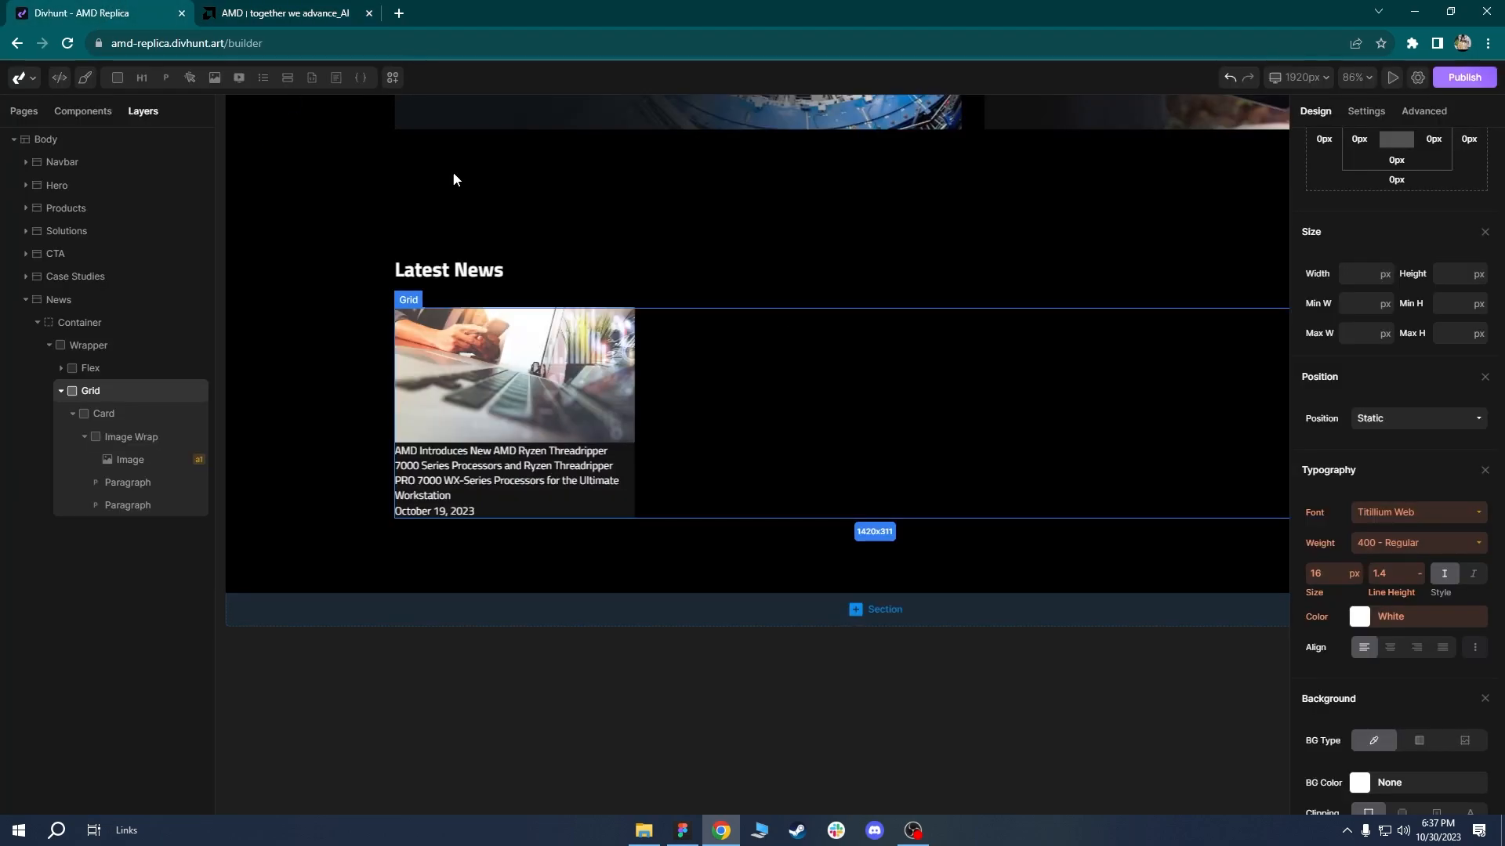
{"action": "left_click_drag", "start_coordinate": [1503, 429], "coordinate": [1503, 268]}
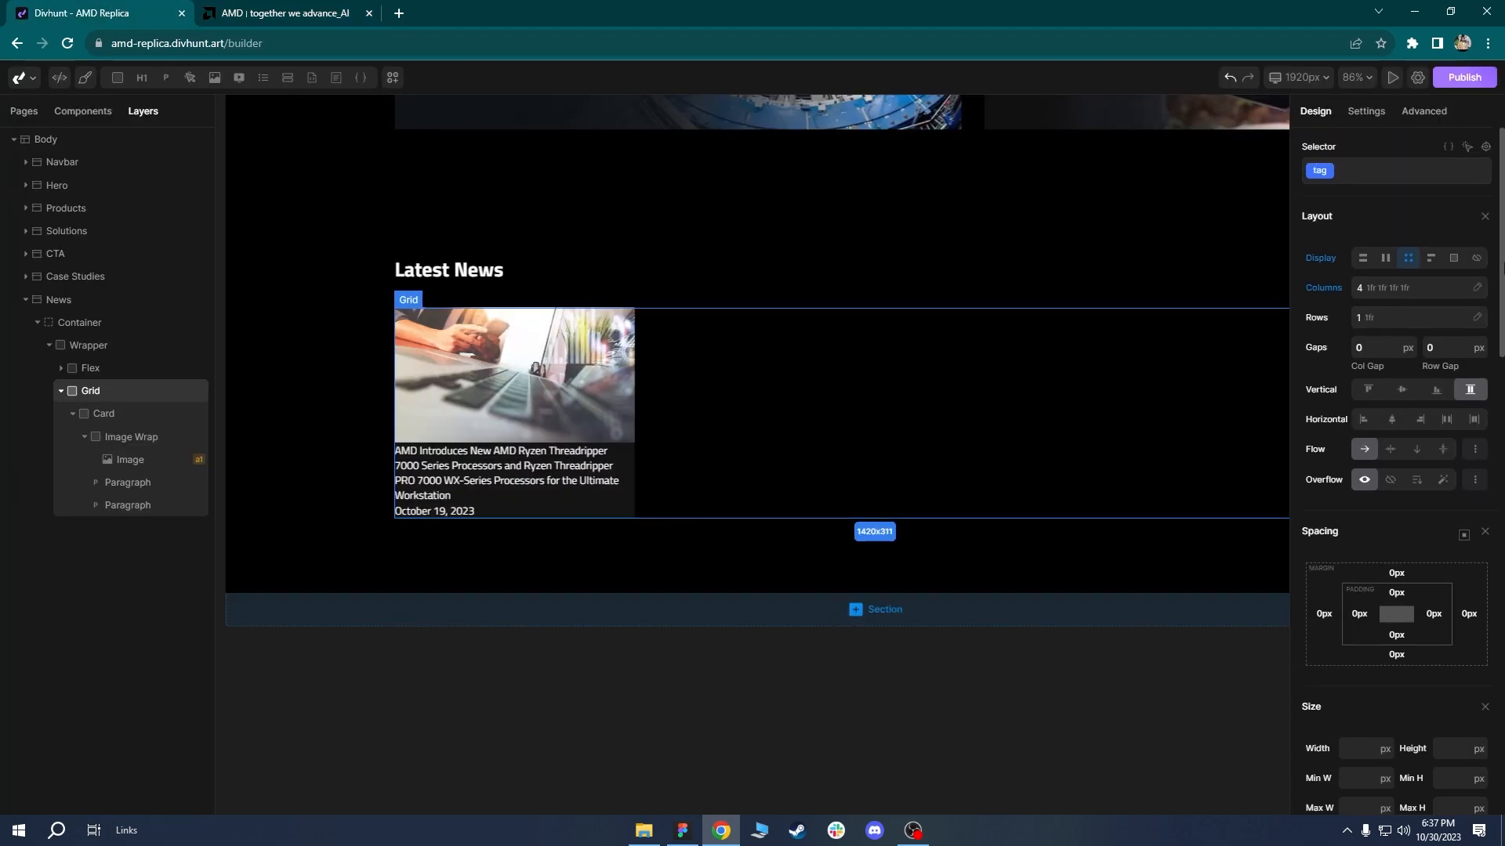
{"action": "left_click", "coordinate": [1370, 628]}
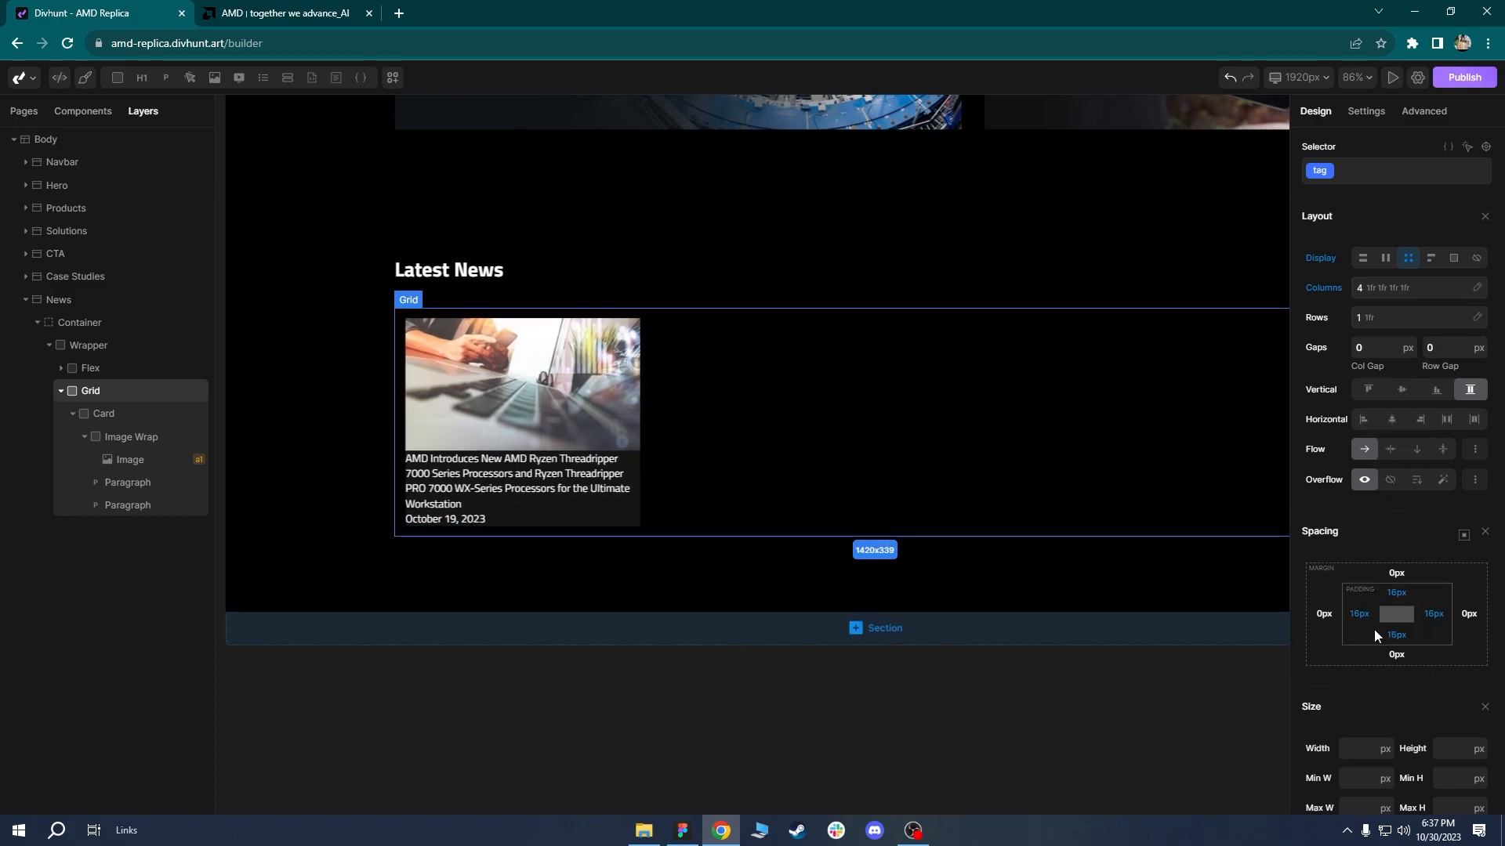
{"action": "left_click", "coordinate": [1365, 621]}
{"action": "left_click", "coordinate": [1388, 645]}
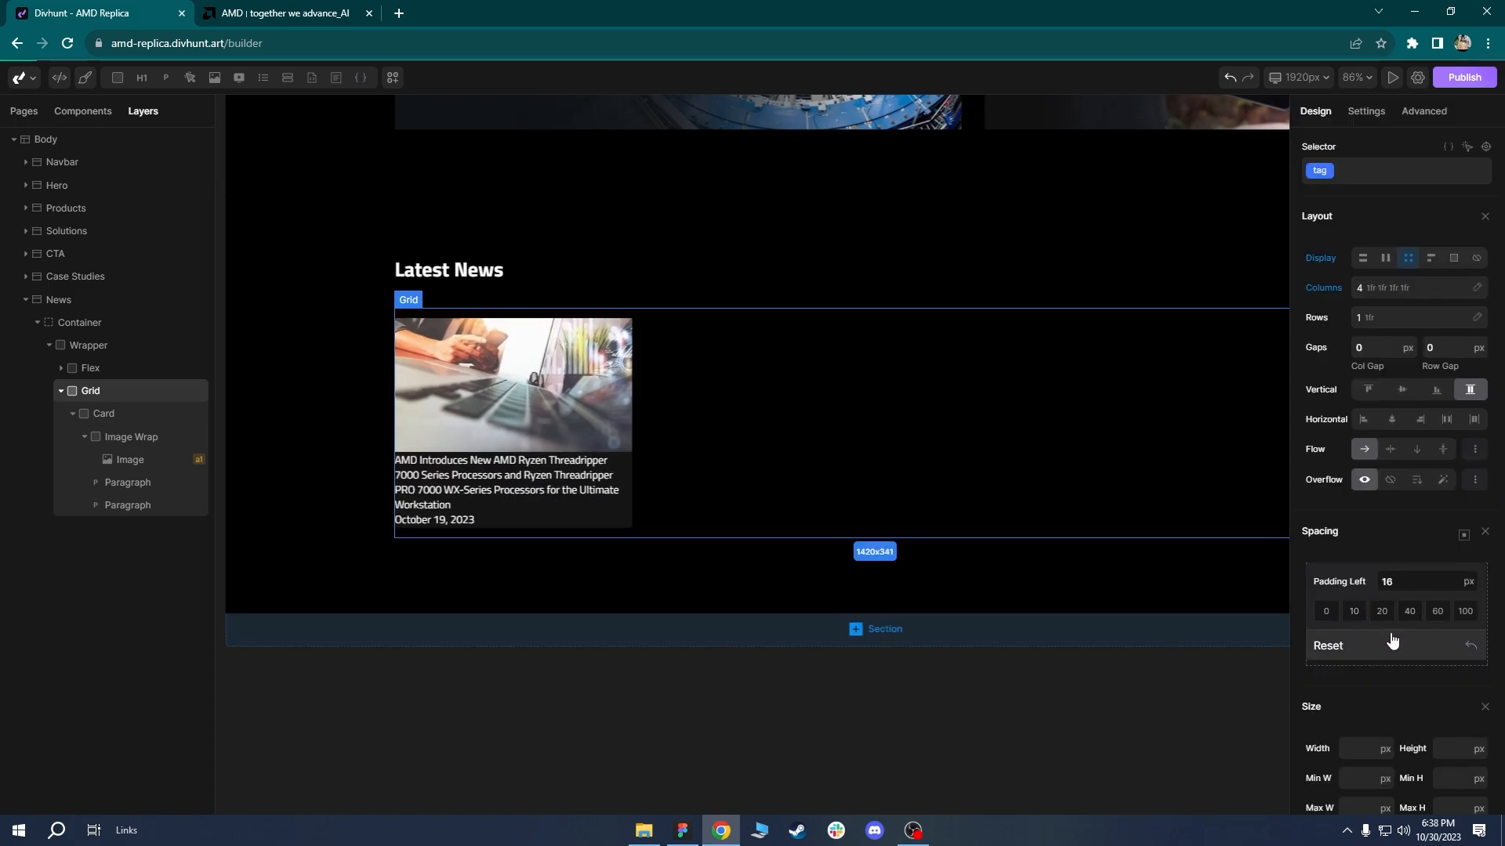
{"action": "left_click", "coordinate": [1397, 592]}
{"action": "left_click", "coordinate": [1400, 644]}
{"action": "left_click", "coordinate": [1433, 614]}
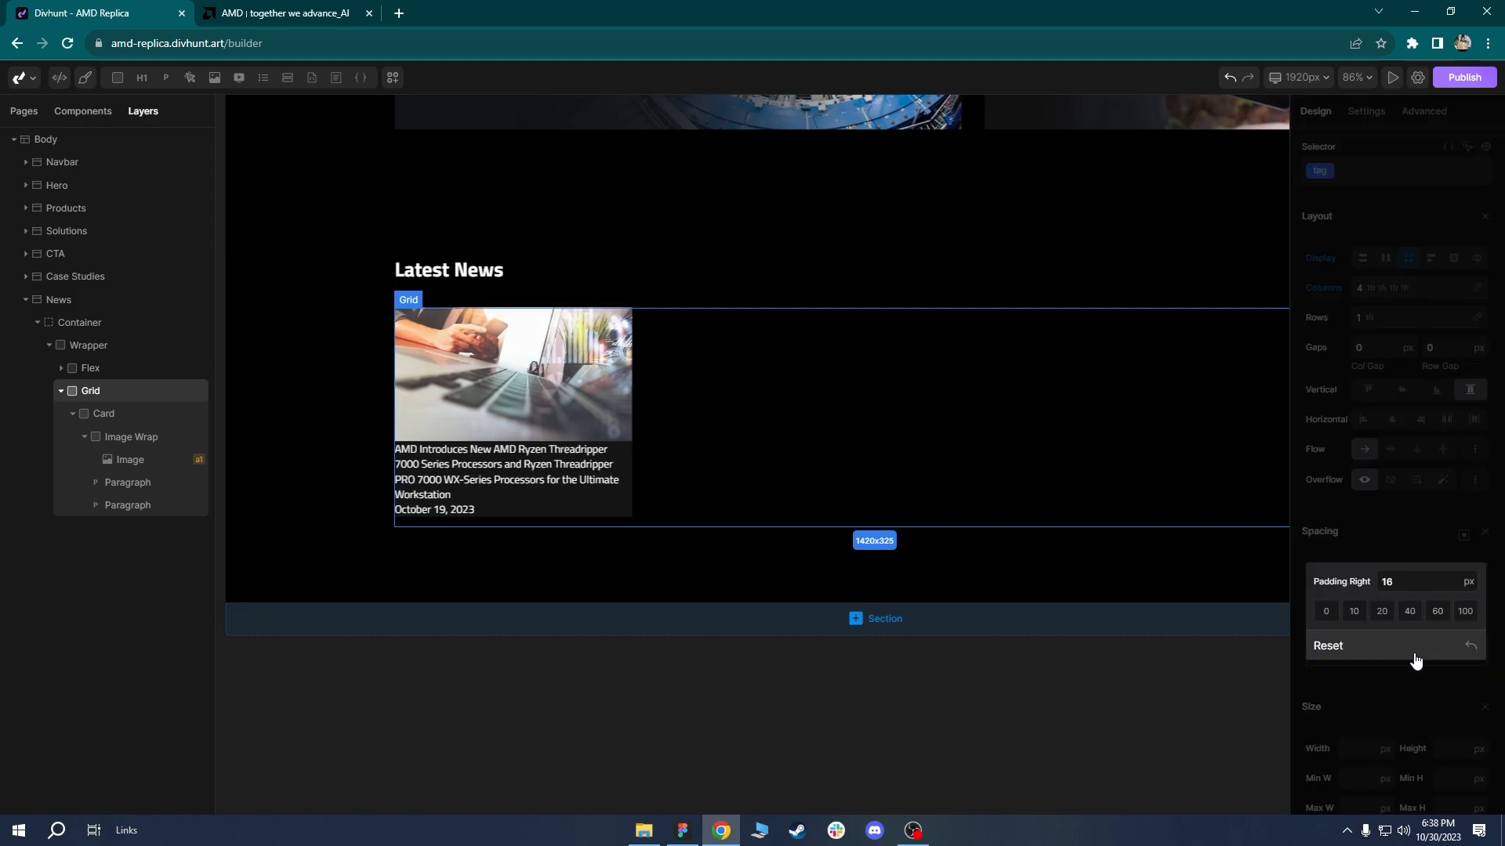
{"action": "left_click", "coordinate": [1415, 647]}
{"action": "left_click", "coordinate": [1396, 635]}
{"action": "left_click", "coordinate": [1395, 644]}
Add a div labelled Text Wrap inside the Card and move the headline and date paragraphs into it.
{"action": "left_click", "coordinate": [114, 439]}
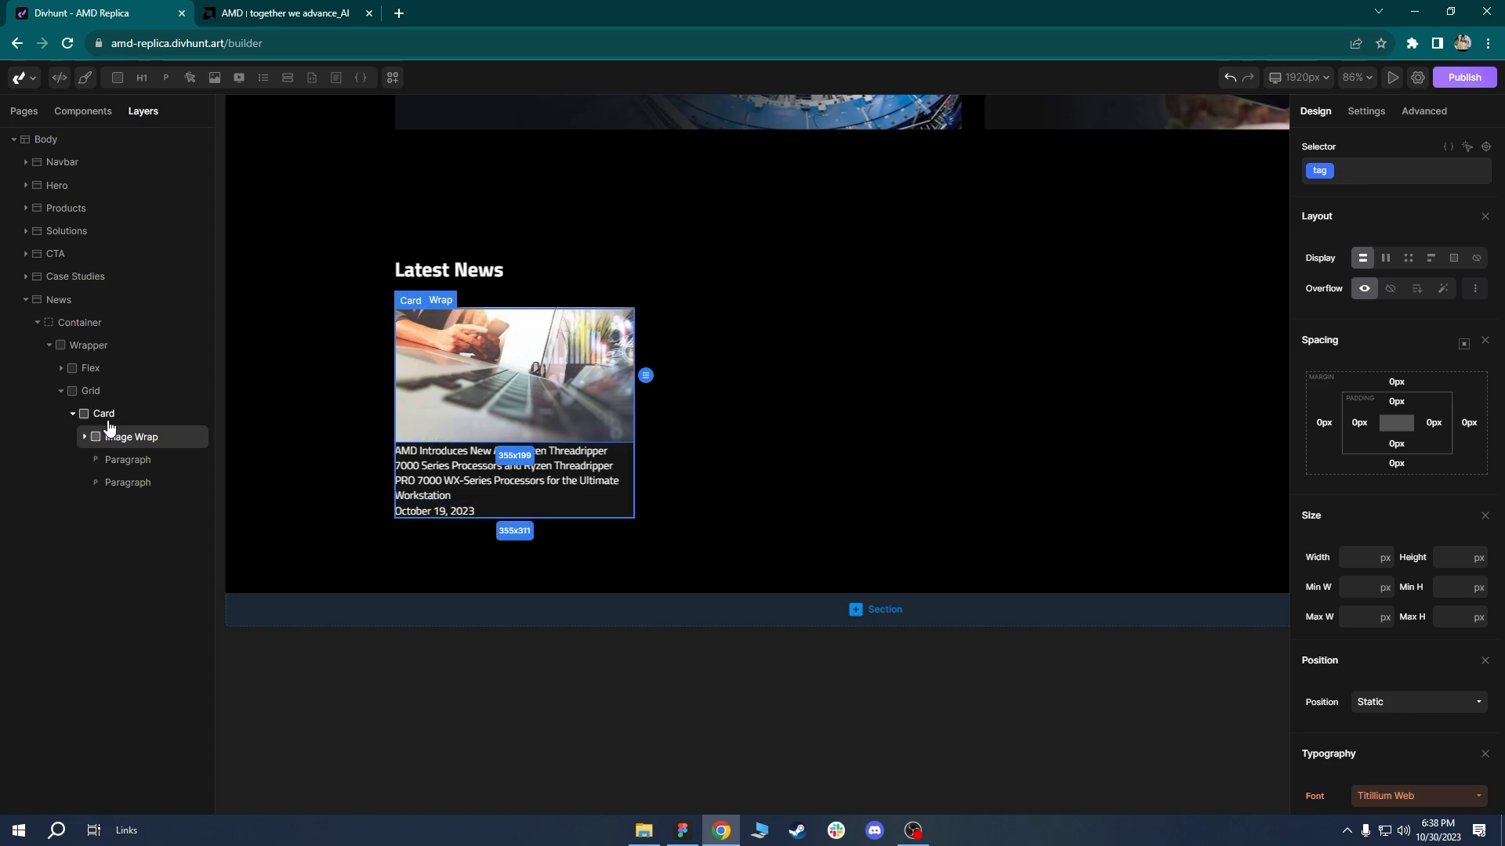
{"action": "left_click", "coordinate": [104, 415]}
{"action": "left_click", "coordinate": [118, 77]}
{"action": "right_click", "coordinate": [110, 514]}
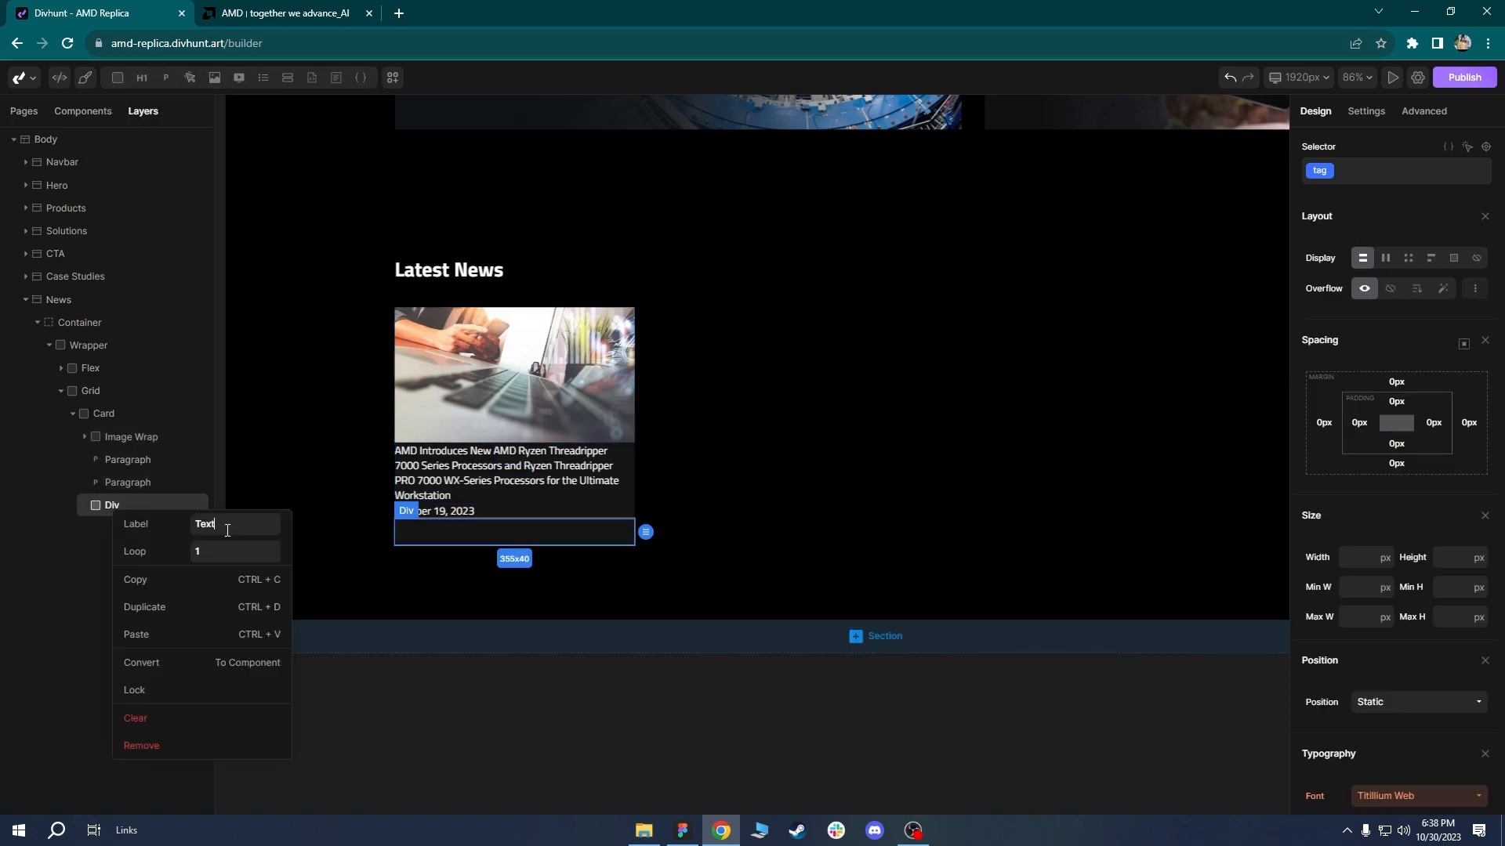
{"action": "type", "text": "Text Wrap"}
{"action": "key", "text": "Return"}
{"action": "left_click_drag", "start_coordinate": [126, 461], "coordinate": [133, 517]}
Set the Text Wrap padding to 16 px on all four sides.
{"action": "left_click_drag", "start_coordinate": [1362, 441], "coordinate": [1374, 445]}
{"action": "left_click_drag", "start_coordinate": [1375, 438], "coordinate": [1372, 439]}
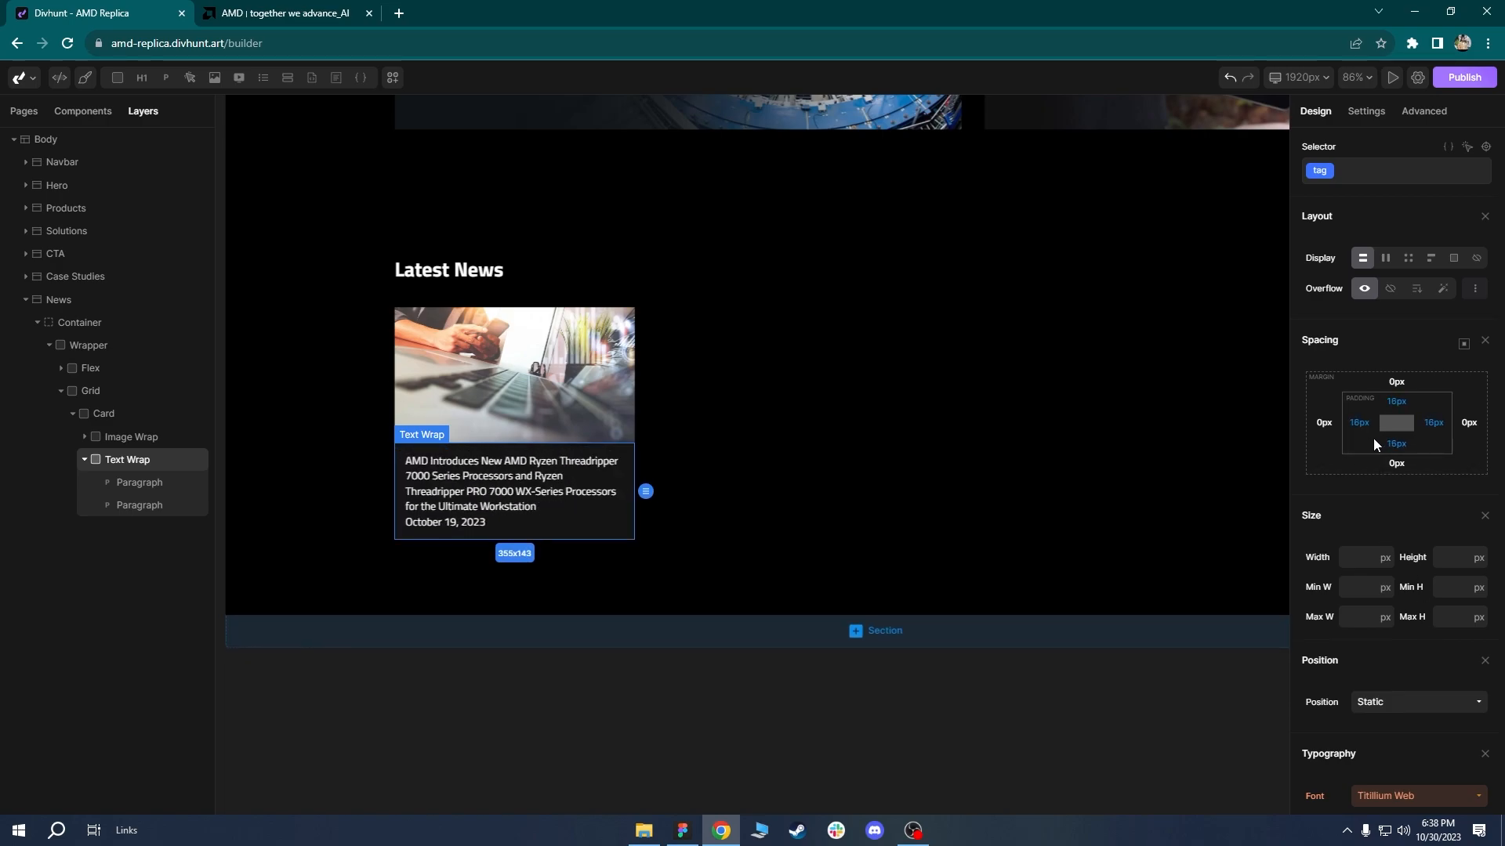
{"action": "left_click", "coordinate": [830, 525]}
Set the card's date paragraph to font size 14 px and the Gray text color.
{"action": "left_click", "coordinate": [494, 501]}
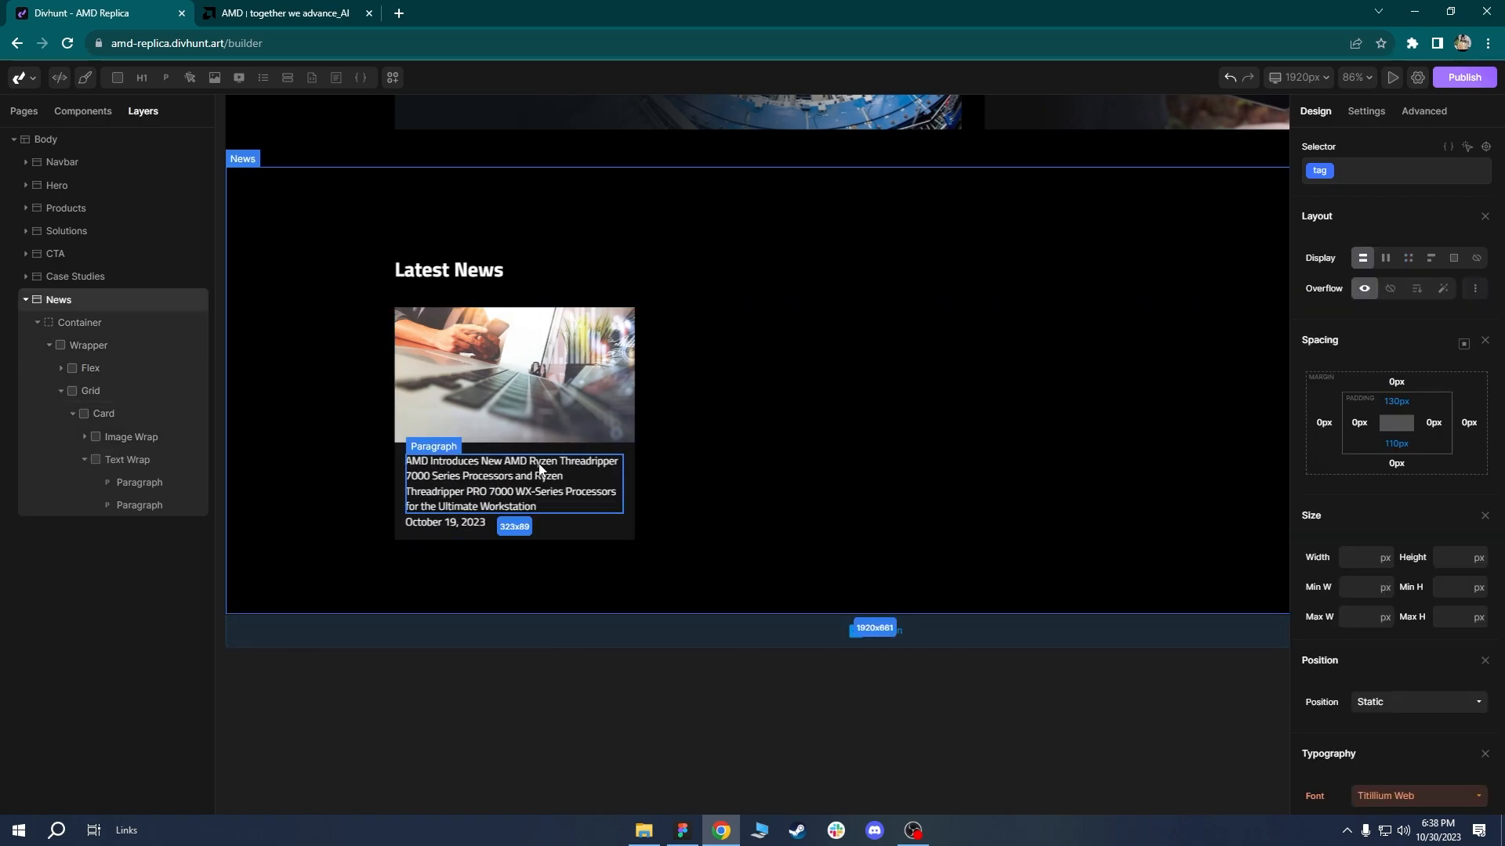
{"action": "left_click", "coordinate": [462, 525]}
{"action": "left_click_drag", "start_coordinate": [1502, 321], "coordinate": [1502, 473]}
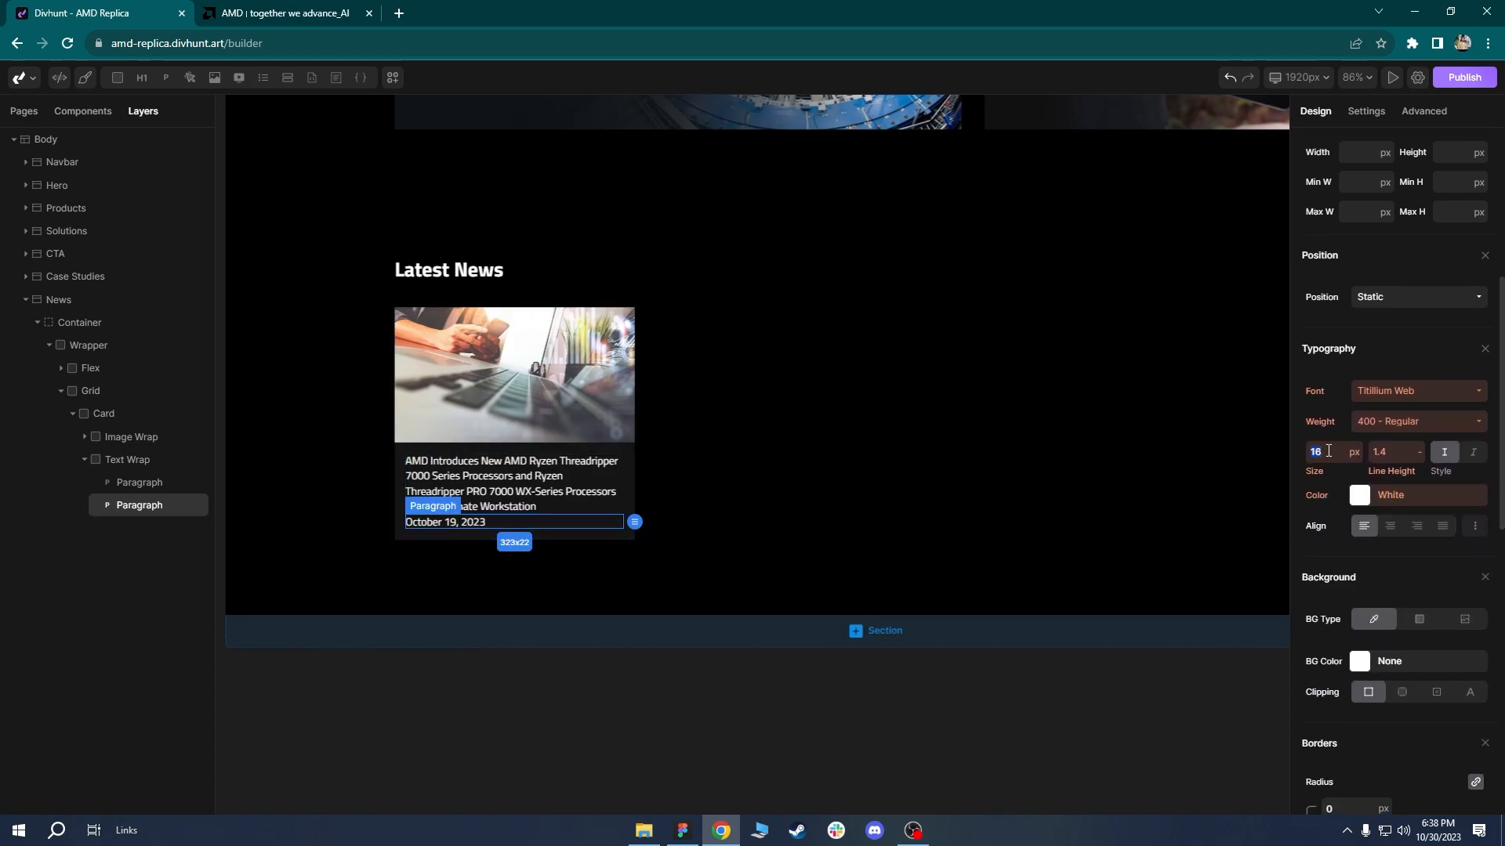
{"action": "type", "text": "14"}
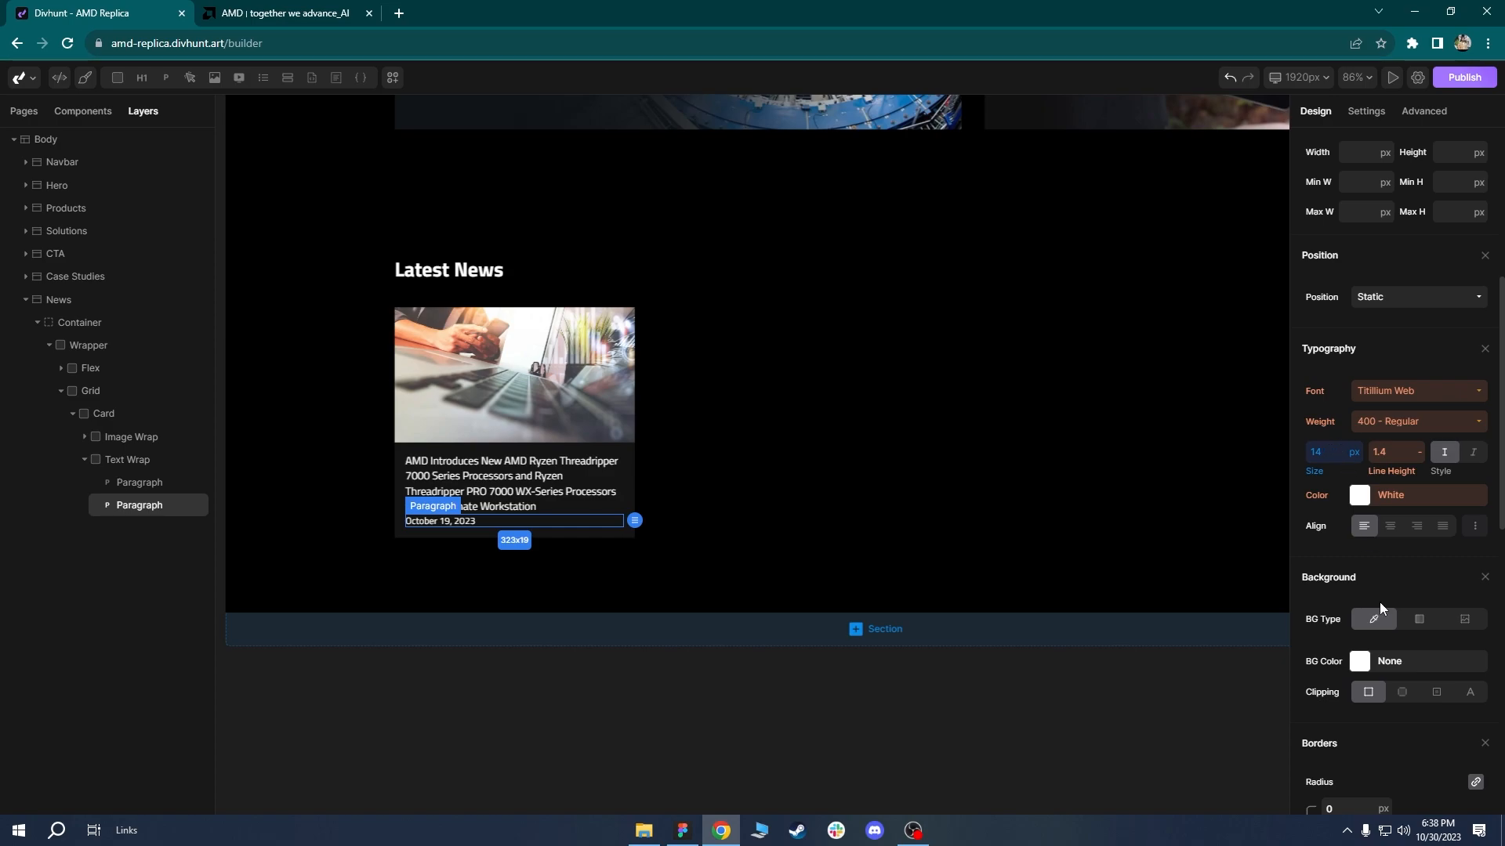
{"action": "left_click", "coordinate": [1369, 492]}
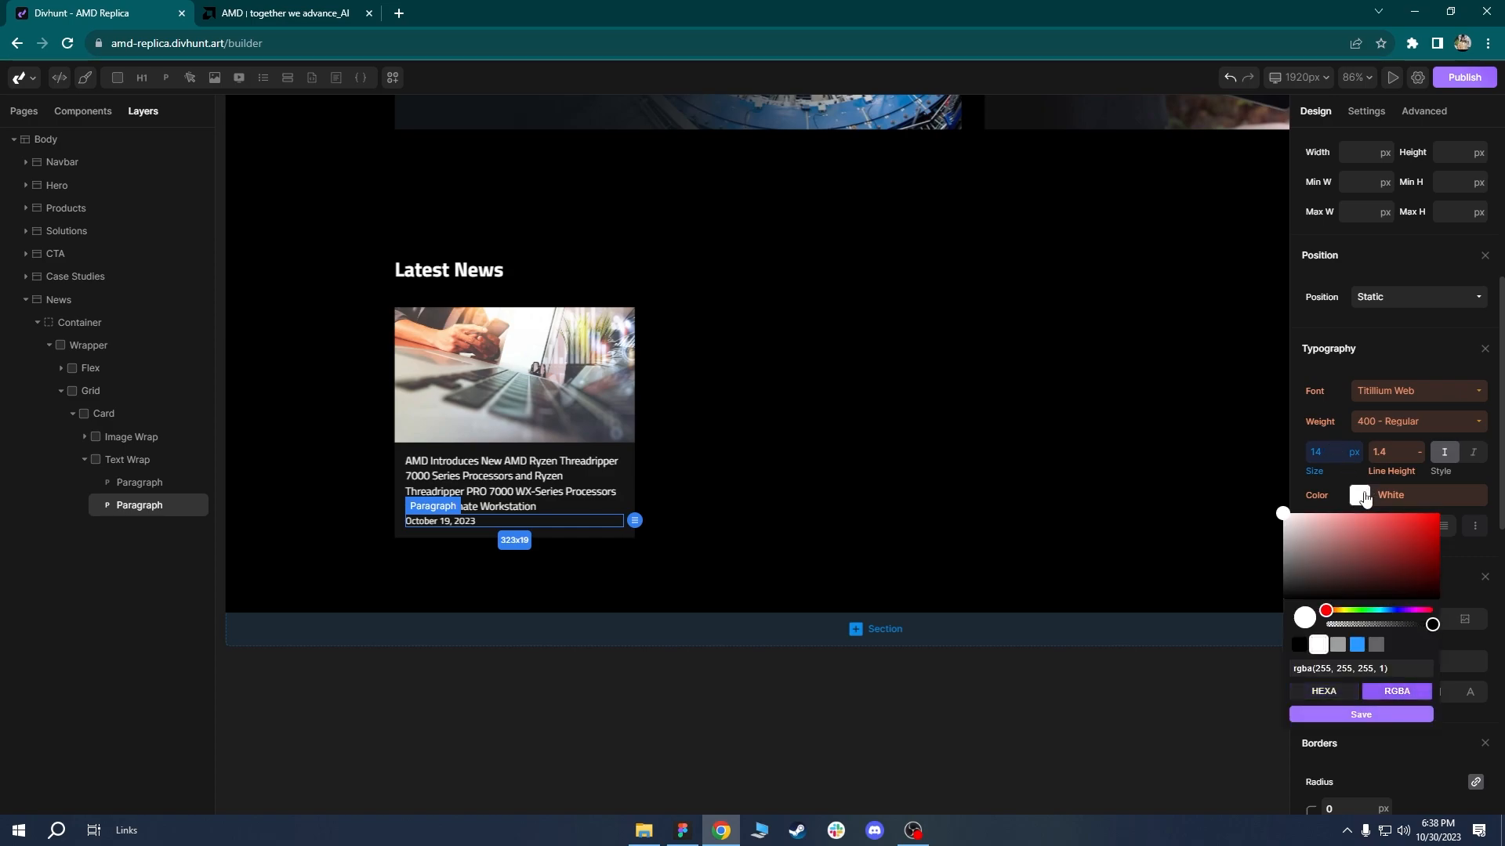
{"action": "left_click", "coordinate": [1379, 646]}
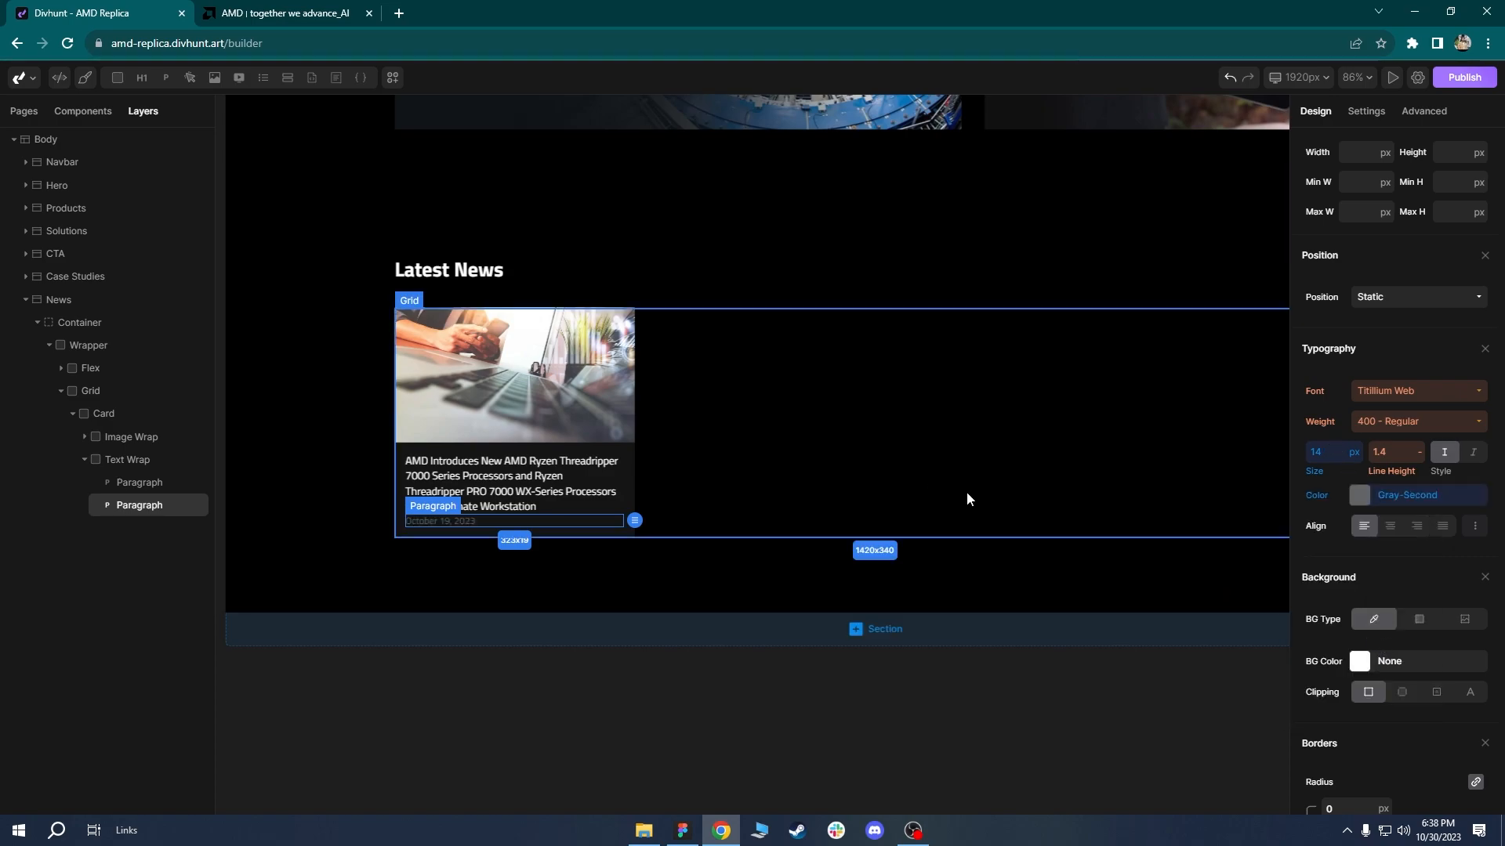
{"action": "left_click", "coordinate": [1362, 496]}
{"action": "left_click", "coordinate": [1338, 644]}
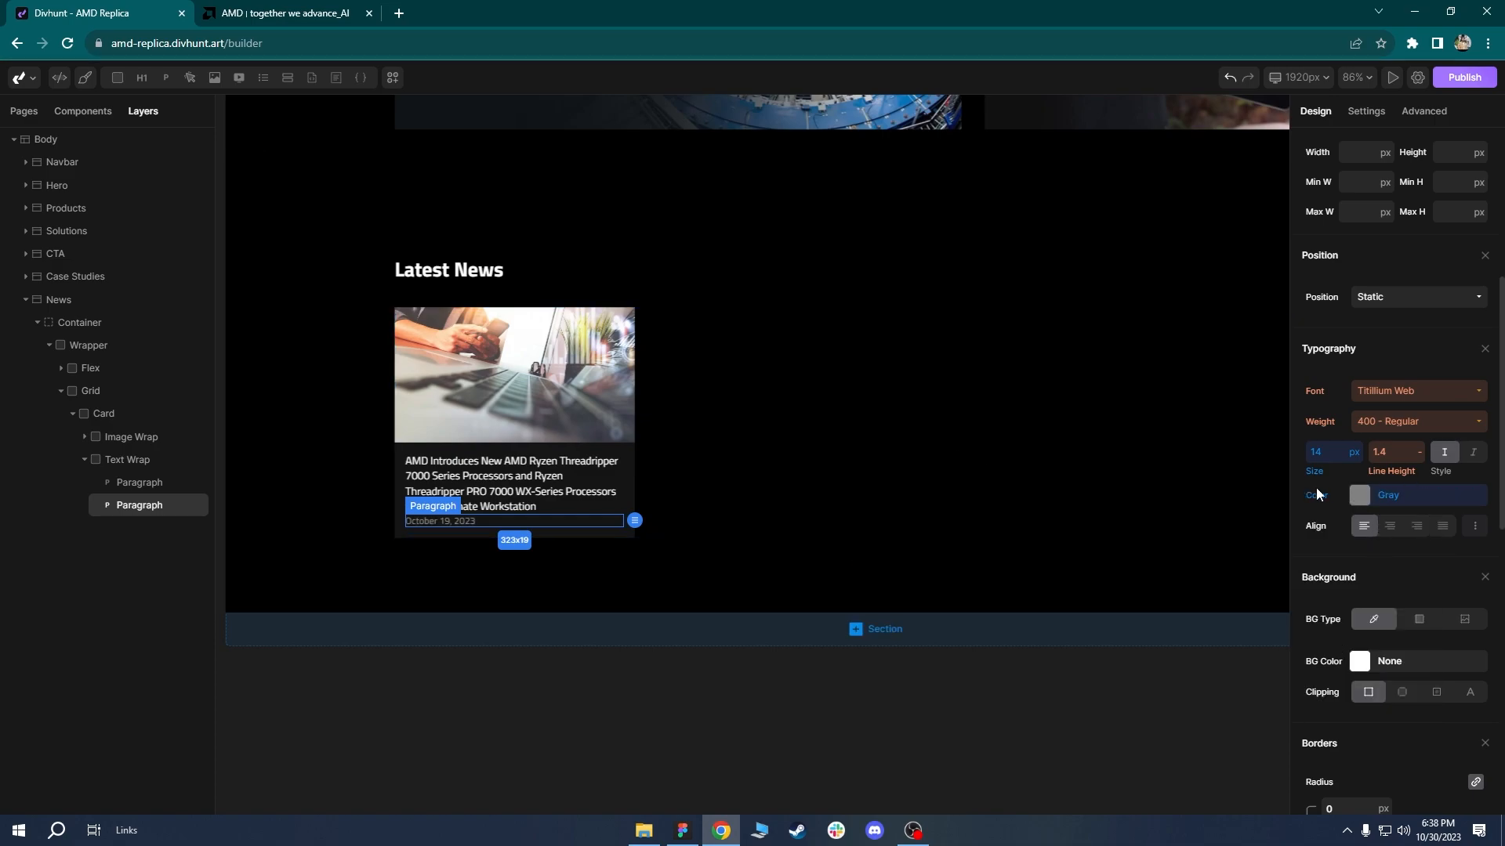
{"action": "left_click", "coordinate": [786, 463]}
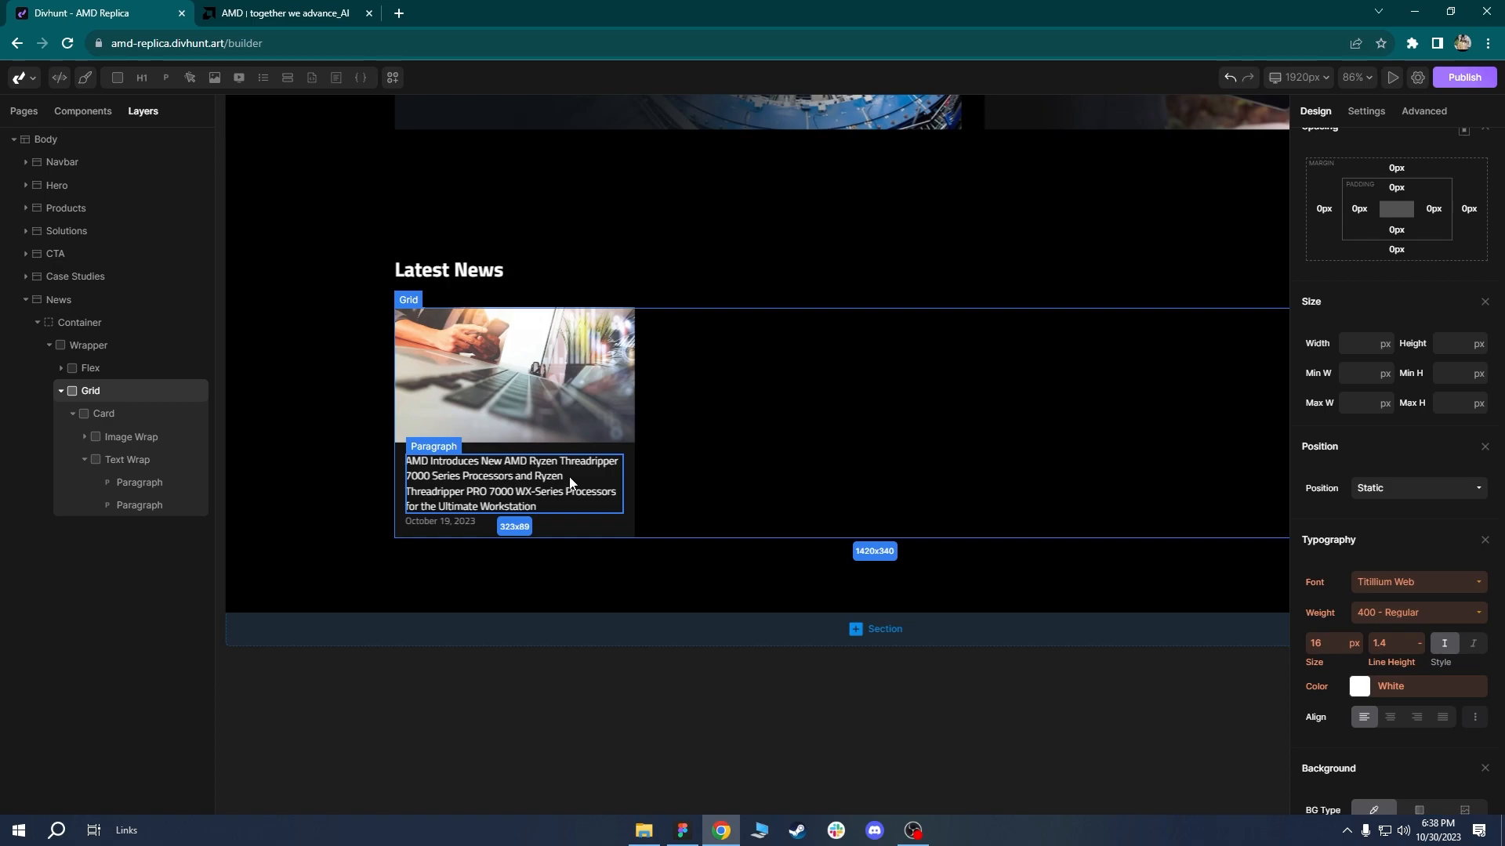
Compare the headline with the original site and set its font weight to 600 - Semi Bold.
{"action": "left_click", "coordinate": [320, 9]}
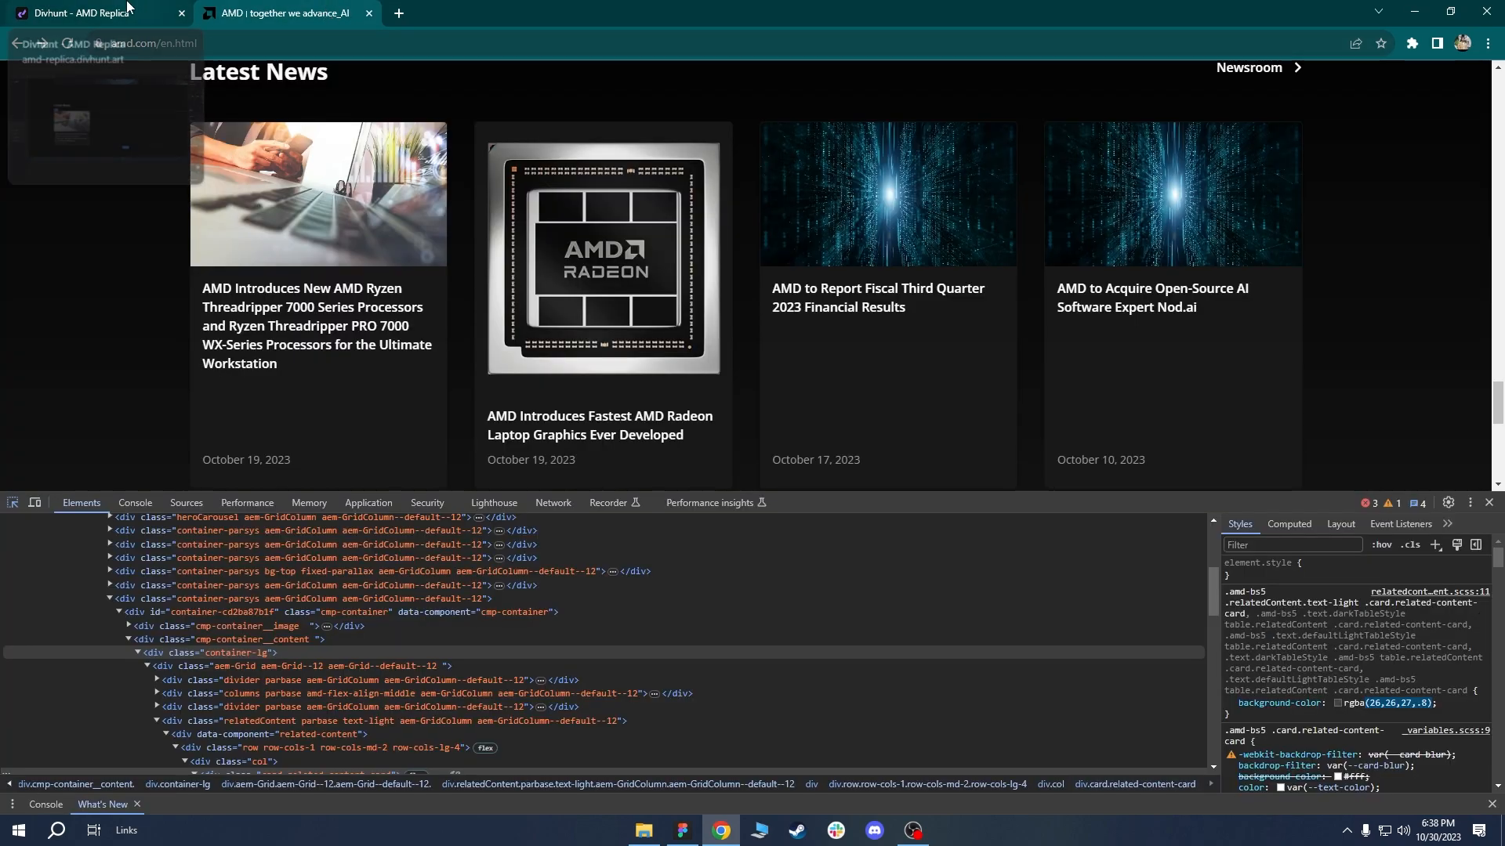
{"action": "left_click", "coordinate": [127, 9]}
{"action": "left_click", "coordinate": [510, 482]}
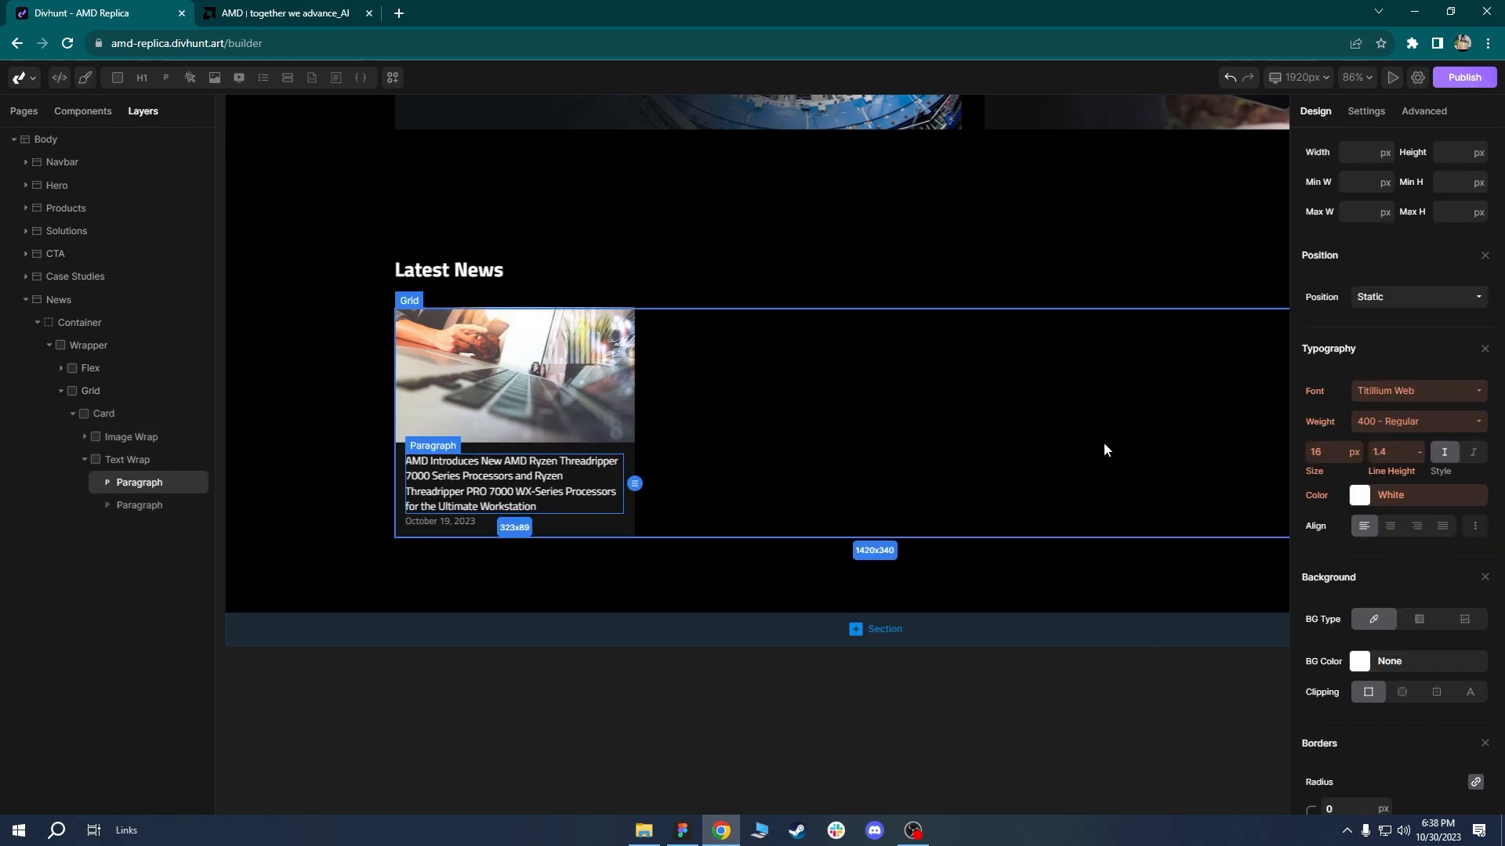
{"action": "left_click", "coordinate": [1403, 423]}
{"action": "left_click", "coordinate": [1395, 471]}
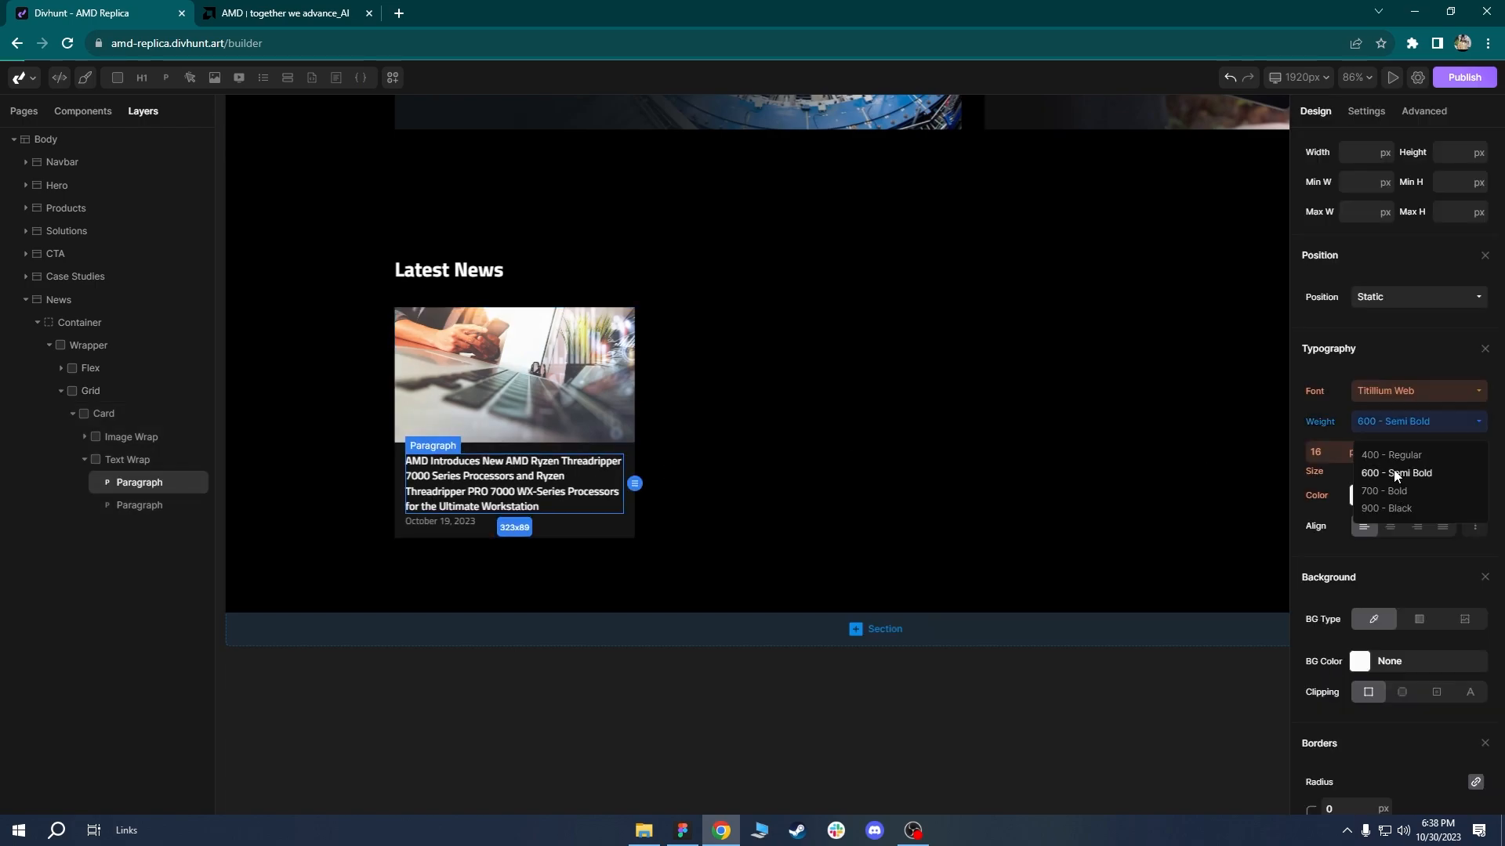
{"action": "left_click", "coordinate": [1407, 429]}
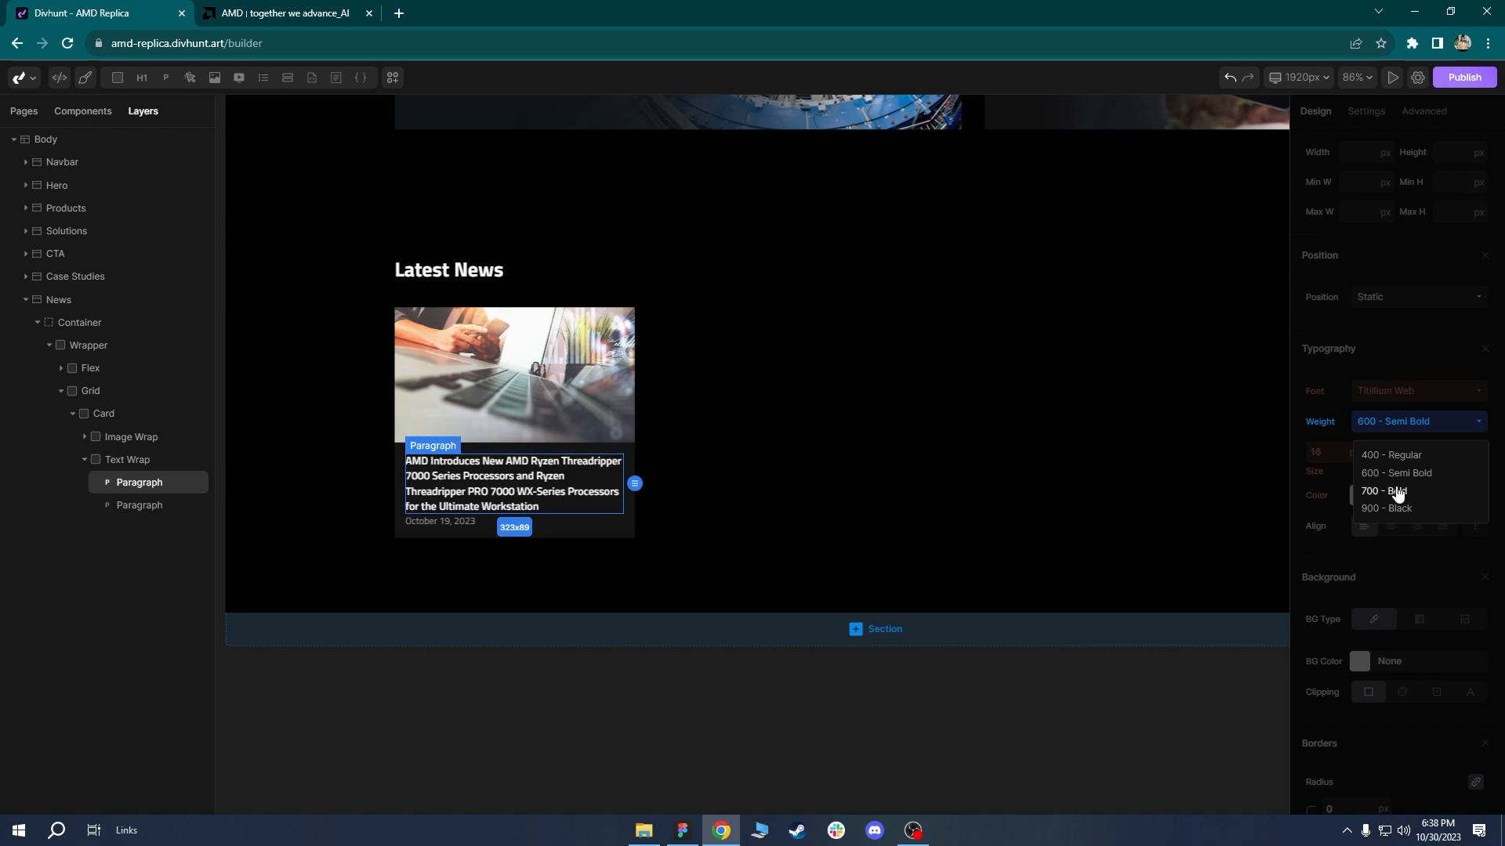
{"action": "left_click", "coordinate": [1387, 490]}
{"action": "left_click", "coordinate": [1407, 428]}
{"action": "left_click", "coordinate": [1397, 473]}
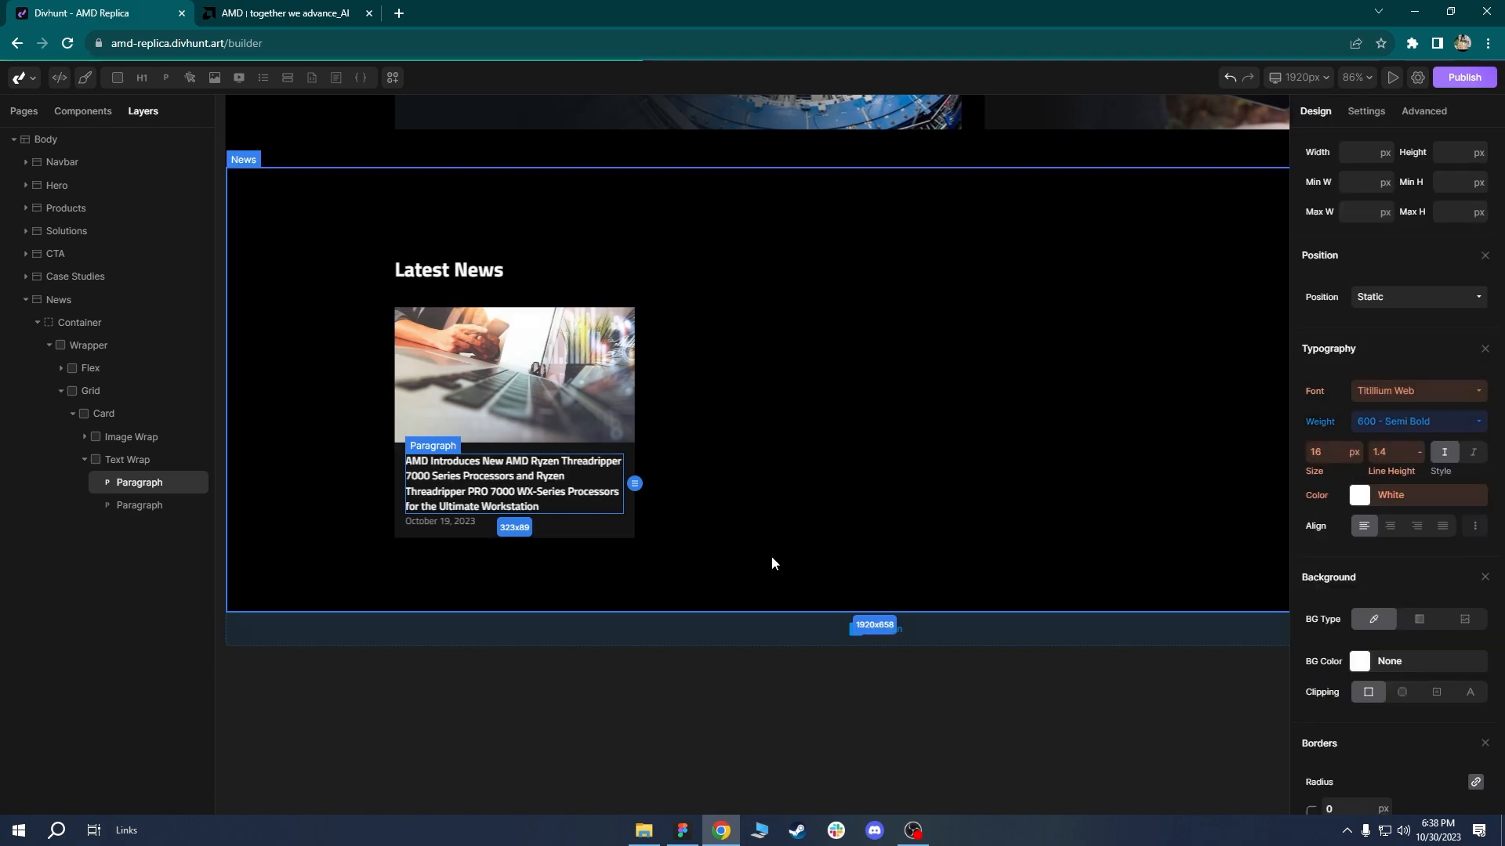
{"action": "left_click", "coordinate": [758, 556]}
{"action": "left_click_drag", "start_coordinate": [653, 455], "coordinate": [701, 427]}
{"action": "scroll", "coordinate": [701, 427], "scroll_direction": "up", "scroll_amount": 2}
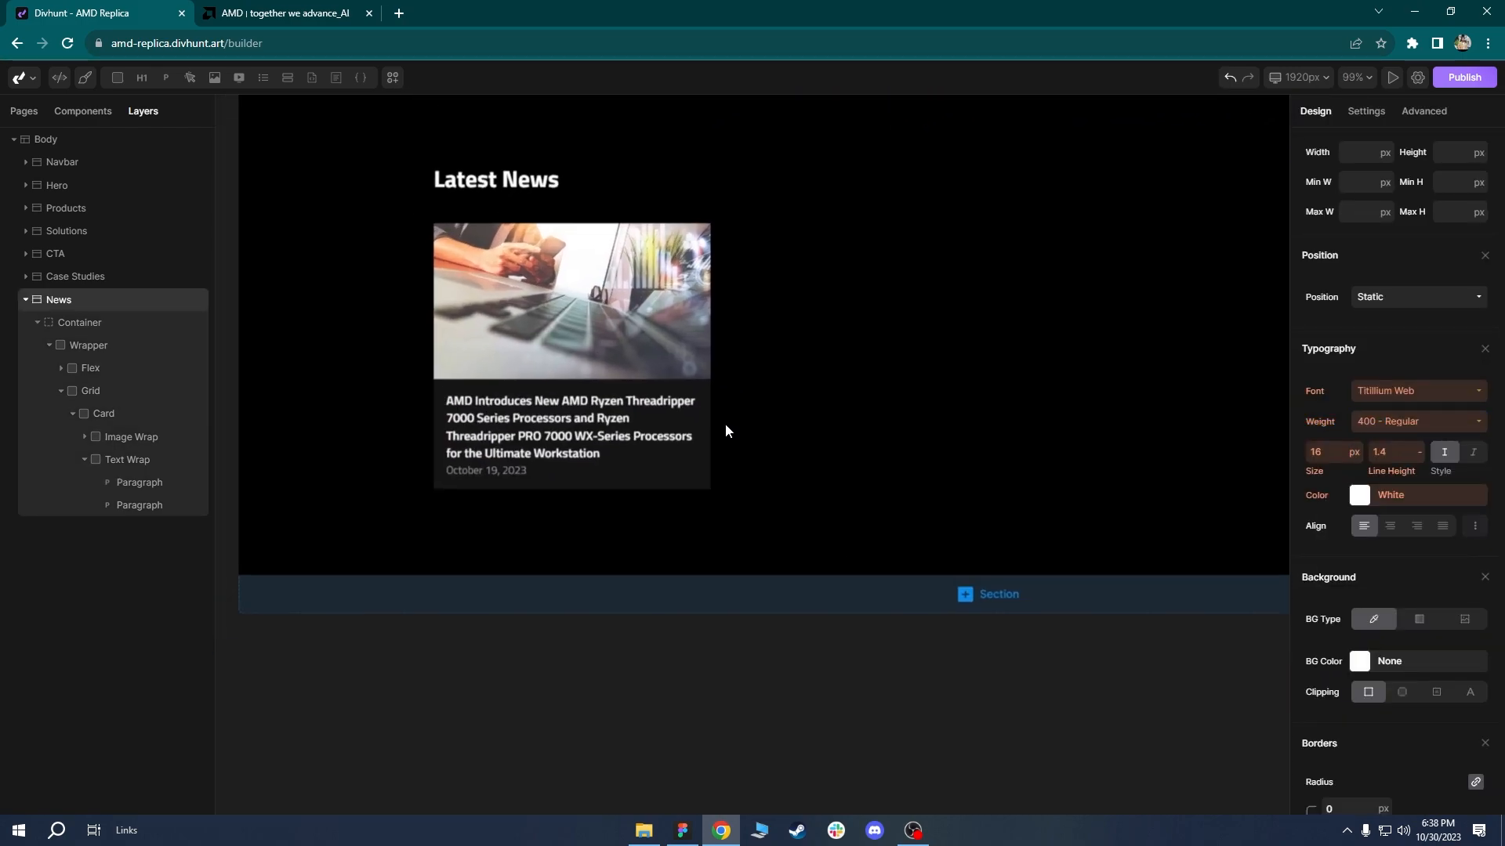
{"action": "scroll", "coordinate": [704, 405], "scroll_direction": "down", "scroll_amount": 2}
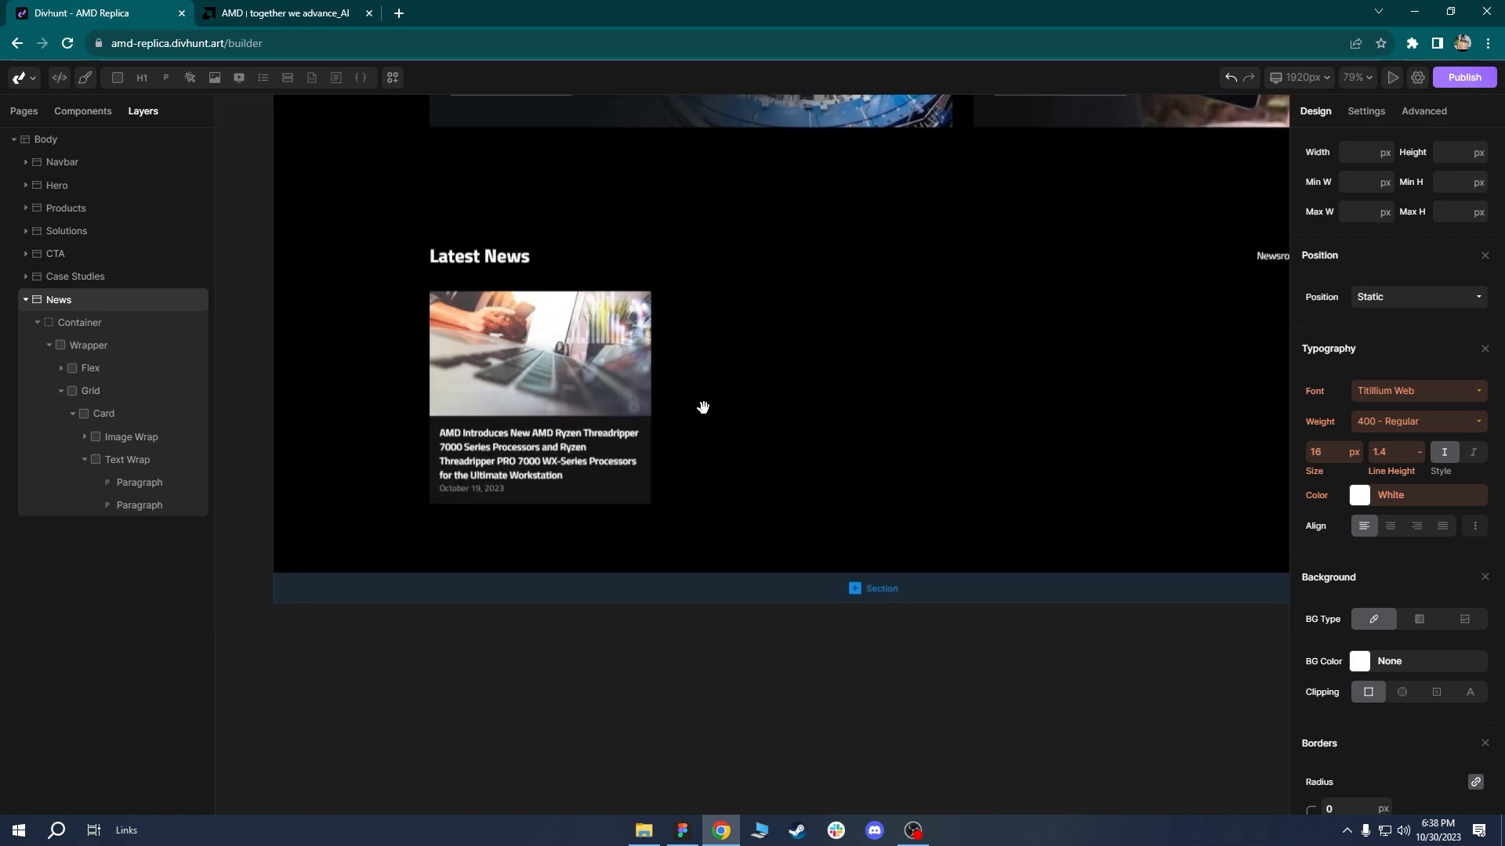
{"action": "left_click_drag", "start_coordinate": [705, 405], "coordinate": [624, 462]}
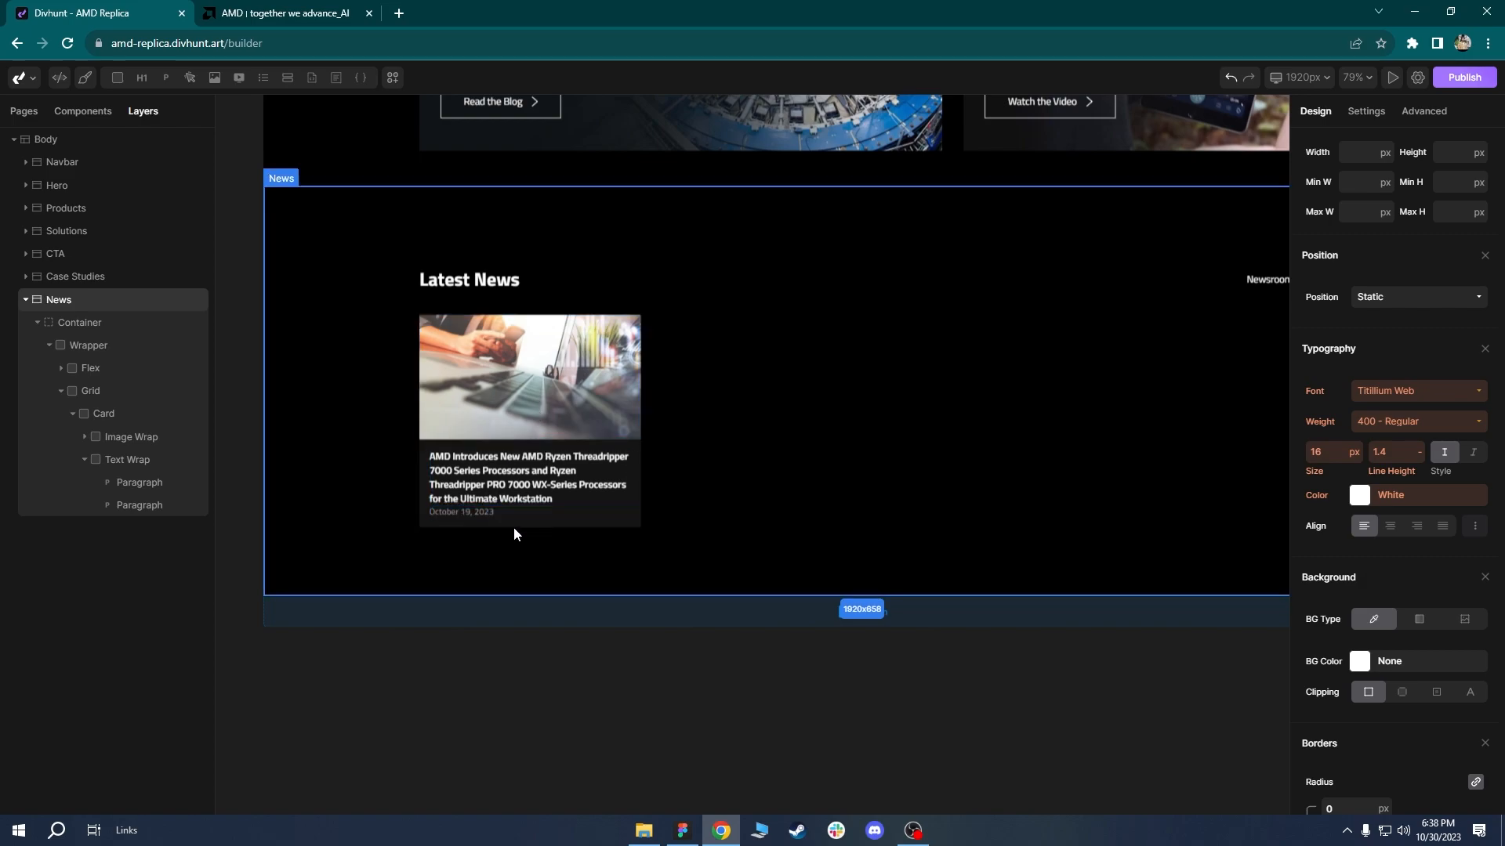
Add the class news-img to the image inside the Latest News card.
{"action": "left_click", "coordinate": [549, 372]}
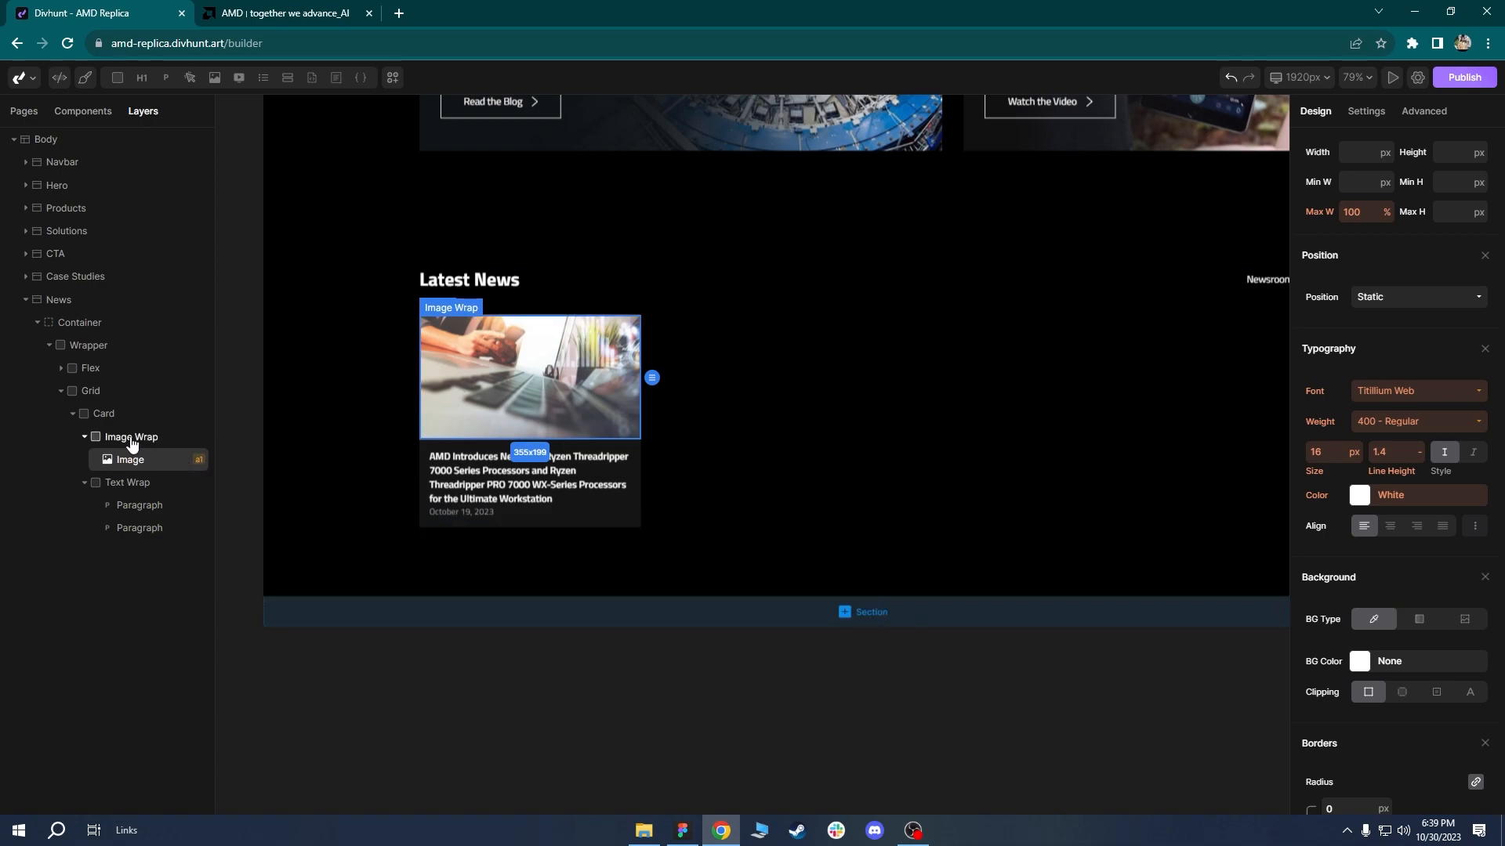
{"action": "scroll", "coordinate": [1402, 178], "scroll_direction": "up", "scroll_amount": 5}
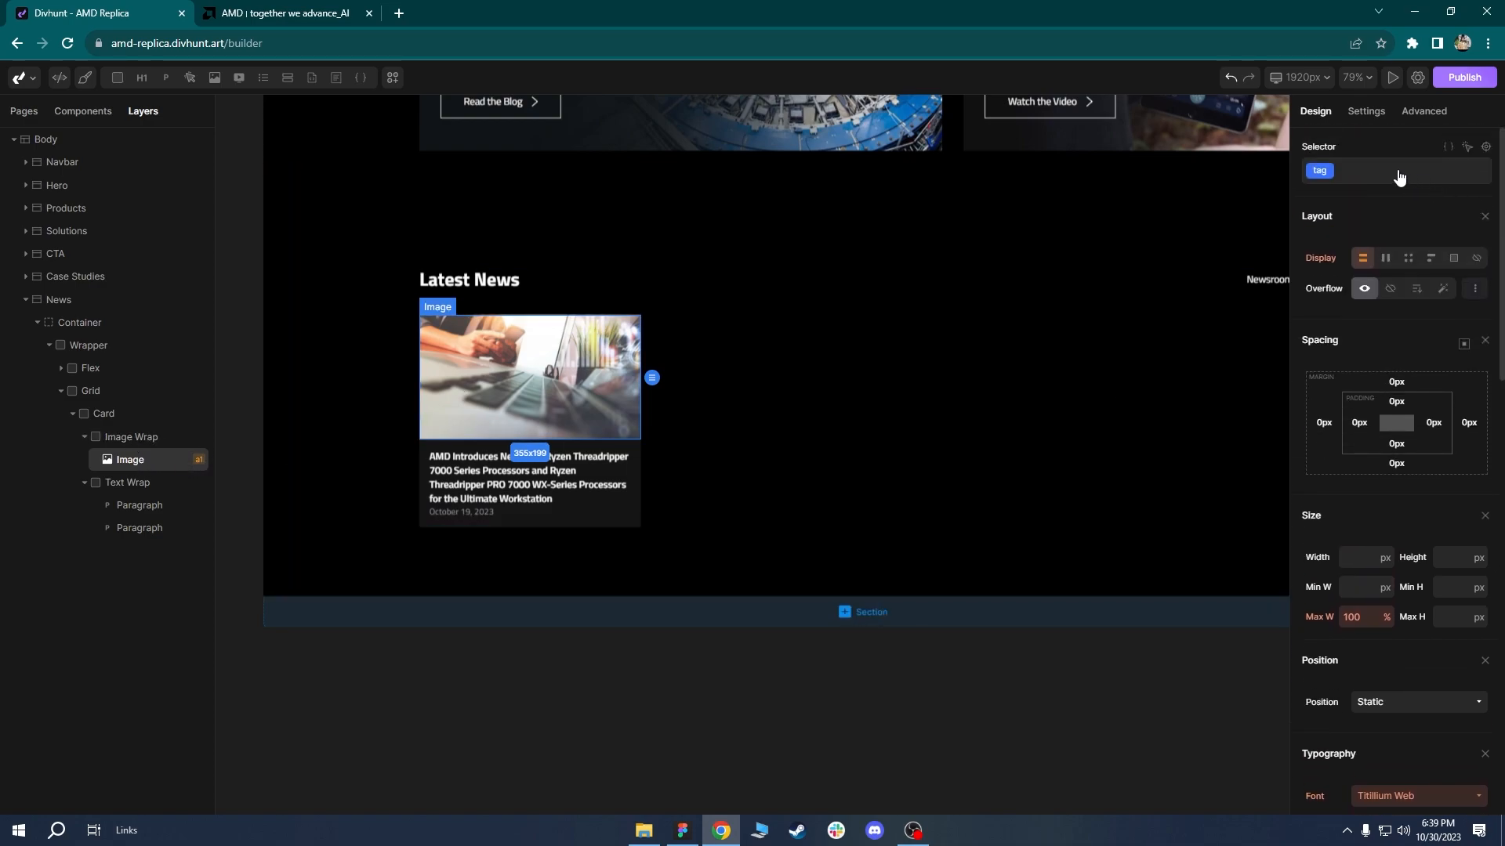
{"action": "left_click", "coordinate": [1380, 180]}
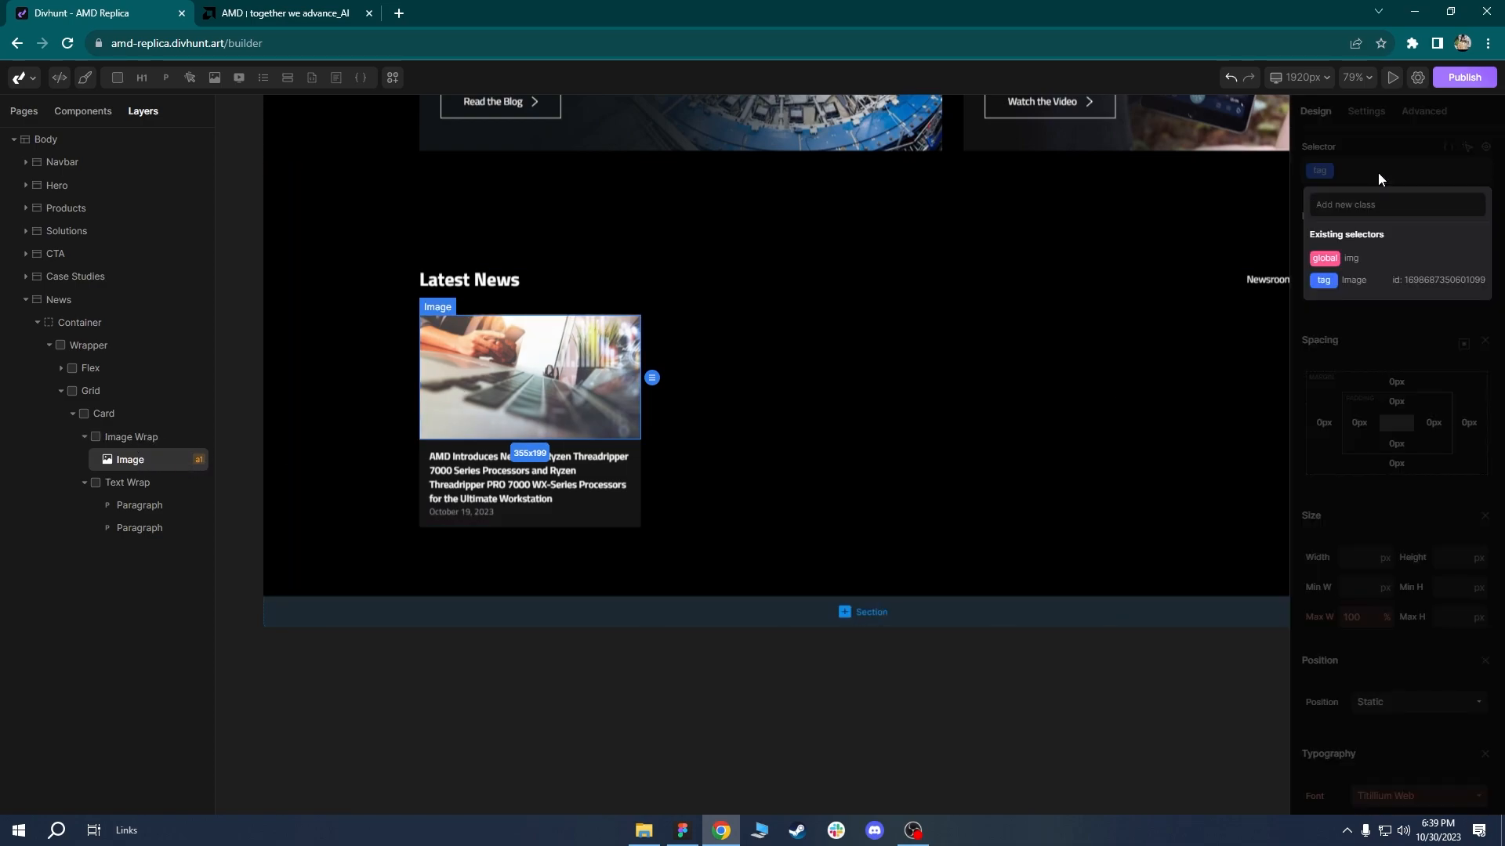
{"action": "type", "text": "news"}
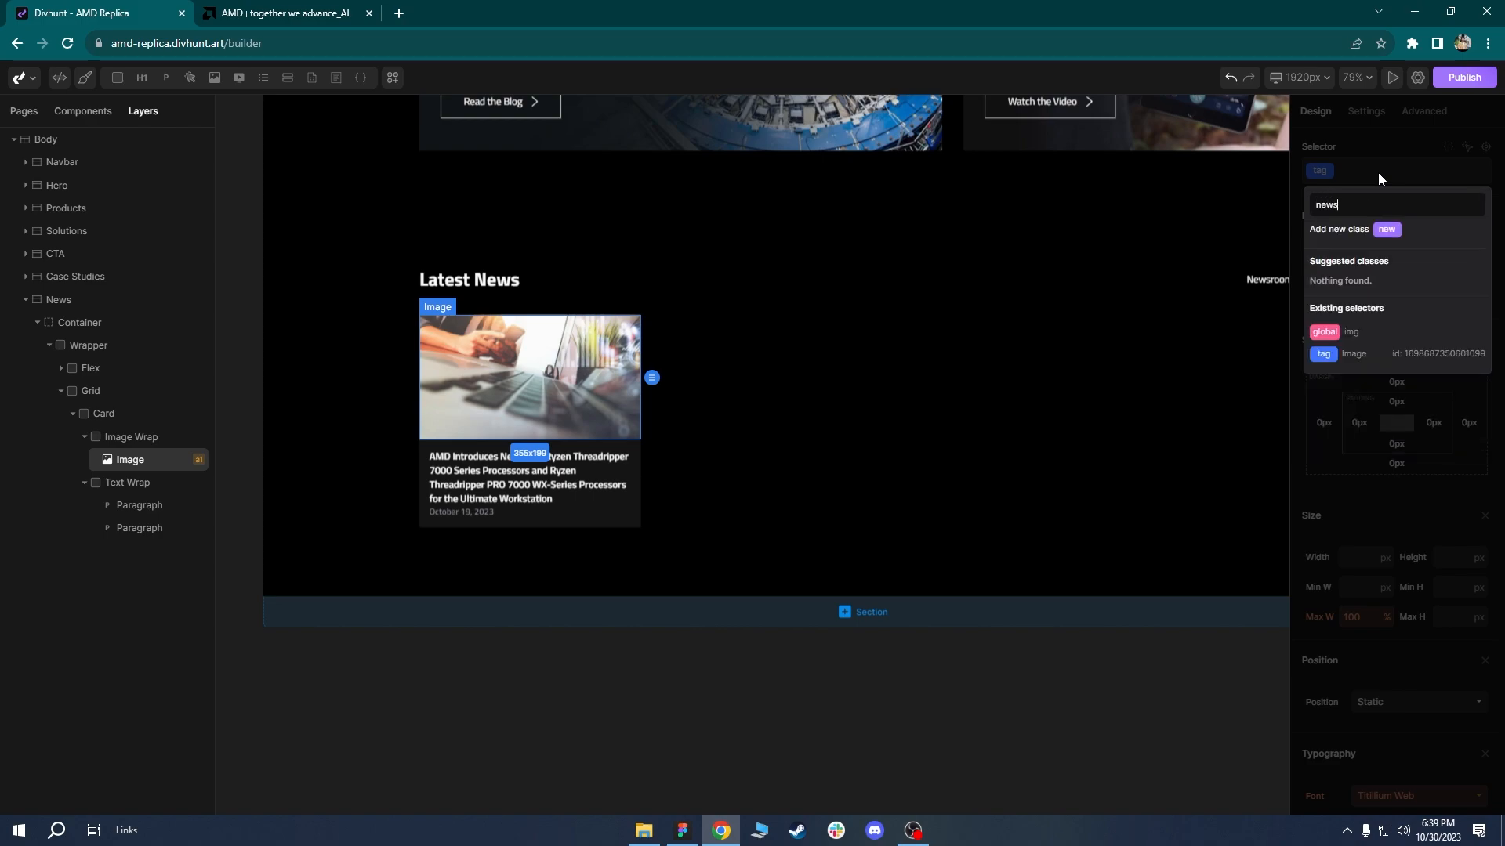
{"action": "type", "text": "-img"}
{"action": "key", "text": "Return"}
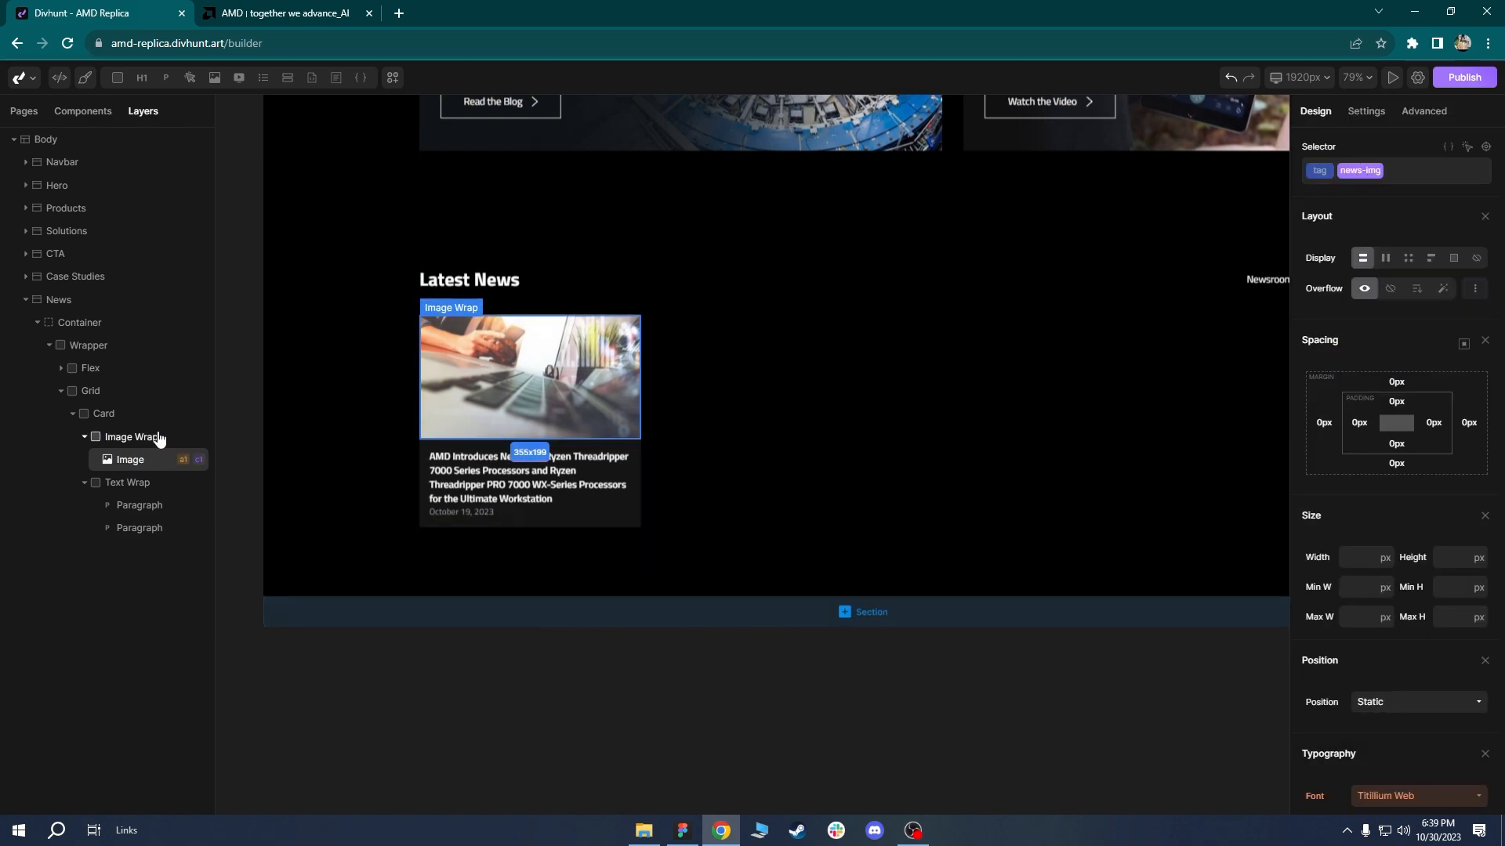
Create a hover selector on the Card that targets its child with the class news-img.
{"action": "left_click", "coordinate": [110, 415]}
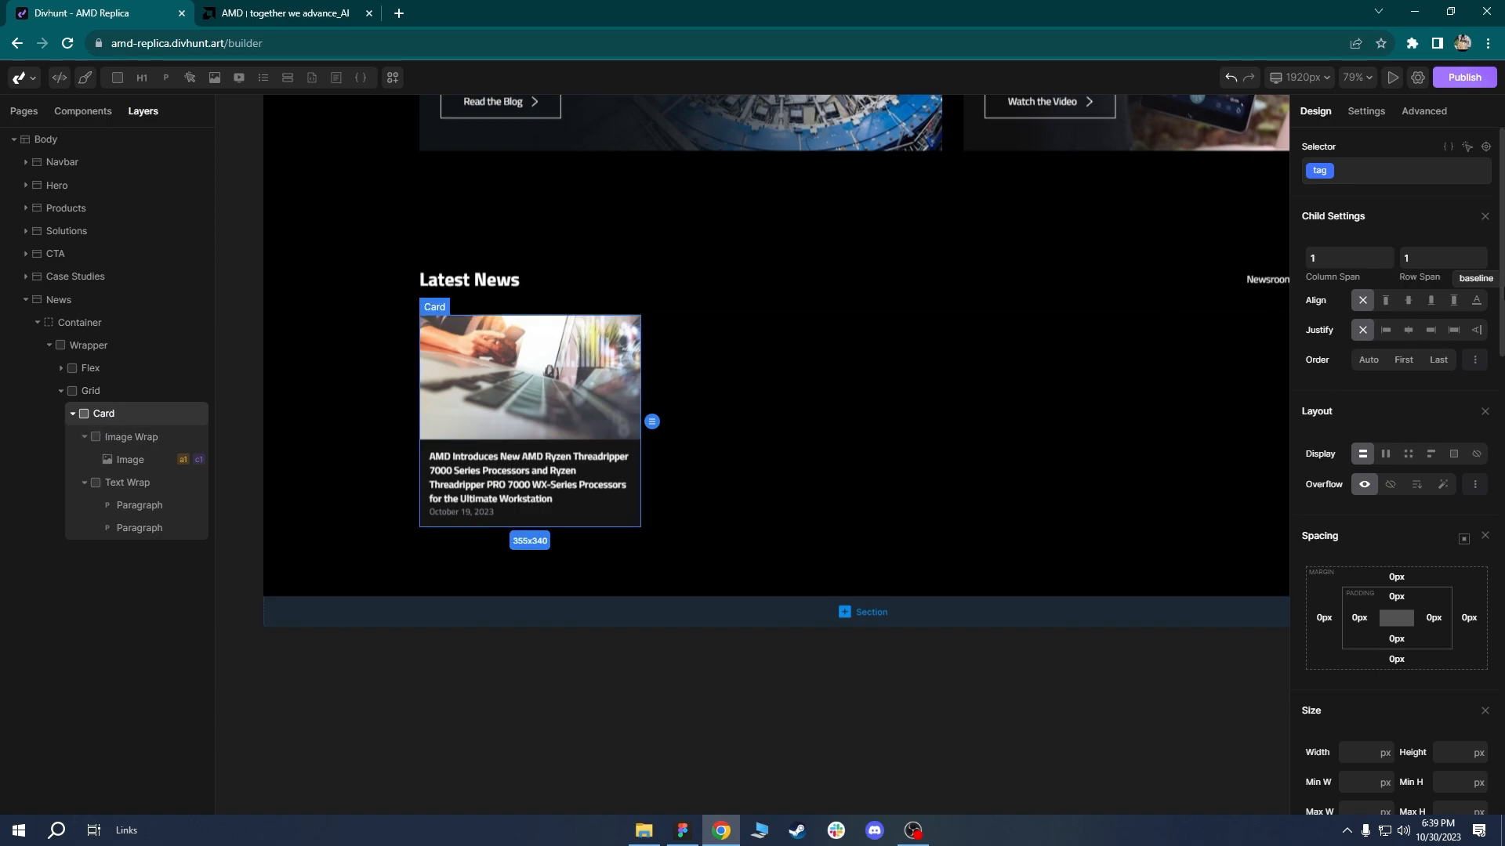
{"action": "left_click", "coordinate": [1468, 148]}
{"action": "left_click", "coordinate": [1470, 148]}
{"action": "left_click", "coordinate": [1488, 148]}
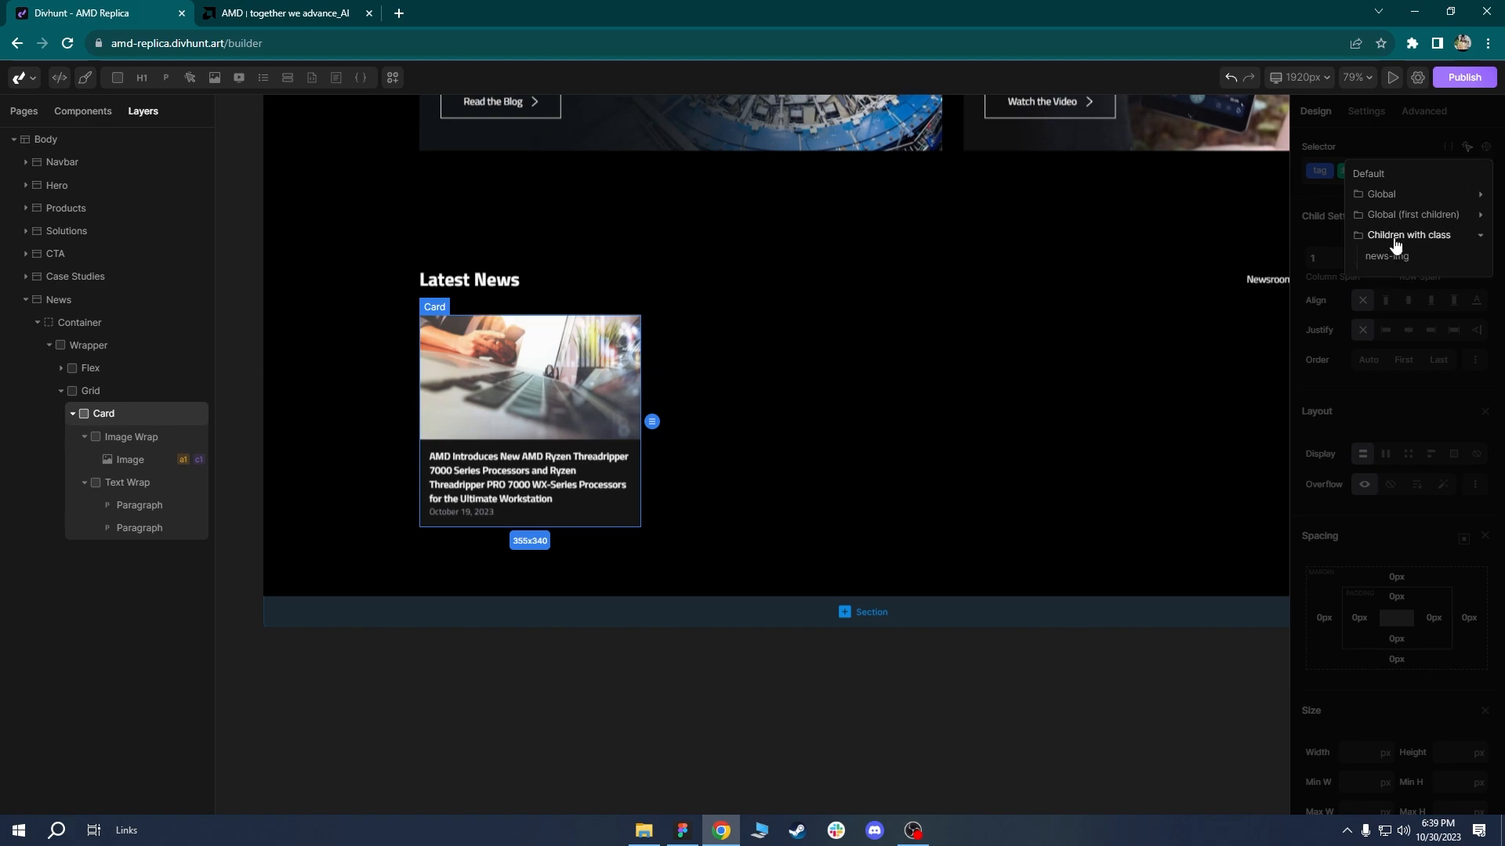
{"action": "left_click", "coordinate": [1395, 258]}
Add a Scale transform of 1.1 horizontally and 1.1 vertically to the Card's hover .news-img selector.
{"action": "scroll", "coordinate": [1395, 470], "scroll_direction": "down", "scroll_amount": 6}
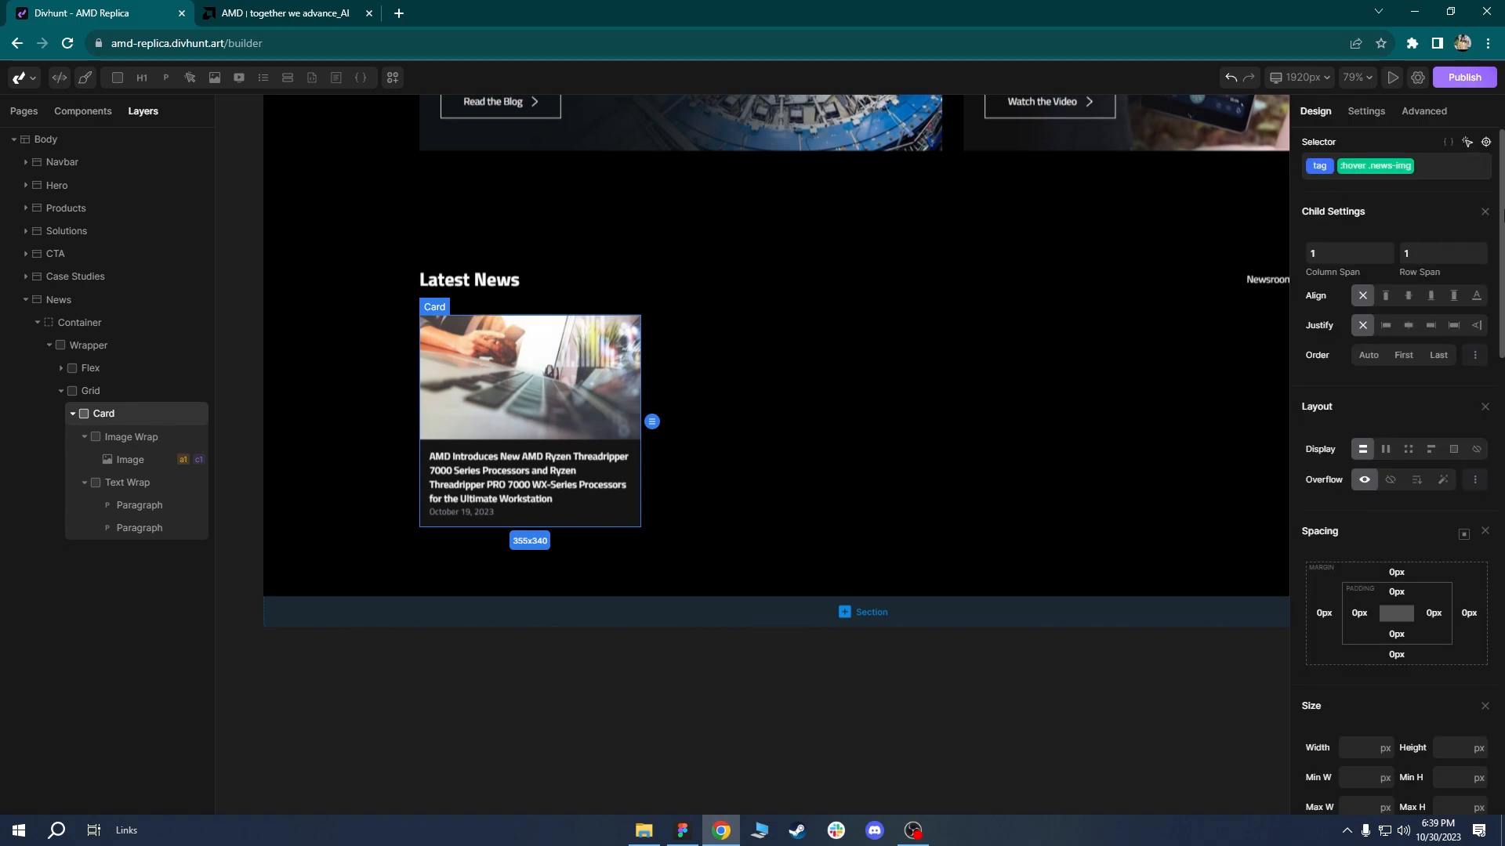
{"action": "scroll", "coordinate": [1392, 511], "scroll_direction": "down", "scroll_amount": 10}
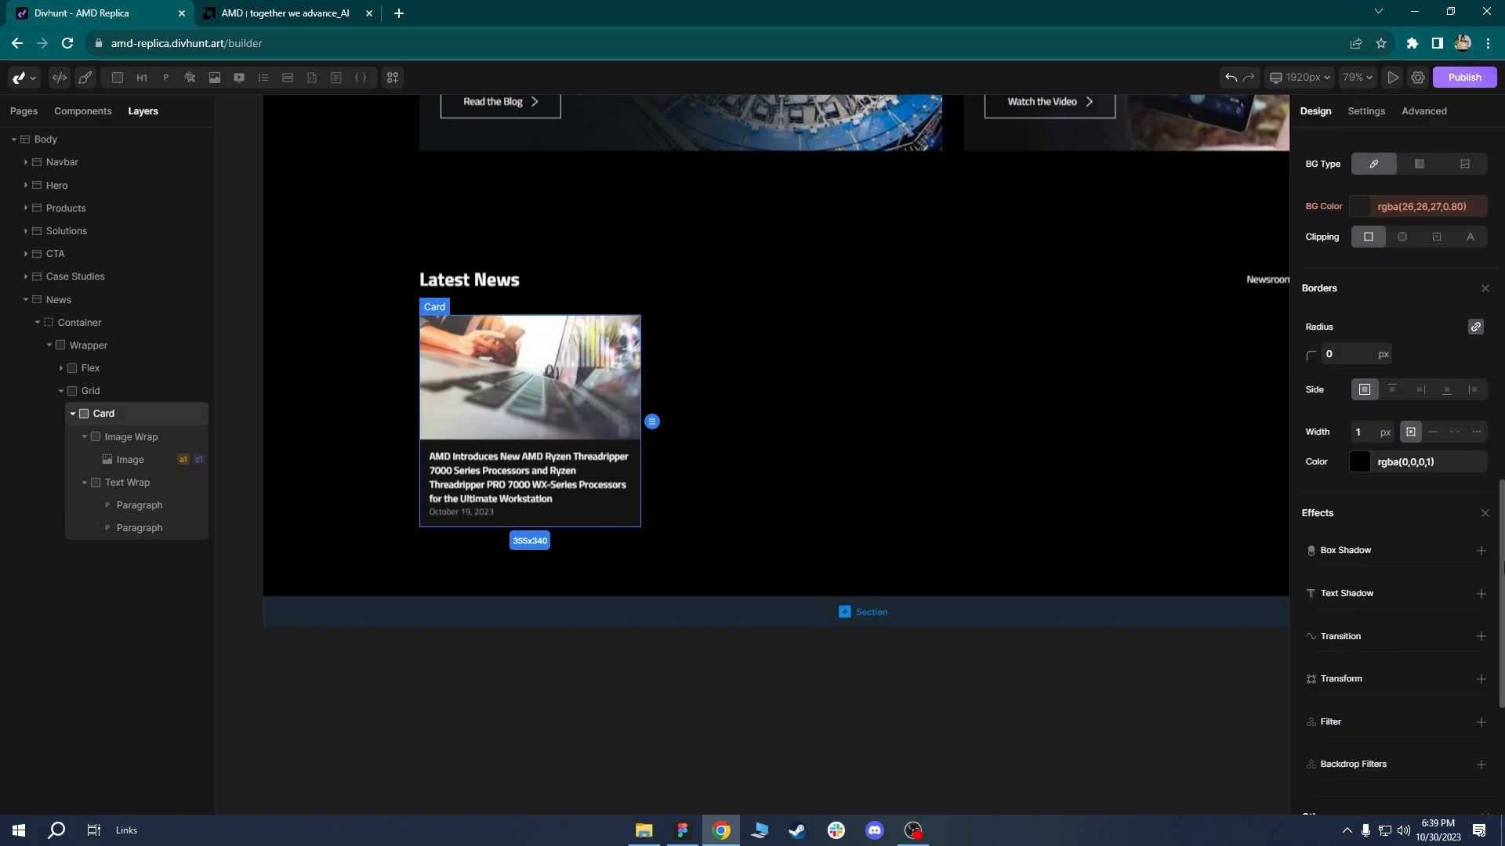
{"action": "left_click", "coordinate": [1479, 525]}
{"action": "left_click", "coordinate": [1390, 476]}
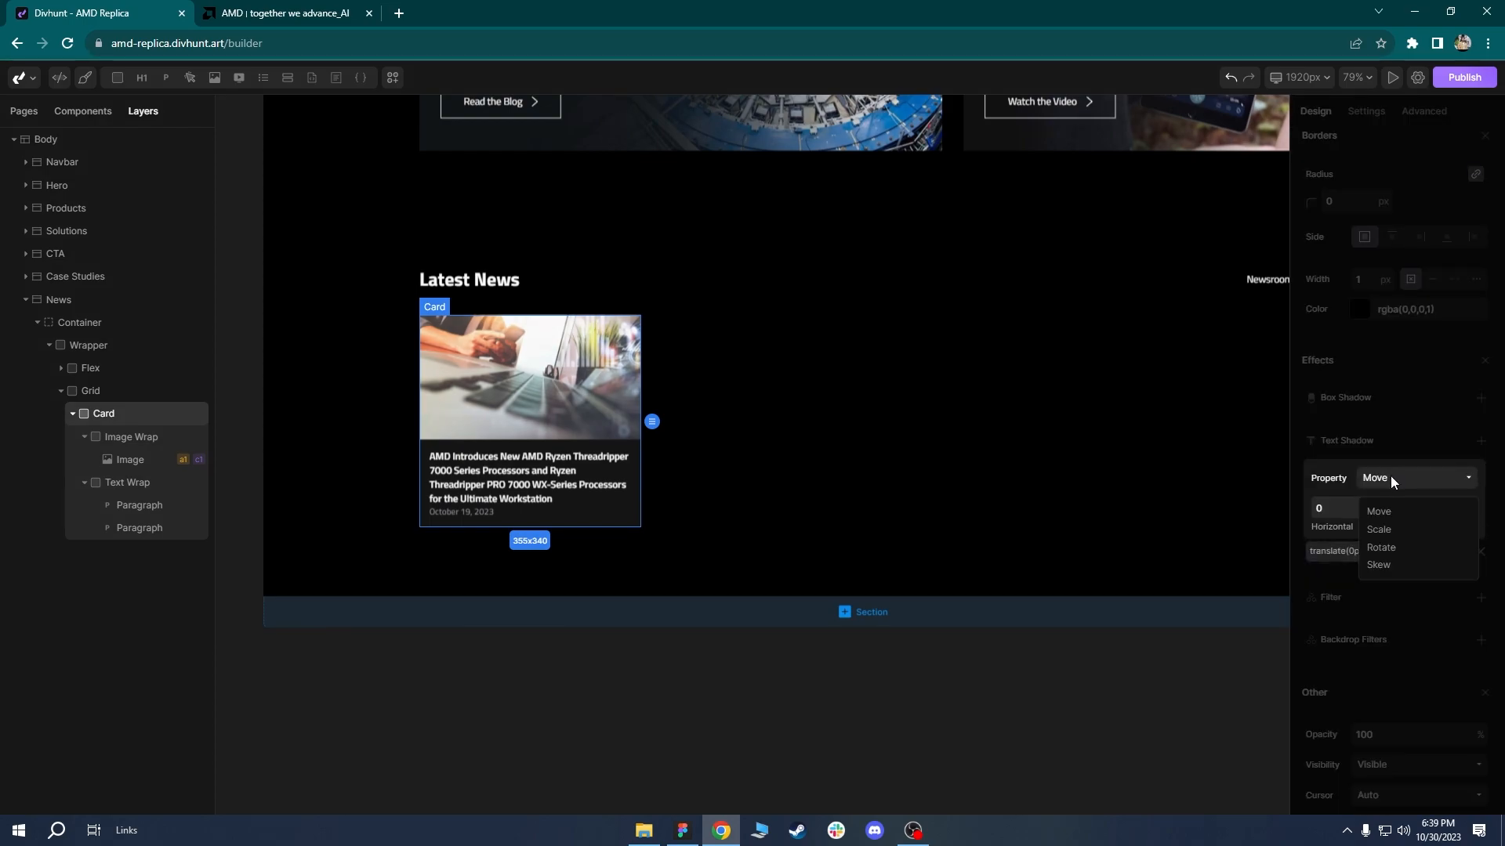
{"action": "left_click", "coordinate": [1377, 531]}
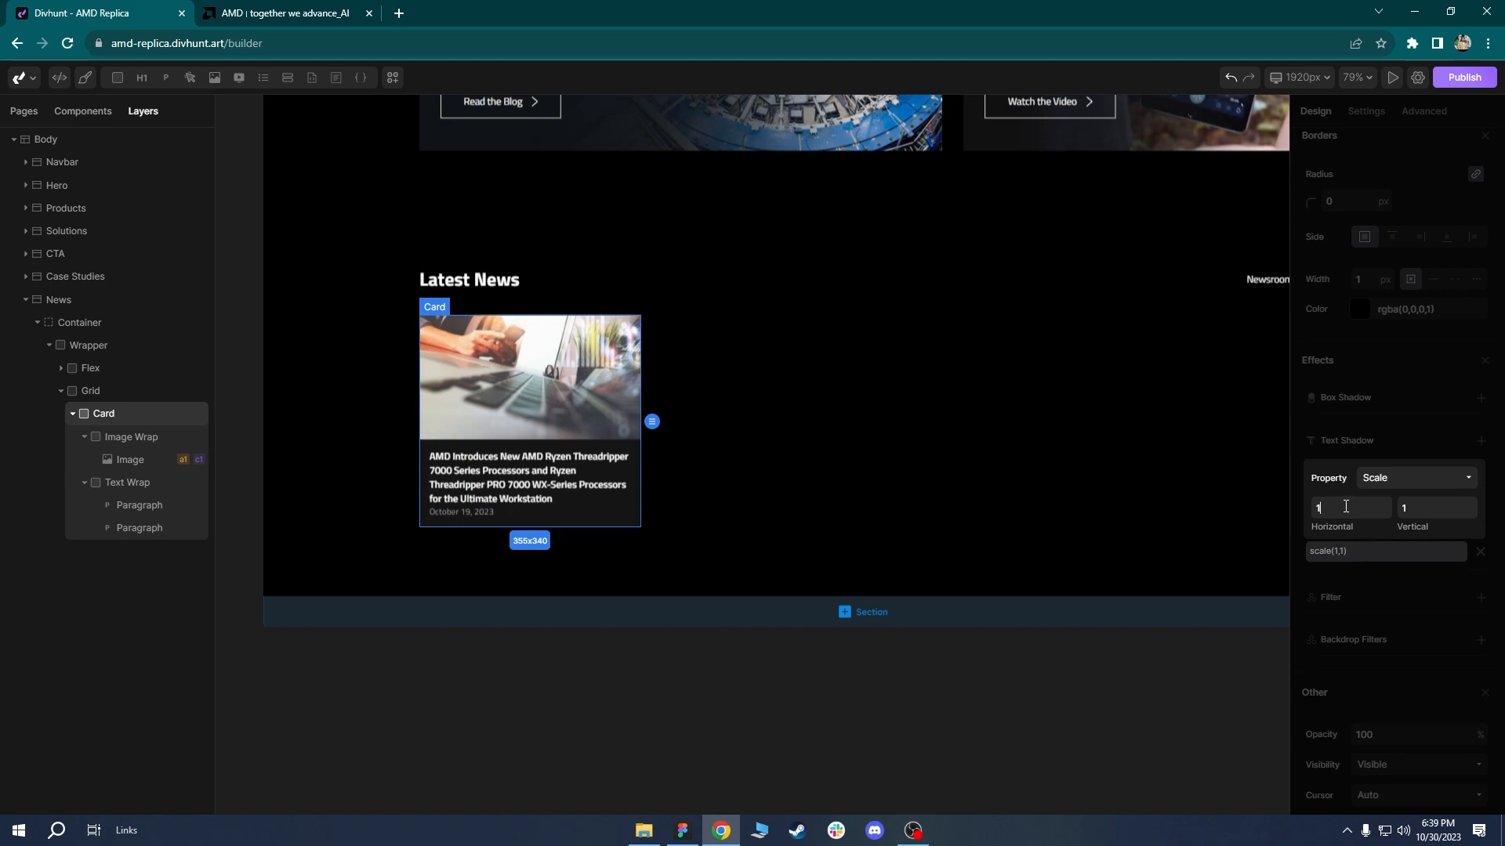
{"action": "double_click", "coordinate": [1346, 507]}
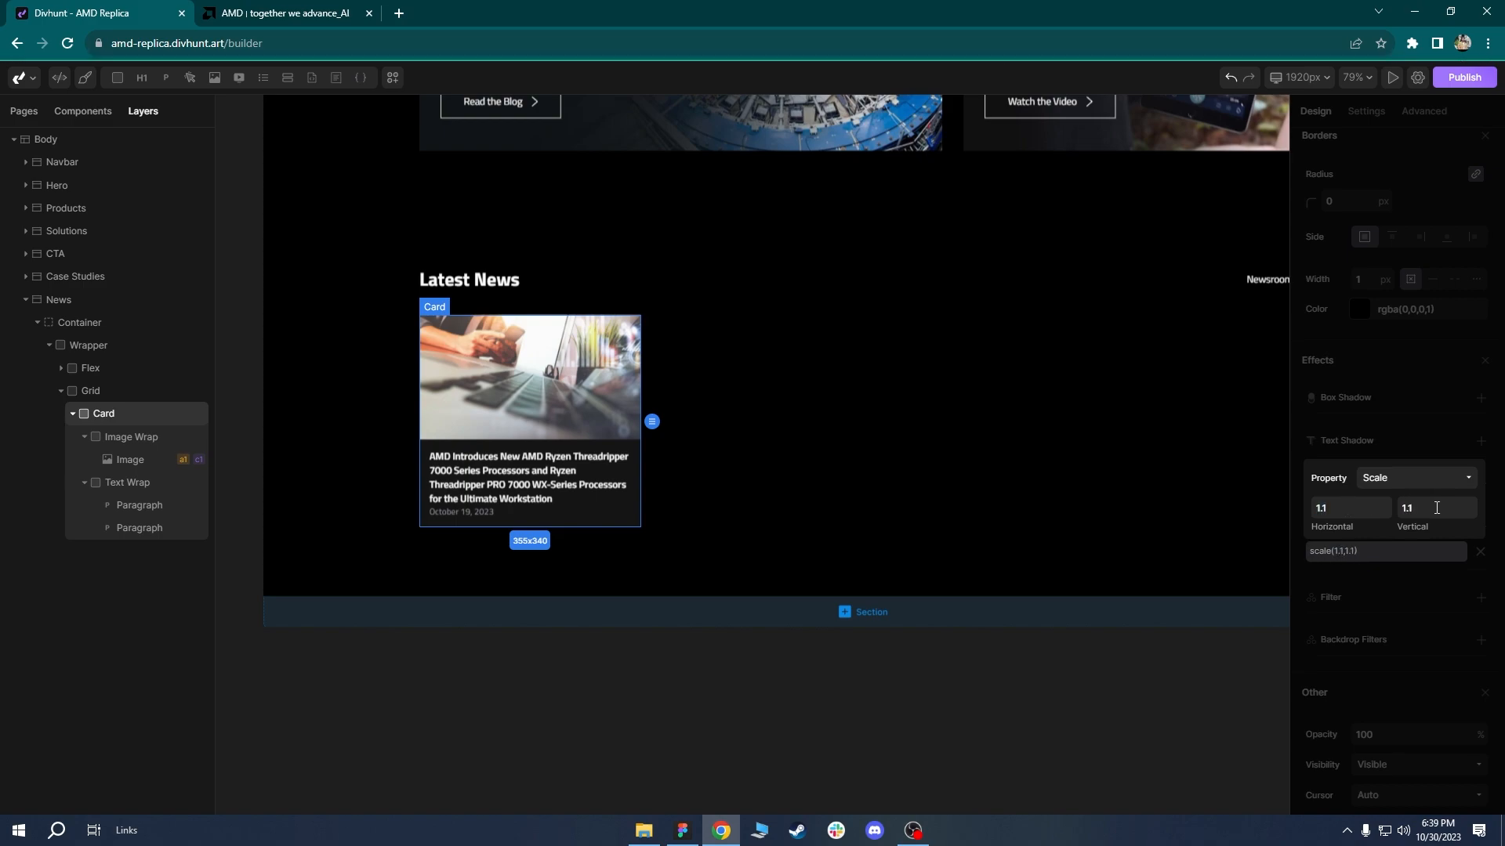
{"action": "left_click", "coordinate": [1454, 387]}
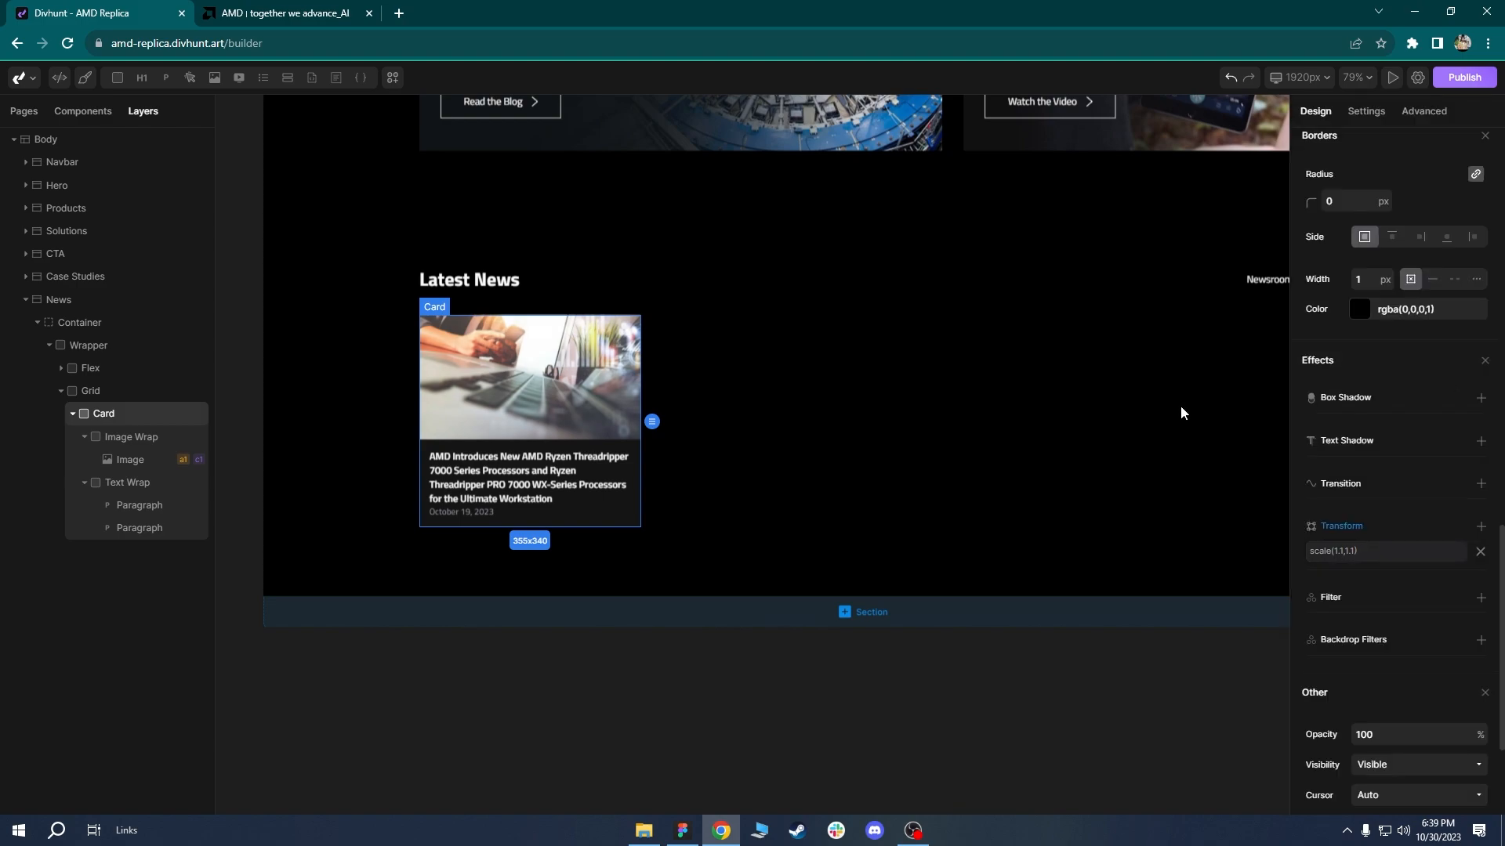
Set the overflow of the card's Image Wrap to hidden.
{"action": "left_click", "coordinate": [992, 388]}
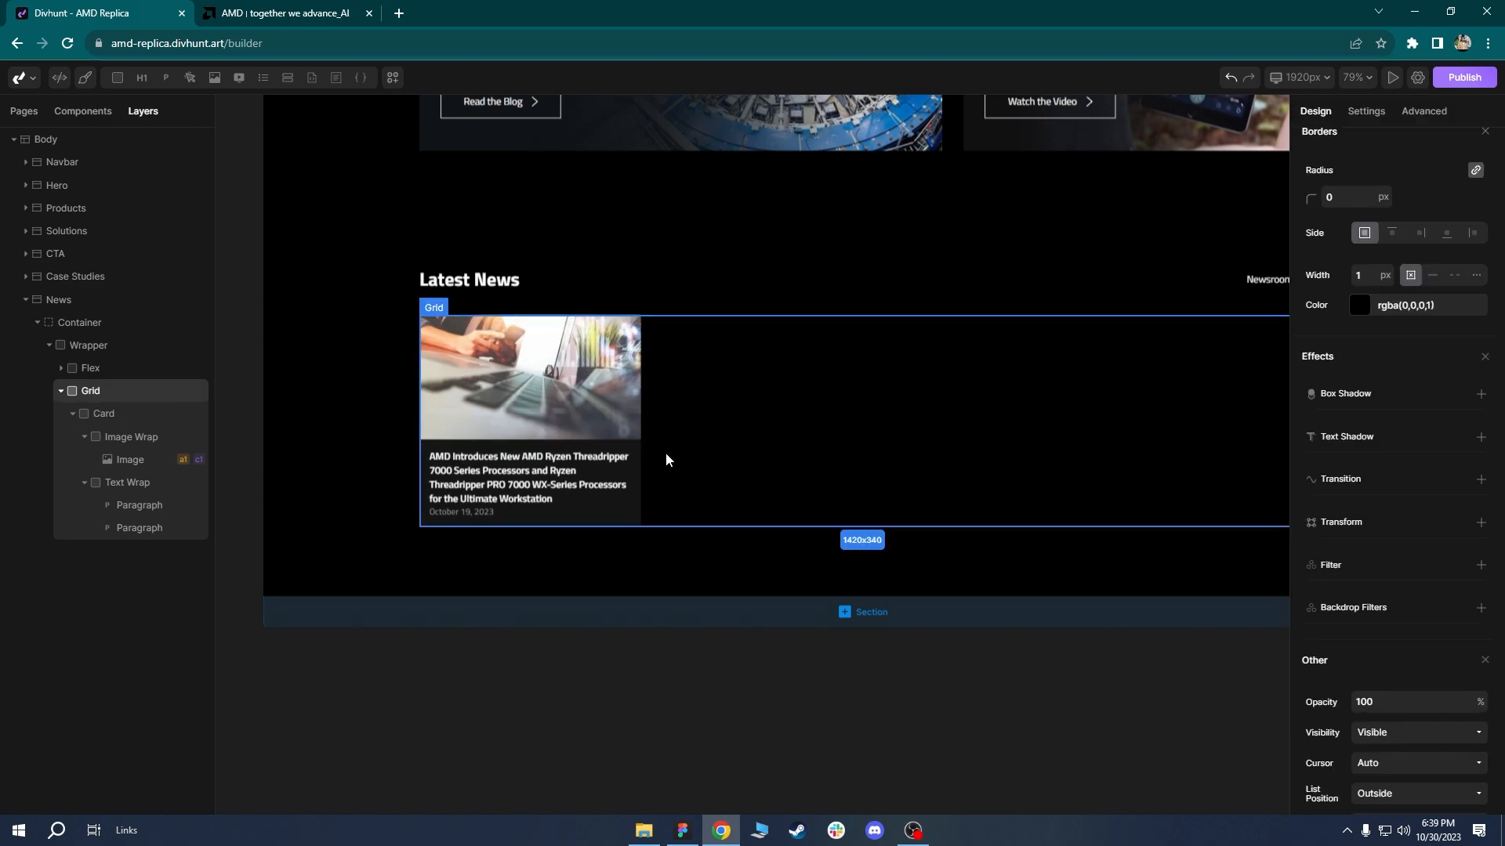
{"action": "left_click_drag", "start_coordinate": [691, 431], "coordinate": [786, 449]}
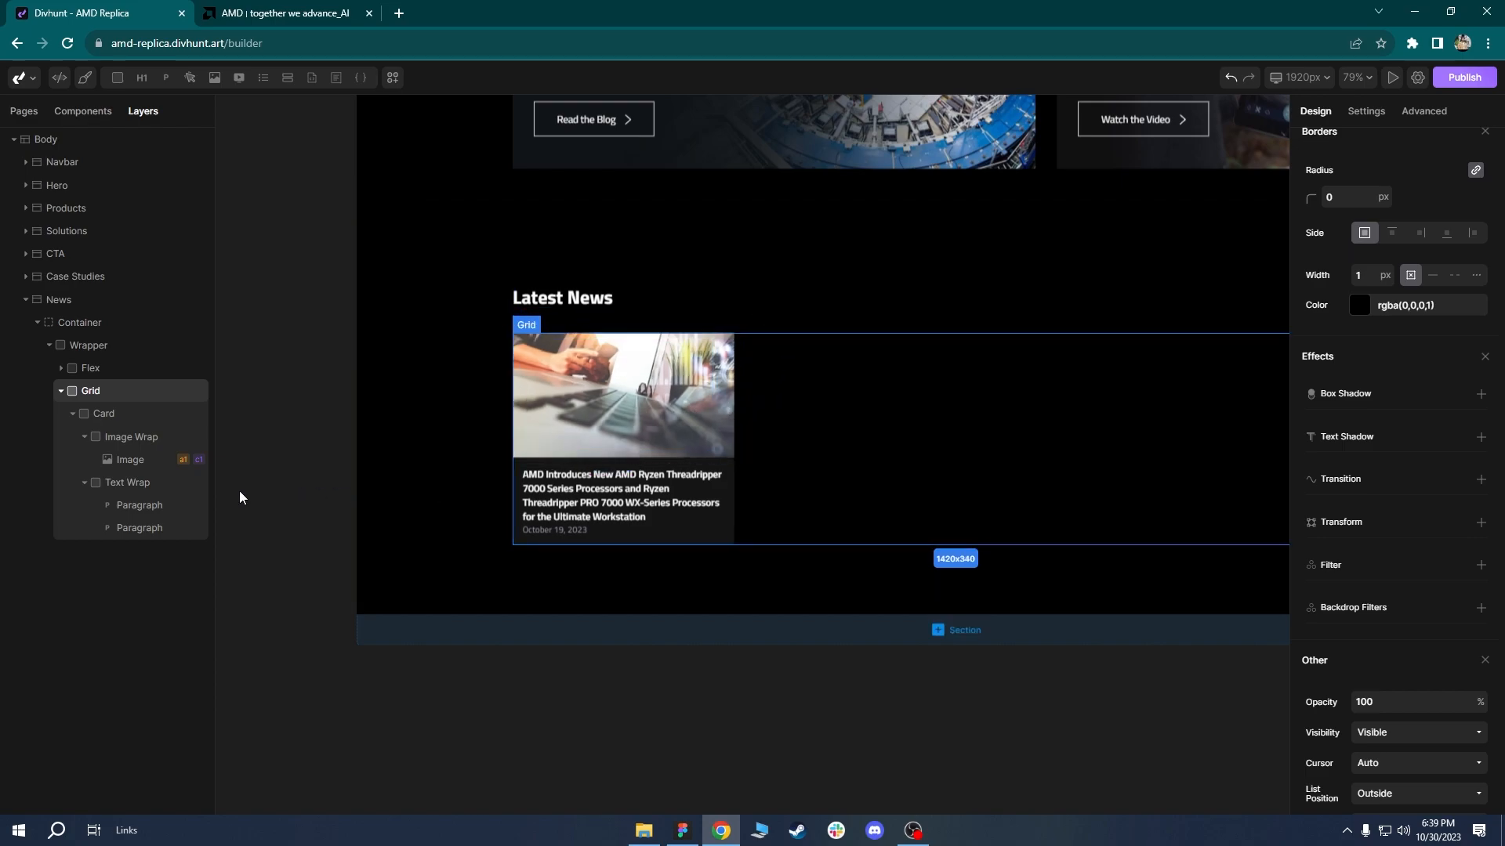
{"action": "left_click", "coordinate": [127, 441]}
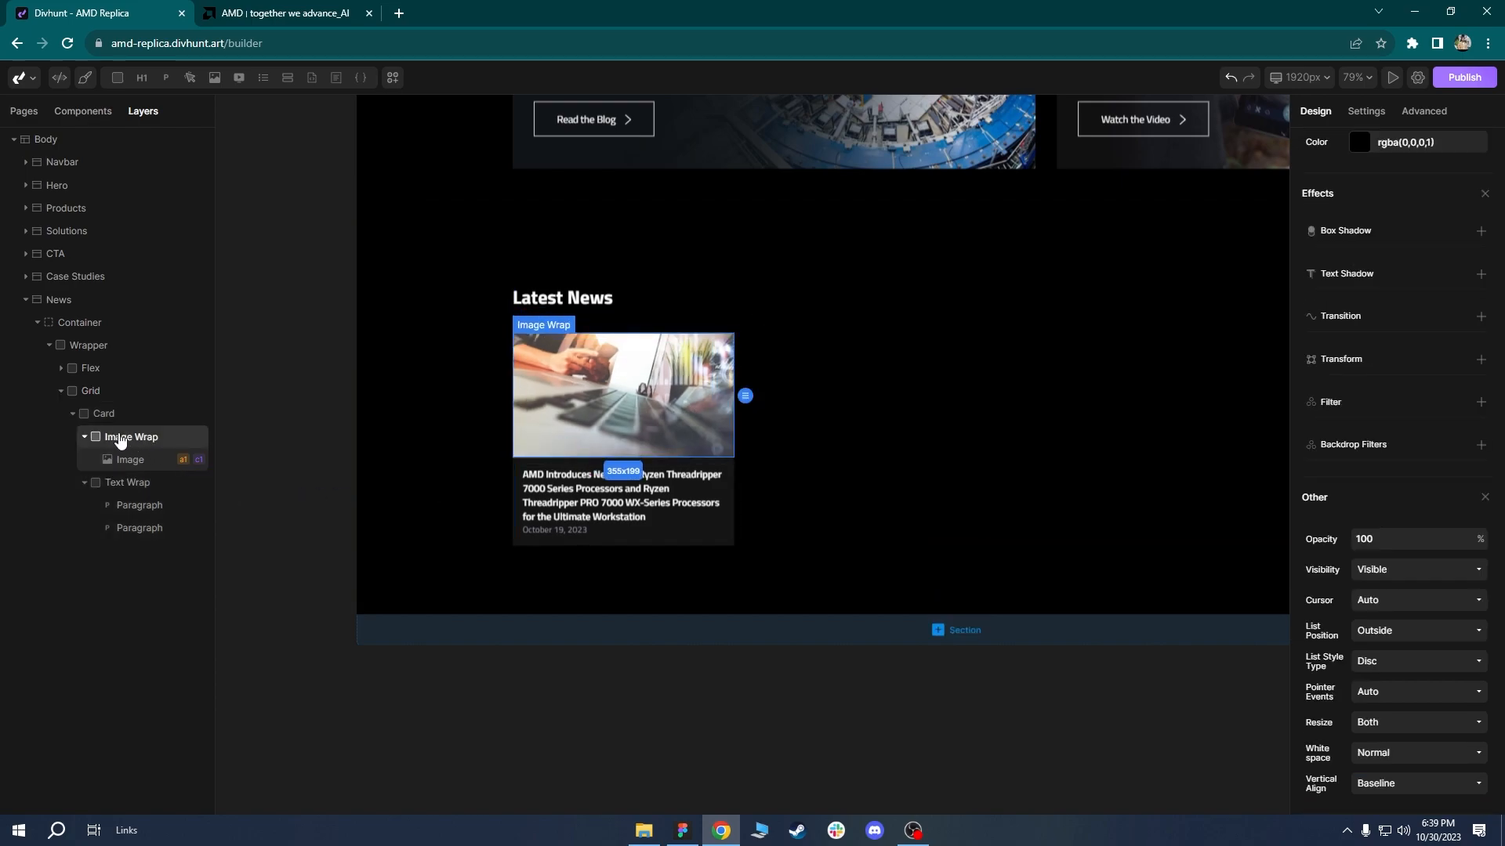
{"action": "scroll", "coordinate": [1501, 521], "scroll_direction": "up", "scroll_amount": 15}
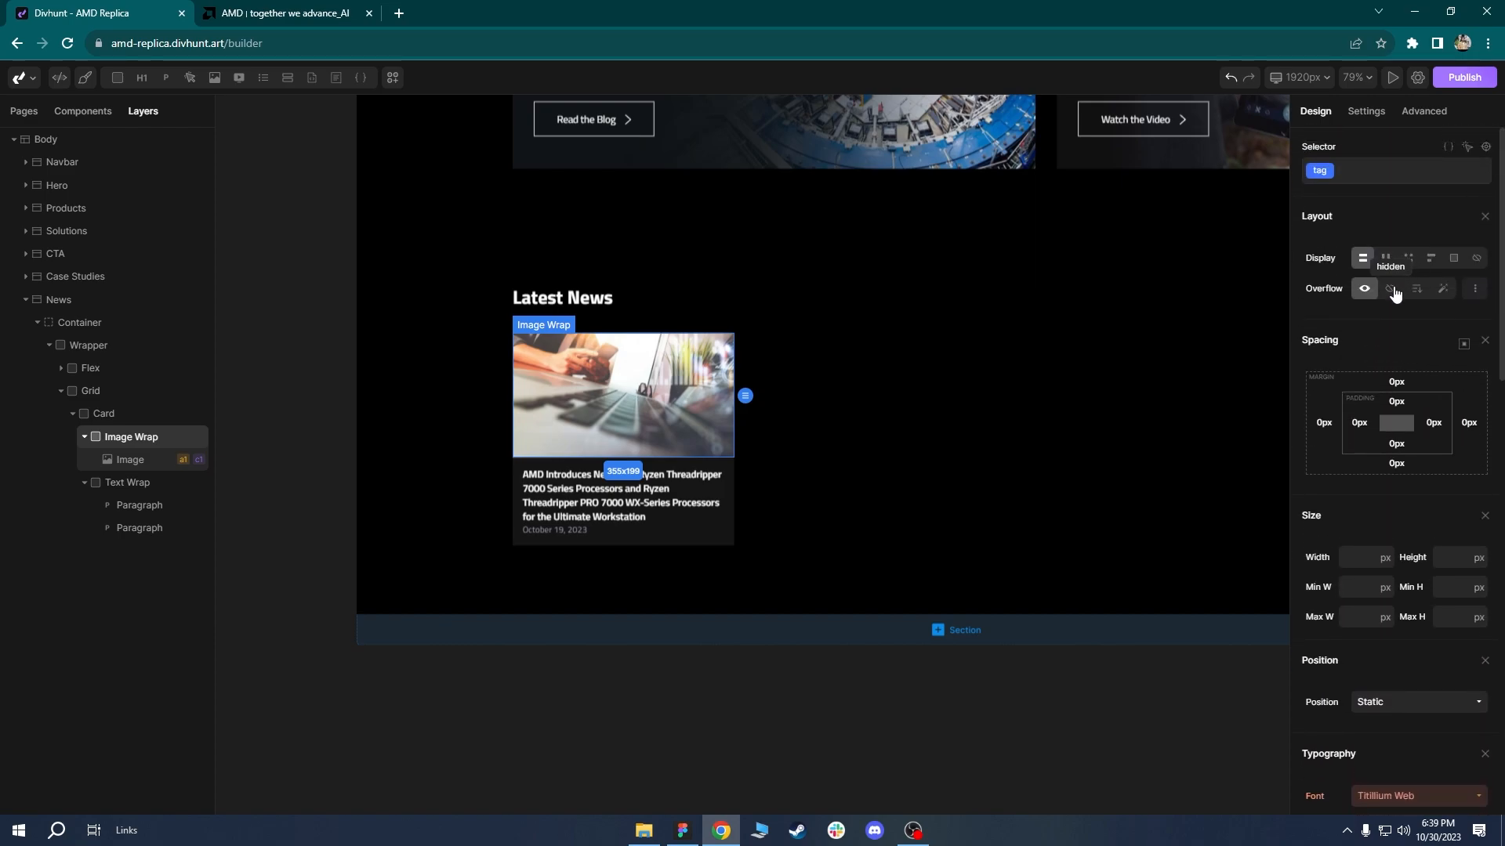
{"action": "left_click", "coordinate": [1392, 289]}
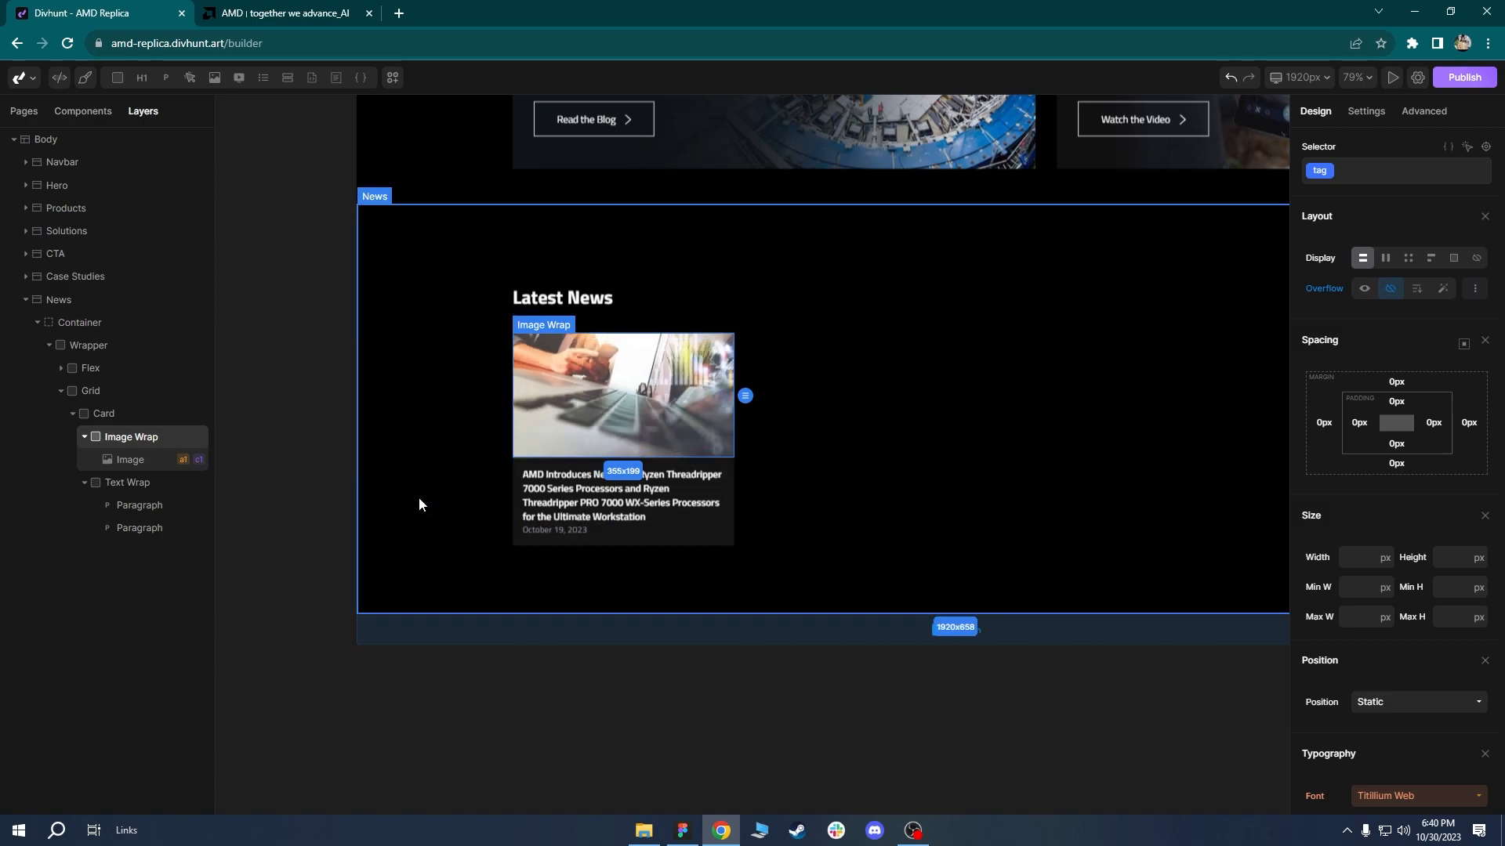
Add a transition to the card image for all properties with Ease easing and a 400 ms duration.
{"action": "left_click", "coordinate": [139, 463]}
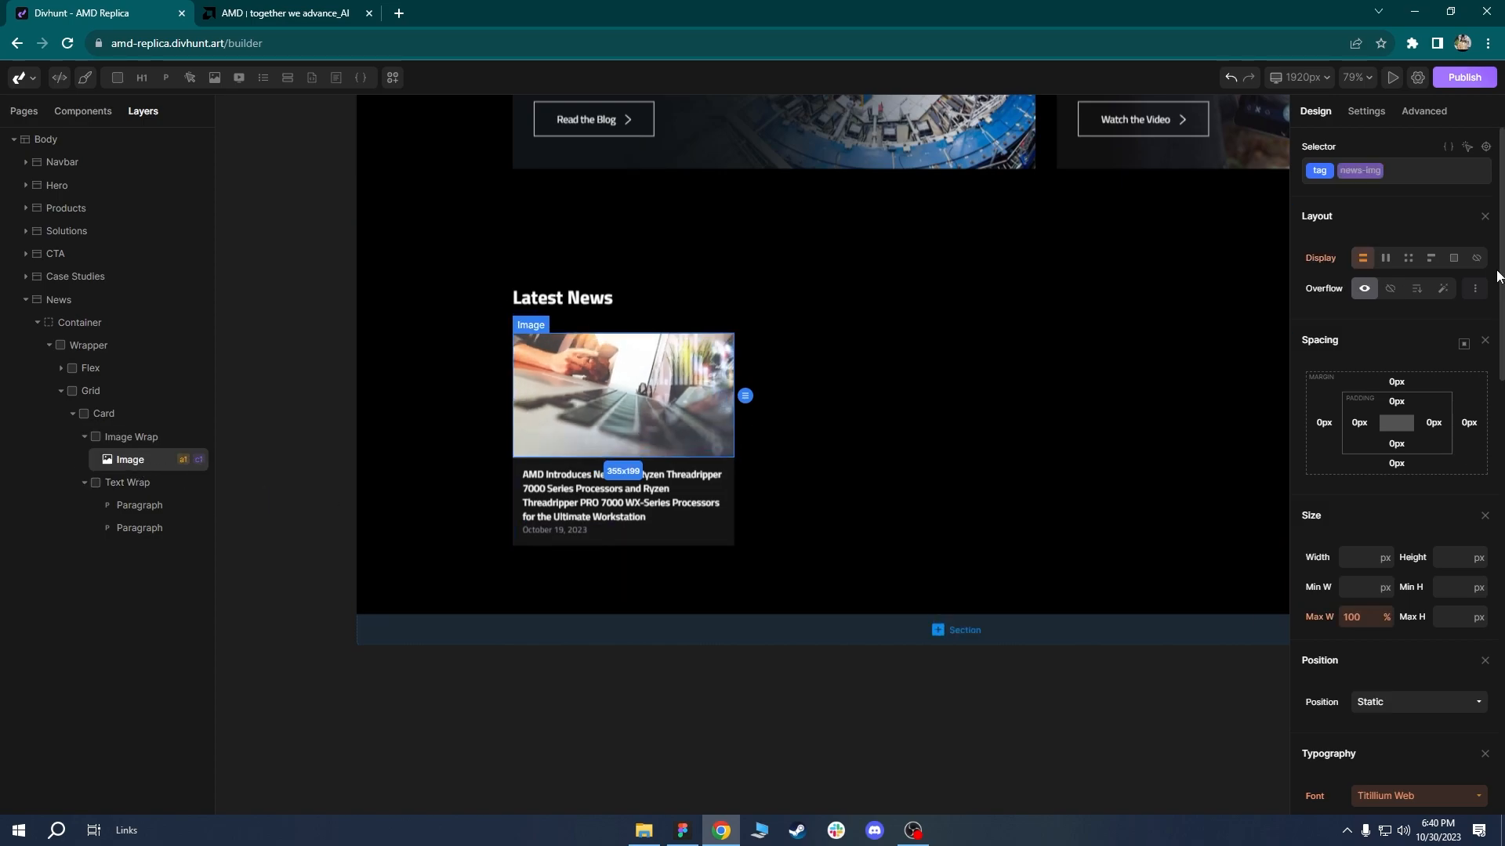
{"action": "scroll", "coordinate": [1390, 561], "scroll_direction": "down", "scroll_amount": 15}
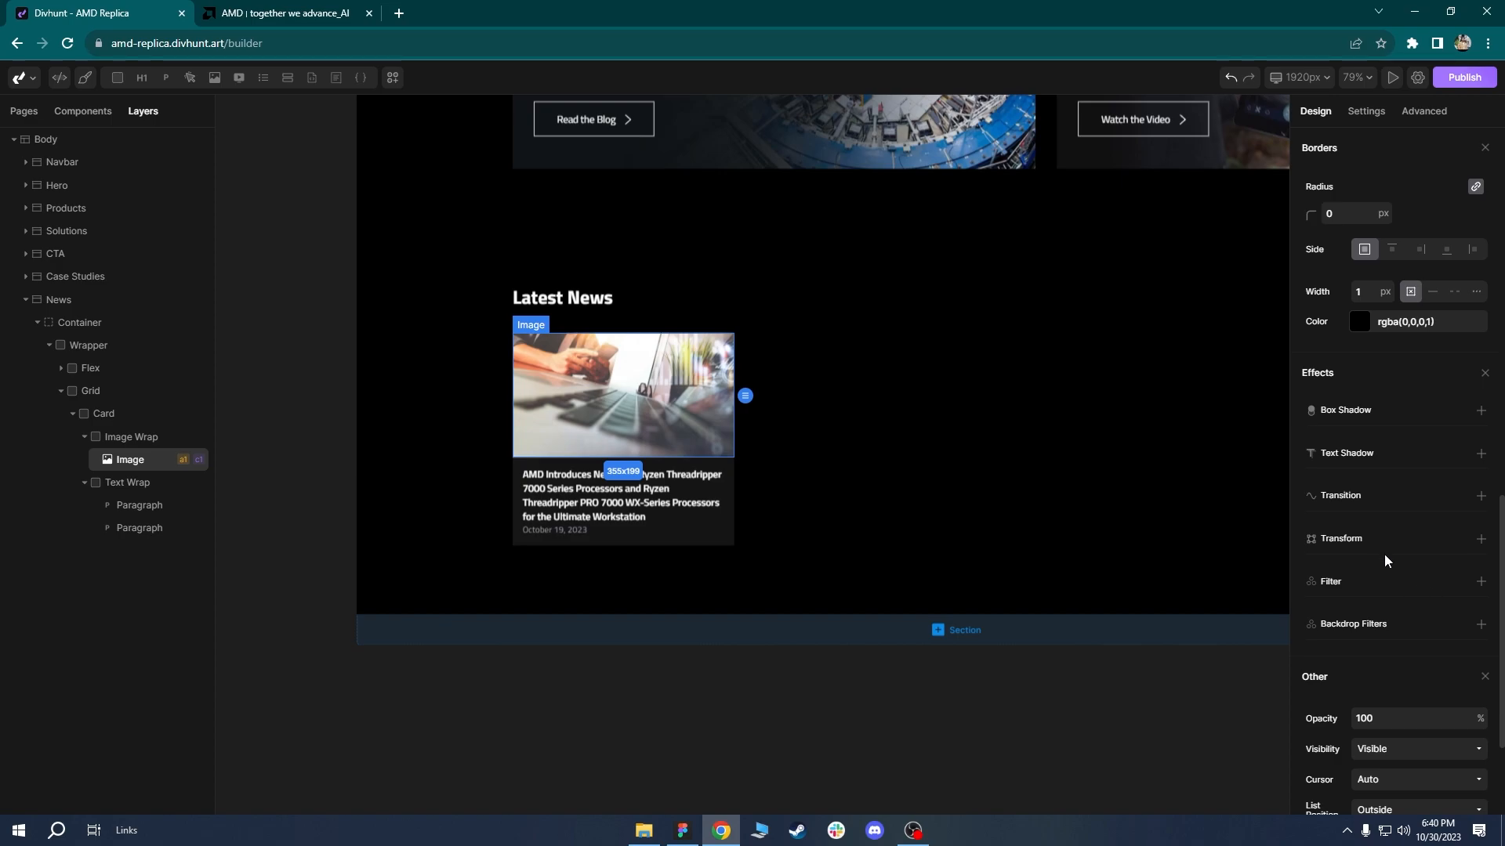
{"action": "left_click", "coordinate": [1481, 496]}
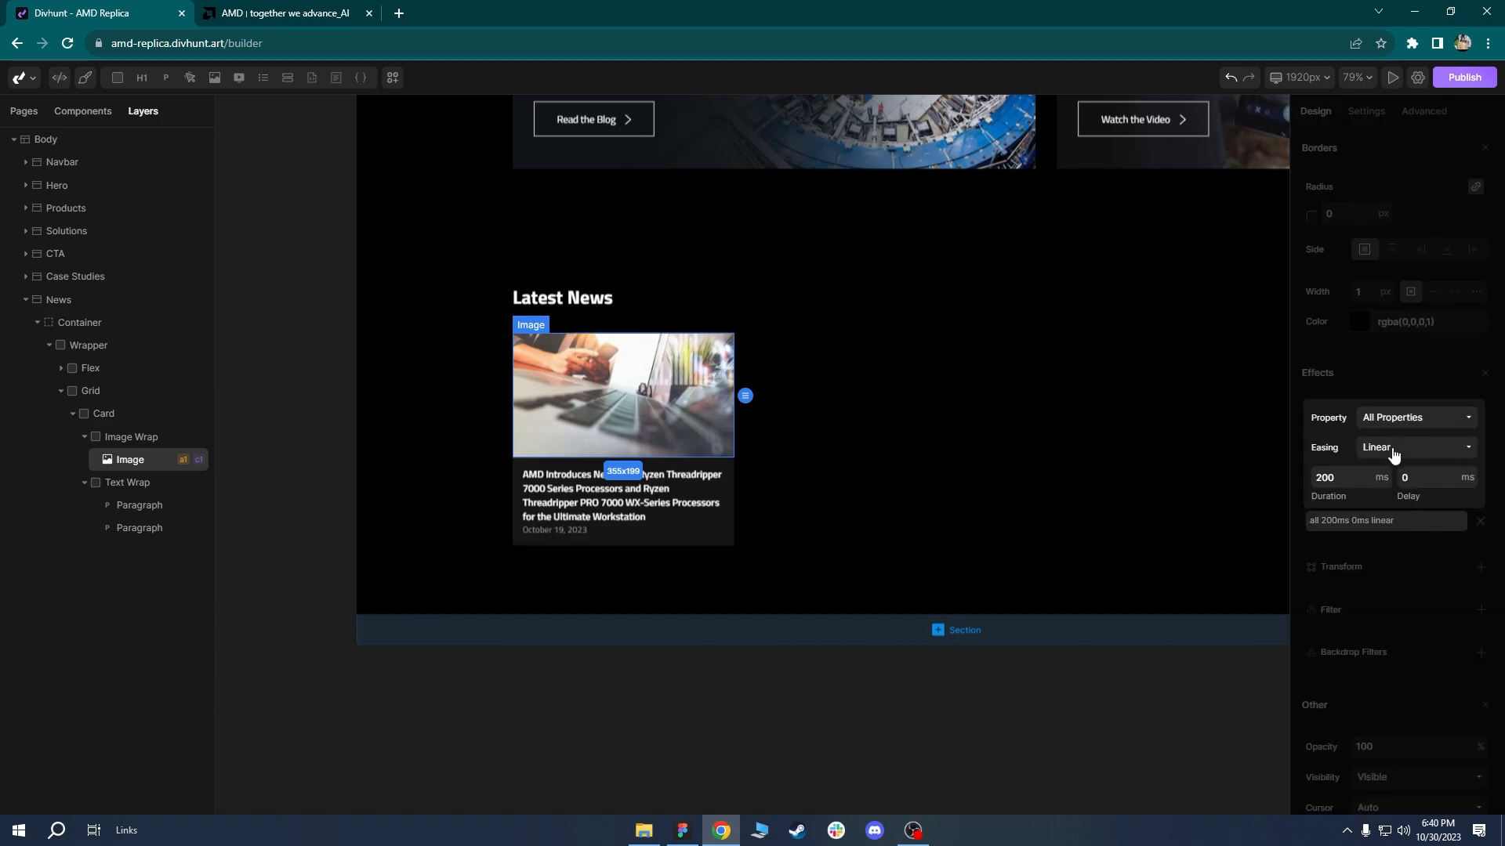
{"action": "left_click", "coordinate": [1394, 456]}
{"action": "left_click", "coordinate": [1379, 499]}
{"action": "left_click", "coordinate": [1056, 532]}
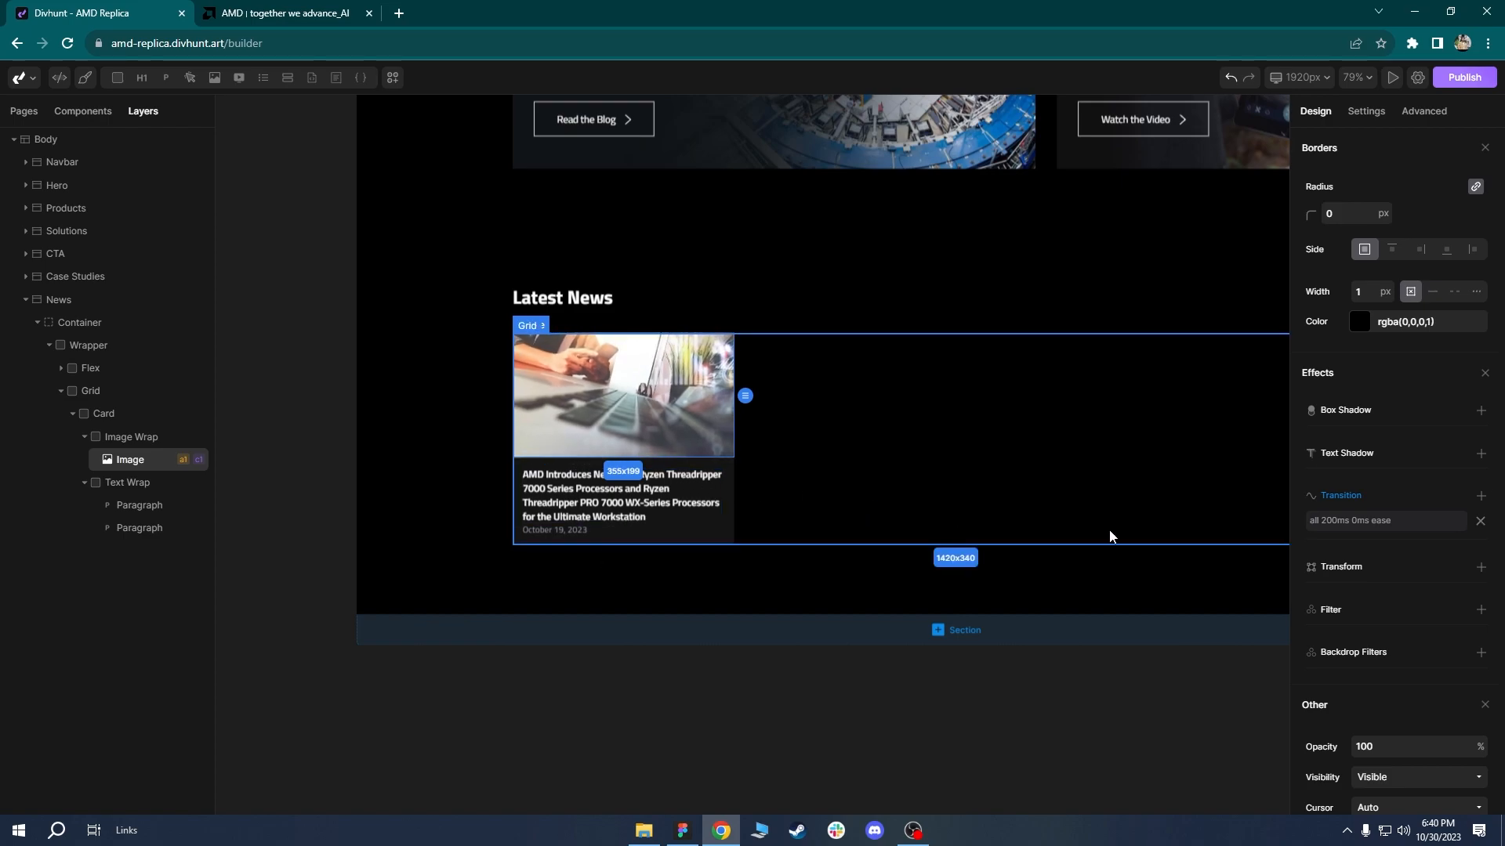
{"action": "left_click", "coordinate": [1348, 521]}
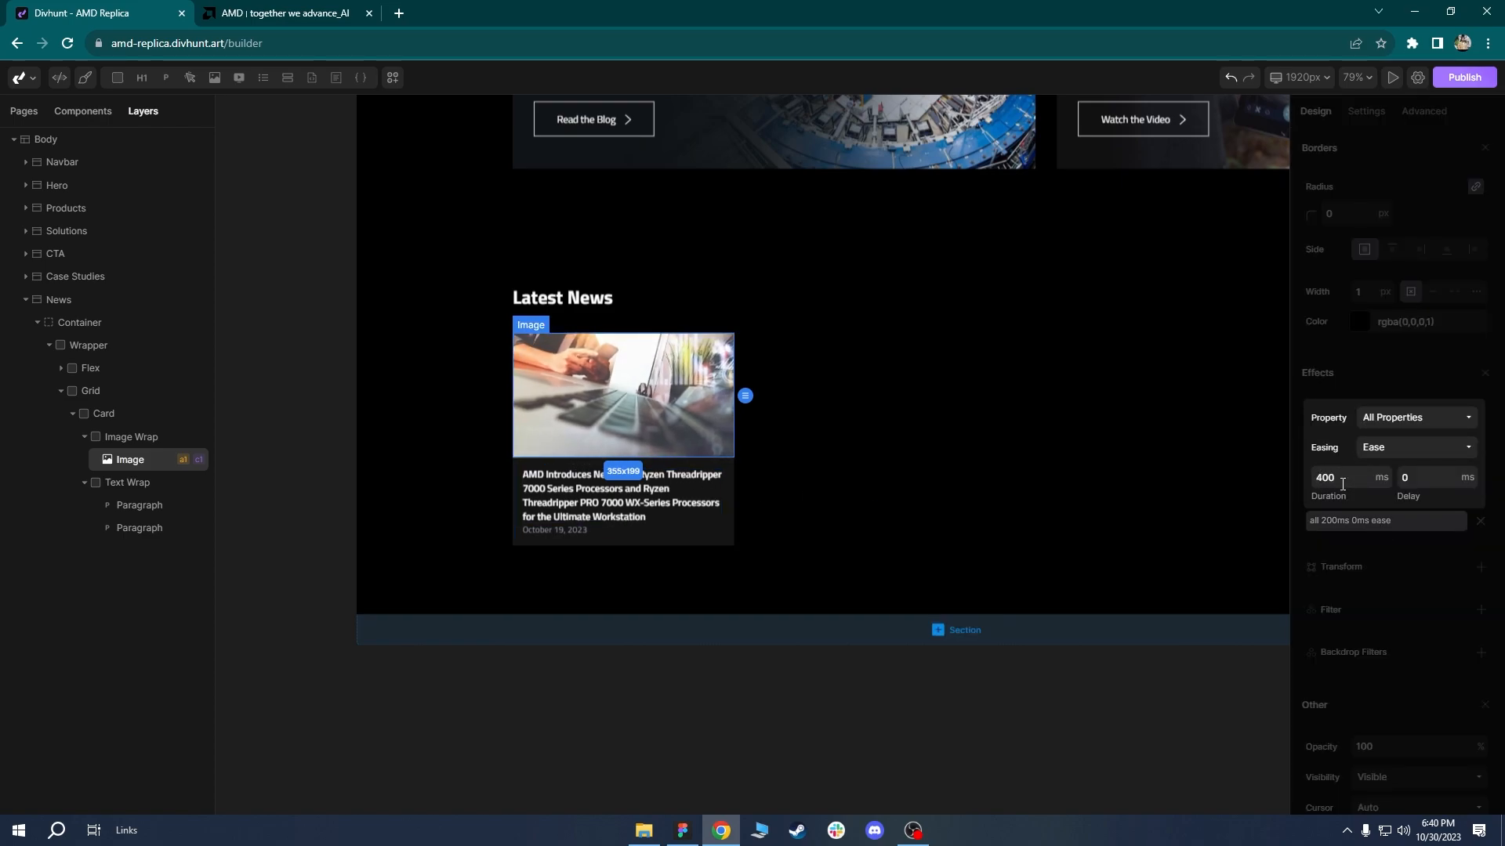
{"action": "left_click", "coordinate": [1040, 493]}
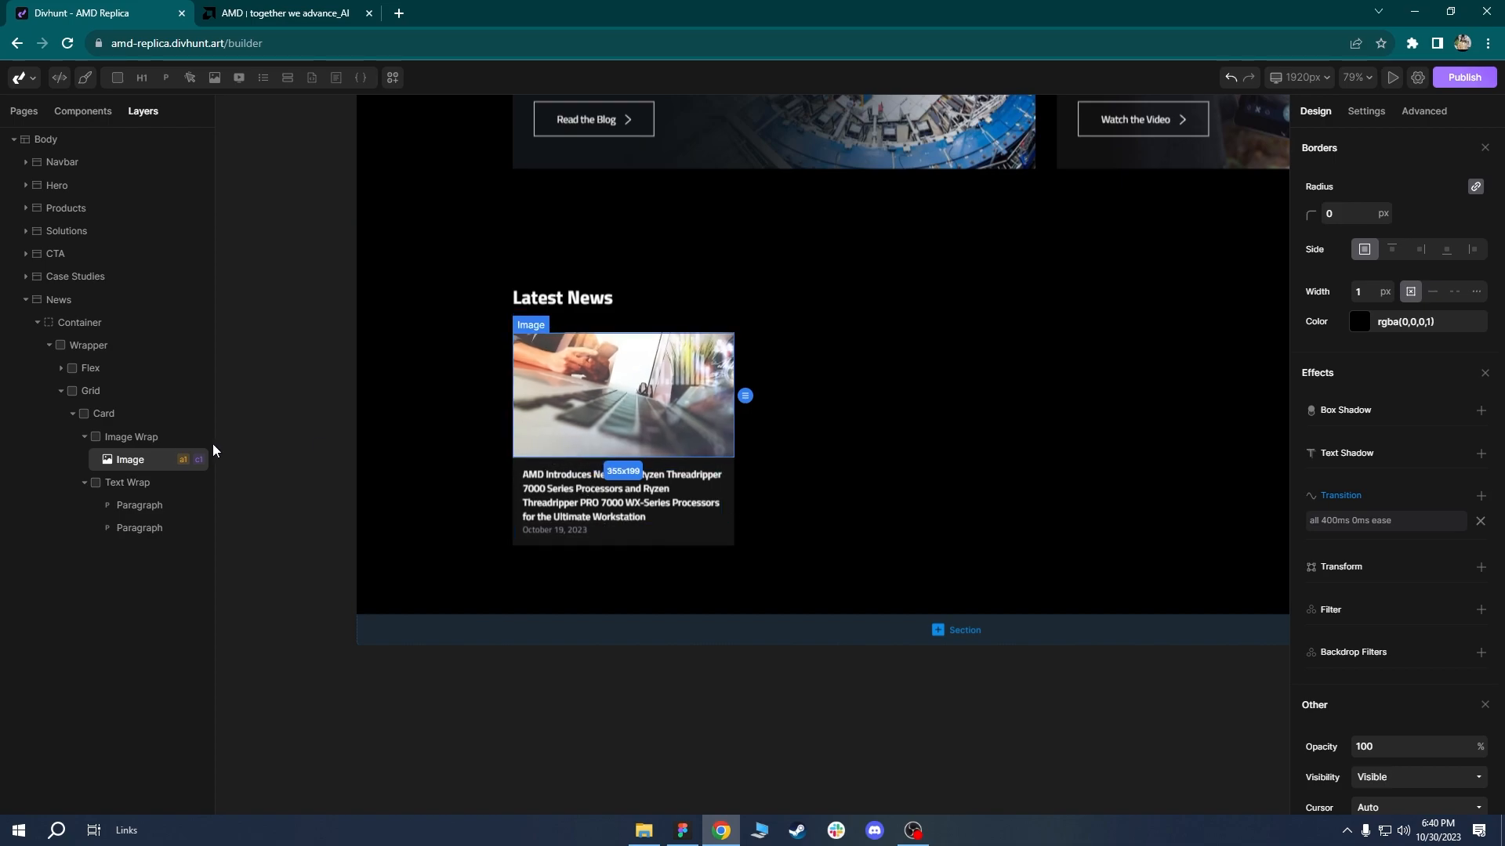
Loop the Card 4 times and compare the row with the Latest News cards on the original AMD site.
{"action": "right_click", "coordinate": [104, 413]}
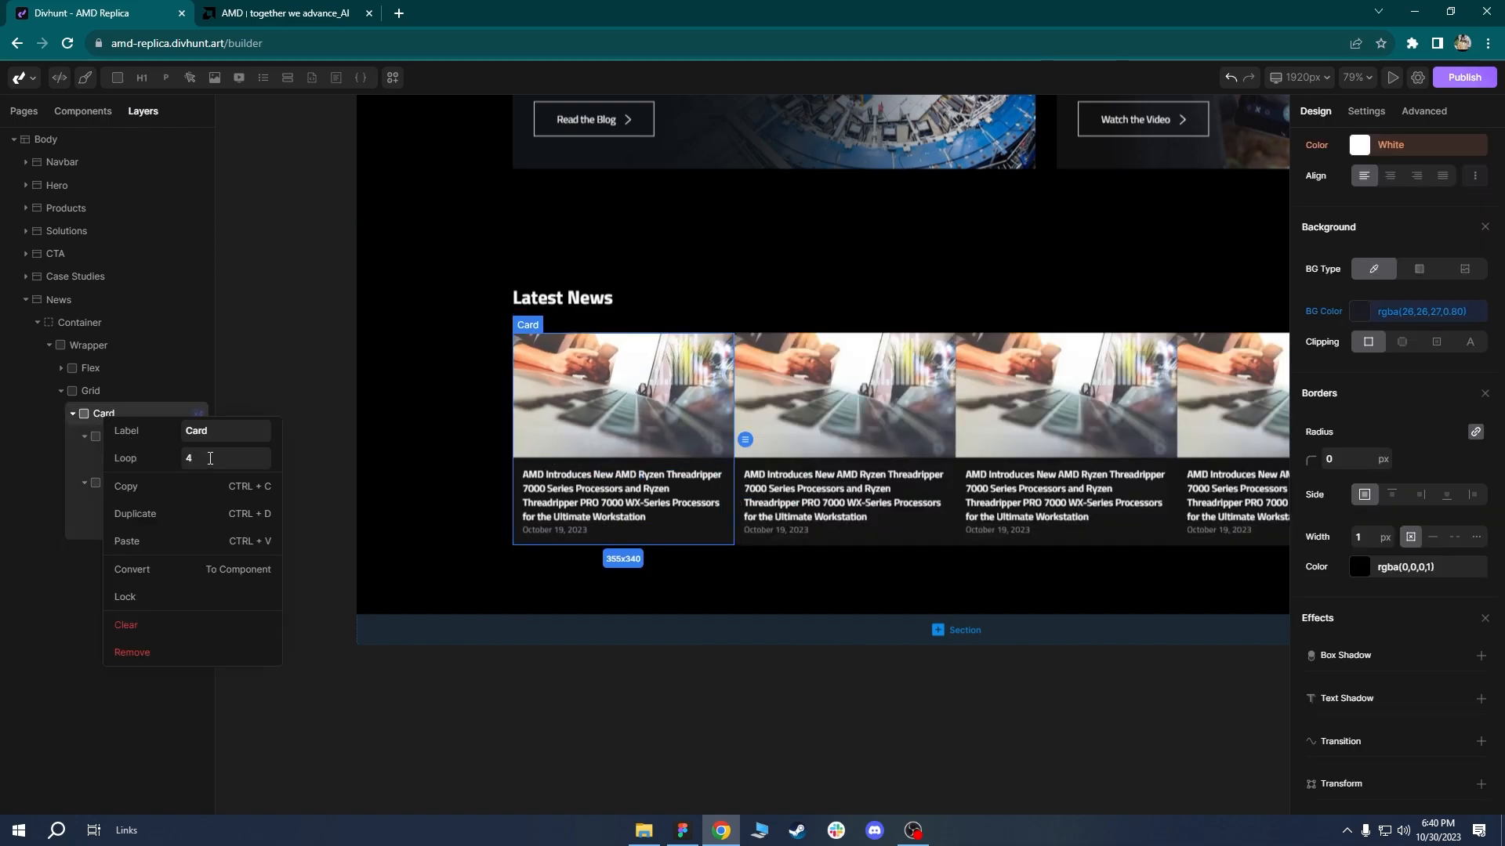
{"action": "left_click", "coordinate": [287, 11]}
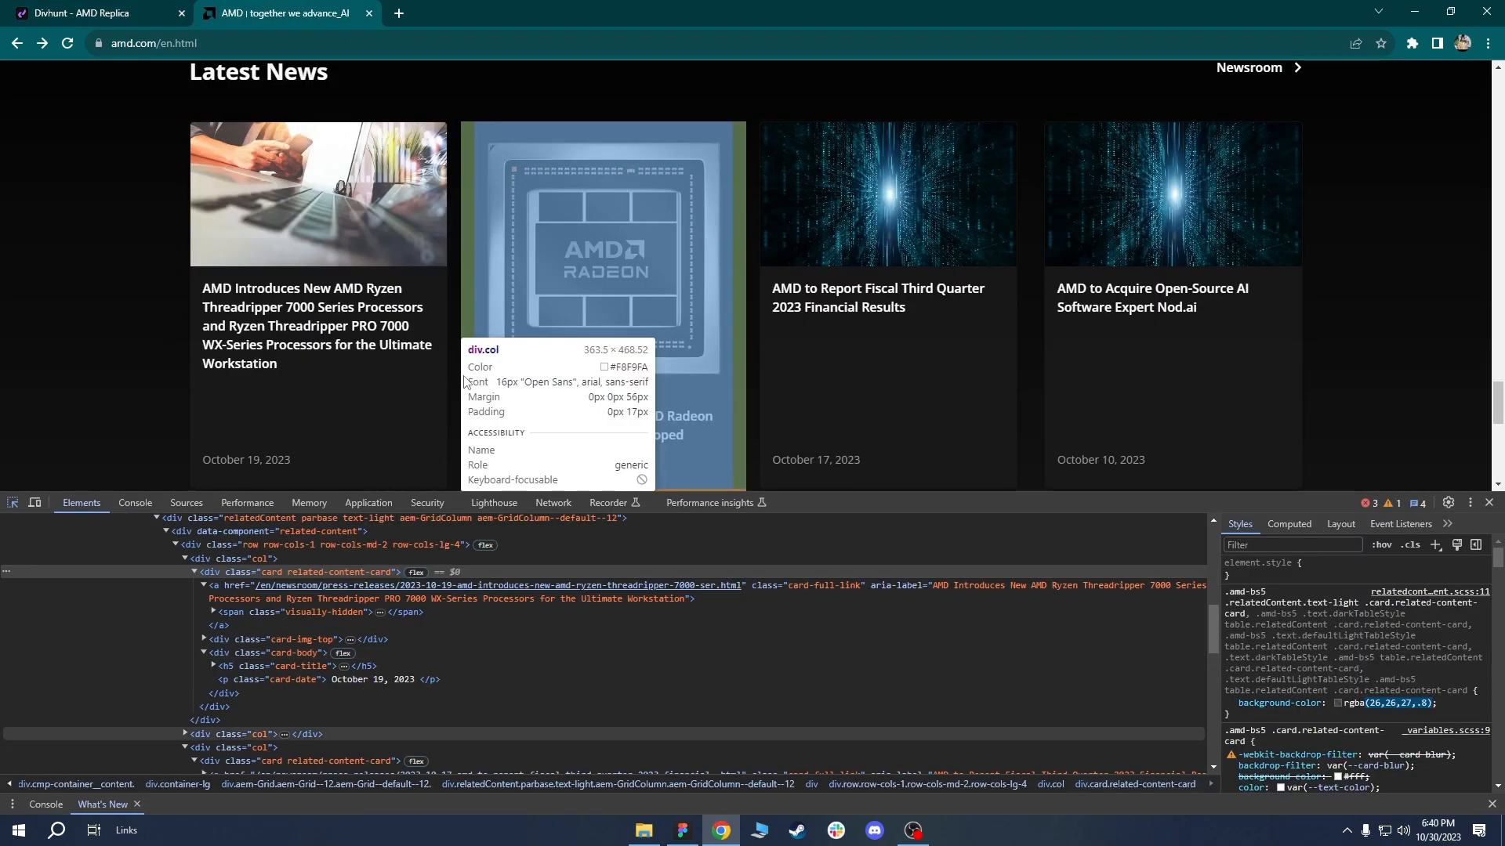
{"action": "left_click", "coordinate": [82, 13]}
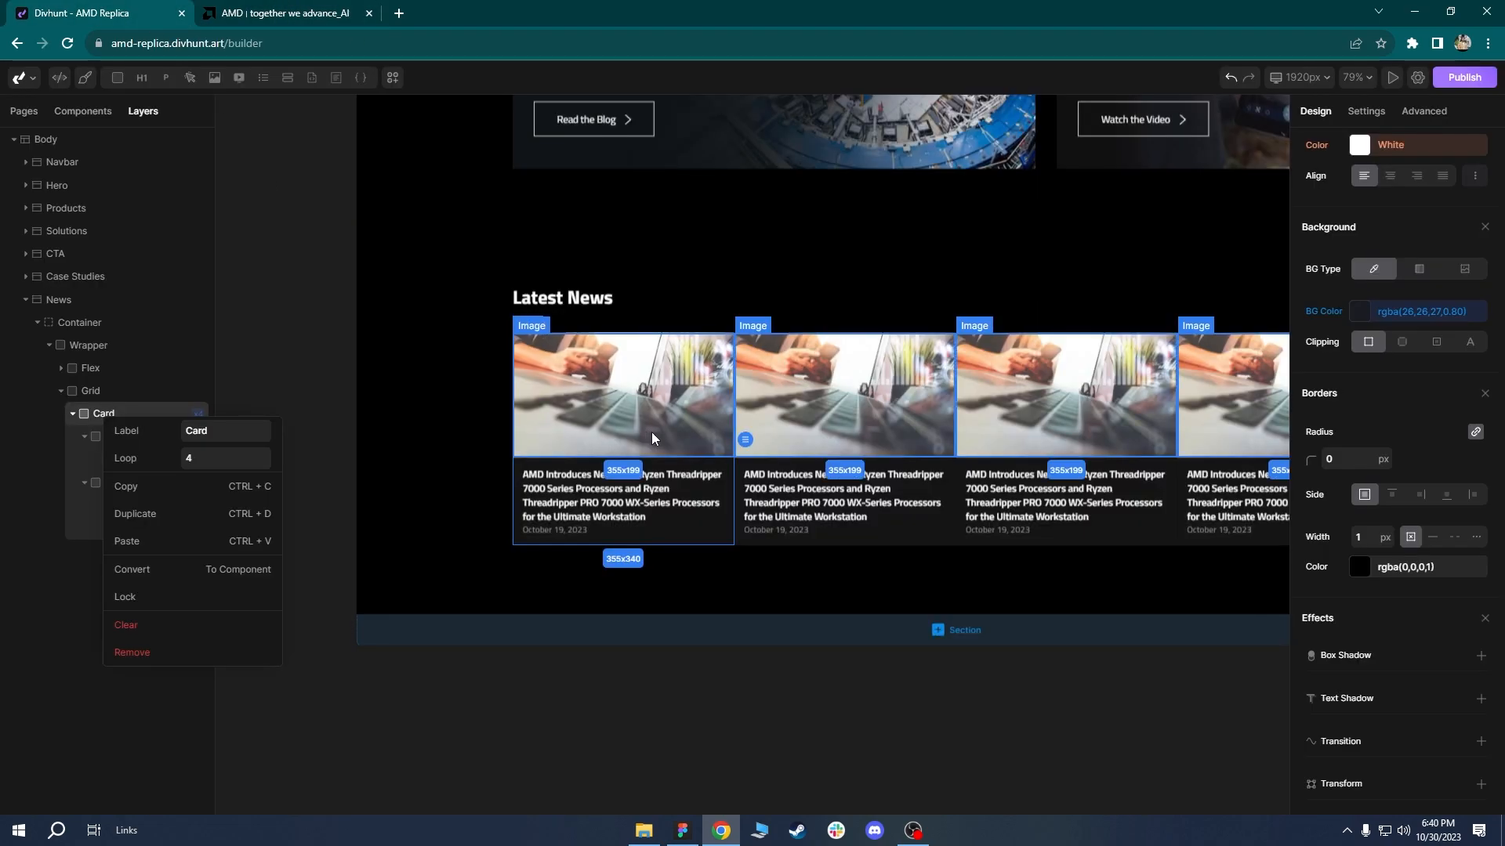
Set the column and row gaps of the Latest News grid to 34 px.
{"action": "left_click", "coordinate": [156, 396]}
{"action": "scroll", "coordinate": [1418, 376], "scroll_direction": "down", "scroll_amount": 5}
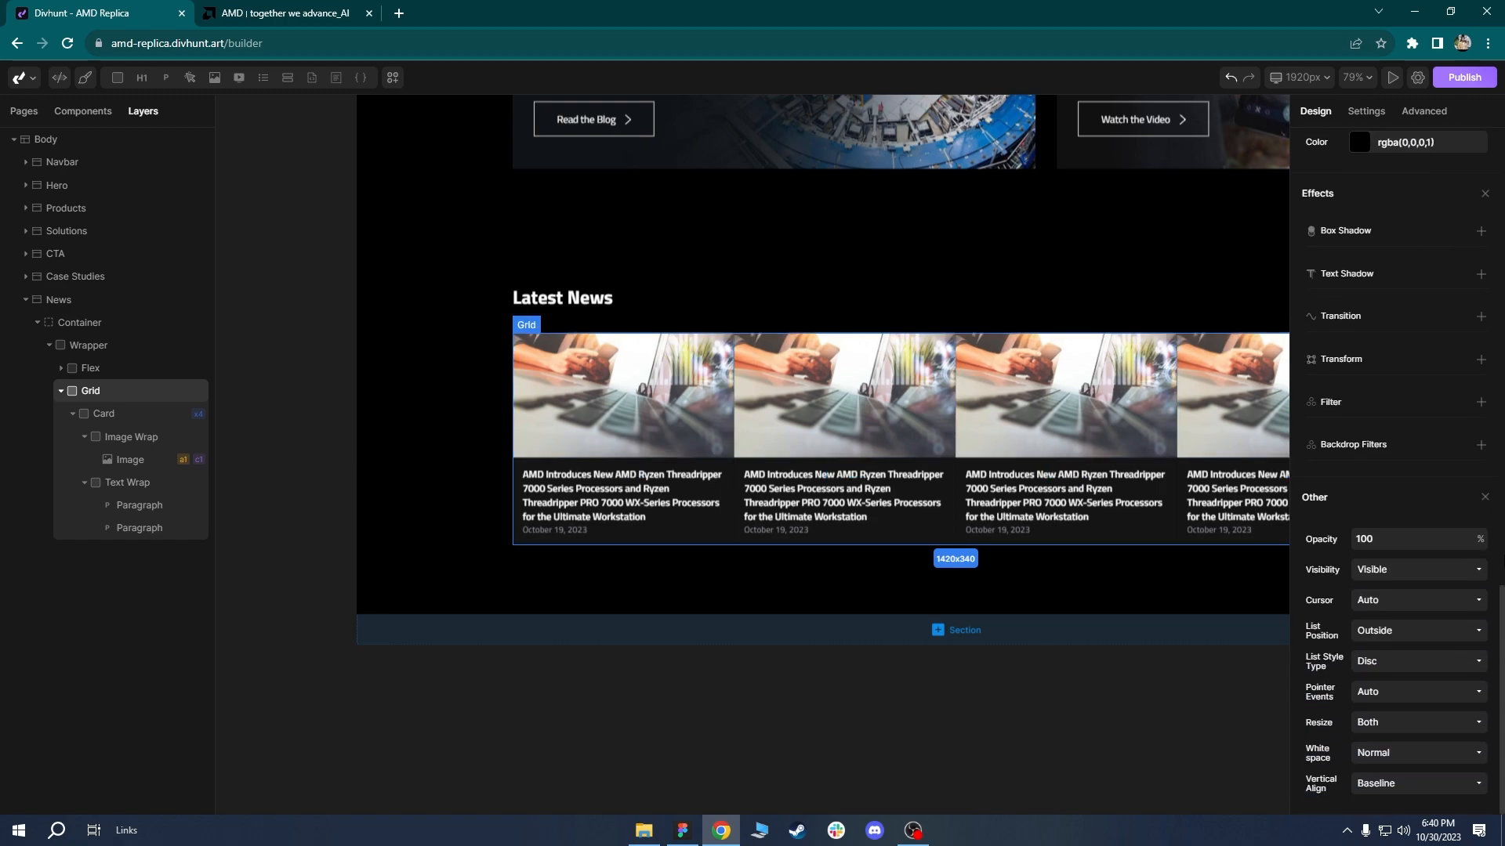
{"action": "left_click_drag", "start_coordinate": [1503, 624], "coordinate": [1498, 163]}
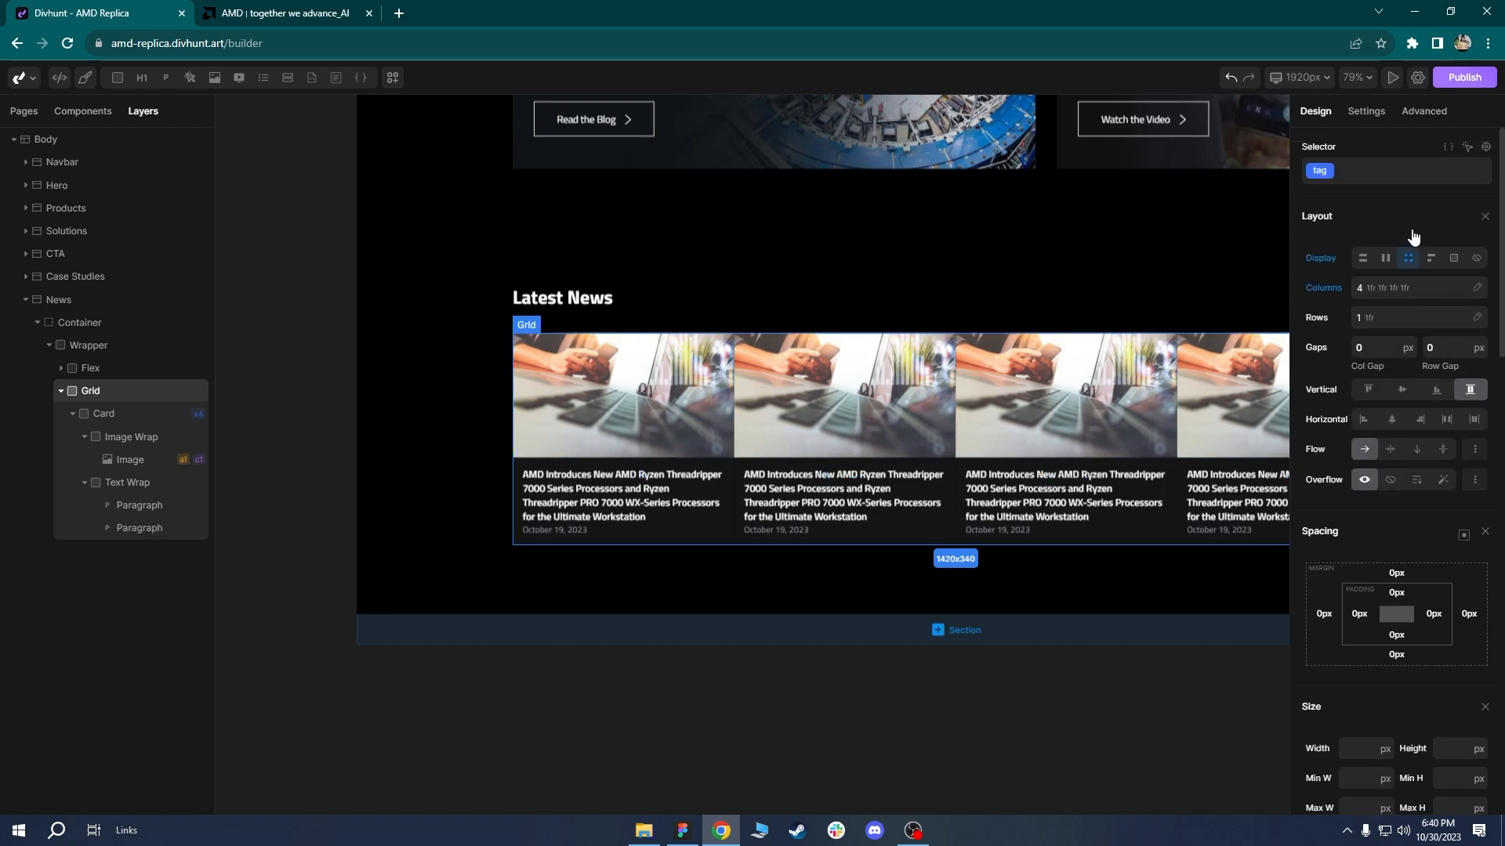
{"action": "left_click", "coordinate": [1388, 353]}
{"action": "type", "text": "34"}
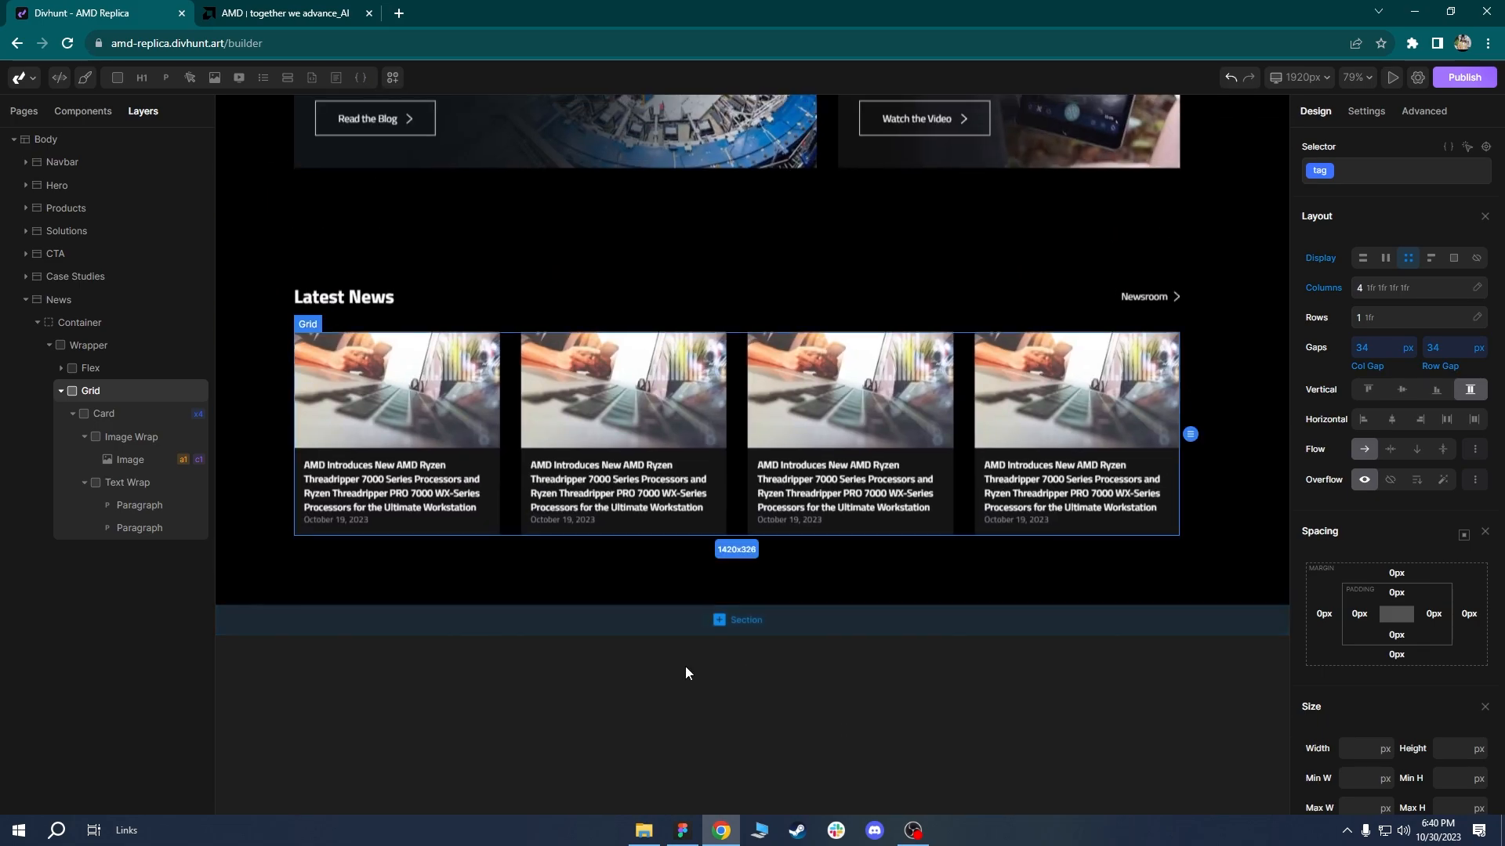
Replace the second news card's image with the uploaded AMD Radeon chip picture, matching the original site.
{"action": "left_click", "coordinate": [676, 557]}
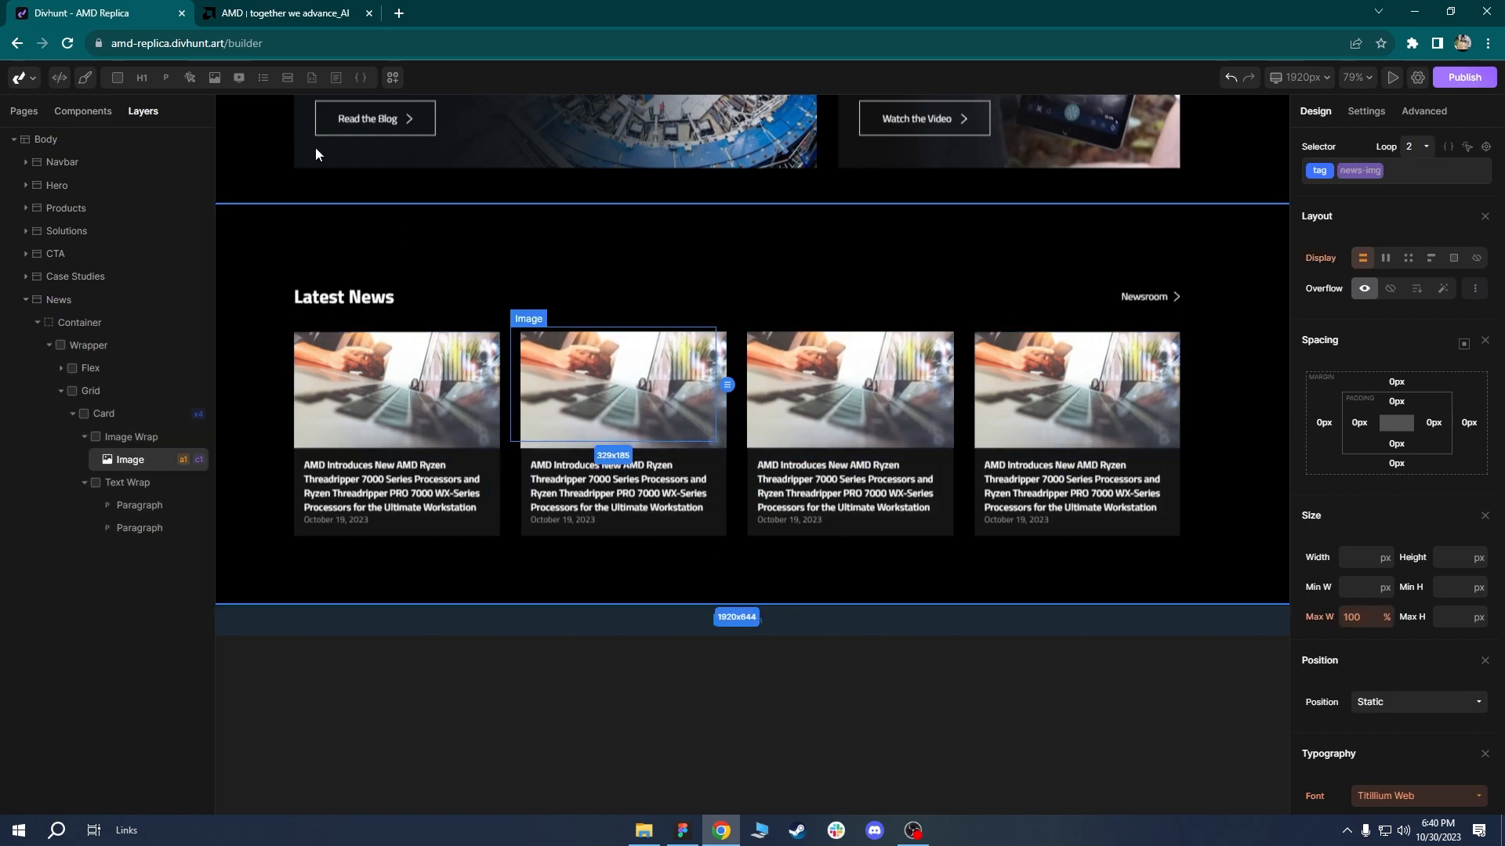
{"action": "left_click", "coordinate": [306, 10]}
{"action": "left_click", "coordinate": [82, 12]}
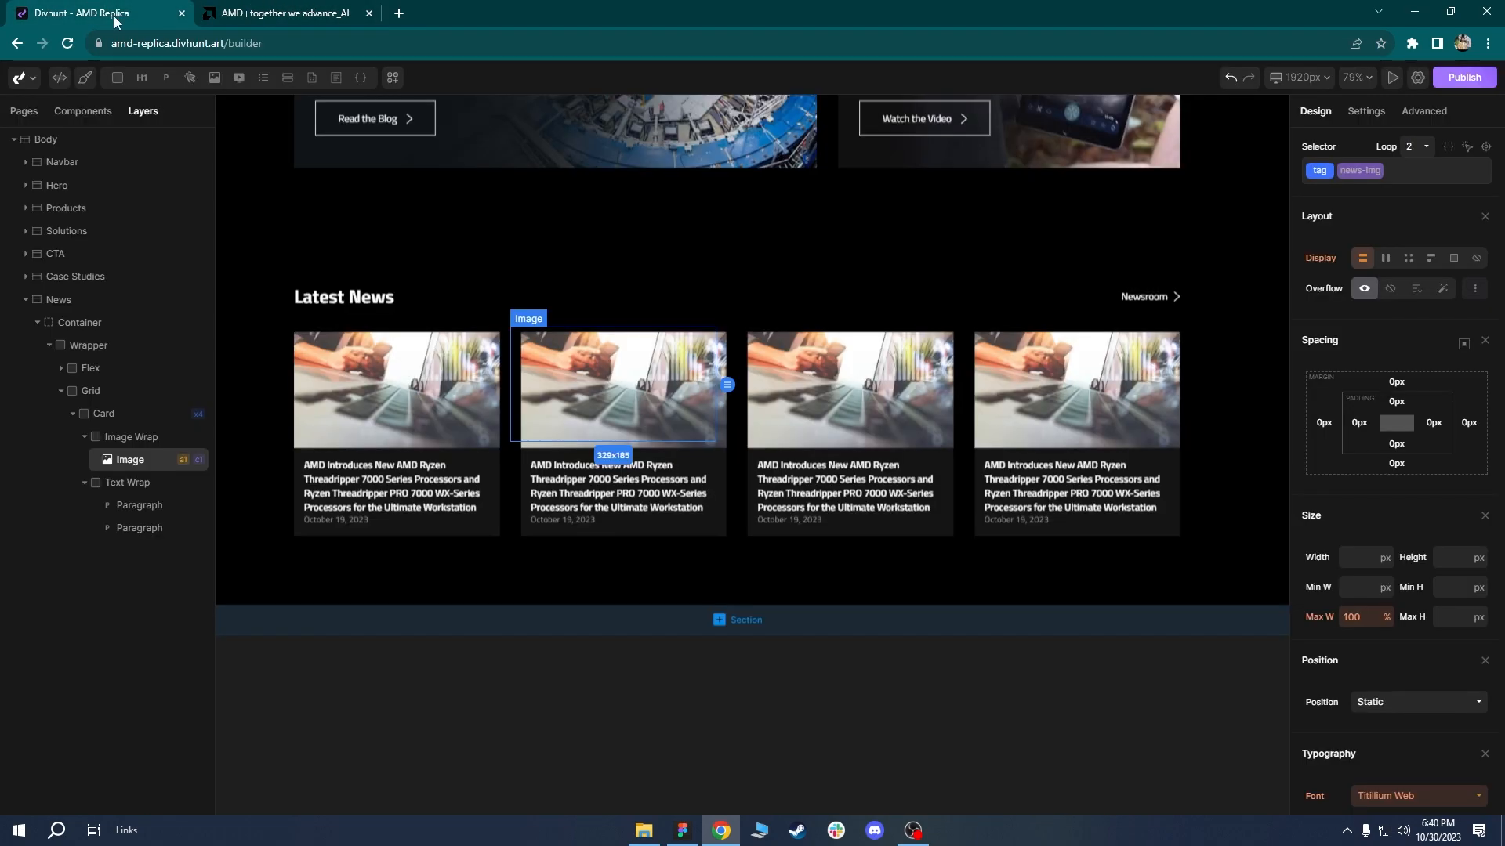
{"action": "left_click", "coordinate": [1363, 114]}
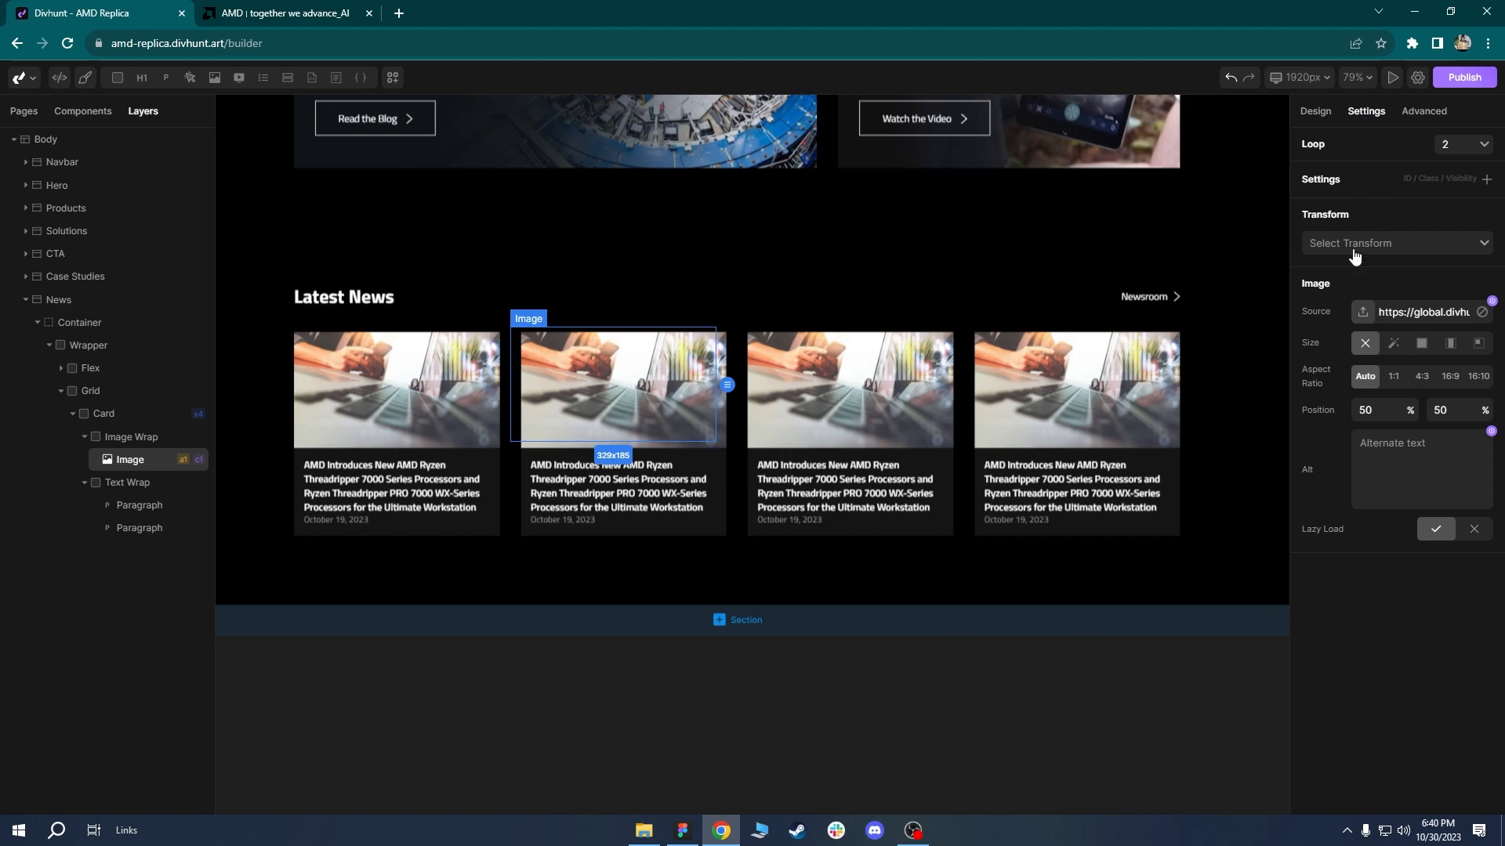
{"action": "left_click", "coordinate": [1364, 314]}
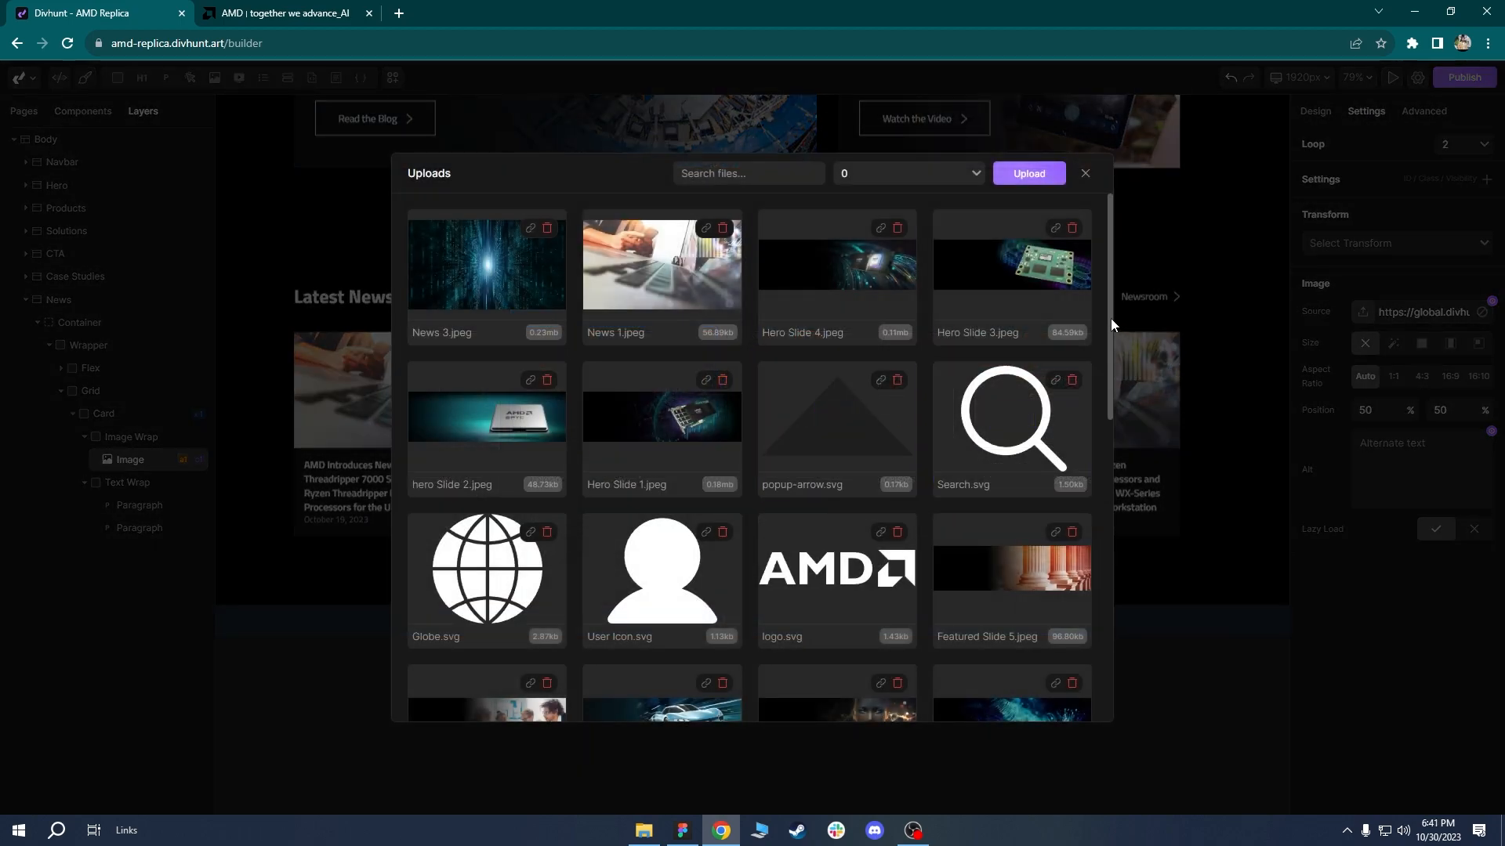
{"action": "left_click_drag", "start_coordinate": [1108, 317], "coordinate": [1114, 461]}
{"action": "left_click", "coordinate": [840, 529]}
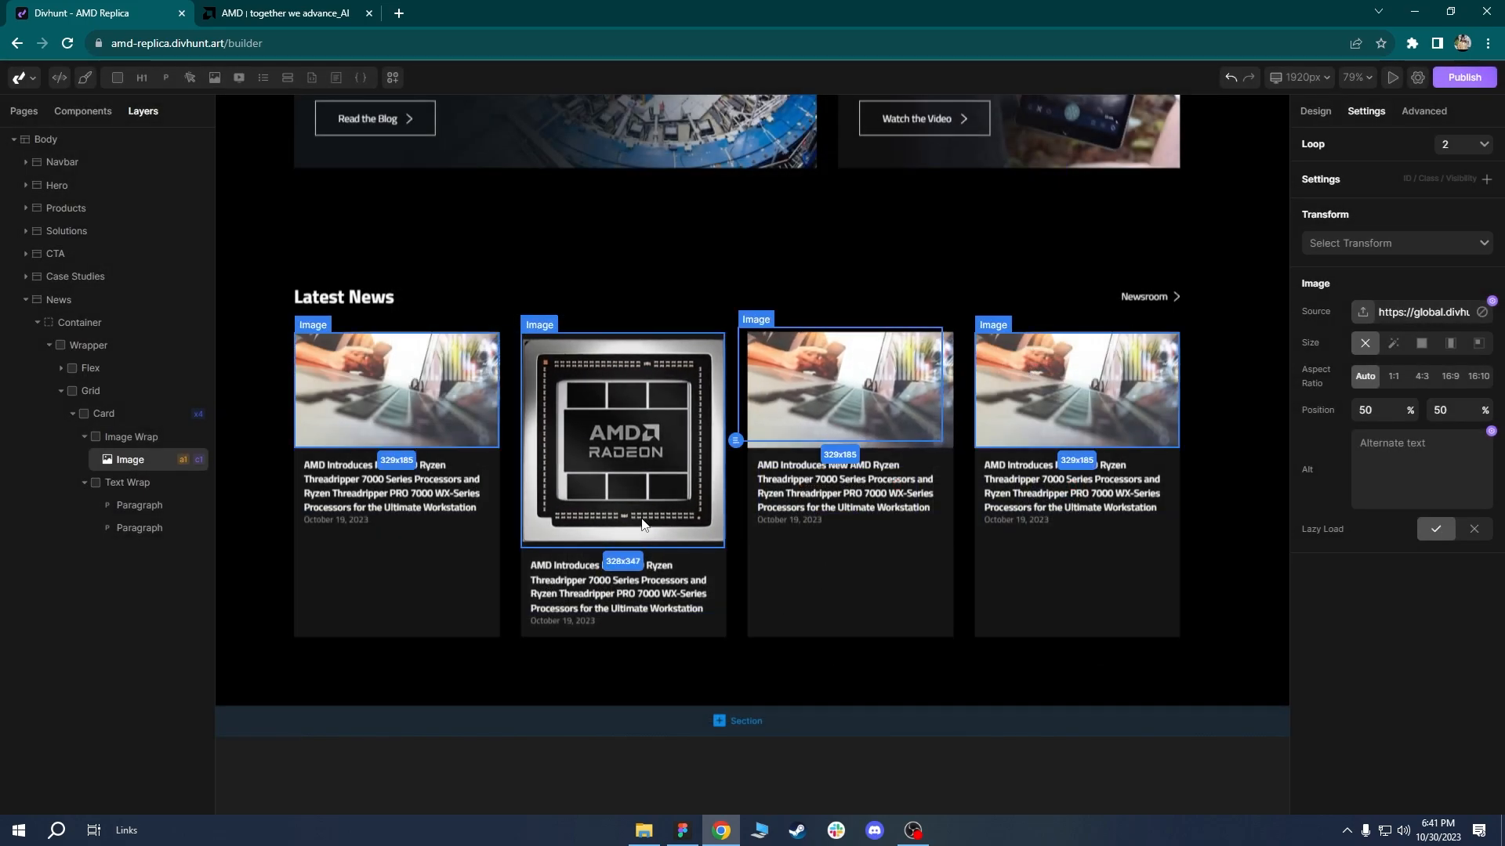
Replace the images of the third and fourth Latest News cards with the uploaded News 3.jpeg.
{"action": "left_click", "coordinate": [848, 377]}
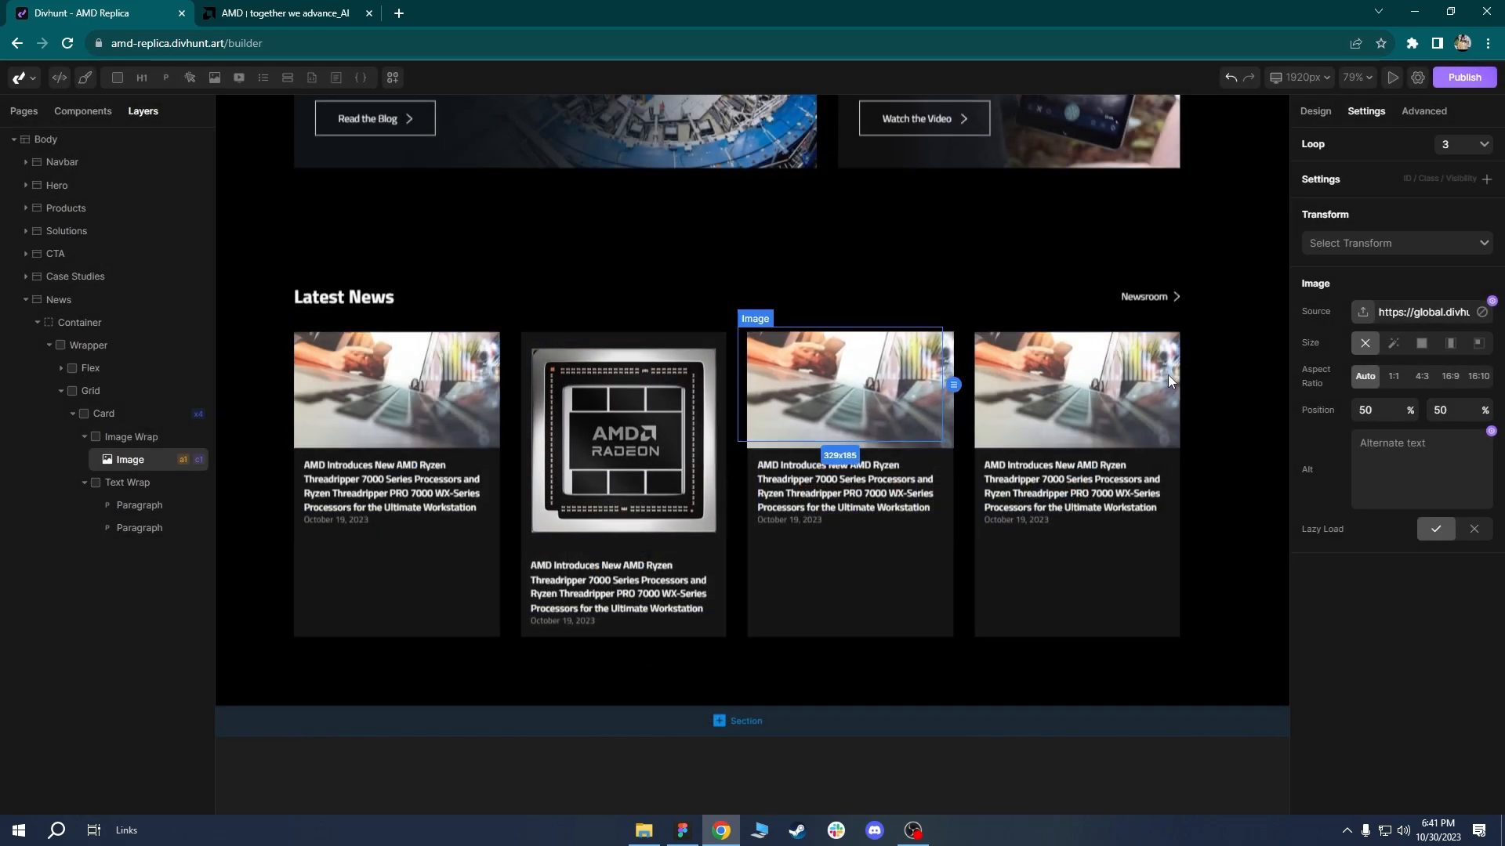
{"action": "left_click", "coordinate": [1363, 311]}
{"action": "left_click", "coordinate": [310, 8]}
{"action": "left_click", "coordinate": [131, 7]}
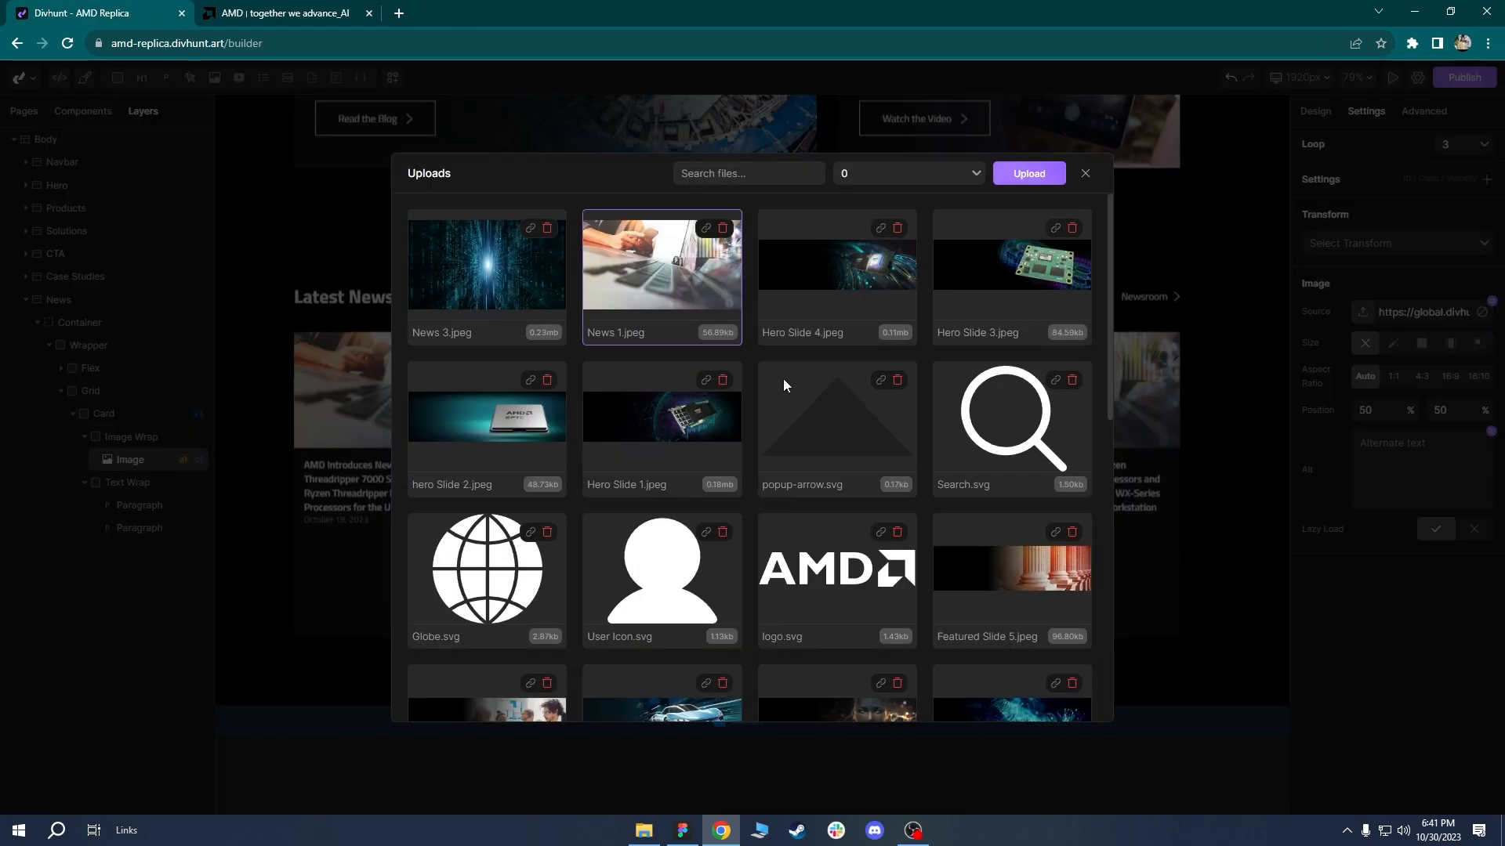
{"action": "left_click", "coordinate": [486, 265]}
{"action": "left_click", "coordinate": [1043, 398]}
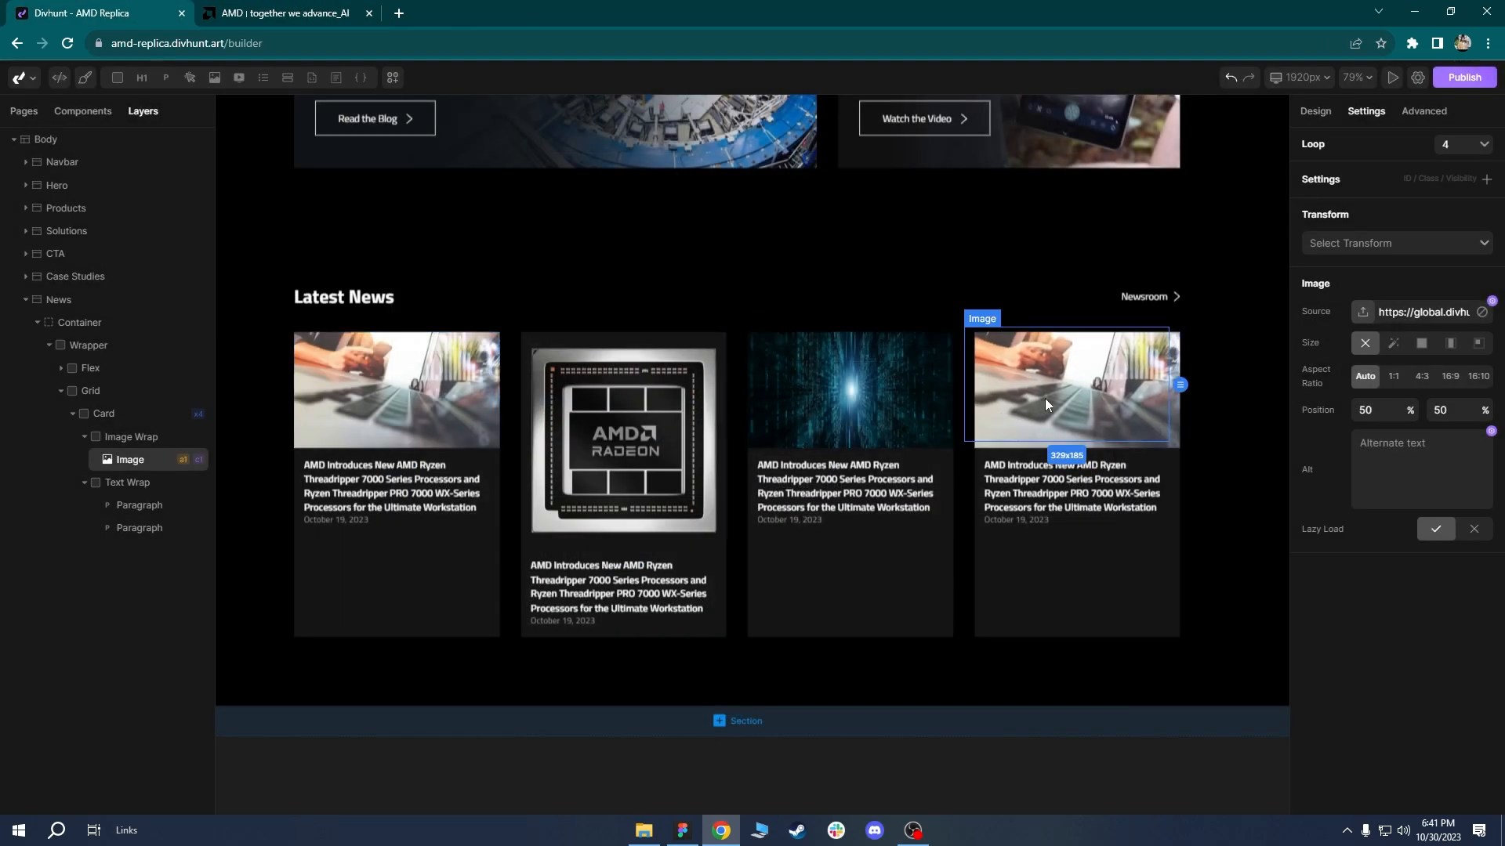
{"action": "left_click", "coordinate": [1363, 311]}
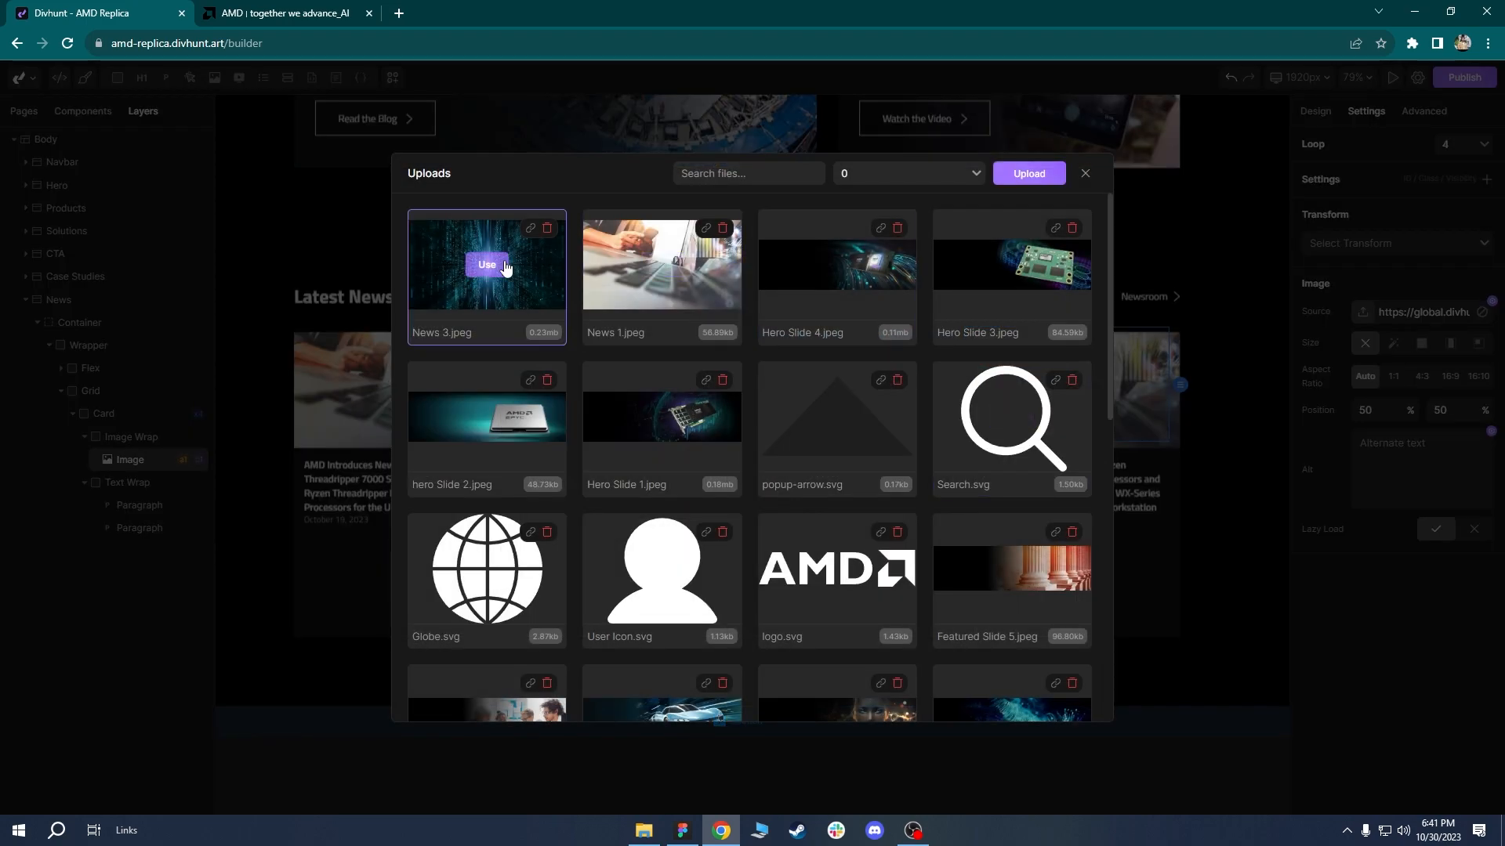
{"action": "left_click", "coordinate": [486, 265]}
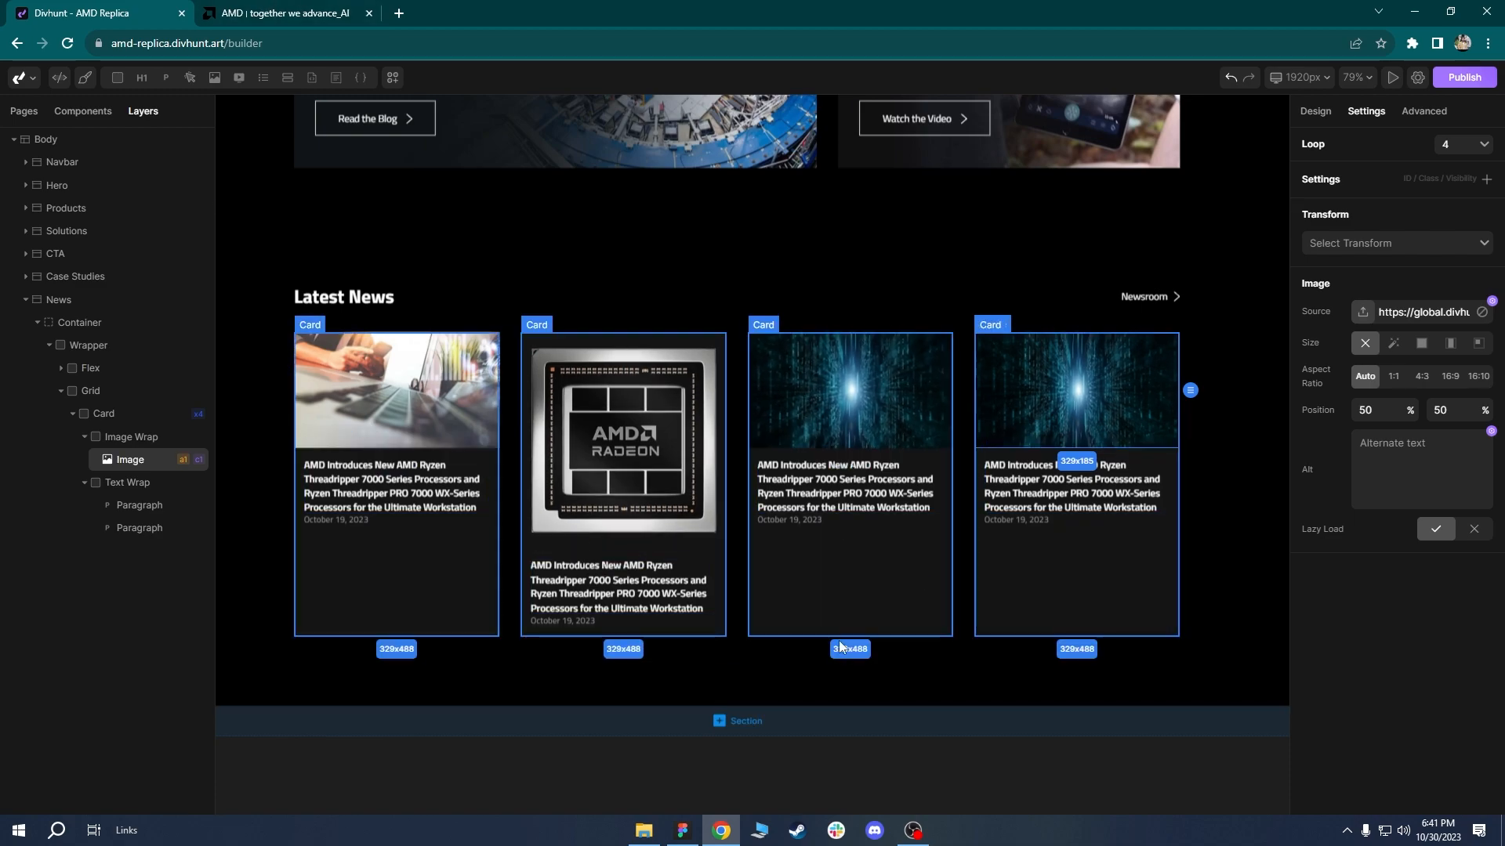
Try a custom bottom margin on the news card headline and inspect the headline spacing on the original AMD site.
{"action": "left_click", "coordinate": [396, 490]}
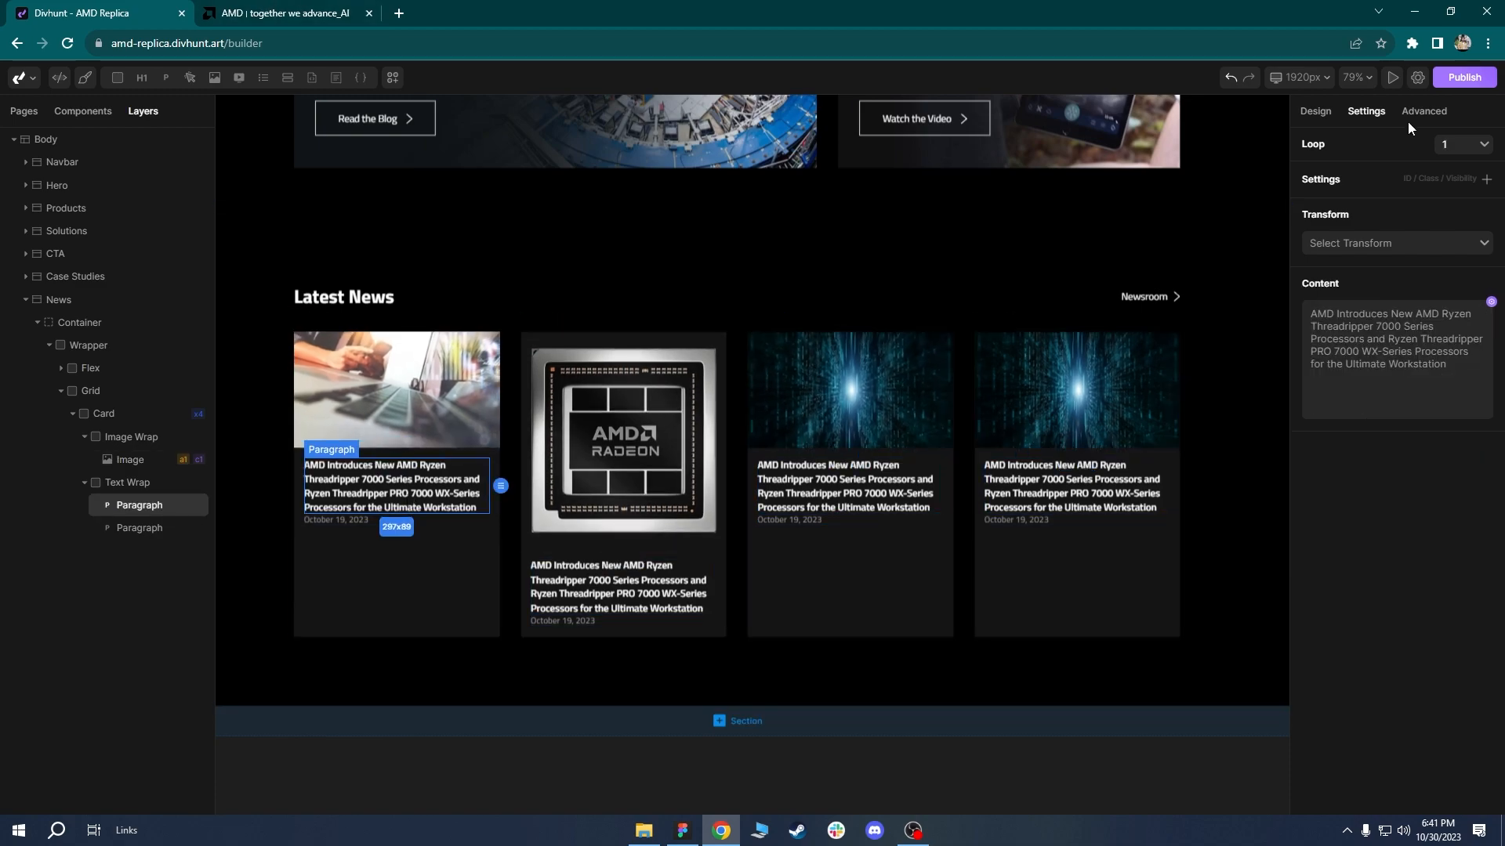
{"action": "left_click", "coordinate": [1304, 112]}
{"action": "left_click_drag", "start_coordinate": [1416, 472], "coordinate": [1403, 478]}
{"action": "left_click", "coordinate": [353, 5]}
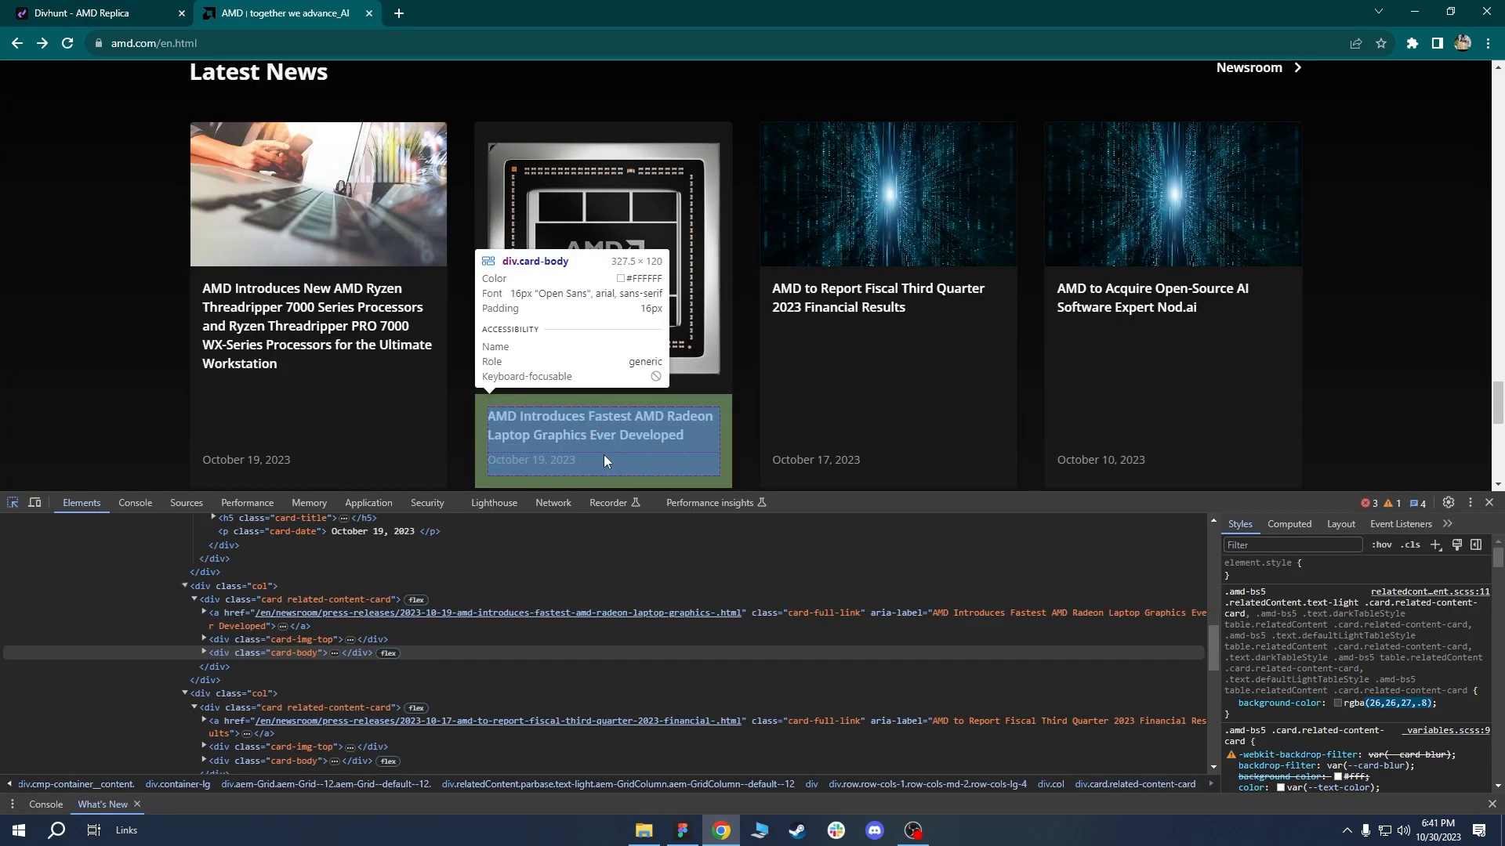
{"action": "left_click", "coordinate": [562, 445]}
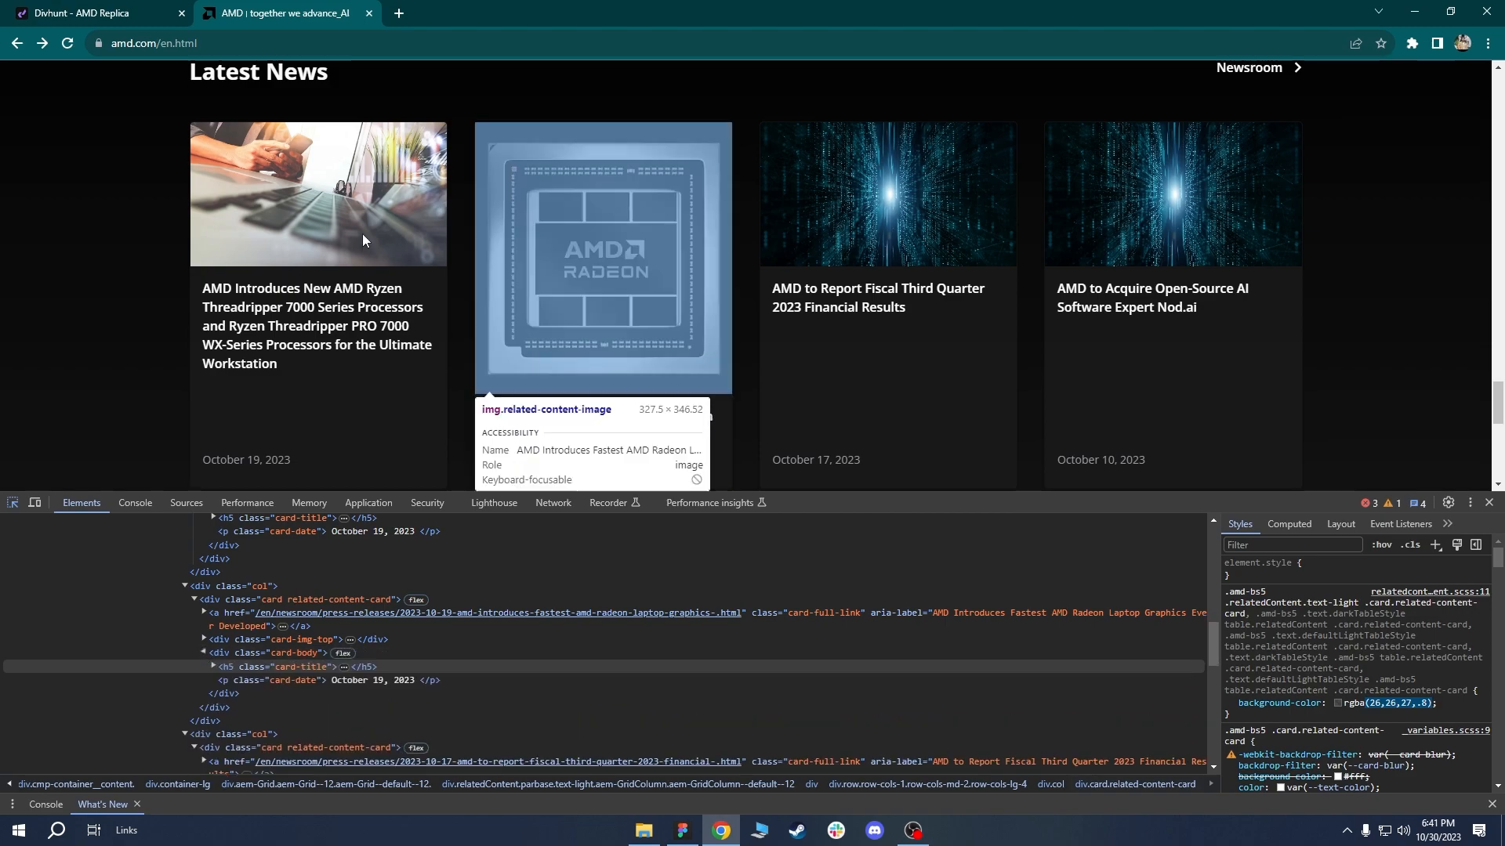
Apply the mb-16 class to the news card's headline paragraph and clear the paragraph's own bottom margin.
{"action": "left_click", "coordinate": [118, 10]}
{"action": "left_click", "coordinate": [116, 484]}
{"action": "left_click", "coordinate": [137, 506]}
{"action": "left_click", "coordinate": [1376, 174]}
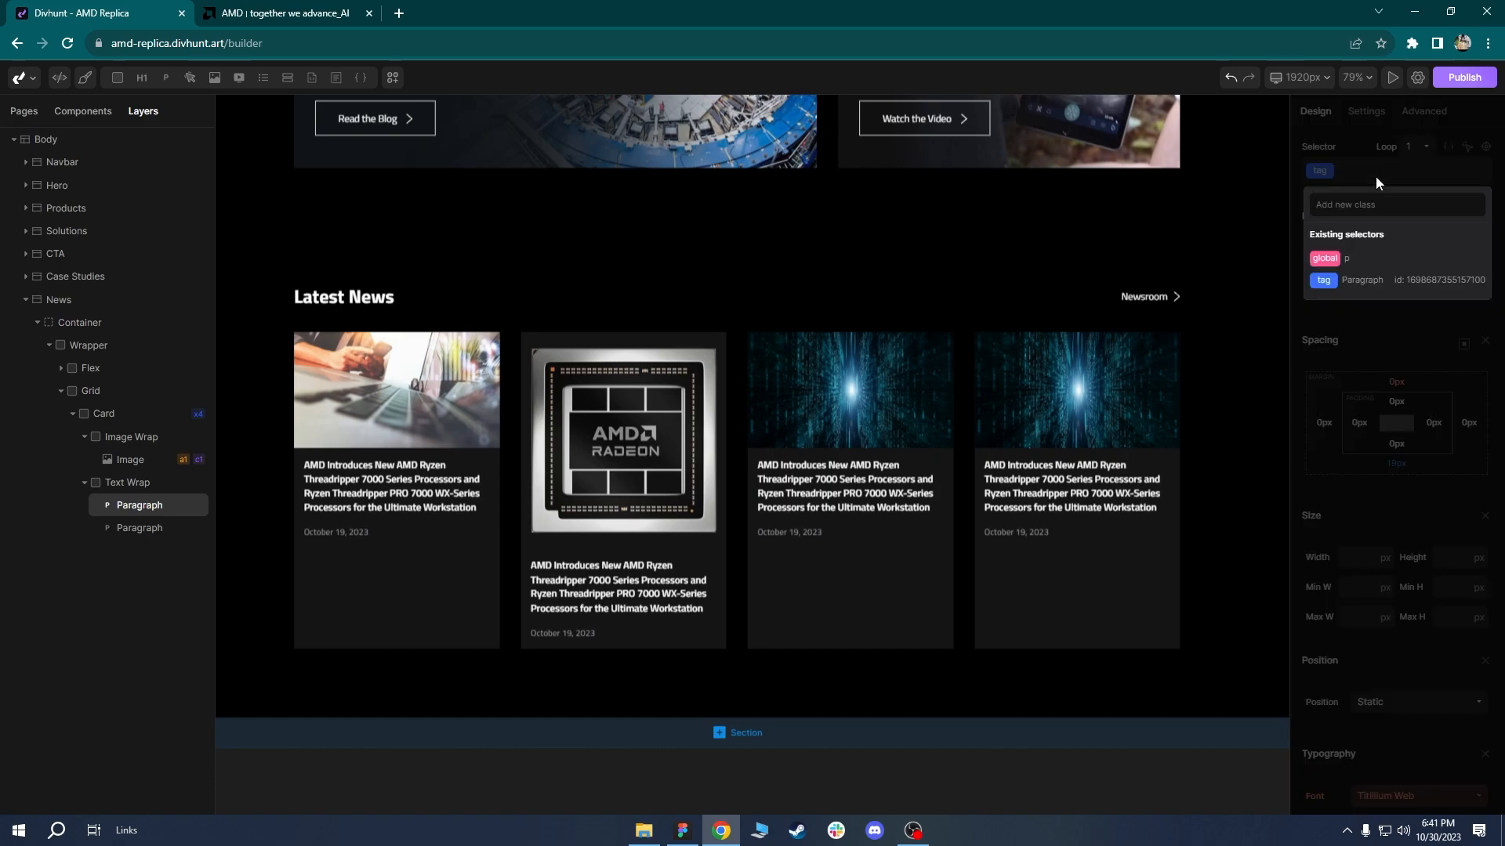
{"action": "type", "text": "mb"}
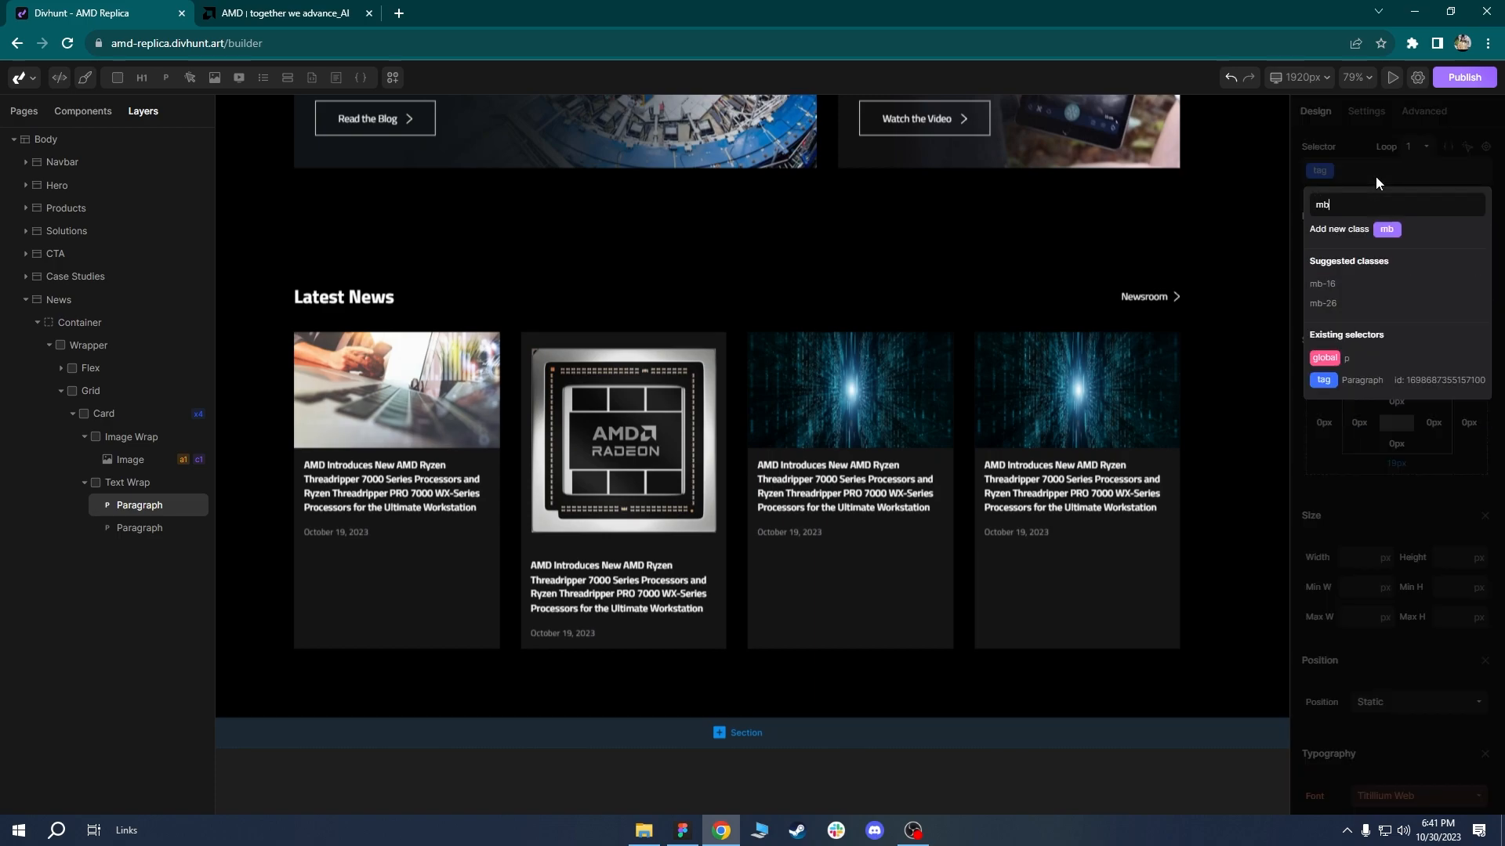
{"action": "left_click", "coordinate": [1336, 285]}
{"action": "left_click", "coordinate": [1395, 469]}
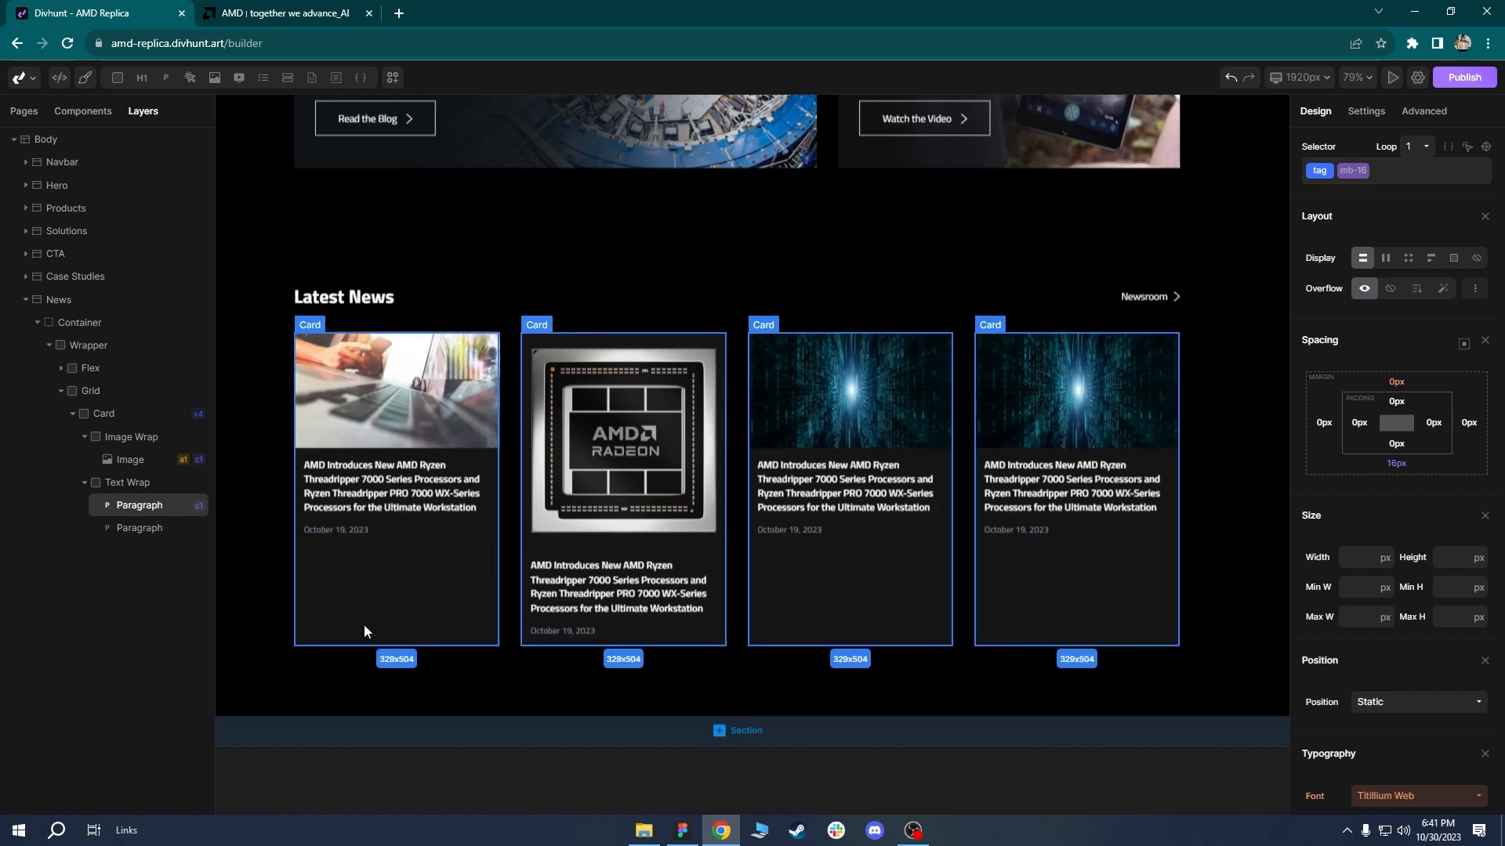
Try a height of 100% on the news card's Text Wrap and reset it.
{"action": "left_click", "coordinate": [383, 518]}
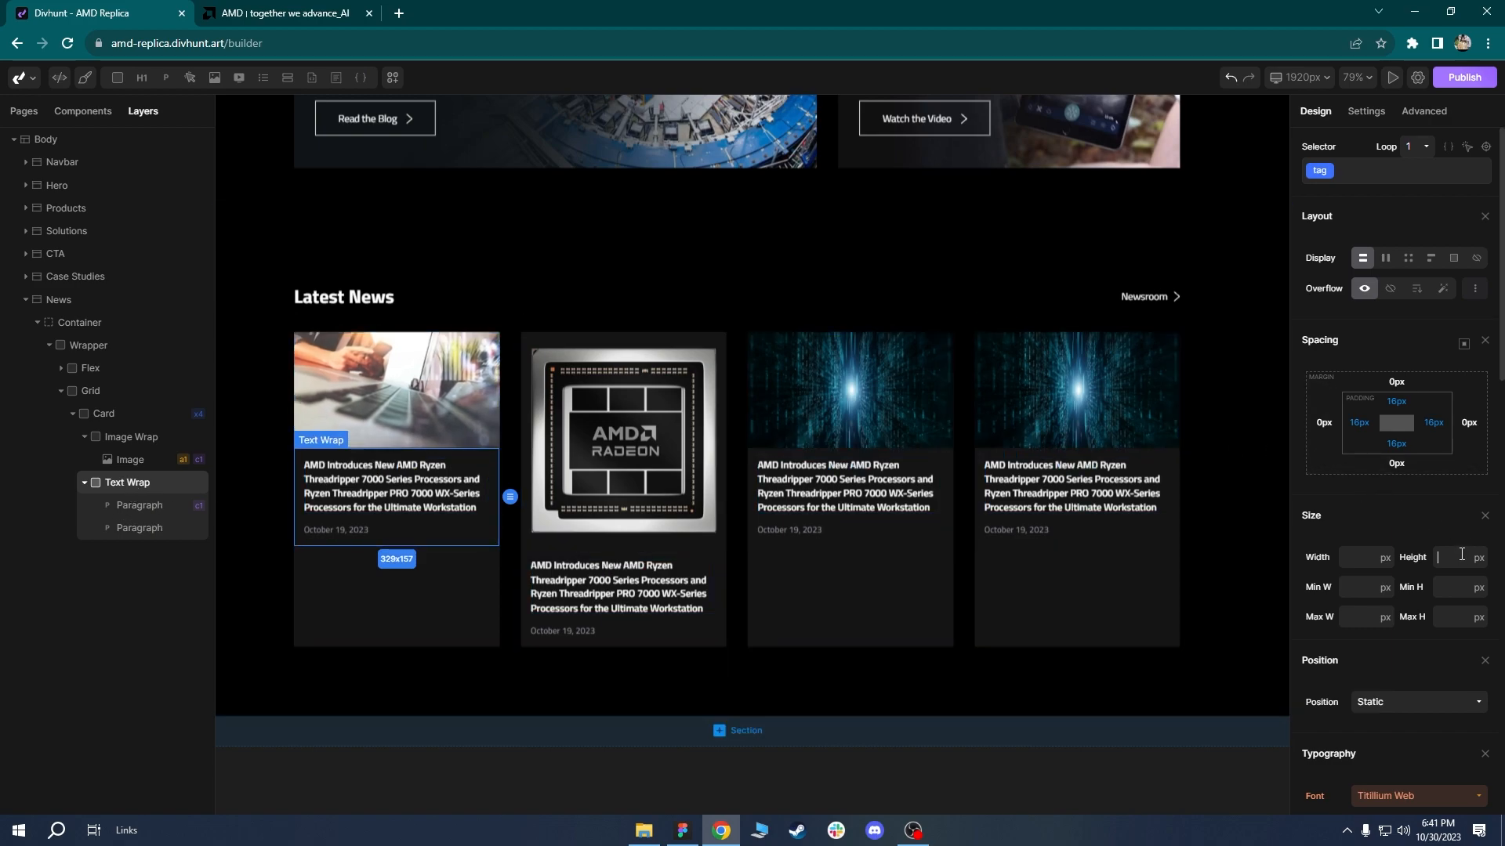
{"action": "left_click", "coordinate": [1462, 554]}
{"action": "type", "text": "100%"}
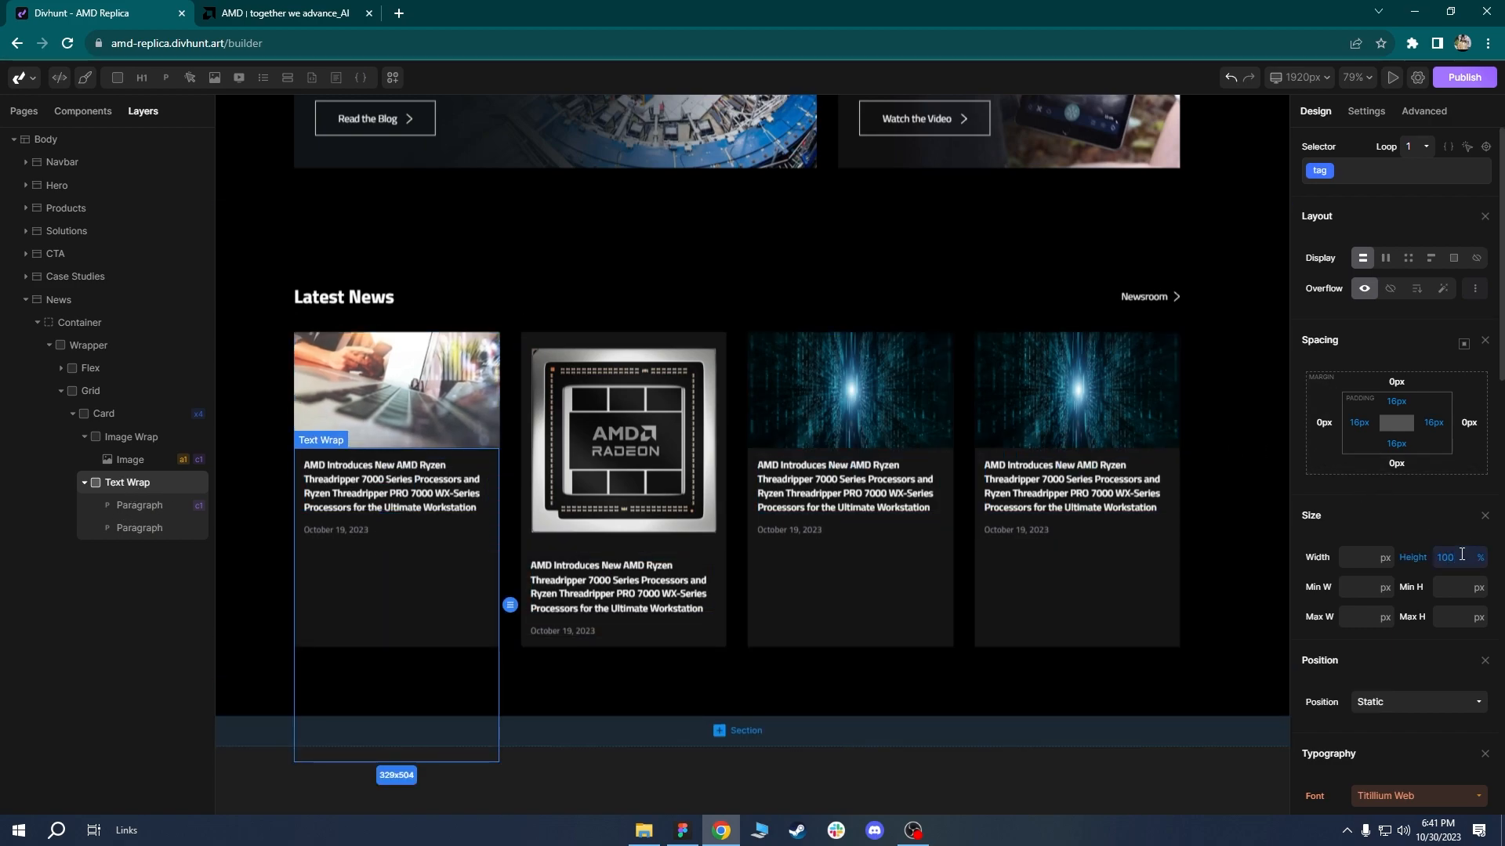
{"action": "left_click", "coordinate": [1415, 564]}
{"action": "left_click", "coordinate": [1411, 615]}
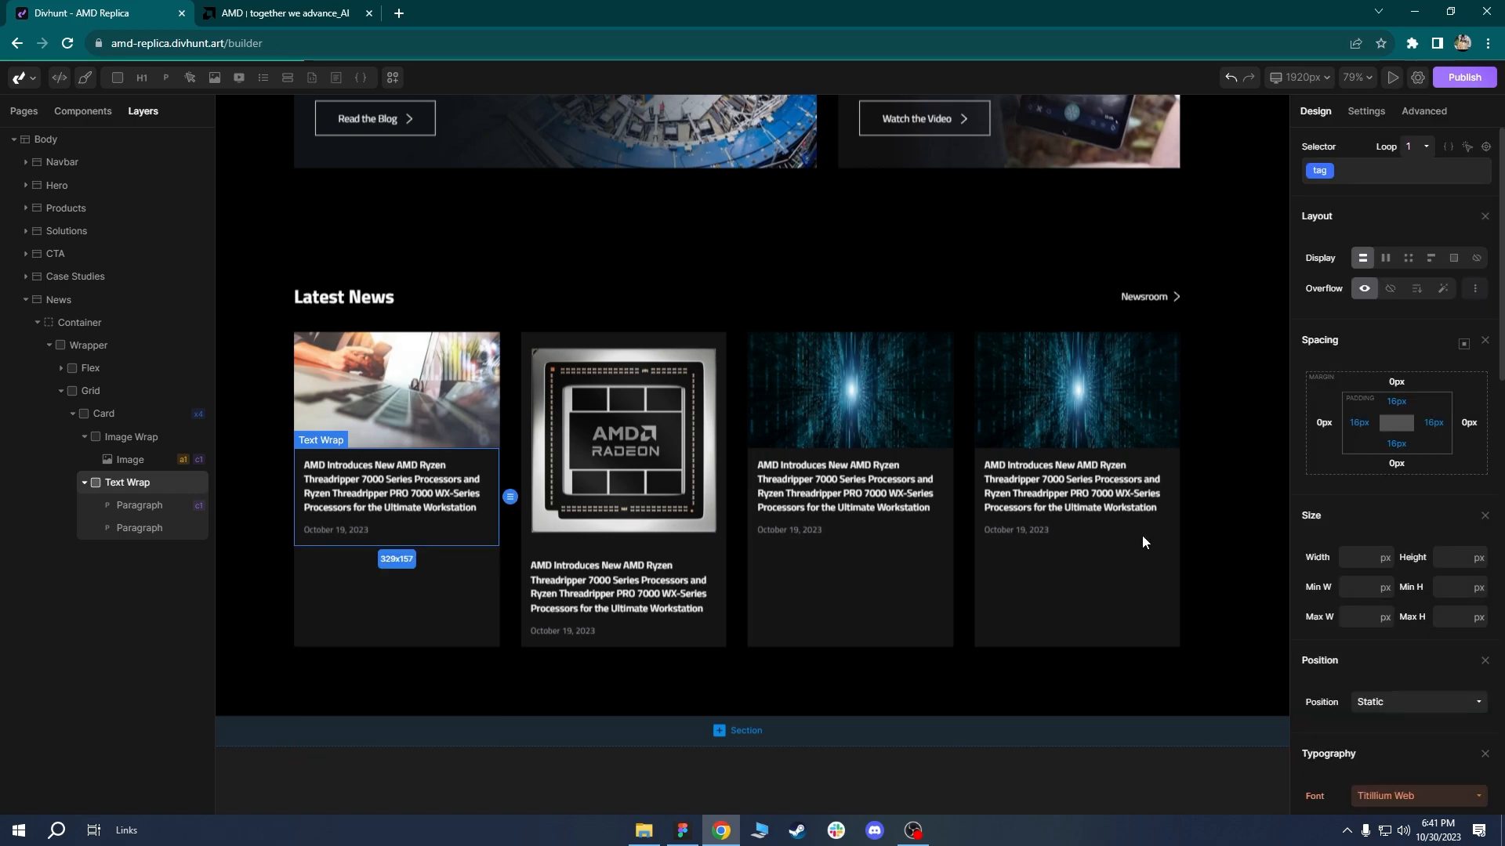
Give the news Card a flex layout in column direction and set its Text Wrap to grow into the remaining space.
{"action": "left_click", "coordinate": [87, 439]}
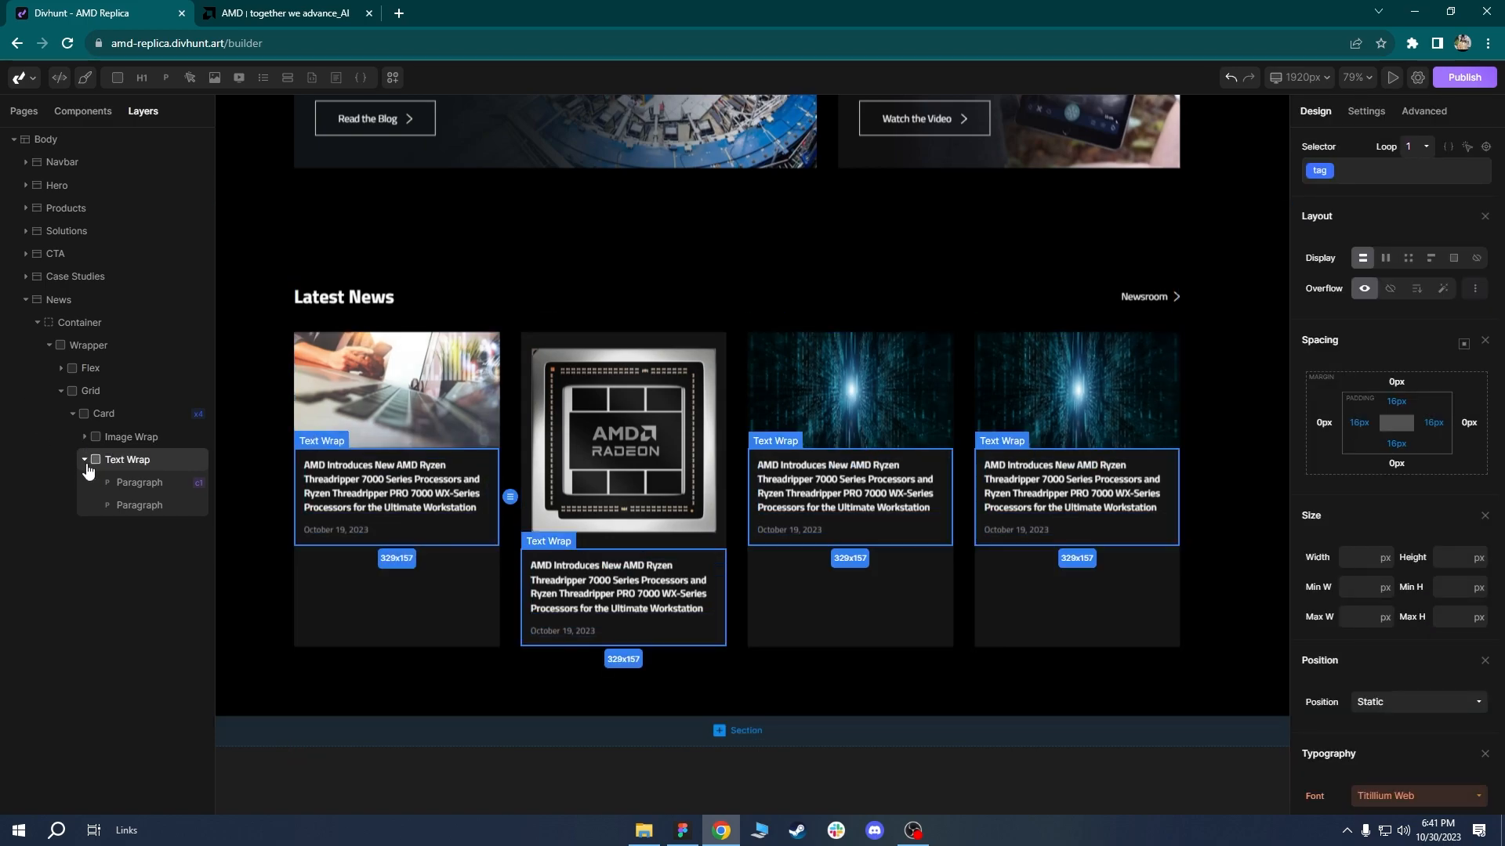
{"action": "left_click", "coordinate": [84, 460]}
{"action": "left_click", "coordinate": [111, 419]}
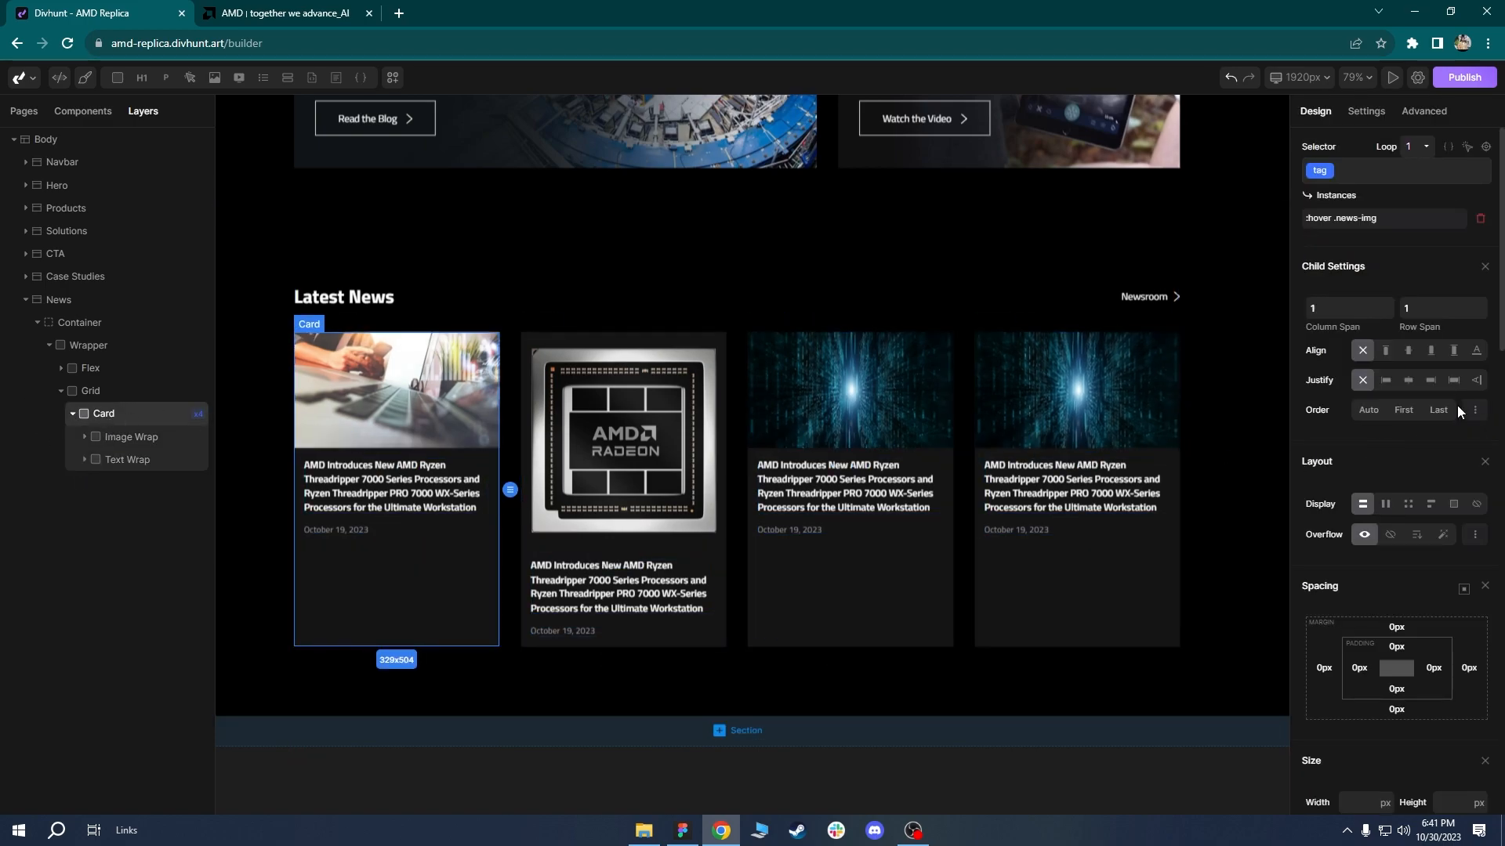
{"action": "left_click", "coordinate": [1389, 505]}
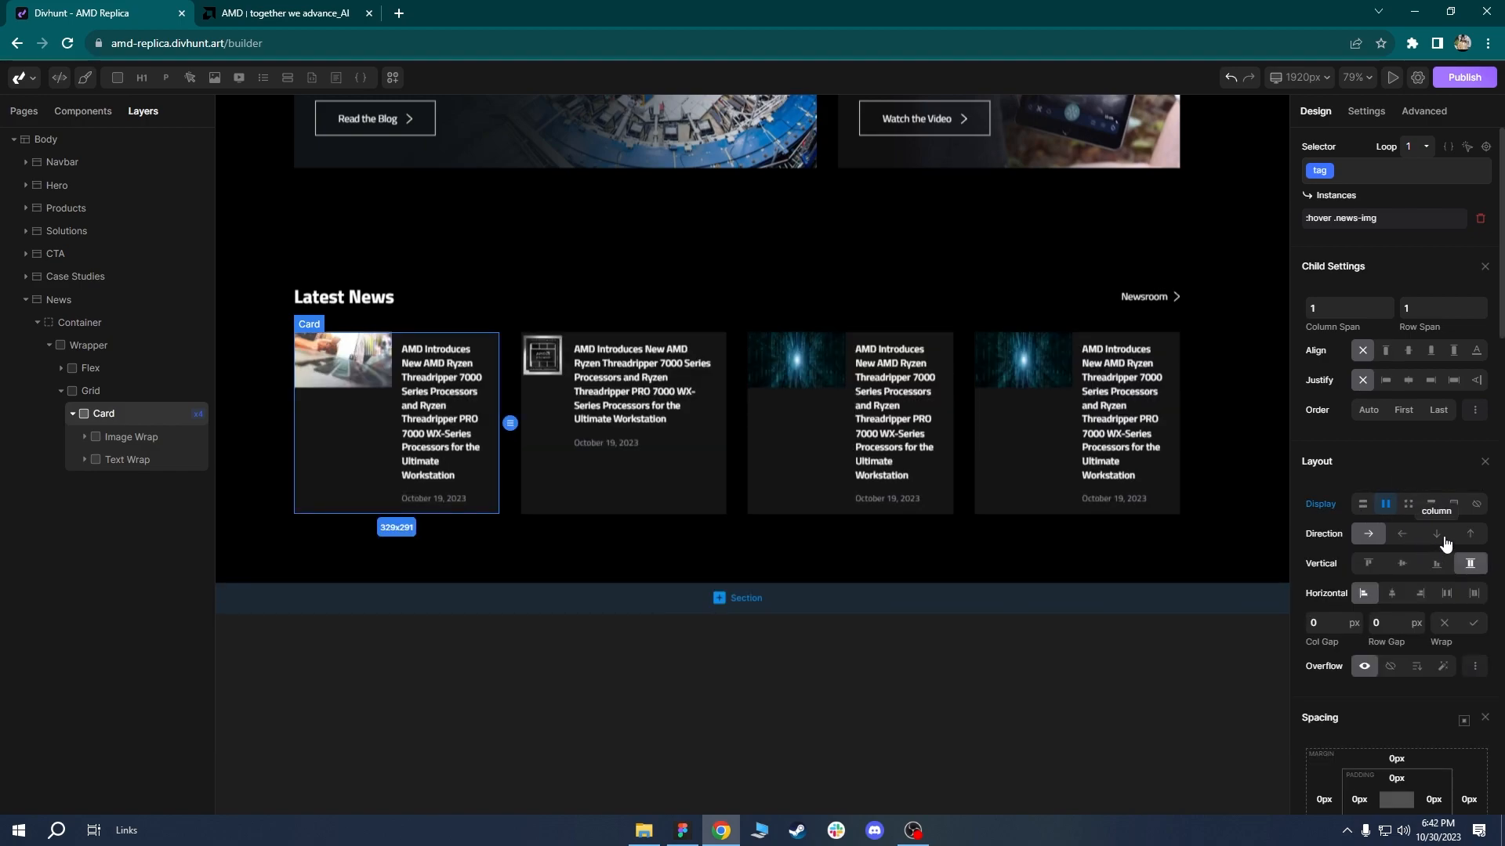
{"action": "left_click", "coordinate": [1444, 540]}
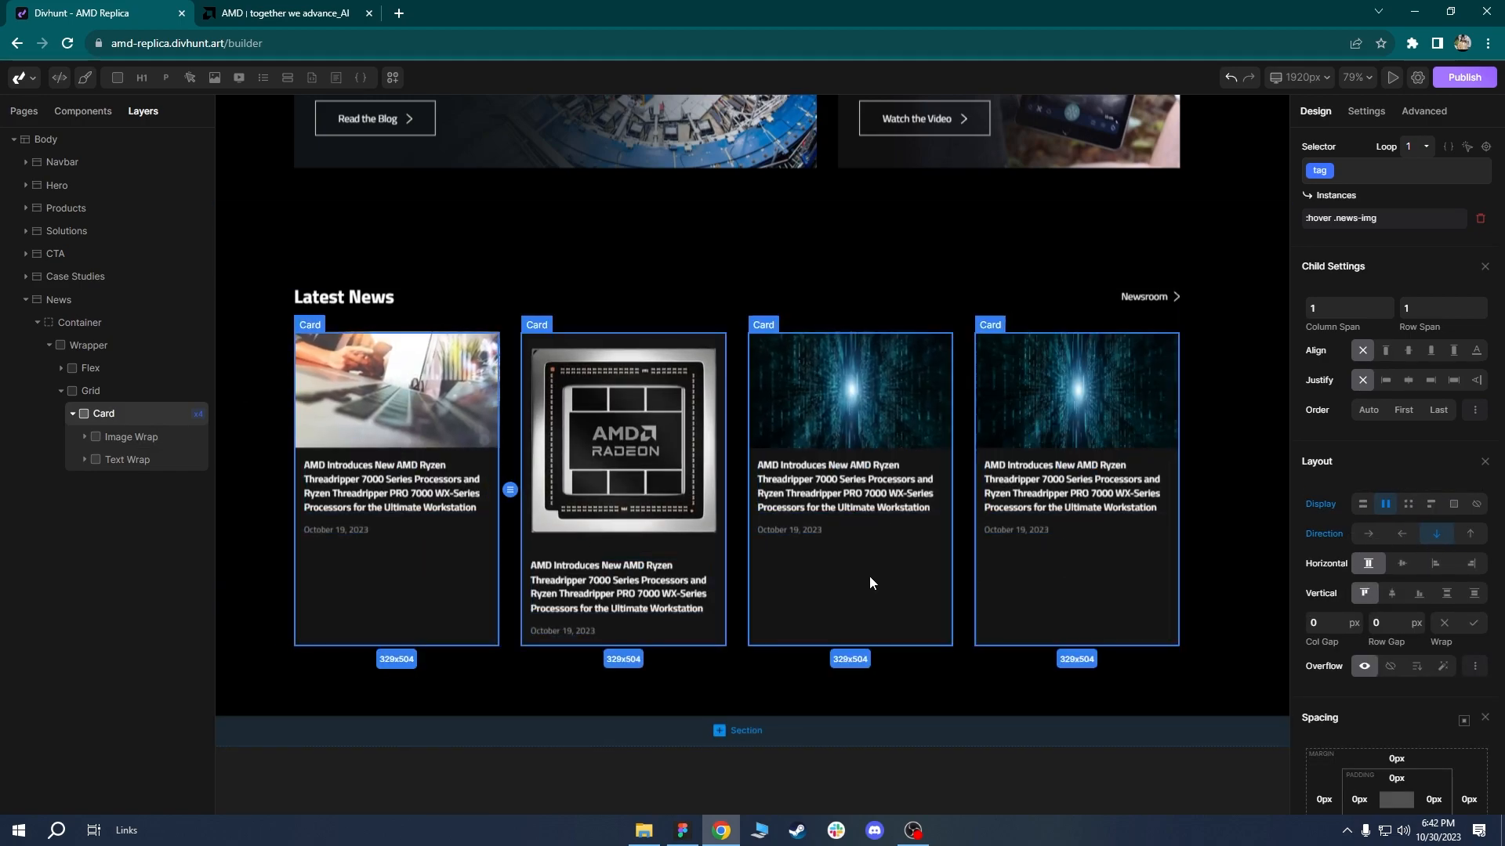
{"action": "left_click", "coordinate": [120, 467]}
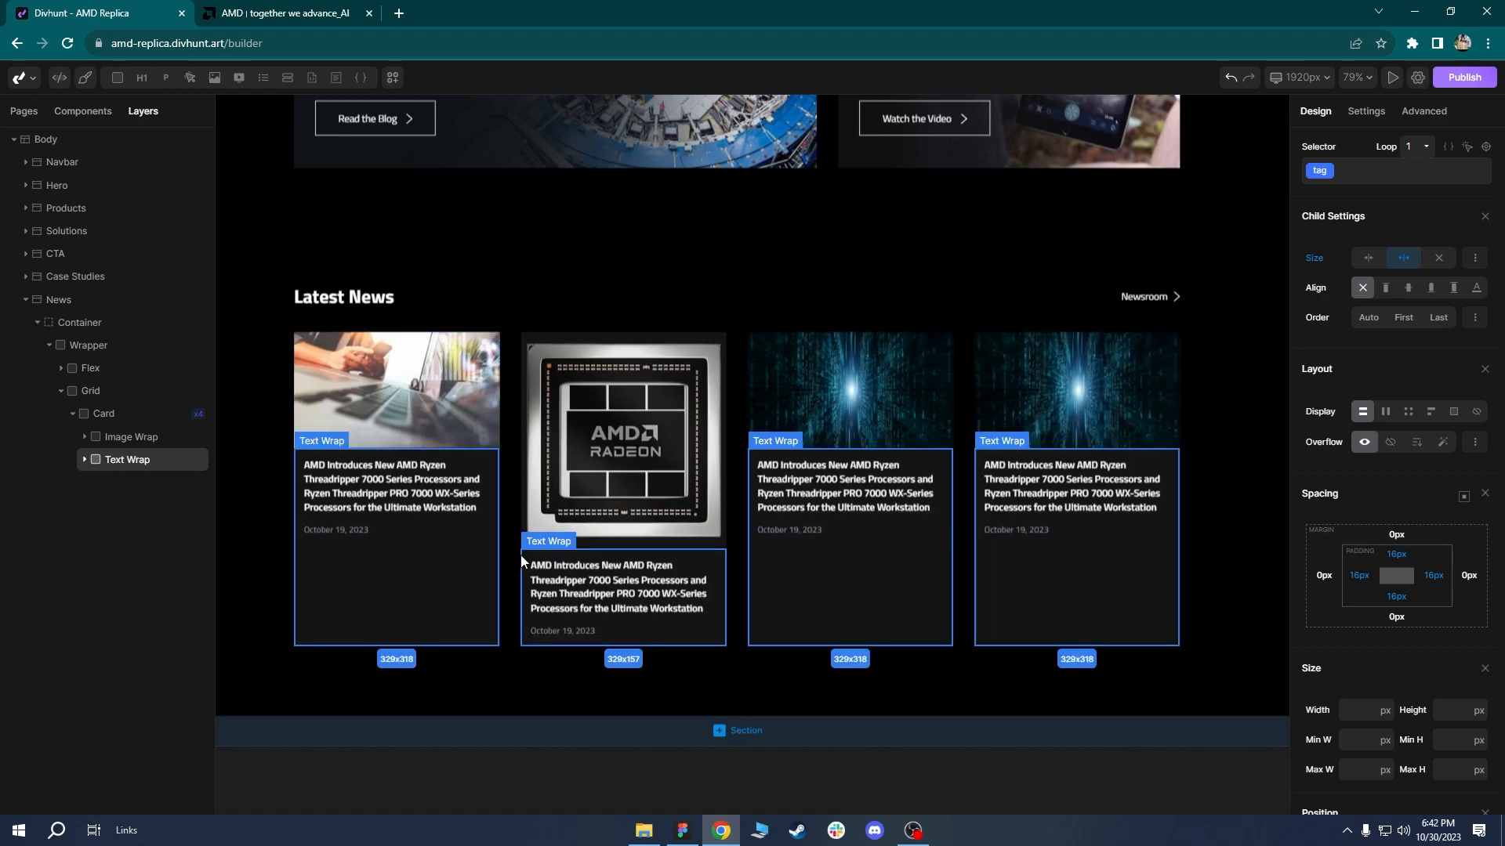
Try an automatic top margin on the card's date paragraph and reset it.
{"action": "left_click", "coordinate": [341, 529]}
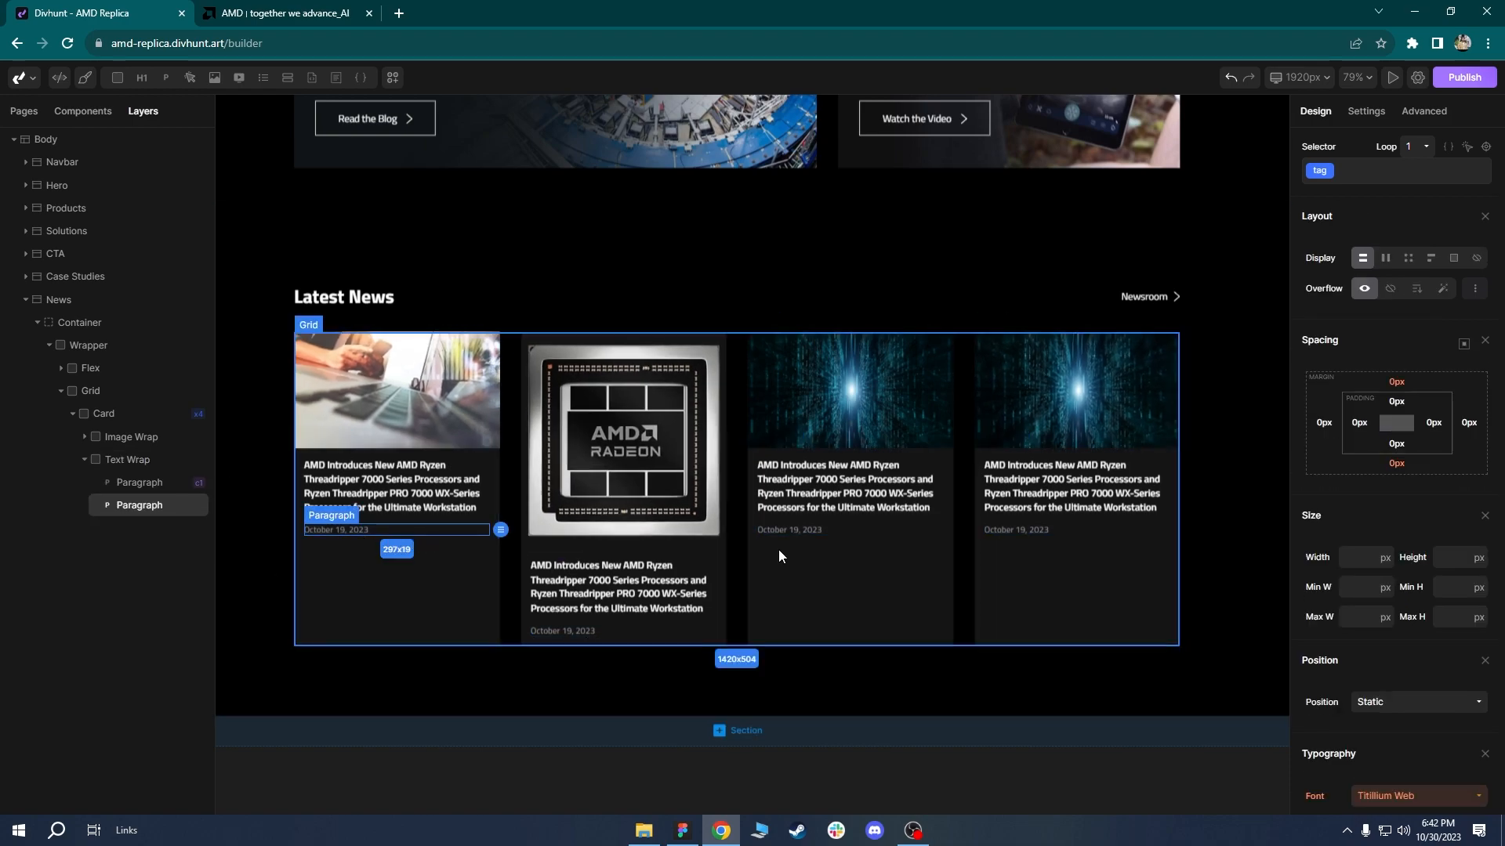
{"action": "left_click", "coordinate": [1396, 383]}
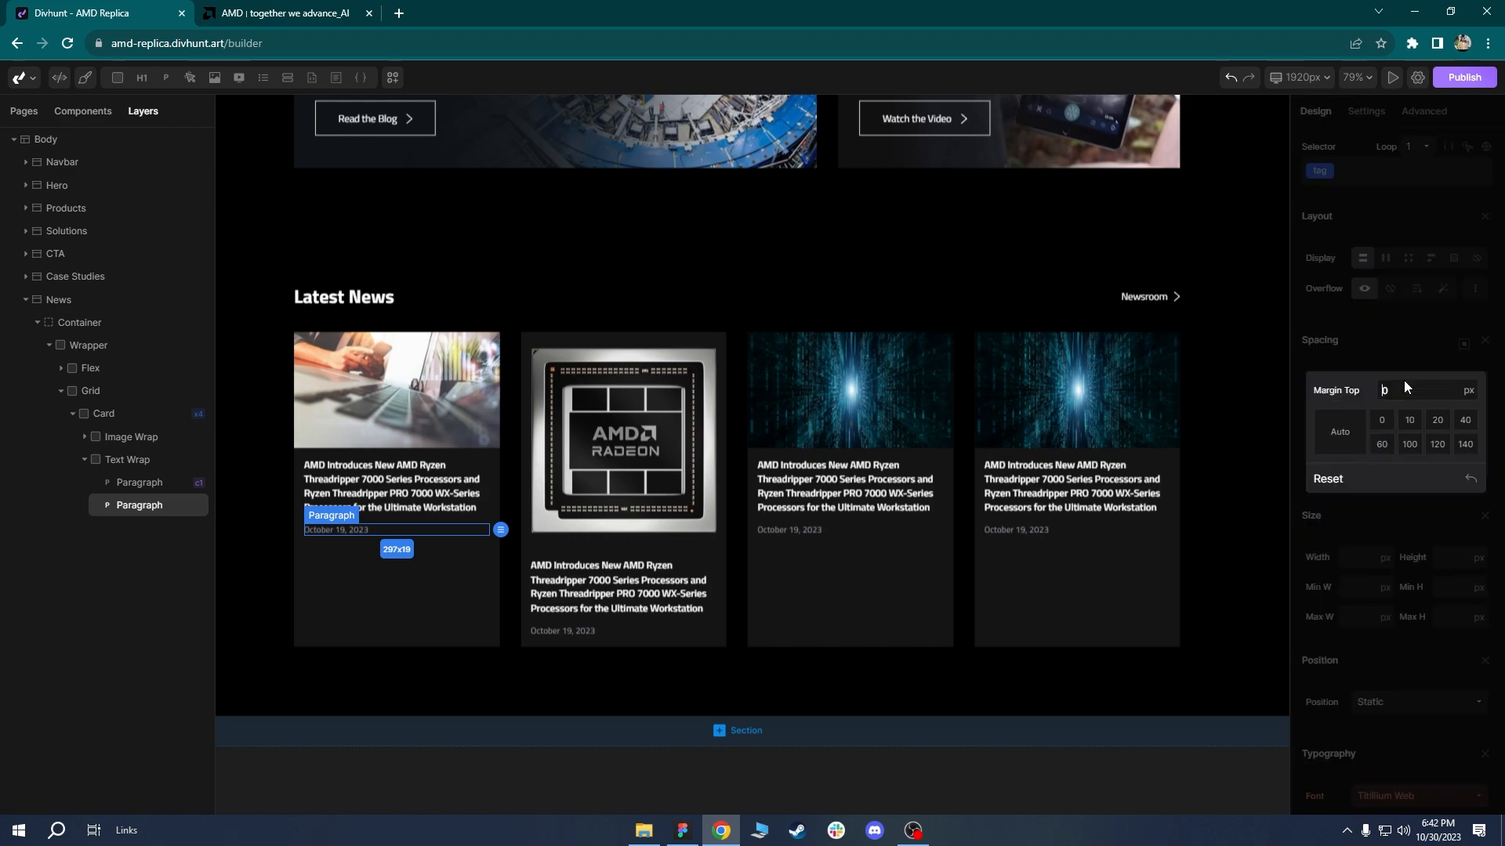
{"action": "left_click", "coordinate": [1347, 438]}
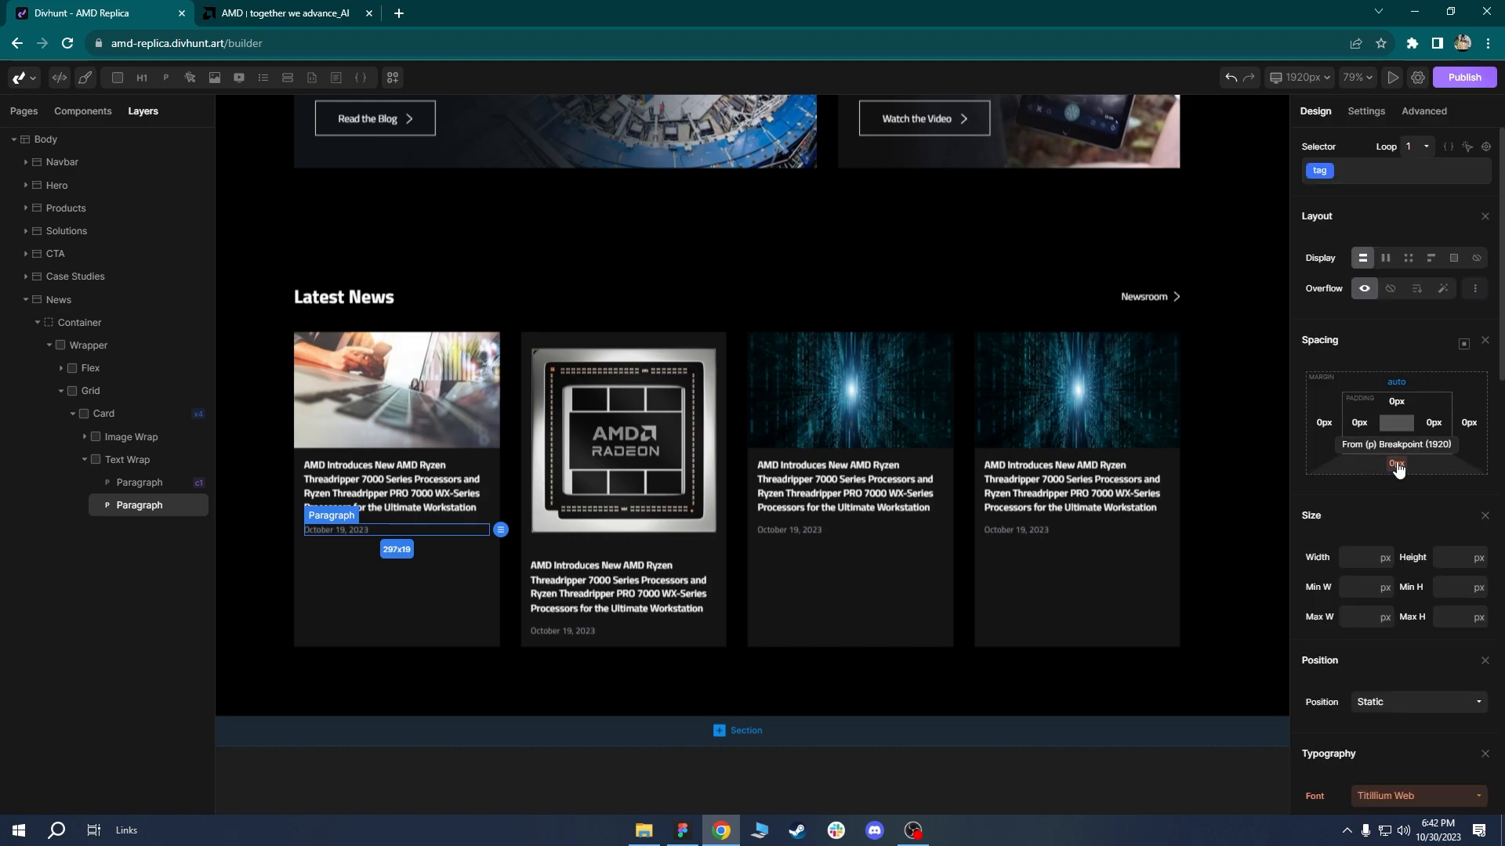
{"action": "left_click", "coordinate": [1395, 464]}
{"action": "left_click", "coordinate": [1394, 515]}
{"action": "left_click", "coordinate": [1397, 383]}
{"action": "left_click", "coordinate": [1377, 477]}
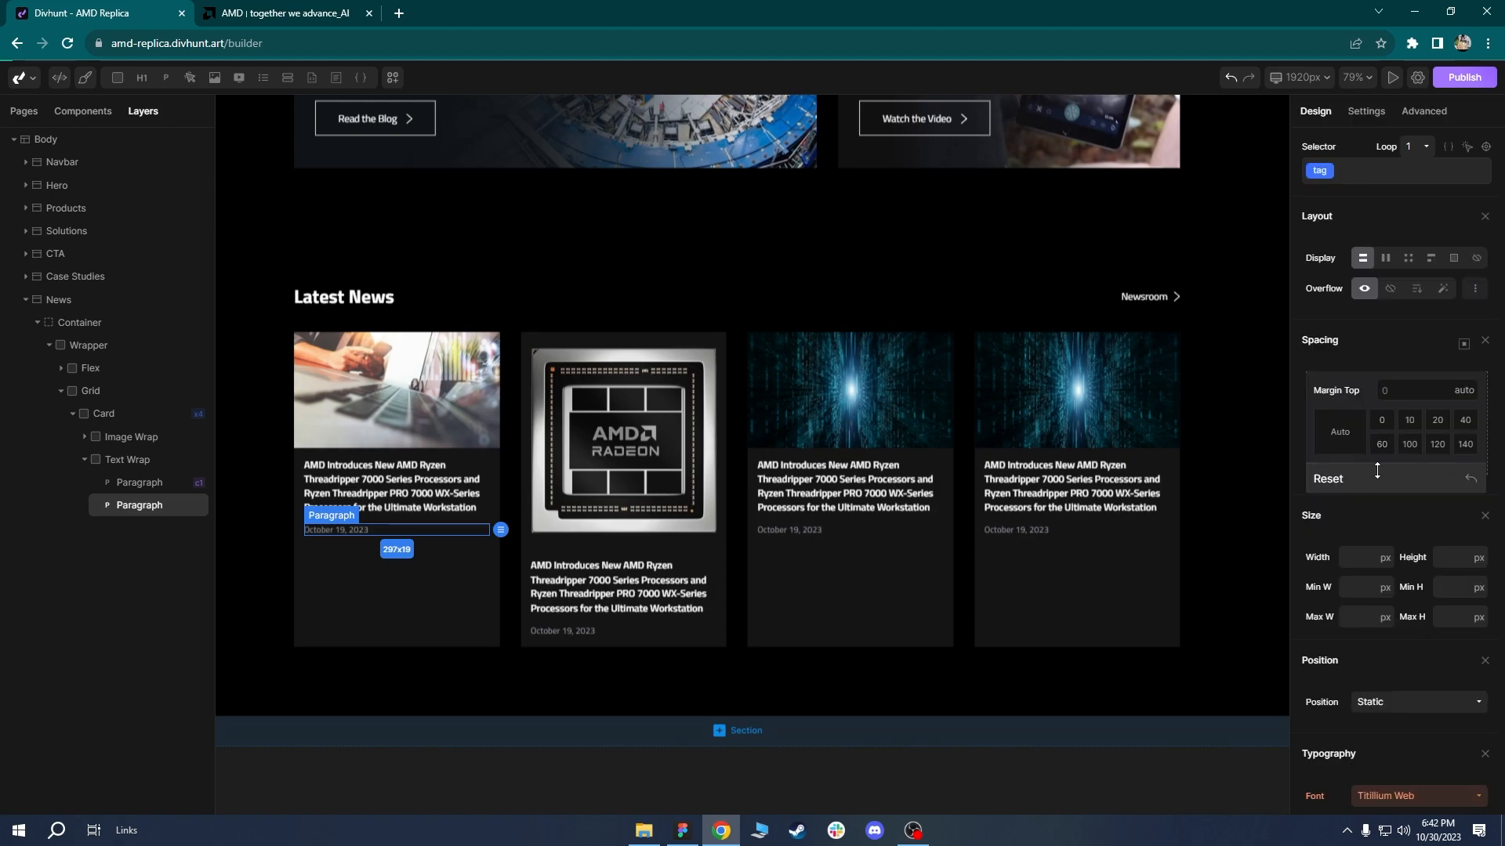
Give the Text Wrap a flex layout in column direction with space-between vertical alignment to separate headline and date.
{"action": "left_click", "coordinate": [143, 464]}
{"action": "left_click", "coordinate": [1386, 412]}
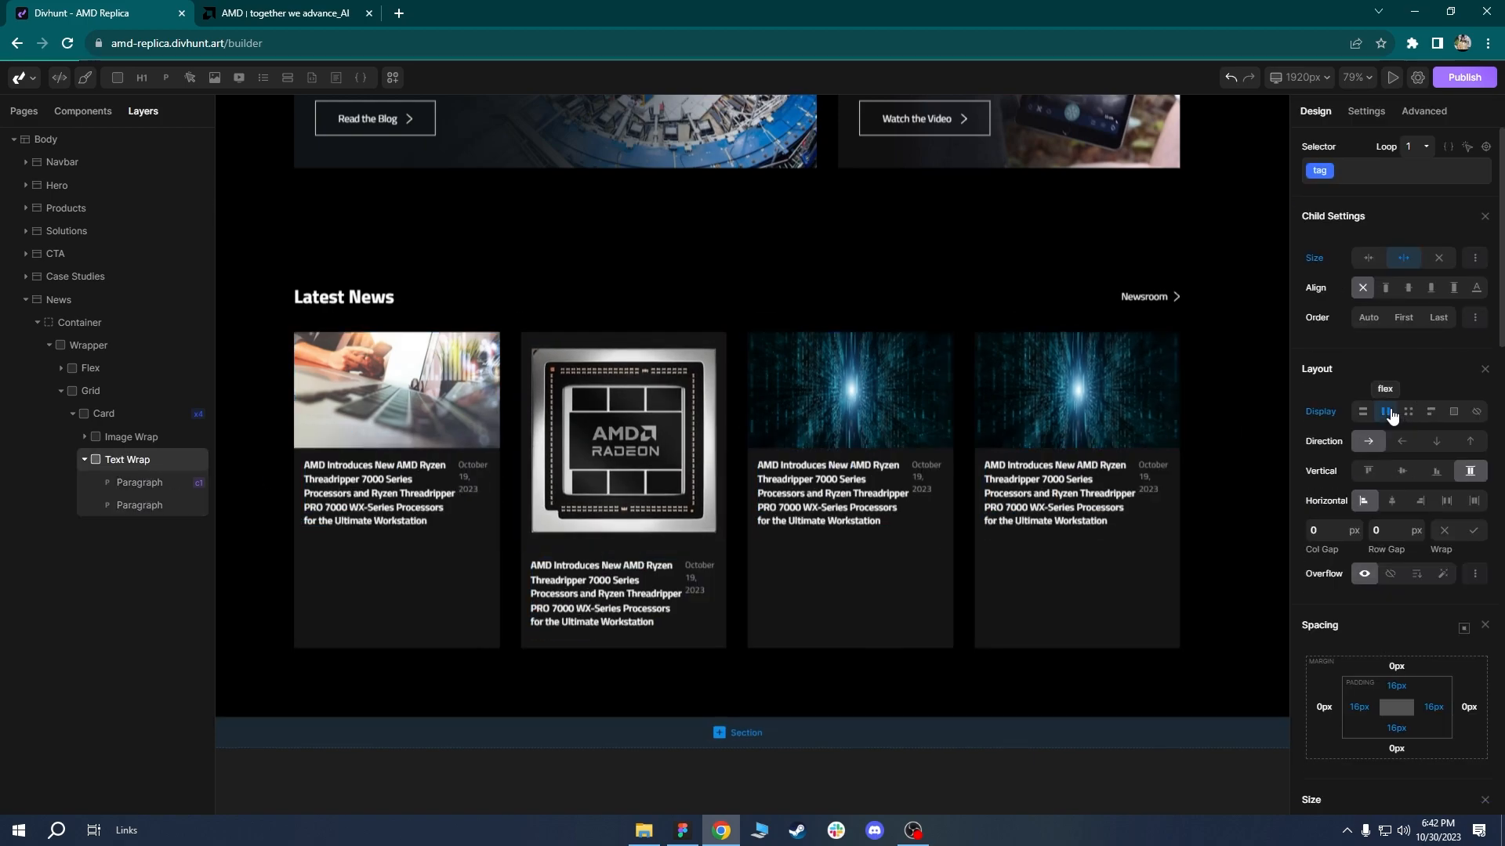
{"action": "left_click", "coordinate": [1437, 443]}
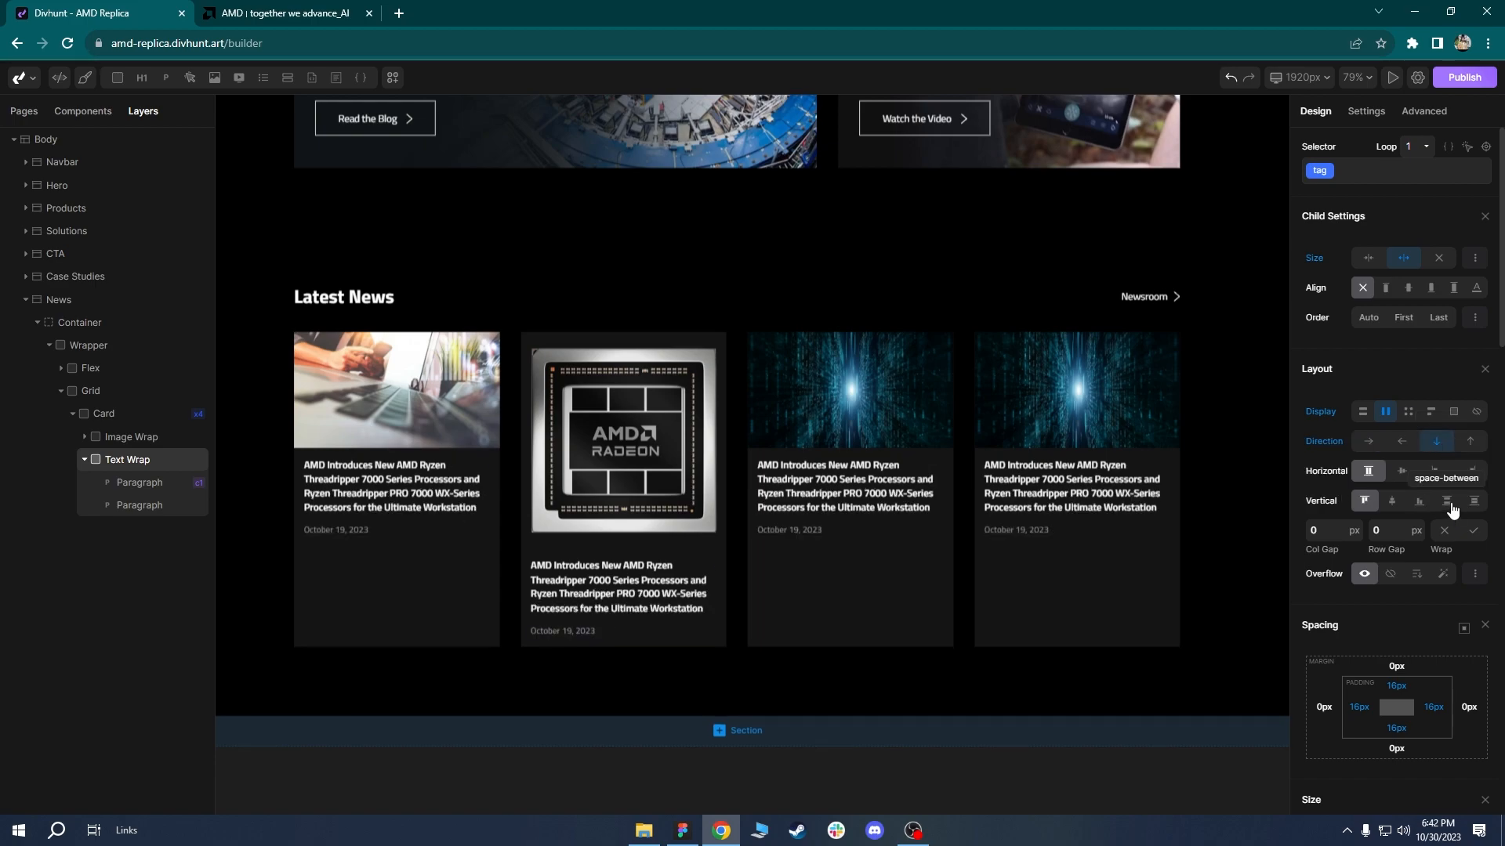
{"action": "left_click", "coordinate": [1449, 504]}
{"action": "left_click", "coordinate": [797, 671]}
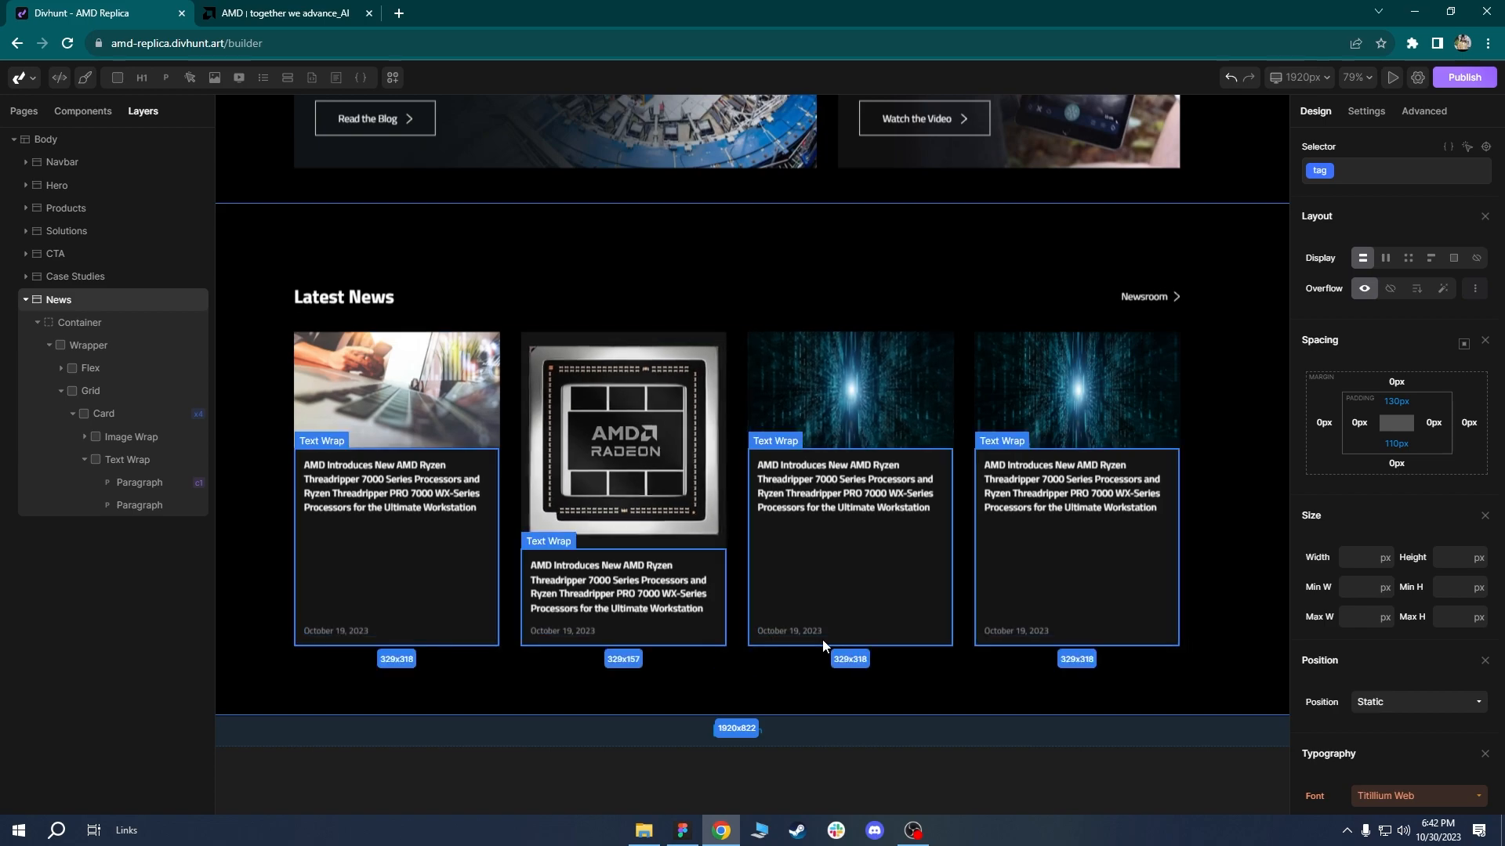
Replace the second card's headline with "AMD Introduces Fastest AMD Radeon Laptop Graphics Ever Developed", copied from the original AMD site.
{"action": "left_click", "coordinate": [320, 6]}
{"action": "scroll", "coordinate": [595, 329], "scroll_direction": "down", "scroll_amount": 1}
{"action": "left_click", "coordinate": [563, 359]}
{"action": "left_click_drag", "start_coordinate": [696, 363], "coordinate": [516, 342]}
{"action": "key", "text": "ctrl+Tab"}
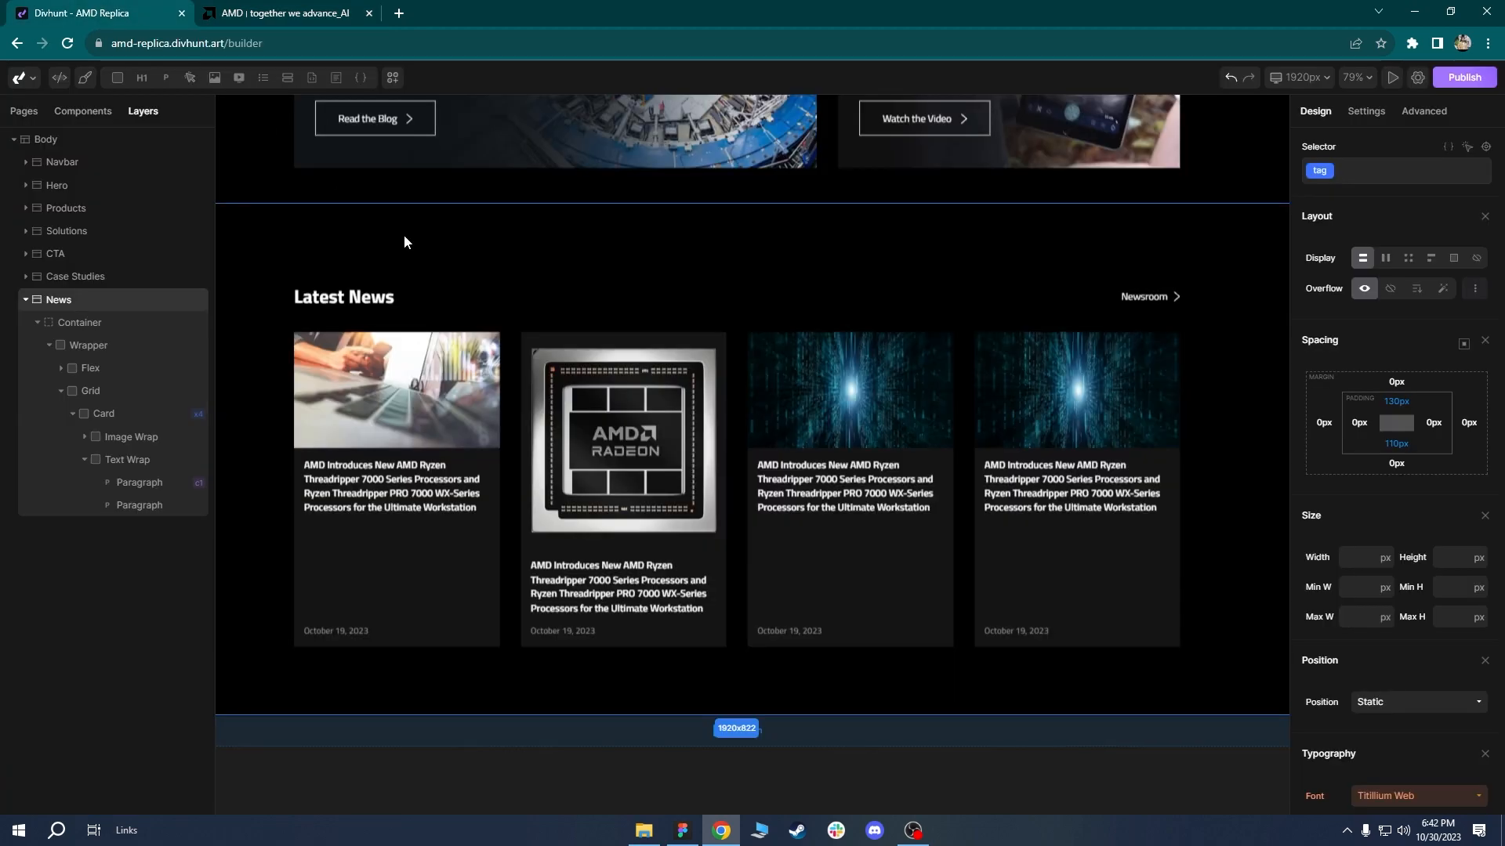
{"action": "left_click", "coordinate": [612, 584]}
{"action": "left_click", "coordinate": [1365, 110]}
{"action": "key", "text": "ctrl+a"}
{"action": "type", "text": "AMD Introduces Fastest AMD Radeon Laptop Graphics Ever Developed"}
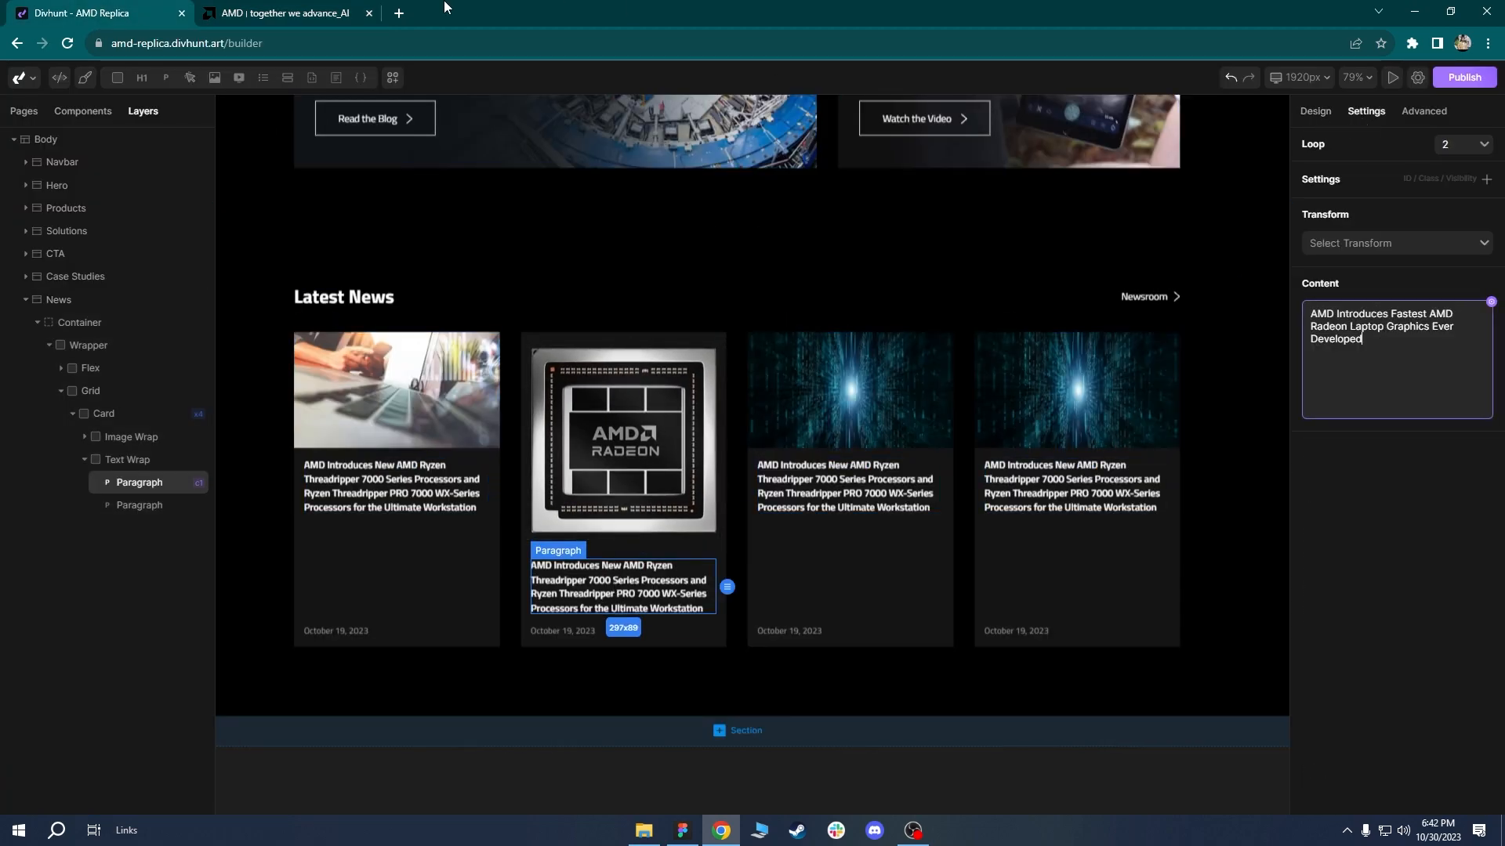
Replace the third card's headline with "AMD to Report Fiscal Third Quarter 2023 Financial Results", copied from the original AMD site.
{"action": "key", "text": "ctrl+Tab"}
{"action": "left_click_drag", "start_coordinate": [909, 233], "coordinate": [786, 220]}
{"action": "key", "text": "ctrl+c"}
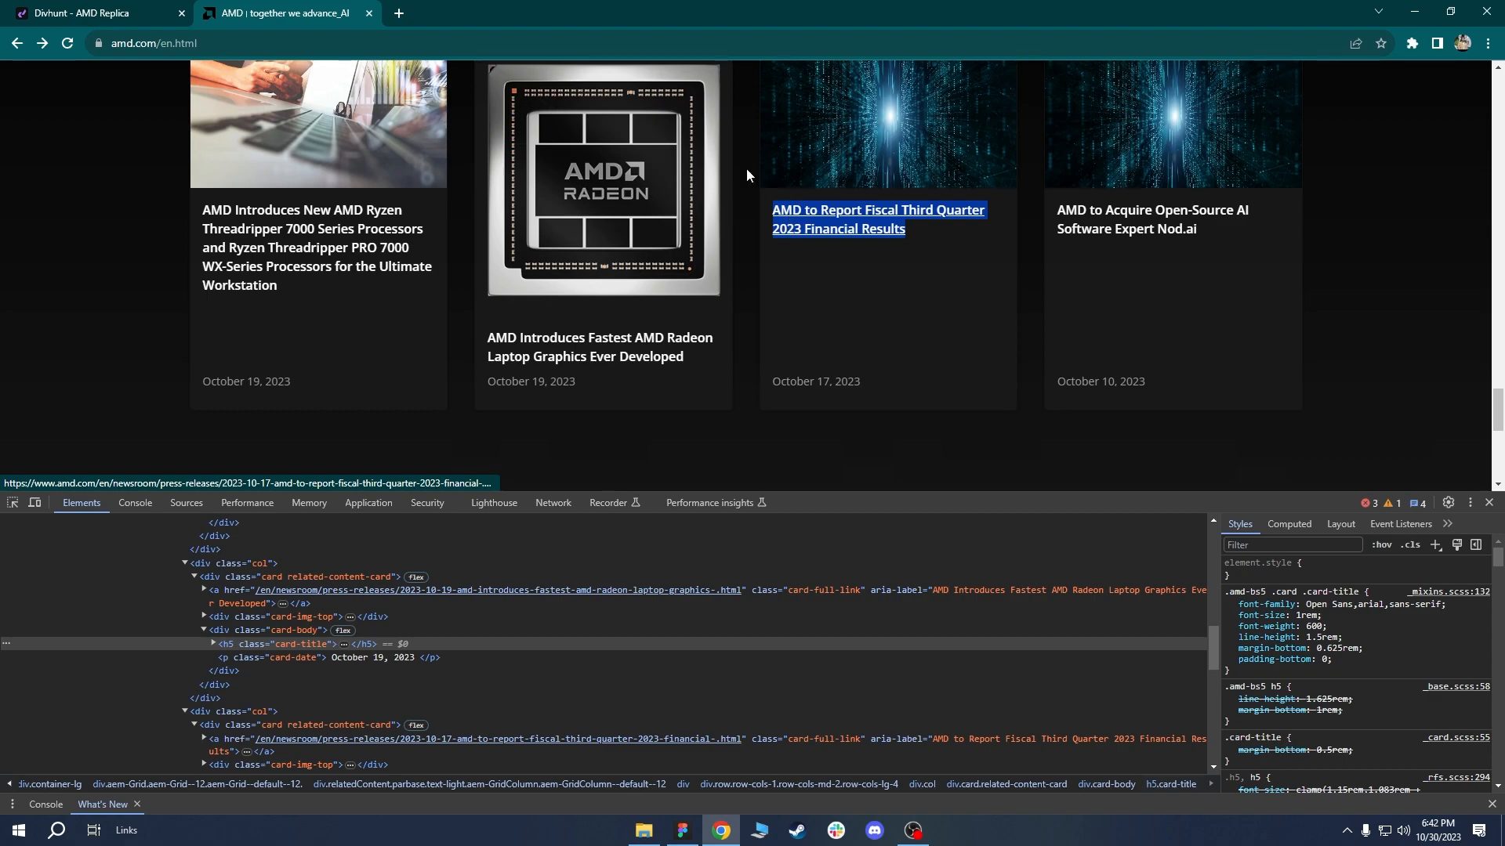
{"action": "key", "text": "ctrl+Tab"}
{"action": "left_click", "coordinate": [1338, 420]}
{"action": "key", "text": "ctrl+a"}
{"action": "key", "text": "ctrl+v"}
Replace the fourth card's headline with "AMD to Acquire Open-Source AI Software Expert Nod.ai", copied from the original AMD site.
{"action": "key", "text": "ctrl+Tab"}
{"action": "left_click_drag", "start_coordinate": [1196, 229], "coordinate": [1057, 210]}
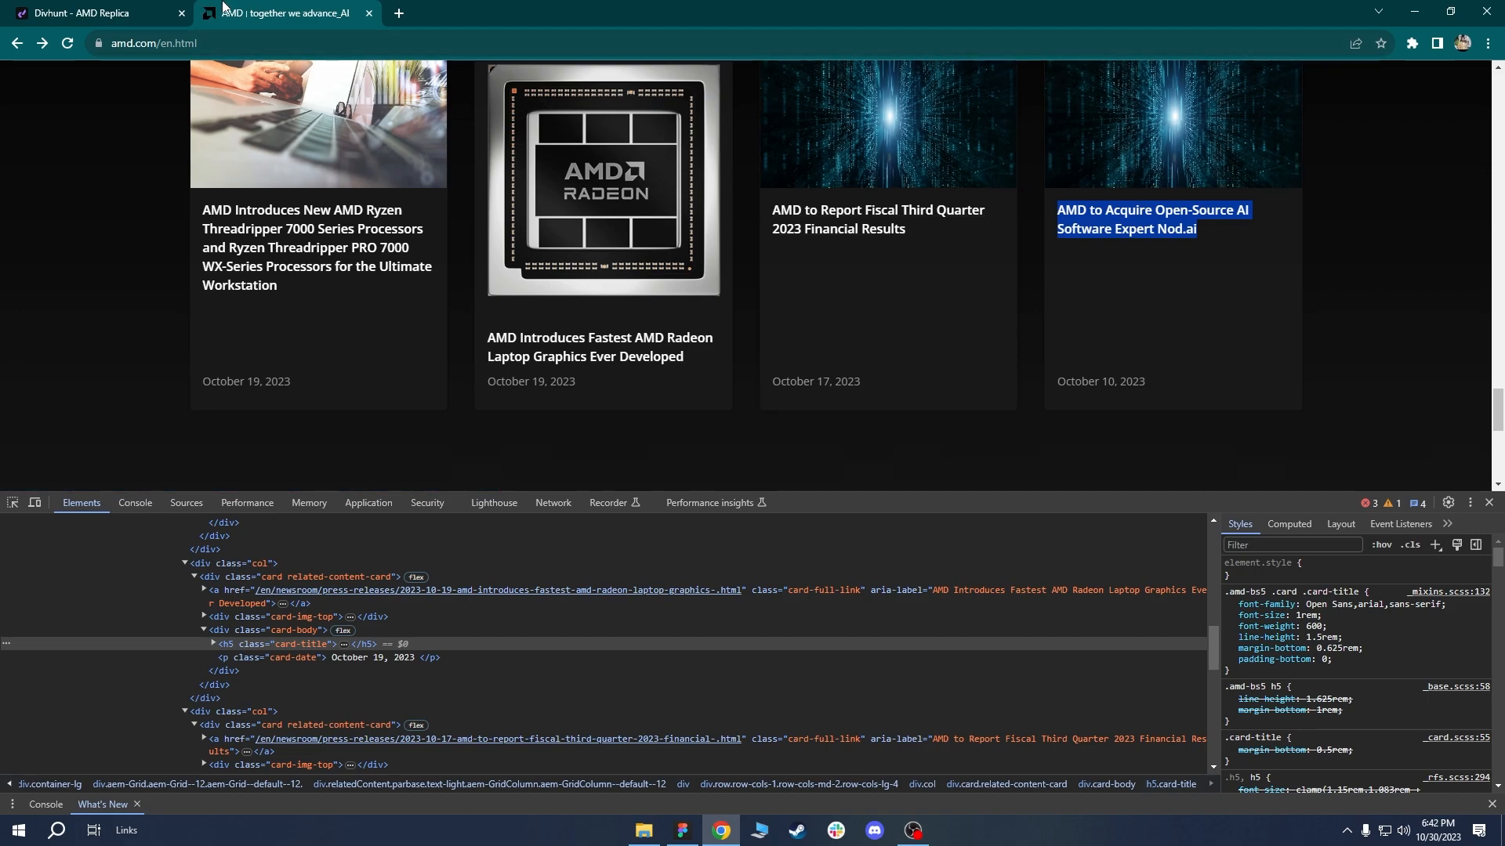
{"action": "key", "text": "ctrl+c"}
{"action": "key", "text": "ctrl+Tab"}
{"action": "left_click", "coordinate": [1074, 486]}
{"action": "left_click", "coordinate": [1428, 374]}
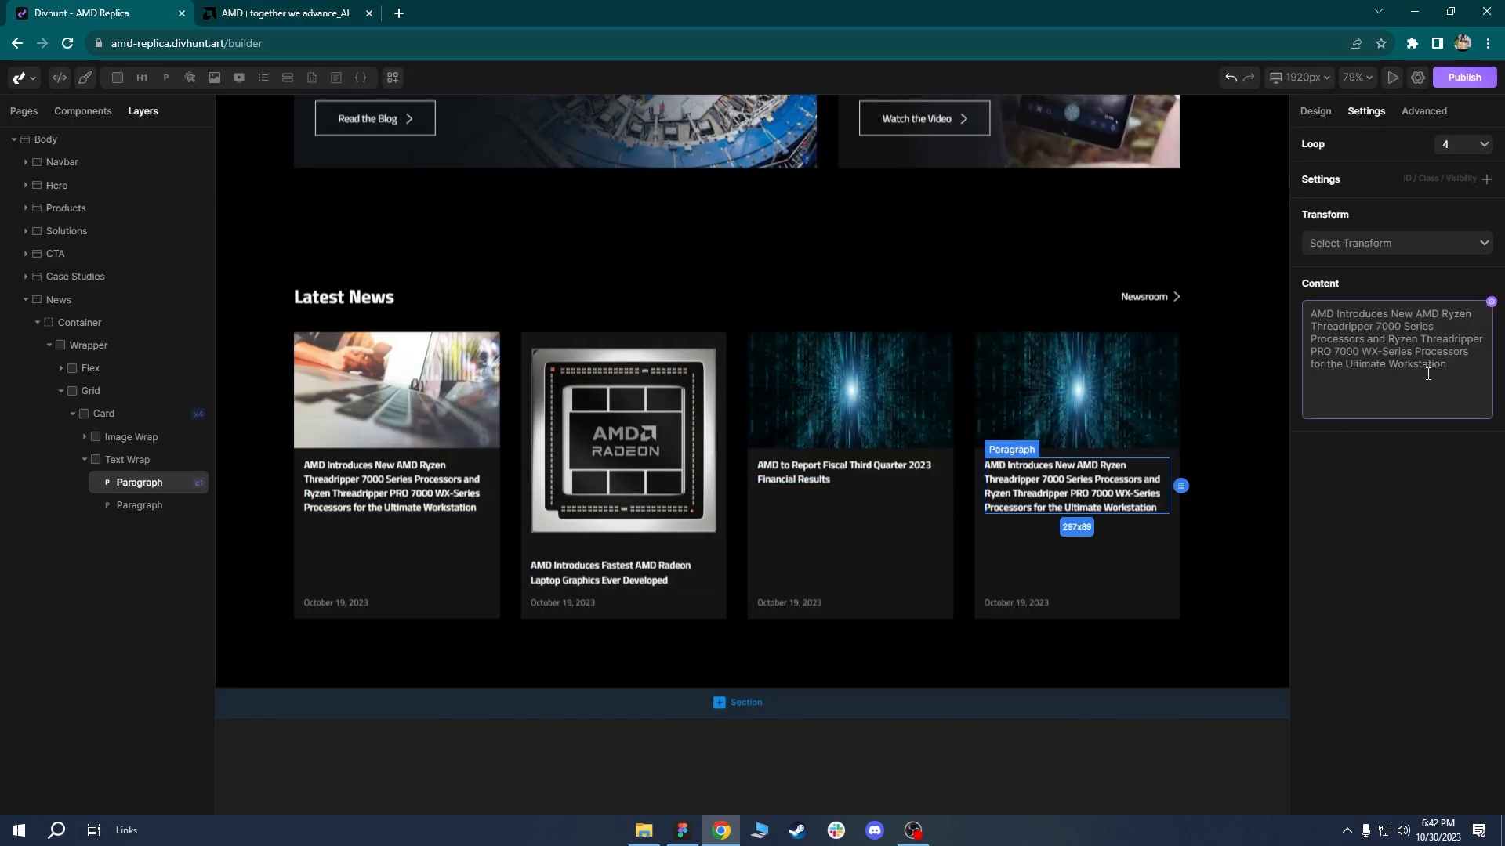
{"action": "key", "text": "ctrl+a"}
{"action": "key", "text": "ctrl+v"}
Compare the finished Latest News cards with those on the original AMD site.
{"action": "left_click", "coordinate": [846, 615]}
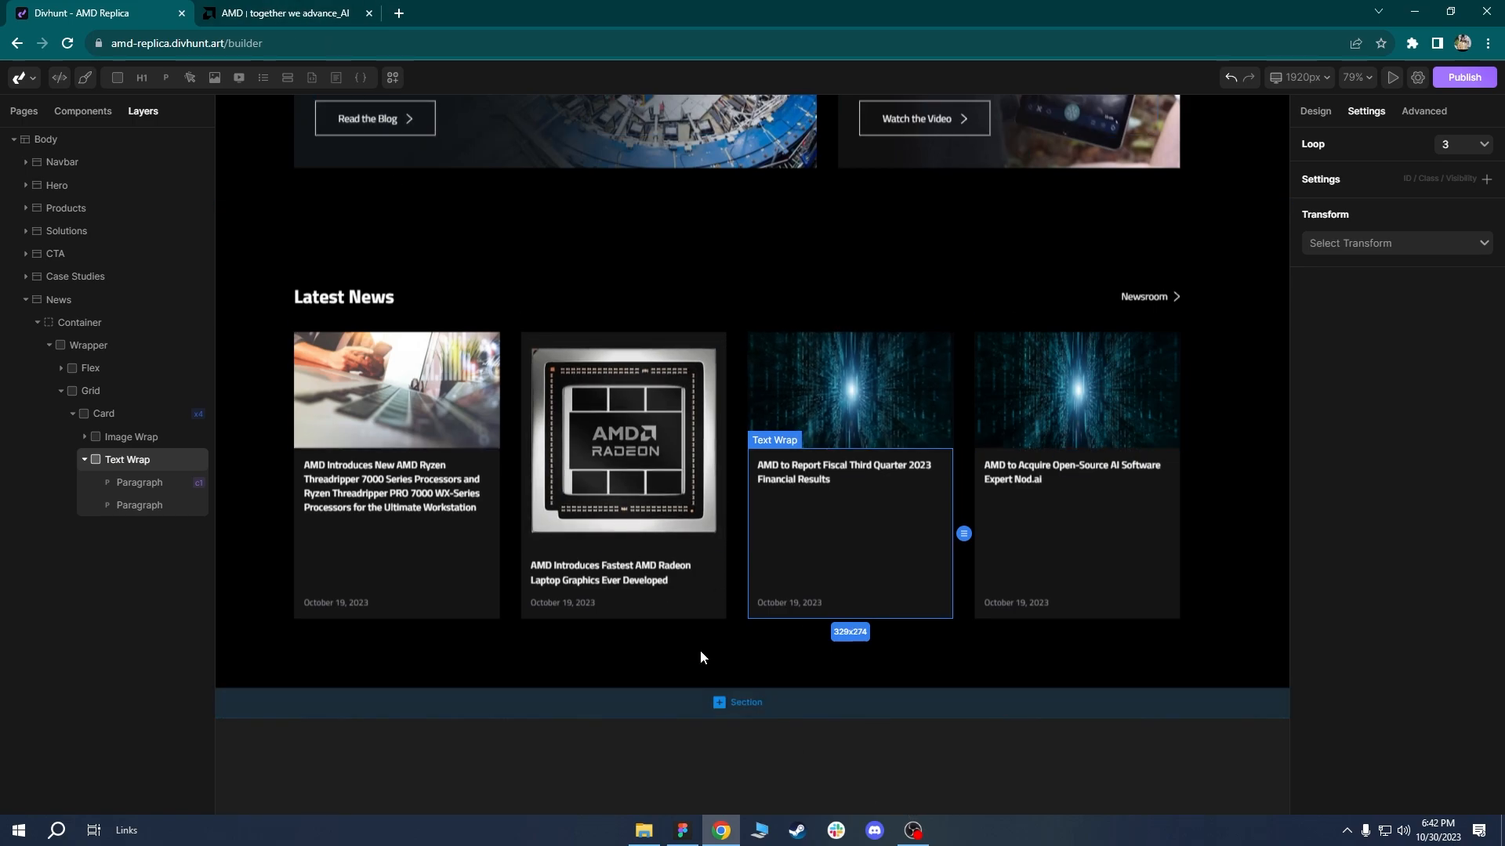
{"action": "scroll", "coordinate": [721, 648], "scroll_direction": "down", "scroll_amount": 1}
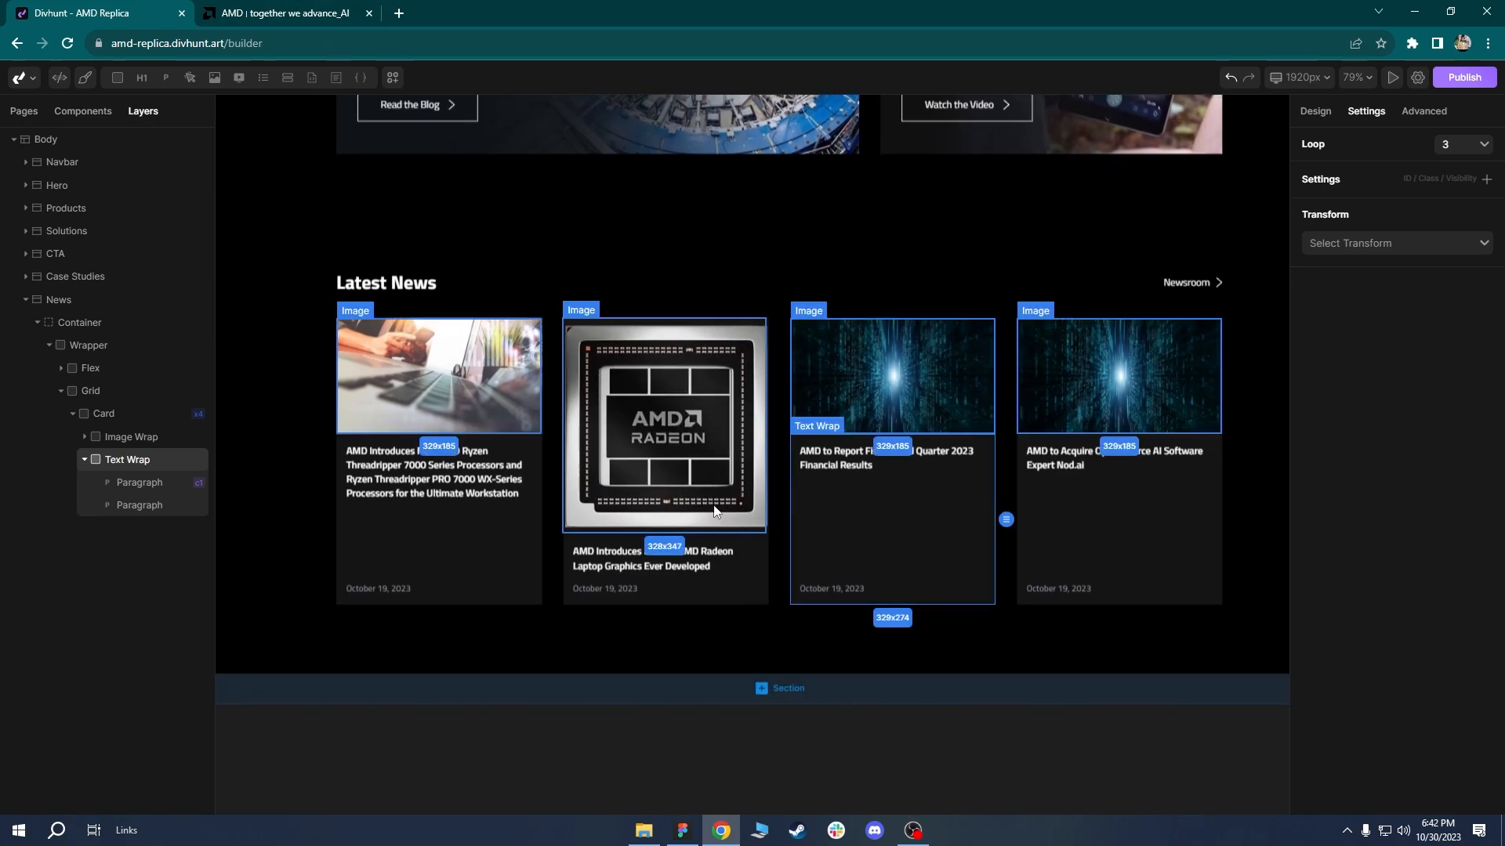
{"action": "left_click", "coordinate": [282, 13]}
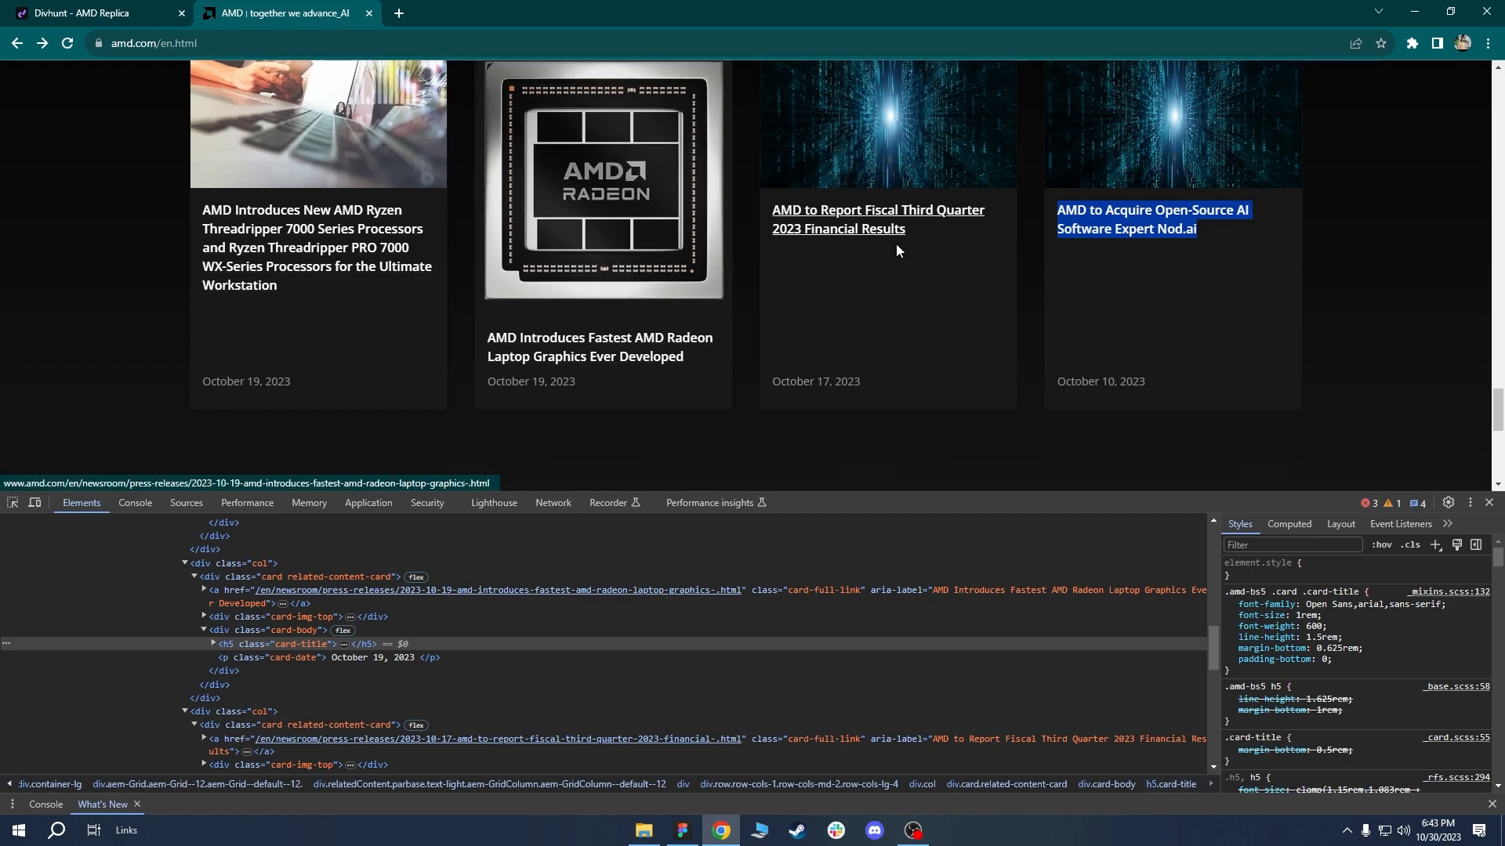
{"action": "key", "text": "ctrl+shift+Tab"}
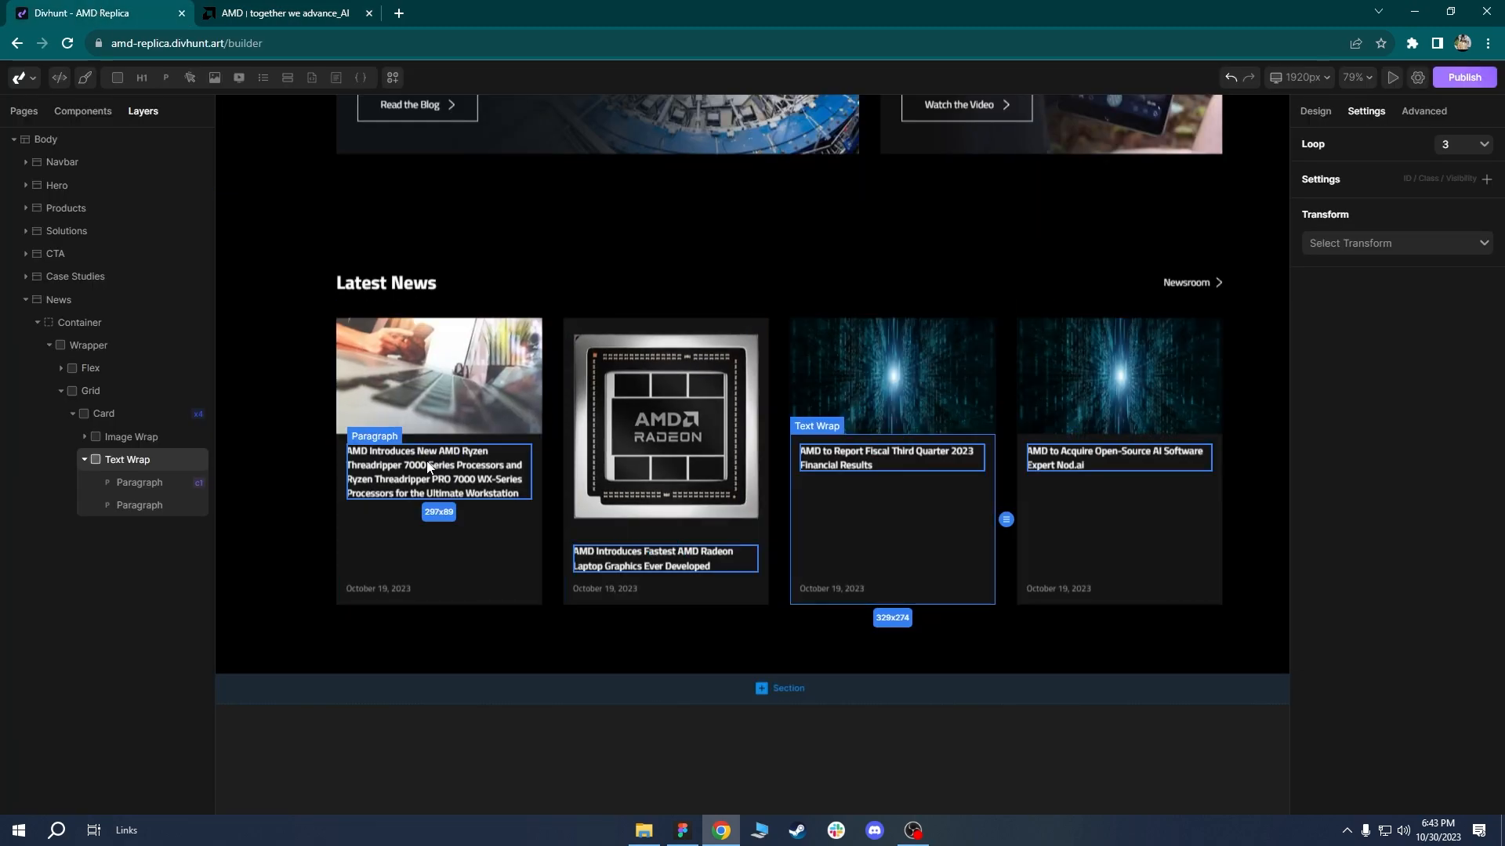
Add a new class named card-underline to the first Latest News card's headline paragraph.
{"action": "left_click", "coordinate": [462, 486]}
{"action": "left_click", "coordinate": [1314, 111]}
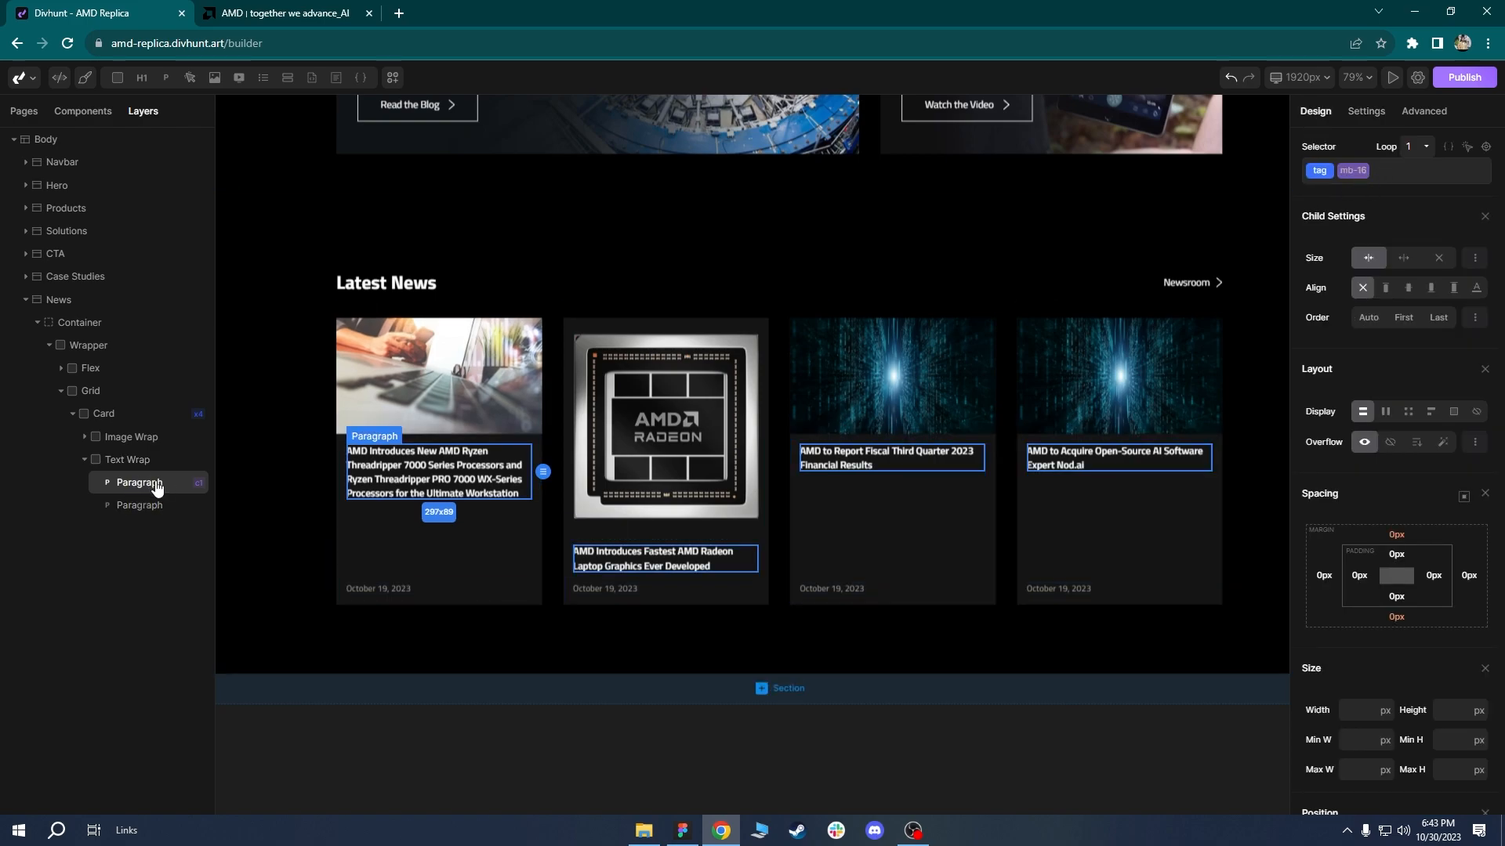
{"action": "left_click", "coordinate": [1419, 180]}
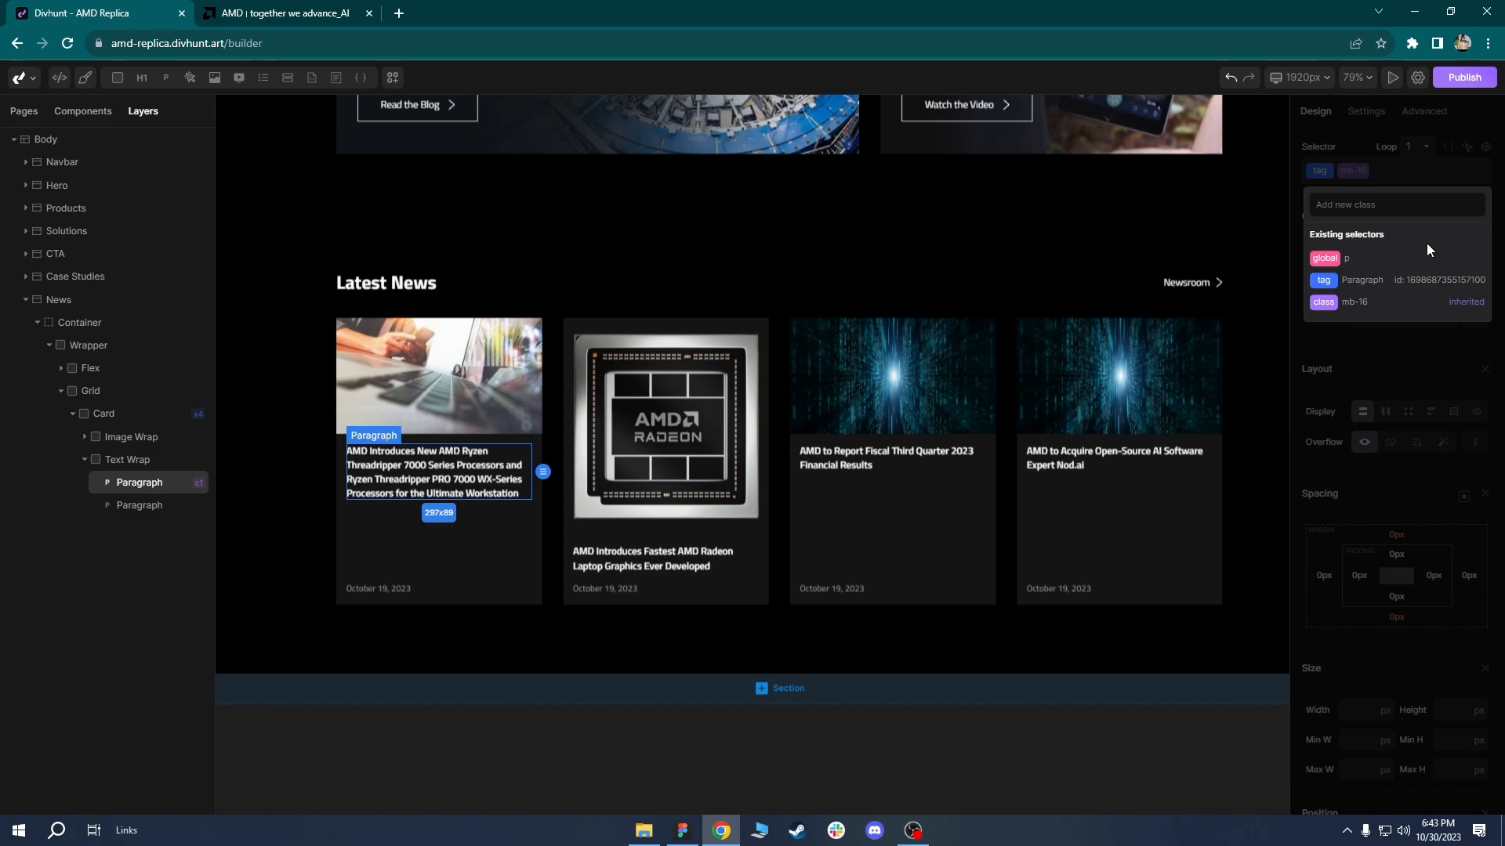
{"action": "type", "text": "card-underline"}
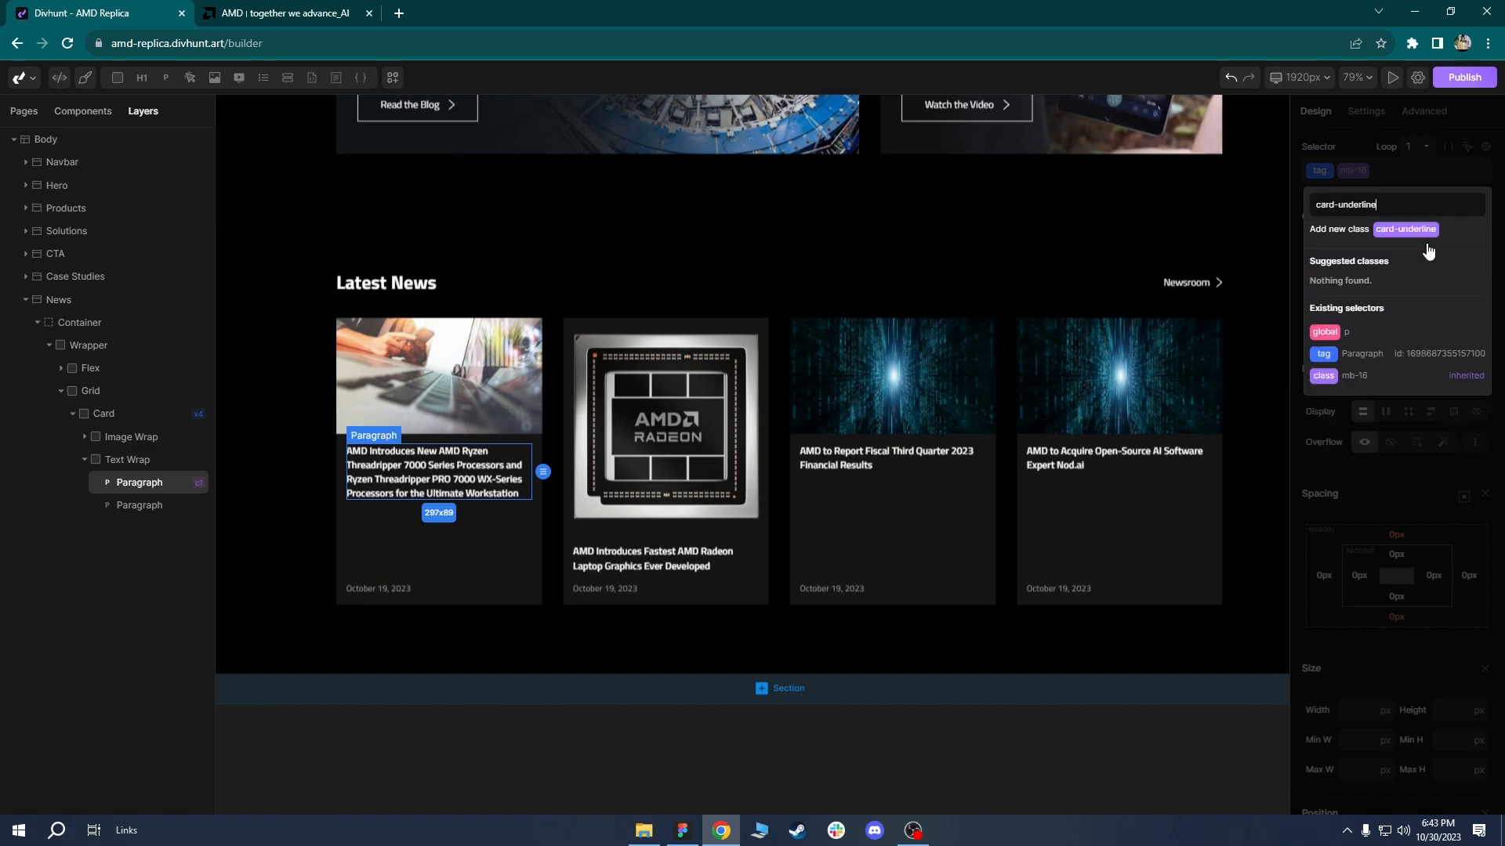
{"action": "key", "text": "Return"}
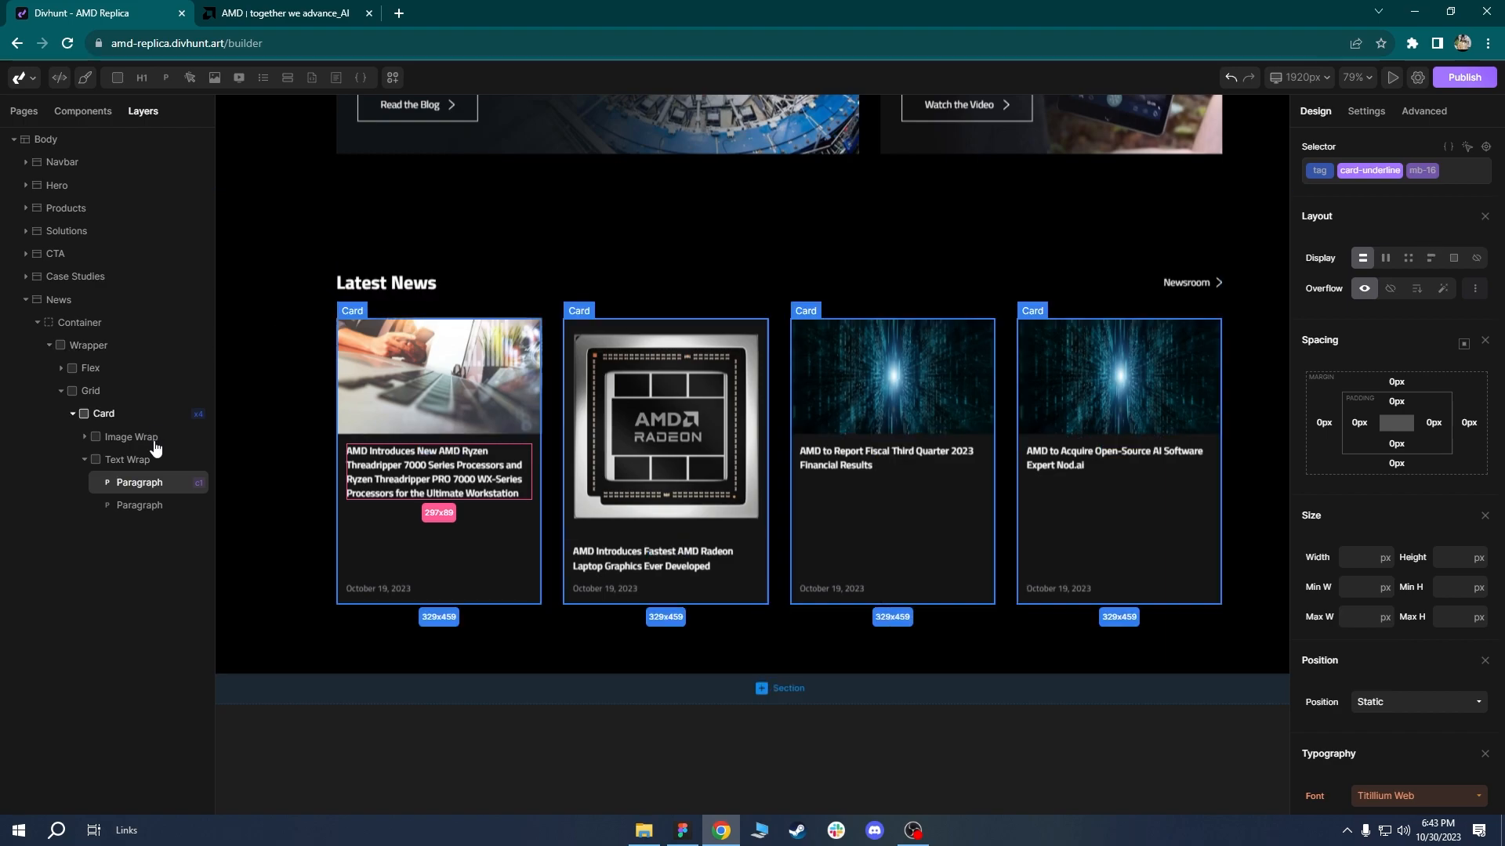
{"action": "left_click", "coordinate": [108, 420]}
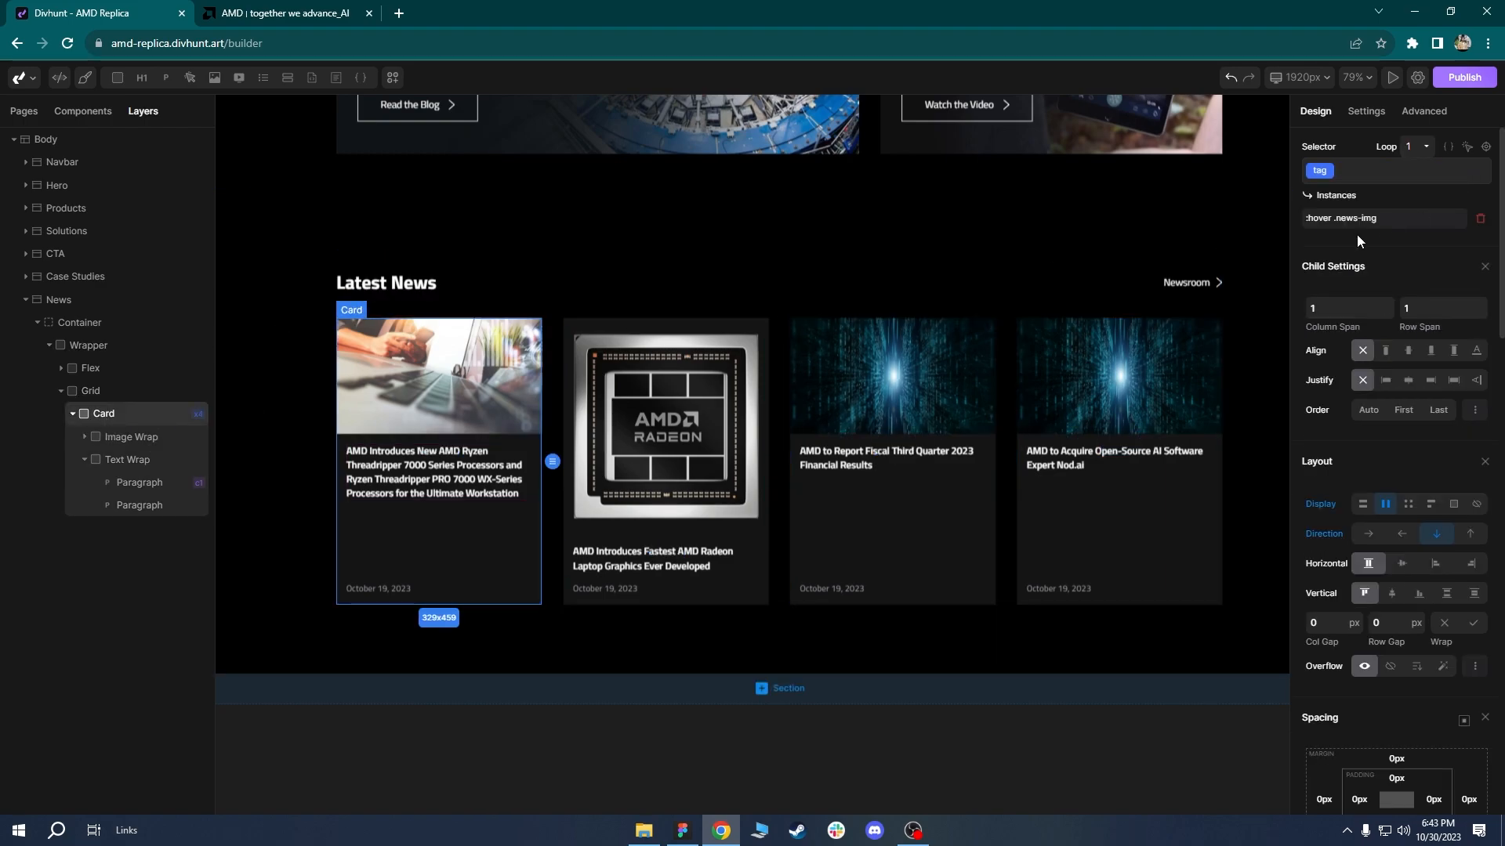
{"action": "left_click", "coordinate": [1462, 148]}
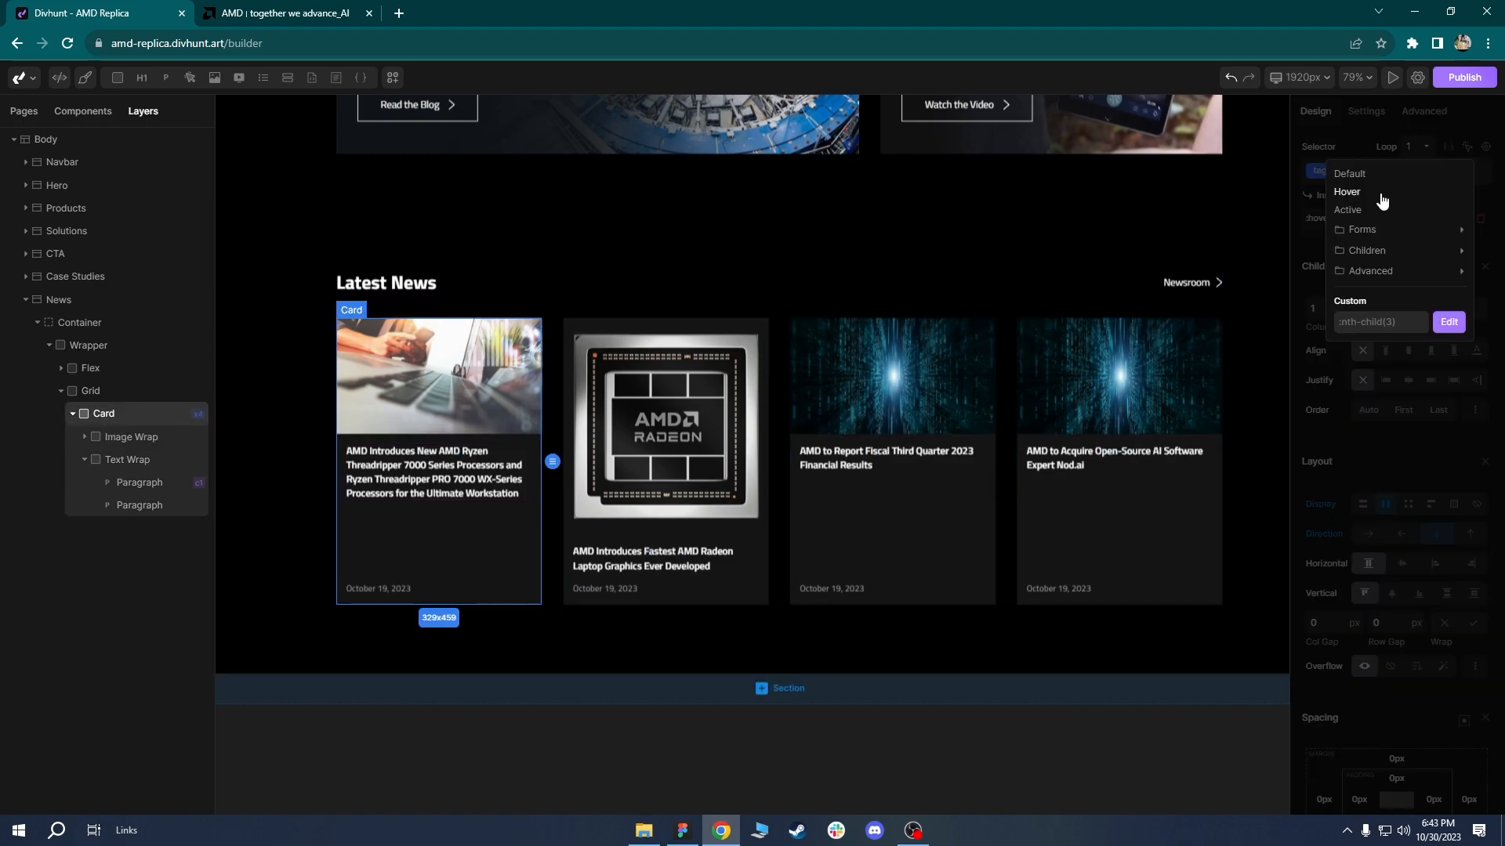
{"action": "left_click", "coordinate": [1348, 192]}
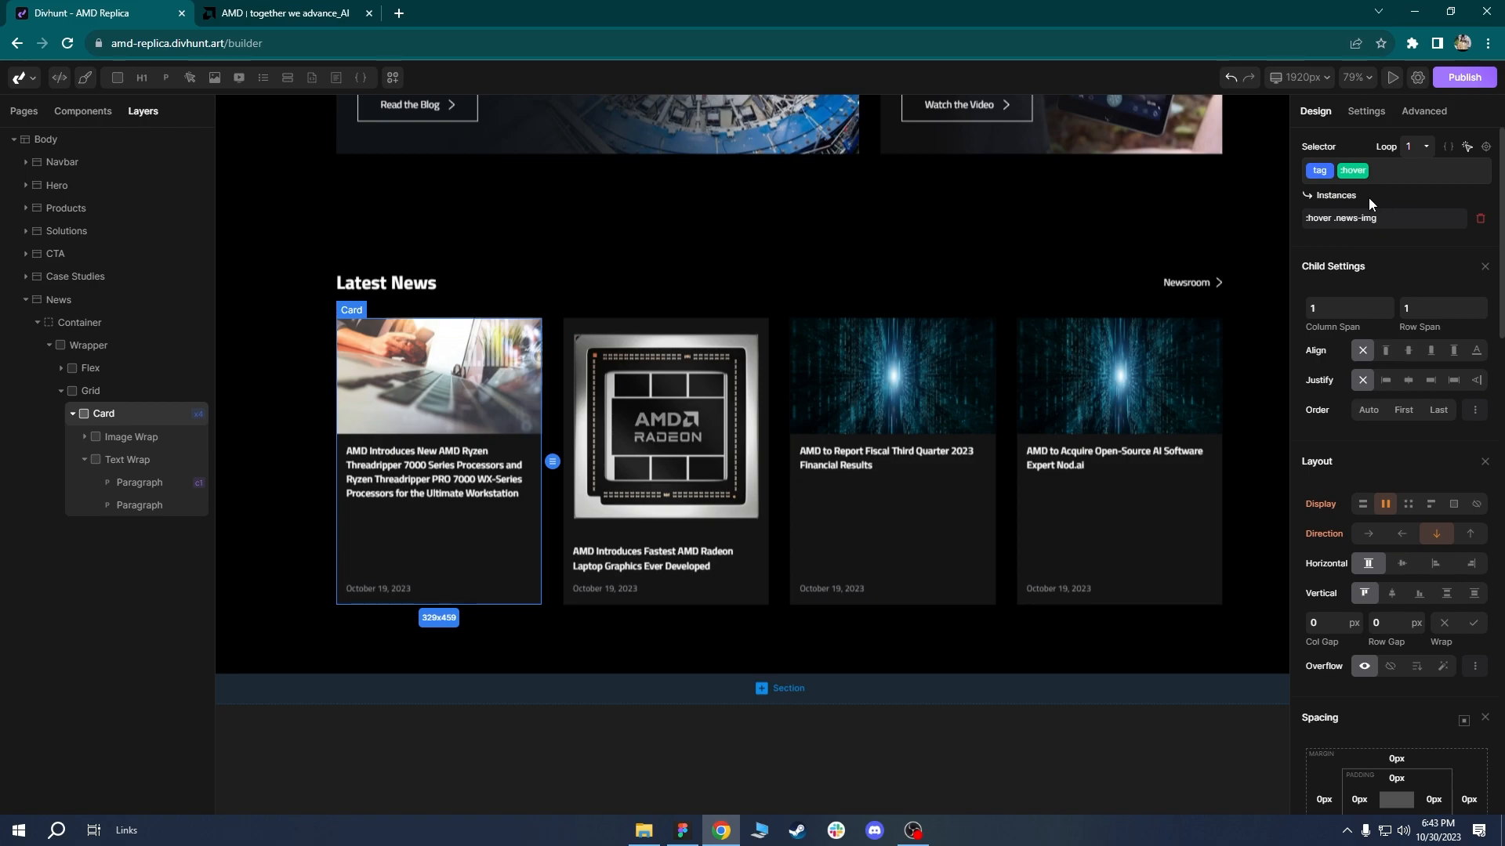
{"action": "left_click", "coordinate": [1487, 148]}
{"action": "left_click", "coordinate": [1425, 235]}
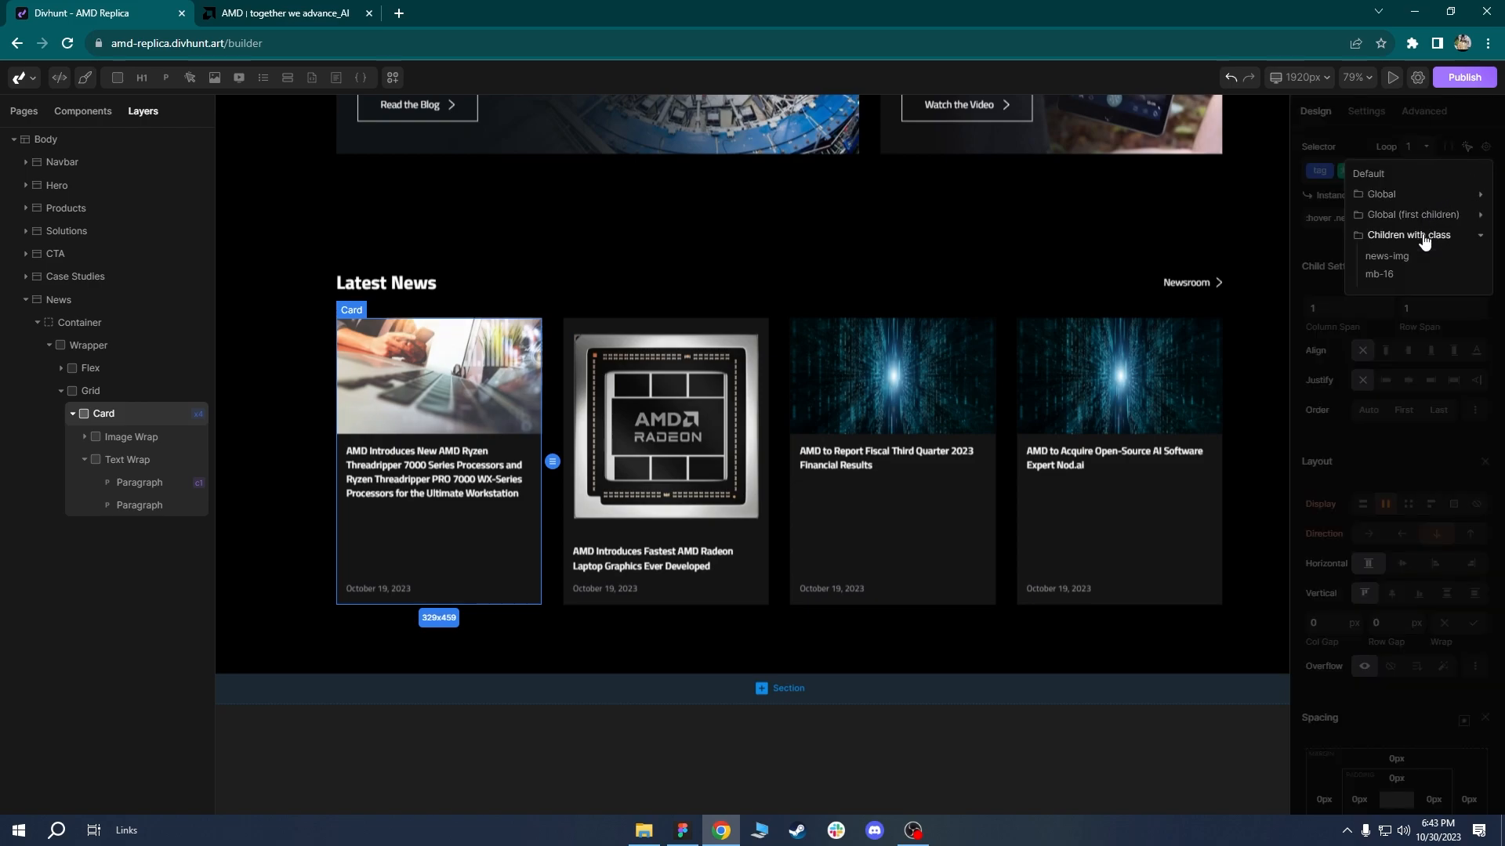
{"action": "left_click", "coordinate": [1428, 139]}
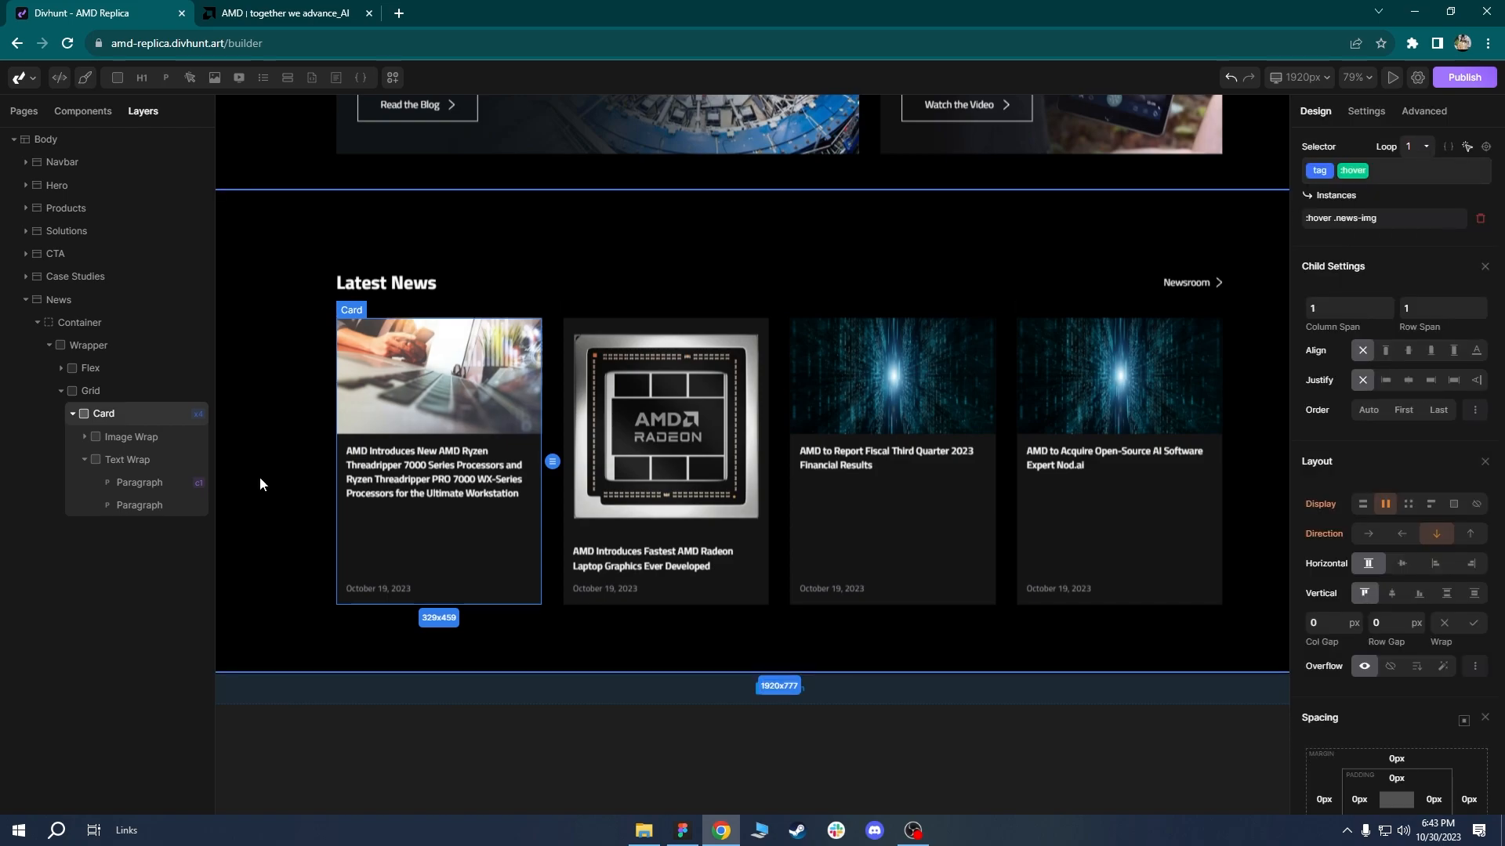
Assign the existing card-underline class to the headline paragraph inside the card's Text Wrap.
{"action": "left_click", "coordinate": [149, 481]}
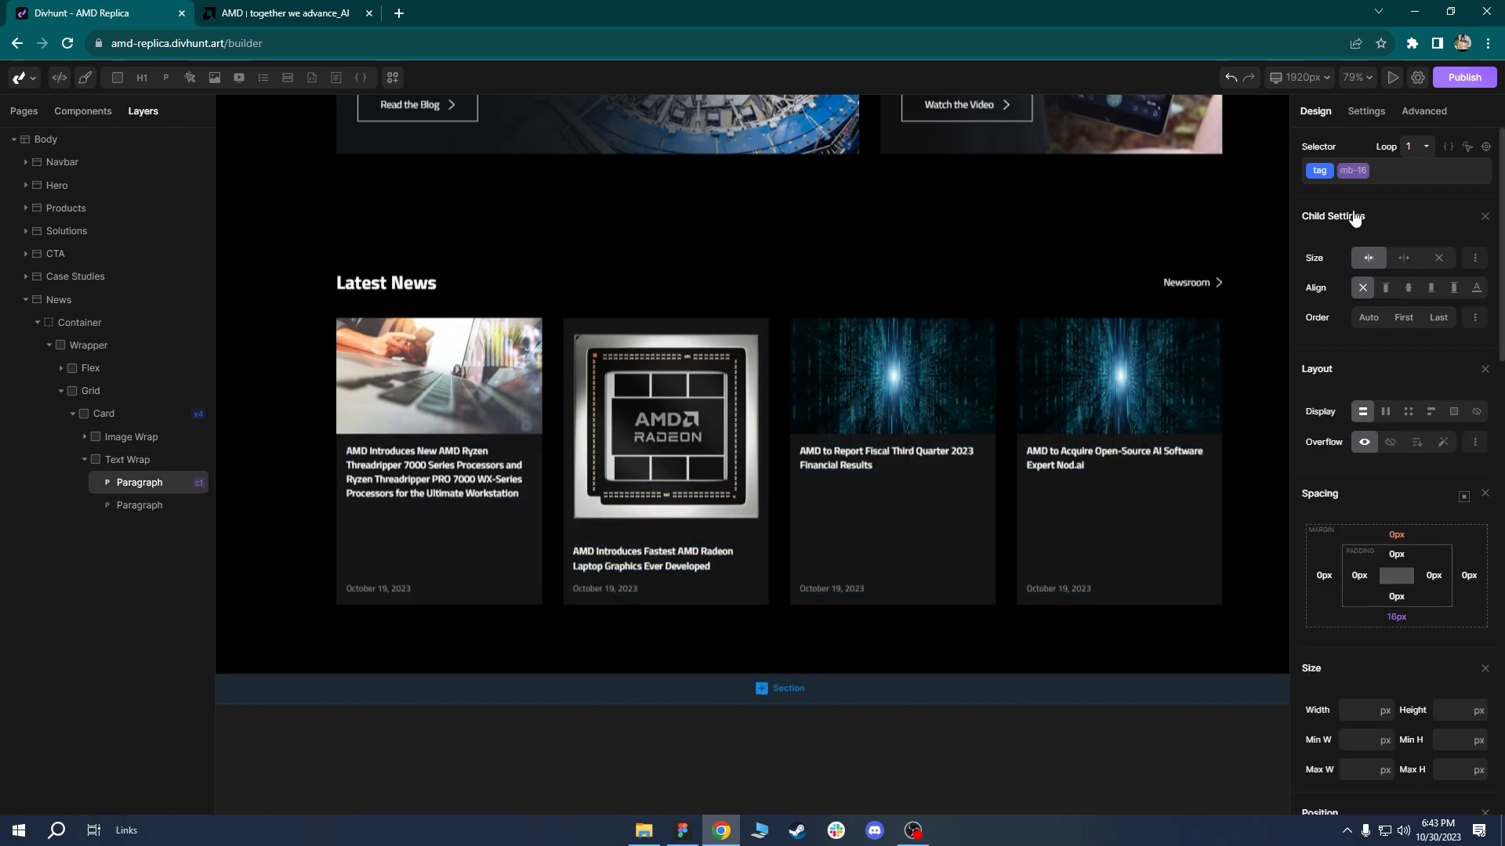
{"action": "left_click", "coordinate": [1392, 171]}
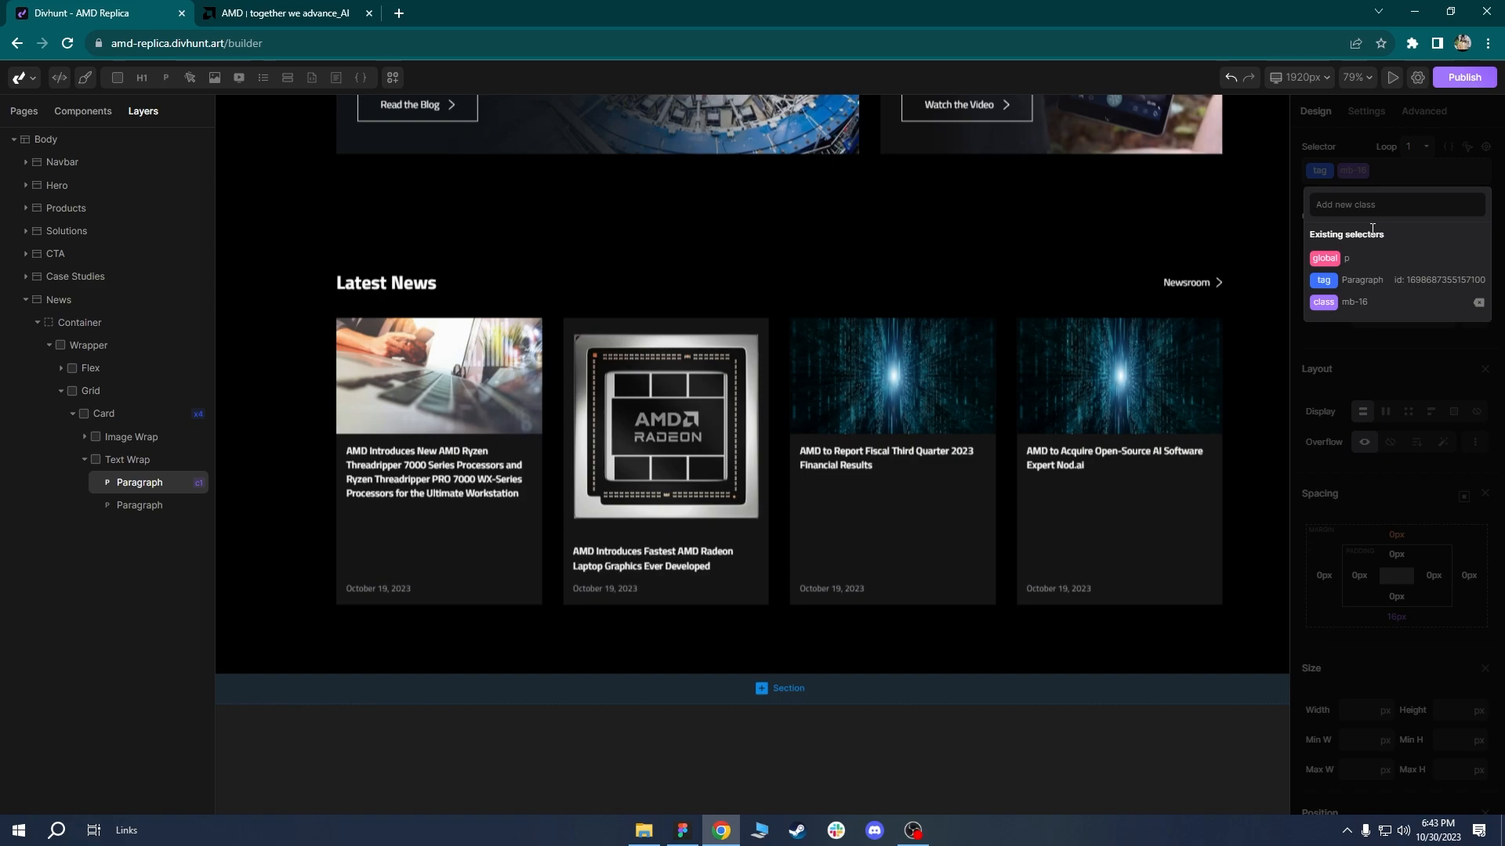
{"action": "type", "text": "card"}
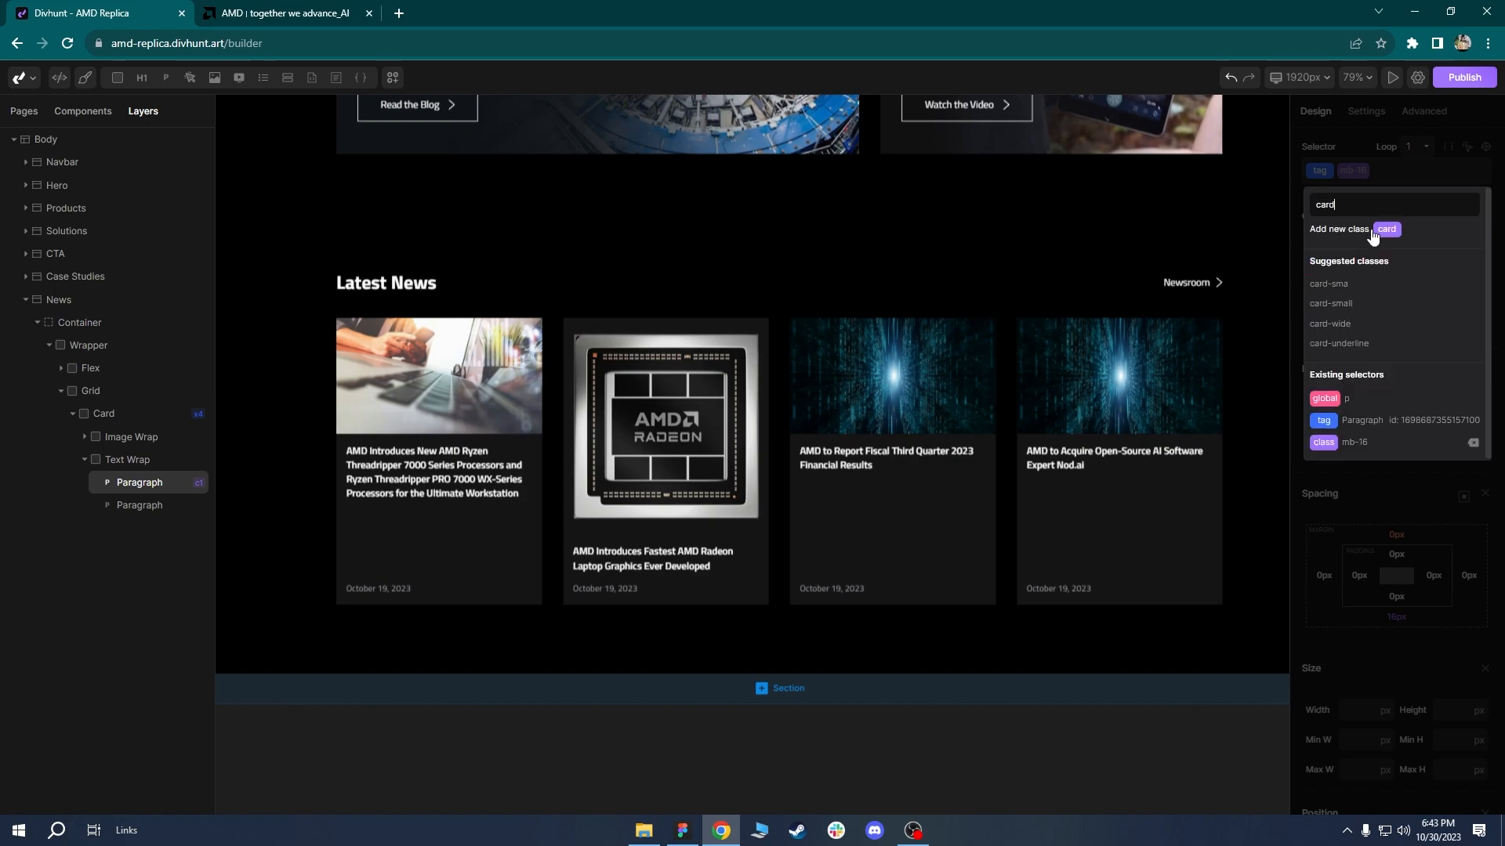
{"action": "type", "text": "-underlin"}
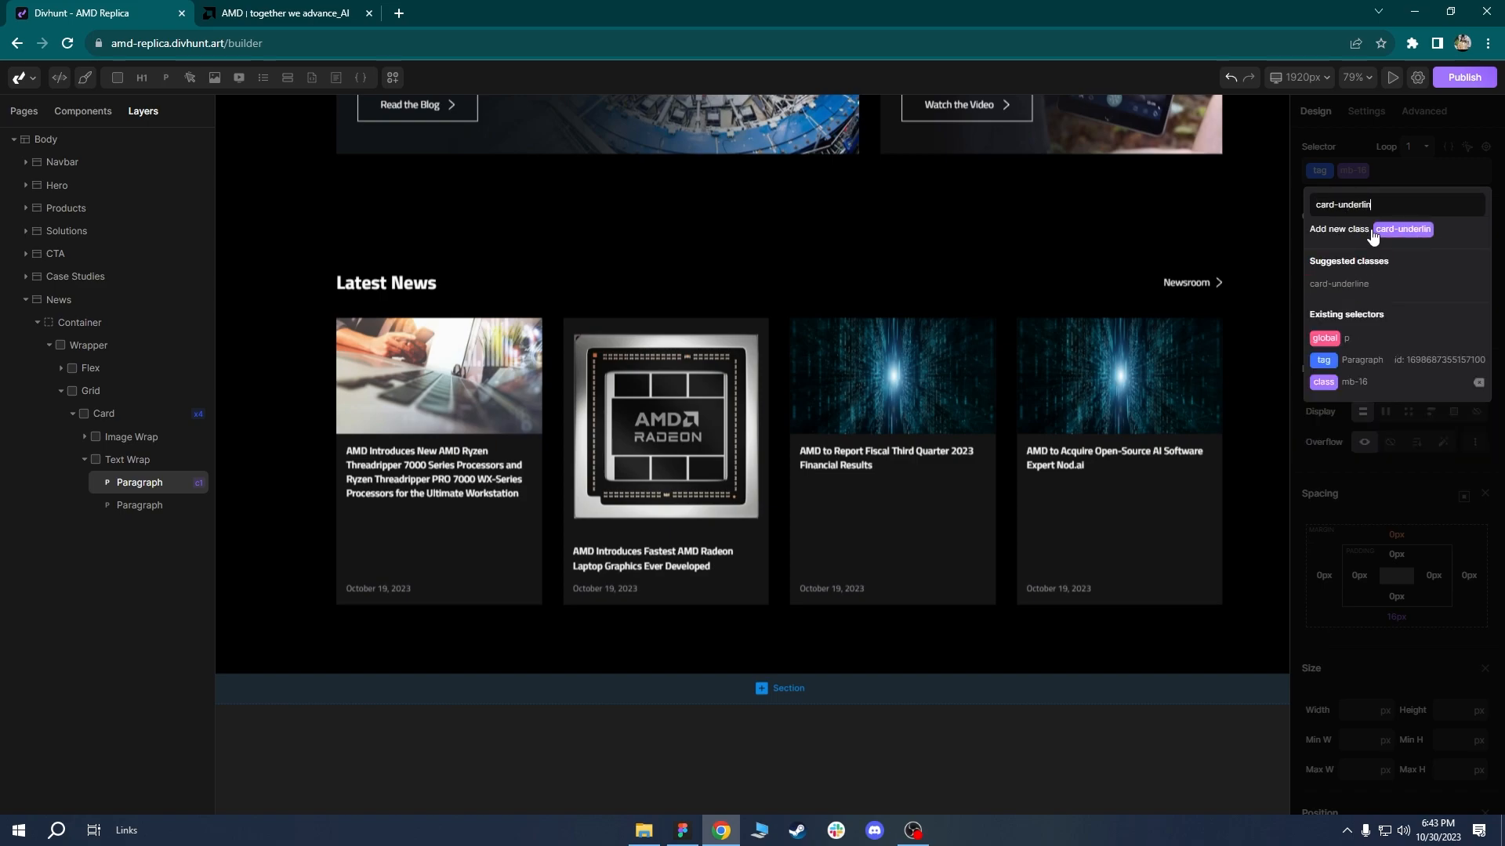
{"action": "left_click", "coordinate": [1350, 288]}
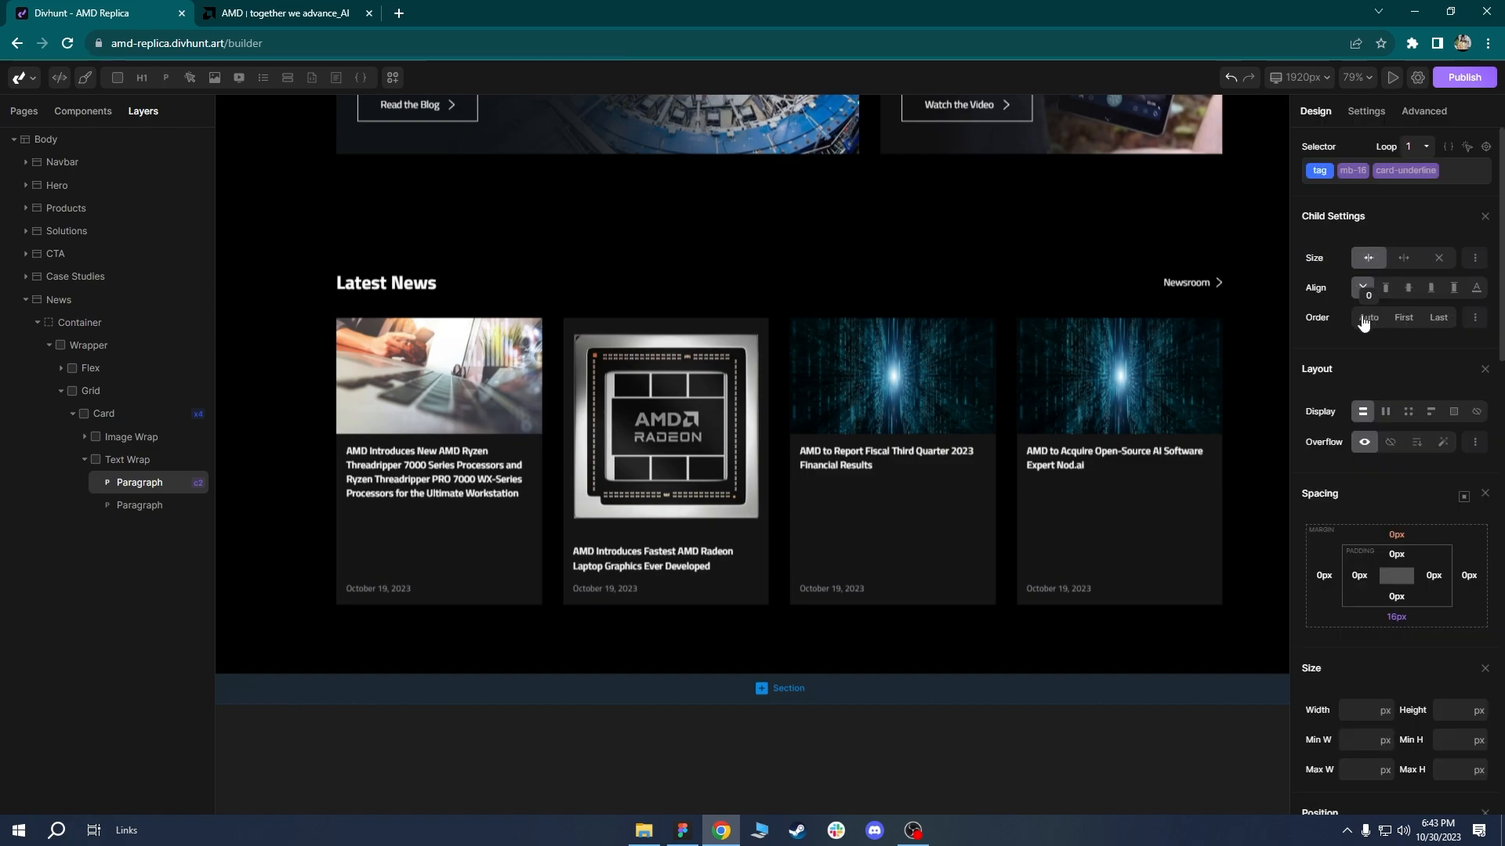
{"action": "left_click", "coordinate": [141, 486]}
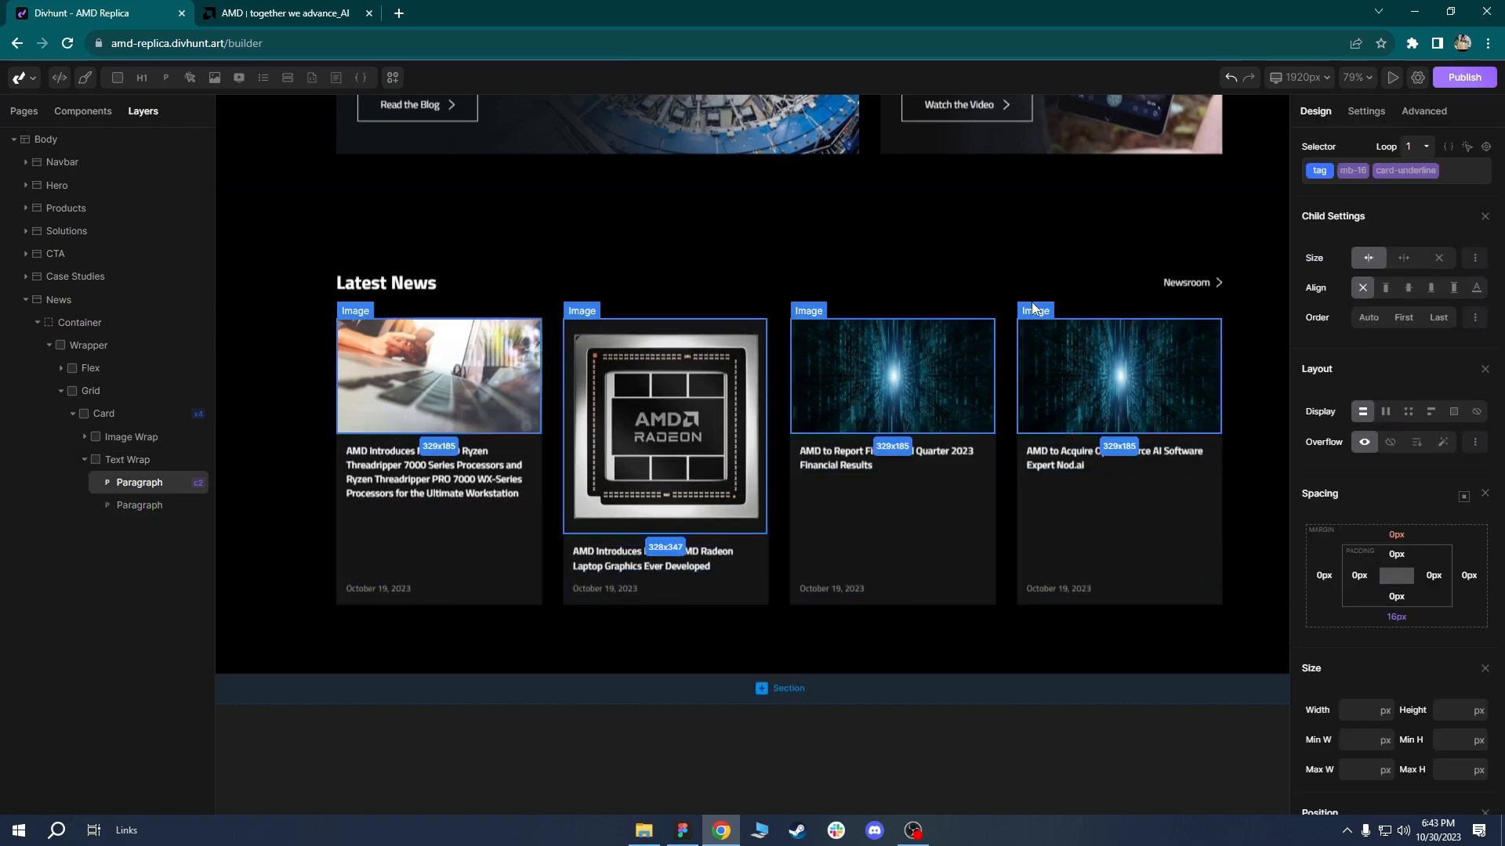
Give the Card a hover style that underlines the text of its children with the class card-underline.
{"action": "left_click", "coordinate": [124, 415]}
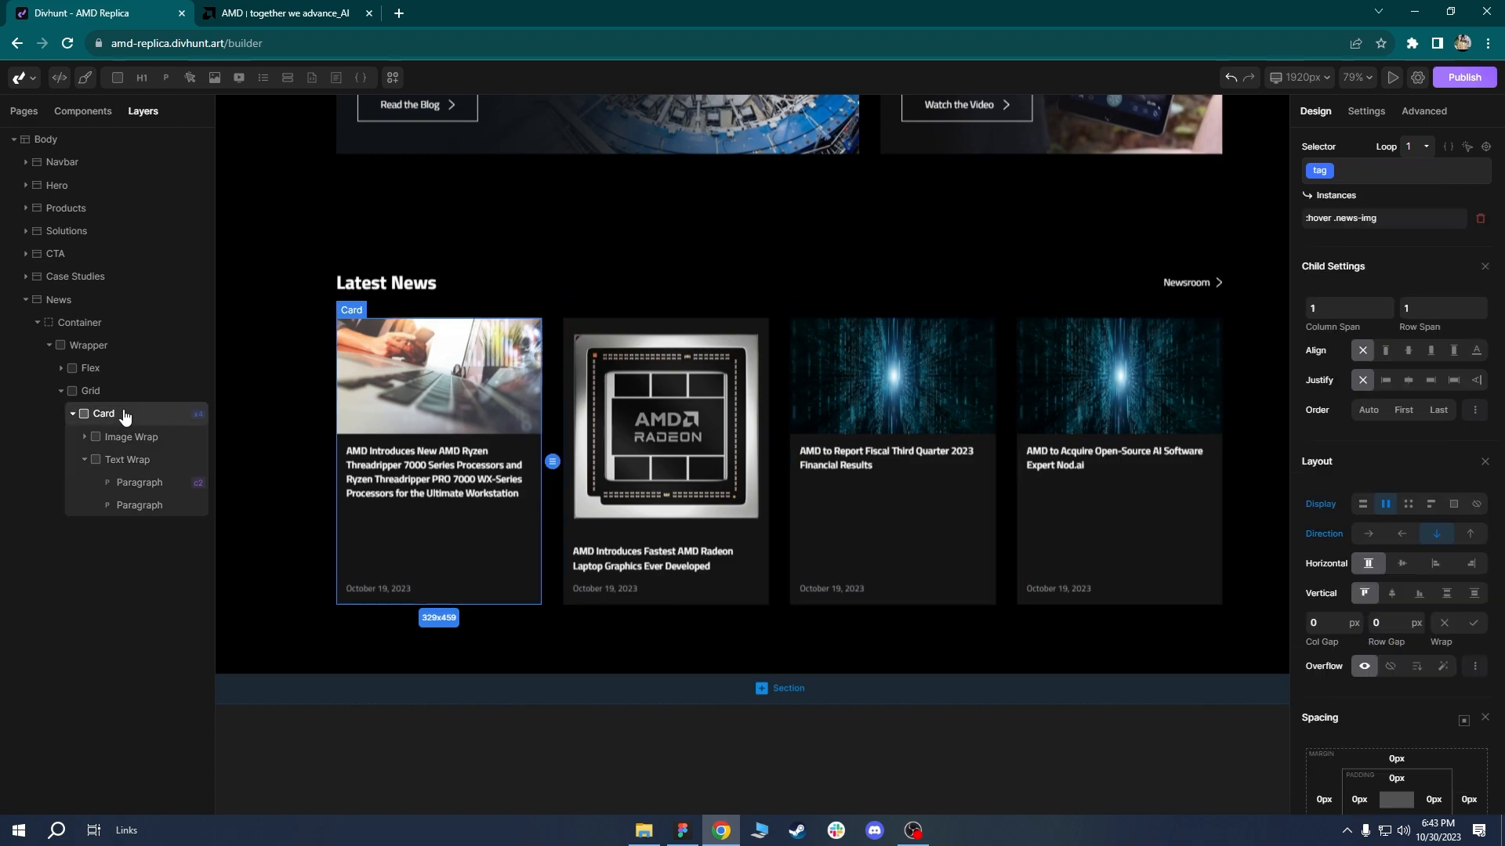
{"action": "left_click", "coordinate": [1467, 147]}
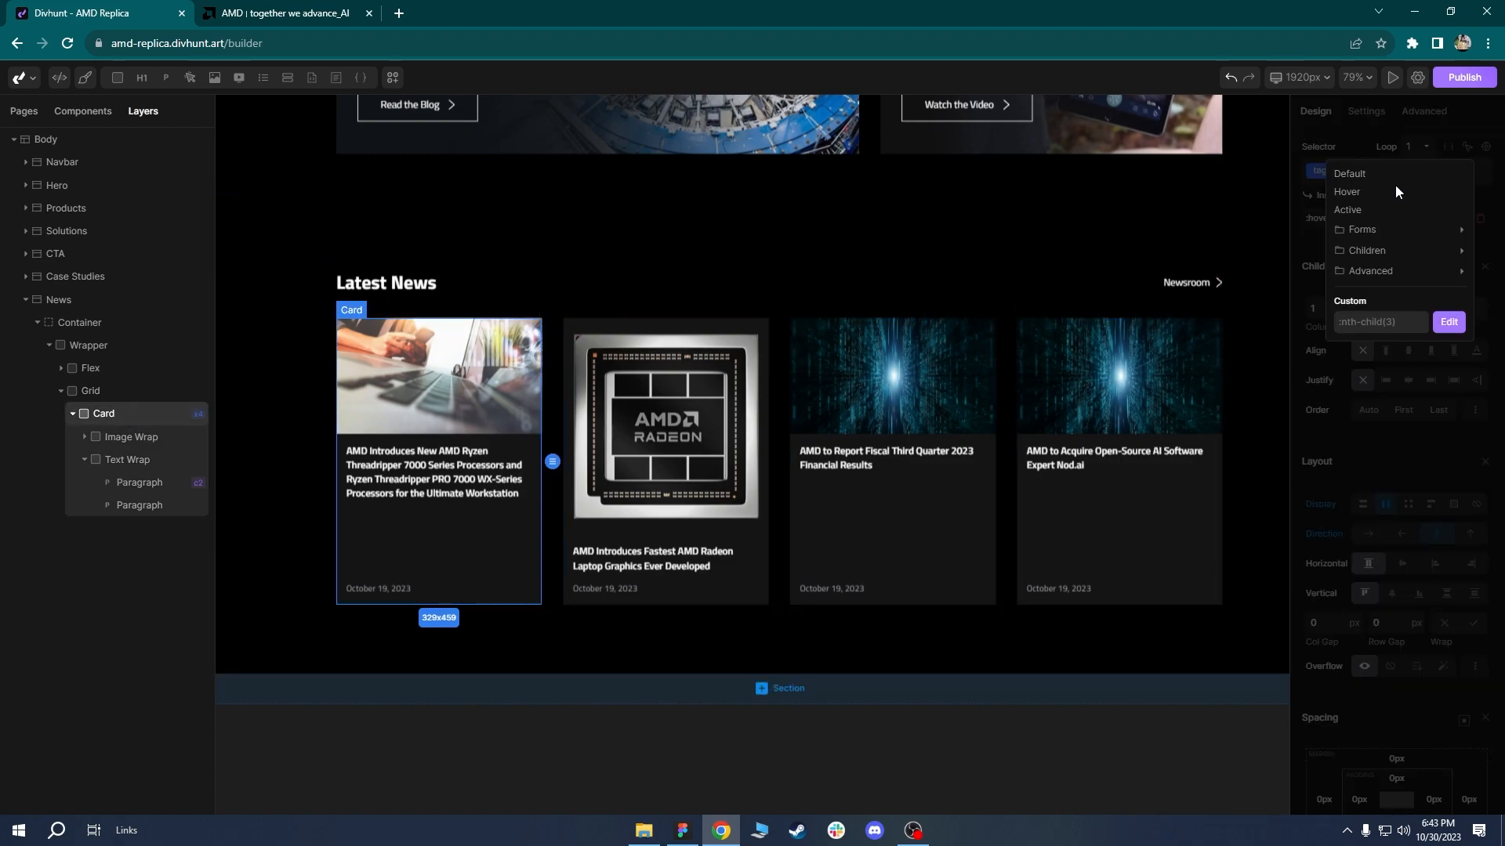
{"action": "left_click", "coordinate": [1485, 150]}
{"action": "left_click", "coordinate": [1400, 238]}
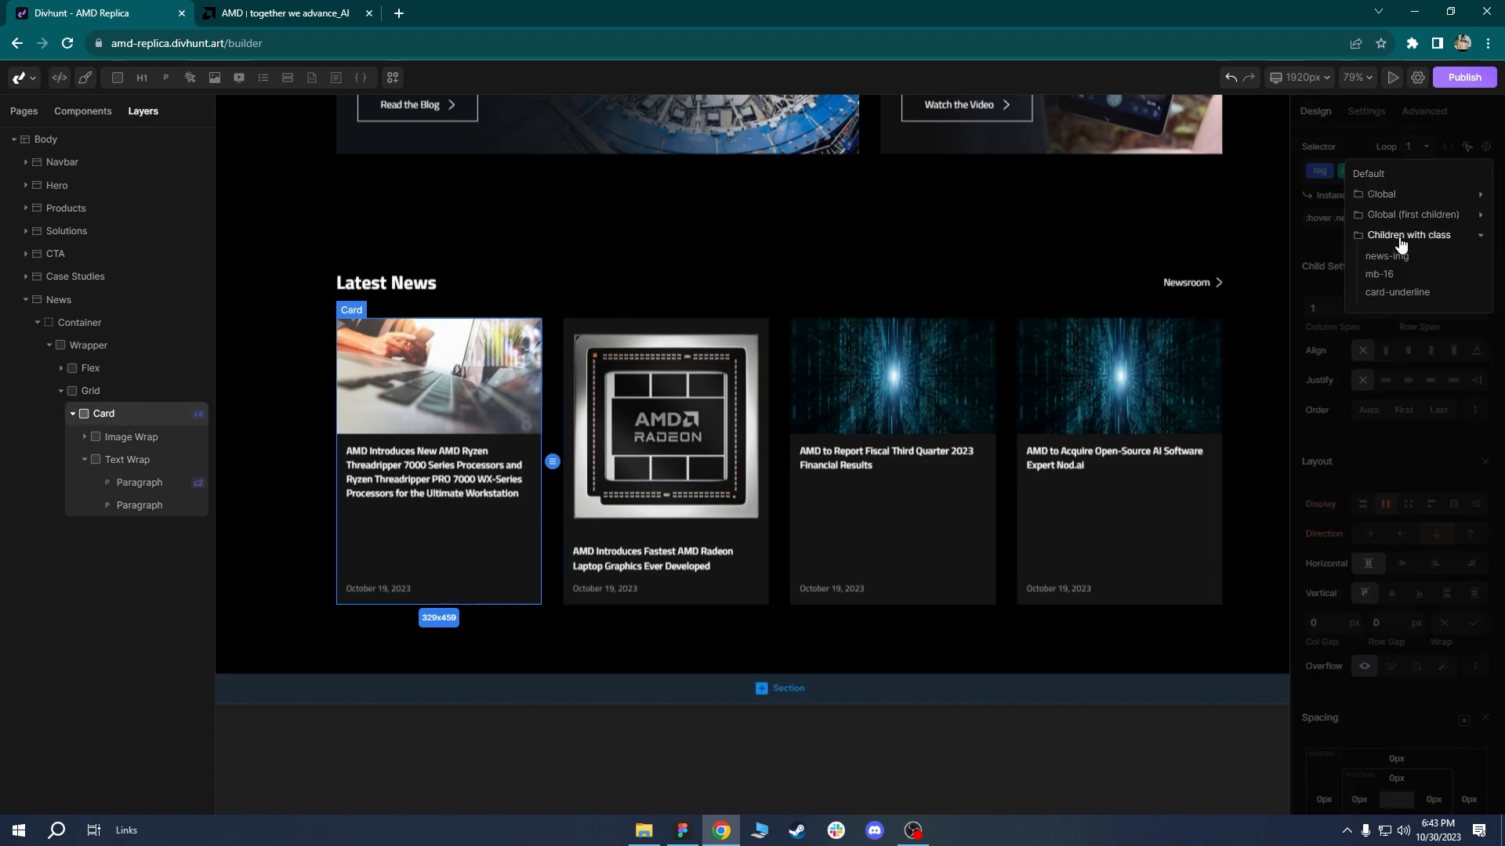
{"action": "left_click", "coordinate": [1407, 293]}
{"action": "left_click_drag", "start_coordinate": [1500, 192], "coordinate": [1500, 368]}
{"action": "scroll", "coordinate": [1479, 481], "scroll_direction": "down", "scroll_amount": 3}
{"action": "left_click", "coordinate": [1474, 527]}
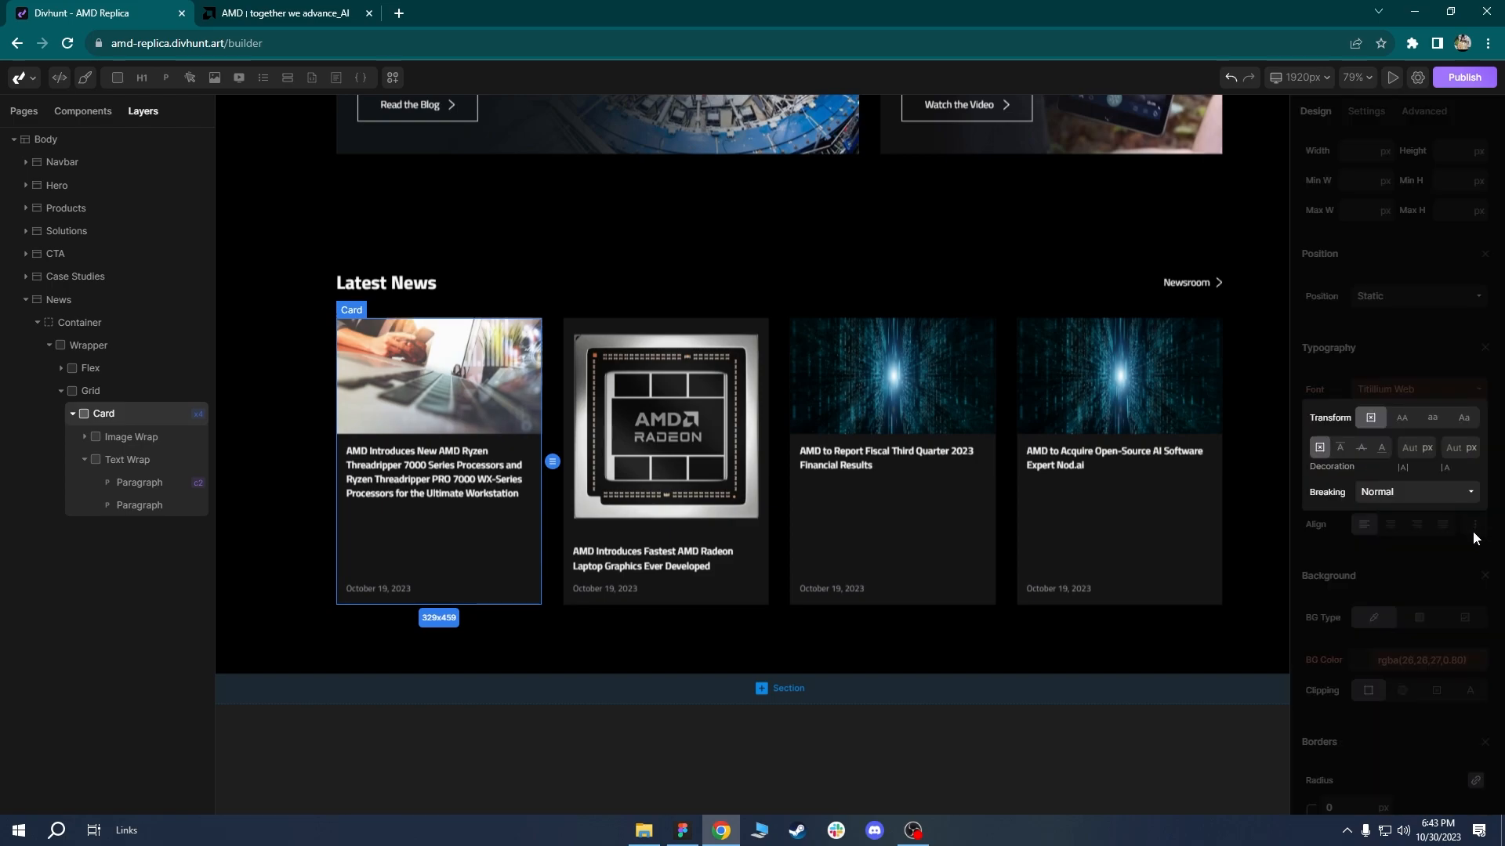
{"action": "left_click", "coordinate": [1432, 326]}
{"action": "scroll", "coordinate": [1411, 314], "scroll_direction": "up", "scroll_amount": 8}
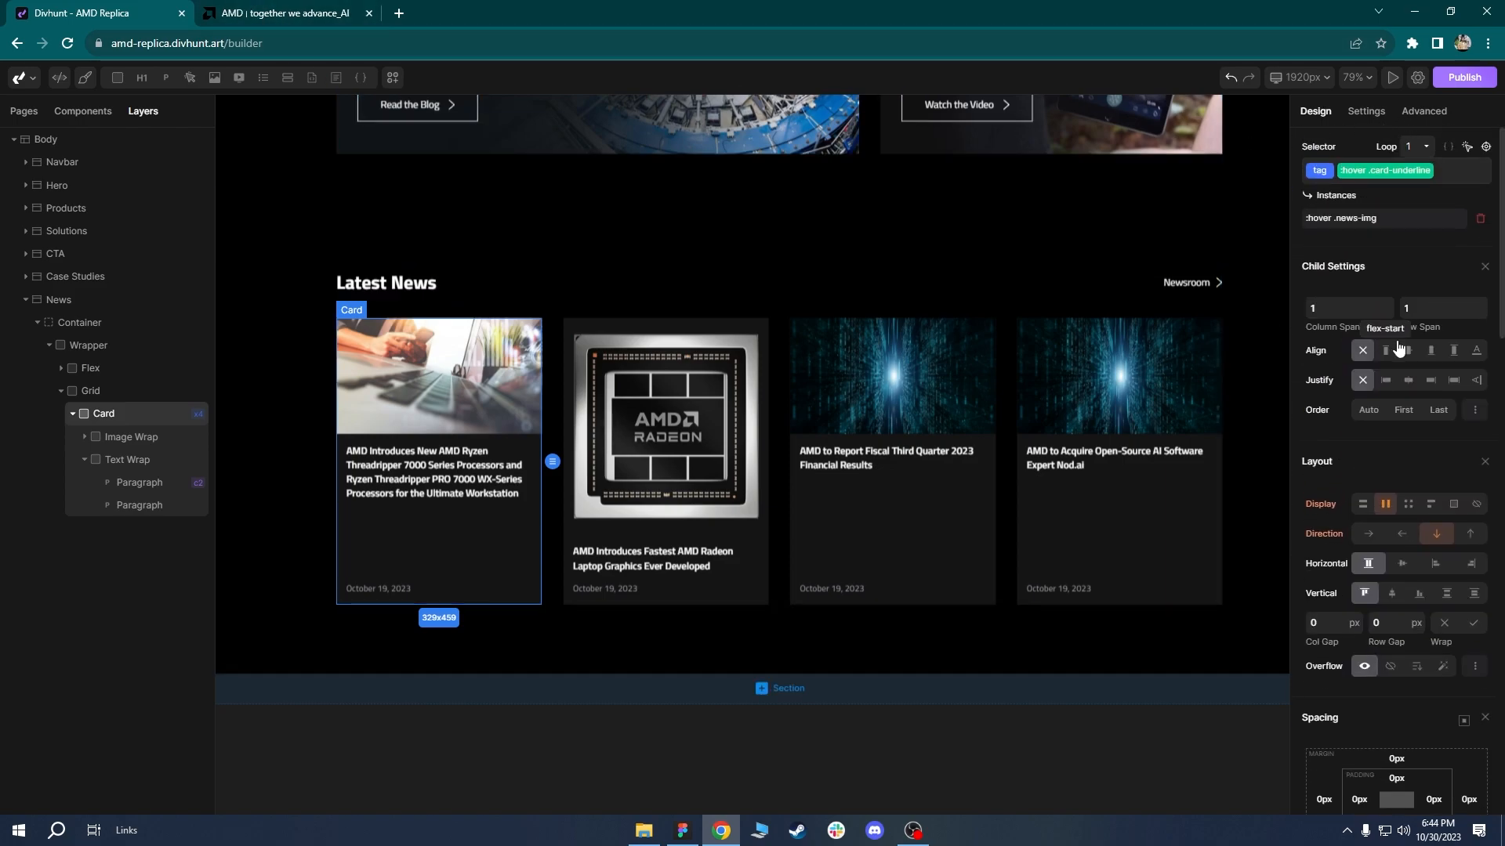
Check the headline underline hover effect on the Latest News cards in the builder and on the live website.
{"action": "left_click", "coordinate": [517, 619]}
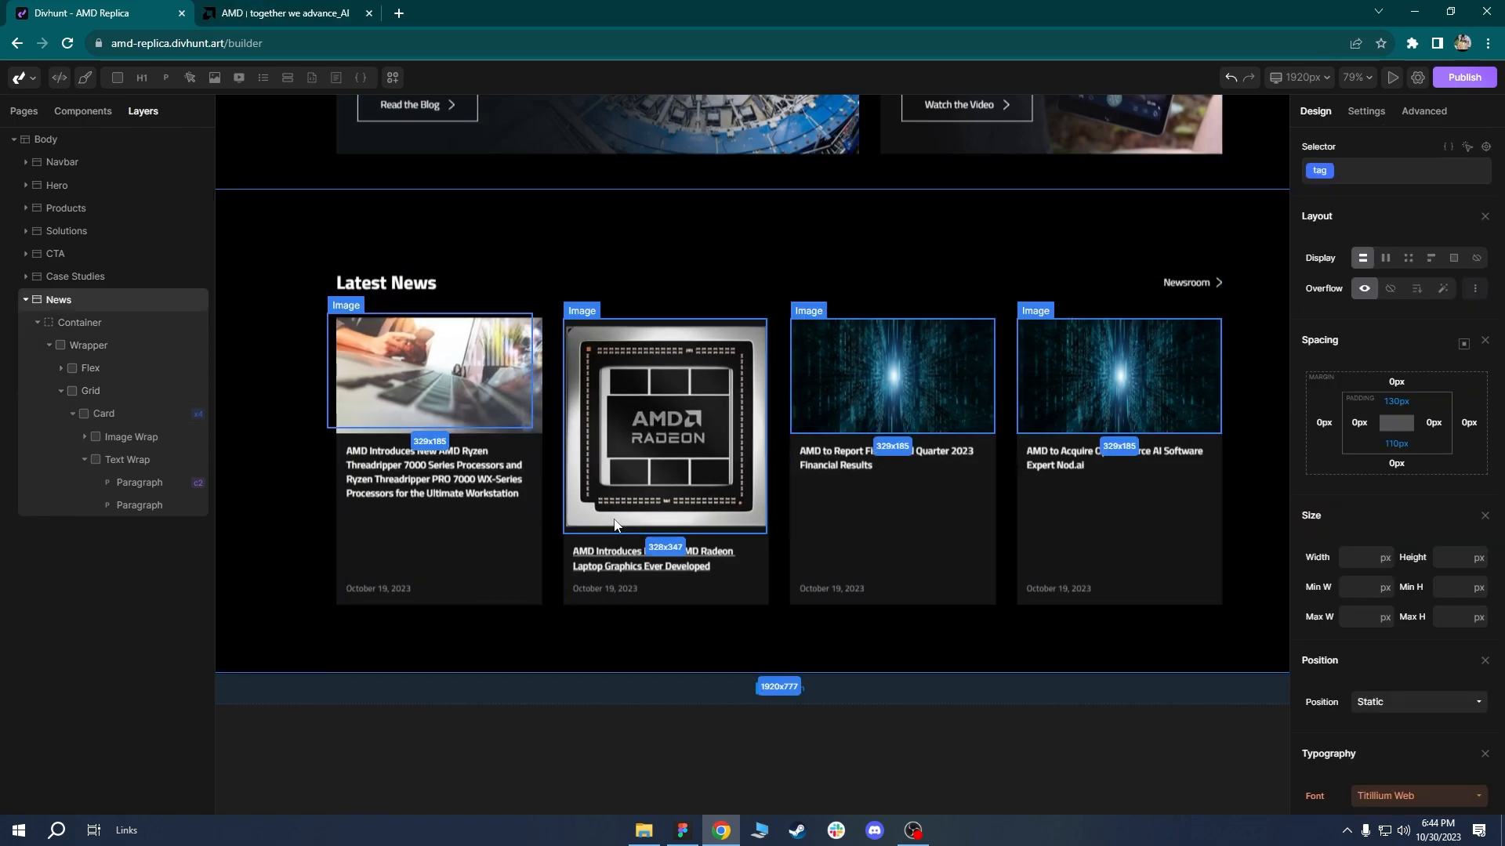
{"action": "left_click", "coordinate": [354, 520]}
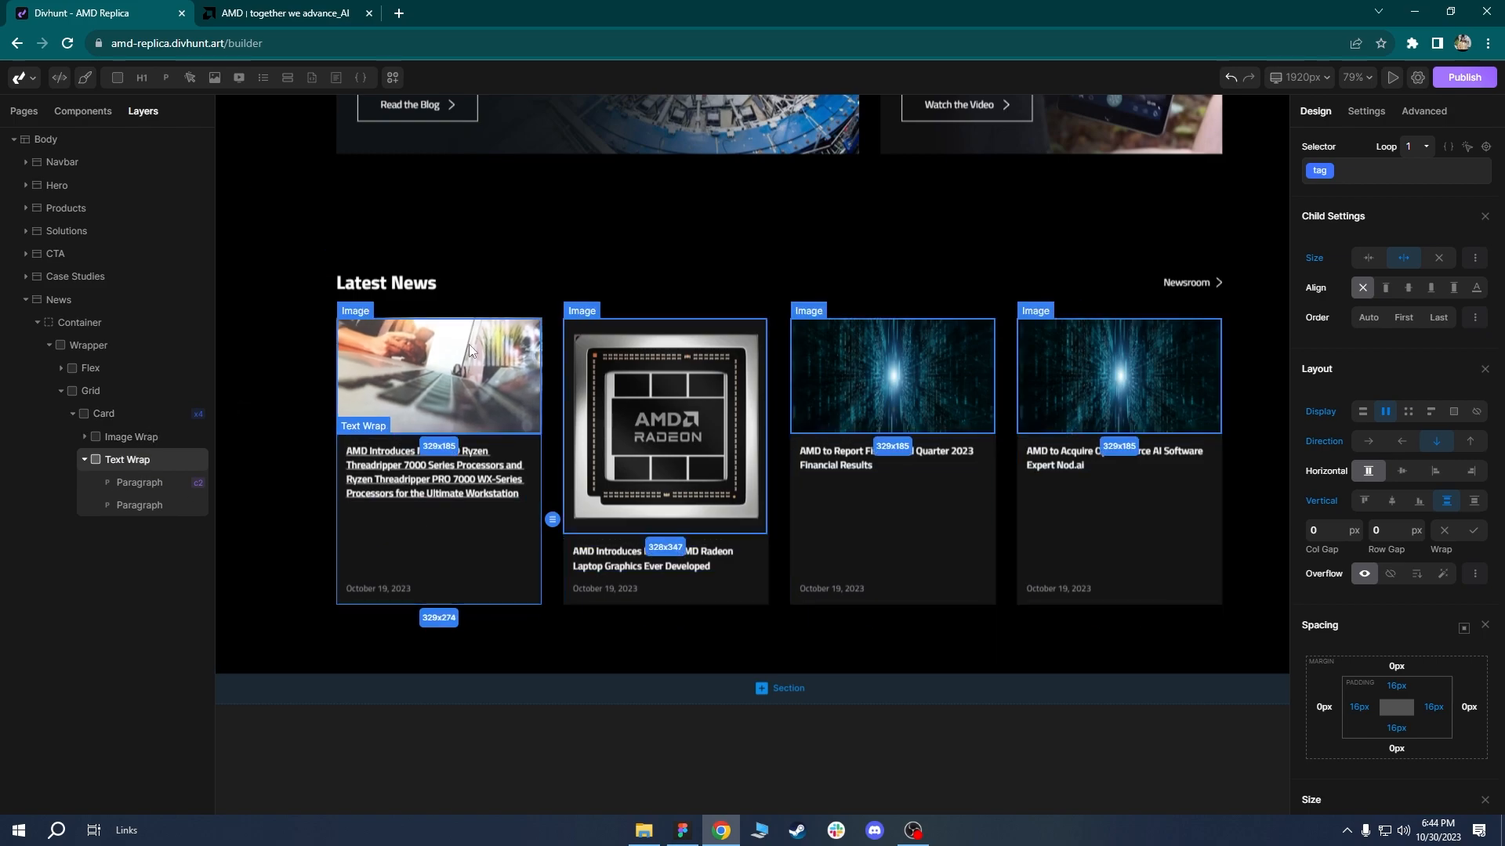
{"action": "left_click_drag", "start_coordinate": [1038, 265], "coordinate": [964, 258]}
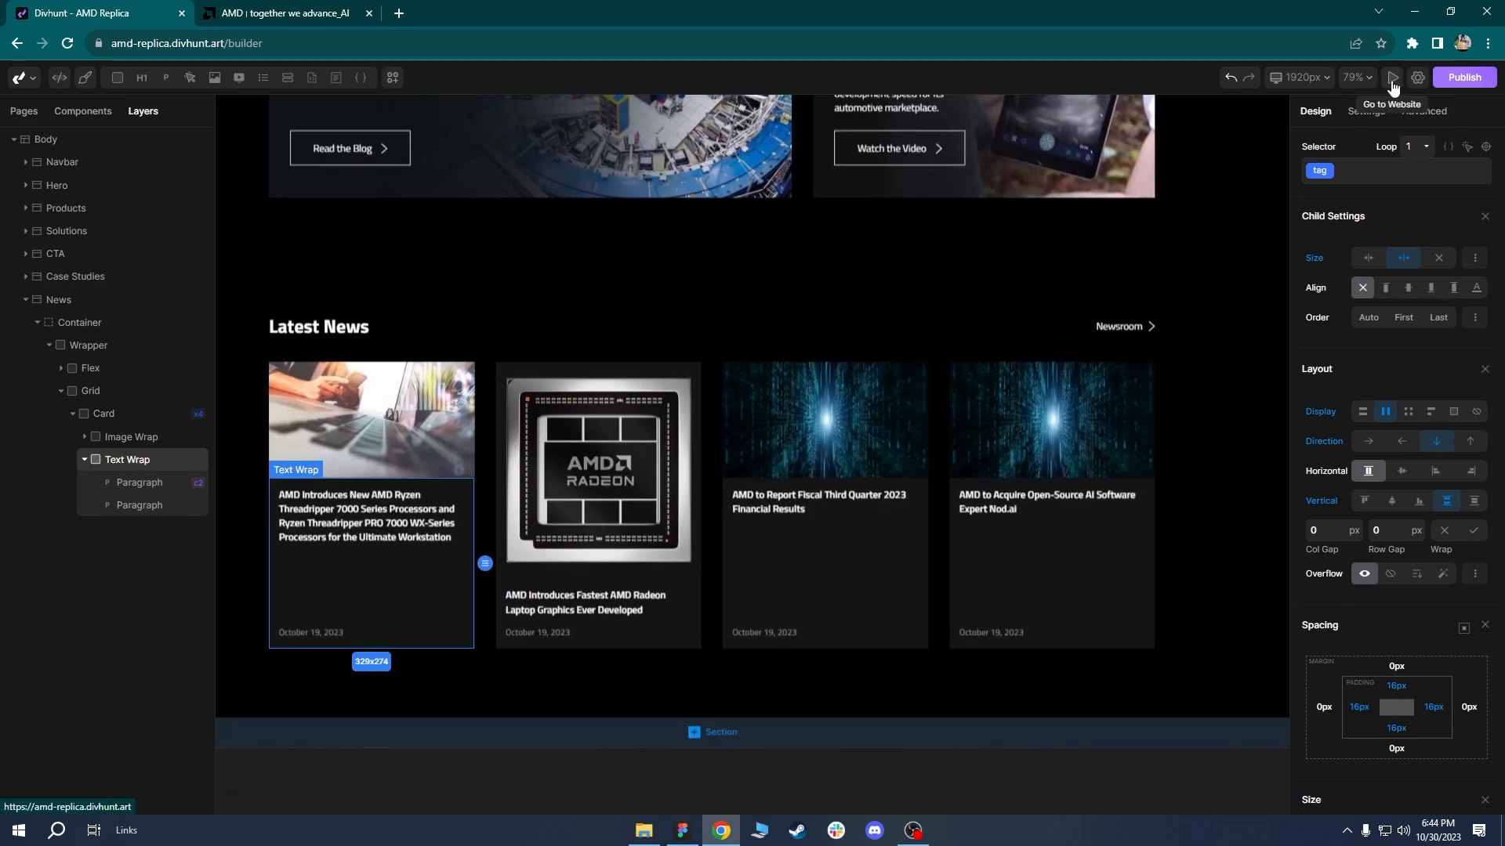
{"action": "left_click", "coordinate": [1389, 83]}
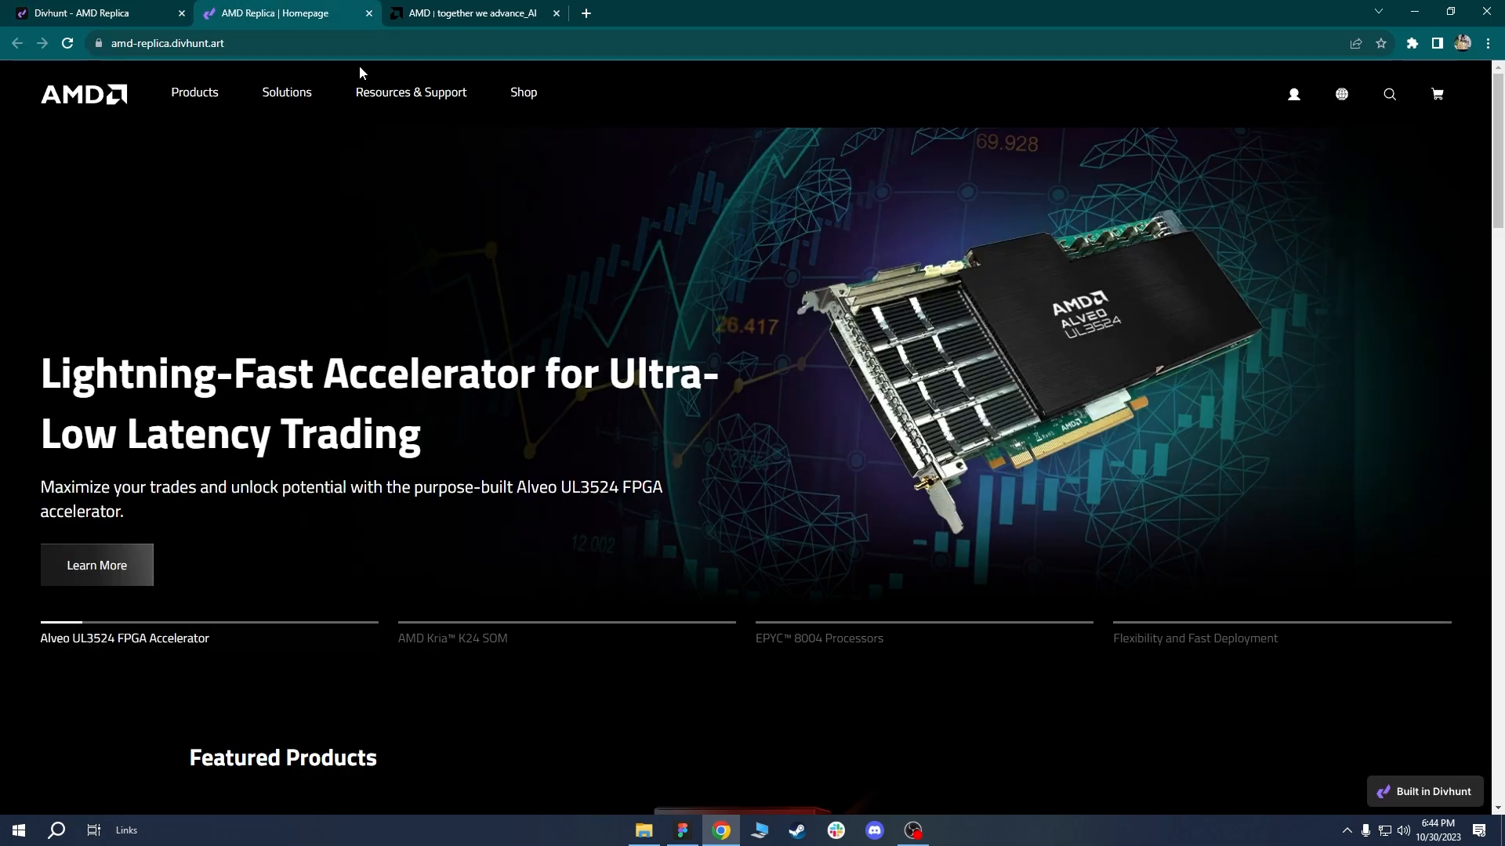
{"action": "left_click_drag", "start_coordinate": [1500, 123], "coordinate": [1500, 698]}
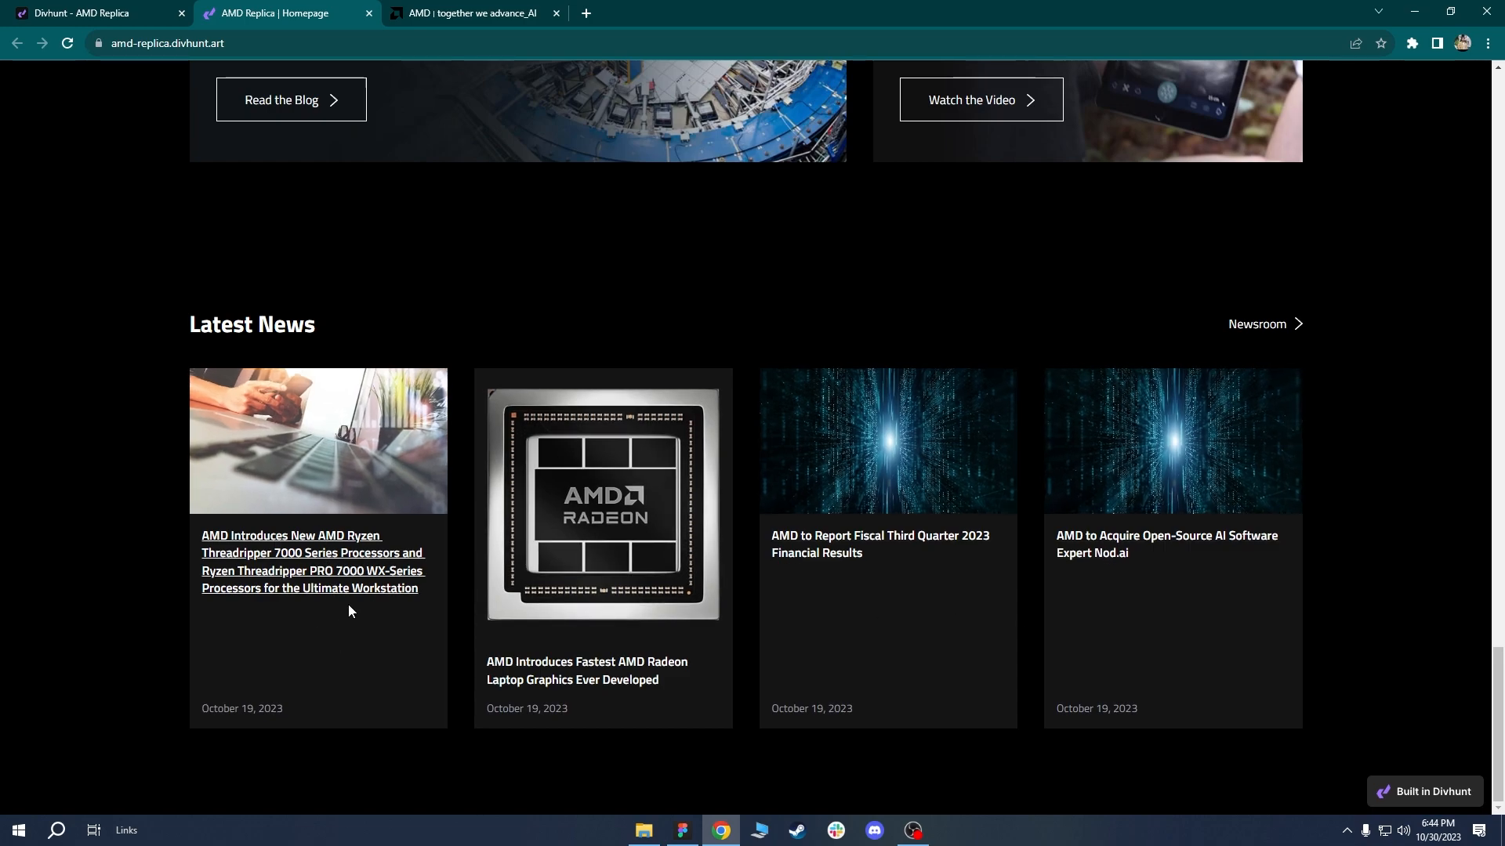
Compare the Latest News section's card hover and layout with the original AMD site, with the developer tools closed.
{"action": "left_click", "coordinate": [510, 14]}
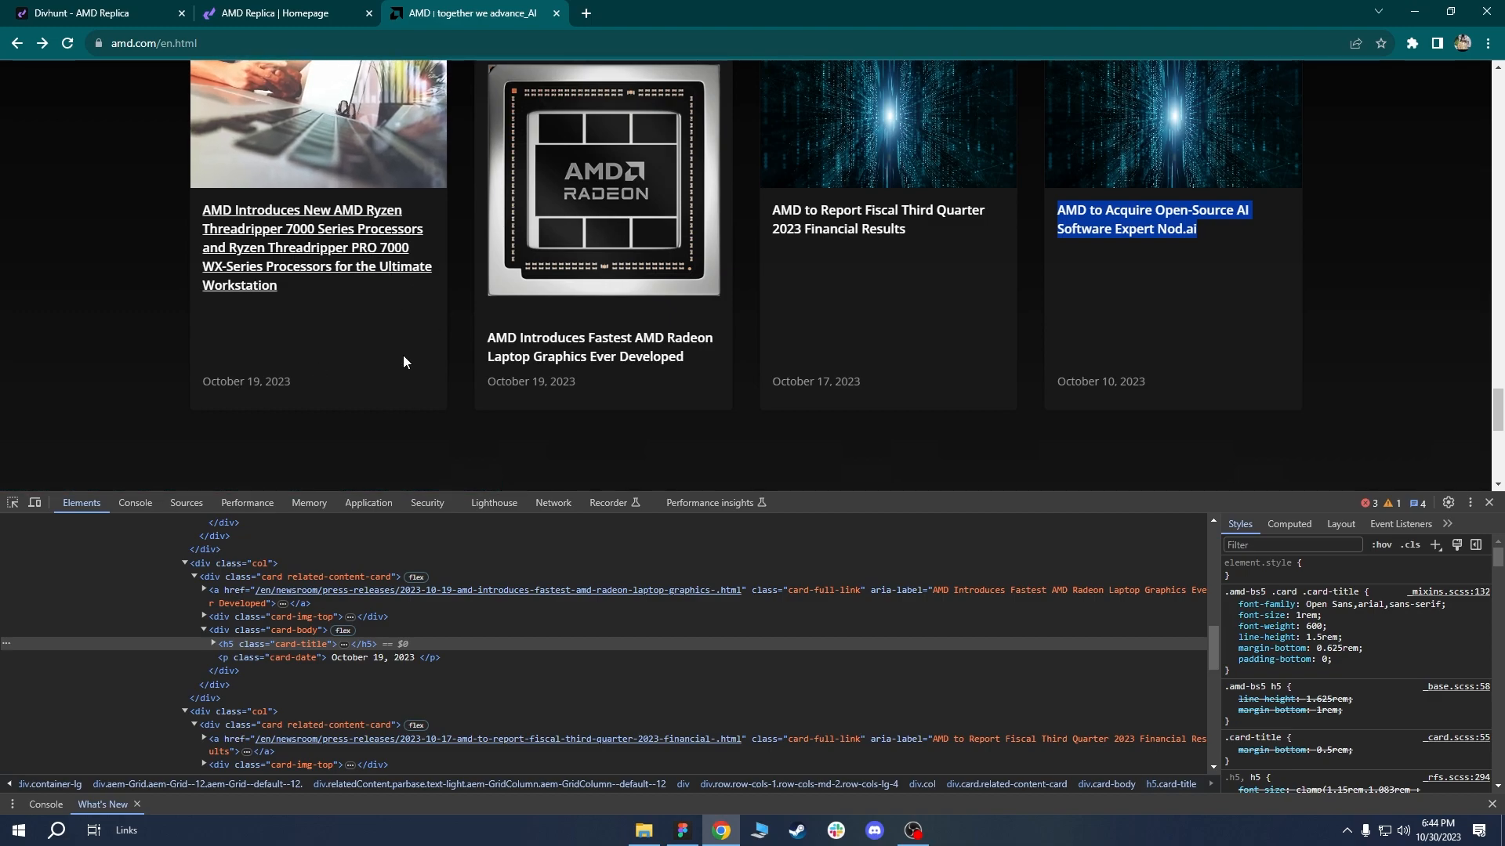
{"action": "left_click", "coordinate": [1489, 502]}
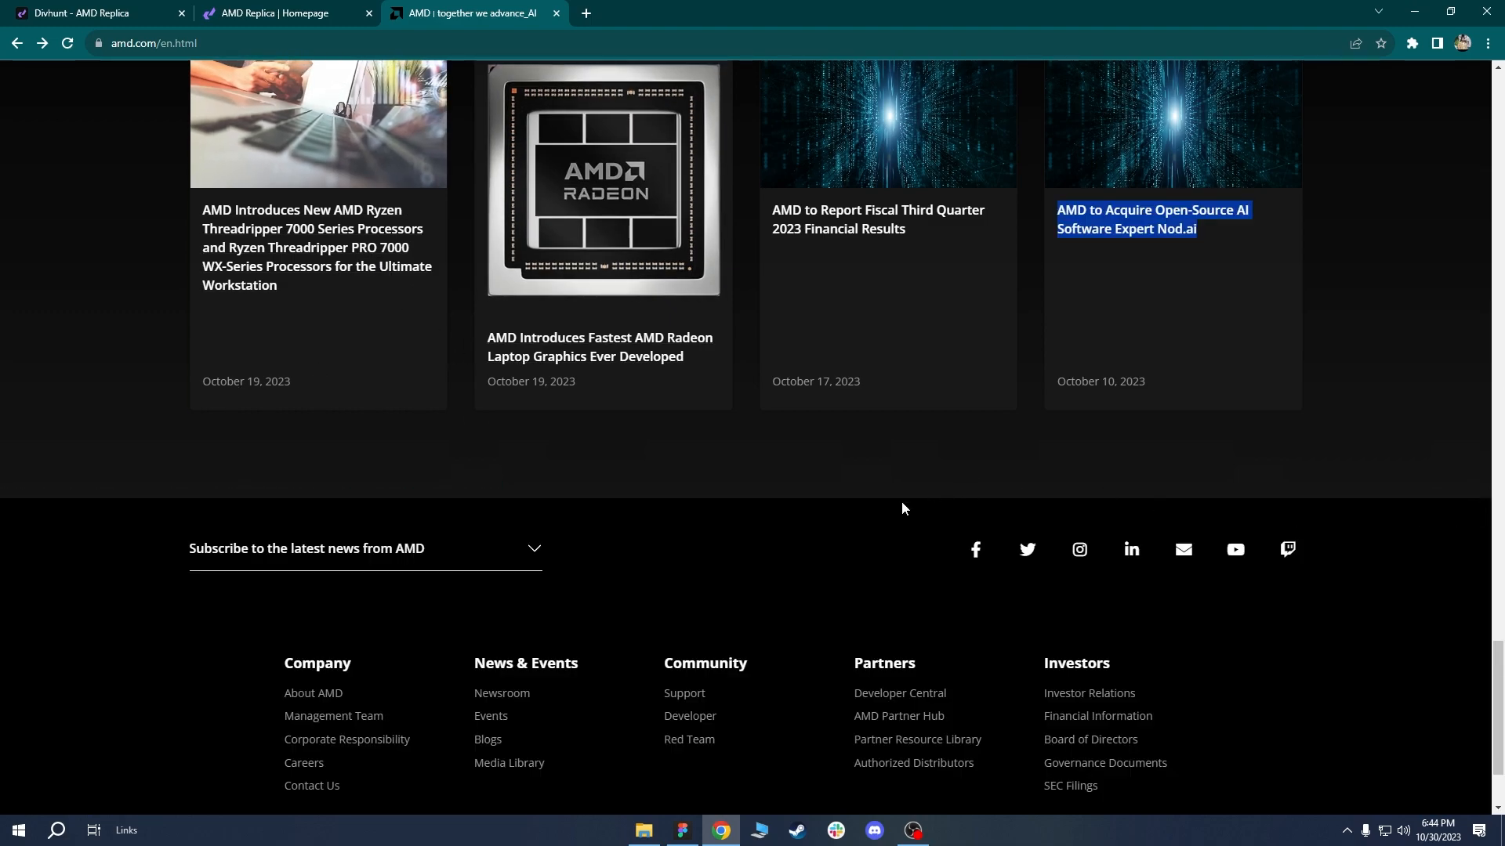
{"action": "scroll", "coordinate": [841, 568], "scroll_direction": "down", "scroll_amount": 1}
{"action": "scroll", "coordinate": [1495, 652], "scroll_direction": "up", "scroll_amount": 4}
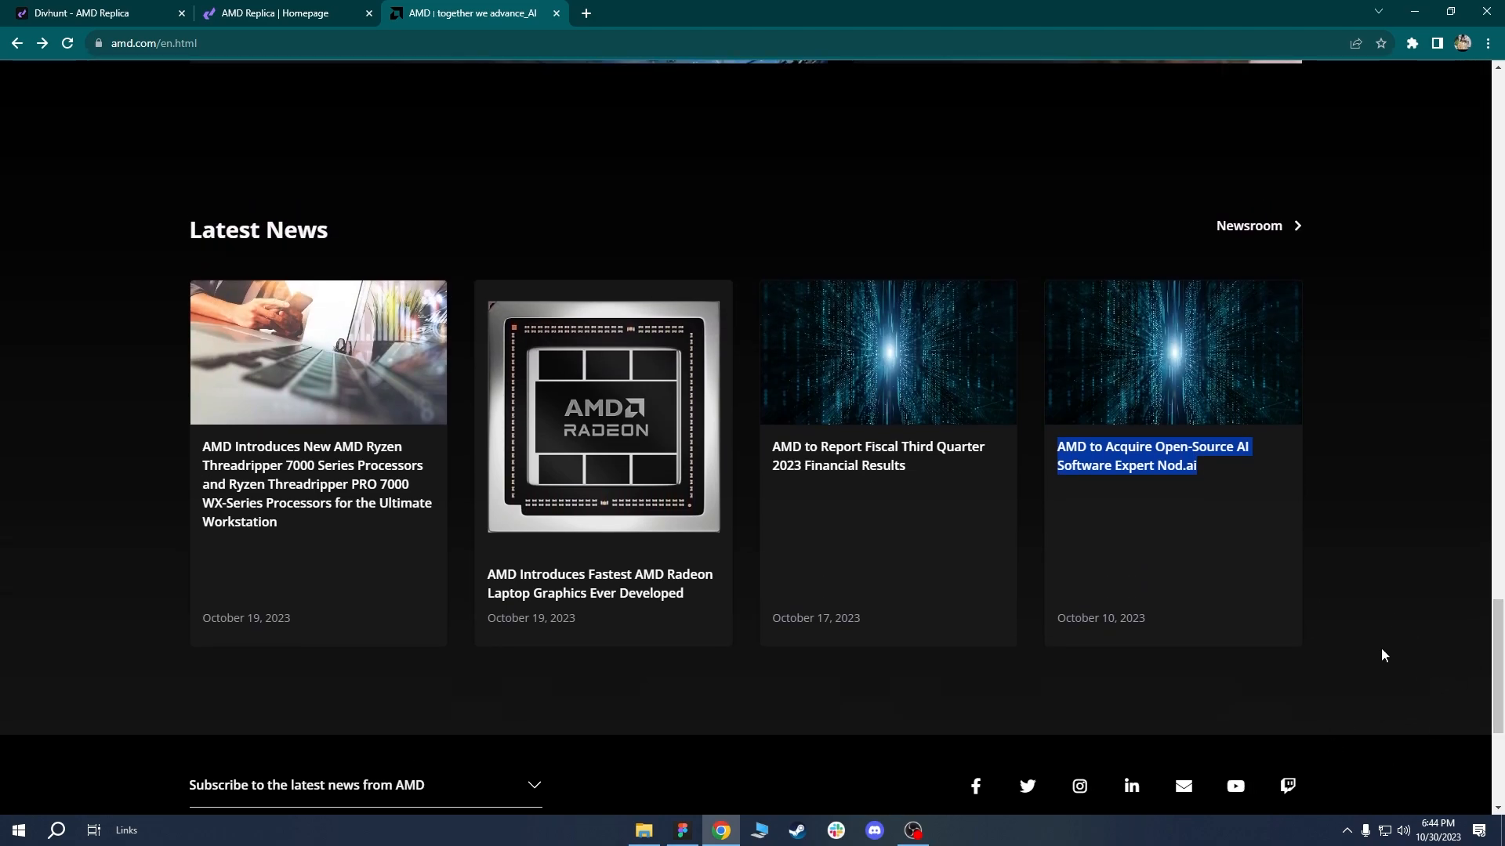
Inspect the Latest News section's container on the original AMD site and examine its padding styles.
{"action": "right_click", "coordinate": [1440, 624]}
{"action": "left_click", "coordinate": [1385, 791]}
{"action": "scroll", "coordinate": [1065, 333], "scroll_direction": "down", "scroll_amount": 3}
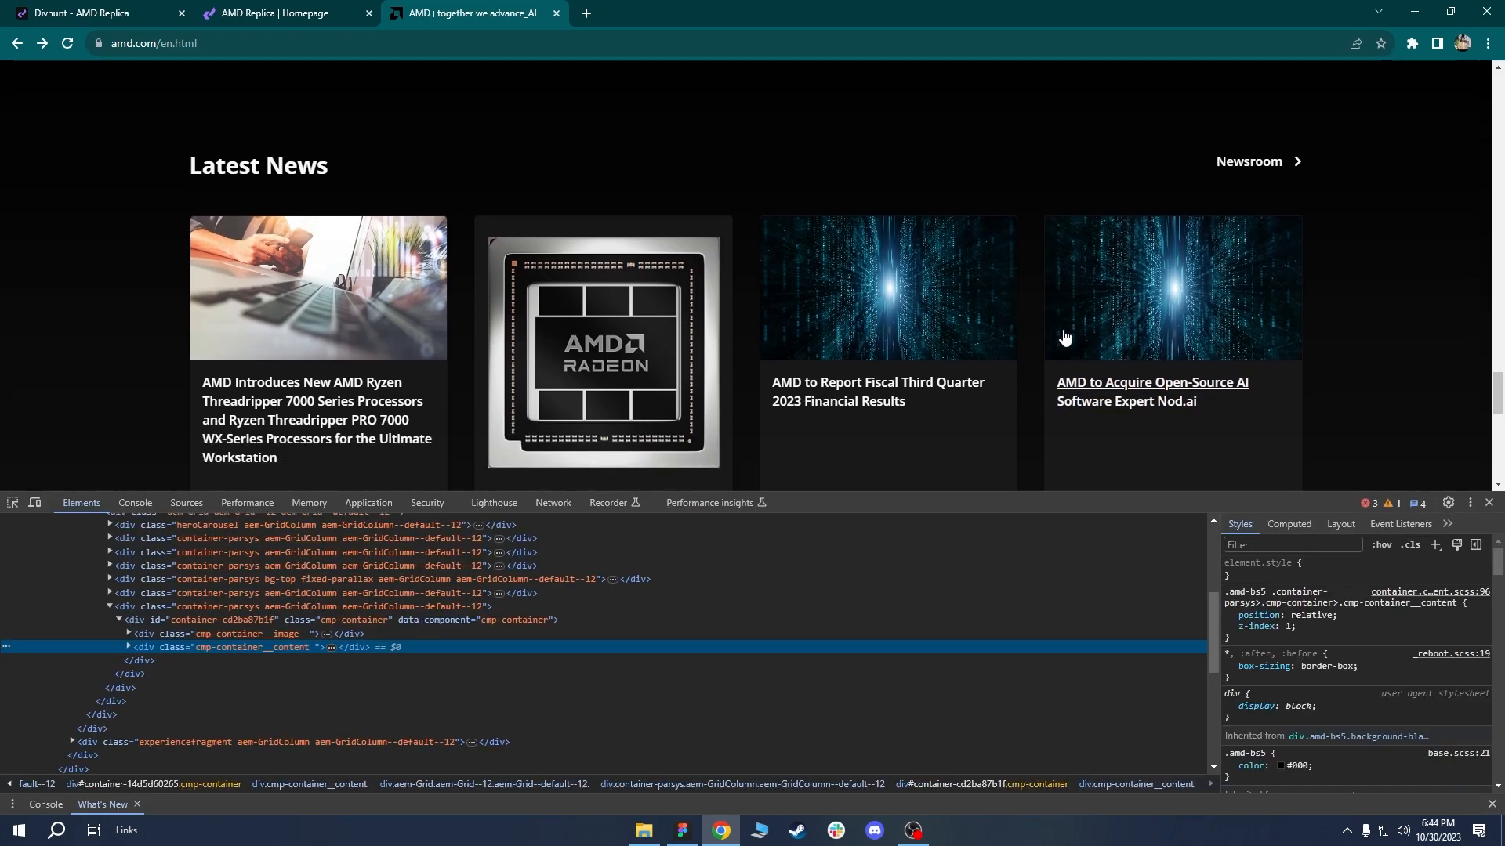
{"action": "left_click", "coordinate": [12, 502]}
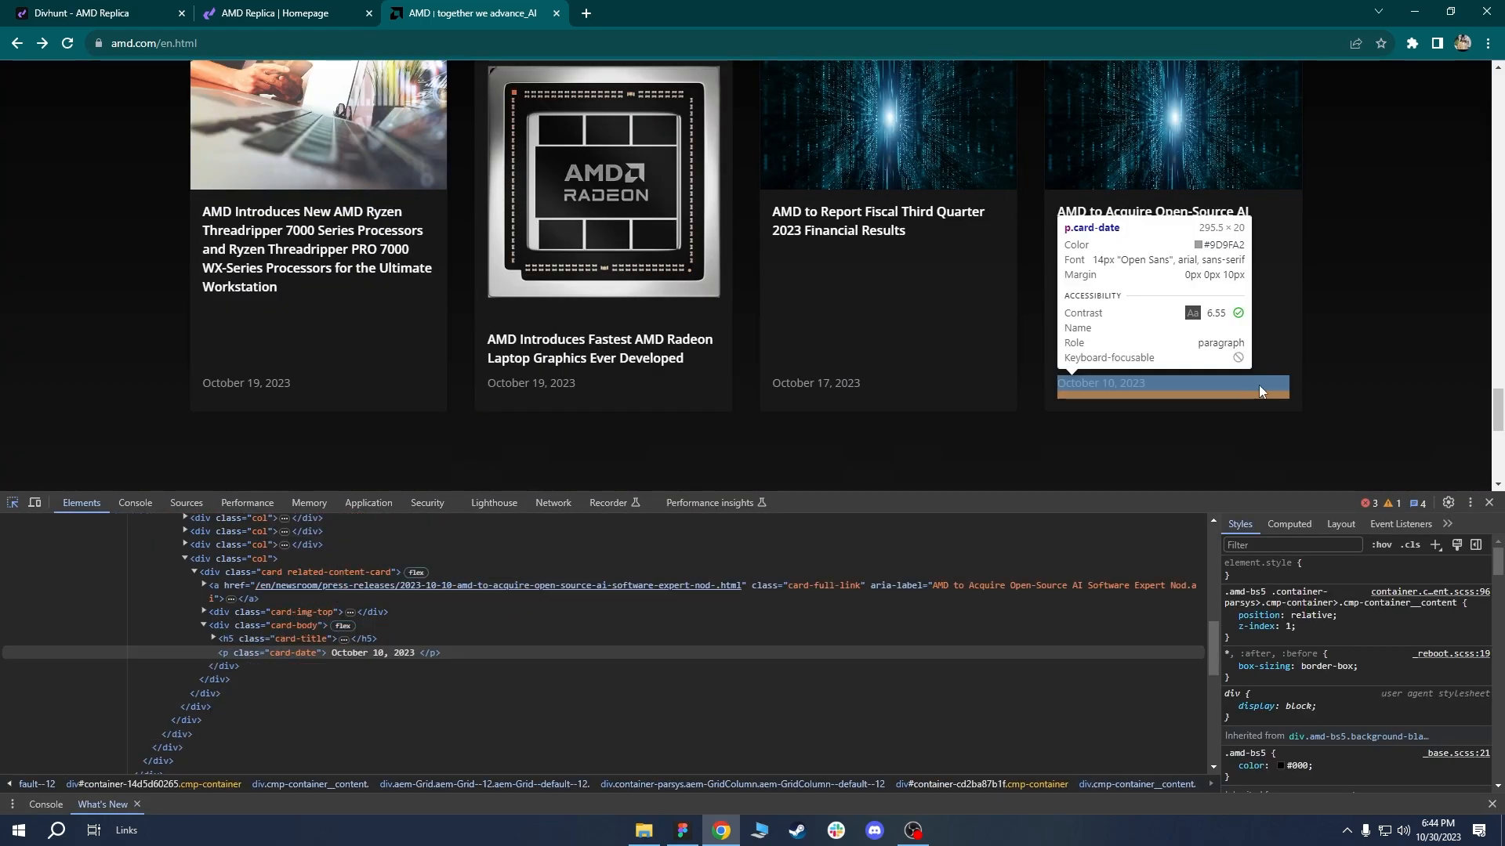
{"action": "left_click", "coordinate": [1404, 454]}
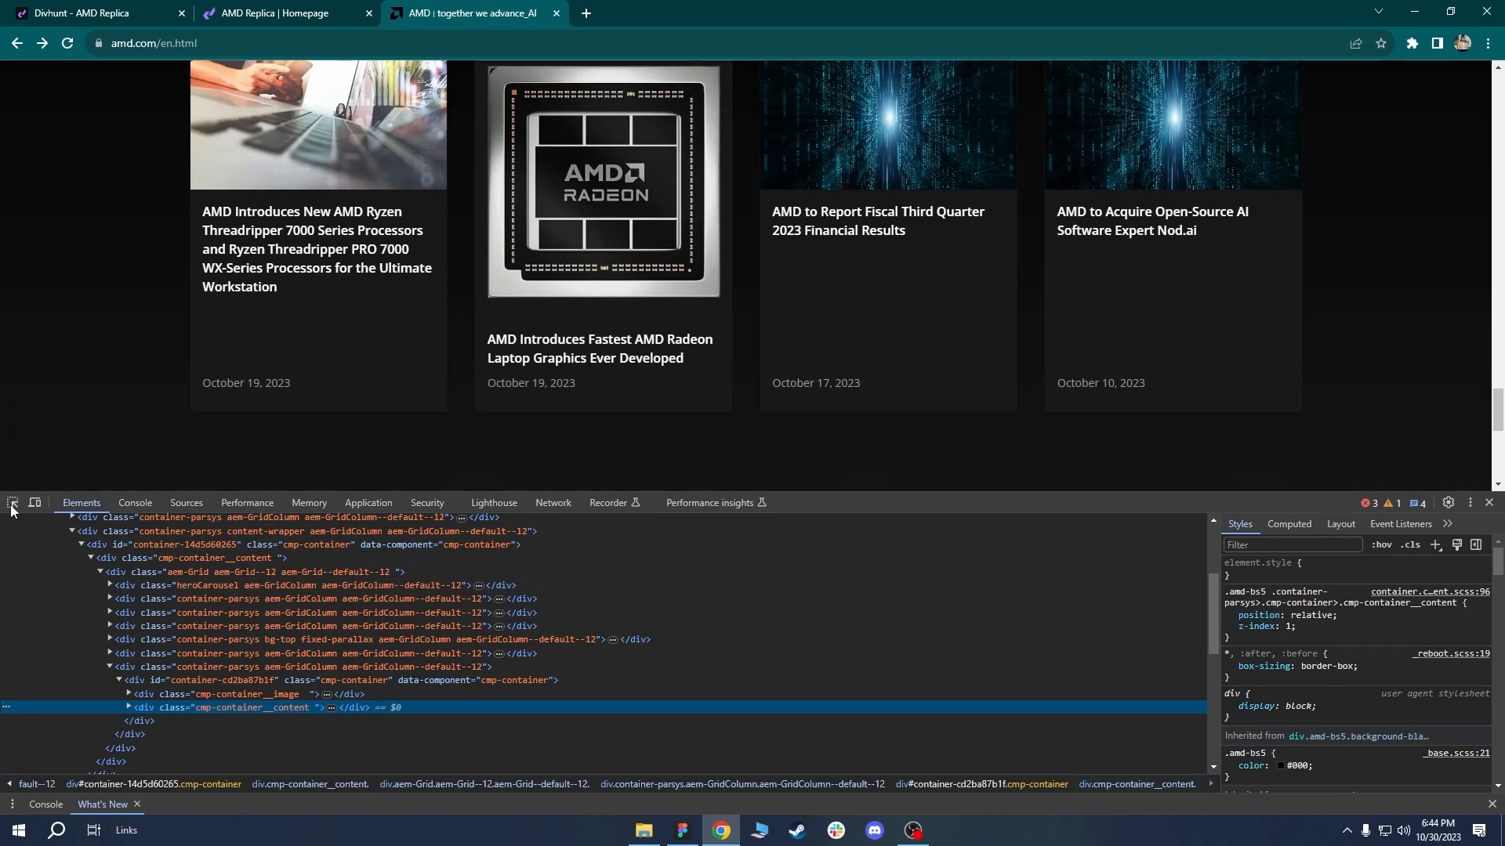
{"action": "left_click", "coordinate": [12, 504]}
{"action": "left_click", "coordinate": [615, 476]}
{"action": "scroll", "coordinate": [1358, 641], "scroll_direction": "down", "scroll_amount": 10}
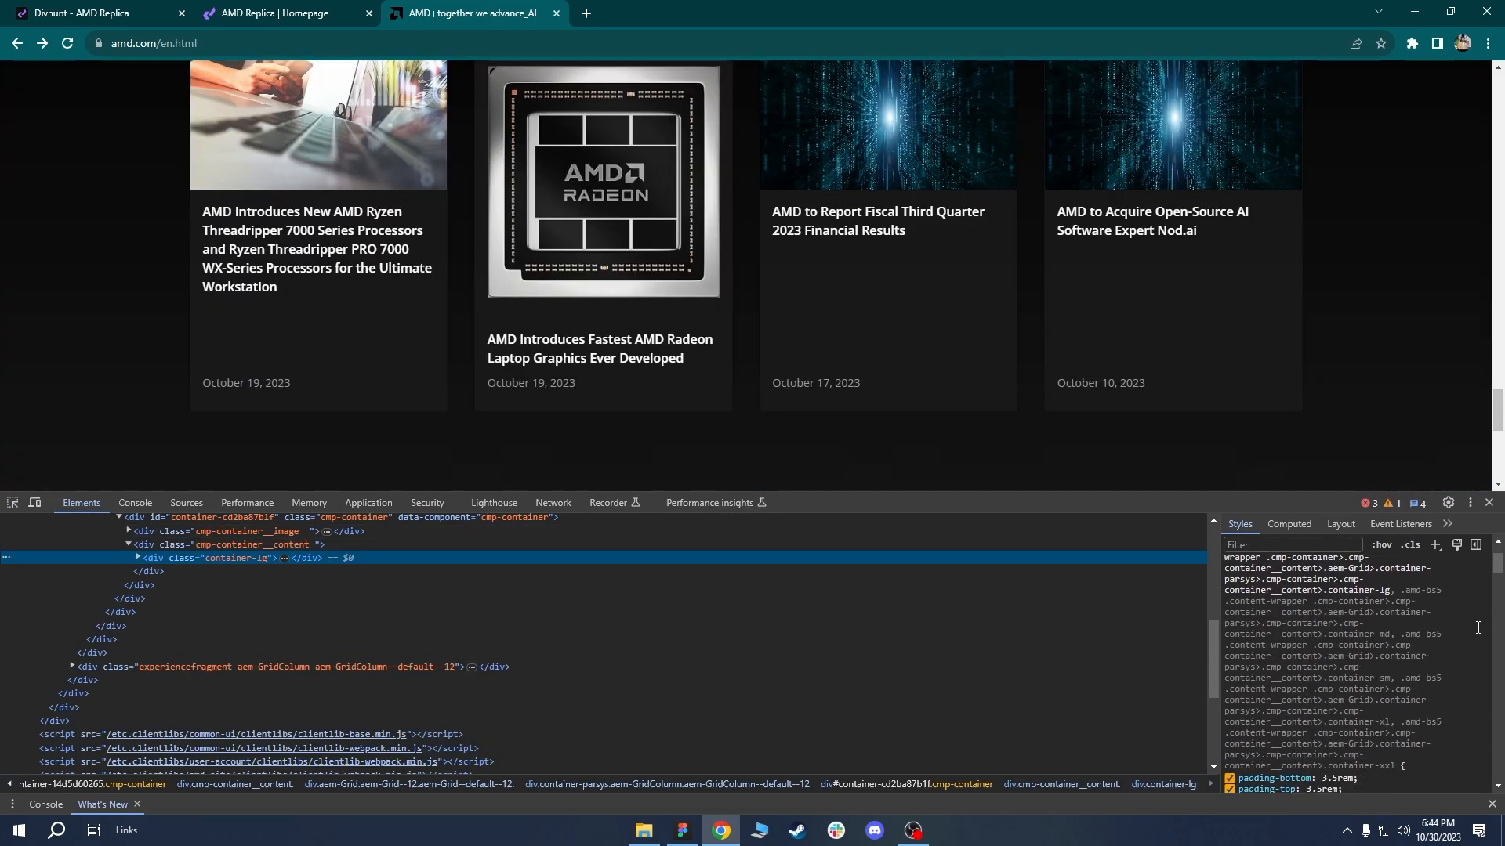
{"action": "scroll", "coordinate": [1475, 616], "scroll_direction": "up", "scroll_amount": 1}
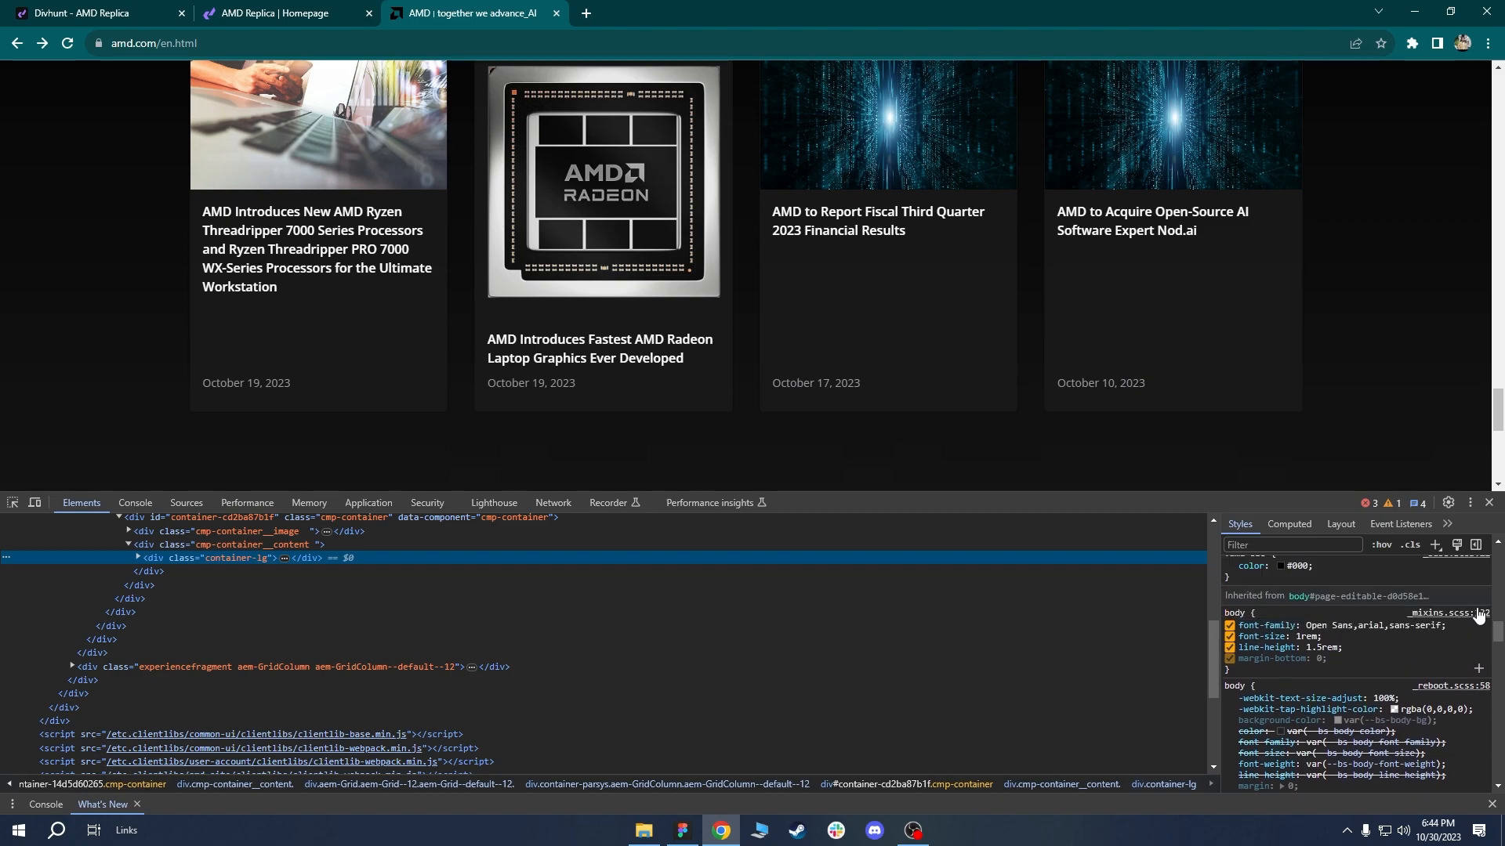
{"action": "left_click_drag", "start_coordinate": [1498, 634], "coordinate": [1498, 552]}
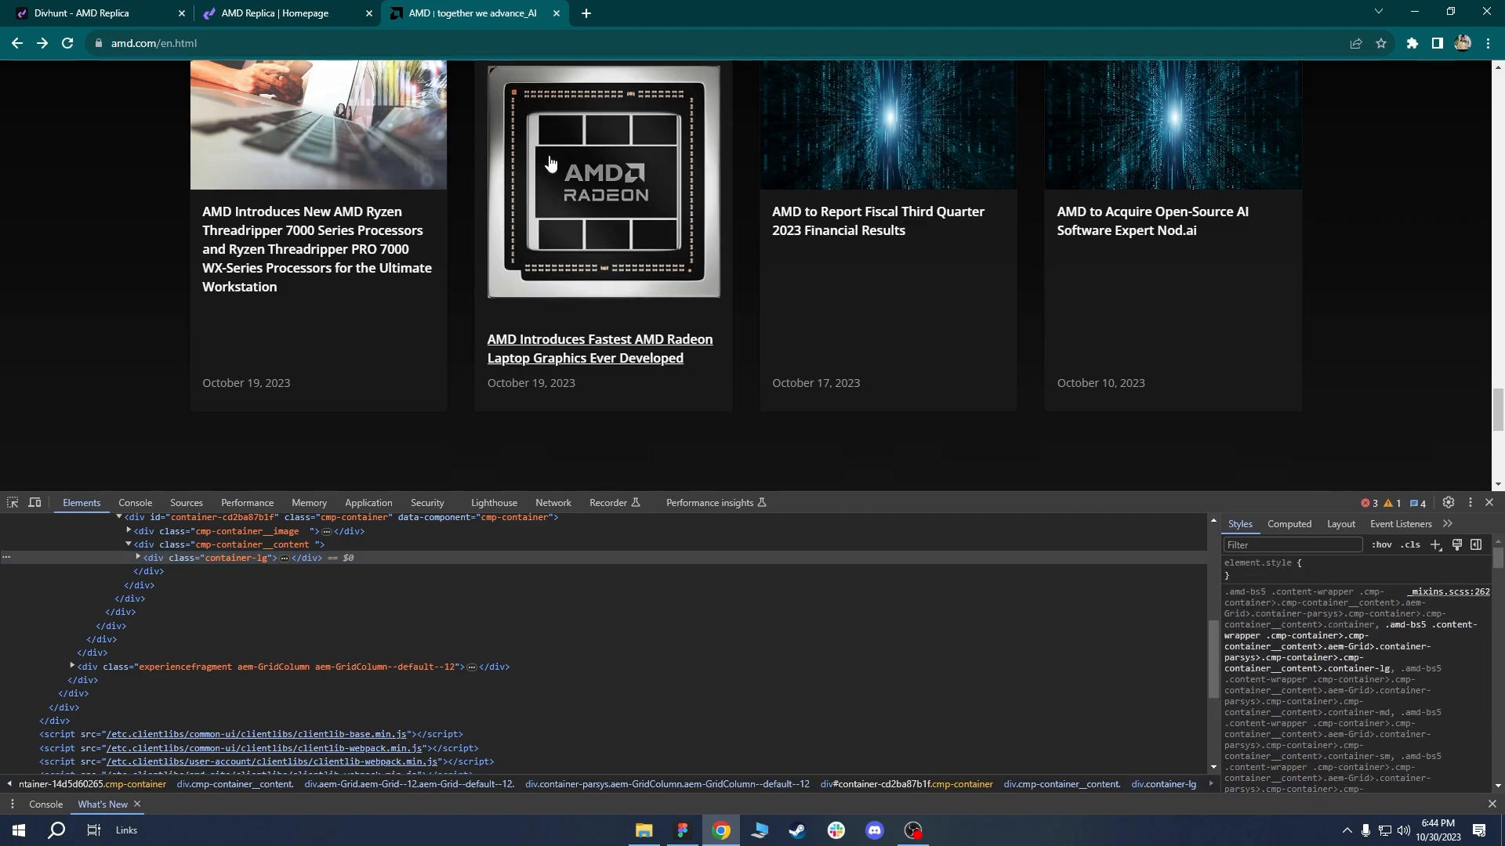
Switch to the Divhunt builder and give the News section a 180-degree linear gradient background from black to white at 0.14 opacity.
{"action": "left_click", "coordinate": [100, 13]}
{"action": "left_click", "coordinate": [364, 285]}
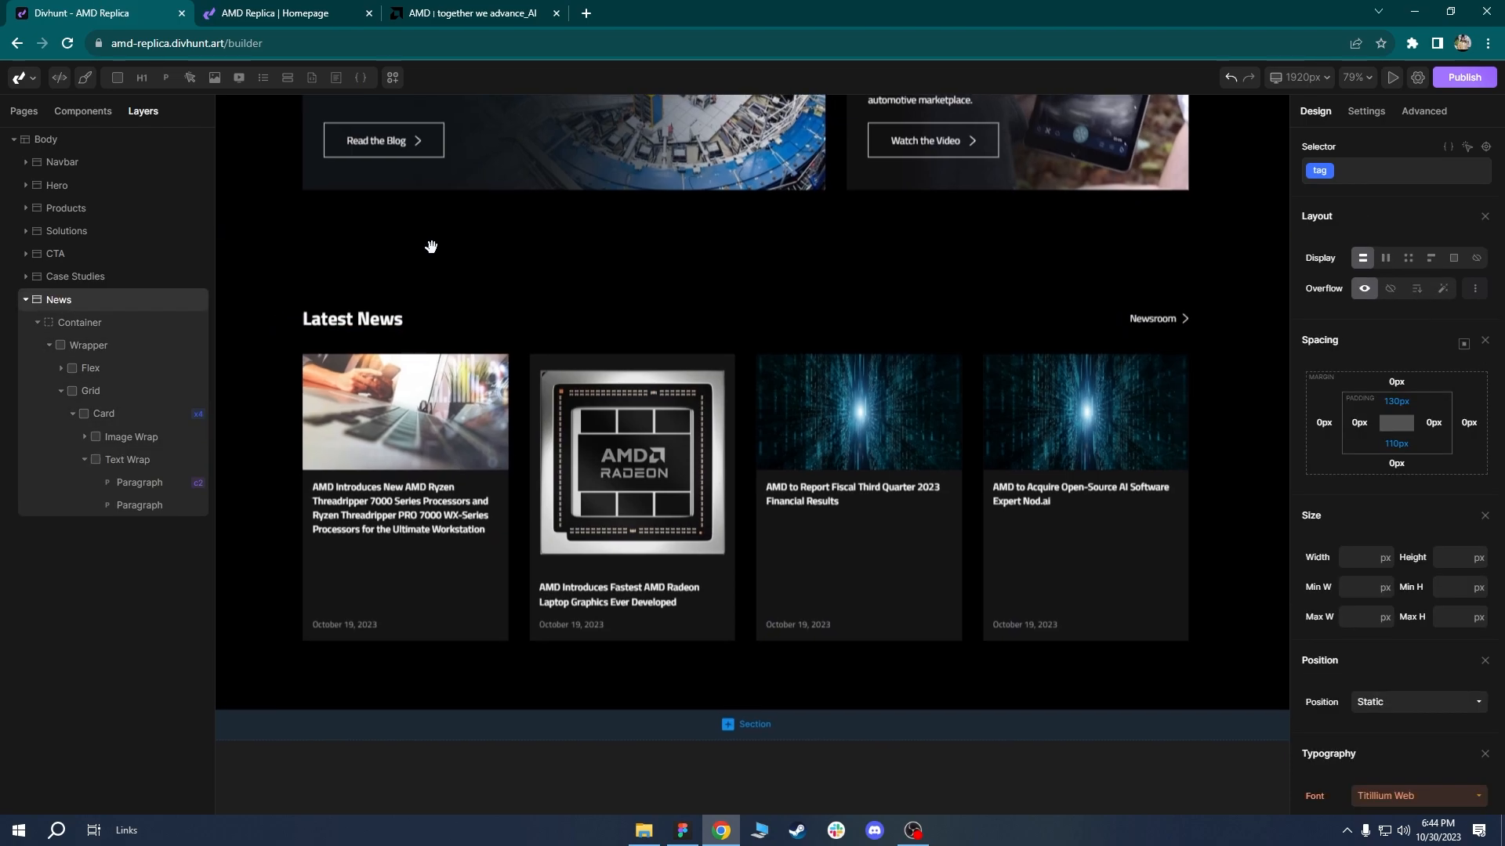
{"action": "scroll", "coordinate": [1408, 478], "scroll_direction": "down", "scroll_amount": 6}
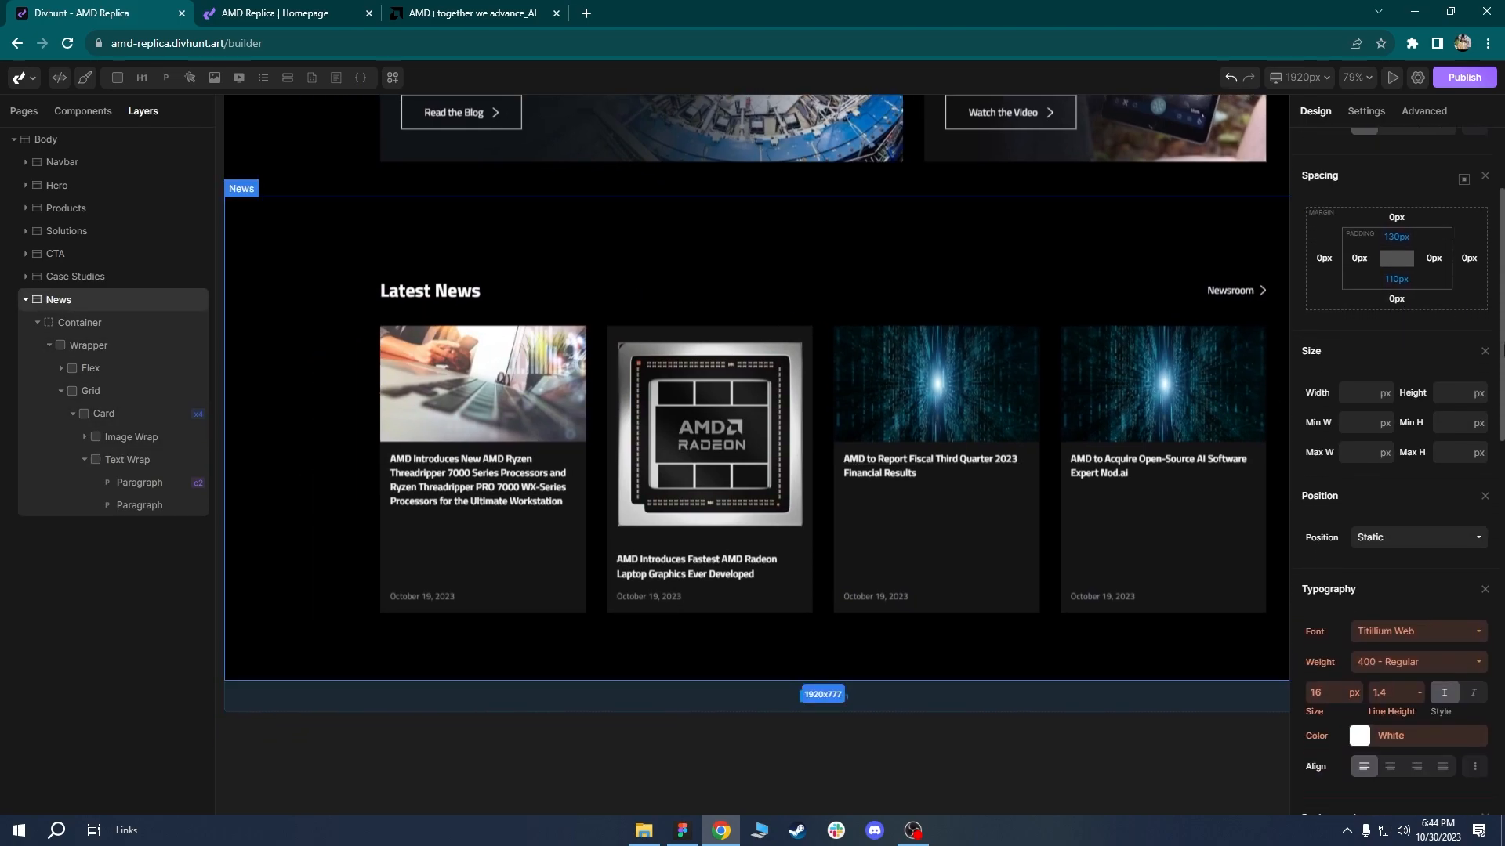
{"action": "scroll", "coordinate": [1408, 479], "scroll_direction": "down", "scroll_amount": 1}
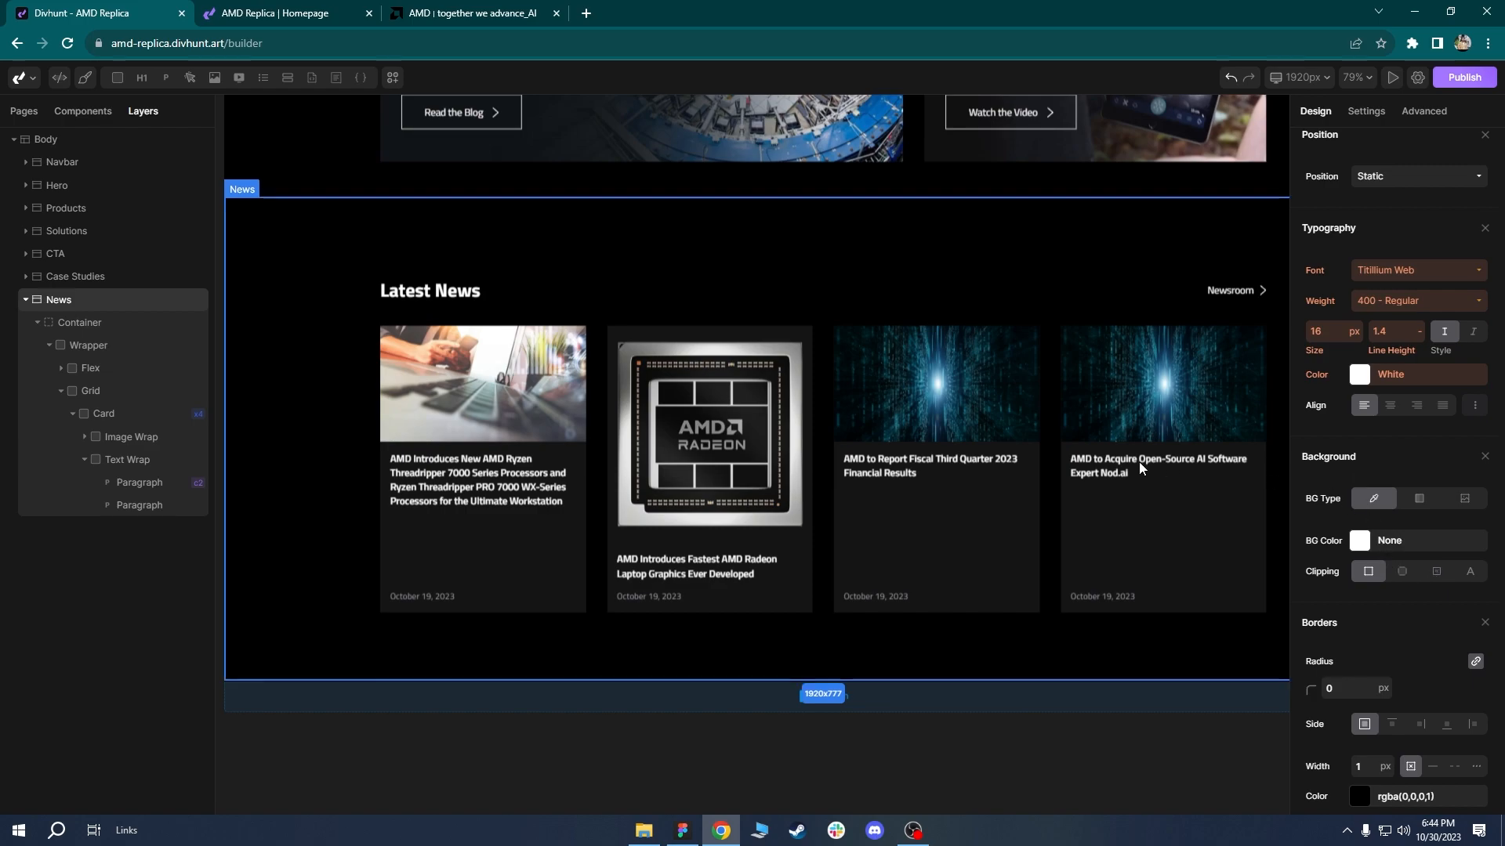
{"action": "left_click_drag", "start_coordinate": [1090, 650], "coordinate": [1049, 637]}
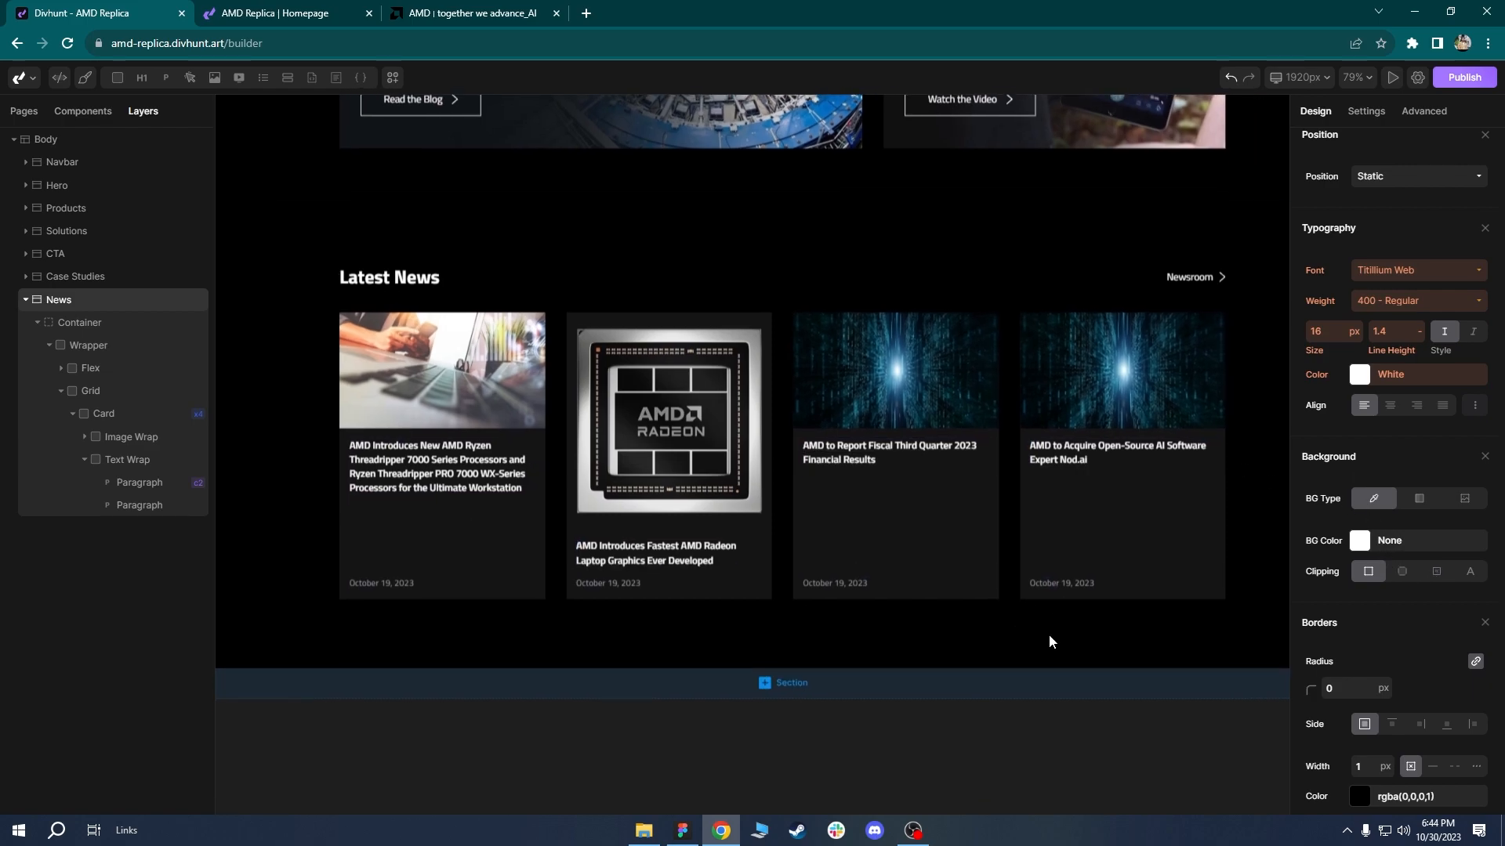
{"action": "left_click", "coordinate": [1418, 499]}
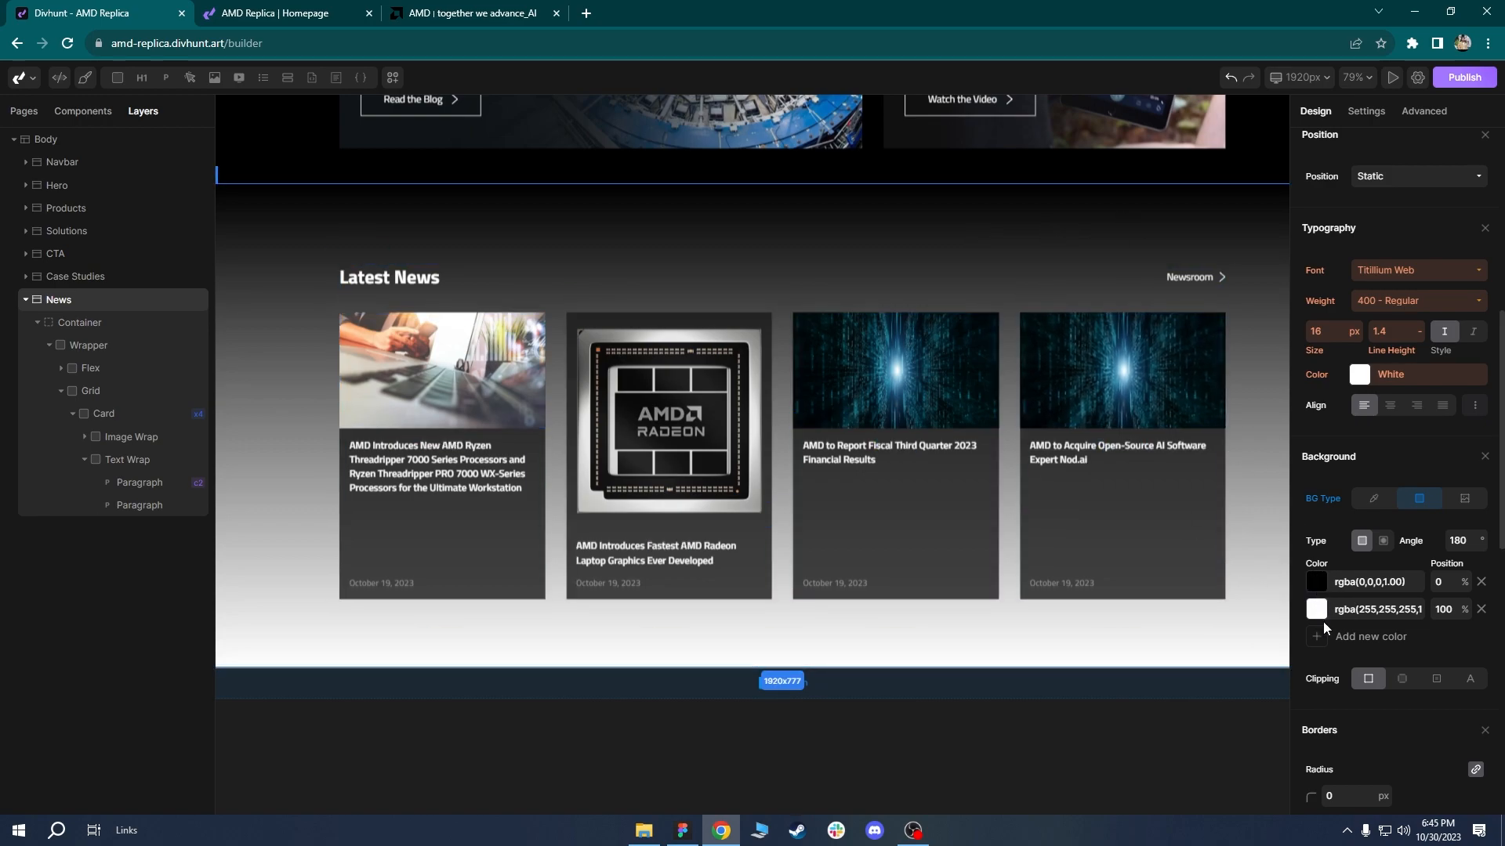
{"action": "left_click", "coordinate": [1316, 610]}
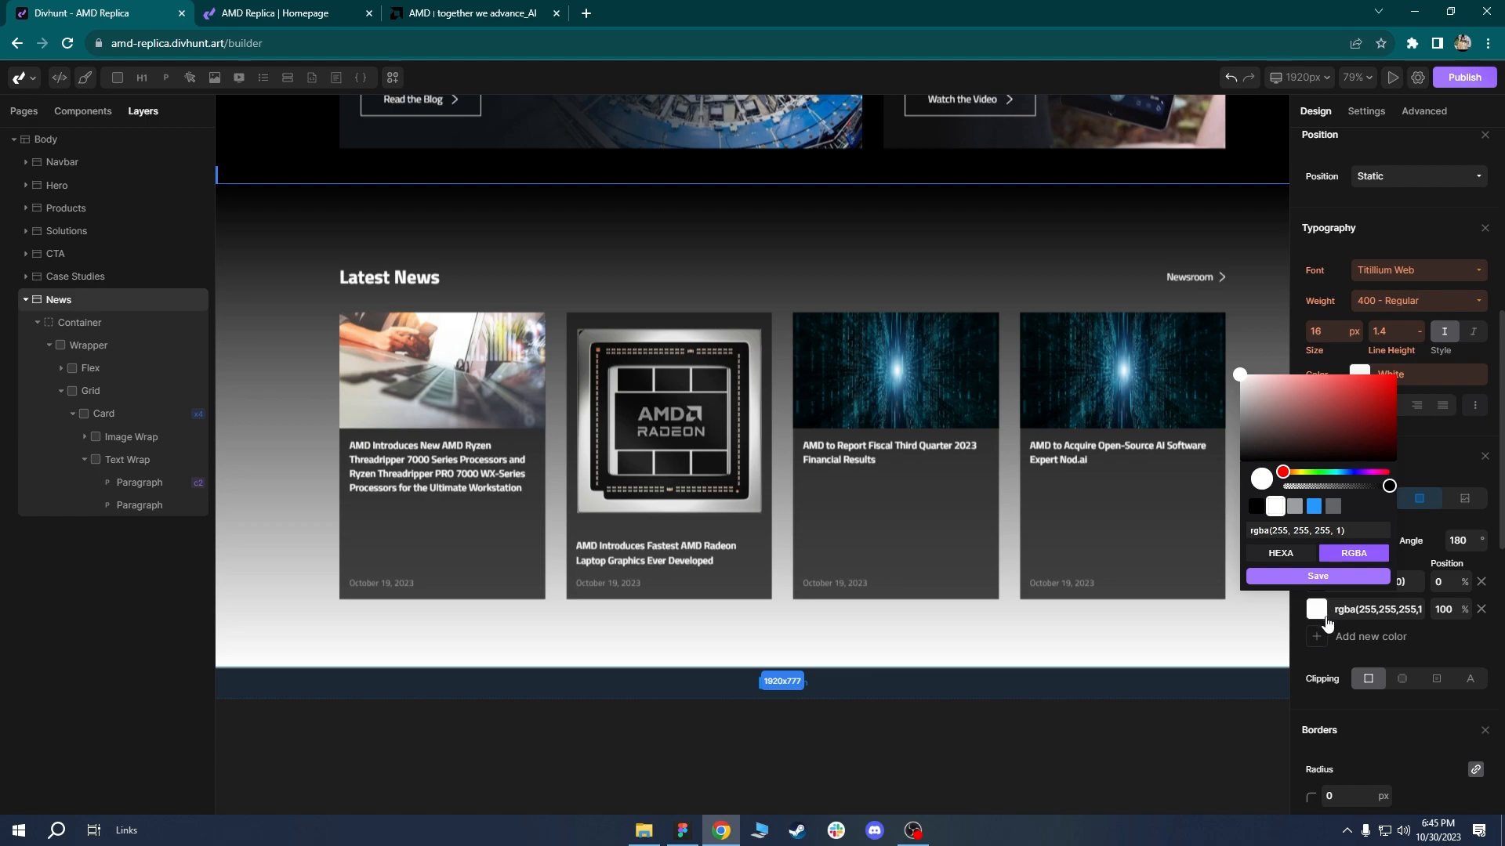
{"action": "left_click_drag", "start_coordinate": [1387, 487], "coordinate": [1296, 485]}
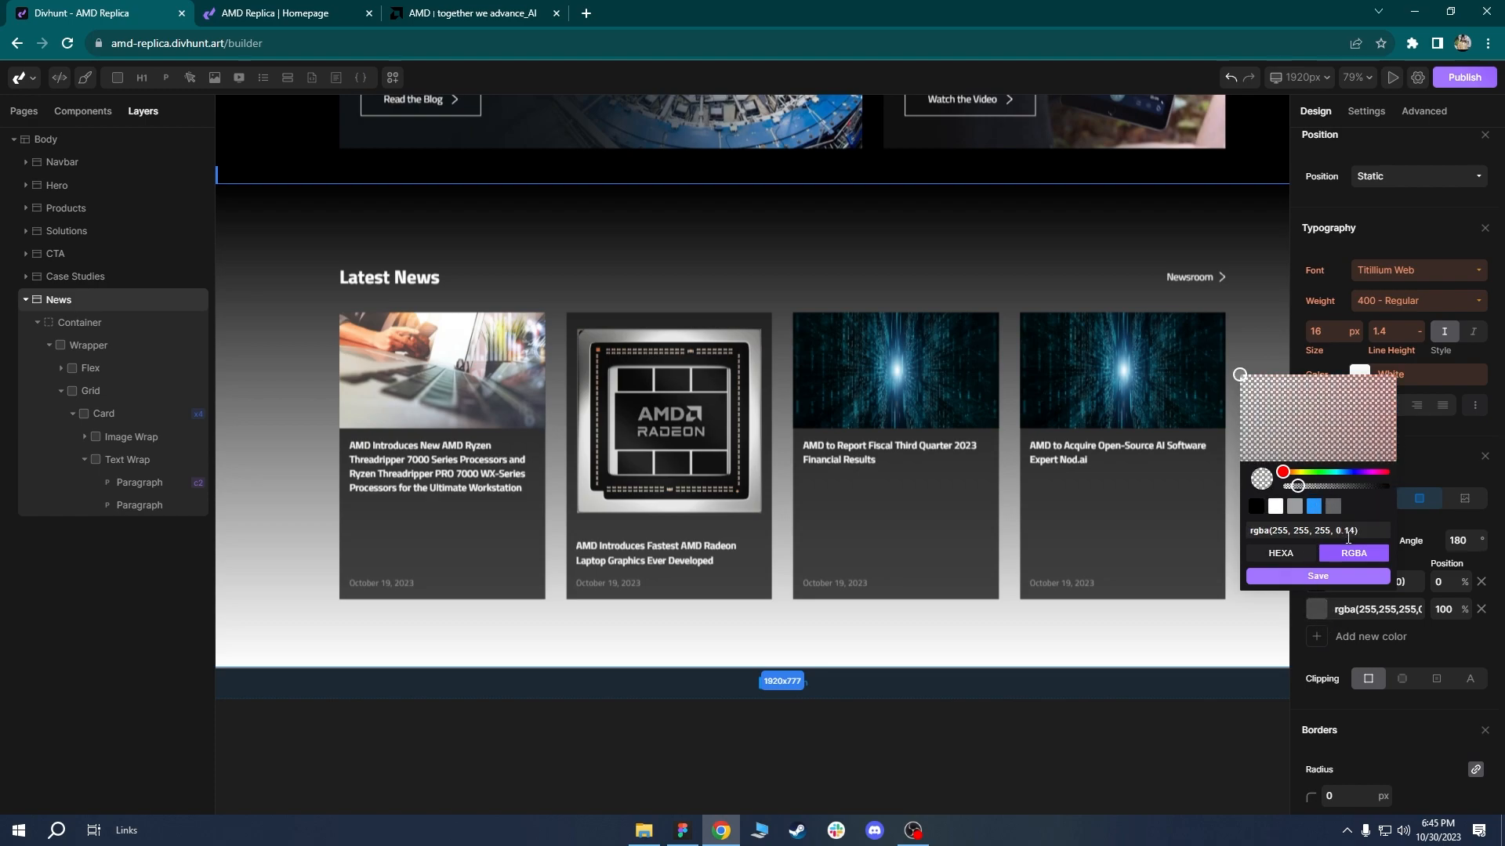
{"action": "left_click", "coordinate": [1315, 574]}
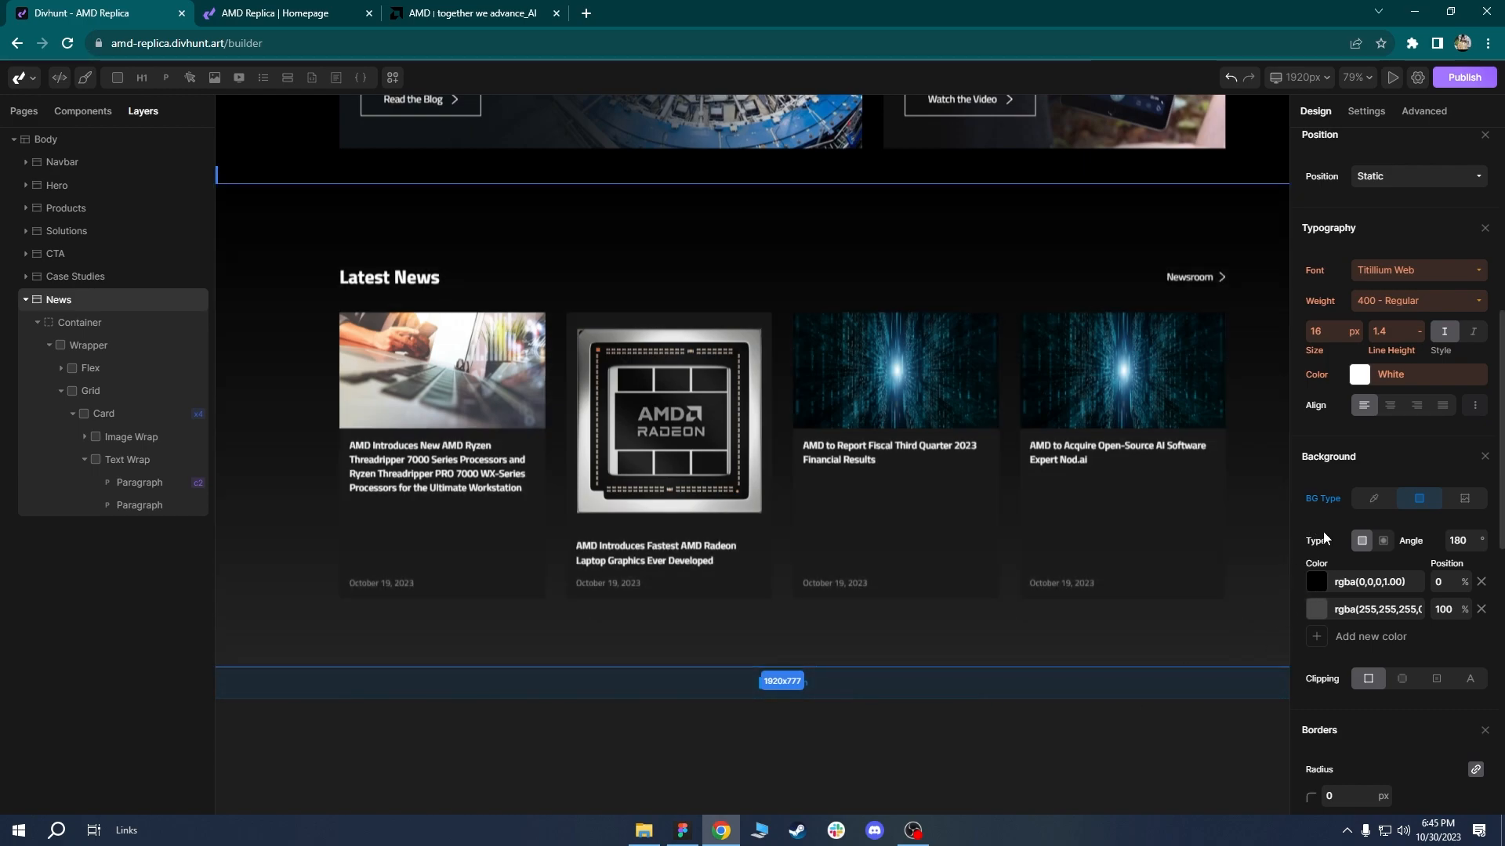
Set the opacity of the News gradient's white end color to 0.1.
{"action": "left_click", "coordinate": [1316, 610]}
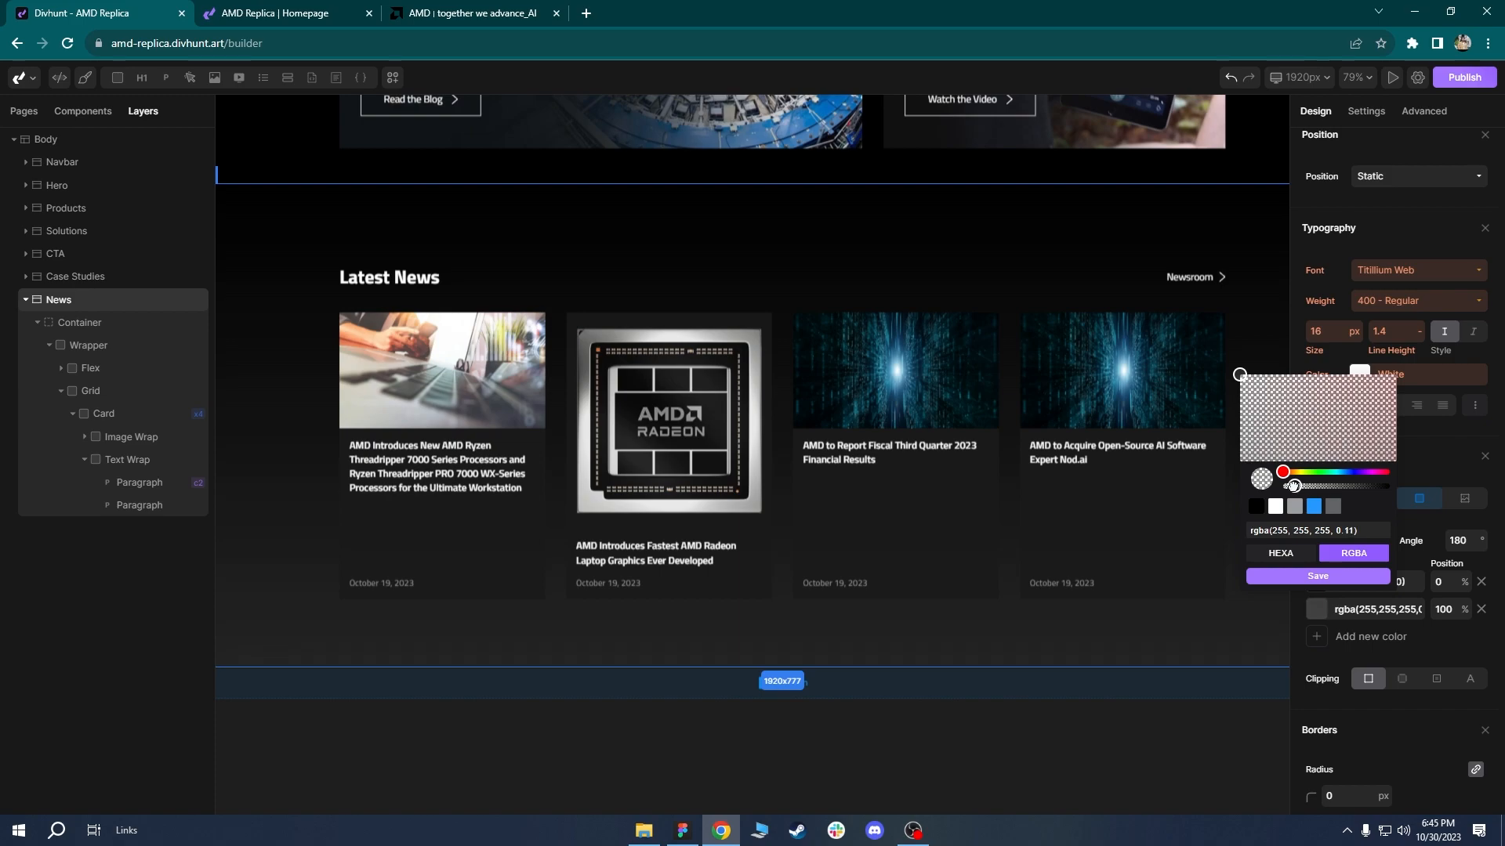
{"action": "left_click", "coordinate": [1309, 578]}
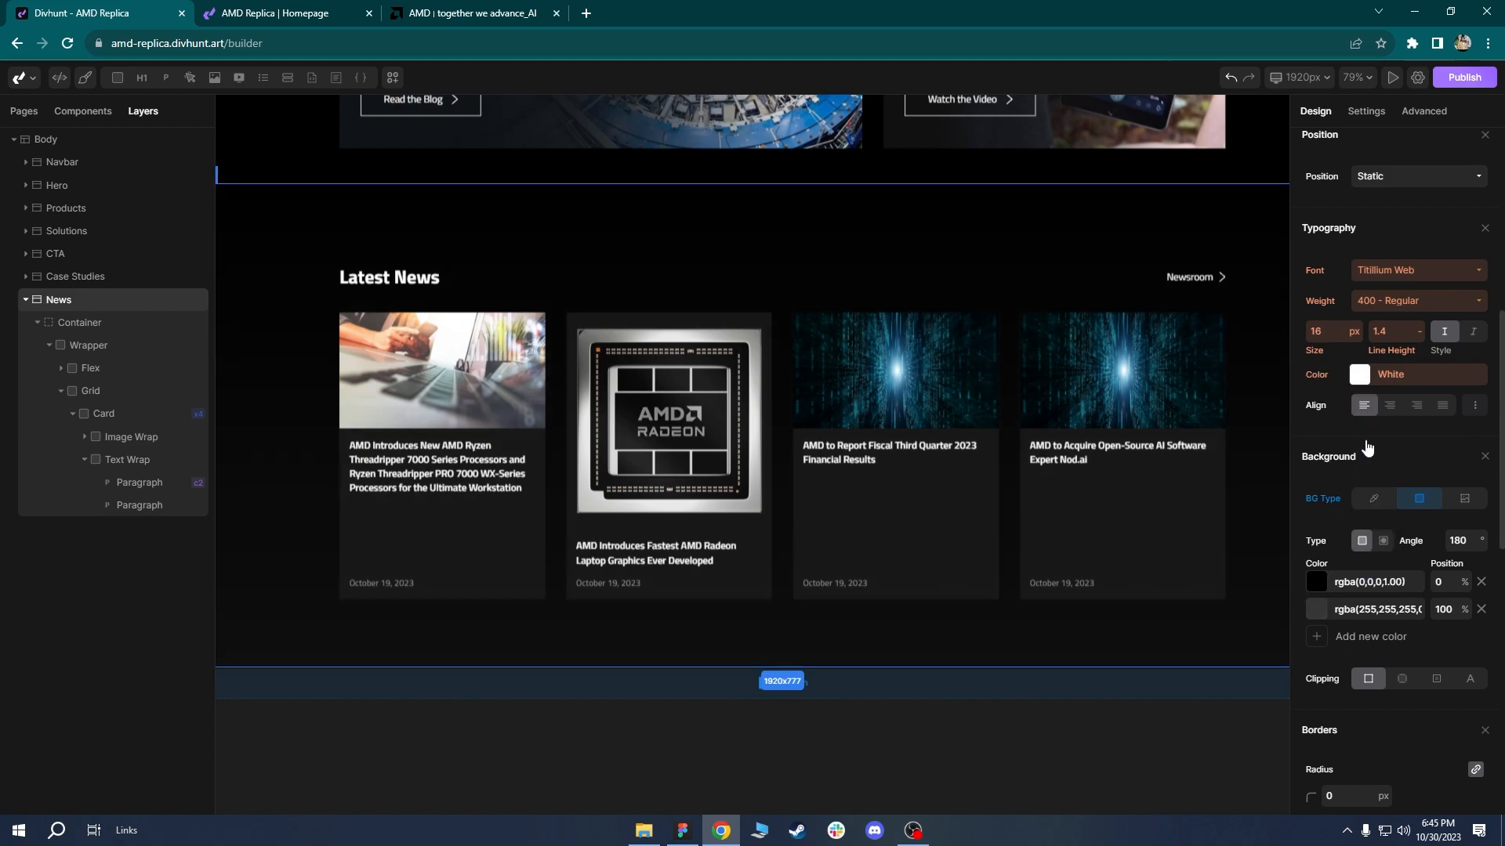
{"action": "left_click", "coordinate": [1317, 609]}
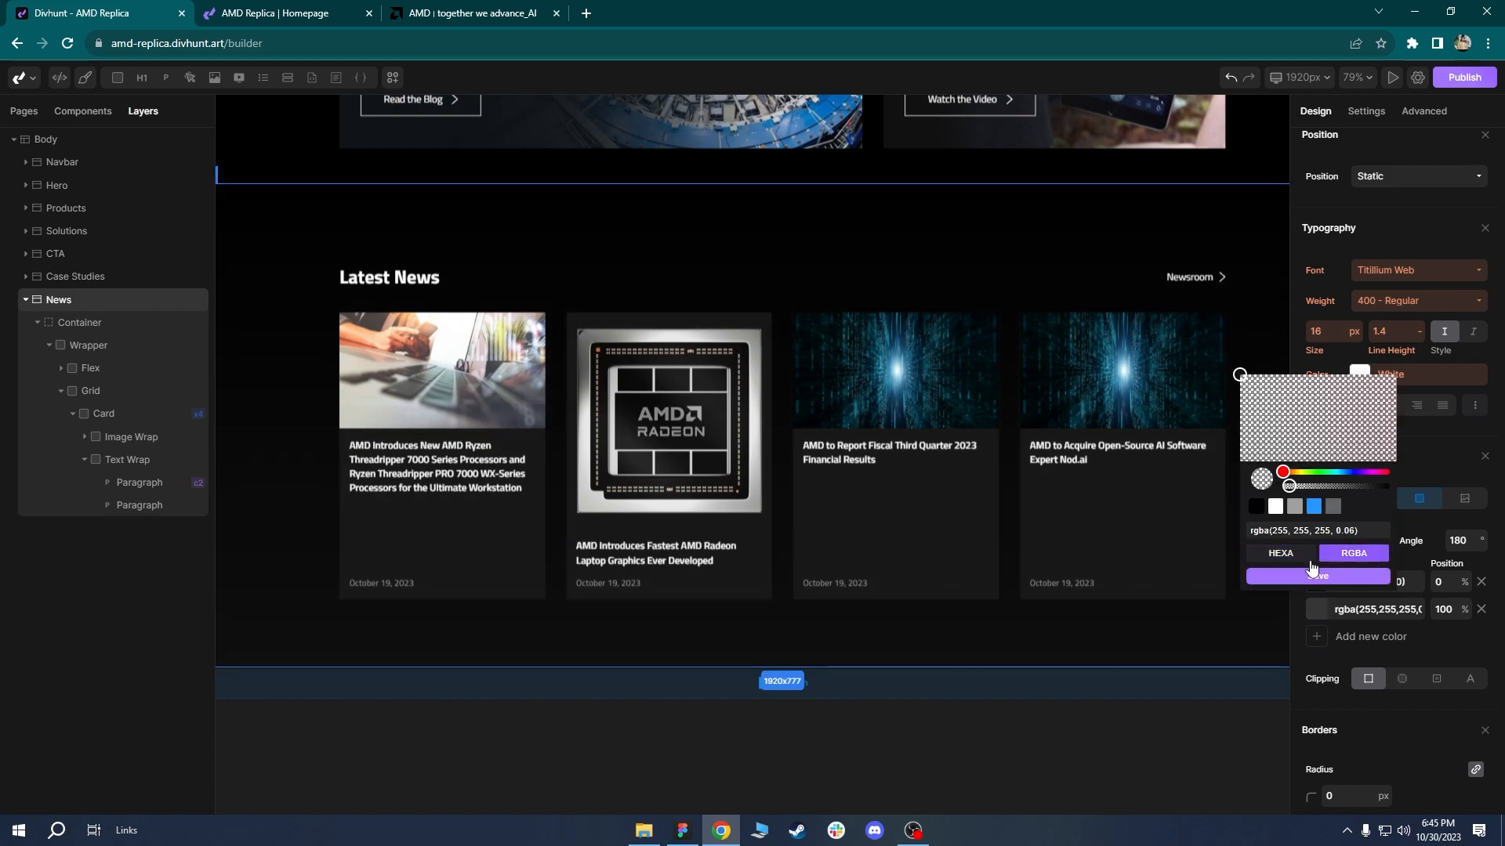
{"action": "left_click", "coordinate": [1291, 486]}
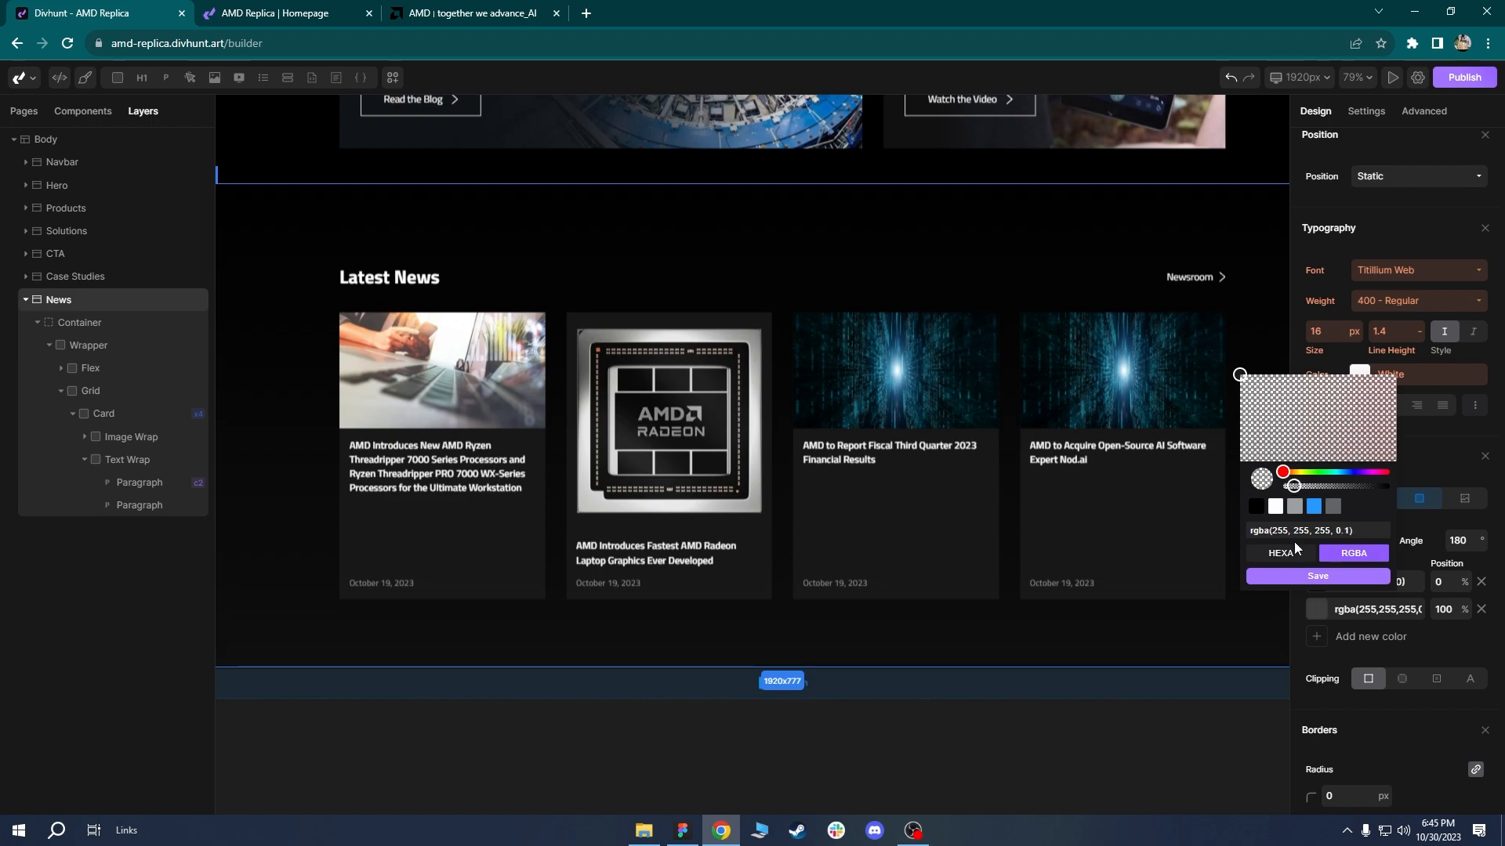
{"action": "left_click", "coordinate": [1290, 576]}
Reload the live replica and compare its Latest News gradient with the original AMD site, with the developer tools closed.
{"action": "left_click", "coordinate": [275, 13]}
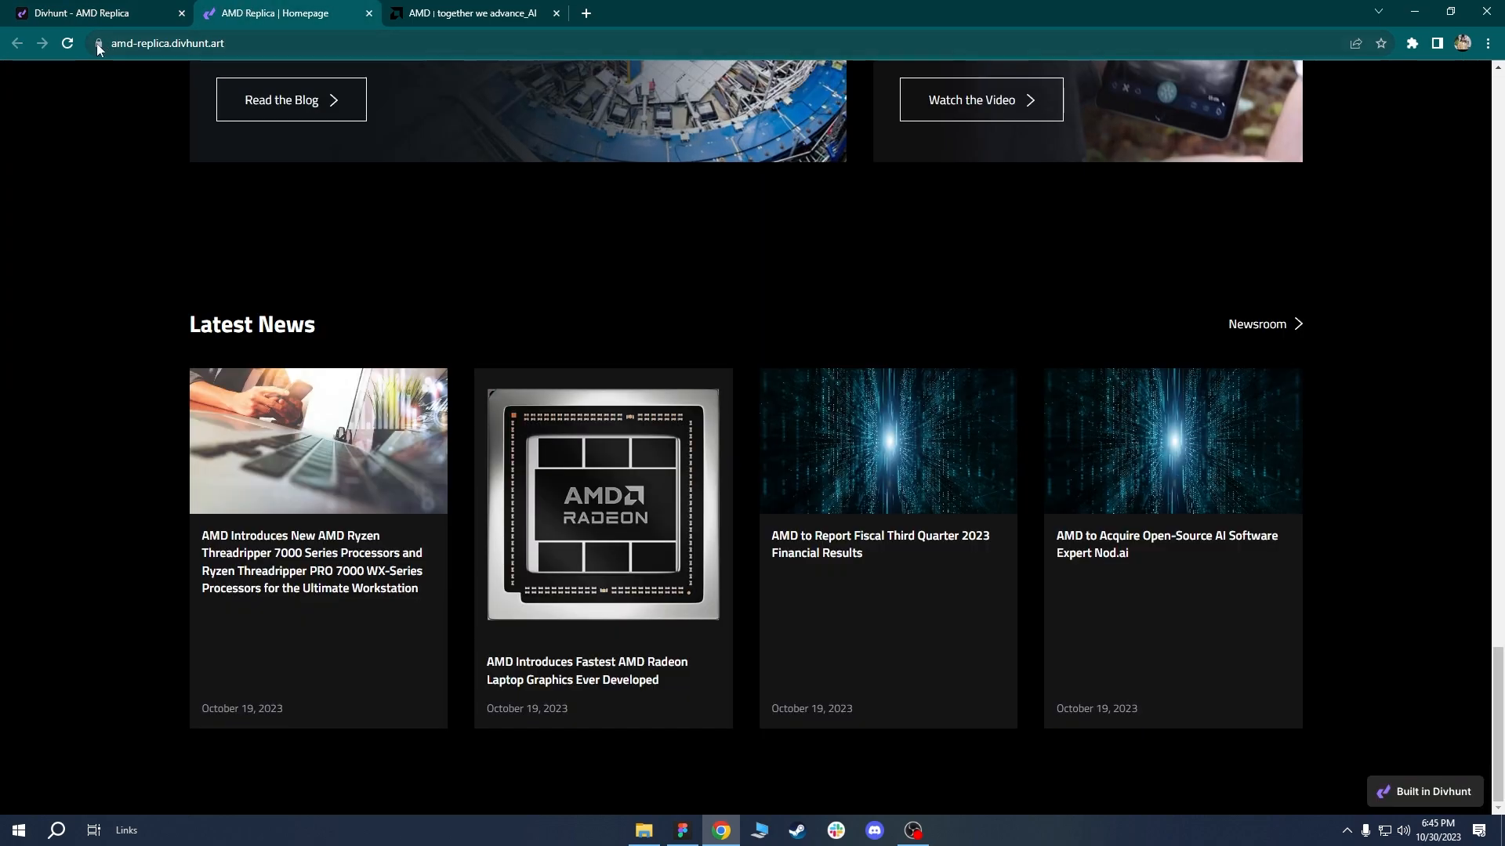
{"action": "left_click", "coordinate": [77, 47]}
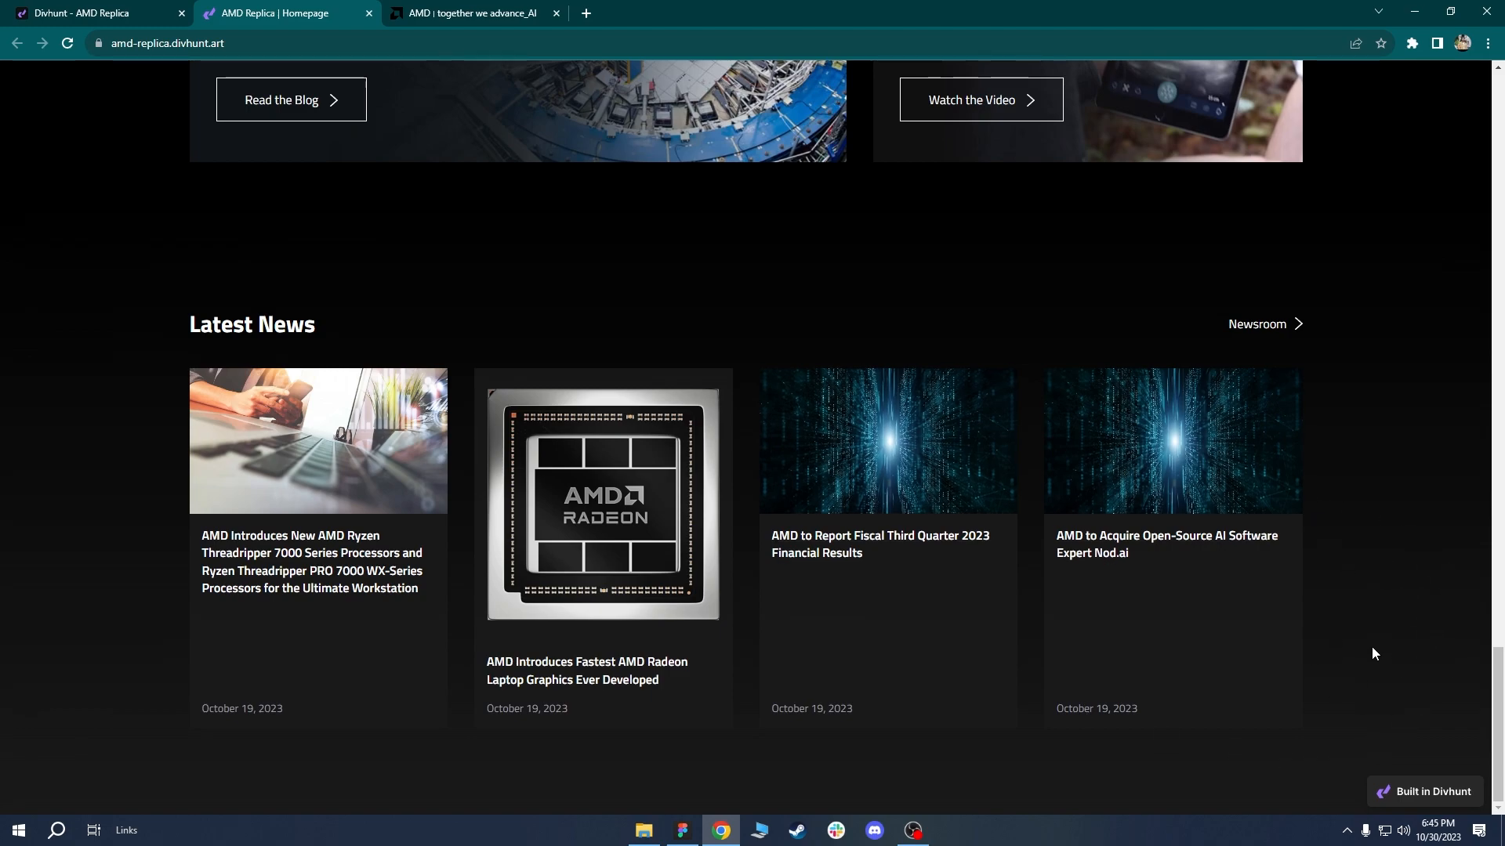
{"action": "left_click", "coordinate": [466, 12]}
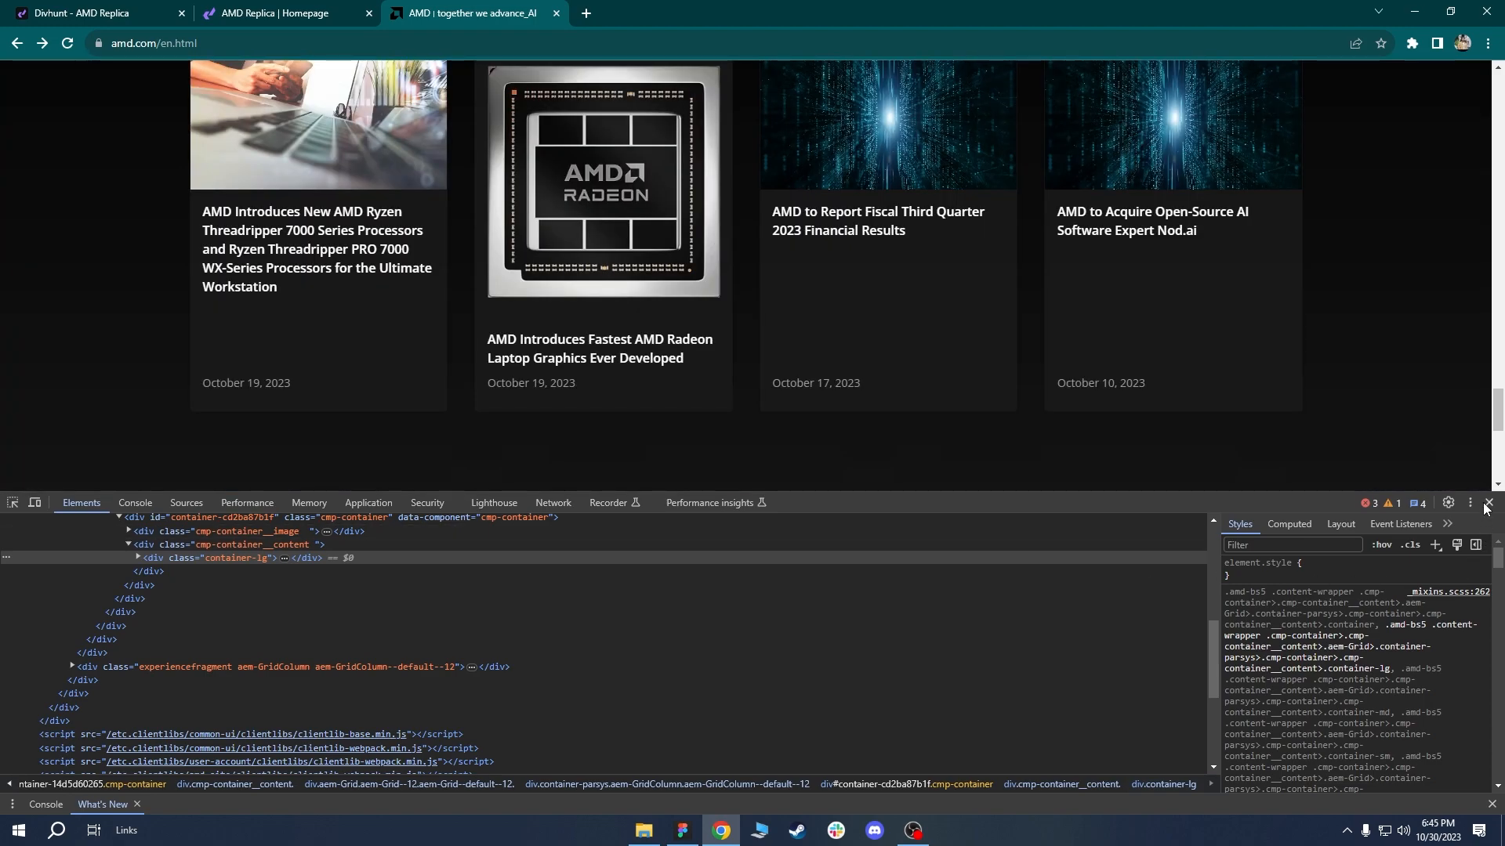
{"action": "left_click", "coordinate": [1488, 503]}
{"action": "scroll", "coordinate": [1348, 411], "scroll_direction": "up", "scroll_amount": 1}
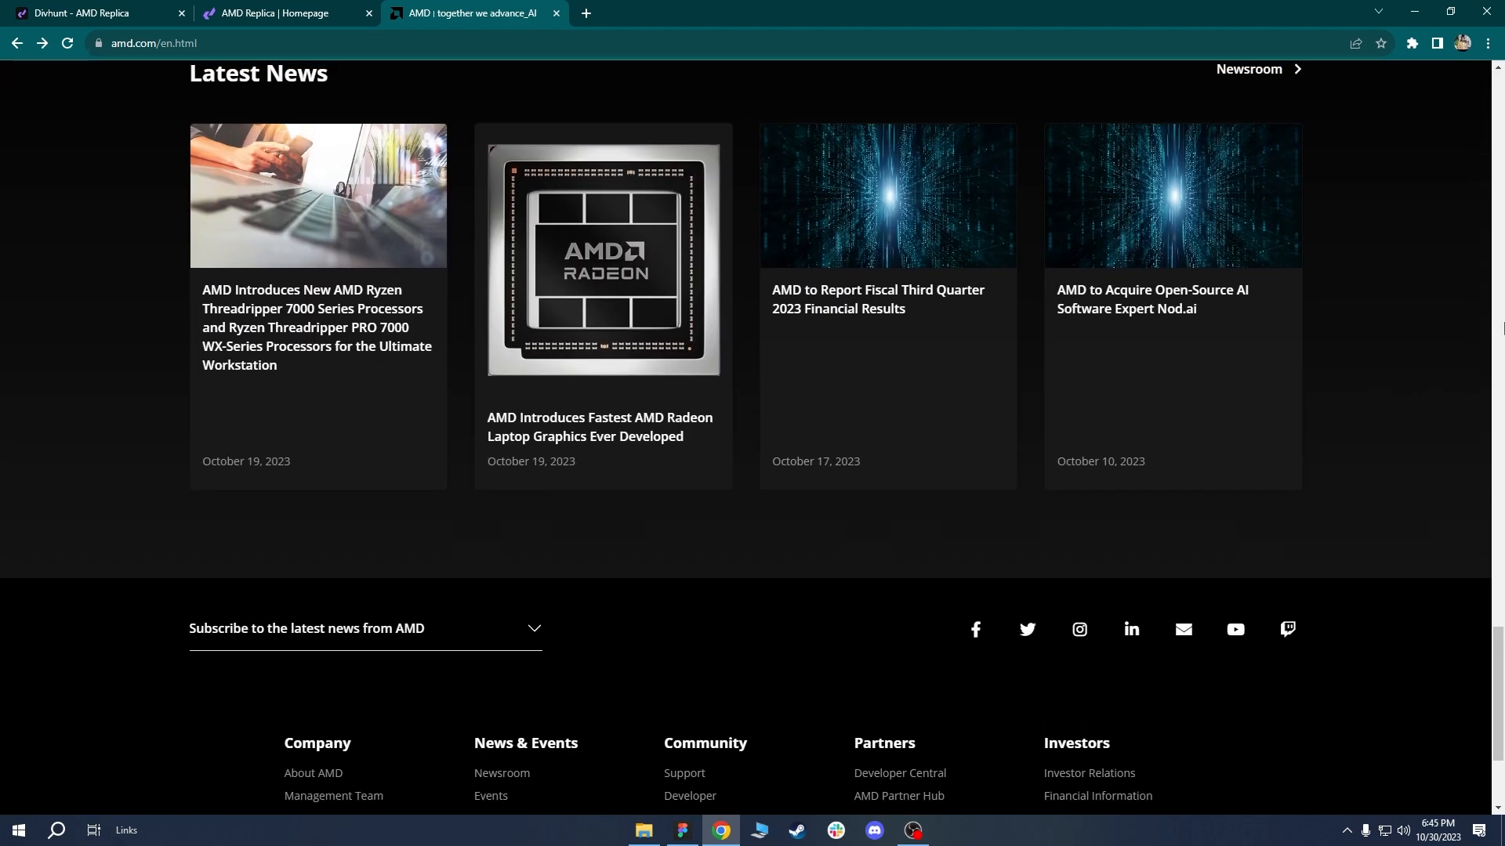
Expand the newsletter subscription form in the original AMD footer and examine its email field, location list and submit button.
{"action": "scroll", "coordinate": [1498, 619], "scroll_direction": "down", "scroll_amount": 3}
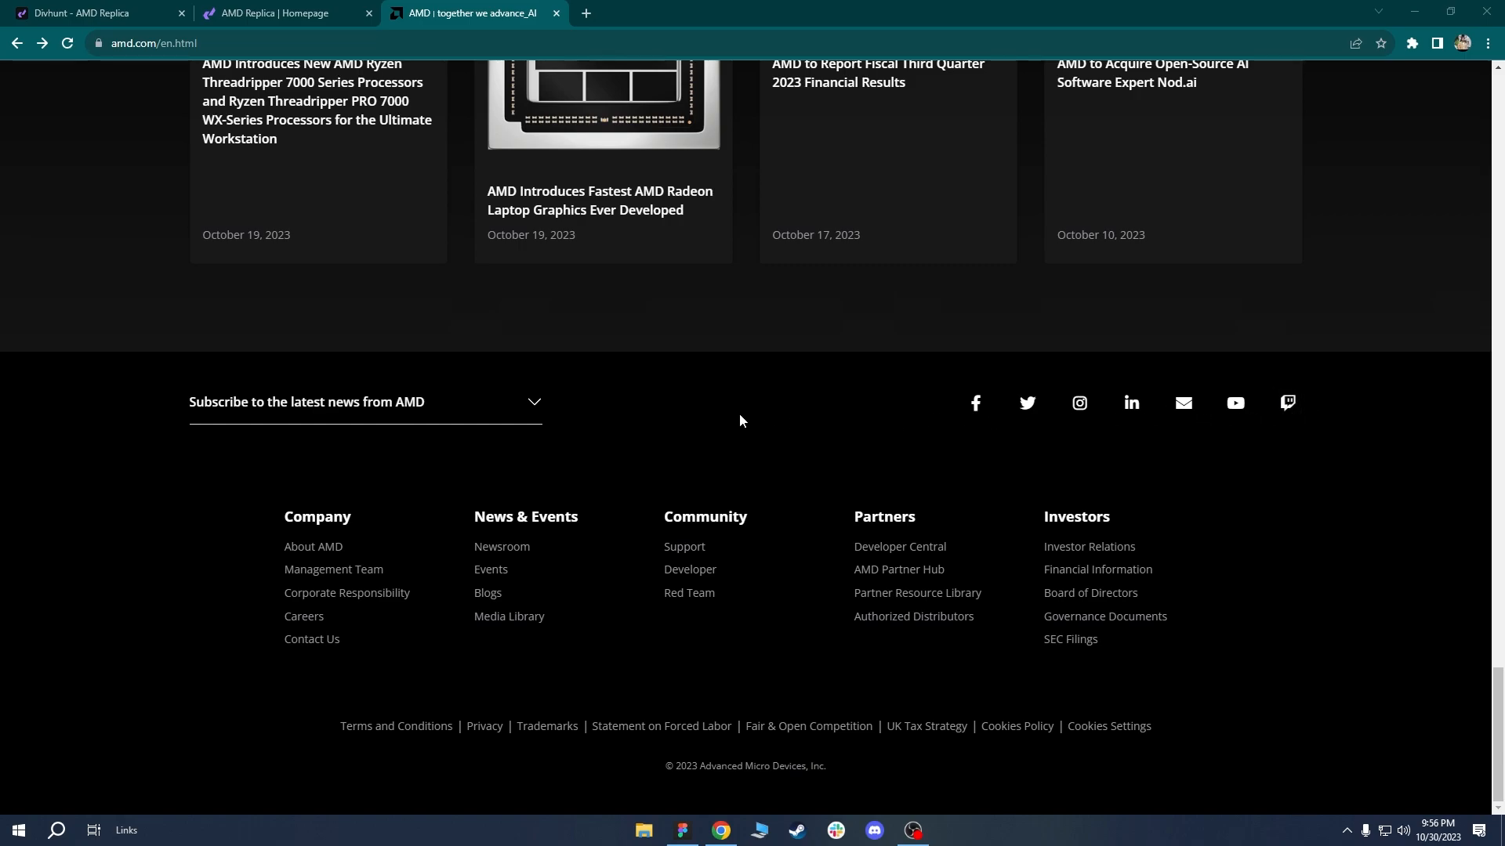
{"action": "left_click", "coordinate": [529, 404]}
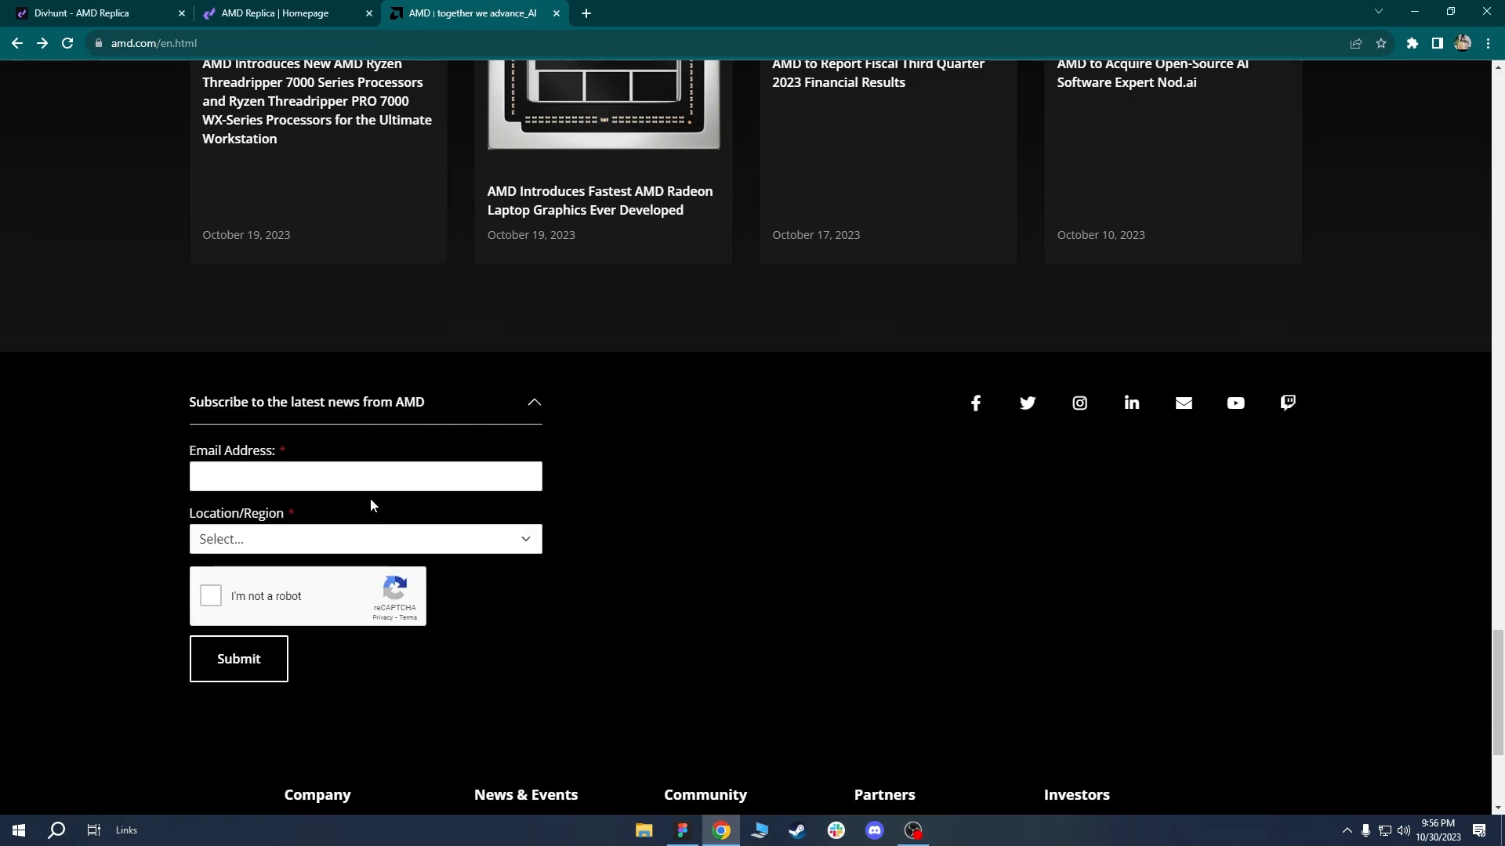
{"action": "left_click", "coordinate": [280, 472]}
{"action": "left_click", "coordinate": [249, 535]}
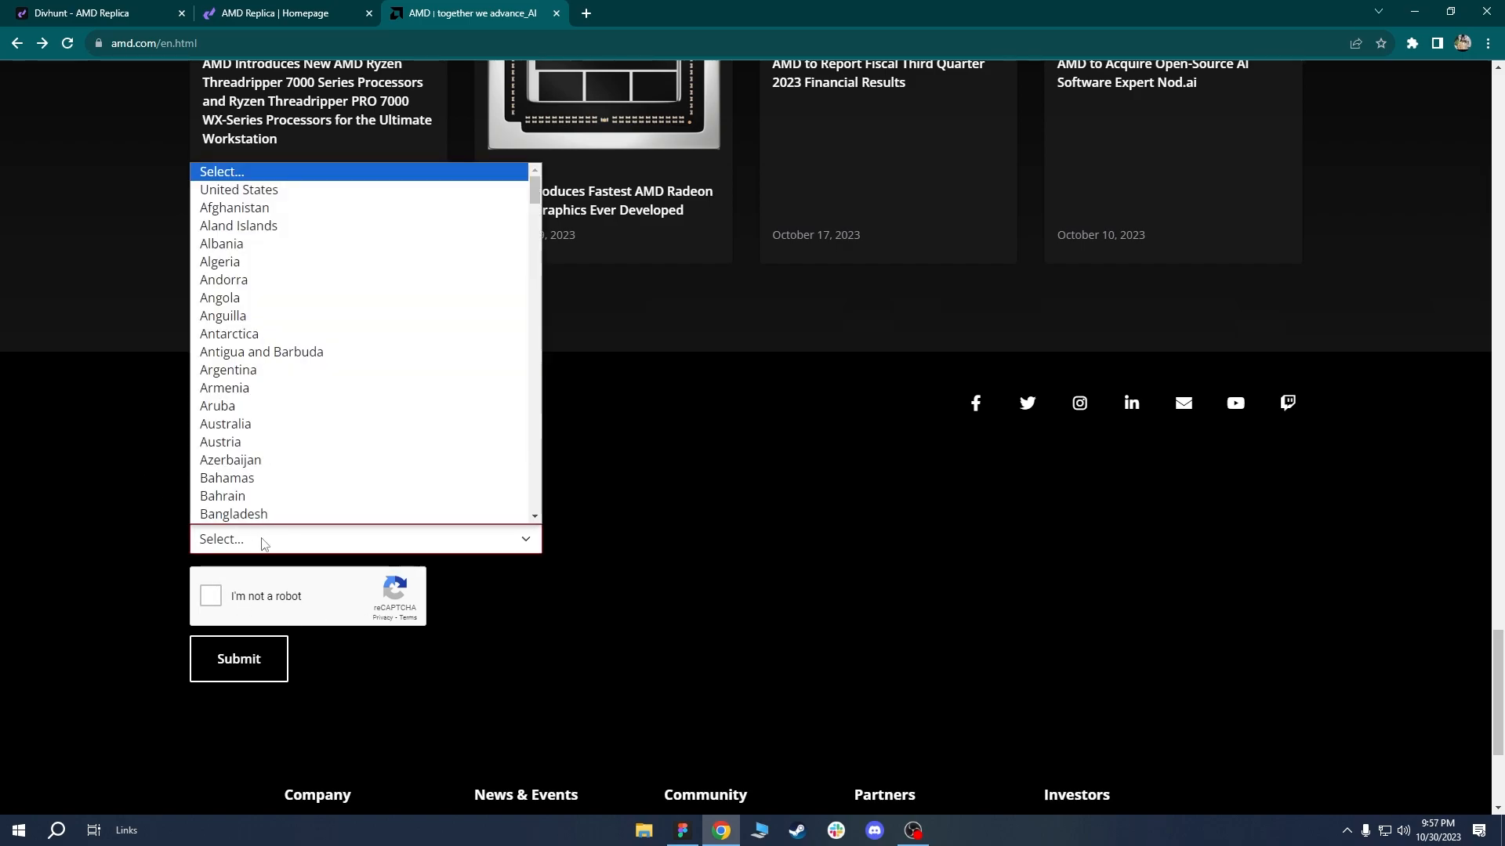
{"action": "left_click", "coordinate": [120, 532]}
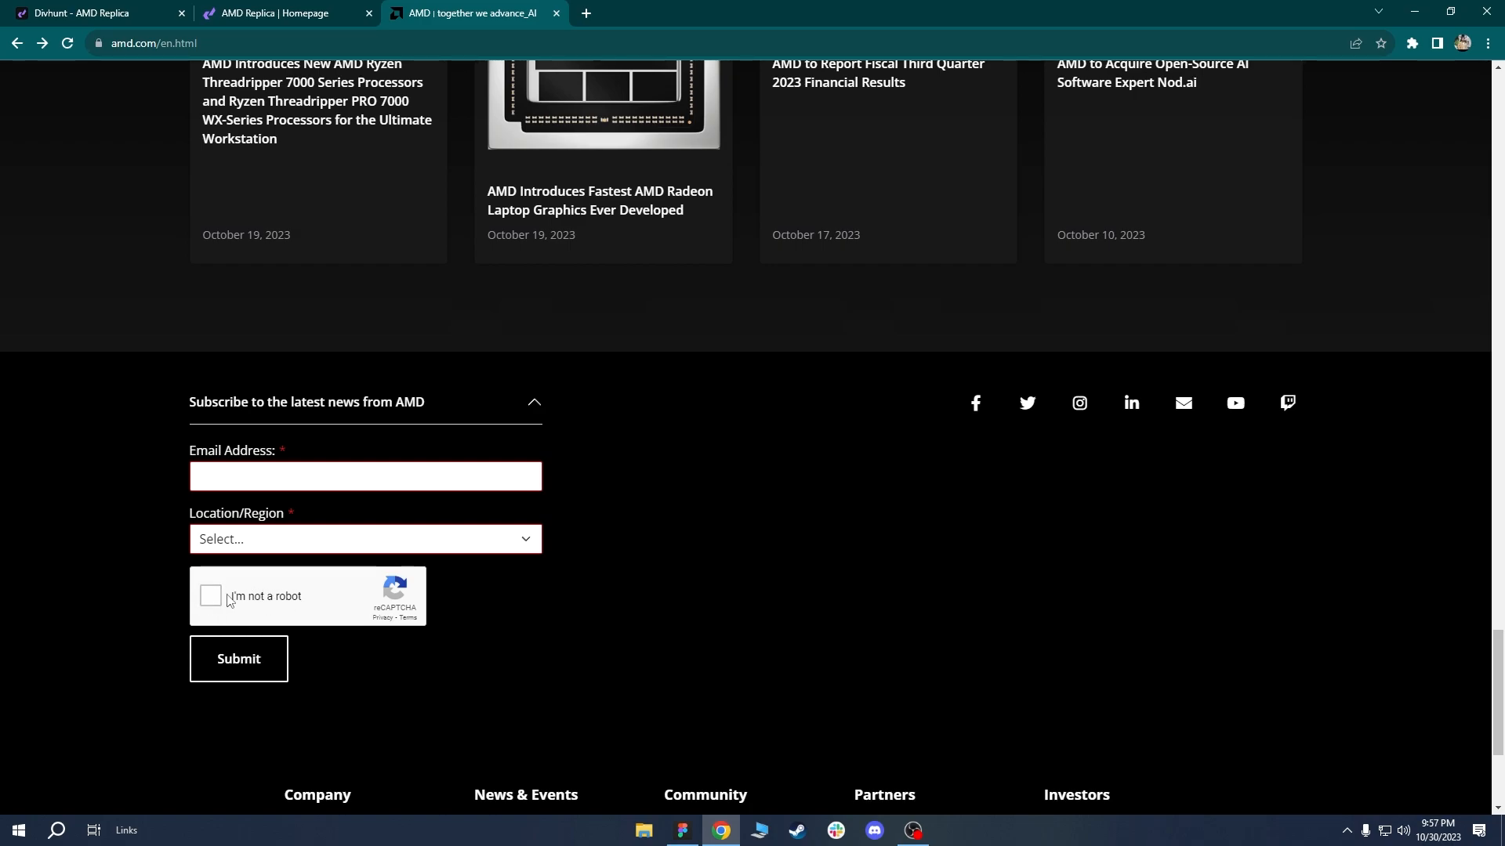
{"action": "scroll", "coordinate": [237, 598], "scroll_direction": "down", "scroll_amount": 1}
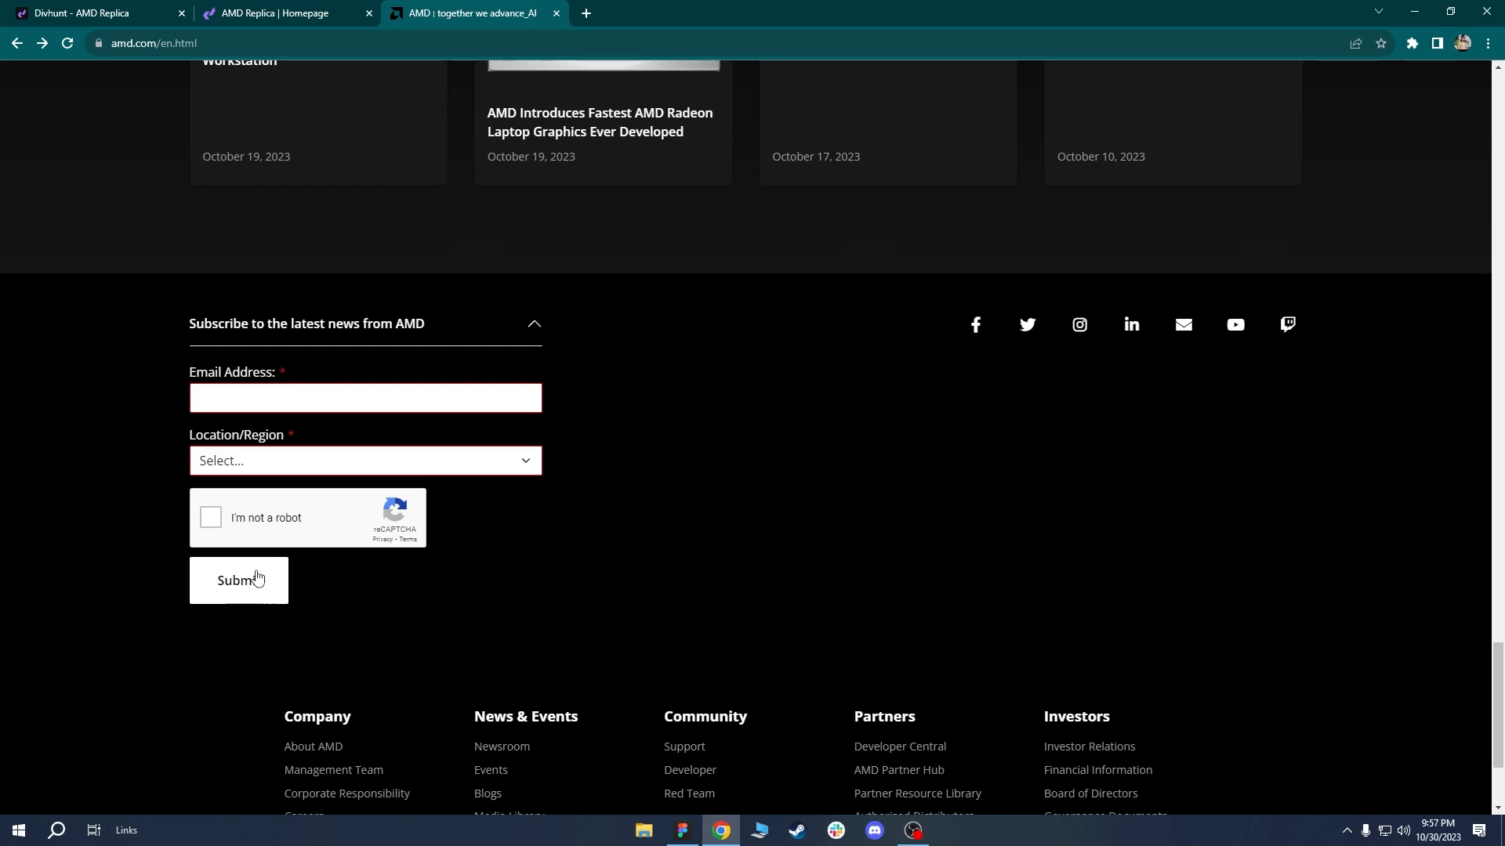
Examine the original footer's link columns, legal links and copyright line, and check how the subscription form collapses and expands.
{"action": "scroll", "coordinate": [598, 491], "scroll_direction": "down", "scroll_amount": 3}
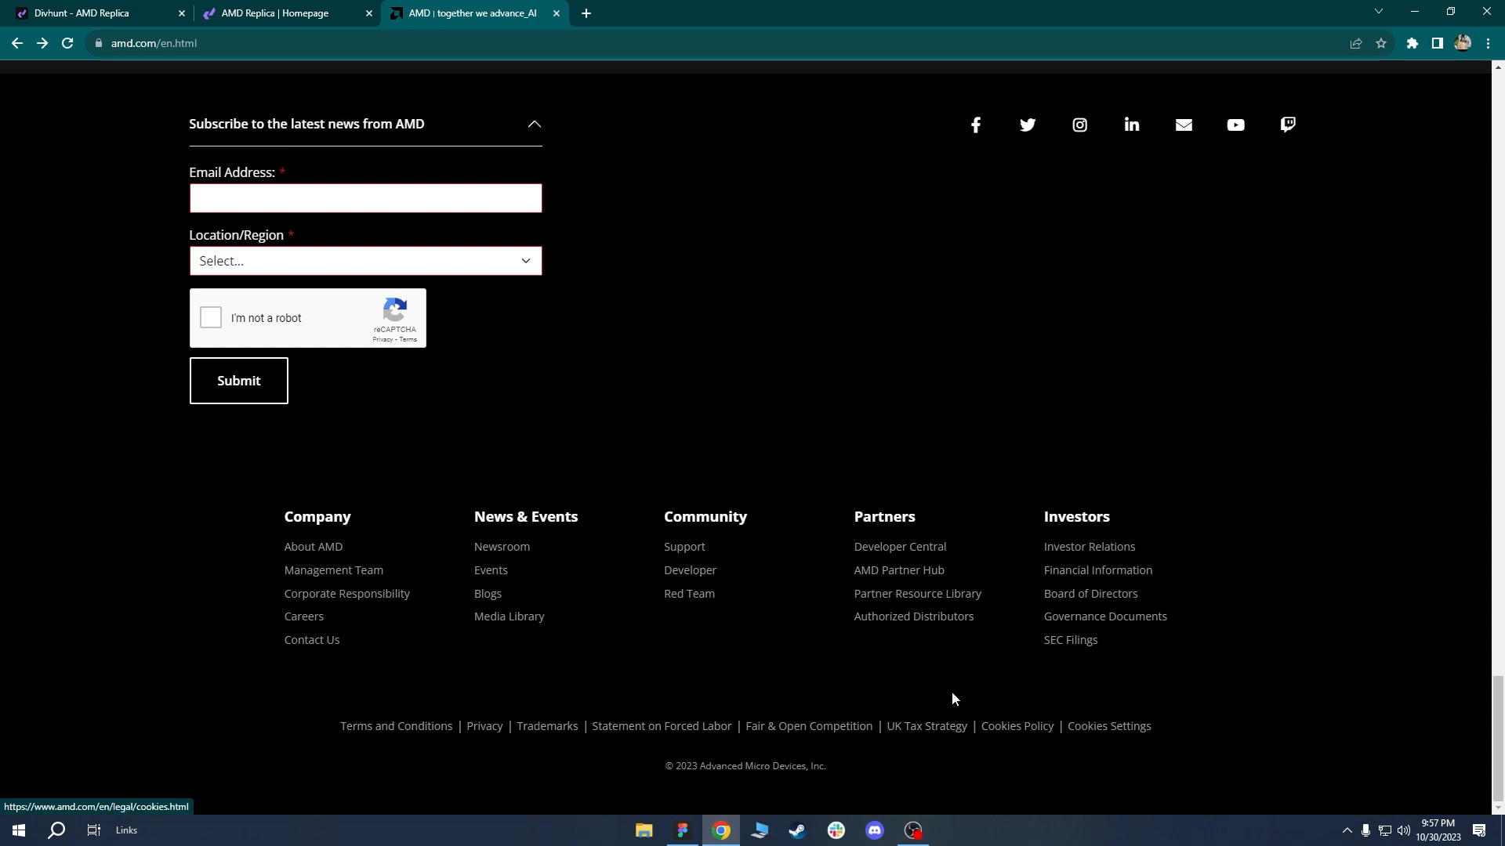
{"action": "left_click_drag", "start_coordinate": [667, 771], "coordinate": [830, 772]}
{"action": "left_click", "coordinate": [844, 770]}
{"action": "scroll", "coordinate": [851, 765], "scroll_direction": "up", "scroll_amount": 2}
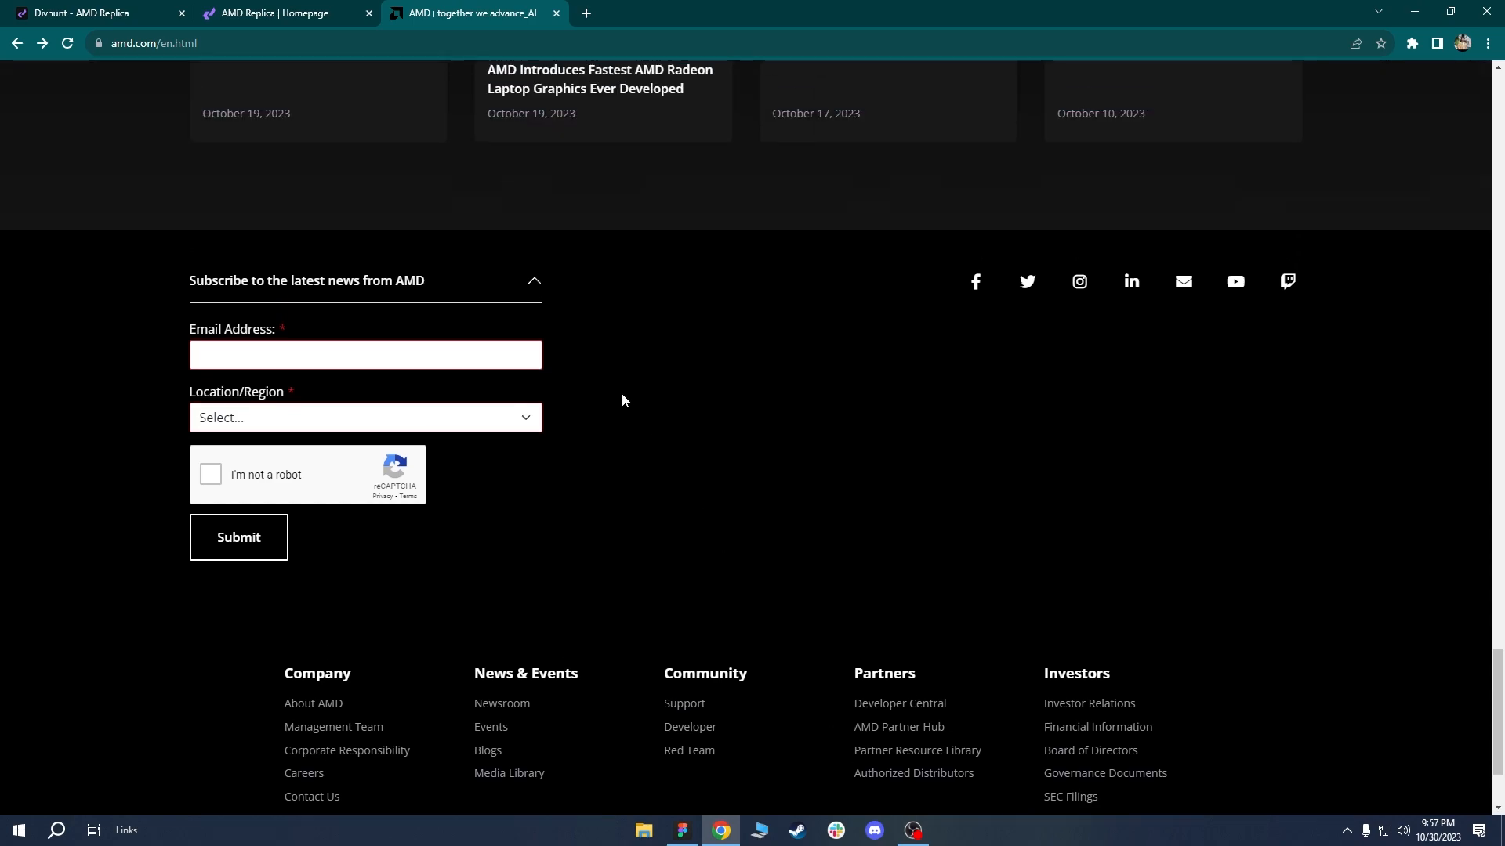
{"action": "left_click", "coordinate": [506, 284]}
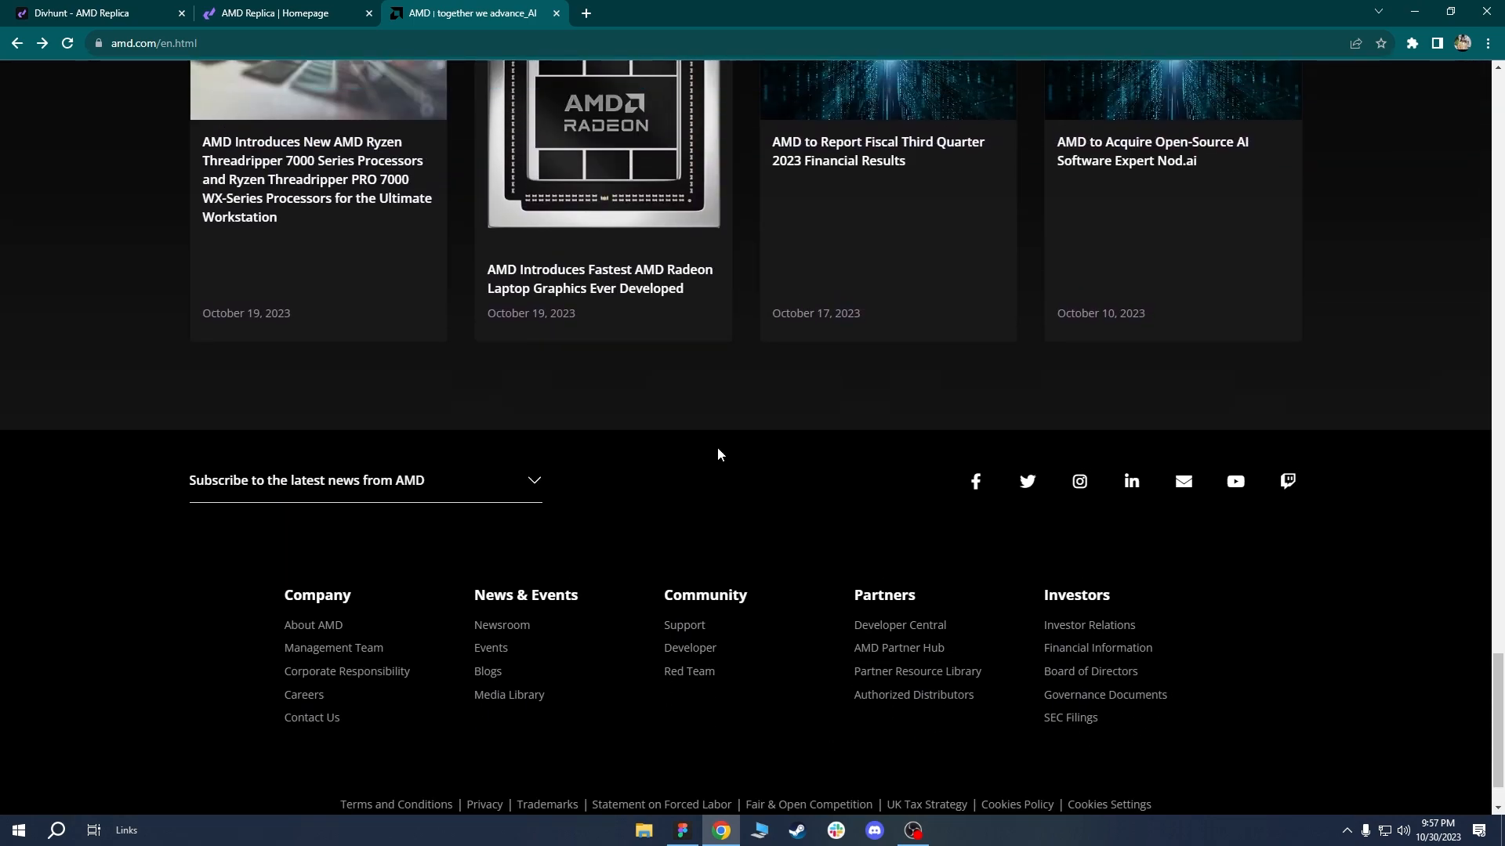
{"action": "scroll", "coordinate": [642, 442], "scroll_direction": "down", "scroll_amount": 1}
{"action": "left_click", "coordinate": [534, 402]}
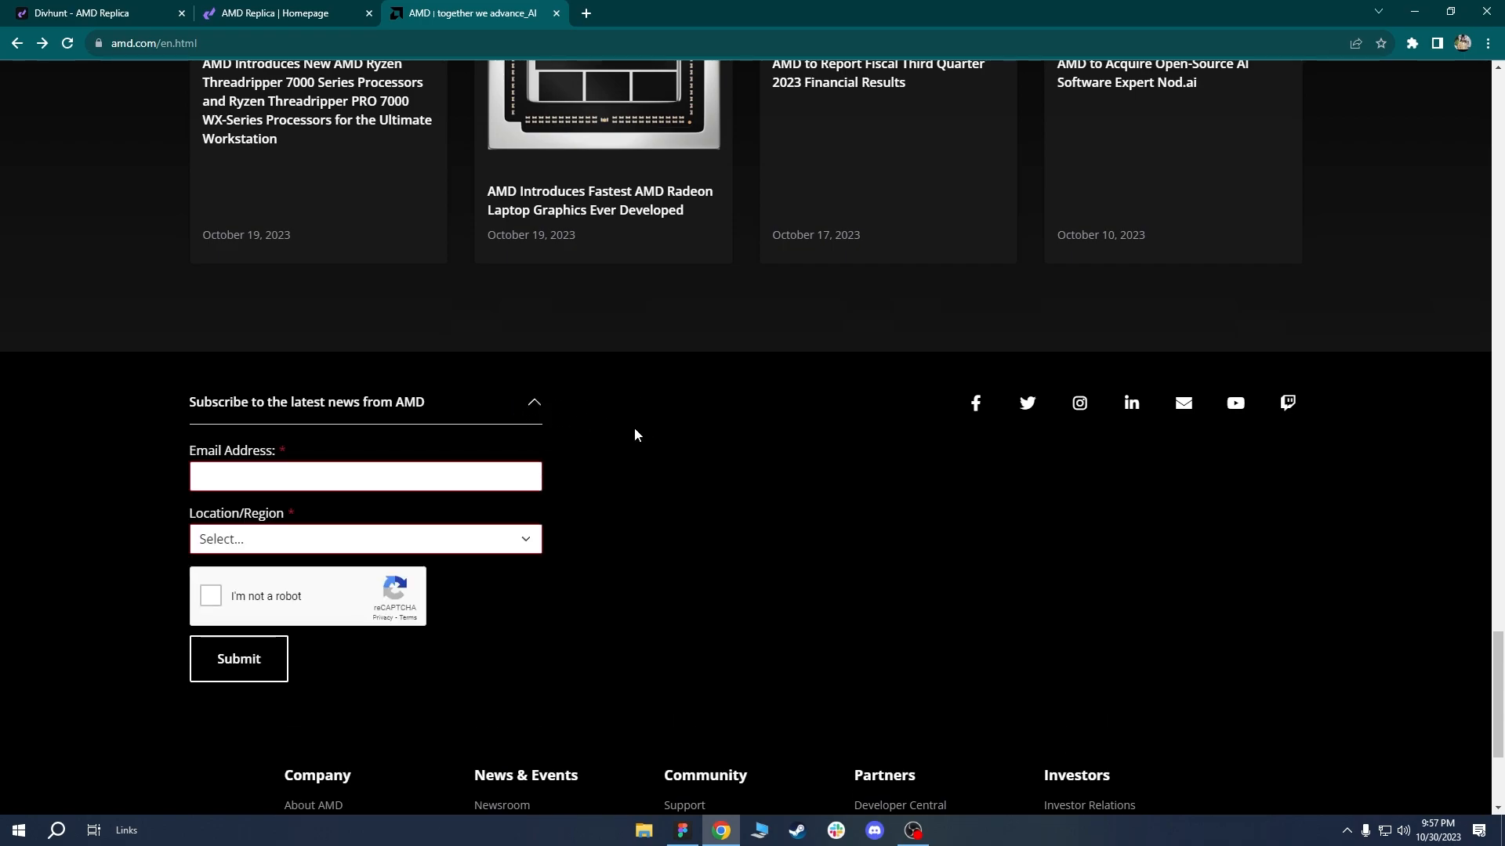
{"action": "left_click", "coordinate": [530, 401]}
Return to the Divhunt builder, add a new section to the Body after News and label it Footer.
{"action": "left_click", "coordinate": [108, 12]}
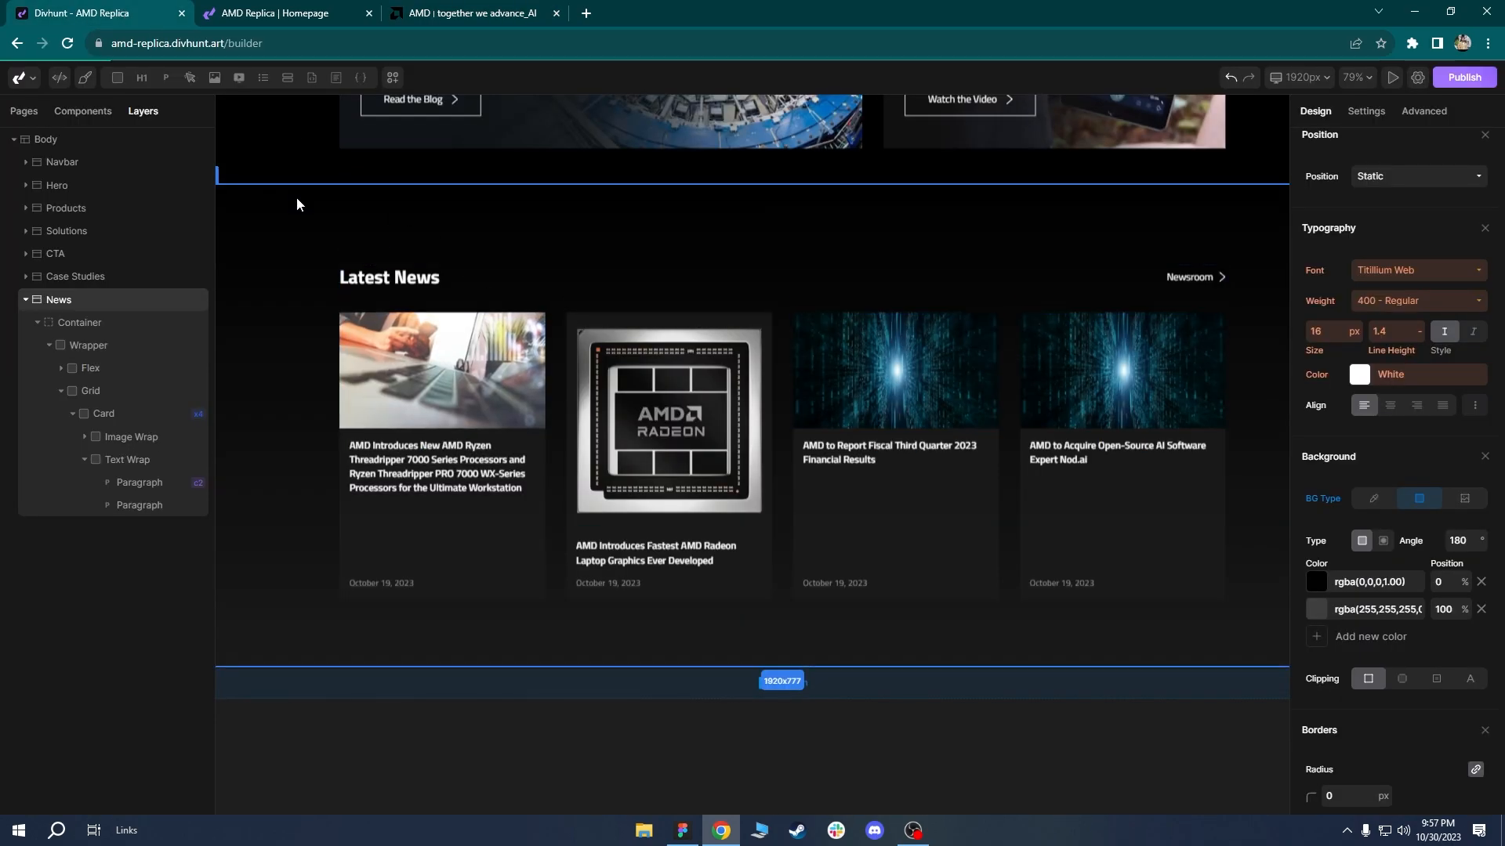
{"action": "left_click", "coordinate": [26, 299]}
{"action": "left_click", "coordinate": [47, 141]}
{"action": "mouse_move", "coordinate": [118, 77]}
{"action": "left_click", "coordinate": [123, 134]}
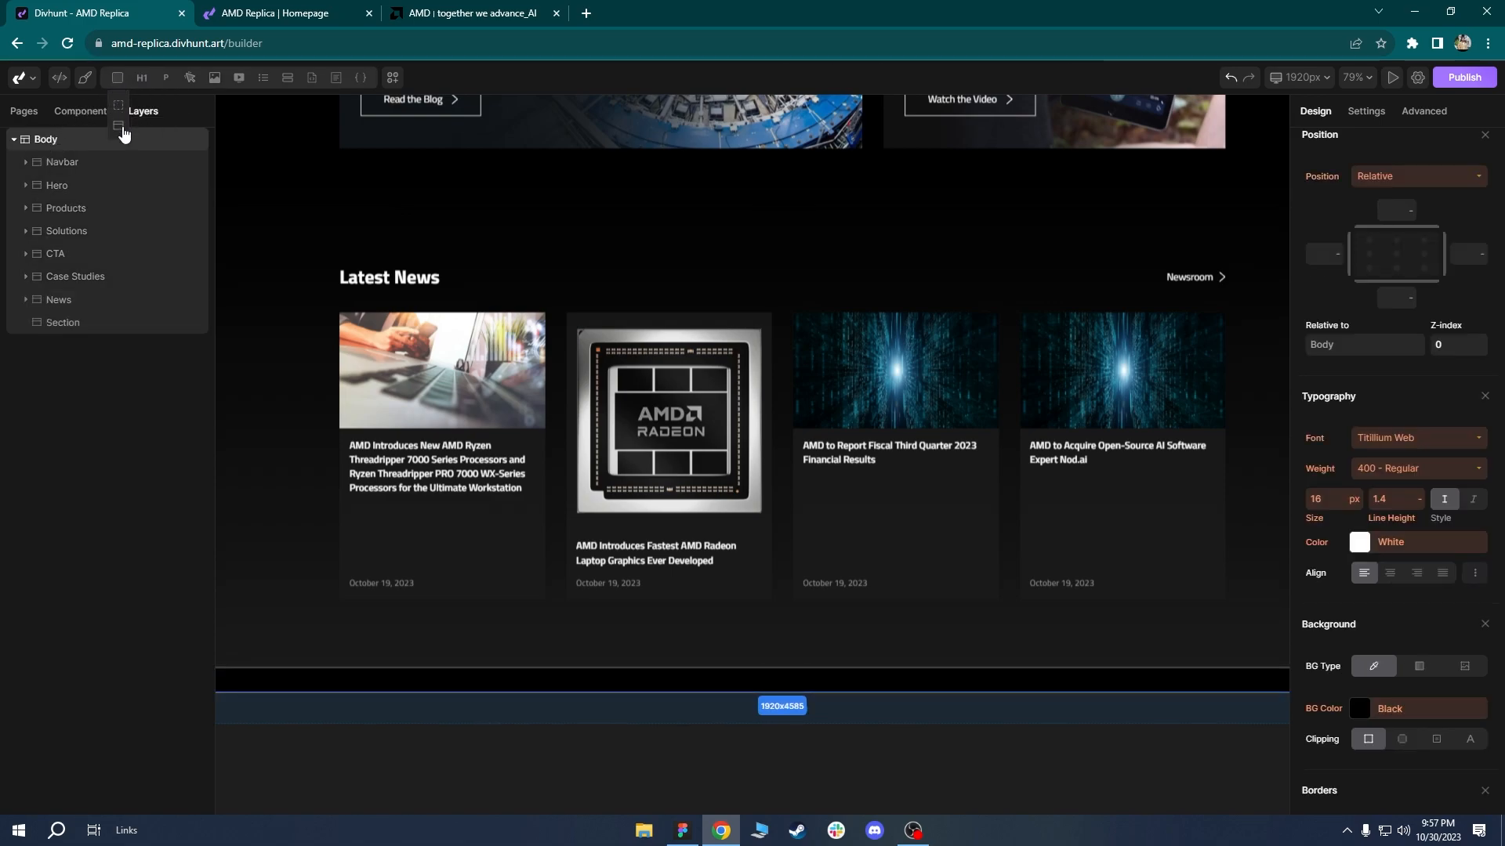
{"action": "left_click", "coordinate": [81, 326]}
{"action": "right_click", "coordinate": [92, 325]}
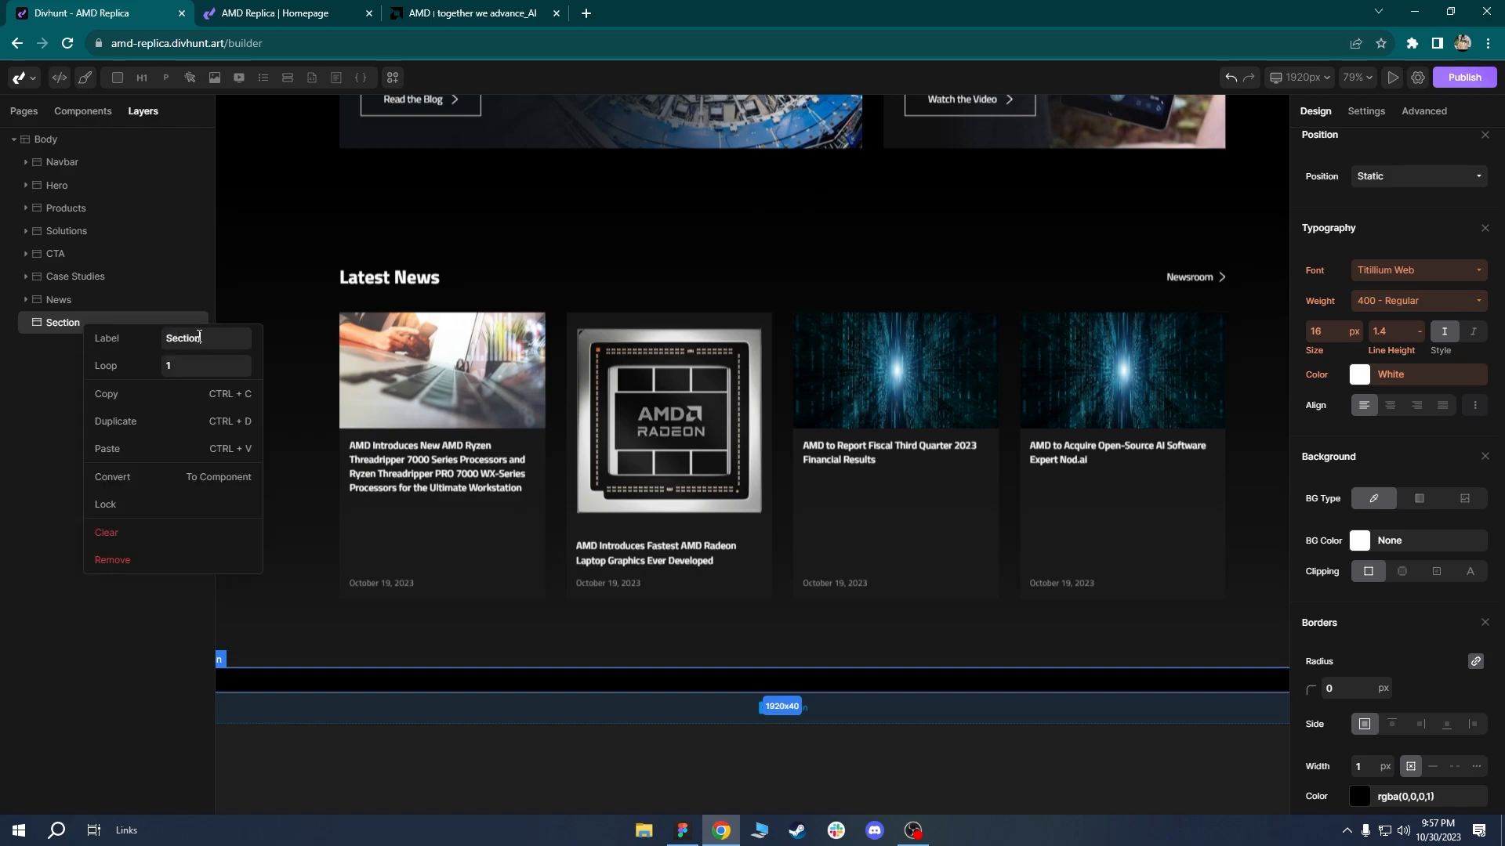
{"action": "type", "text": "Footer"}
{"action": "key", "text": "Return"}
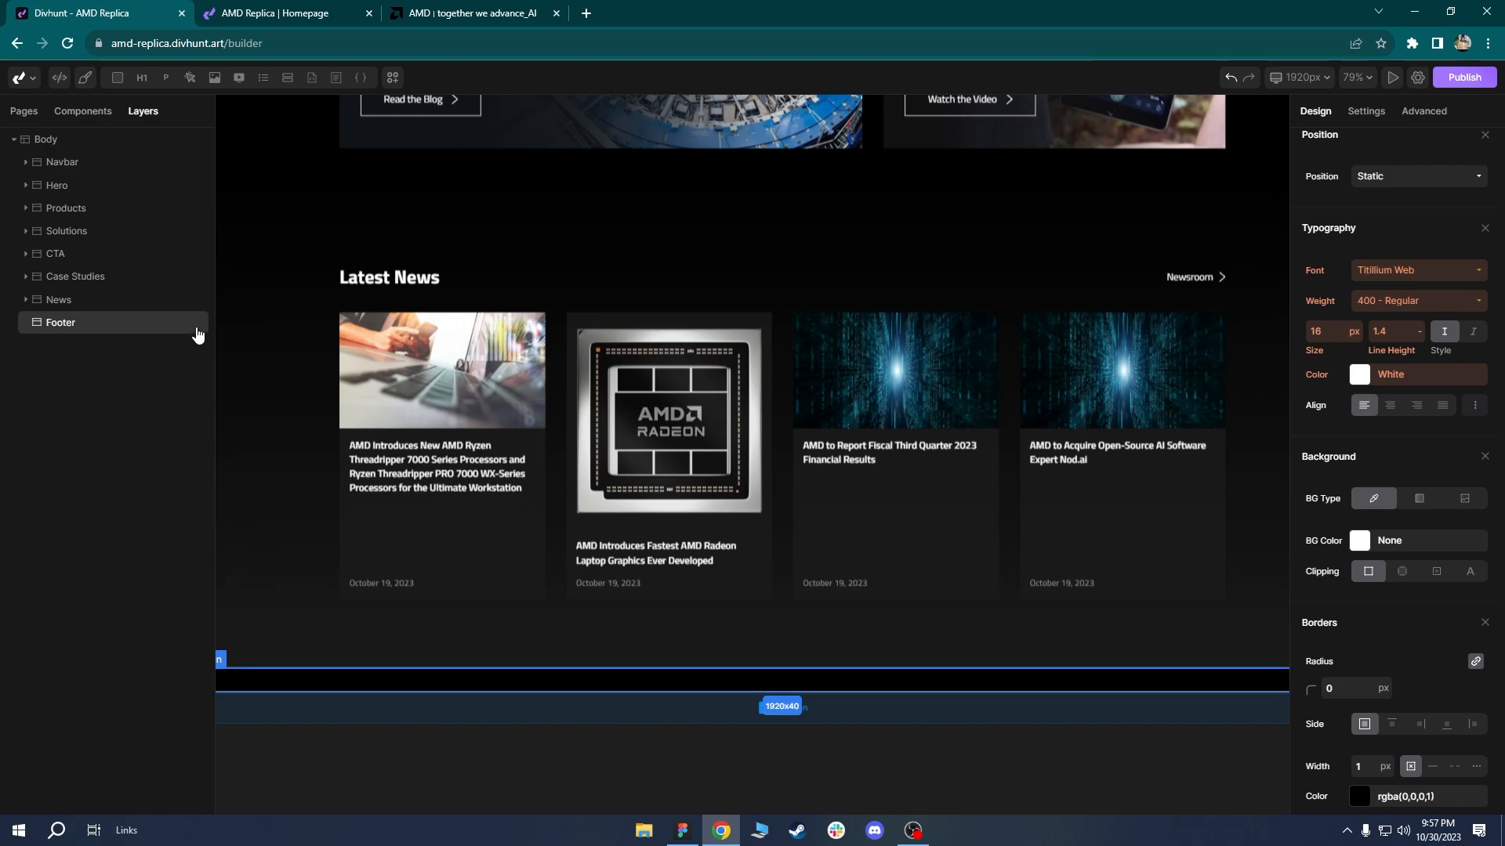
Add a container inside the Footer section and place a div labelled Wrapper within it.
{"action": "mouse_move", "coordinate": [117, 79]}
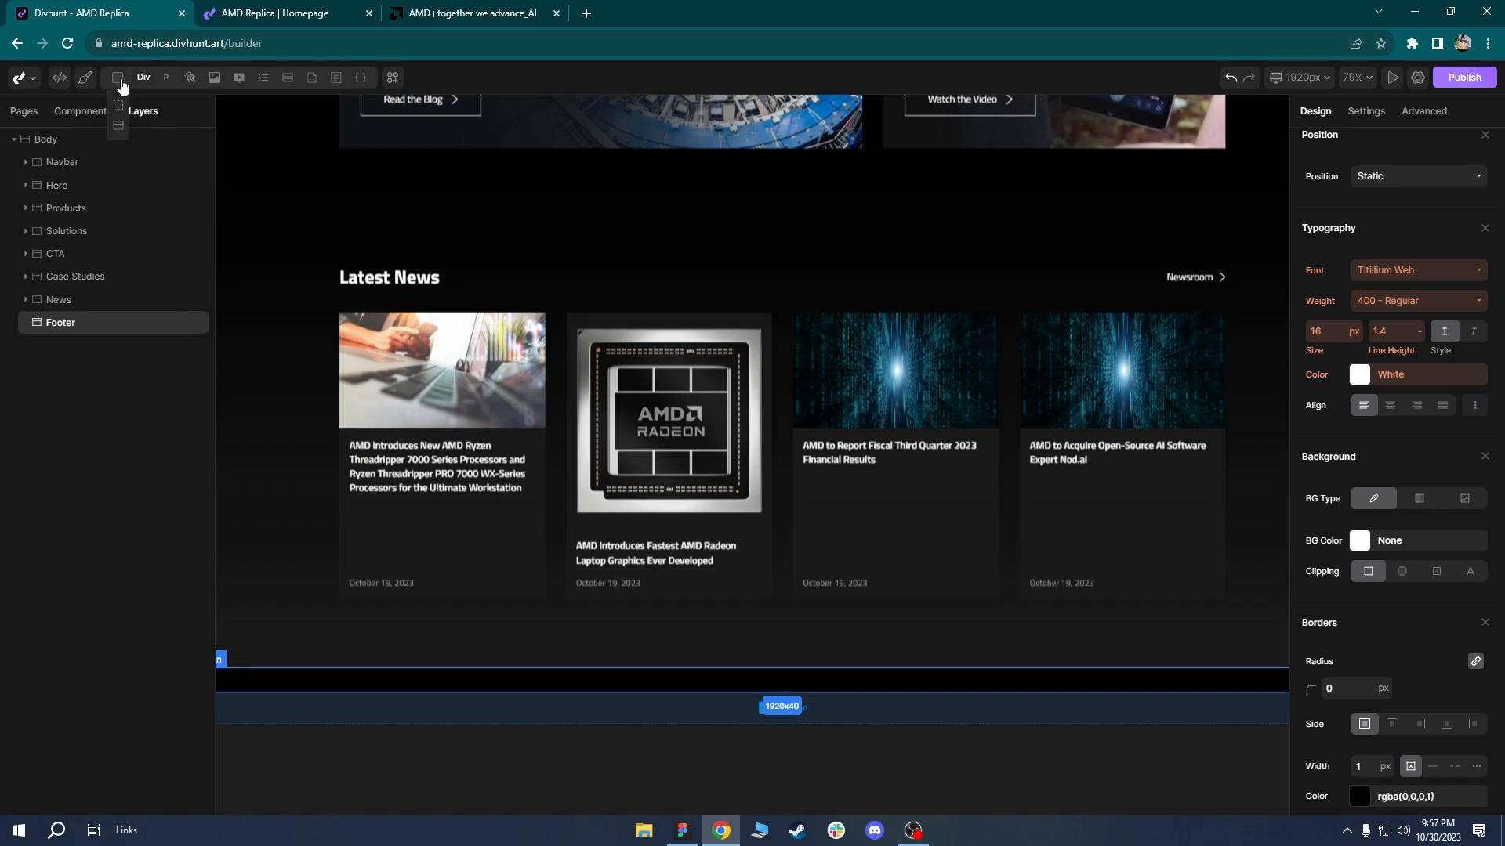
{"action": "left_click", "coordinate": [121, 119]}
{"action": "left_click", "coordinate": [75, 345]}
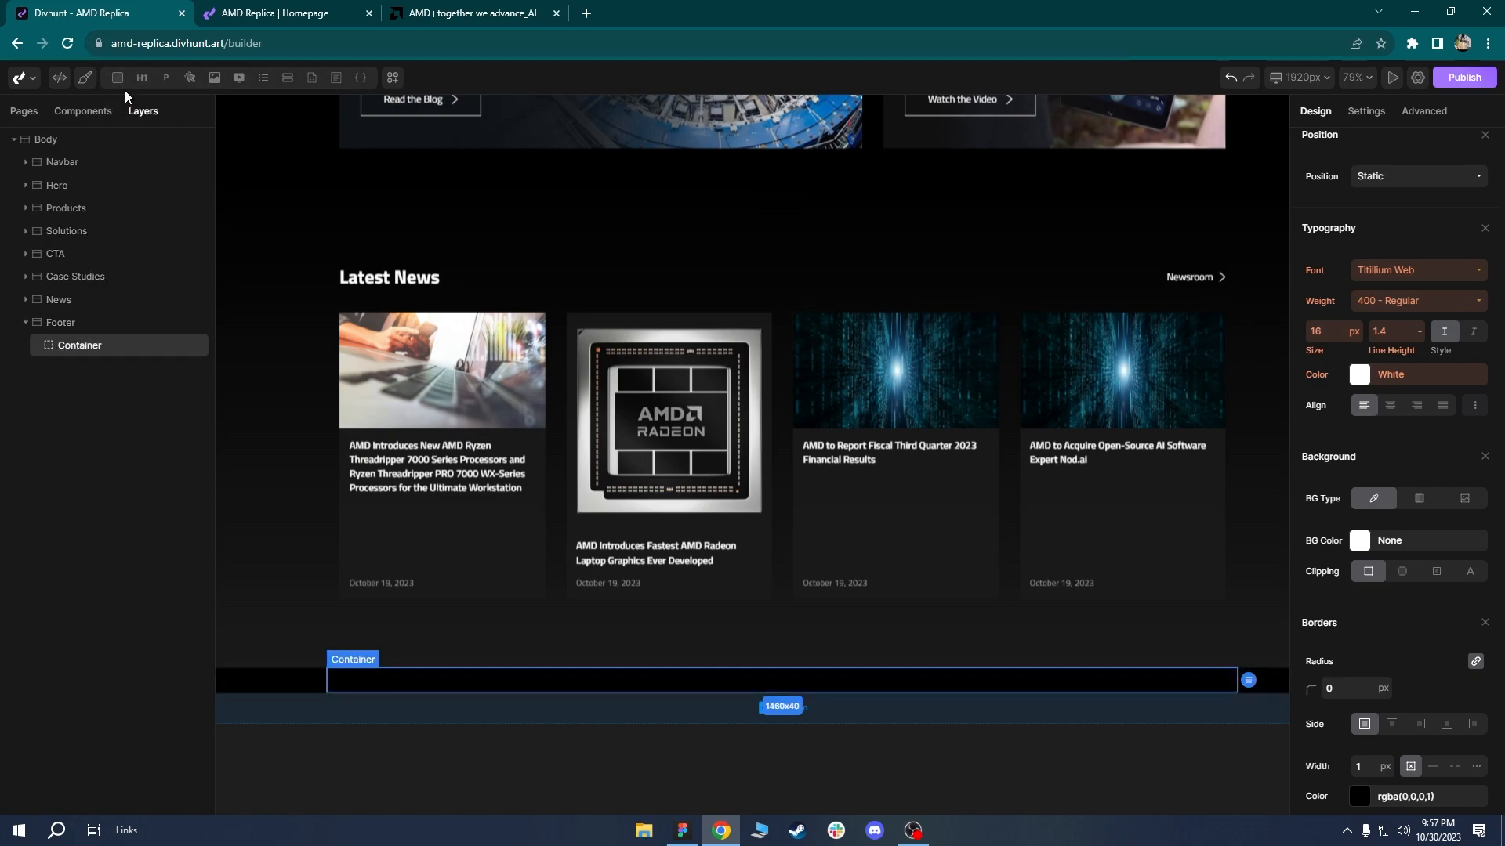
{"action": "mouse_move", "coordinate": [118, 77]}
{"action": "left_click", "coordinate": [119, 127]}
{"action": "right_click", "coordinate": [86, 375]}
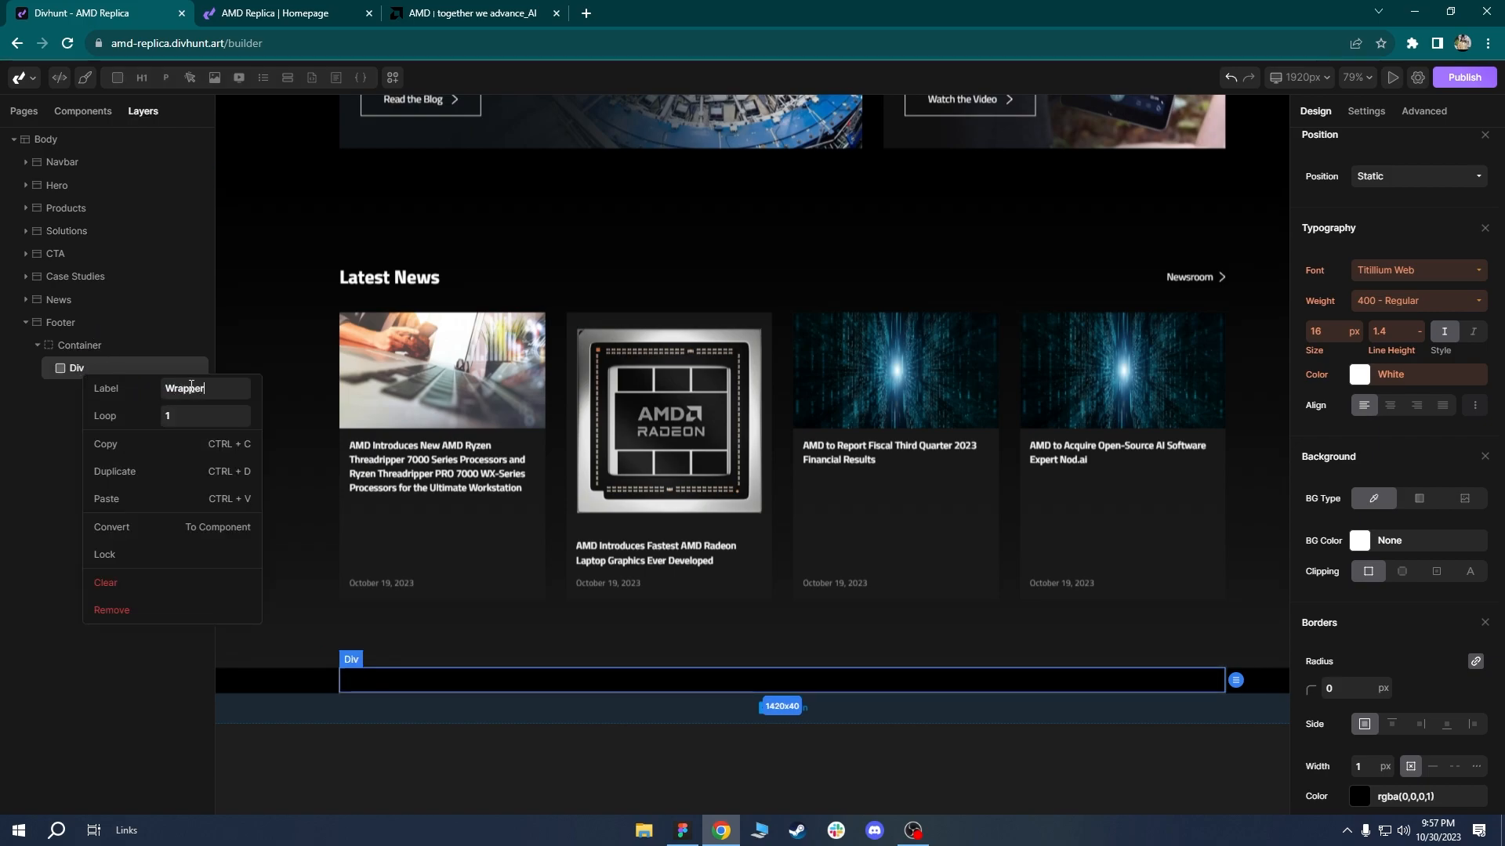
{"action": "type", "text": "Wrapper"}
{"action": "key", "text": "Return"}
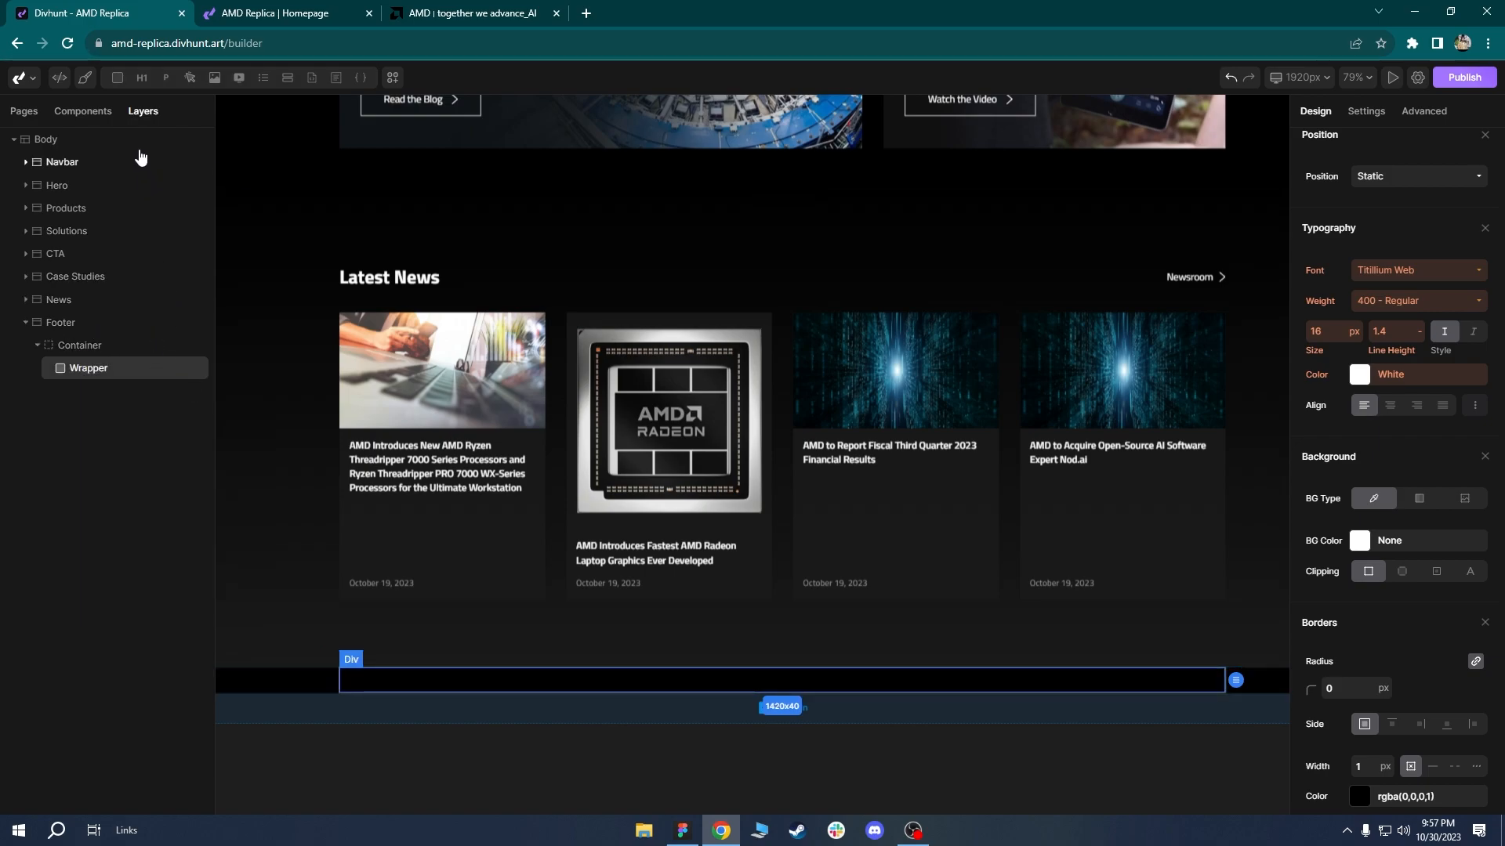
Add a div inside the footer's Wrapper and label it Top.
{"action": "mouse_move", "coordinate": [117, 77]}
{"action": "left_click", "coordinate": [119, 127]}
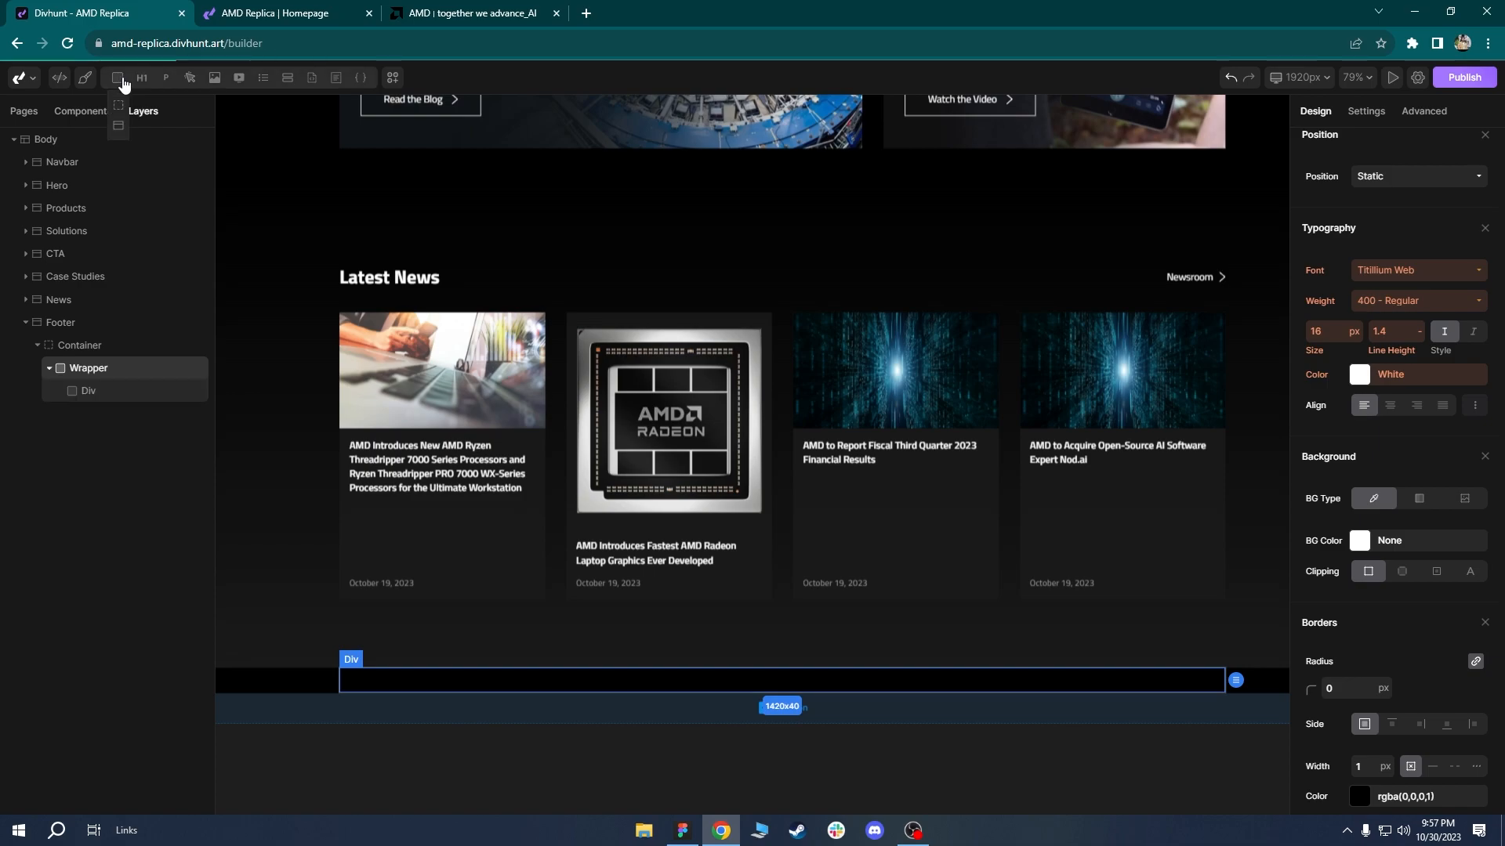
{"action": "right_click", "coordinate": [91, 392]}
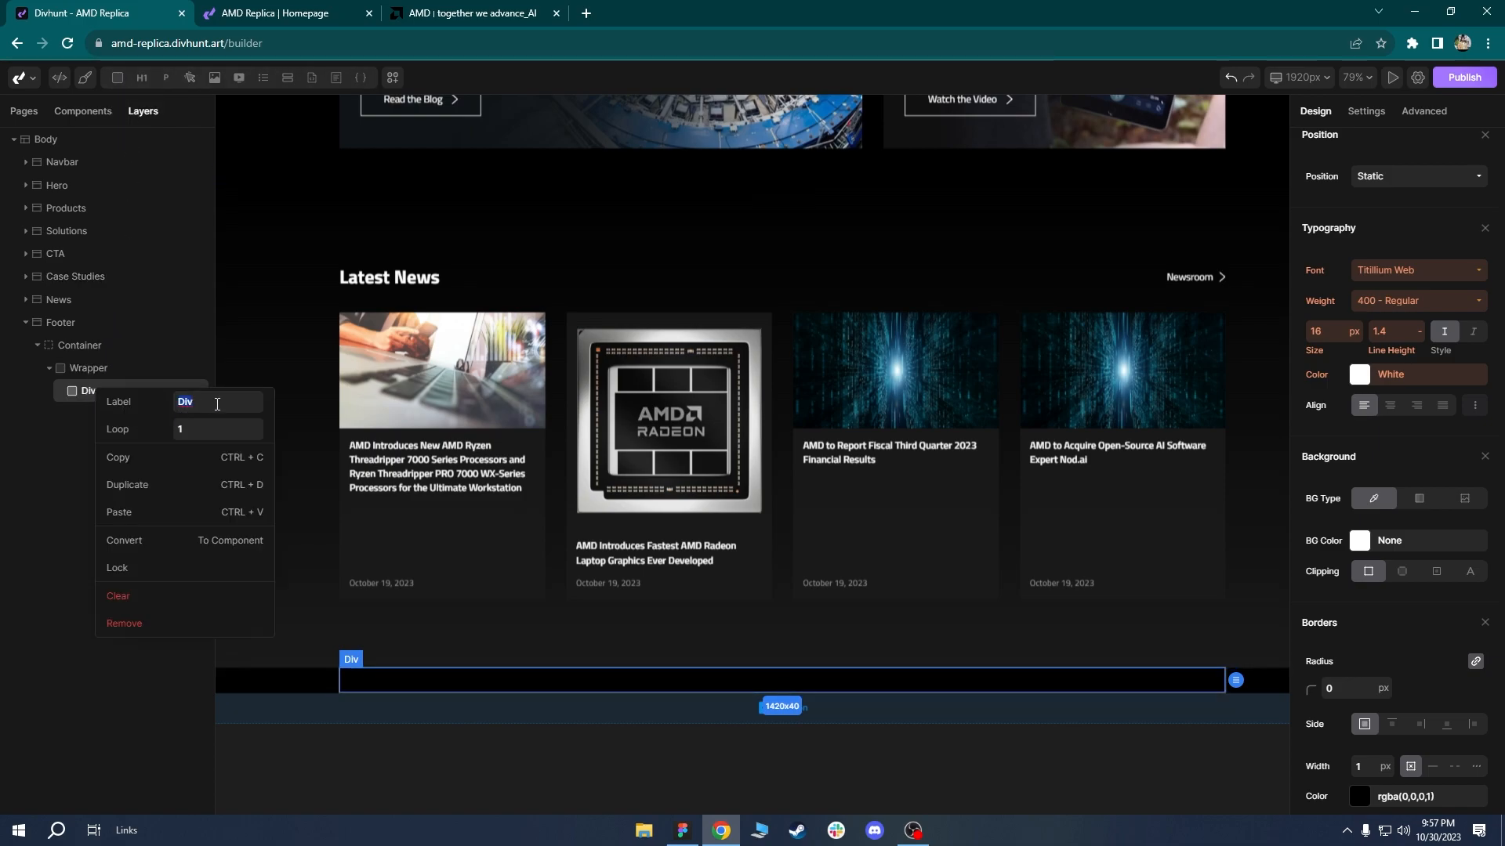
{"action": "type", "text": "Top"}
{"action": "key", "text": "Return"}
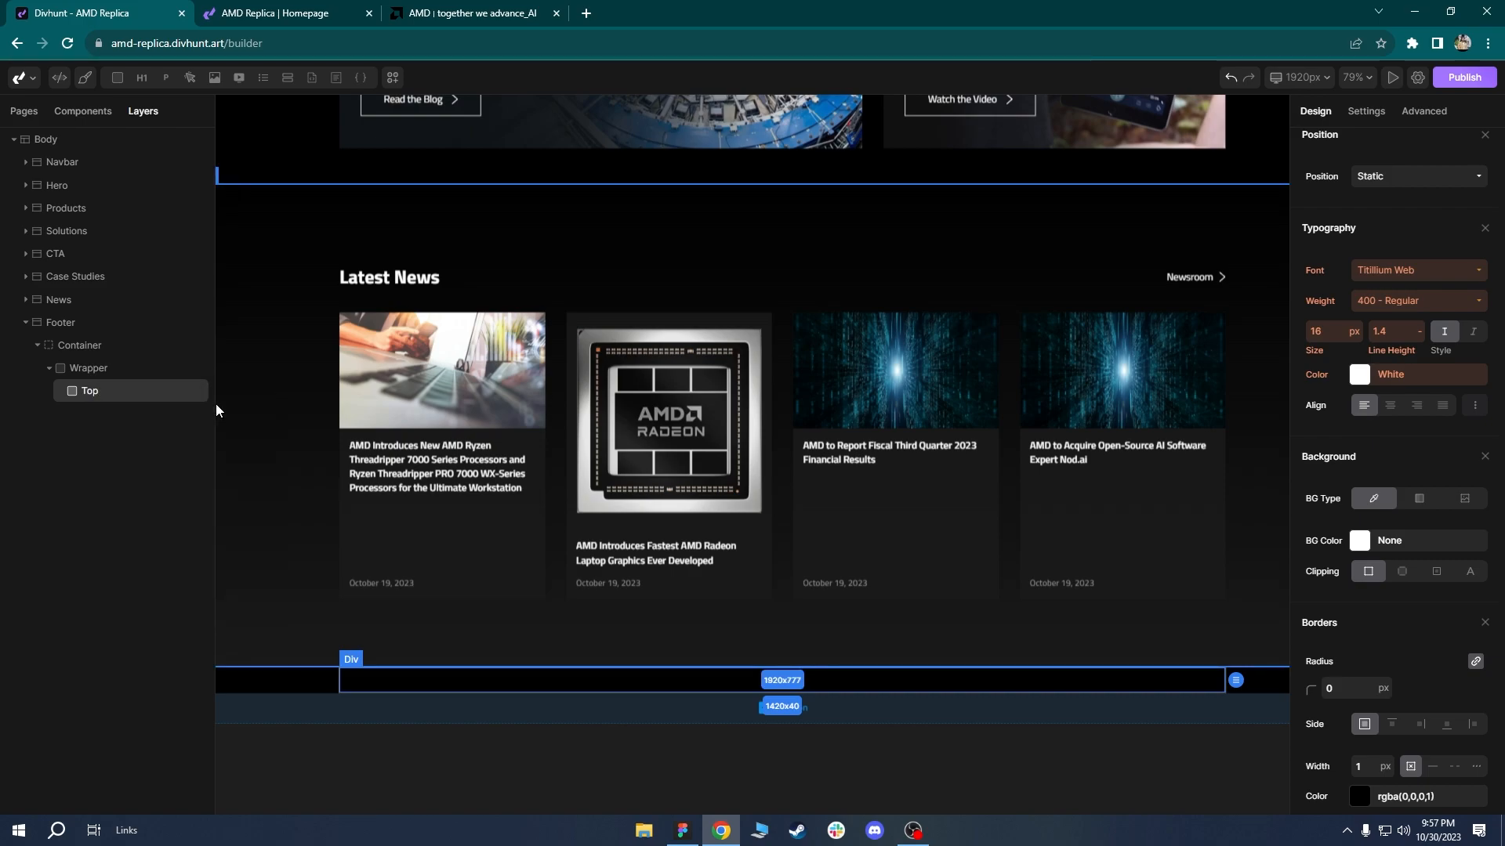
{"action": "scroll", "coordinate": [433, 491], "scroll_direction": "down", "scroll_amount": 1}
{"action": "scroll", "coordinate": [434, 491], "scroll_direction": "down", "scroll_amount": 2}
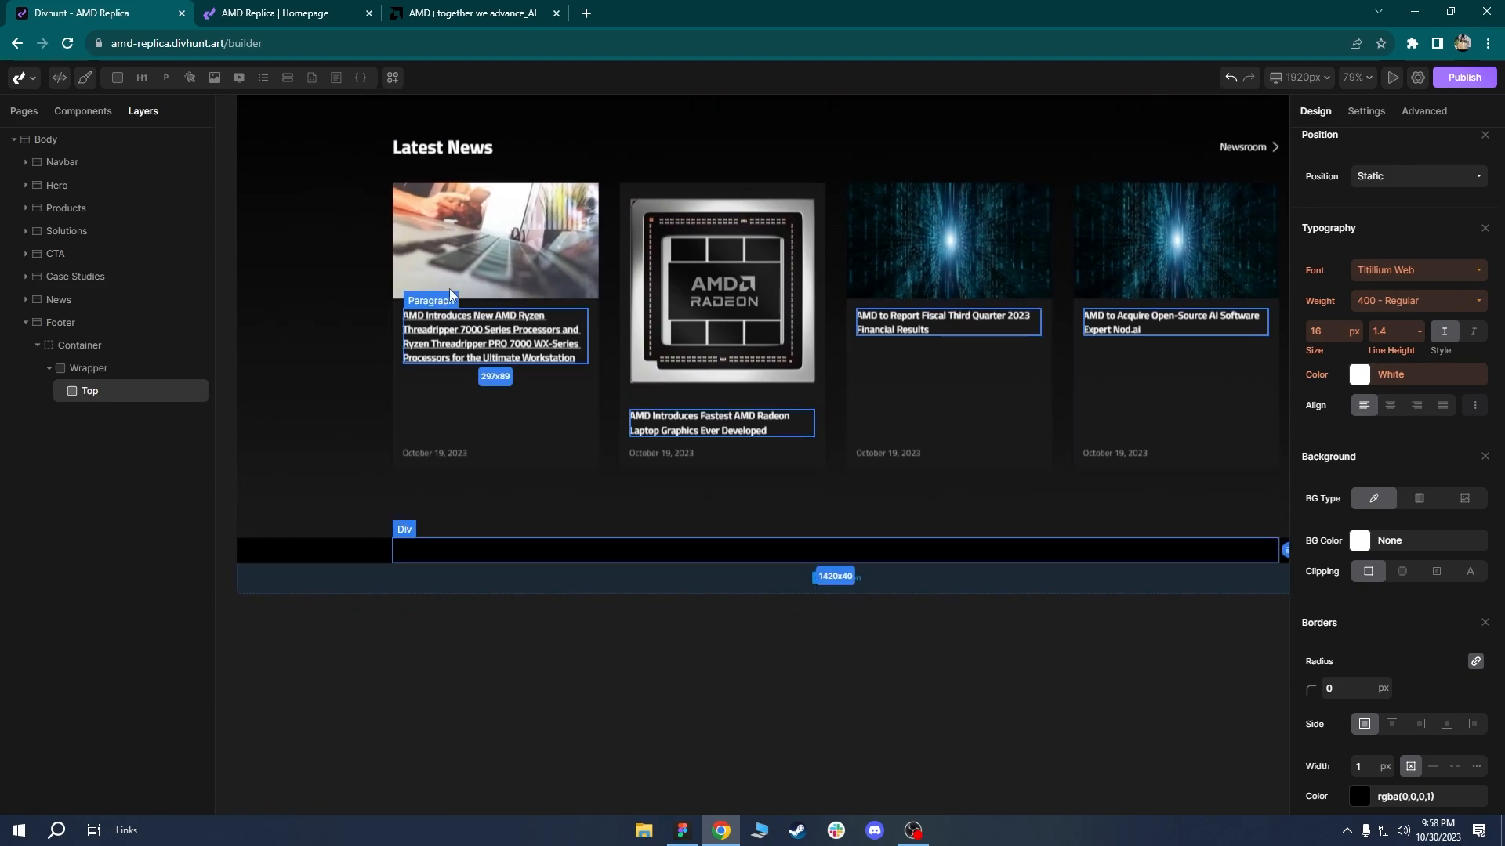
Switch to the original AMD site and inspect the footer's top, middle and bottom menu sections for their layout and padding.
{"action": "left_click_drag", "start_coordinate": [442, 13], "coordinate": [301, 21]}
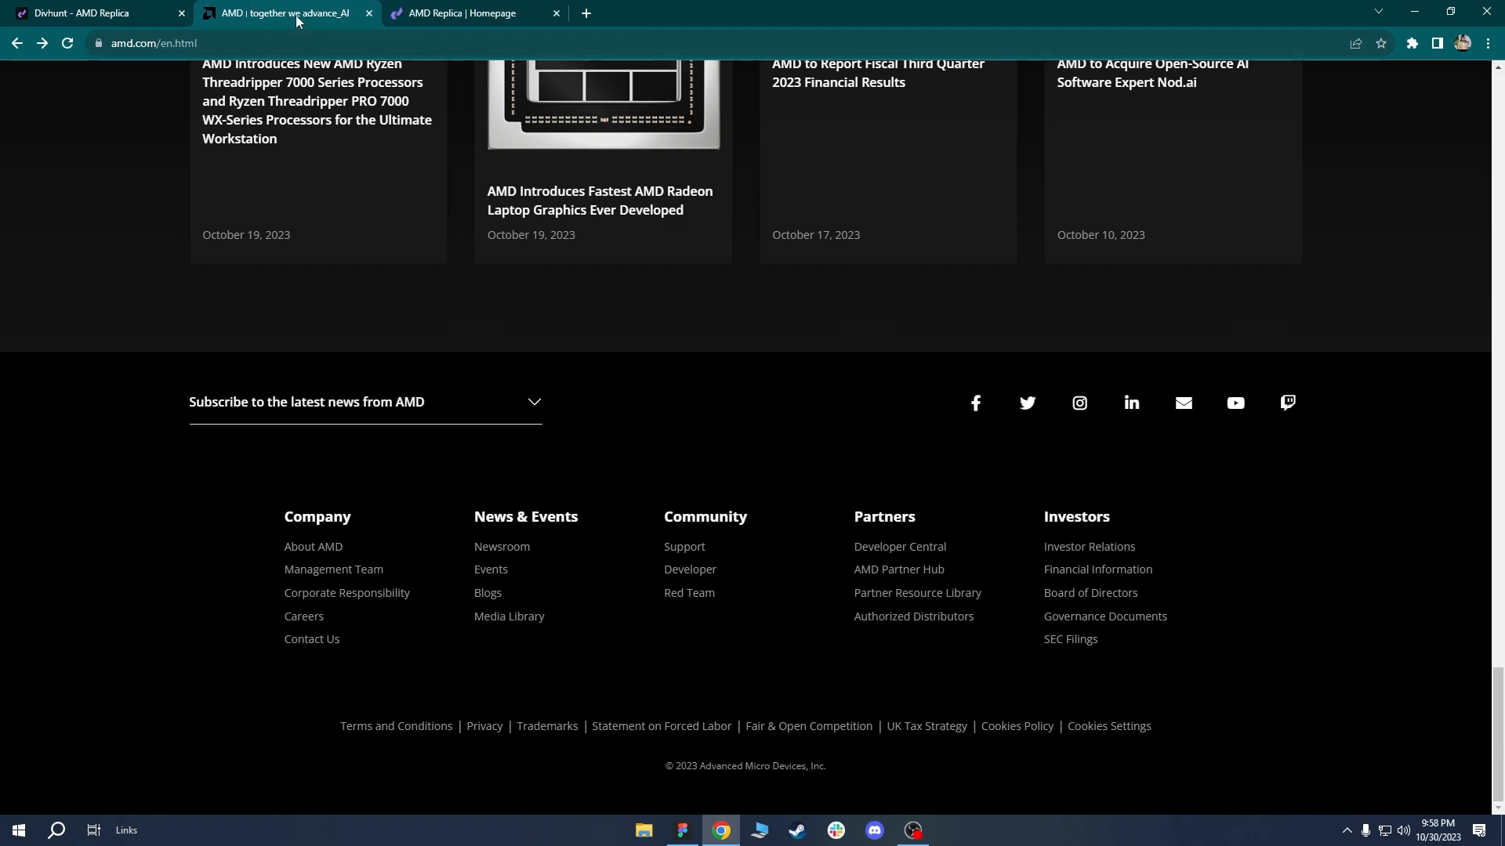
{"action": "right_click", "coordinate": [471, 360]}
{"action": "left_click", "coordinate": [538, 608]}
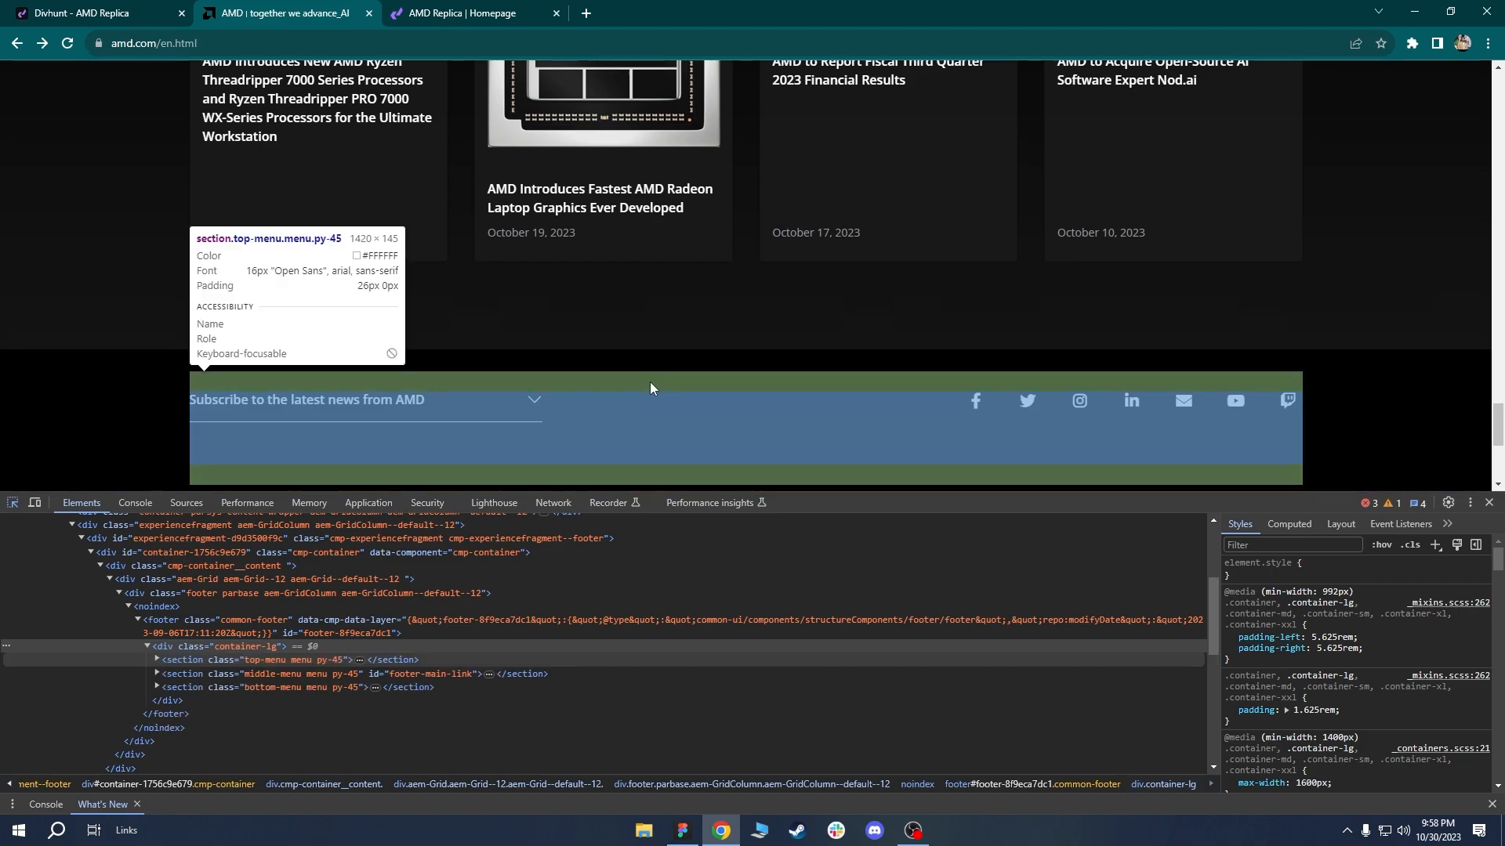
{"action": "scroll", "coordinate": [650, 383], "scroll_direction": "down", "scroll_amount": 4}
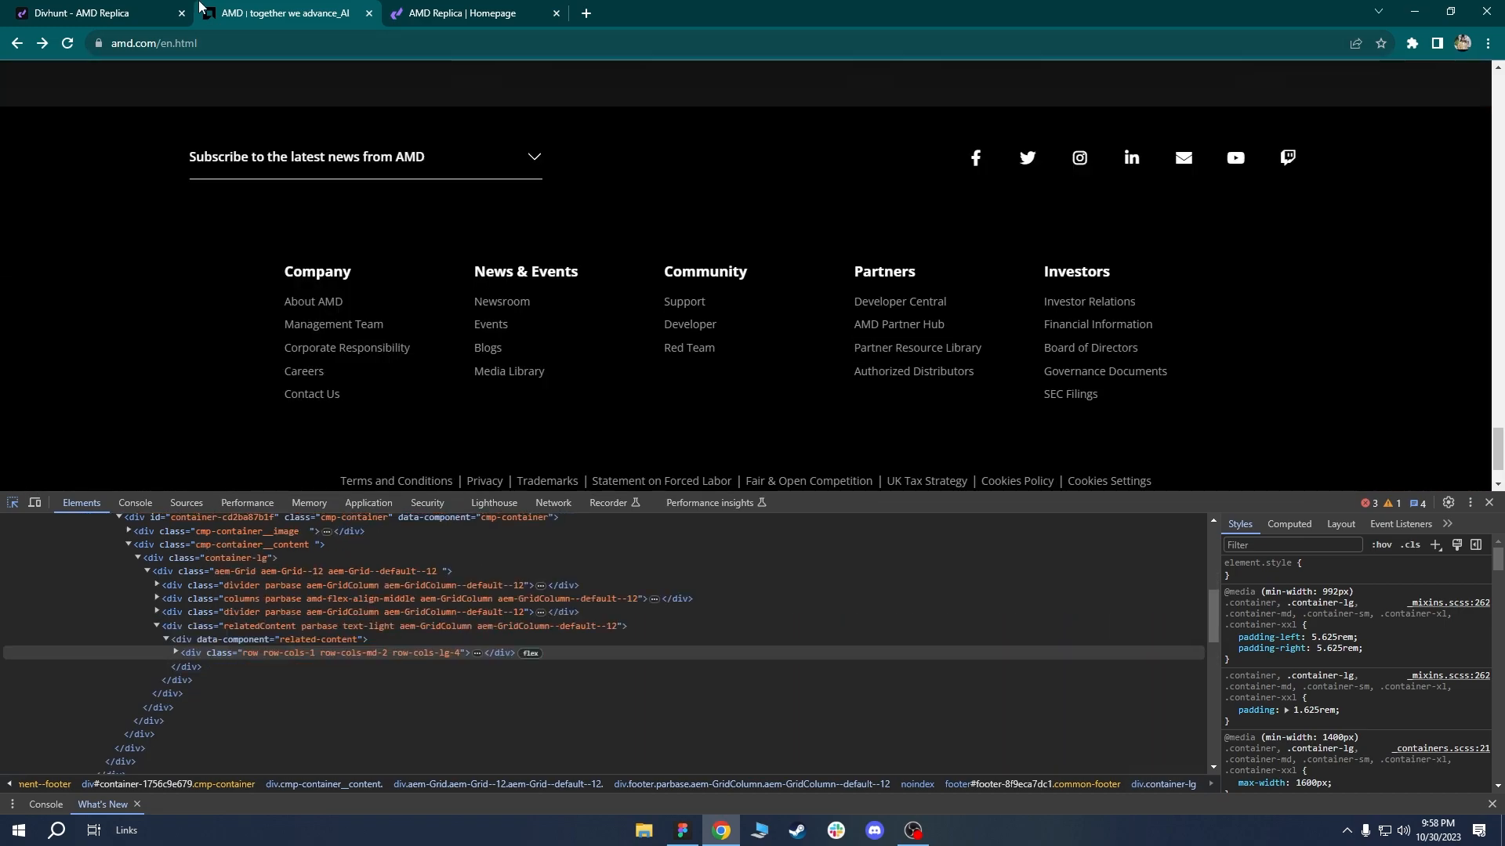
Return to the Divhunt builder and set the Footer section's top and bottom padding to 52 px.
{"action": "left_click", "coordinate": [86, 13]}
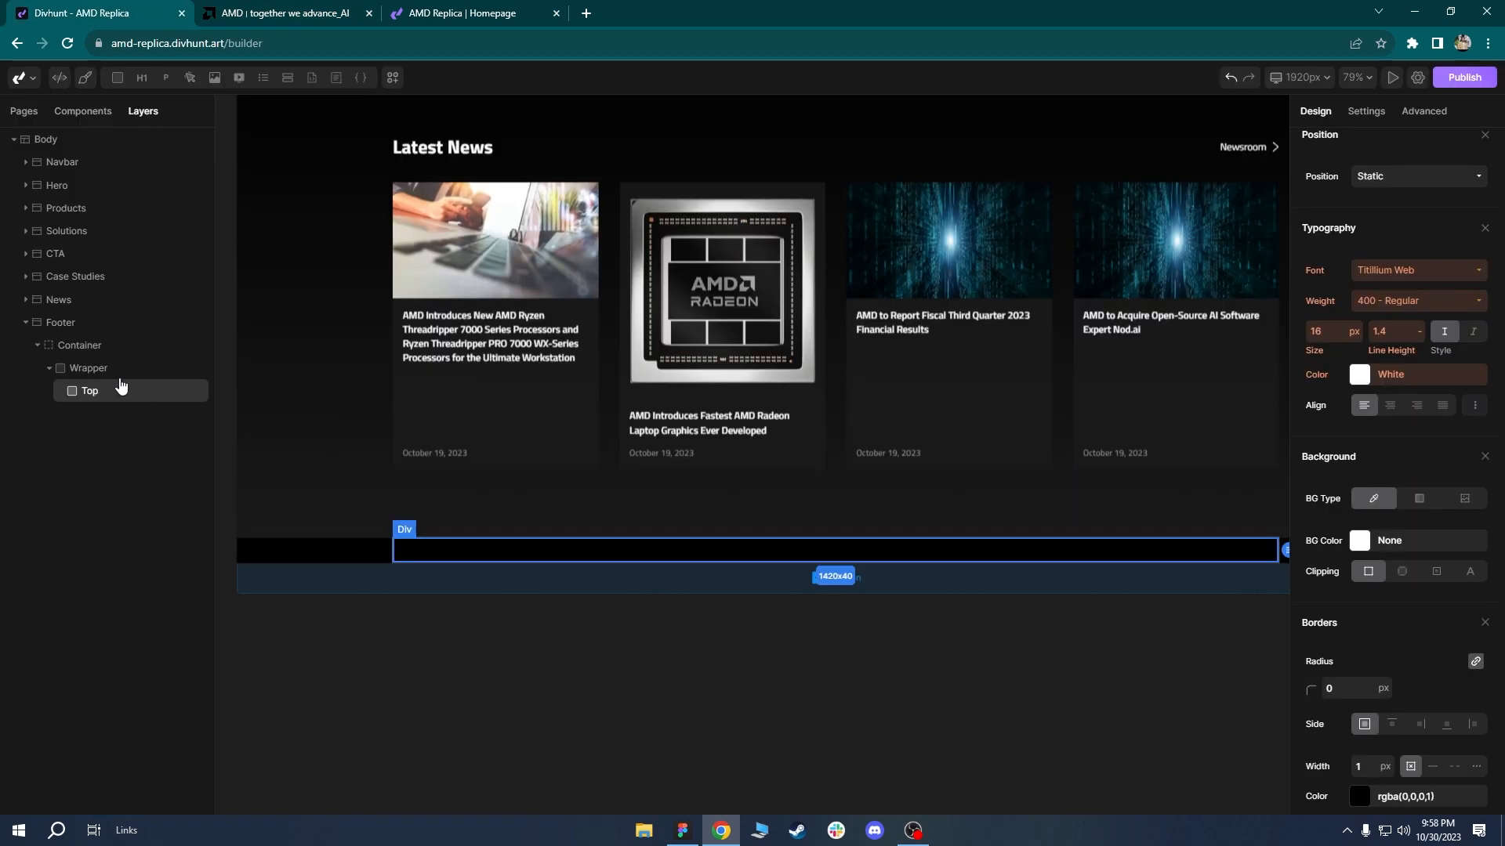
{"action": "left_click", "coordinate": [86, 323]}
{"action": "scroll", "coordinate": [1488, 326], "scroll_direction": "up", "scroll_amount": 3}
{"action": "scroll", "coordinate": [1488, 326], "scroll_direction": "up", "scroll_amount": 2}
{"action": "left_click", "coordinate": [1402, 261]}
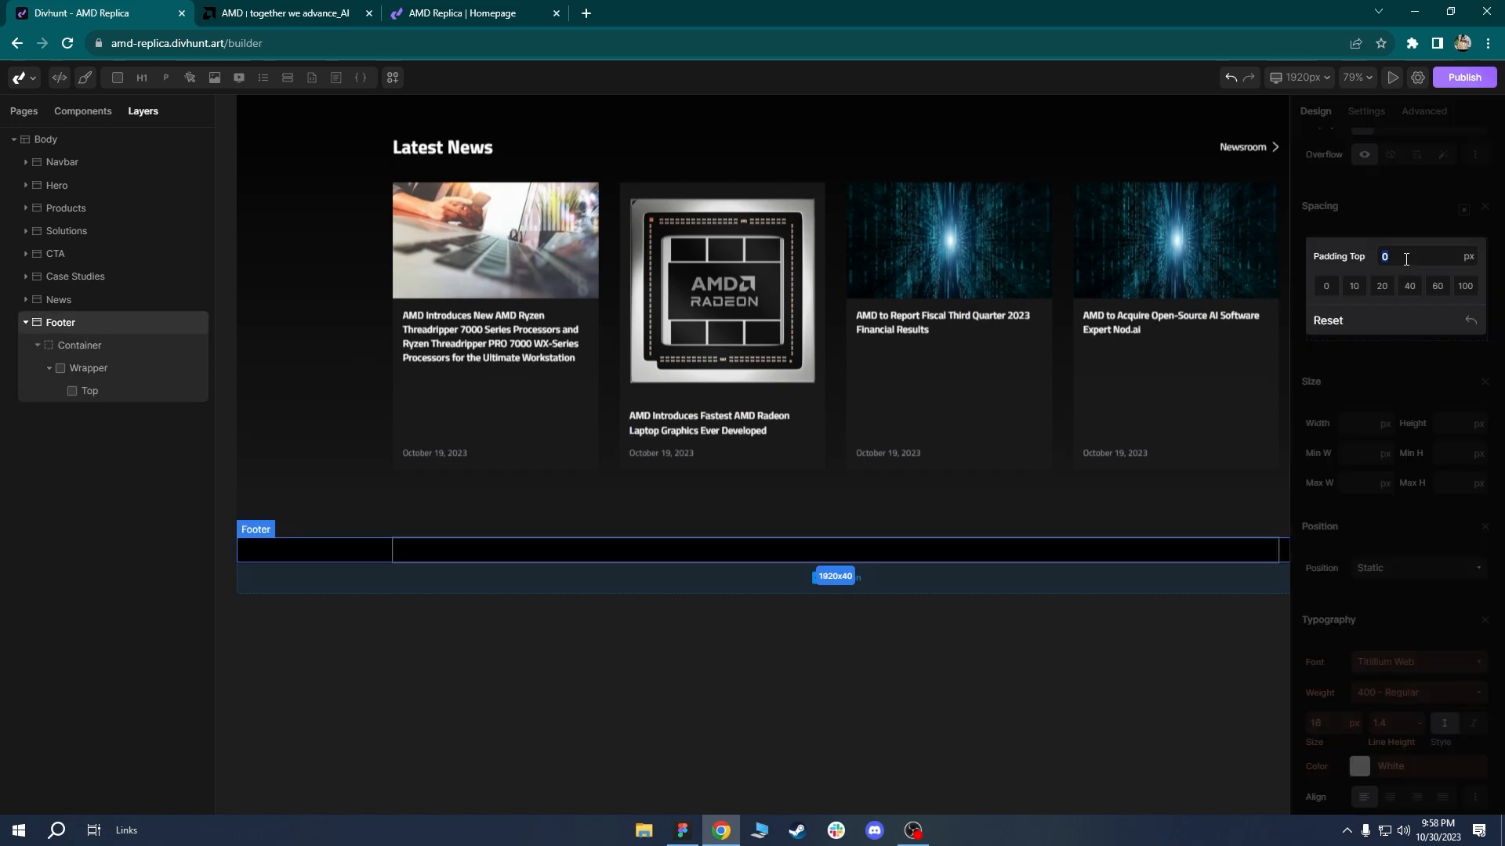
{"action": "type", "text": "50"}
{"action": "key", "text": "Return"}
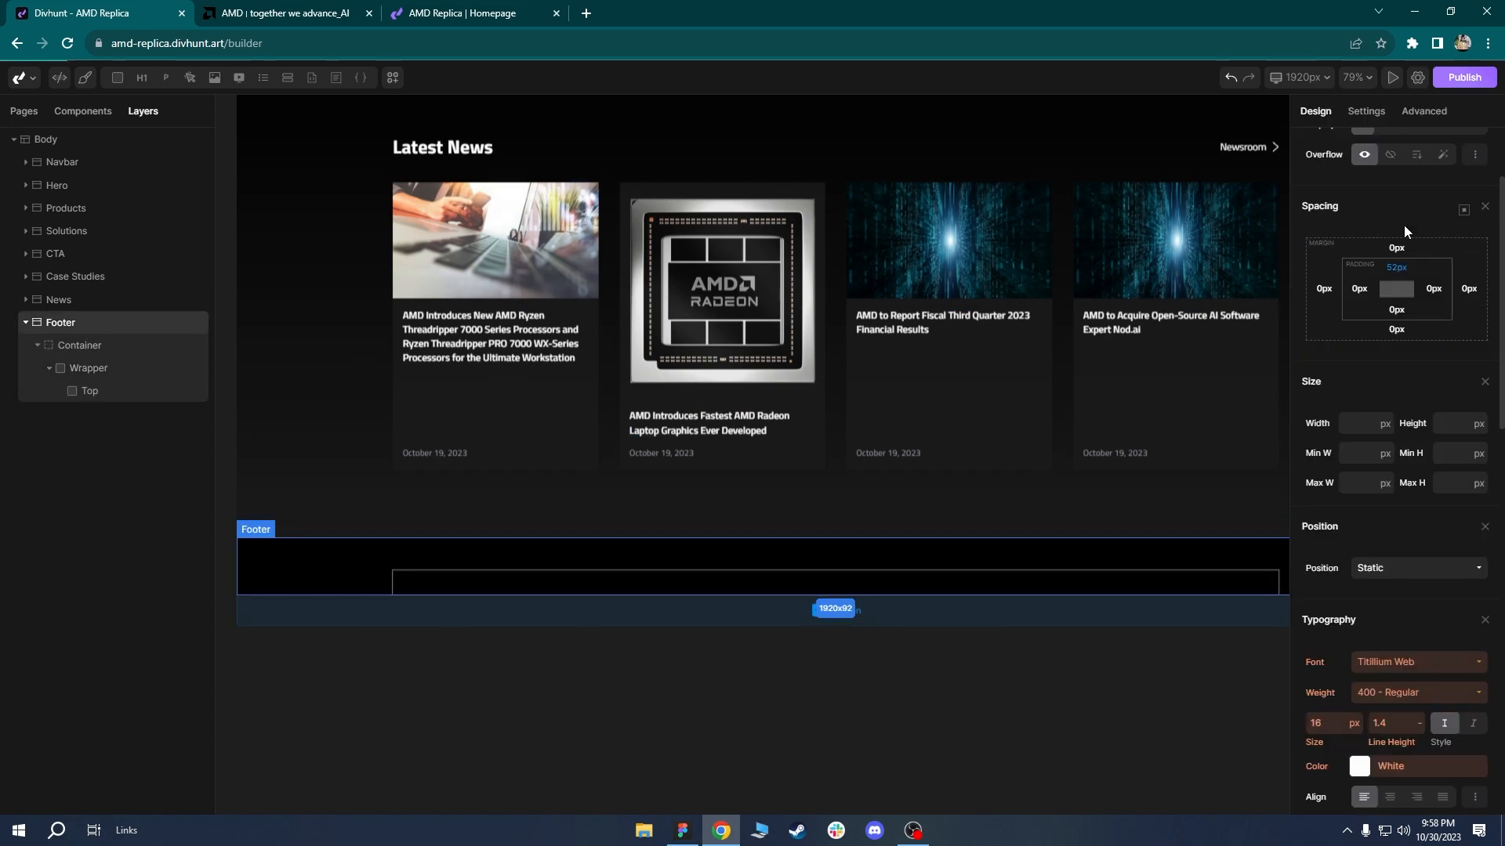
{"action": "left_click", "coordinate": [1401, 312]}
{"action": "key", "text": "Return"}
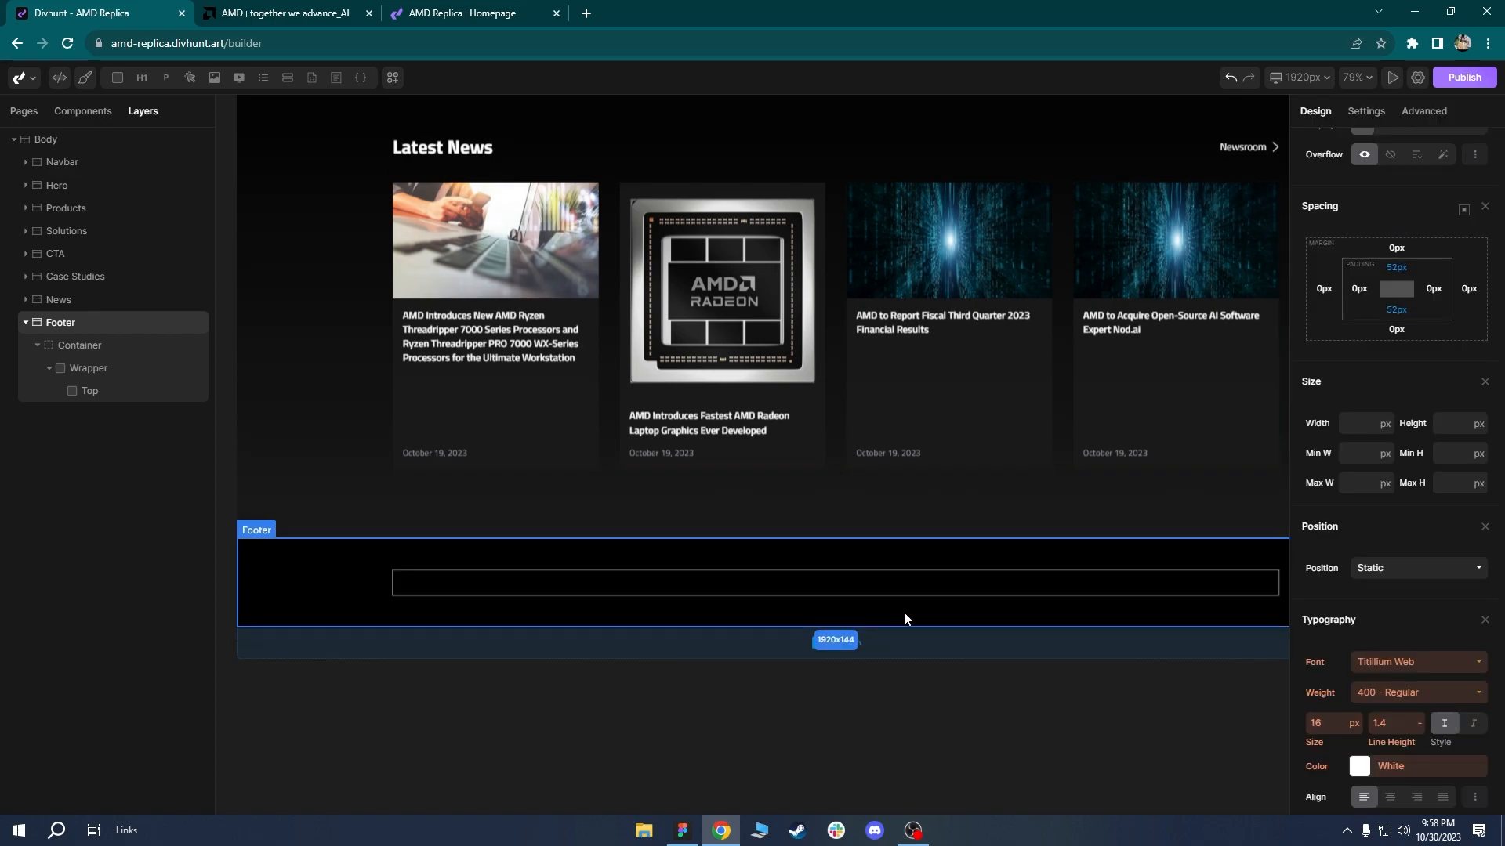
Recheck the original AMD footer's top menu in the inspector, close the inspector and test how the subscription form expands and collapses.
{"action": "left_click", "coordinate": [266, 8]}
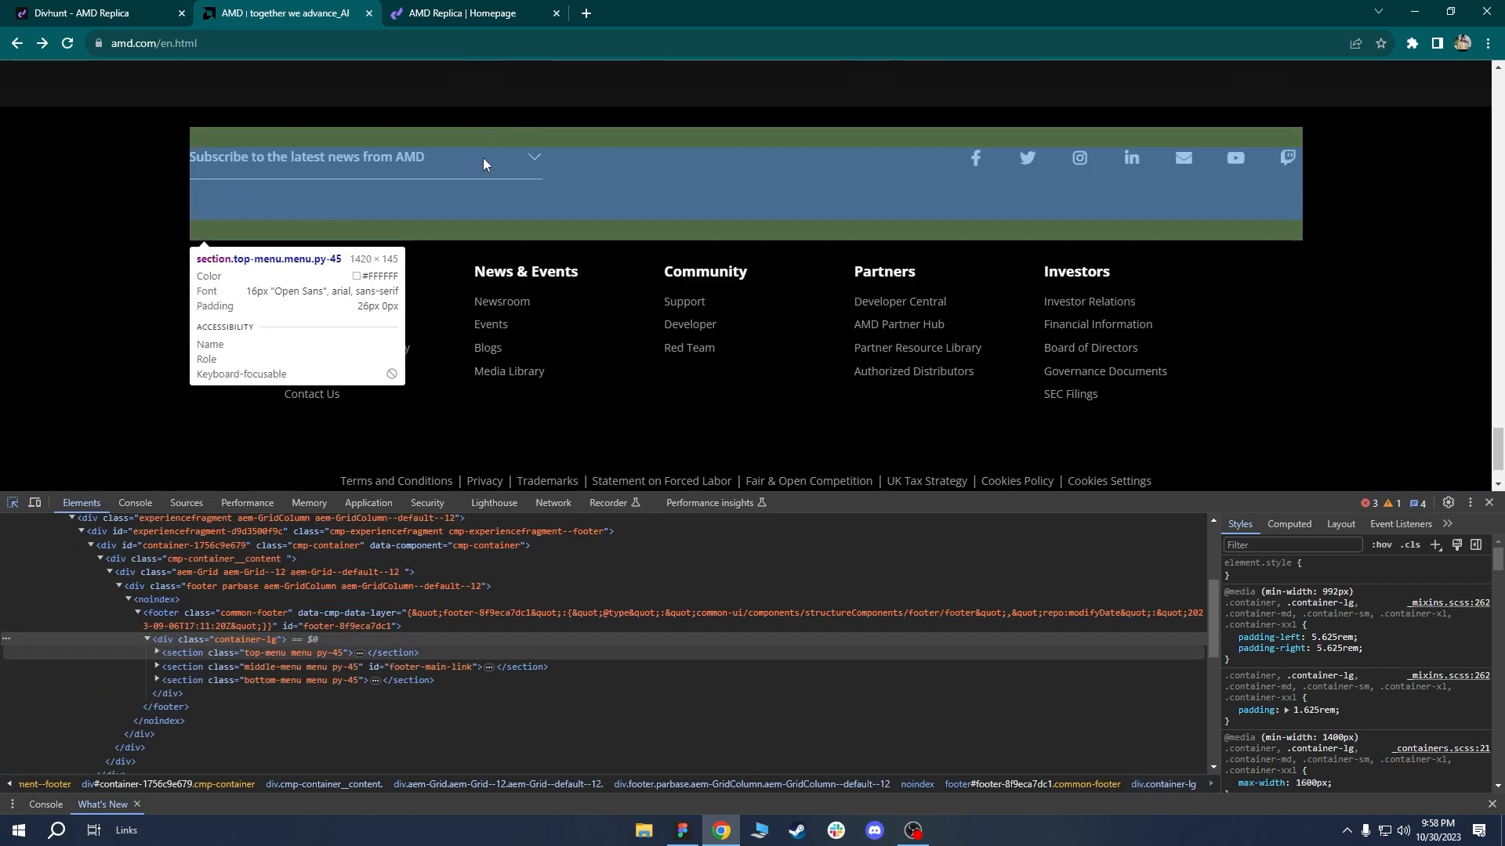
{"action": "left_click", "coordinate": [1489, 502]}
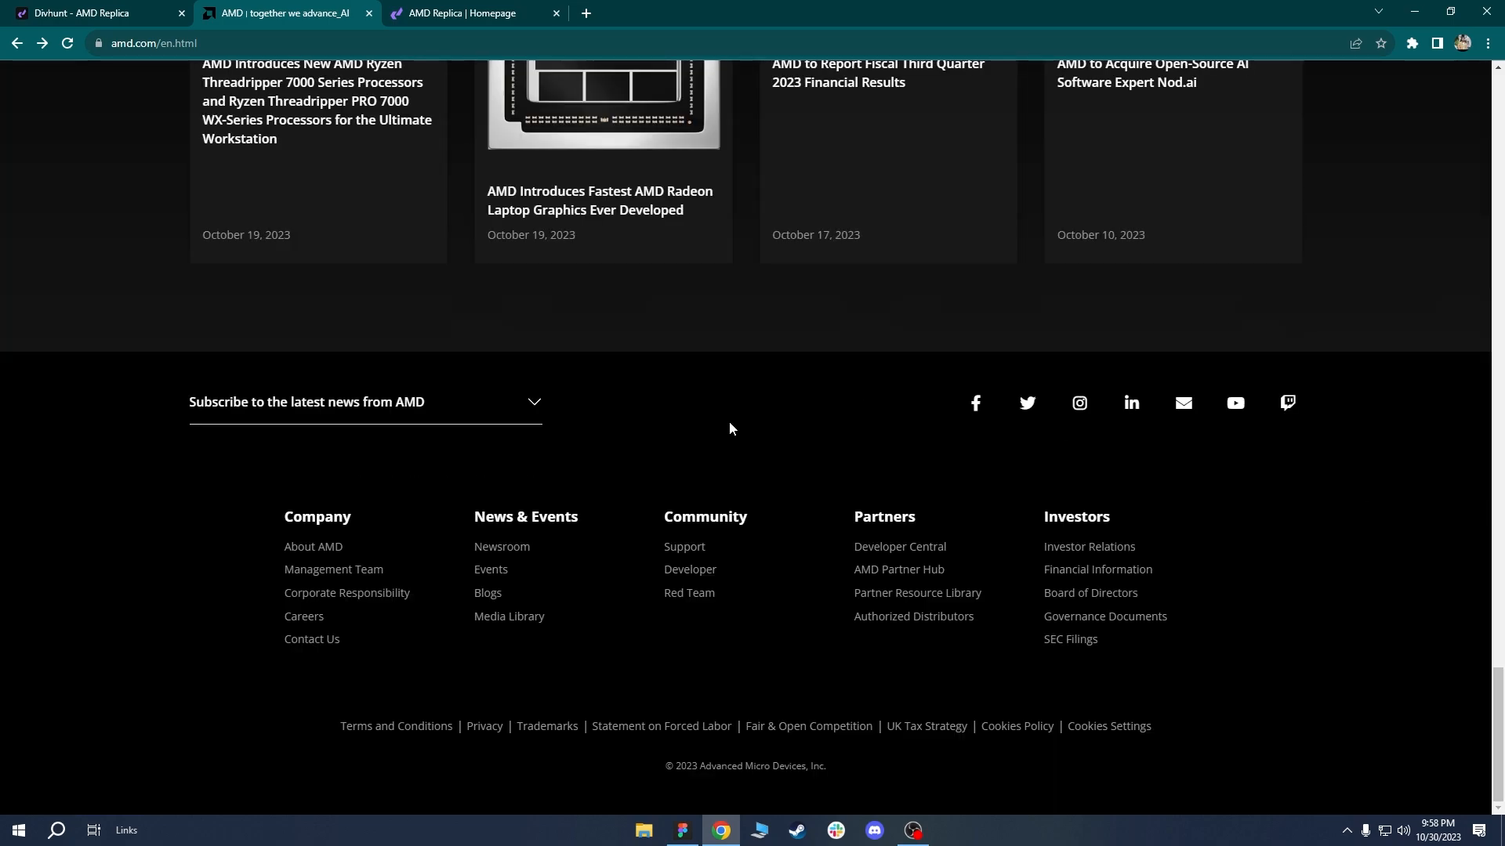
{"action": "left_click", "coordinate": [510, 414]}
{"action": "left_click", "coordinate": [377, 403]}
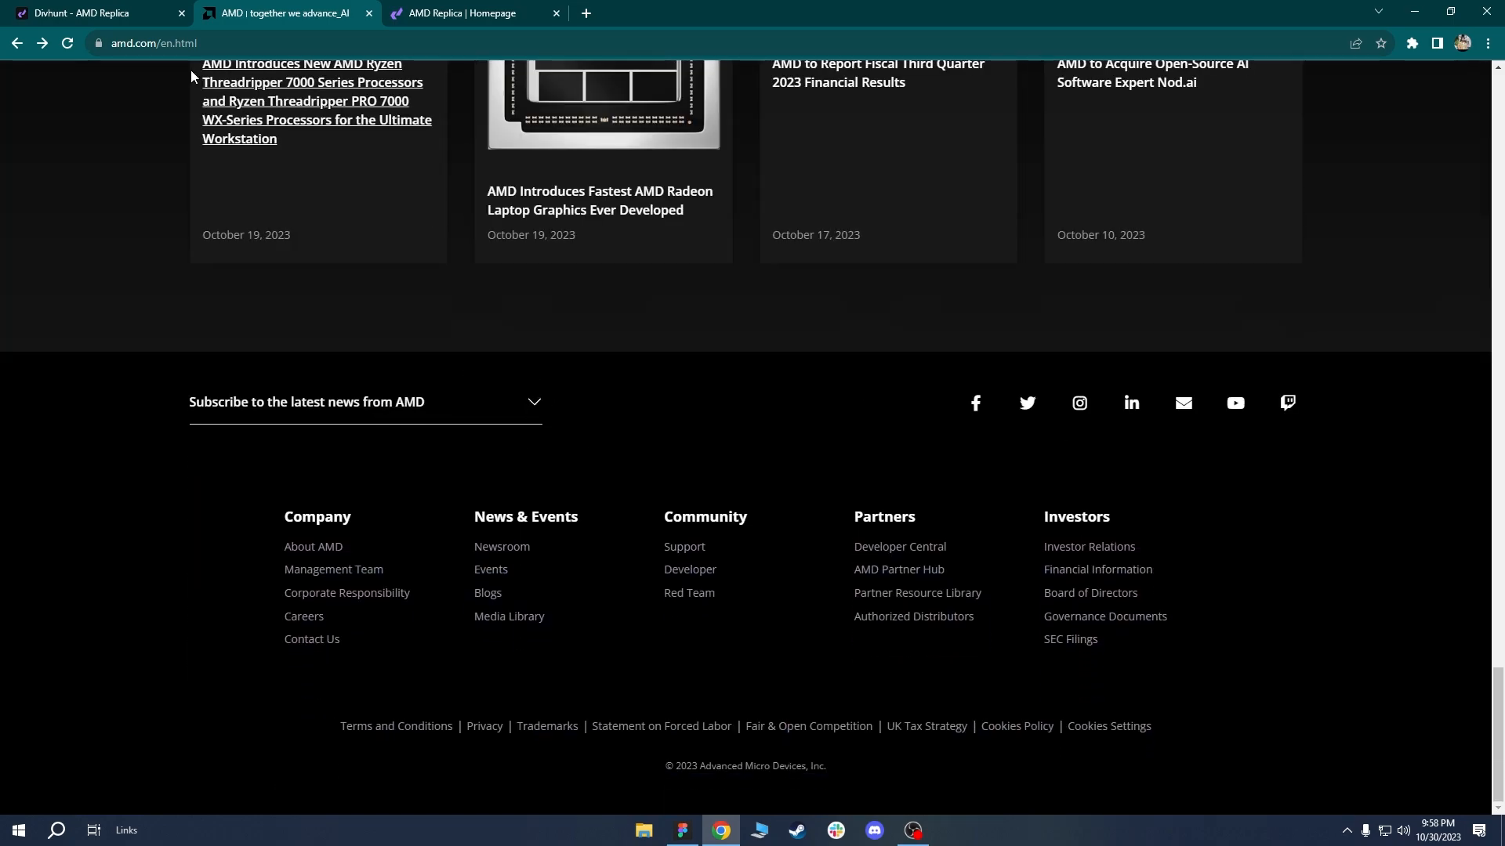
Return to the Divhunt project and look through its plugin list in the site settings for the Accordions plugin.
{"action": "left_click", "coordinate": [94, 13]}
{"action": "left_click", "coordinate": [404, 583]}
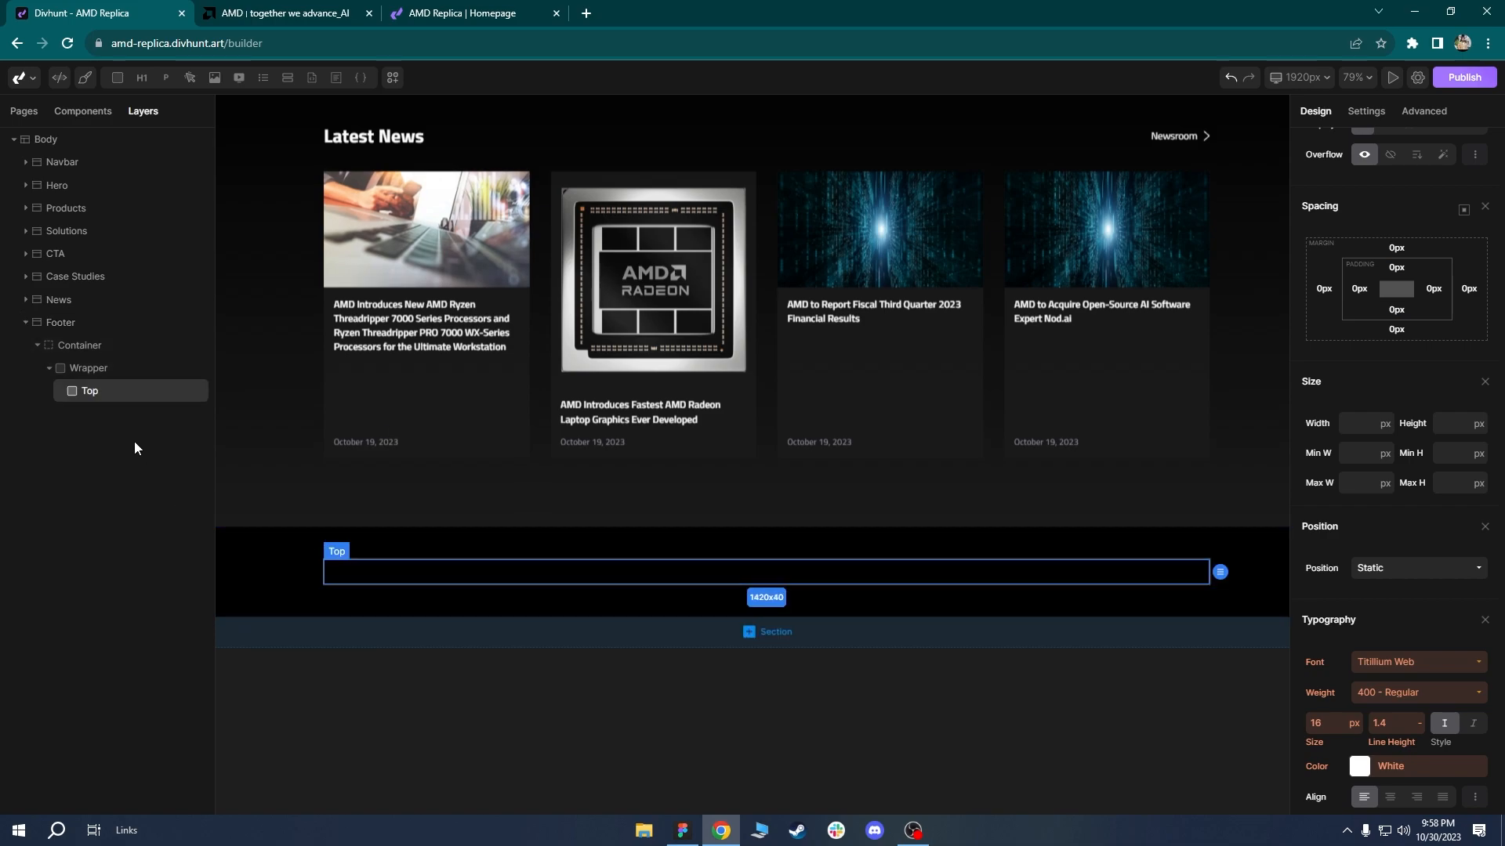
{"action": "mouse_move", "coordinate": [120, 88]}
{"action": "left_click", "coordinate": [1416, 77]}
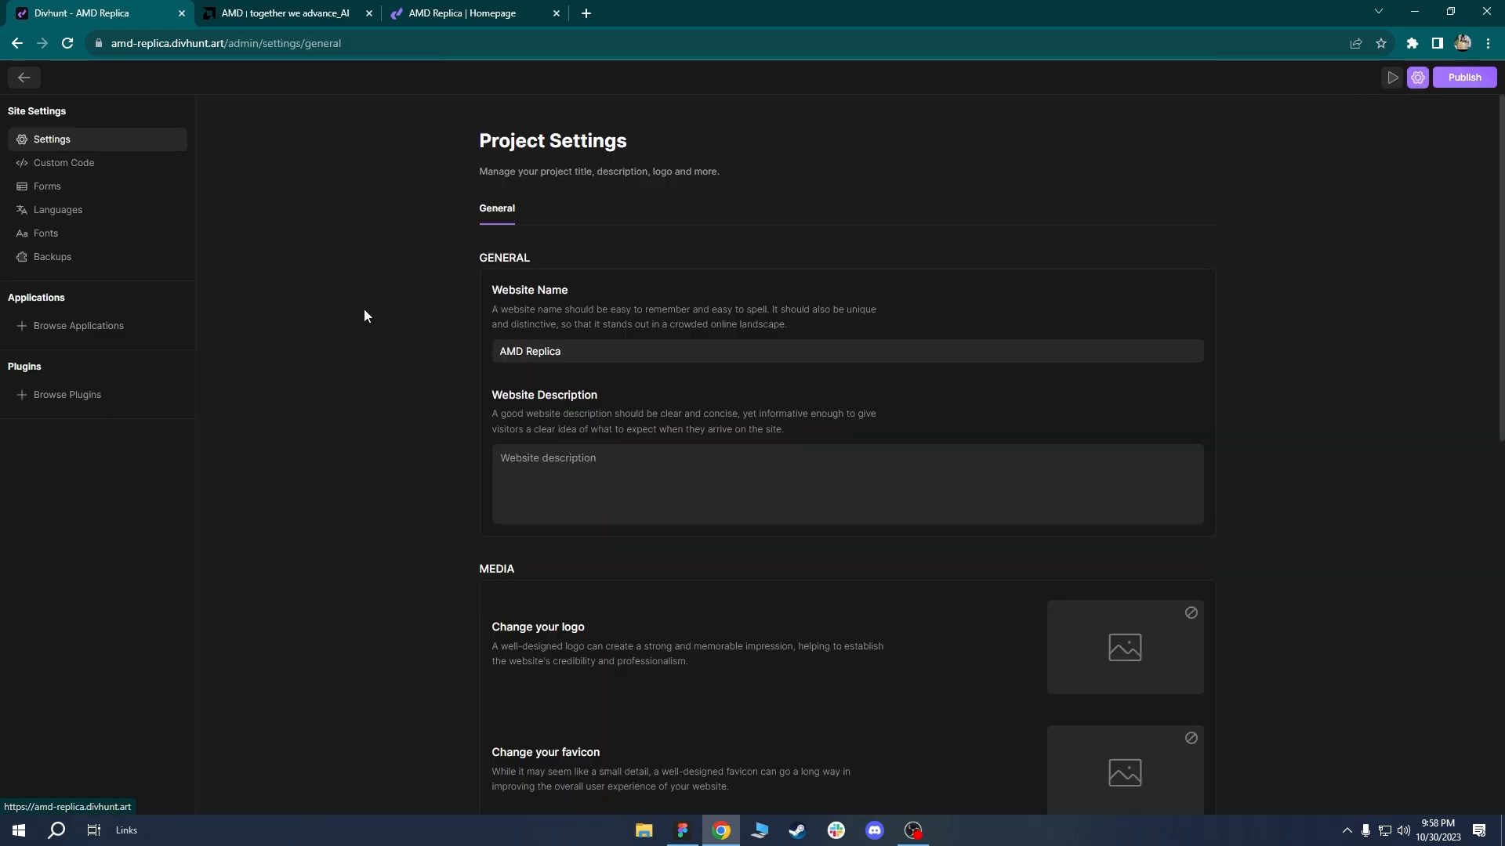
{"action": "left_click", "coordinate": [45, 394]}
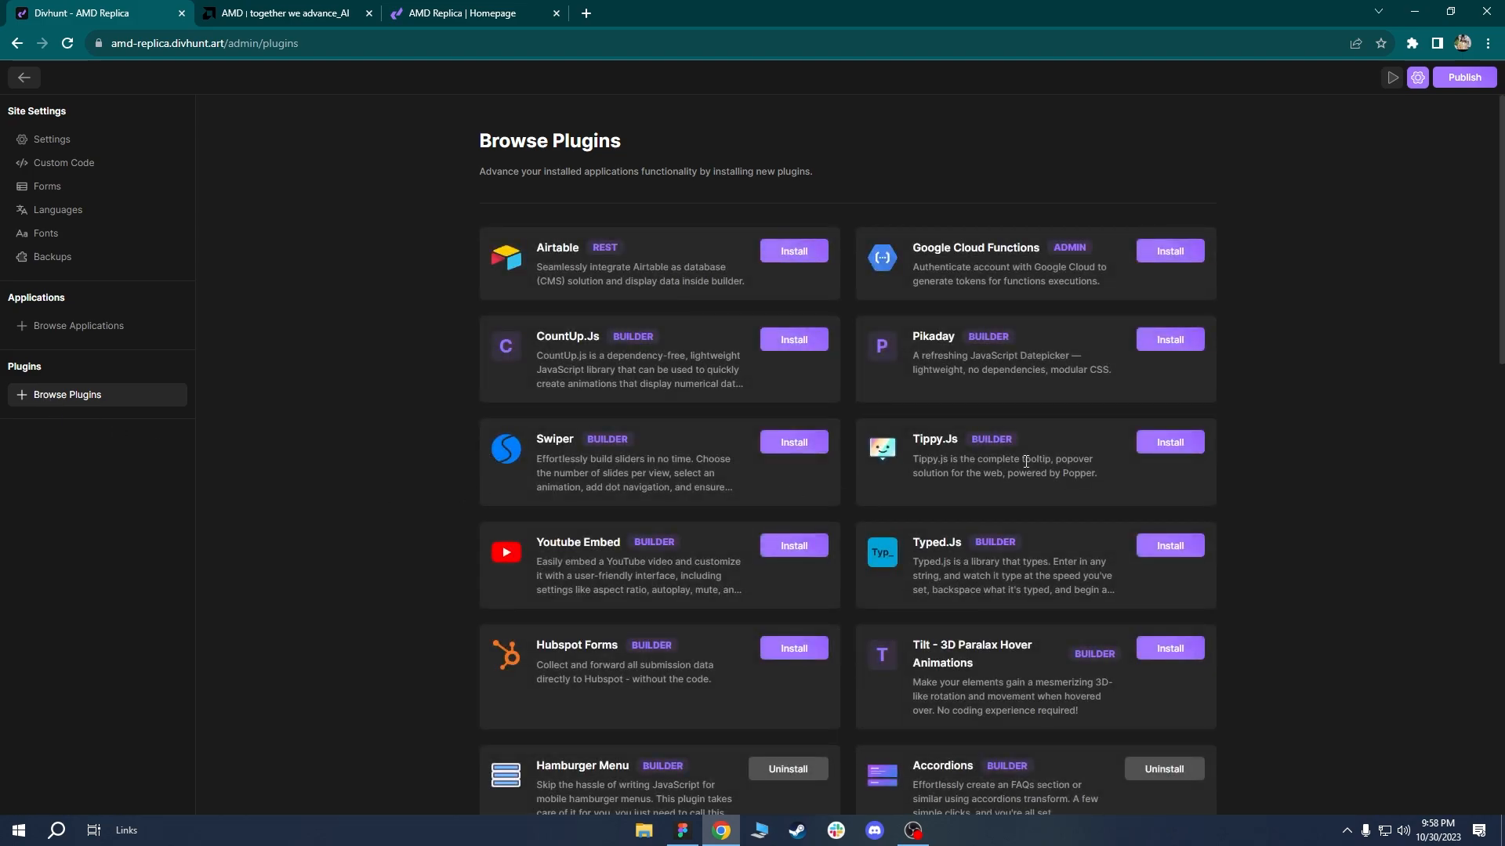
{"action": "scroll", "coordinate": [1026, 462], "scroll_direction": "down", "scroll_amount": 3}
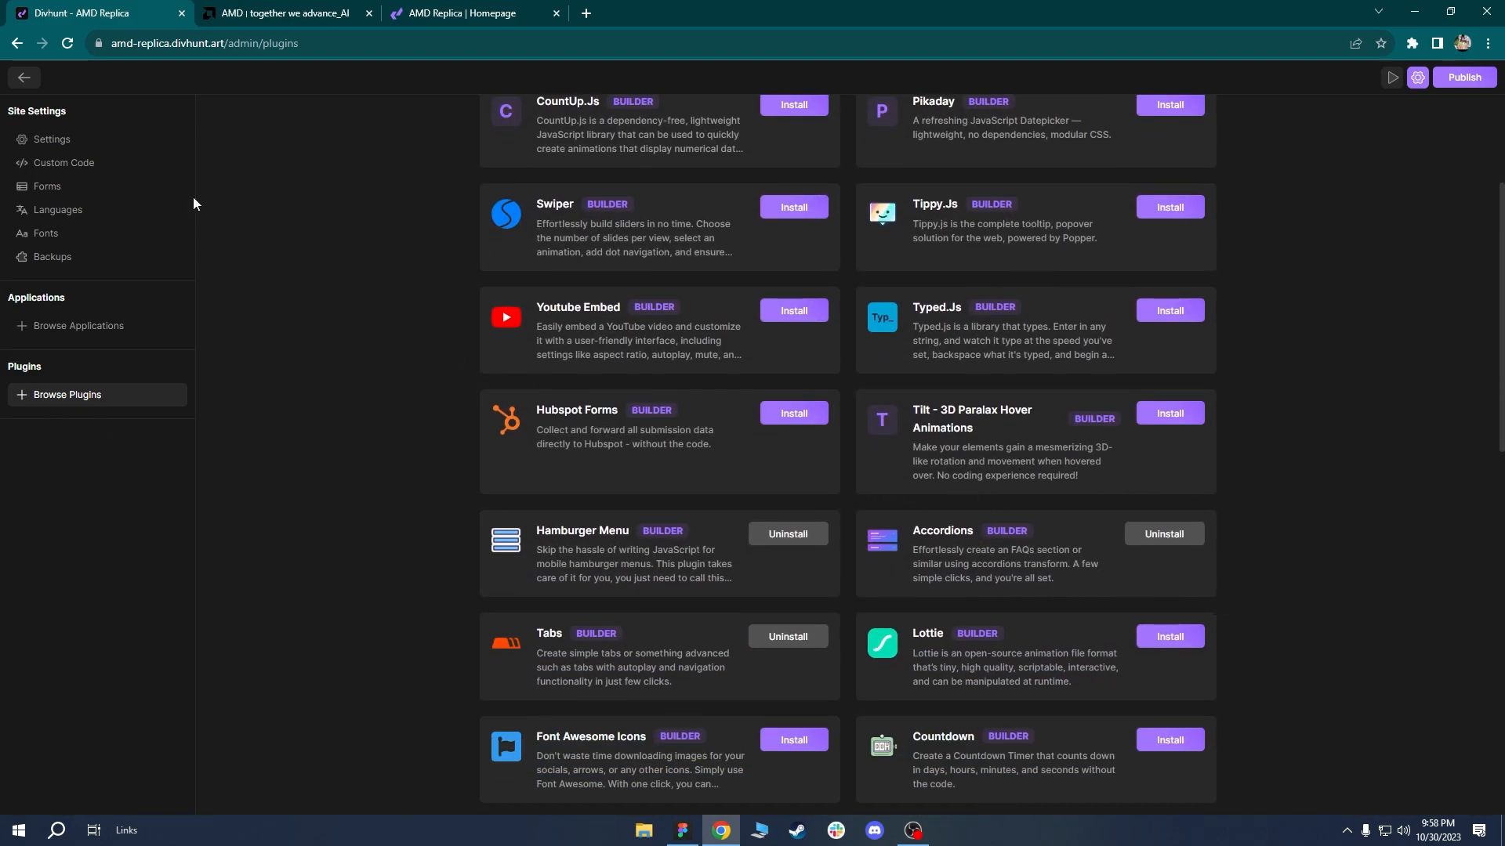
{"action": "left_click", "coordinate": [22, 76]}
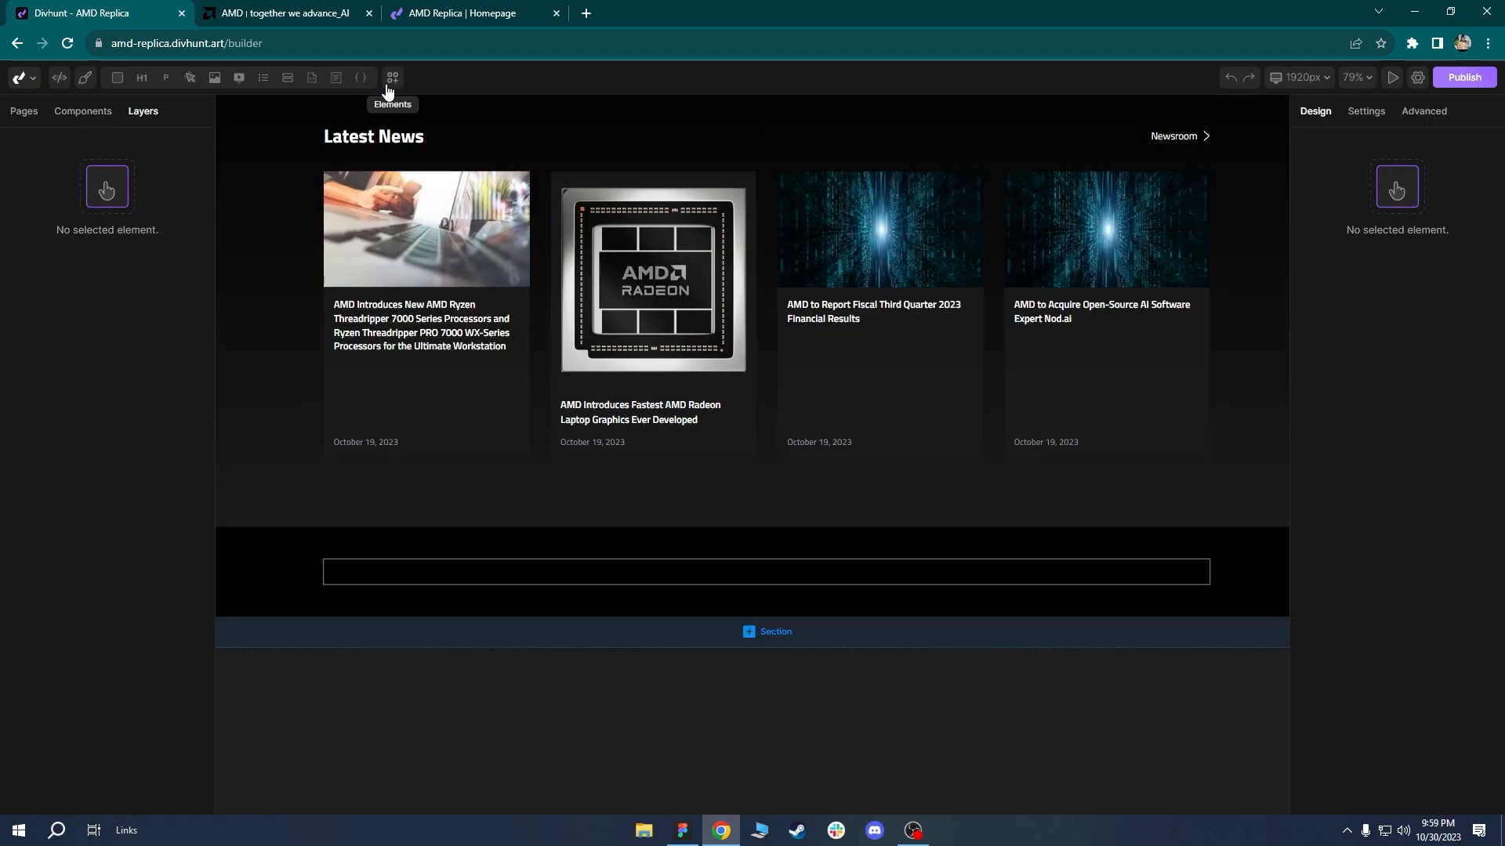
Insert the Accordions block into the footer's Top div and select its Accordion item.
{"action": "left_click", "coordinate": [389, 77]}
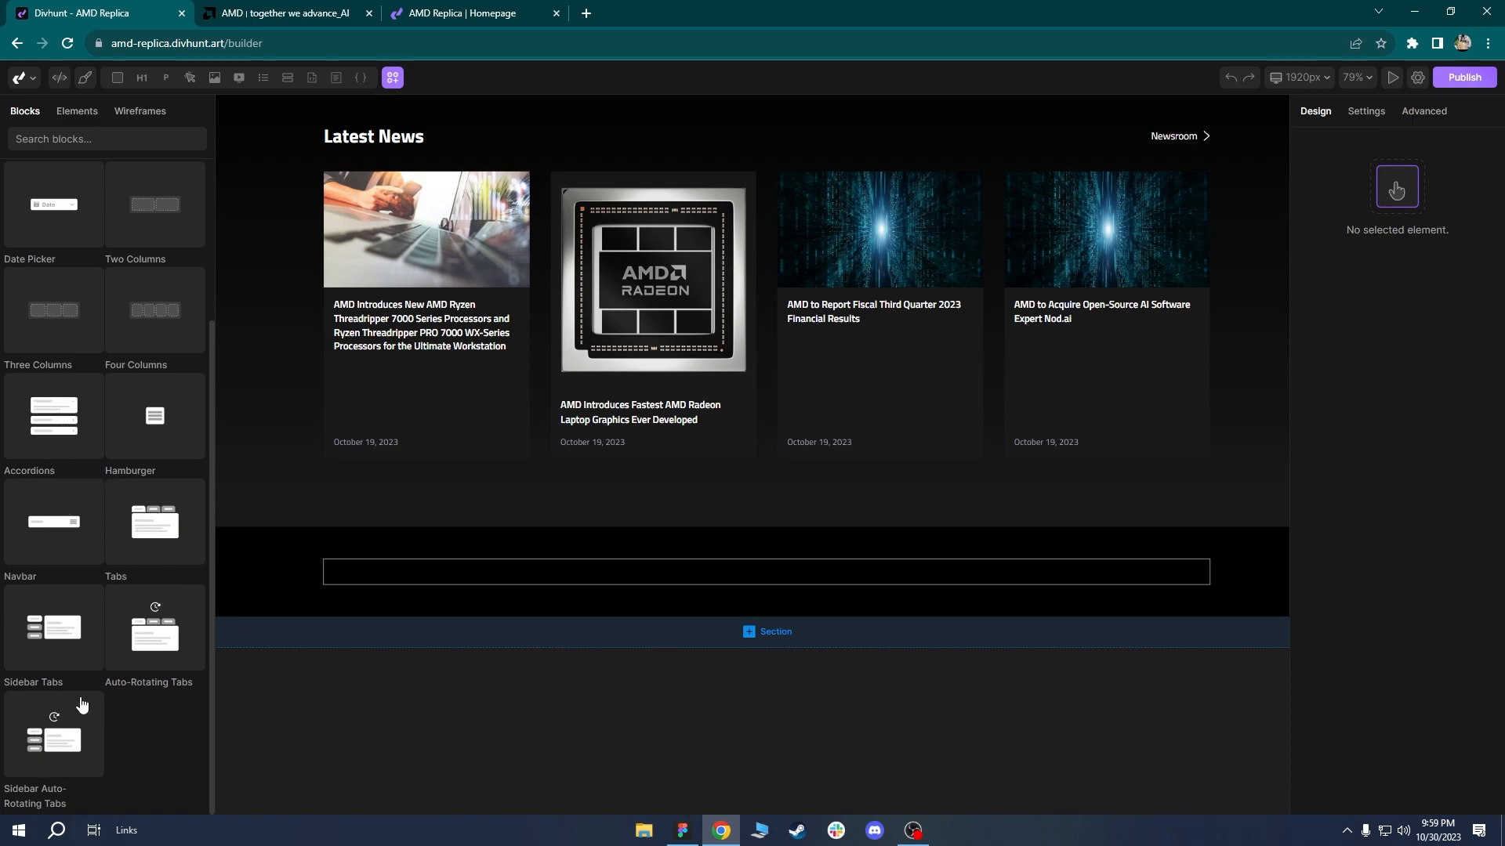
{"action": "left_click_drag", "start_coordinate": [57, 424], "coordinate": [387, 569]}
{"action": "left_click_drag", "start_coordinate": [502, 623], "coordinate": [764, 423]}
{"action": "left_click", "coordinate": [611, 359]}
{"action": "left_click", "coordinate": [155, 441]}
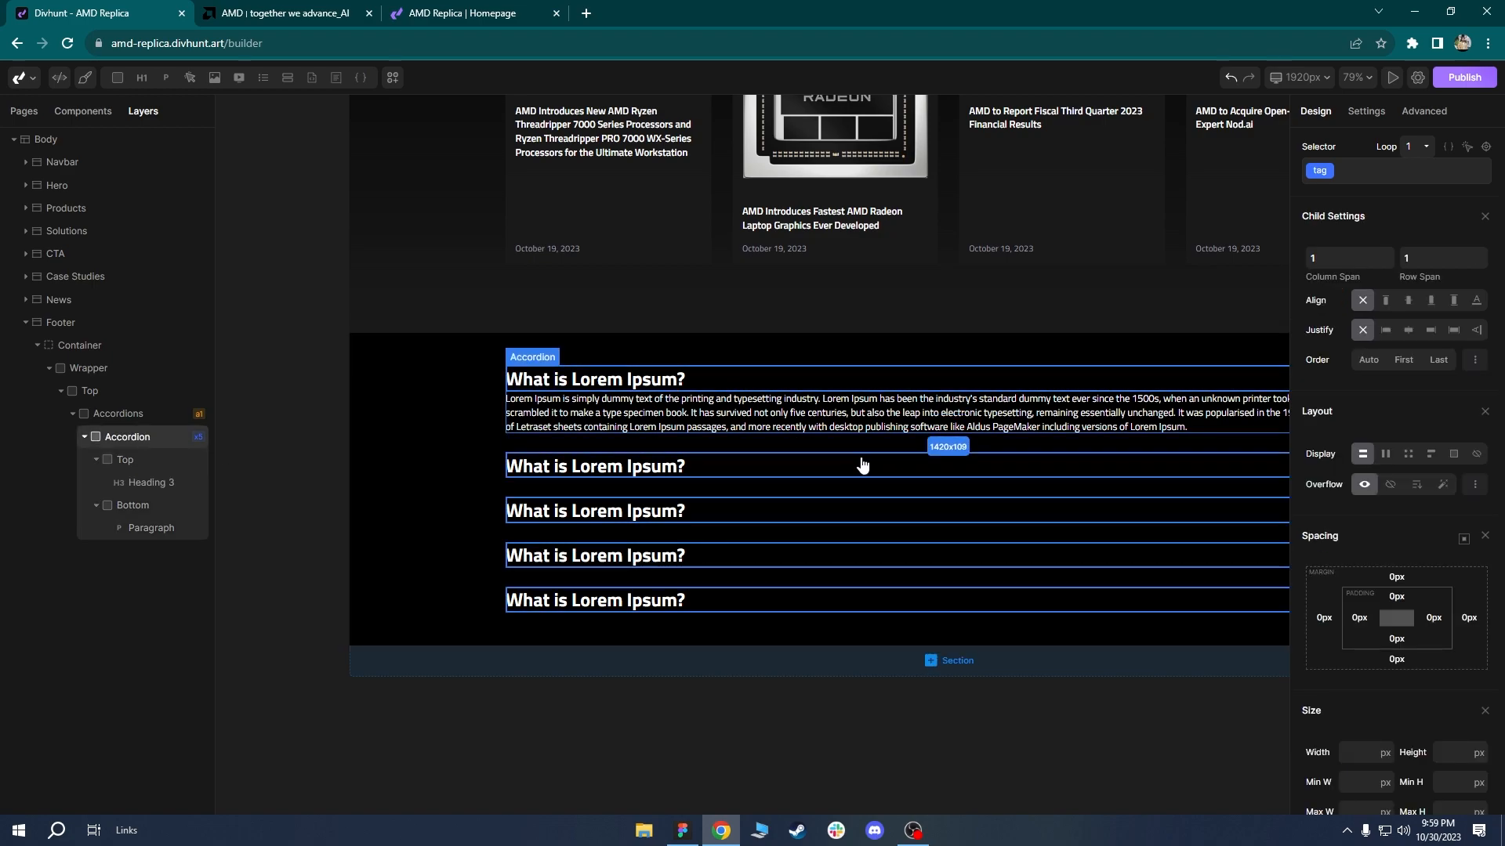
{"action": "left_click_drag", "start_coordinate": [863, 464], "coordinate": [690, 464]}
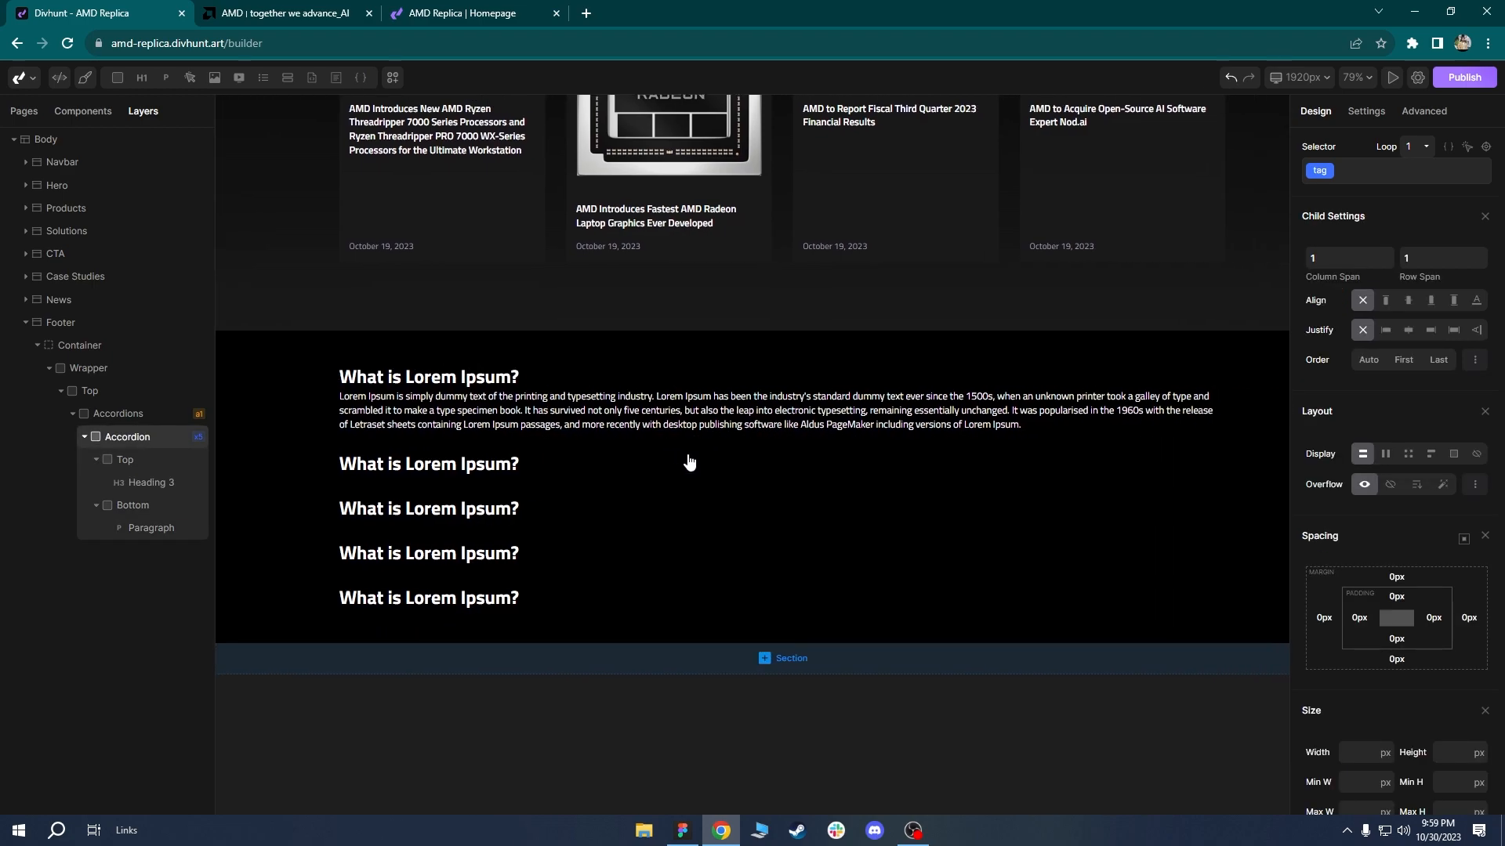
Set the footer Accordion's loop to 1 and remove the sample heading and paragraph from its Top and Bottom blocks.
{"action": "right_click", "coordinate": [162, 447]}
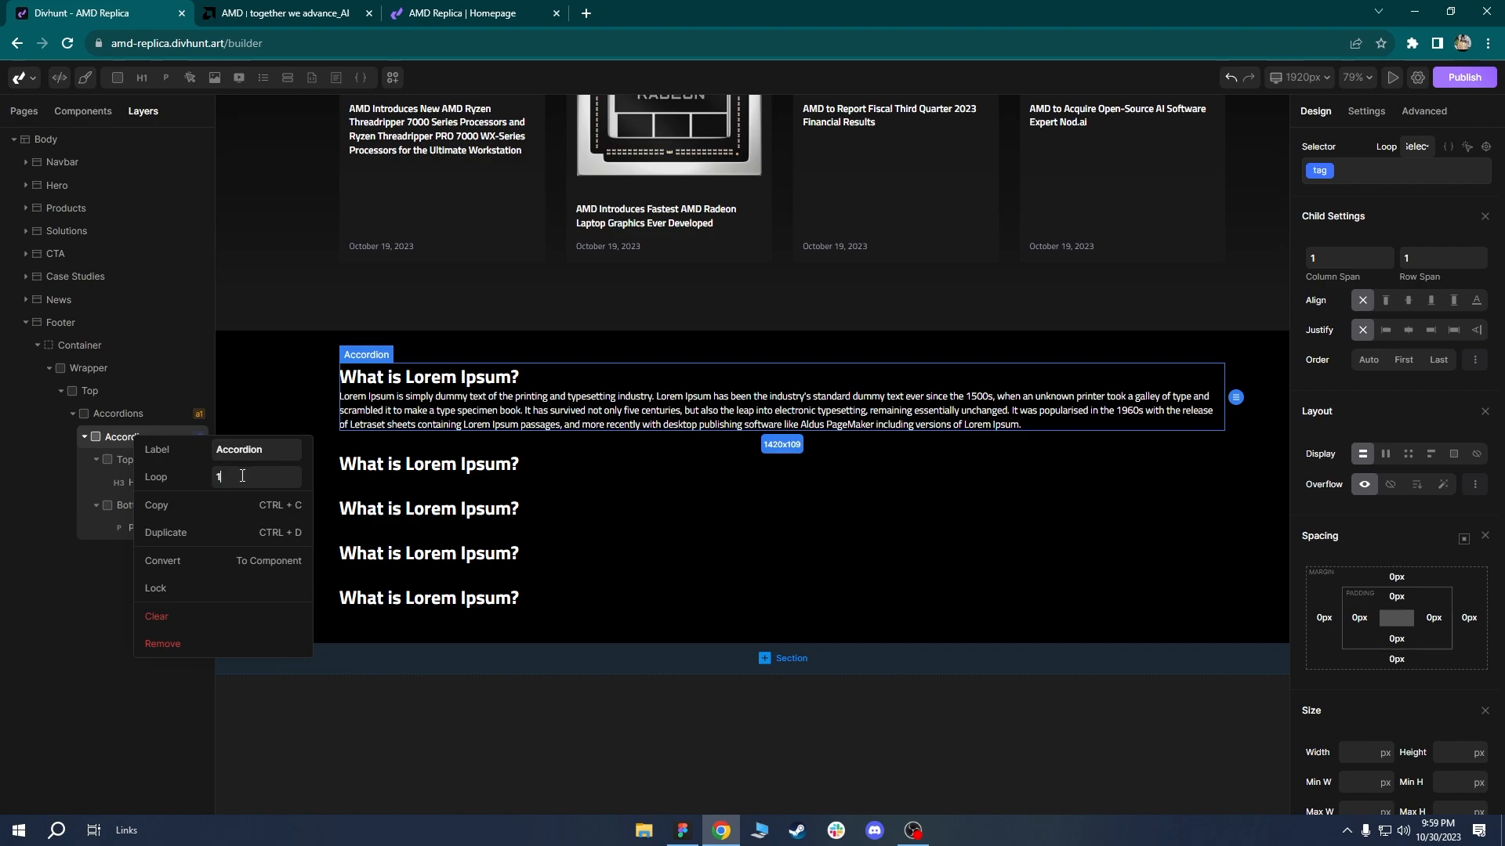
{"action": "left_click", "coordinate": [301, 362]}
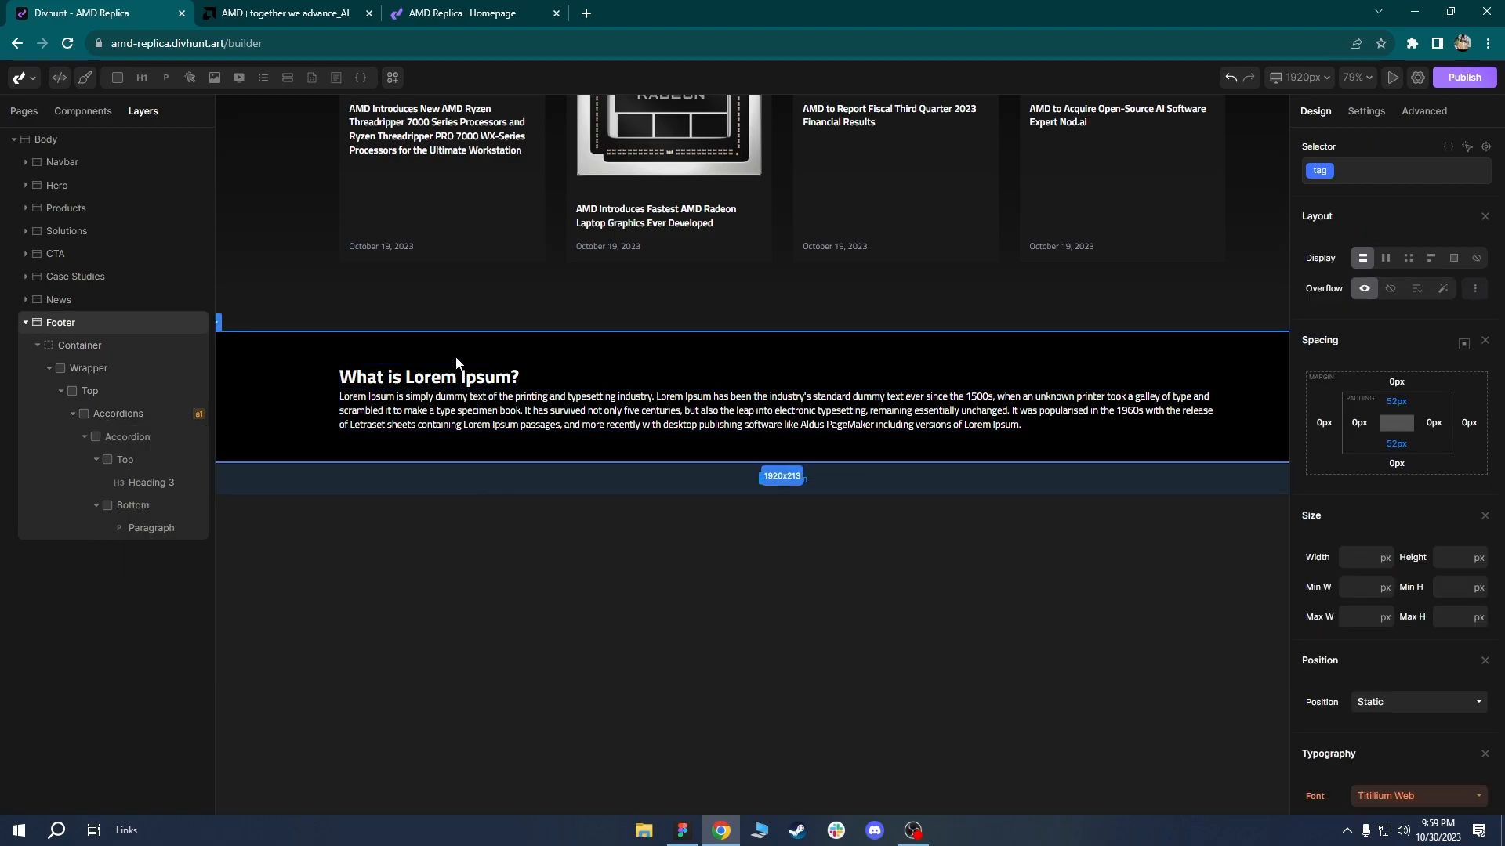
{"action": "left_click", "coordinate": [505, 388]}
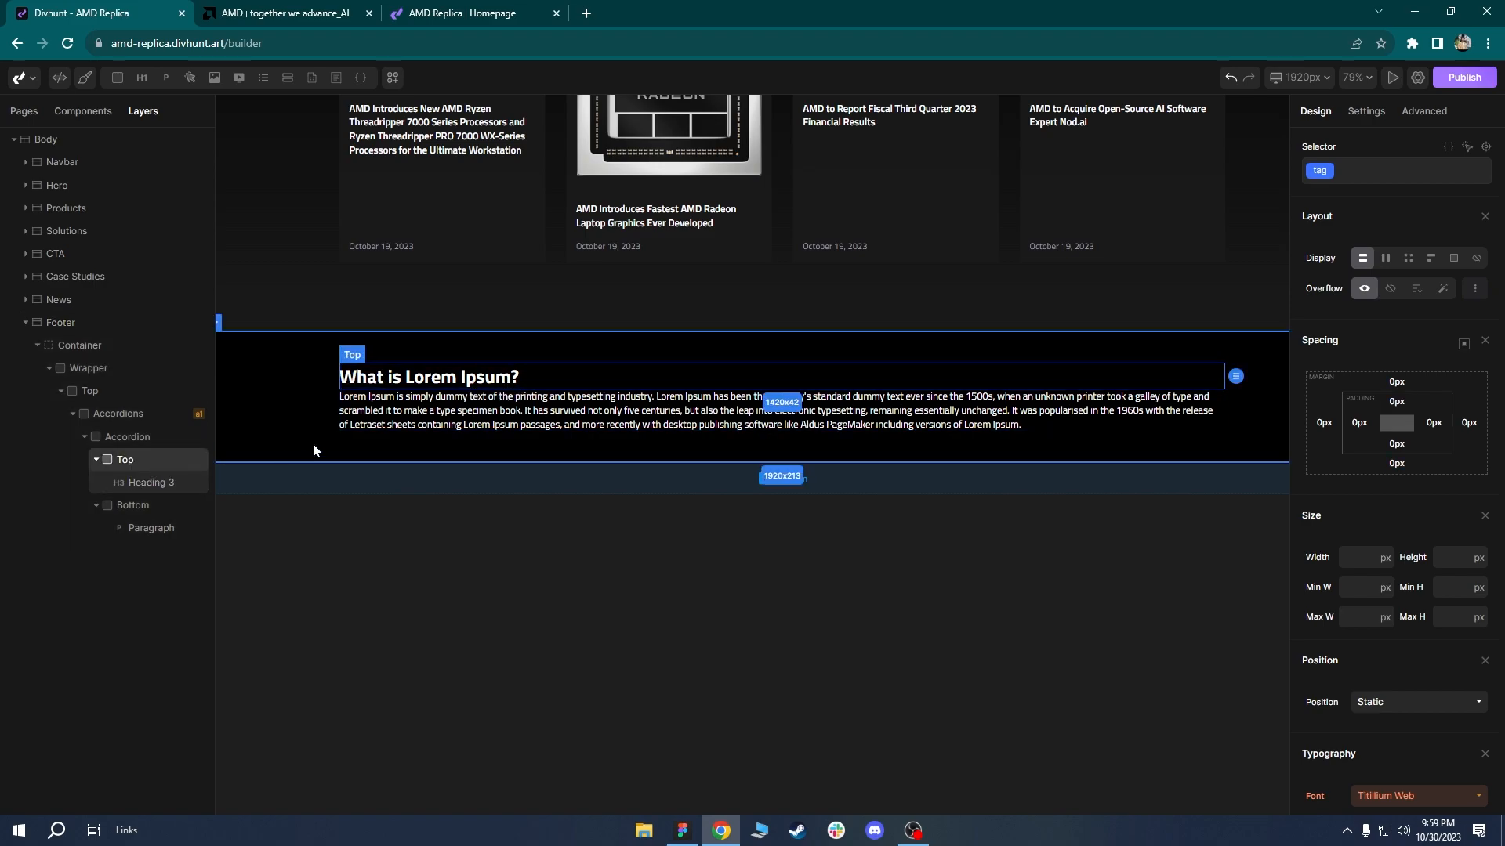
{"action": "right_click", "coordinate": [149, 492]}
{"action": "left_click", "coordinate": [191, 695]}
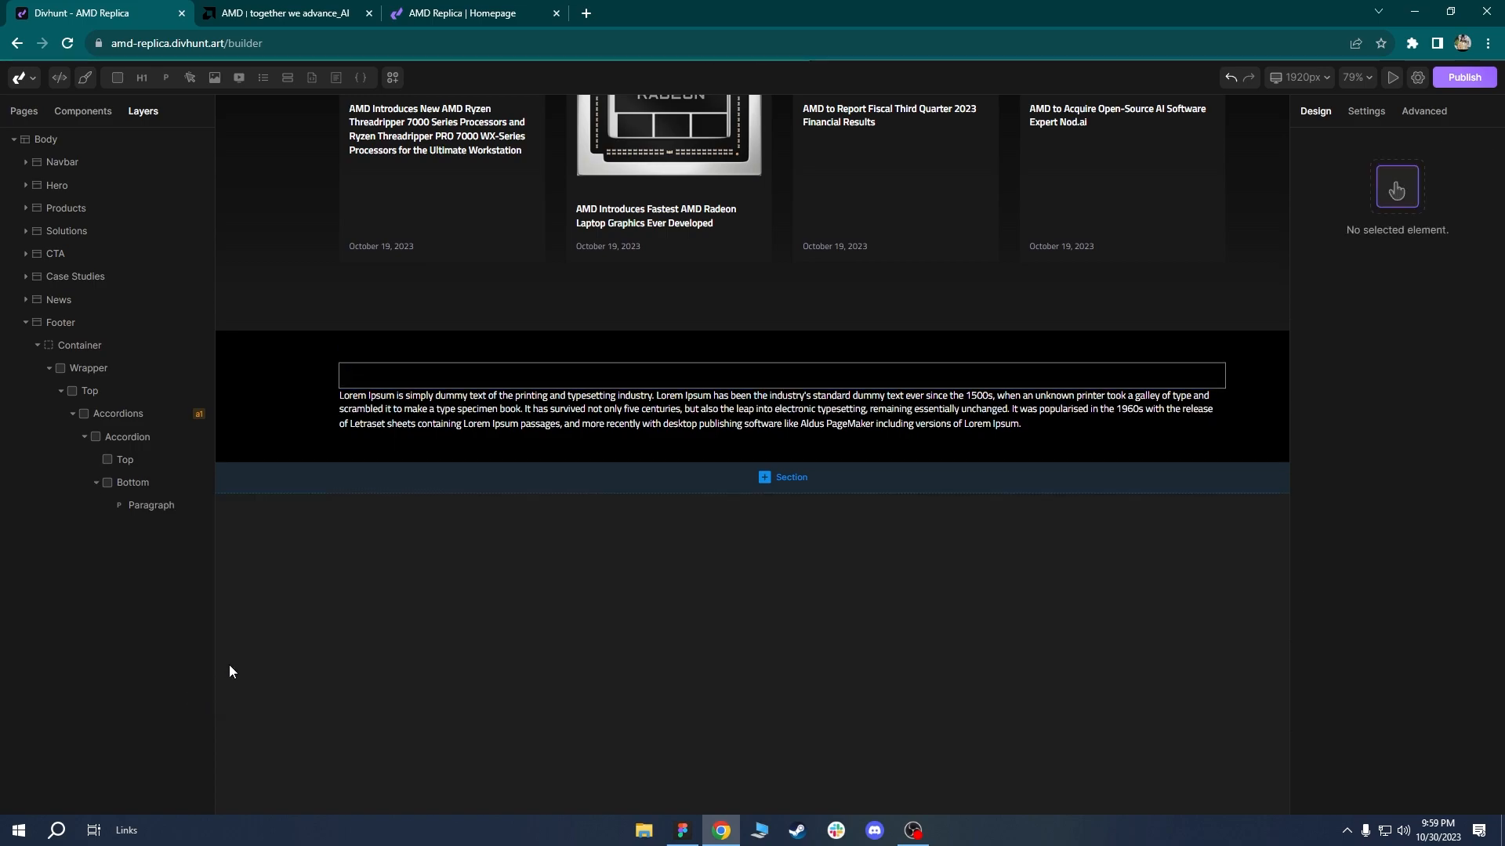
{"action": "left_click", "coordinate": [385, 406]}
{"action": "right_click", "coordinate": [389, 421]}
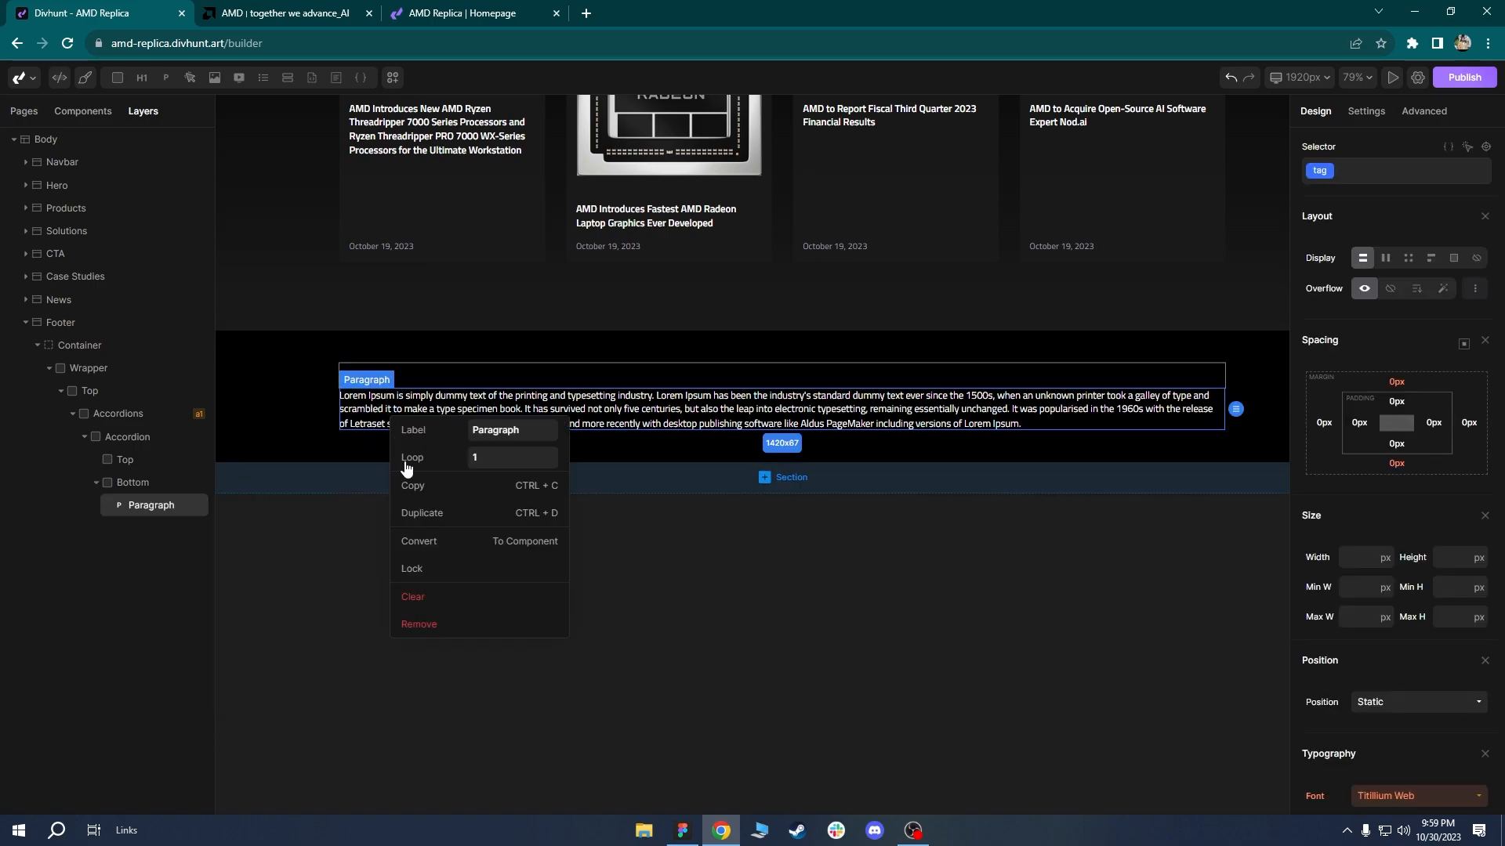
{"action": "left_click", "coordinate": [413, 622]}
Inspect the newsletter accordion header on the AMD site and add a Paragraph inside the replica accordion's Top block.
{"action": "left_click", "coordinate": [123, 460]}
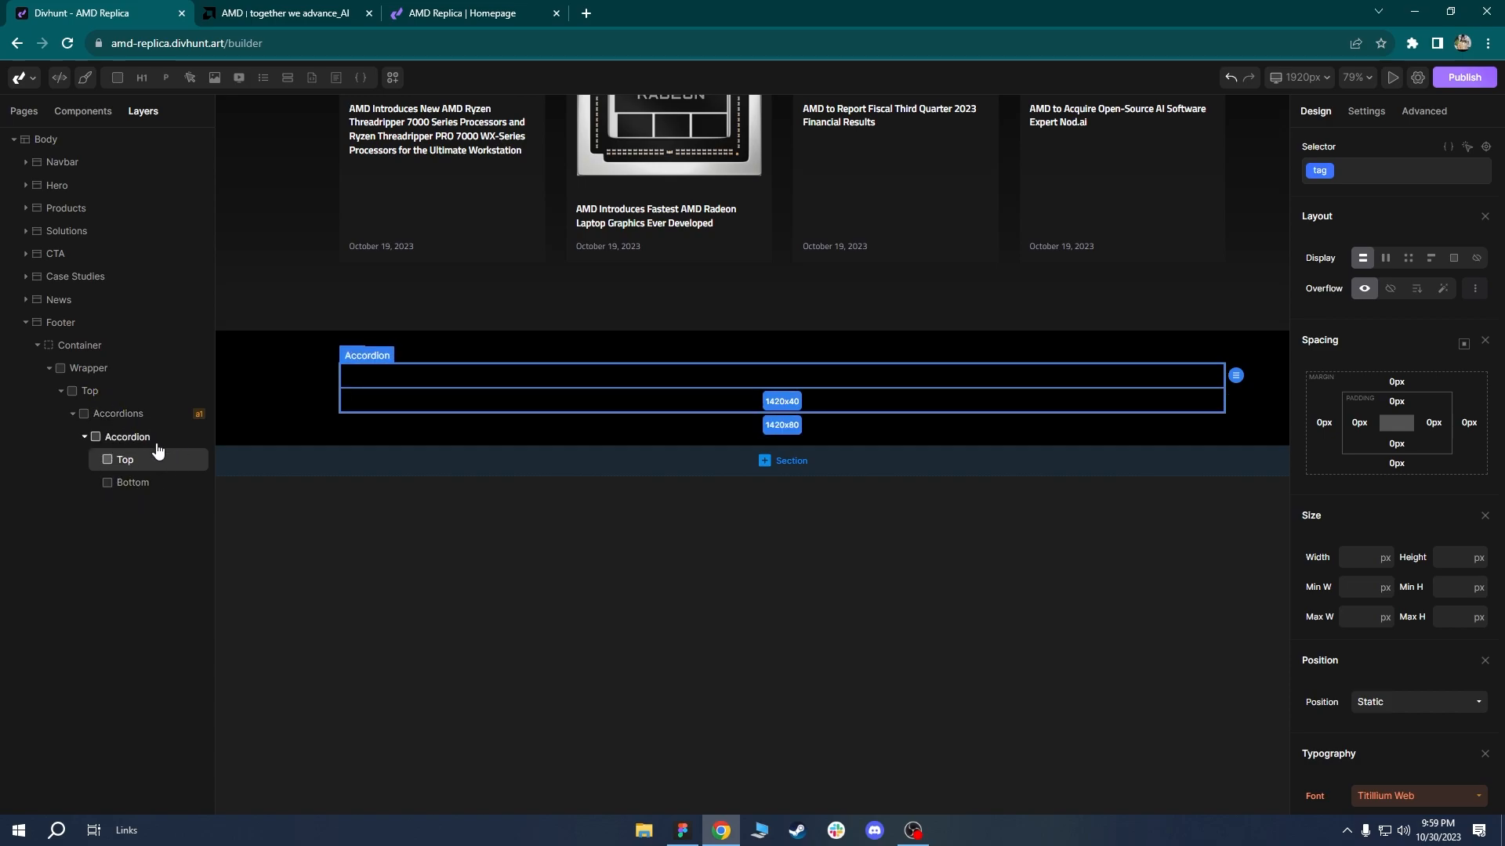
{"action": "left_click_drag", "start_coordinate": [128, 490], "coordinate": [127, 461]}
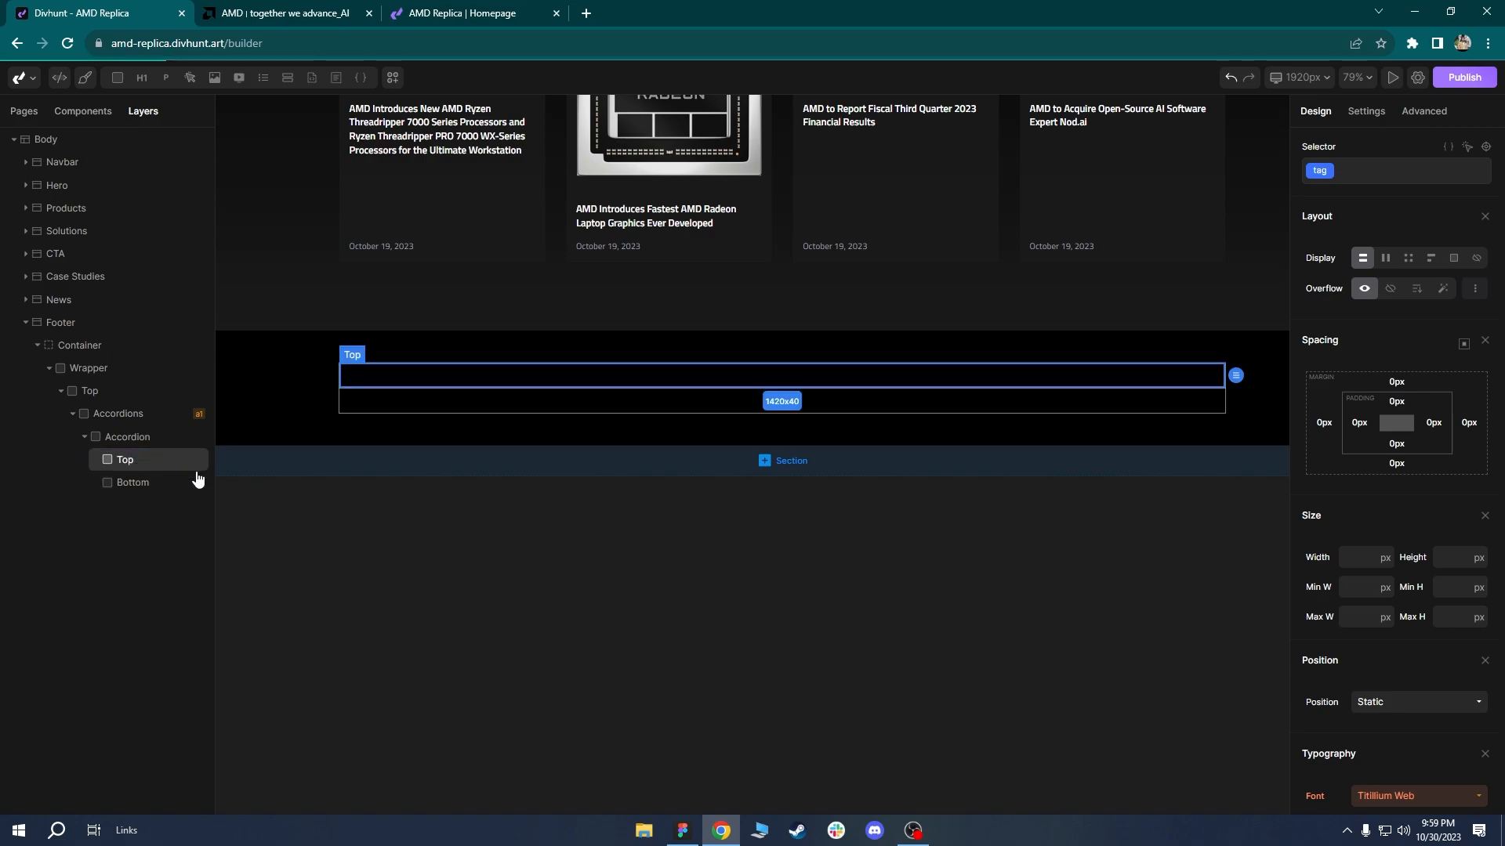
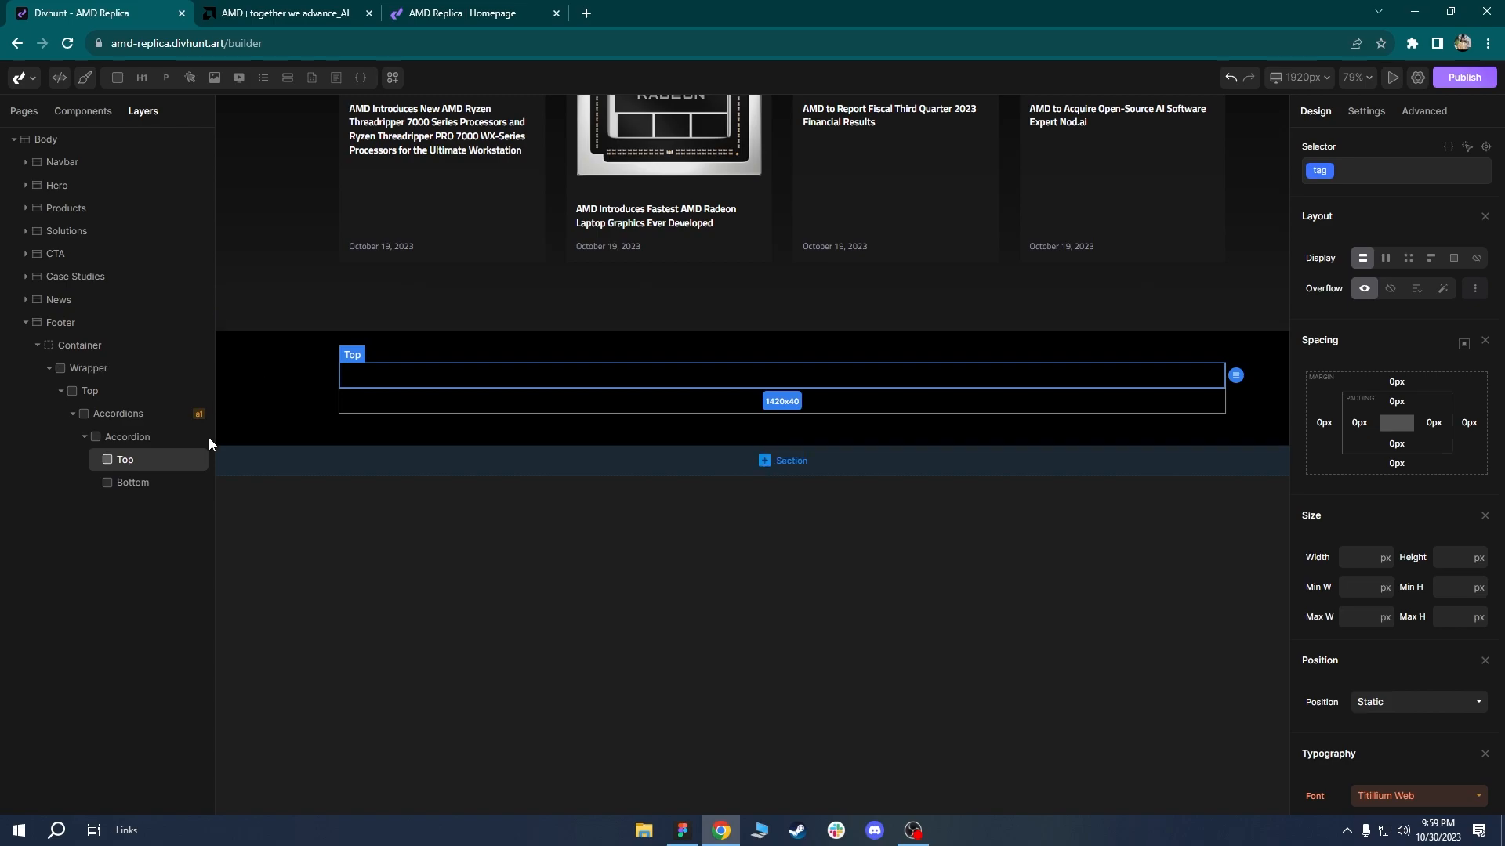
{"action": "left_click", "coordinate": [298, 6]}
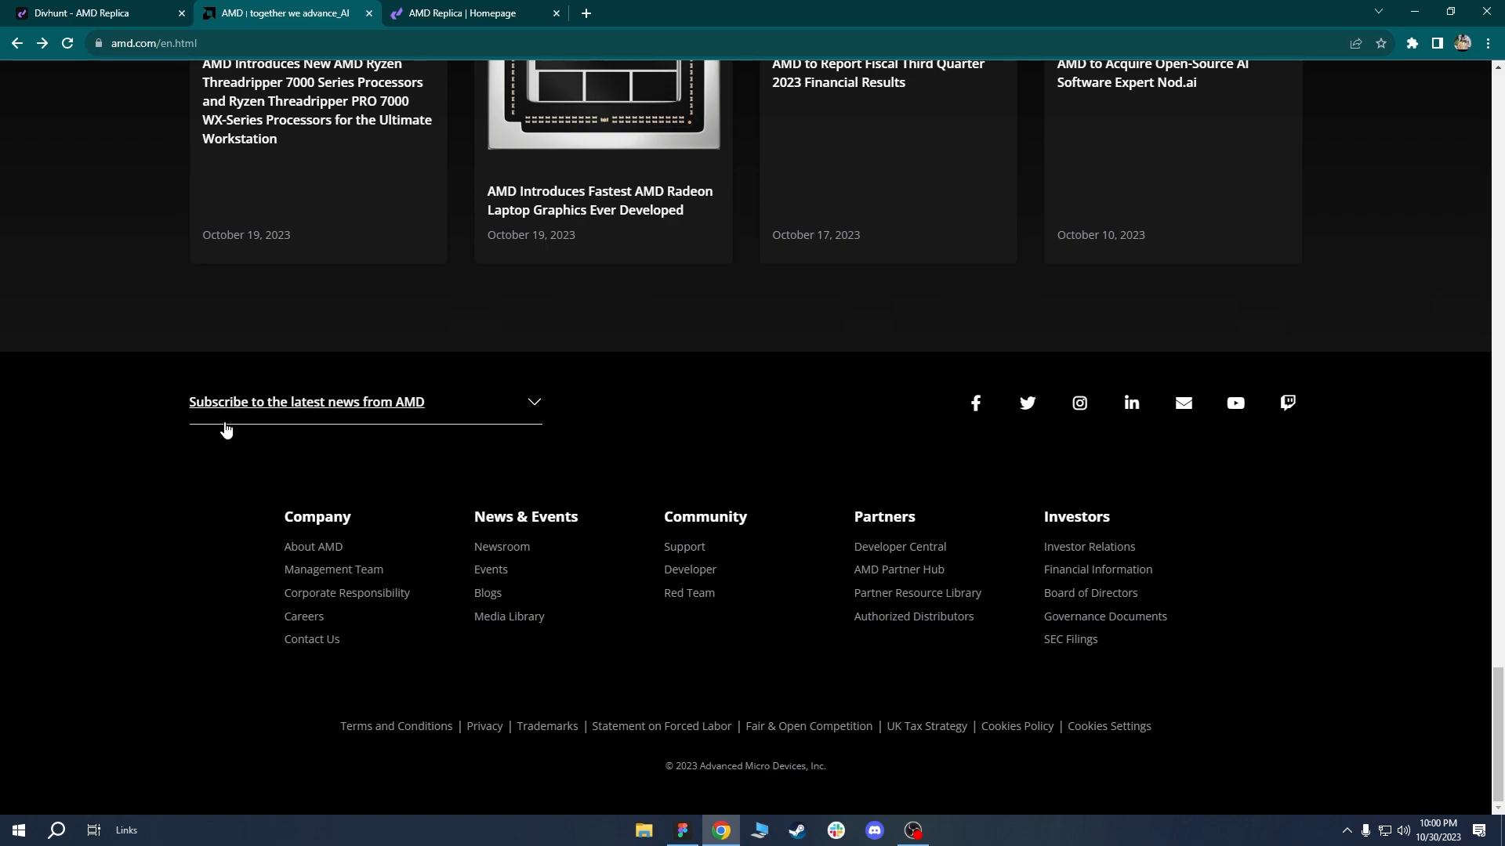
{"action": "right_click", "coordinate": [245, 407]}
{"action": "left_click", "coordinate": [314, 654]}
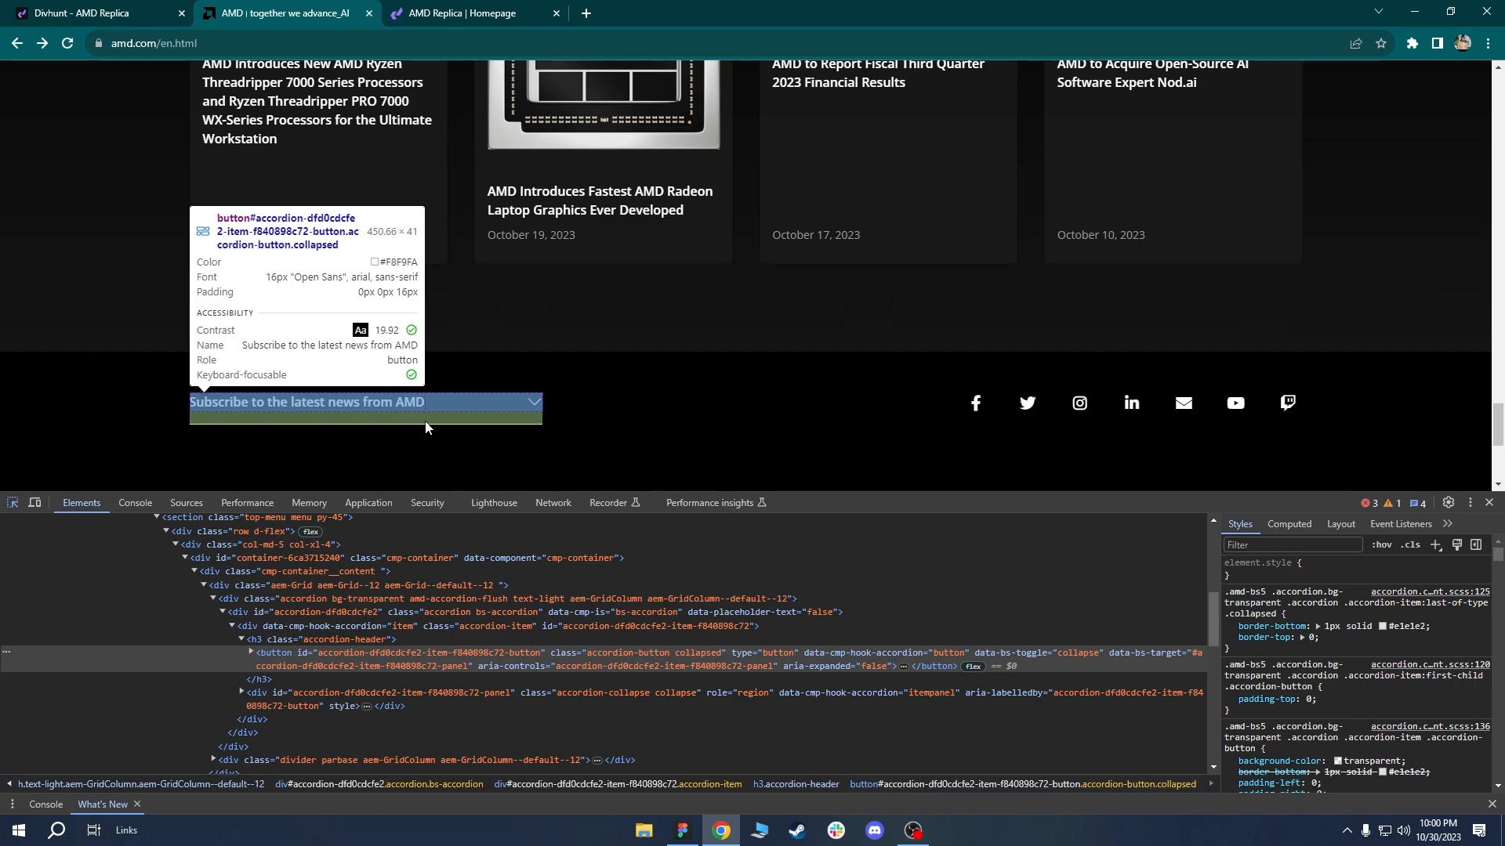
{"action": "left_click", "coordinate": [1489, 503]}
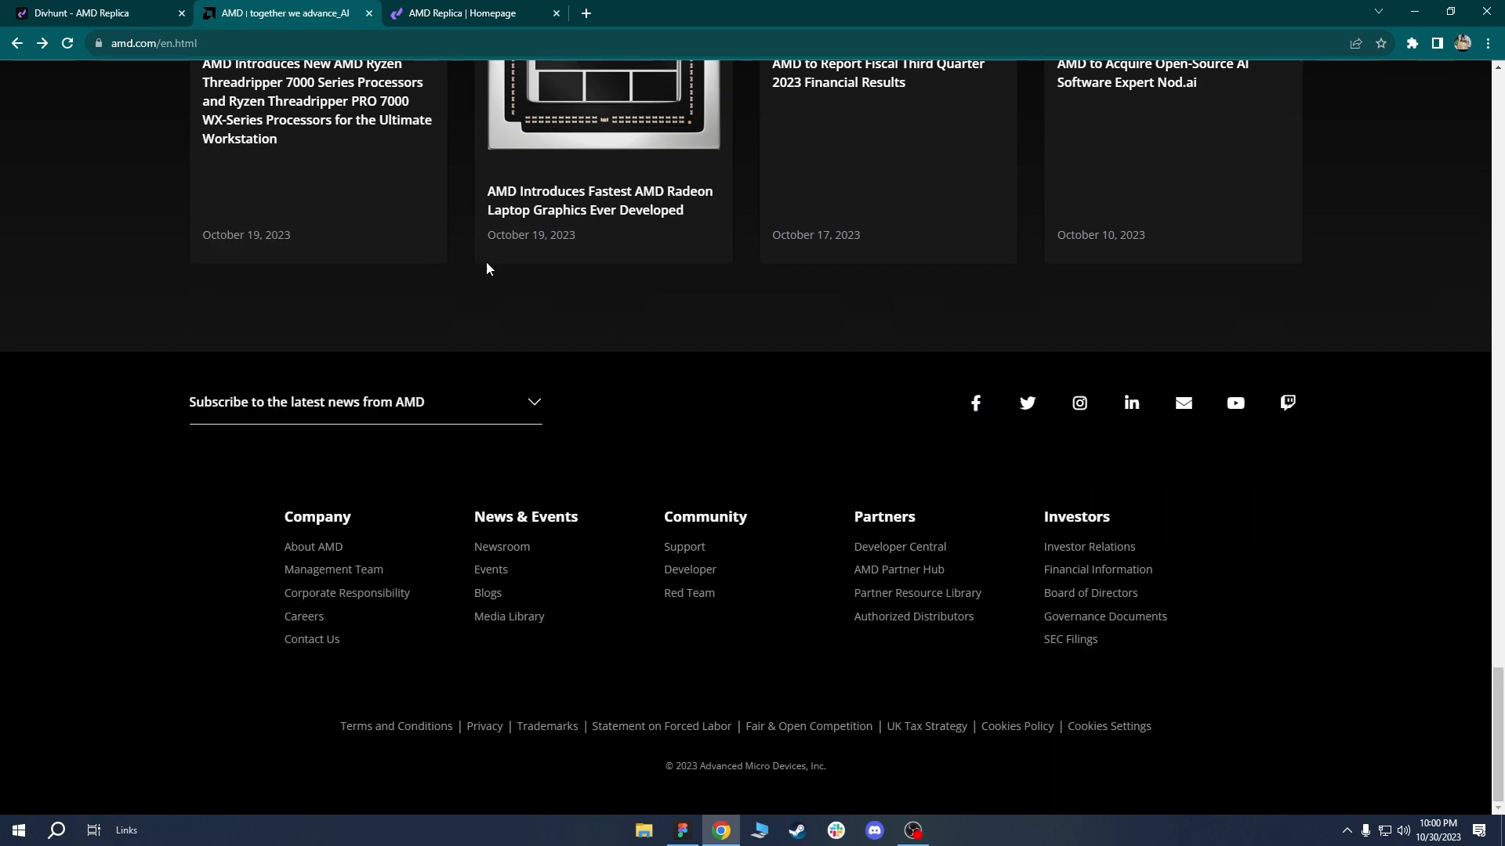
{"action": "left_click", "coordinate": [44, 9]}
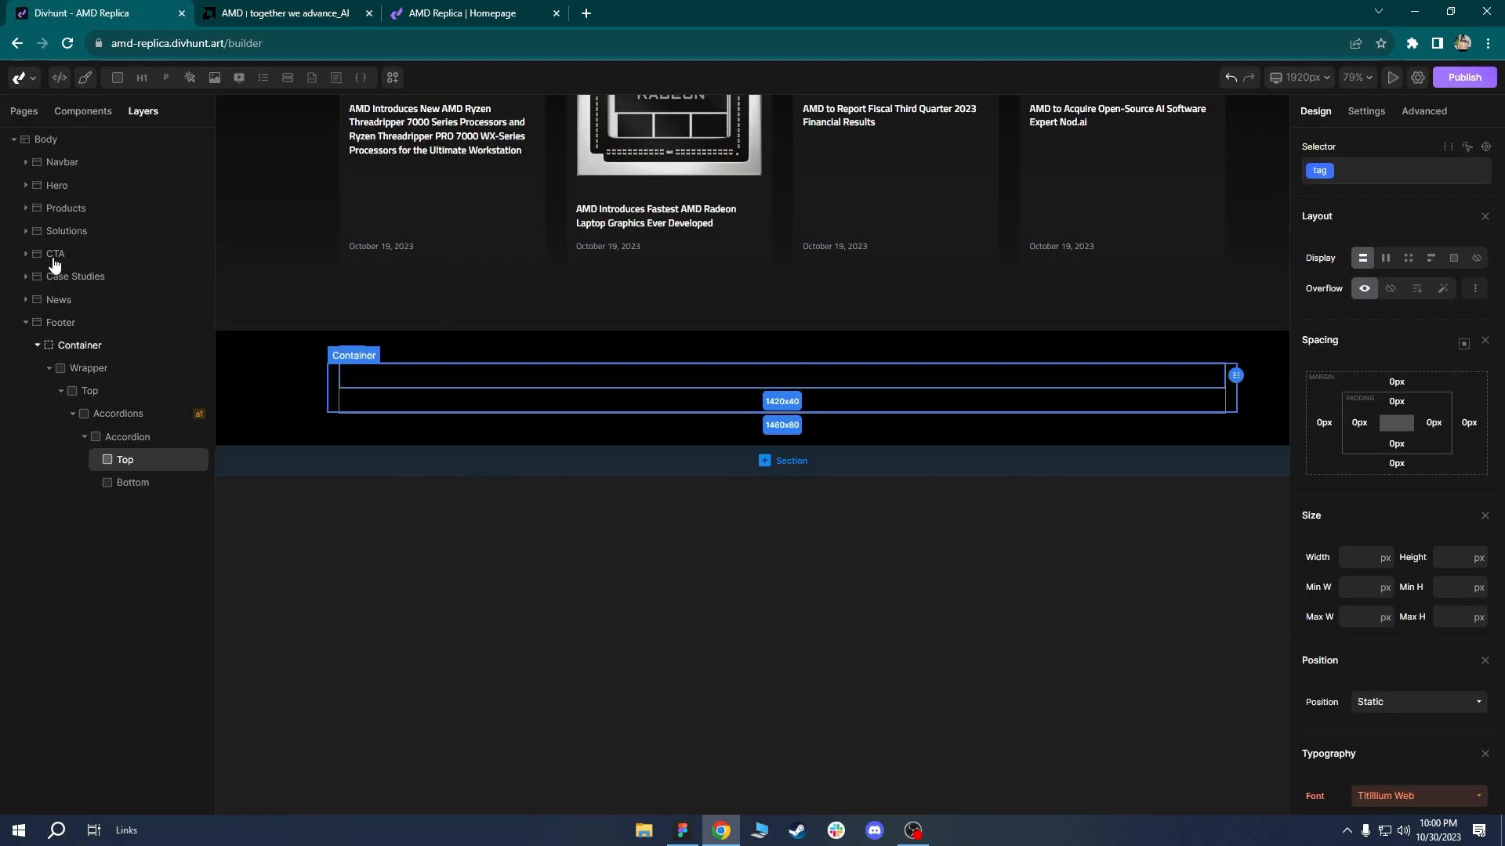
{"action": "left_click", "coordinate": [166, 77]}
On the AMD site, inspect the expanded newsletter accordion and copy its header text "Subscribe to the latest news from AMD".
{"action": "left_click", "coordinate": [259, 13]}
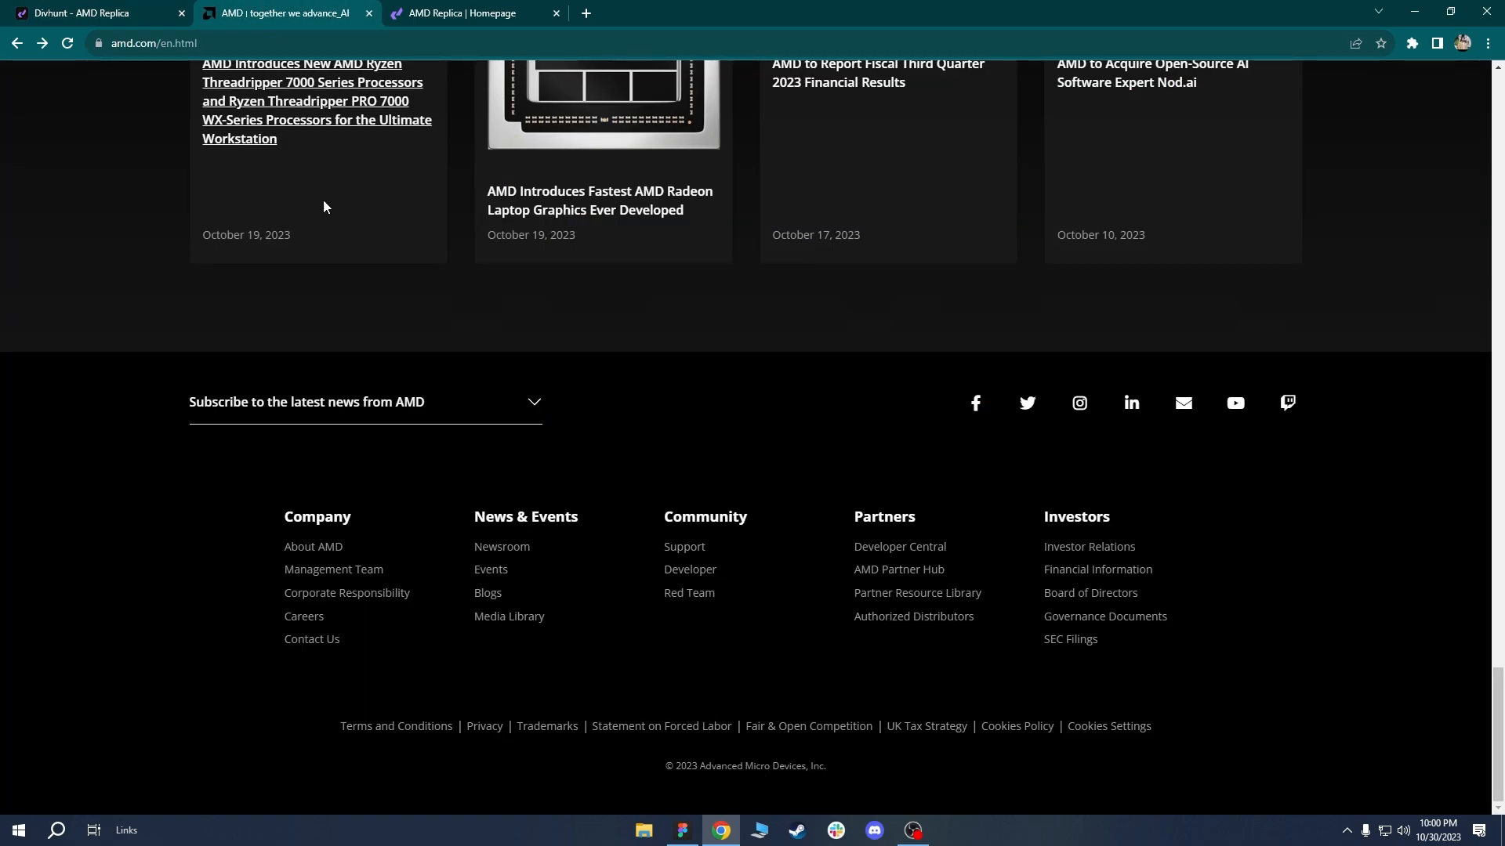
{"action": "left_click", "coordinate": [384, 403]}
{"action": "right_click", "coordinate": [376, 399]}
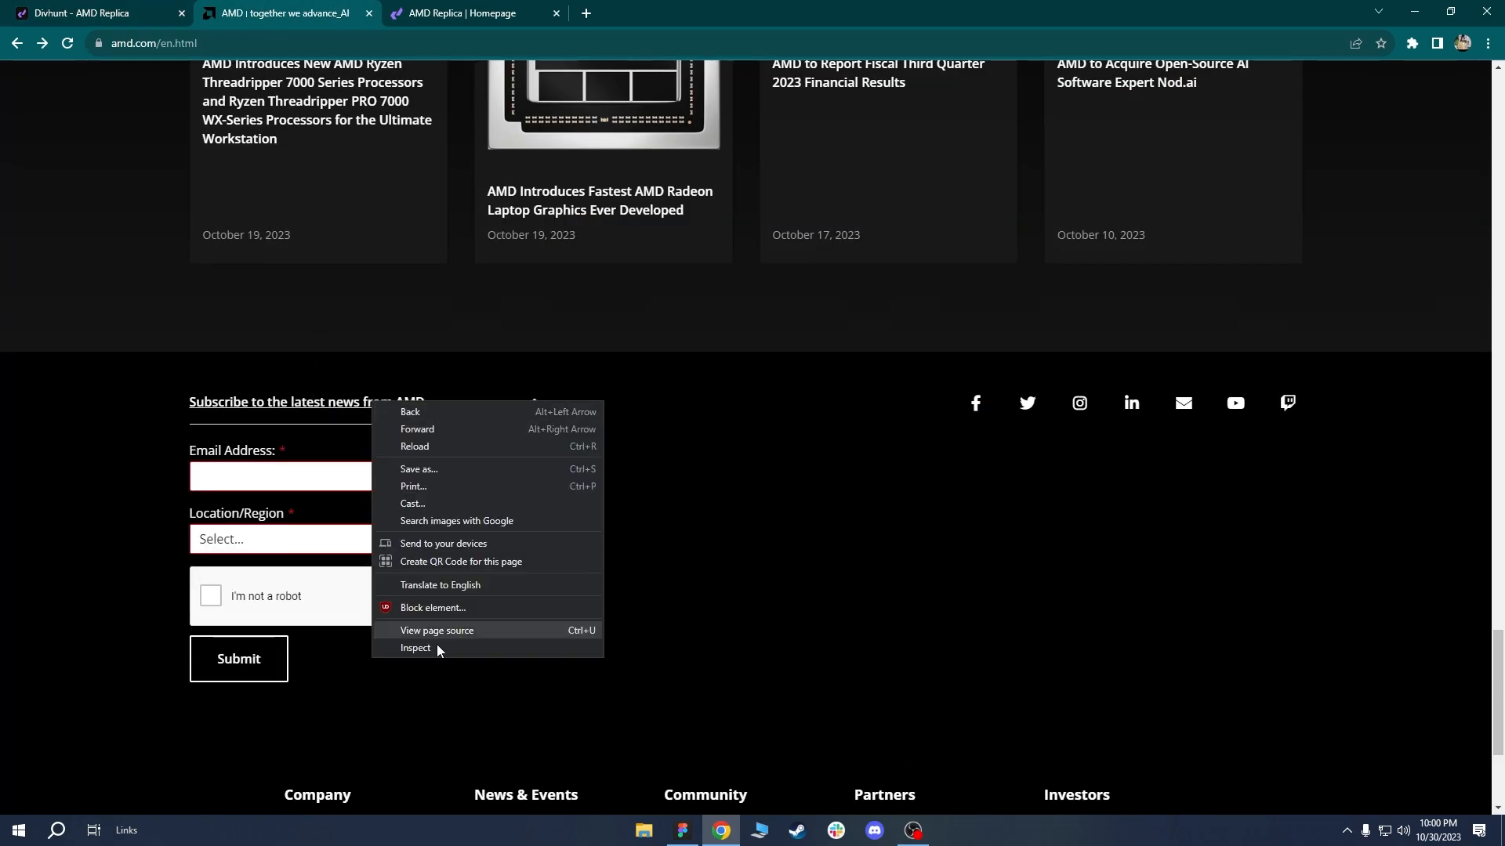
{"action": "left_click", "coordinate": [415, 650]}
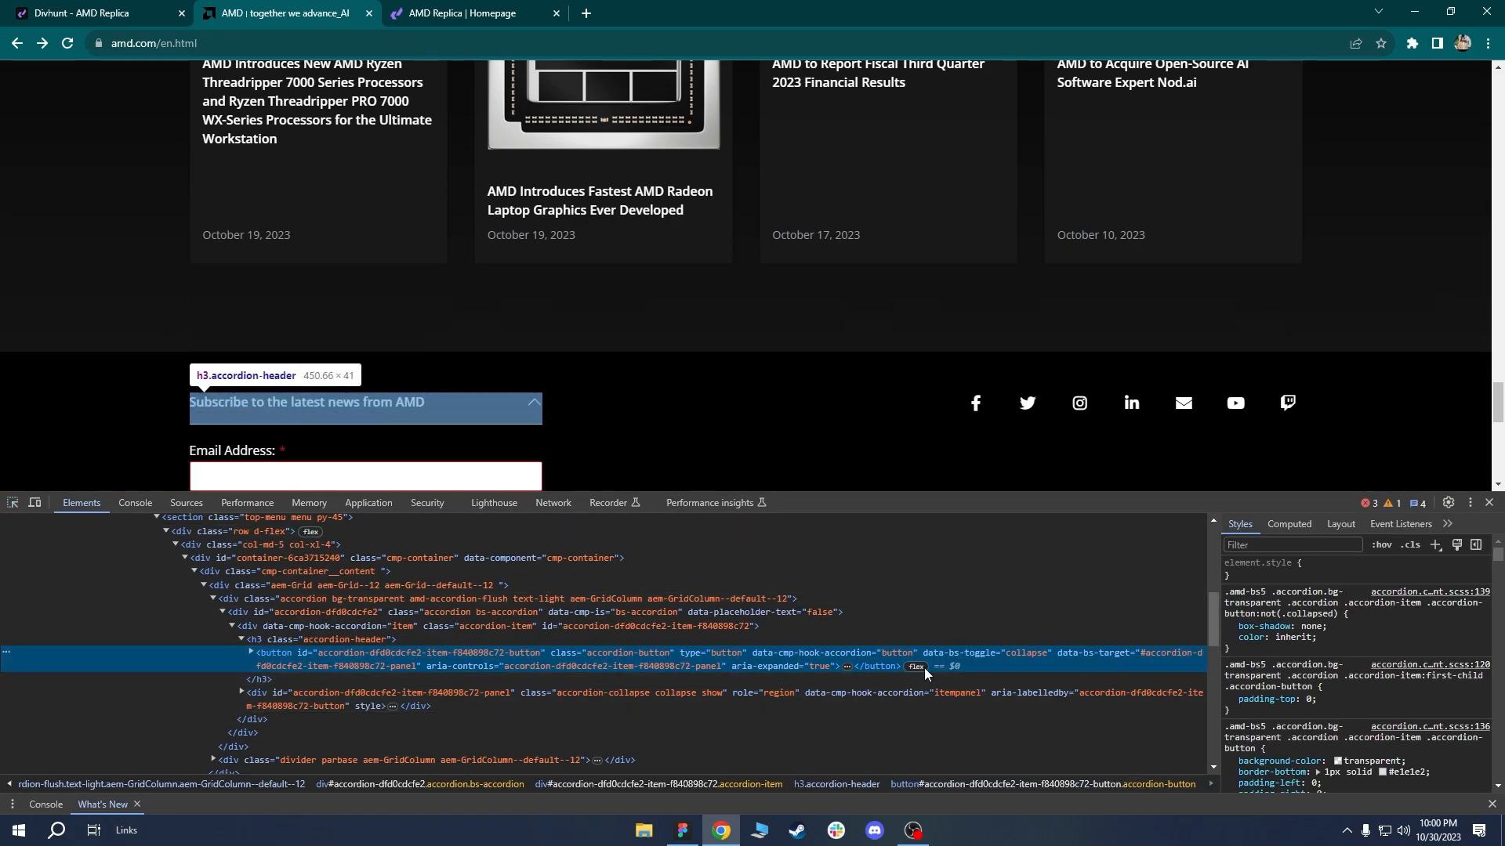
{"action": "left_click", "coordinate": [848, 666]}
{"action": "left_click", "coordinate": [334, 681]}
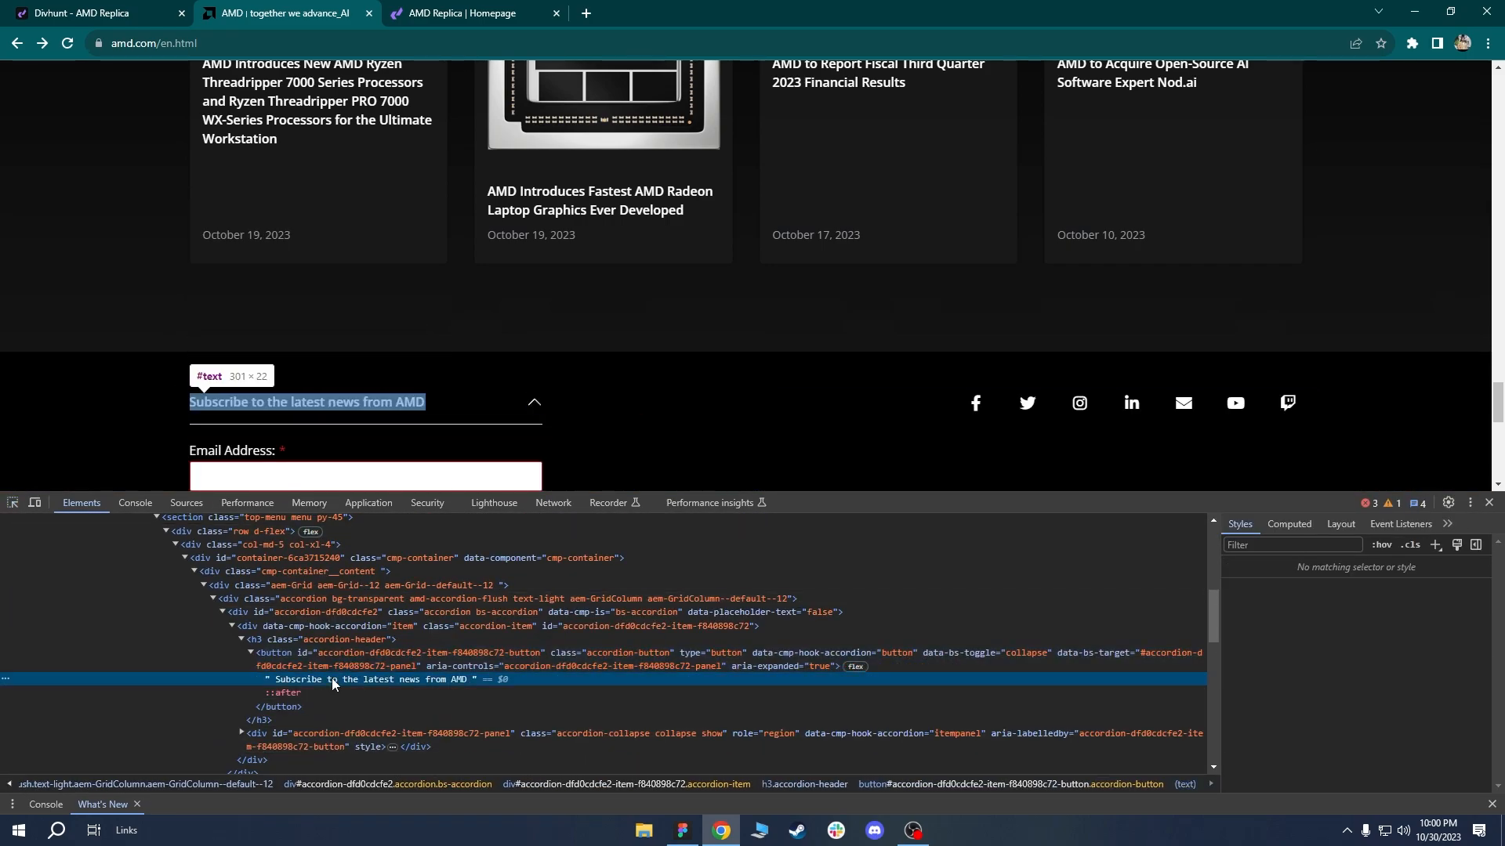
{"action": "double_click", "coordinate": [335, 681]}
{"action": "key", "text": "ctrl+c"}
Back in the Divhunt builder, replace the new paragraph's content with "Subscribe to the latest news from AMD", without leading spaces.
{"action": "left_click", "coordinate": [135, 10]}
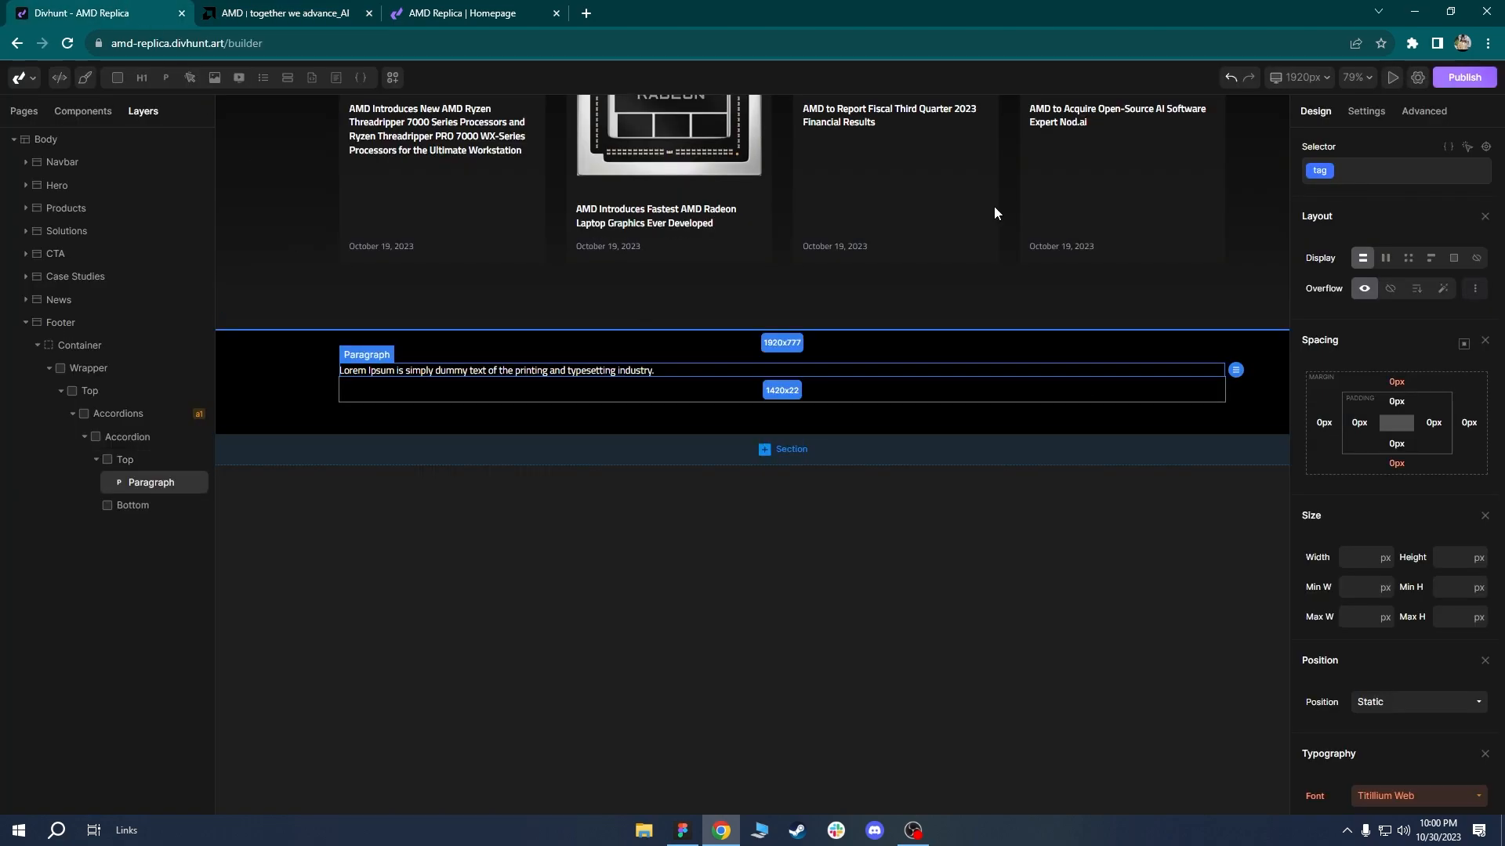
{"action": "left_click", "coordinate": [1387, 122]}
{"action": "left_click", "coordinate": [1390, 326]}
{"action": "key", "text": "ctrl+a"}
{"action": "key", "text": "ctrl+v"}
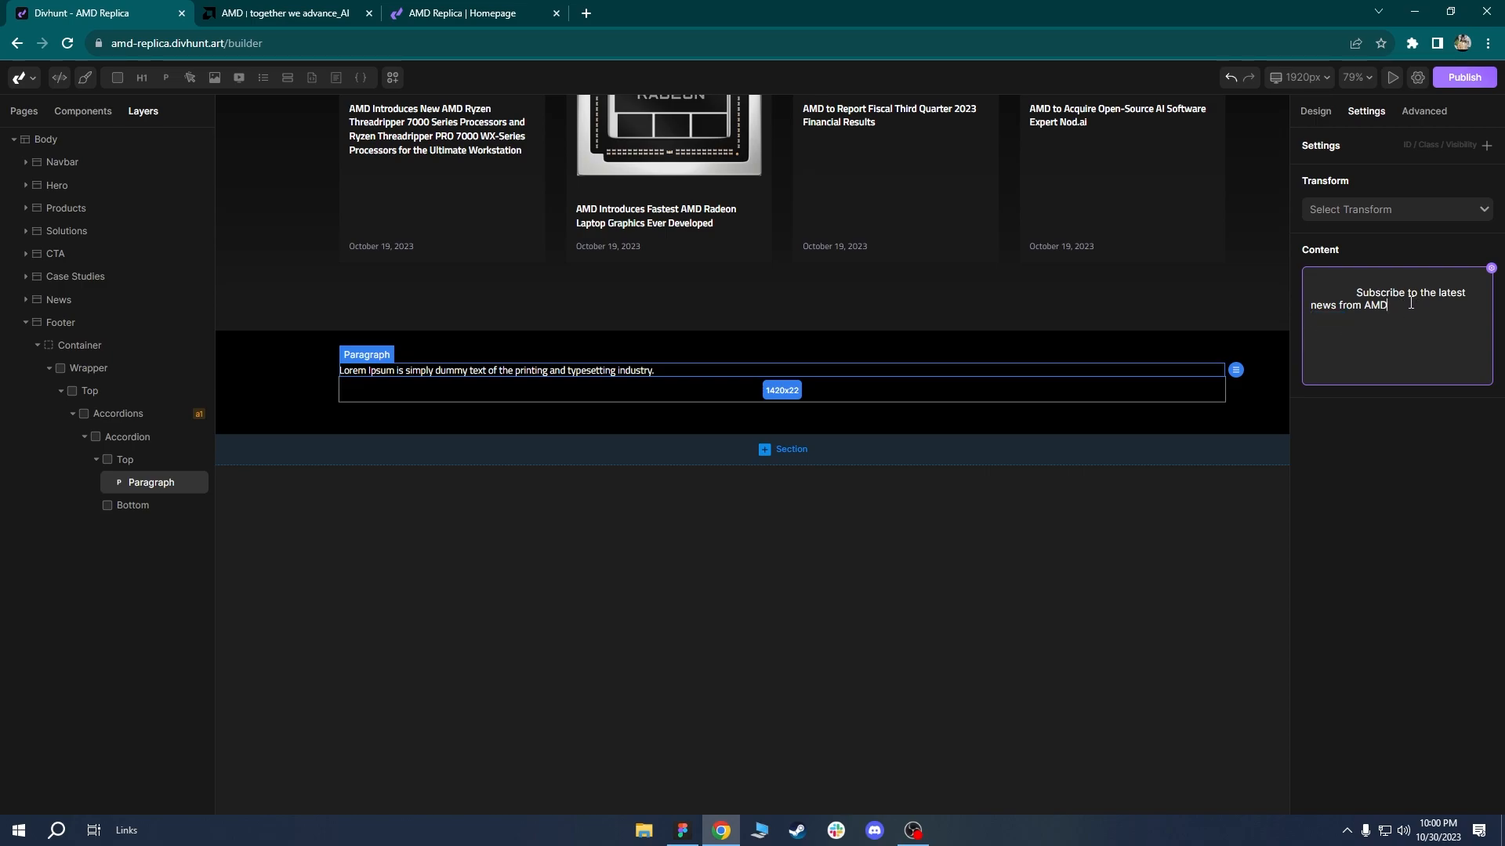
{"action": "key", "text": "BackSpace"}
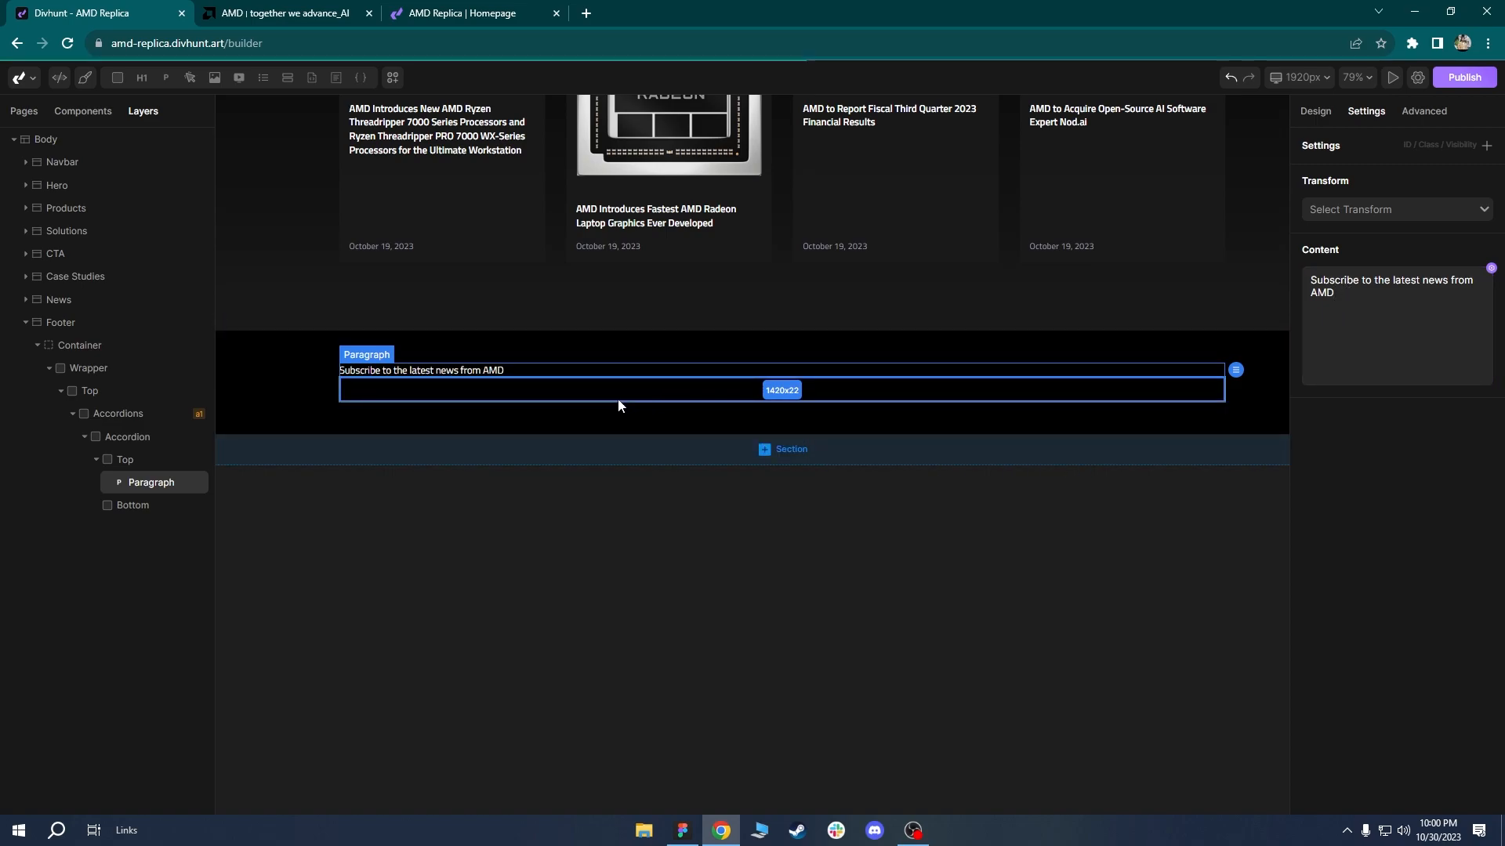
Compare the header text with the AMD site and set the paragraph's font weight to 700 - Bold.
{"action": "left_click", "coordinate": [255, 9]}
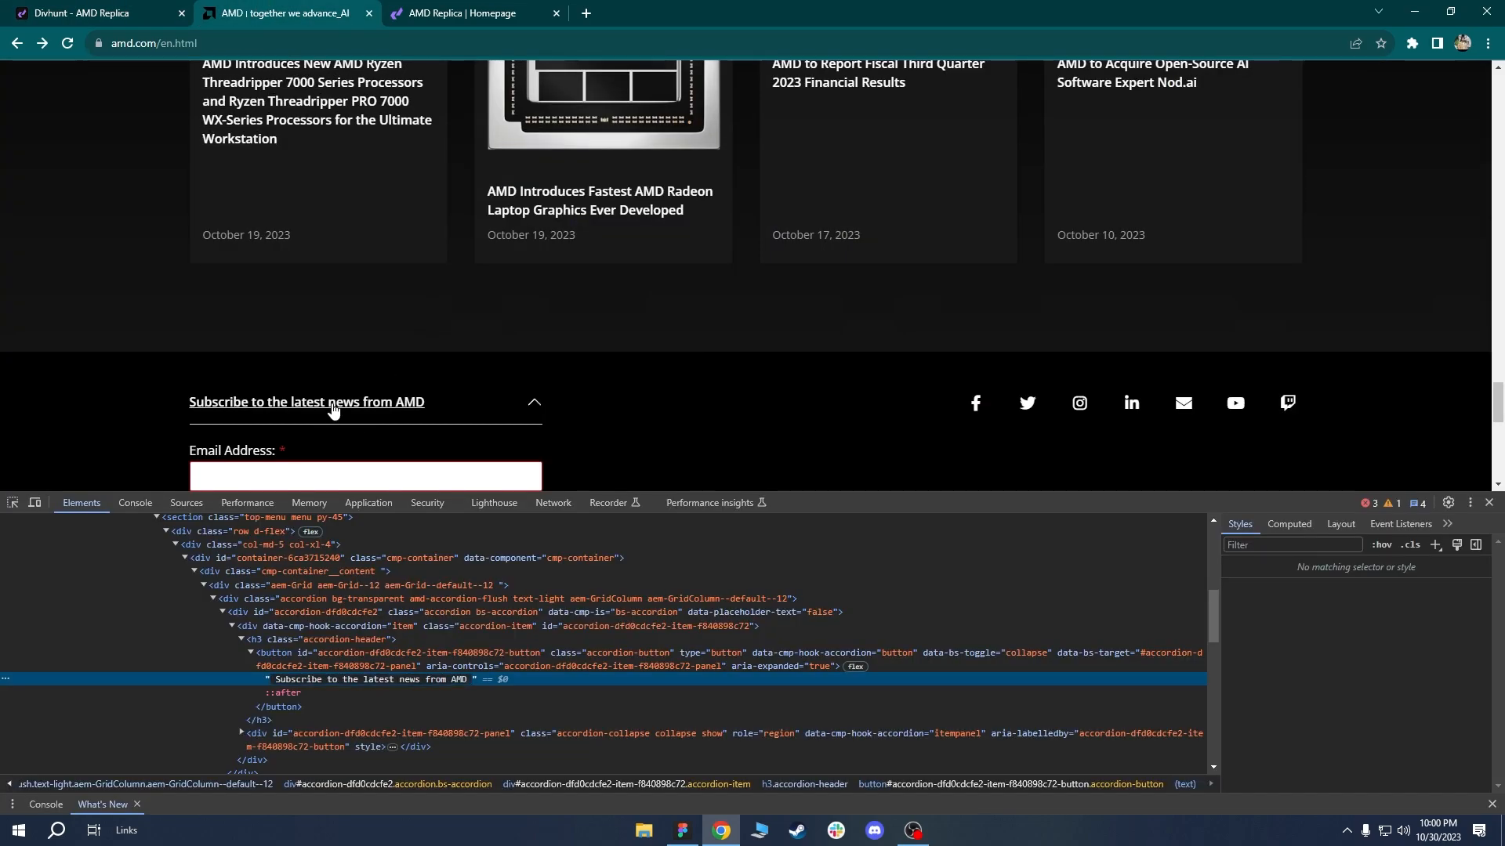
{"action": "left_click", "coordinate": [137, 11]}
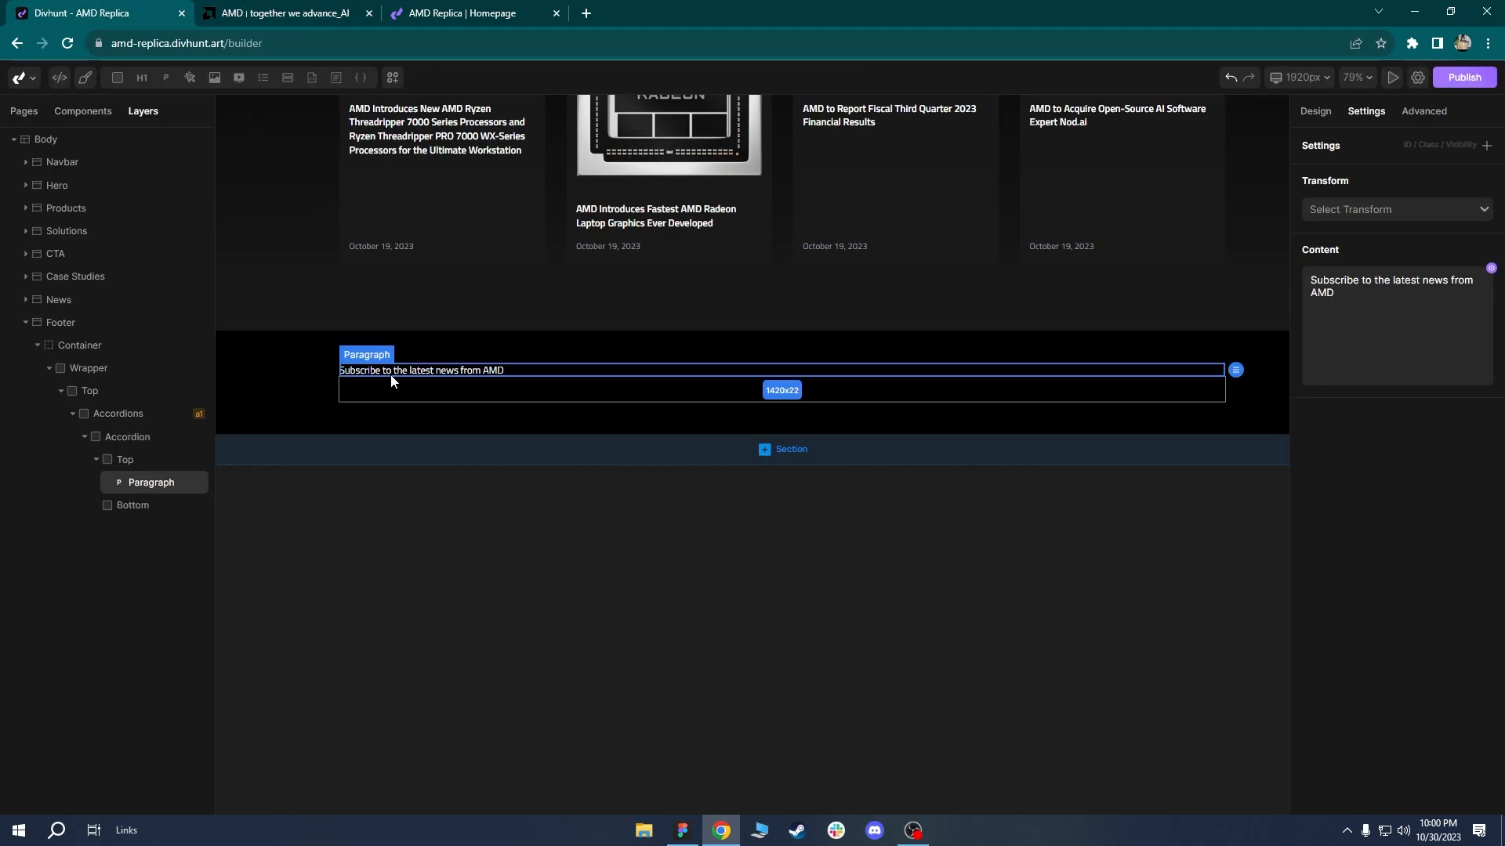
{"action": "left_click", "coordinate": [1315, 111]}
{"action": "scroll", "coordinate": [1402, 471], "scroll_direction": "down", "scroll_amount": 1}
{"action": "scroll", "coordinate": [1395, 470], "scroll_direction": "down", "scroll_amount": 3}
{"action": "left_click", "coordinate": [1380, 517]}
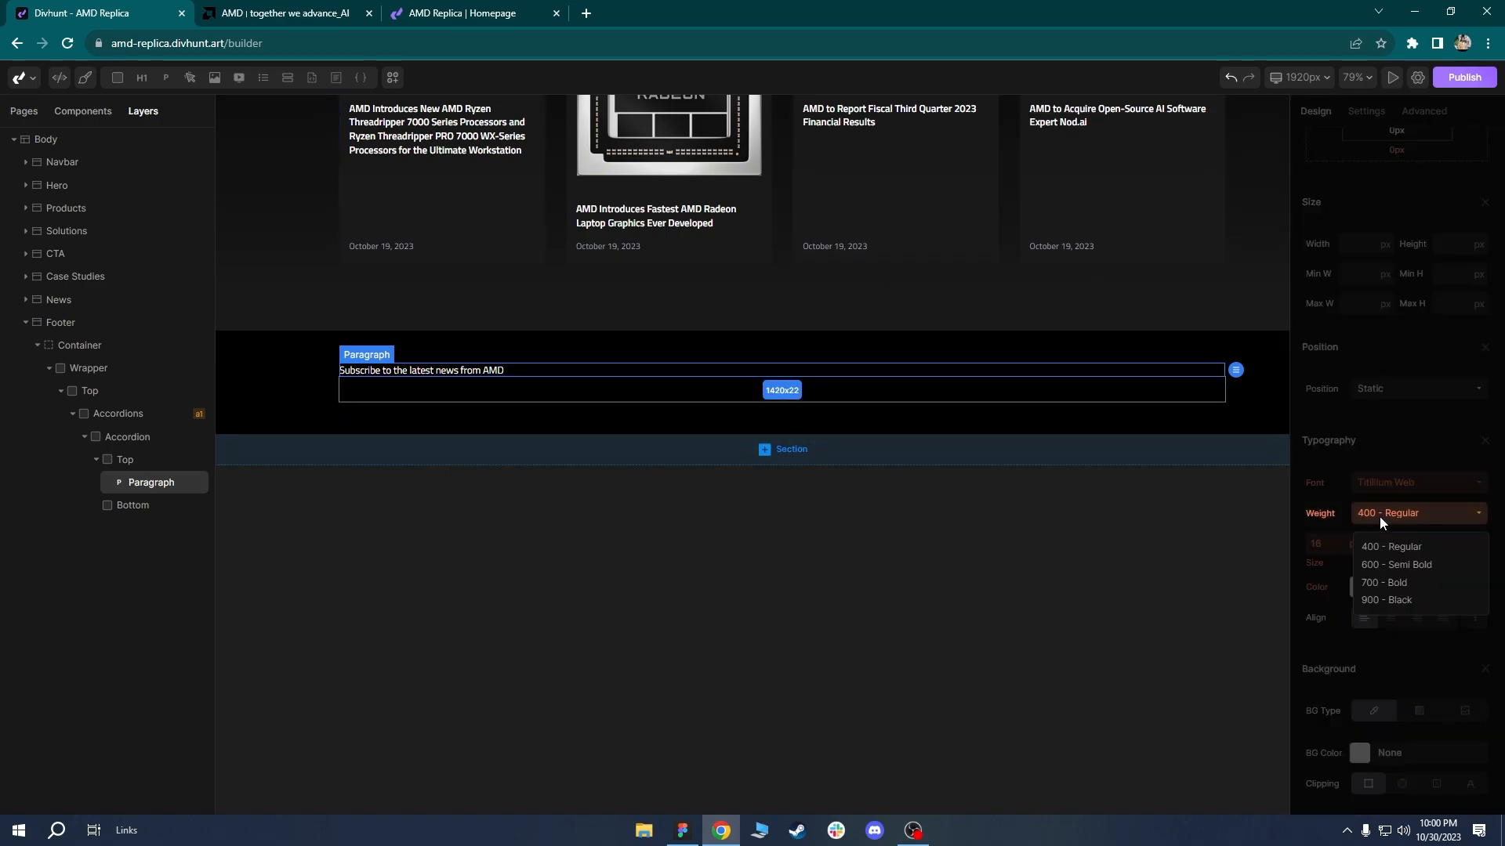
{"action": "left_click", "coordinate": [1402, 566]}
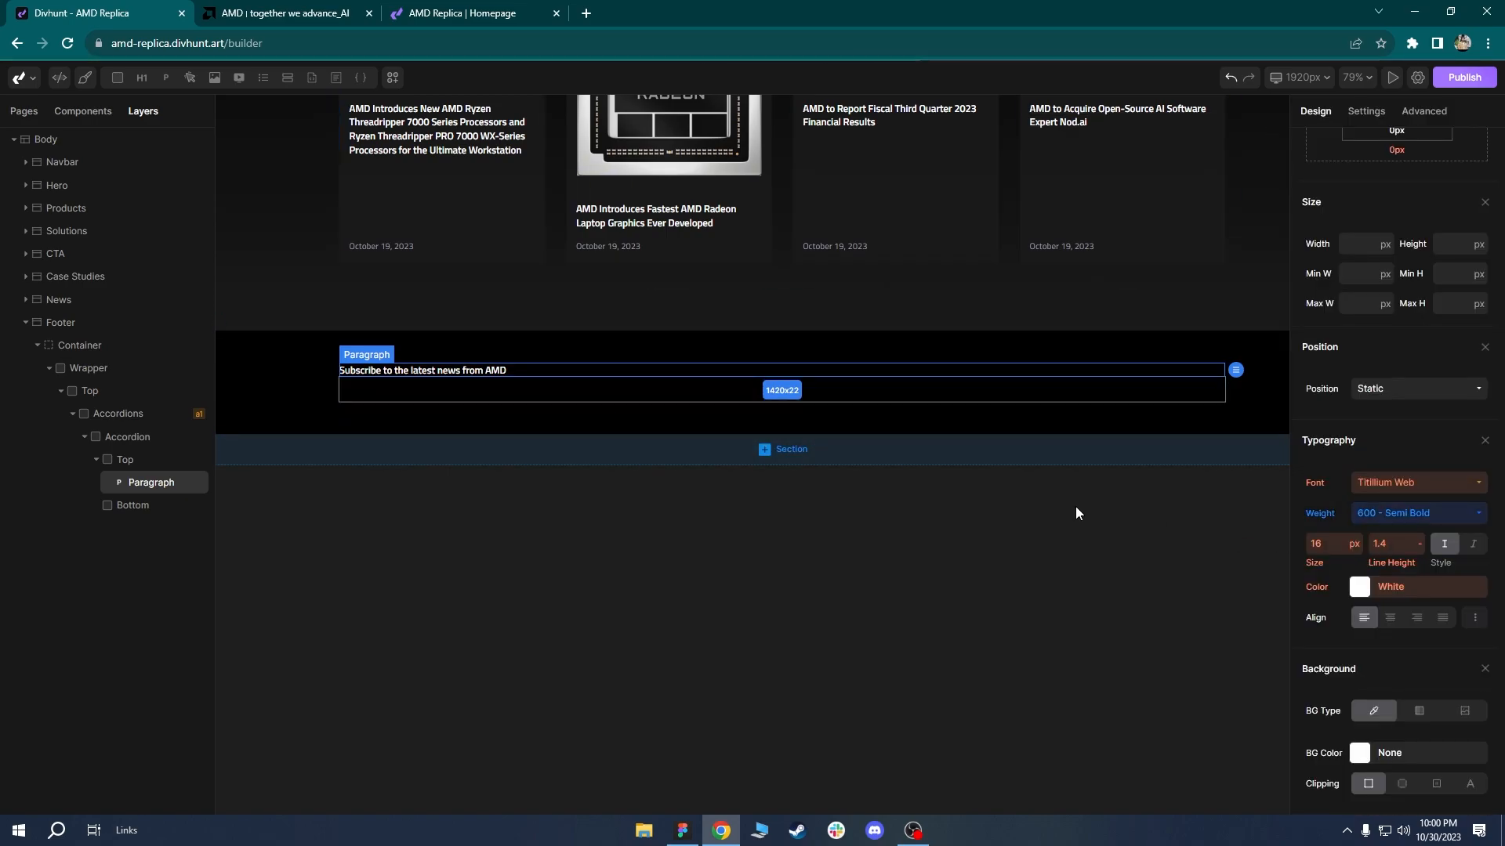
{"action": "left_click", "coordinate": [1408, 517]}
{"action": "left_click", "coordinate": [1384, 582]}
{"action": "scroll", "coordinate": [595, 360], "scroll_direction": "up", "scroll_amount": 3}
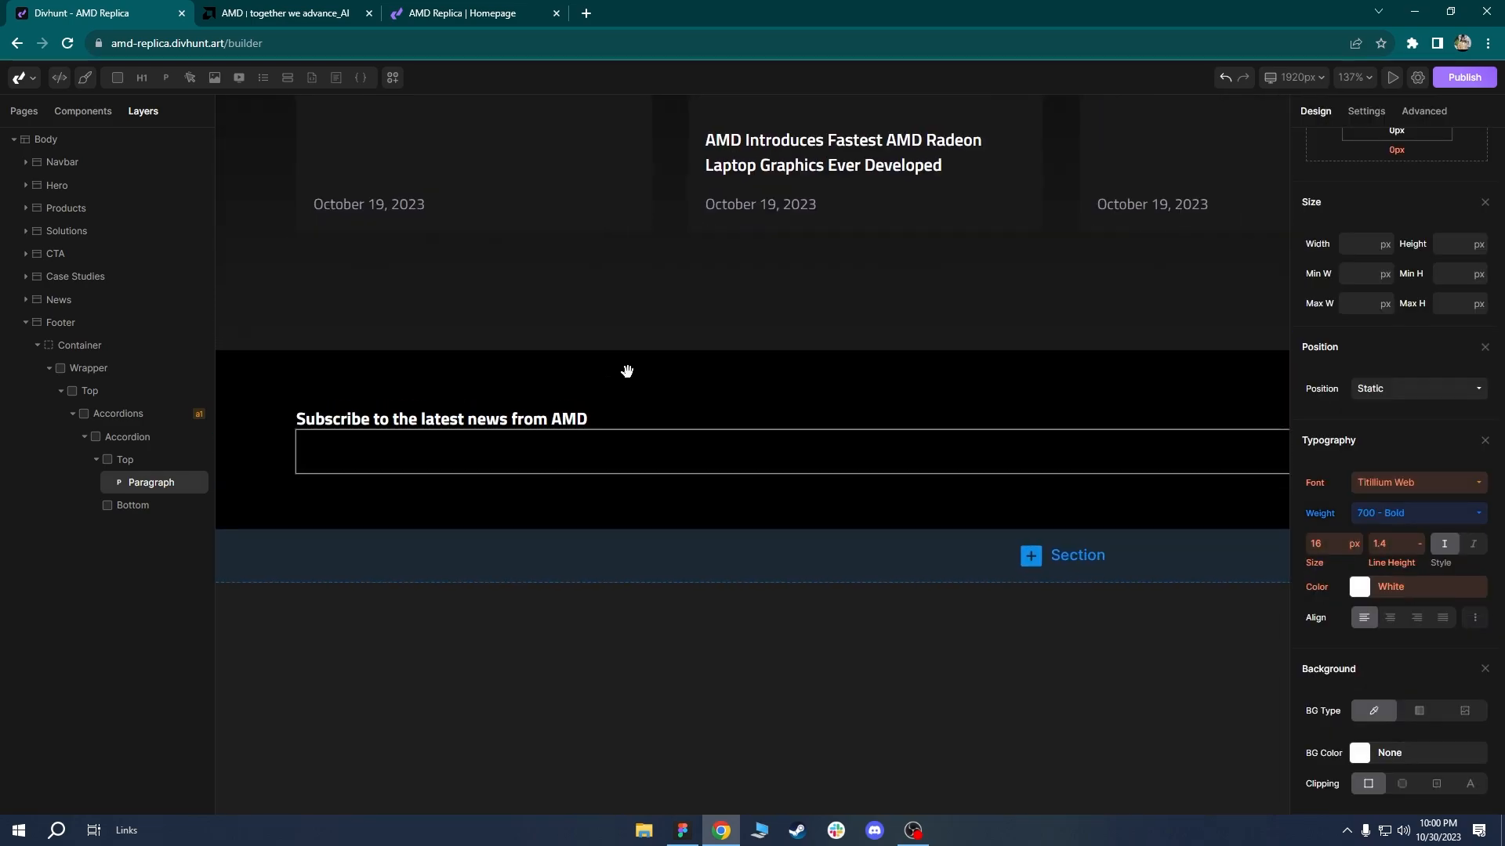
{"action": "scroll", "coordinate": [630, 371], "scroll_direction": "down", "scroll_amount": 2}
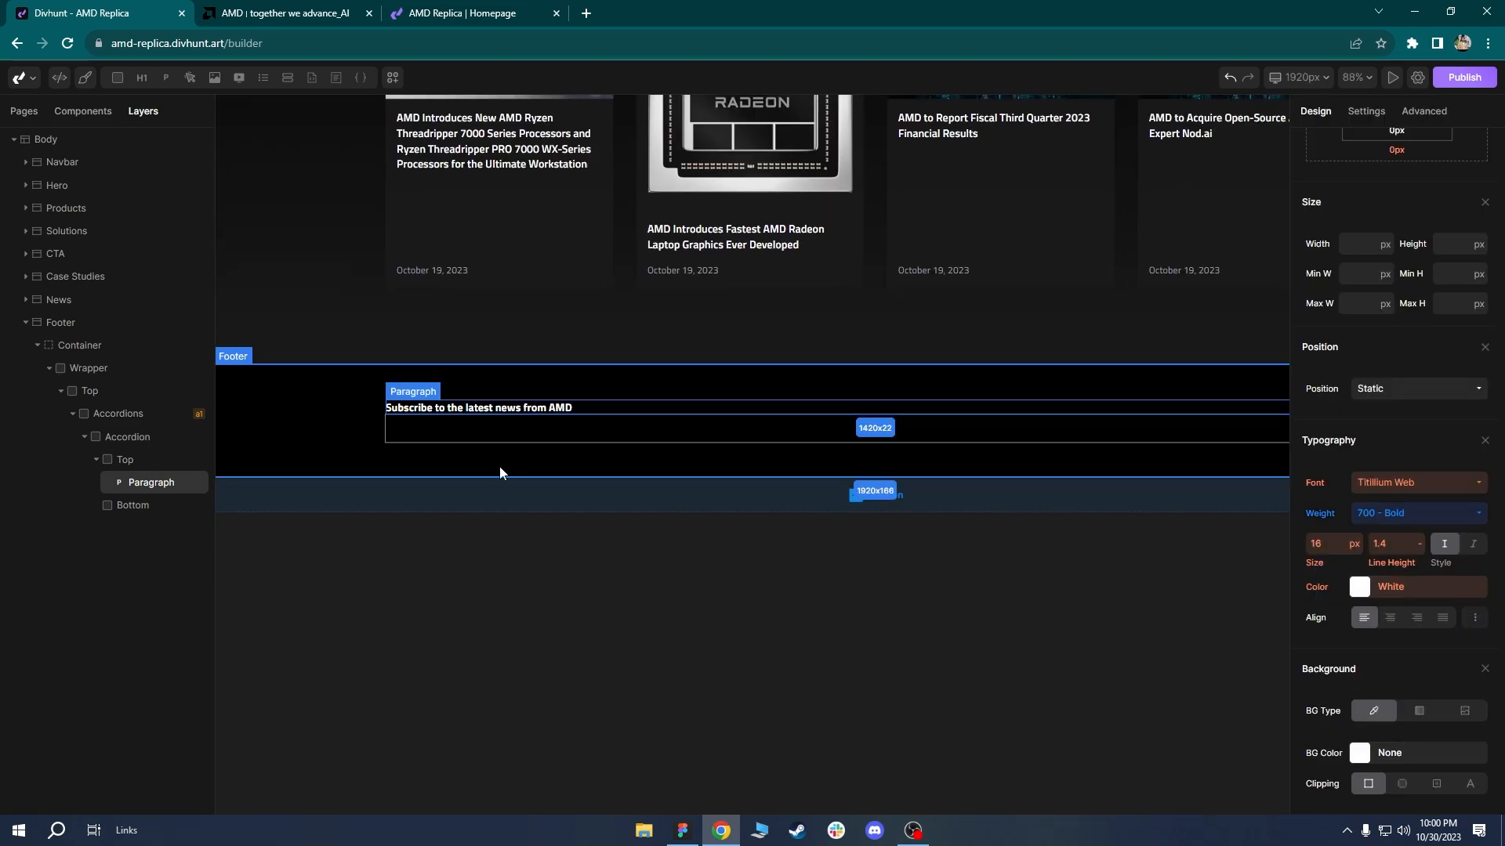
Check the chevron on the AMD site's accordion header and add an Image below the paragraph in the Top block.
{"action": "left_click", "coordinate": [596, 391]}
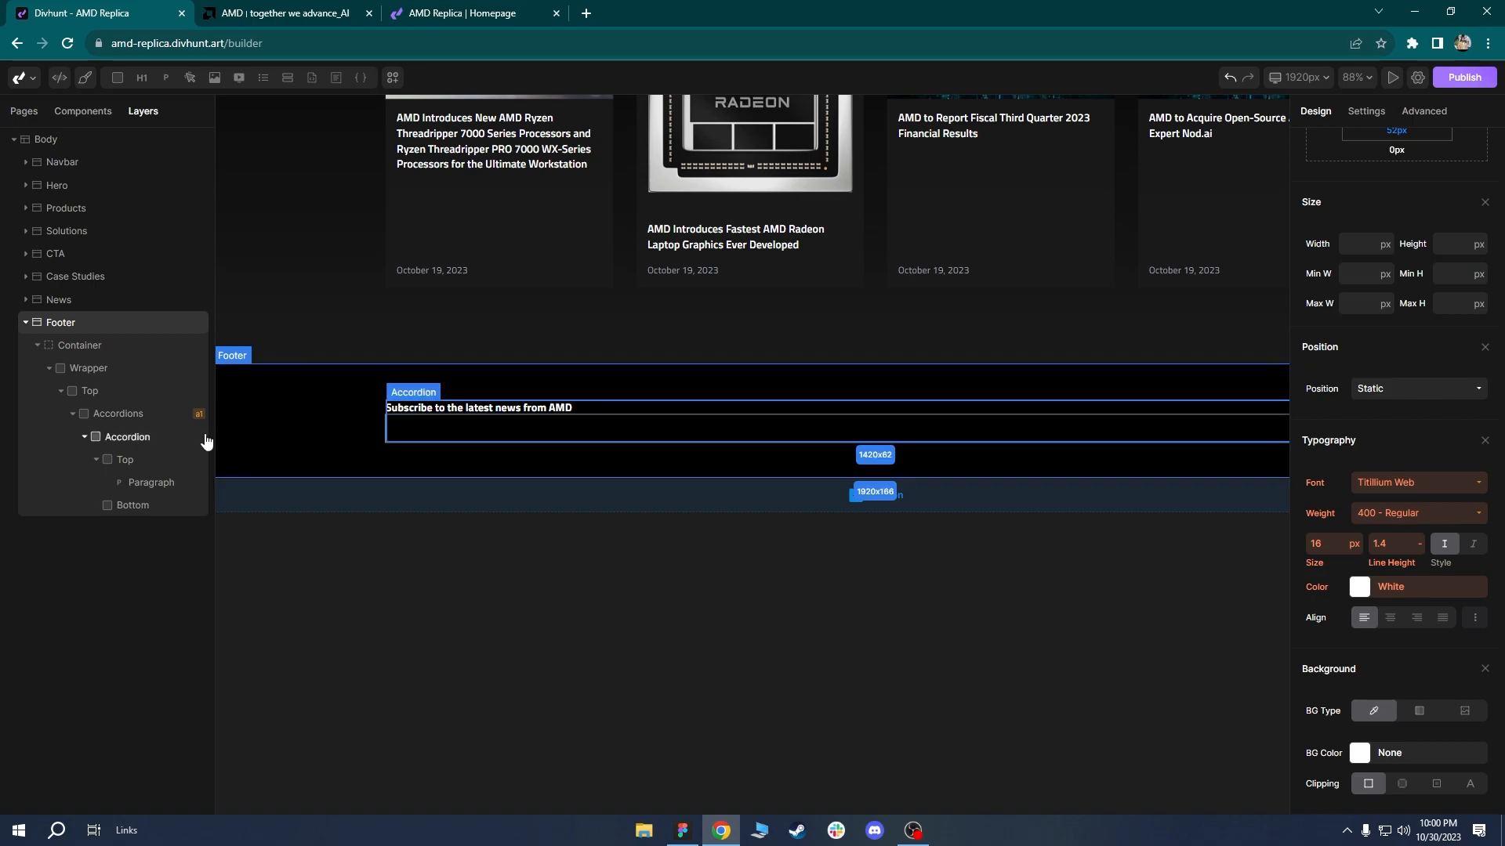
{"action": "left_click", "coordinate": [145, 462]}
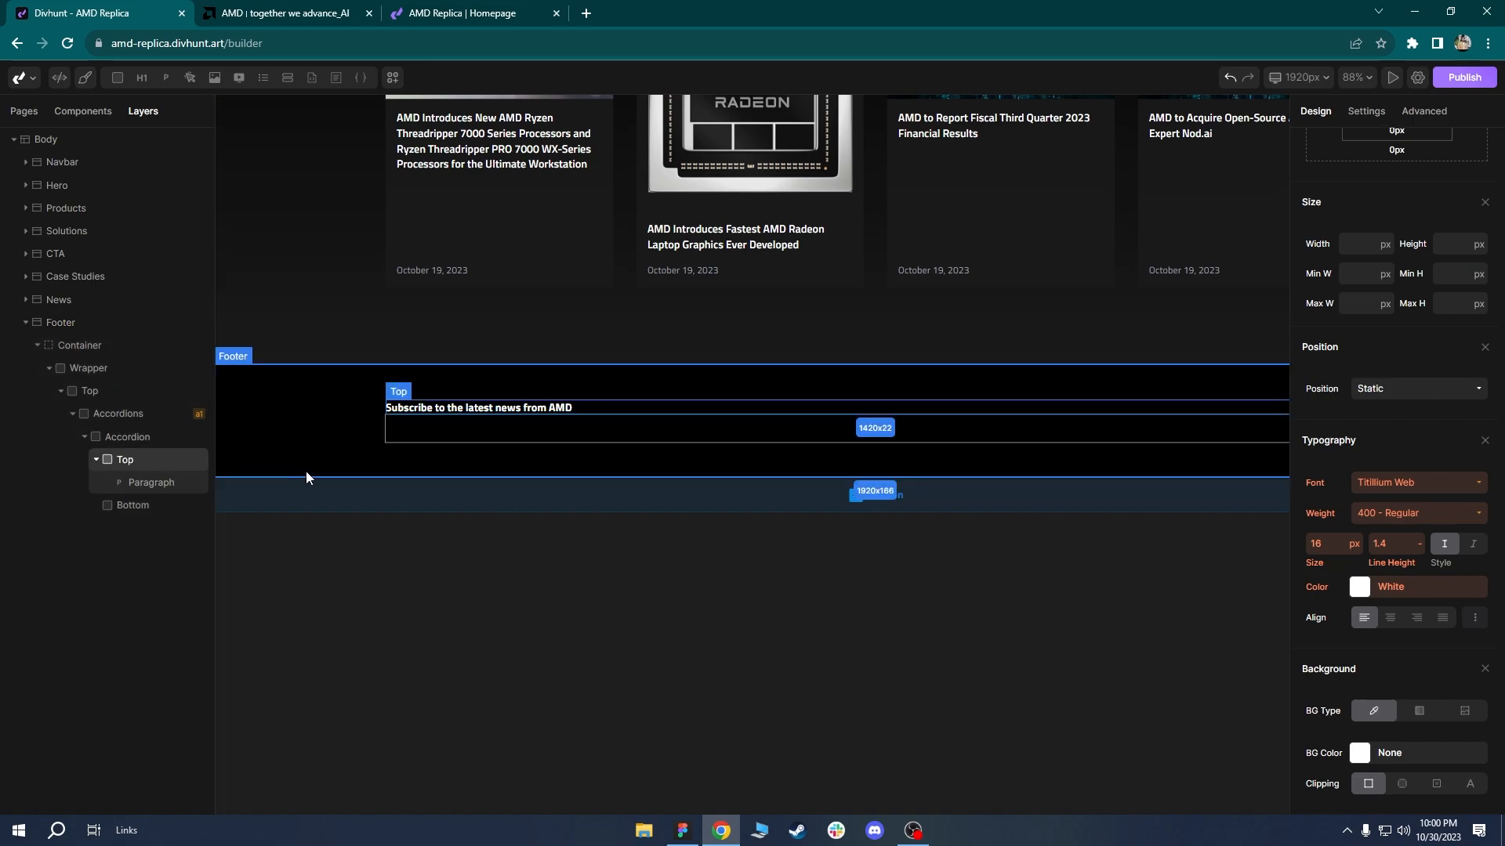
{"action": "key", "text": "ctrl+Tab"}
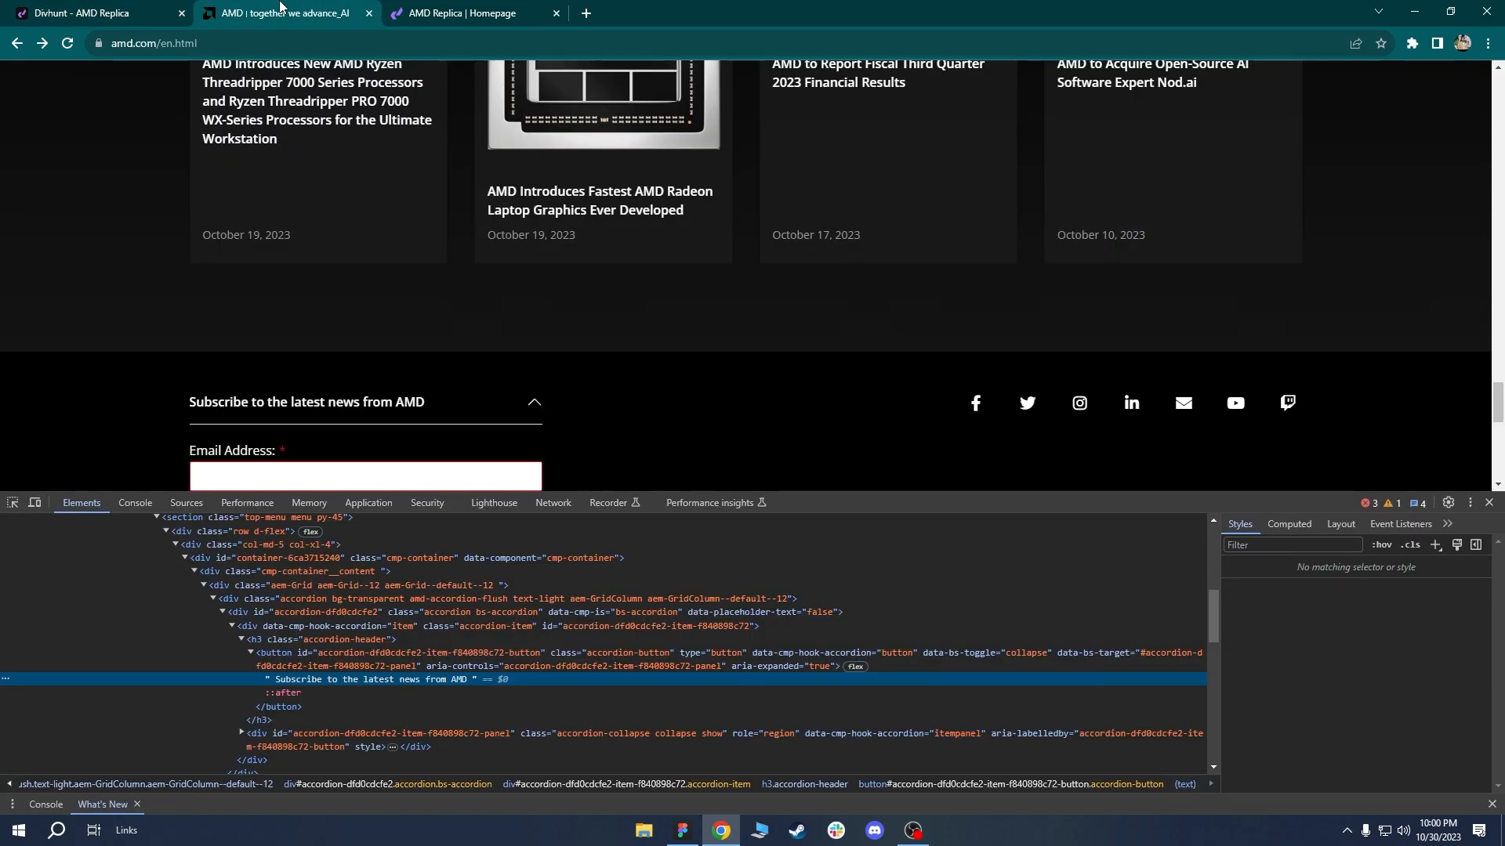
{"action": "left_click", "coordinate": [521, 410]}
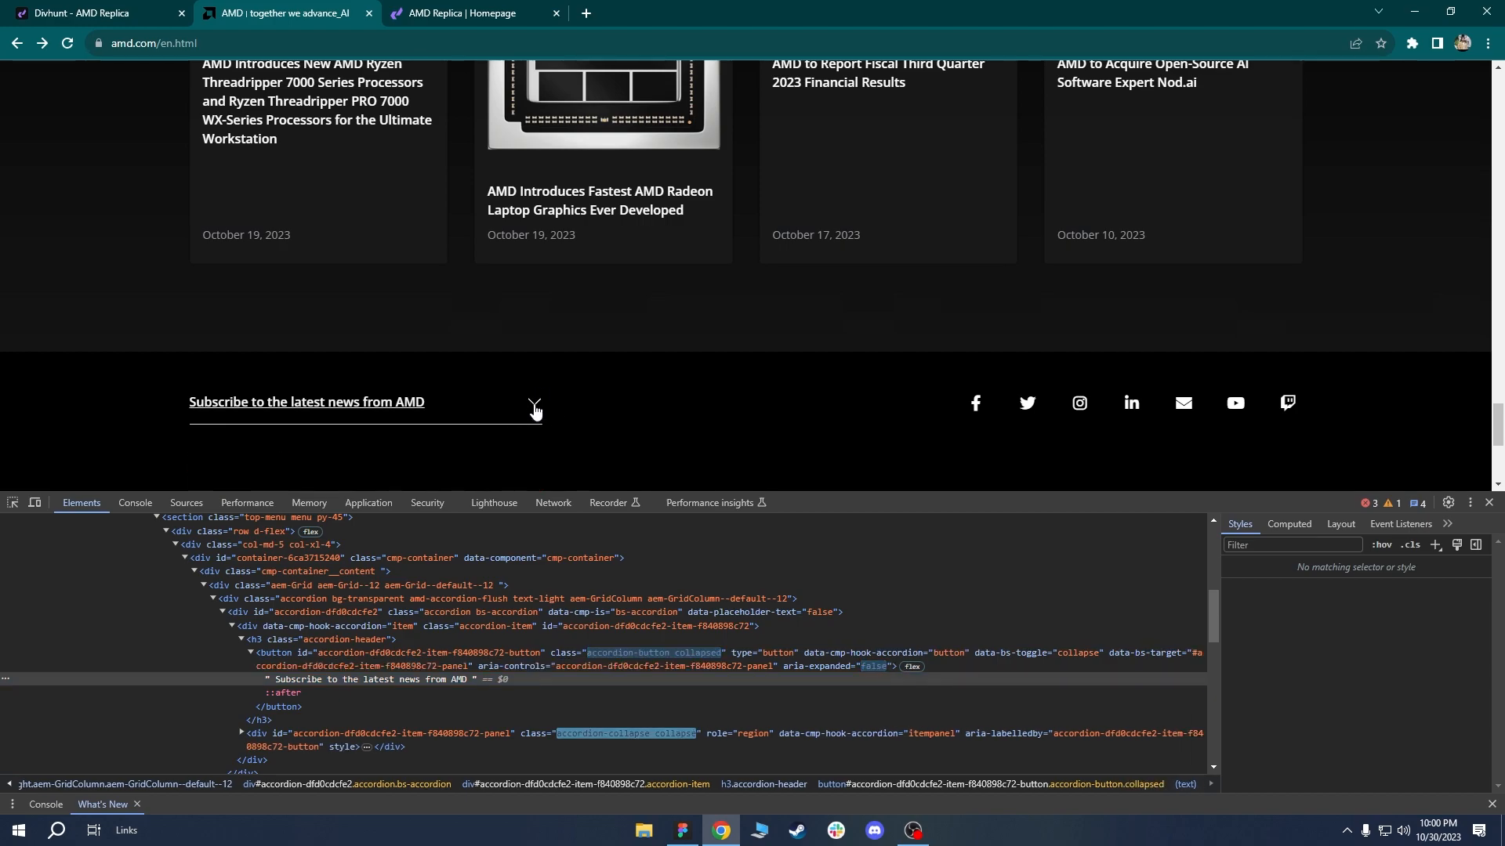
{"action": "key", "text": "ctrl+shift+Tab"}
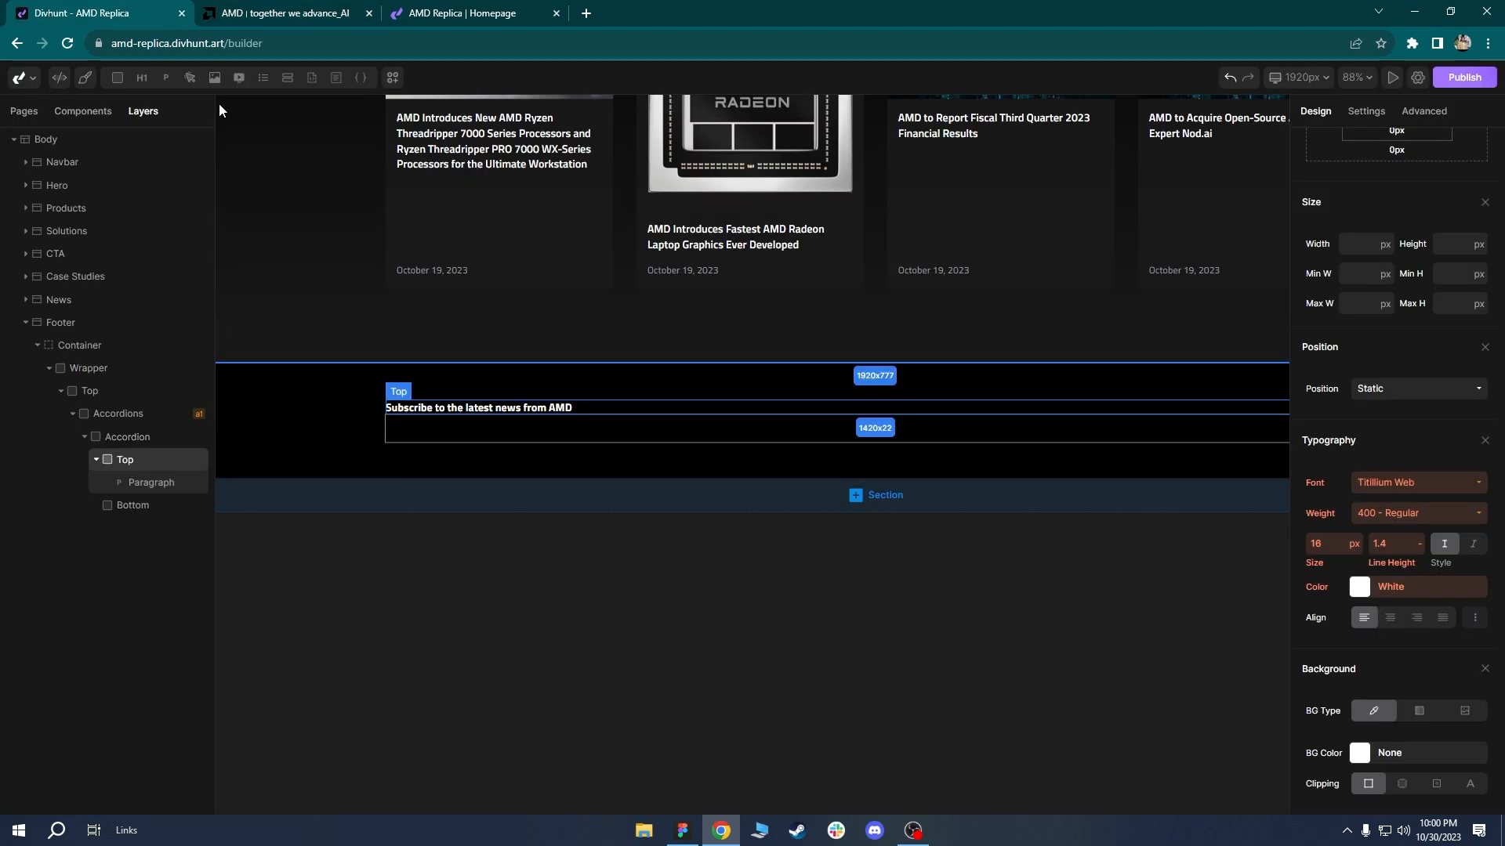
{"action": "left_click", "coordinate": [215, 76]}
{"action": "left_click", "coordinate": [147, 505]}
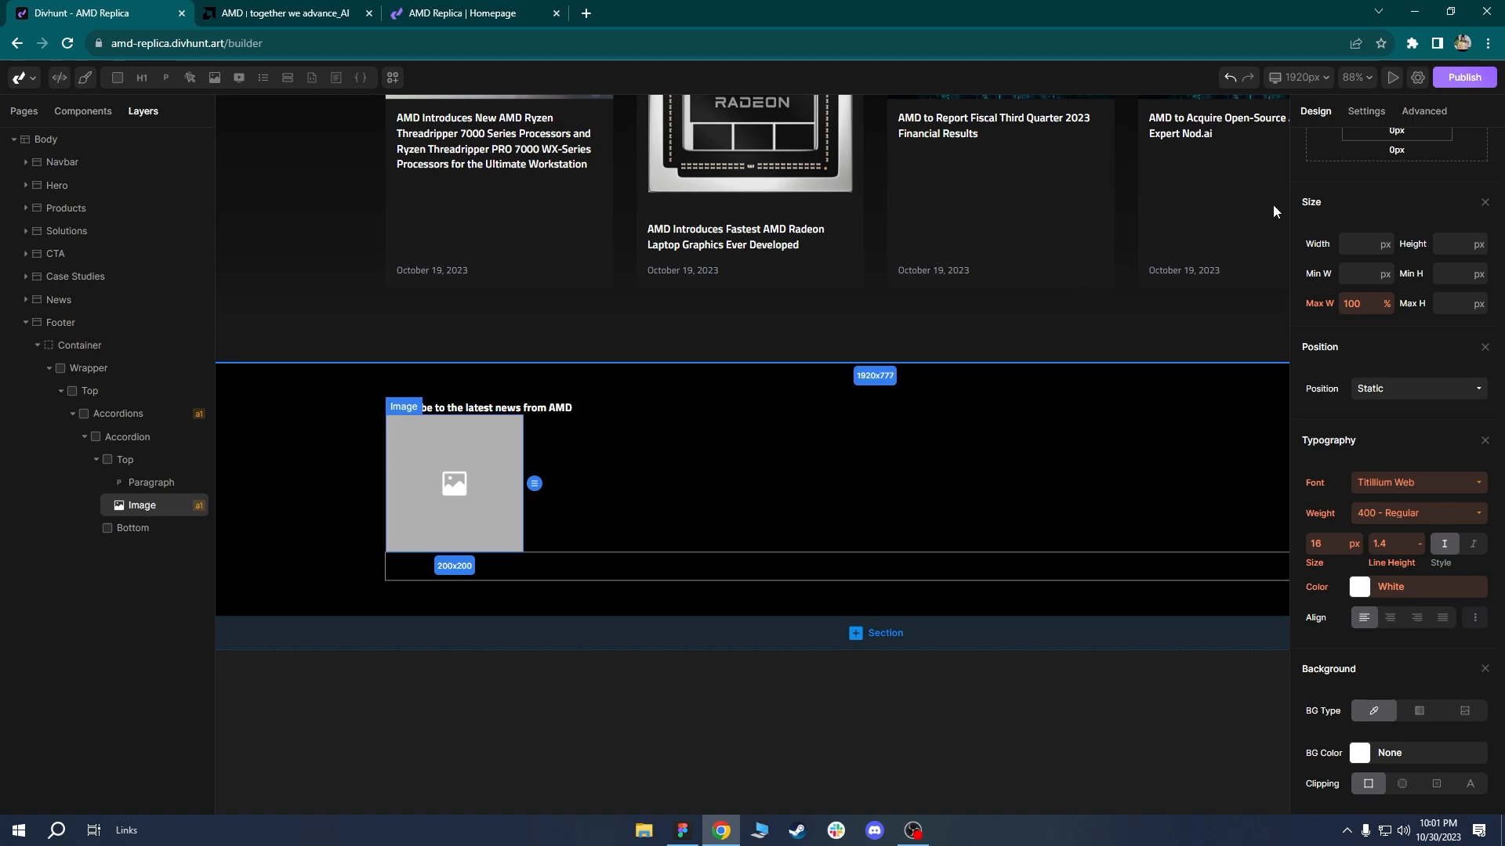
Search the uploads for "arrow", use Arrow Small.svg as the new image's source, and return to the AMD site's accordion.
{"action": "left_click", "coordinate": [1367, 112]}
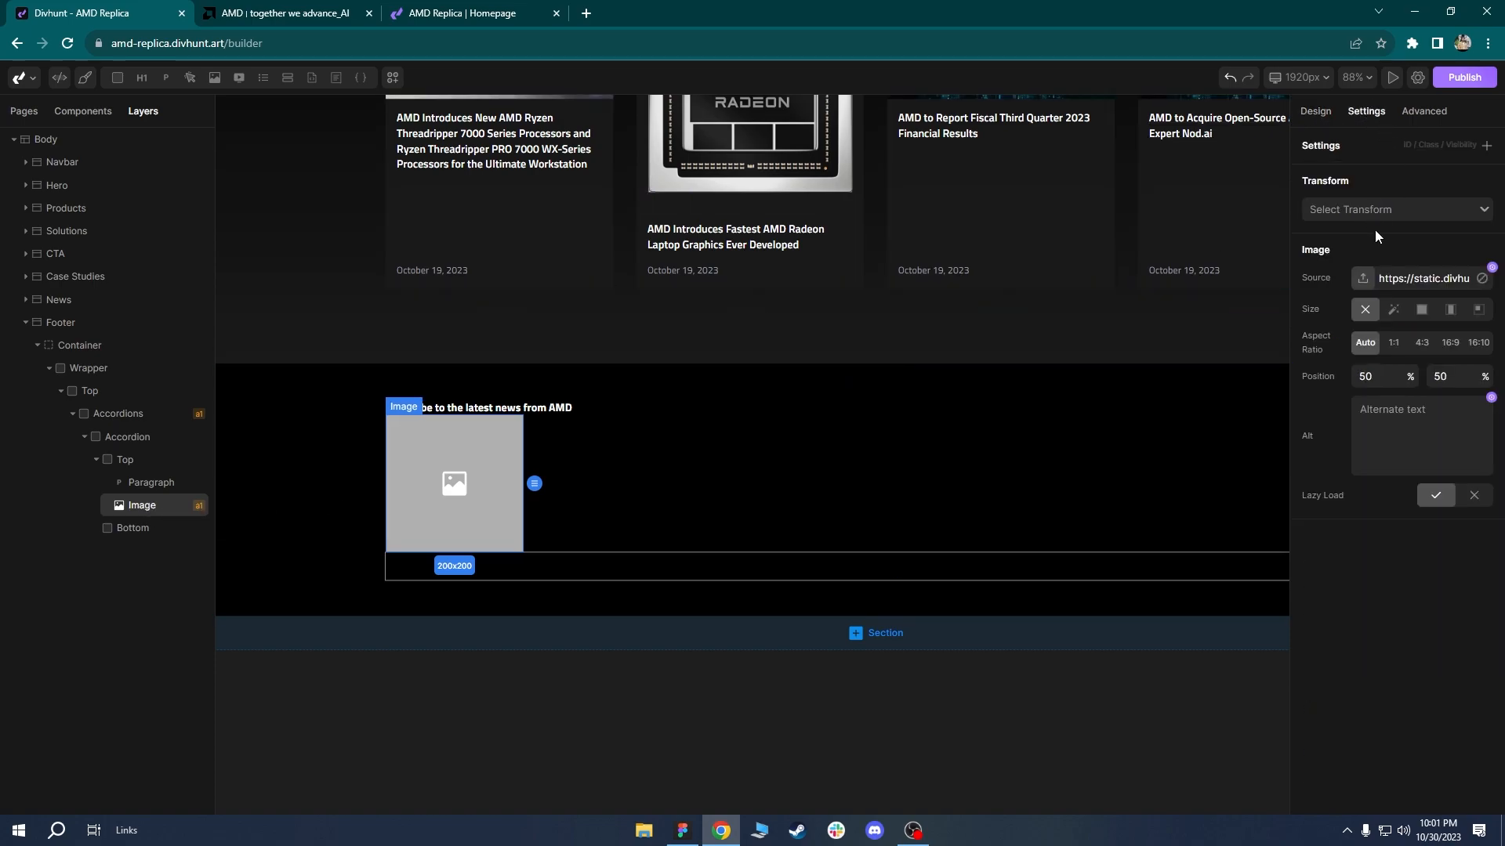
{"action": "left_click", "coordinate": [1365, 279]}
{"action": "left_click", "coordinate": [792, 174]}
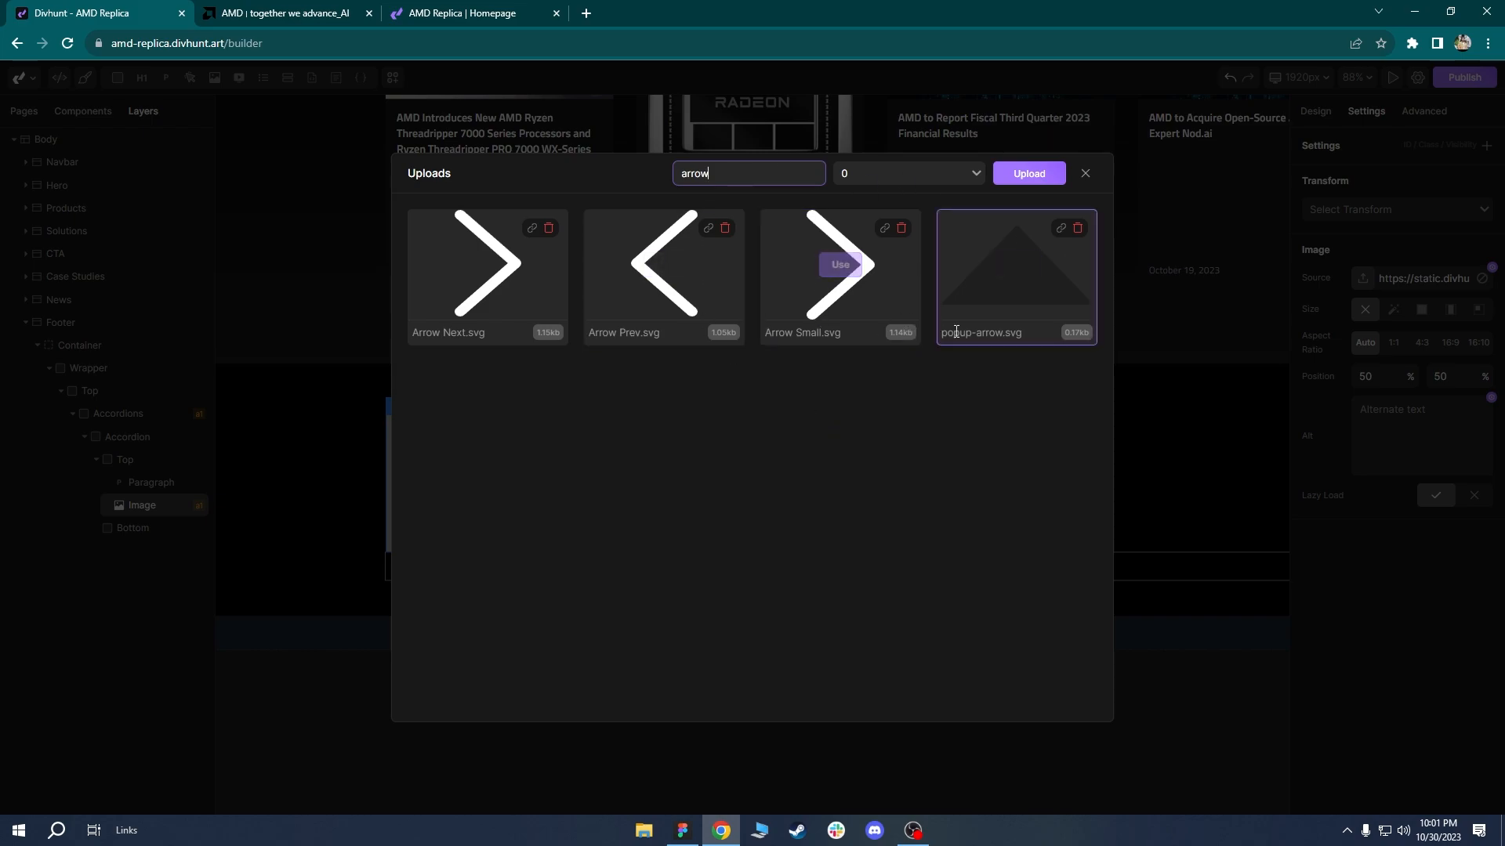
{"action": "left_click", "coordinate": [840, 264]}
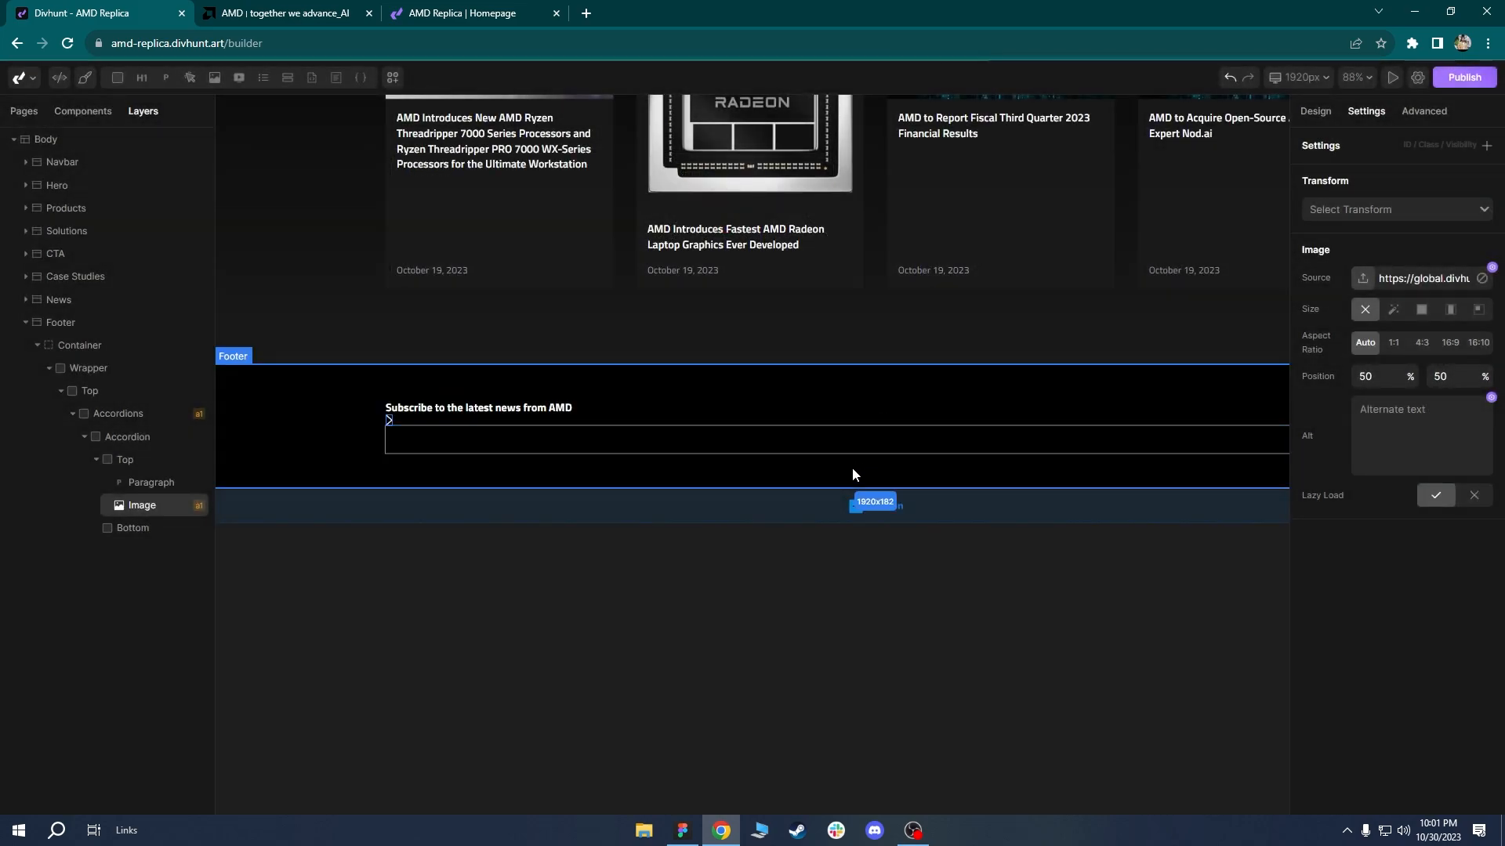
{"action": "left_click", "coordinate": [682, 423]}
{"action": "left_click", "coordinate": [284, 13]}
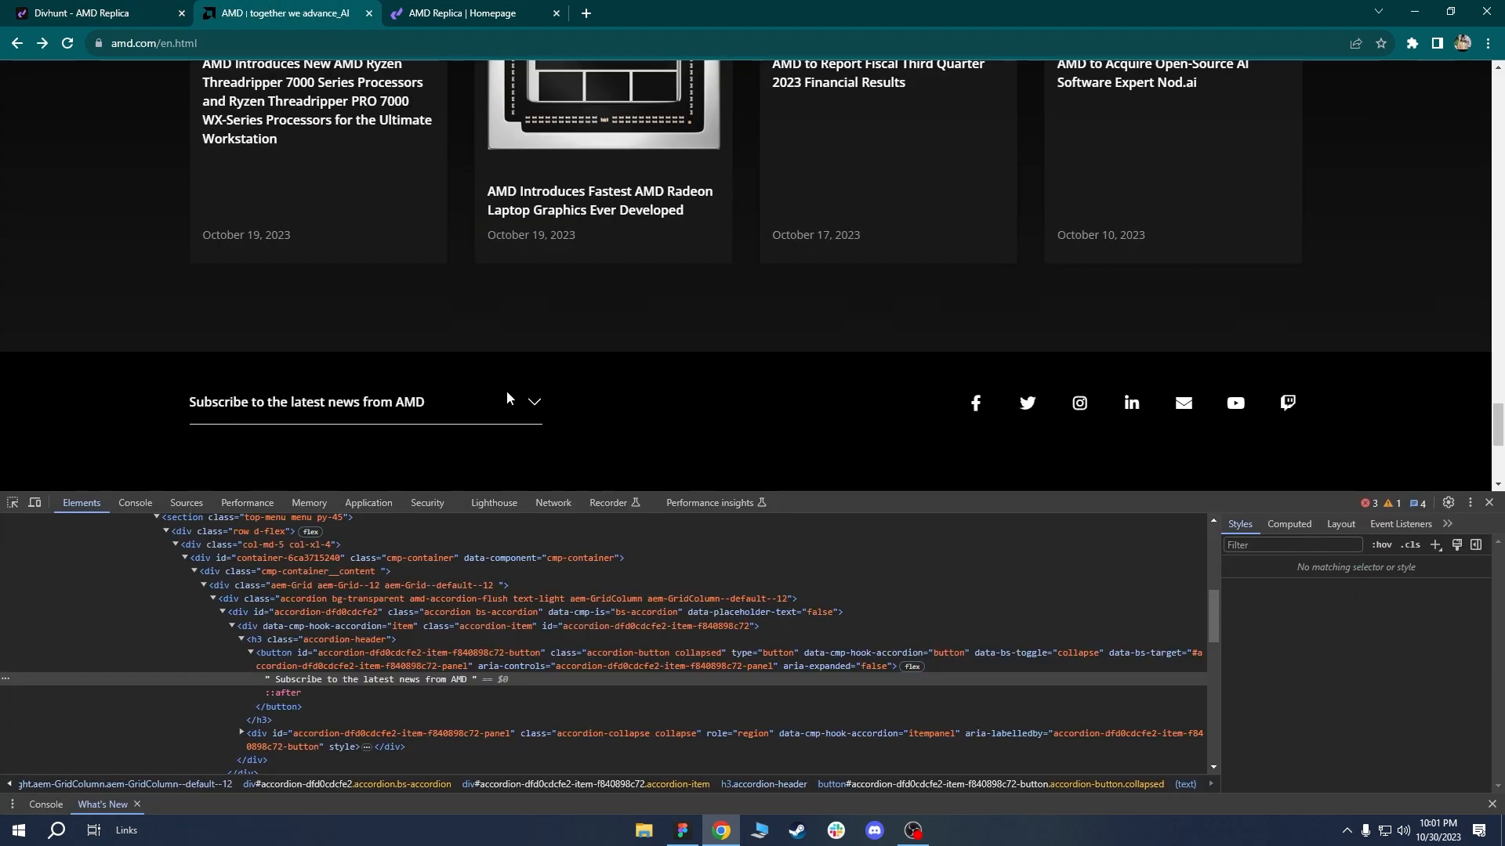
Inspect the newsletter accordion's header button size on the AMD site, and open the Accordions block's design settings in the Divhunt builder.
{"action": "right_click", "coordinate": [481, 409]}
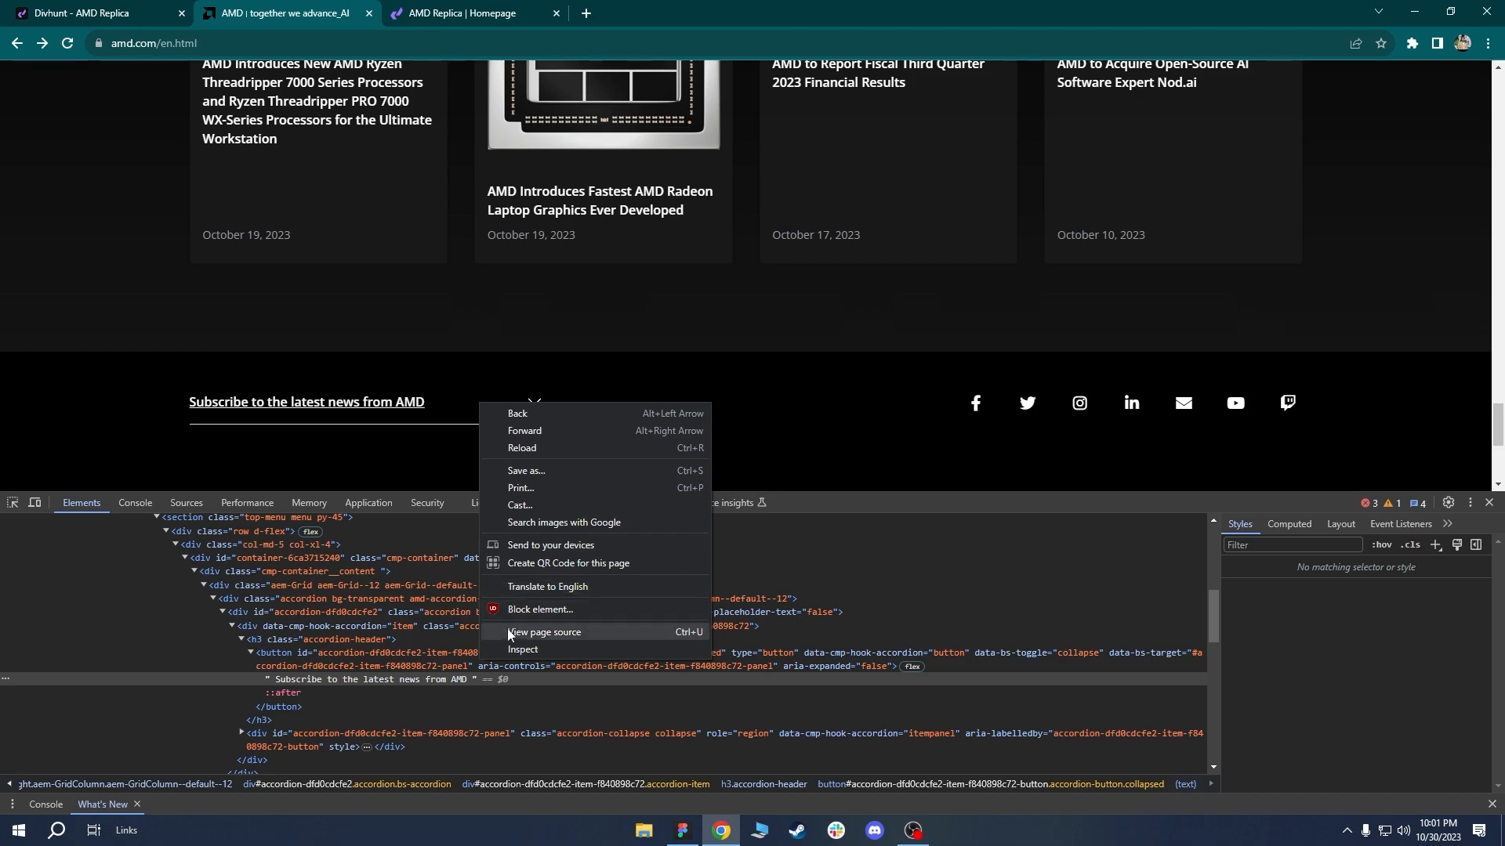
{"action": "left_click", "coordinate": [518, 649]}
{"action": "left_click", "coordinate": [13, 504]}
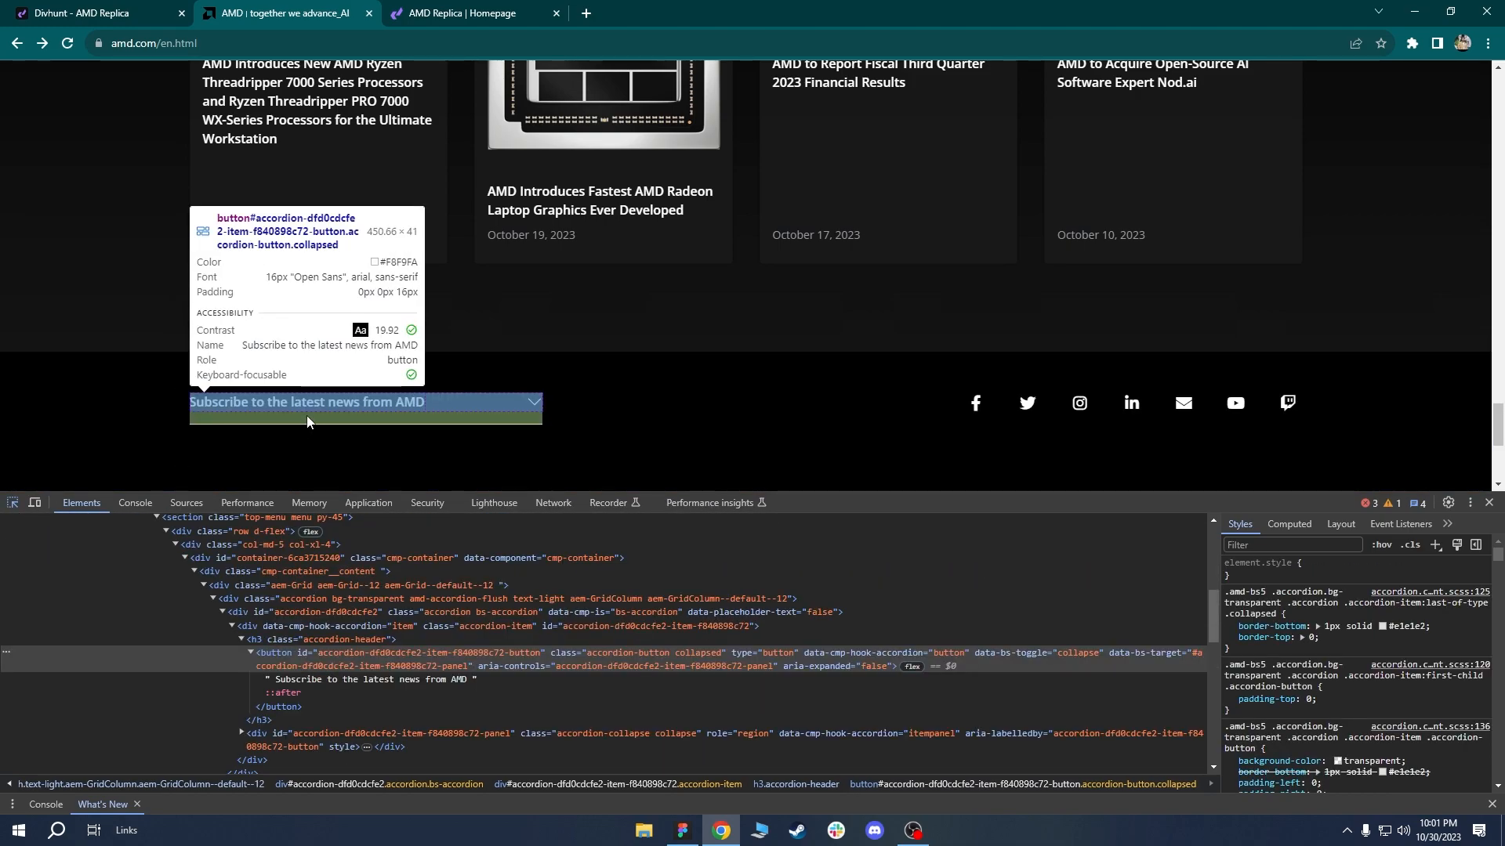
{"action": "left_click", "coordinate": [124, 14]}
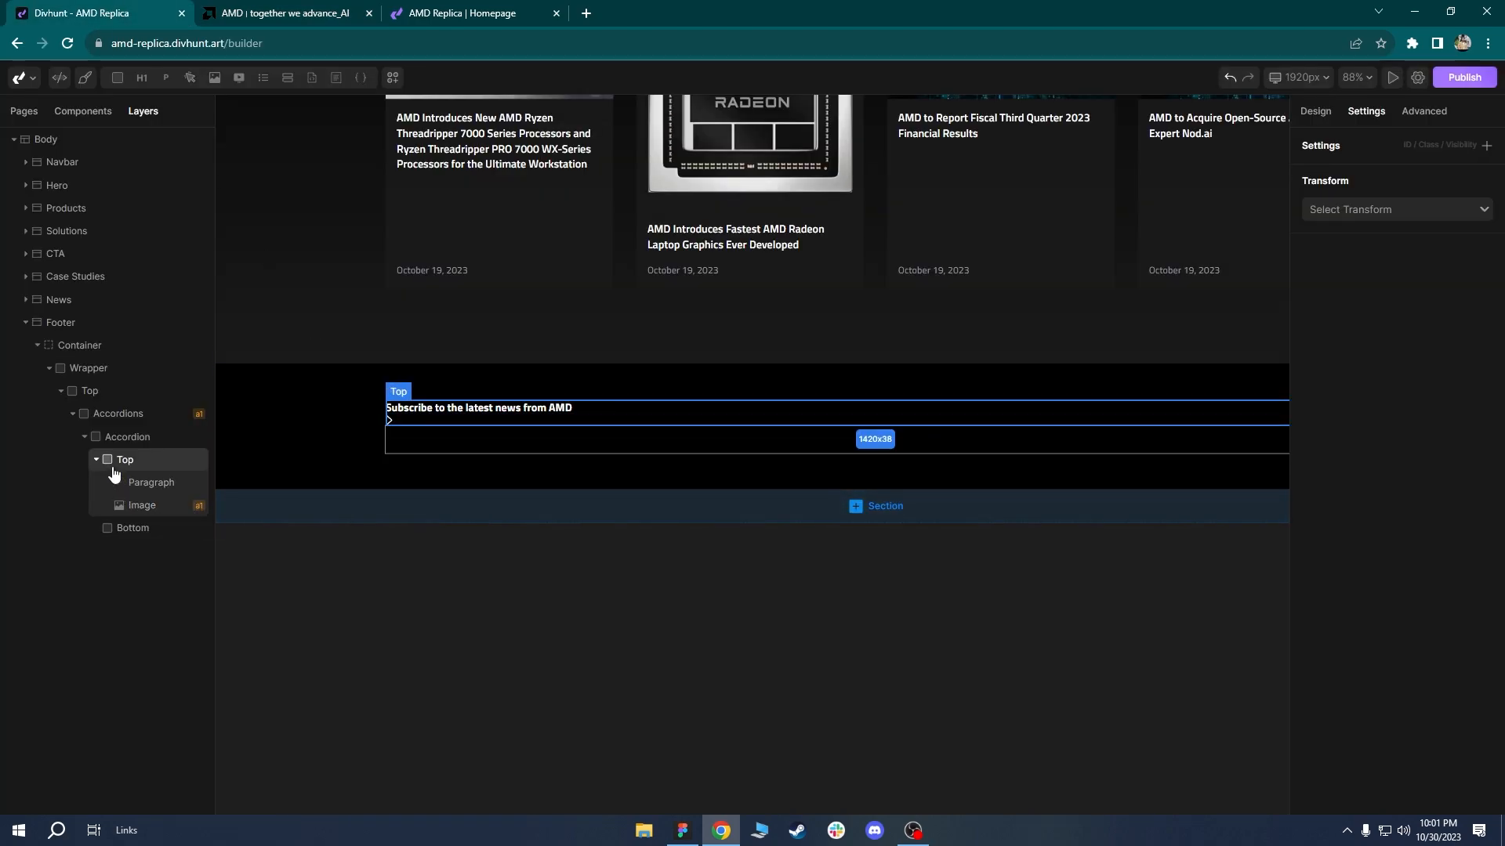
{"action": "left_click", "coordinate": [117, 413]}
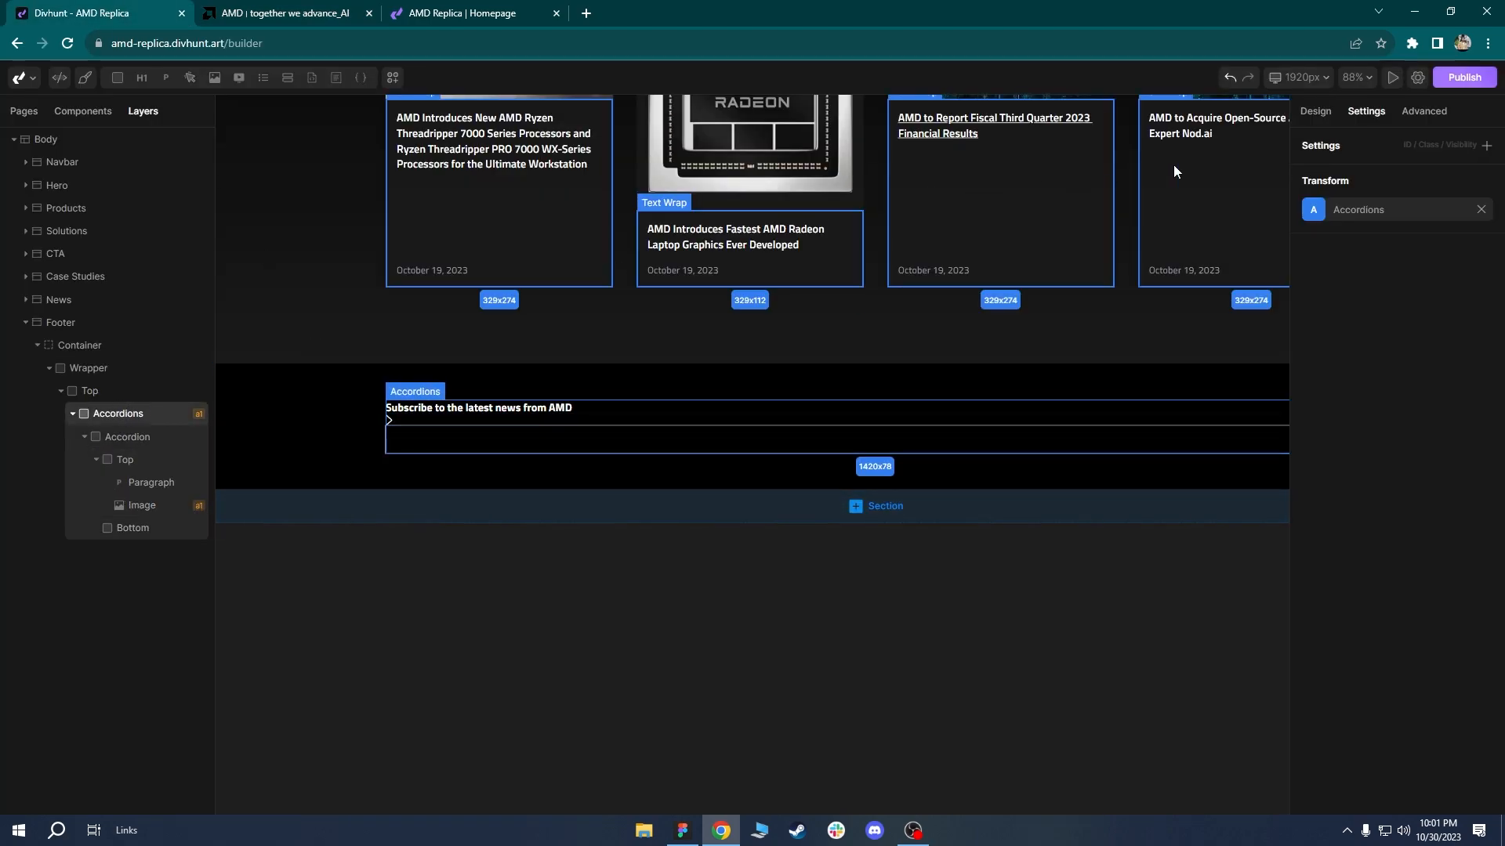
{"action": "left_click", "coordinate": [1317, 112]}
Return to the AMD site and expand the newsletter accordion to examine its width and contents.
{"action": "left_click", "coordinate": [375, 6]}
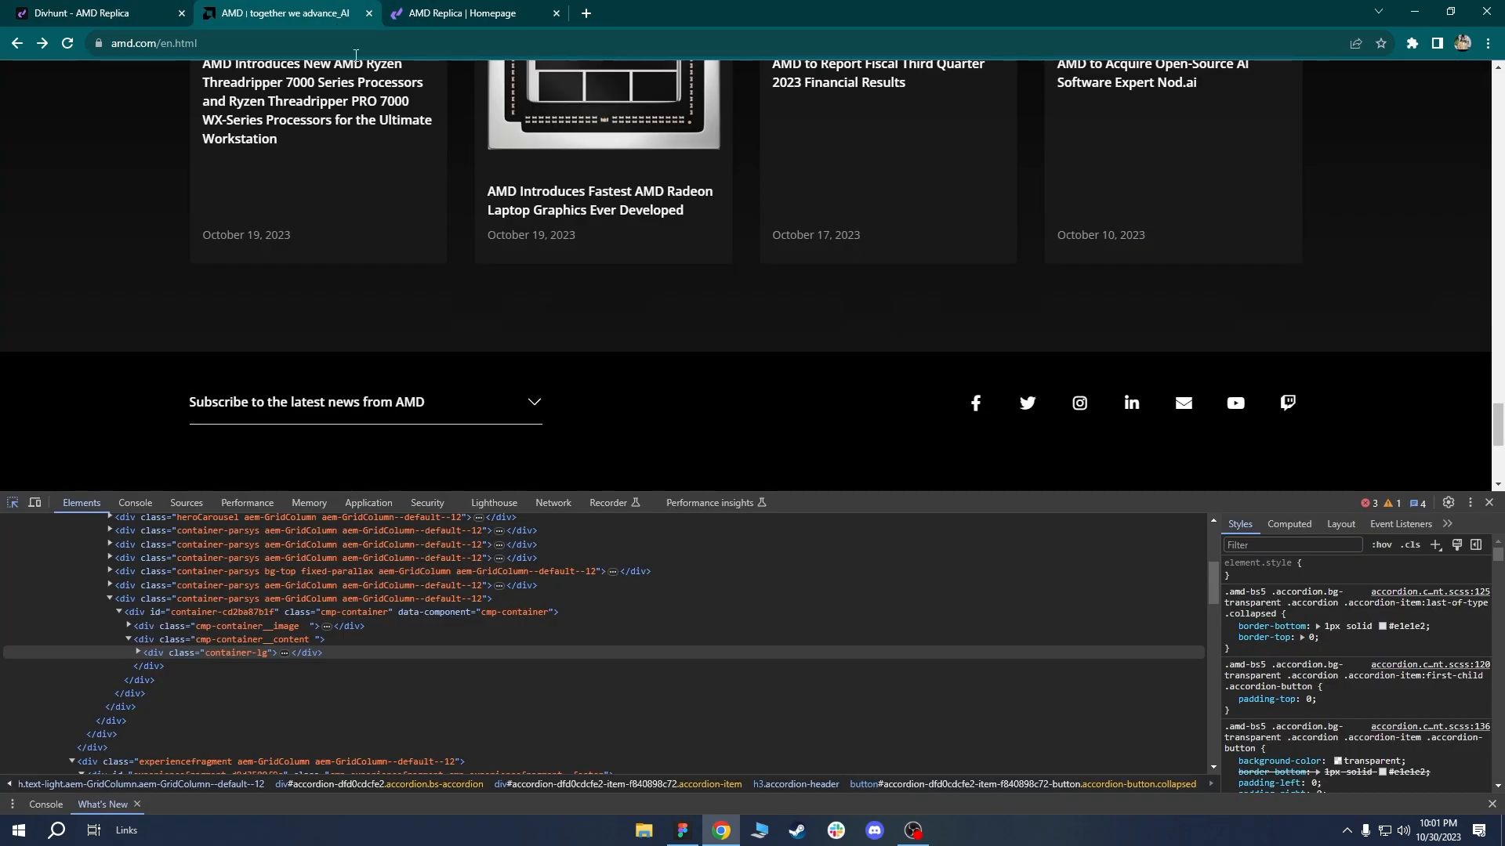
{"action": "left_click", "coordinate": [12, 503]}
{"action": "scroll", "coordinate": [502, 314], "scroll_direction": "down", "scroll_amount": 2}
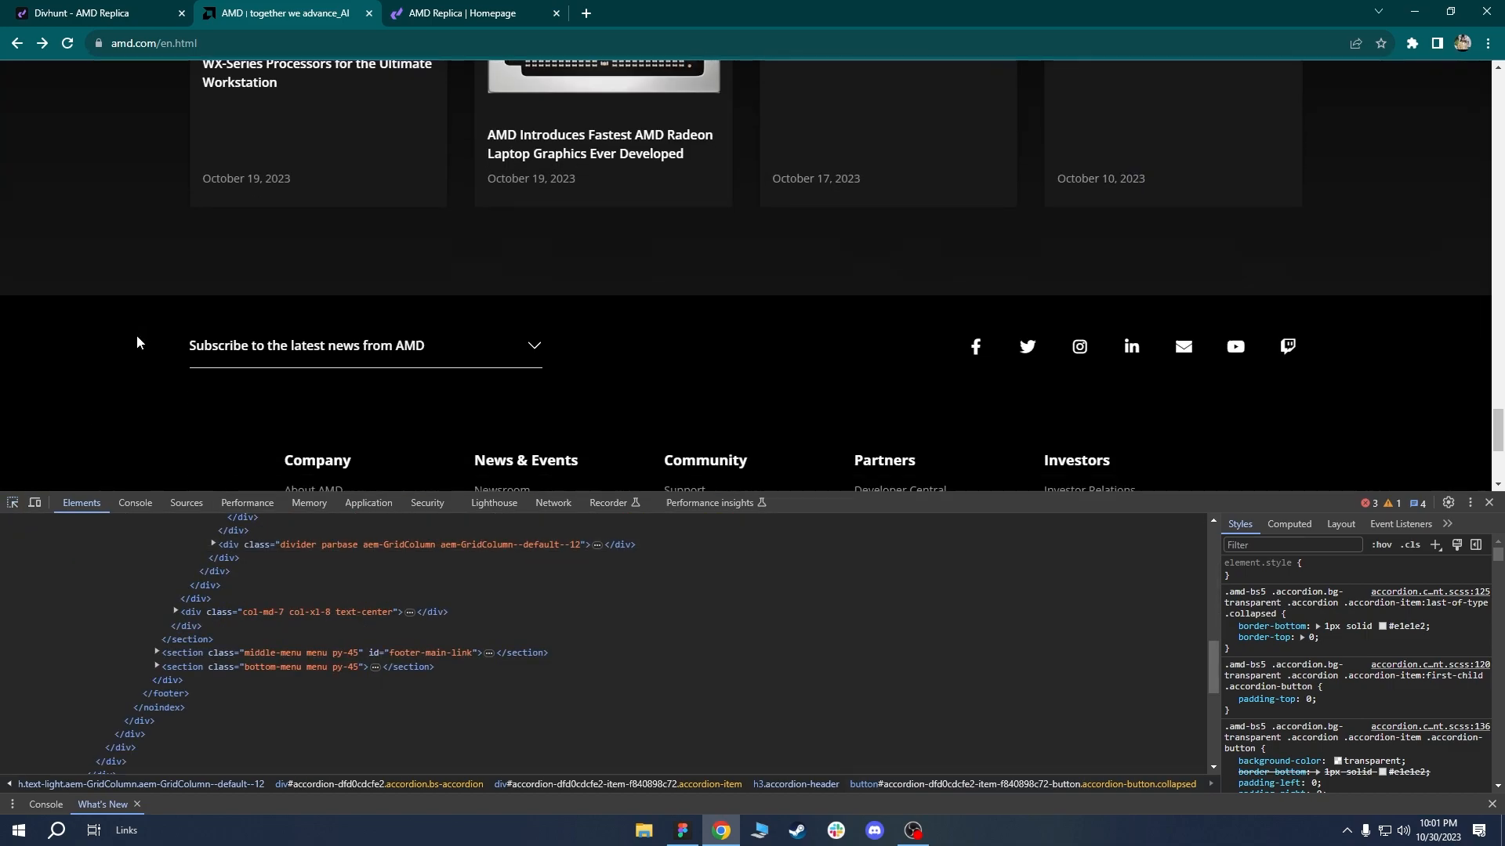
{"action": "left_click", "coordinate": [470, 247]}
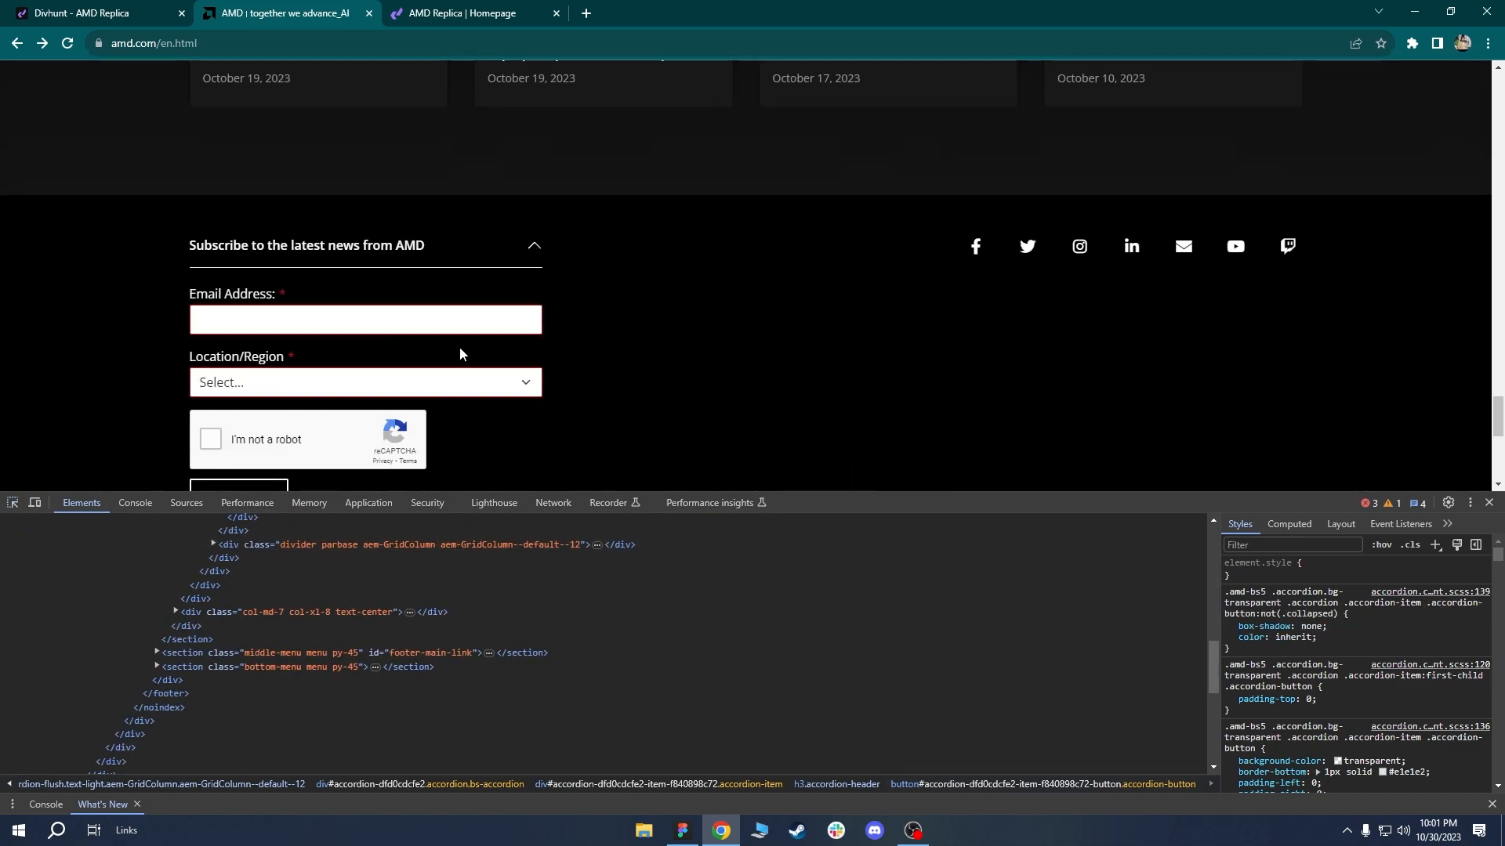
Back in the Divhunt builder, set the Accordions block's maximum width to 450 px and its width to 100%.
{"action": "left_click", "coordinate": [138, 8]}
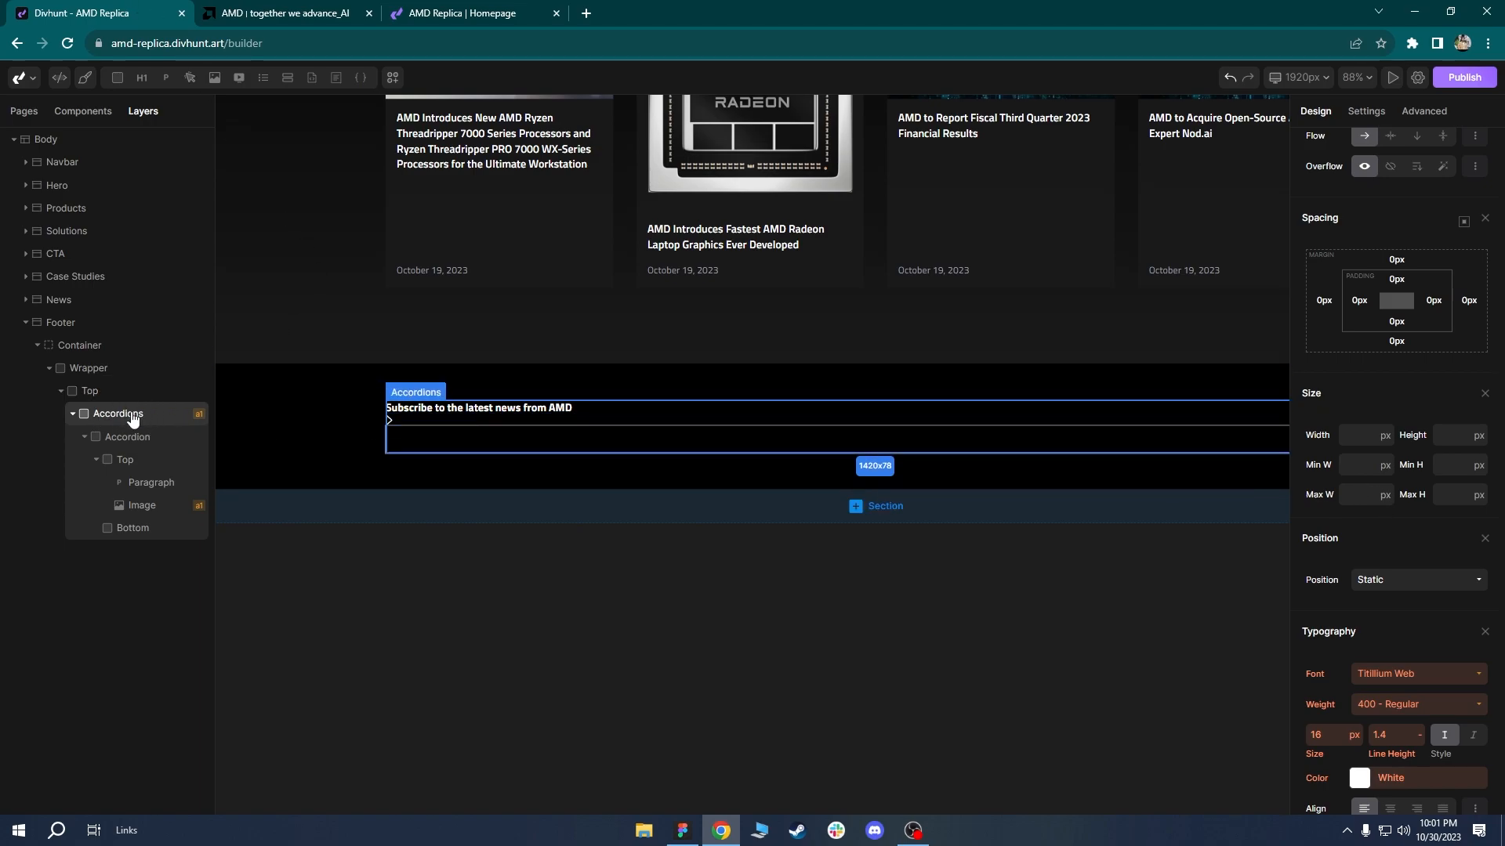
{"action": "left_click", "coordinate": [1352, 499]}
{"action": "type", "text": "450"}
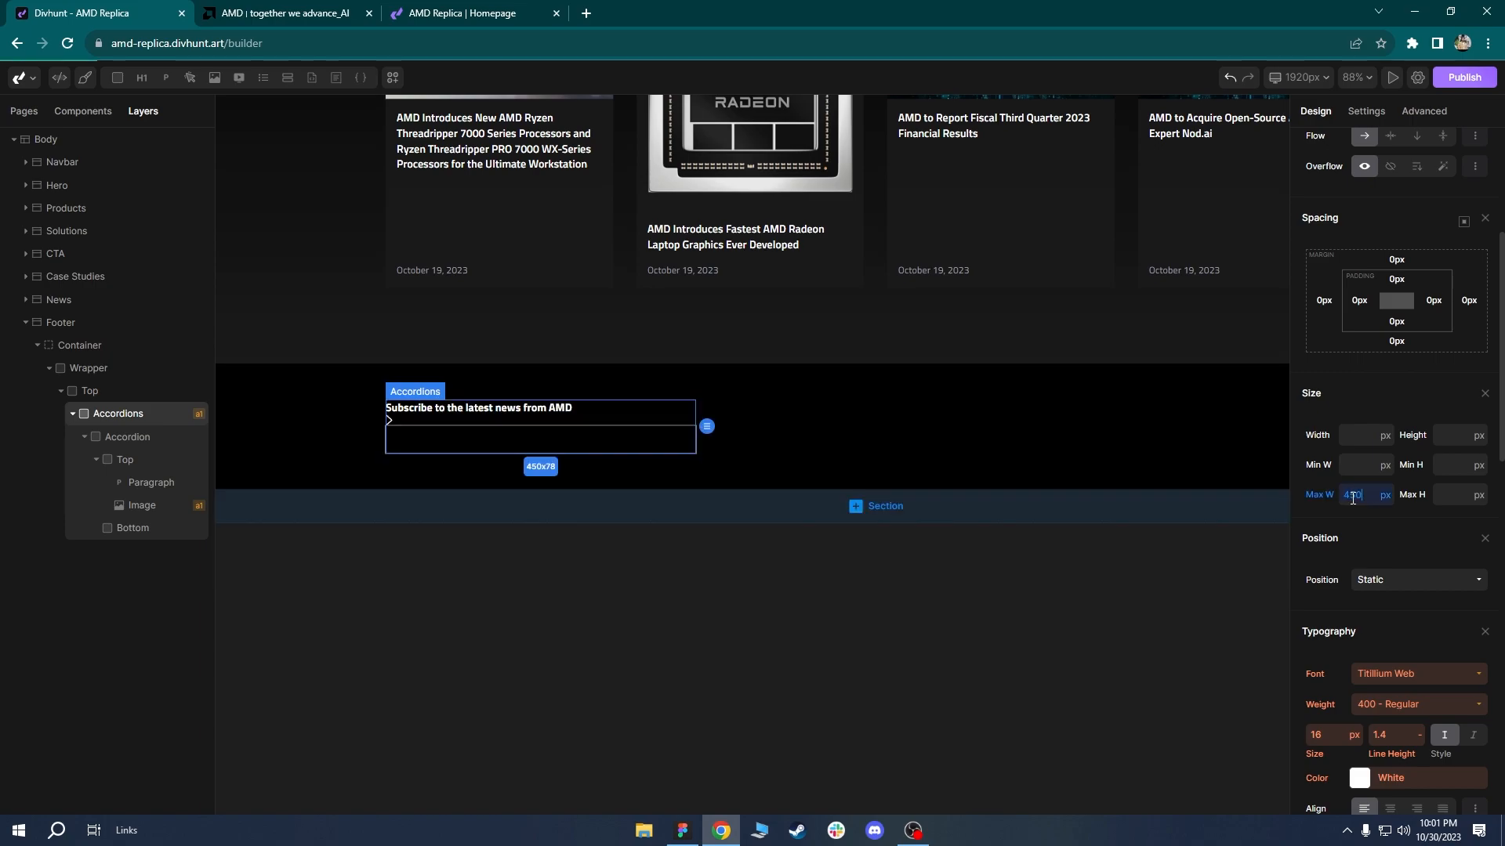
{"action": "left_click", "coordinate": [1368, 436]}
{"action": "type", "text": "100%"}
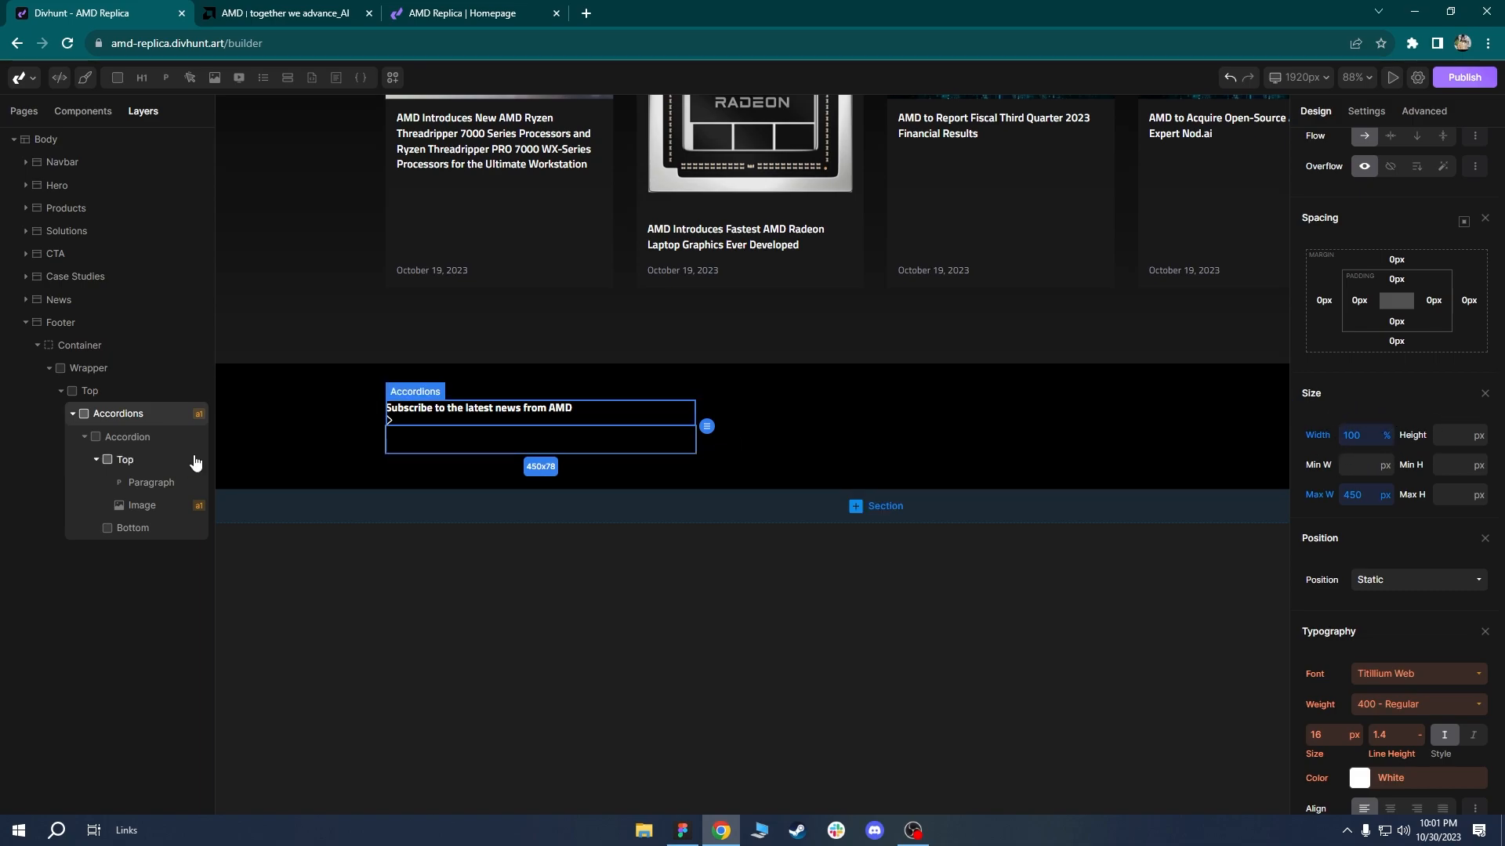
Make the accordion's Top block a flex row with vertically centred items and space between the text and arrow.
{"action": "left_click", "coordinate": [124, 462]}
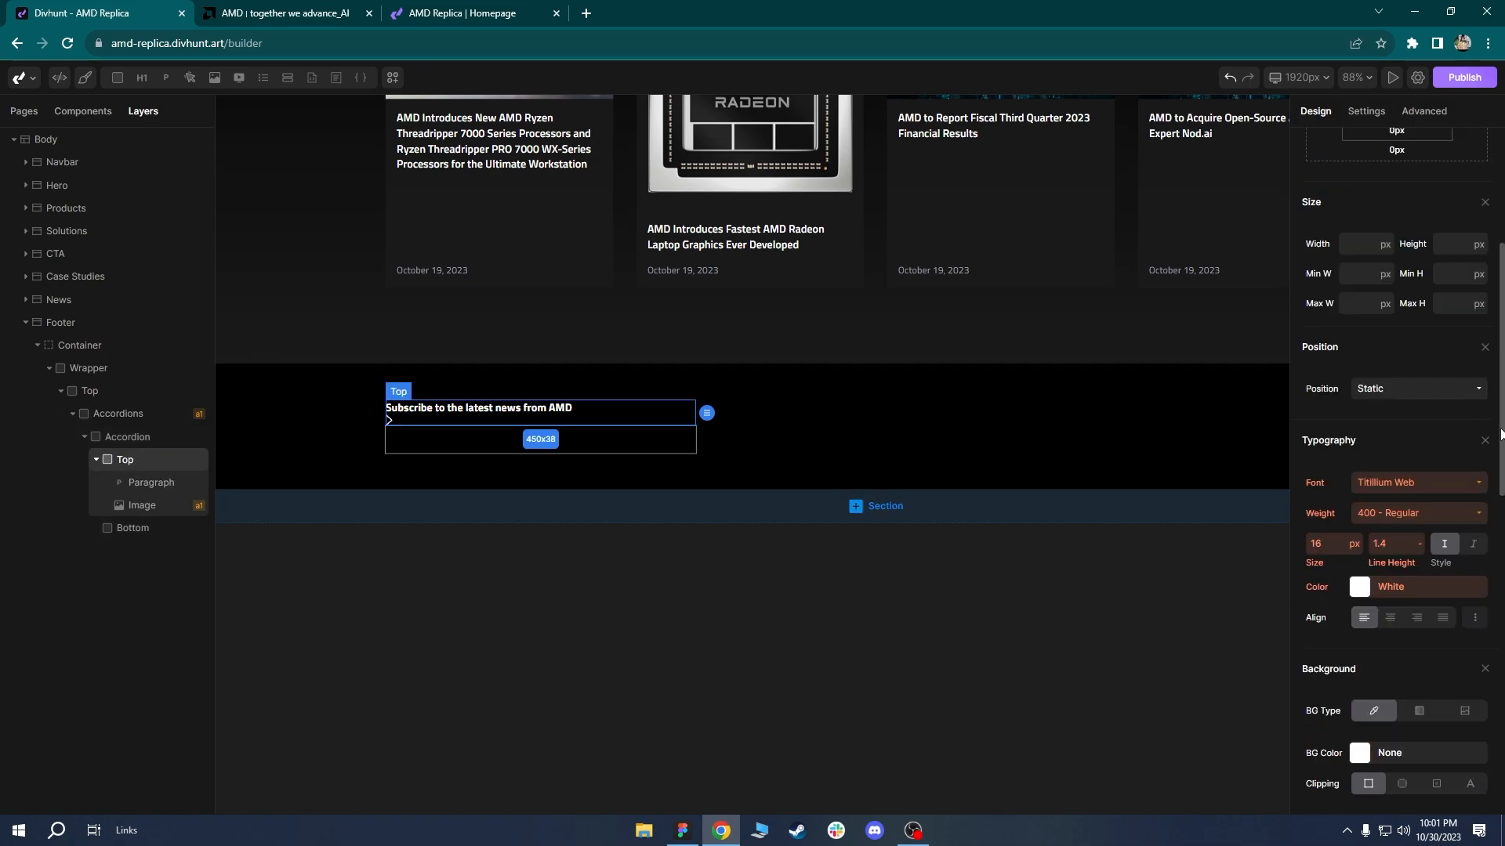
{"action": "scroll", "coordinate": [1481, 439], "scroll_direction": "up", "scroll_amount": 4}
{"action": "left_click", "coordinate": [1385, 257]}
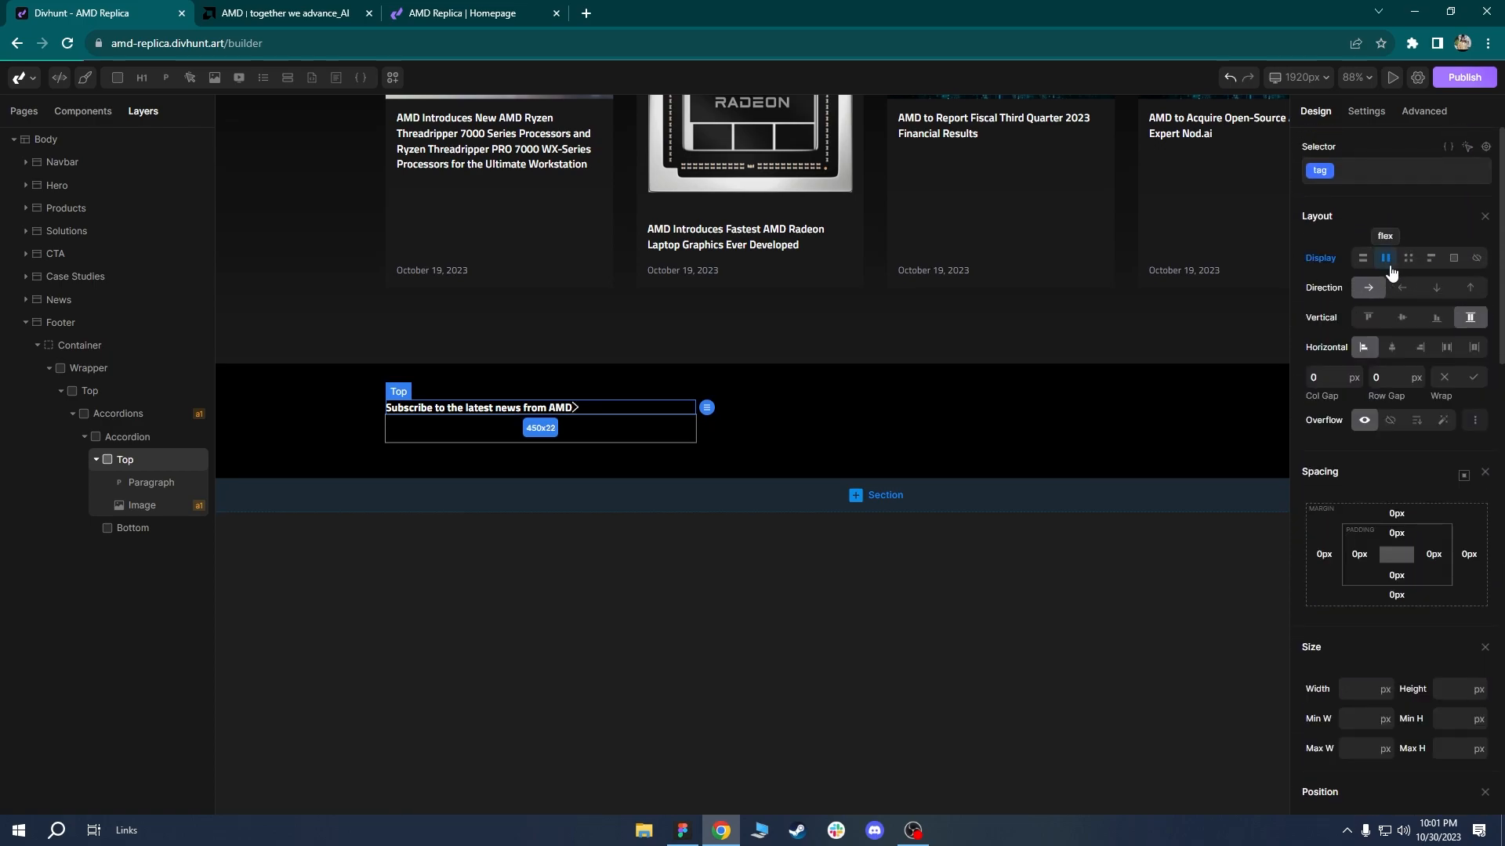
{"action": "left_click", "coordinate": [1403, 319]}
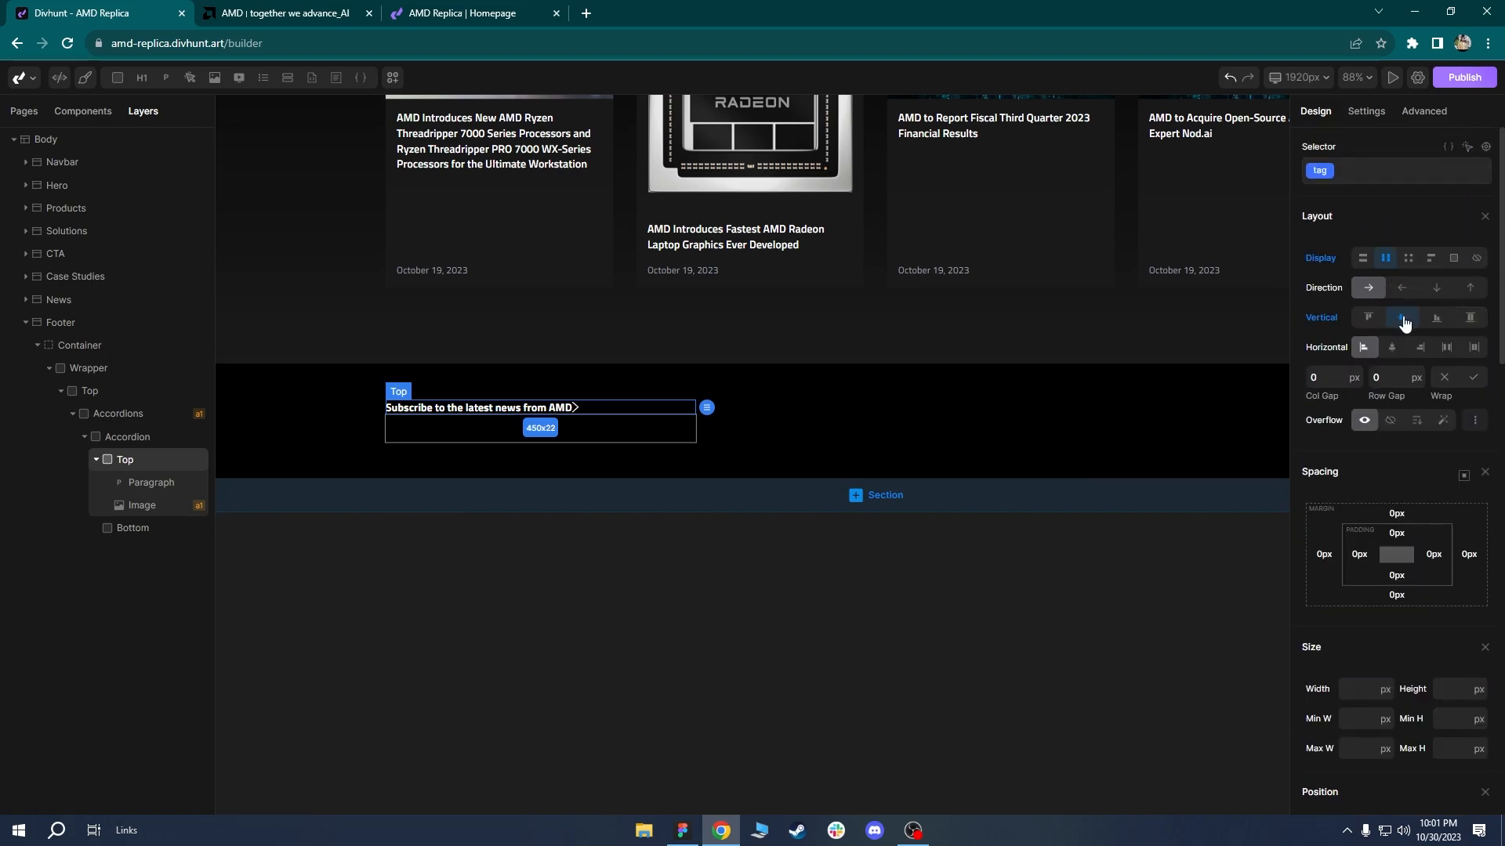
{"action": "left_click", "coordinate": [1450, 351]}
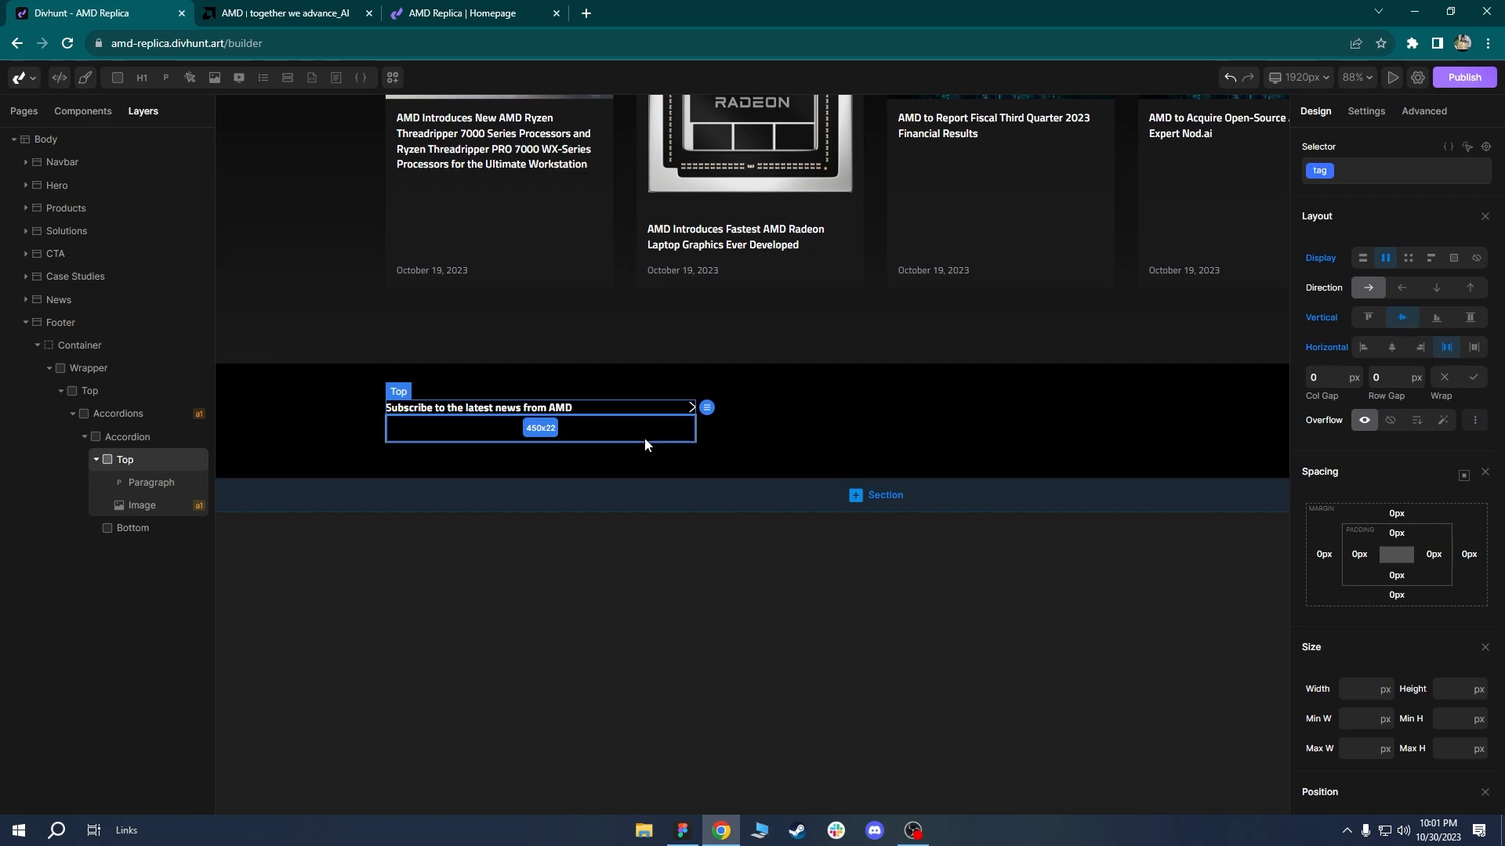
{"action": "left_click", "coordinate": [896, 446]}
{"action": "scroll", "coordinate": [716, 394], "scroll_direction": "up", "scroll_amount": 2}
{"action": "scroll", "coordinate": [723, 395], "scroll_direction": "up", "scroll_amount": 5}
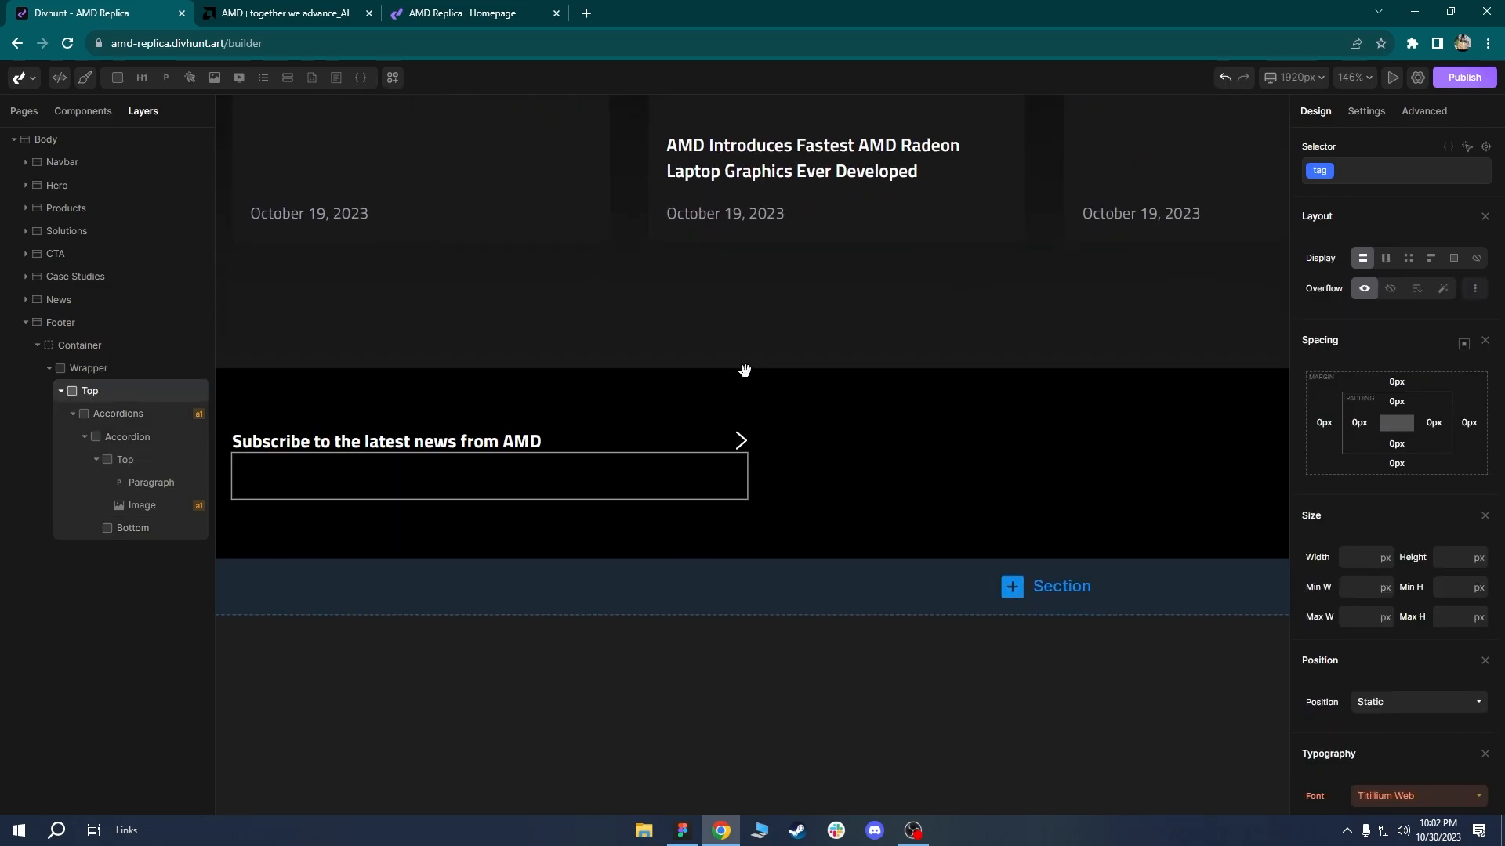
Inspect the accordion header's spacing on the AMD site and set the accordion's Top block bottom padding to 16 px in Divhunt.
{"action": "left_click", "coordinate": [776, 400]}
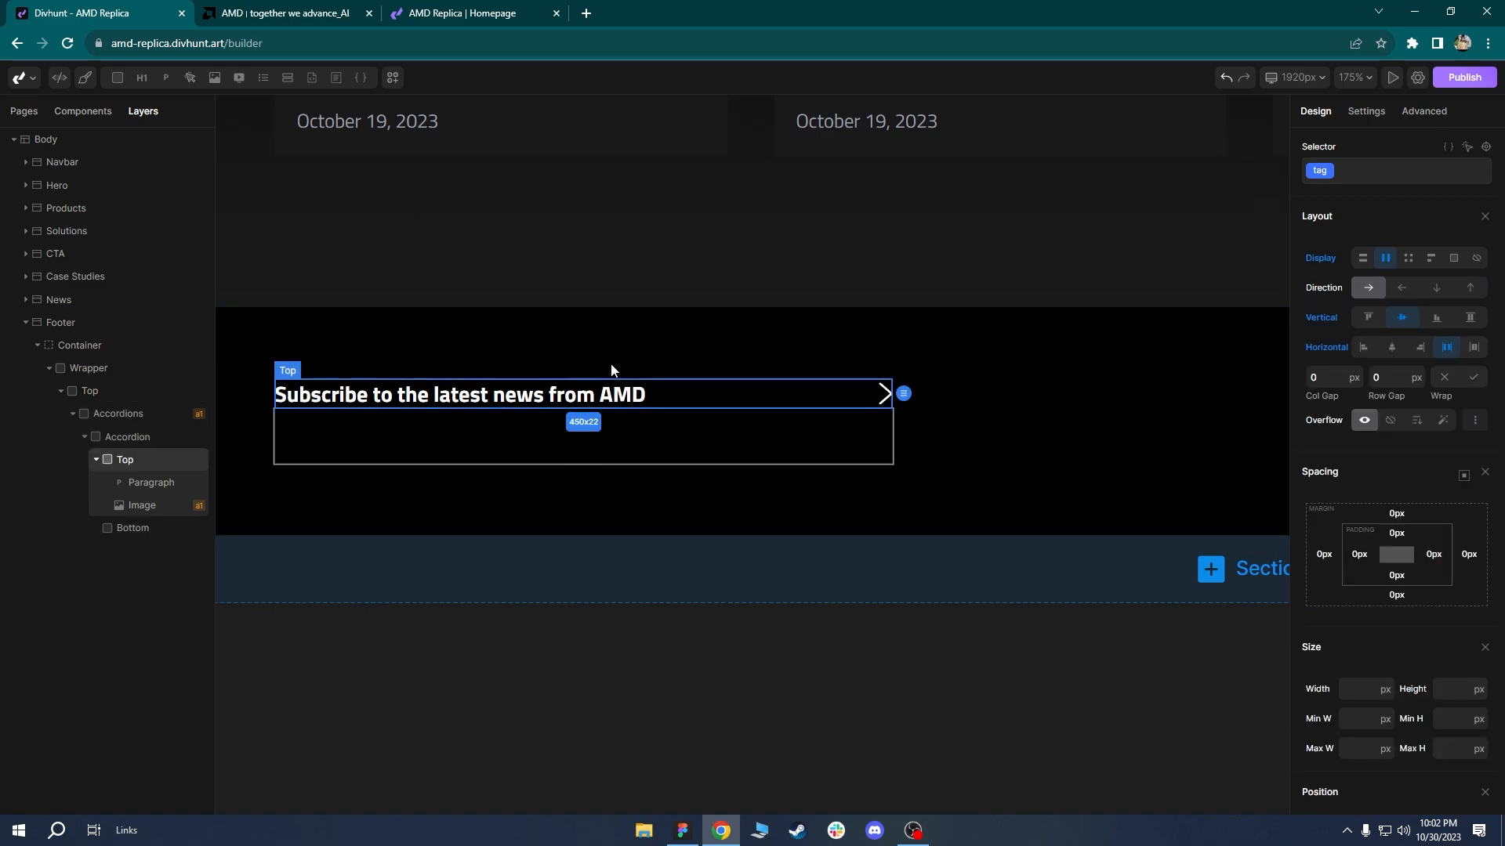
{"action": "left_click", "coordinate": [313, 9]}
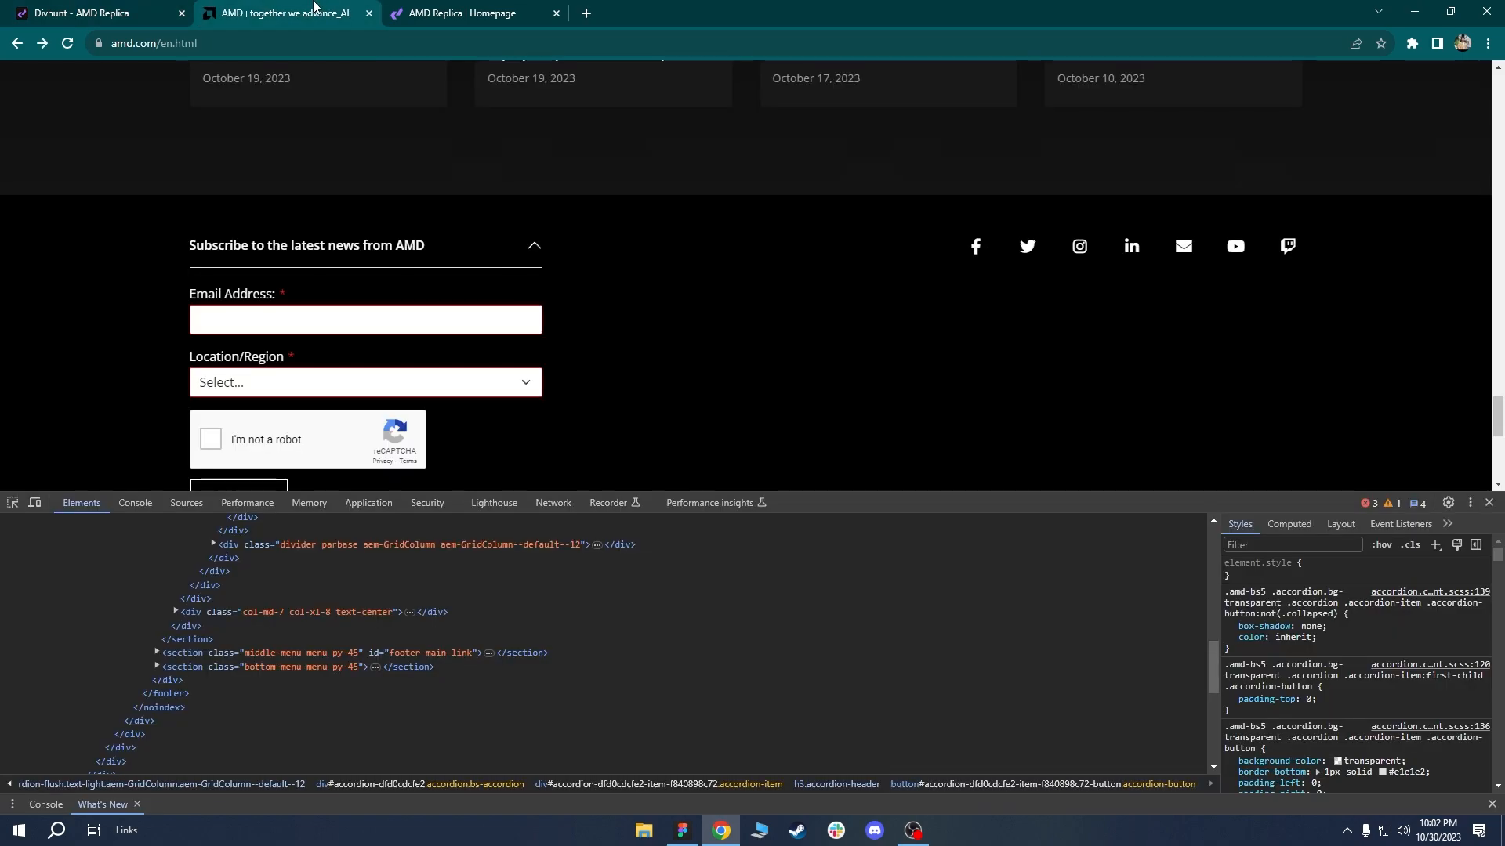
{"action": "right_click", "coordinate": [459, 258]}
{"action": "left_click", "coordinate": [501, 498]}
{"action": "left_click", "coordinate": [12, 506]}
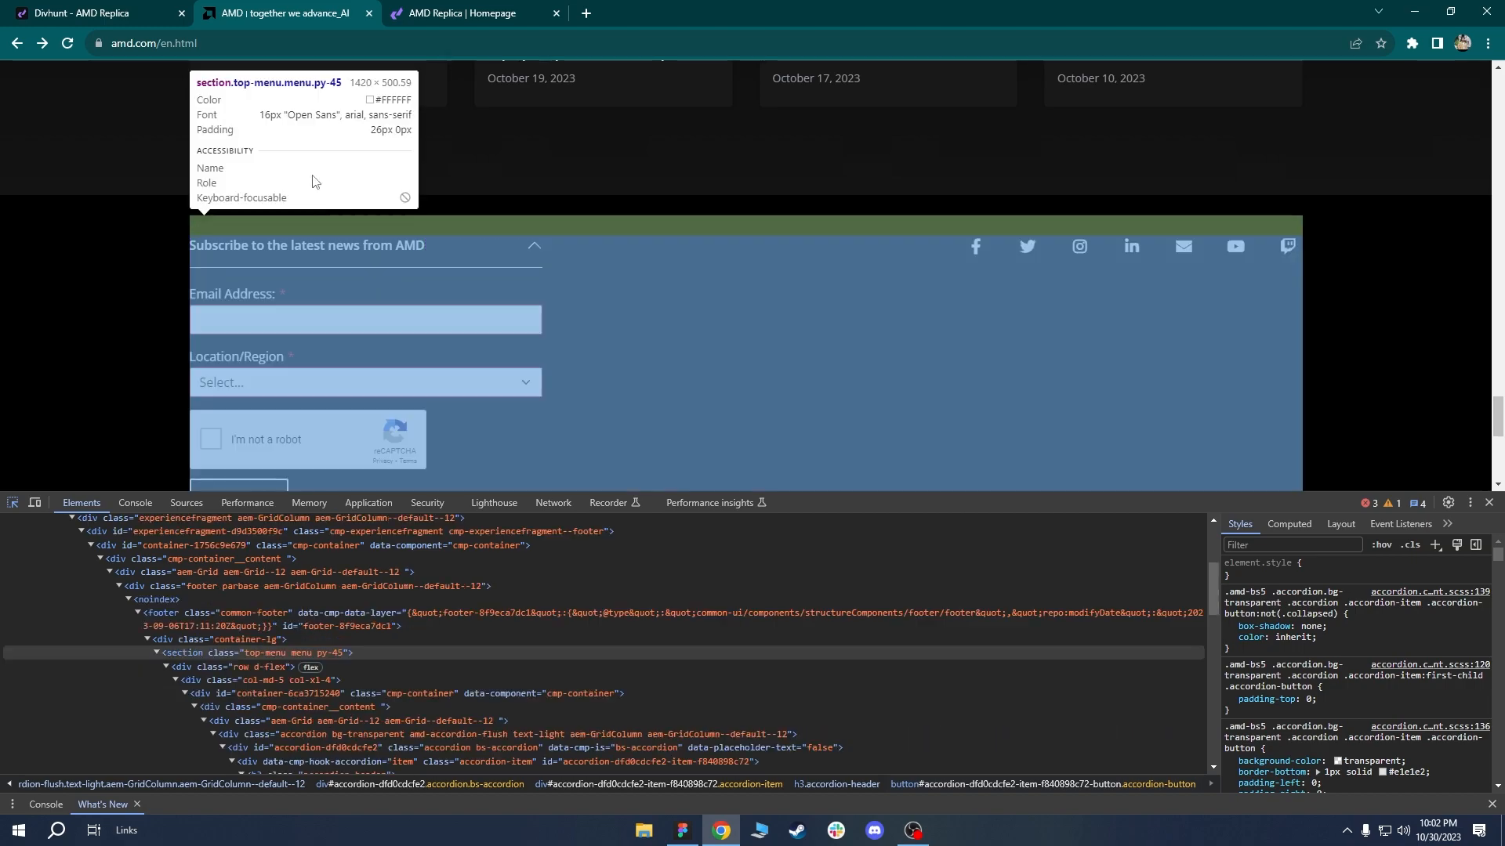
{"action": "left_click", "coordinate": [81, 13]}
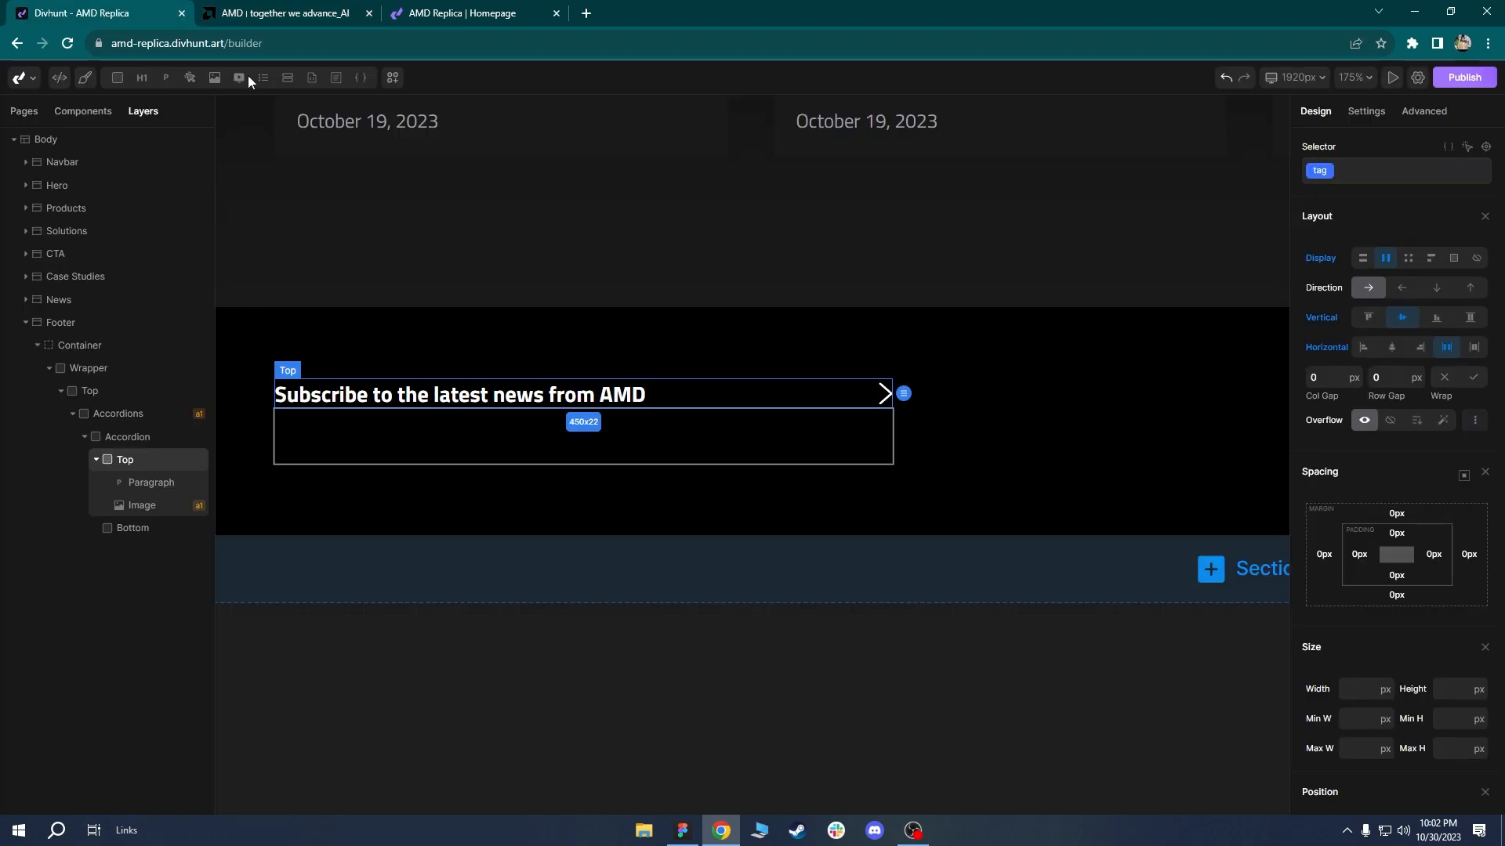
{"action": "left_click", "coordinate": [1396, 576]}
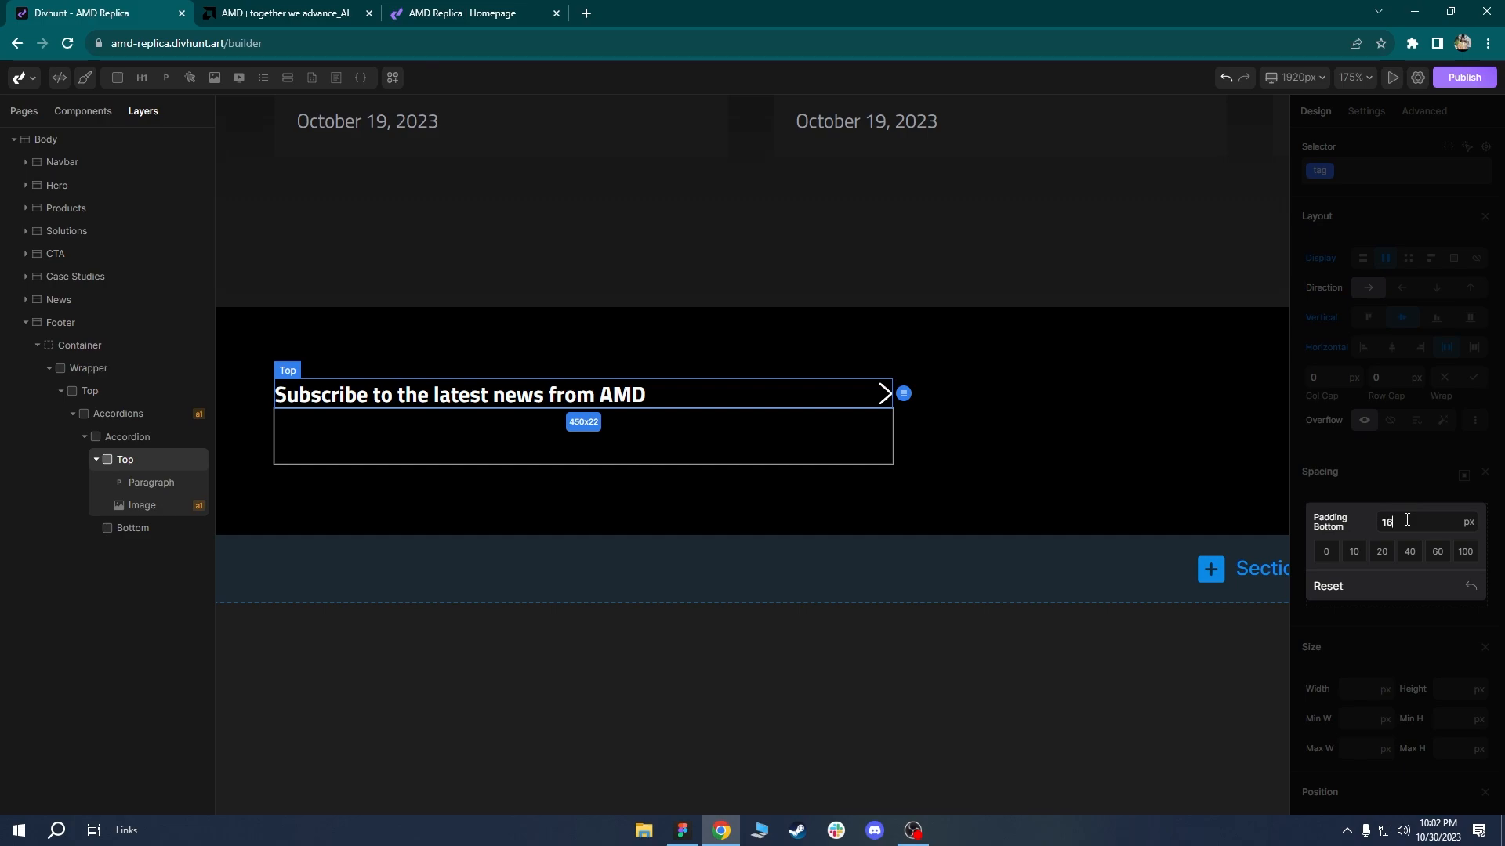
{"action": "key", "text": "Return"}
Give the accordion's Top block a solid white 1 px border on its bottom side only.
{"action": "scroll", "coordinate": [1407, 525], "scroll_direction": "down", "scroll_amount": 10}
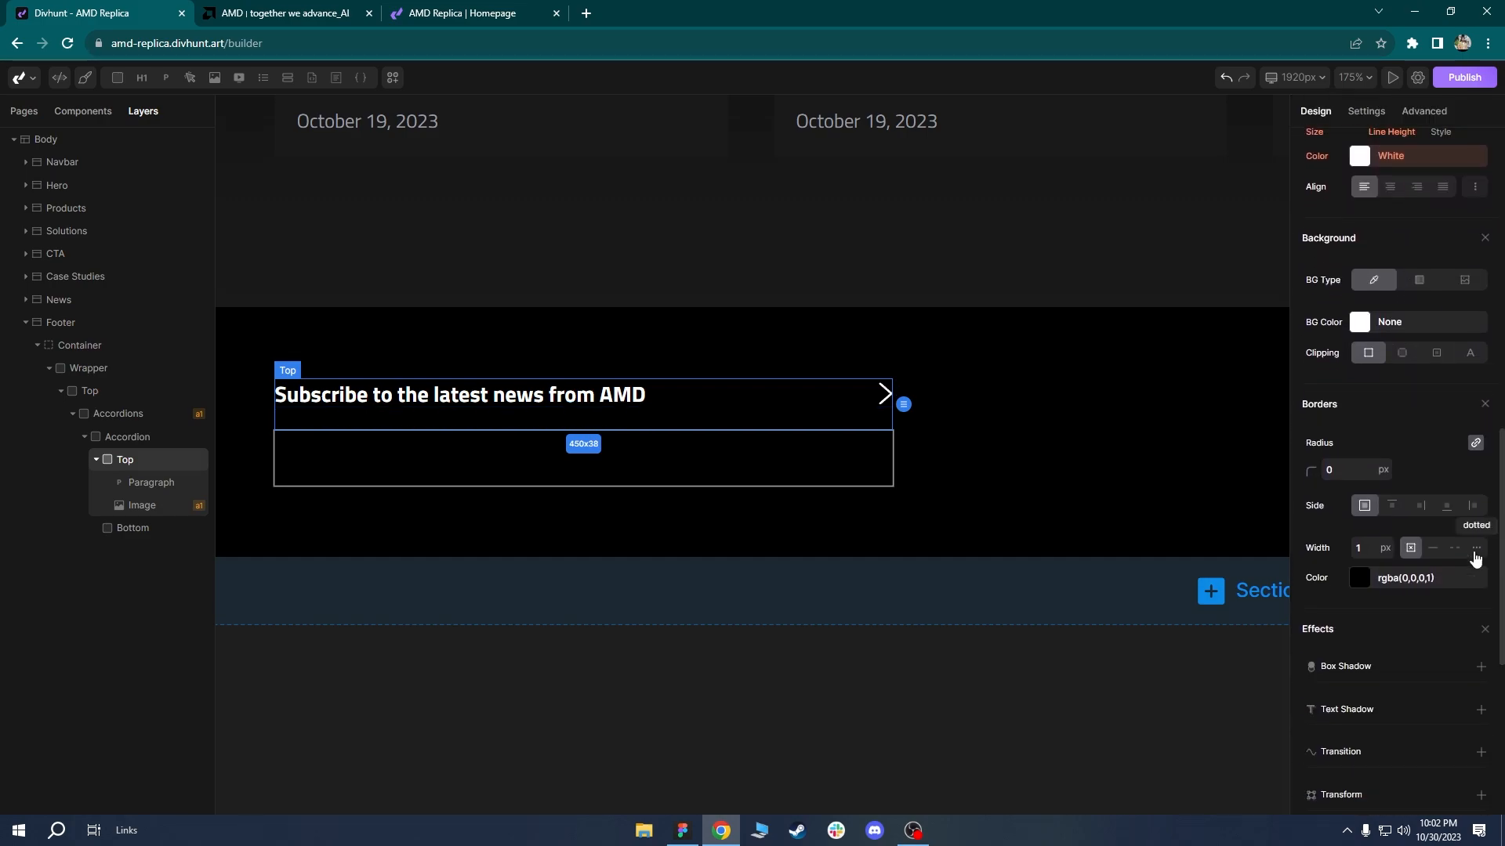
{"action": "left_click", "coordinate": [1447, 511]}
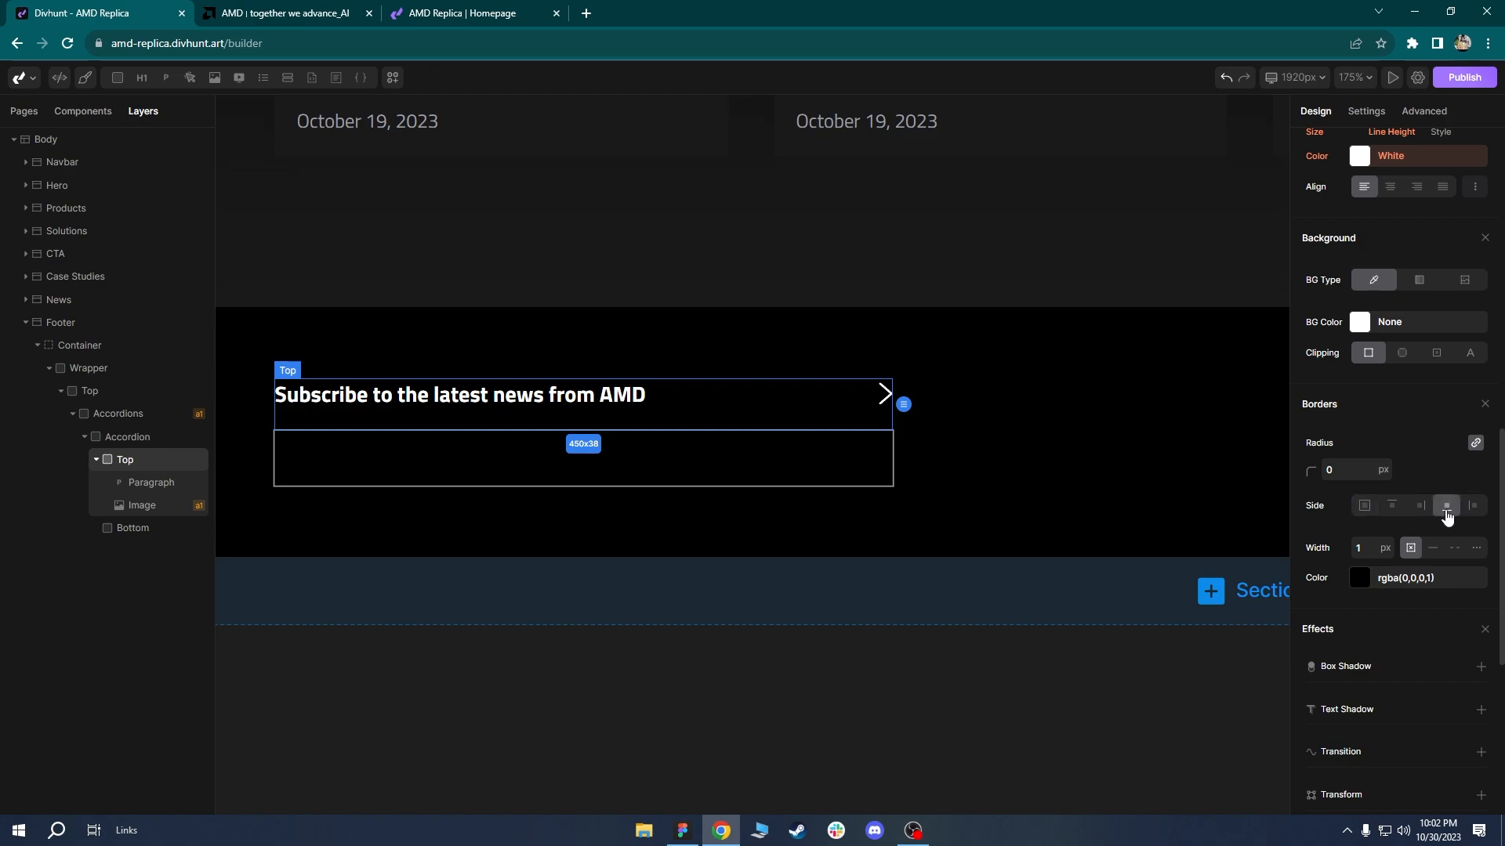
{"action": "left_click", "coordinate": [1433, 551]}
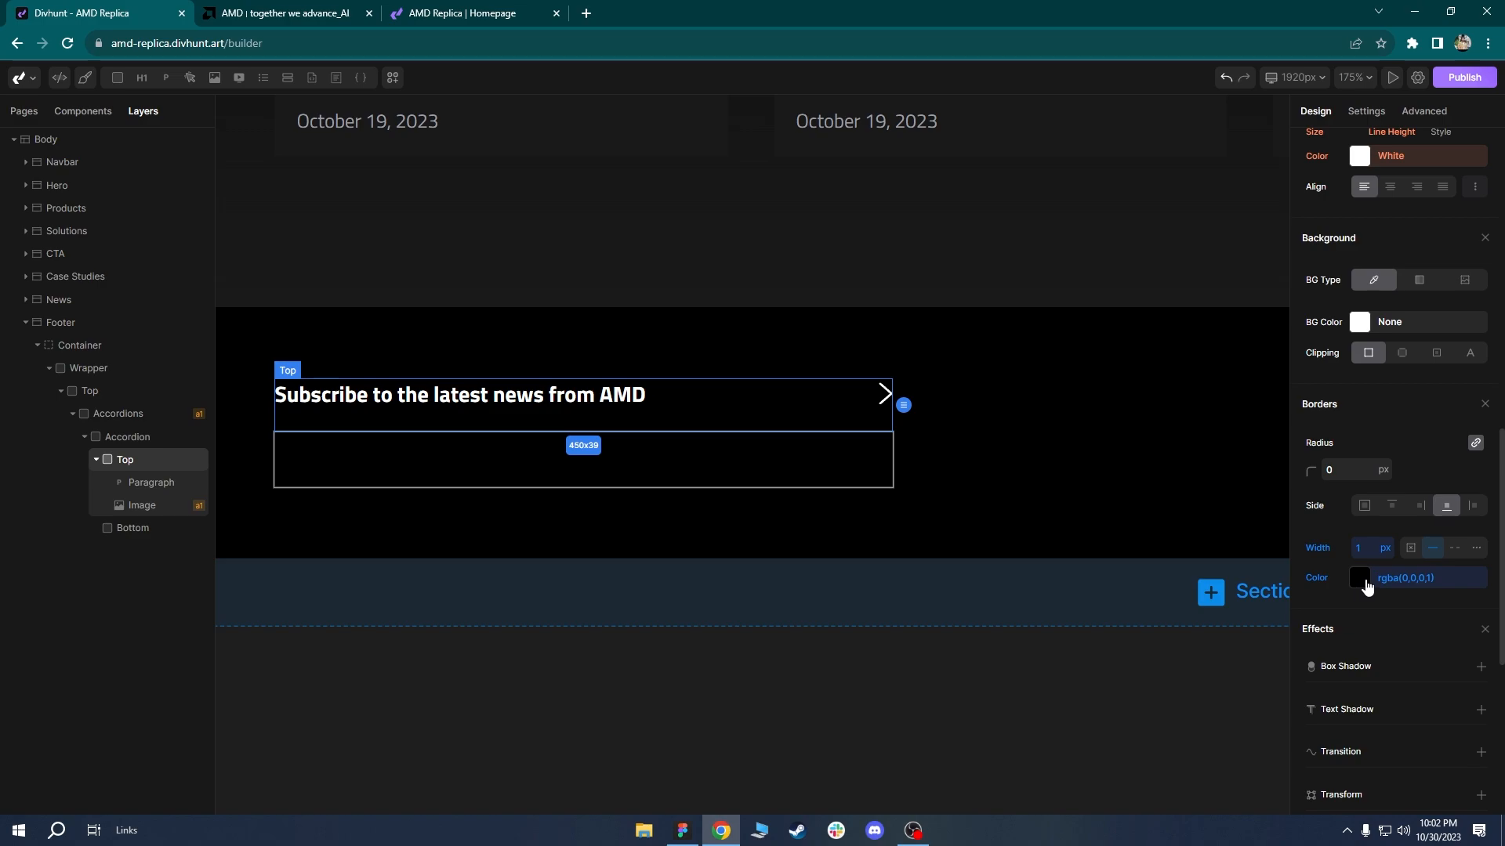
{"action": "left_click", "coordinate": [1361, 580]}
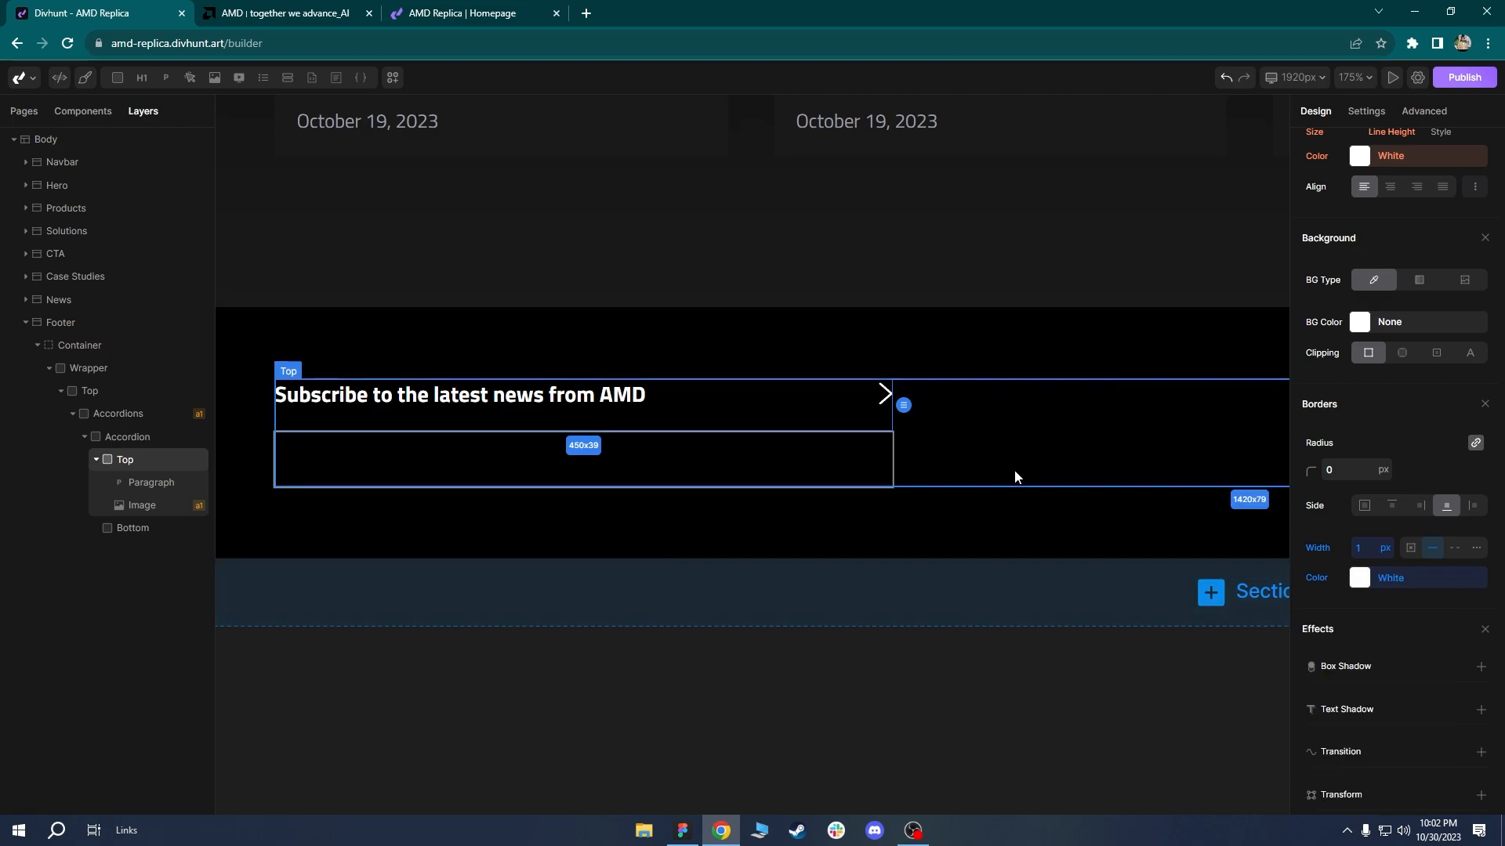
{"action": "left_click", "coordinate": [1014, 477]}
Compare the header underline with the AMD site and make the accordion's Top block bottom border solid white, 2 px wide.
{"action": "left_click", "coordinate": [221, 10]}
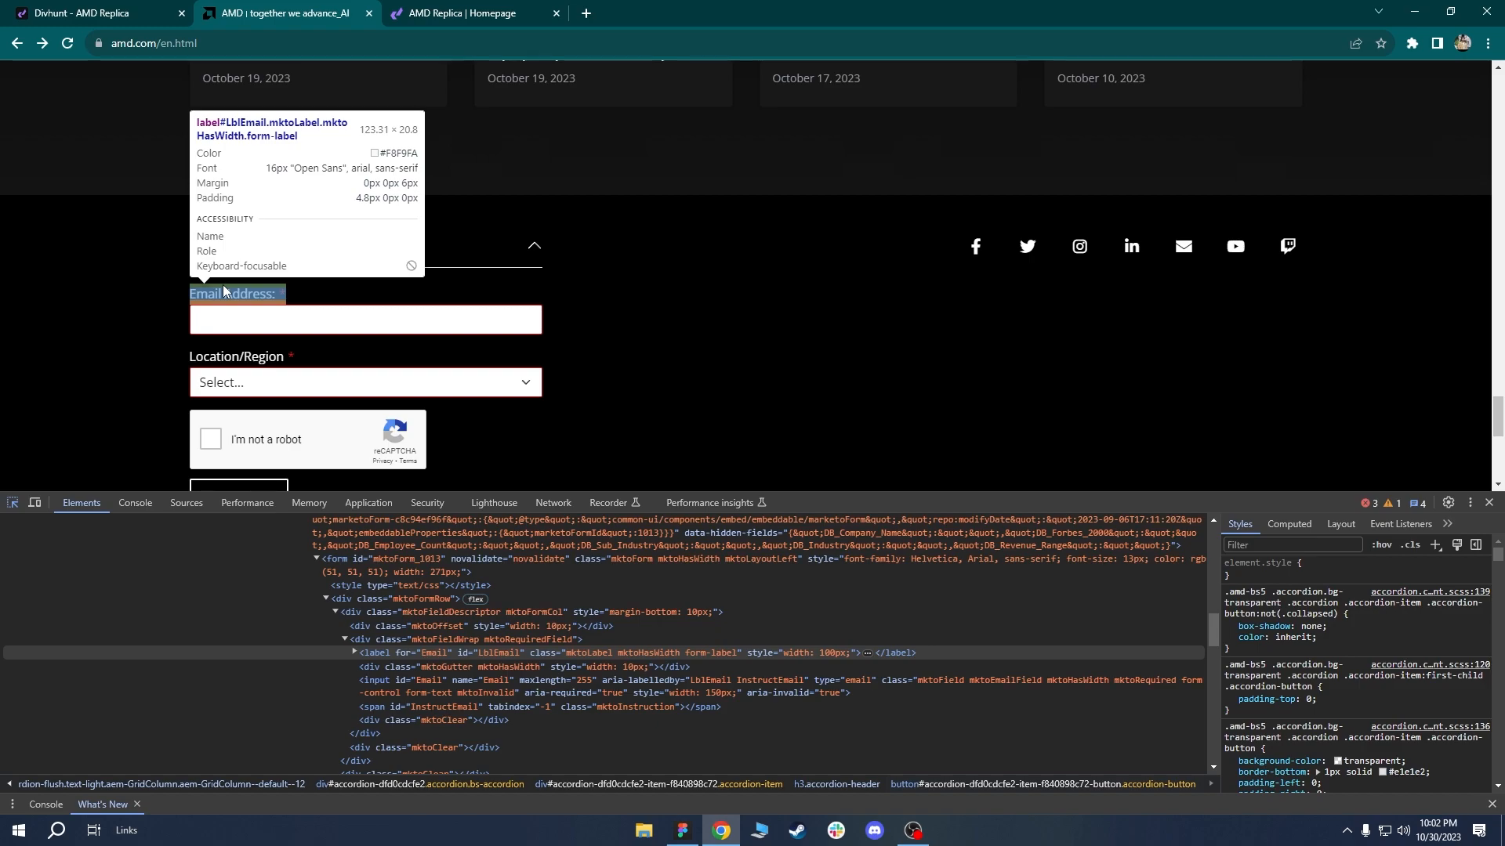
{"action": "left_click", "coordinate": [158, 6]}
{"action": "left_click", "coordinate": [690, 429]}
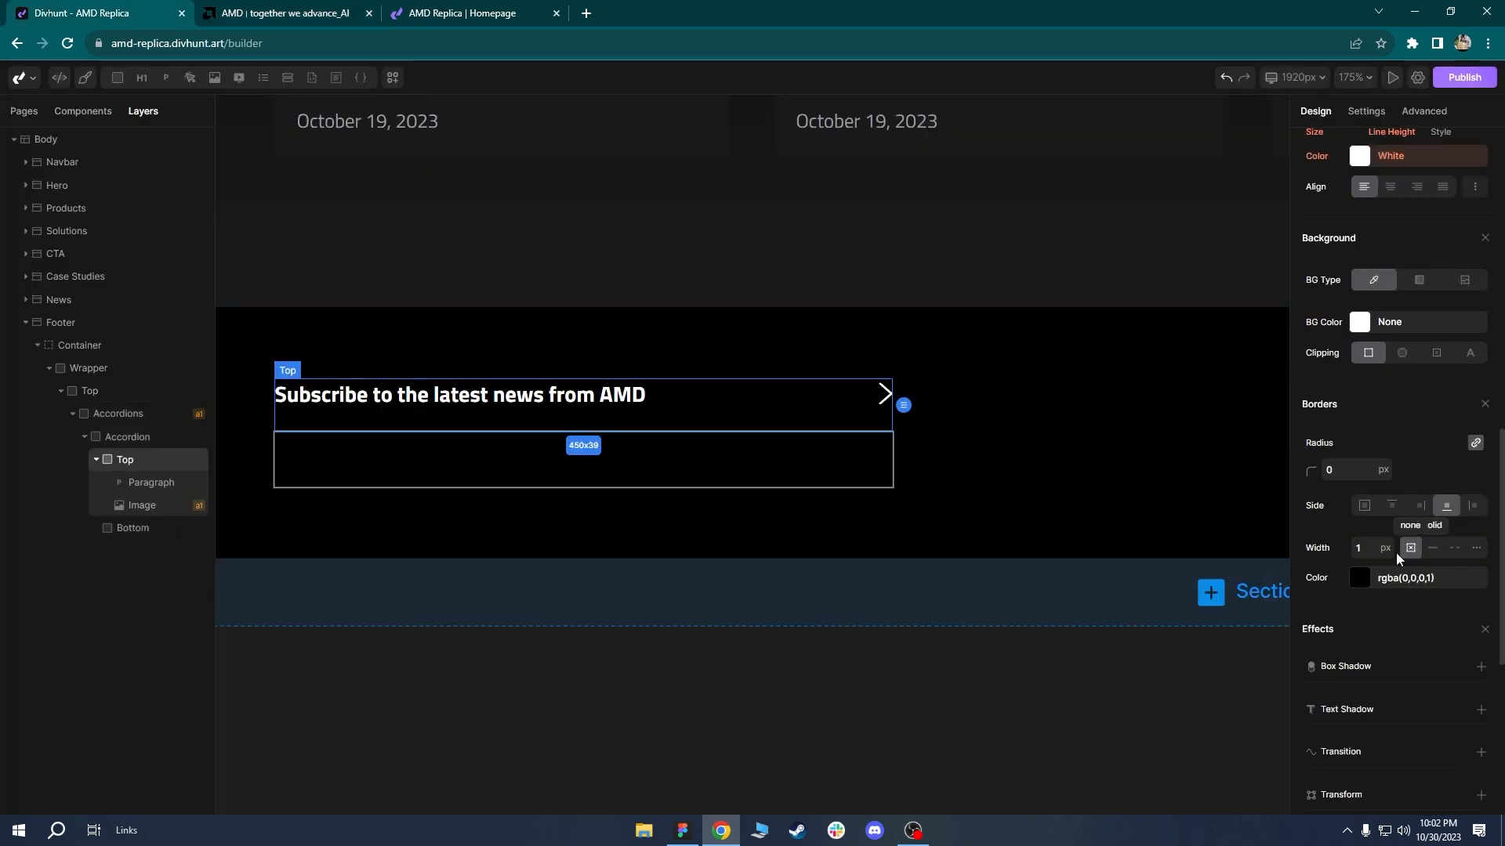
{"action": "left_click", "coordinate": [119, 413]}
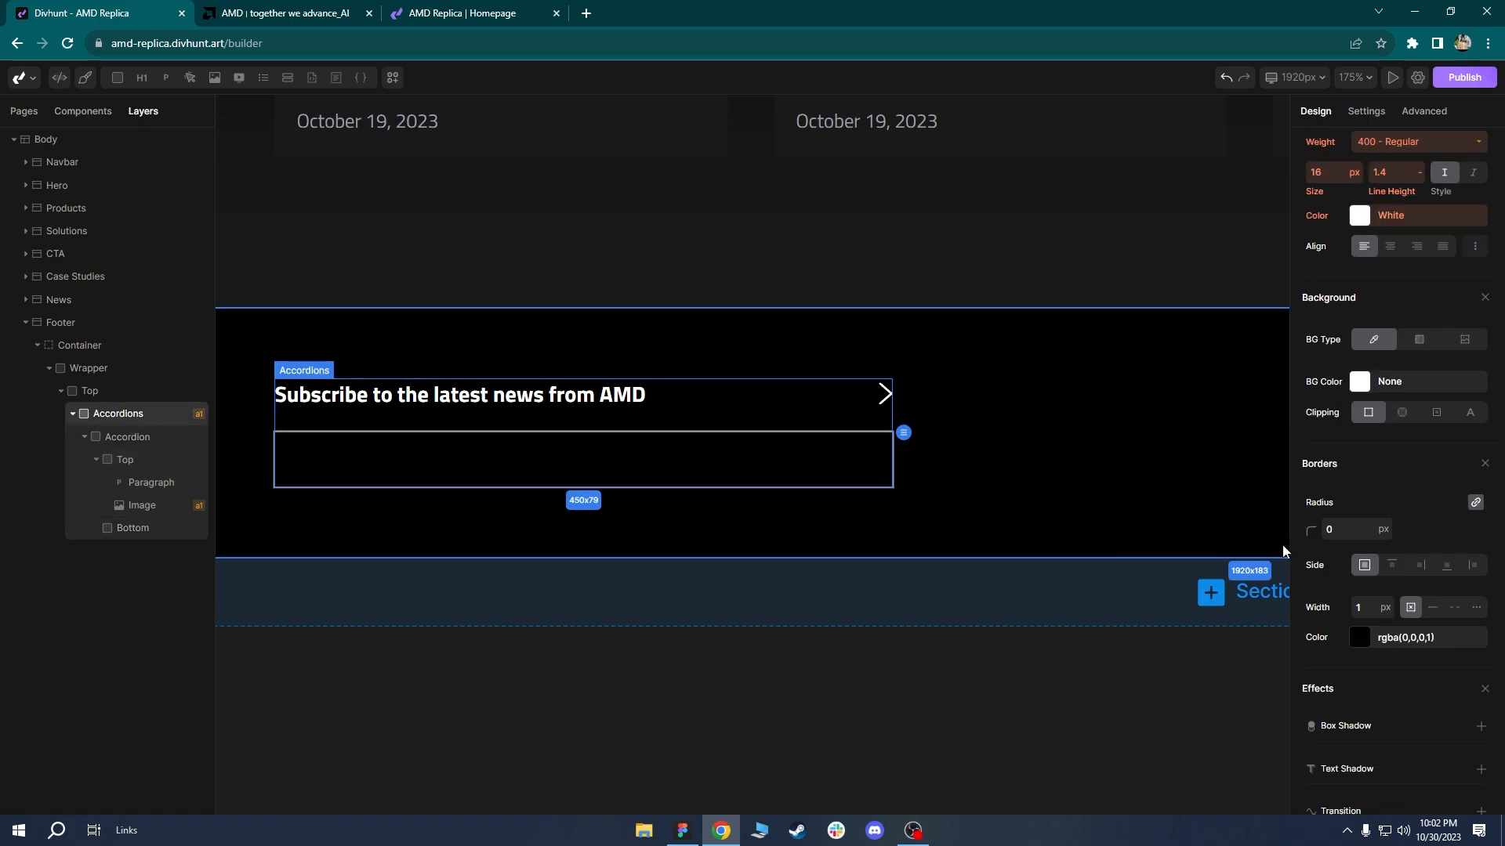
{"action": "left_click", "coordinate": [124, 460]}
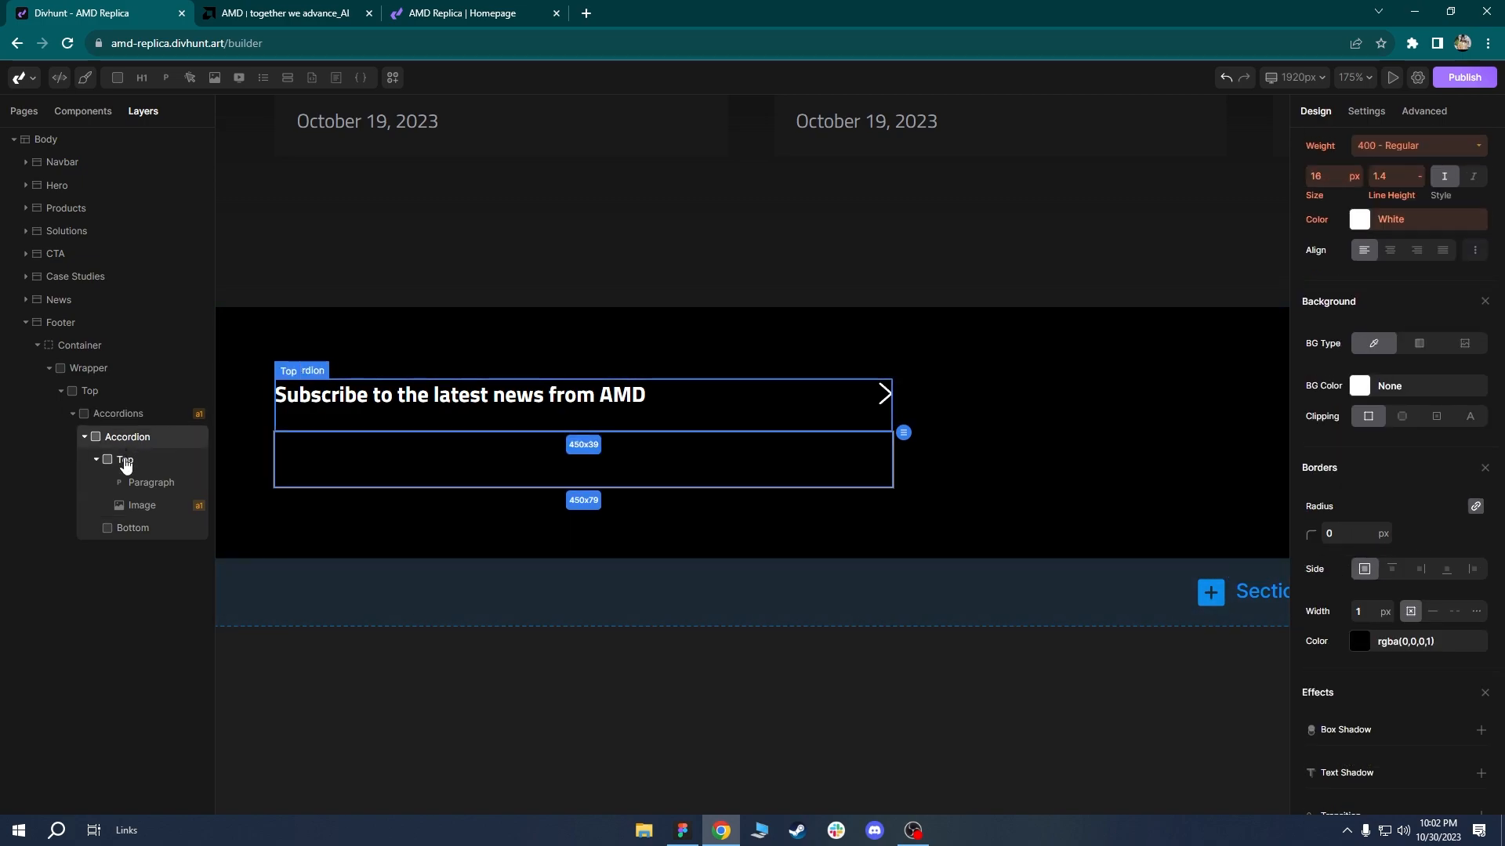
{"action": "left_click", "coordinate": [1433, 548]}
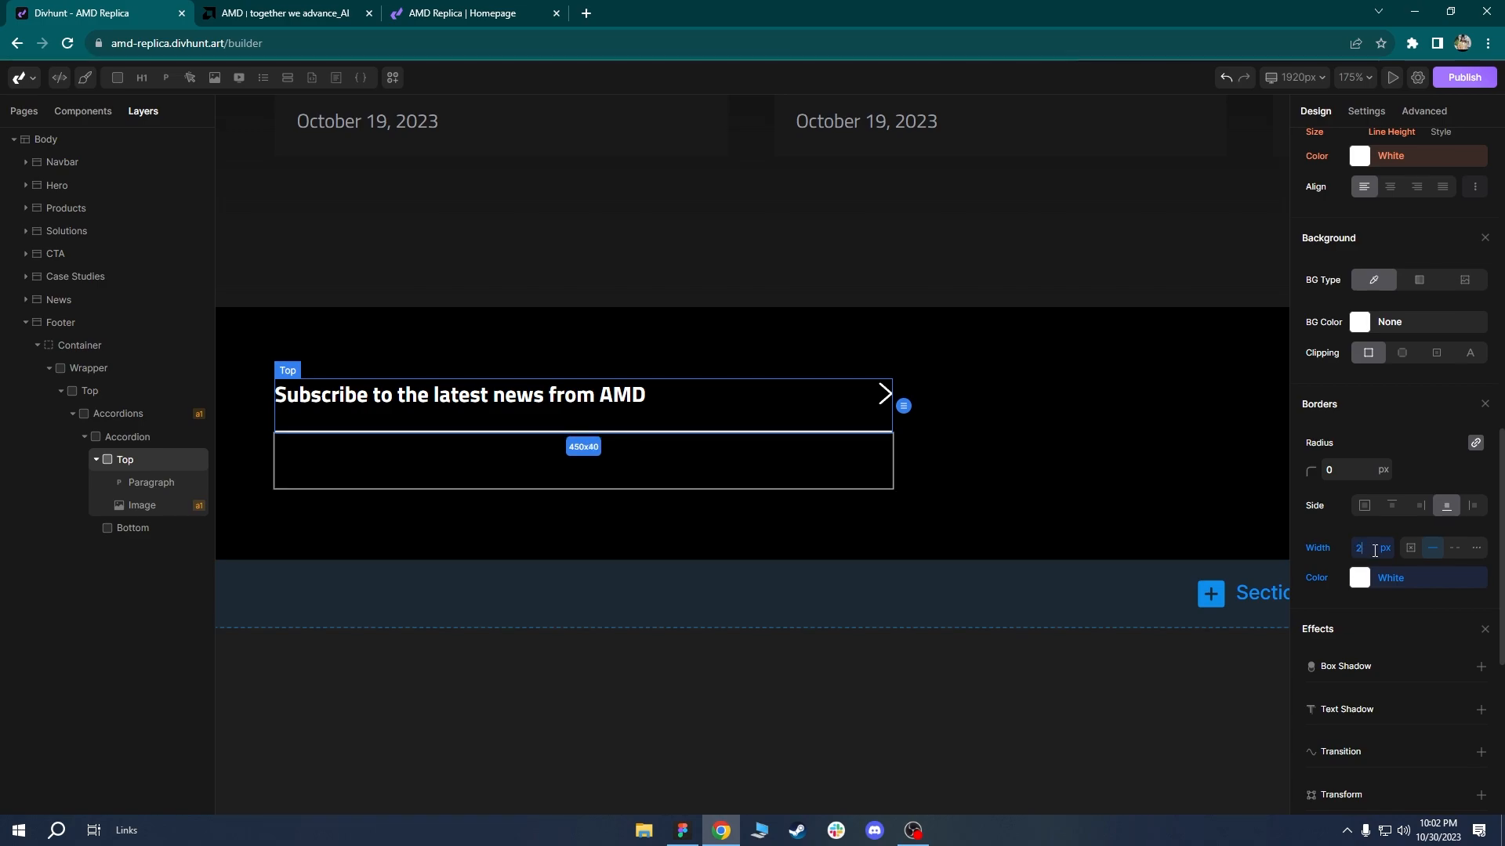
{"action": "left_click", "coordinate": [1009, 466]}
{"action": "scroll", "coordinate": [745, 457], "scroll_direction": "down", "scroll_amount": 1}
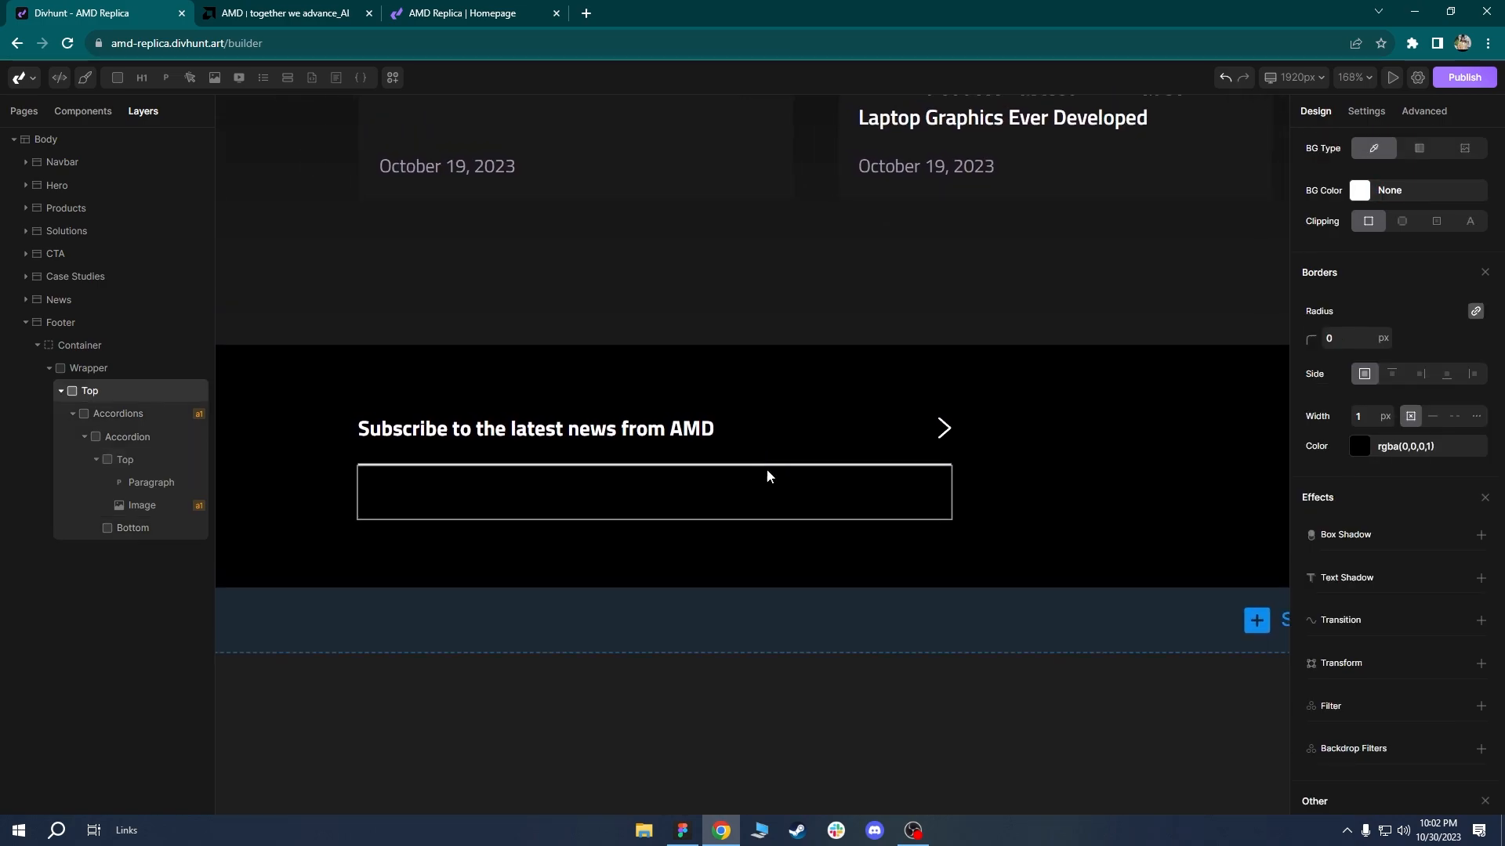
{"action": "left_click", "coordinate": [793, 443]}
{"action": "scroll", "coordinate": [748, 366], "scroll_direction": "down", "scroll_amount": 5}
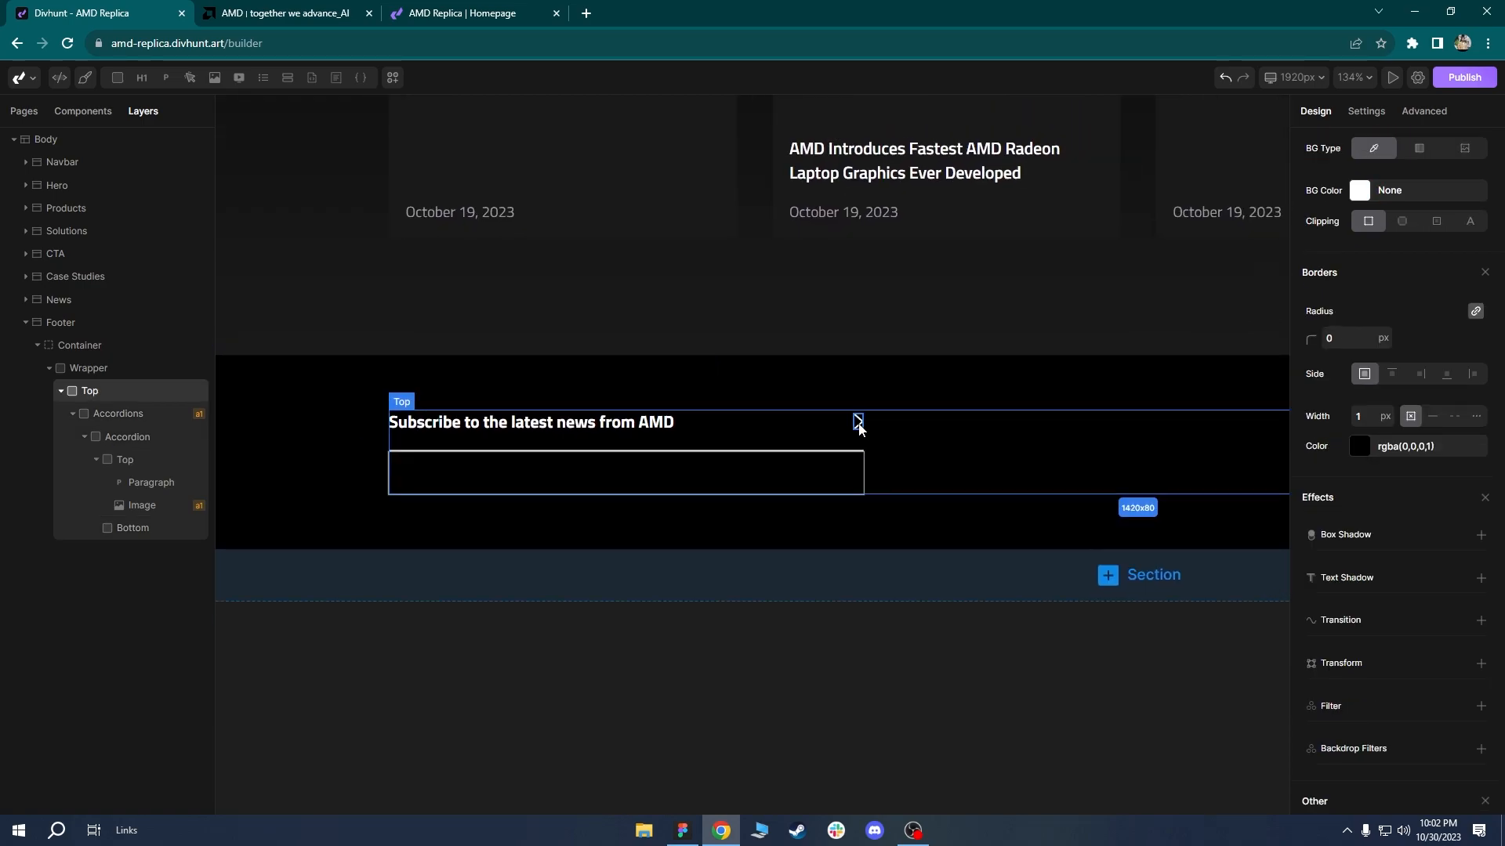
Add a new class named dropdown-arrow to the arrow image in the accordion's Top block.
{"action": "left_click", "coordinate": [857, 423]}
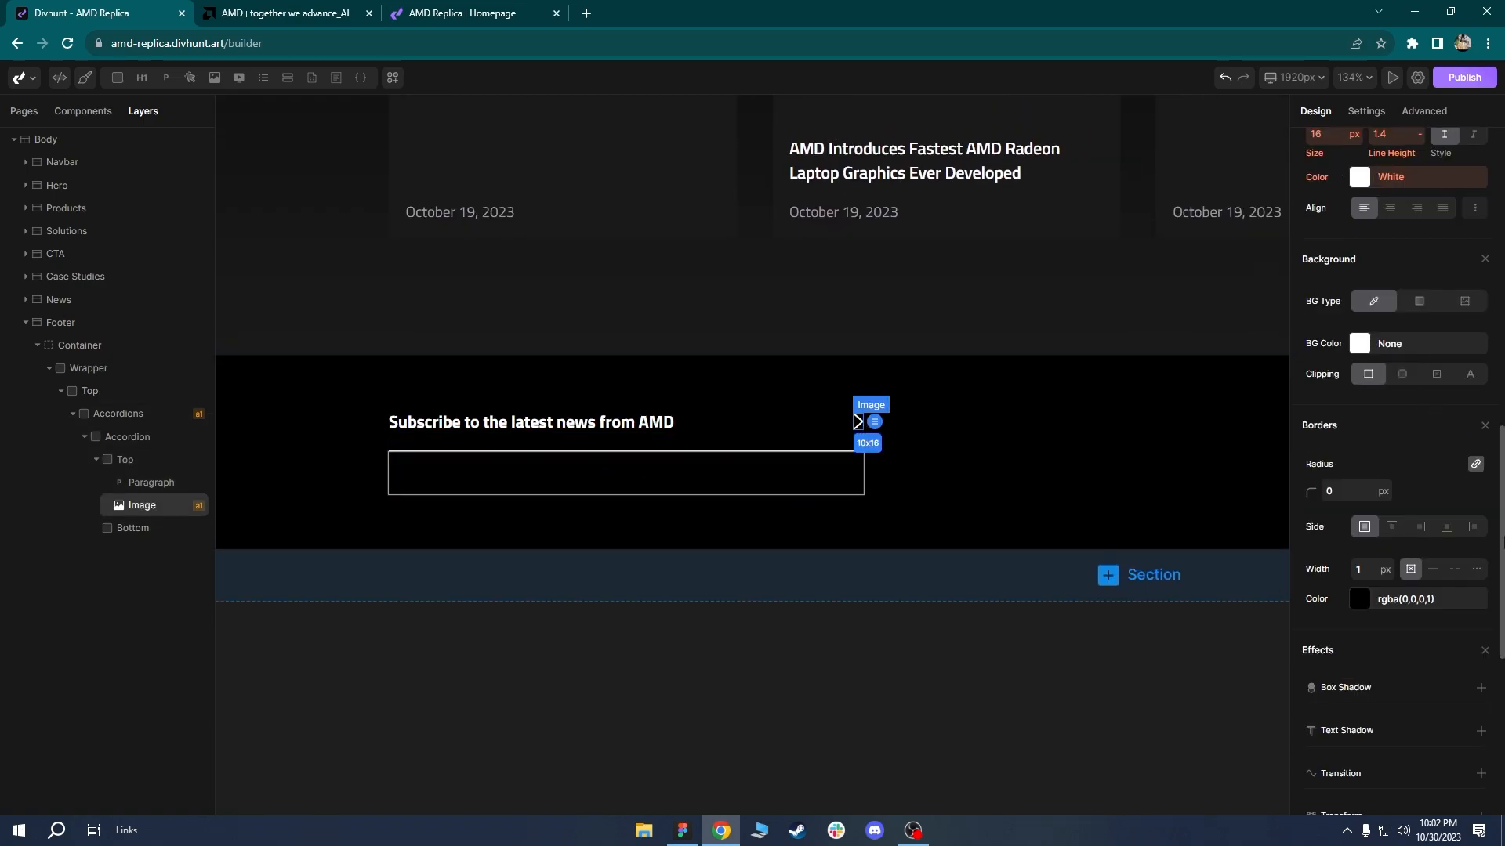
{"action": "scroll", "coordinate": [1456, 423], "scroll_direction": "up", "scroll_amount": 10}
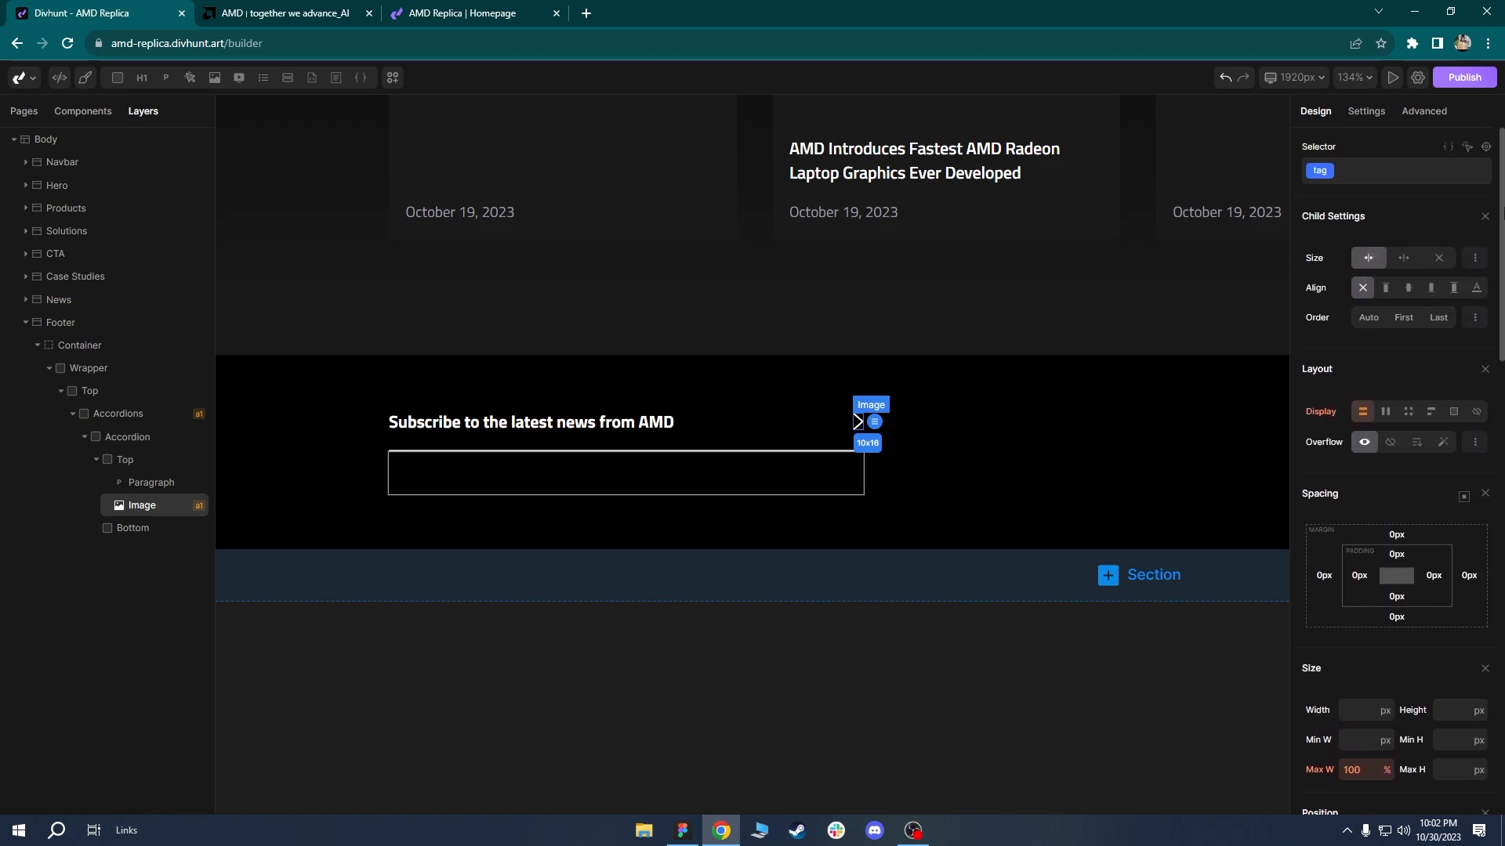
{"action": "left_click", "coordinate": [1391, 180]}
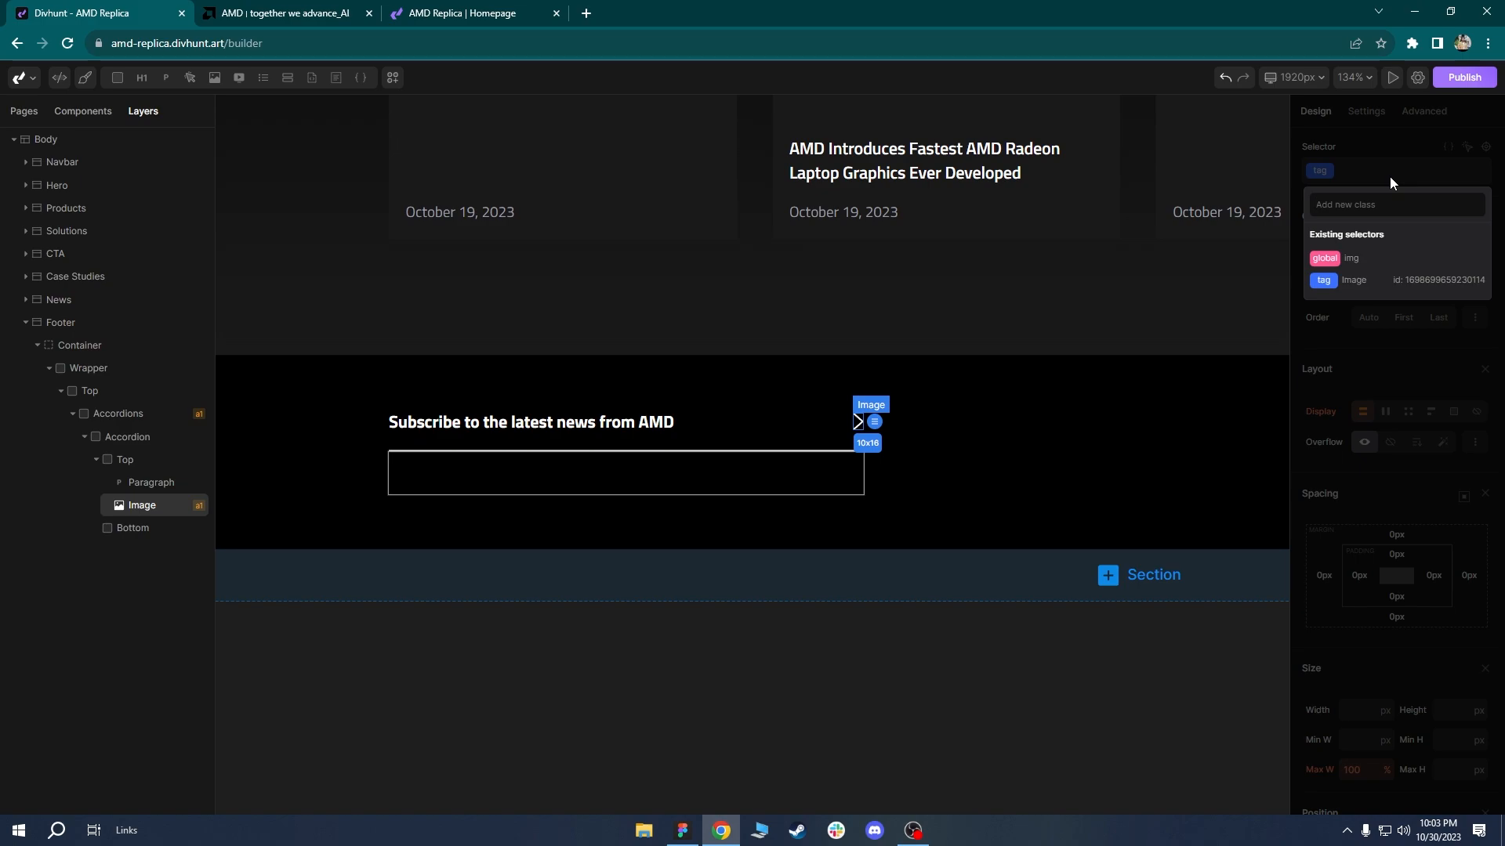
{"action": "type", "text": "dro"}
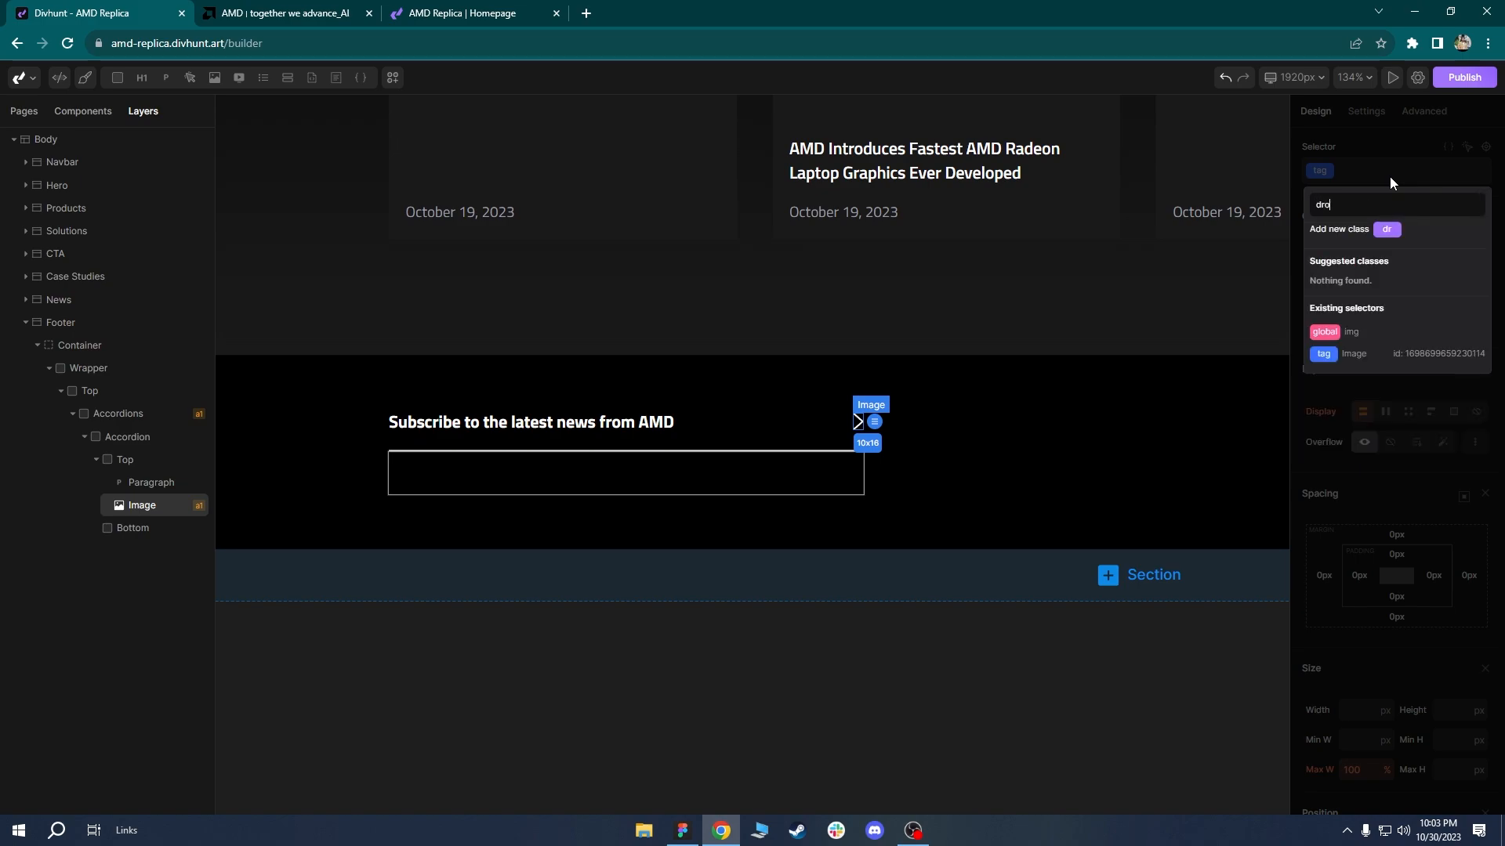
{"action": "type", "text": "pdown-arrow"}
{"action": "key", "text": "Return"}
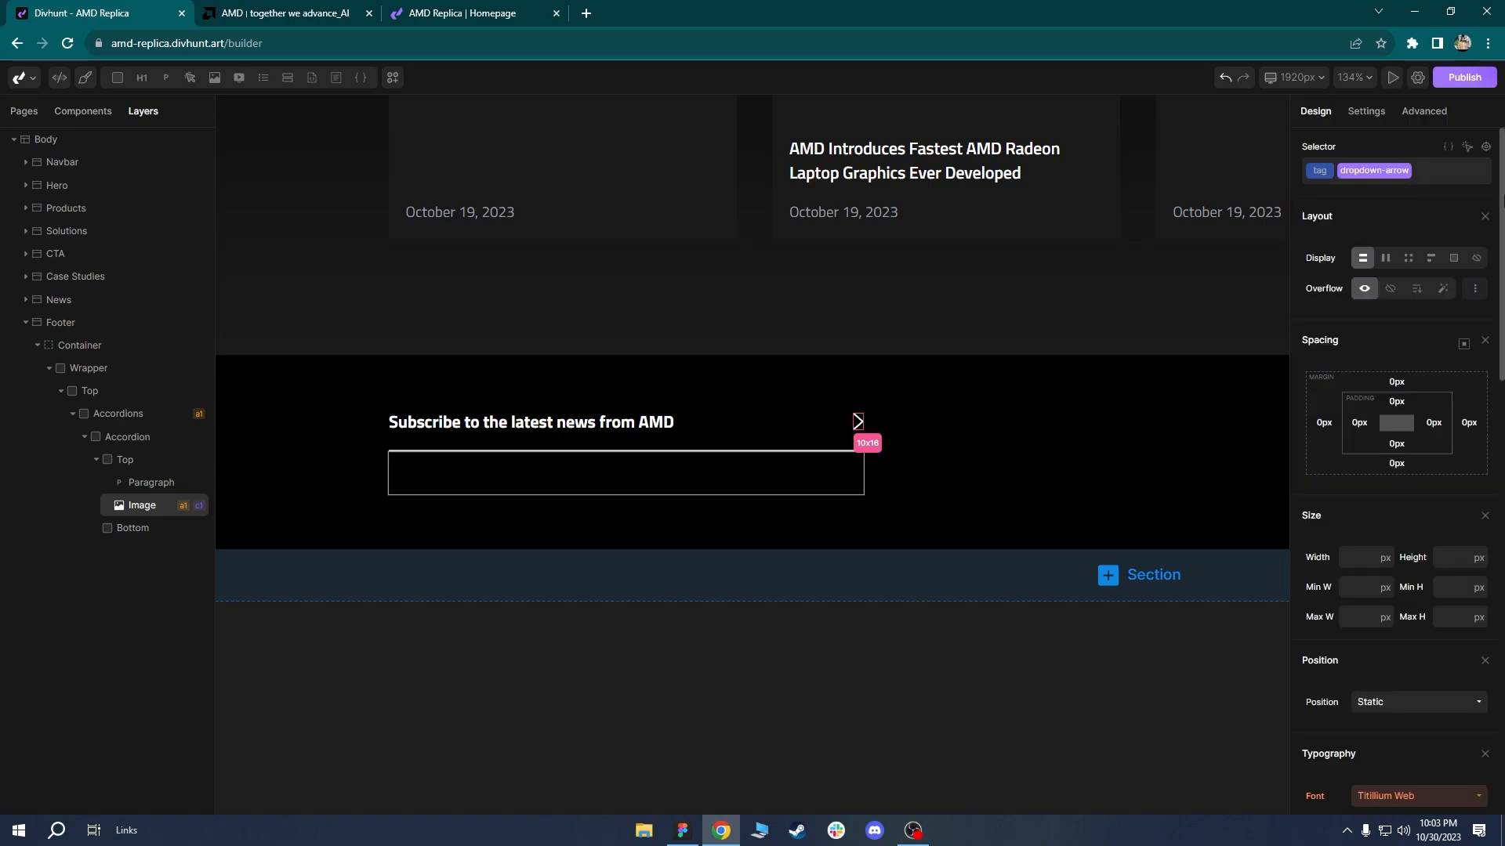
Give the dropdown-arrow class a Rotate transform of 90 degrees so the arrow points down.
{"action": "scroll", "coordinate": [1429, 190], "scroll_direction": "down", "scroll_amount": 1}
{"action": "scroll", "coordinate": [1397, 470], "scroll_direction": "down", "scroll_amount": 8}
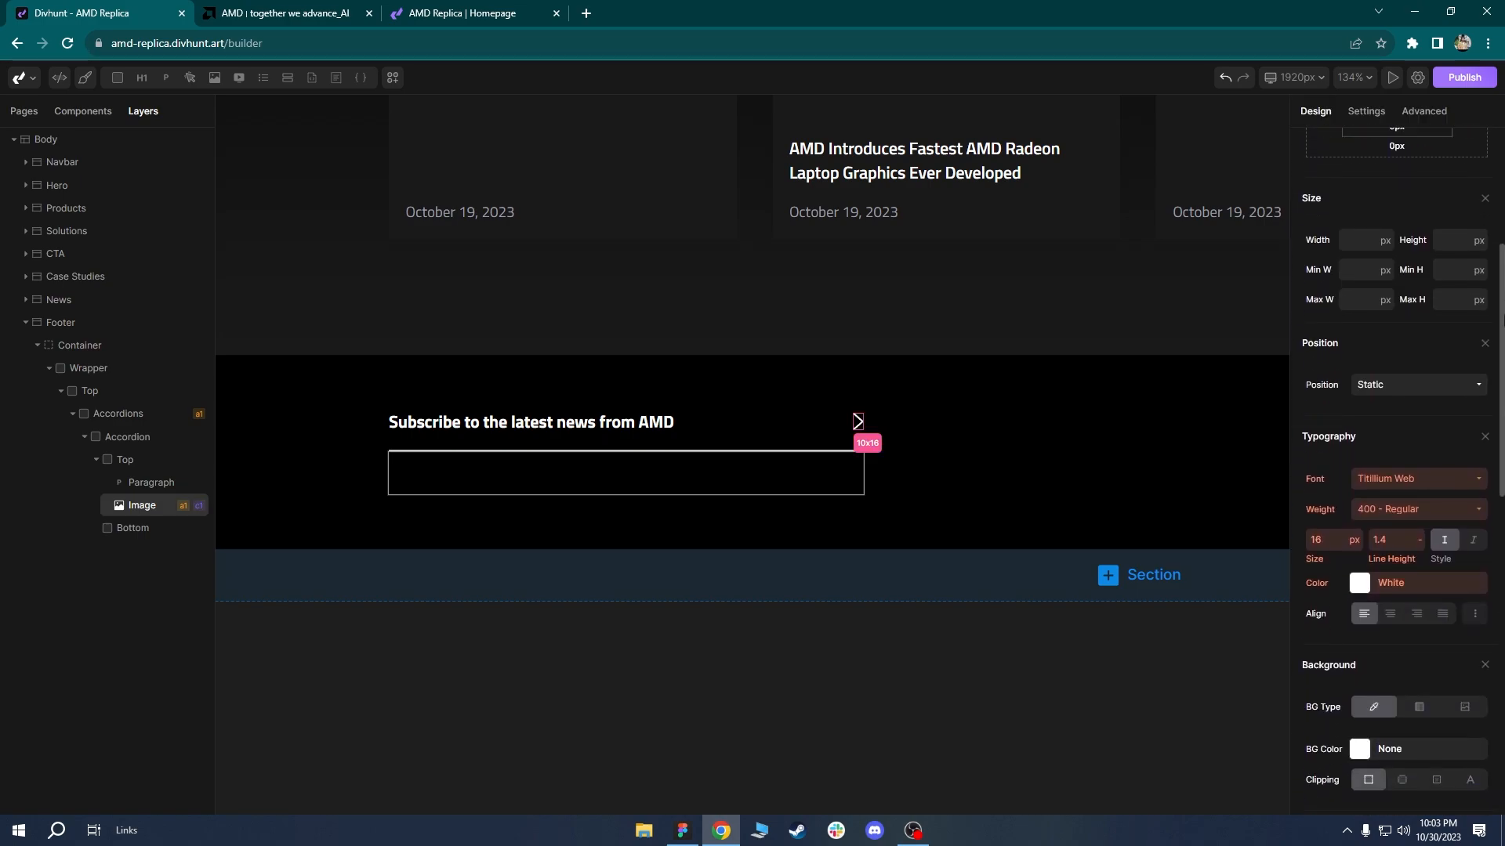
{"action": "scroll", "coordinate": [1396, 470], "scroll_direction": "up", "scroll_amount": 10}
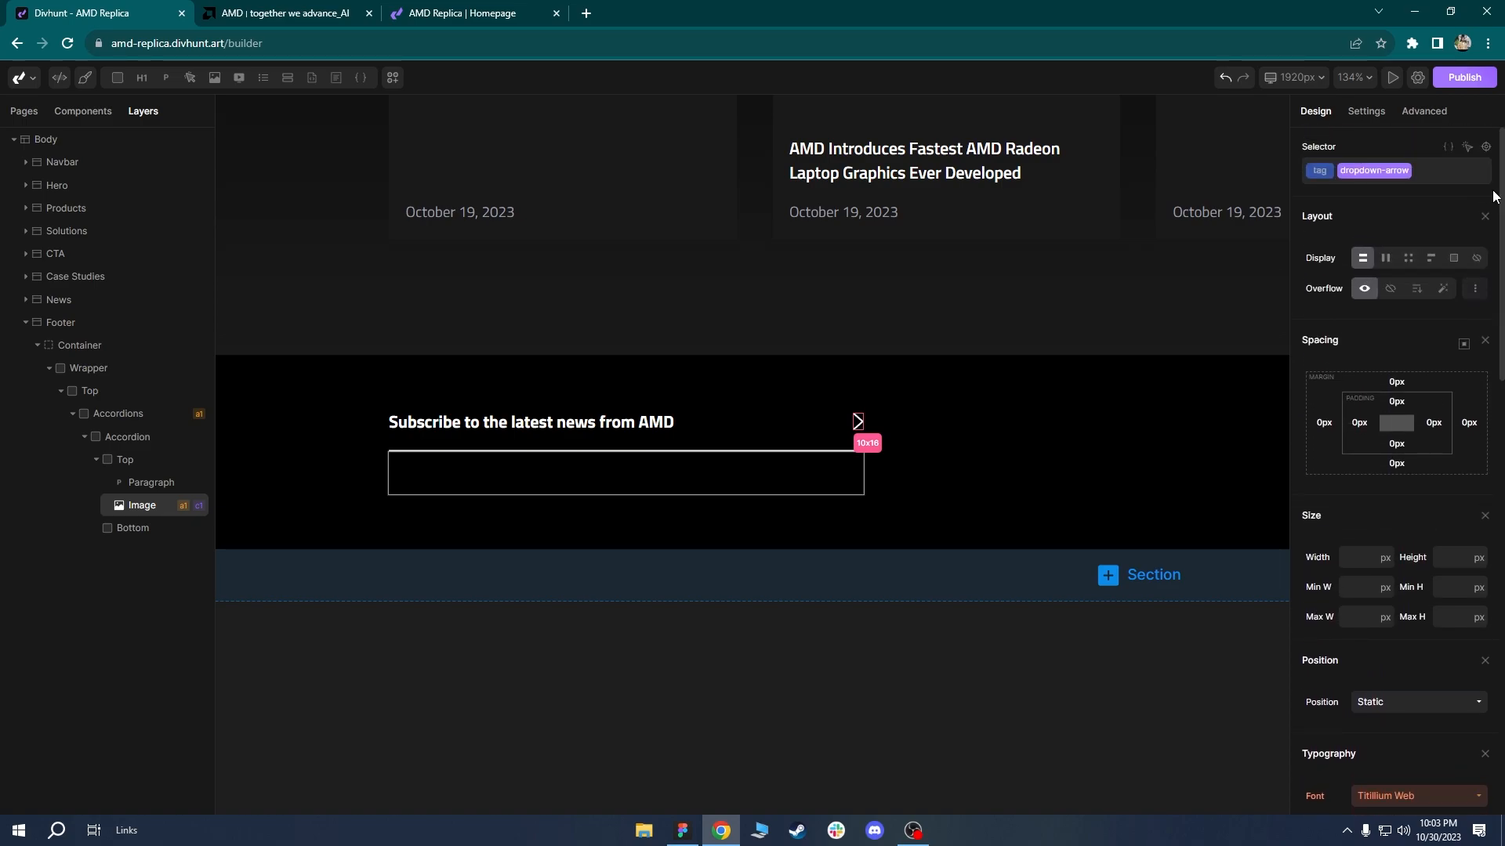
{"action": "scroll", "coordinate": [1396, 470], "scroll_direction": "down", "scroll_amount": 3}
{"action": "scroll", "coordinate": [1415, 458], "scroll_direction": "down", "scroll_amount": 8}
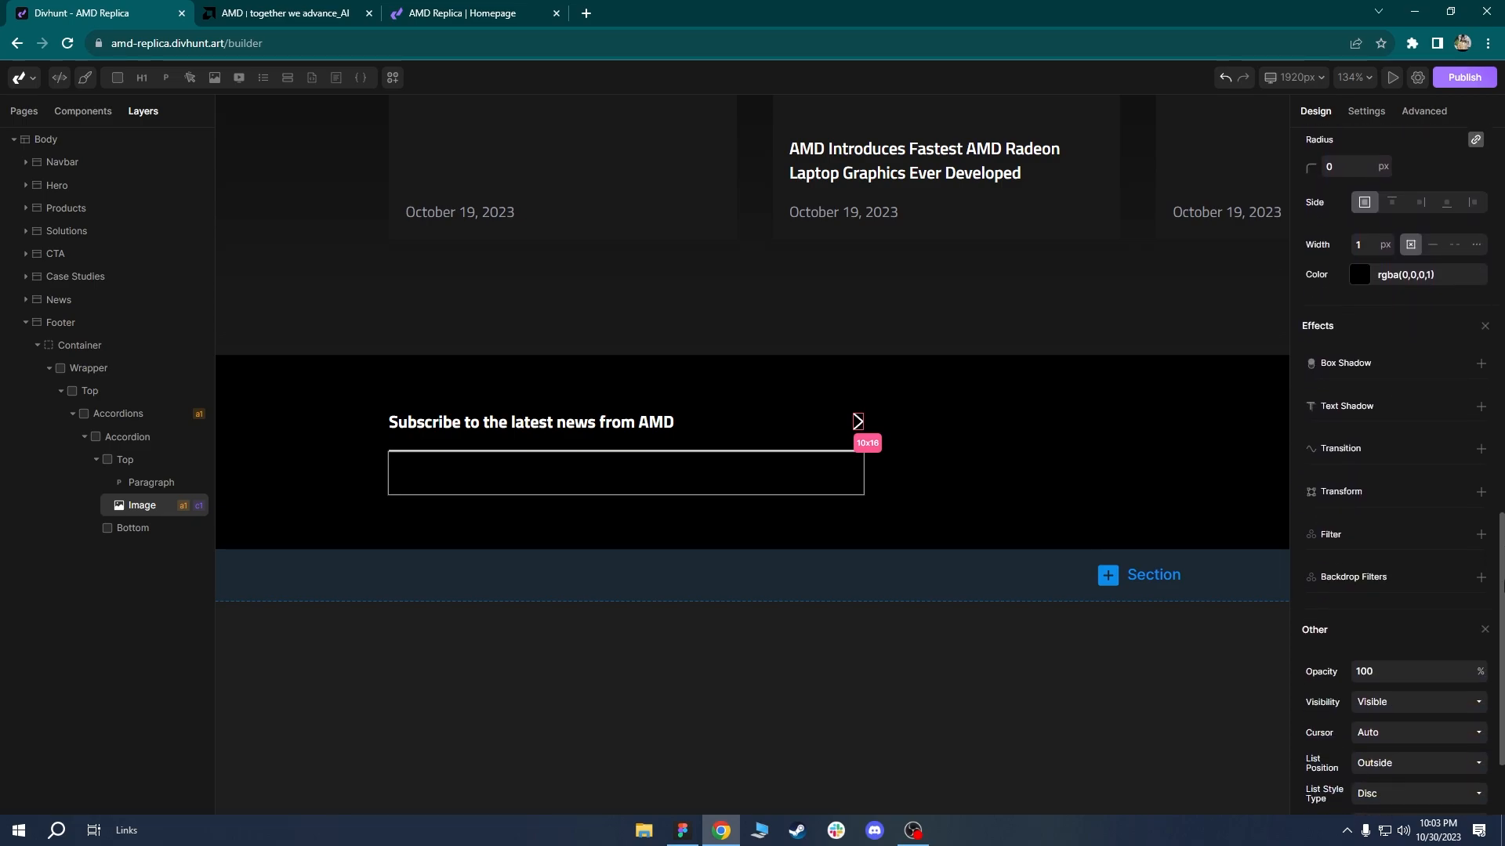
{"action": "left_click", "coordinate": [1480, 432]}
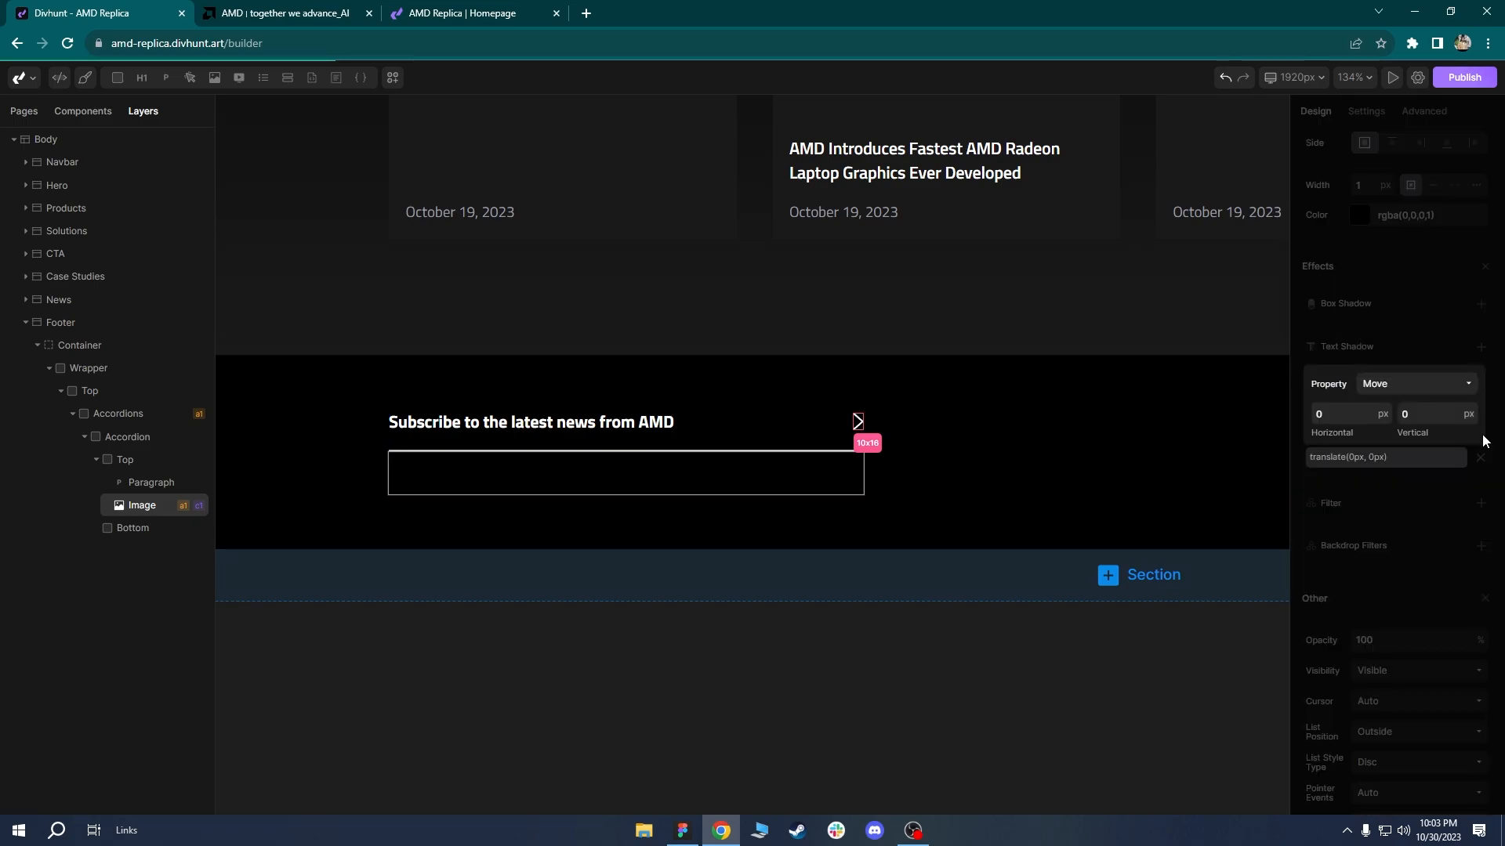
{"action": "left_click", "coordinate": [1398, 388]}
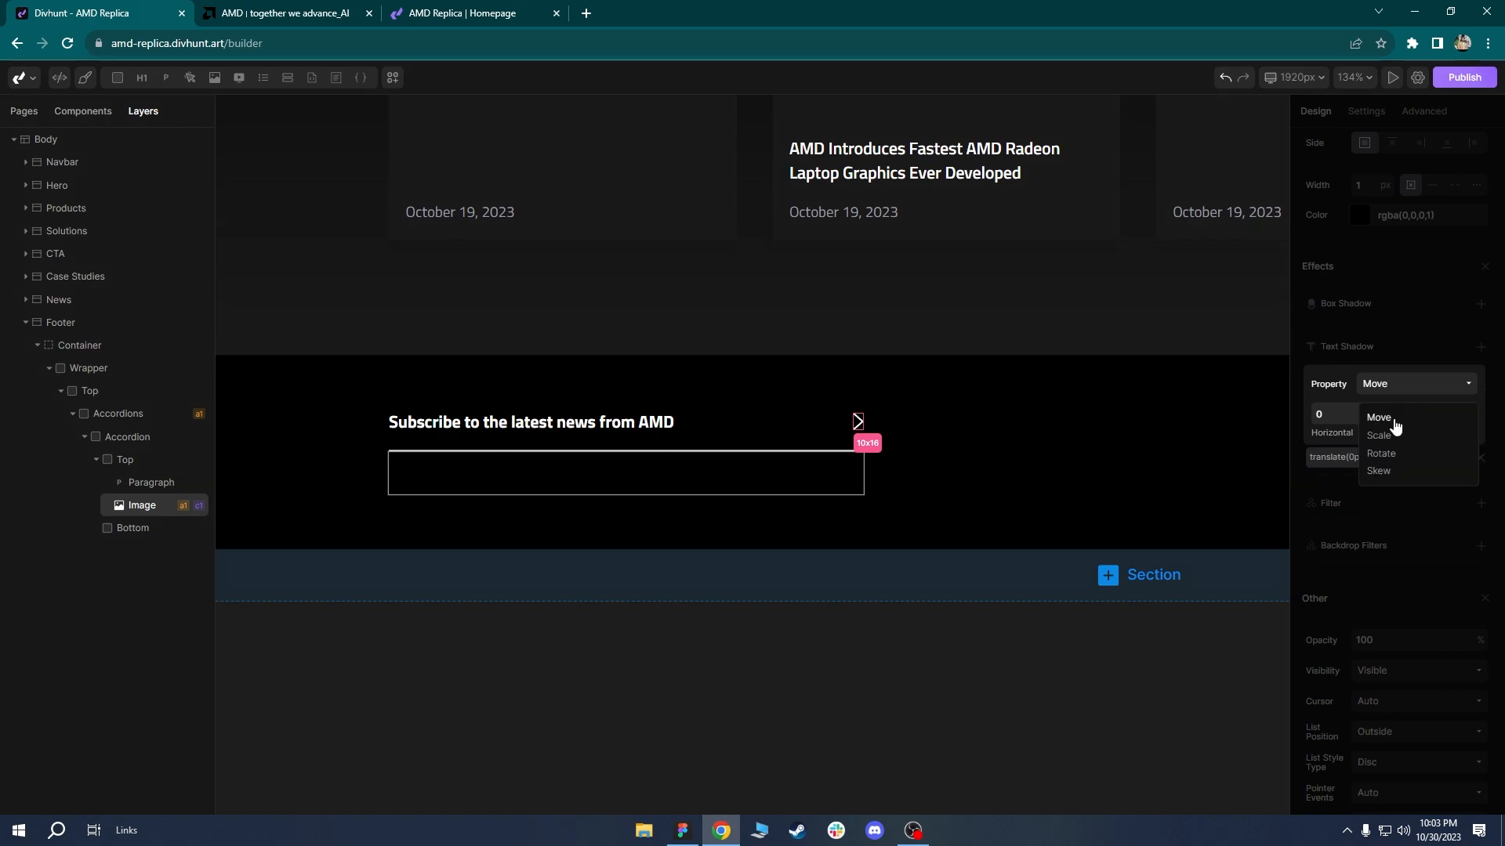
{"action": "left_click", "coordinate": [1381, 454]}
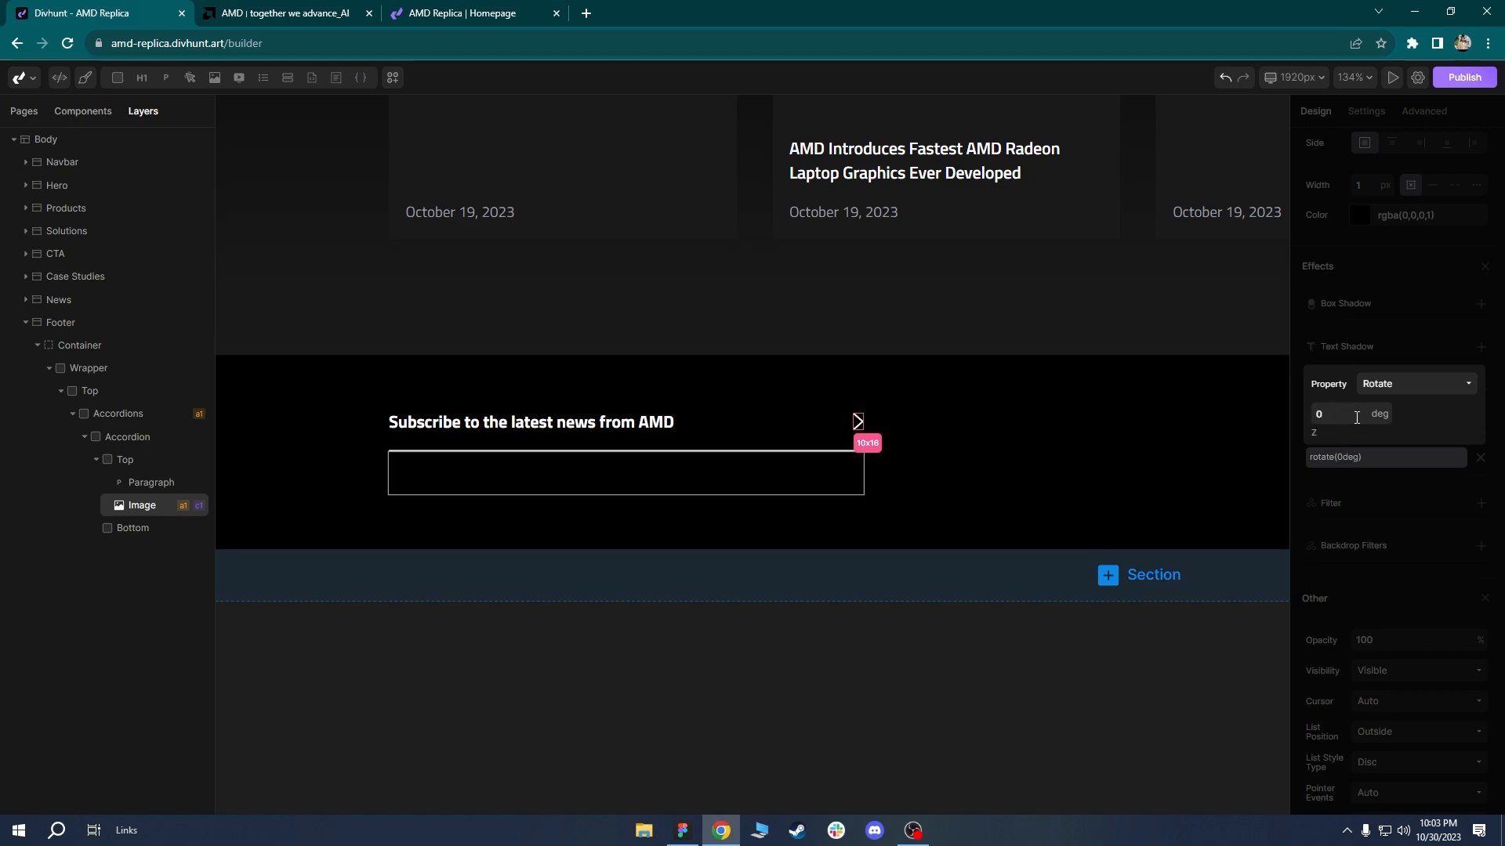
{"action": "key", "text": "BackSpace"}
{"action": "type", "text": "4590"}
{"action": "left_click", "coordinate": [1045, 473]}
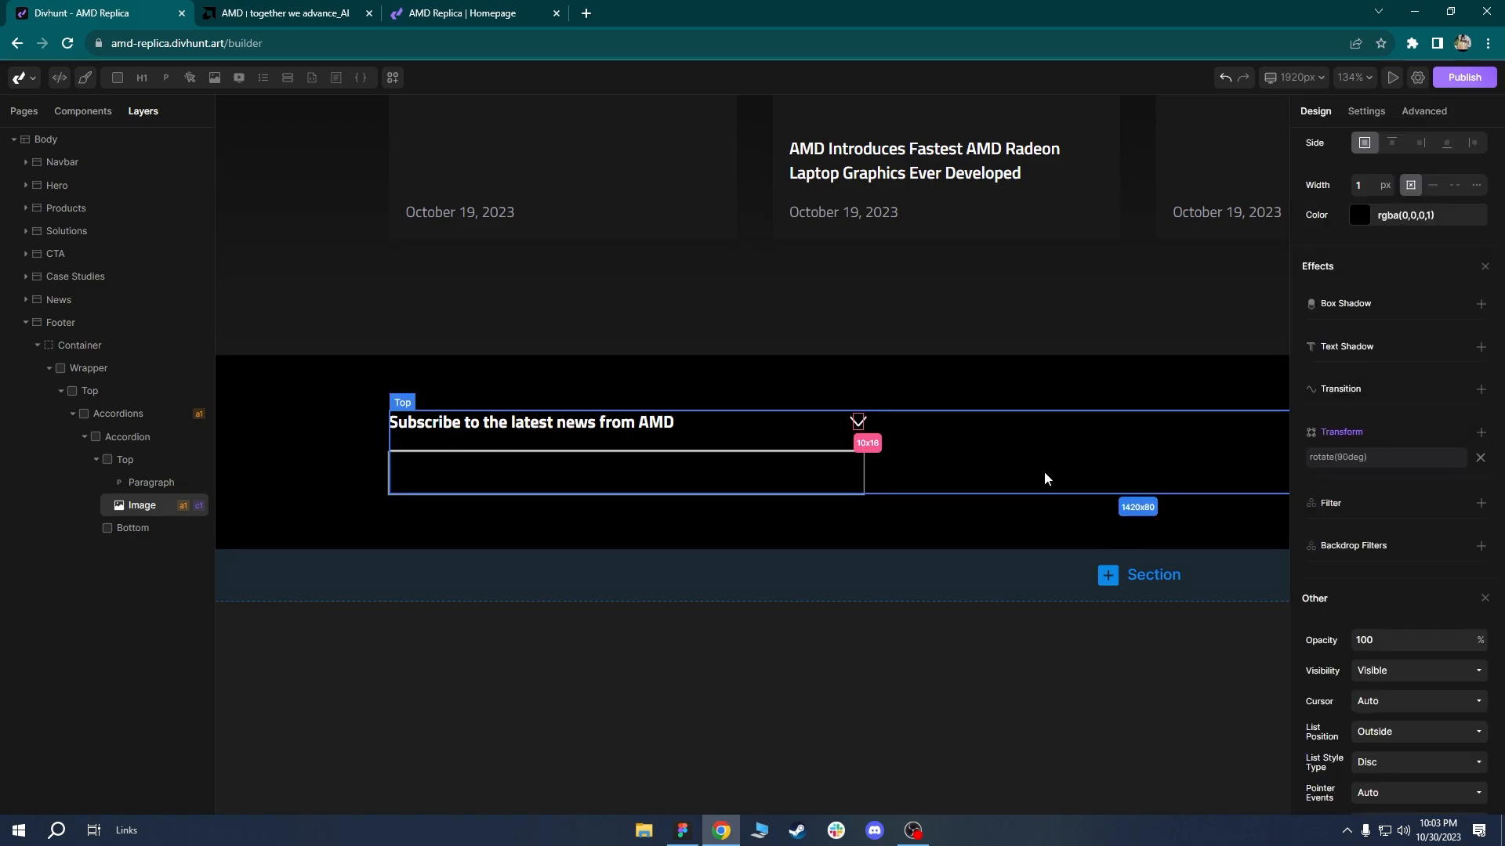
{"action": "left_click", "coordinate": [995, 481]}
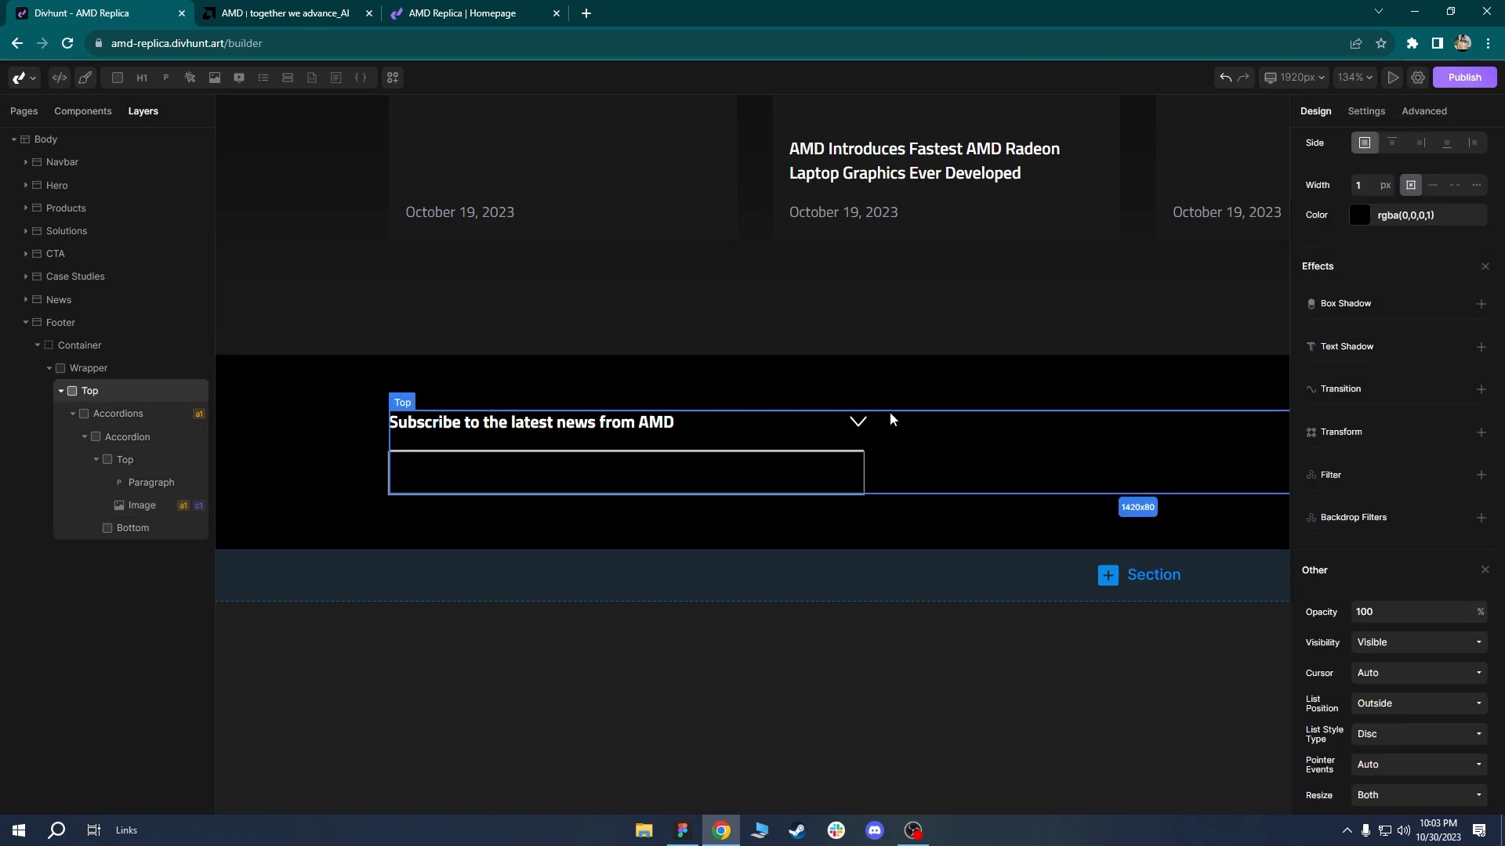
{"action": "left_click", "coordinate": [823, 425]}
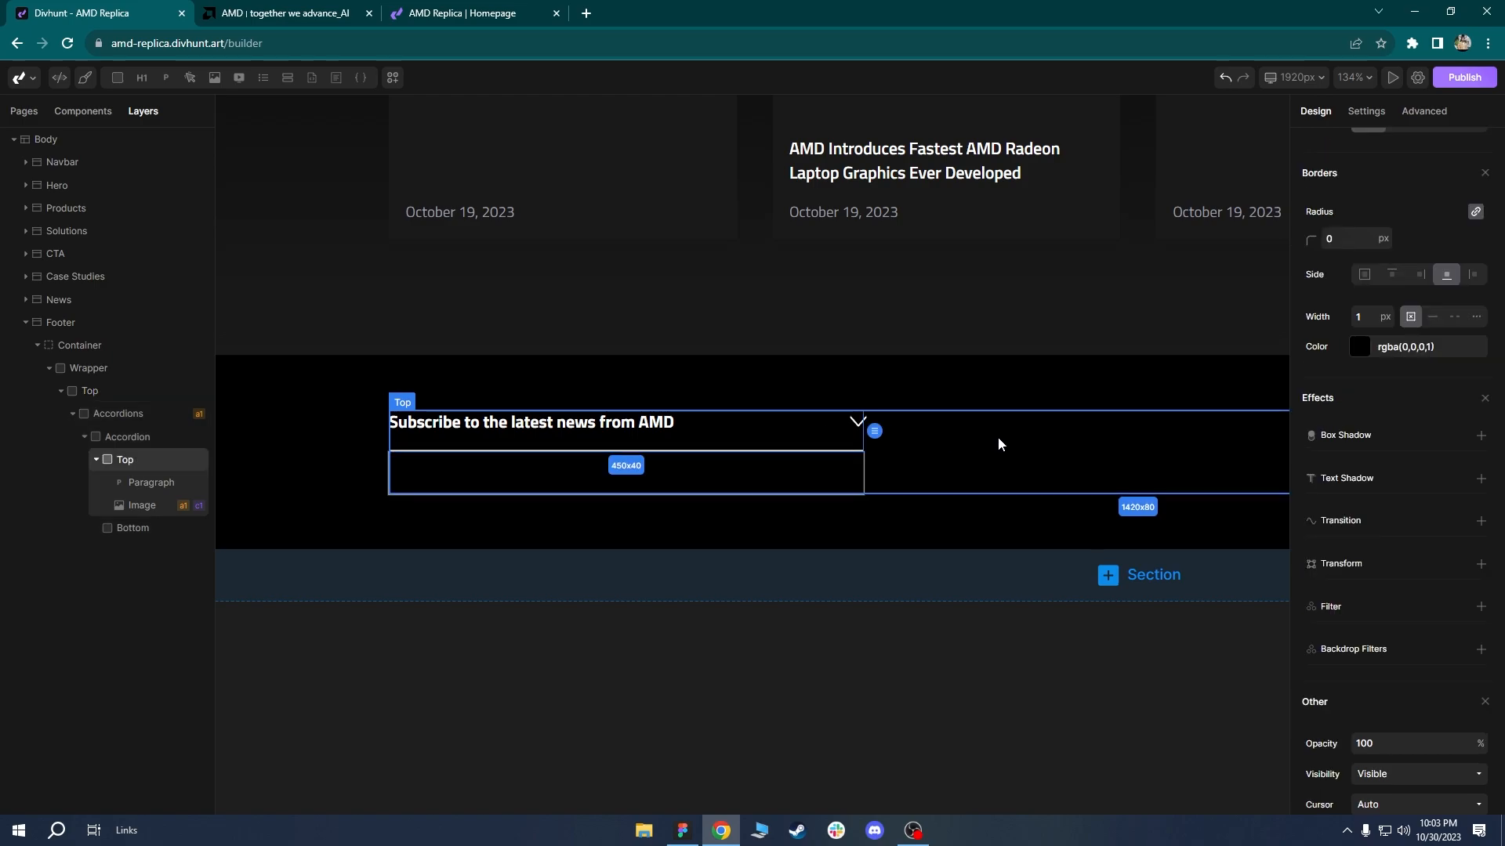
{"action": "left_click", "coordinate": [854, 423]}
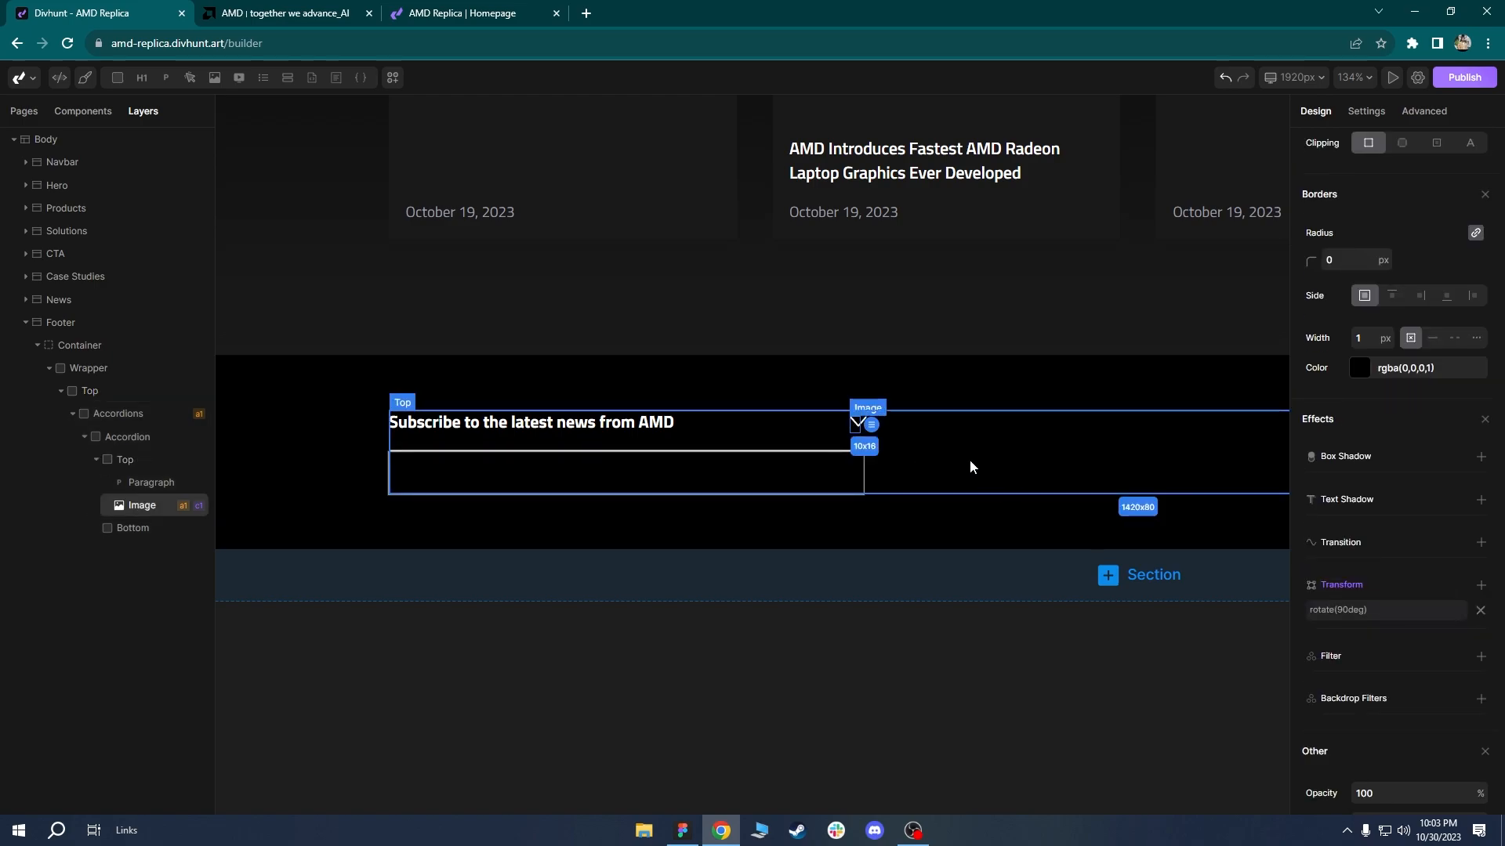
Switch to Figma, set the caret-left 3 arrow's rotation to 90°, and return to Divhunt.
{"action": "left_click", "coordinate": [683, 830]}
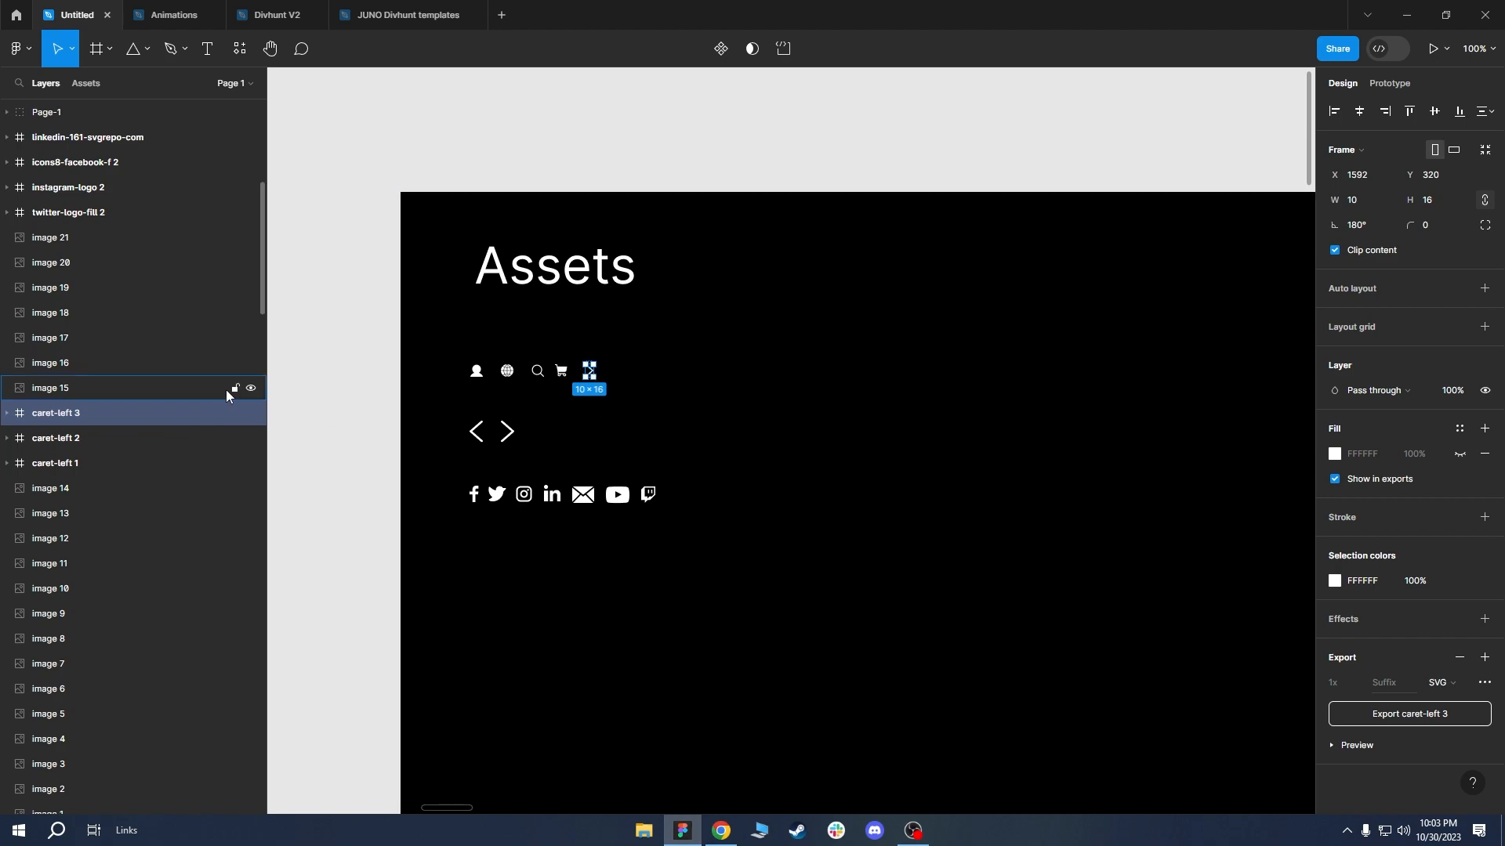
{"action": "right_click", "coordinate": [58, 412]}
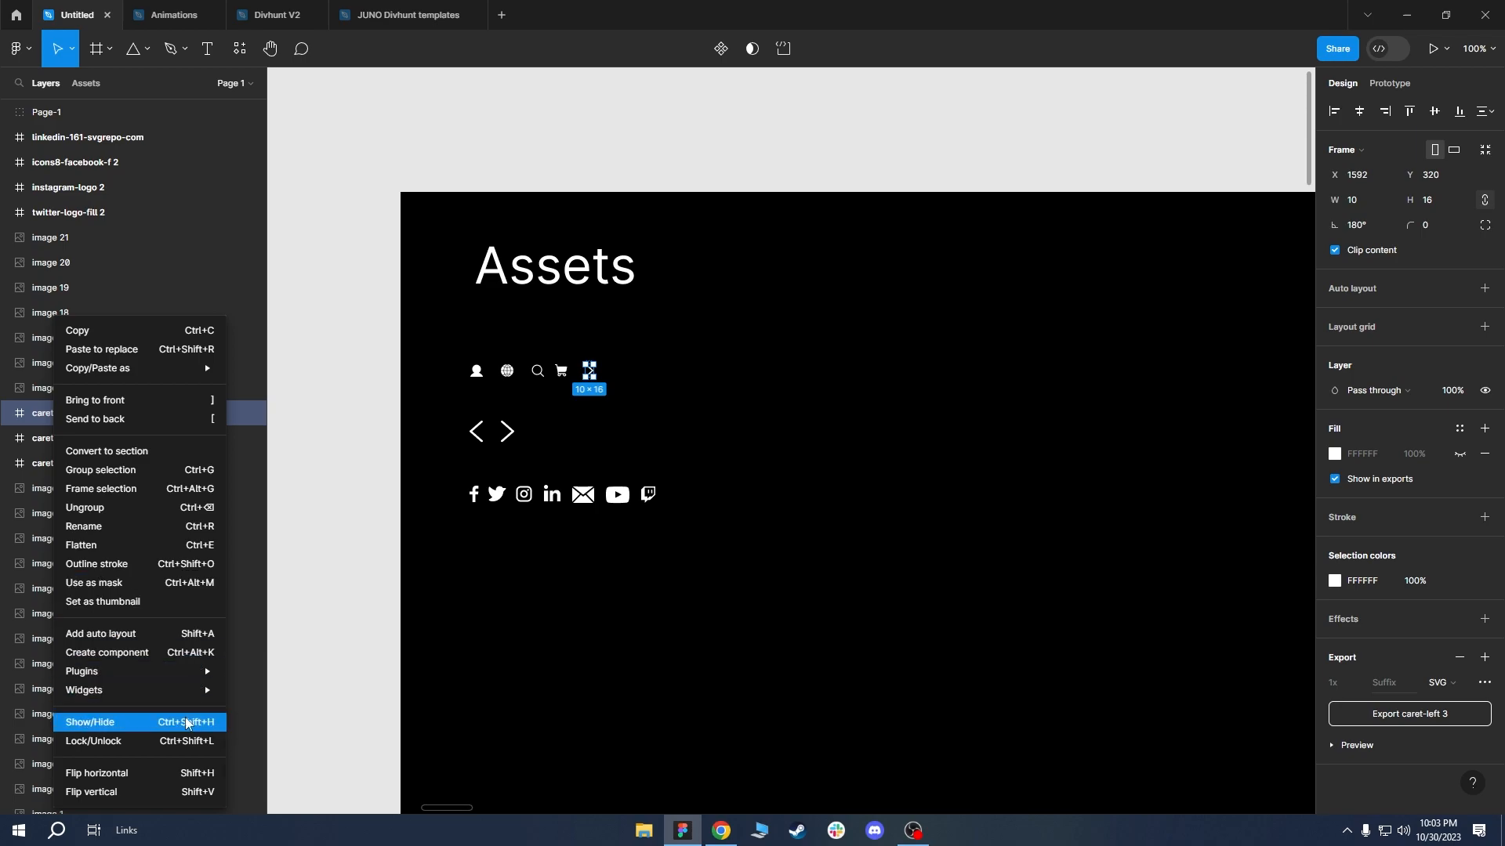
{"action": "left_click", "coordinate": [1362, 227]}
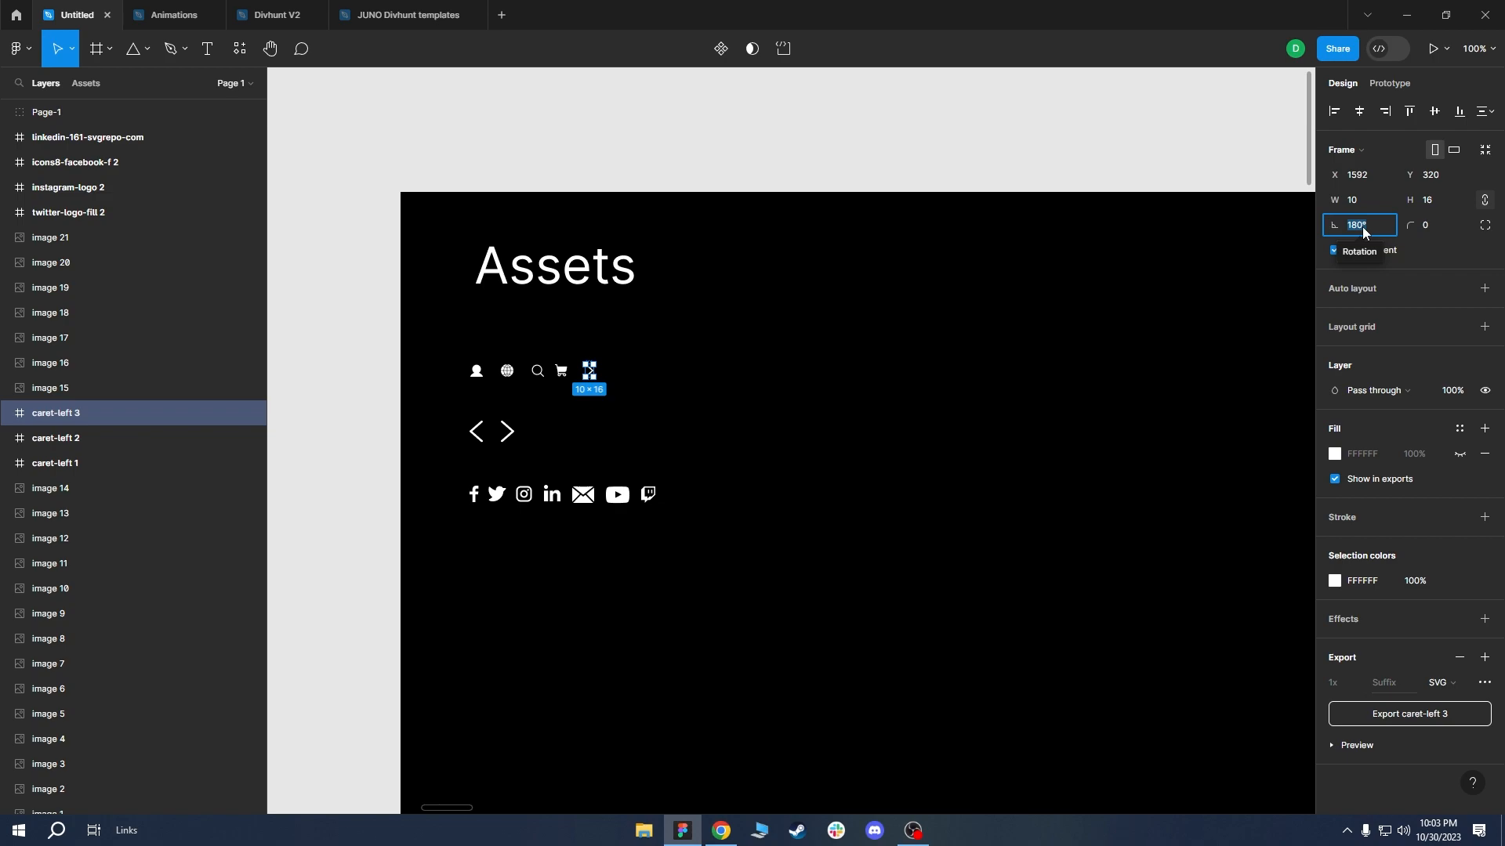
{"action": "type", "text": "90"}
{"action": "key", "text": "Return"}
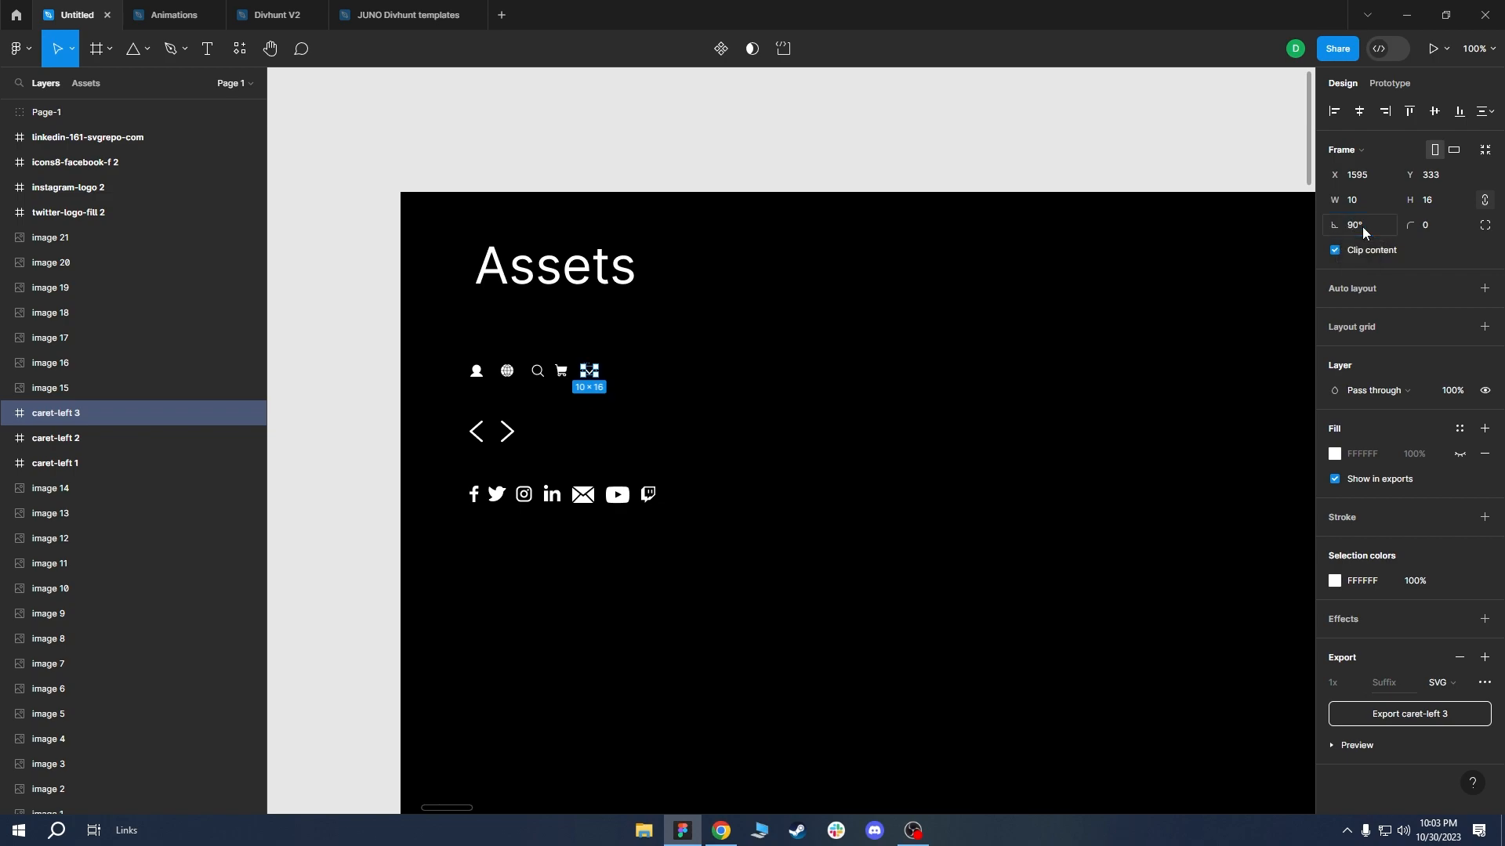
{"action": "left_click", "coordinate": [840, 364]}
{"action": "scroll", "coordinate": [611, 356], "scroll_direction": "up", "scroll_amount": 2}
{"action": "left_click", "coordinate": [578, 379]}
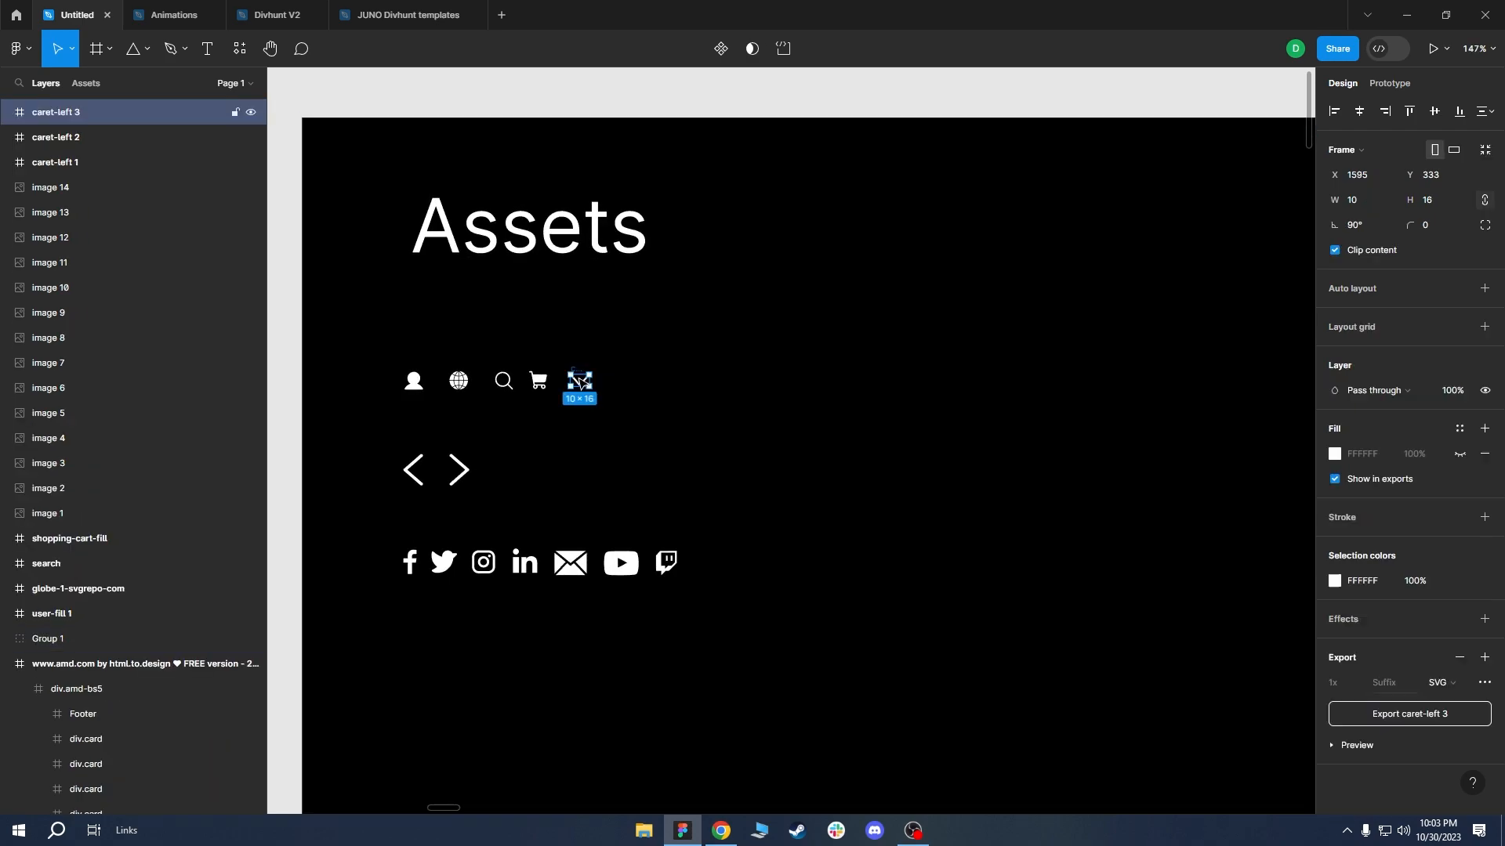
{"action": "key", "text": "alt+Tab"}
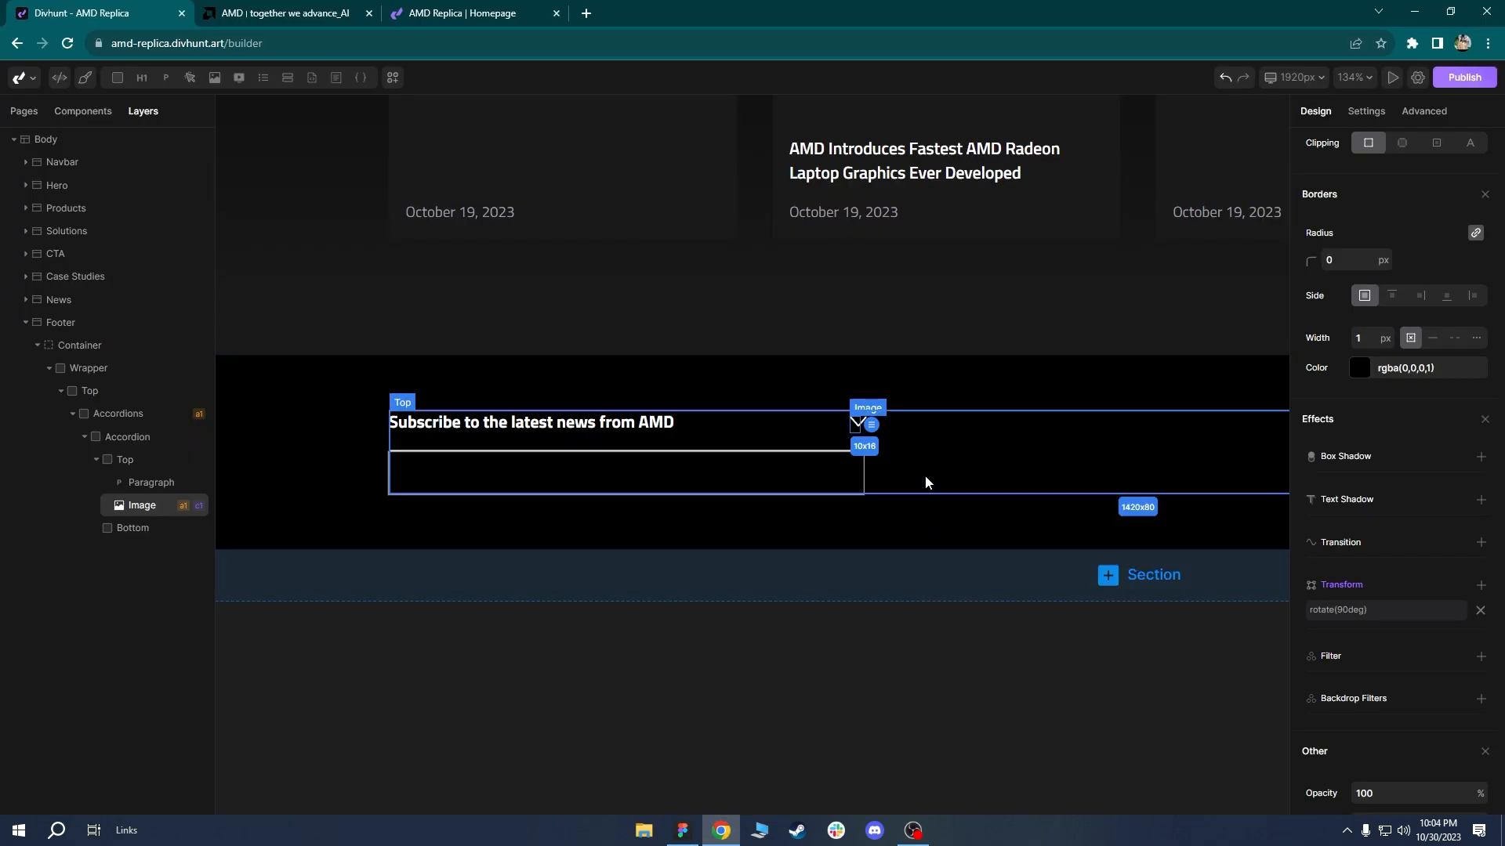
{"action": "left_click", "coordinate": [793, 395]}
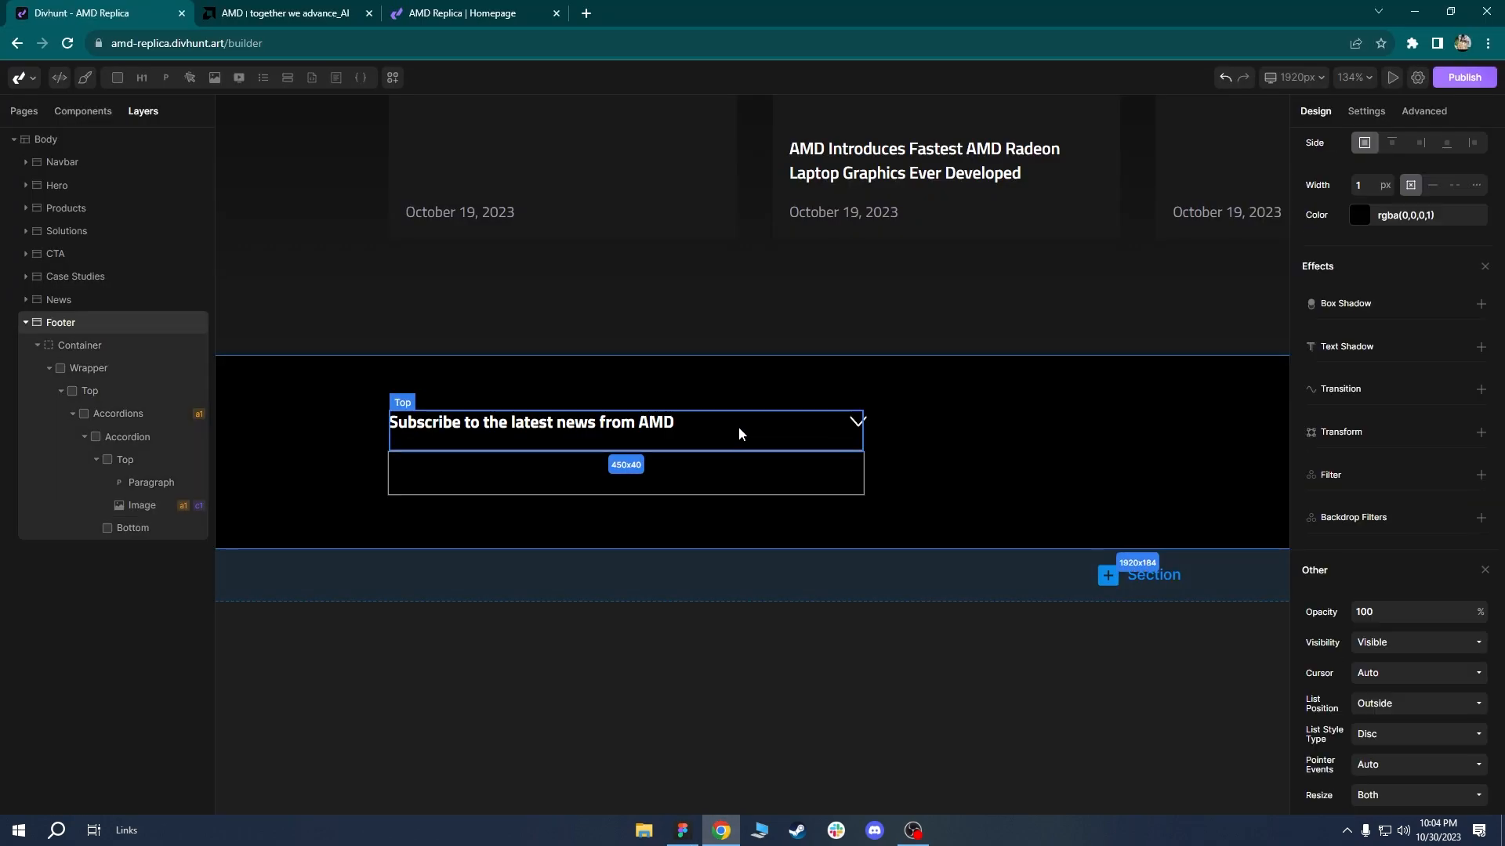
{"action": "left_click", "coordinate": [738, 426]}
{"action": "left_click", "coordinate": [895, 469]}
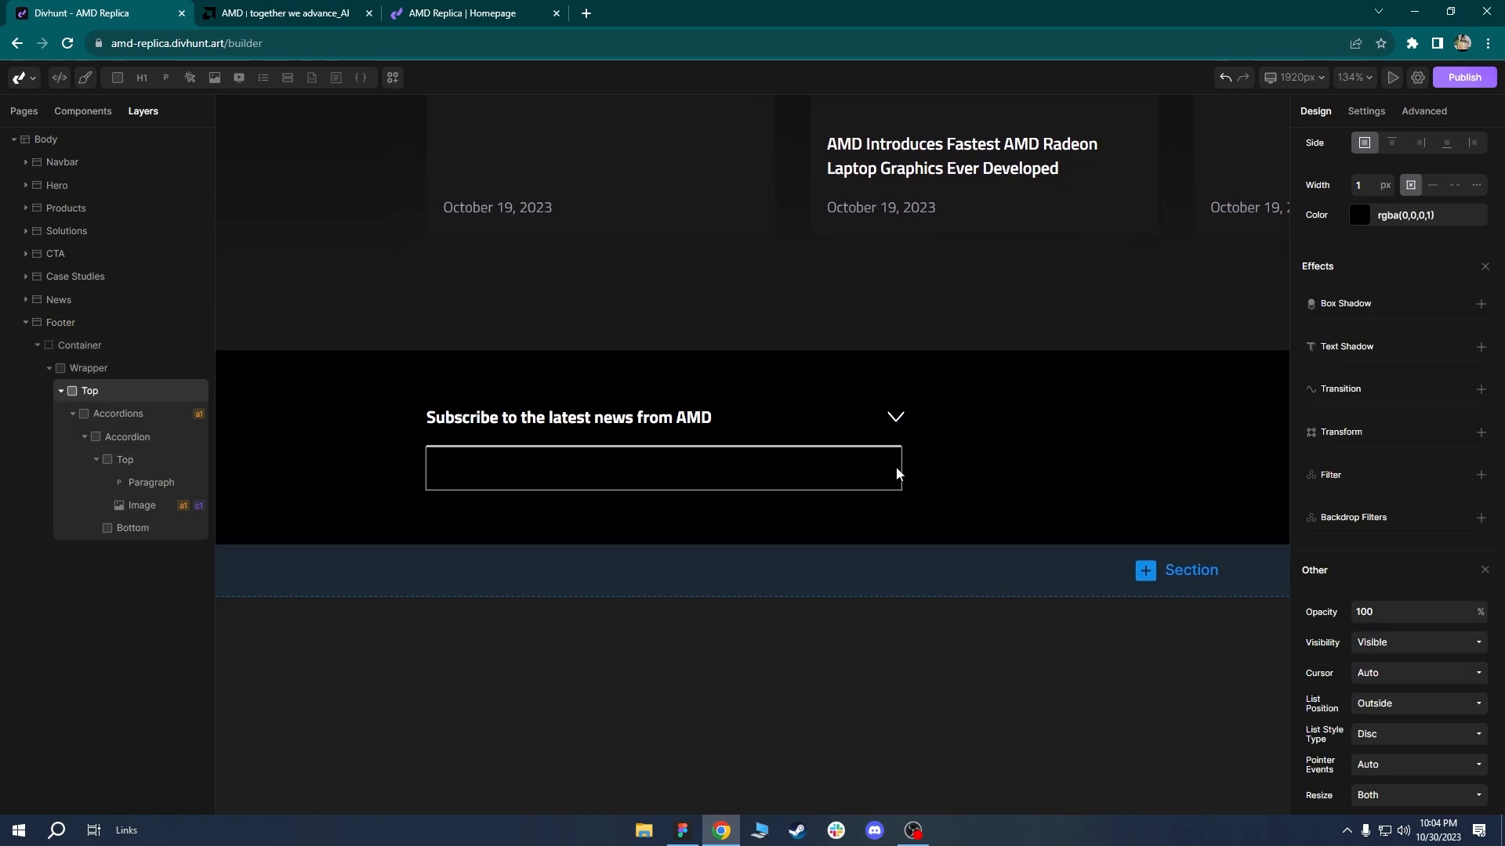
{"action": "left_click", "coordinate": [806, 437]}
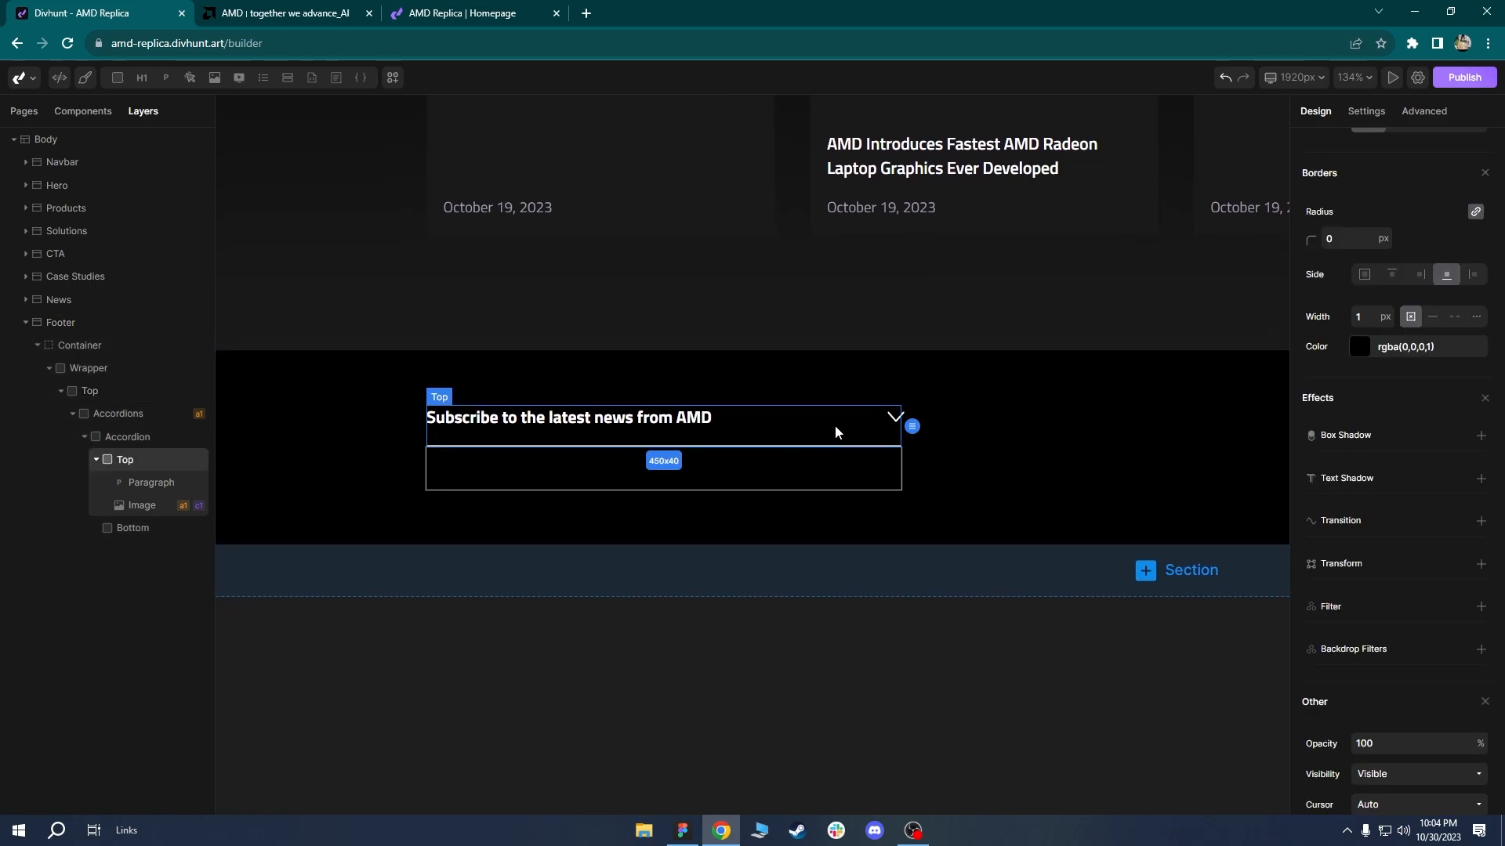
{"action": "scroll", "coordinate": [736, 420], "scroll_direction": "down", "scroll_amount": 2}
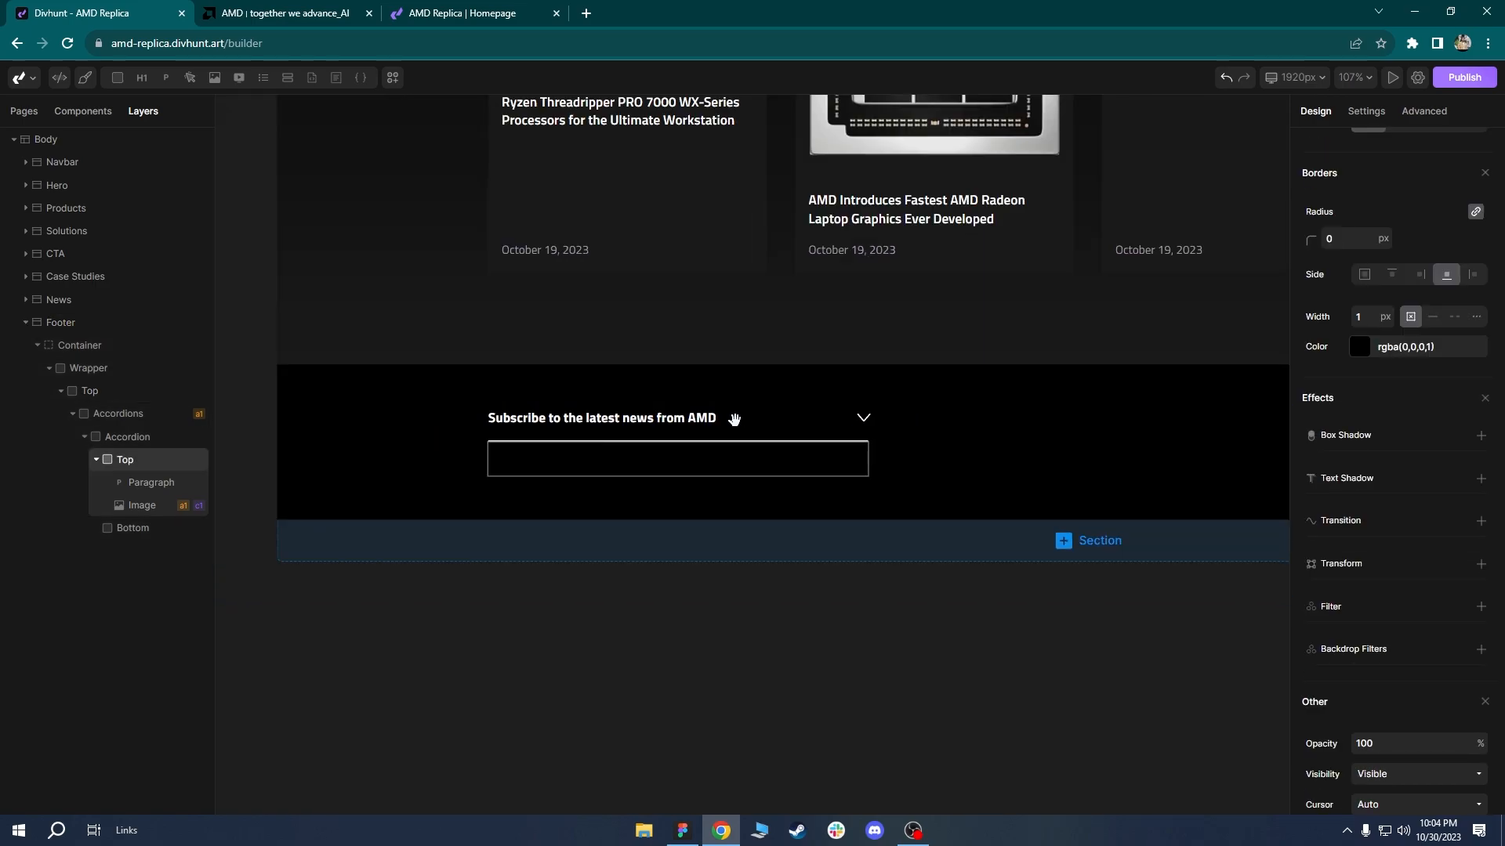
Select the accordion's Bottom block, and inspect the divider and form area below the newsletter header on the AMD site.
{"action": "left_click", "coordinate": [584, 455]}
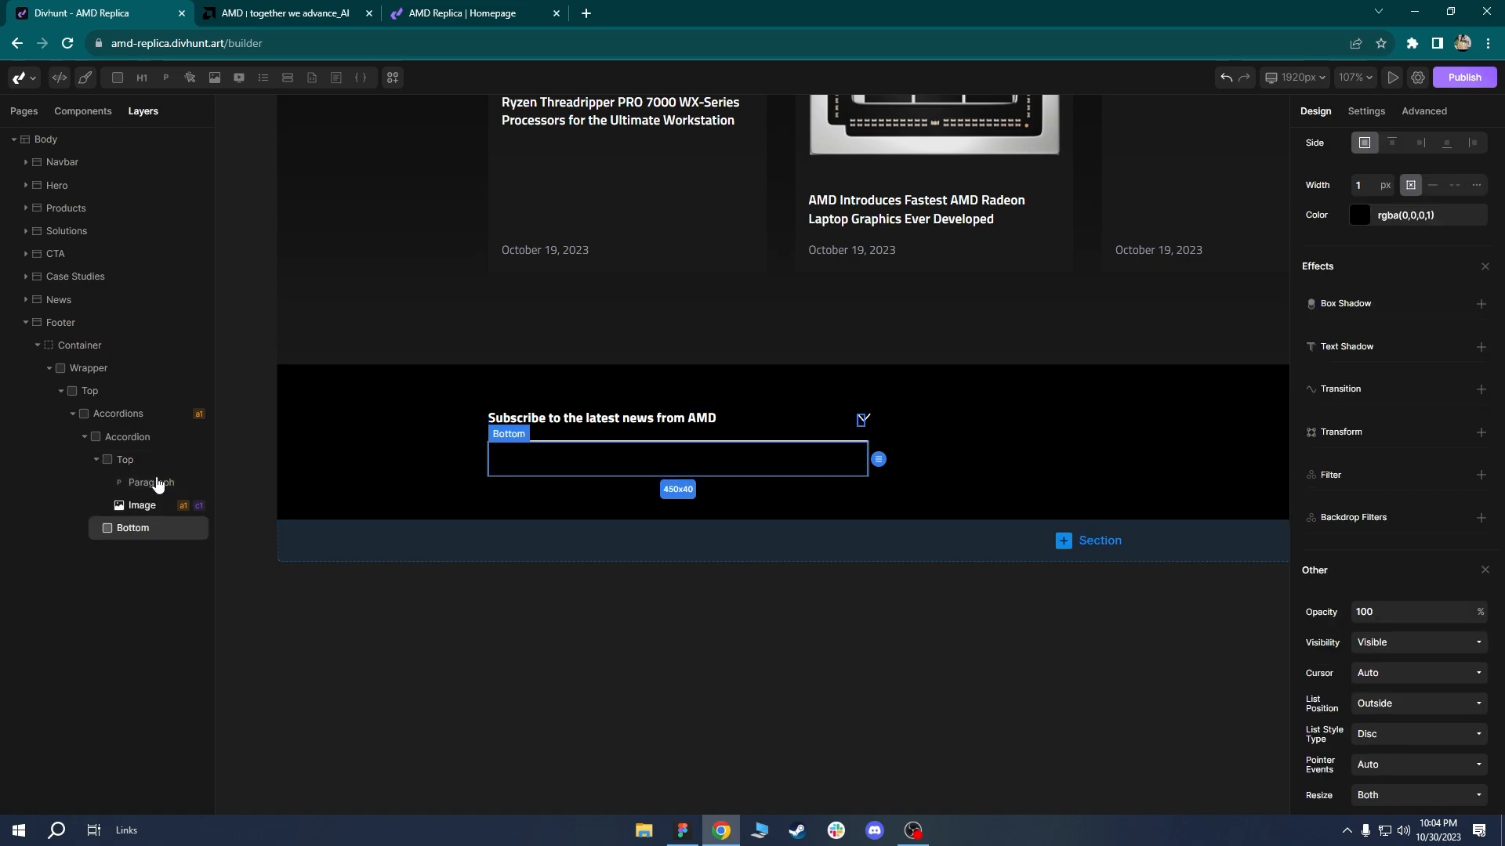
{"action": "key", "text": "ctrl+3"}
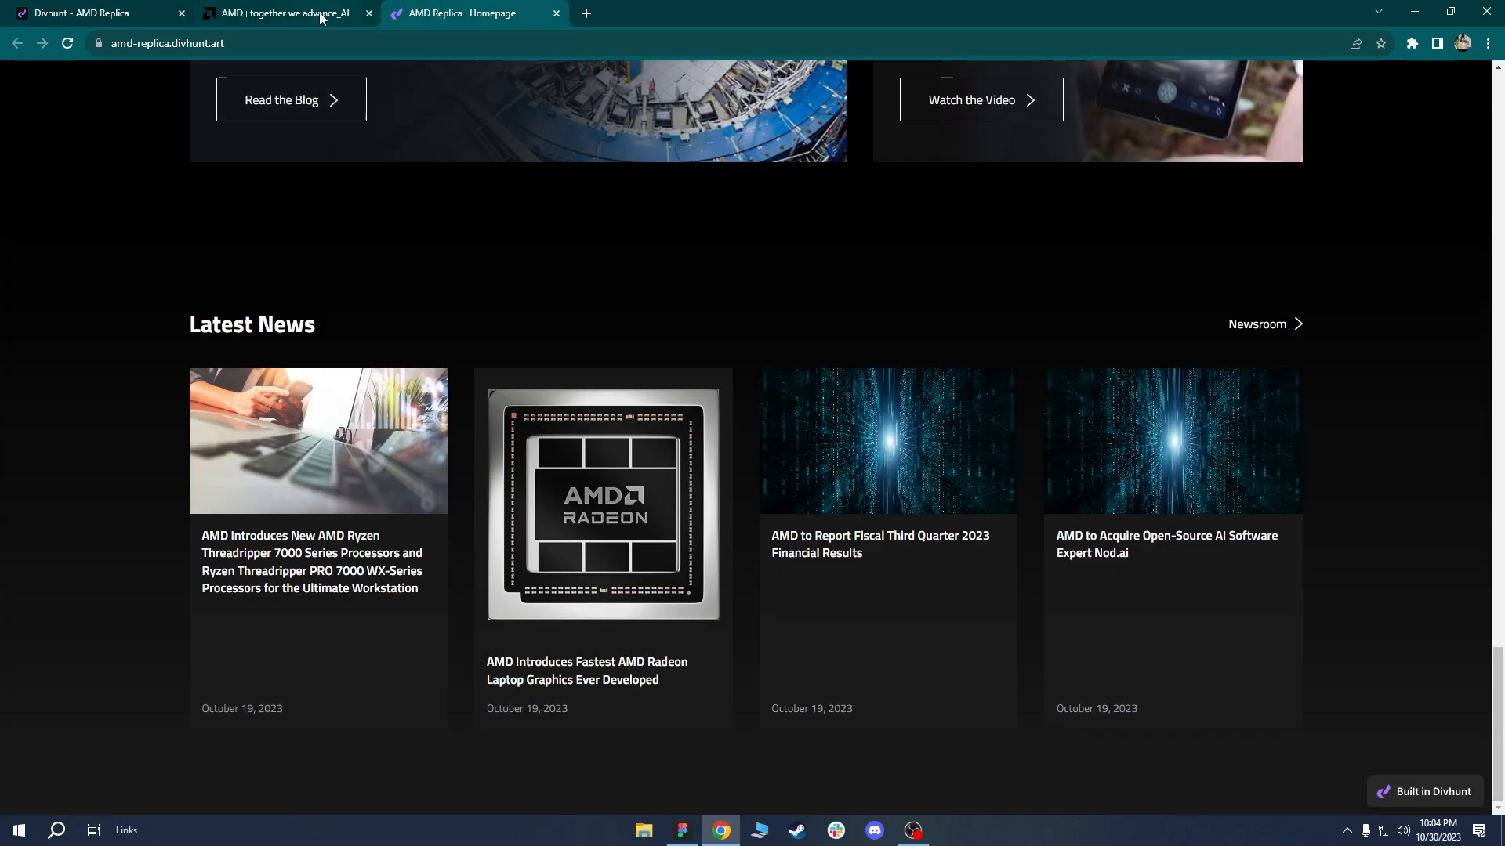
{"action": "key", "text": "ctrl+2"}
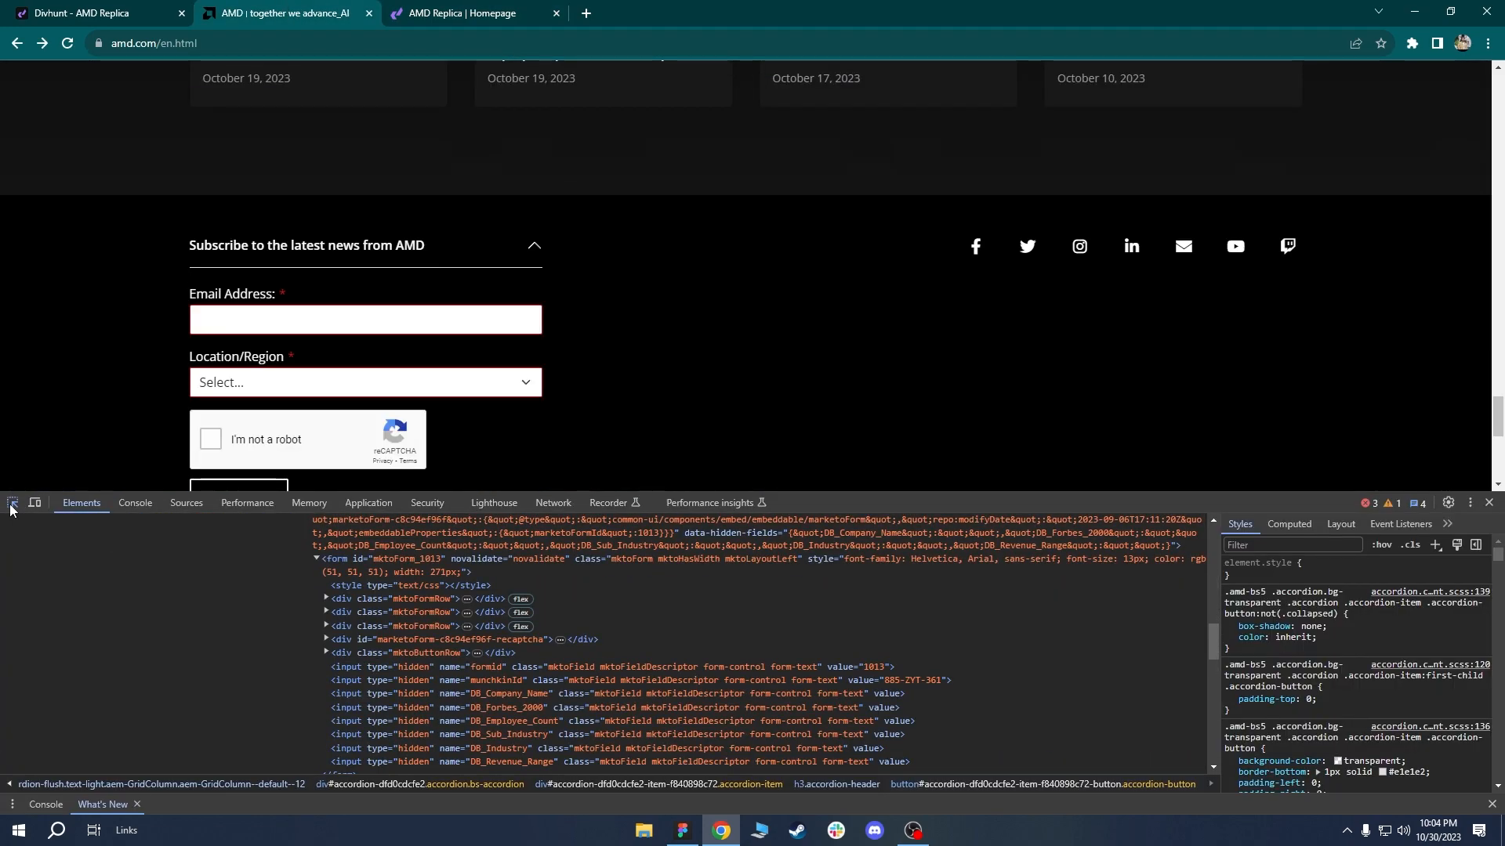
{"action": "left_click", "coordinate": [11, 506]}
{"action": "scroll", "coordinate": [79, 359], "scroll_direction": "down", "scroll_amount": 2}
{"action": "scroll", "coordinate": [78, 360], "scroll_direction": "up", "scroll_amount": 2}
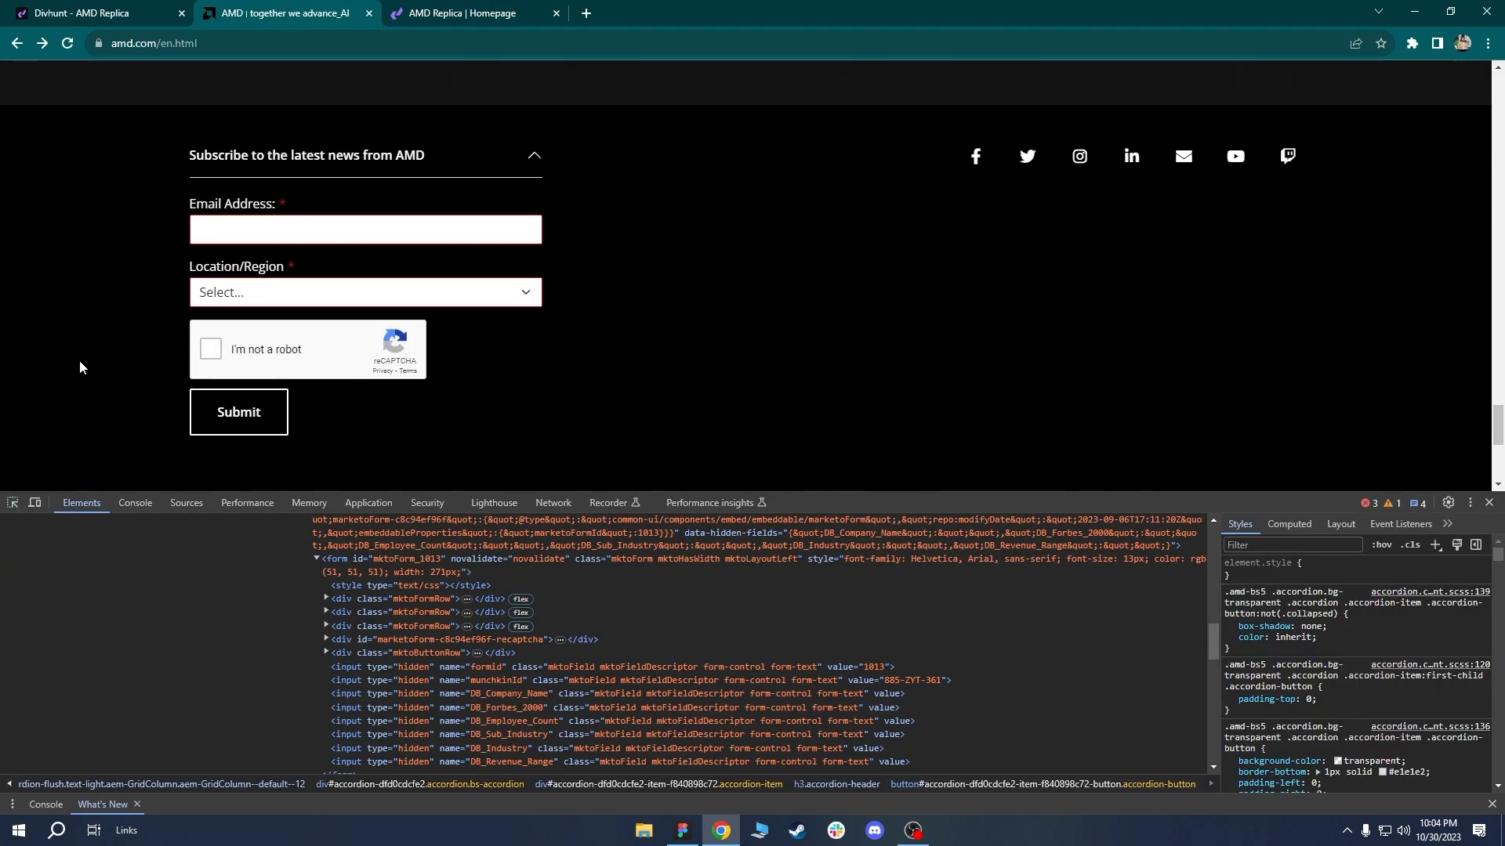
{"action": "left_click", "coordinate": [35, 503]}
{"action": "left_click", "coordinate": [35, 503]}
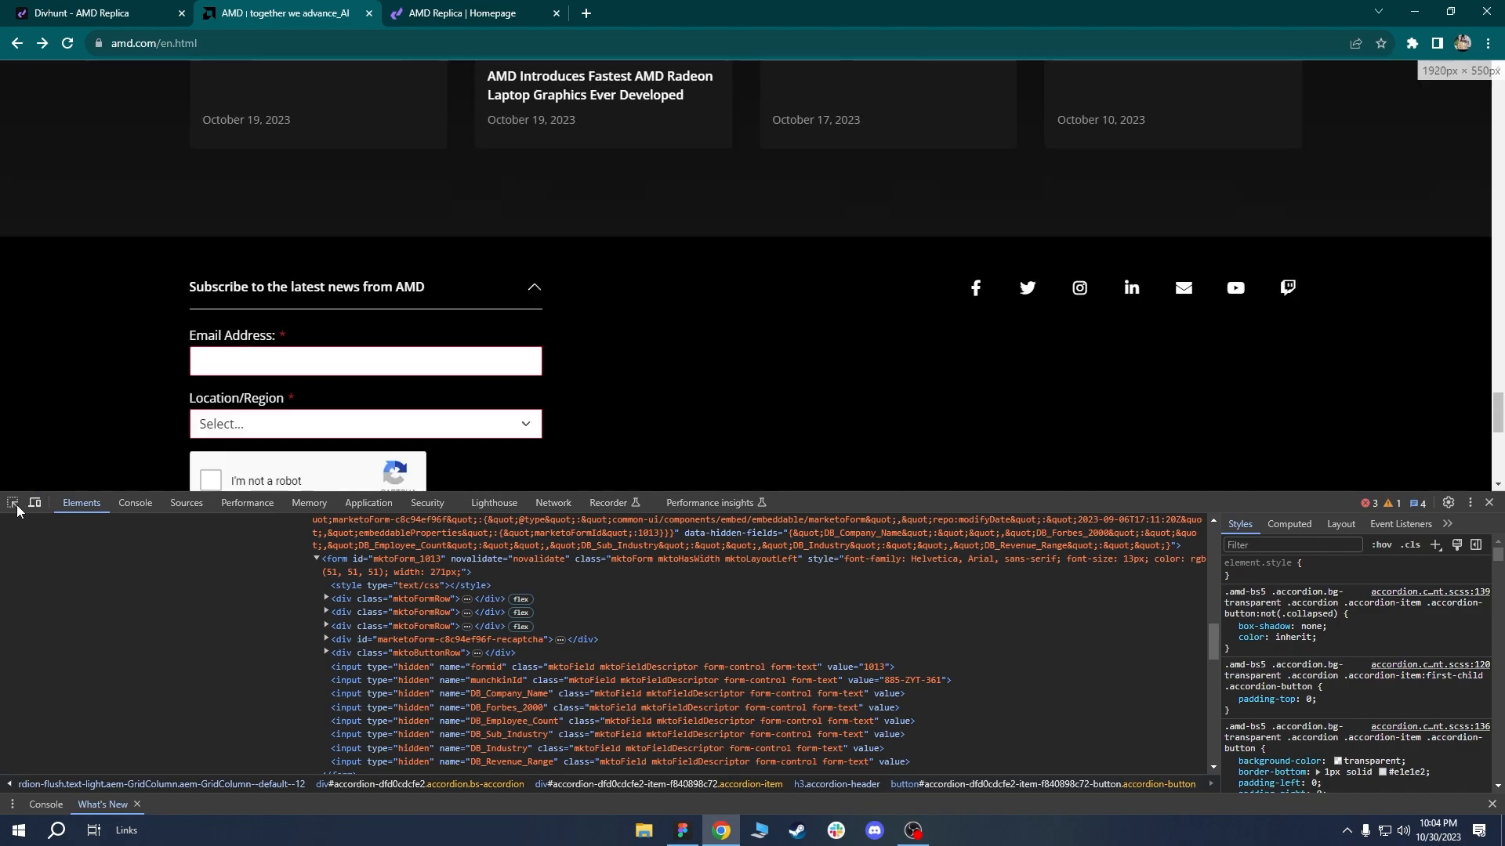
{"action": "left_click", "coordinate": [15, 502]}
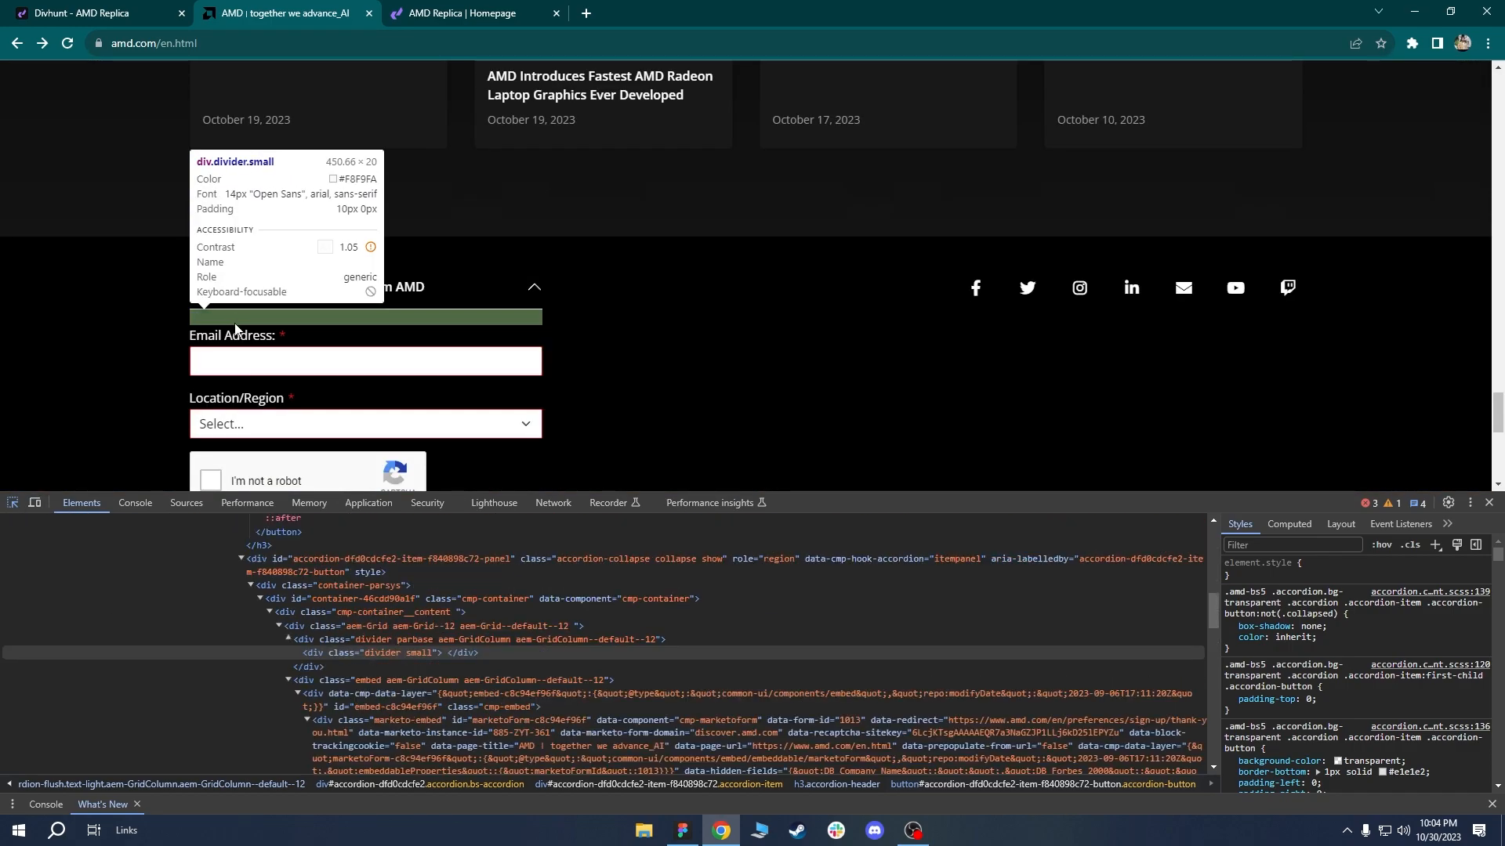
{"action": "left_click", "coordinate": [14, 505]}
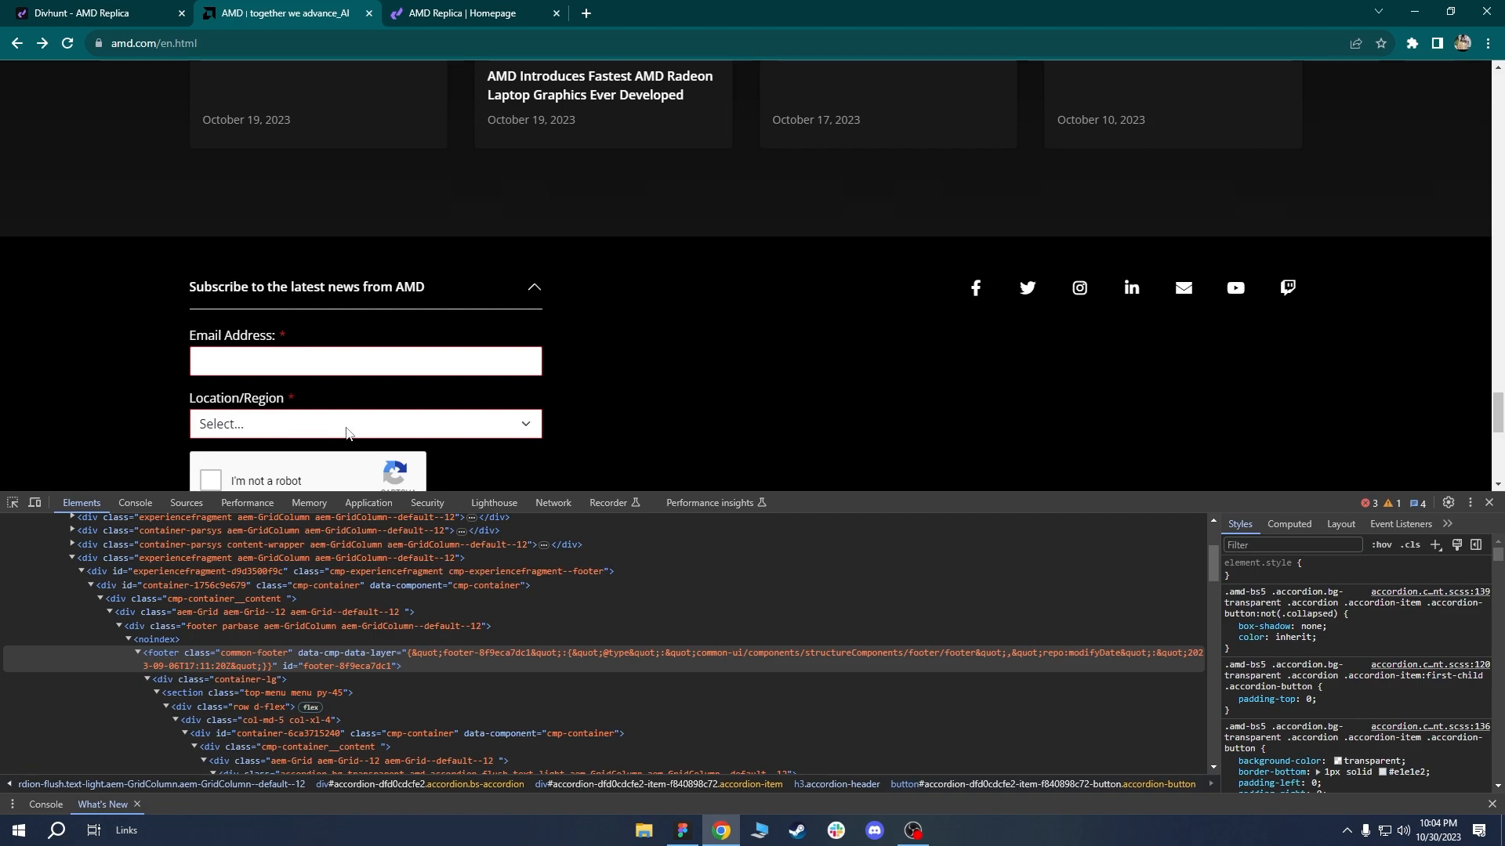
{"action": "scroll", "coordinate": [353, 424], "scroll_direction": "down", "scroll_amount": 1}
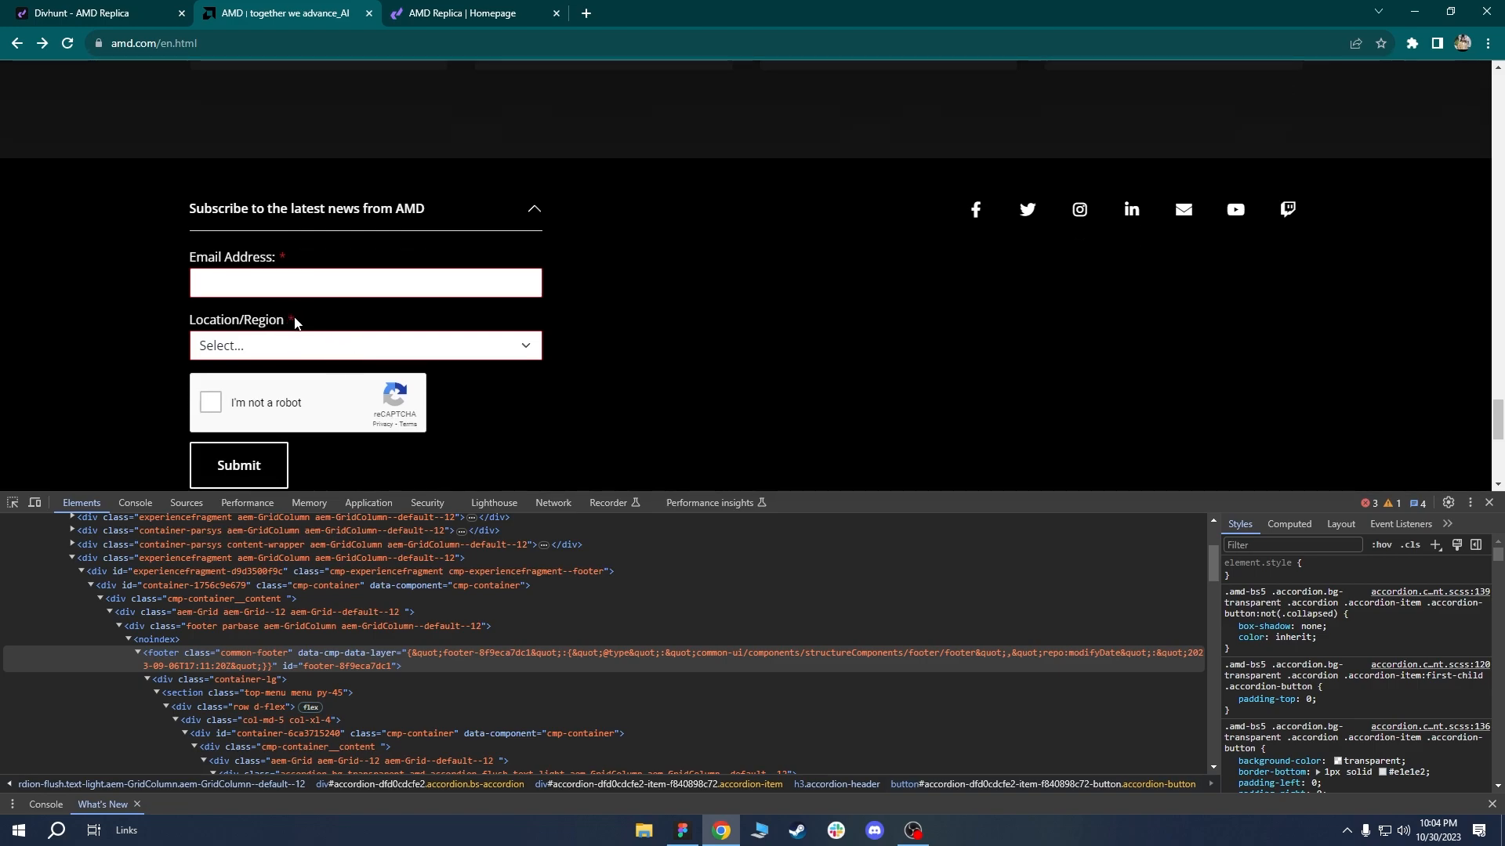
Switch back to Divhunt and set the top padding of the accordion's Bottom block to 10px.
{"action": "left_click", "coordinate": [110, 13]}
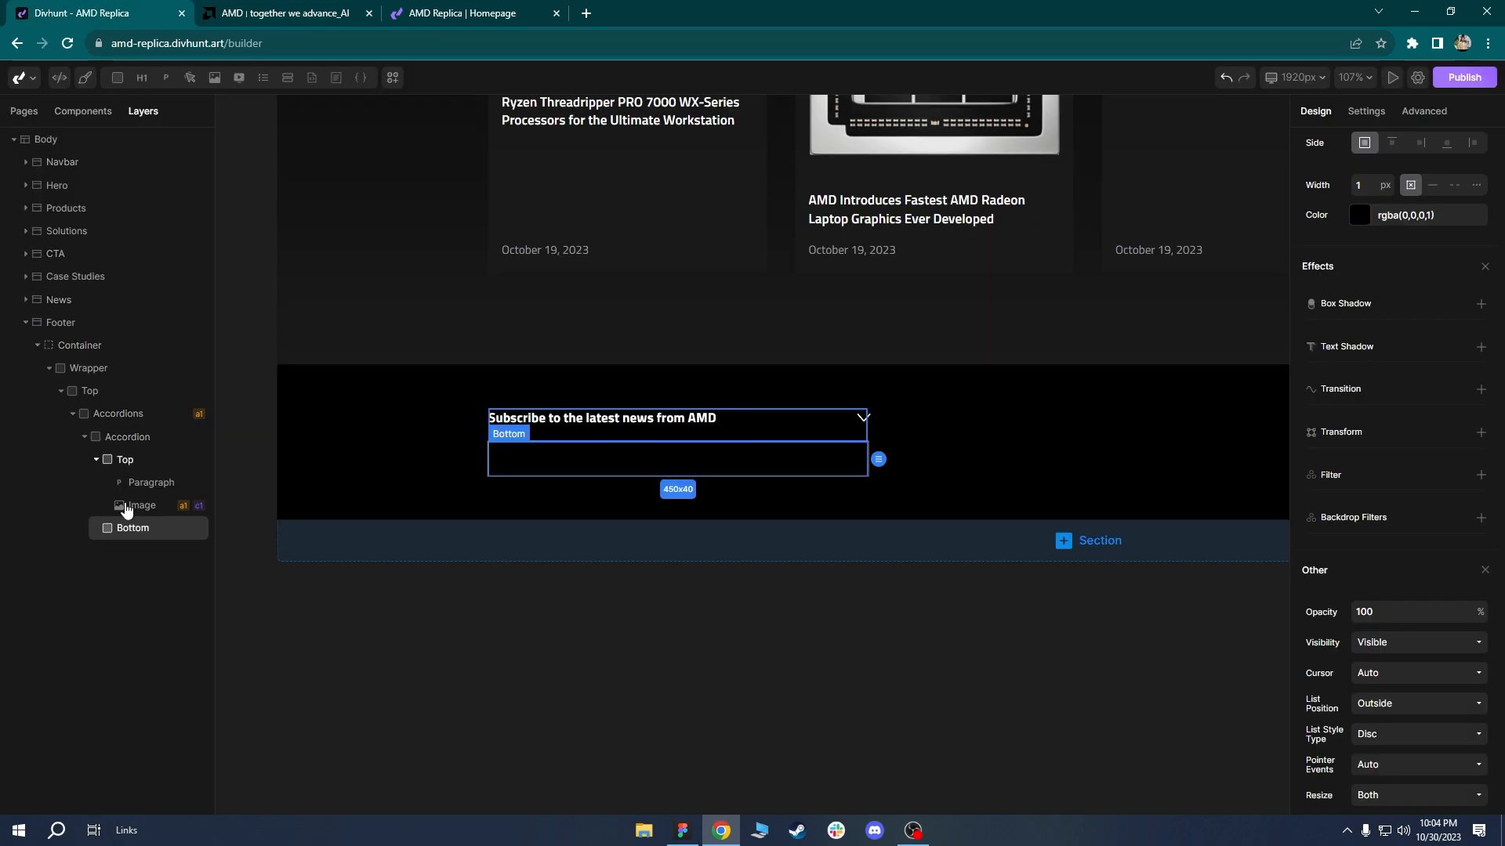
{"action": "scroll", "coordinate": [1440, 430], "scroll_direction": "up", "scroll_amount": 15}
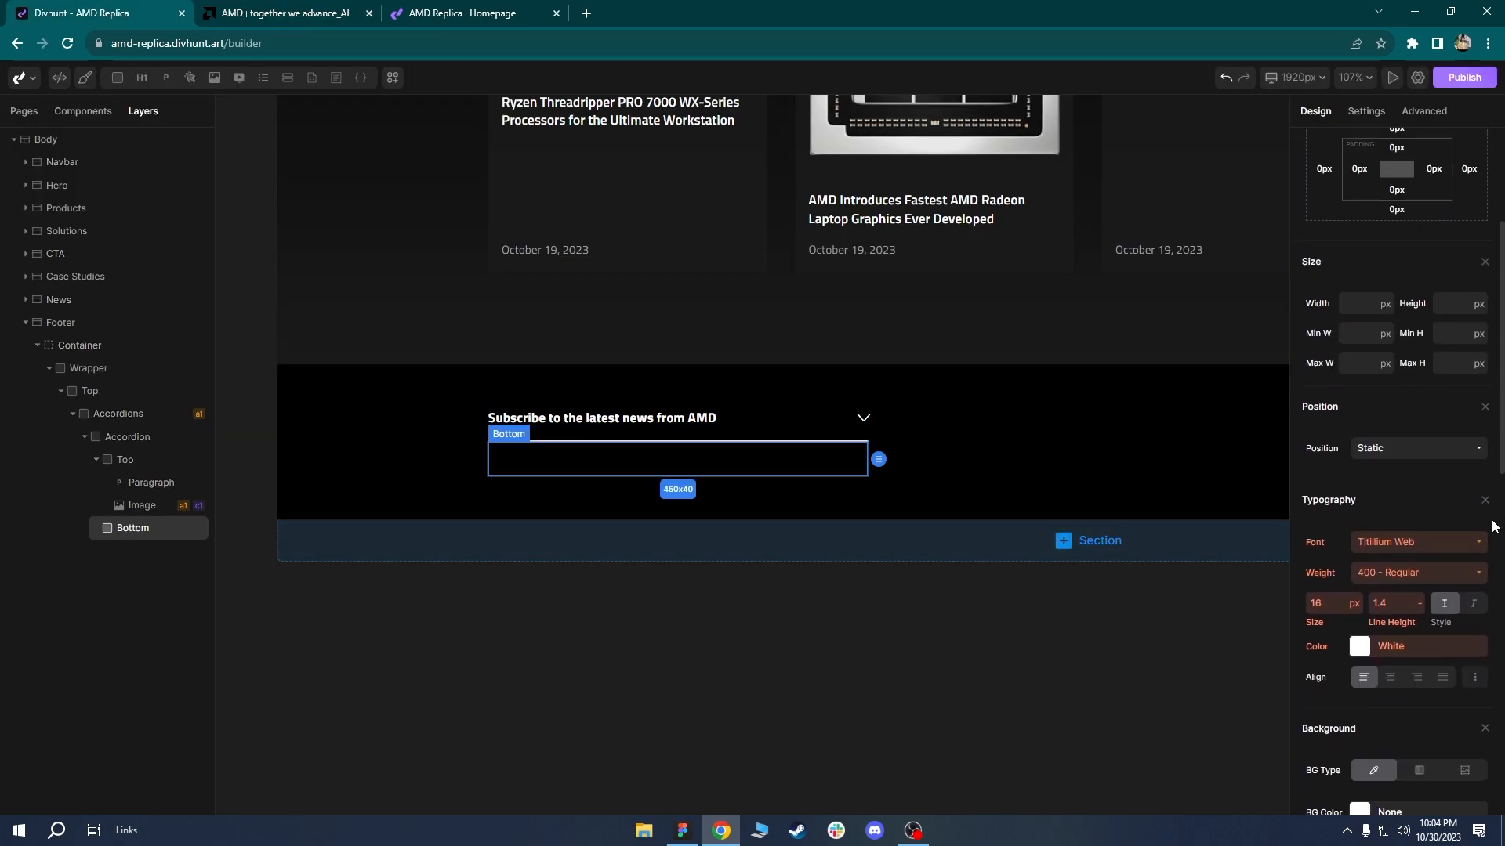
{"action": "left_click", "coordinate": [1396, 401]}
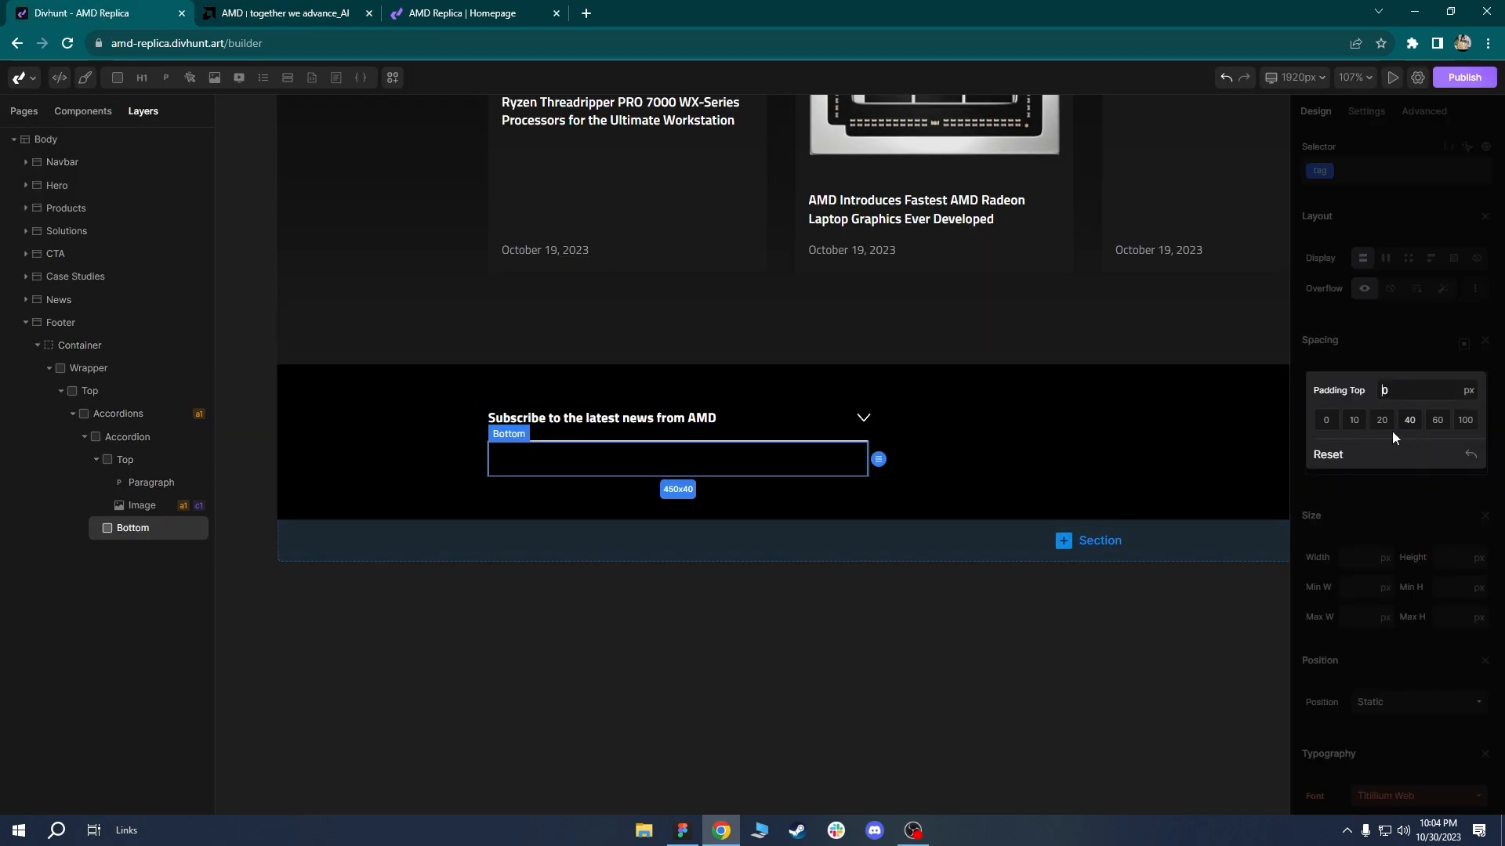
{"action": "left_click", "coordinate": [1347, 429]}
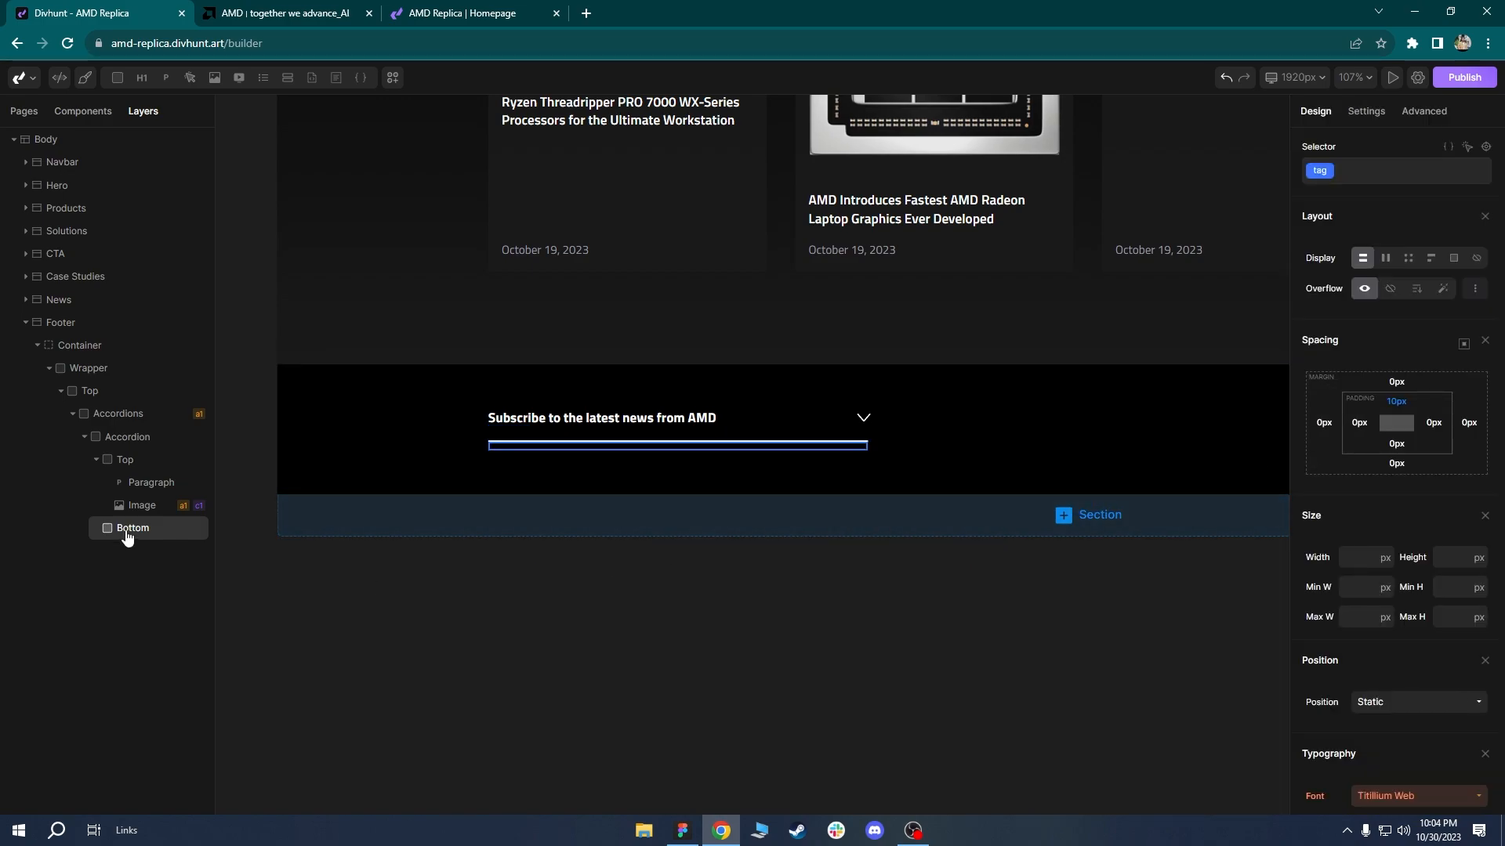
Add a Form inside the Bottom block, and place a div labelled Field Wrap in the form.
{"action": "mouse_move", "coordinate": [288, 81]}
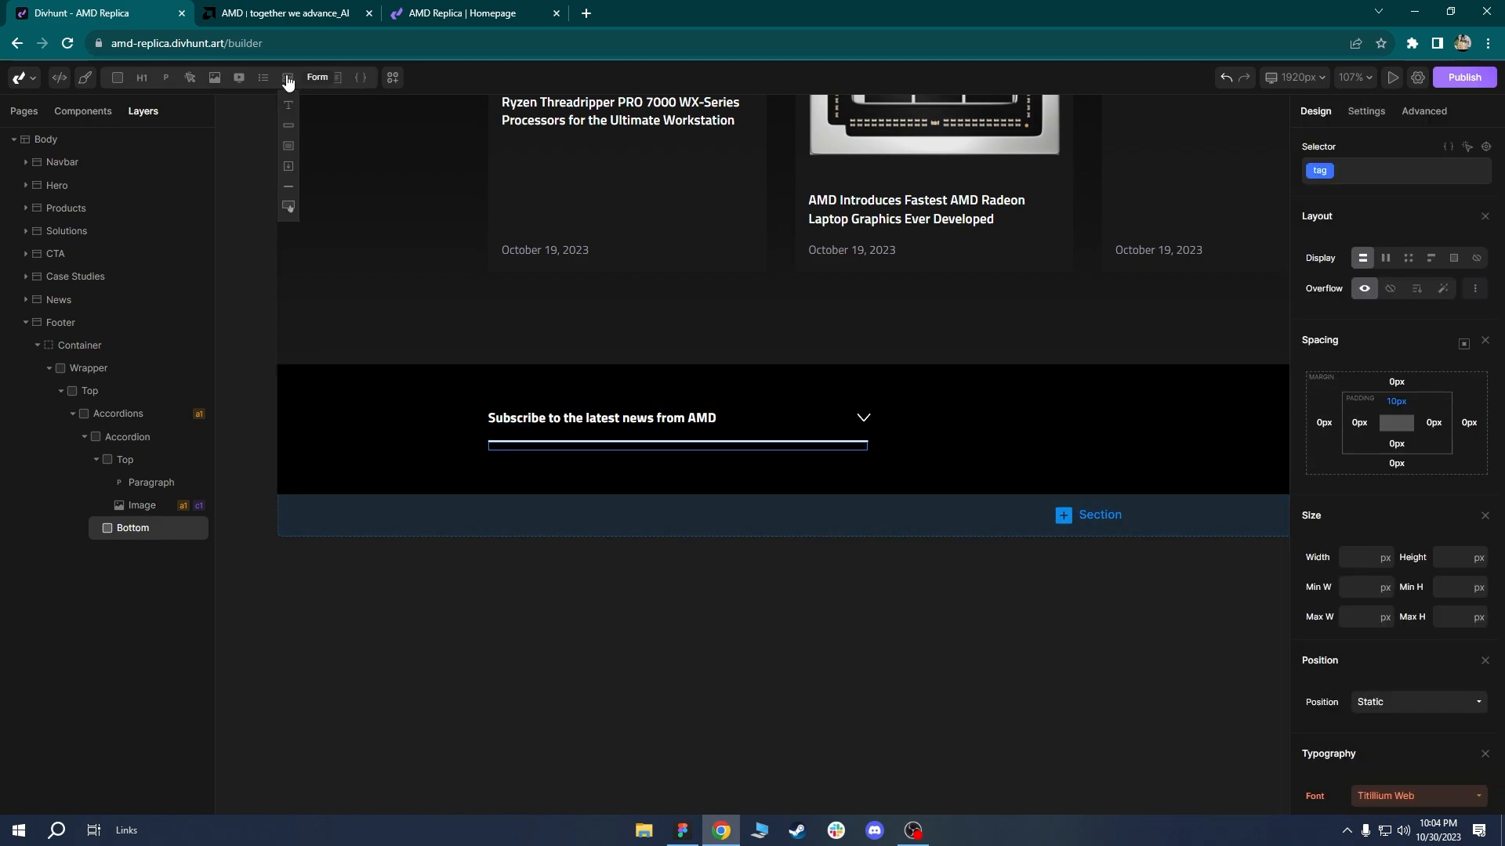
{"action": "left_click", "coordinate": [287, 81]}
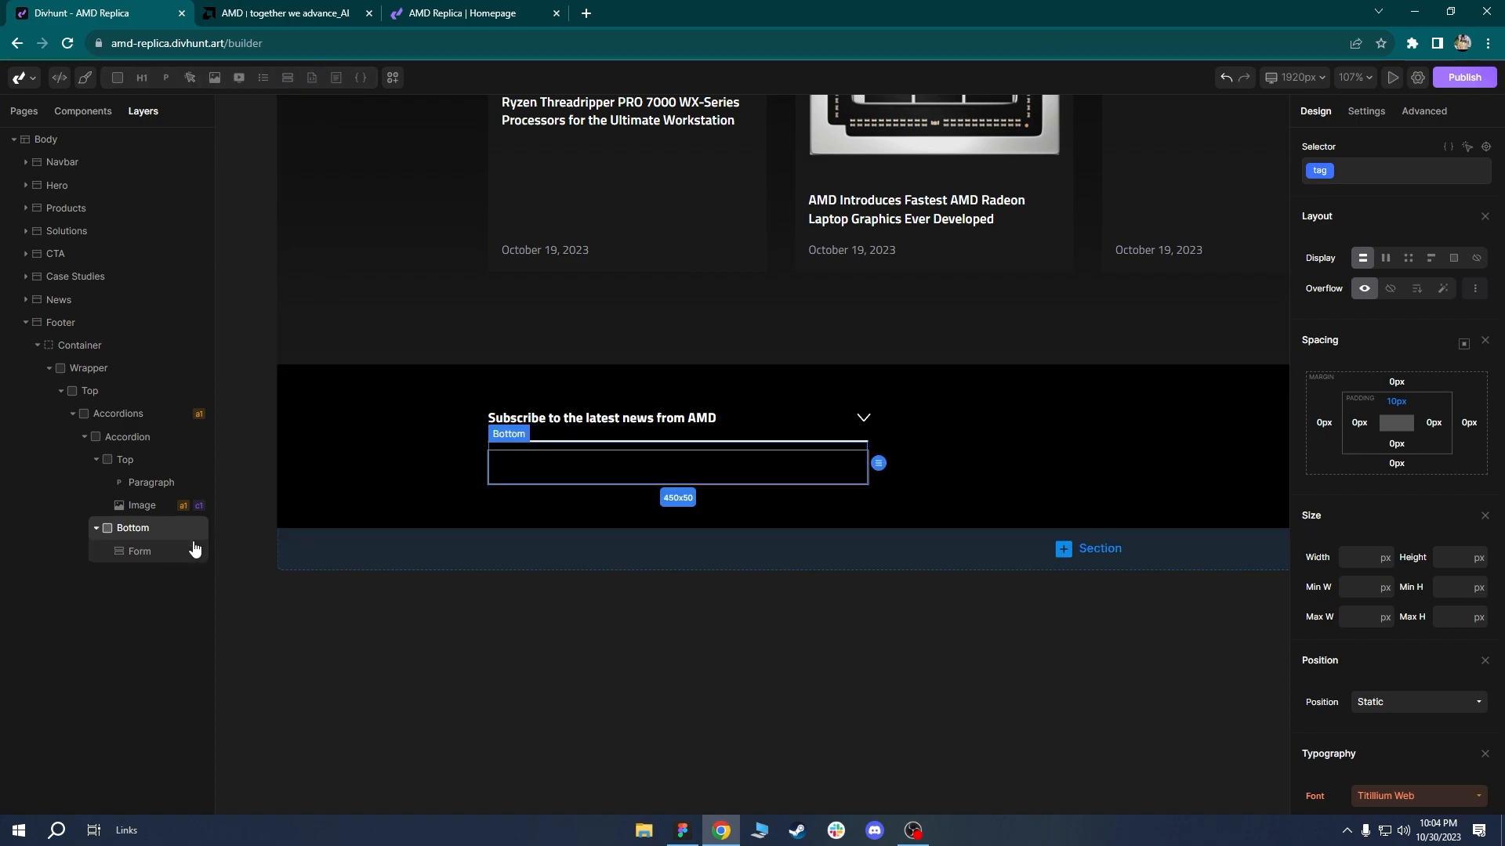
{"action": "left_click", "coordinate": [154, 558]}
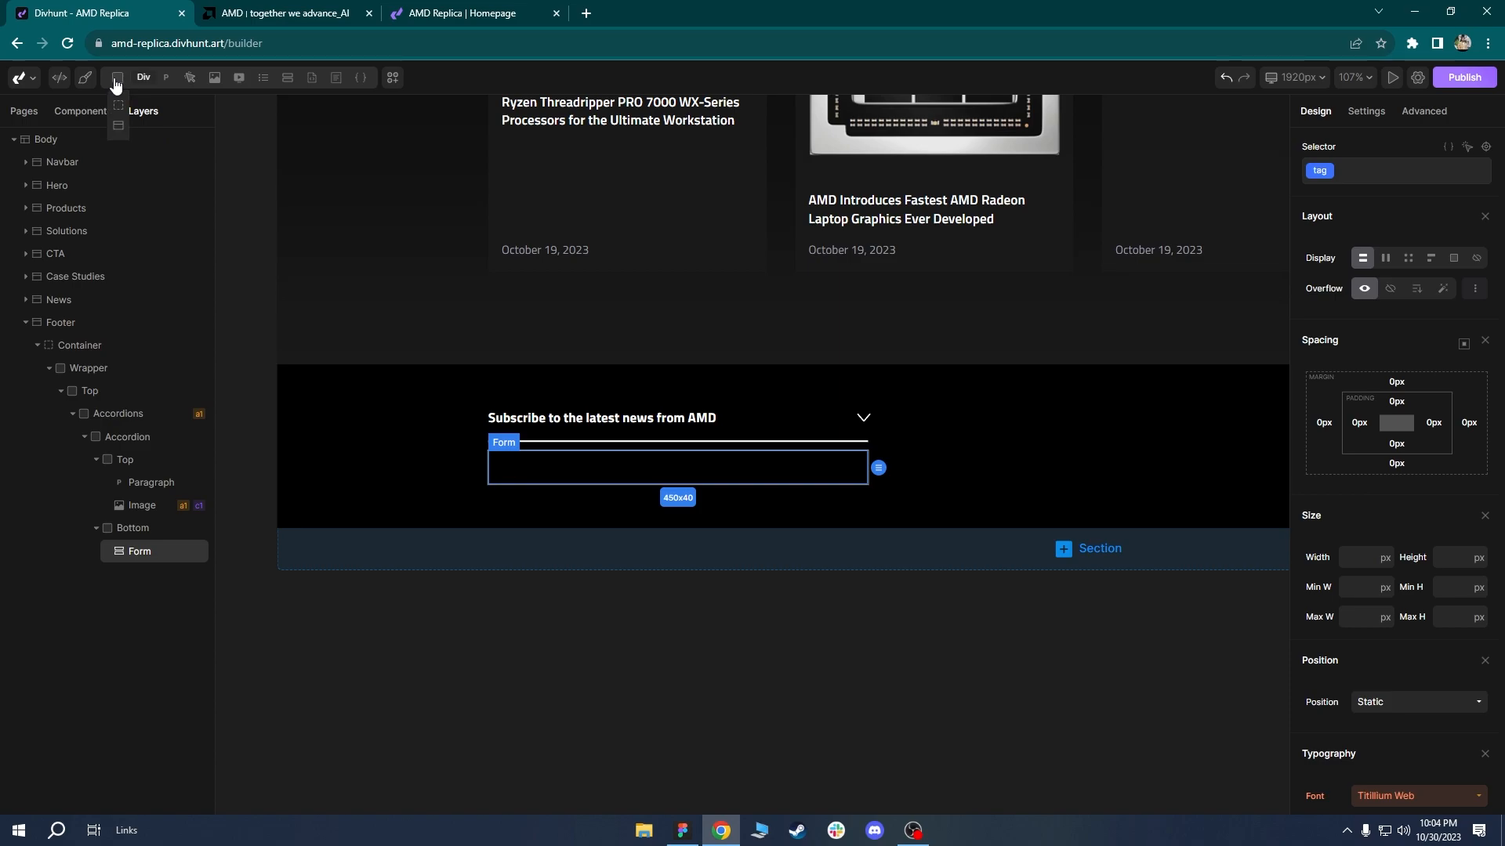
{"action": "left_click", "coordinate": [116, 78]}
{"action": "right_click", "coordinate": [149, 578]}
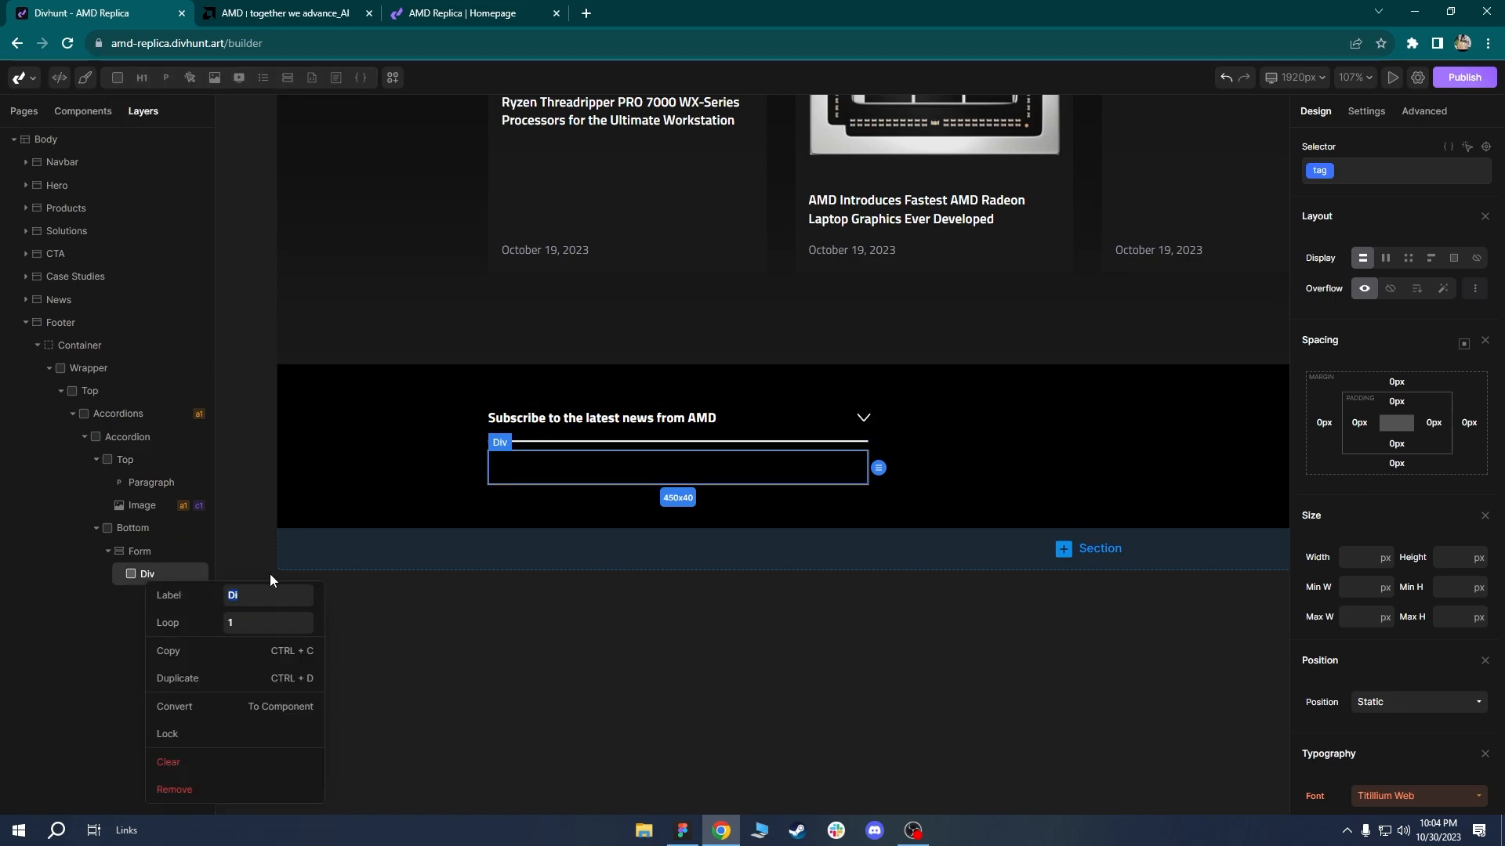
{"action": "type", "text": "Field Wrap"}
{"action": "key", "text": "Return"}
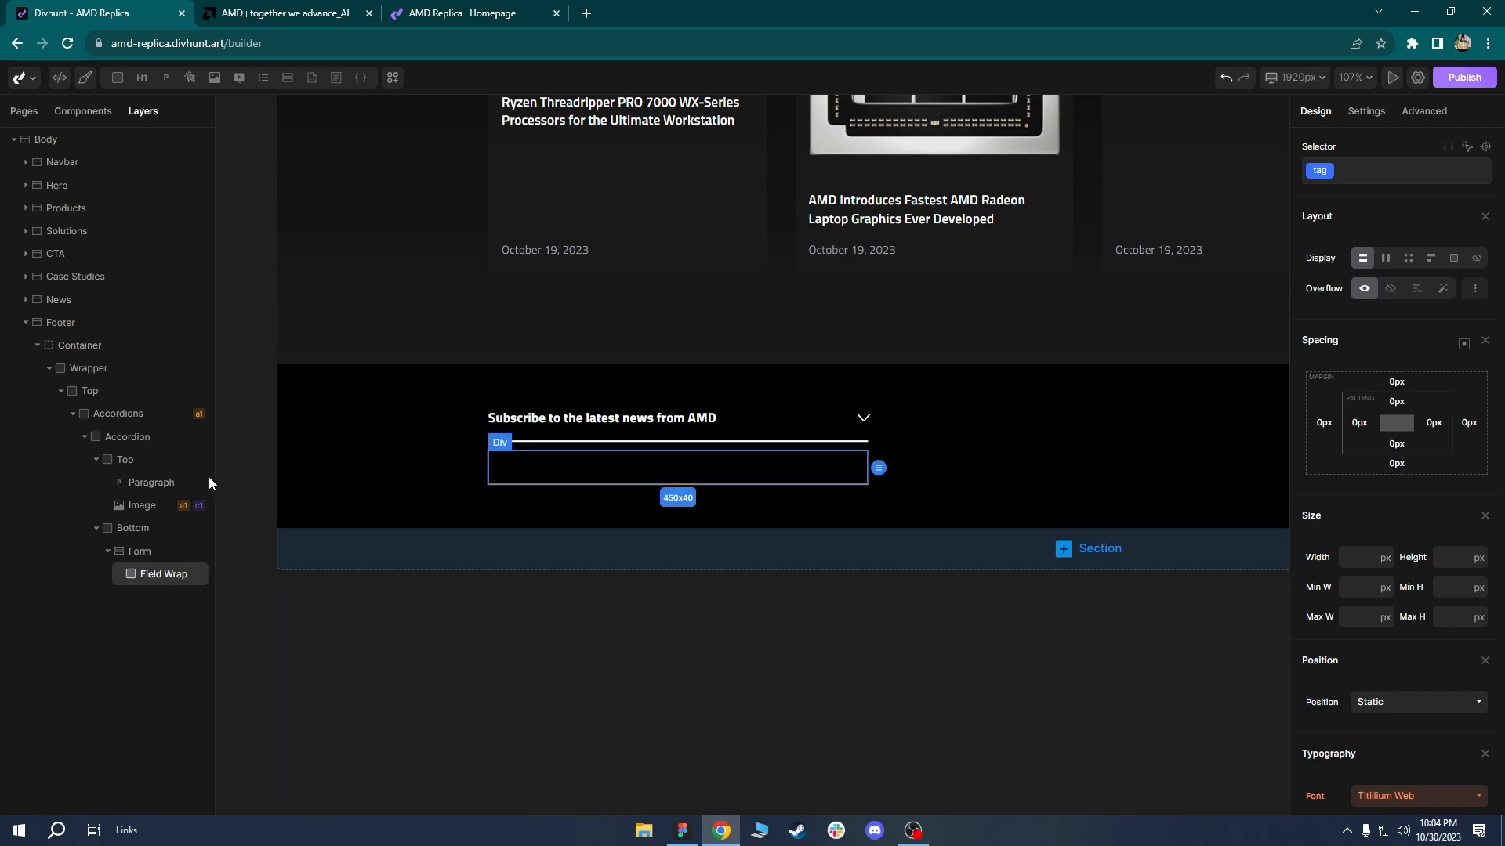
Add a form label and an input inside the Field Wrap div.
{"action": "mouse_move", "coordinate": [287, 79]}
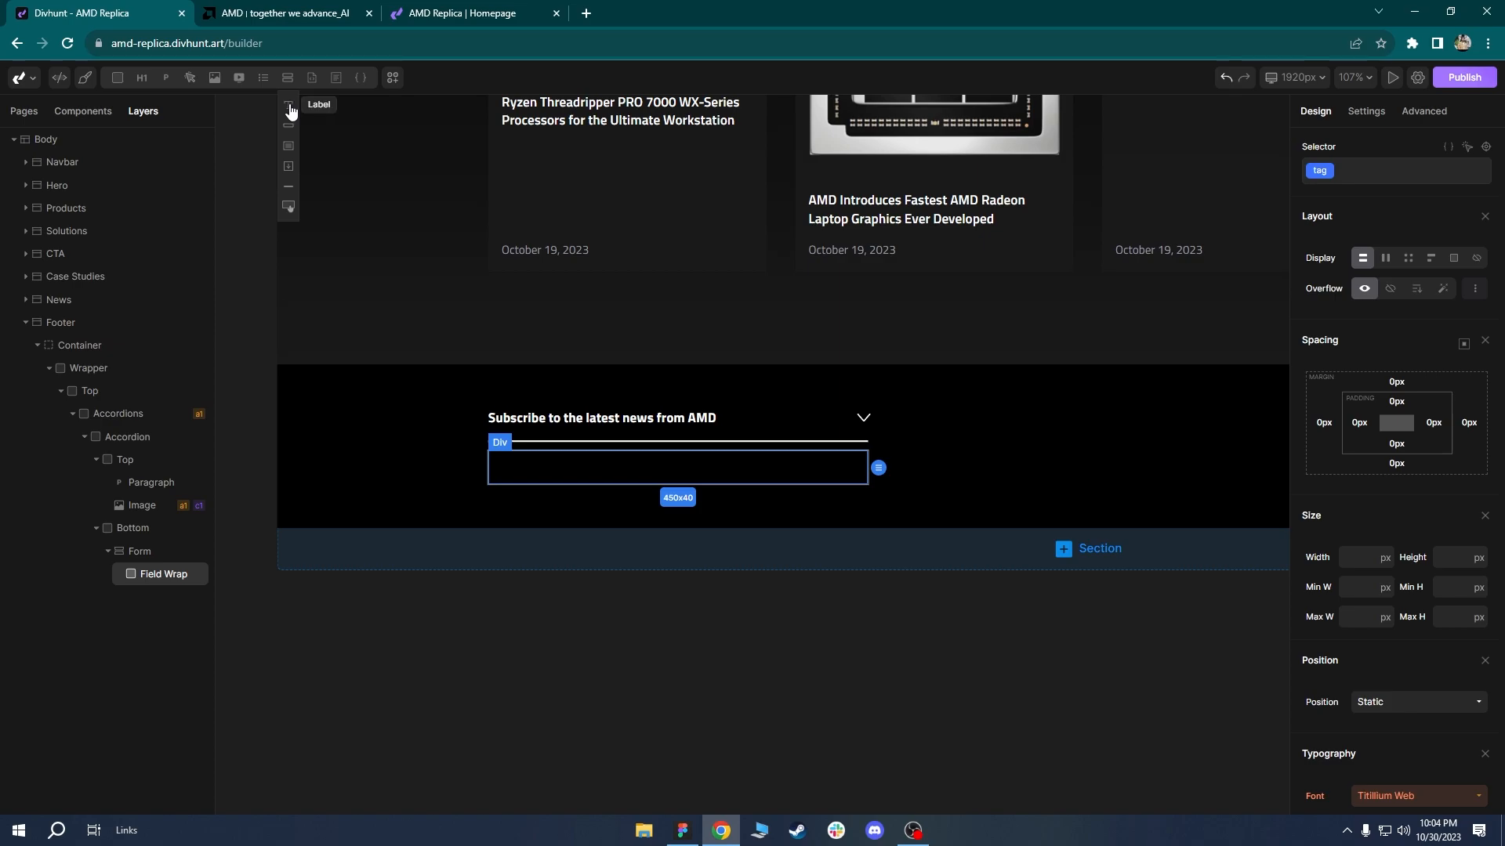
{"action": "left_click", "coordinate": [289, 110]}
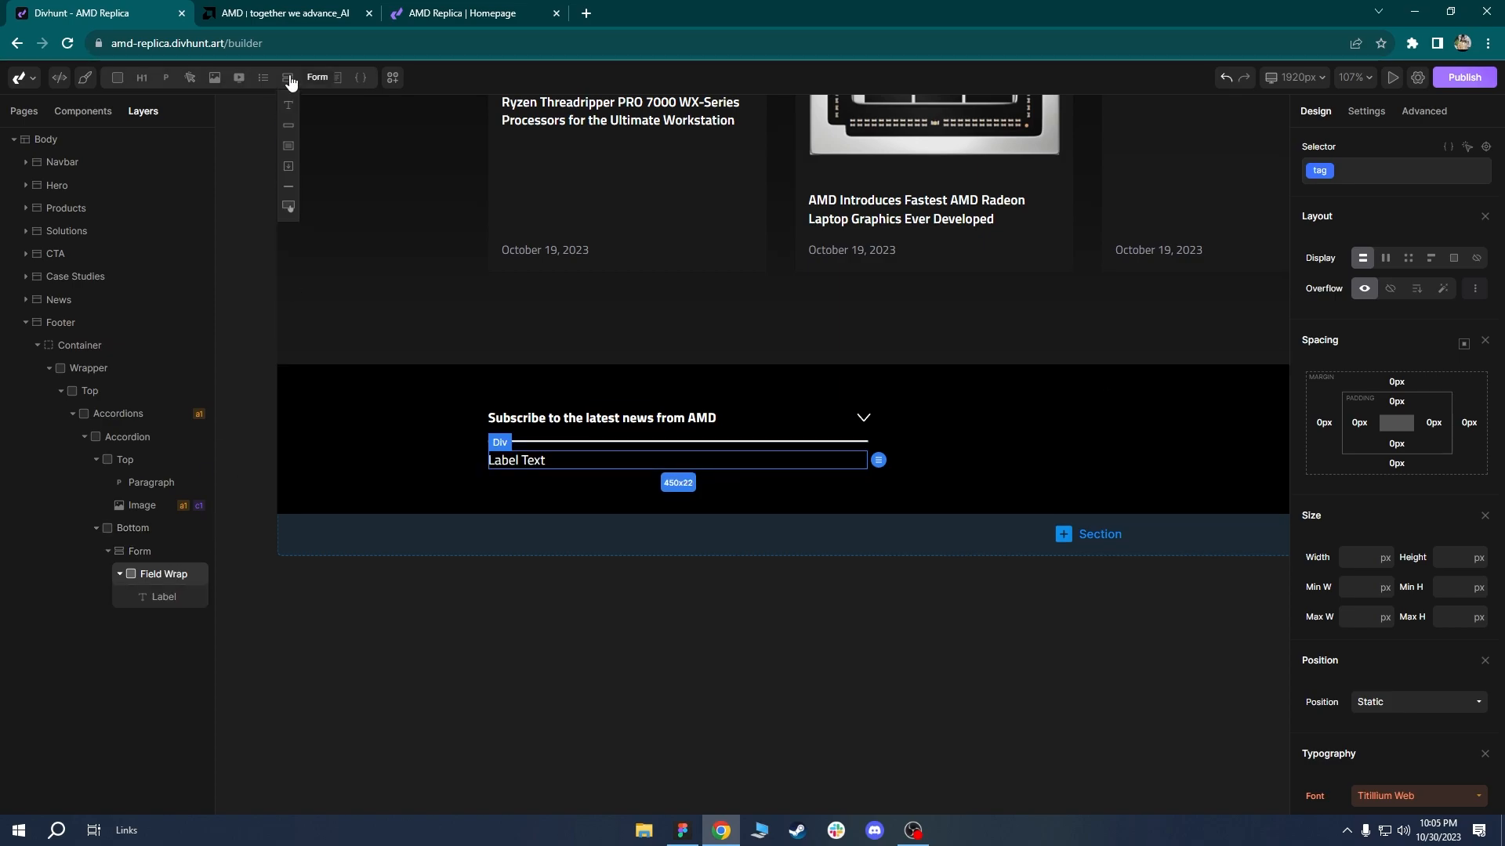
{"action": "left_click", "coordinate": [289, 126]}
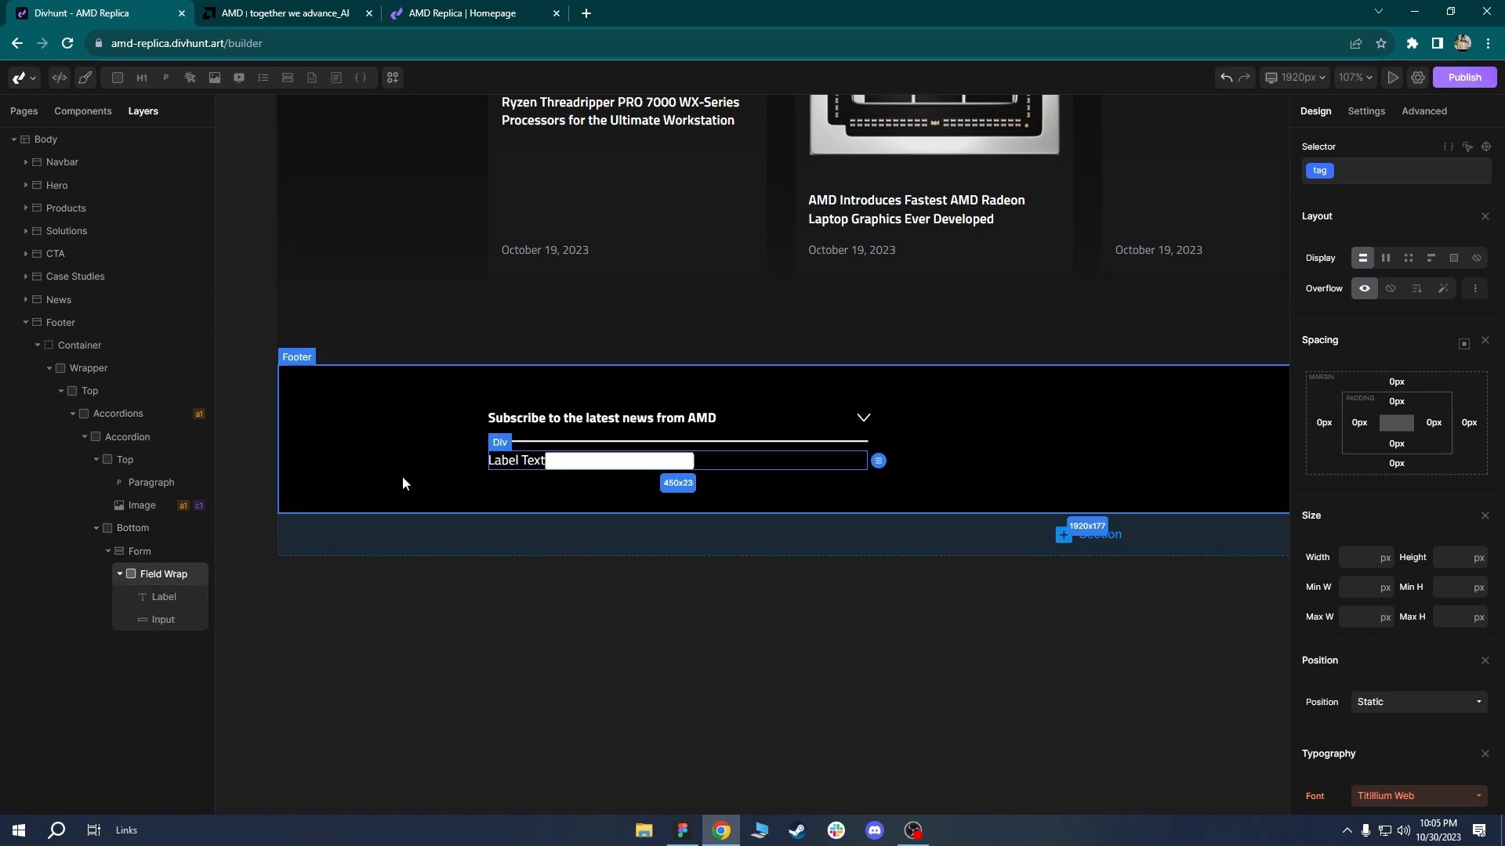
Set the display of both the label and the input in Field Wrap to block.
{"action": "left_click", "coordinate": [157, 597]}
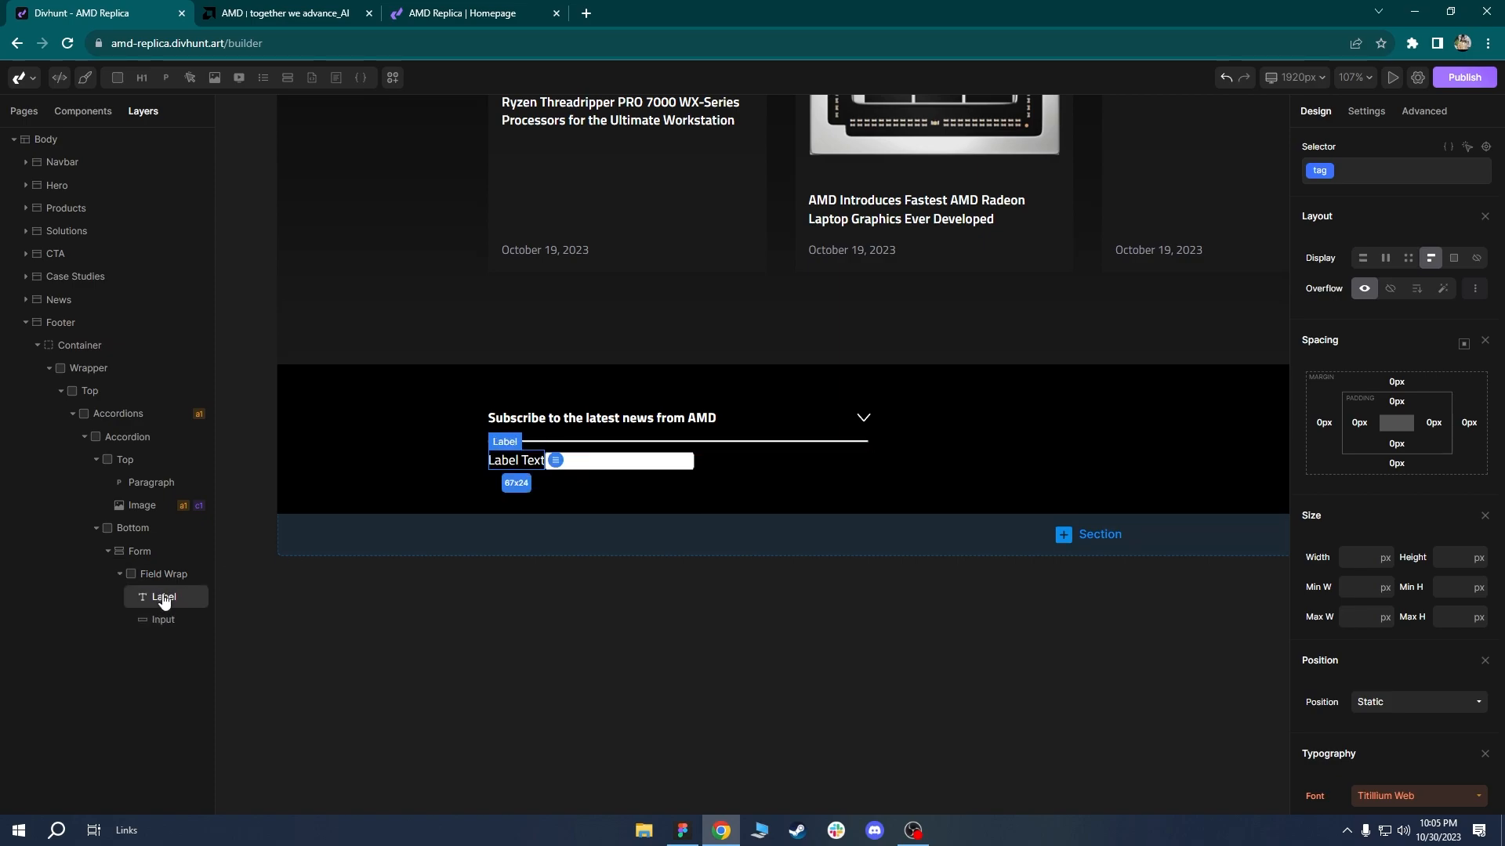
{"action": "left_click", "coordinate": [1452, 261]}
{"action": "left_click", "coordinate": [1364, 263]}
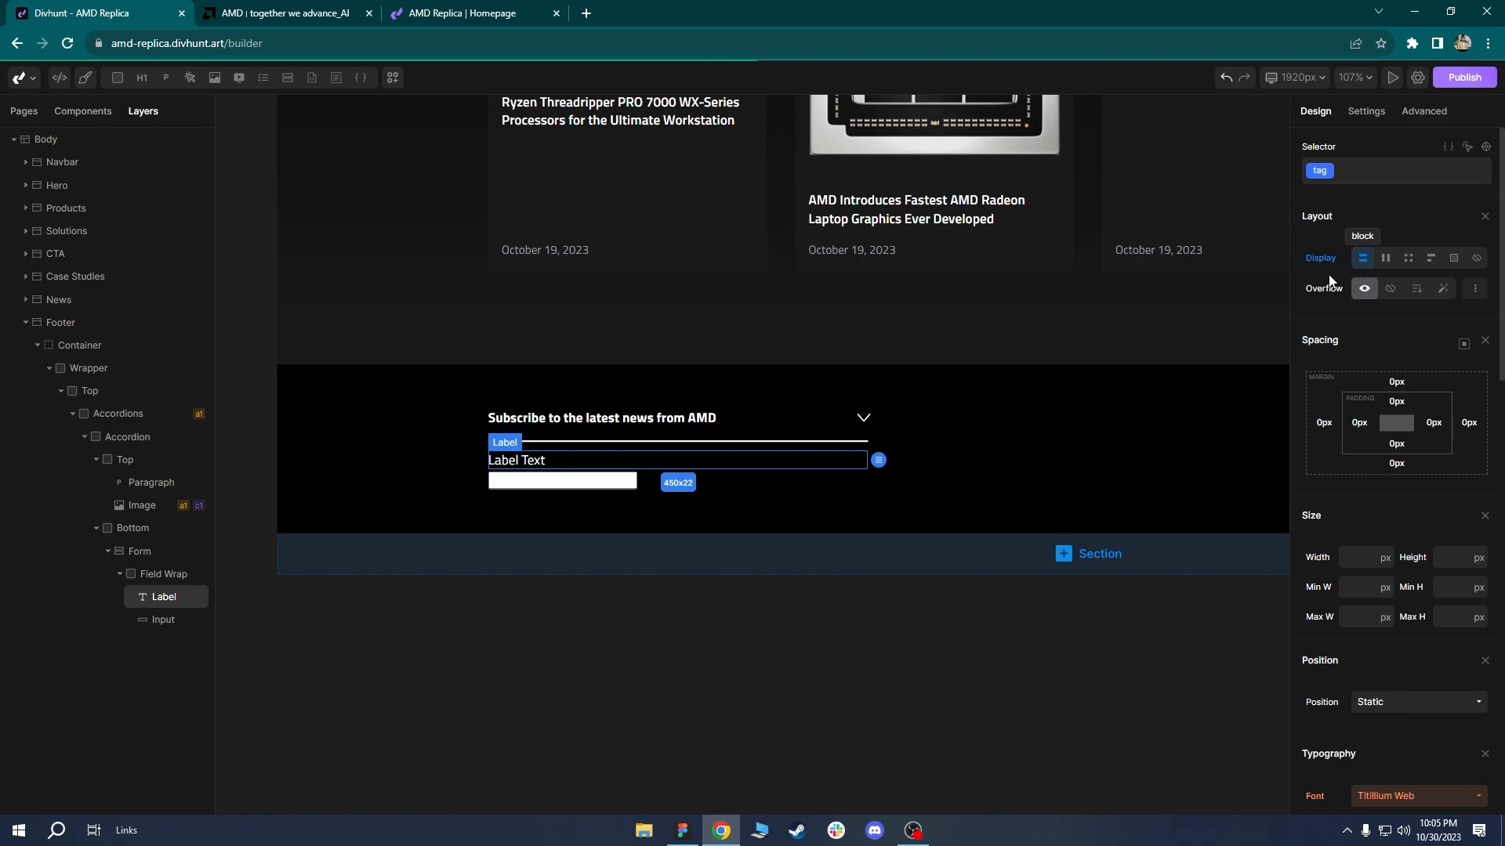
{"action": "left_click", "coordinate": [164, 619]}
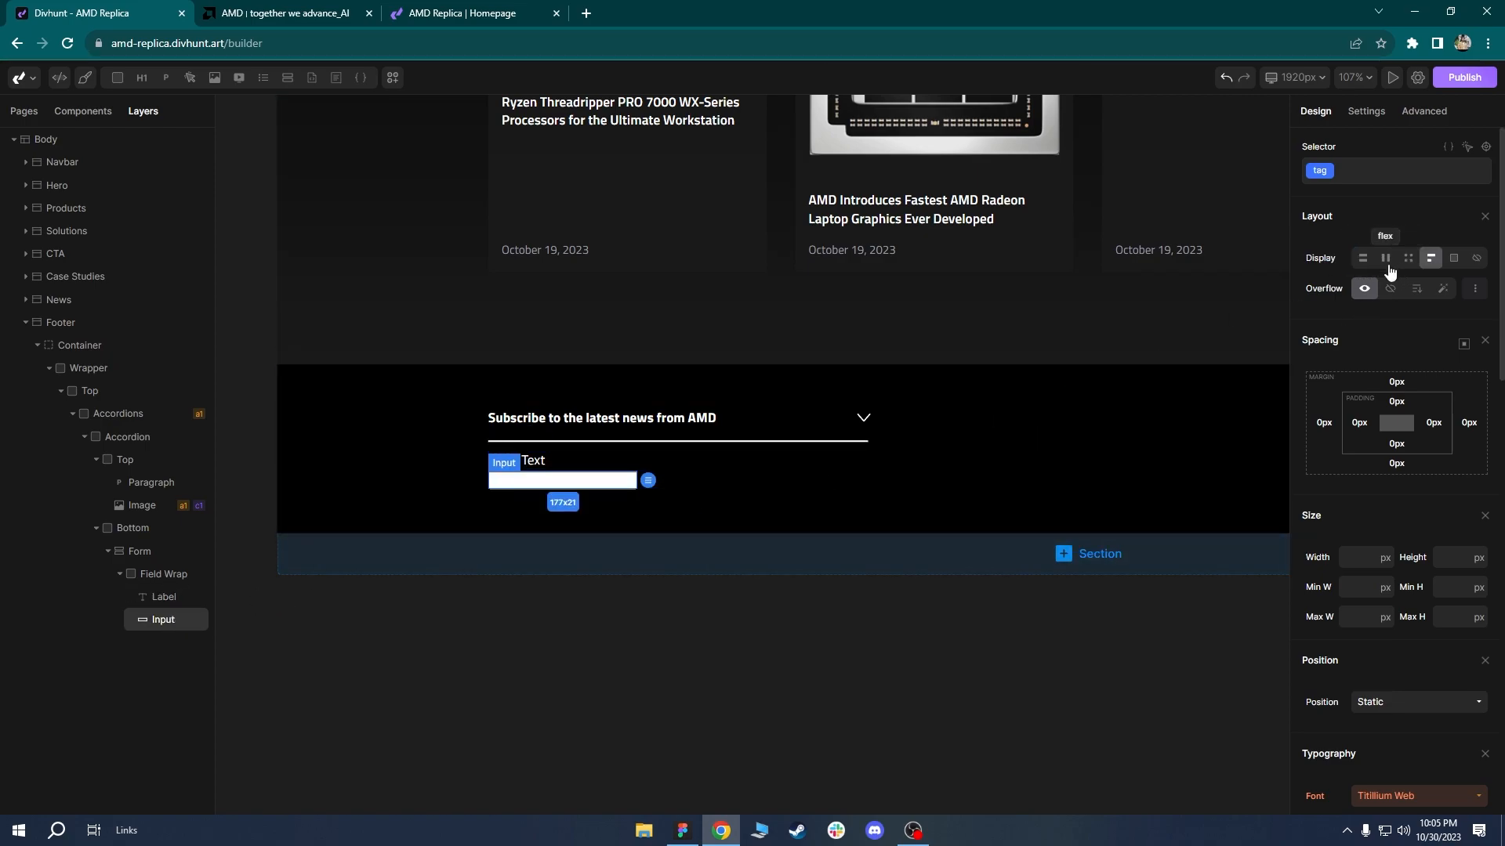
{"action": "left_click", "coordinate": [1362, 259]}
{"action": "left_click", "coordinate": [746, 513]}
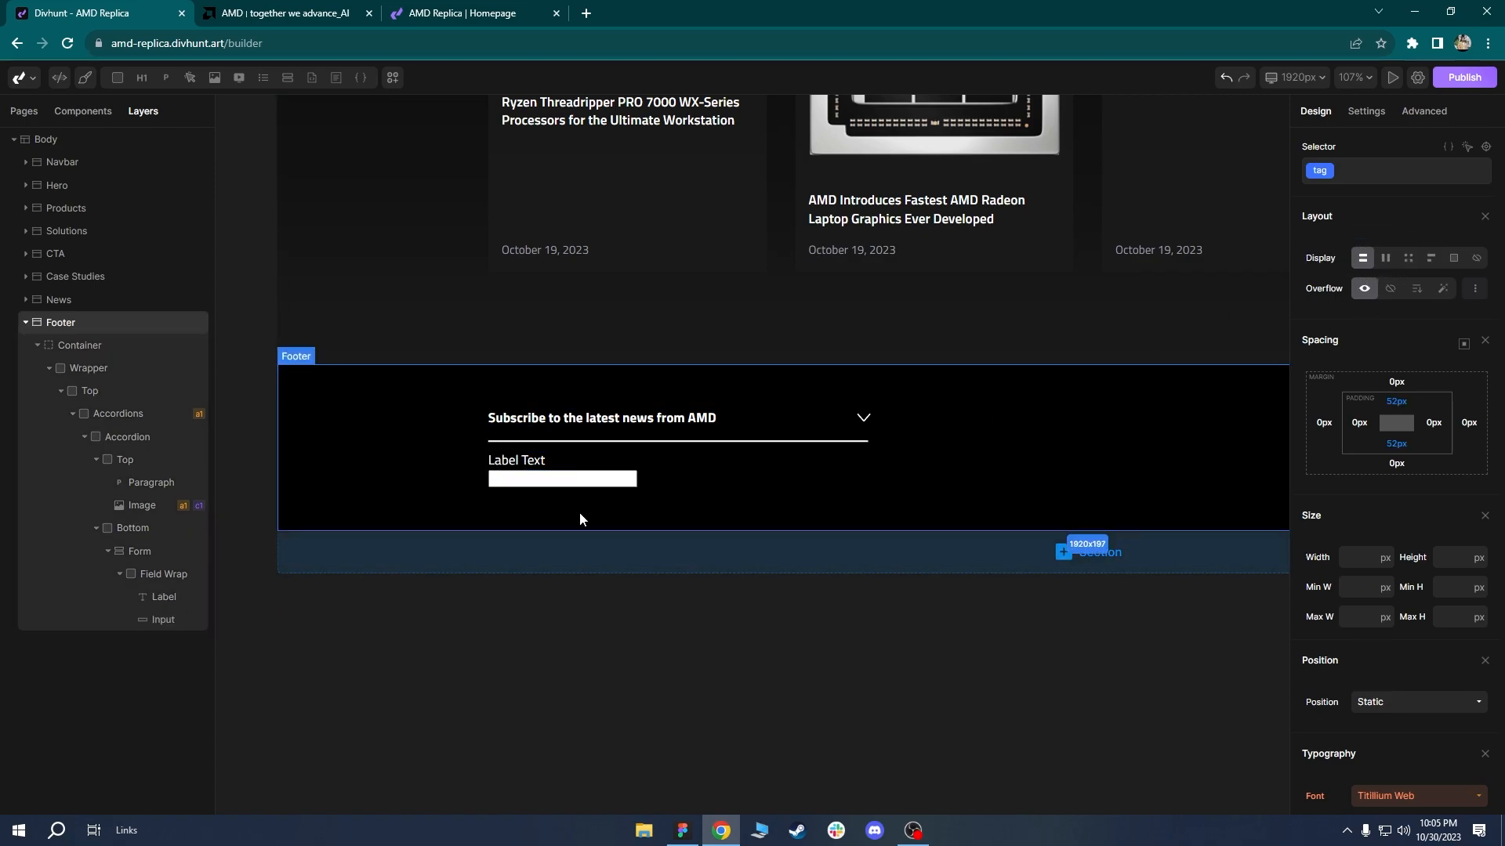
Inspect the Email Address label's spacing on the AMD site, and set the Divhunt label's bottom margin to 6px.
{"action": "left_click", "coordinate": [329, 9]}
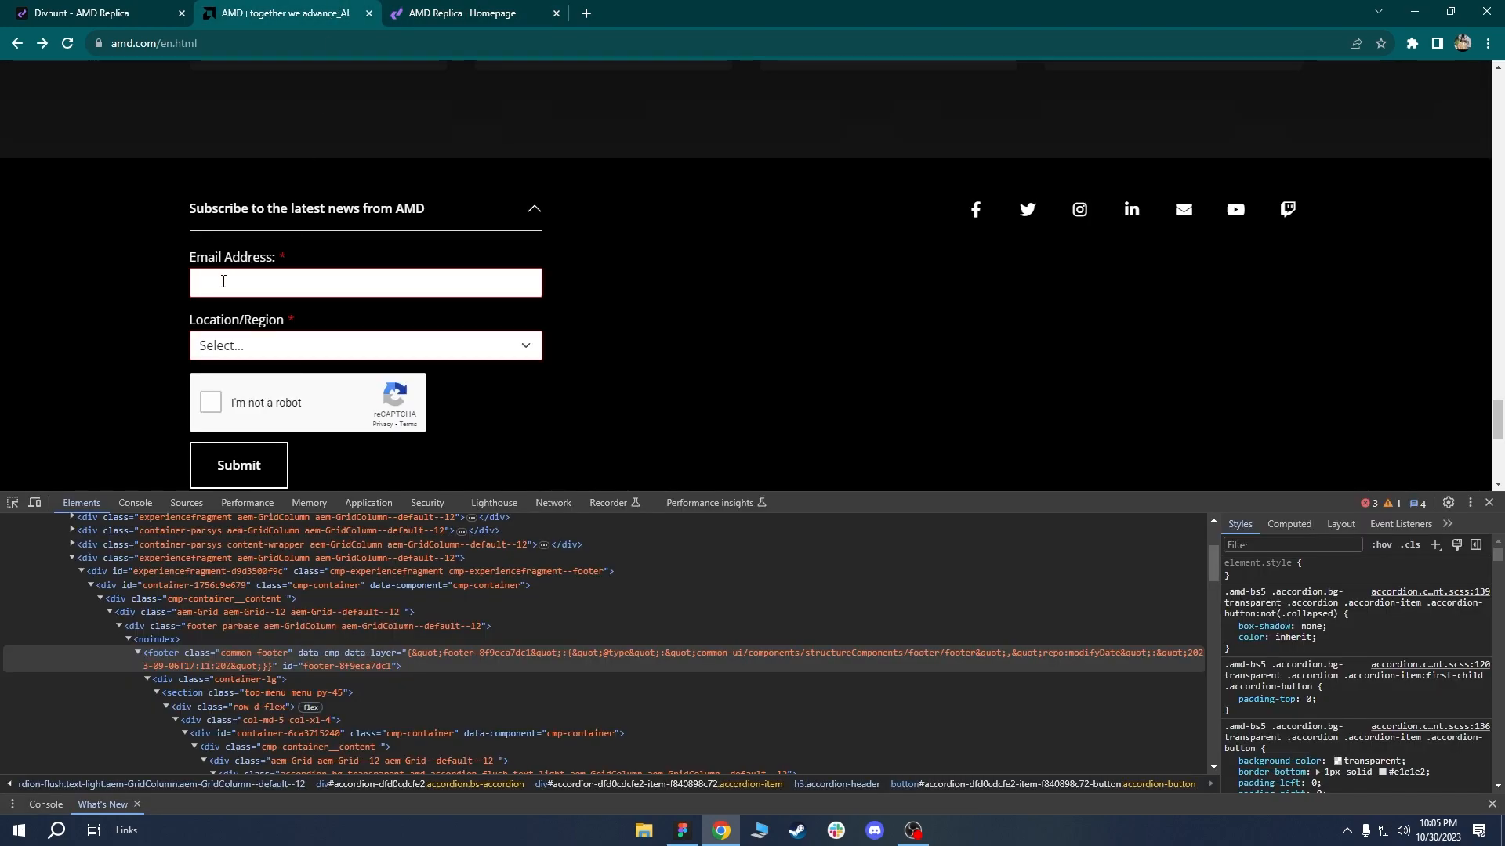
{"action": "left_click", "coordinate": [13, 502]}
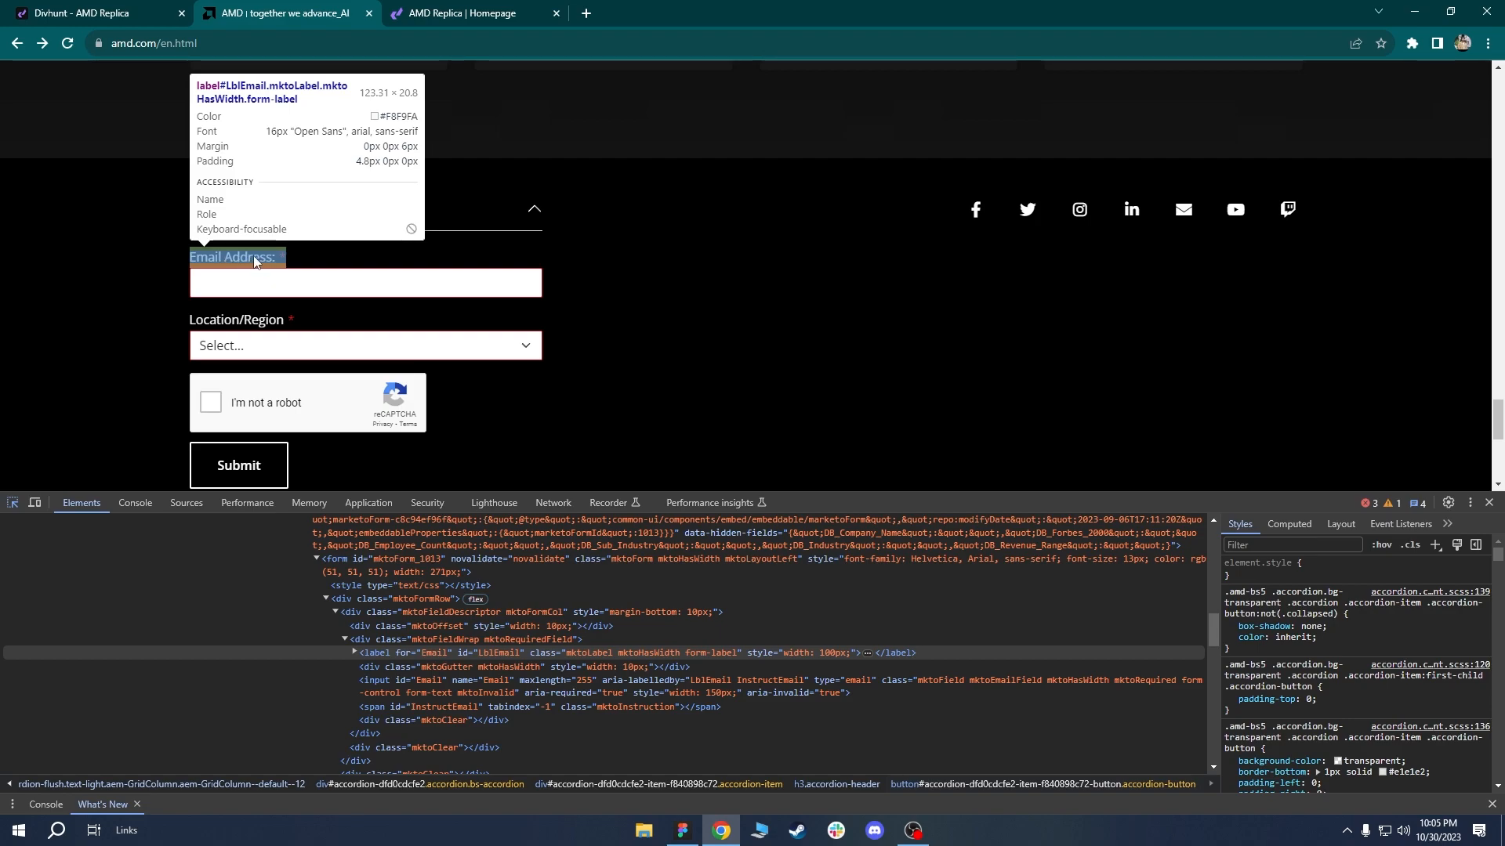
{"action": "left_click", "coordinate": [116, 7]}
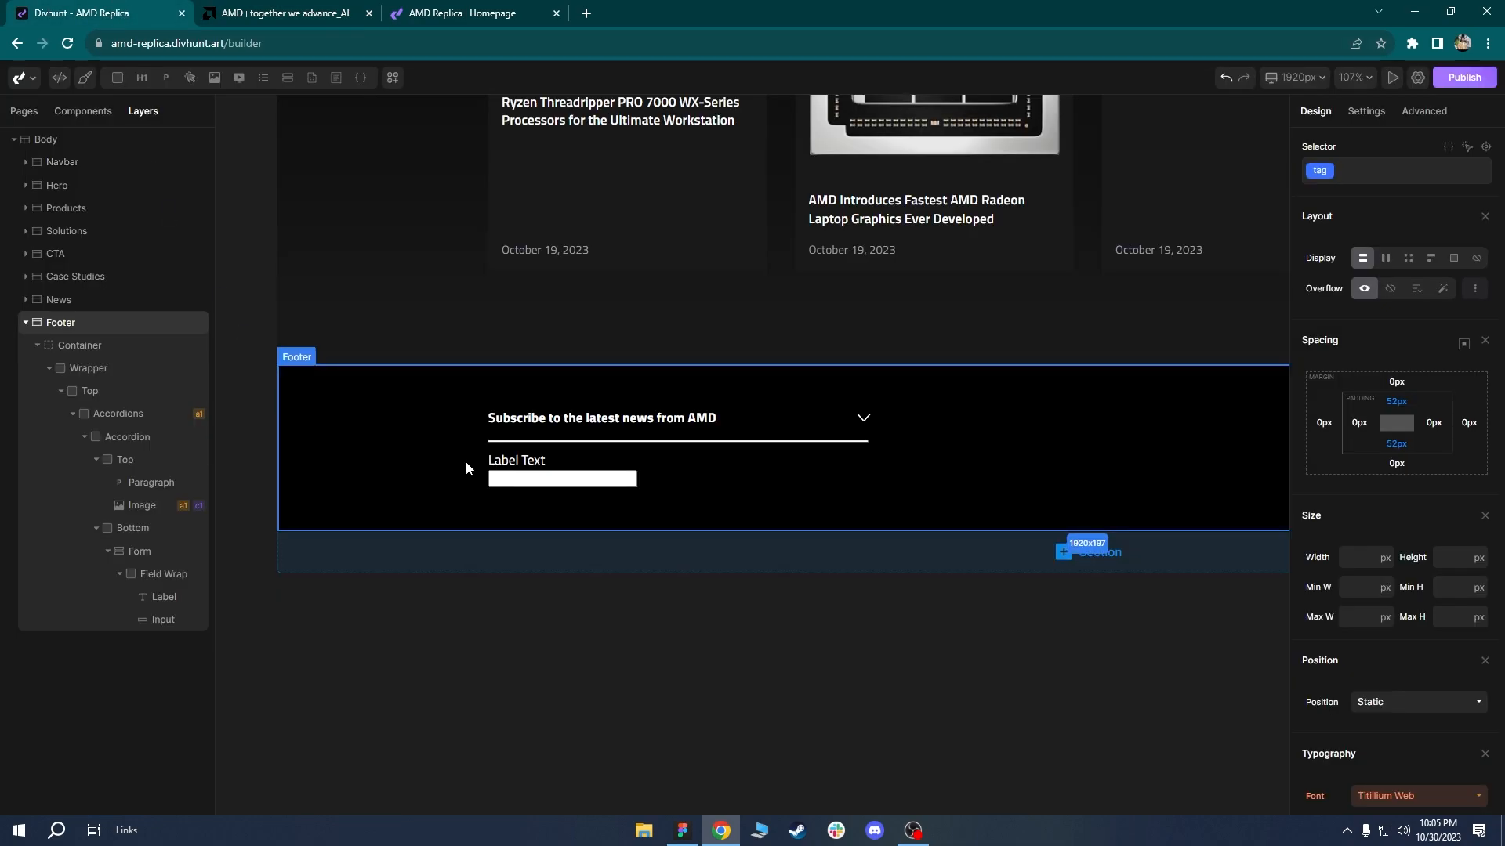
{"action": "left_click", "coordinate": [516, 464]}
{"action": "left_click", "coordinate": [1396, 463]}
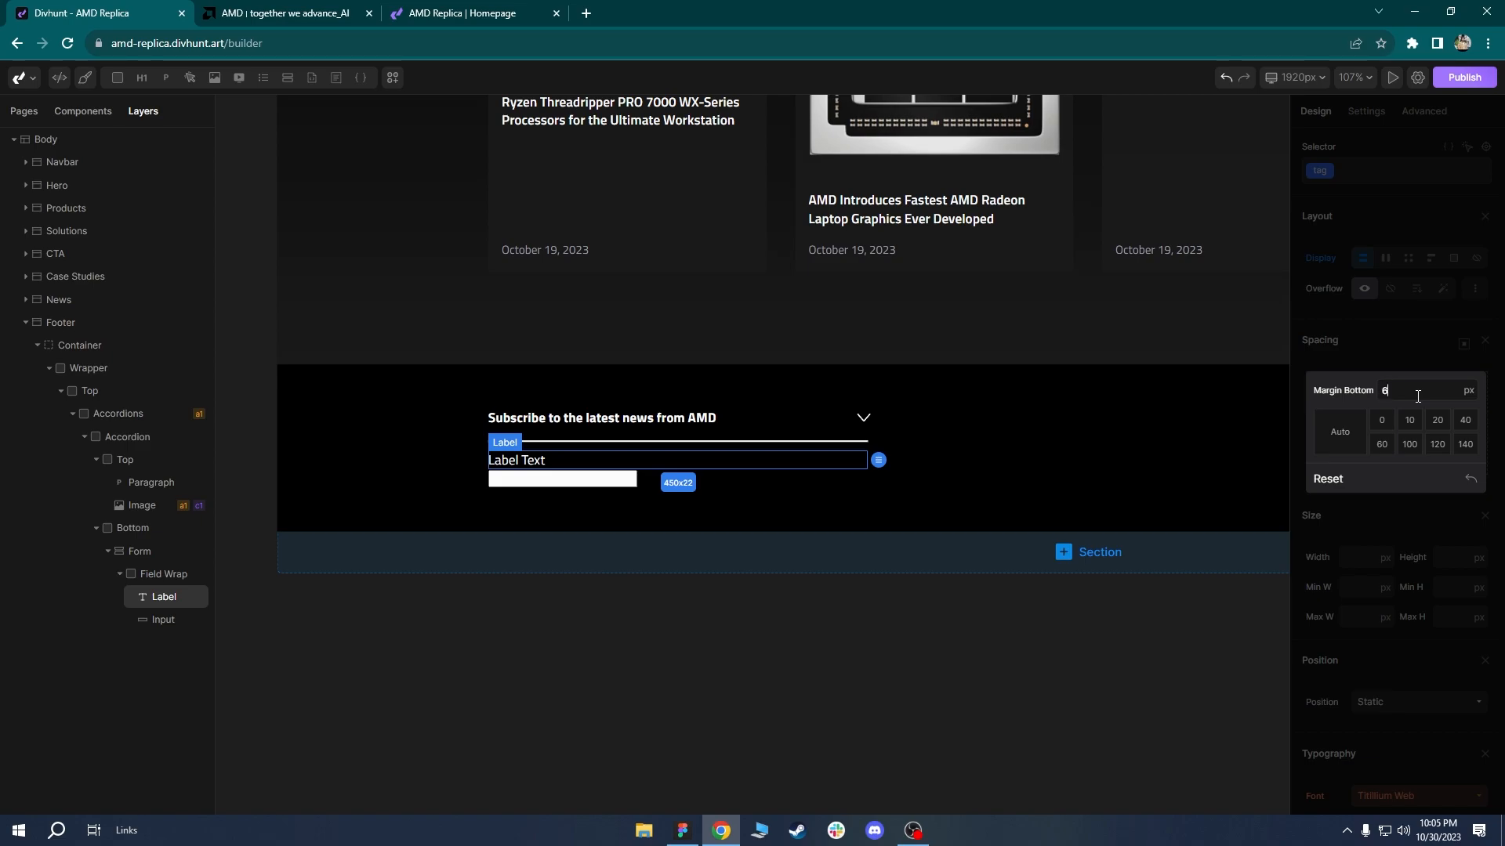
{"action": "key", "text": "Return"}
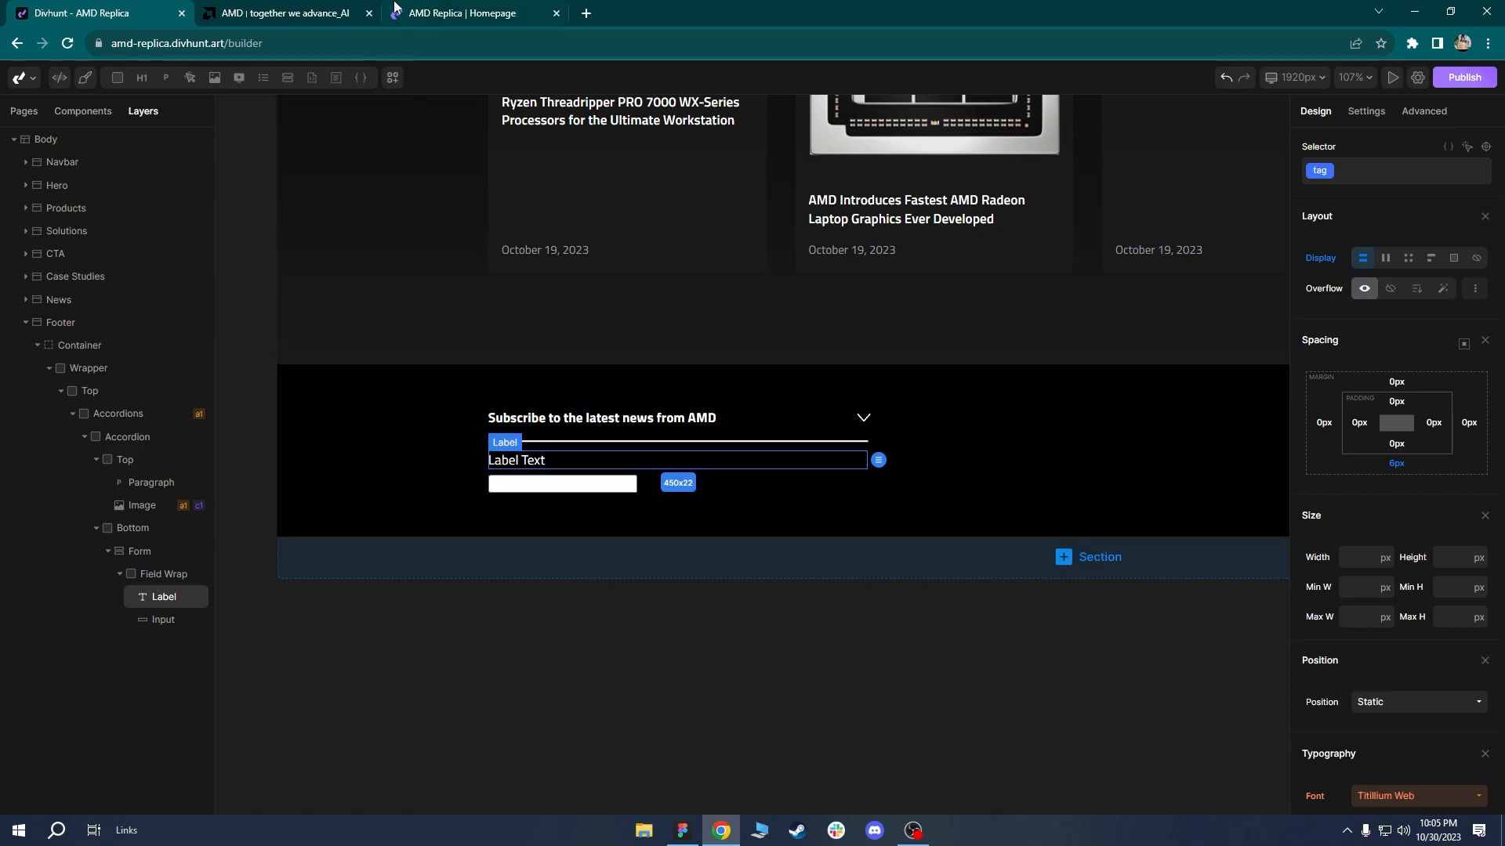
Copy the "Email Address:" label text from the newsletter form on the AMD site and return to Divhunt.
{"action": "left_click", "coordinate": [342, 7]}
{"action": "key", "text": "ctrl+shift+c"}
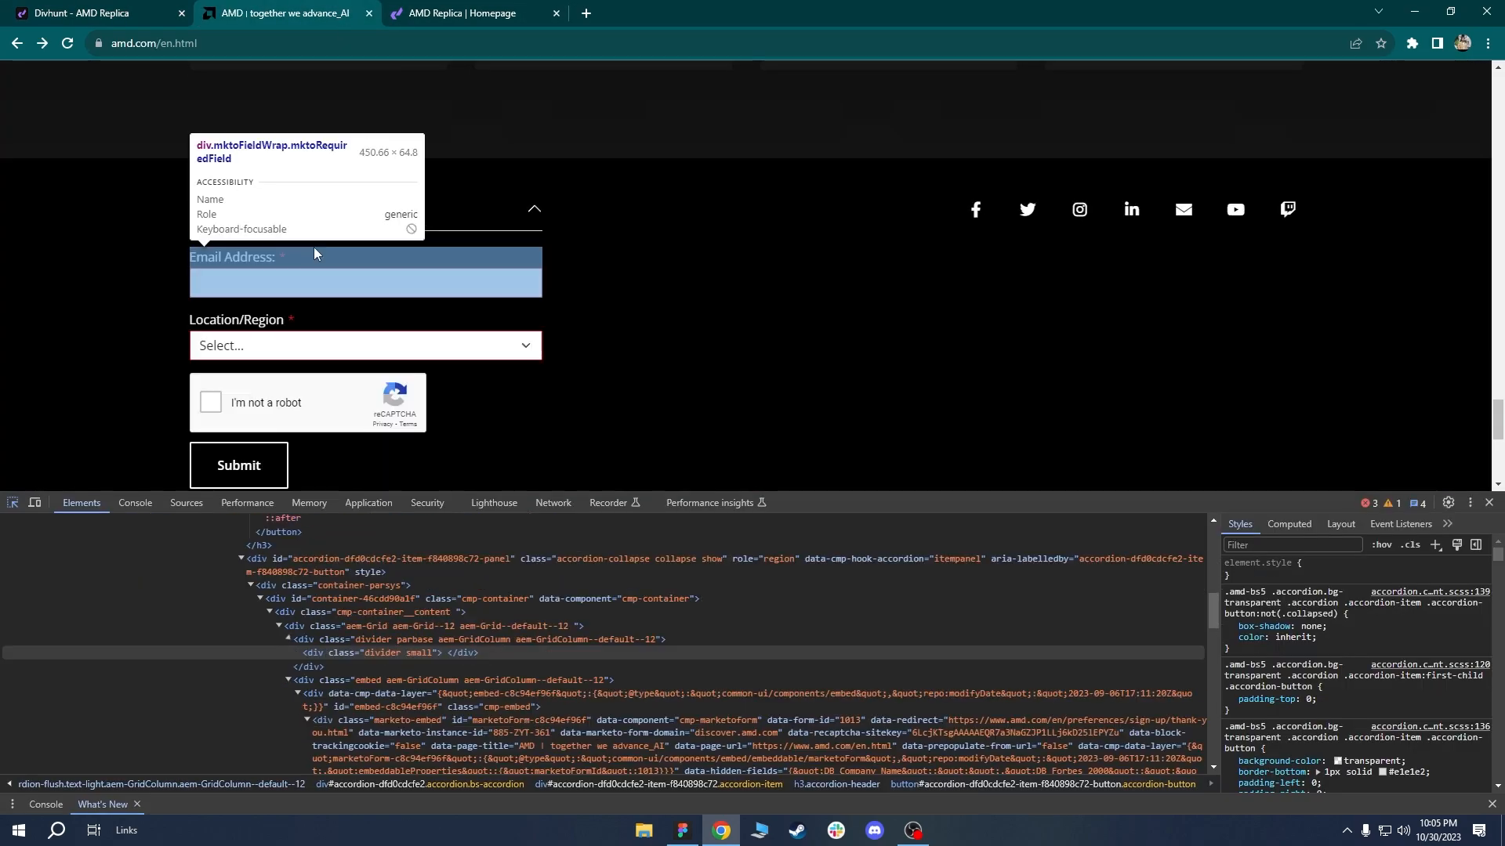
{"action": "left_click", "coordinate": [262, 262]}
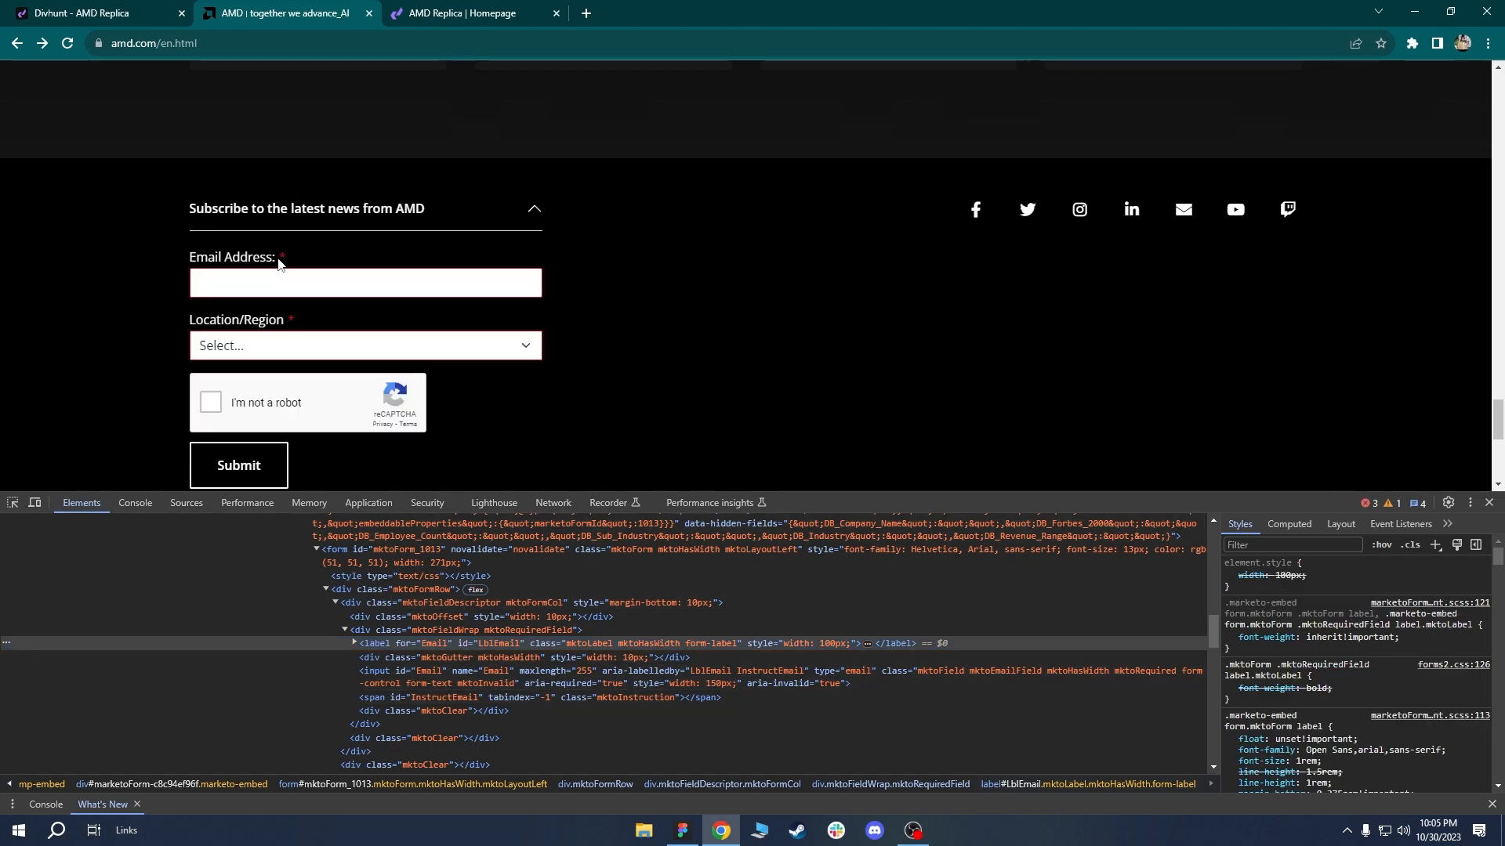
{"action": "left_click_drag", "start_coordinate": [279, 262], "coordinate": [190, 262]}
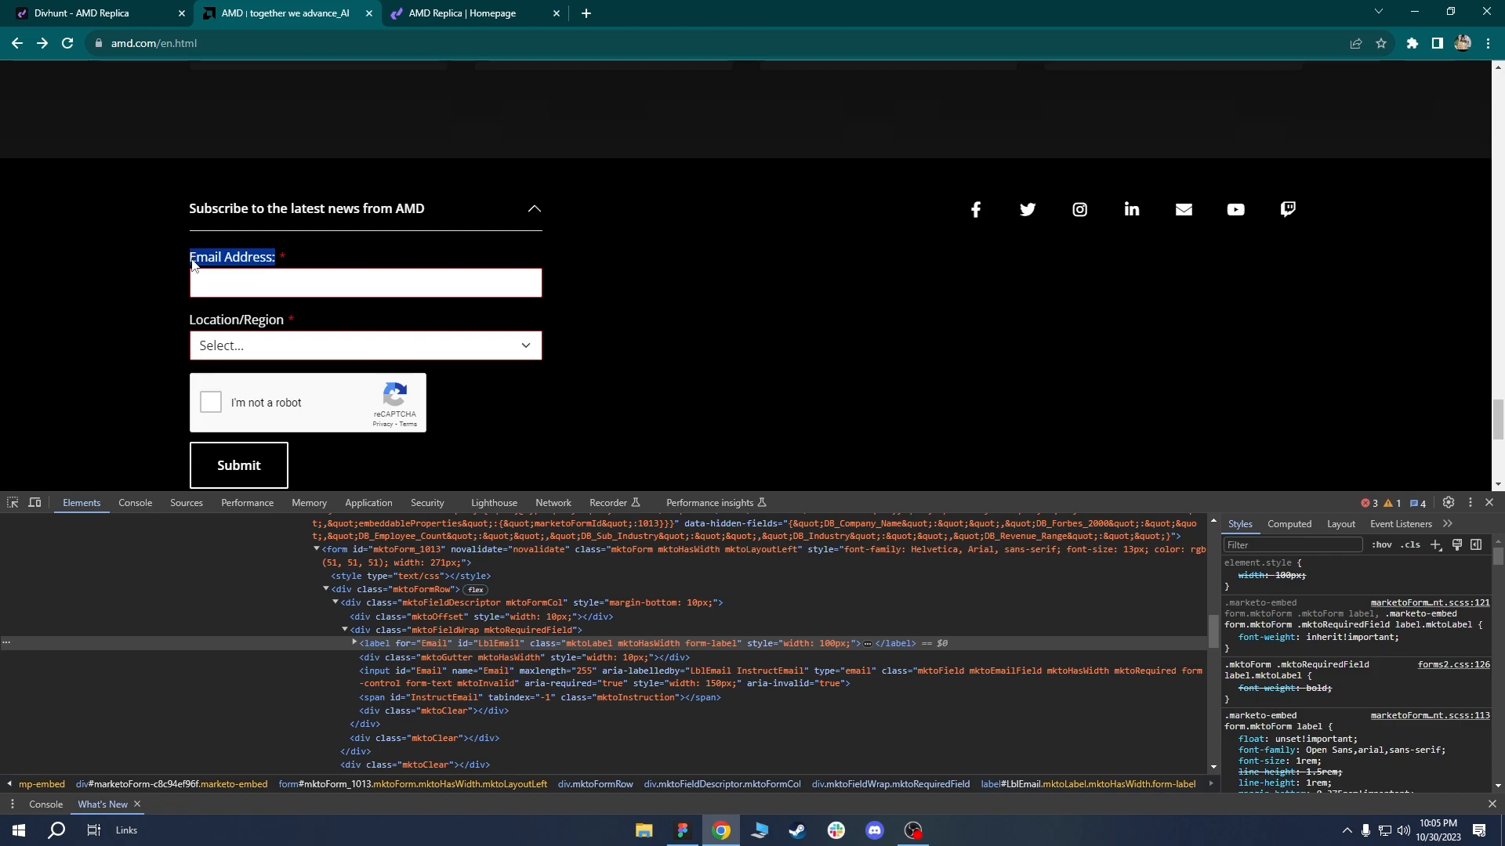
{"action": "left_click", "coordinate": [118, 13]}
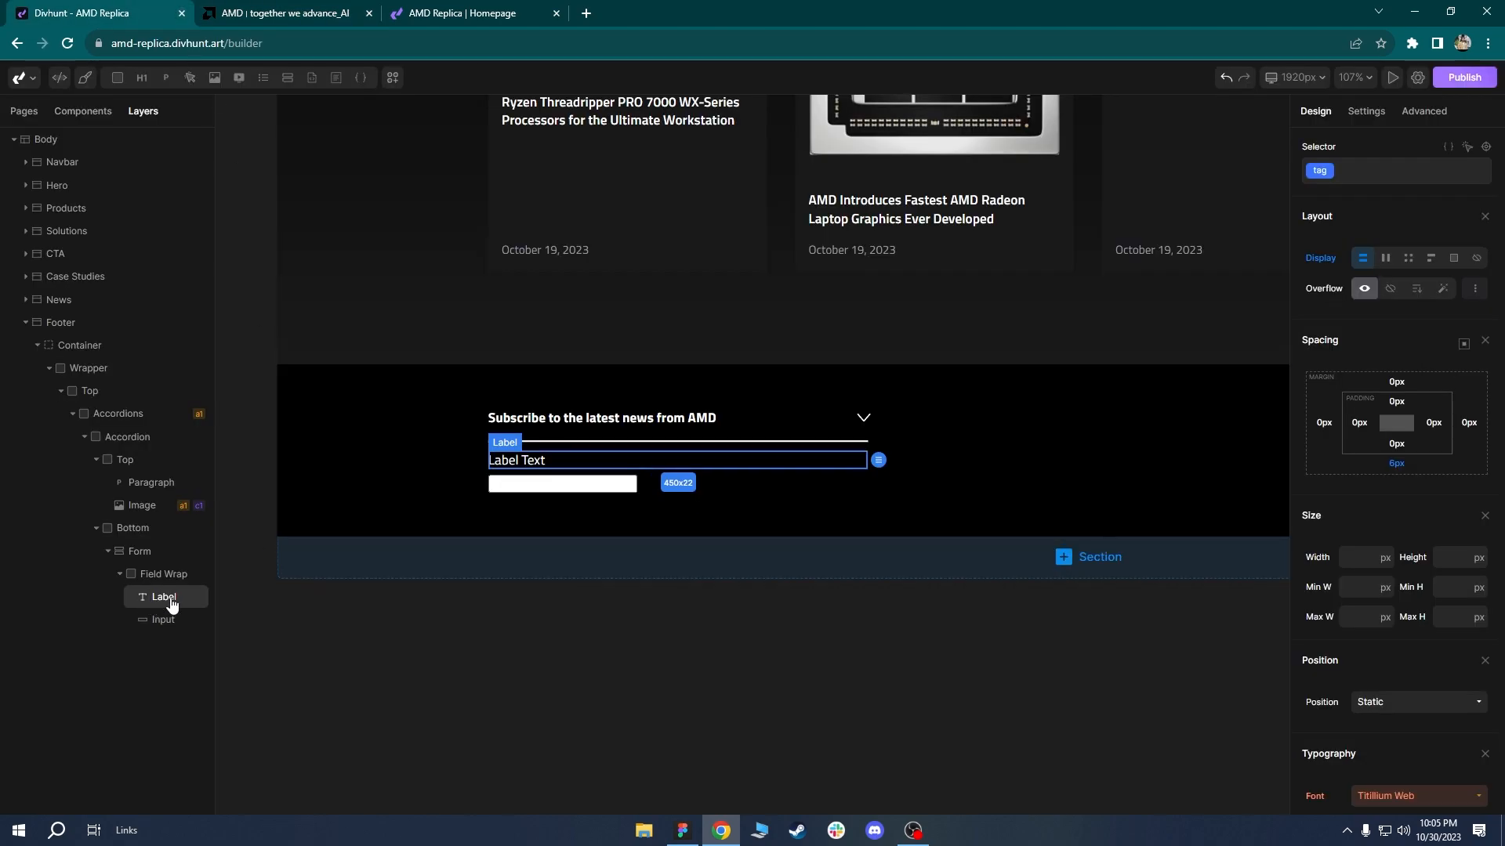
Add two spans inside the Field Wrap's label.
{"action": "mouse_move", "coordinate": [165, 78]}
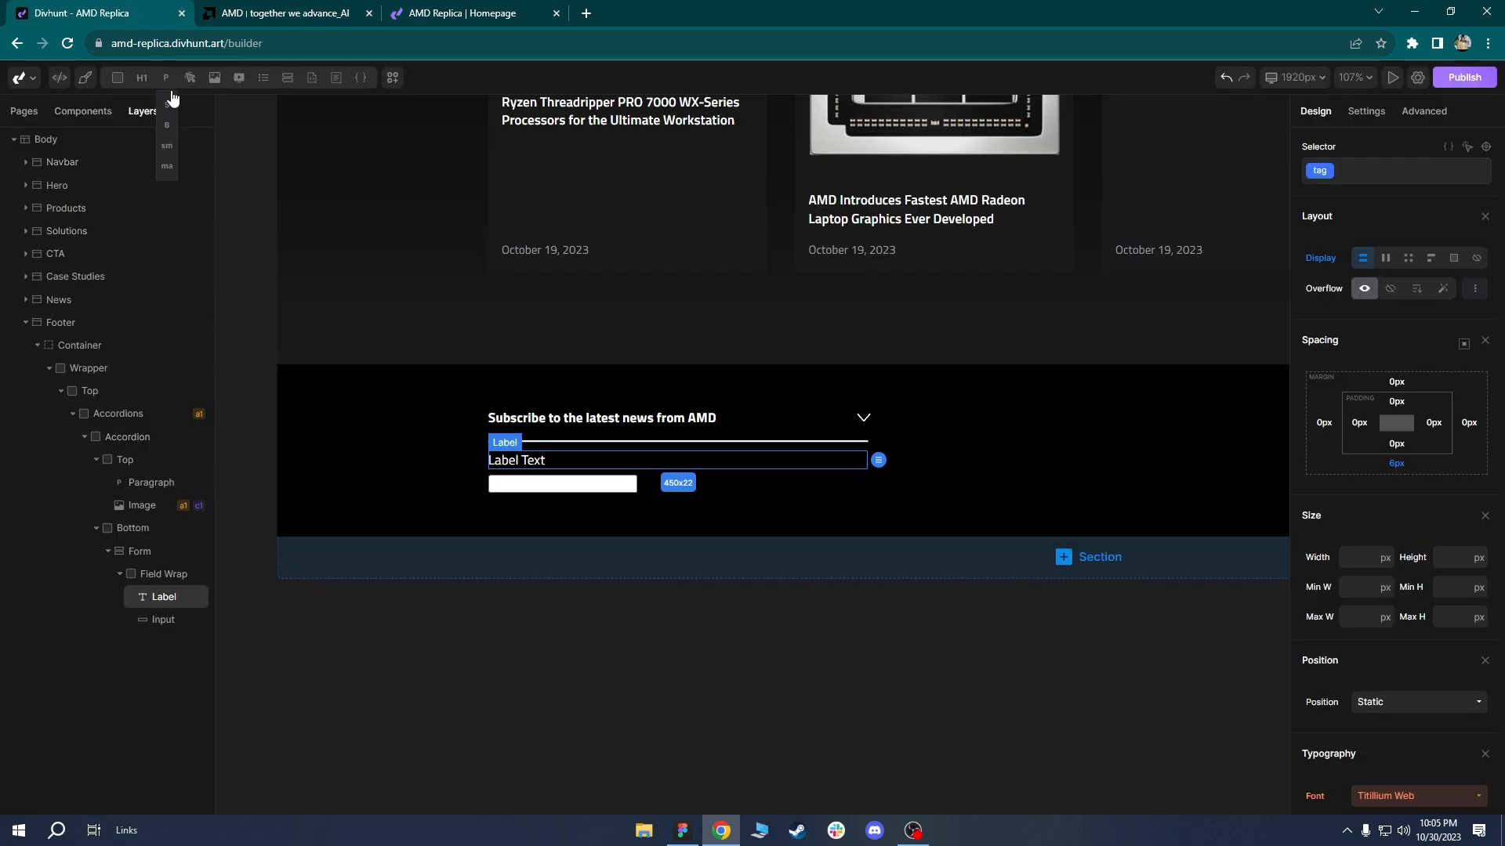
{"action": "left_click", "coordinate": [172, 111]}
{"action": "left_click", "coordinate": [172, 112]}
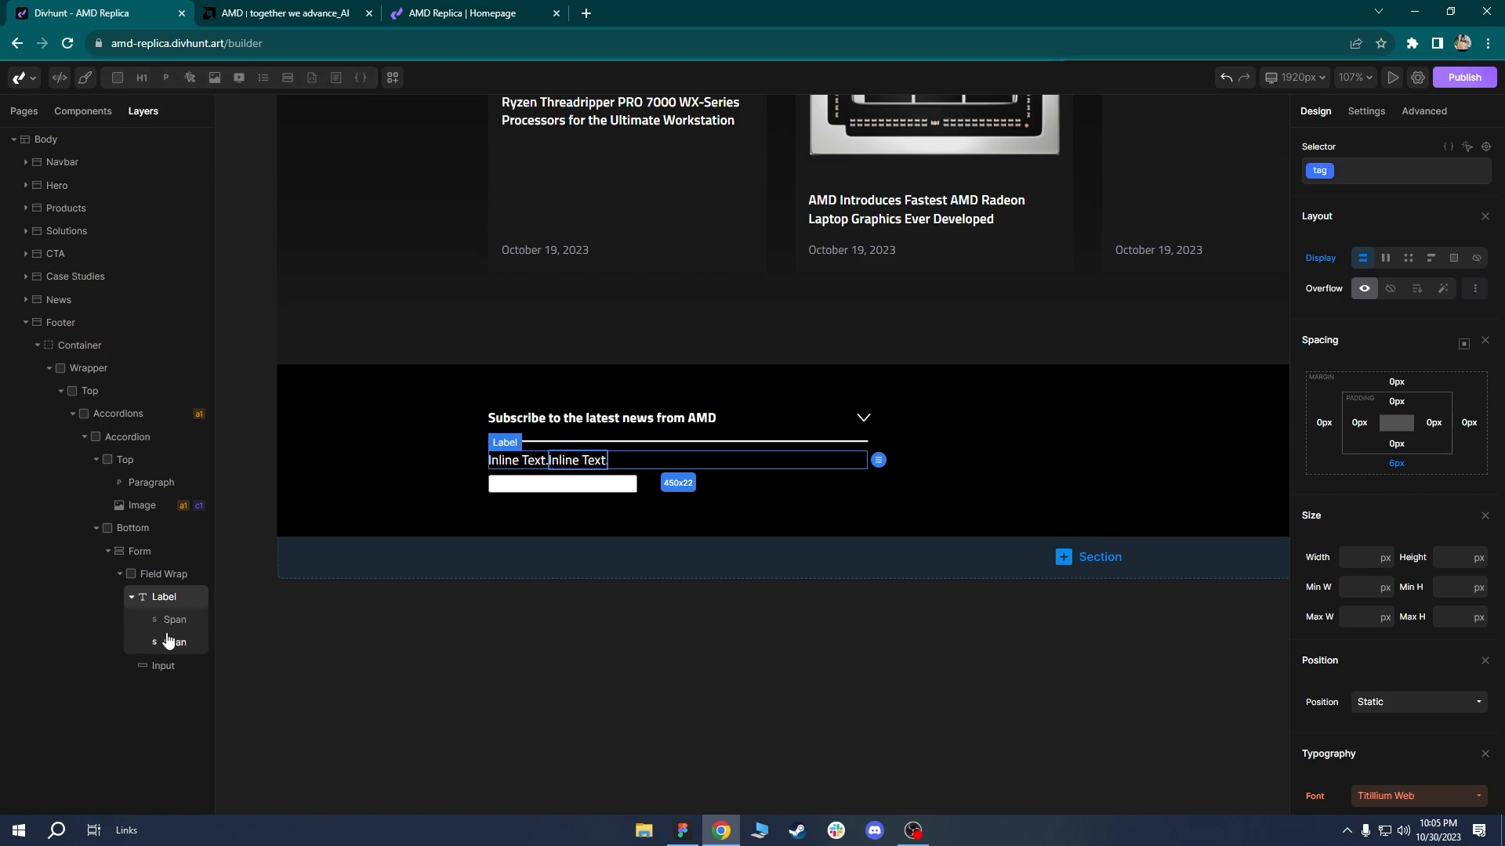
Set the first span's content to "Email Address:" and the second span's content to "*".
{"action": "left_click", "coordinate": [525, 464]}
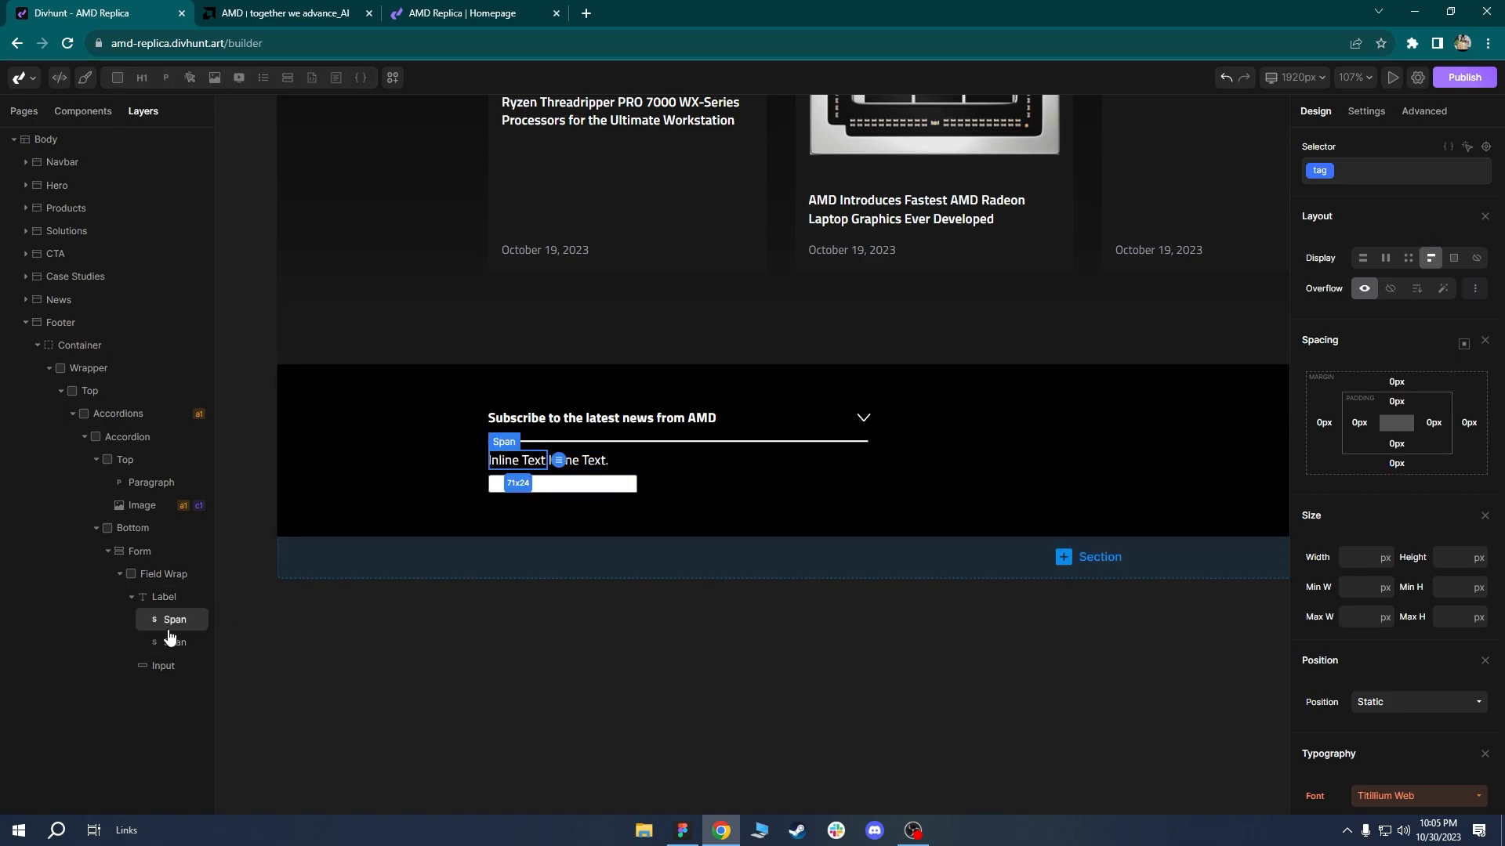
{"action": "left_click", "coordinate": [1365, 110]}
{"action": "left_click", "coordinate": [1378, 300]}
{"action": "key", "text": "ctrl+a"}
{"action": "type", "text": "v"}
{"action": "key", "text": "ctrl+v"}
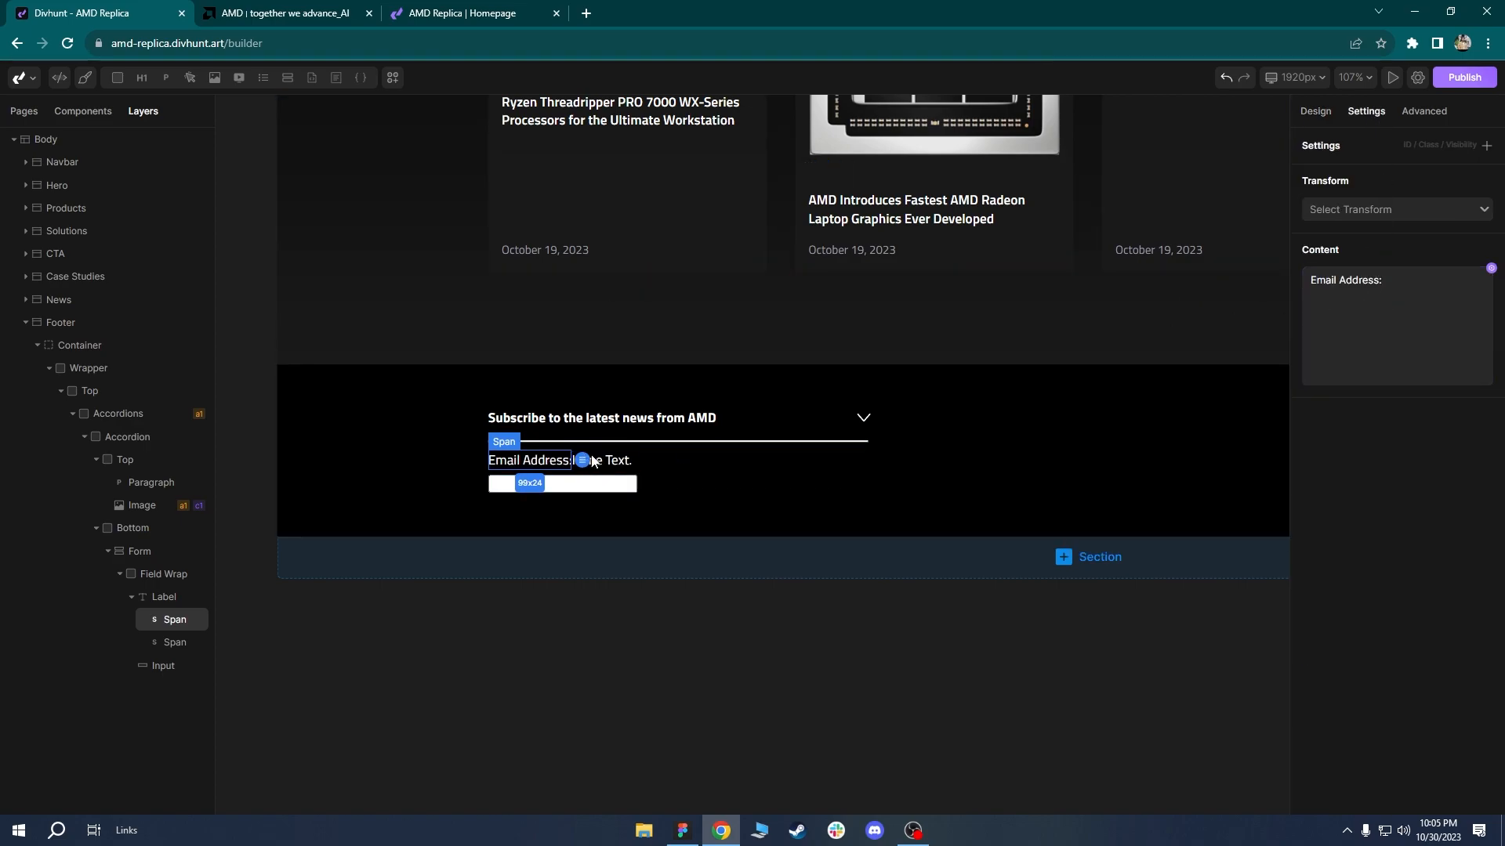
{"action": "left_click", "coordinate": [607, 460]}
{"action": "triple_click", "coordinate": [1392, 310]}
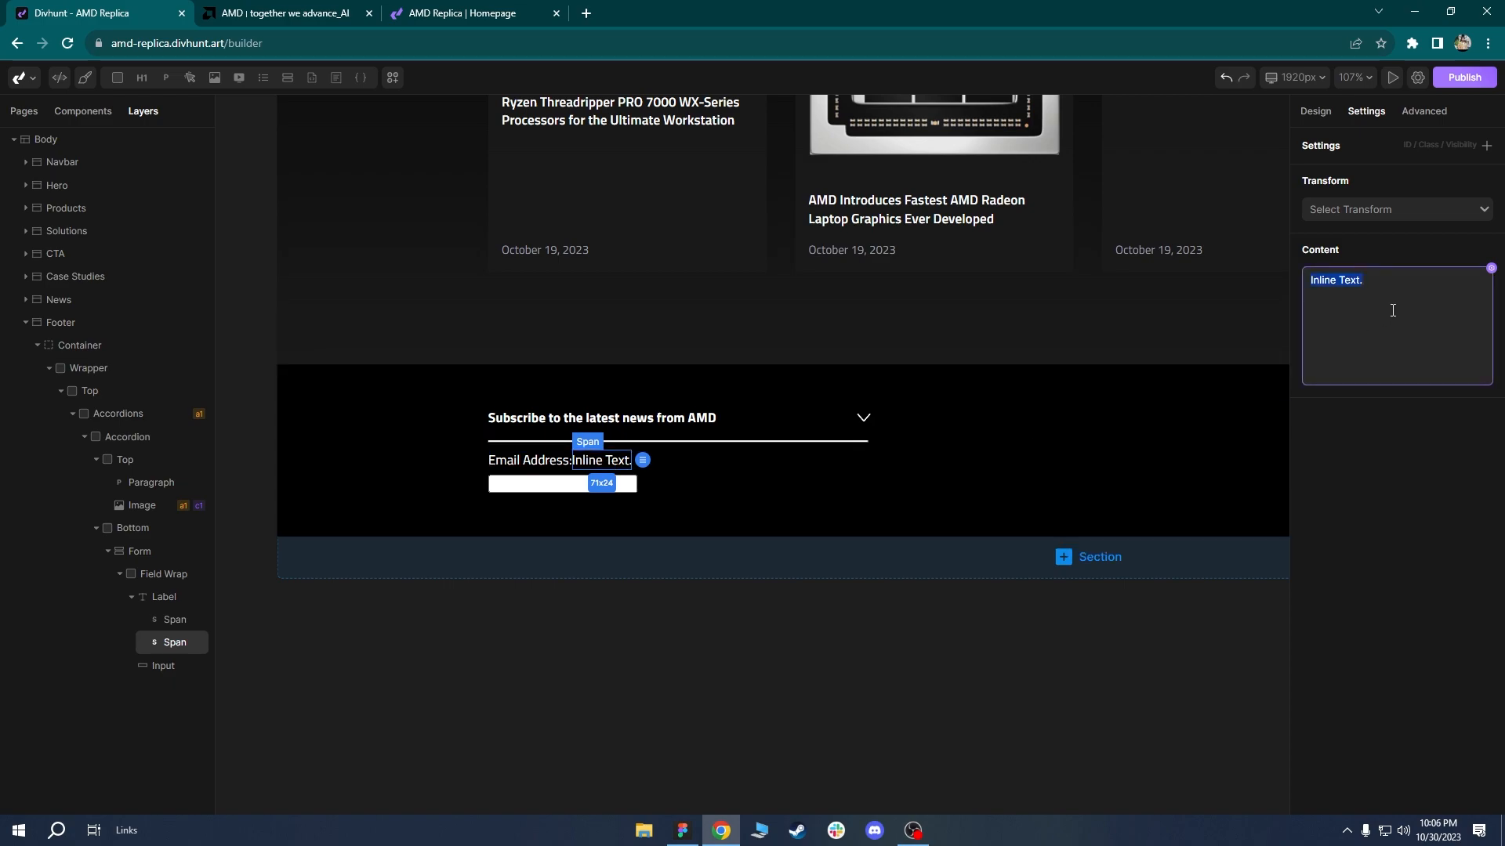
{"action": "type", "text": "*"}
Give the asterisk span in the label a left margin of 5px.
{"action": "left_click", "coordinate": [185, 630]}
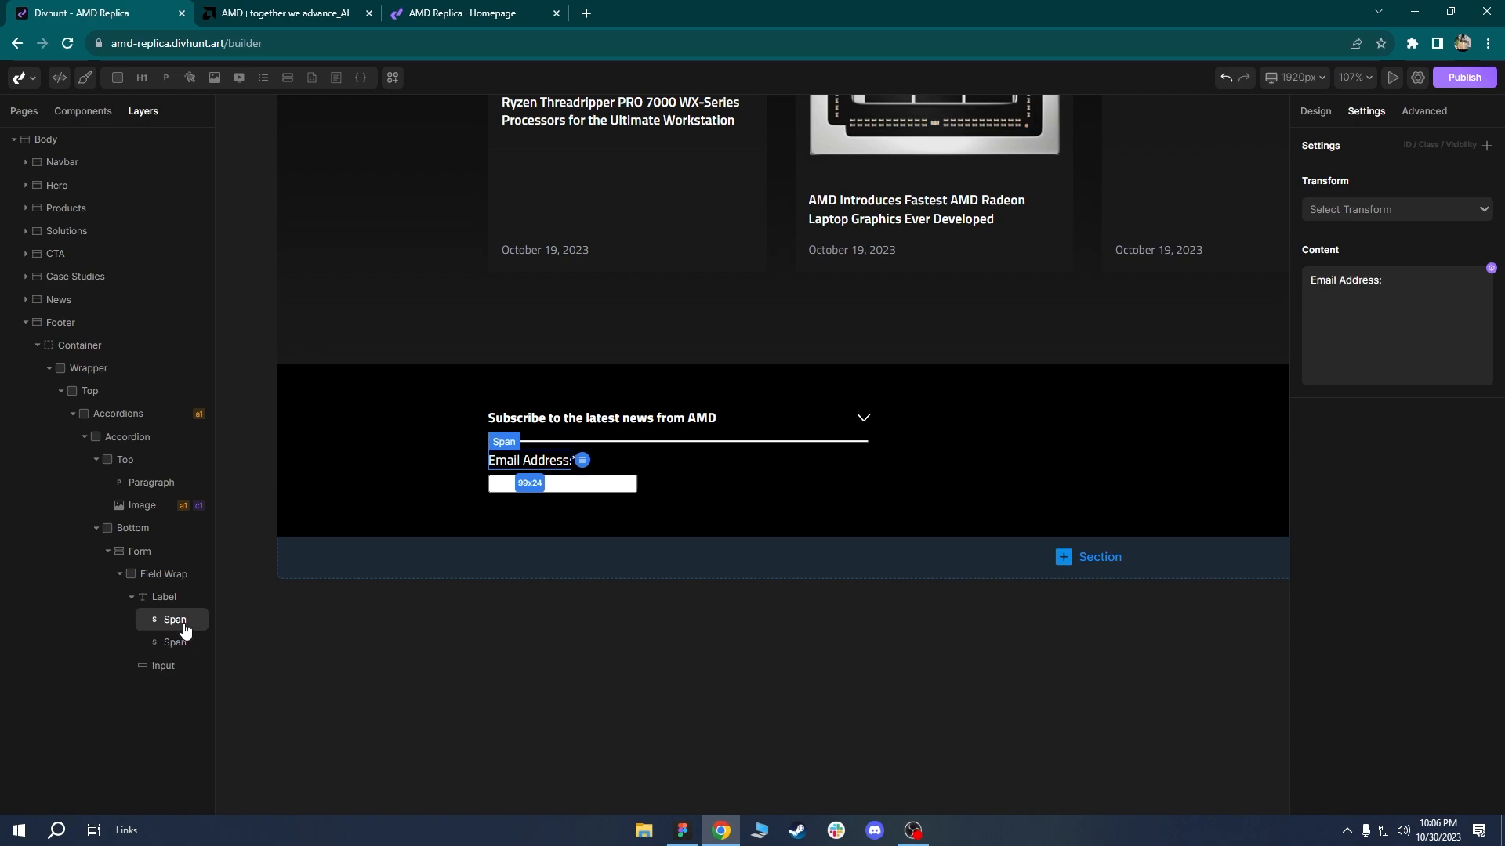
{"action": "left_click", "coordinate": [1314, 111]}
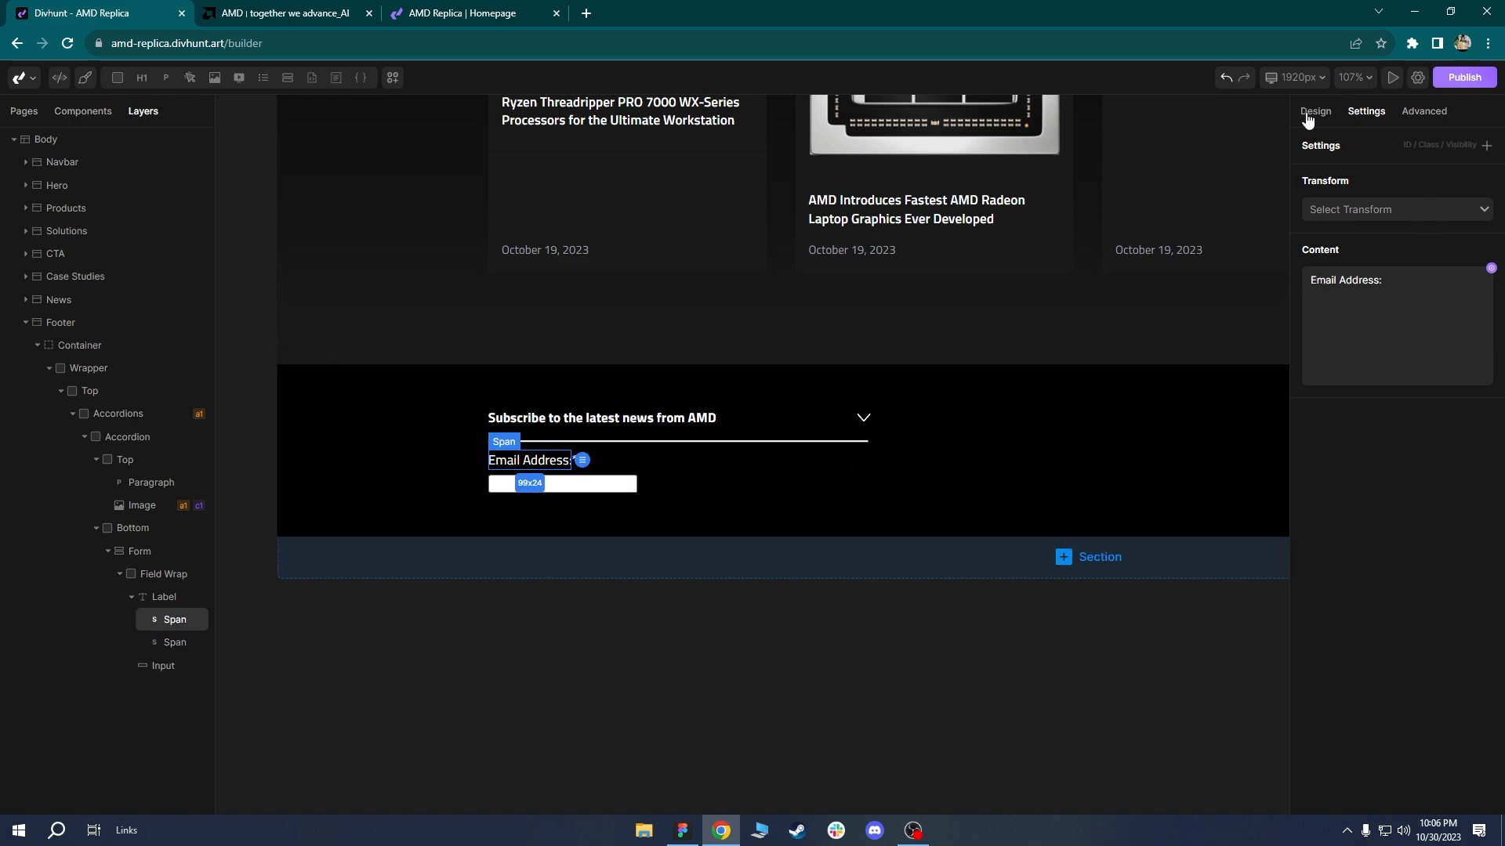
{"action": "left_click", "coordinate": [199, 647]}
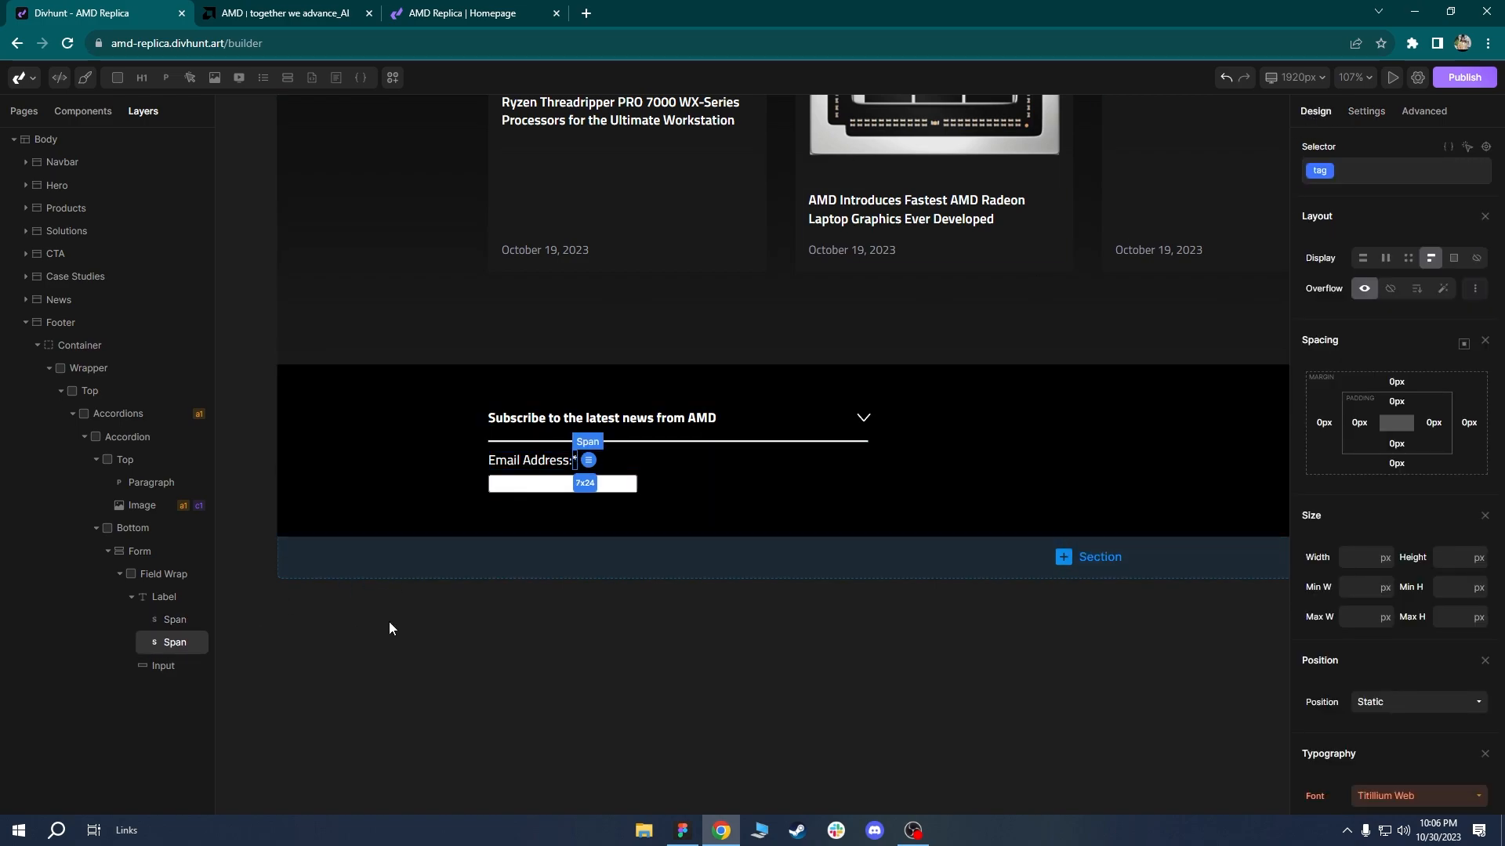
{"action": "left_click", "coordinate": [1326, 424]}
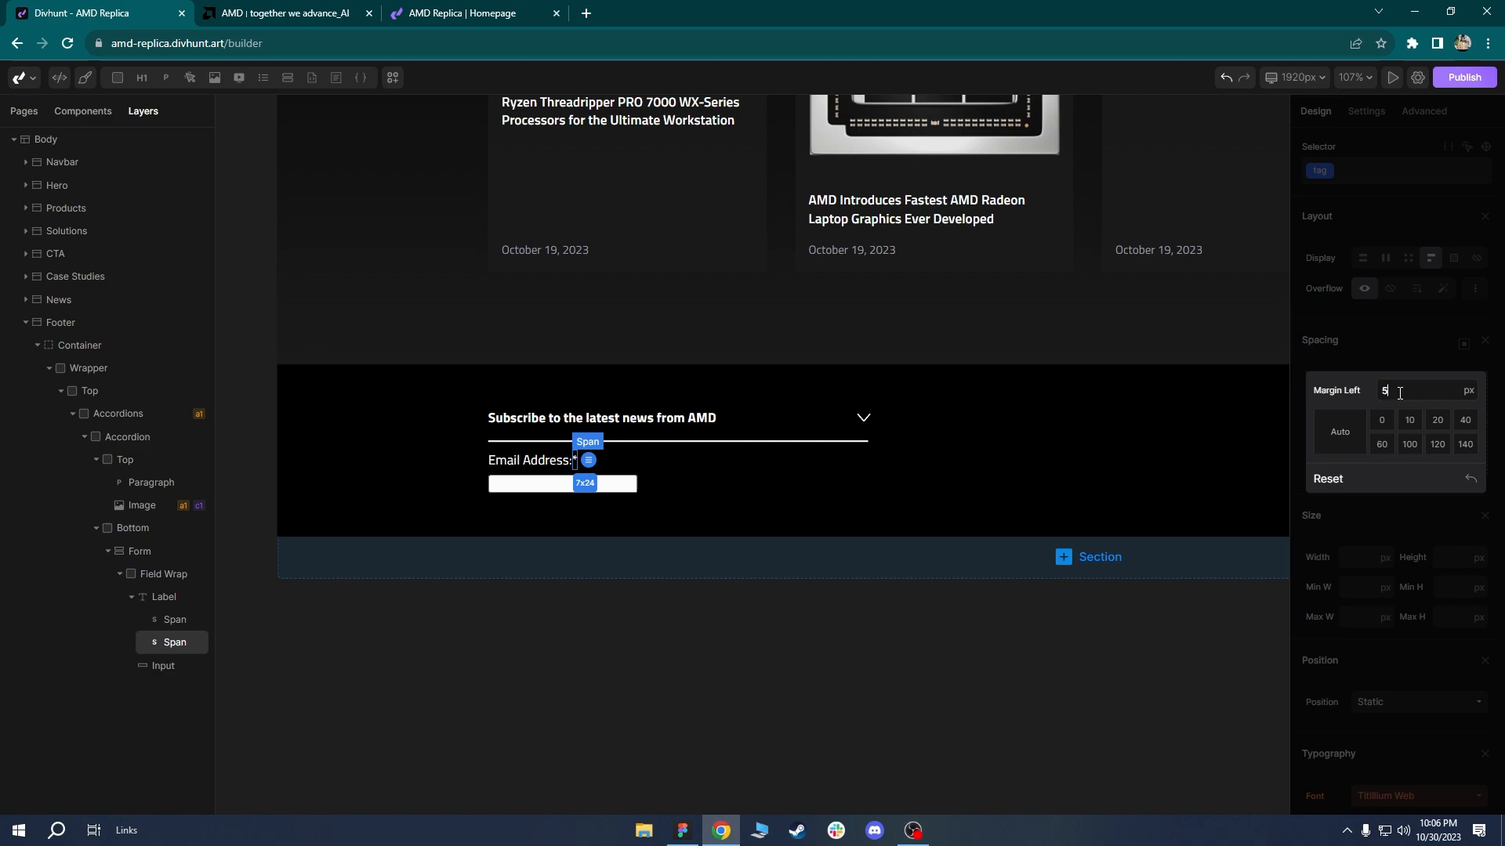
{"action": "type", "text": "5"}
{"action": "key", "text": "Return"}
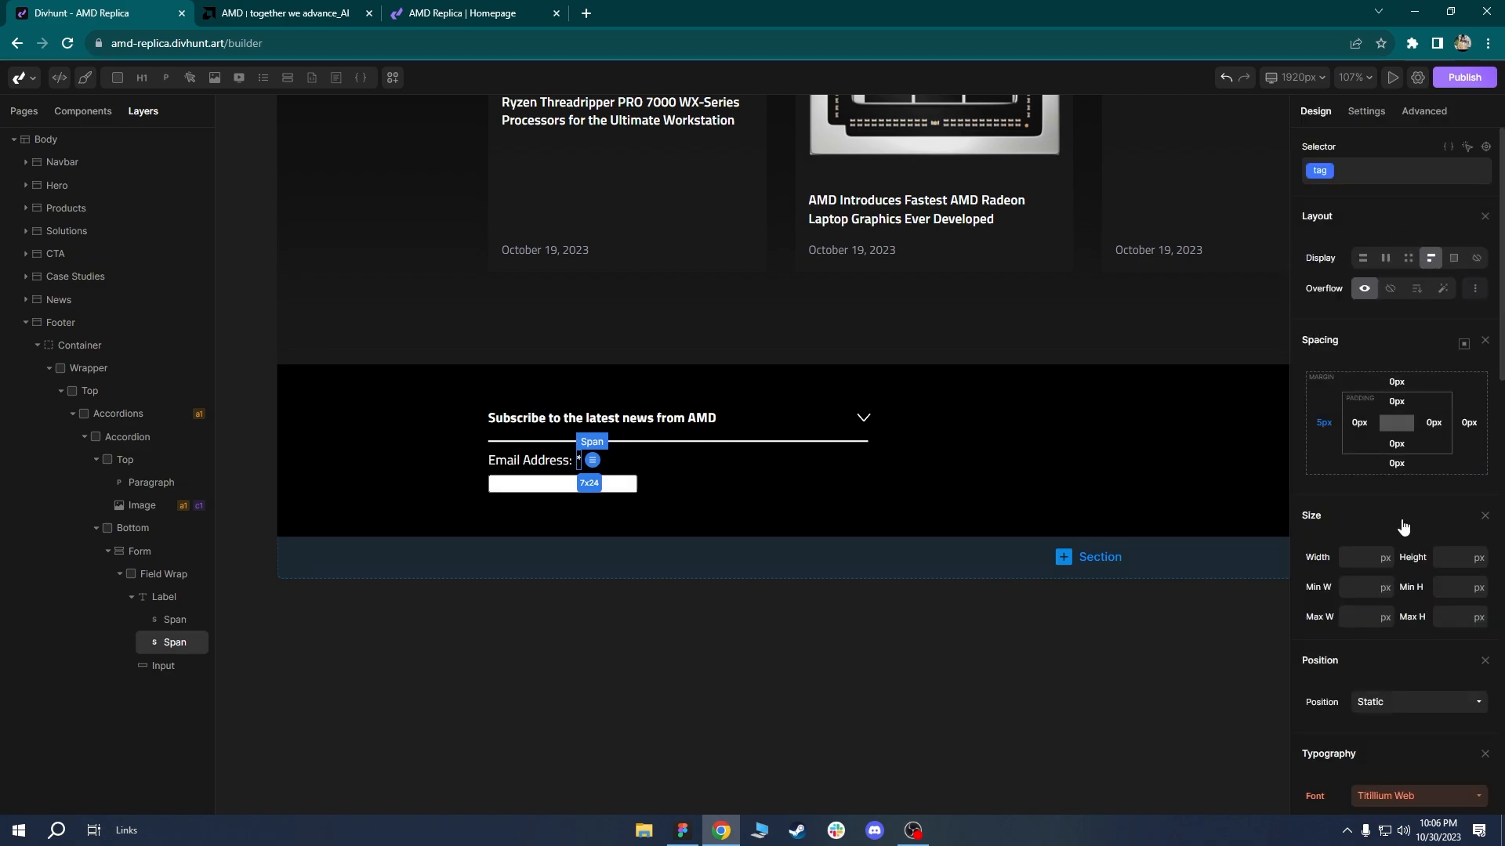
Set the text color of the label's asterisk span to red, rgba(255,0,0,1).
{"action": "scroll", "coordinate": [1501, 530], "scroll_direction": "down", "scroll_amount": 7}
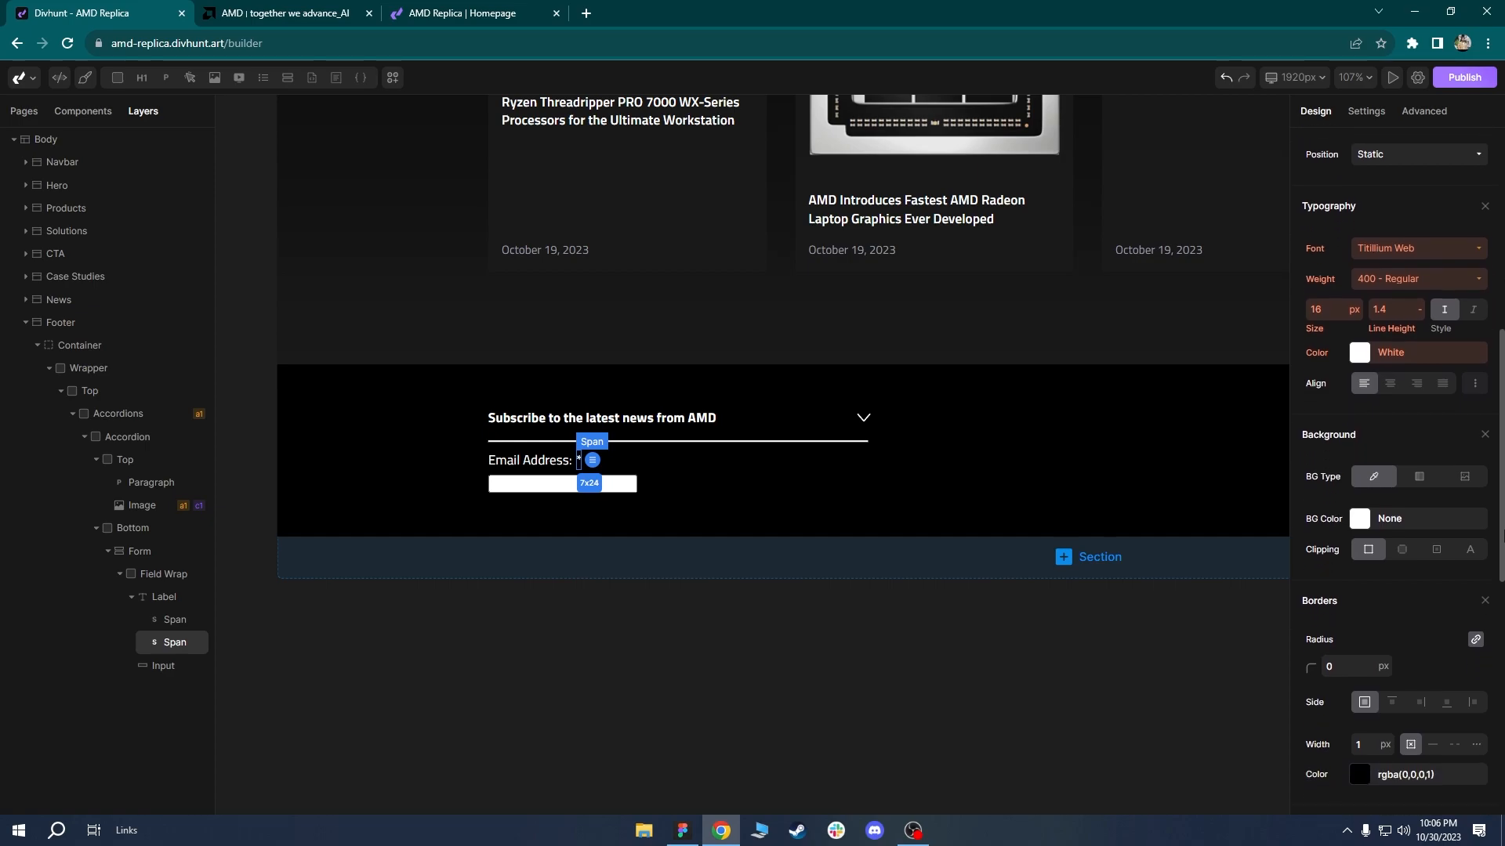
{"action": "scroll", "coordinate": [1502, 531], "scroll_direction": "down", "scroll_amount": 1}
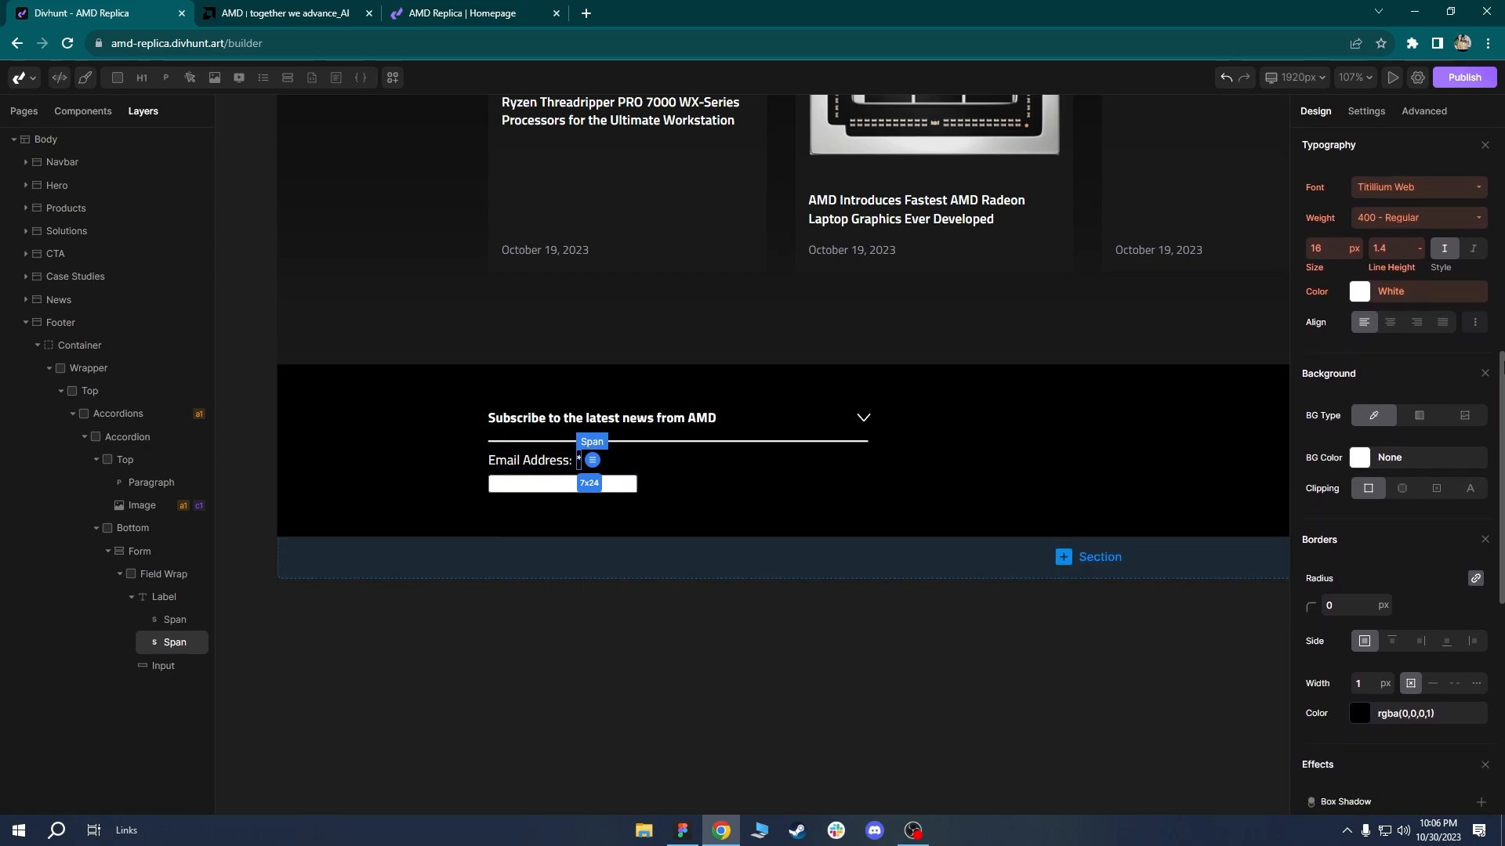
{"action": "left_click", "coordinate": [1362, 301]}
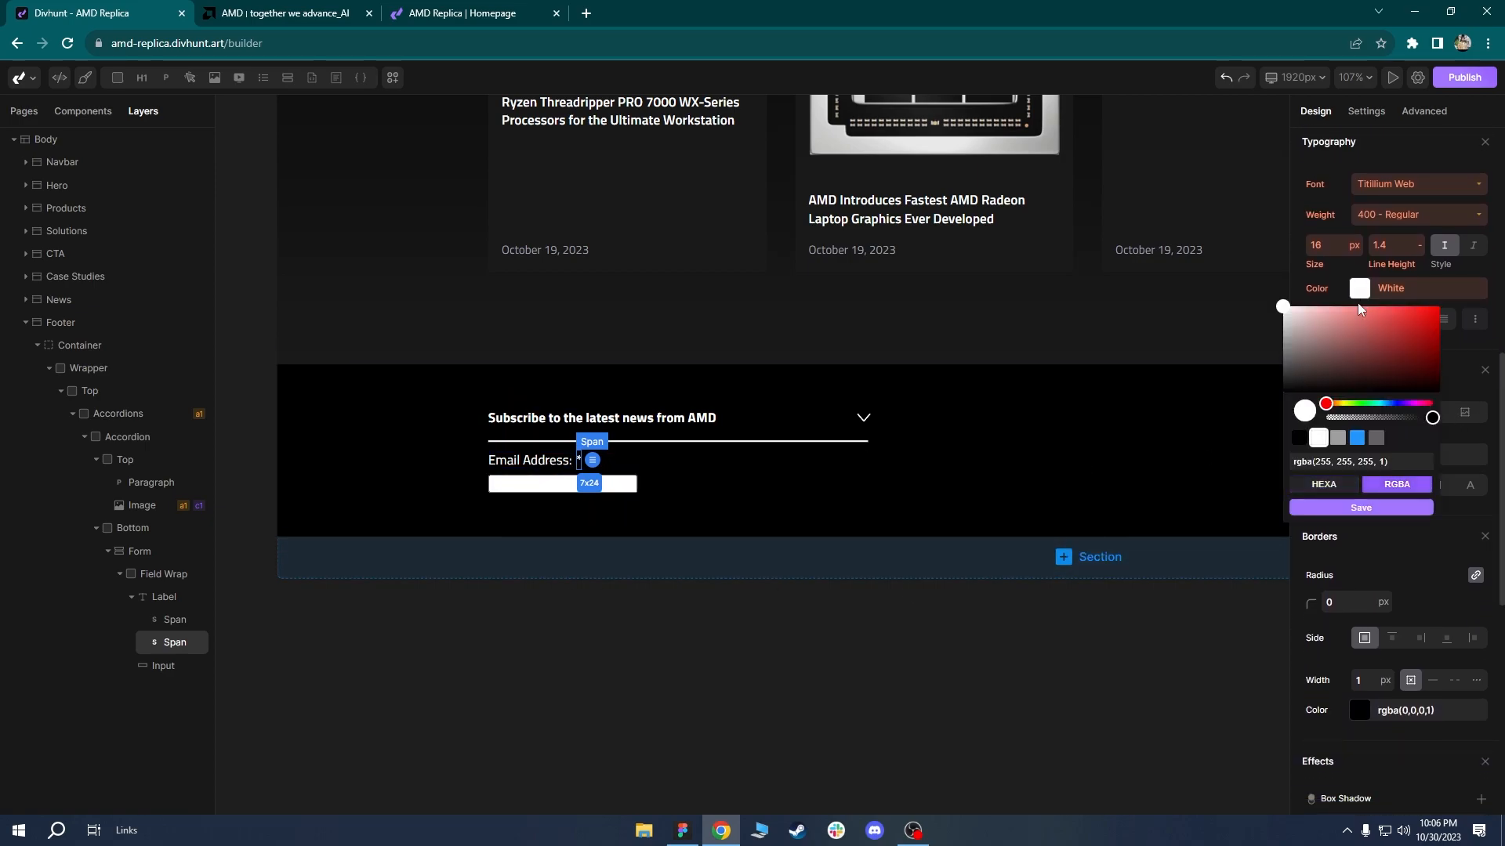
{"action": "left_click", "coordinate": [1437, 309]}
{"action": "left_click", "coordinate": [1019, 410]}
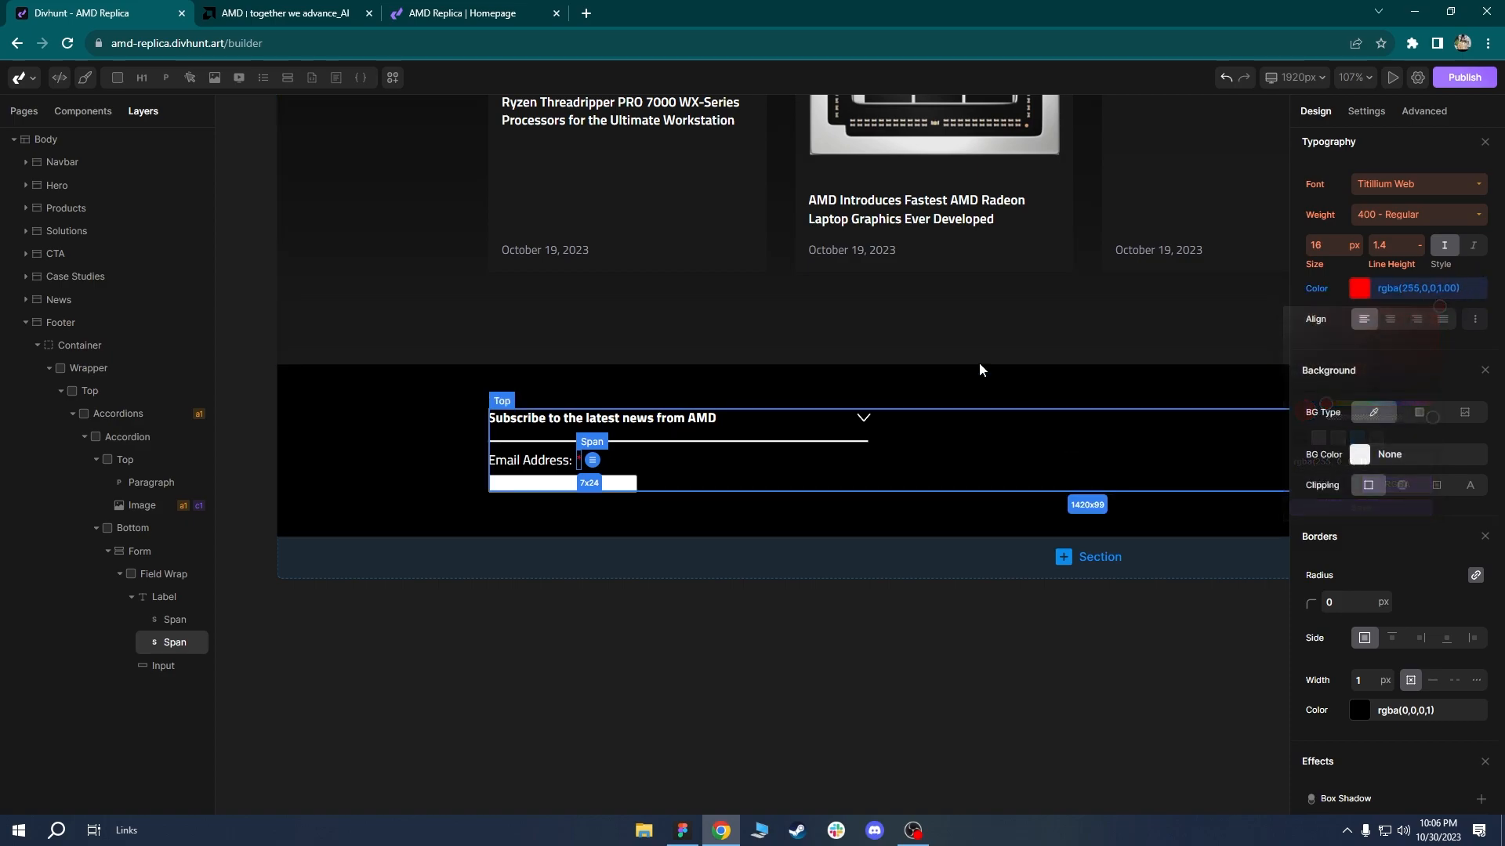
{"action": "left_click", "coordinate": [553, 463]}
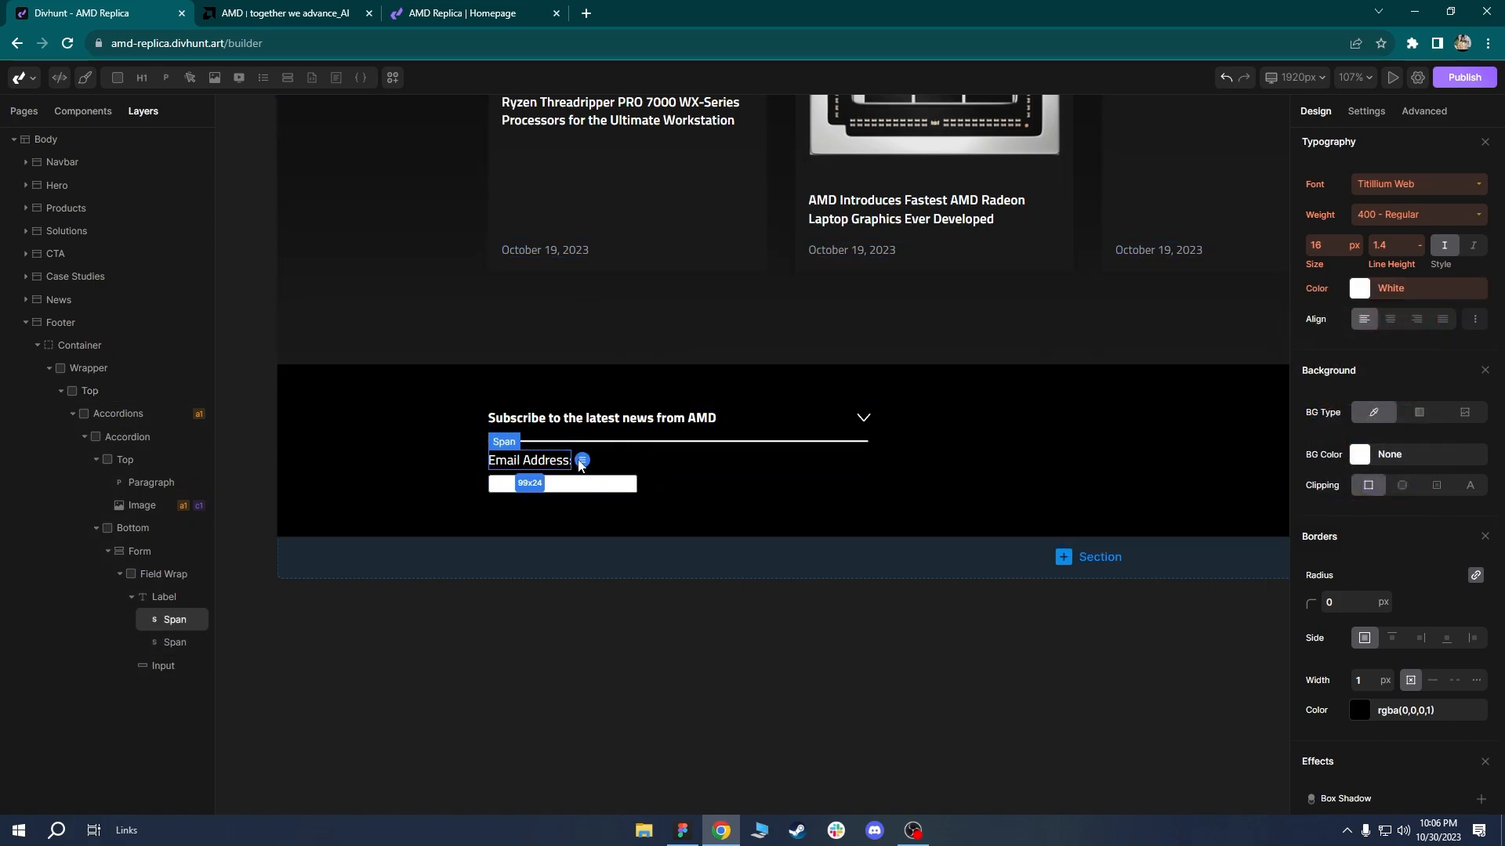
{"action": "left_click", "coordinate": [614, 464]}
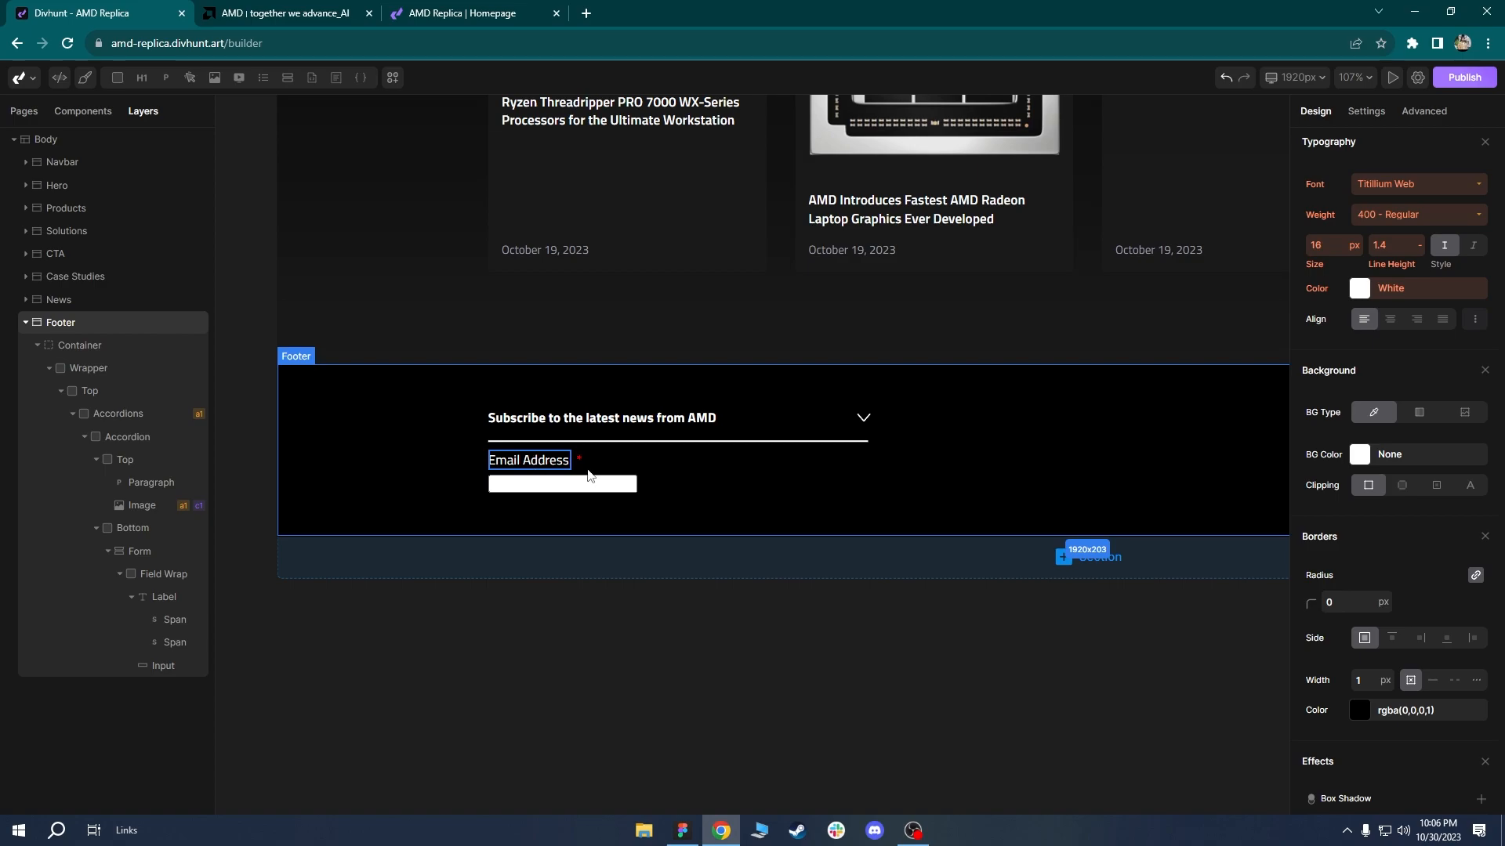
Switch to the AMD site and inspect the size and styles of the newsletter form's email input.
{"action": "left_click", "coordinate": [357, 11]}
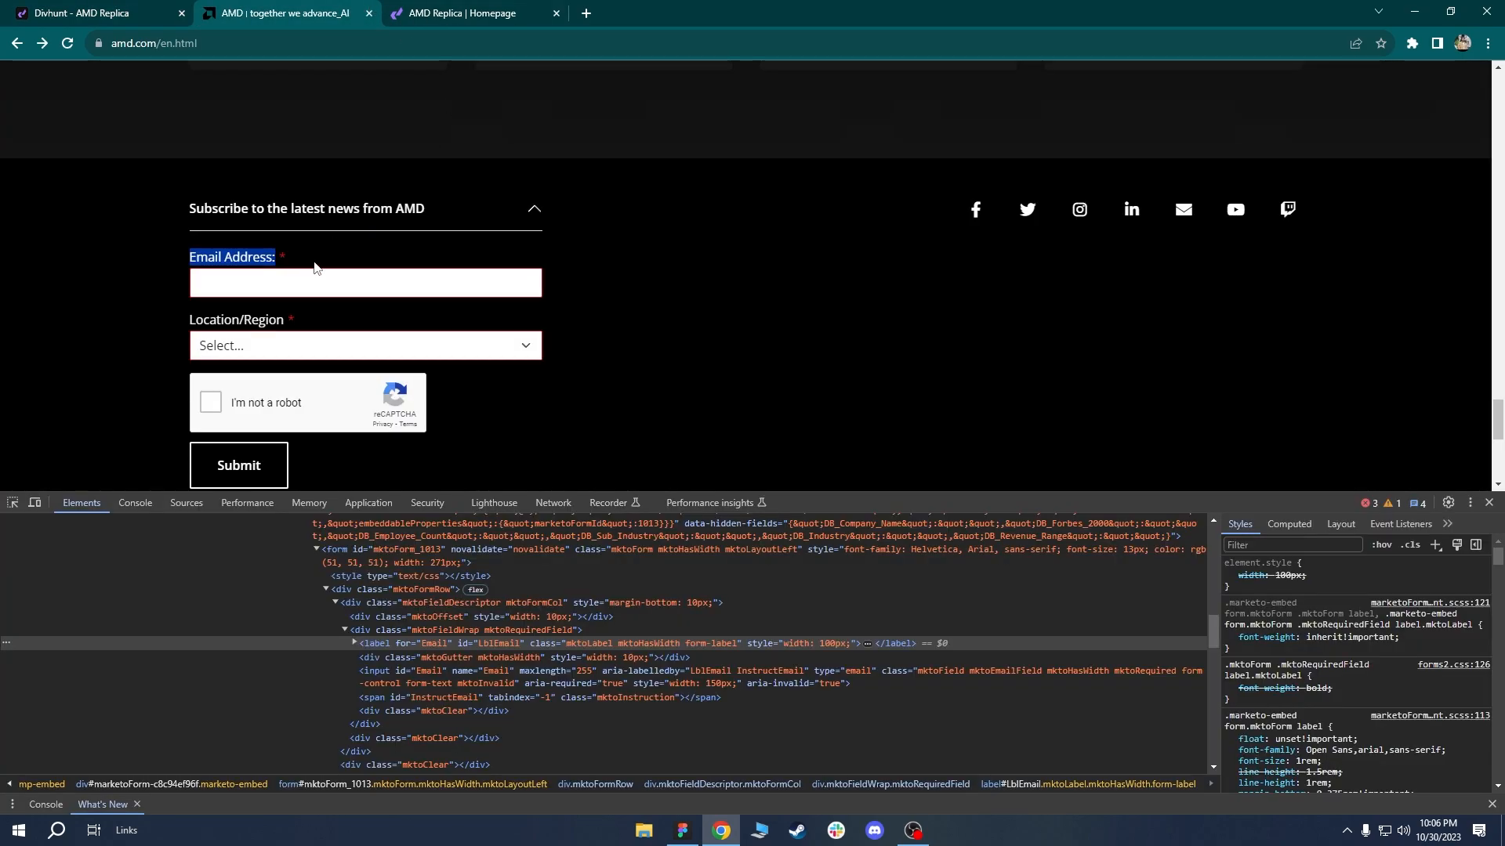
{"action": "left_click", "coordinate": [99, 309]}
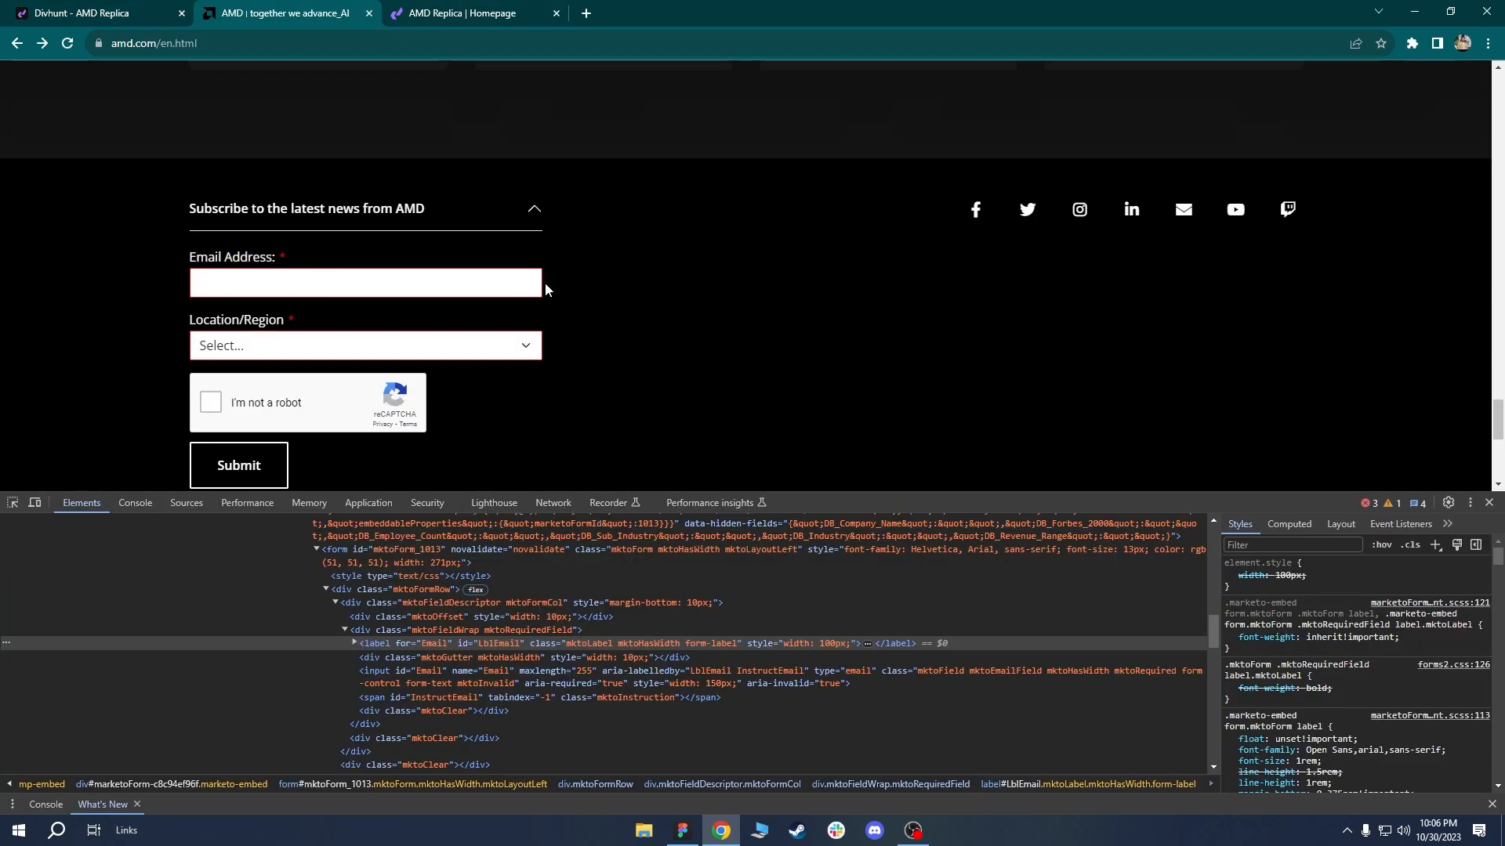
{"action": "right_click", "coordinate": [285, 278]}
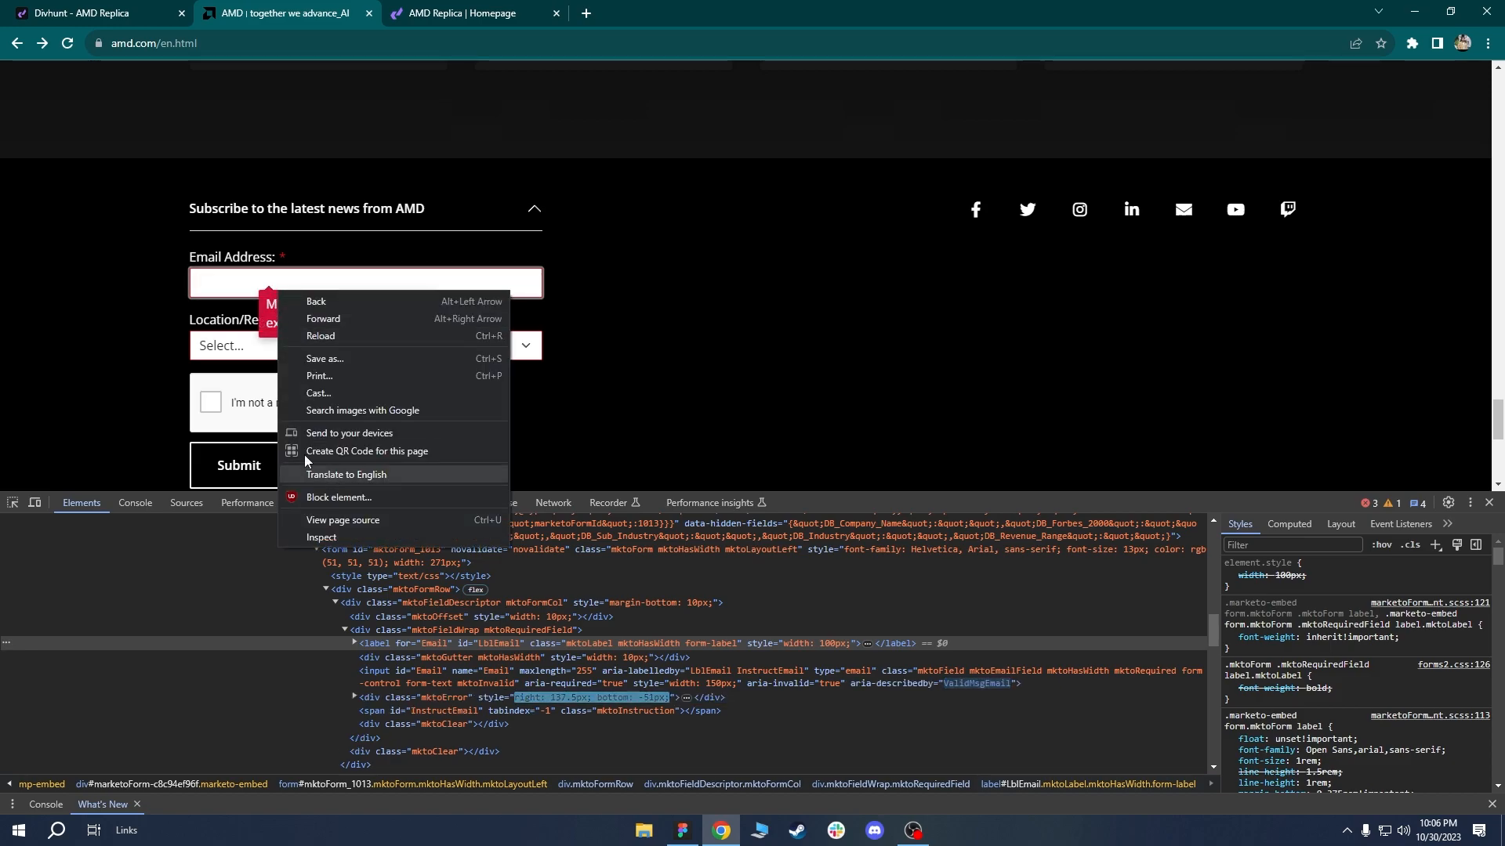
{"action": "left_click", "coordinate": [168, 308]}
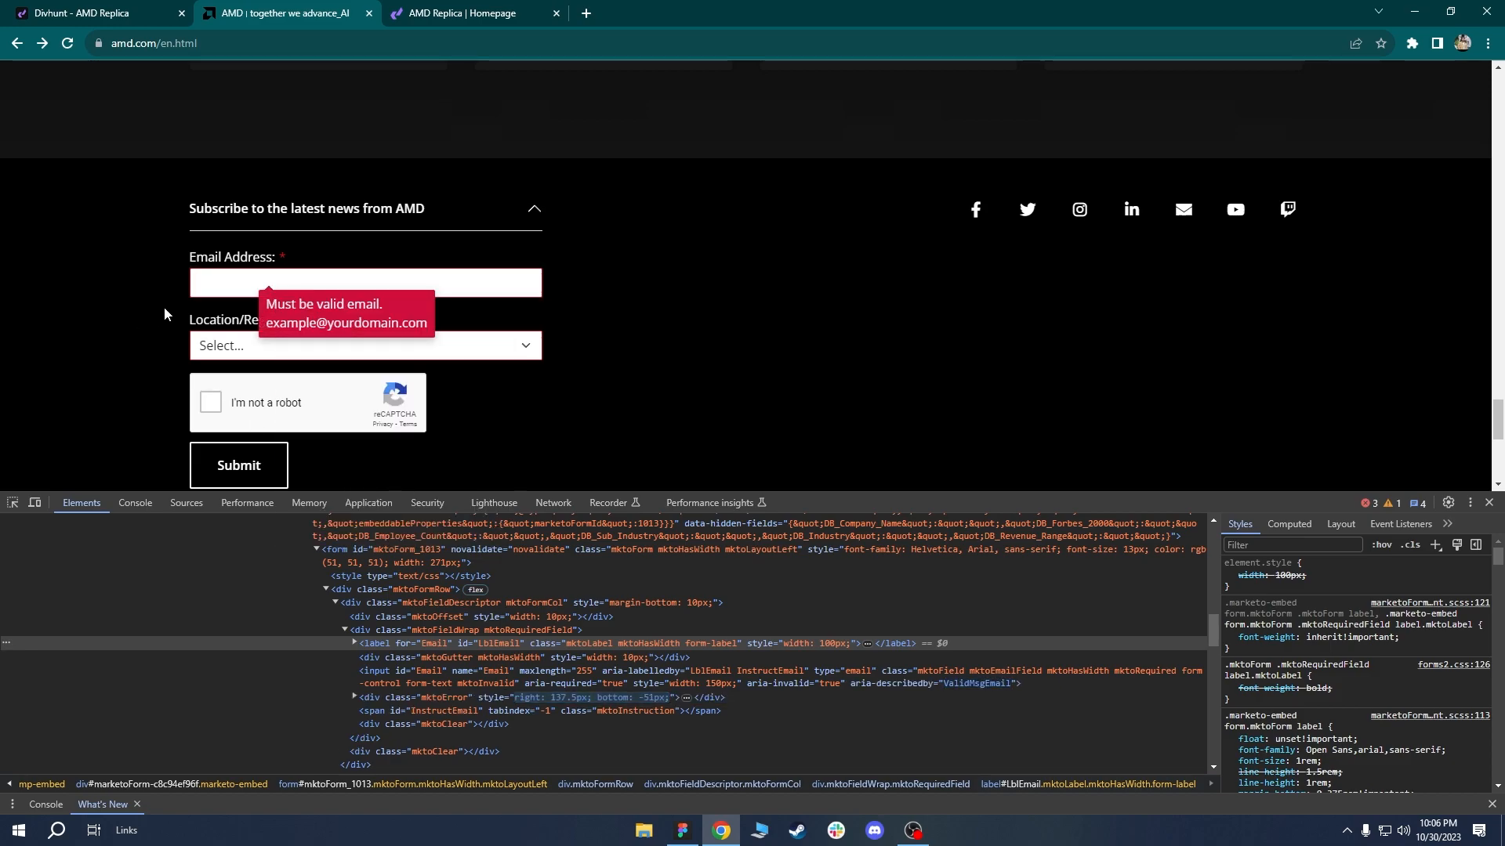
{"action": "left_click", "coordinate": [12, 503]}
{"action": "left_click", "coordinate": [227, 283]}
{"action": "left_click", "coordinate": [225, 284]}
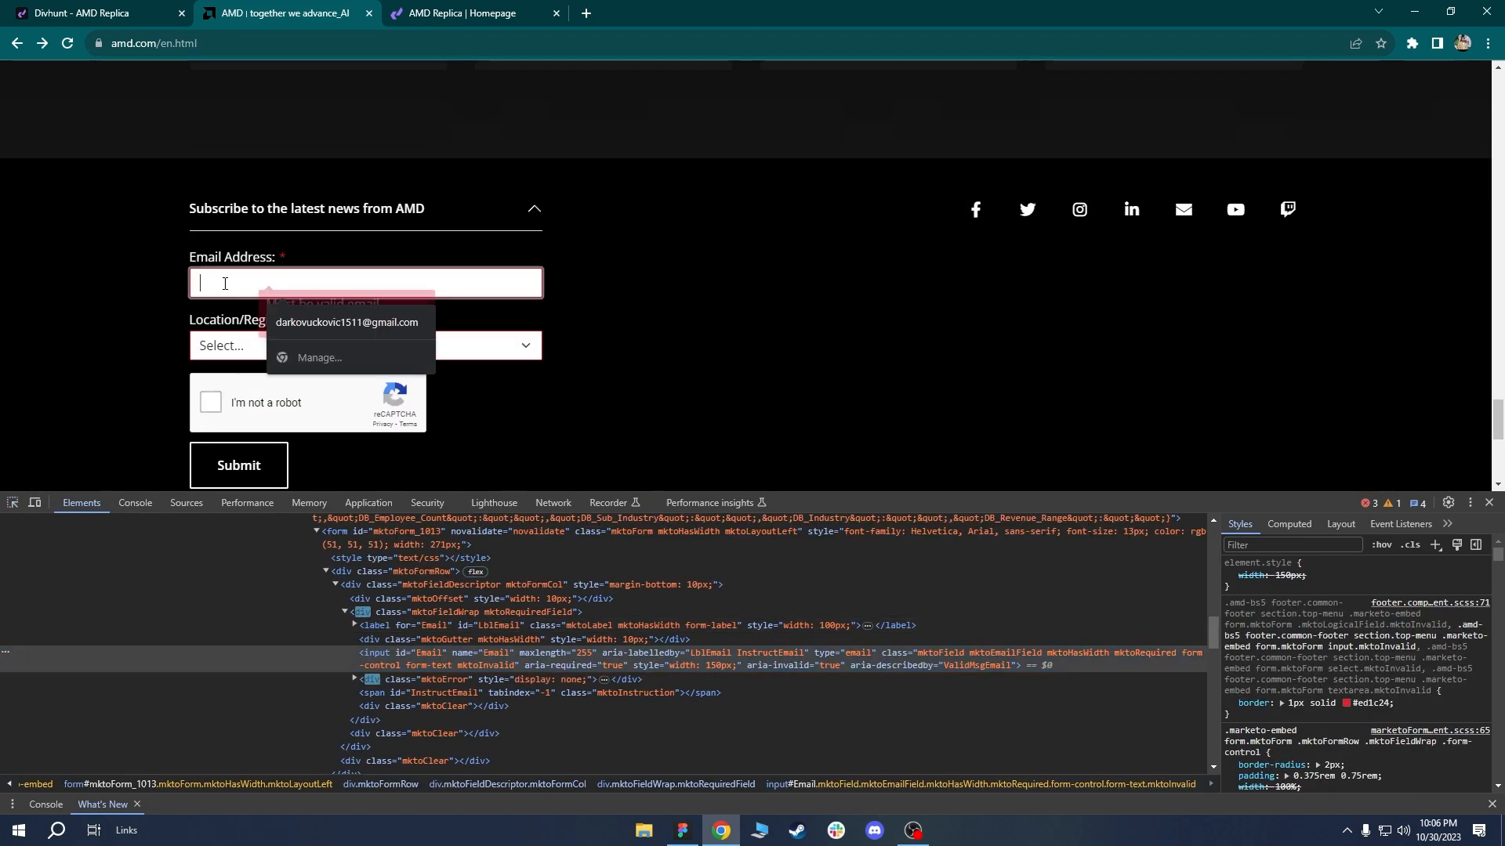
{"action": "key", "text": "ctrl+shift+c"}
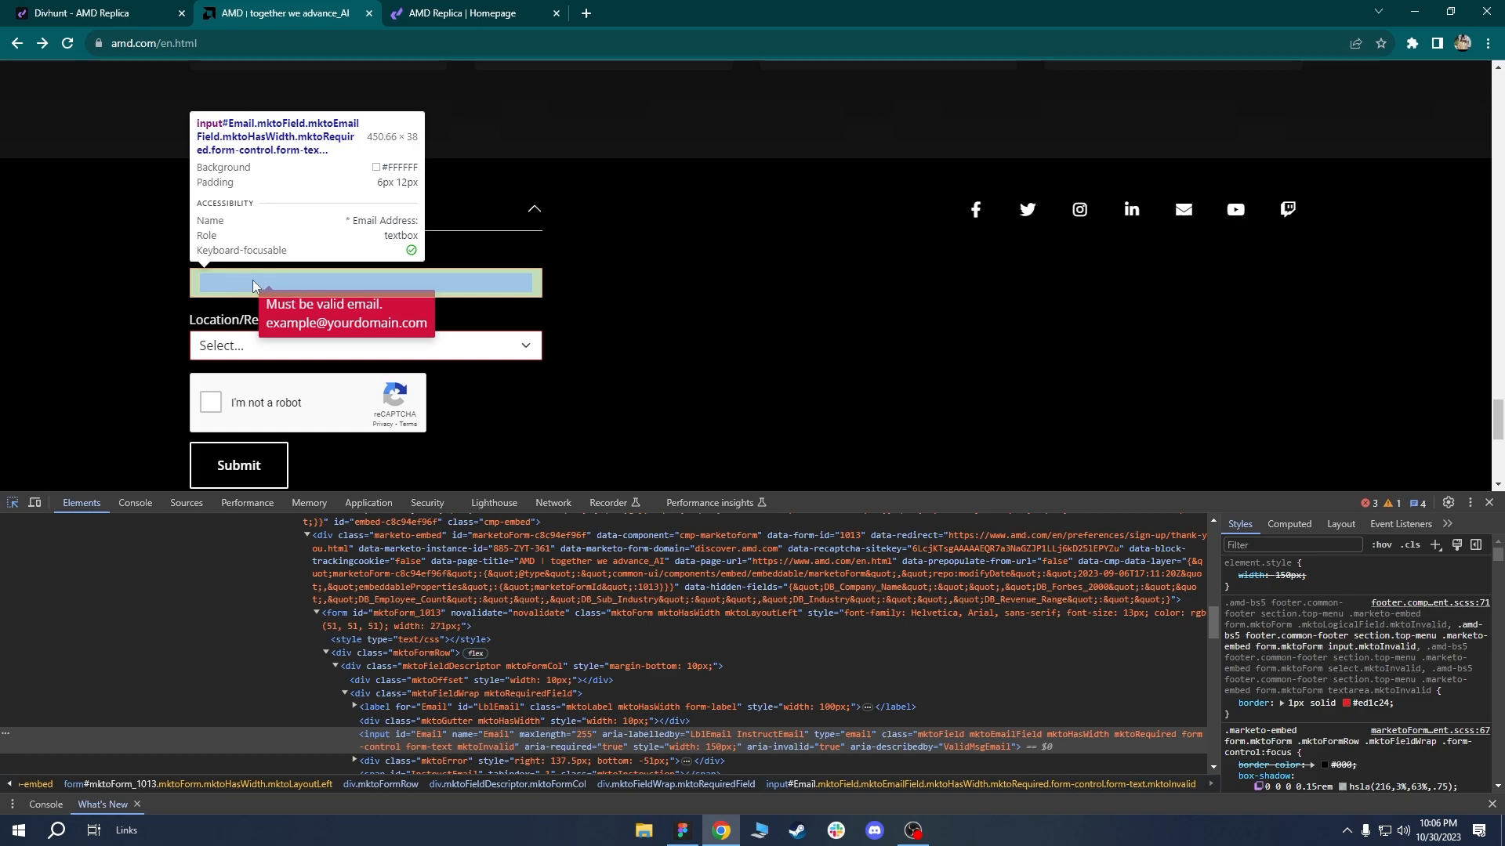
Back in Divhunt, set the email input's height to 40px and width to 100%, and collapse the Label layer.
{"action": "left_click", "coordinate": [117, 13]}
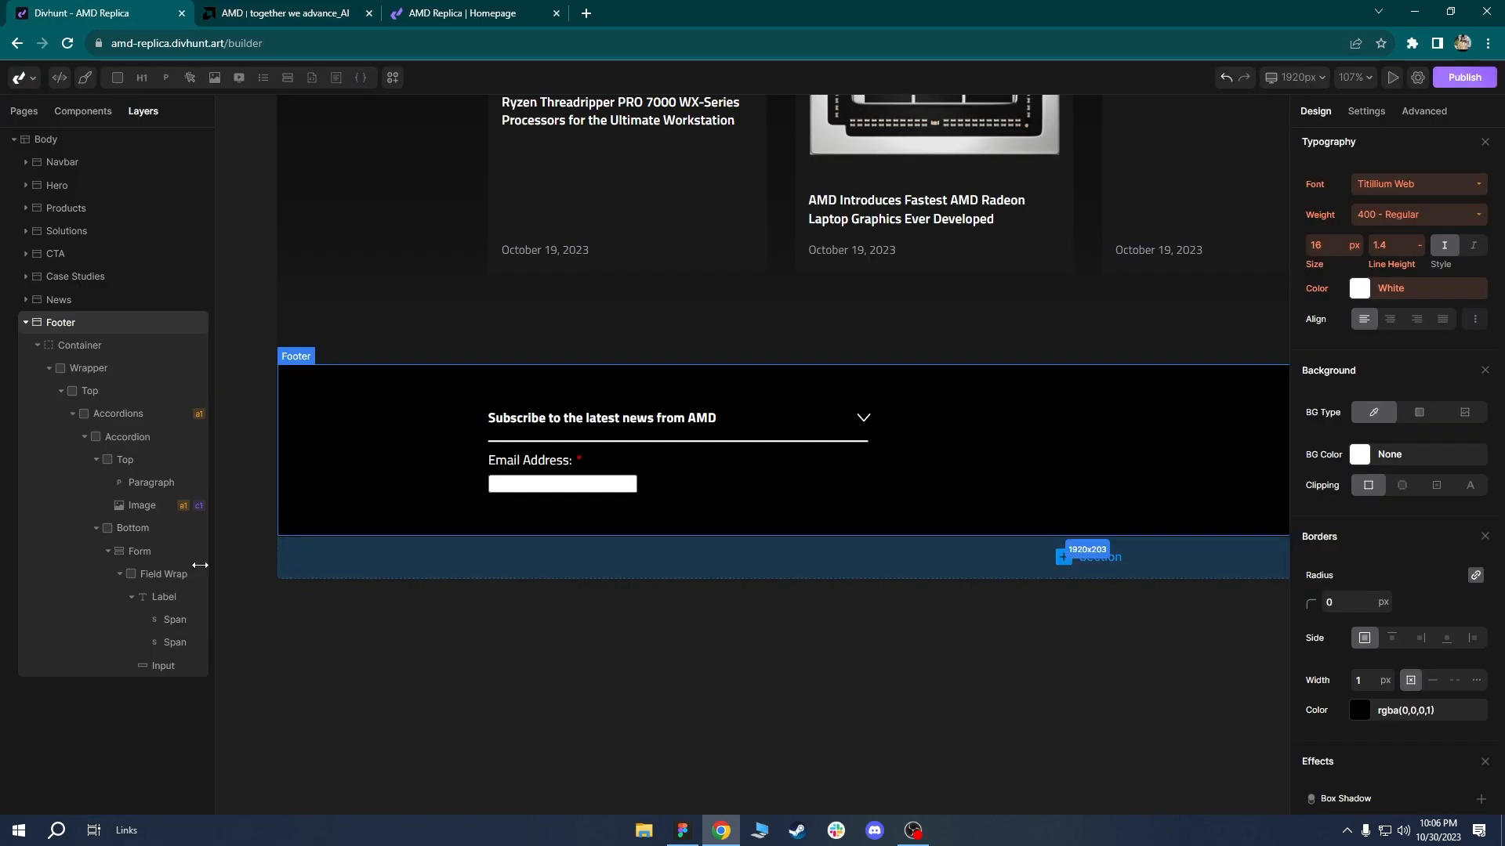
{"action": "left_click", "coordinate": [533, 481]}
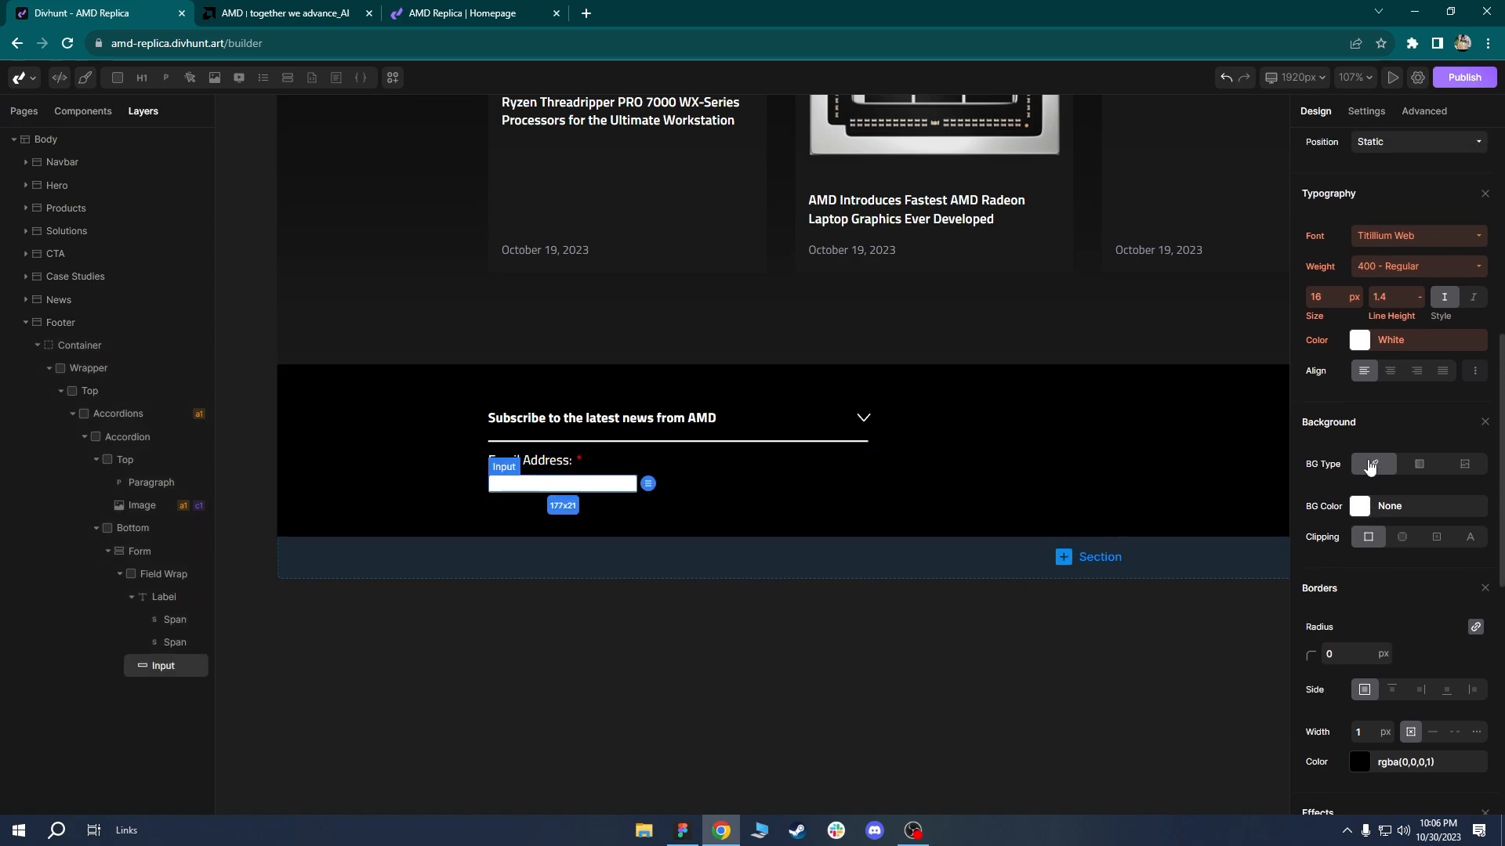
{"action": "scroll", "coordinate": [1452, 343], "scroll_direction": "up", "scroll_amount": 5}
{"action": "left_click", "coordinate": [1451, 344]}
{"action": "type", "text": "40"}
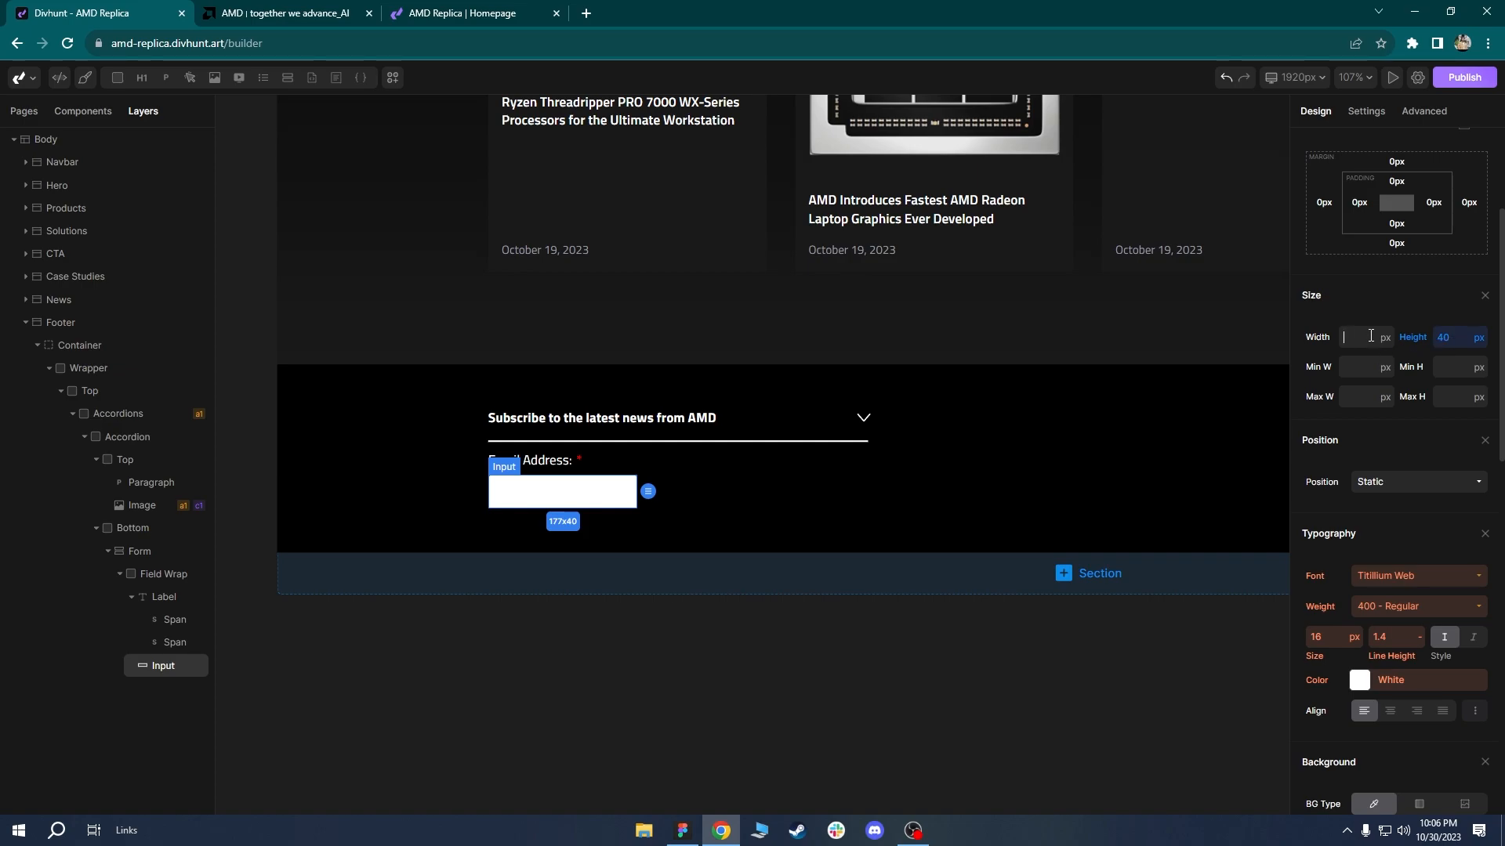
{"action": "type", "text": "100%"}
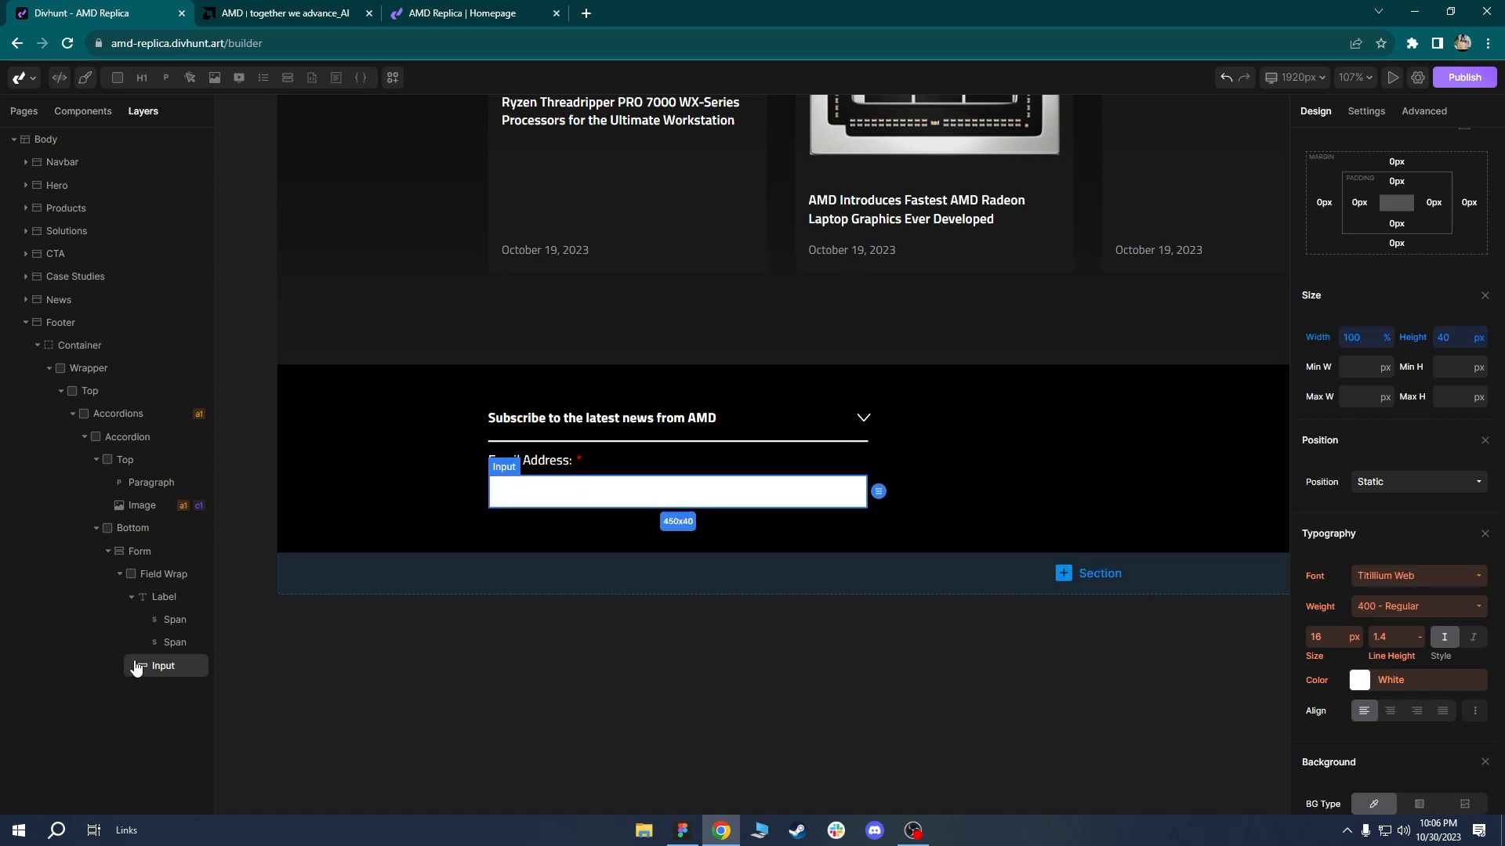
{"action": "left_click", "coordinate": [131, 598]}
{"action": "left_click", "coordinate": [457, 507]}
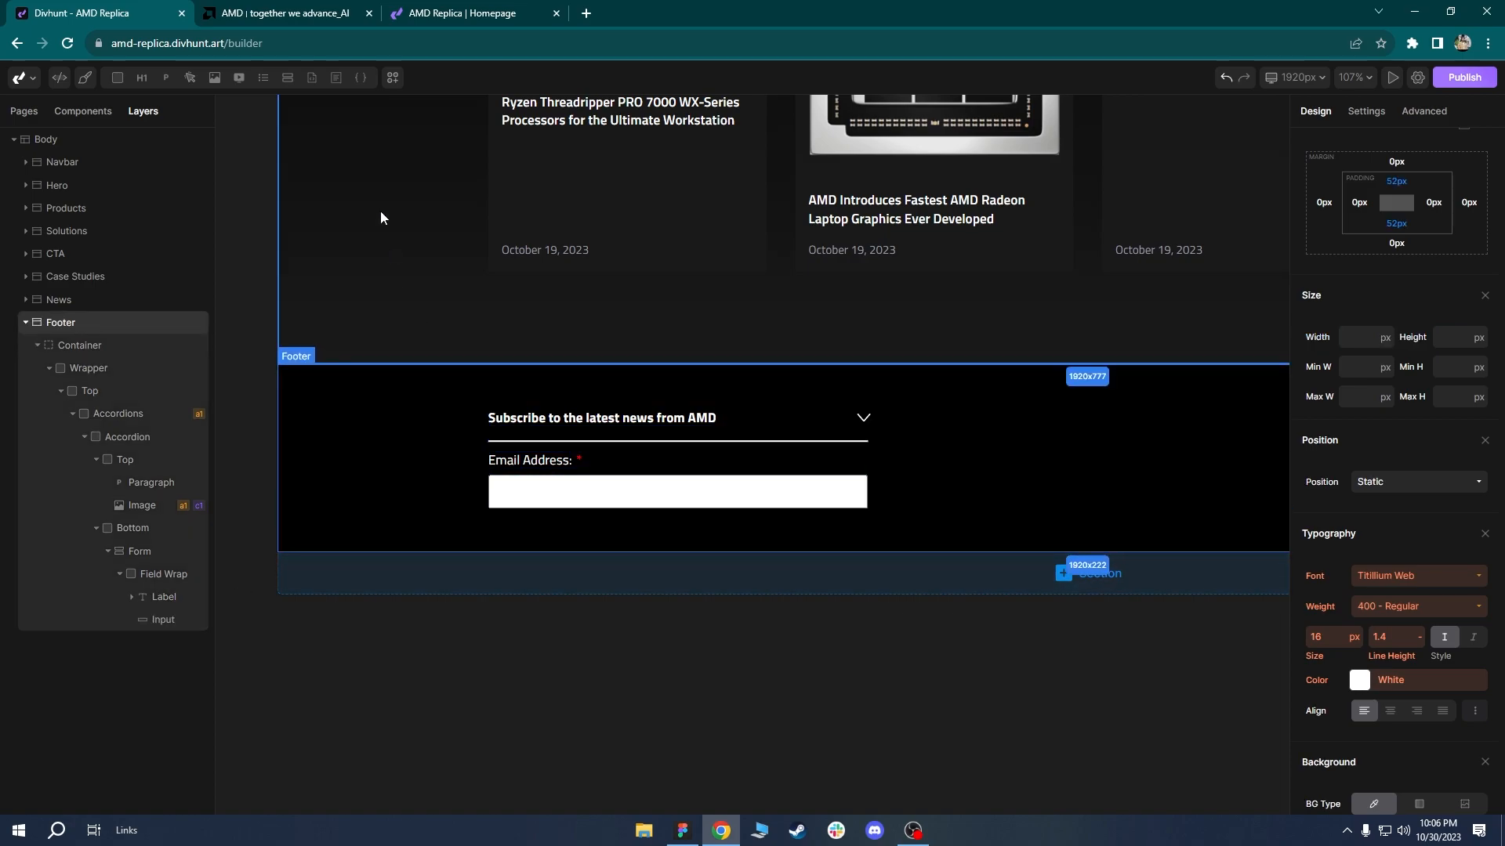
Enter "dada" in the AMD site's email input to examine how its text and border look.
{"action": "left_click", "coordinate": [309, 11]}
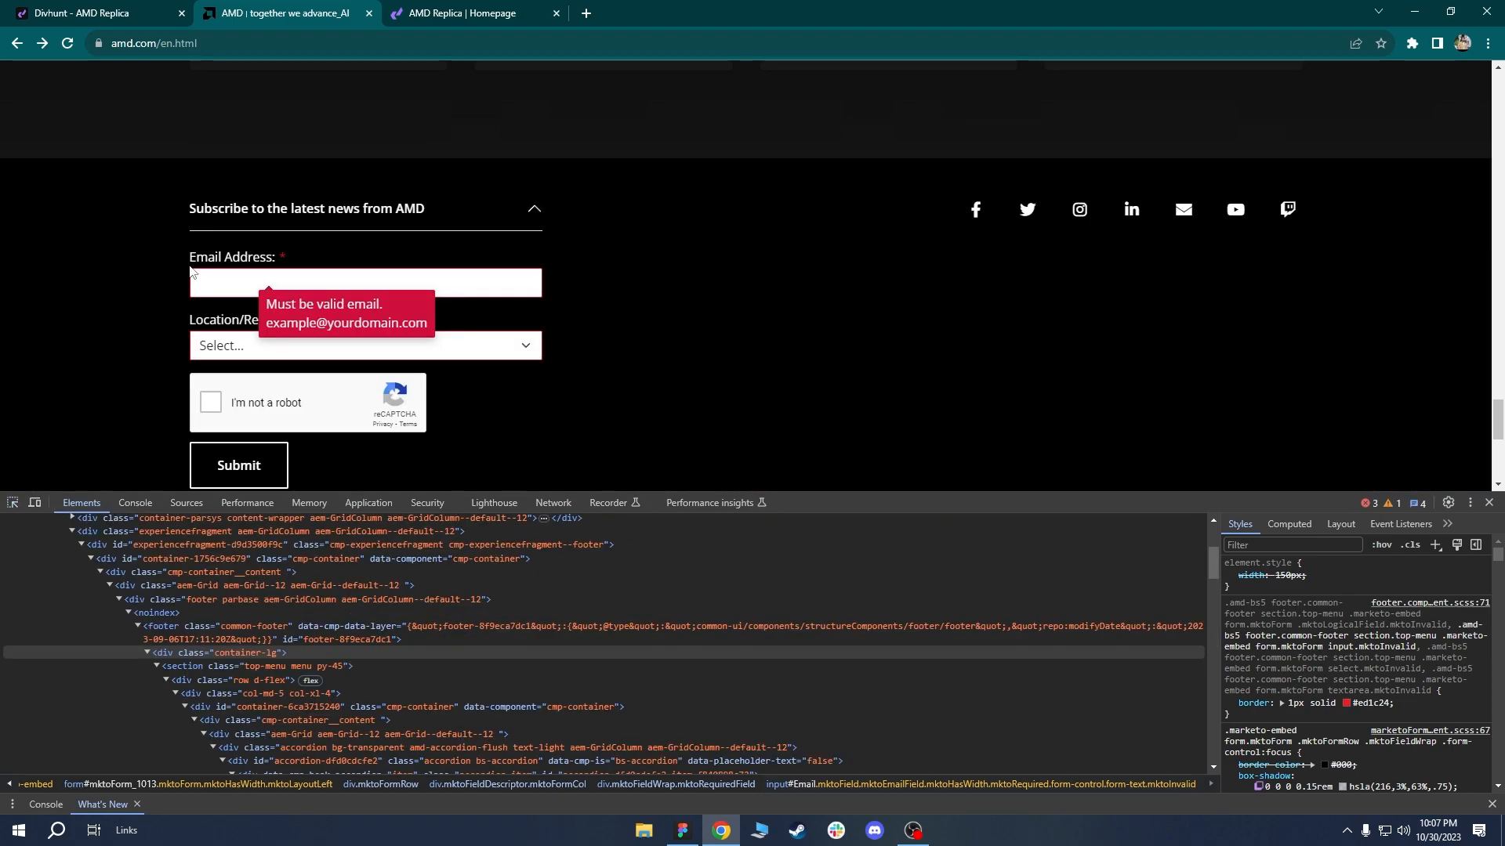
{"action": "left_click", "coordinate": [229, 286]}
{"action": "type", "text": "dada"}
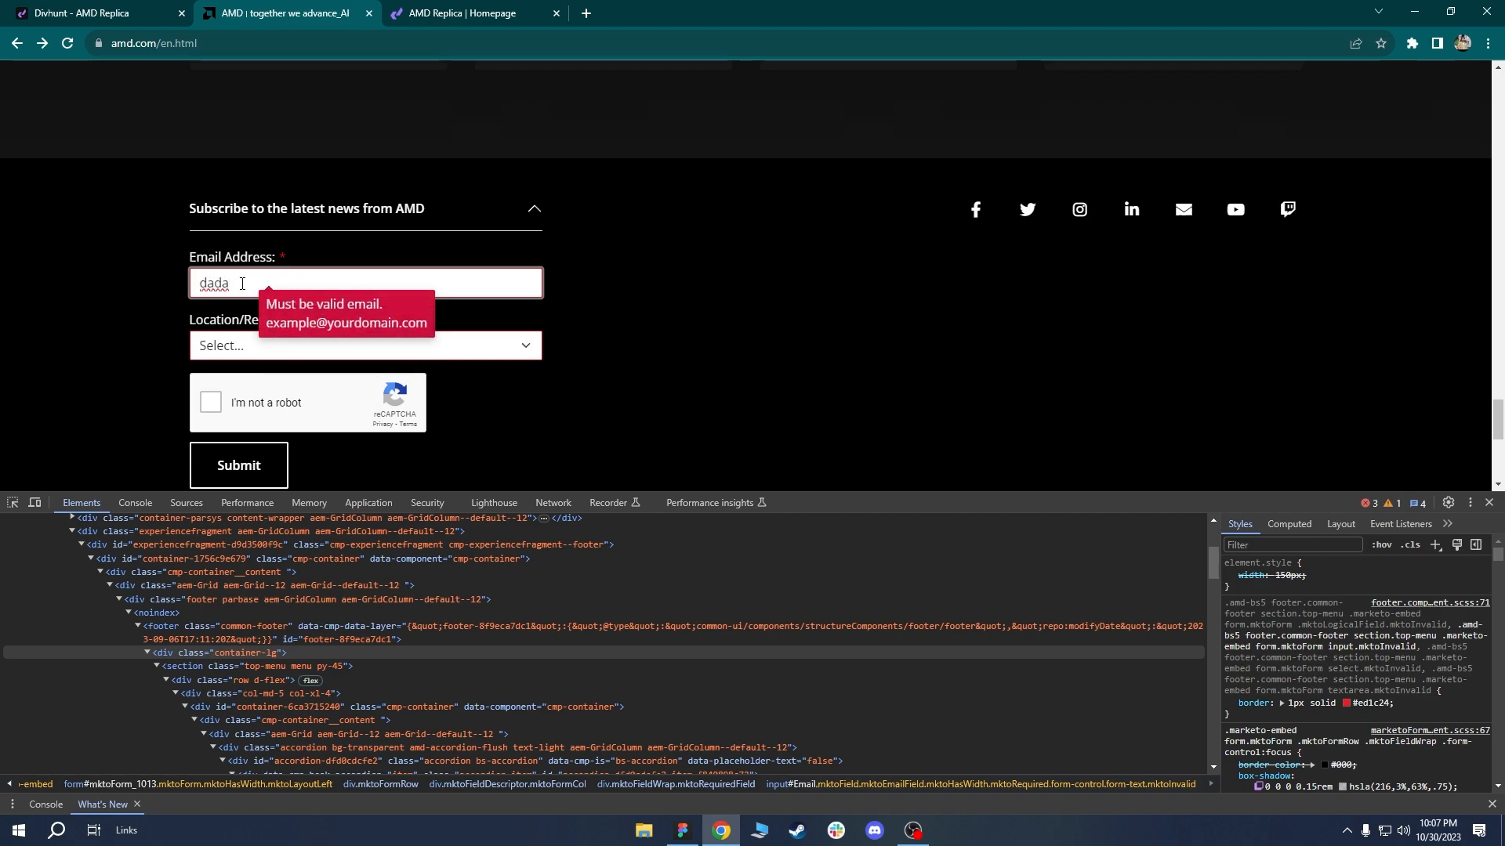
{"action": "left_click", "coordinate": [245, 286]}
Return to Divhunt and give the email input a 1px solid border colored red, rgba(255,0,0,1).
{"action": "left_click", "coordinate": [149, 13]}
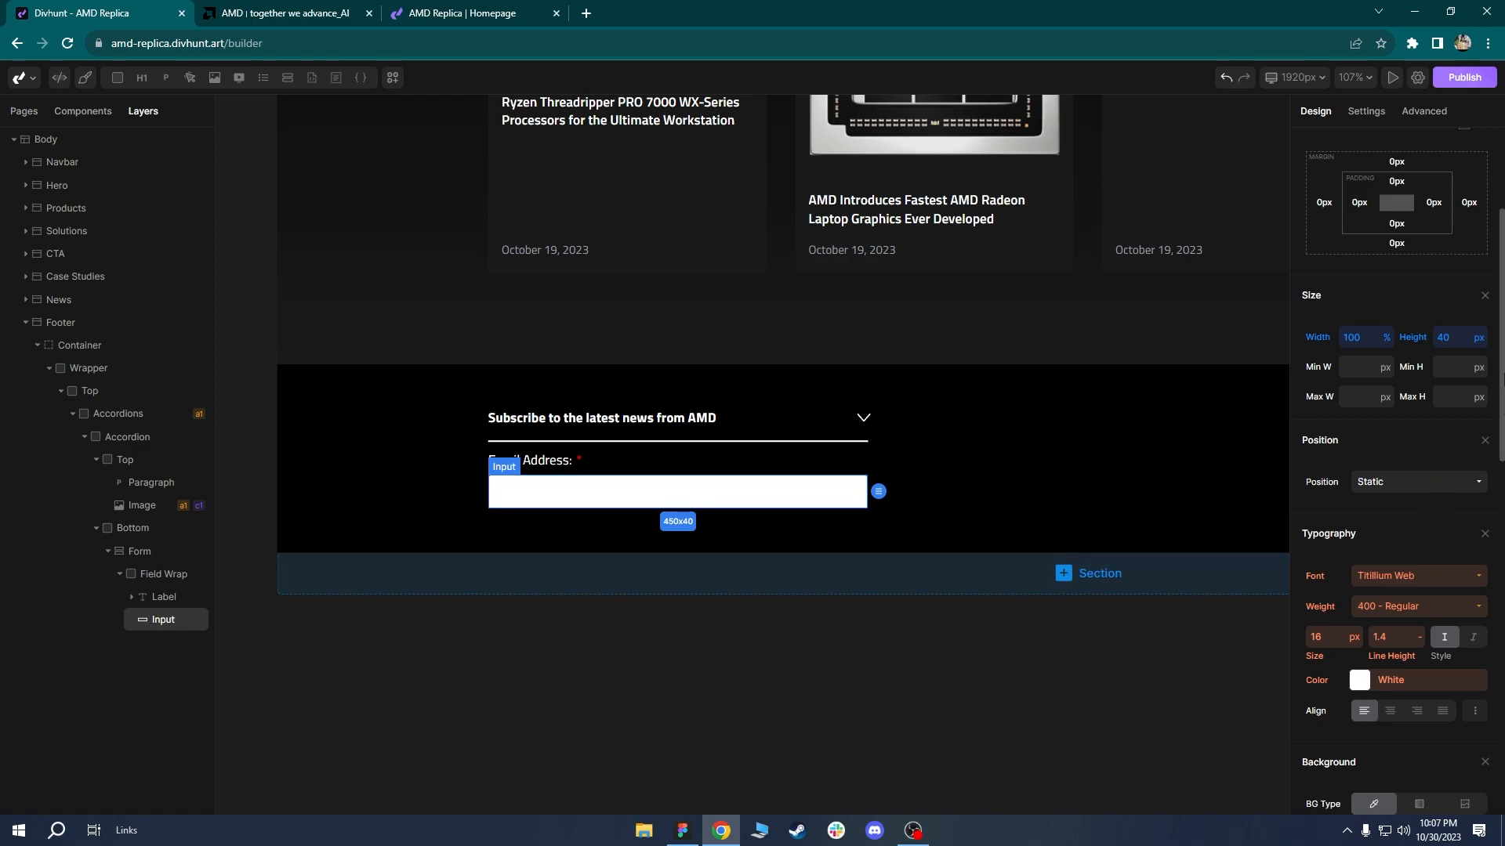
{"action": "scroll", "coordinate": [1395, 470], "scroll_direction": "down", "scroll_amount": 7}
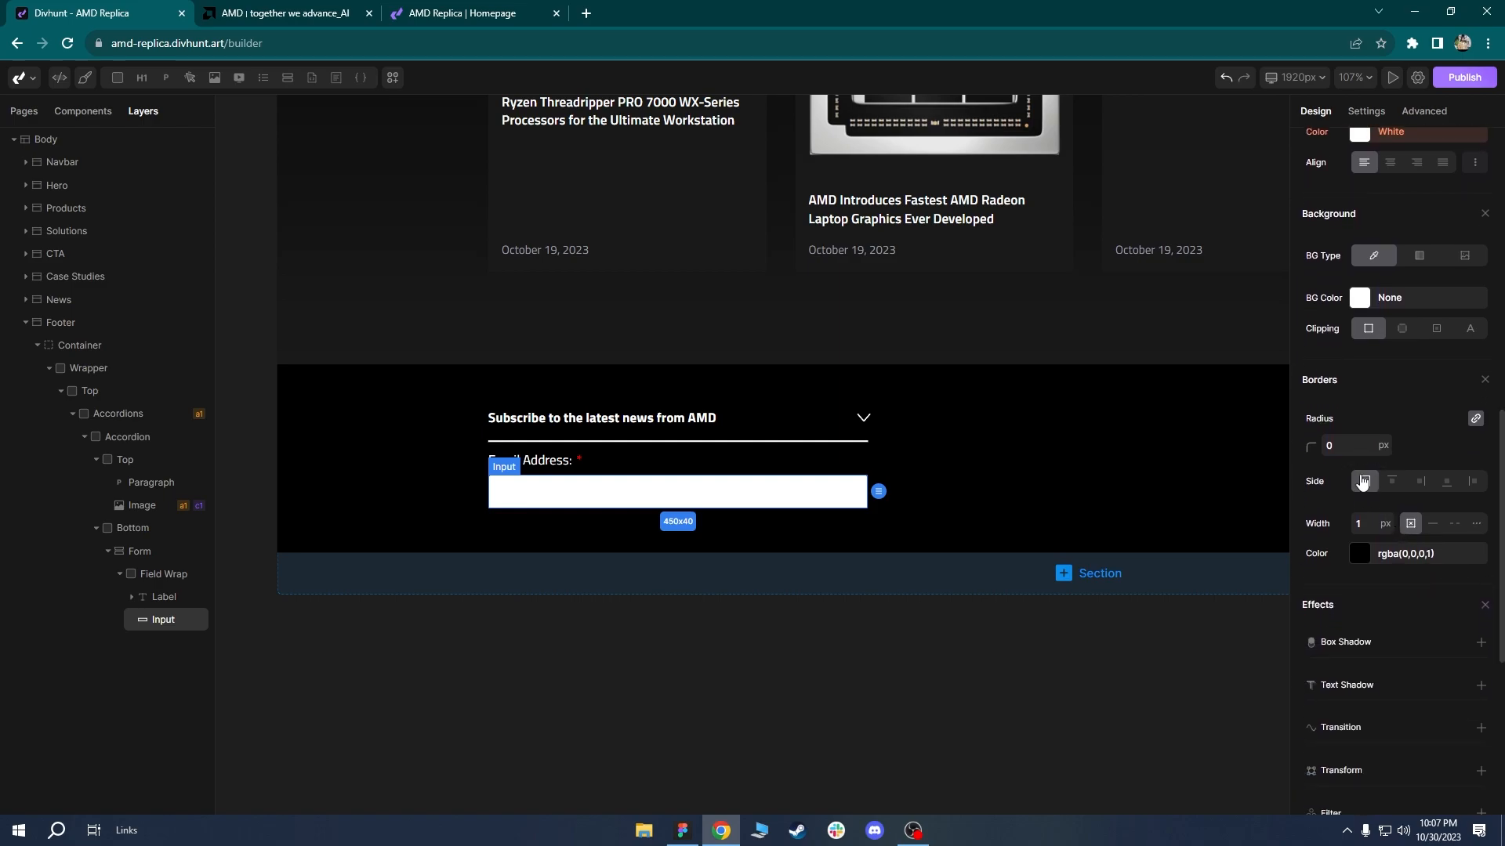
{"action": "left_click", "coordinate": [1432, 522]}
{"action": "left_click", "coordinate": [1360, 553]}
{"action": "left_click", "coordinate": [1419, 613]}
{"action": "left_click_drag", "start_coordinate": [1419, 613], "coordinate": [1468, 583]}
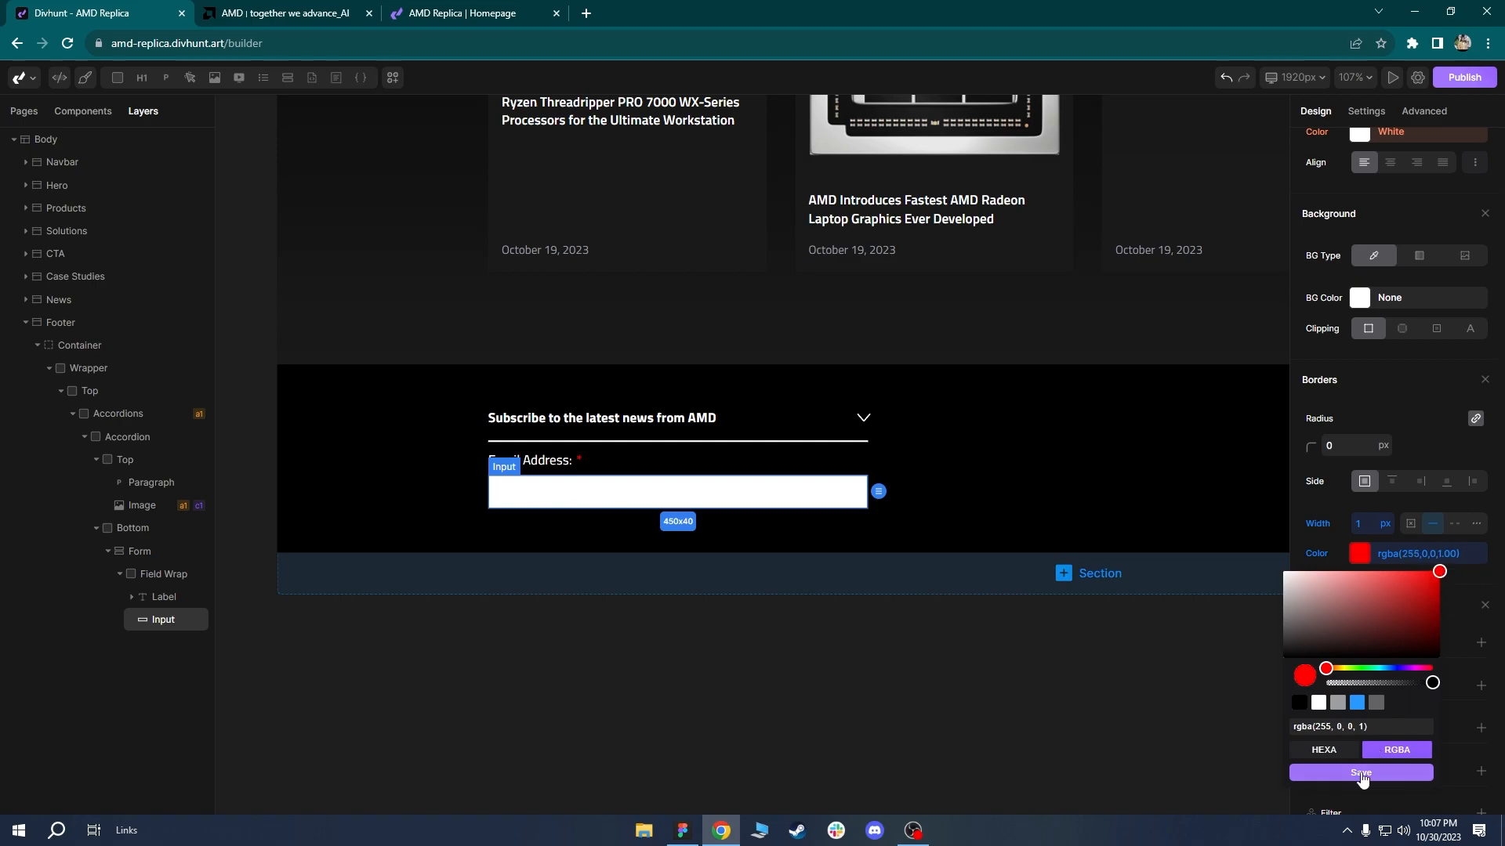
{"action": "left_click", "coordinate": [1360, 773]}
{"action": "left_click", "coordinate": [1003, 488]}
{"action": "scroll", "coordinate": [746, 499], "scroll_direction": "up", "scroll_amount": 2}
{"action": "scroll", "coordinate": [745, 499], "scroll_direction": "up", "scroll_amount": 2}
{"action": "left_click_drag", "start_coordinate": [745, 499], "coordinate": [754, 488]}
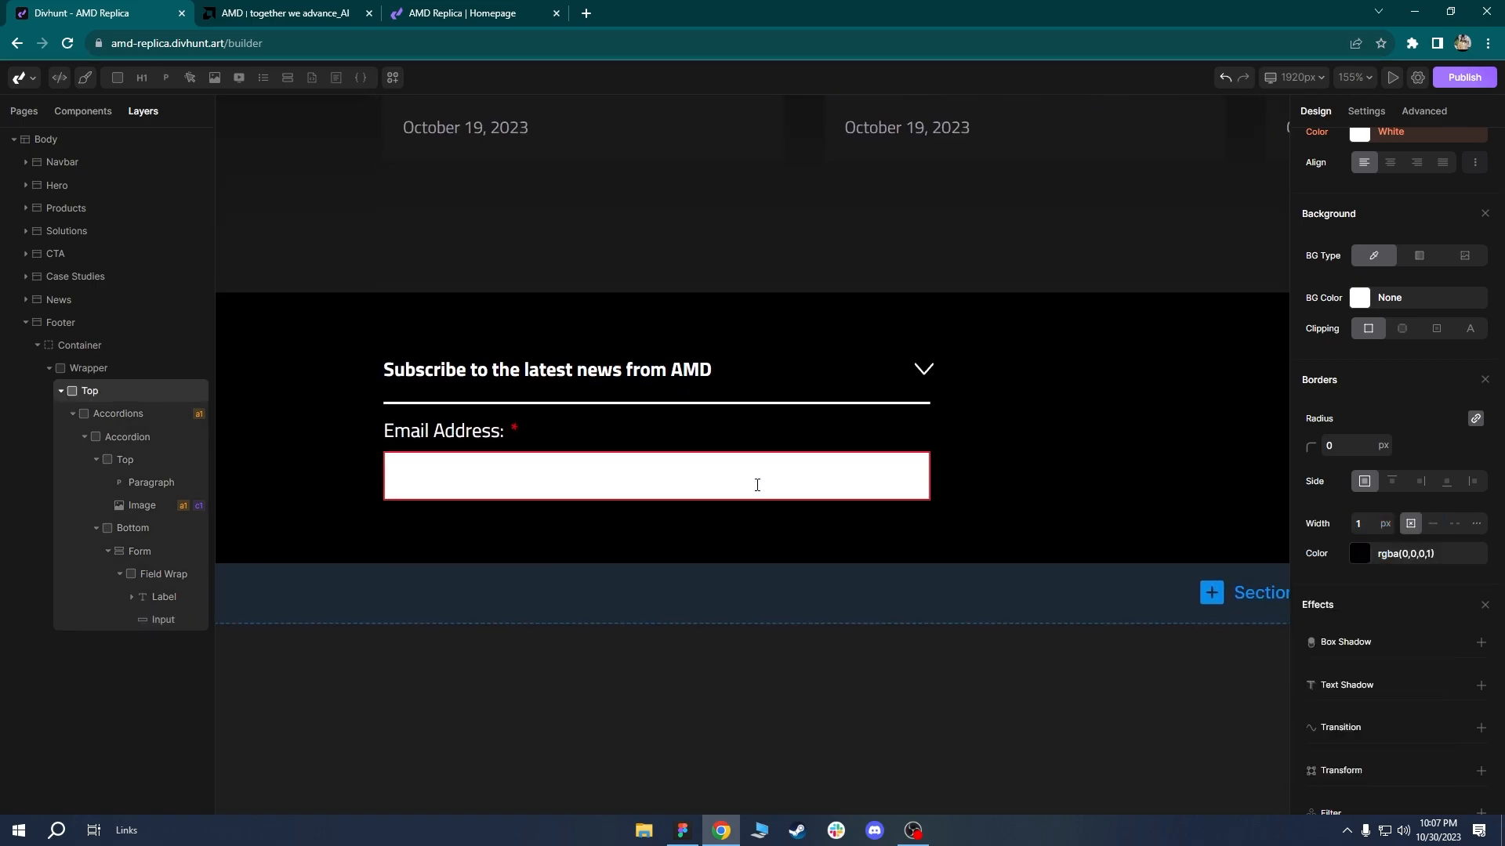
Inspect the border radius and padding styles of the email input on the AMD site.
{"action": "left_click", "coordinate": [269, 10]}
{"action": "left_click", "coordinate": [533, 421]}
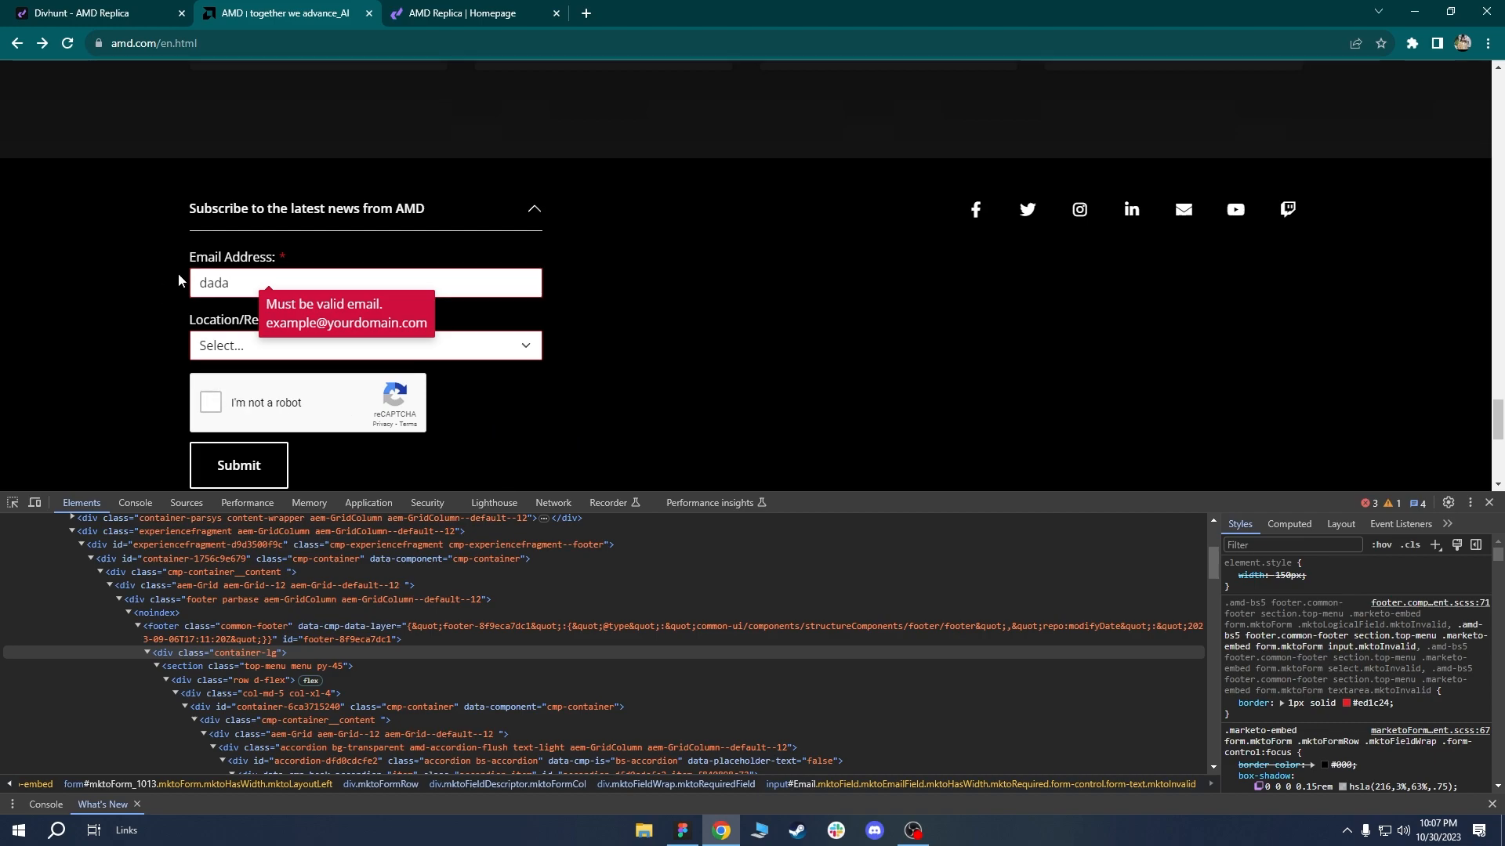
{"action": "left_click", "coordinate": [12, 505]}
{"action": "left_click", "coordinate": [235, 283]}
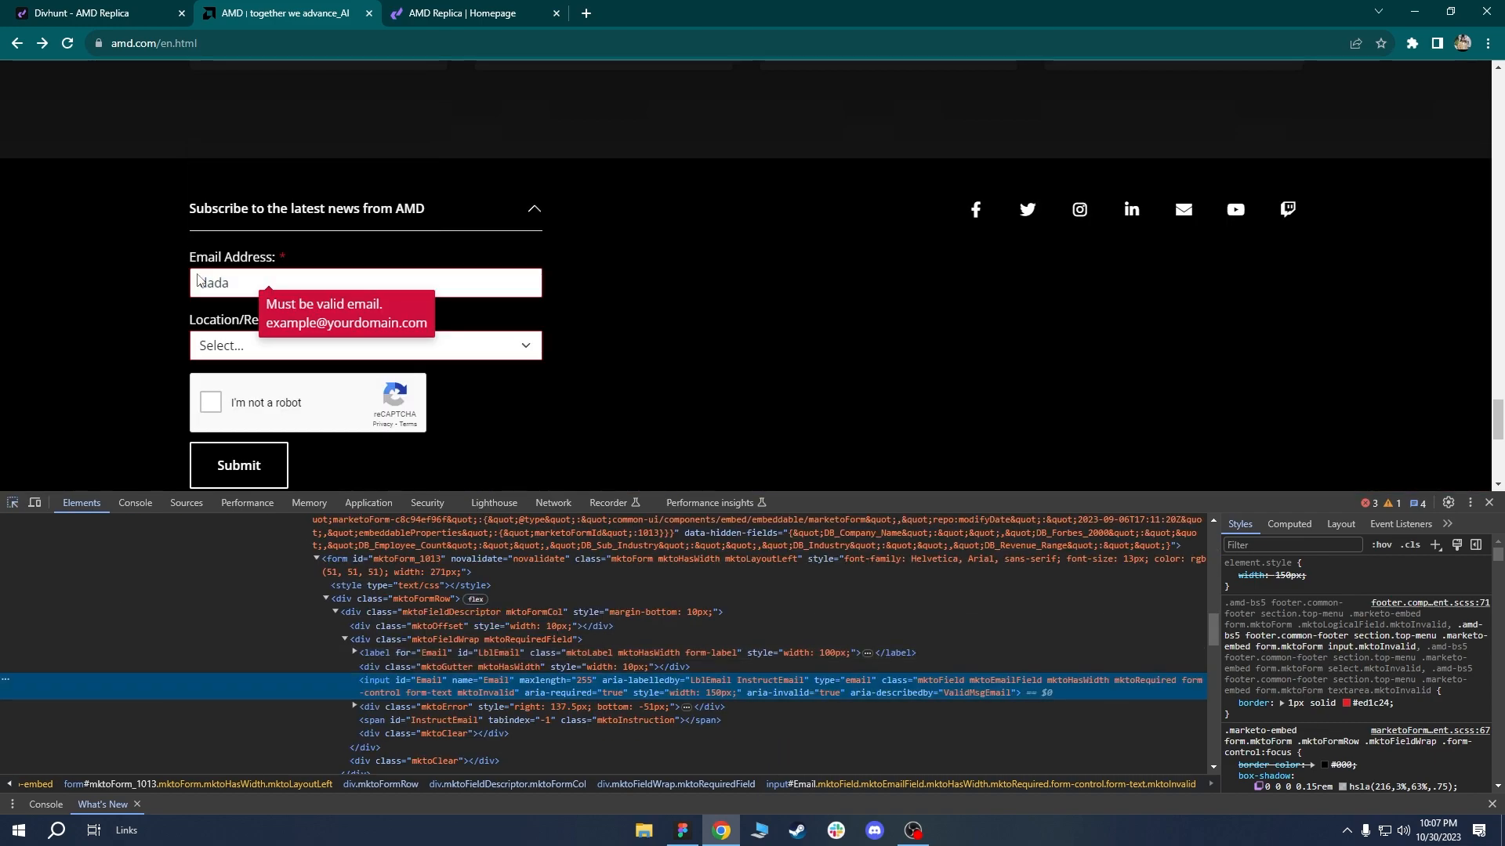
{"action": "scroll", "coordinate": [1310, 665], "scroll_direction": "down", "scroll_amount": 1}
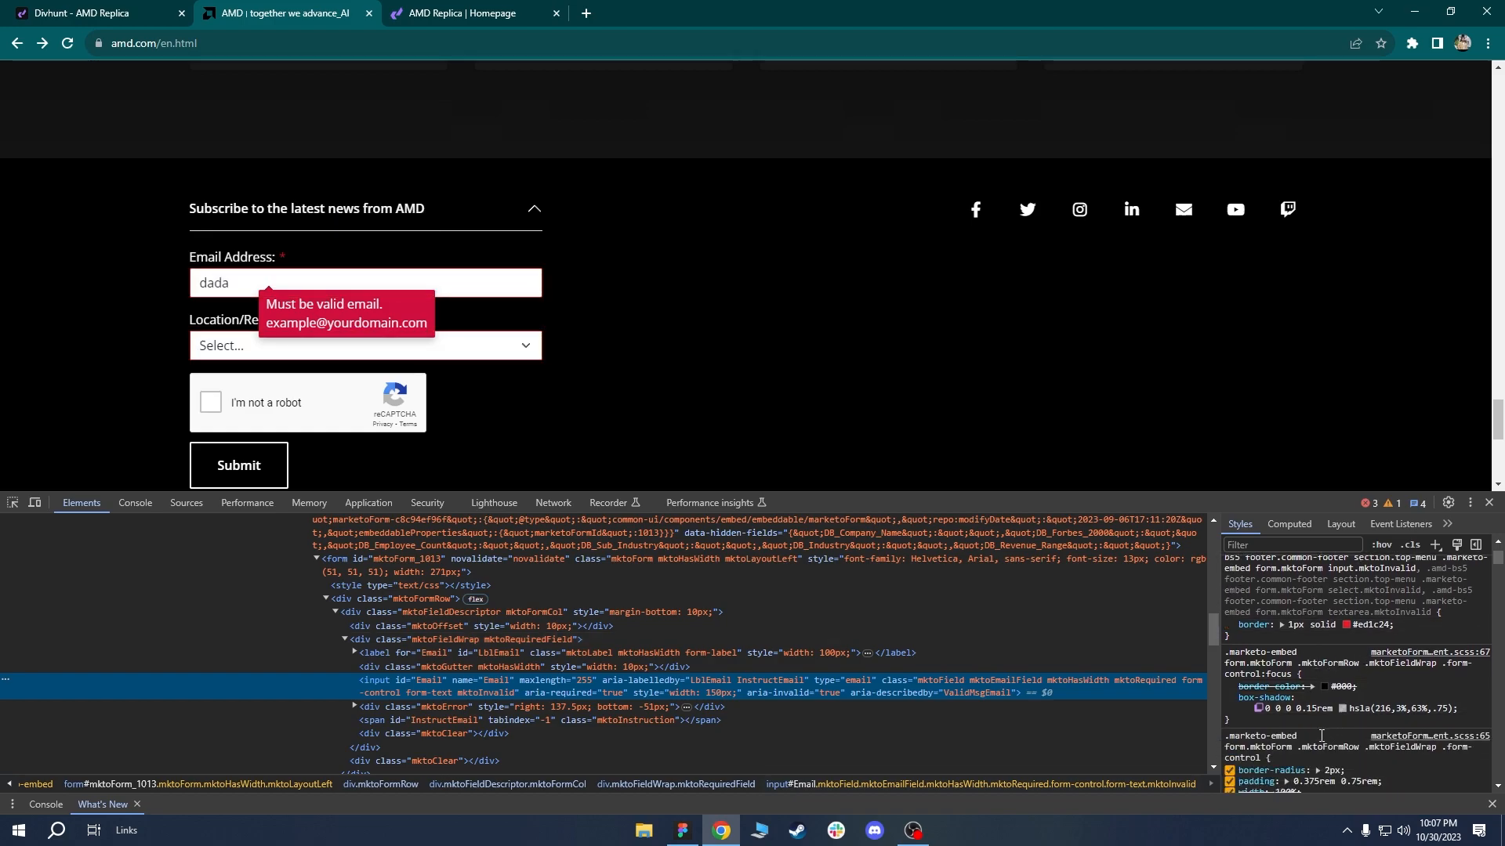
{"action": "scroll", "coordinate": [1498, 570], "scroll_direction": "down", "scroll_amount": 1}
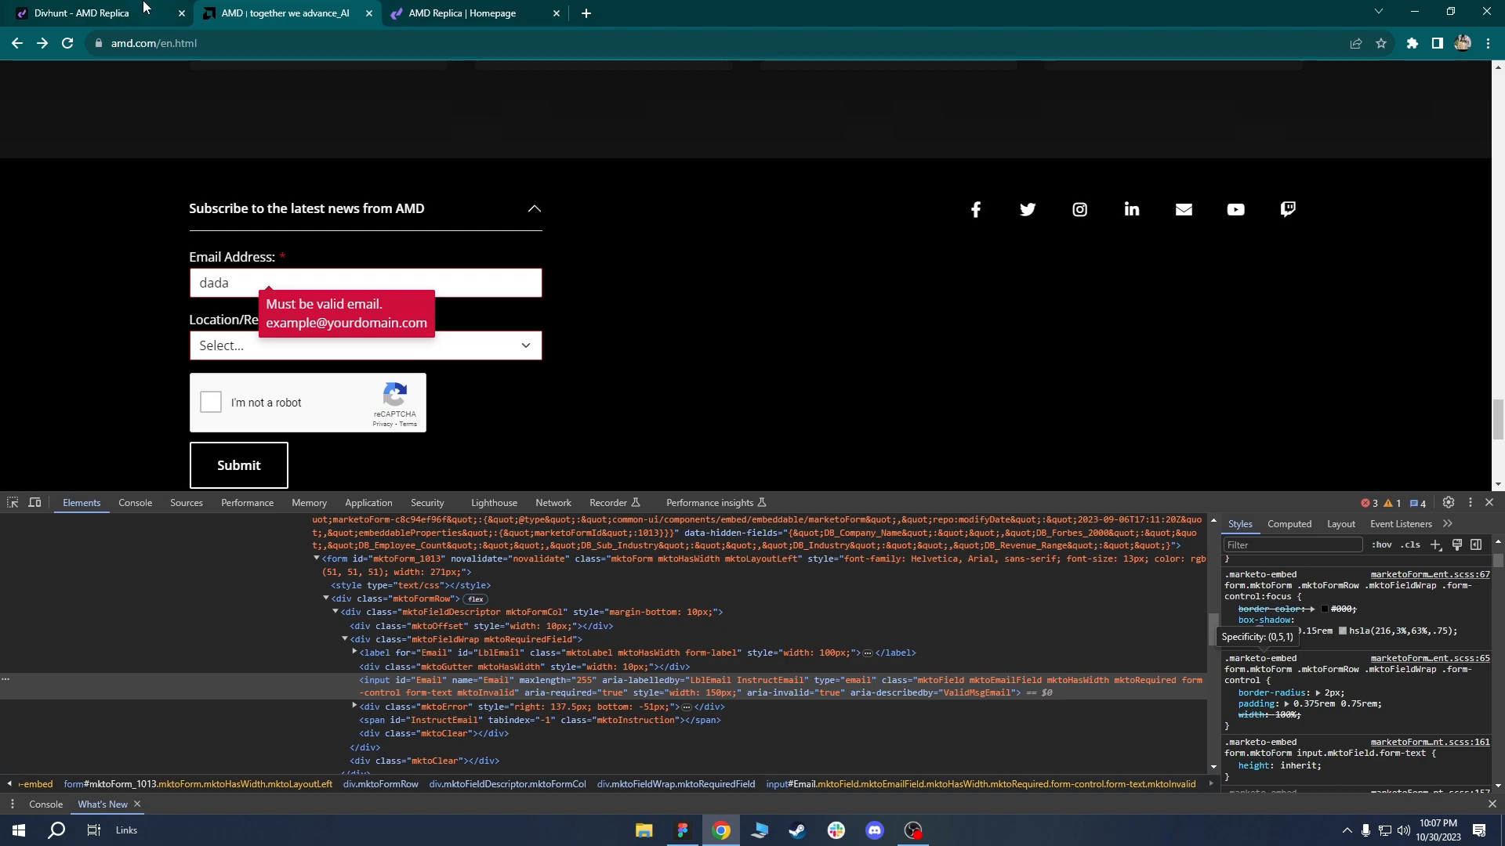
Back in Divhunt, set the email input's border radius to 2px.
{"action": "key", "text": "ctrl+shift+Tab"}
{"action": "scroll", "coordinate": [1424, 541], "scroll_direction": "up", "scroll_amount": 2}
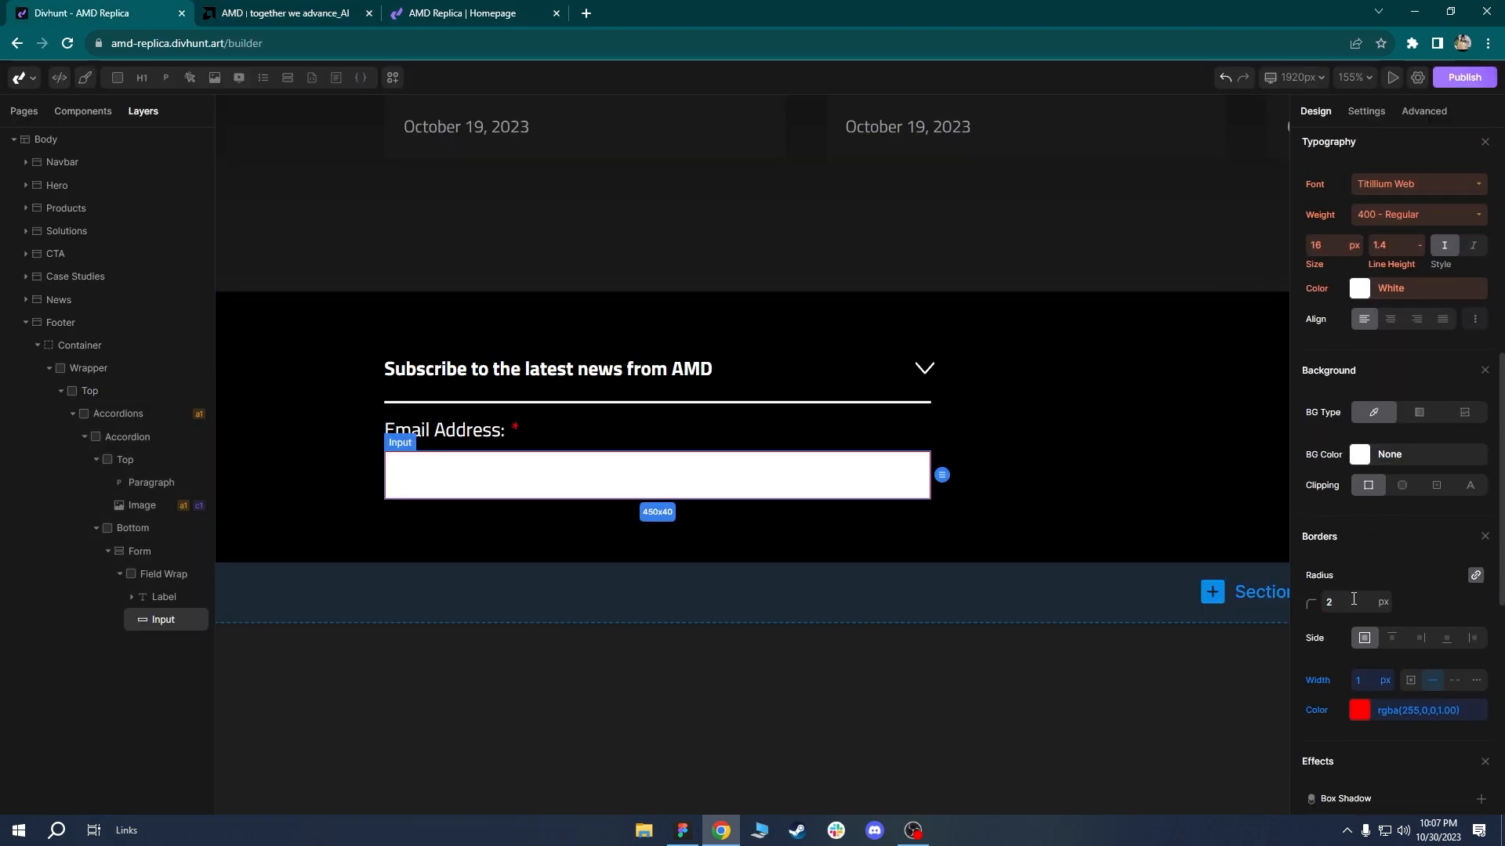
{"action": "left_click", "coordinate": [1024, 451]}
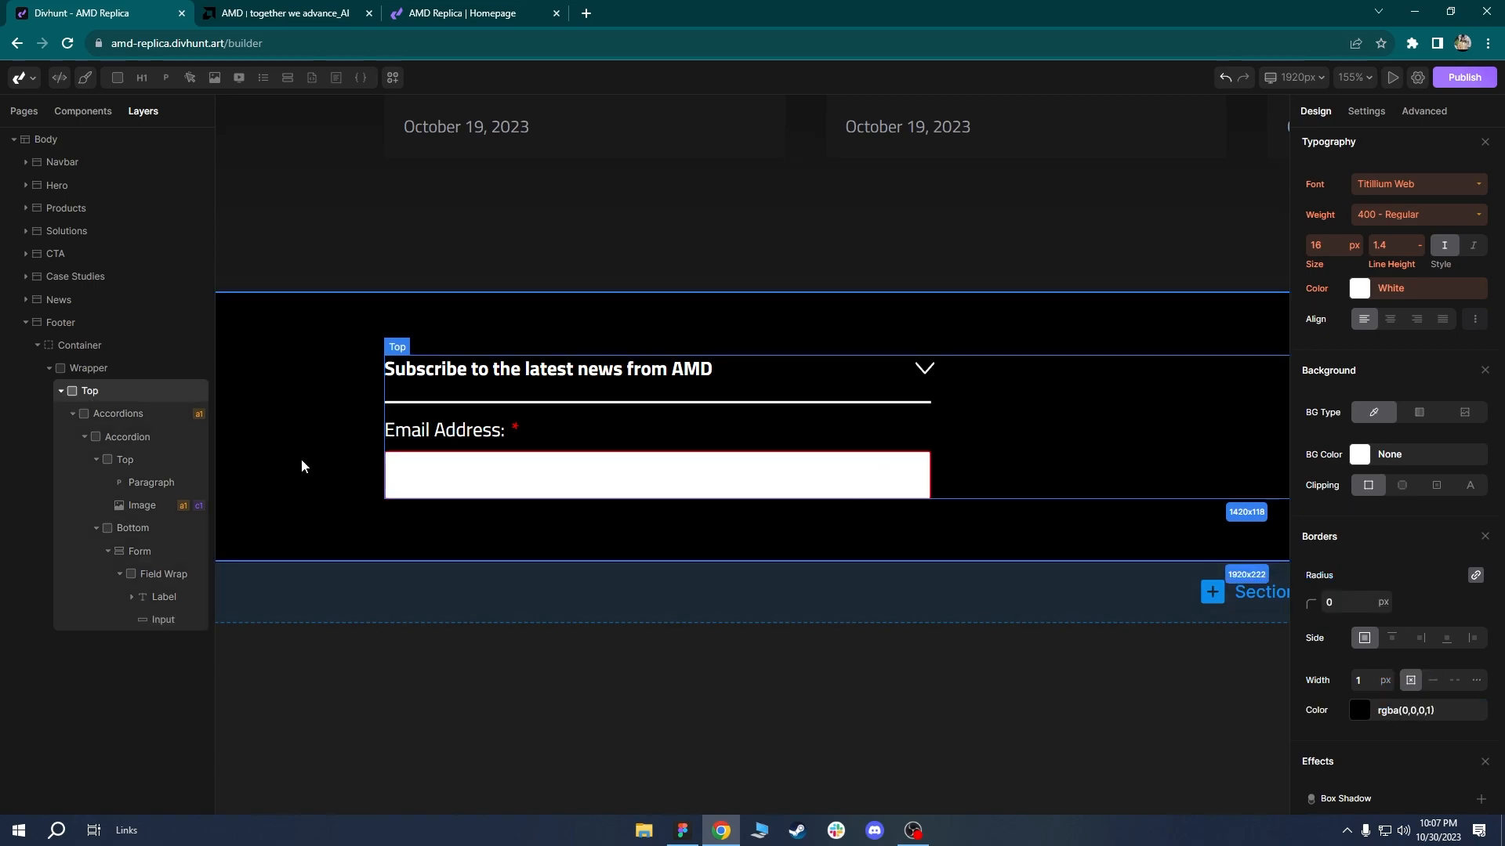
{"action": "scroll", "coordinate": [413, 429], "scroll_direction": "down", "scroll_amount": 3}
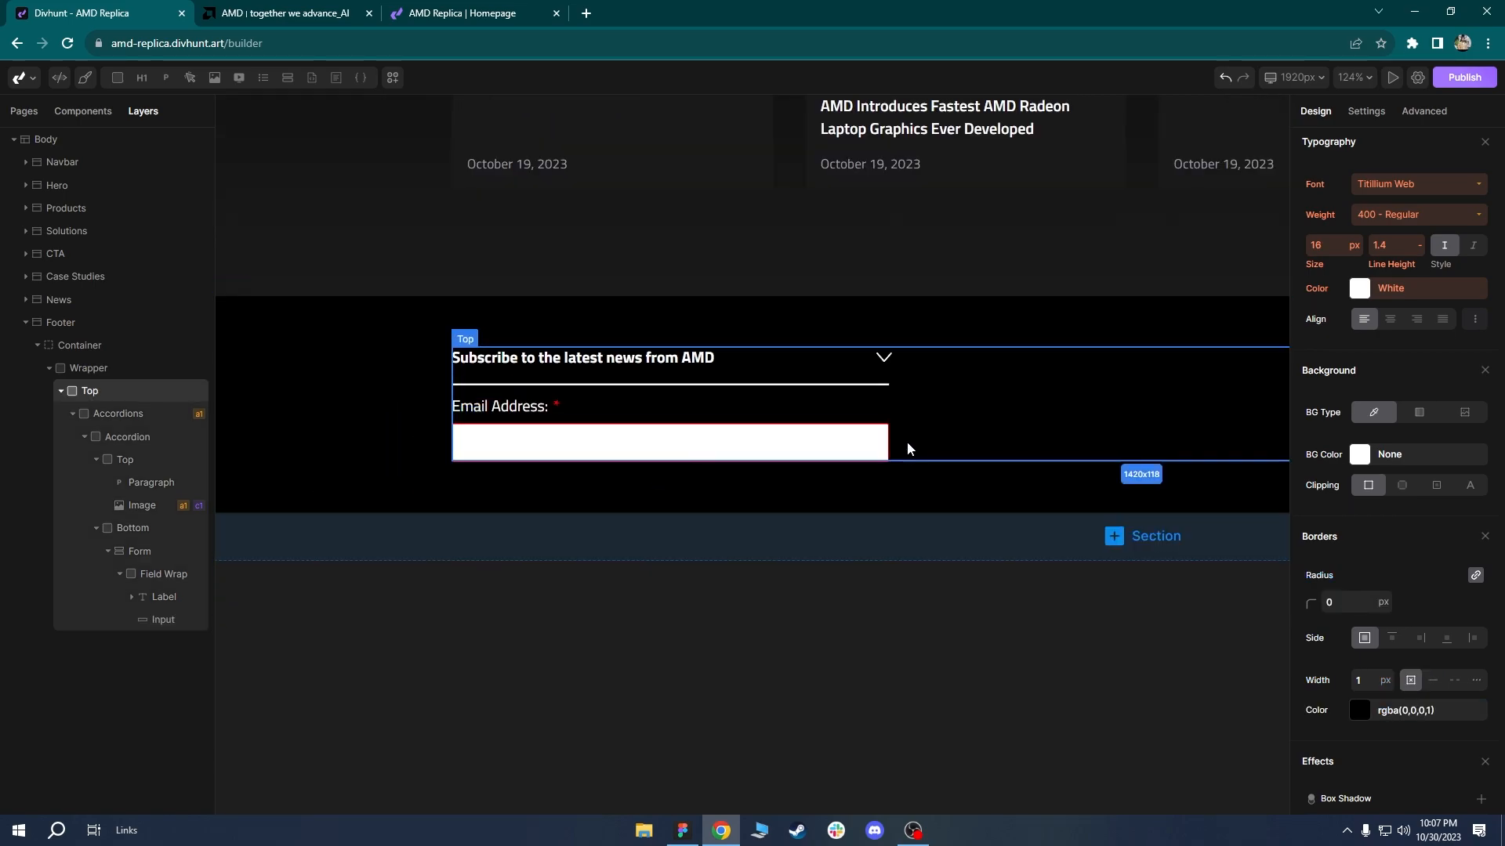
{"action": "scroll", "coordinate": [460, 478], "scroll_direction": "up", "scroll_amount": 2}
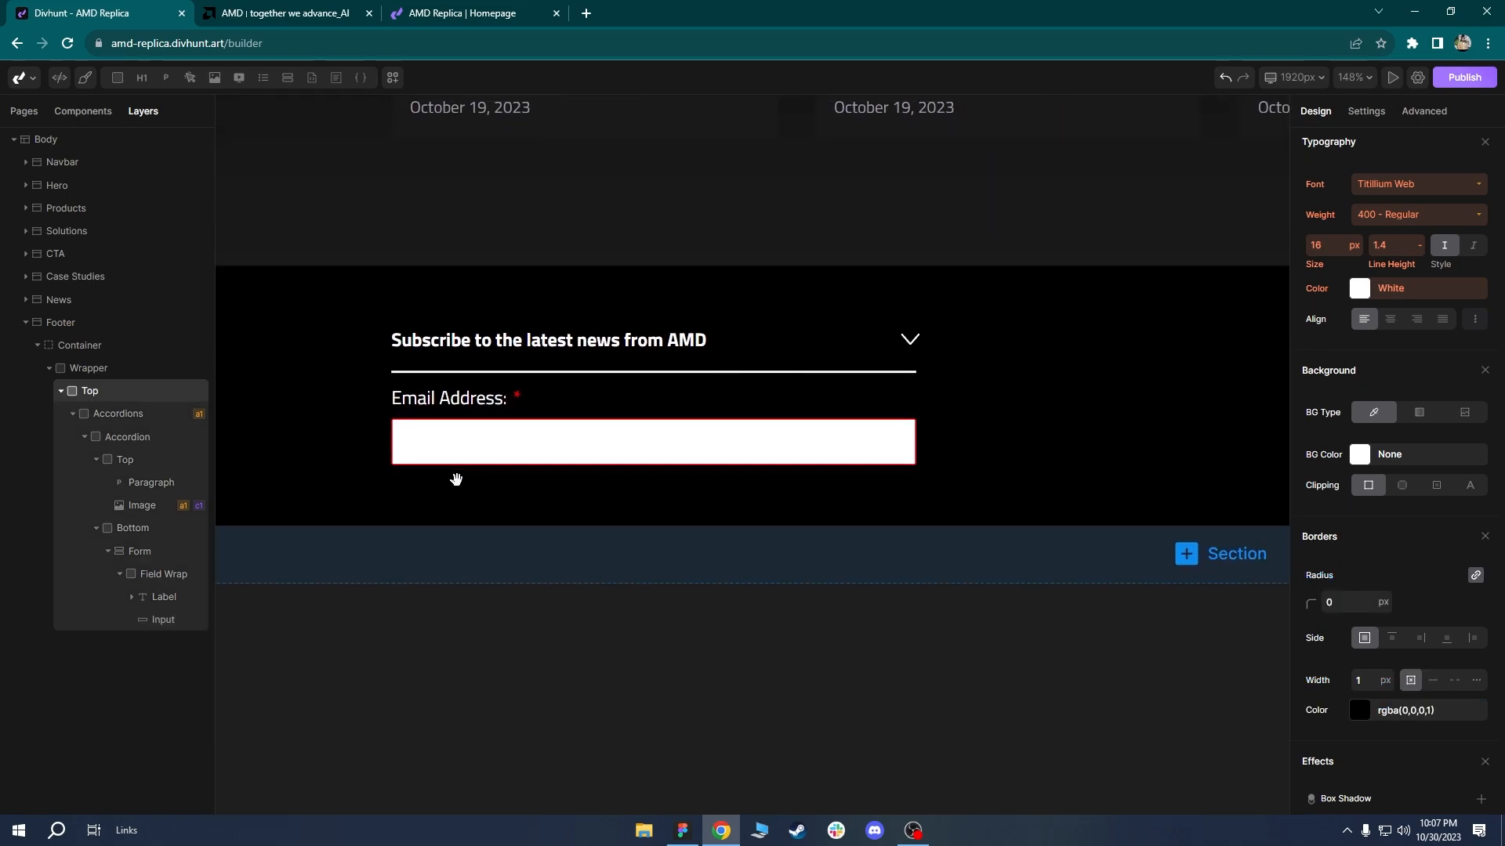
Set the email input's text color to Black.
{"action": "left_click", "coordinate": [438, 437]}
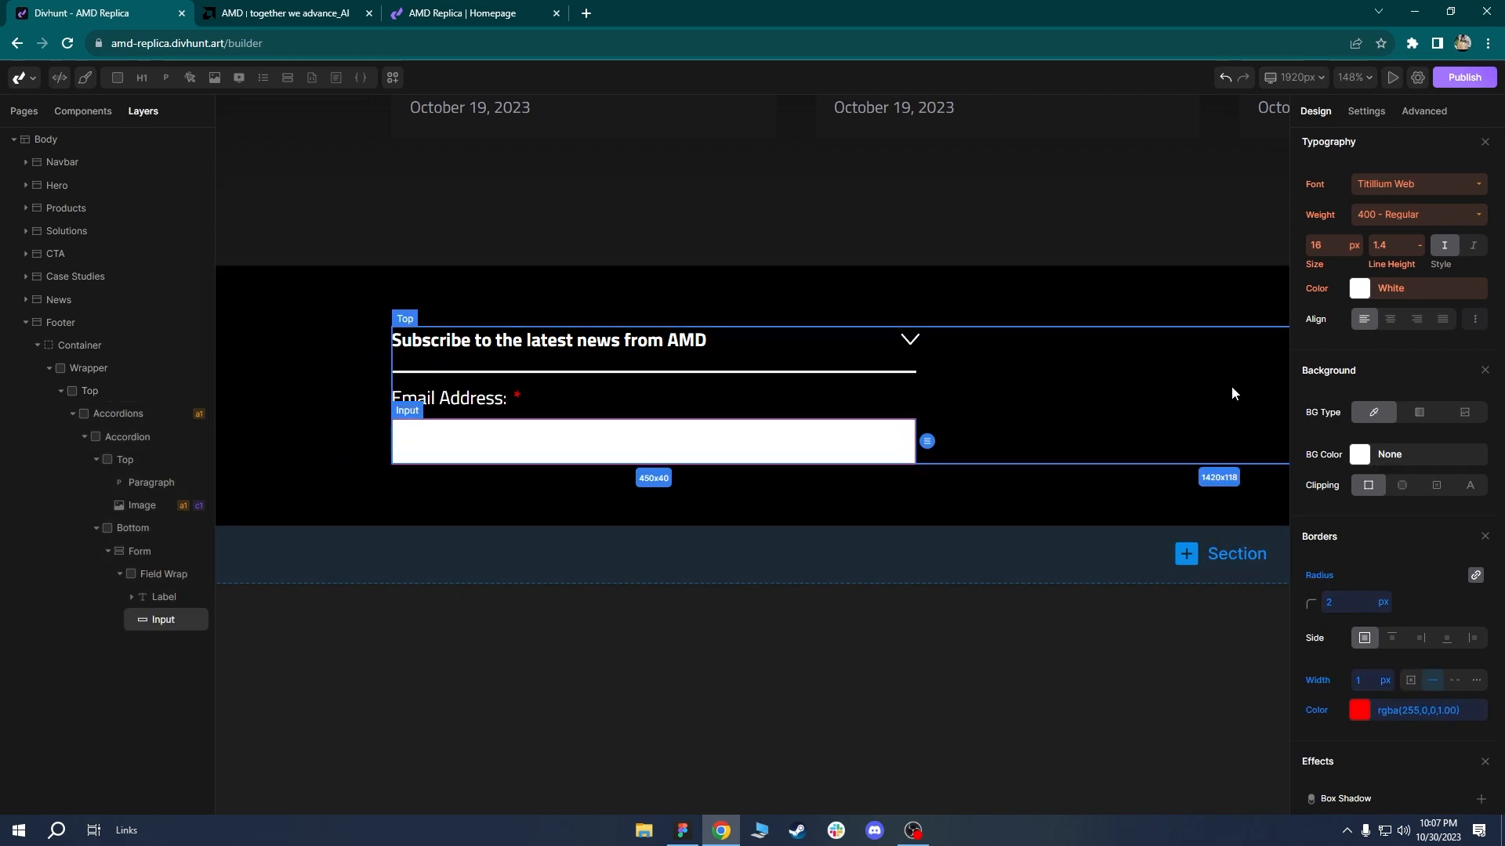
{"action": "left_click", "coordinate": [1358, 289]}
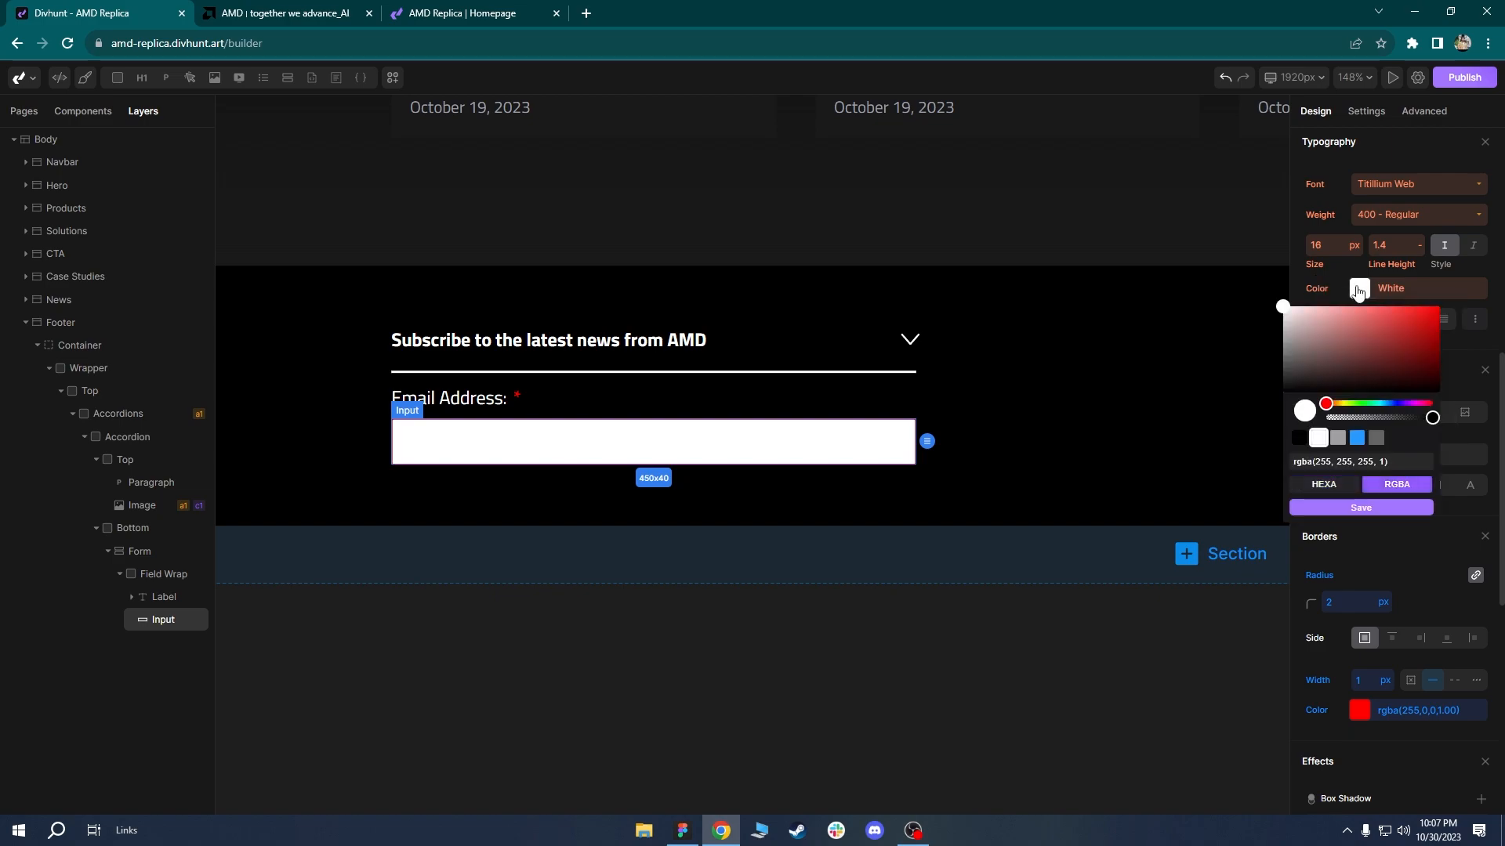
{"action": "left_click", "coordinate": [1303, 443]}
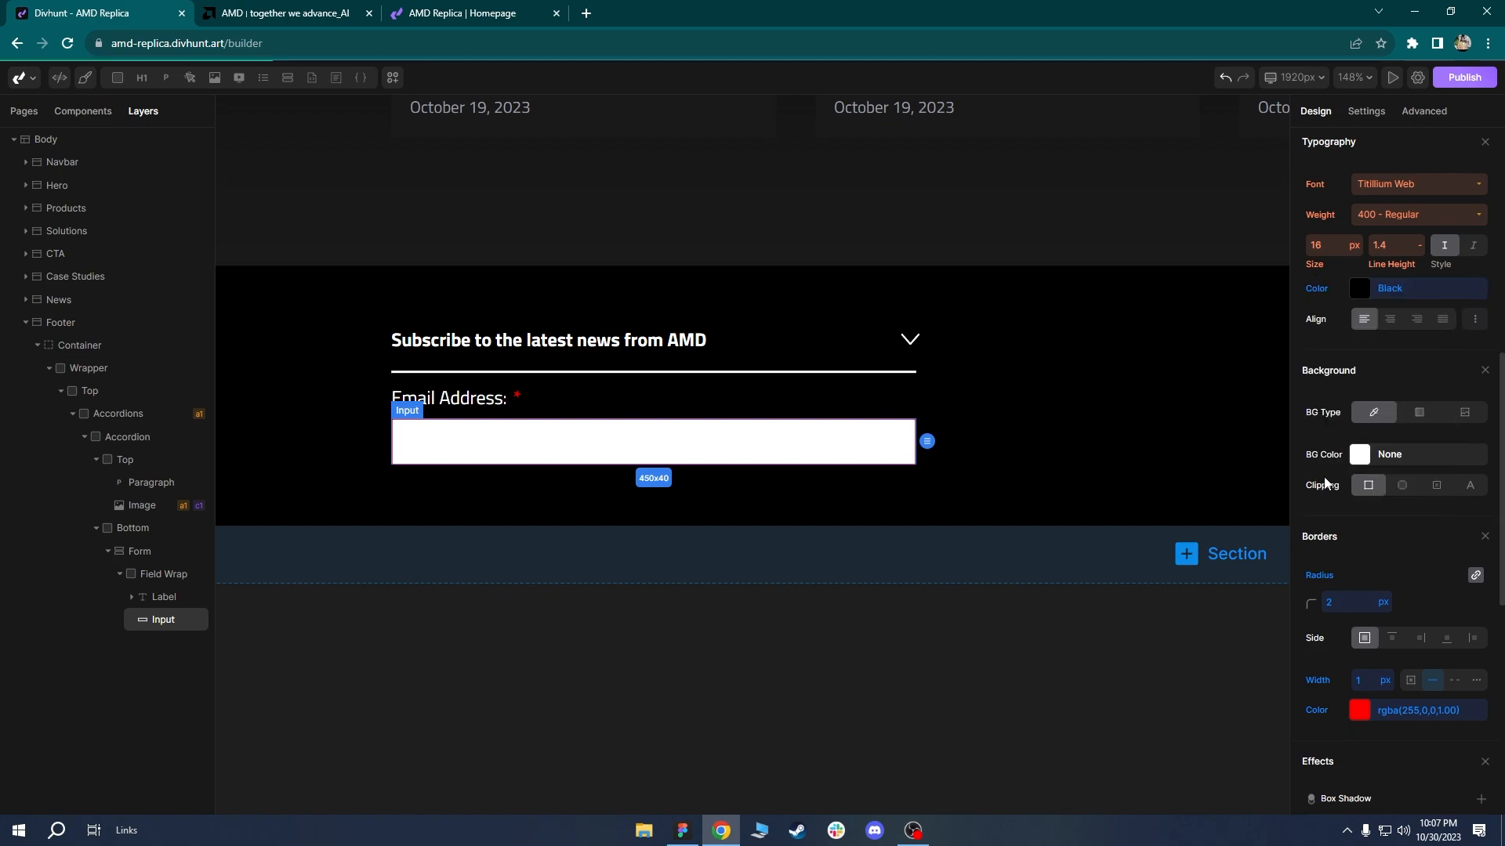
{"action": "left_click", "coordinate": [1054, 462]}
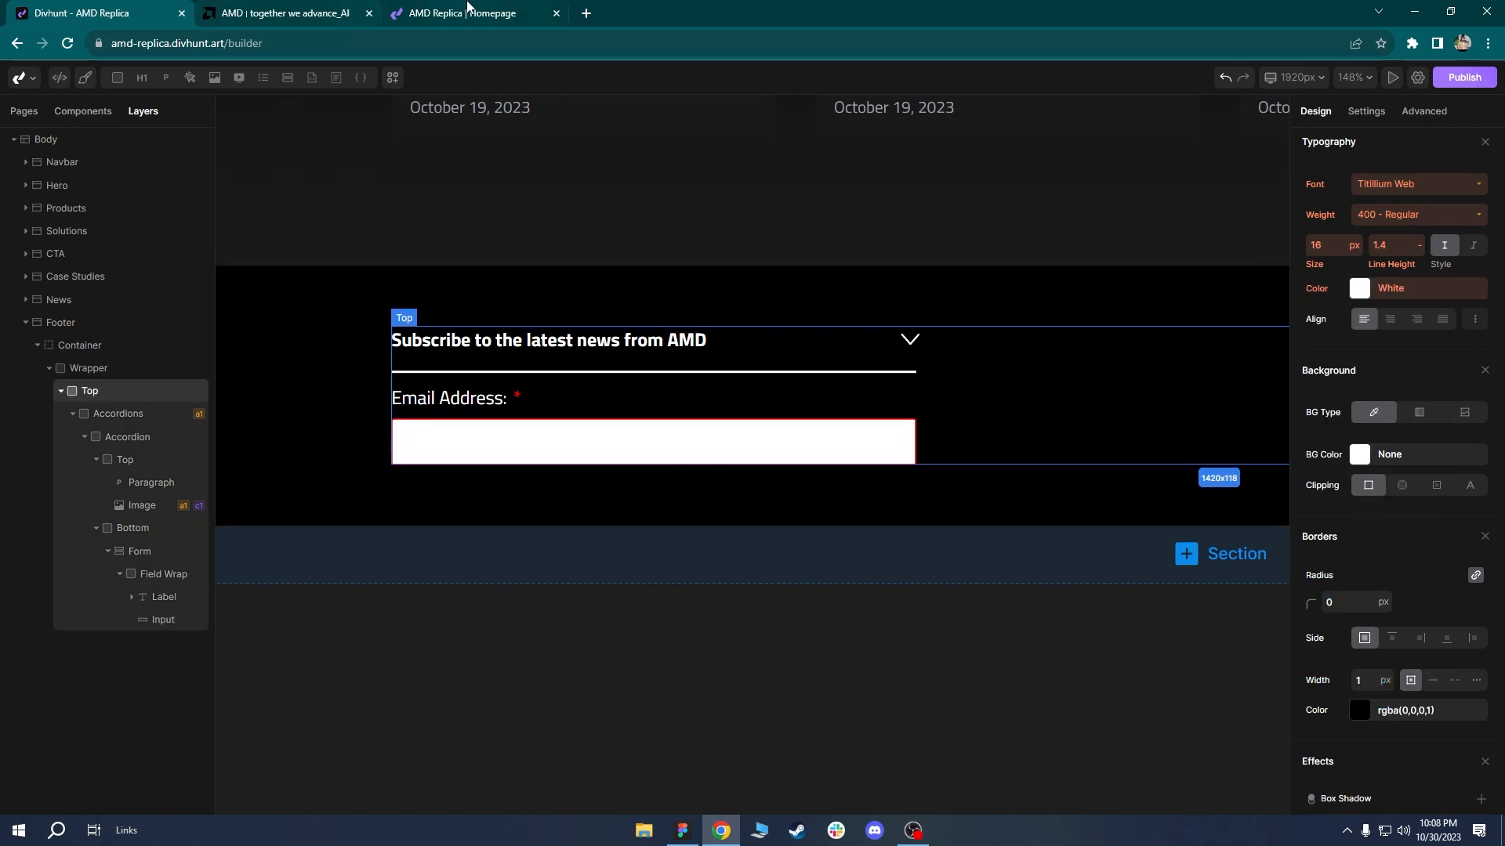
Test the Email Address field on the published AMD Replica page by entering "dadada" and leaving the field.
{"action": "left_click", "coordinate": [470, 9]}
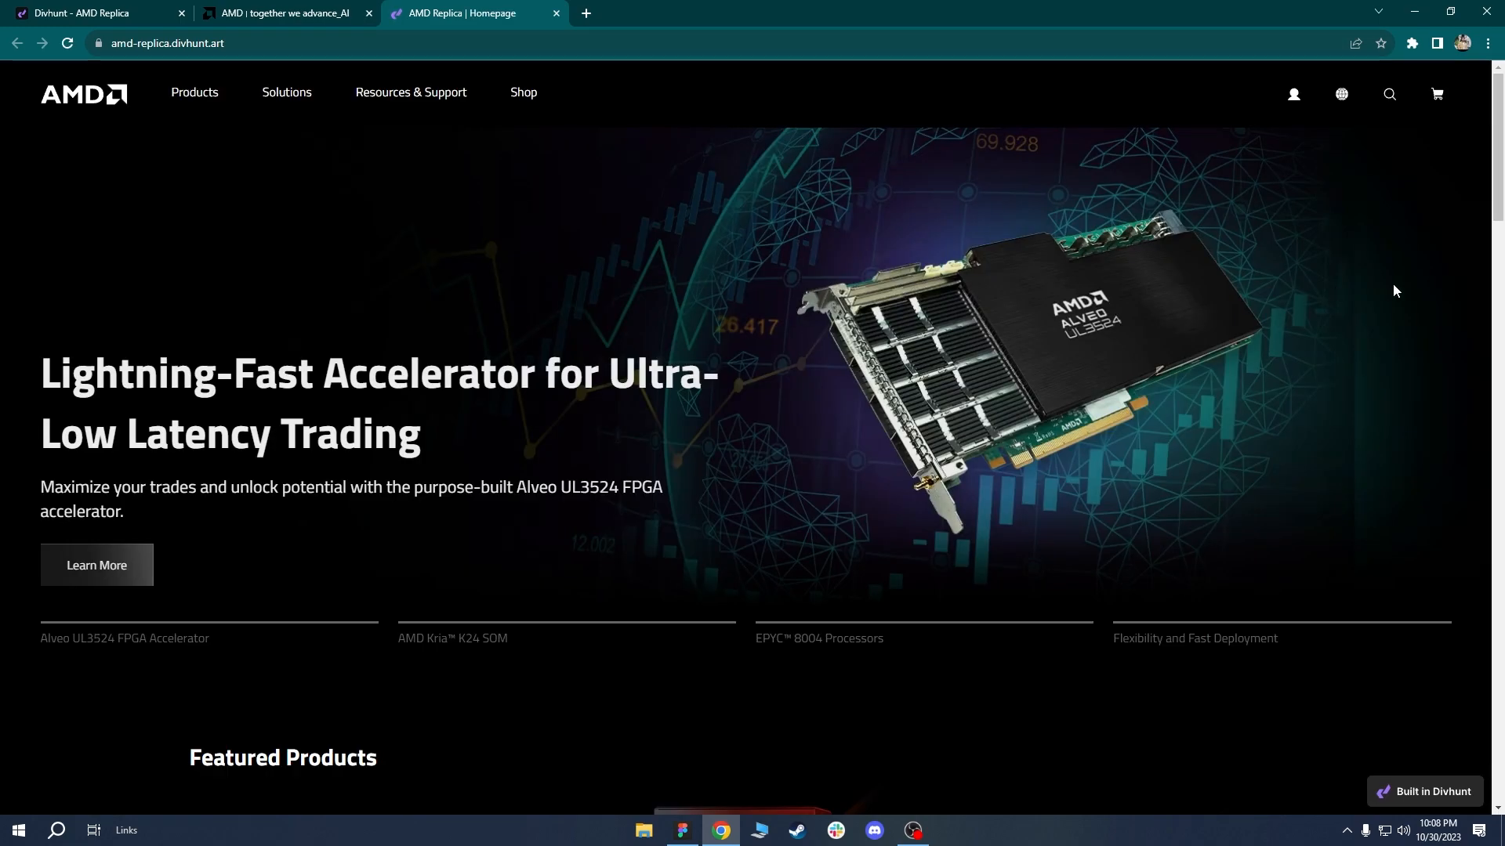
{"action": "scroll", "coordinate": [1437, 566], "scroll_direction": "down", "scroll_amount": 2}
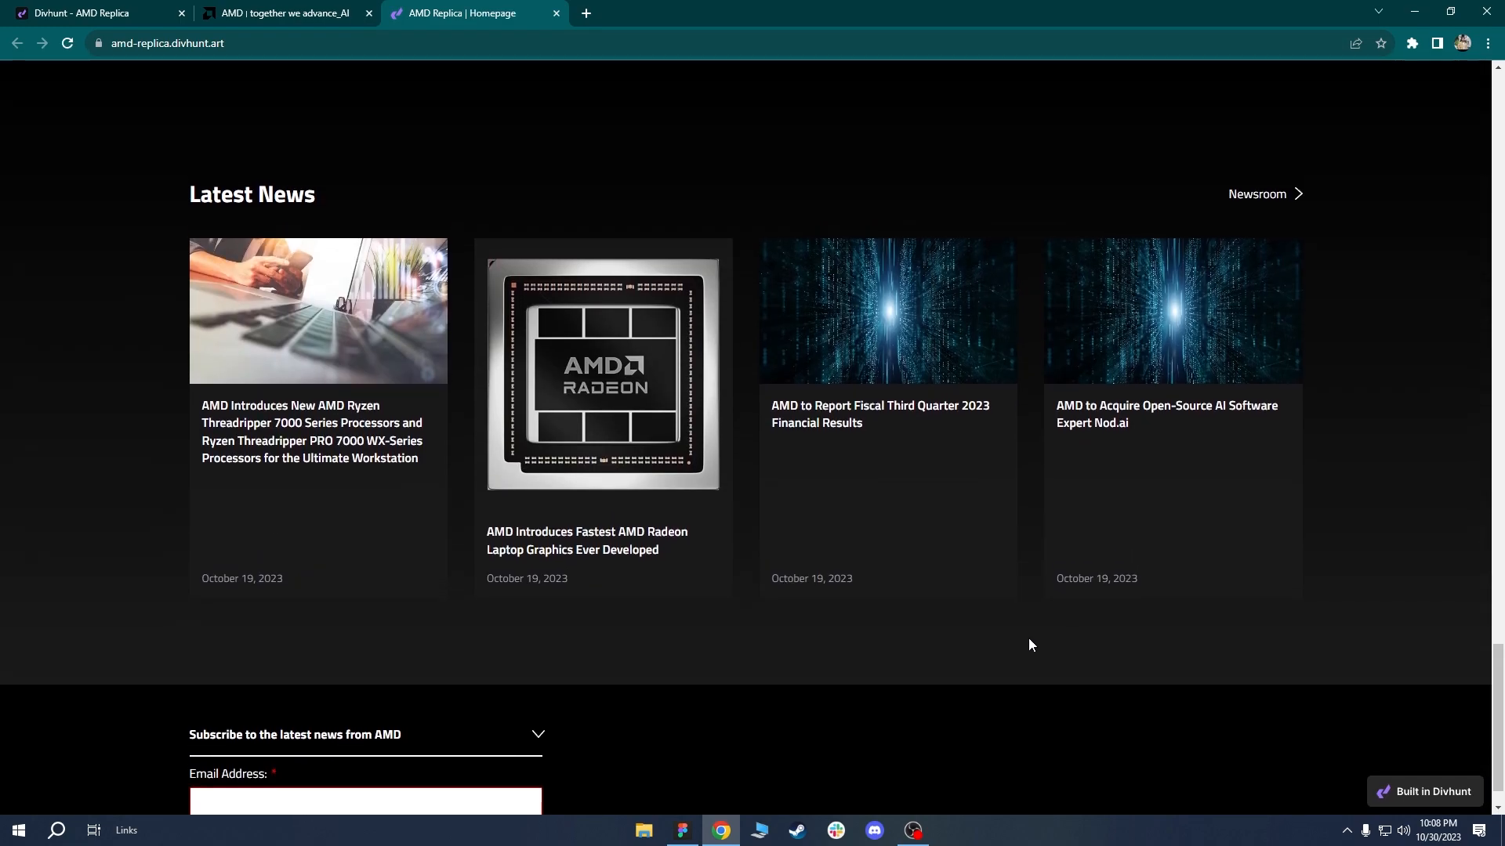
{"action": "left_click", "coordinate": [243, 752]}
{"action": "type", "text": "dadada"}
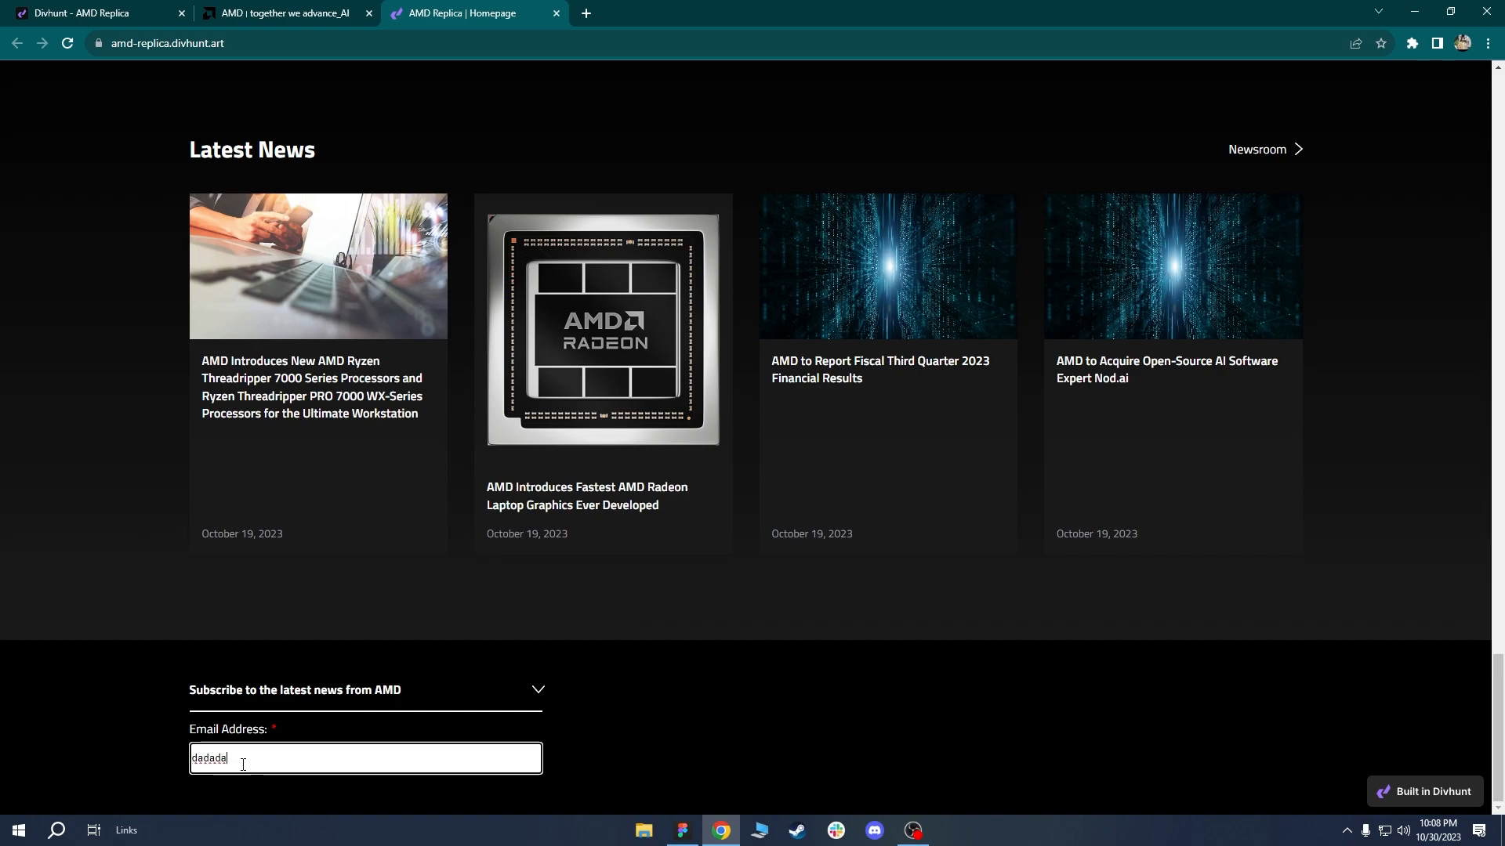
{"action": "left_click", "coordinate": [155, 750]}
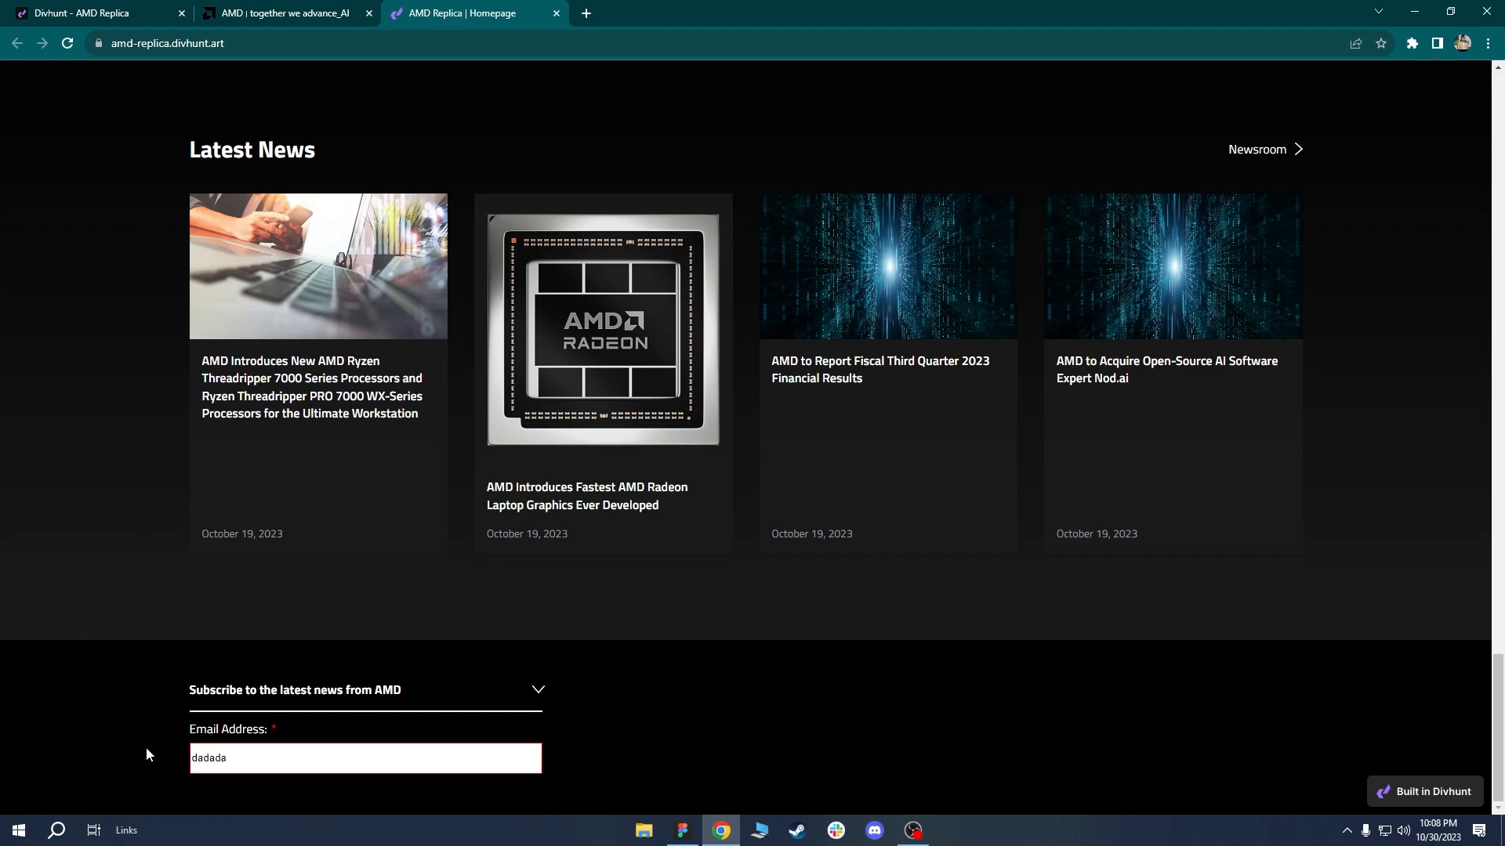
{"action": "left_click", "coordinate": [254, 764]}
{"action": "left_click", "coordinate": [136, 754]}
Inspect the Email Address input's styles and padding on the original AMD site.
{"action": "left_click", "coordinate": [92, 7]}
{"action": "key", "text": "ctrl+Tab"}
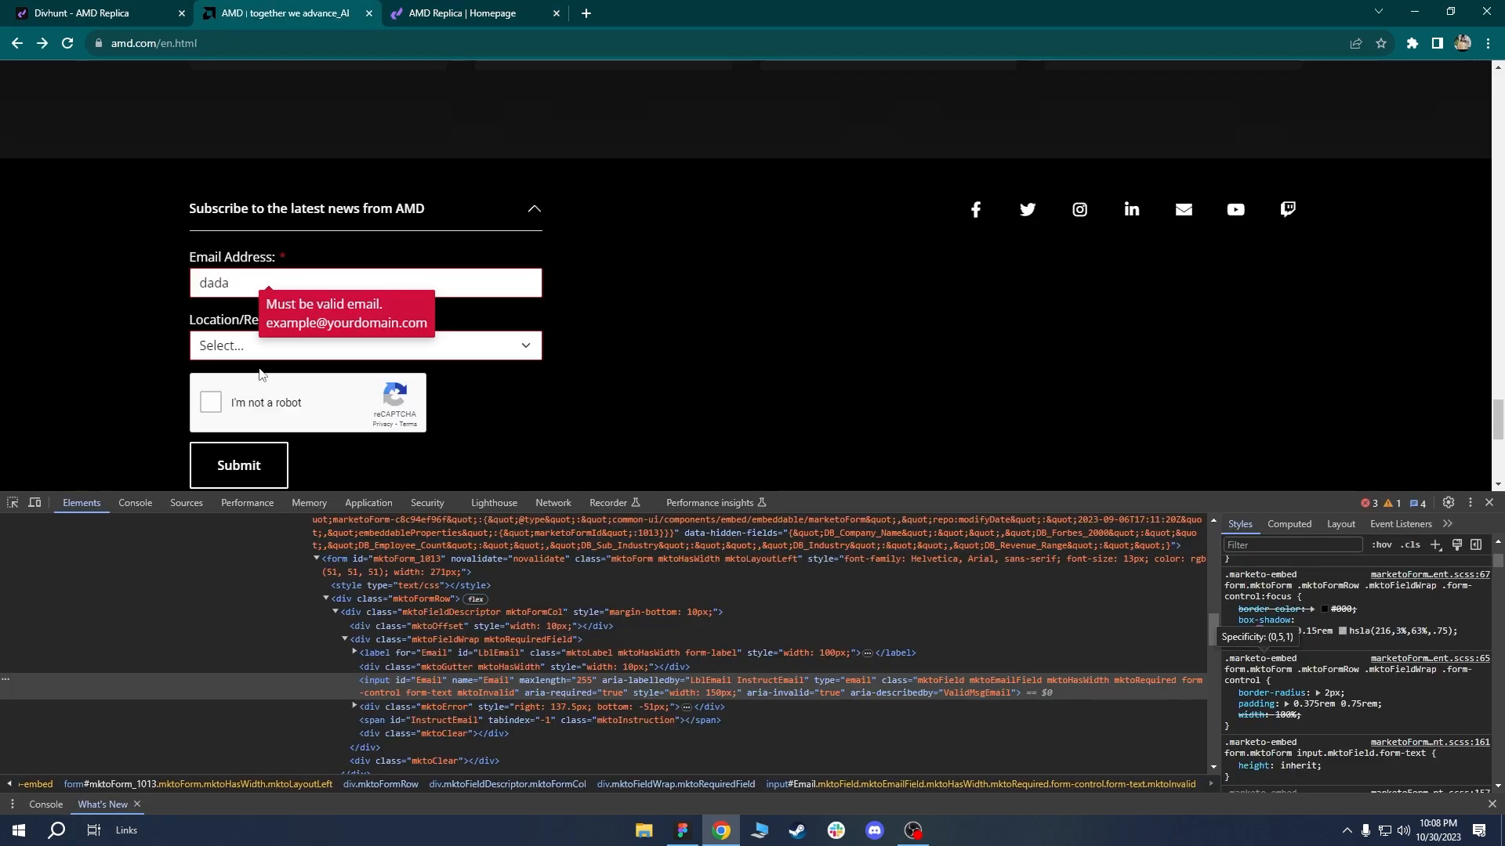
{"action": "left_click", "coordinate": [12, 504]}
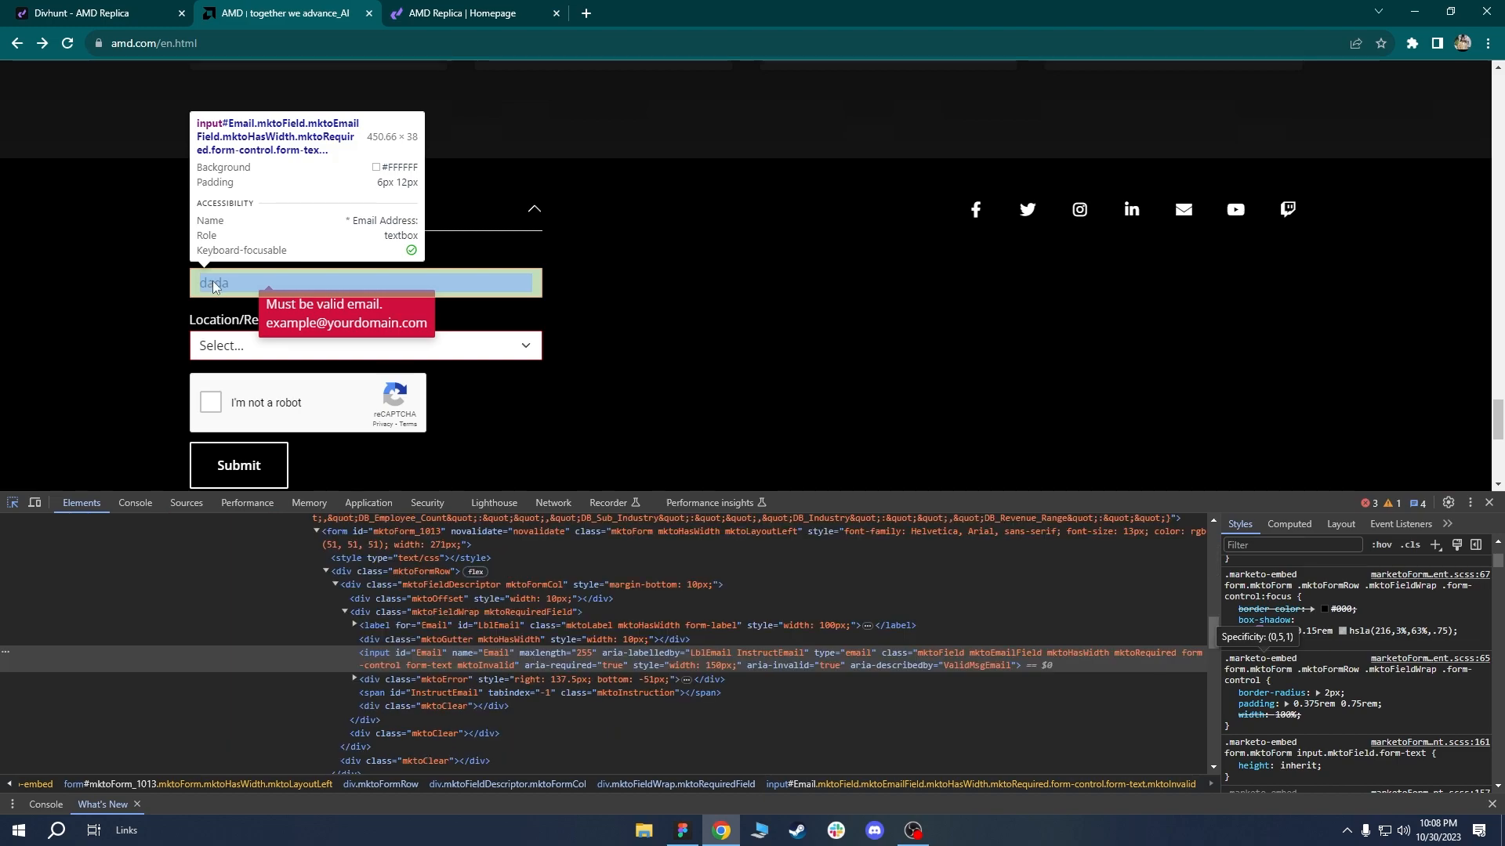
{"action": "left_click", "coordinate": [213, 284]}
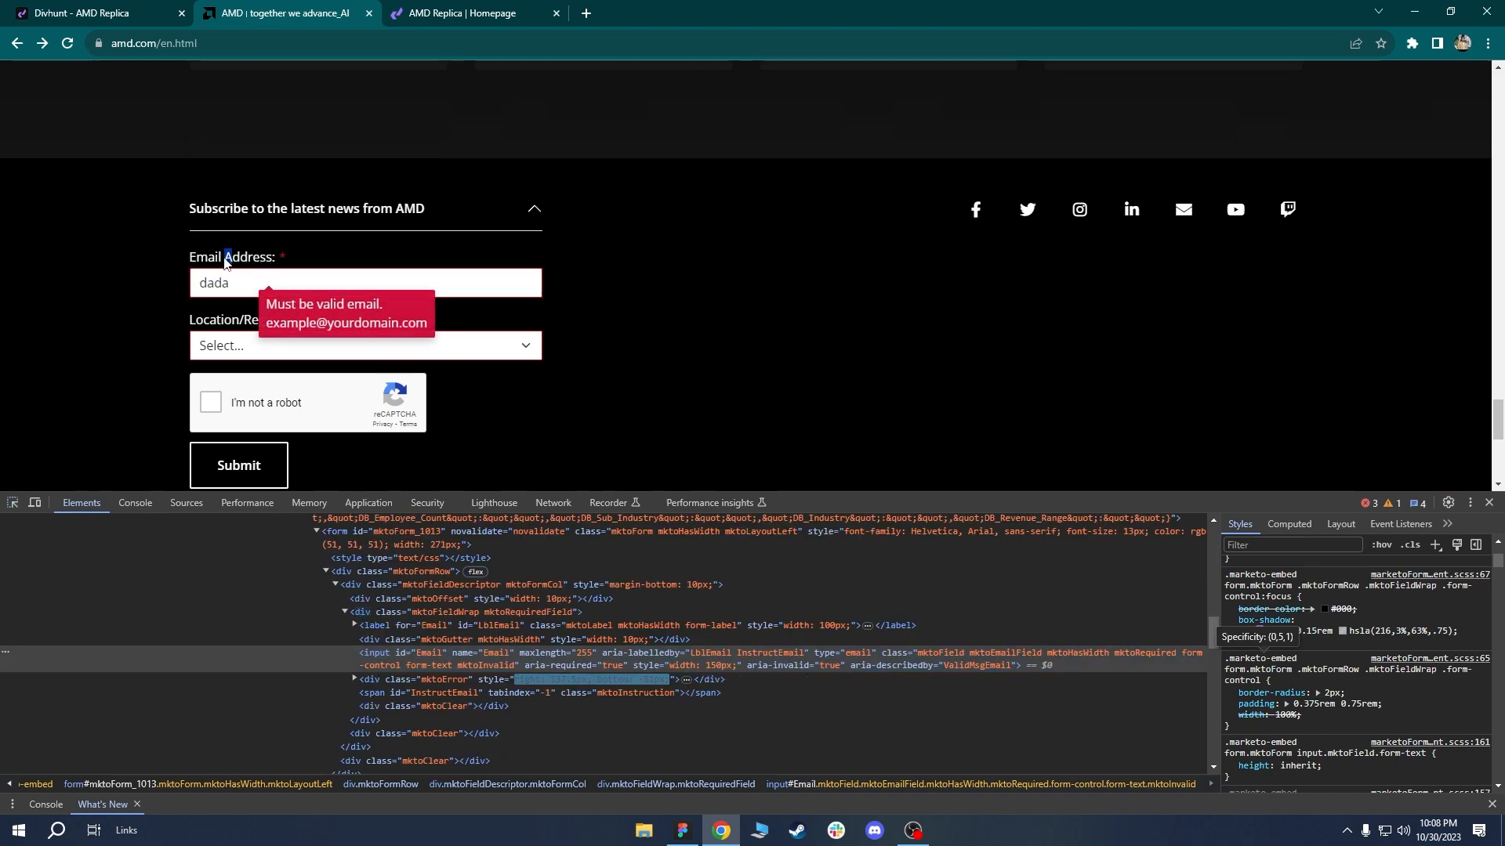
Return to Divhunt and set the email input's font size to 16px.
{"action": "left_click", "coordinate": [81, 13]}
{"action": "left_click", "coordinate": [443, 441]}
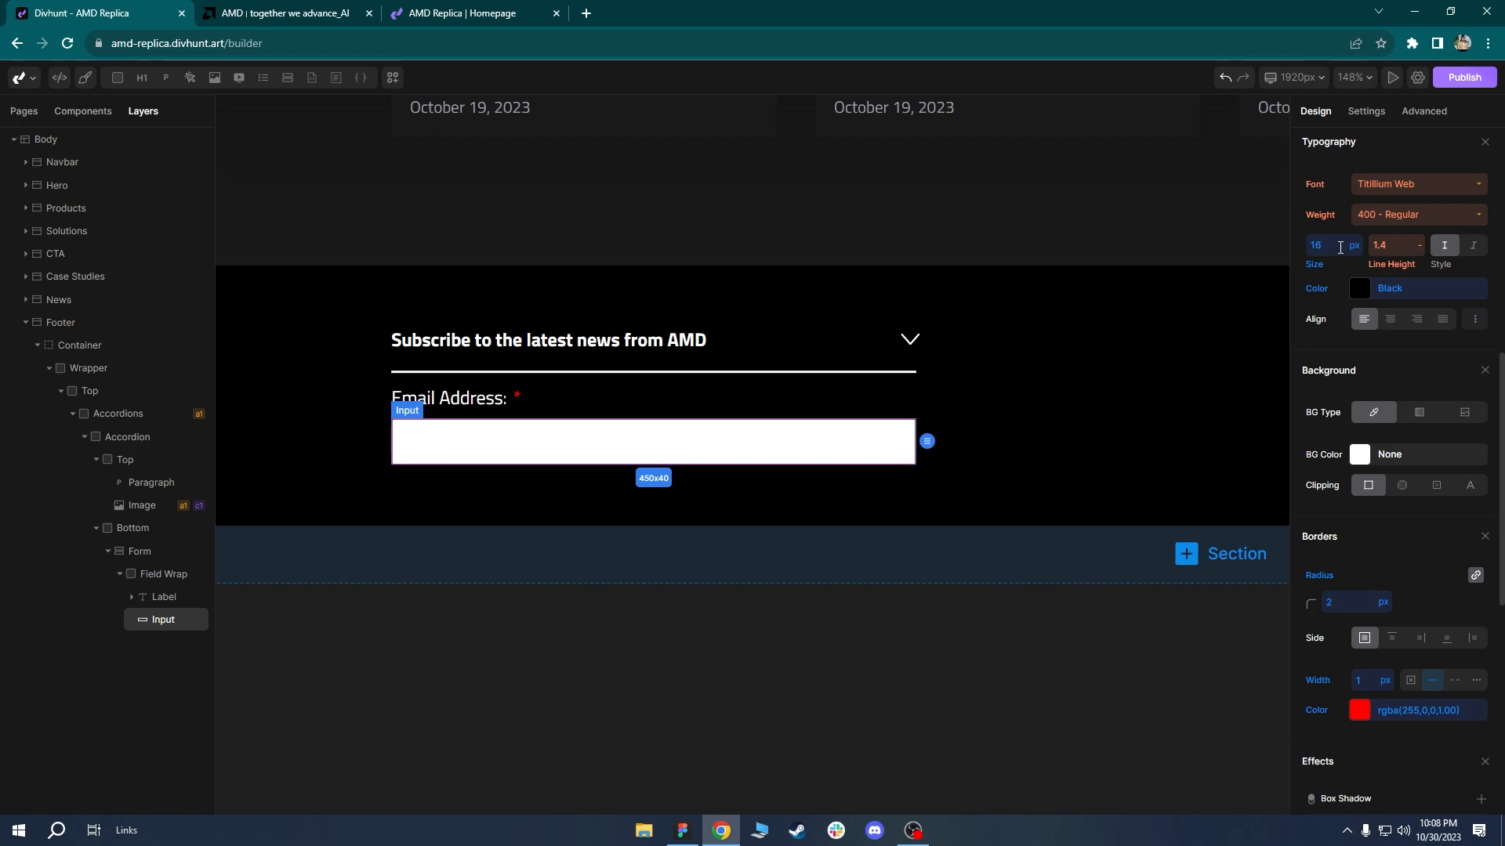
Reload the published AMD Replica page and test the email field's text size with "dada".
{"action": "left_click", "coordinate": [254, 13]}
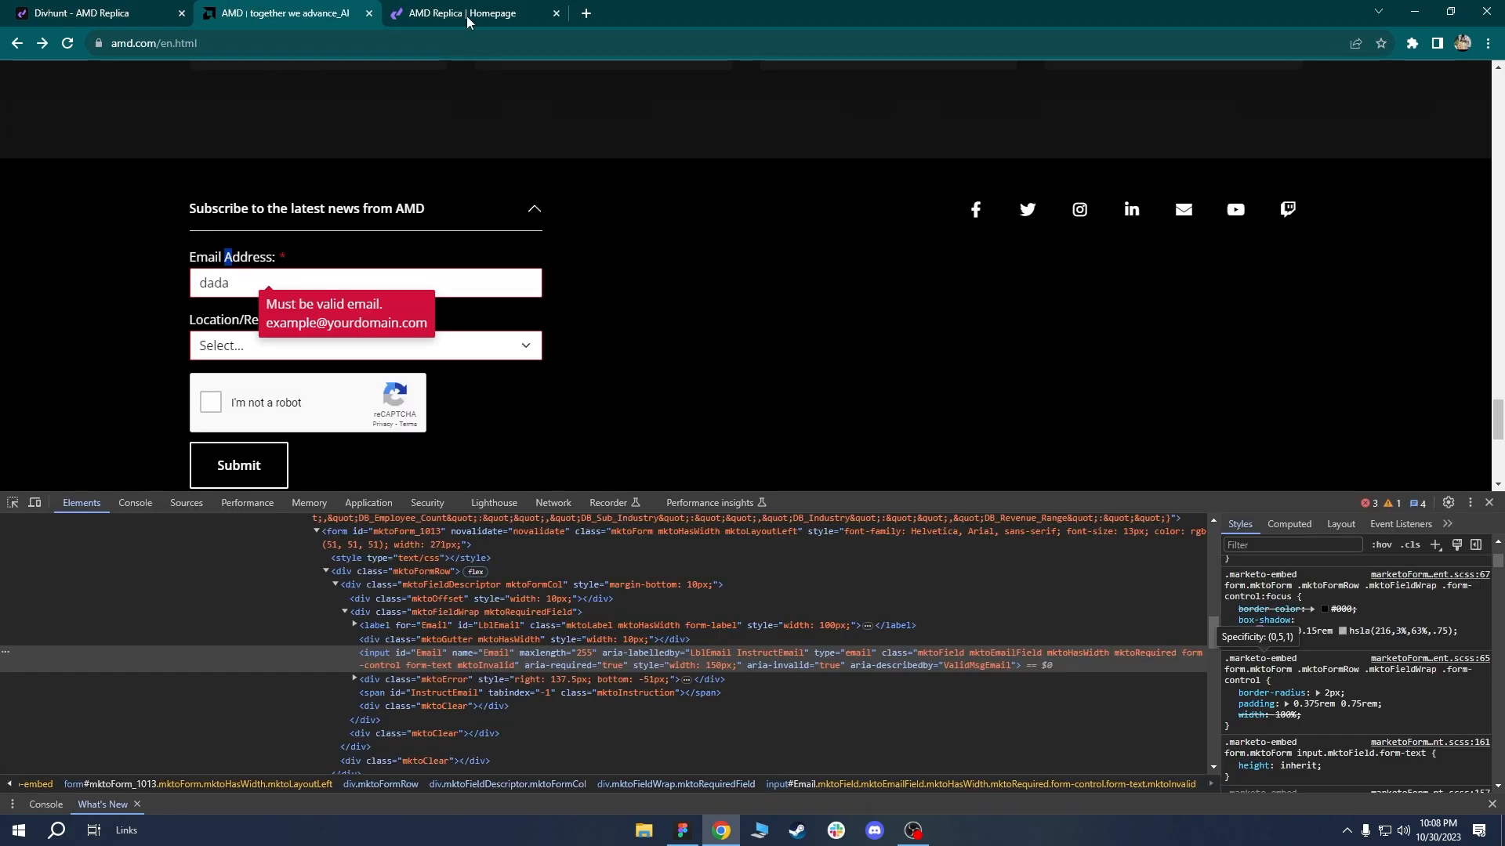
{"action": "left_click", "coordinate": [463, 13]}
{"action": "key", "text": "F5"}
{"action": "left_click", "coordinate": [289, 756]}
{"action": "type", "text": "dada"}
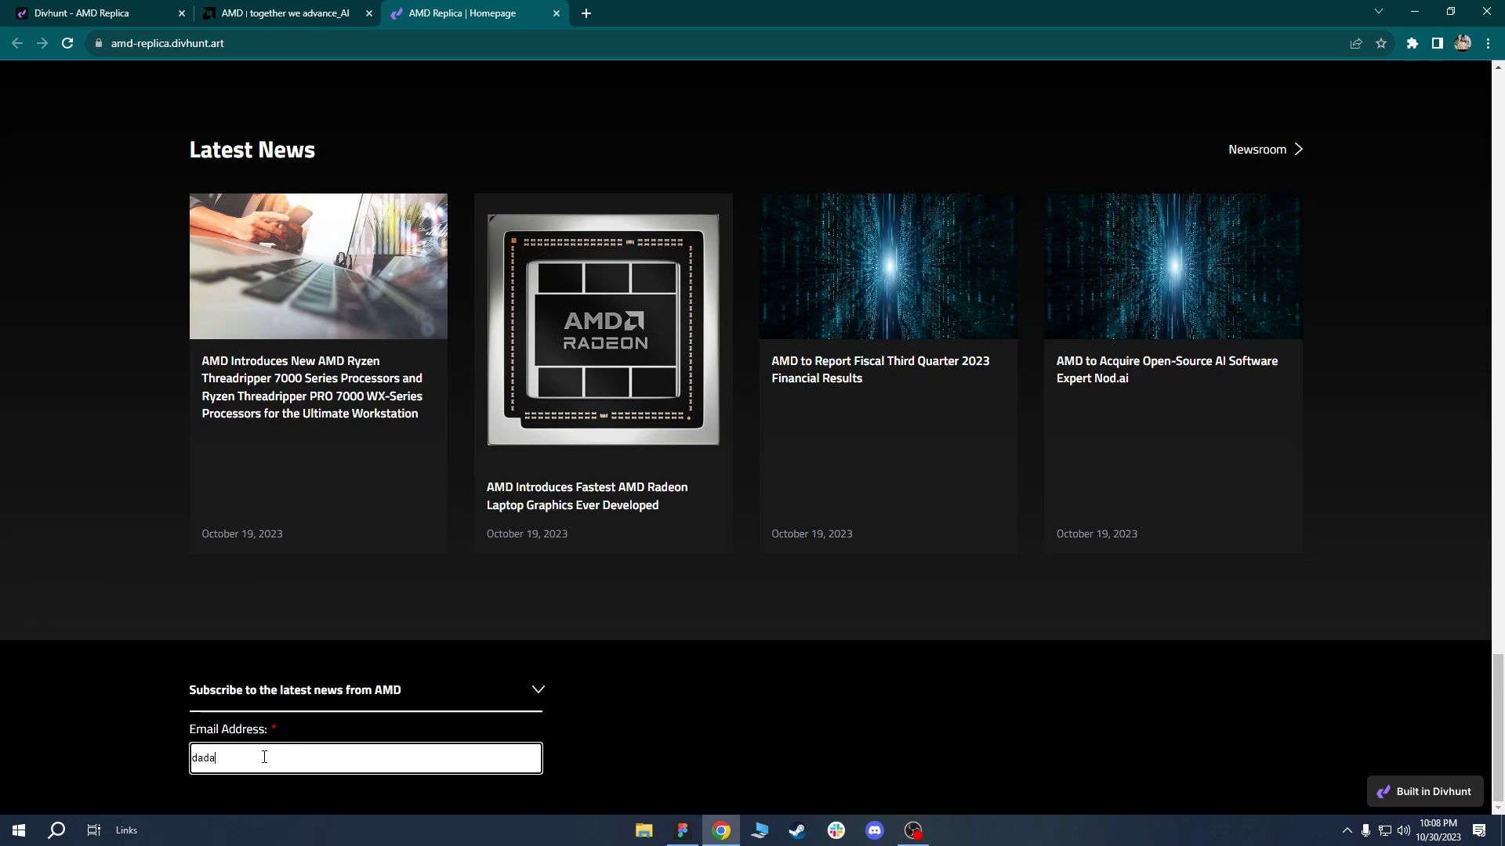
Back in Divhunt, check the typography of the Email Address label text and the email input.
{"action": "right_click", "coordinate": [265, 757]}
{"action": "left_click", "coordinate": [87, 6]}
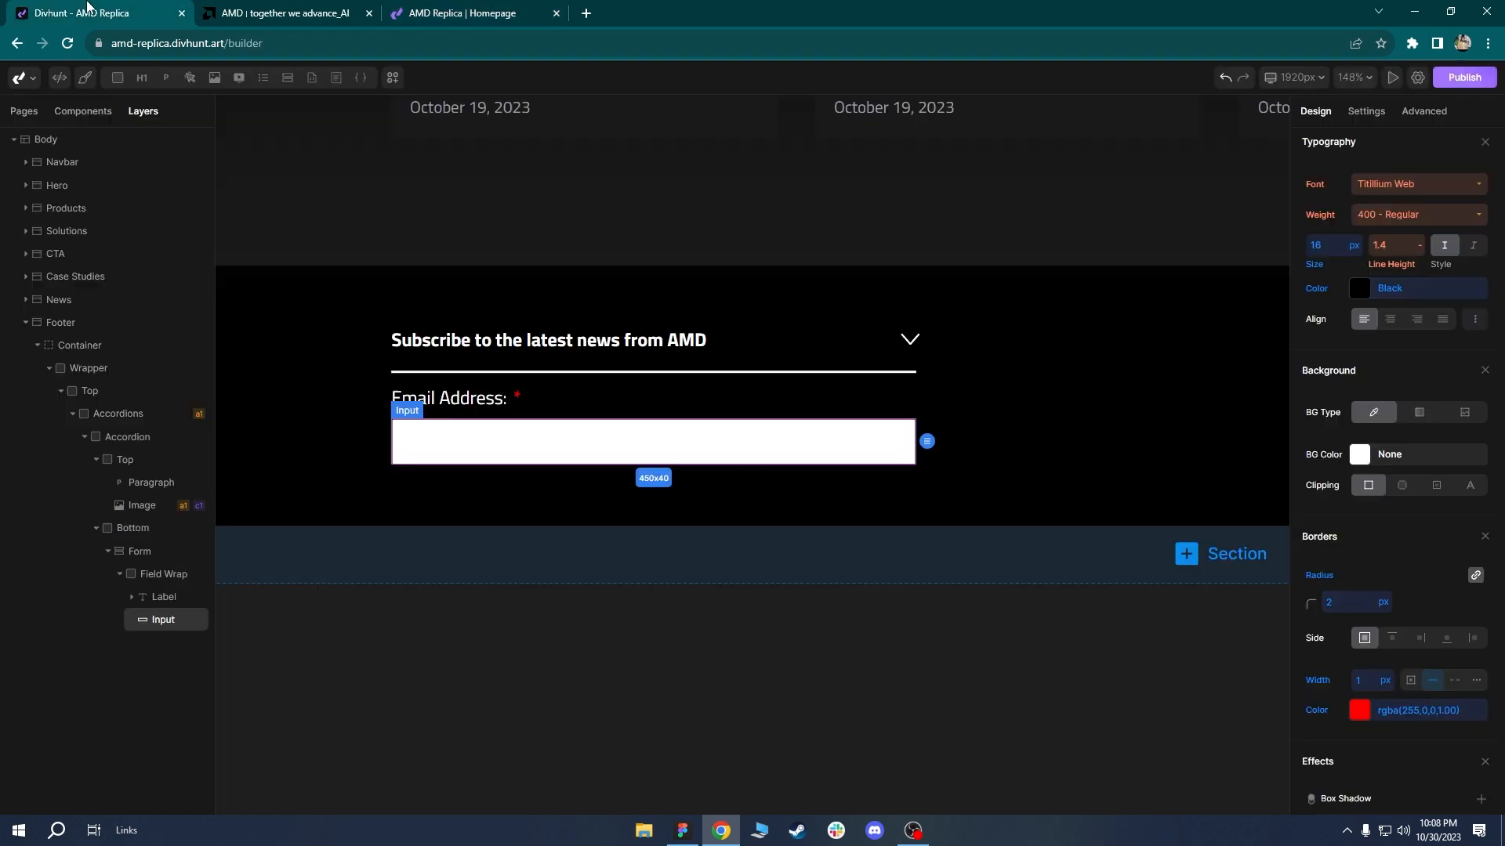
{"action": "left_click", "coordinate": [449, 401]}
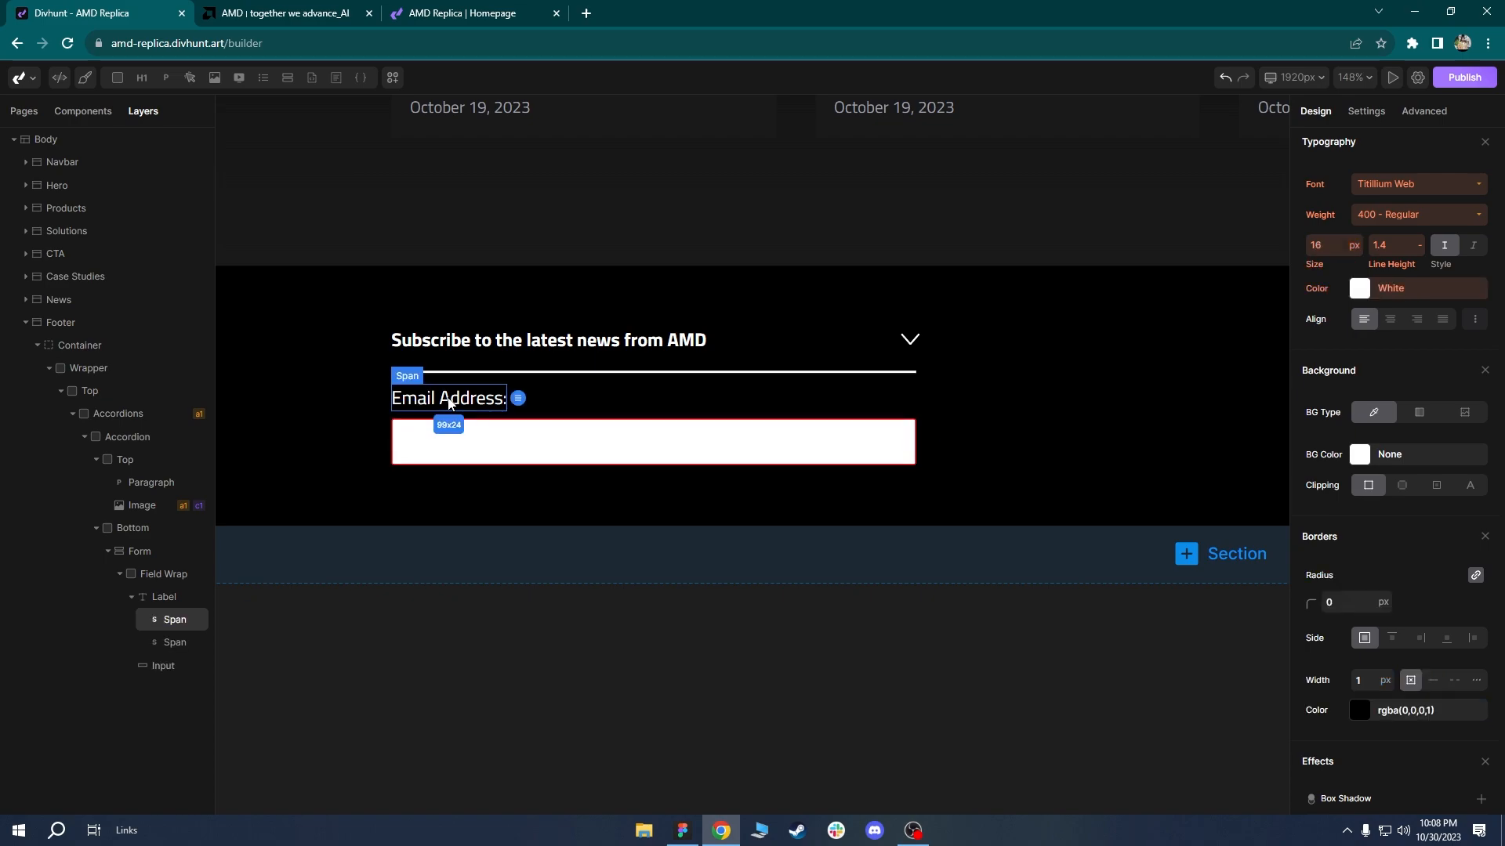
{"action": "left_click", "coordinate": [710, 430]}
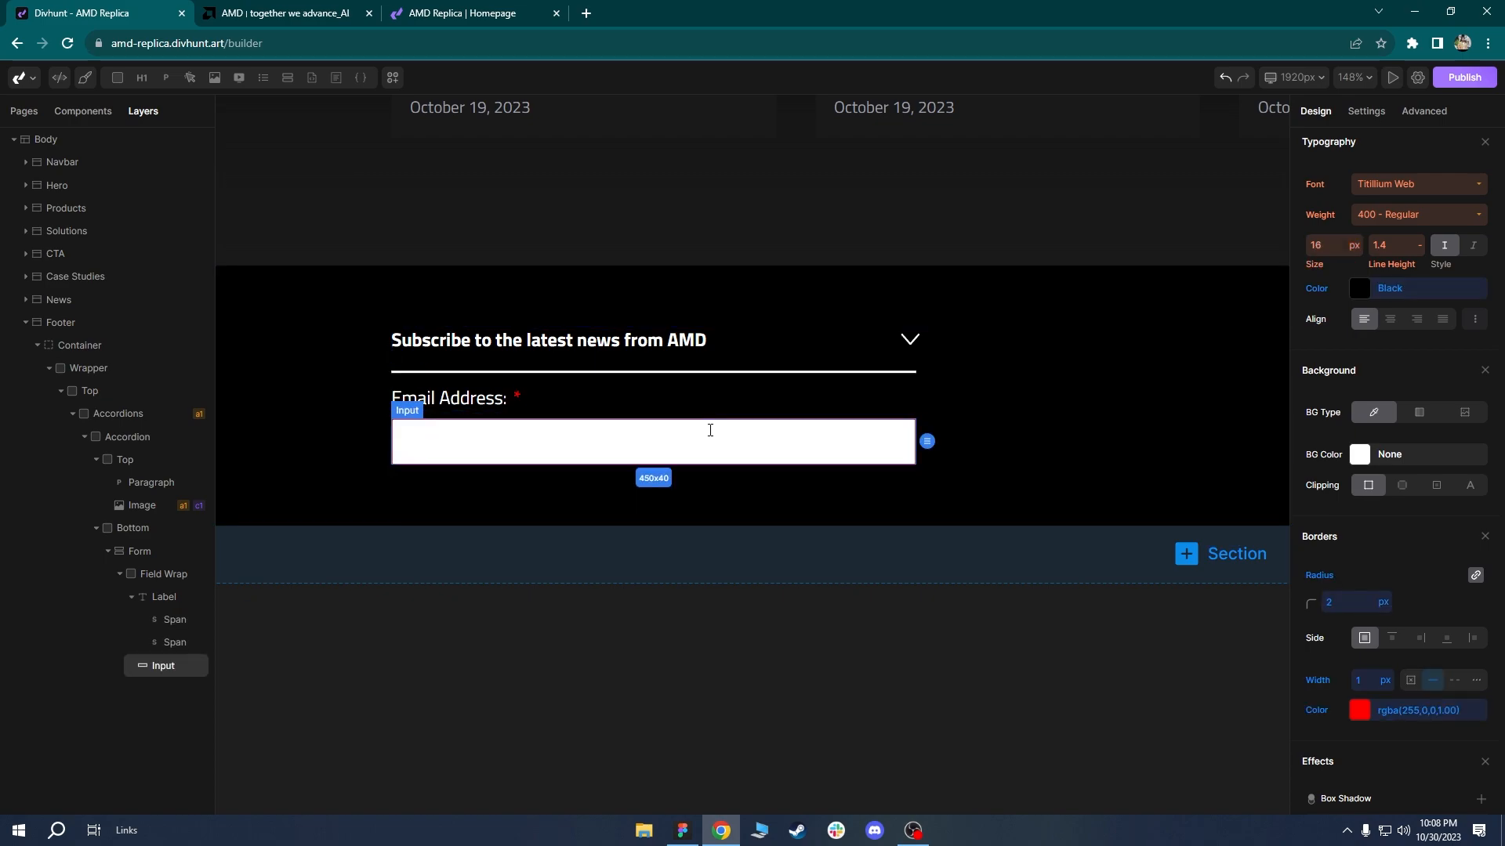
Inspect the email input's CSS rules on the published AMD Replica page to check its font size.
{"action": "left_click", "coordinate": [329, 13]}
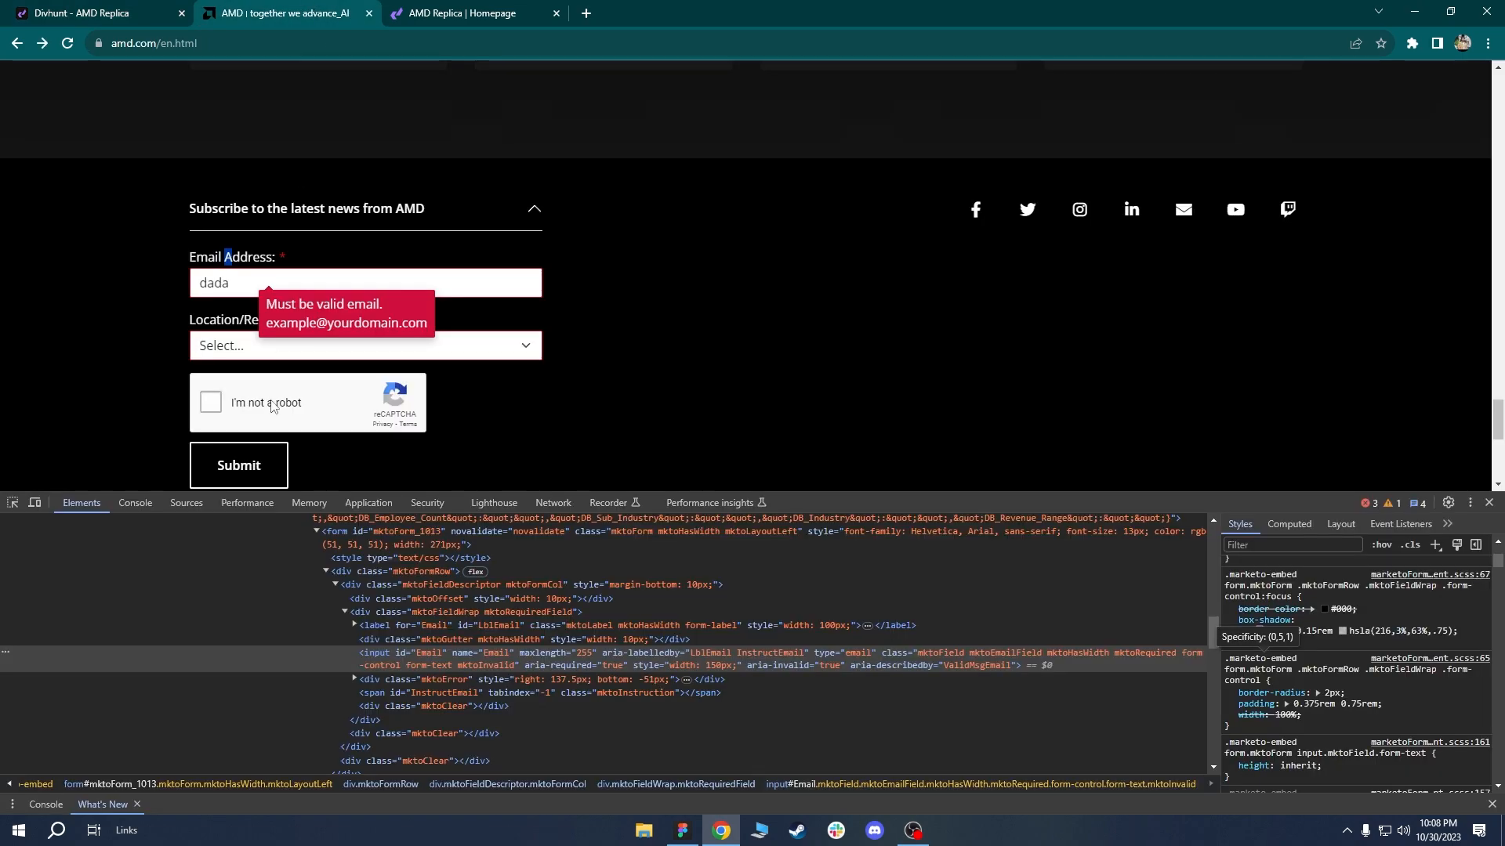
{"action": "left_click", "coordinate": [441, 11]}
{"action": "right_click", "coordinate": [235, 765]}
{"action": "left_click", "coordinate": [288, 756]}
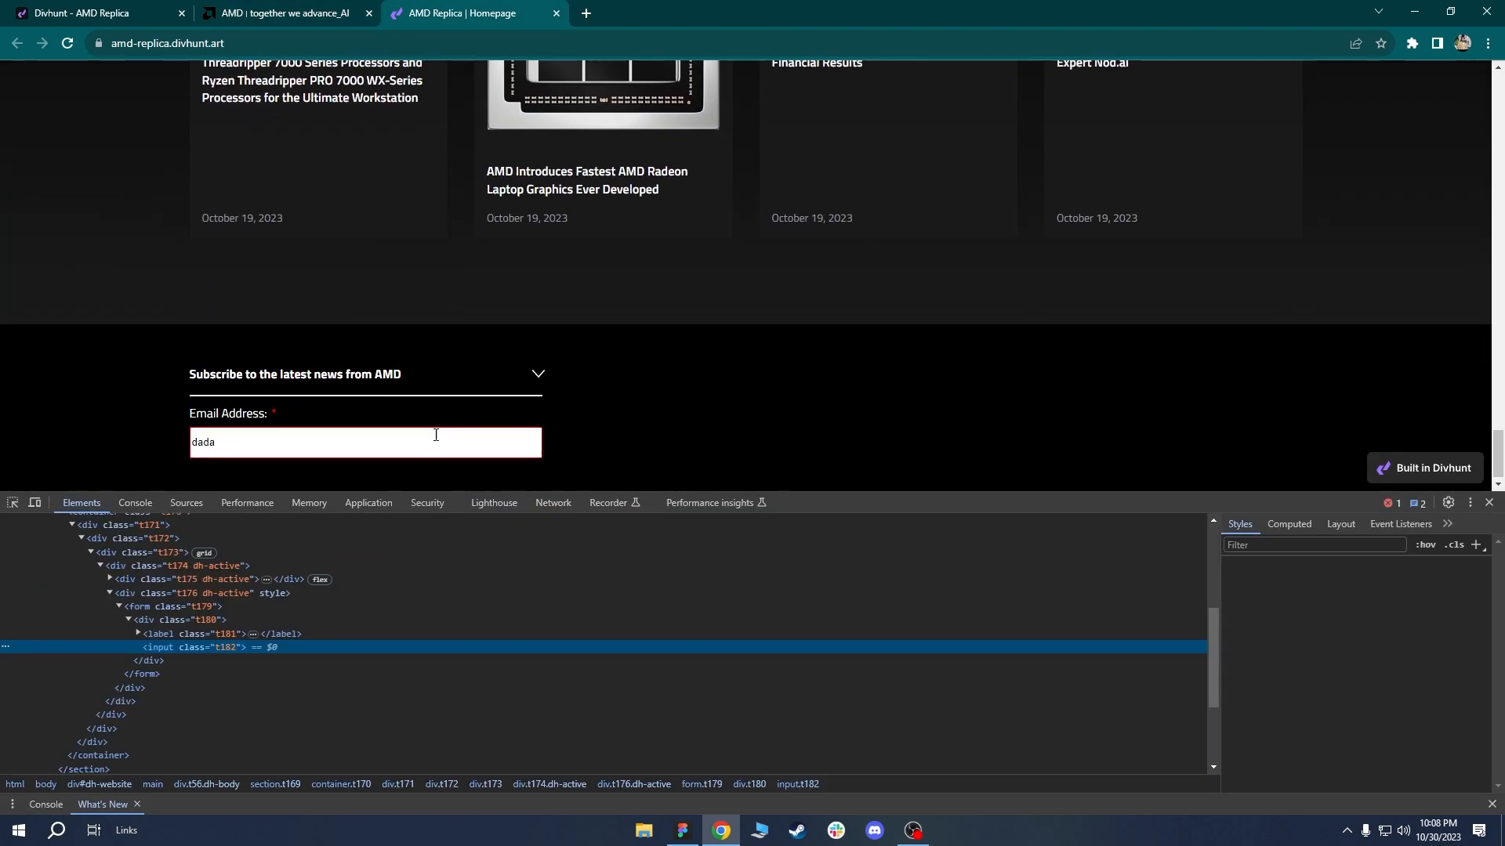
{"action": "left_click", "coordinate": [12, 504]}
{"action": "left_click", "coordinate": [227, 439]}
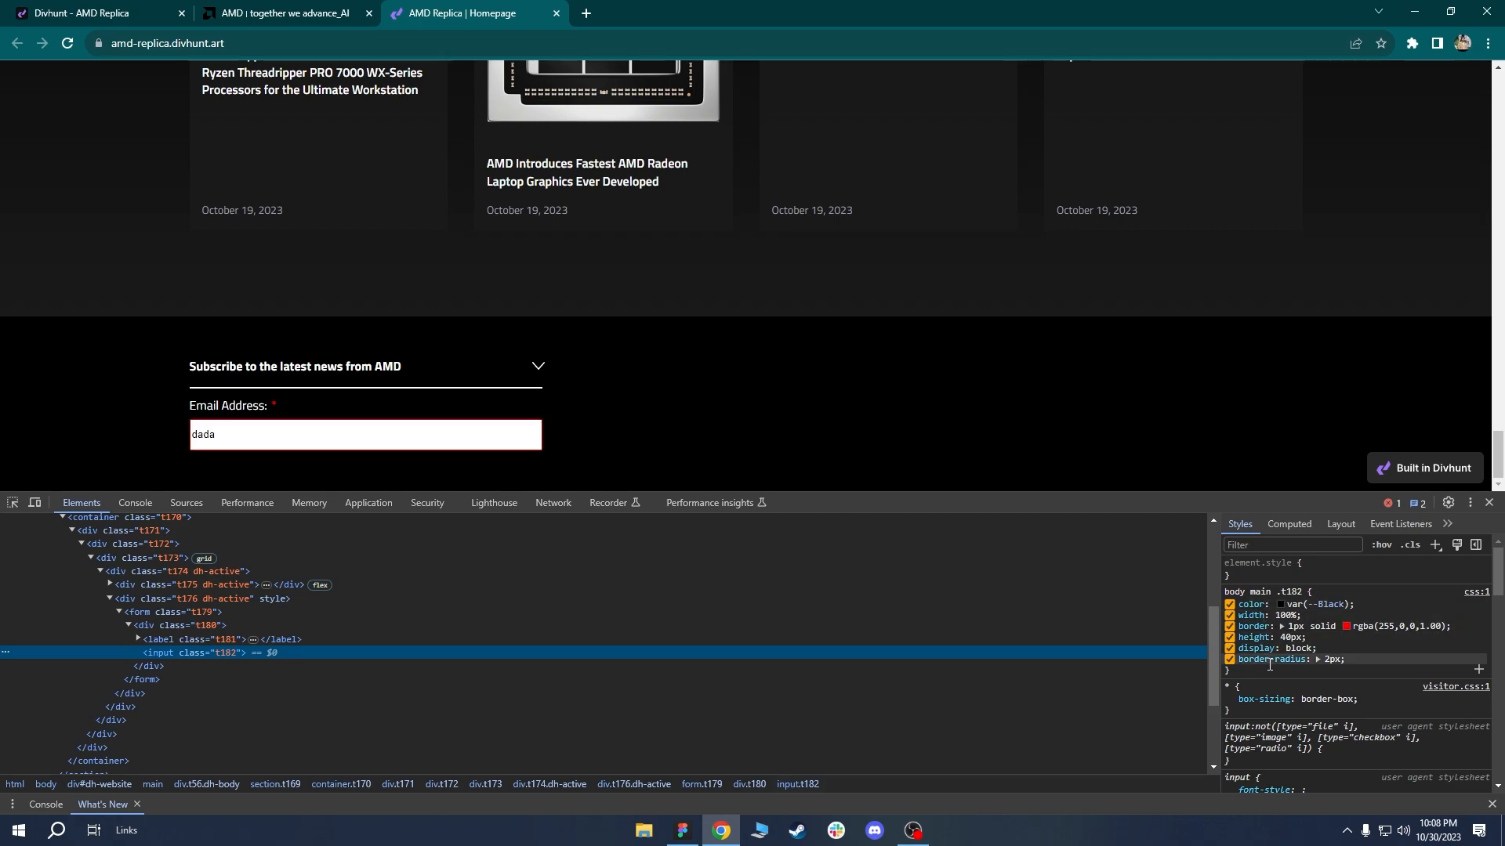
{"action": "scroll", "coordinate": [1270, 643], "scroll_direction": "down", "scroll_amount": 3}
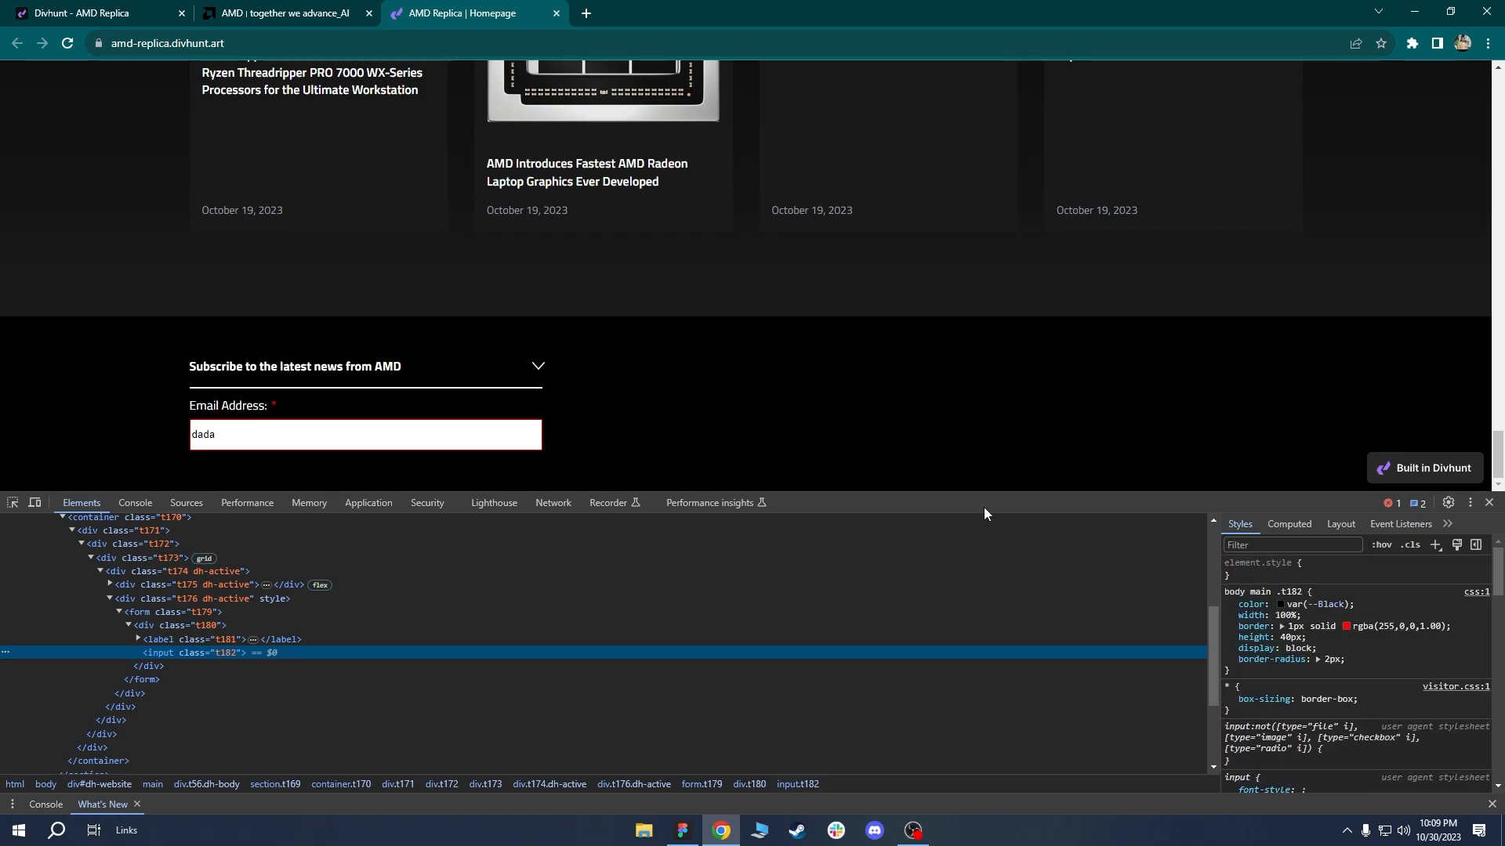
Reload the Divhunt builder and set the footer email input's font size to 17px.
{"action": "key", "text": "ctrl+1"}
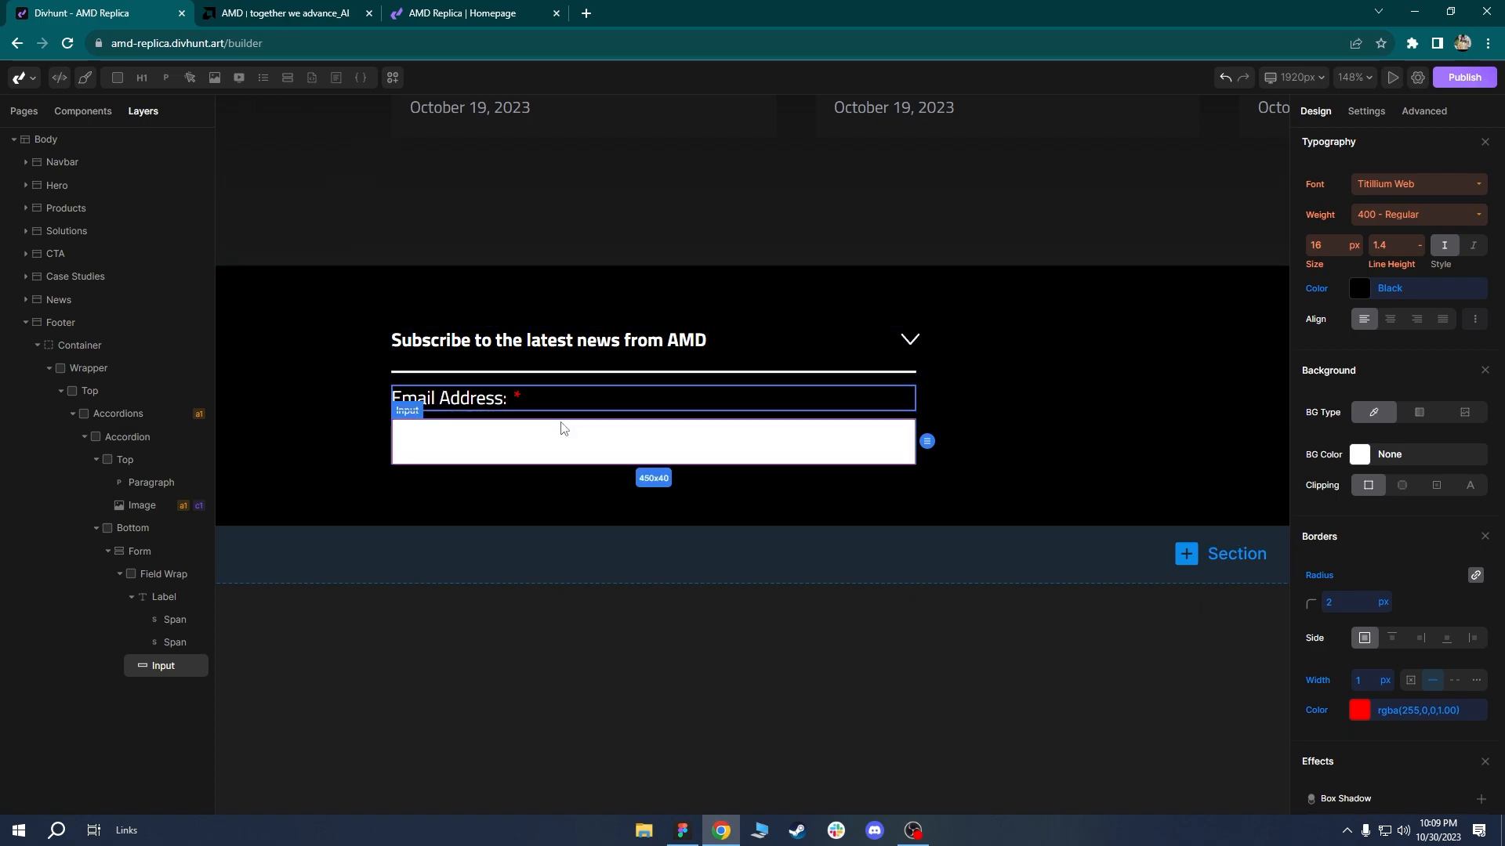
{"action": "key", "text": "F5"}
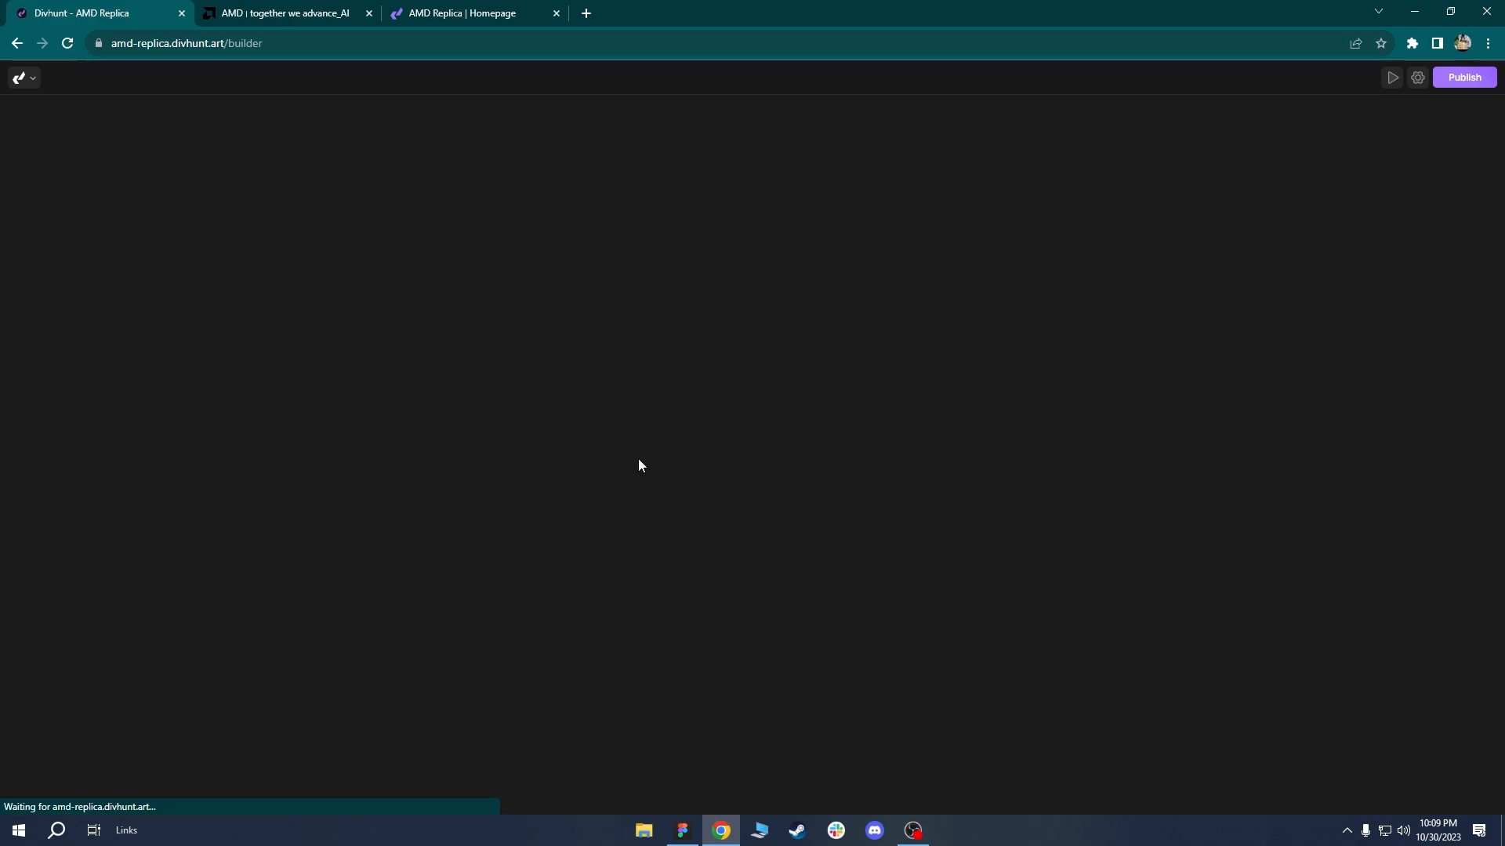
{"action": "left_click", "coordinate": [531, 436]}
{"action": "scroll", "coordinate": [1367, 619], "scroll_direction": "down", "scroll_amount": 5}
{"action": "scroll", "coordinate": [1369, 621], "scroll_direction": "down", "scroll_amount": 1}
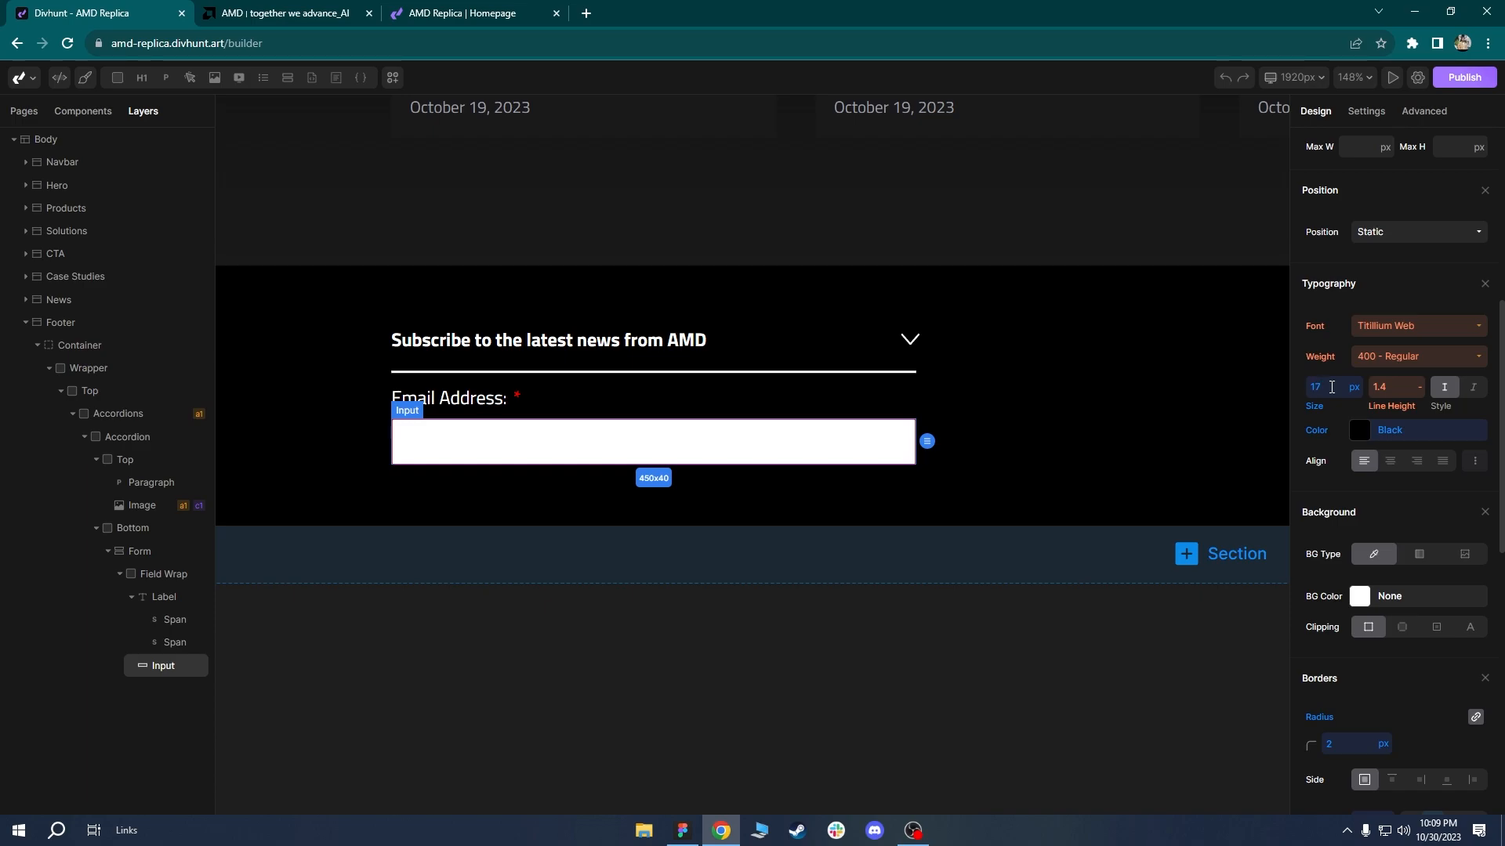
Reload the published page, test the email field with "dadada", clear it and close the developer tools.
{"action": "left_click", "coordinate": [462, 13]}
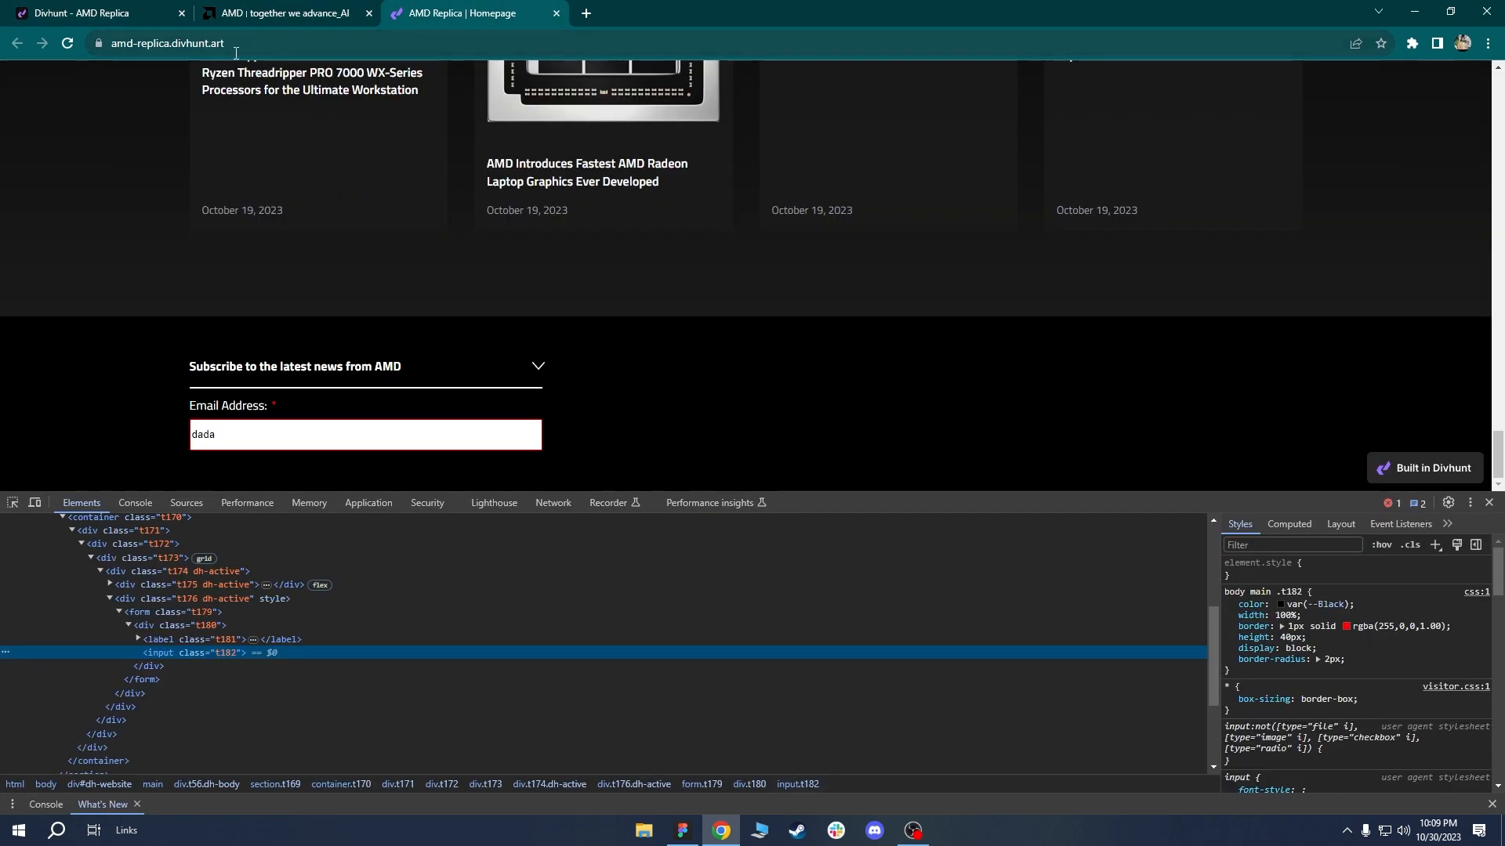
{"action": "key", "text": "F5"}
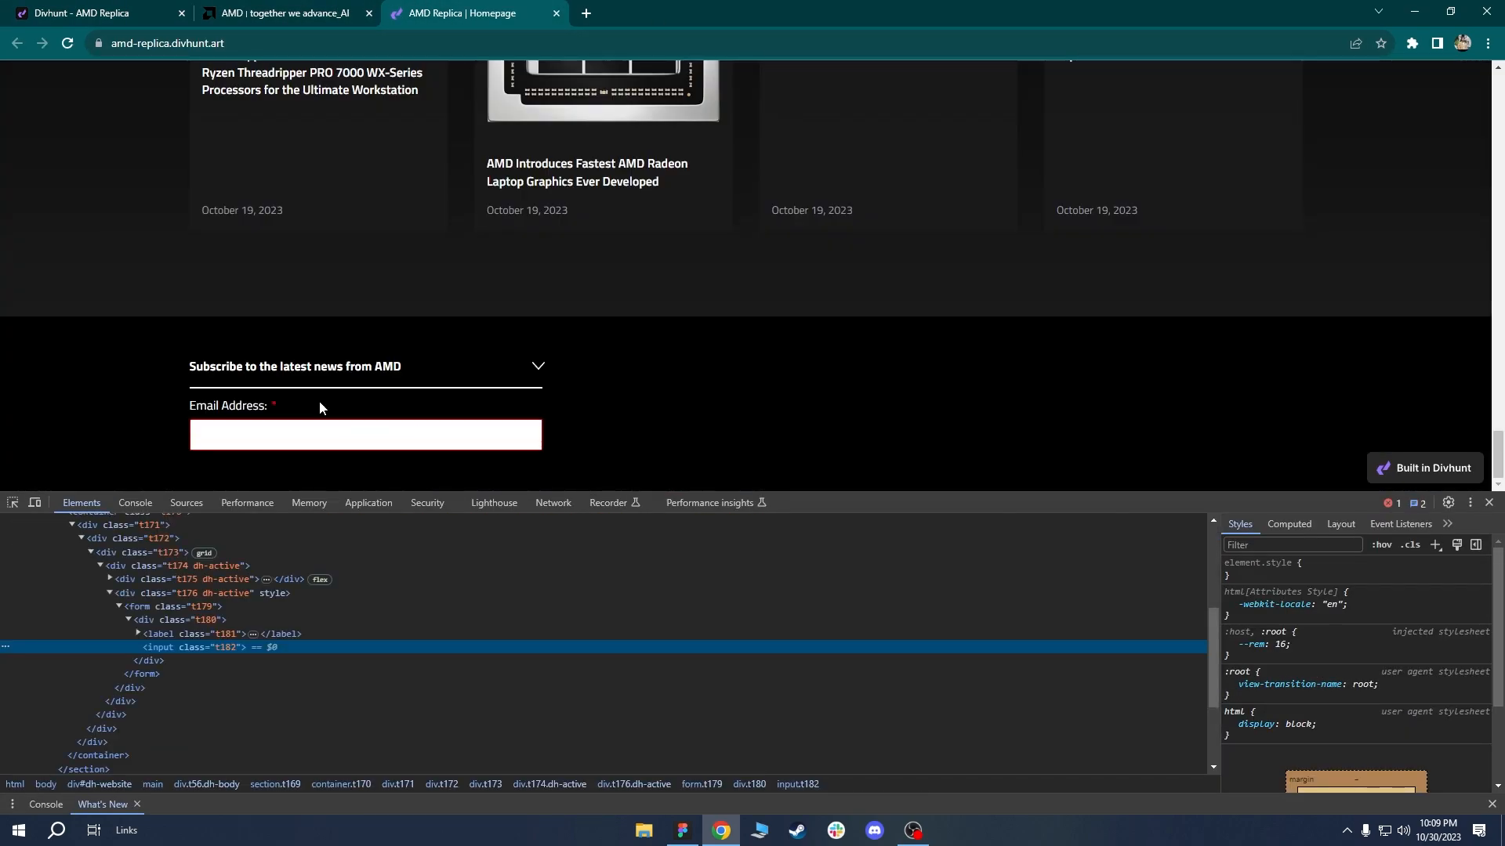
{"action": "left_click", "coordinate": [245, 429]}
{"action": "type", "text": "dadada"}
{"action": "key", "text": "ctrl+a"}
{"action": "key", "text": "BackSpace"}
{"action": "left_click", "coordinate": [1488, 502]}
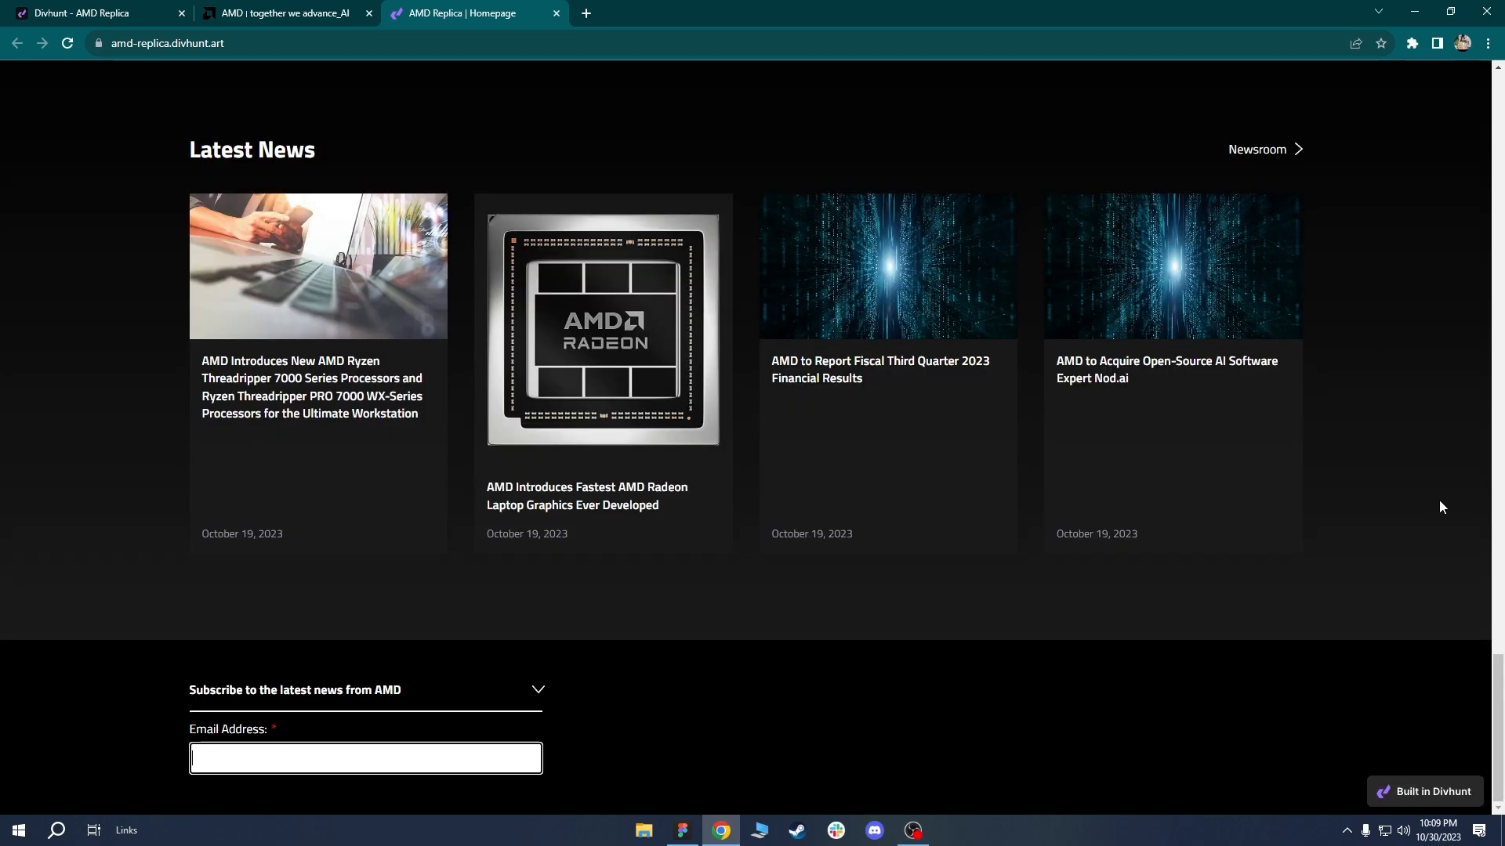
Check the original newsletter form's input spacing on the AMD site and return to Divhunt.
{"action": "left_click", "coordinate": [378, 4]}
{"action": "left_click", "coordinate": [13, 502]}
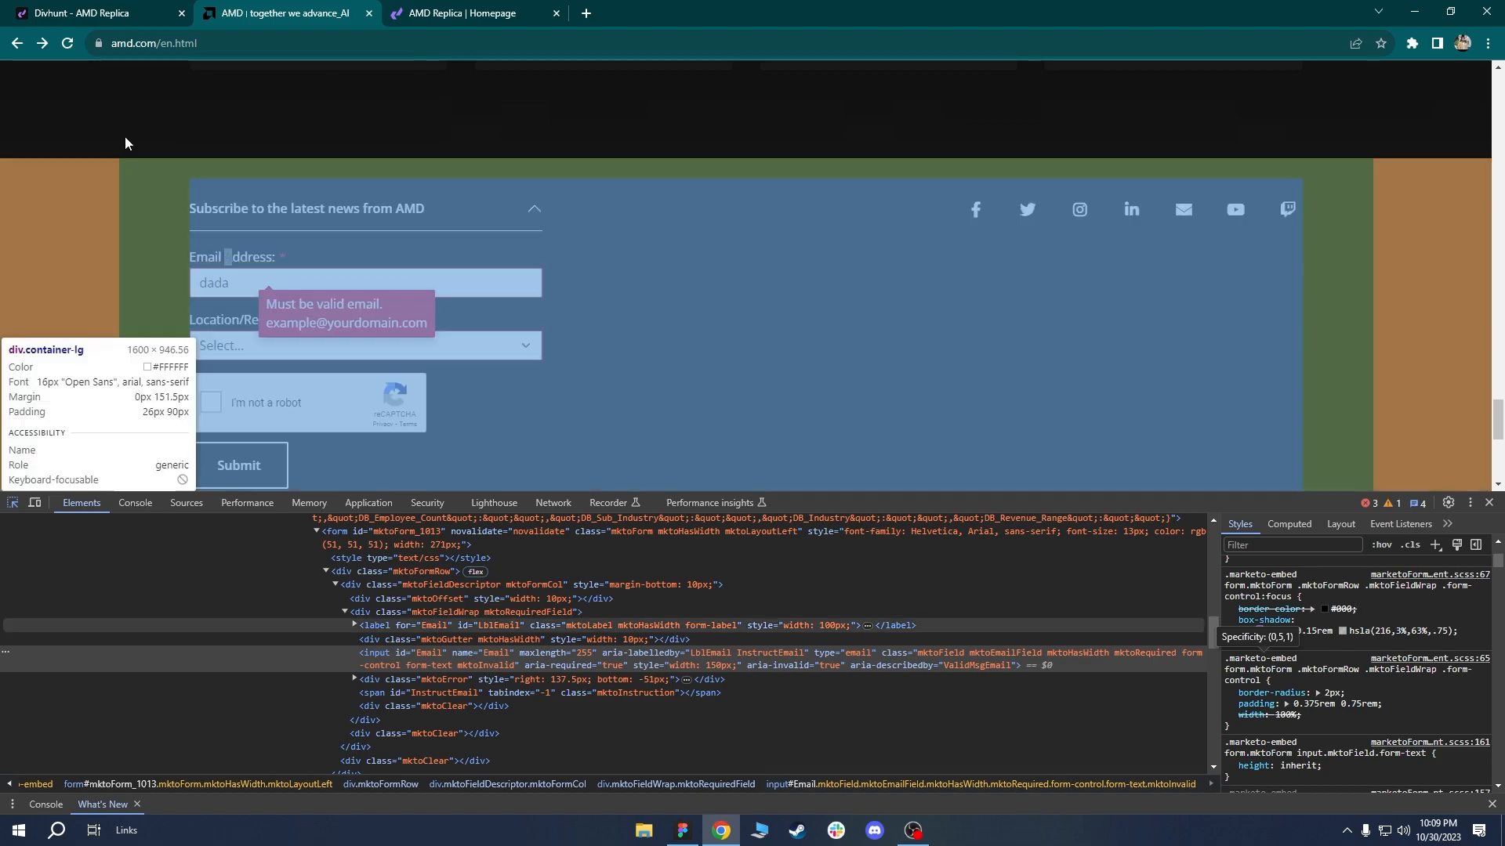
{"action": "left_click", "coordinate": [88, 13]}
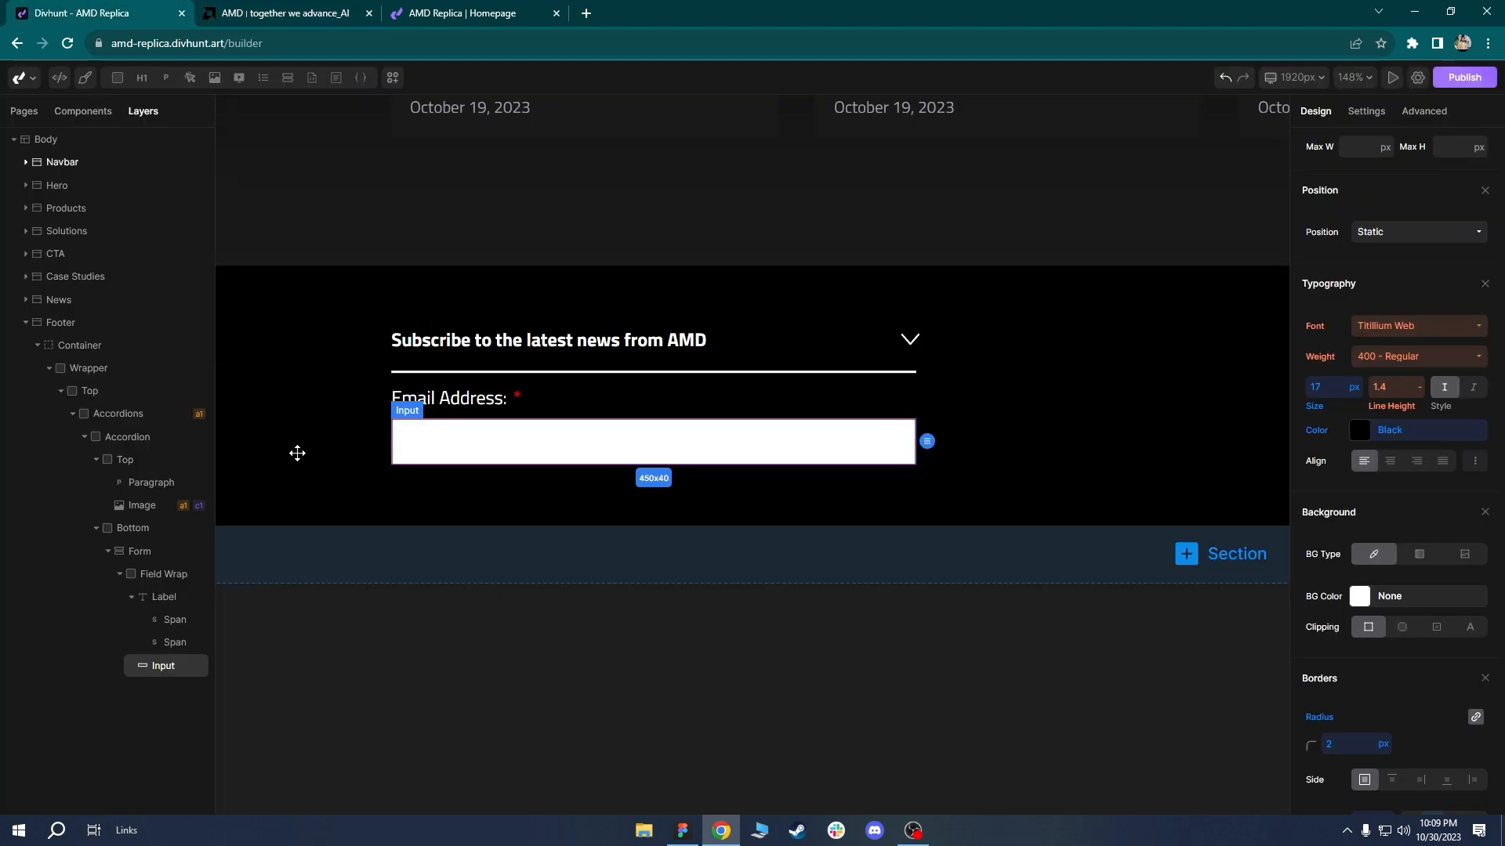
Give the email input 6px top and bottom padding and 12px left and right padding.
{"action": "scroll", "coordinate": [1445, 494], "scroll_direction": "up", "scroll_amount": 6}
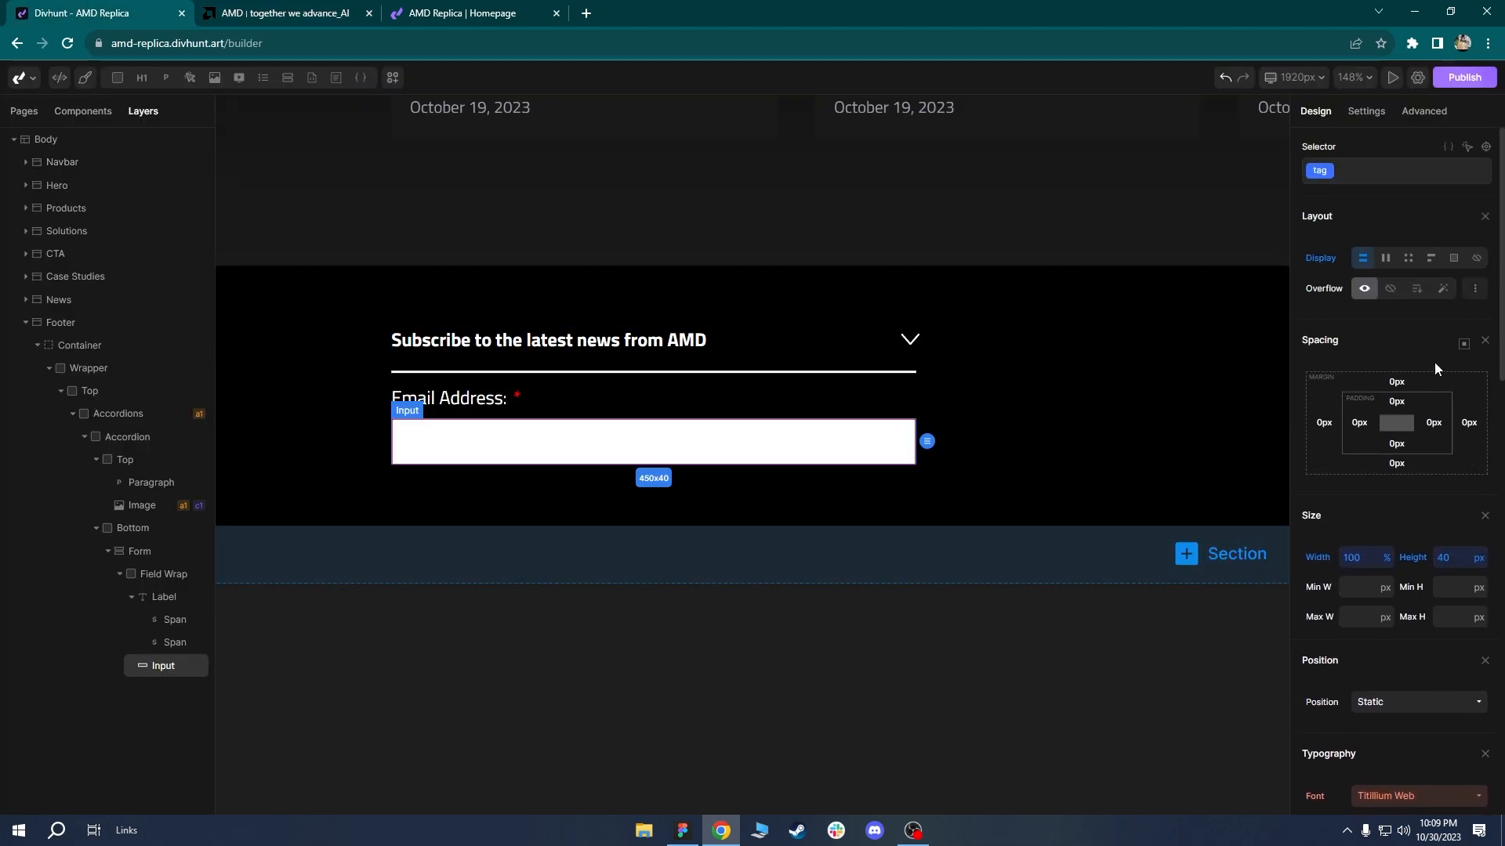
{"action": "left_click", "coordinate": [1397, 395]}
{"action": "key", "text": "Return"}
{"action": "left_click", "coordinate": [1405, 442]}
{"action": "type", "text": "6"}
{"action": "key", "text": "Return"}
{"action": "left_click", "coordinate": [1360, 422]}
{"action": "type", "text": "12"}
{"action": "key", "text": "Return"}
{"action": "left_click", "coordinate": [1433, 422]}
{"action": "type", "text": "12"}
{"action": "key", "text": "Return"}
Set the email input's font size to 16px.
{"action": "scroll", "coordinate": [1385, 439], "scroll_direction": "down", "scroll_amount": 2}
{"action": "scroll", "coordinate": [1383, 519], "scroll_direction": "down", "scroll_amount": 3}
{"action": "left_click", "coordinate": [1338, 466]}
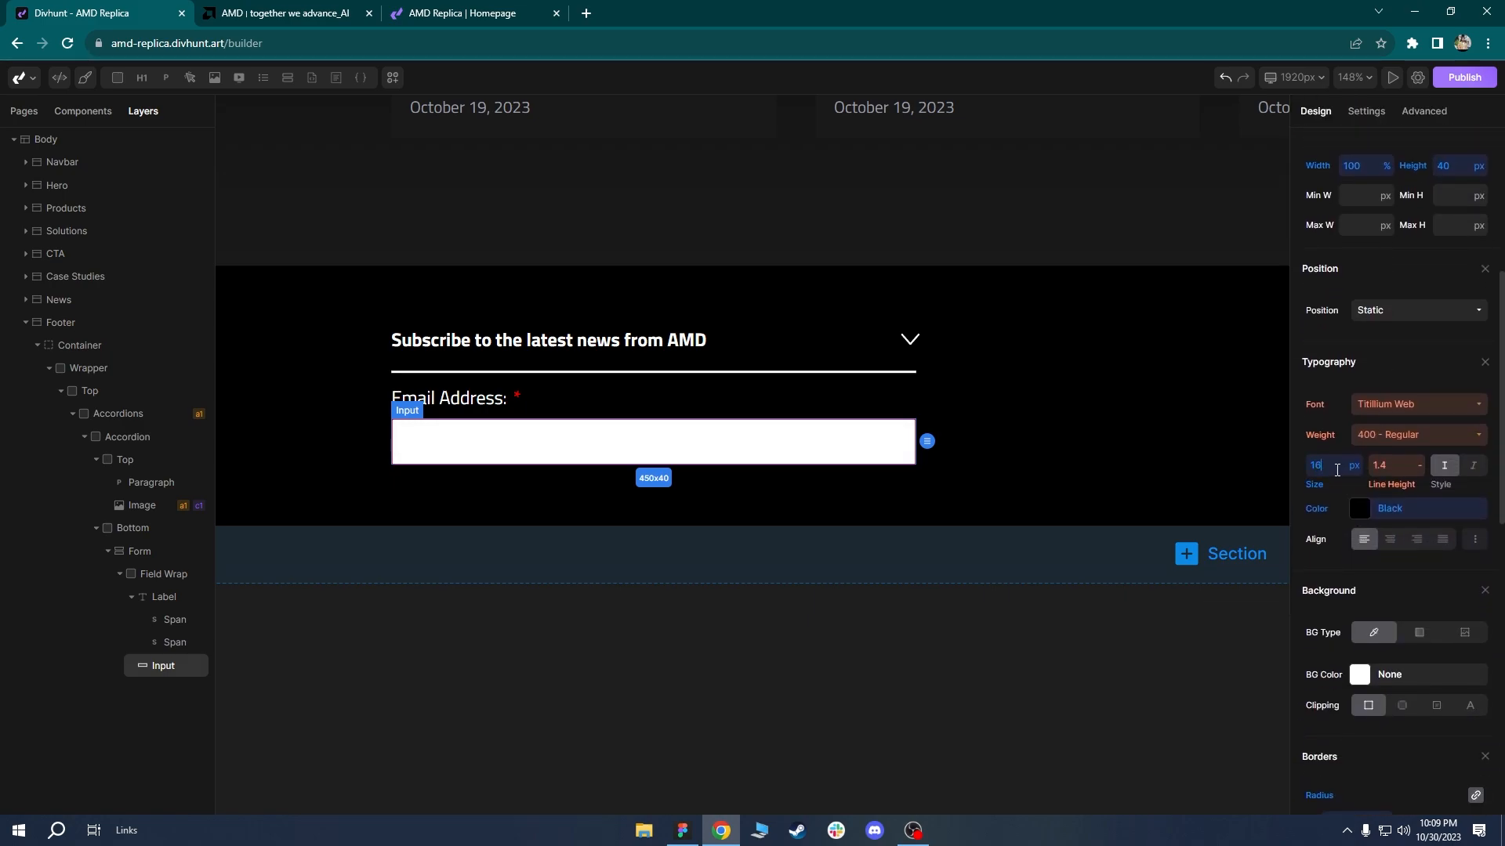
Reload the published AMD Replica page, test the email field with "dadadda" and clear it.
{"action": "left_click", "coordinate": [462, 12]}
{"action": "key", "text": "F12"}
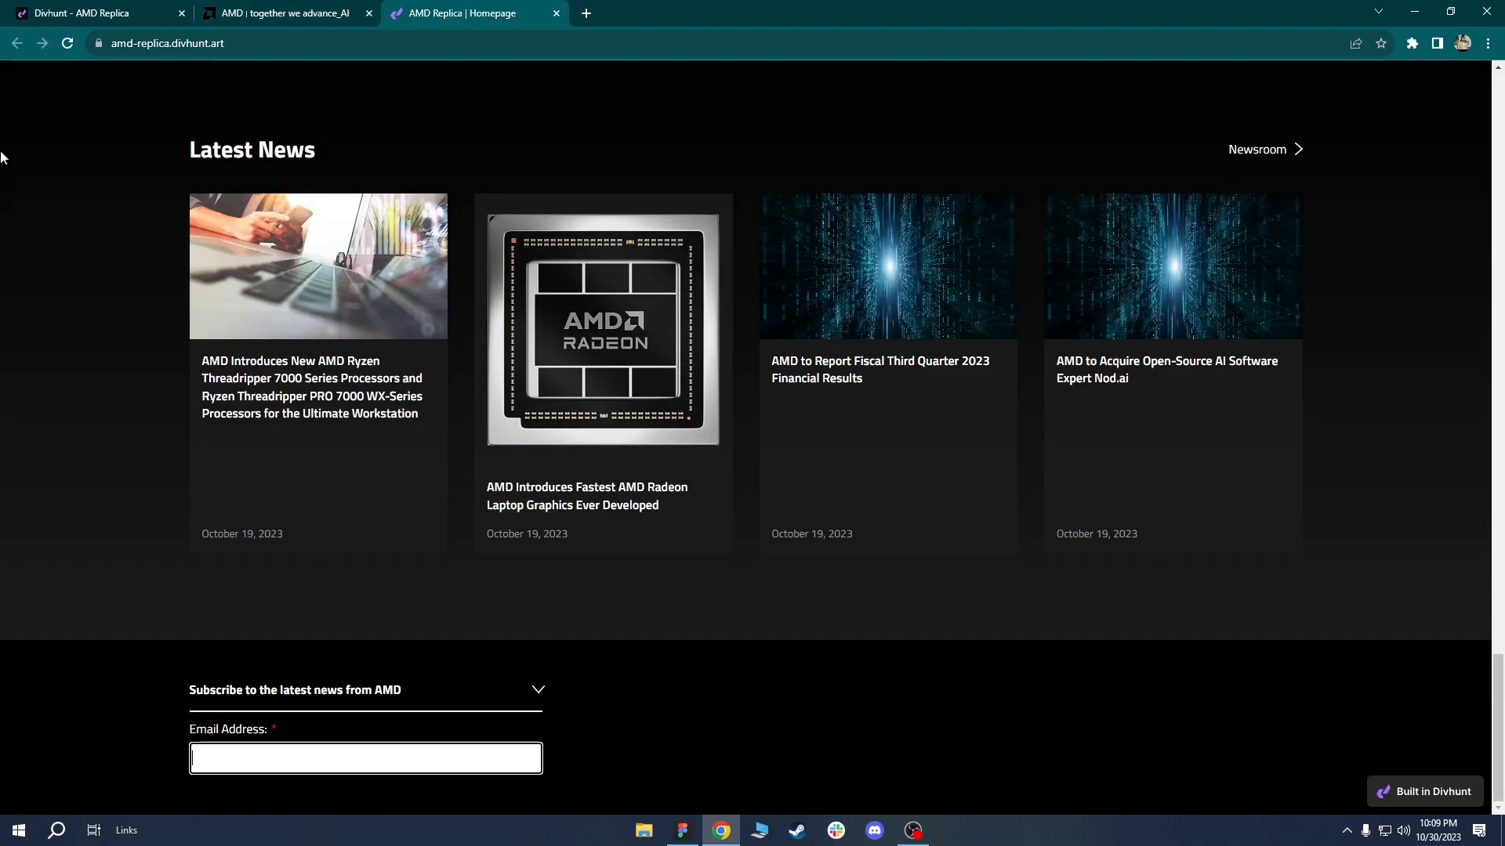
{"action": "left_click", "coordinate": [67, 43]}
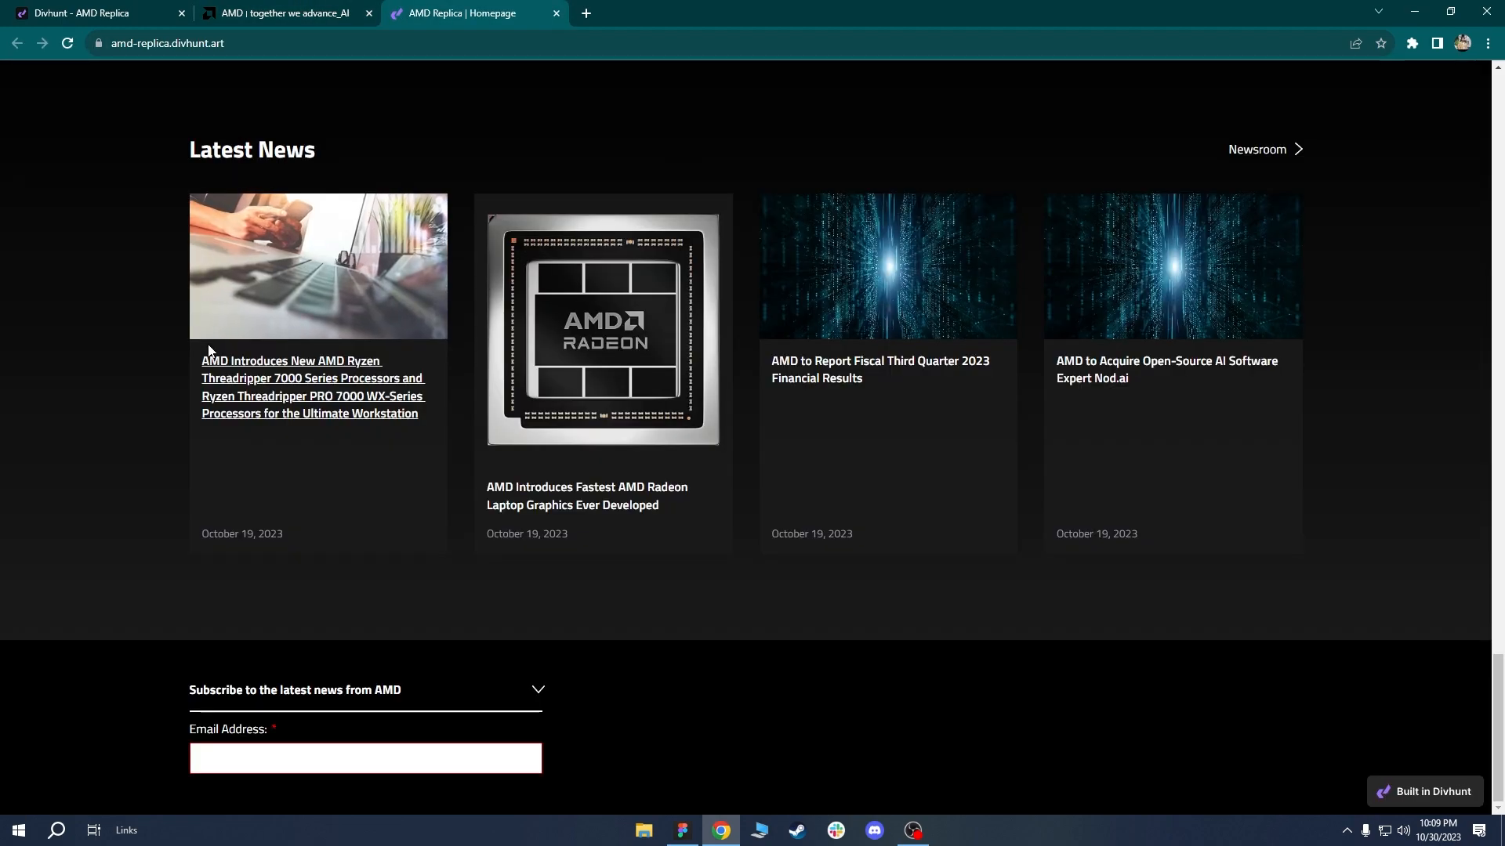
{"action": "left_click", "coordinate": [227, 757]}
{"action": "type", "text": "da"}
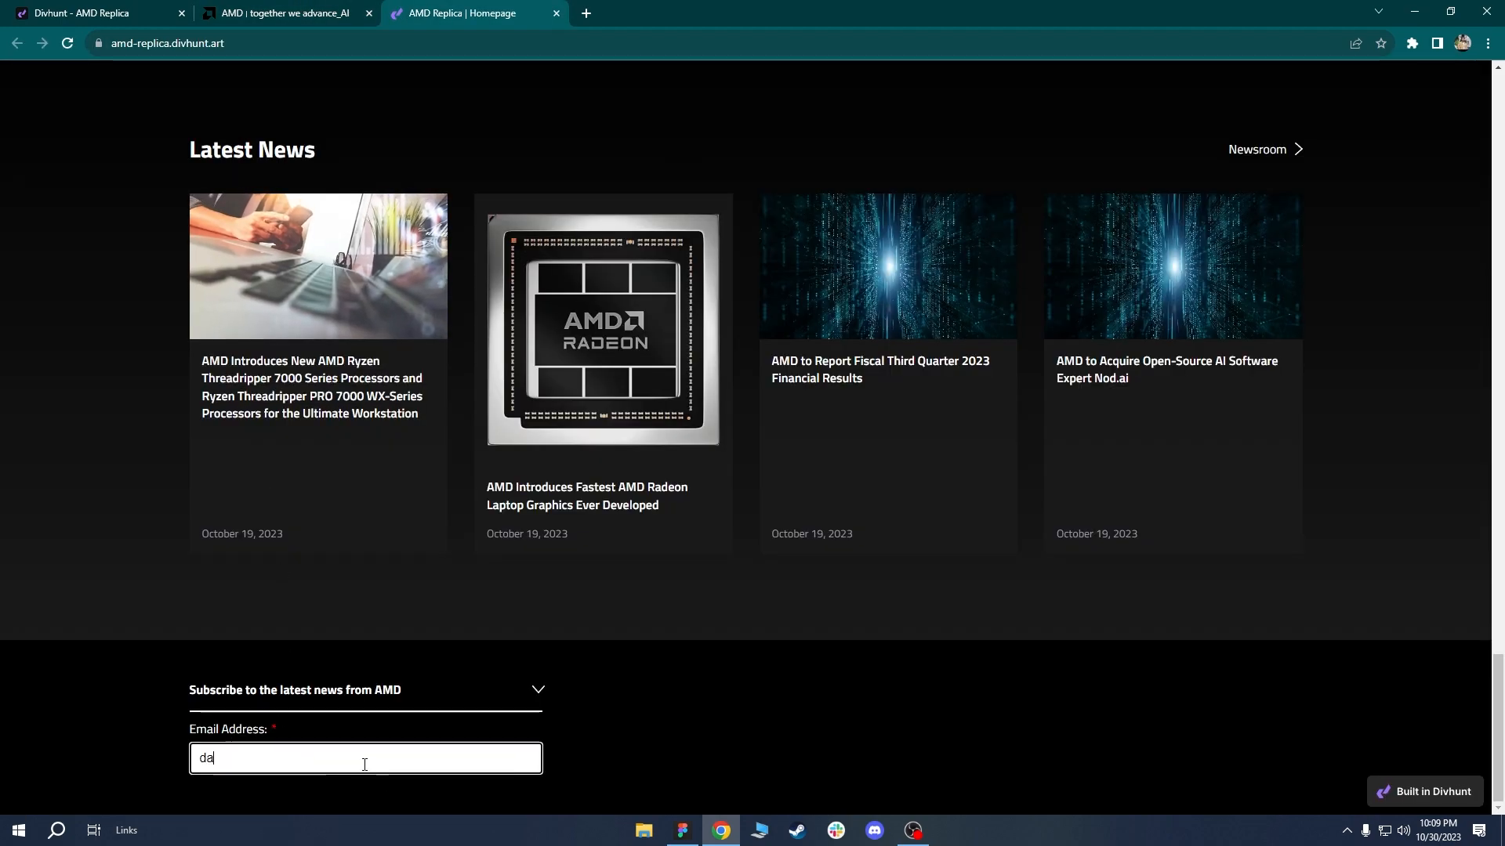
{"action": "type", "text": "dadda"}
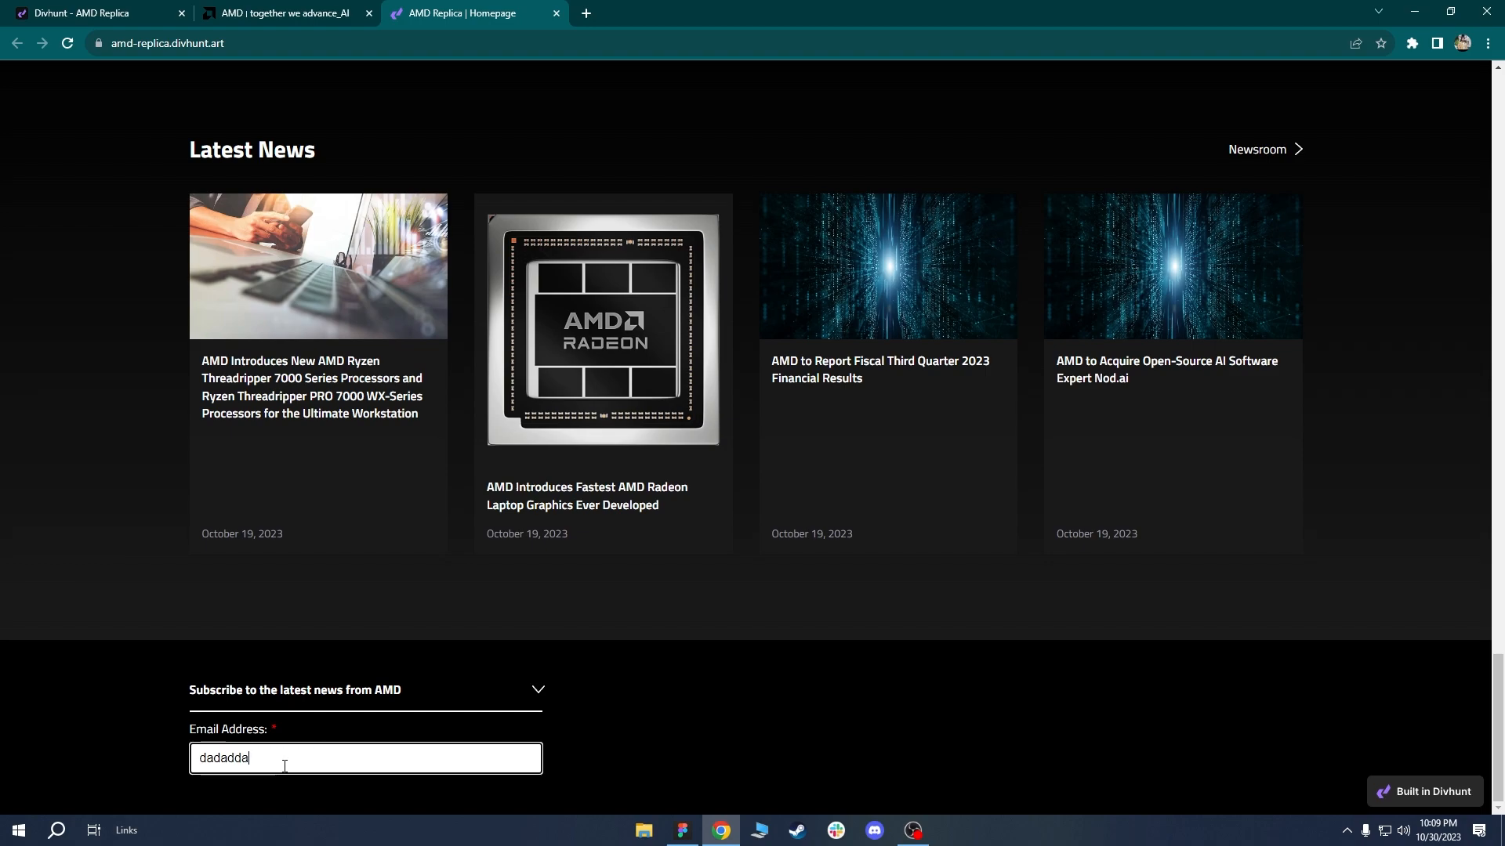
{"action": "key", "text": "ctrl+a"}
{"action": "key", "text": "BackSpace"}
Compare the focused email field on the AMD site with the published replica, and return to Divhunt.
{"action": "key", "text": "ctrl+shift+Tab"}
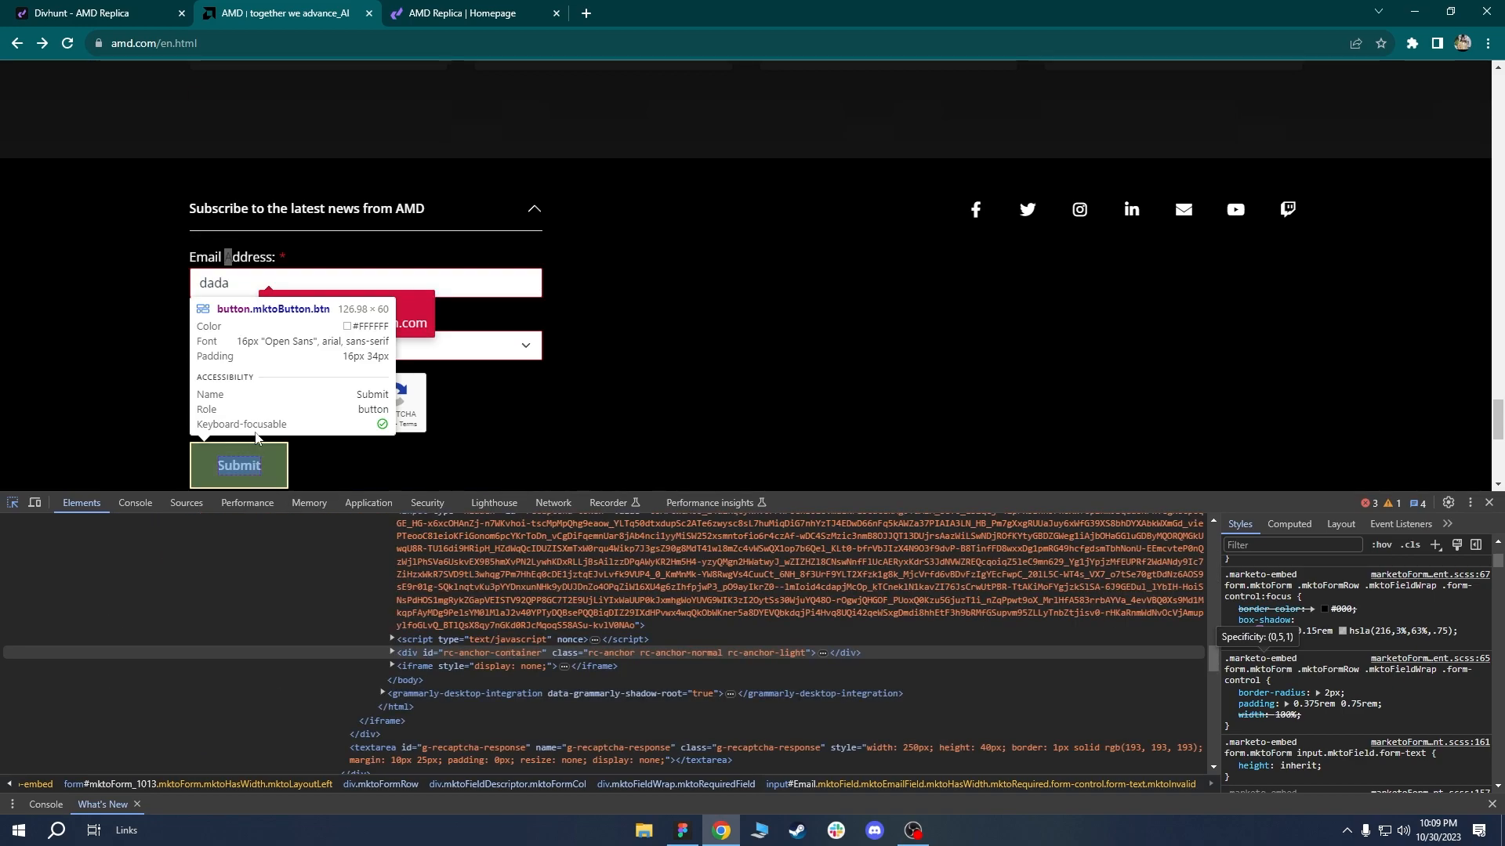
{"action": "left_click", "coordinate": [74, 472]}
{"action": "left_click", "coordinate": [235, 286]}
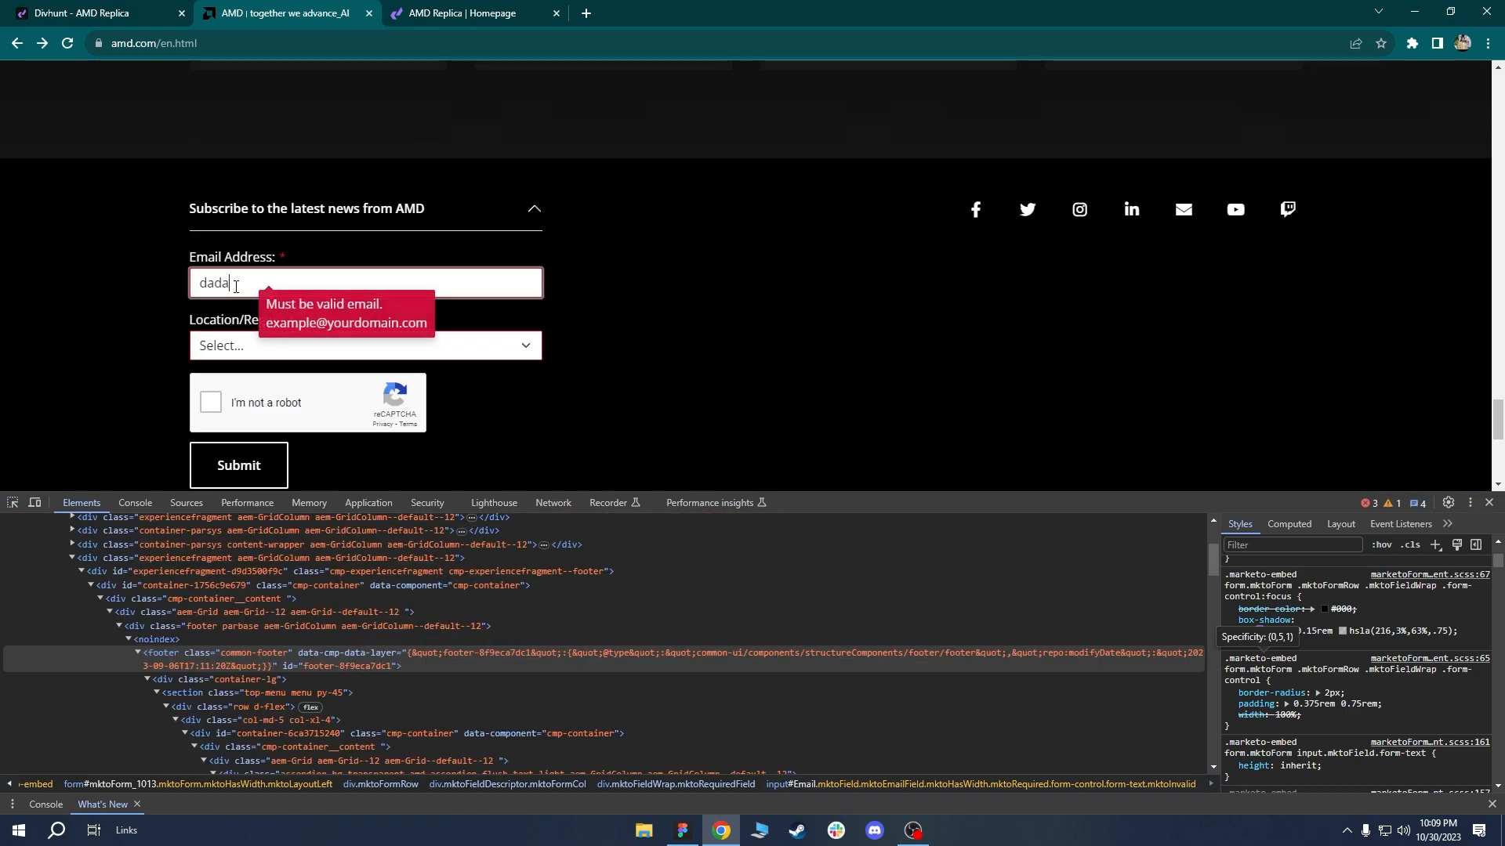
{"action": "left_click", "coordinate": [450, 11]}
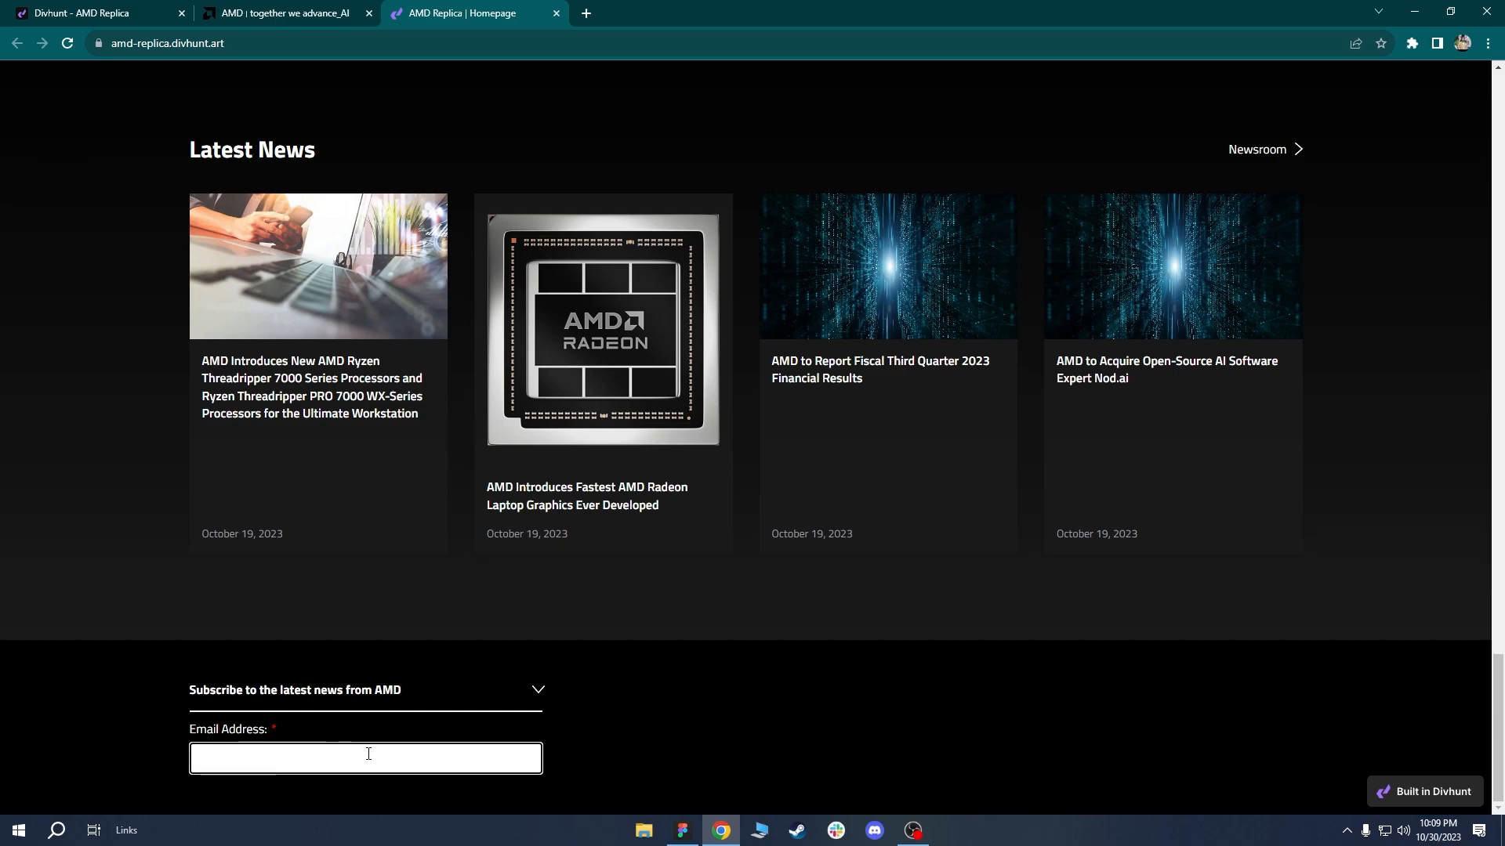
{"action": "left_click", "coordinate": [104, 7]}
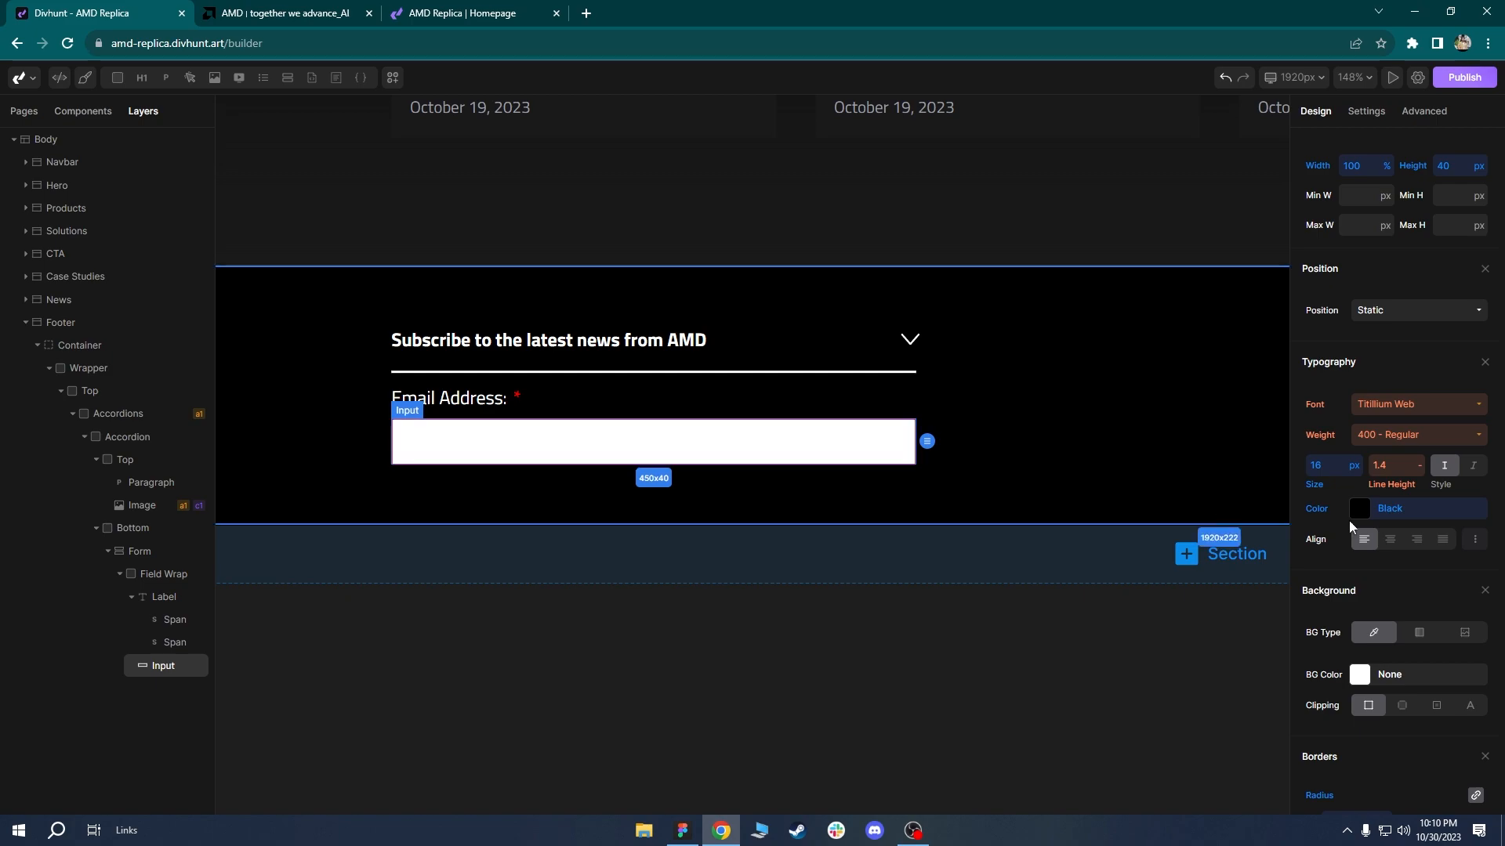
Add a :focus-visible rule with outline: none to the custom CSS of the input tag selector and save it.
{"action": "scroll", "coordinate": [1395, 313], "scroll_direction": "up", "scroll_amount": 5}
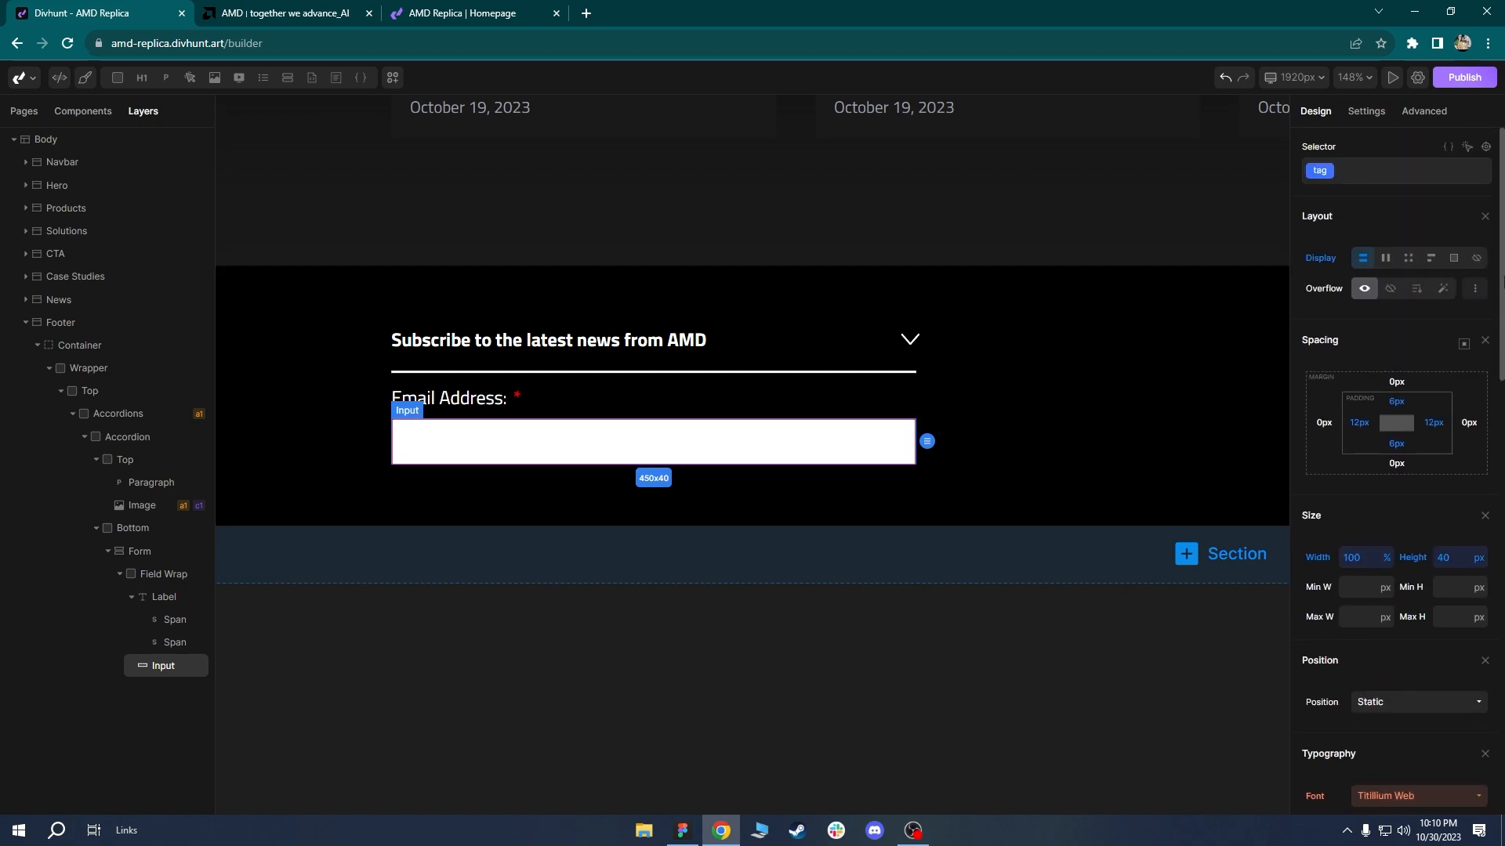
{"action": "left_click", "coordinate": [1322, 172]}
{"action": "left_click", "coordinate": [1321, 252]}
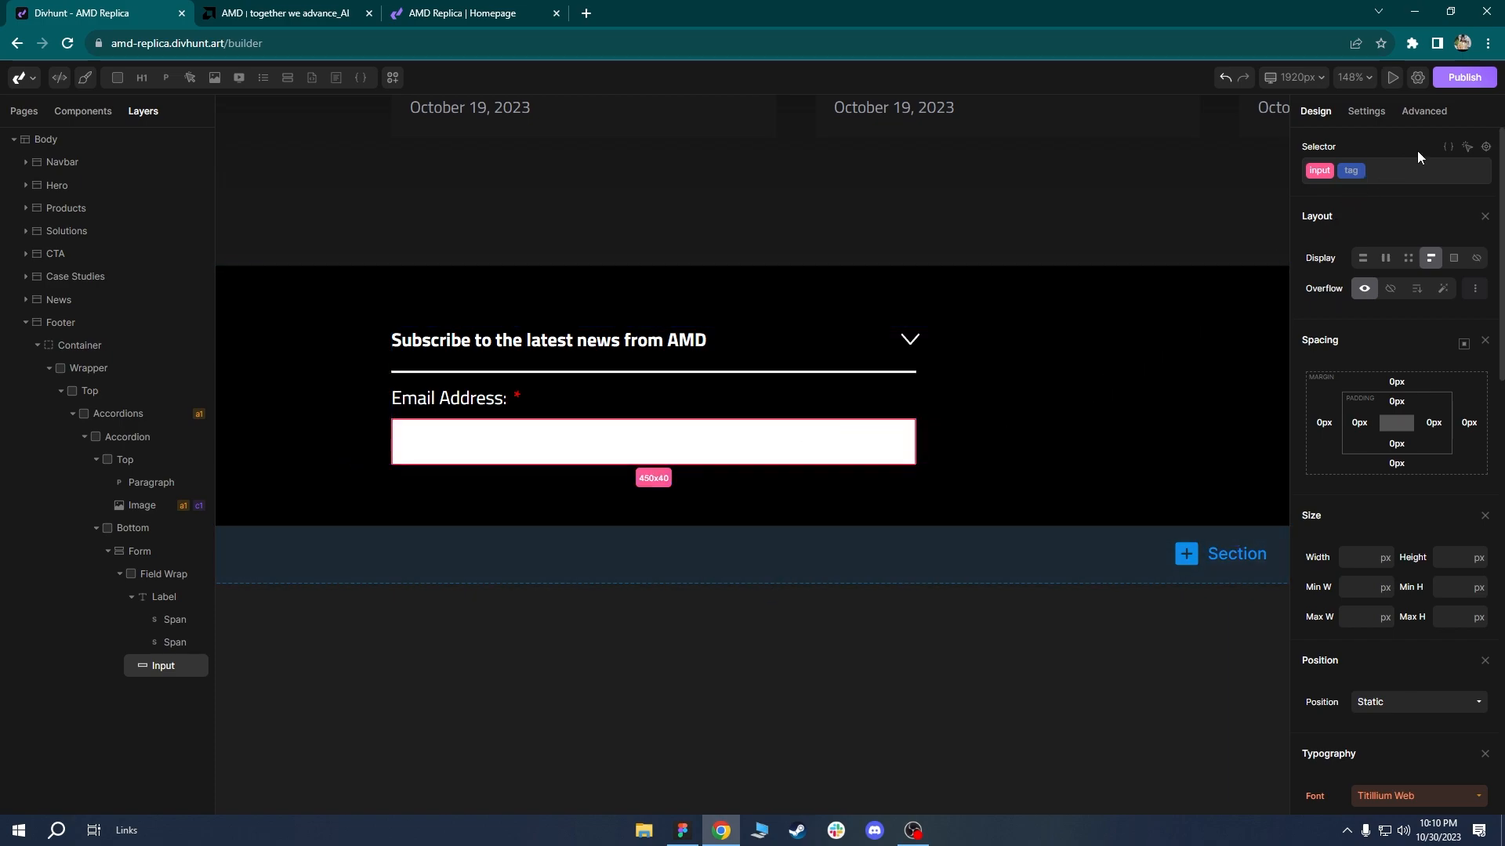
{"action": "left_click", "coordinate": [1448, 148]}
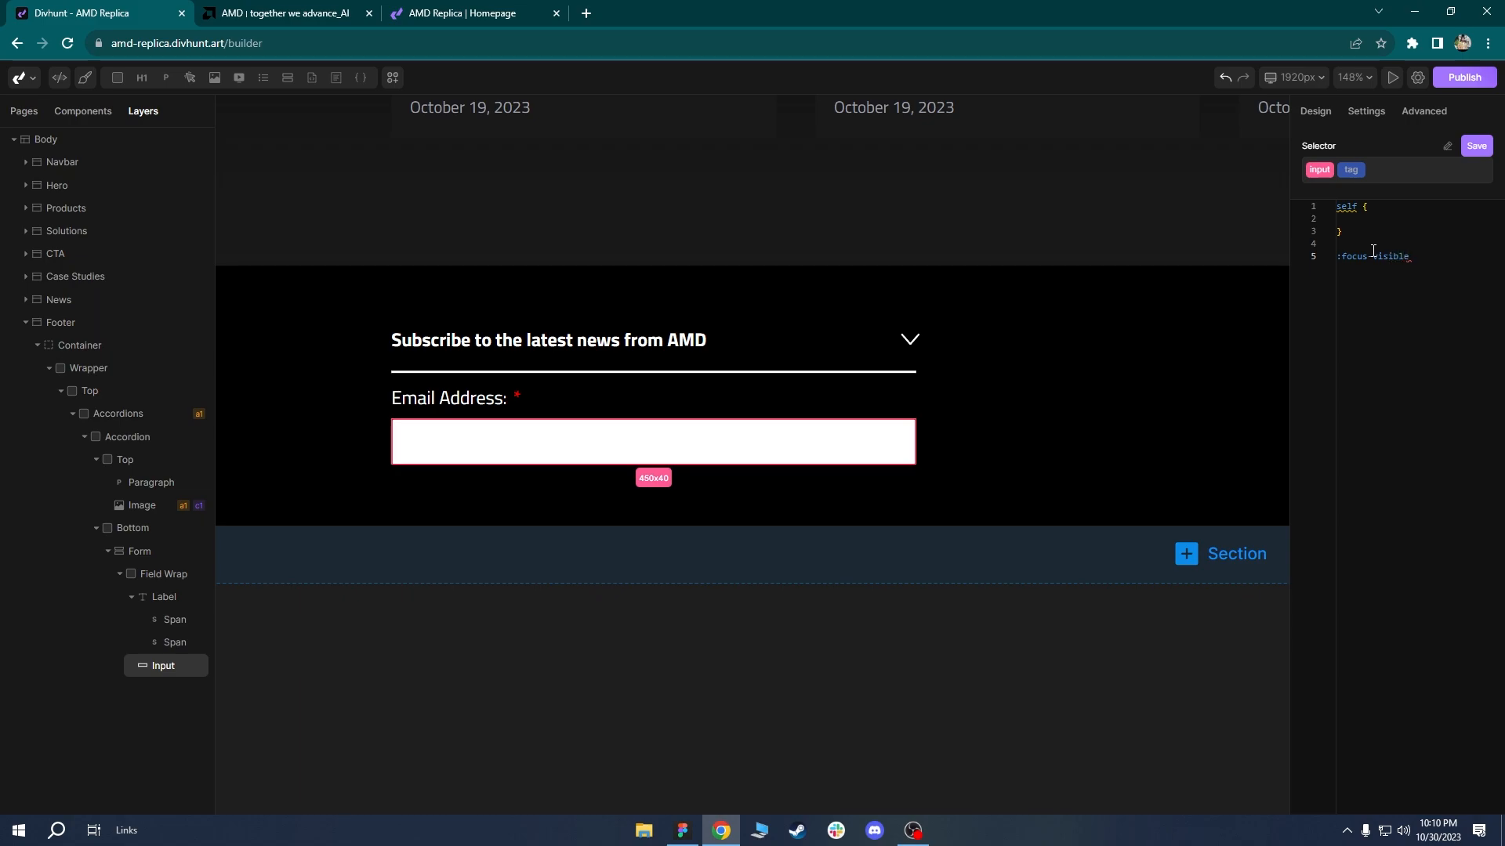
{"action": "key", "text": "Return"}
{"action": "type", "text": "outline:;"}
{"action": "key", "text": "Left"}
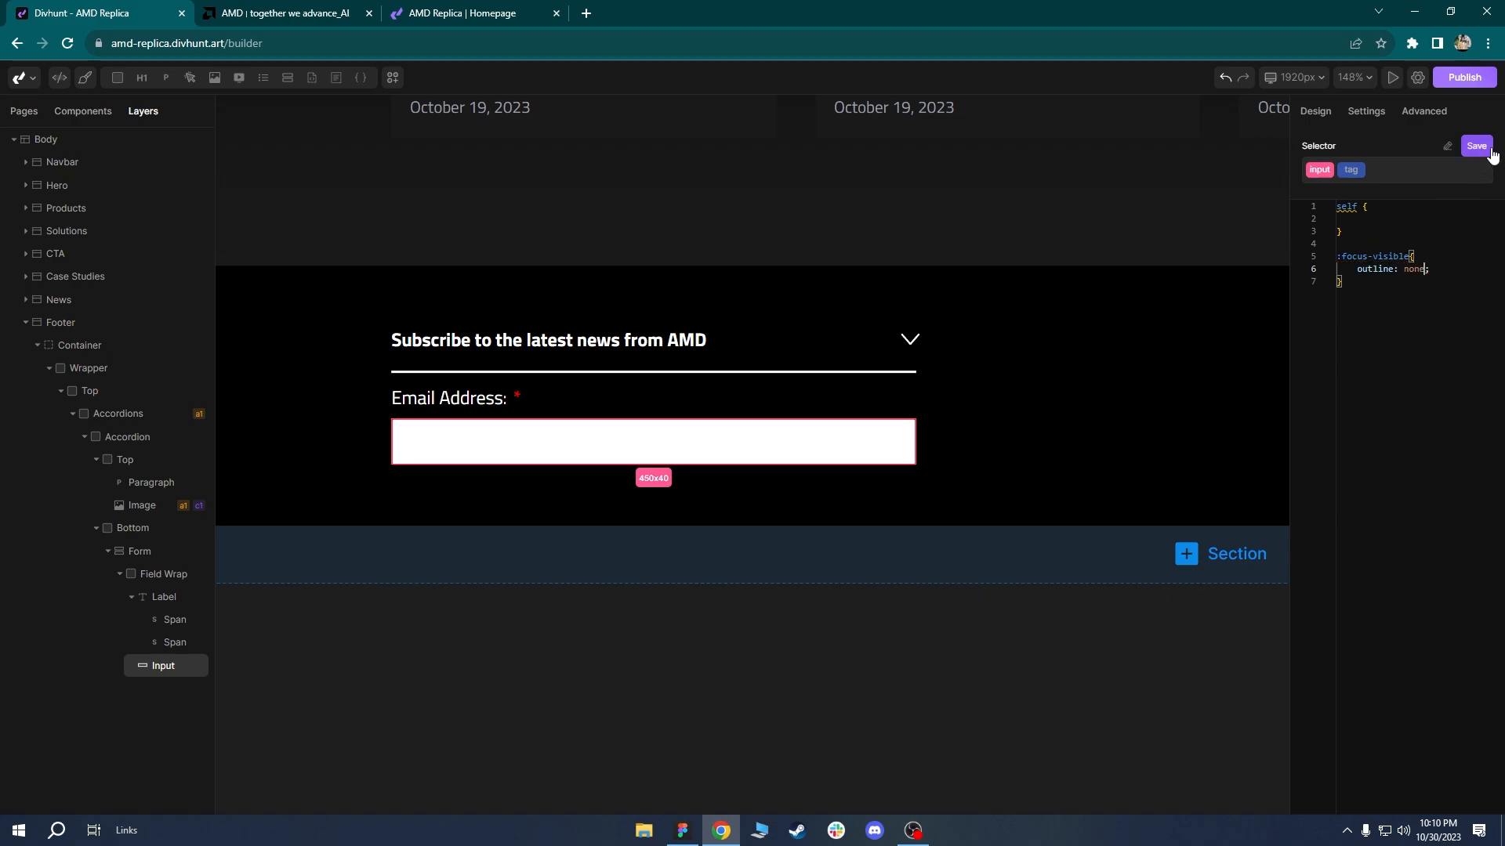
{"action": "left_click", "coordinate": [1488, 151]}
Reload the published AMD Replica page, test the email field with "dadasdad", clear it, toggle the subscribe accordion, and return to Divhunt.
{"action": "left_click", "coordinate": [322, 12]}
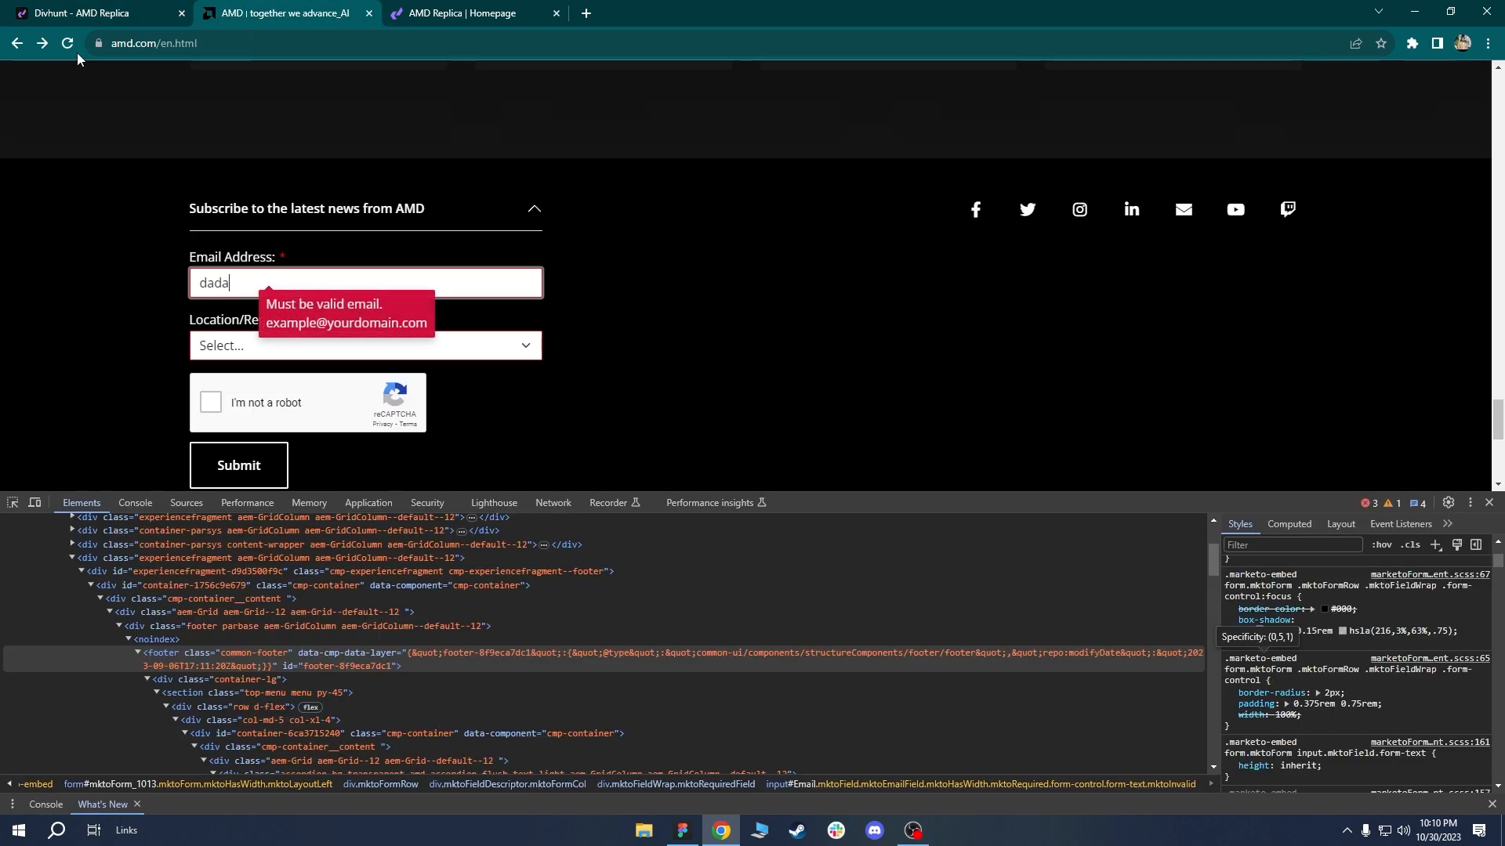
{"action": "left_click", "coordinate": [532, 8]}
{"action": "left_click", "coordinate": [69, 44]}
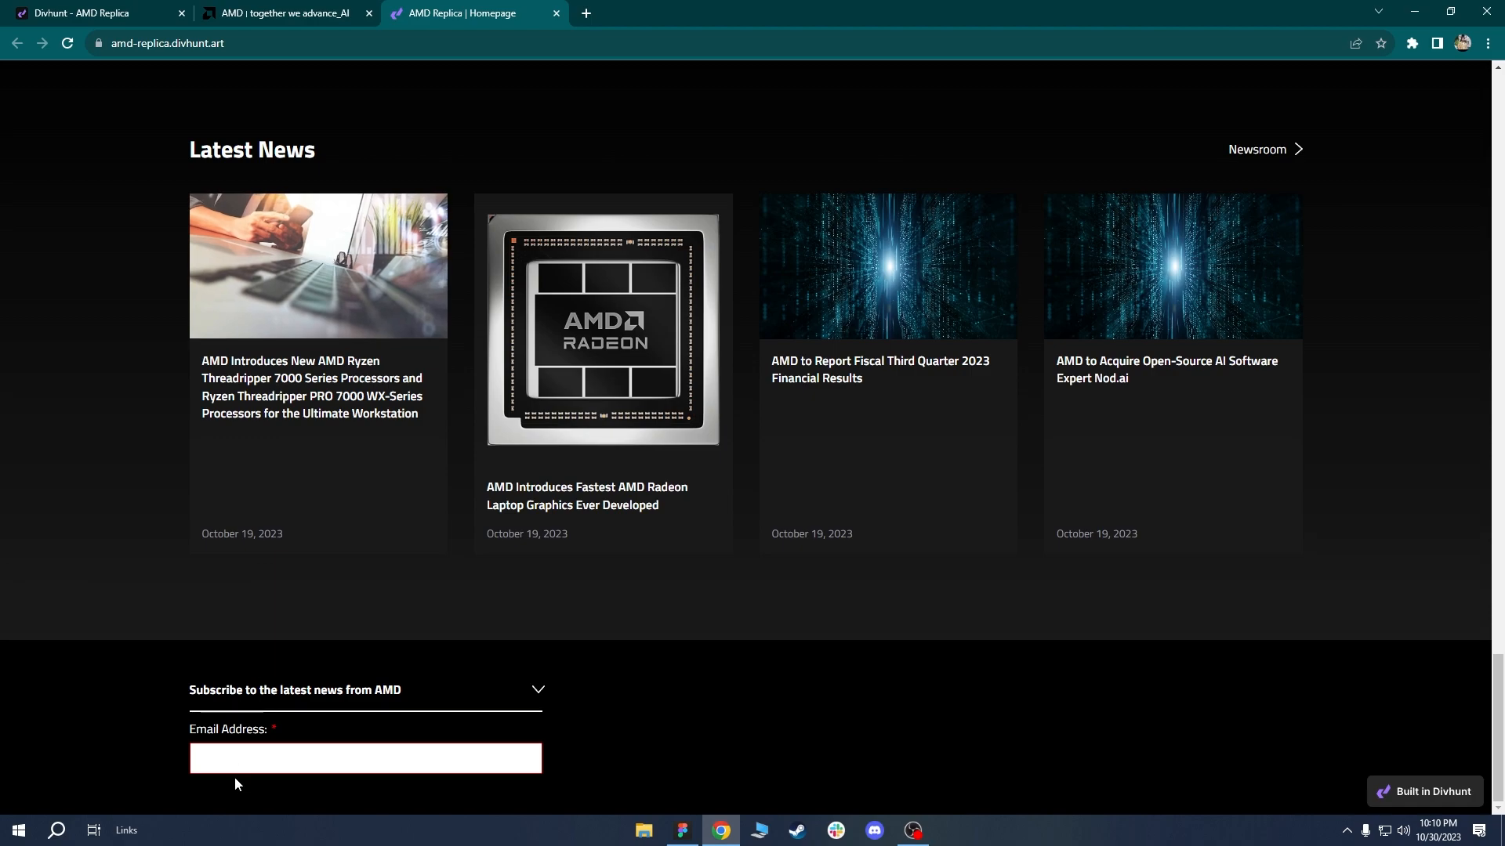
{"action": "left_click", "coordinate": [250, 764]}
{"action": "type", "text": "dadasdad"}
{"action": "key", "text": "ctrl+a"}
{"action": "key", "text": "BackSpace"}
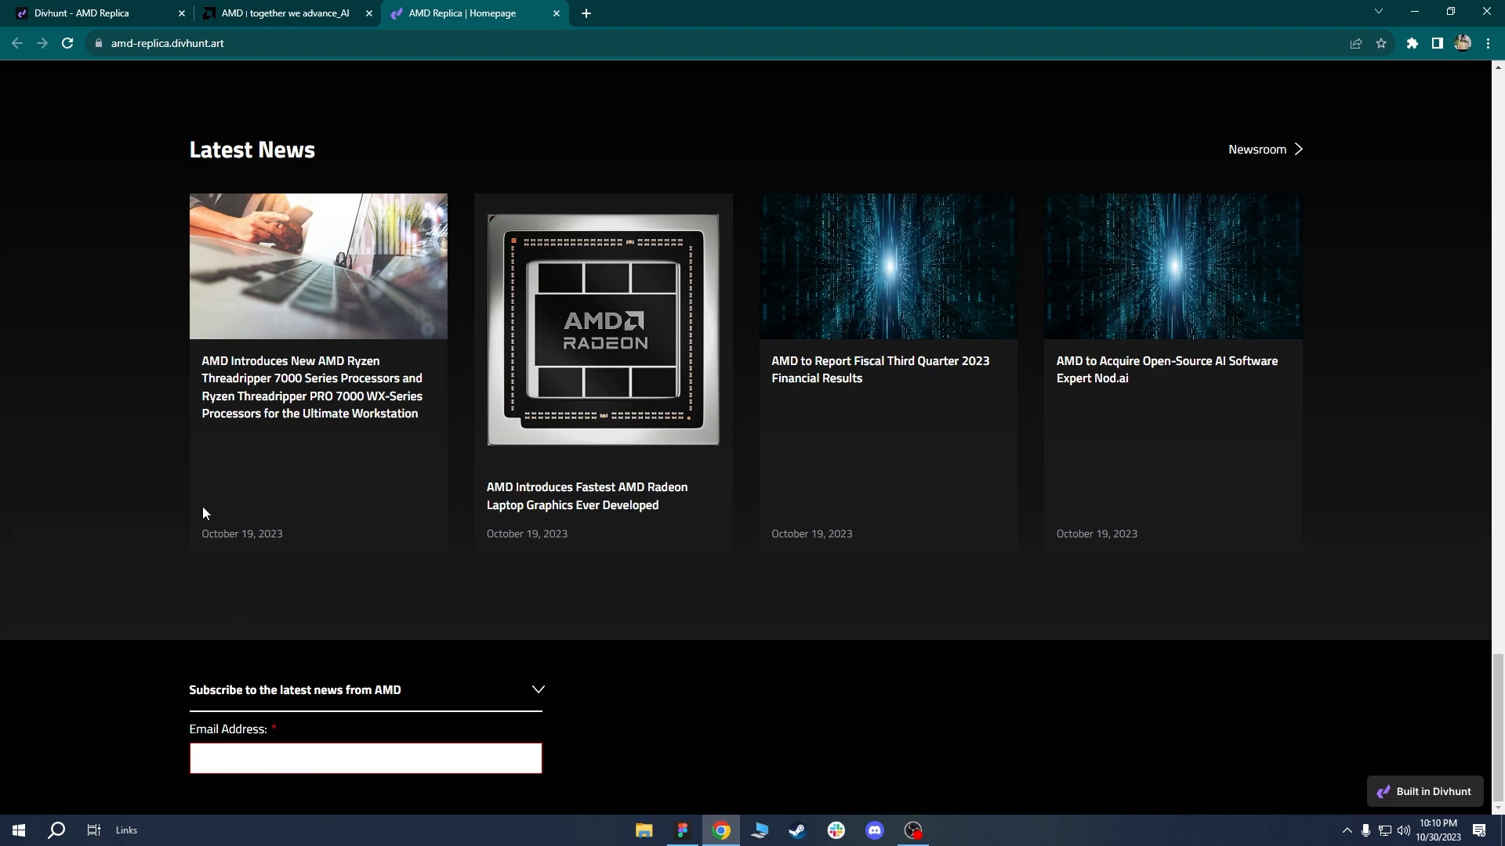
{"action": "left_click", "coordinate": [491, 692]}
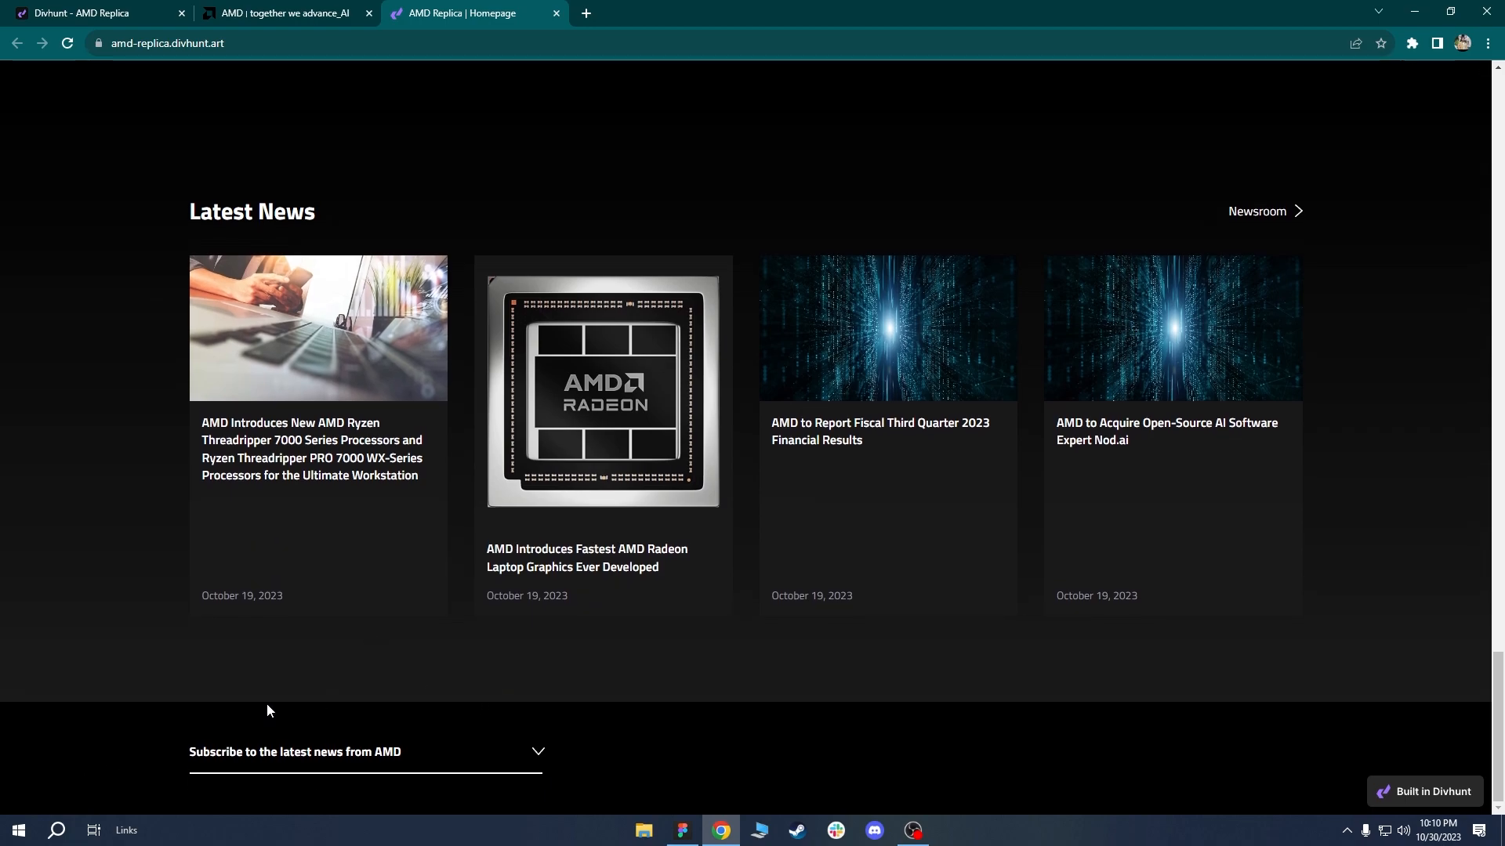
{"action": "left_click", "coordinate": [298, 751]}
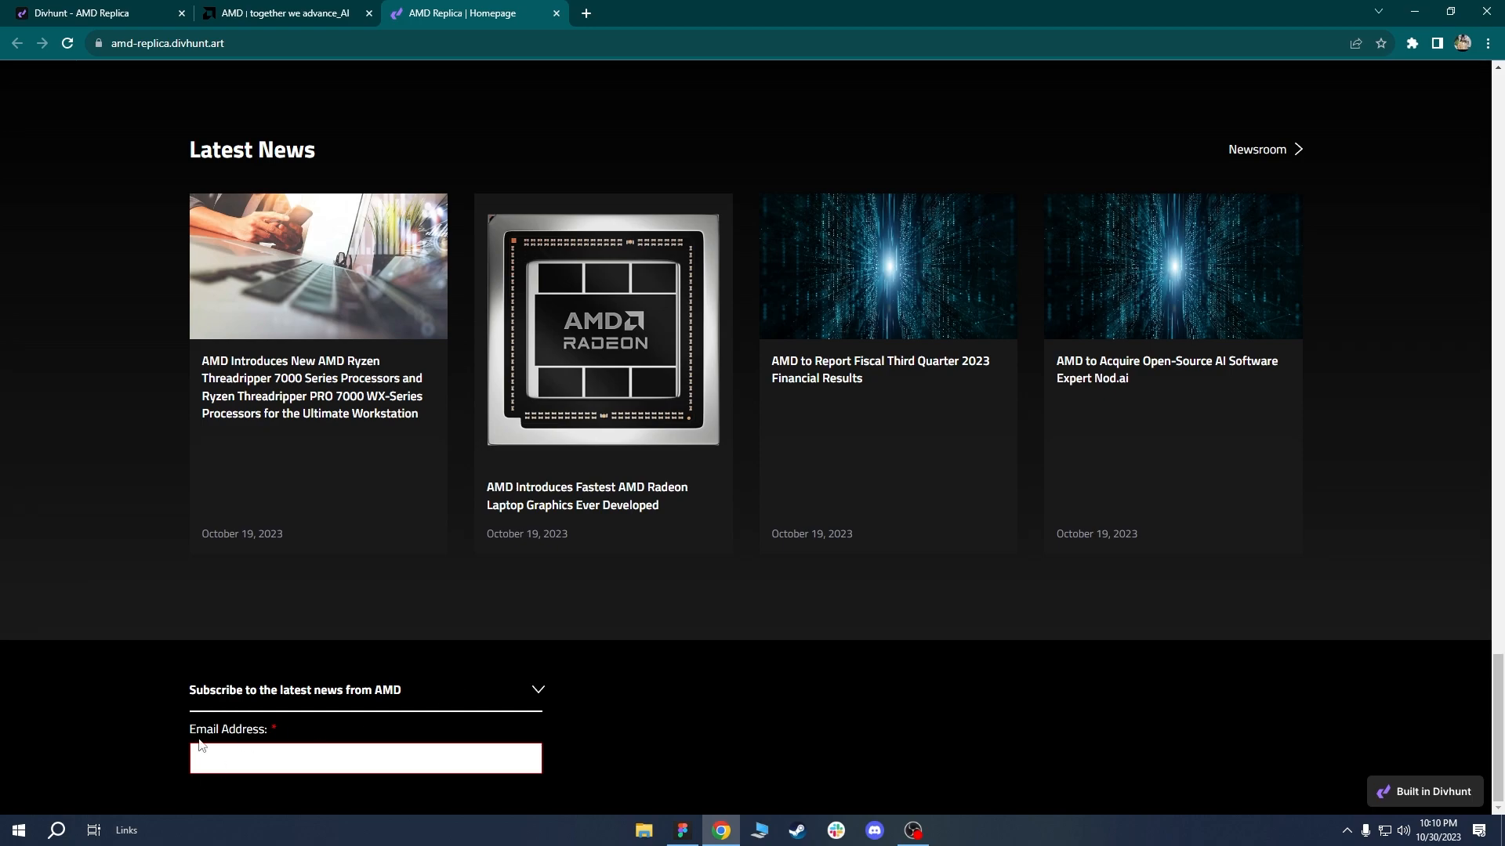
{"action": "left_click", "coordinate": [52, 9]}
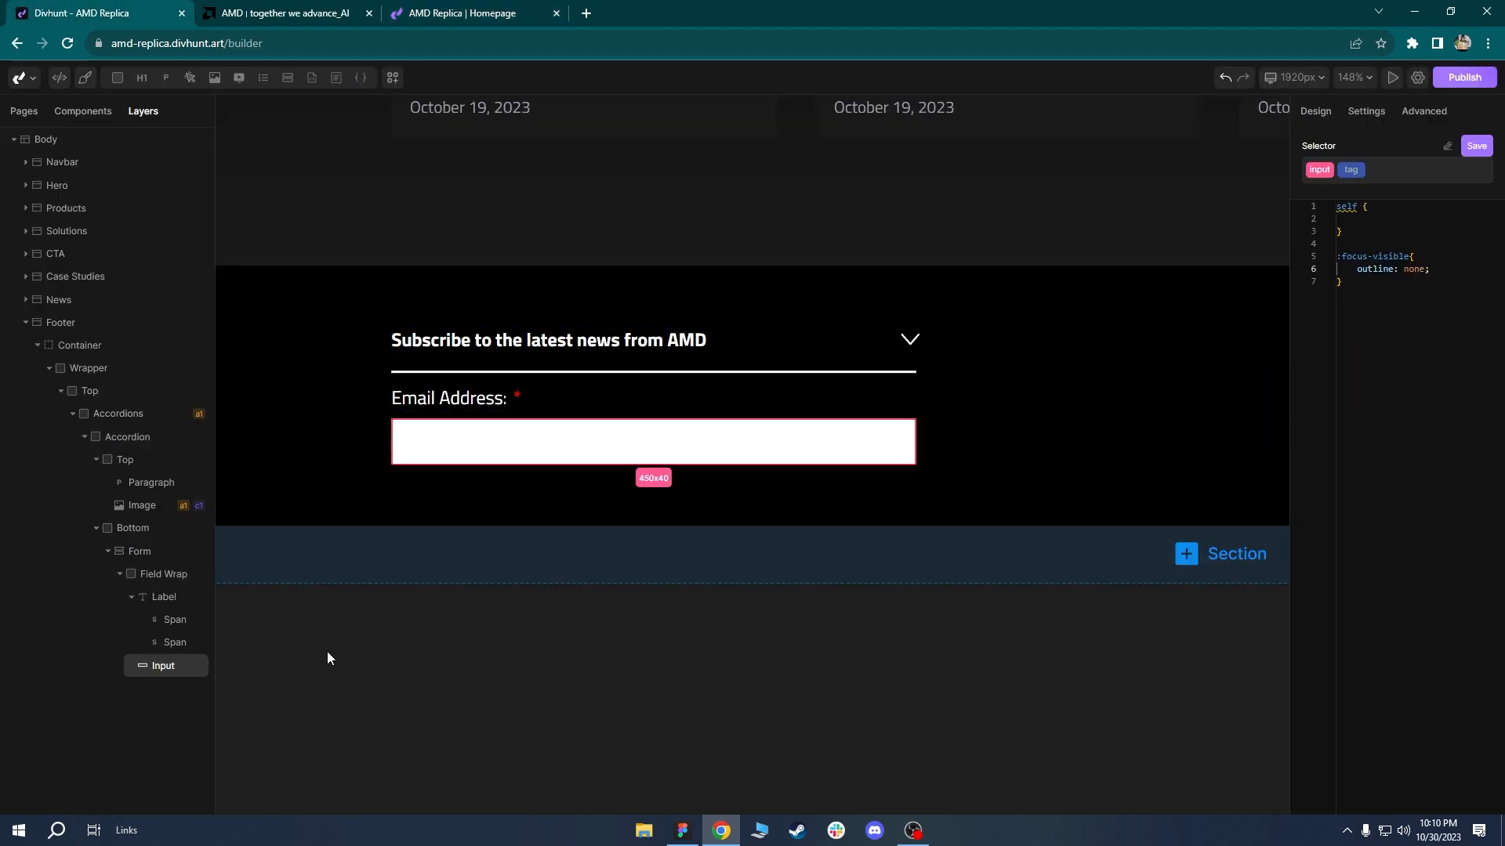
Check the original AMD newsletter form's email border when unfocused, and again after reloading the page and expanding the form.
{"action": "left_click", "coordinate": [531, 450]}
{"action": "scroll", "coordinate": [494, 406], "scroll_direction": "down", "scroll_amount": 5}
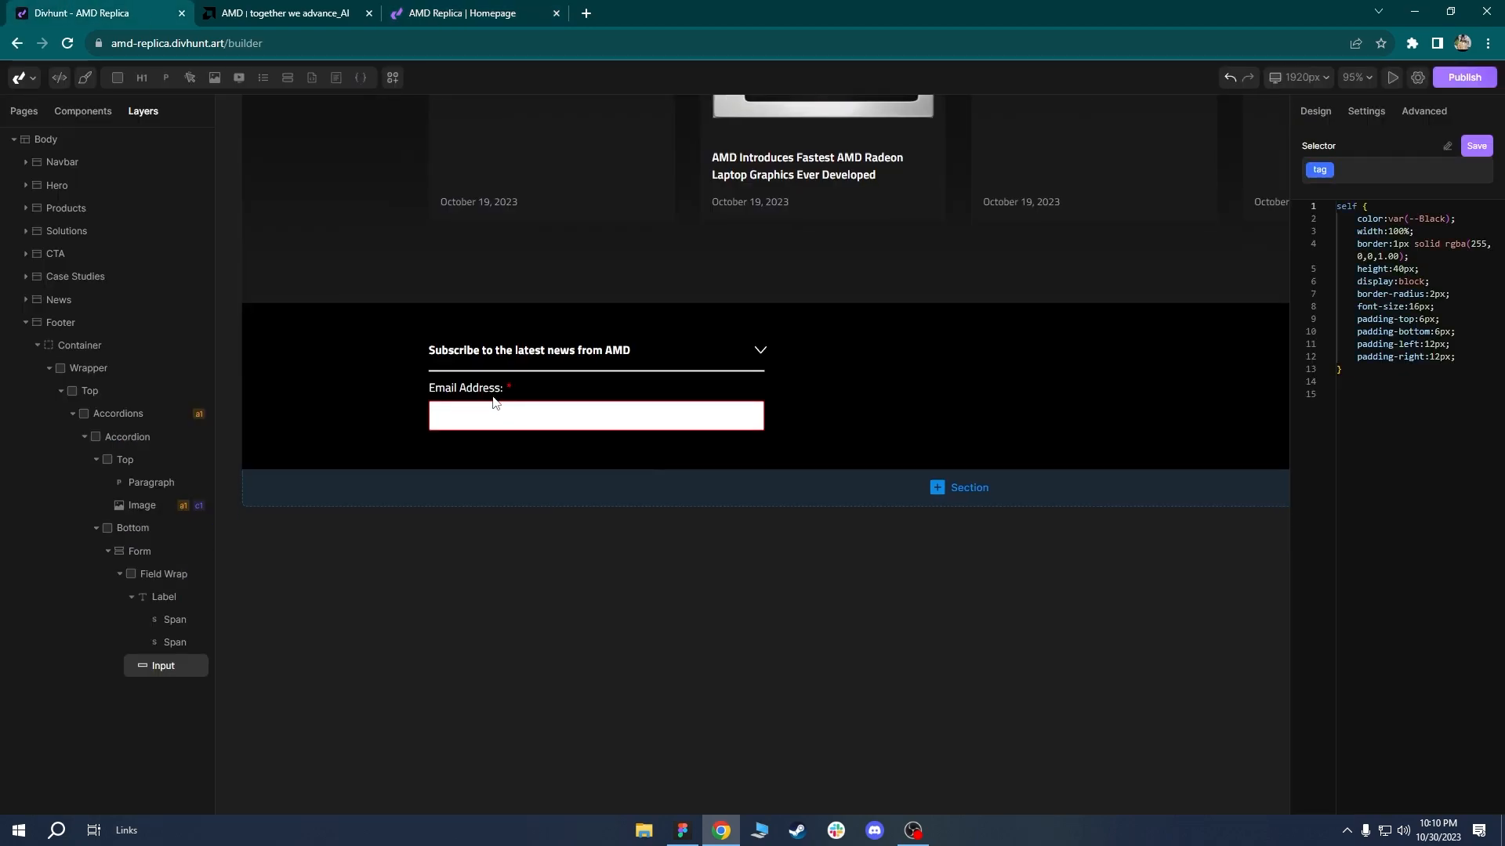
{"action": "left_click", "coordinate": [303, 11]}
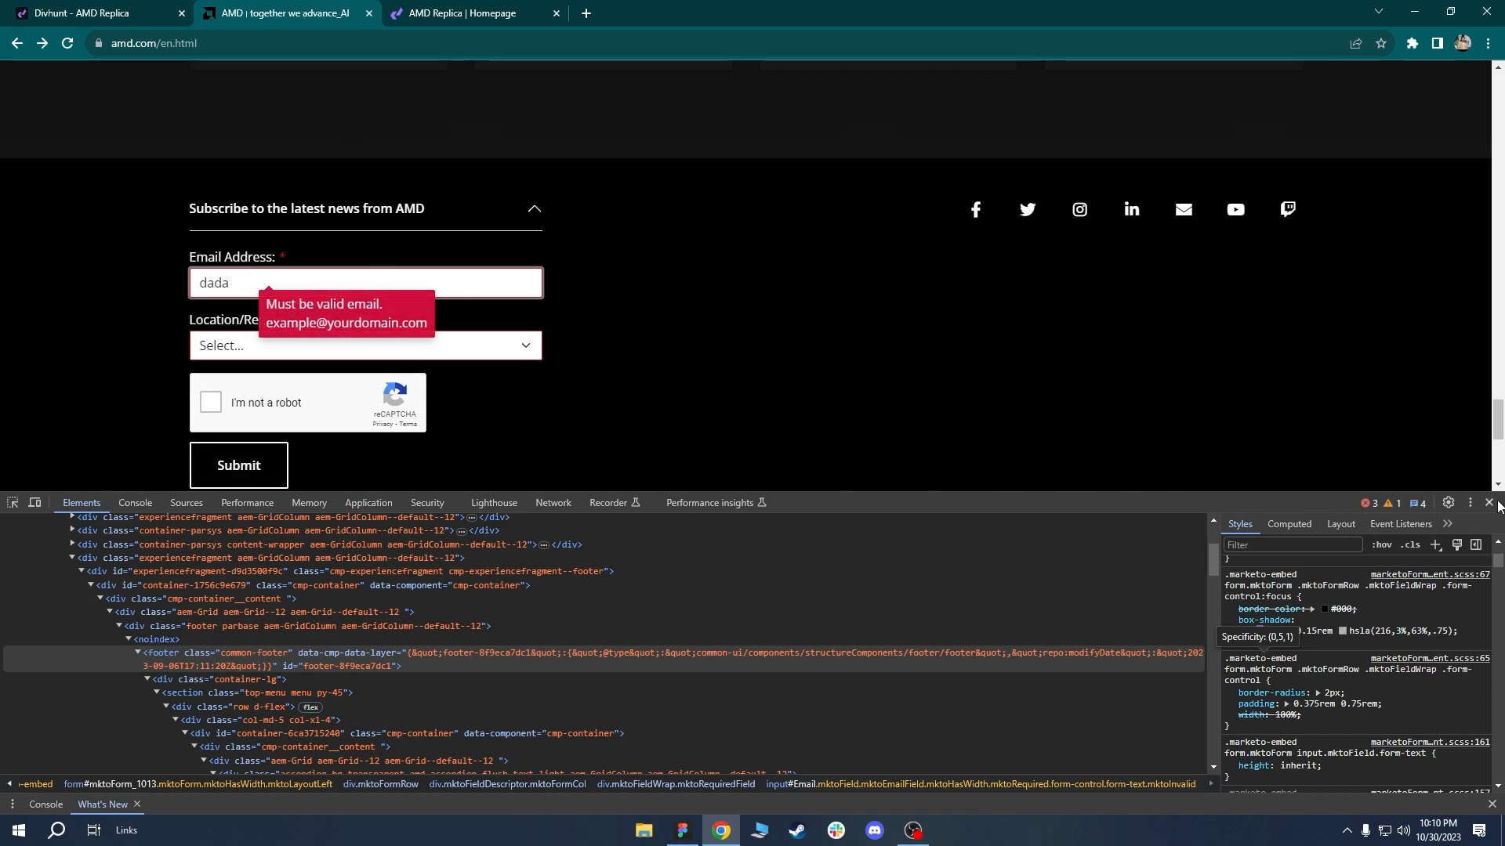
{"action": "left_click", "coordinate": [1489, 503]}
{"action": "left_click", "coordinate": [438, 284]}
{"action": "left_click", "coordinate": [617, 278]}
{"action": "left_click", "coordinate": [470, 214]}
{"action": "left_click", "coordinate": [467, 405]}
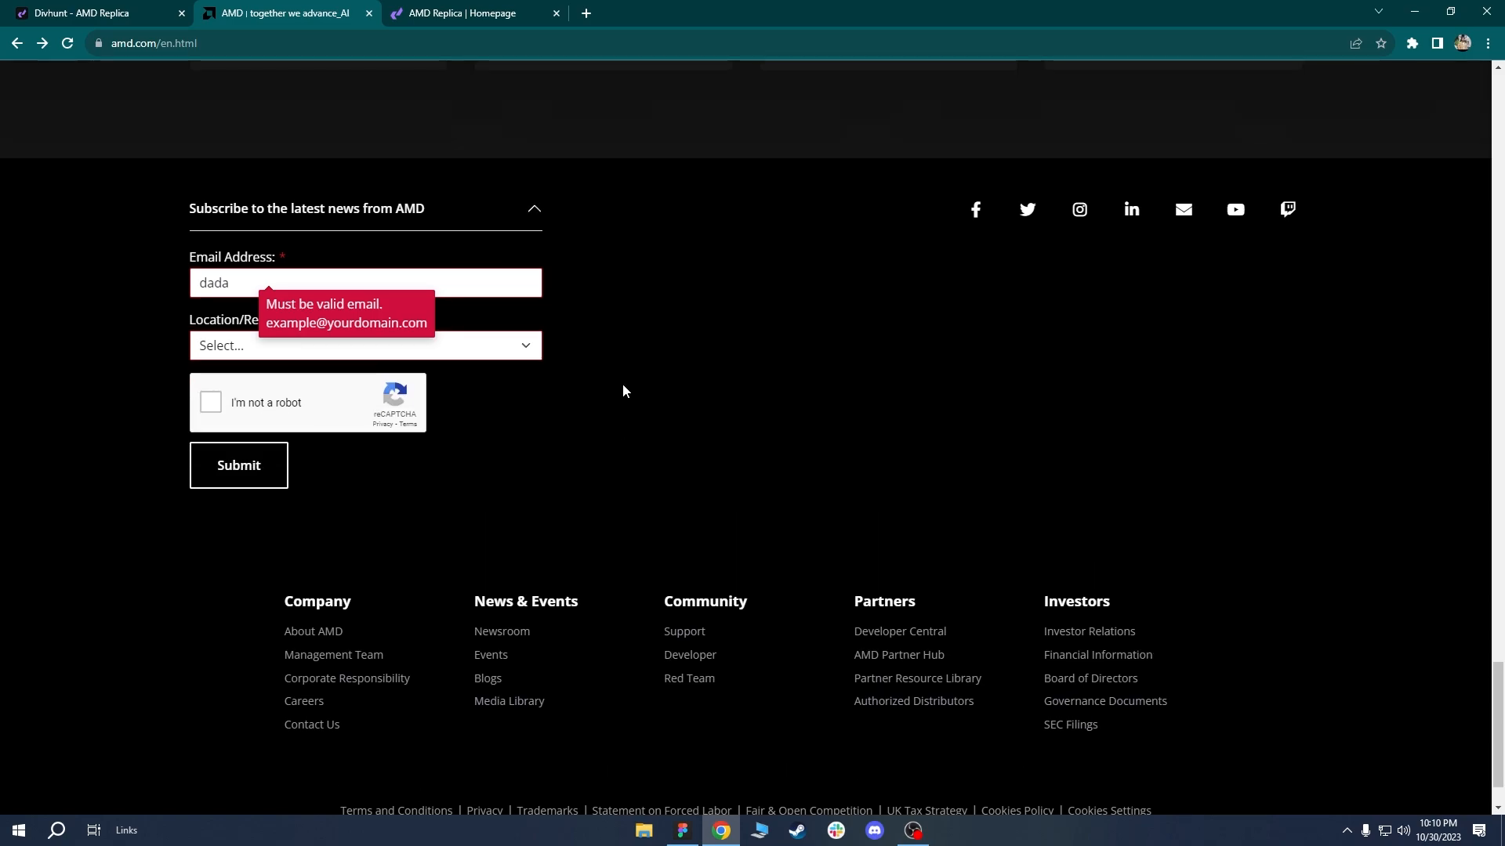
{"action": "key", "text": "F5"}
{"action": "left_click_drag", "start_coordinate": [1503, 168], "coordinate": [1503, 705]}
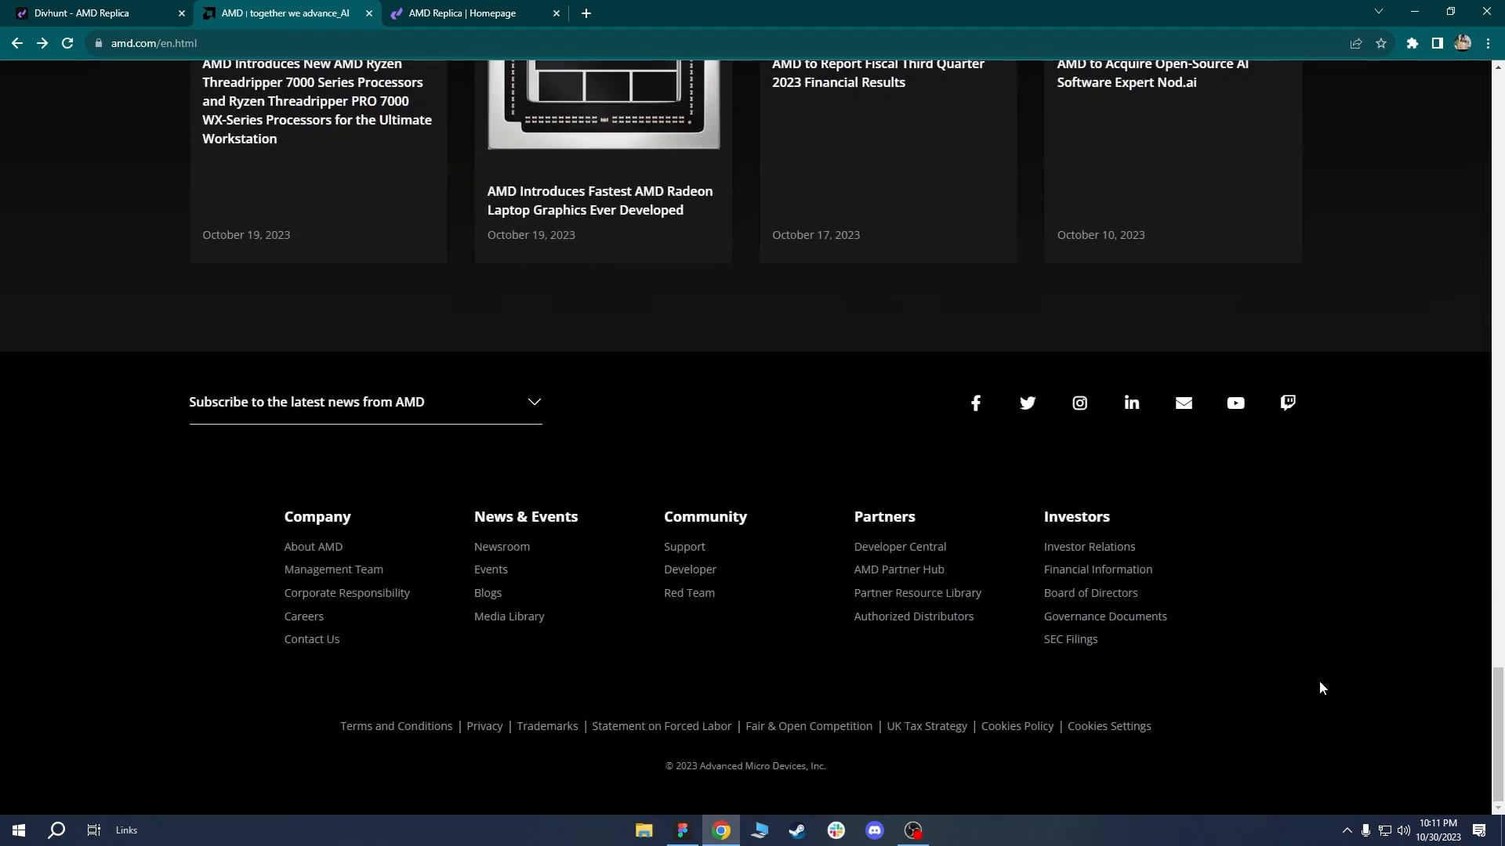
{"action": "left_click", "coordinate": [439, 407]}
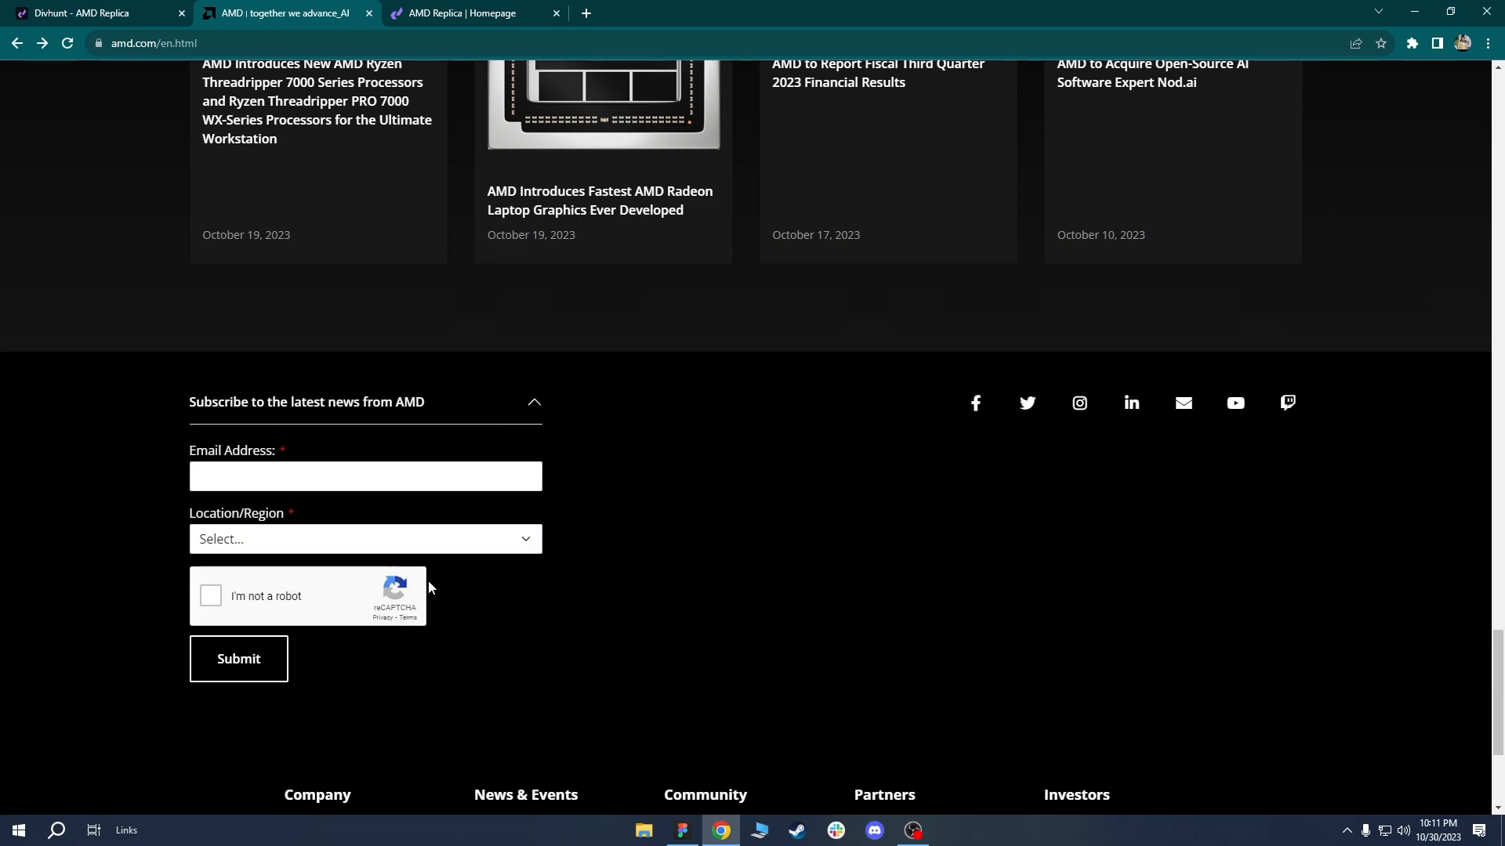
Back in Divhunt, set the newsletter input's type to Email and make it required.
{"action": "left_click", "coordinate": [114, 9]}
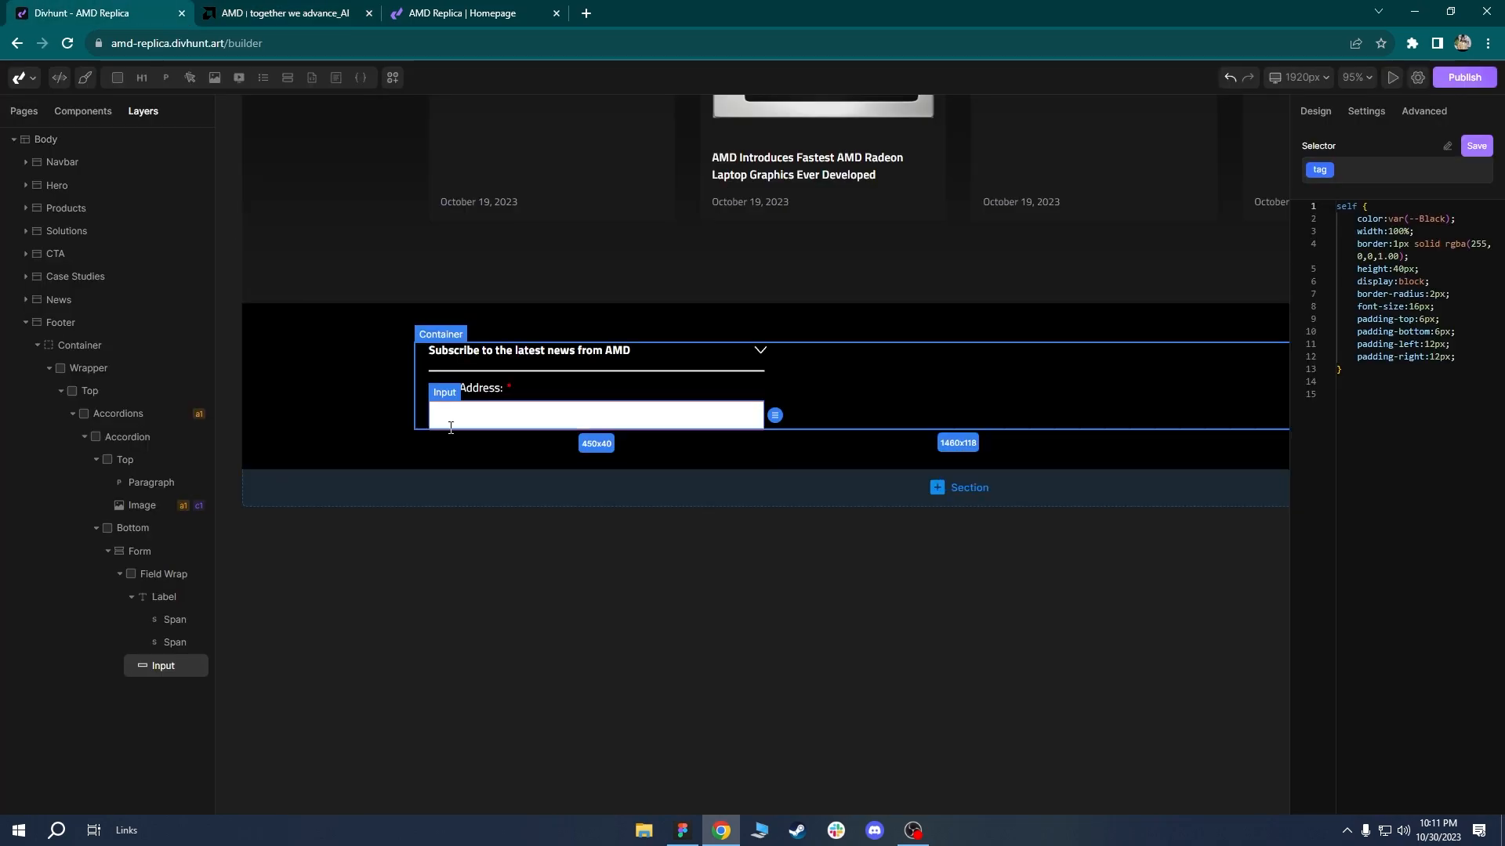
{"action": "left_click", "coordinate": [1366, 112]}
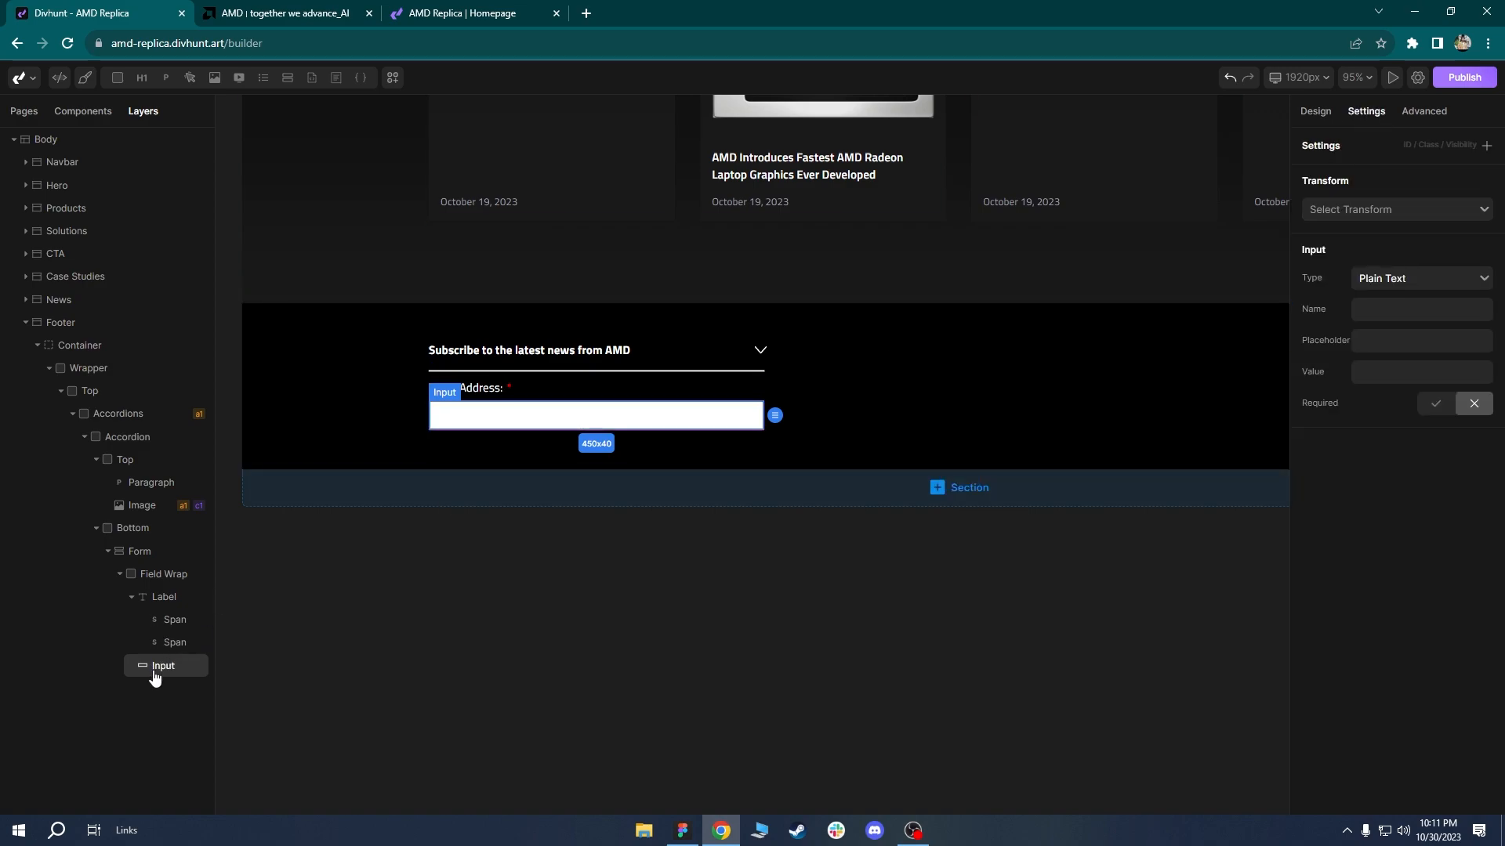
{"action": "left_click", "coordinate": [1388, 287]}
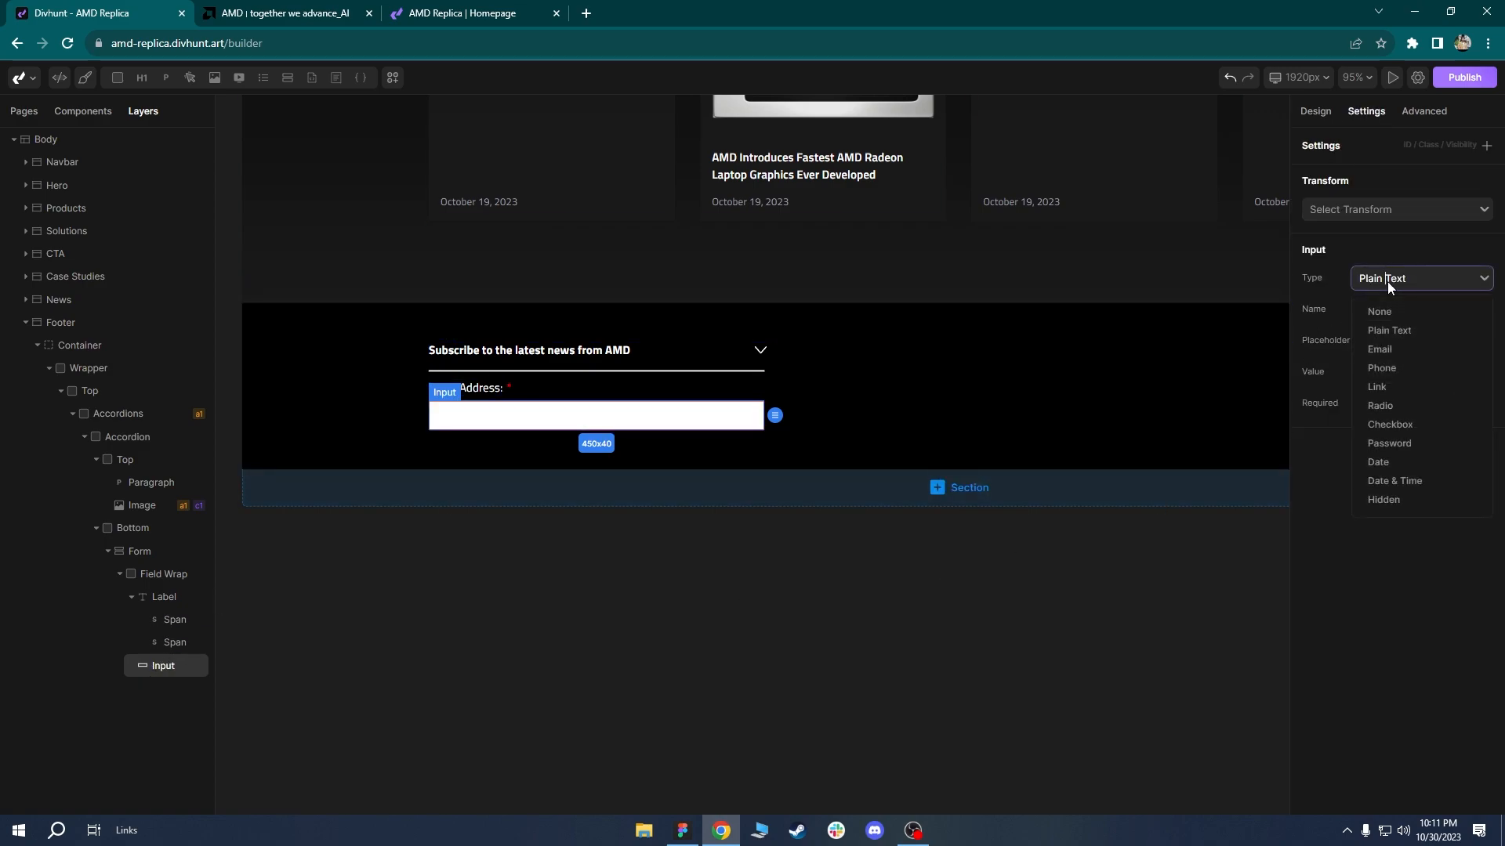
{"action": "left_click", "coordinate": [1385, 347]}
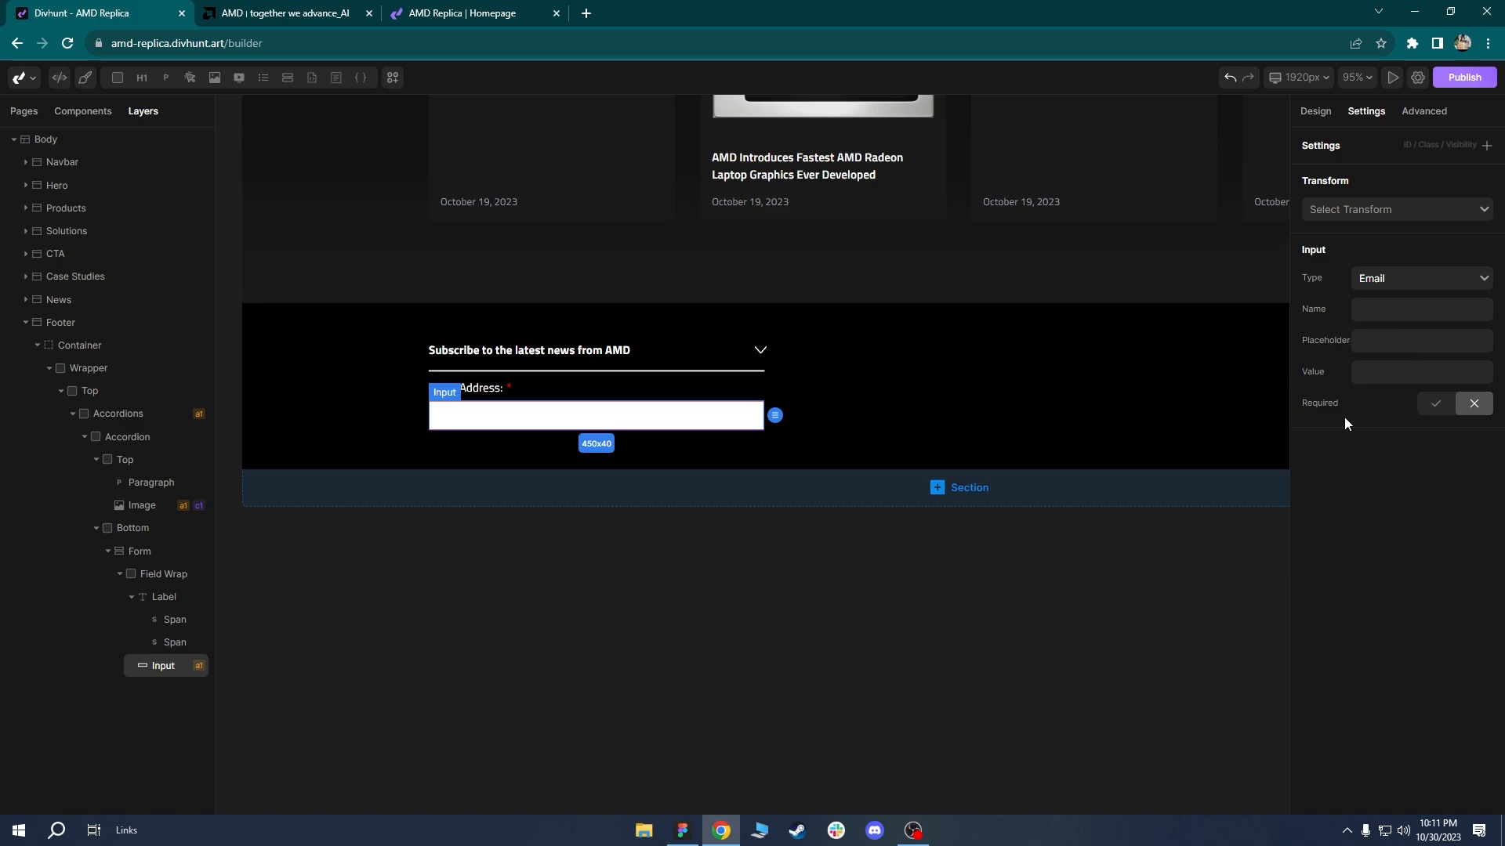
{"action": "left_click", "coordinate": [1440, 404]}
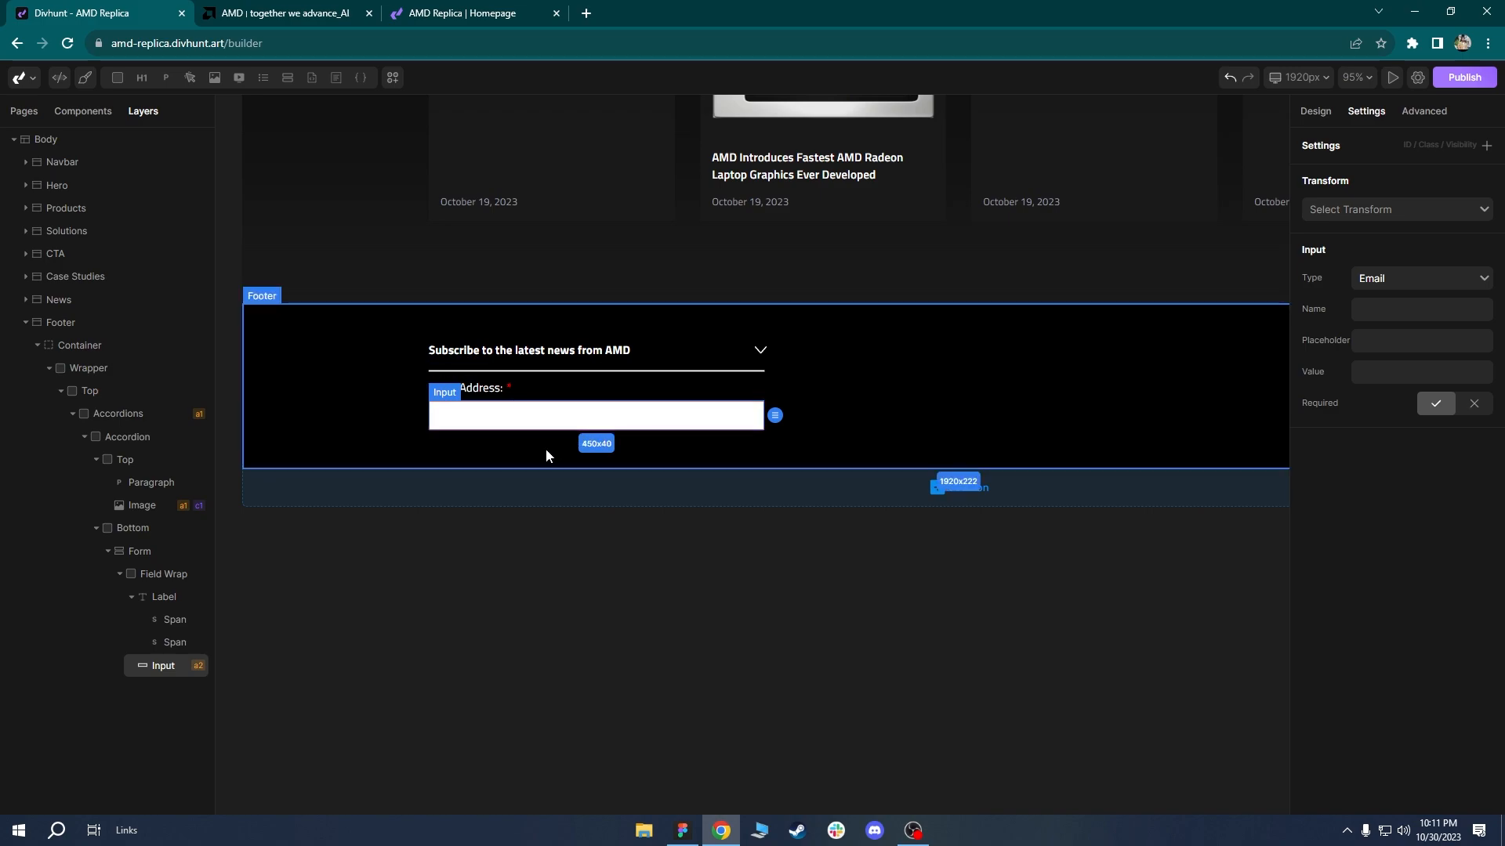
Duplicate the email Field Wrap inside the newsletter Form.
{"action": "left_click", "coordinate": [132, 597]}
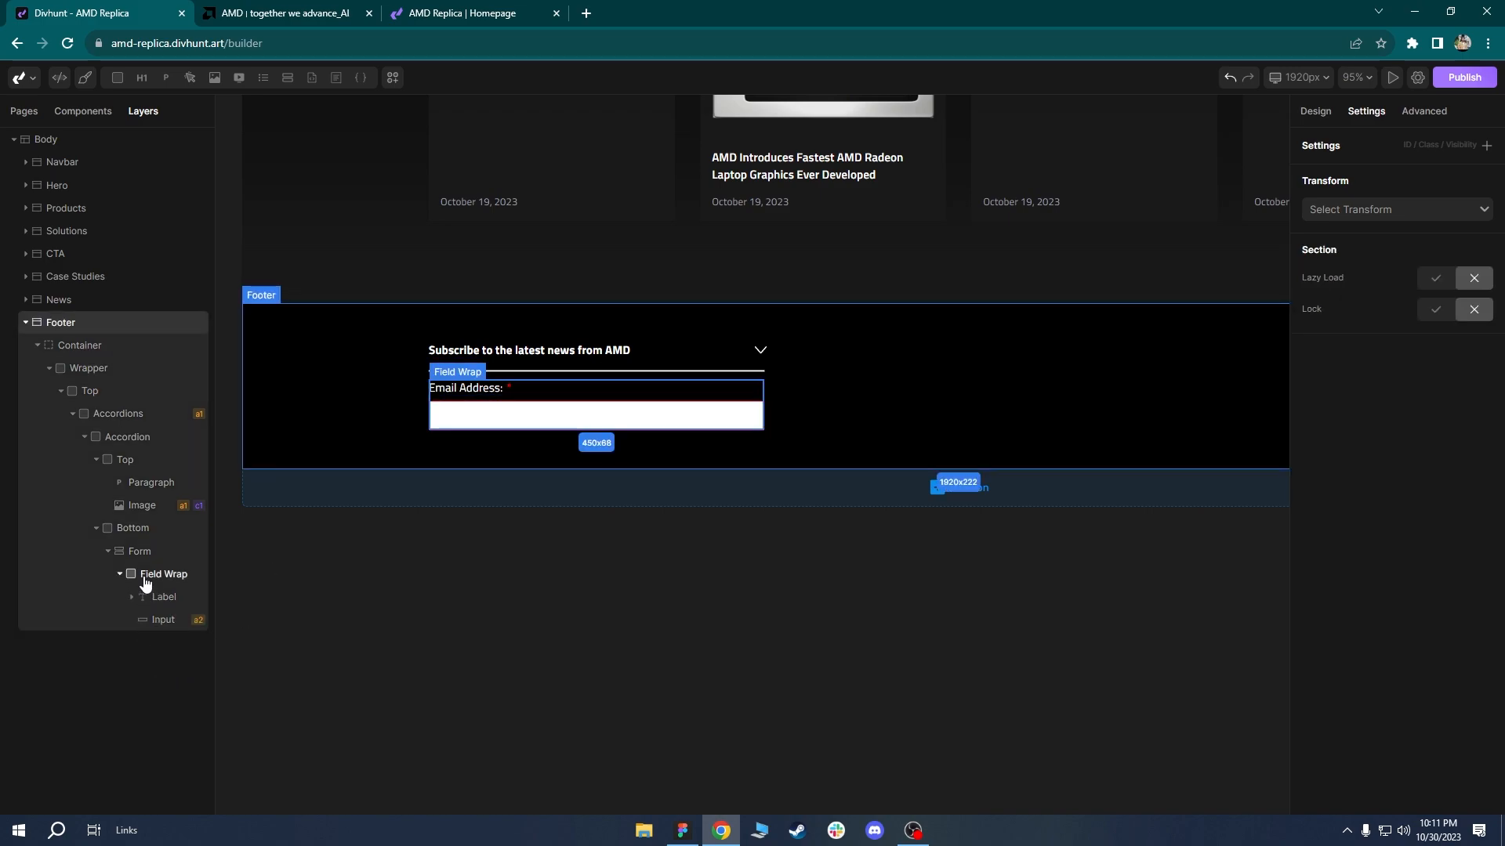
{"action": "left_click", "coordinate": [153, 575]}
{"action": "key", "text": "ctrl+c"}
{"action": "left_click", "coordinate": [139, 551]}
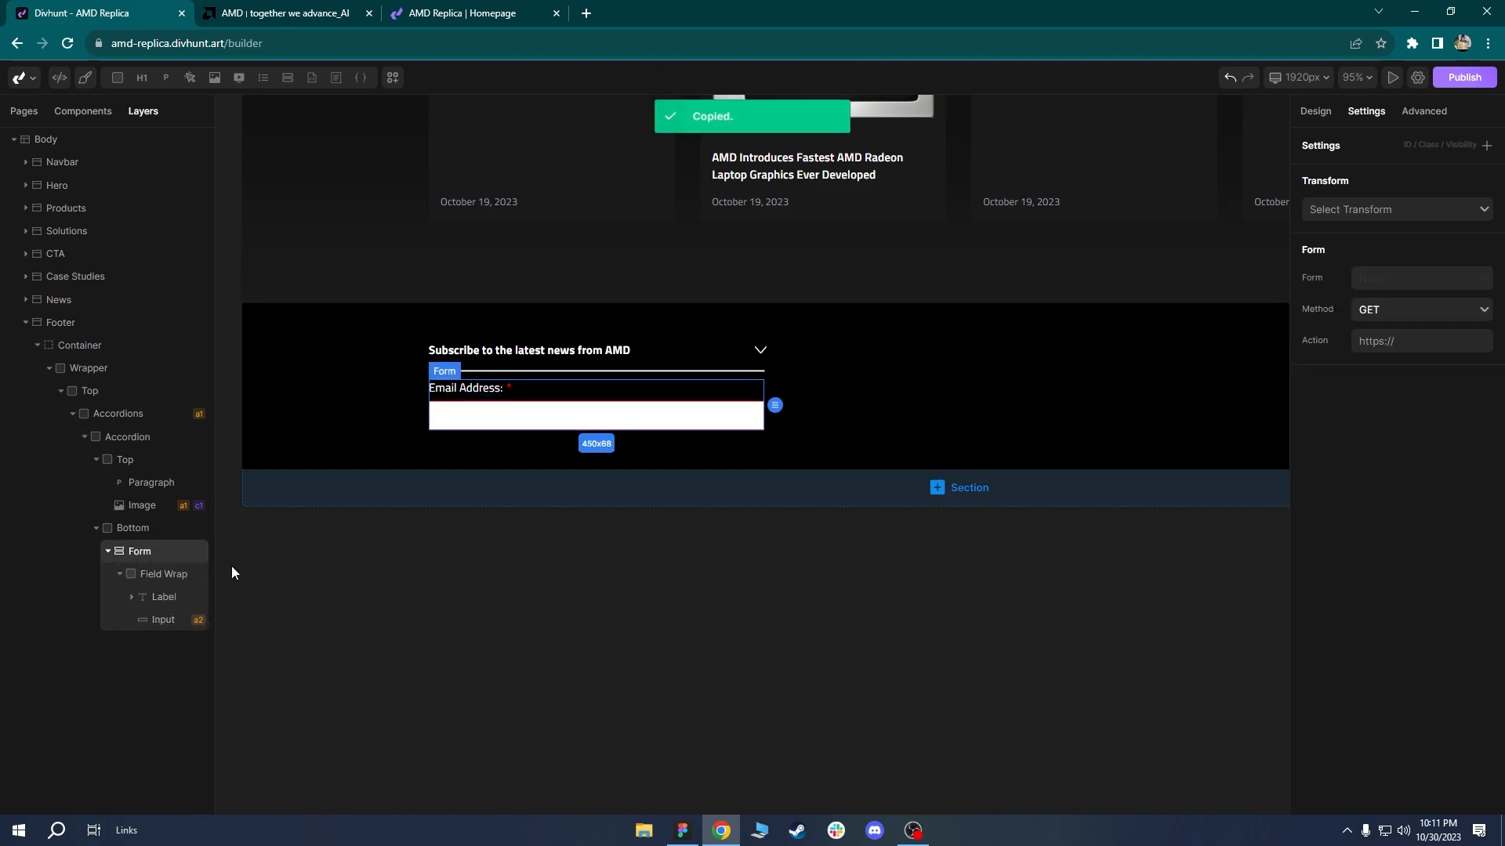
{"action": "key", "text": "ctrl+v"}
{"action": "left_click", "coordinate": [393, 452]}
Inspect the Location/Region field and its spacing on the AMD site with the developer tools, and return to Divhunt.
{"action": "key", "text": "ctrl+Tab"}
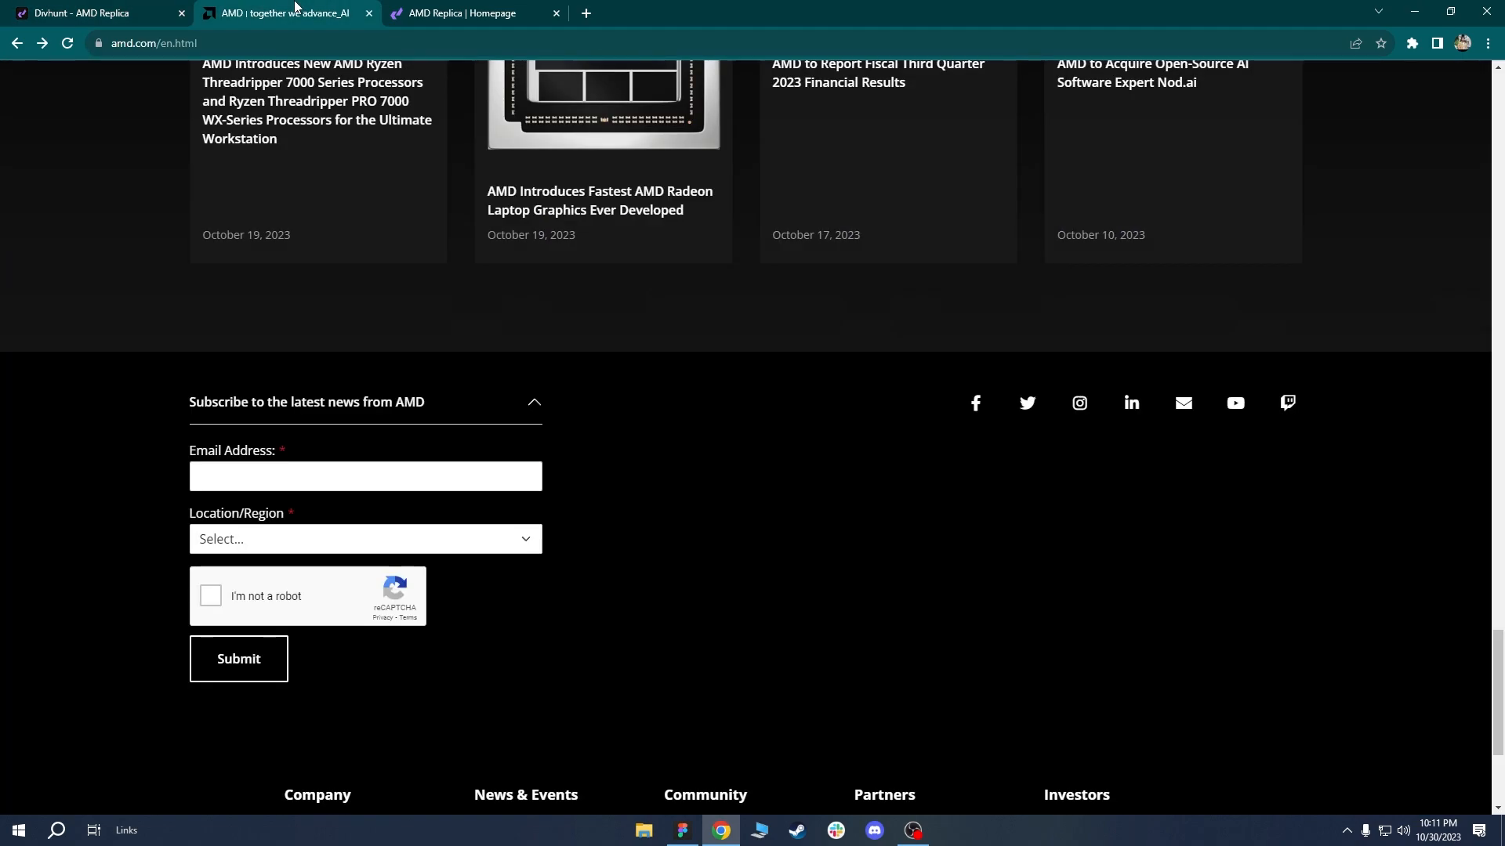
{"action": "right_click", "coordinate": [328, 507]}
{"action": "left_click", "coordinate": [362, 759]}
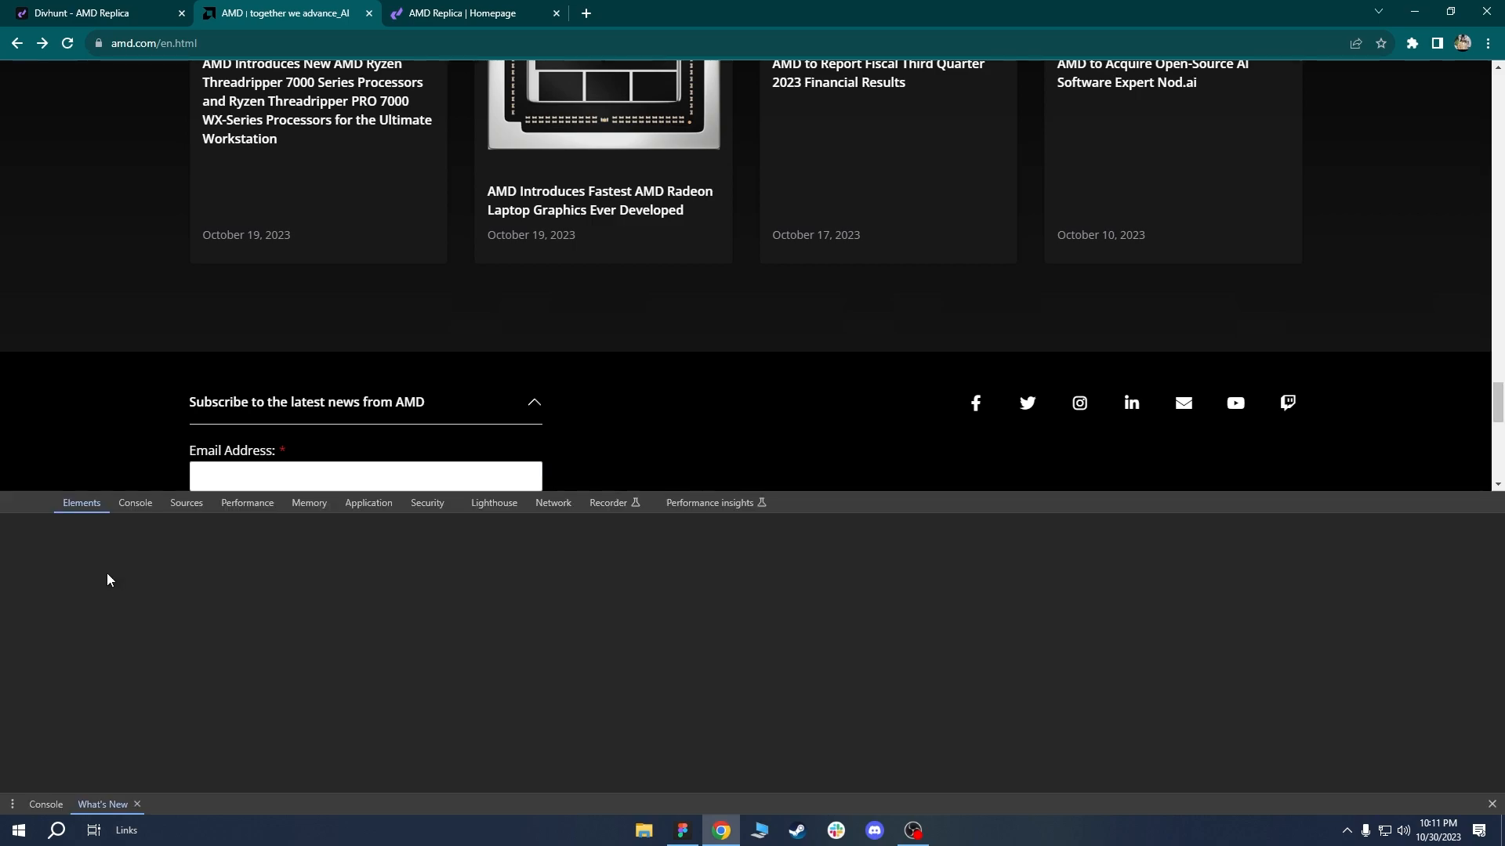
{"action": "scroll", "coordinate": [56, 422], "scroll_direction": "down", "scroll_amount": 2}
{"action": "left_click", "coordinate": [12, 502]}
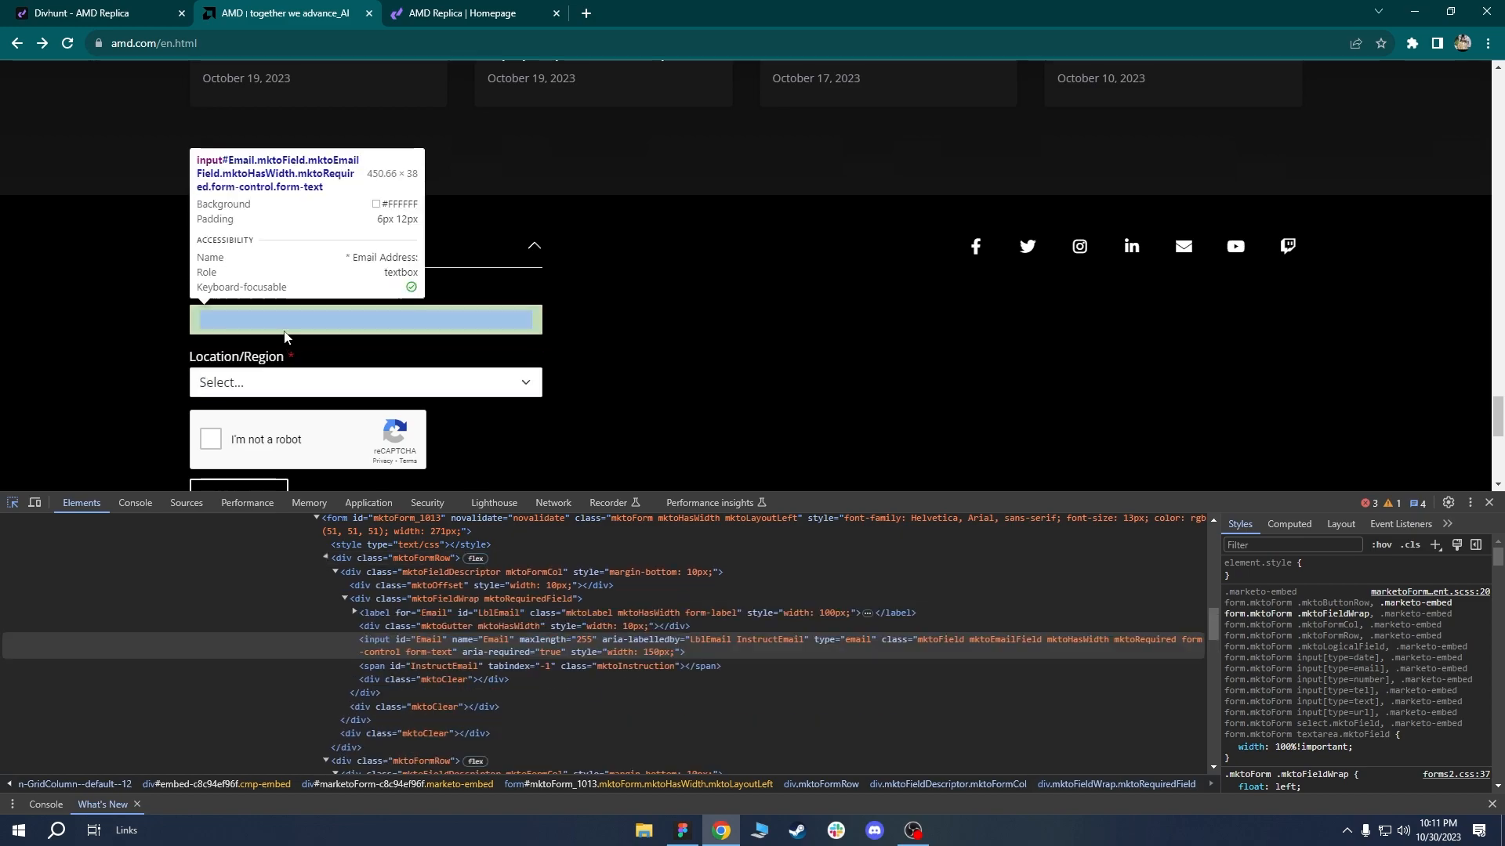
{"action": "left_click", "coordinate": [275, 347]}
{"action": "key", "text": "ctrl+Page_Up"}
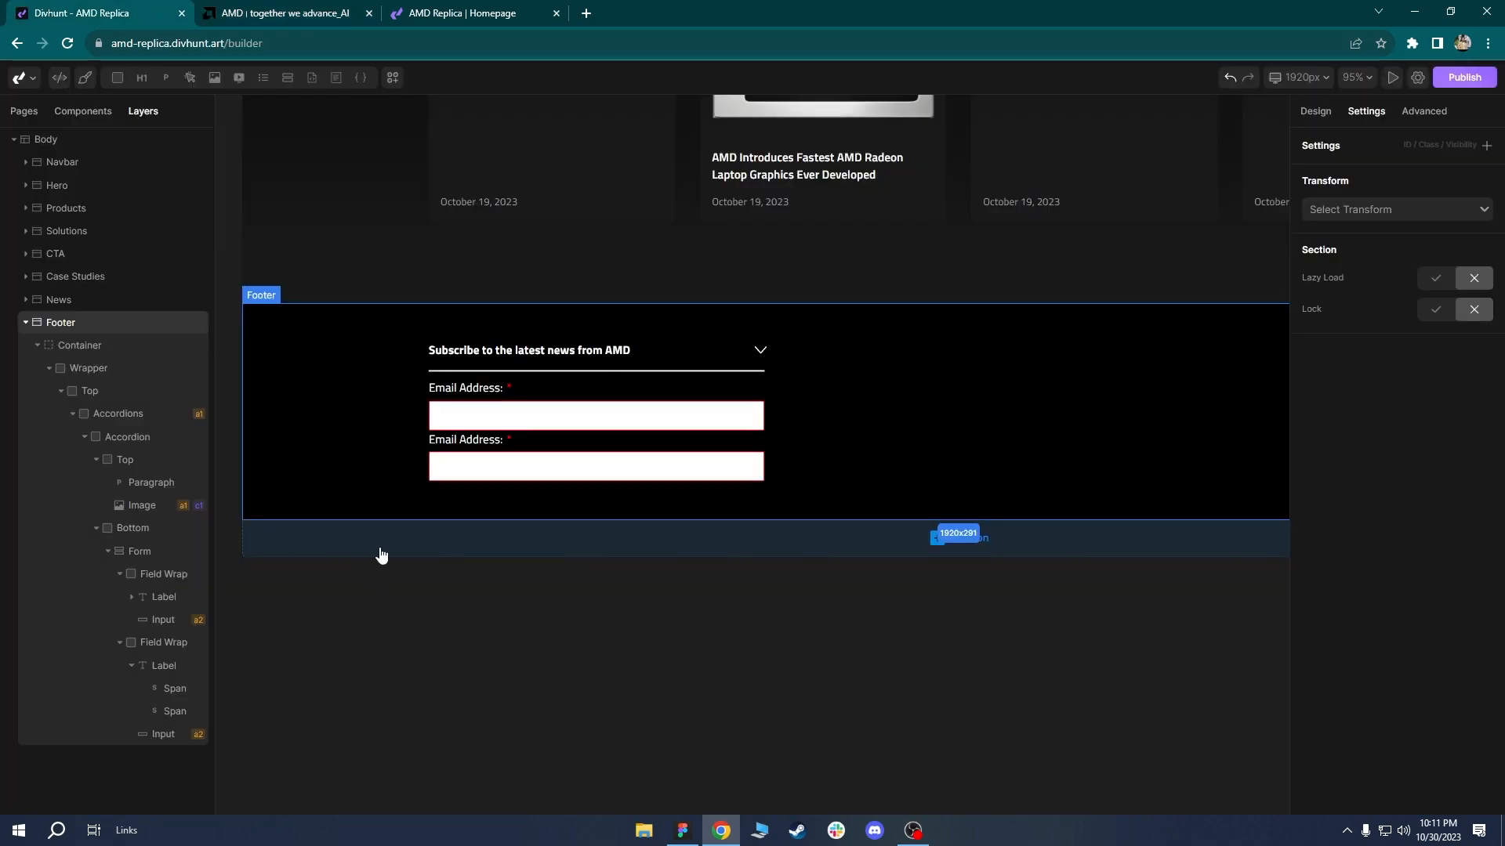
Give the first Field Wrap in the newsletter form a 20px bottom margin.
{"action": "left_click", "coordinate": [518, 404]}
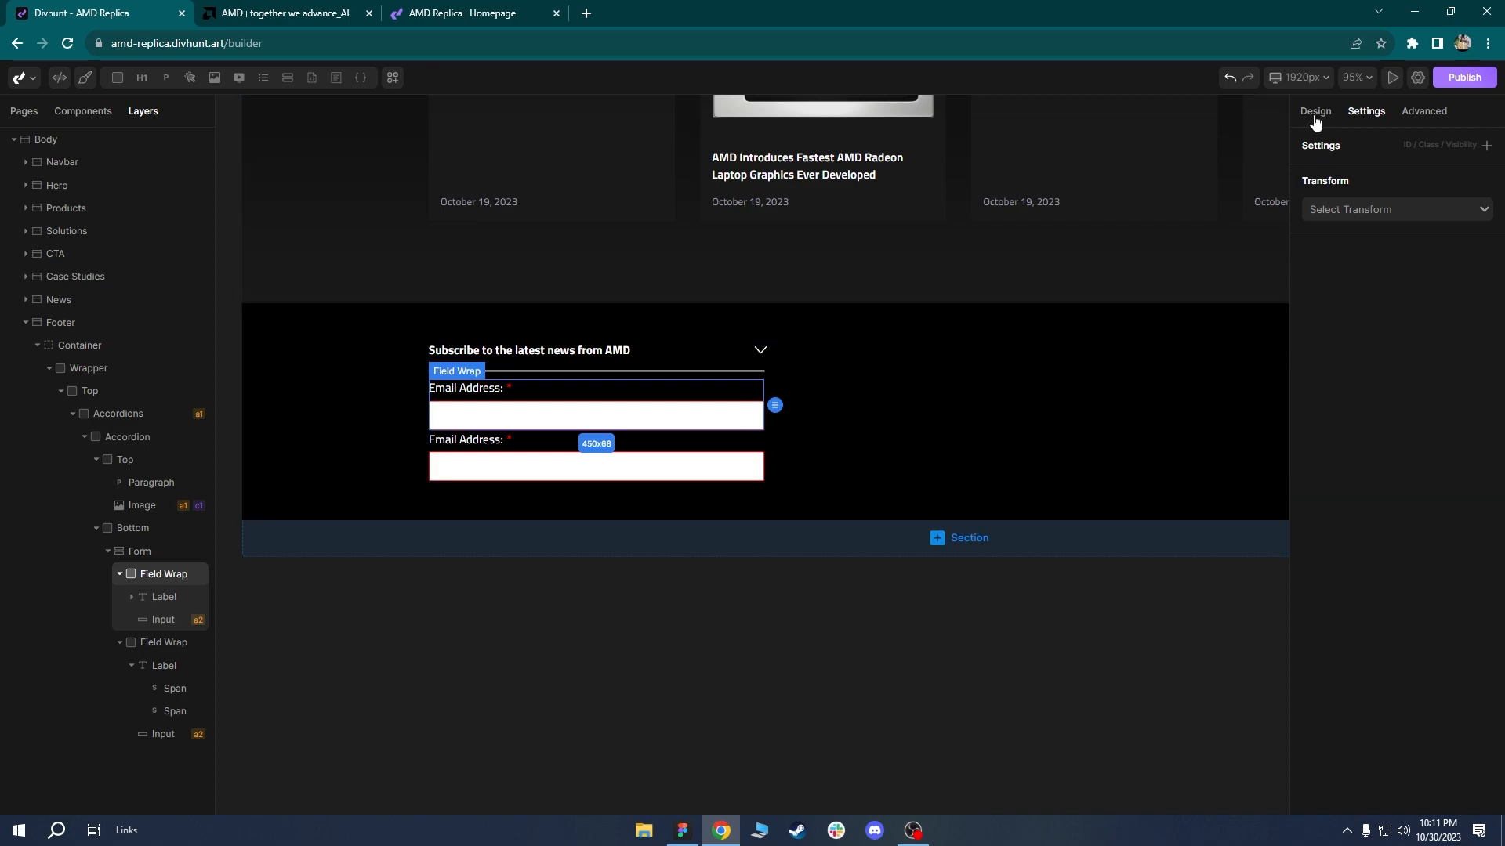
{"action": "left_click", "coordinate": [1315, 112]}
{"action": "left_click", "coordinate": [1396, 463]}
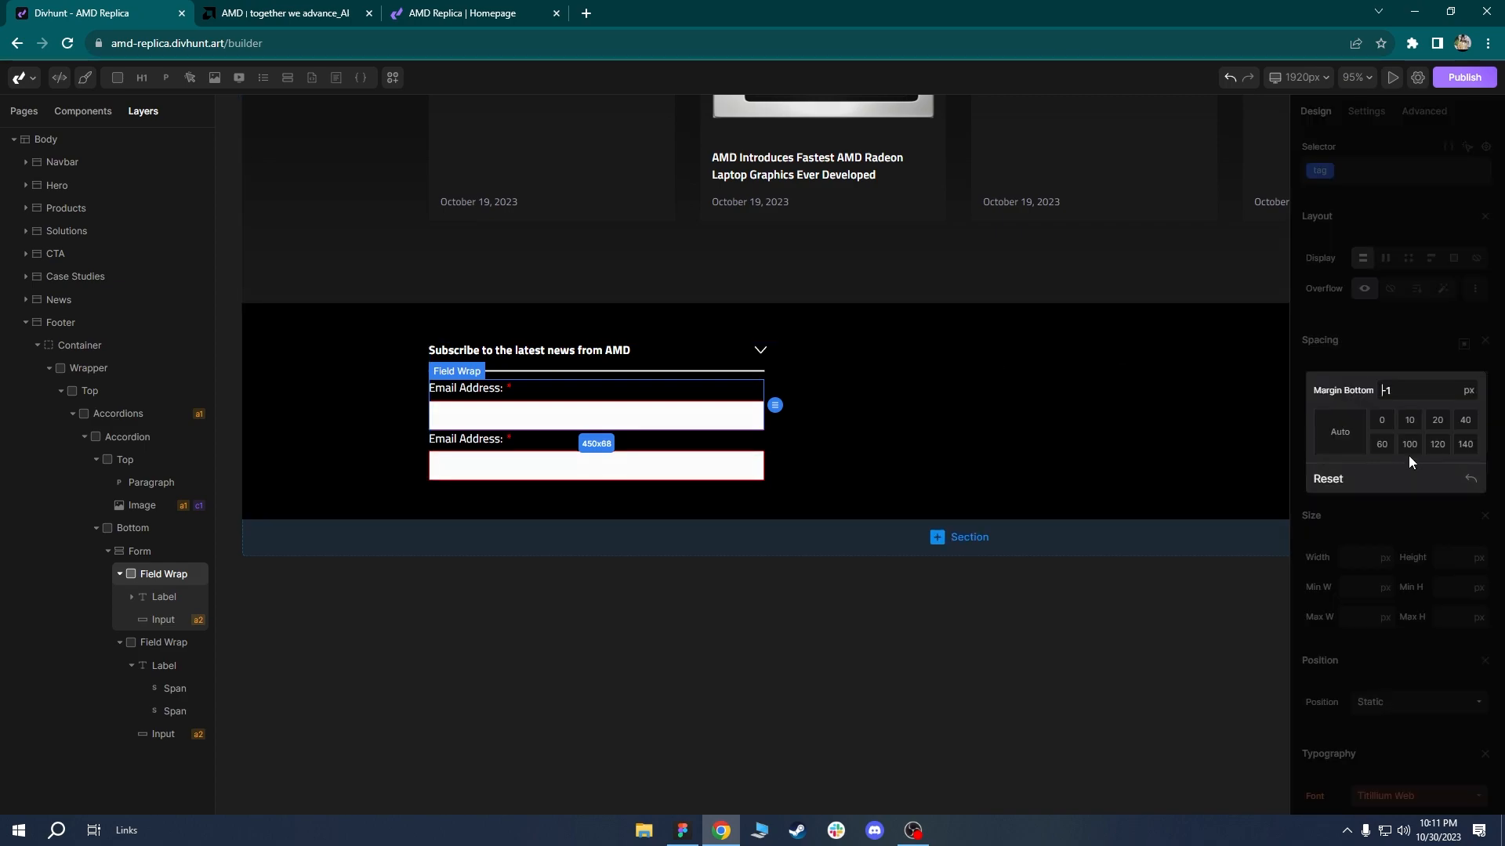
{"action": "left_click", "coordinate": [1440, 427]}
{"action": "left_click", "coordinate": [1015, 440]}
{"action": "left_click", "coordinate": [337, 461]}
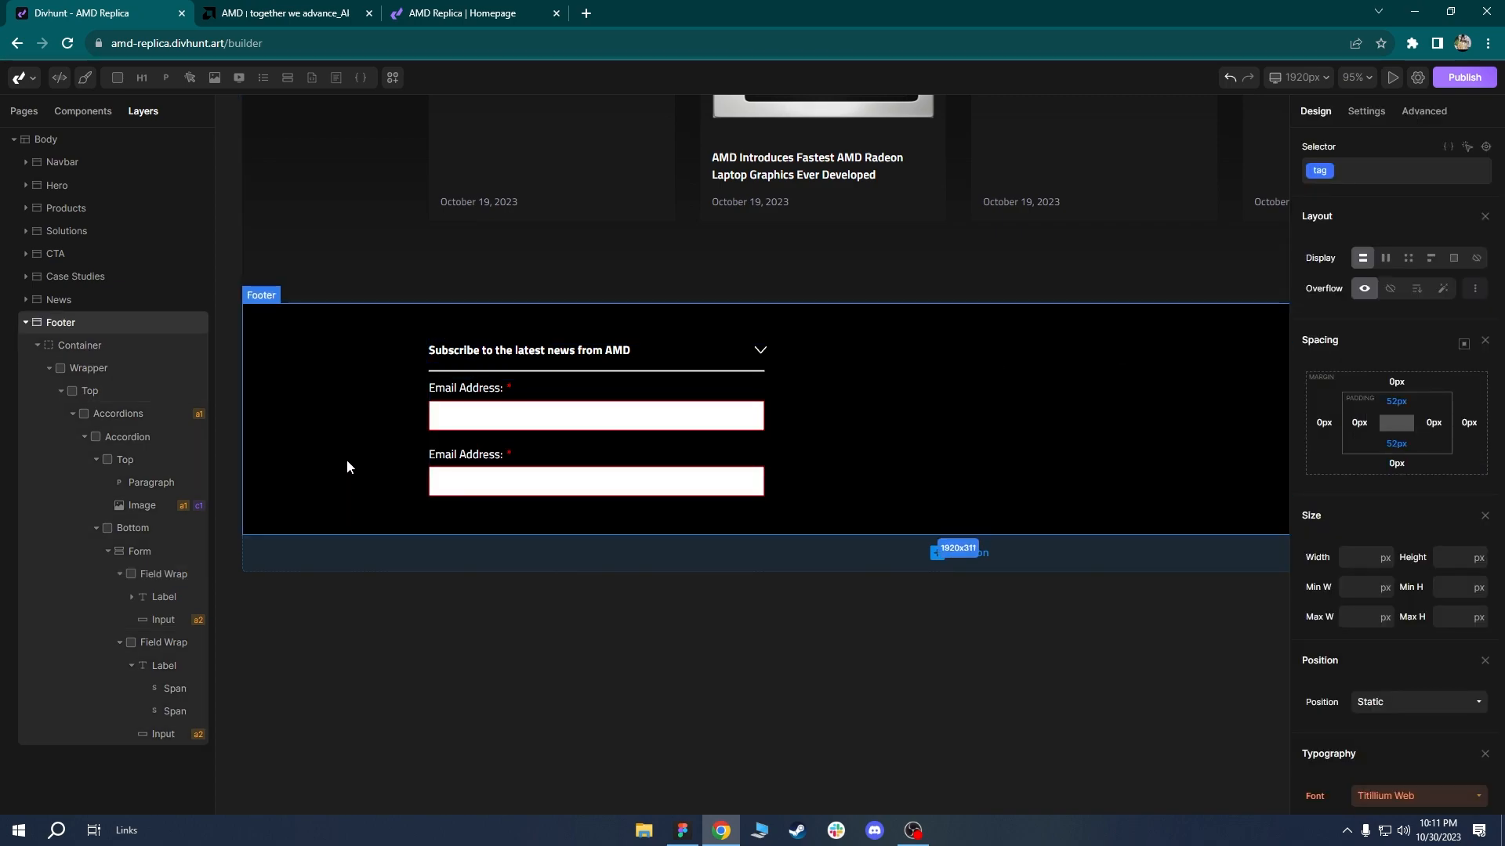
Change the second field's label text to "Location/Region:" to match the AMD site, and save it.
{"action": "left_click", "coordinate": [470, 453]}
{"action": "key", "text": "ctrl+shift+Tab"}
{"action": "key", "text": "ctrl+shift+Tab"}
{"action": "mouse_move", "coordinate": [254, 364]}
{"action": "left_click", "coordinate": [107, 11]}
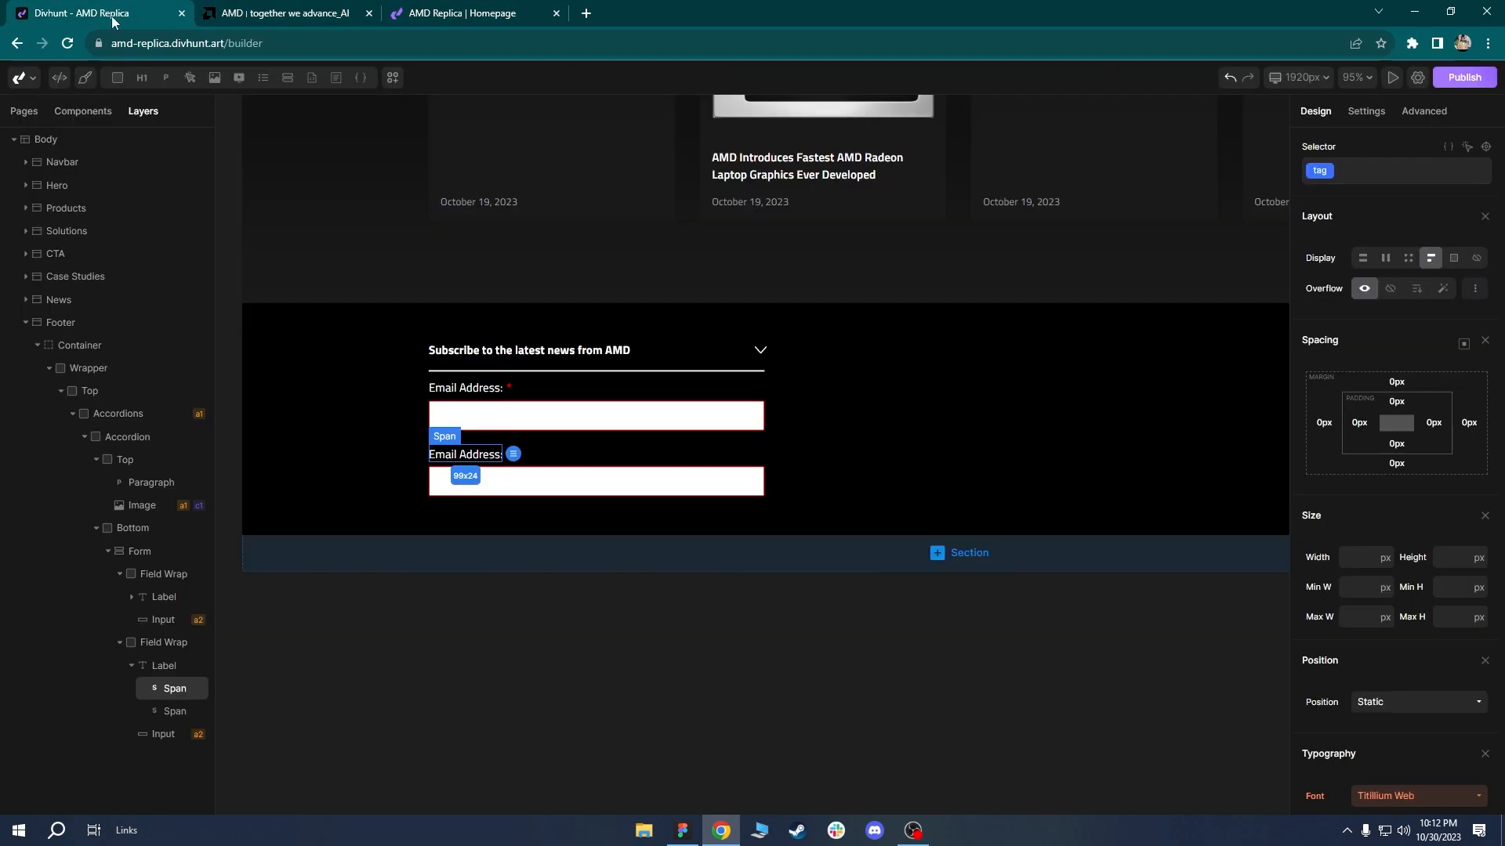
{"action": "double_click", "coordinate": [477, 457]}
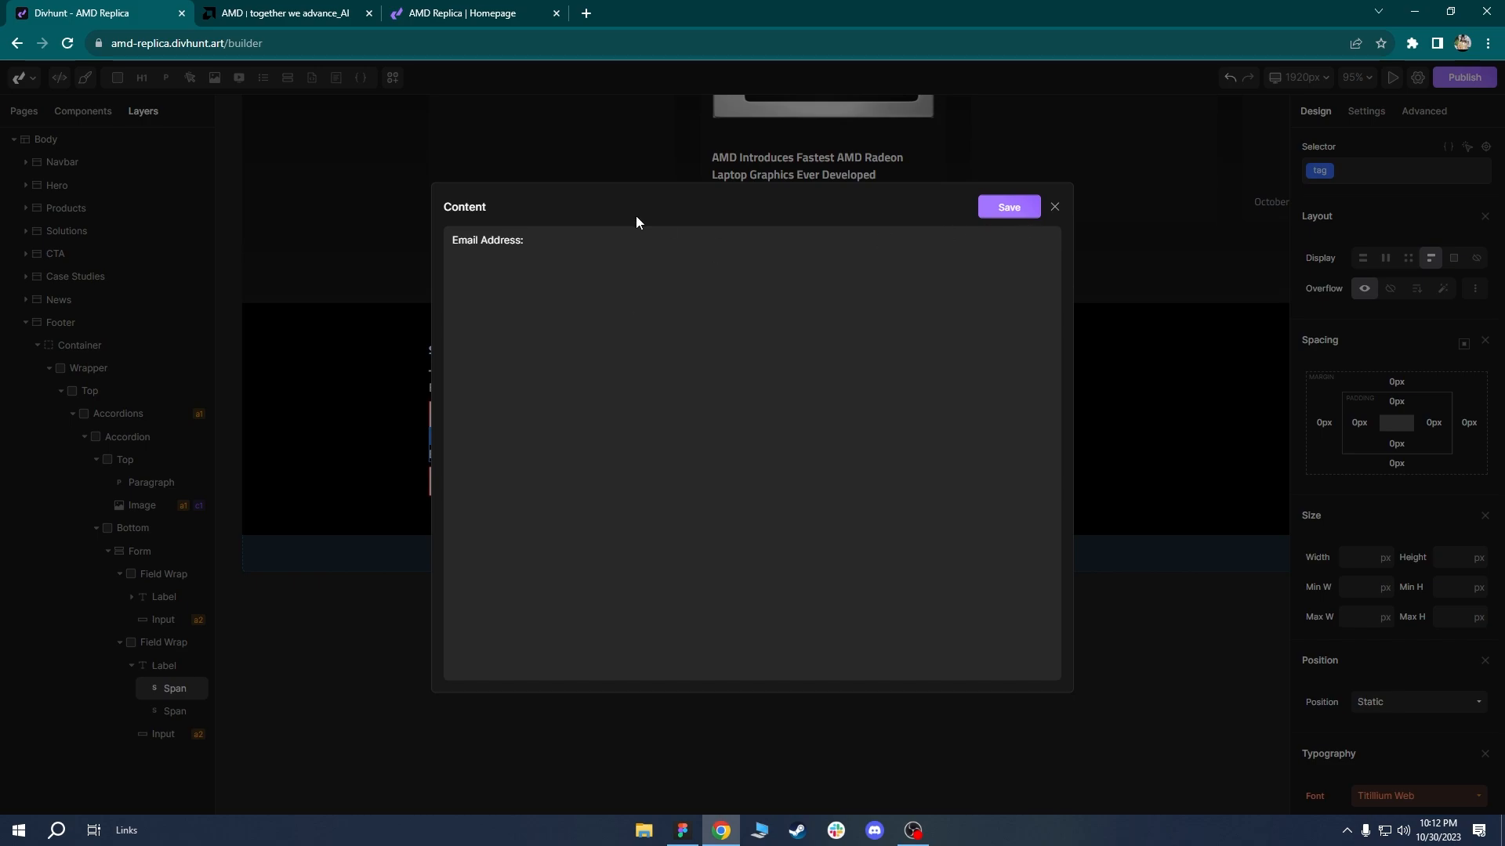
{"action": "left_click_drag", "start_coordinate": [558, 244], "coordinate": [509, 243]}
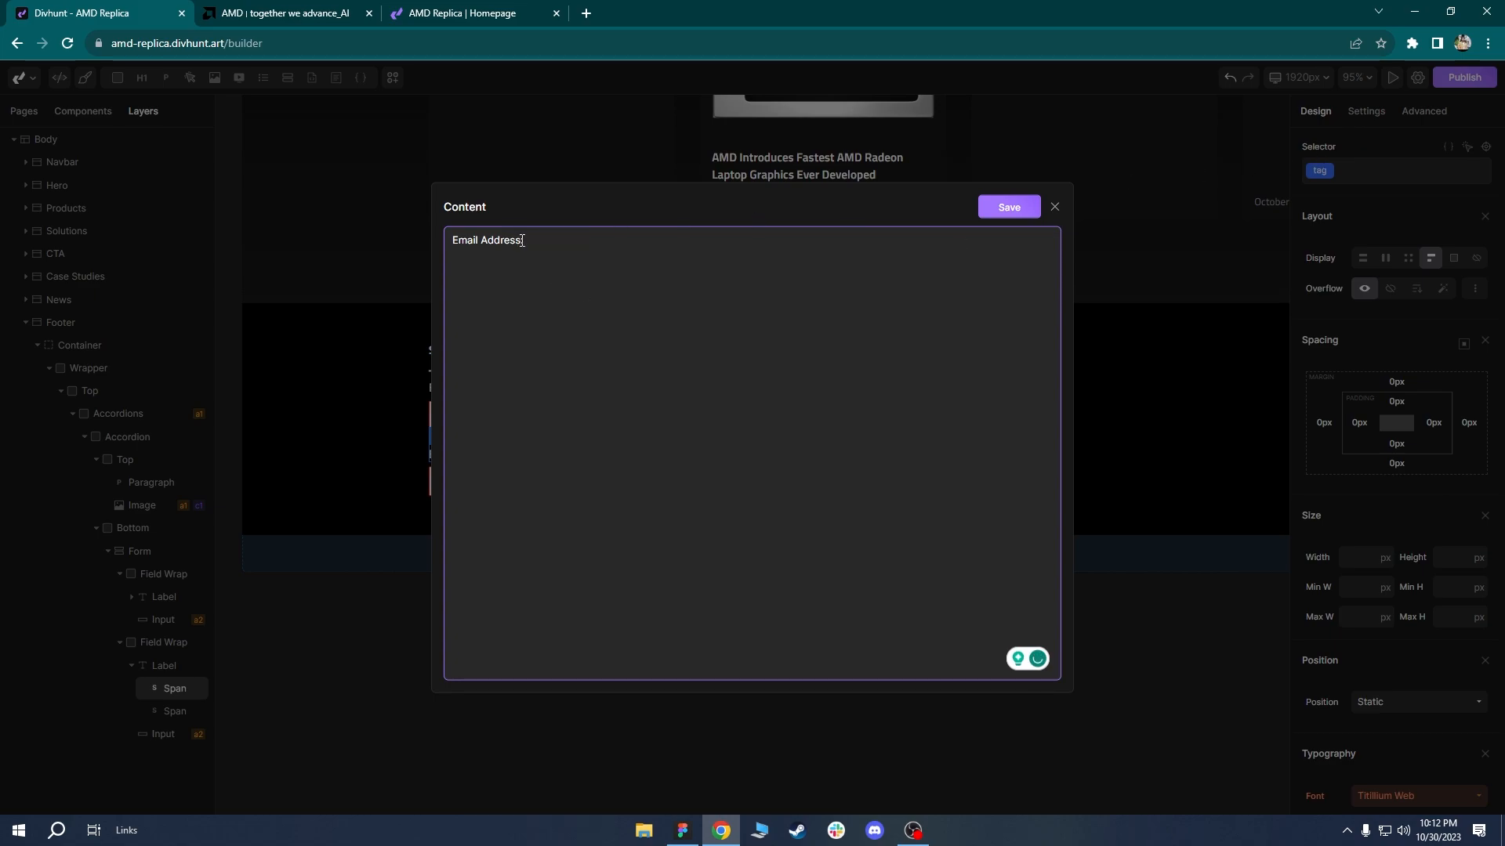
{"action": "left_click_drag", "start_coordinate": [520, 239], "coordinate": [440, 244]}
{"action": "type", "text": "Location/Region:"}
{"action": "left_click", "coordinate": [1009, 207]}
{"action": "left_click", "coordinate": [839, 418]}
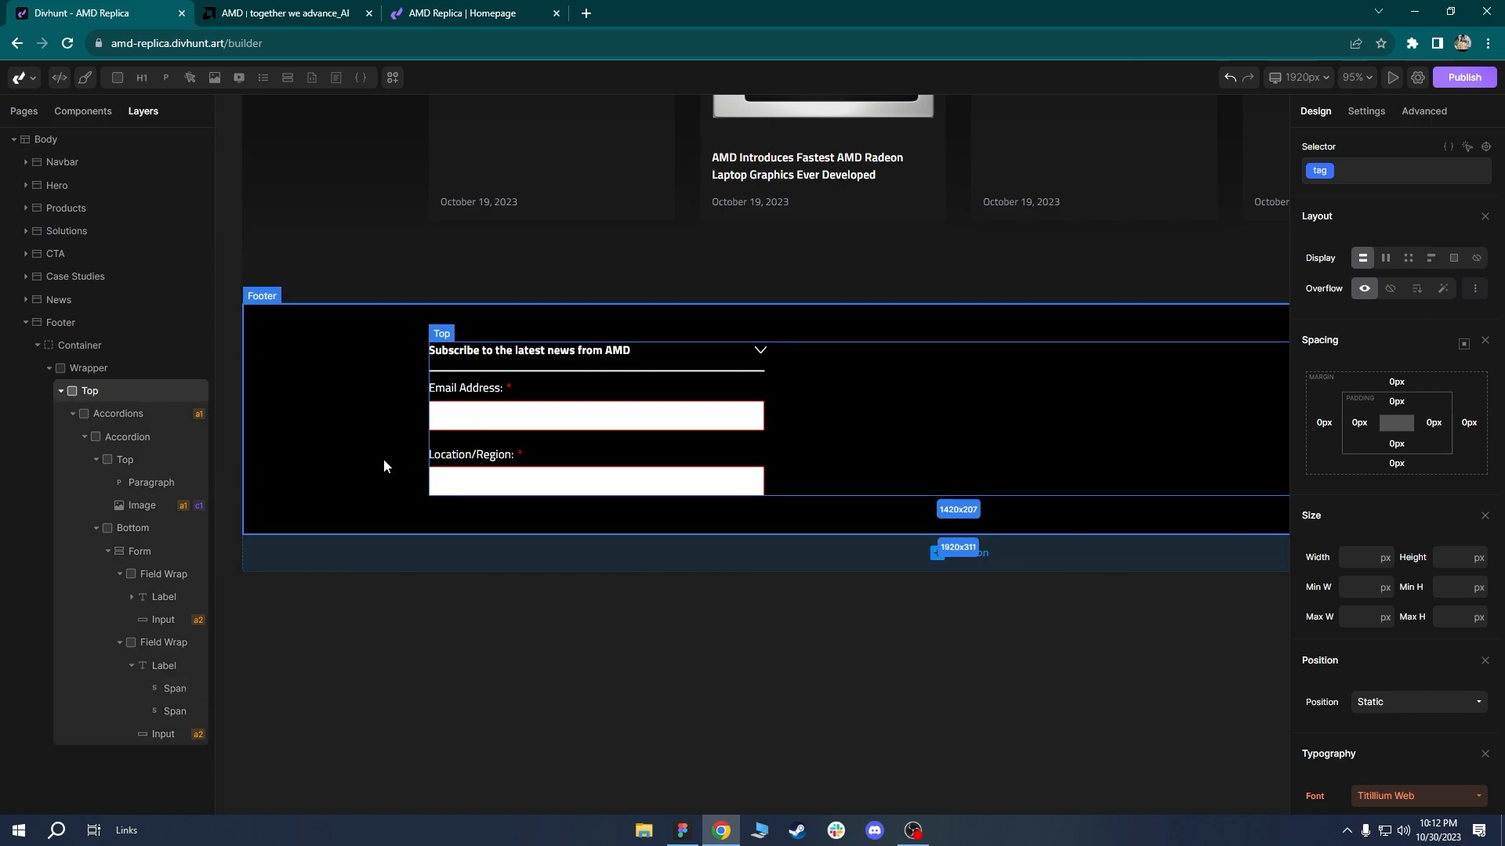
Examine the options in the AMD site's Location/Region dropdown, and return to the Divhunt builder.
{"action": "left_click", "coordinate": [500, 480]}
{"action": "left_click", "coordinate": [451, 11]}
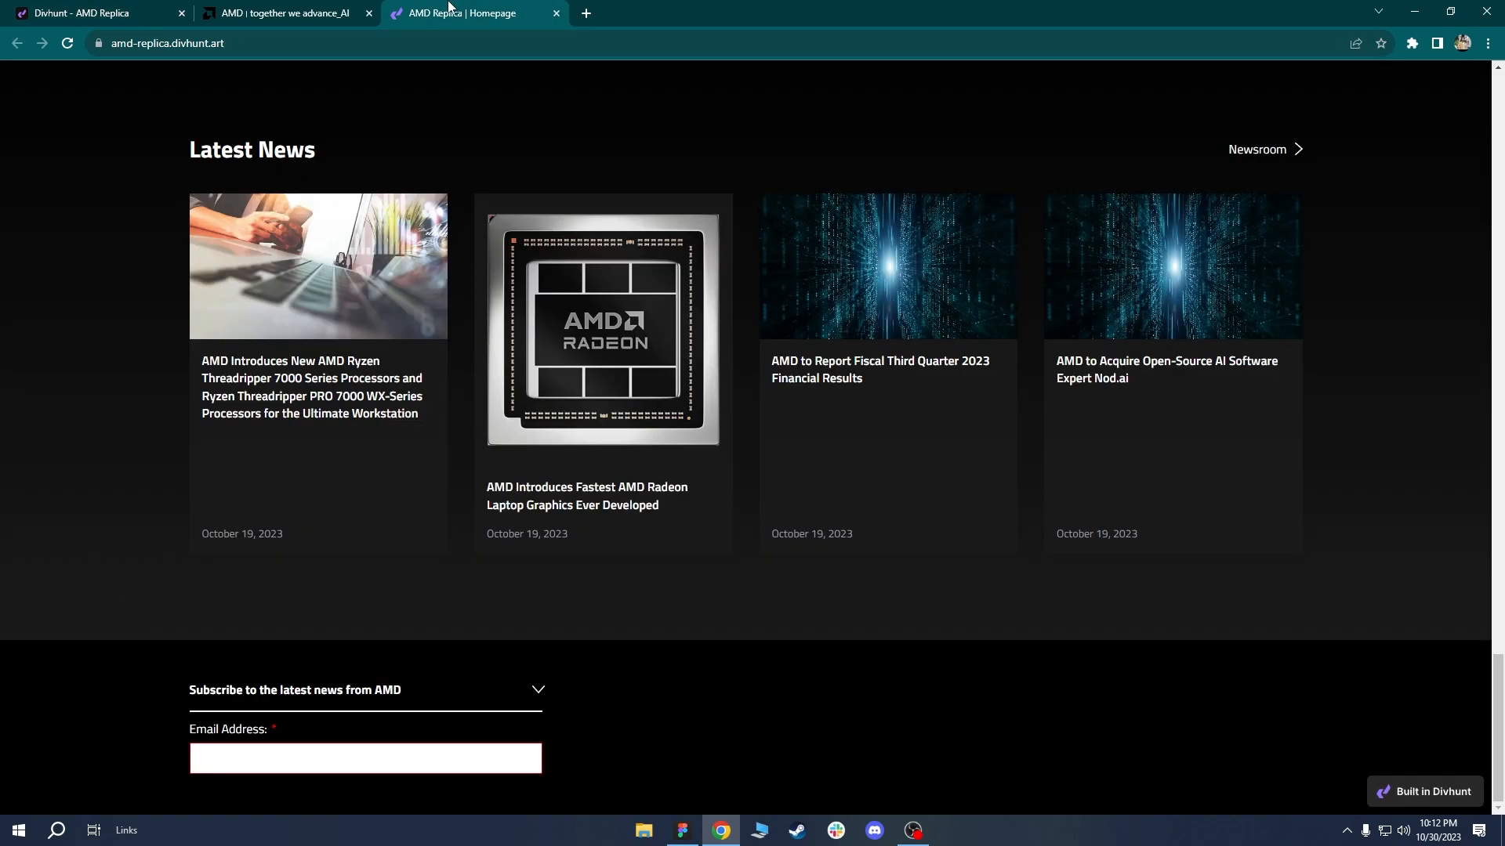
{"action": "left_click", "coordinate": [294, 10]}
{"action": "scroll", "coordinate": [430, 429], "scroll_direction": "down", "scroll_amount": 1}
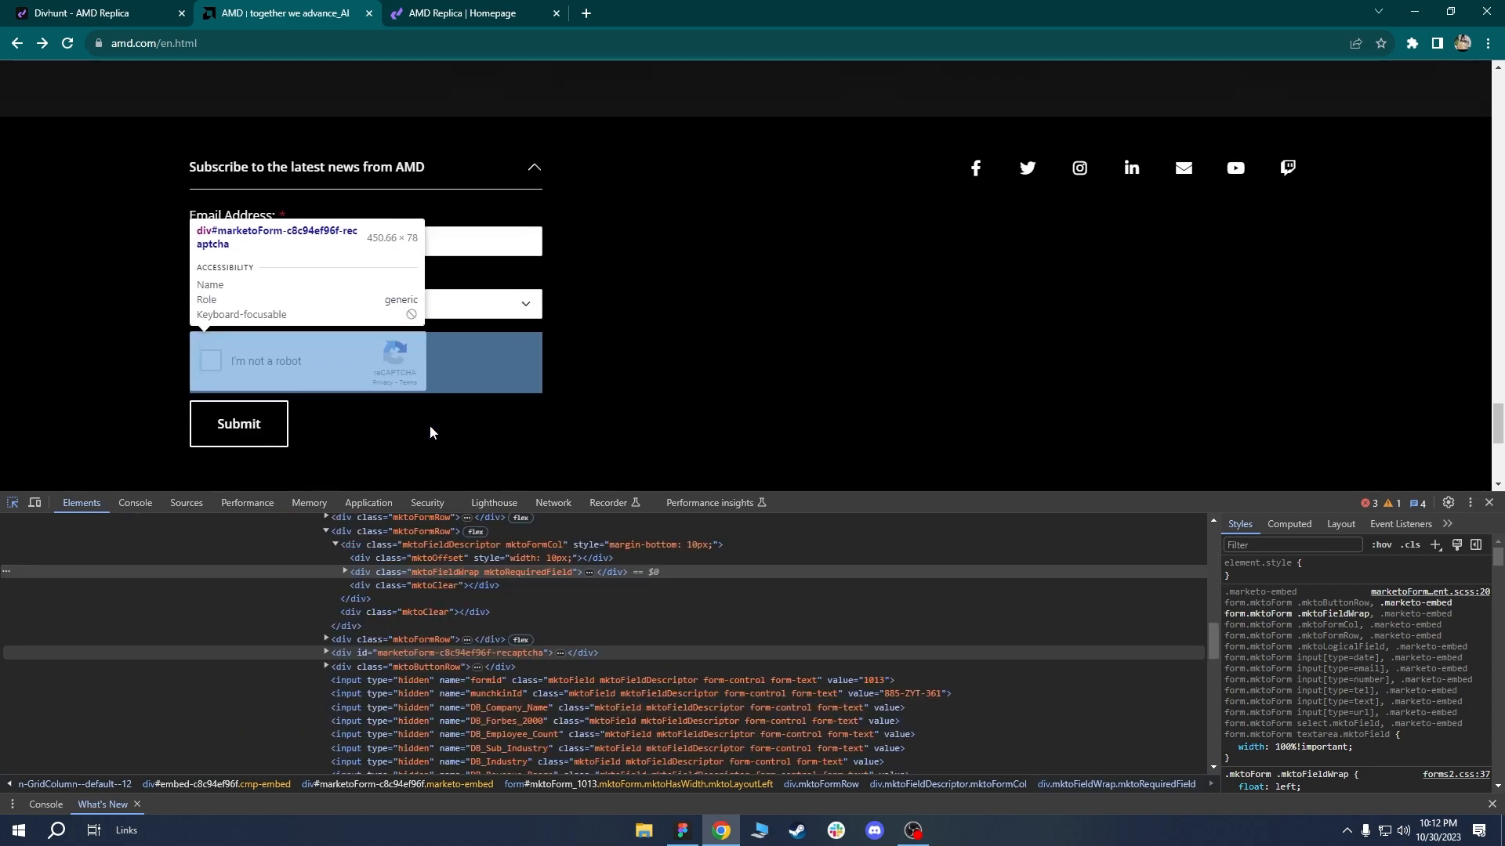
{"action": "left_click", "coordinate": [13, 503]}
{"action": "left_click", "coordinate": [525, 311]}
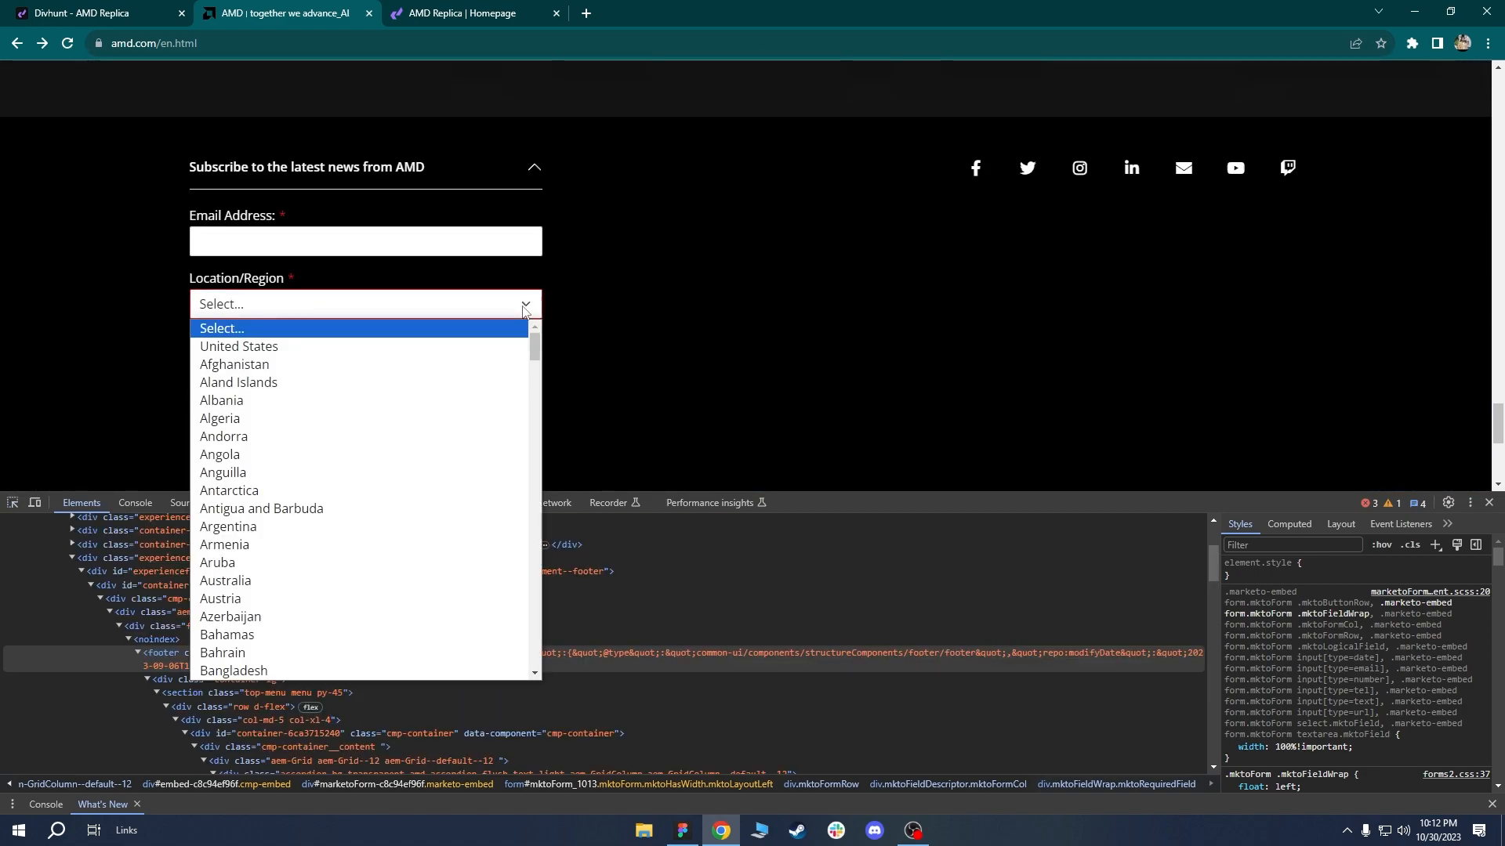
{"action": "scroll", "coordinate": [286, 494], "scroll_direction": "down", "scroll_amount": 6}
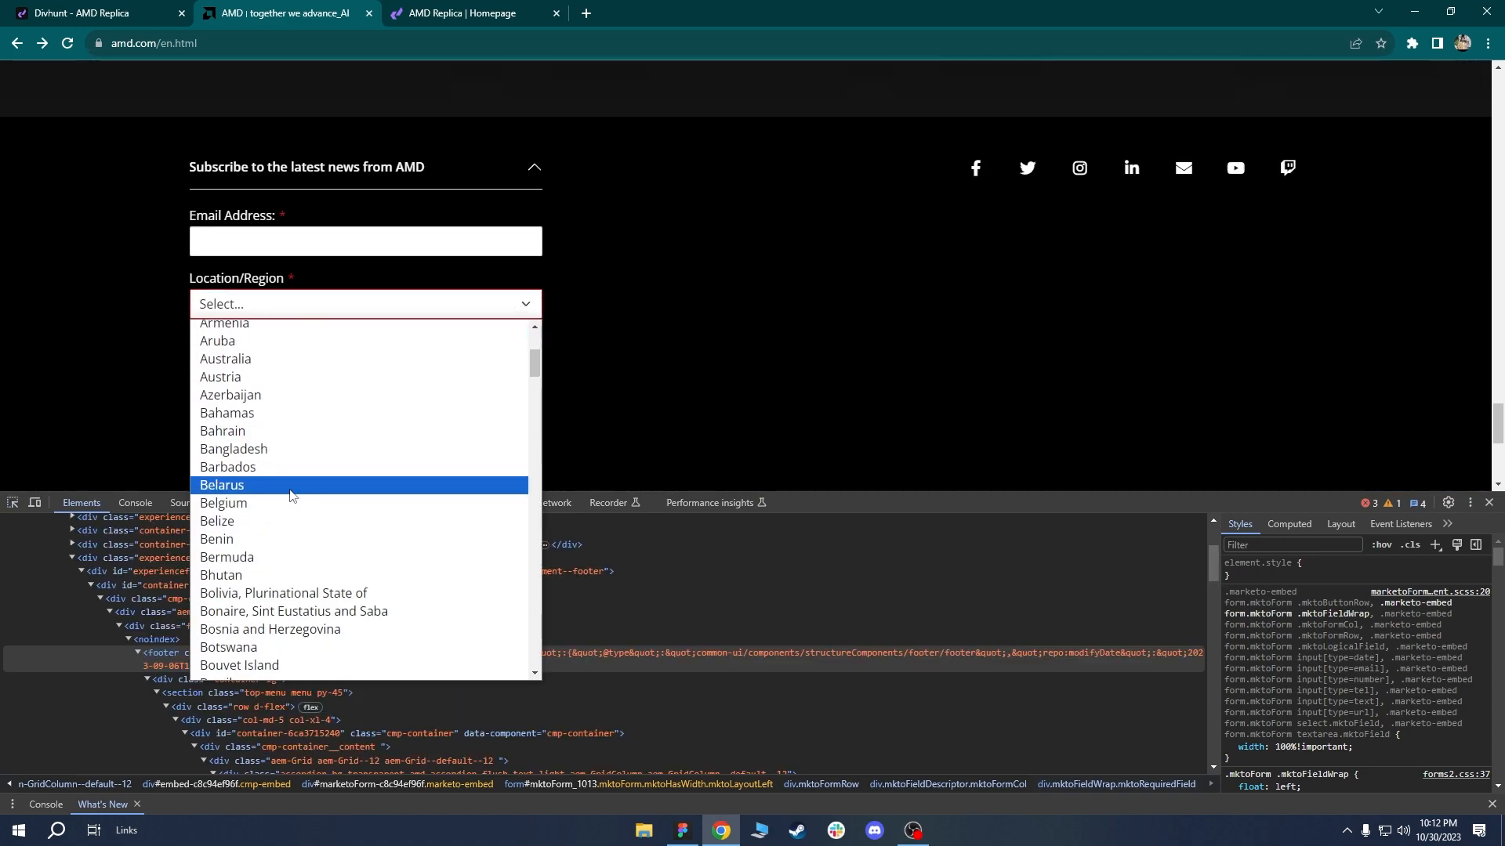
{"action": "left_click", "coordinate": [410, 296]}
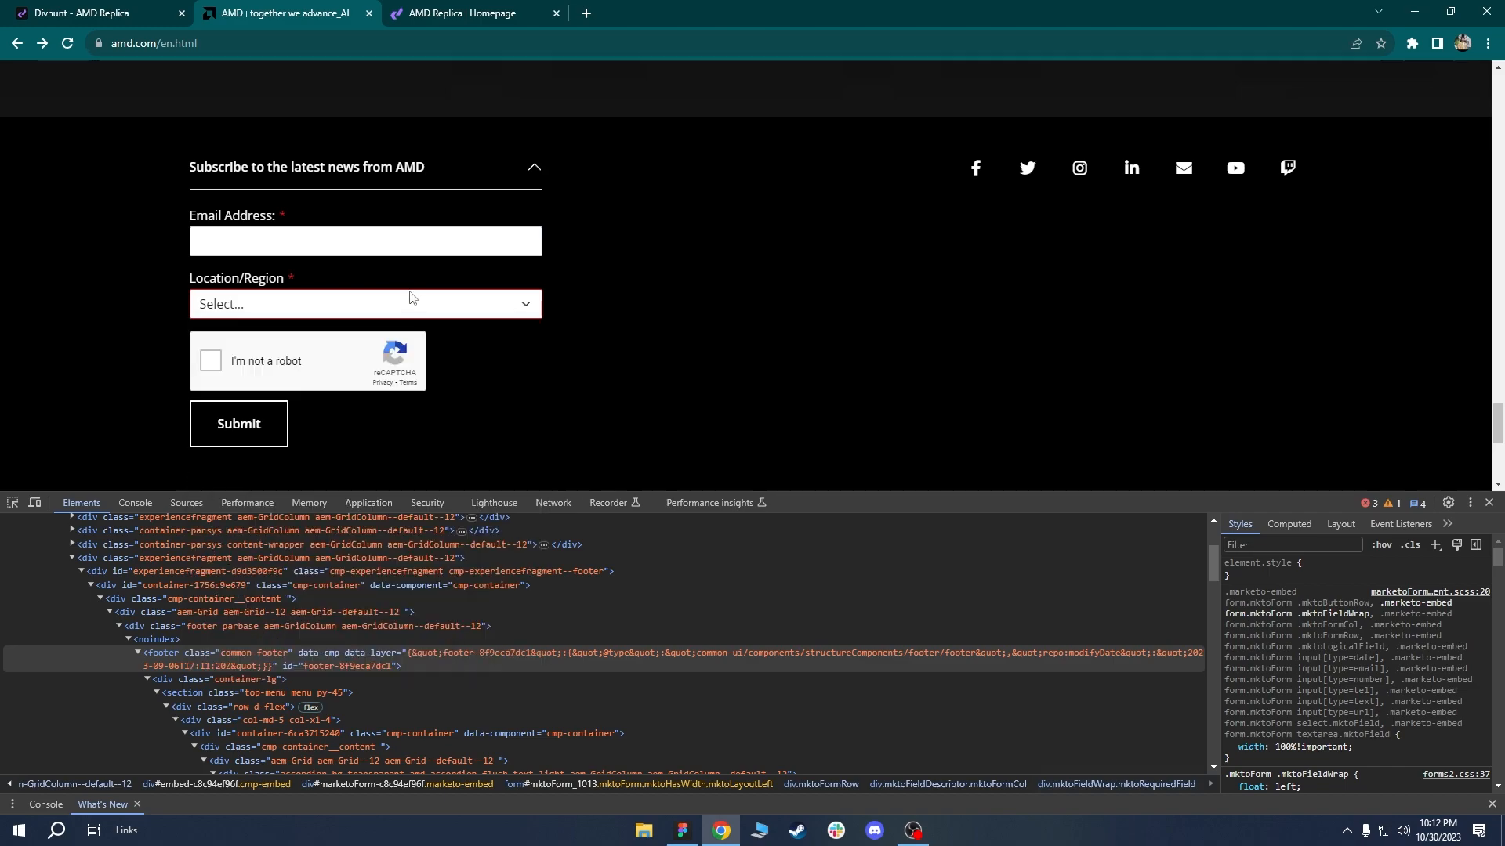
{"action": "left_click", "coordinate": [100, 7]}
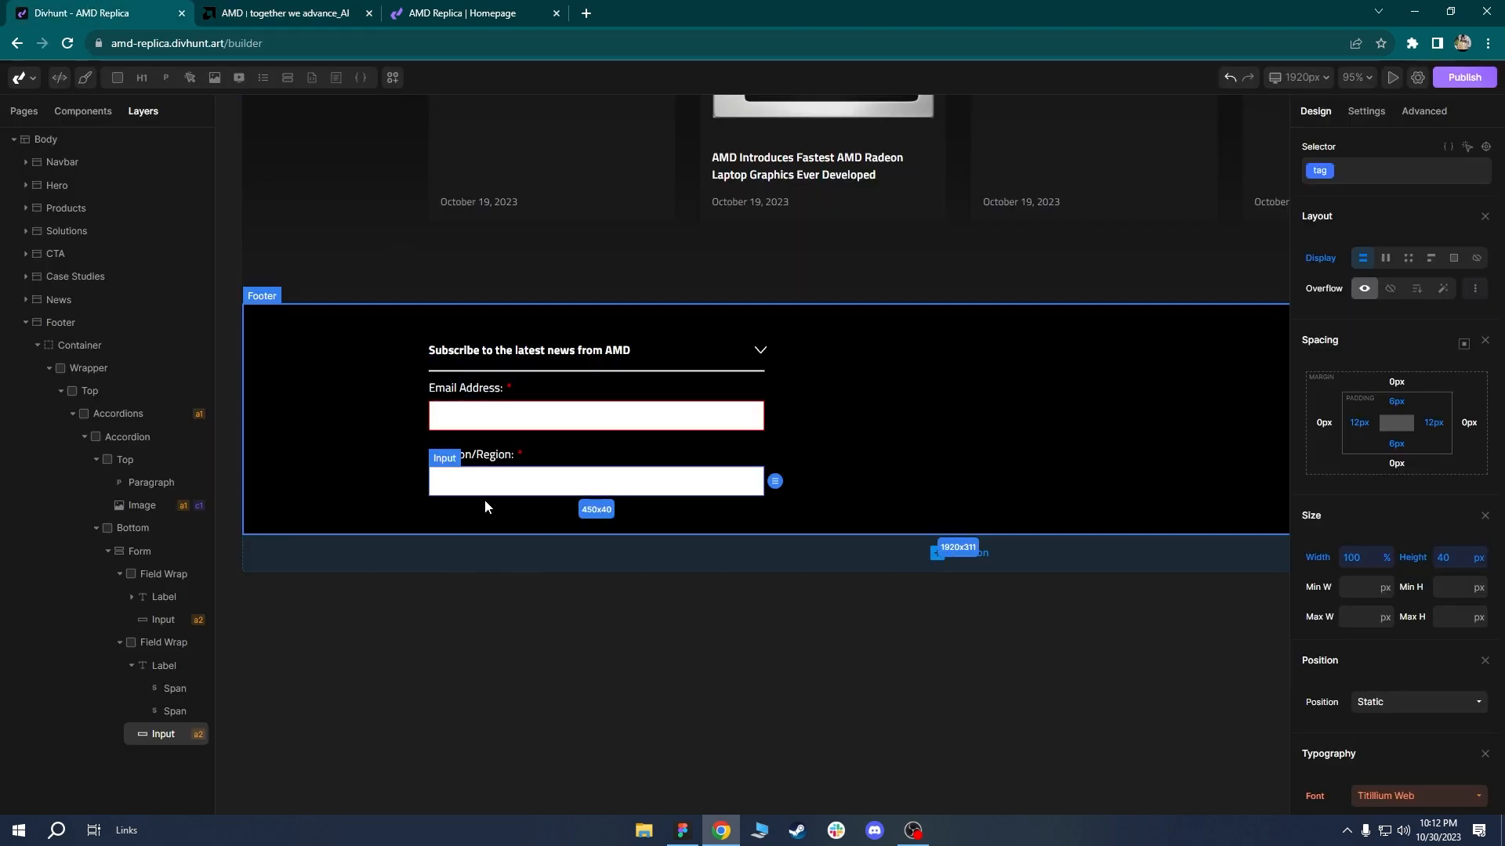
Convert the Location/Region text input in the newsletter form into a Select element.
{"action": "left_click", "coordinate": [822, 458]}
{"action": "left_click", "coordinate": [474, 478]}
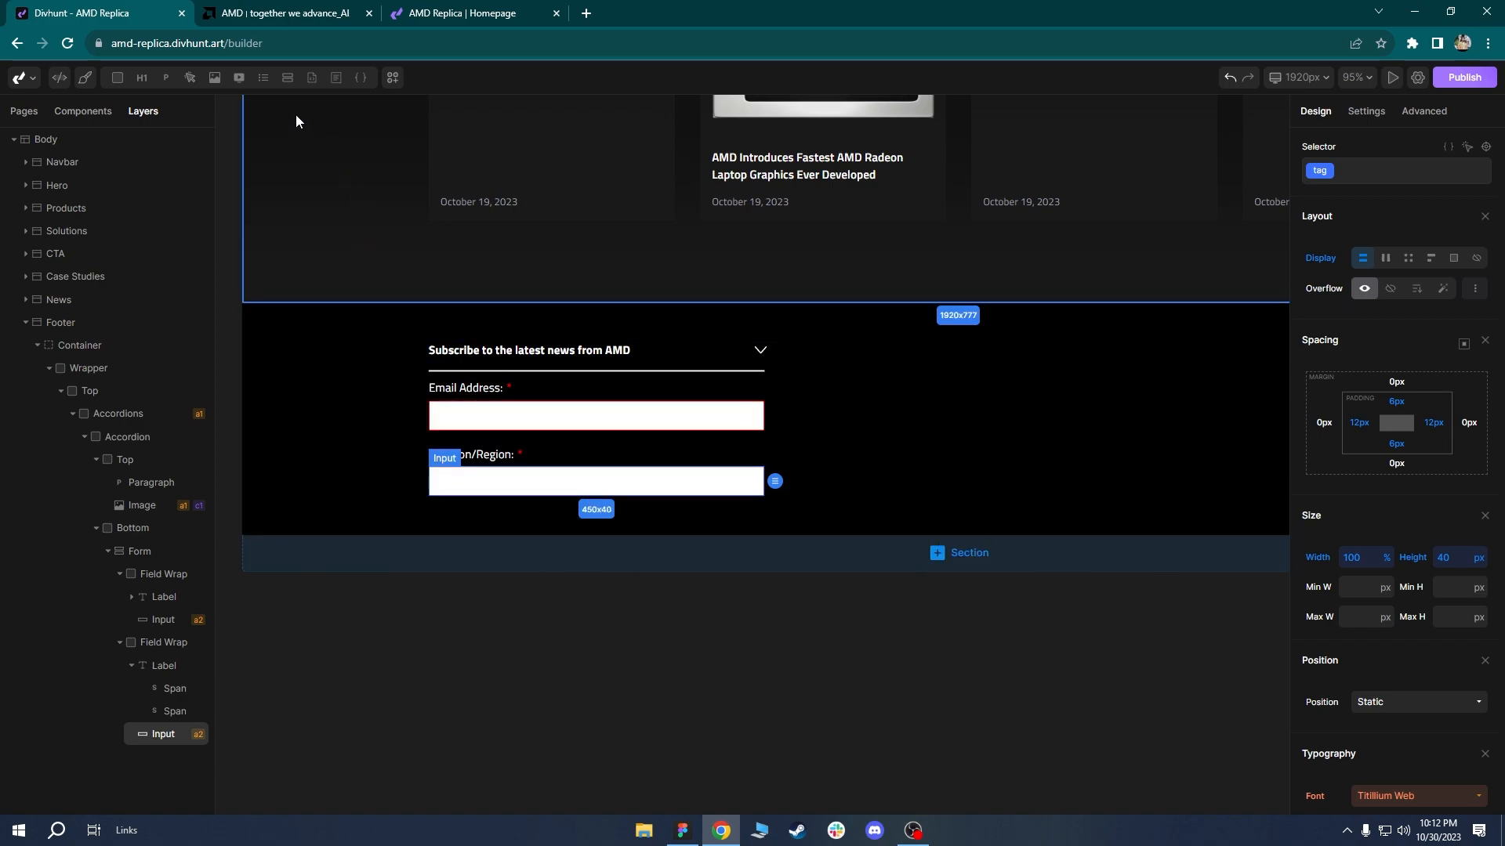
{"action": "mouse_move", "coordinate": [288, 81]}
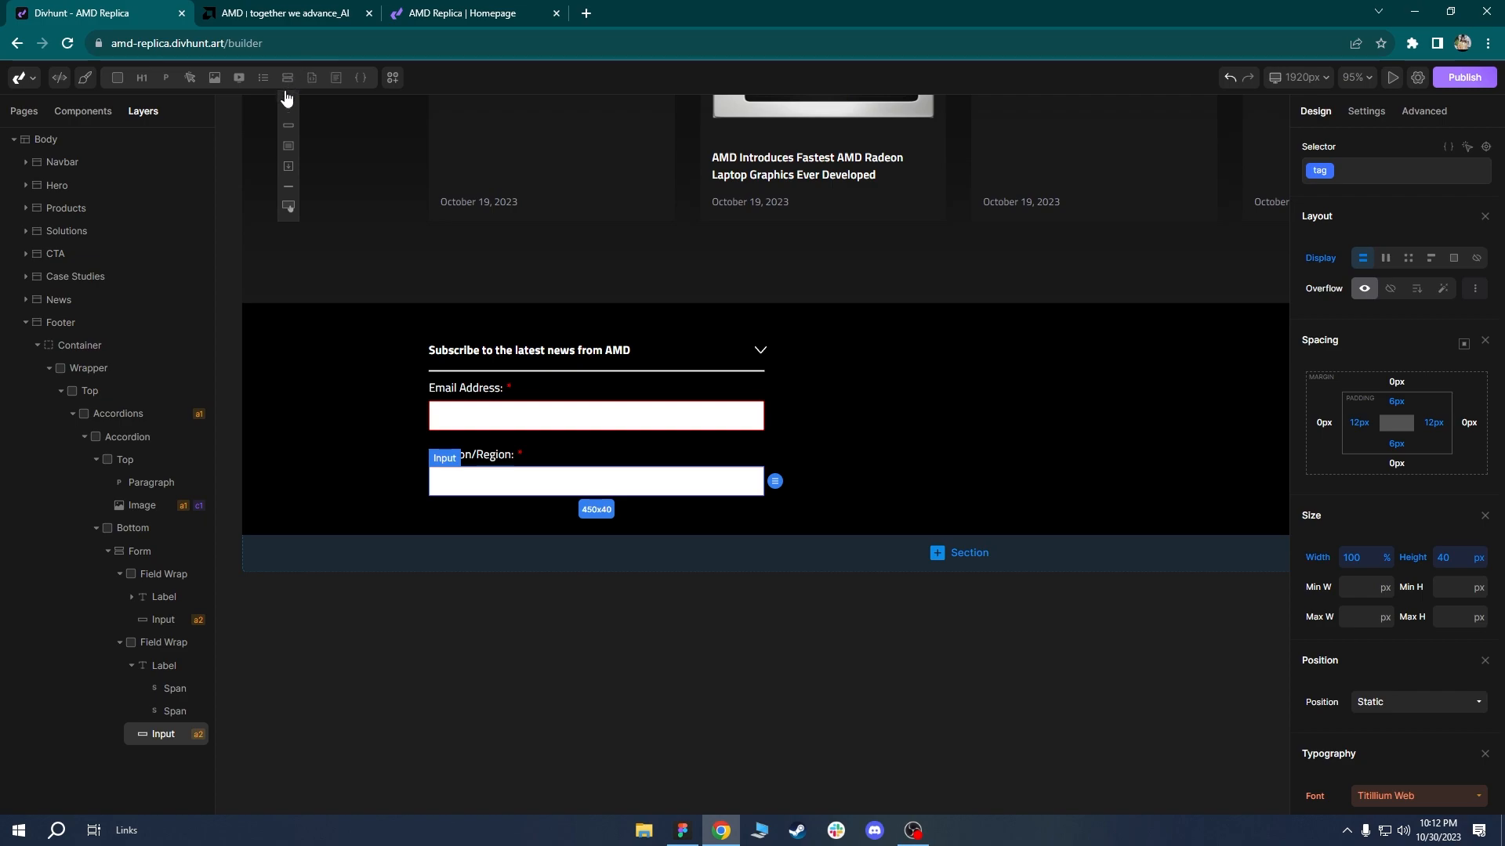
{"action": "left_click", "coordinate": [289, 168]}
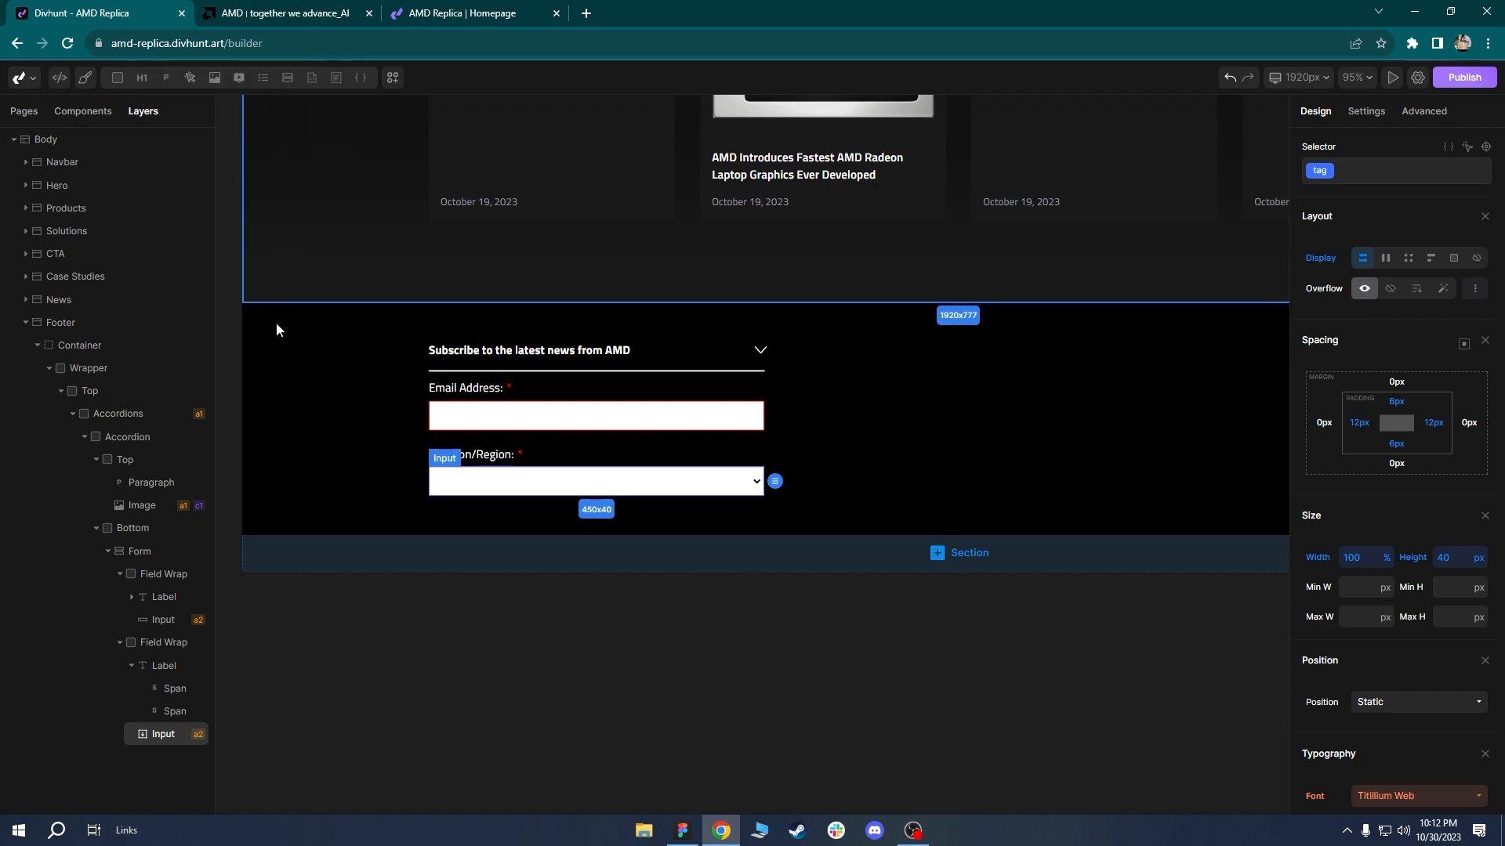
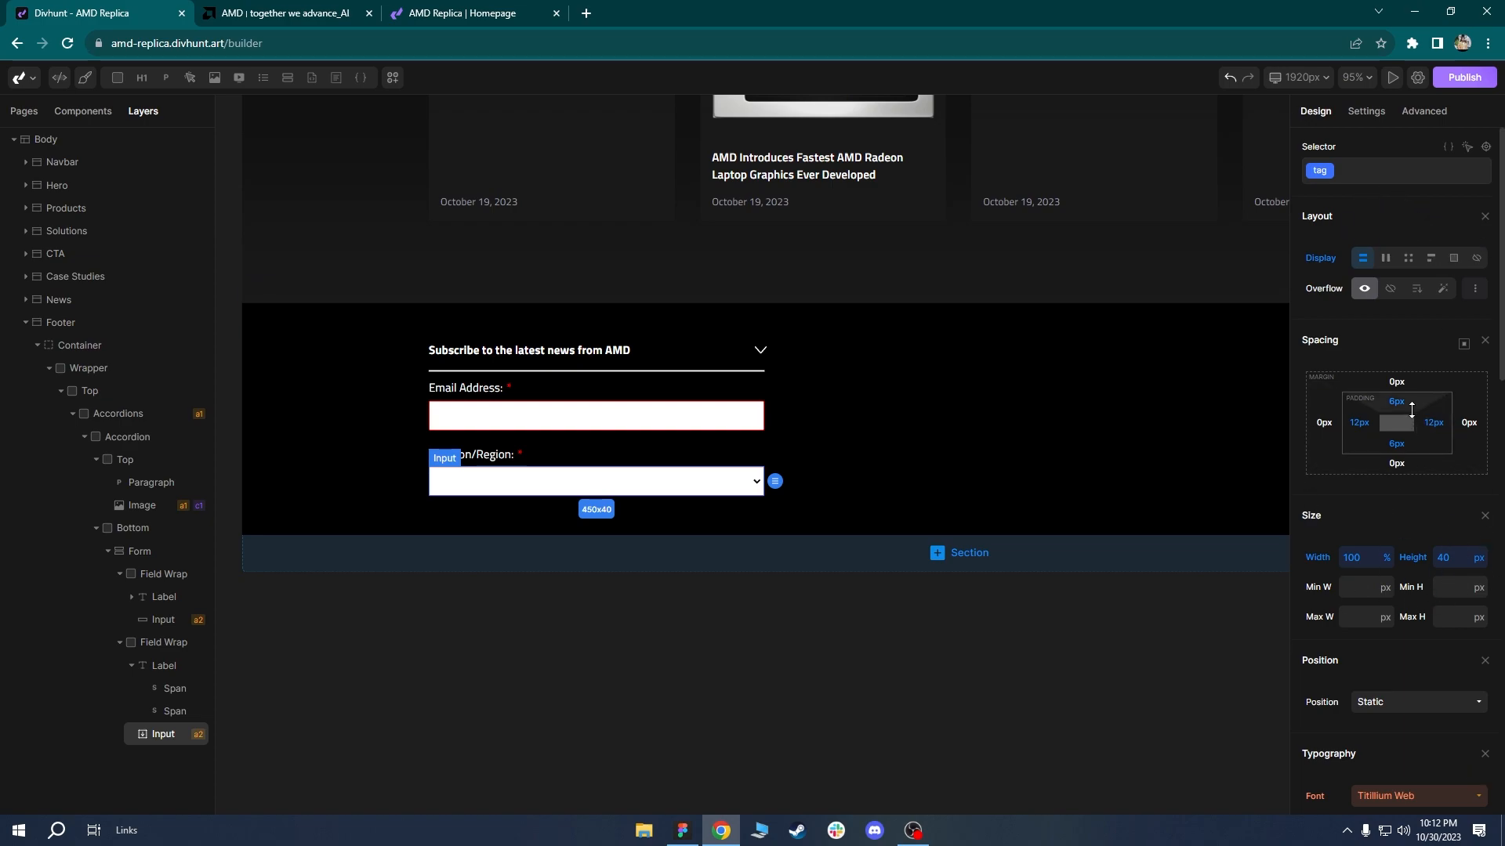
{"action": "left_click", "coordinate": [943, 400]}
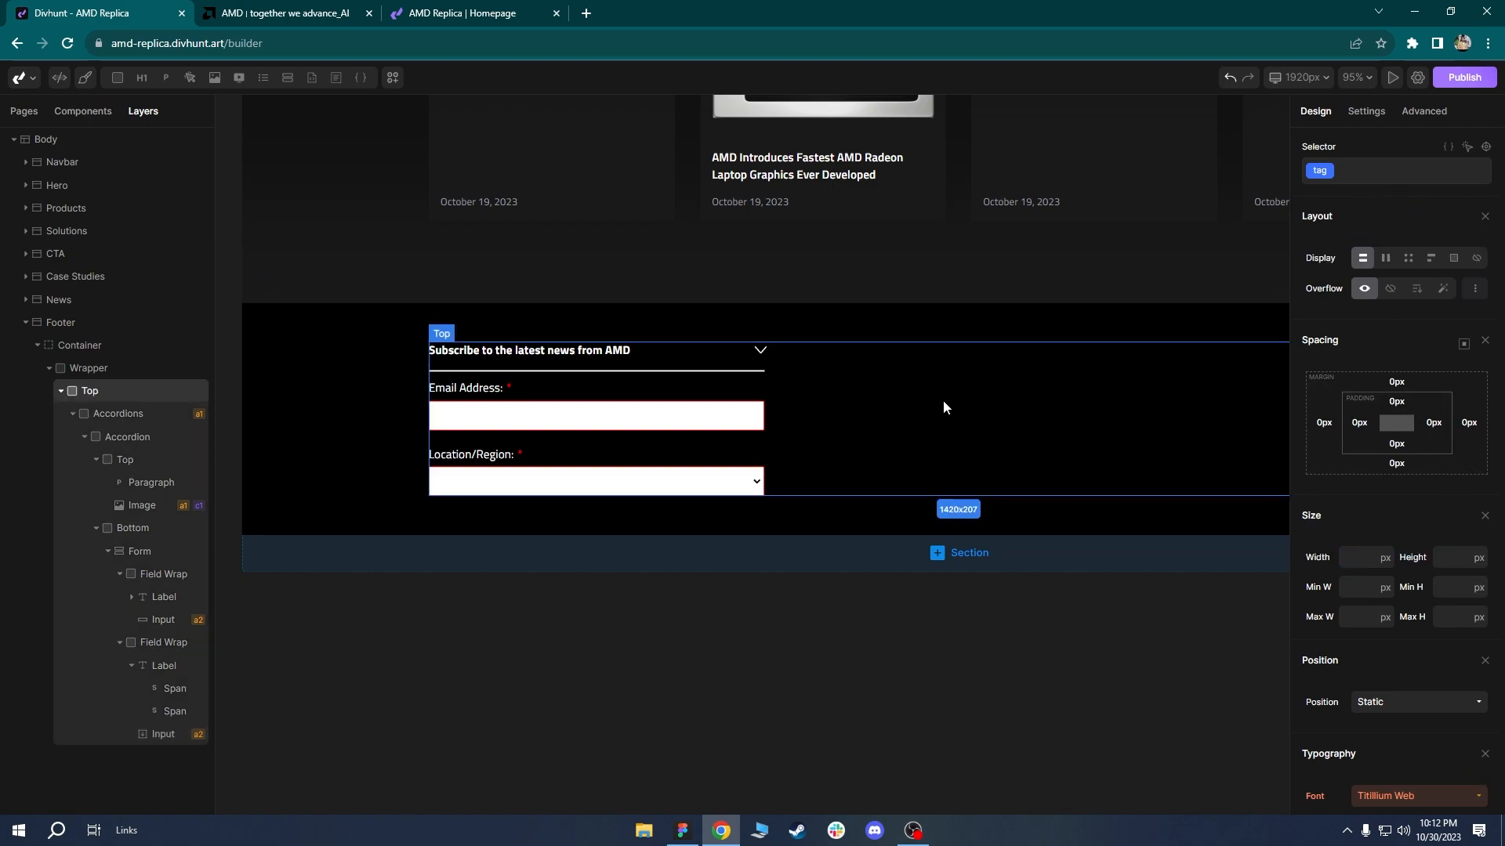
{"action": "left_click", "coordinate": [297, 452]}
Add an Option element inside the Location/Region select.
{"action": "left_click", "coordinate": [470, 11]}
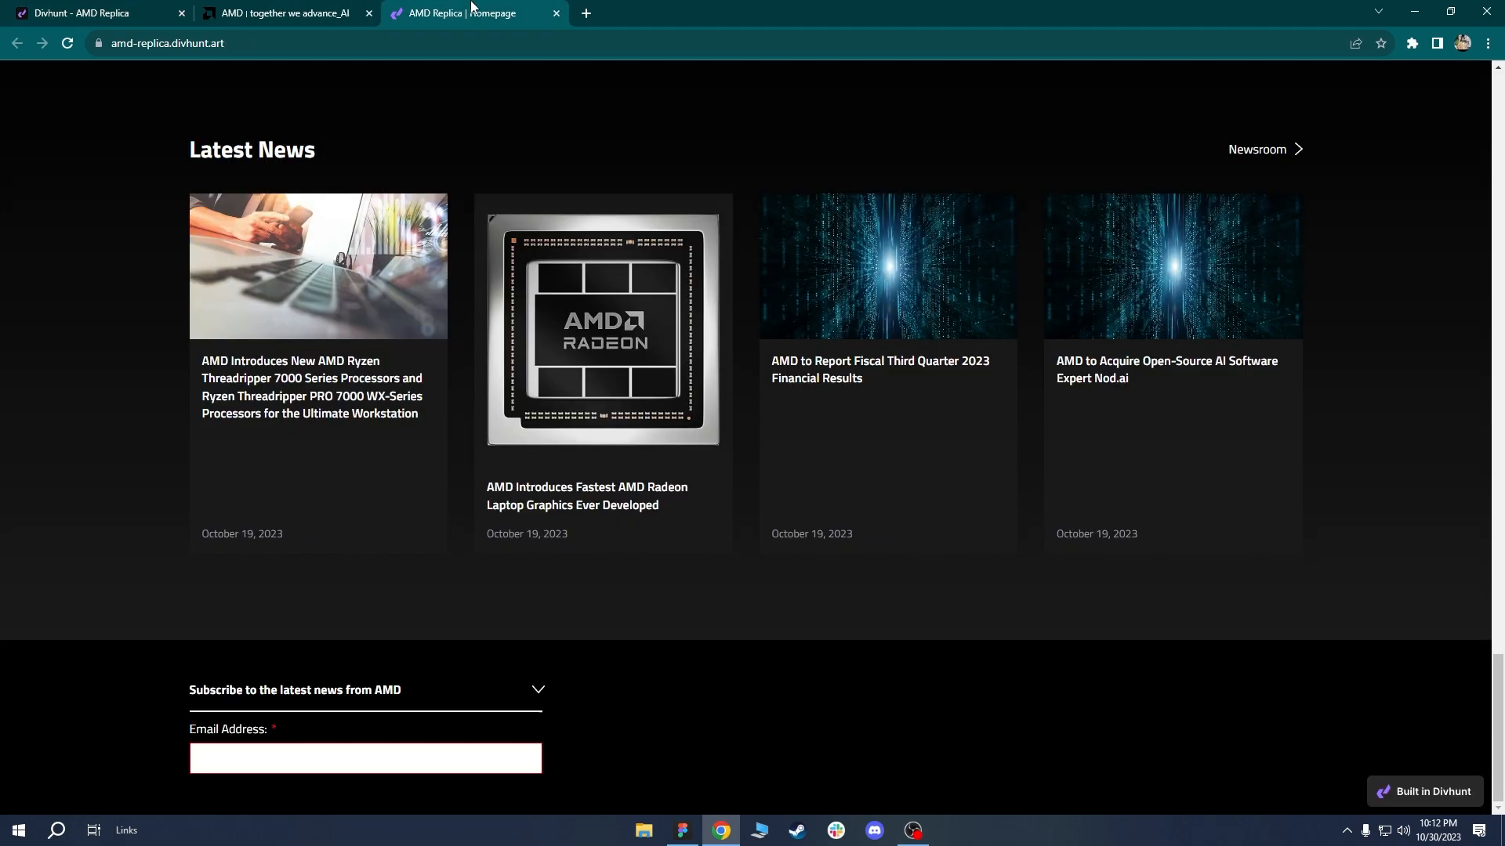
{"action": "left_click", "coordinate": [310, 11]}
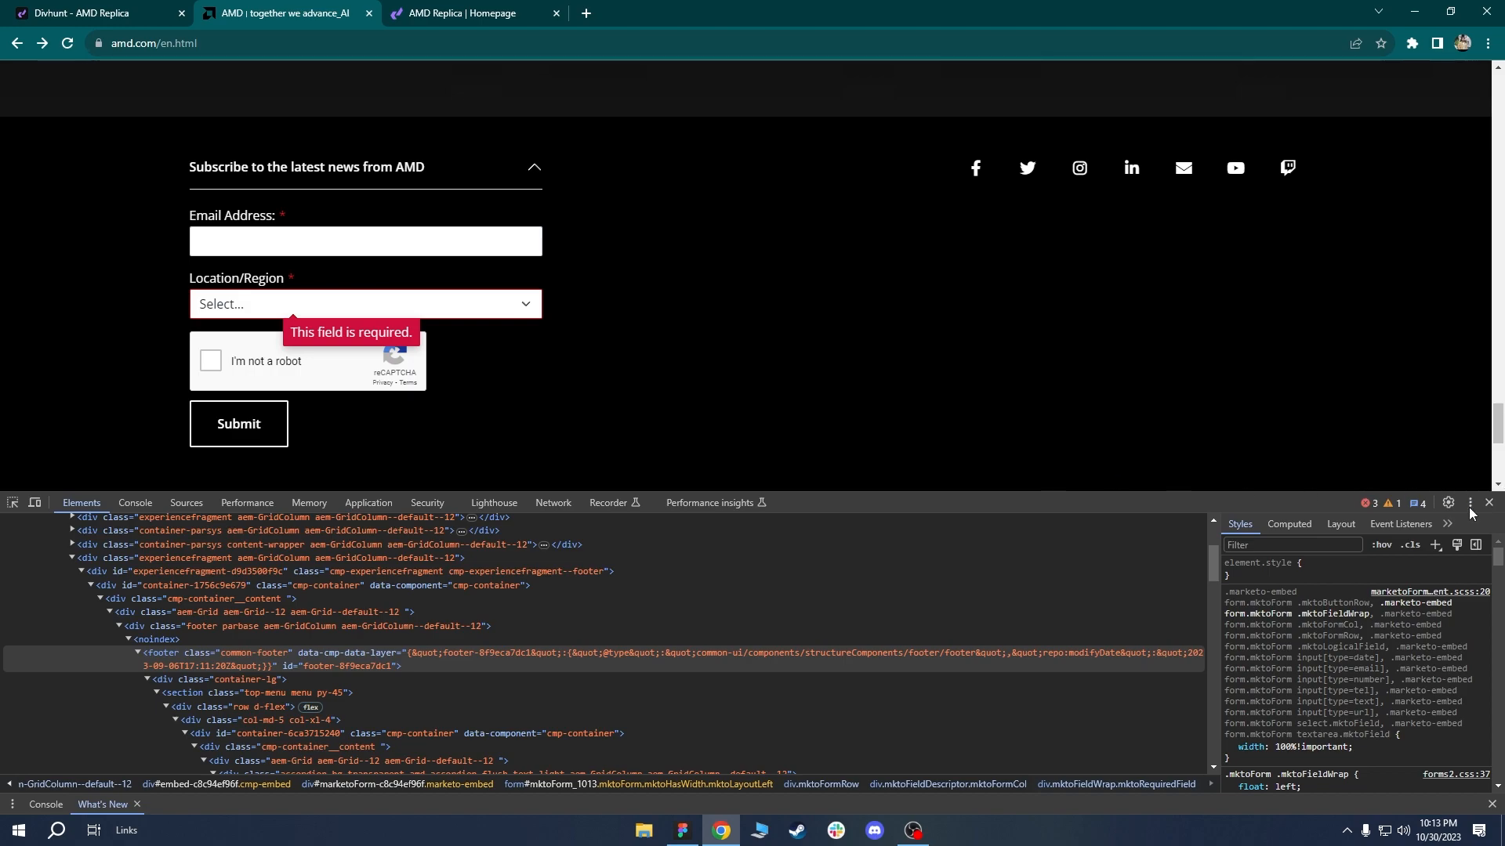
{"action": "left_click", "coordinate": [149, 11]}
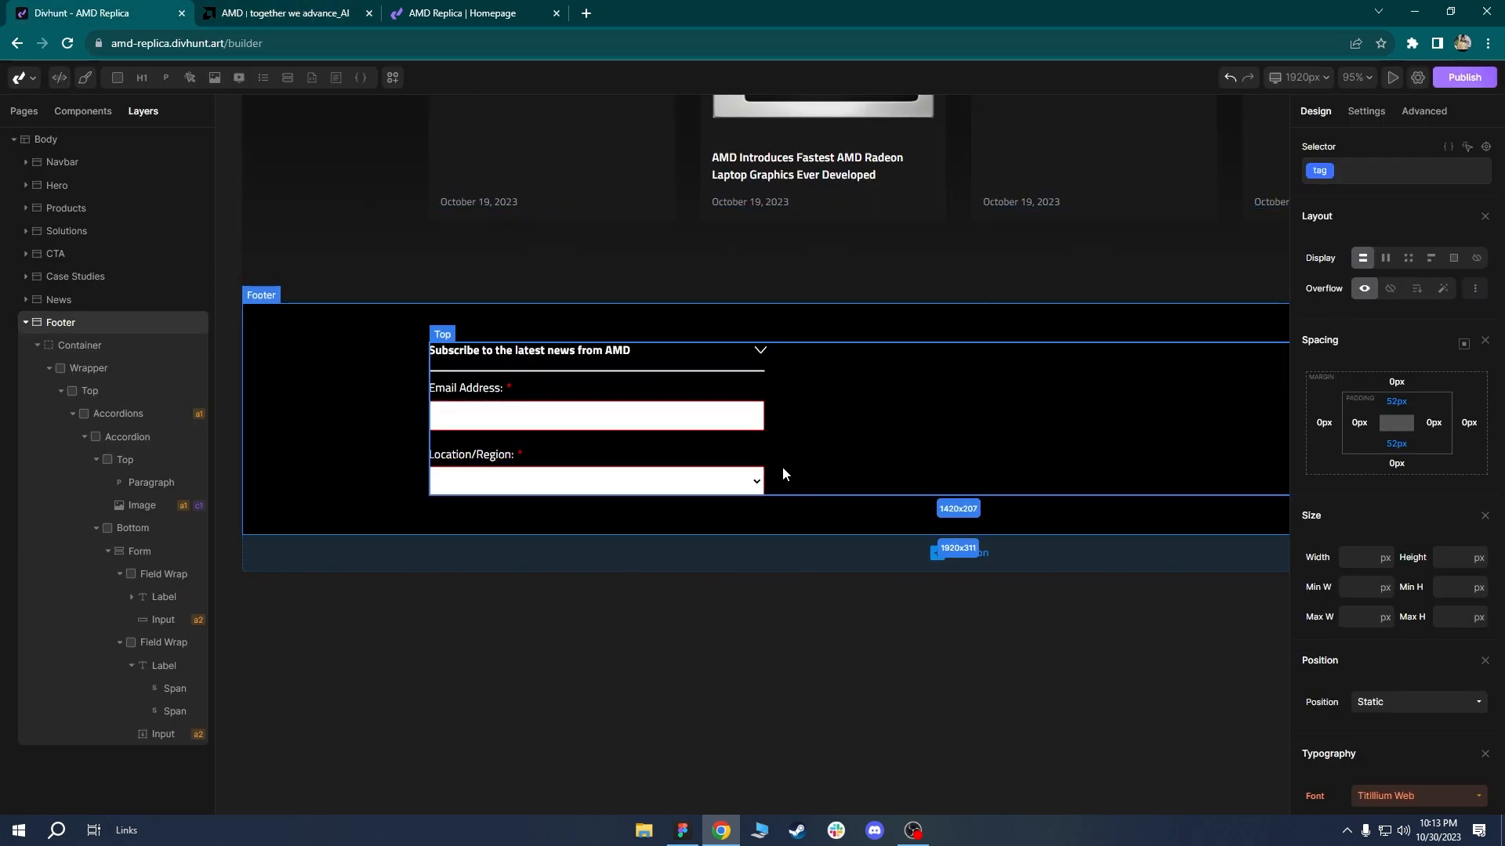
{"action": "scroll", "coordinate": [788, 470], "scroll_direction": "up", "scroll_amount": 3}
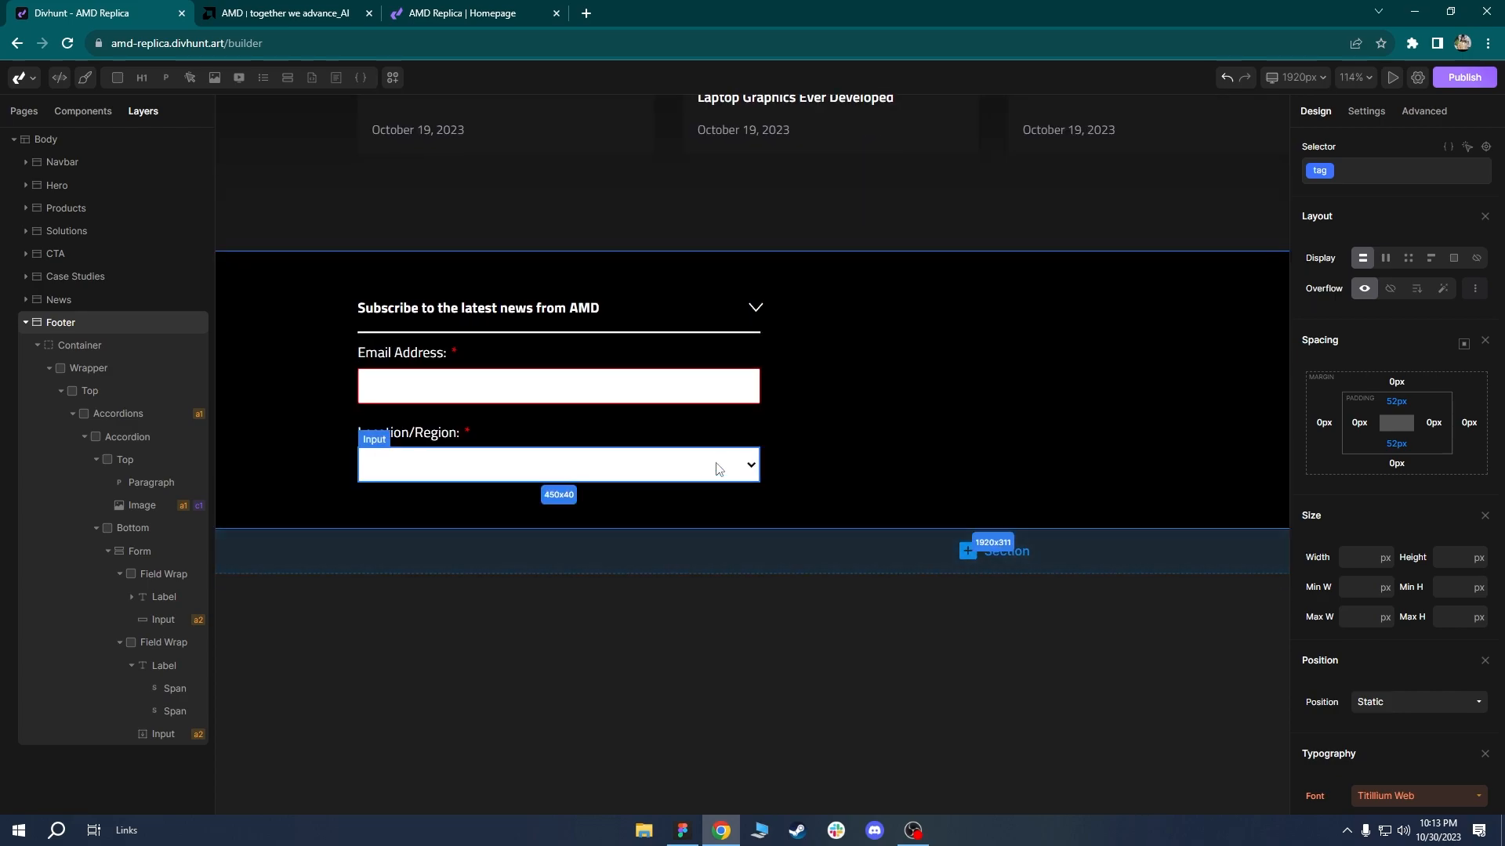
{"action": "left_click", "coordinate": [721, 467]}
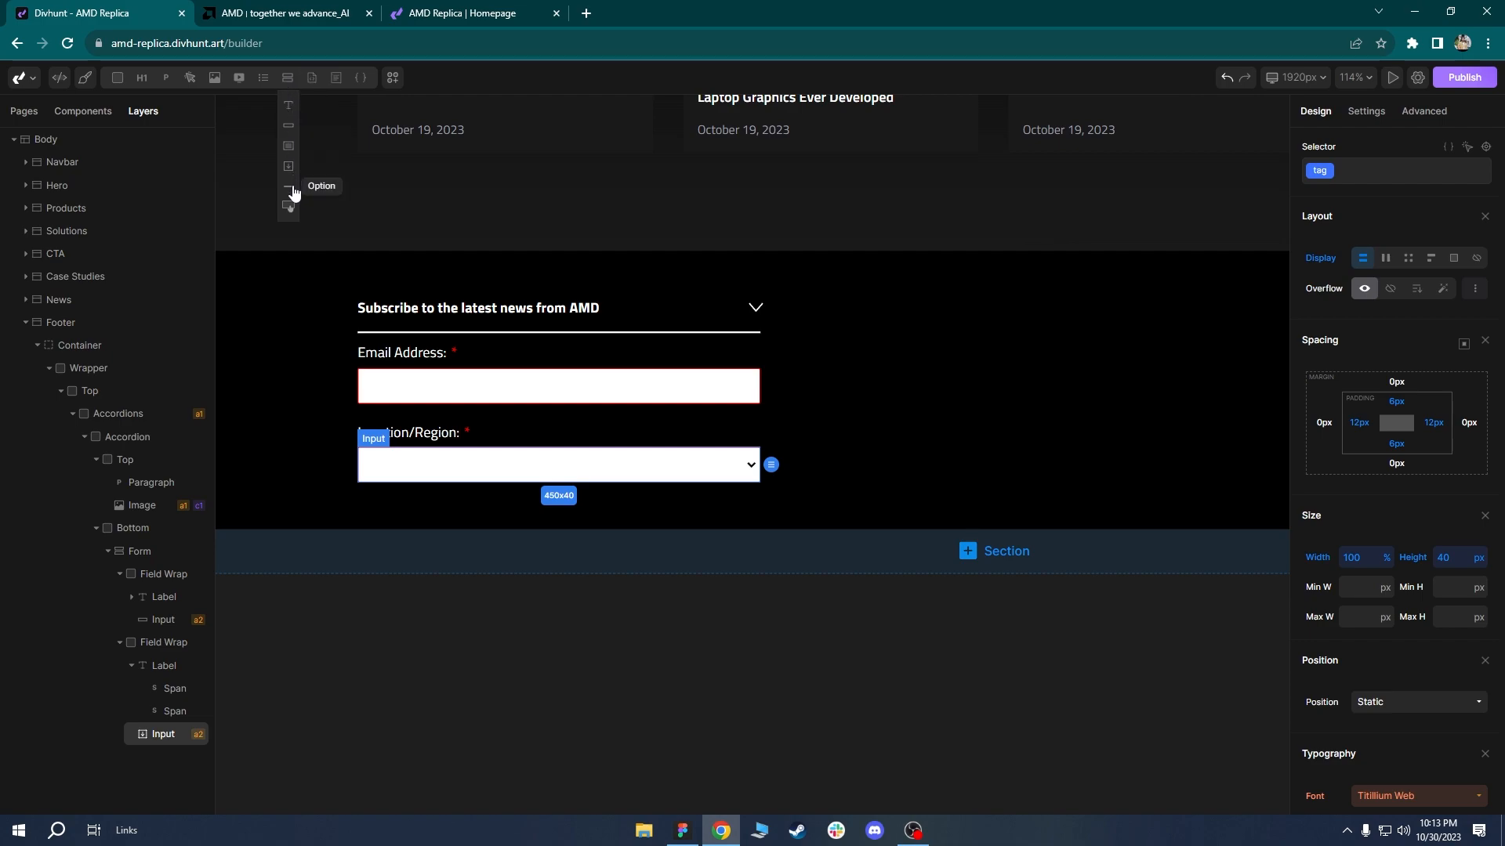
{"action": "mouse_move", "coordinate": [289, 84]}
{"action": "left_click", "coordinate": [293, 193]}
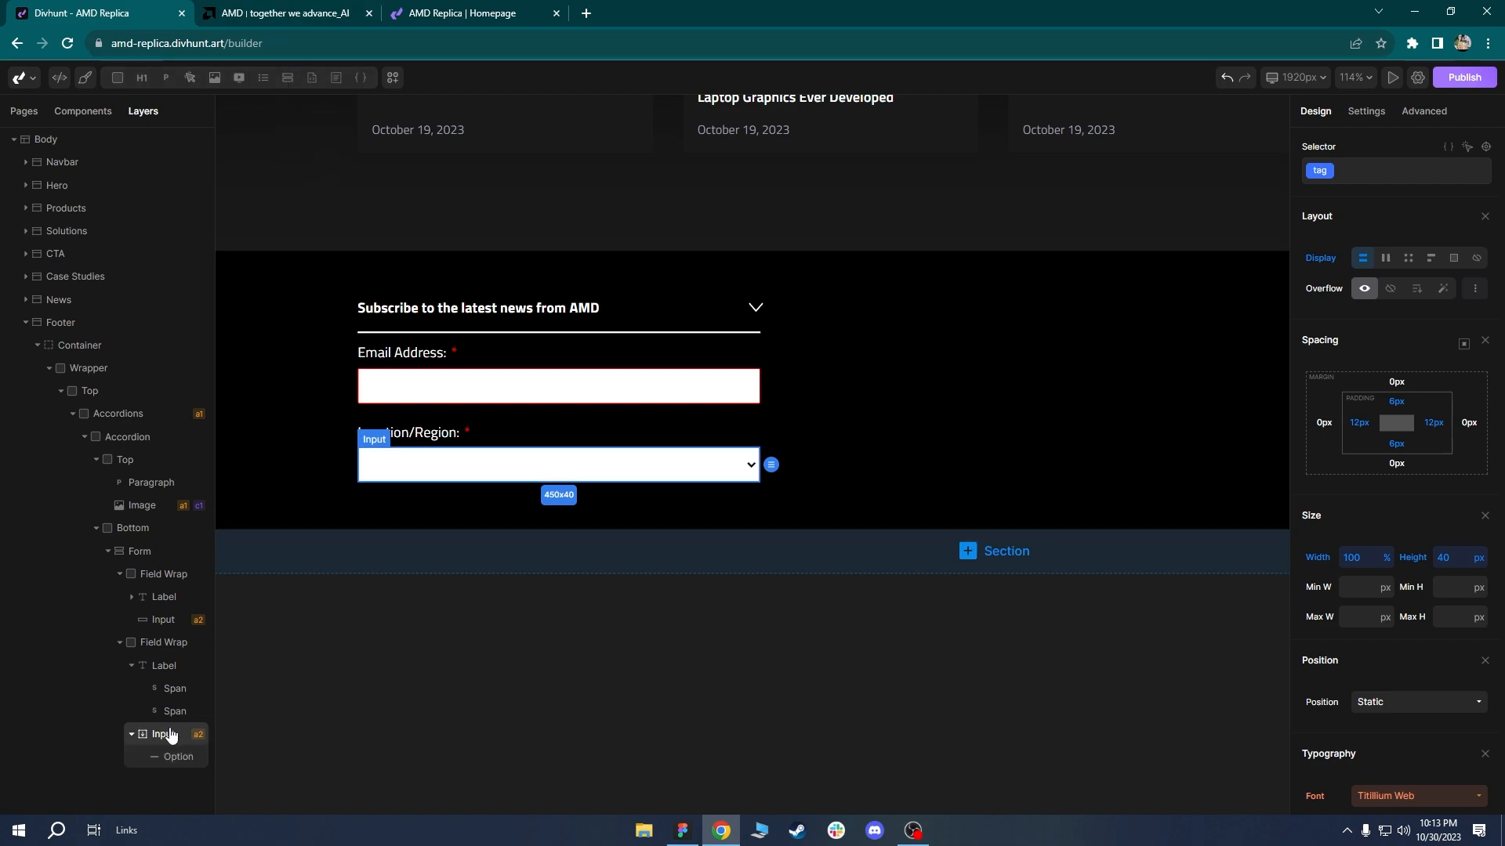
Set the select's Option element to loop 5 times.
{"action": "left_click", "coordinate": [178, 760]}
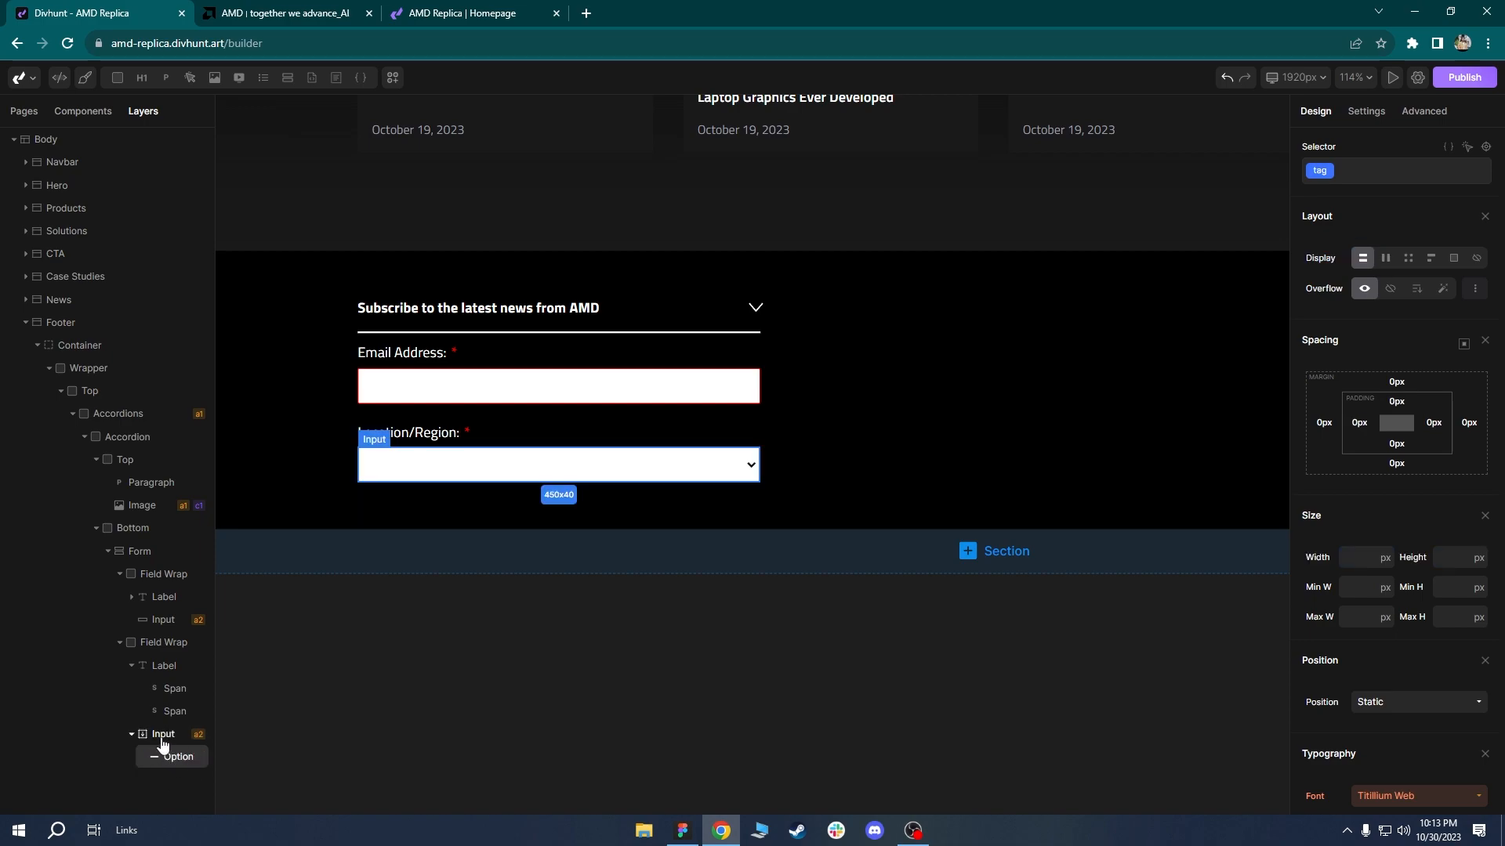
{"action": "left_click", "coordinate": [162, 739]}
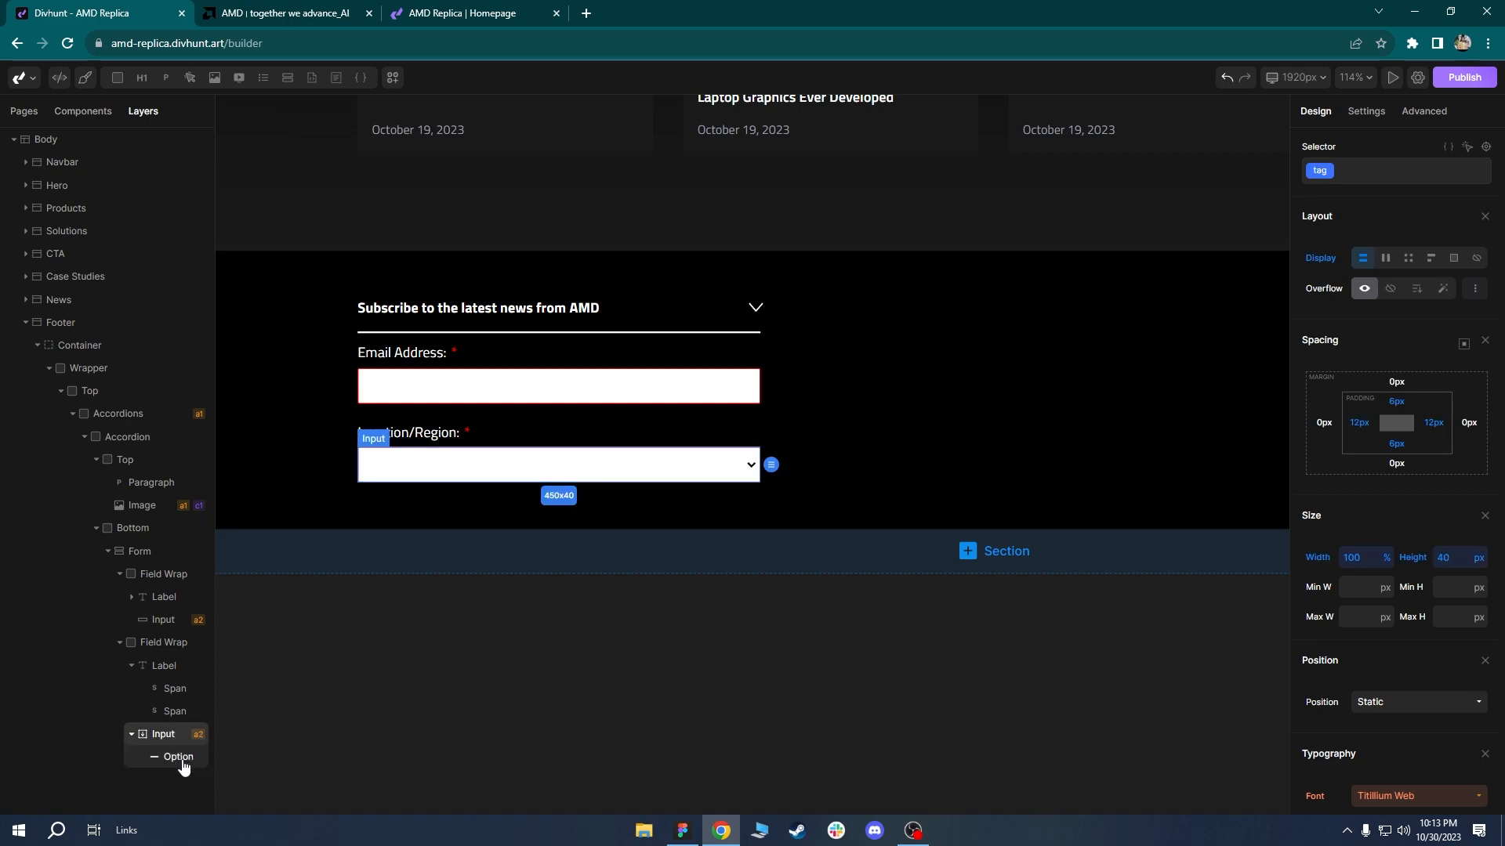
{"action": "right_click", "coordinate": [179, 760]}
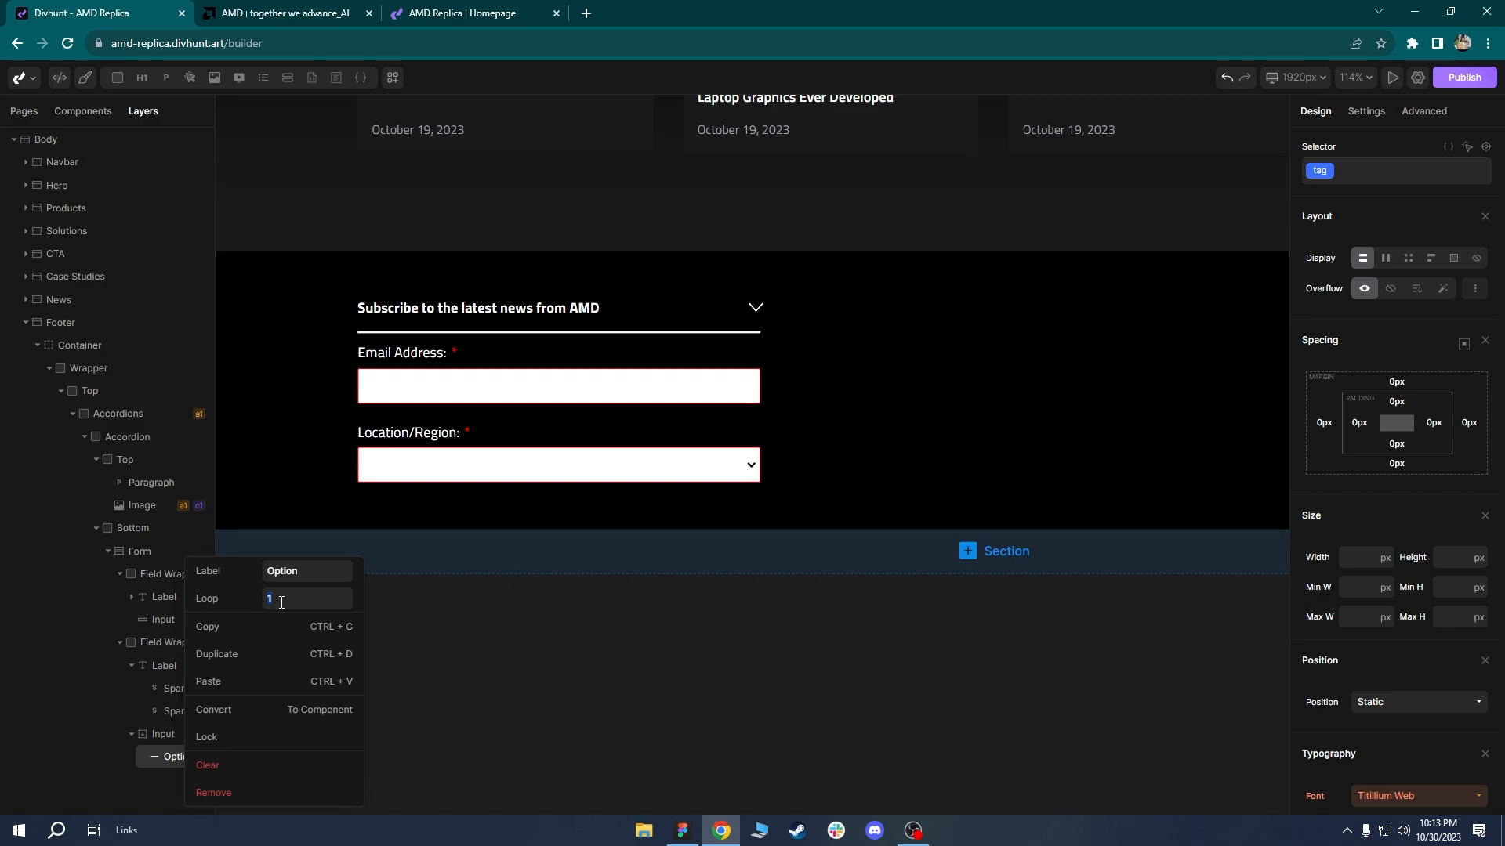
{"action": "type", "text": "5"}
{"action": "left_click", "coordinate": [161, 734]}
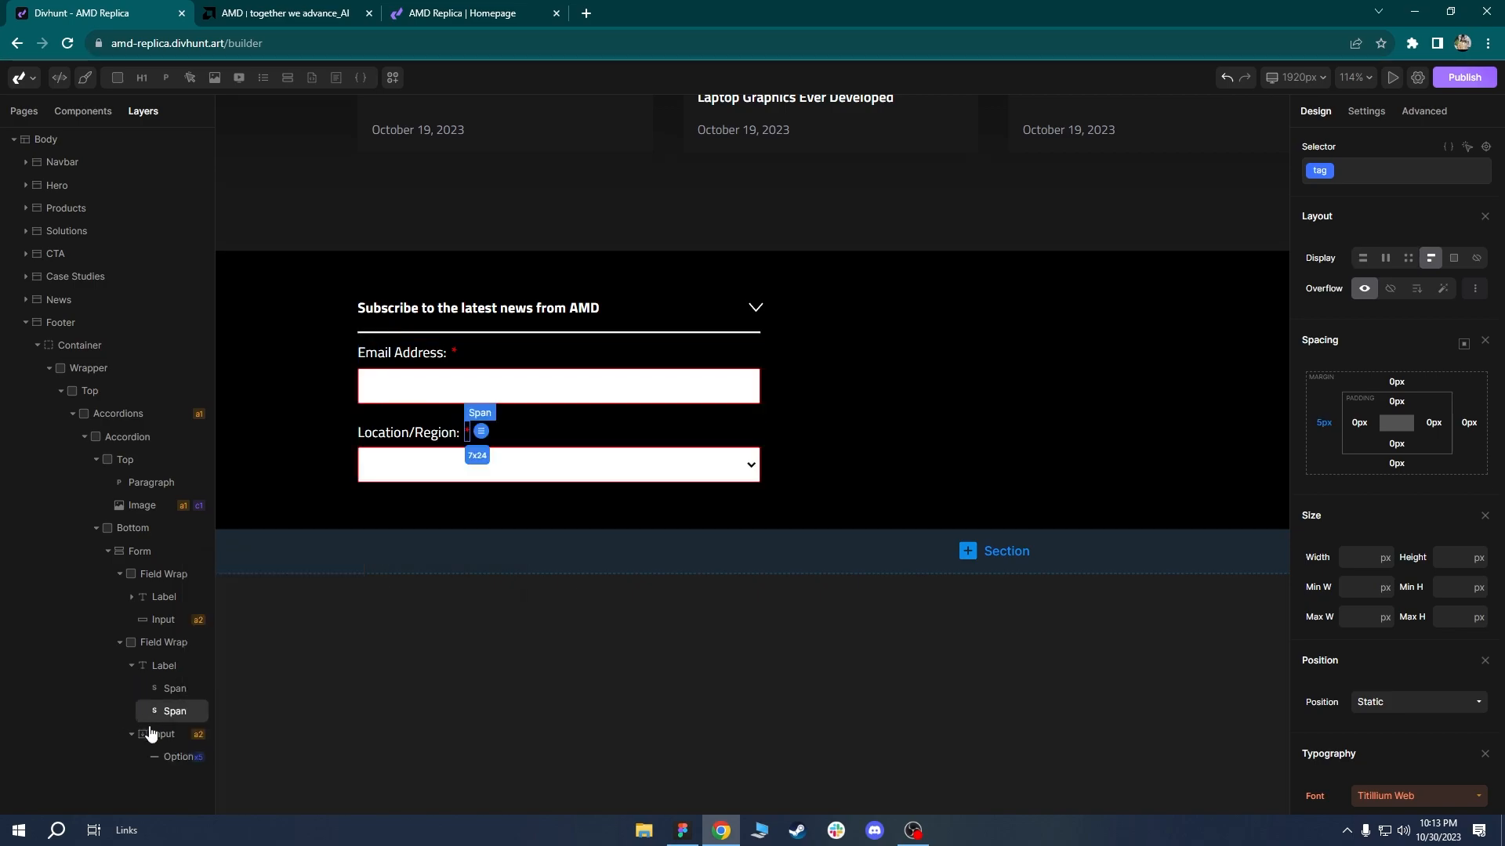
Set the first looped option's content to "Example 1" and its value to "example-1", checking AMD's dropdown for reference.
{"action": "left_click", "coordinate": [181, 761]}
{"action": "left_click", "coordinate": [1365, 112]}
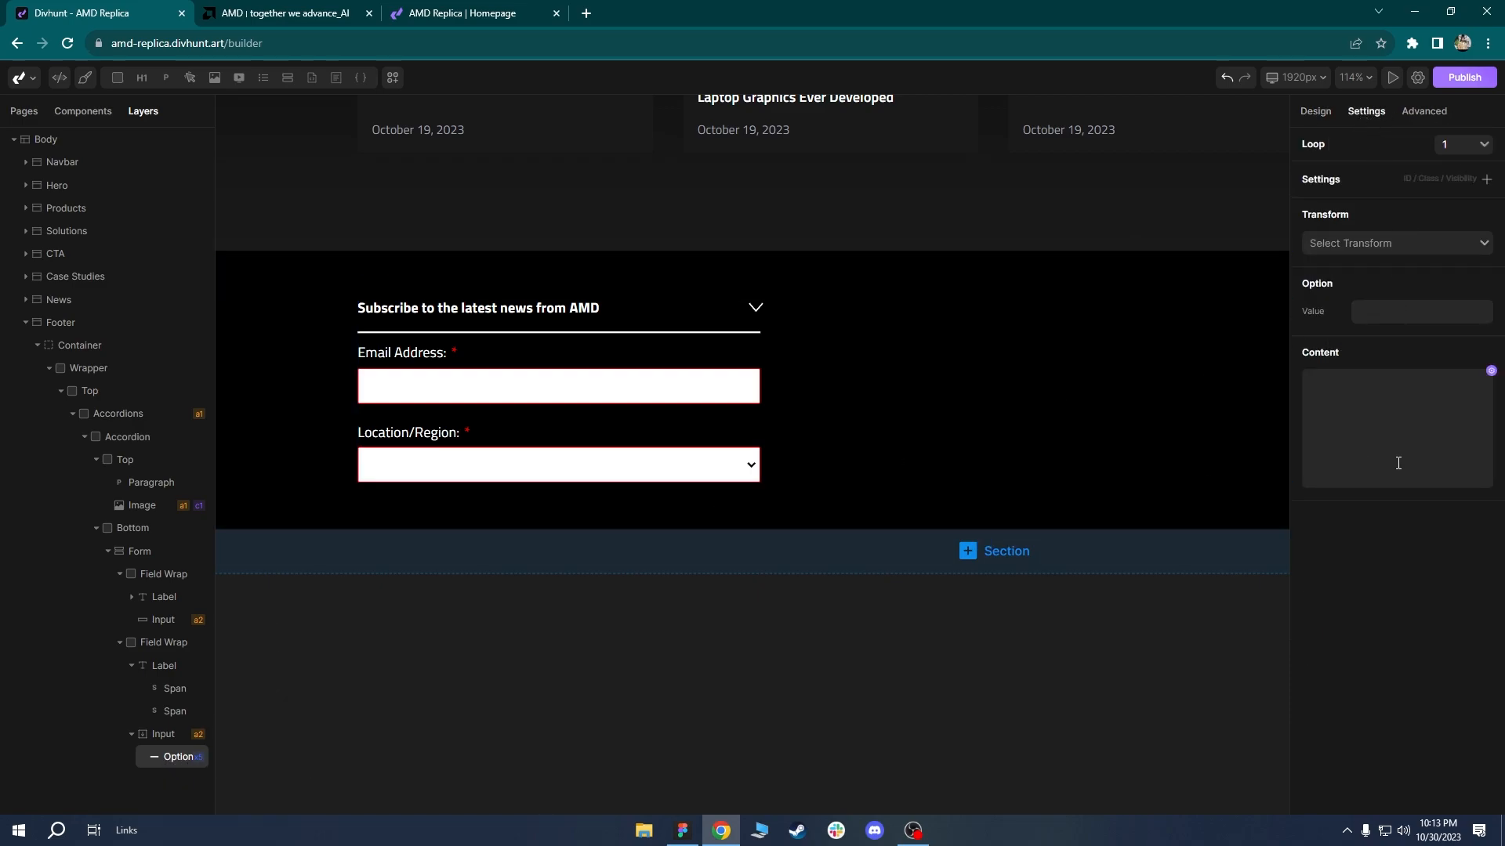
{"action": "left_click", "coordinate": [1377, 398]}
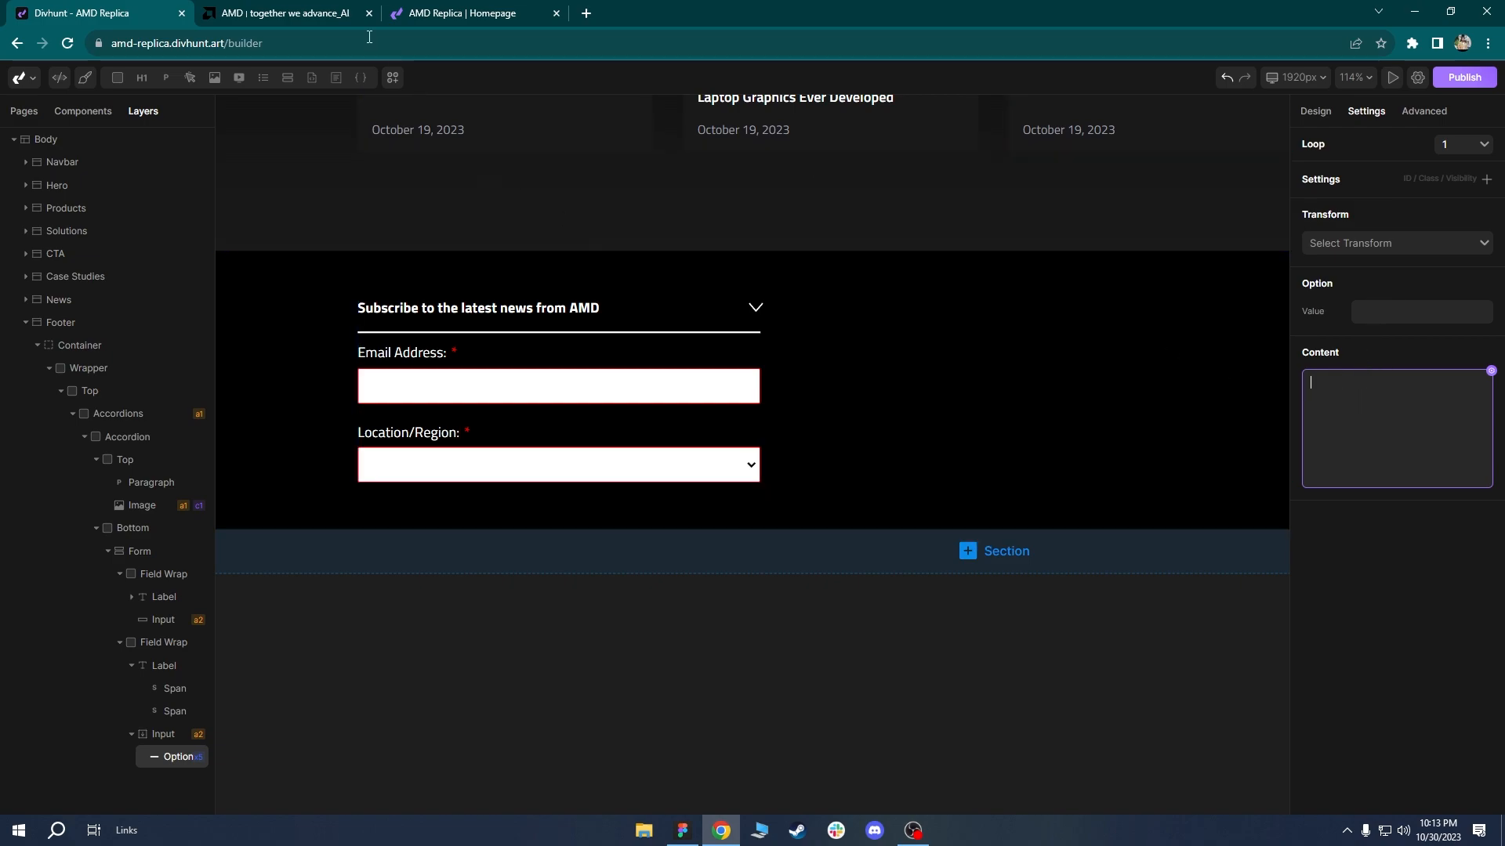
{"action": "left_click", "coordinate": [286, 13]}
{"action": "left_click", "coordinate": [269, 297]}
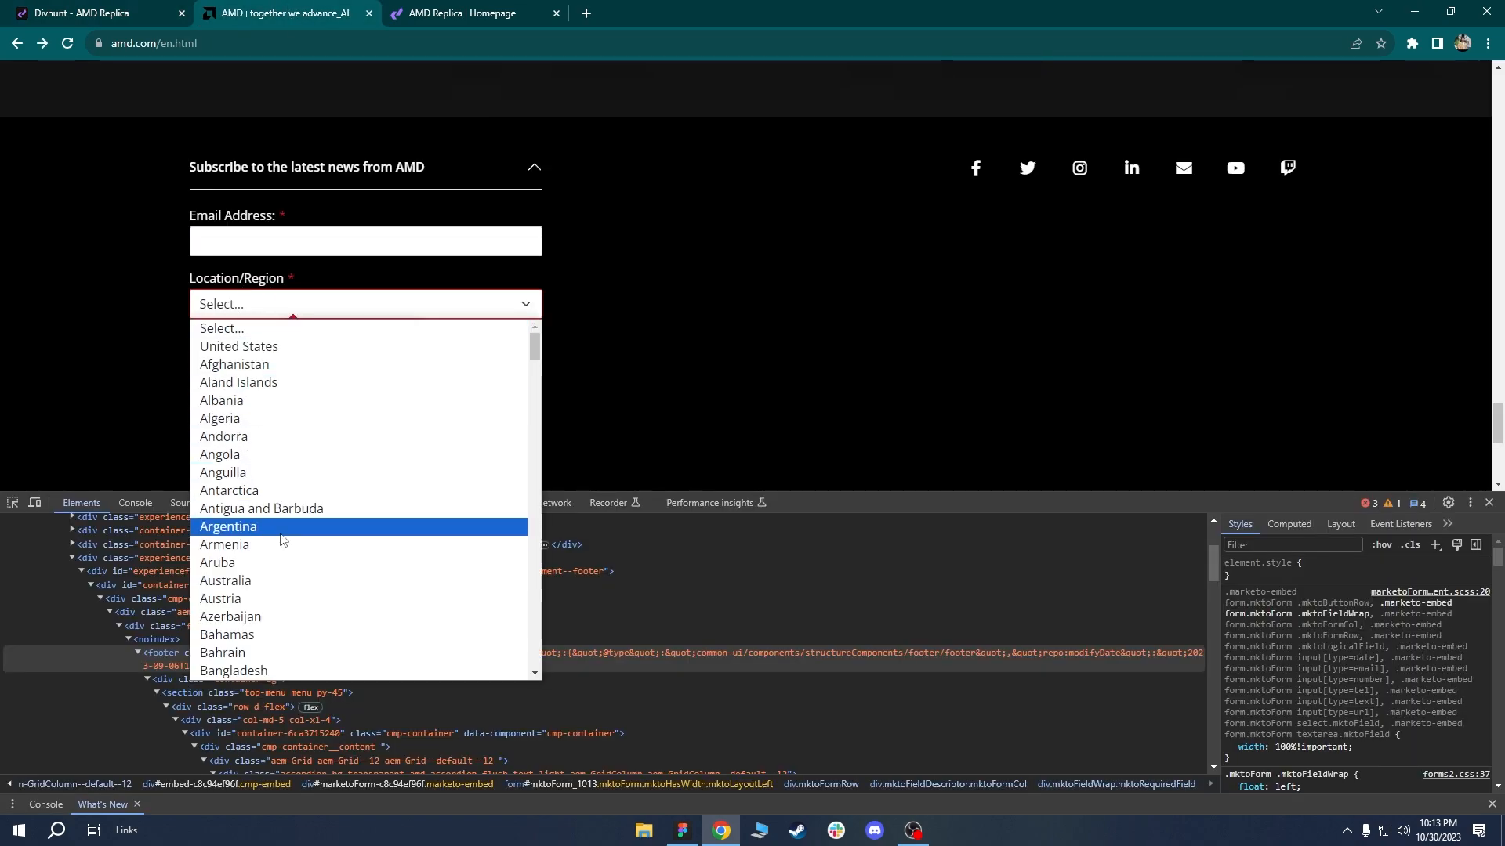
{"action": "left_click", "coordinate": [439, 304]}
{"action": "left_click", "coordinate": [160, 9]}
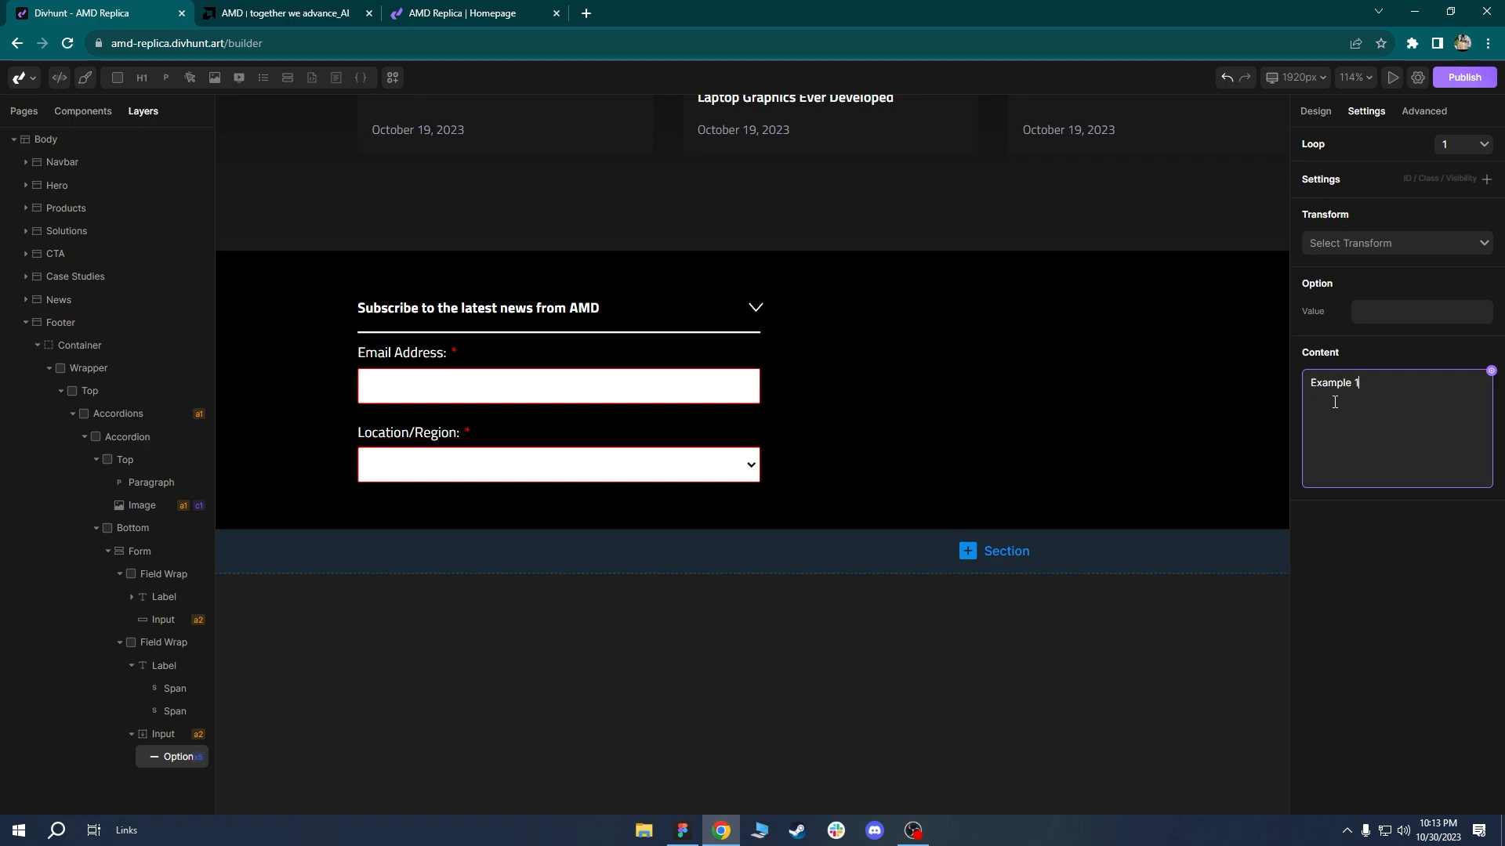
{"action": "left_click", "coordinate": [1393, 306]}
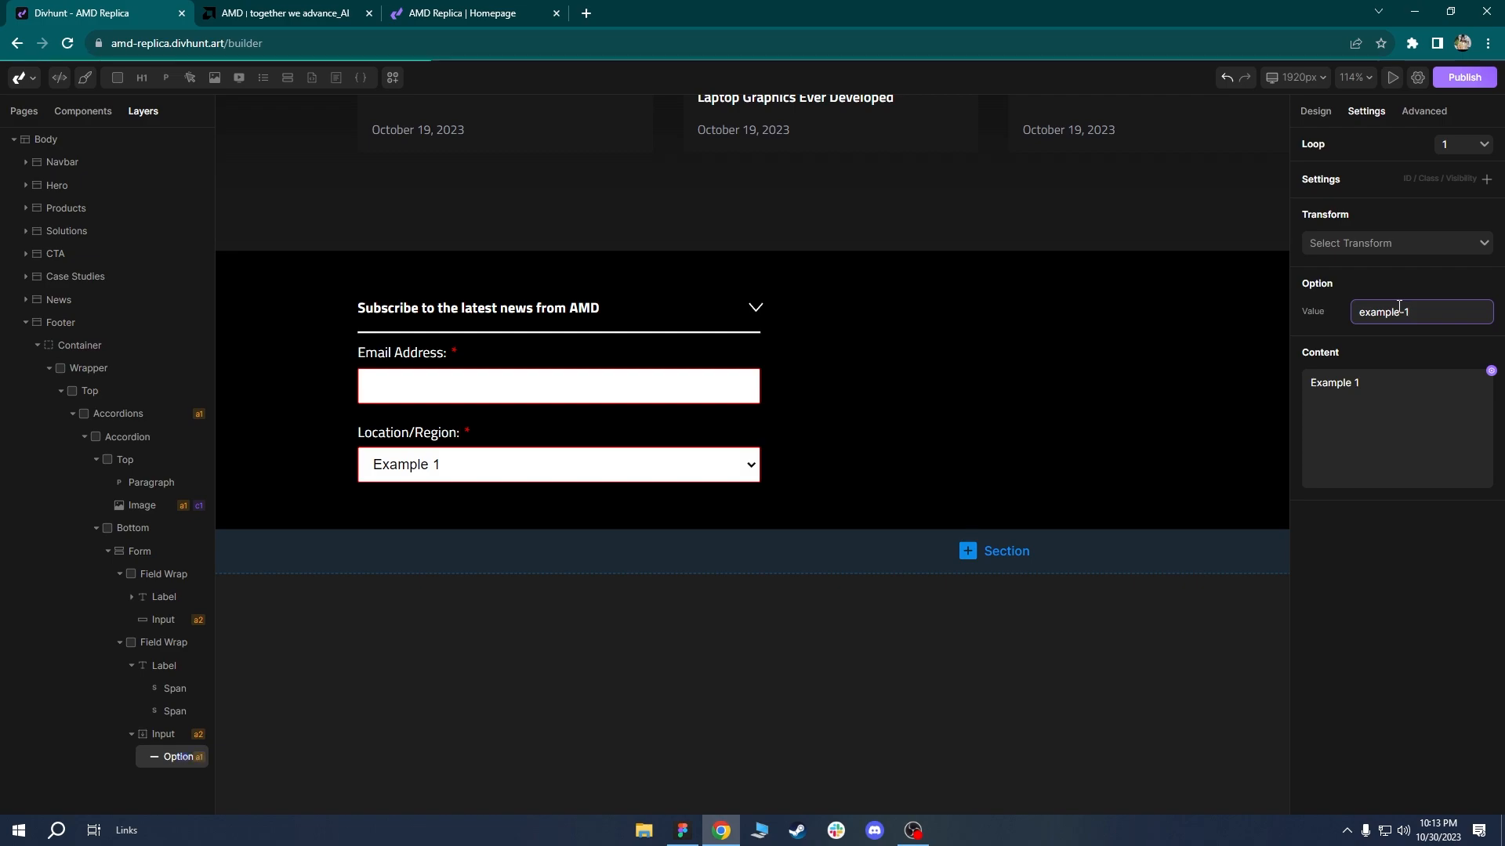
Set the option's content for loop item 2 to "Example 2" and give it a matching value.
{"action": "left_click", "coordinate": [1483, 146]}
{"action": "left_click", "coordinate": [1455, 194]}
{"action": "left_click", "coordinate": [1372, 410]}
{"action": "type", "text": "Exa"}
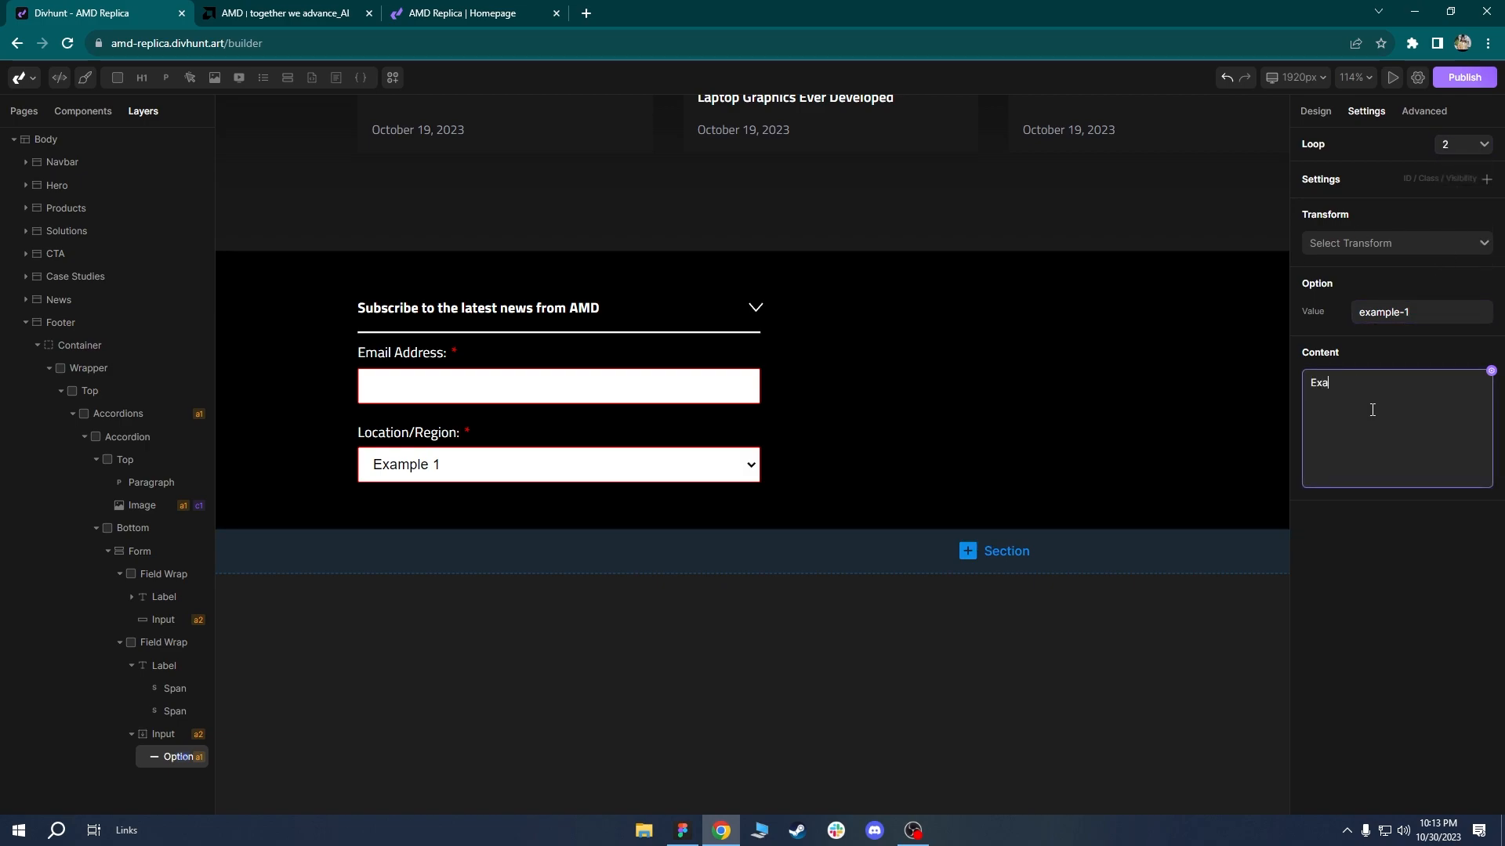
{"action": "left_click", "coordinate": [1434, 313]}
{"action": "key", "text": "BackSpace"}
Set the option's content for loop item 3 to "Example 3" and its value to "example-3".
{"action": "left_click", "coordinate": [1461, 144]}
{"action": "left_click", "coordinate": [1456, 201]}
{"action": "left_click", "coordinate": [1392, 416]}
{"action": "type", "text": "Ex"}
{"action": "left_click", "coordinate": [1423, 322]}
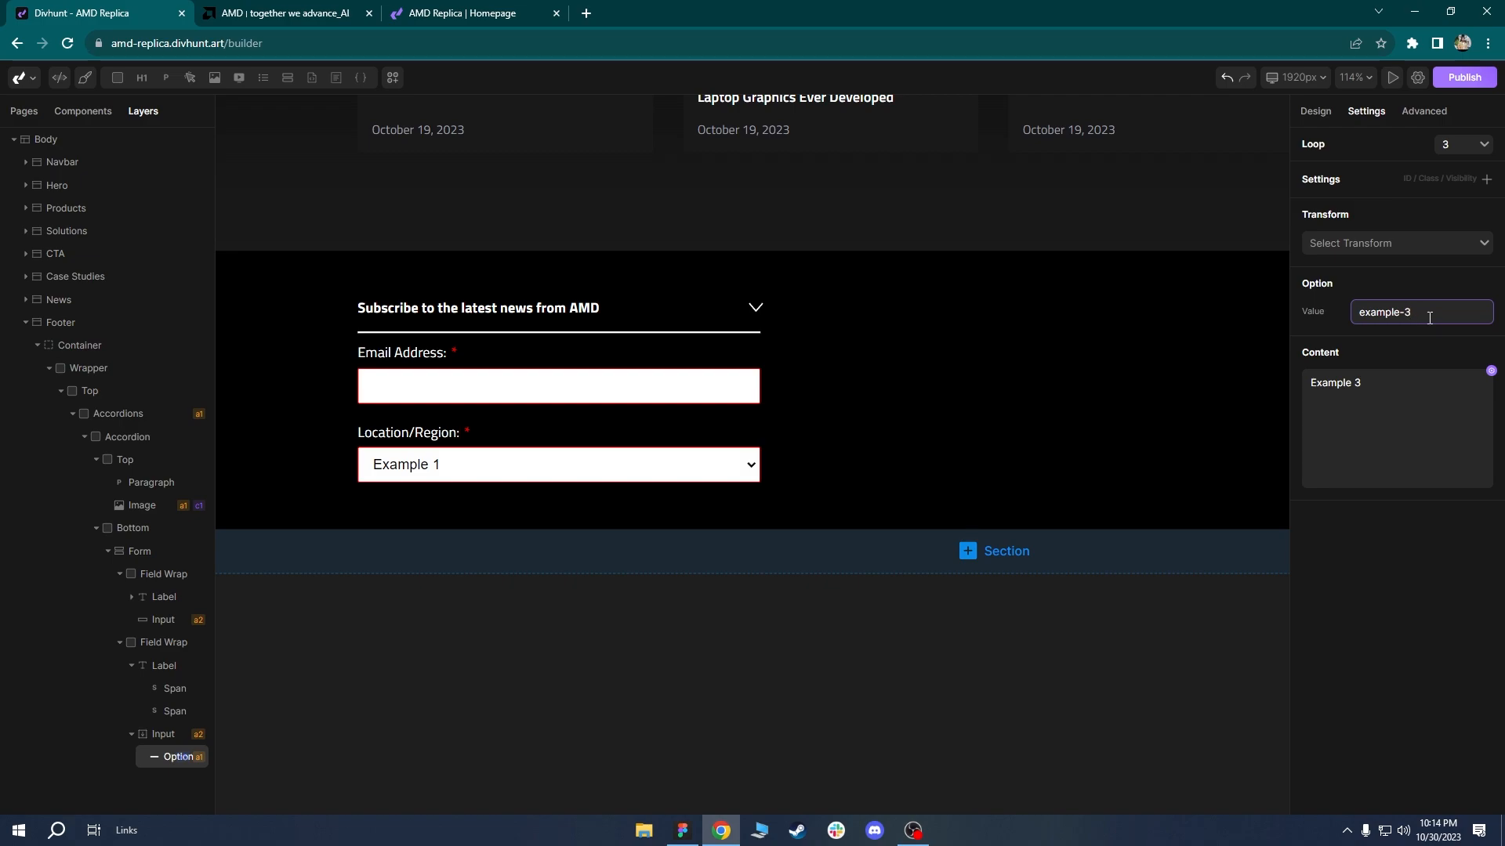
Set the option's content for loop item 4 to "Example 4" and give it a matching value.
{"action": "left_click", "coordinate": [1476, 141]}
{"action": "left_click", "coordinate": [1458, 244]}
{"action": "left_click", "coordinate": [1432, 413]}
{"action": "type", "text": "Exam"}
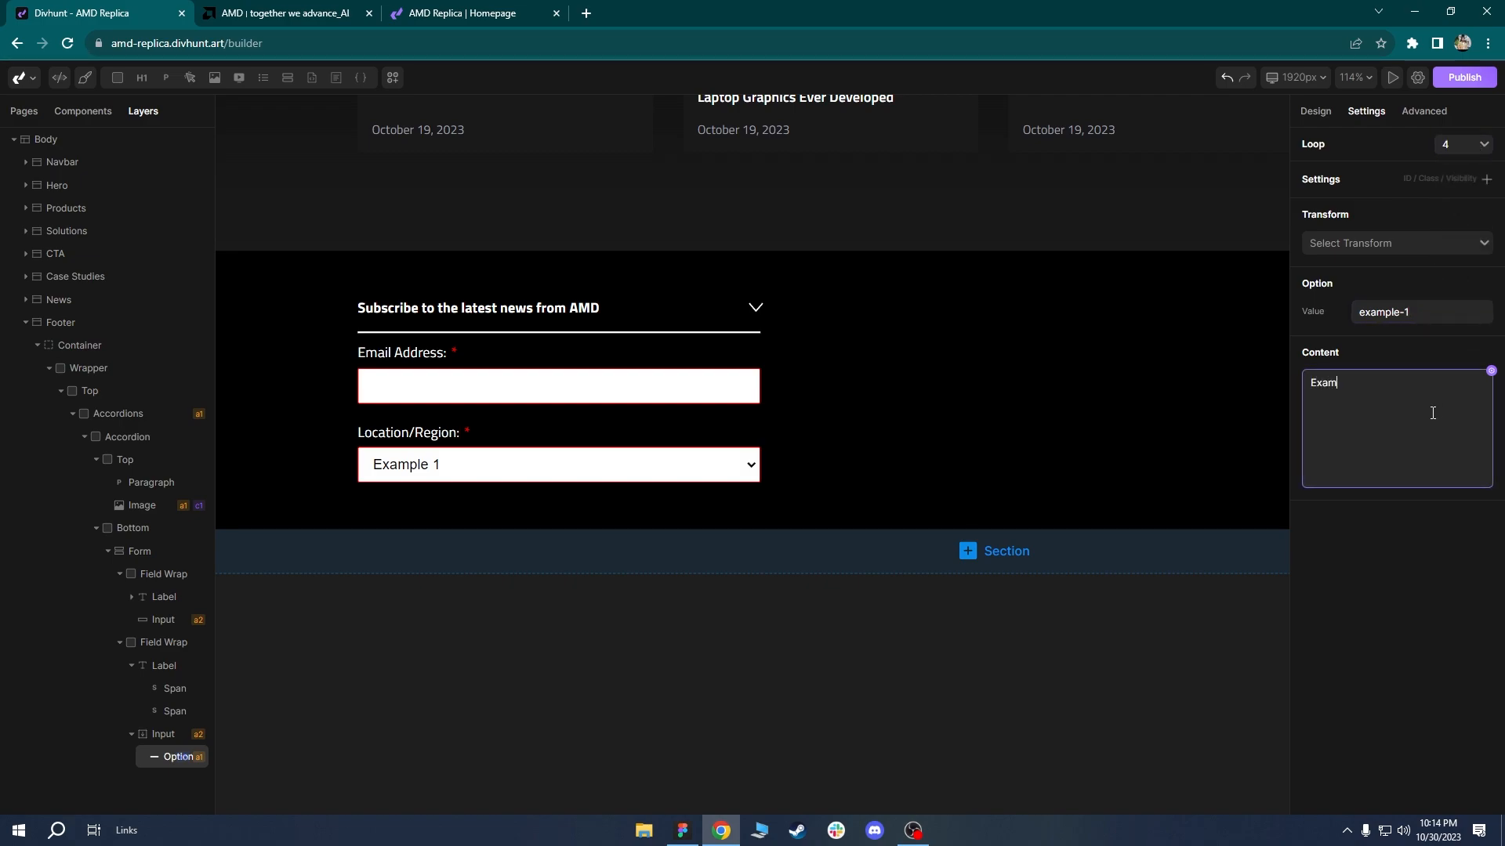
{"action": "left_click", "coordinate": [1453, 311]}
{"action": "key", "text": "BackSpace"}
Set the option's content for loop item 5 to "Example 5" with a matching value, and save the page.
{"action": "left_click", "coordinate": [1486, 144]}
{"action": "left_click", "coordinate": [1465, 255]}
{"action": "left_click", "coordinate": [1406, 431]}
{"action": "type", "text": "Exa"}
{"action": "left_click", "coordinate": [1439, 315]}
{"action": "key", "text": "ctrl+s"}
Reload the replica's live page, test the Location/Region dropdown by choosing Example 3, and return to the builder.
{"action": "left_click", "coordinate": [305, 387]}
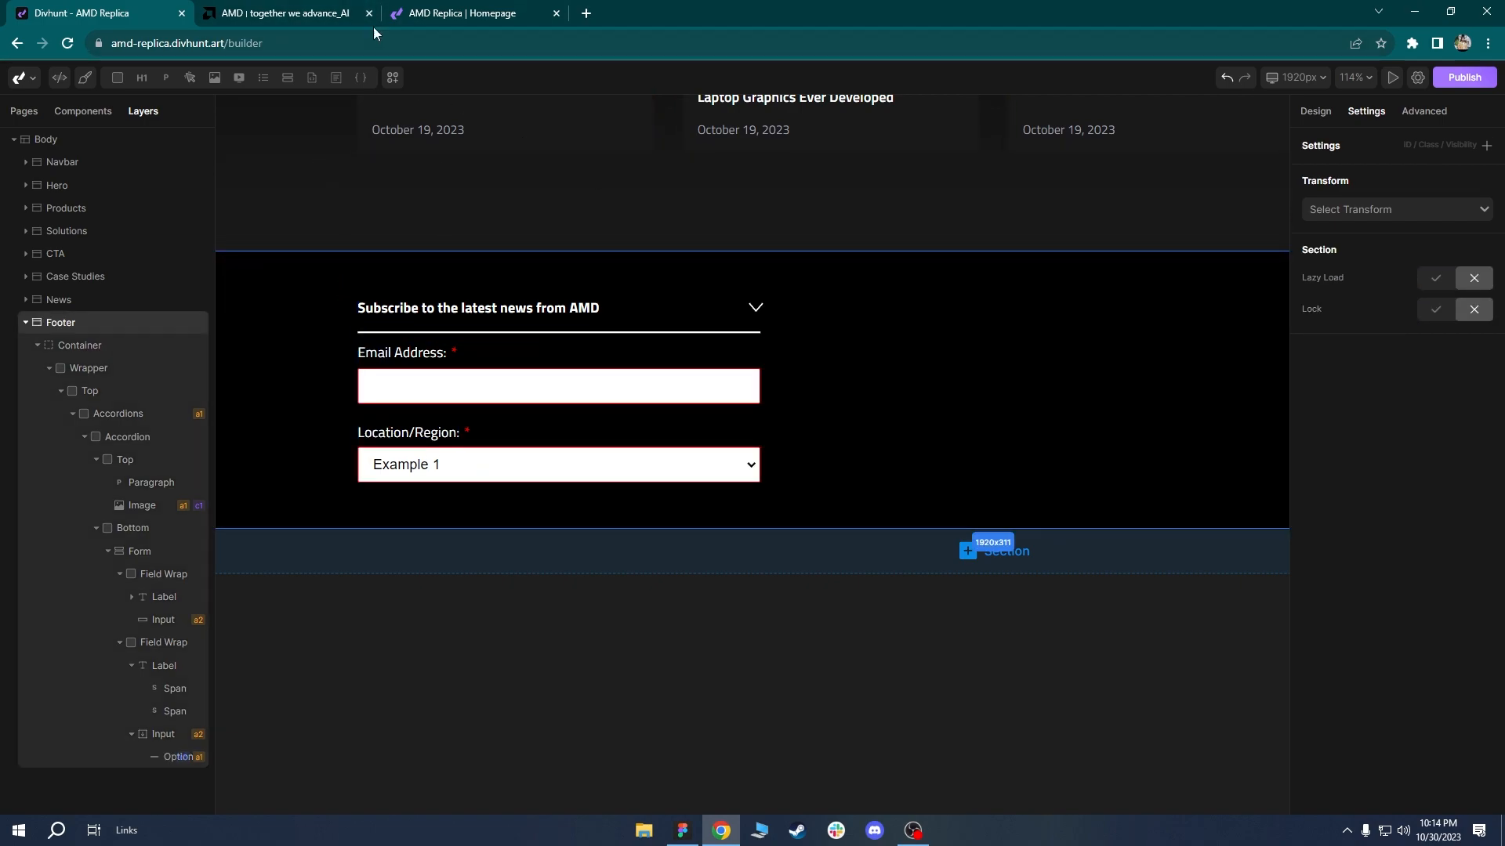
{"action": "left_click", "coordinate": [321, 11]}
{"action": "left_click", "coordinate": [517, 13]}
{"action": "left_click", "coordinate": [76, 44]}
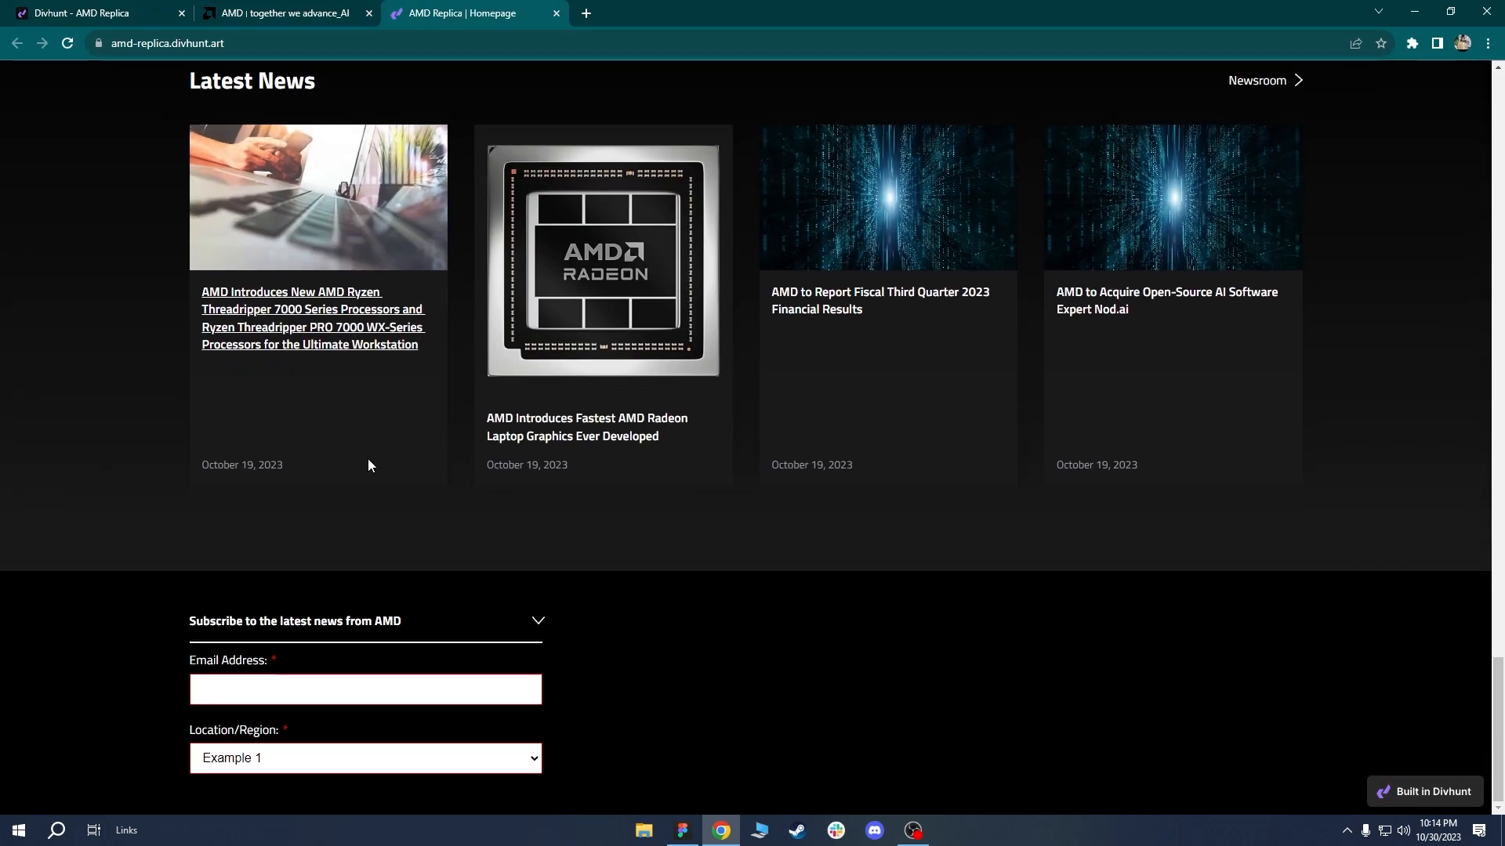
{"action": "left_click", "coordinate": [466, 760]}
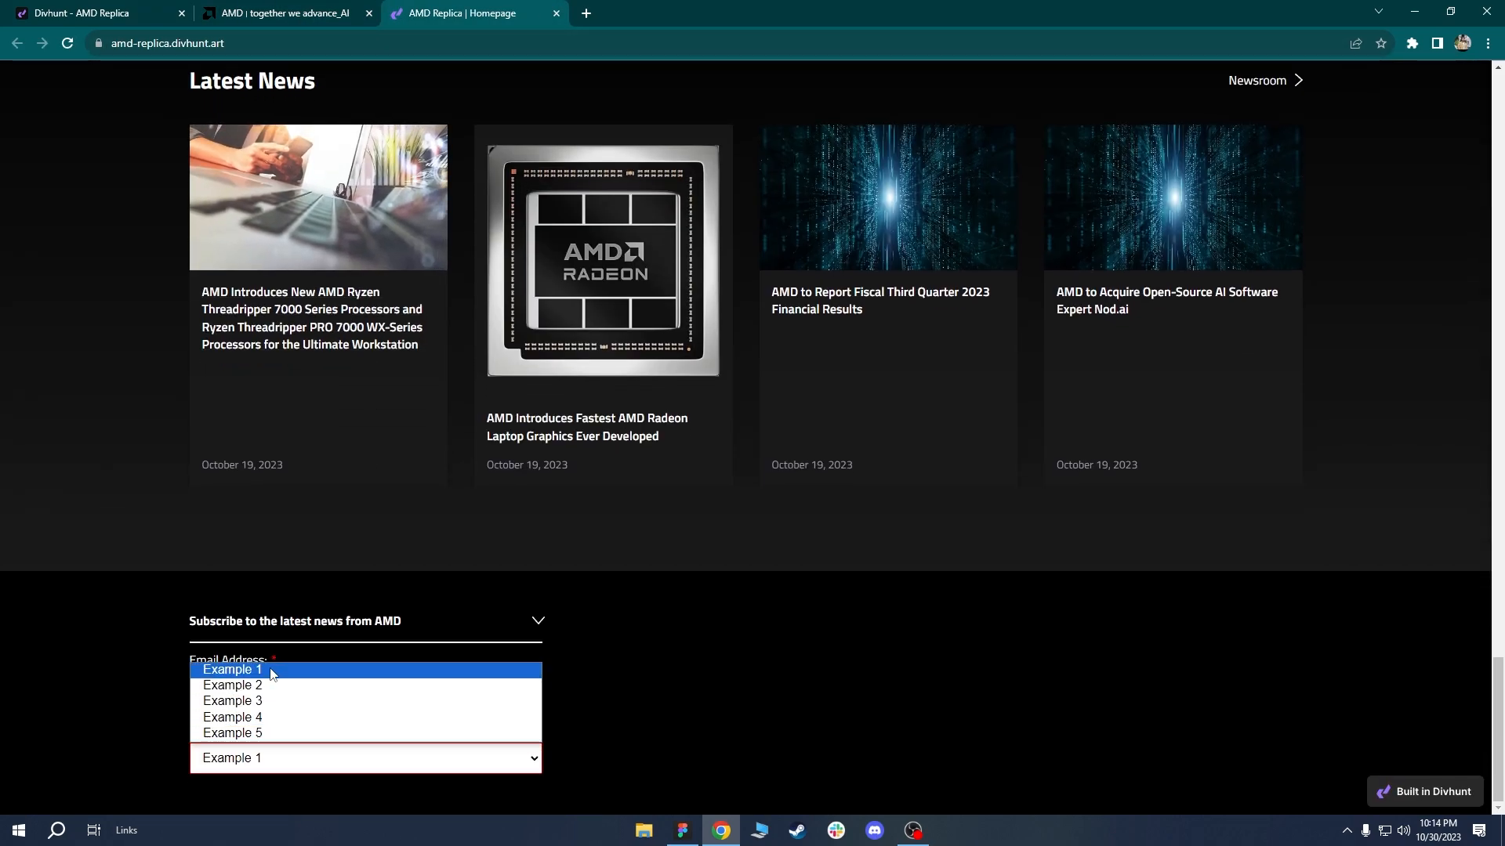
{"action": "left_click", "coordinate": [302, 765]}
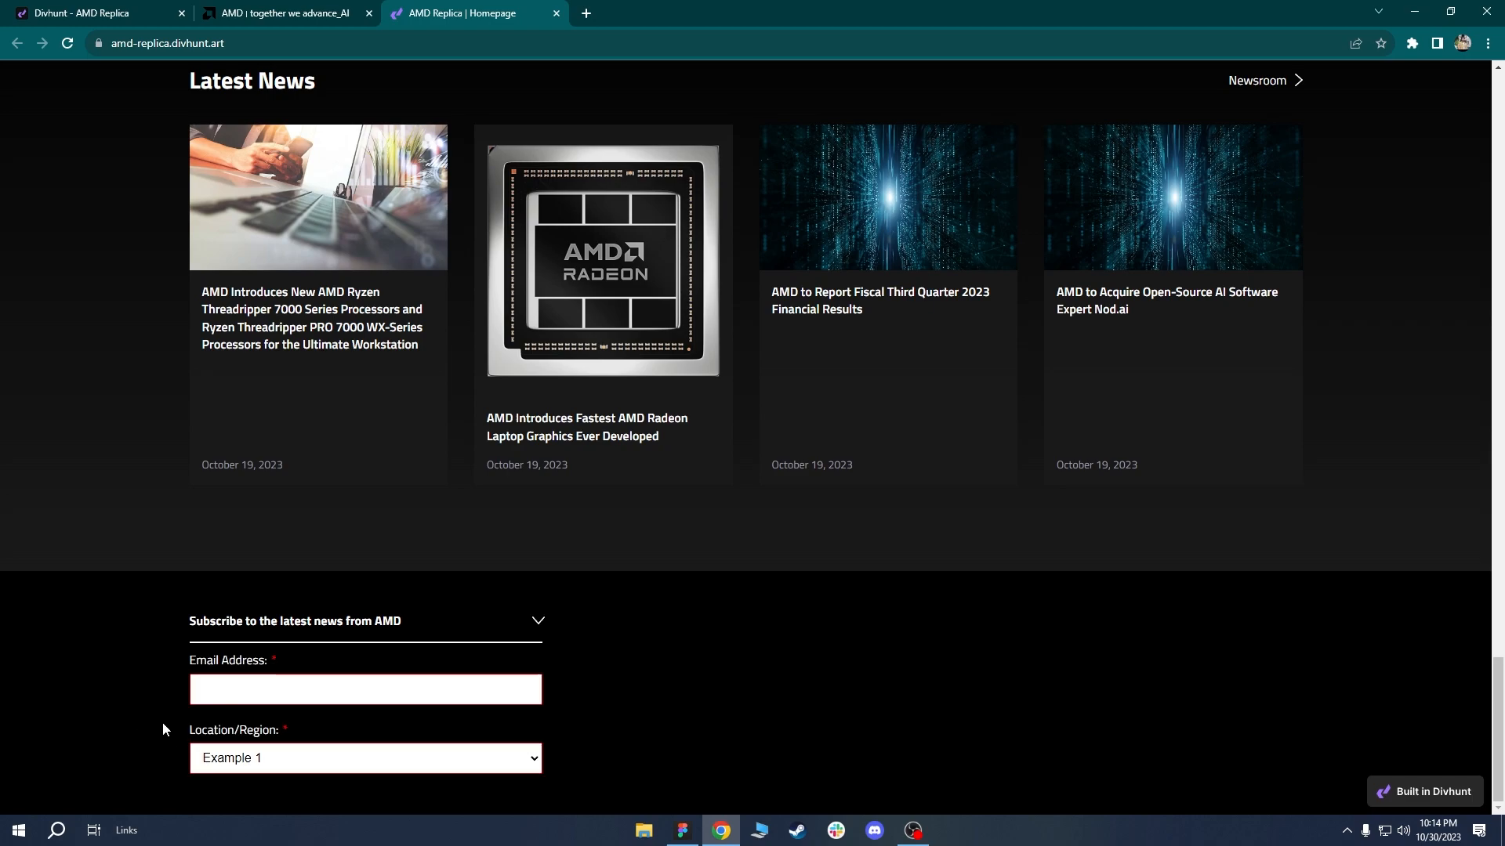
{"action": "left_click", "coordinate": [284, 762]}
{"action": "left_click", "coordinate": [239, 759]}
{"action": "left_click", "coordinate": [218, 766]}
{"action": "left_click", "coordinate": [329, 702]}
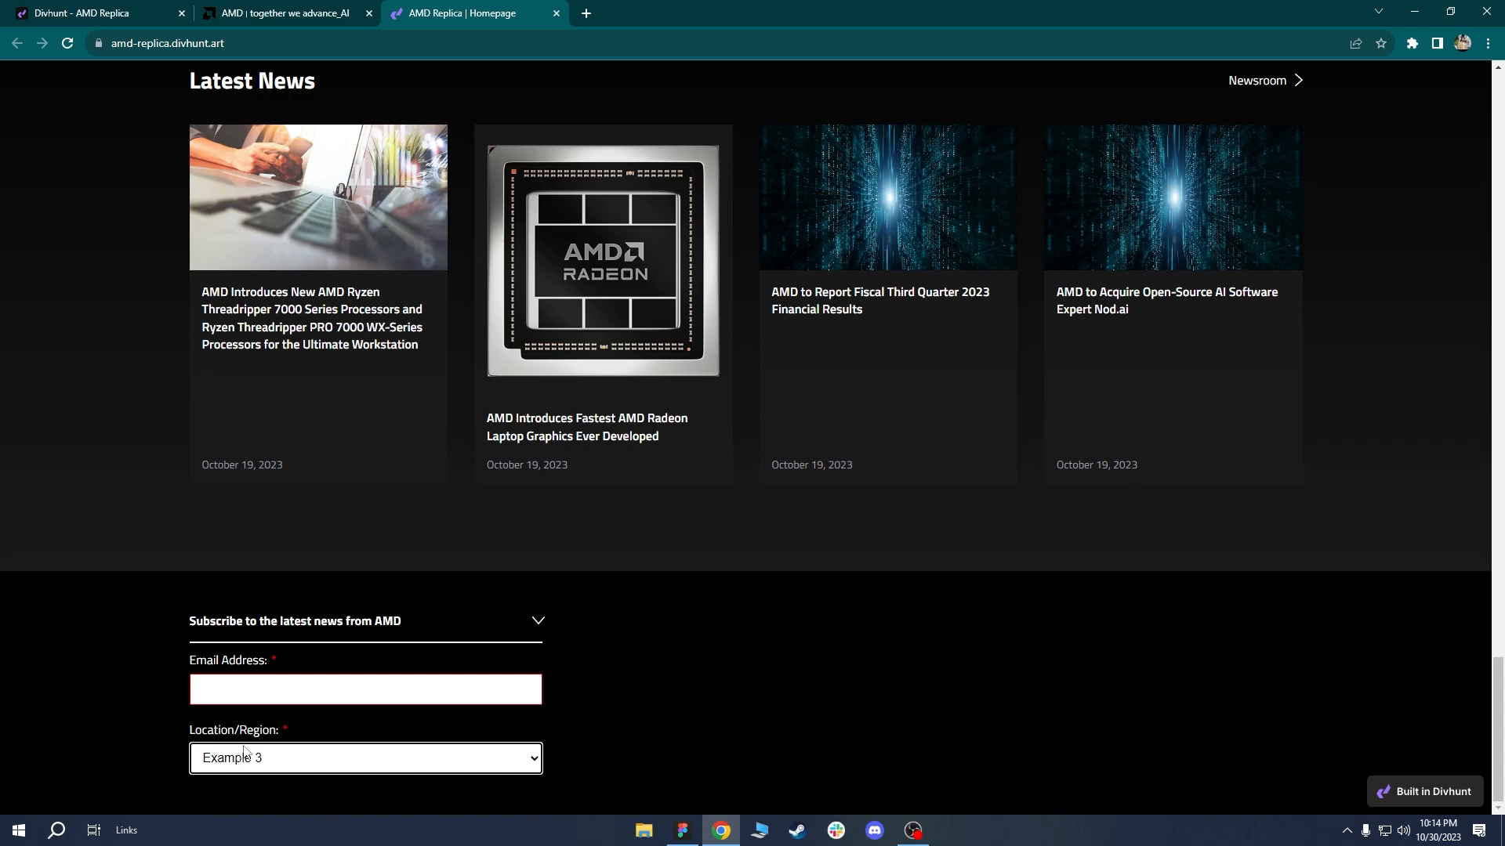
{"action": "left_click", "coordinate": [94, 13]}
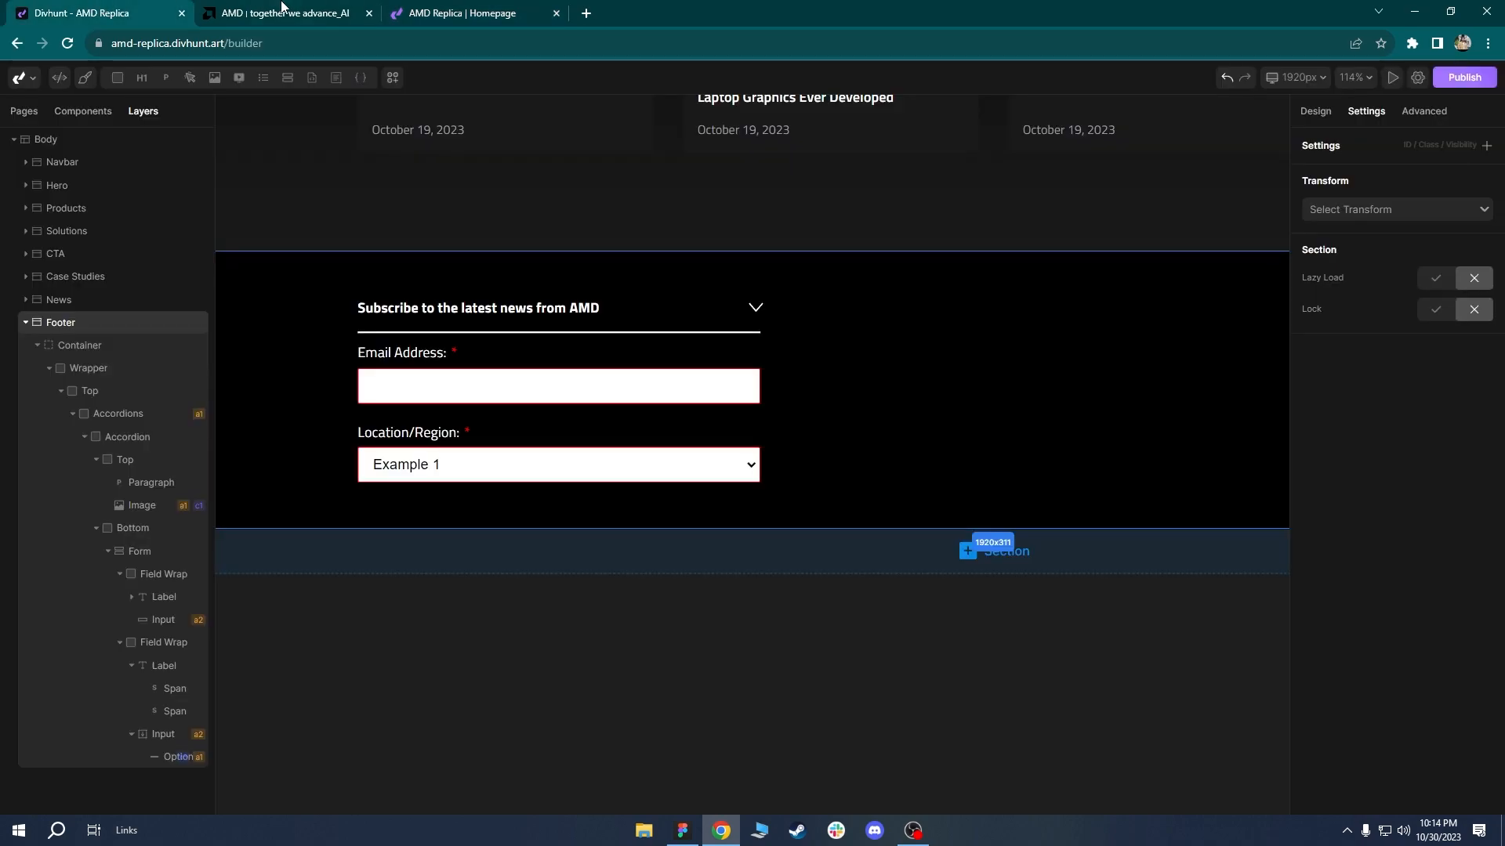
Open the custom CSS of the email field's input tag selector and copy its focus-visible outline rule.
{"action": "left_click", "coordinate": [413, 391]}
{"action": "left_click", "coordinate": [1311, 123]}
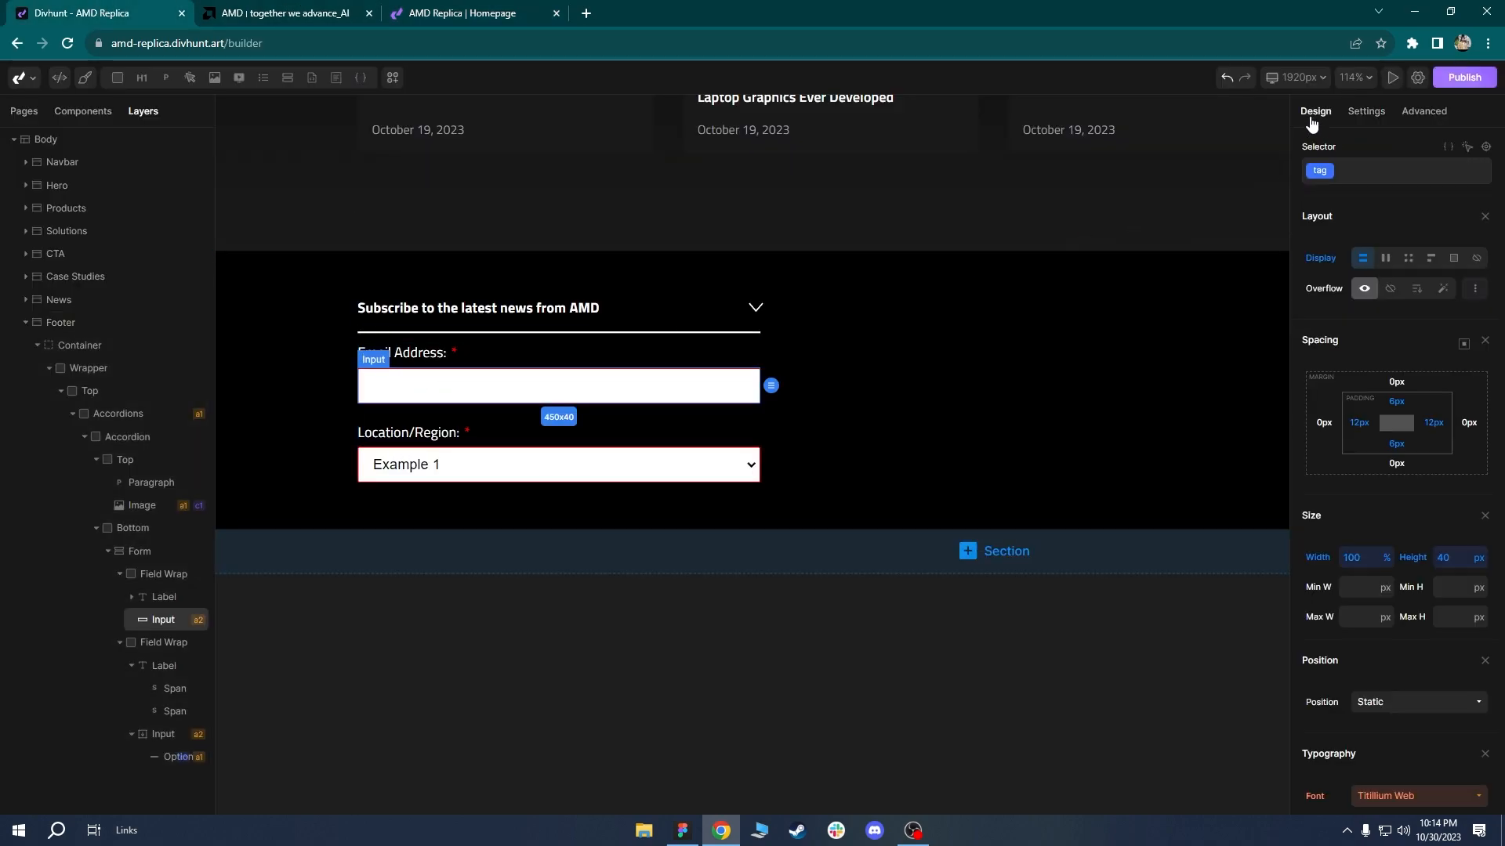
{"action": "left_click", "coordinate": [1353, 172]}
{"action": "left_click", "coordinate": [1327, 259]}
{"action": "left_click", "coordinate": [1446, 148]}
{"action": "key", "text": "ctrl+a"}
{"action": "key", "text": "ctrl+c"}
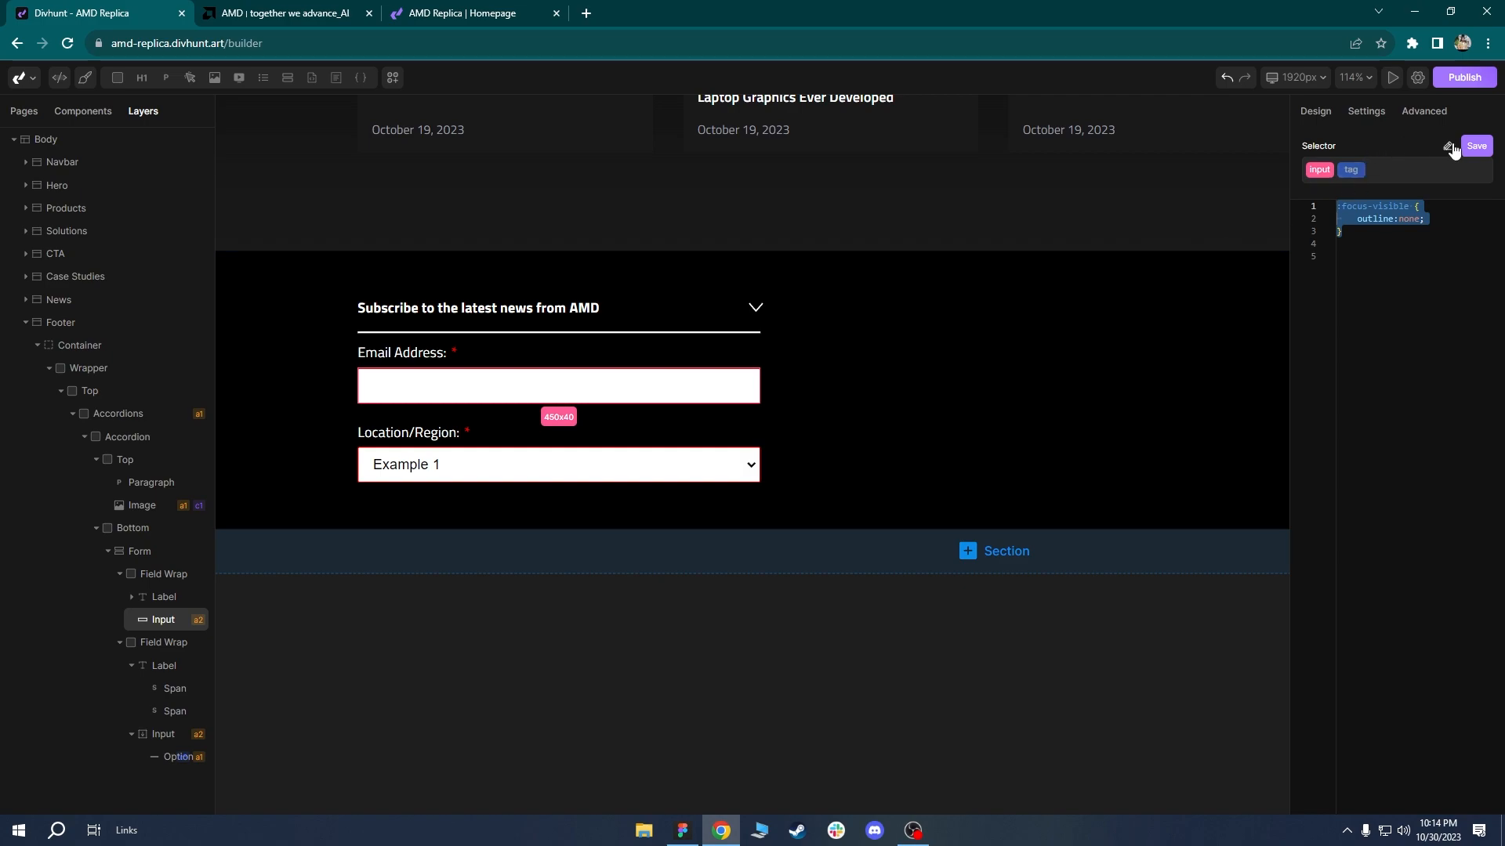
{"action": "left_click", "coordinate": [1477, 146]}
Add the copied :focus-visible { outline:none; } rule to the Location/Region dropdown's select tag CSS and save it.
{"action": "left_click", "coordinate": [185, 735]}
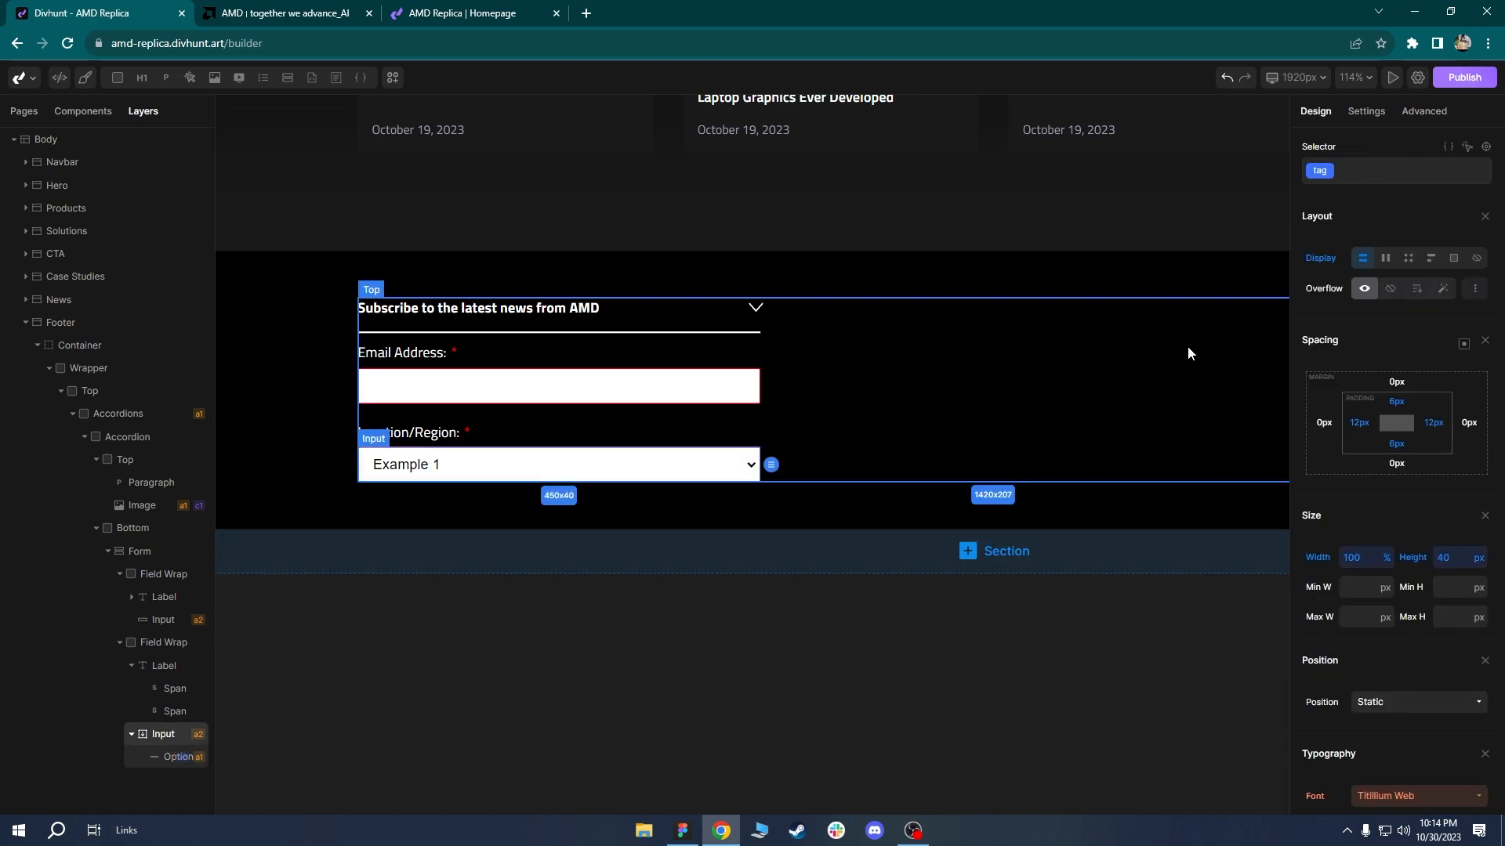
{"action": "left_click", "coordinate": [1324, 174]}
{"action": "left_click", "coordinate": [1332, 257]}
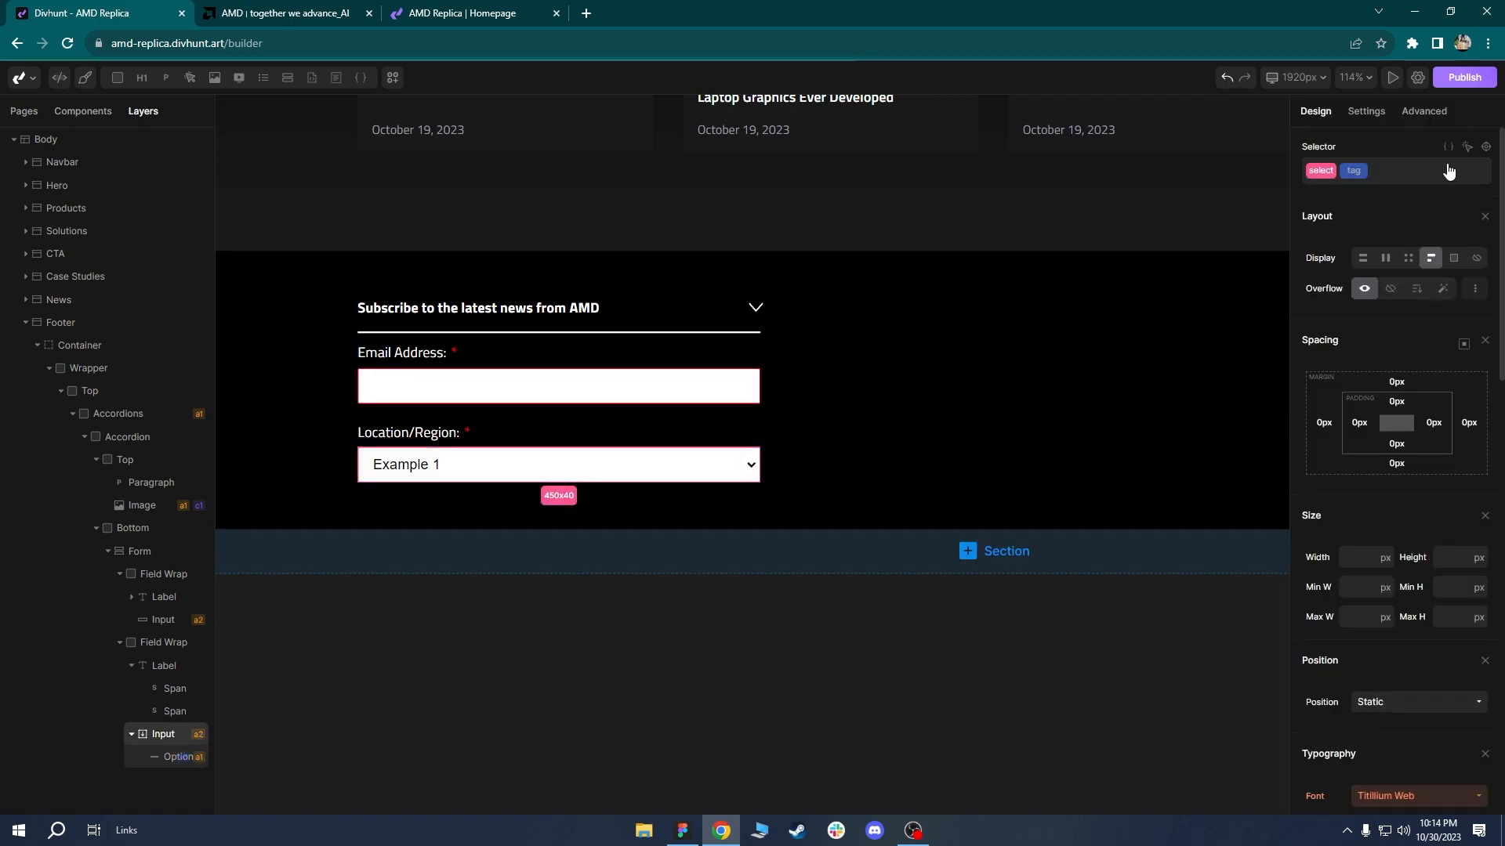
{"action": "left_click", "coordinate": [1448, 148]}
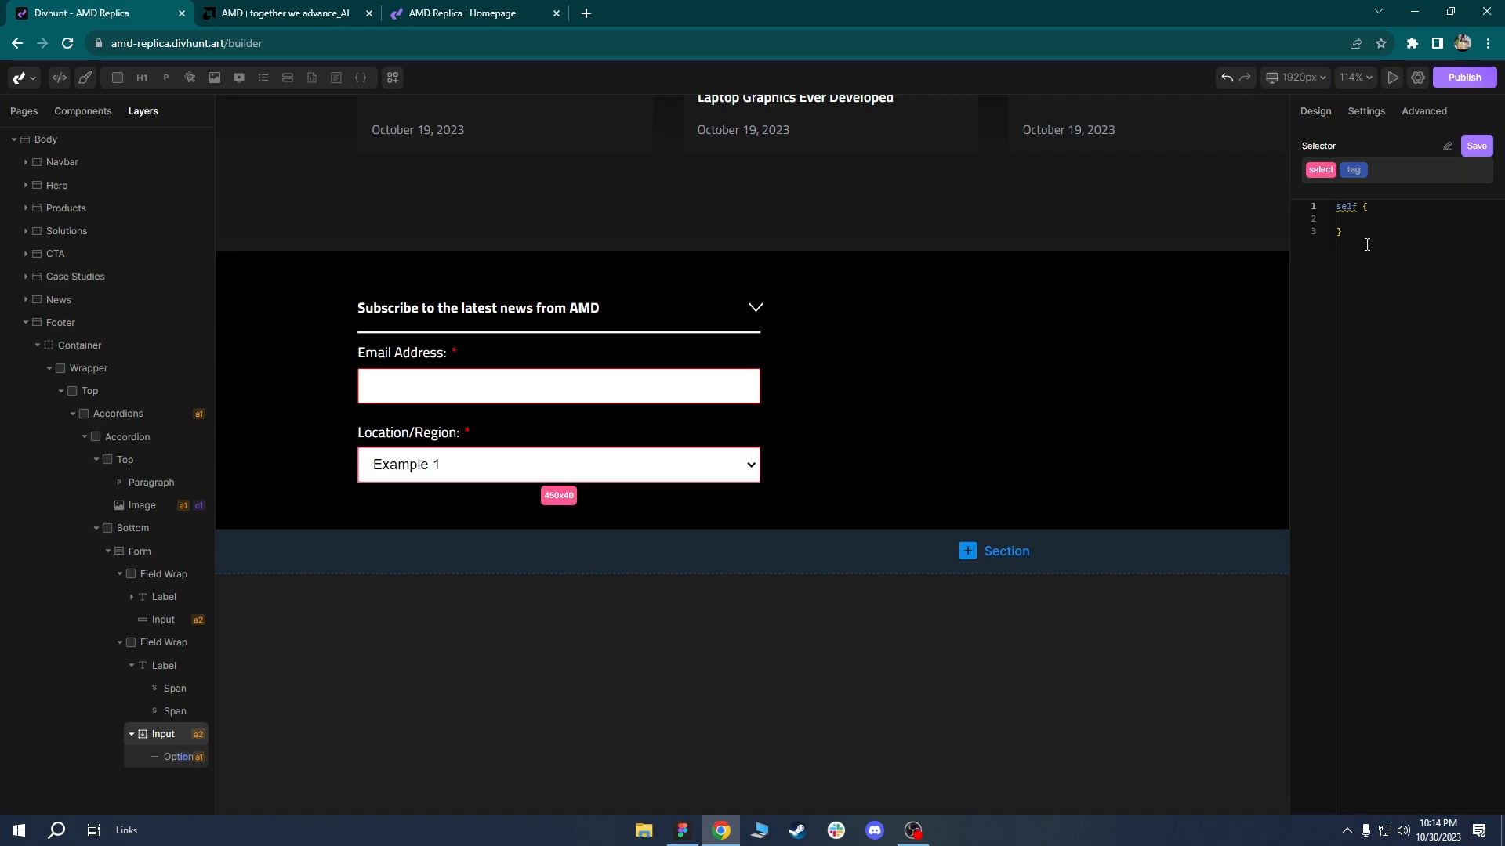
{"action": "key", "text": "ctrl+v"}
{"action": "left_click", "coordinate": [1485, 146]}
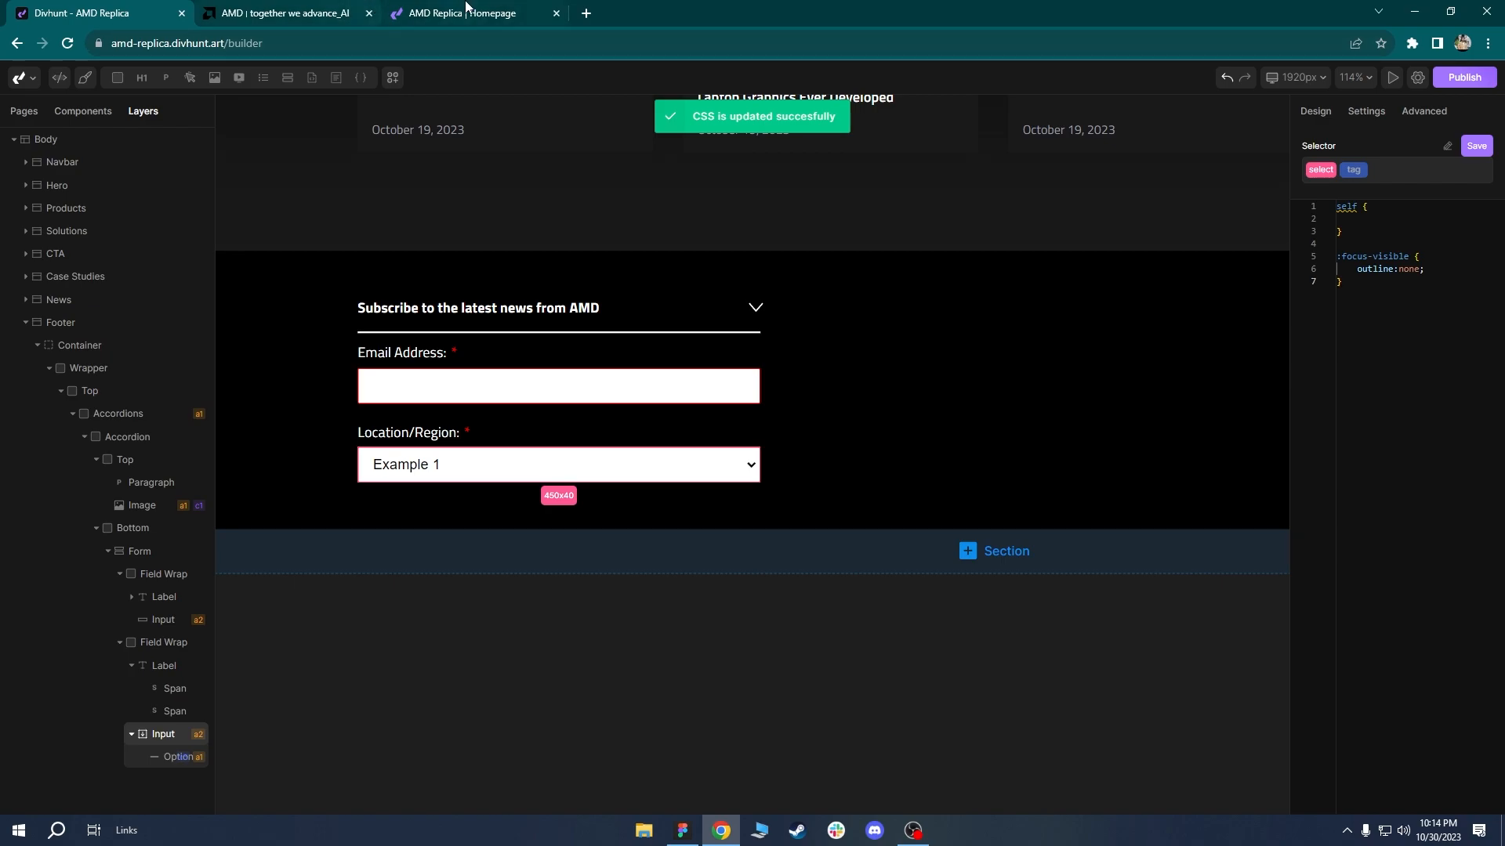
Reload the replica's live page, test the Location/Region dropdown by choosing Example 5, and compare it with the original AMD form.
{"action": "left_click", "coordinate": [466, 12]}
{"action": "left_click", "coordinate": [68, 43]}
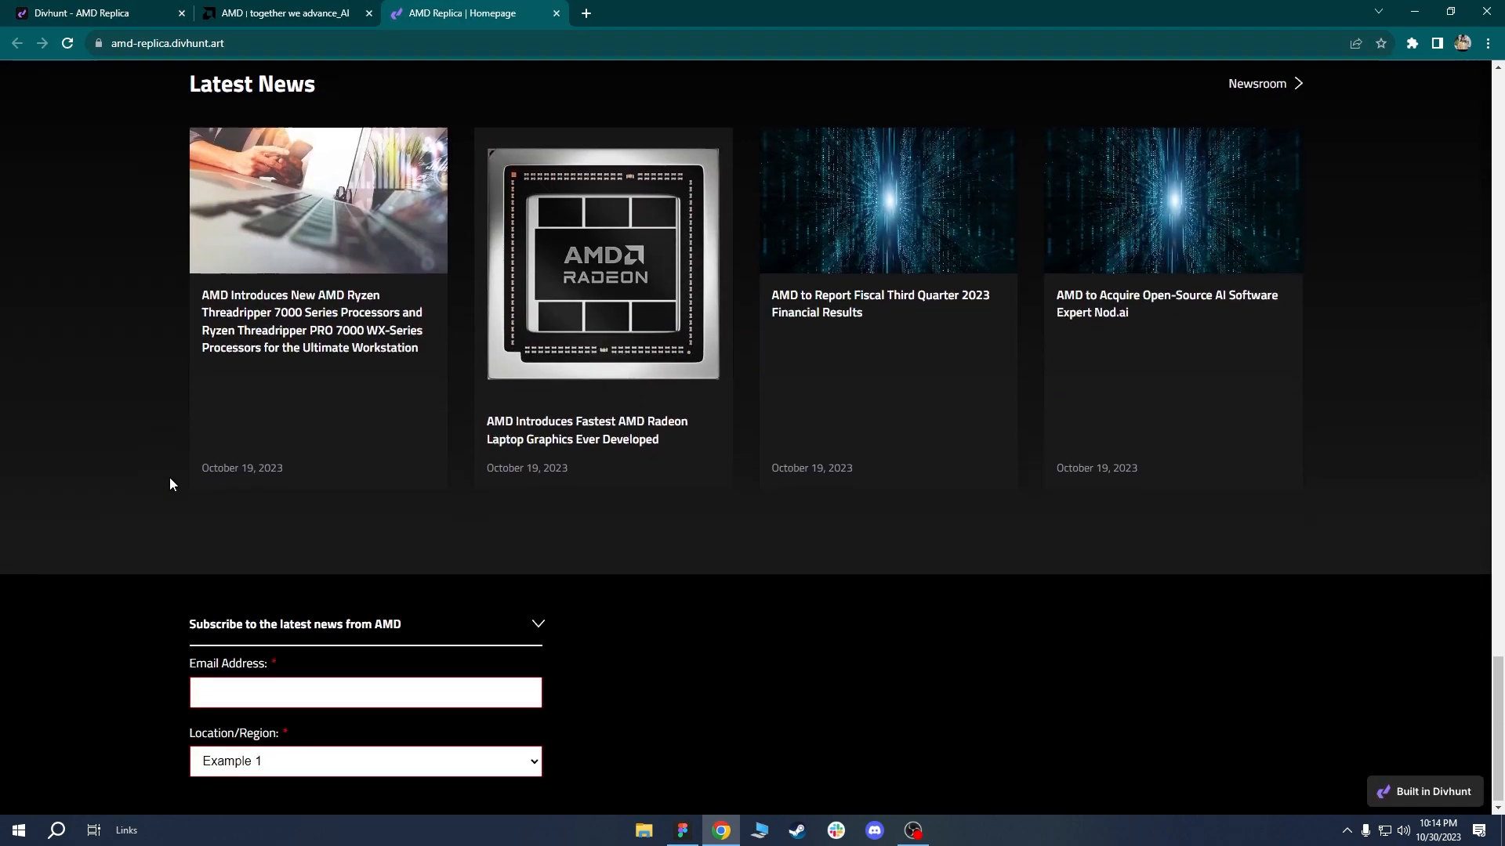
{"action": "left_click", "coordinate": [284, 764]}
{"action": "left_click", "coordinate": [244, 737]}
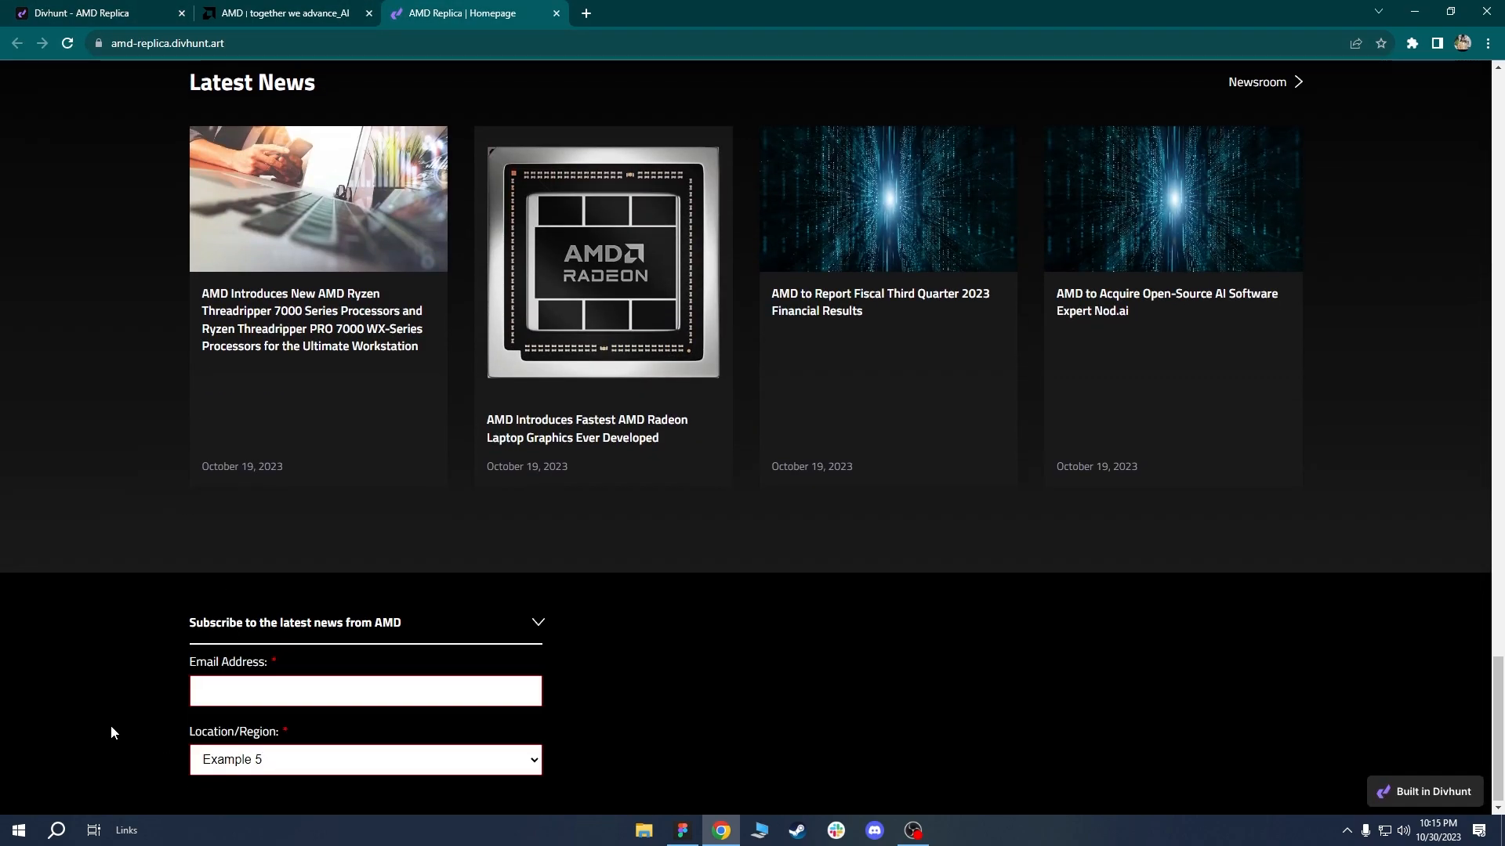
{"action": "left_click", "coordinate": [76, 6]}
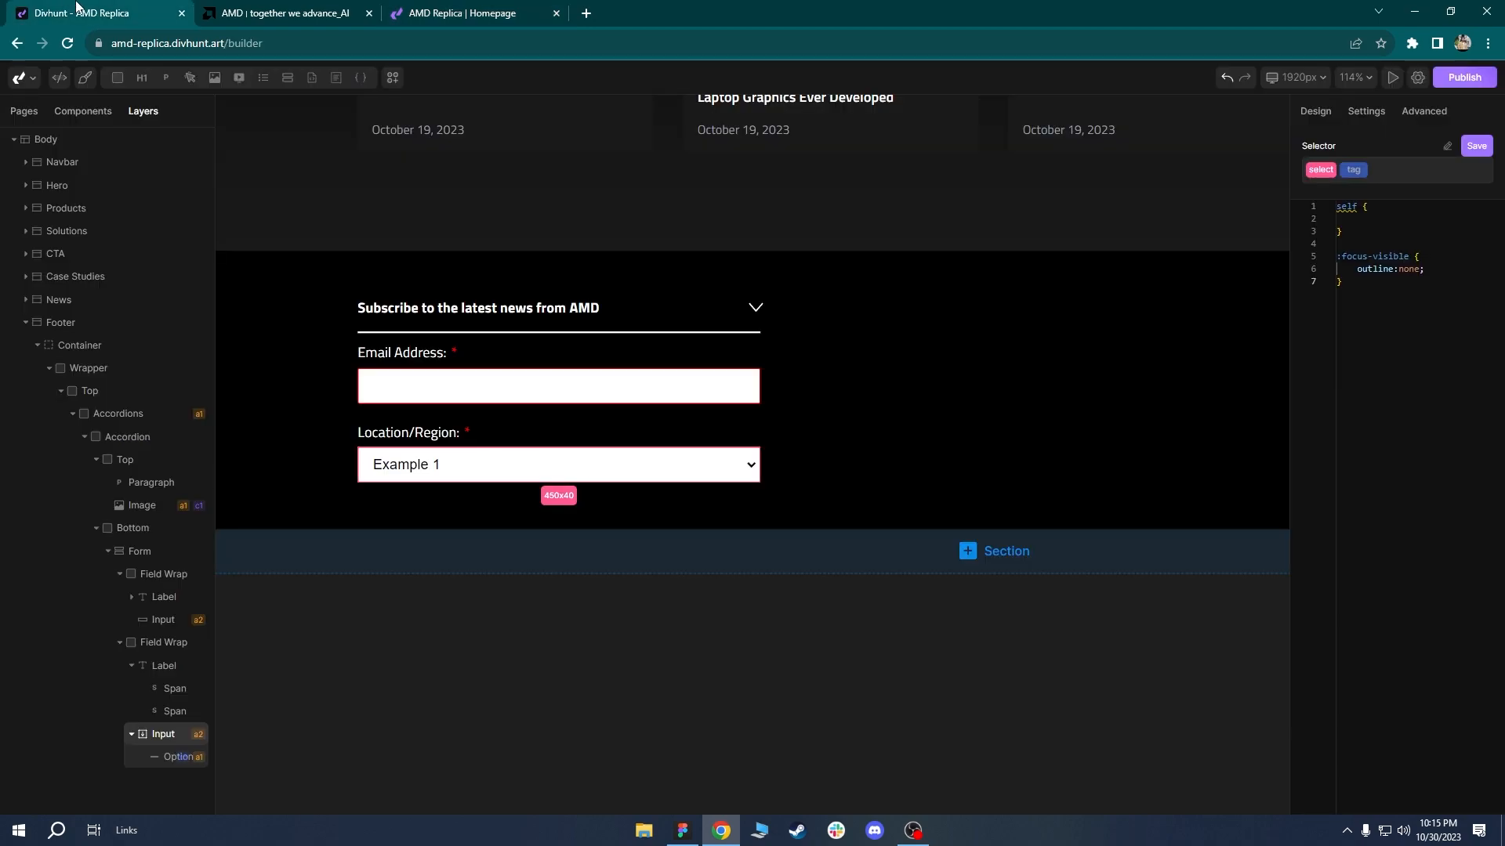
{"action": "left_click", "coordinate": [282, 13]}
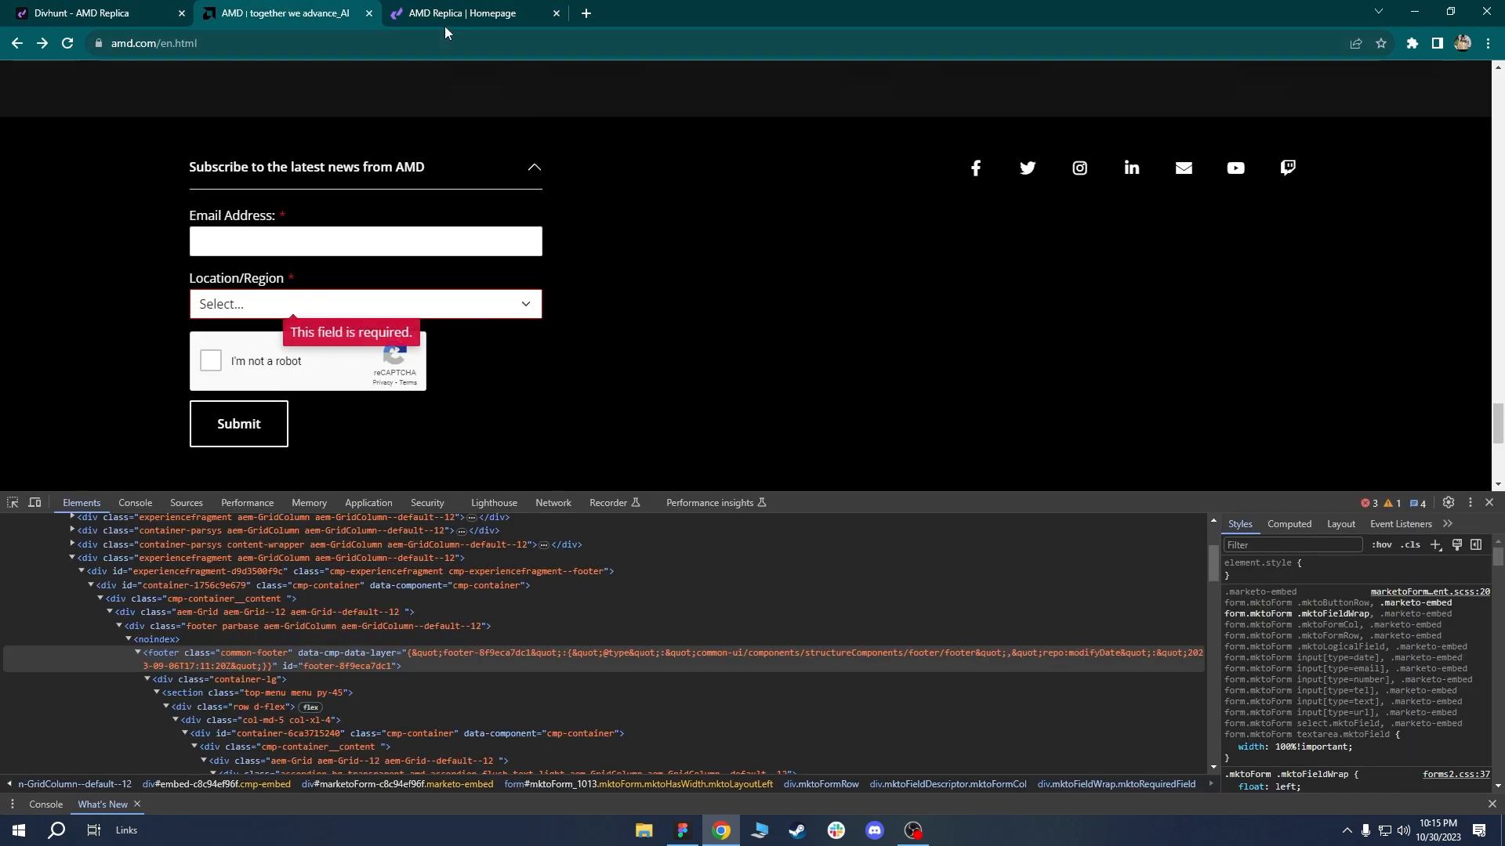
{"action": "left_click", "coordinate": [445, 20]}
{"action": "left_click", "coordinate": [67, 43]}
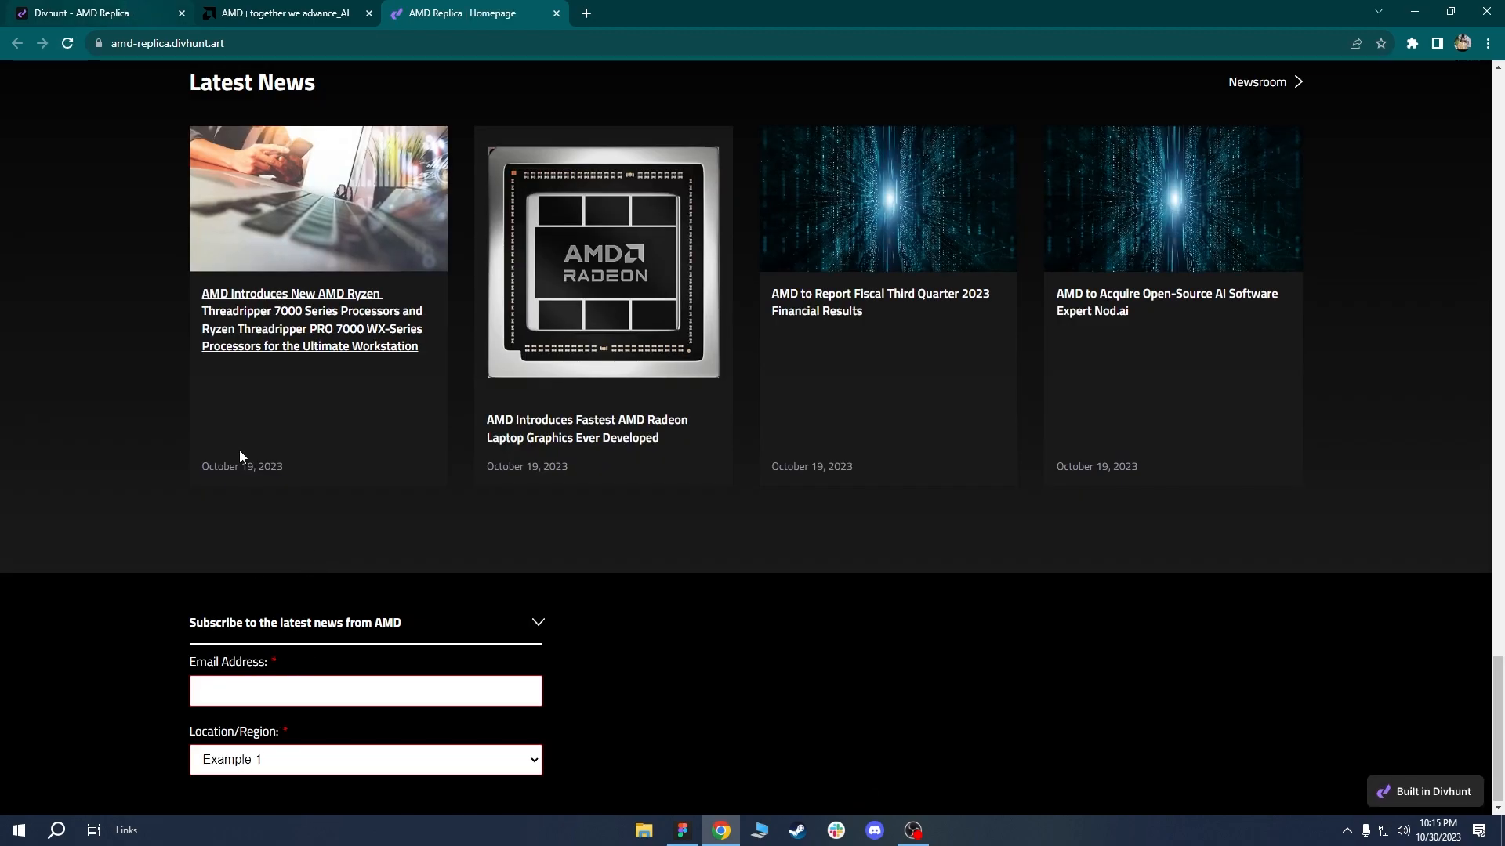
Set the dropdown option's content for loop item 1 to "Select Your Country".
{"action": "left_click", "coordinate": [112, 11]}
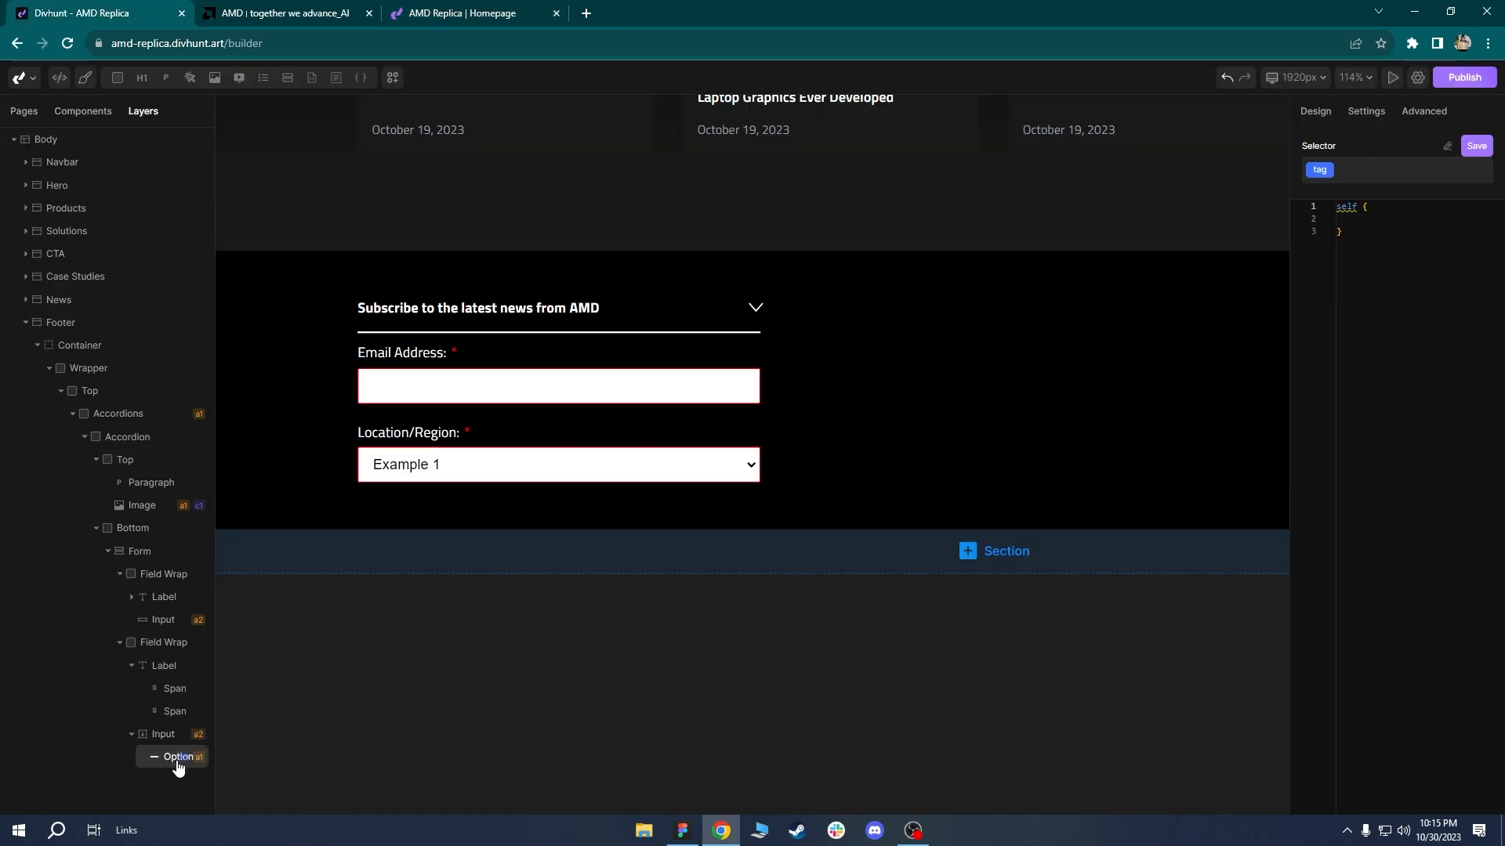
{"action": "left_click", "coordinate": [1380, 113]}
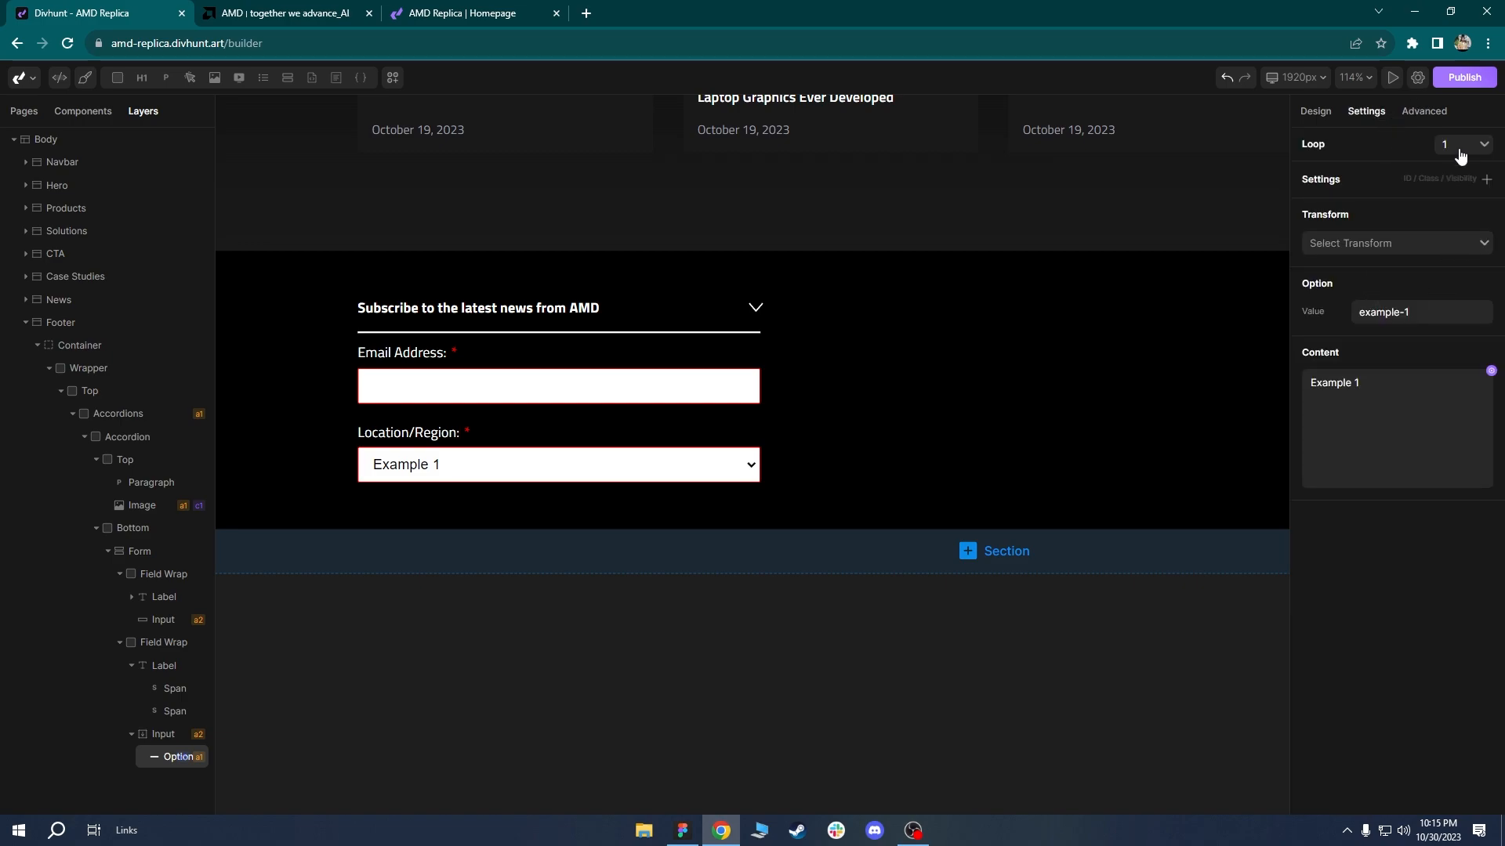
{"action": "left_click", "coordinate": [1477, 147]}
{"action": "left_click", "coordinate": [1459, 177]}
{"action": "left_click_drag", "start_coordinate": [1378, 391], "coordinate": [1312, 389]}
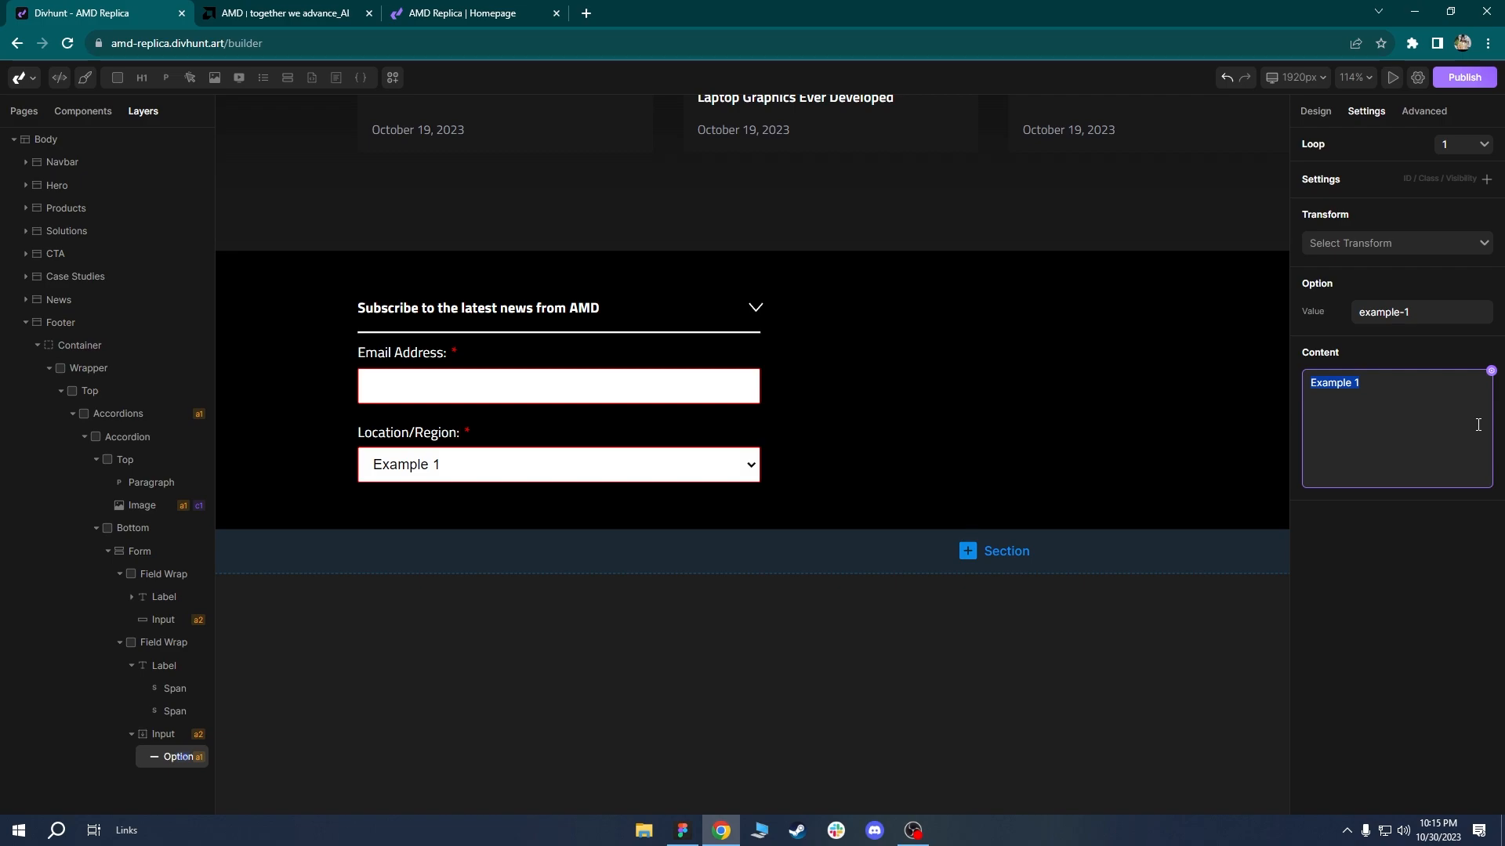
{"action": "type", "text": "PL"}
{"action": "key", "text": "ctrl+z"}
{"action": "type", "text": "Select Your Country"}
Reload the live page and compare the dropdown's placeholder wording with the original AMD newsletter form.
{"action": "left_click", "coordinate": [474, 14]}
{"action": "left_click", "coordinate": [70, 43]}
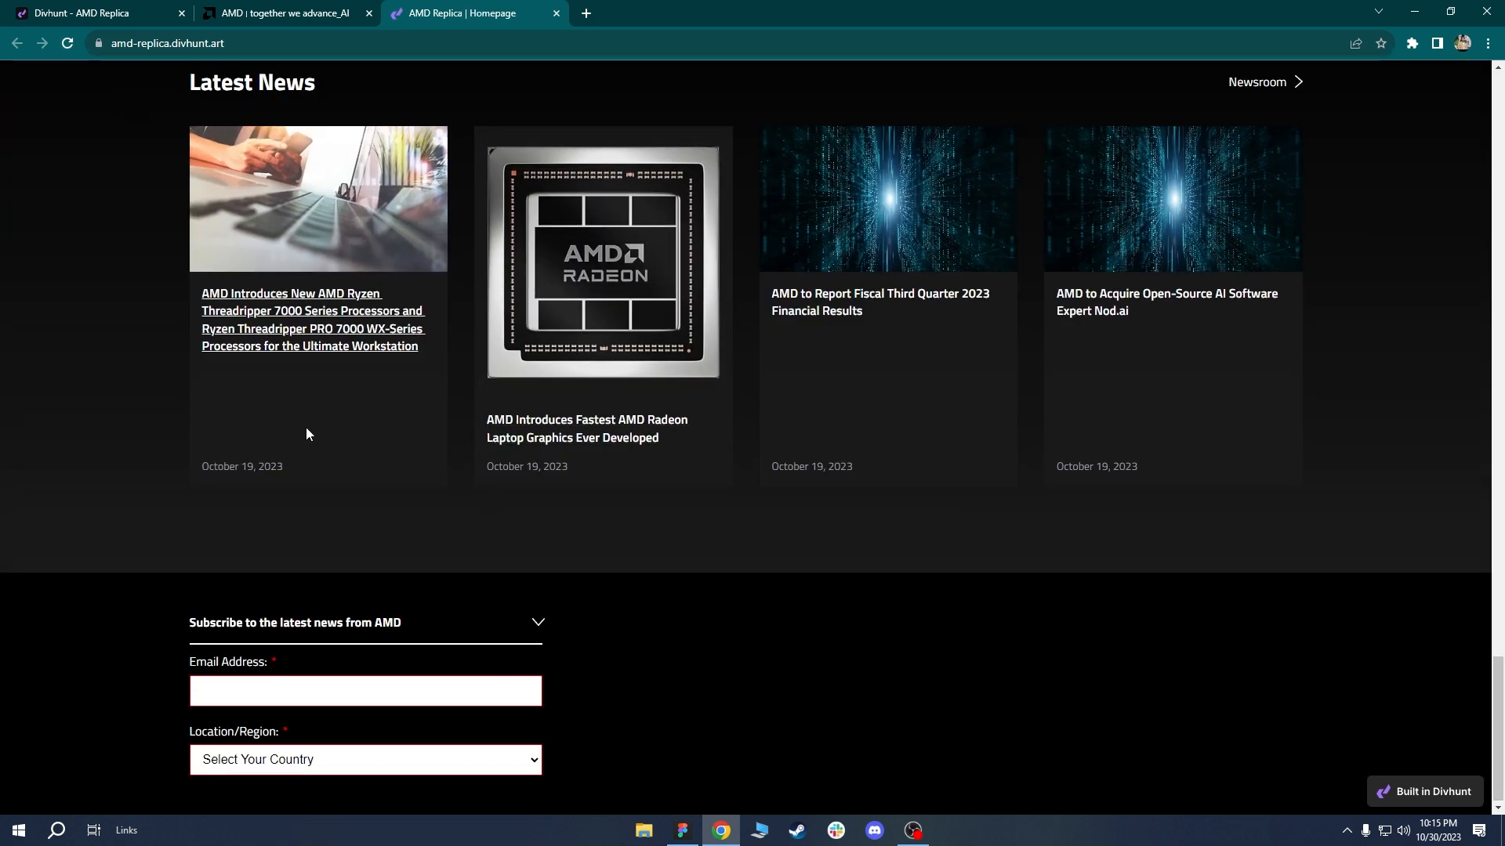
{"action": "left_click", "coordinate": [100, 13]}
{"action": "left_click", "coordinate": [298, 11]}
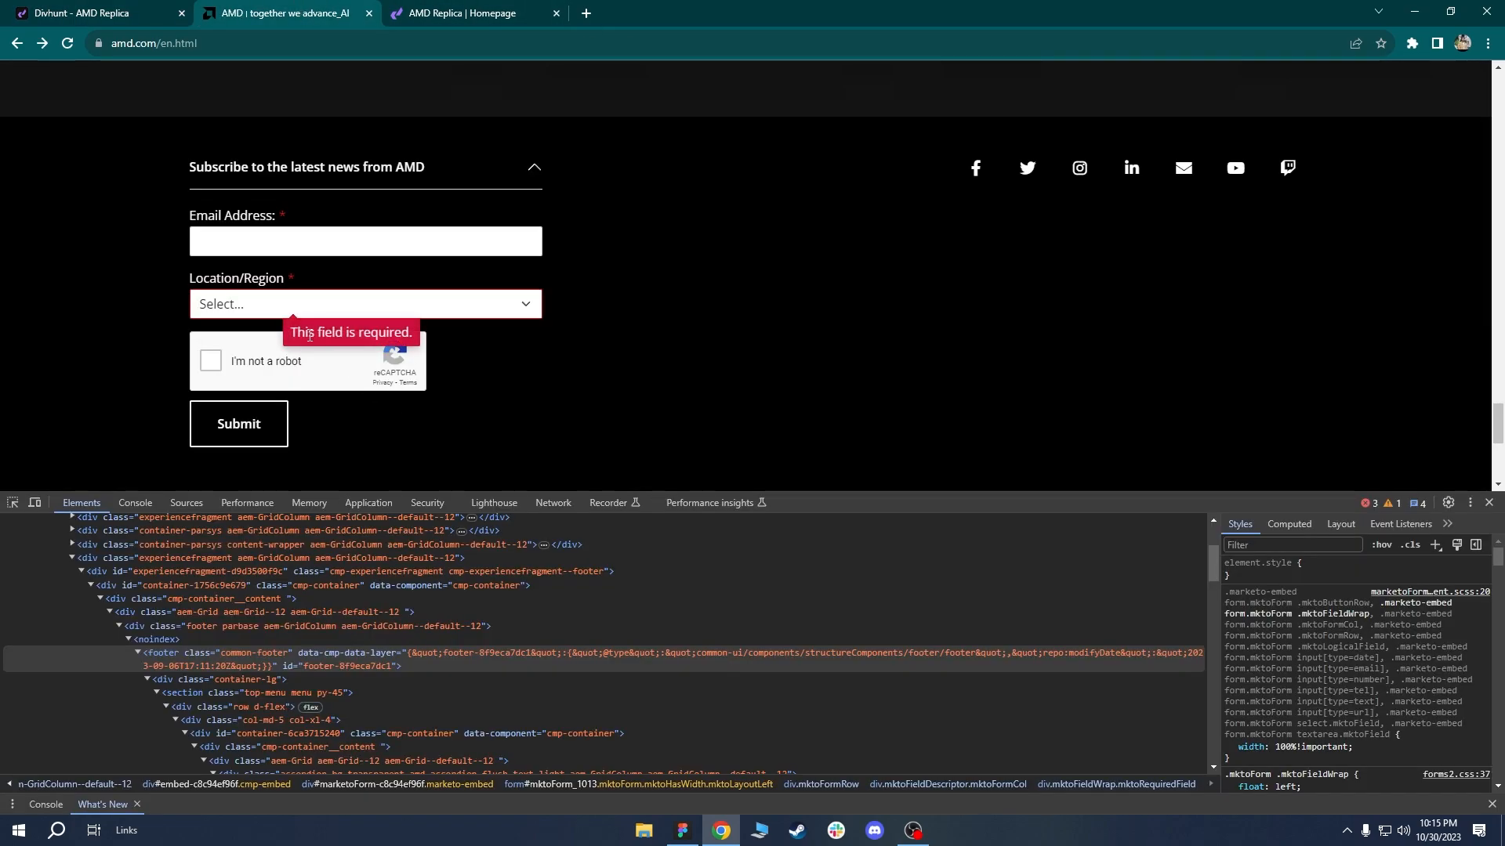
{"action": "left_click_drag", "start_coordinate": [169, 279], "coordinate": [126, 277]}
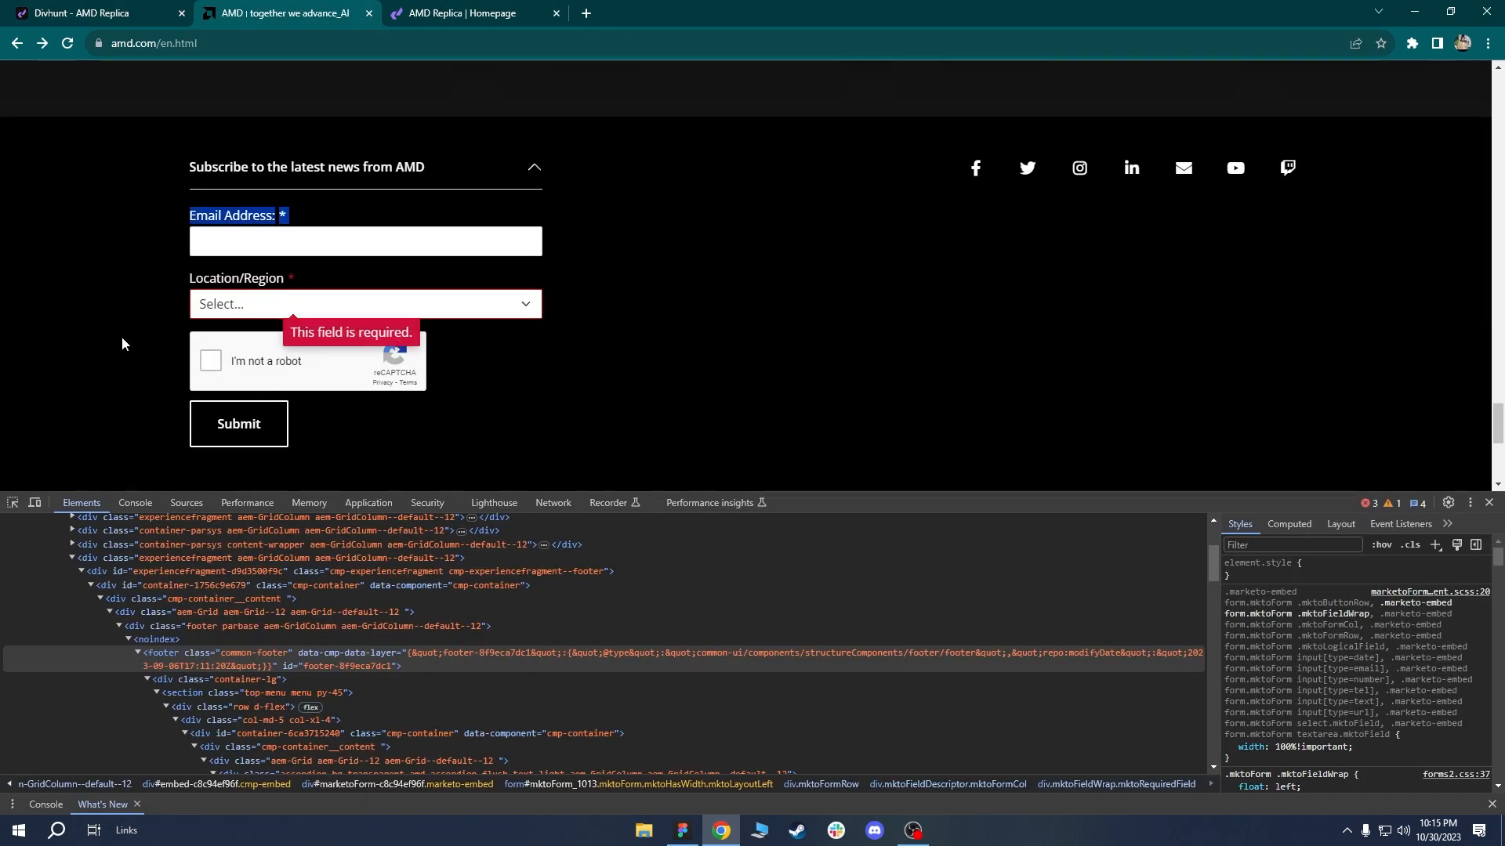
{"action": "left_click", "coordinate": [139, 346]}
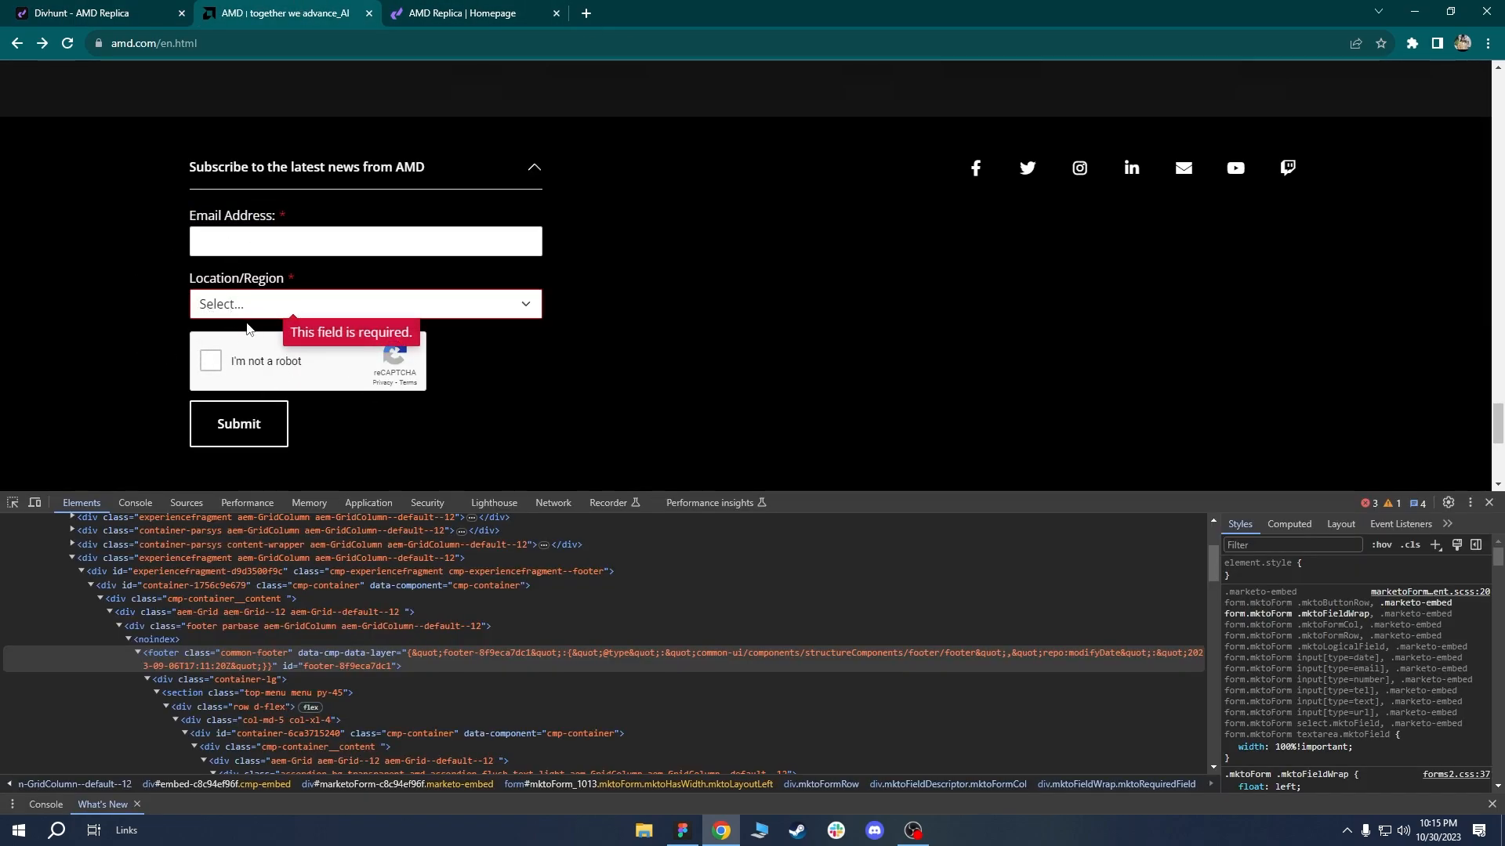
{"action": "left_click", "coordinate": [96, 12]}
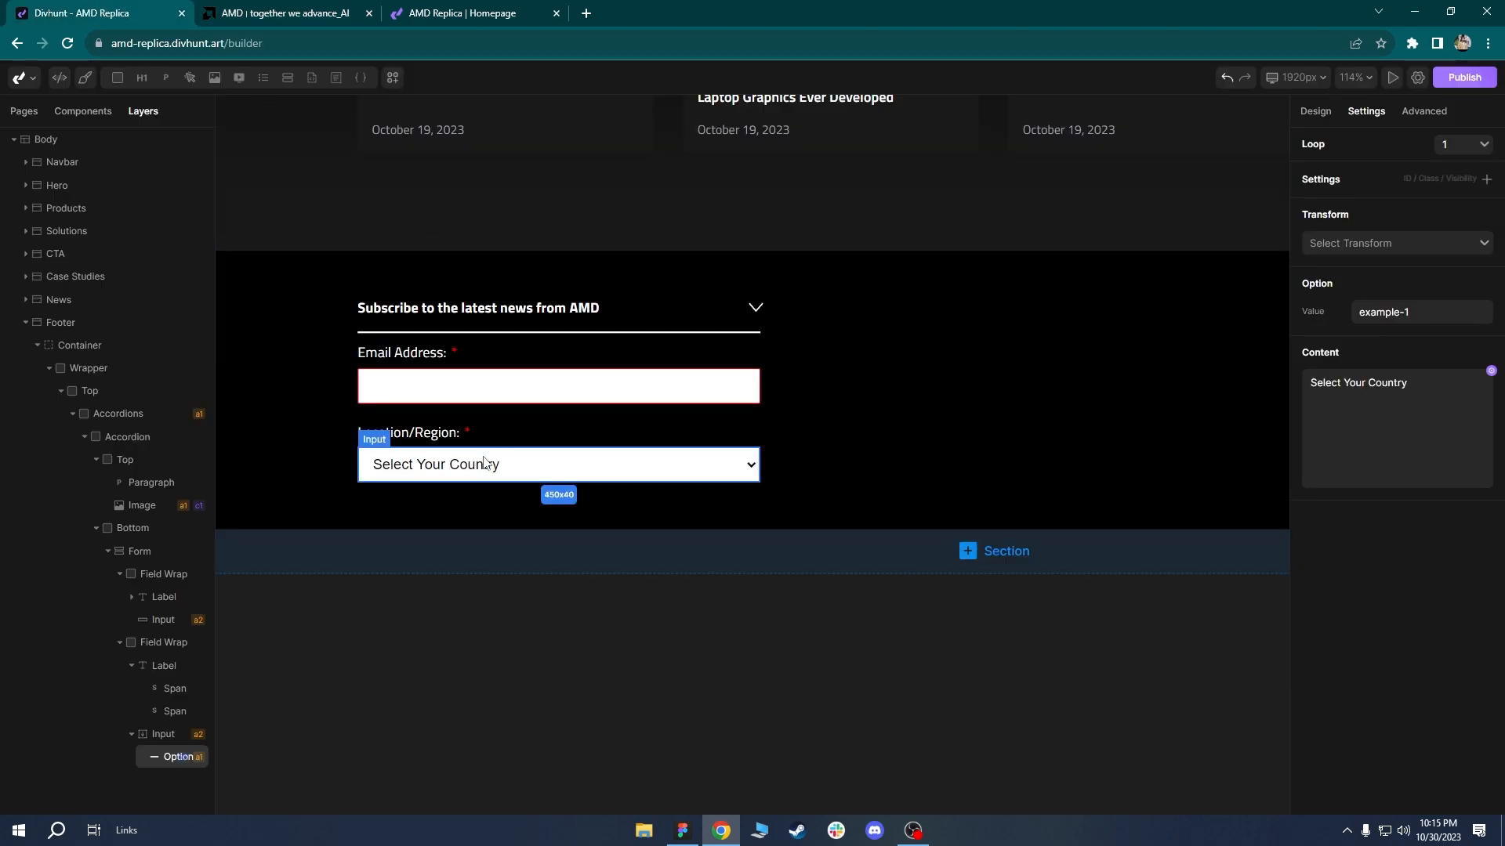
Replace the content of the dropdown's first option with "Select...".
{"action": "left_click", "coordinate": [1332, 431]}
{"action": "key", "text": "ctrl+a"}
{"action": "type", "text": "S"}
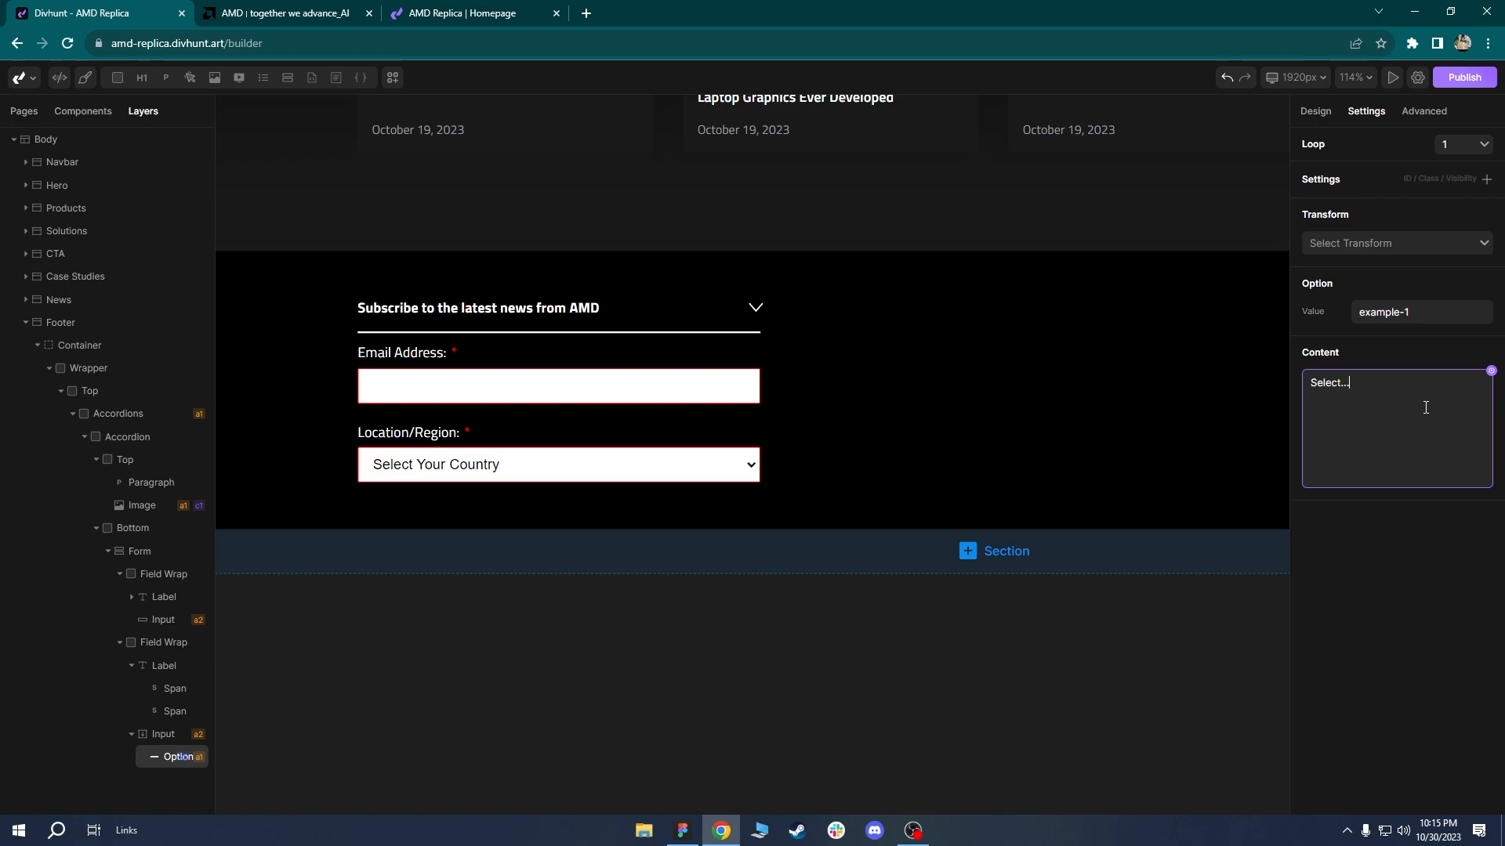
Reload the live page, compare the newsletter form with the original AMD footer, and return to the builder.
{"action": "left_click", "coordinate": [463, 13]}
{"action": "key", "text": "F5"}
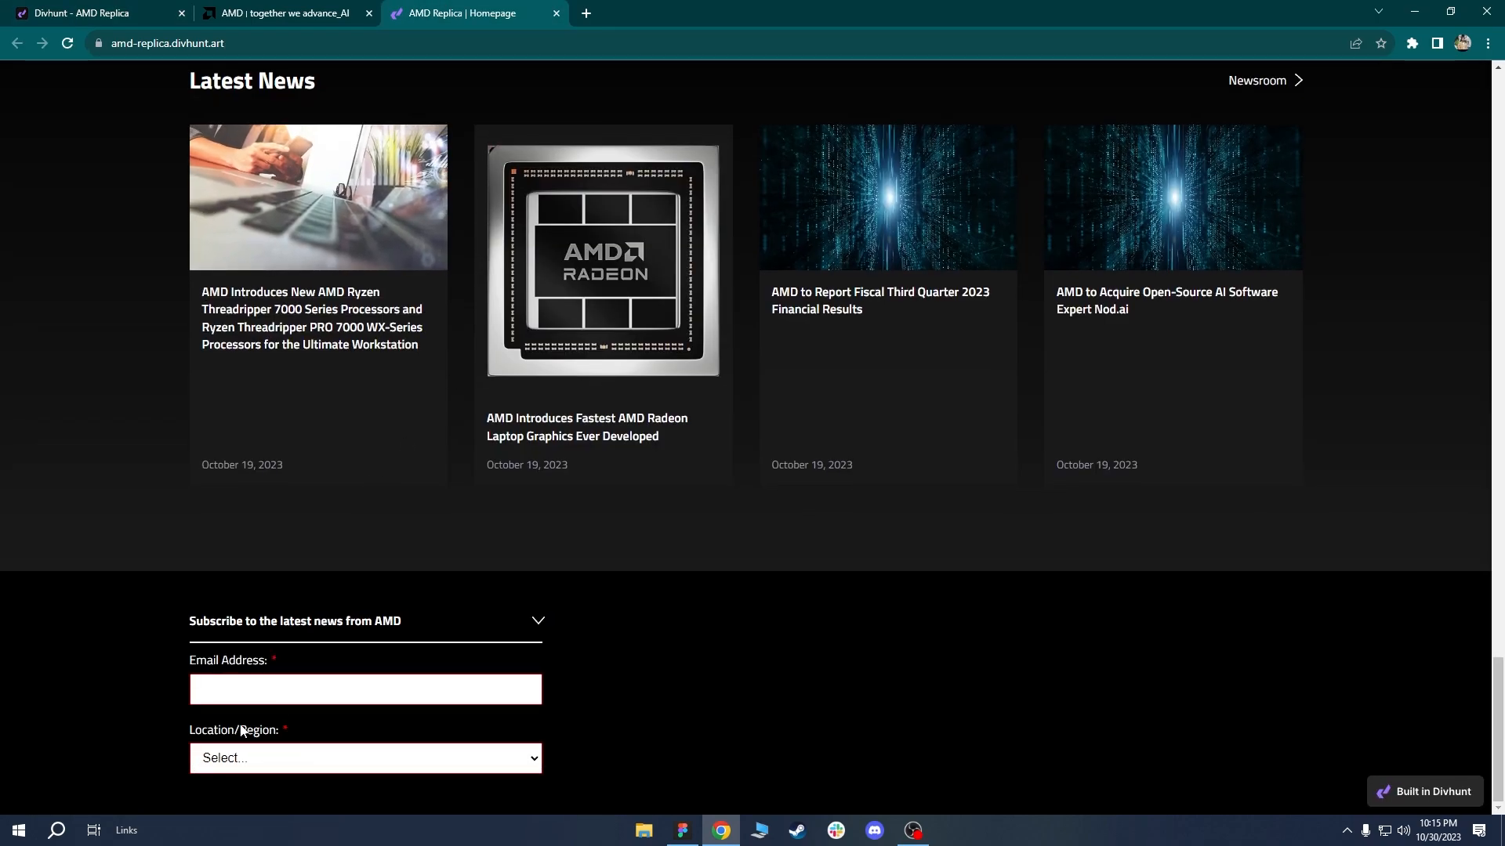
{"action": "left_click", "coordinate": [305, 7]}
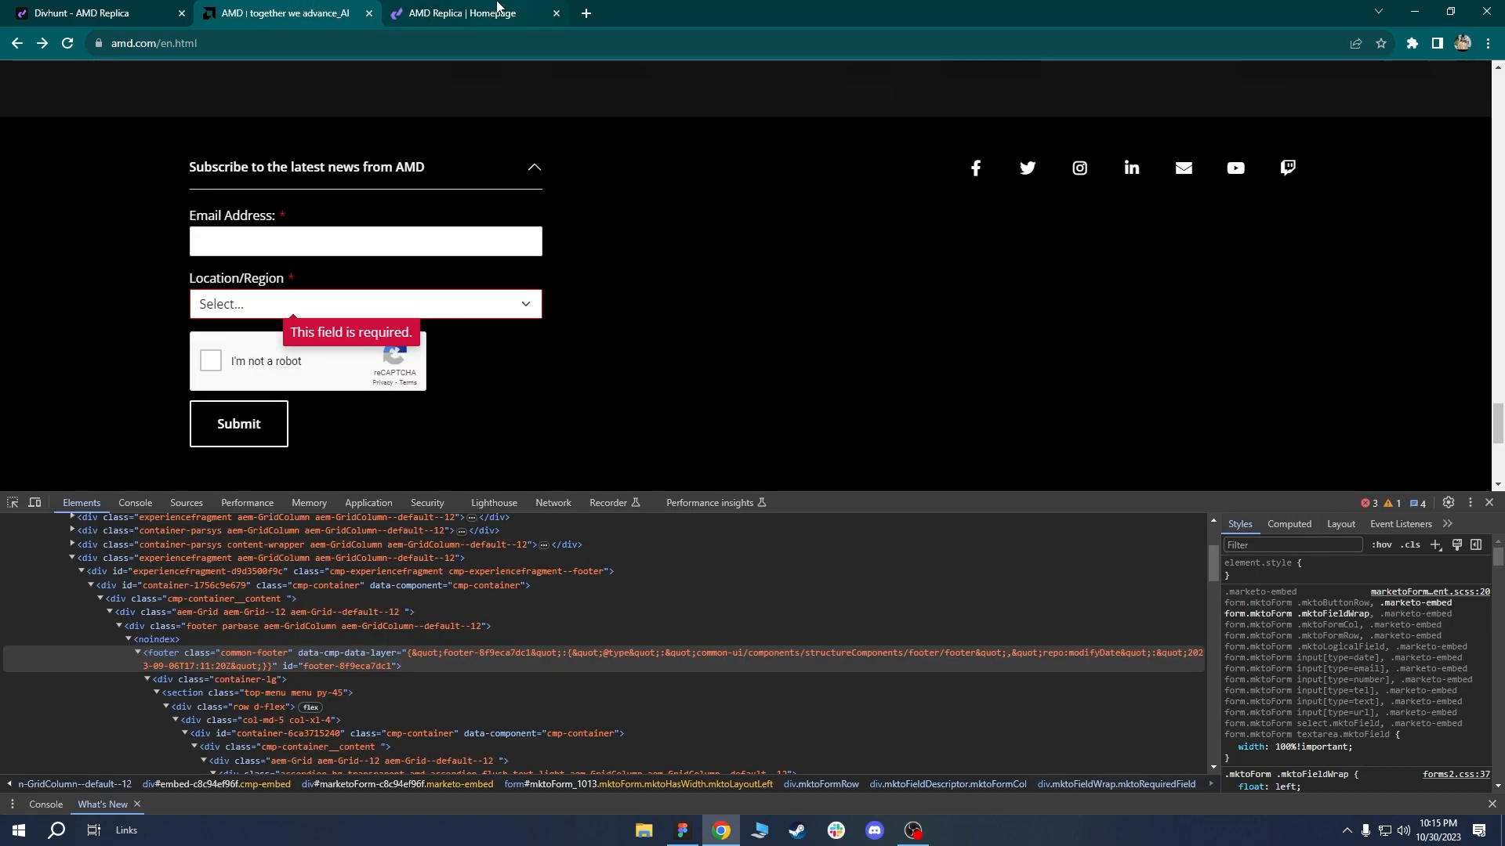
{"action": "left_click", "coordinate": [497, 9]}
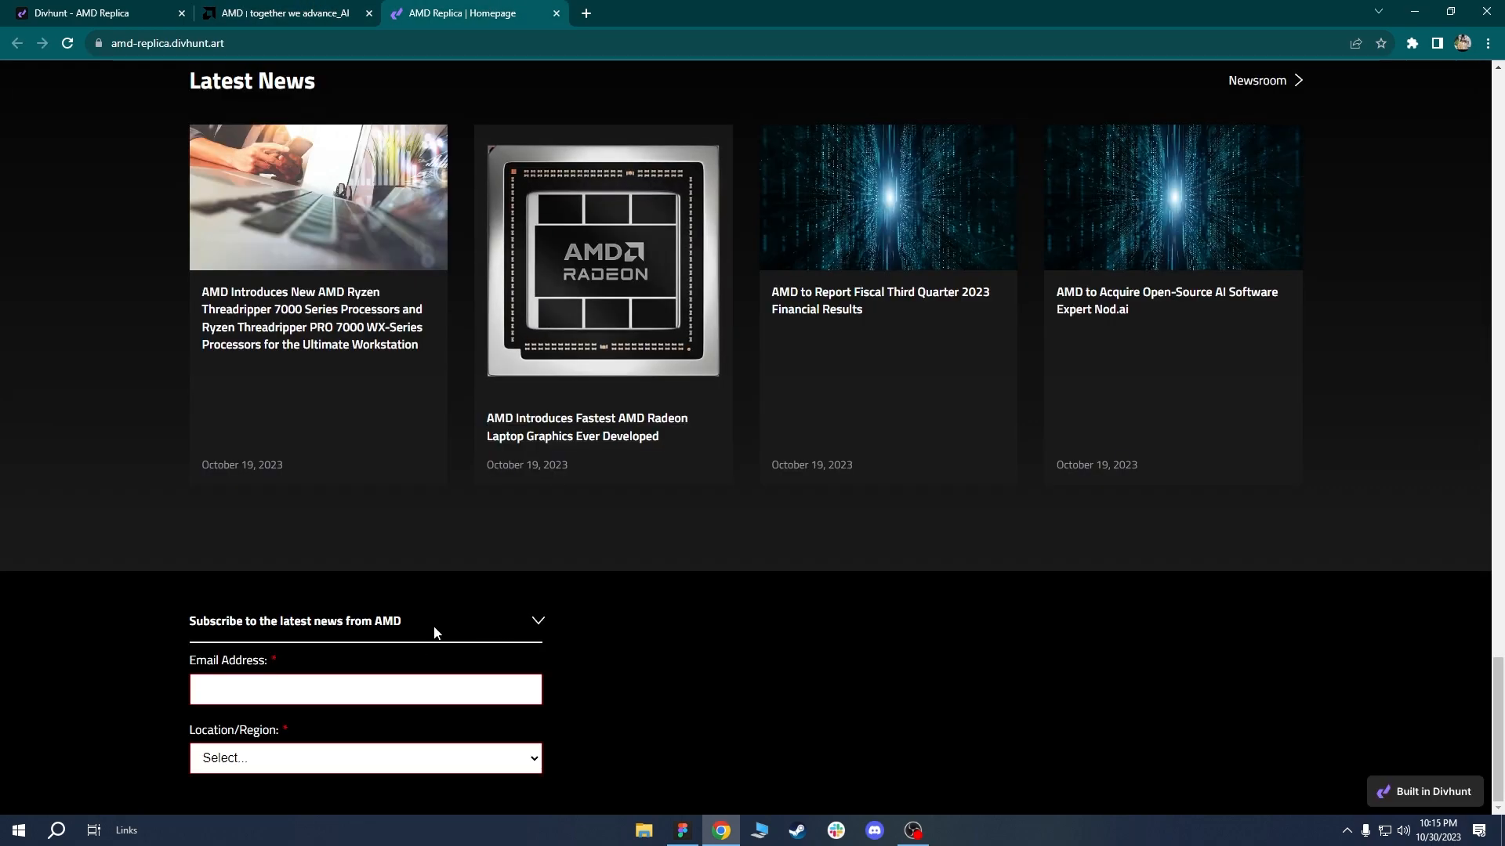
{"action": "left_click", "coordinate": [300, 7]}
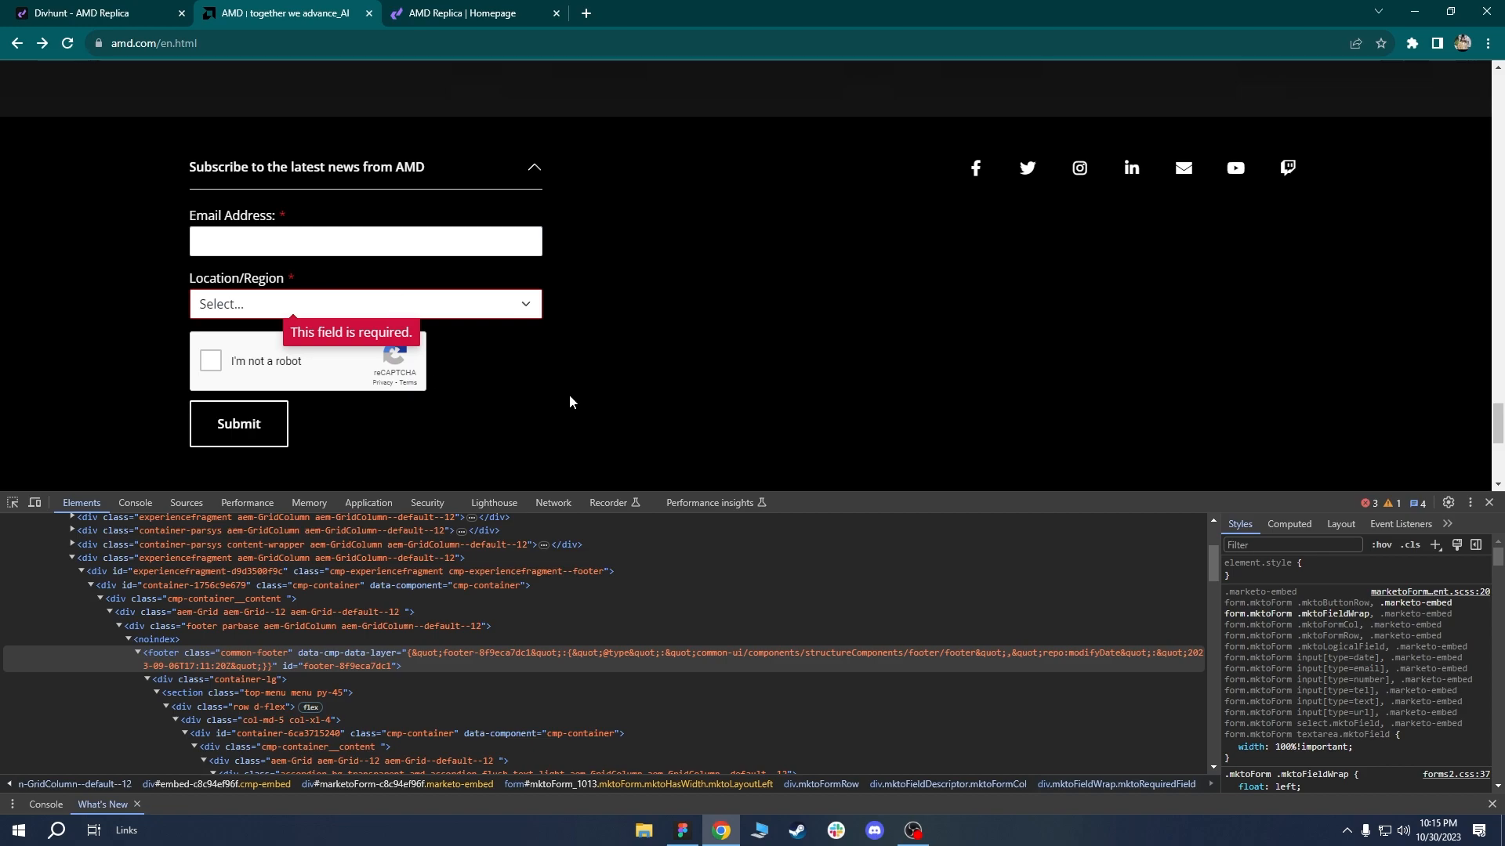
{"action": "left_click", "coordinate": [106, 11]}
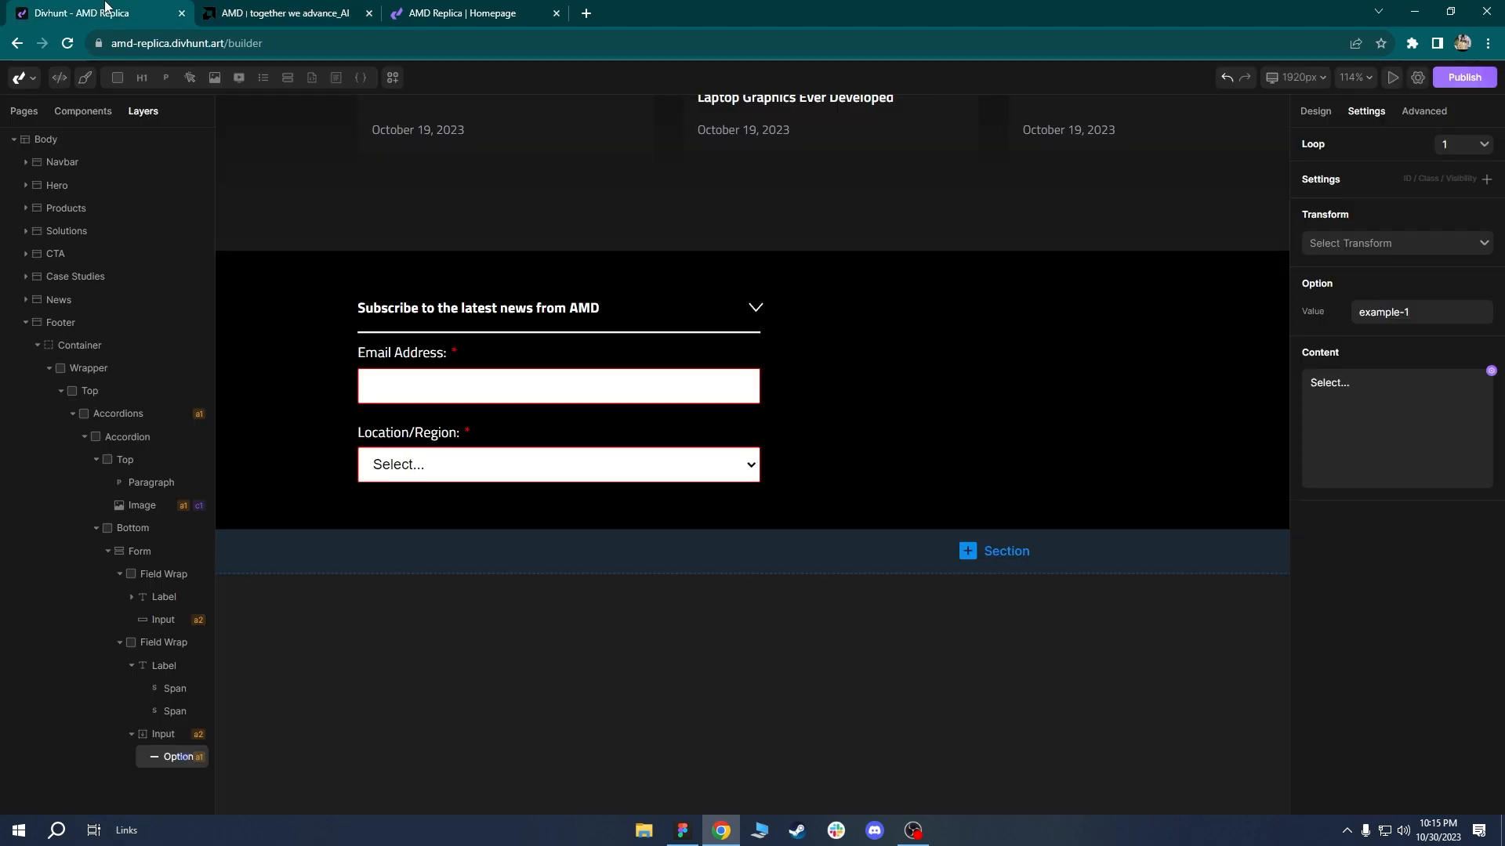
Select the newsletter form and collapse both of its Field Wrap layers.
{"action": "scroll", "coordinate": [867, 386], "scroll_direction": "down", "scroll_amount": 3}
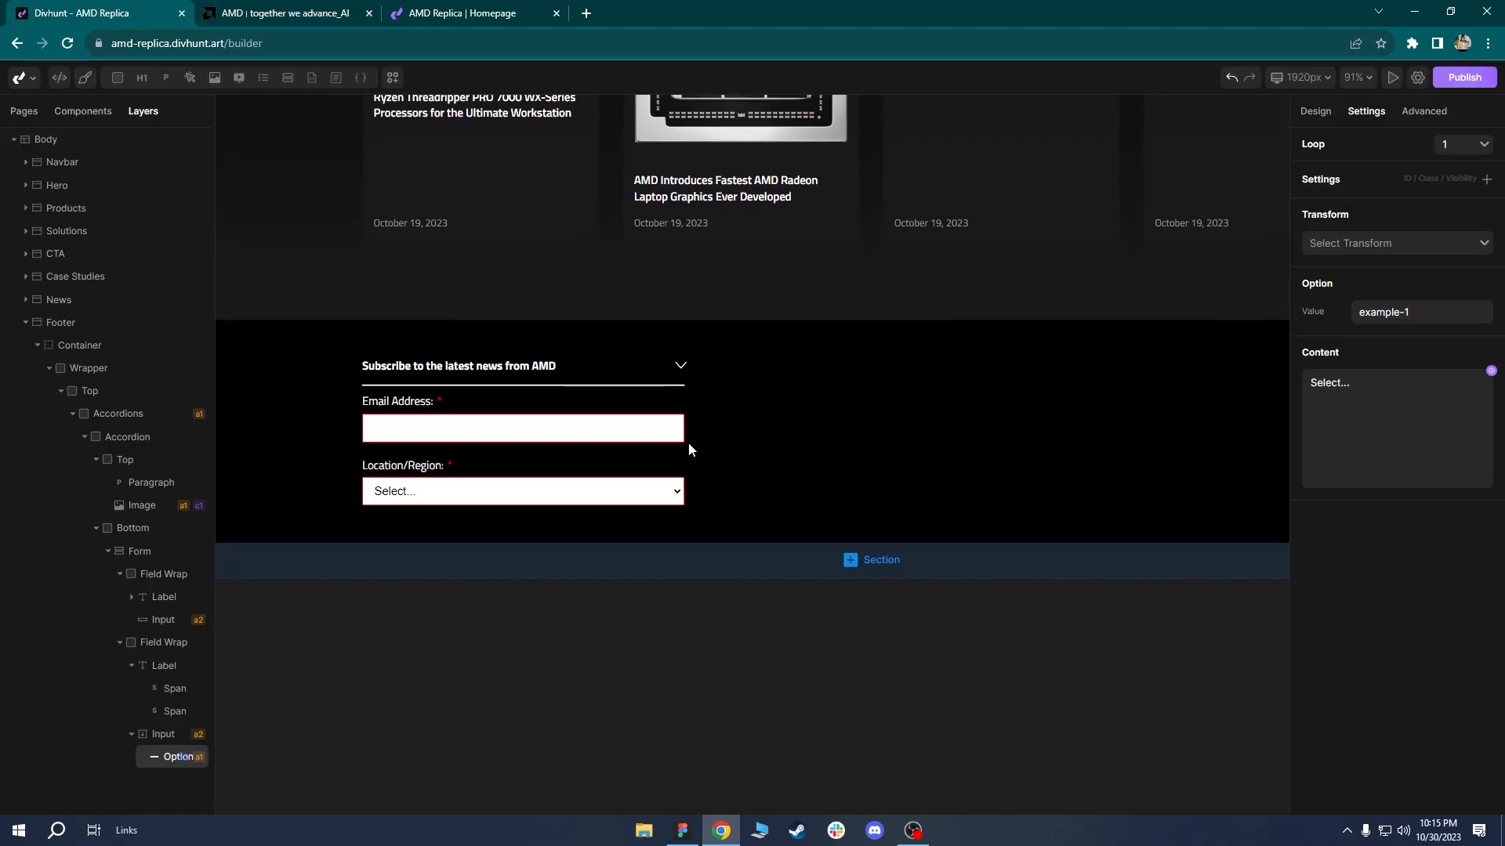
{"action": "left_click", "coordinate": [439, 460]}
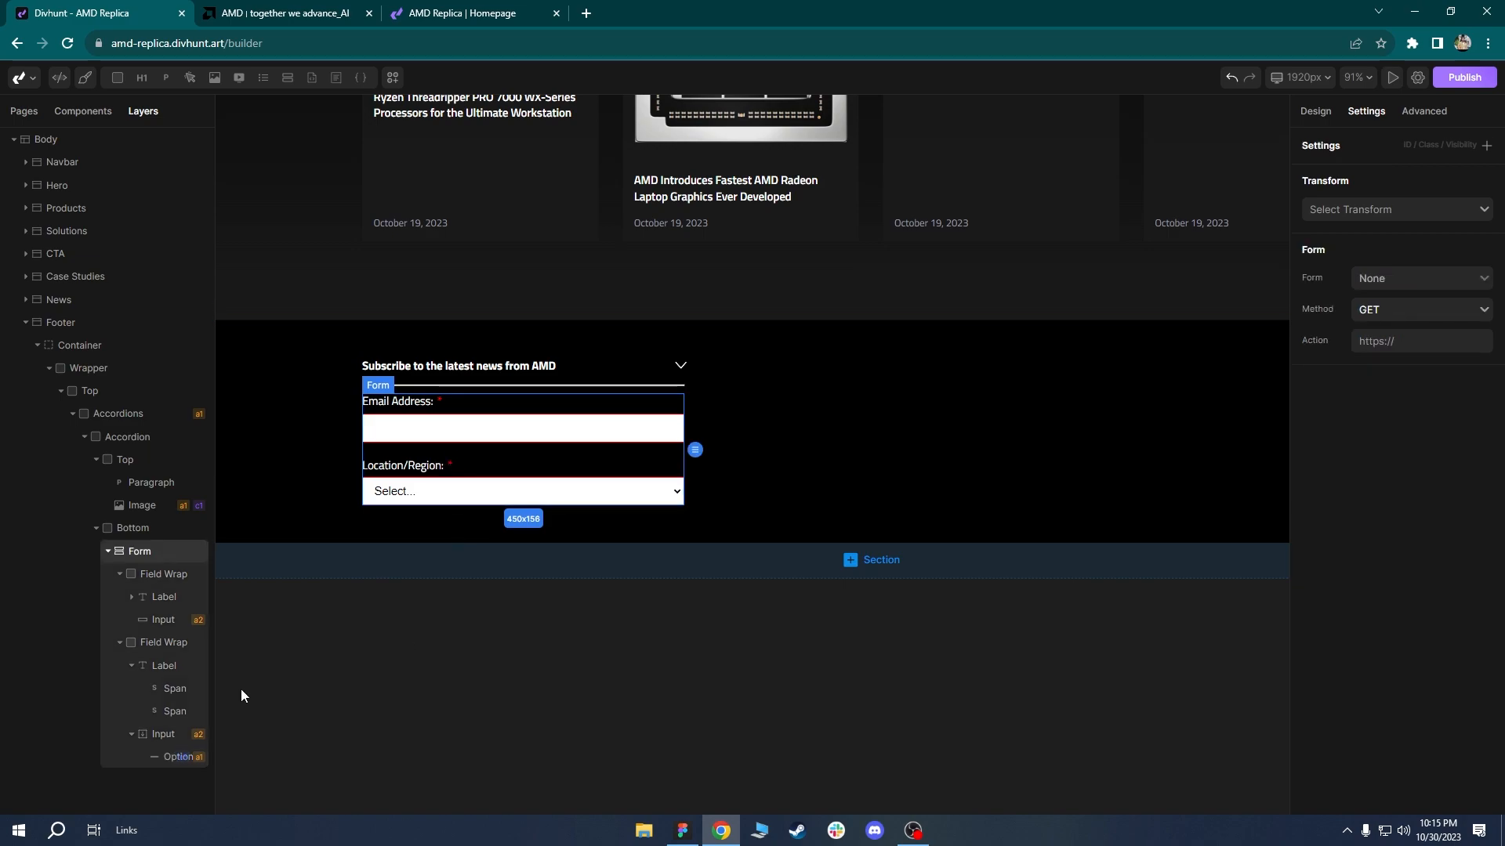
{"action": "left_click", "coordinate": [120, 574]}
{"action": "left_click", "coordinate": [120, 598]}
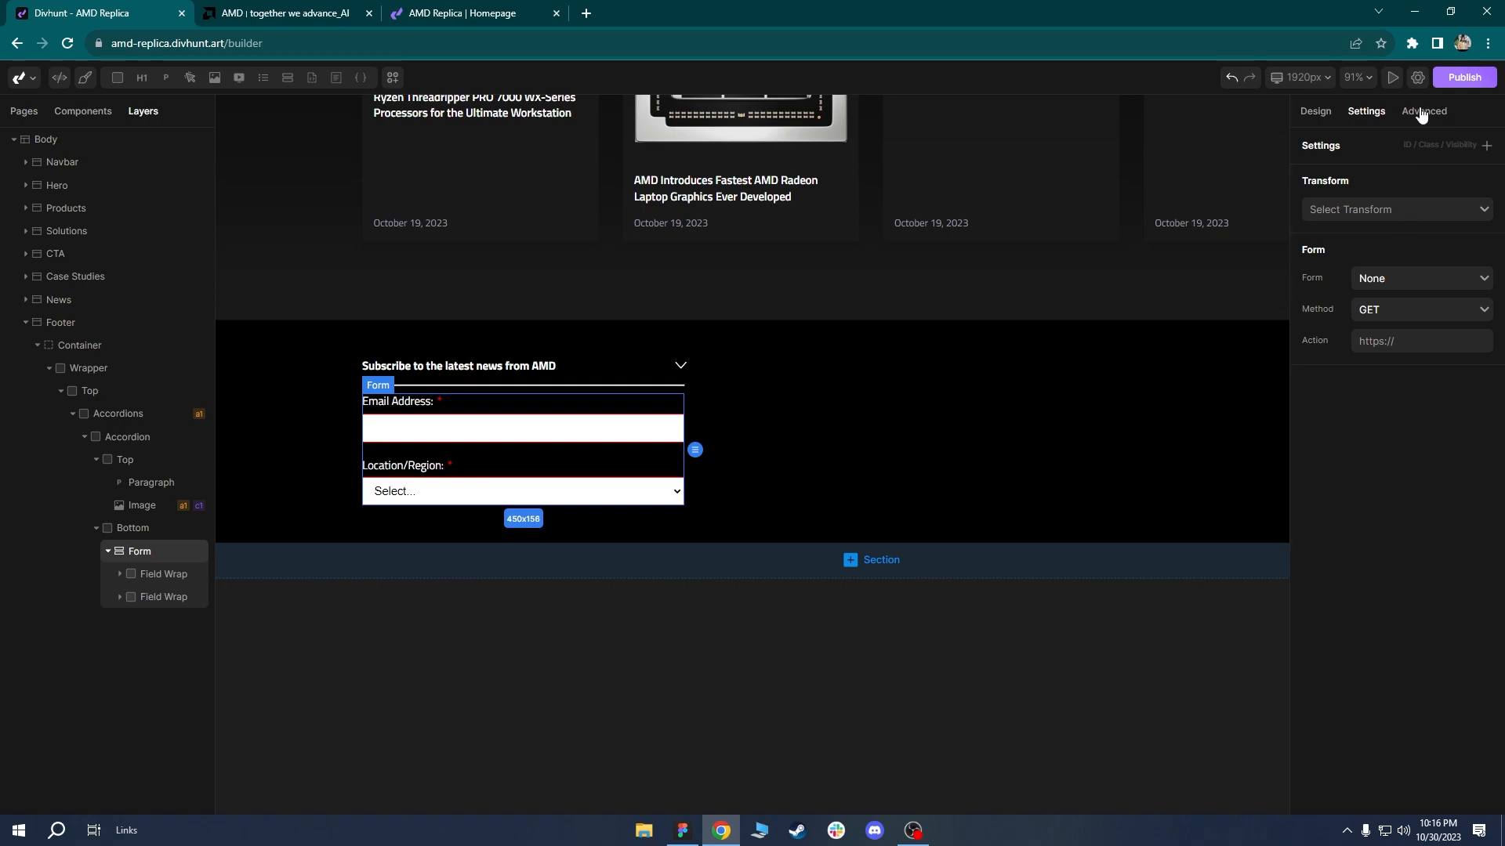
Find the Google Recaptcha V2 plugin among the project's available plugins and install it.
{"action": "left_click", "coordinate": [1419, 78]}
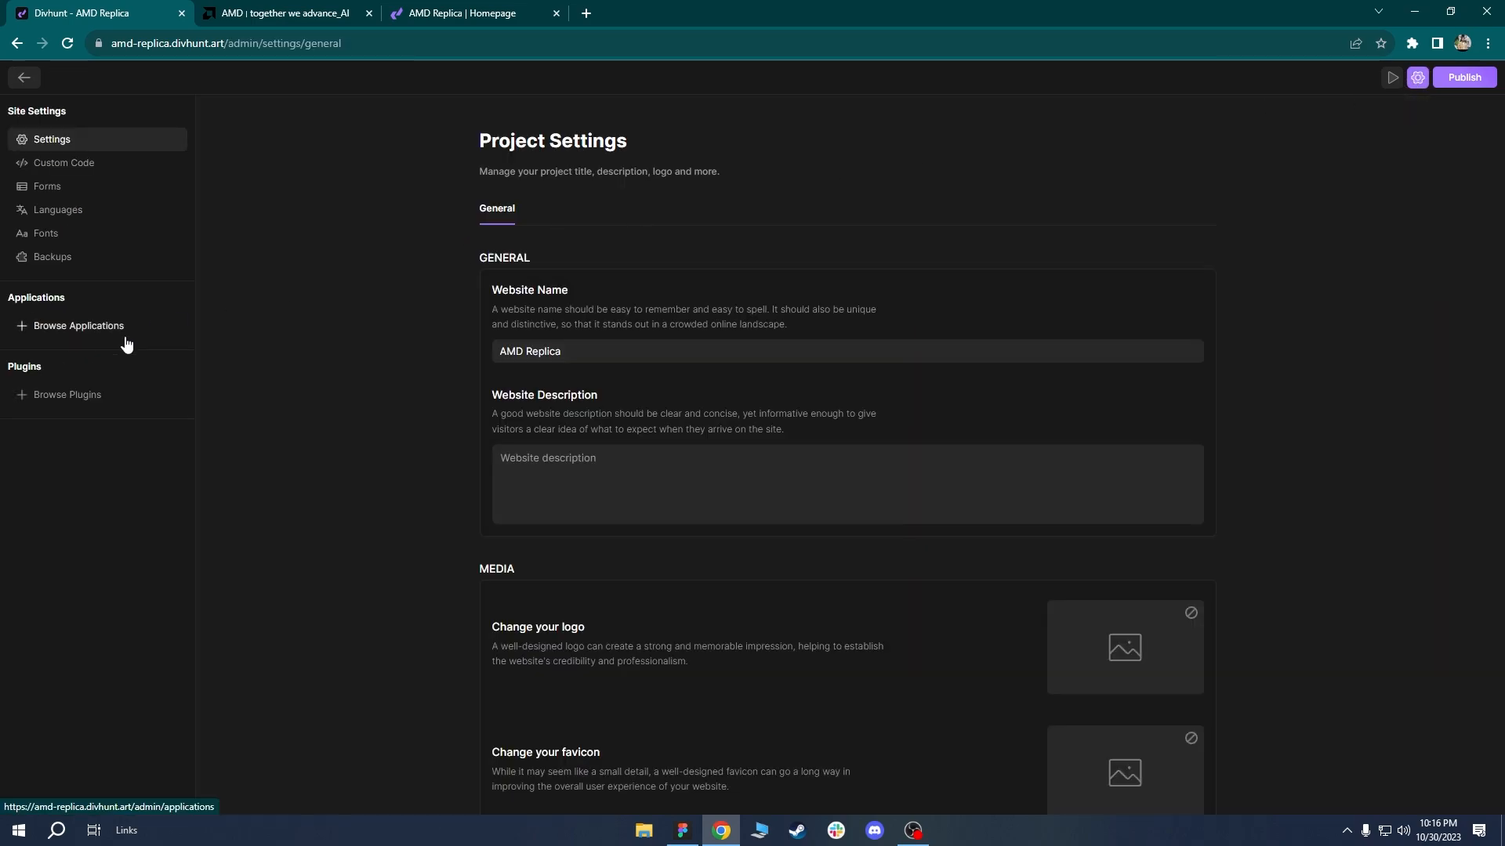
{"action": "left_click", "coordinate": [67, 396]}
{"action": "scroll", "coordinate": [847, 454], "scroll_direction": "down", "scroll_amount": 7}
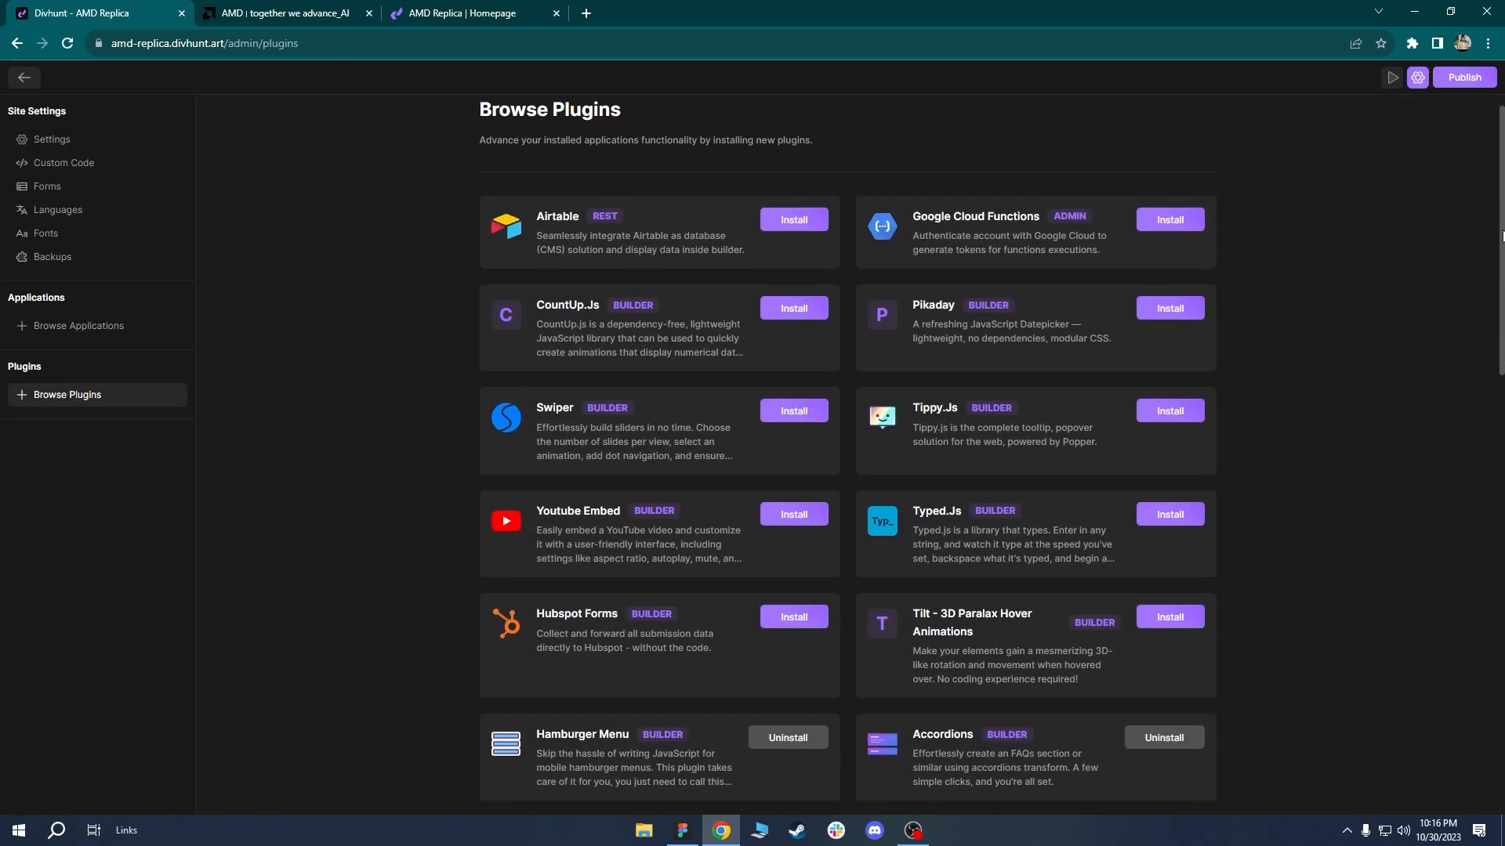
{"action": "scroll", "coordinate": [1373, 737], "scroll_direction": "down", "scroll_amount": 8}
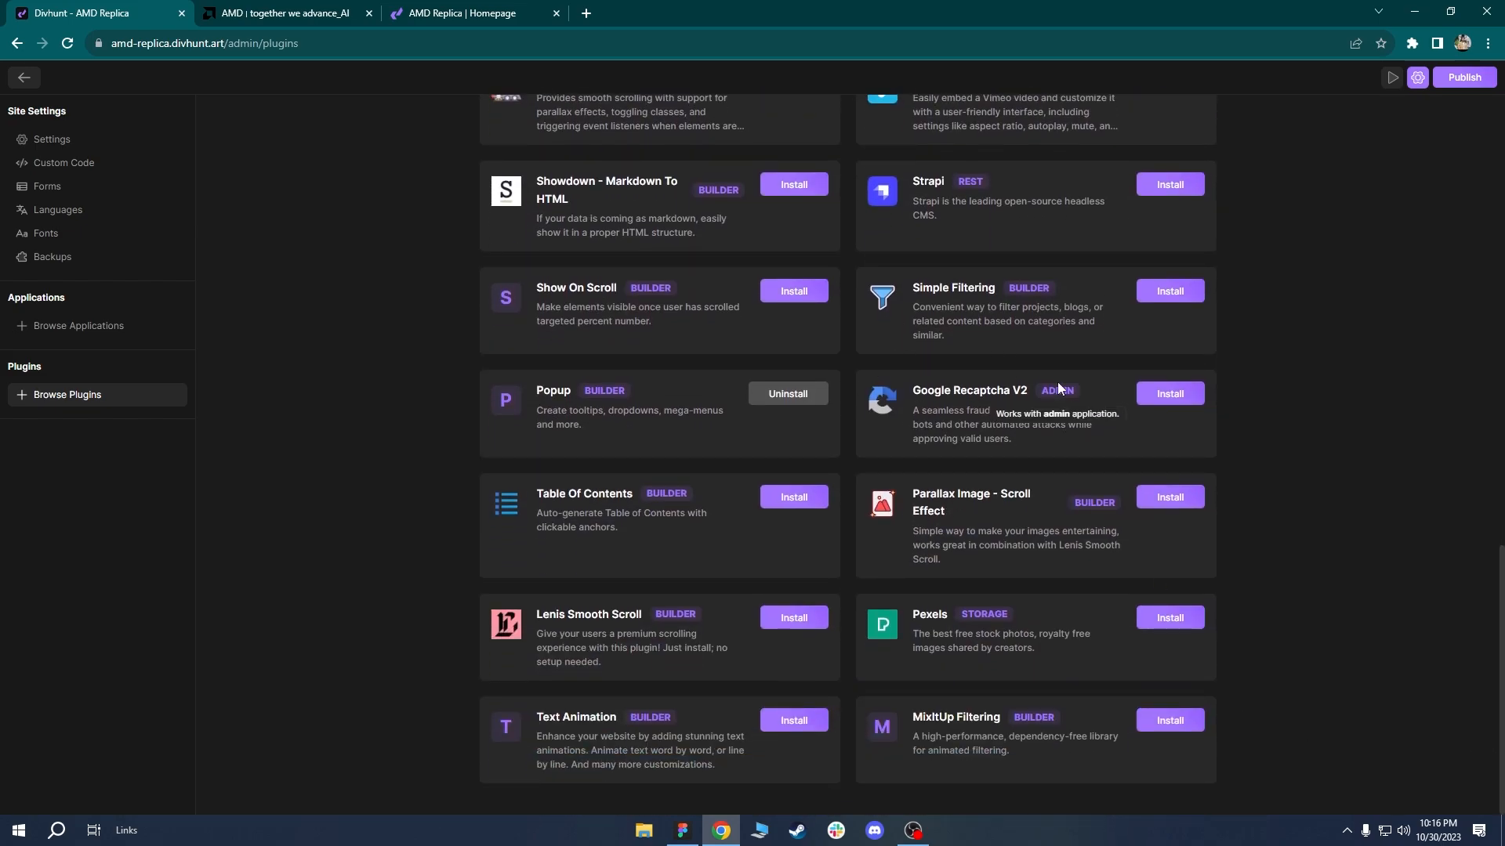
{"action": "left_click_drag", "start_coordinate": [1028, 392], "coordinate": [931, 390]}
{"action": "left_click", "coordinate": [1170, 394]}
{"action": "left_click", "coordinate": [731, 484]}
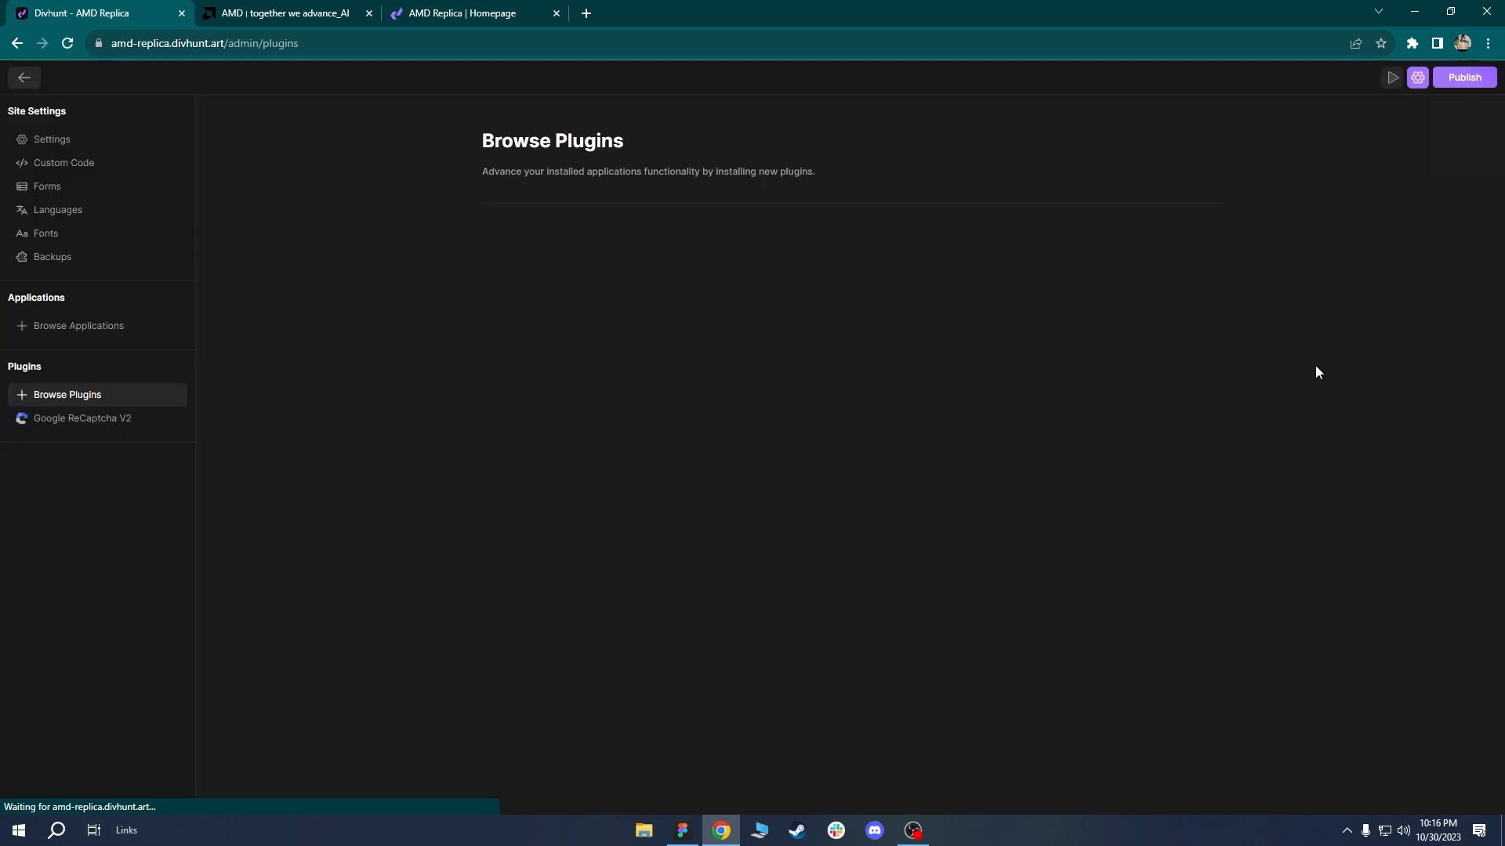
Review the Google ReCaptcha V2 site key and secret key settings, then go back to the builder and select the newsletter form.
{"action": "left_click", "coordinate": [110, 423]}
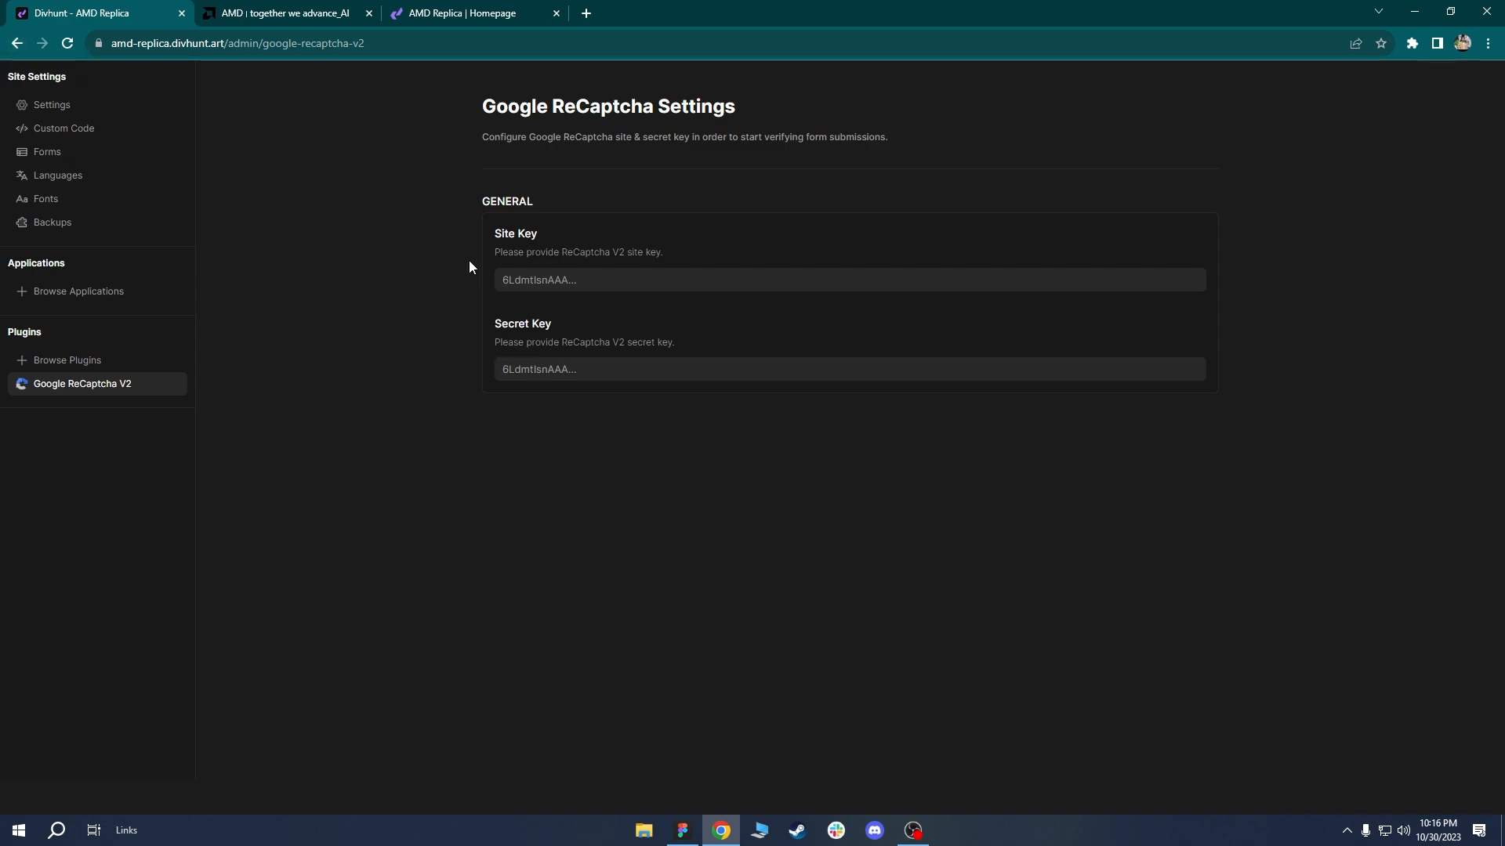
{"action": "left_click", "coordinate": [17, 43]}
{"action": "left_click", "coordinate": [18, 47]}
{"action": "left_click", "coordinate": [23, 78]}
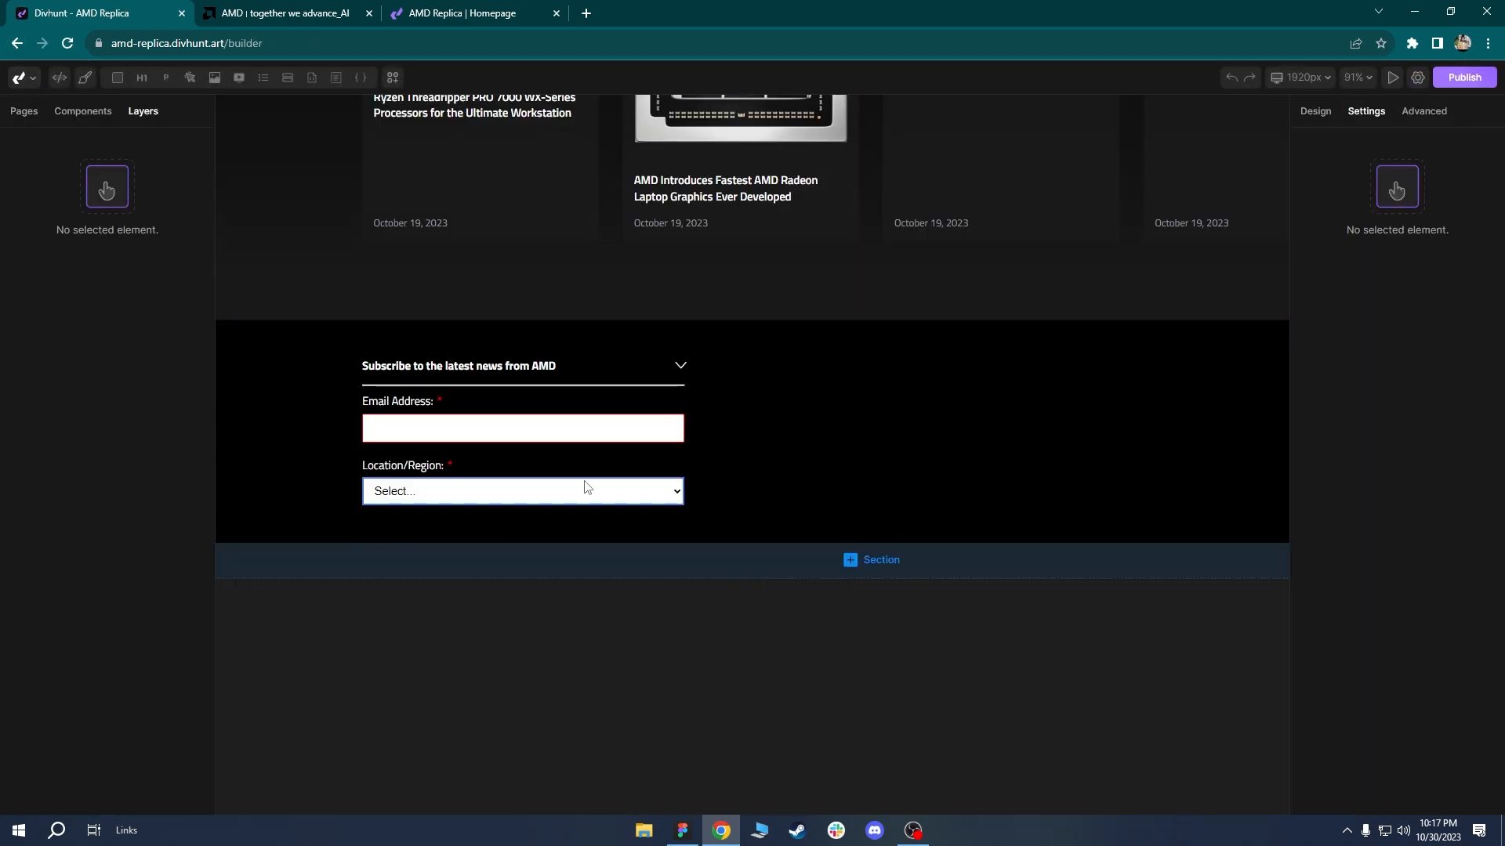
{"action": "left_click", "coordinate": [475, 445]}
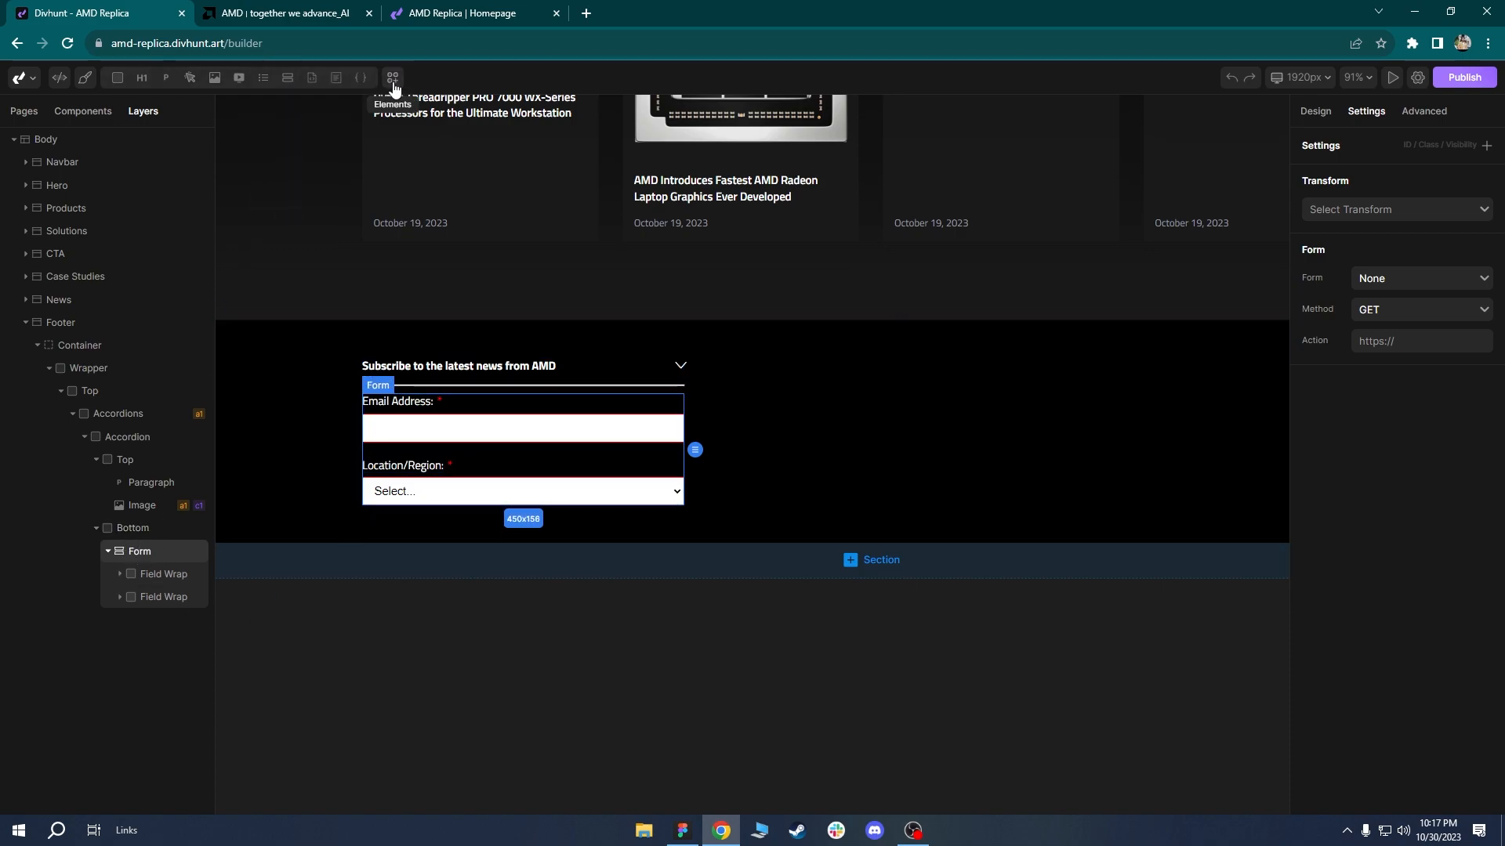
Compare the newsletter form on the live replica page with the original AMD footer and return to the builder.
{"action": "left_click", "coordinate": [845, 461]}
{"action": "left_click", "coordinate": [472, 449]}
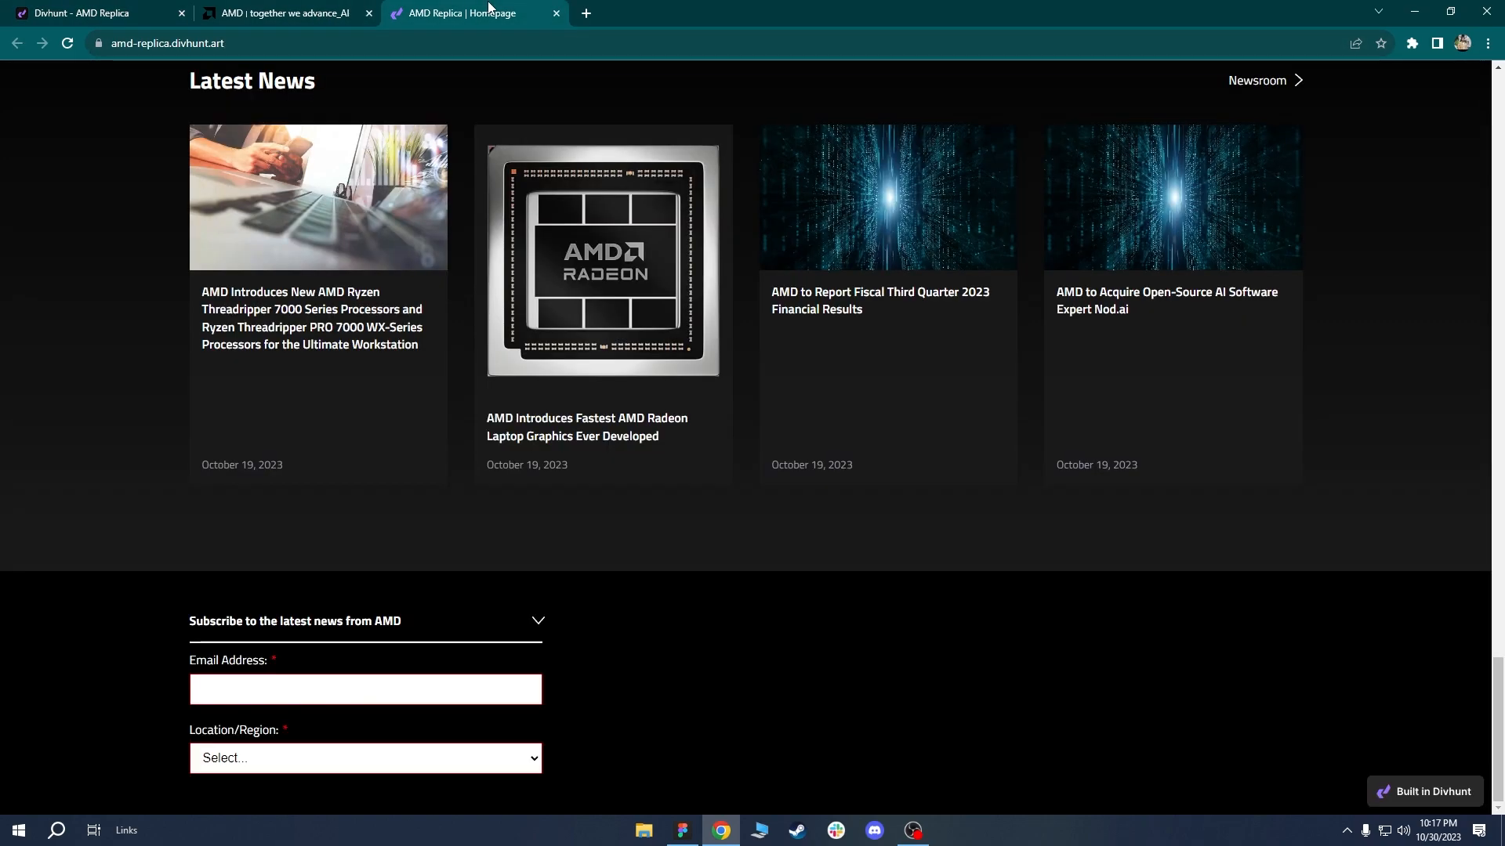
{"action": "left_click", "coordinate": [462, 13]}
{"action": "key", "text": "ctrl+shift+Tab"}
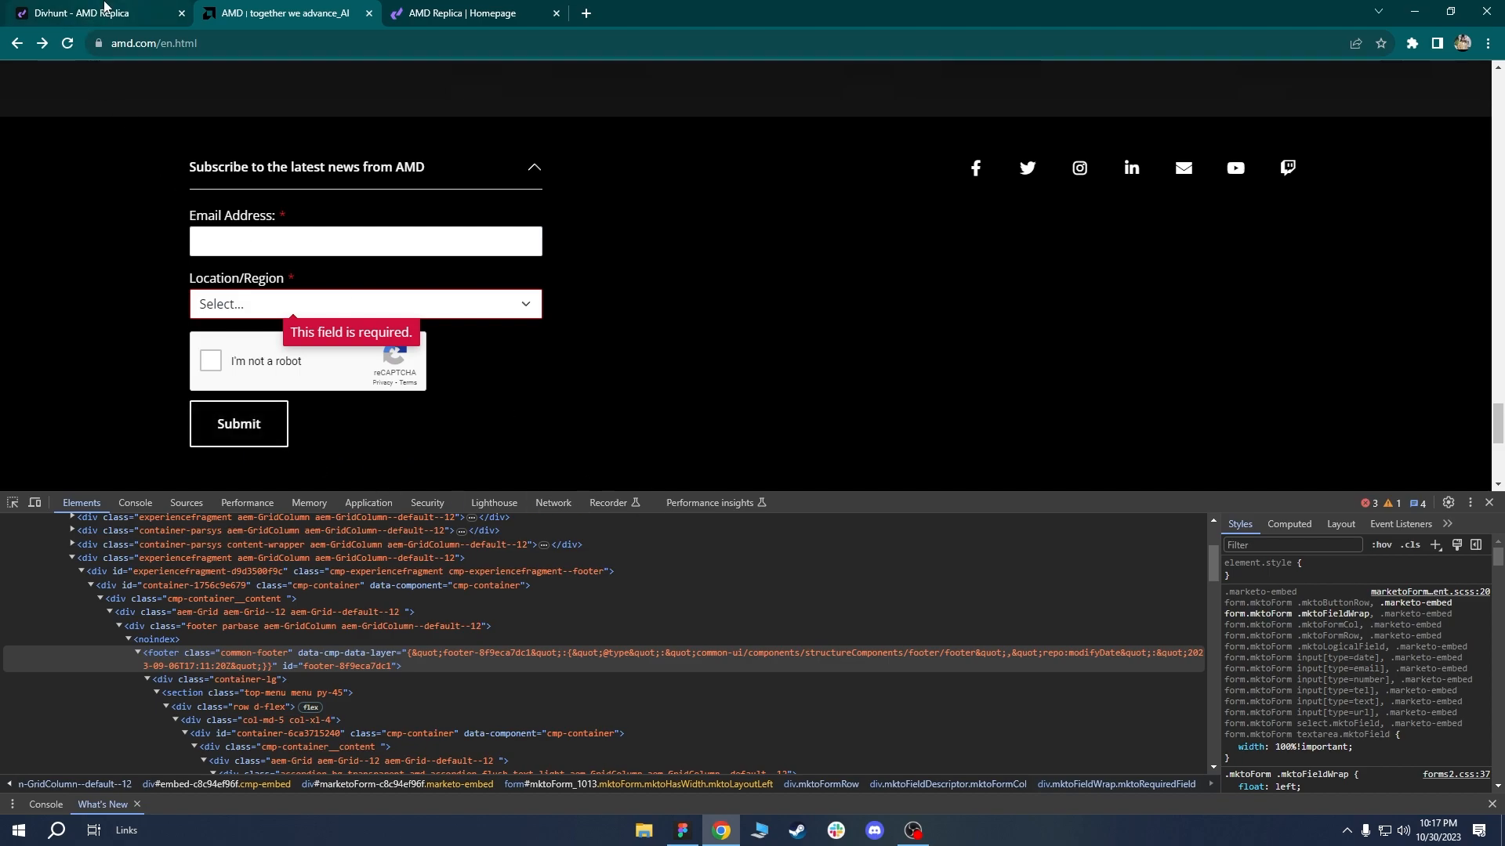
{"action": "left_click", "coordinate": [104, 6]}
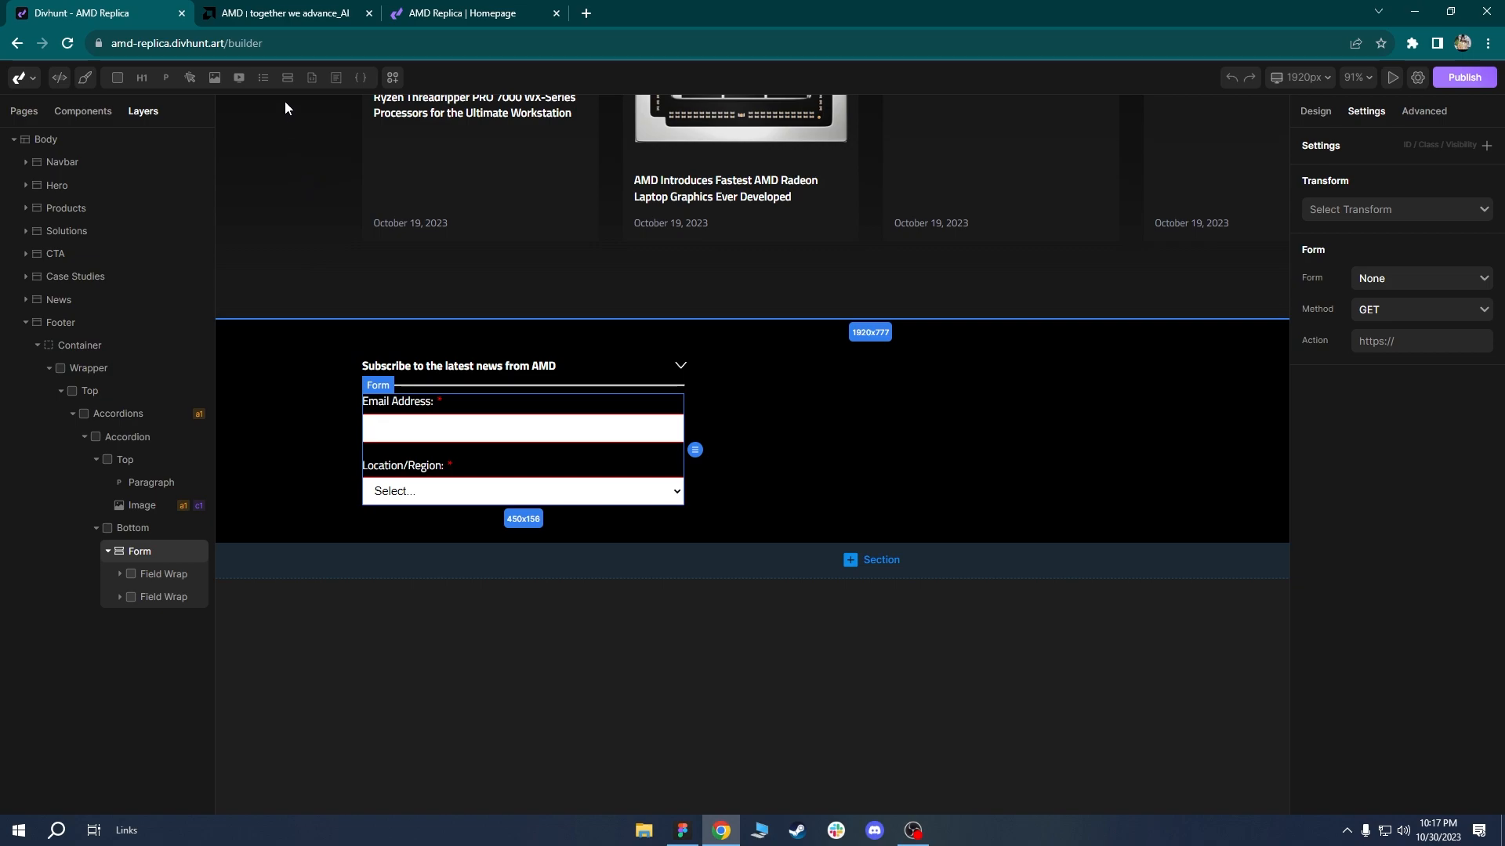
Add a button below the fields of the newsletter form and set its type to Submit.
{"action": "mouse_move", "coordinate": [287, 90]}
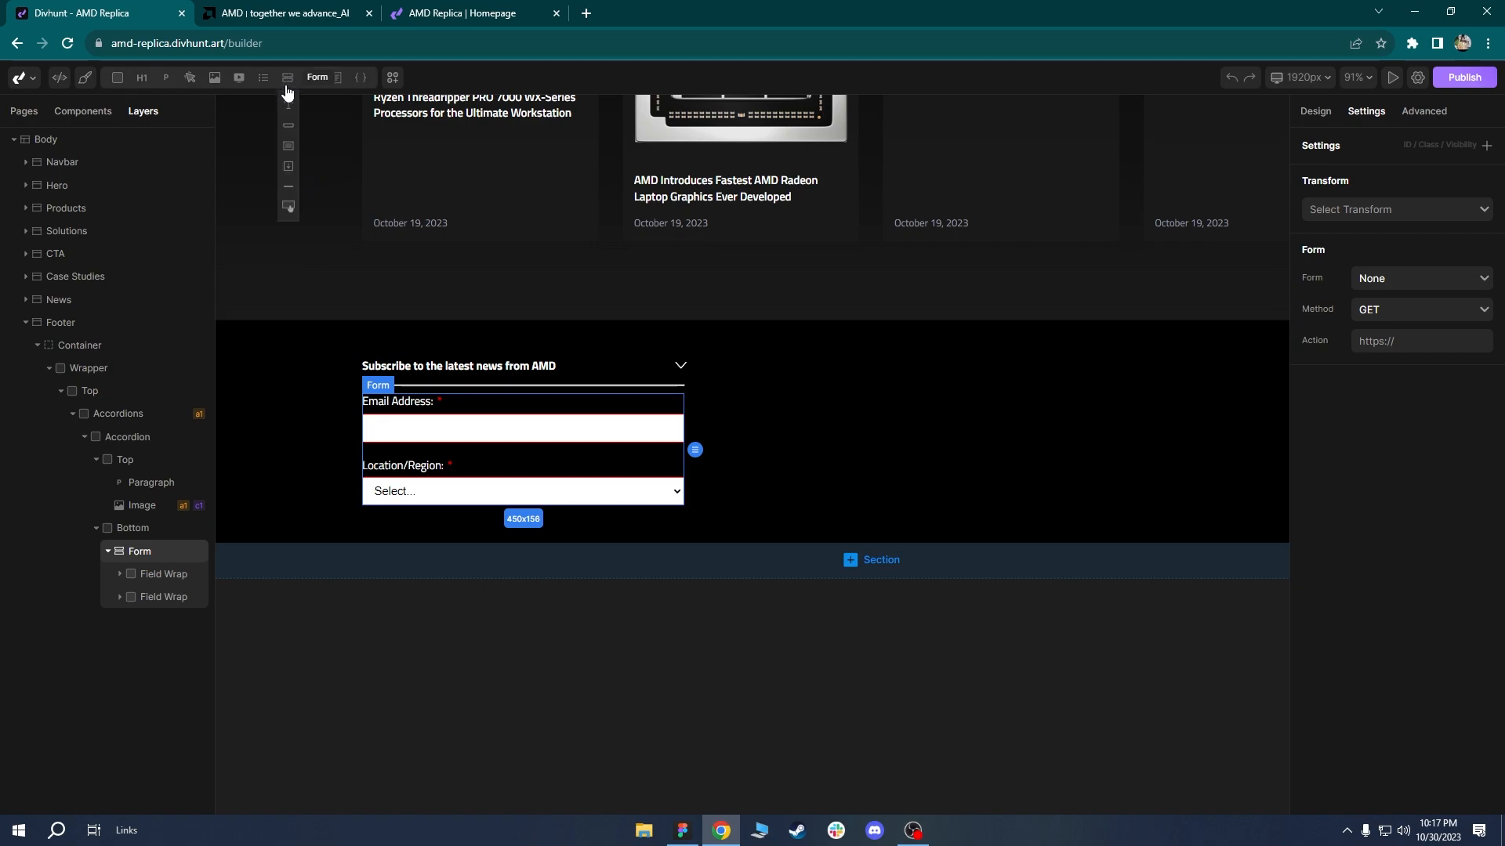
{"action": "left_click", "coordinate": [288, 207]}
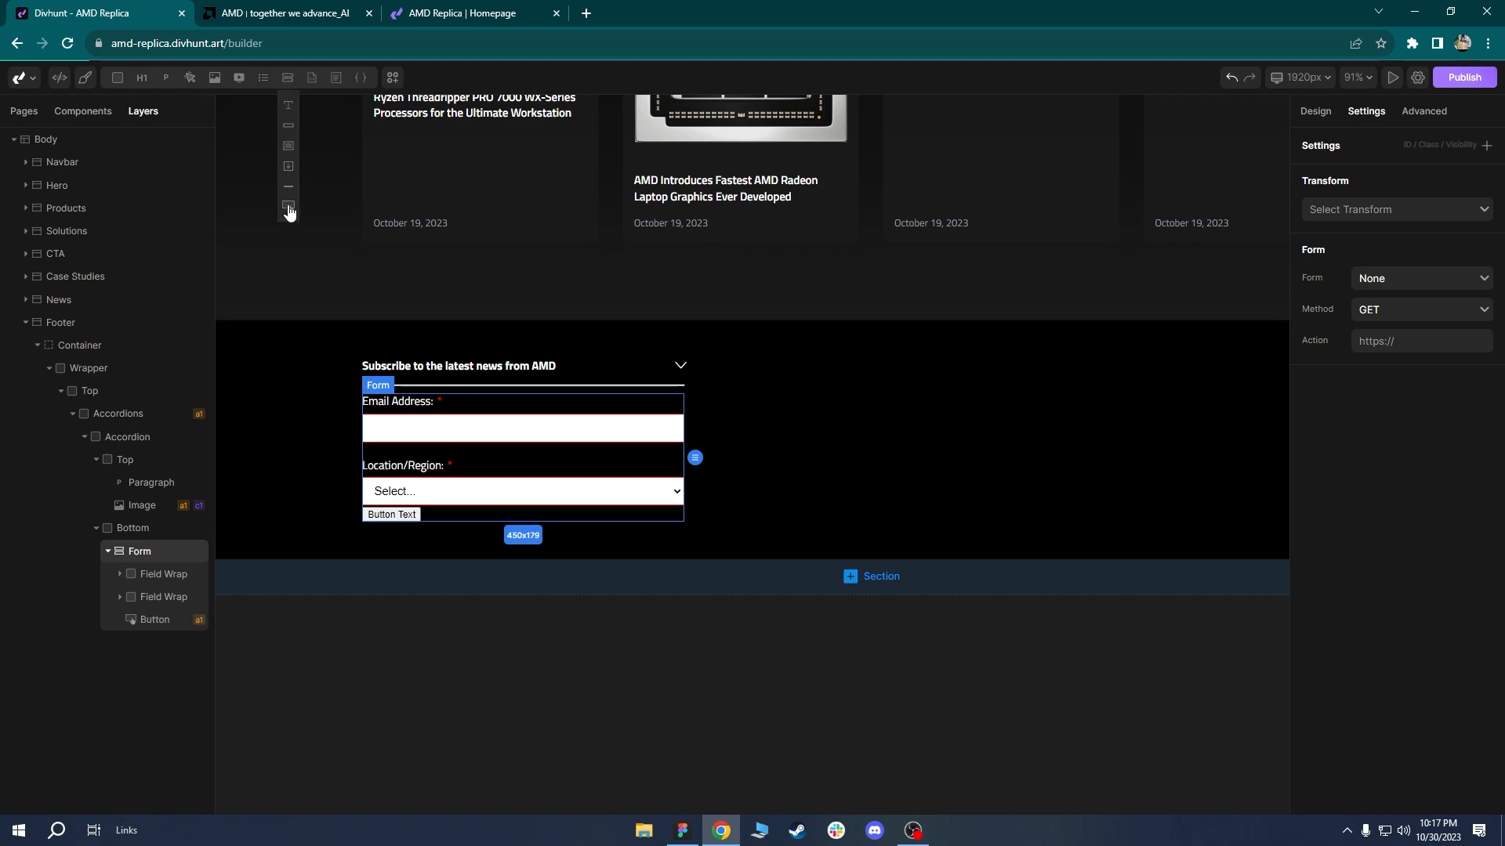
{"action": "left_click", "coordinate": [151, 626]}
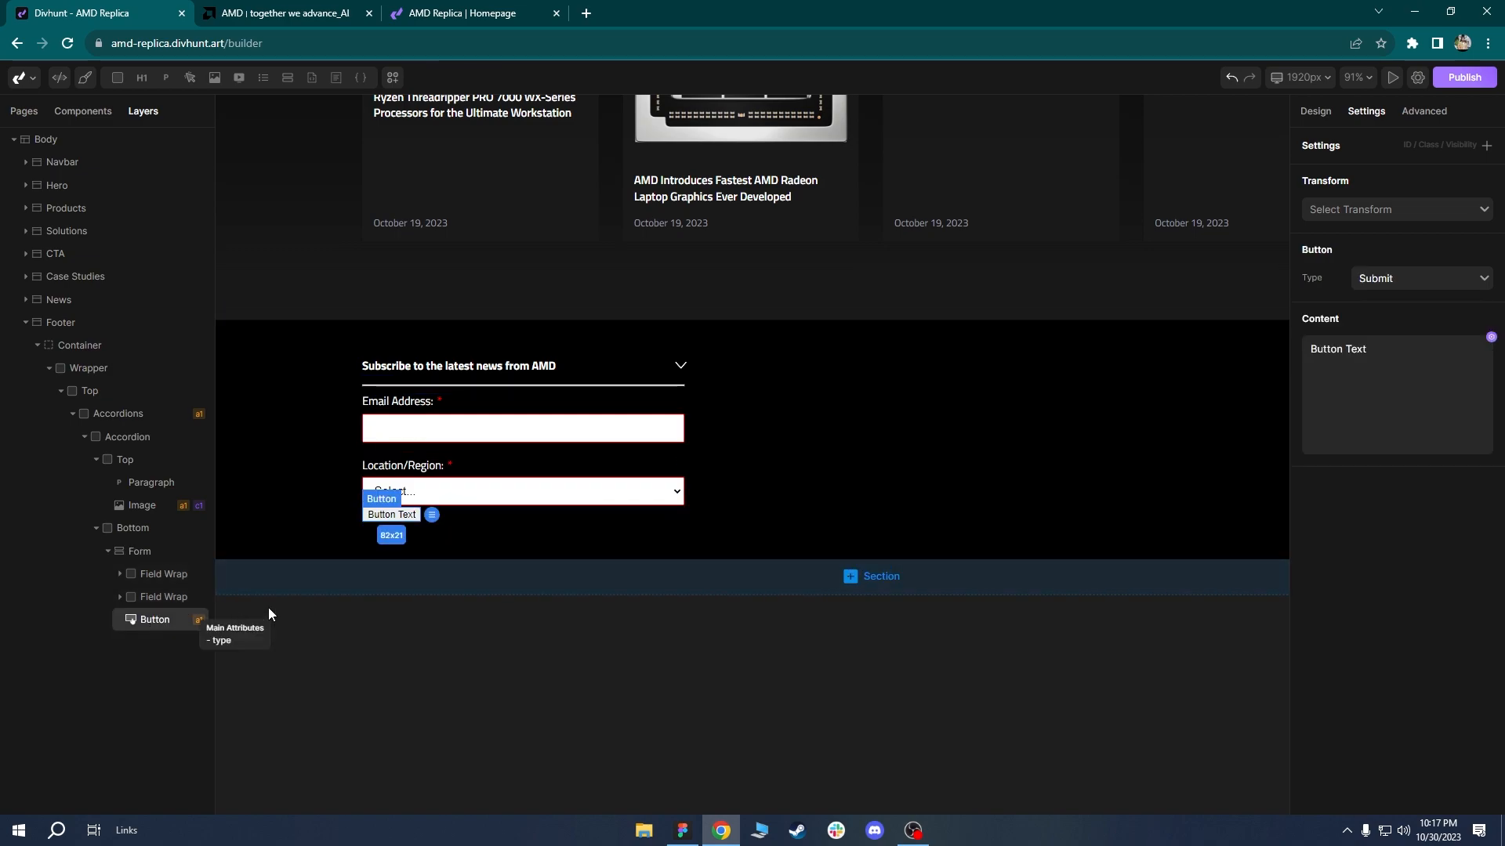
{"action": "left_click", "coordinate": [1383, 284]}
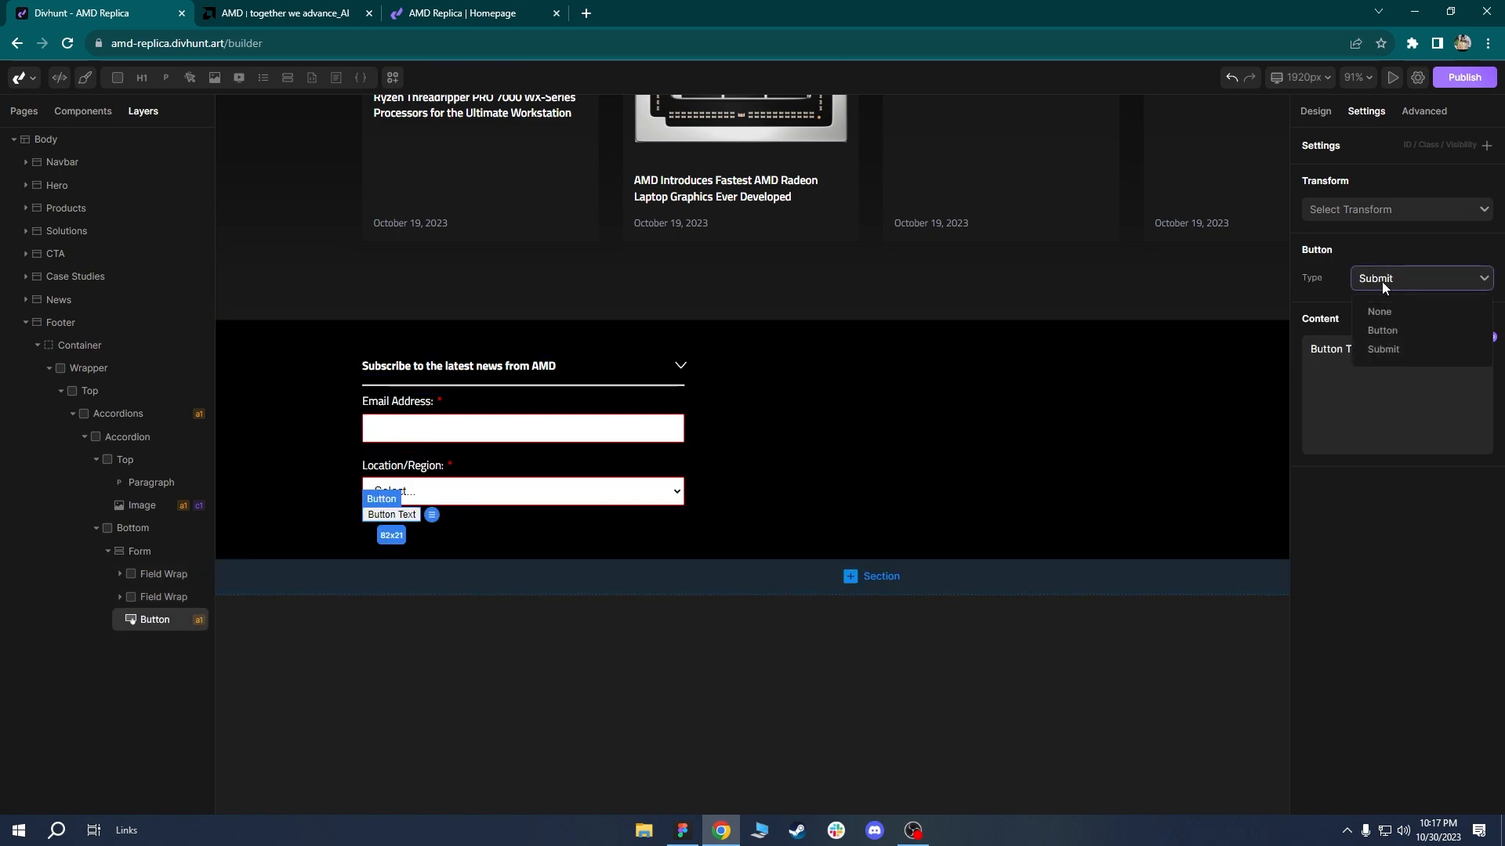
{"action": "left_click", "coordinate": [1385, 350]}
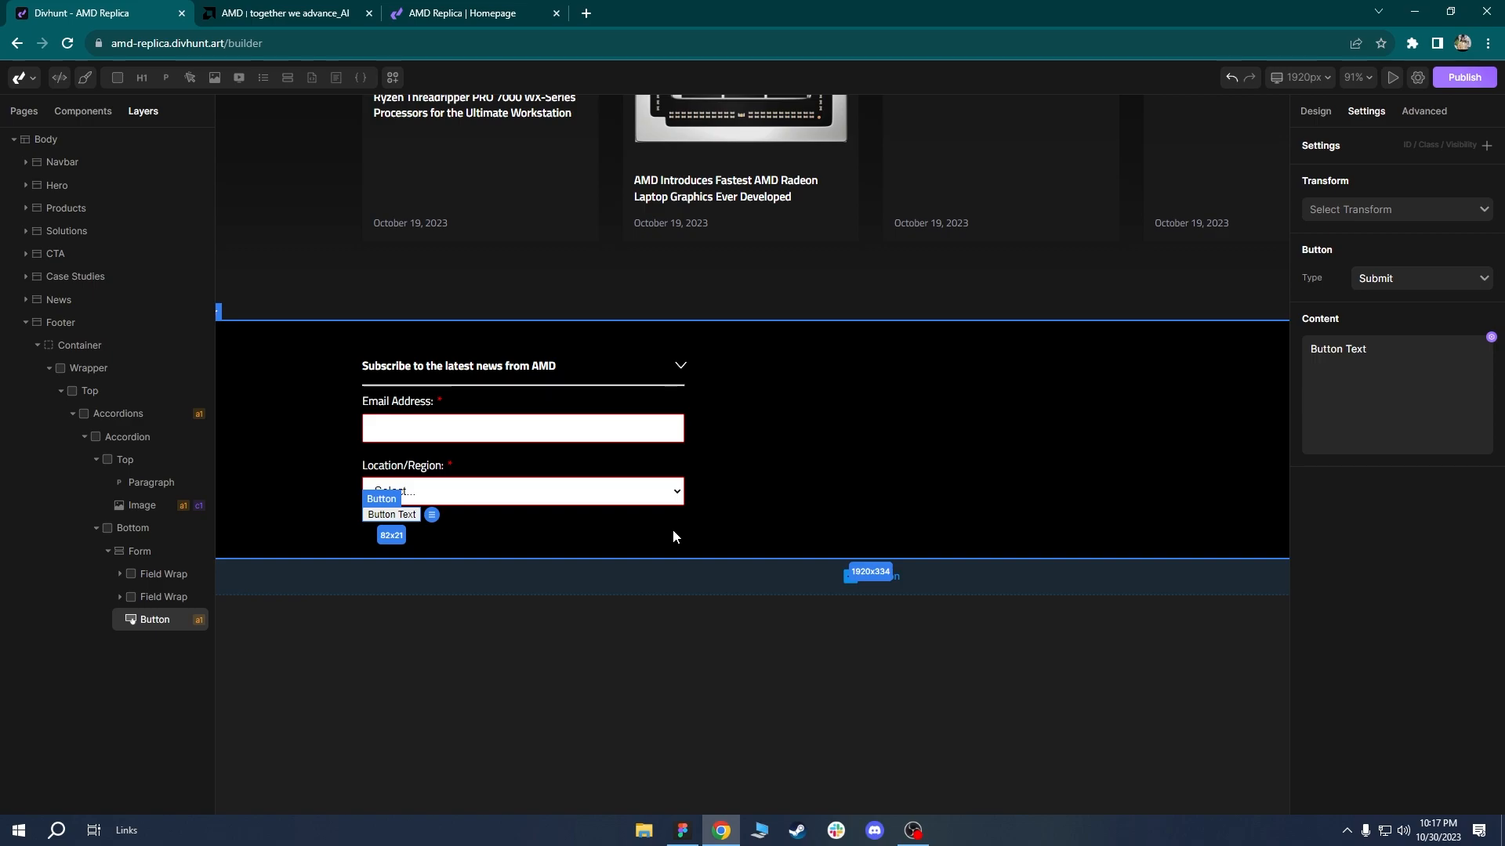
Apply the existing button-secondary class to the newsletter form's new button.
{"action": "left_click", "coordinate": [148, 552]}
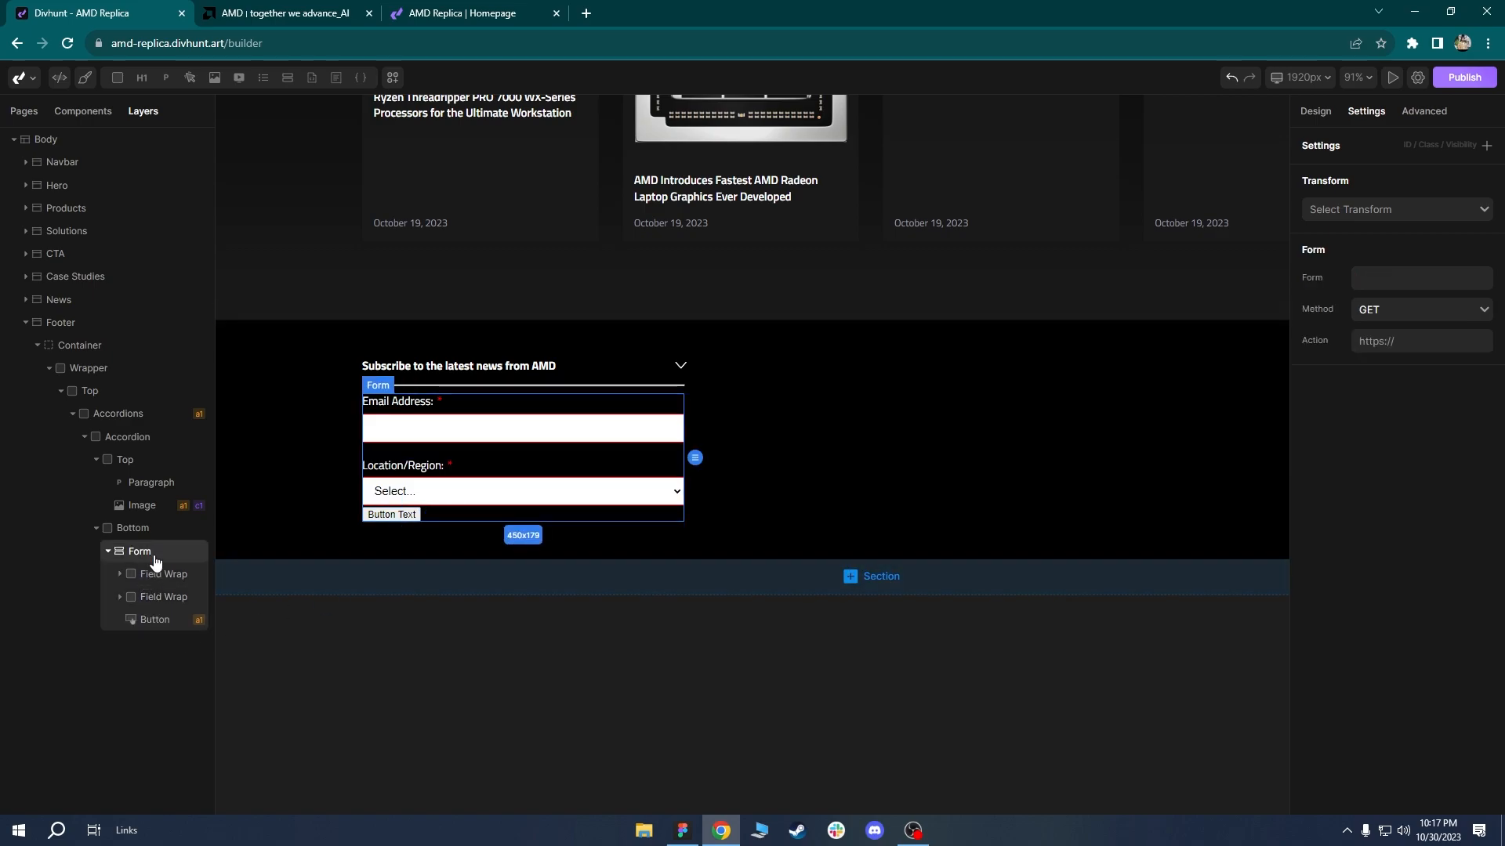
{"action": "left_click", "coordinate": [165, 624]}
{"action": "left_click", "coordinate": [1316, 112]}
{"action": "left_click", "coordinate": [1399, 177]}
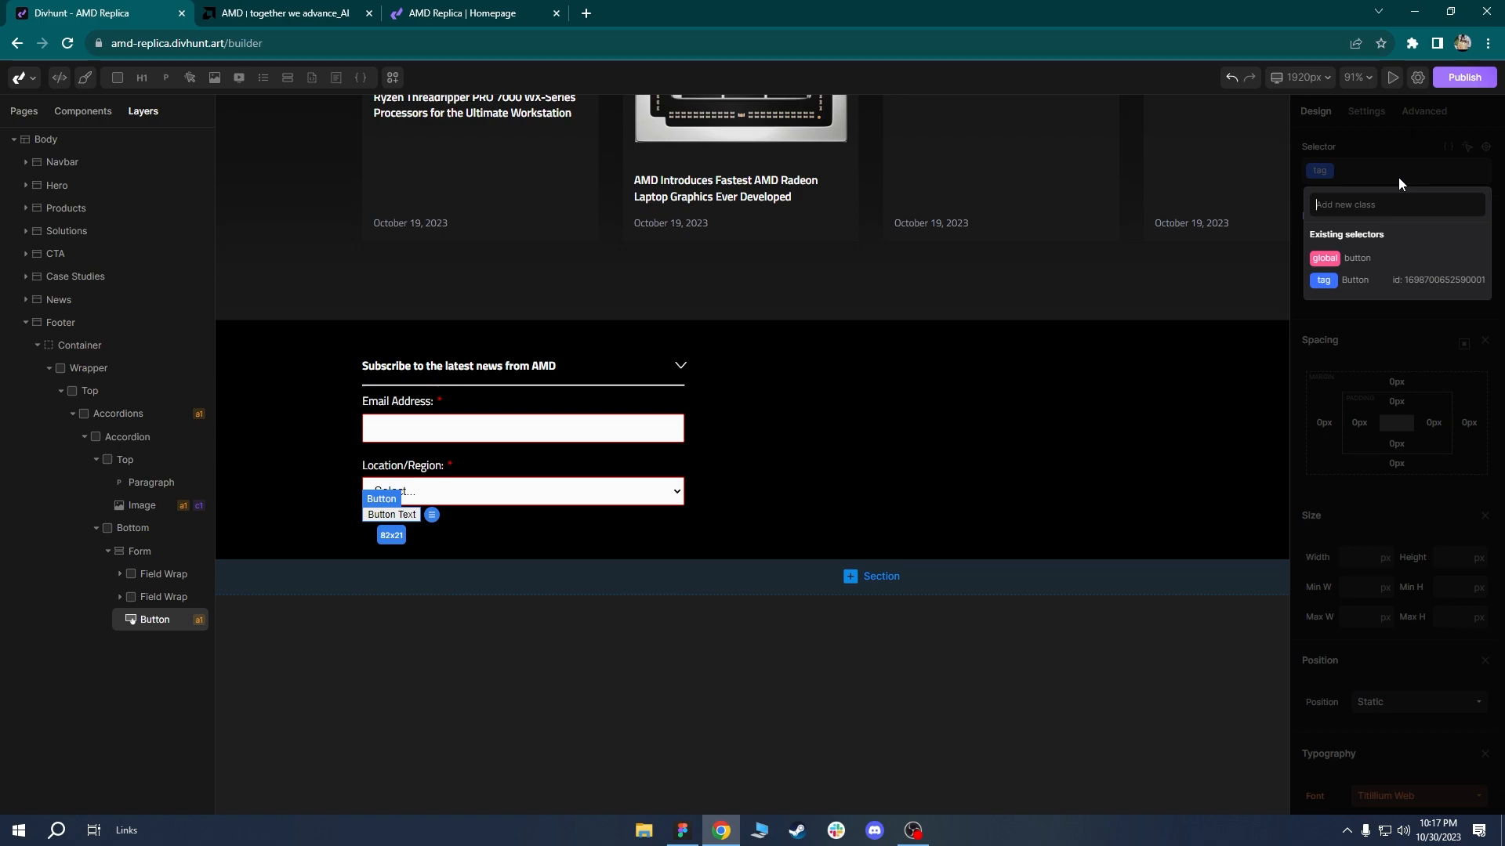
{"action": "type", "text": "button"}
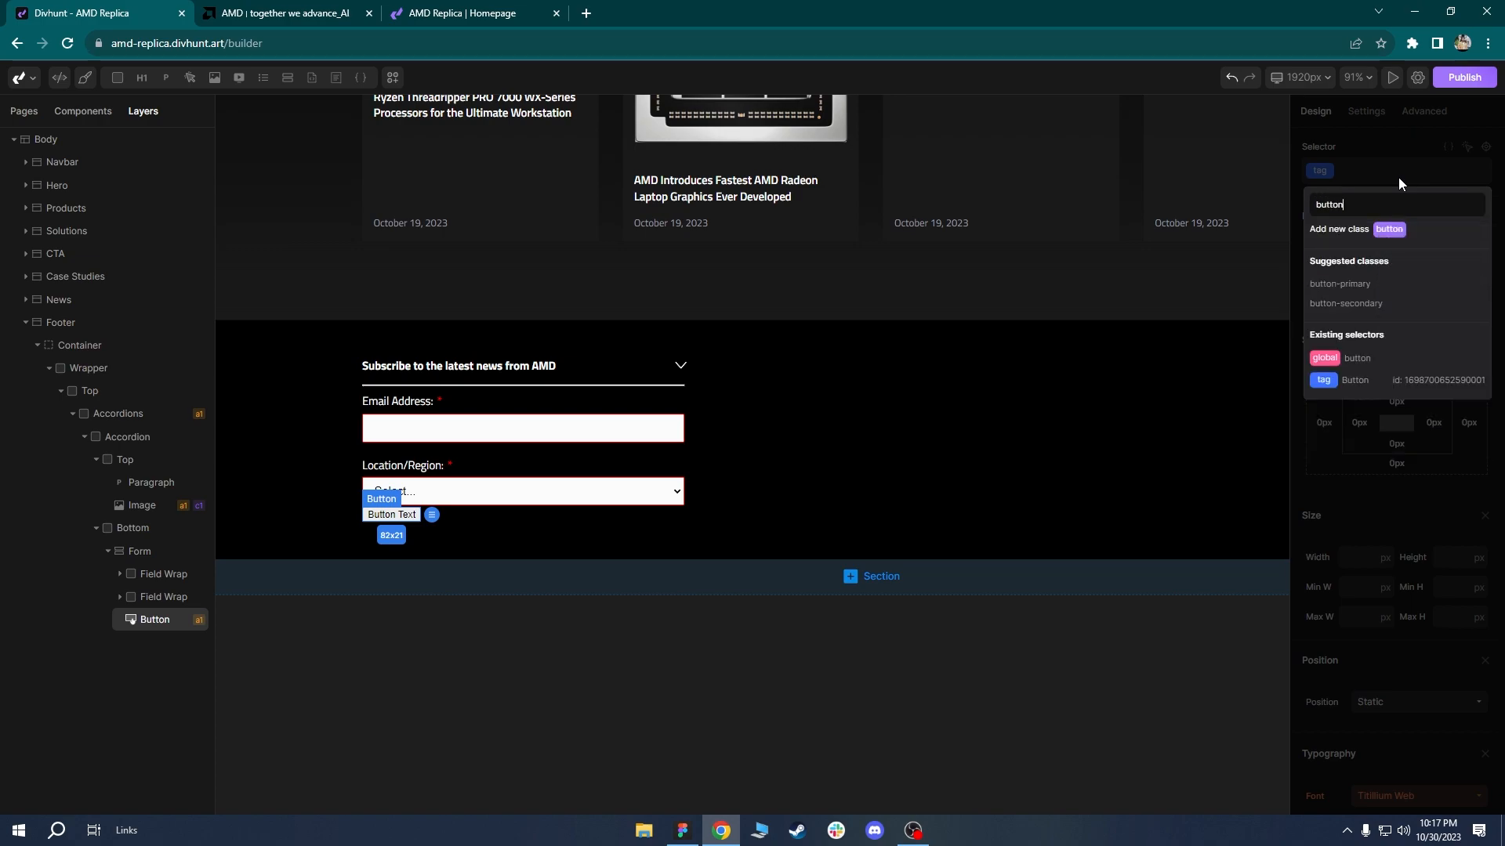
{"action": "left_click", "coordinate": [1351, 301]}
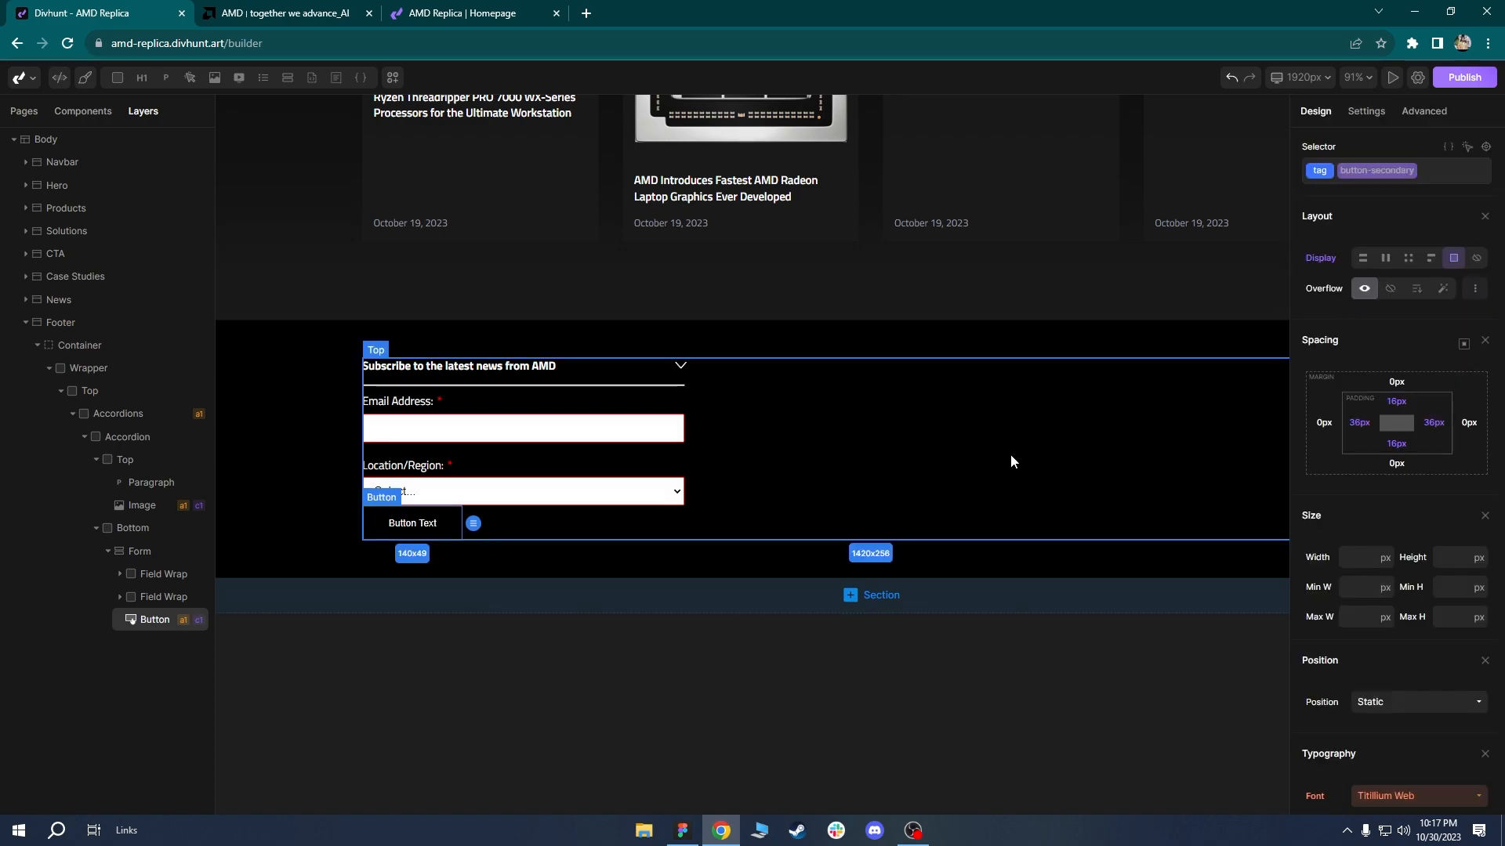
Set the bottom margin of the Location/Region Field Wrap to 20 px, using the original AMD form as reference.
{"action": "left_click", "coordinate": [1009, 453]}
{"action": "left_click_drag", "start_coordinate": [497, 531], "coordinate": [598, 490]}
{"action": "scroll", "coordinate": [598, 491], "scroll_direction": "up", "scroll_amount": 1}
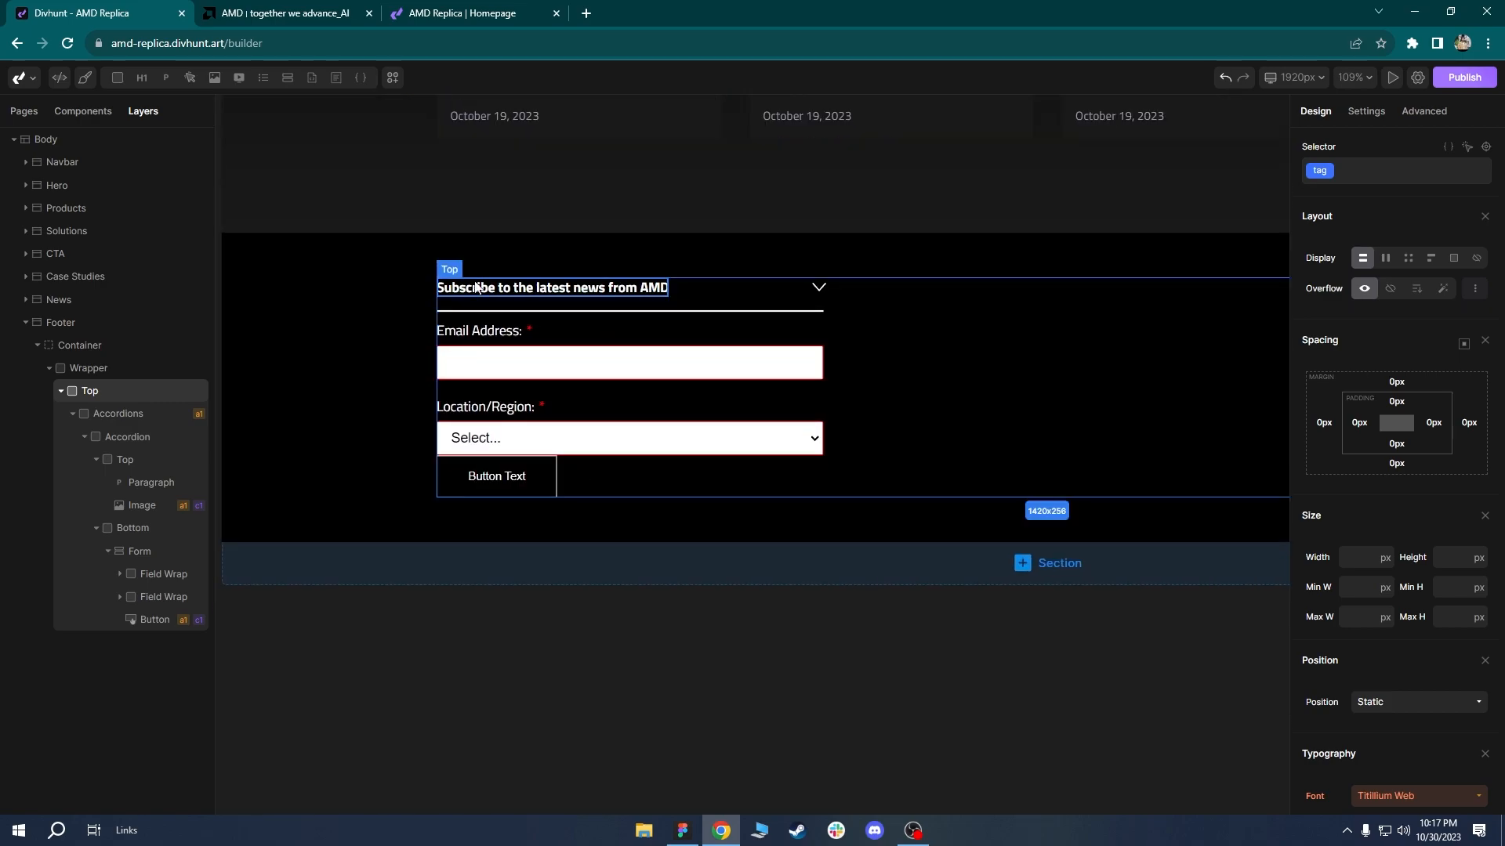
{"action": "left_click", "coordinate": [570, 418]}
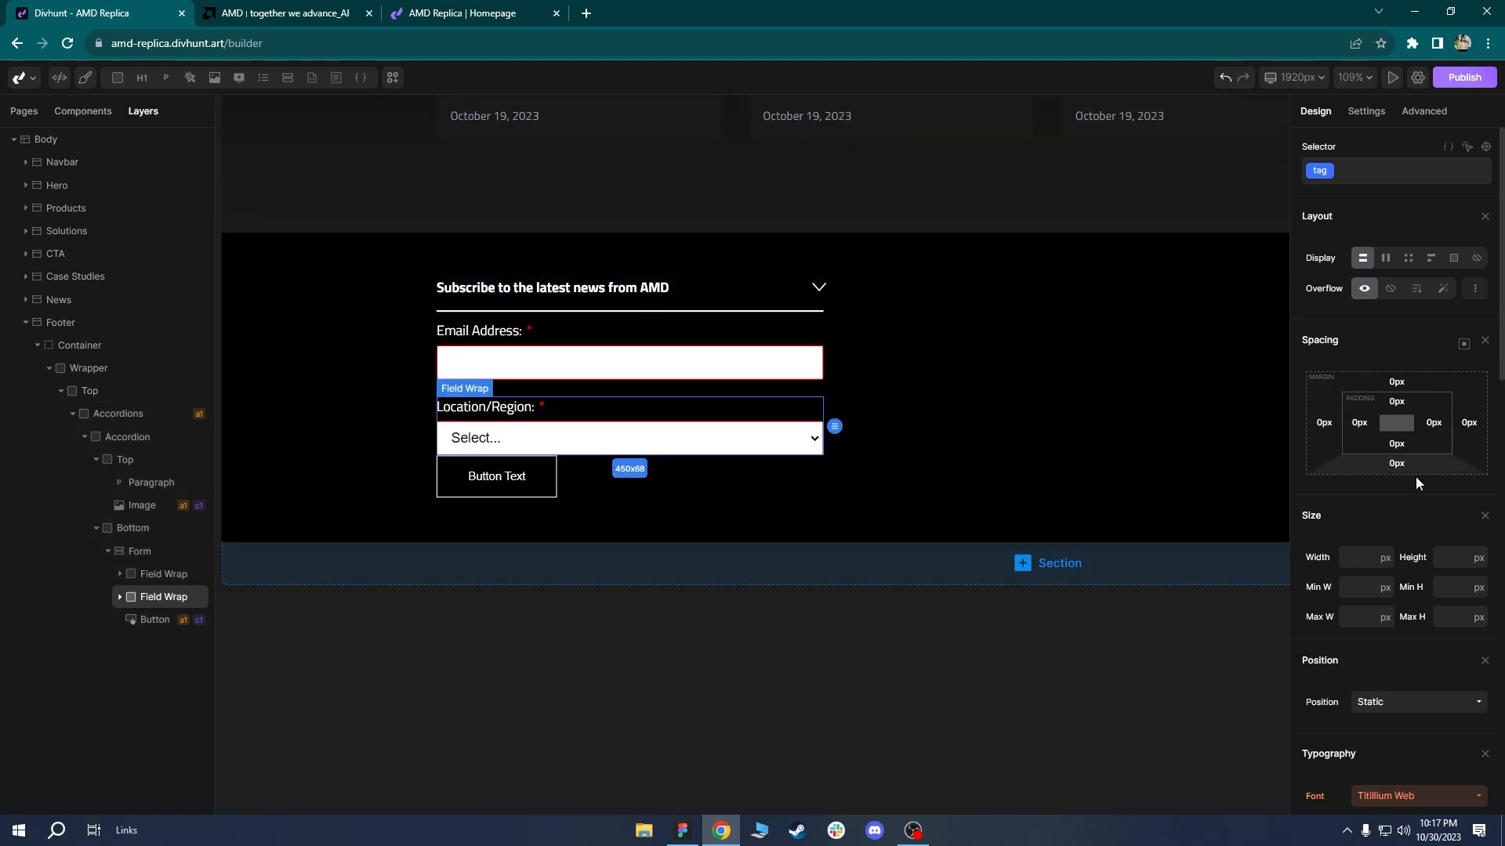
{"action": "left_click", "coordinate": [267, 10]}
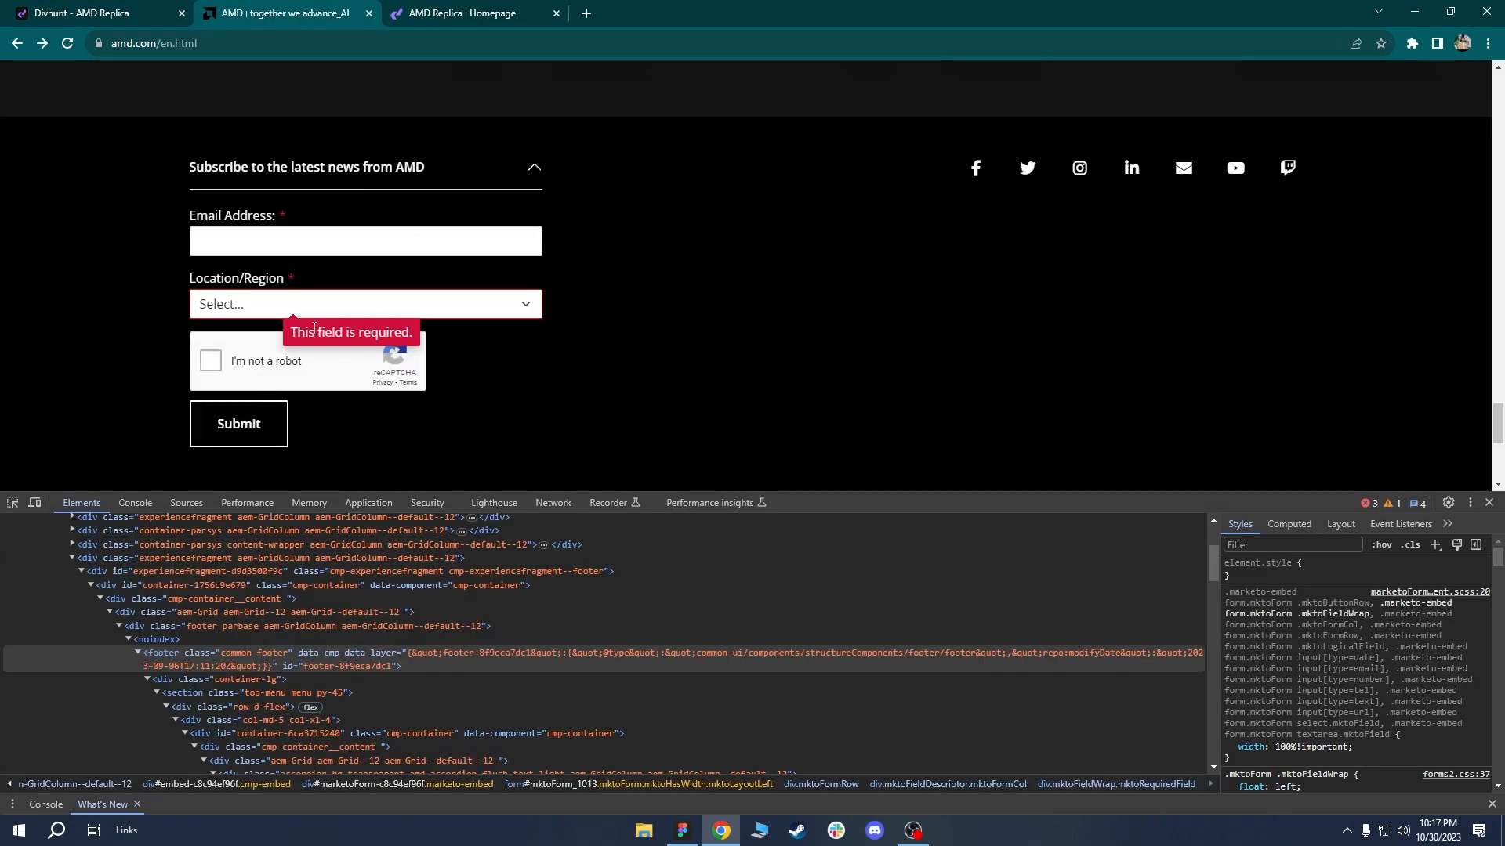
{"action": "left_click", "coordinate": [149, 9]}
{"action": "left_click", "coordinate": [1395, 469]}
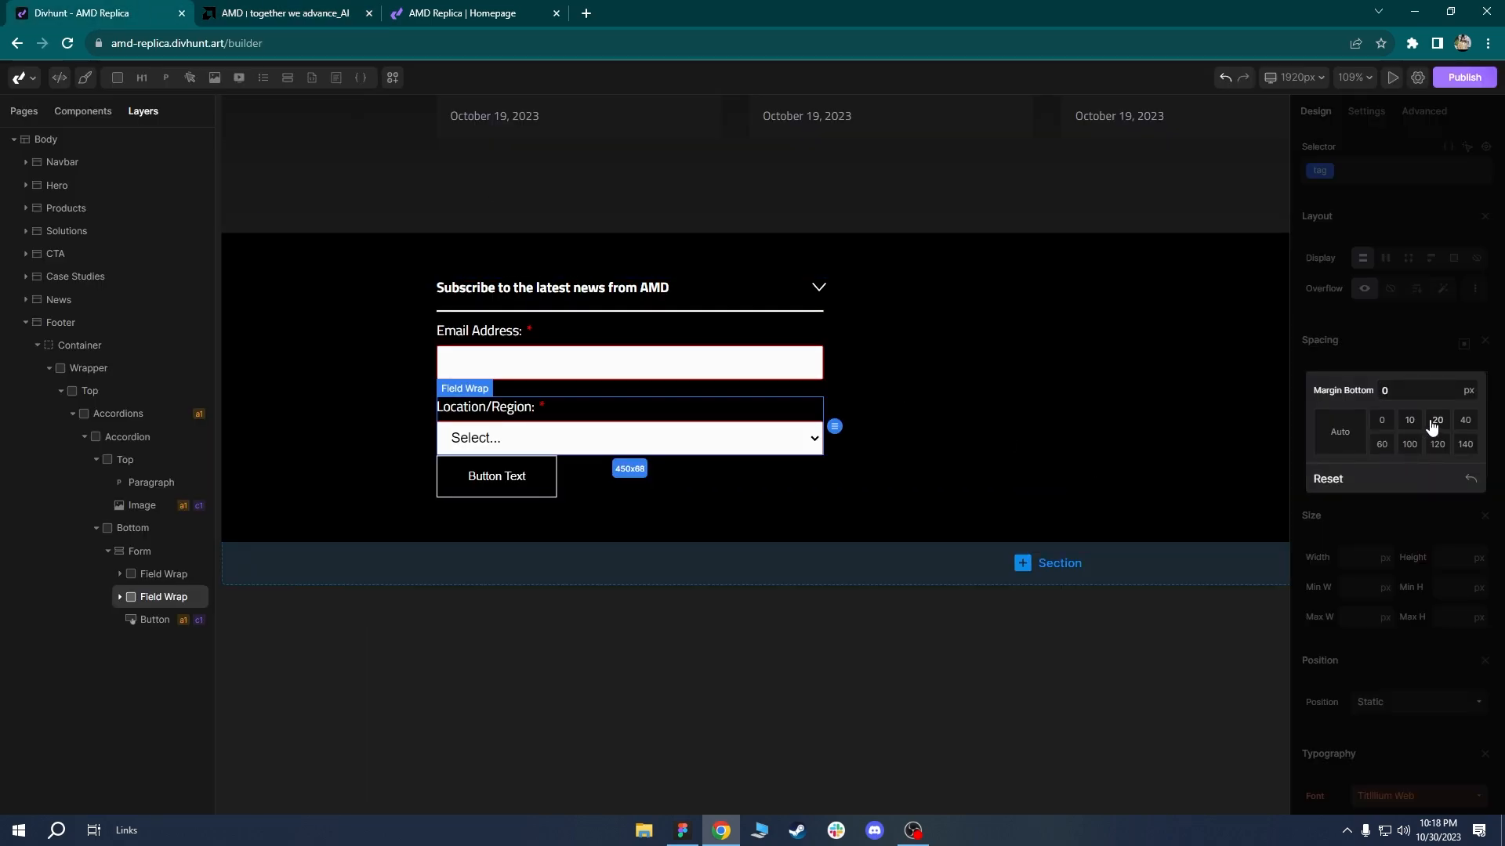
{"action": "left_click", "coordinate": [1437, 421]}
{"action": "left_click", "coordinate": [784, 506]}
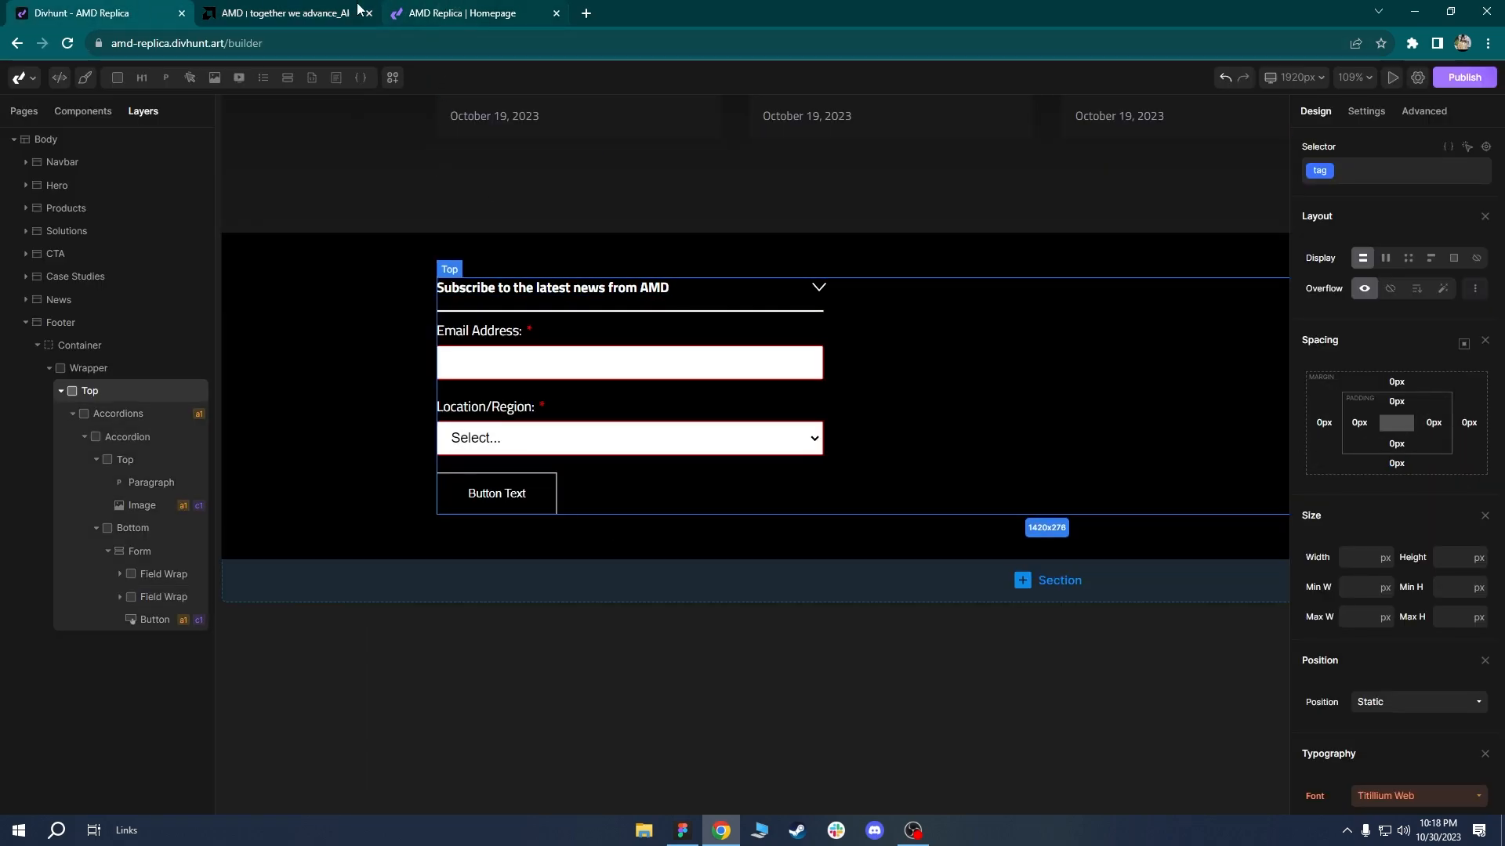
Add a 200 ms transition on all properties with Ease easing to the form button's button-secondary class.
{"action": "left_click", "coordinate": [506, 503]}
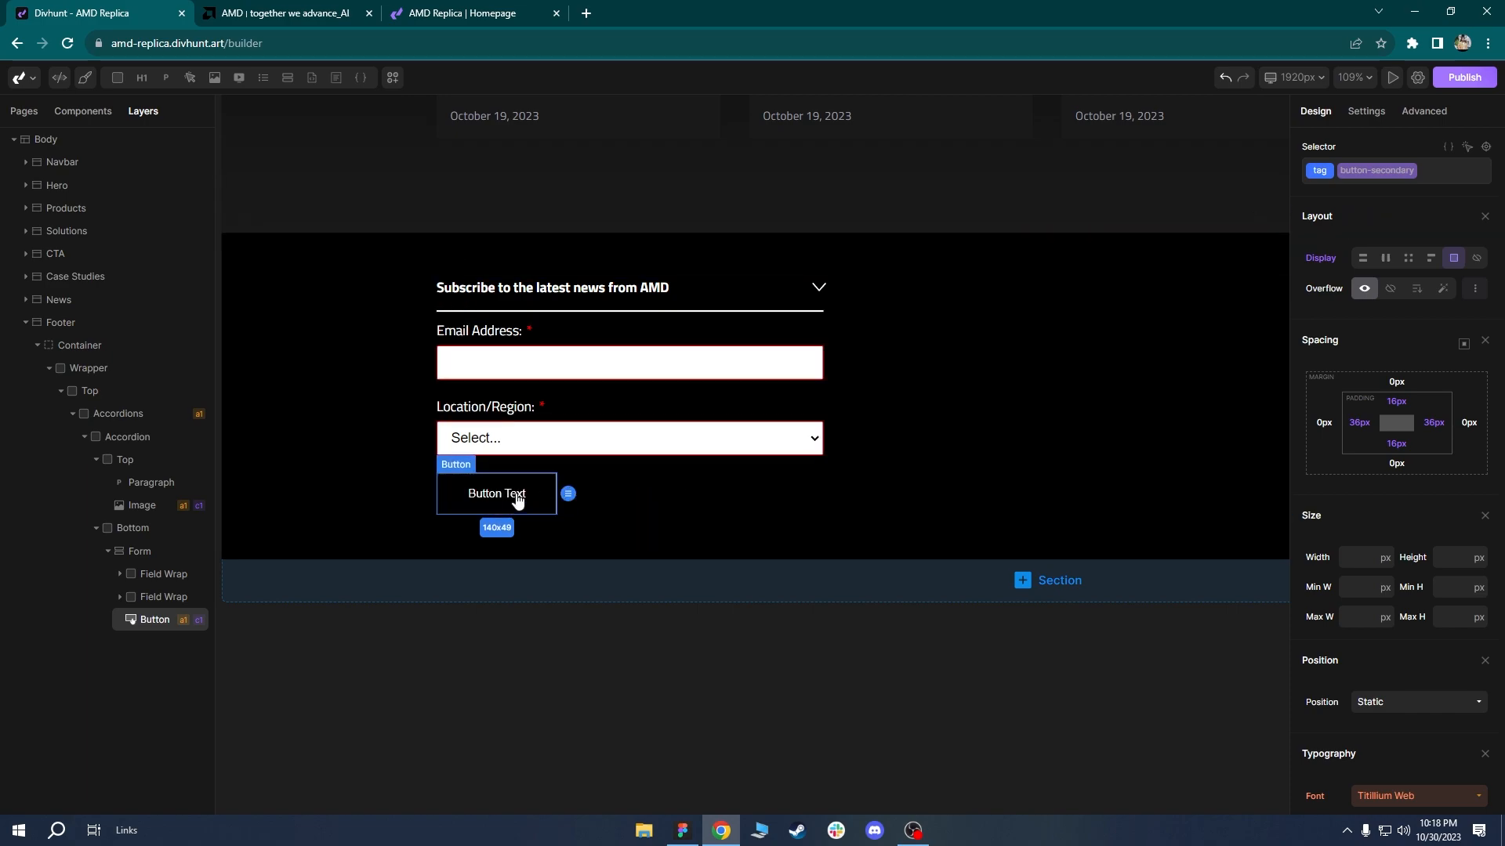
{"action": "left_click_drag", "start_coordinate": [1499, 196], "coordinate": [1498, 540]}
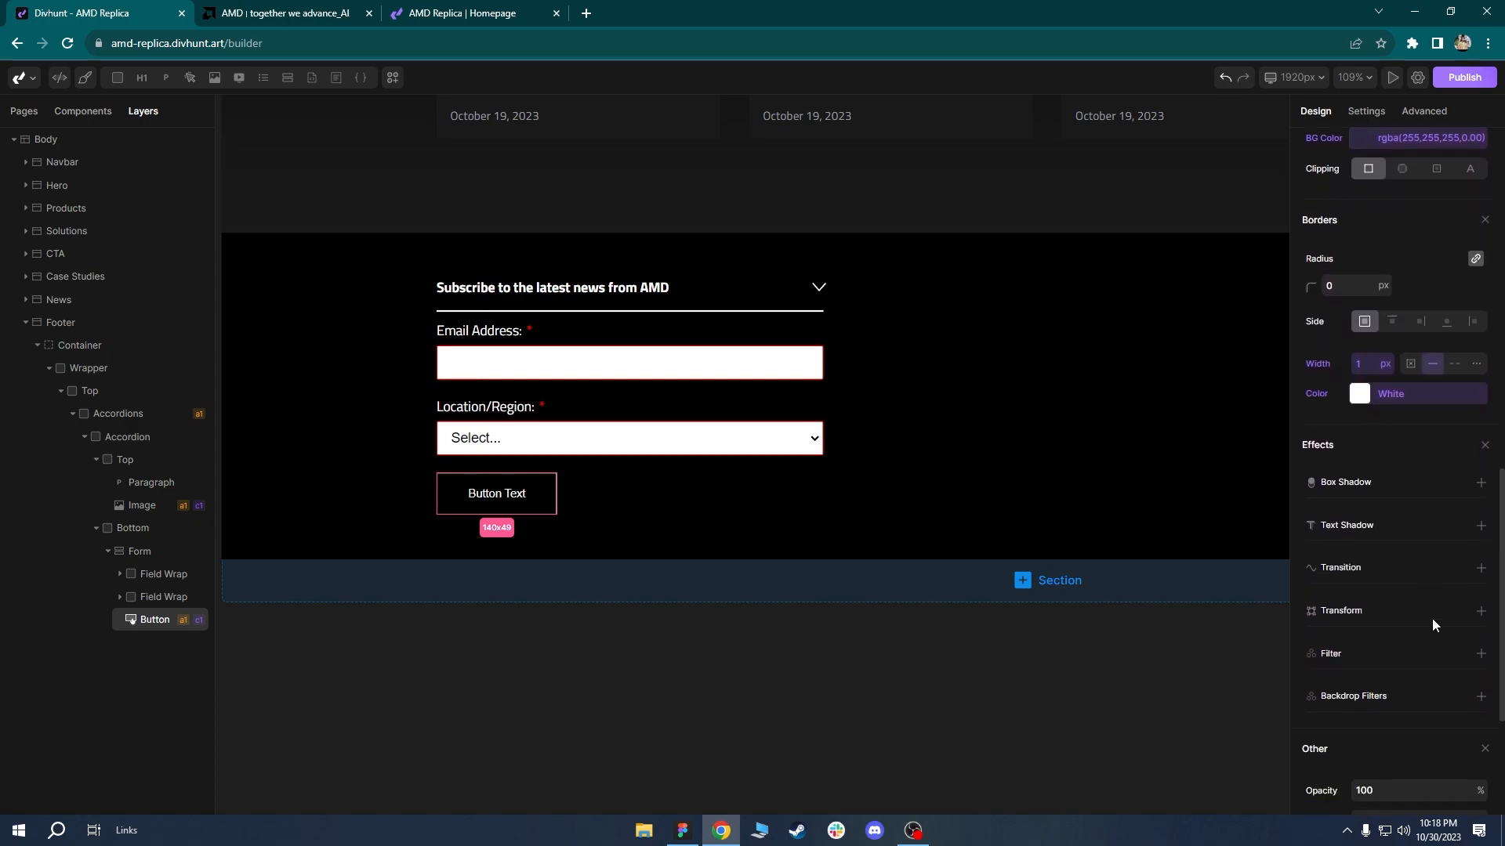
{"action": "left_click", "coordinate": [1476, 576]}
{"action": "left_click", "coordinate": [1385, 521]}
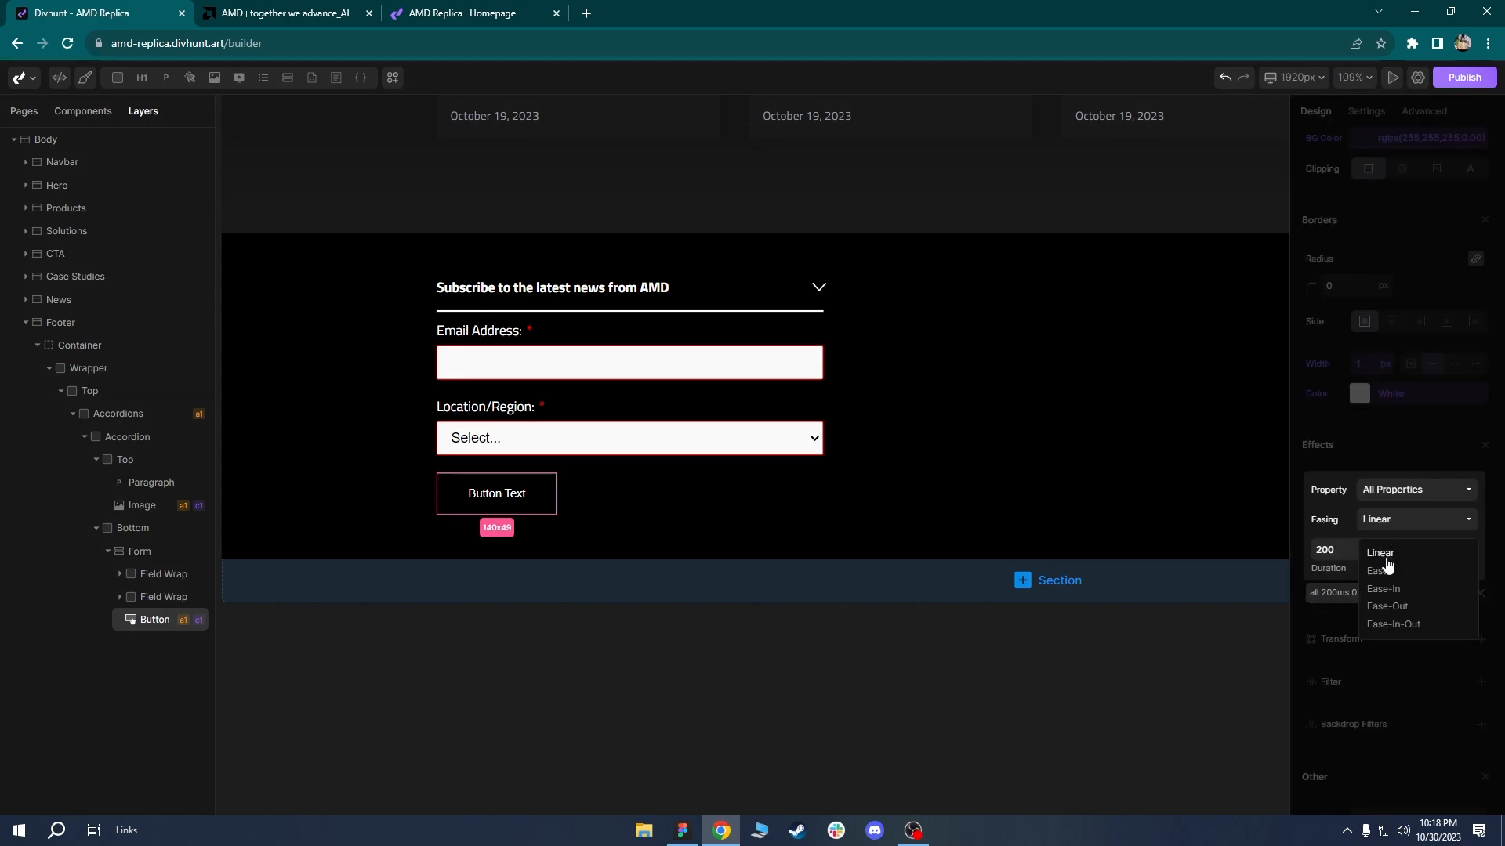
{"action": "left_click", "coordinate": [1383, 571]}
{"action": "left_click", "coordinate": [1078, 678]}
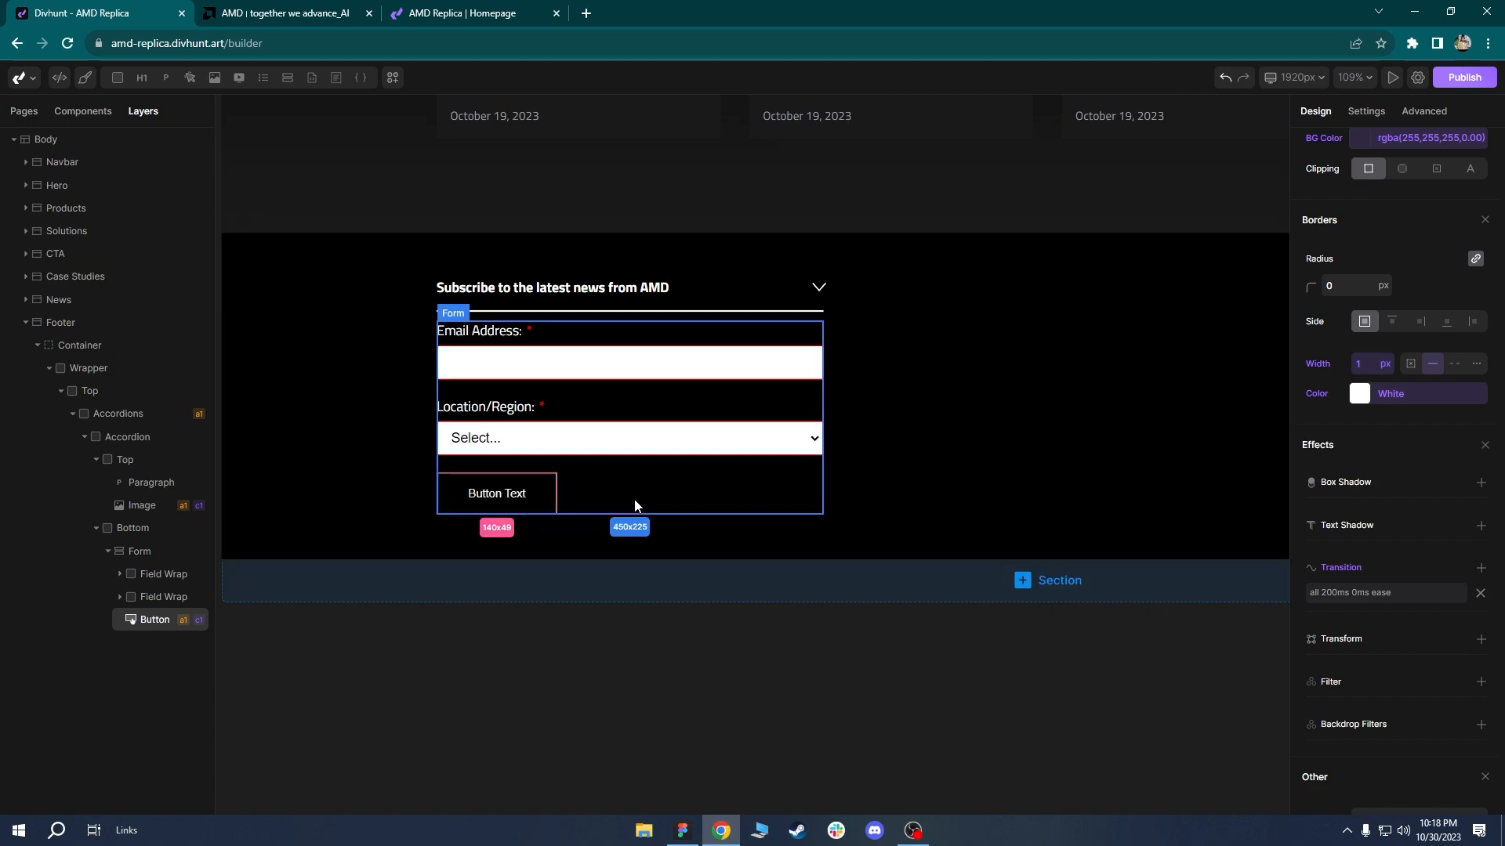
Change the form button's text to Submit.
{"action": "left_click", "coordinate": [1366, 110]}
{"action": "left_click", "coordinate": [1399, 358]}
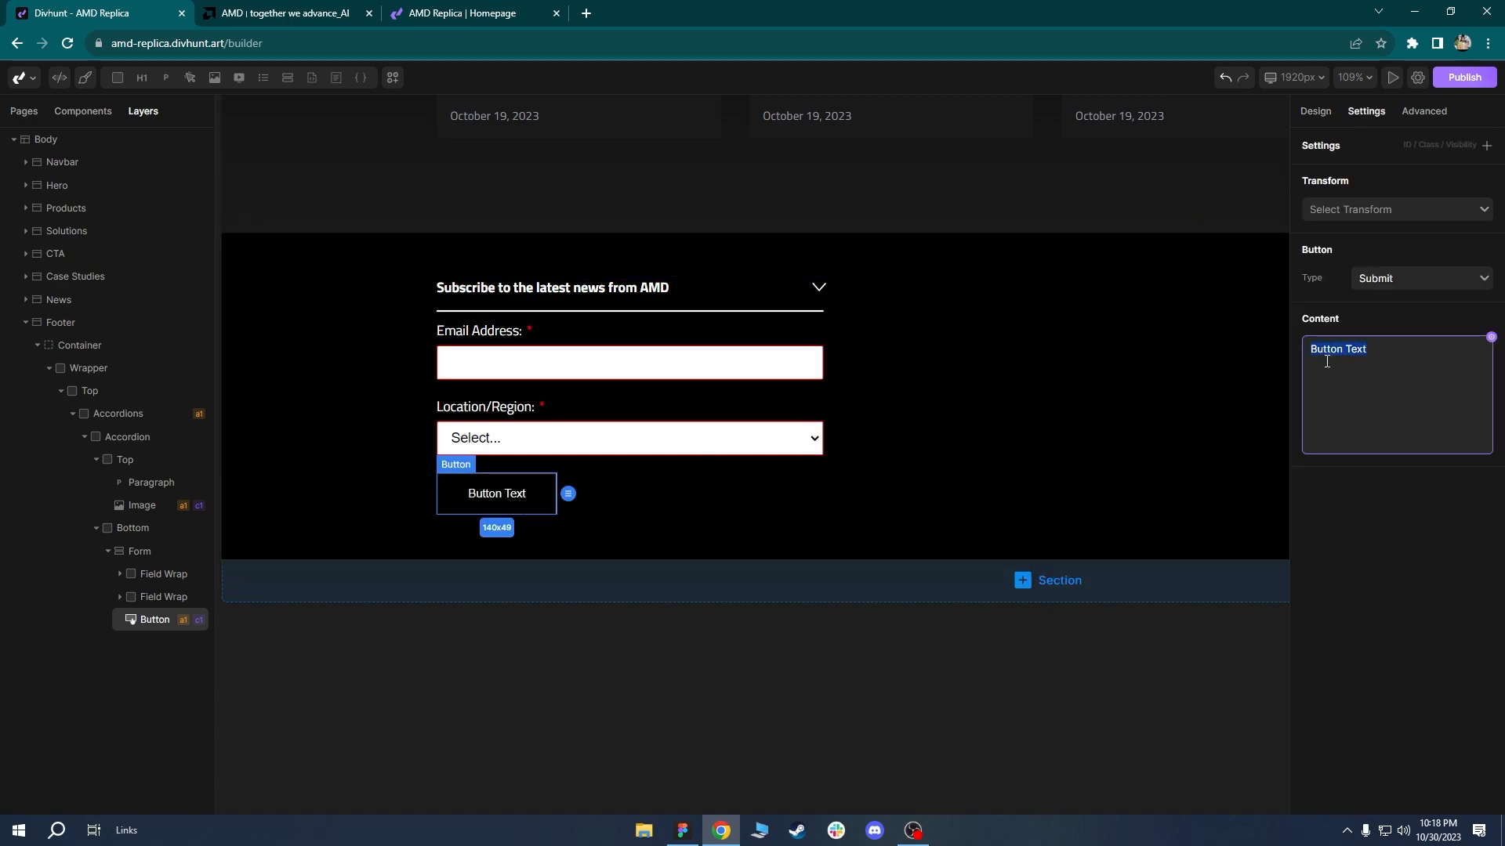
{"action": "type", "text": "Submit"}
Match the Submit button to the original by giving its own tag style 700 - Bold text and a 2 px white border.
{"action": "left_click", "coordinate": [275, 12]}
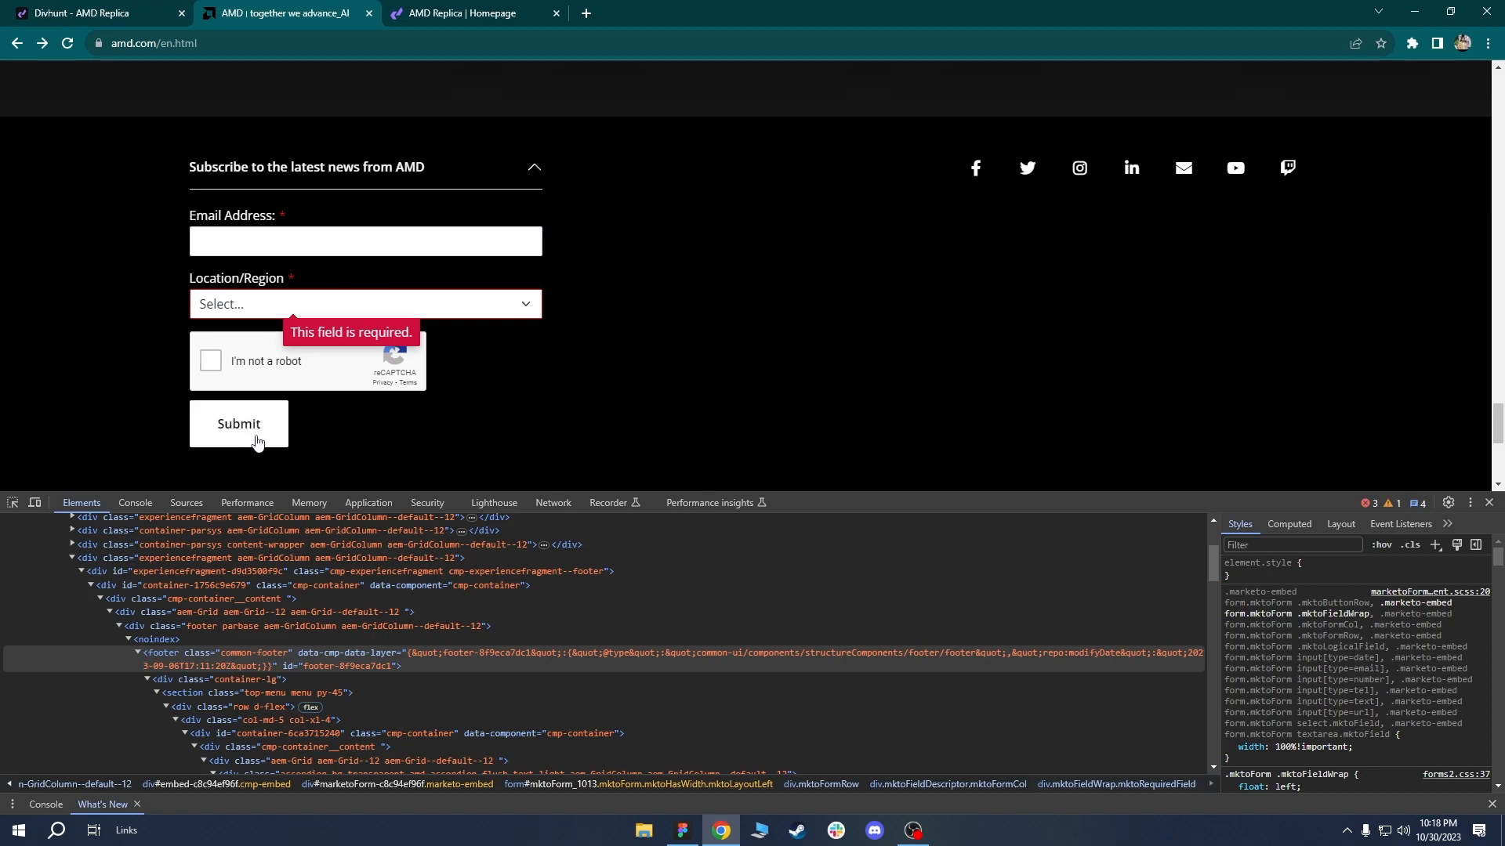
{"action": "left_click", "coordinate": [139, 11]}
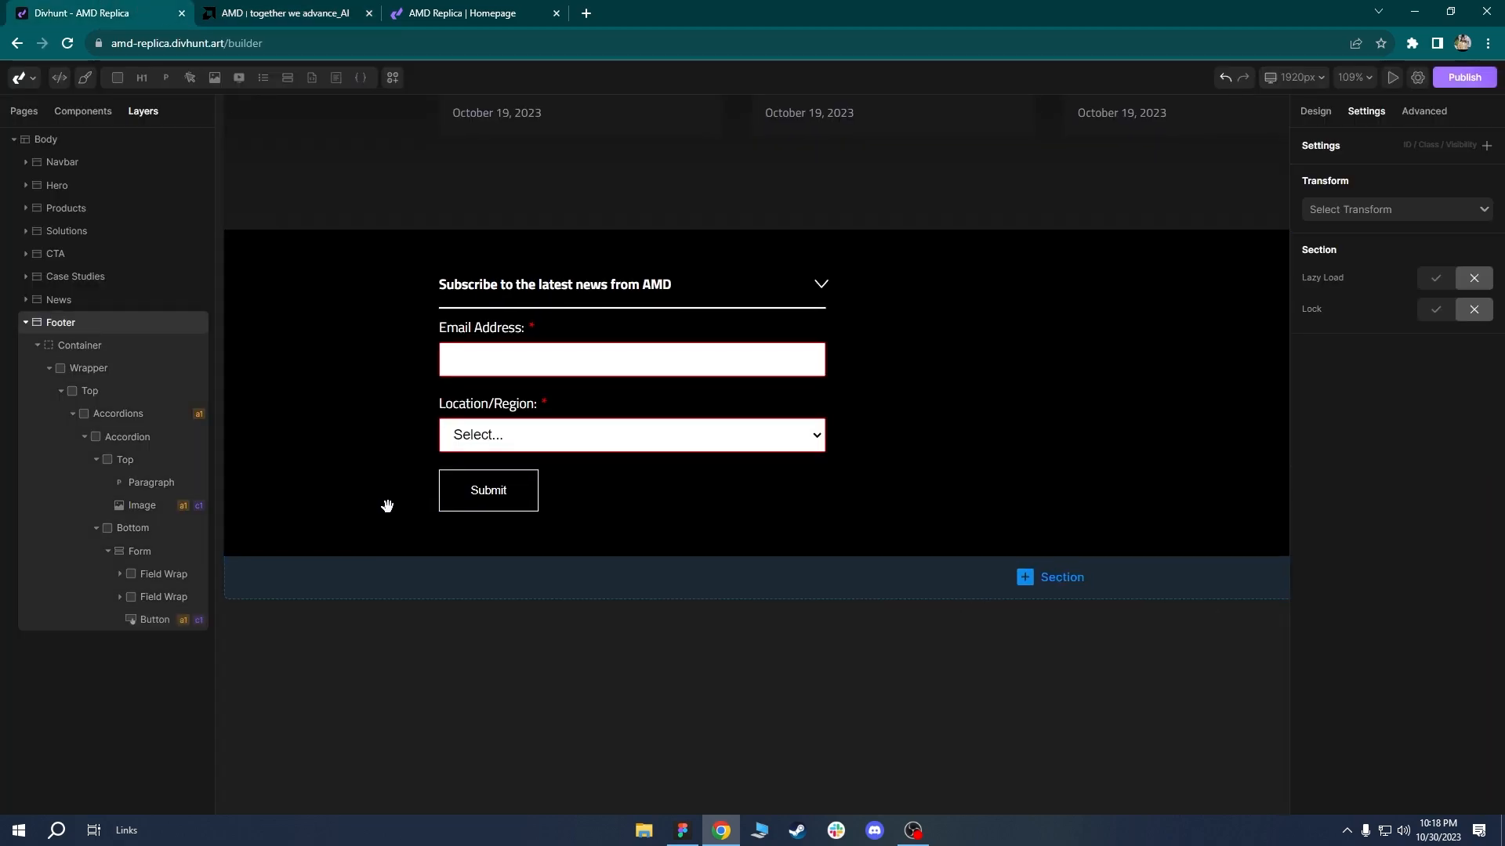
{"action": "scroll", "coordinate": [383, 504], "scroll_direction": "up", "scroll_amount": 5}
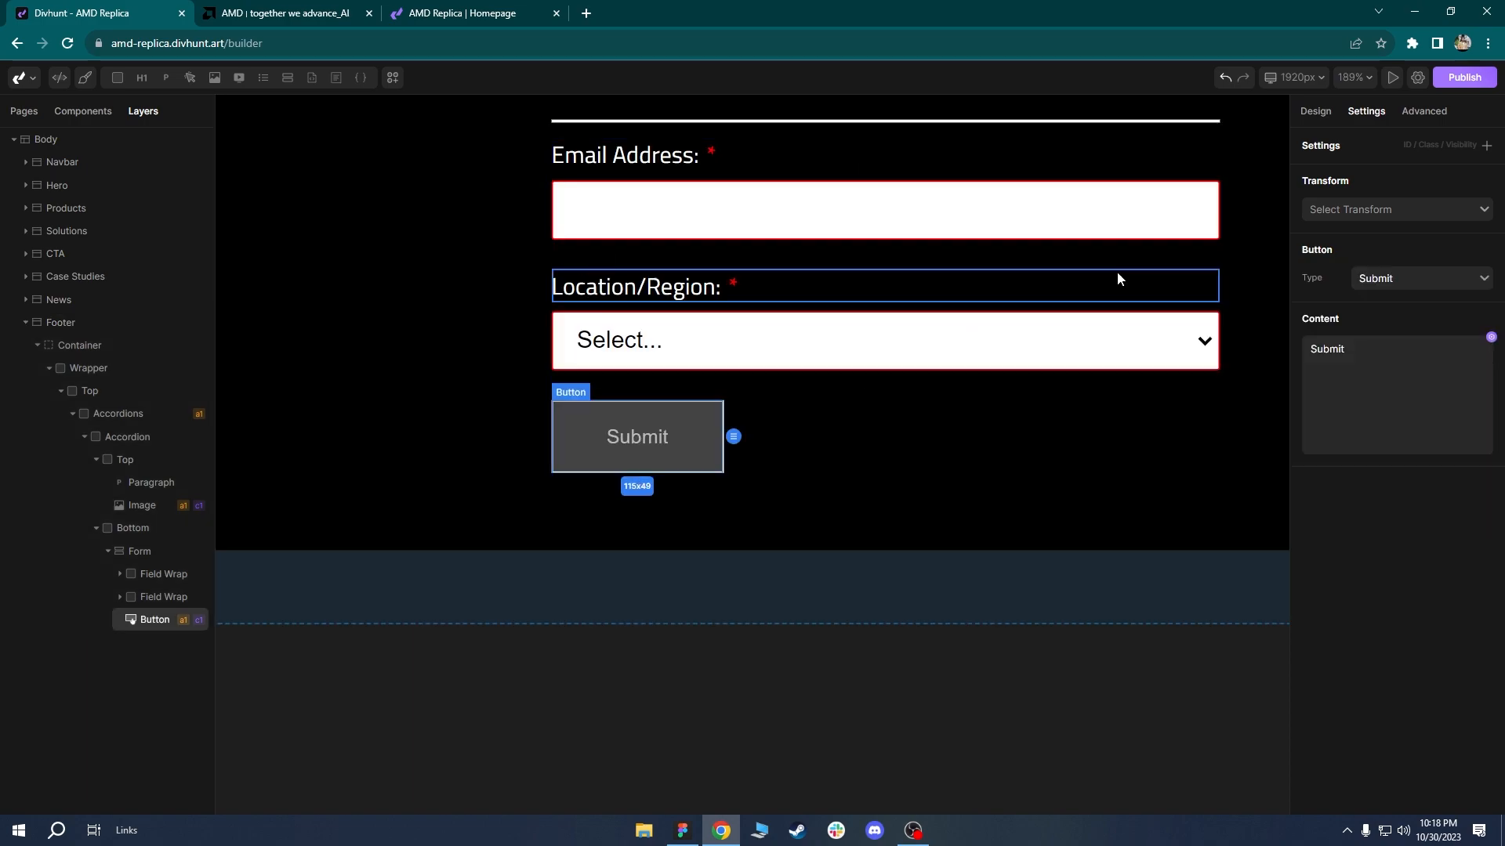
{"action": "left_click", "coordinate": [1316, 112]}
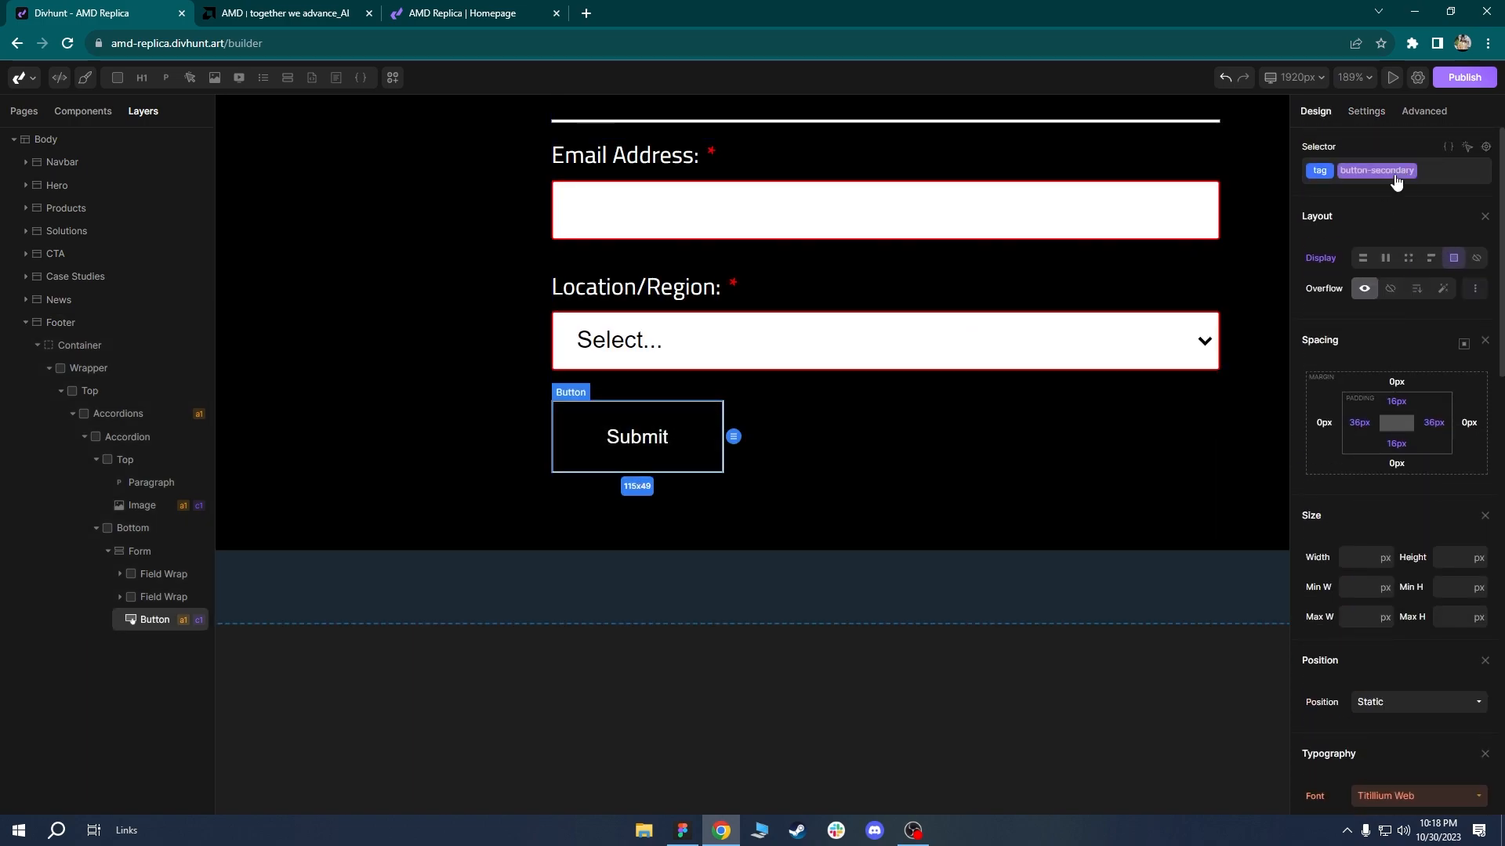
{"action": "left_click", "coordinate": [1317, 171]}
{"action": "left_click", "coordinate": [1308, 156]}
{"action": "scroll", "coordinate": [1397, 470], "scroll_direction": "down", "scroll_amount": 3}
{"action": "scroll", "coordinate": [1397, 470], "scroll_direction": "down", "scroll_amount": 3}
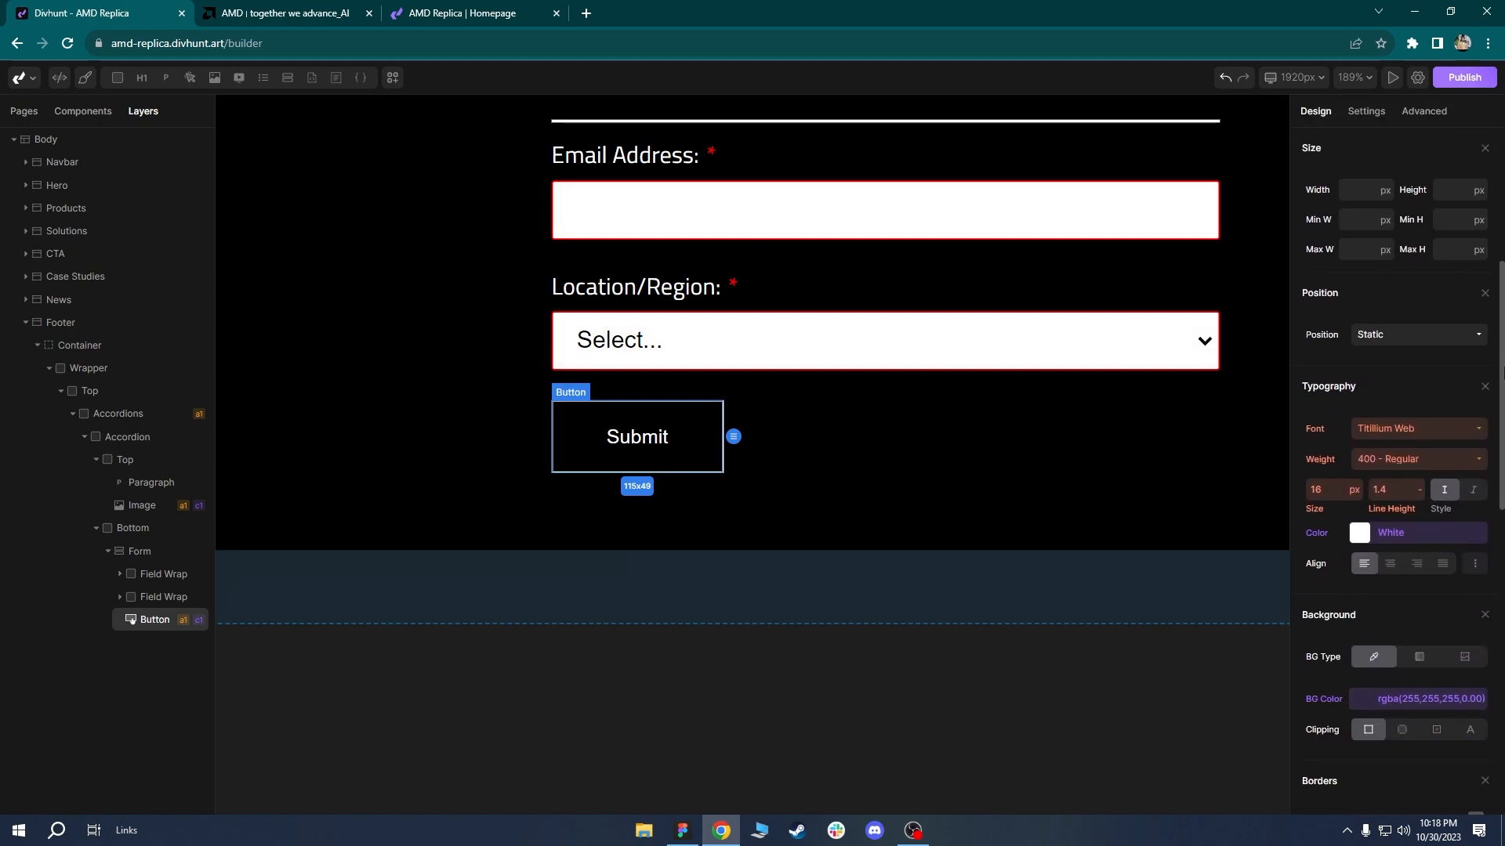
{"action": "left_click", "coordinate": [1406, 379]}
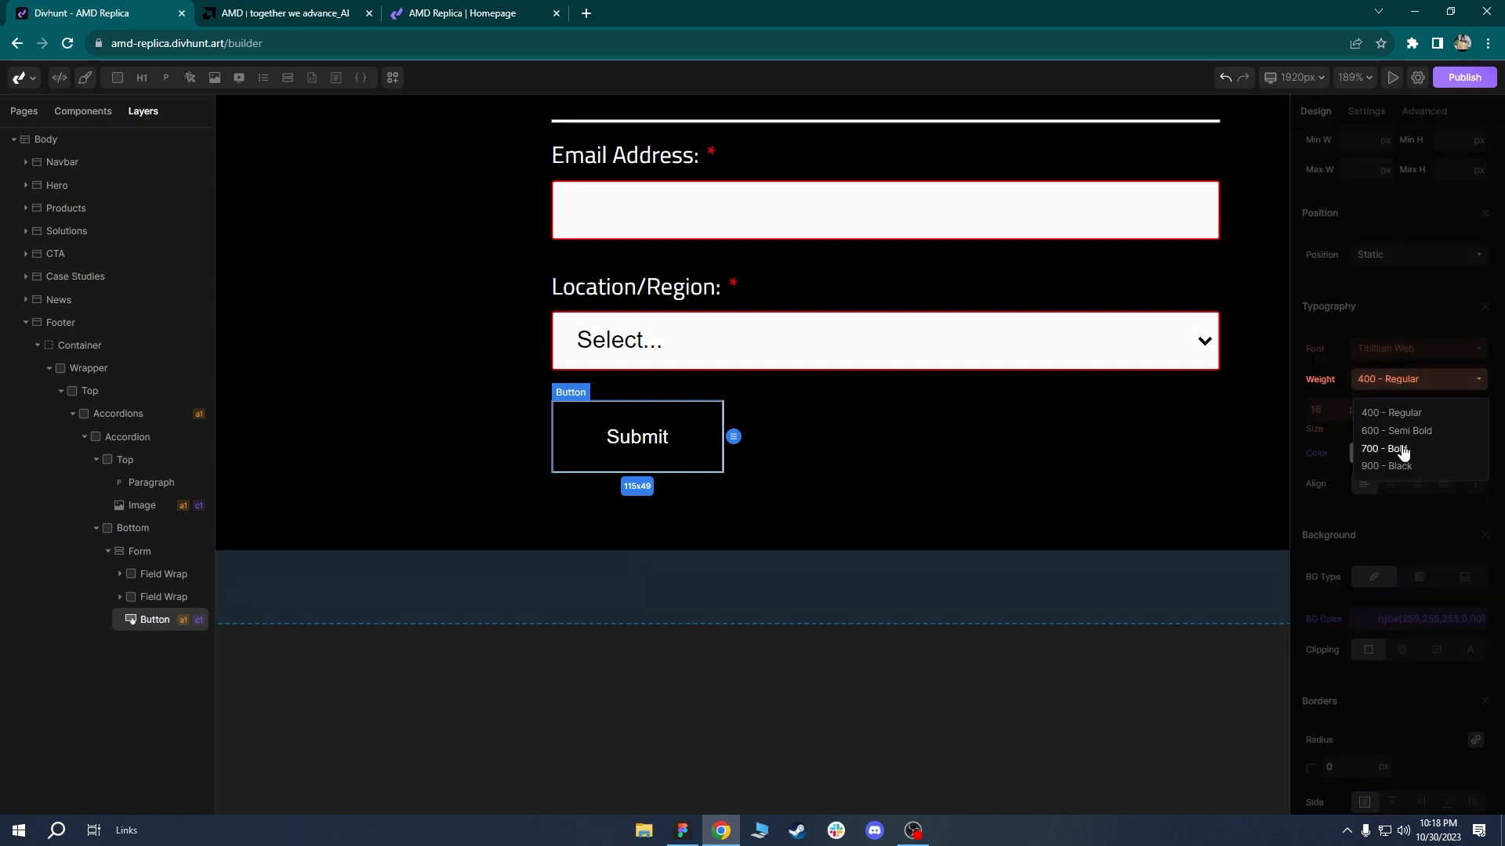
{"action": "left_click", "coordinate": [1401, 446]}
{"action": "scroll", "coordinate": [1450, 478], "scroll_direction": "down", "scroll_amount": 2}
{"action": "scroll", "coordinate": [1442, 533], "scroll_direction": "down", "scroll_amount": 1}
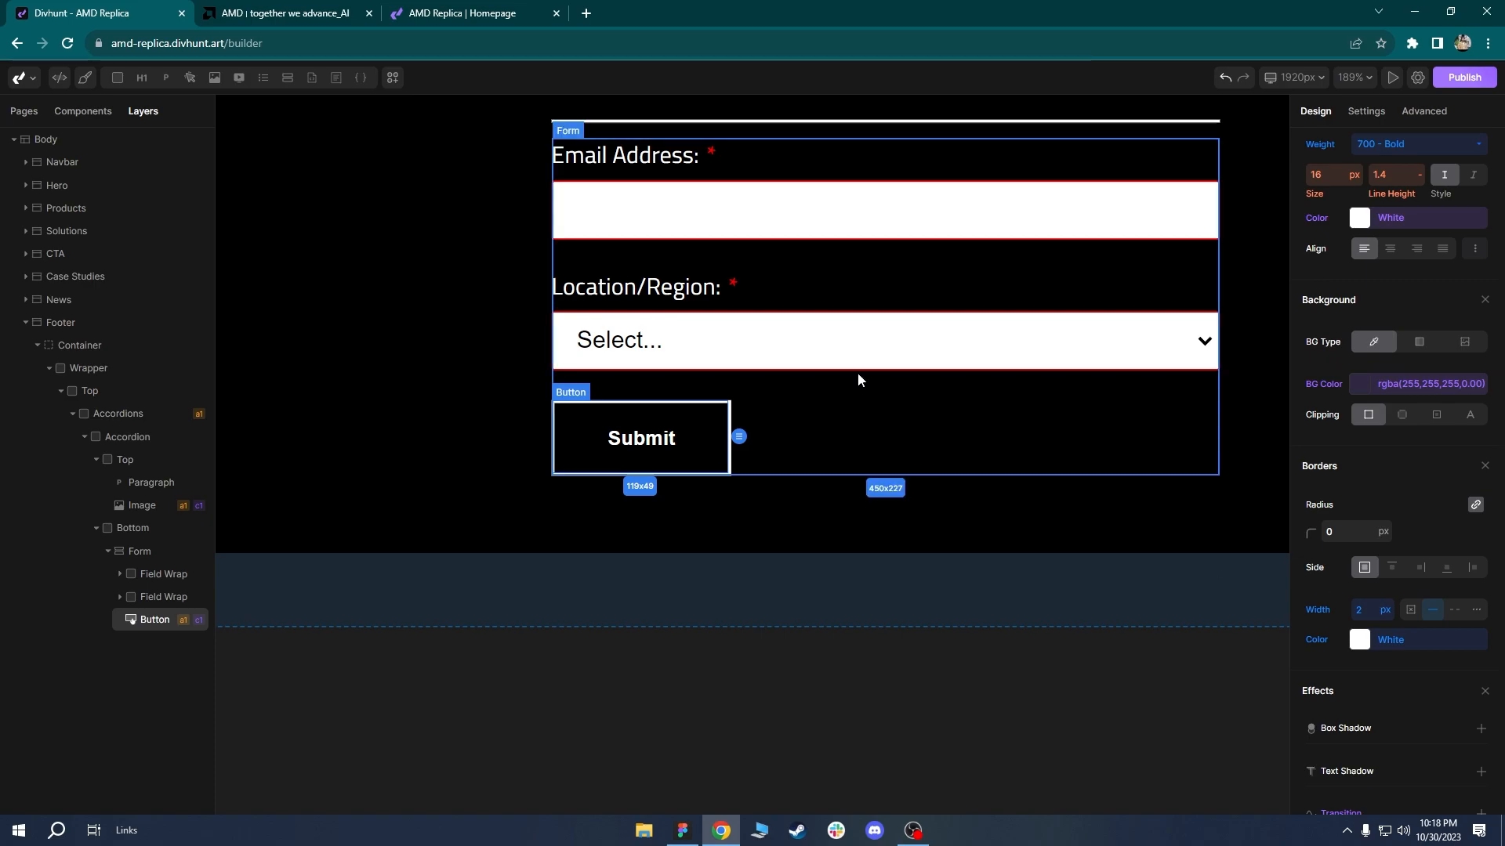
Reload the live replica page and check the Submit button in the newsletter form.
{"action": "left_click", "coordinate": [462, 12]}
{"action": "left_click", "coordinate": [67, 43]}
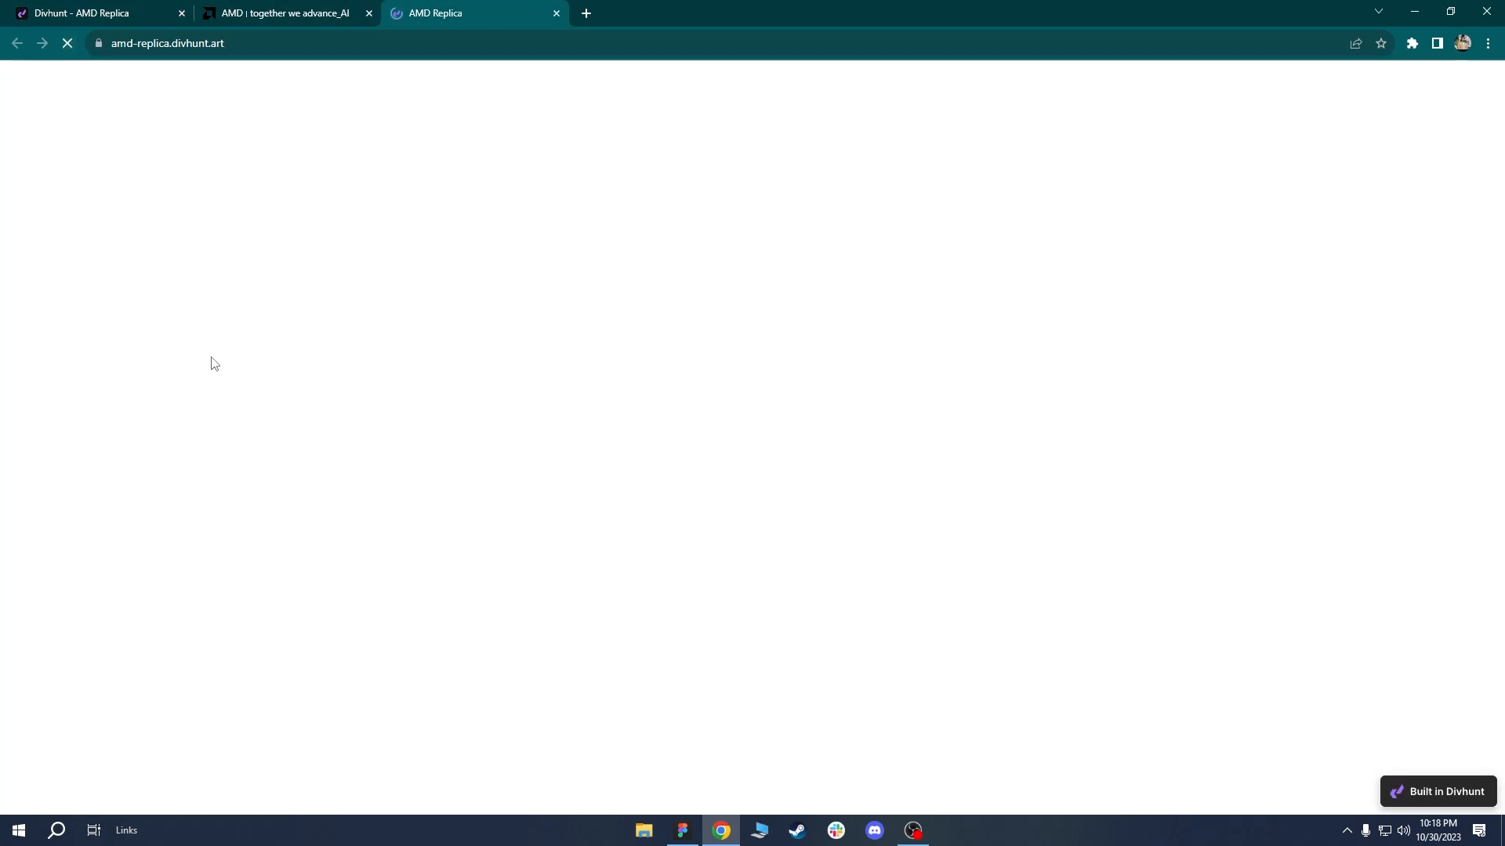
{"action": "scroll", "coordinate": [209, 365], "scroll_direction": "down", "scroll_amount": 1}
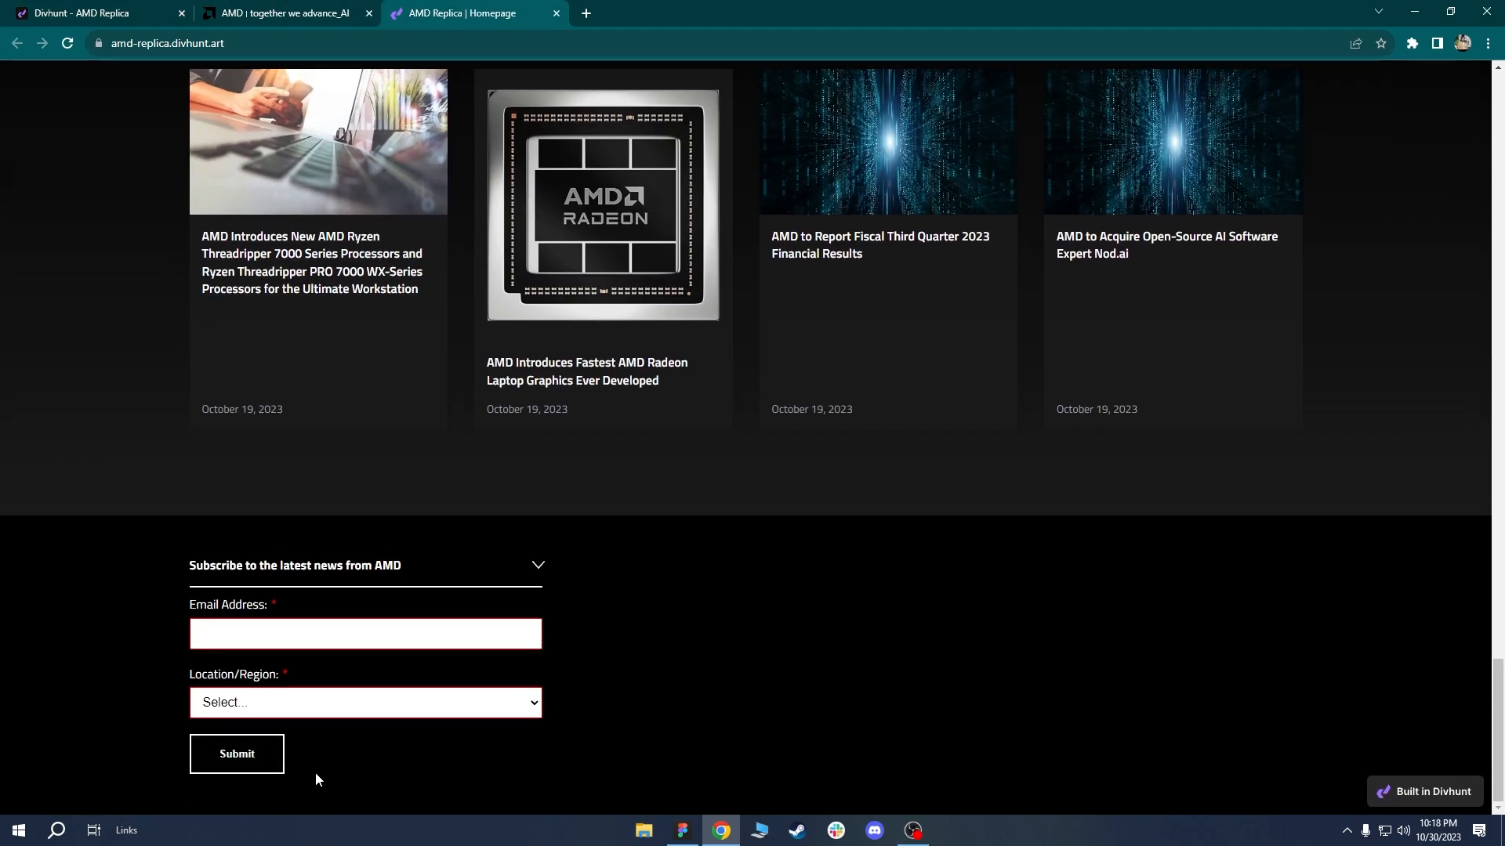
Inspect the styles of the original AMD footer's Submit button, close the developer tools, and return to the builder.
{"action": "left_click", "coordinate": [241, 14]}
{"action": "right_click", "coordinate": [241, 430]}
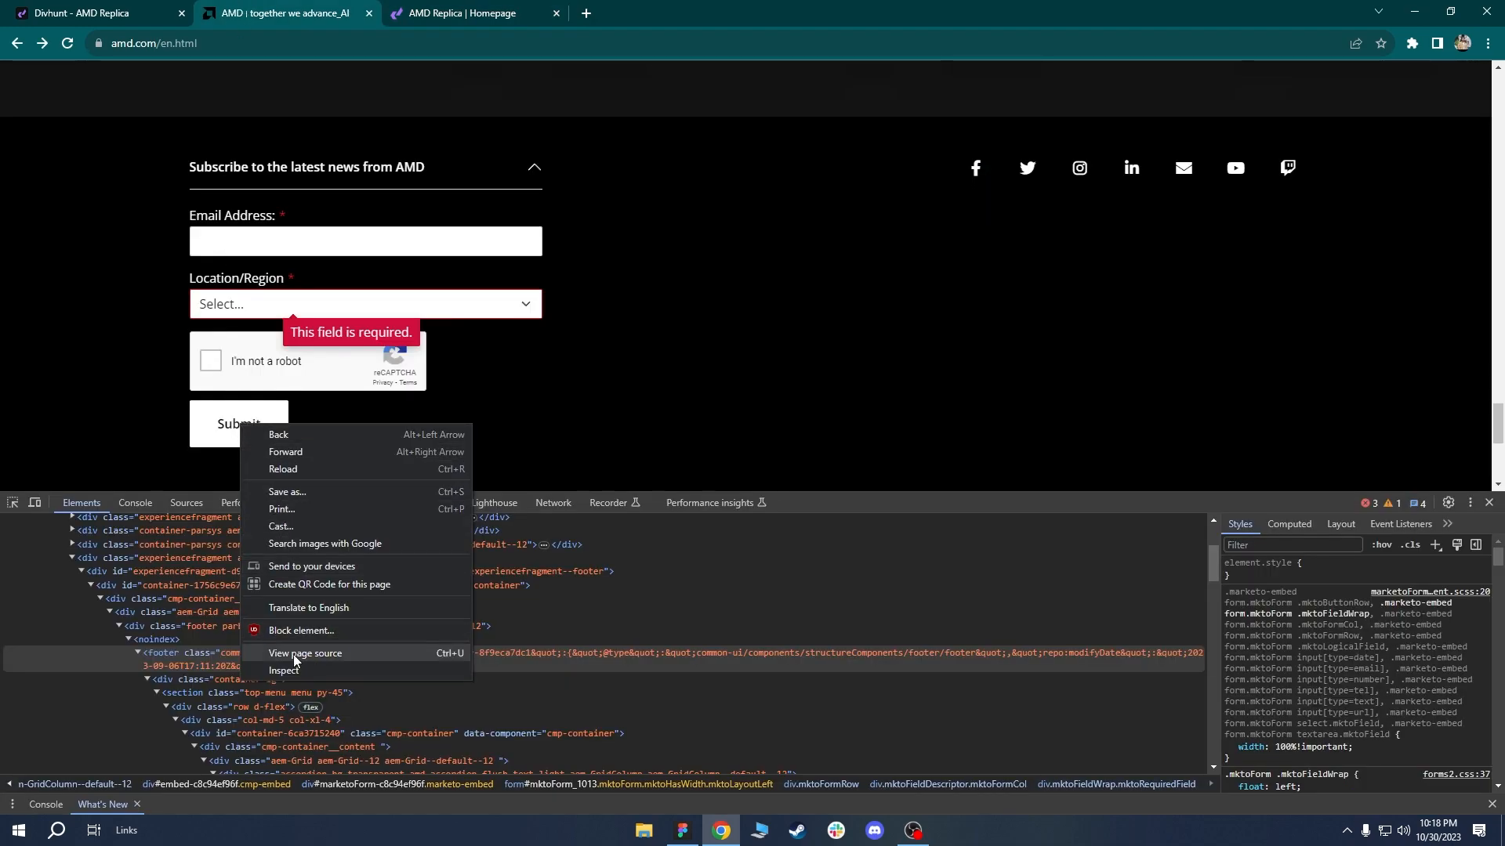
{"action": "left_click", "coordinate": [296, 655]}
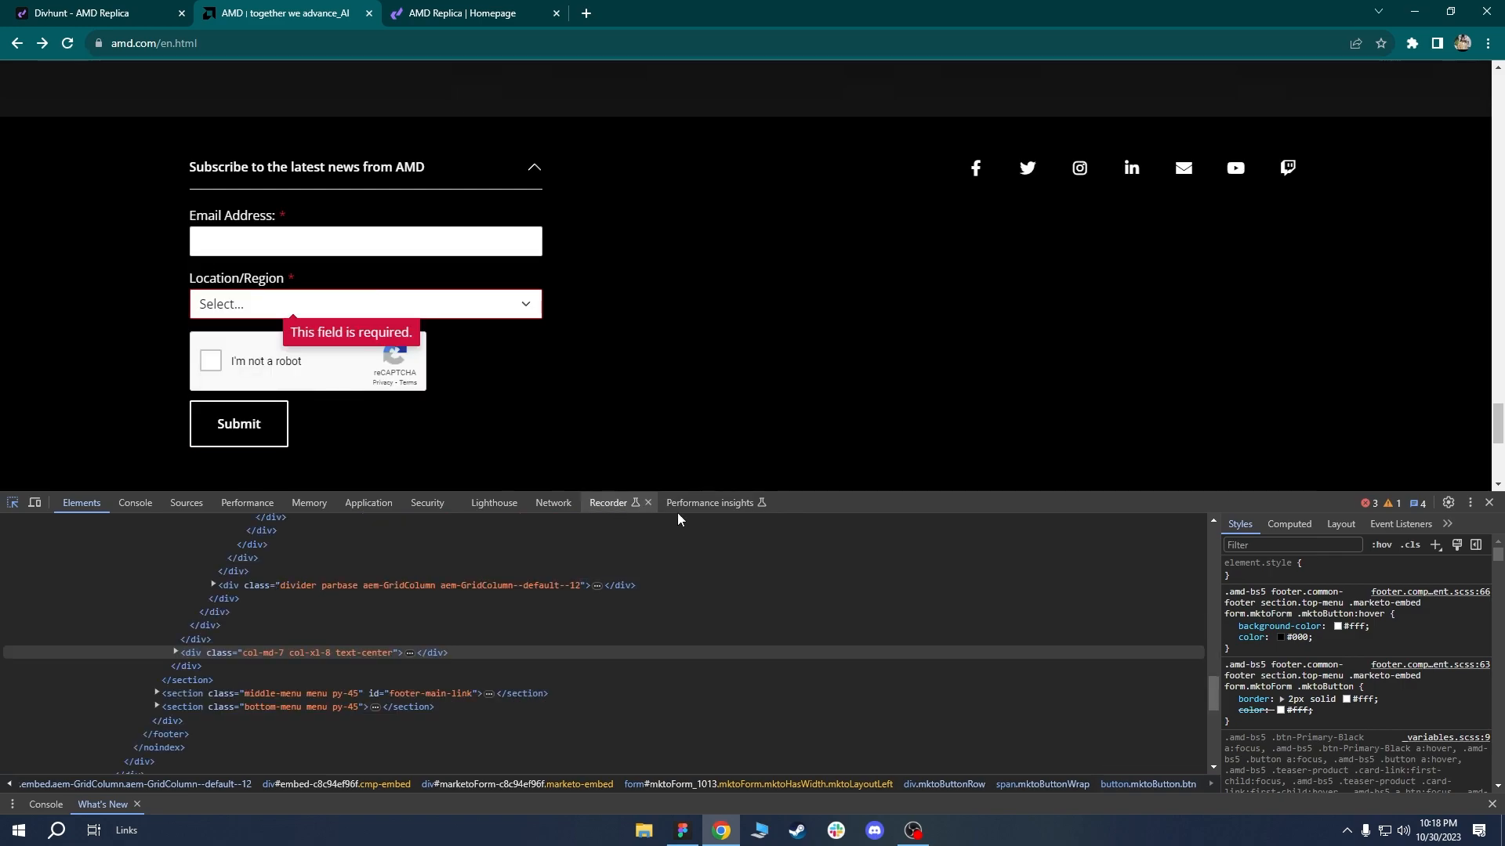
{"action": "left_click", "coordinate": [1489, 502]}
{"action": "scroll", "coordinate": [536, 442], "scroll_direction": "up", "scroll_amount": 1}
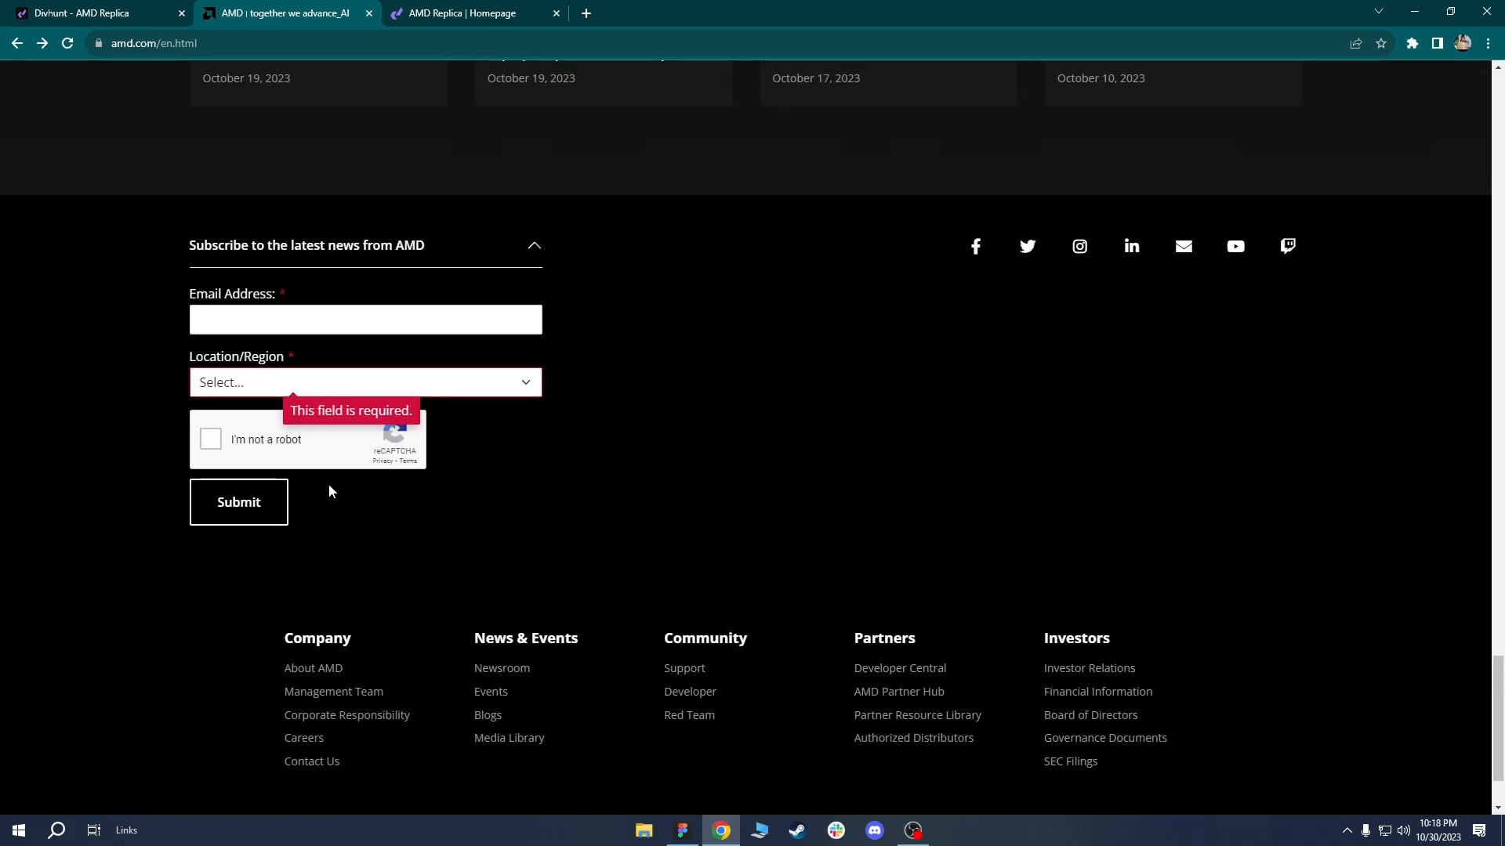
{"action": "left_click", "coordinate": [154, 8]}
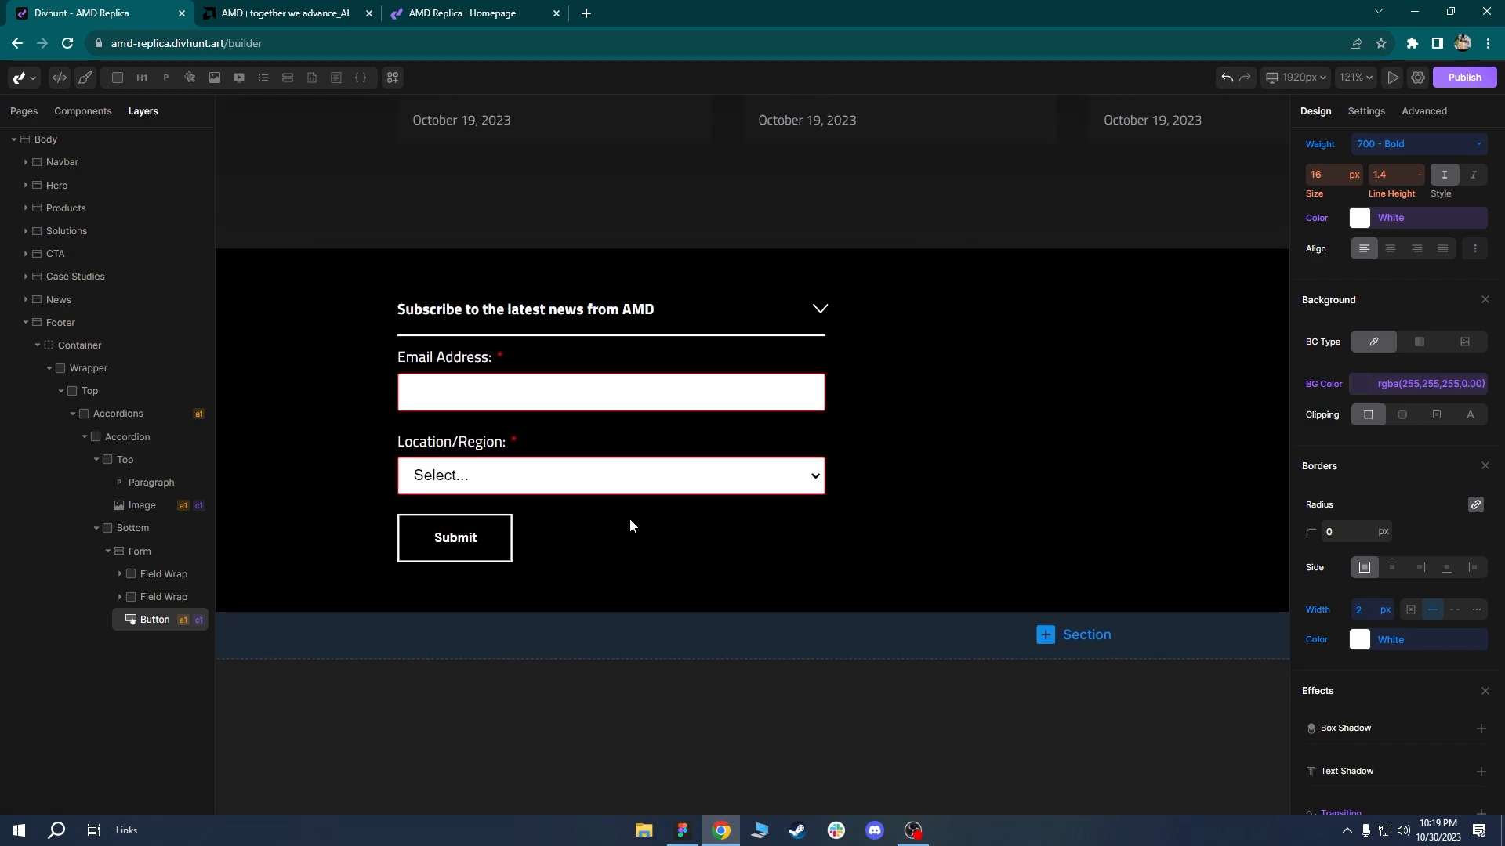
Clear the Opened value in the footer Accordions' transform options and save them.
{"action": "left_click", "coordinate": [695, 324]}
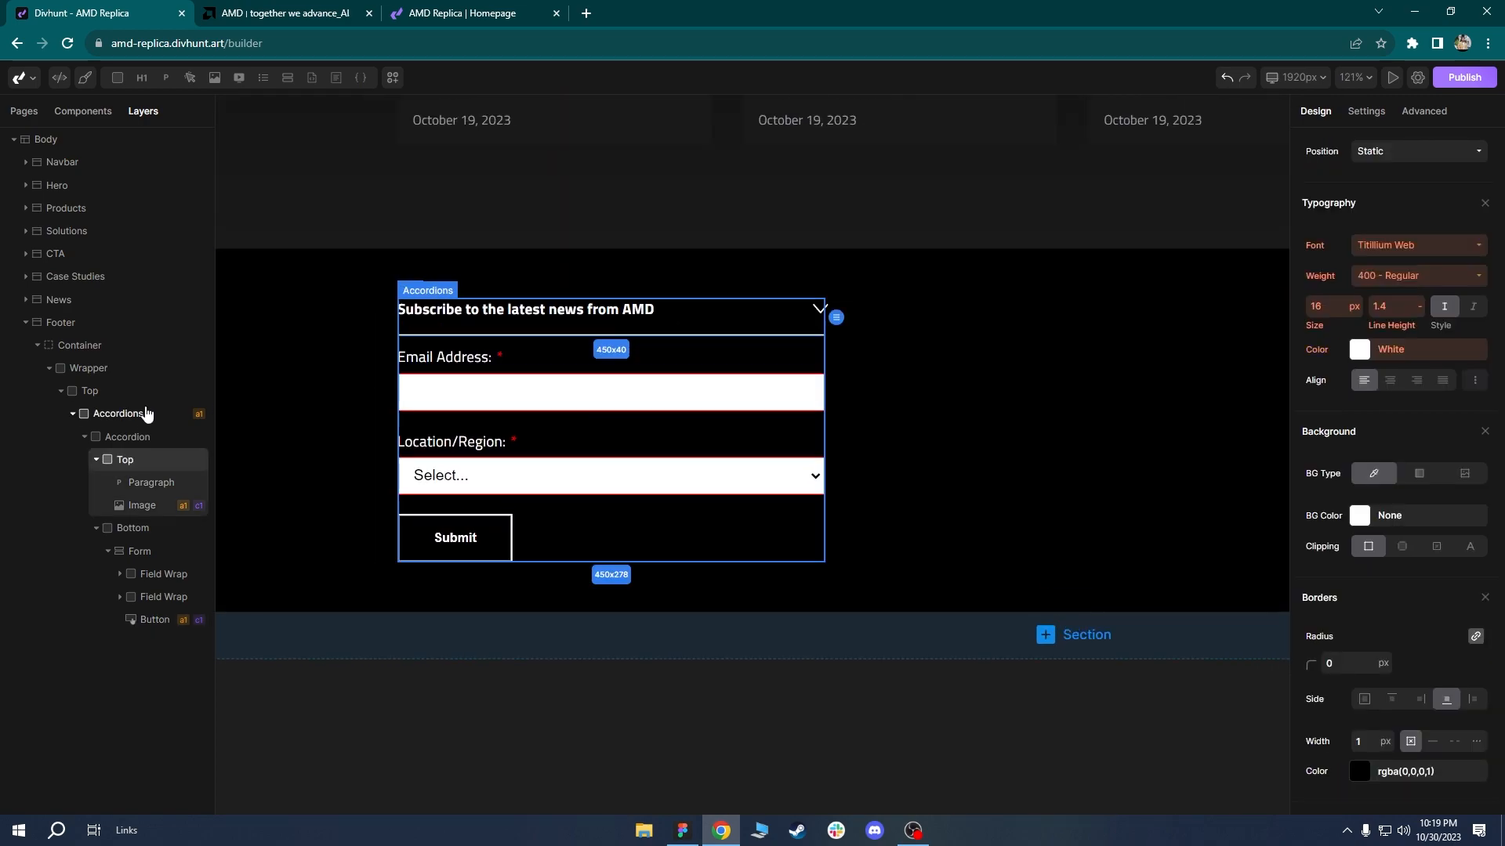
{"action": "left_click", "coordinate": [133, 437]}
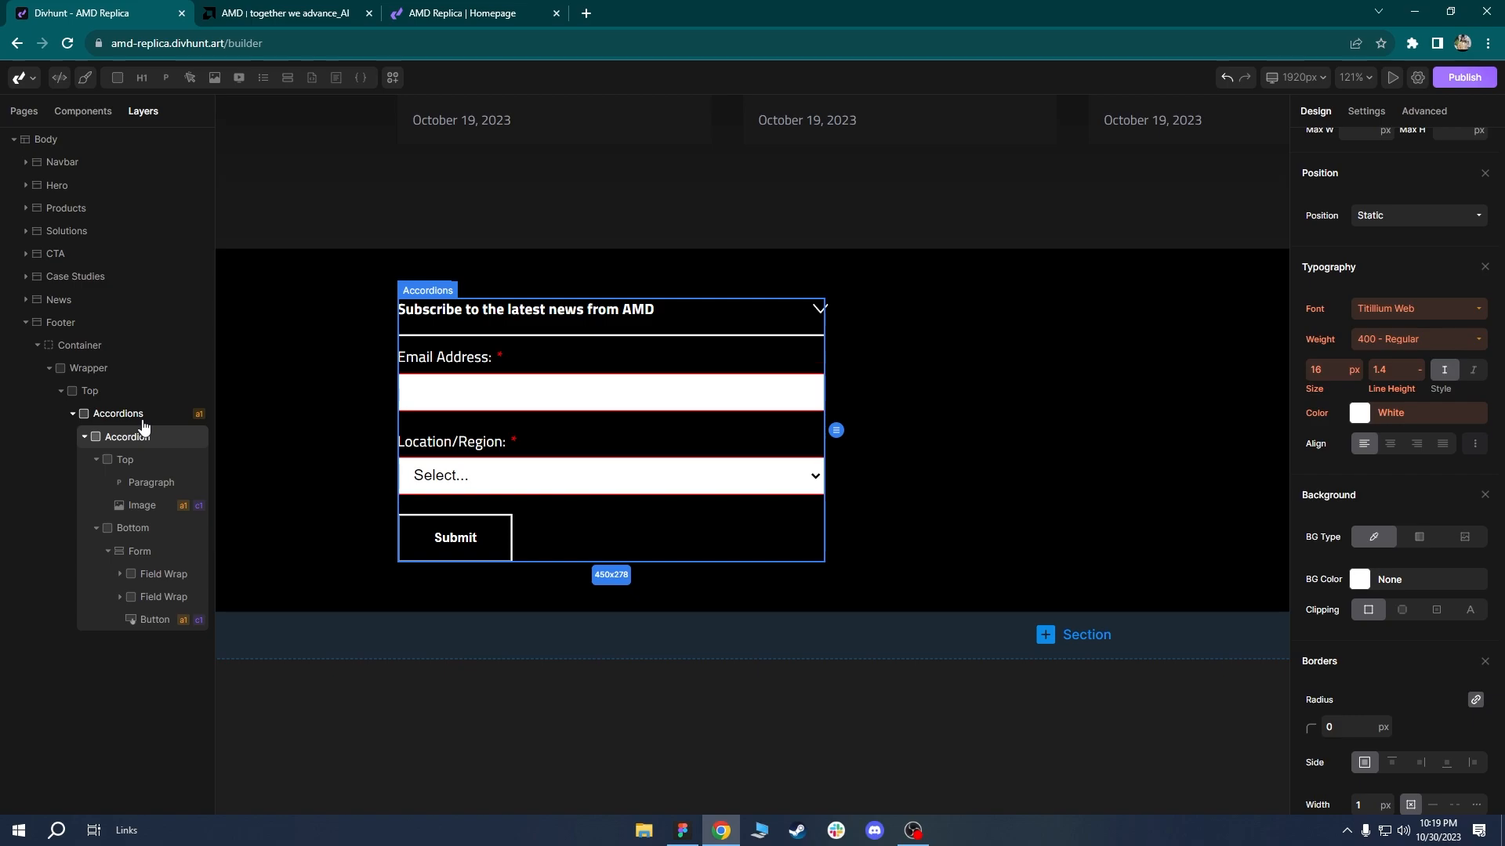
{"action": "left_click", "coordinate": [142, 420]}
{"action": "left_click", "coordinate": [1366, 111]}
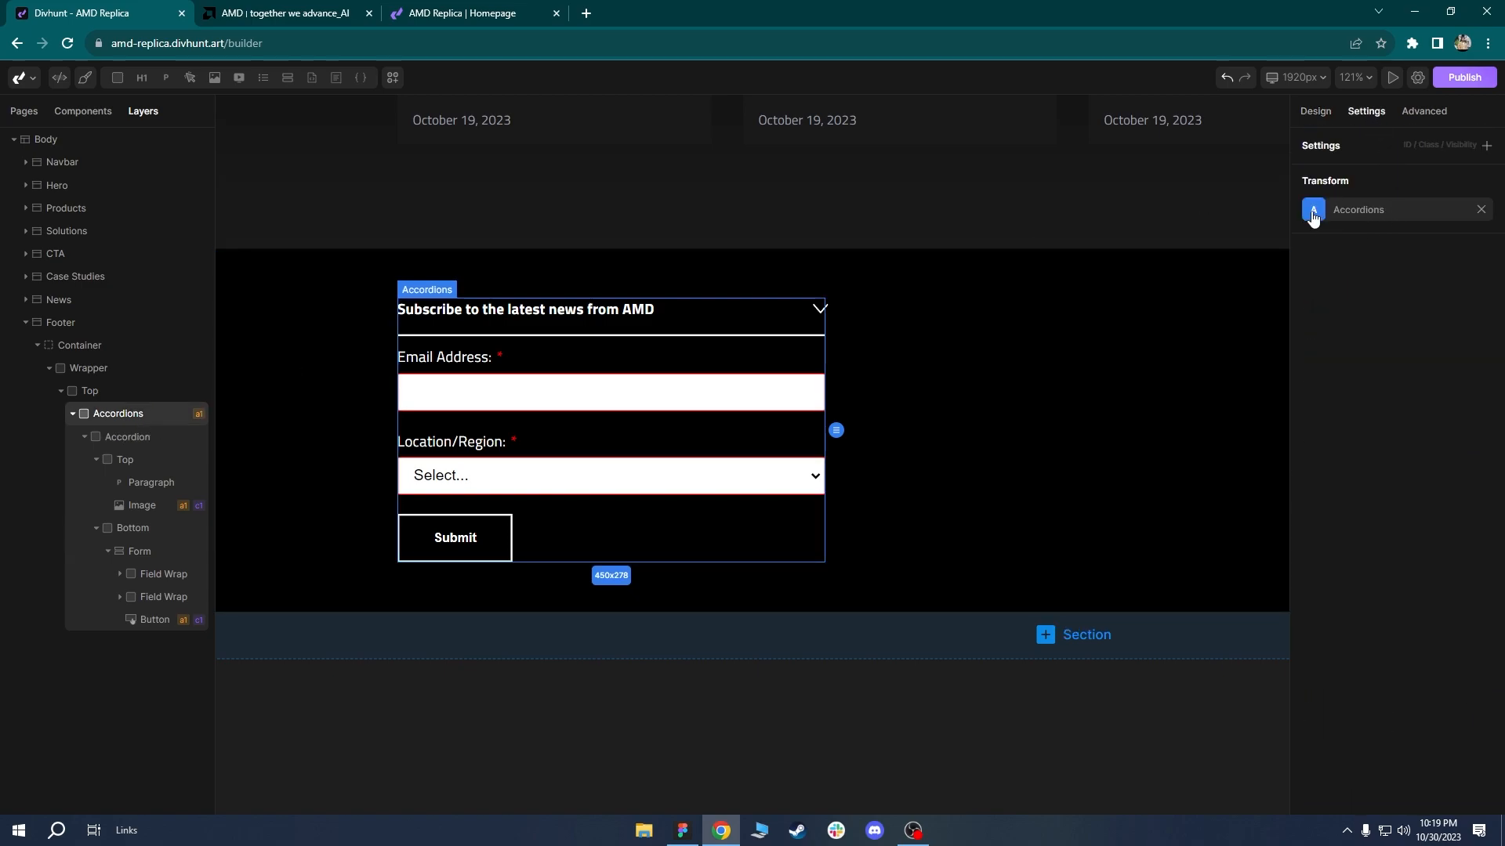
{"action": "left_click", "coordinate": [1313, 211]}
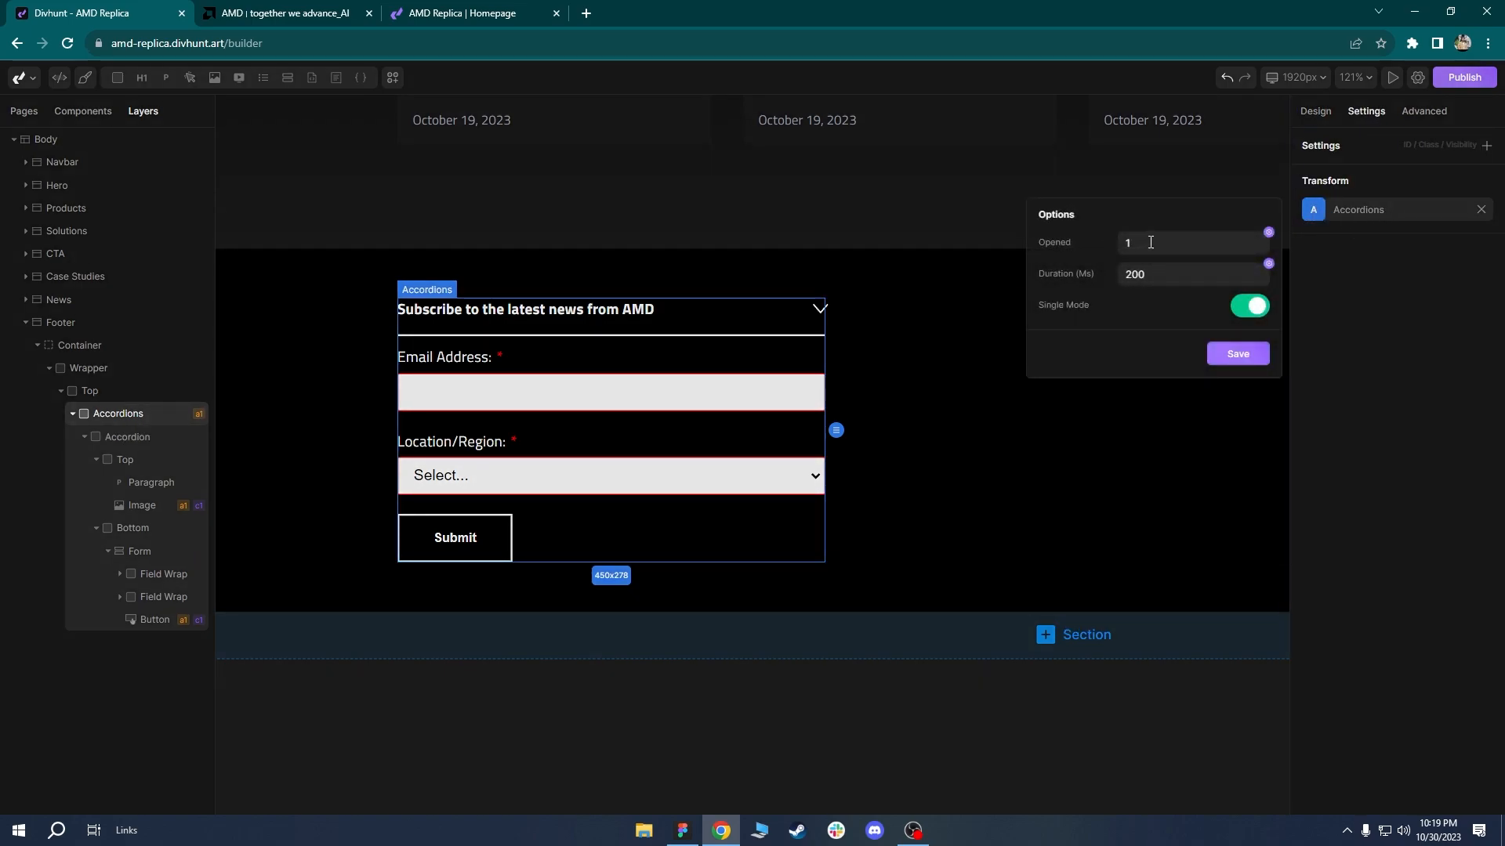
{"action": "left_click", "coordinate": [1157, 246]}
{"action": "key", "text": "BackSpace"}
{"action": "left_click", "coordinate": [1225, 360]}
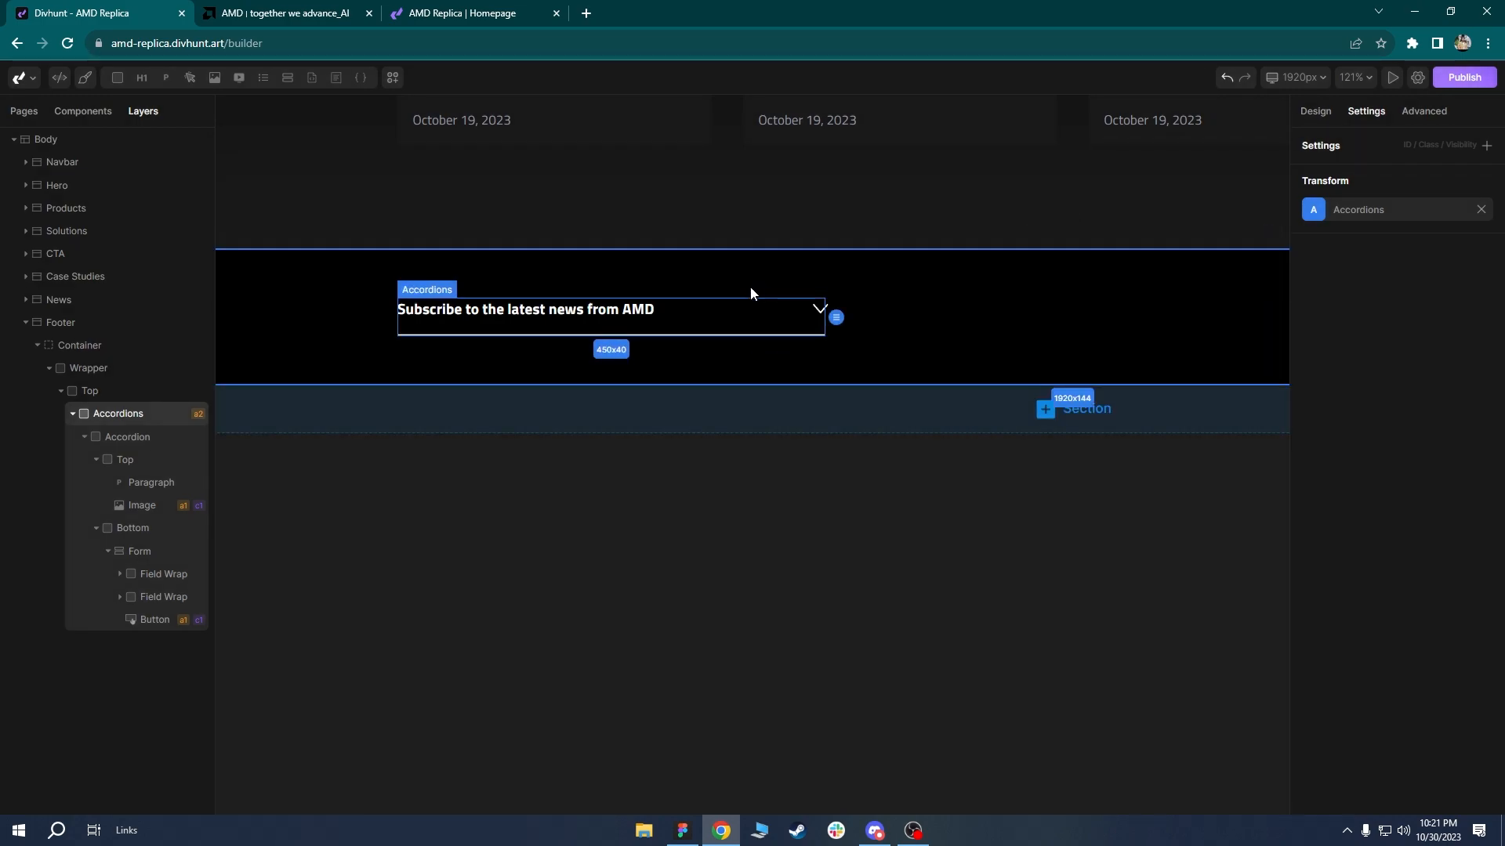
Test opening and closing the newsletter accordion on the live replica page, then return to the builder.
{"action": "left_click", "coordinate": [296, 12]}
{"action": "key", "text": "ctrl+Tab"}
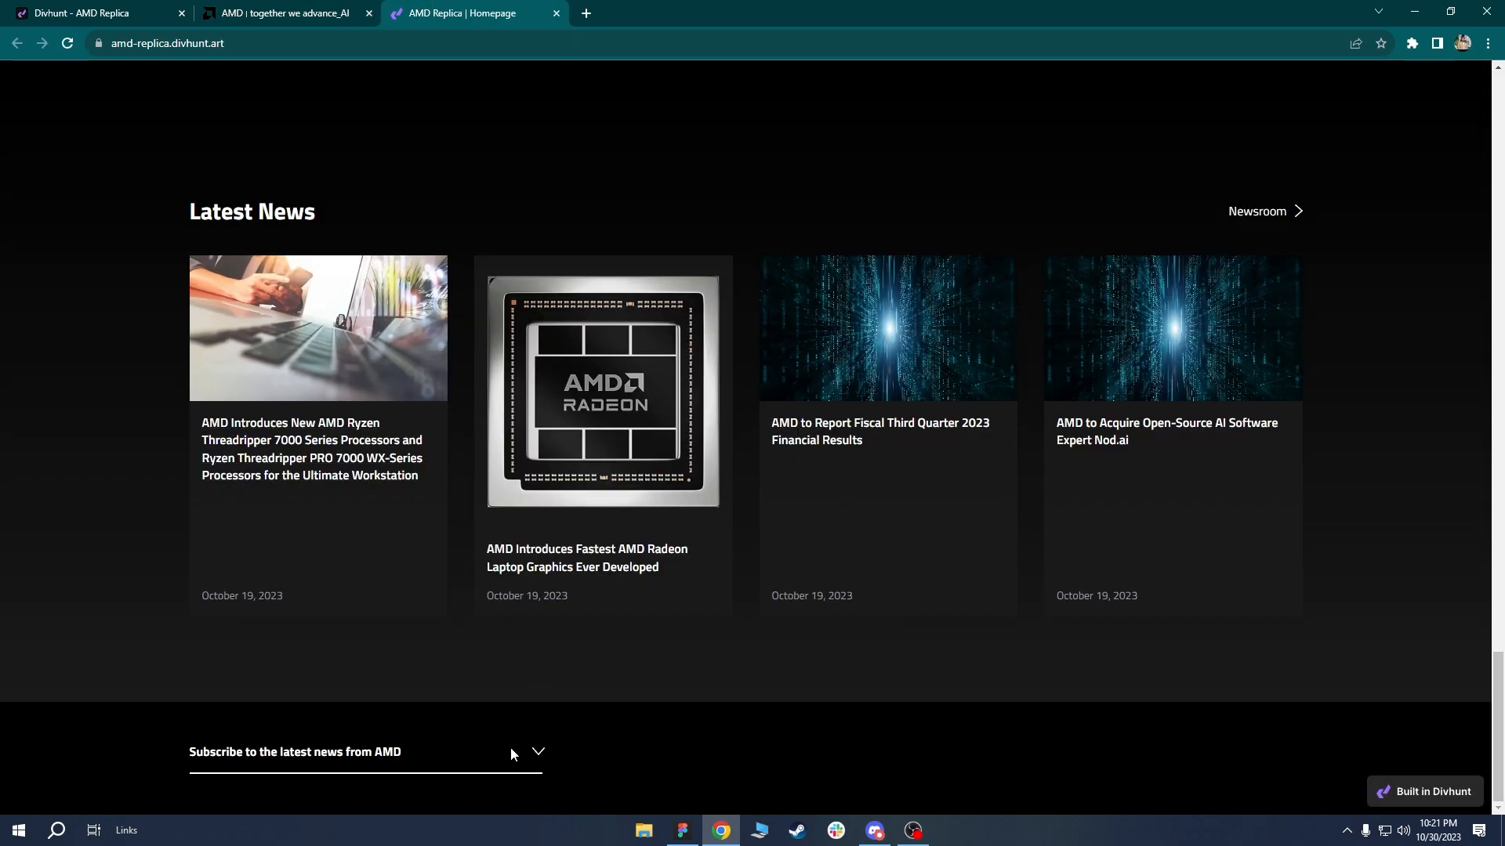
{"action": "left_click", "coordinate": [511, 750]}
{"action": "scroll", "coordinate": [520, 725], "scroll_direction": "down", "scroll_amount": 3}
{"action": "left_click", "coordinate": [471, 567]}
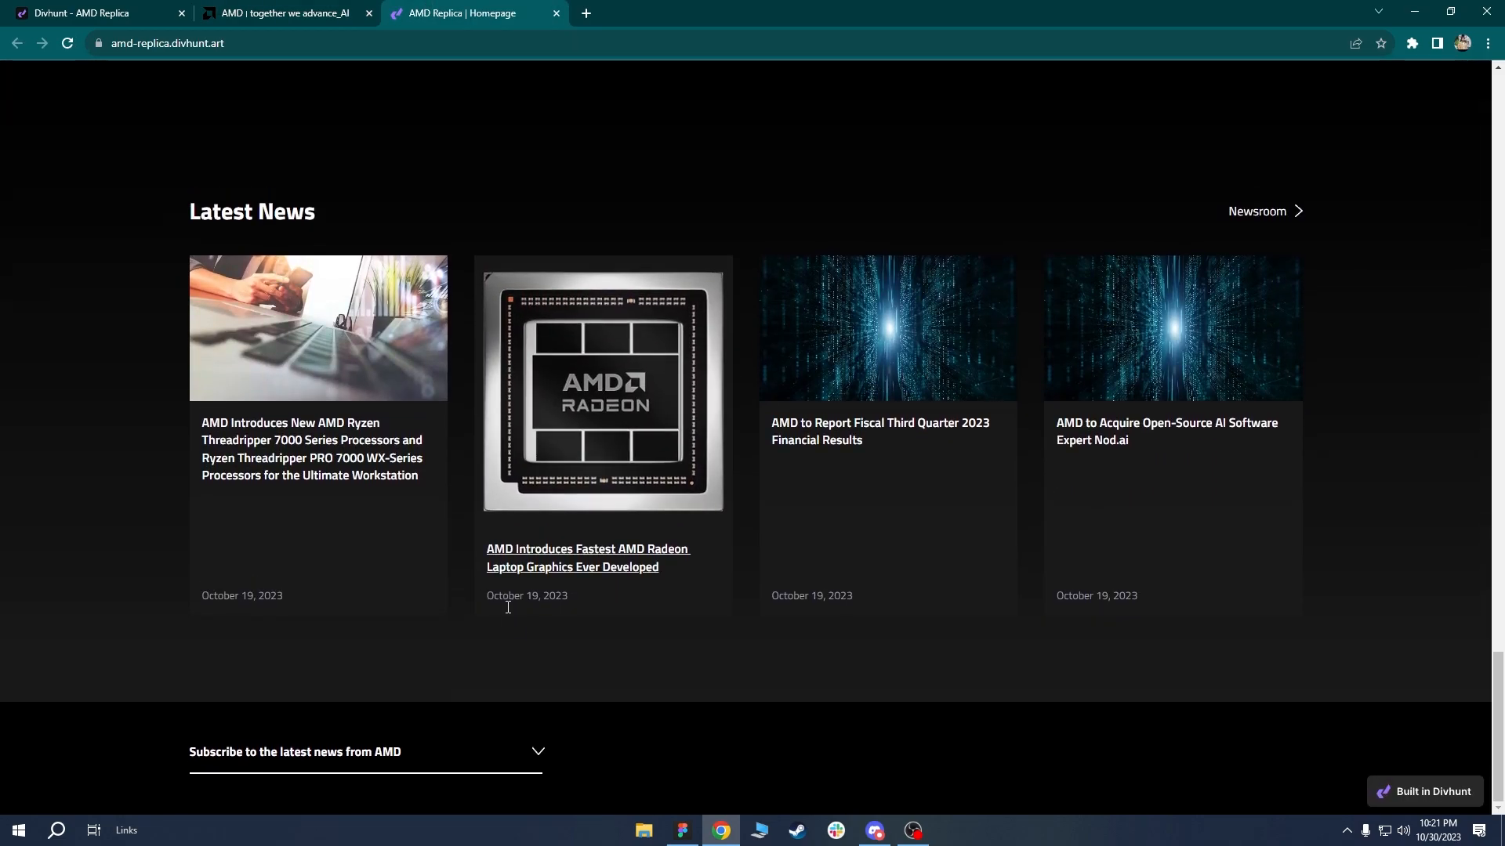
{"action": "left_click", "coordinate": [113, 12]}
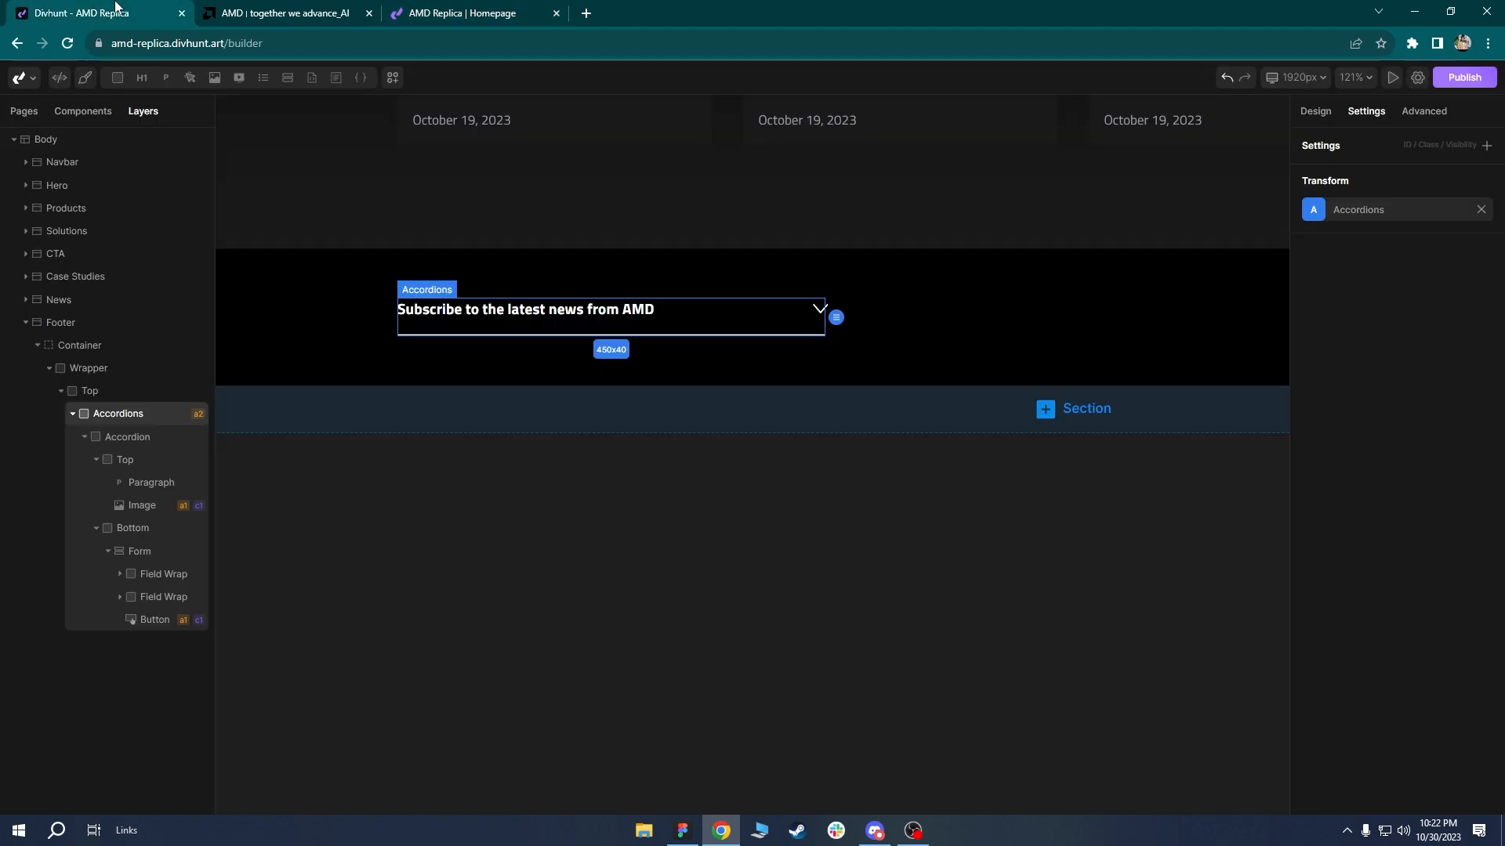
Add a div below Top in the footer's Wrapper and set its height to 50 vh.
{"action": "left_click", "coordinate": [60, 391]}
{"action": "left_click", "coordinate": [90, 390]}
{"action": "left_click", "coordinate": [89, 367]}
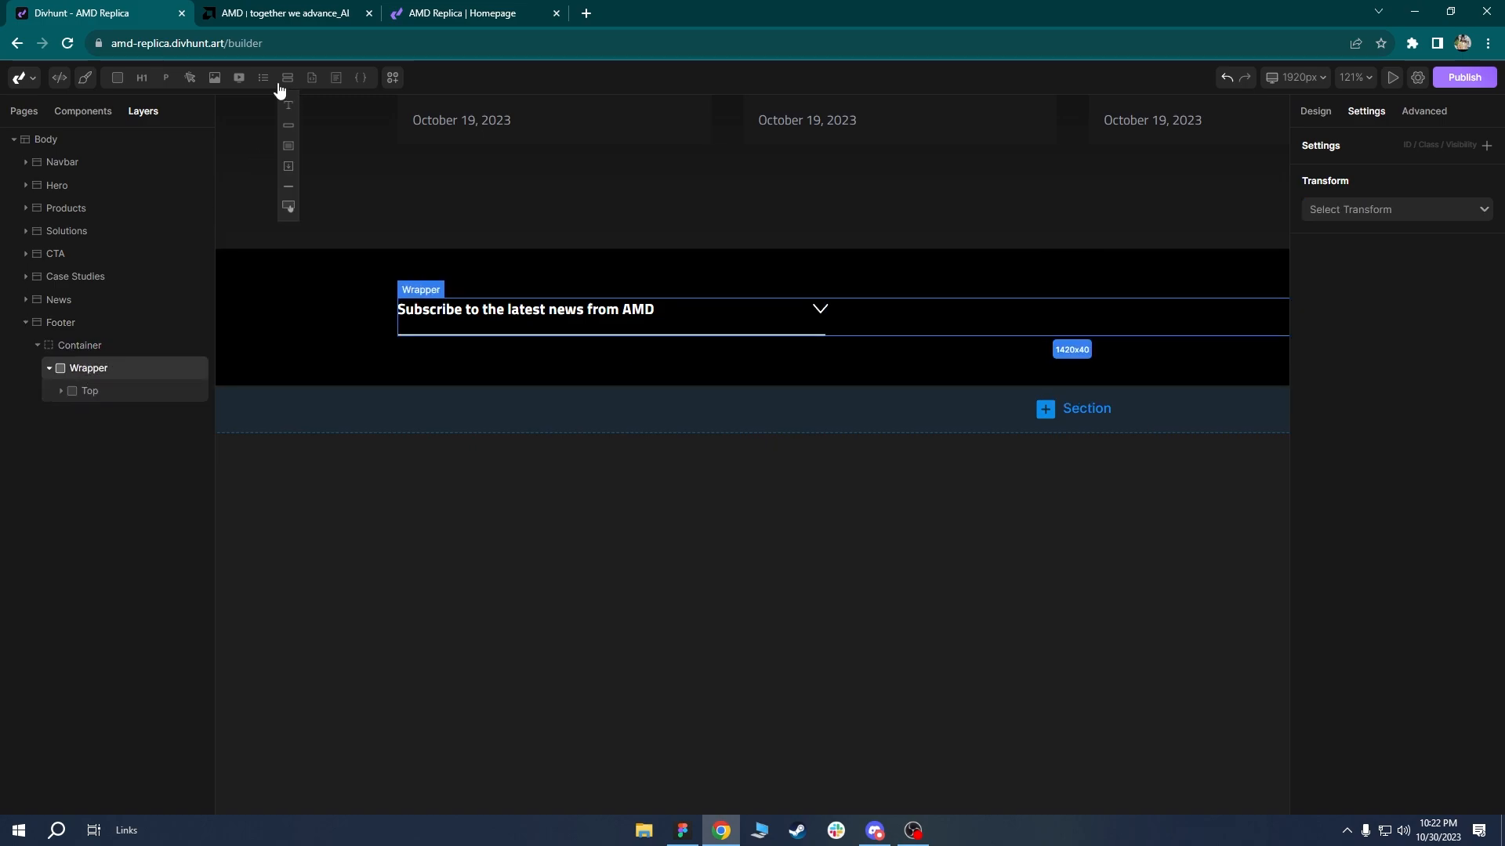
{"action": "left_click", "coordinate": [118, 77]}
{"action": "left_click", "coordinate": [96, 418]}
{"action": "left_click", "coordinate": [1315, 111]}
{"action": "scroll", "coordinate": [1443, 365], "scroll_direction": "up", "scroll_amount": 10}
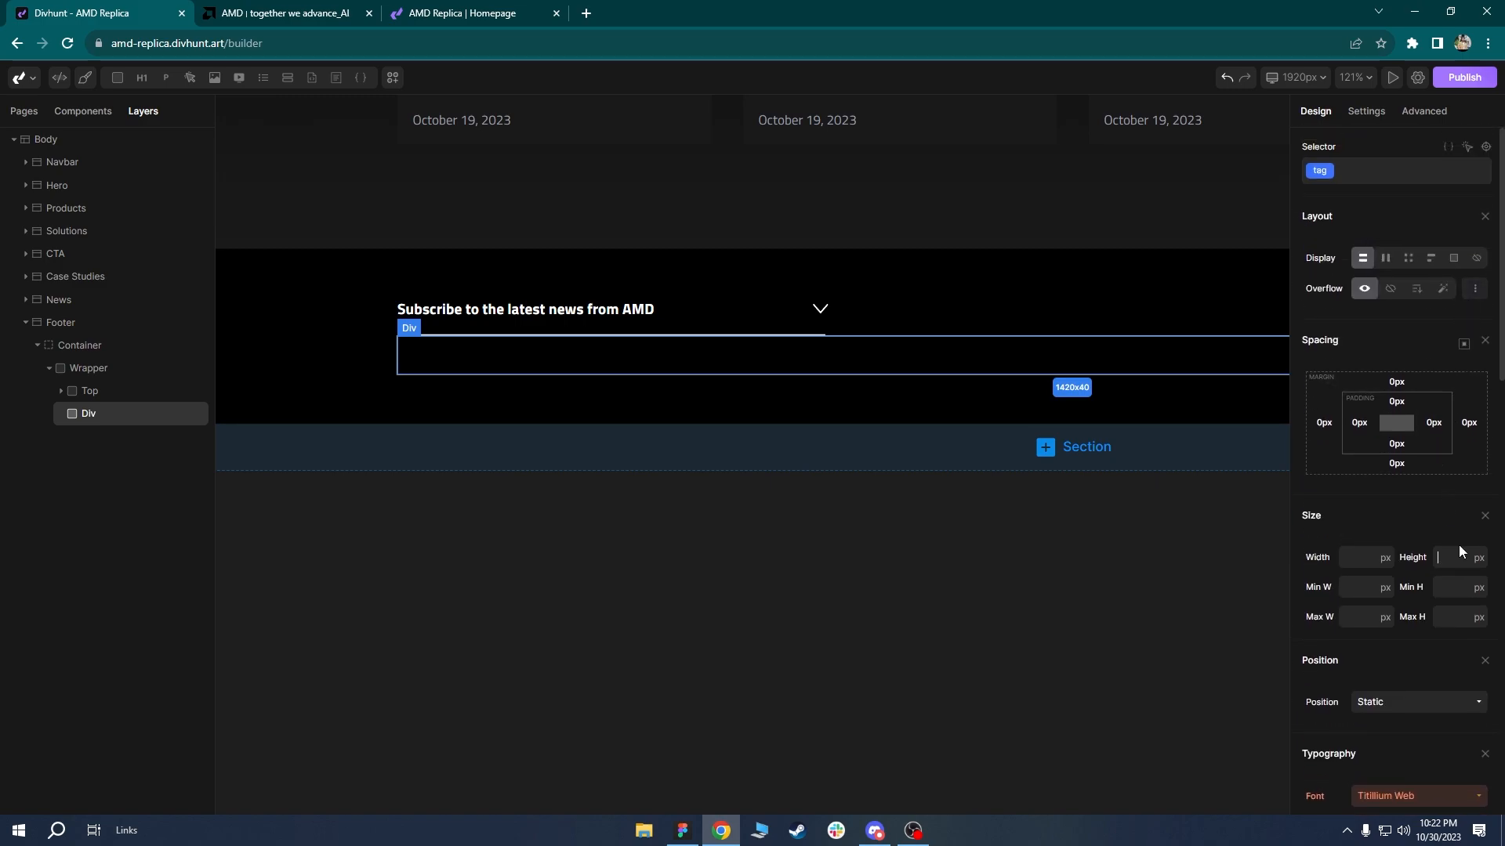
{"action": "left_click", "coordinate": [1459, 553]}
{"action": "type", "text": "50"}
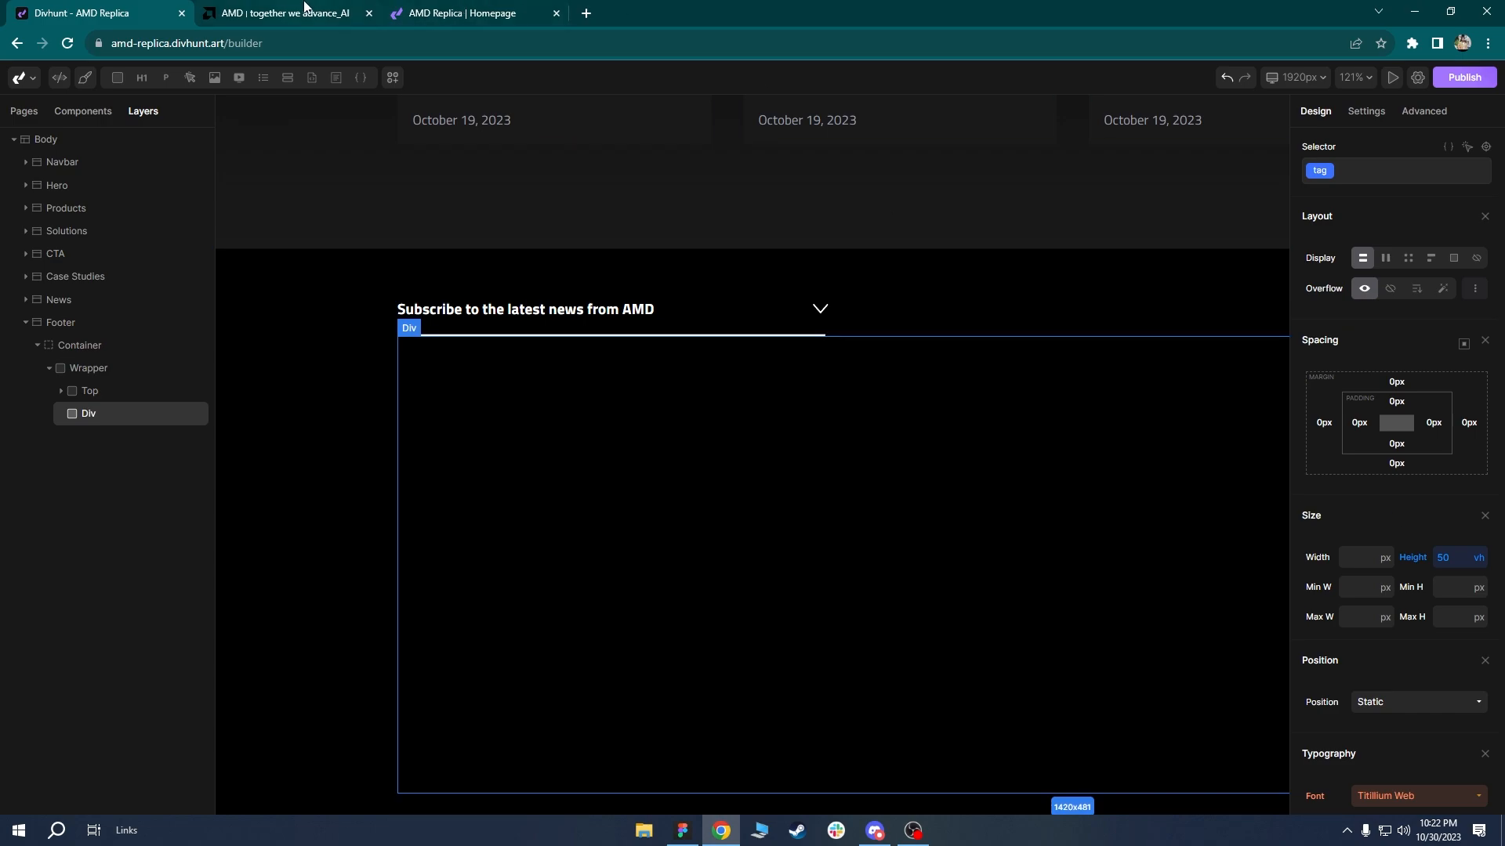
Reload the live replica page and test the newsletter accordion and its Location/Region dropdown, choosing Example 4.
{"action": "left_click", "coordinate": [462, 13]}
{"action": "left_click", "coordinate": [68, 43]}
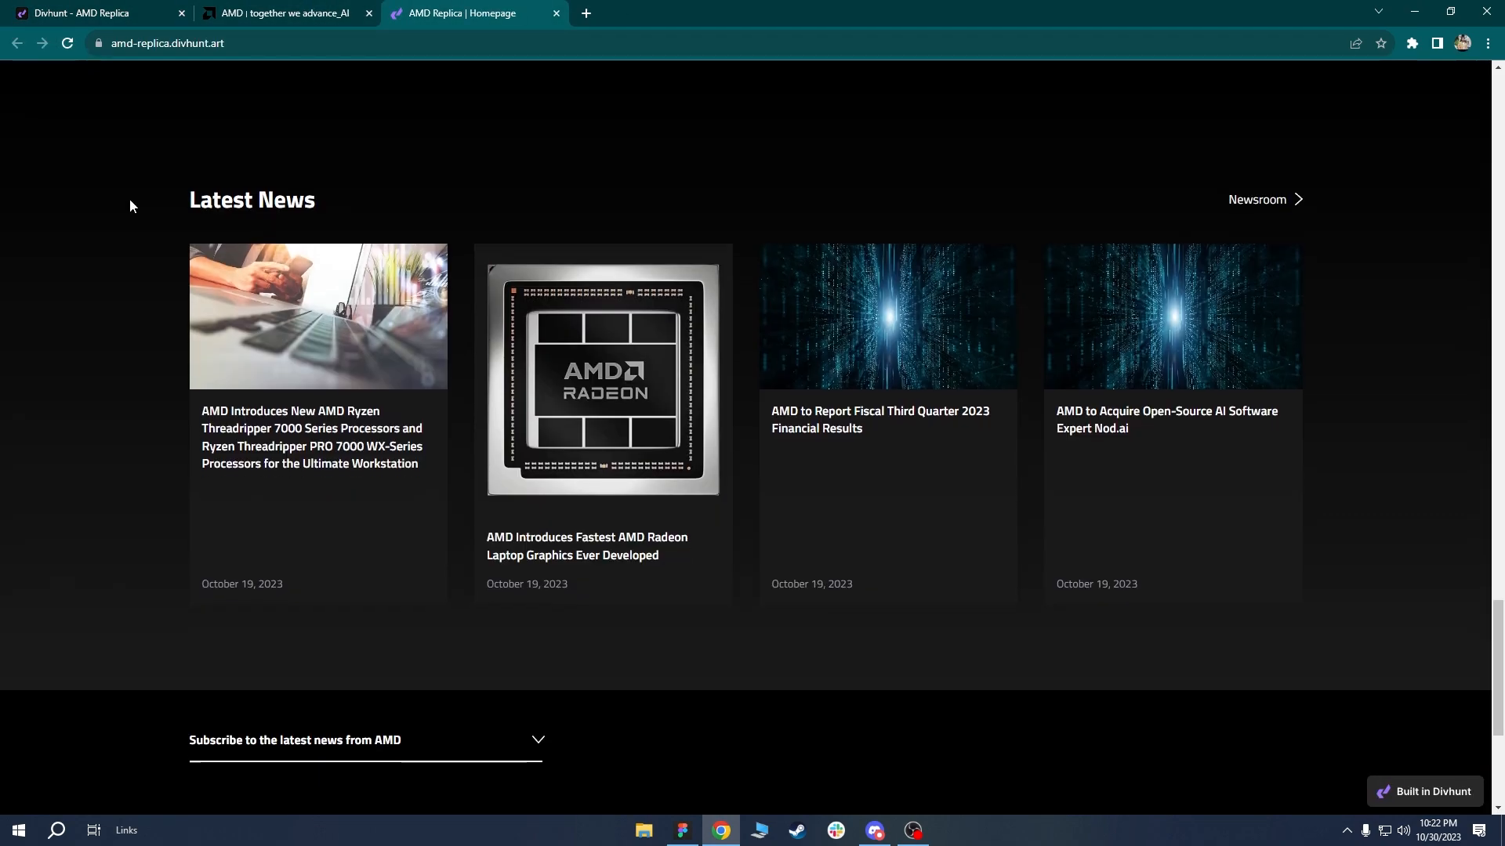
{"action": "scroll", "coordinate": [129, 199], "scroll_direction": "down", "scroll_amount": 5}
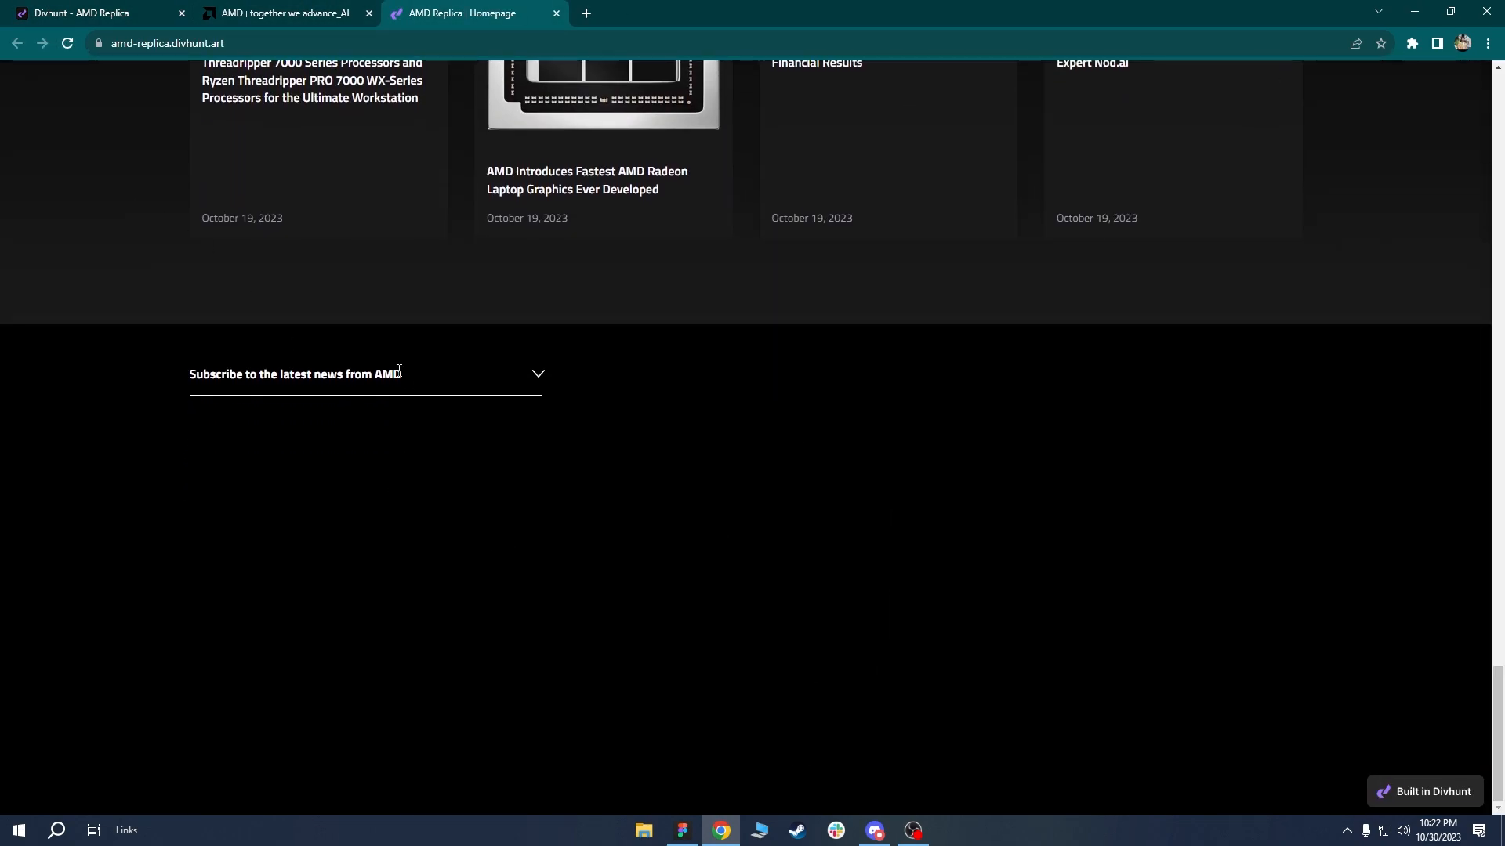
{"action": "left_click", "coordinate": [447, 380]}
{"action": "left_click", "coordinate": [454, 379]}
{"action": "left_click", "coordinate": [462, 376]}
{"action": "left_click", "coordinate": [473, 517]}
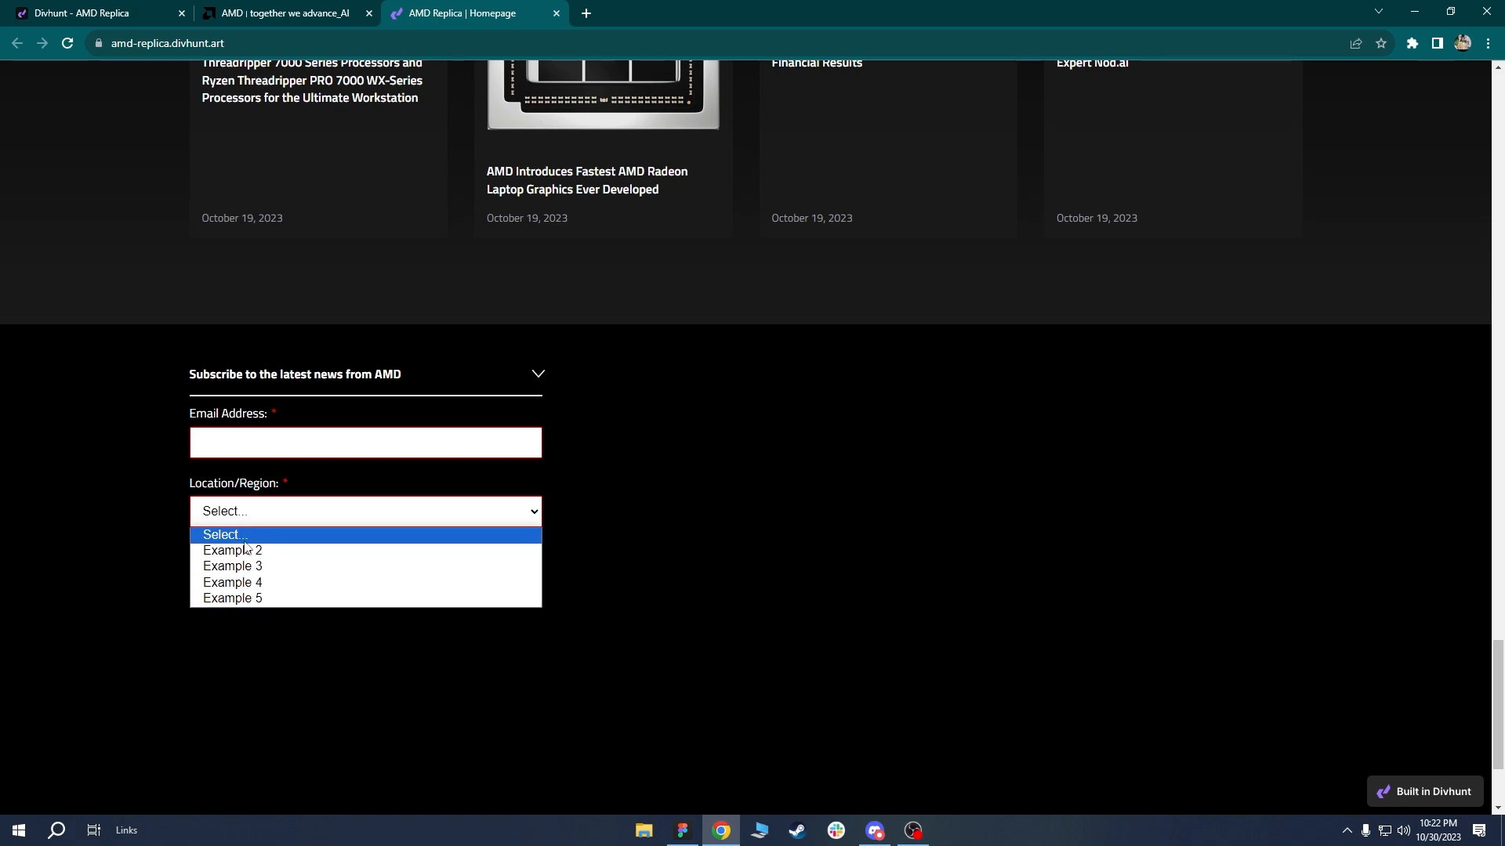
{"action": "left_click", "coordinate": [255, 582]}
{"action": "left_click", "coordinate": [267, 429]}
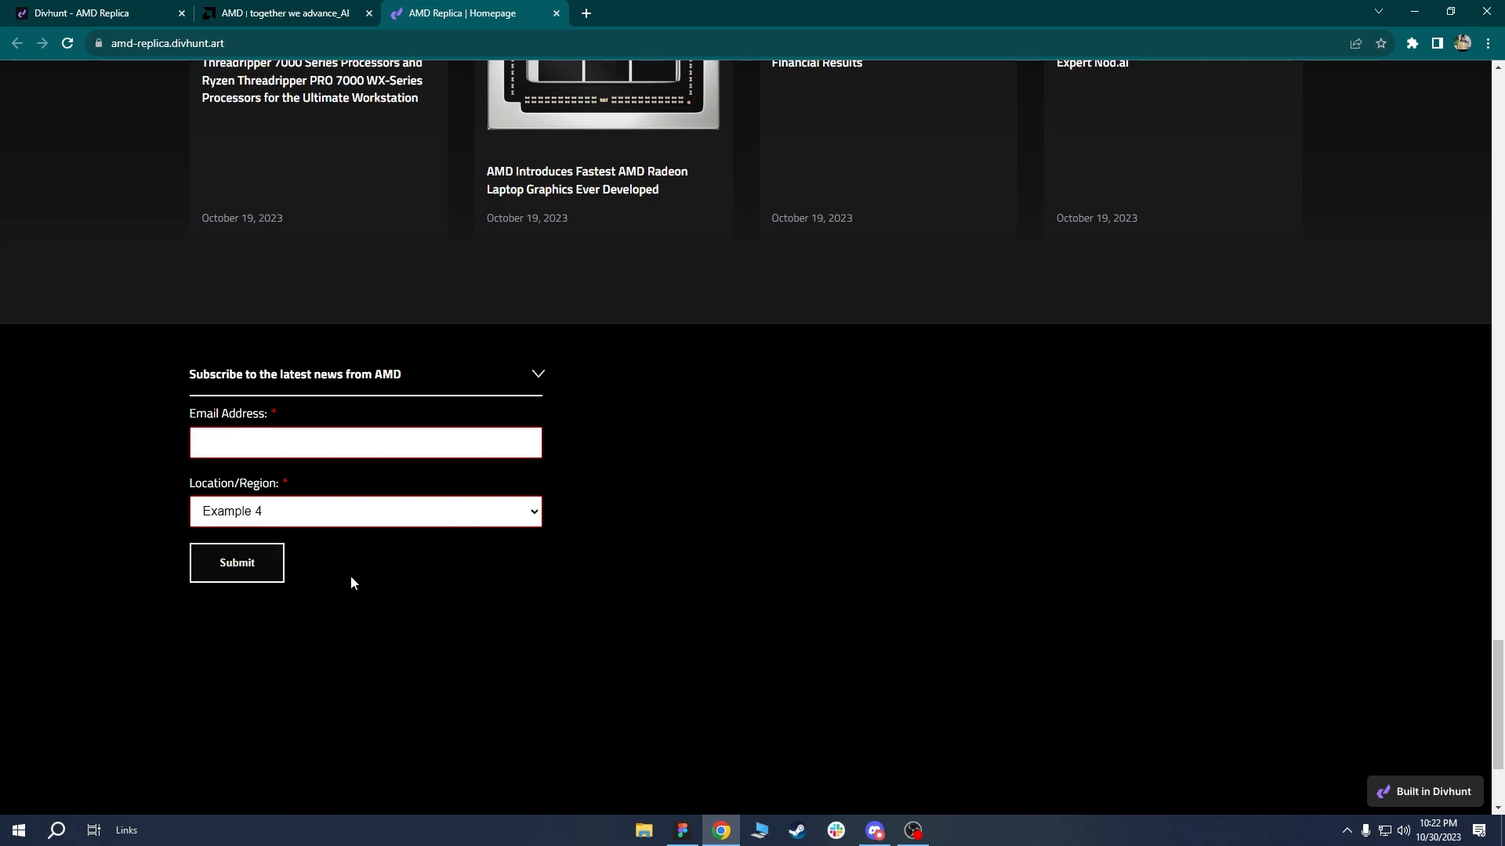
{"action": "left_click", "coordinate": [541, 383]}
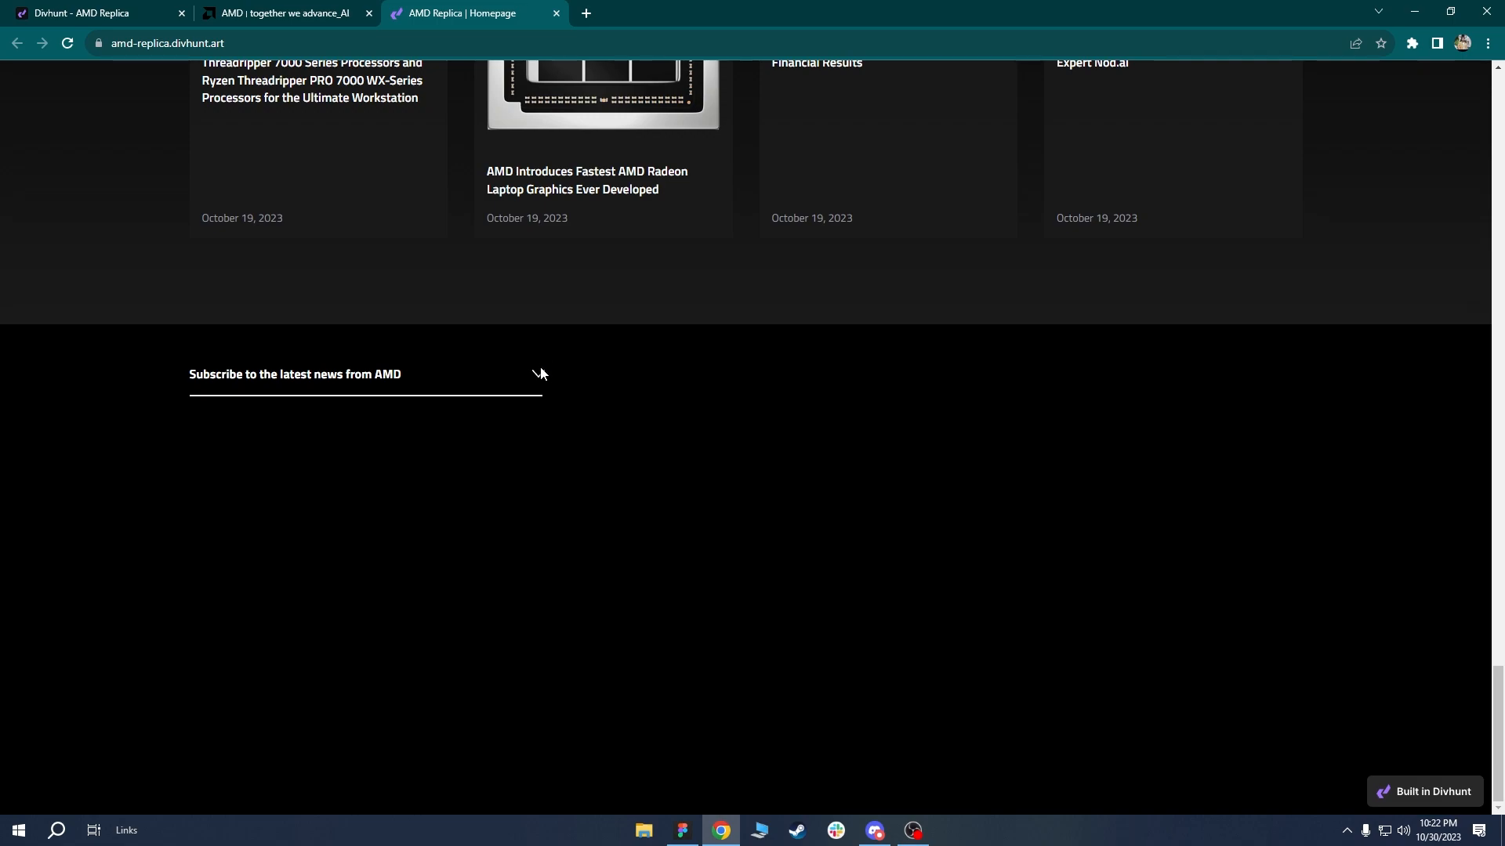
Collapse the newsletter accordion on the original AMD page to compare its arrow behaviour, then return to the builder.
{"action": "left_click", "coordinate": [265, 11]}
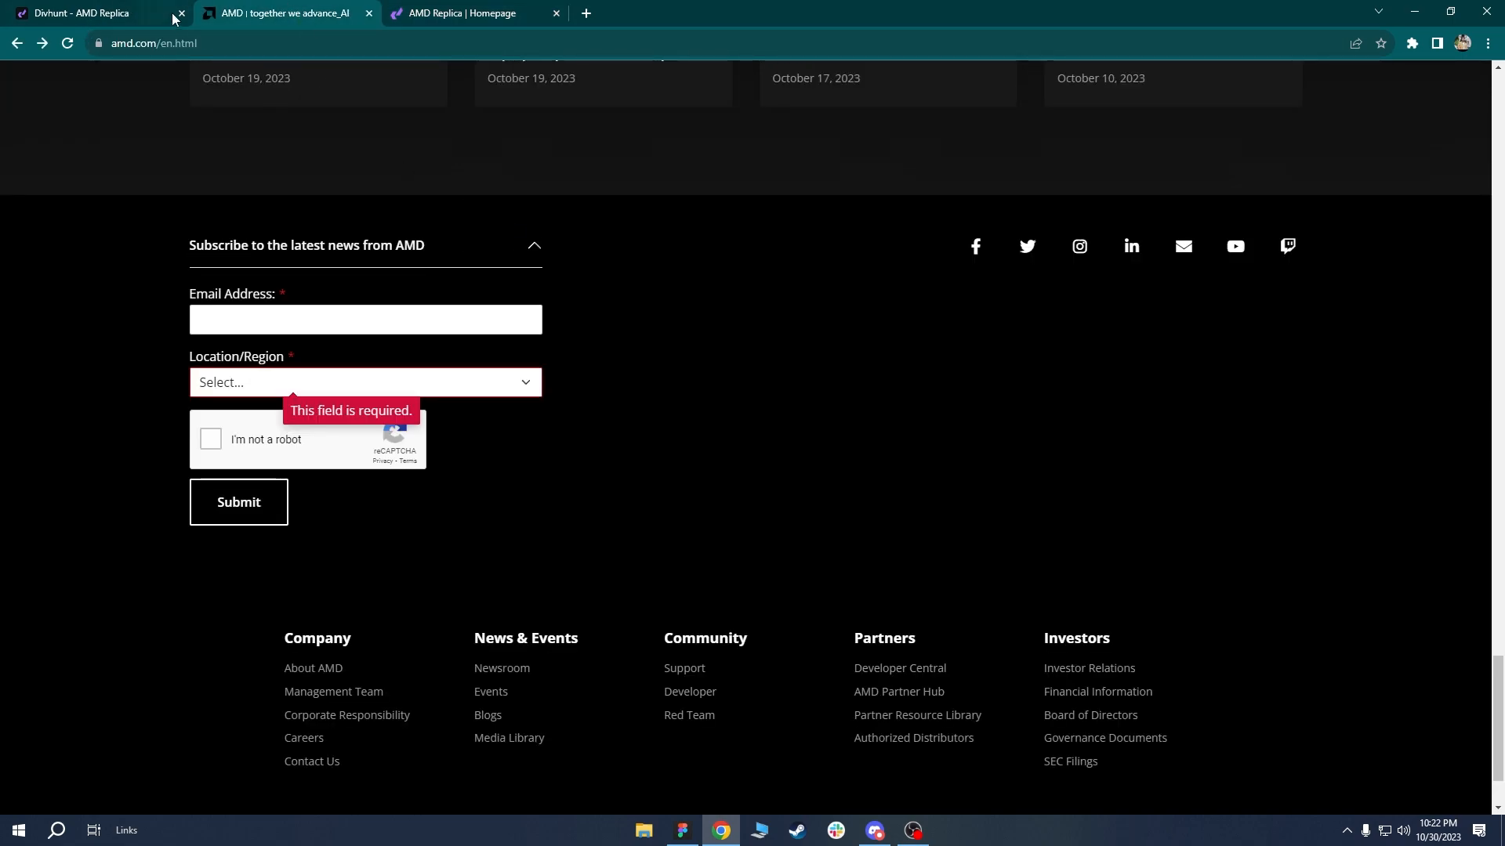
{"action": "left_click", "coordinate": [486, 255]}
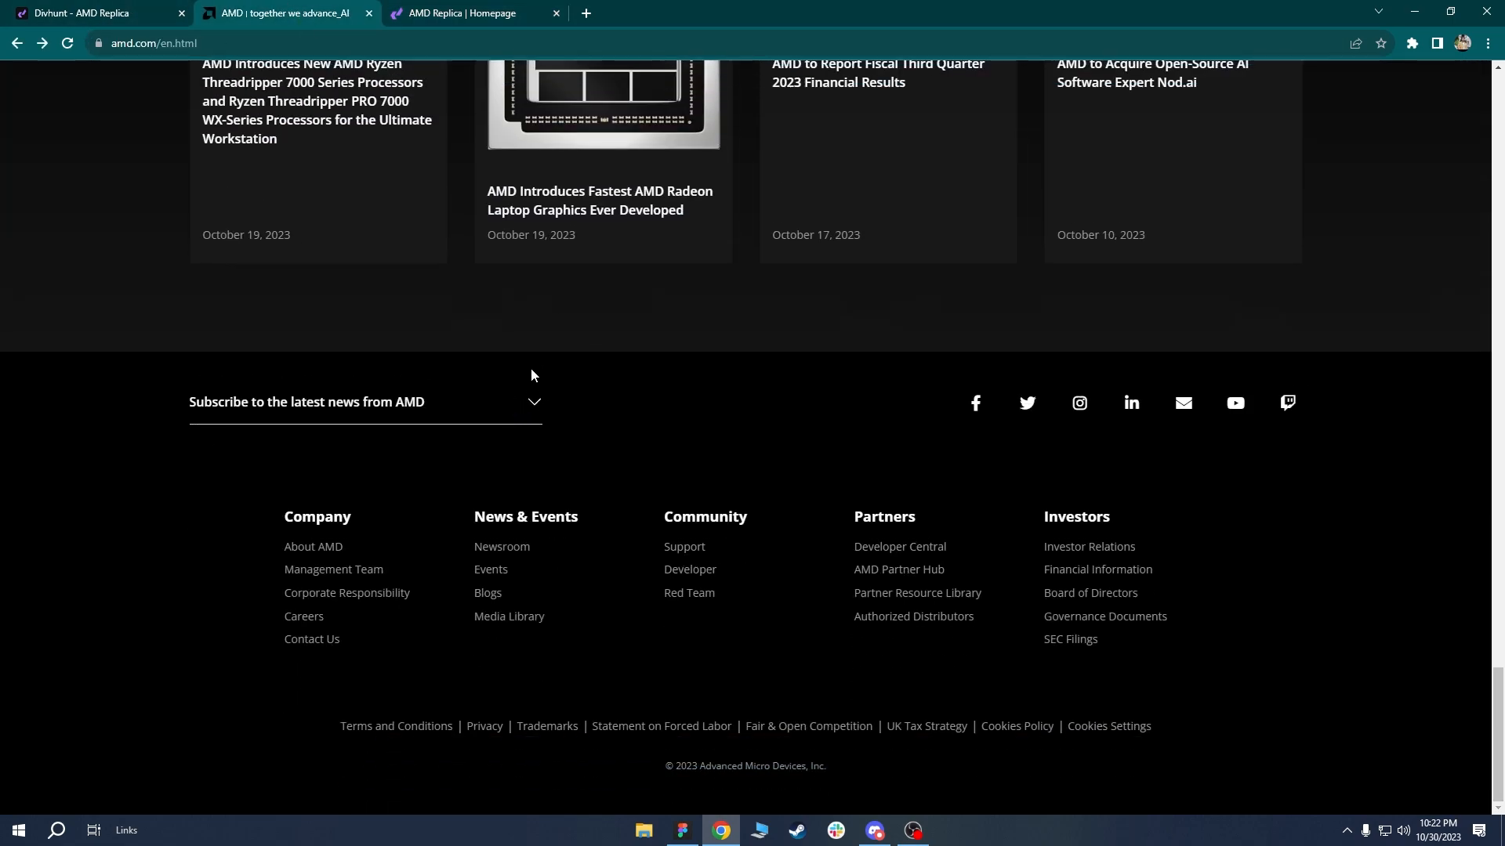
{"action": "left_click", "coordinate": [101, 13]}
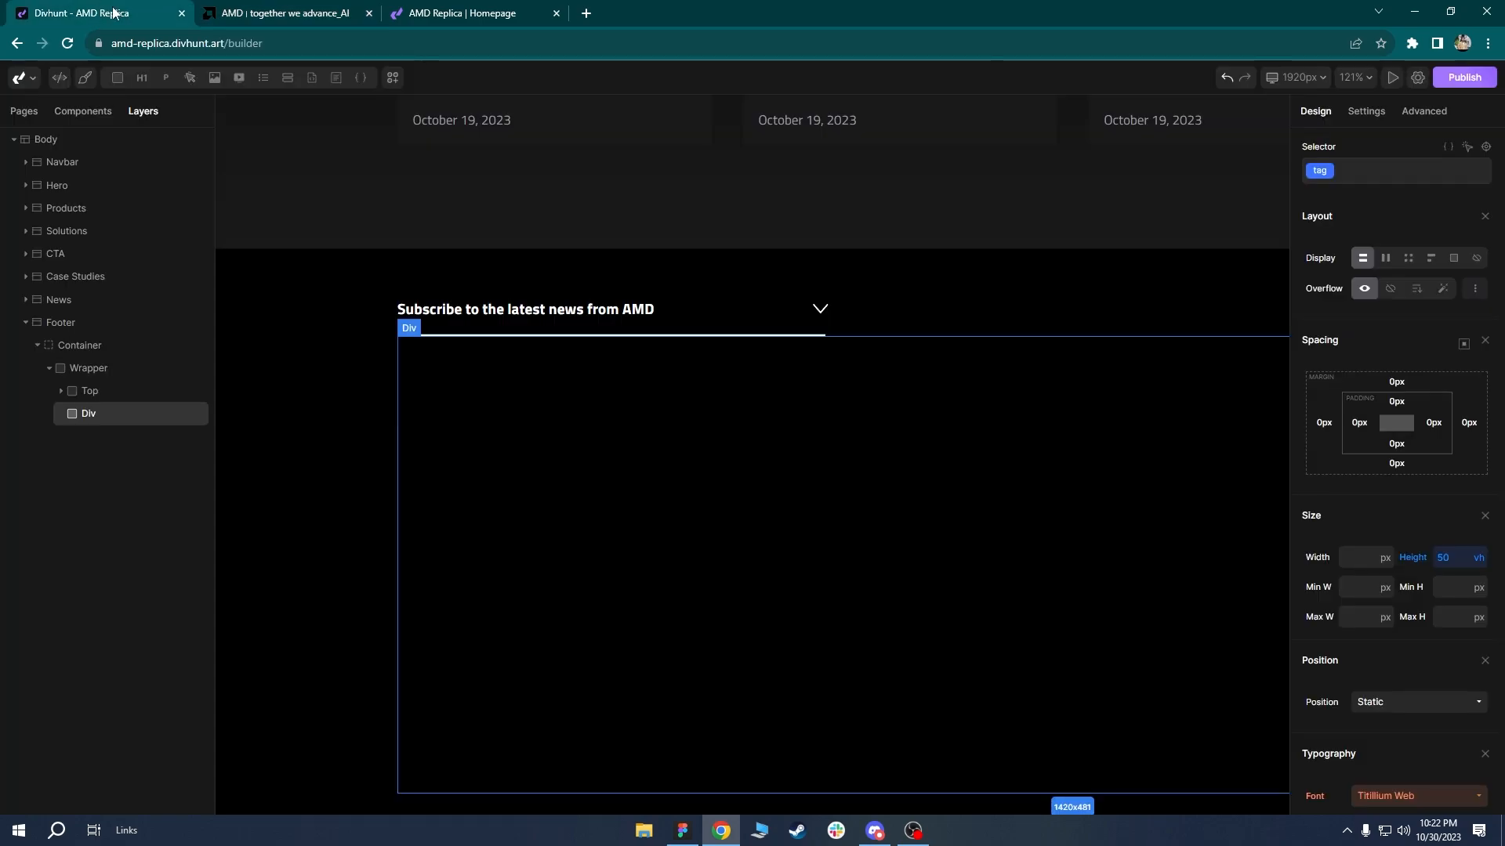
Open the state selector options for the arrow image in the newsletter accordion's Top row.
{"action": "left_click", "coordinate": [102, 395]}
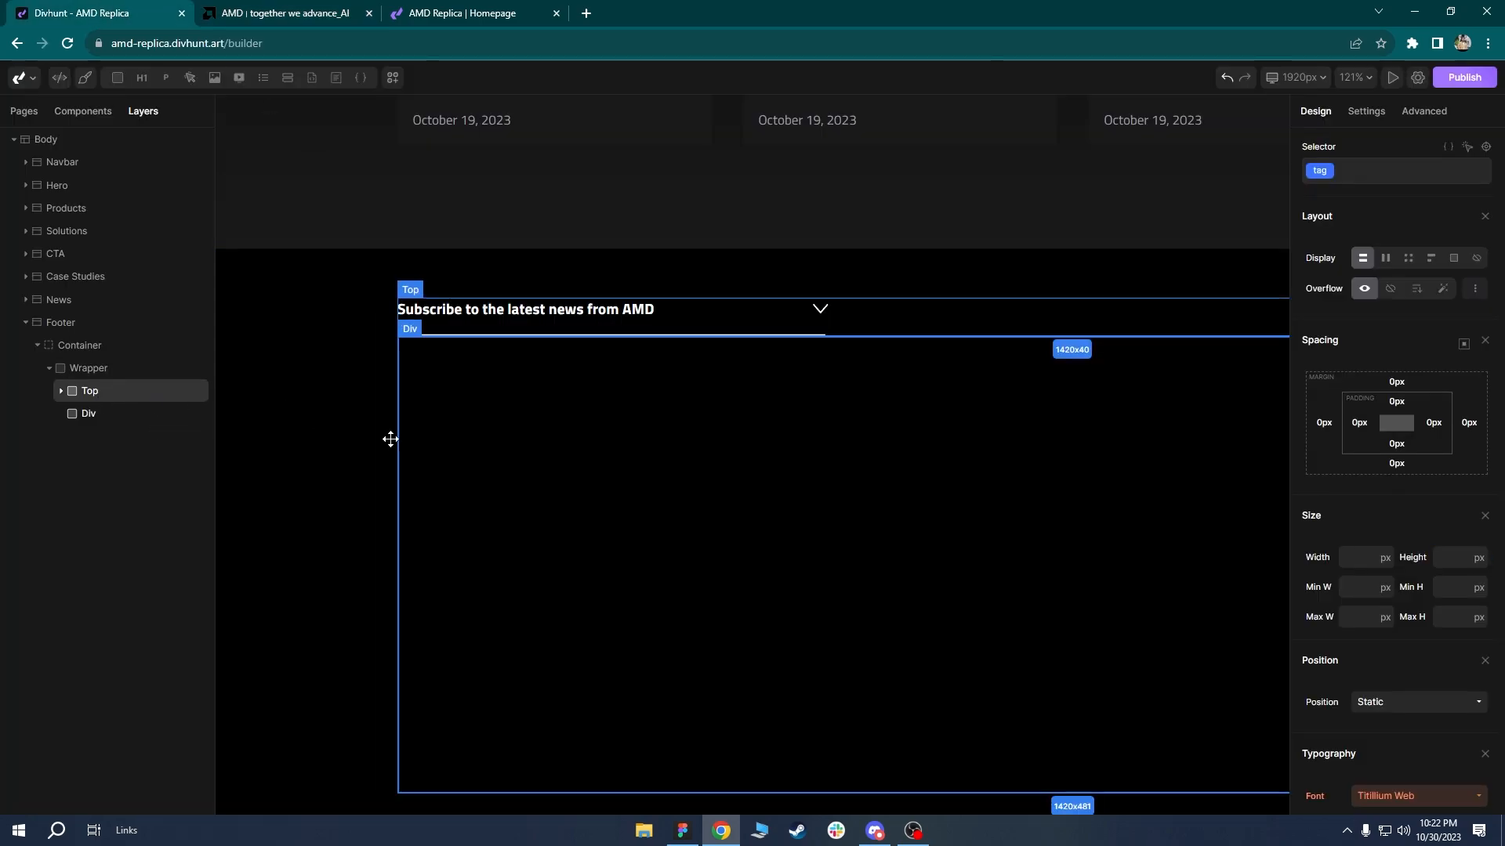
{"action": "left_click_drag", "start_coordinate": [931, 400], "coordinate": [839, 448]}
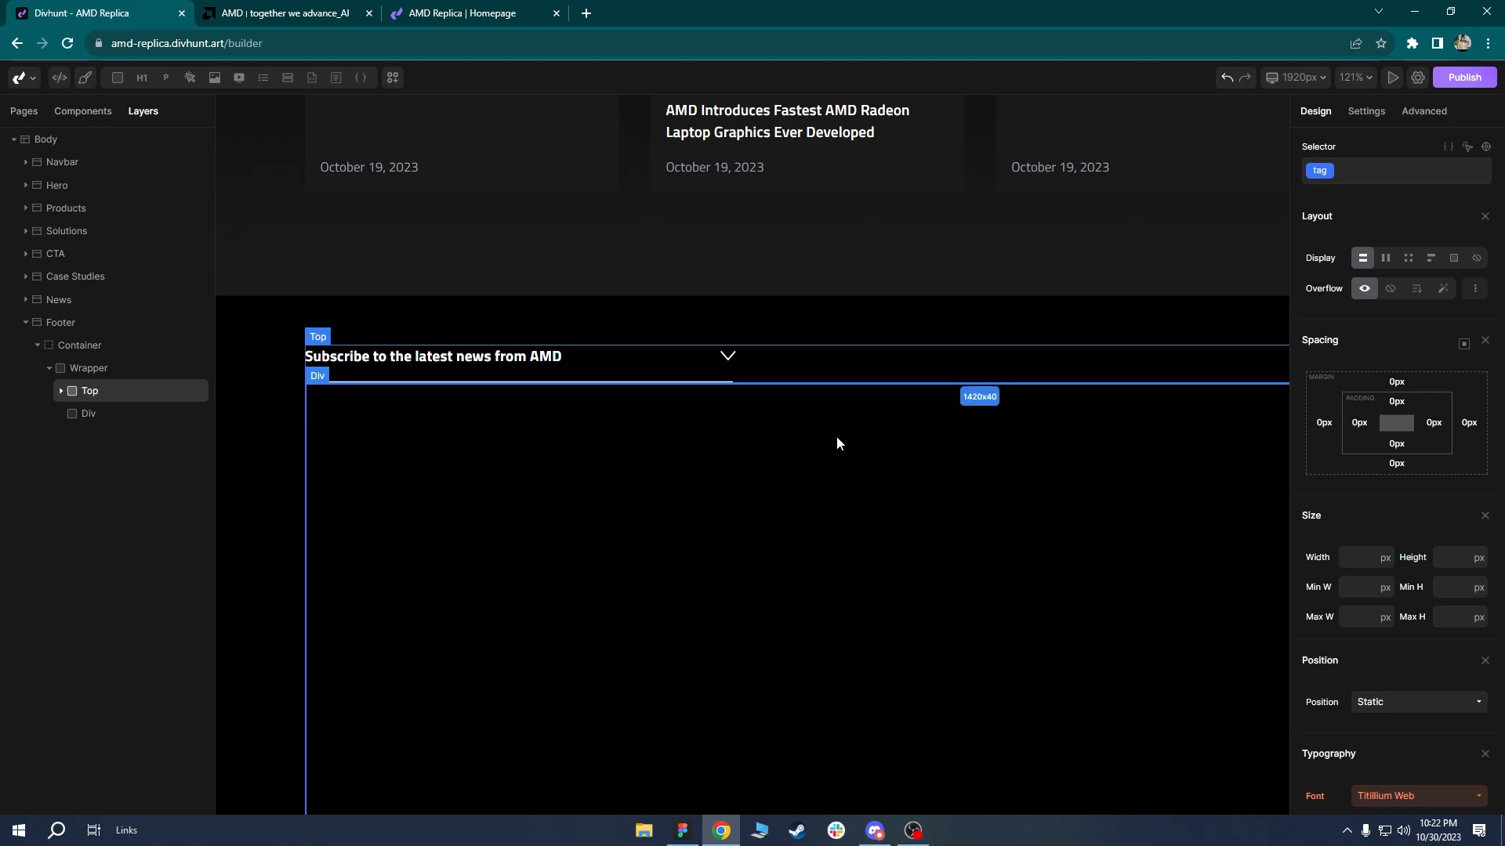
{"action": "left_click", "coordinate": [682, 356]}
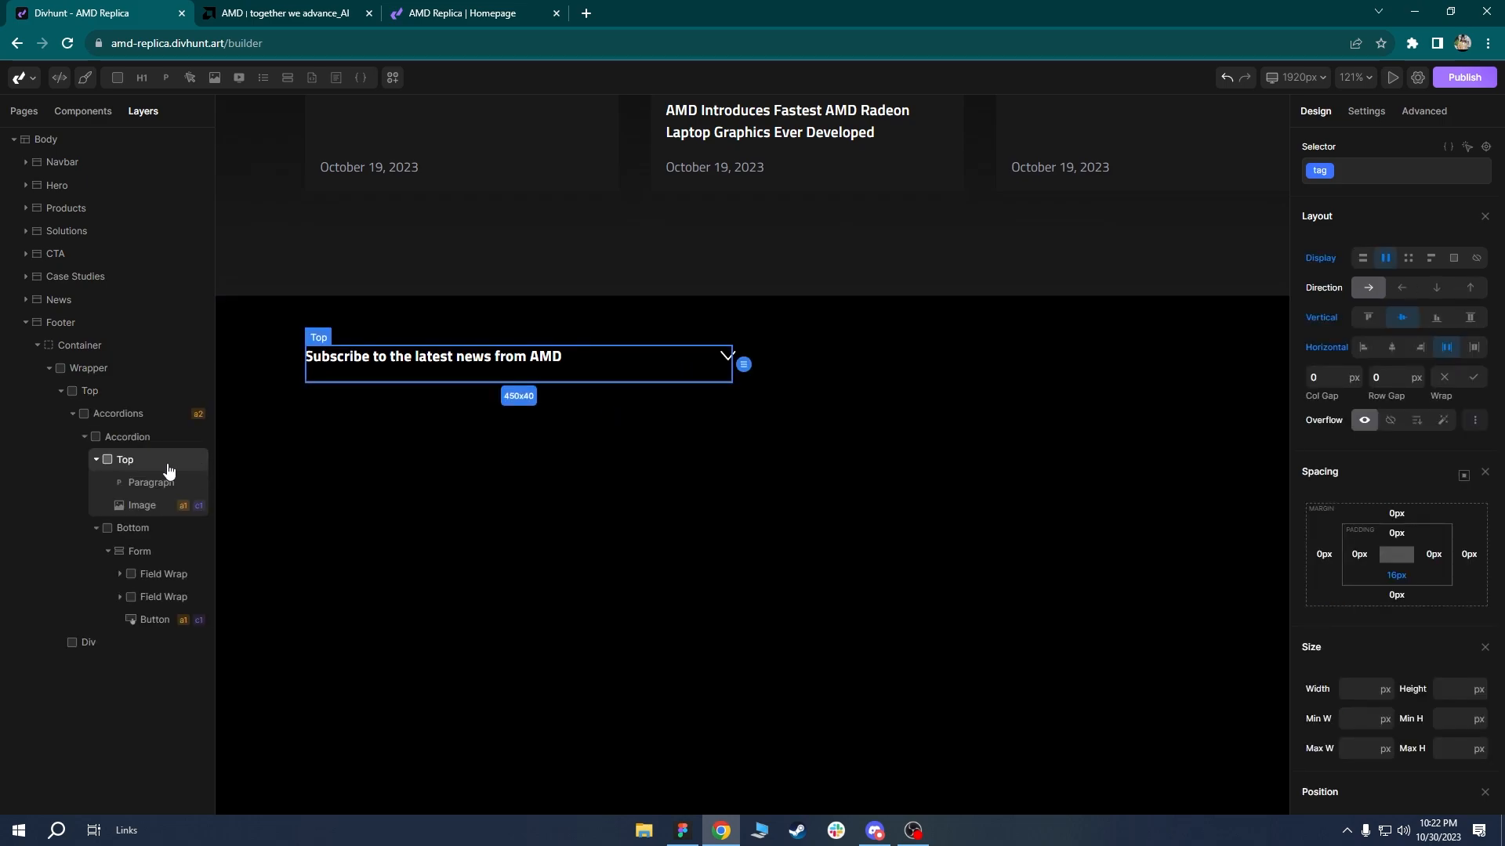
{"action": "left_click", "coordinate": [117, 415]}
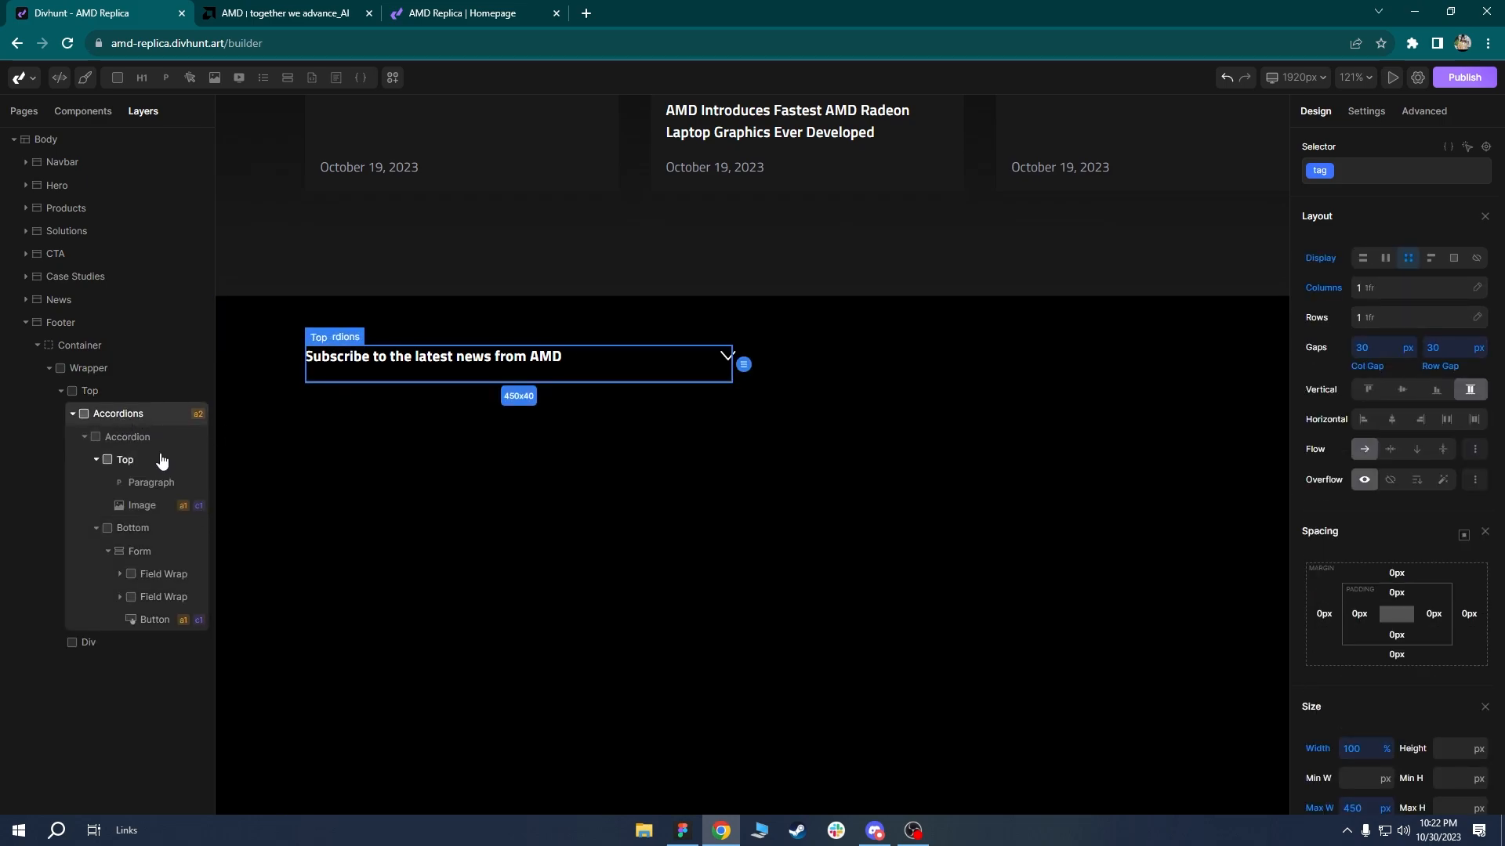
{"action": "left_click", "coordinate": [132, 437]}
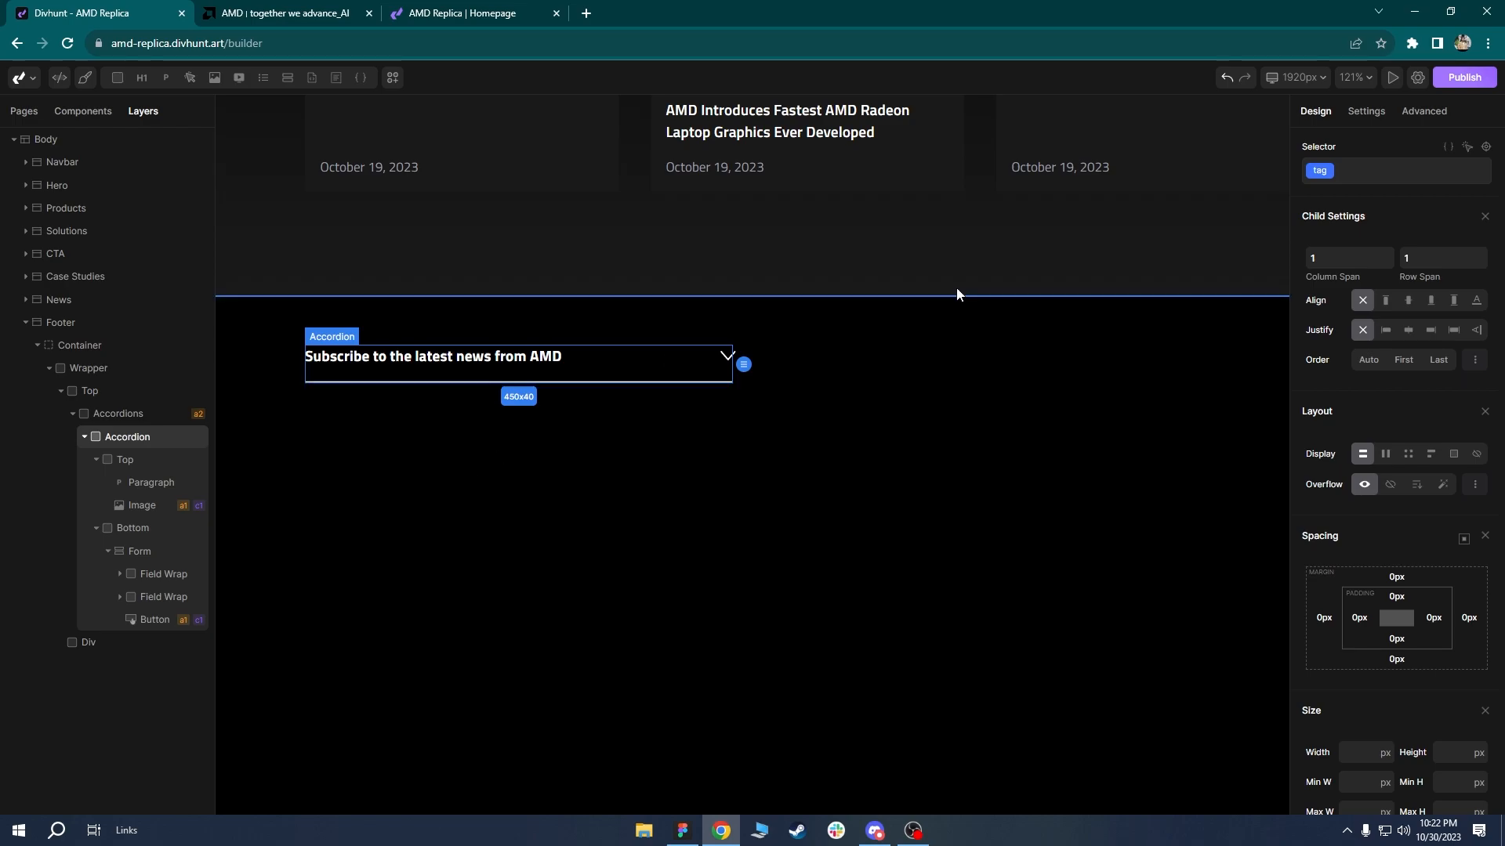
{"action": "left_click", "coordinate": [1467, 148]}
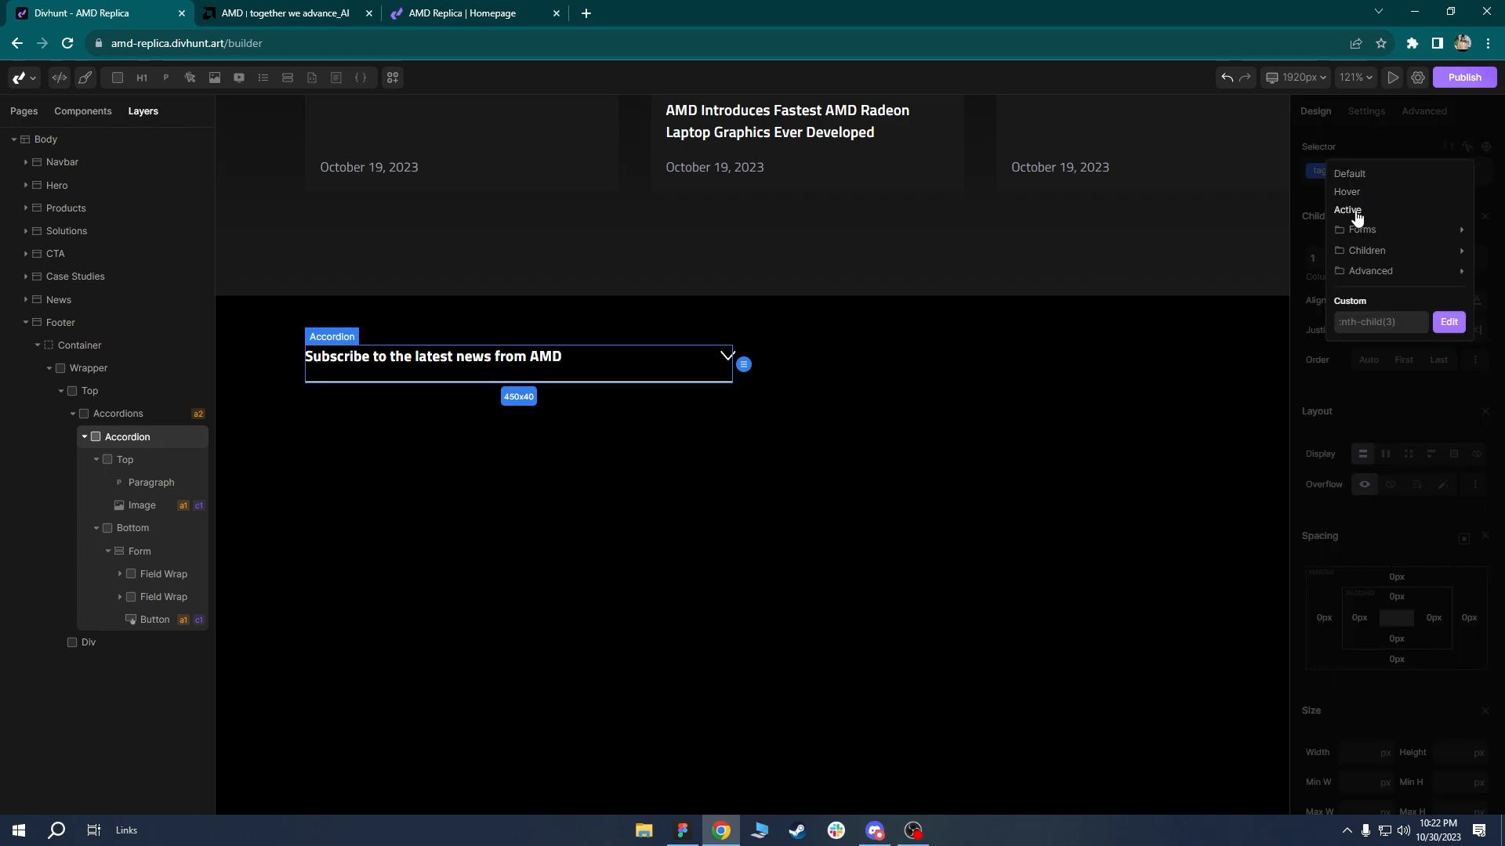
{"action": "left_click", "coordinate": [141, 512]}
{"action": "left_click", "coordinate": [166, 509]}
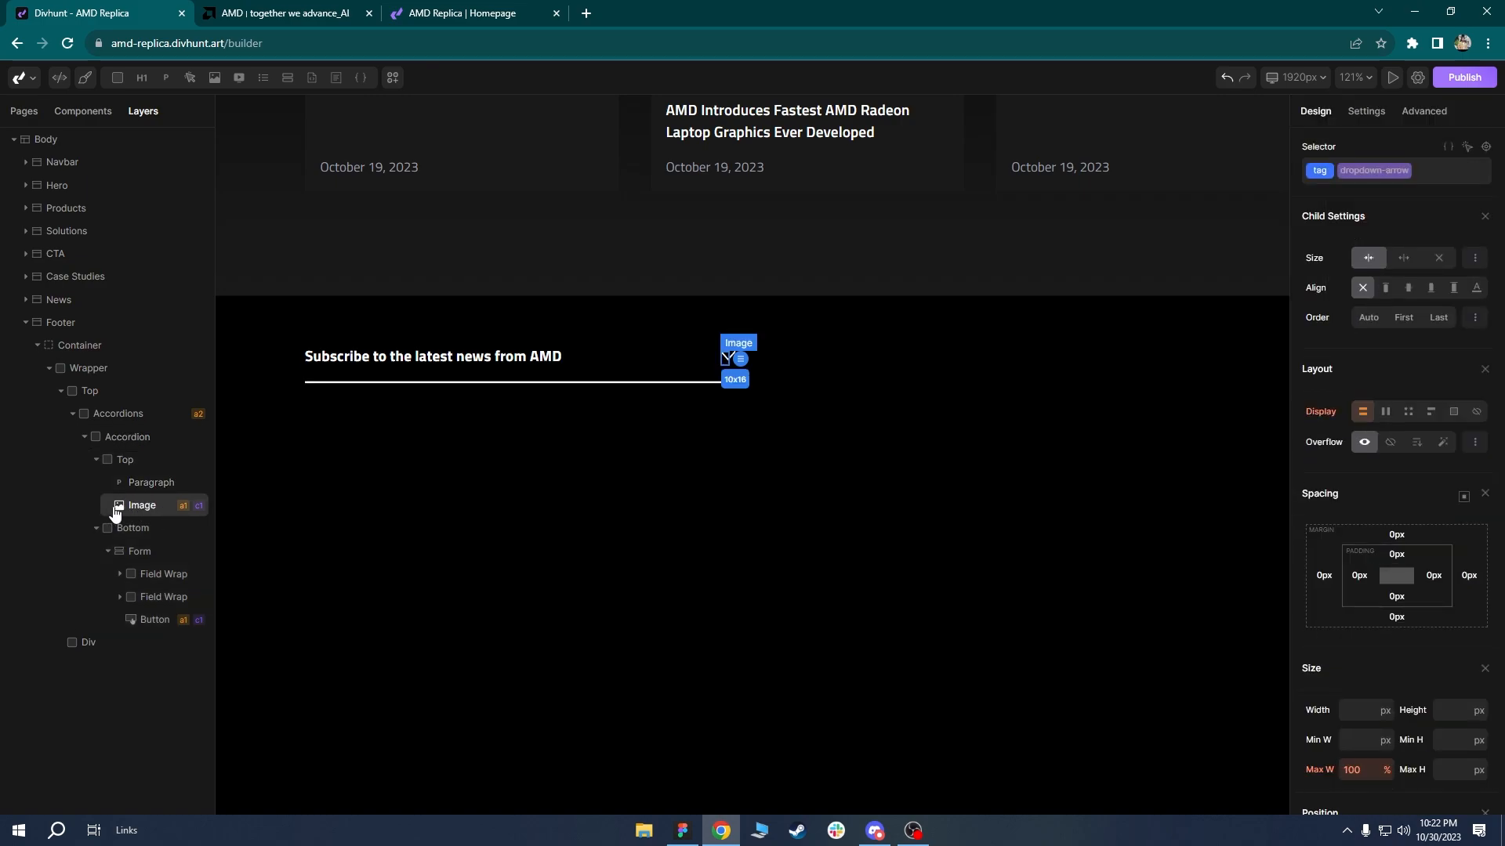
{"action": "left_click", "coordinate": [1467, 148]}
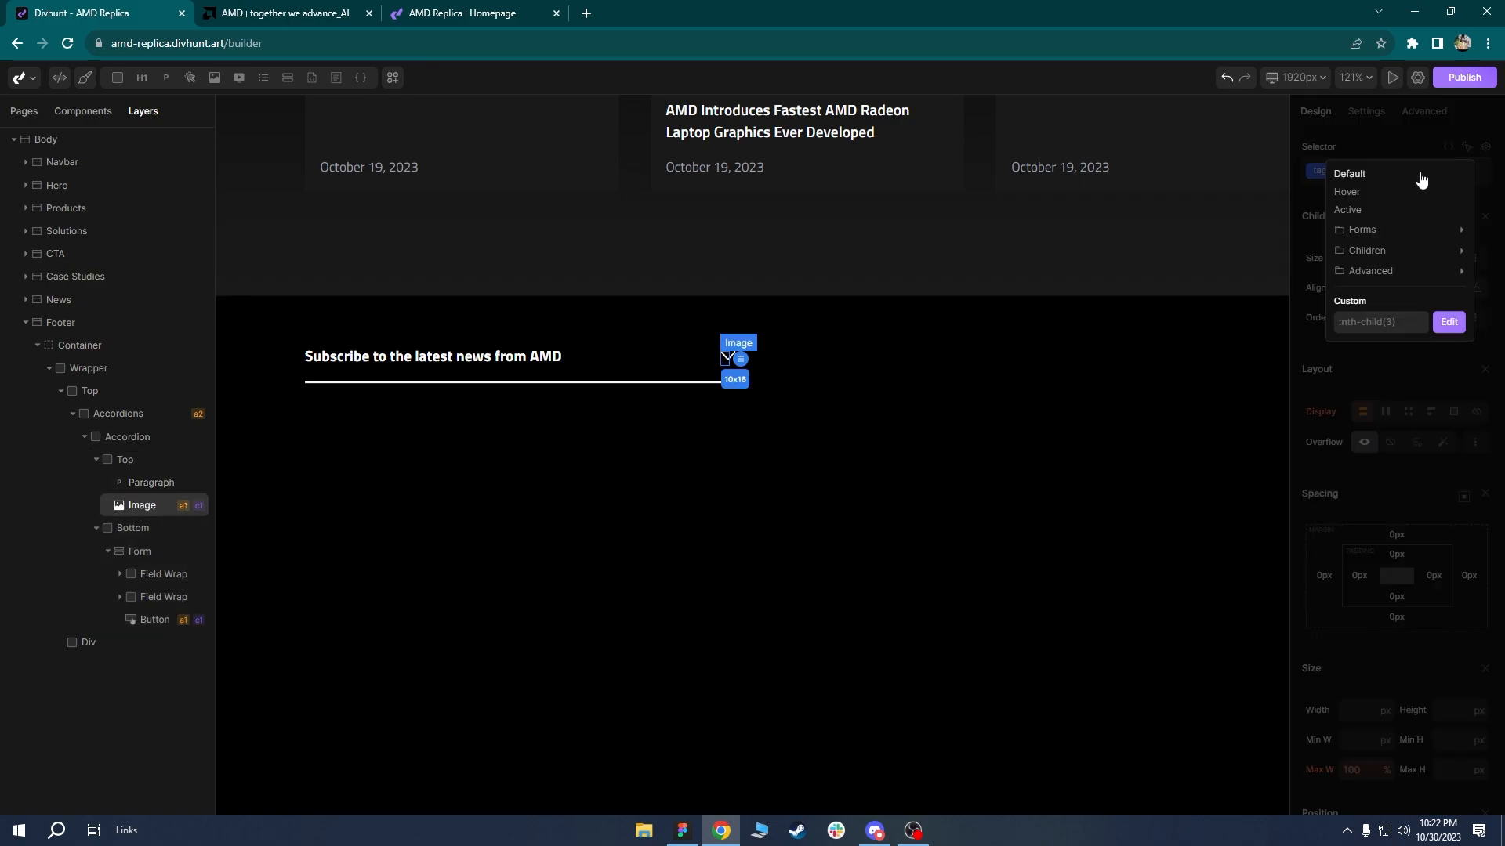
Try rotating the dropdown arrow image 270 degrees with a Transform in its Active state.
{"action": "left_click", "coordinate": [1362, 230]}
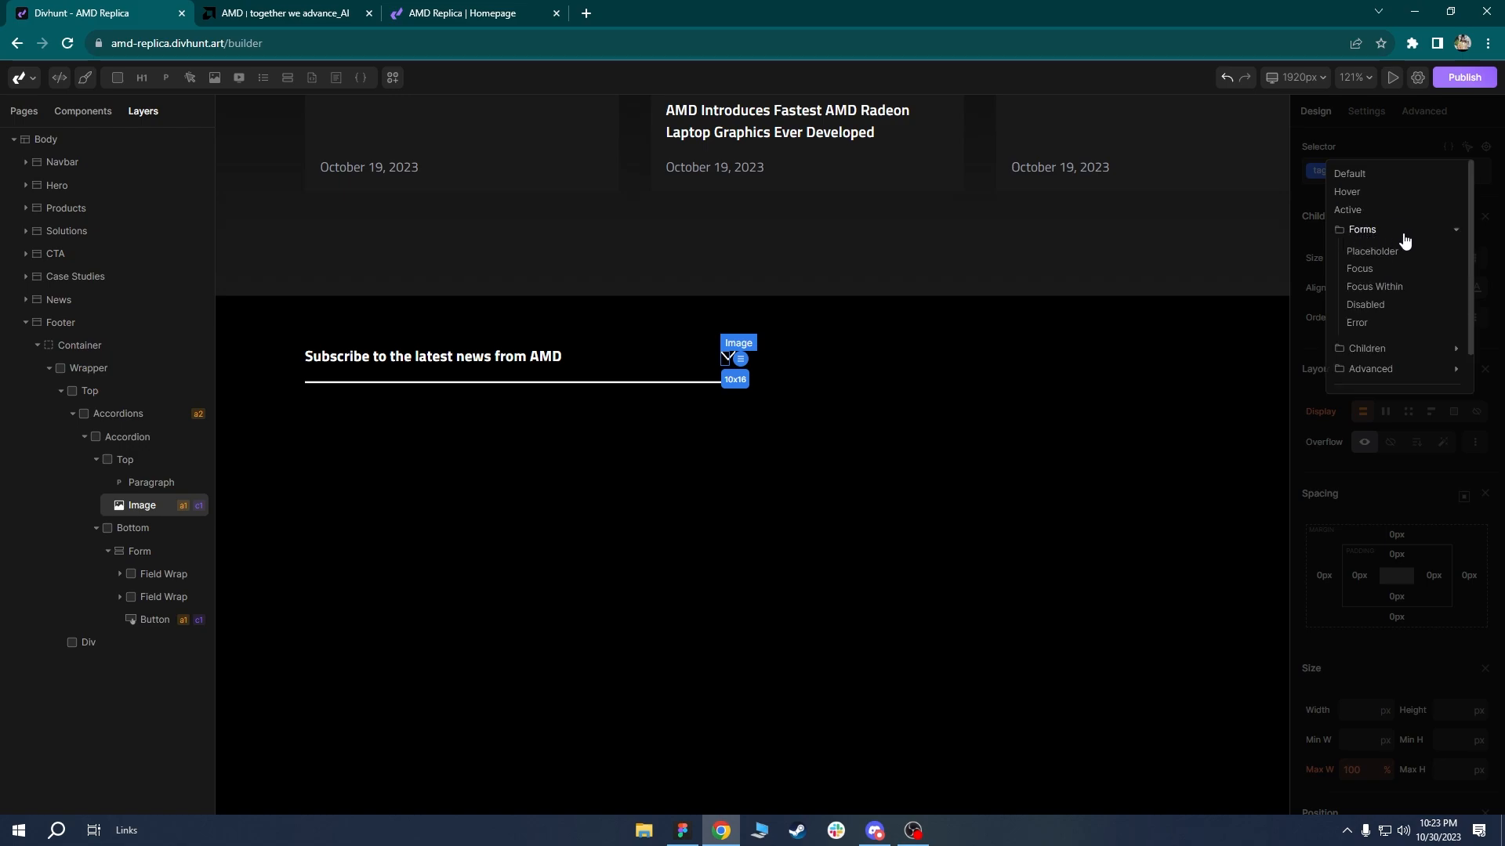
{"action": "left_click", "coordinate": [1418, 230]}
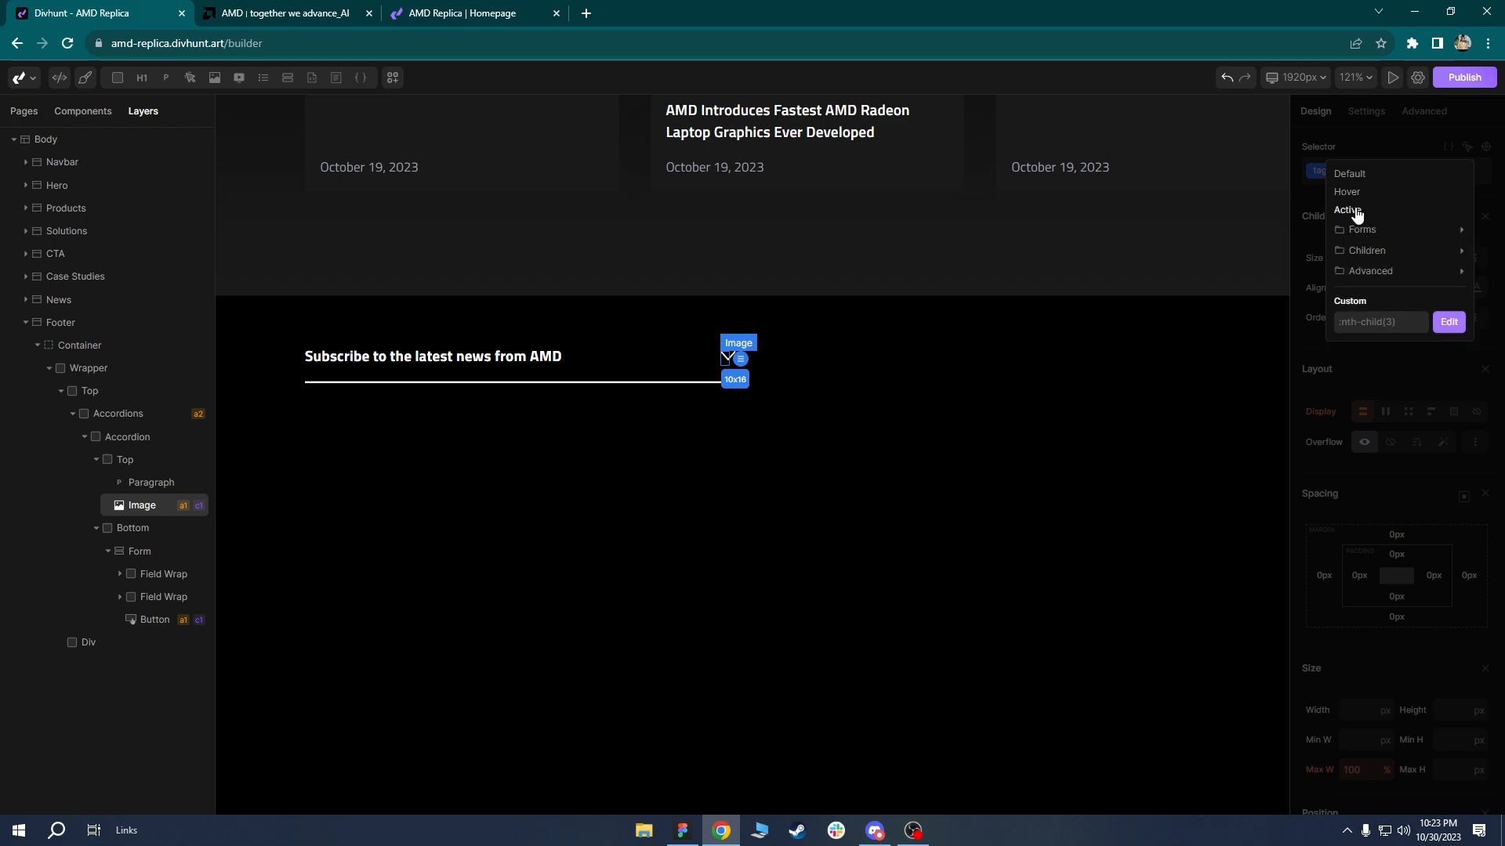
{"action": "left_click", "coordinate": [1355, 211]}
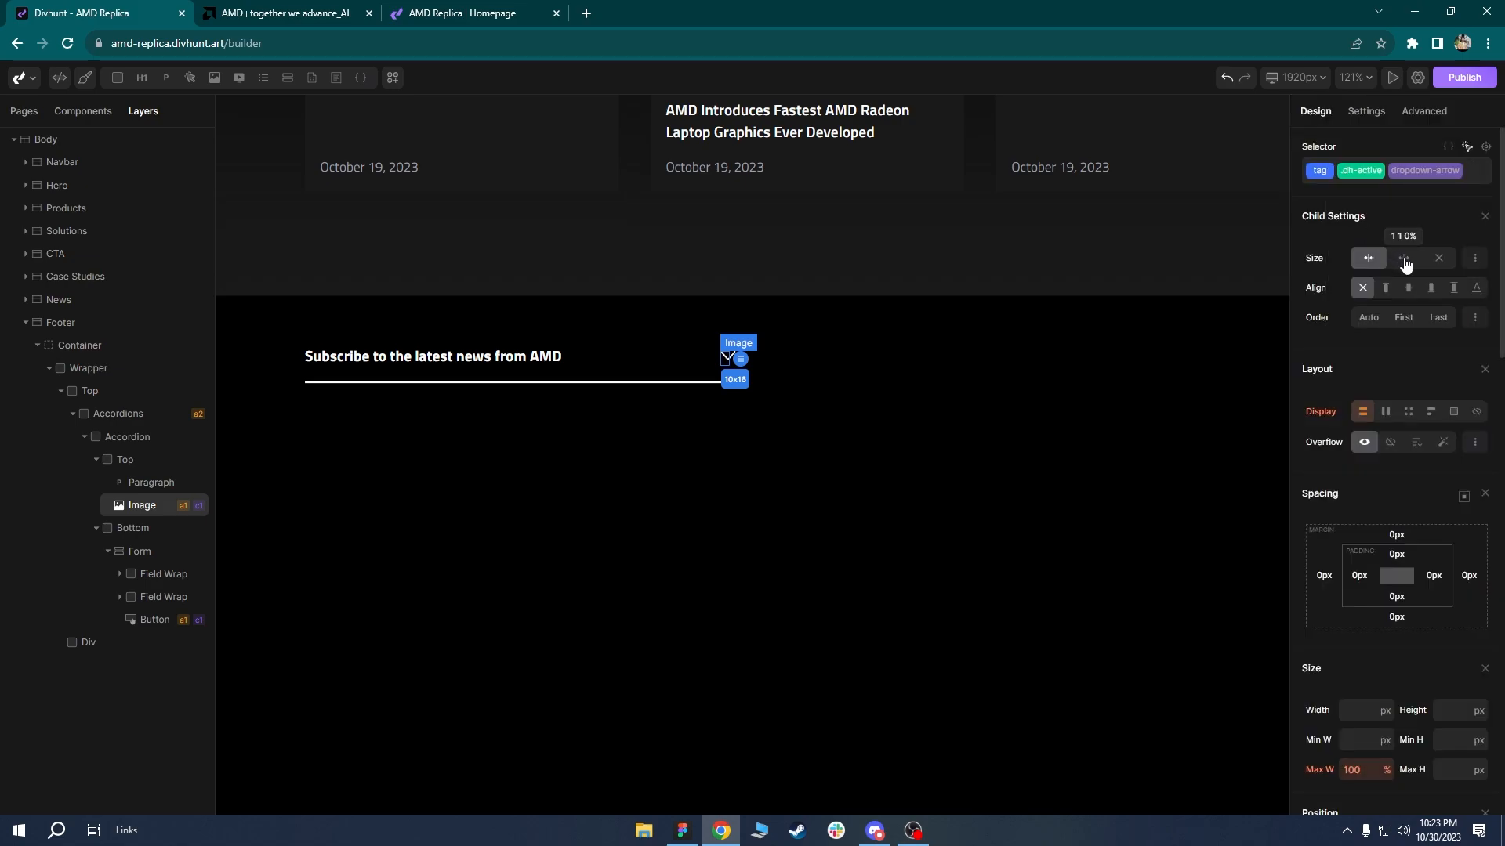
{"action": "scroll", "coordinate": [1502, 290], "scroll_direction": "down", "scroll_amount": 4}
{"action": "left_click_drag", "start_coordinate": [1501, 290], "coordinate": [1495, 604]}
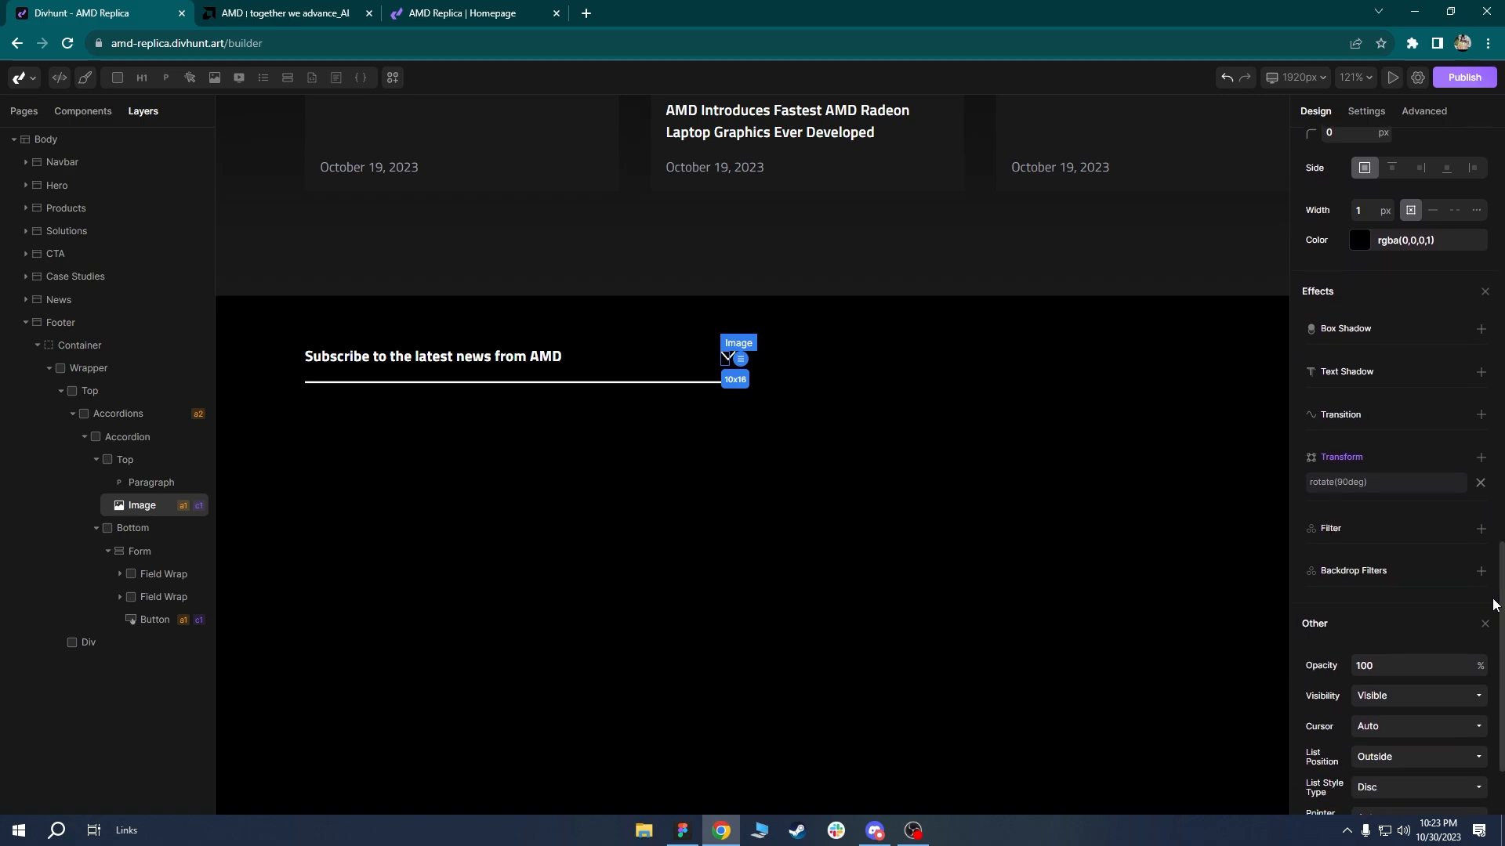
{"action": "left_click", "coordinate": [1354, 484]}
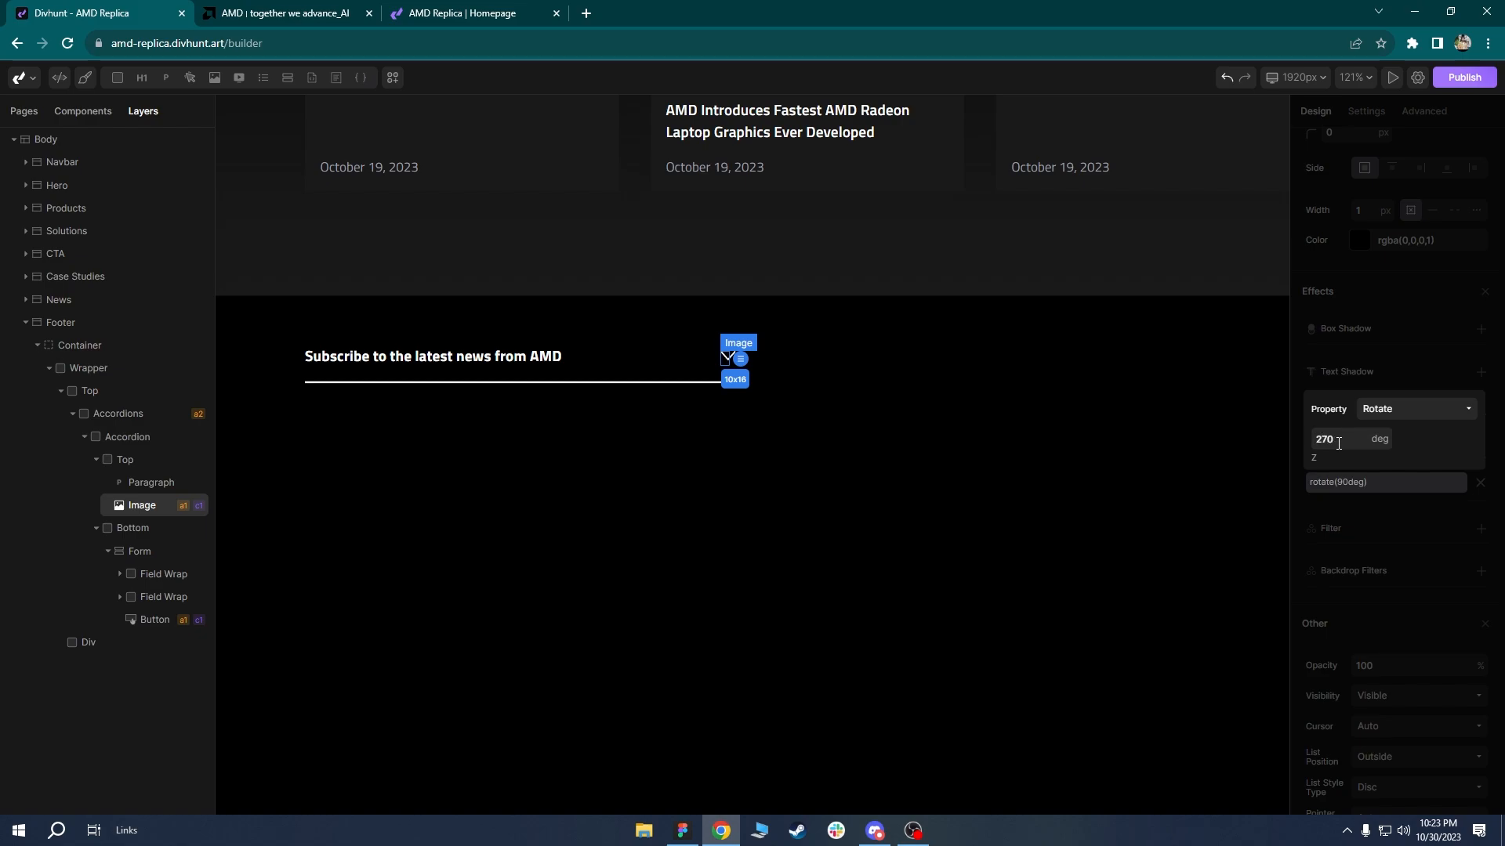
{"action": "left_click", "coordinate": [1480, 335]}
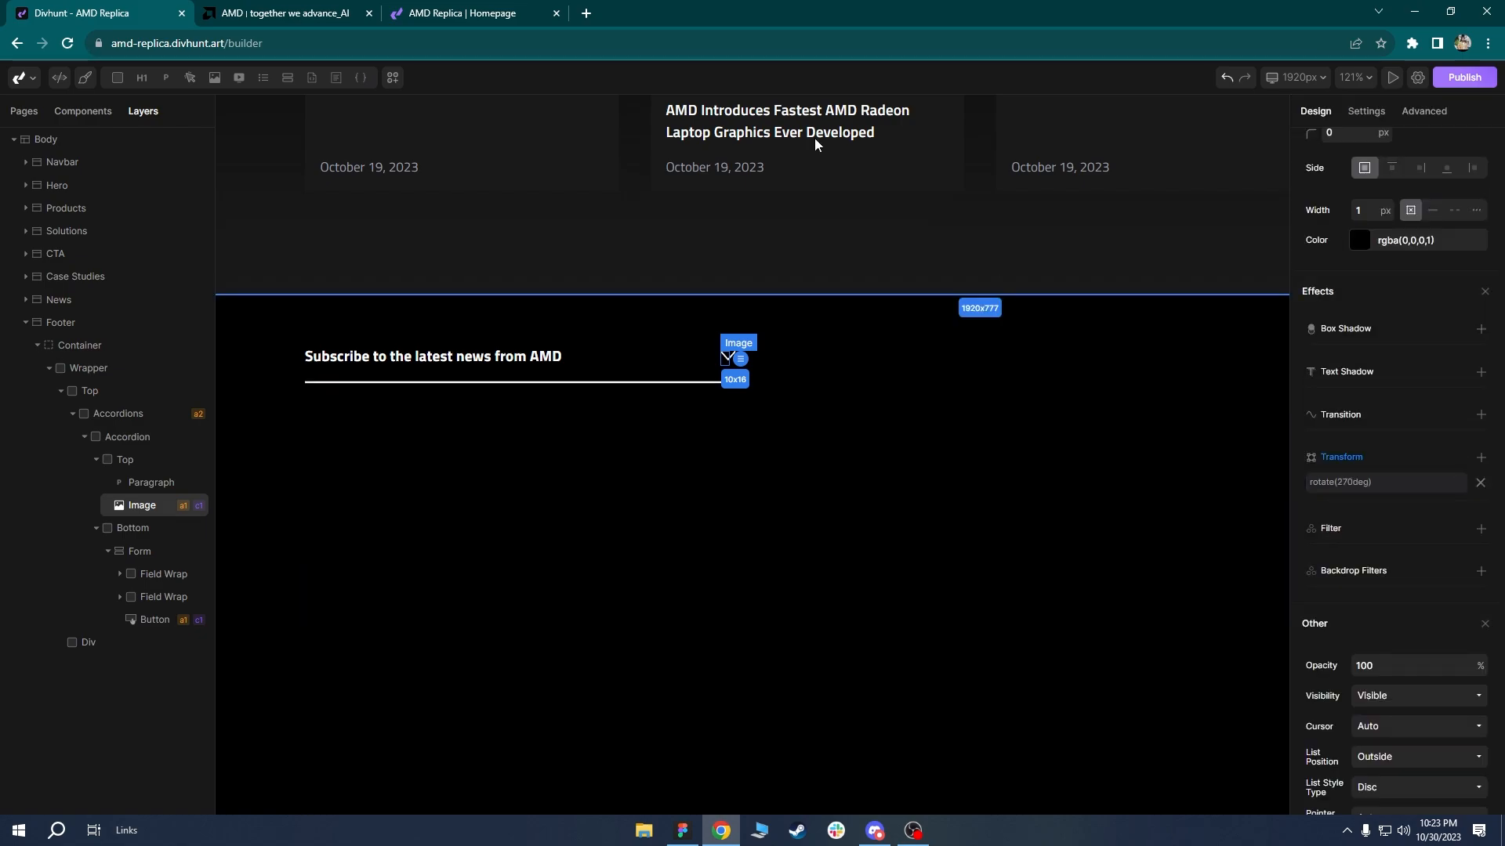
Reload the AMD Replica homepage to check the accordion arrow, and return to the Divhunt builder.
{"action": "left_click", "coordinate": [481, 6]}
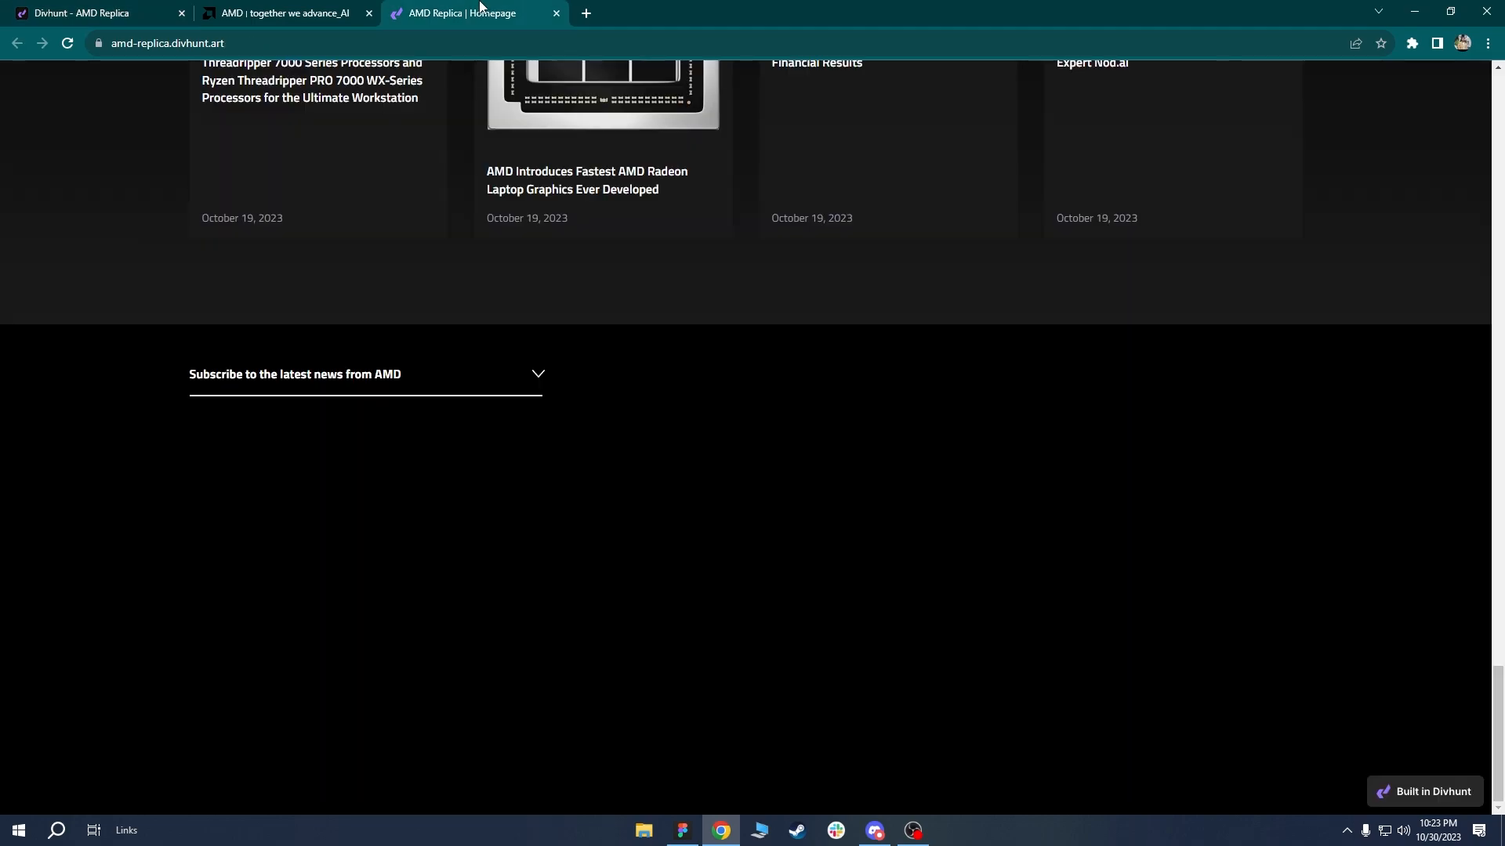
{"action": "left_click", "coordinate": [66, 56]}
{"action": "left_click", "coordinate": [98, 6]}
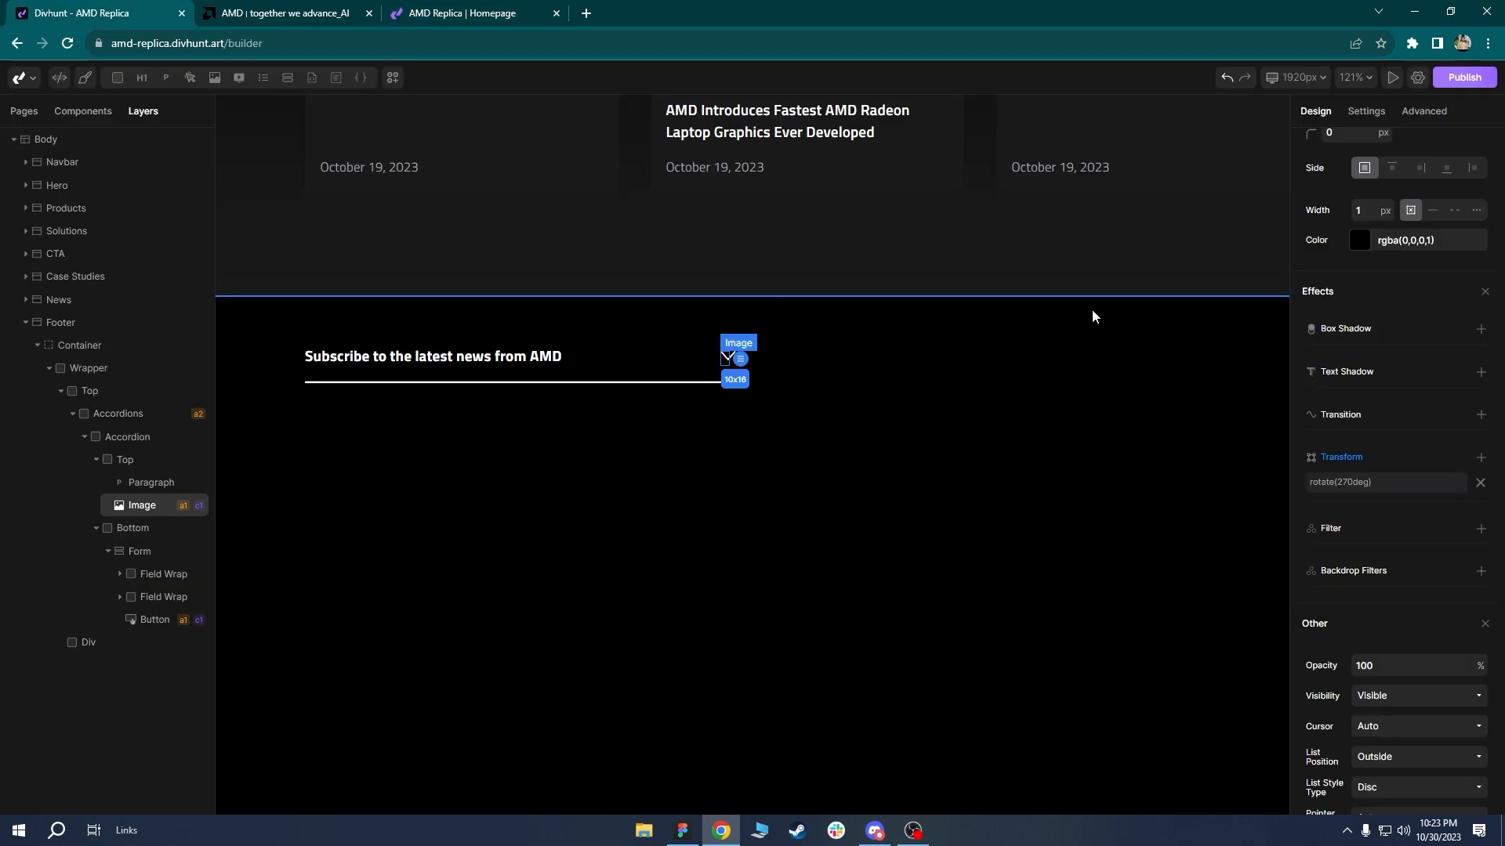
Reset the Transform styling of the arrow image's Active state and return to its default selector.
{"action": "left_click", "coordinate": [1356, 464]}
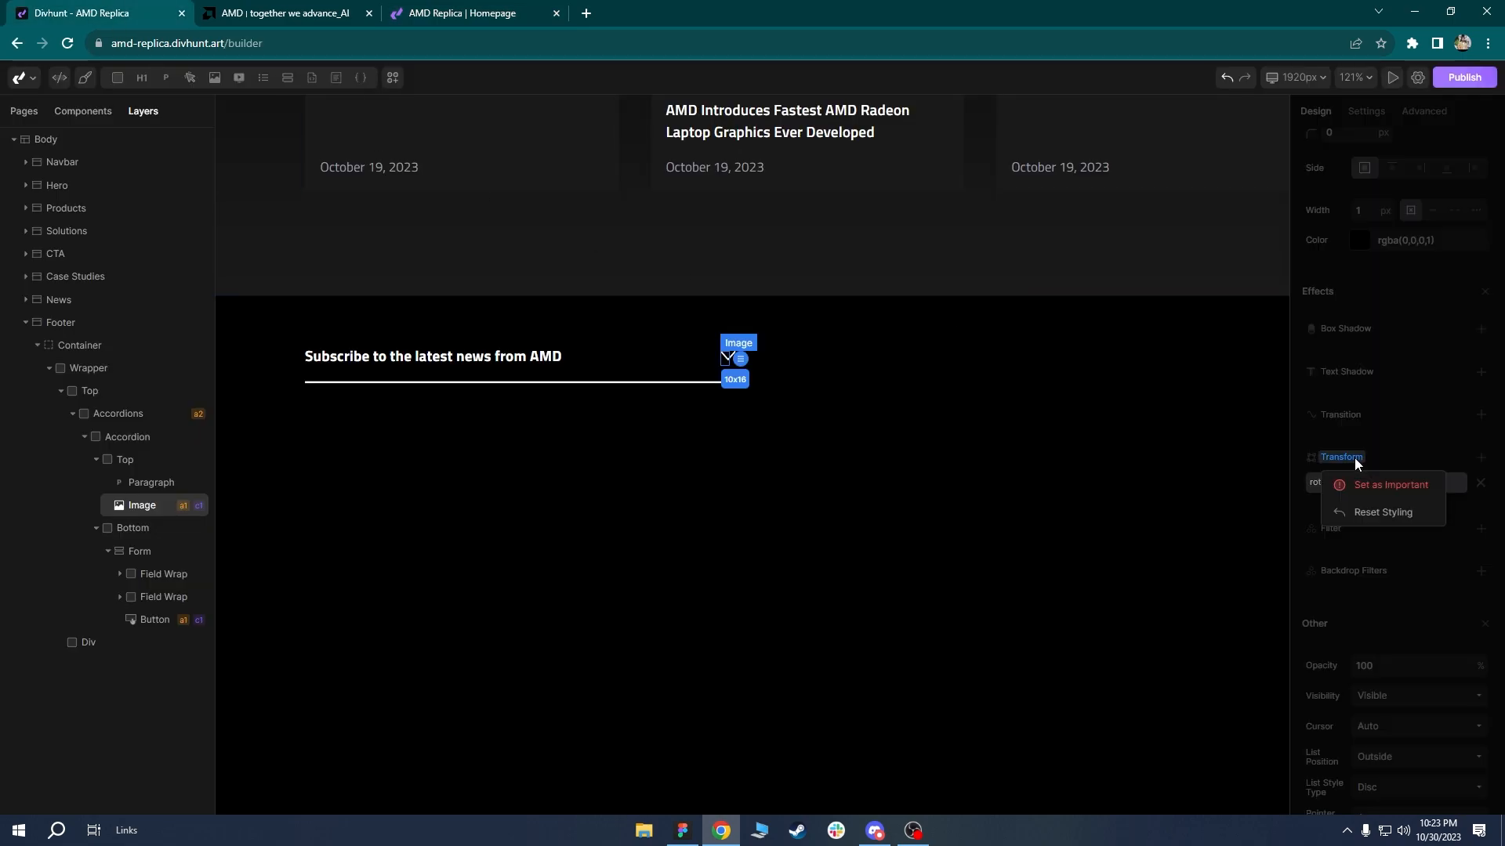
{"action": "left_click", "coordinate": [1377, 519]}
{"action": "scroll", "coordinate": [1471, 159], "scroll_direction": "up", "scroll_amount": 10}
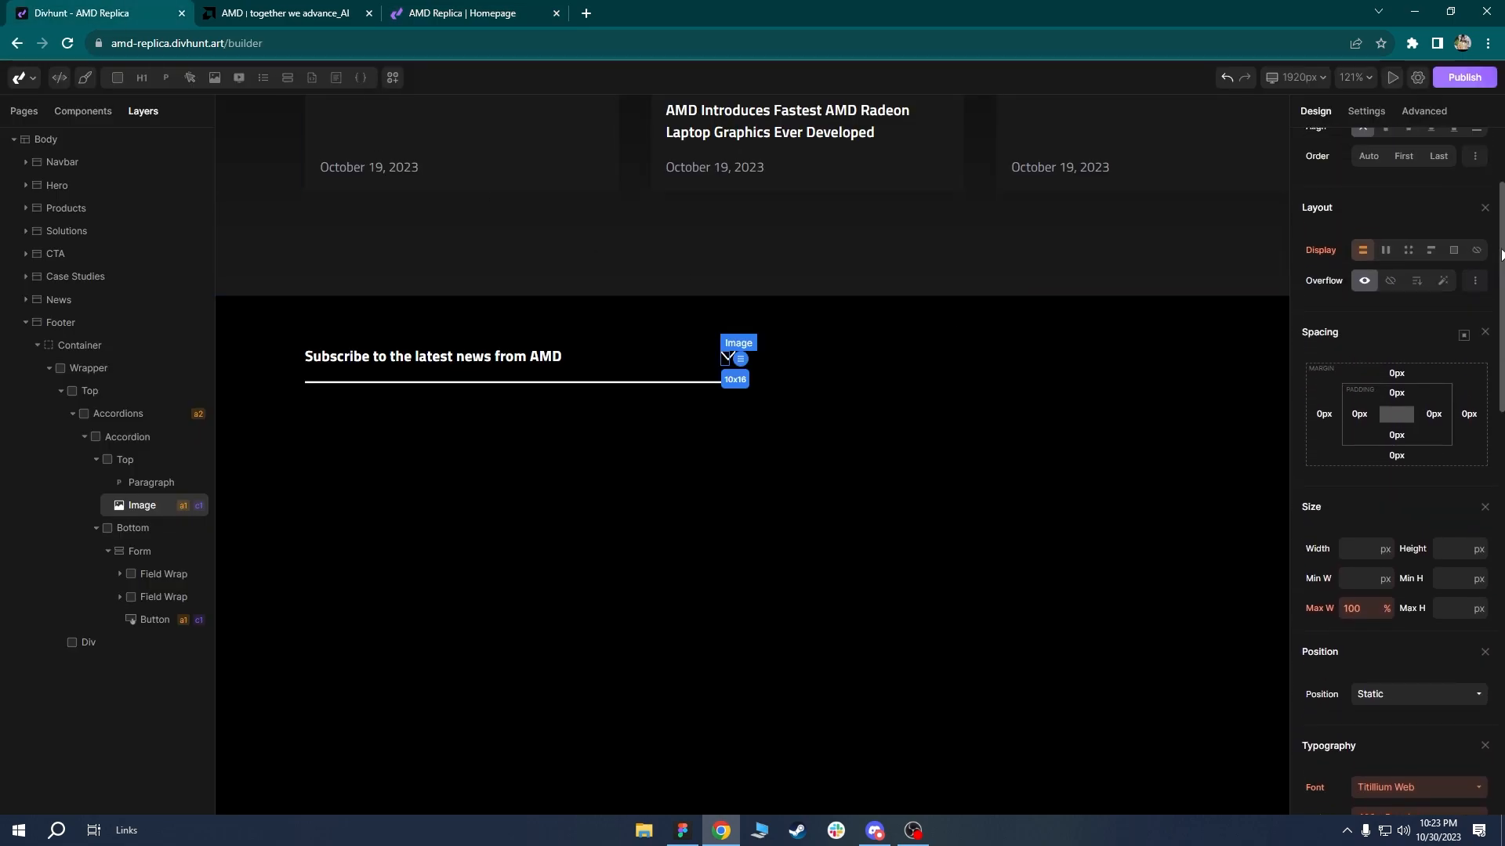
{"action": "left_click", "coordinate": [1468, 148]}
{"action": "left_click", "coordinate": [1415, 173]}
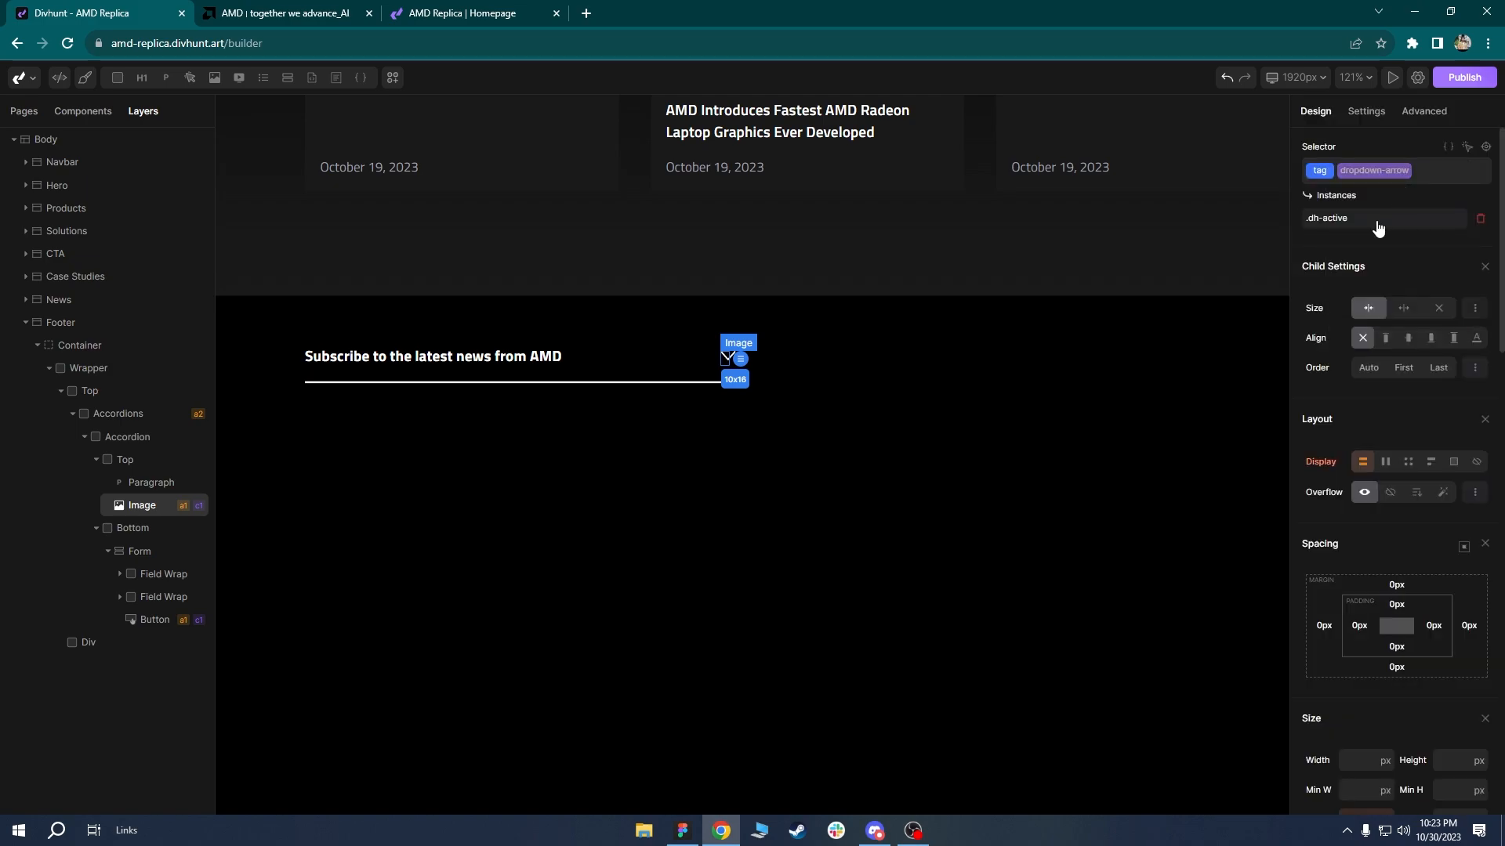
Target the Accordion's Active state with the dropdown-arrow child class as the styling selector.
{"action": "left_click", "coordinate": [127, 442]}
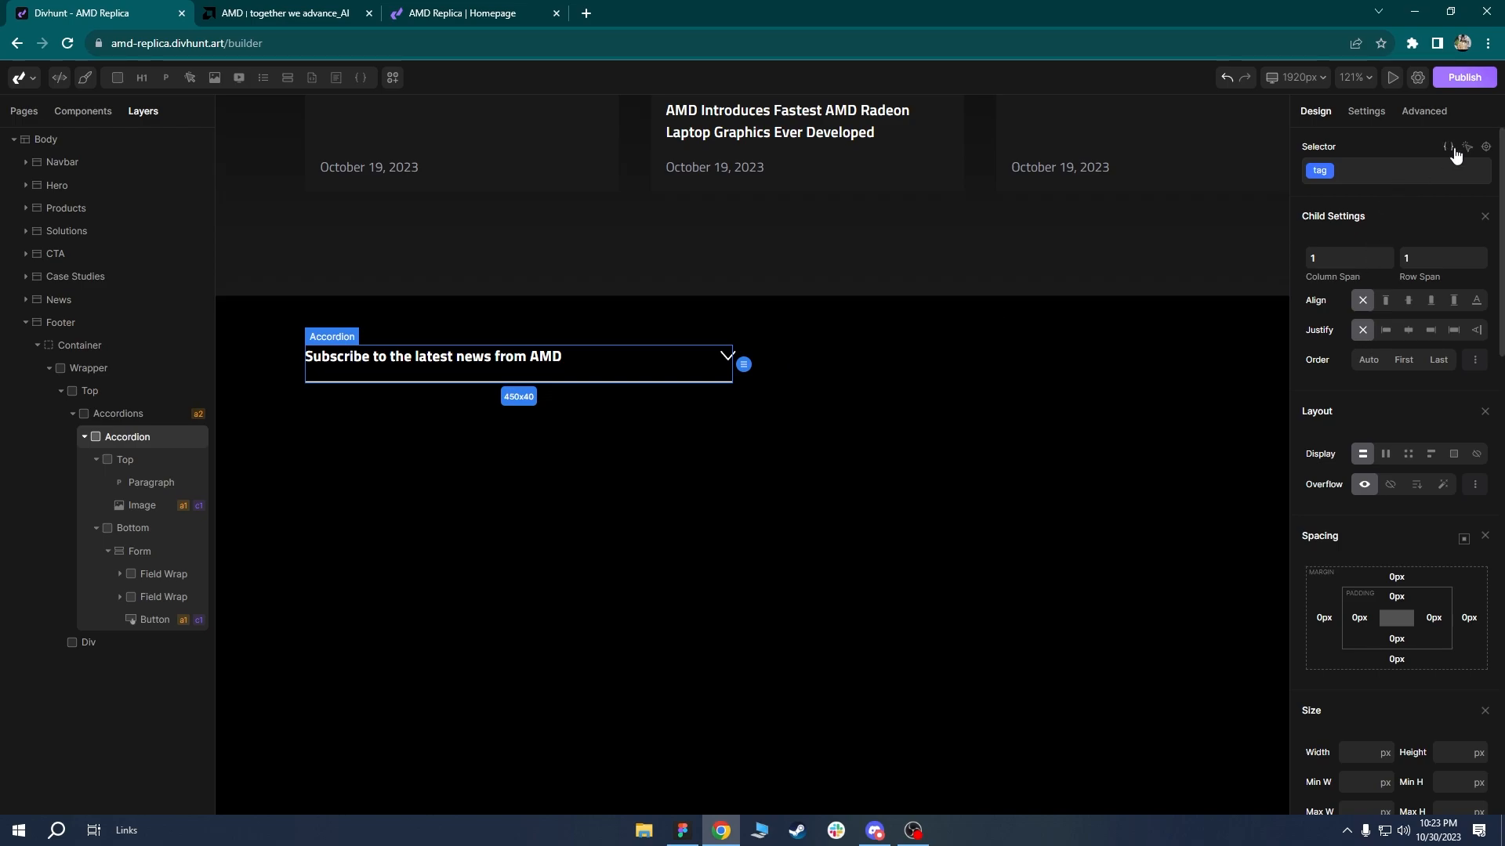
{"action": "left_click", "coordinate": [1467, 148]}
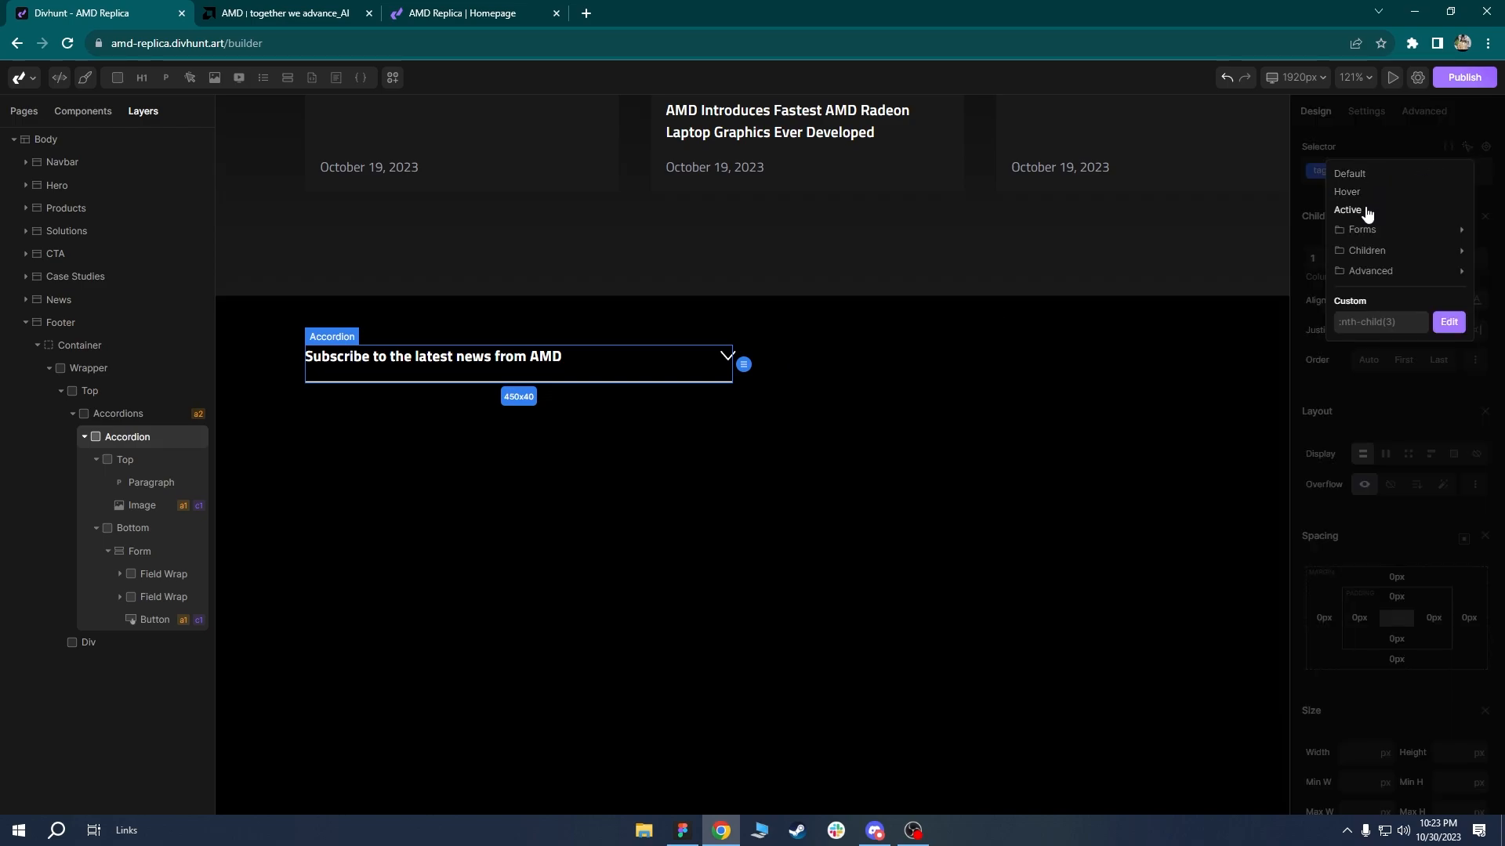
{"action": "left_click", "coordinate": [1364, 210]}
{"action": "left_click", "coordinate": [1487, 148]}
{"action": "left_click", "coordinate": [1422, 235]}
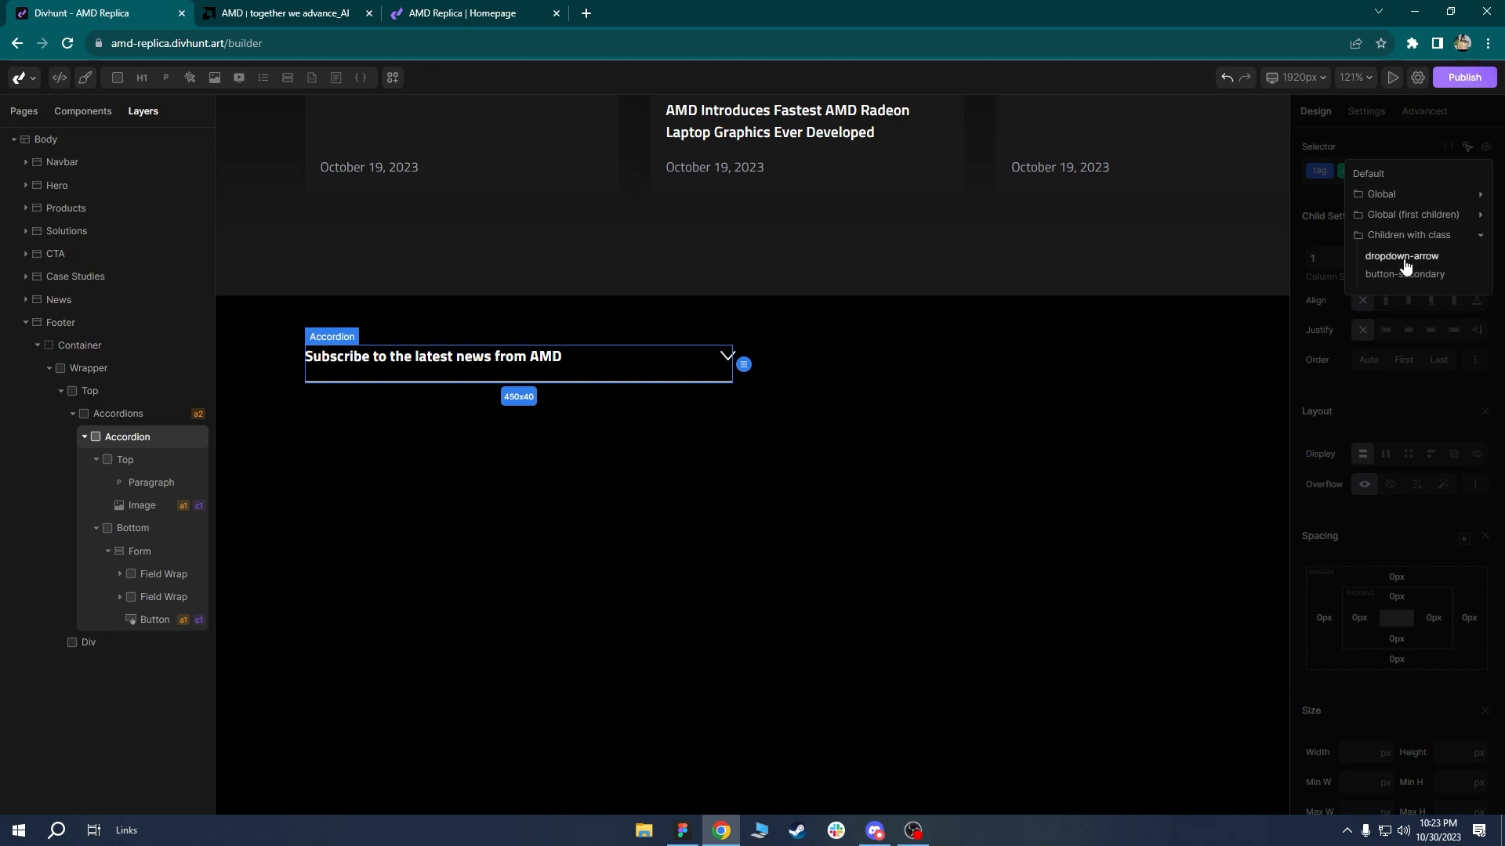
{"action": "left_click", "coordinate": [1393, 257]}
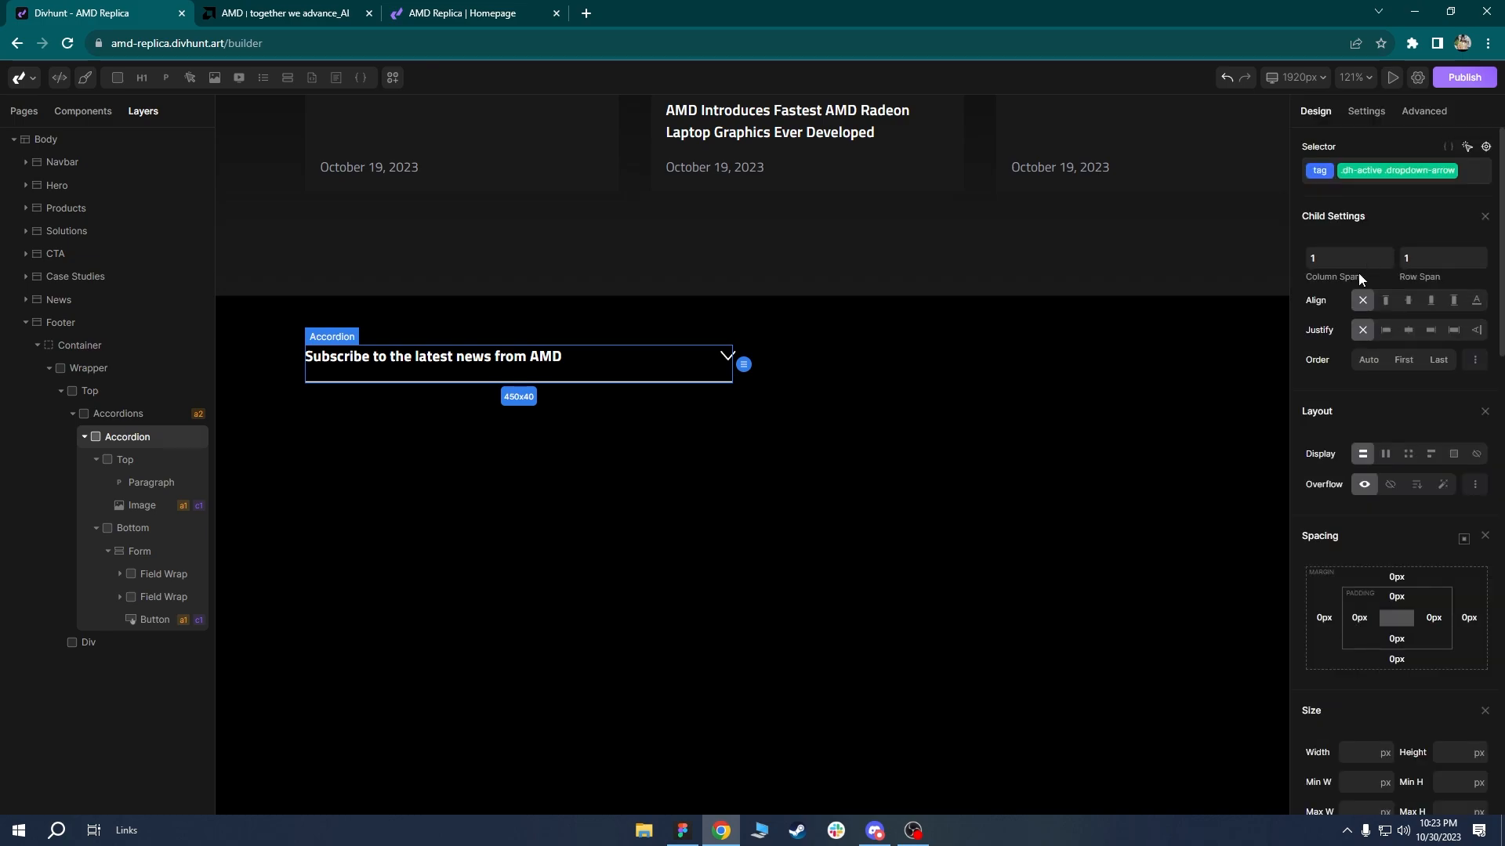
Add a Rotate transform of 270 degrees to the active accordion's dropdown arrow.
{"action": "left_click_drag", "start_coordinate": [1500, 185], "coordinate": [1500, 509]}
{"action": "scroll", "coordinate": [1381, 590], "scroll_direction": "down", "scroll_amount": 3}
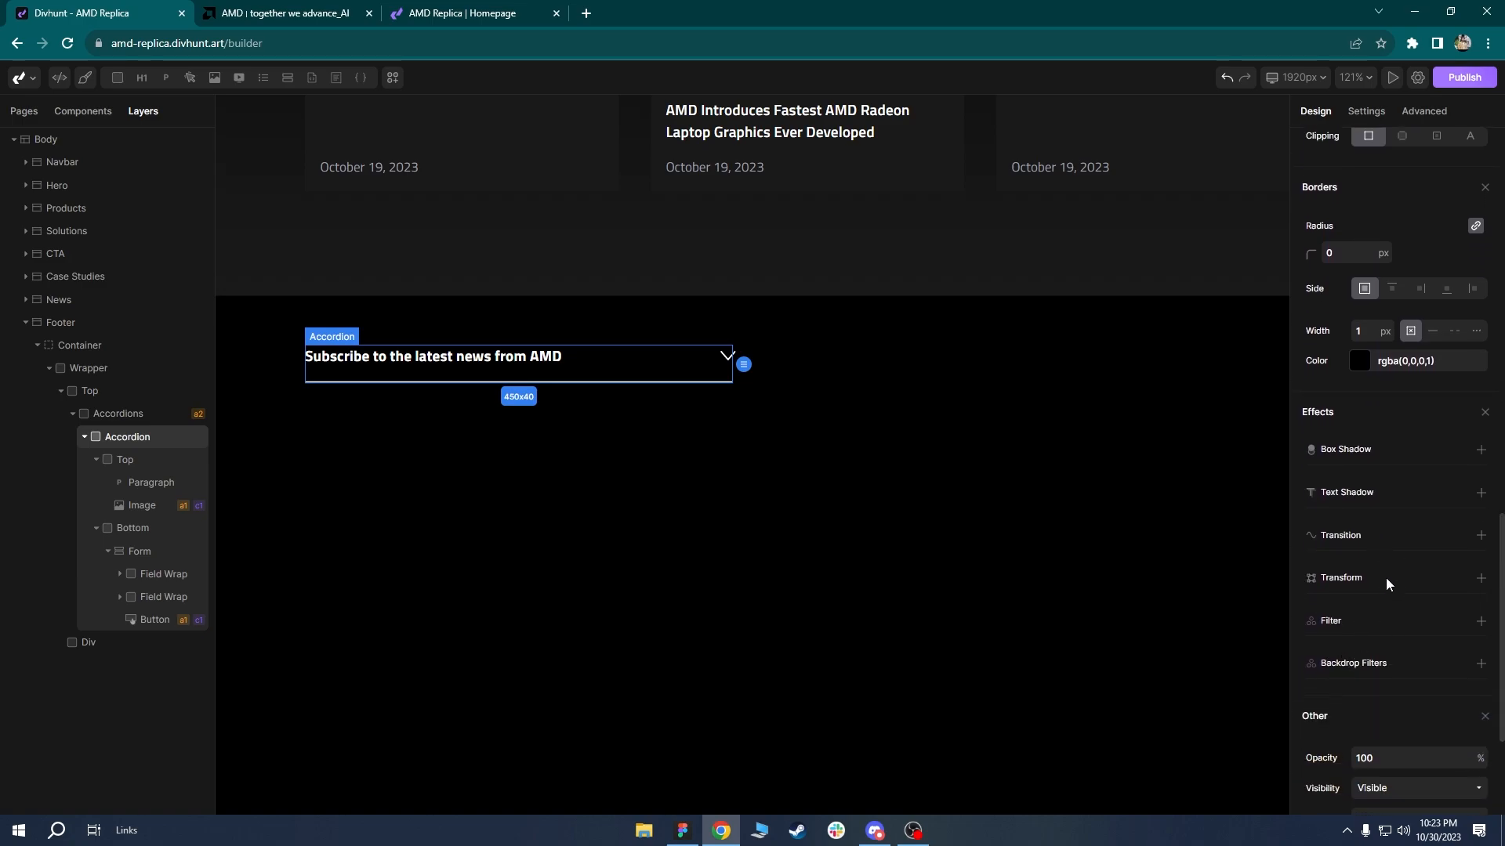
{"action": "left_click", "coordinate": [1480, 579]}
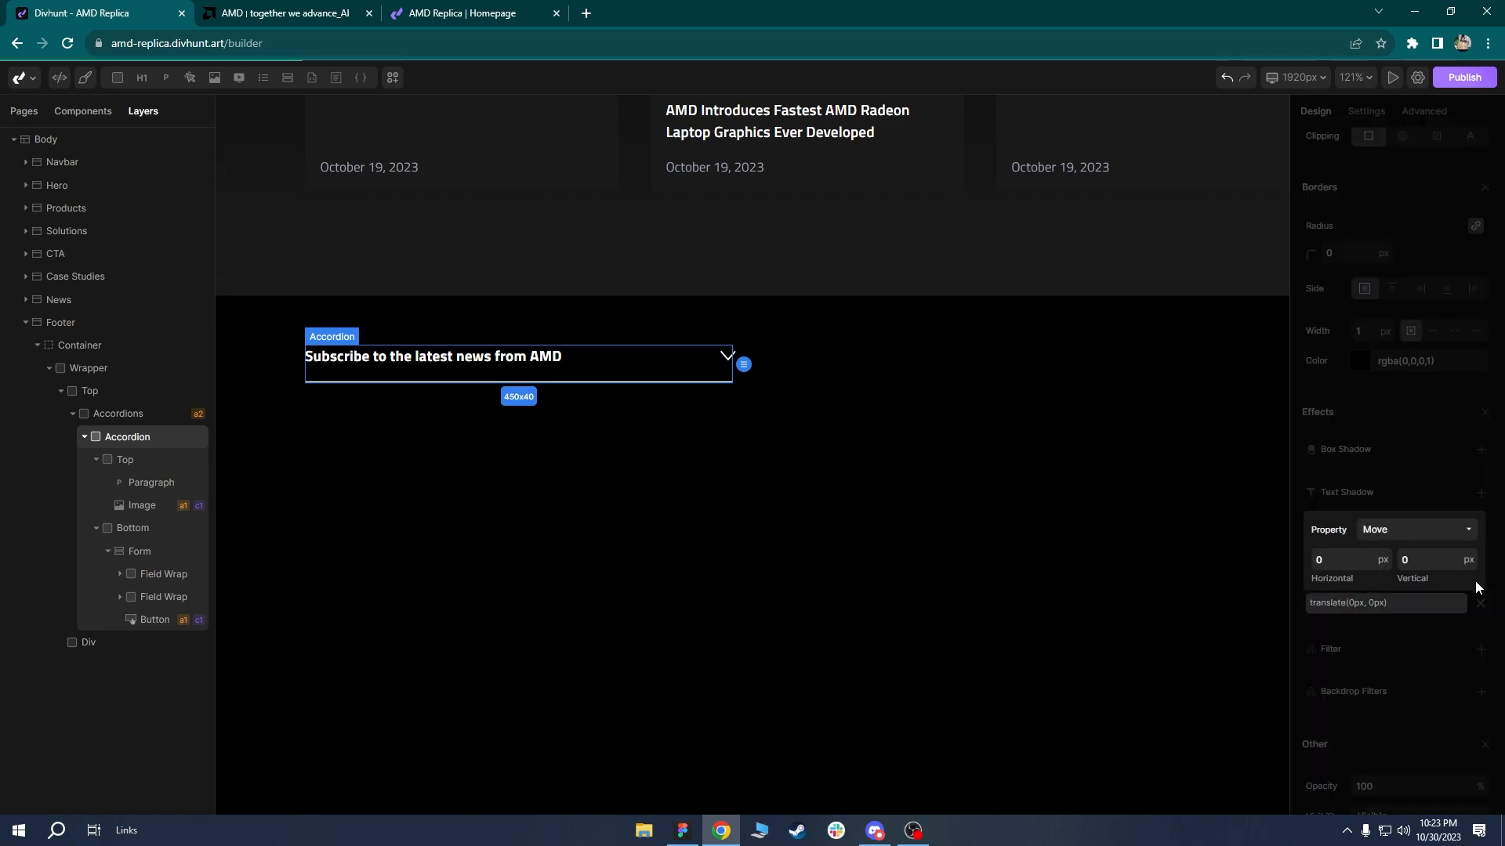
{"action": "left_click", "coordinate": [1387, 532]}
{"action": "left_click", "coordinate": [1381, 599]}
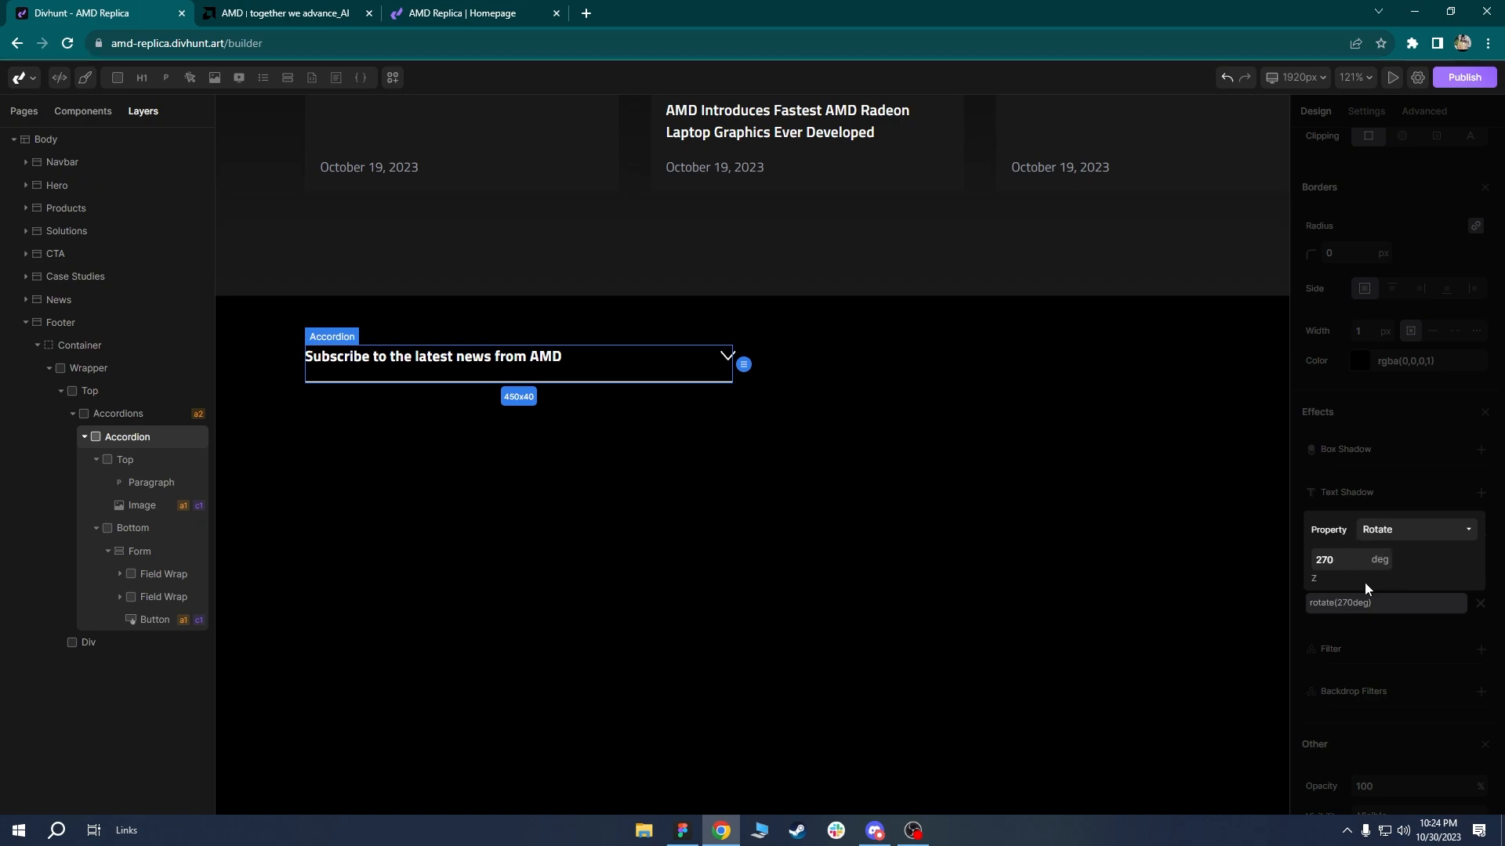
{"action": "left_click", "coordinate": [1394, 459]}
Reload the AMD Replica homepage and toggle the subscribe accordion repeatedly to test the arrow's rotation.
{"action": "left_click", "coordinate": [425, 21]}
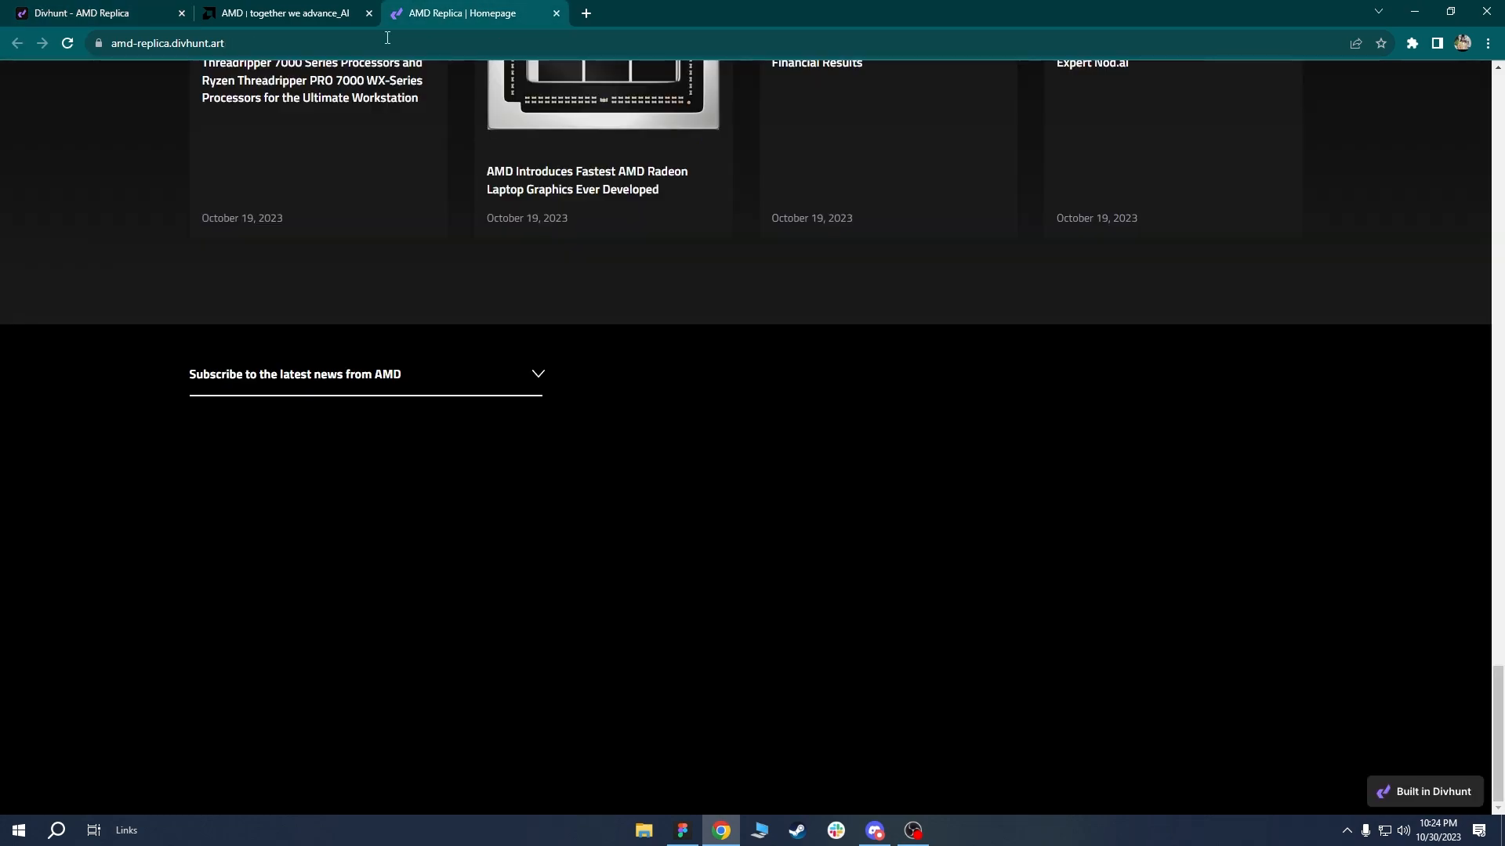
{"action": "left_click", "coordinate": [66, 43]}
{"action": "left_click", "coordinate": [450, 376]}
{"action": "left_click", "coordinate": [481, 382]}
{"action": "left_click", "coordinate": [494, 382]}
{"action": "left_click", "coordinate": [499, 380]}
{"action": "left_click", "coordinate": [515, 376]}
{"action": "left_click", "coordinate": [510, 380]}
{"action": "left_click", "coordinate": [525, 384]}
{"action": "key", "text": "ctrl+1"}
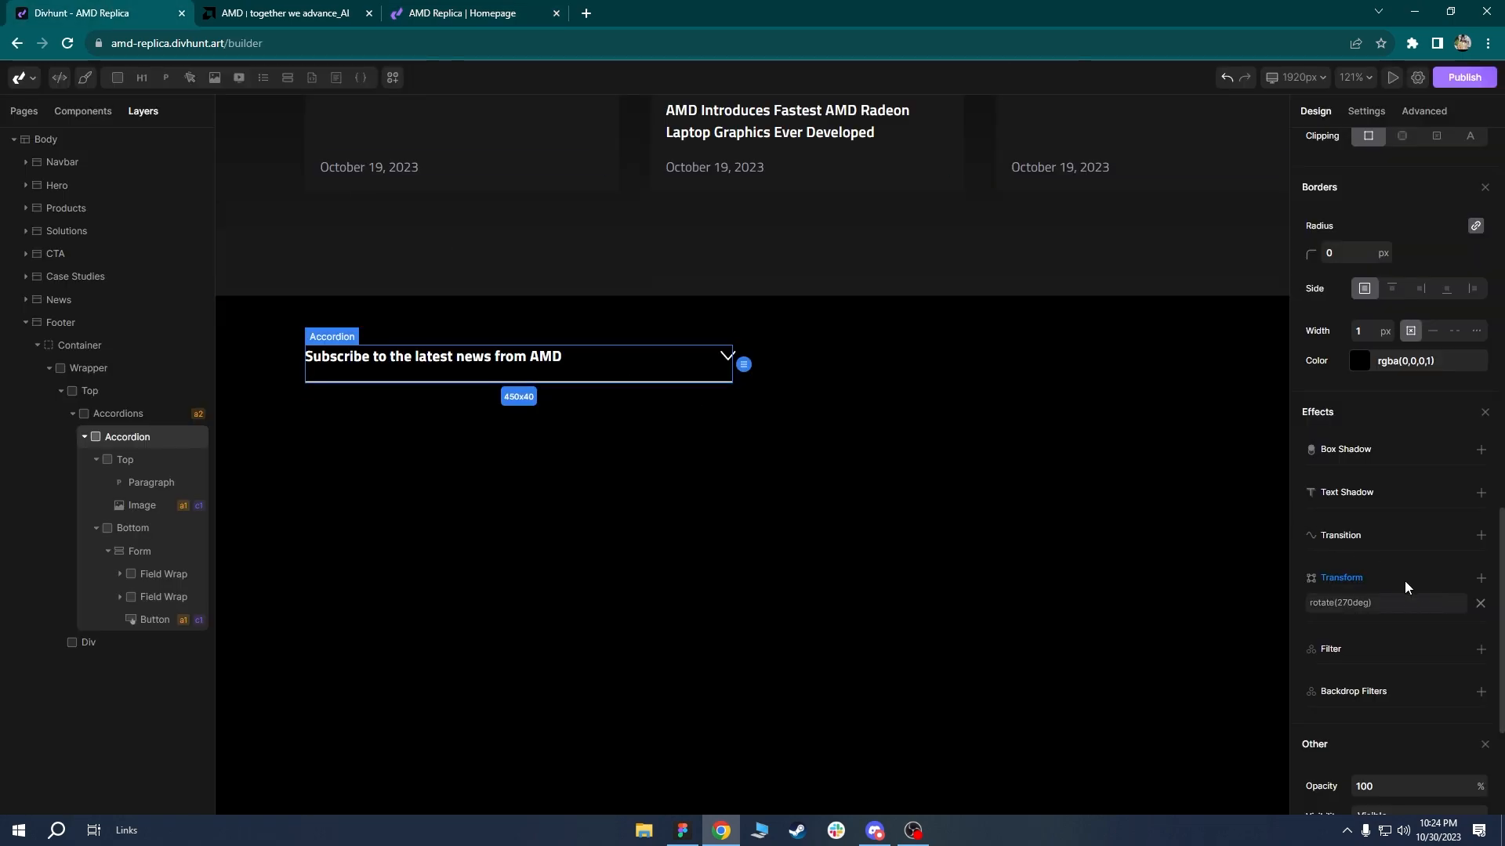
Add a transition to the arrow image for all properties with Ease easing, 200 ms duration and 0 ms delay.
{"action": "left_click", "coordinate": [141, 506]}
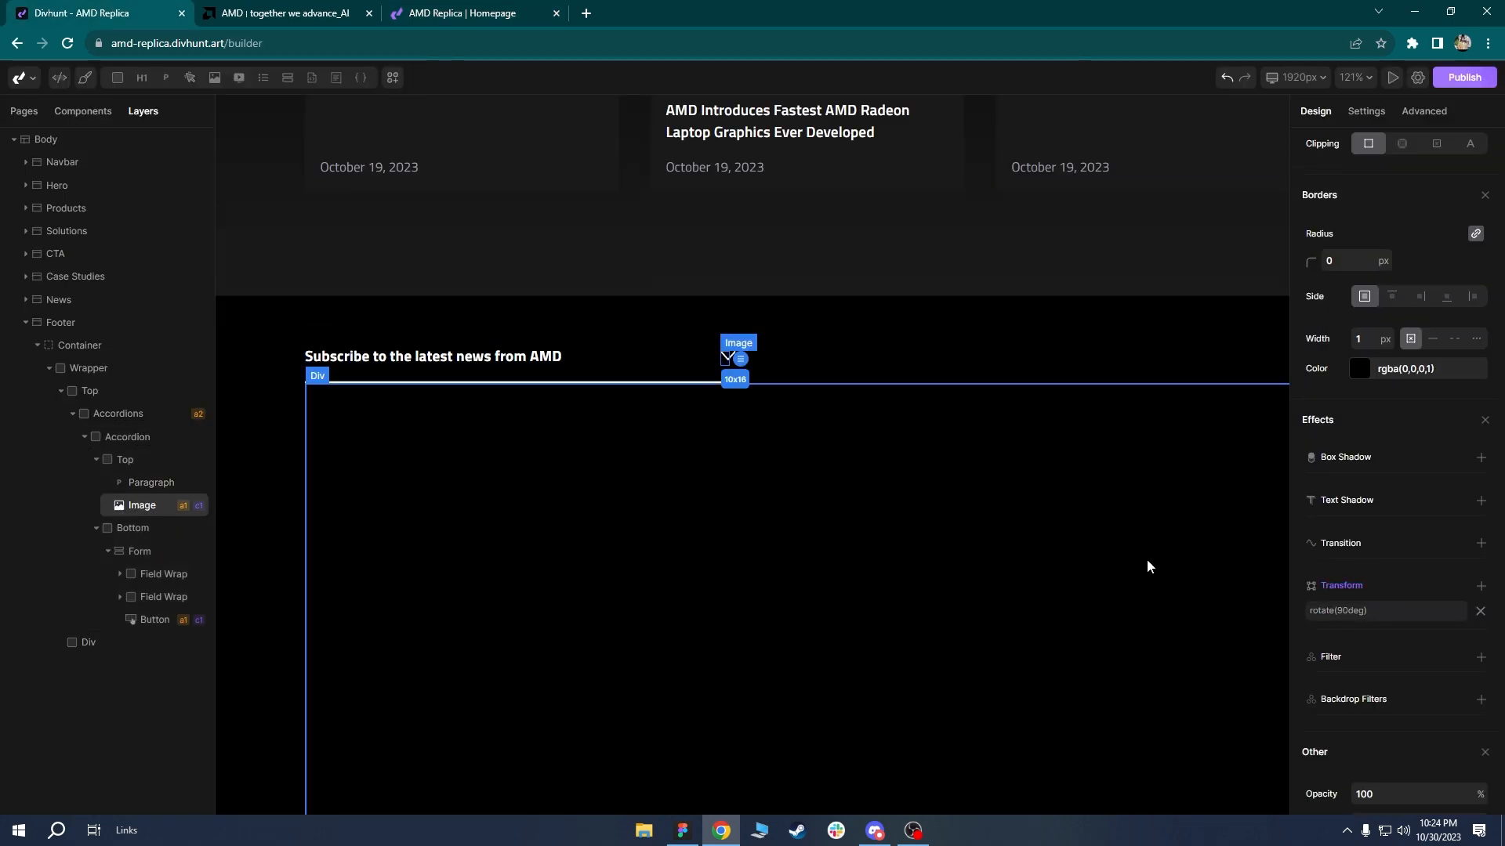
{"action": "left_click", "coordinate": [1480, 543]}
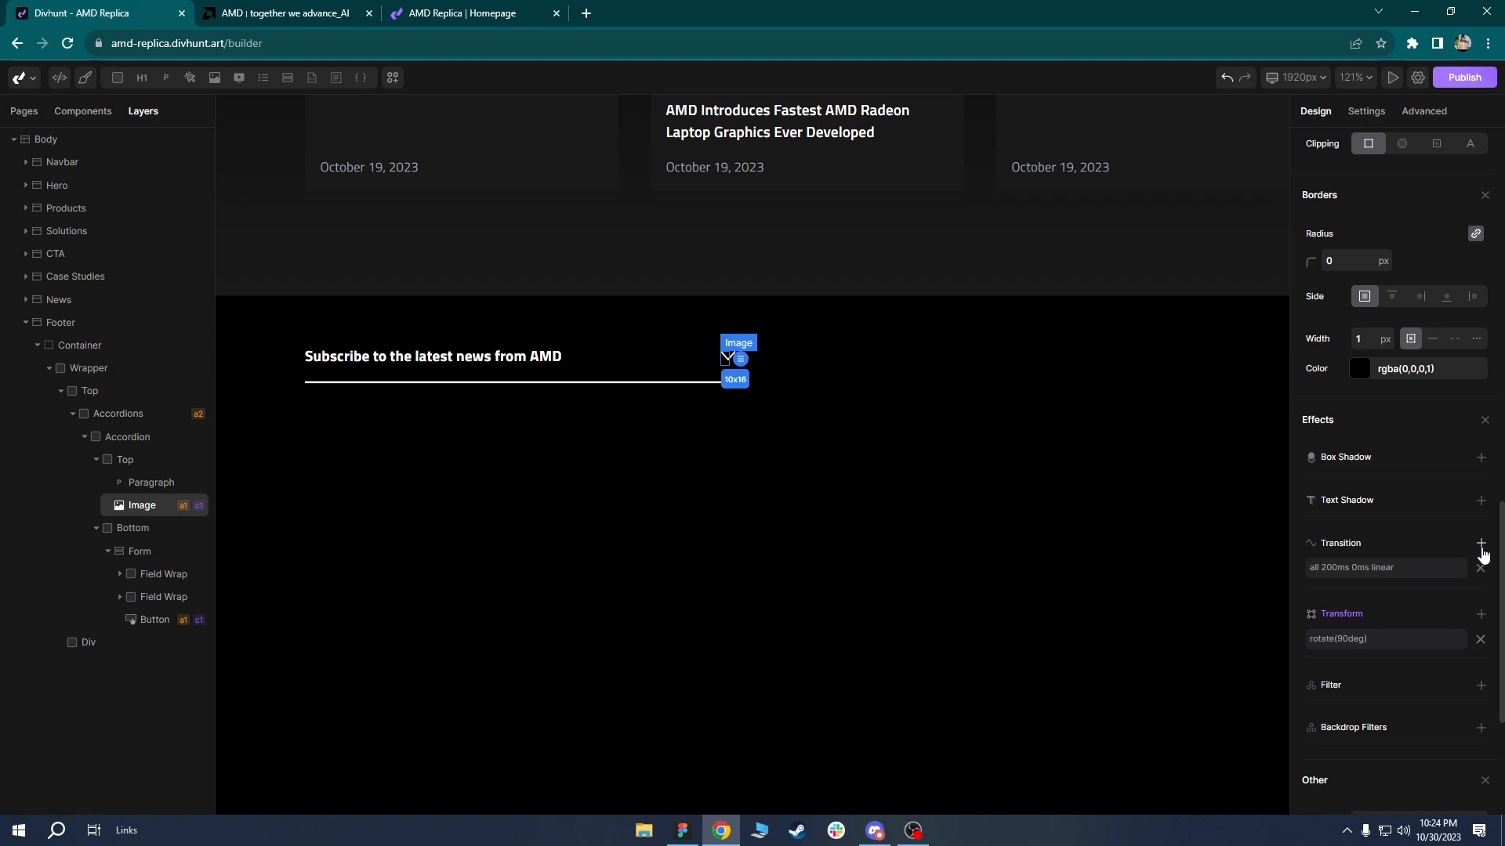
{"action": "left_click", "coordinate": [1390, 494]}
{"action": "left_click", "coordinate": [1378, 548]}
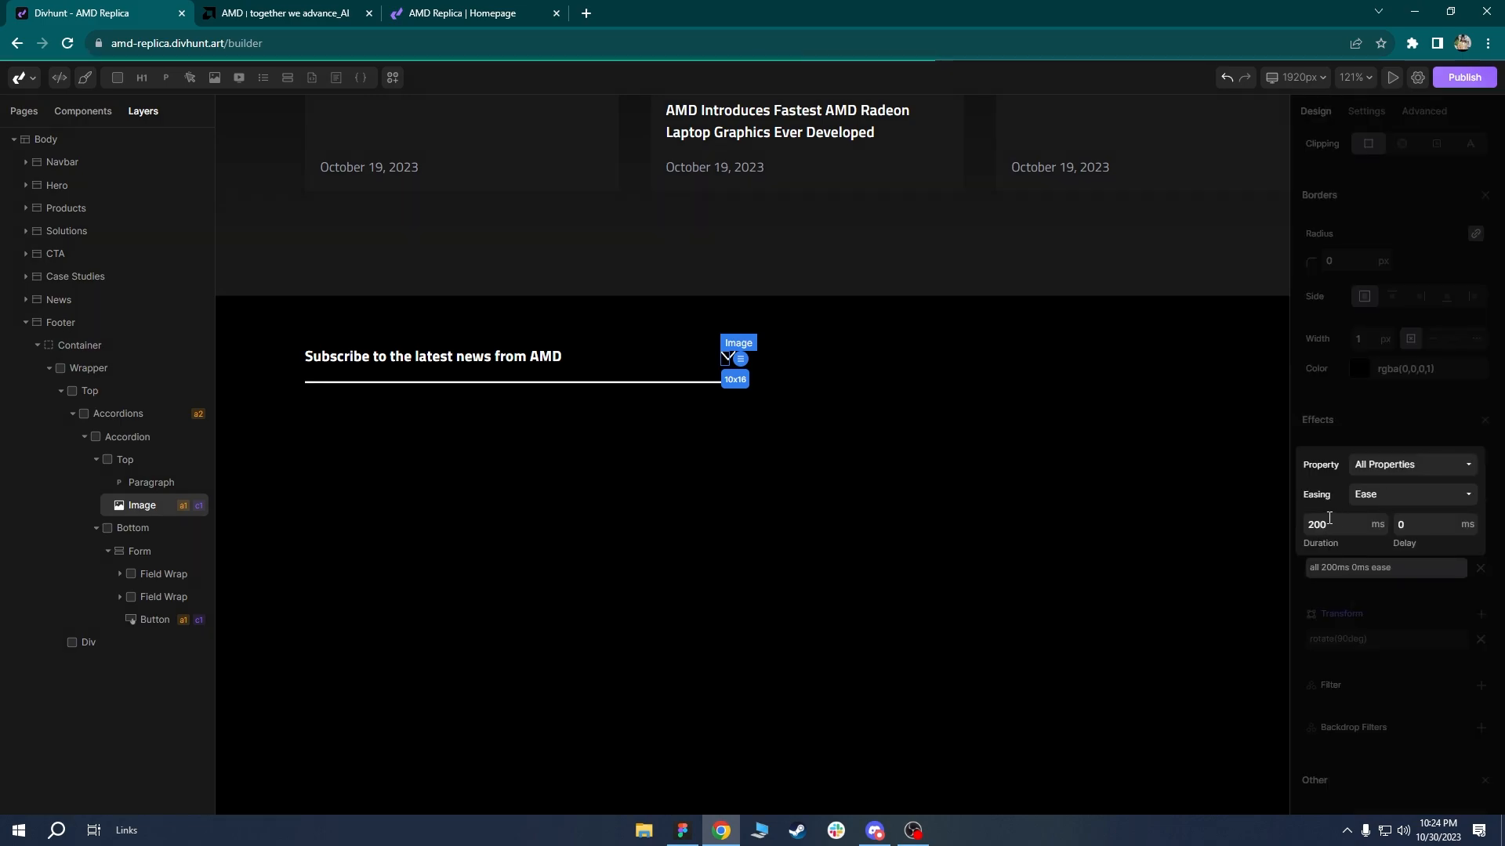
Toggle the subscribe accordion on the AMD Replica homepage to check the arrow's transition, and compare with the original AMD footer.
{"action": "left_click", "coordinate": [461, 11]}
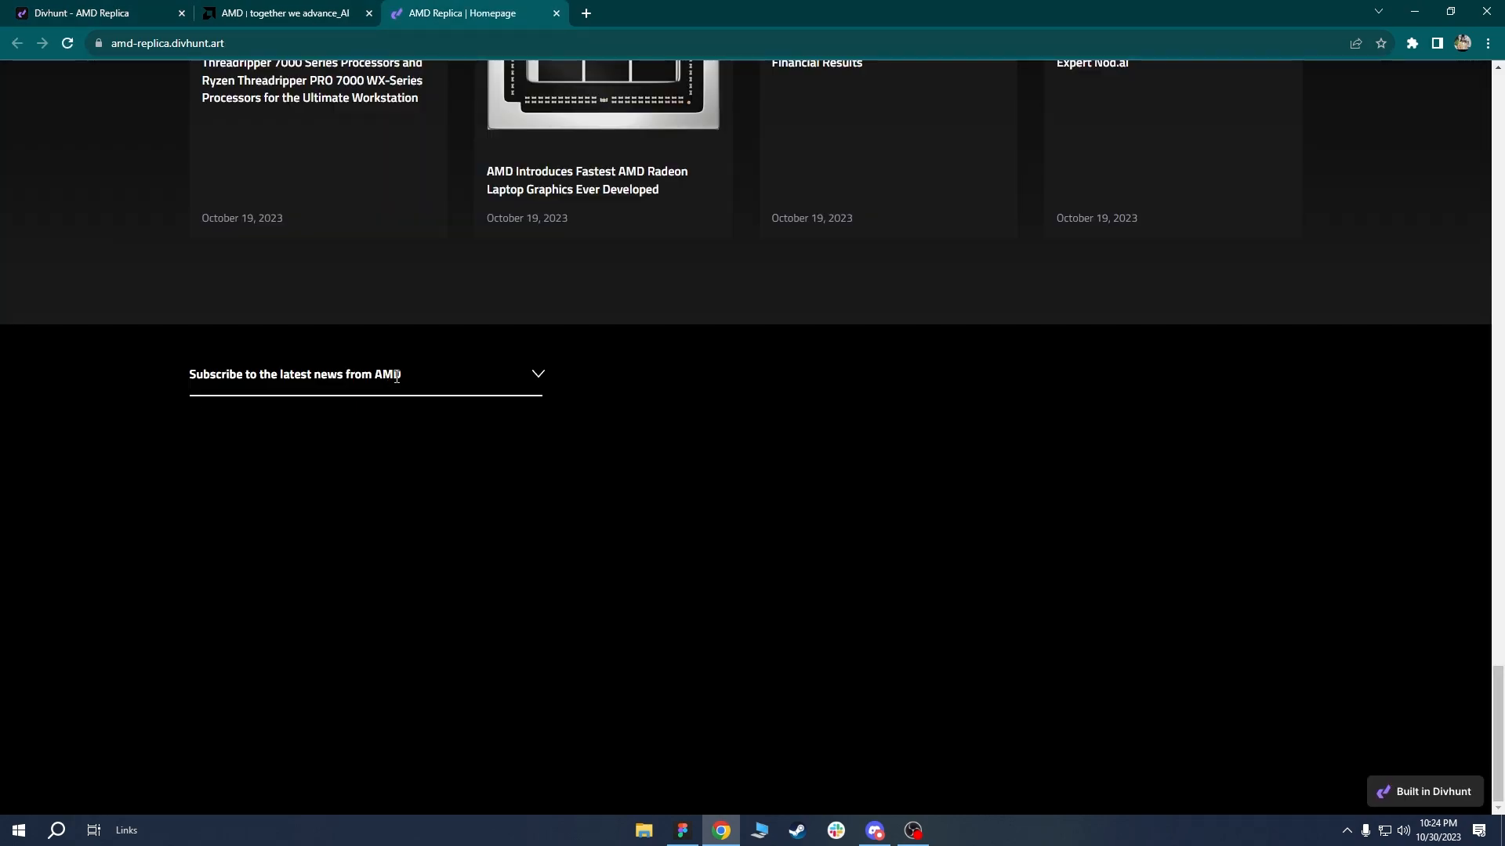
{"action": "left_click", "coordinate": [404, 380]}
{"action": "left_click", "coordinate": [431, 383]}
{"action": "left_click", "coordinate": [434, 380]}
{"action": "left_click", "coordinate": [434, 378]}
{"action": "left_click", "coordinate": [434, 377]}
{"action": "left_click", "coordinate": [463, 379]}
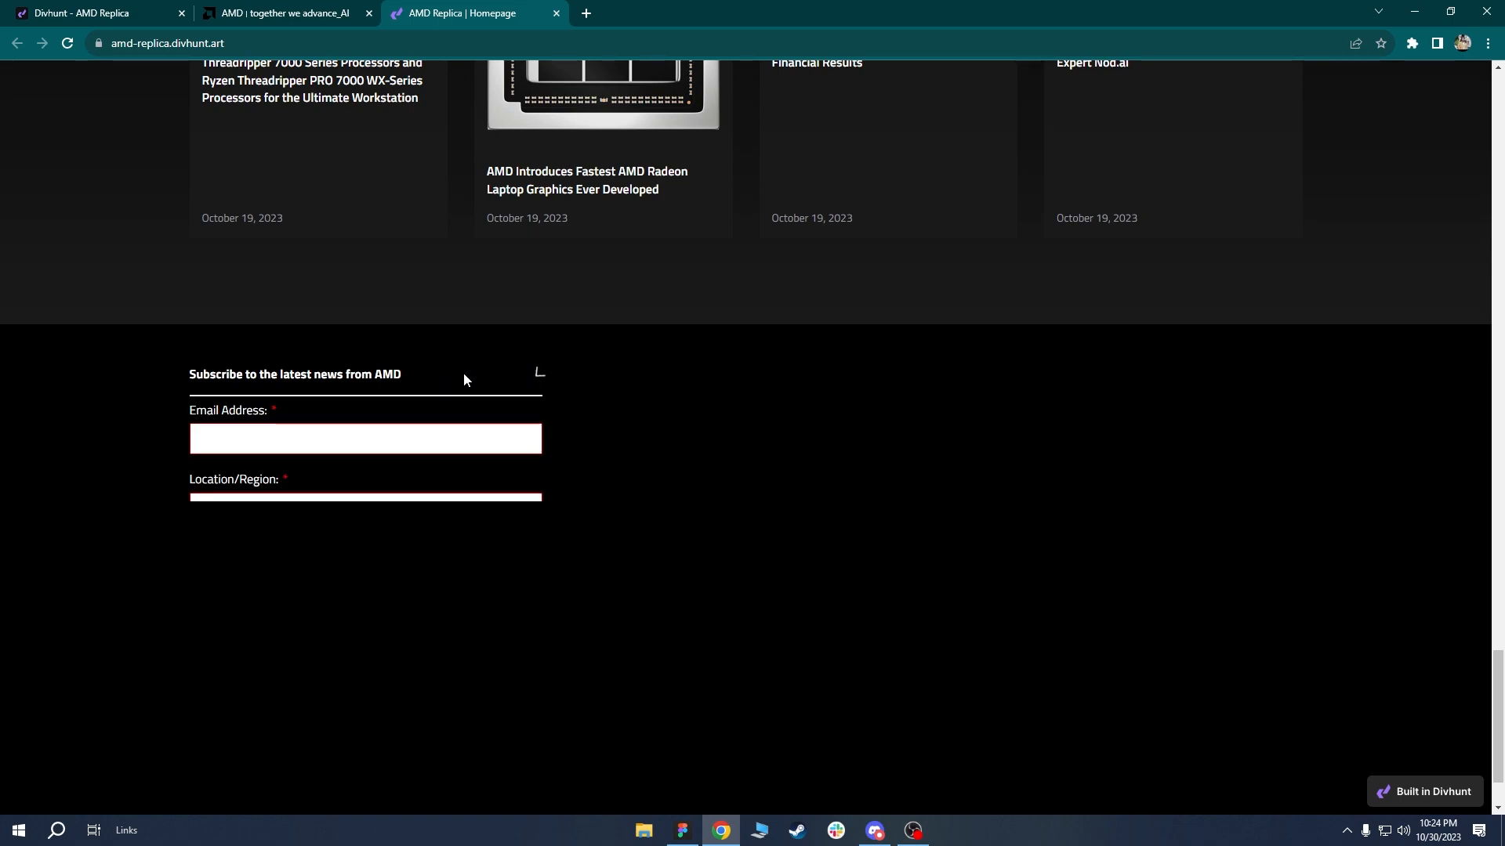
{"action": "left_click", "coordinate": [113, 13]}
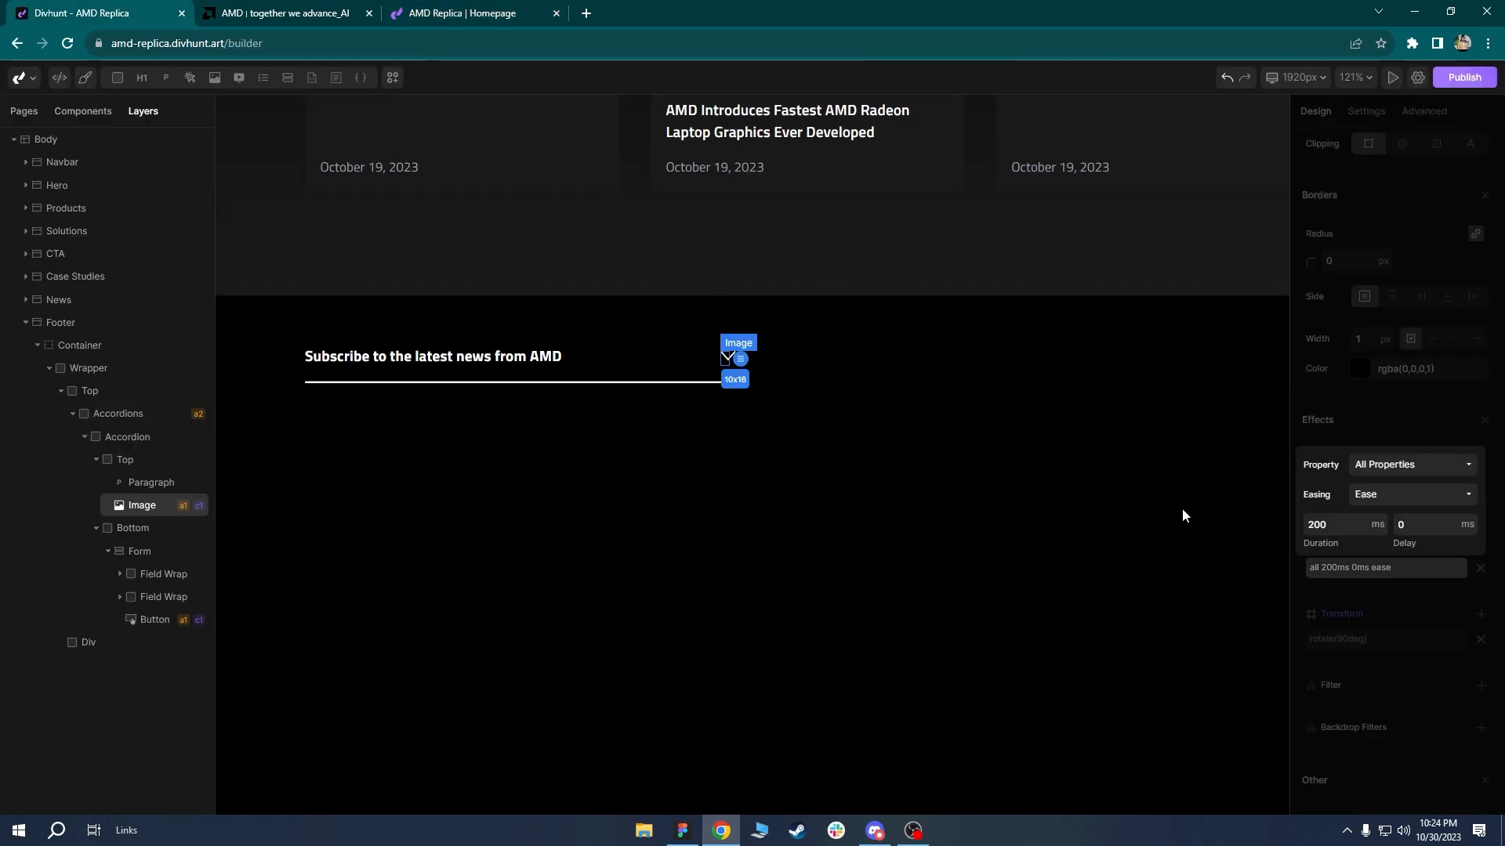
{"action": "left_click", "coordinate": [462, 13]}
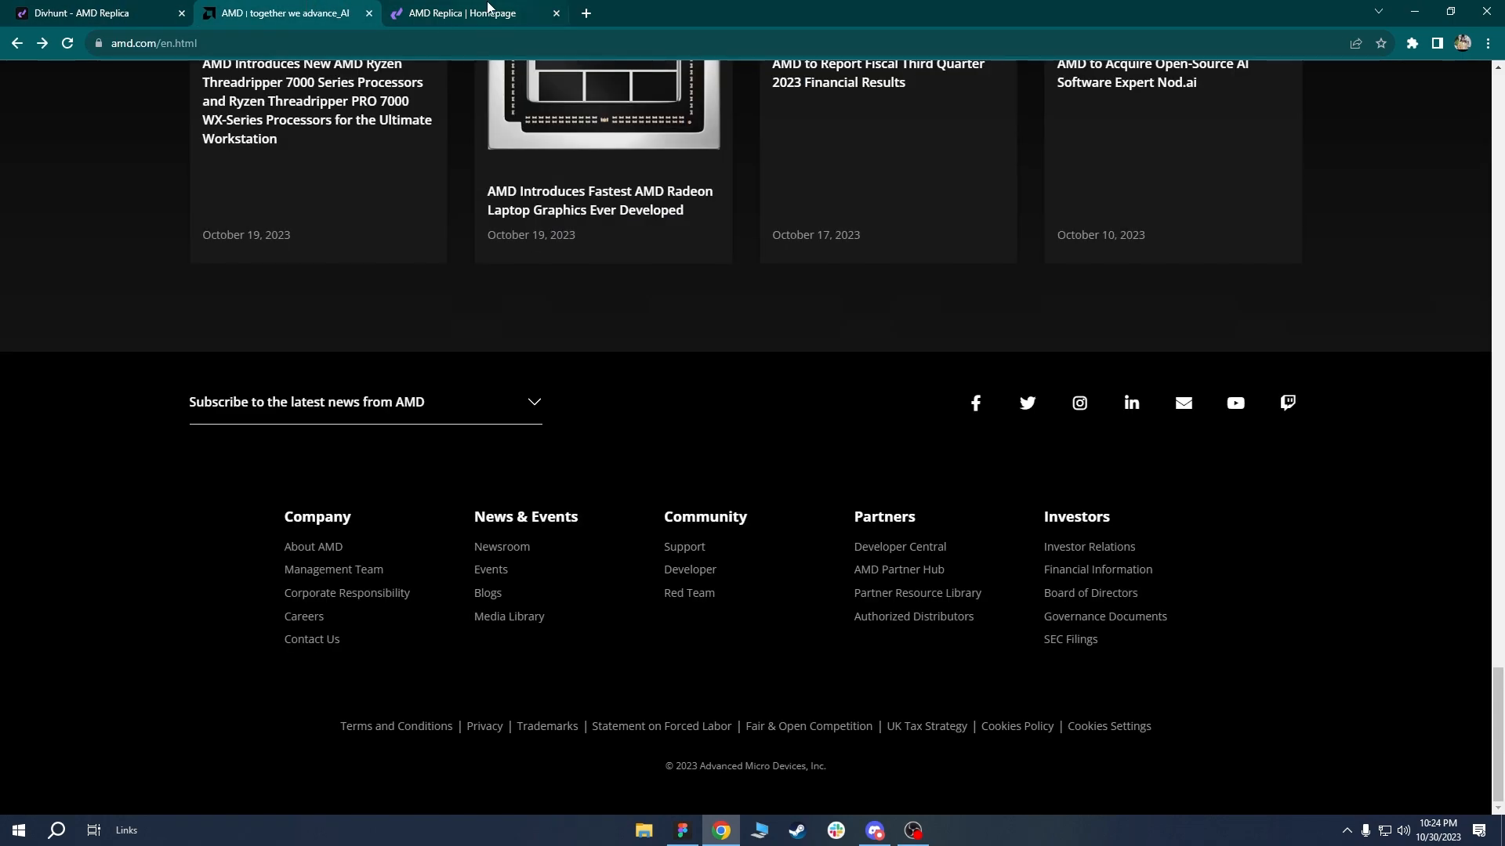
{"action": "left_click", "coordinate": [118, 14]}
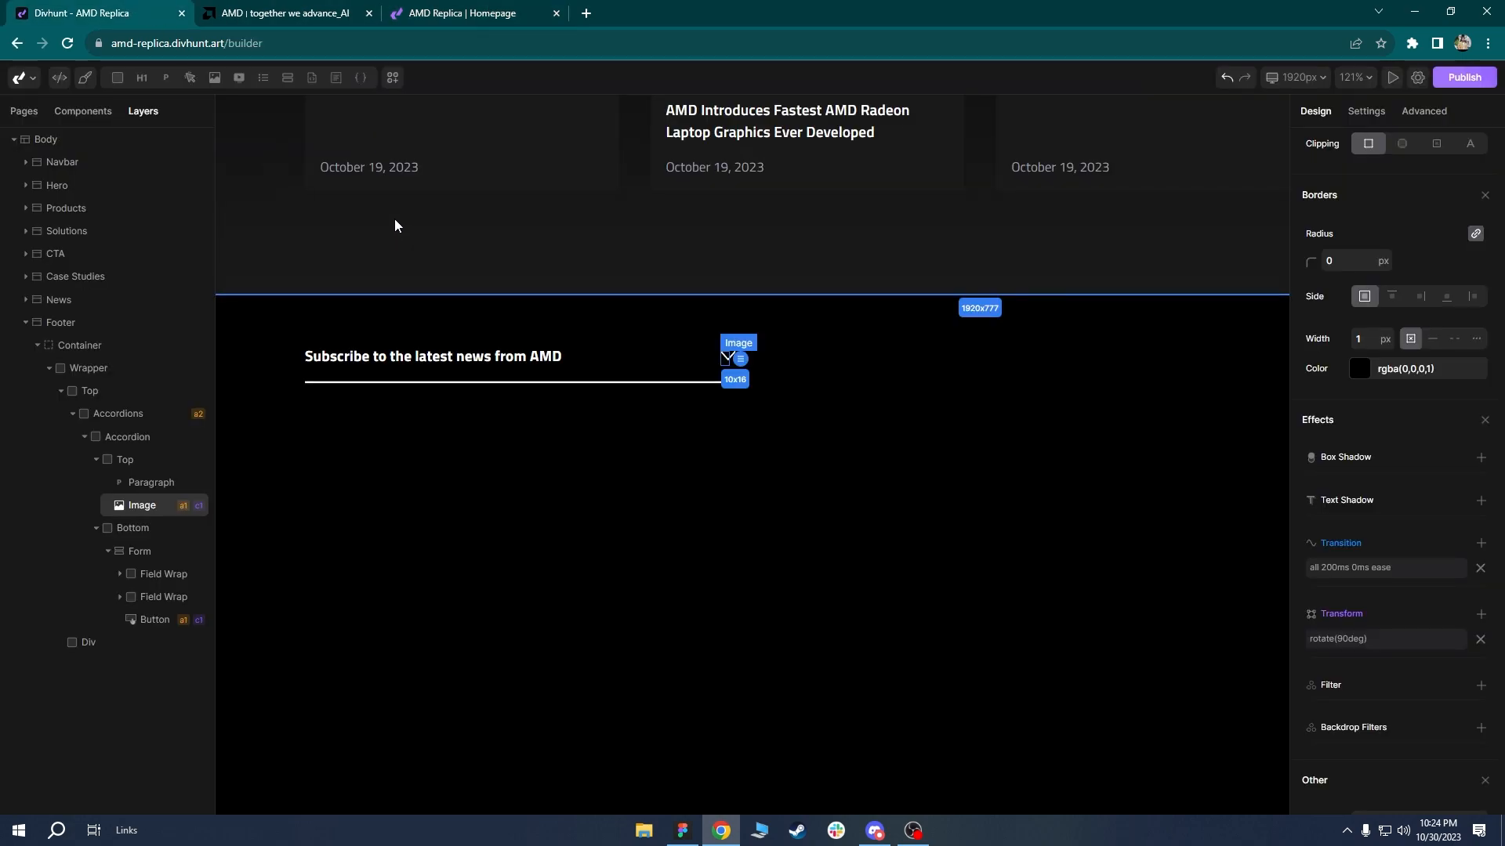
Remove the empty Div from the footer's Wrapper and collapse the Accordions layer inside Top.
{"action": "scroll", "coordinate": [639, 457], "scroll_direction": "down", "scroll_amount": 3}
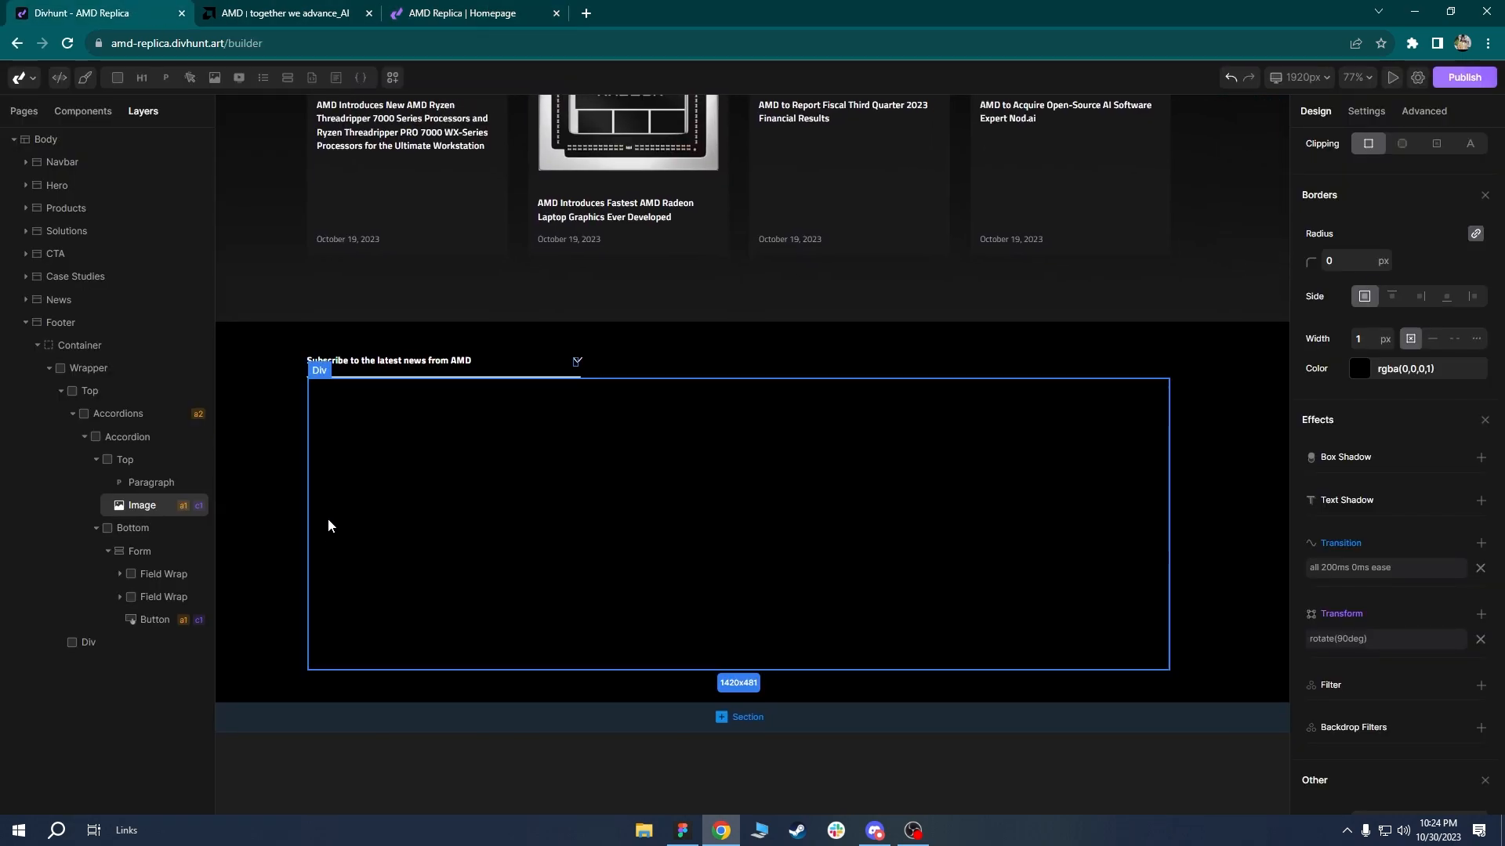
{"action": "left_click", "coordinate": [93, 651]}
{"action": "right_click", "coordinate": [92, 654]}
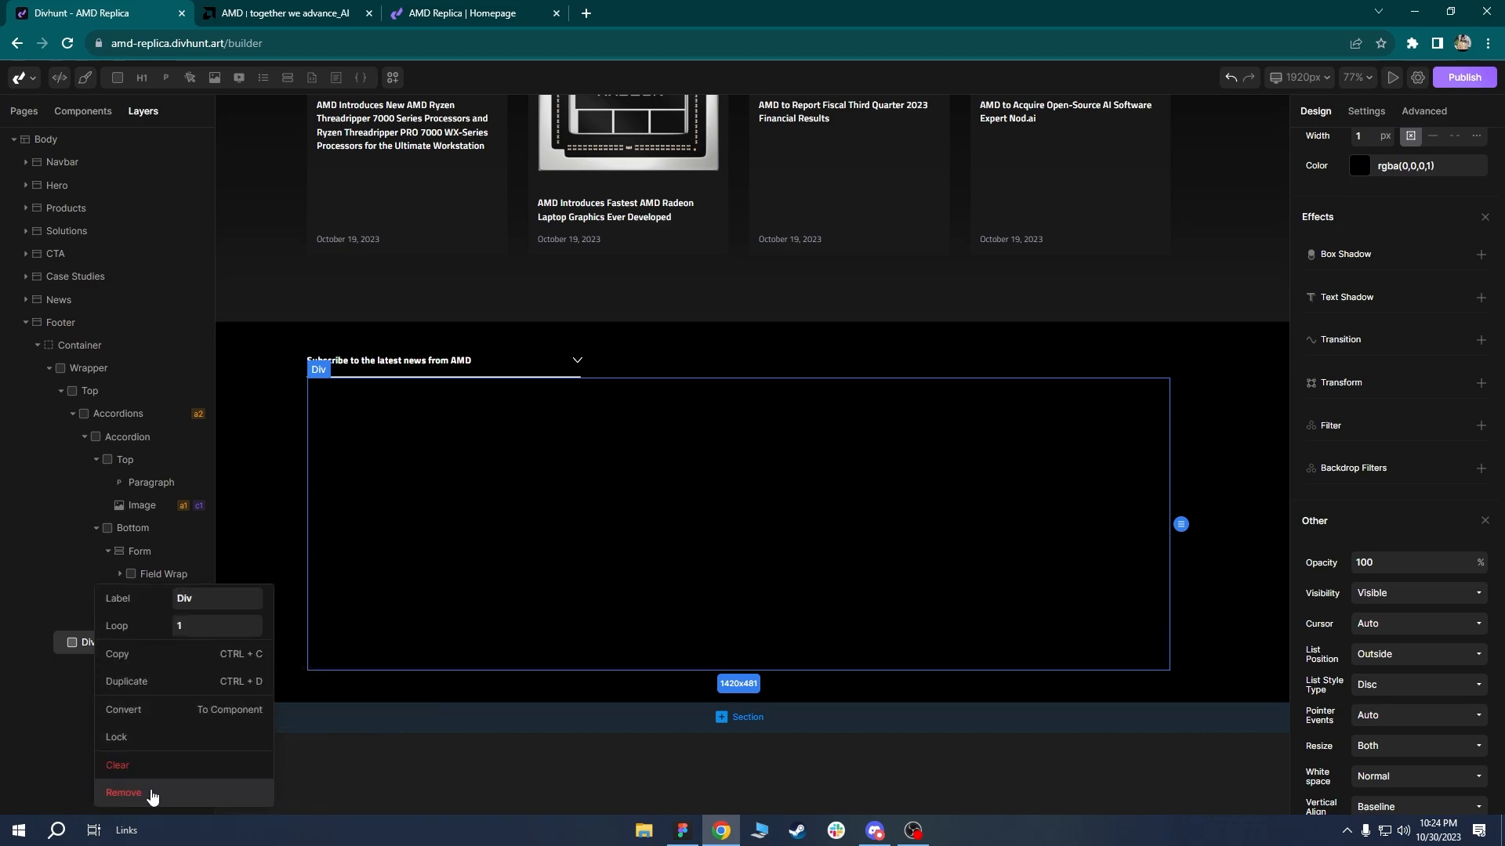
{"action": "left_click", "coordinate": [151, 794]}
{"action": "left_click", "coordinate": [707, 506]}
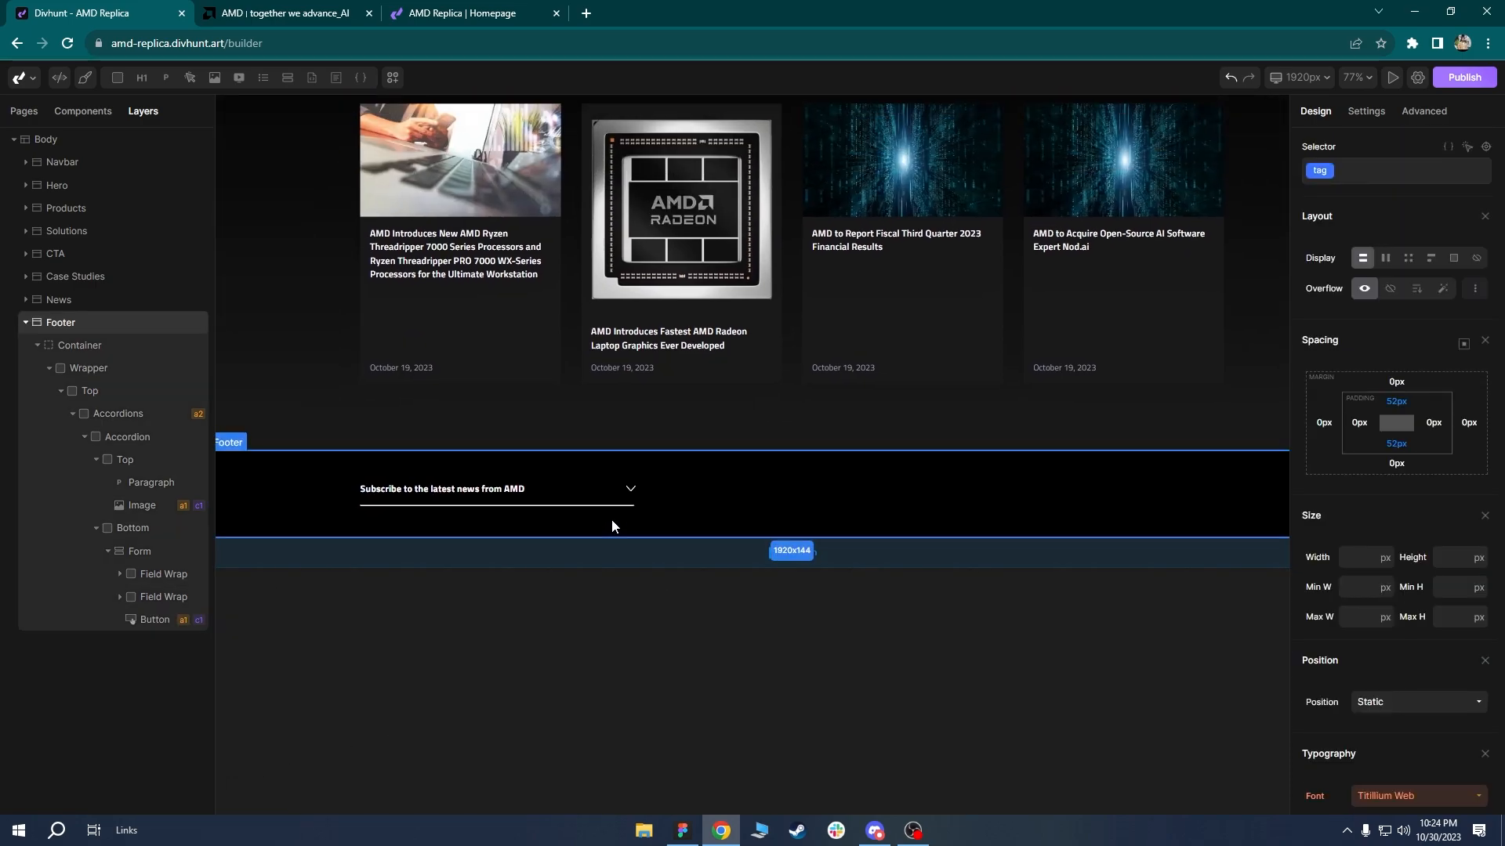
{"action": "left_click", "coordinate": [73, 413]}
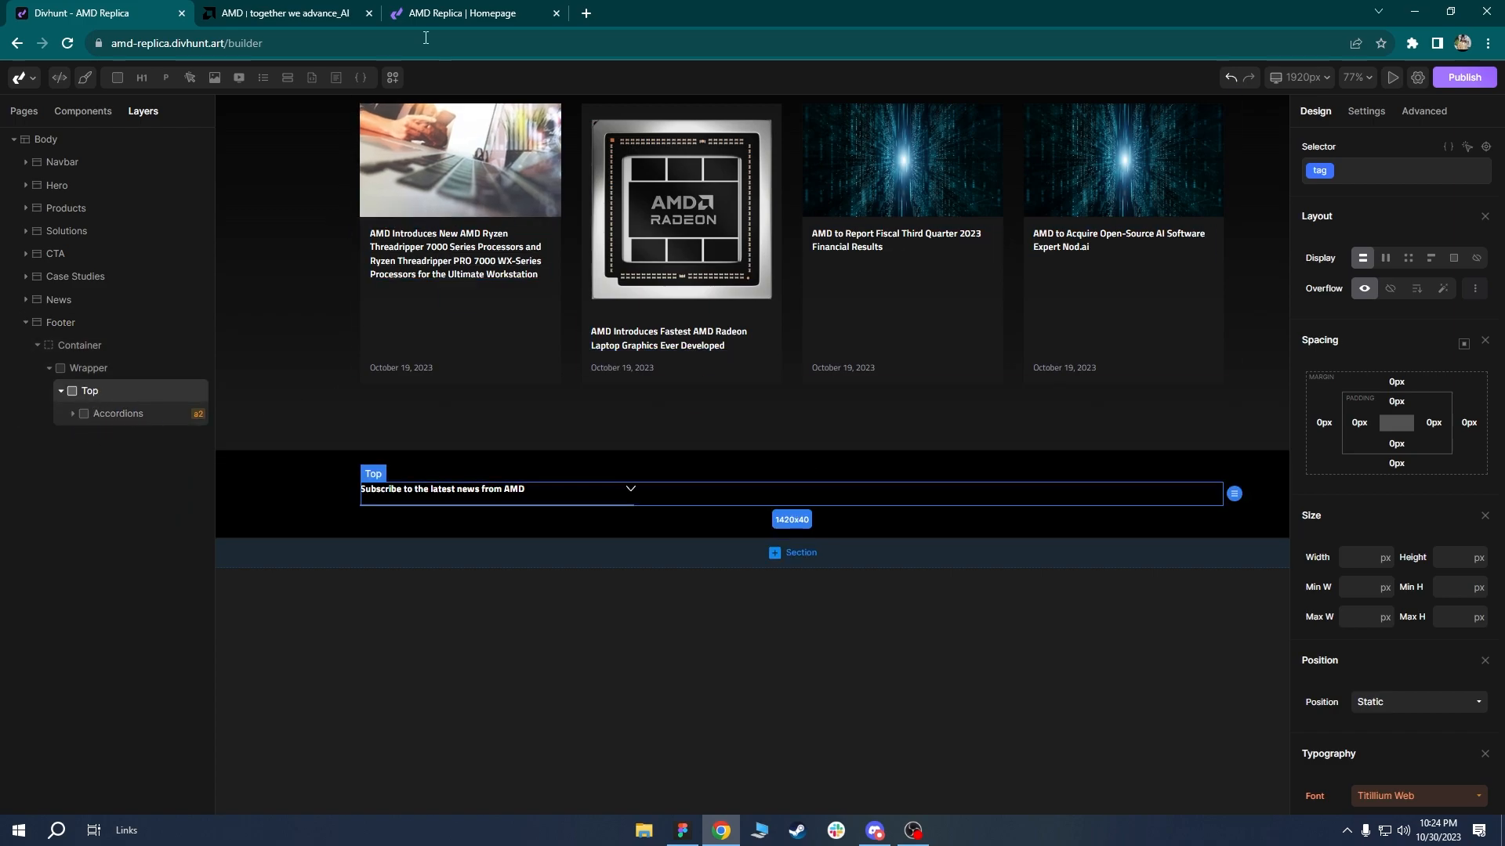
Check the original AMD footer for reference, and copy the Icons Wrapper from the replica's navbar.
{"action": "left_click", "coordinate": [282, 13]}
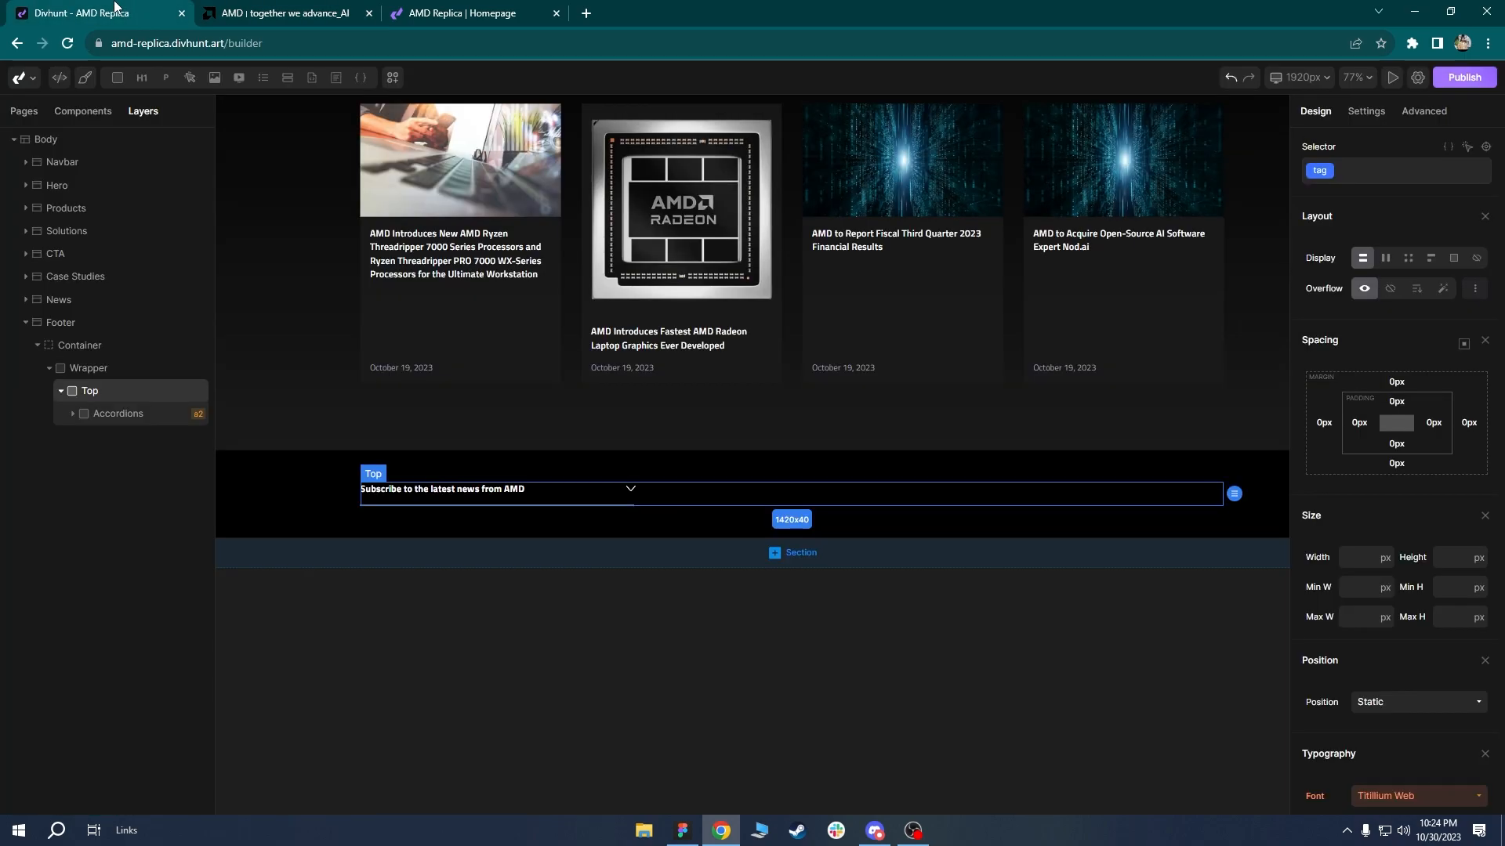
{"action": "key", "text": "ctrl+shift+Tab"}
{"action": "left_click_drag", "start_coordinate": [742, 277], "coordinate": [668, 626]}
{"action": "scroll", "coordinate": [669, 603], "scroll_direction": "down", "scroll_amount": 3}
{"action": "left_click_drag", "start_coordinate": [746, 252], "coordinate": [685, 635]}
{"action": "left_click_drag", "start_coordinate": [690, 251], "coordinate": [639, 757]}
{"action": "left_click_drag", "start_coordinate": [752, 178], "coordinate": [776, 433]}
{"action": "left_click_drag", "start_coordinate": [764, 185], "coordinate": [663, 356]}
{"action": "scroll", "coordinate": [742, 326], "scroll_direction": "up", "scroll_amount": 4}
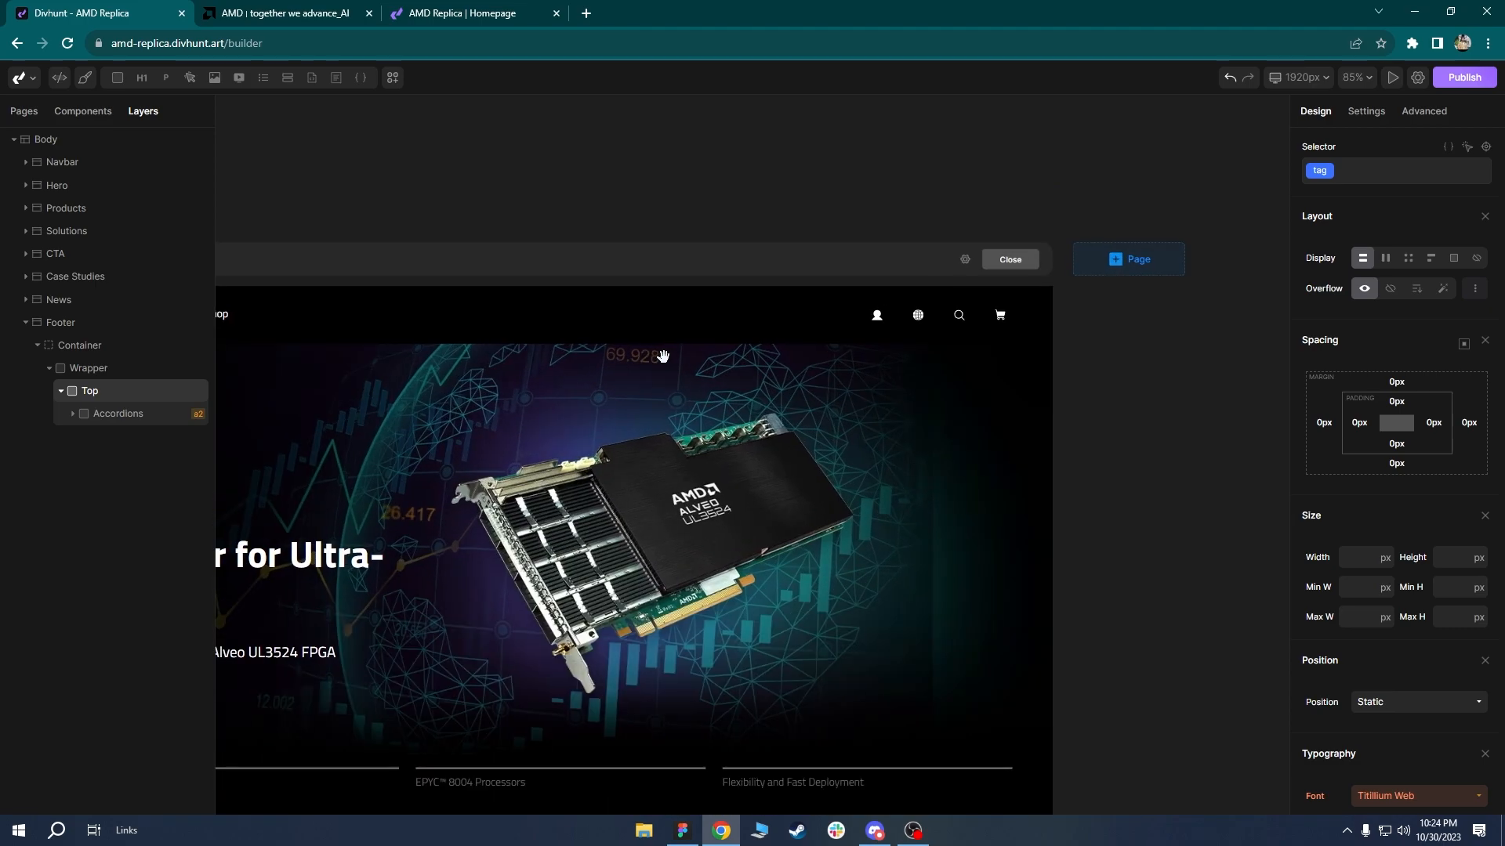
{"action": "left_click", "coordinate": [895, 316]}
{"action": "key", "text": "ctrl+c"}
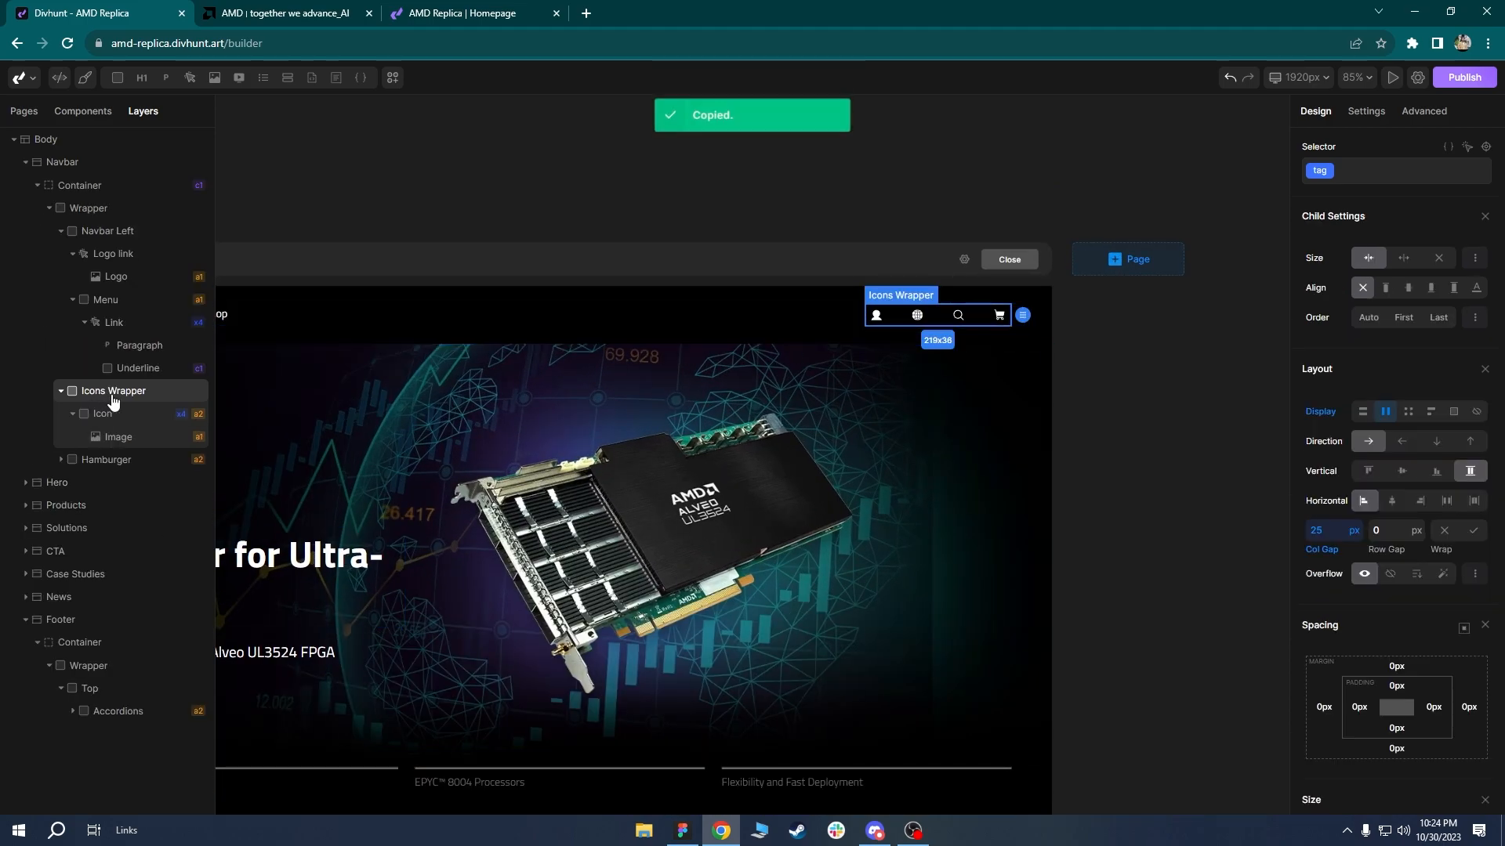
Paste the copied Icons Wrapper into the footer's Top div, below the Accordions.
{"action": "scroll", "coordinate": [759, 238], "scroll_direction": "down", "scroll_amount": 5}
{"action": "scroll", "coordinate": [759, 245], "scroll_direction": "down", "scroll_amount": 10}
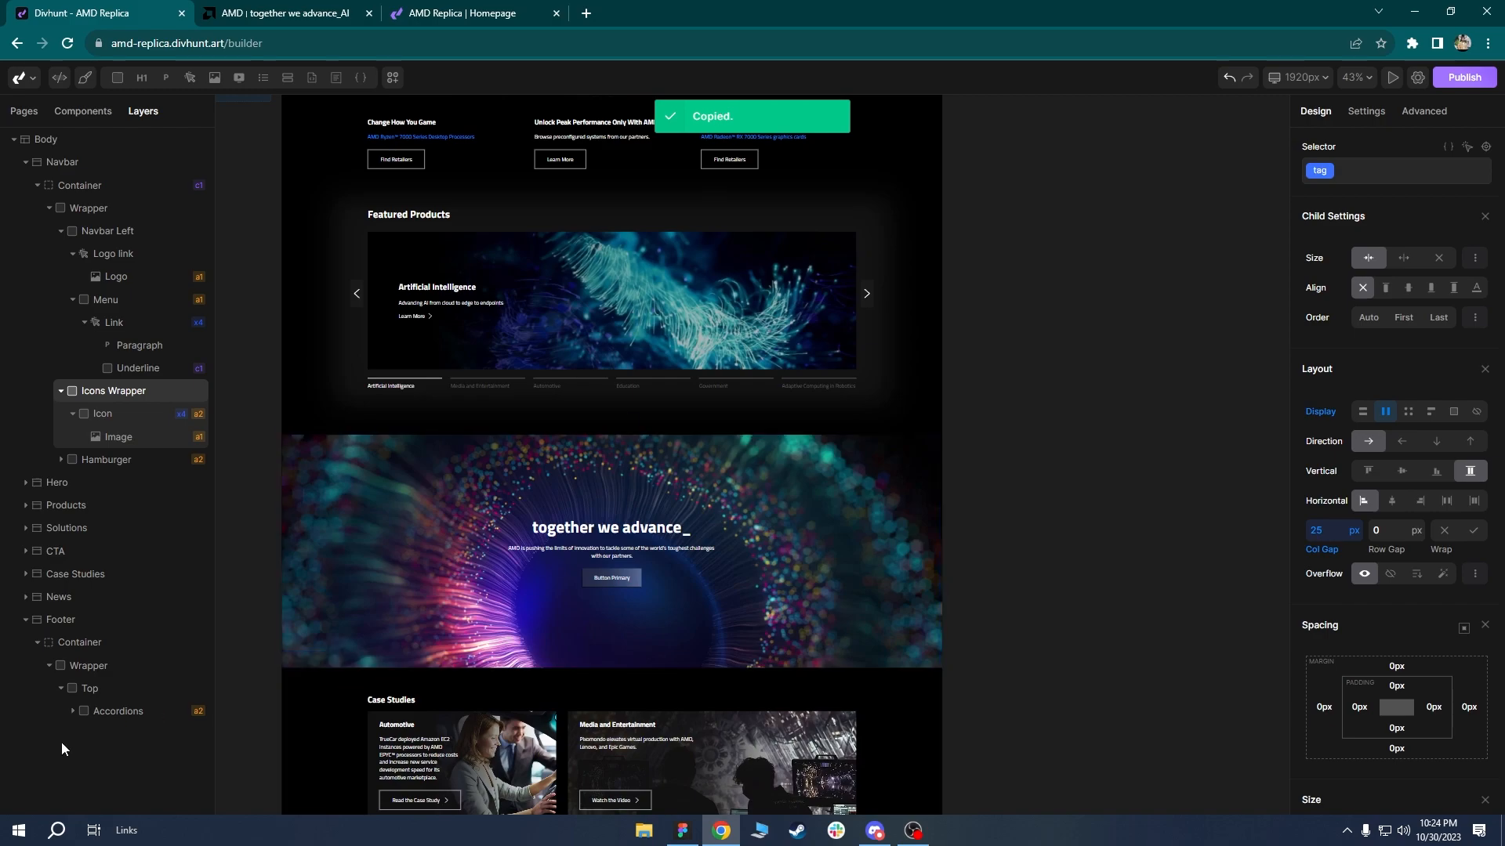
{"action": "scroll", "coordinate": [725, 309], "scroll_direction": "up", "scroll_amount": 5}
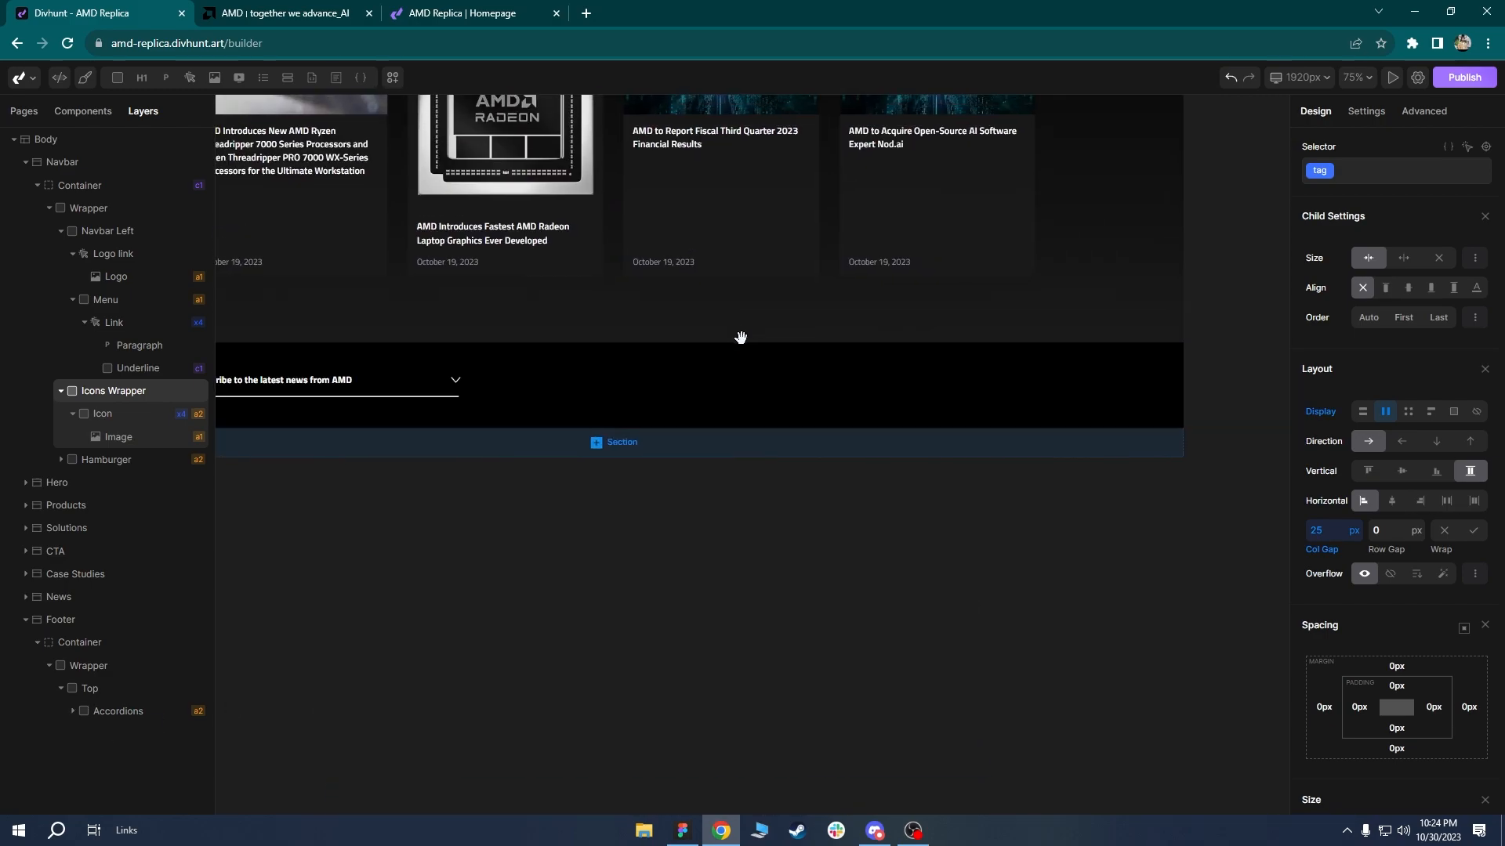
{"action": "left_click_drag", "start_coordinate": [571, 383], "coordinate": [514, 380]}
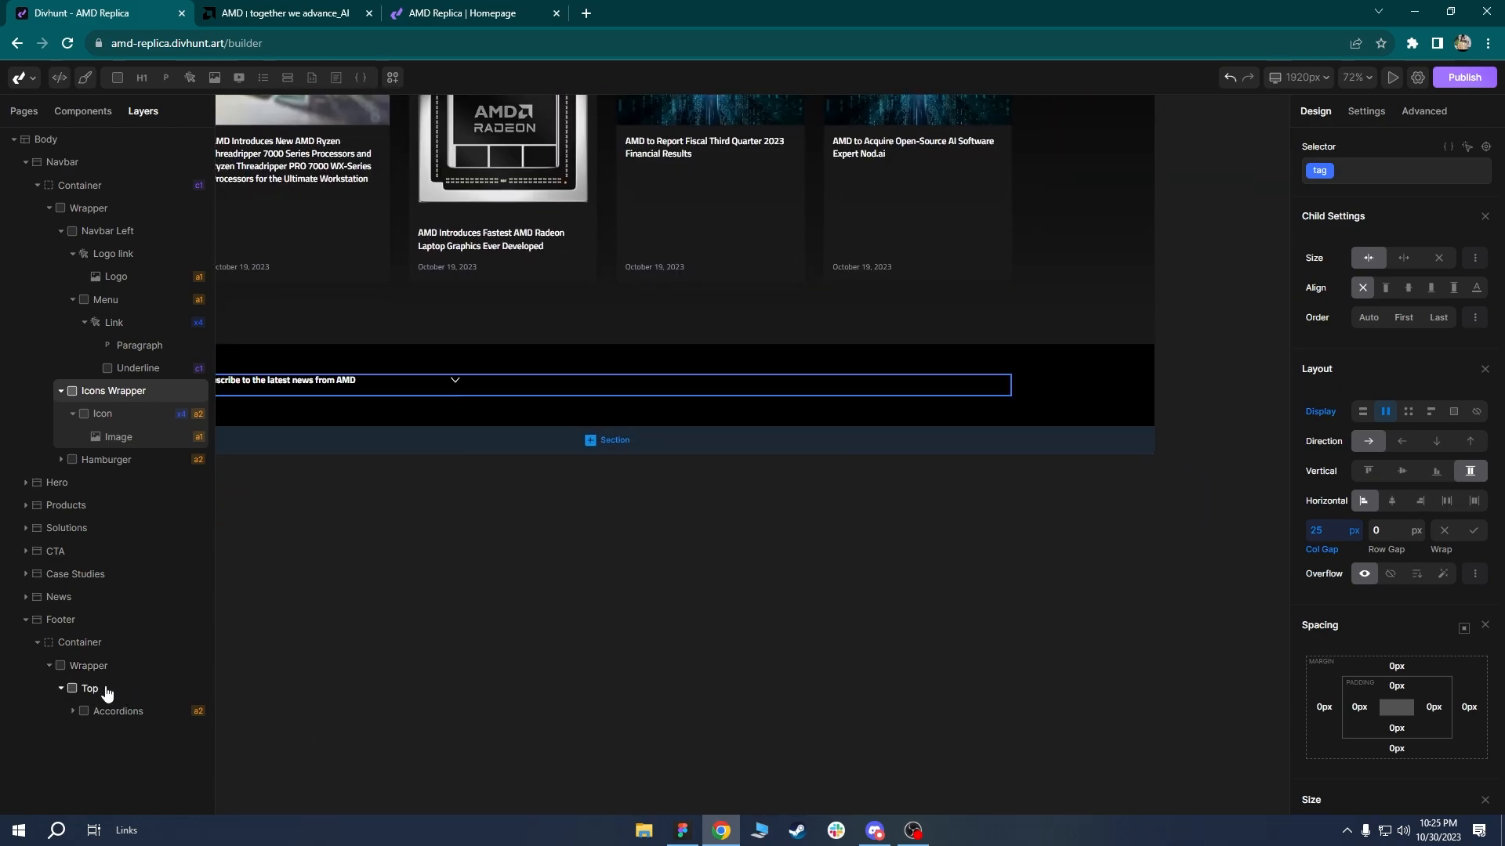
{"action": "left_click", "coordinate": [202, 696]}
{"action": "key", "text": "ctrl+v"}
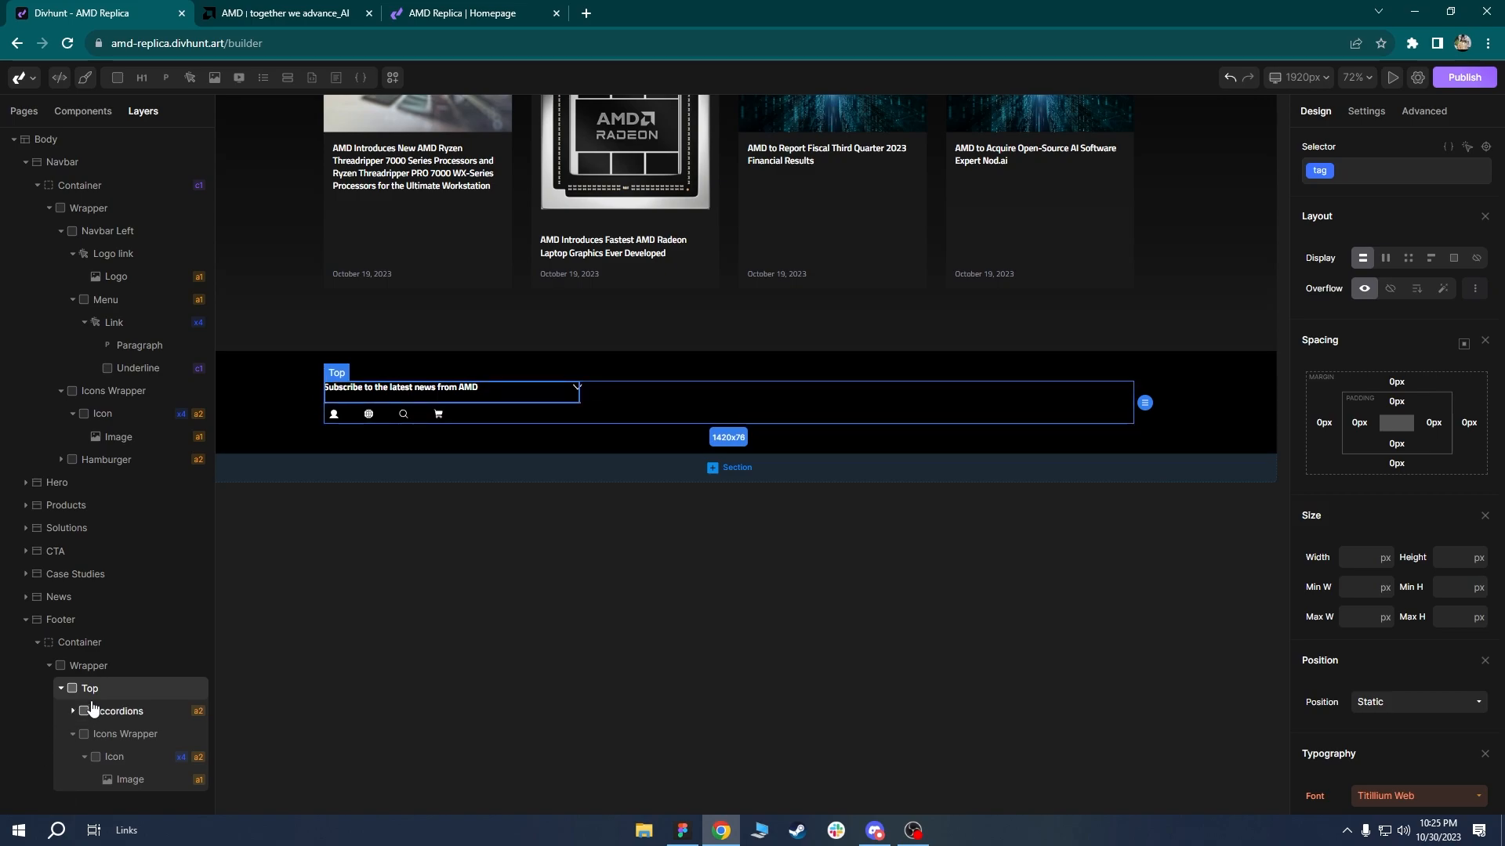
Lay out the footer's Top div as a horizontal flex row, vertically centred with space between its items.
{"action": "left_click", "coordinate": [1385, 259]}
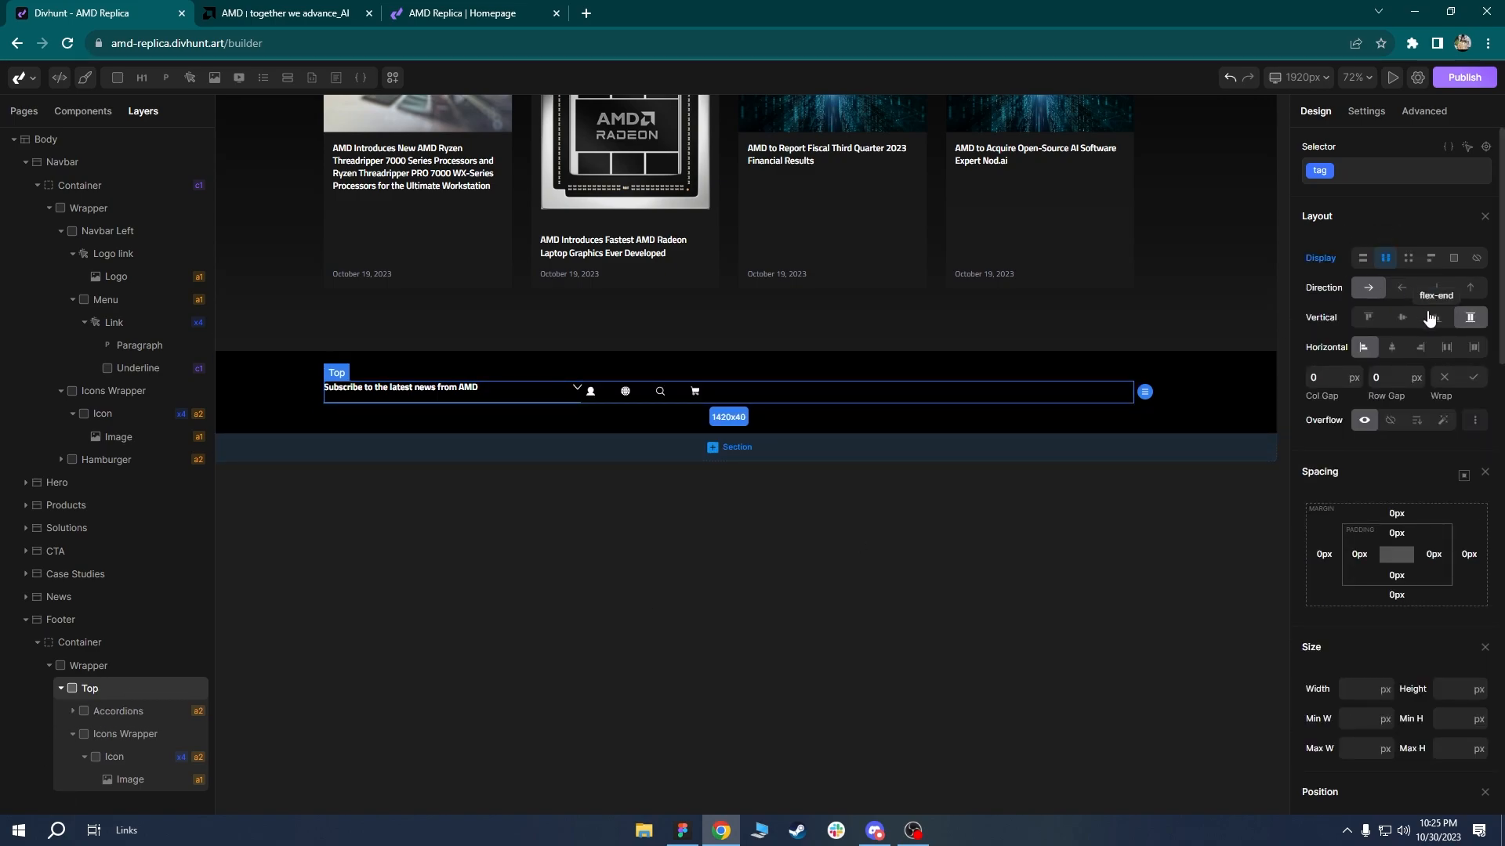
{"action": "left_click", "coordinate": [1402, 320]}
{"action": "left_click", "coordinate": [1447, 348]}
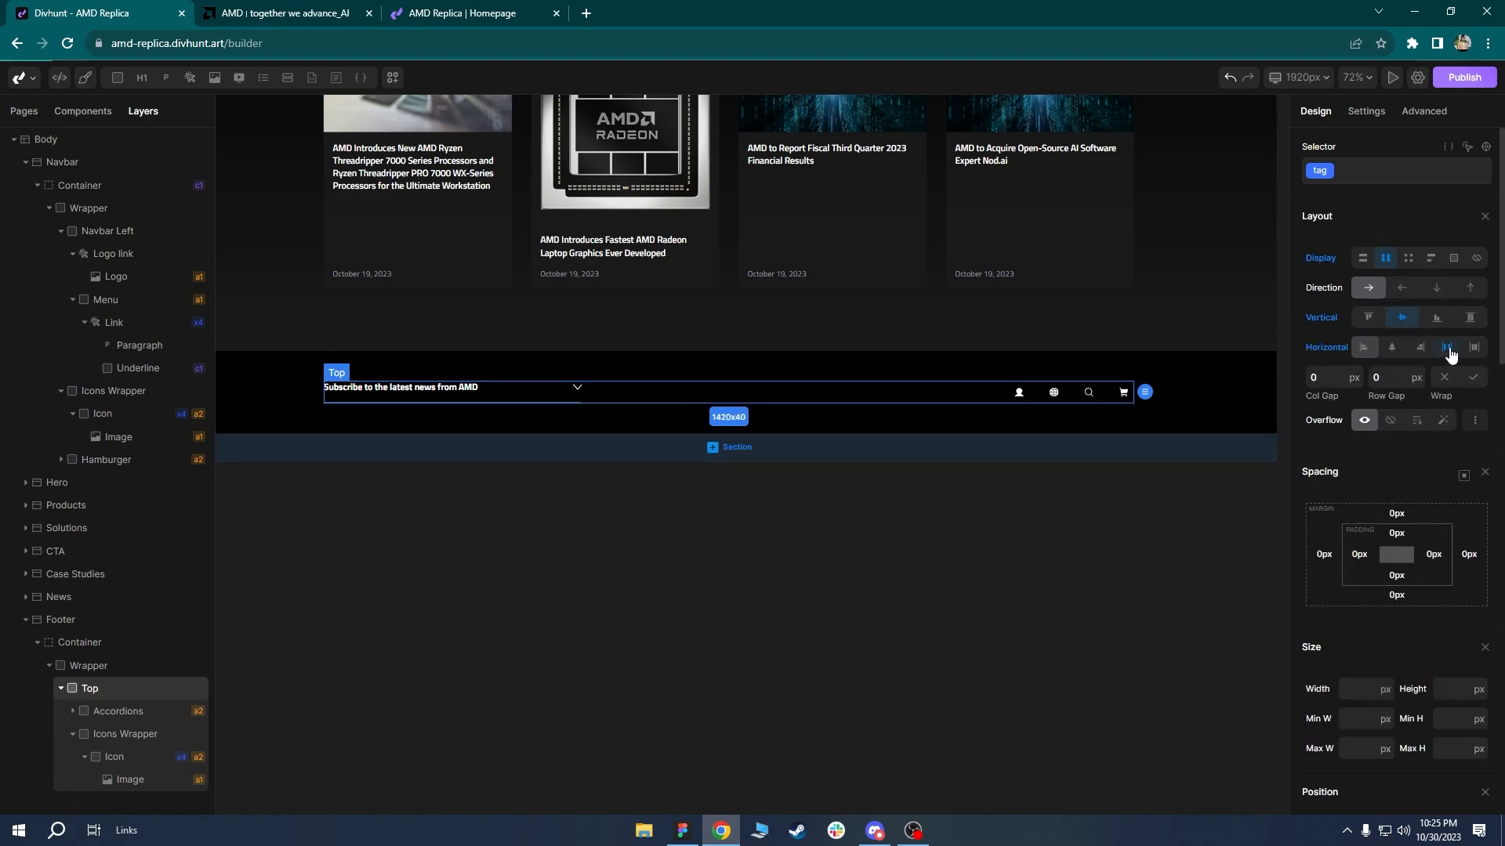
{"action": "left_click", "coordinate": [1172, 376]}
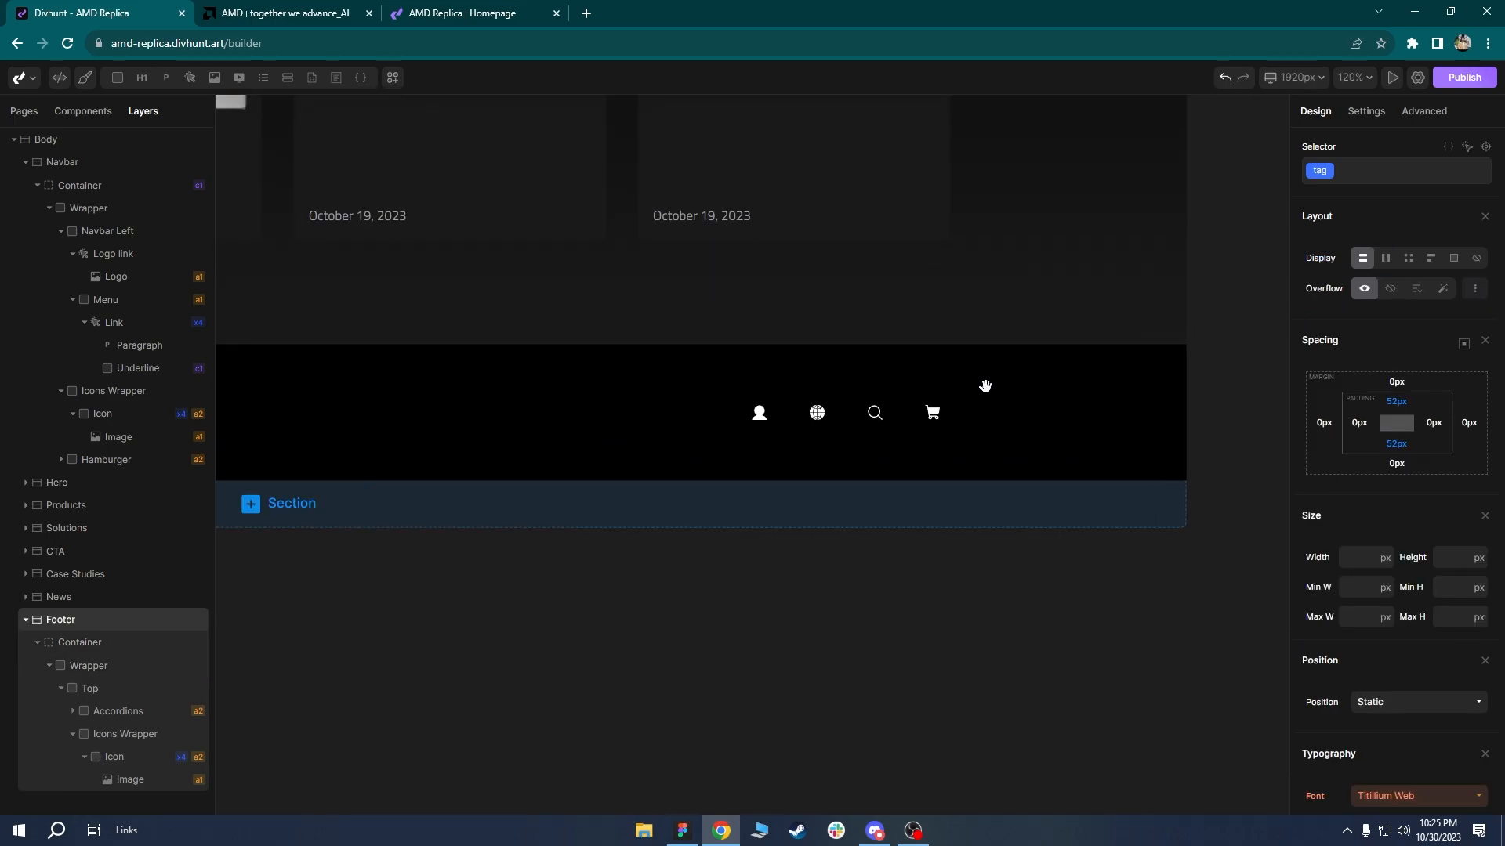
Check the social icons in the original AMD footer and set the footer Icon's loop to 7.
{"action": "key", "text": "ctrl+Tab"}
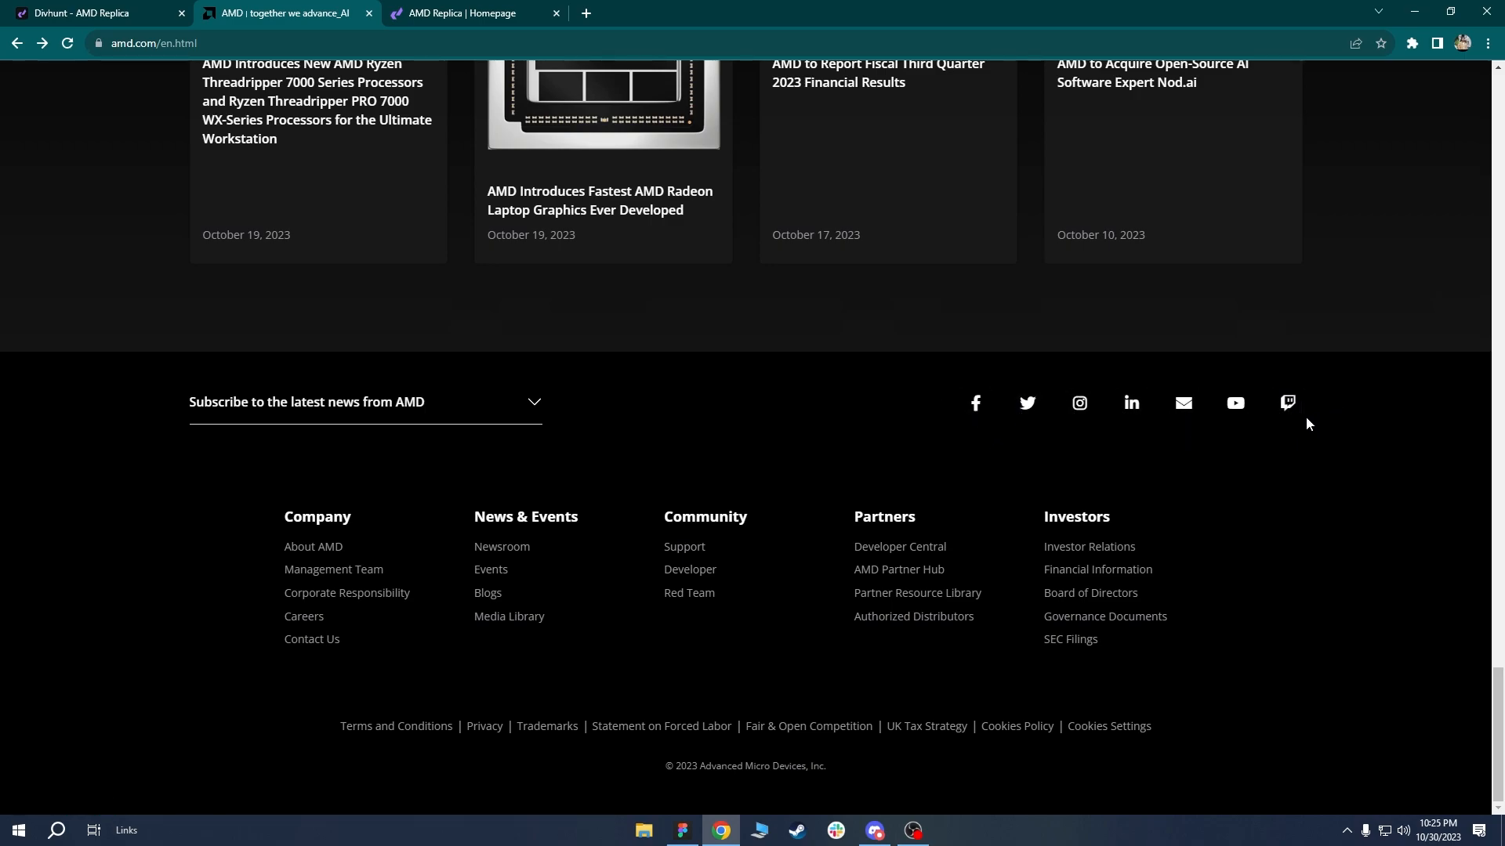
{"action": "left_click", "coordinate": [117, 13]}
{"action": "left_click", "coordinate": [789, 425]}
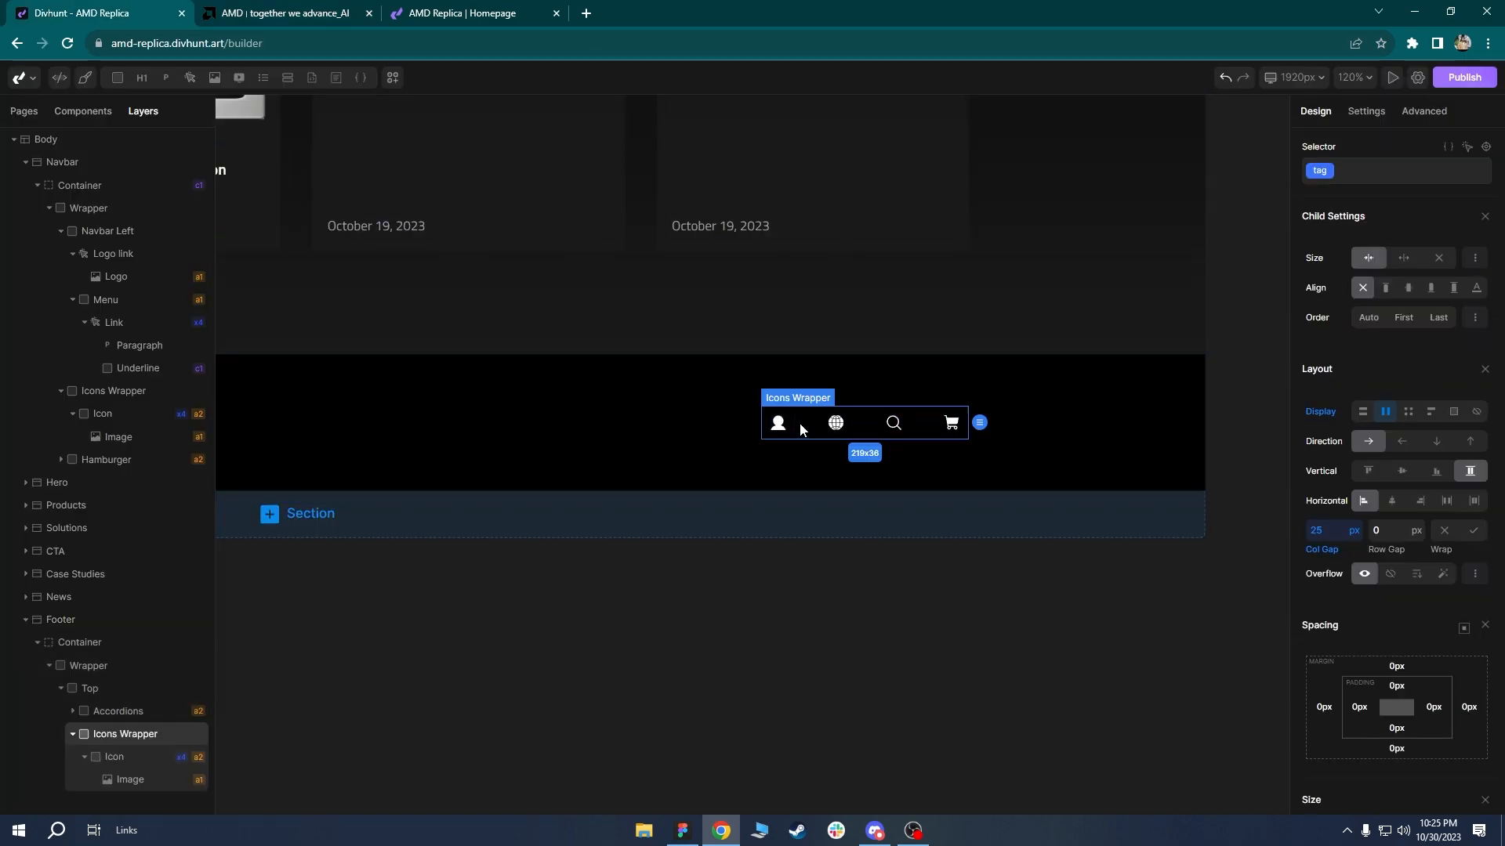
{"action": "right_click", "coordinate": [130, 758]}
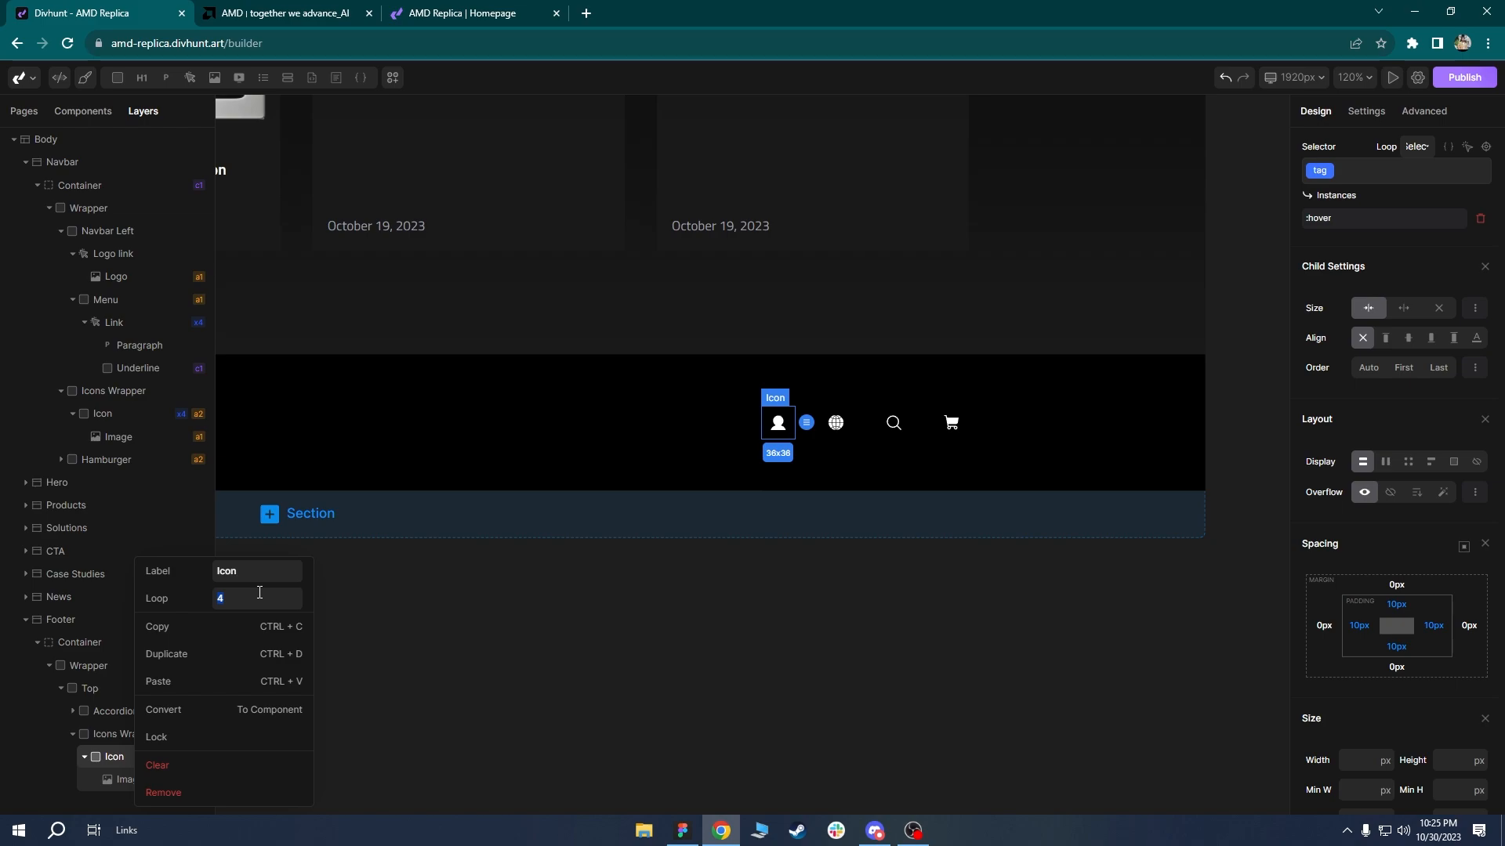
{"action": "type", "text": "7"}
{"action": "left_click", "coordinate": [403, 446]}
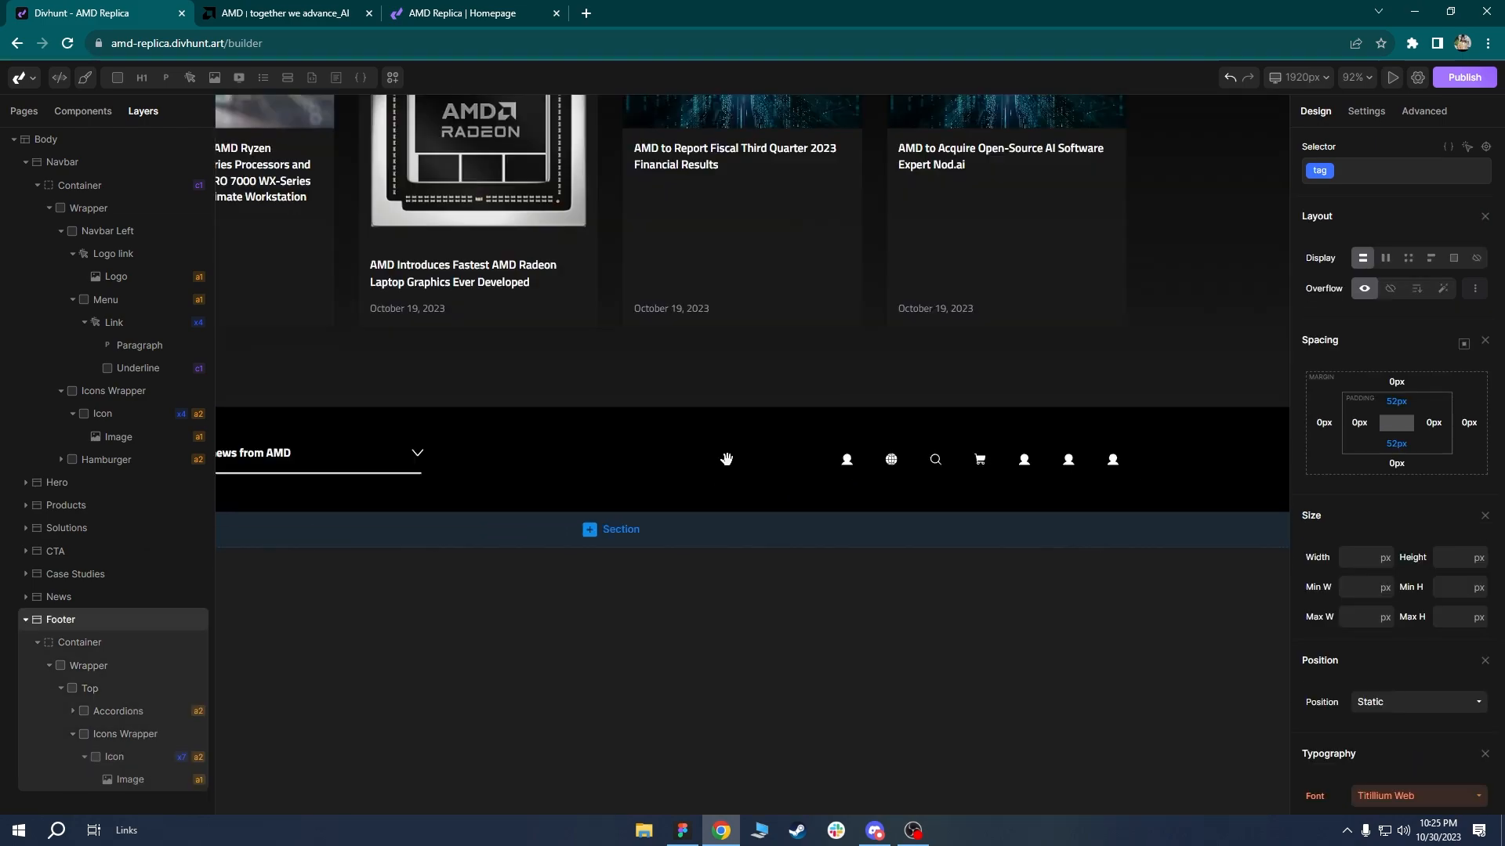
Replace the first footer icon's image with Facebook Logo.svg from the existing uploads, using the original footer as reference.
{"action": "left_click", "coordinate": [821, 458]}
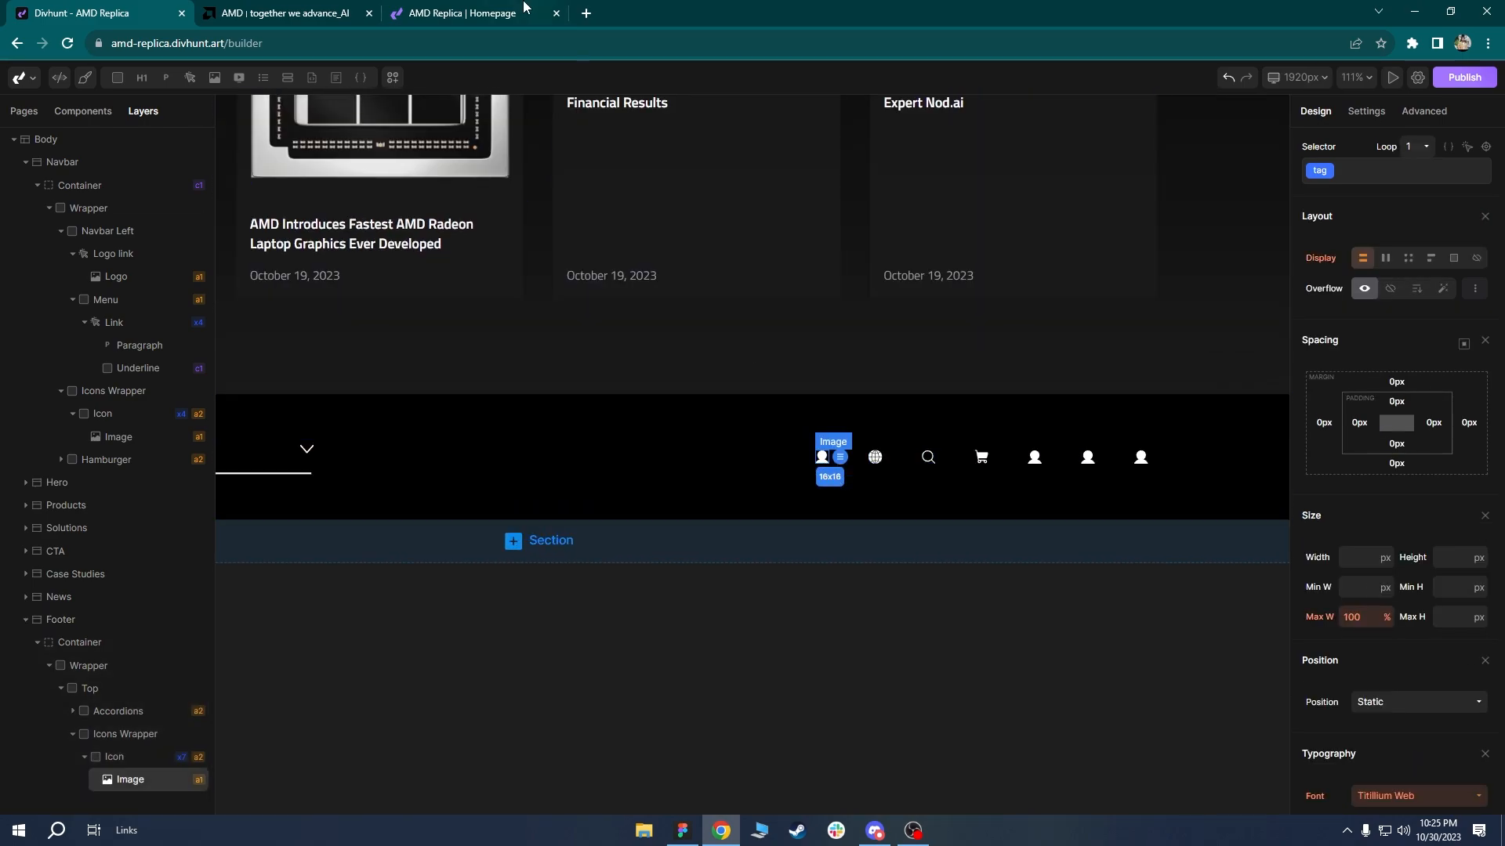
{"action": "left_click", "coordinate": [286, 14]}
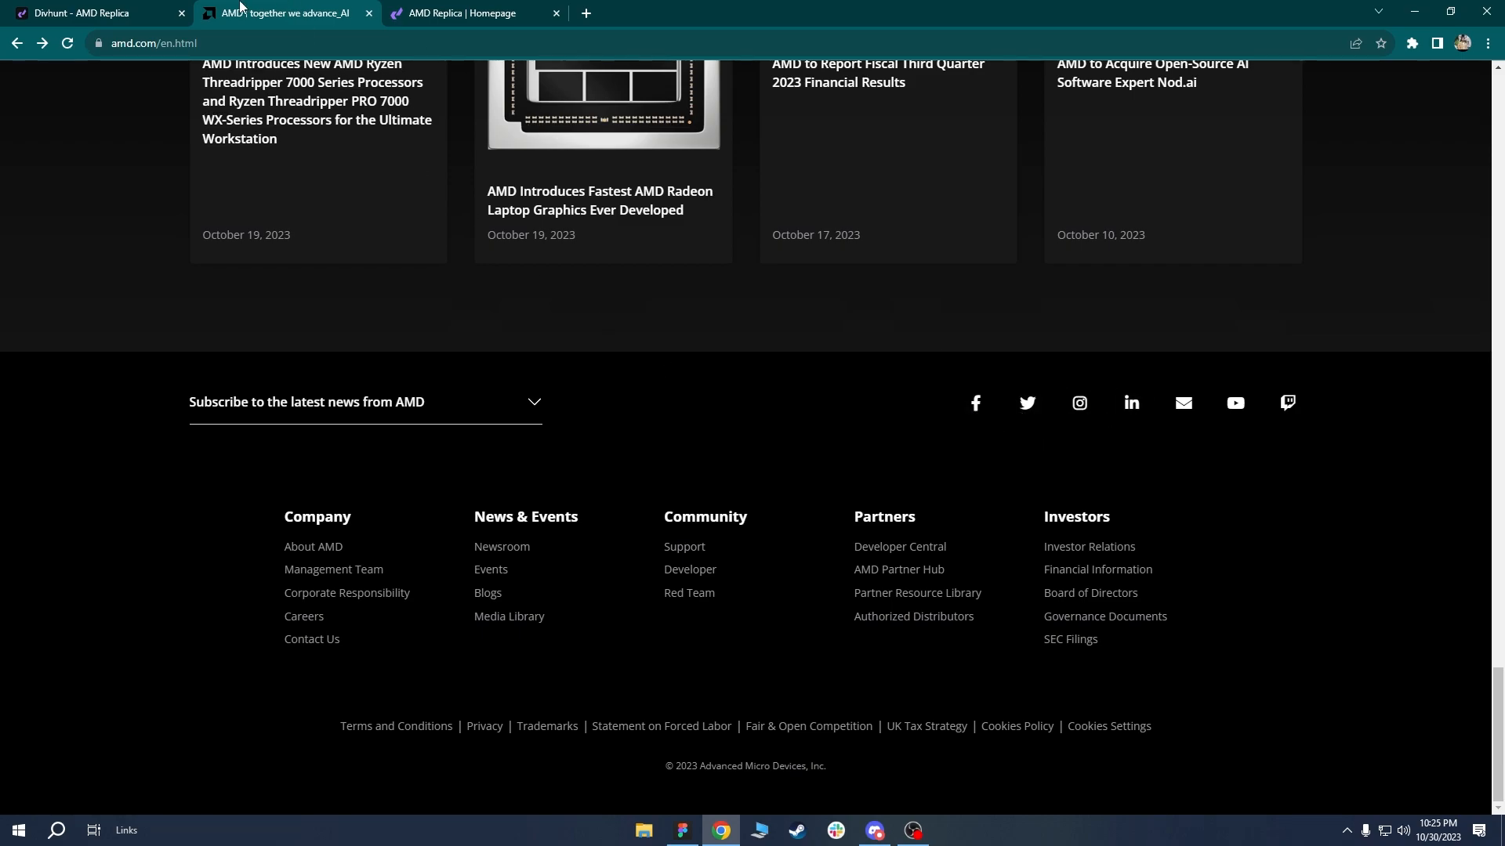
{"action": "left_click", "coordinate": [181, 6]}
{"action": "left_click", "coordinate": [1352, 116]}
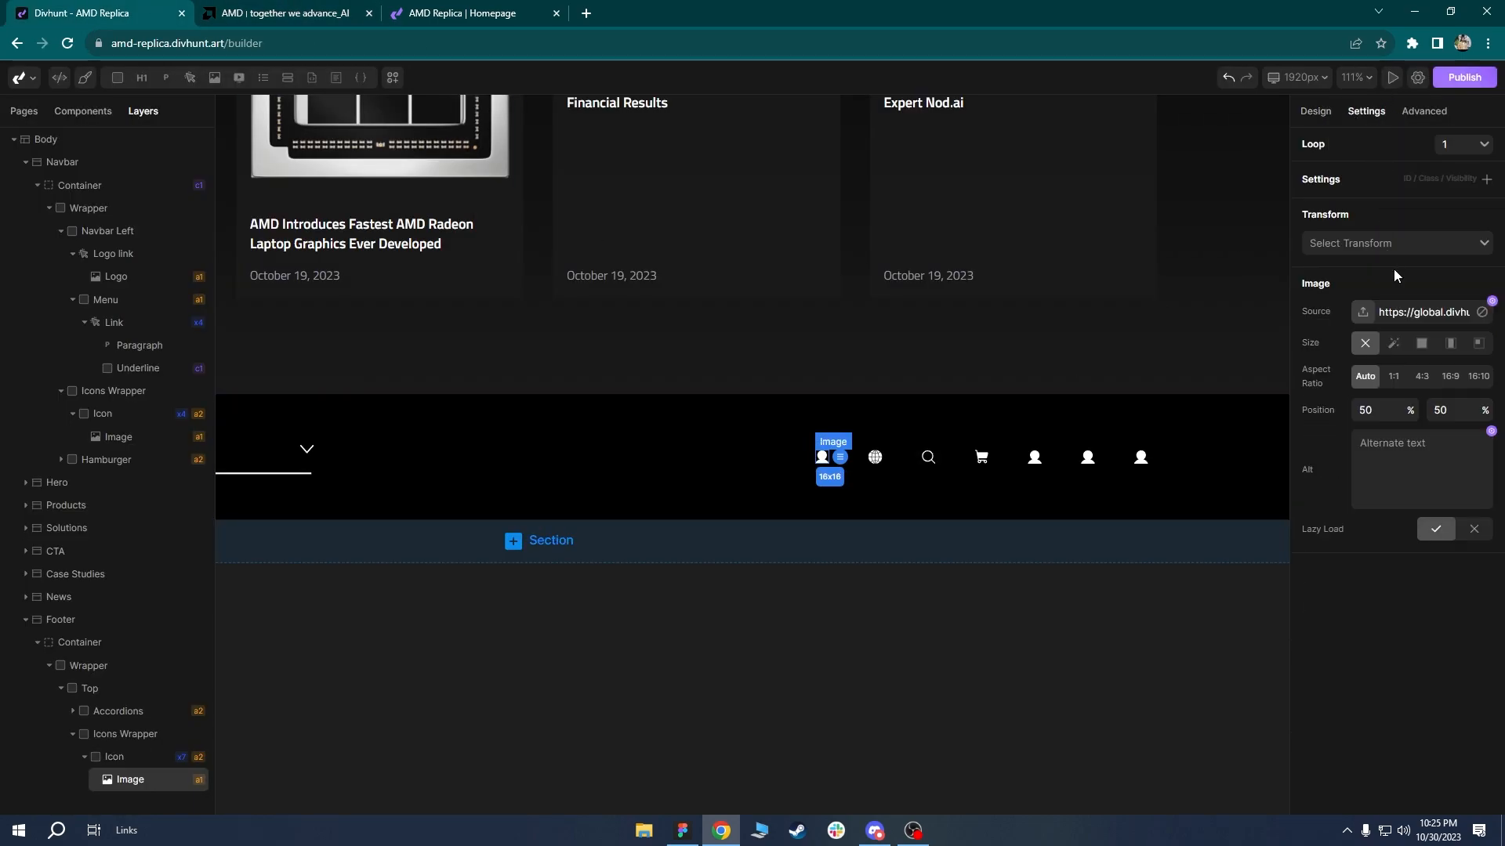
{"action": "double_click", "coordinate": [1033, 461]}
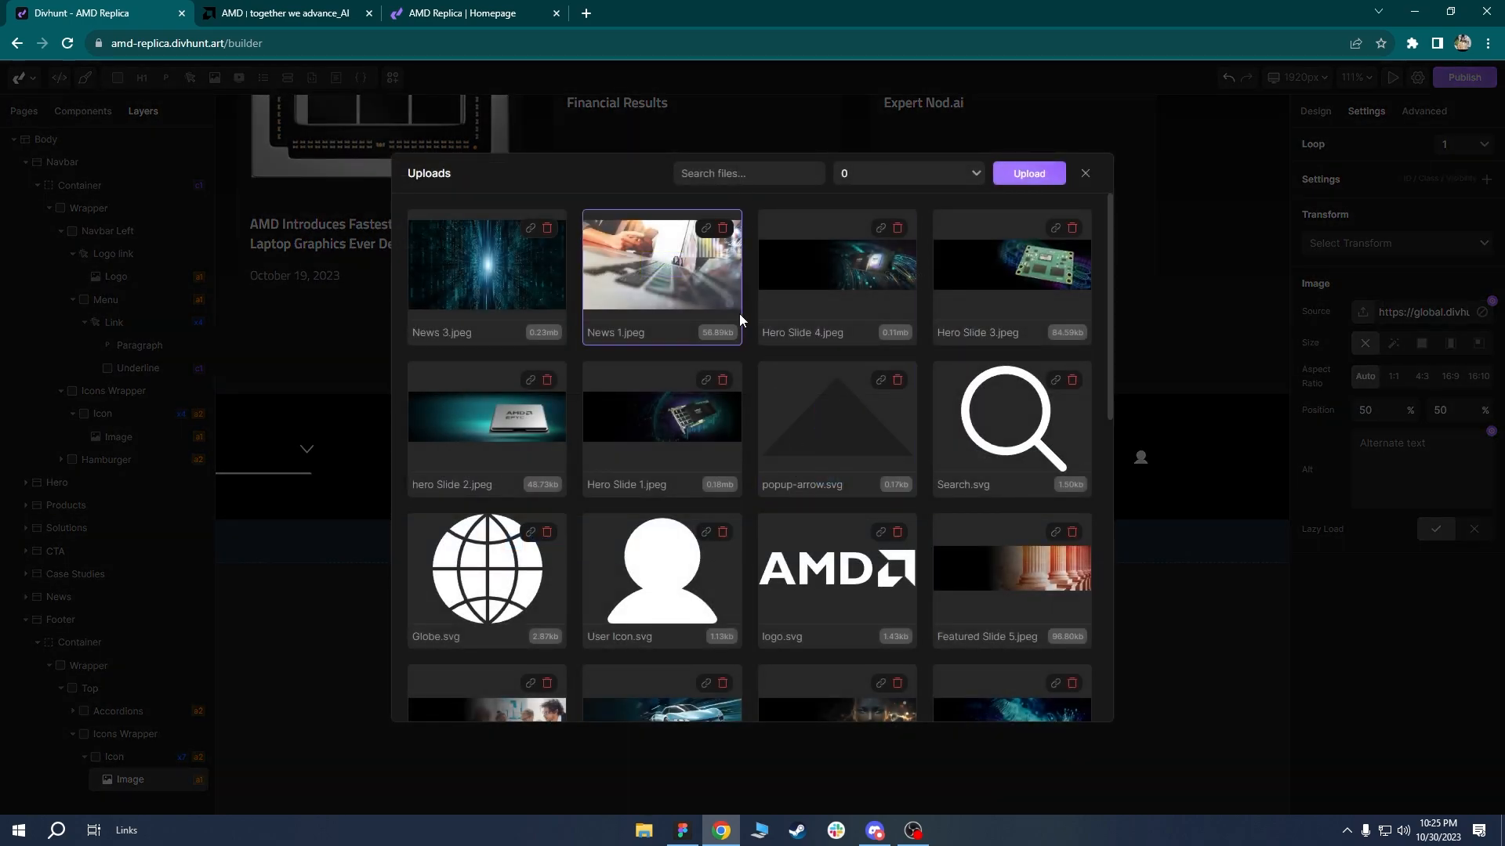
{"action": "scroll", "coordinate": [769, 341], "scroll_direction": "down", "scroll_amount": 5}
{"action": "left_click", "coordinate": [486, 259]}
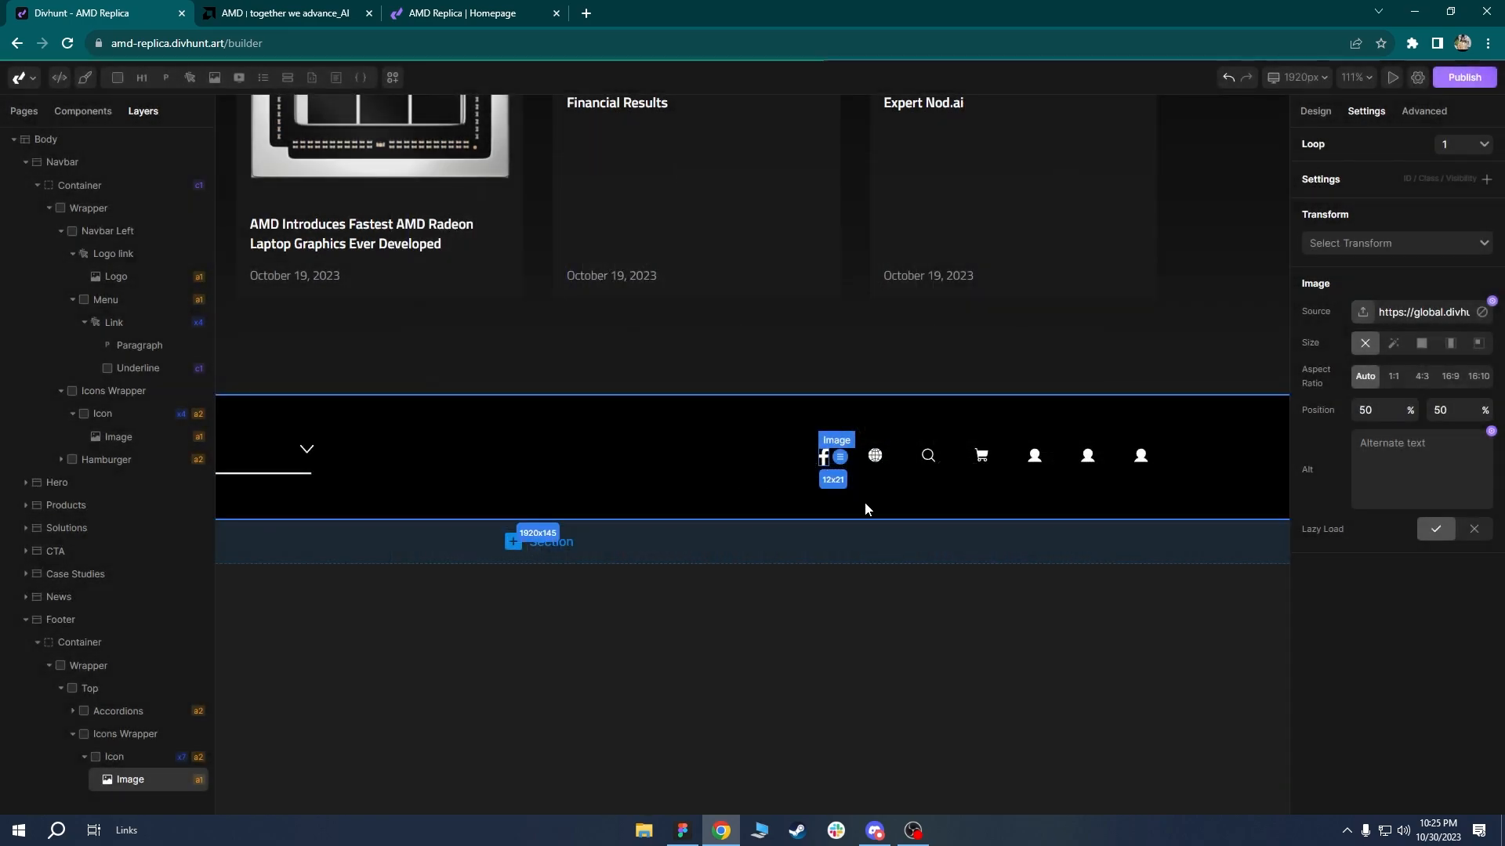
Upload Twitter Logo.svg from the Assets folder and use it as the second footer icon's image.
{"action": "left_click", "coordinate": [1370, 313]}
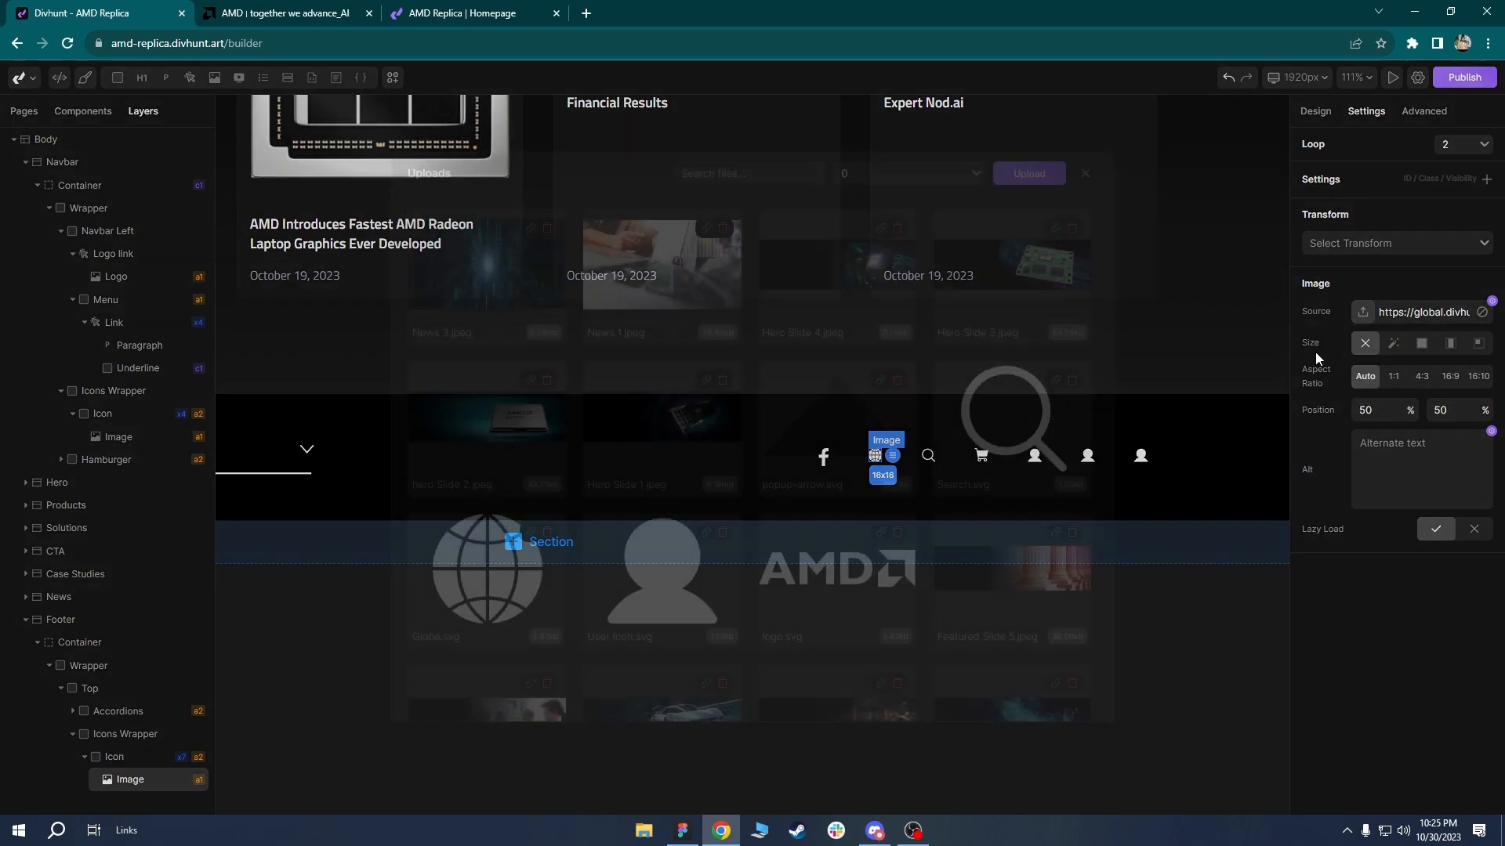
{"action": "scroll", "coordinate": [929, 425], "scroll_direction": "down", "scroll_amount": 3}
{"action": "scroll", "coordinate": [931, 423], "scroll_direction": "down", "scroll_amount": 2}
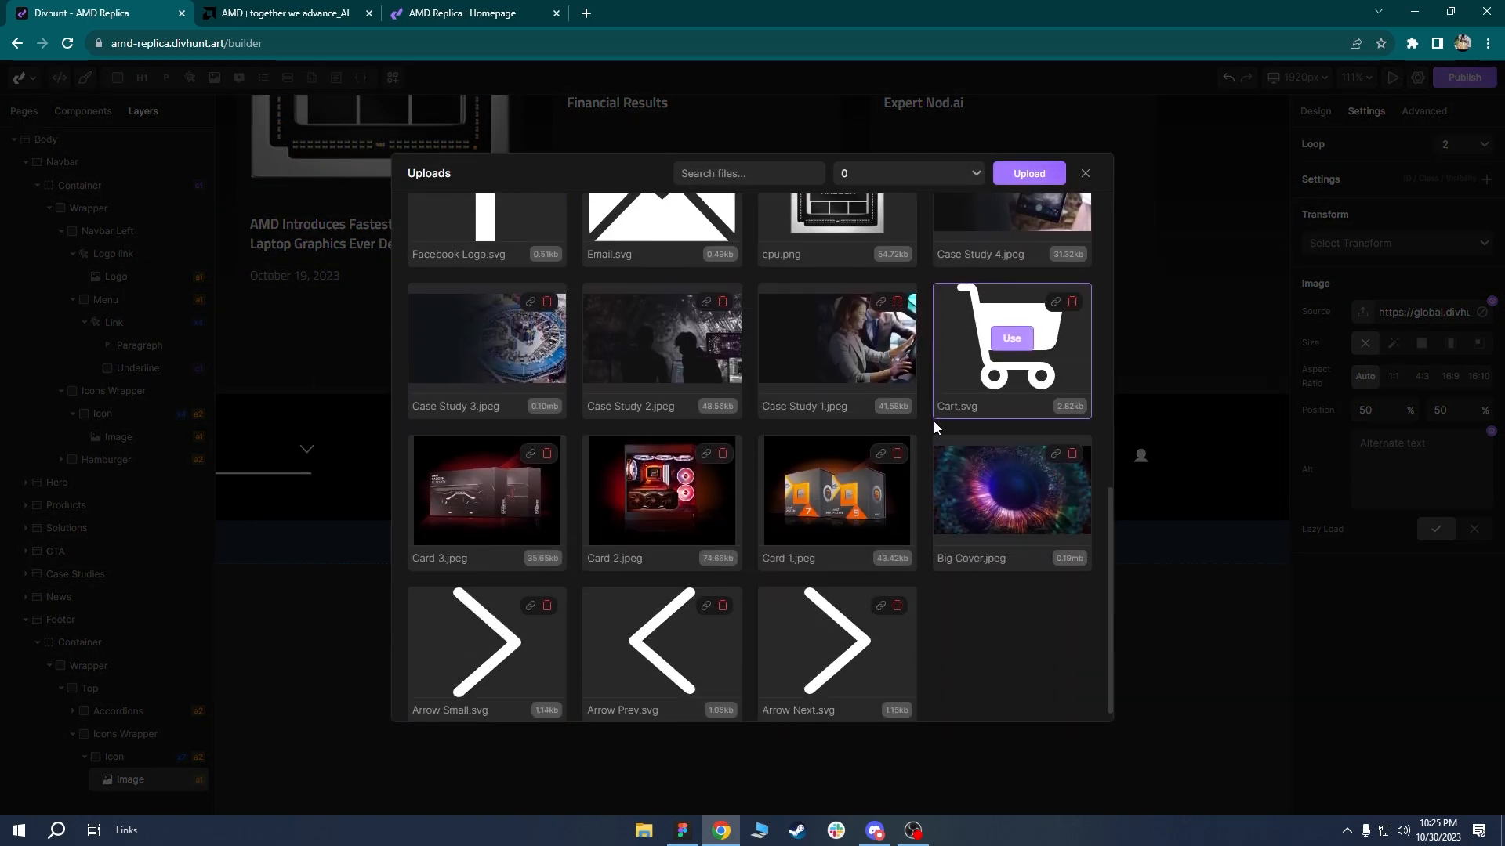
{"action": "scroll", "coordinate": [937, 421], "scroll_direction": "up", "scroll_amount": 10}
{"action": "left_click", "coordinate": [1028, 173]}
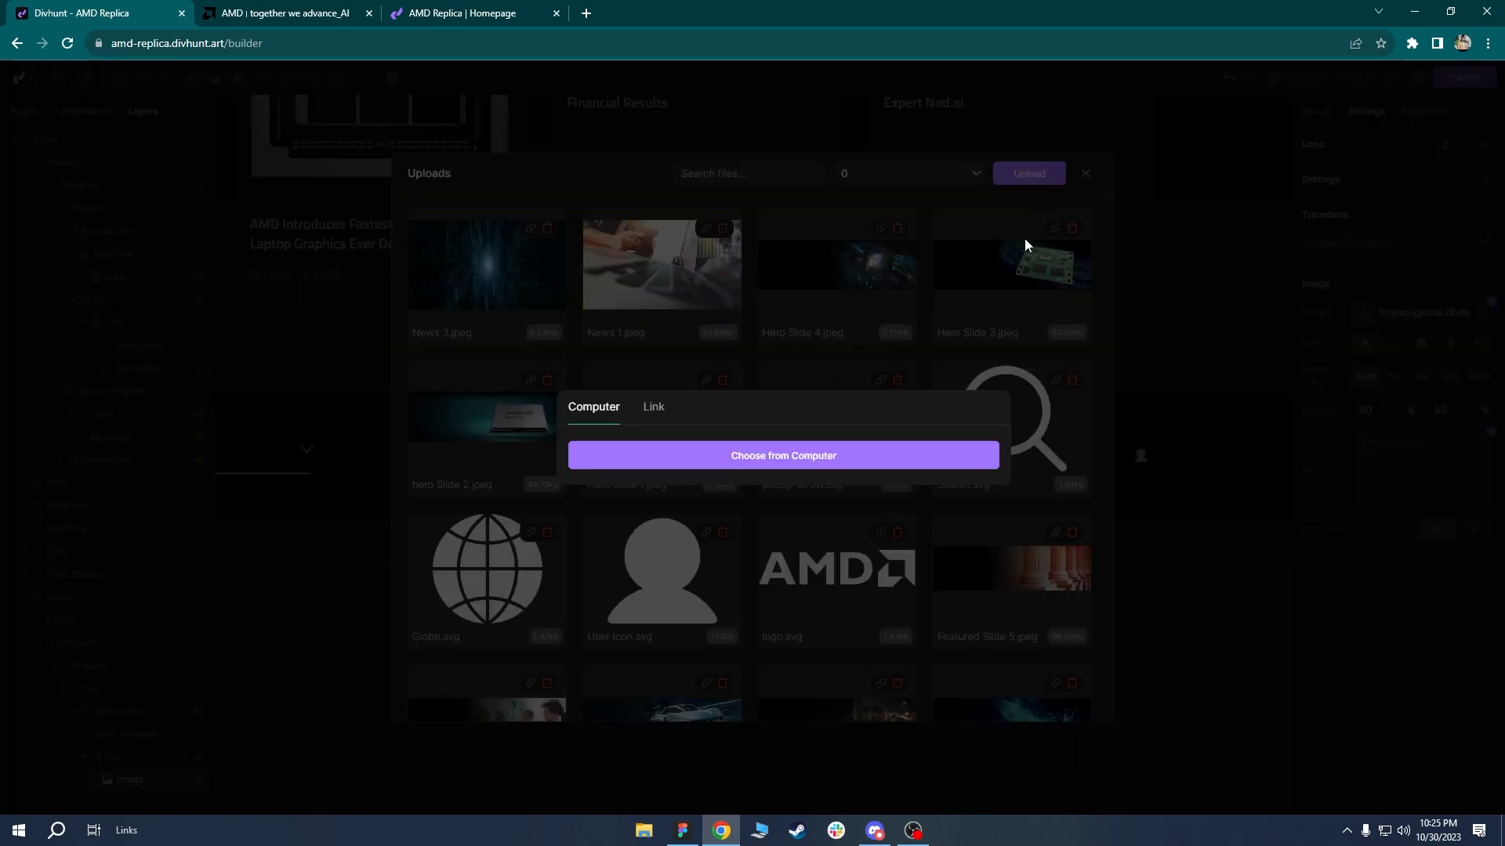
{"action": "left_click", "coordinate": [783, 457]}
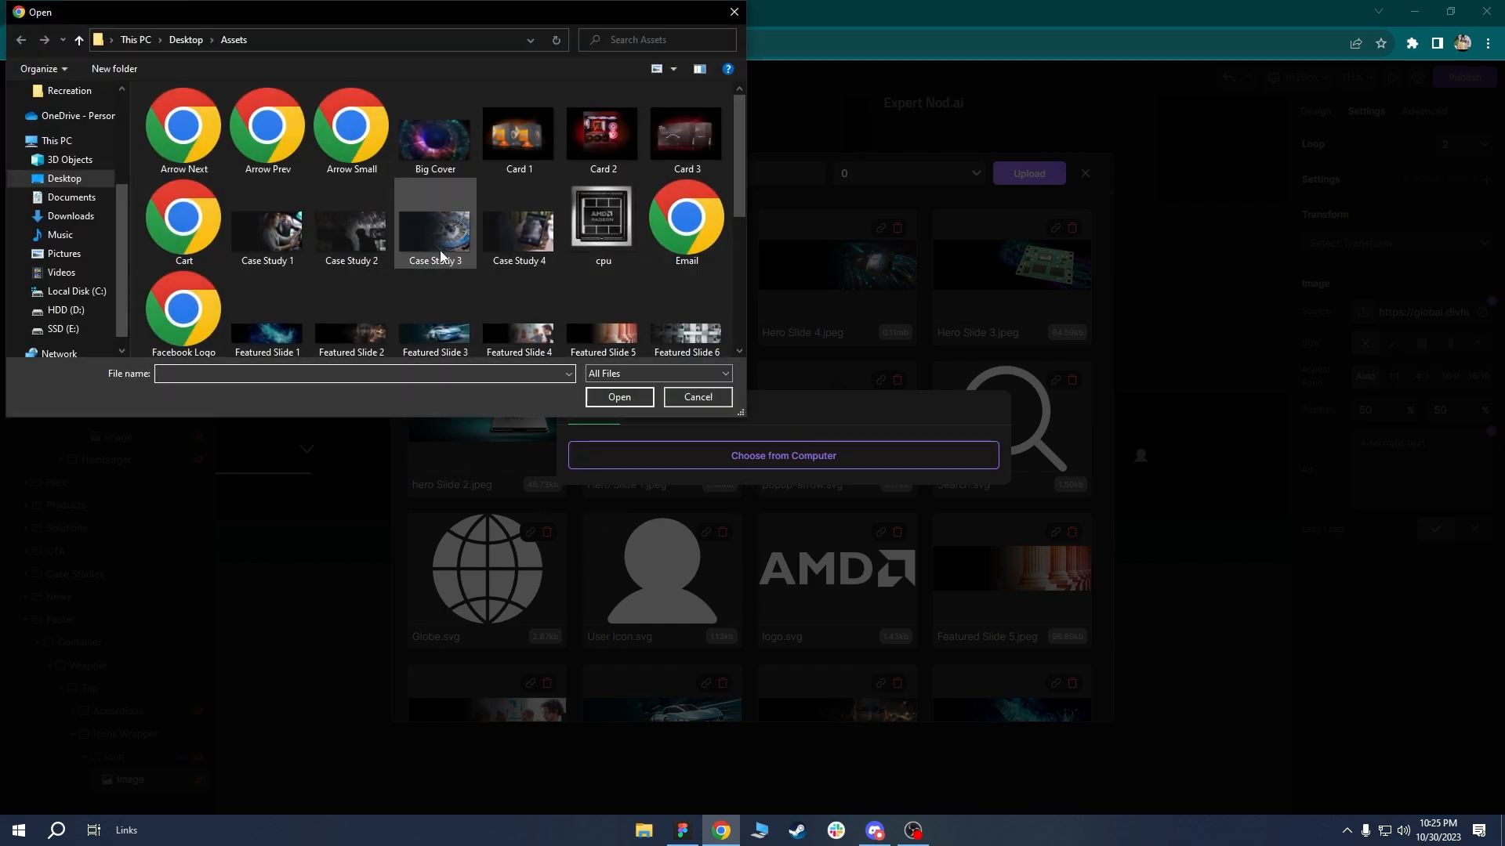
{"action": "type", "text": "t"}
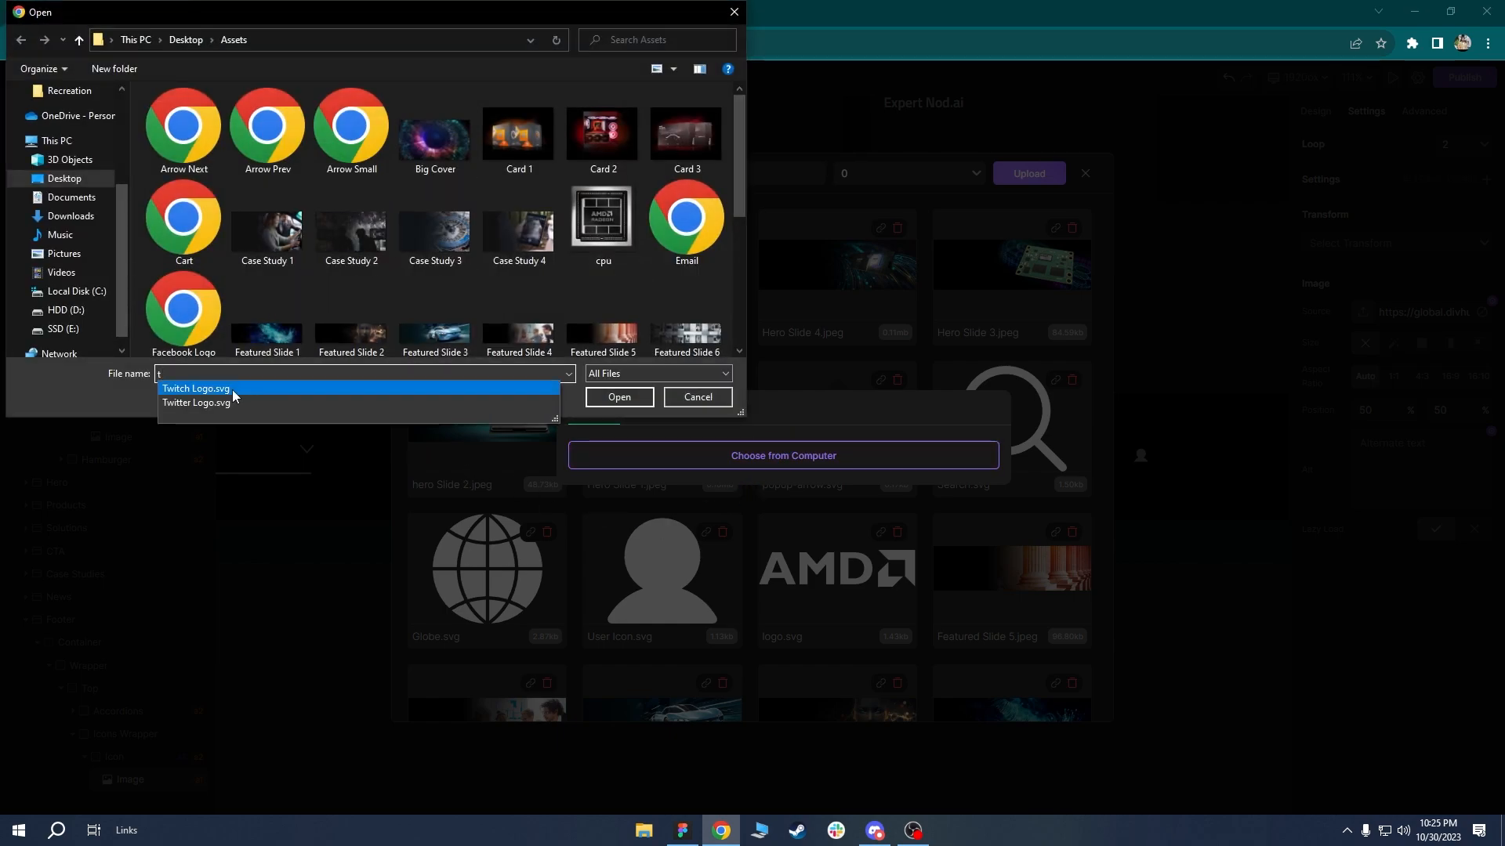
{"action": "left_click", "coordinate": [186, 405]}
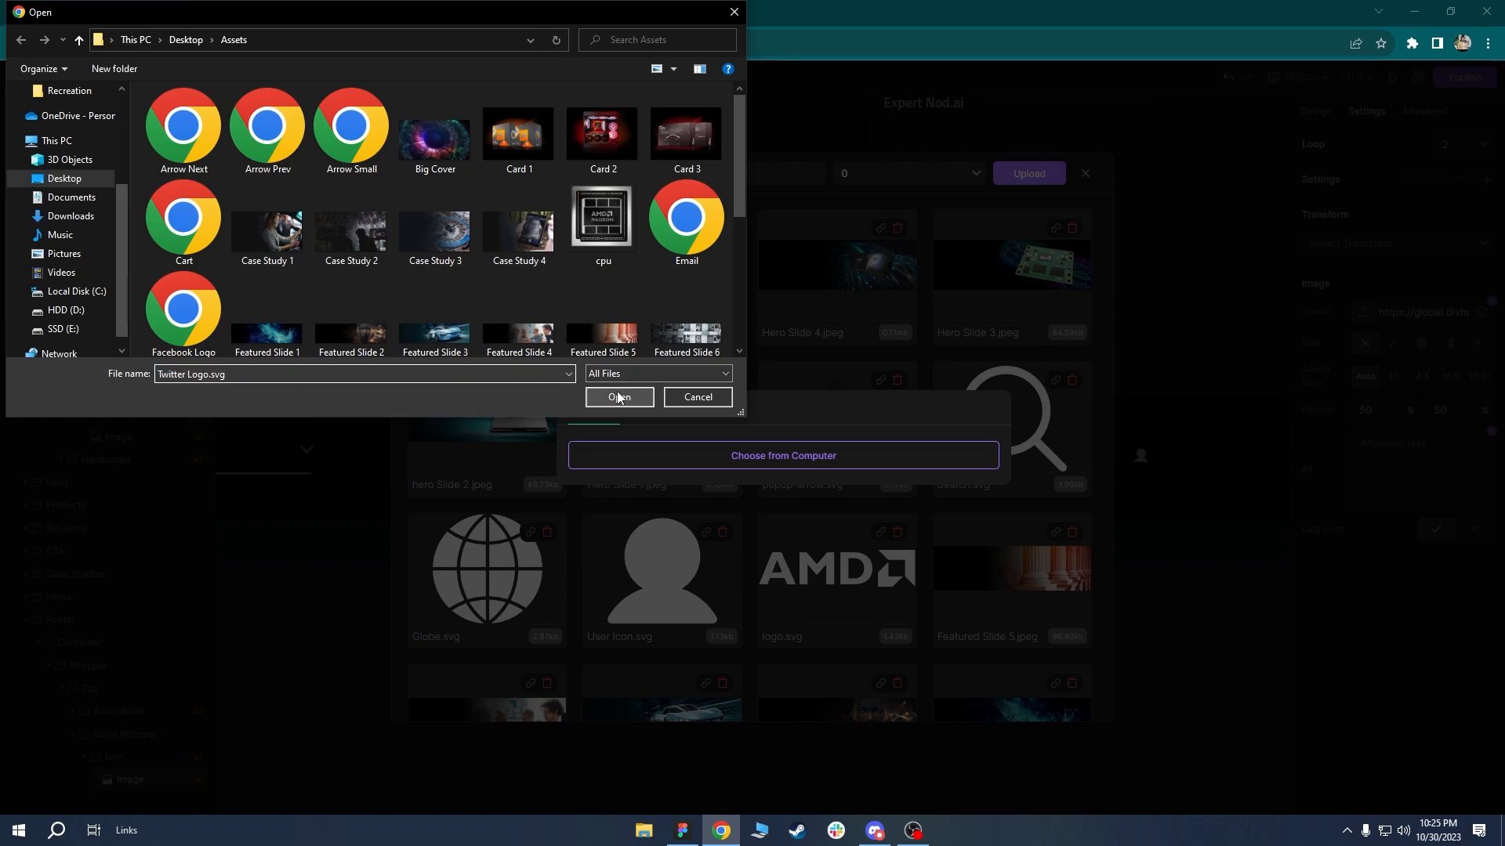
{"action": "left_click", "coordinate": [618, 397]}
{"action": "left_click", "coordinate": [487, 258]}
Upload the Instagram Logo file from the Assets folder and use it as the third footer icon's image.
{"action": "left_click", "coordinate": [920, 463]}
{"action": "left_click", "coordinate": [1363, 312]}
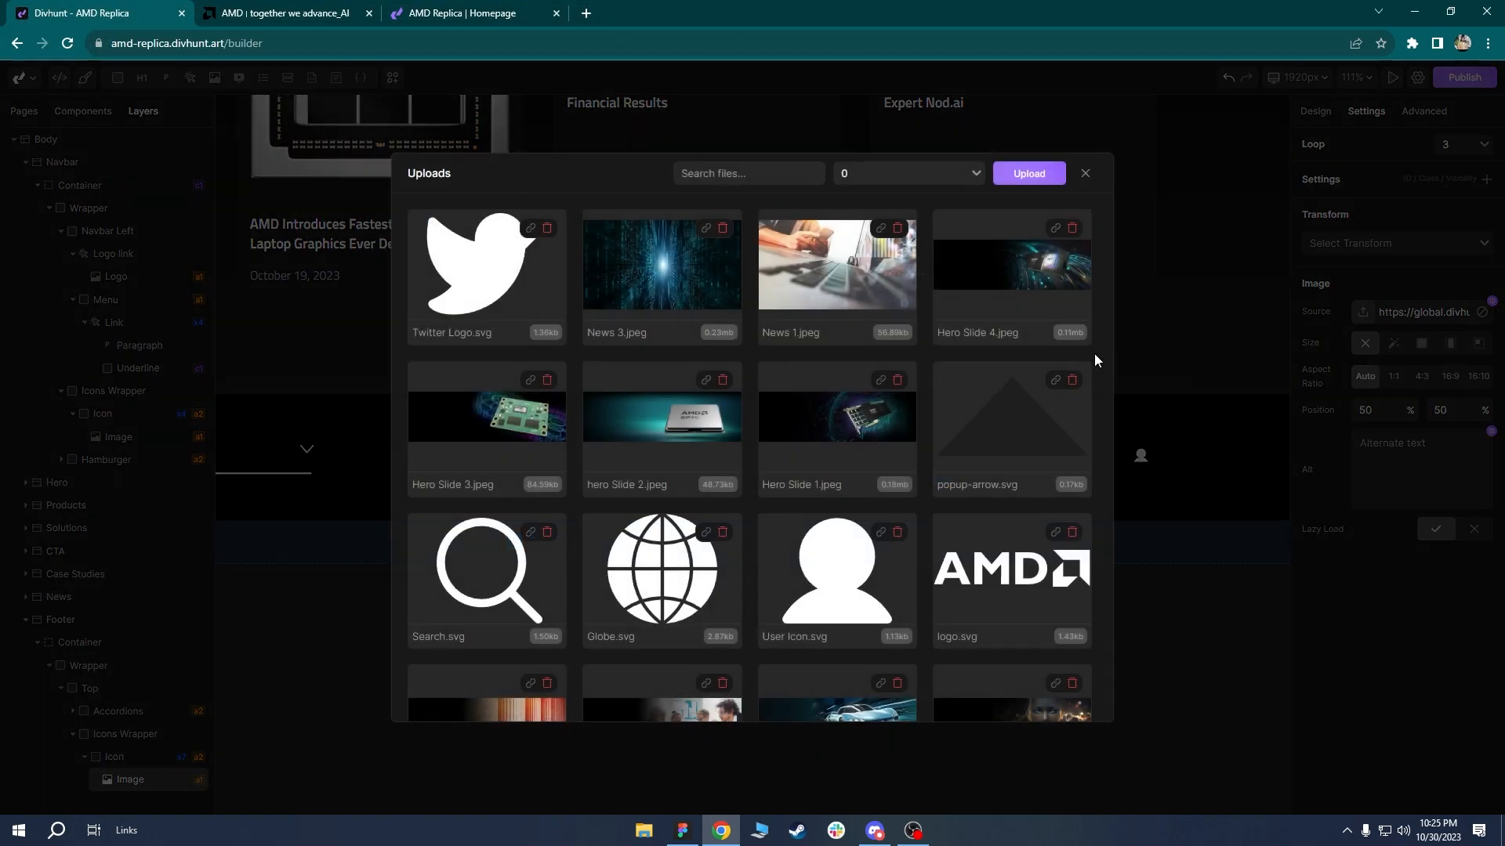
{"action": "left_click", "coordinate": [1046, 174]}
{"action": "left_click", "coordinate": [674, 453]}
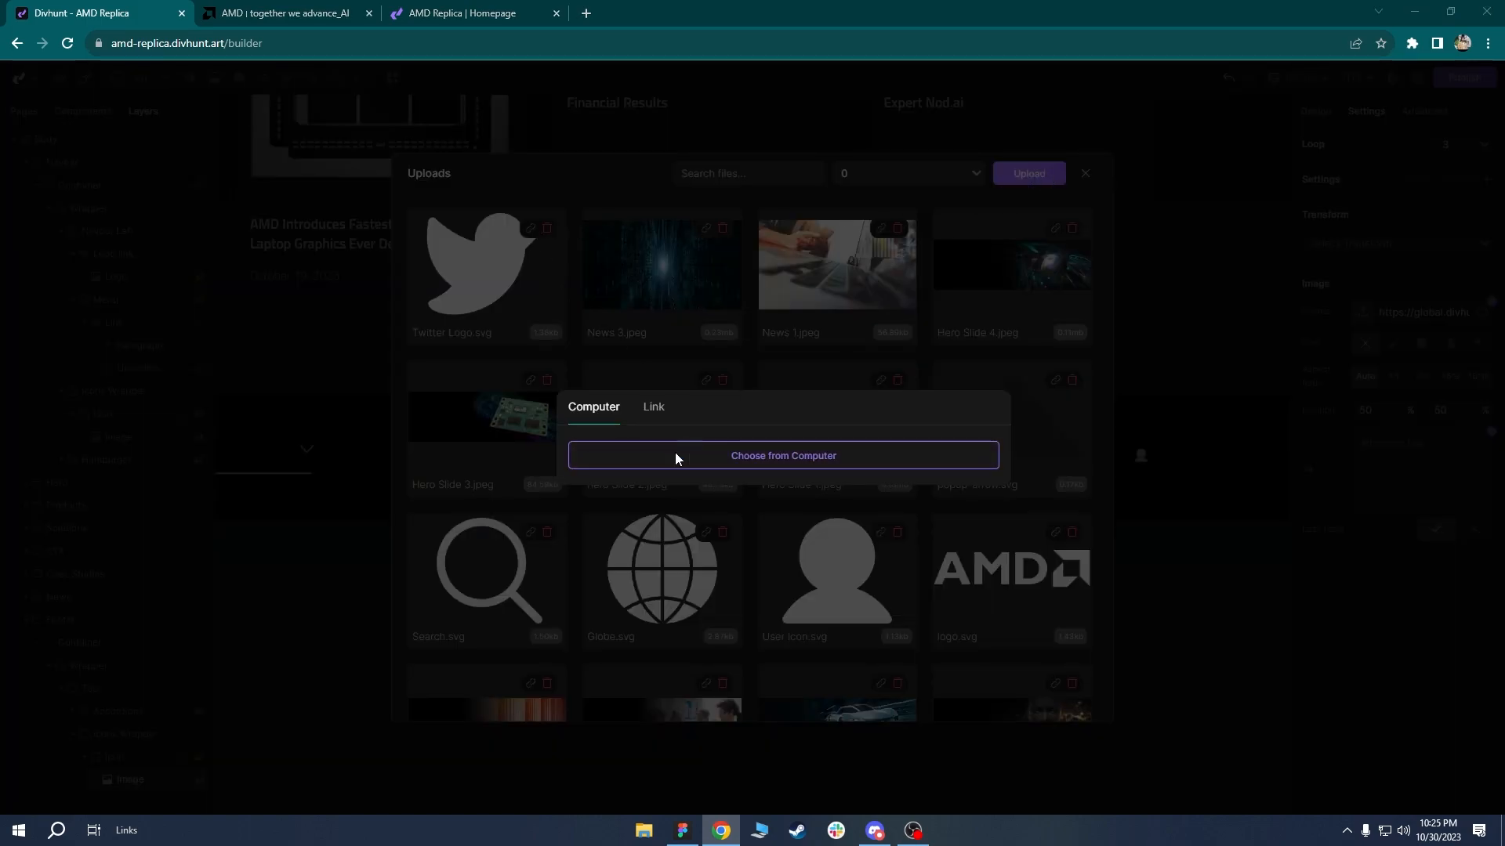
{"action": "left_click", "coordinate": [444, 241]}
{"action": "key", "text": "i"}
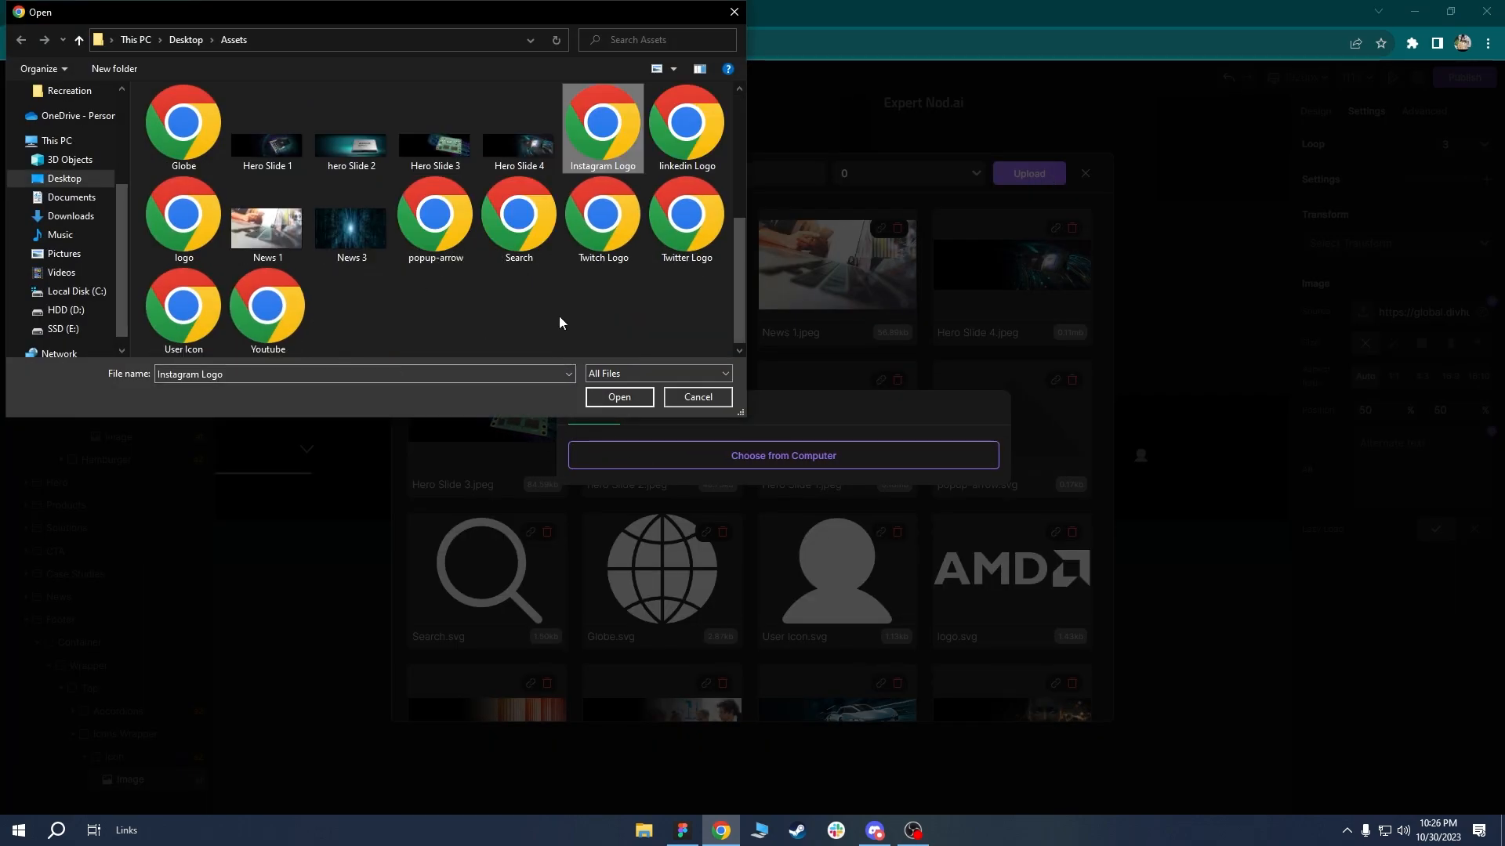
{"action": "left_click", "coordinate": [623, 400]}
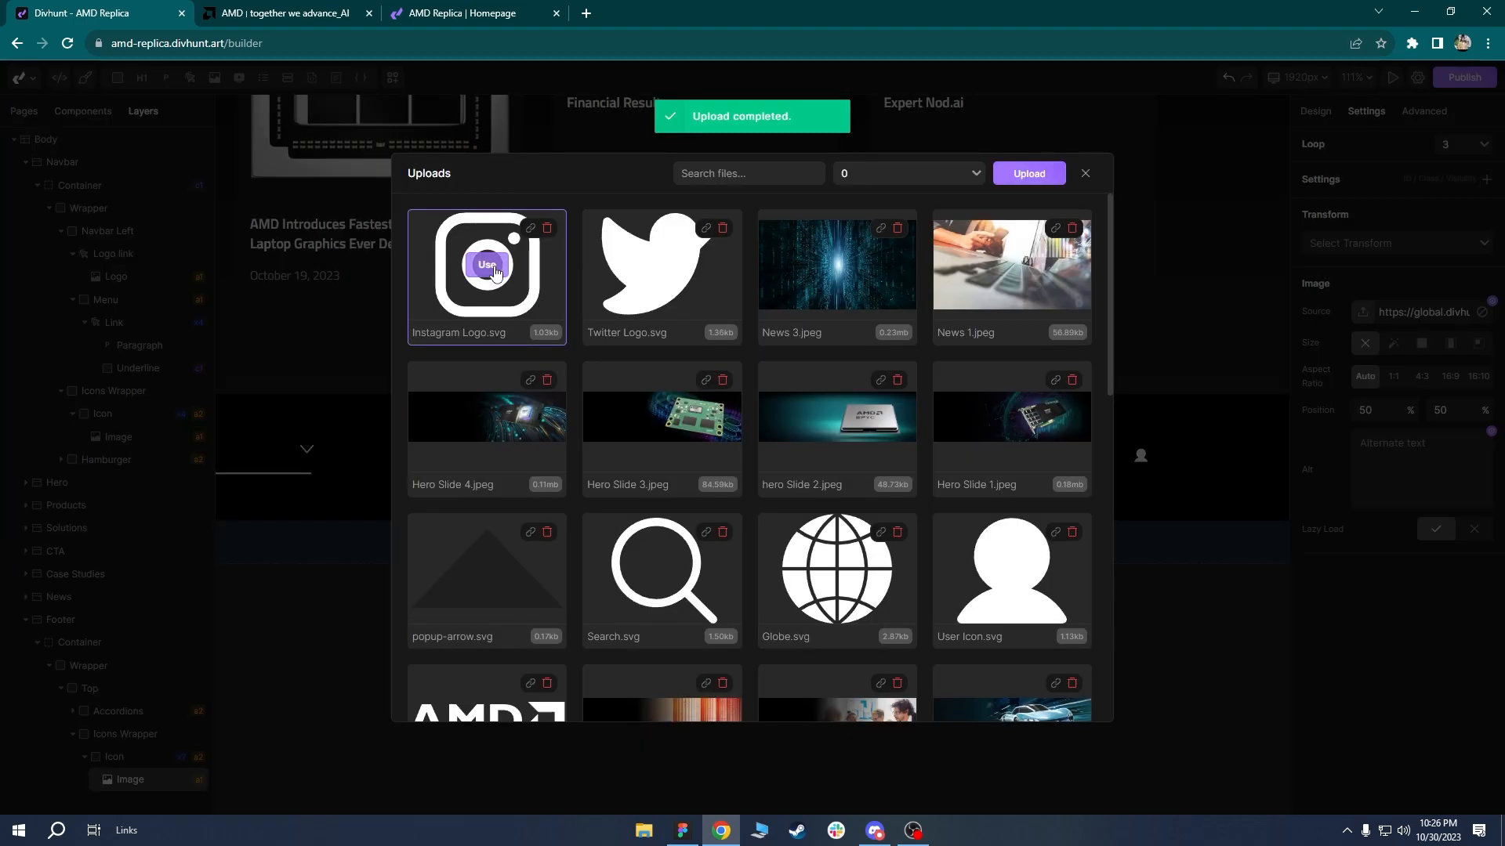
{"action": "left_click", "coordinate": [488, 265]}
Upload the linkedin Logo file from the Assets folder and use it as the fourth footer icon's image.
{"action": "left_click", "coordinate": [979, 457]}
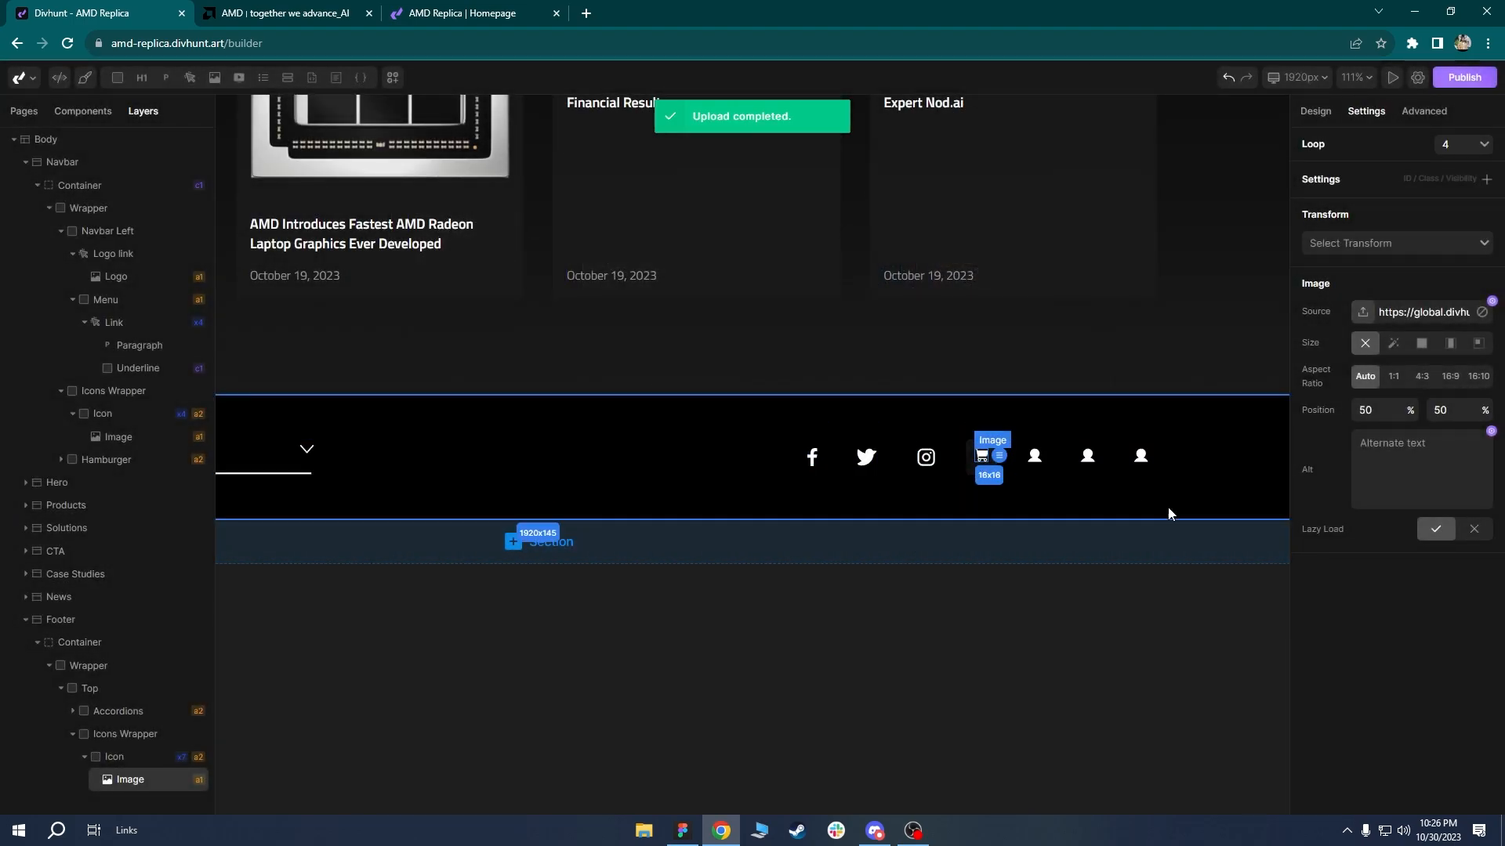
{"action": "left_click", "coordinate": [1362, 312]}
{"action": "left_click", "coordinate": [1021, 173]}
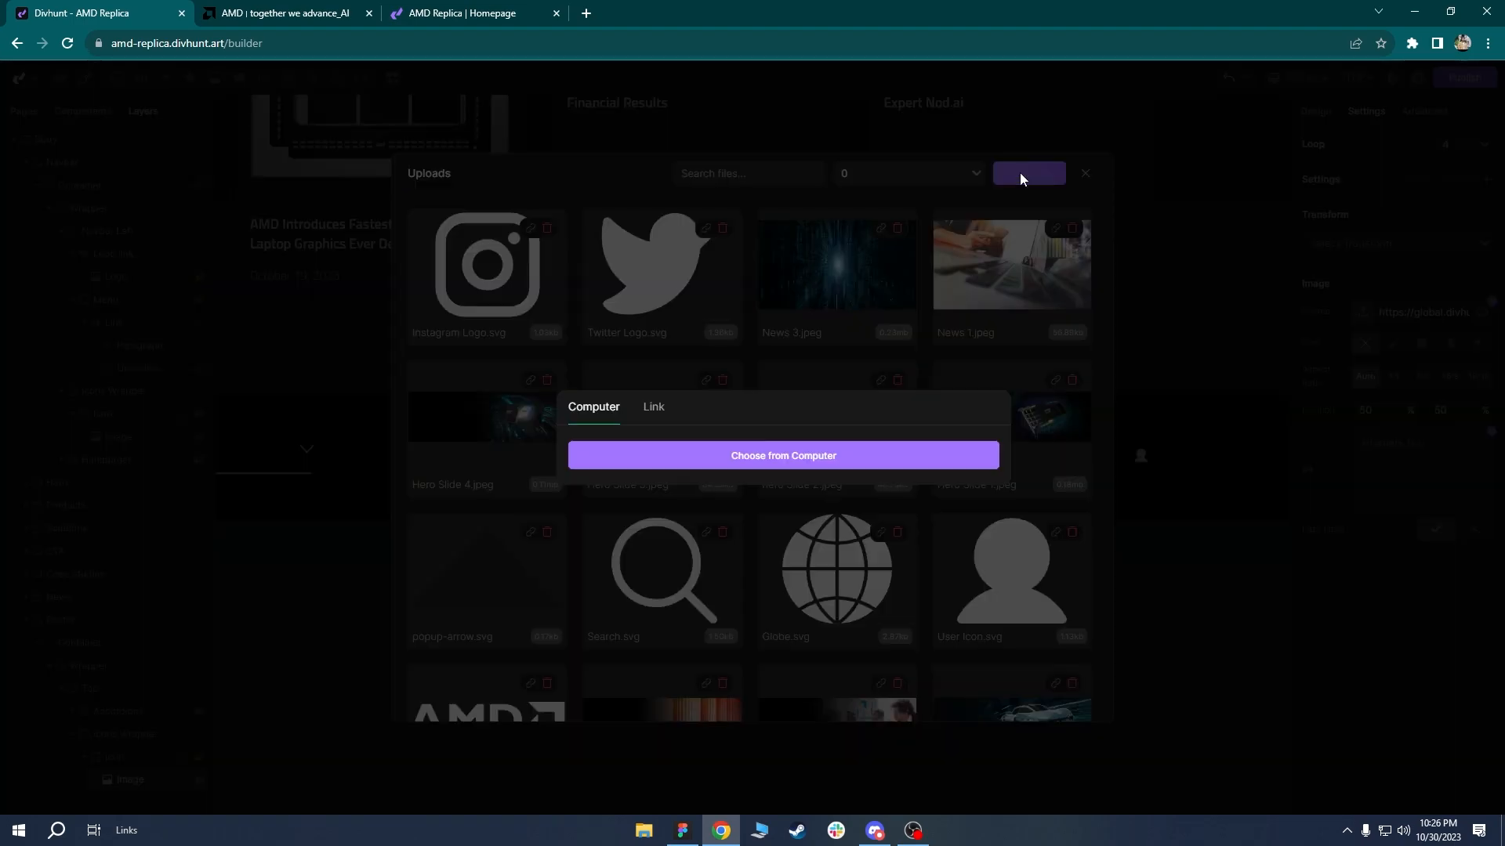
{"action": "left_click", "coordinate": [631, 464]}
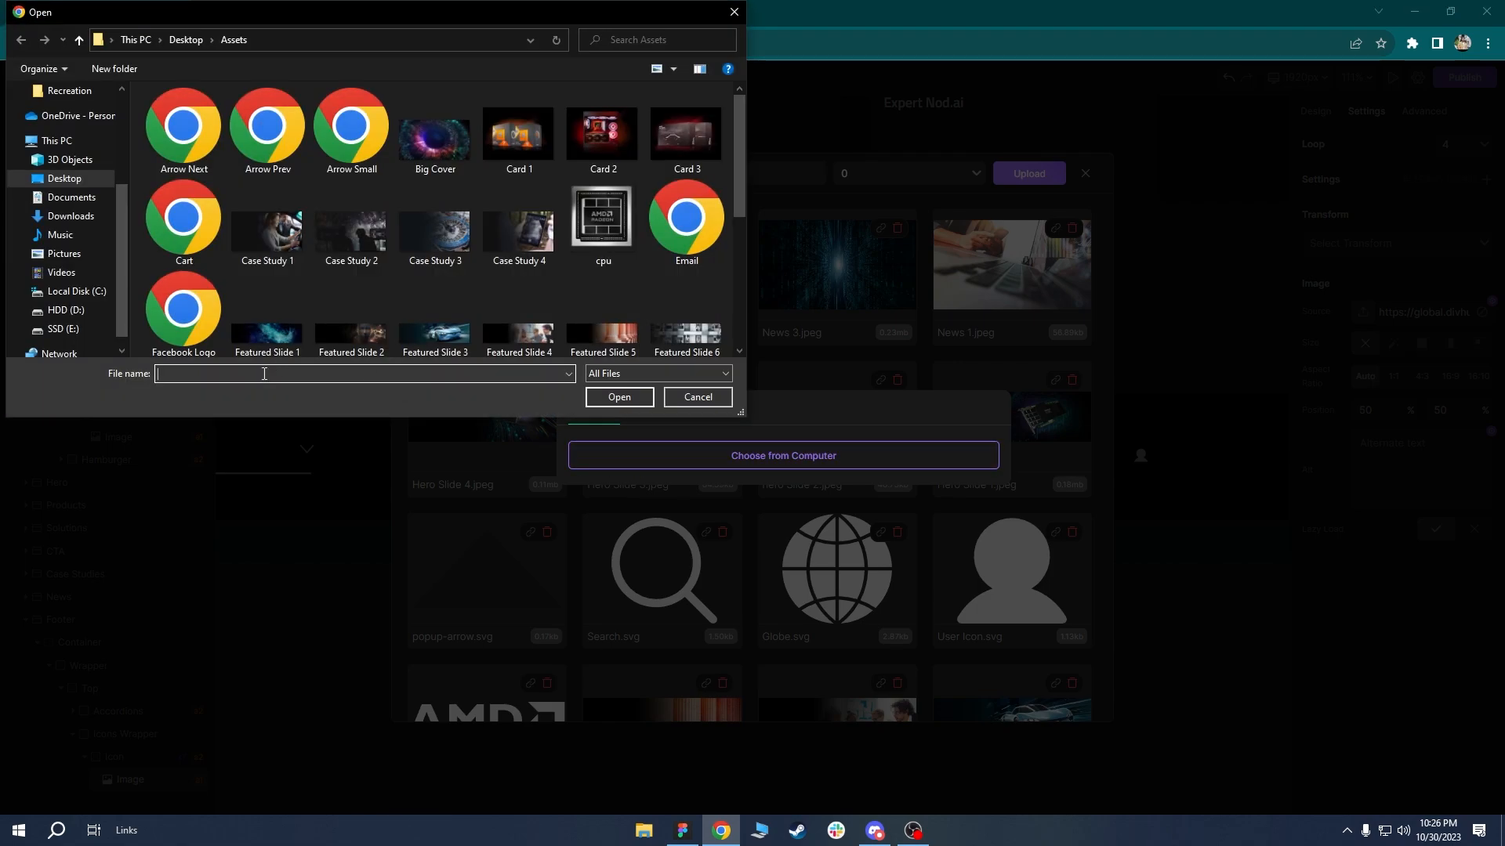
{"action": "left_click", "coordinate": [517, 231]}
{"action": "key", "text": "l"}
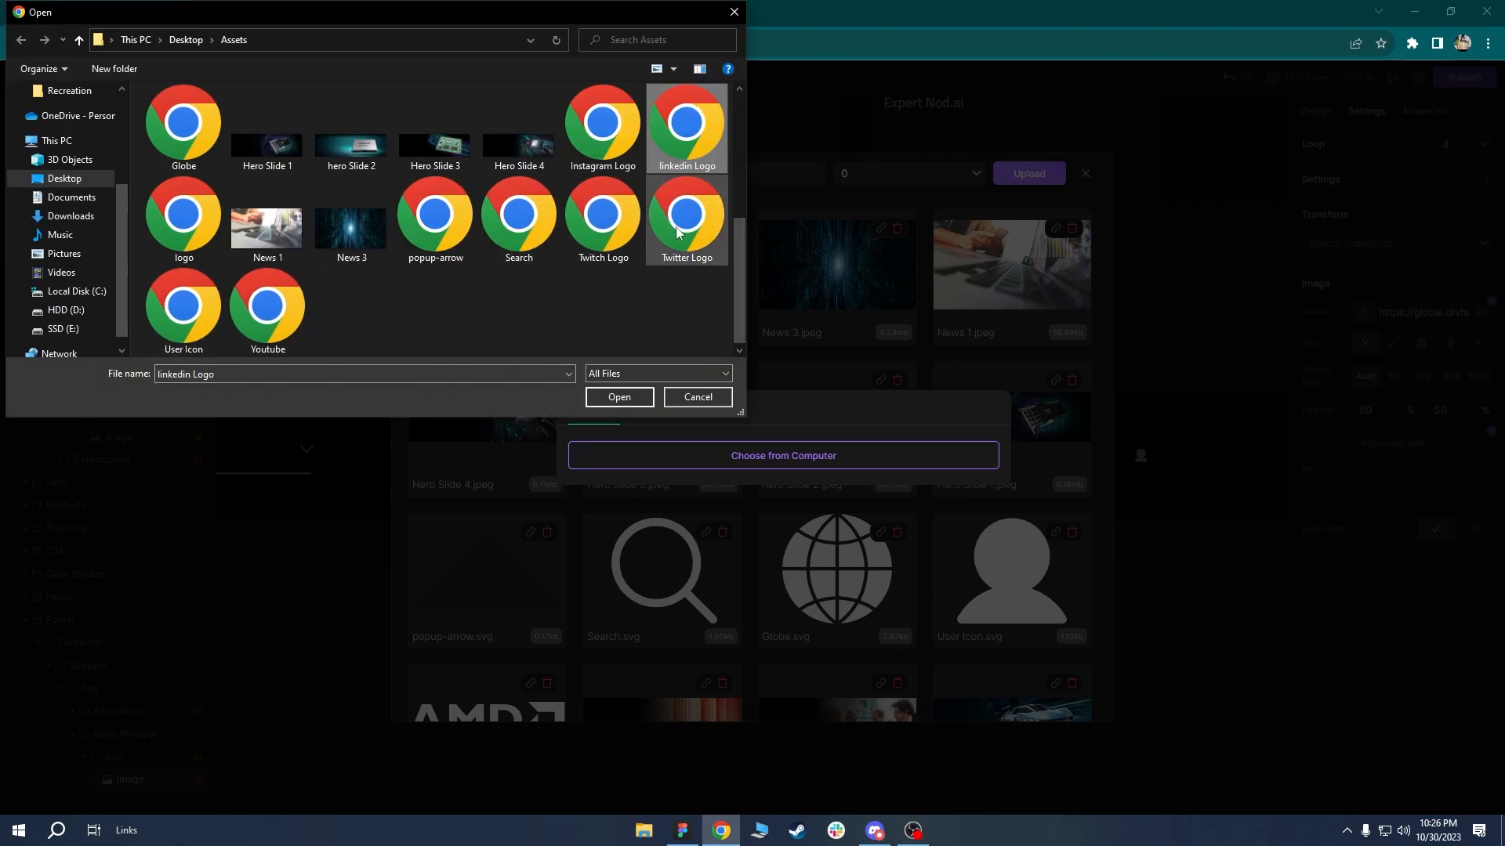
{"action": "left_click", "coordinate": [623, 397]}
{"action": "left_click", "coordinate": [547, 292]}
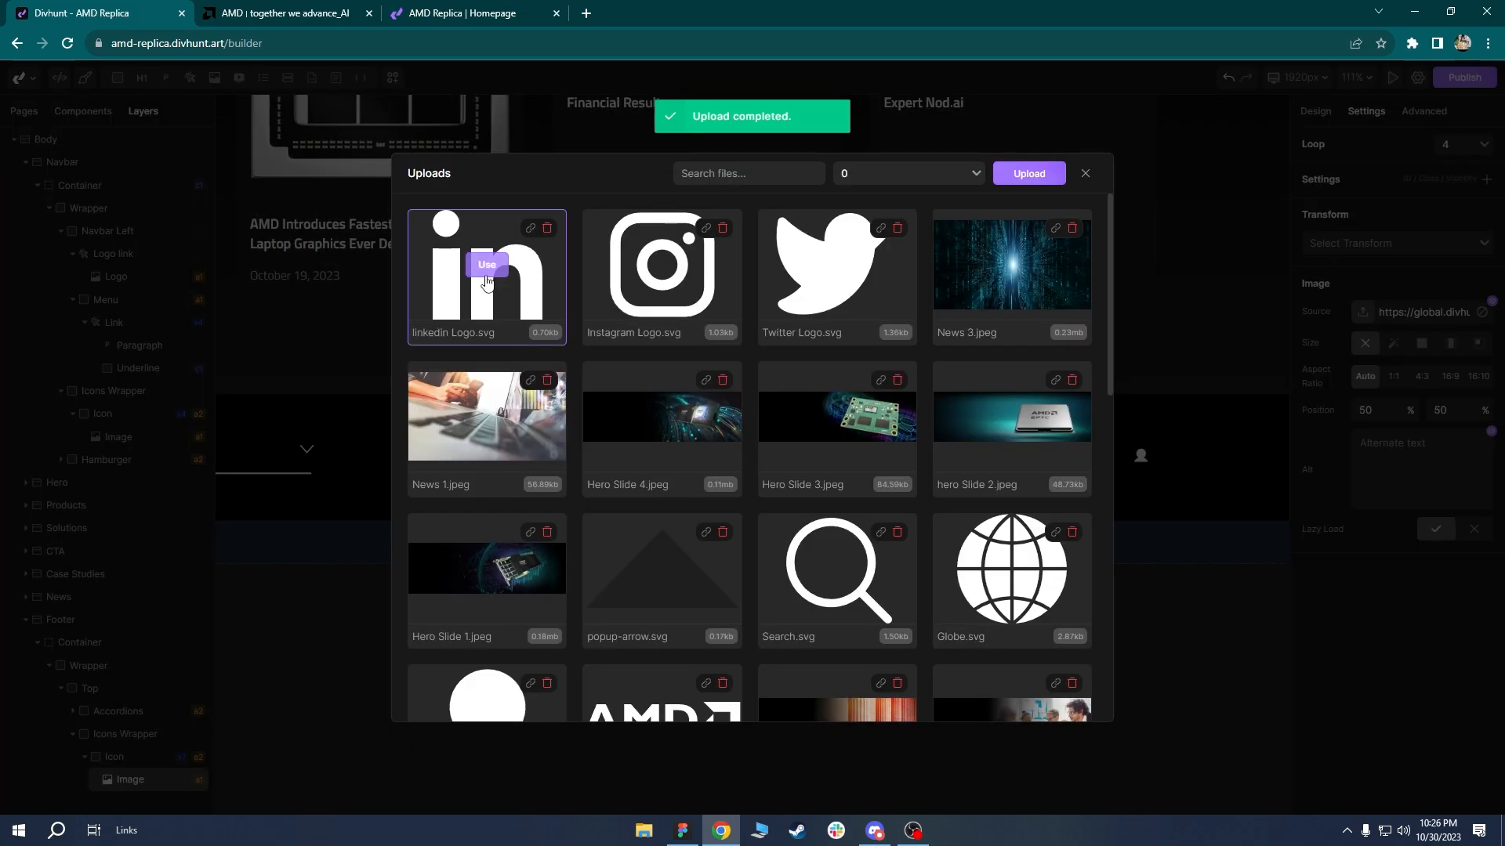
Upload Email.svg from the Assets folder and use it as the fifth footer icon's image.
{"action": "left_click", "coordinate": [1032, 459]}
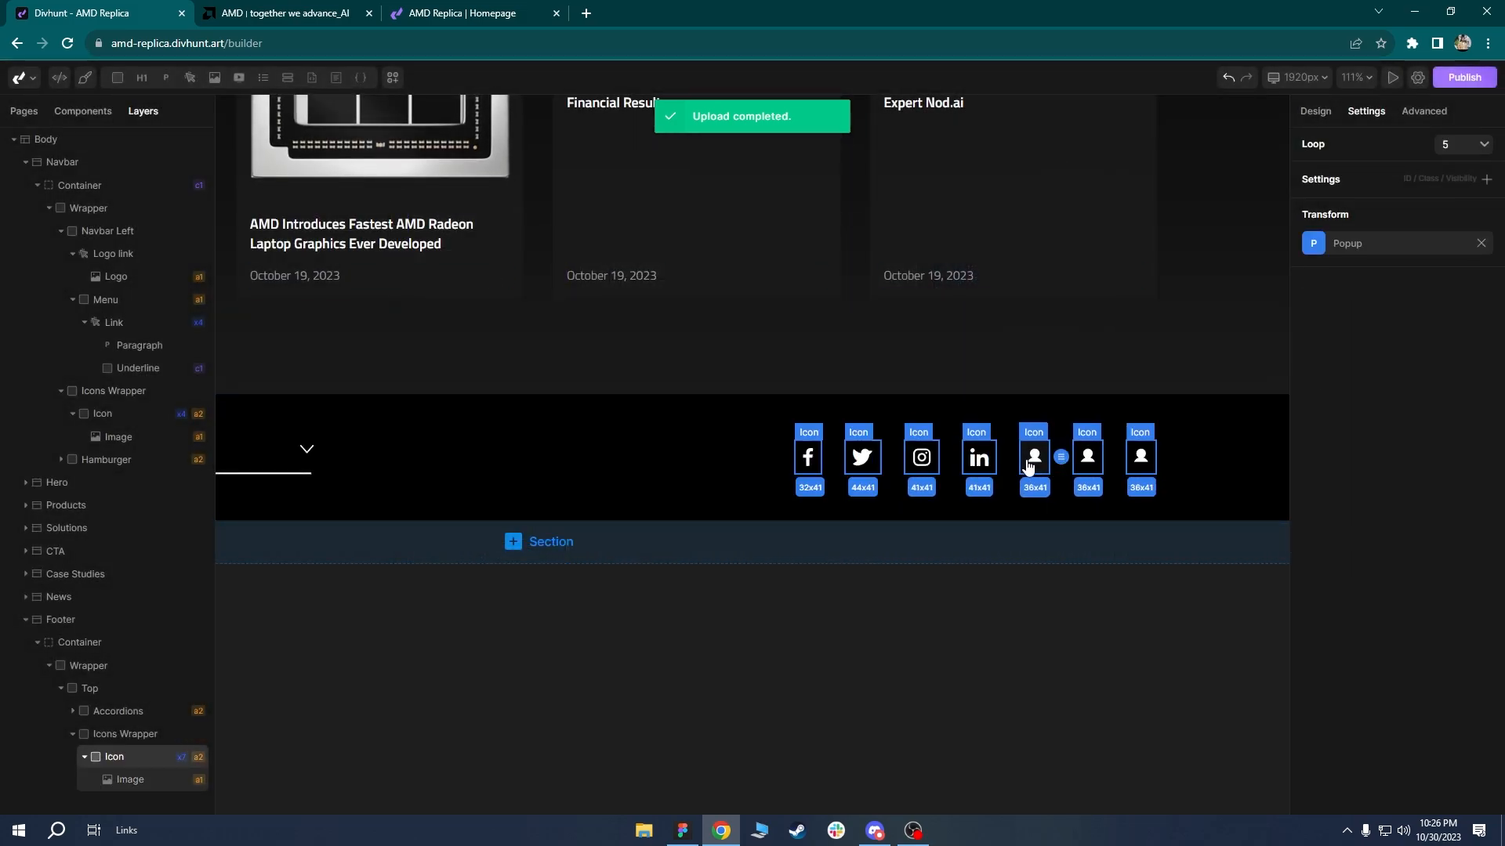
{"action": "left_click", "coordinate": [1363, 312]}
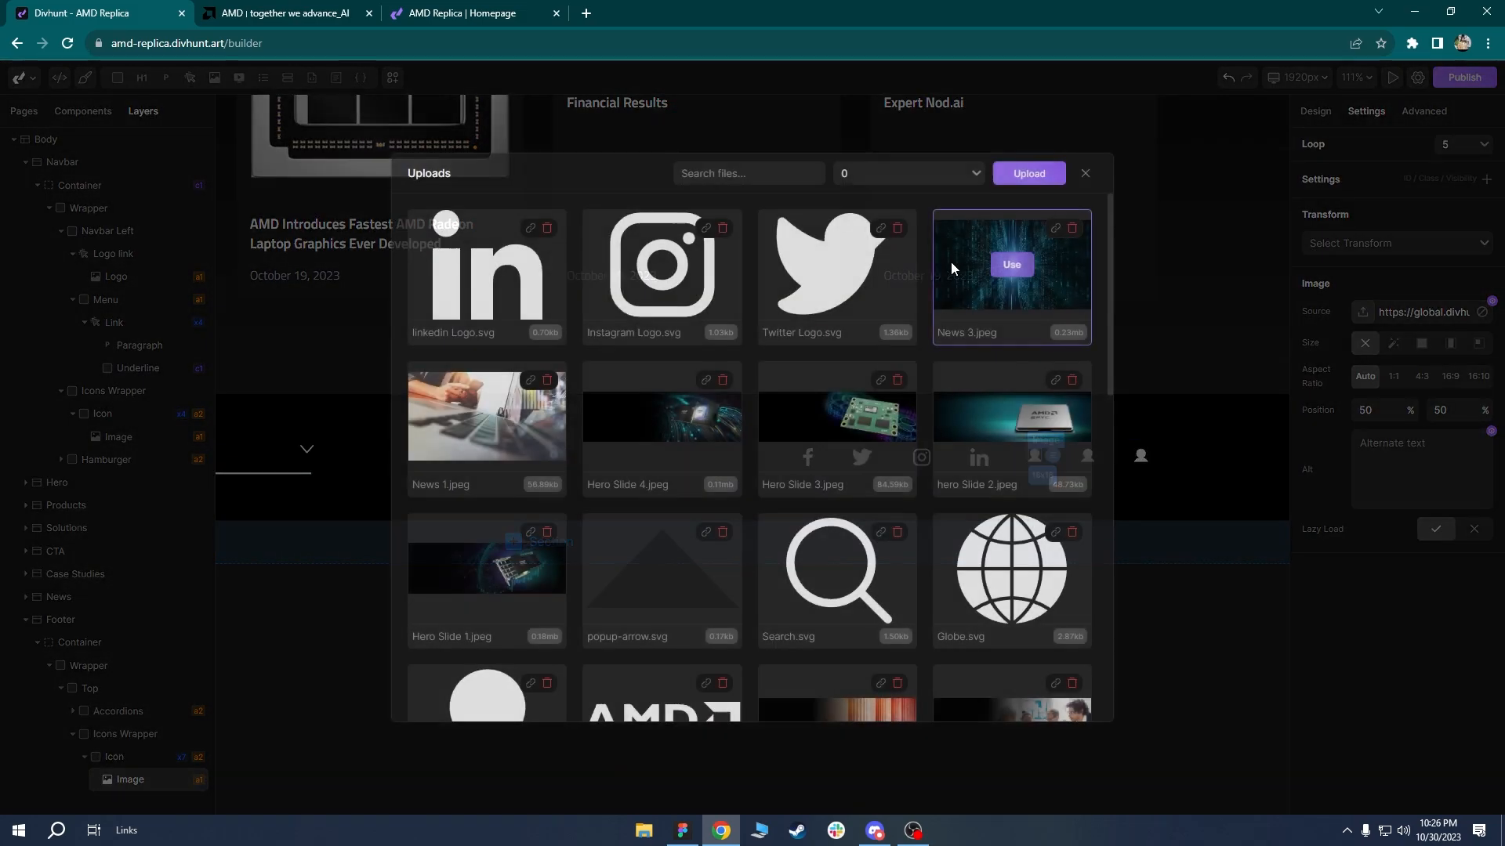
{"action": "left_click", "coordinate": [1032, 174]}
{"action": "left_click", "coordinate": [719, 469]}
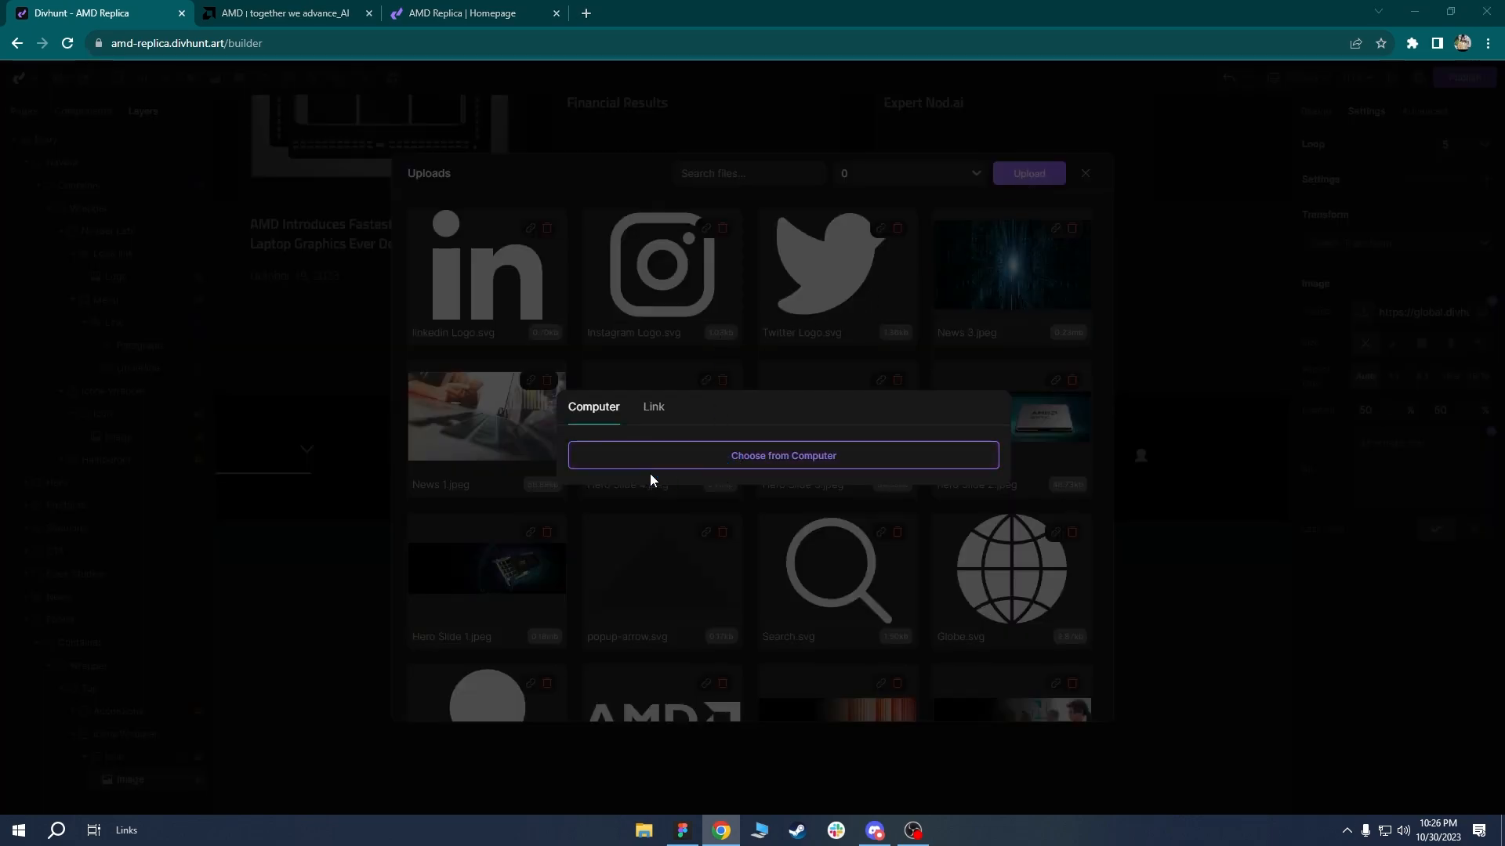
{"action": "type", "text": "e"}
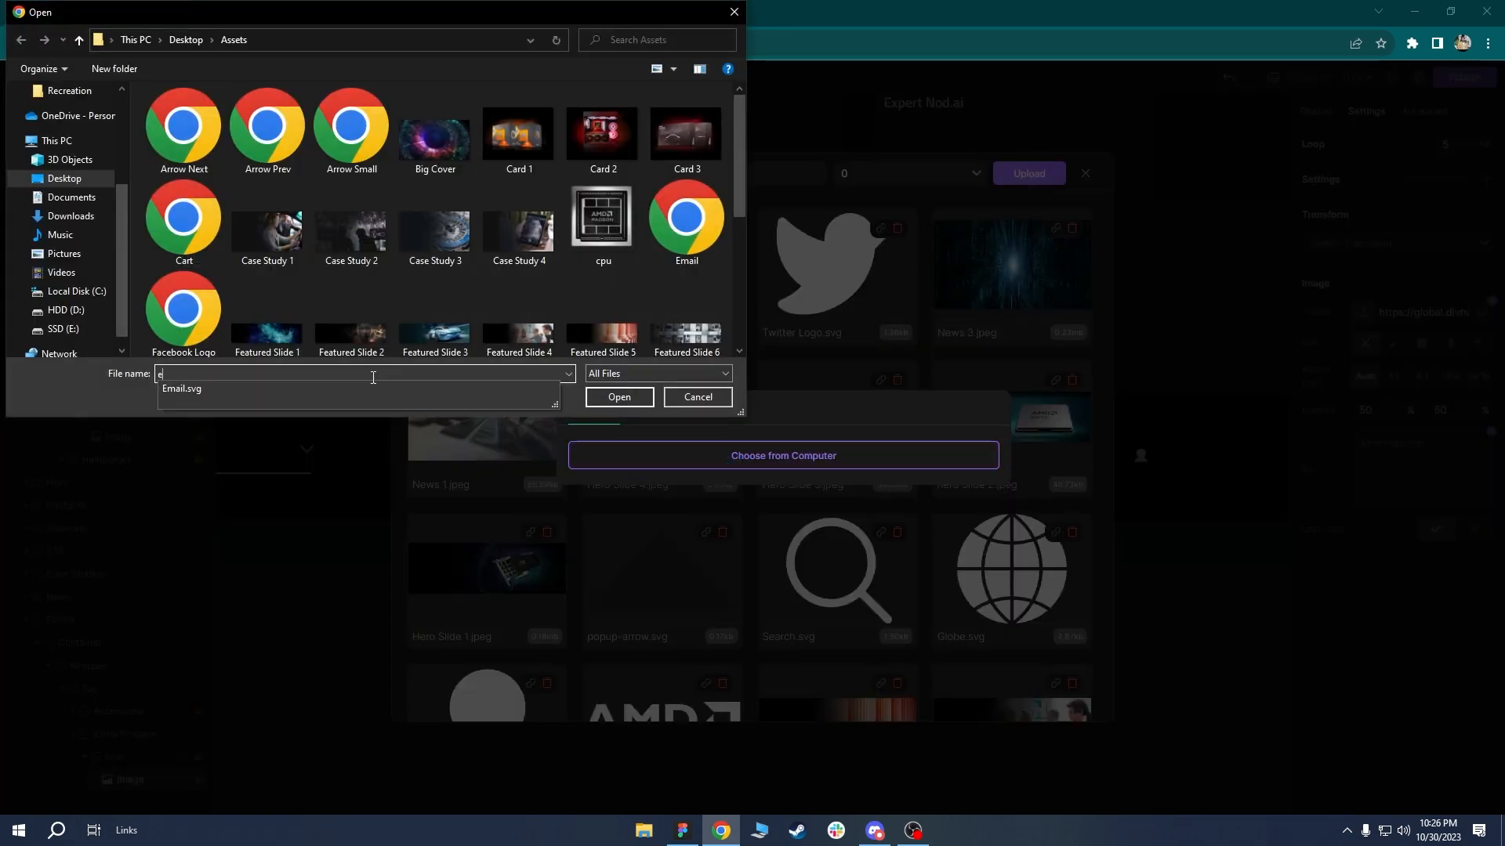
{"action": "left_click", "coordinate": [261, 389]}
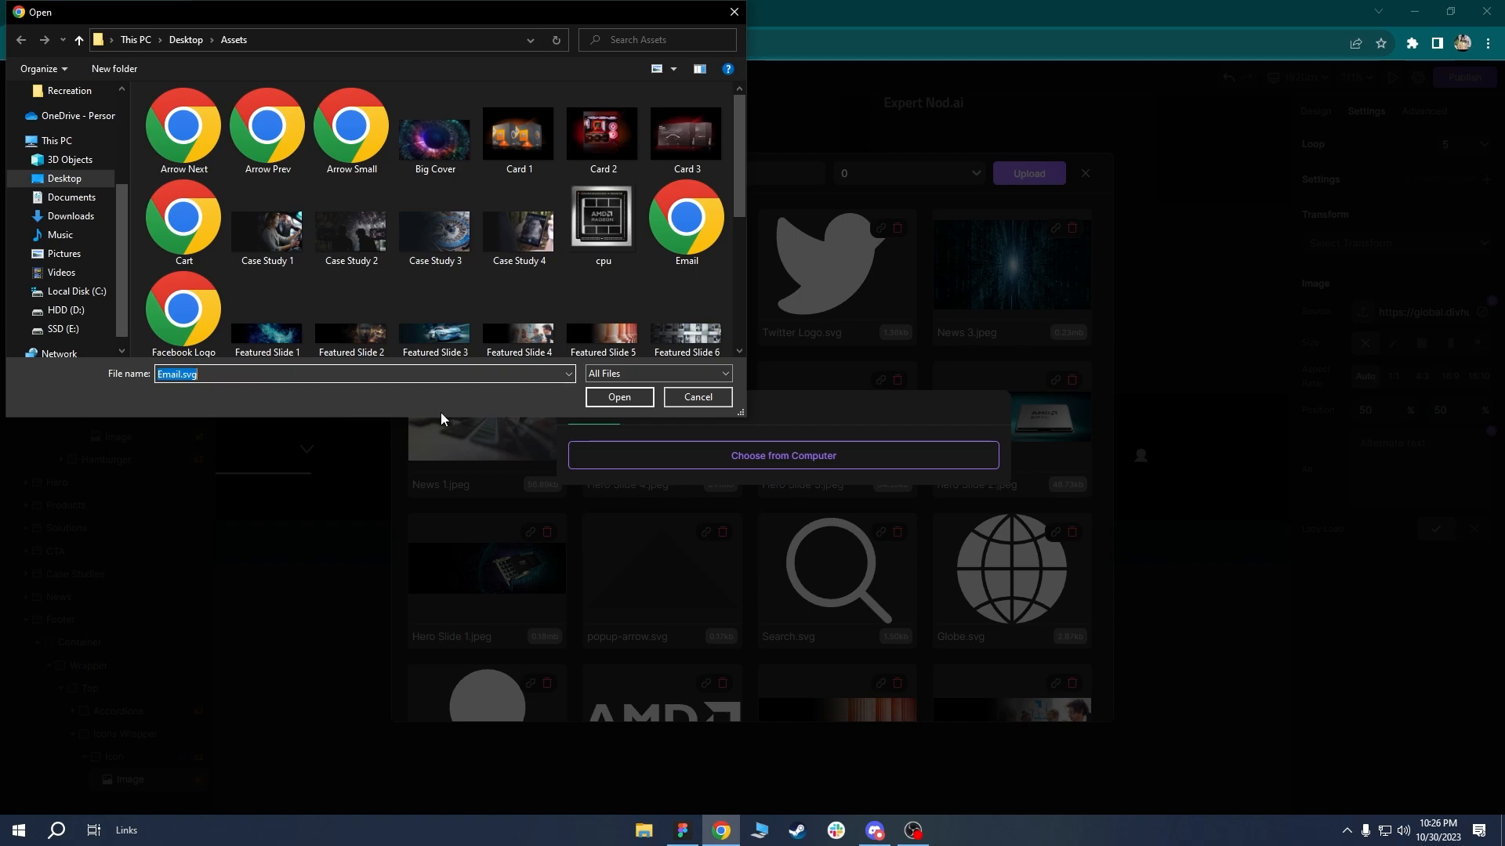
{"action": "left_click", "coordinate": [623, 398]}
{"action": "left_click", "coordinate": [487, 265]}
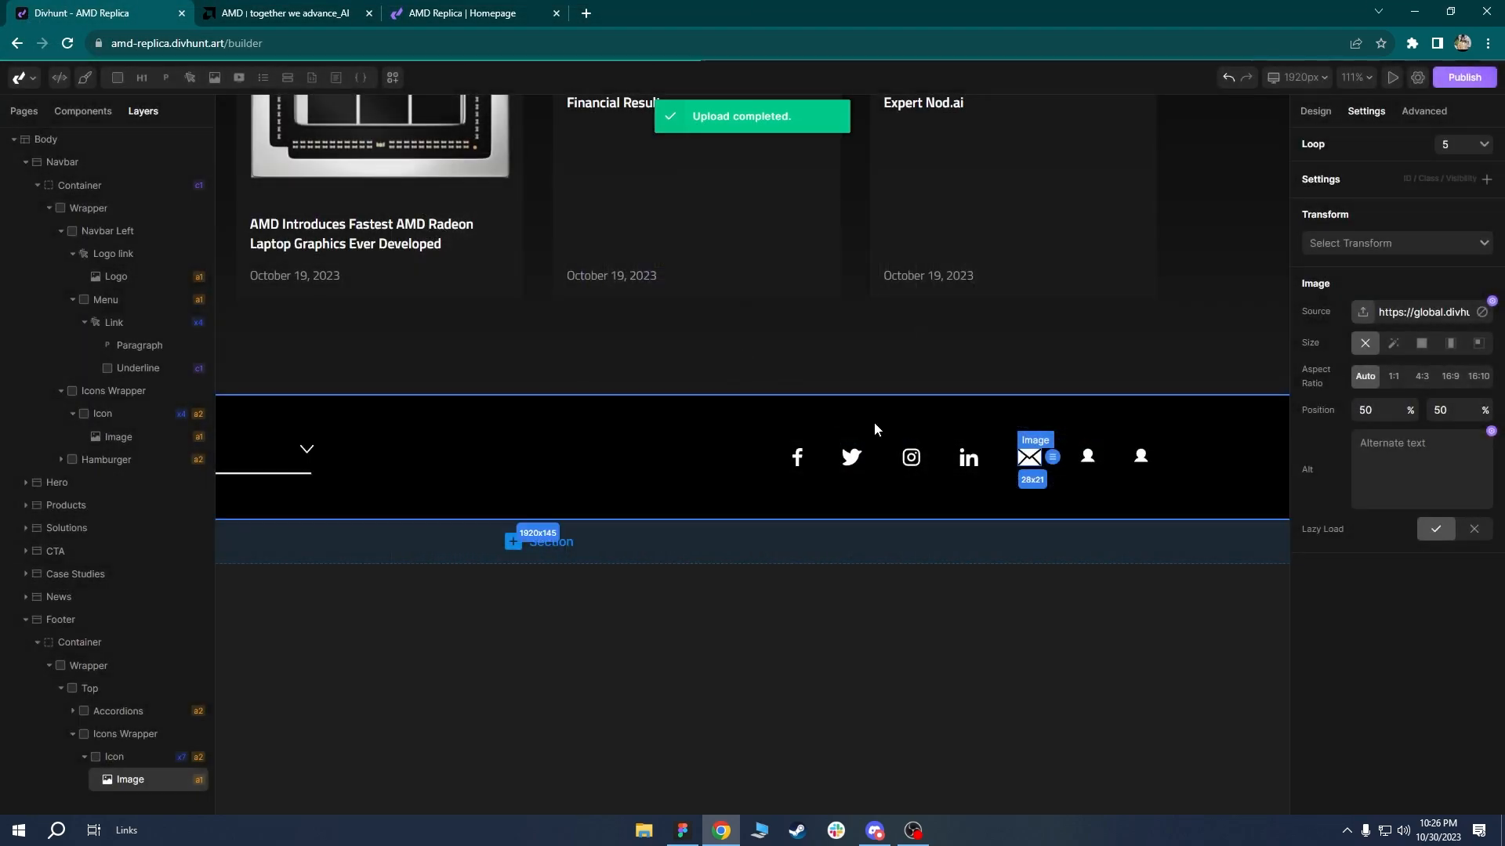
Check the icon order in the original AMD footer, and upload Youtube.svg from the Assets folder as the sixth footer icon's image.
{"action": "left_click", "coordinate": [463, 13]}
{"action": "left_click", "coordinate": [319, 13]}
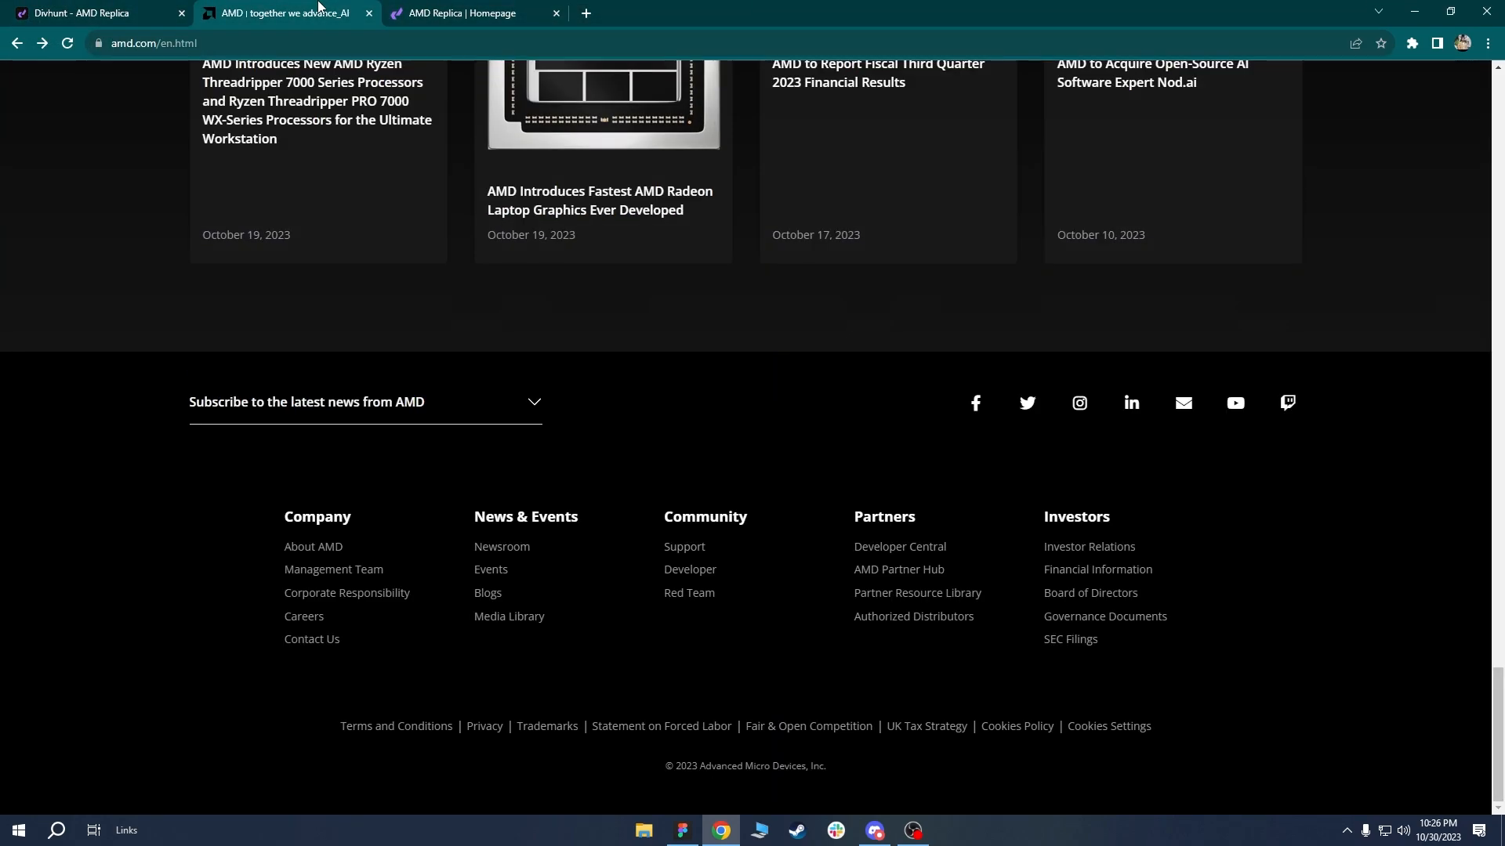
{"action": "left_click", "coordinate": [86, 13]}
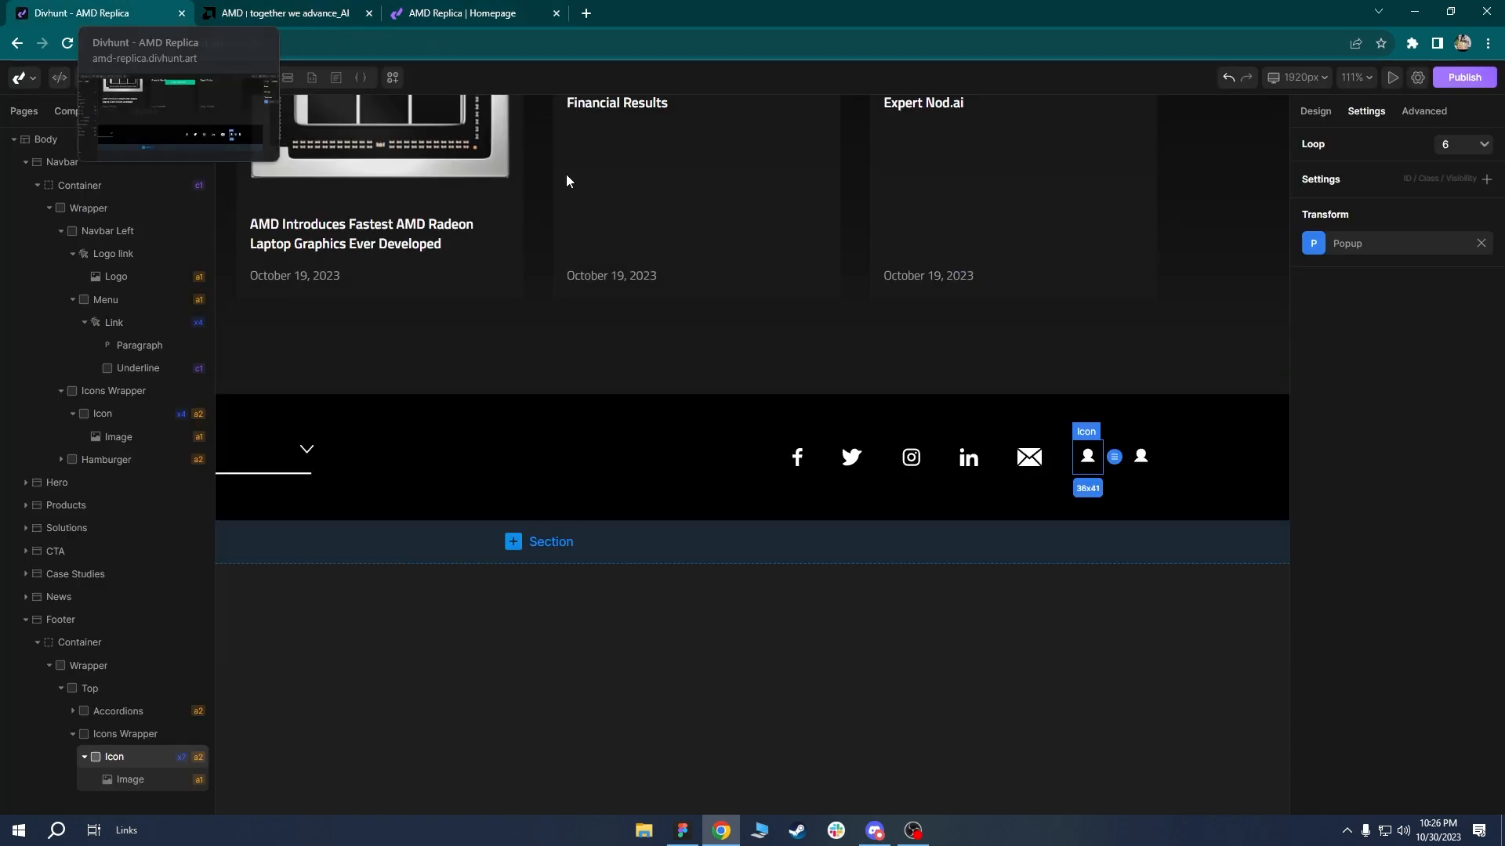
{"action": "left_click", "coordinate": [1089, 458]}
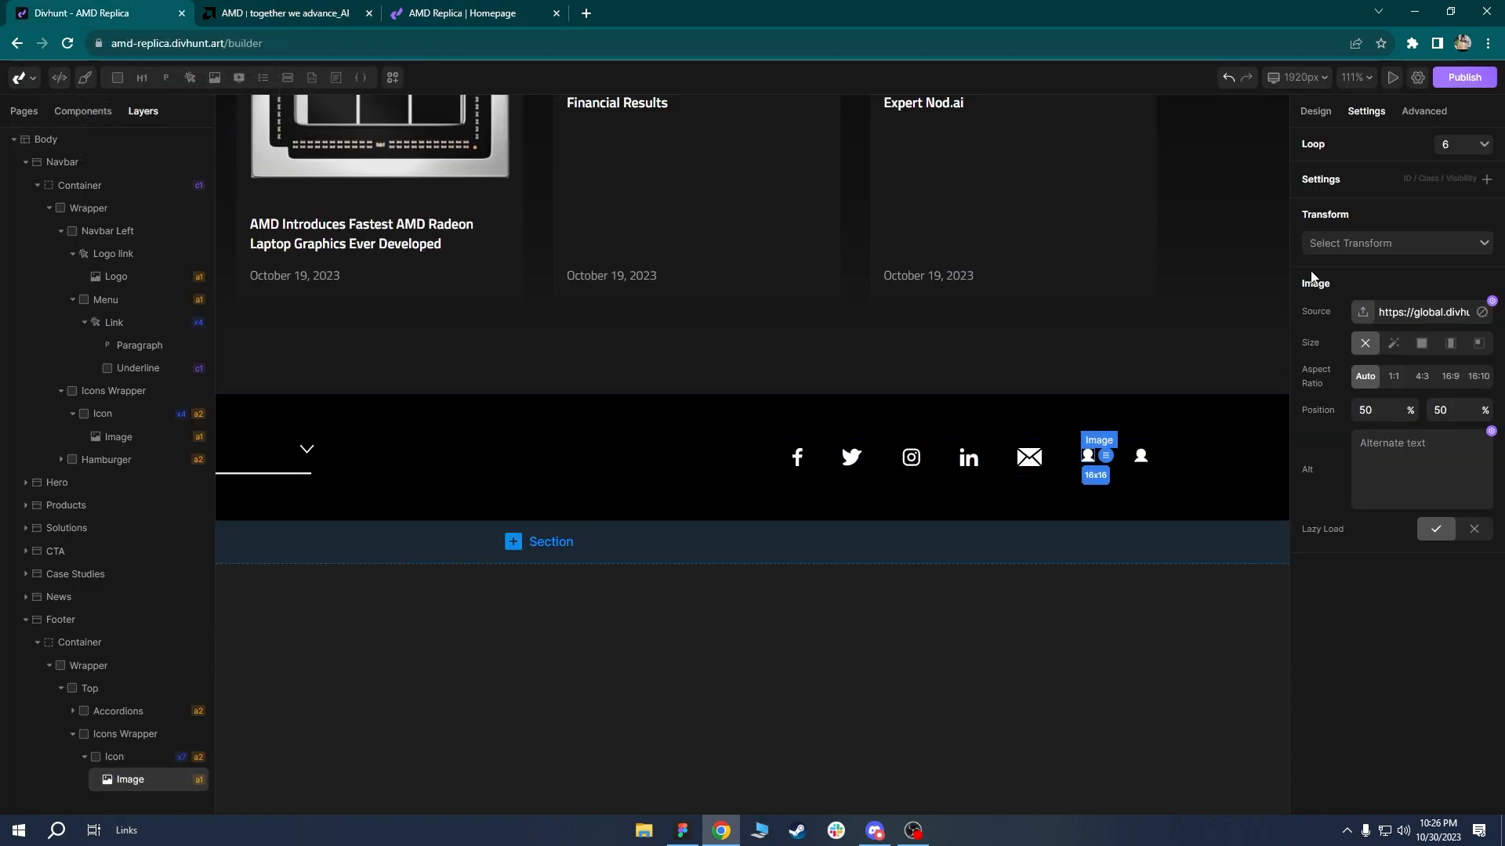
{"action": "left_click", "coordinate": [1363, 311]}
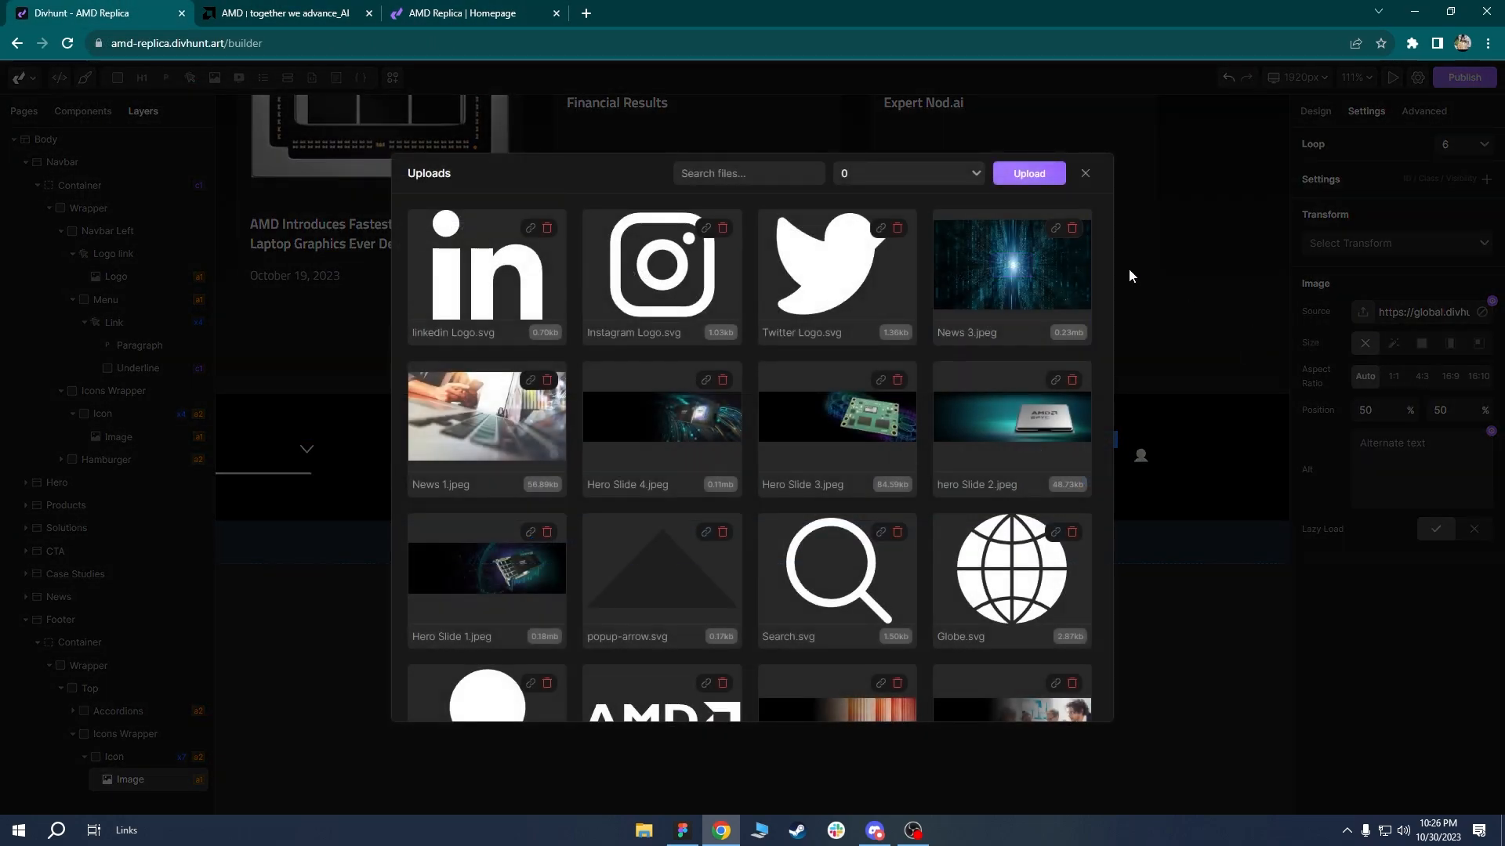
{"action": "left_click", "coordinate": [1023, 174]}
{"action": "left_click", "coordinate": [693, 451]}
{"action": "type", "text": "y"}
{"action": "key", "text": "Return"}
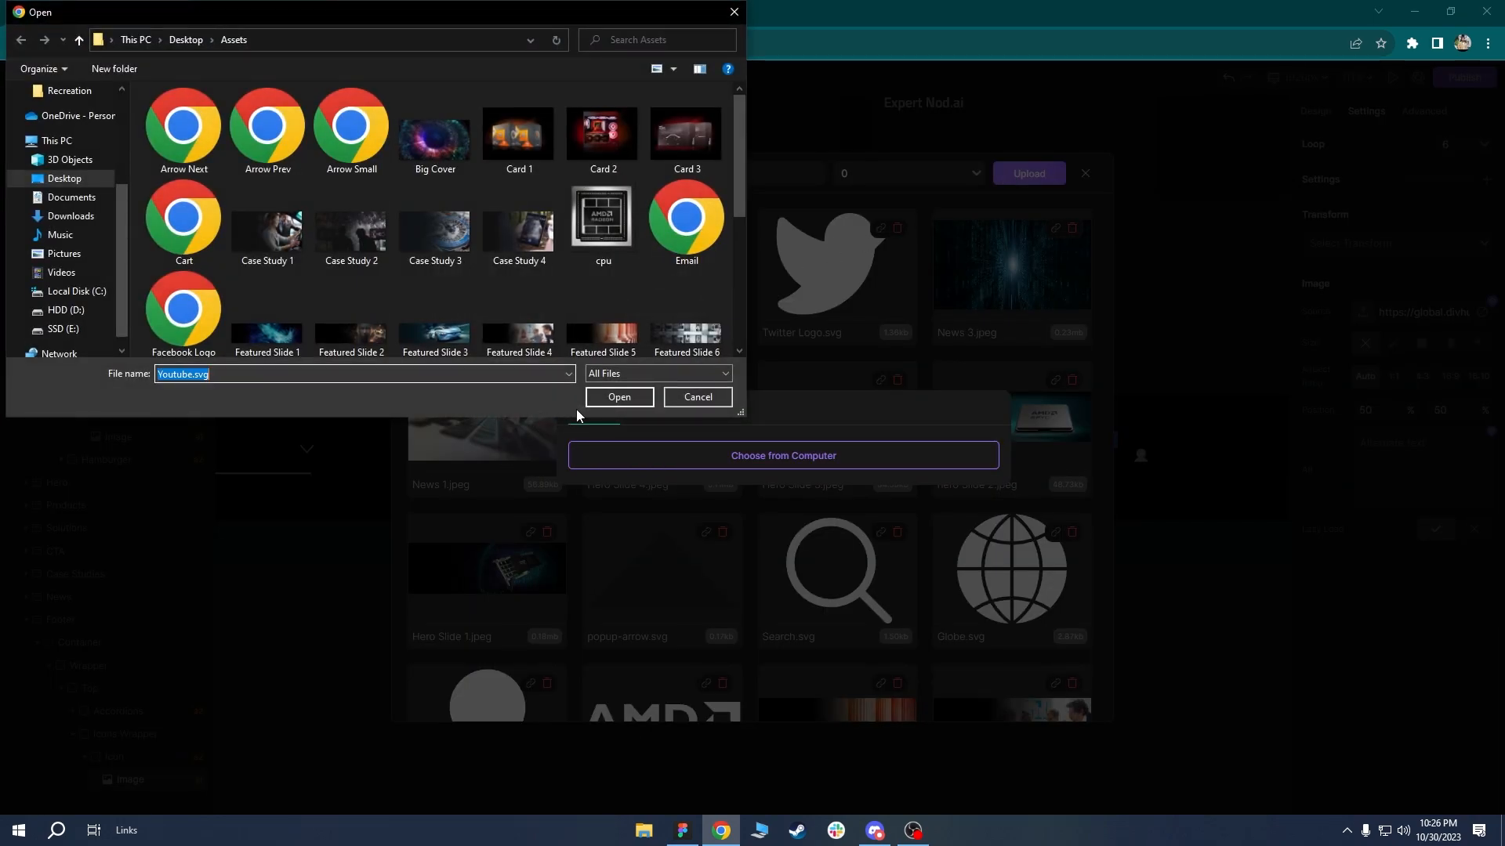
{"action": "left_click", "coordinate": [619, 396]}
{"action": "left_click", "coordinate": [492, 272]}
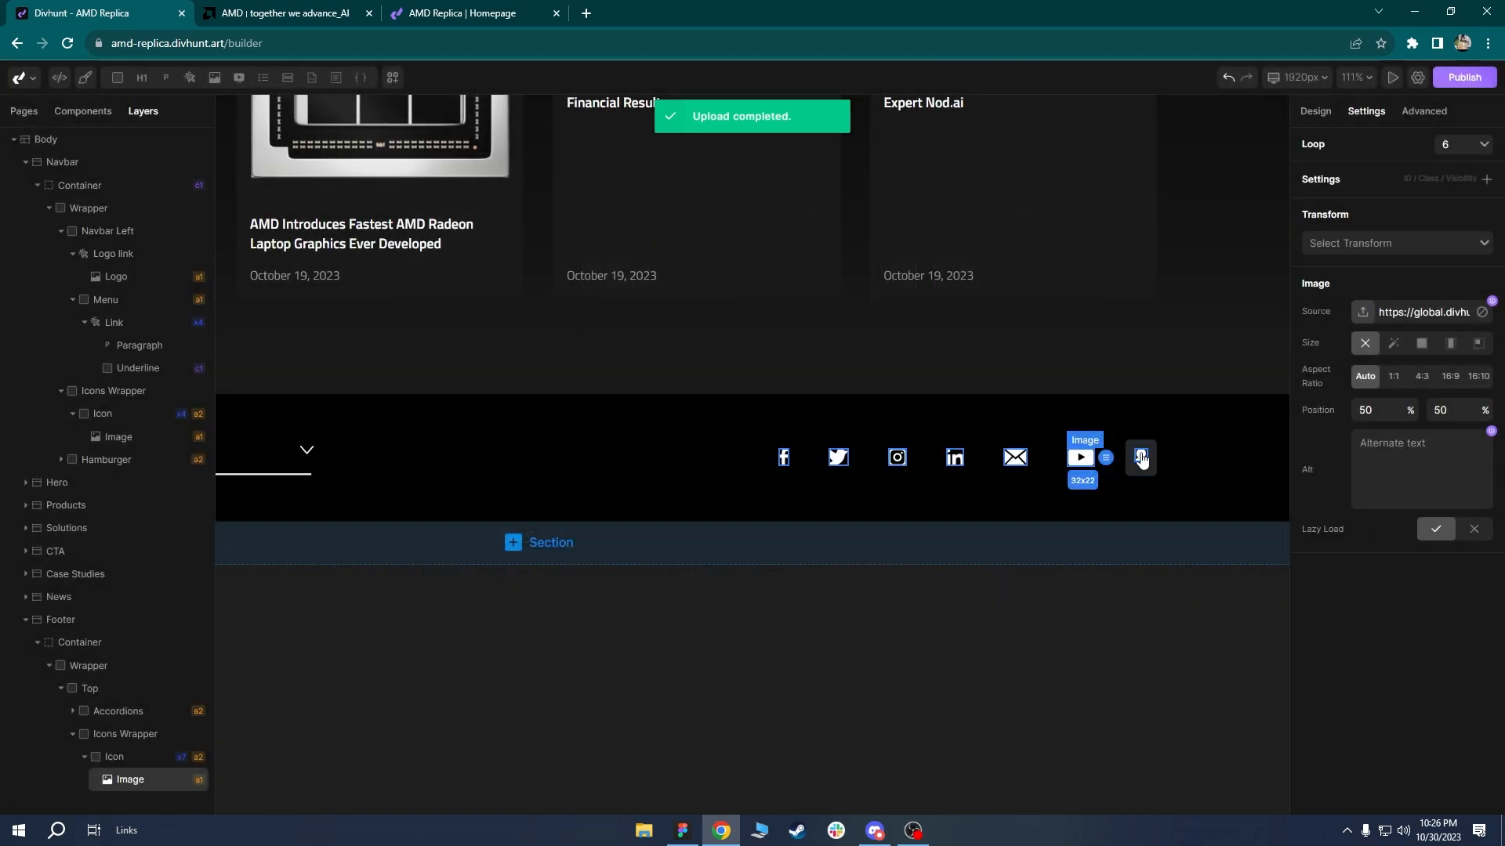
Upload Twitch Logo.svg from the Assets folder and use it as the seventh footer icon's image.
{"action": "left_click", "coordinate": [1364, 314]}
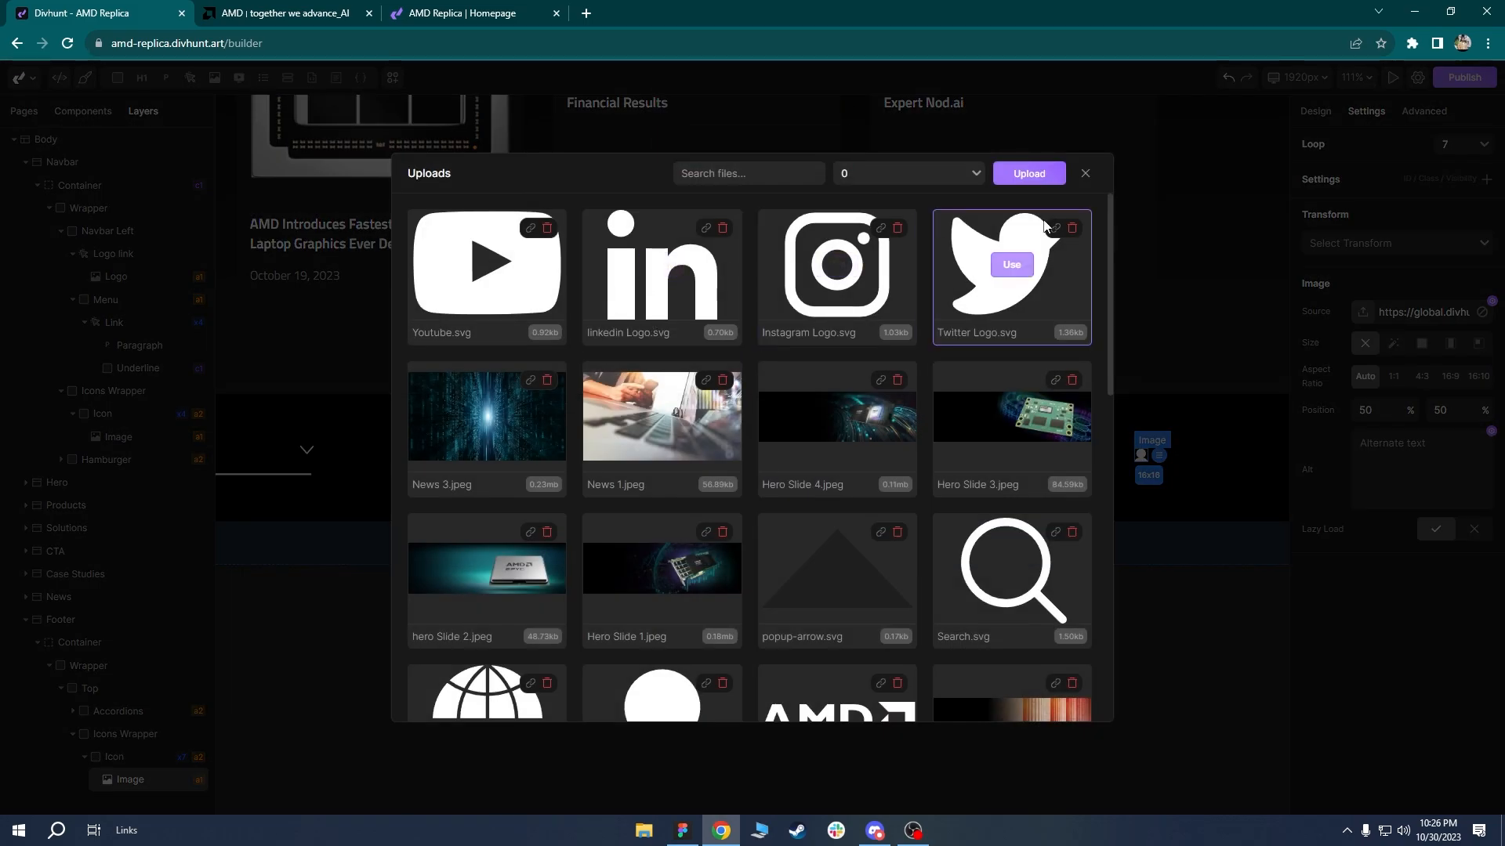
{"action": "left_click", "coordinate": [1028, 174]}
{"action": "left_click", "coordinate": [655, 456]}
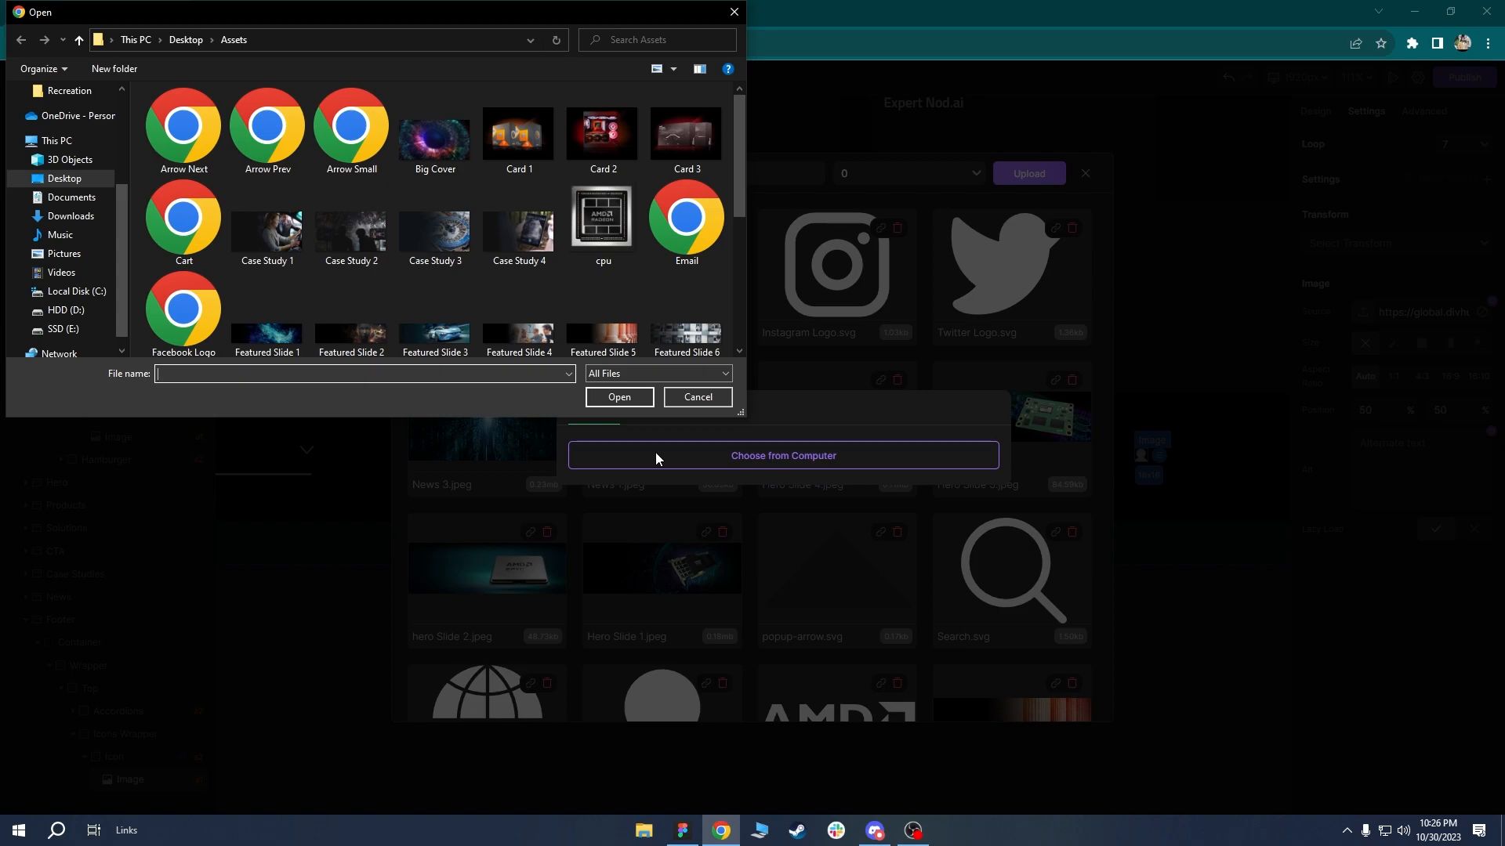
{"action": "type", "text": "t"}
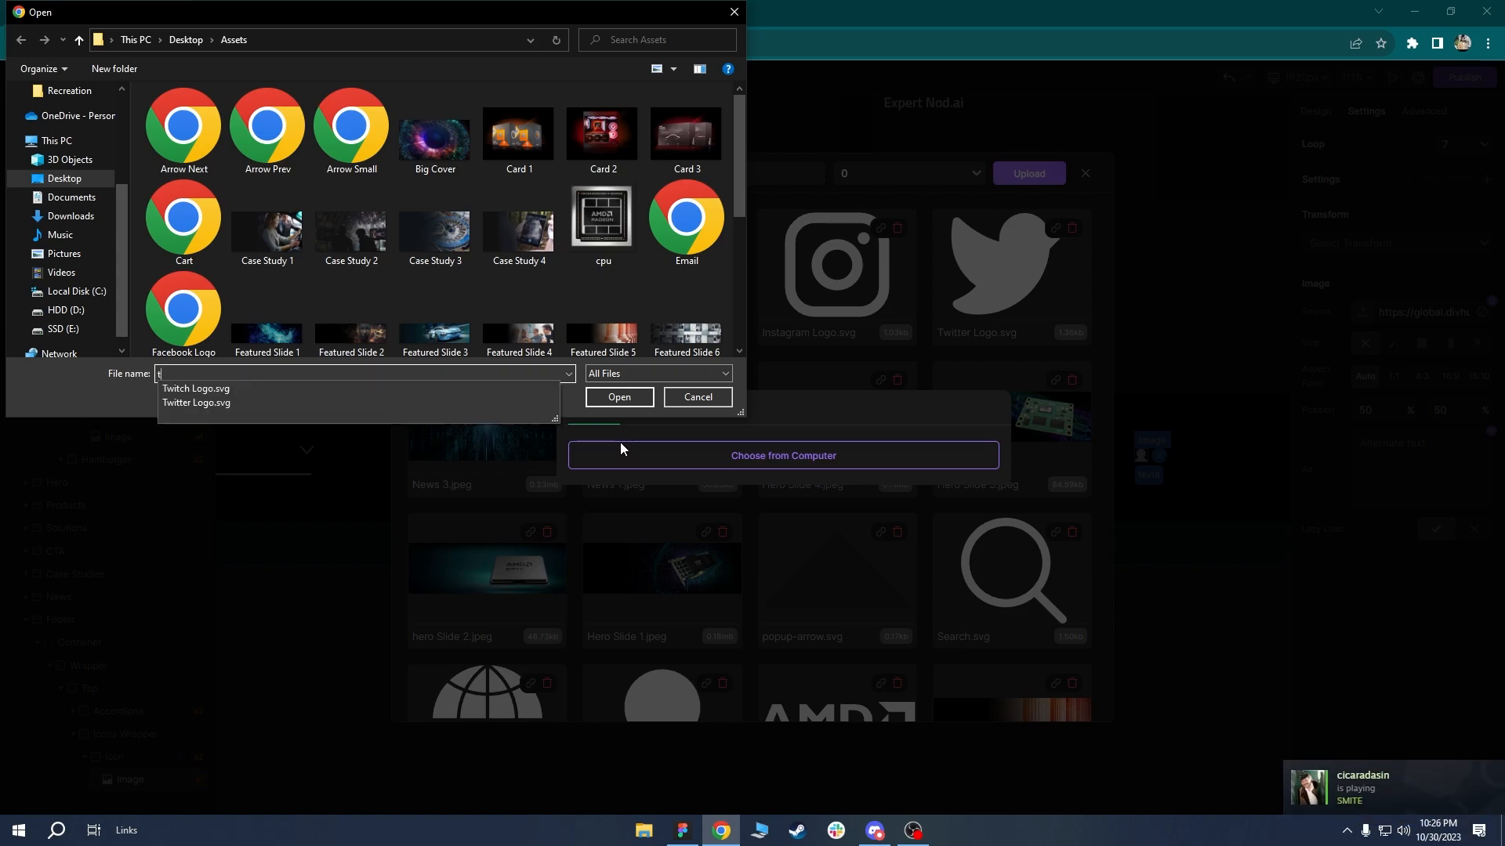
{"action": "type", "text": "w"}
{"action": "left_click", "coordinate": [234, 389]}
{"action": "left_click", "coordinate": [619, 396]}
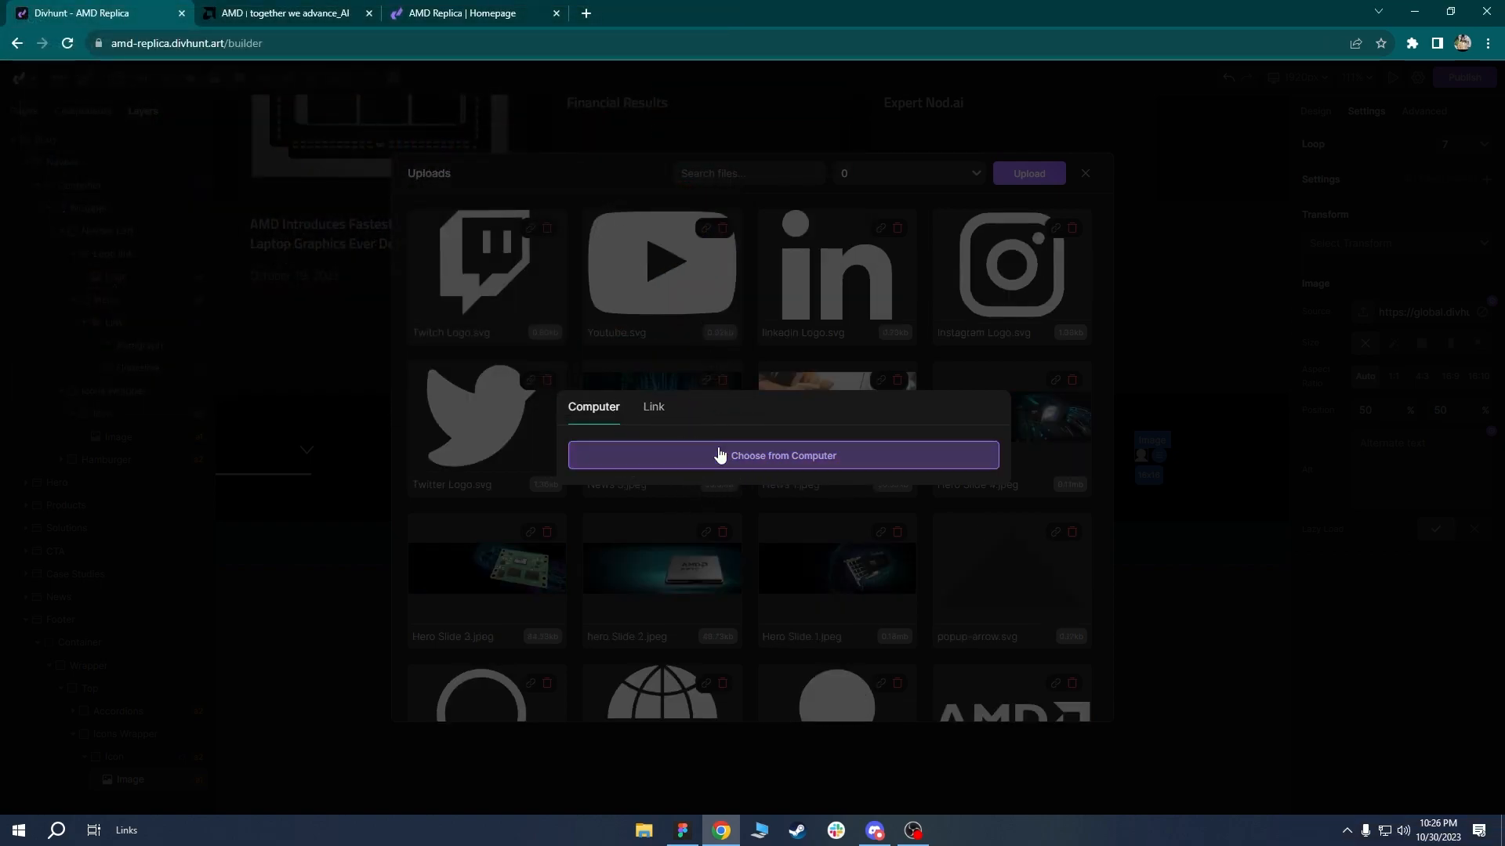
{"action": "left_click", "coordinate": [618, 305]}
{"action": "left_click", "coordinate": [490, 263]}
{"action": "left_click", "coordinate": [796, 369]}
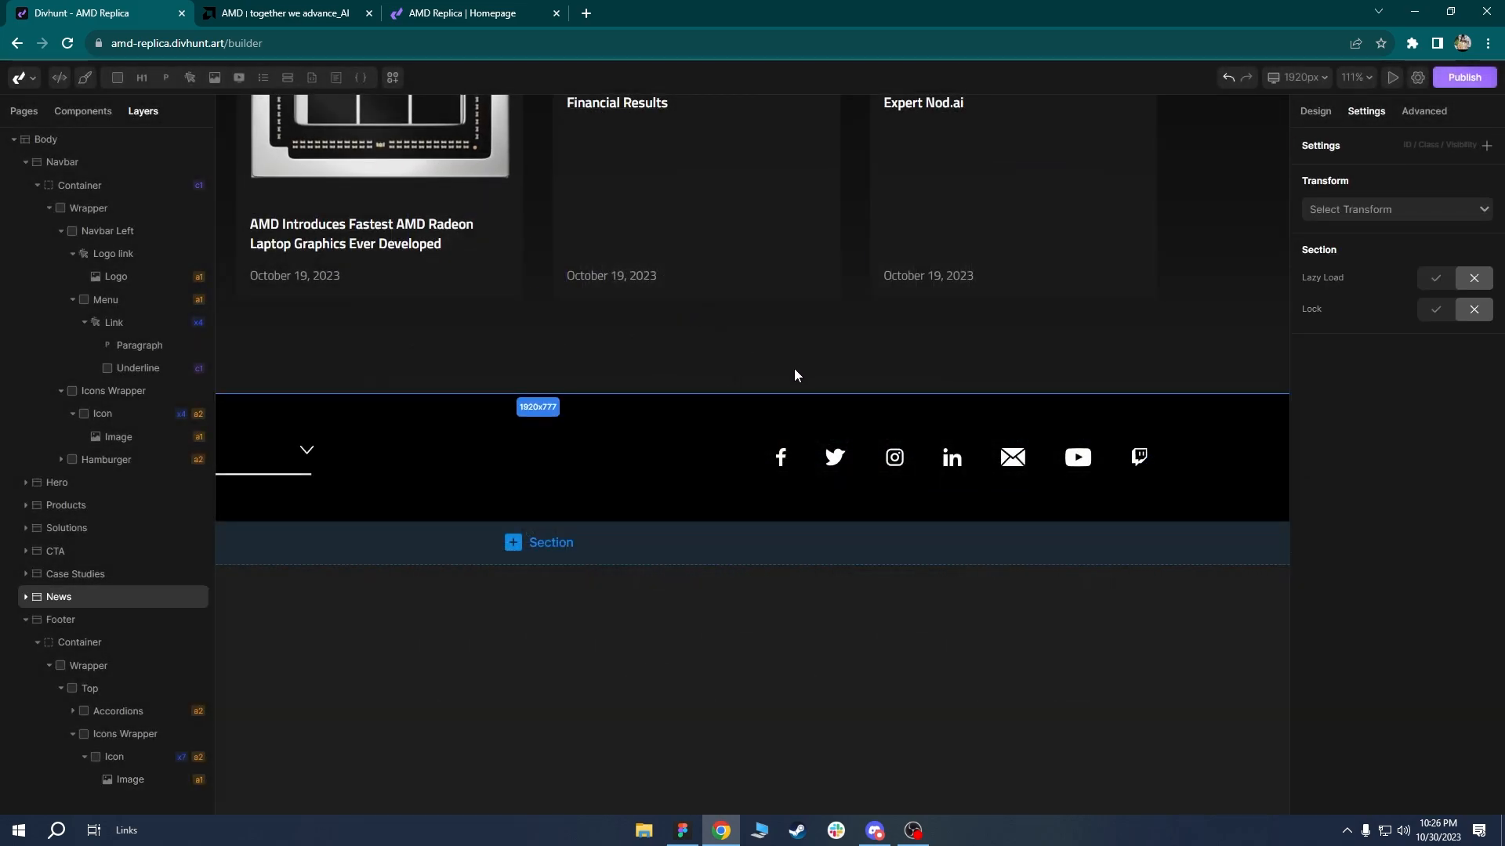
Examine the footer icons up close, review the Icon element's size and padding settings, and check the published replica's footer.
{"action": "scroll", "coordinate": [783, 374], "scroll_direction": "down", "scroll_amount": 2}
{"action": "left_click_drag", "start_coordinate": [761, 387], "coordinate": [804, 360]}
{"action": "scroll", "coordinate": [804, 360], "scroll_direction": "up", "scroll_amount": 5}
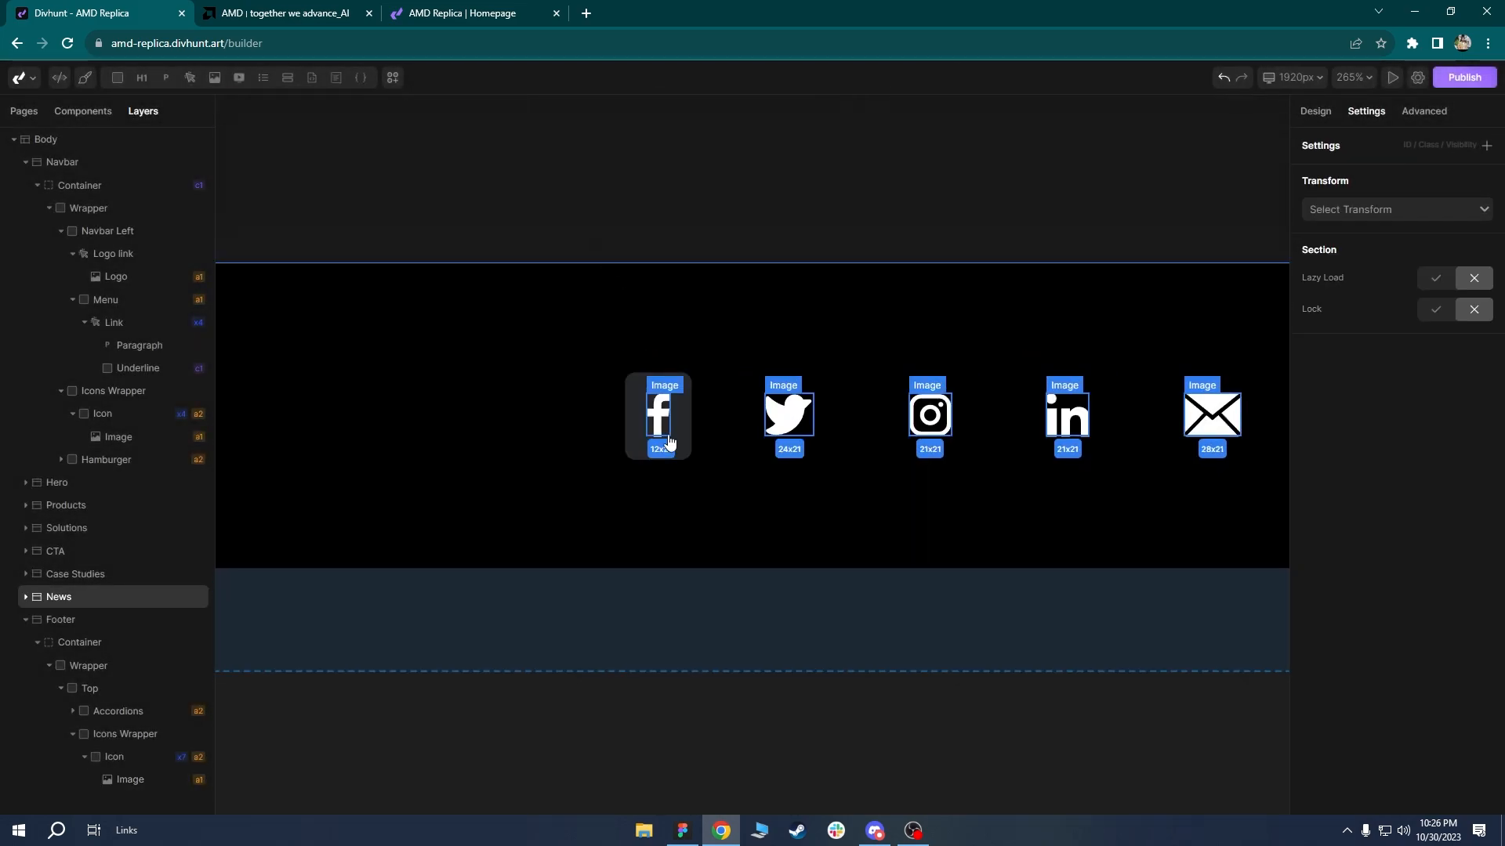
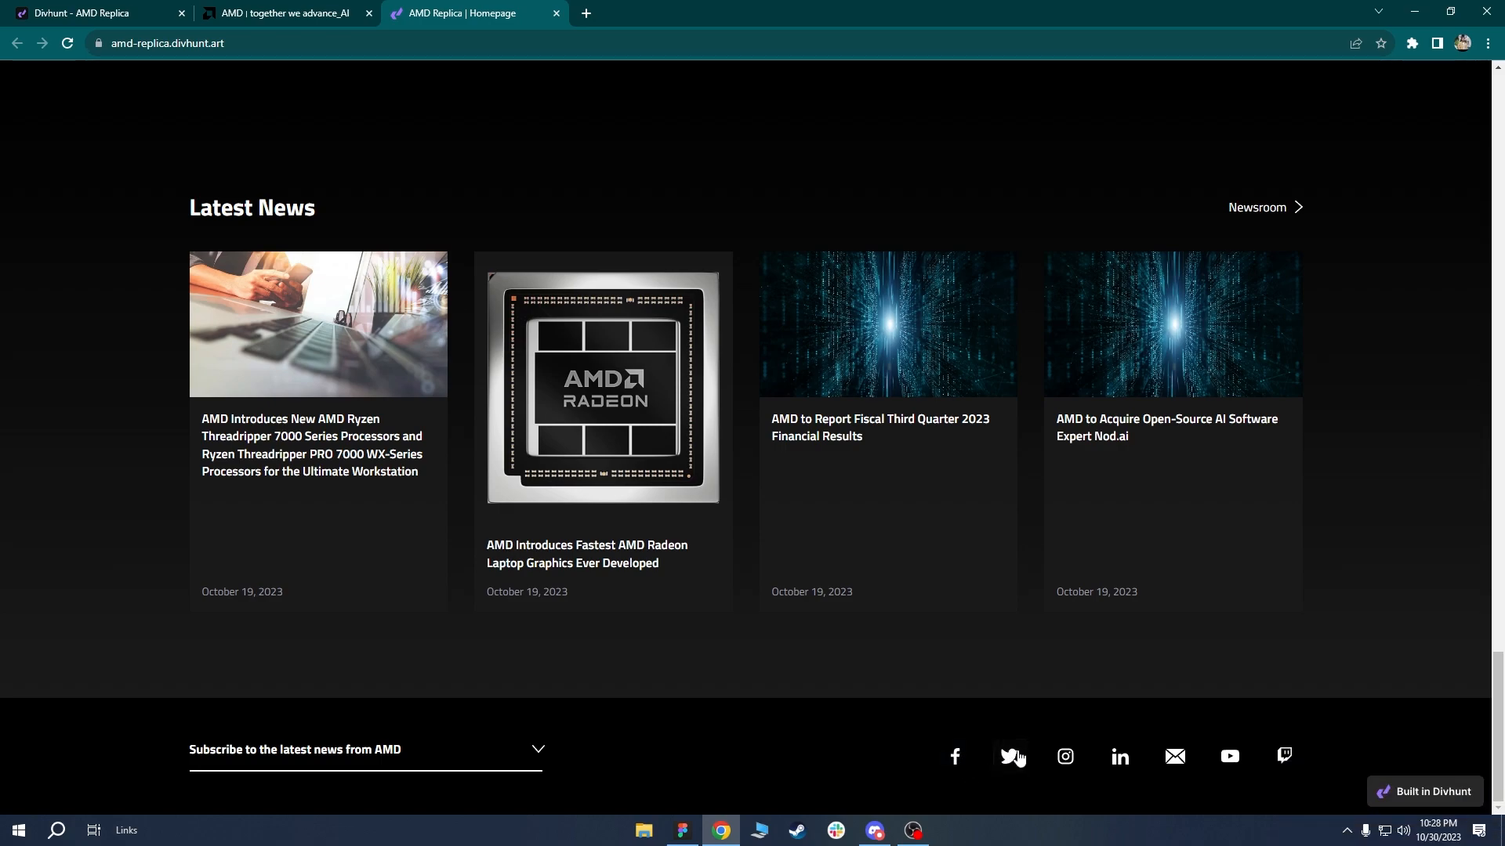
{"action": "left_click", "coordinate": [115, 7]}
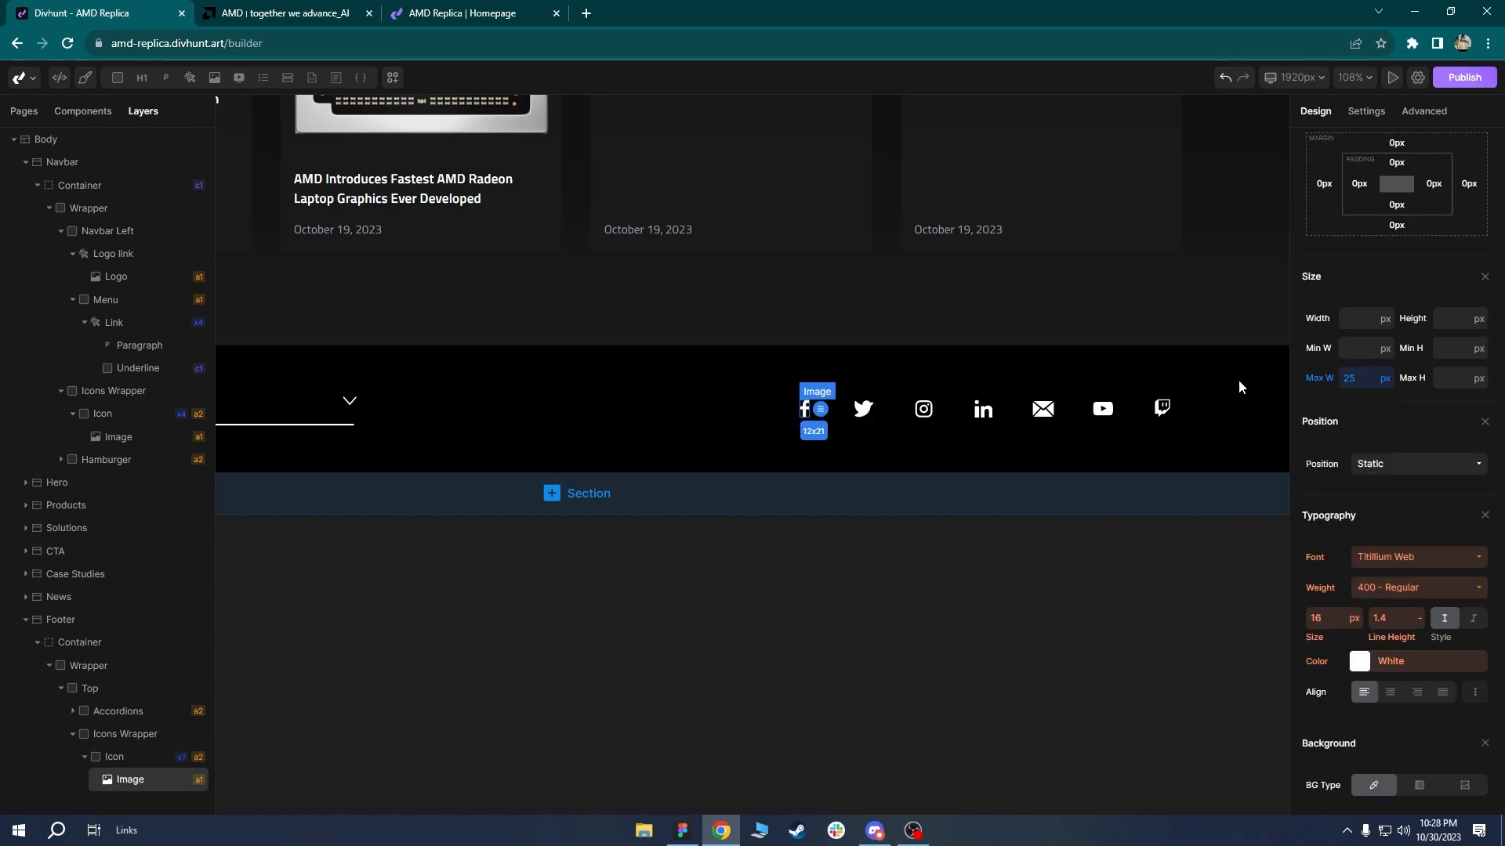
{"action": "left_click", "coordinate": [124, 764]}
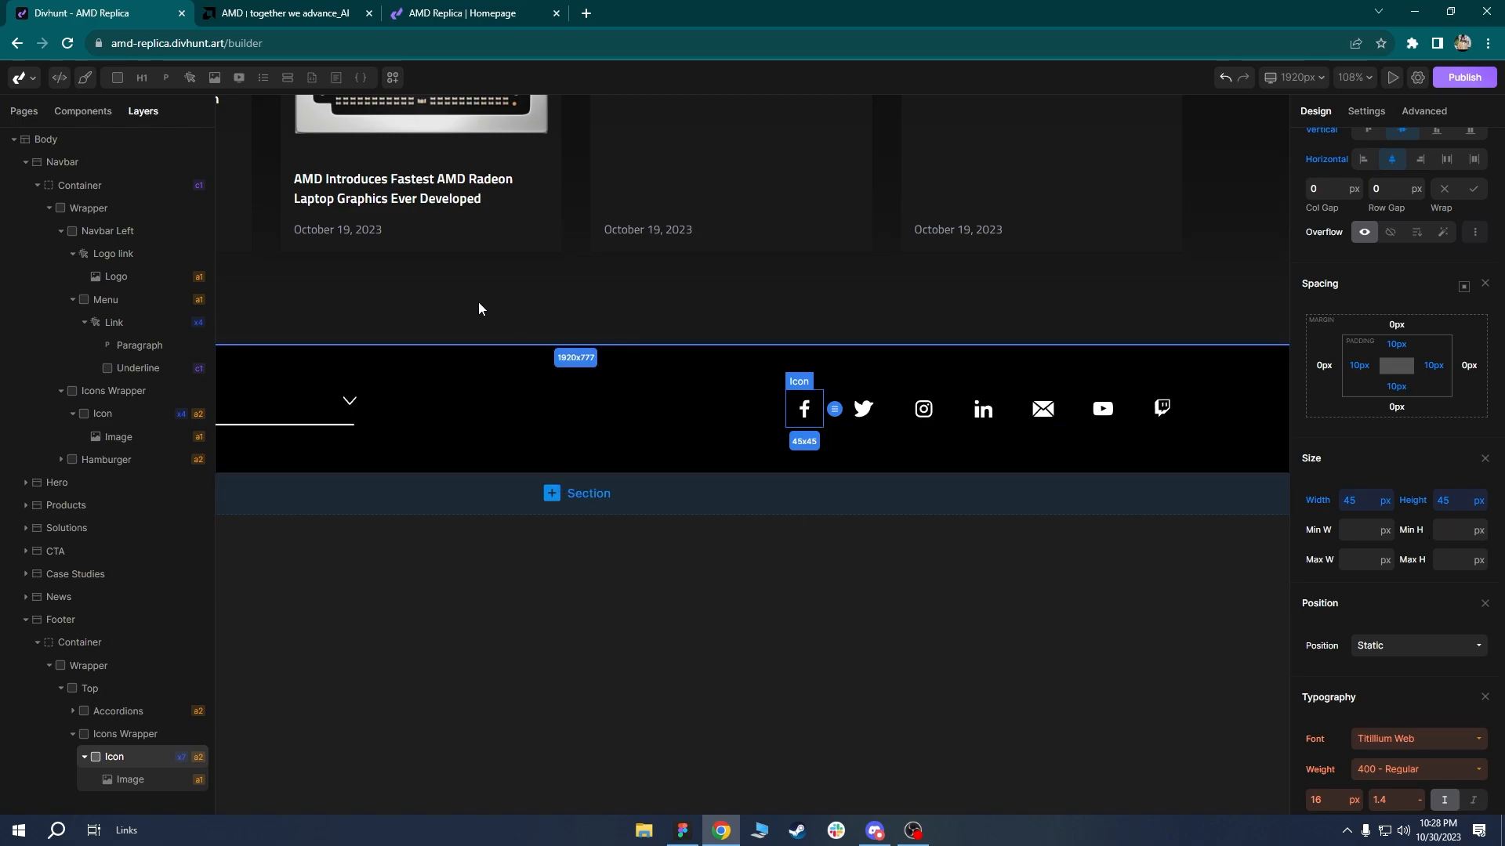
{"action": "left_click", "coordinate": [474, 12]}
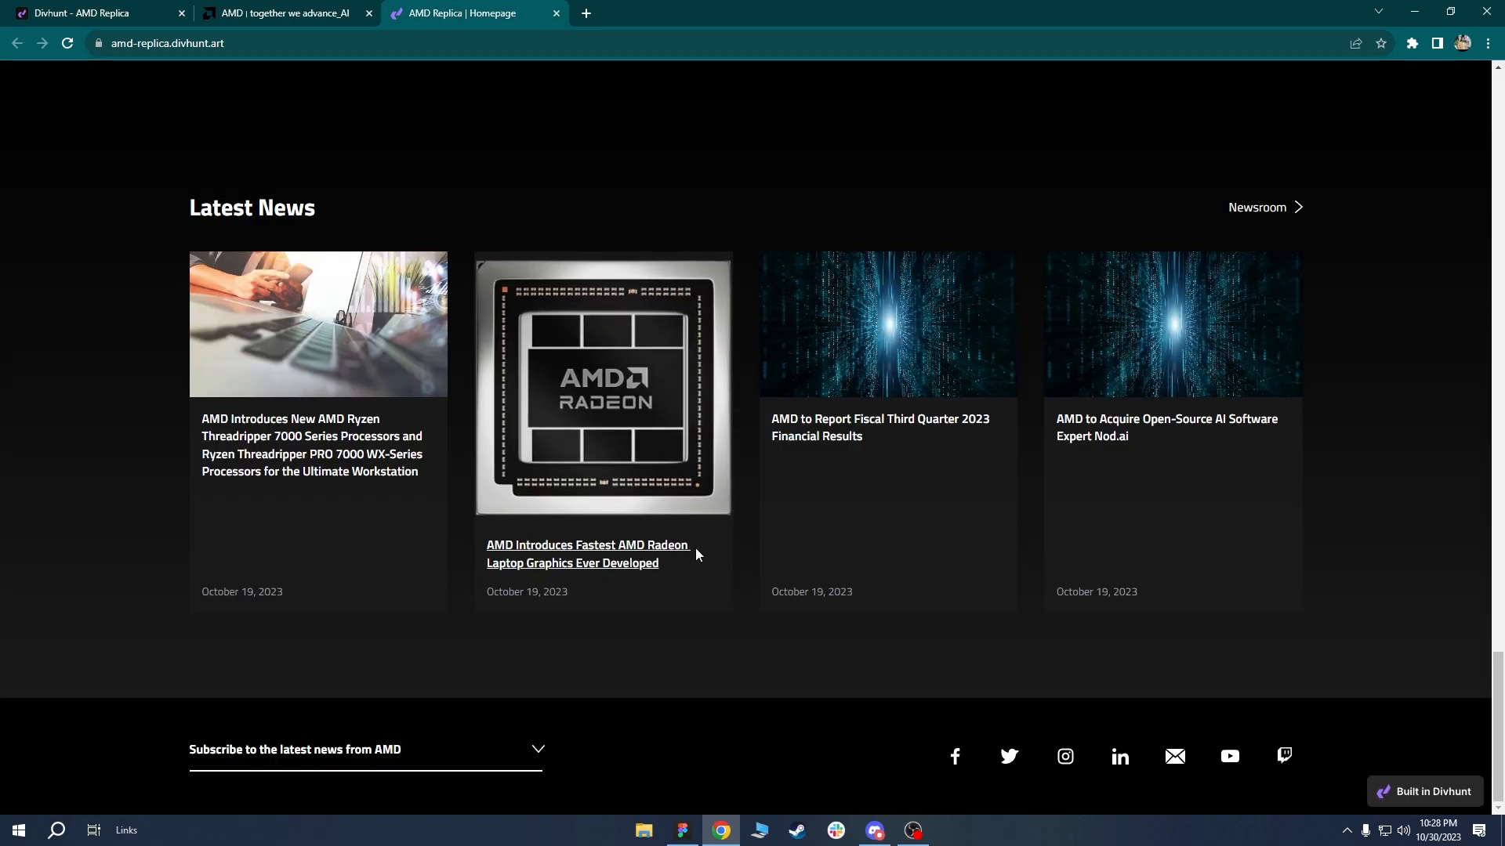
Inspect the original AMD footer's elements to examine the spacing between the subscribe row and the link columns.
{"action": "left_click", "coordinate": [284, 12]}
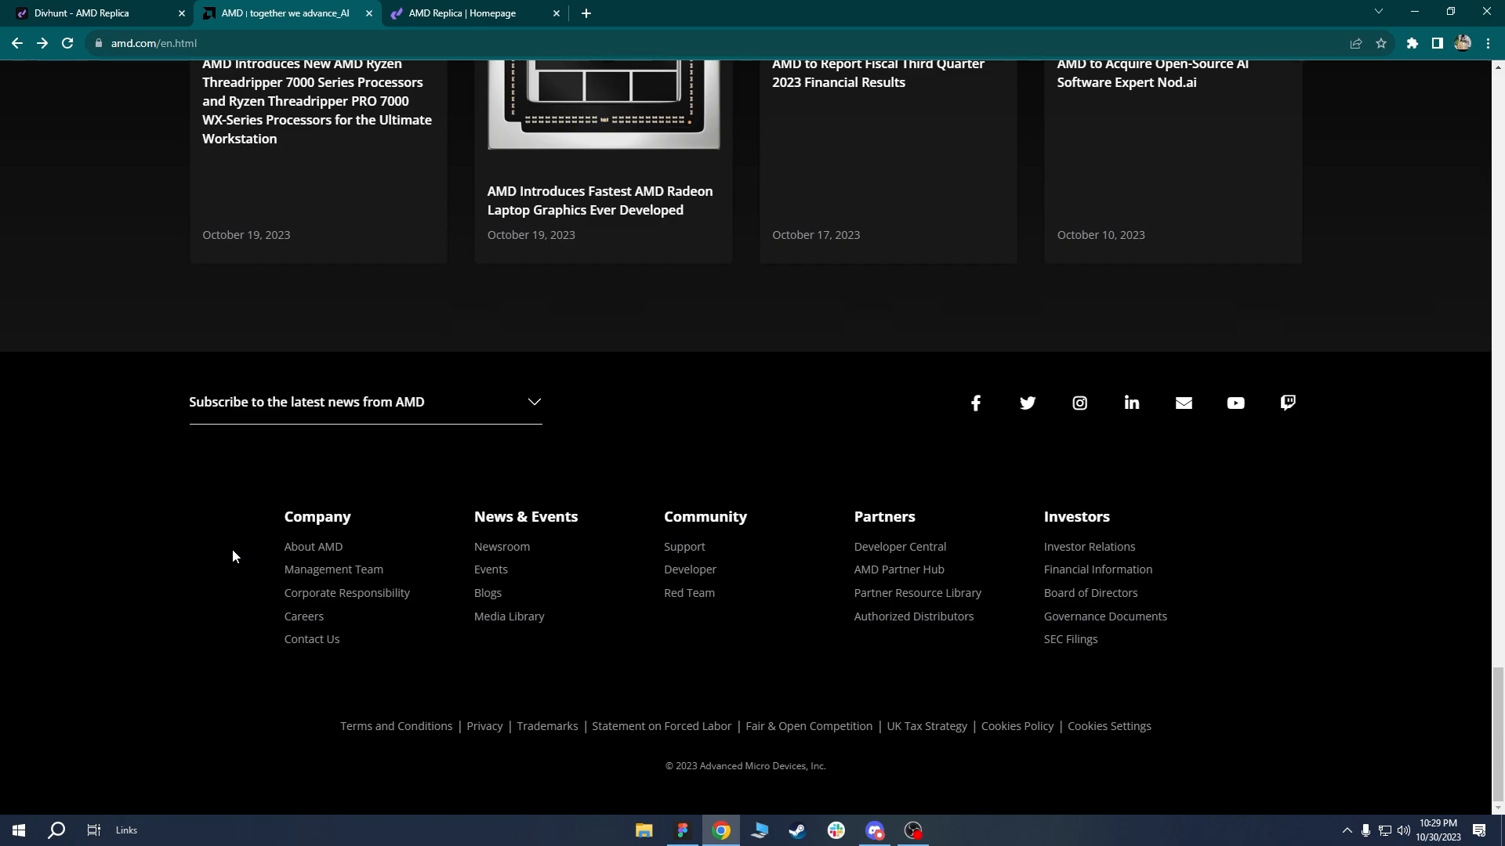
{"action": "right_click", "coordinate": [689, 393]}
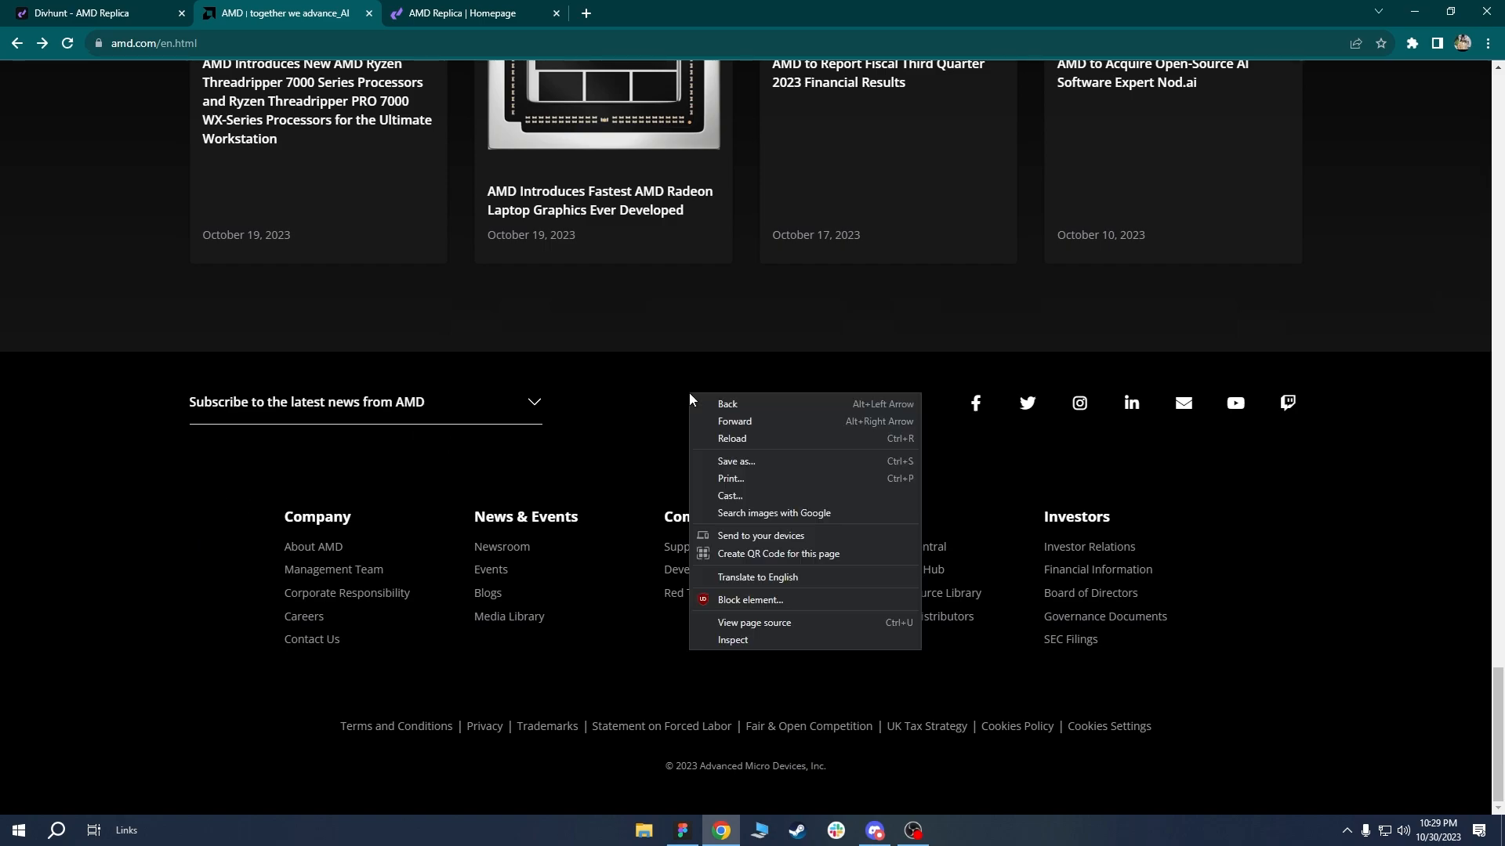
{"action": "left_click", "coordinate": [729, 641]}
{"action": "scroll", "coordinate": [661, 464], "scroll_direction": "down", "scroll_amount": 1}
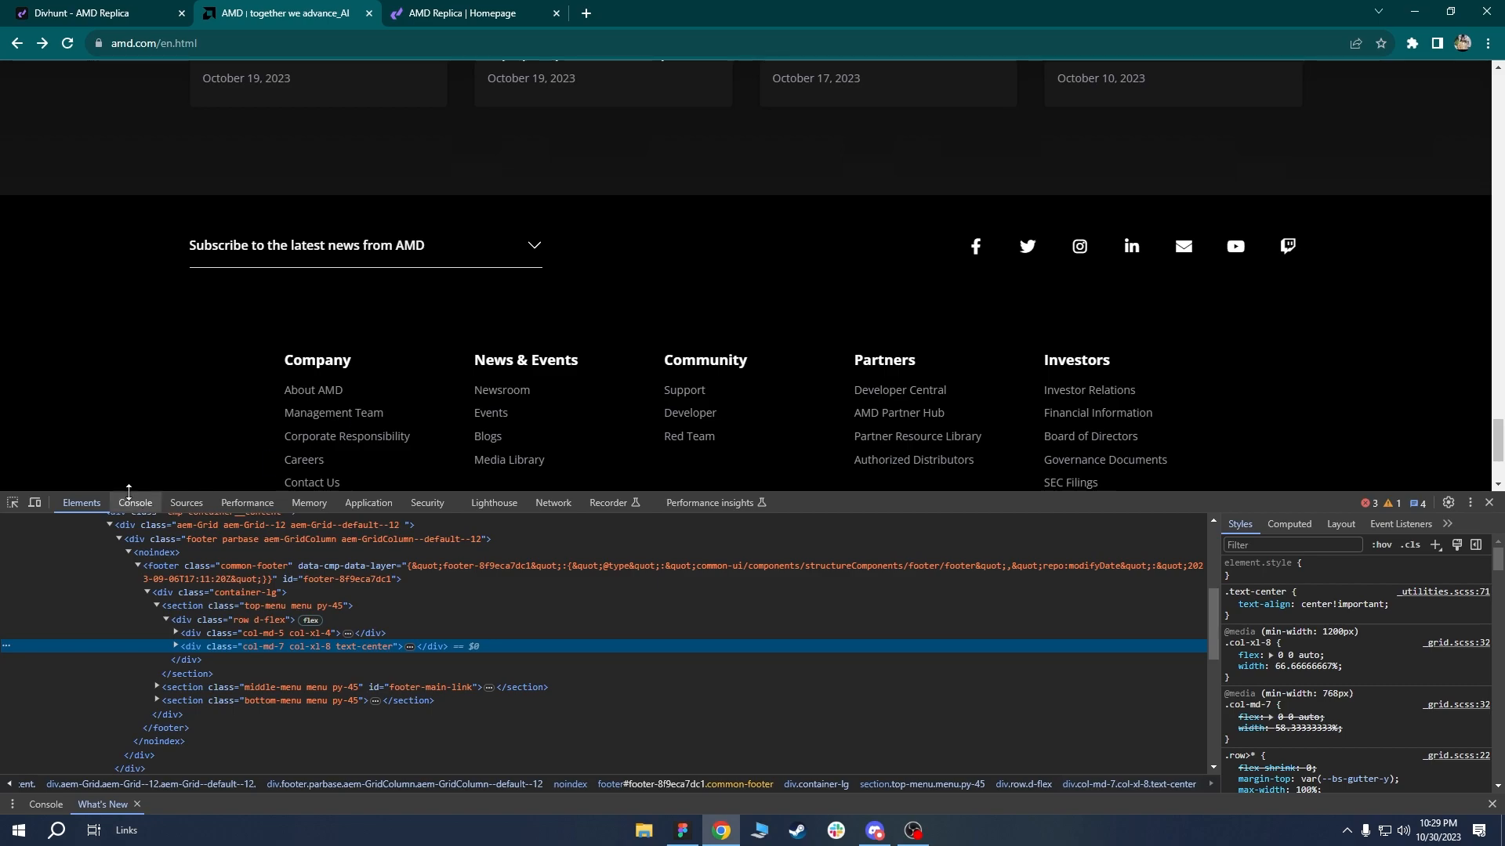
{"action": "left_click", "coordinate": [14, 504]}
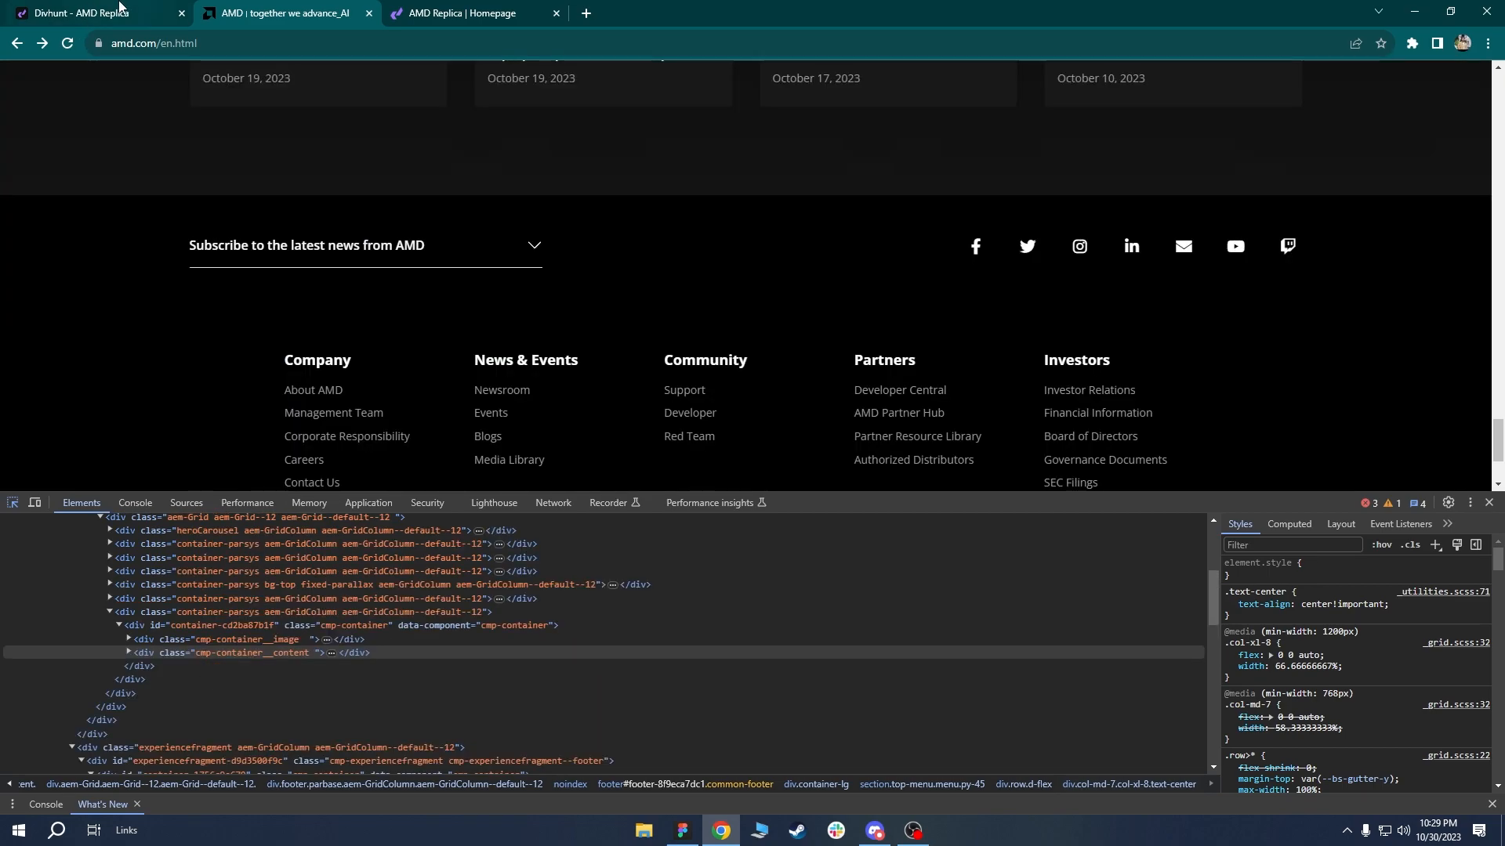
In the Divhunt builder, set the bottom margin of the footer's Top div to 104 px.
{"action": "left_click", "coordinate": [94, 13]}
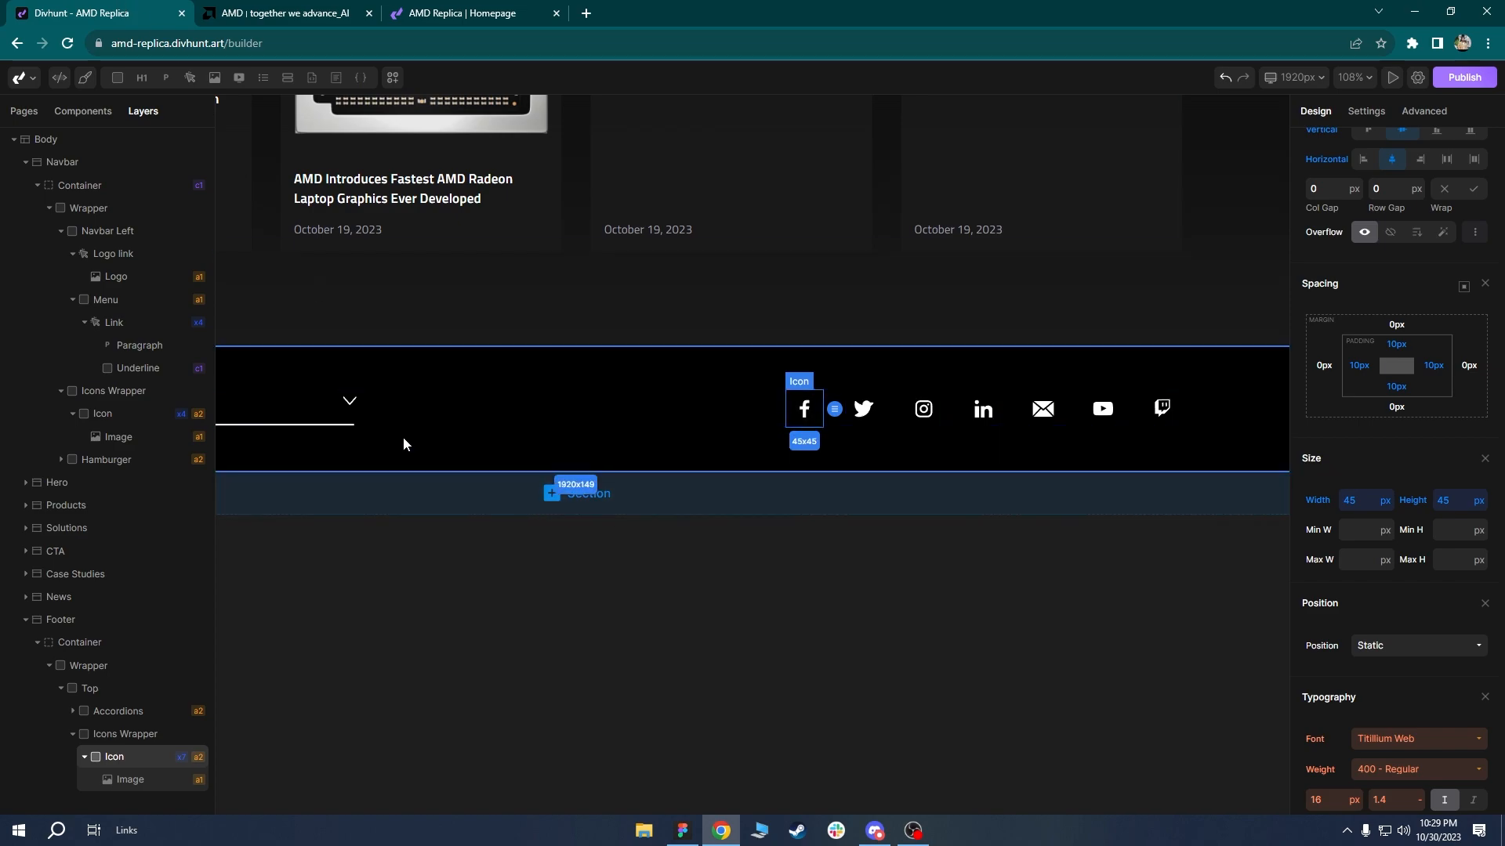
{"action": "scroll", "coordinate": [574, 443], "scroll_direction": "down", "scroll_amount": 4}
{"action": "left_click", "coordinate": [607, 427]}
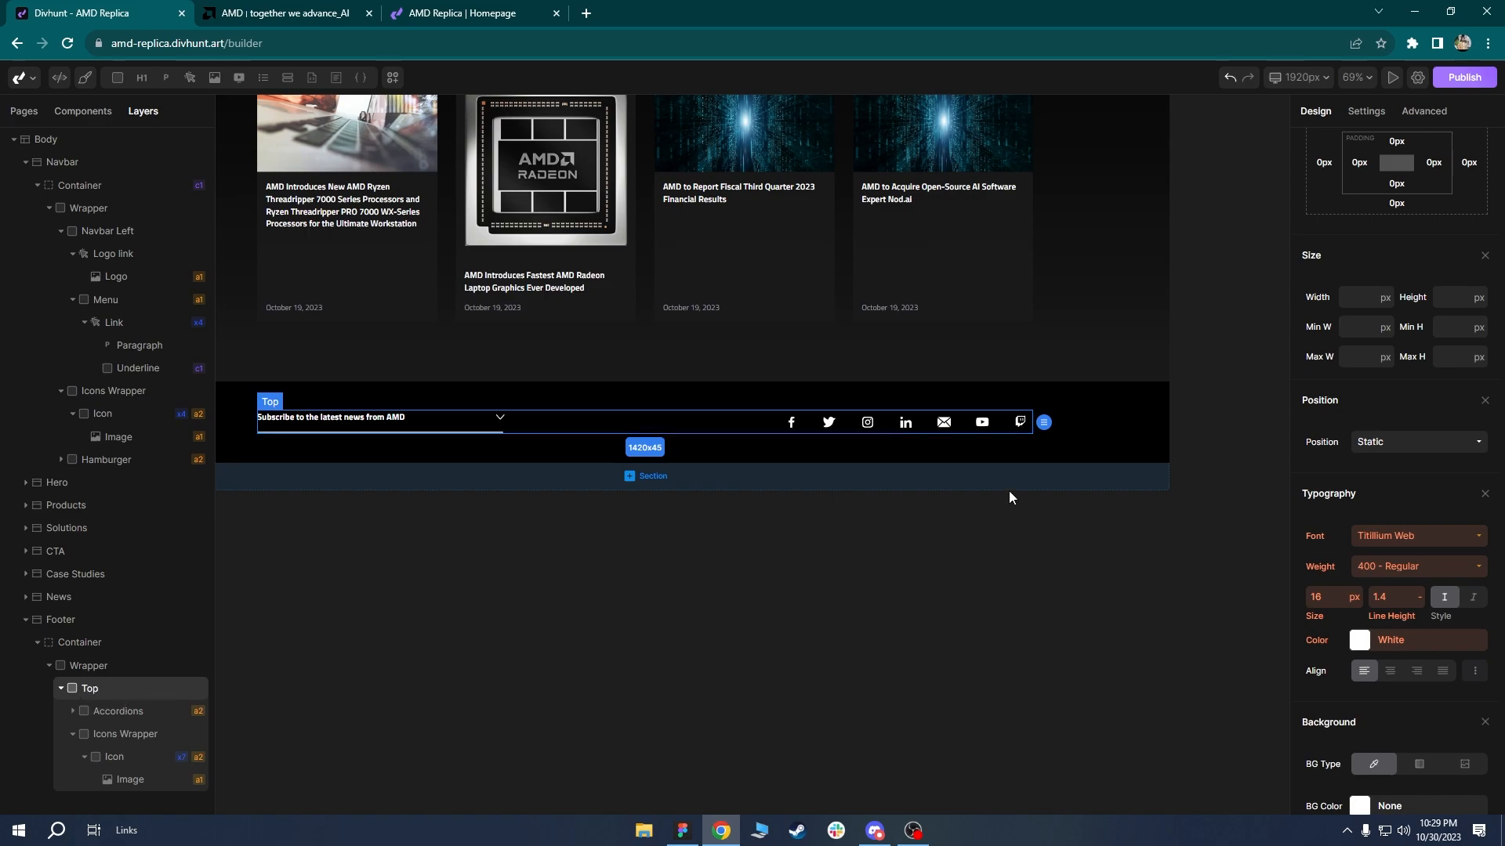
{"action": "left_click_drag", "start_coordinate": [1397, 203], "coordinate": [1397, 211]}
{"action": "left_click", "coordinate": [1397, 206]}
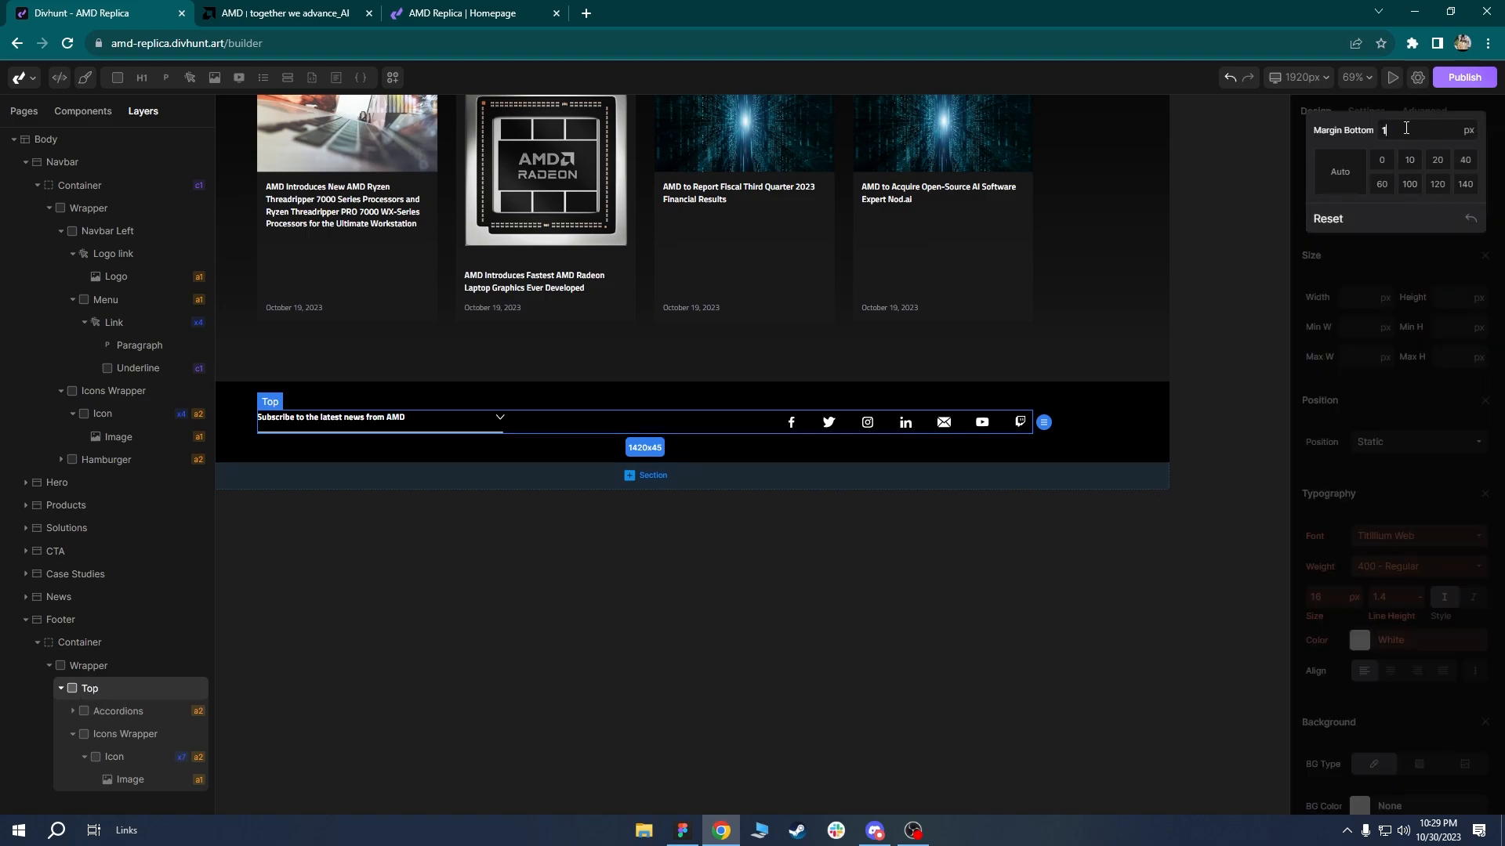
{"action": "key", "text": "Return"}
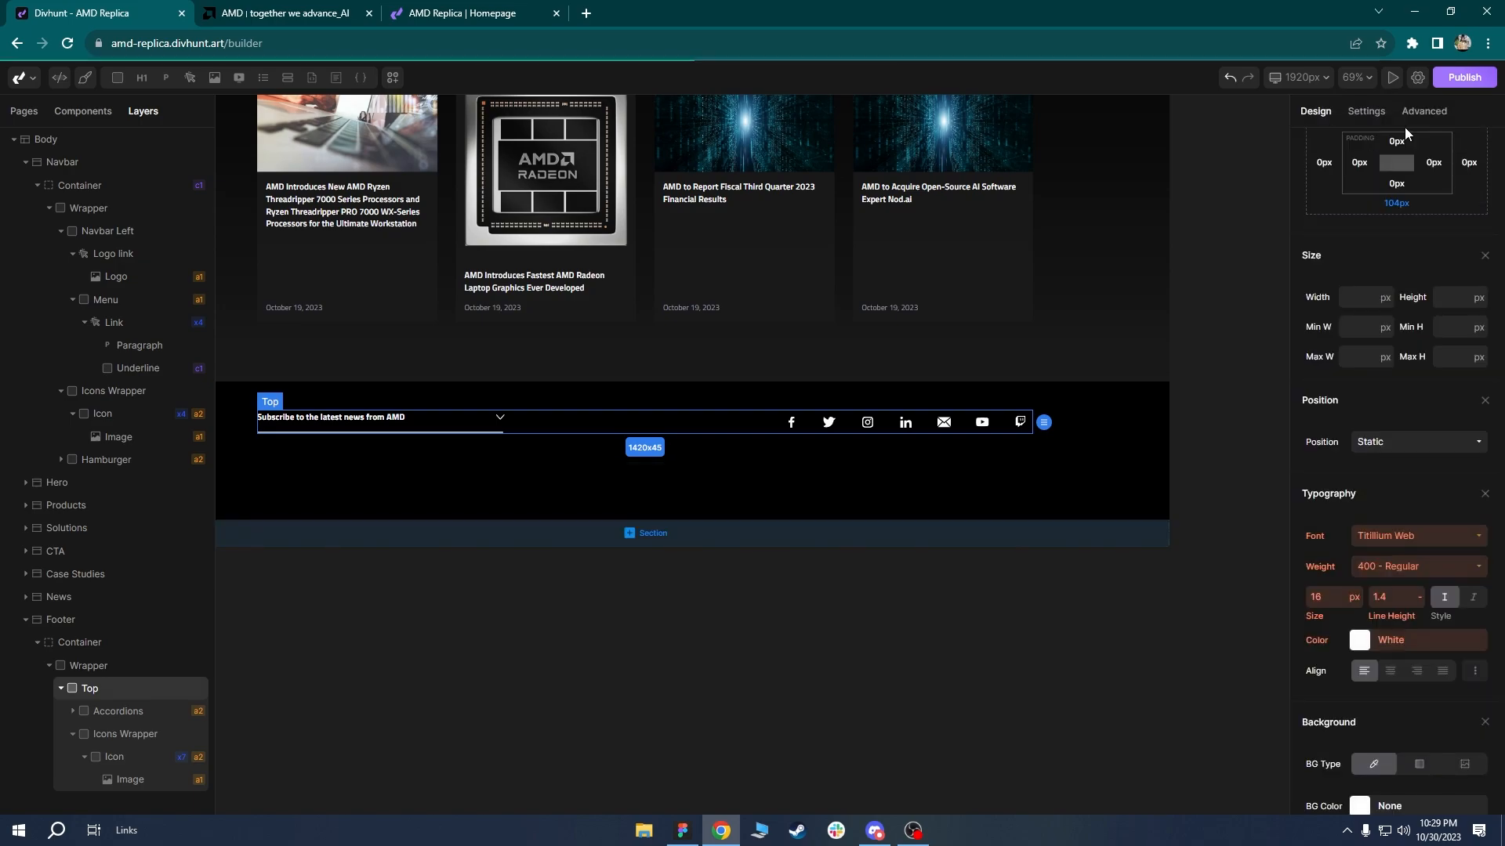
Add a div inside the footer's Wrapper below Top and label it Links Wrapper.
{"action": "left_click", "coordinate": [61, 688]}
{"action": "left_click", "coordinate": [89, 665]}
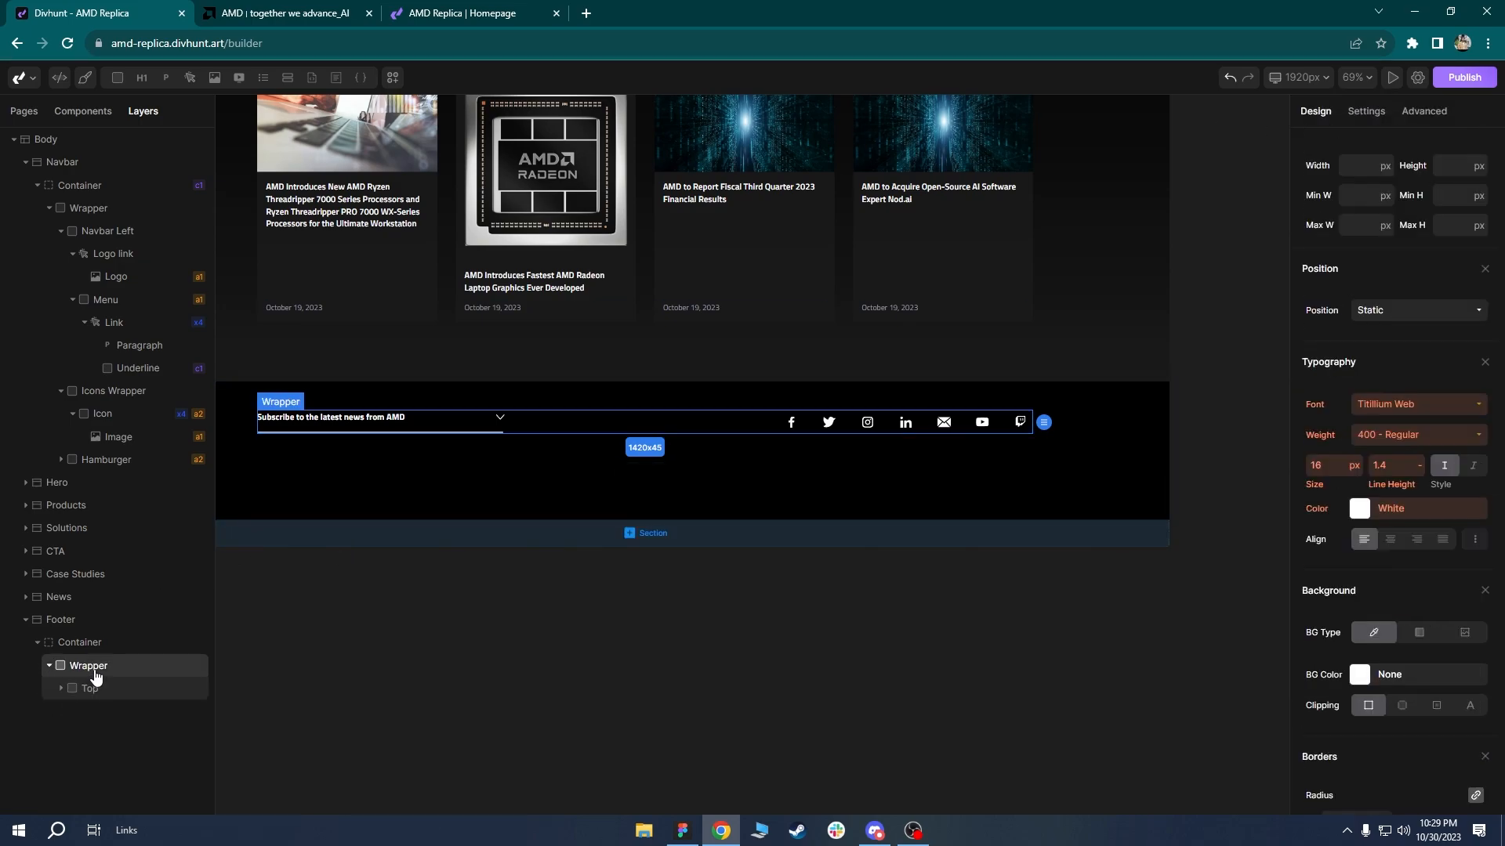
{"action": "left_click", "coordinate": [117, 77]}
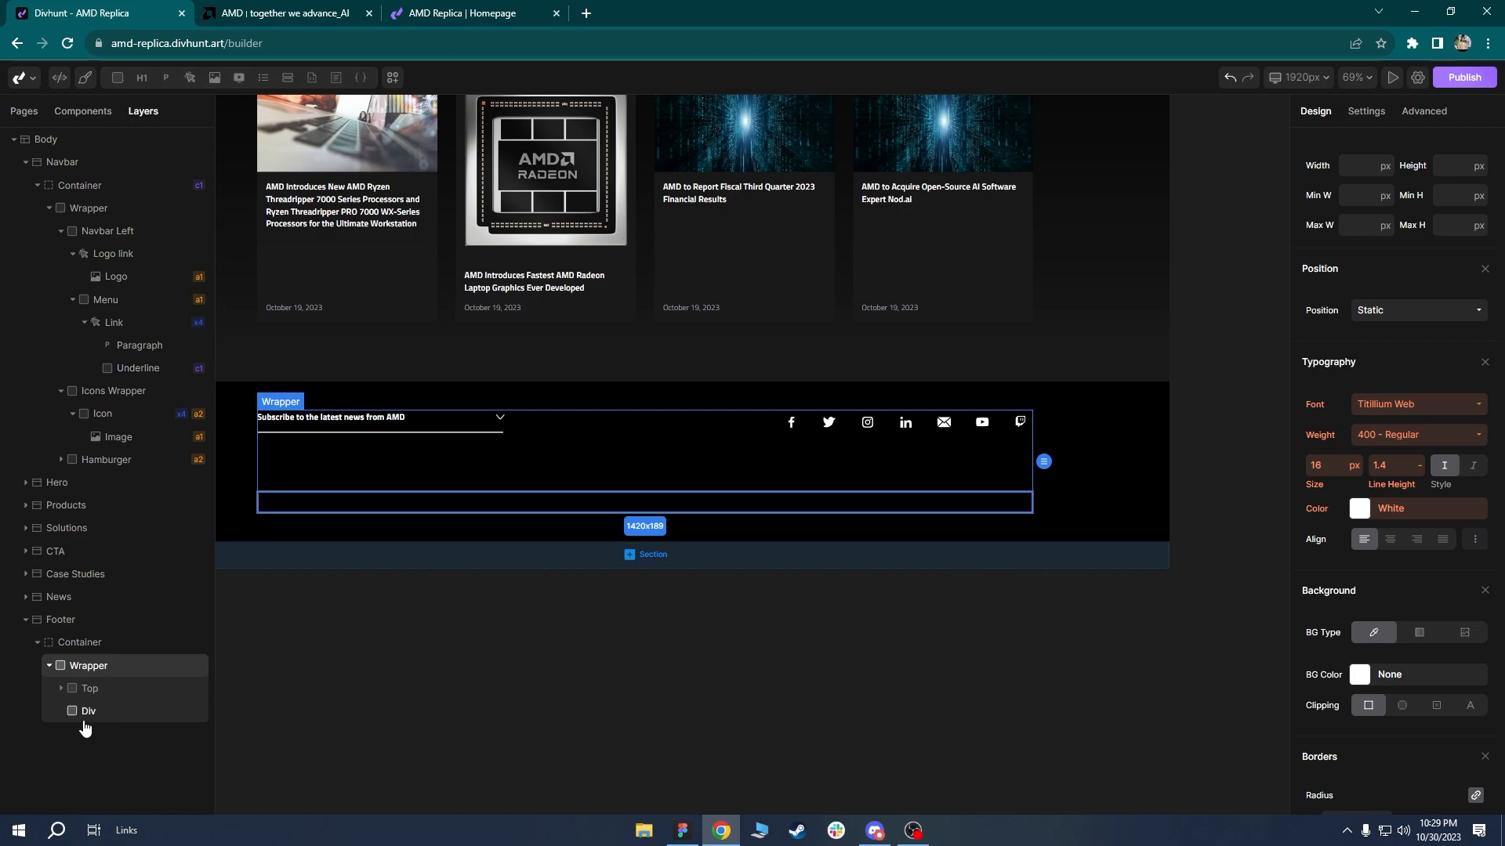
{"action": "right_click", "coordinate": [90, 710]}
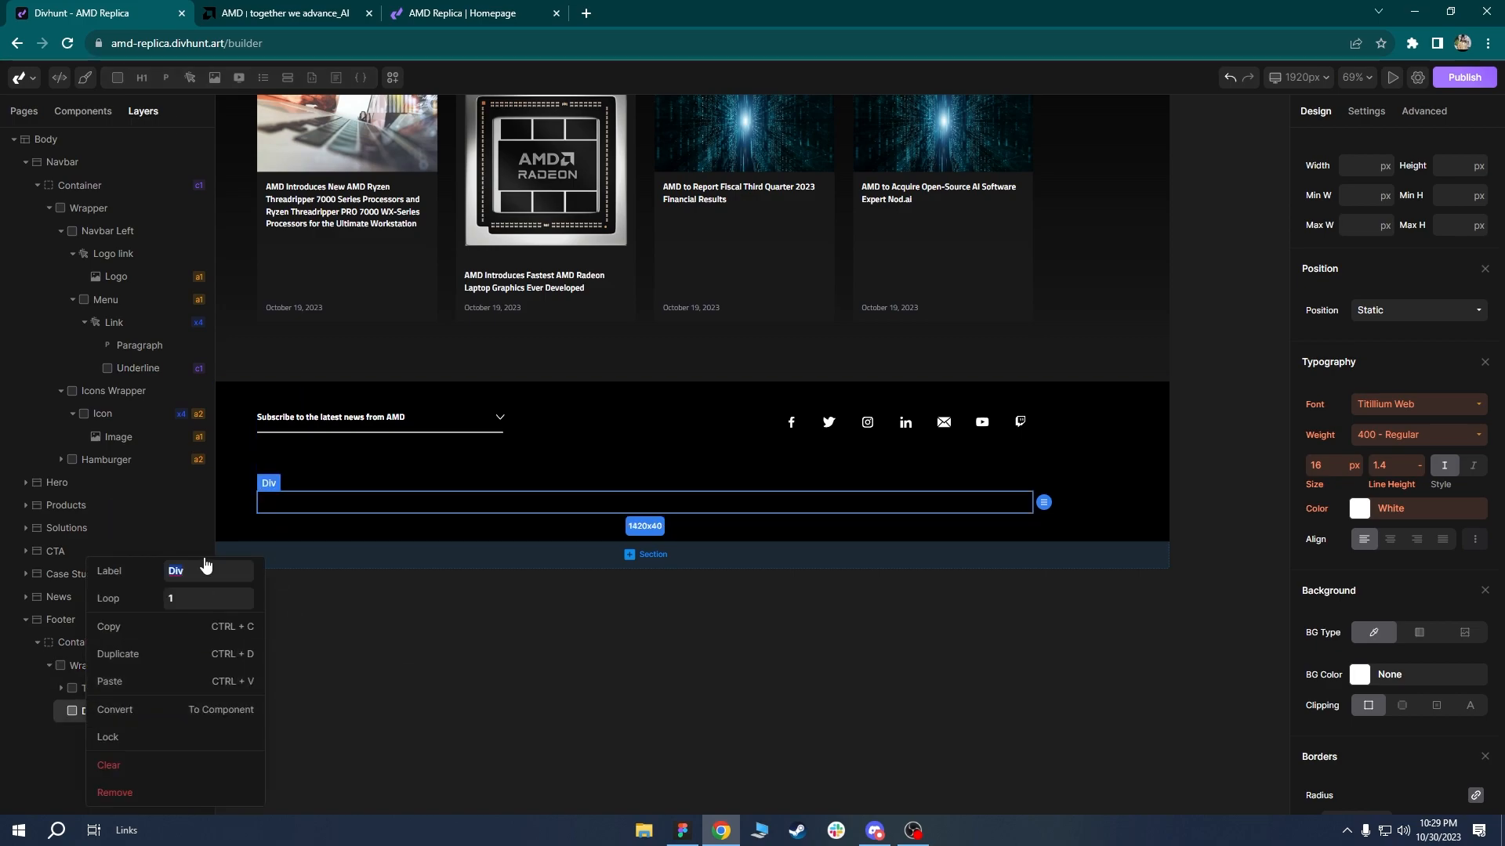
{"action": "type", "text": "Links Wrapper"}
{"action": "key", "text": "Return"}
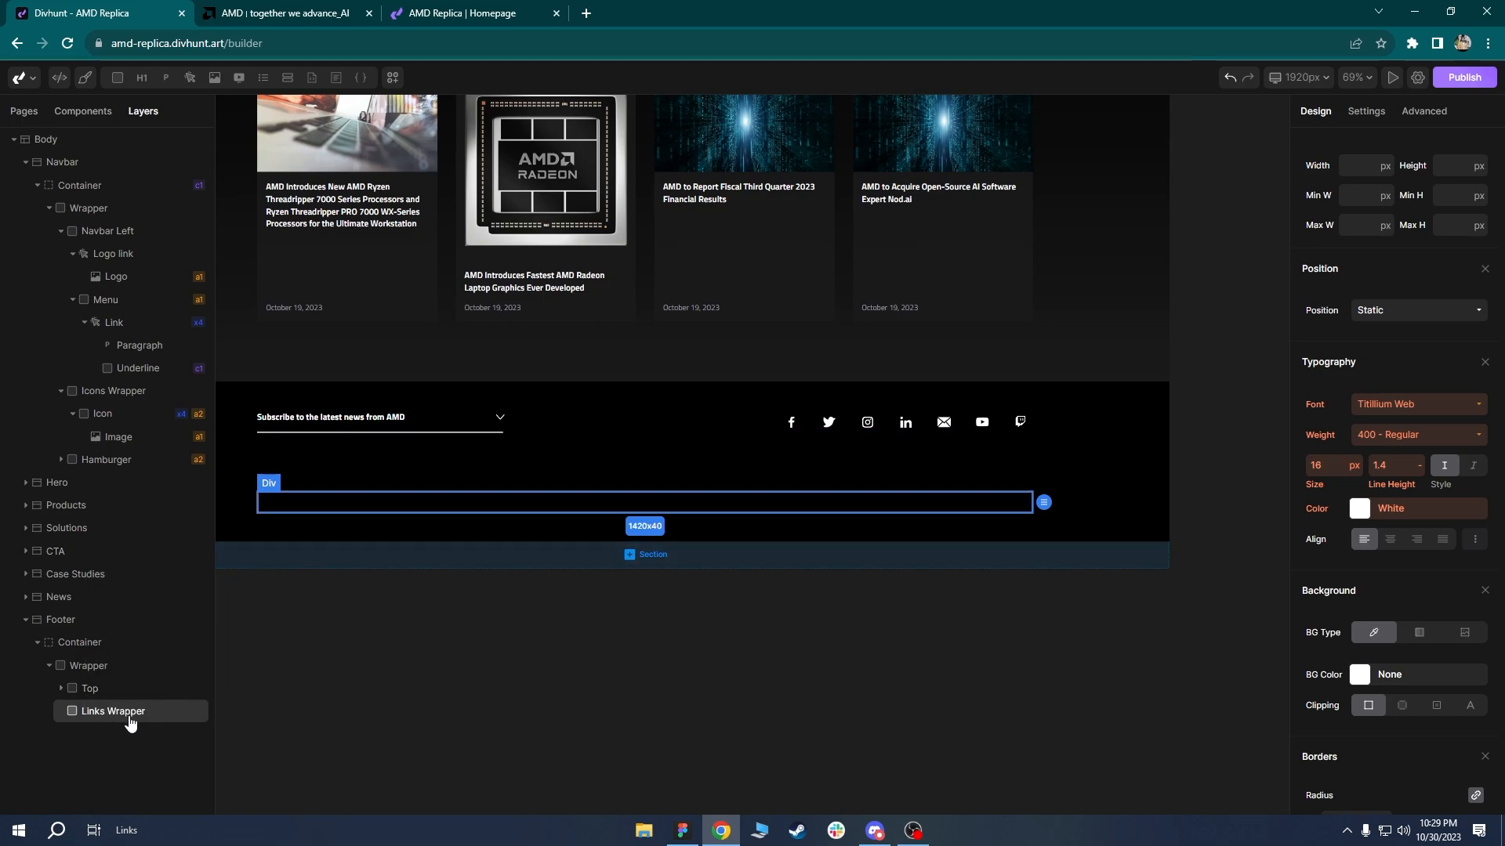
Inspect the original AMD footer's link area to examine how the link columns are laid out.
{"action": "left_click", "coordinate": [276, 10]}
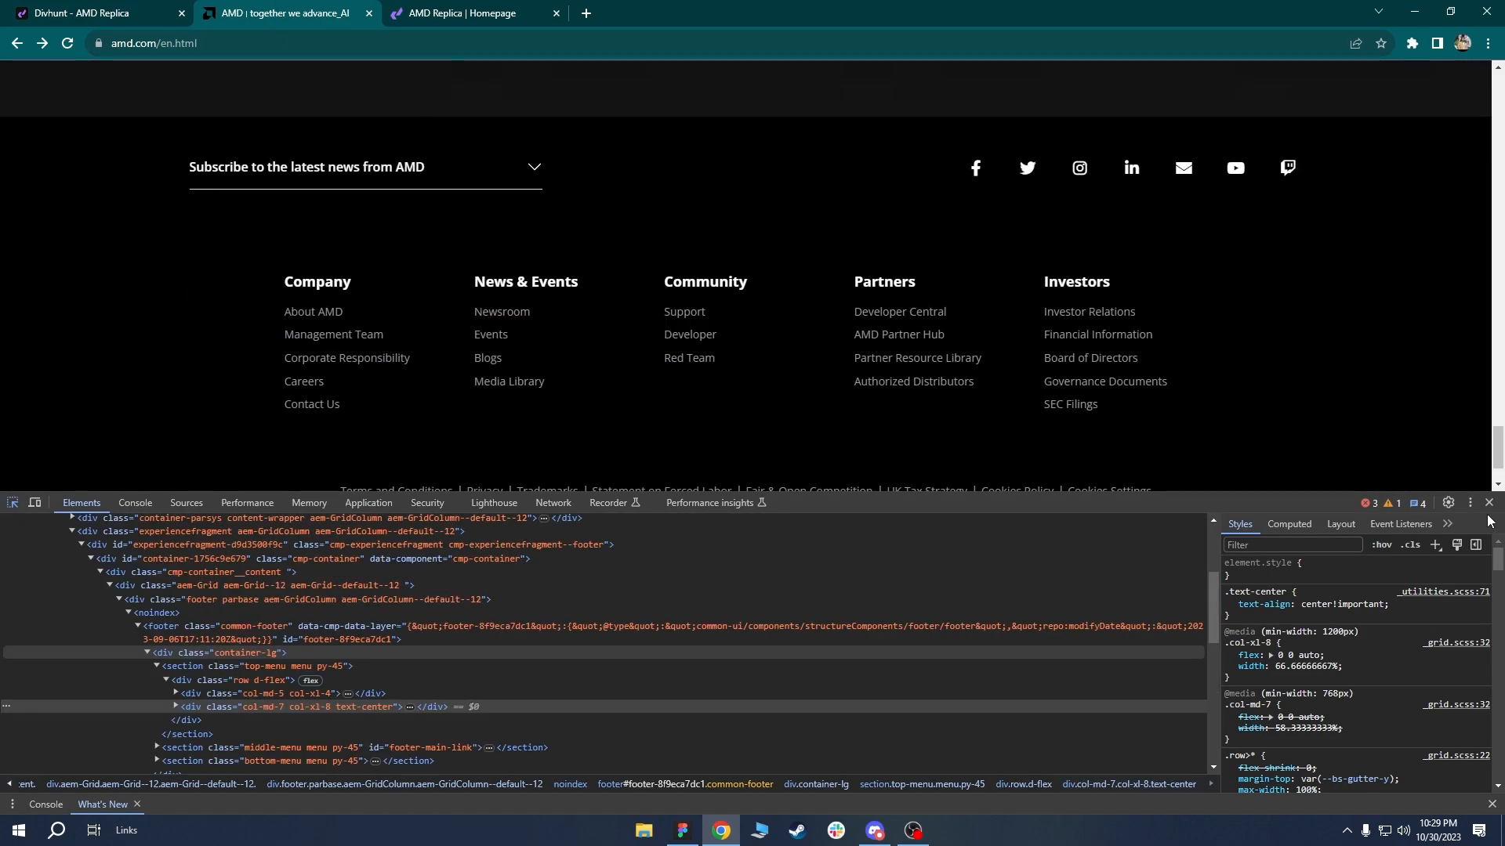
{"action": "left_click", "coordinate": [1489, 503]}
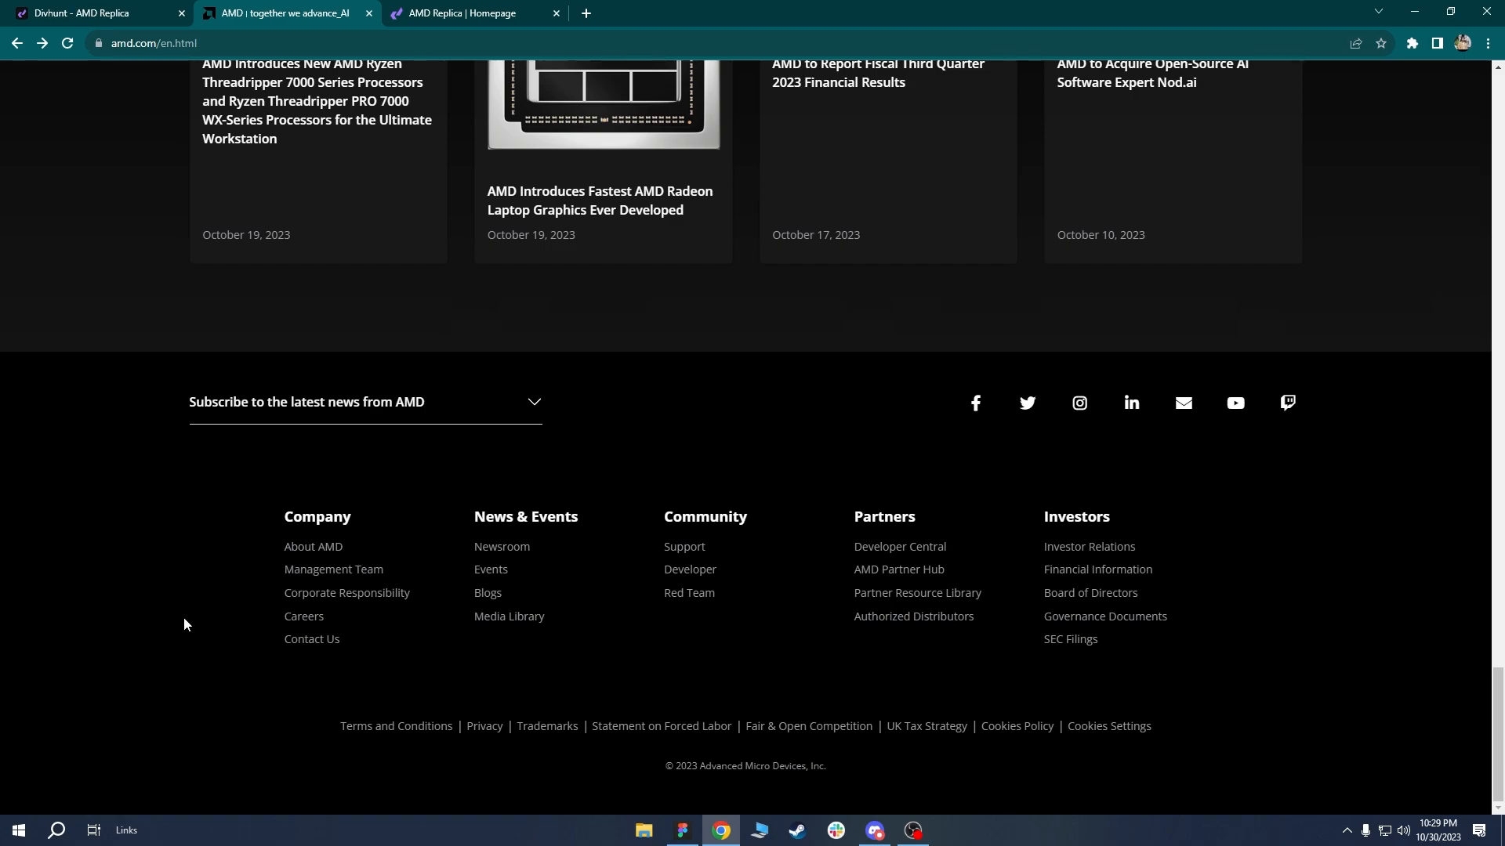
{"action": "right_click", "coordinate": [231, 562]}
{"action": "left_click", "coordinate": [283, 552]}
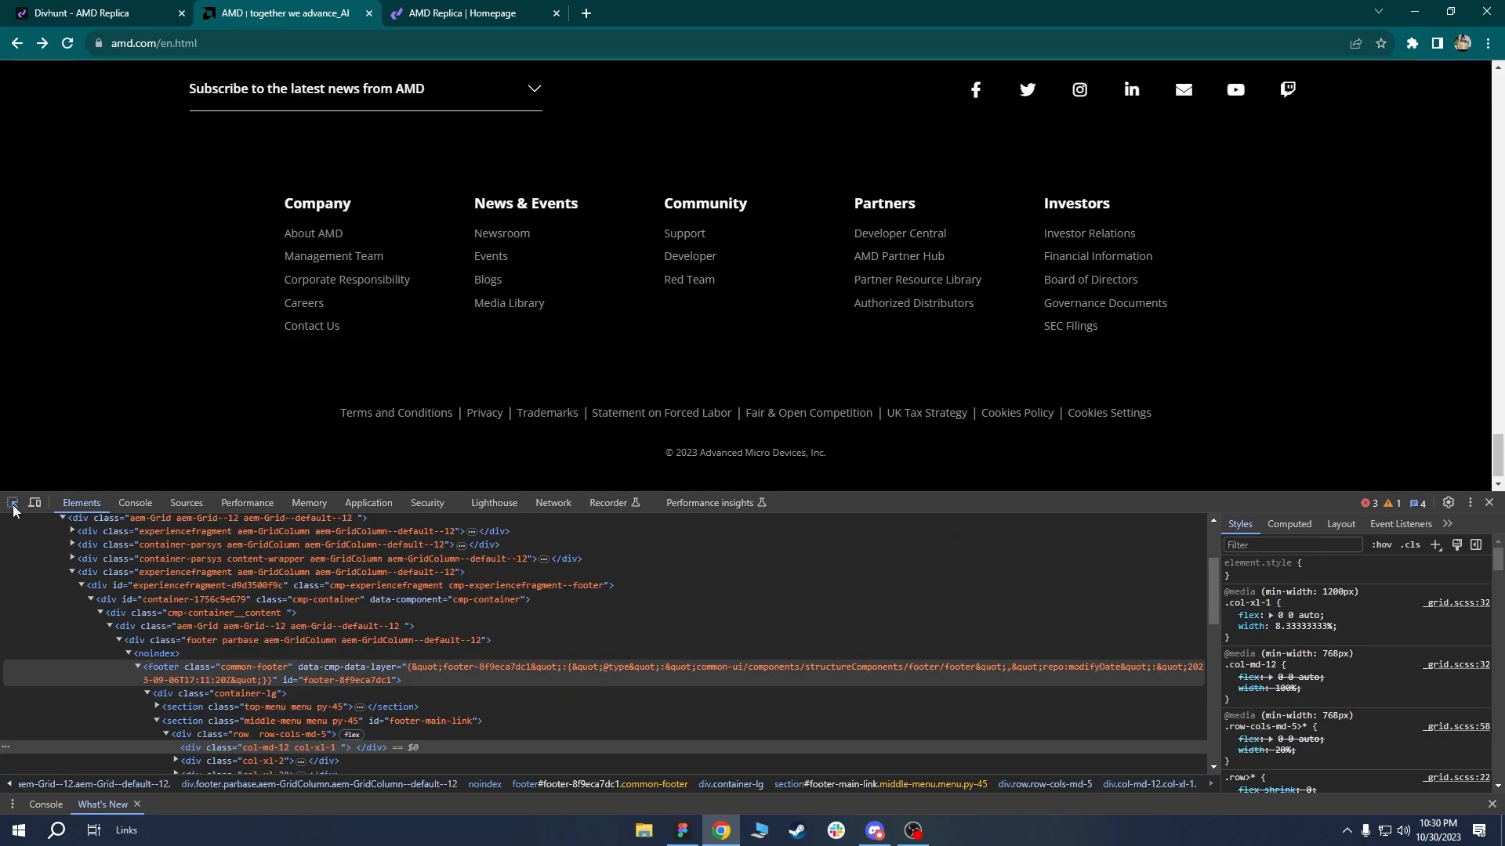
{"action": "left_click", "coordinate": [13, 505]}
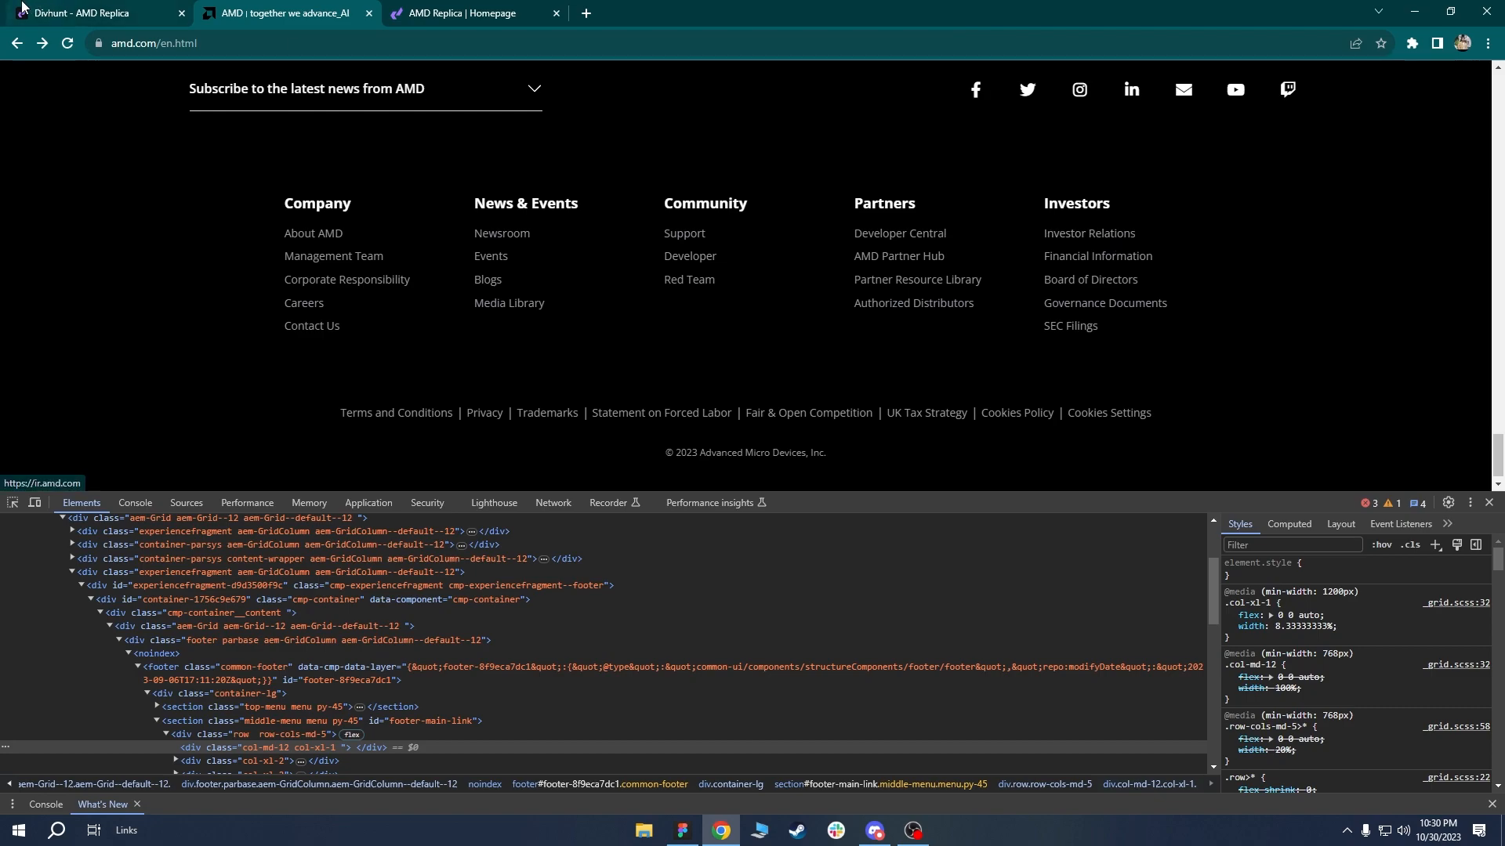
In the Divhunt builder, add a div inside the footer's Links Wrapper and label it Links Group.
{"action": "left_click", "coordinate": [78, 14]}
{"action": "left_click", "coordinate": [100, 713]}
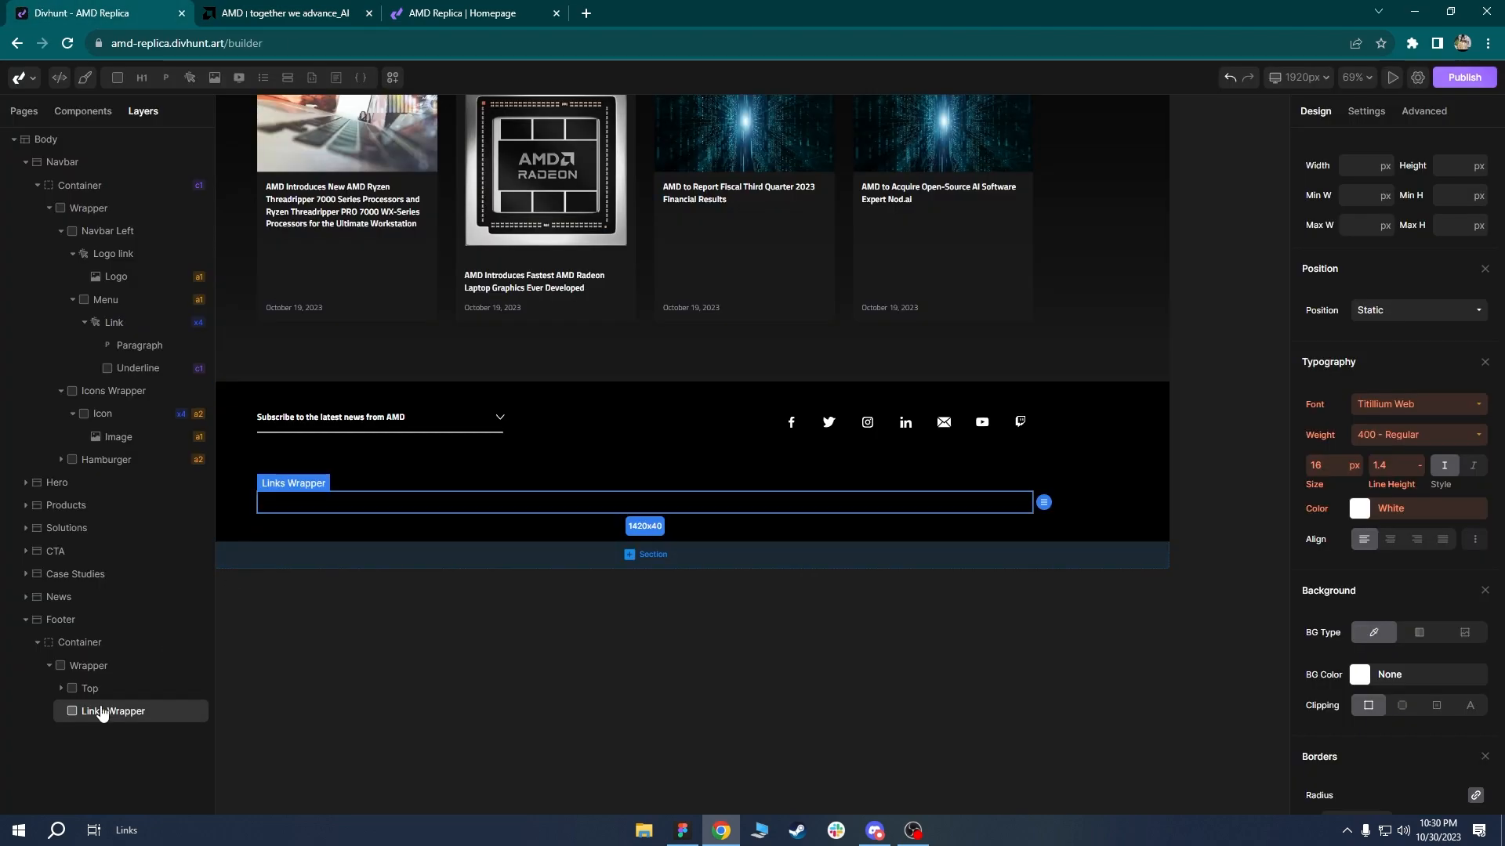
{"action": "left_click", "coordinate": [122, 78]}
{"action": "right_click", "coordinate": [90, 735]}
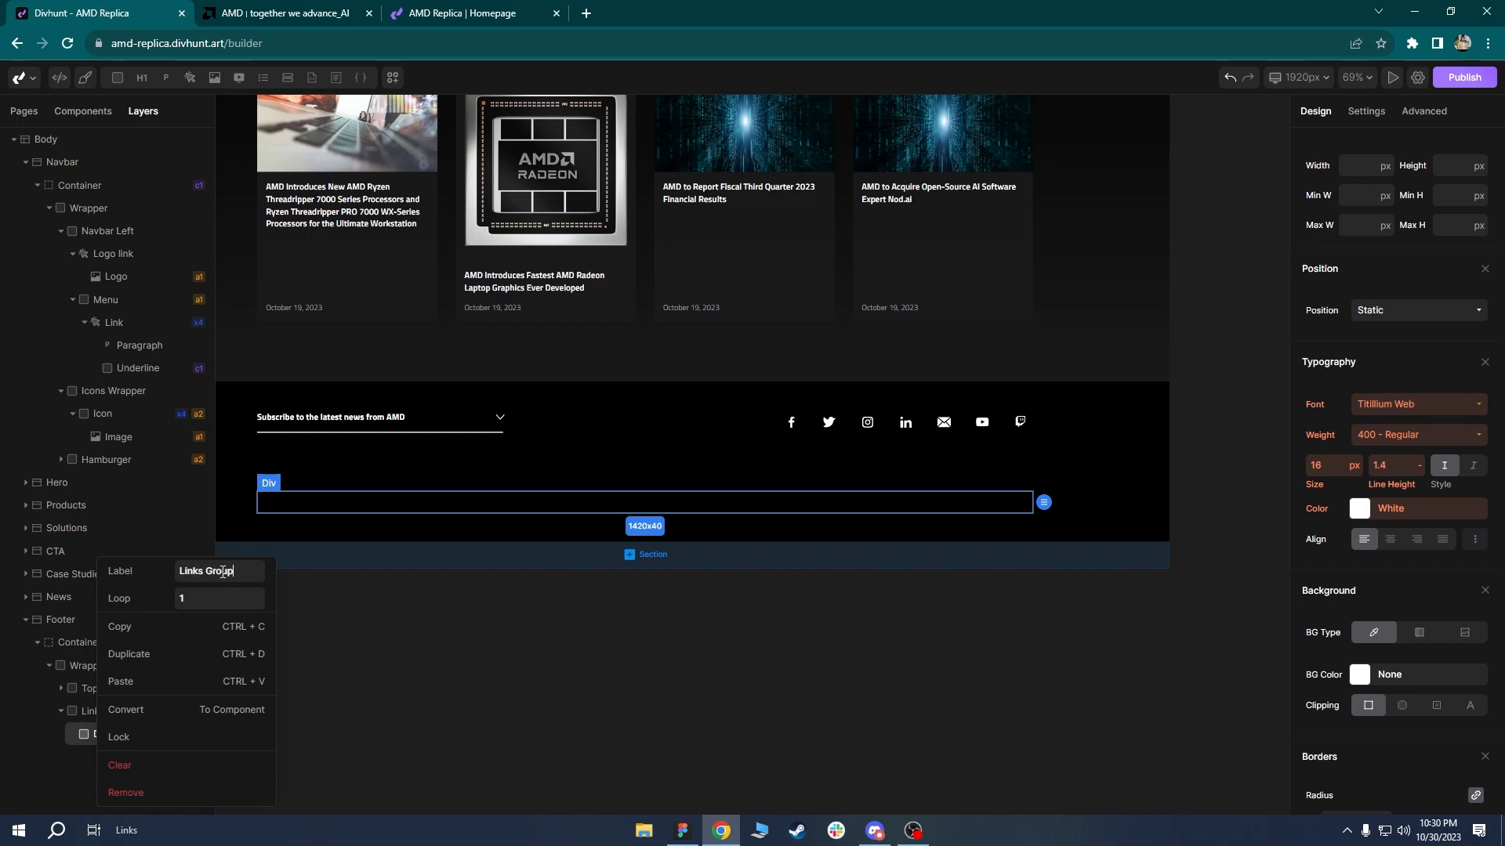
{"action": "key", "text": "Return"}
On the original AMD site, inspect the Company heading in the footer to examine its font size, weight and margin.
{"action": "right_click", "coordinate": [357, 15]}
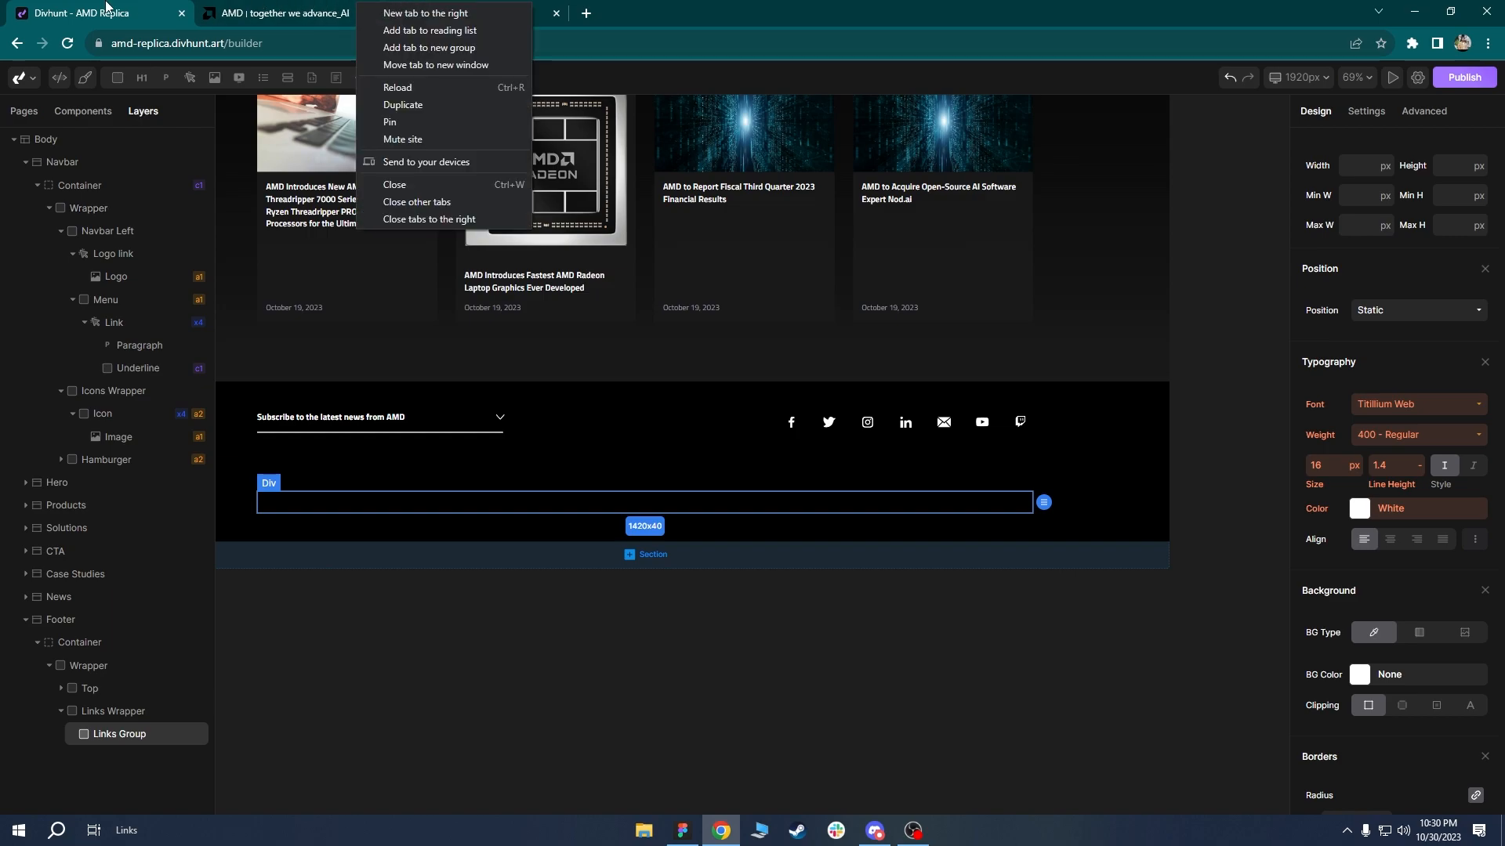
{"action": "left_click", "coordinate": [199, 18]}
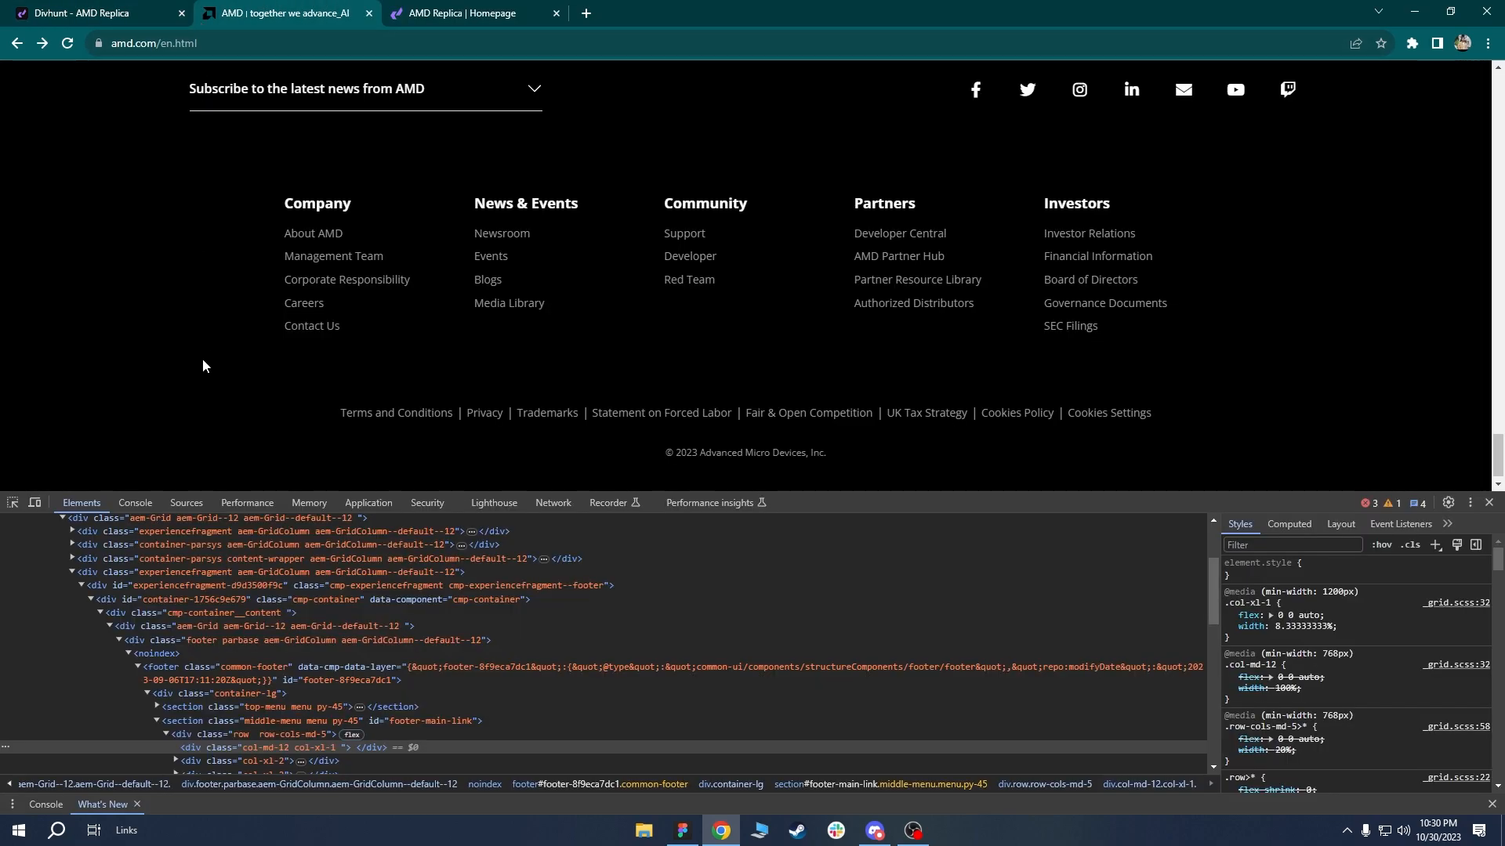
{"action": "right_click", "coordinate": [325, 205]}
{"action": "left_click", "coordinate": [13, 502]}
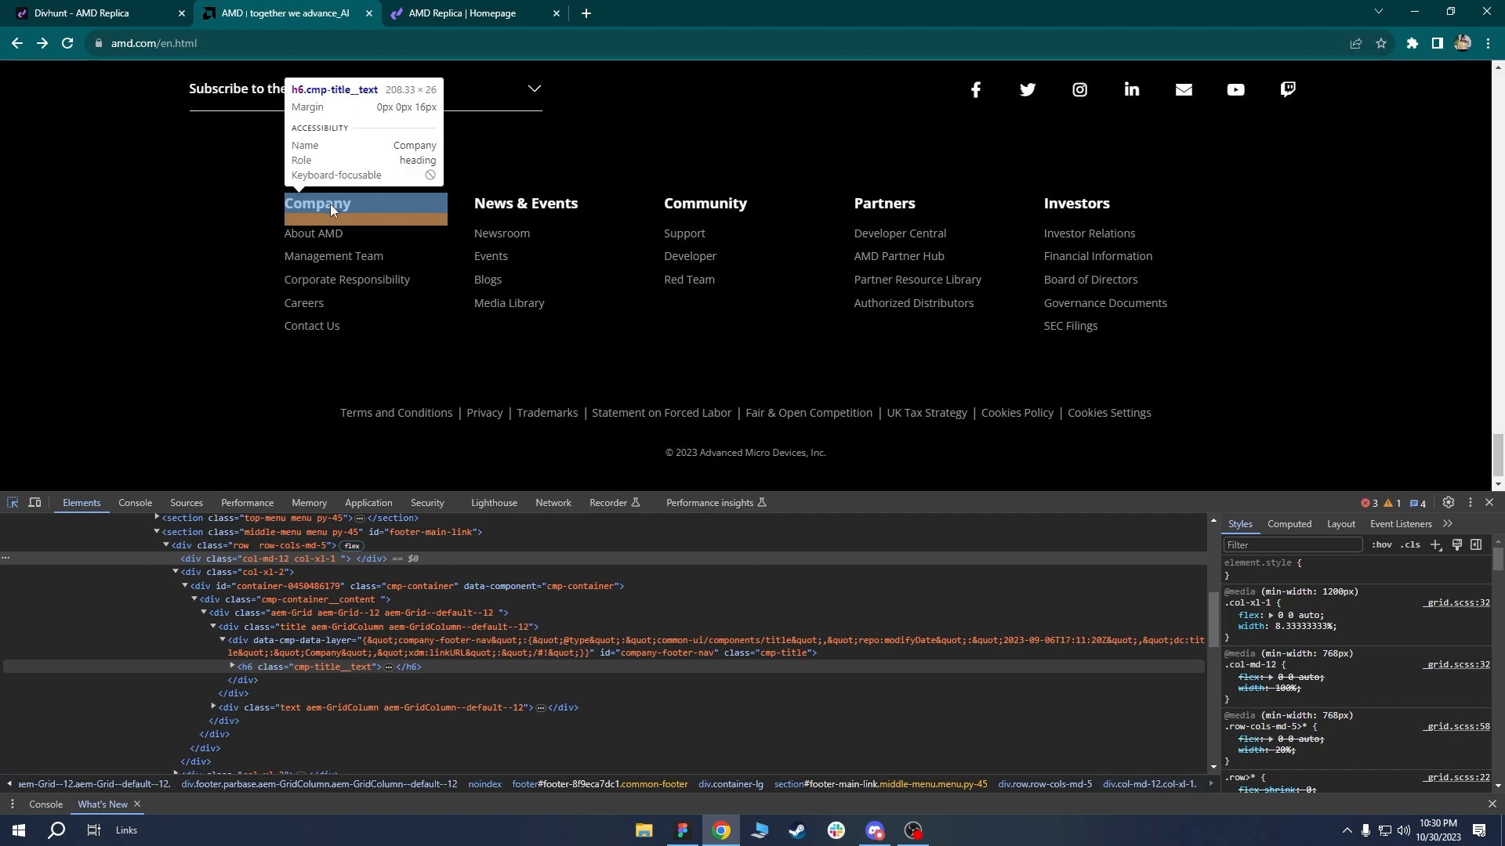
{"action": "scroll", "coordinate": [331, 204], "scroll_direction": "up", "scroll_amount": 1}
{"action": "left_click", "coordinate": [329, 283]}
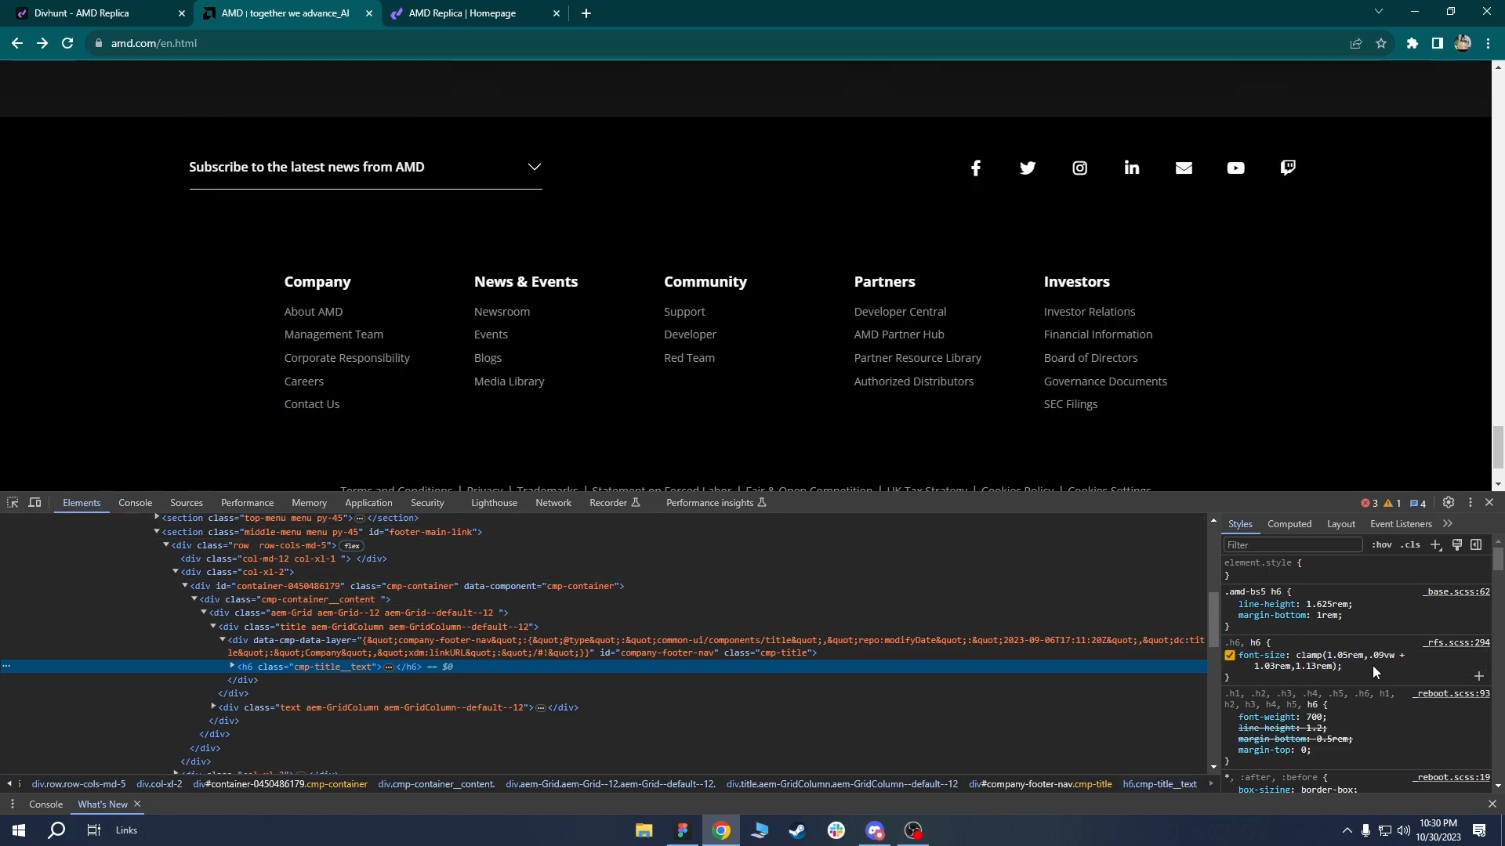
{"action": "left_click", "coordinate": [14, 501]}
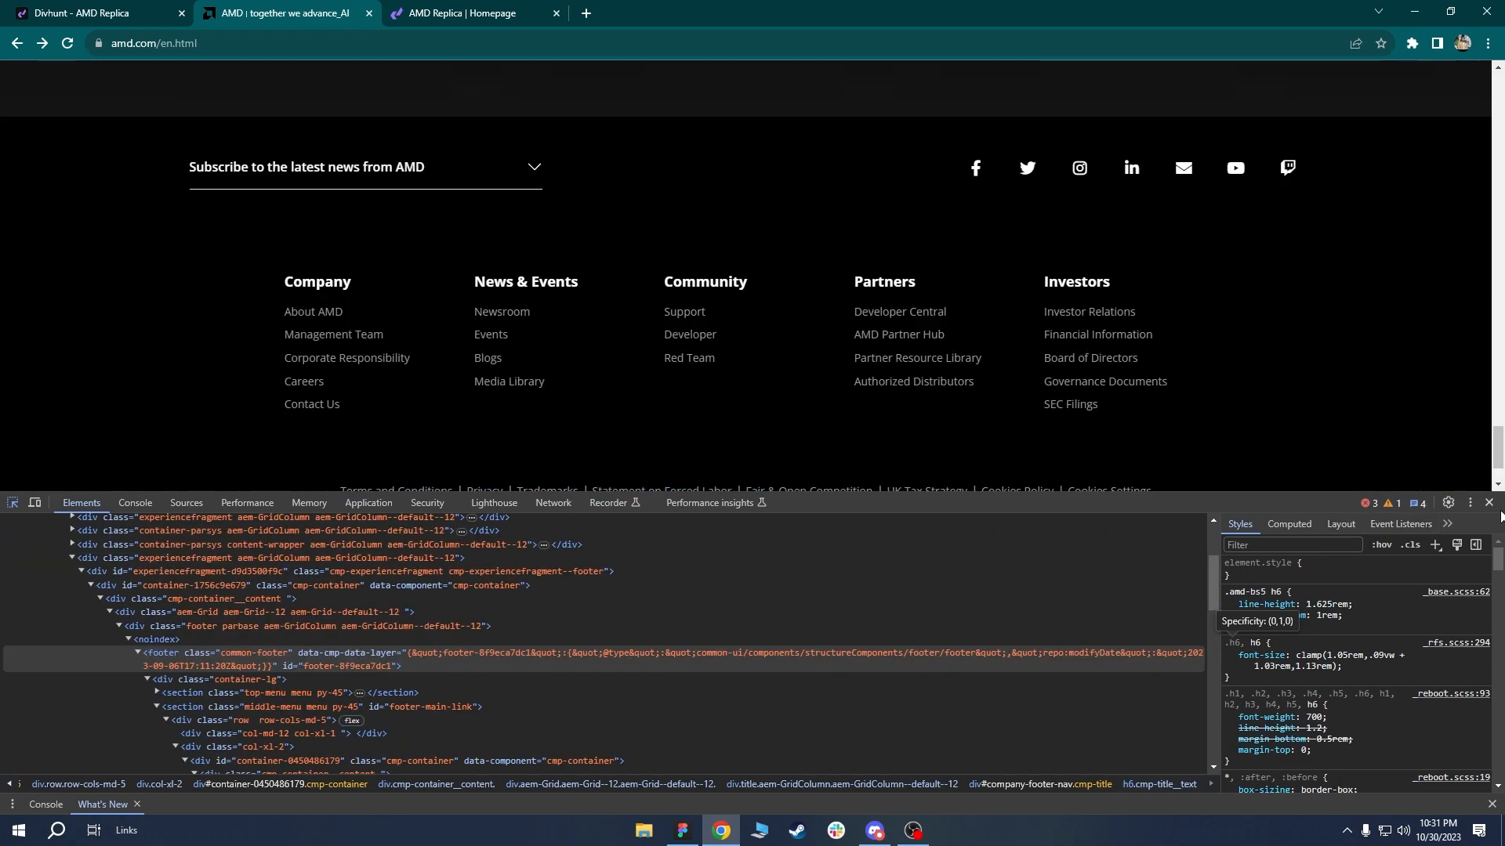
{"action": "left_click", "coordinate": [1489, 503]}
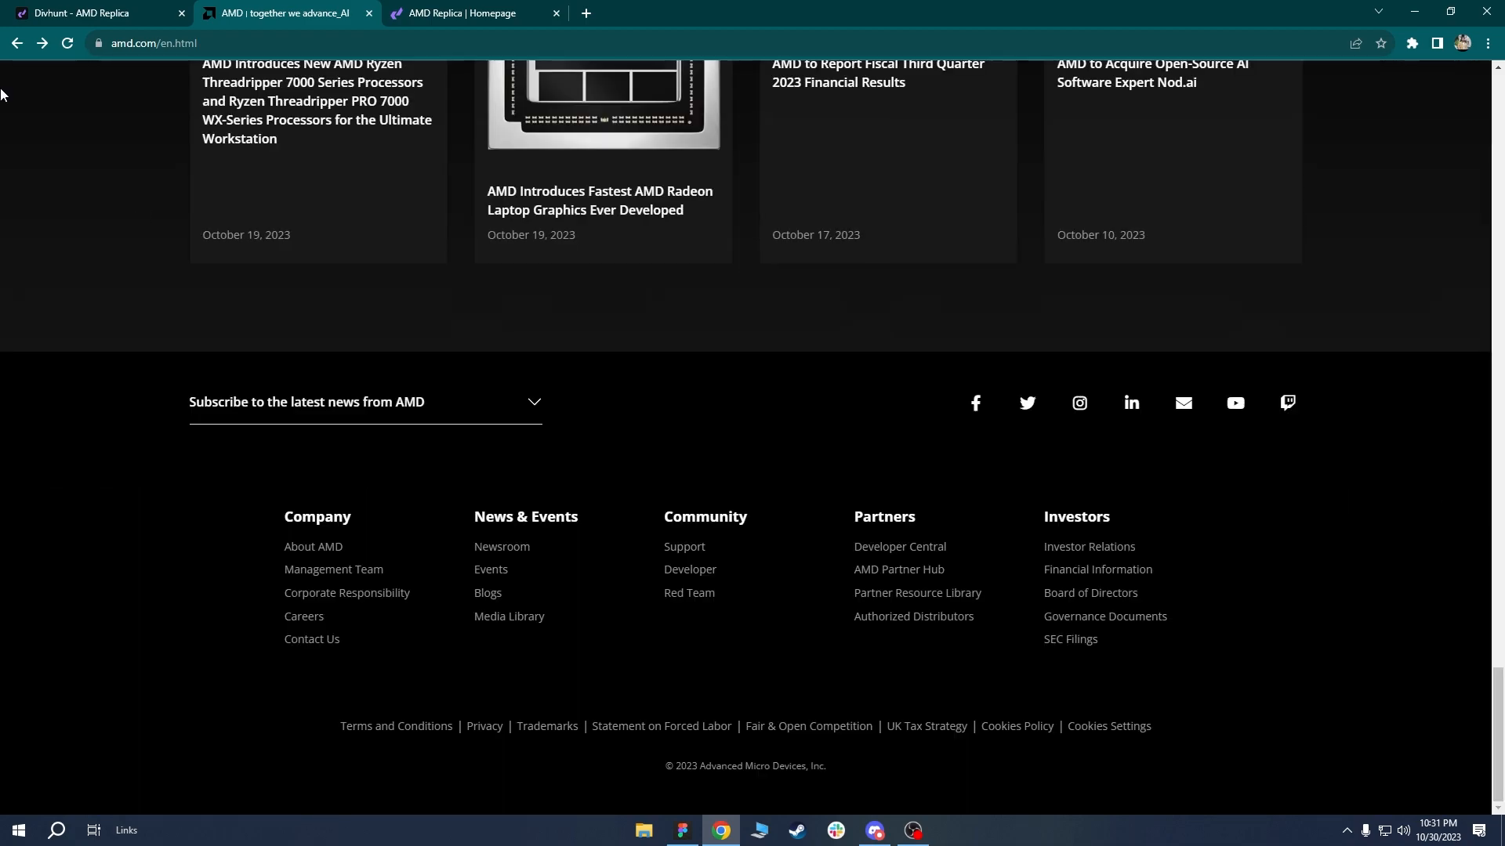
Back in the Divhunt builder, add a paragraph inside the footer's Links Group.
{"action": "left_click", "coordinate": [82, 13]}
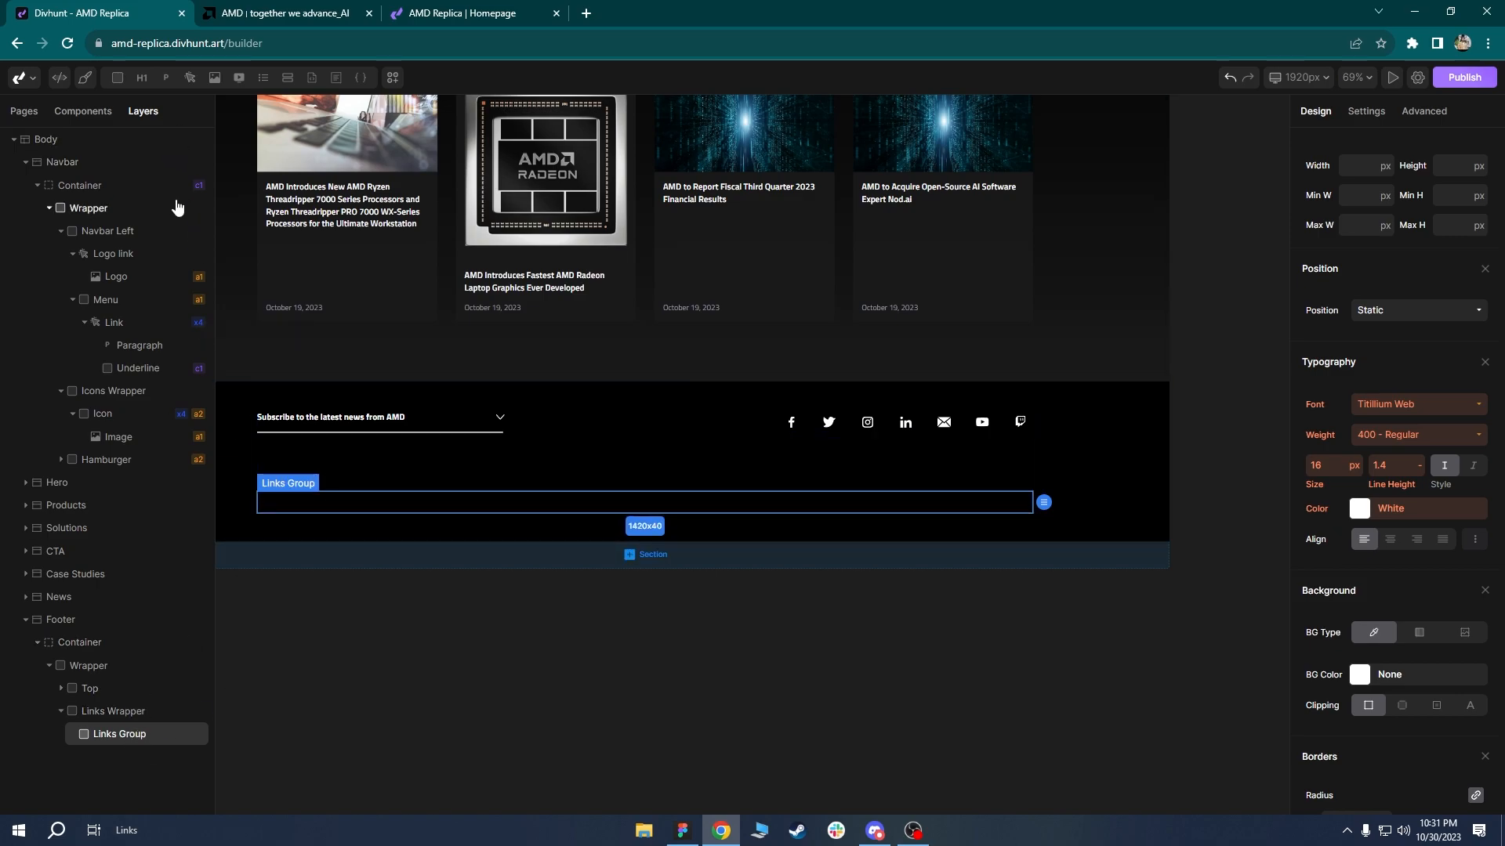
{"action": "left_click", "coordinate": [165, 77]}
{"action": "left_click", "coordinate": [123, 758]}
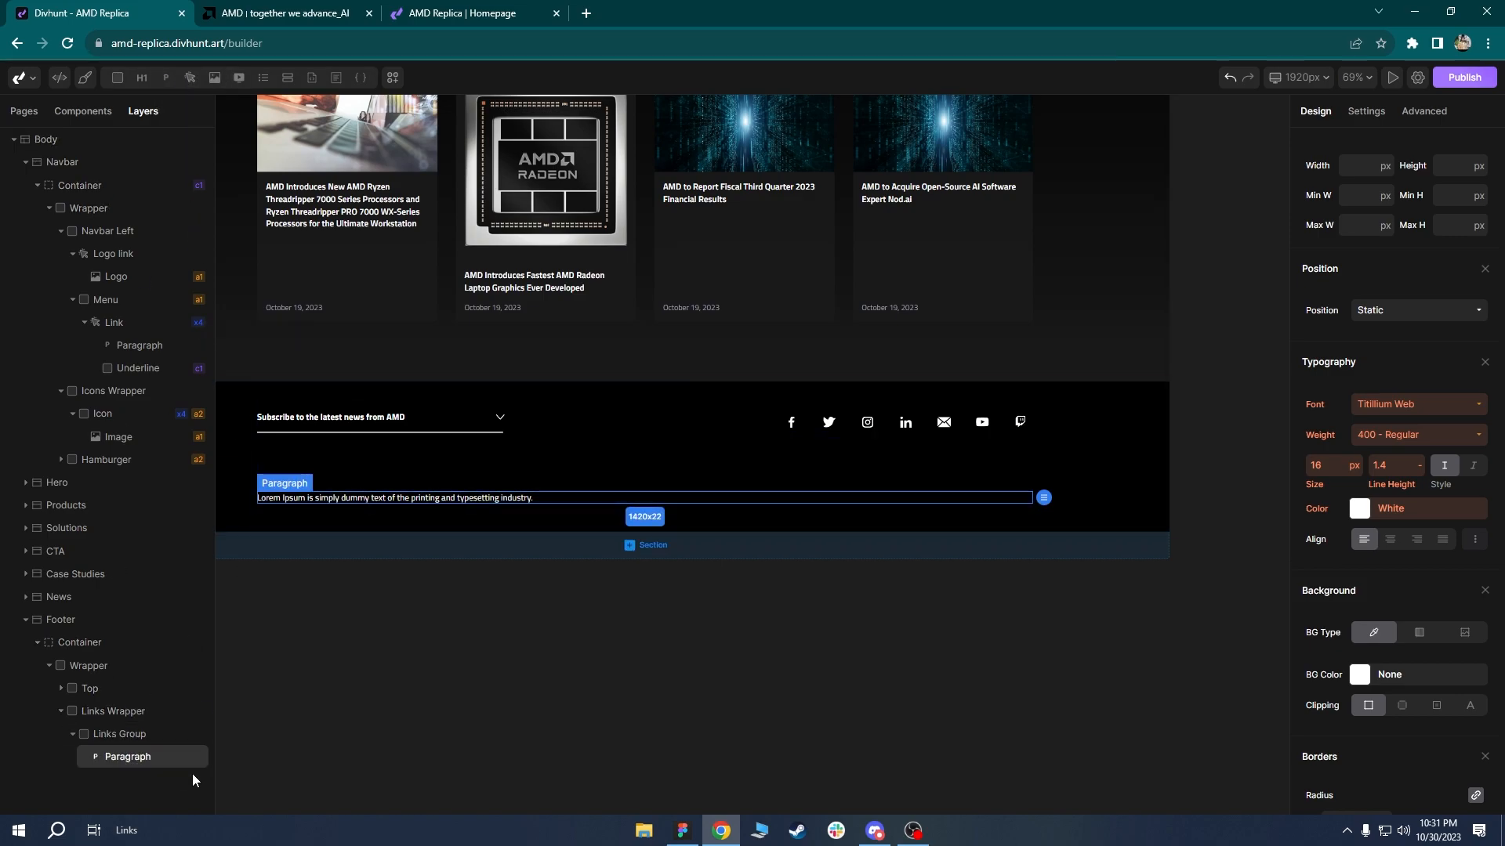
{"action": "scroll", "coordinate": [873, 621], "scroll_direction": "up", "scroll_amount": 1}
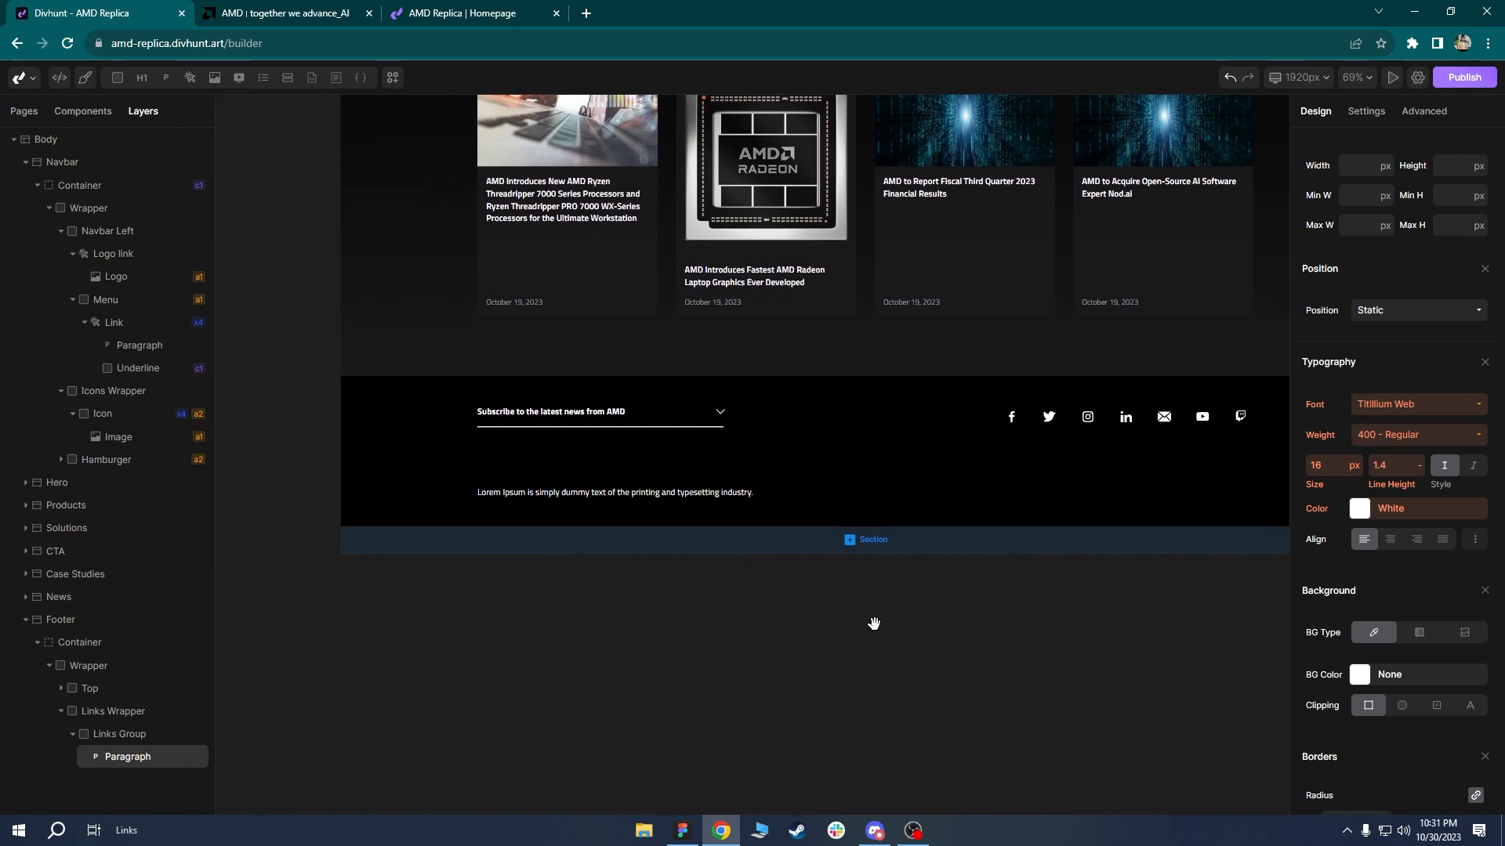
{"action": "scroll", "coordinate": [529, 541], "scroll_direction": "up", "scroll_amount": 2}
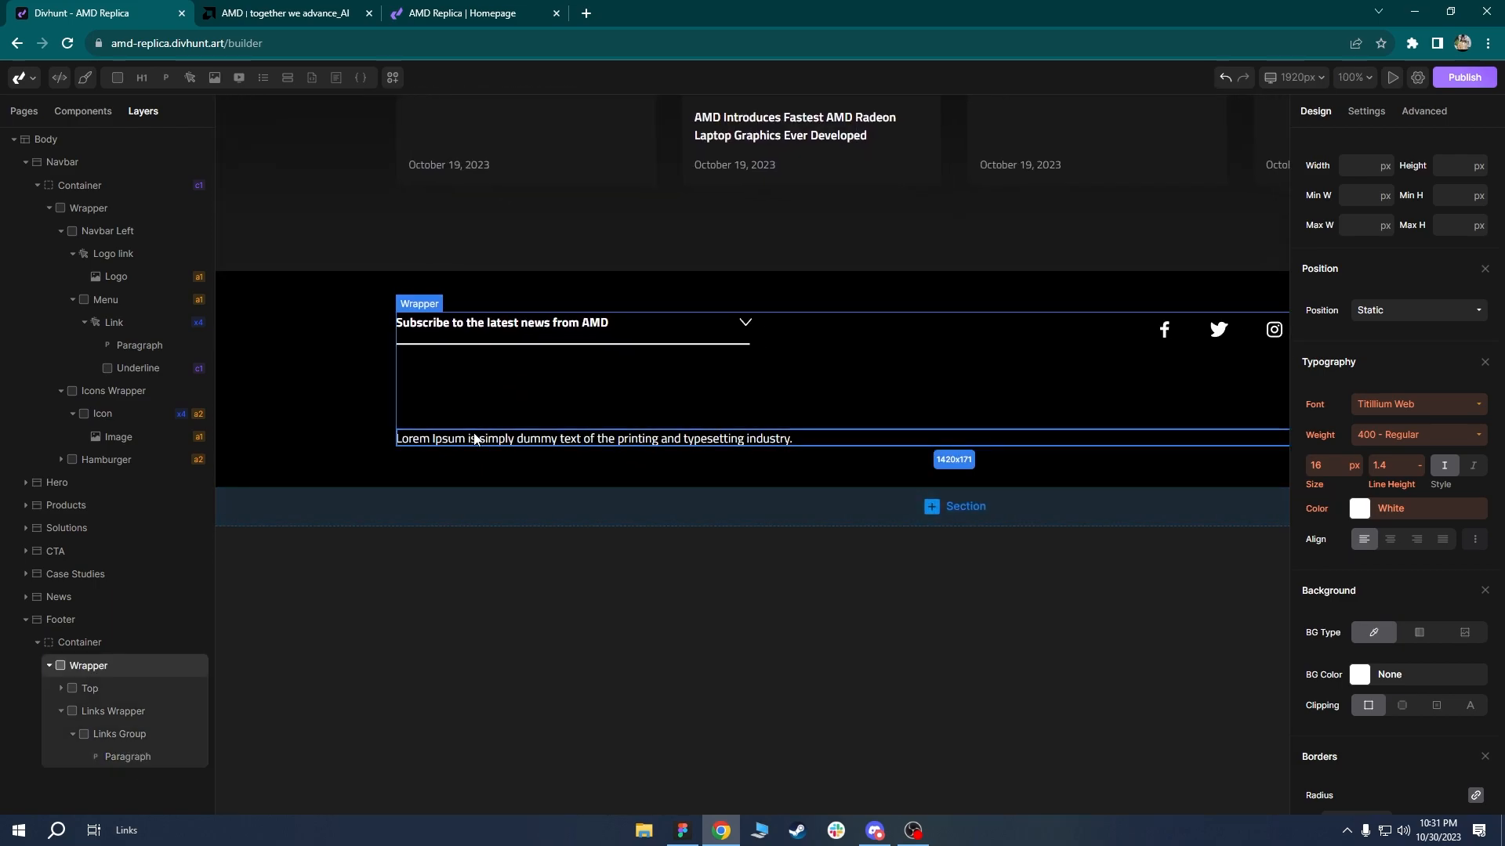
Replace the new paragraph's placeholder content with the heading text Company copied from the original AMD footer.
{"action": "left_click", "coordinate": [480, 439]}
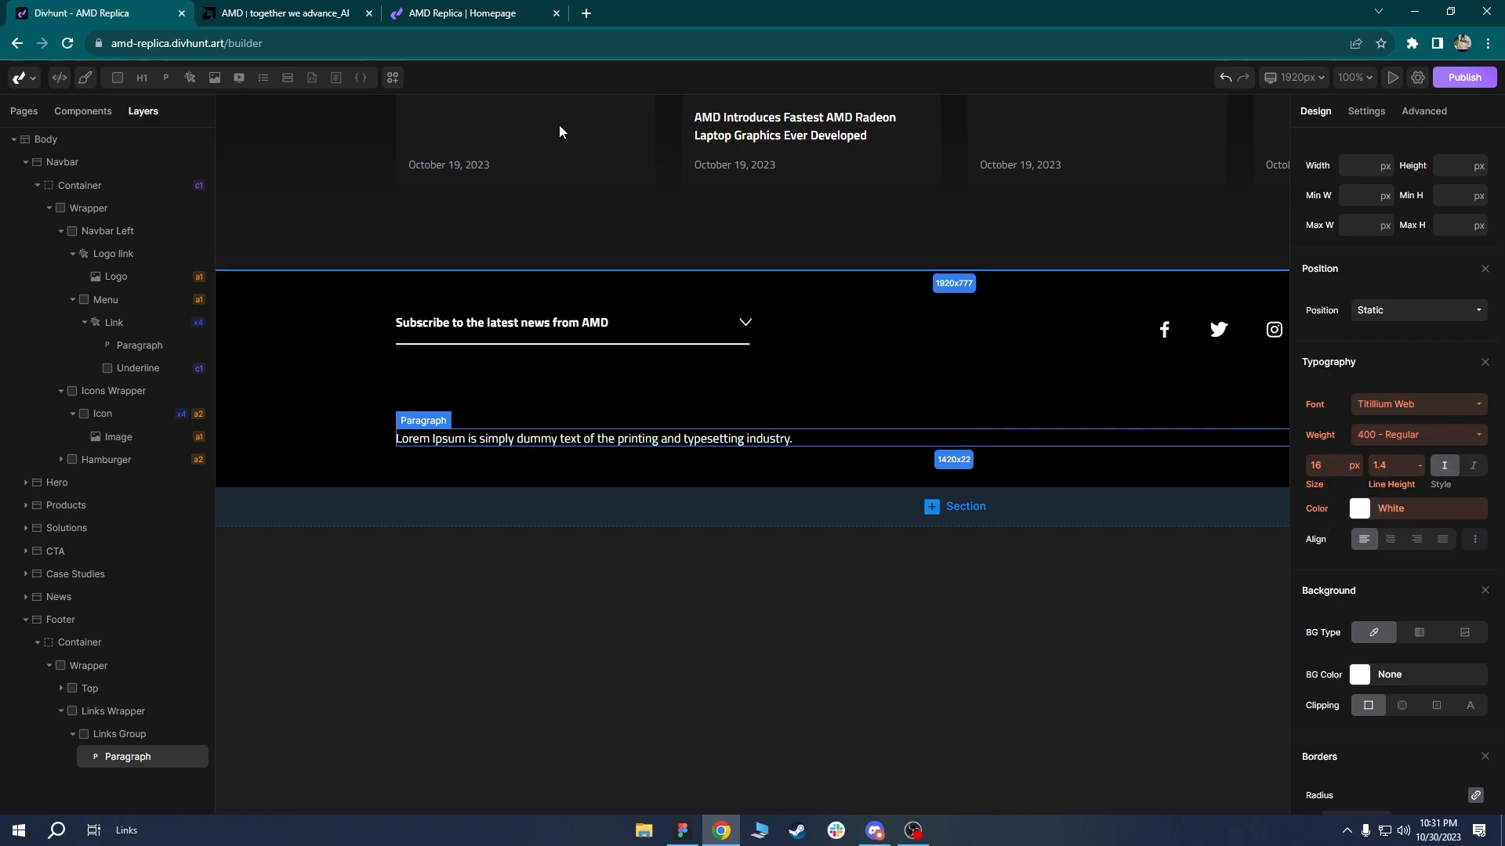
{"action": "left_click", "coordinate": [290, 14]}
{"action": "left_click_drag", "start_coordinate": [377, 517], "coordinate": [284, 517]}
{"action": "key", "text": "ctrl+c"}
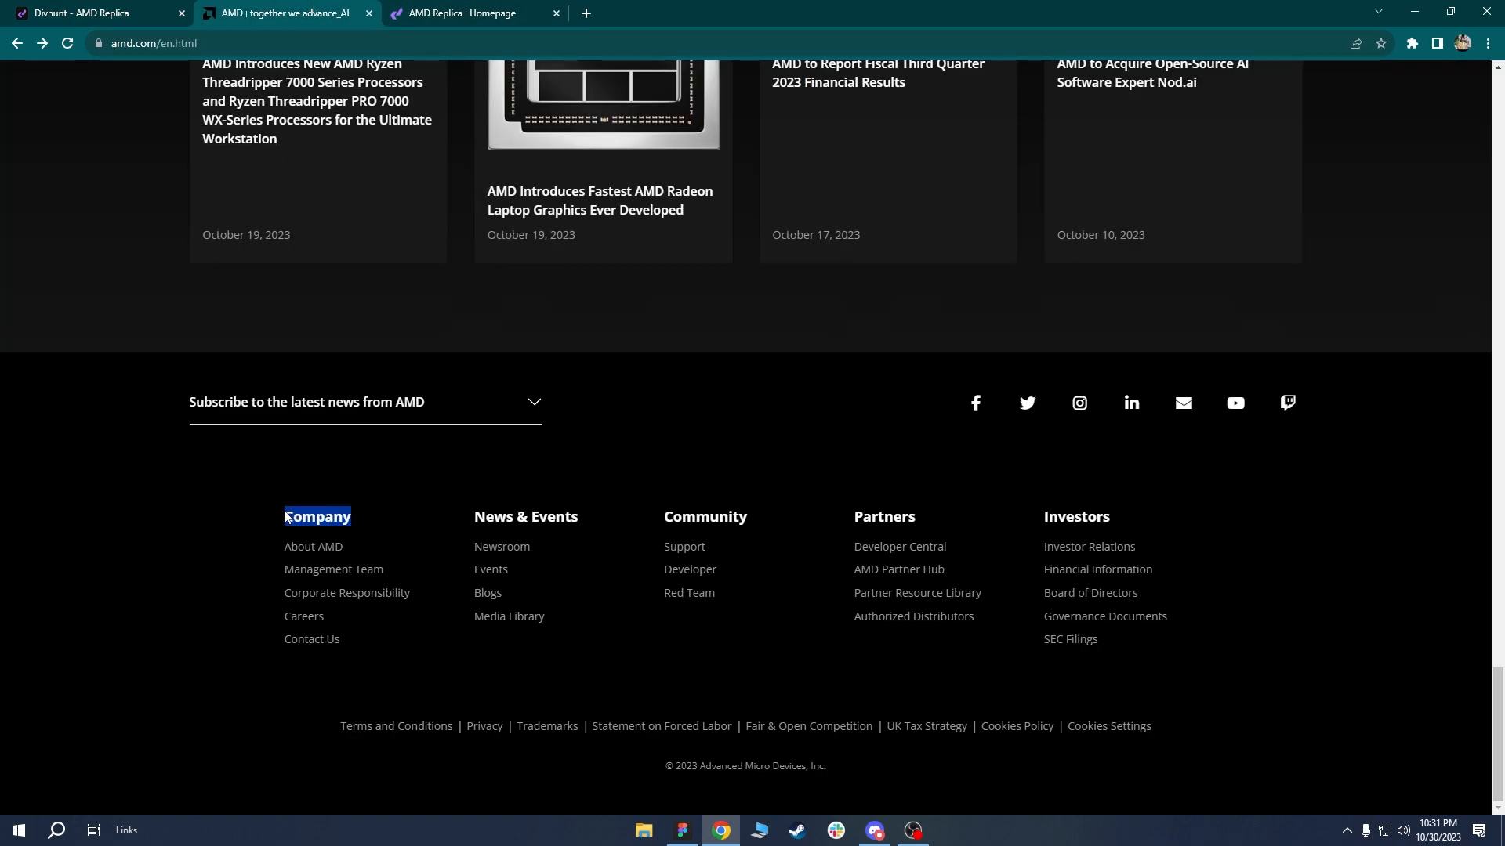
{"action": "left_click", "coordinate": [86, 13]}
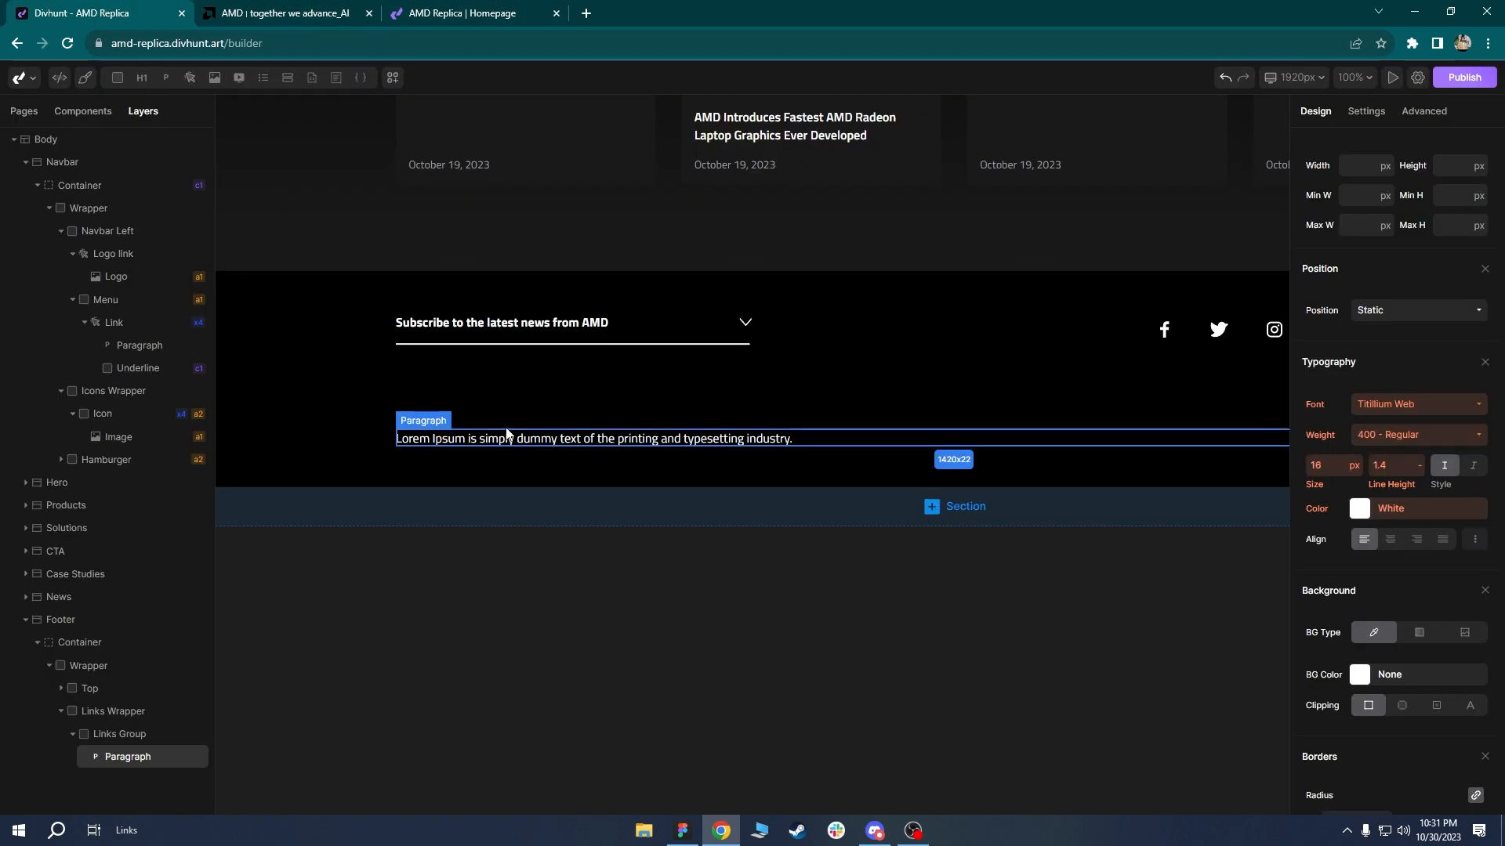
{"action": "left_click", "coordinate": [1366, 110]}
{"action": "left_click", "coordinate": [1410, 331]}
{"action": "key", "text": "ctrl+a"}
{"action": "key", "text": "ctrl+v"}
{"action": "left_click_drag", "start_coordinate": [699, 409], "coordinate": [654, 417]}
{"action": "scroll", "coordinate": [653, 417], "scroll_direction": "down", "scroll_amount": 3}
{"action": "scroll", "coordinate": [544, 376], "scroll_direction": "up", "scroll_amount": 3}
{"action": "left_click_drag", "start_coordinate": [544, 376], "coordinate": [650, 318]}
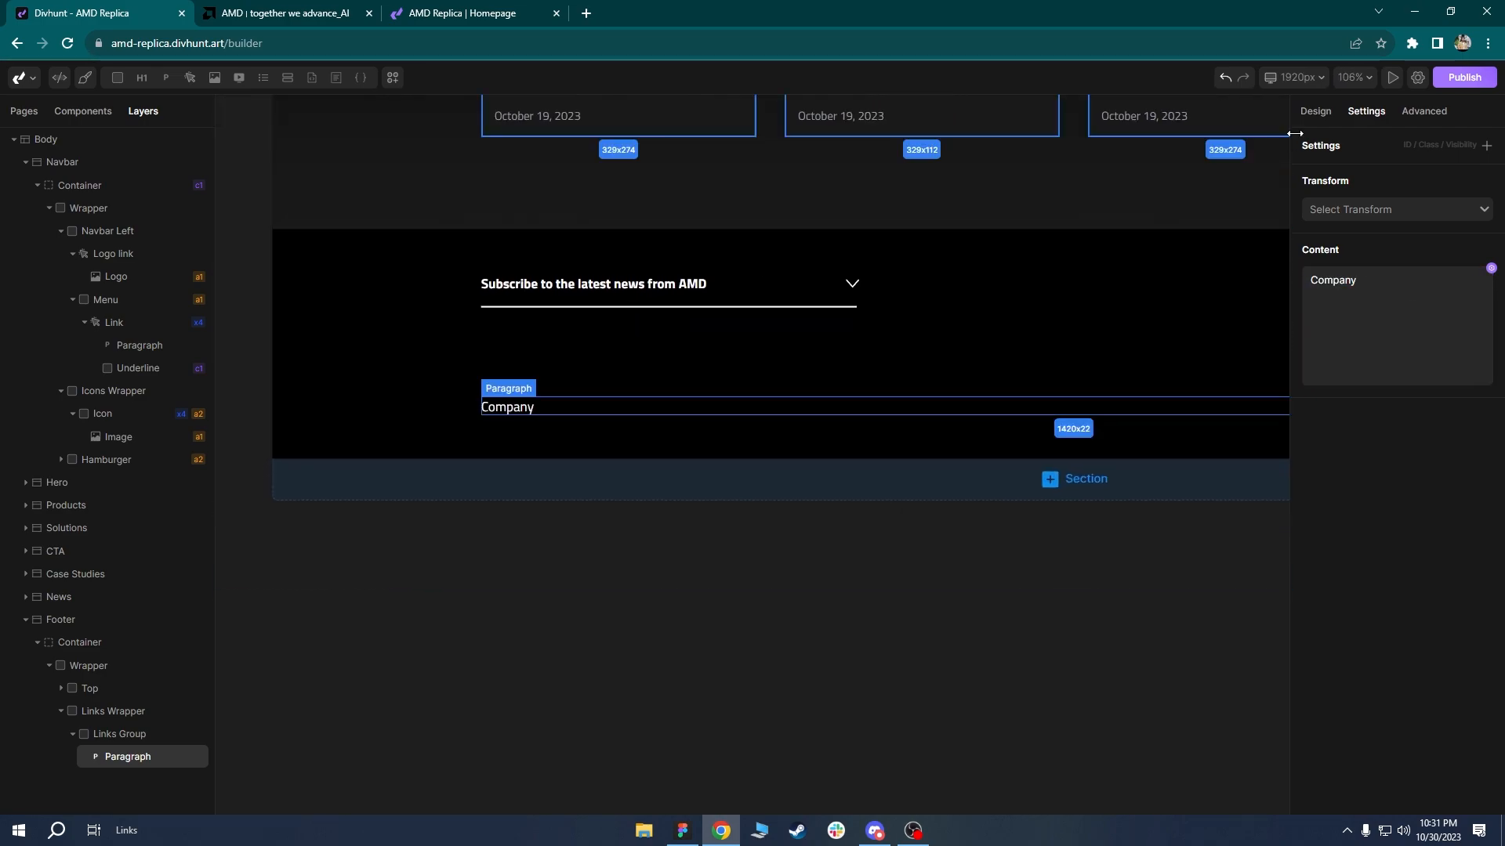
Set the Company paragraph's font size to 20 px and its weight to 700 - Bold.
{"action": "left_click", "coordinate": [1315, 110]}
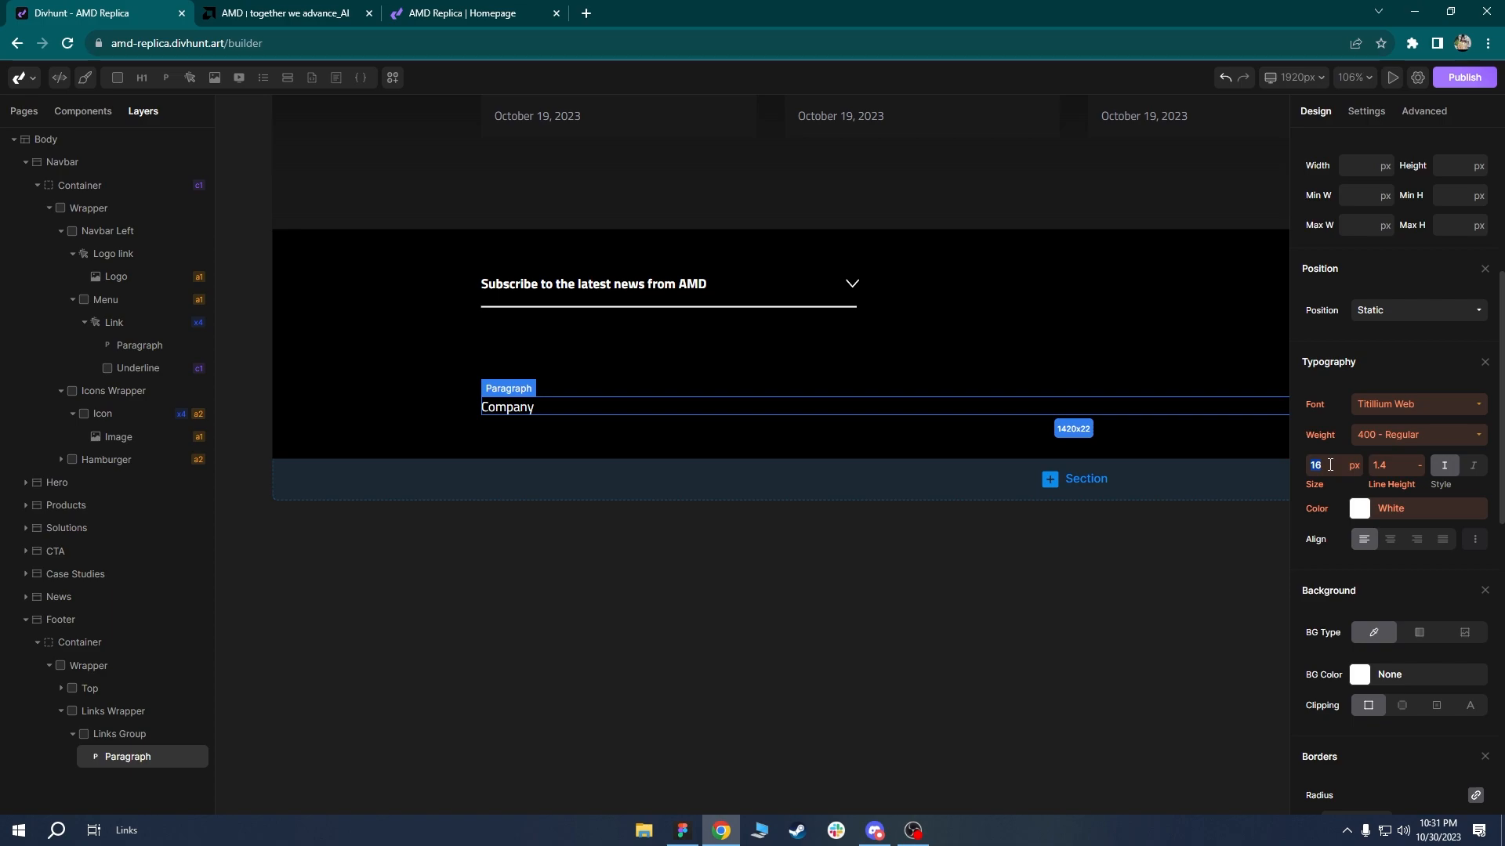
{"action": "type", "text": "20"}
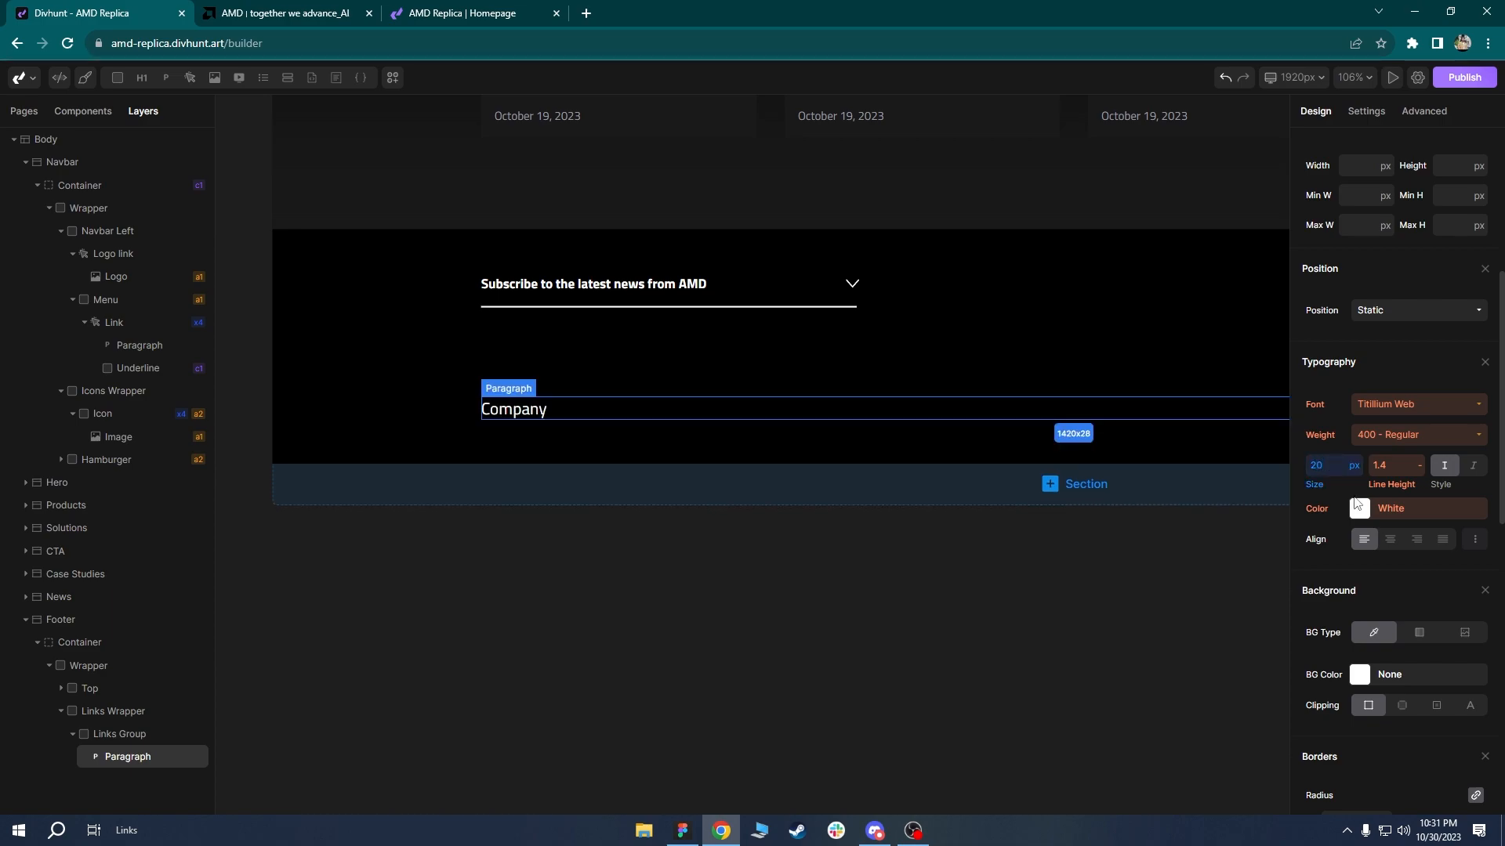
{"action": "left_click", "coordinate": [1383, 438]}
{"action": "left_click", "coordinate": [1387, 504]}
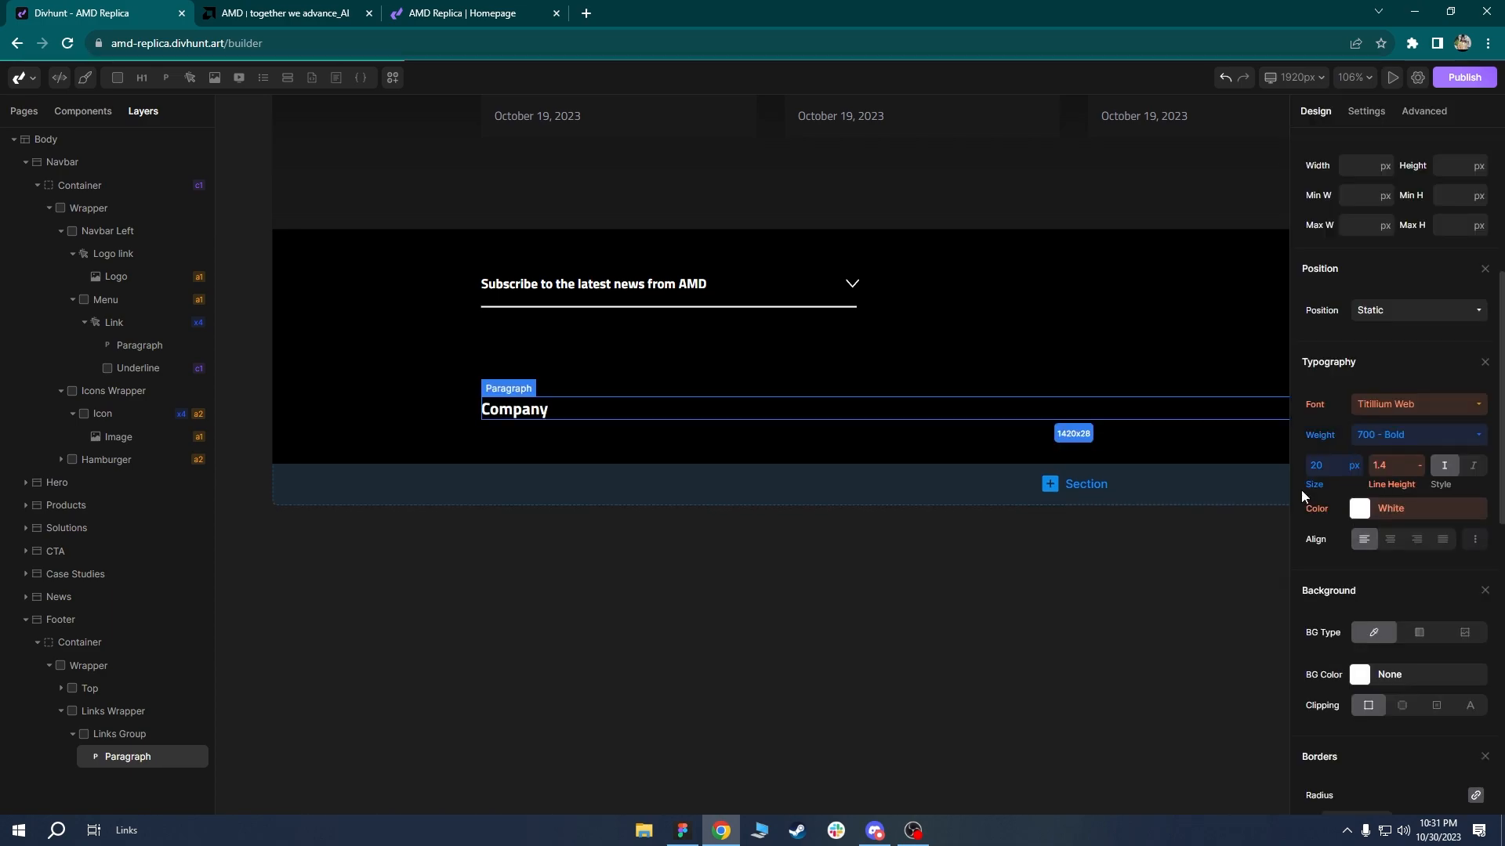
{"action": "left_click", "coordinate": [760, 337]}
Inspect the Company heading in the original AMD footer to examine the margin beneath it.
{"action": "left_click", "coordinate": [263, 13]}
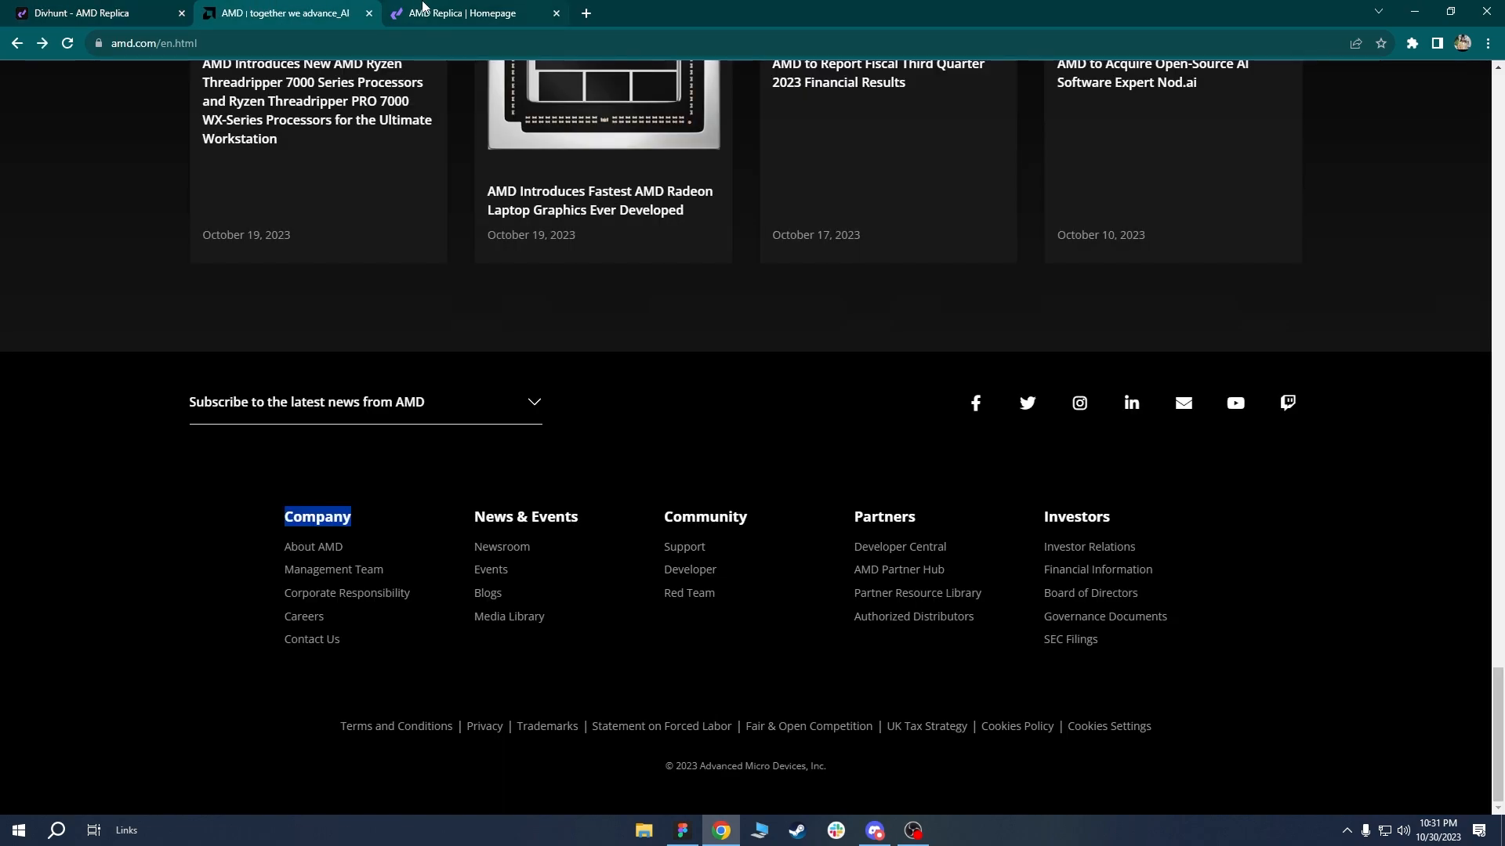
{"action": "left_click", "coordinate": [413, 465]}
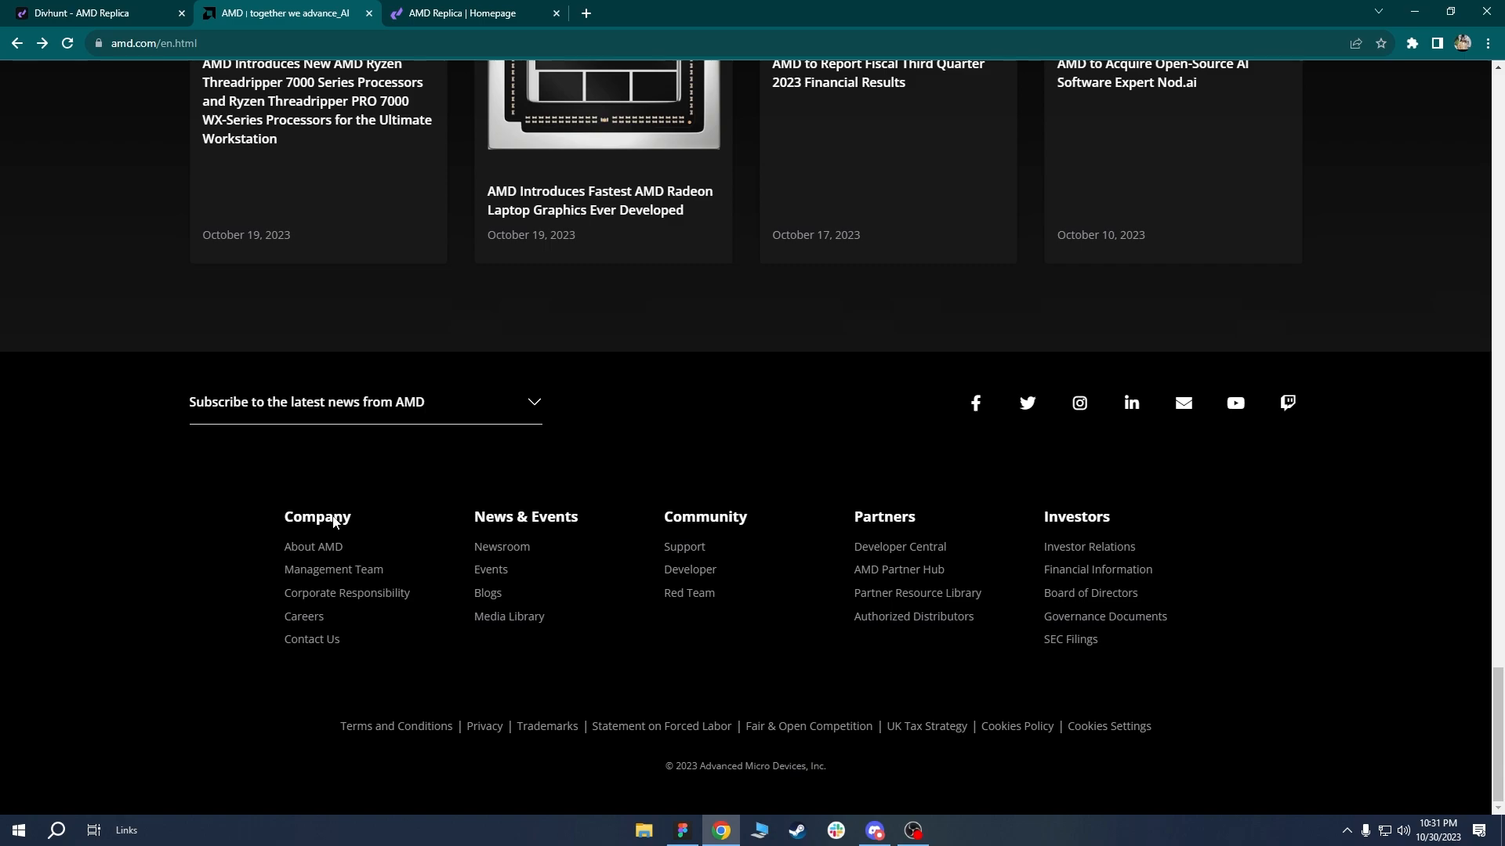
{"action": "right_click", "coordinate": [334, 523]}
{"action": "left_click", "coordinate": [359, 763]}
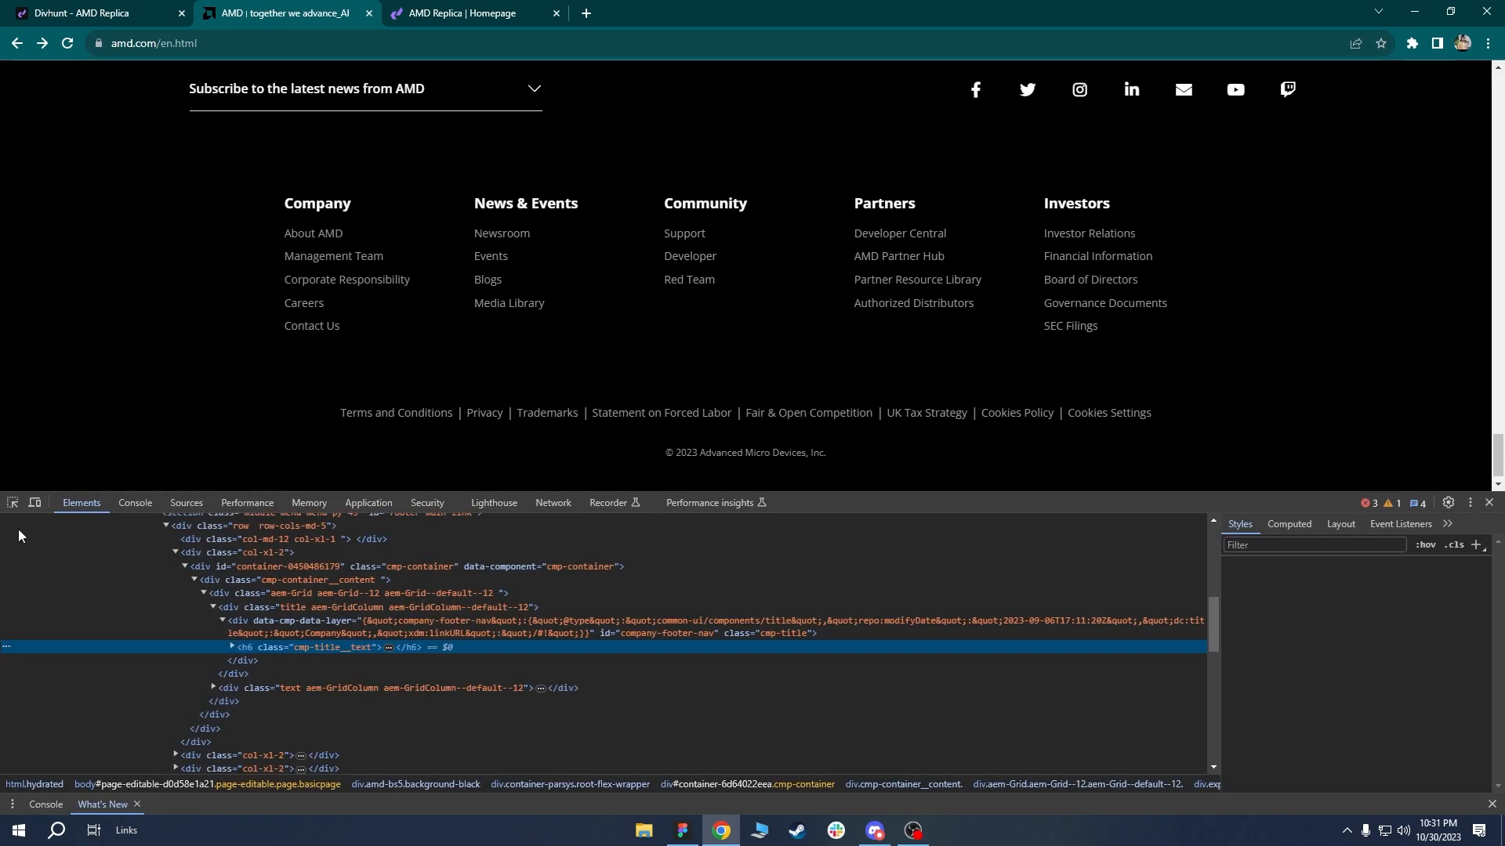
{"action": "left_click", "coordinate": [13, 502]}
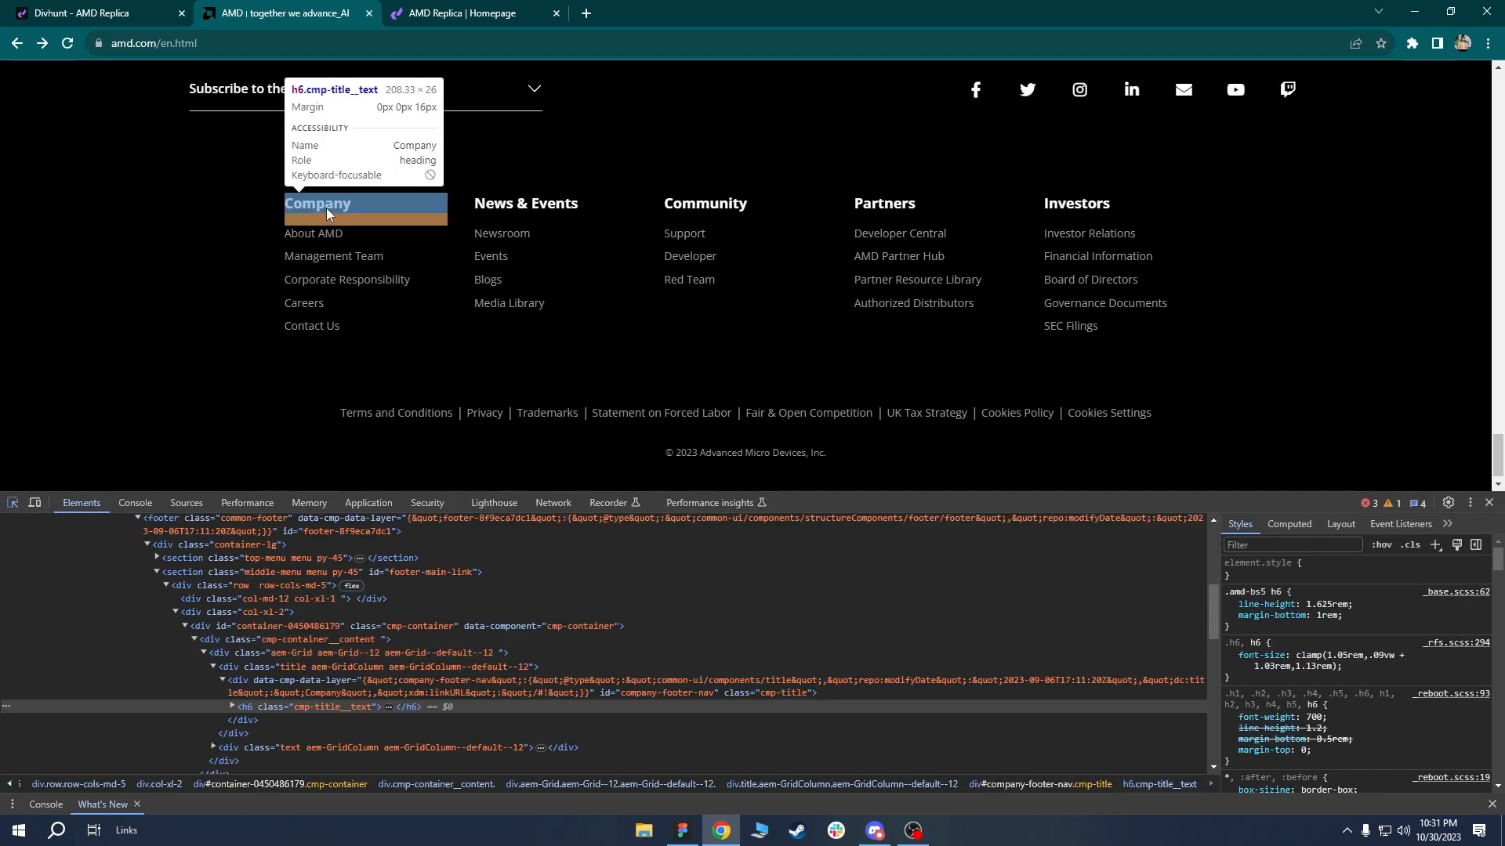
In the Divhunt builder, apply the existing mb-16 class to the Company paragraph.
{"action": "key", "text": "ctrl+shift+Tab"}
{"action": "left_click", "coordinate": [514, 410]}
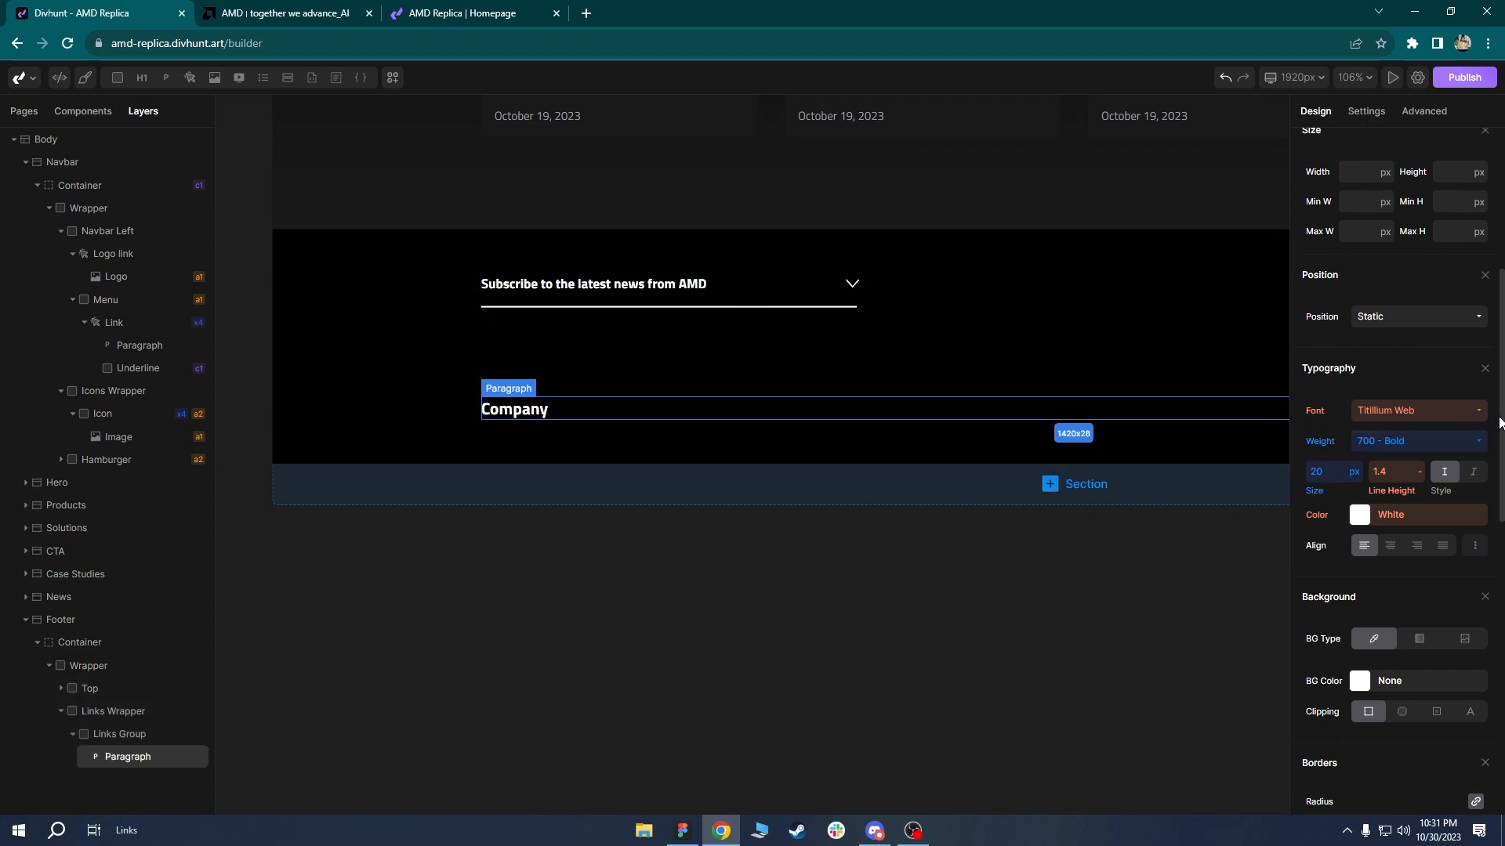
{"action": "scroll", "coordinate": [1423, 224], "scroll_direction": "up", "scroll_amount": 5}
{"action": "left_click", "coordinate": [1409, 182]}
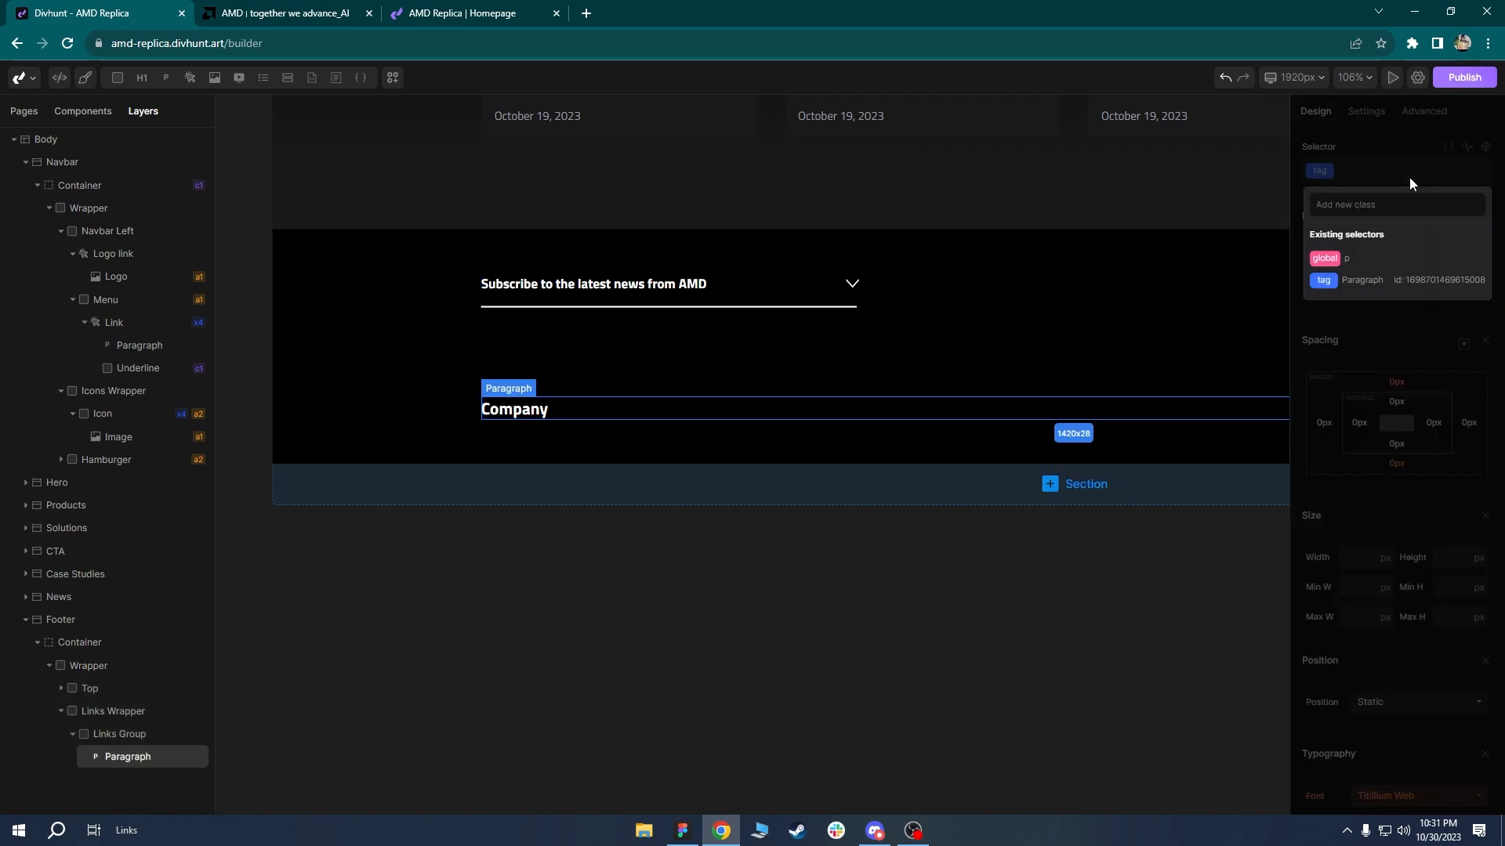
{"action": "type", "text": "mb-1"}
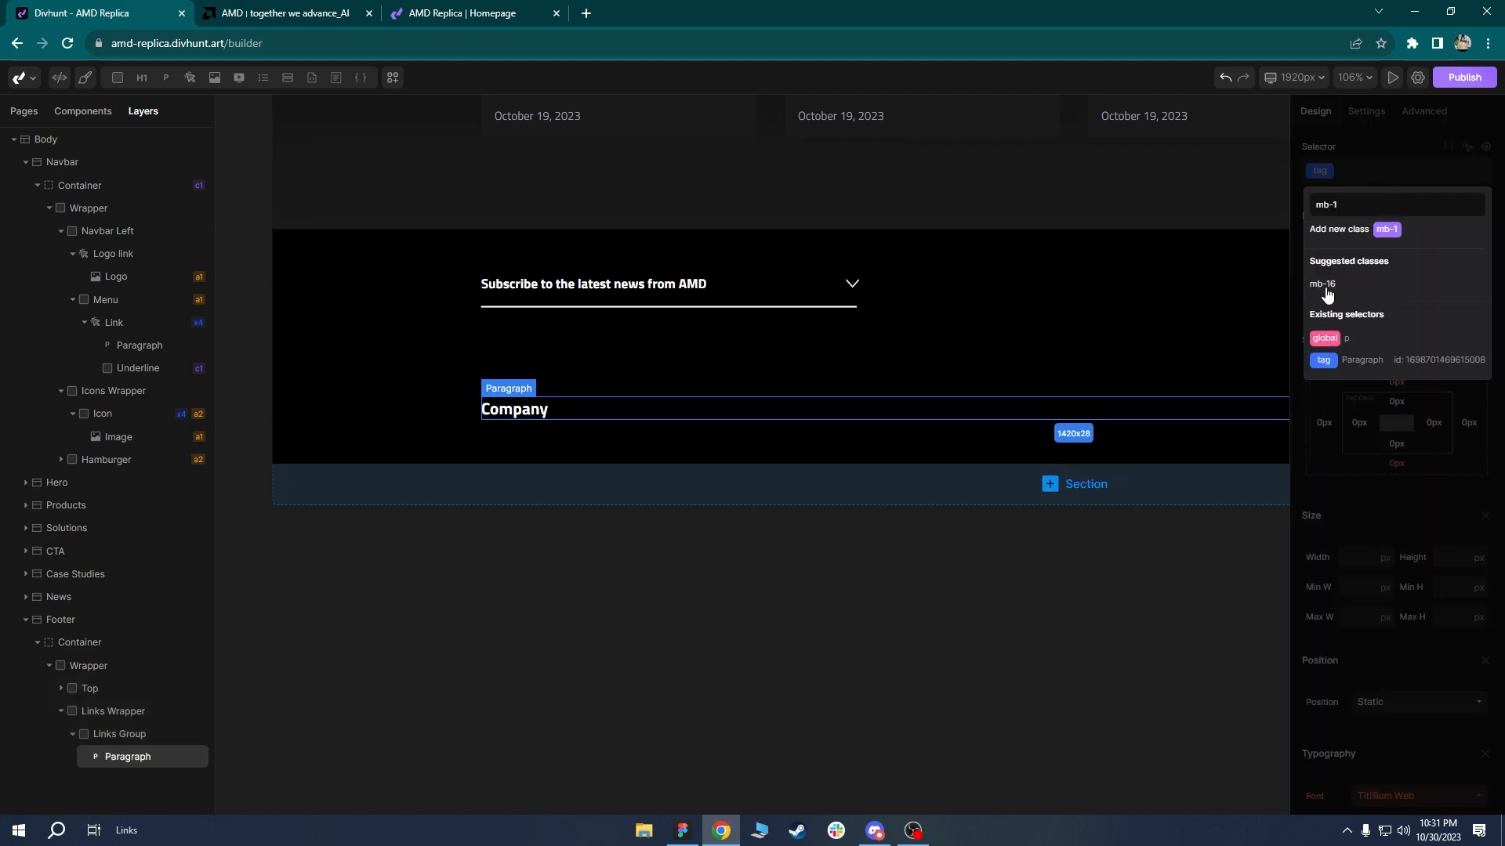
{"action": "left_click", "coordinate": [1322, 283]}
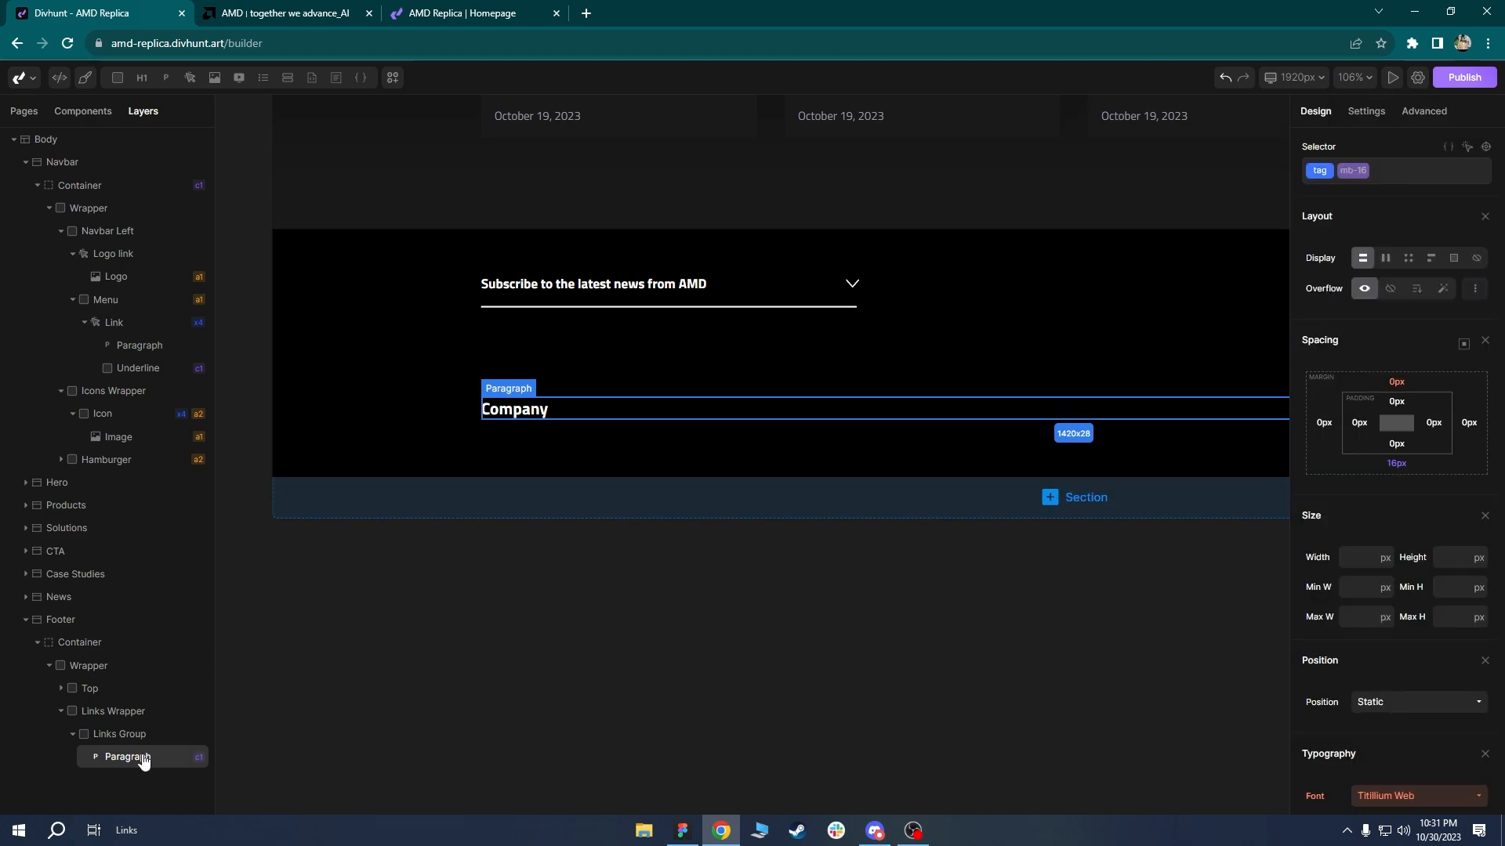
Add a Link Button to Links Group below the Company heading and check the original footer links' text style.
{"action": "left_click", "coordinate": [116, 733]}
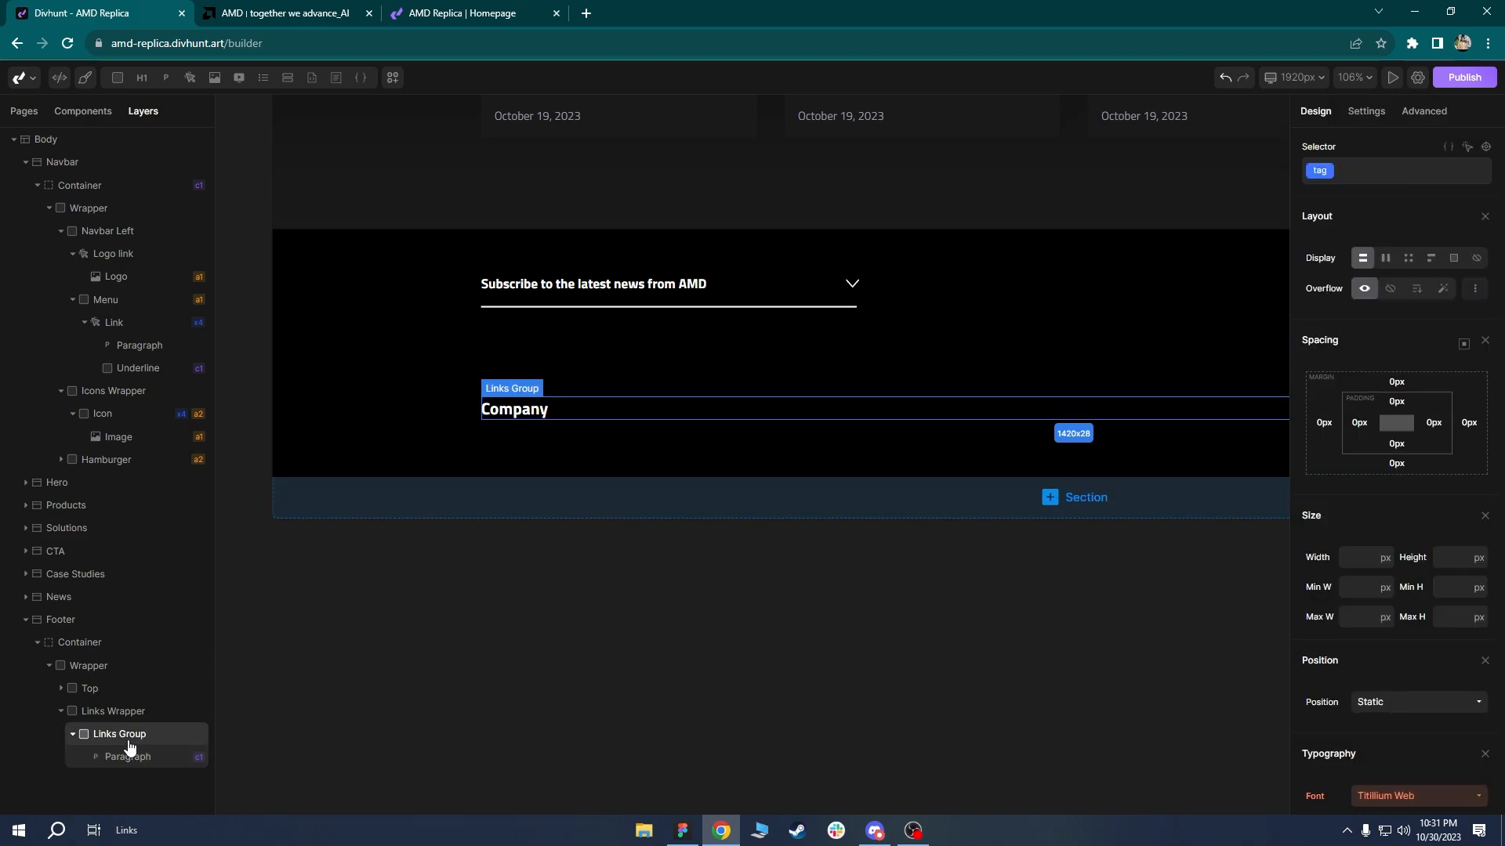
{"action": "left_click", "coordinate": [190, 76]}
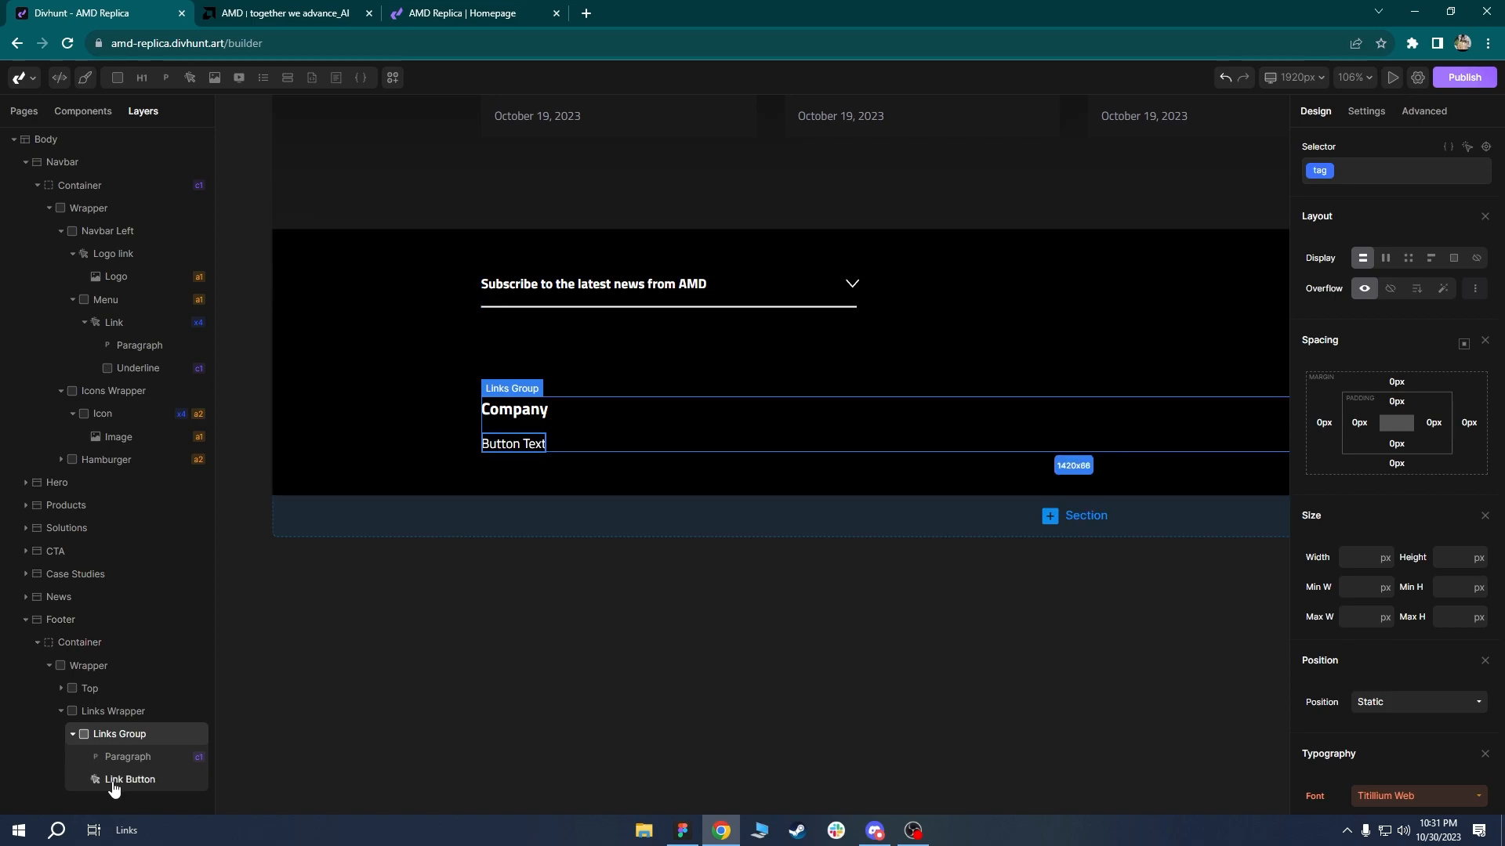
{"action": "left_click", "coordinate": [301, 7]}
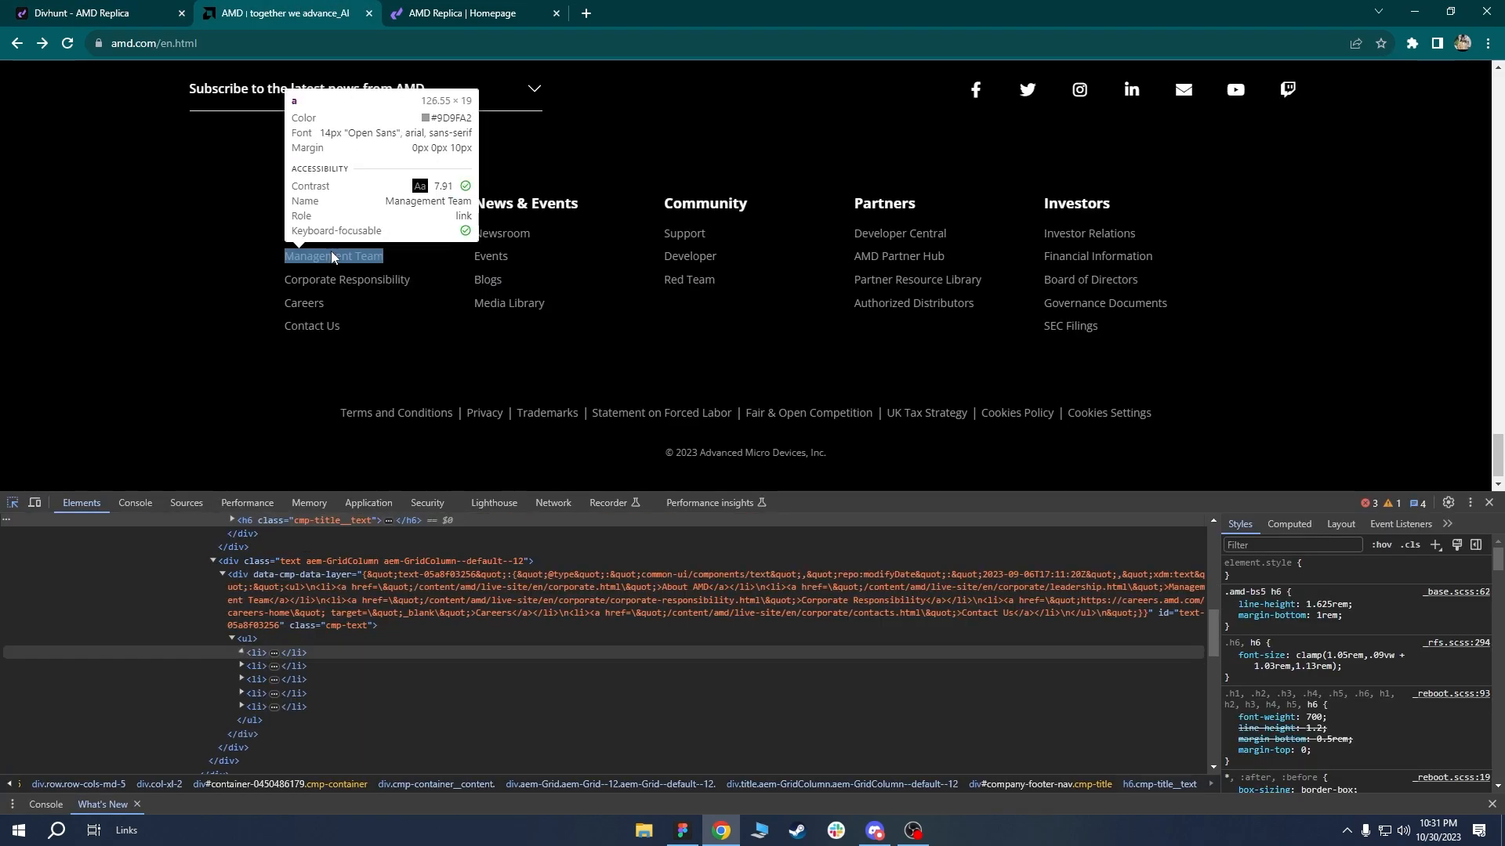
{"action": "left_click", "coordinate": [160, 6]}
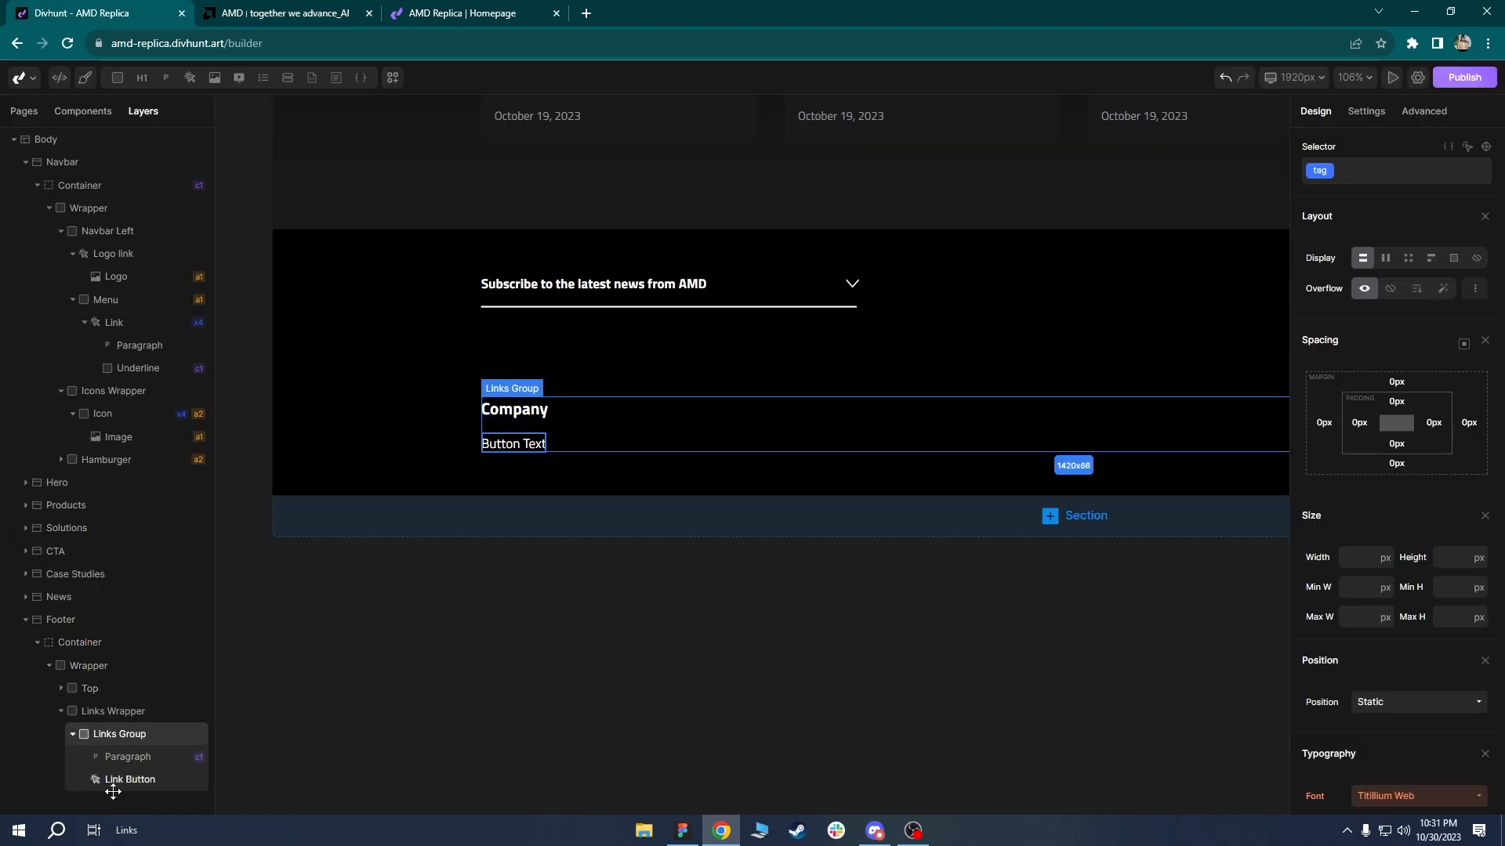
Set the Link Button in Links Group to loop 5 times.
{"action": "left_click", "coordinate": [149, 779]}
{"action": "right_click", "coordinate": [149, 779]}
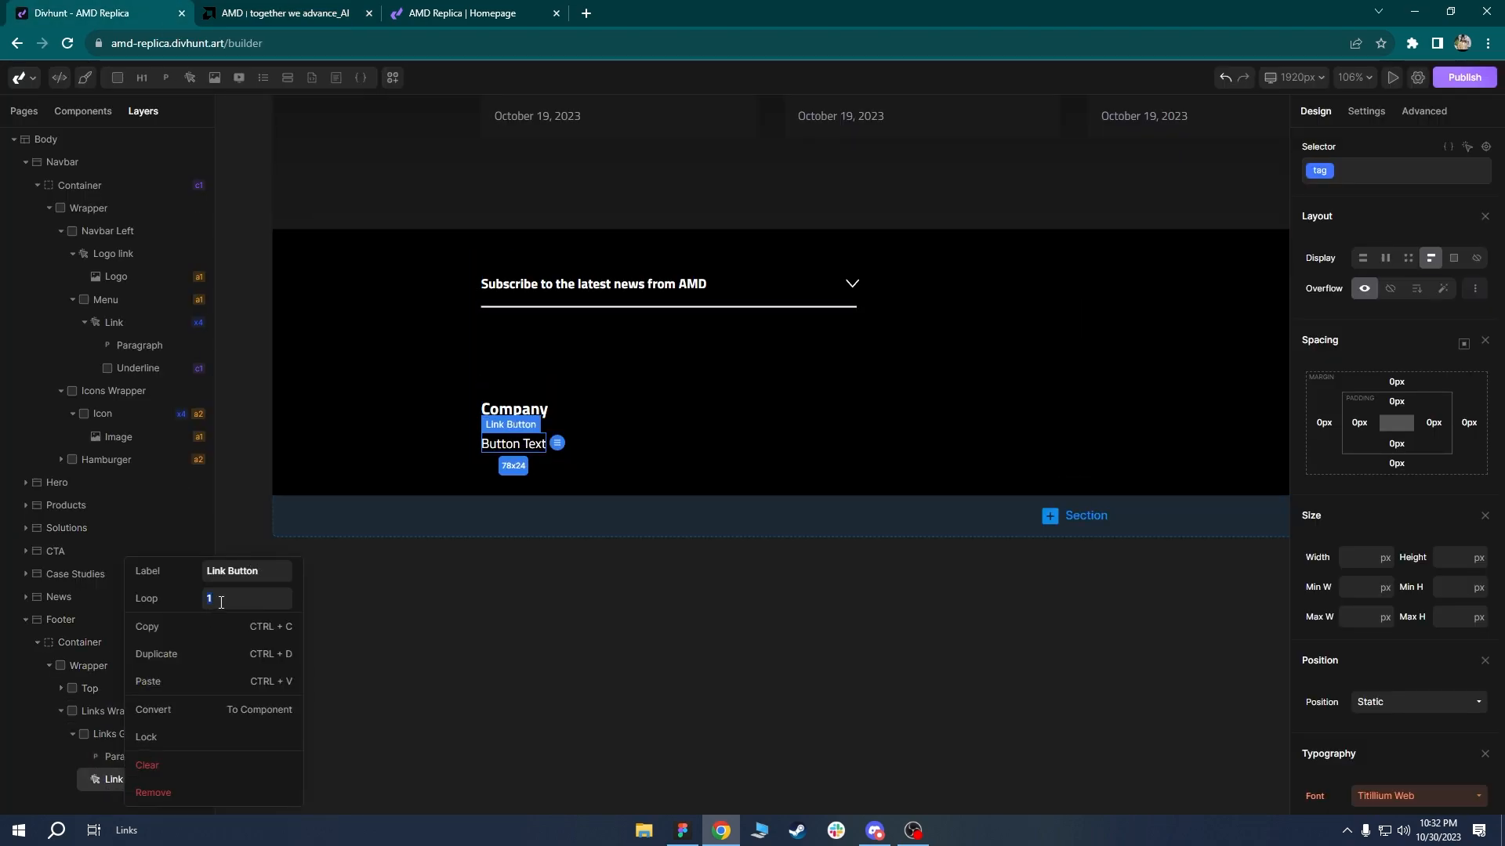
{"action": "left_click", "coordinate": [333, 486]}
Make Links Group a flex container with its direction set to vertical, downward.
{"action": "left_click", "coordinate": [121, 734]}
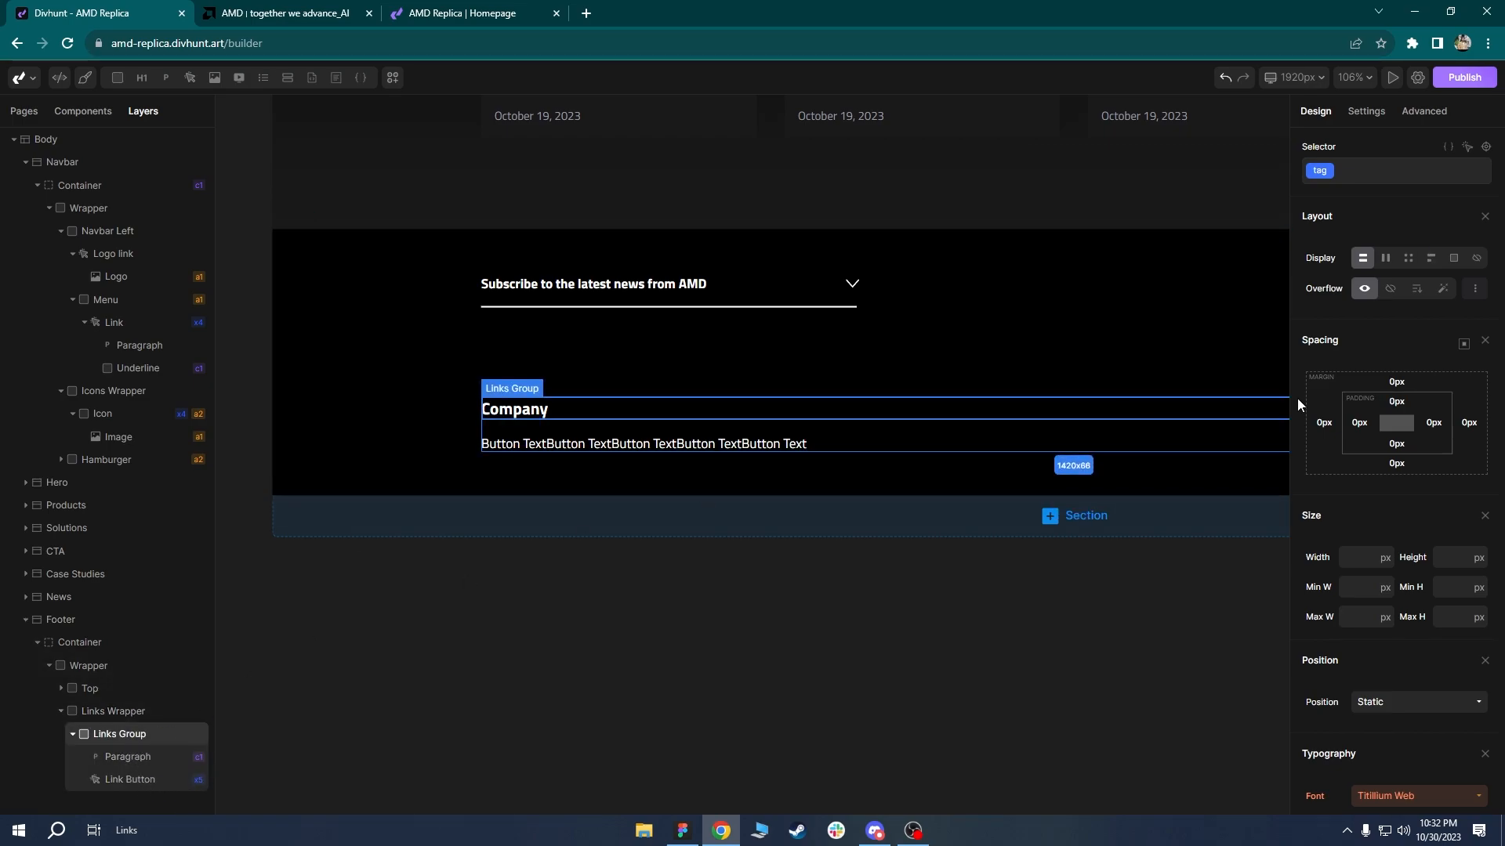
{"action": "left_click", "coordinate": [1386, 258]}
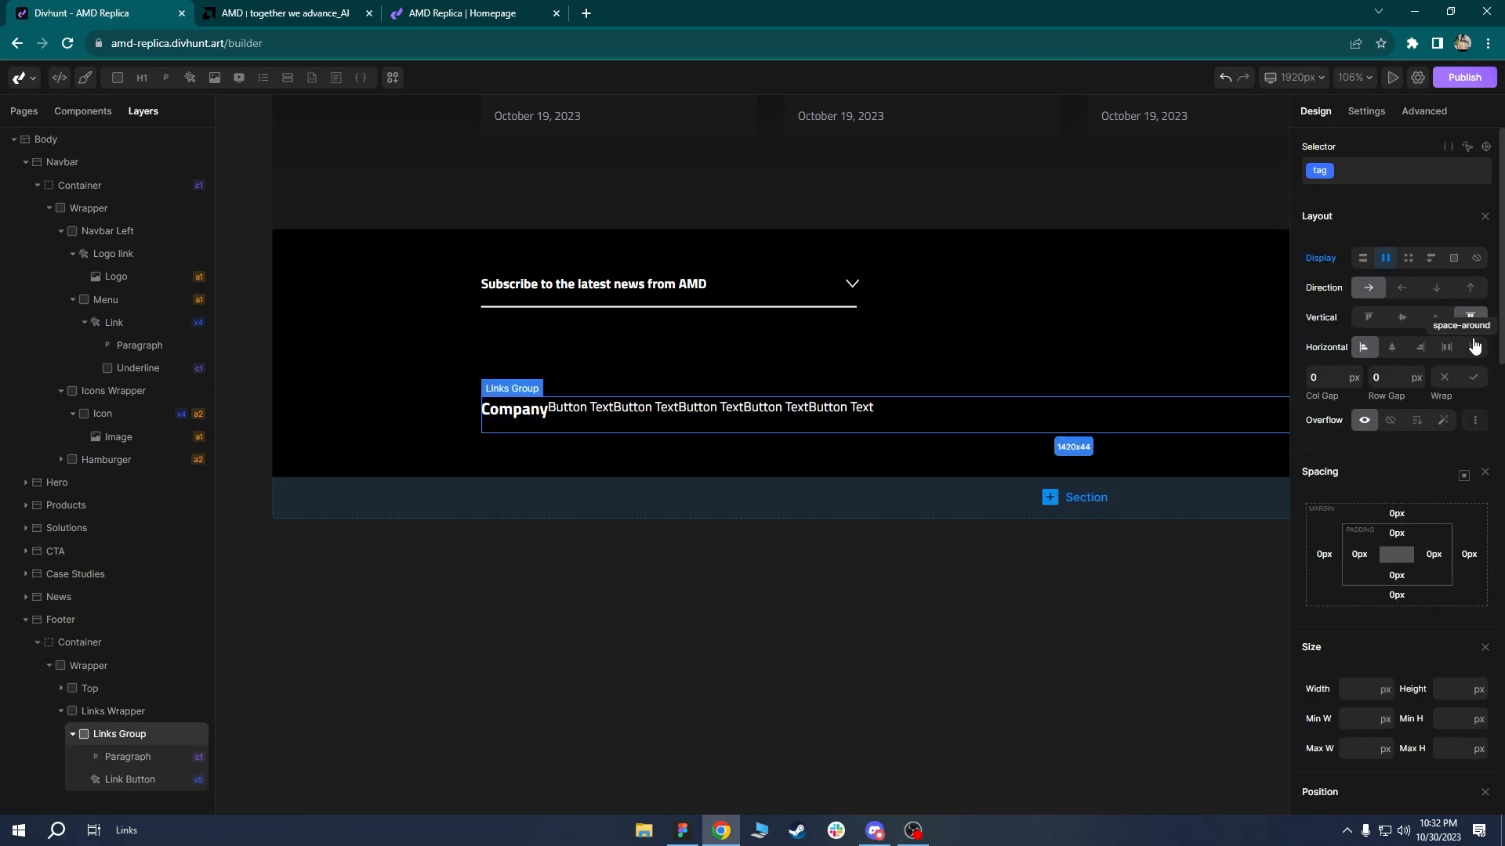
{"action": "left_click", "coordinate": [1437, 296]}
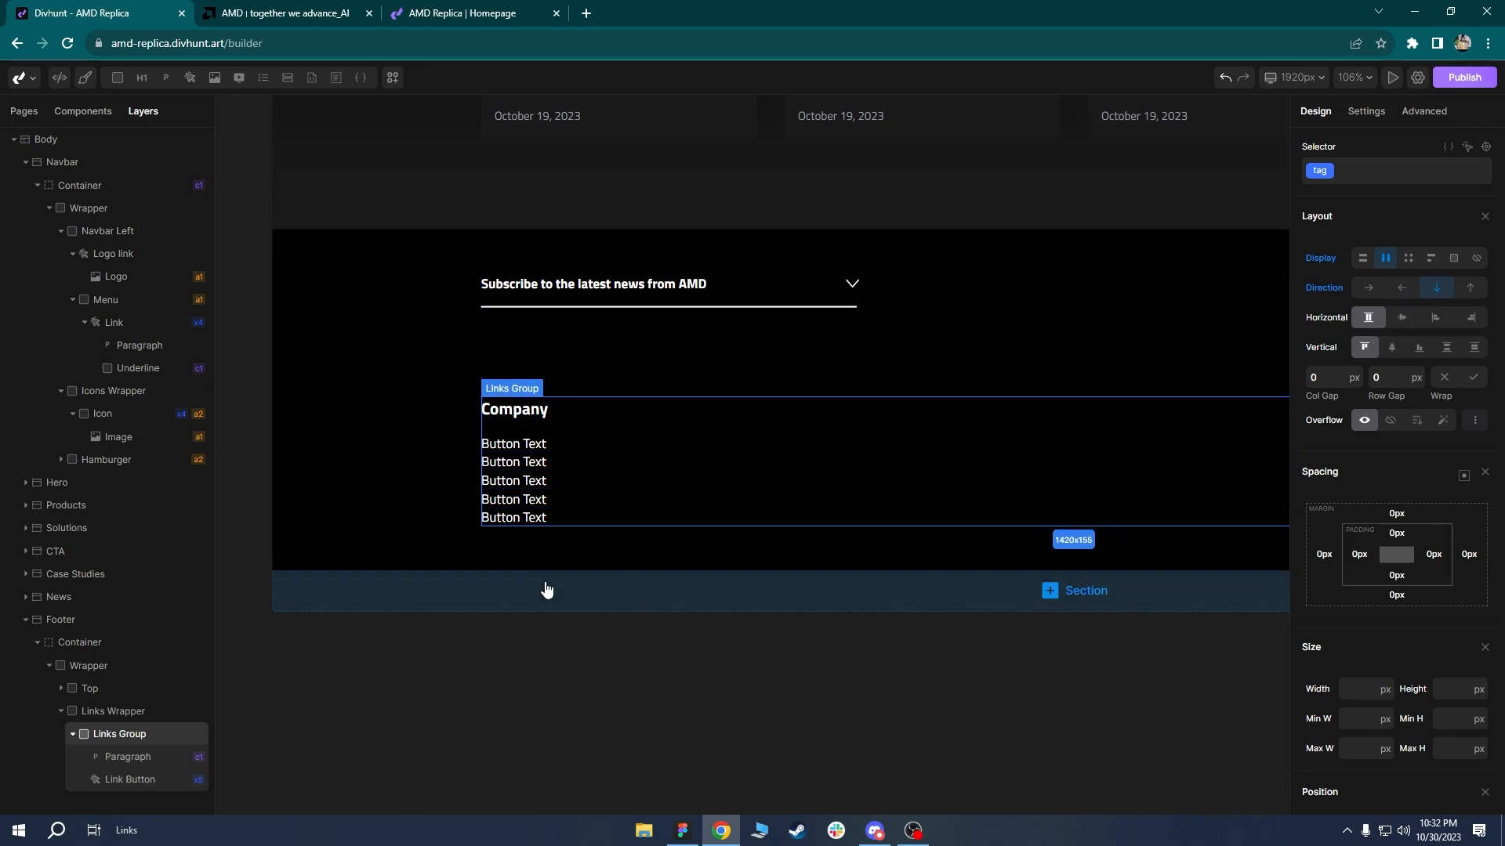
Check the spacing between links in the original AMD footer and give the Link Button a bottom margin of 10 px.
{"action": "left_click", "coordinate": [479, 12]}
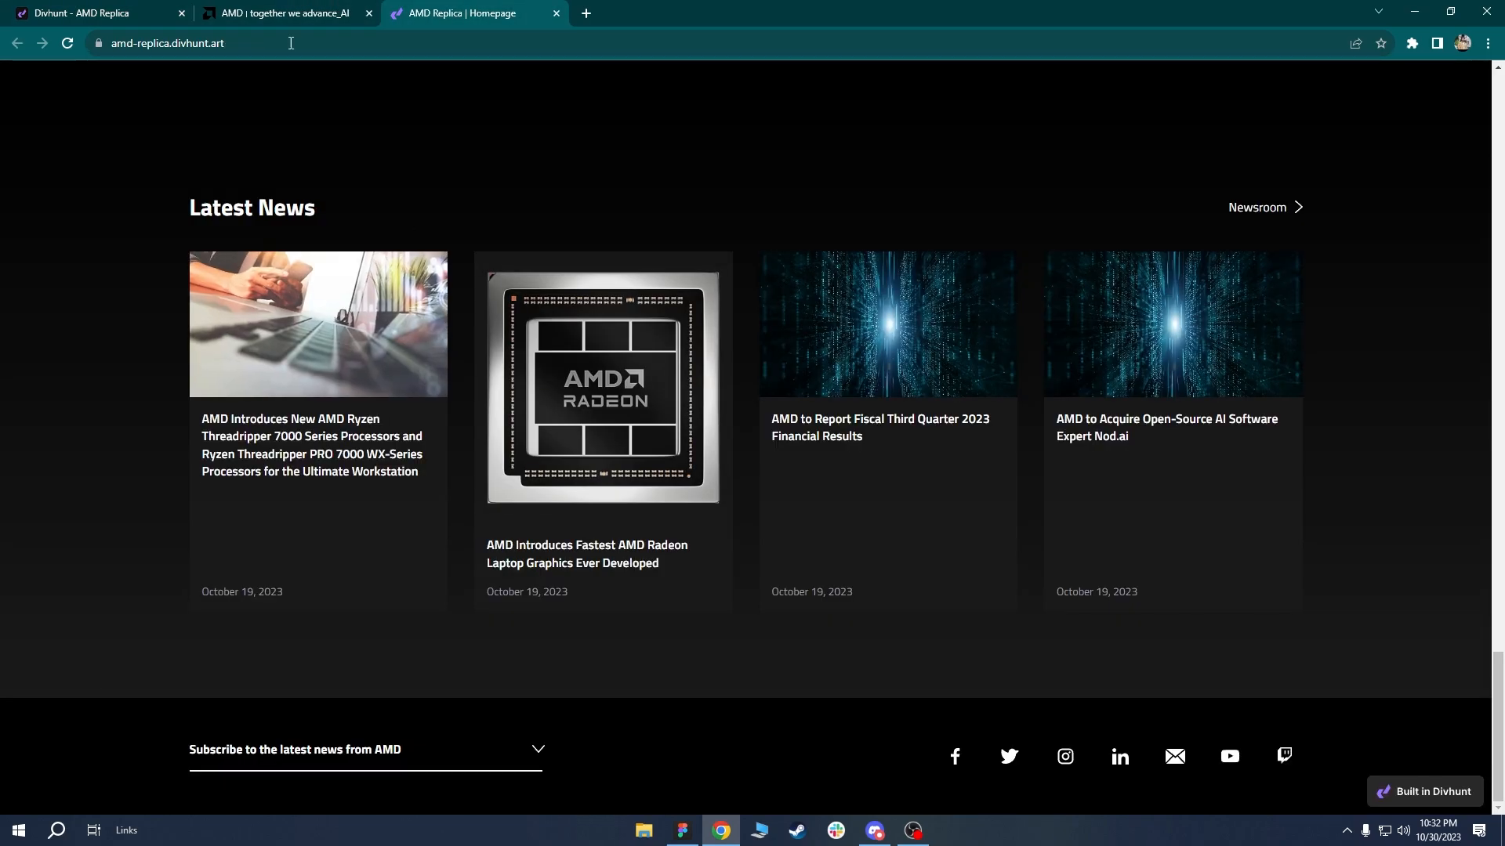
{"action": "key", "text": "ctrl+shift+Tab"}
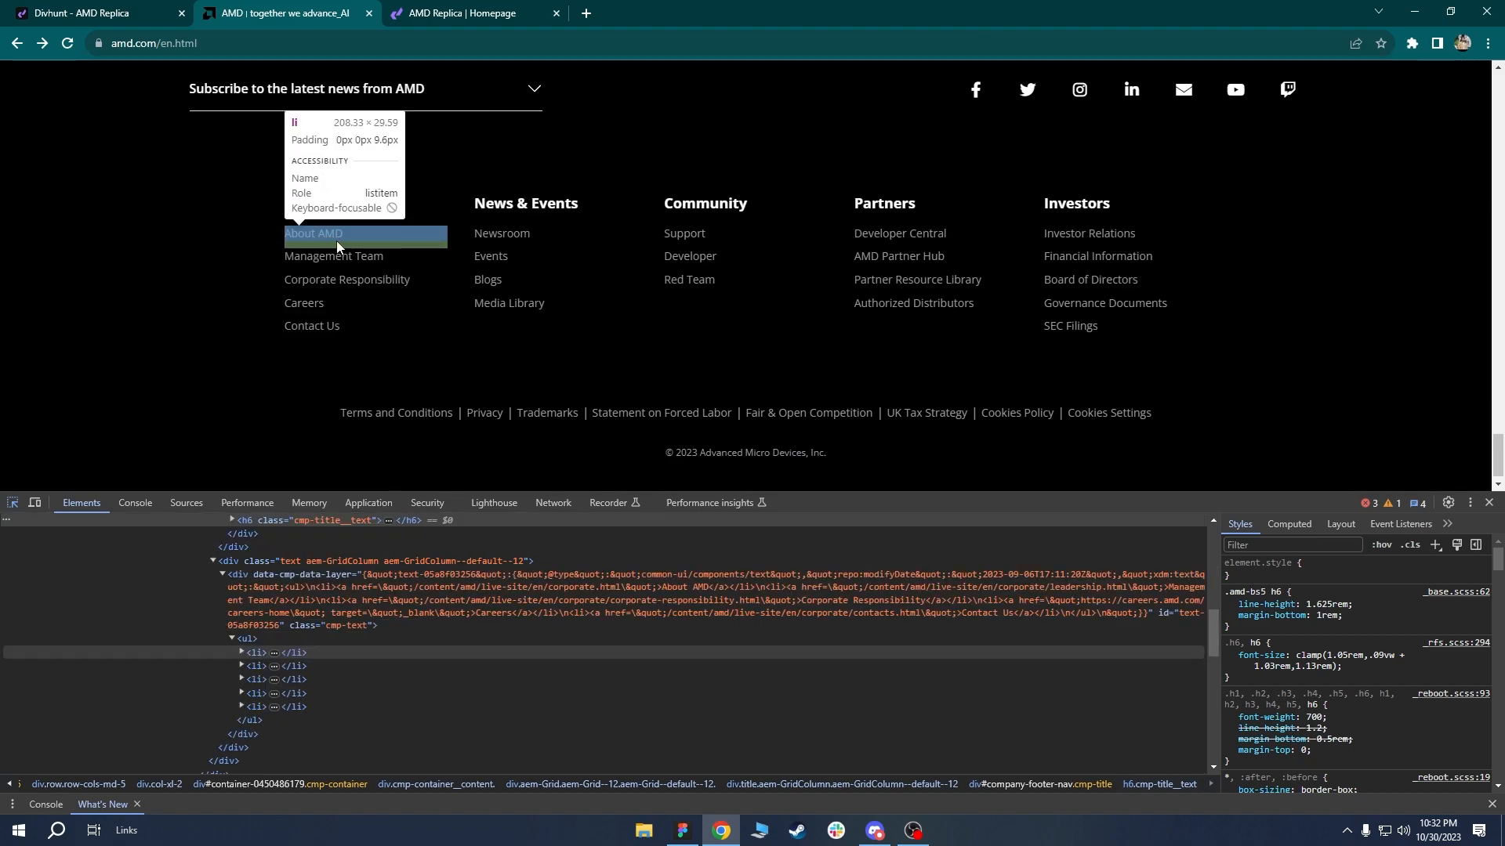
{"action": "key", "text": "ctrl+shift+Tab"}
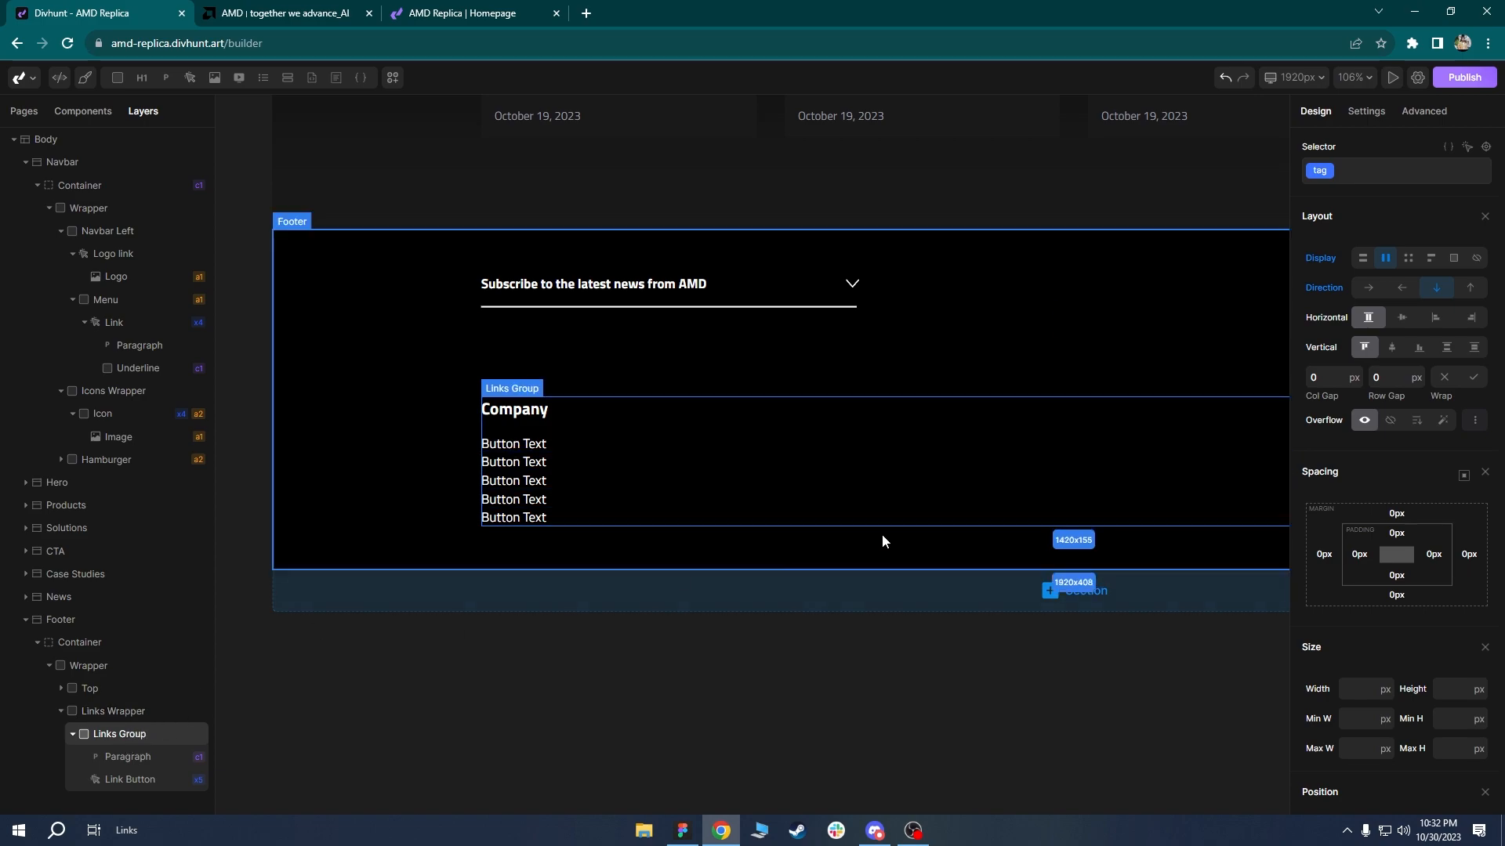
{"action": "left_click", "coordinate": [129, 779]}
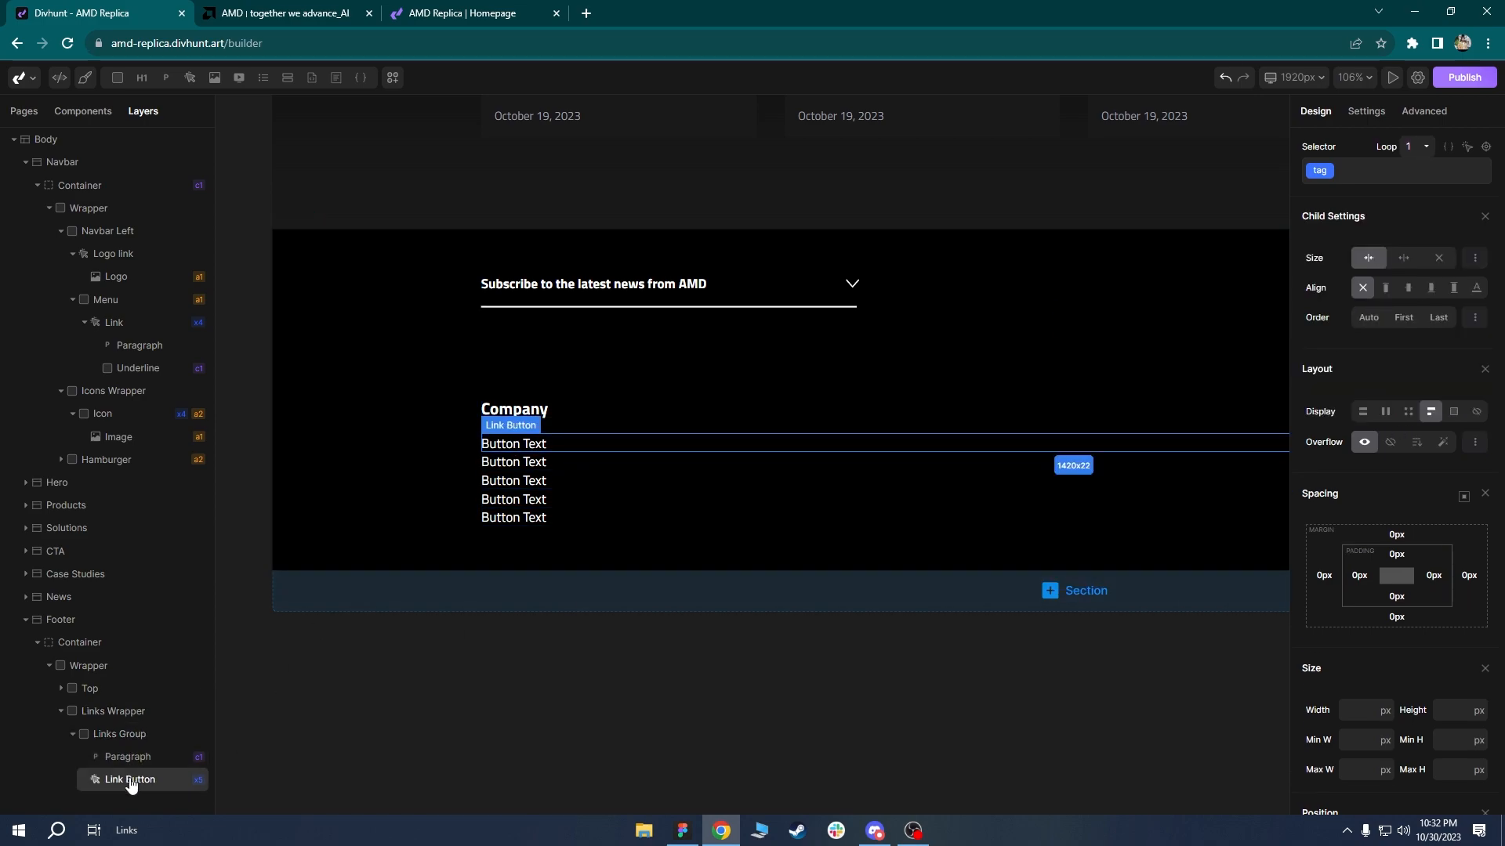
{"action": "left_click", "coordinate": [1396, 617]}
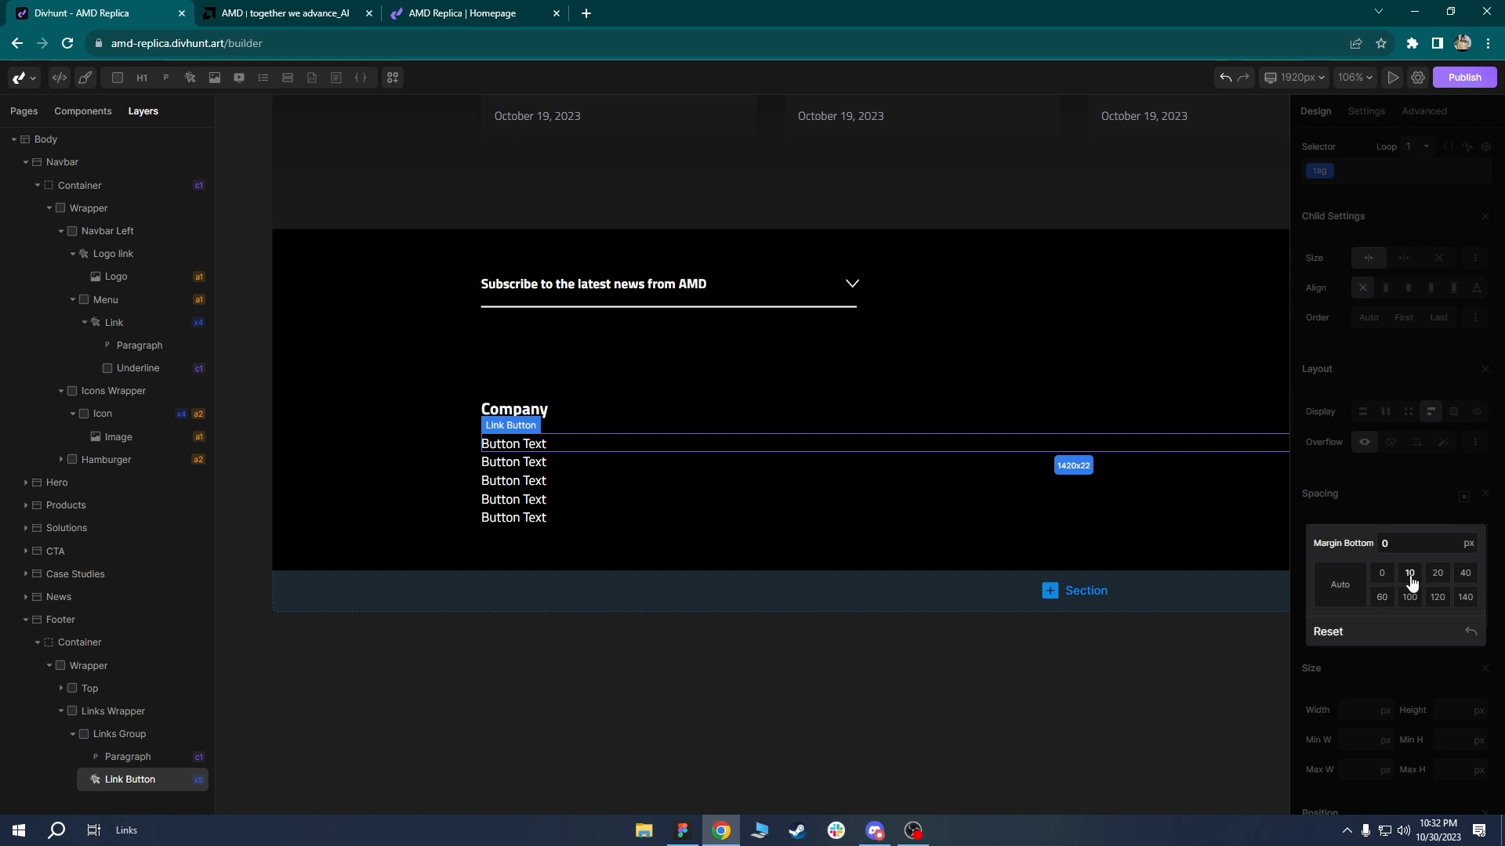
{"action": "left_click", "coordinate": [1410, 580]}
{"action": "left_click", "coordinate": [651, 572]}
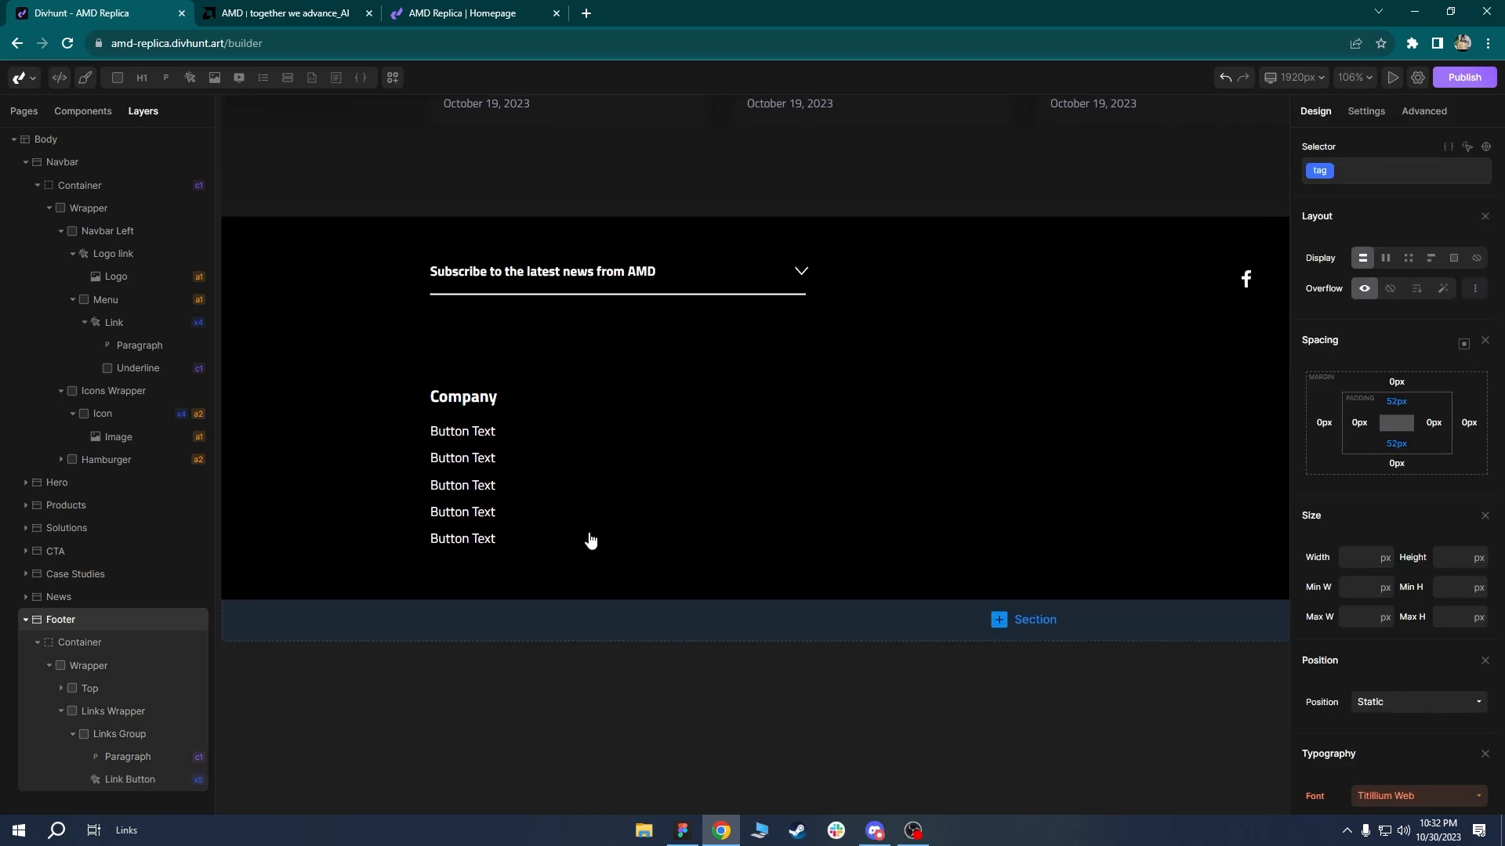
Inspect the About AMD link's color in the original footer and set the Link Button's text color to Gray-Second.
{"action": "left_click", "coordinate": [460, 8]}
{"action": "left_click", "coordinate": [326, 14]}
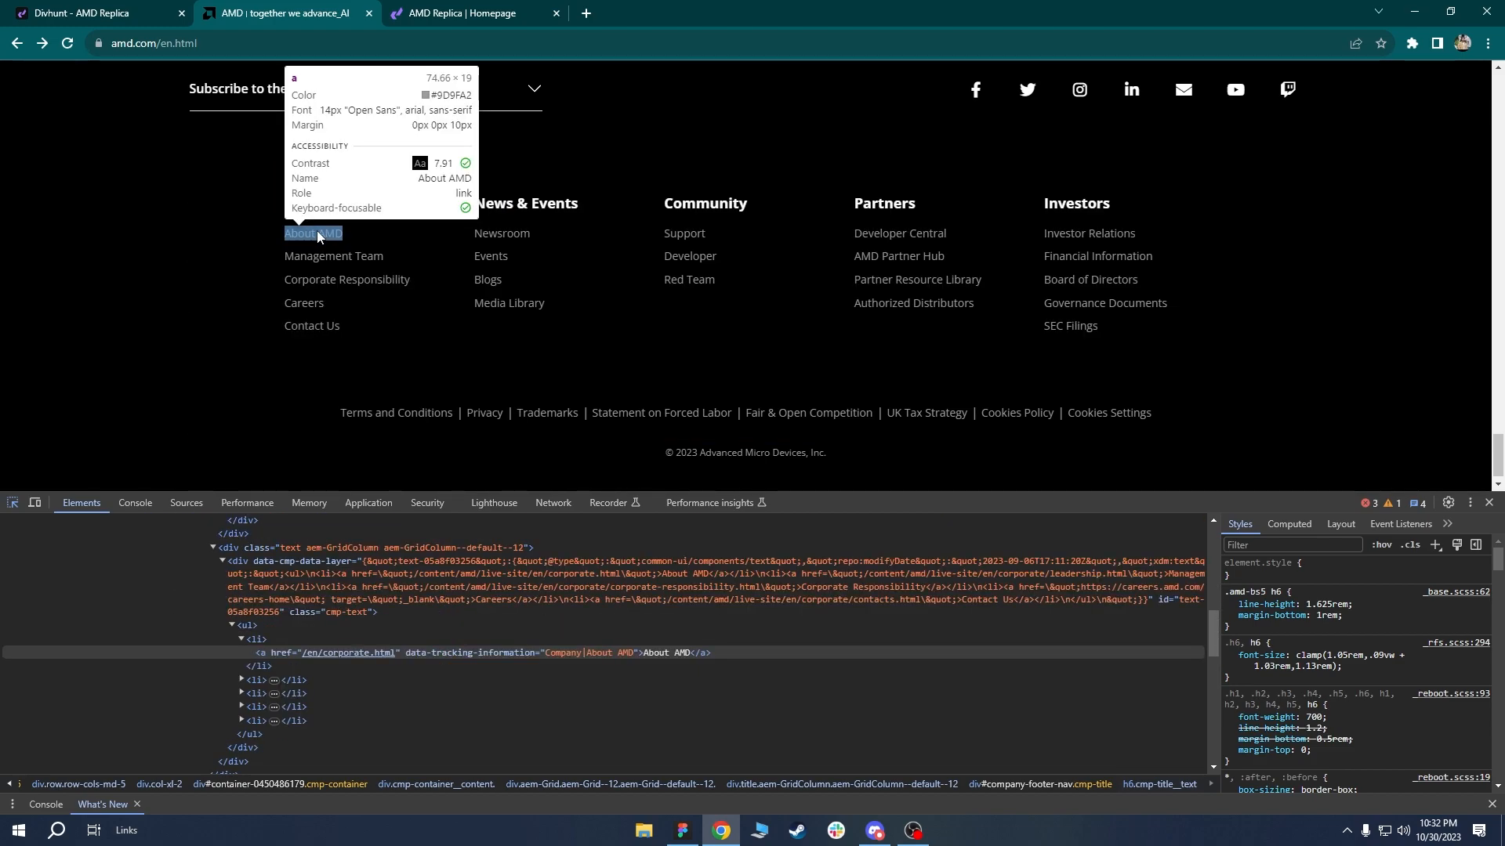
{"action": "left_click", "coordinate": [82, 13]}
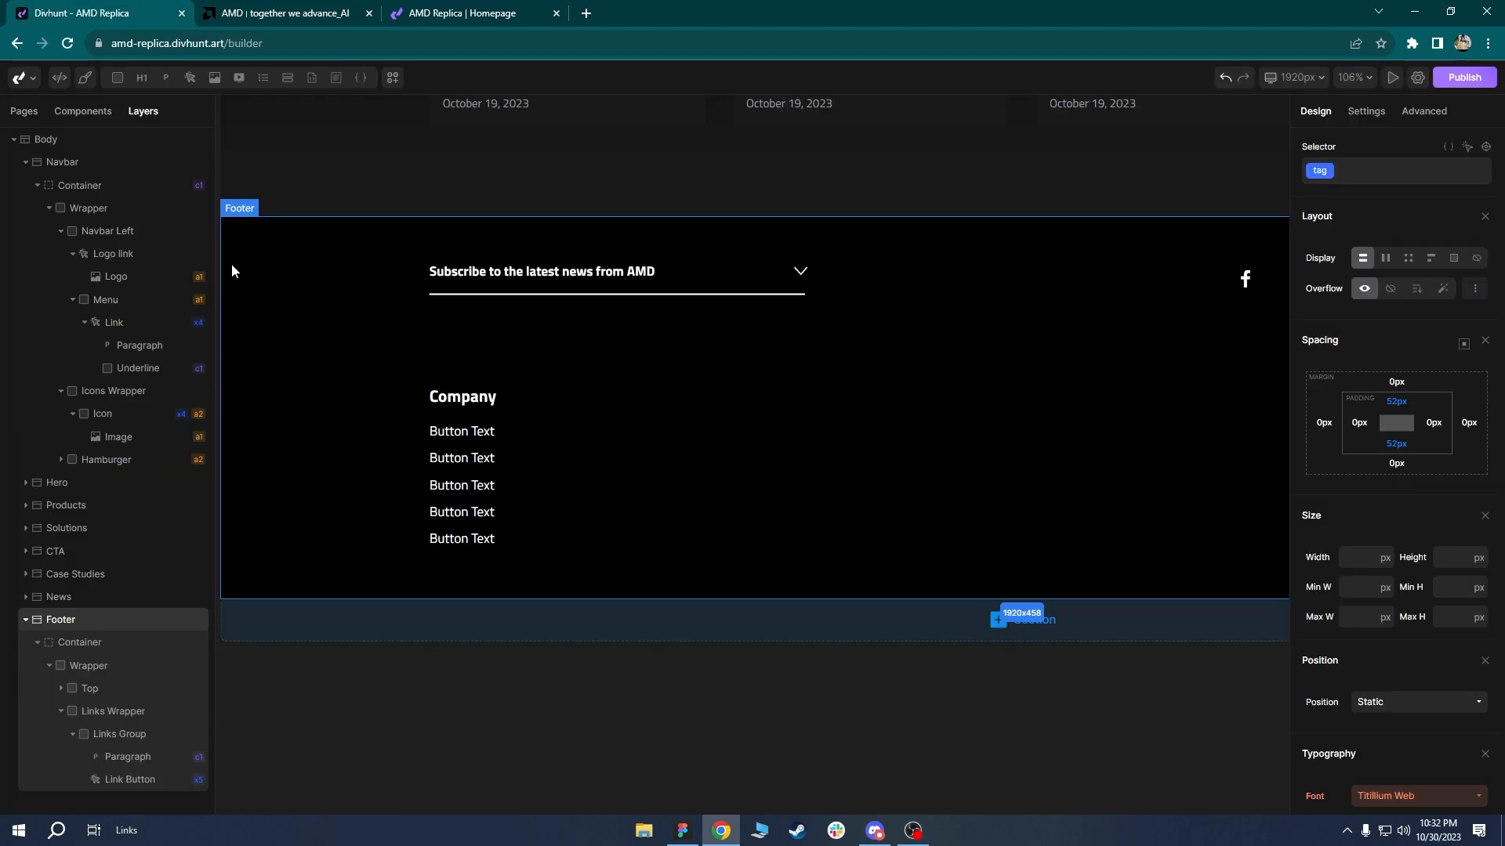
{"action": "left_click", "coordinate": [117, 780]}
{"action": "scroll", "coordinate": [1454, 633], "scroll_direction": "down", "scroll_amount": 6}
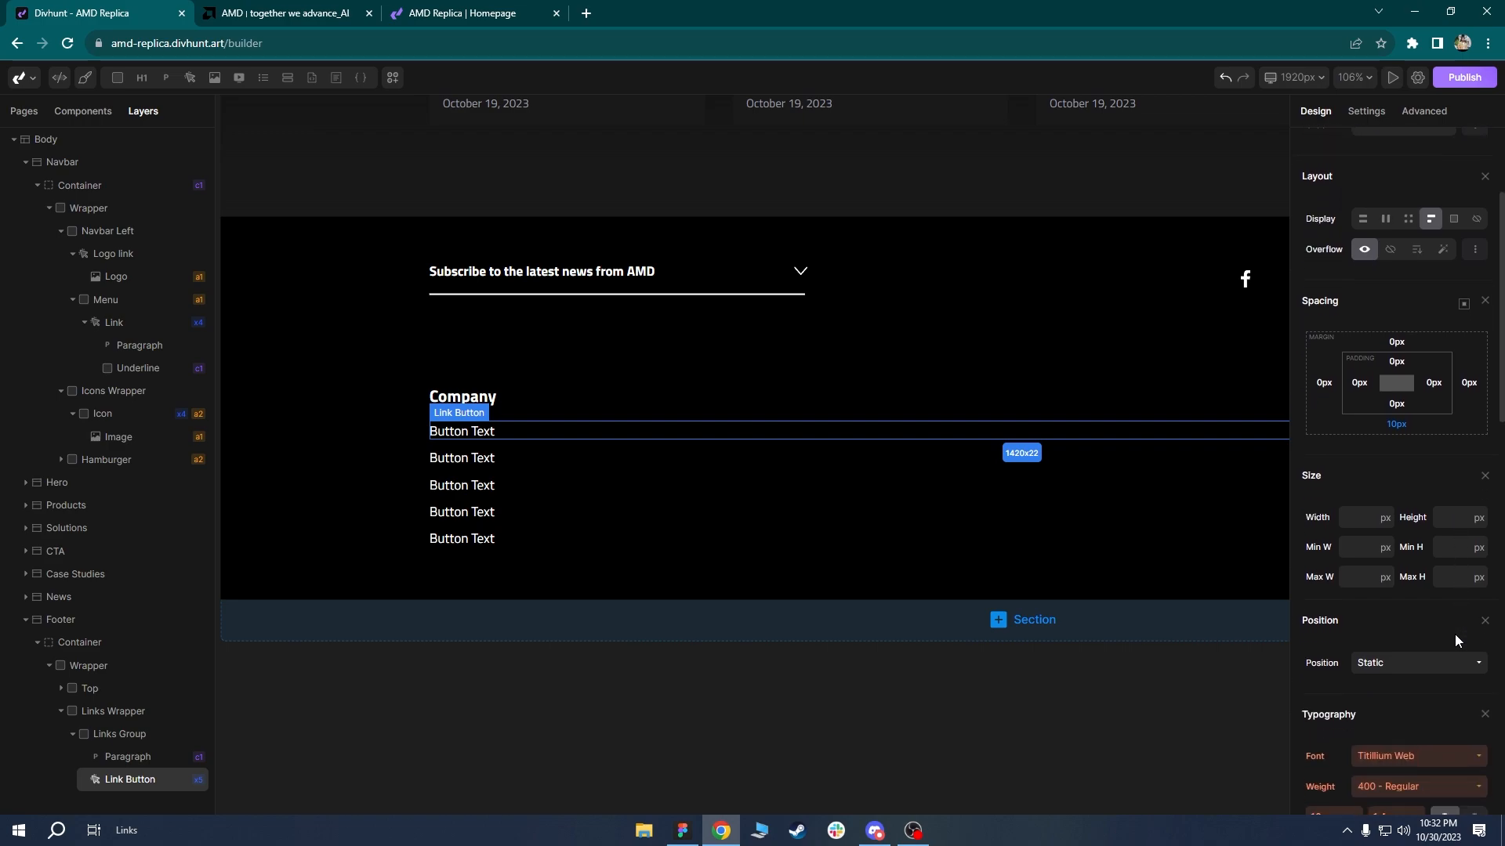
{"action": "scroll", "coordinate": [1426, 652], "scroll_direction": "down", "scroll_amount": 1}
{"action": "left_click", "coordinate": [1360, 505]}
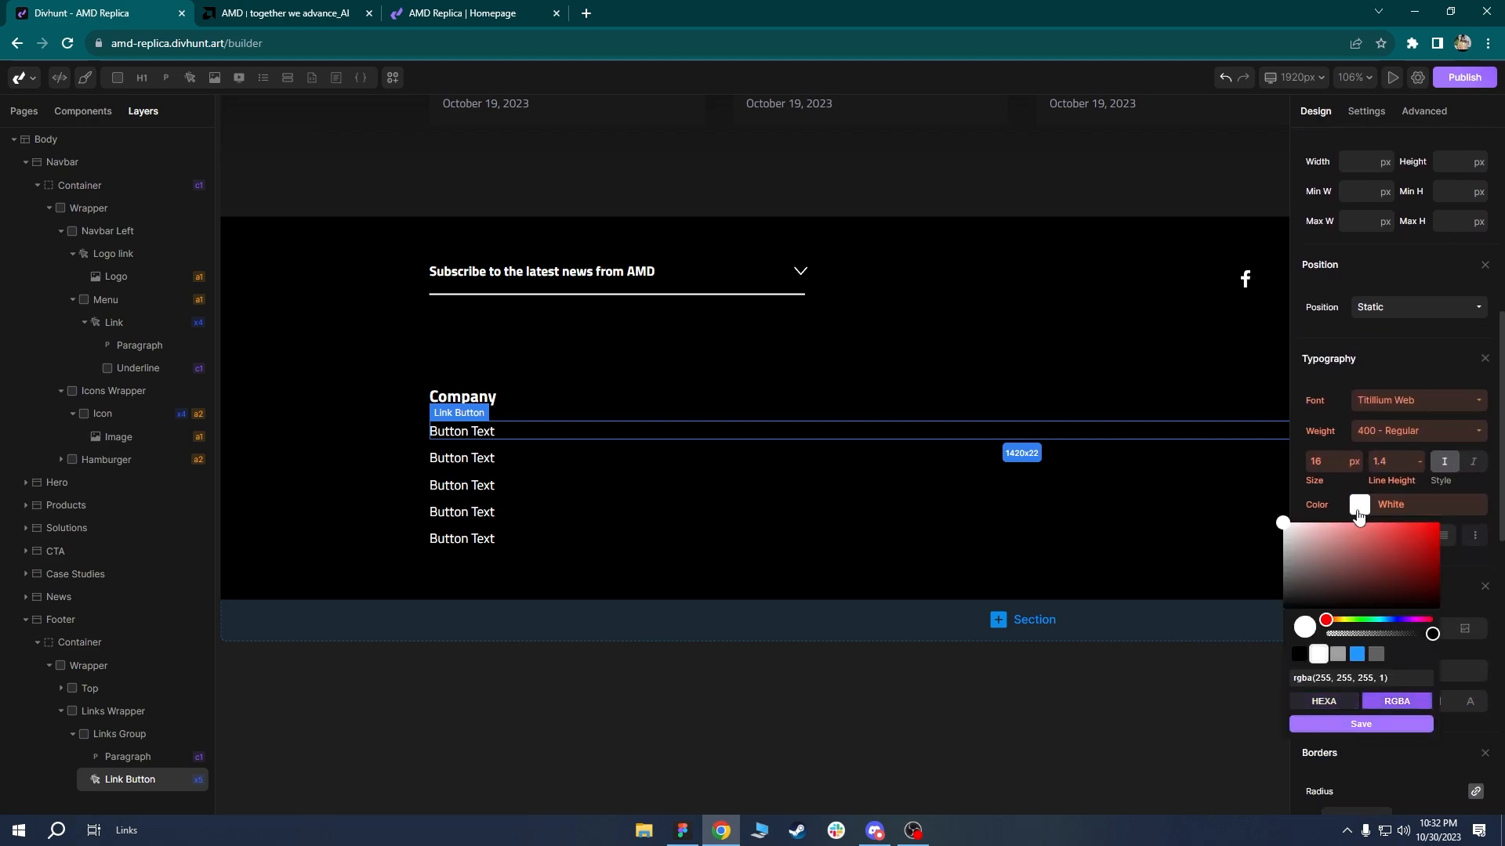
{"action": "left_click", "coordinate": [1379, 655]}
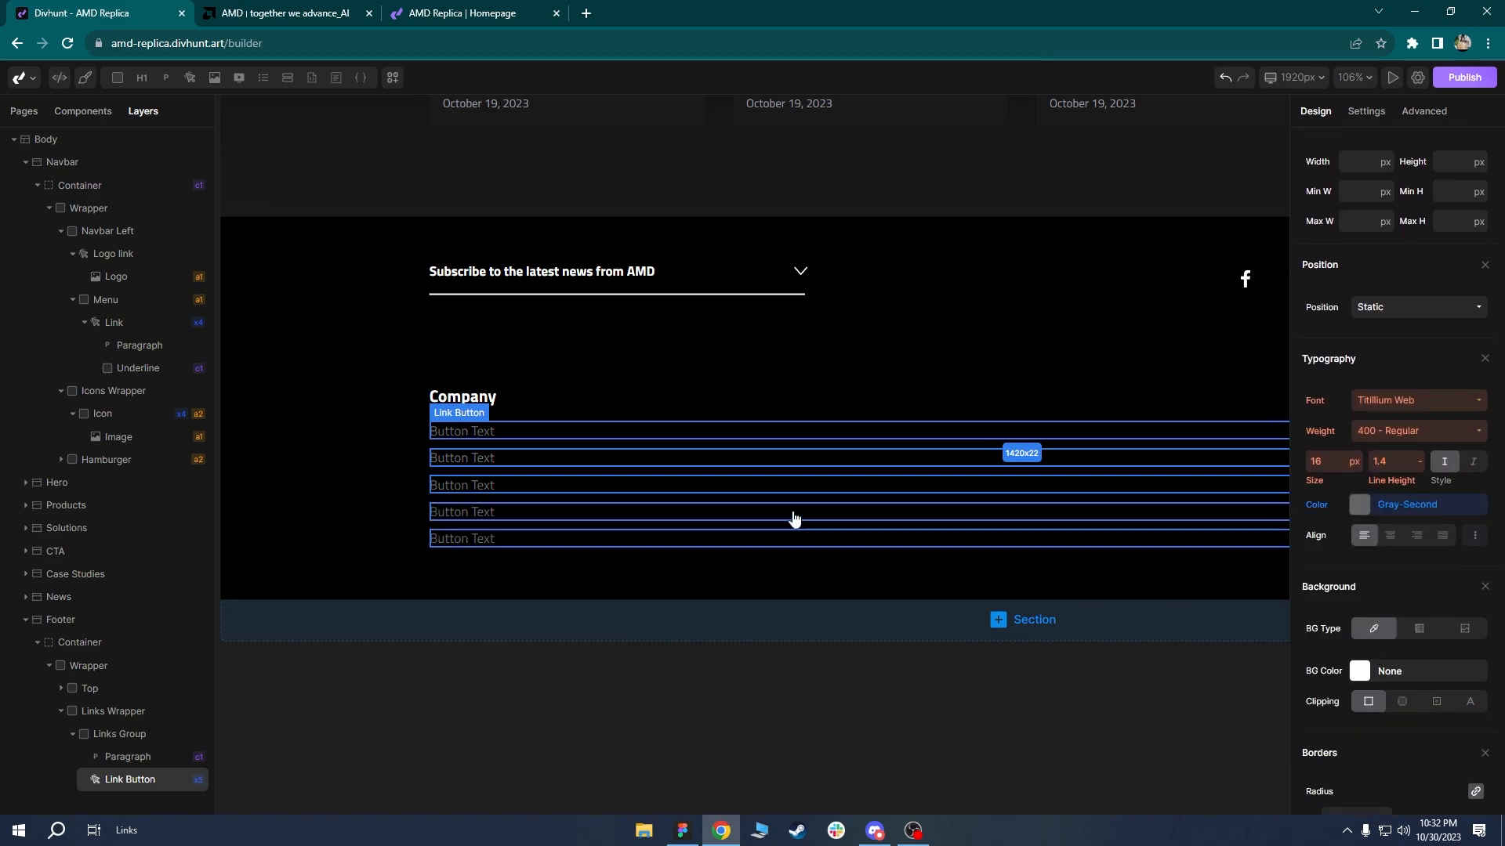
{"action": "left_click", "coordinate": [320, 481]}
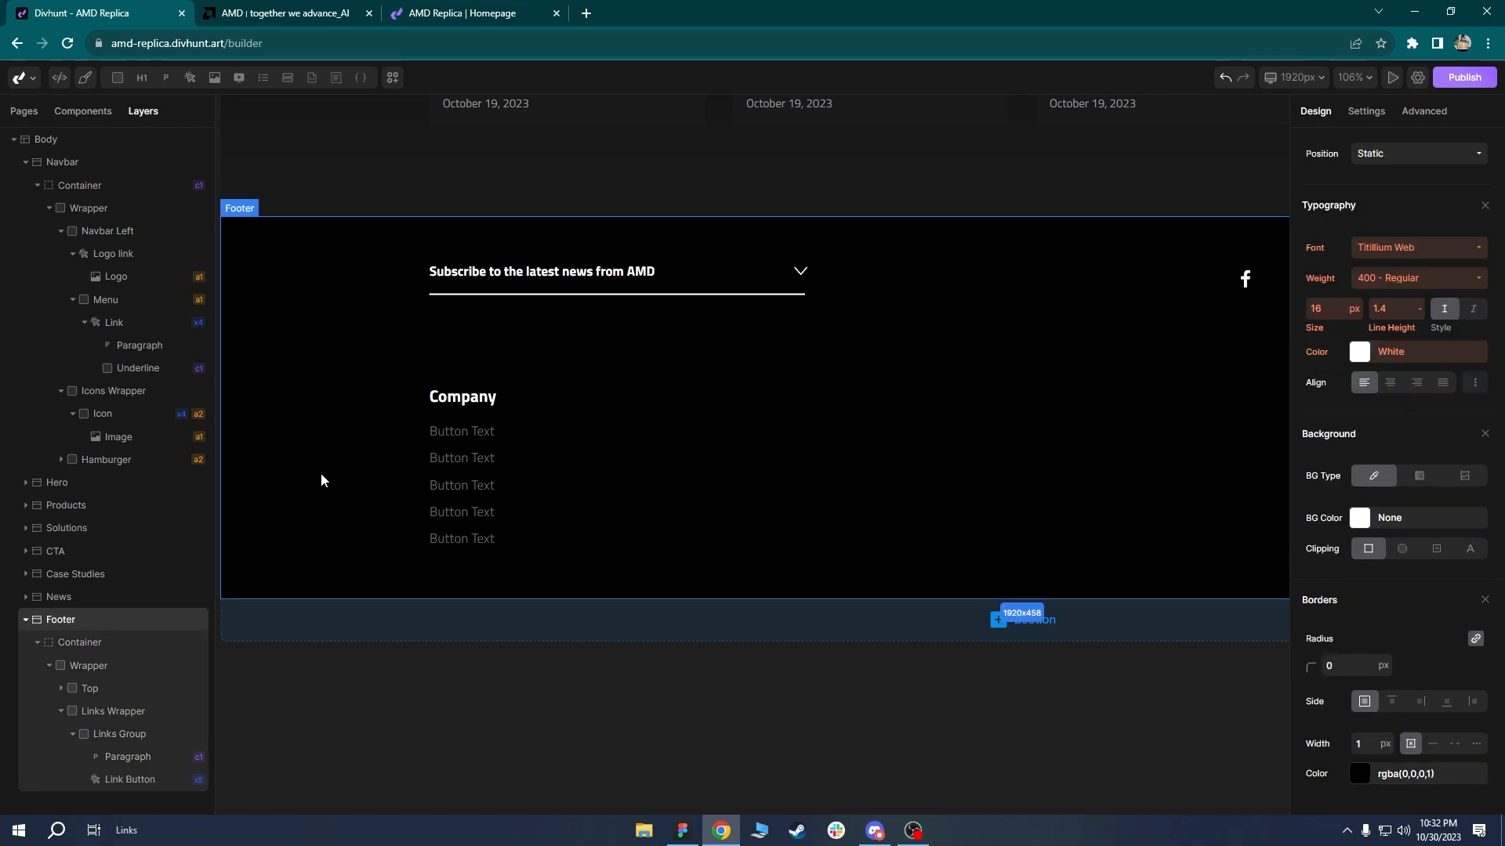
Compare with the original footer links and set the Link Button's text color to Gray.
{"action": "left_click", "coordinate": [343, 15]}
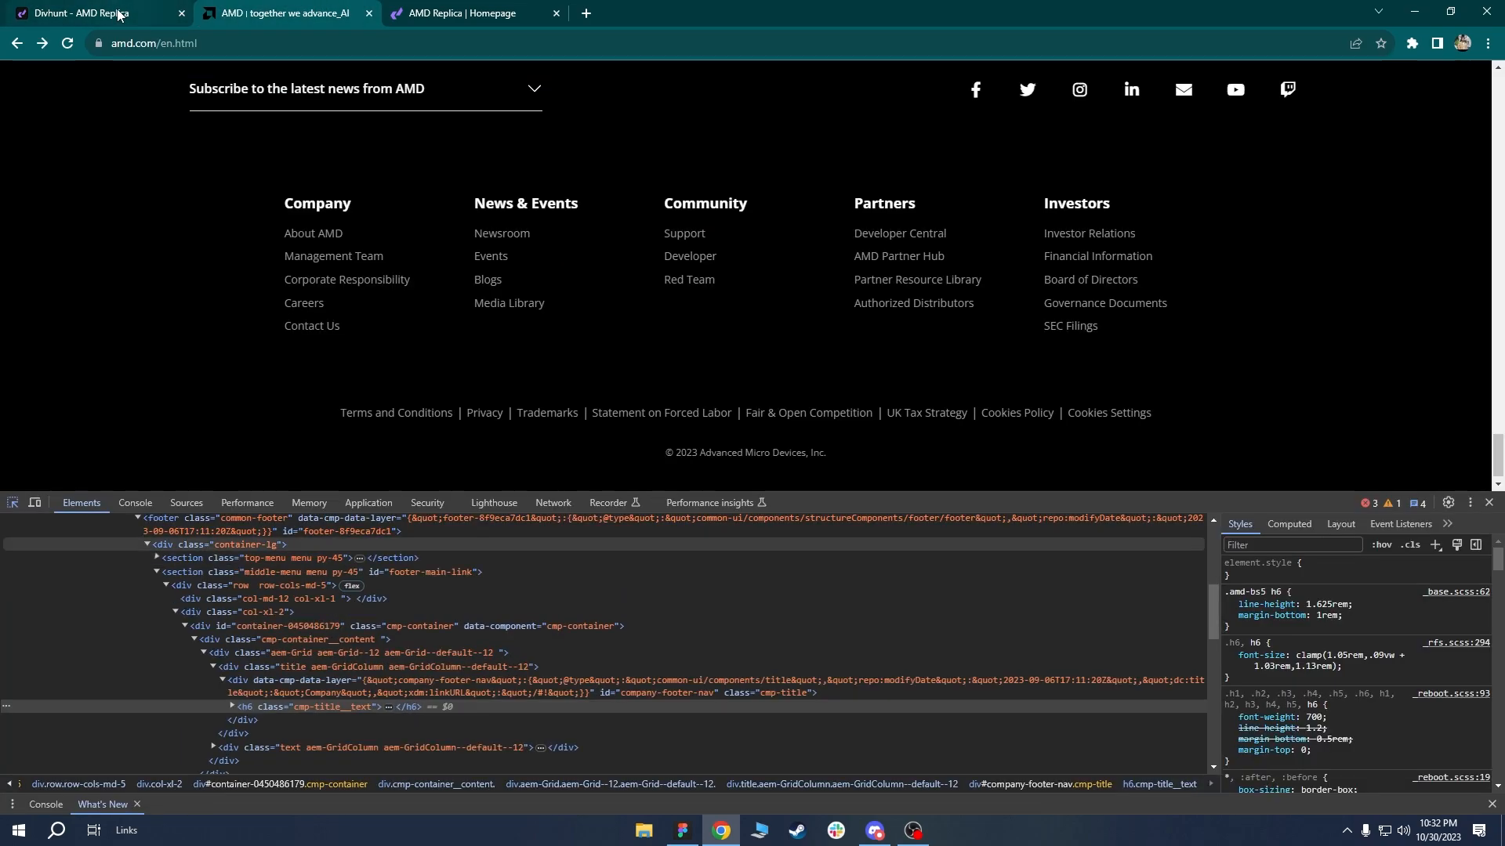
{"action": "left_click", "coordinate": [107, 11]}
{"action": "left_click", "coordinate": [458, 432]}
{"action": "left_click", "coordinate": [1360, 506]}
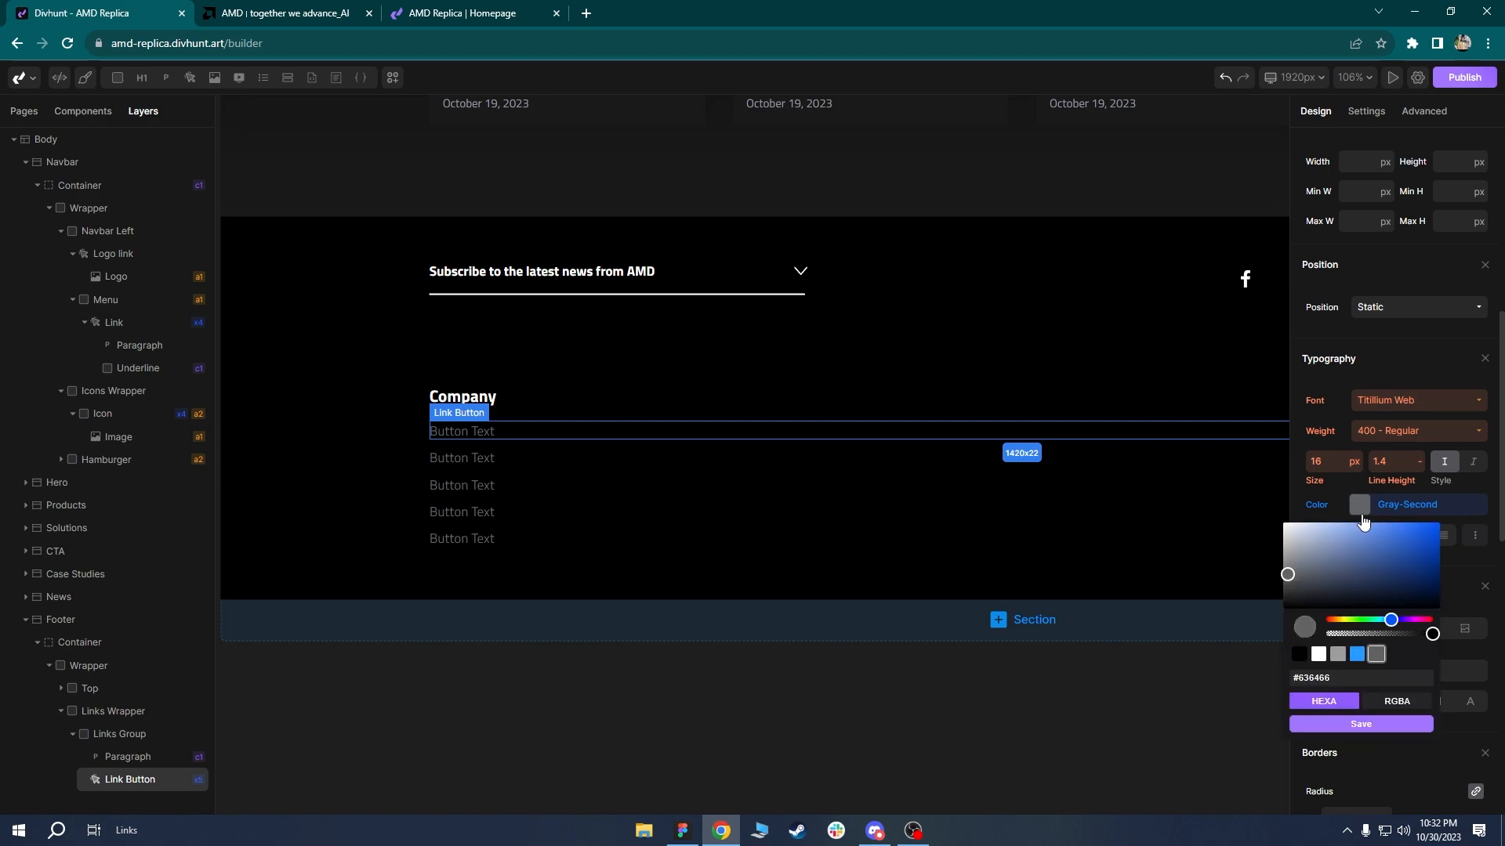
{"action": "left_click", "coordinate": [1254, 670]}
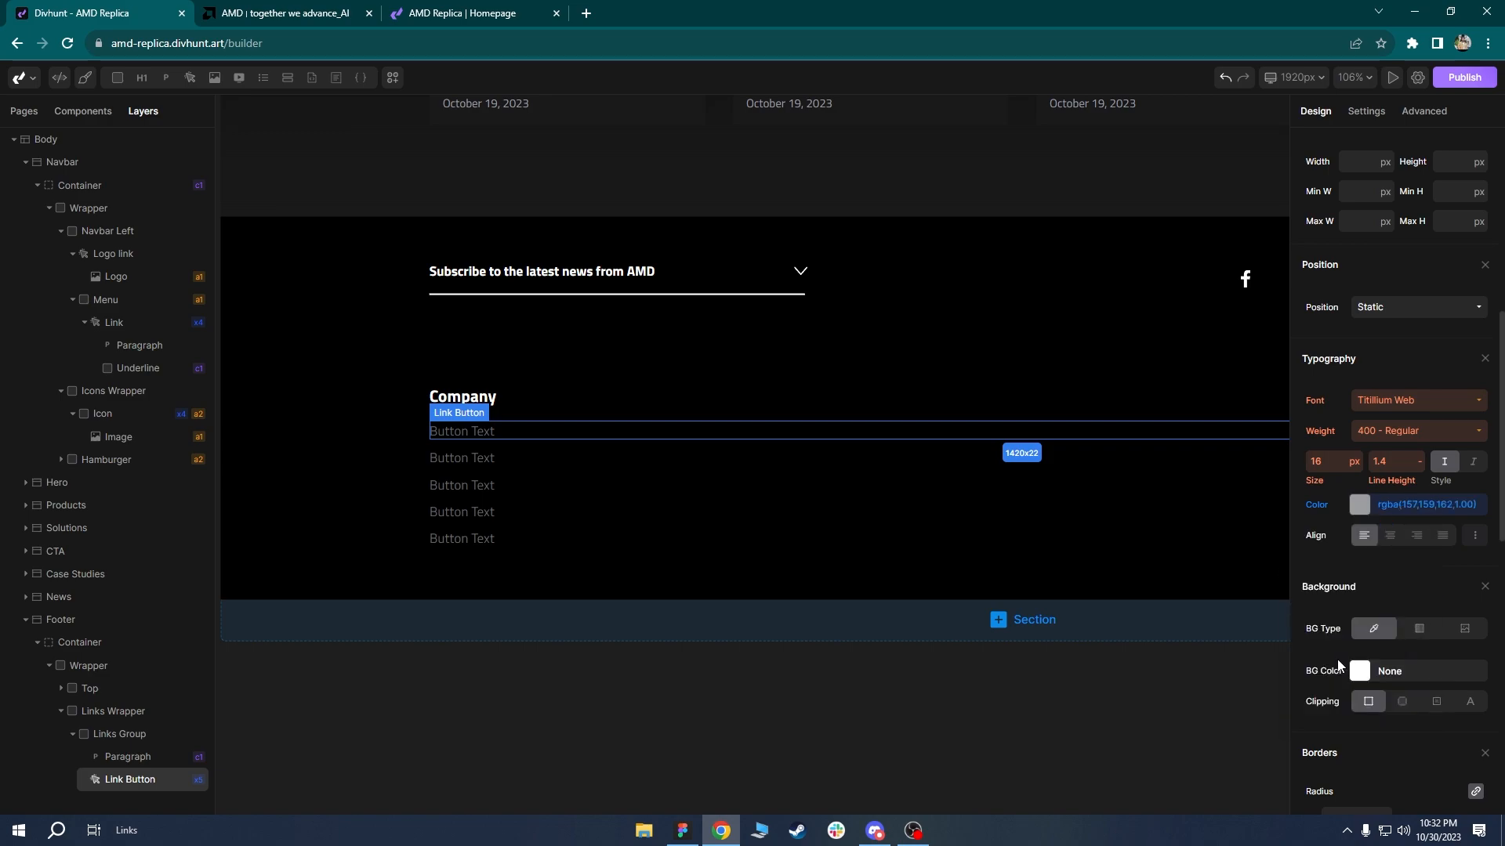
{"action": "left_click", "coordinate": [336, 542]}
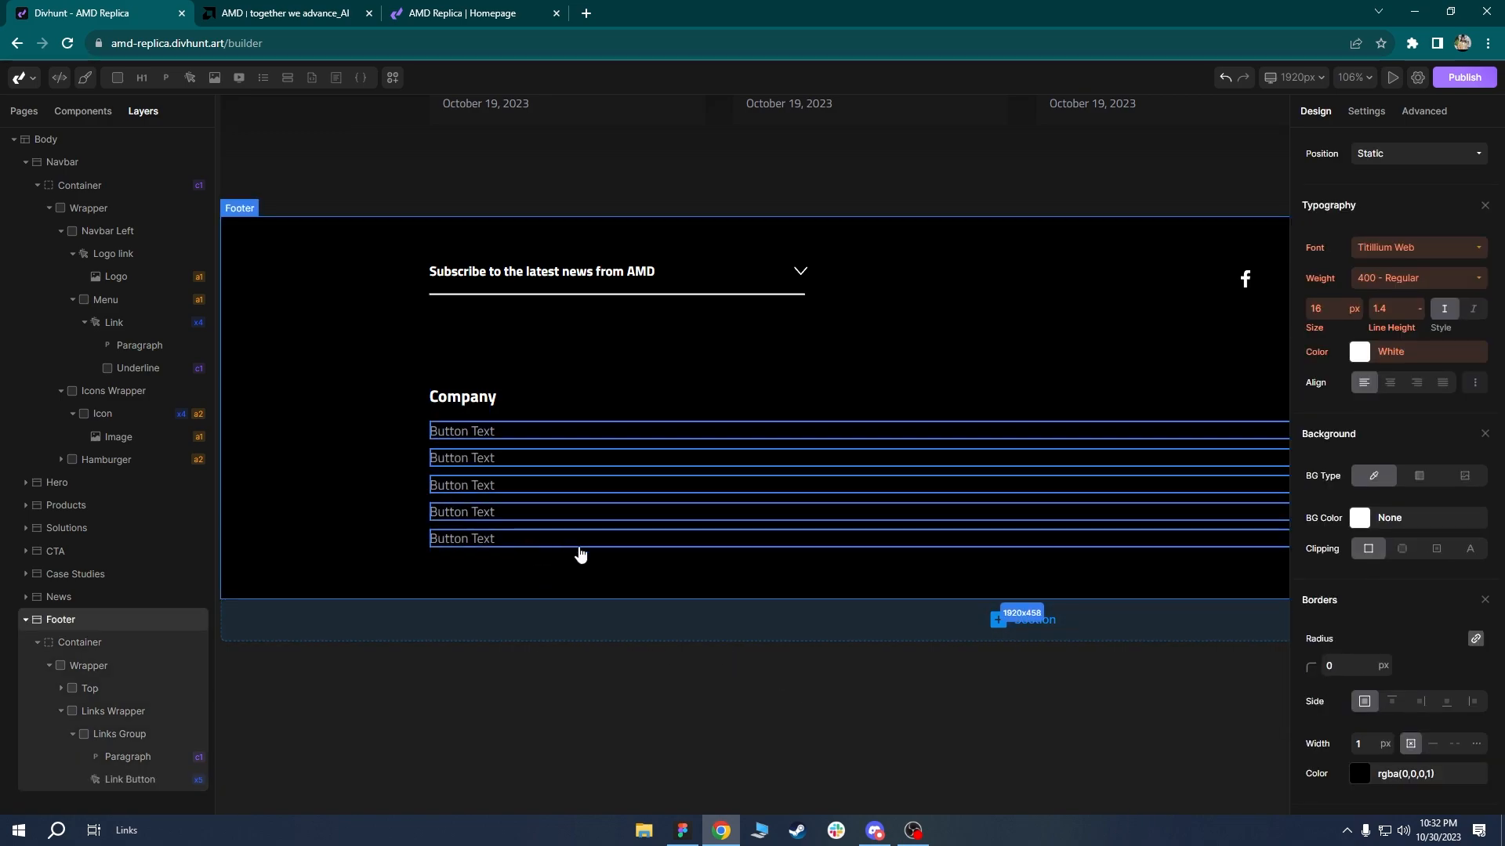
Check how the original footer links look on hover and open the Link Button's Hover state for styling.
{"action": "scroll", "coordinate": [349, 425], "scroll_direction": "up", "scroll_amount": 2}
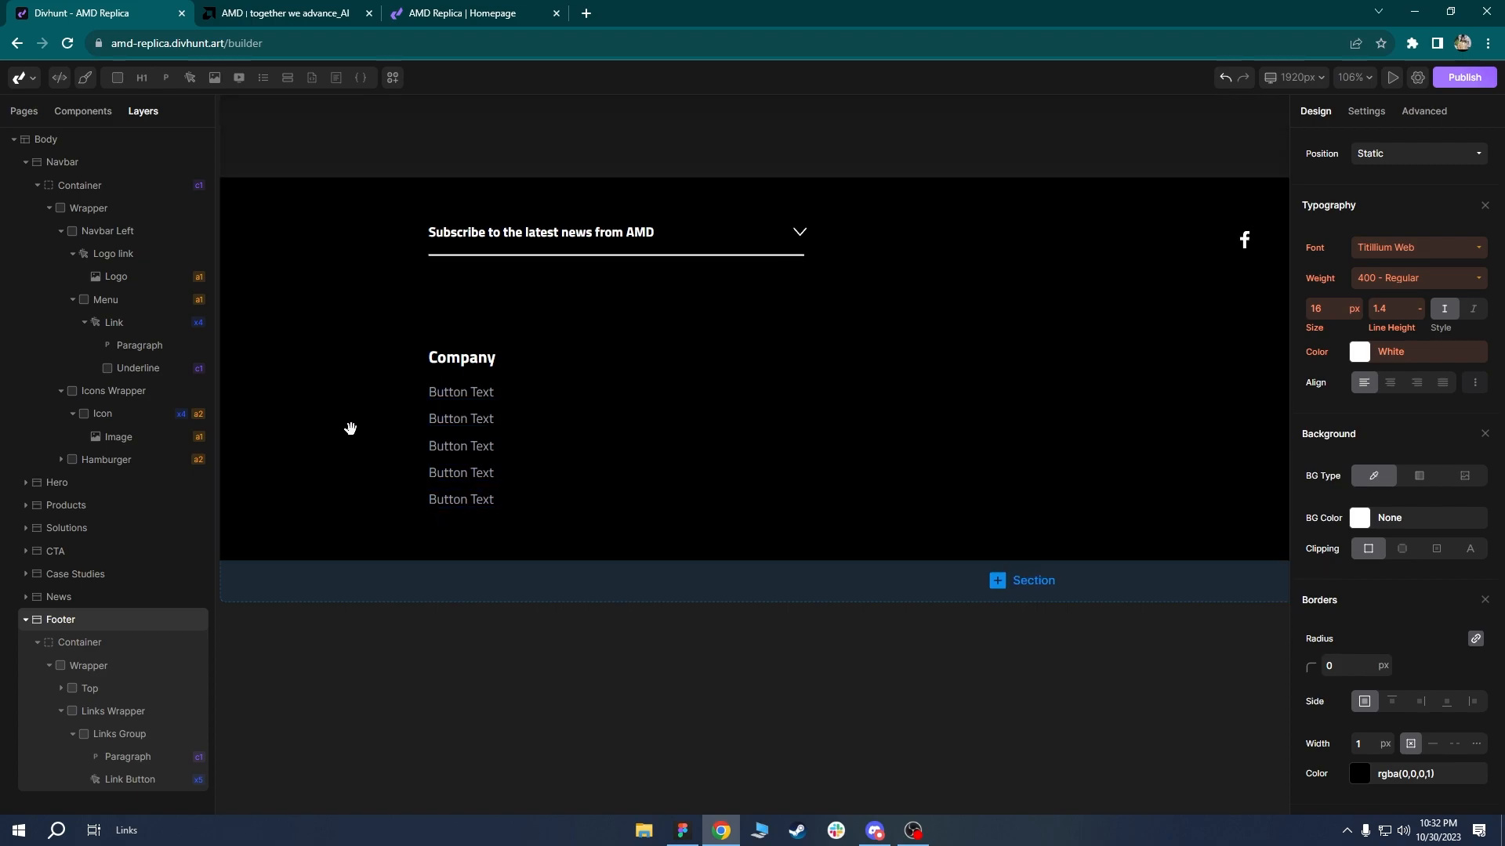
{"action": "left_click_drag", "start_coordinate": [350, 433], "coordinate": [359, 483]}
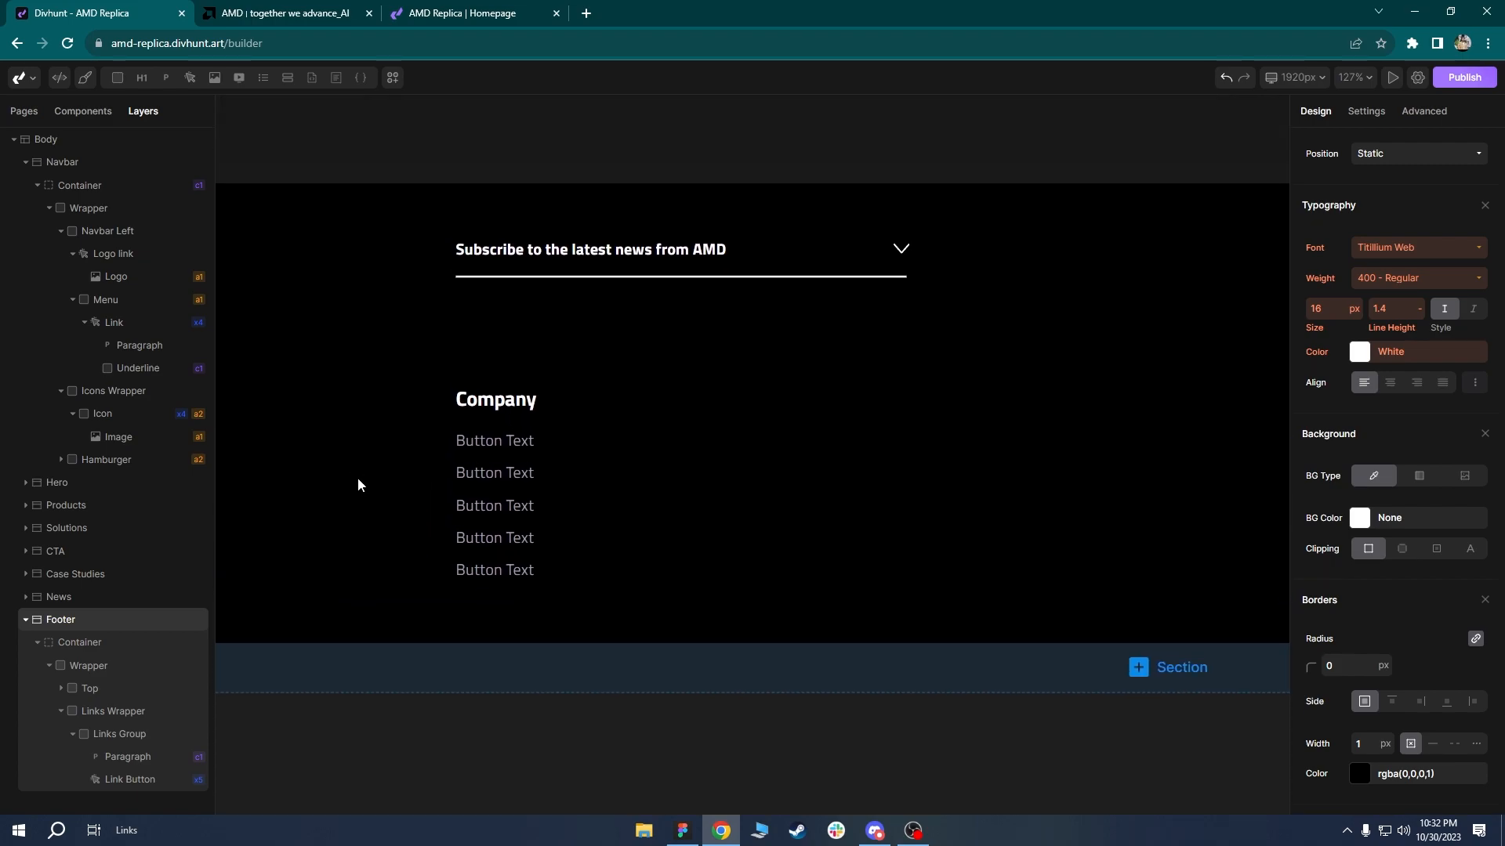
{"action": "left_click", "coordinate": [298, 13]}
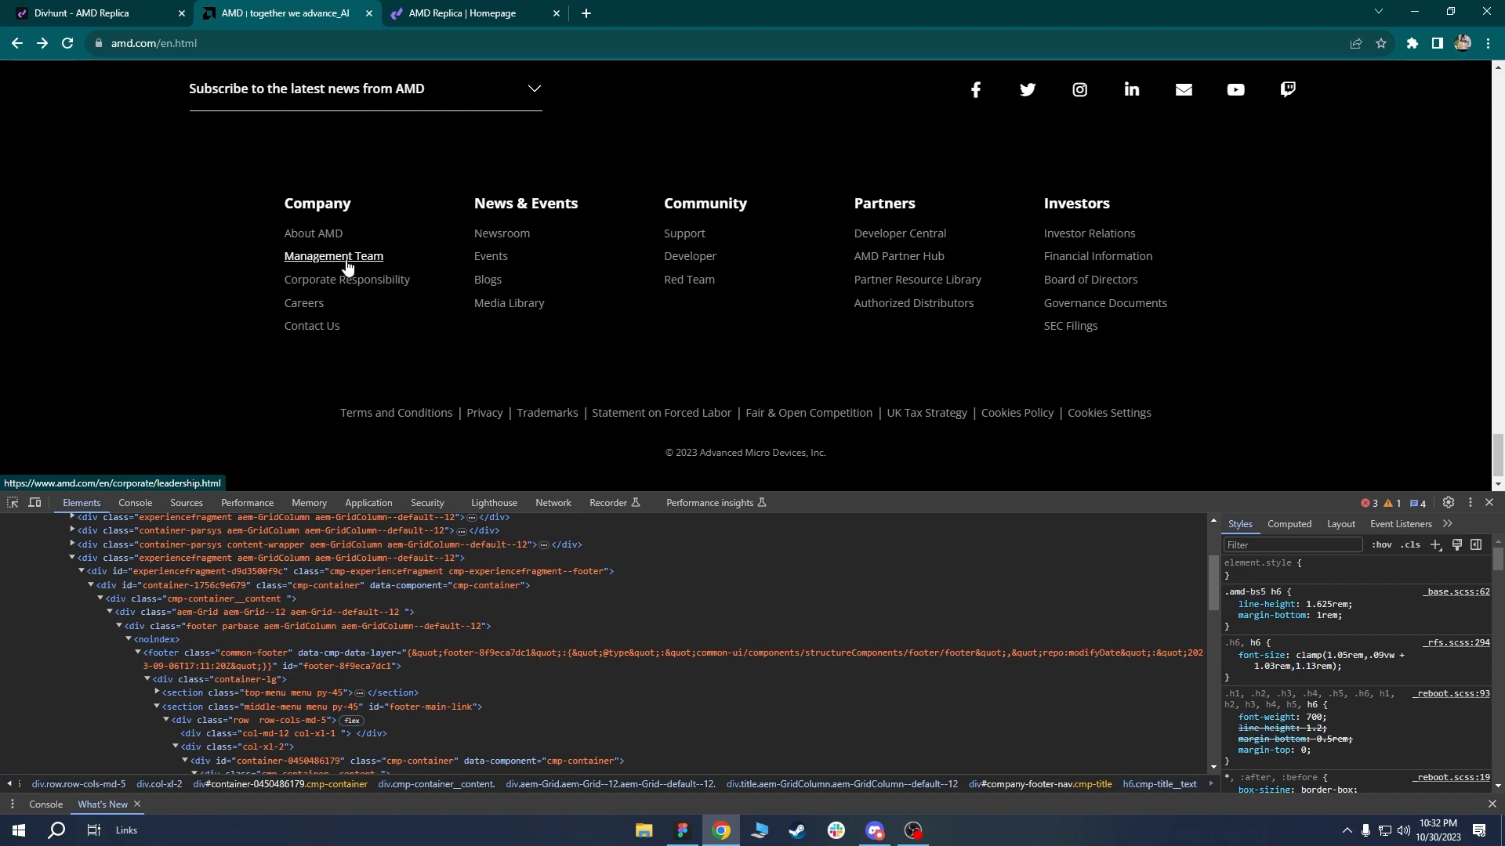
{"action": "key", "text": "ctrl+shift+Tab"}
{"action": "left_click", "coordinate": [486, 445]}
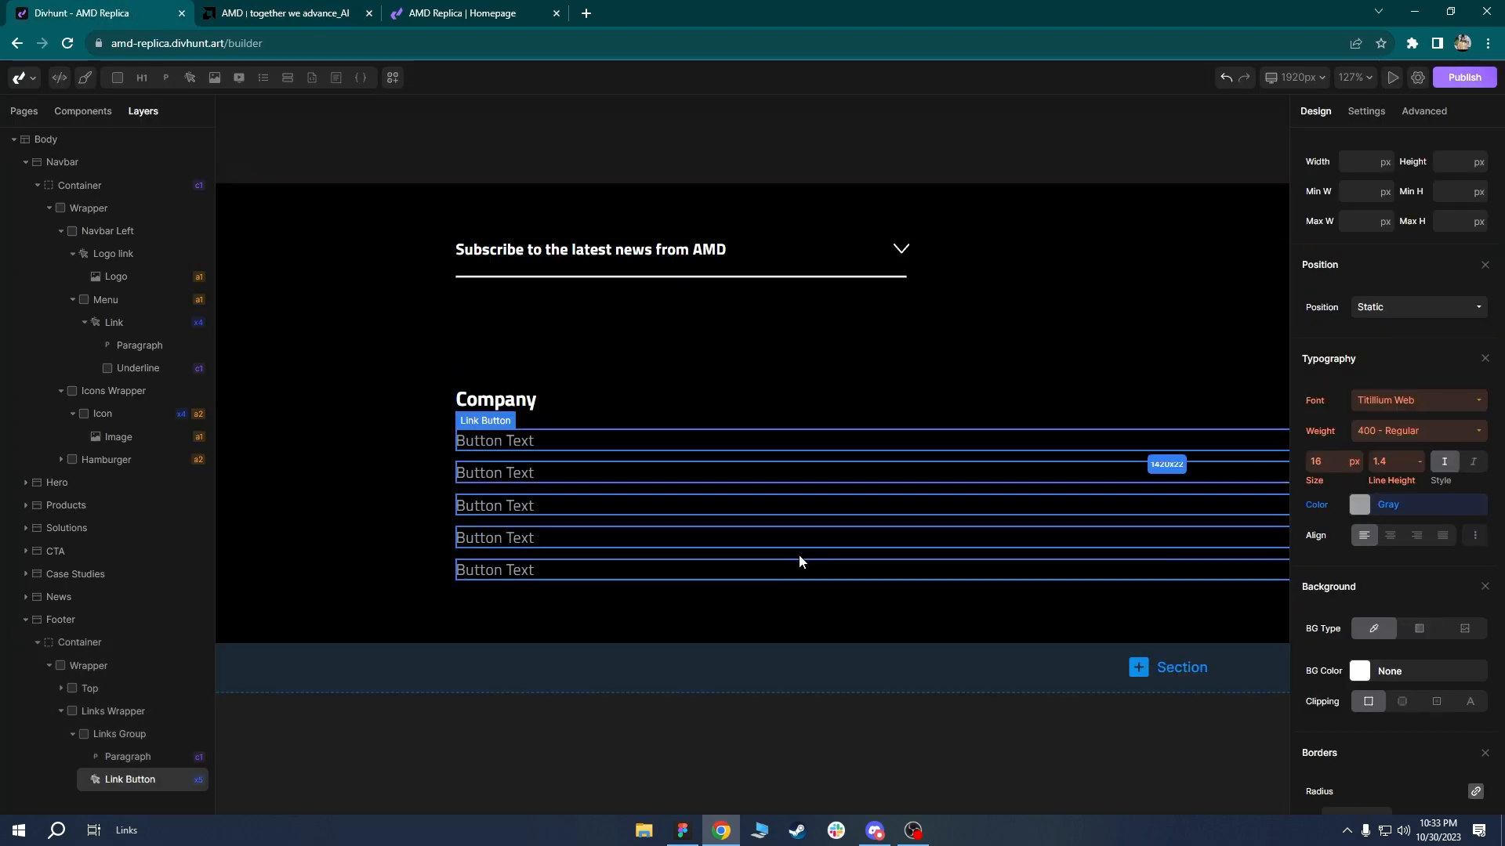
{"action": "scroll", "coordinate": [1473, 288], "scroll_direction": "up", "scroll_amount": 6}
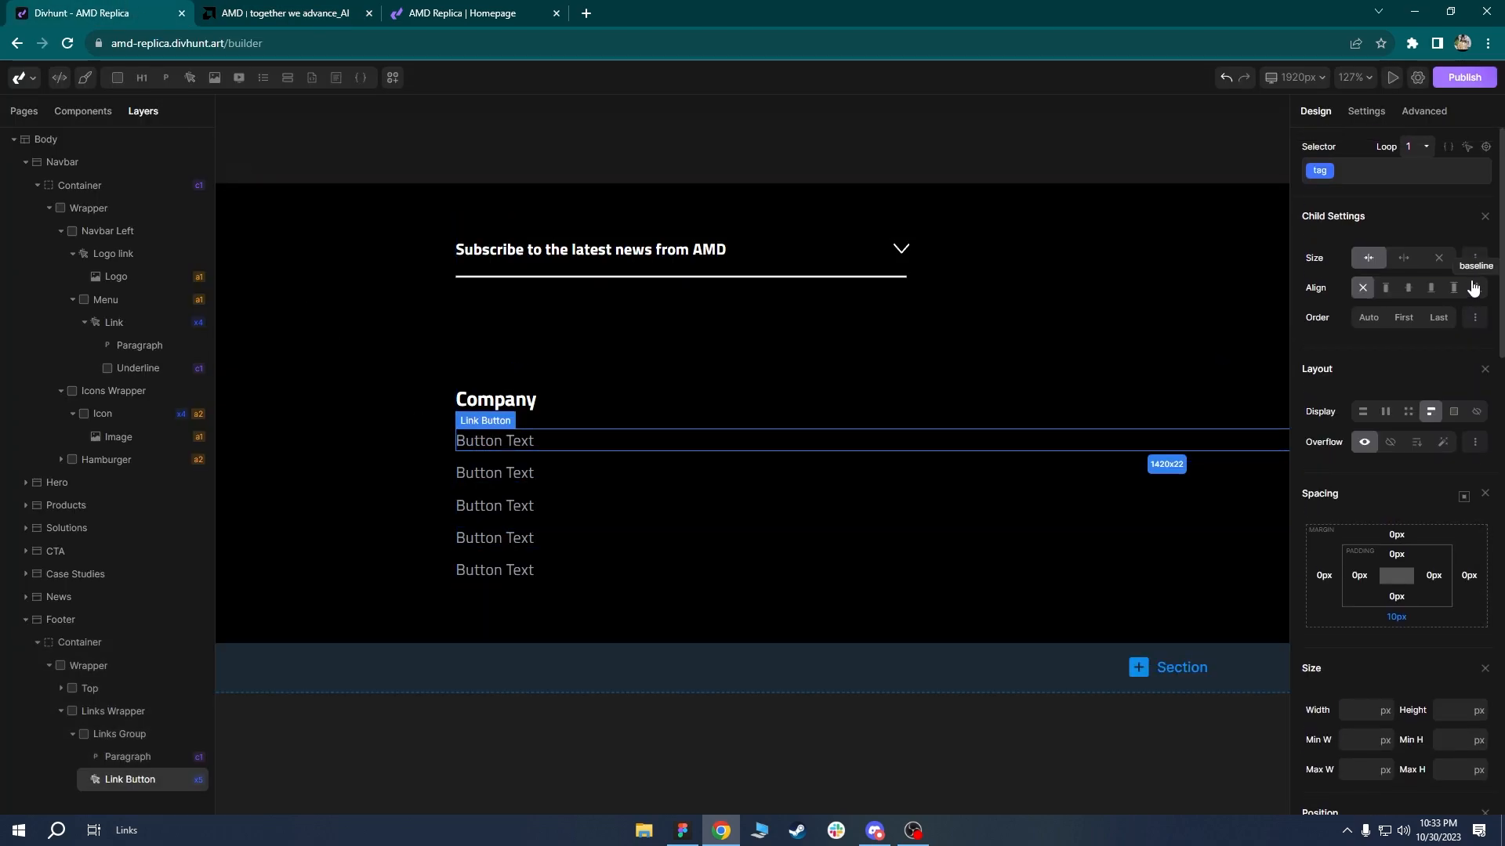
{"action": "left_click", "coordinate": [1468, 149]}
{"action": "left_click", "coordinate": [1367, 195]}
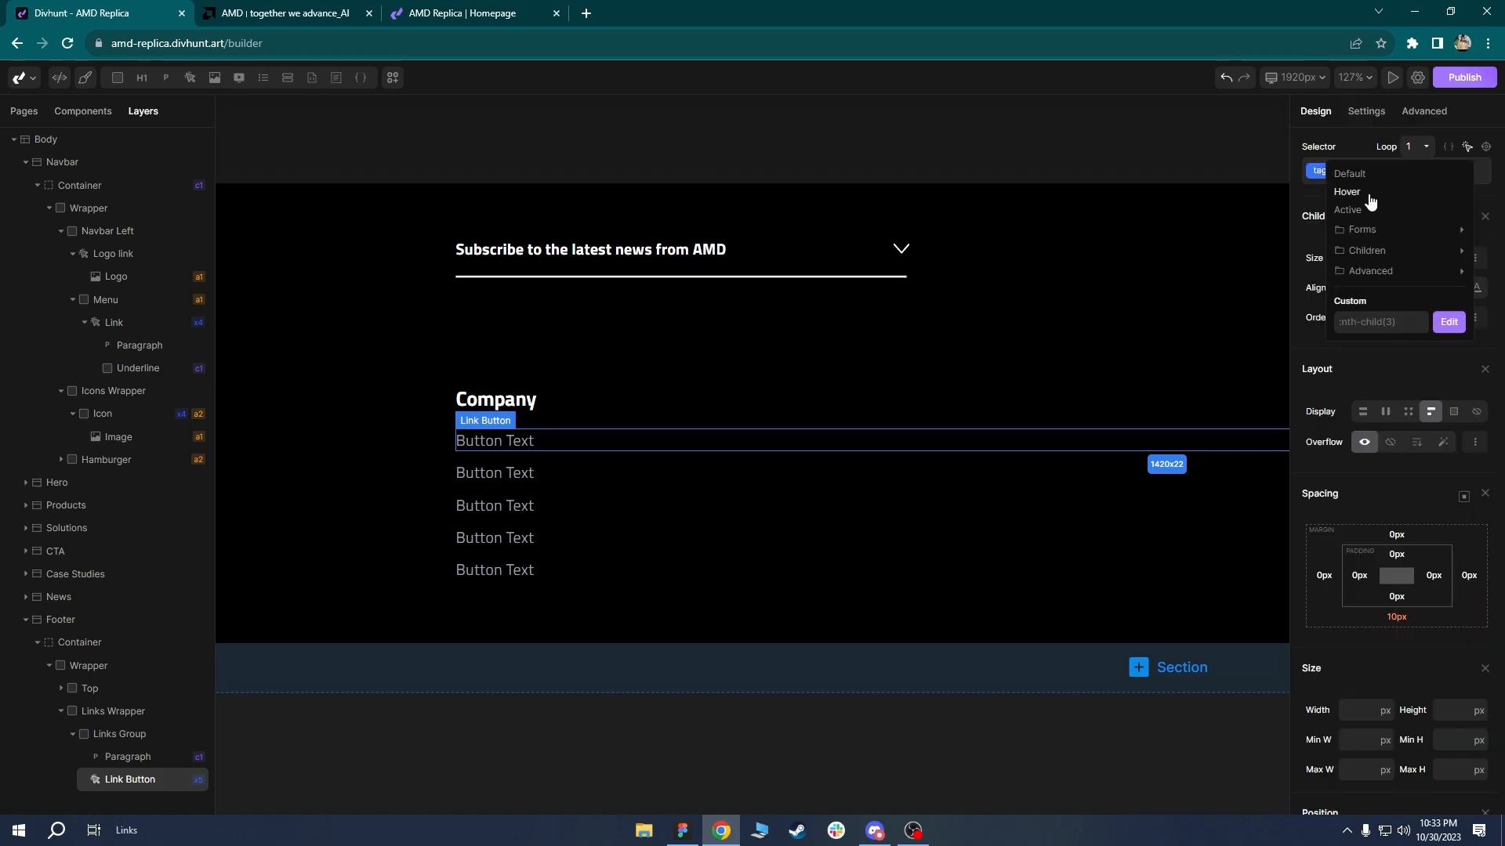
Set the Link Button's hover text color to White and its text decoration to underline.
{"action": "left_click_drag", "start_coordinate": [1503, 169], "coordinate": [1503, 273]}
{"action": "scroll", "coordinate": [1395, 392], "scroll_direction": "down", "scroll_amount": 5}
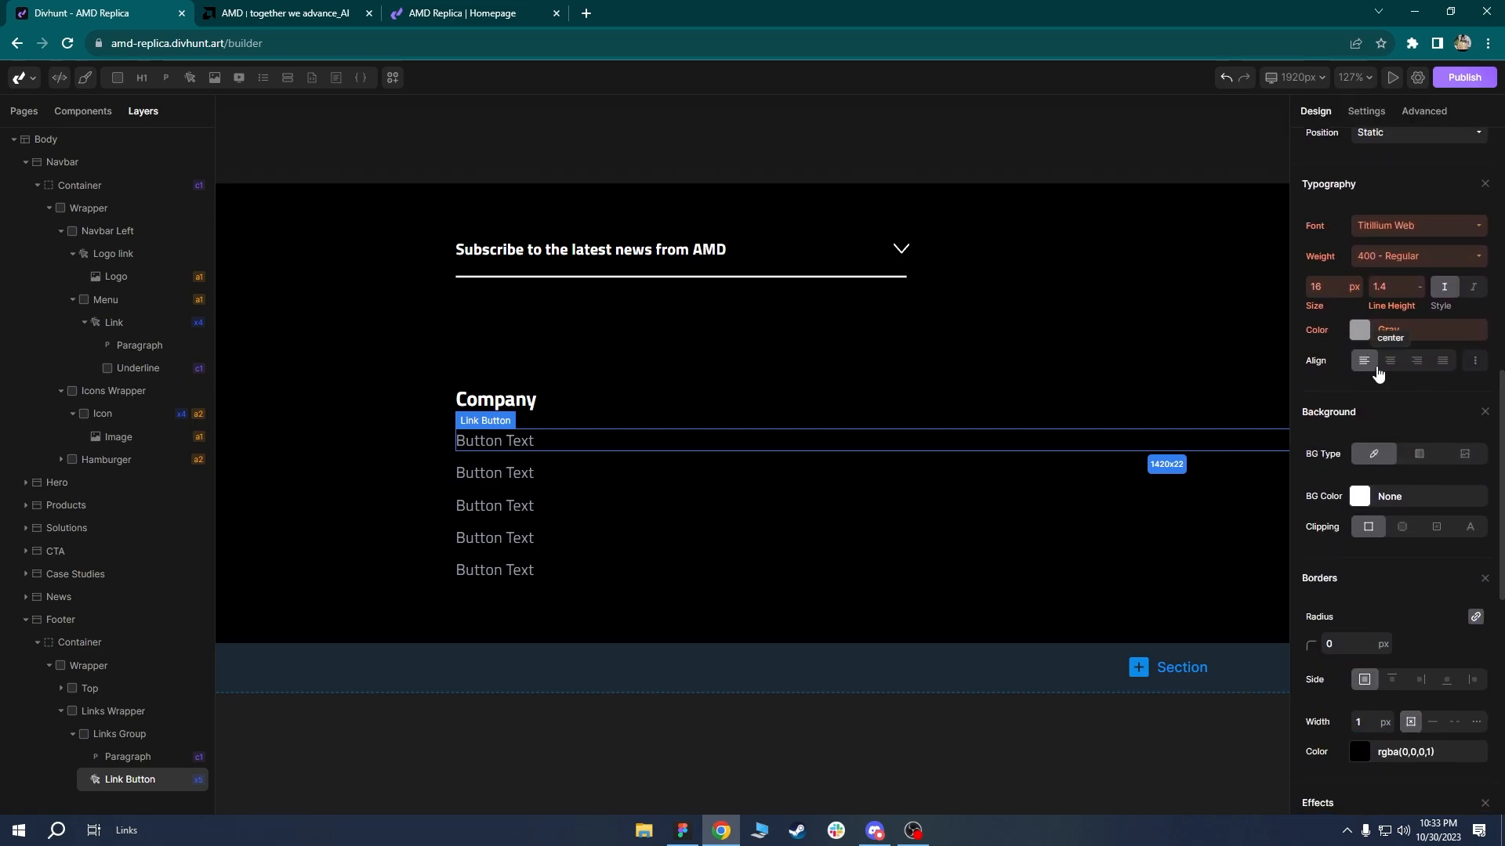
{"action": "left_click", "coordinate": [1358, 330]}
{"action": "left_click", "coordinate": [1318, 479]}
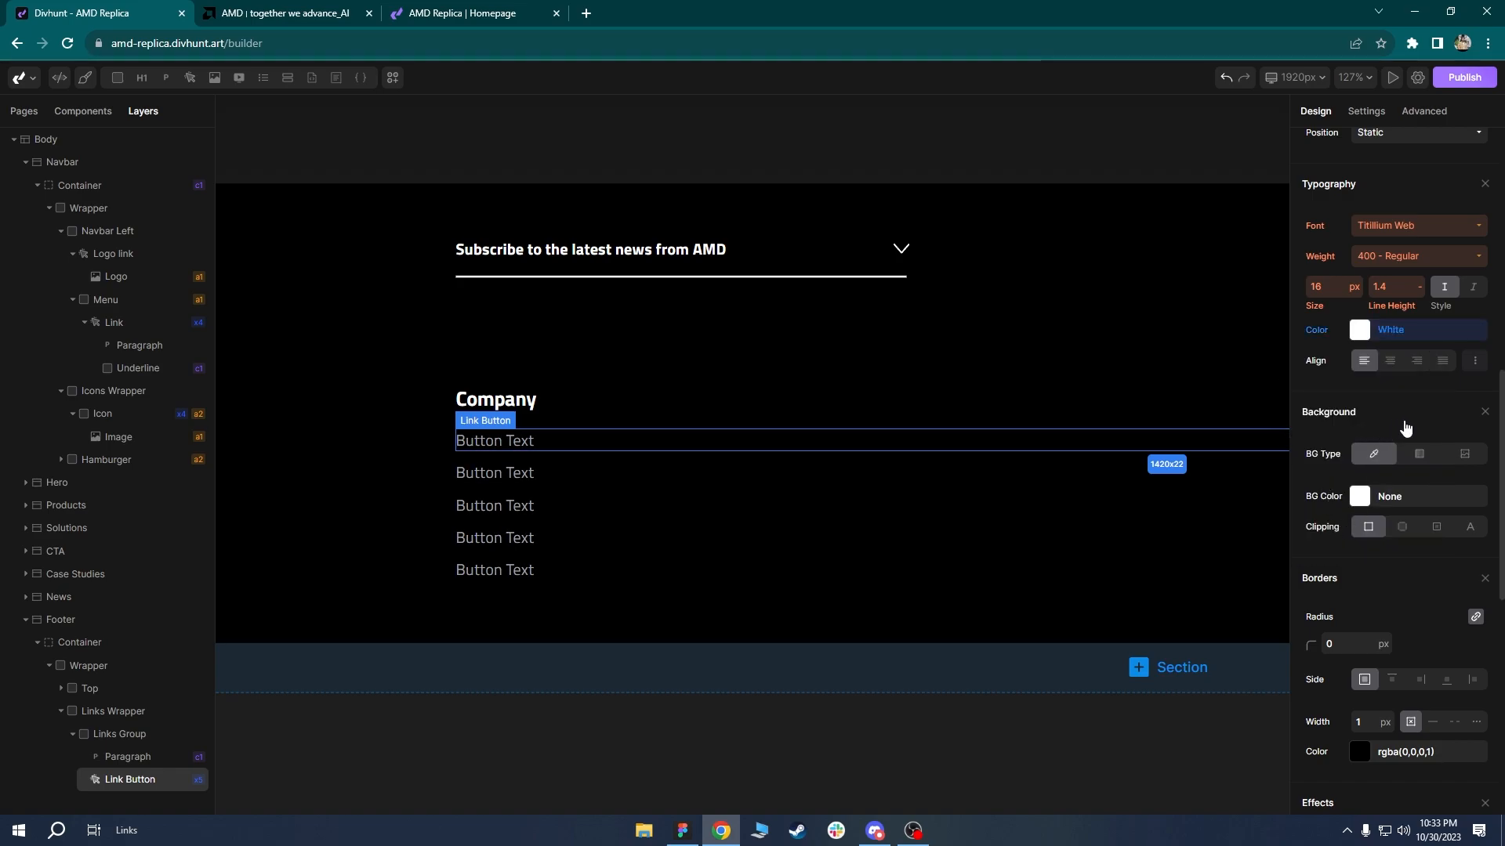
{"action": "left_click", "coordinate": [1476, 362]}
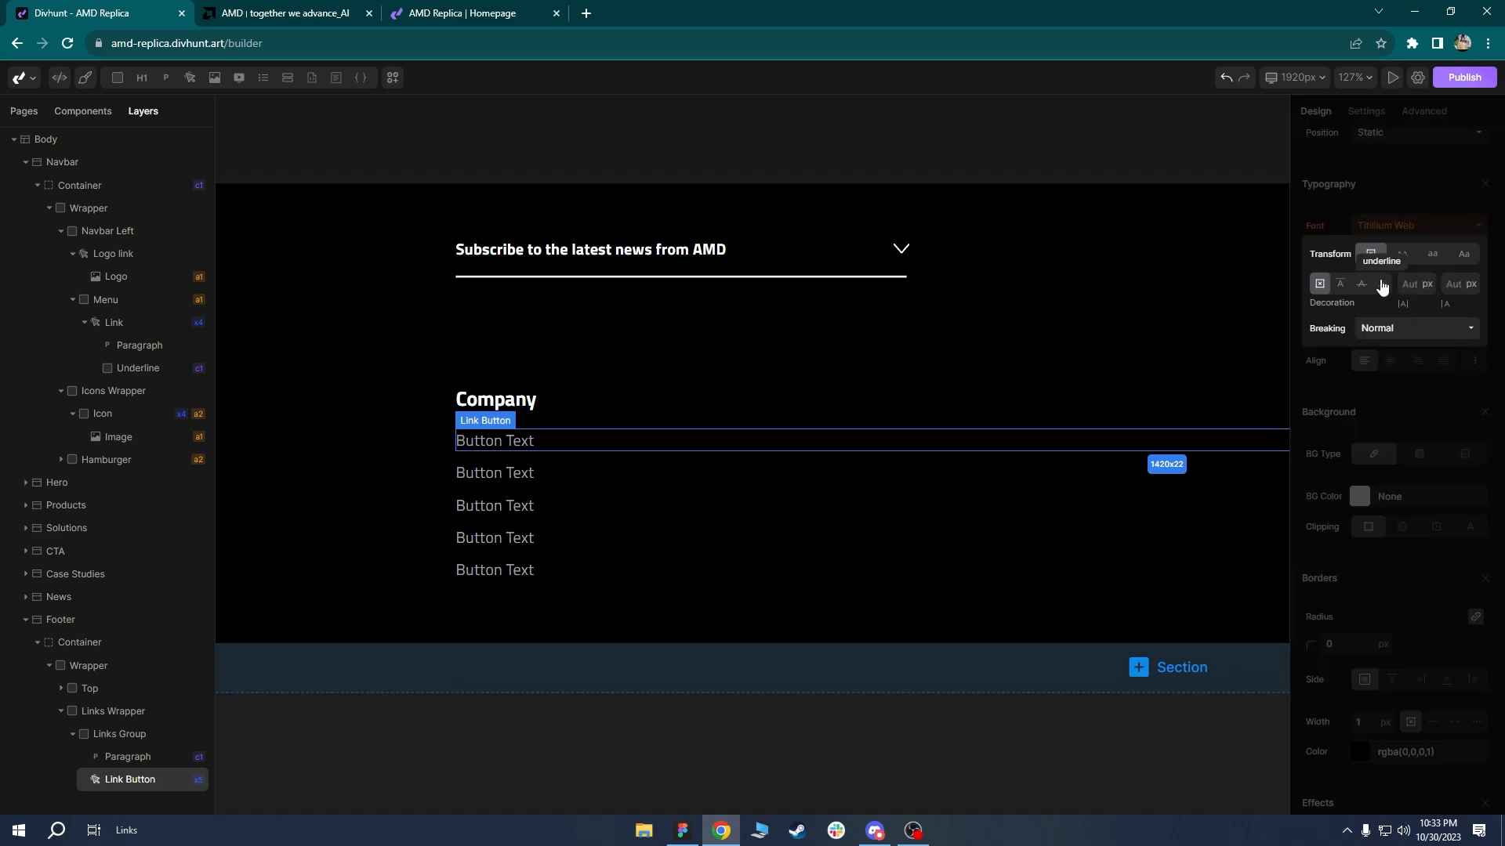
{"action": "left_click", "coordinate": [1427, 185]}
Reload the replica's live homepage to test the Company links' hover effect and compare the column with the original AMD footer.
{"action": "left_click", "coordinate": [467, 11]}
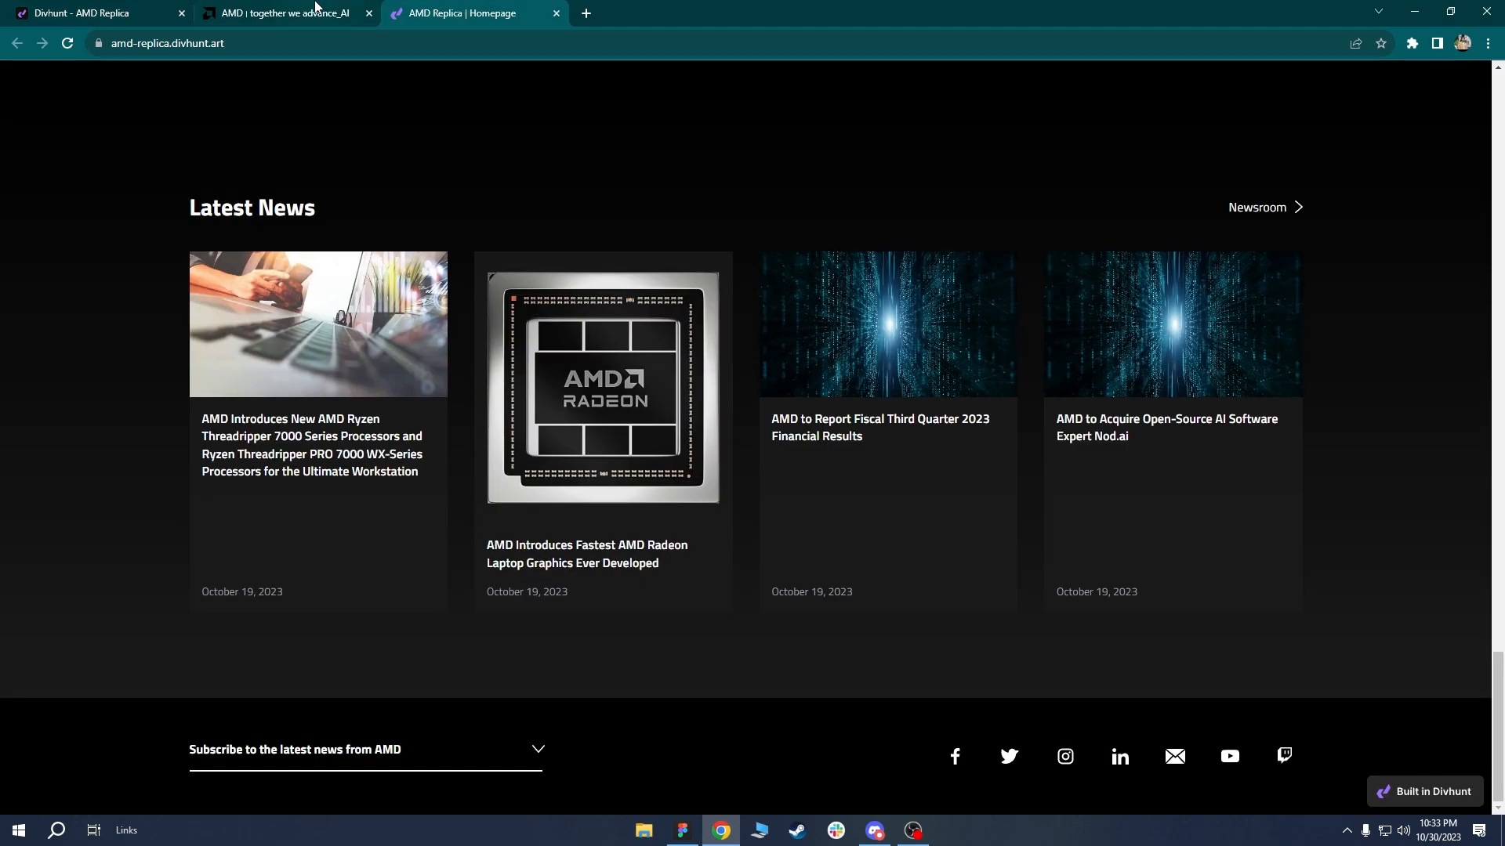
{"action": "left_click", "coordinate": [315, 11]}
{"action": "left_click", "coordinate": [420, 10]}
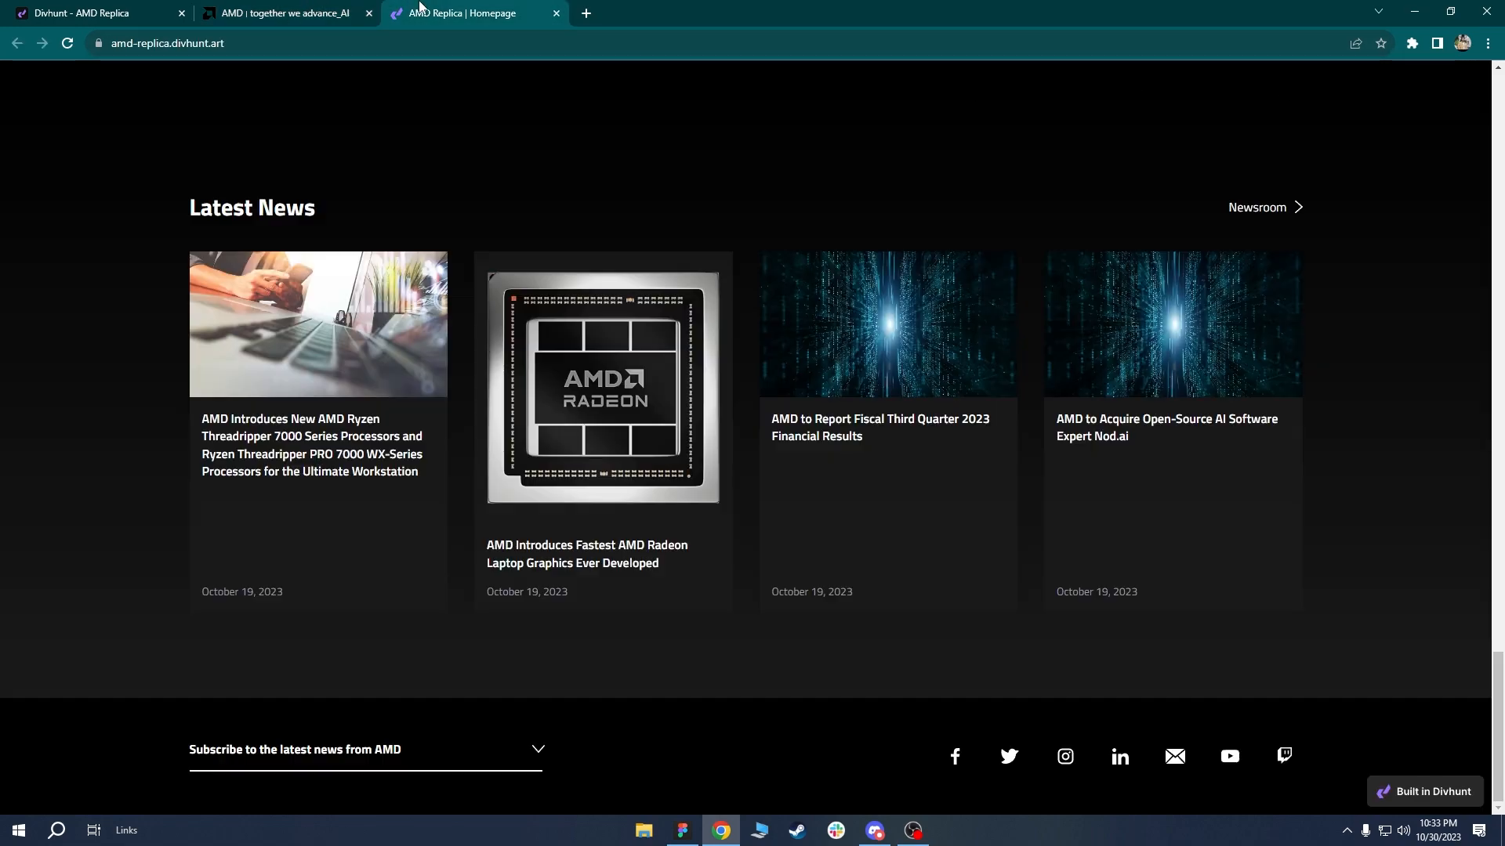
{"action": "left_click", "coordinate": [66, 43]}
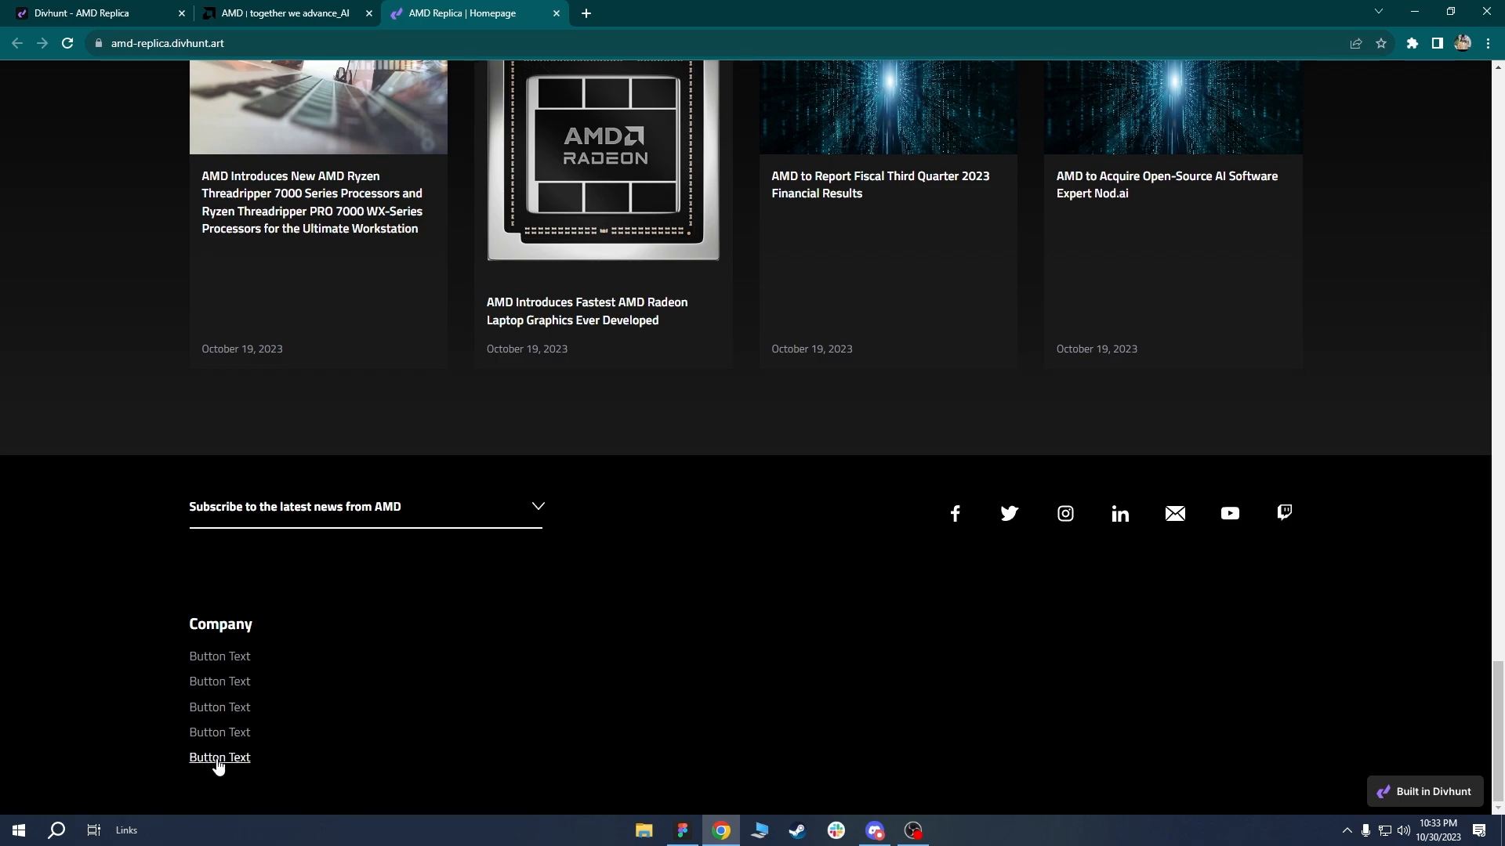
{"action": "left_click", "coordinate": [141, 12]}
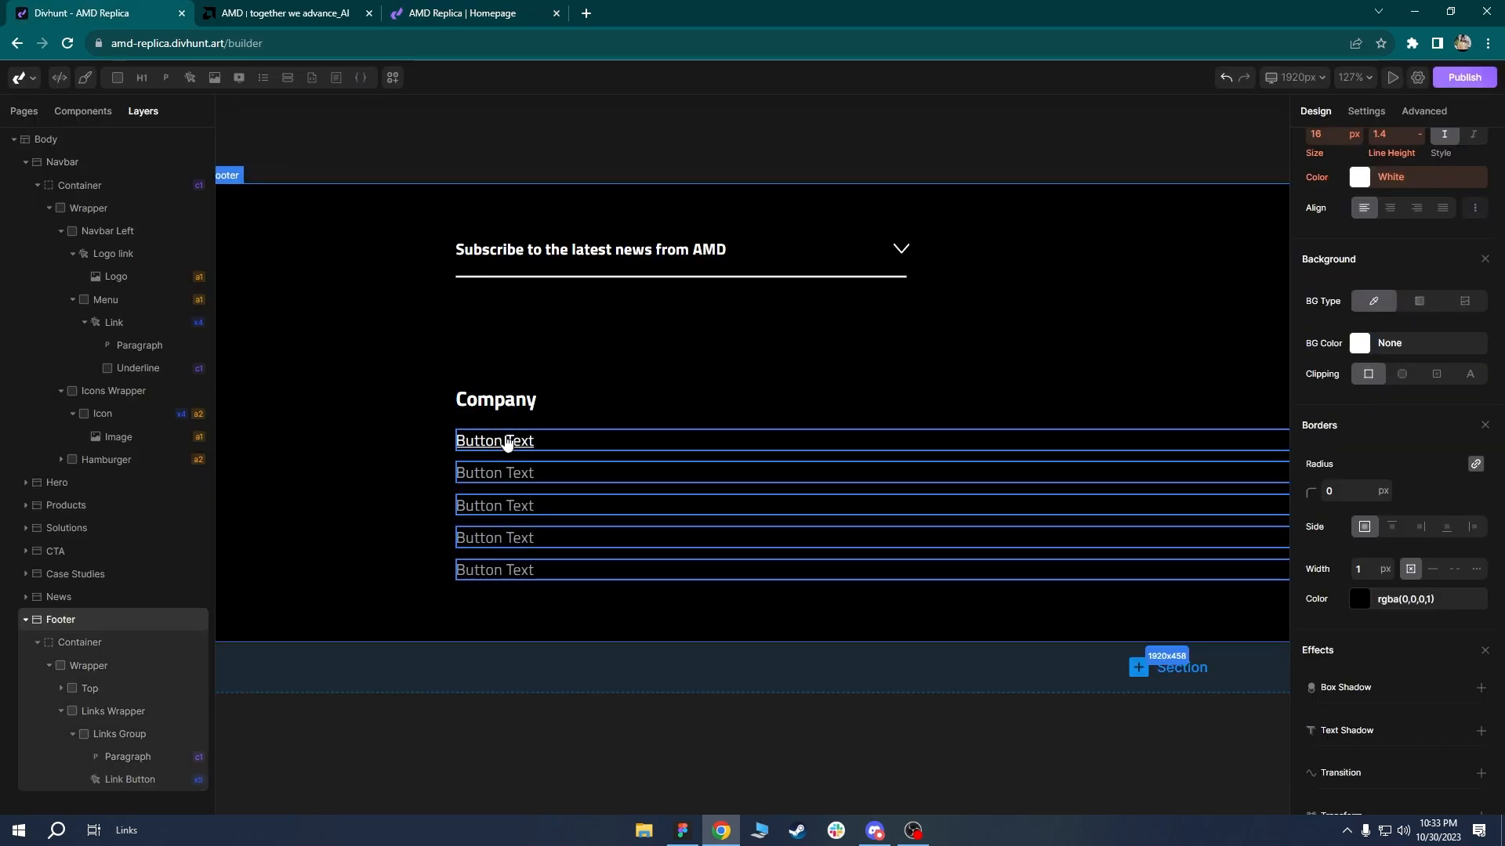
{"action": "left_click", "coordinate": [437, 11]}
{"action": "left_click", "coordinate": [324, 12]}
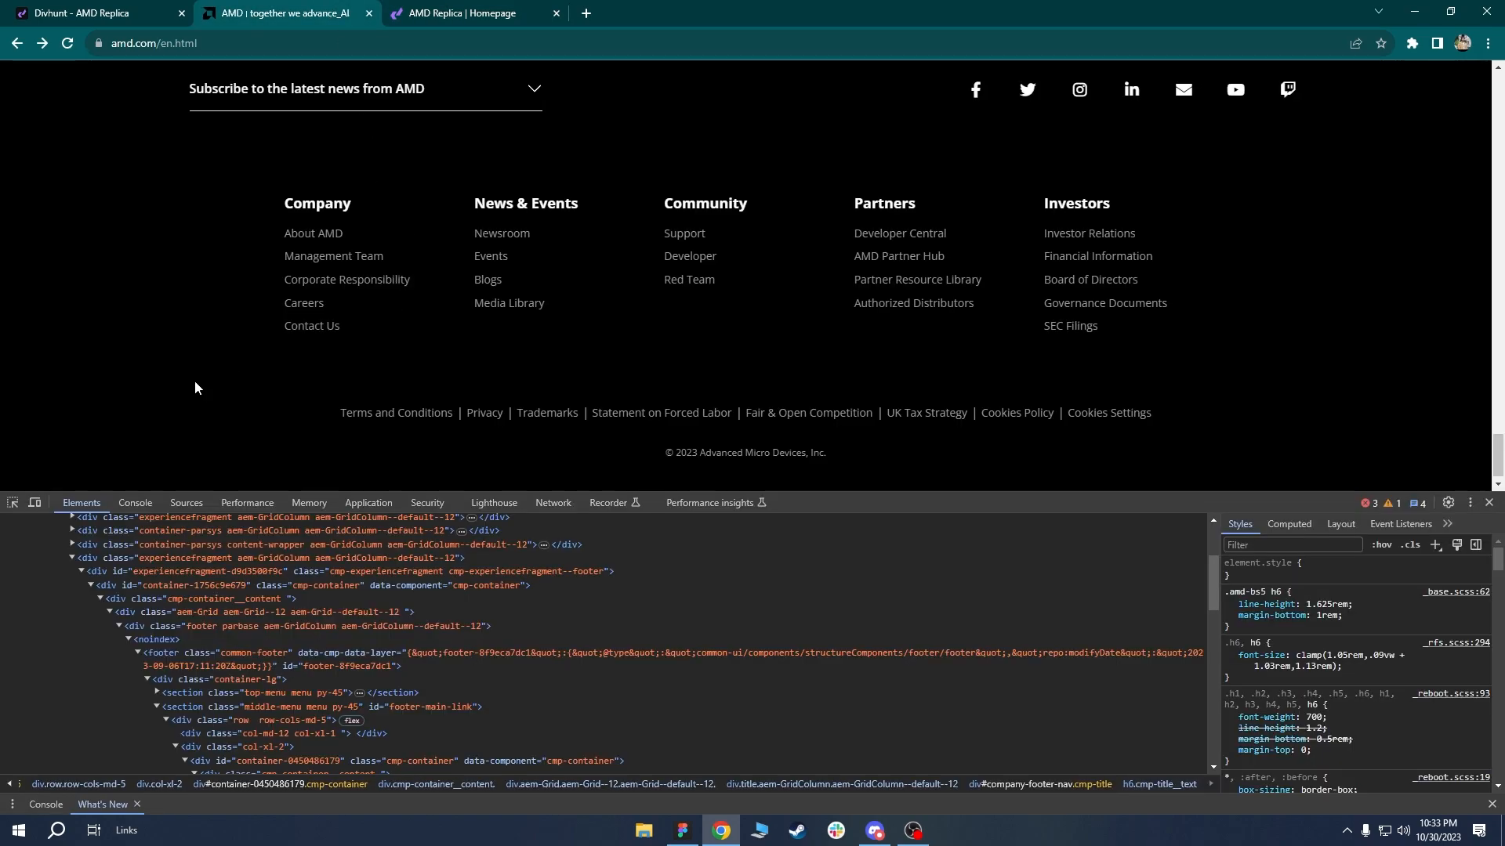
{"action": "left_click", "coordinate": [103, 11]}
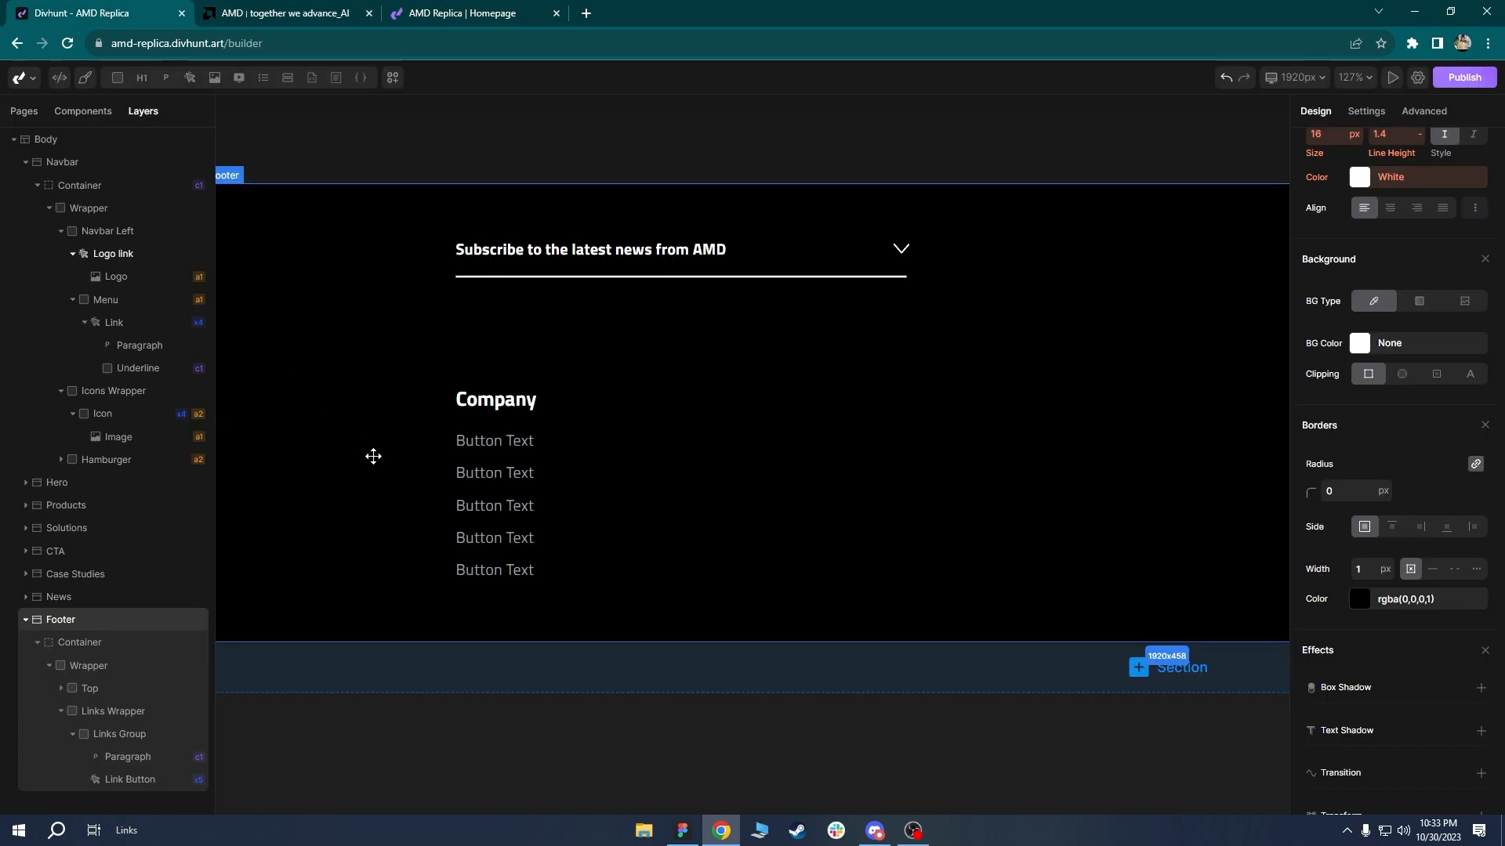
Set the first two Company link texts to "About AMD" and "Management Team", copied from the original AMD footer.
{"action": "left_click", "coordinate": [505, 443]}
{"action": "left_click", "coordinate": [1368, 112]}
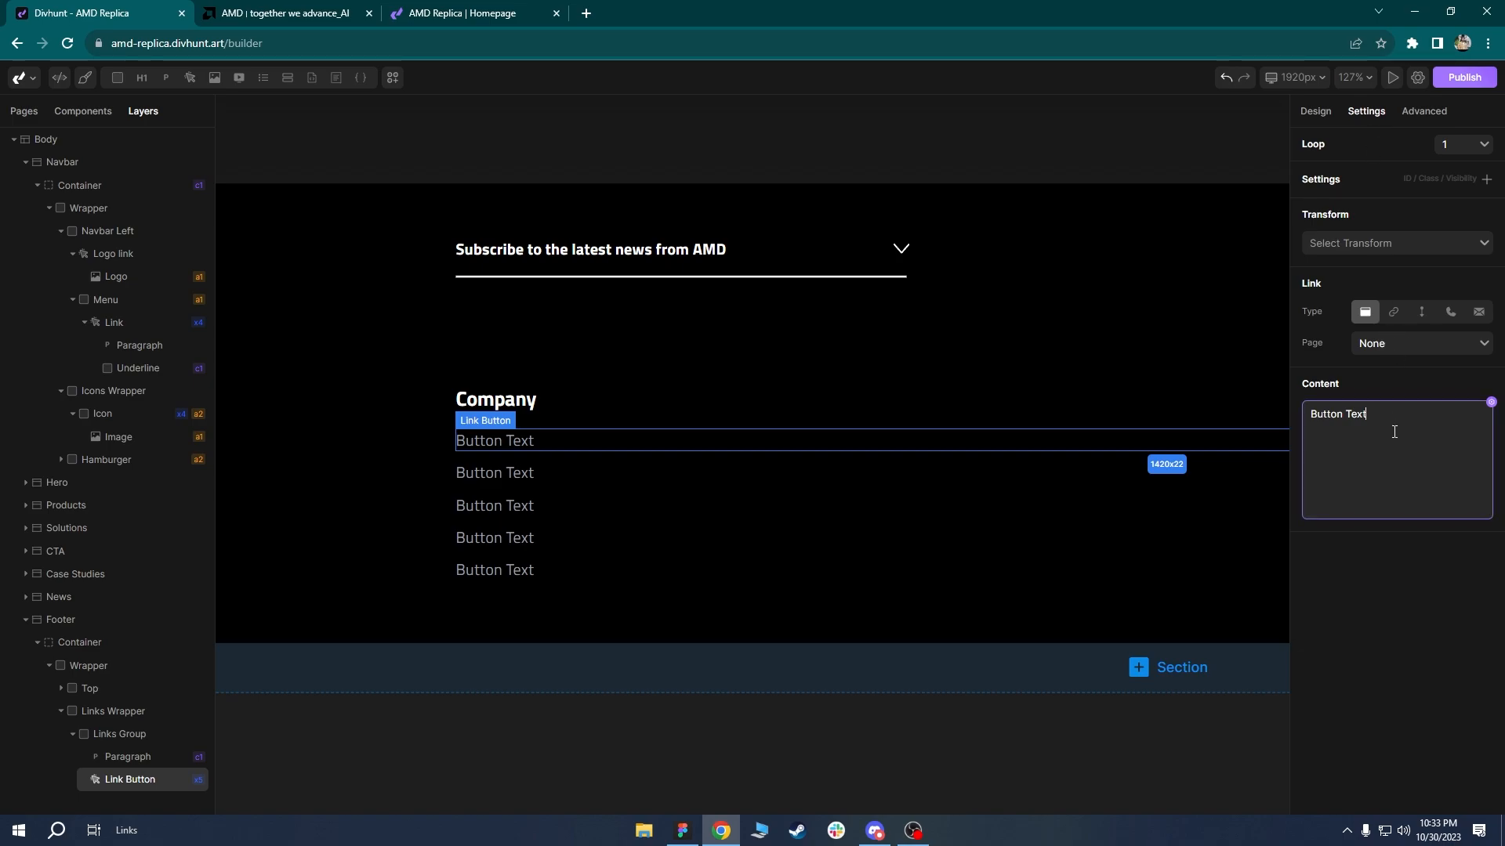
{"action": "left_click", "coordinate": [424, 12]}
{"action": "left_click", "coordinate": [321, 16]}
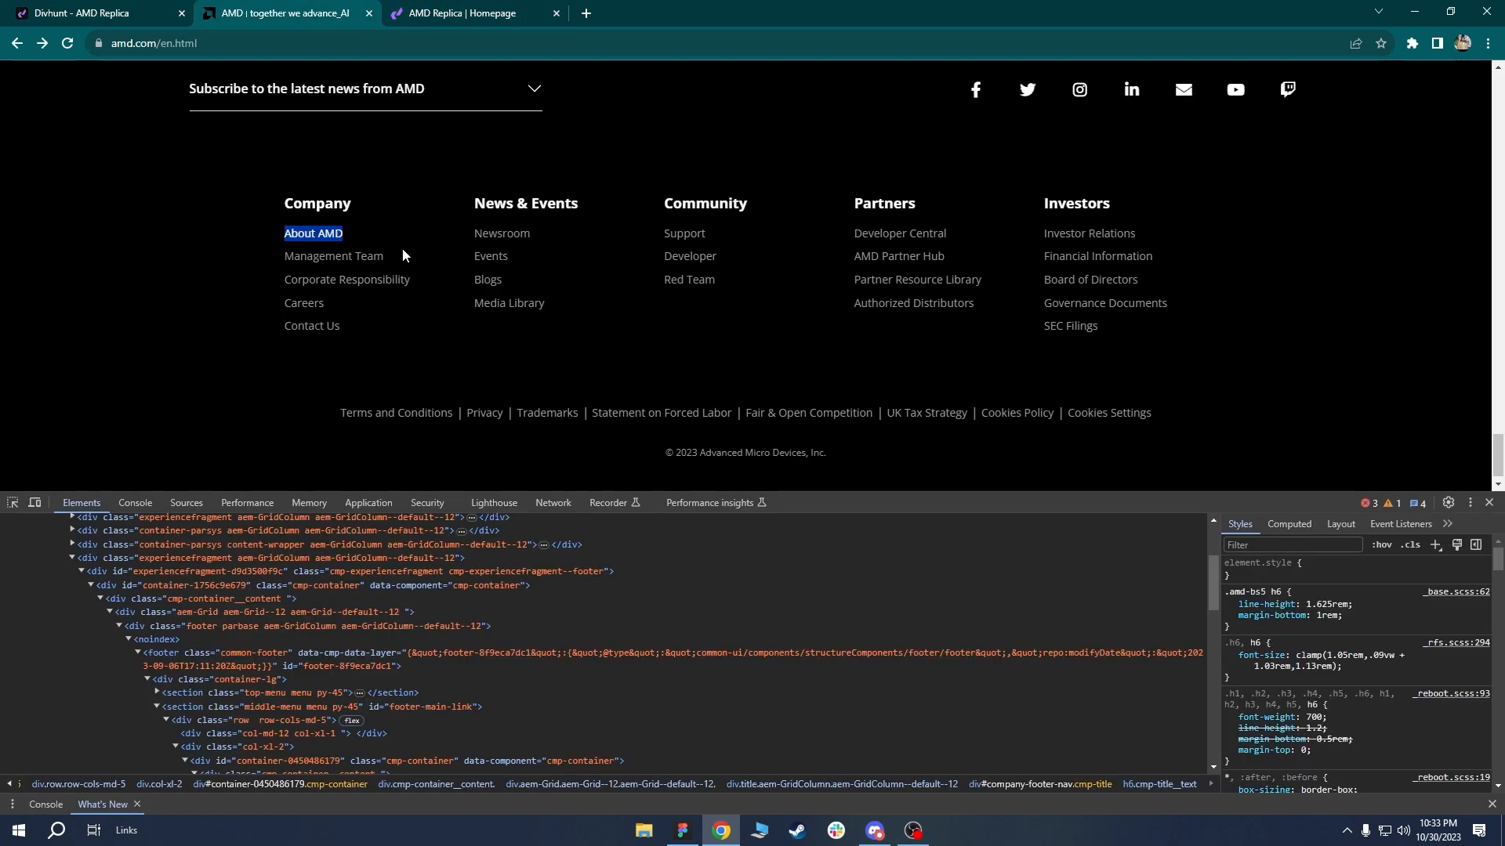
{"action": "left_click_drag", "start_coordinate": [403, 256], "coordinate": [285, 258]}
{"action": "left_click", "coordinate": [110, 13]}
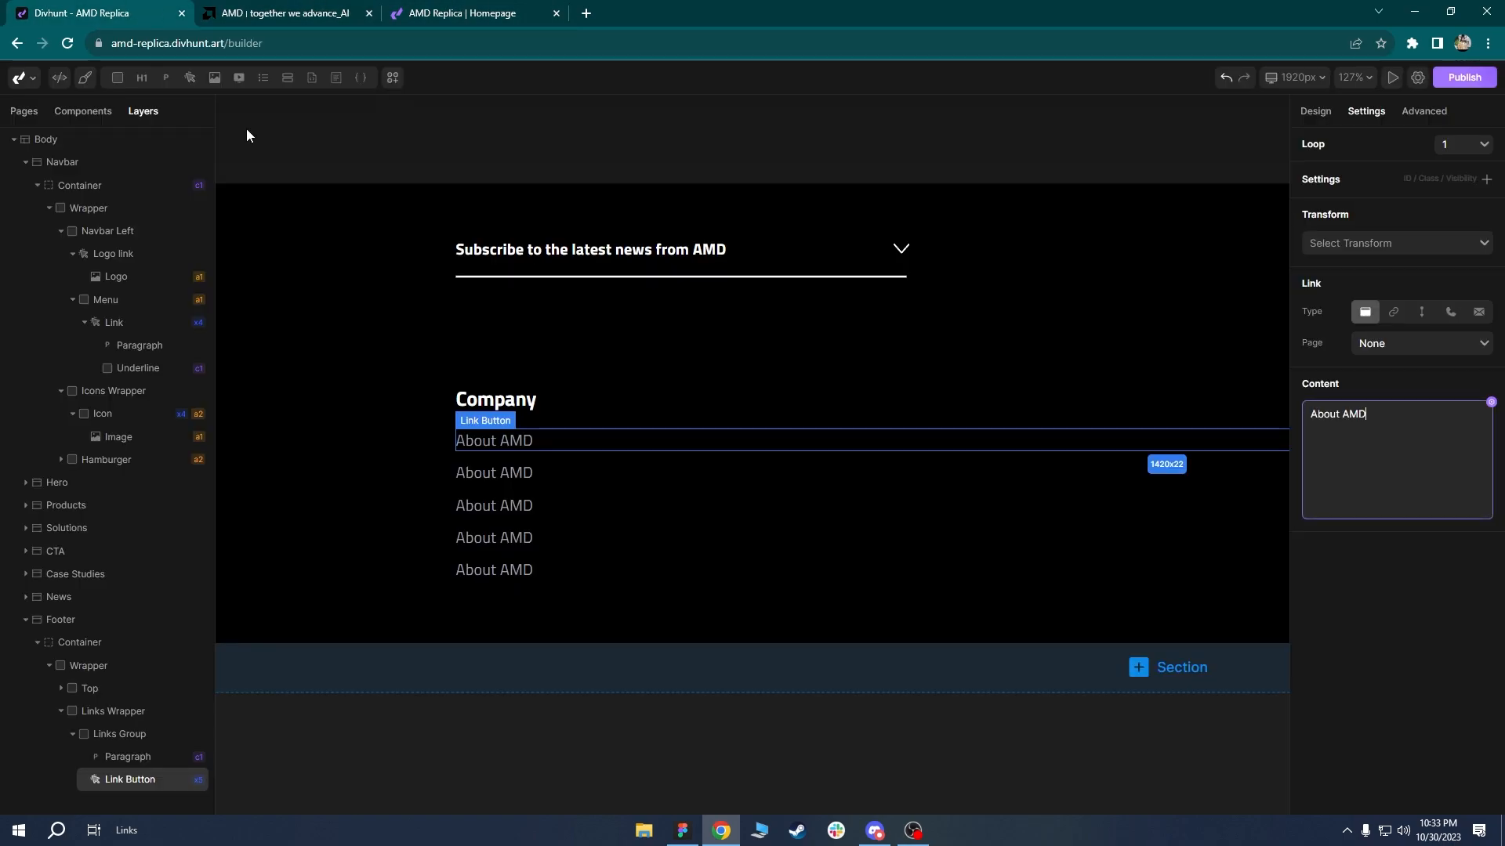
{"action": "left_click", "coordinate": [486, 471]}
Copy "Corporate Responsibility" from the original AMD footer and use it as the third Company link's text.
{"action": "left_click", "coordinate": [396, 8]}
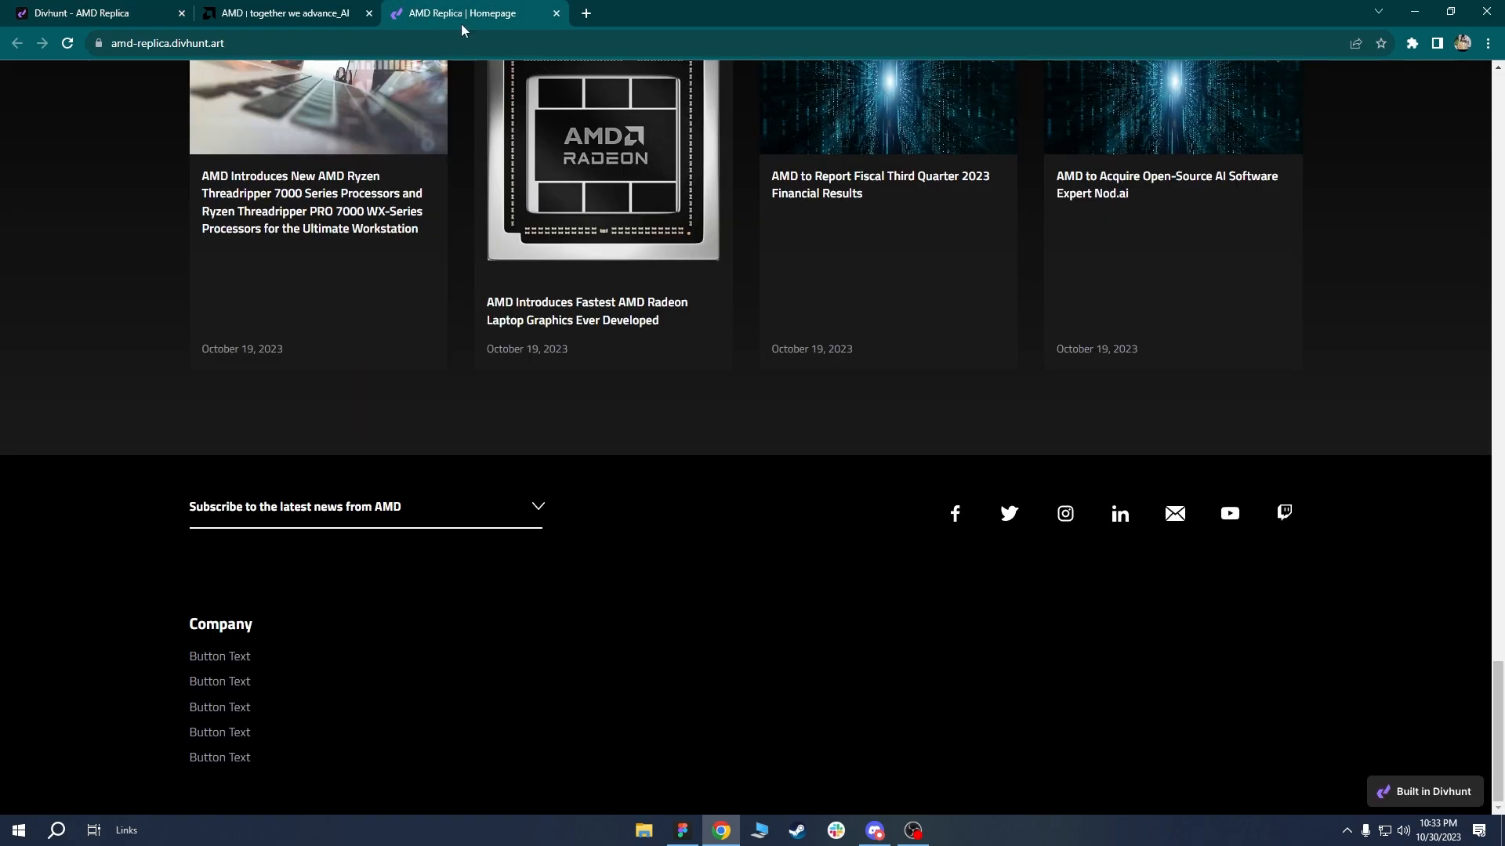
{"action": "left_click", "coordinate": [351, 16]}
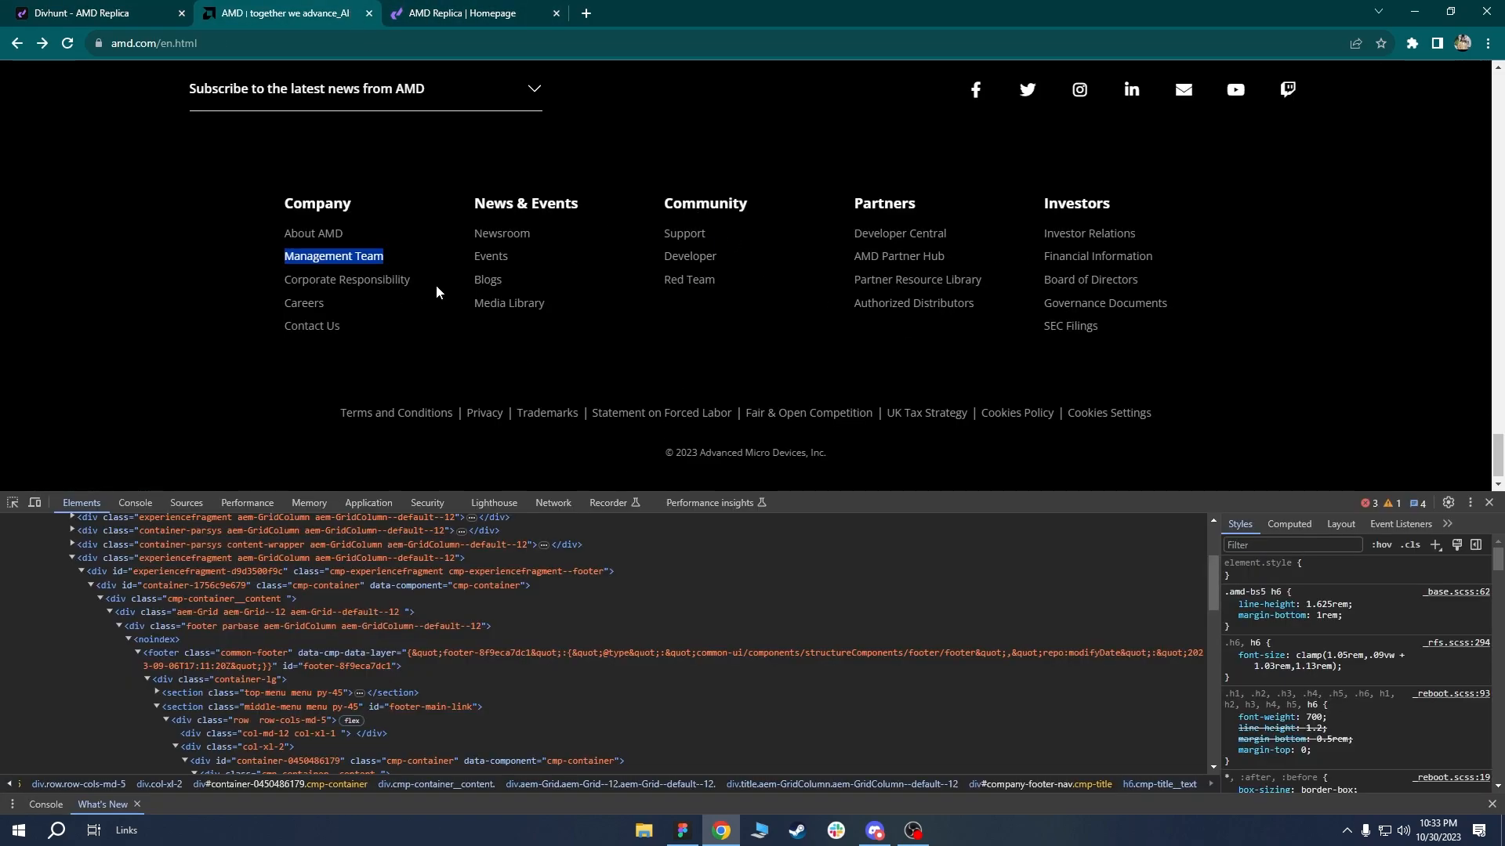
{"action": "left_click_drag", "start_coordinate": [411, 280], "coordinate": [286, 280]}
{"action": "left_click", "coordinate": [109, 12]}
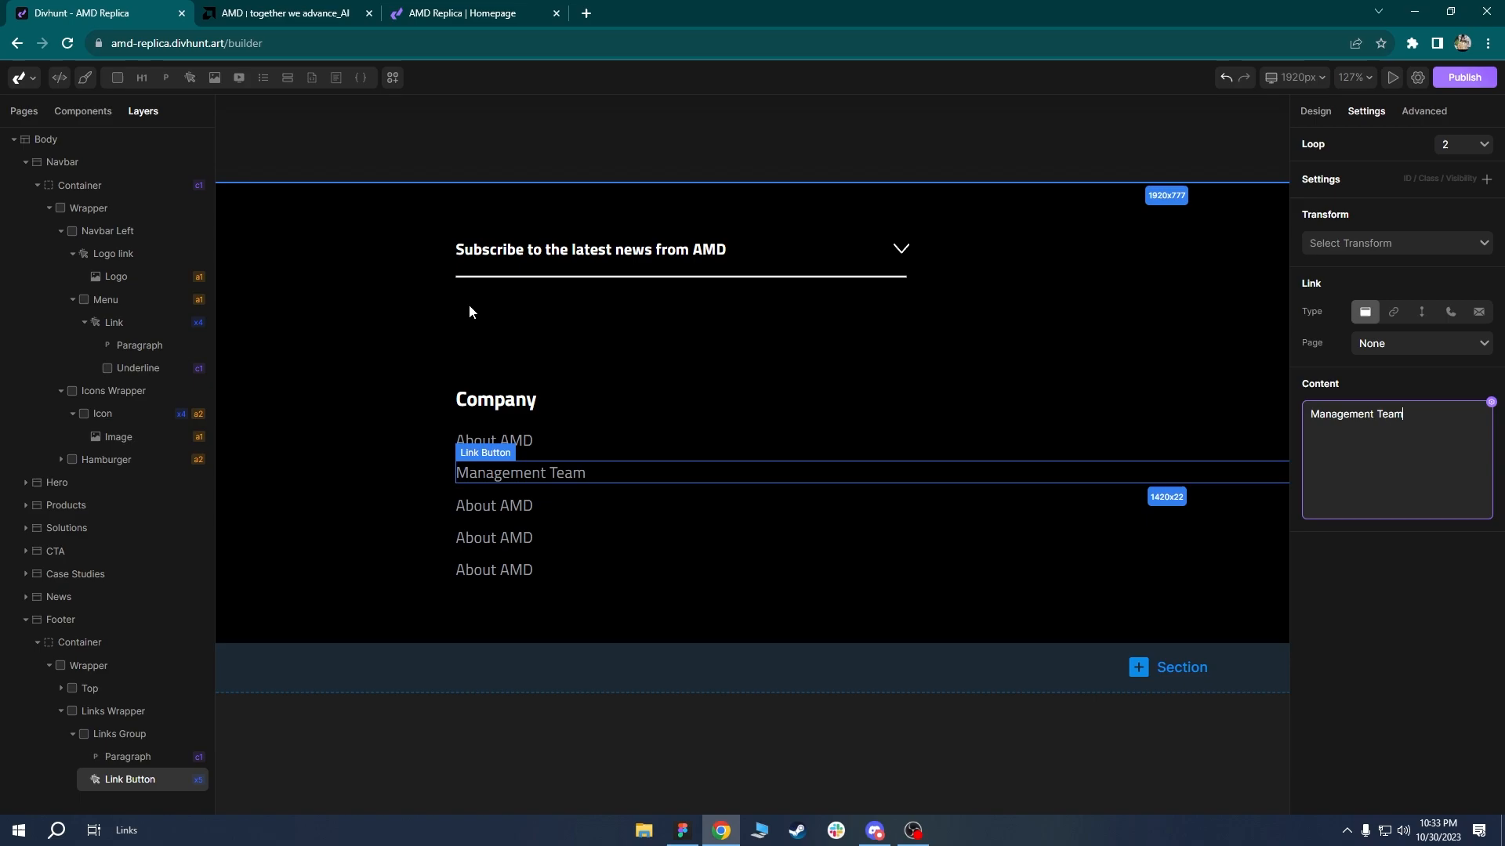
{"action": "left_click", "coordinate": [518, 510]}
Copy "Careers" from the original footer and use it as the fourth Company link's text.
{"action": "left_click", "coordinate": [506, 7]}
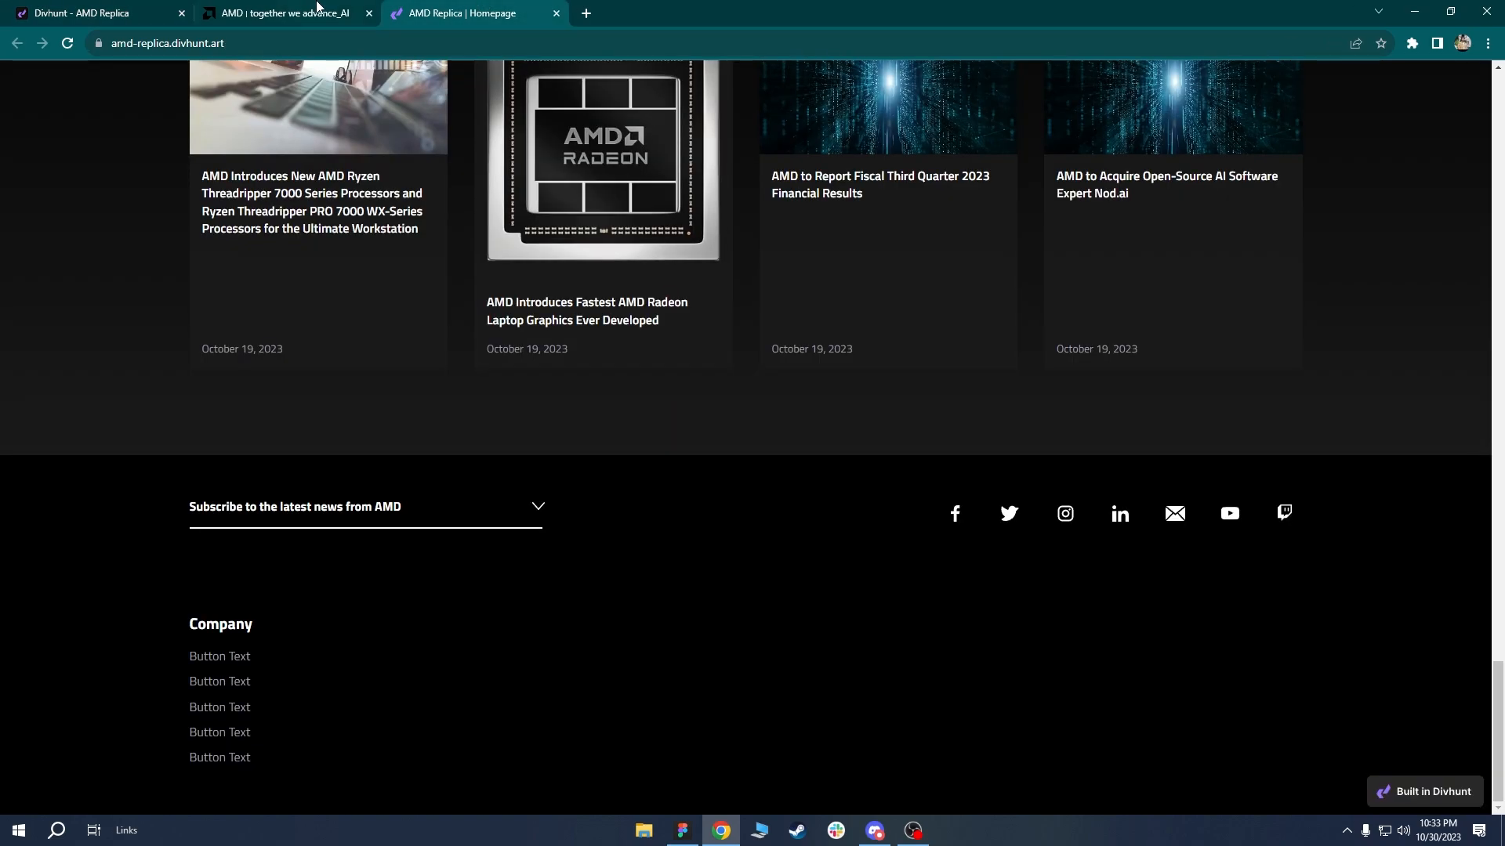
{"action": "left_click", "coordinate": [317, 9]}
{"action": "left_click_drag", "start_coordinate": [343, 309], "coordinate": [286, 309]}
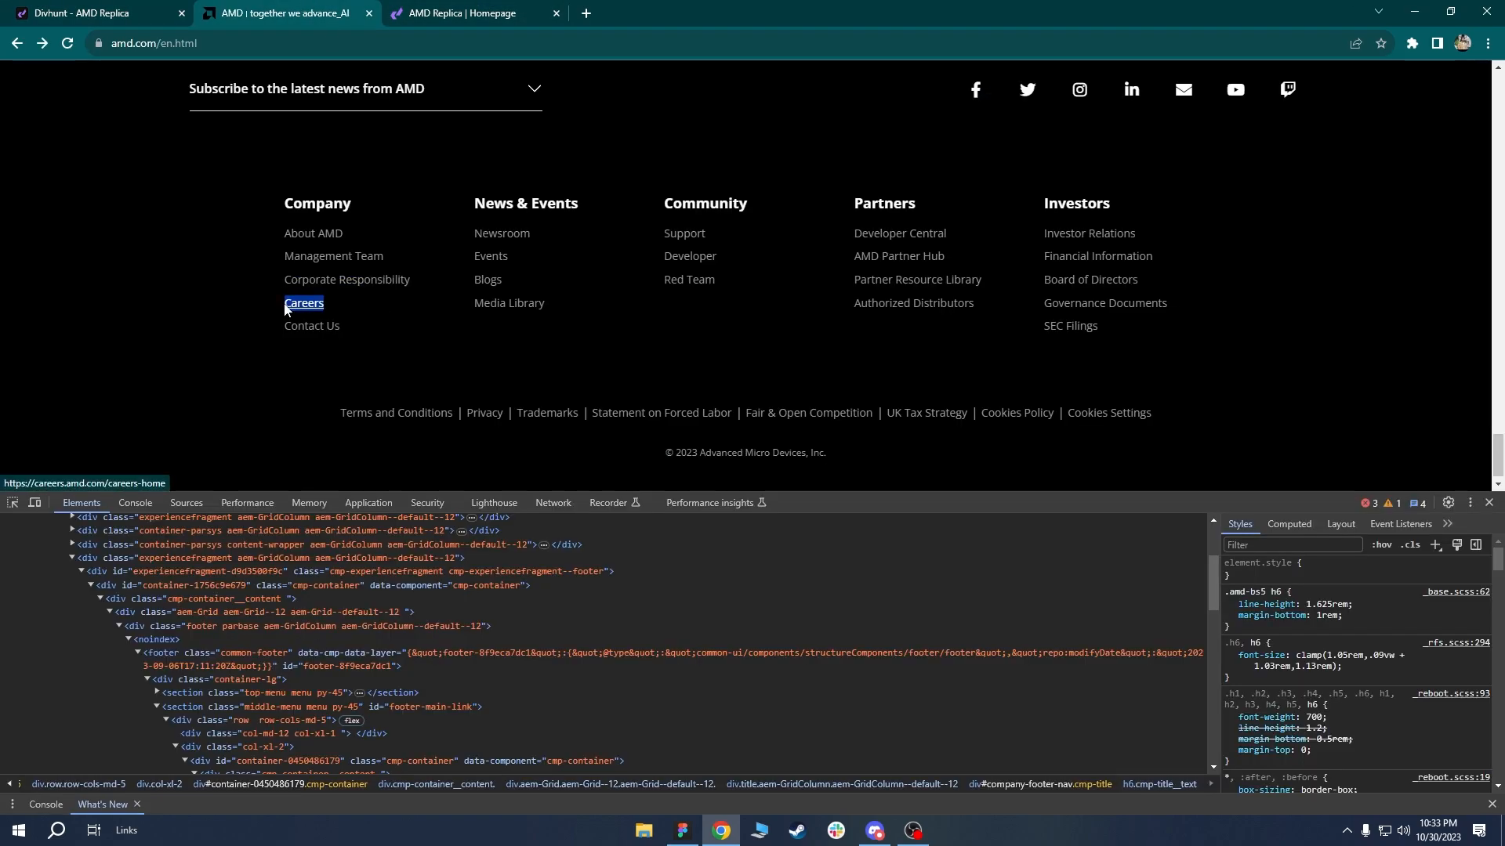
{"action": "left_click", "coordinate": [131, 6]}
{"action": "left_click", "coordinate": [511, 539]}
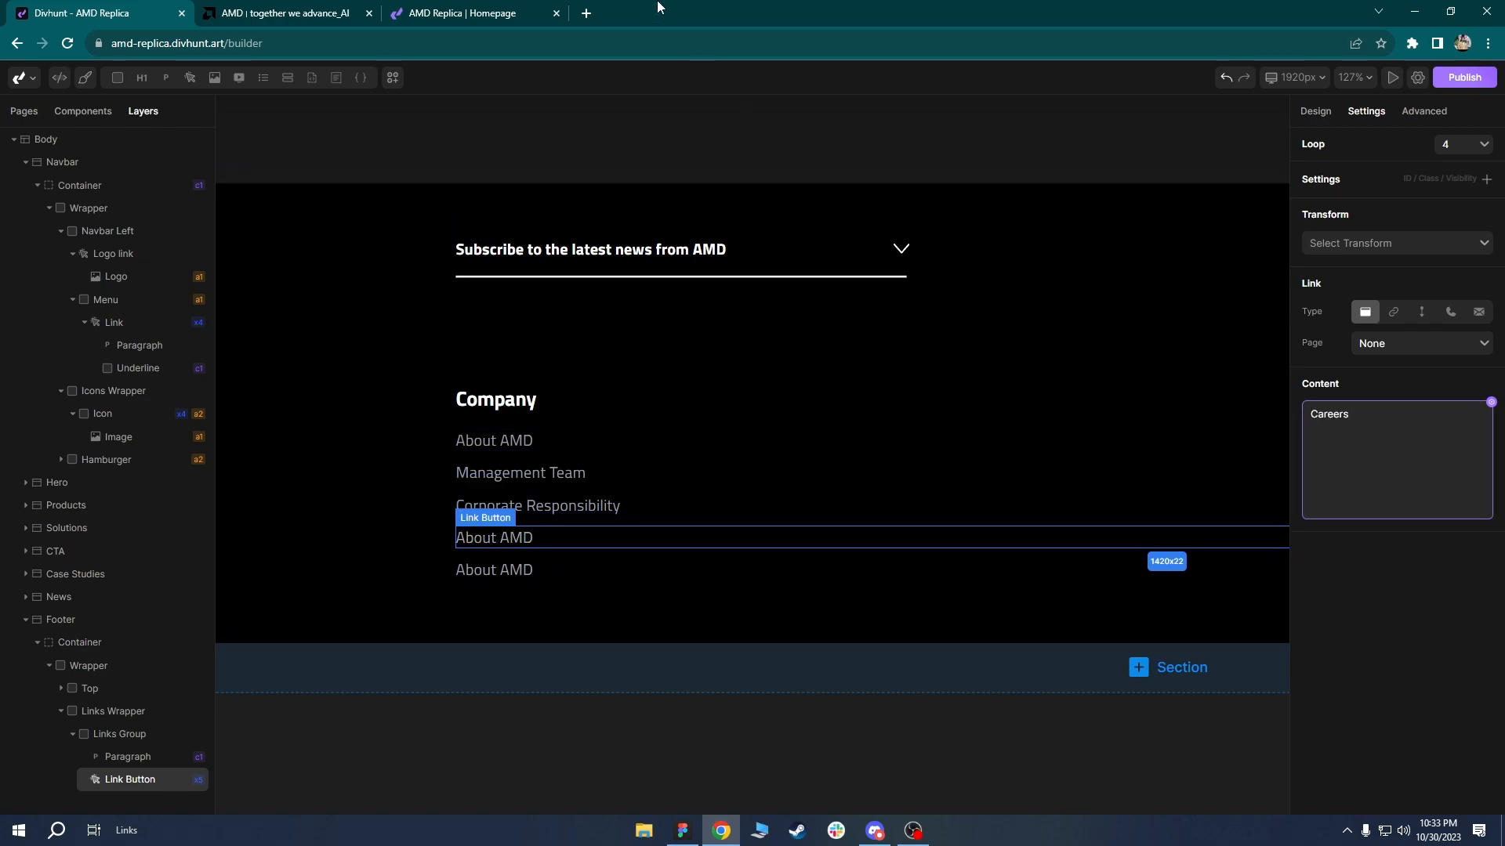
Copy "Contact Us" from the original footer and use it as the fifth Company link's text.
{"action": "left_click", "coordinate": [409, 11]}
{"action": "left_click", "coordinate": [314, 11]}
{"action": "left_click_drag", "start_coordinate": [380, 330], "coordinate": [284, 325]}
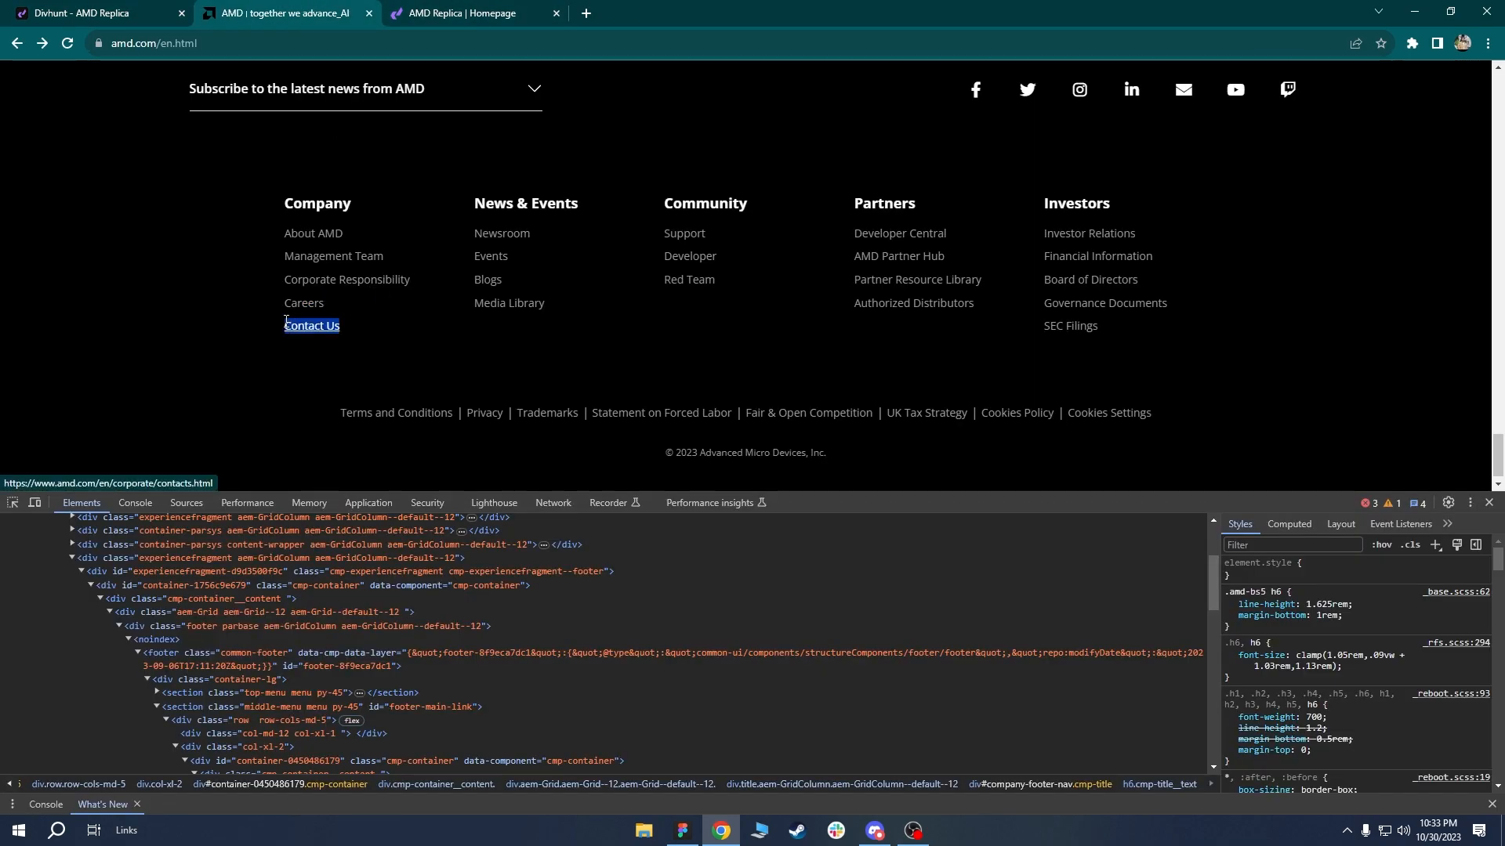
{"action": "left_click", "coordinate": [79, 13]}
{"action": "left_click", "coordinate": [509, 570]}
{"action": "left_click", "coordinate": [1390, 430]}
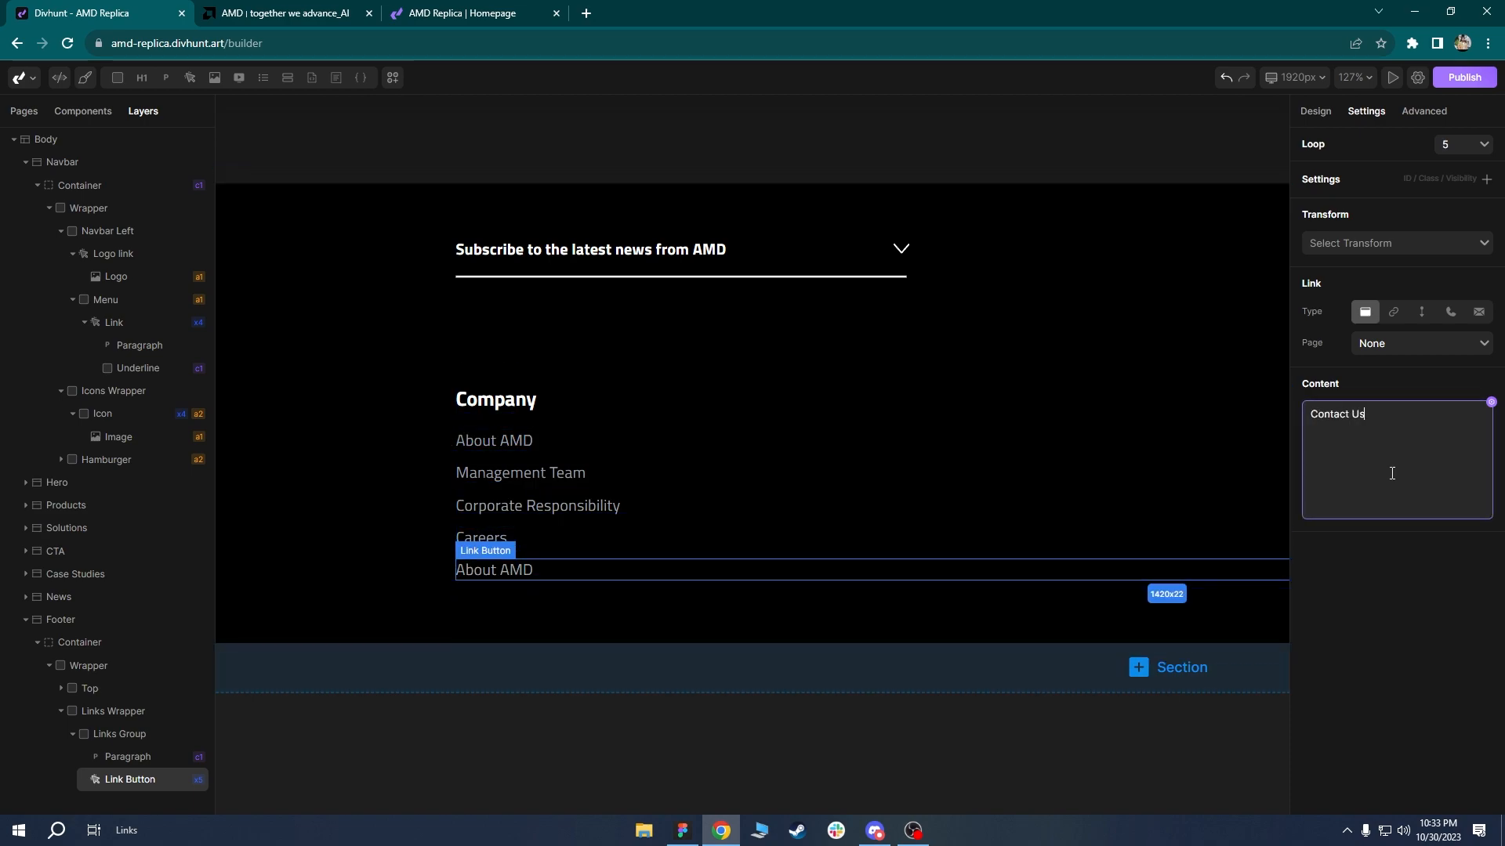
{"action": "left_click", "coordinate": [389, 379]}
Compare the Company column with the original footer's columns and examine how the Links Group and its repeated Link Button are structured.
{"action": "left_click_drag", "start_coordinate": [644, 343], "coordinate": [532, 341]}
{"action": "scroll", "coordinate": [533, 340], "scroll_direction": "down", "scroll_amount": 2}
{"action": "left_click", "coordinate": [278, 12]}
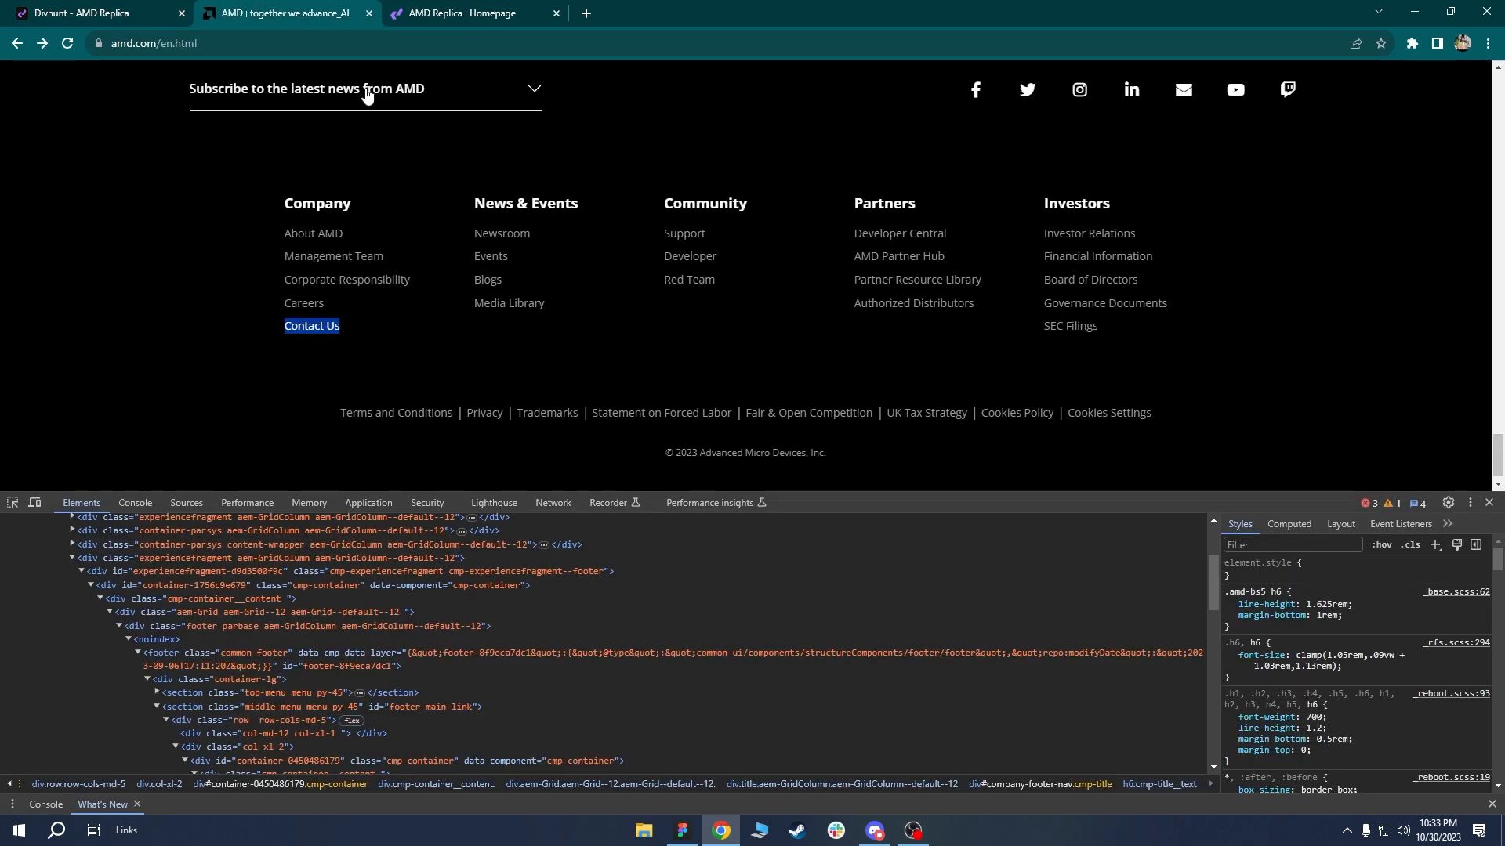
{"action": "left_click", "coordinate": [108, 11]}
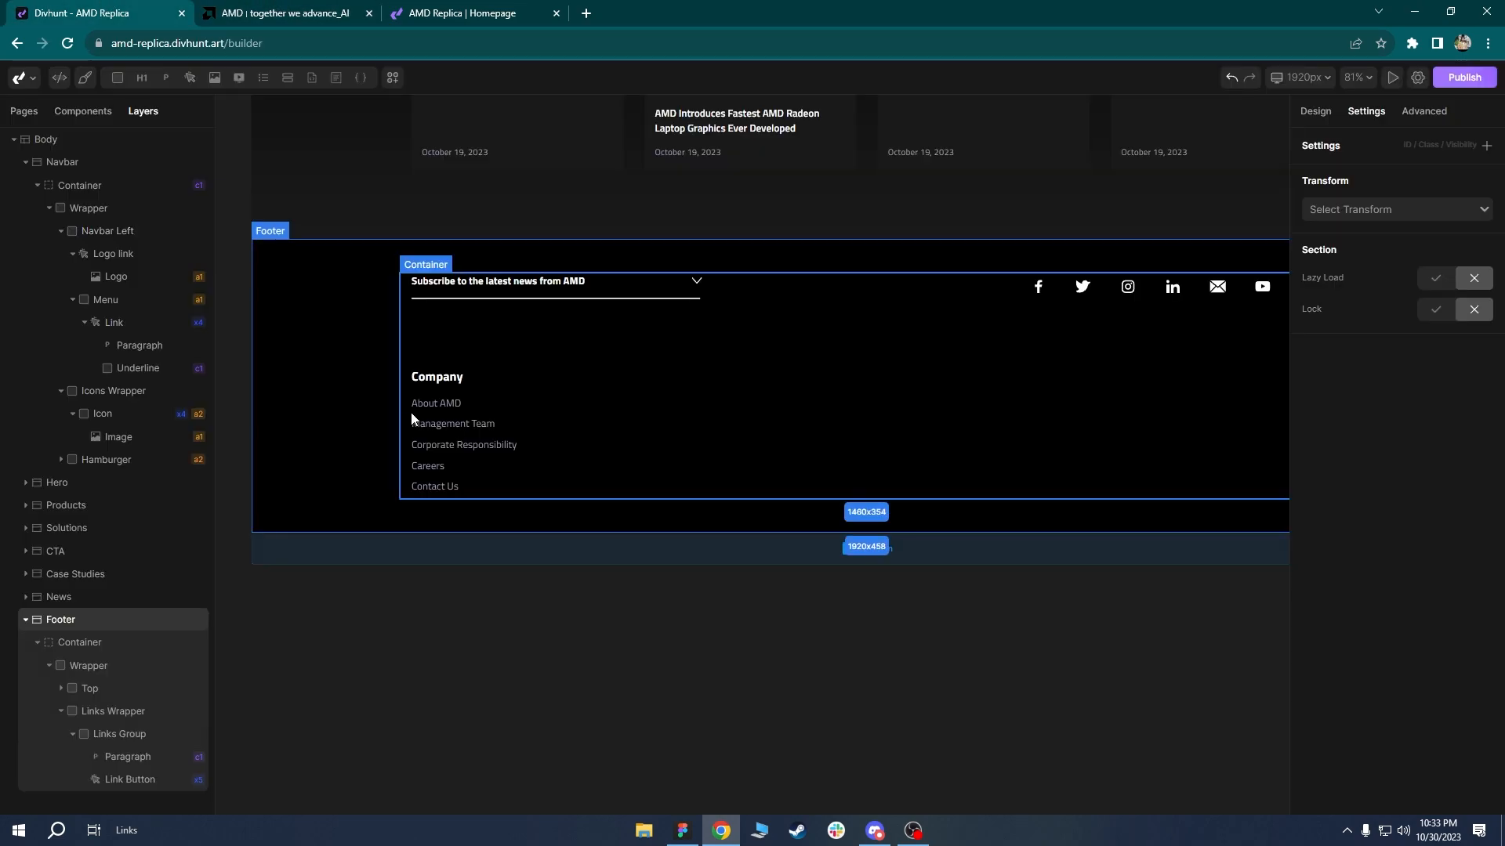
{"action": "left_click", "coordinate": [413, 401]}
{"action": "left_click", "coordinate": [73, 735]}
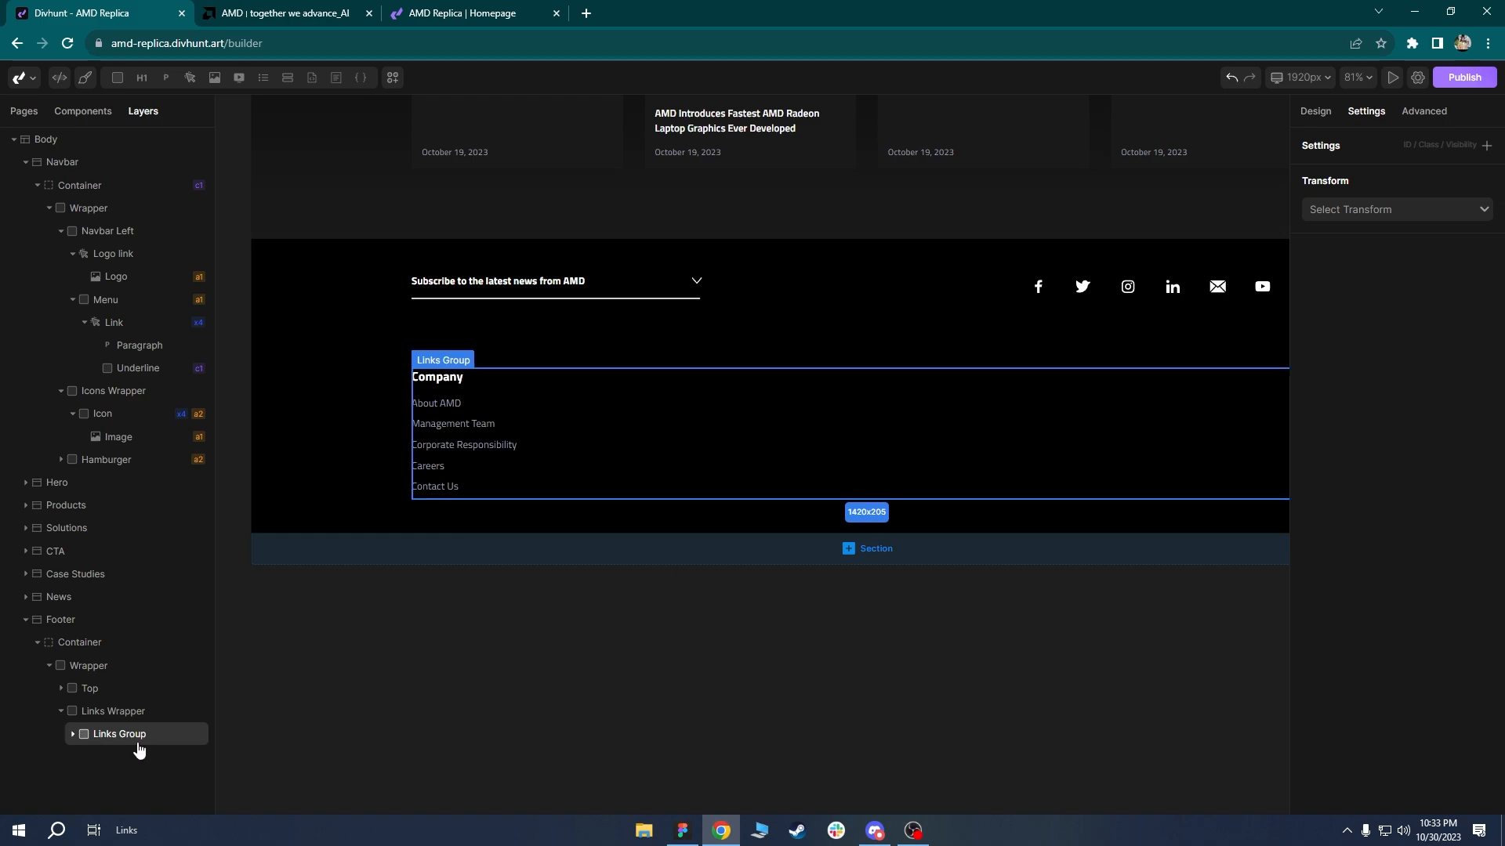
{"action": "left_click", "coordinate": [112, 712]}
{"action": "key", "text": "ctrl+c"}
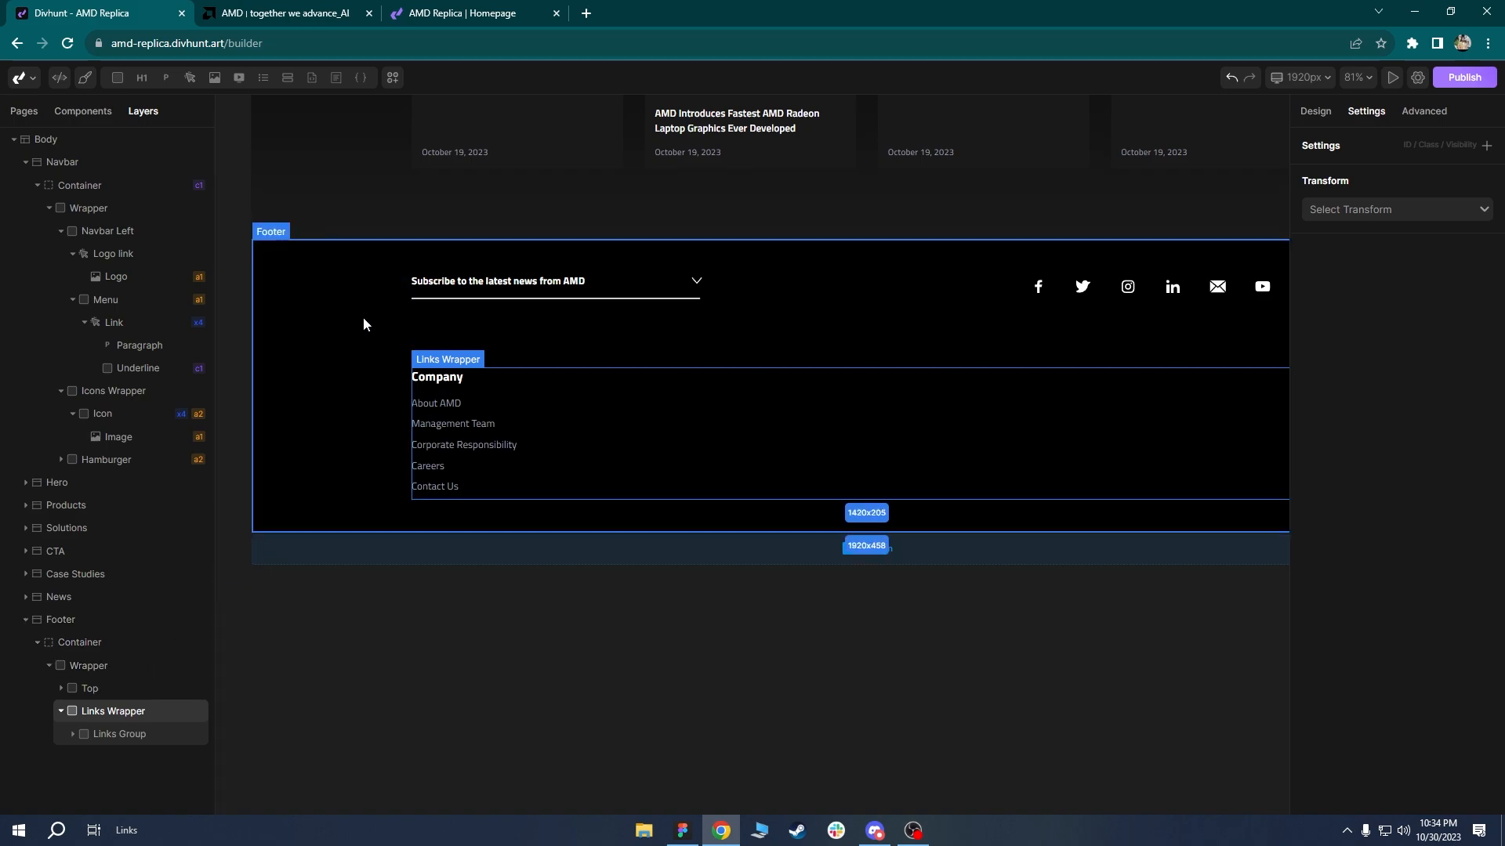
{"action": "left_click", "coordinate": [448, 404]}
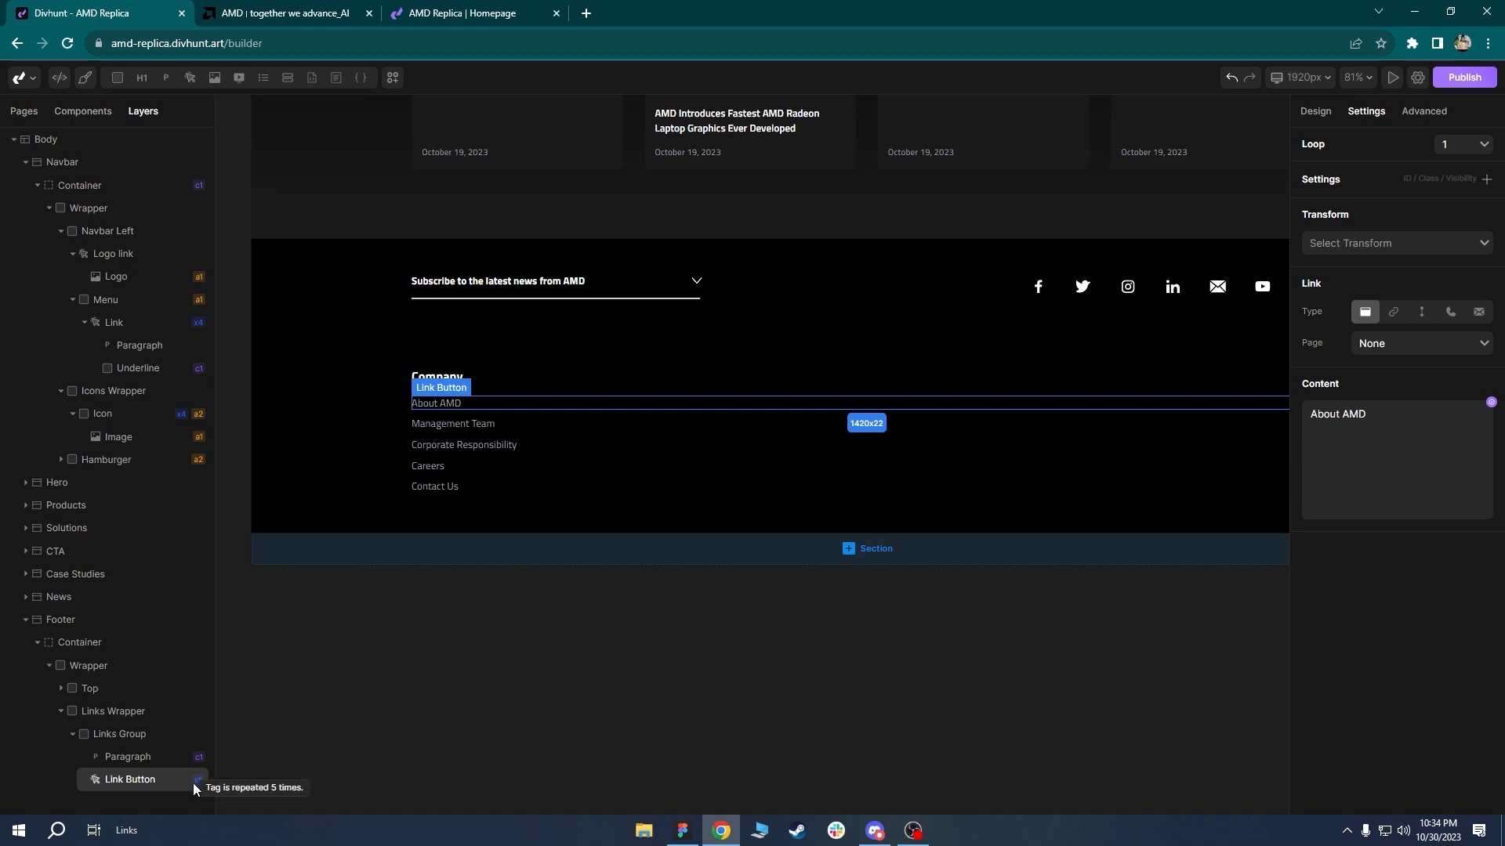
{"action": "left_click", "coordinate": [73, 735]}
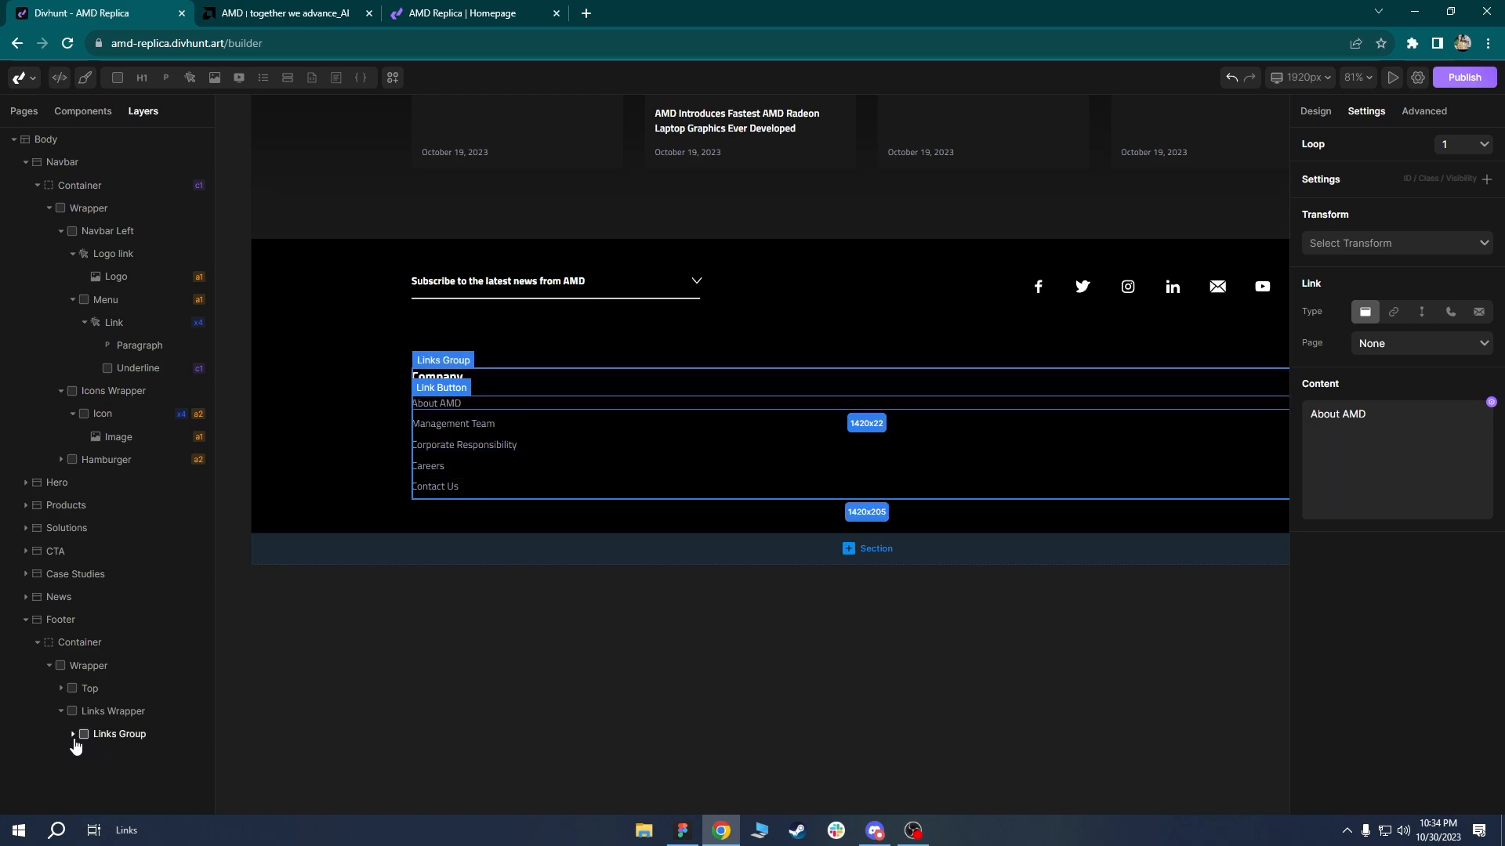
{"action": "left_click", "coordinate": [117, 734]}
{"action": "left_click", "coordinate": [73, 734]}
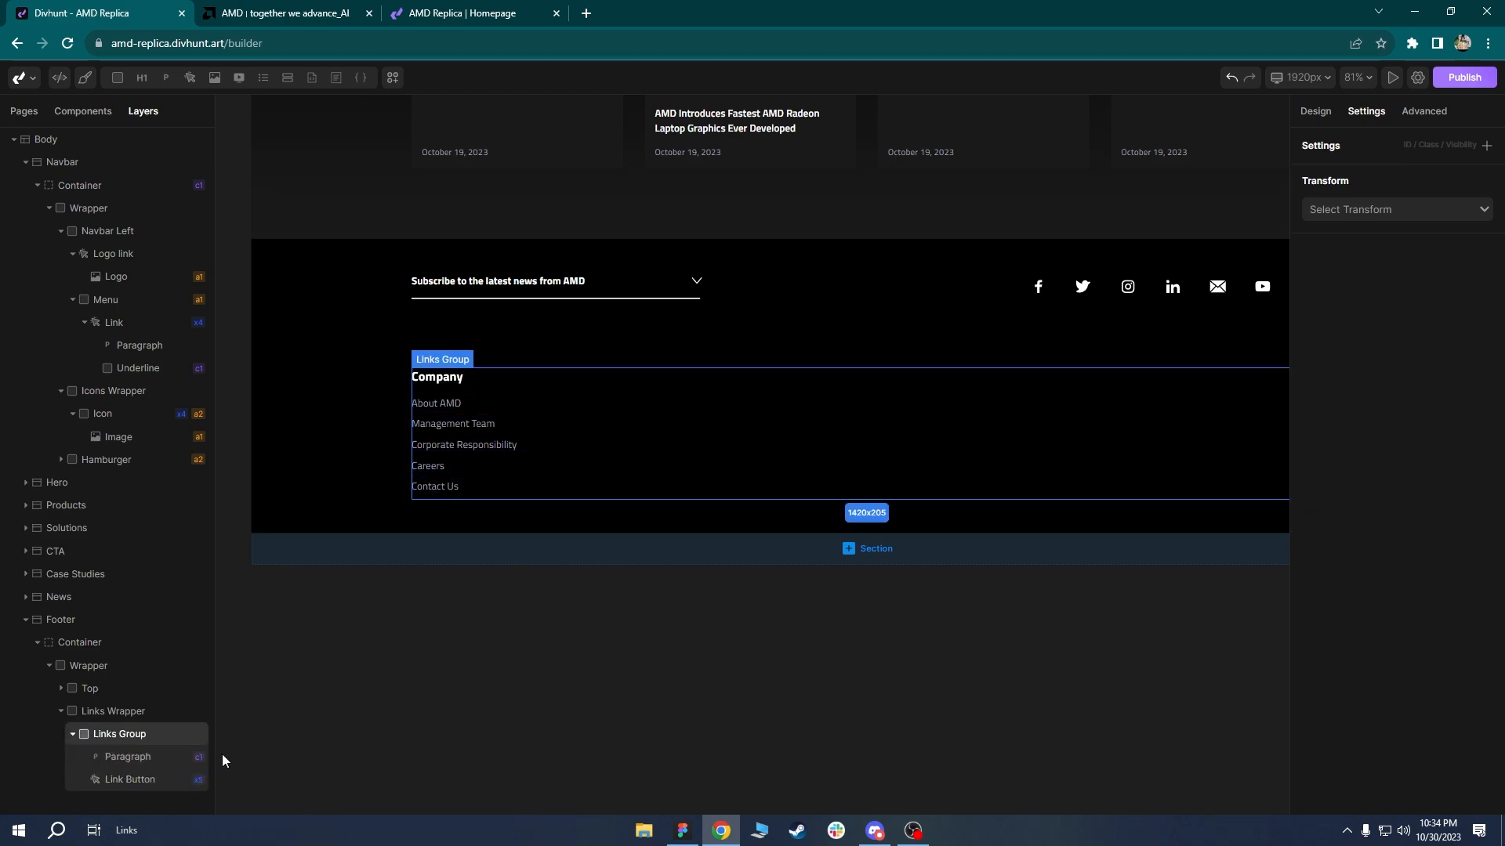
Copy the Links Group and paste four copies of it into the Links Wrapper.
{"action": "left_click", "coordinate": [72, 735]}
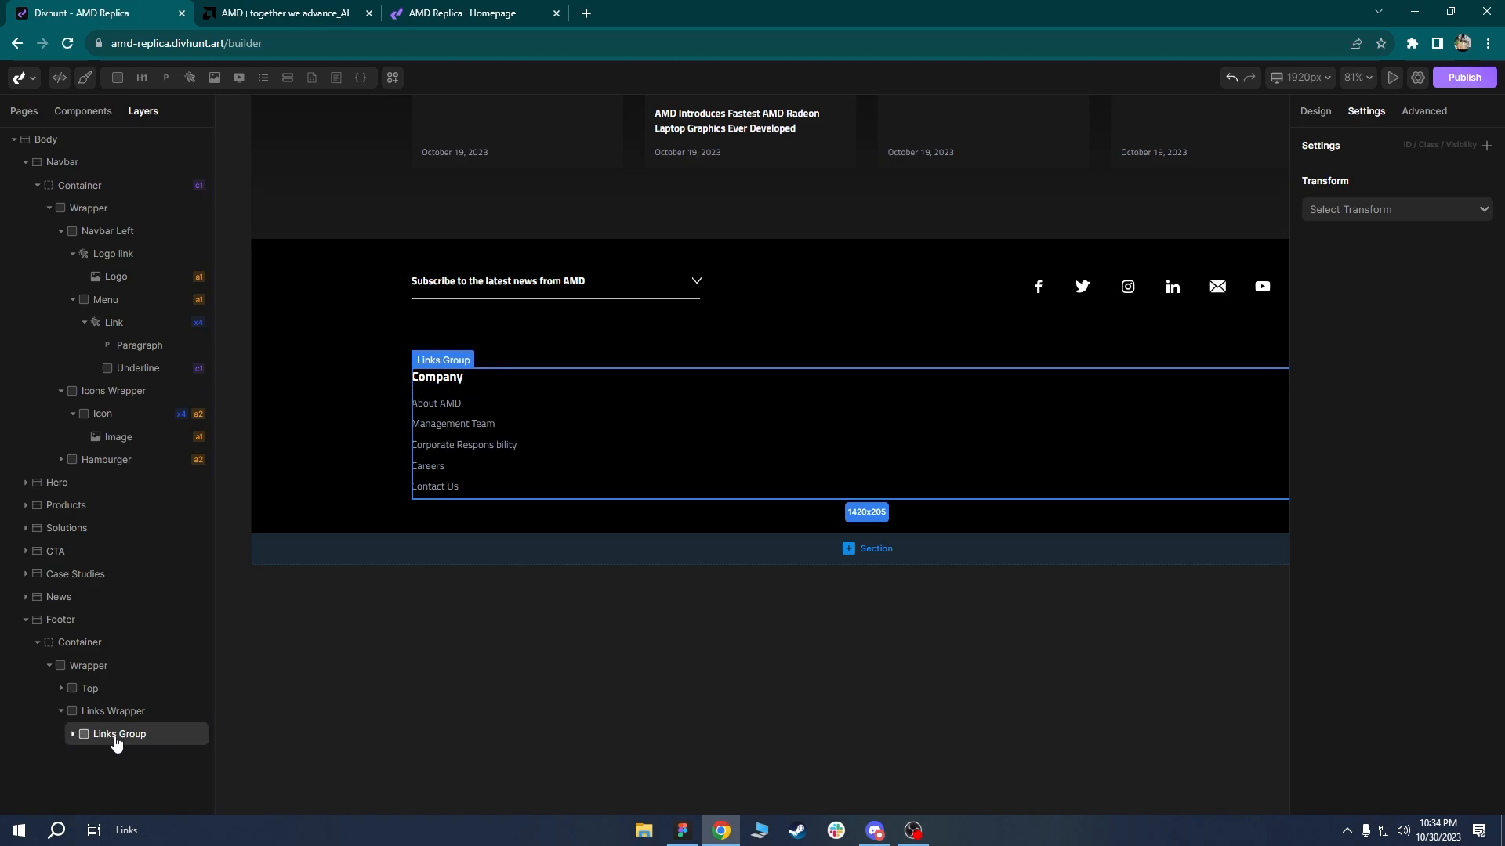
{"action": "key", "text": "ctrl+c"}
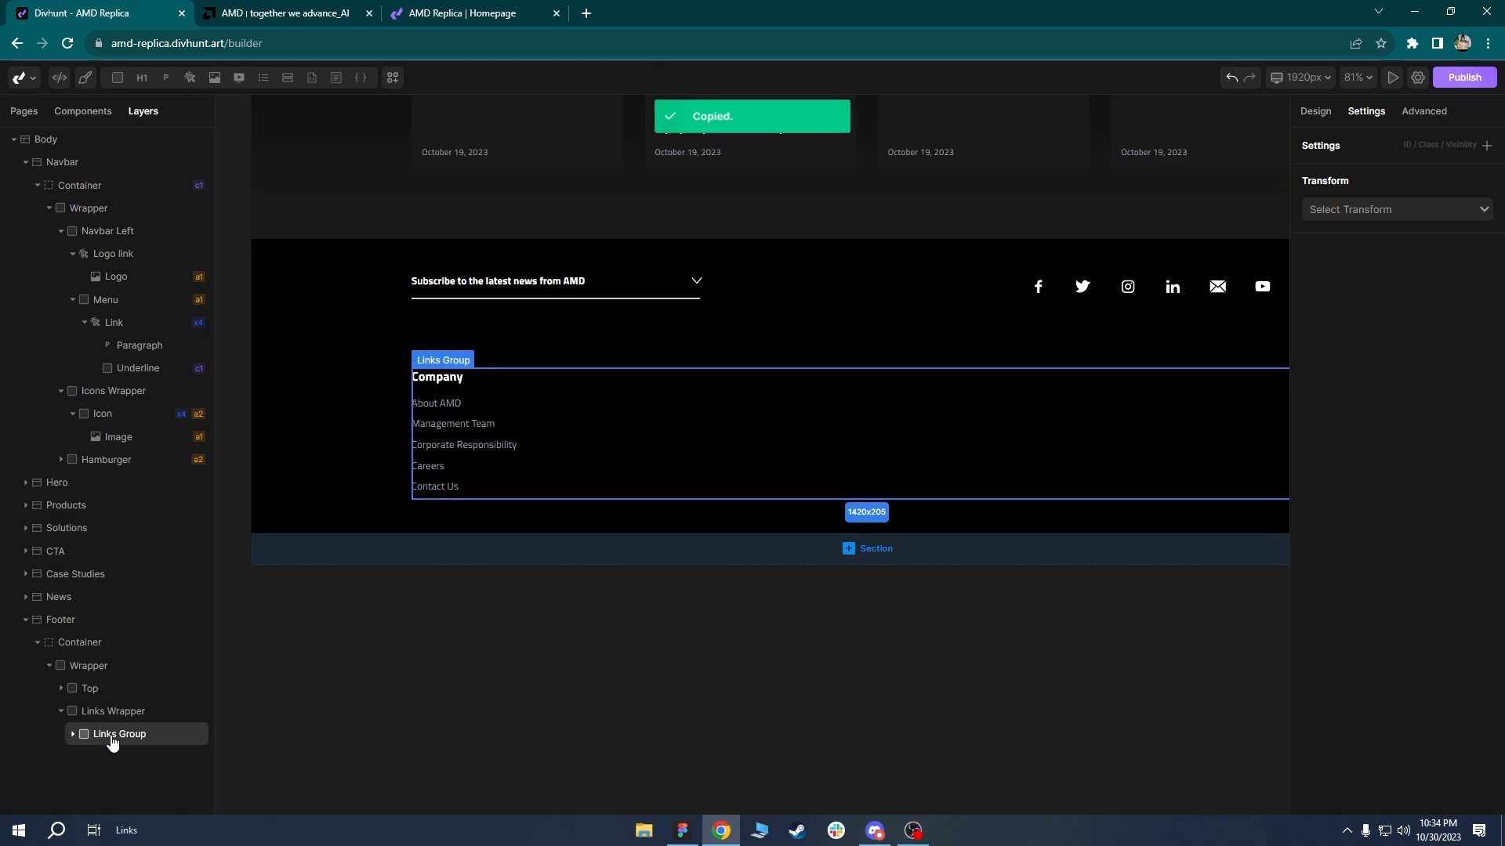
{"action": "left_click", "coordinate": [112, 712]}
{"action": "key", "text": "ctrl+v"}
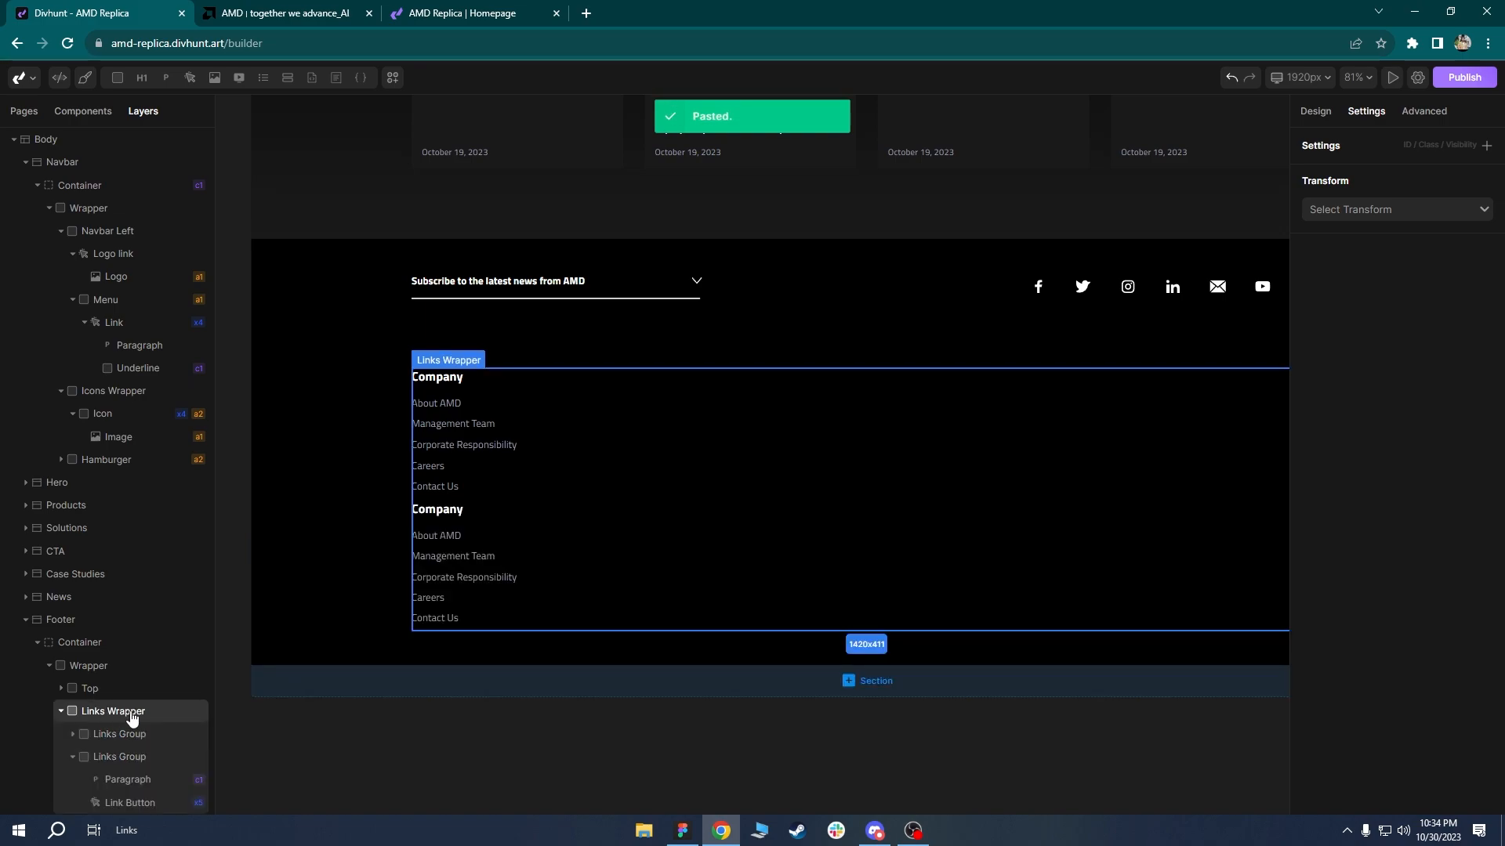
{"action": "key", "text": "ctrl+v"}
{"action": "key", "text": "ctrl+v"}
{"action": "key", "text": "ctrl+v"}
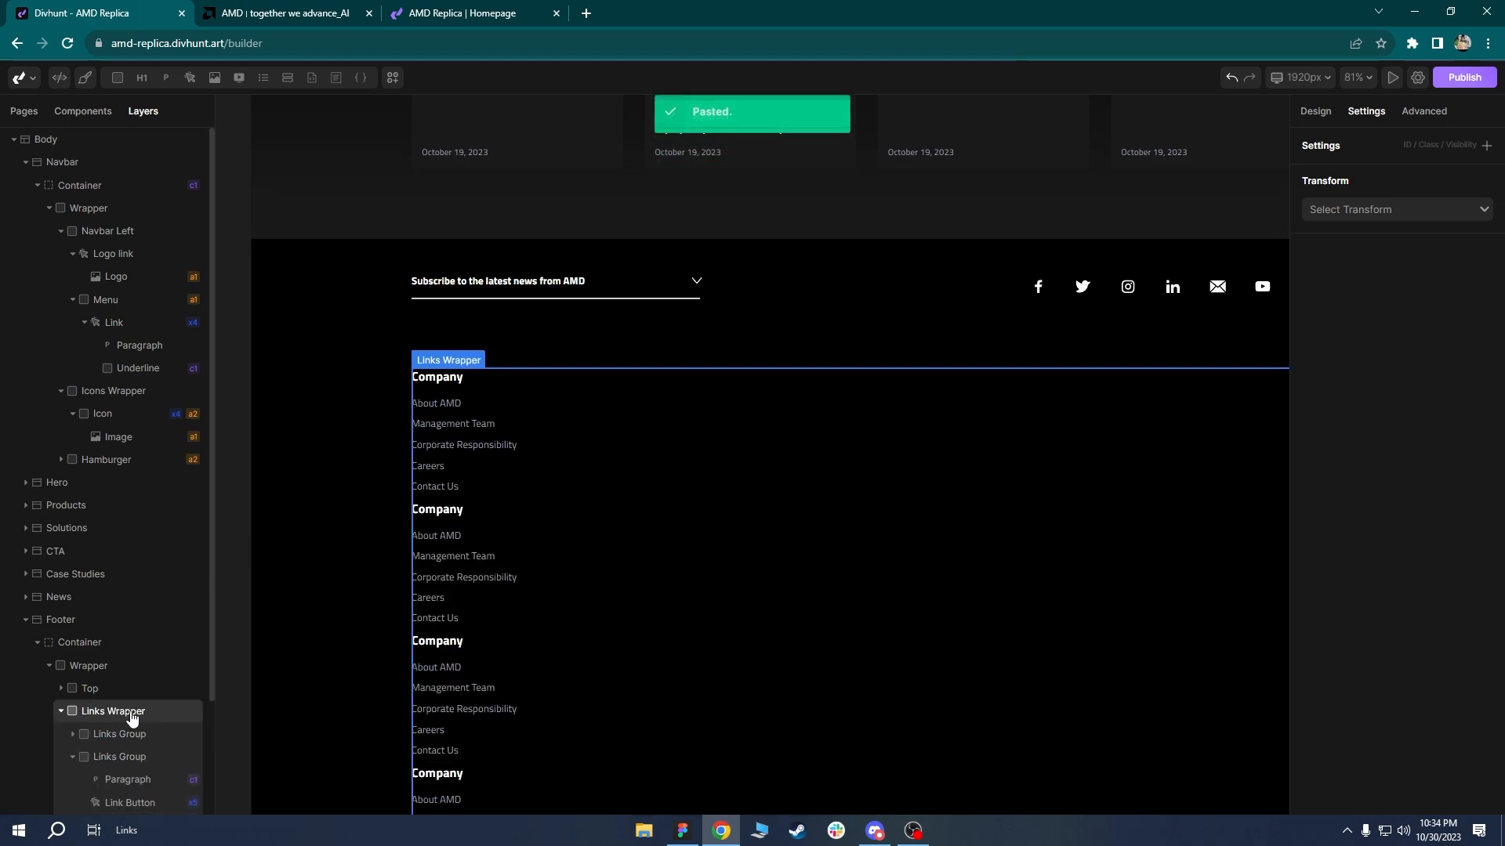
Review the stacked Company groups in the footer and collapse all Links Groups in the layer tree.
{"action": "left_click", "coordinate": [357, 515]}
{"action": "scroll", "coordinate": [597, 463], "scroll_direction": "down", "scroll_amount": 3}
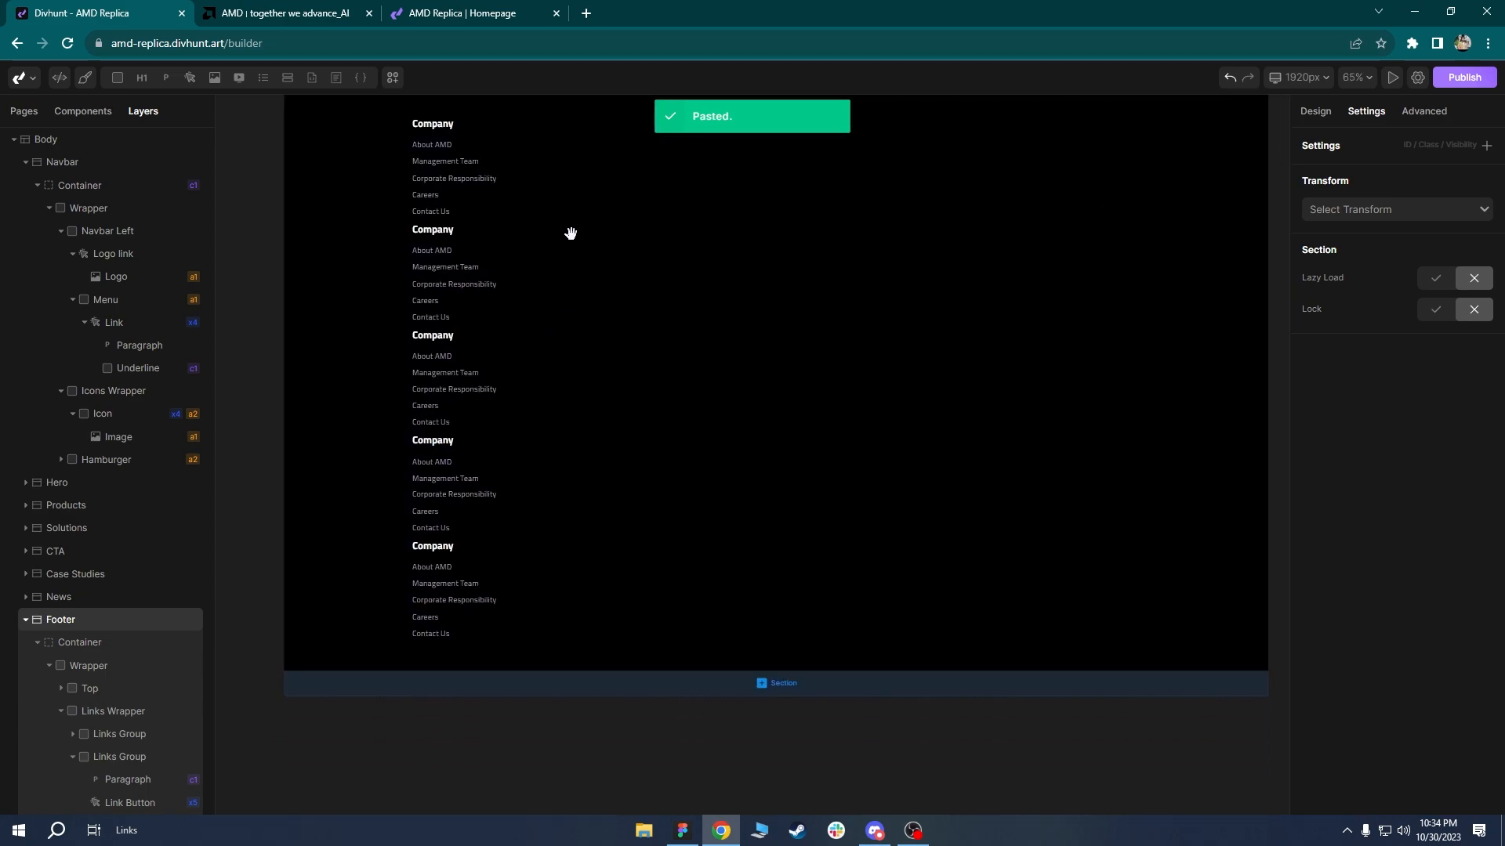
{"action": "left_click", "coordinate": [535, 324]}
{"action": "left_click", "coordinate": [536, 355]}
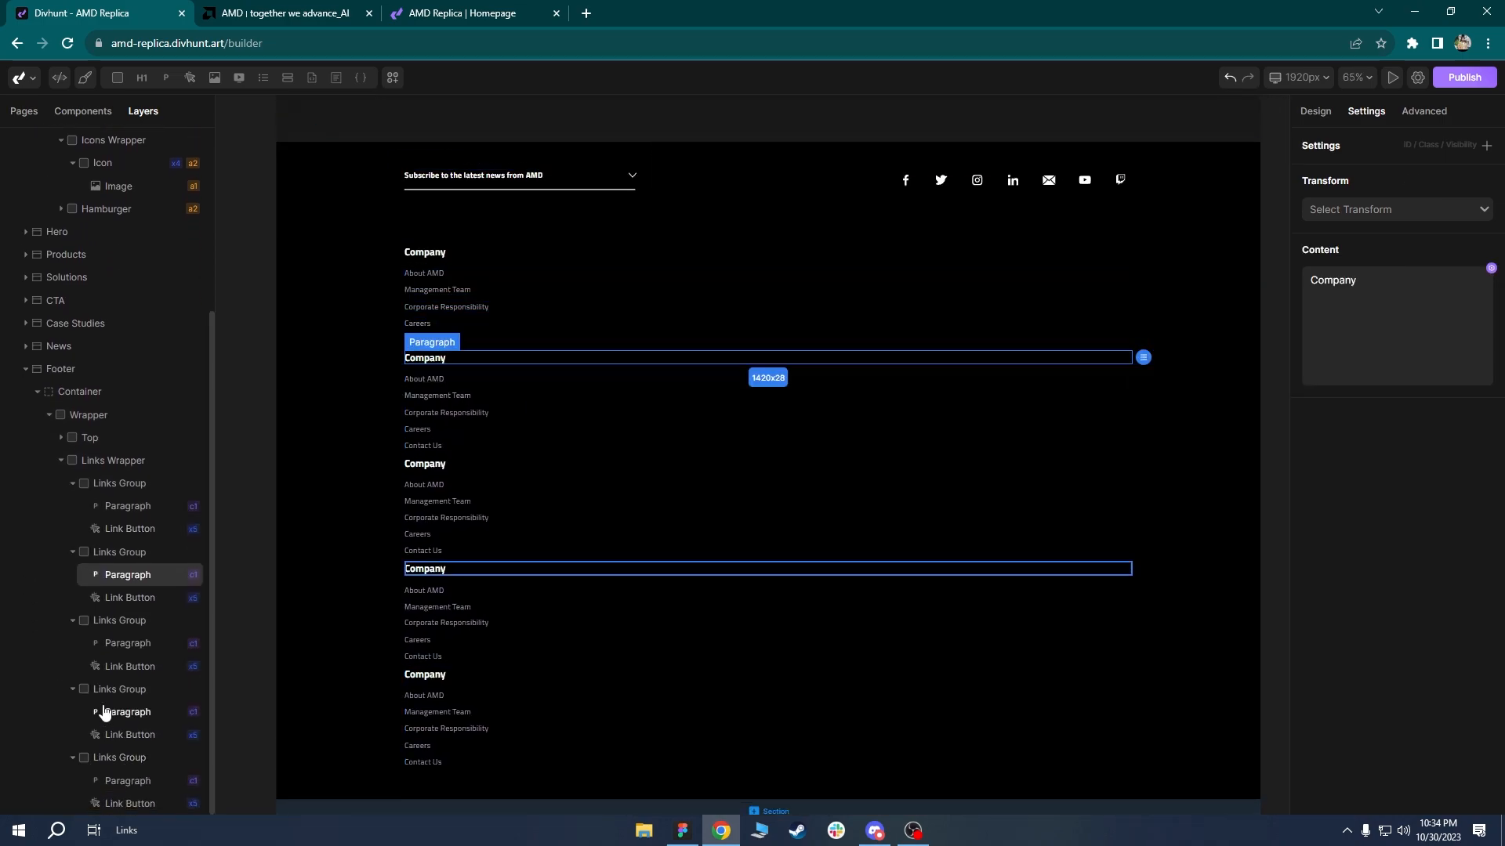
{"action": "left_click", "coordinate": [73, 553]}
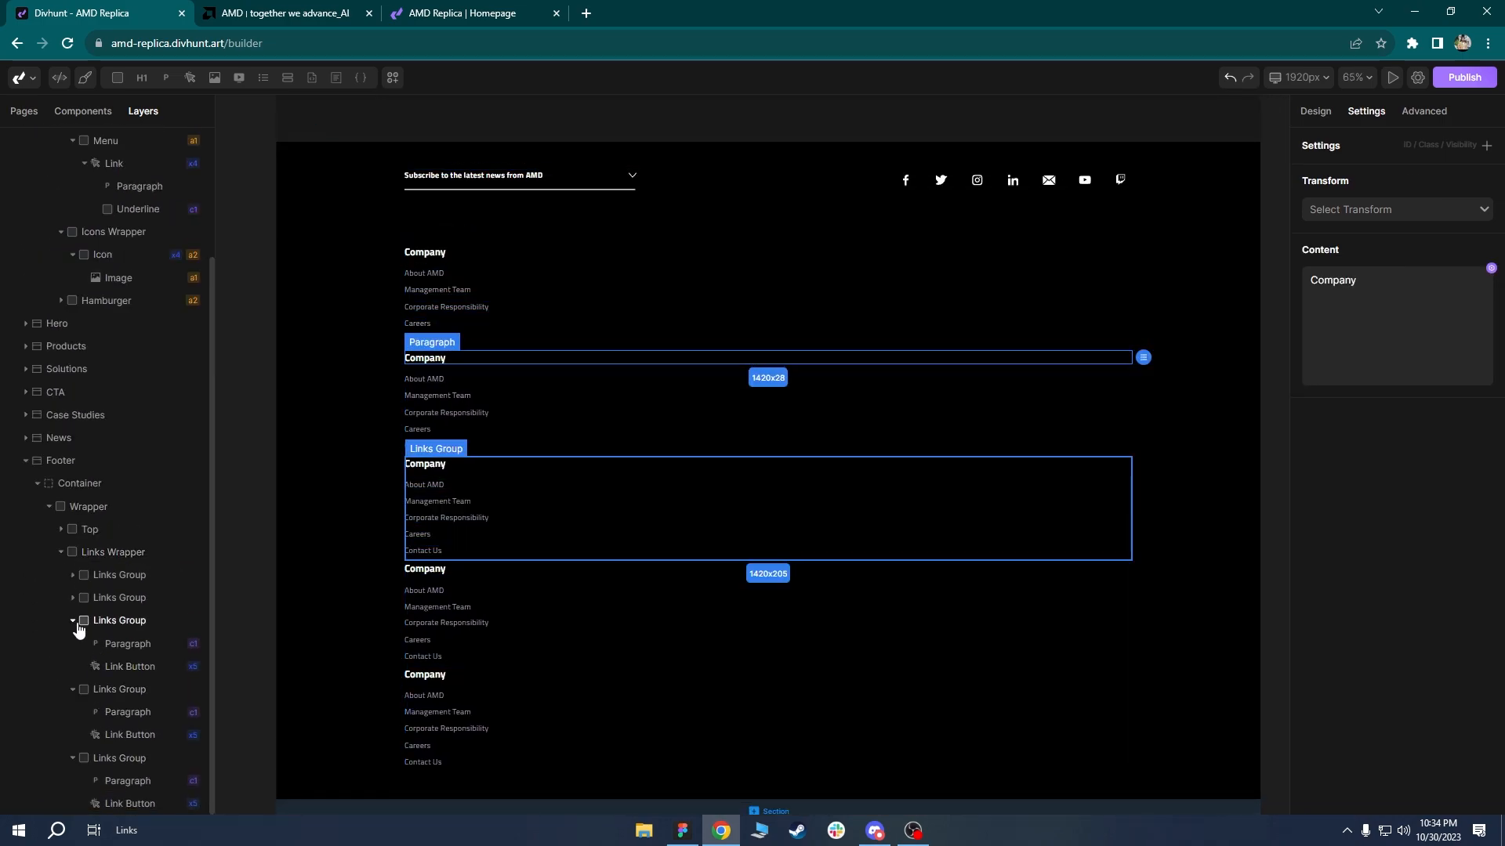
{"action": "left_click", "coordinate": [78, 621]}
{"action": "left_click", "coordinate": [73, 621]}
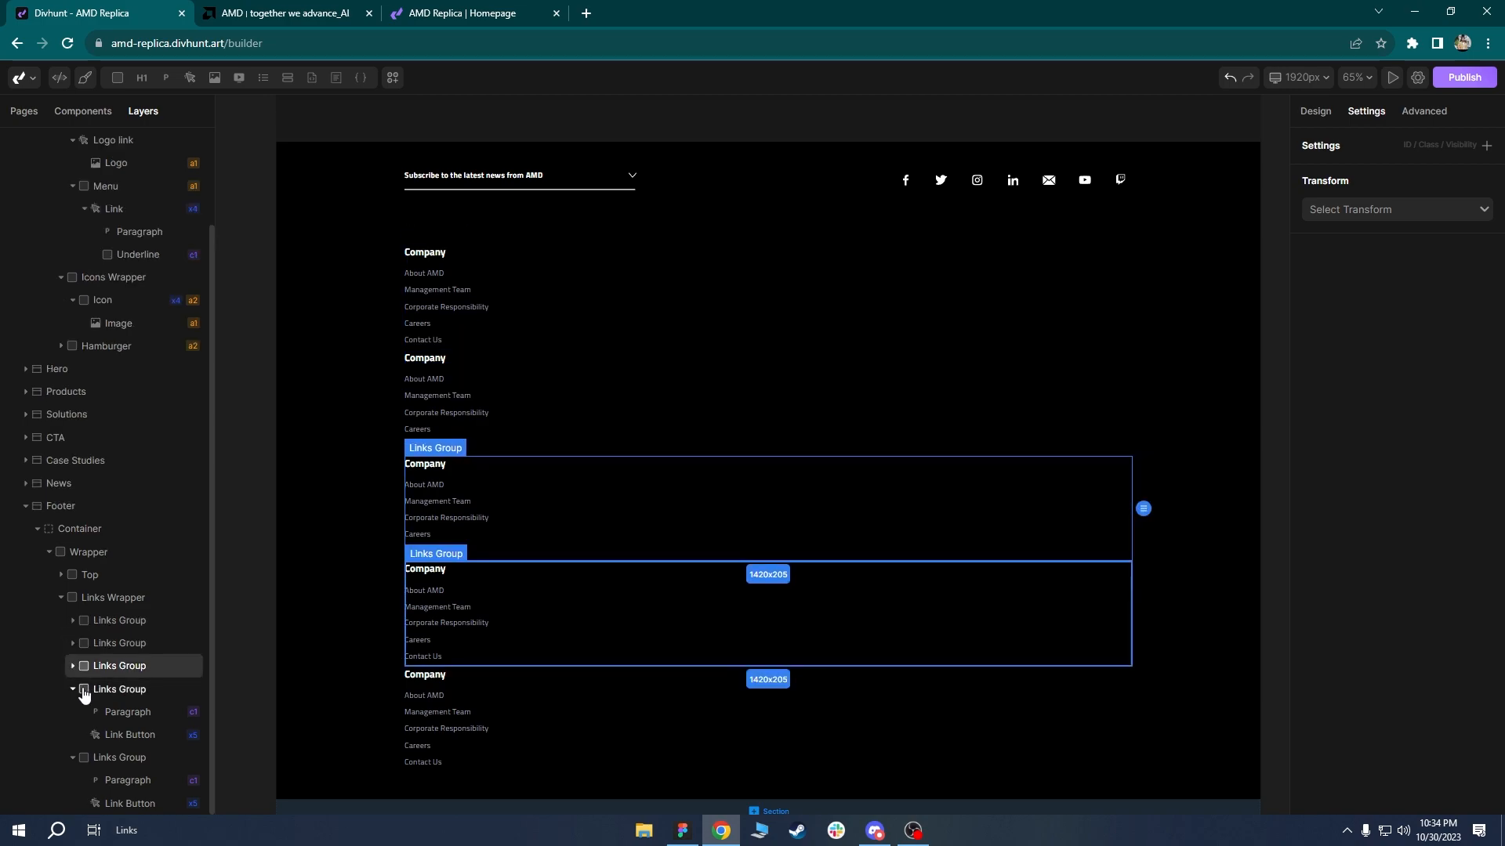
{"action": "left_click", "coordinate": [73, 690]}
{"action": "left_click", "coordinate": [73, 757]}
Change the Links Wrapper's display to grid and give it five 1fr columns.
{"action": "left_click", "coordinate": [112, 689]}
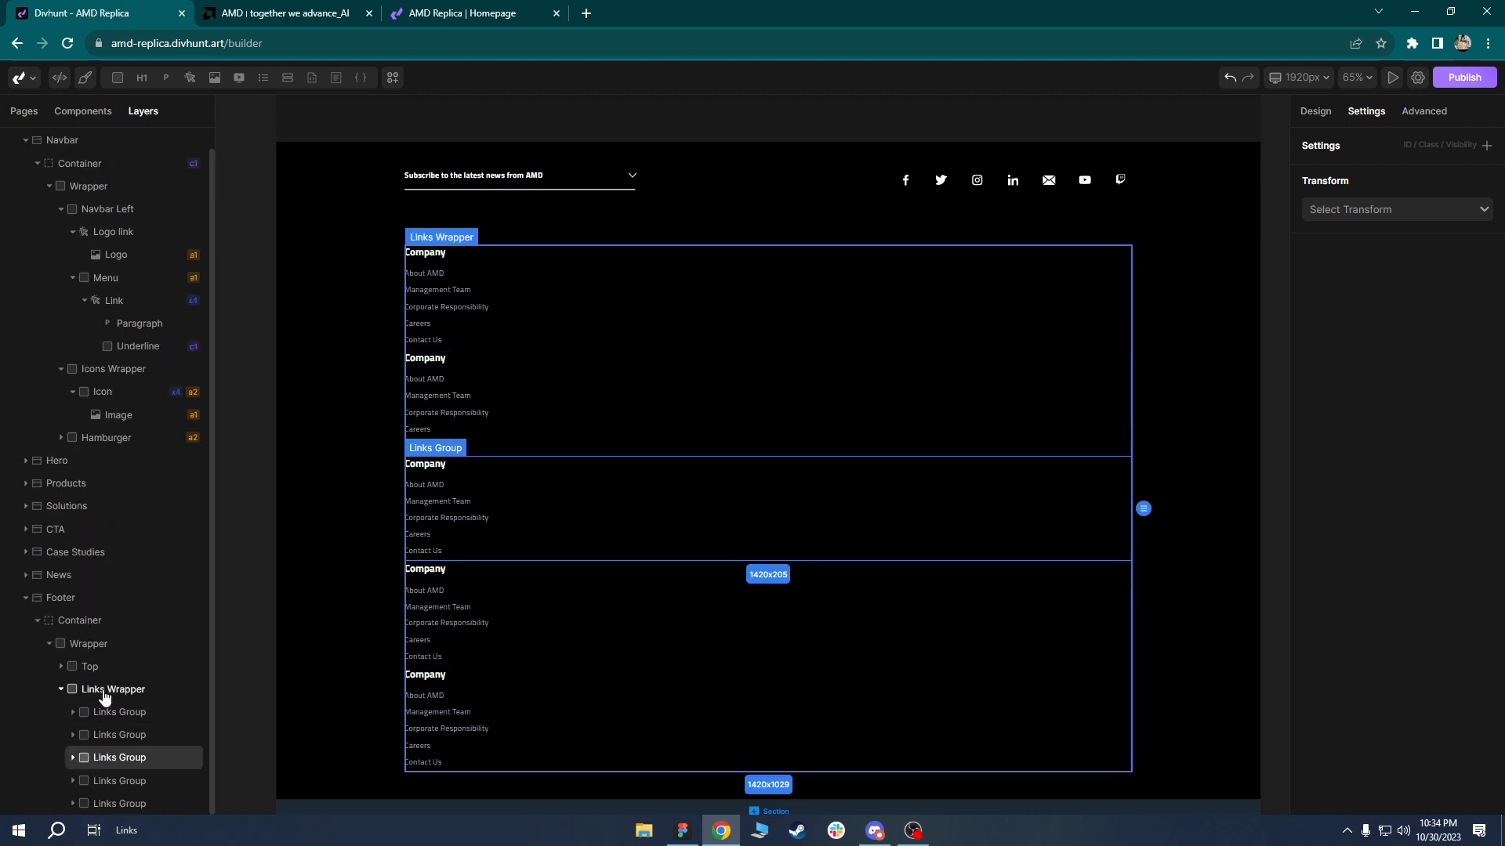
{"action": "left_click", "coordinate": [1315, 112]}
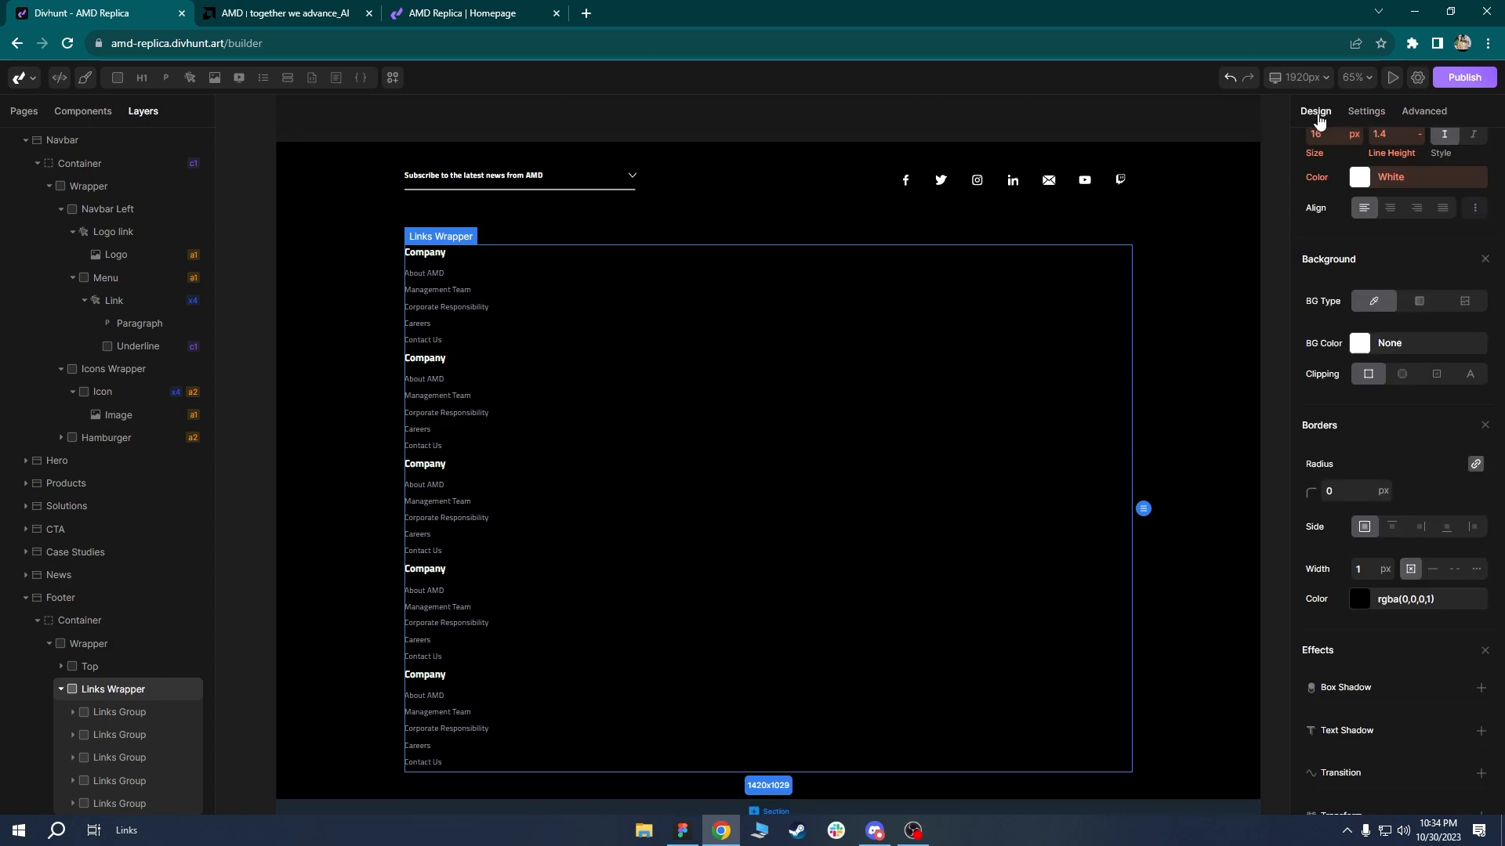
{"action": "scroll", "coordinate": [1363, 284], "scroll_direction": "up", "scroll_amount": 8}
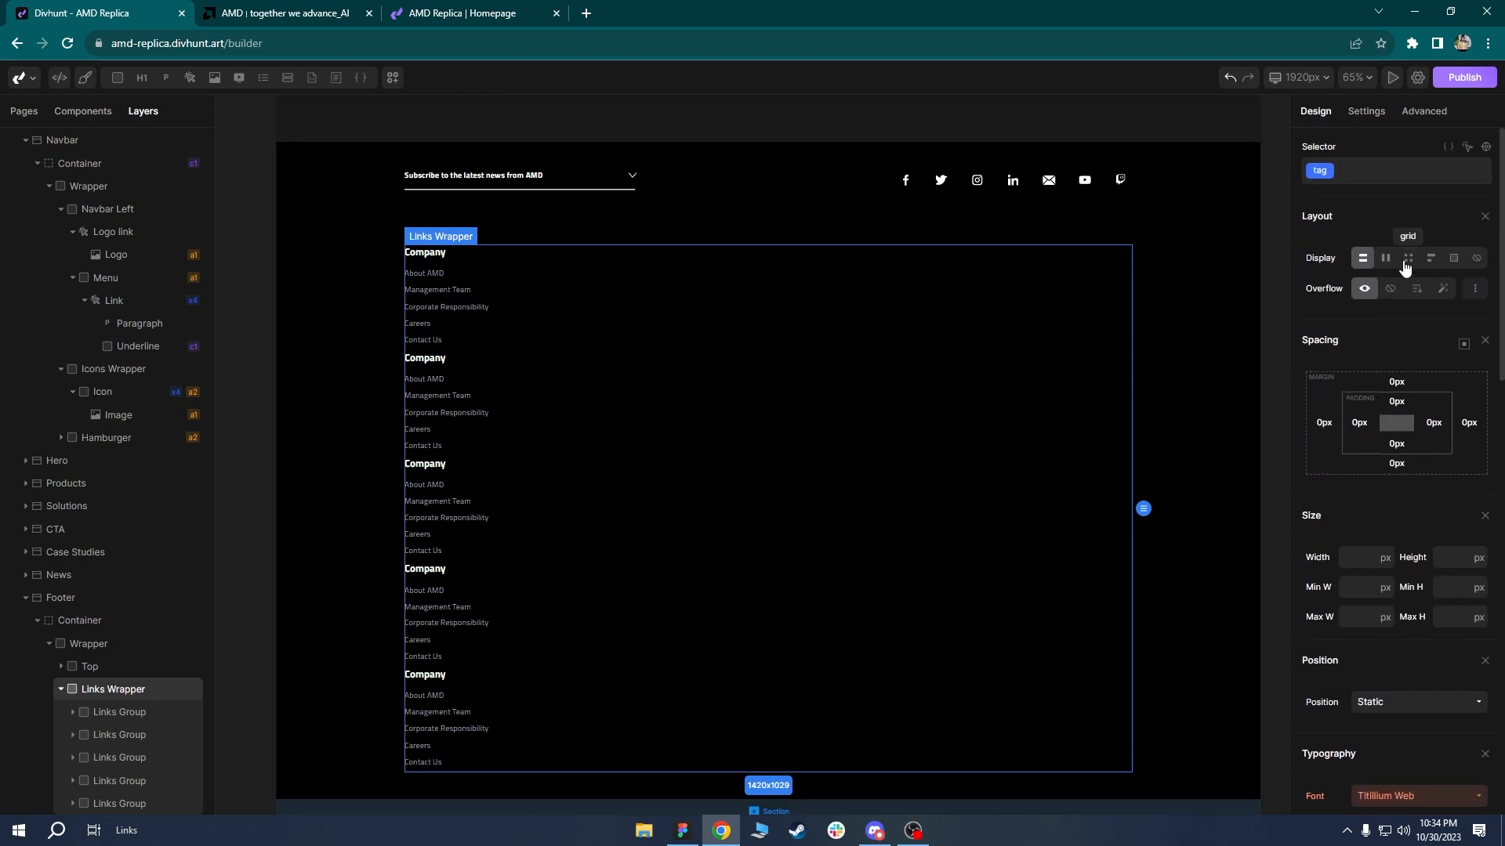
{"action": "left_click", "coordinate": [1404, 265]}
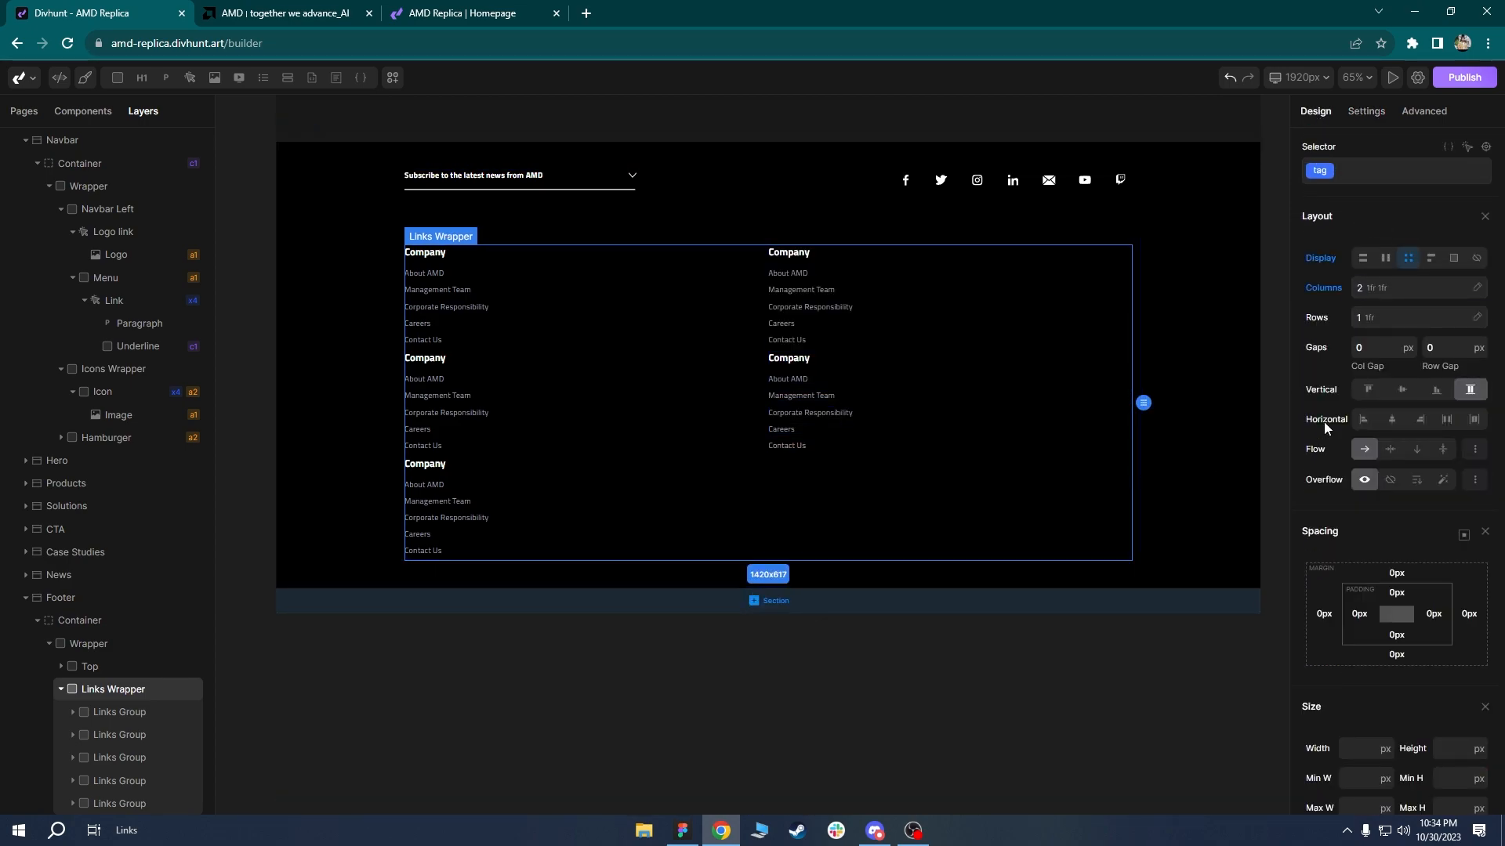
{"action": "left_click", "coordinate": [1379, 288]}
{"action": "left_click", "coordinate": [1466, 319]}
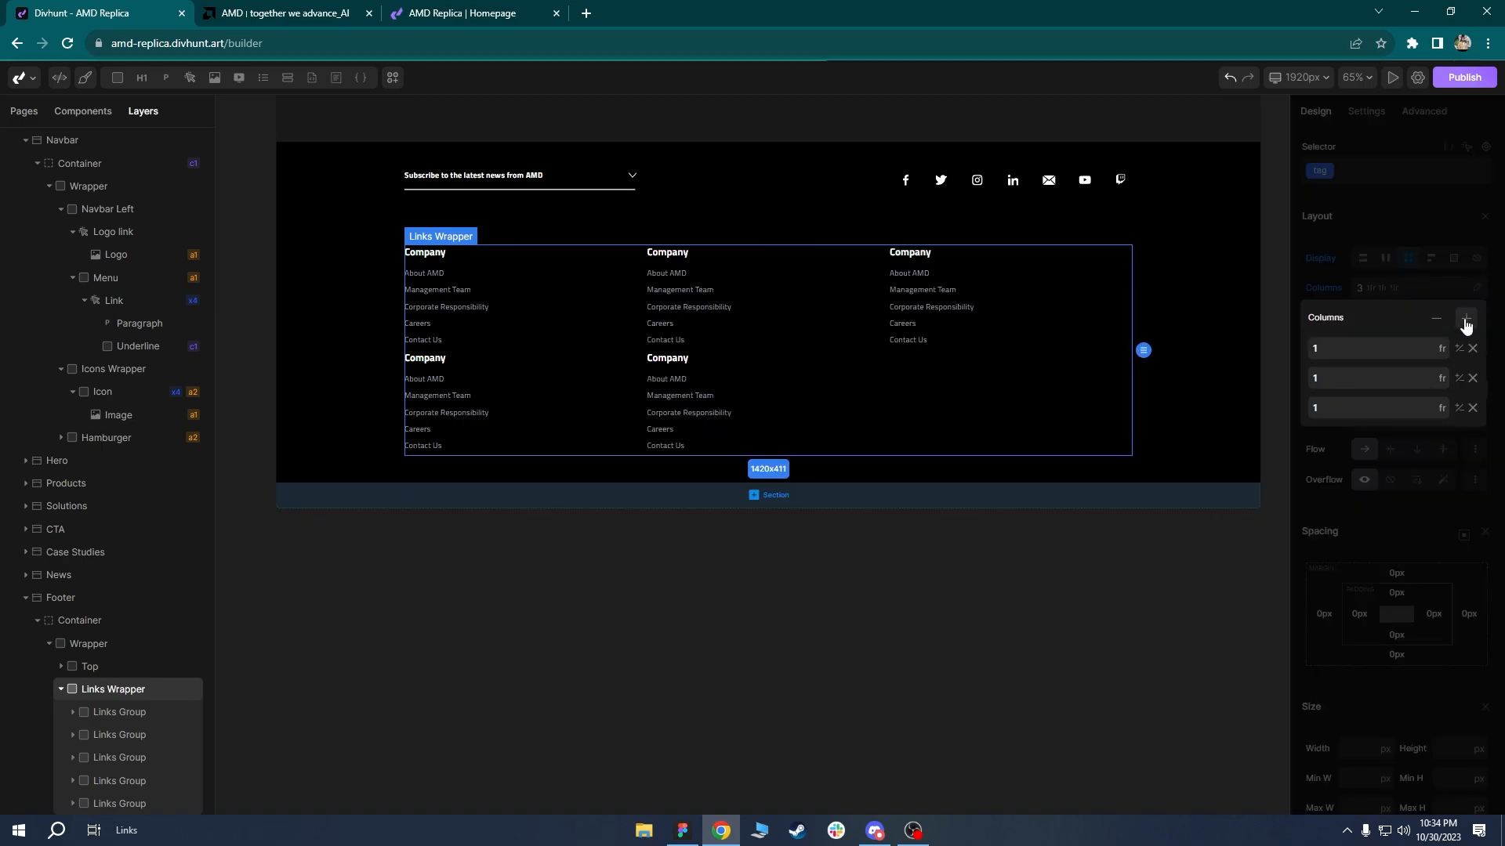
{"action": "left_click", "coordinate": [1466, 320]}
{"action": "left_click", "coordinate": [1466, 320]}
{"action": "left_click", "coordinate": [829, 292]}
{"action": "scroll", "coordinate": [819, 168], "scroll_direction": "up", "scroll_amount": 3}
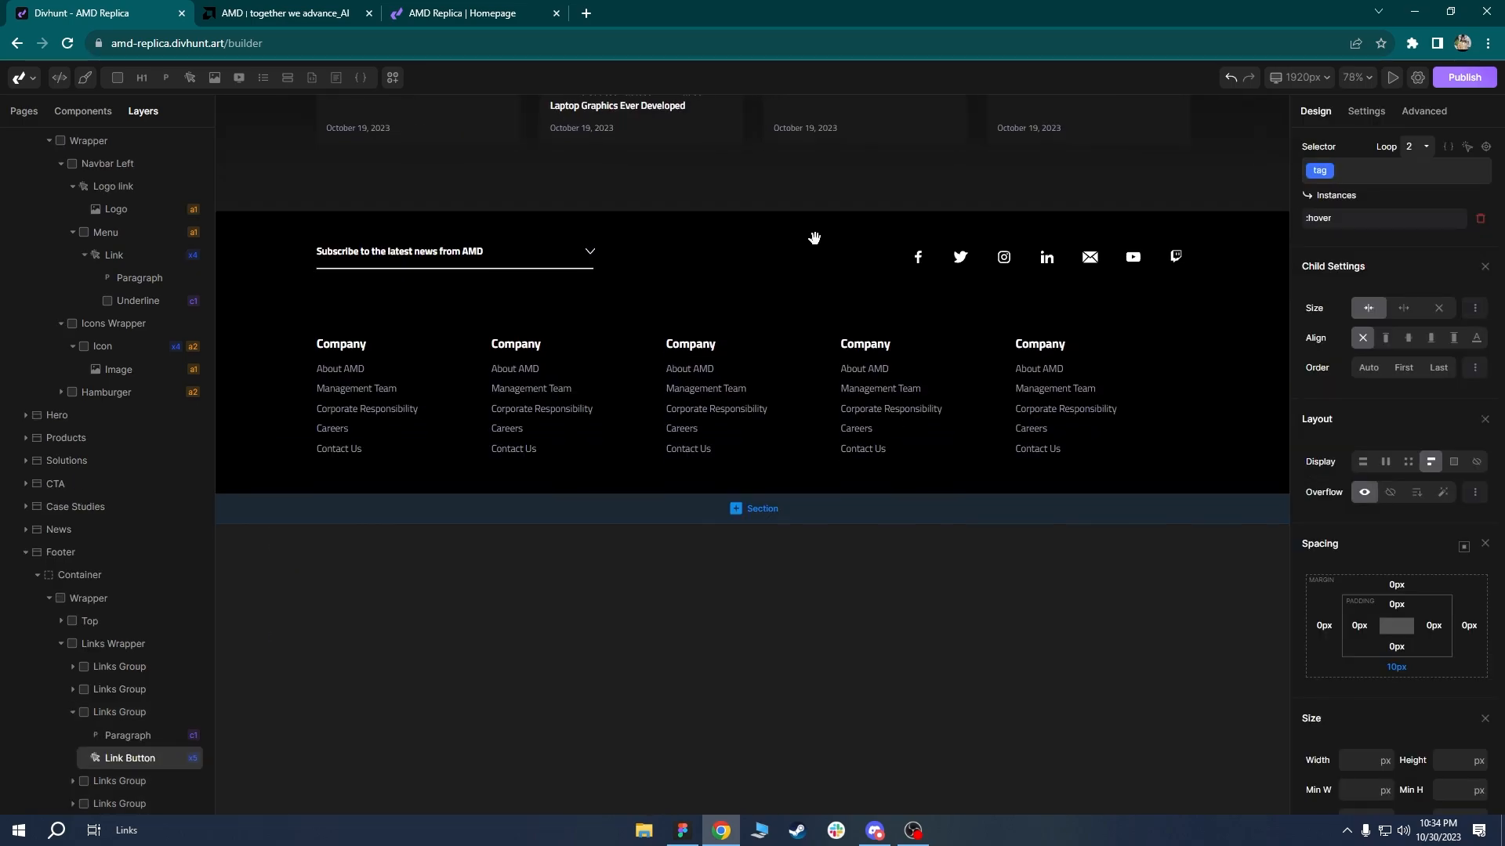
Switch to the original AMD site and inspect the News & Events footer column's padding in its box model.
{"action": "left_click", "coordinate": [335, 19]}
{"action": "left_click", "coordinate": [13, 502]}
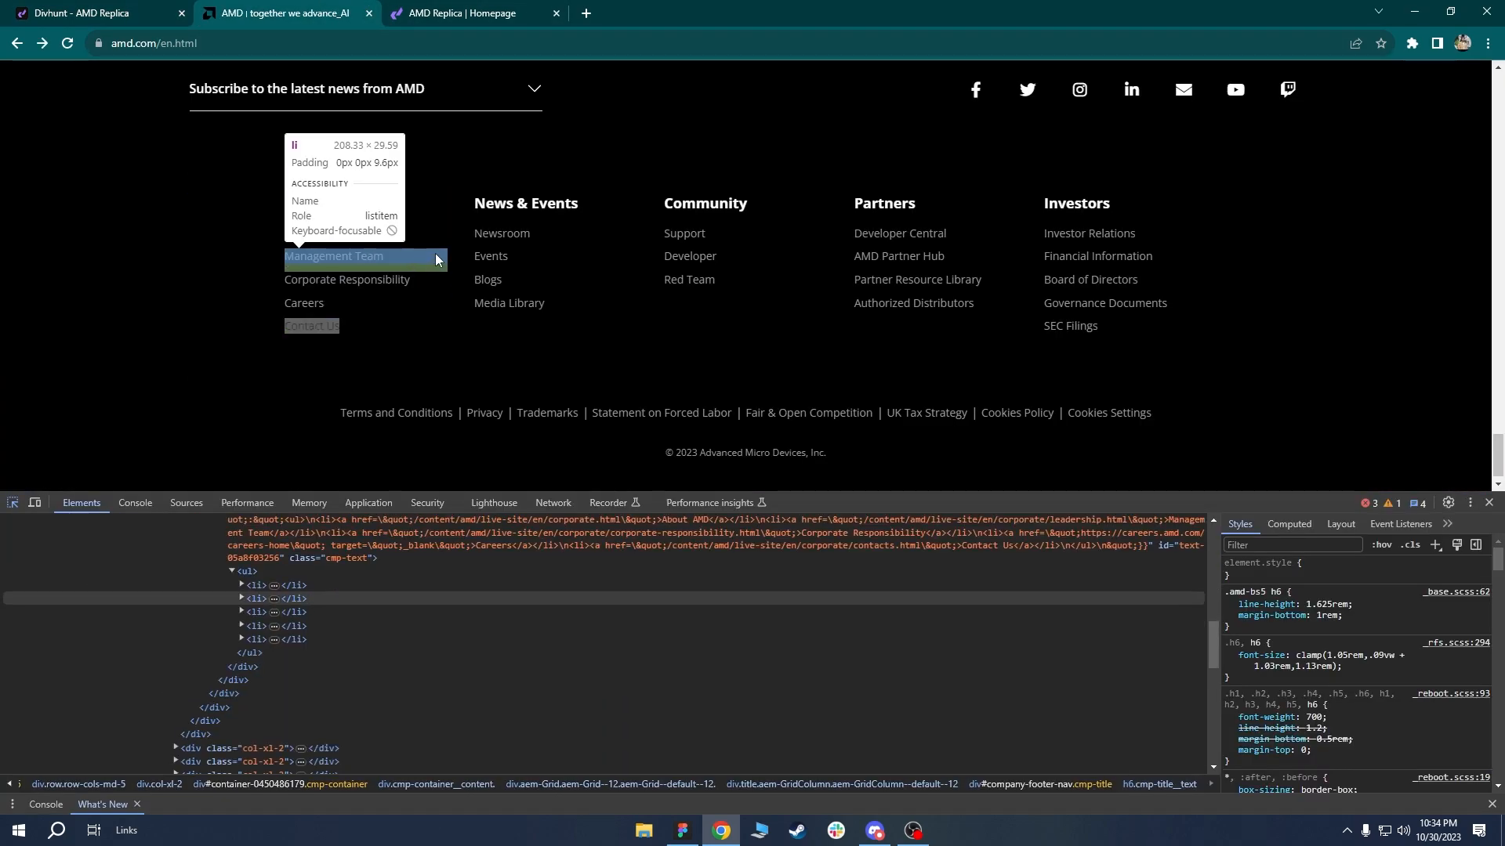
{"action": "left_click", "coordinate": [465, 217]}
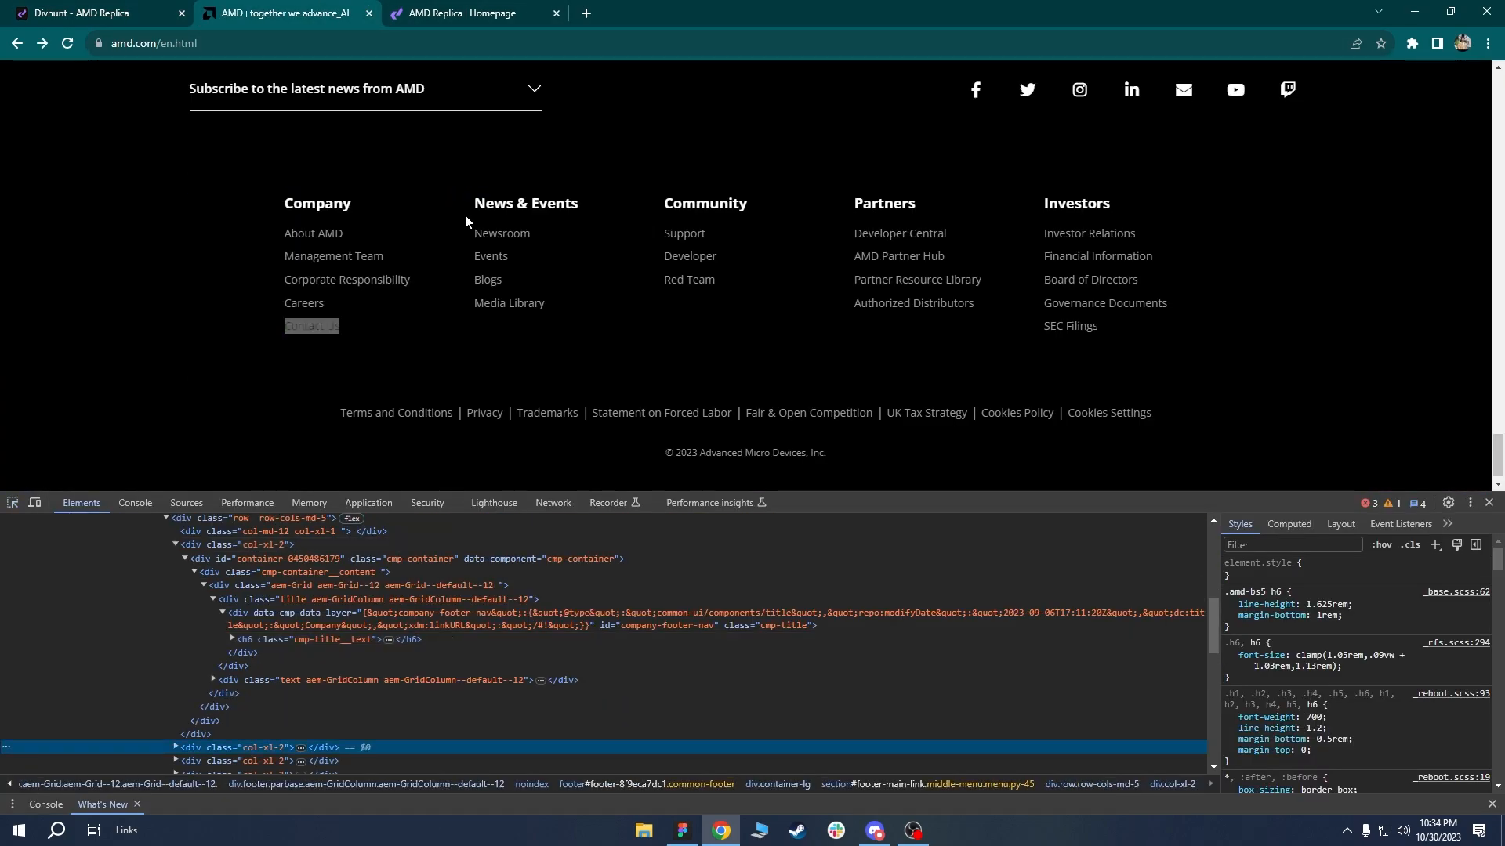
{"action": "left_click", "coordinate": [13, 502]}
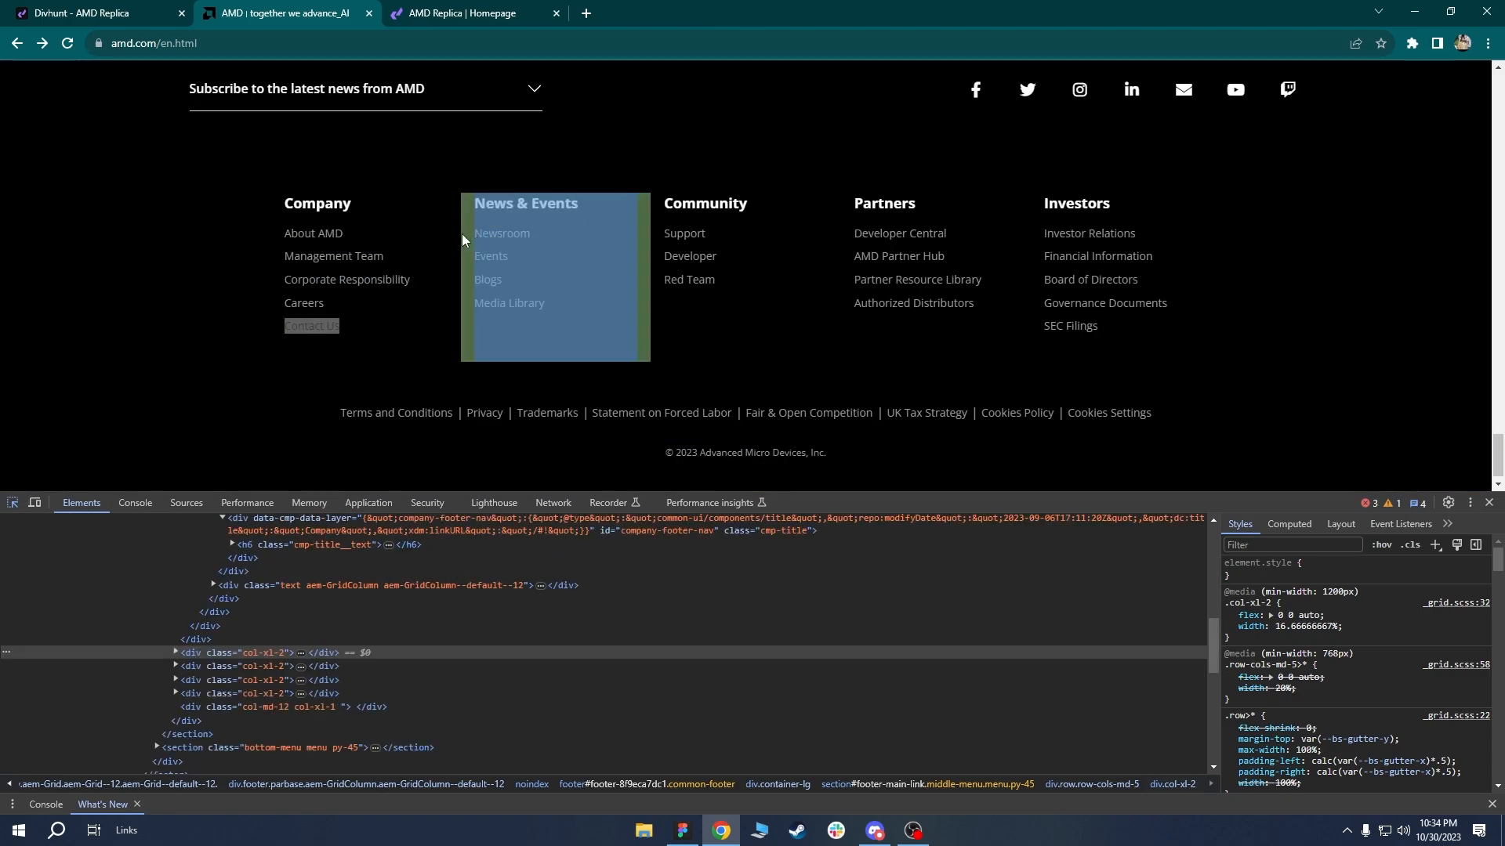
{"action": "left_click", "coordinate": [463, 320]}
{"action": "left_click_drag", "start_coordinate": [1498, 562], "coordinate": [1498, 786]}
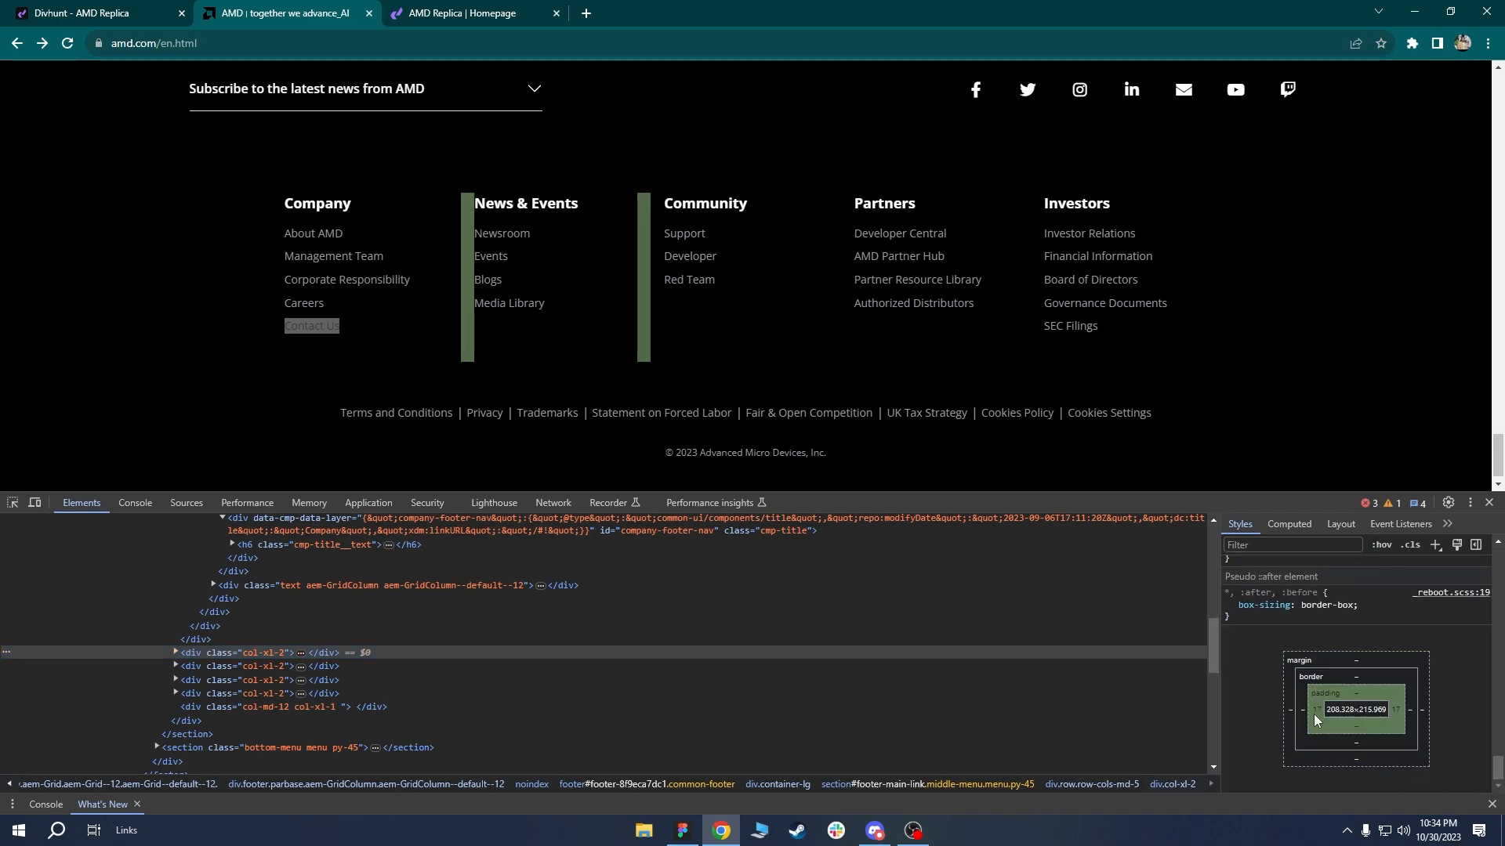
Return to the Divhunt builder and set the Links Wrapper's column and row gaps to 34 px.
{"action": "left_click", "coordinate": [146, 12]}
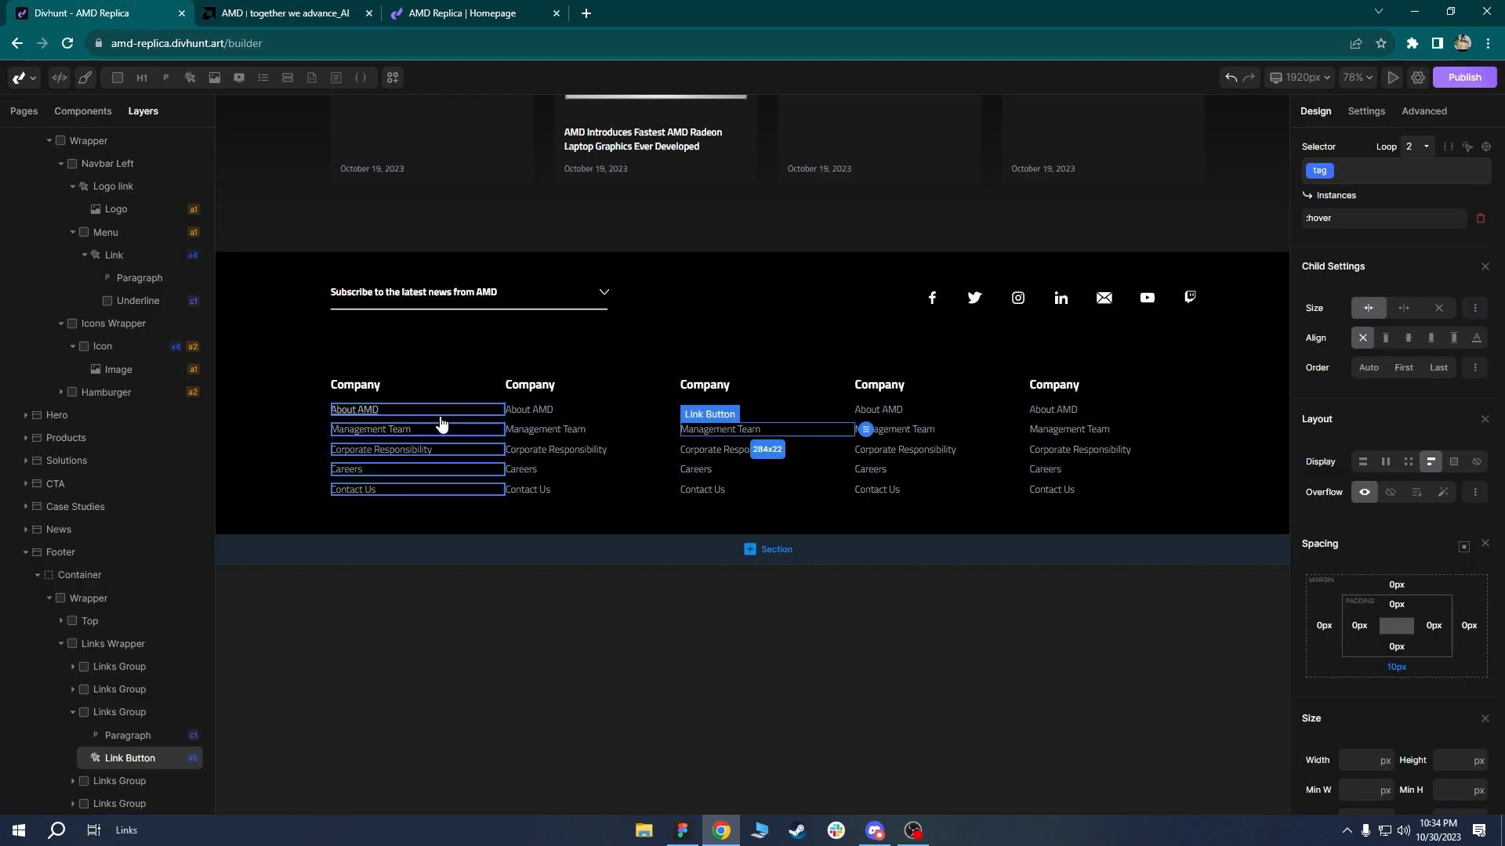
{"action": "left_click", "coordinate": [118, 644]}
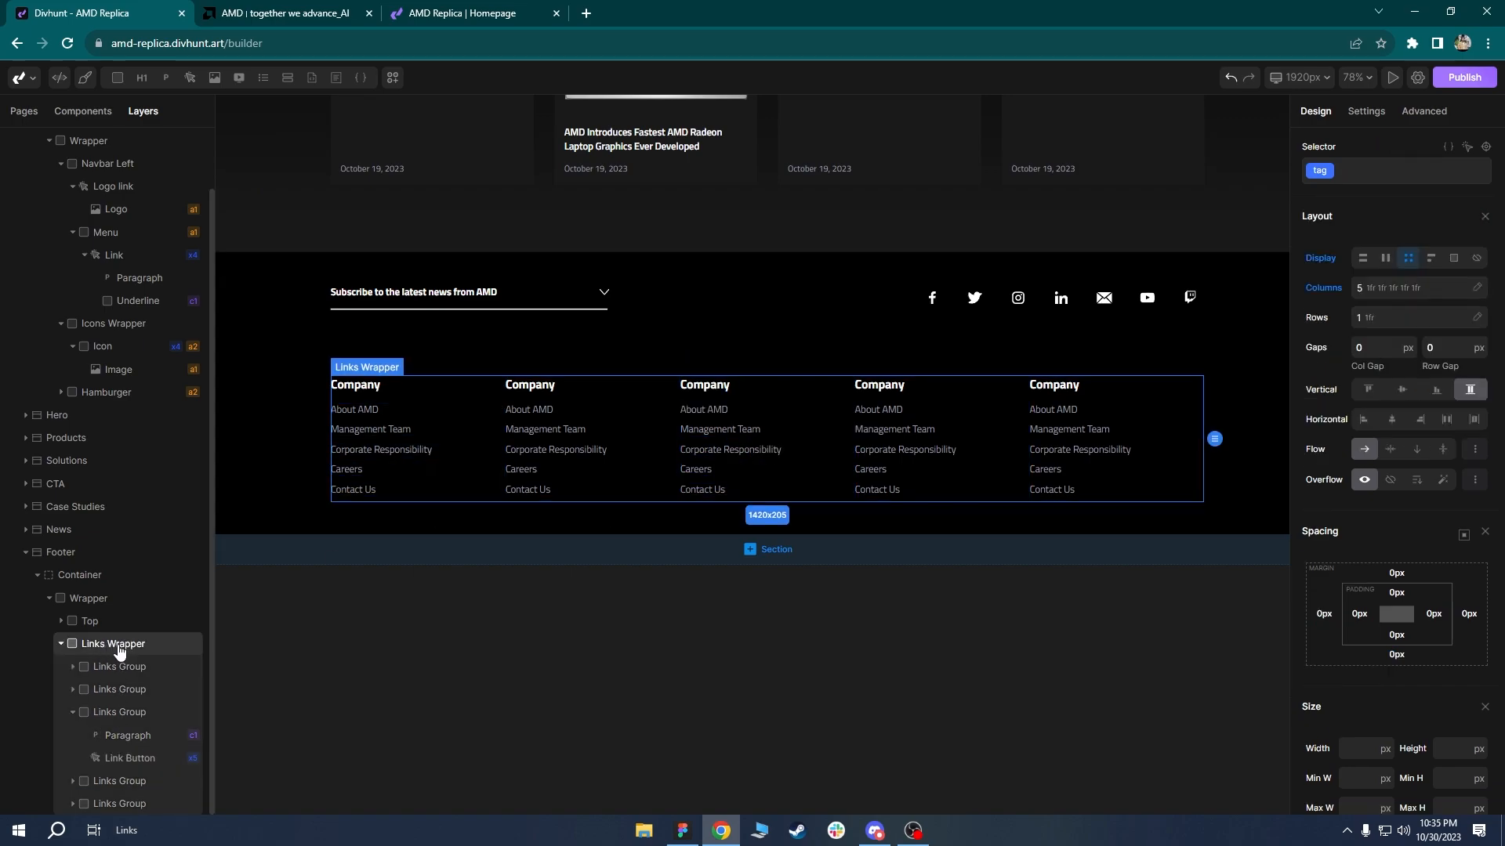
{"action": "left_click", "coordinate": [1385, 351]}
{"action": "type", "text": "34"}
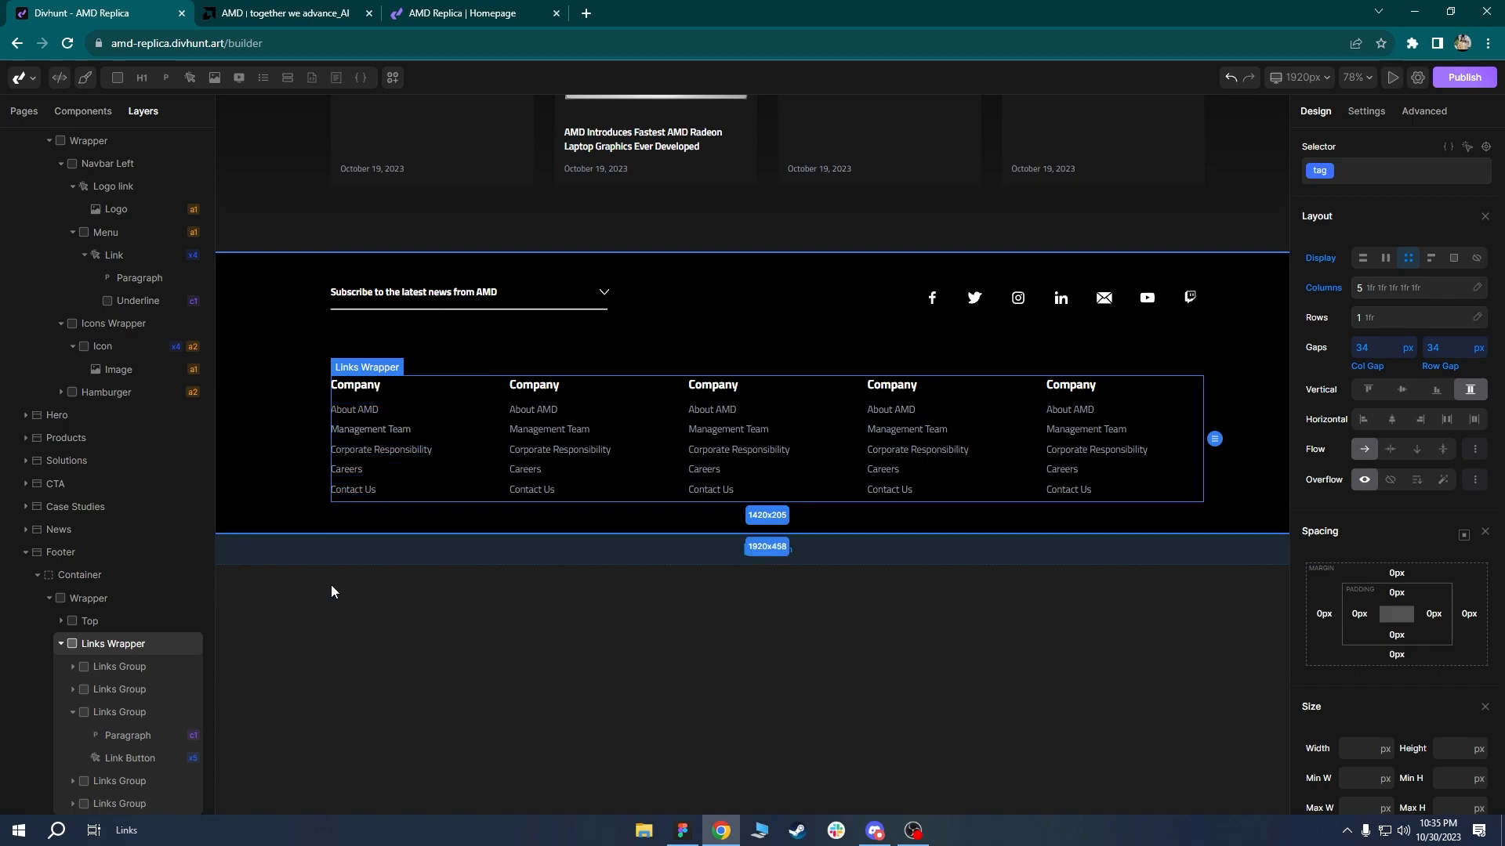
Add two empty Divs to the Links Wrapper, placing one before the first Links Group and one after the last.
{"action": "left_click", "coordinate": [73, 713]}
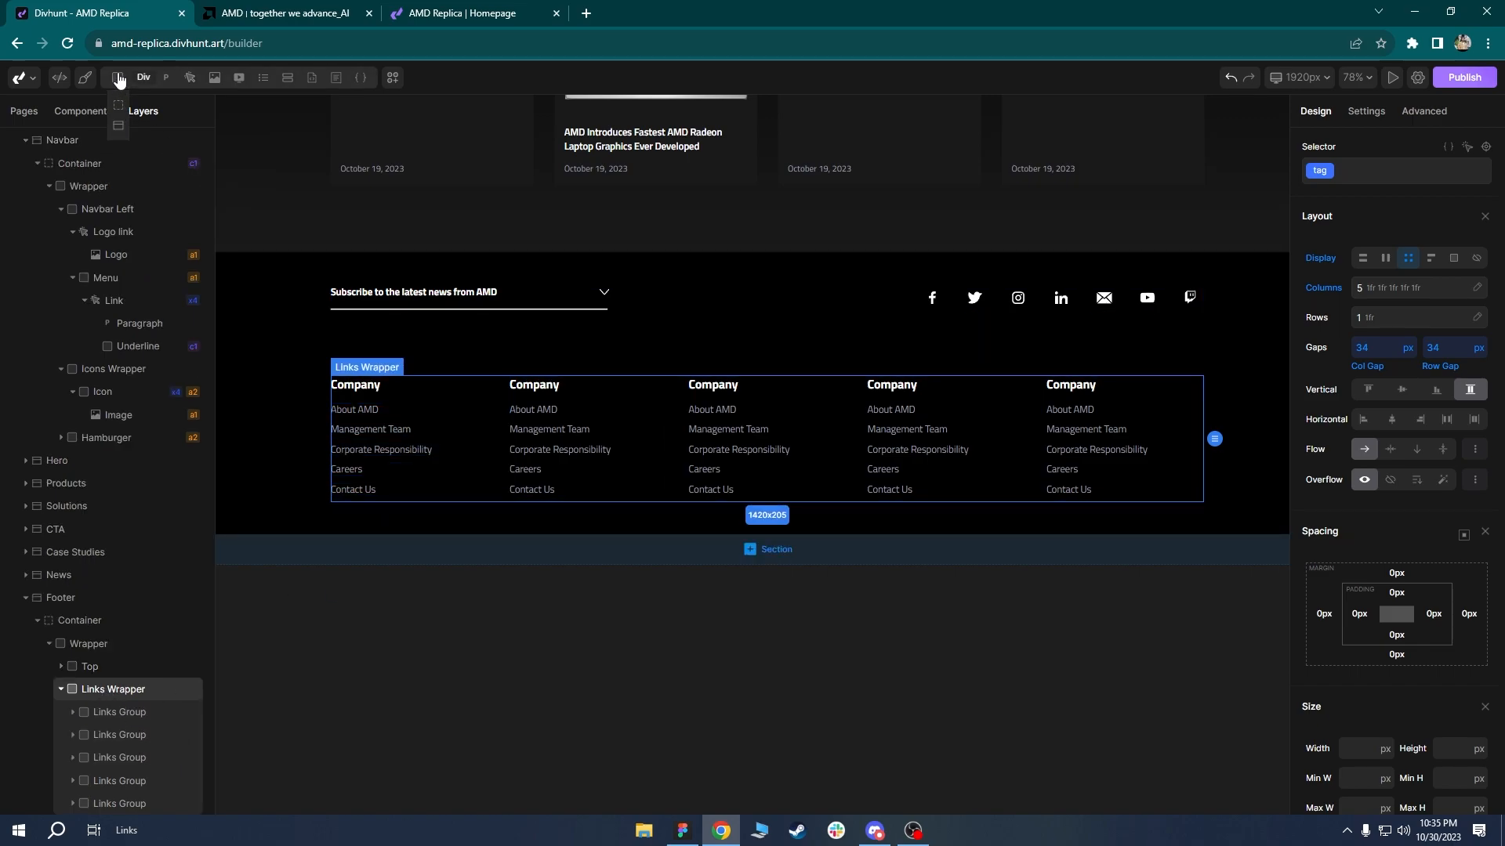
{"action": "left_click", "coordinate": [118, 78]}
{"action": "left_click", "coordinate": [118, 79]}
{"action": "scroll", "coordinate": [96, 473], "scroll_direction": "down", "scroll_amount": 1}
{"action": "scroll", "coordinate": [102, 495], "scroll_direction": "up", "scroll_amount": 1}
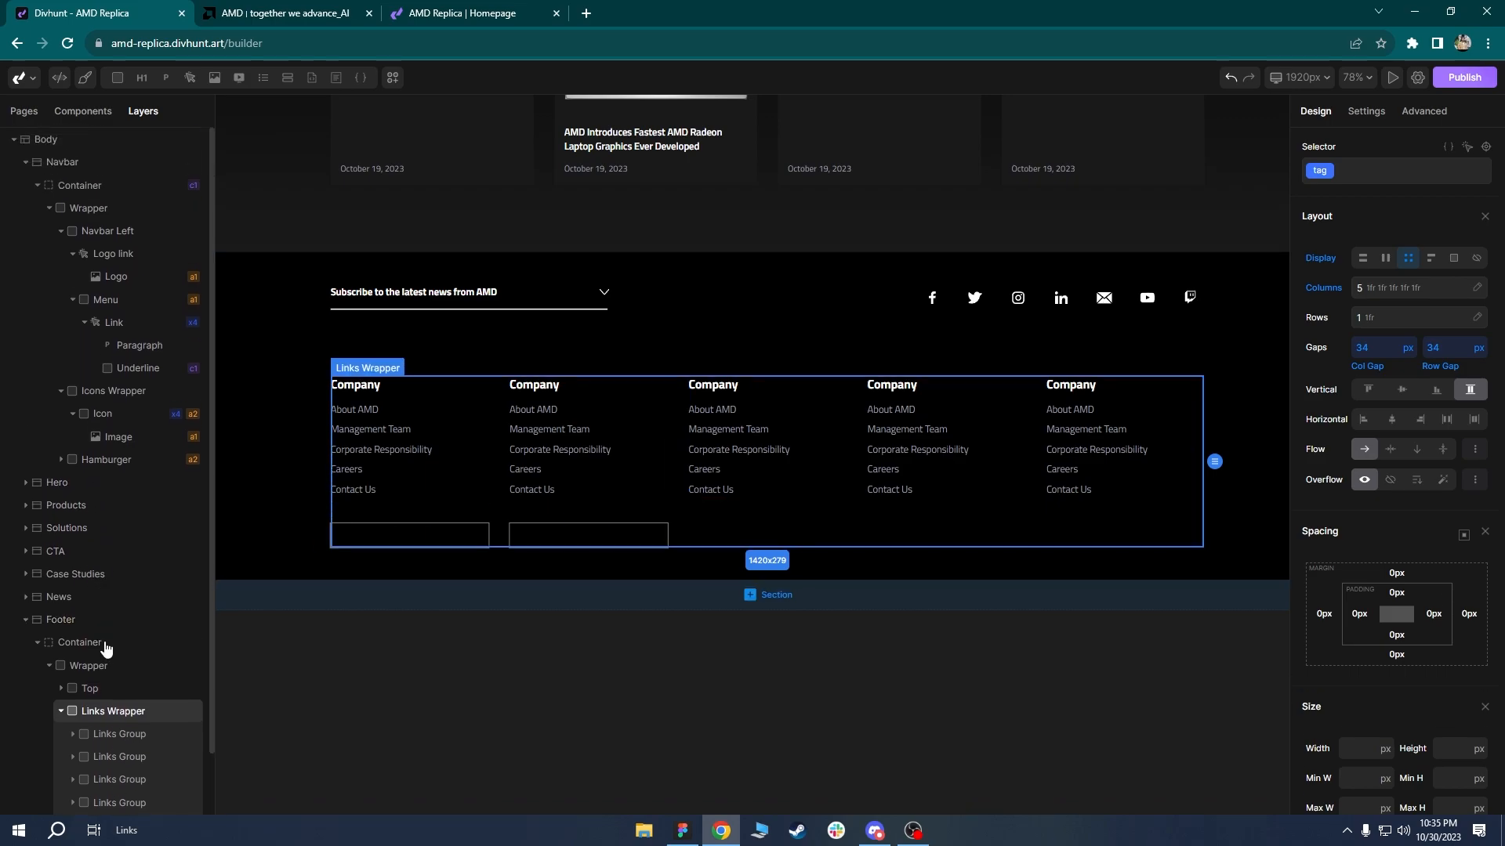
{"action": "scroll", "coordinate": [115, 793], "scroll_direction": "down", "scroll_amount": 1}
{"action": "left_click_drag", "start_coordinate": [104, 792], "coordinate": [99, 667]}
{"action": "left_click", "coordinate": [101, 803]}
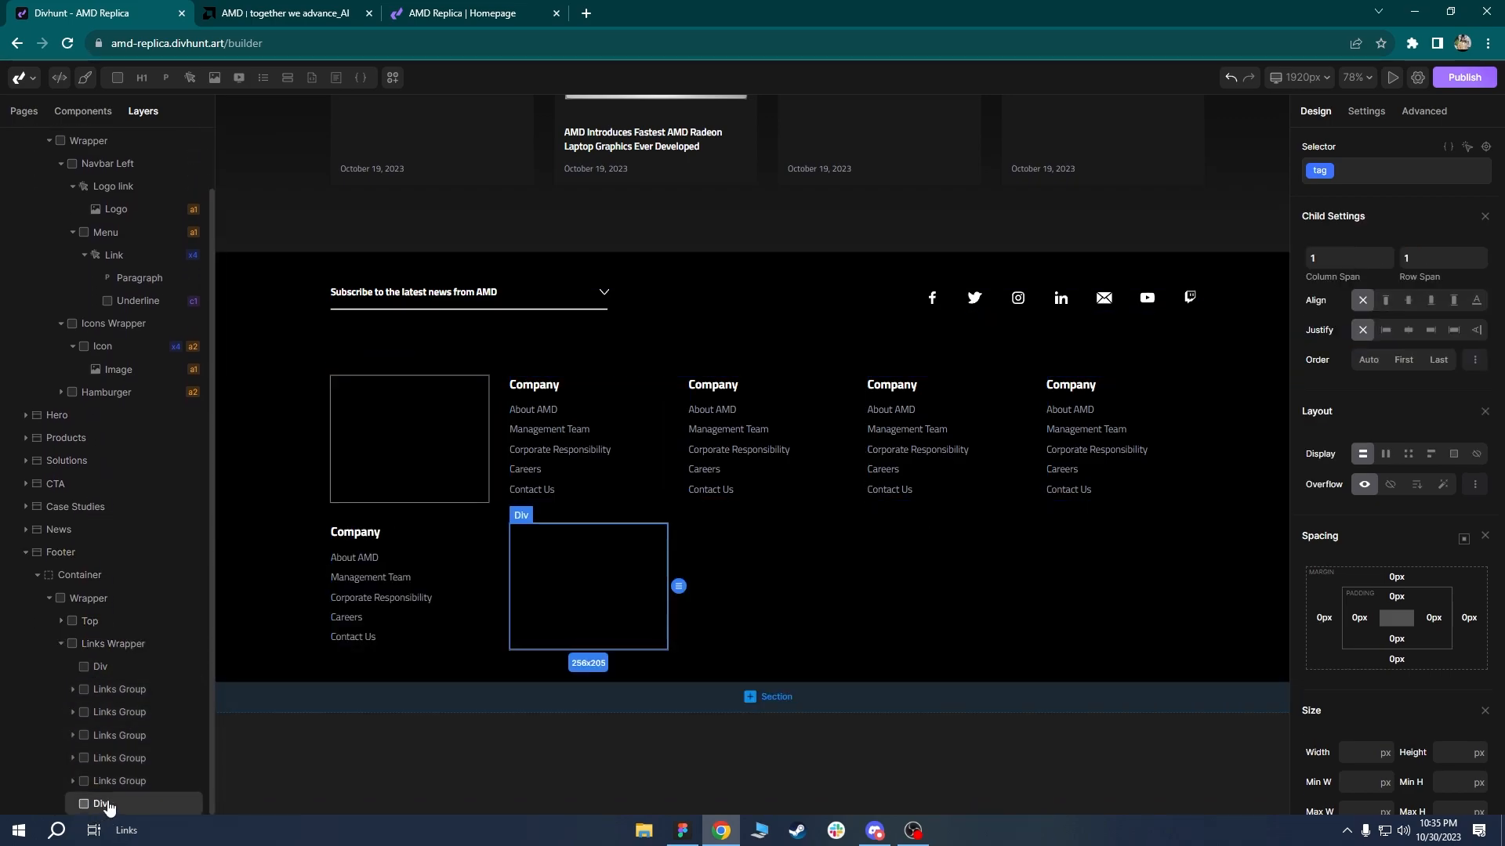
Add two 1fr columns to the Links Wrapper's grid for a total of seven.
{"action": "left_click", "coordinate": [110, 644]}
{"action": "left_click", "coordinate": [1403, 288]}
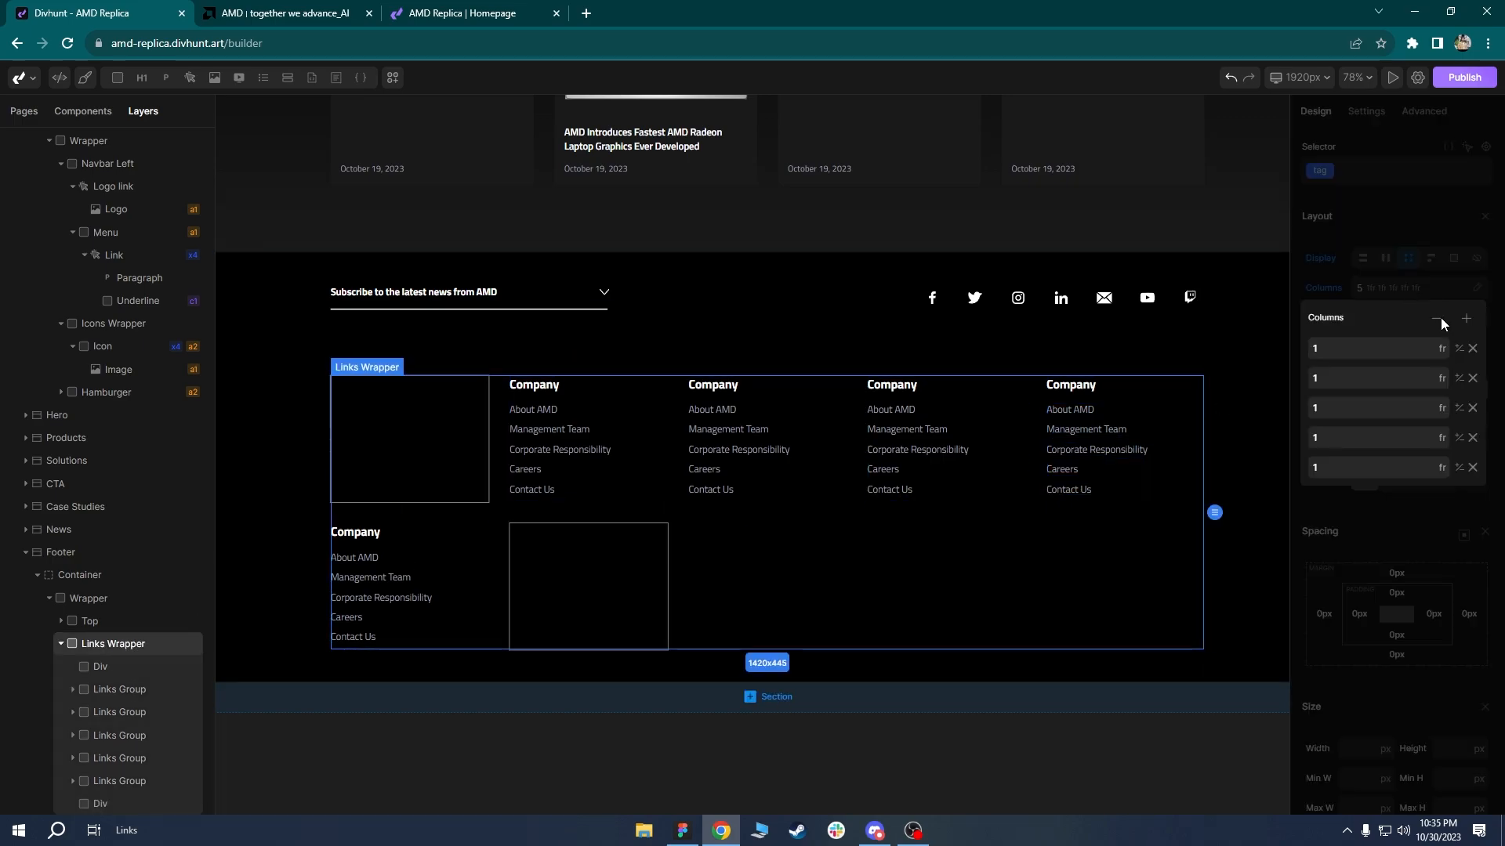
{"action": "left_click", "coordinate": [1464, 321]}
{"action": "left_click", "coordinate": [1462, 321]}
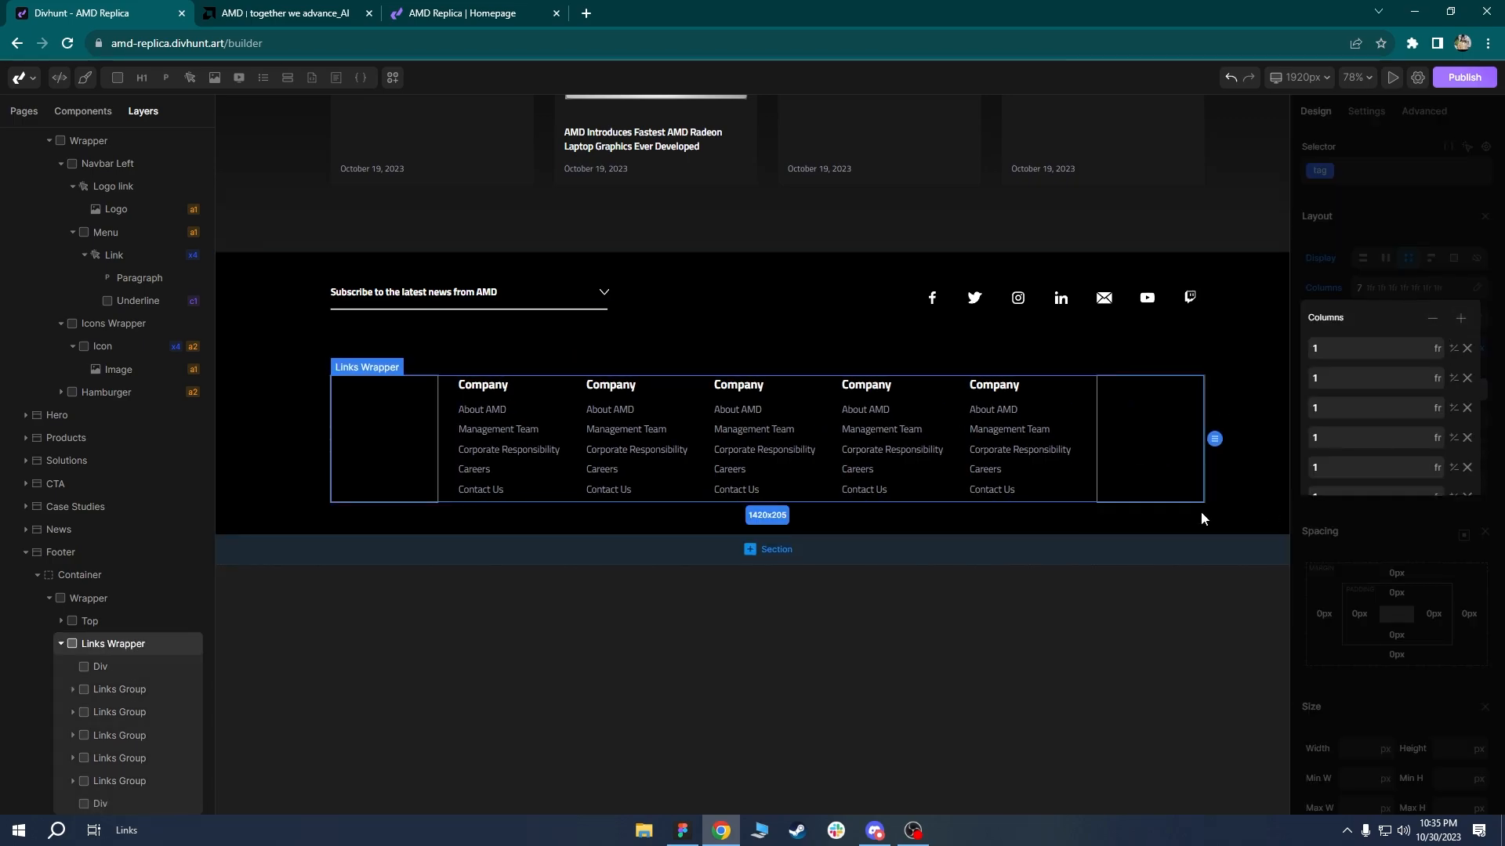
{"action": "left_click", "coordinate": [770, 343]}
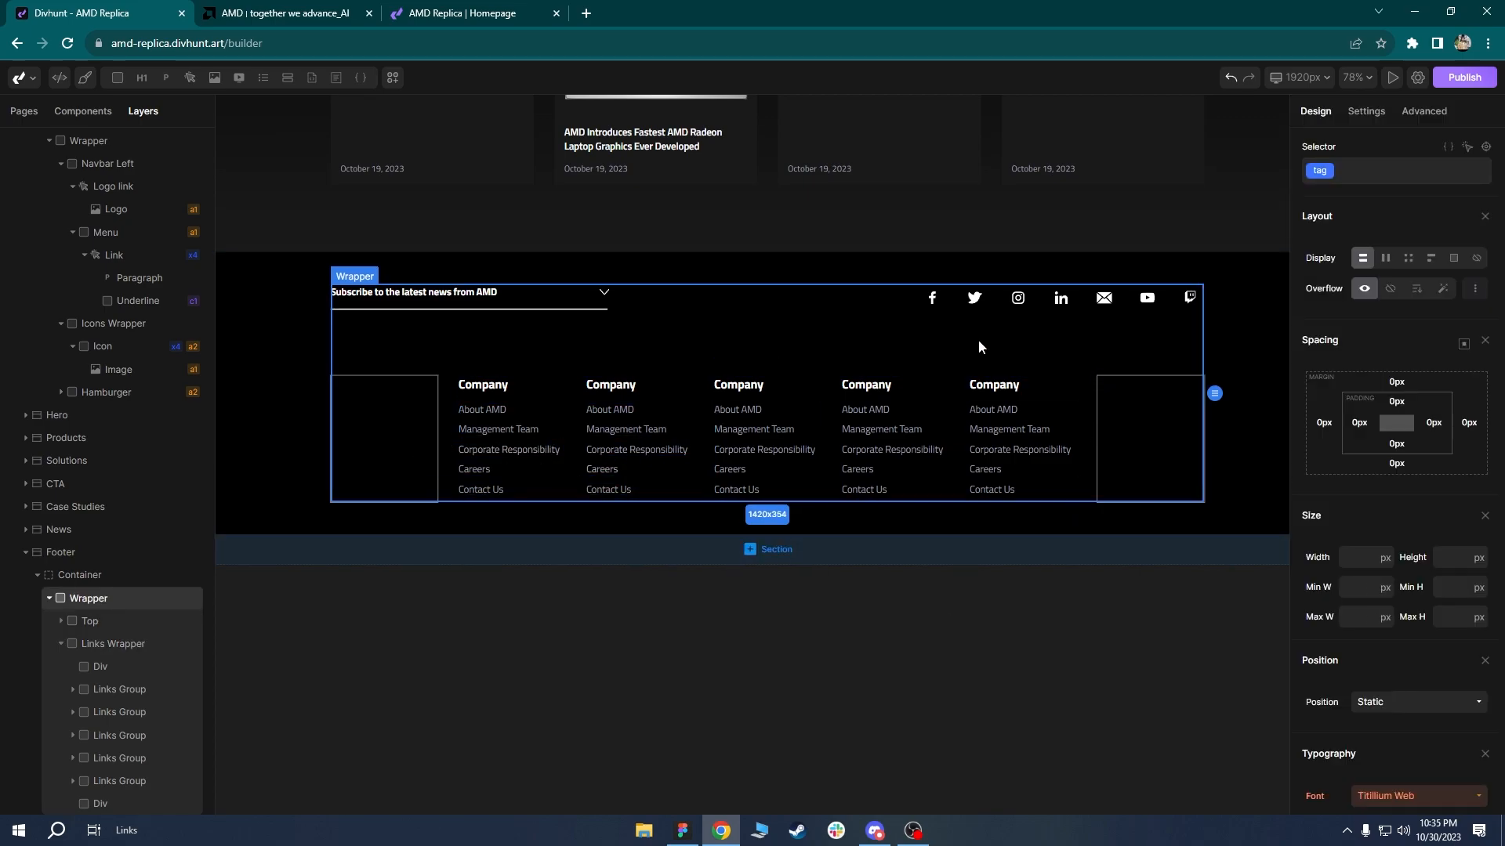
Reload the published AMD replica and compare its footer columns with the original AMD site's footer.
{"action": "left_click", "coordinate": [407, 10]}
{"action": "left_click", "coordinate": [68, 43]}
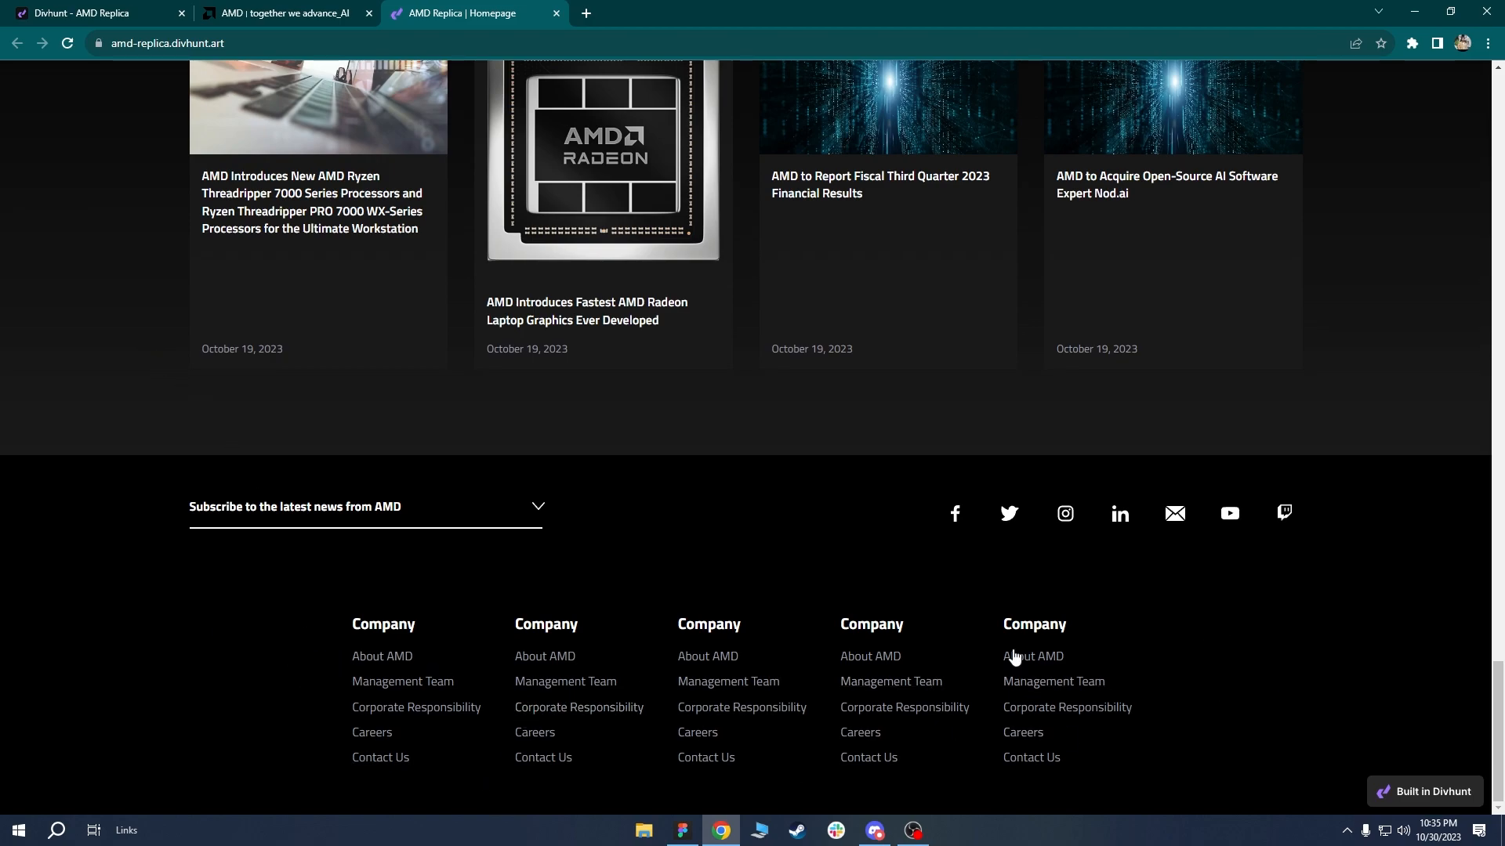
{"action": "key", "text": "ctrl+shift+Tab"}
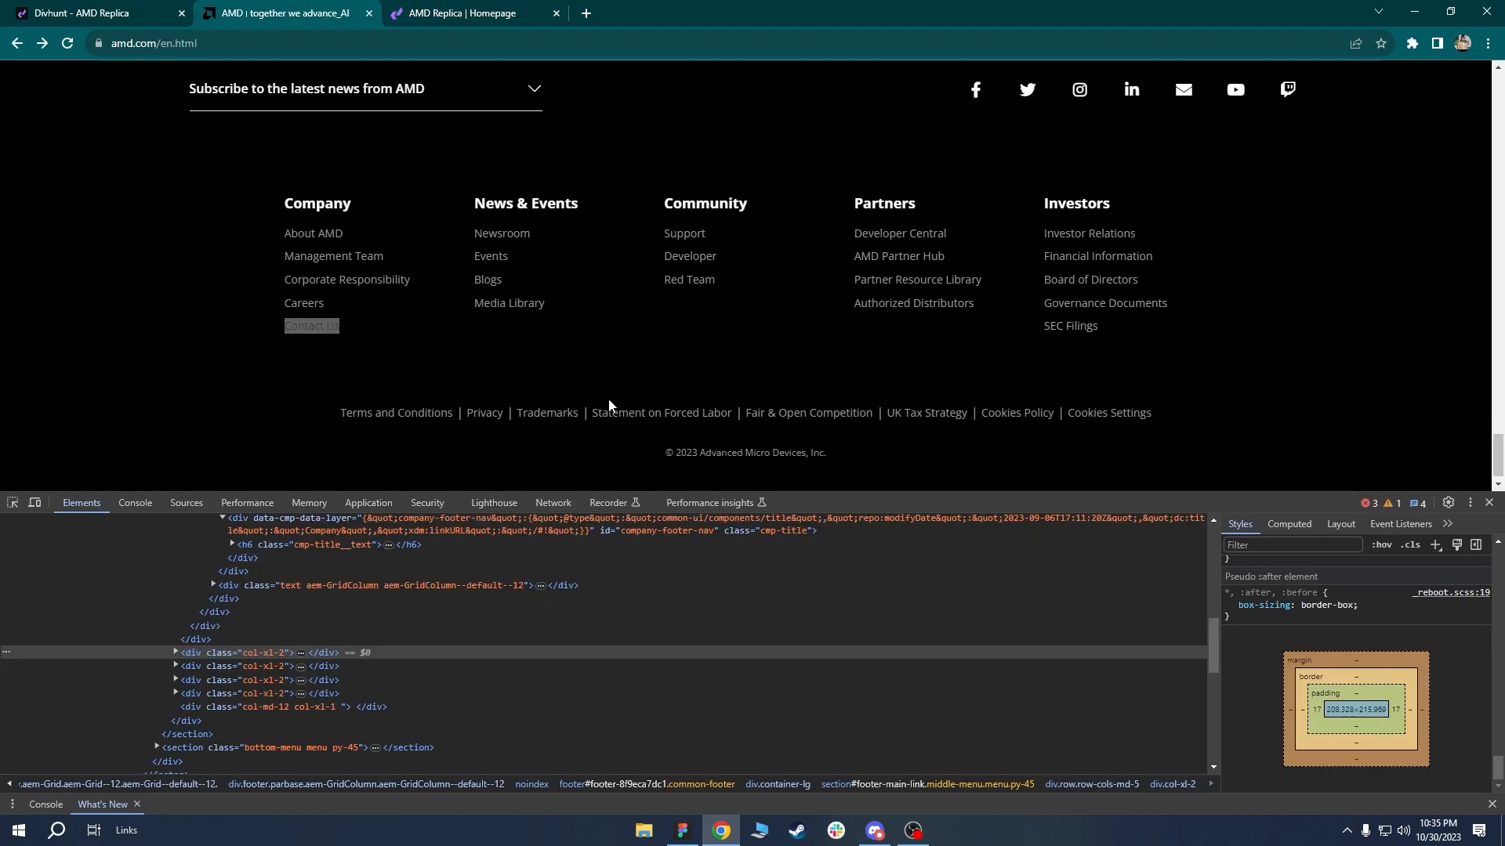
{"action": "left_click", "coordinate": [1489, 503]}
{"action": "left_click", "coordinate": [443, 451]}
{"action": "left_click", "coordinate": [415, 7]}
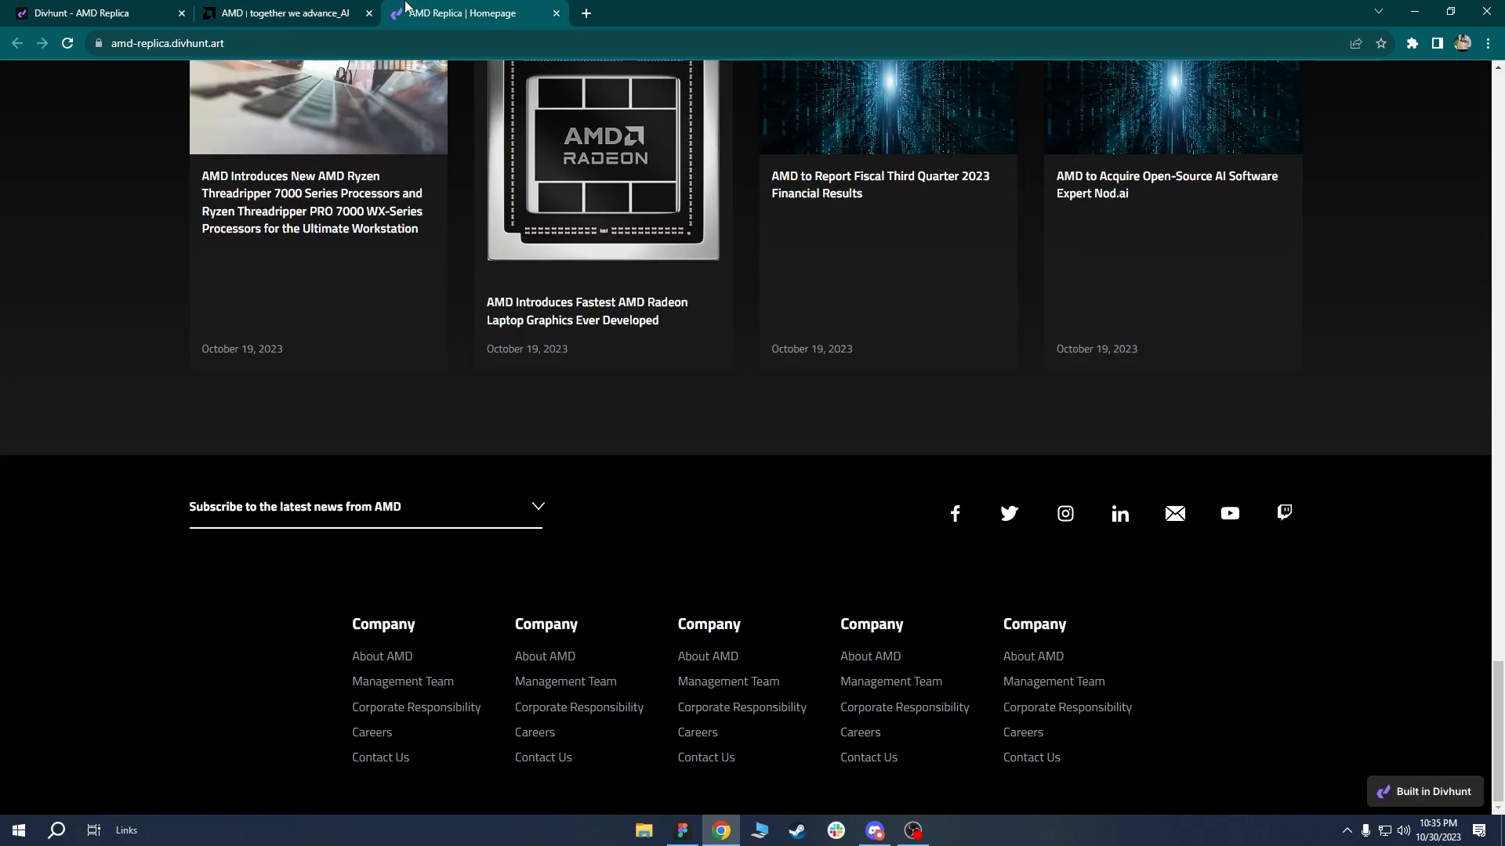
{"action": "left_click", "coordinate": [309, 5]}
{"action": "left_click", "coordinate": [439, 7]}
{"action": "left_click", "coordinate": [332, 6]}
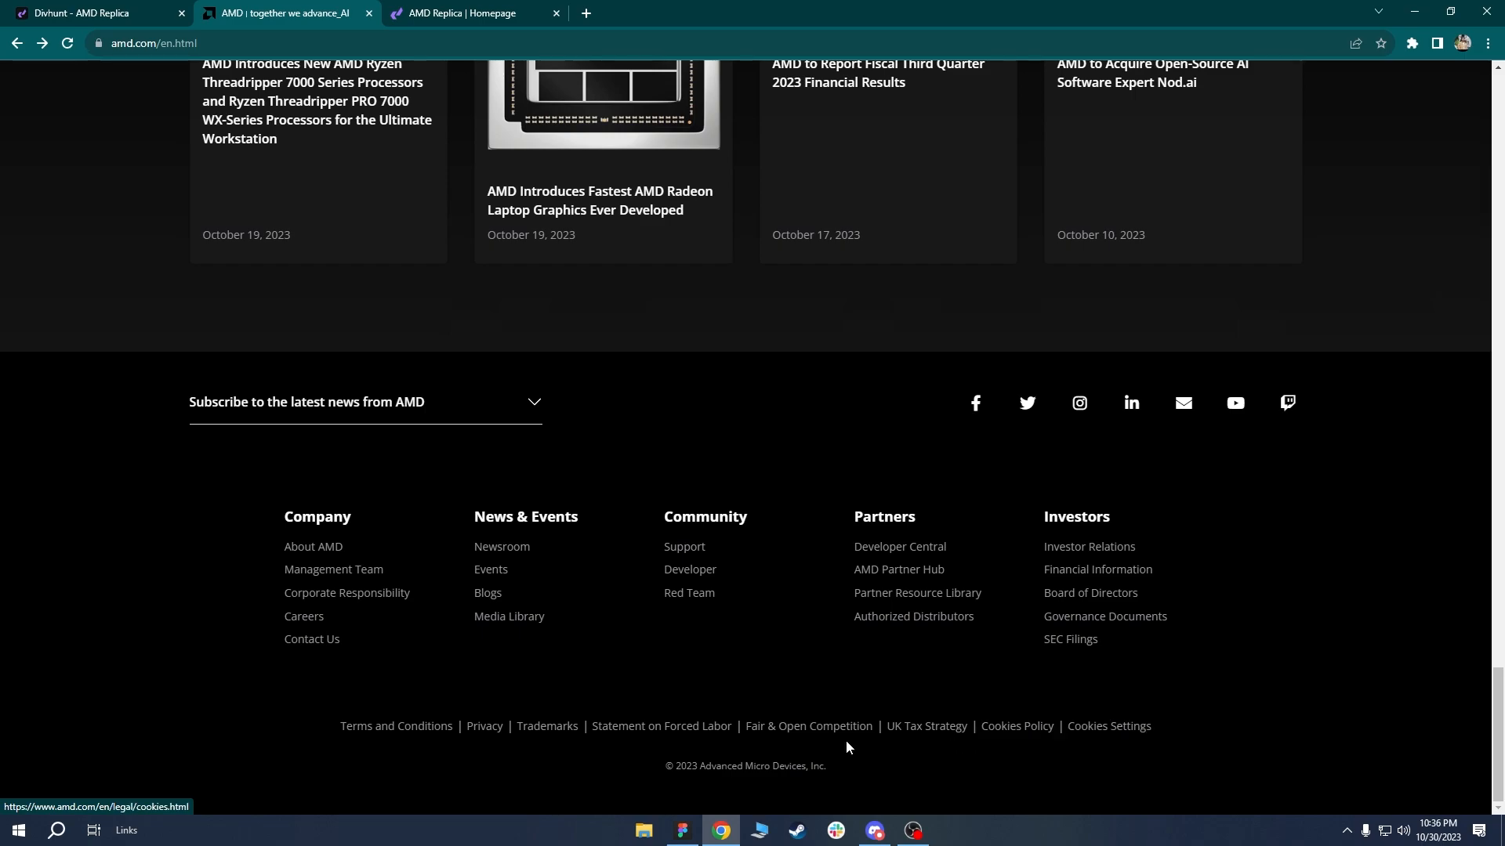
{"action": "left_click", "coordinate": [121, 6]}
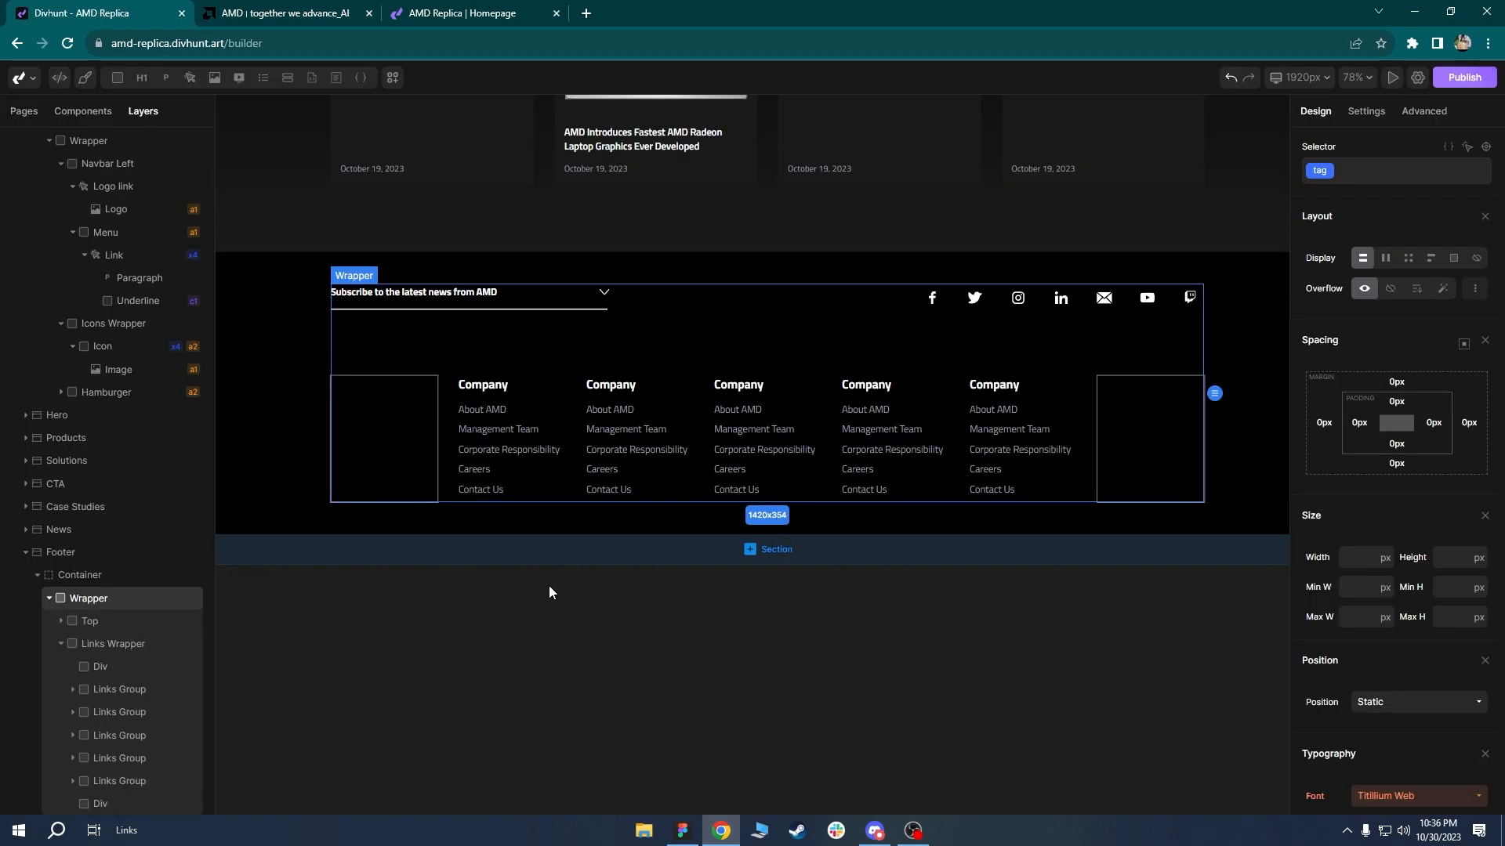
Add a Div to the footer's Wrapper below the Links Wrapper and label it Bot.
{"action": "left_click", "coordinate": [406, 446]}
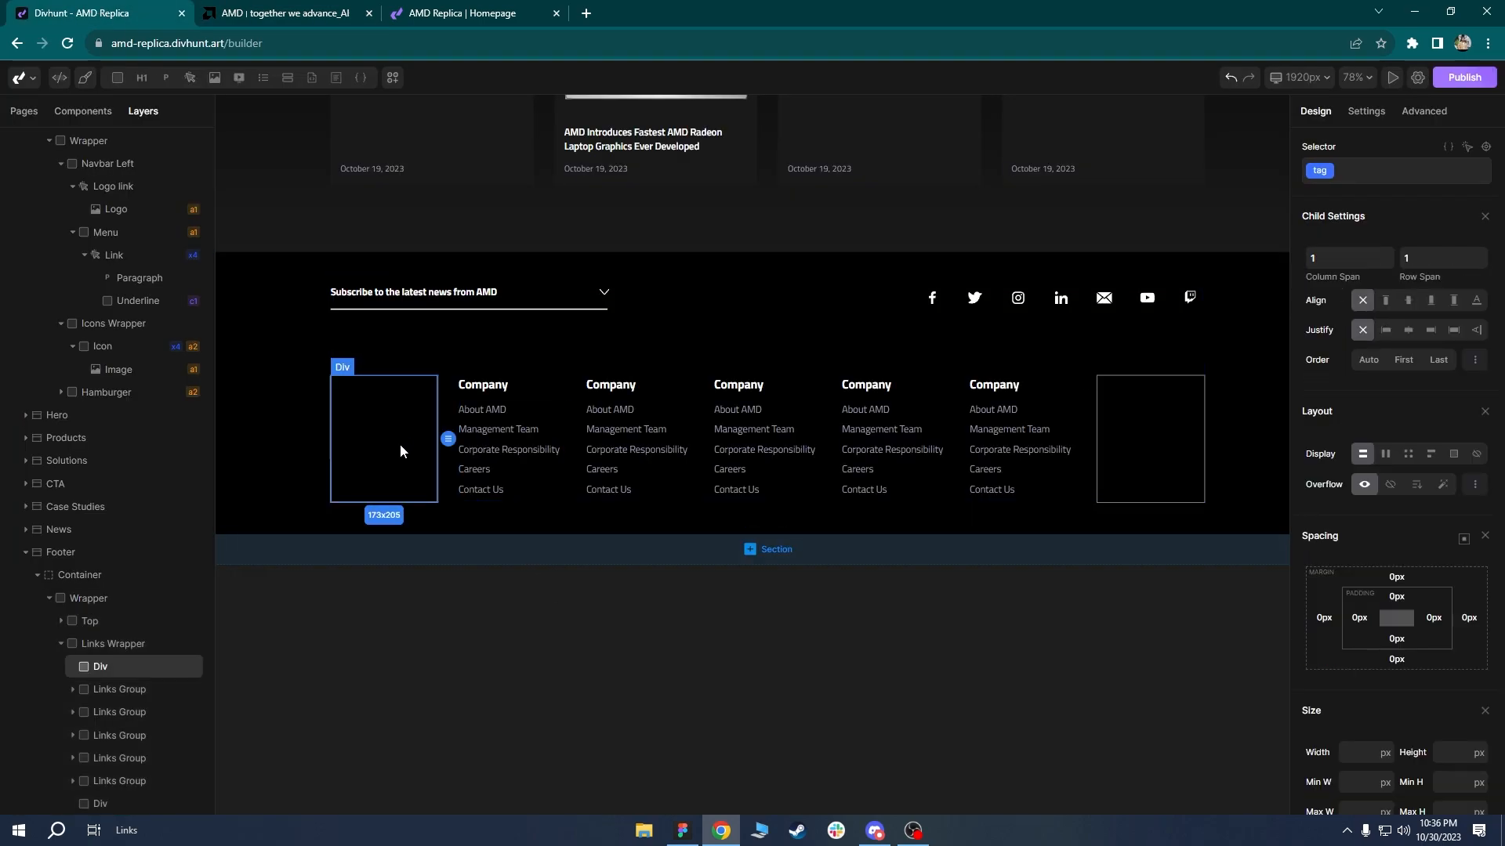
{"action": "left_click", "coordinate": [60, 643]}
{"action": "left_click", "coordinate": [100, 664]}
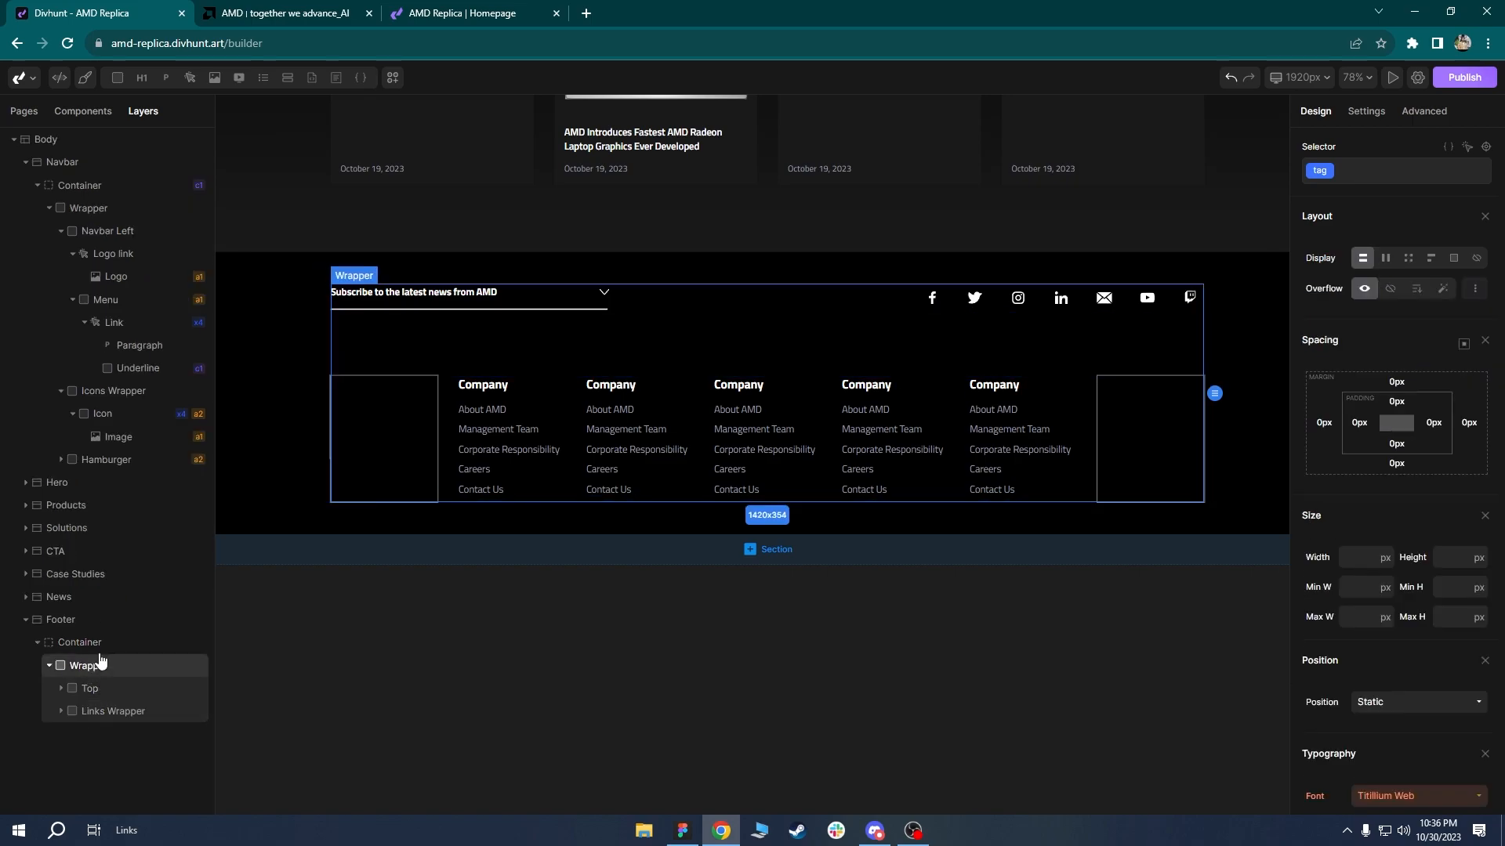
{"action": "left_click", "coordinate": [116, 77]}
{"action": "left_click", "coordinate": [94, 737]}
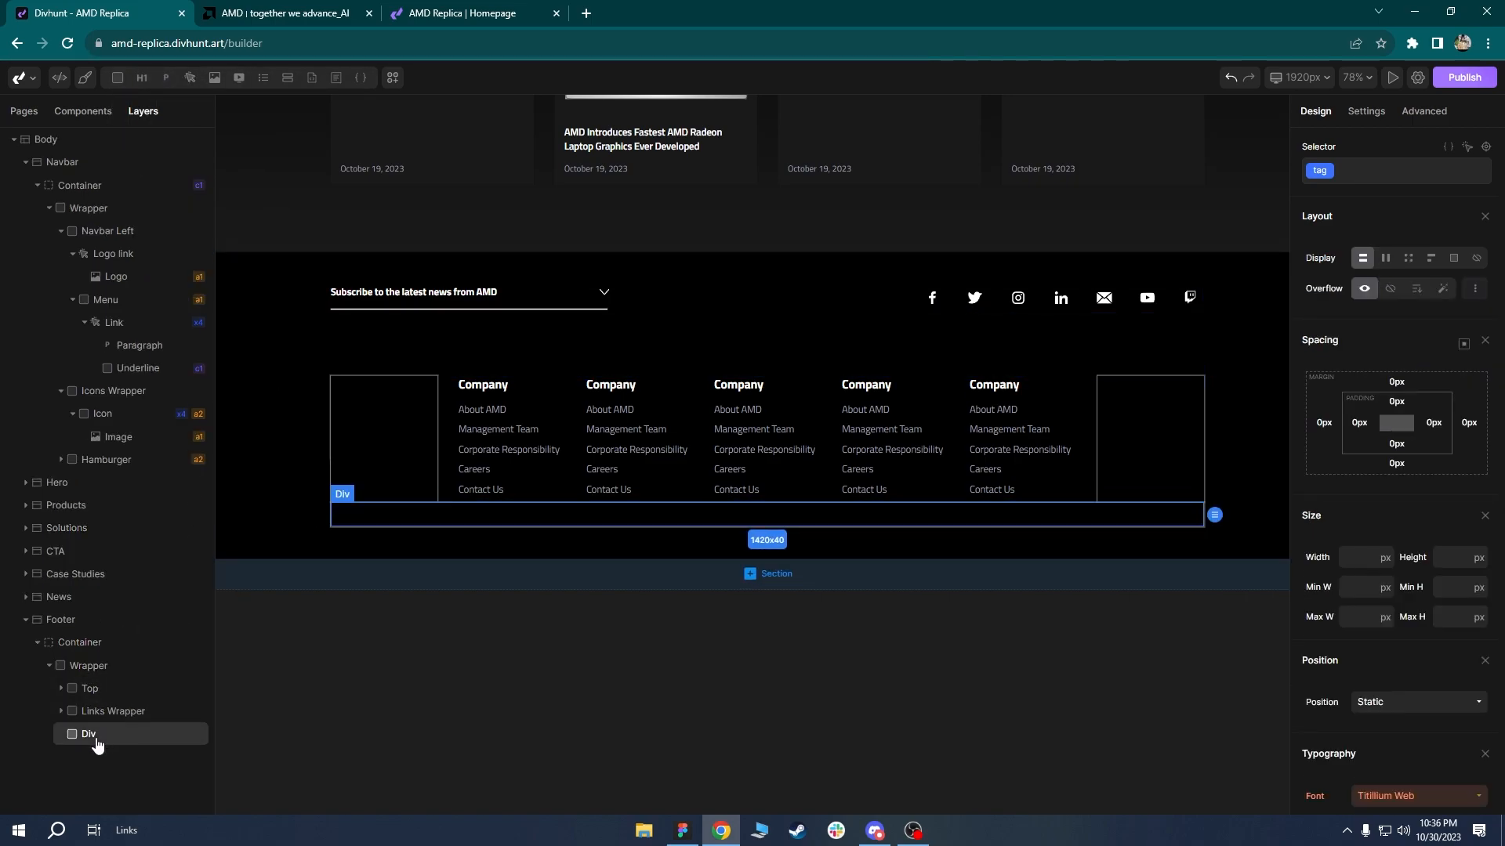
{"action": "right_click", "coordinate": [97, 743]}
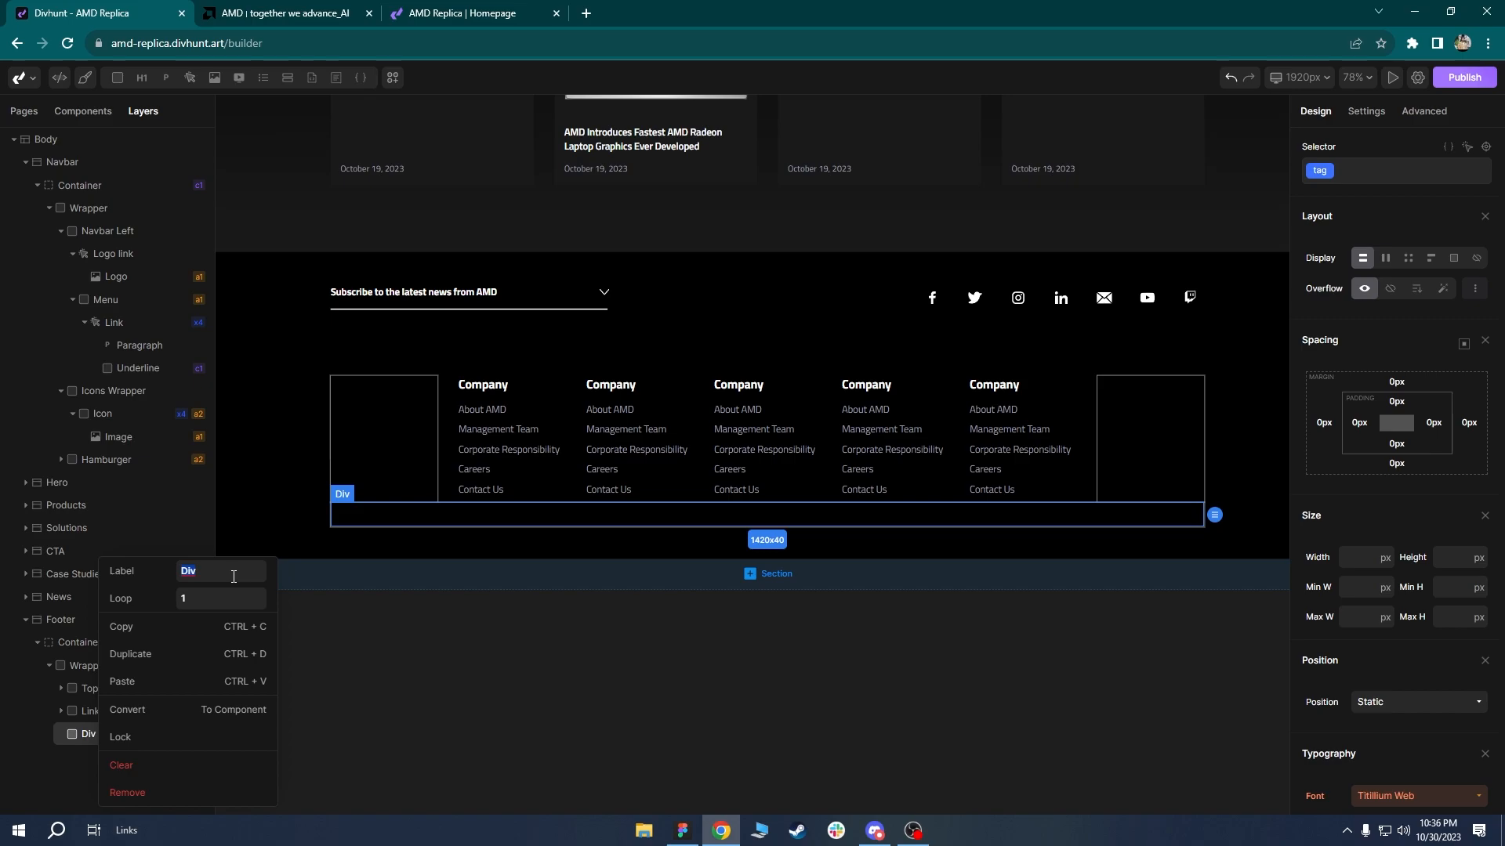
{"action": "type", "text": "Bot"}
{"action": "key", "text": "Return"}
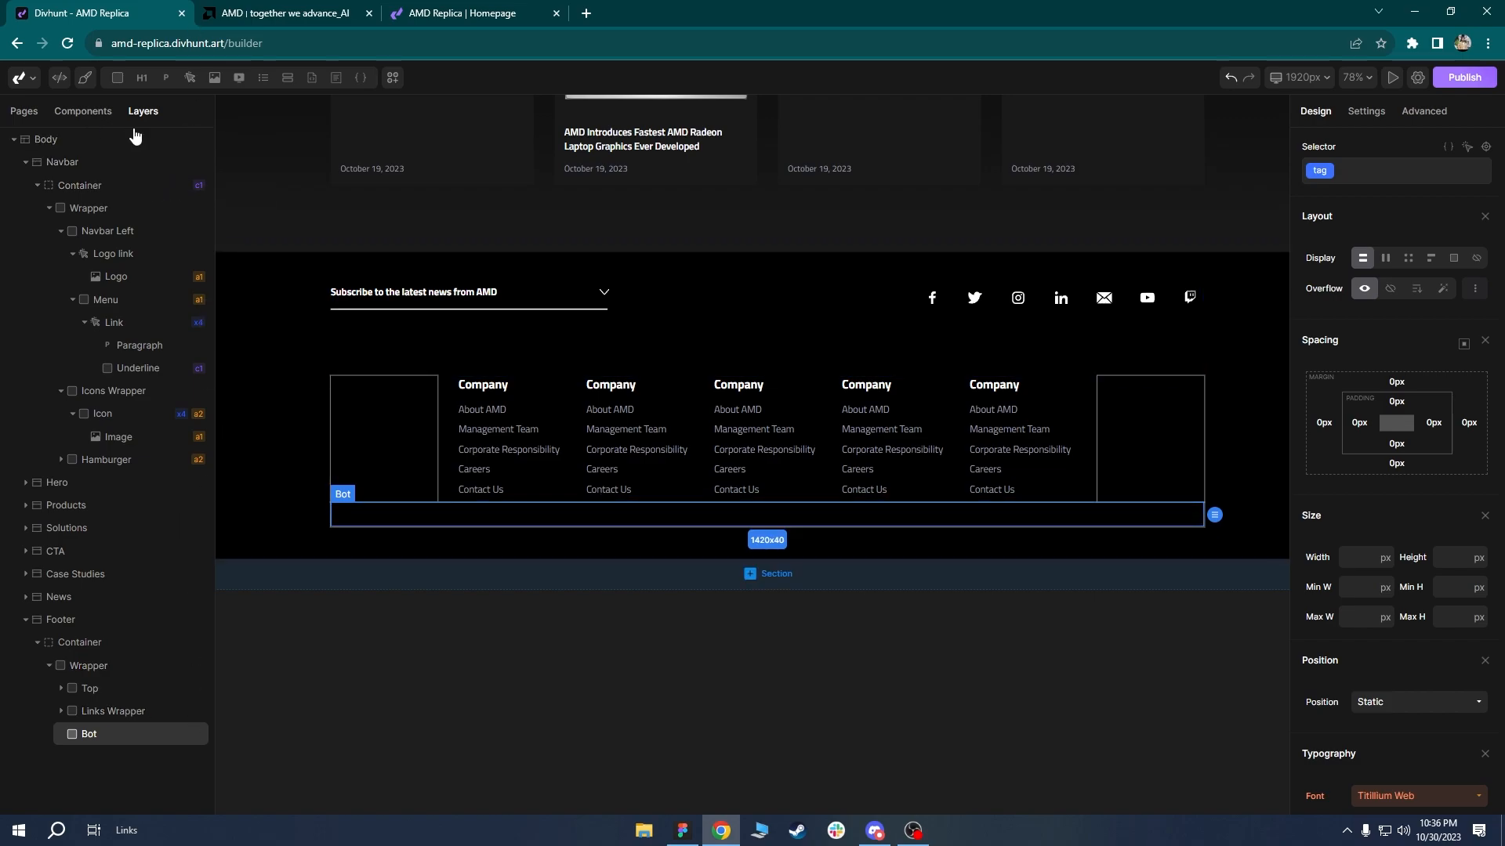
Add a paragraph inside the Bot Div and convert it into a link element.
{"action": "left_click", "coordinate": [166, 80]}
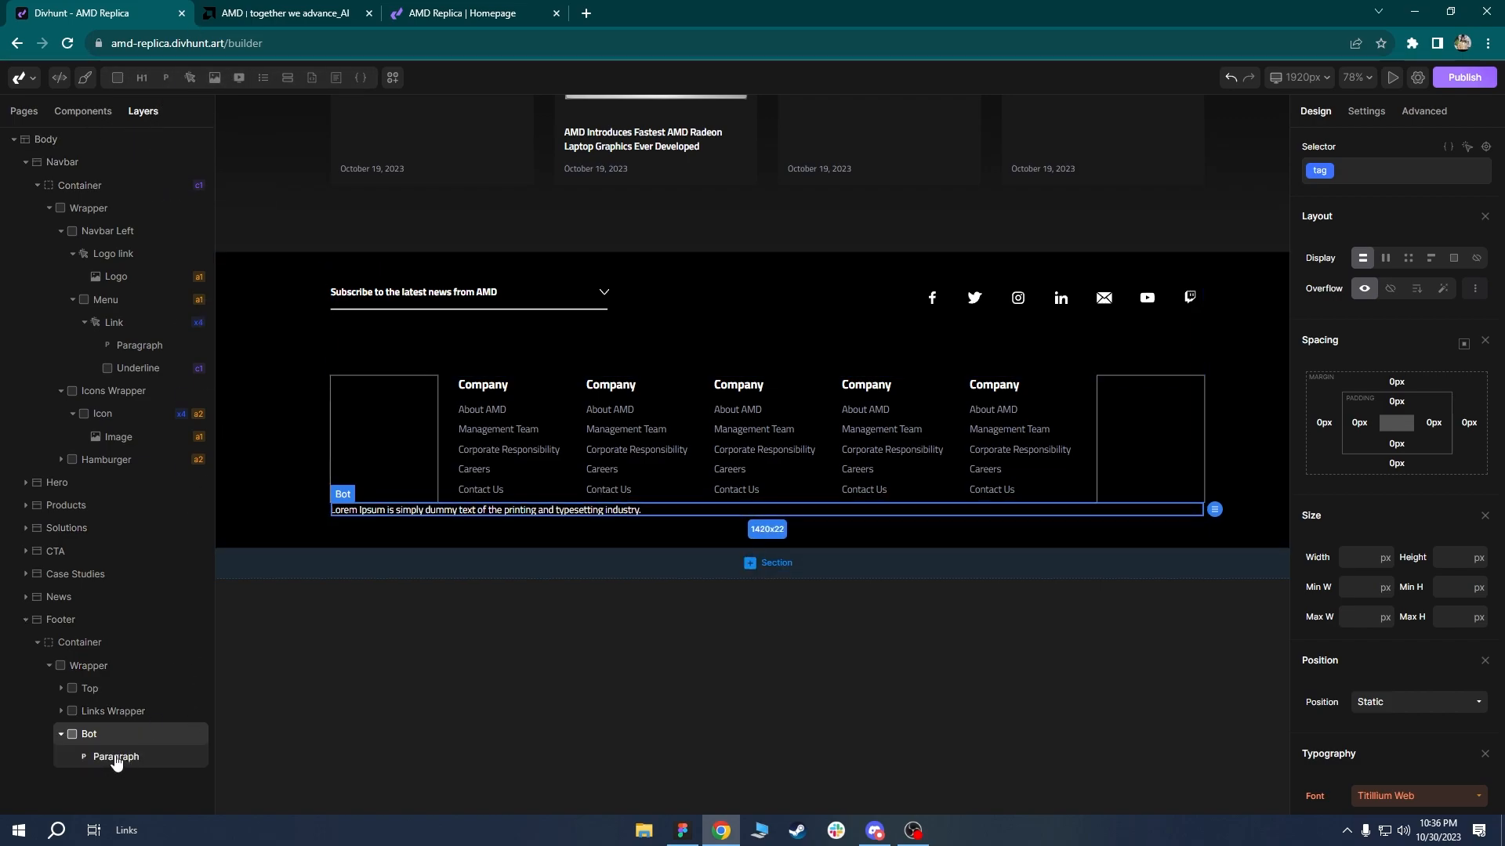
{"action": "left_click", "coordinate": [109, 759]}
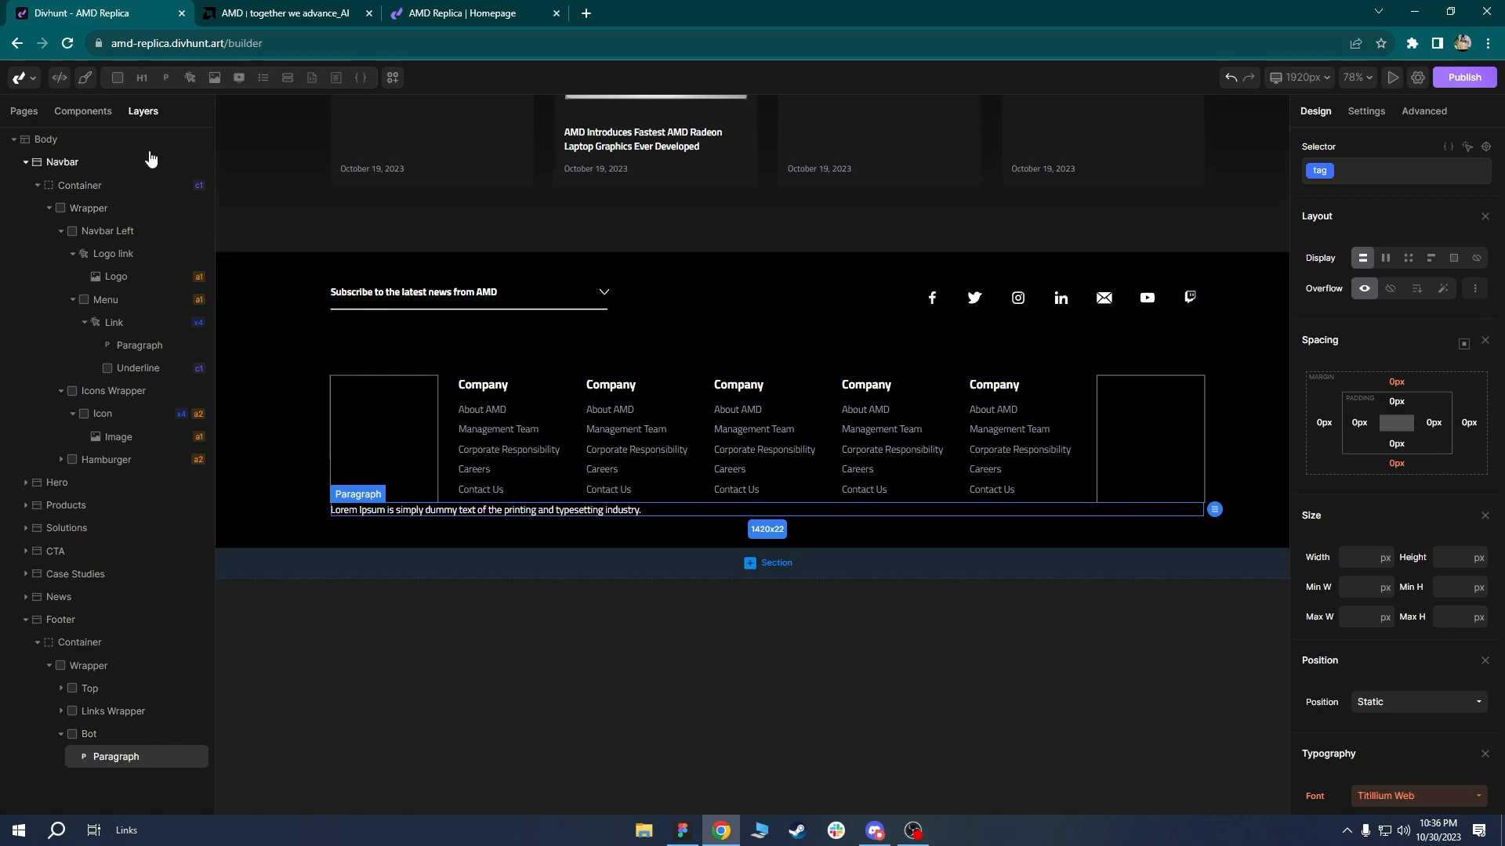
{"action": "left_click", "coordinate": [189, 82]}
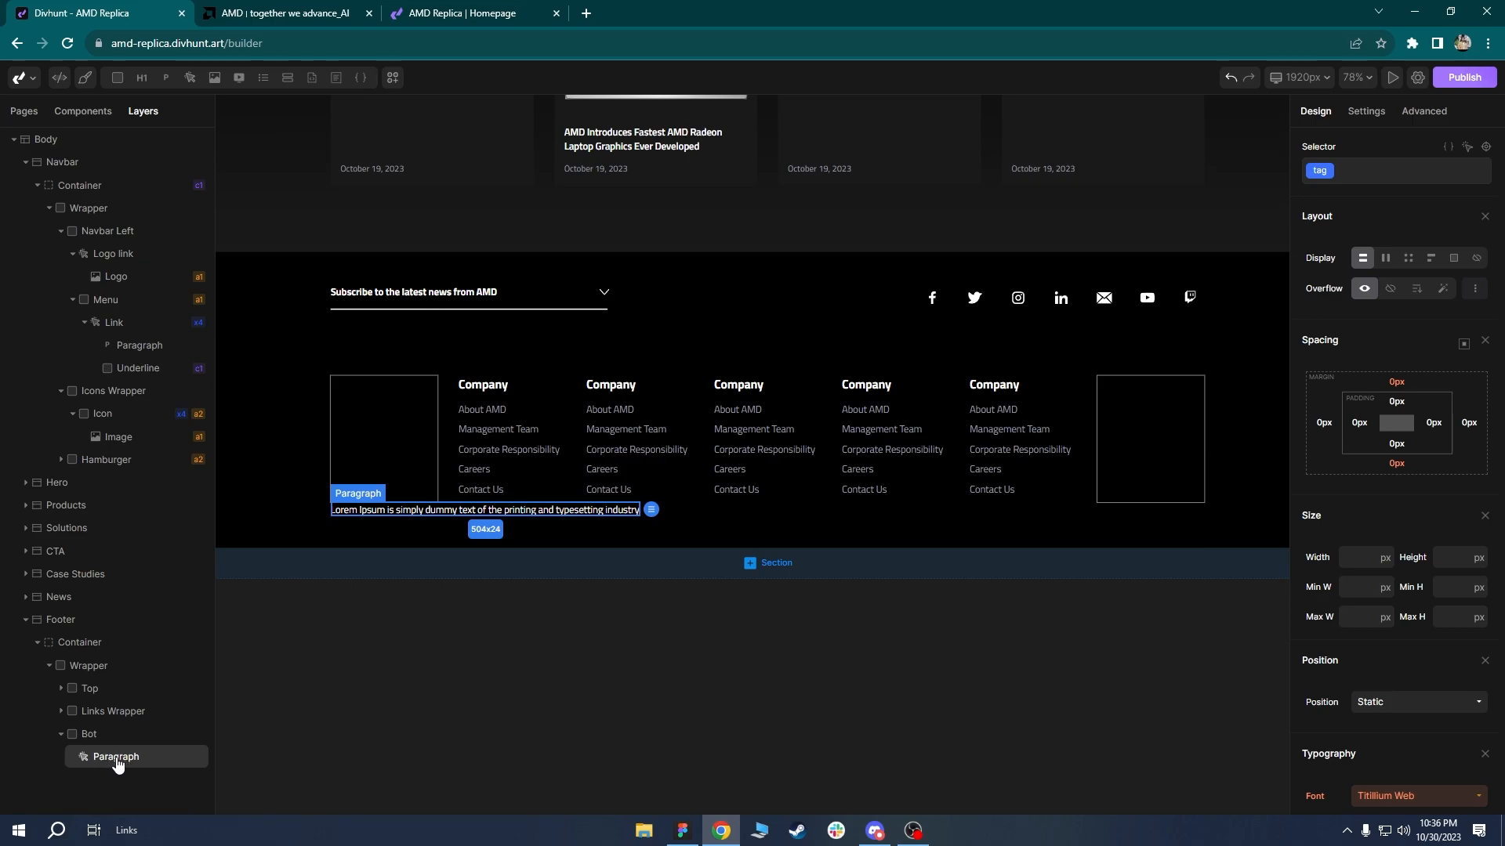
On the original AMD site, inspect the Company link list's margin and the padding of the footer's middle-menu section.
{"action": "left_click", "coordinate": [390, 8]}
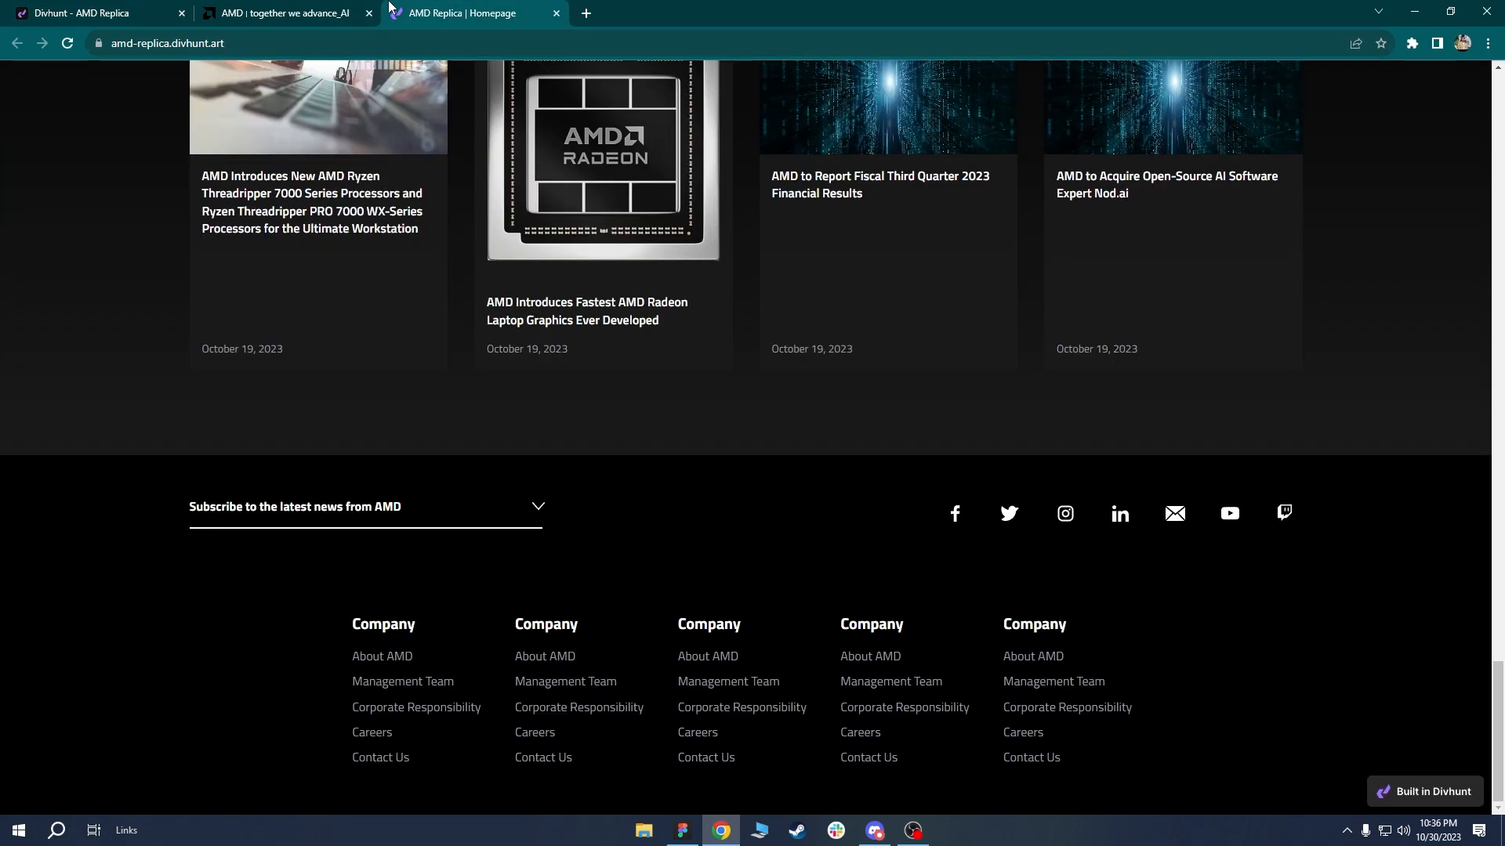
{"action": "left_click", "coordinate": [320, 8]}
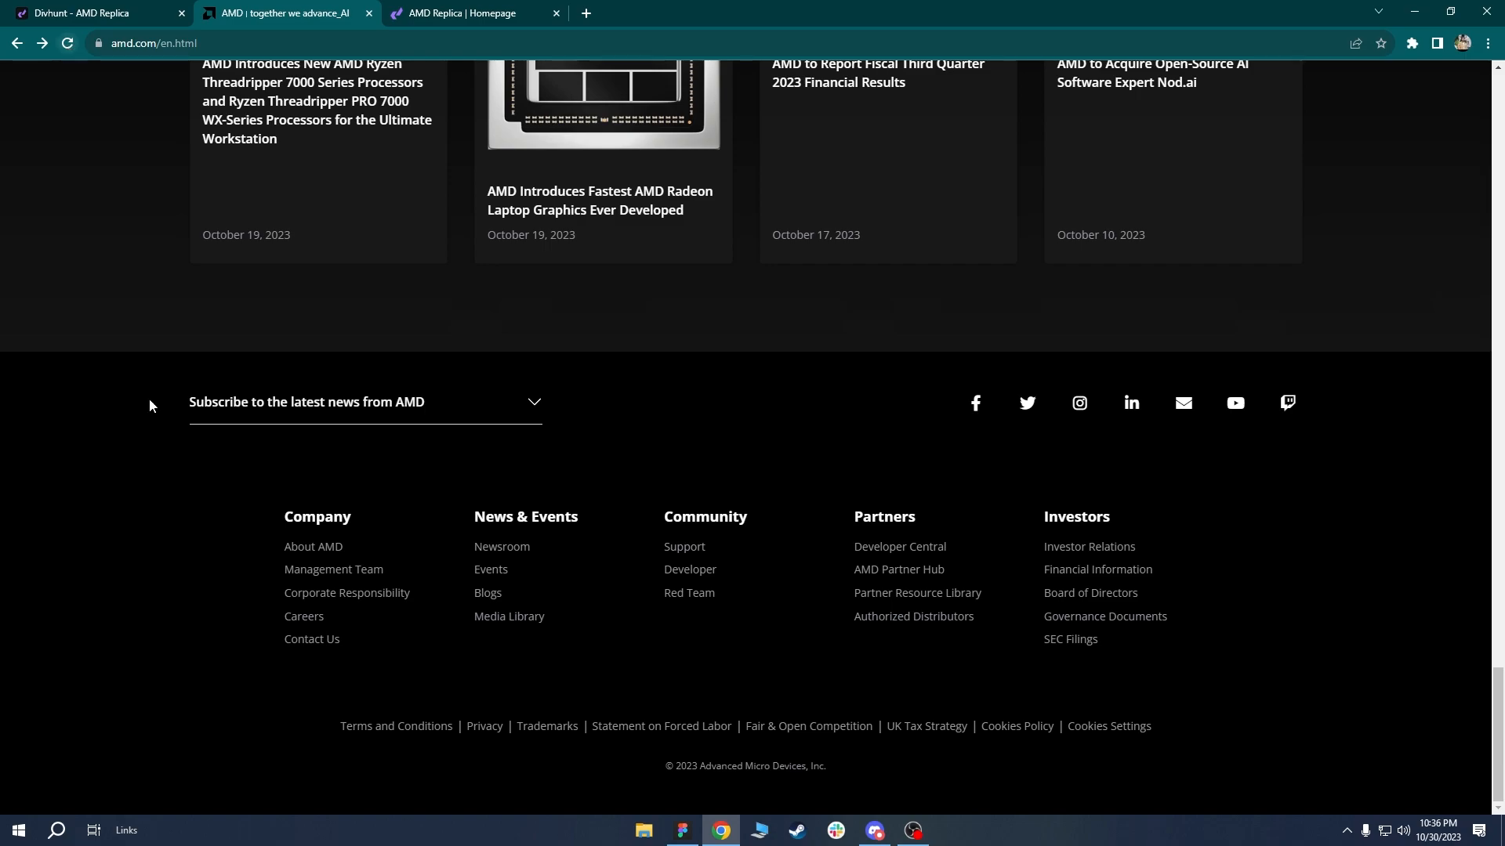
{"action": "right_click", "coordinate": [420, 693]}
{"action": "left_click", "coordinate": [461, 691]}
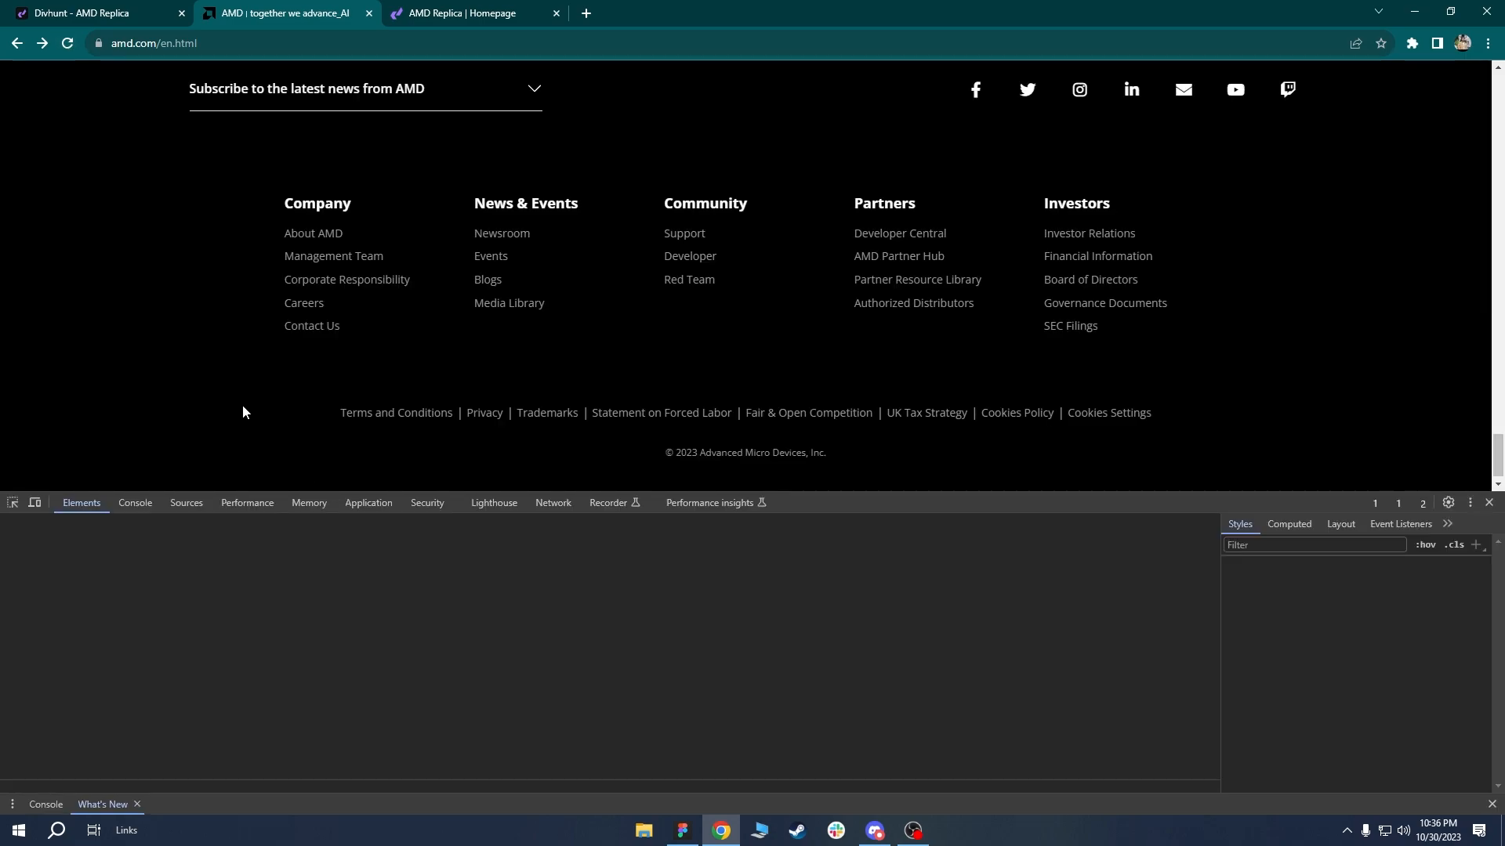
{"action": "left_click", "coordinate": [12, 502]}
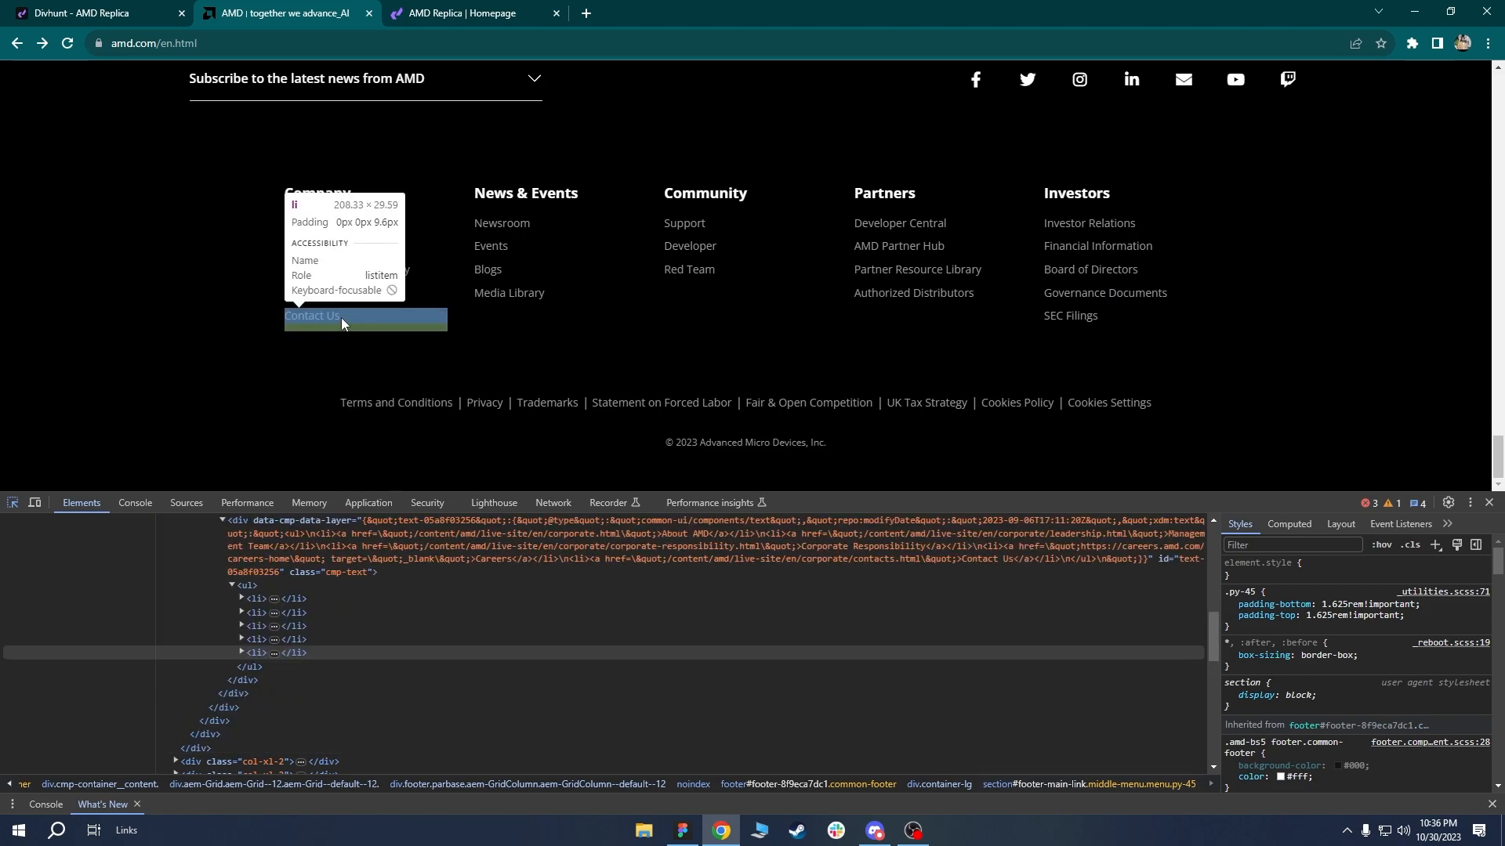
{"action": "left_click", "coordinate": [359, 321]}
{"action": "scroll", "coordinate": [266, 648], "scroll_direction": "up", "scroll_amount": 1}
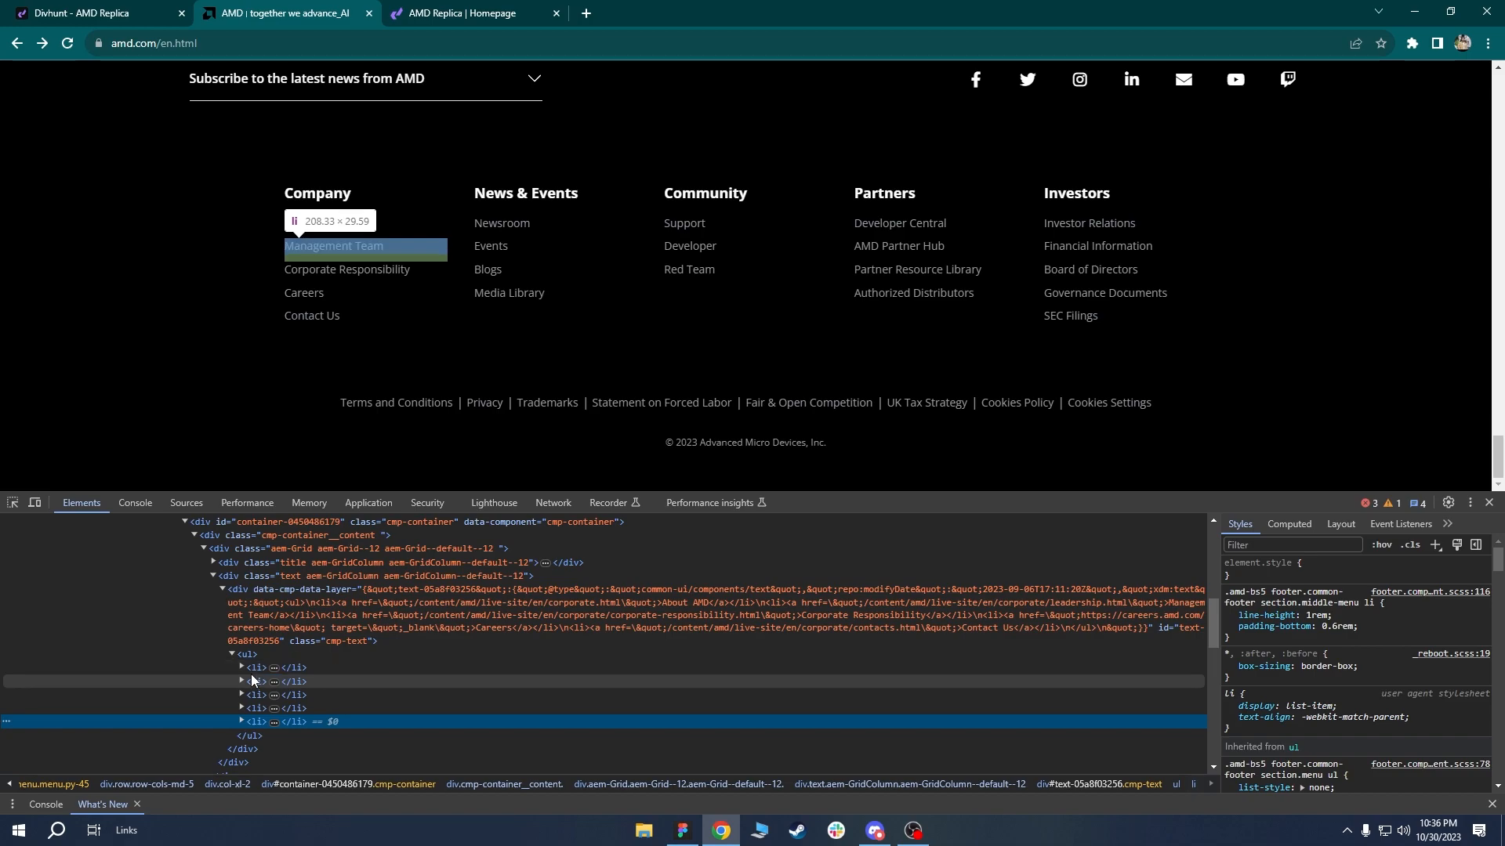
{"action": "left_click", "coordinate": [257, 655]}
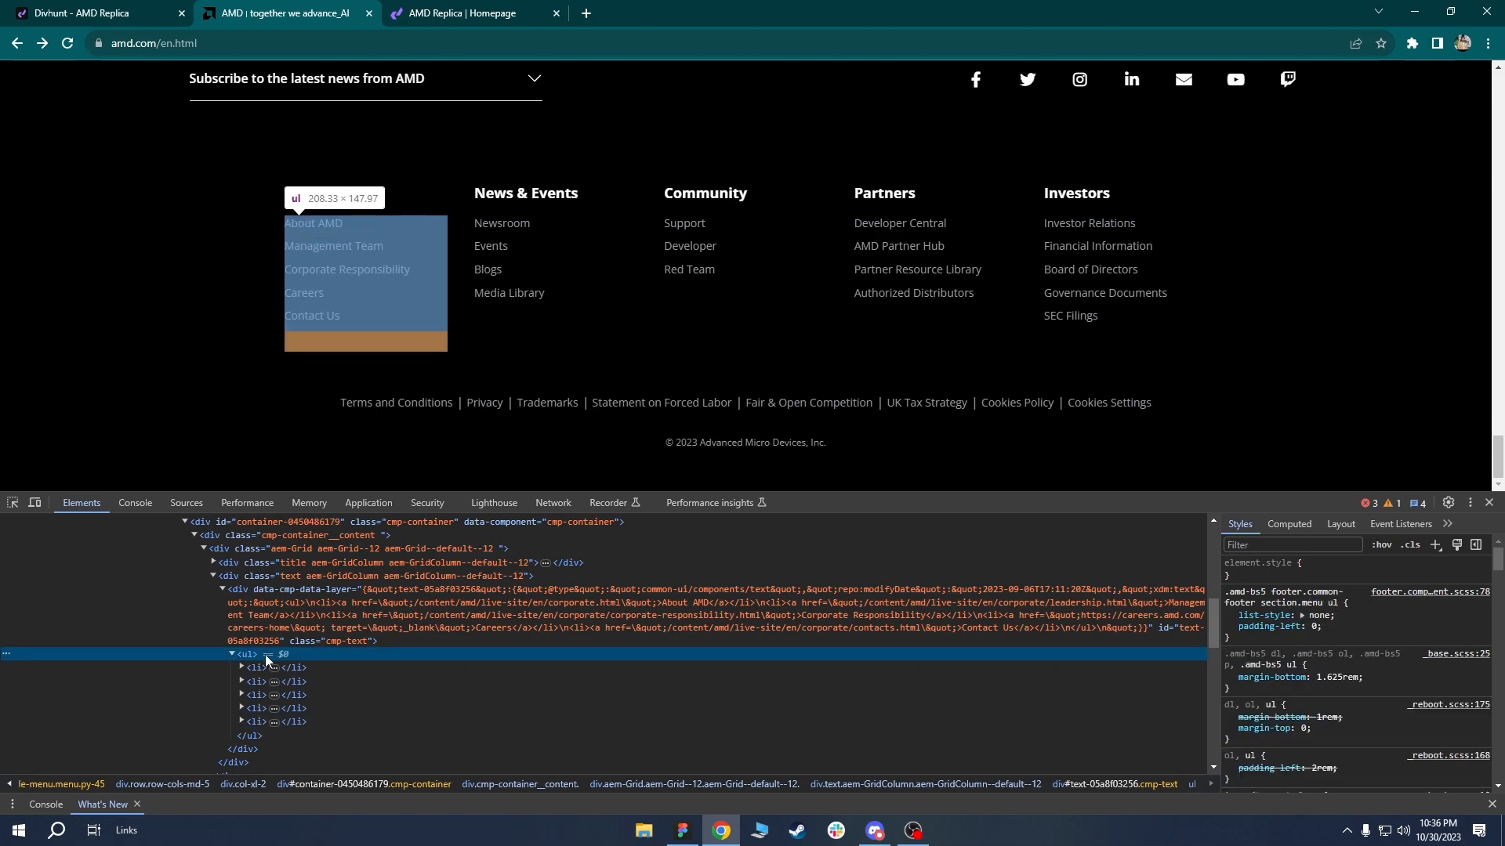
{"action": "scroll", "coordinate": [1355, 674], "scroll_direction": "down", "scroll_amount": 10}
{"action": "left_click_drag", "start_coordinate": [1499, 714], "coordinate": [1499, 781]}
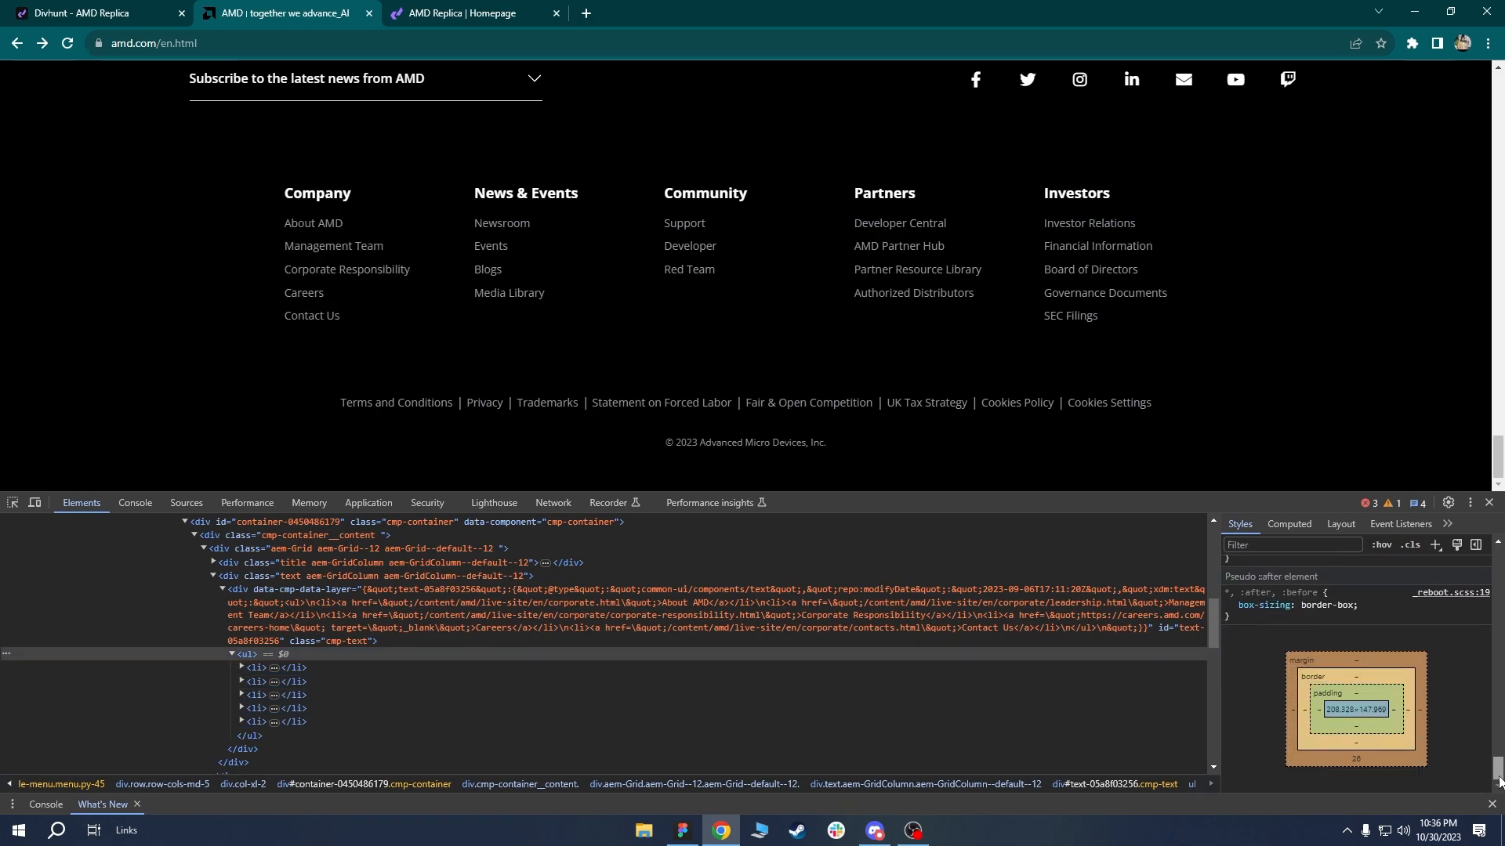
{"action": "left_click", "coordinate": [13, 504]}
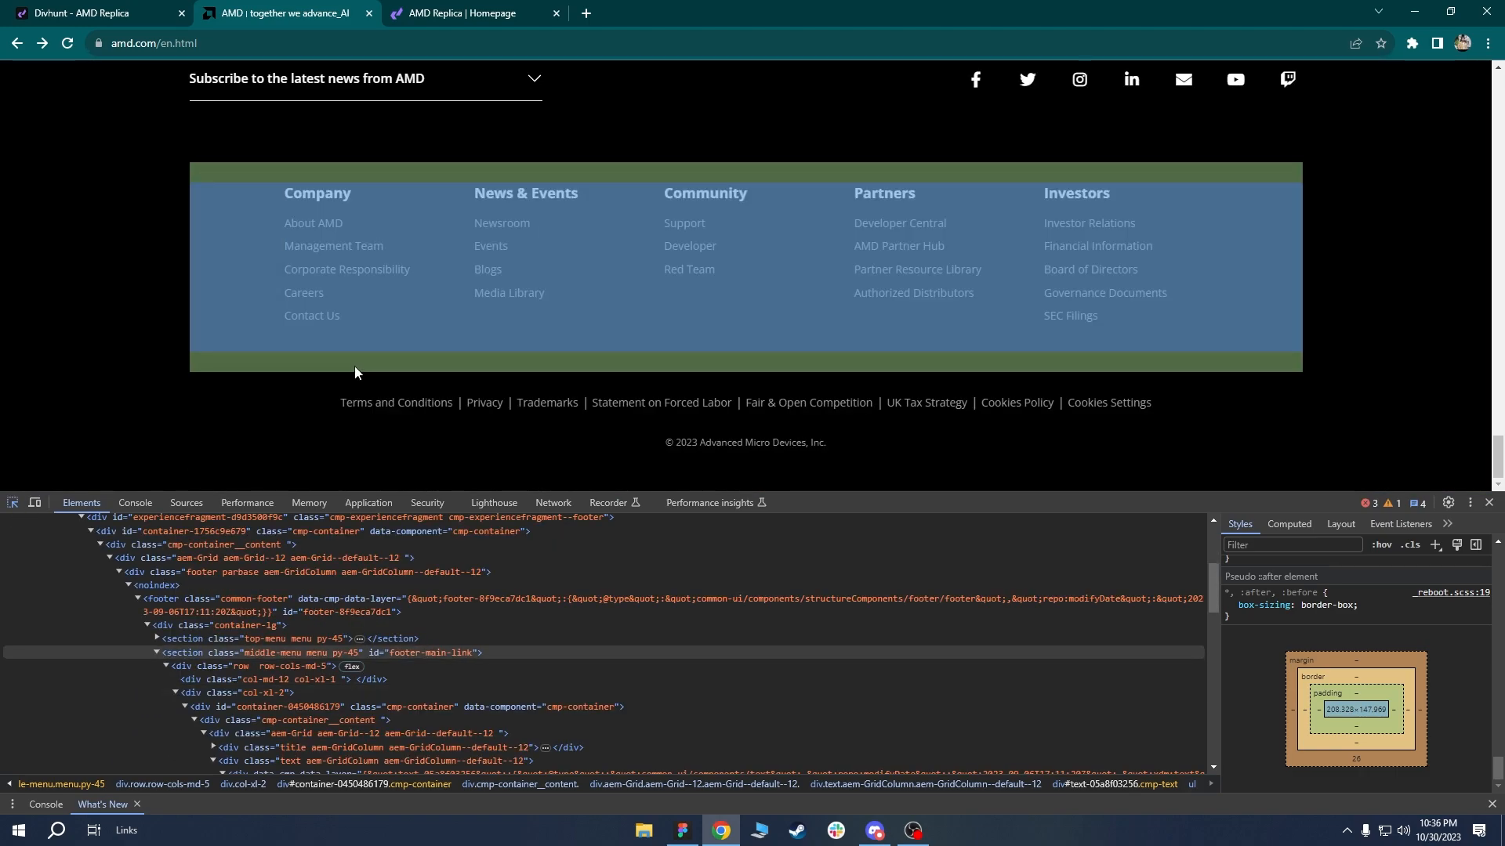
{"action": "left_click", "coordinate": [355, 372]}
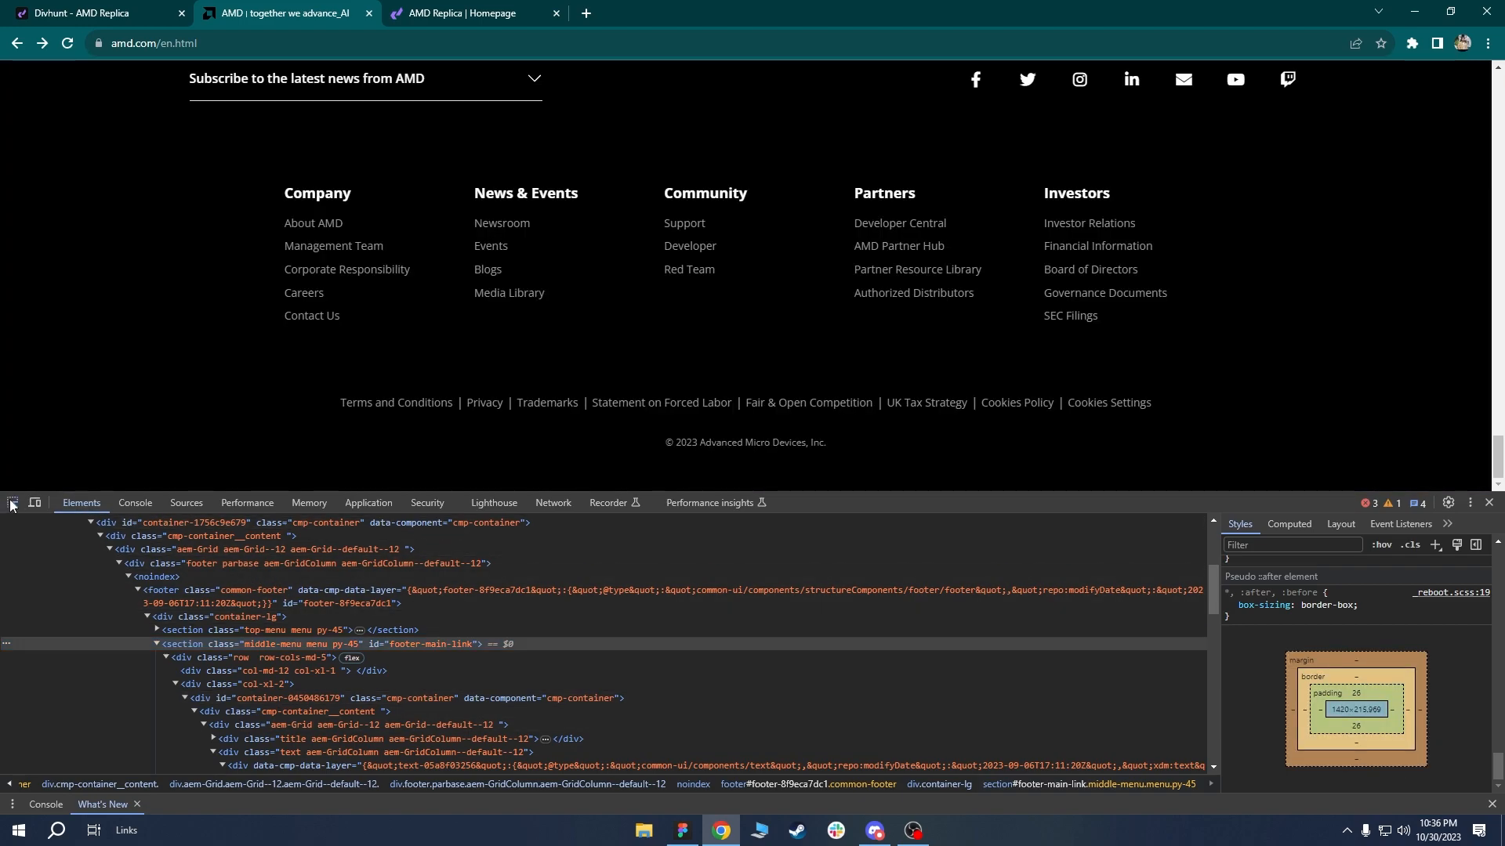
Inspect the padding of the original site's bottom-menu section, and set the Links Wrapper's bottom margin to 78 px in Divhunt.
{"action": "left_click", "coordinate": [12, 504]}
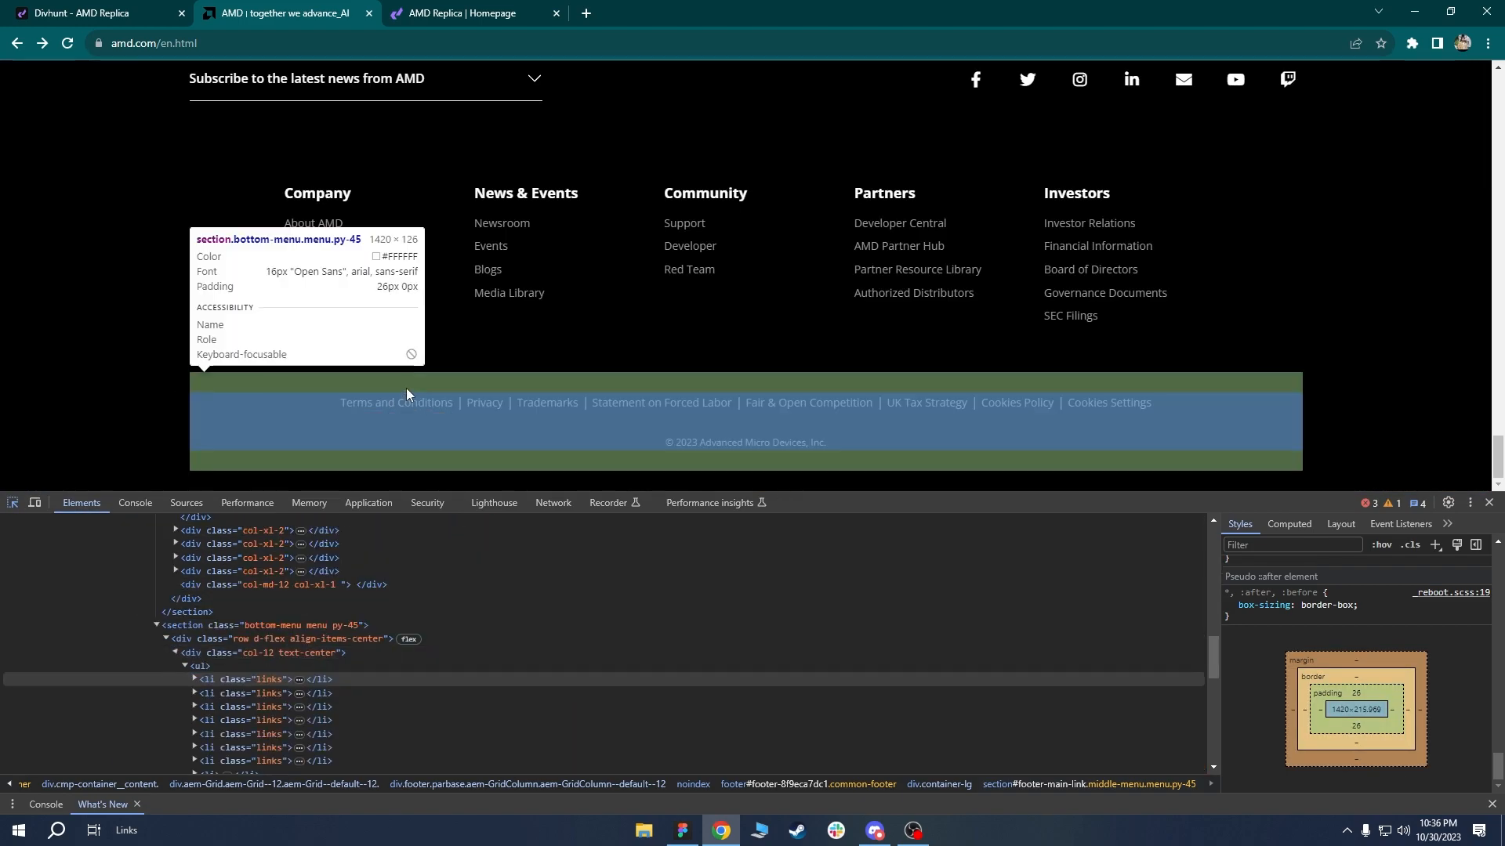
{"action": "left_click", "coordinate": [412, 393]}
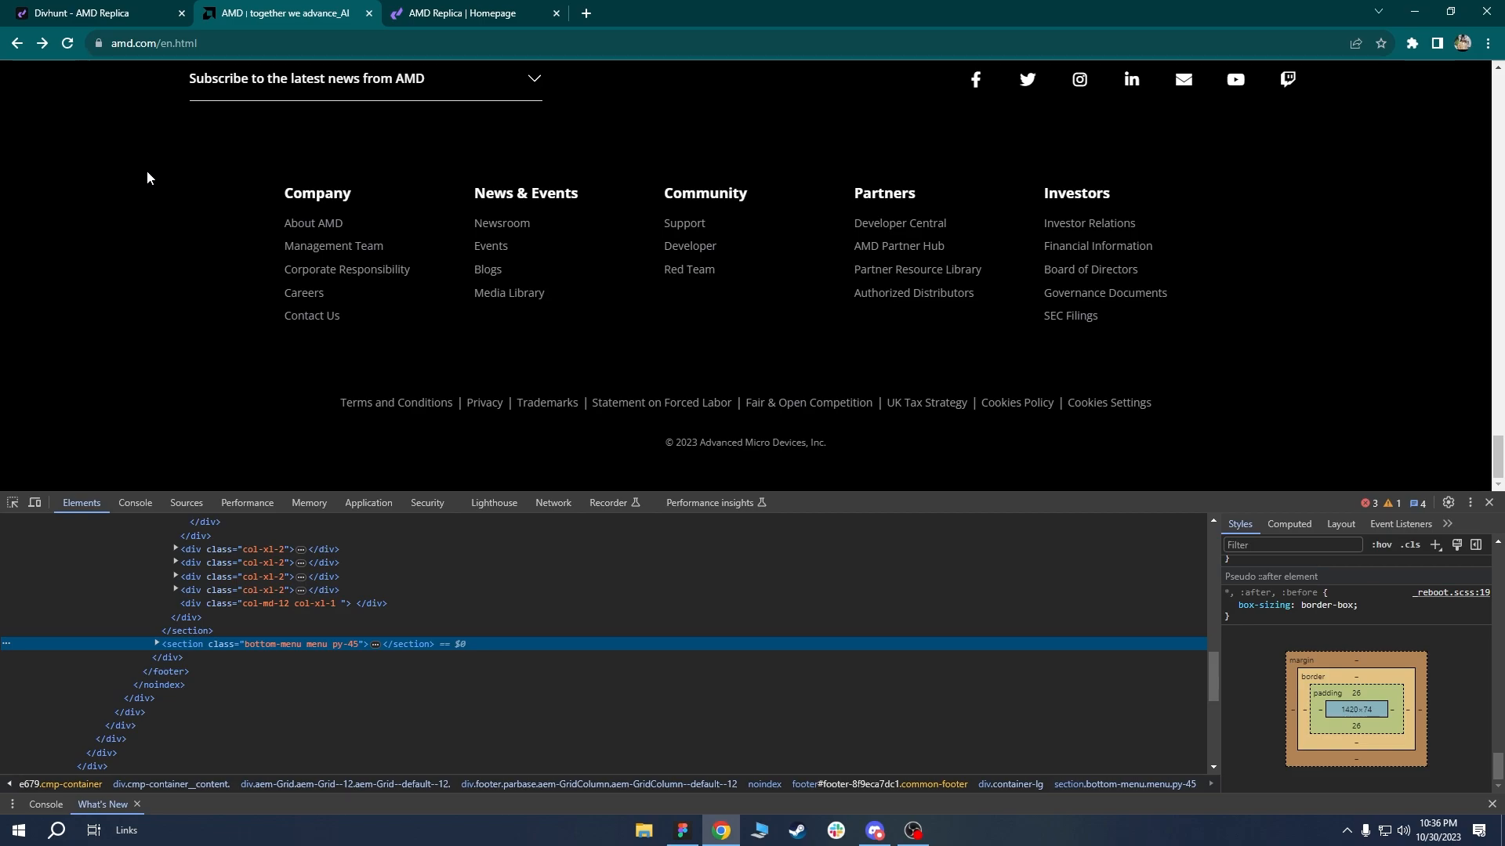
{"action": "left_click", "coordinate": [118, 11]}
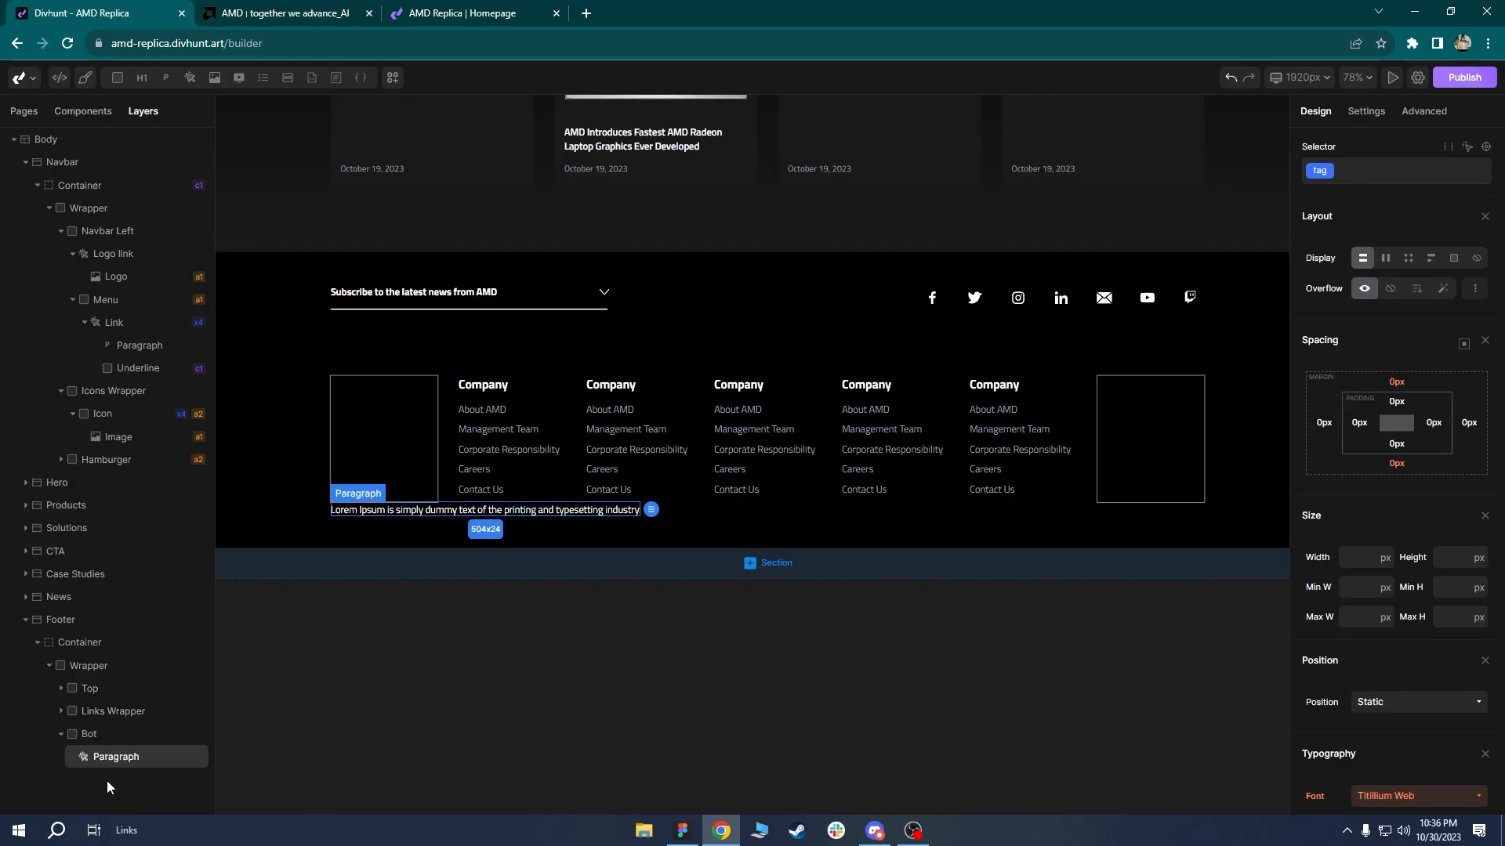
{"action": "left_click", "coordinate": [95, 711]}
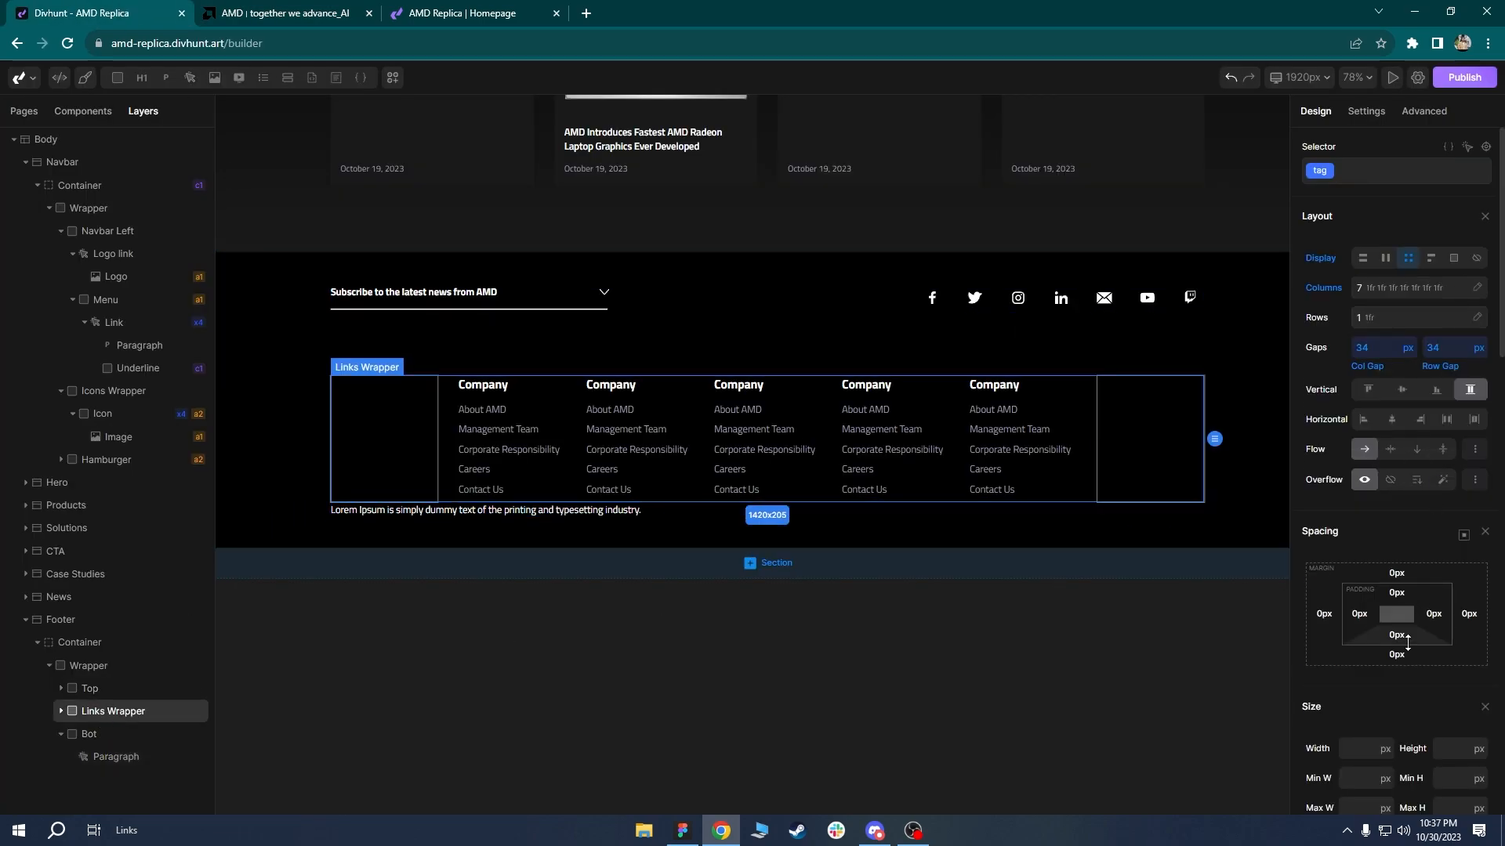
{"action": "left_click", "coordinate": [1396, 655]}
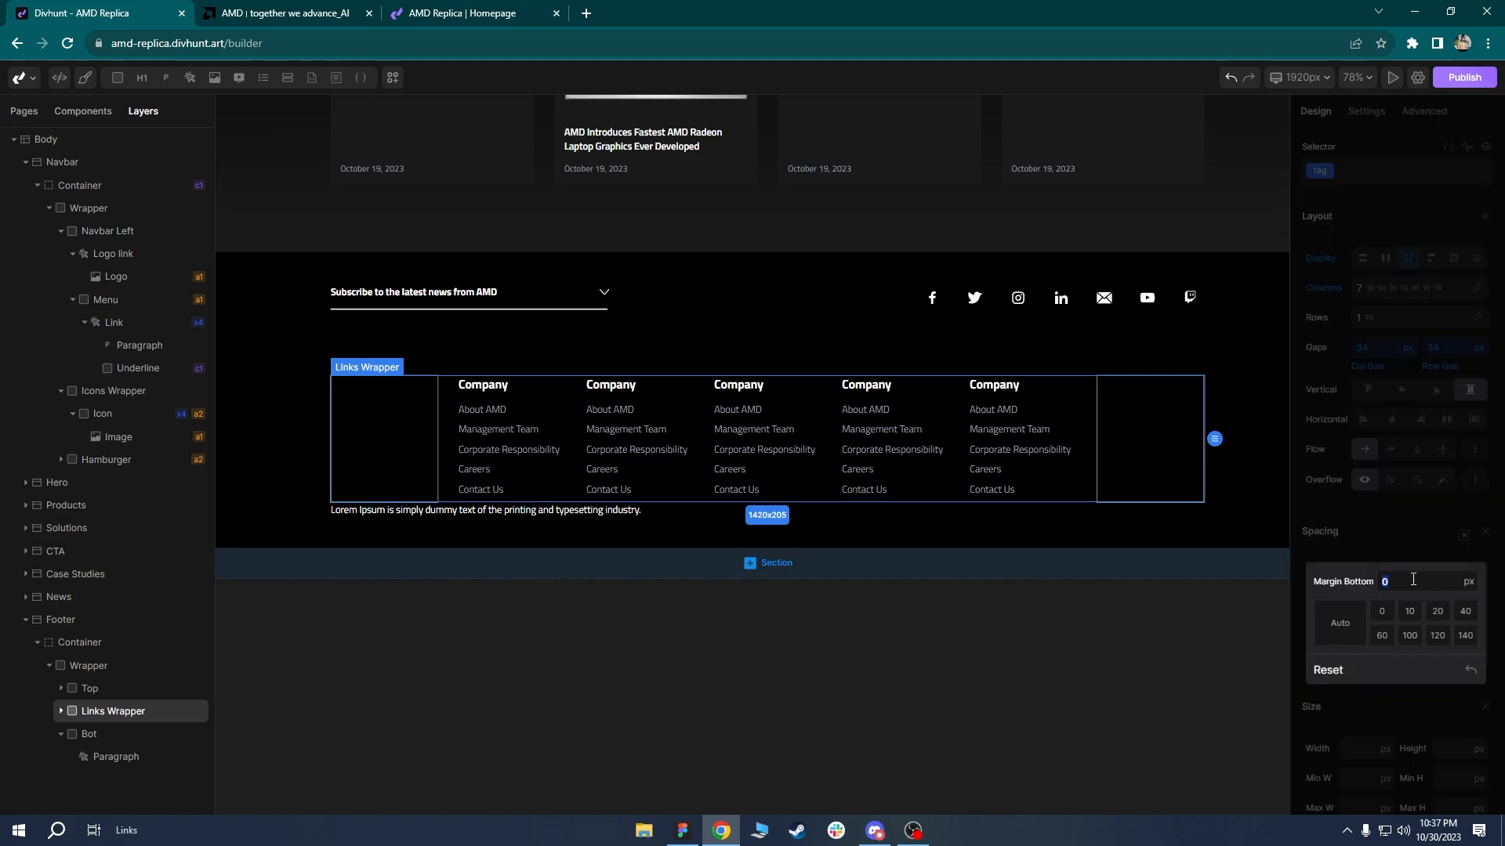
{"action": "key", "text": "Return"}
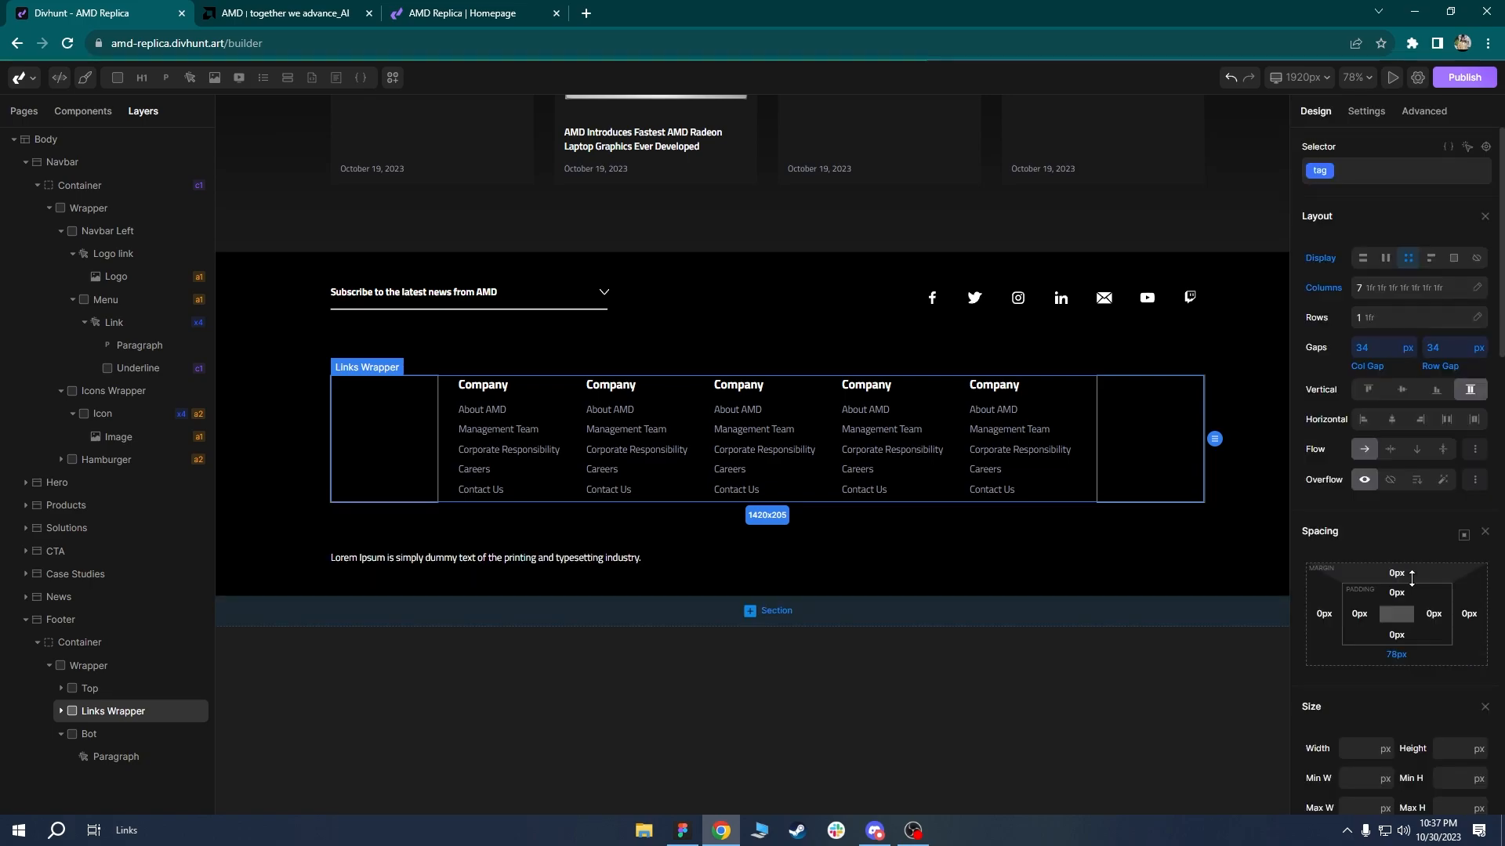
Copy the About AMD Link Button from the first Links Group and compare the published replica's footer with the original AMD footer.
{"action": "left_click", "coordinate": [554, 558]}
{"action": "left_click", "coordinate": [287, 12]}
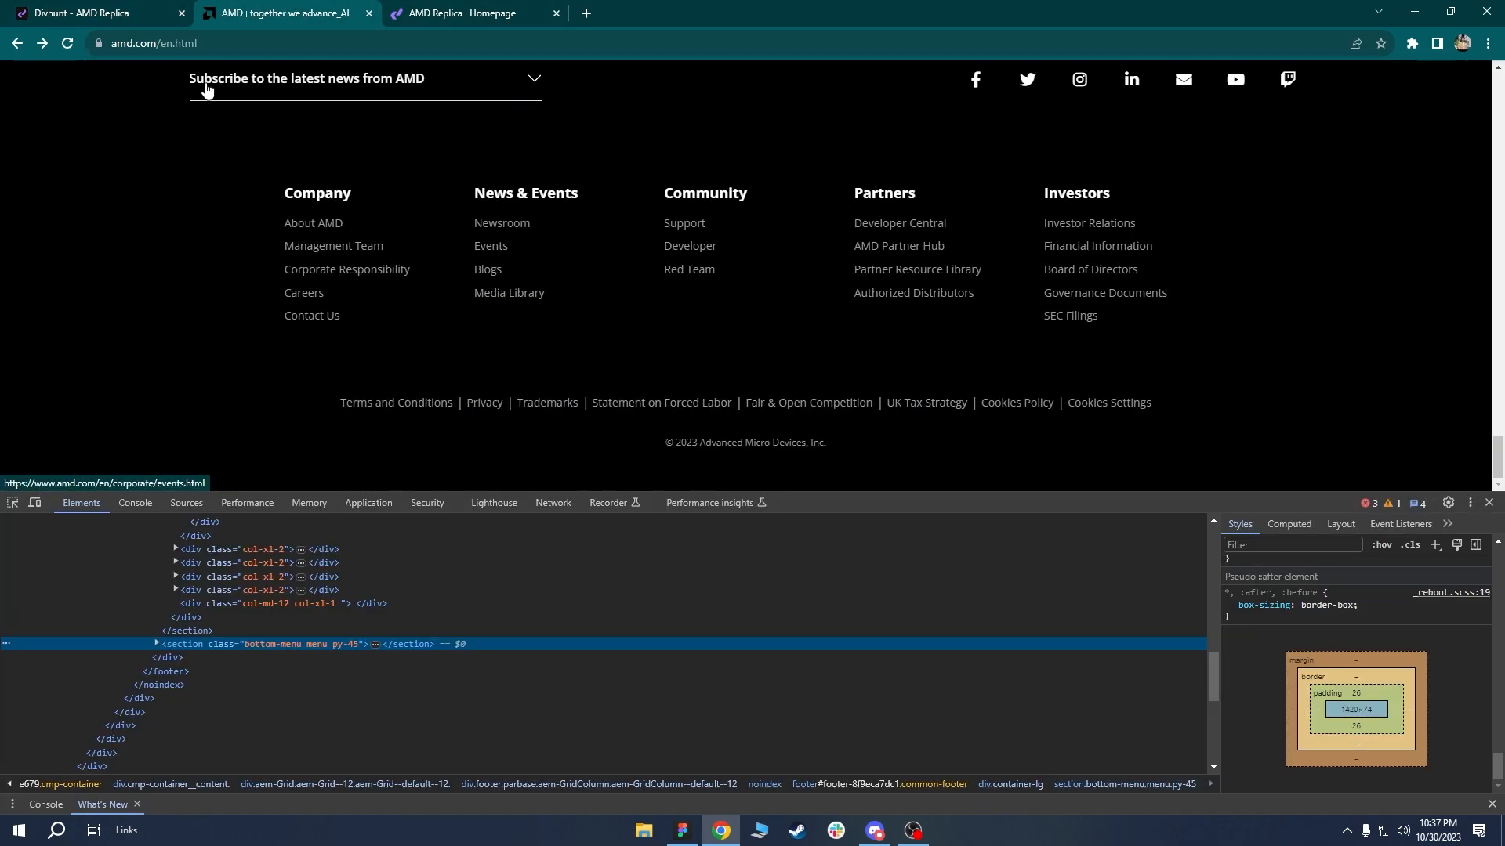
{"action": "left_click", "coordinate": [82, 13]}
{"action": "left_click", "coordinate": [499, 414]}
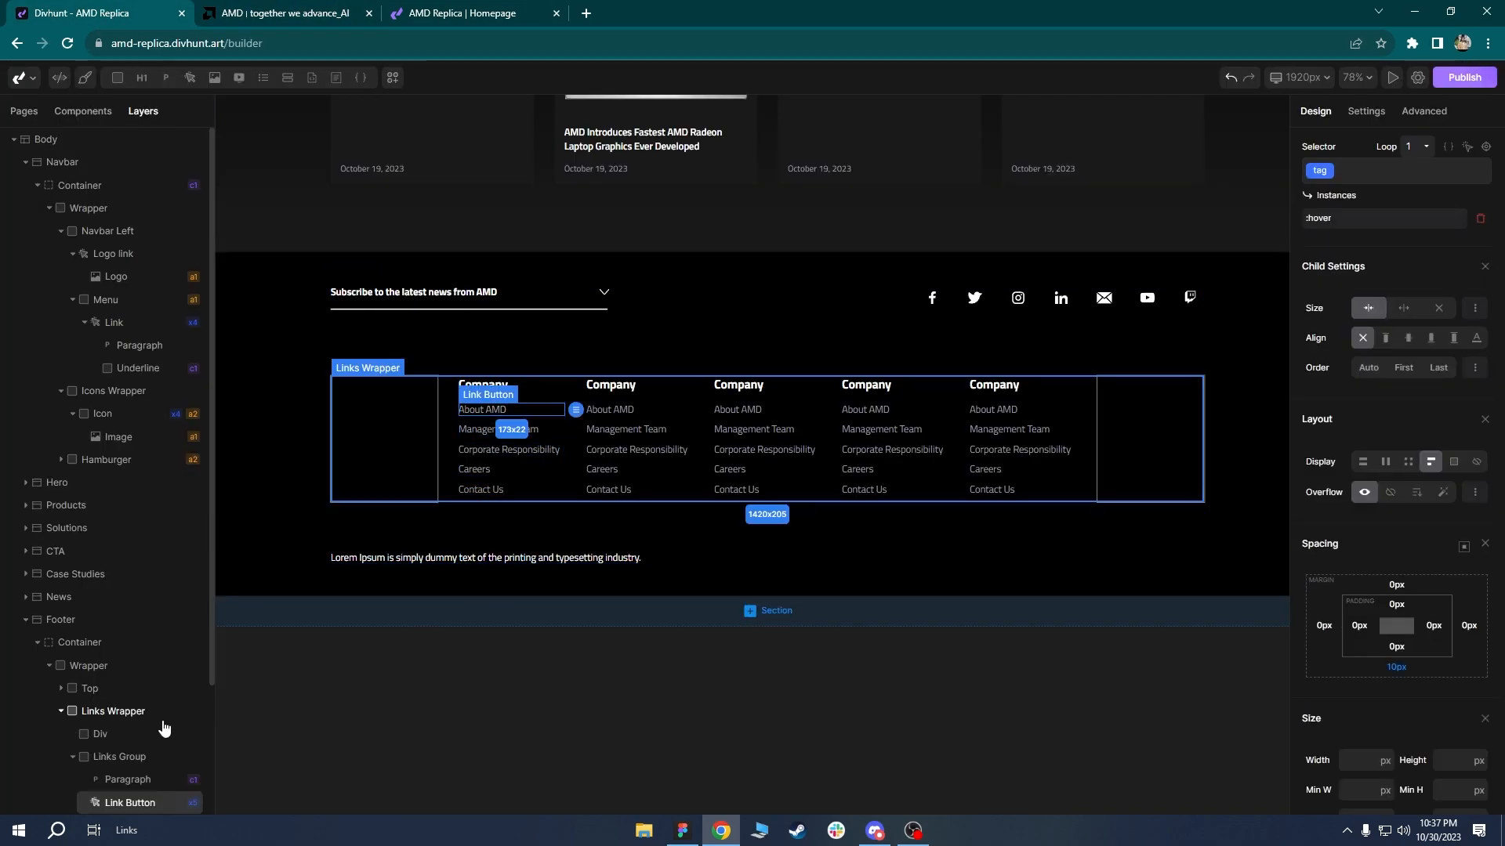
{"action": "key", "text": "ctrl+c"}
{"action": "scroll", "coordinate": [82, 635], "scroll_direction": "down", "scroll_amount": 2}
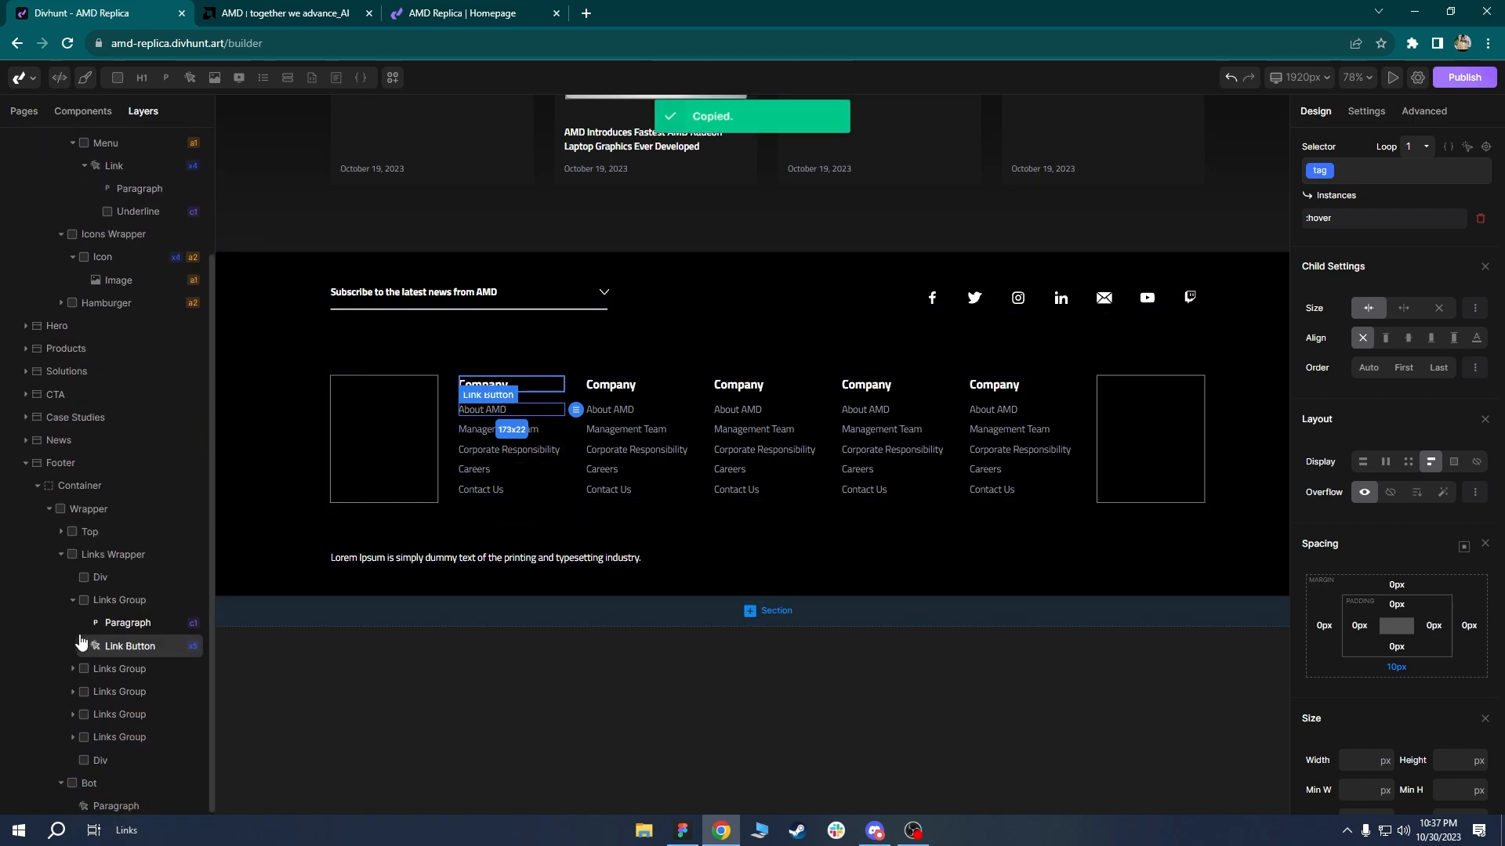
{"action": "left_click", "coordinate": [82, 600]}
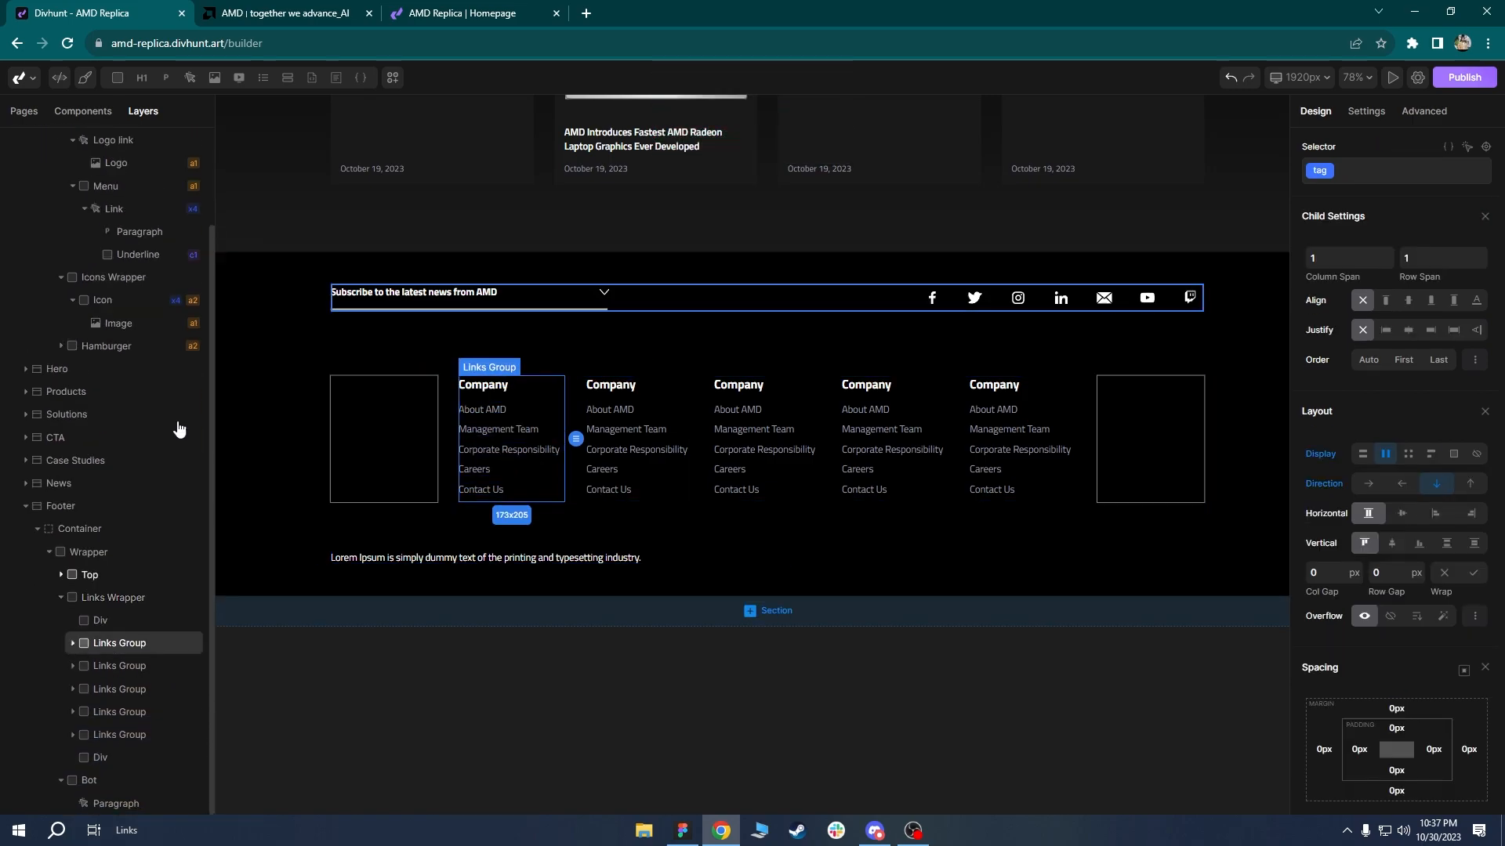
{"action": "left_click", "coordinate": [283, 13]}
{"action": "left_click", "coordinate": [427, 7]}
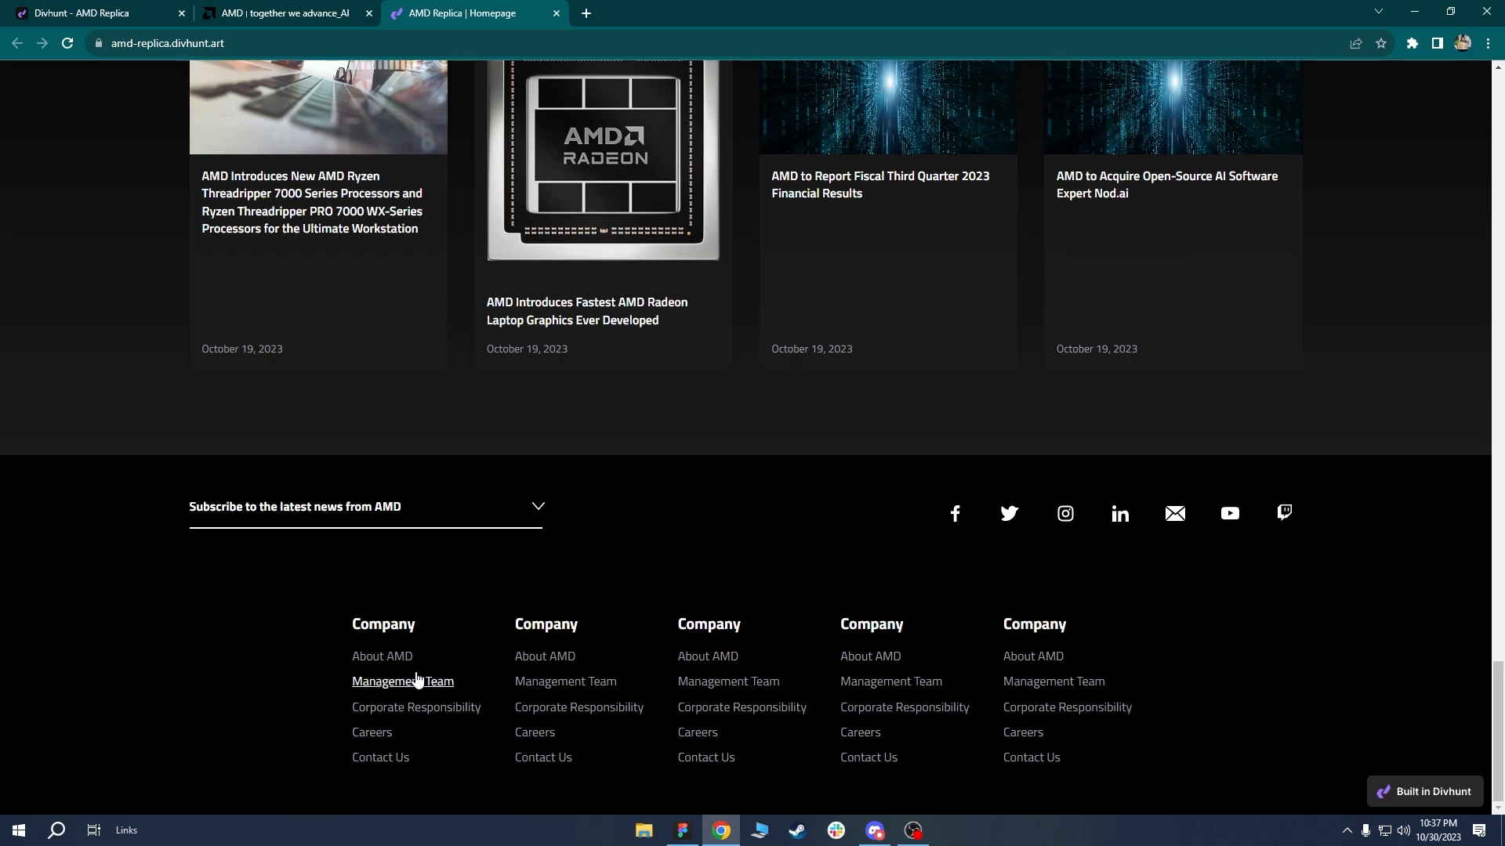
{"action": "left_click", "coordinate": [298, 6]}
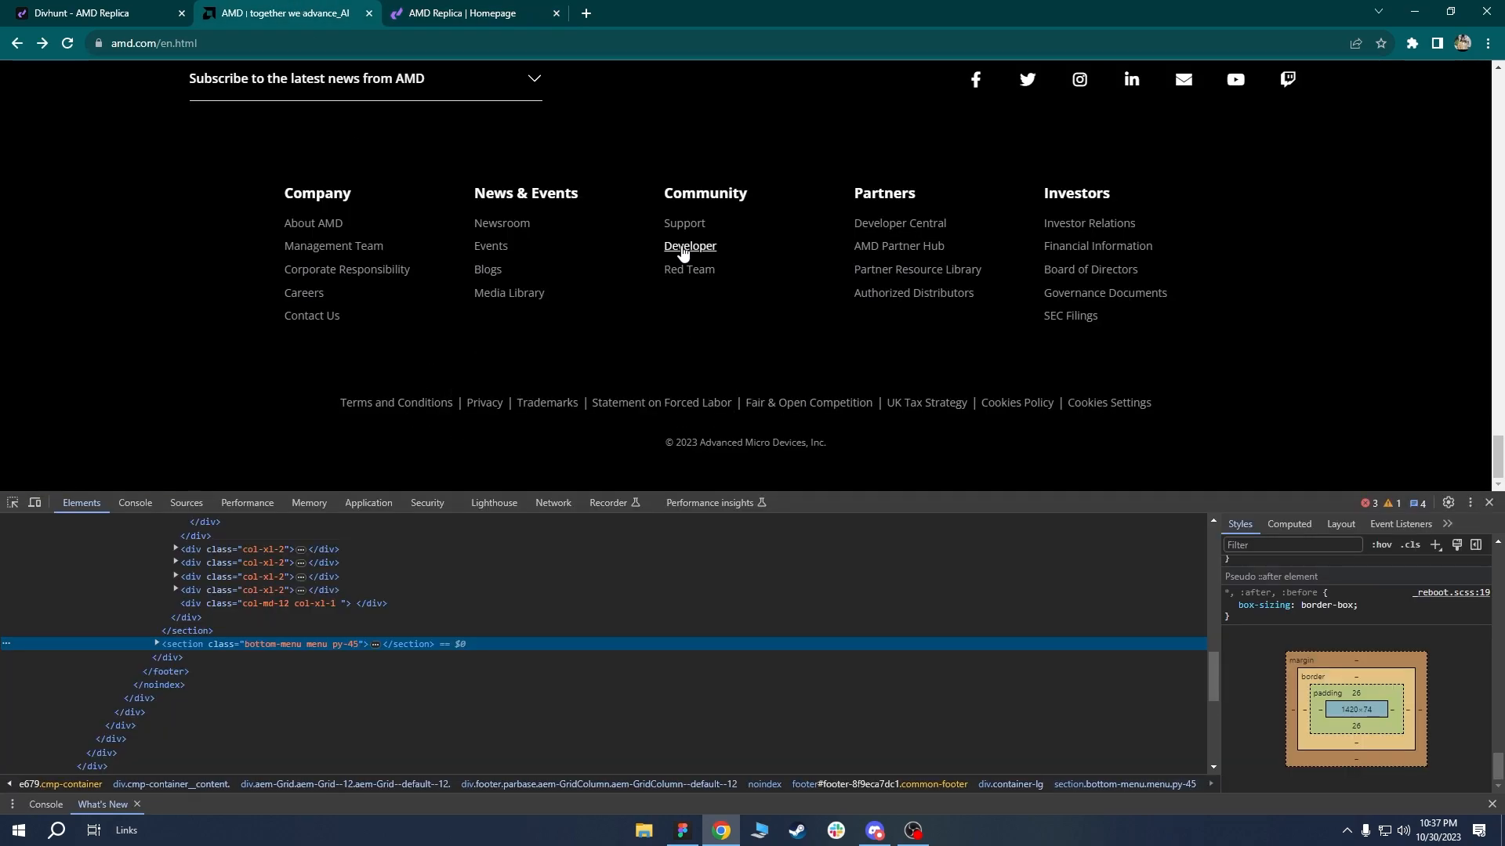
Replace the paragraph link in the footer's Bot Div with the copied Link Button and remove the button's loop.
{"action": "left_click", "coordinate": [126, 10]}
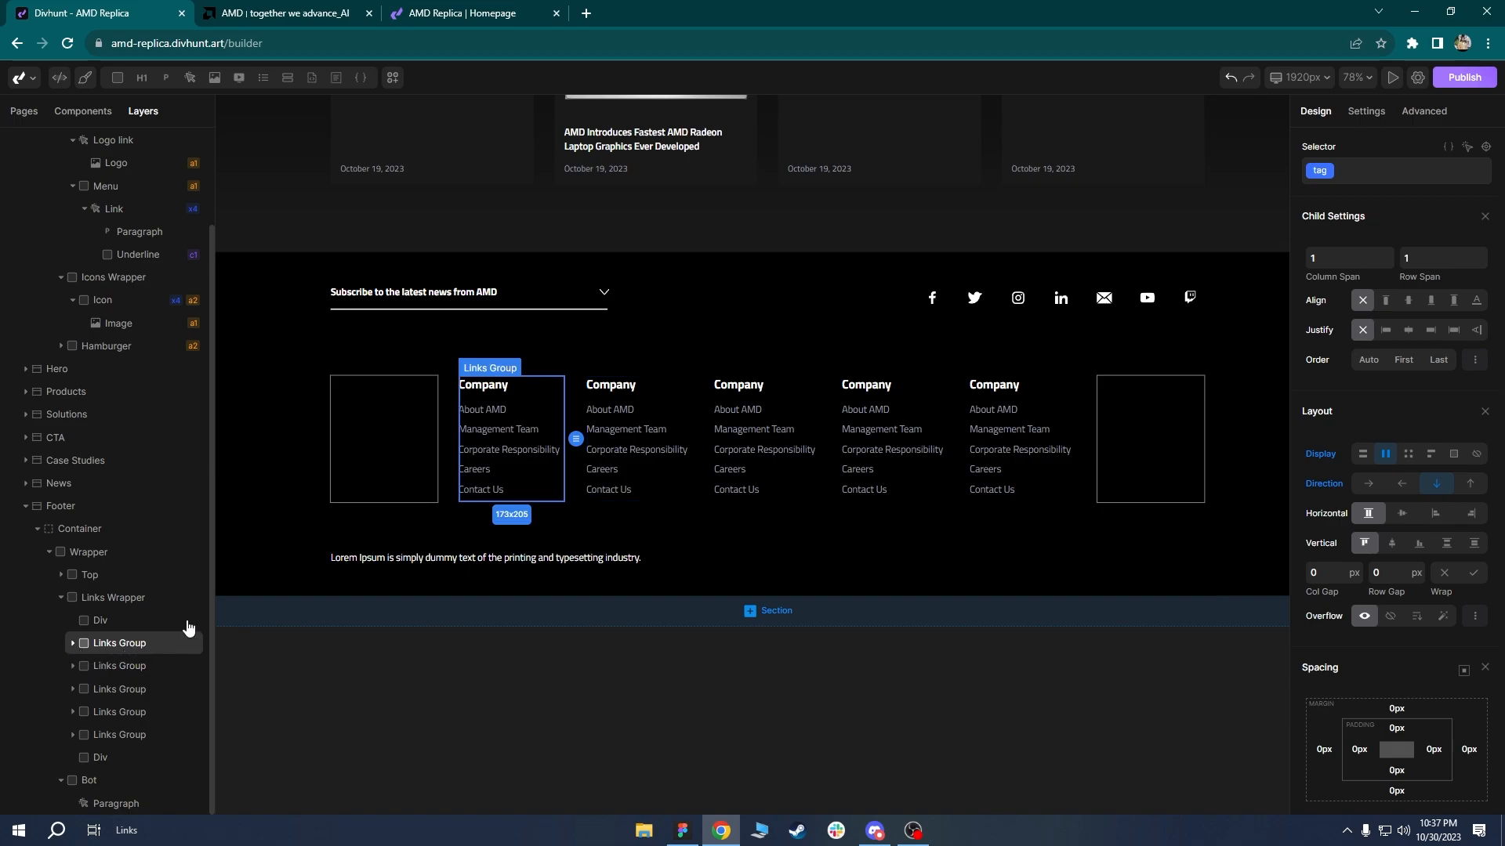
{"action": "left_click", "coordinate": [105, 803]}
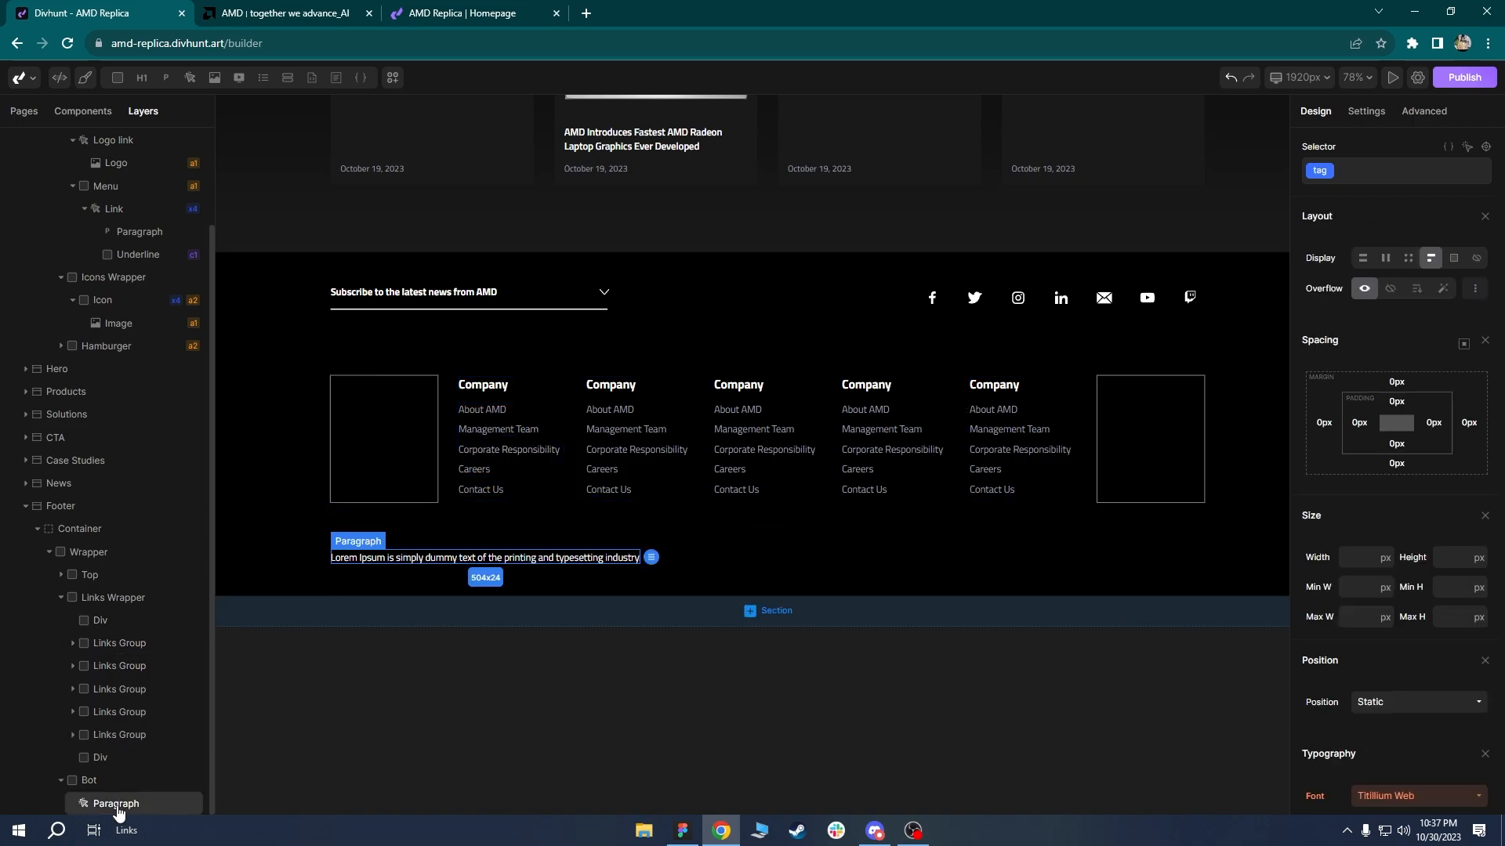
{"action": "right_click", "coordinate": [155, 802]}
{"action": "left_click", "coordinate": [156, 802]}
{"action": "left_click", "coordinate": [177, 805]}
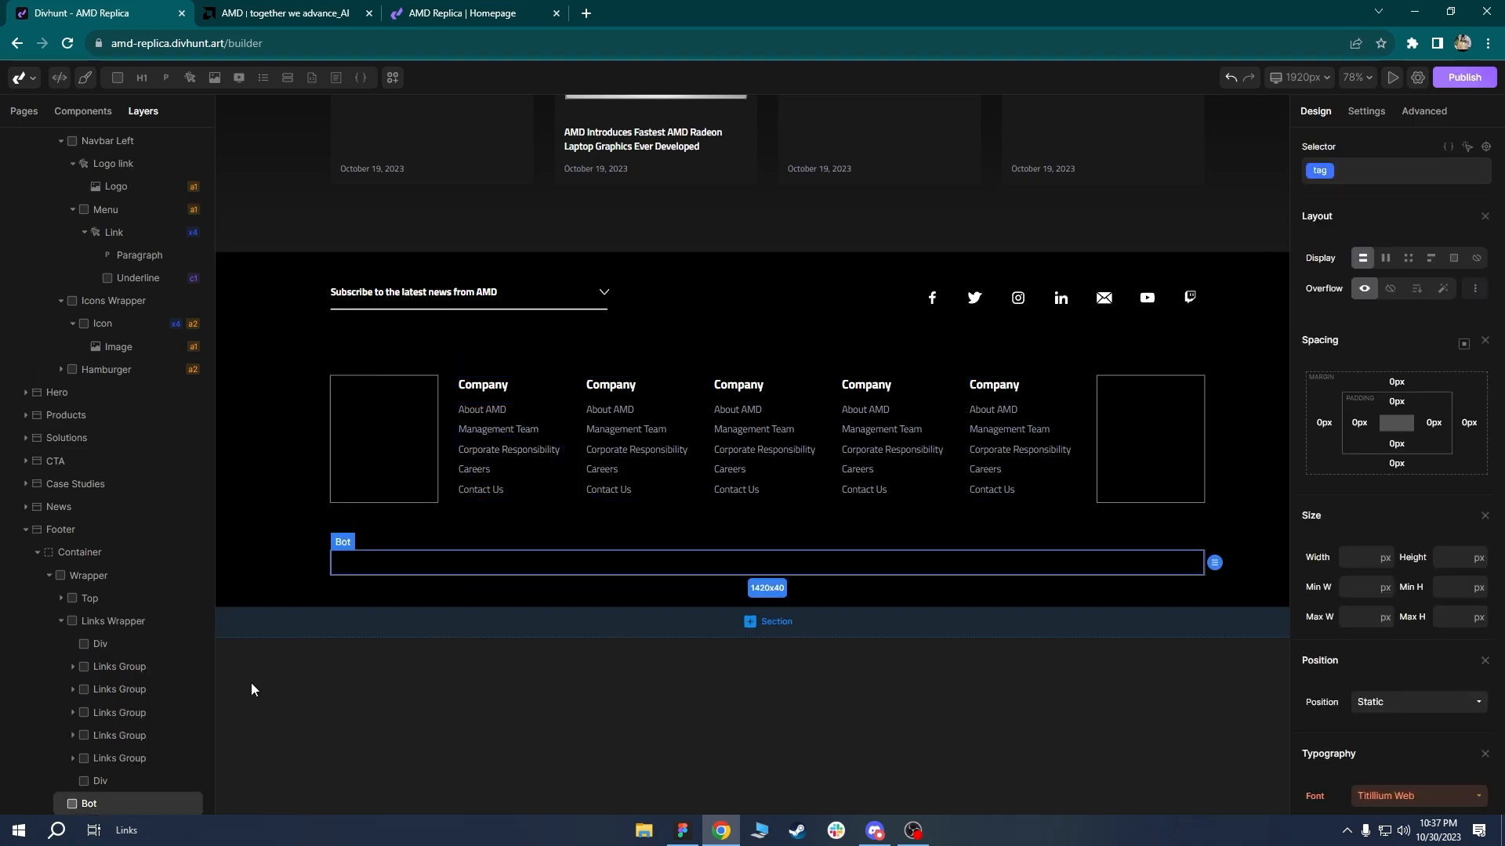
{"action": "key", "text": "ctrl+v"}
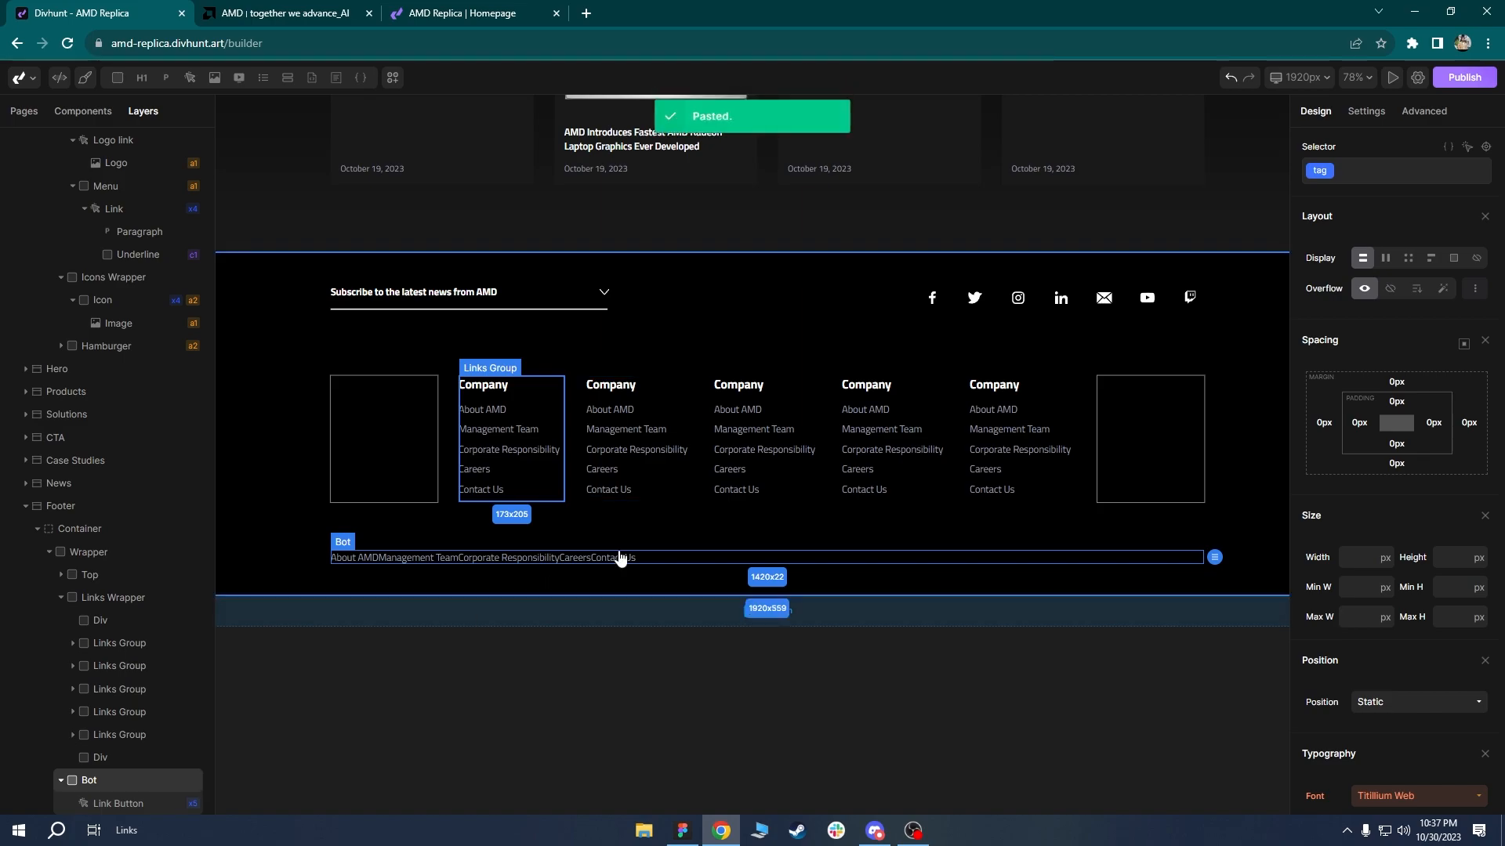
{"action": "right_click", "coordinate": [126, 803]}
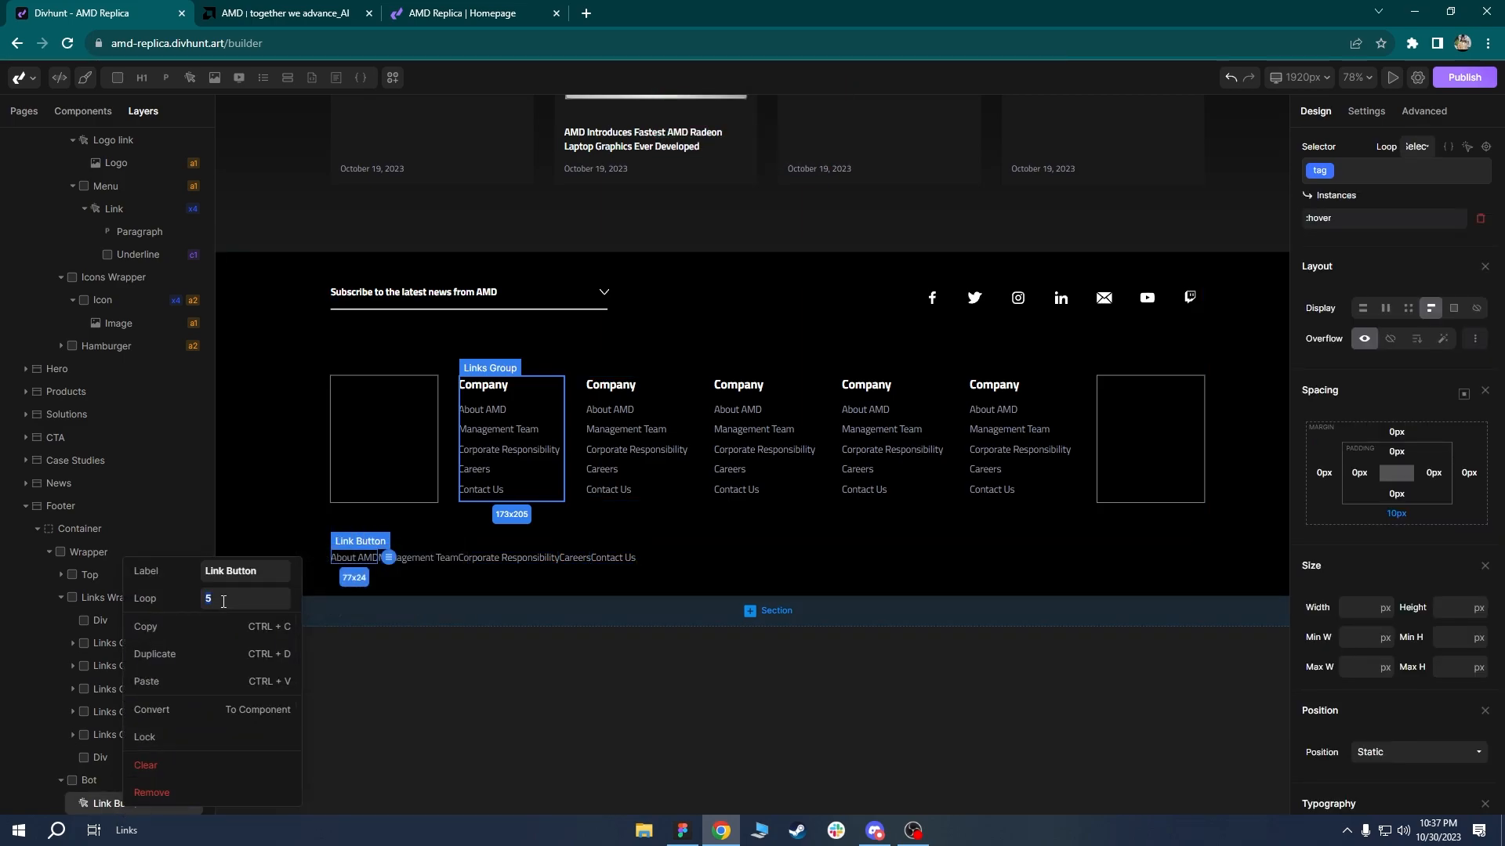
{"action": "left_click", "coordinate": [239, 485]}
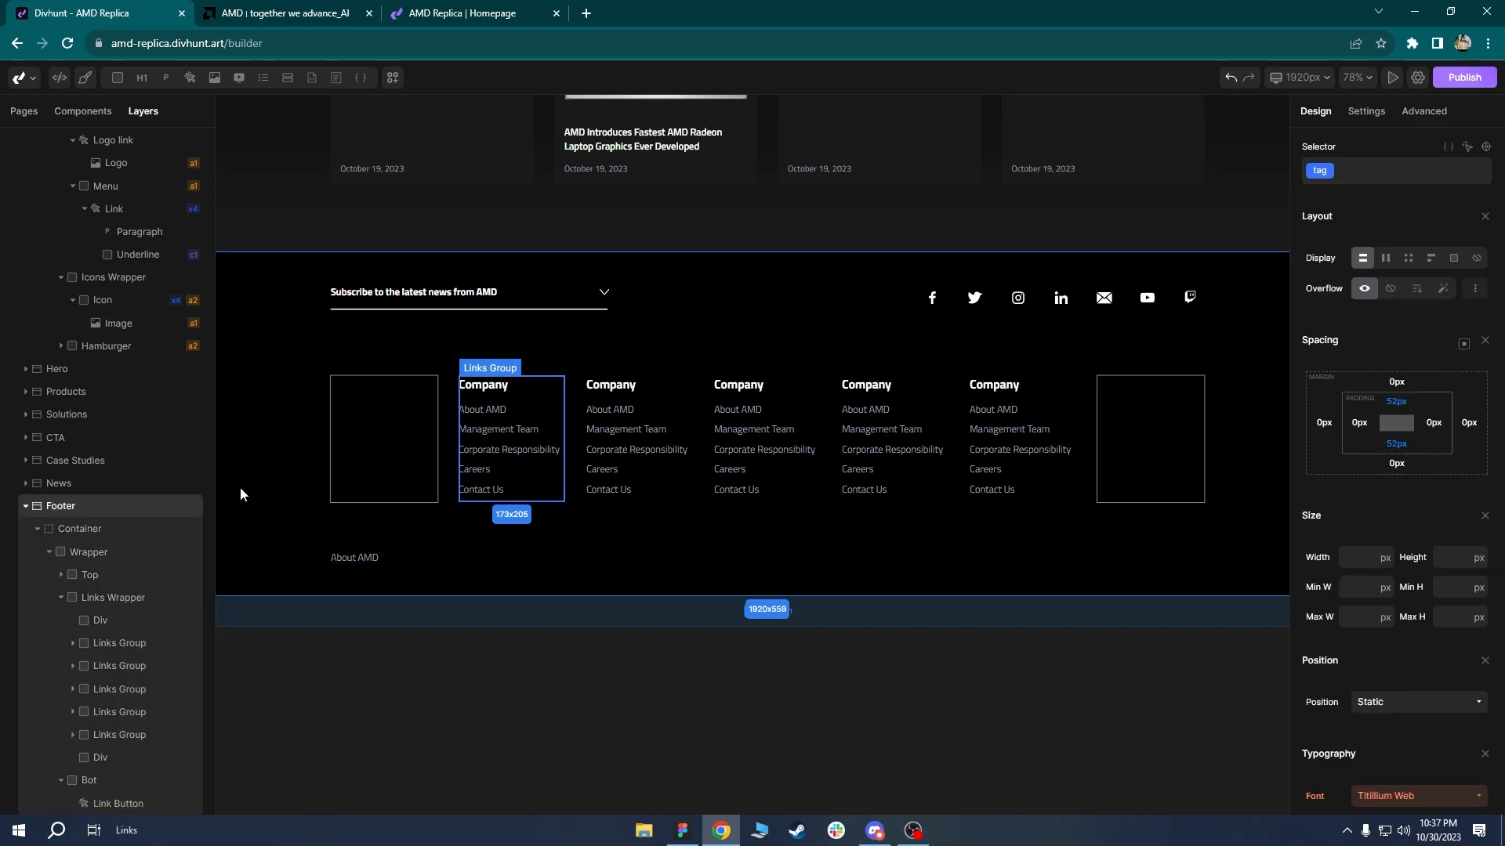
Review the original site's row of legal links, and paste seven more copies of the Link Button into the replica's Bot Div.
{"action": "left_click", "coordinate": [462, 12]}
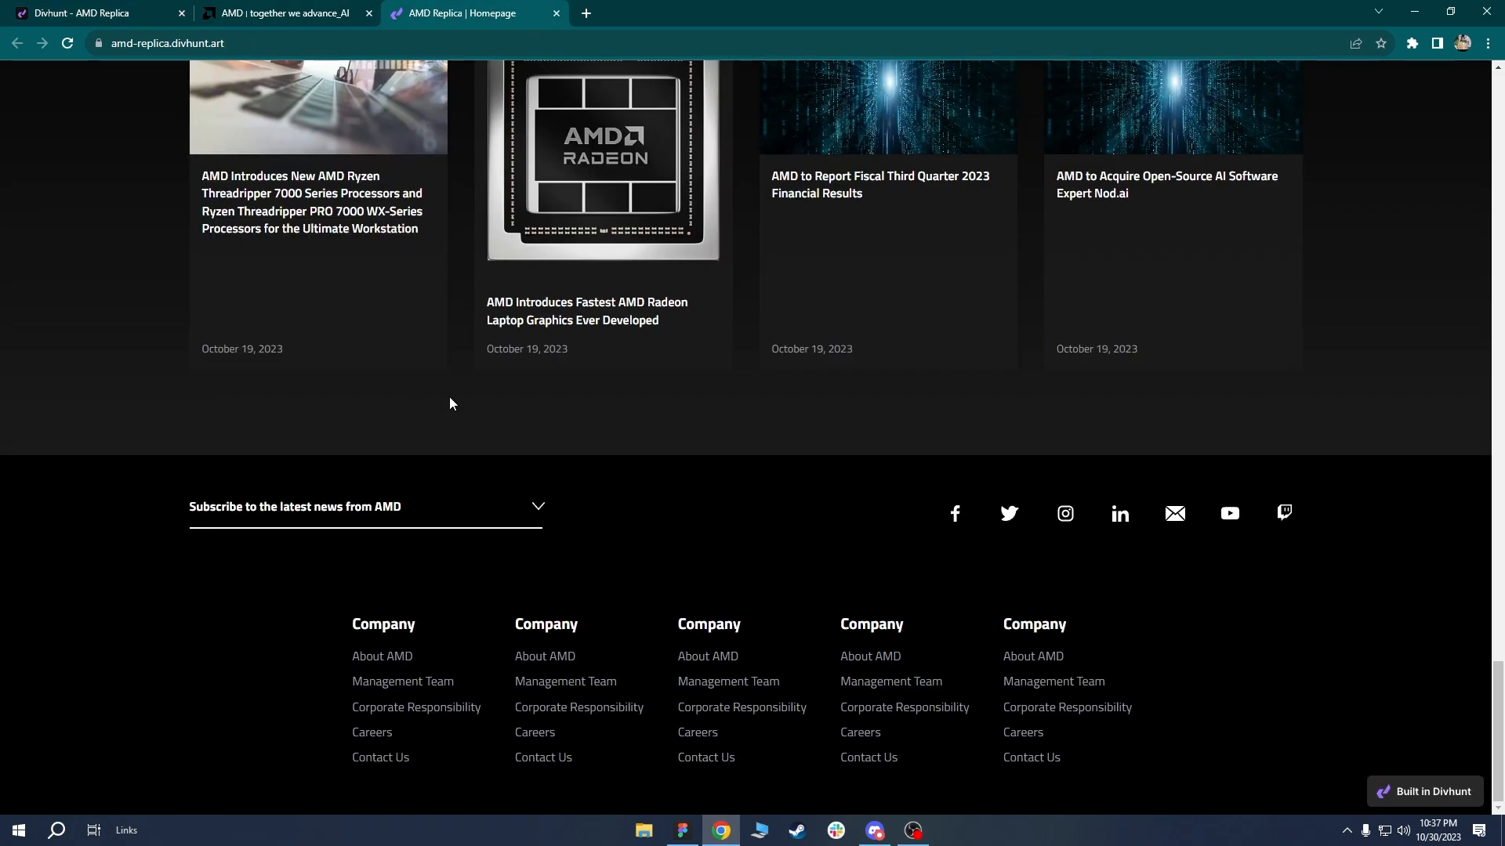
{"action": "left_click", "coordinate": [357, 14]}
{"action": "left_click", "coordinate": [474, 454]}
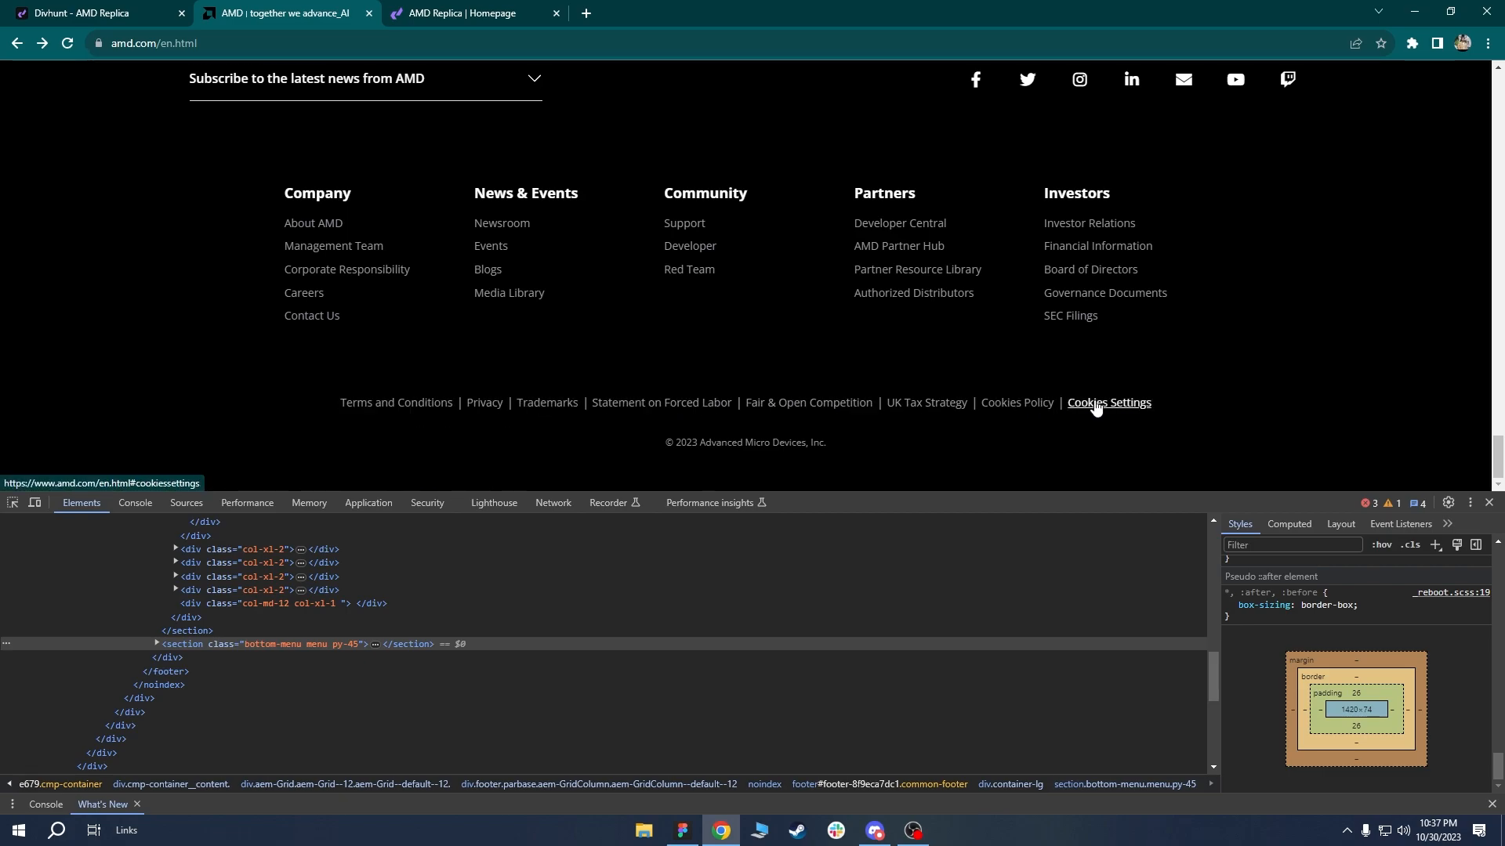
{"action": "left_click", "coordinate": [94, 13]}
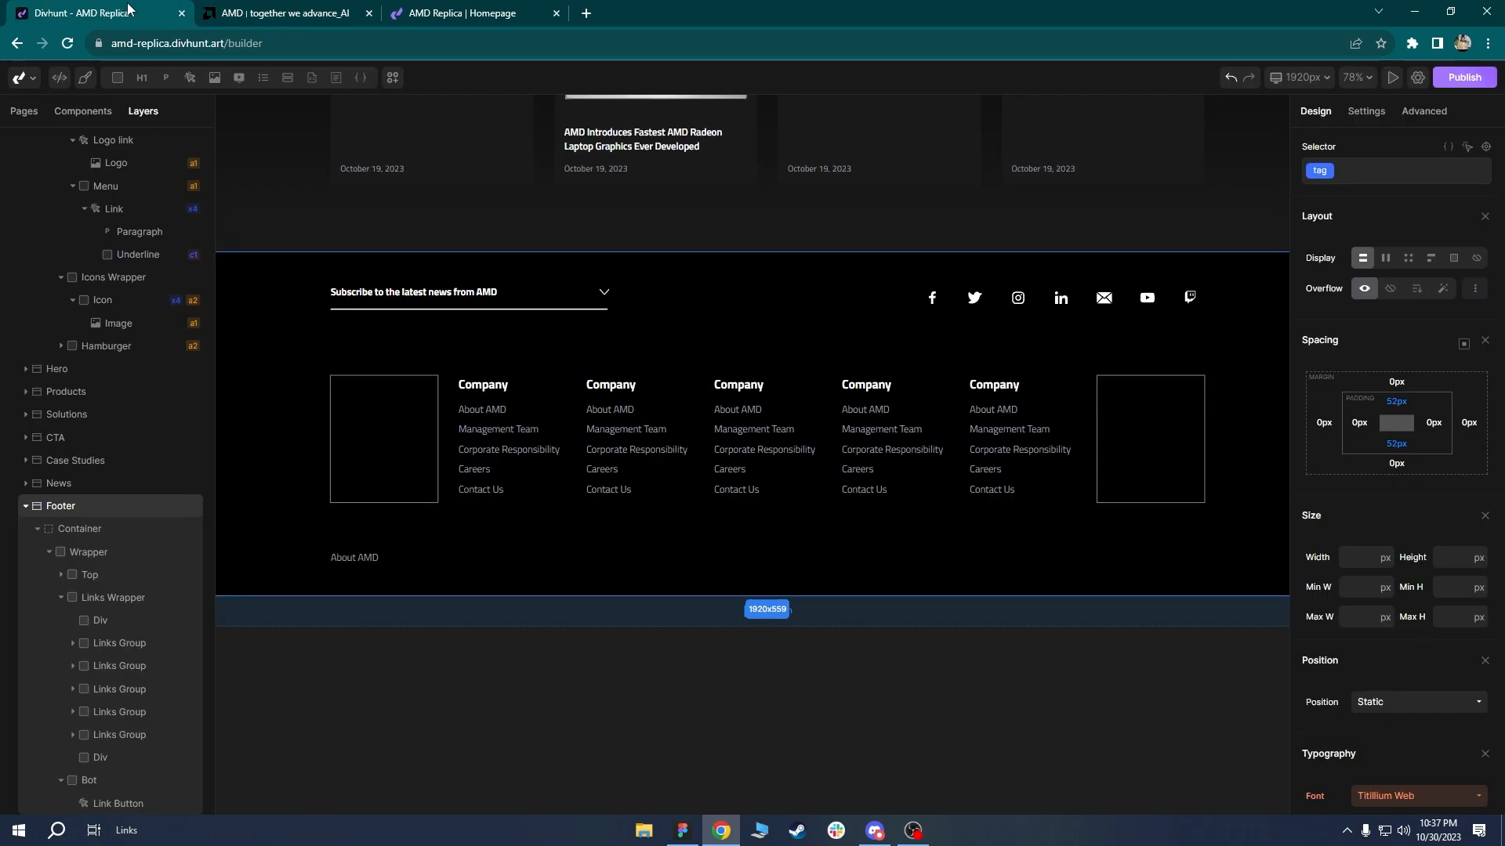
{"action": "left_click", "coordinate": [111, 802]}
{"action": "key", "text": "ctrl+c"}
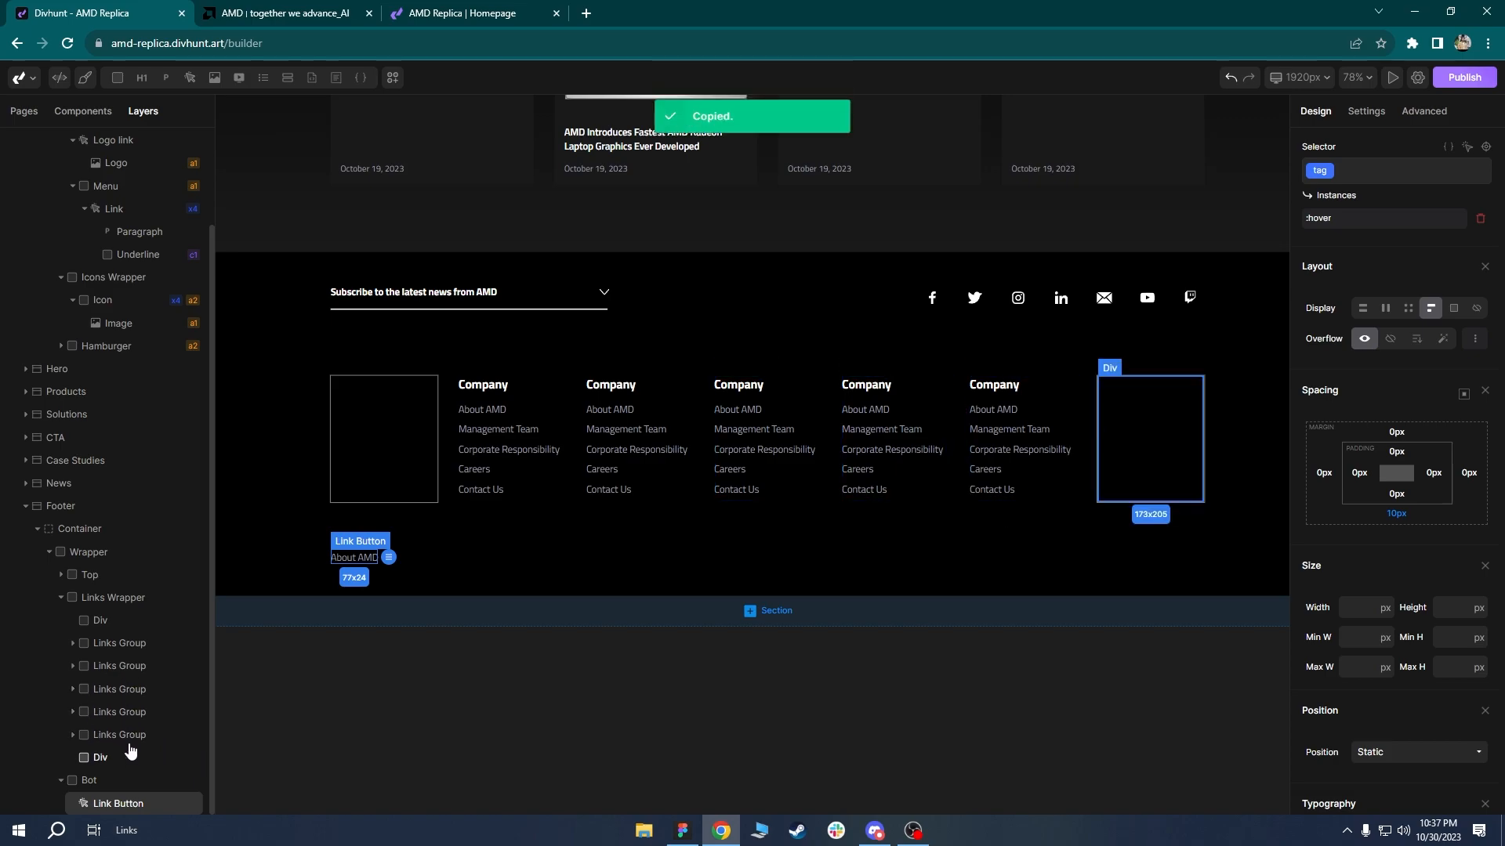
{"action": "left_click", "coordinate": [100, 780]}
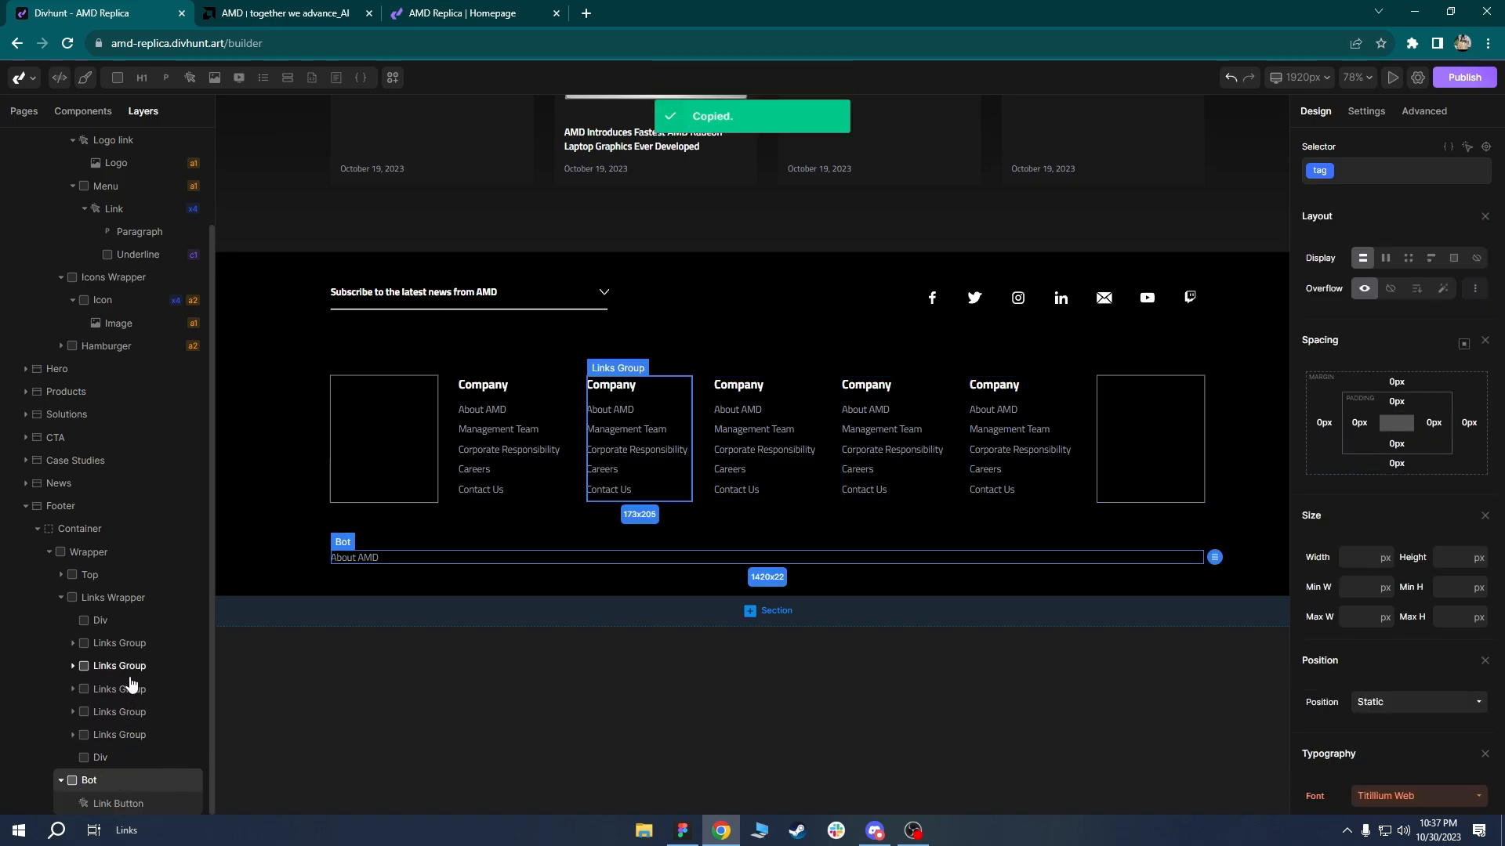
{"action": "key", "text": "ctrl+v"}
{"action": "key", "text": "ctrl+v"}
{"action": "key", "text": "ctrl+v"}
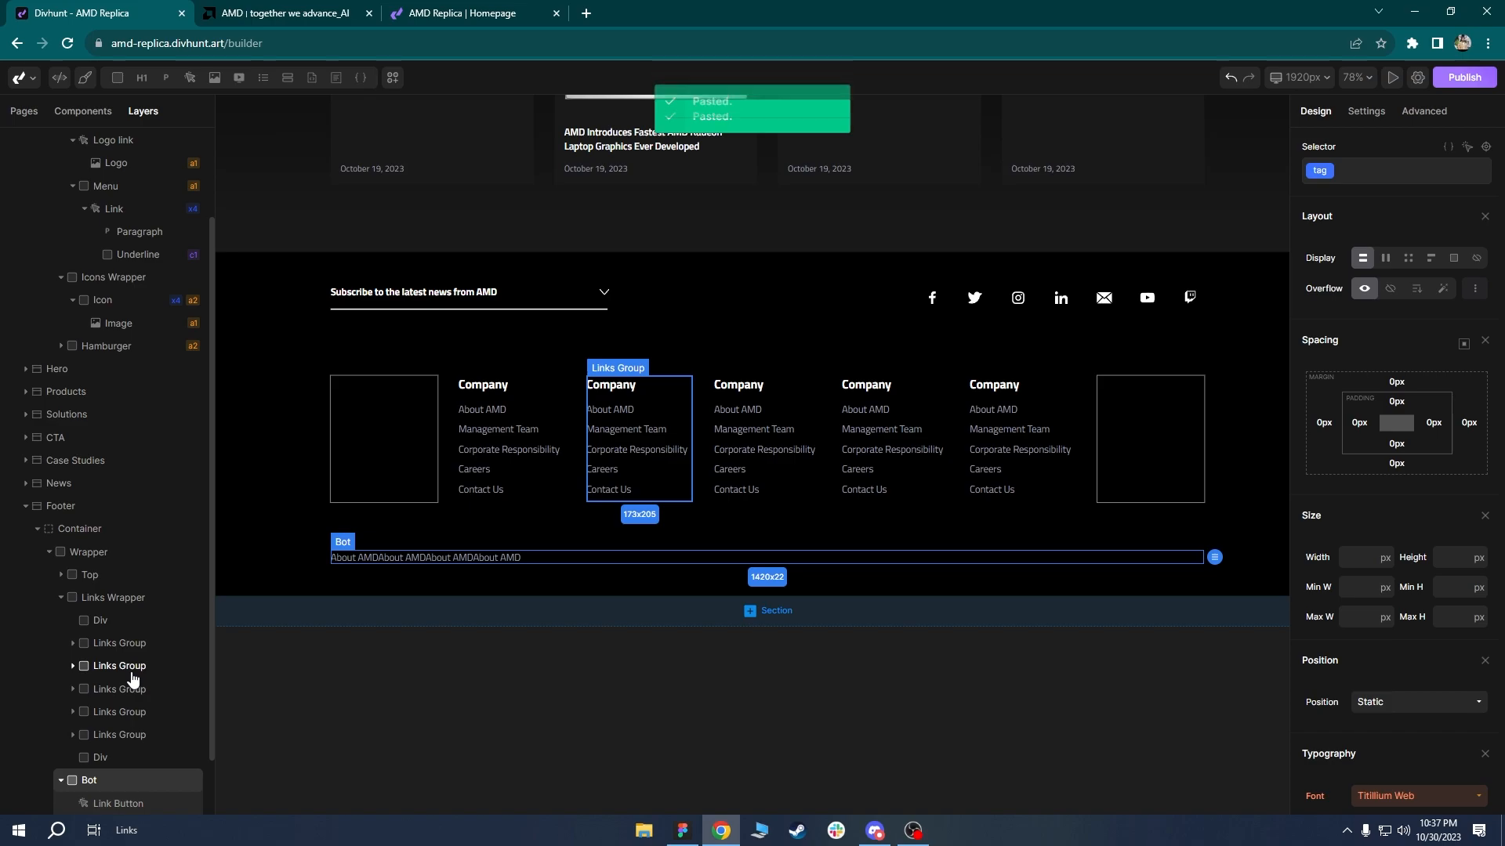
{"action": "key", "text": "ctrl+v"}
{"action": "key", "text": "ctrl+v"}
{"action": "key", "text": "ctrl+v"}
{"action": "key", "text": "ctrl+v"}
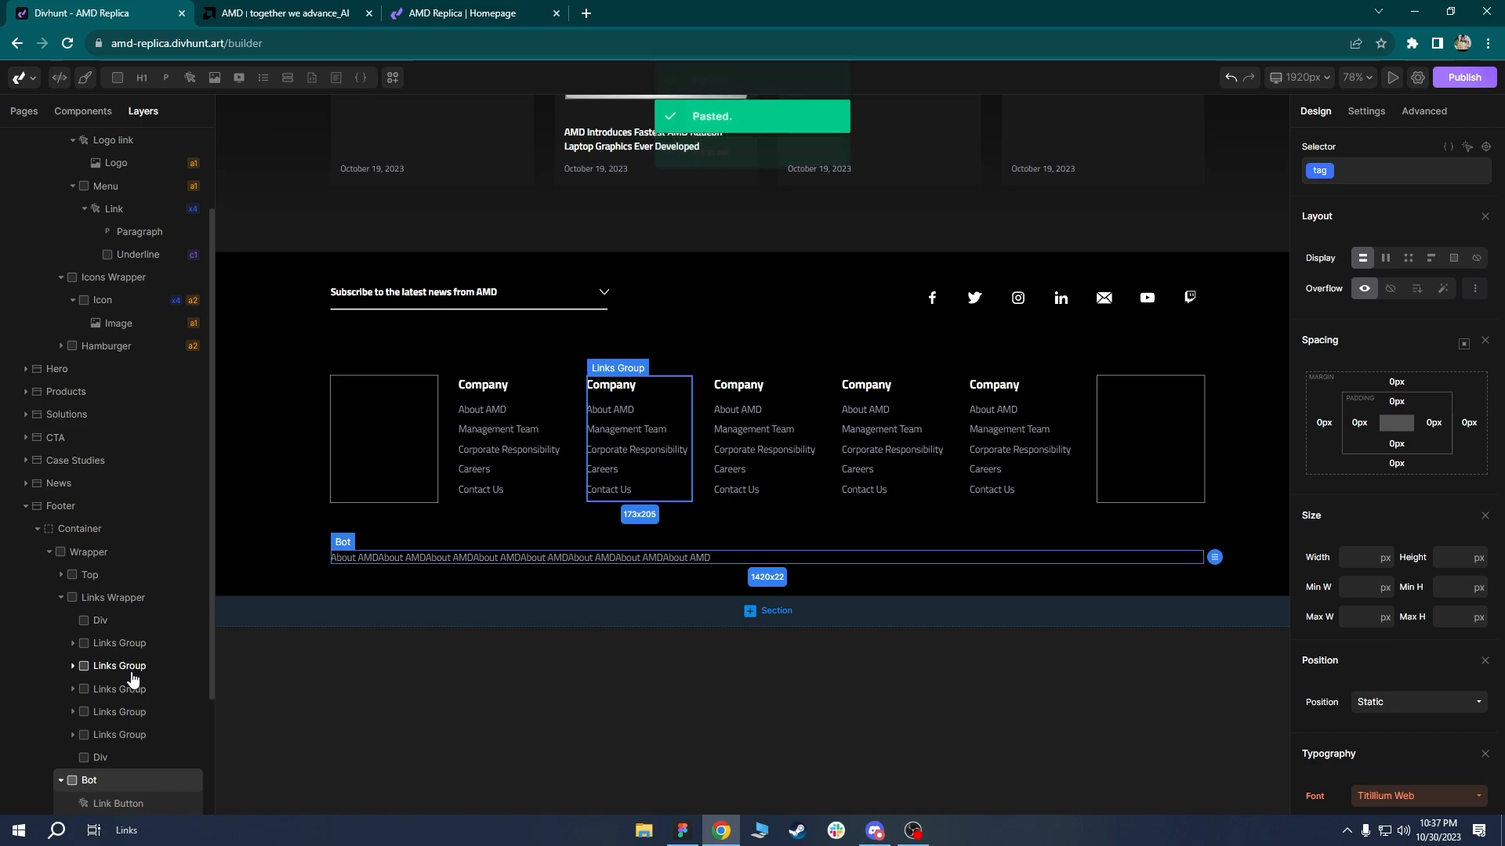
{"action": "scroll", "coordinate": [111, 690], "scroll_direction": "down", "scroll_amount": 2}
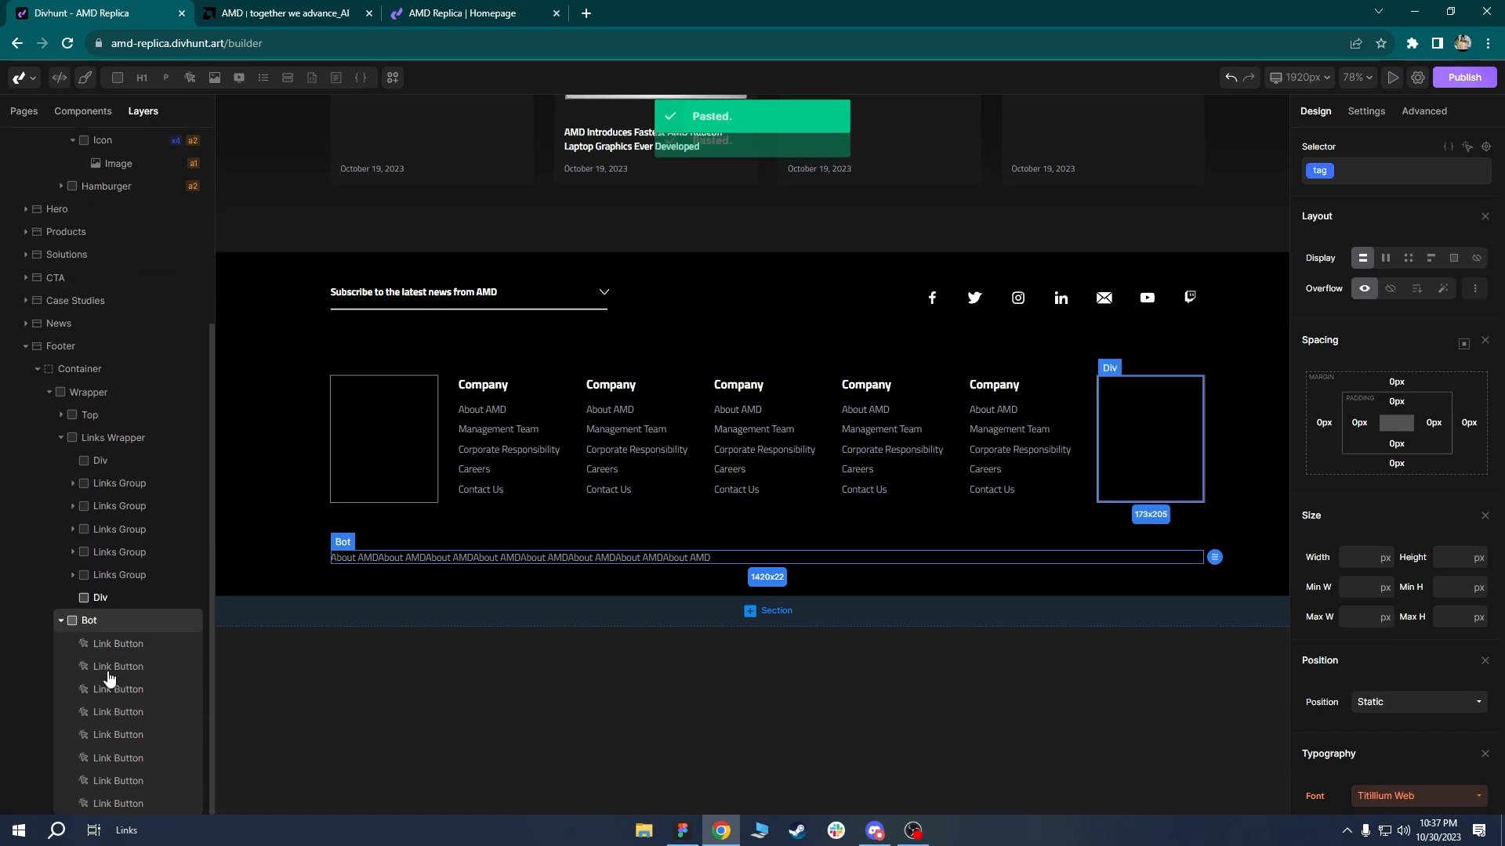
Add a paragraph to the Bot Div below the Link Buttons.
{"action": "left_click", "coordinate": [102, 597]}
{"action": "left_click", "coordinate": [88, 619]}
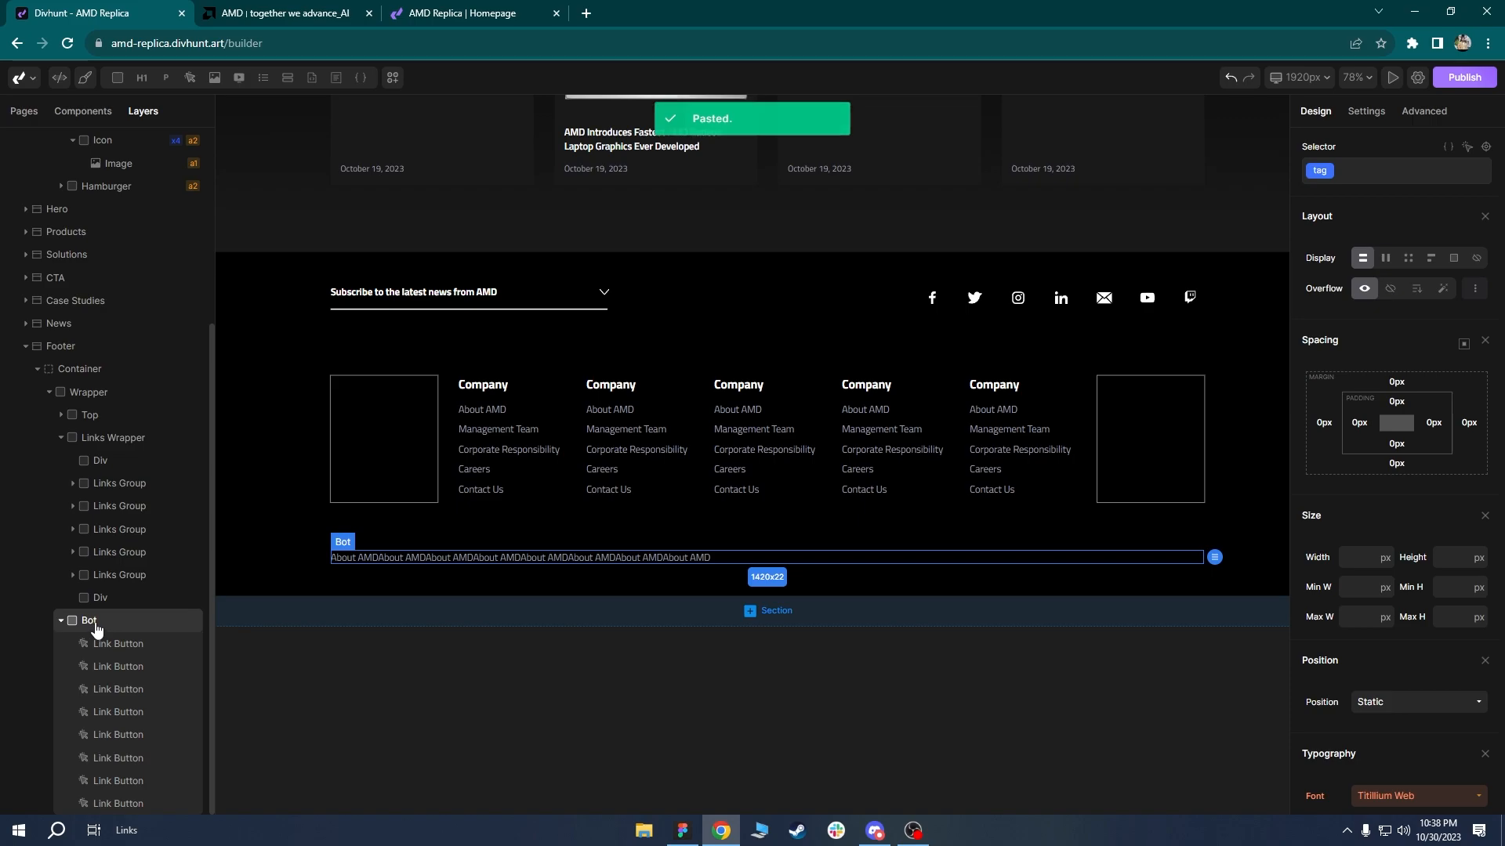
{"action": "left_click", "coordinate": [167, 77]}
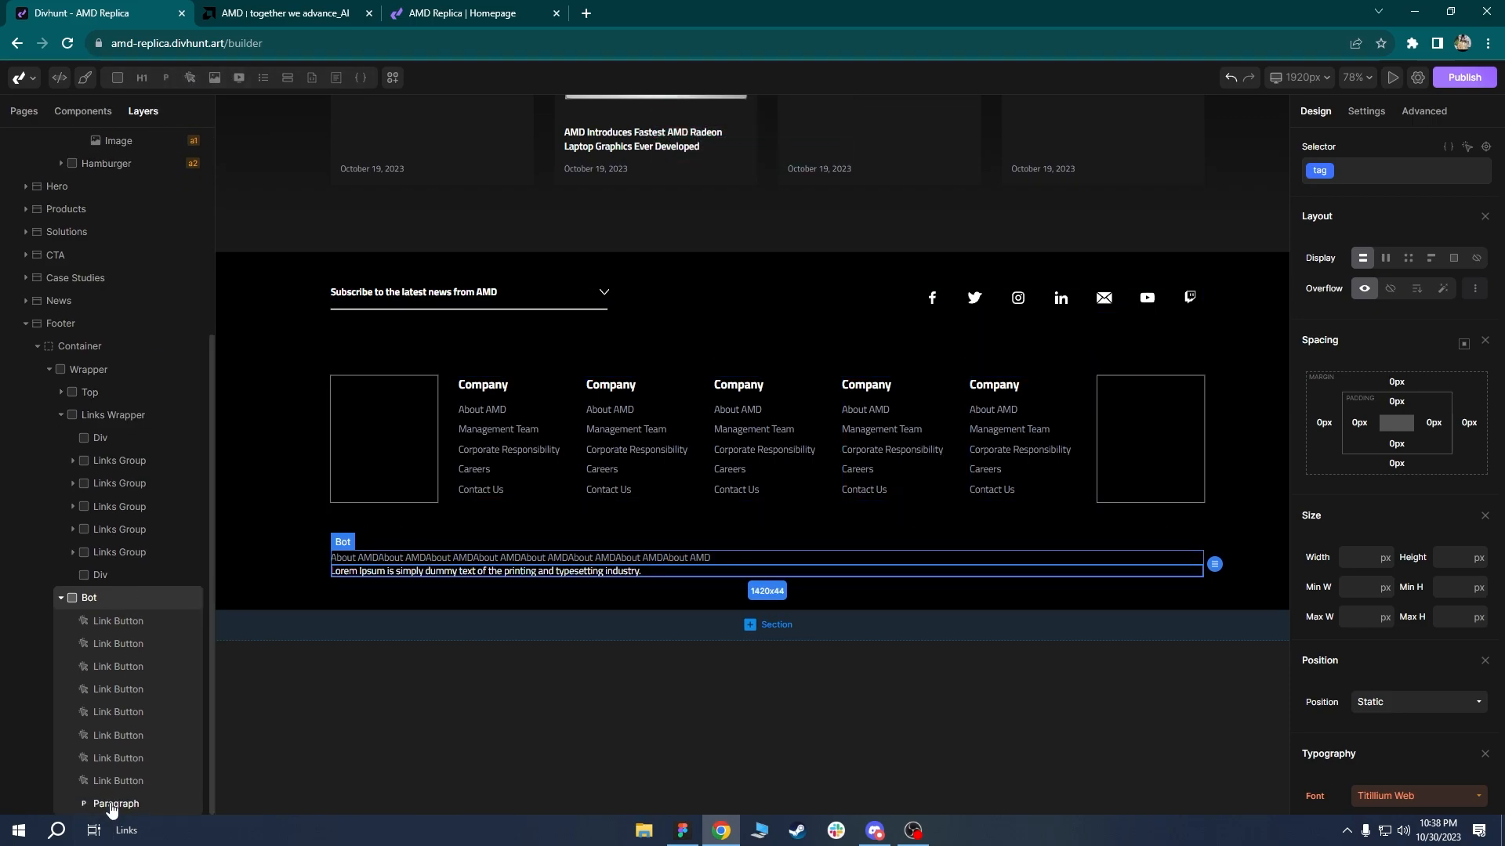
{"action": "left_click", "coordinate": [110, 807]}
Check the separators between the original site's legal links, and set the new Bot paragraph's text color to Gray.
{"action": "left_click", "coordinate": [289, 10]}
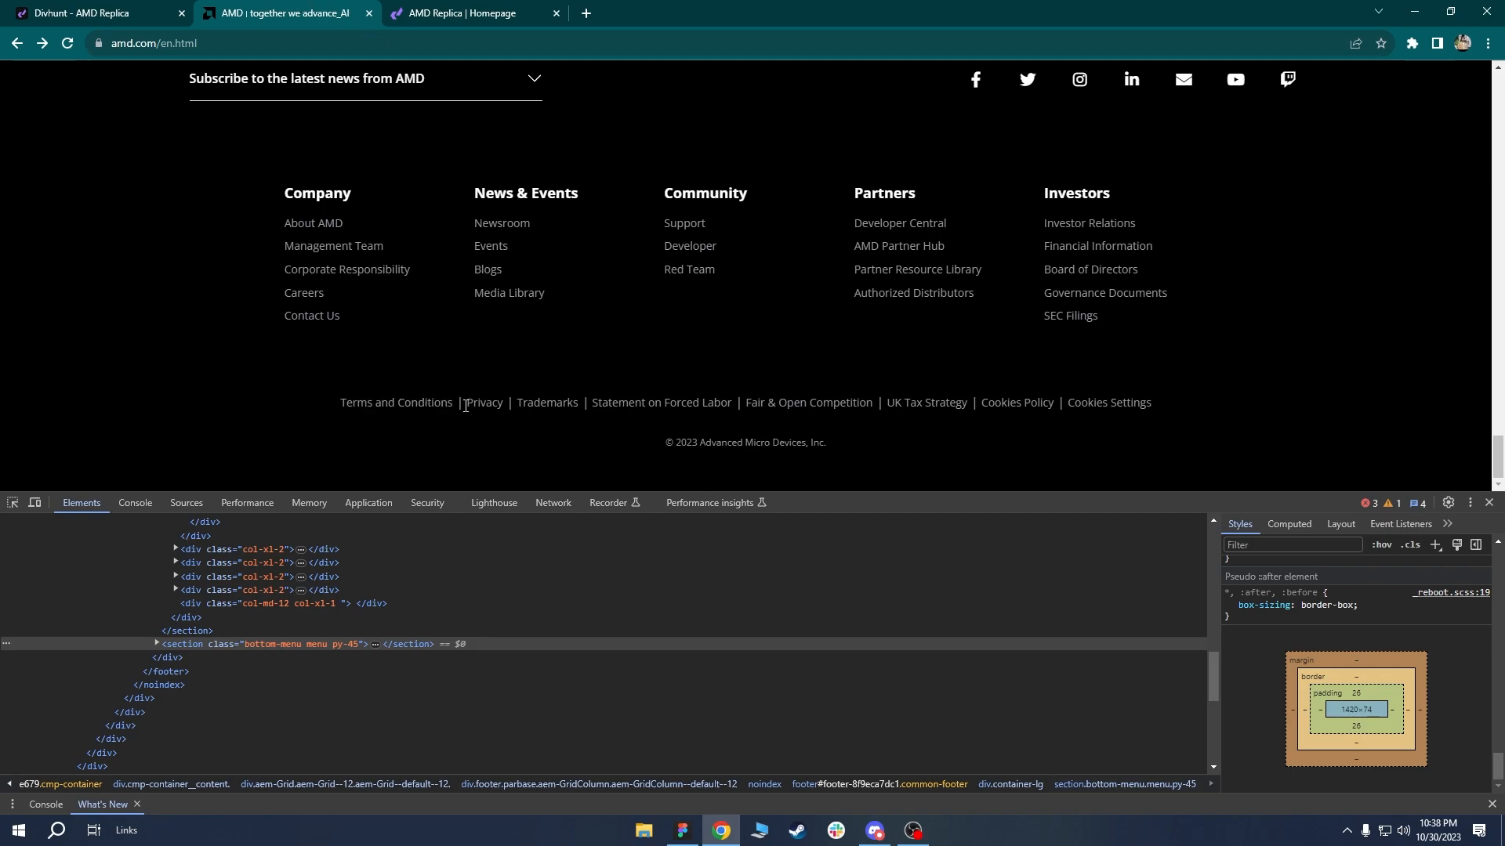
{"action": "left_click", "coordinate": [100, 8]}
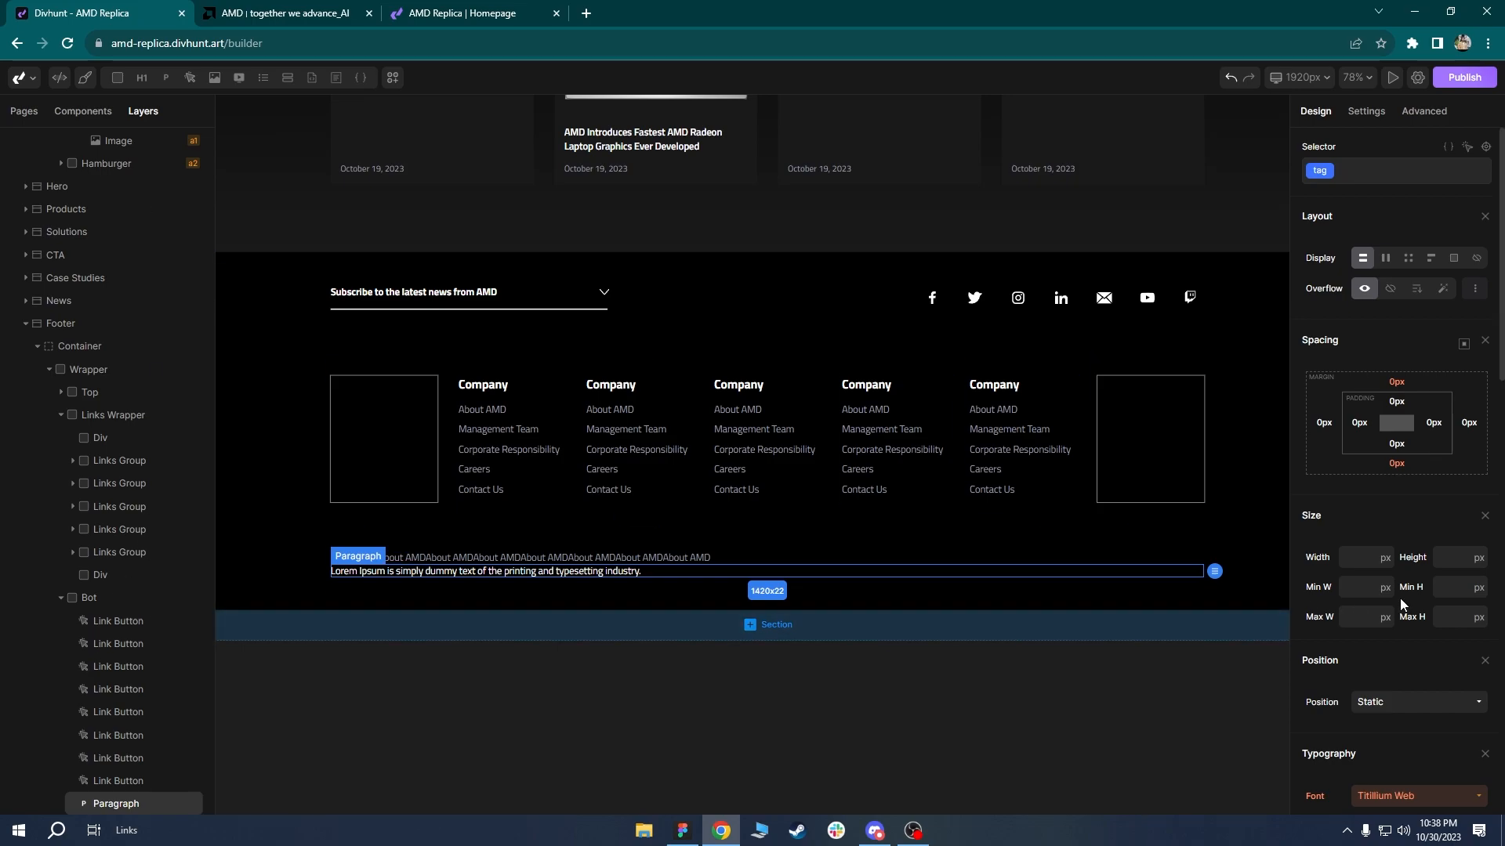
{"action": "scroll", "coordinate": [1436, 648], "scroll_direction": "down", "scroll_amount": 2}
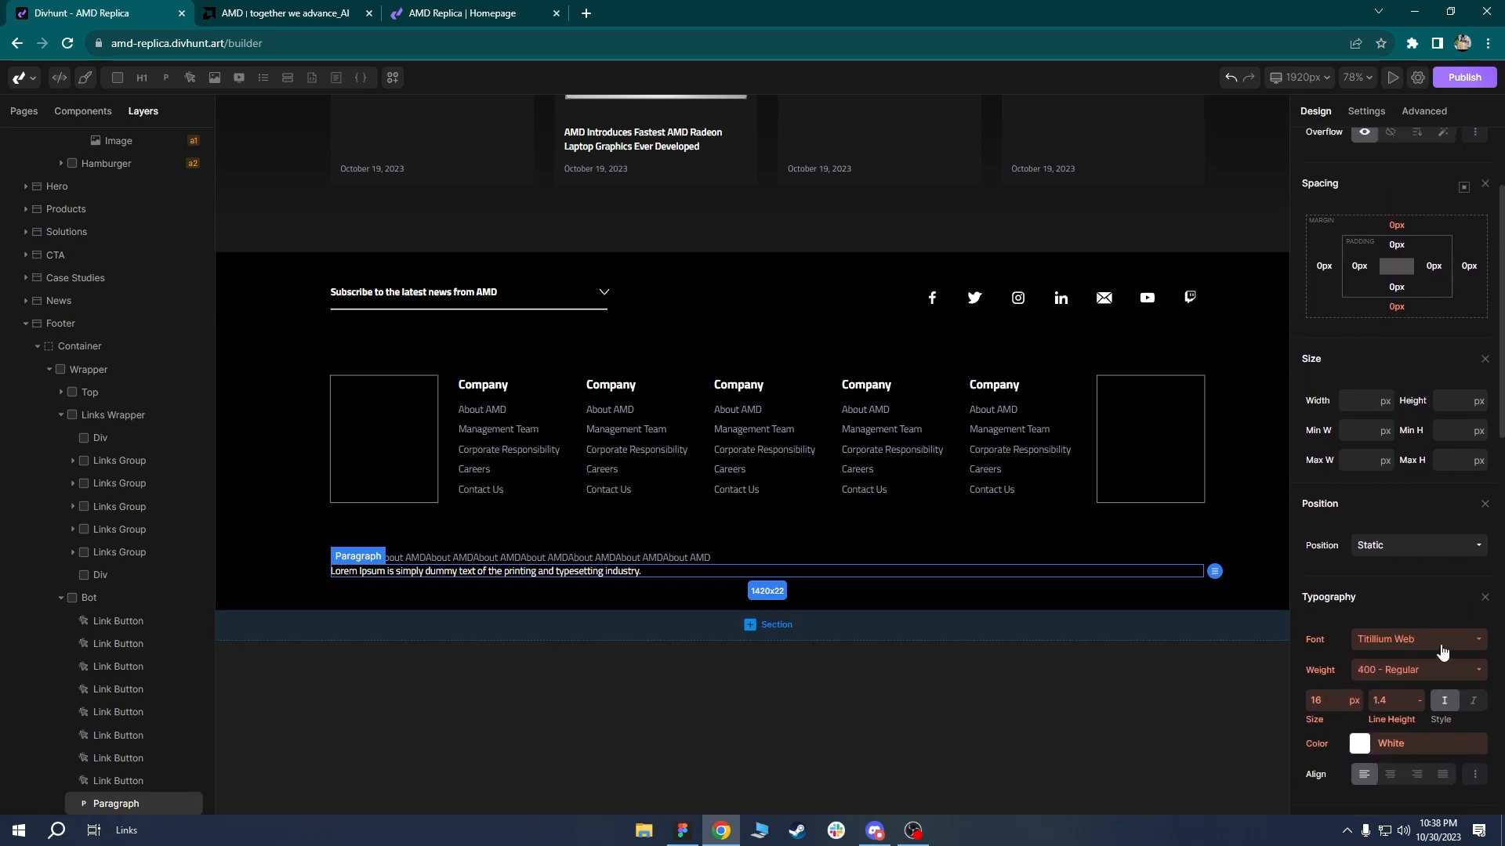
{"action": "scroll", "coordinate": [1442, 651], "scroll_direction": "down", "scroll_amount": 2}
{"action": "left_click", "coordinate": [1361, 588]}
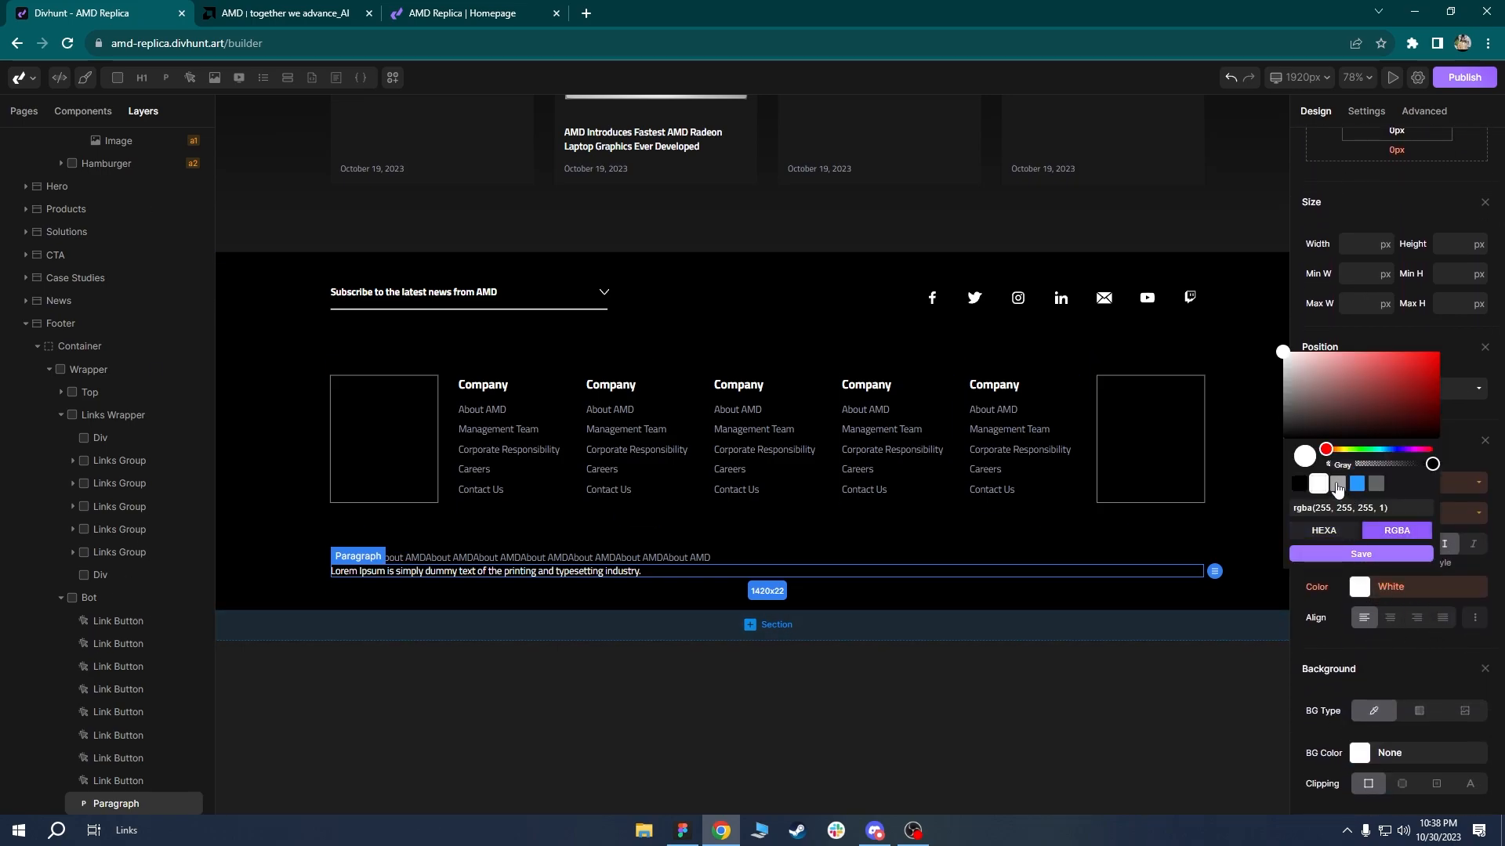
{"action": "left_click", "coordinate": [1337, 485]}
{"action": "left_click", "coordinate": [1348, 553]}
Move the paragraph to the start of the footer's Bot Div and replace its text with a "|" separator.
{"action": "left_click_drag", "start_coordinate": [94, 804], "coordinate": [100, 619]}
{"action": "left_click", "coordinate": [110, 621]}
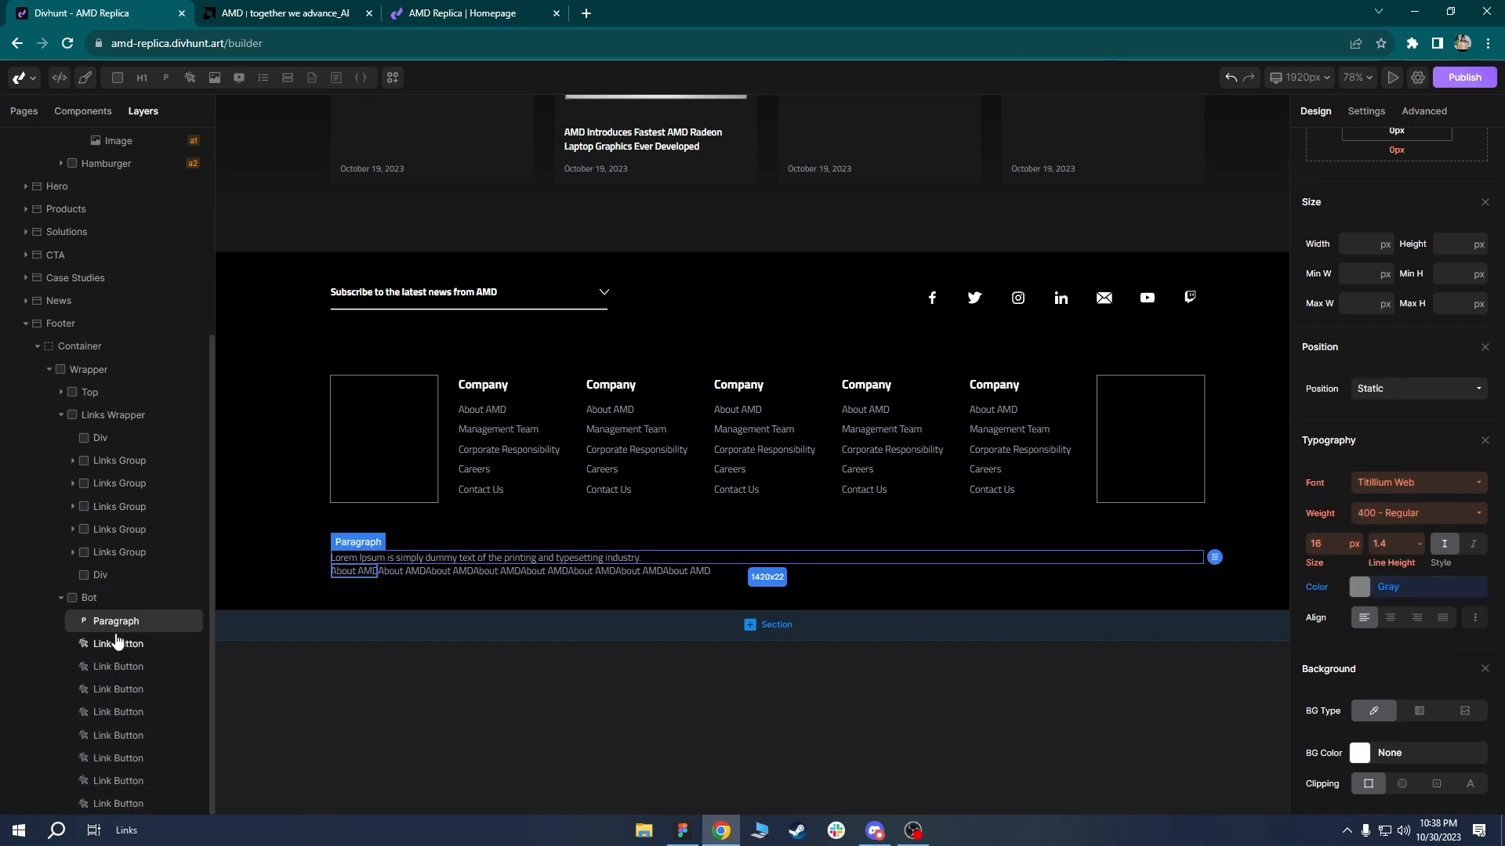
{"action": "left_click", "coordinate": [1365, 110]}
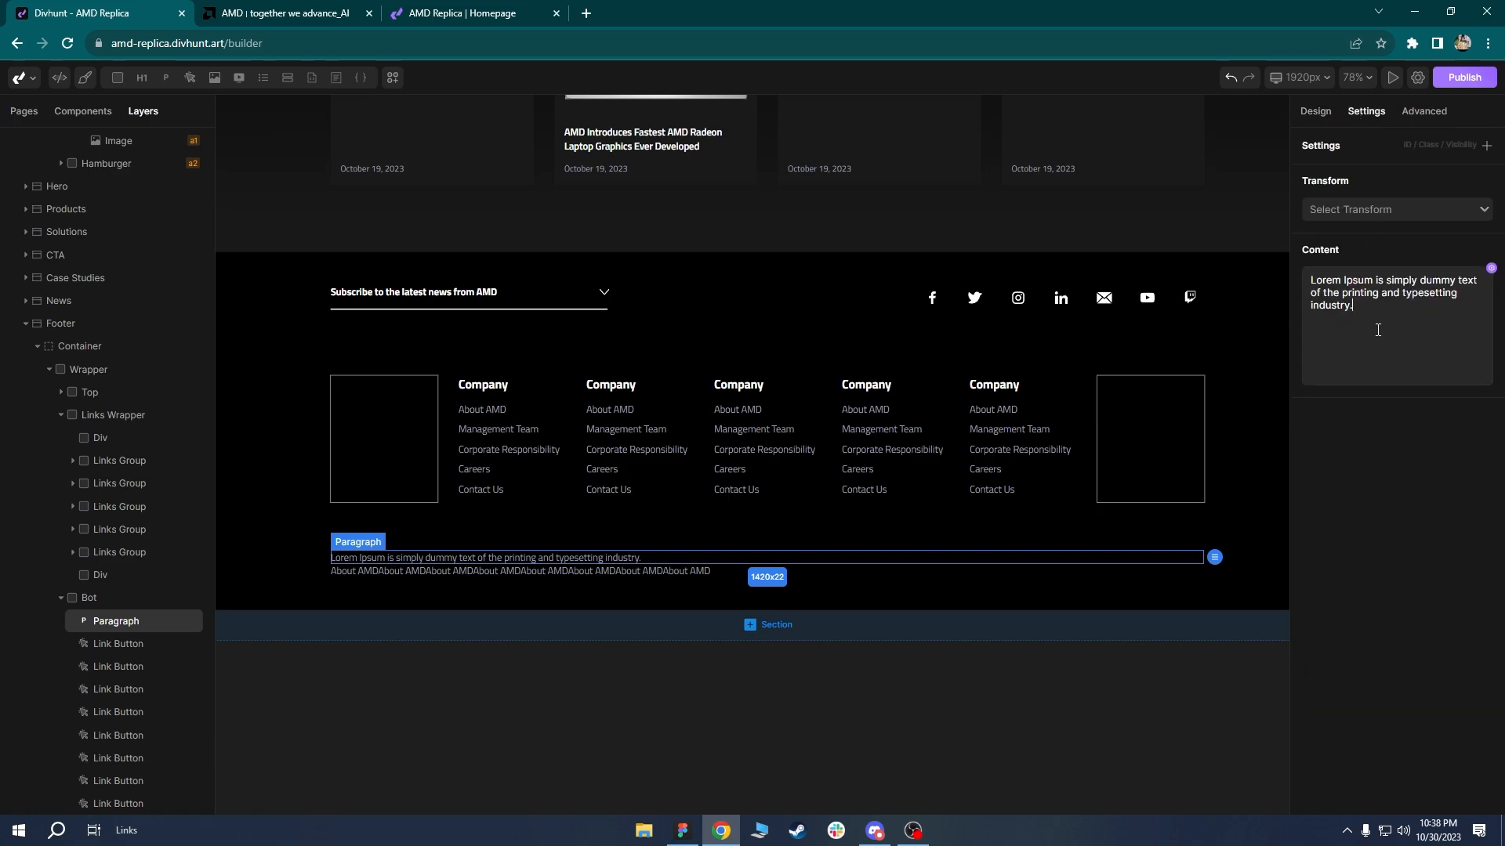
{"action": "key", "text": "BackSpace"}
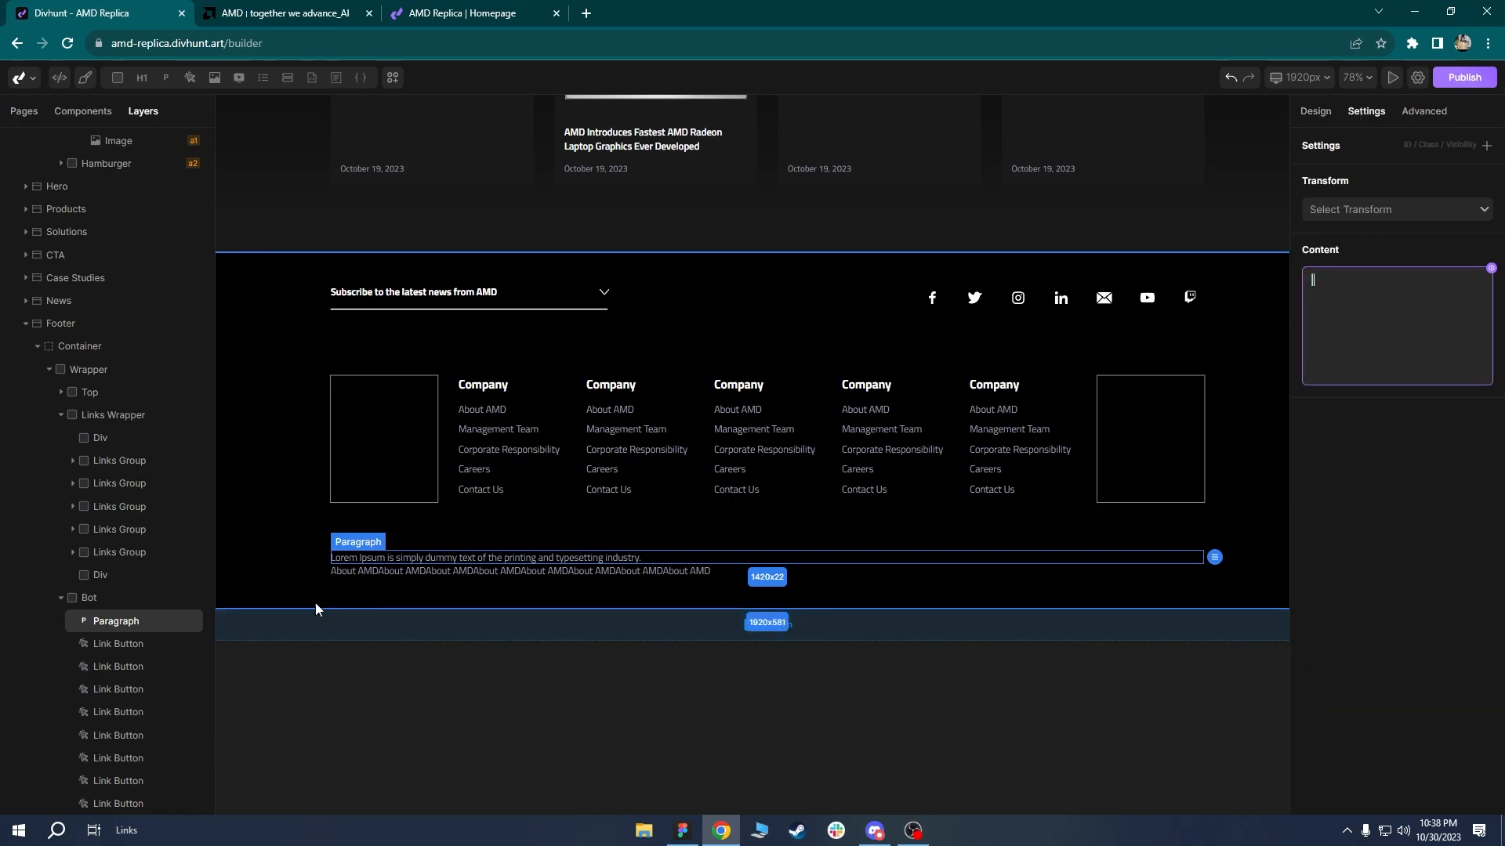
{"action": "left_click", "coordinate": [135, 626]}
{"action": "left_click", "coordinate": [337, 583]}
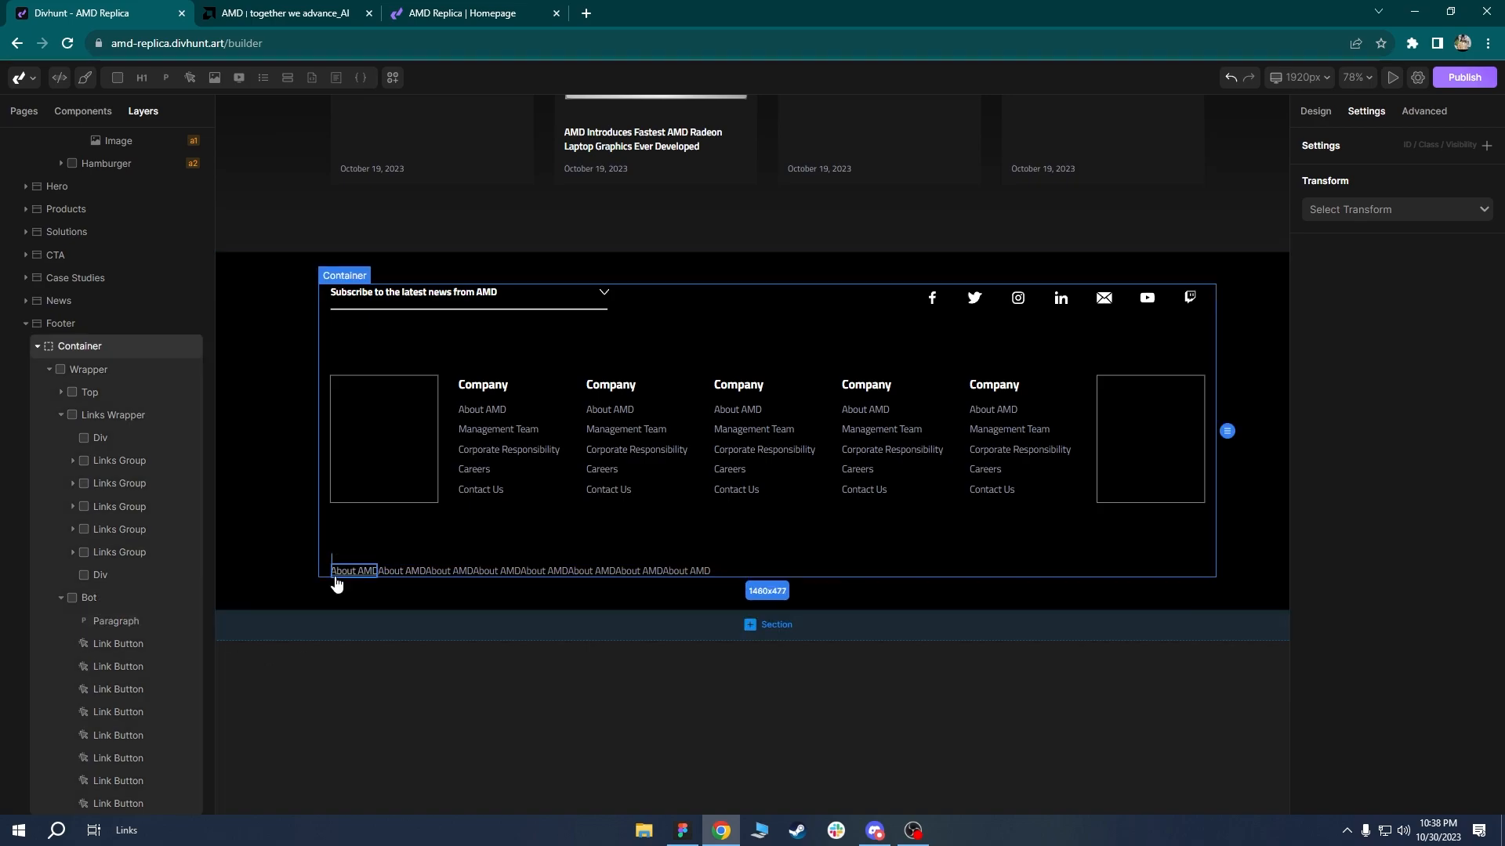
{"action": "scroll", "coordinate": [353, 568], "scroll_direction": "up", "scroll_amount": 3}
{"action": "left_click_drag", "start_coordinate": [352, 568], "coordinate": [457, 535]}
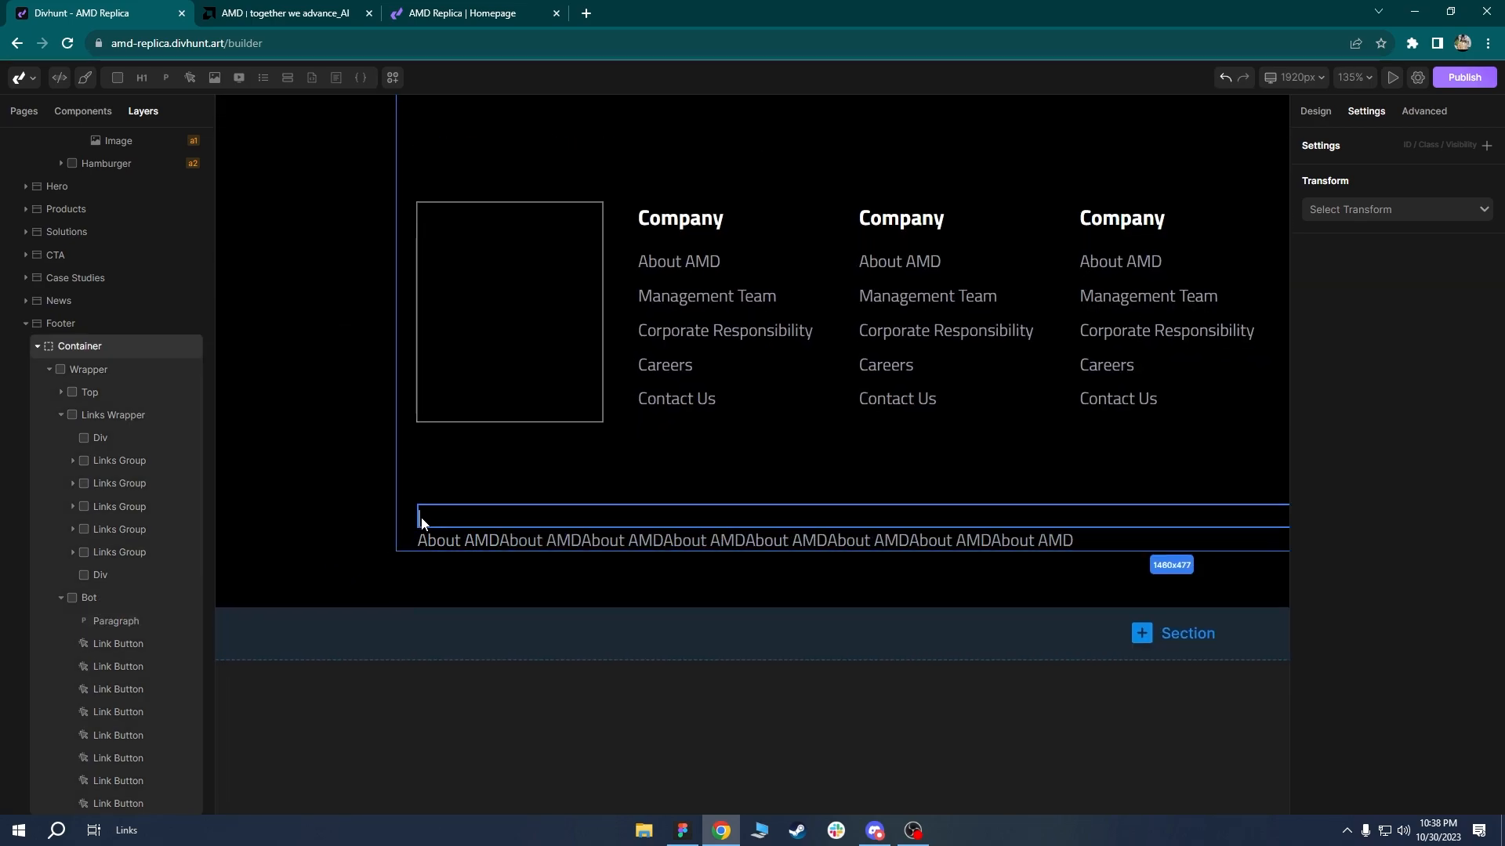
{"action": "scroll", "coordinate": [485, 525], "scroll_direction": "down", "scroll_amount": 2}
{"action": "scroll", "coordinate": [504, 543], "scroll_direction": "down", "scroll_amount": 2}
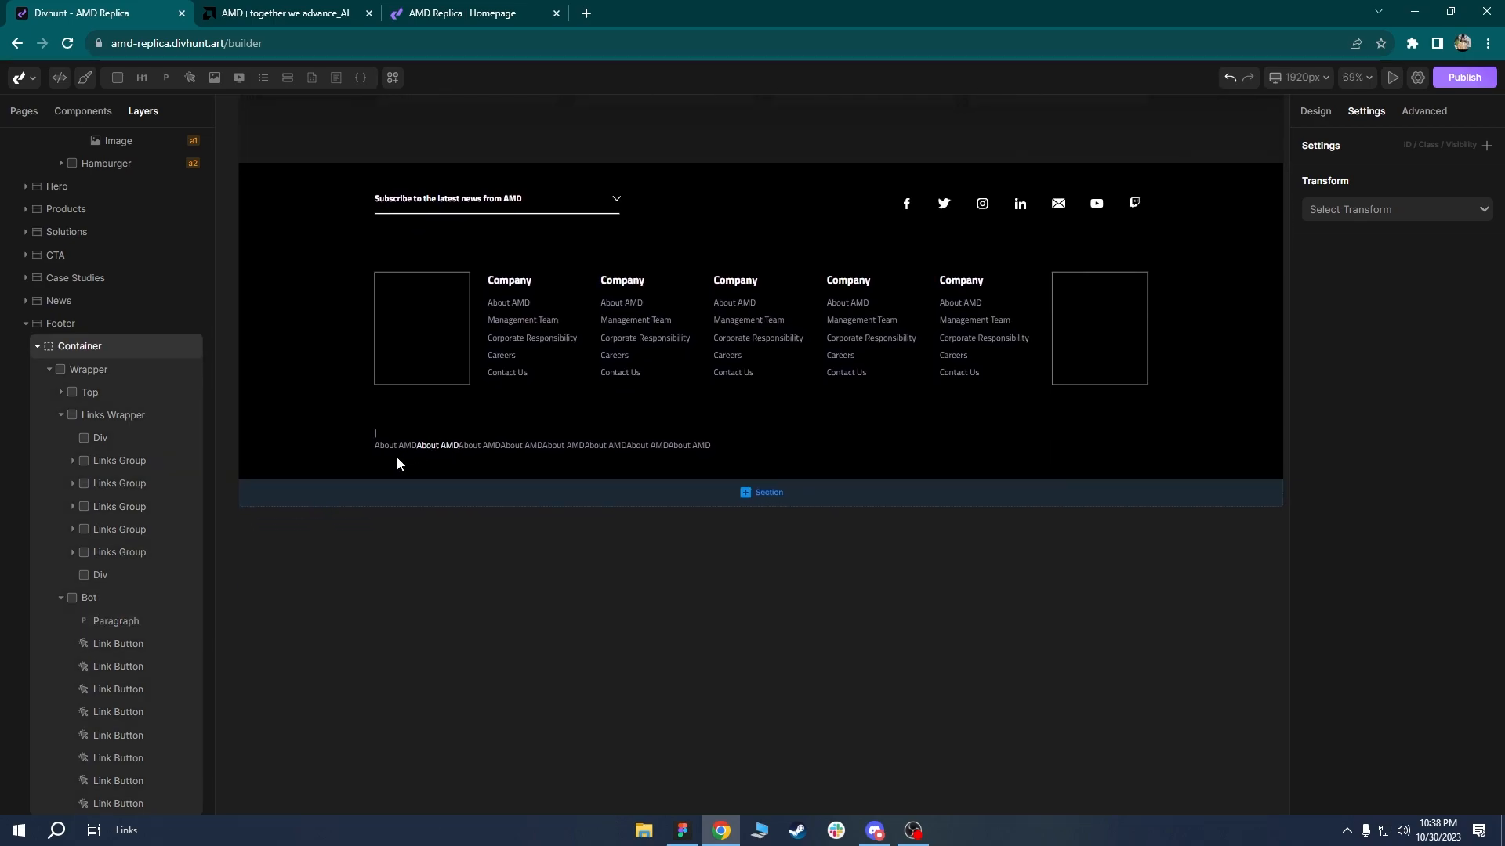
Place the separator paragraph after the first Link Button and paste five copies of it into the Bot Div.
{"action": "left_click", "coordinate": [141, 621]}
{"action": "left_click_drag", "start_coordinate": [110, 649], "coordinate": [114, 659]}
{"action": "key", "text": "ctrl+c"}
{"action": "left_click", "coordinate": [96, 600]}
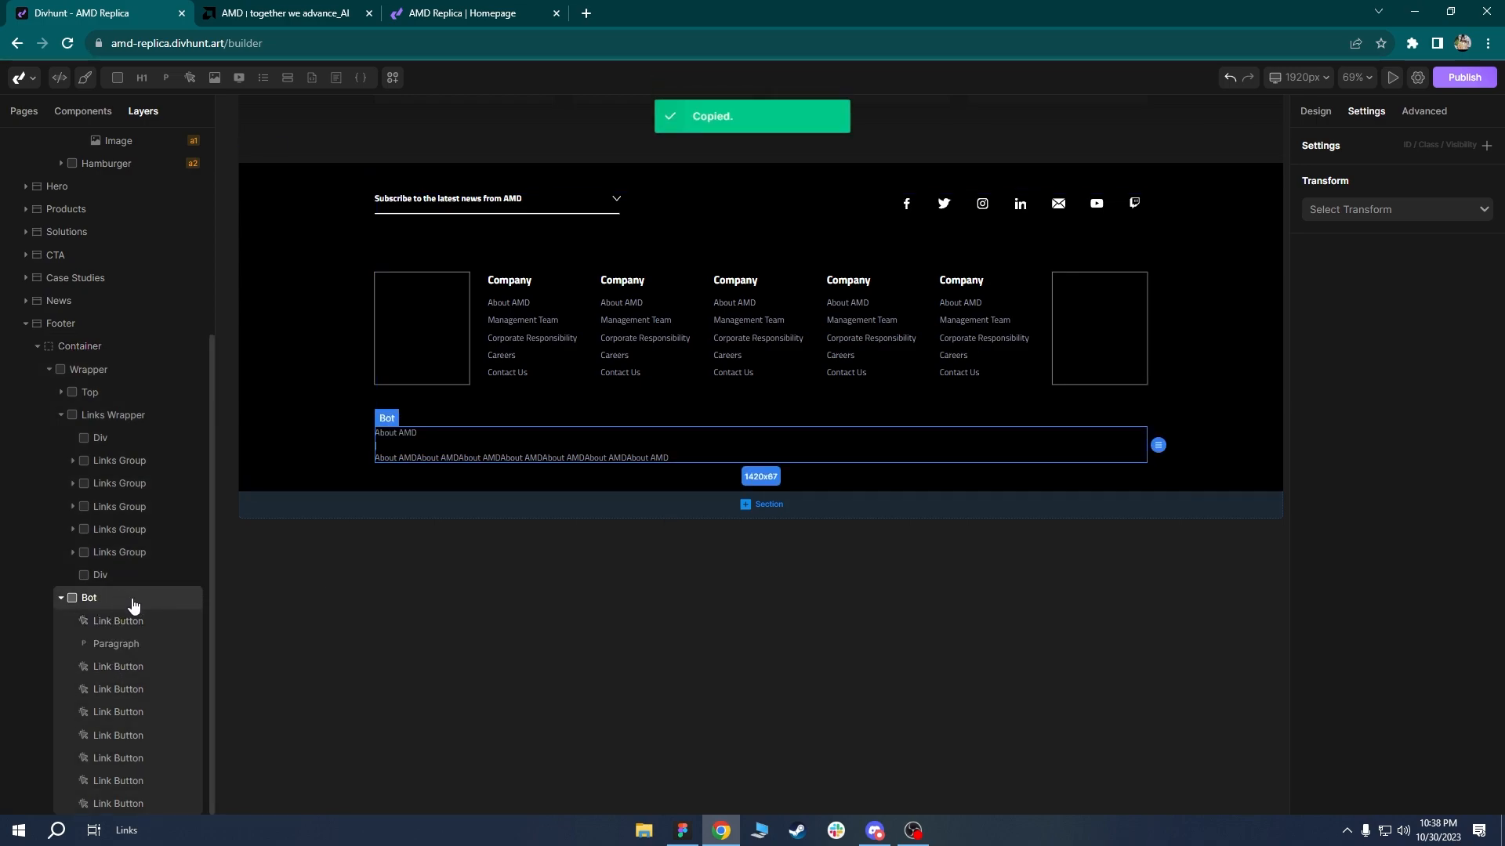
{"action": "key", "text": "ctrl+v"}
{"action": "key", "text": "ctrl+v"}
{"action": "key", "text": "ctrl+v"}
{"action": "key", "text": "ctrl+v"}
{"action": "key", "text": "ctrl+v"}
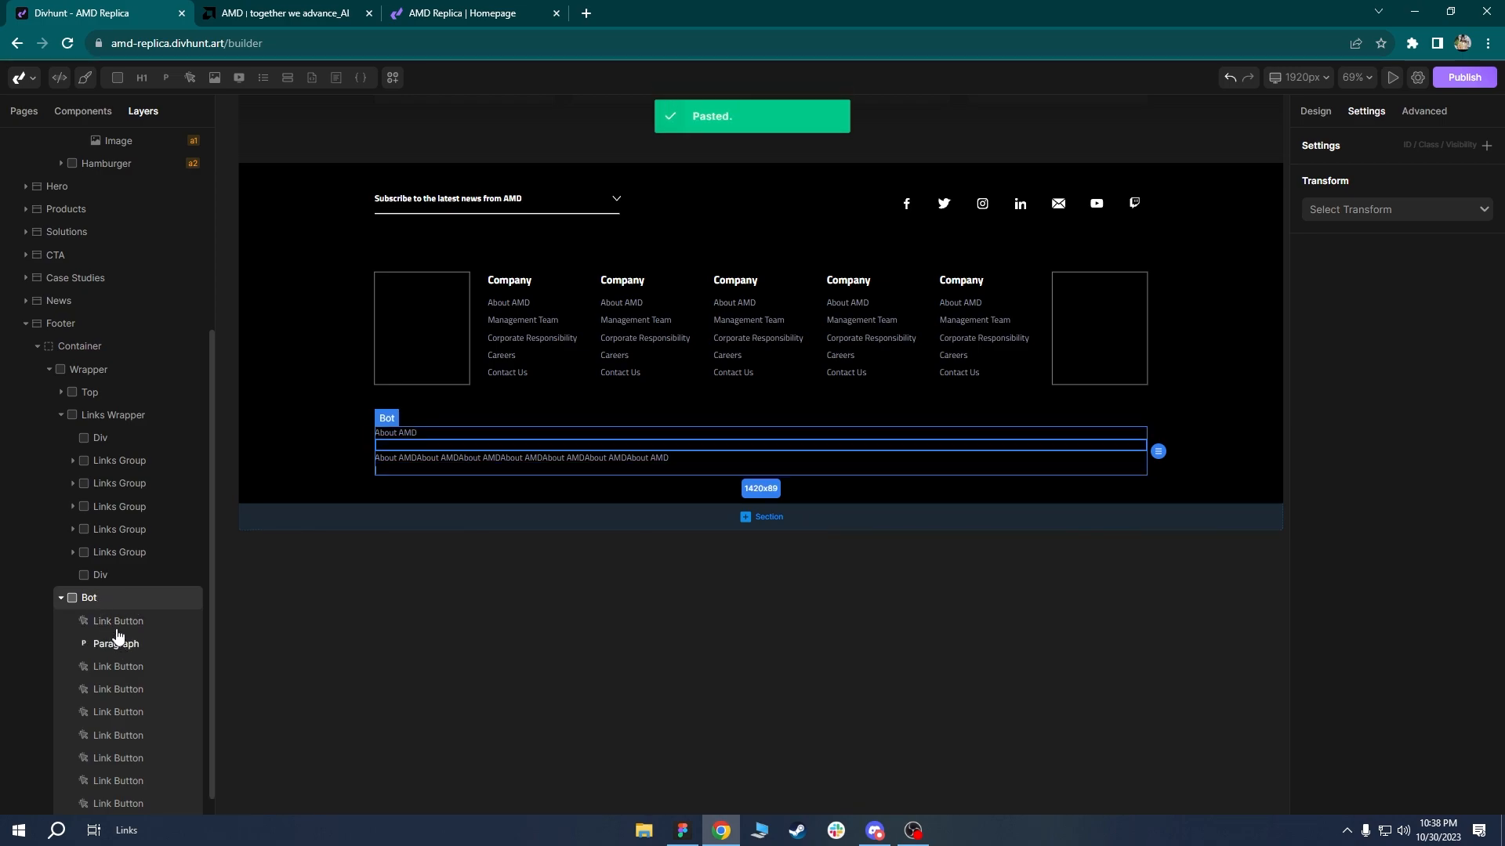
Arrange the pasted separators so one sits between each pair of Link Buttons, pasting one more copy for the last gap.
{"action": "scroll", "coordinate": [118, 633], "scroll_direction": "down", "scroll_amount": 2}
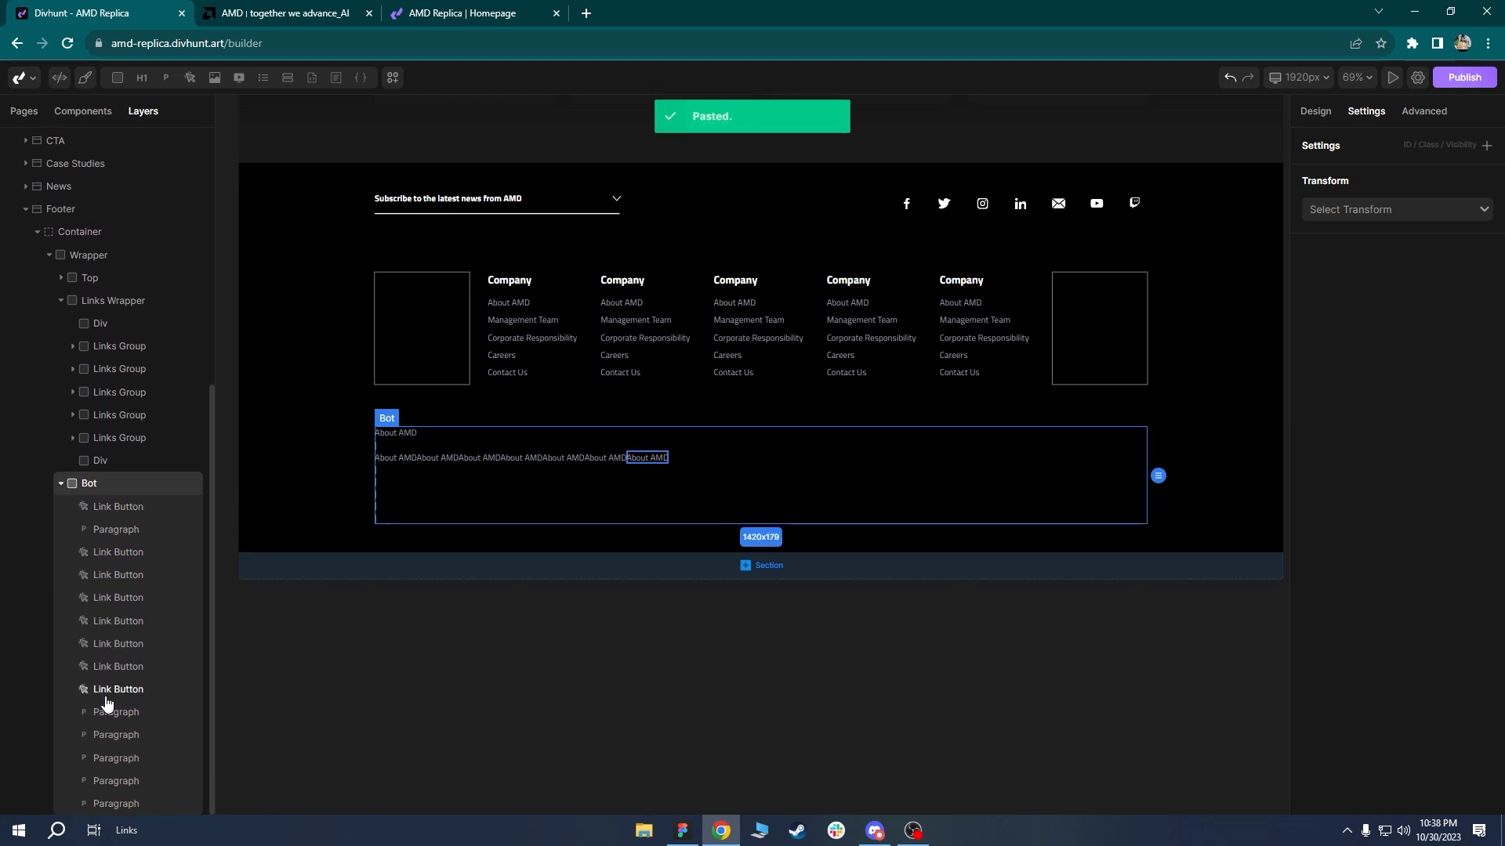
{"action": "left_click_drag", "start_coordinate": [108, 712], "coordinate": [106, 579]}
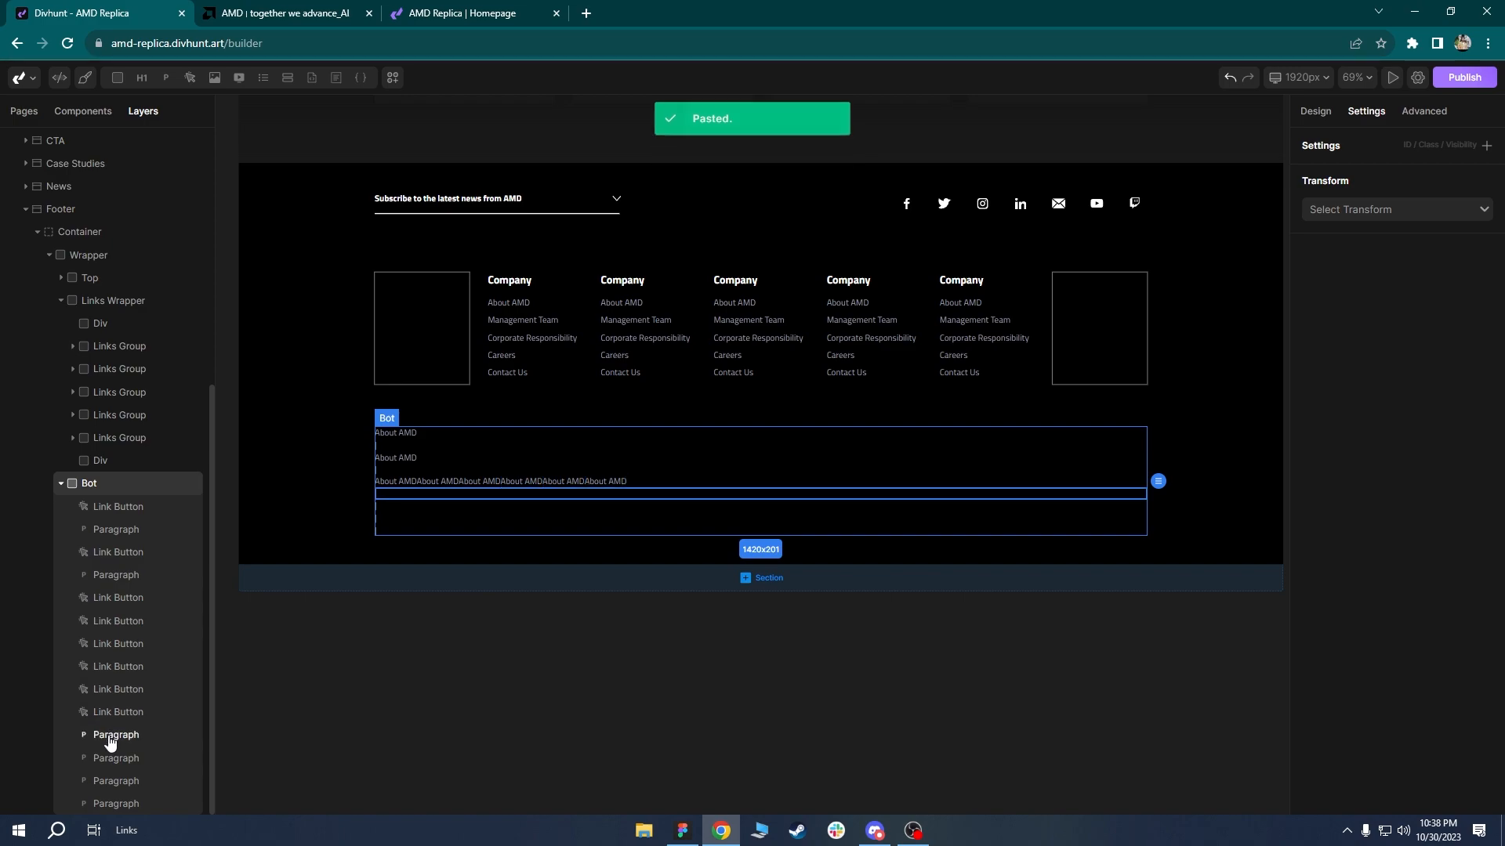
{"action": "left_click_drag", "start_coordinate": [117, 734], "coordinate": [110, 669]}
{"action": "left_click_drag", "start_coordinate": [110, 796], "coordinate": [116, 759]}
{"action": "key", "text": "ctrl+v"}
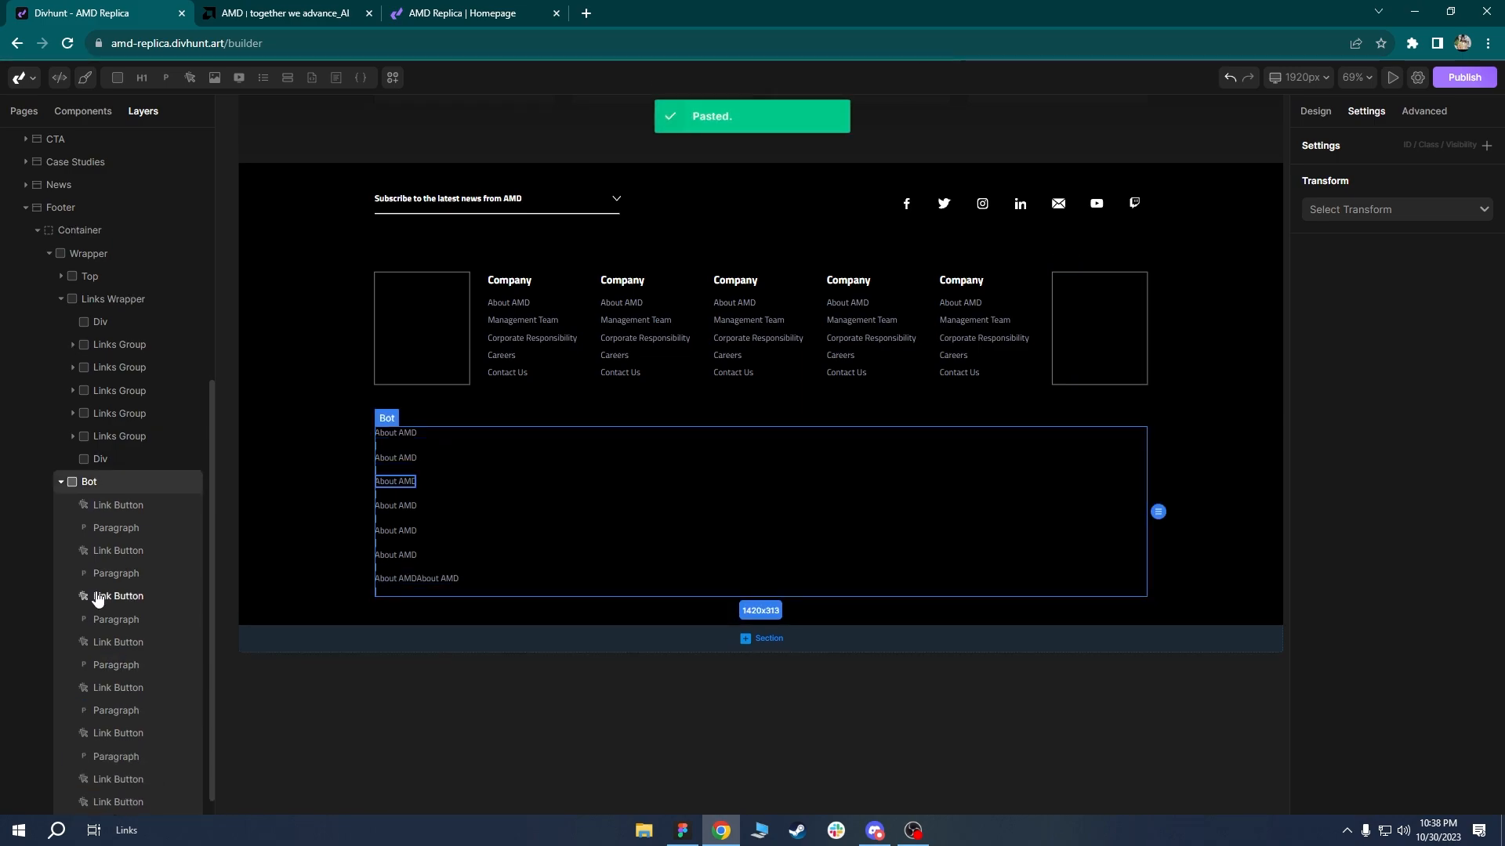
{"action": "scroll", "coordinate": [102, 674], "scroll_direction": "down", "scroll_amount": 1}
{"action": "mouse_move", "coordinate": [101, 800]}
{"action": "left_mouse_down"}
{"action": "mouse_move", "coordinate": [102, 778]}
{"action": "mouse_move", "coordinate": [123, 778]}
{"action": "left_mouse_up"}
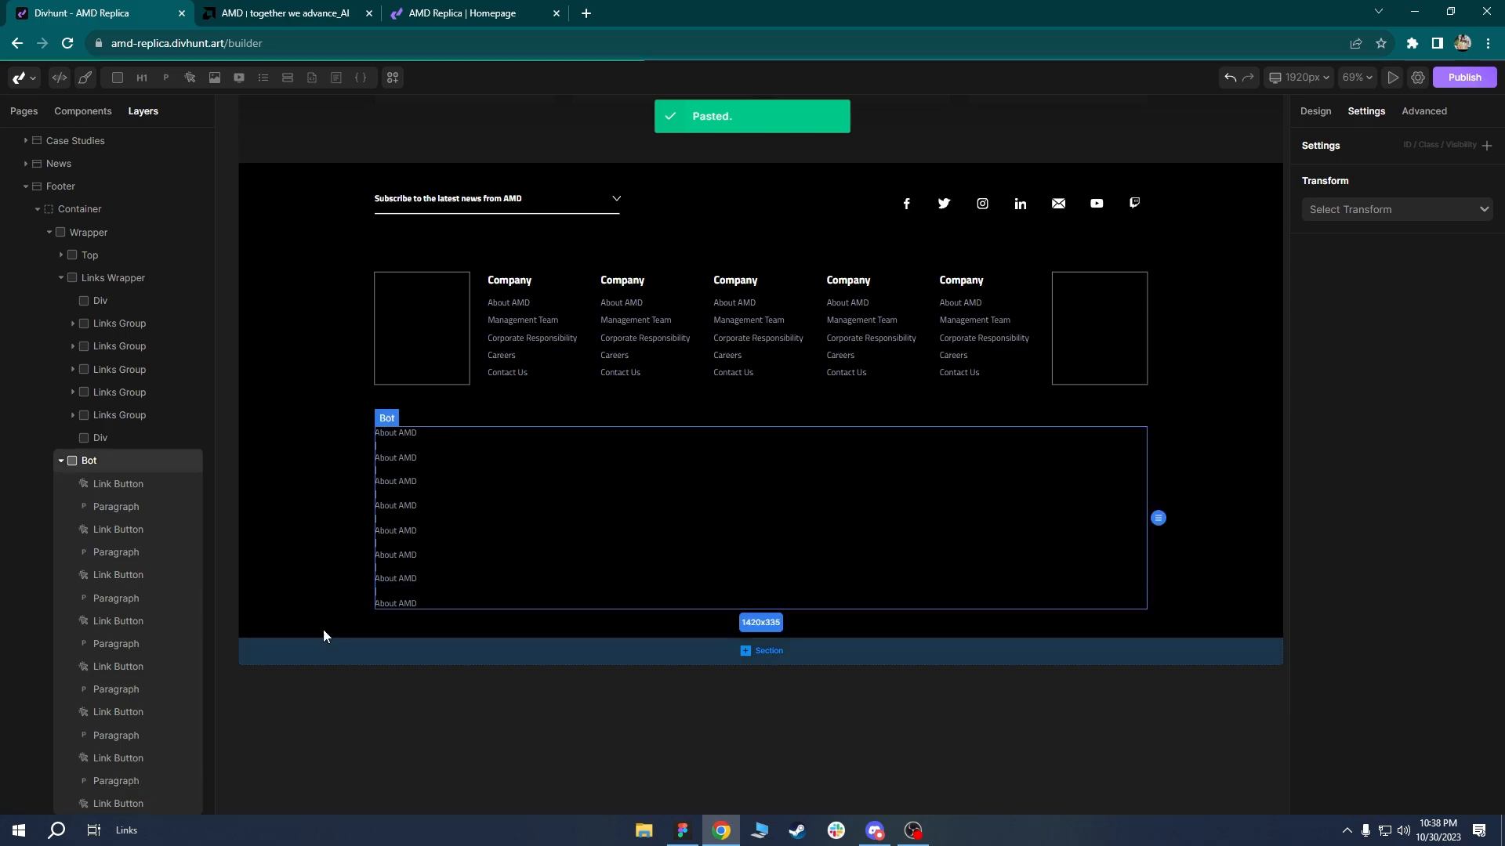
Set the Bot Div's display to a horizontal flex row so the links and separators sit side by side.
{"action": "left_click", "coordinate": [323, 629]}
{"action": "left_click_drag", "start_coordinate": [501, 526], "coordinate": [498, 508]}
{"action": "scroll", "coordinate": [498, 507], "scroll_direction": "up", "scroll_amount": 1}
{"action": "left_click", "coordinate": [432, 425]}
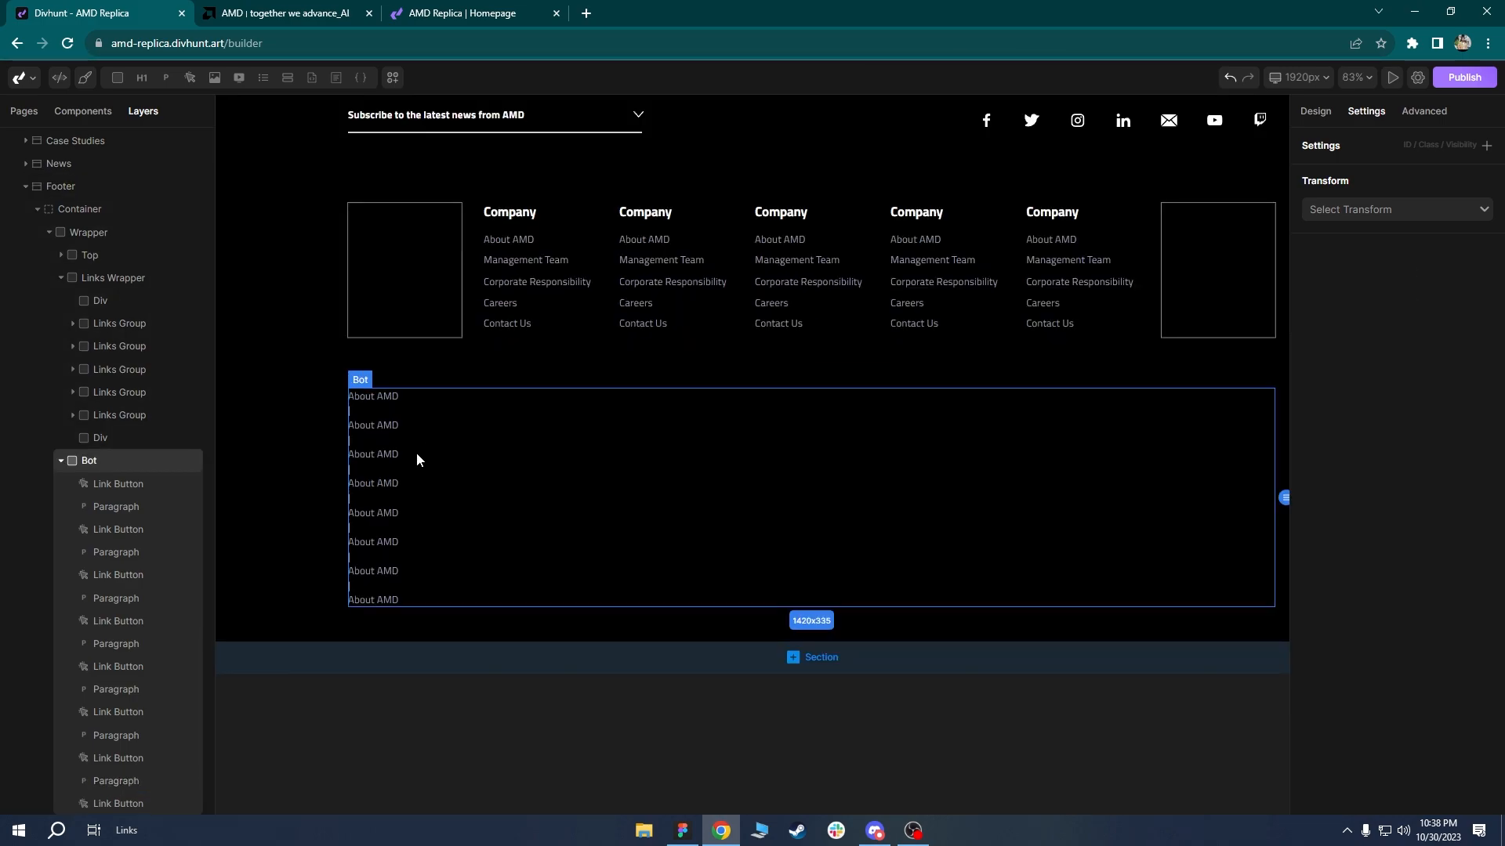
{"action": "left_click", "coordinate": [61, 461]}
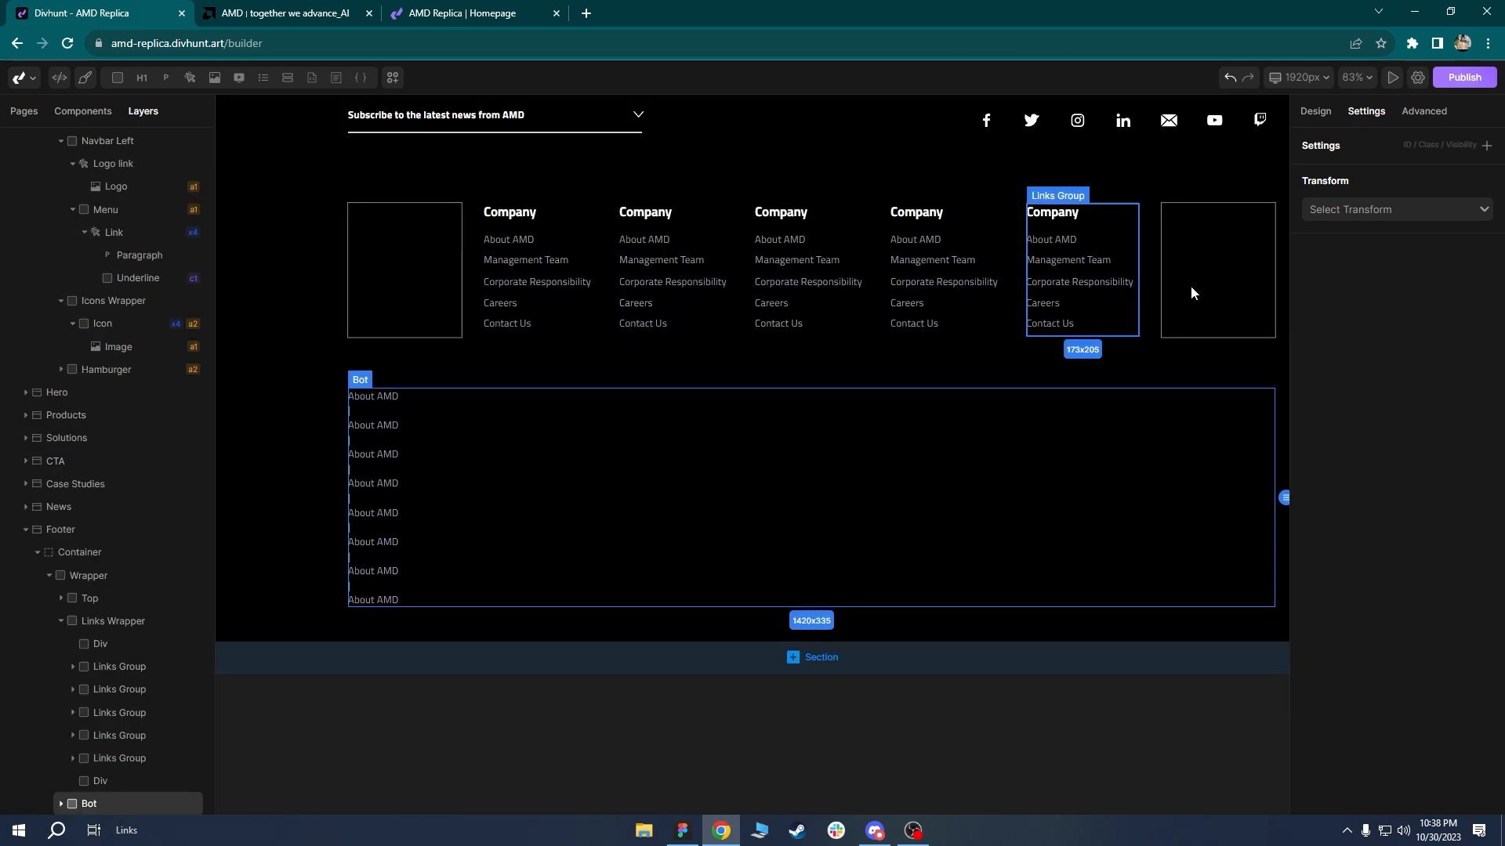
{"action": "left_click", "coordinate": [1317, 112]}
{"action": "left_click", "coordinate": [1385, 258]}
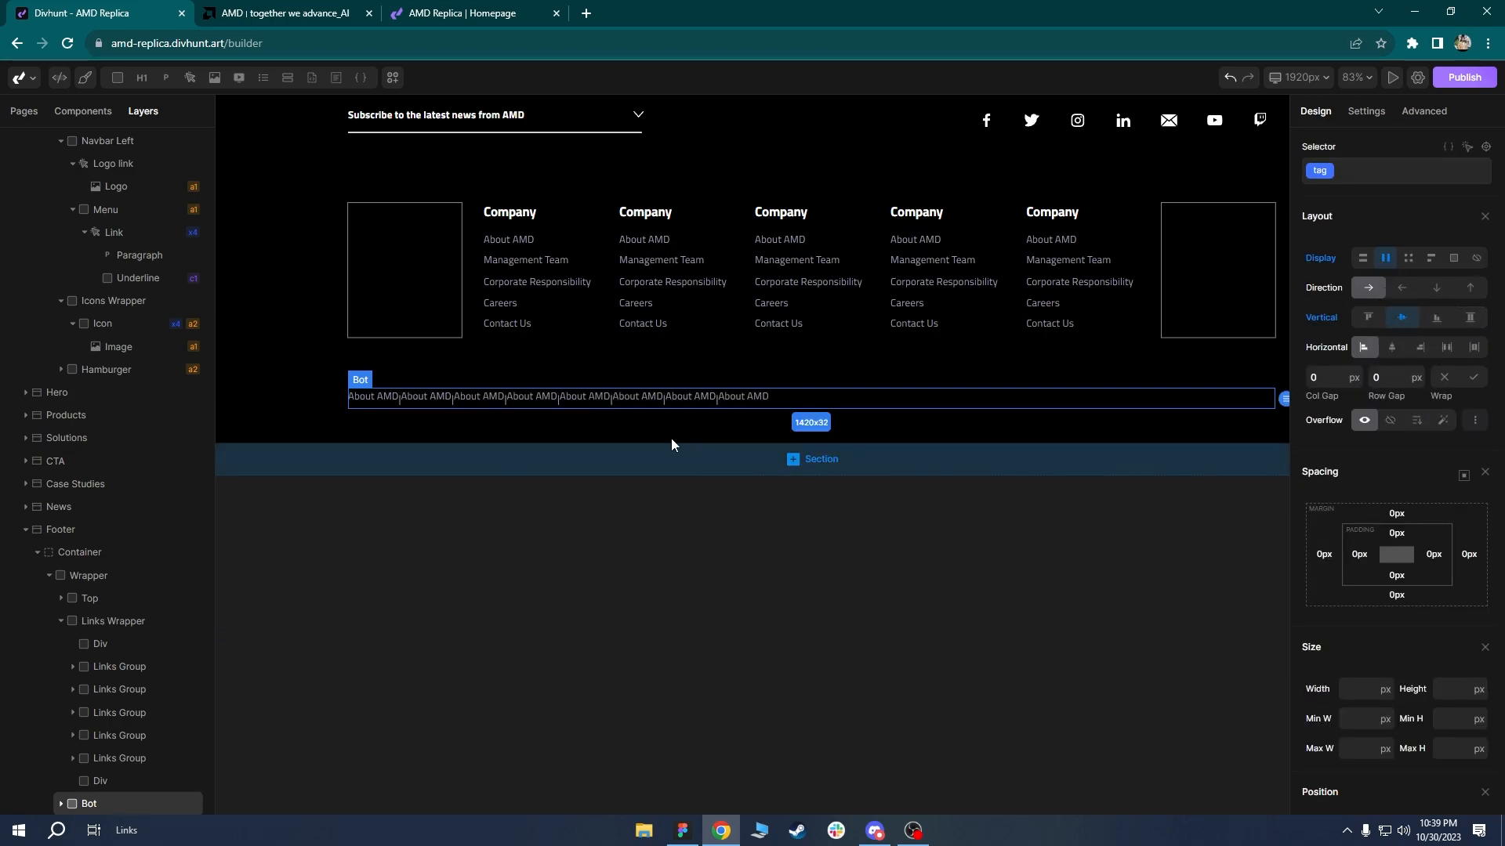
Reset the bottom margin of the third Link Button in the Bot row to 0px.
{"action": "left_click", "coordinate": [484, 399]}
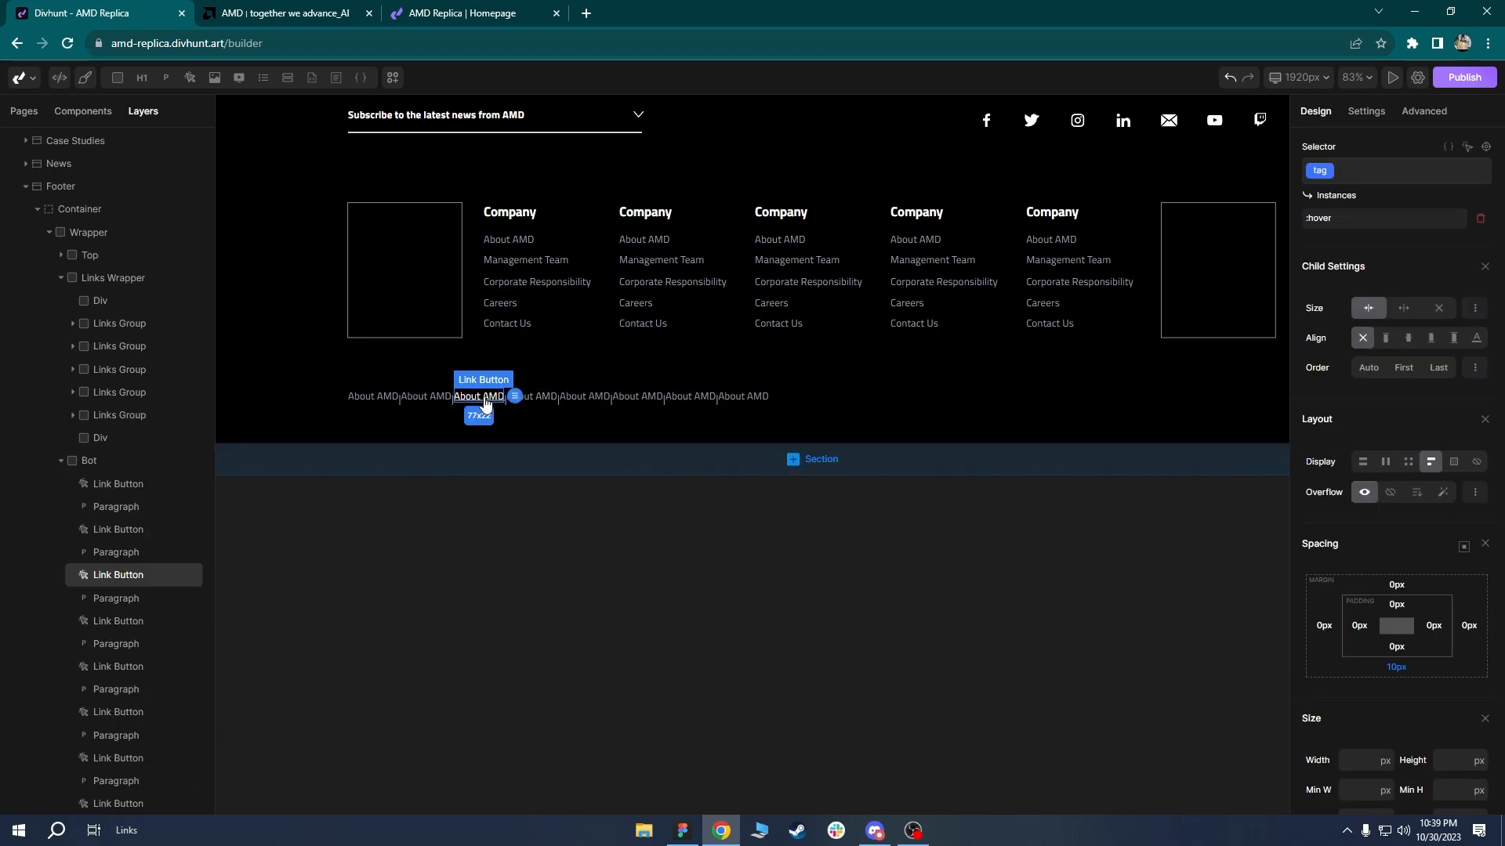
{"action": "left_click", "coordinate": [1395, 668]}
{"action": "right_click", "coordinate": [1380, 681]}
{"action": "left_click", "coordinate": [1170, 689]}
{"action": "left_click", "coordinate": [1171, 689]}
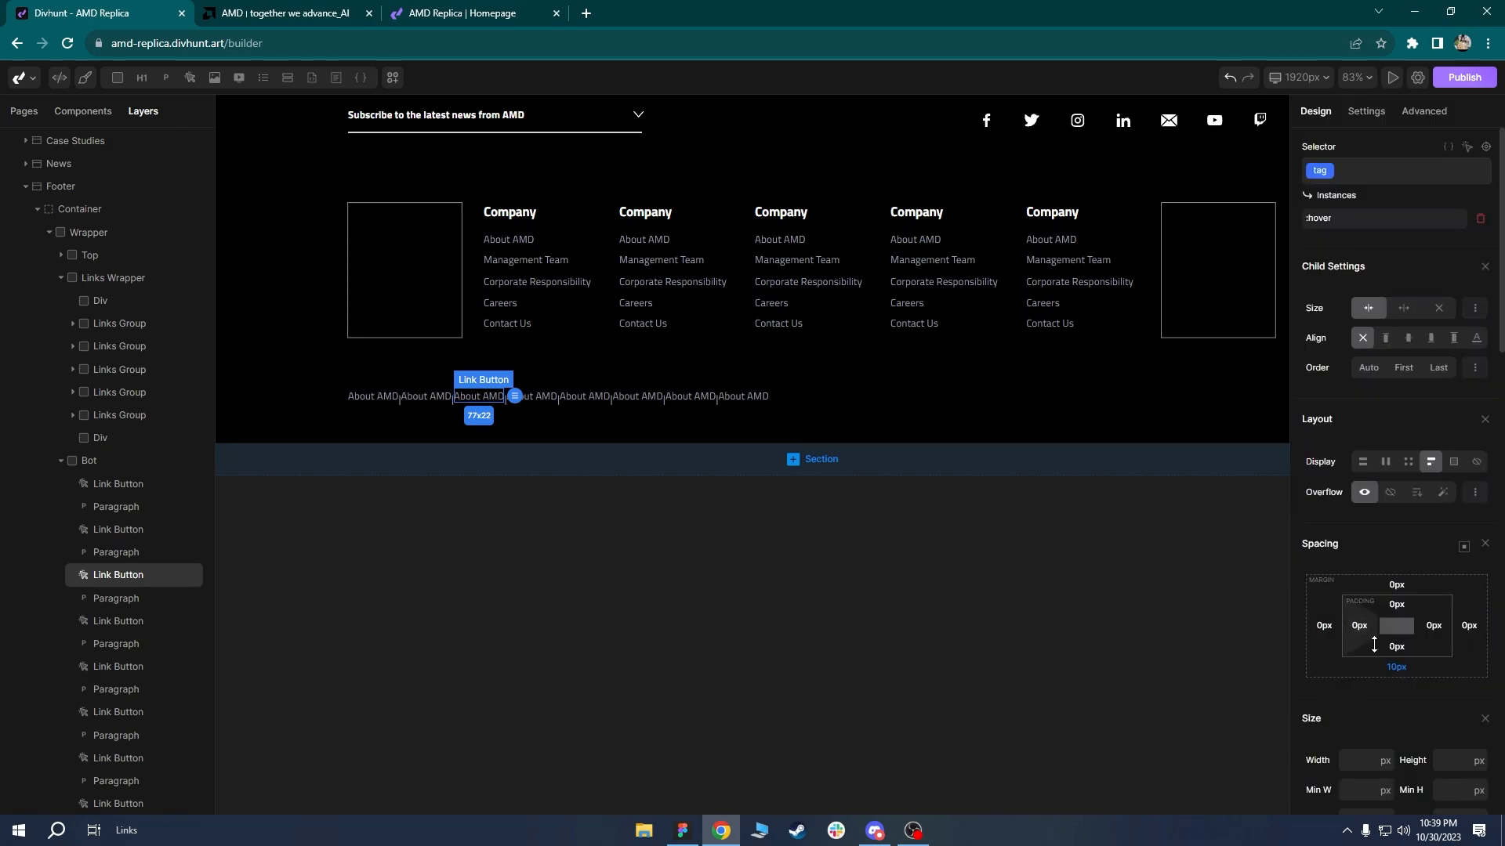
{"action": "left_click", "coordinate": [1398, 676]}
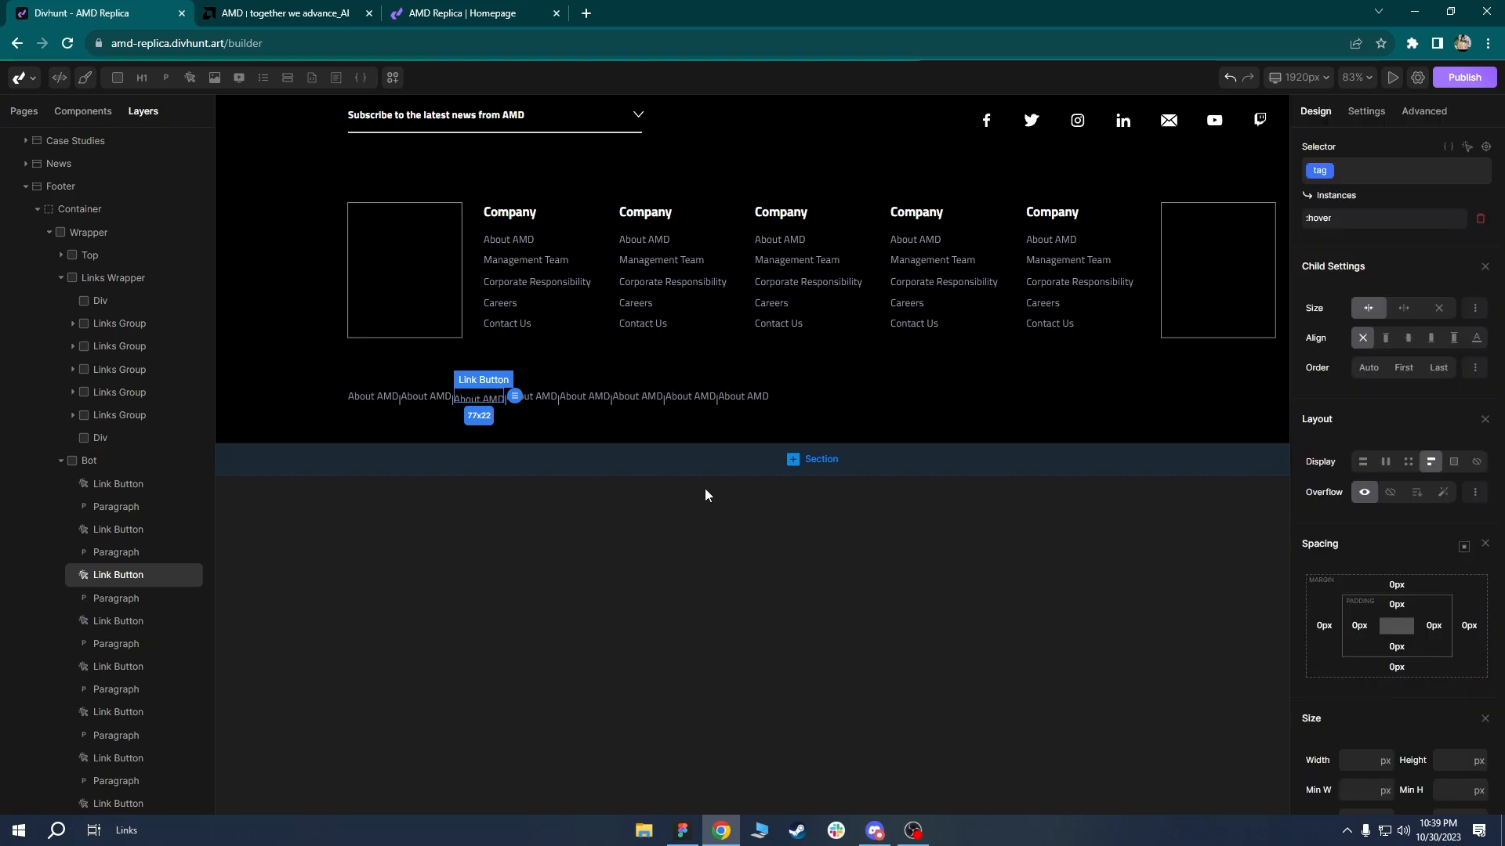
Reset the bottom margin to 0px on the fourth through eighth Link Buttons in the Bot row.
{"action": "left_click", "coordinate": [533, 397]}
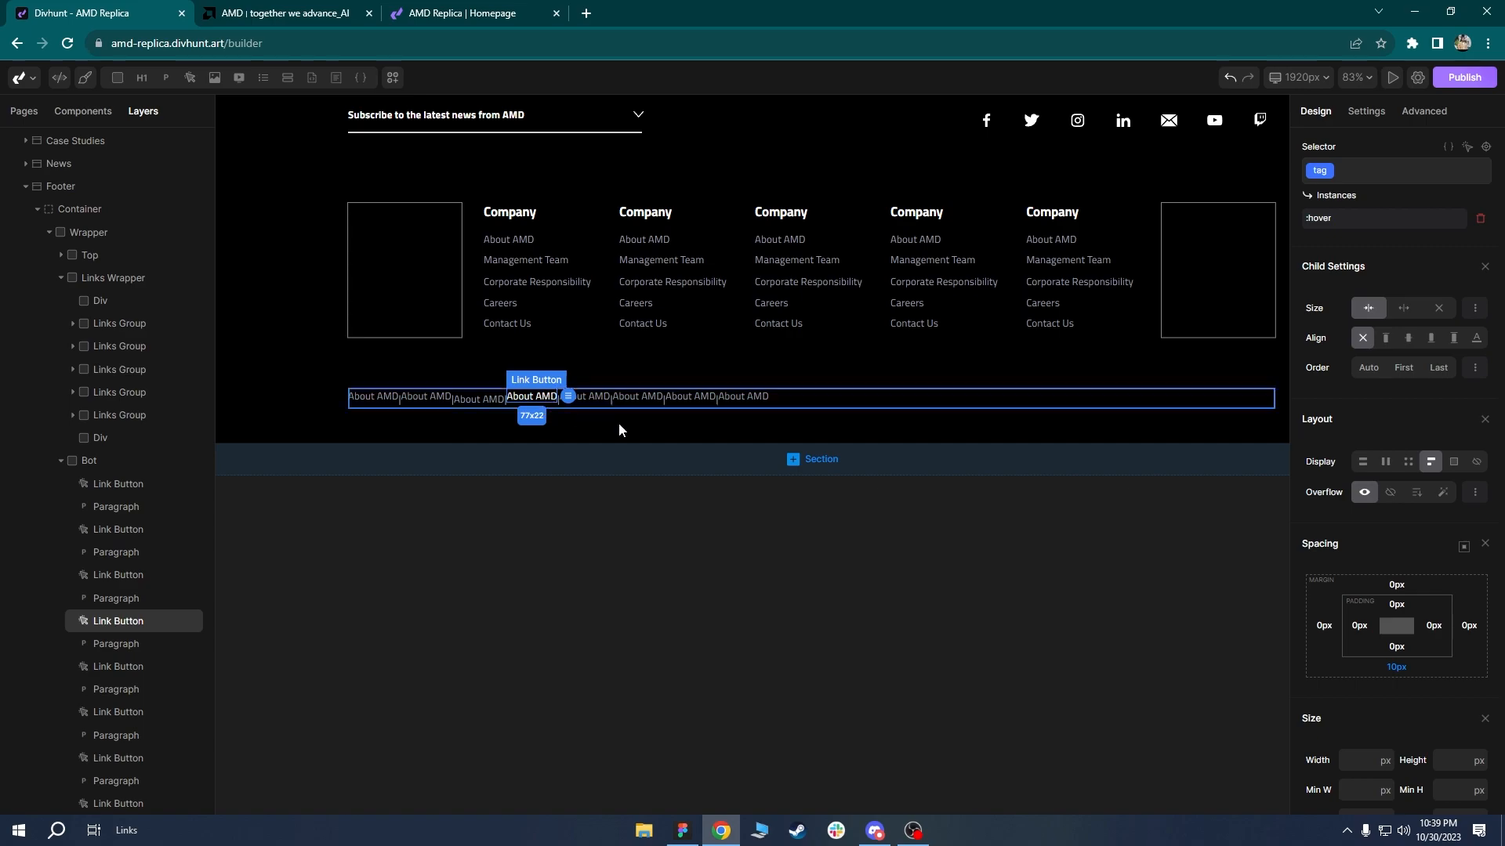
{"action": "left_click", "coordinate": [1394, 676]}
{"action": "left_click", "coordinate": [1333, 683]}
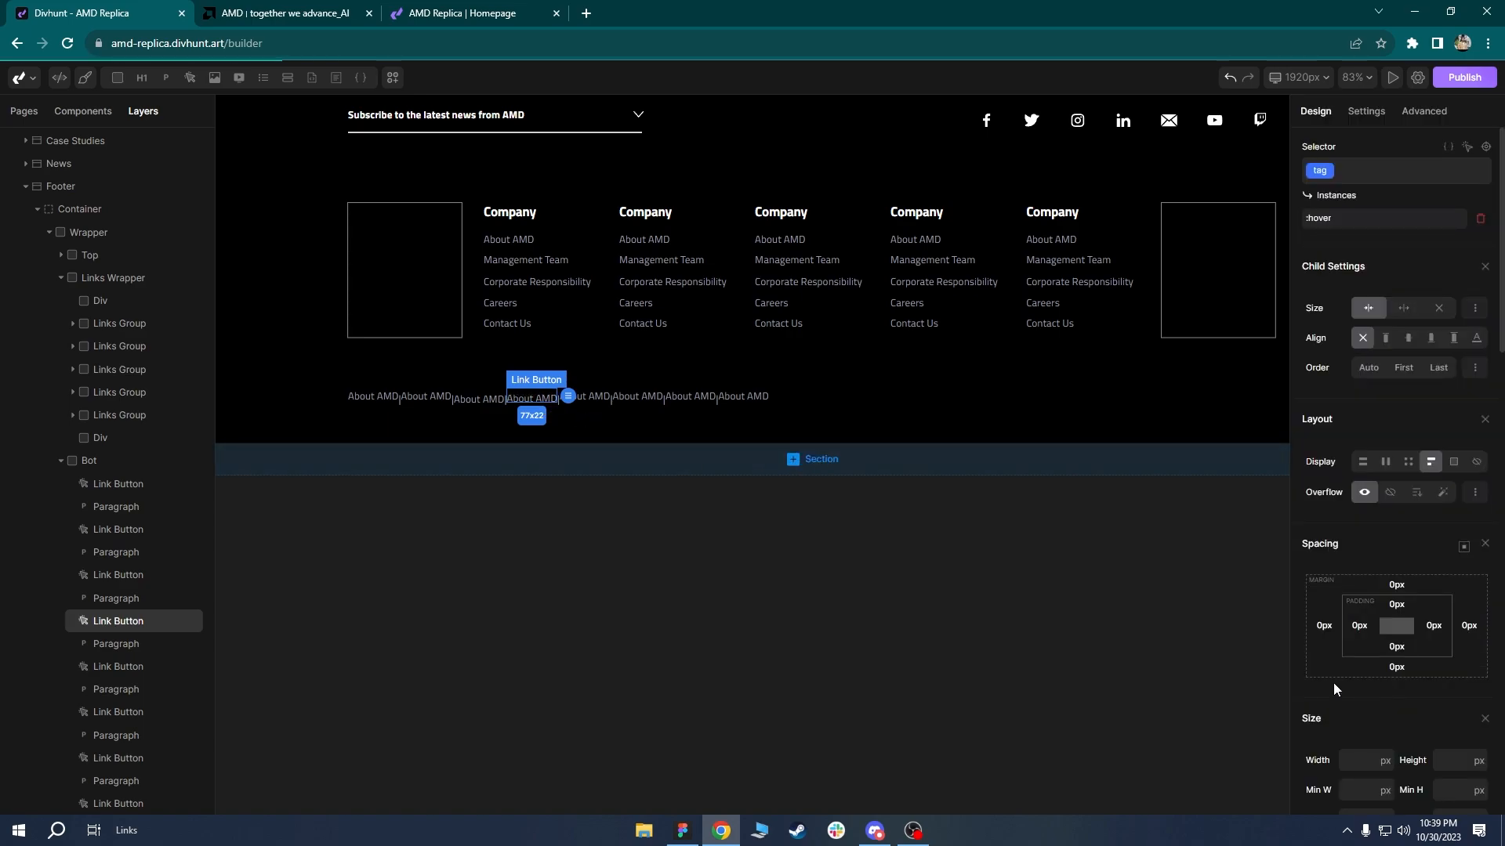
{"action": "left_click", "coordinate": [598, 400]}
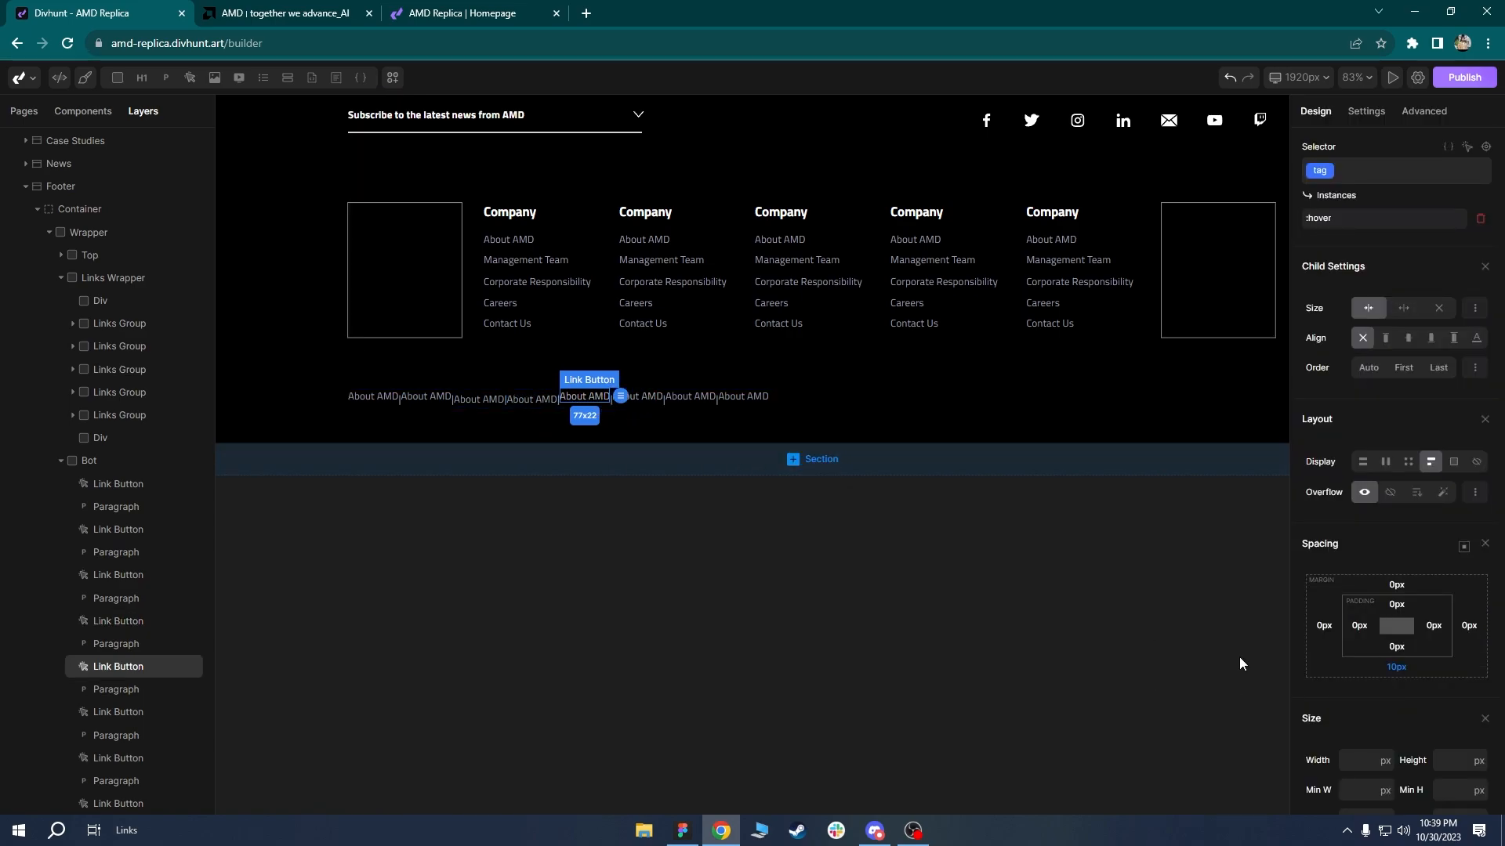
{"action": "left_click", "coordinate": [1406, 678]}
{"action": "left_click", "coordinate": [637, 399]}
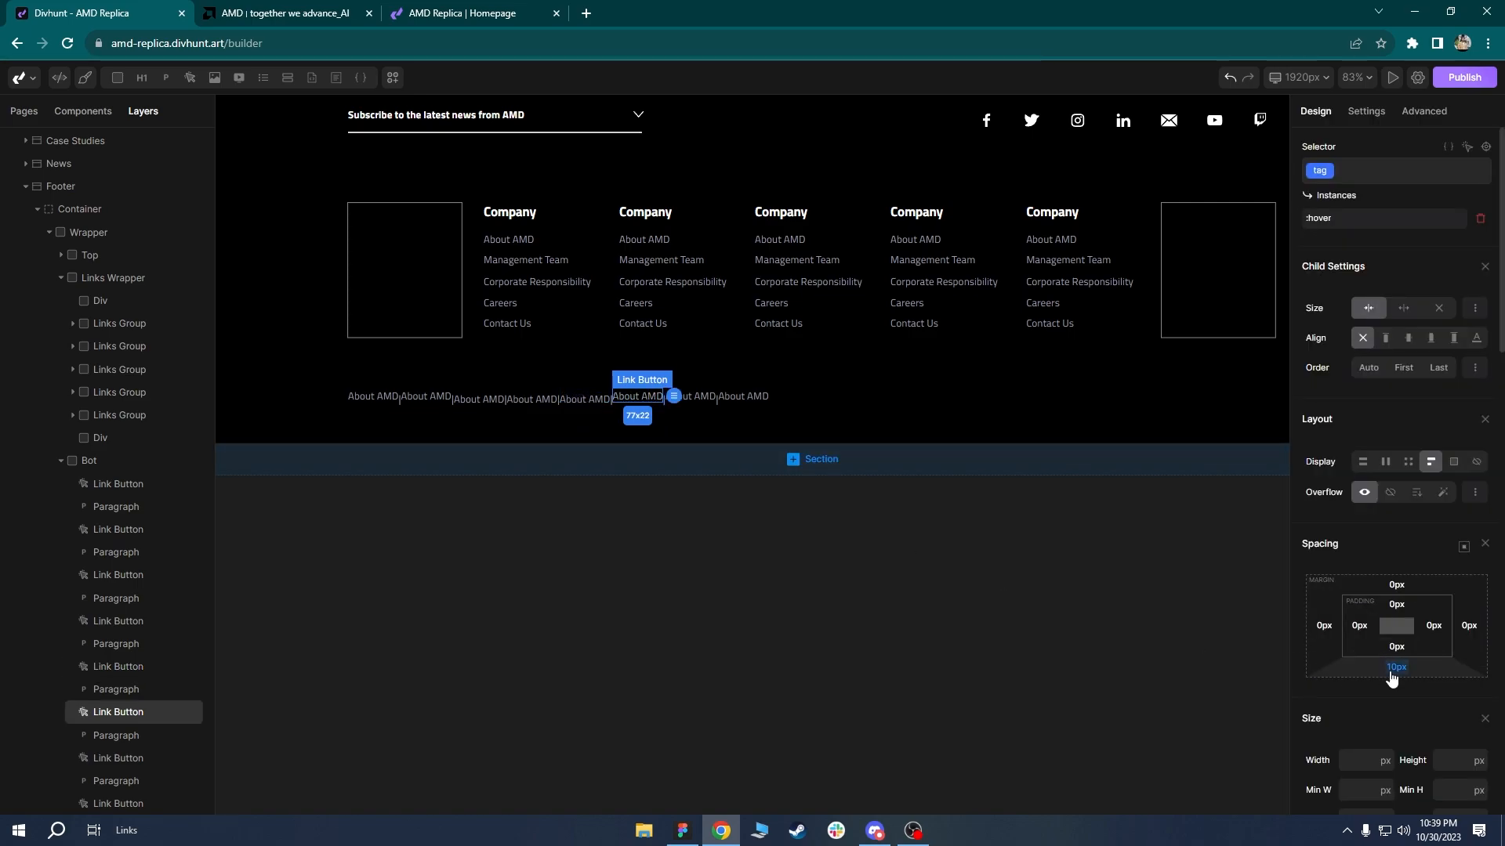
{"action": "left_click", "coordinate": [1394, 673]}
{"action": "left_click", "coordinate": [691, 400]}
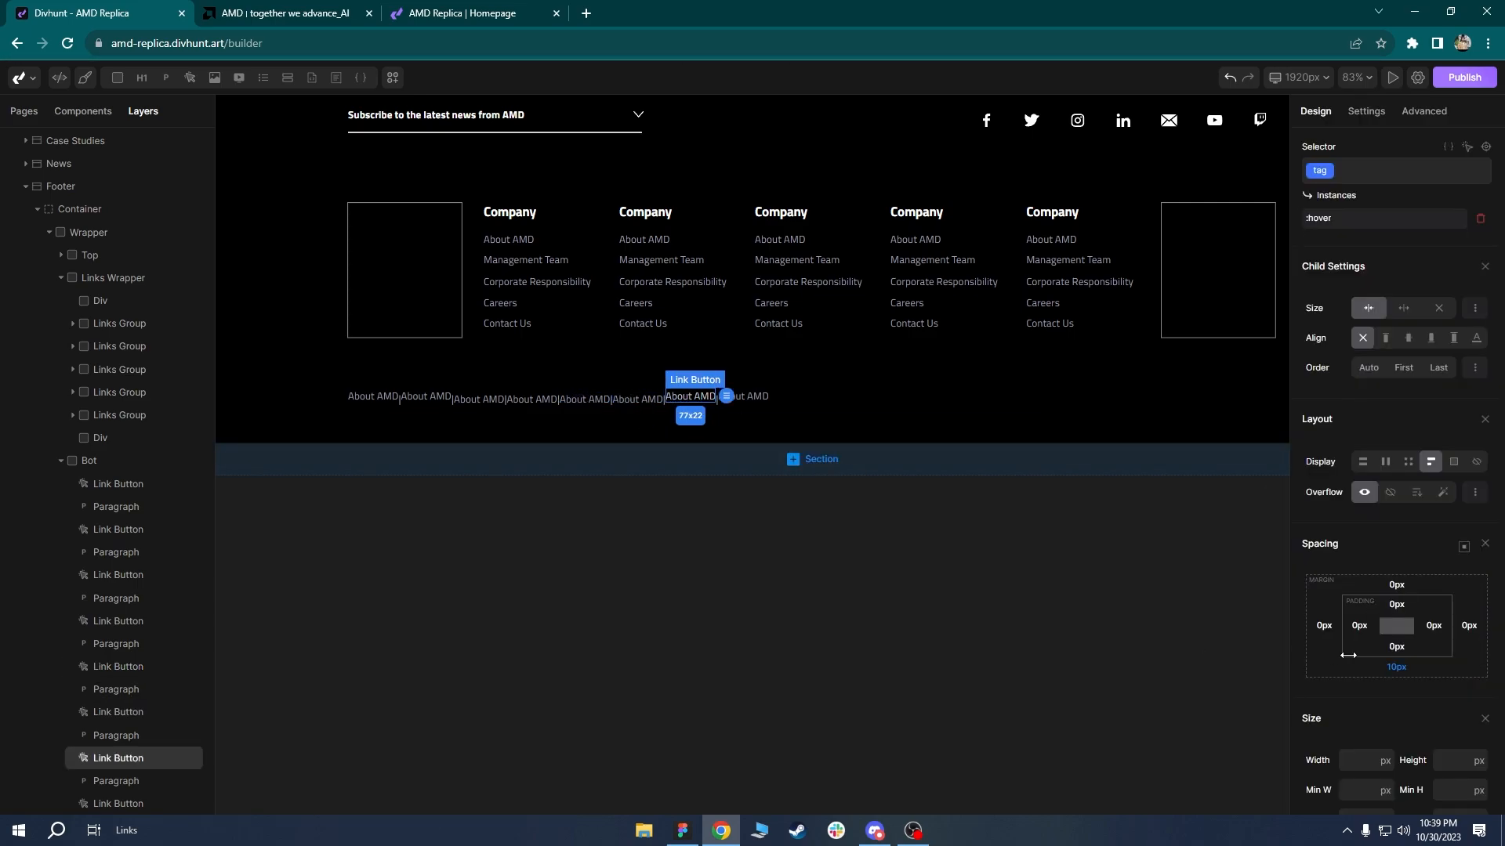
{"action": "left_click", "coordinate": [1395, 667]}
{"action": "left_click", "coordinate": [741, 398]}
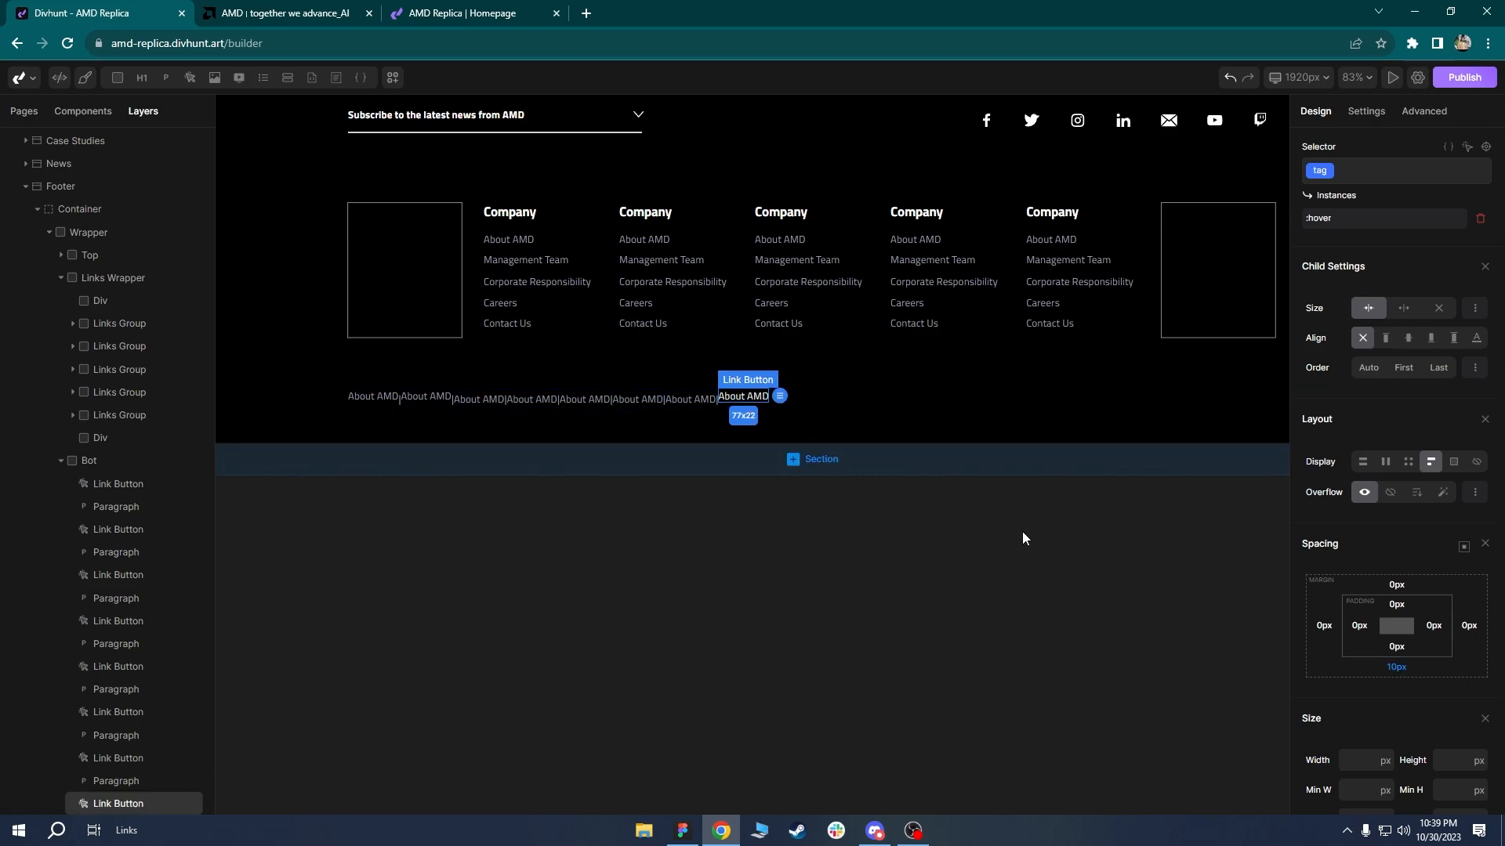
{"action": "left_click", "coordinate": [1396, 667]}
{"action": "left_click", "coordinate": [1396, 697]}
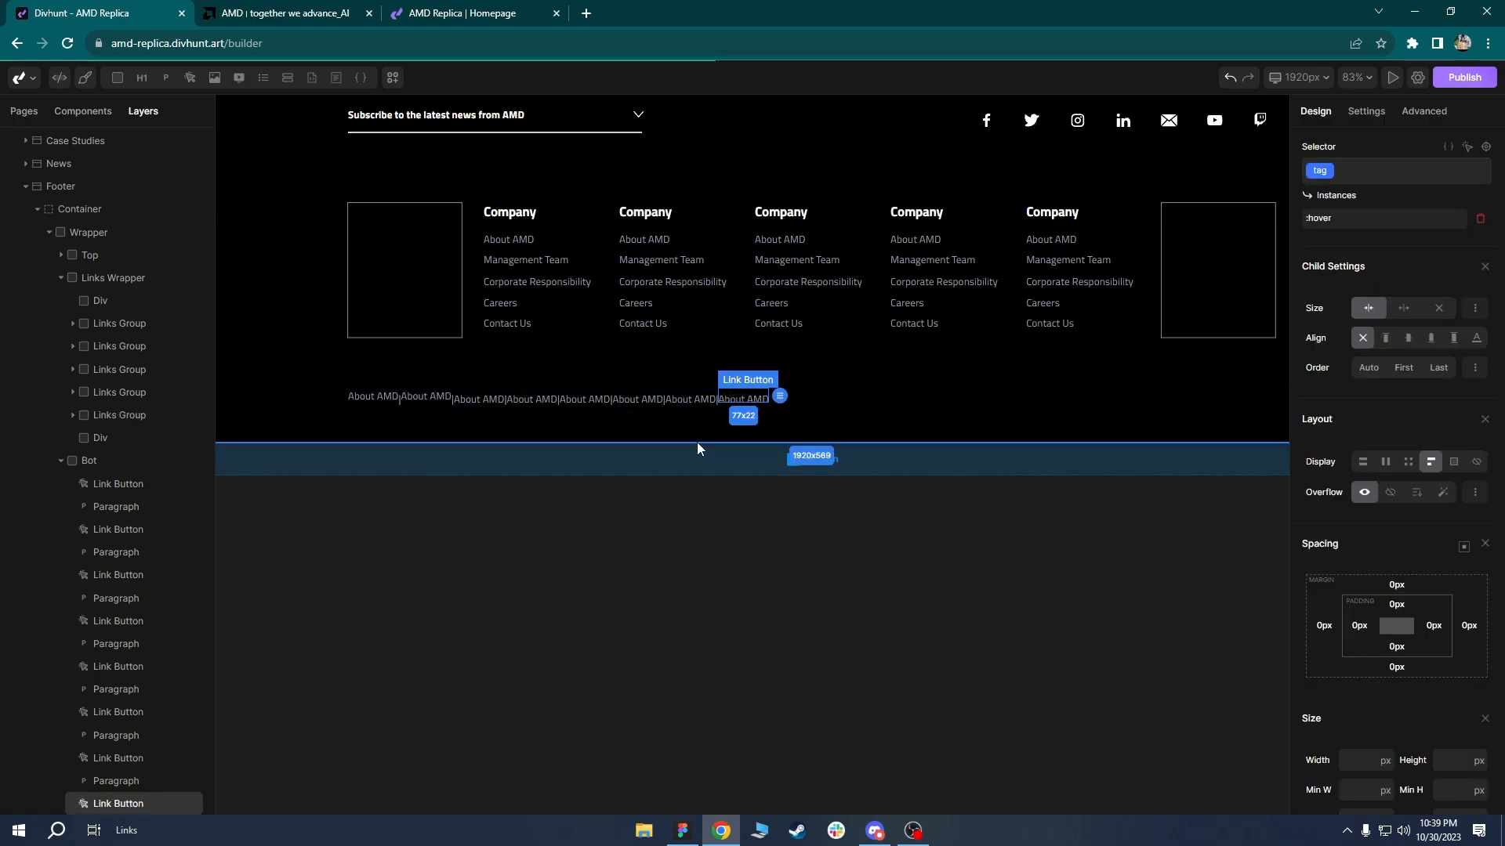
Reset the bottom margin to 0px on the second and first Link Buttons in the Bot row.
{"action": "left_click", "coordinate": [430, 403]}
{"action": "left_click", "coordinate": [1396, 667]}
{"action": "left_click", "coordinate": [1324, 682]}
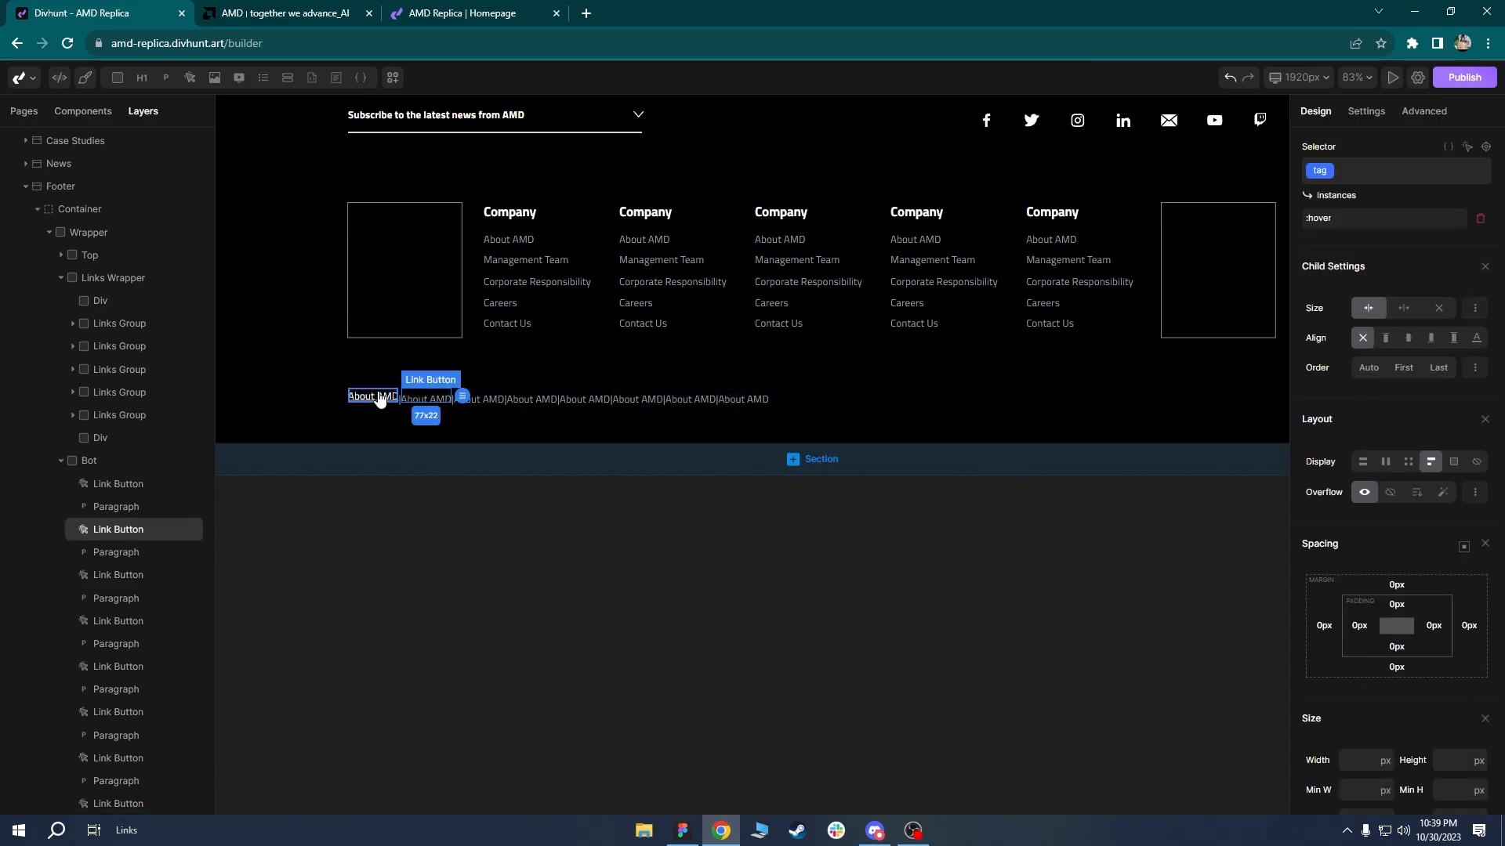
{"action": "left_click", "coordinate": [373, 396]}
{"action": "left_click", "coordinate": [1397, 667]}
{"action": "left_click", "coordinate": [1396, 698]}
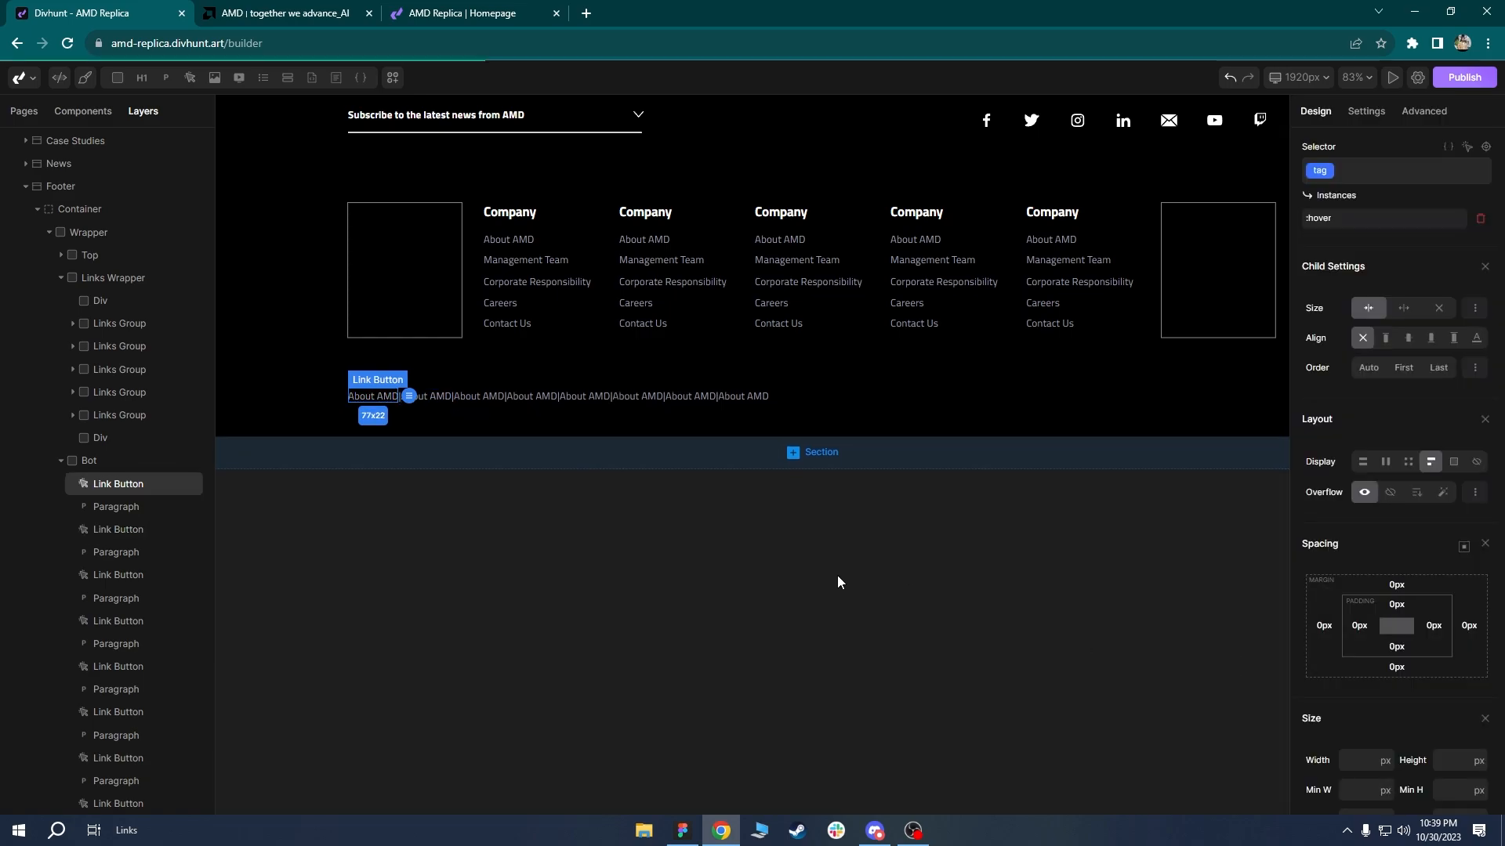
Set the Bot Div's column gap to 10 px.
{"action": "left_click", "coordinate": [640, 356]}
{"action": "left_click", "coordinate": [384, 397]}
{"action": "left_click", "coordinate": [88, 461]}
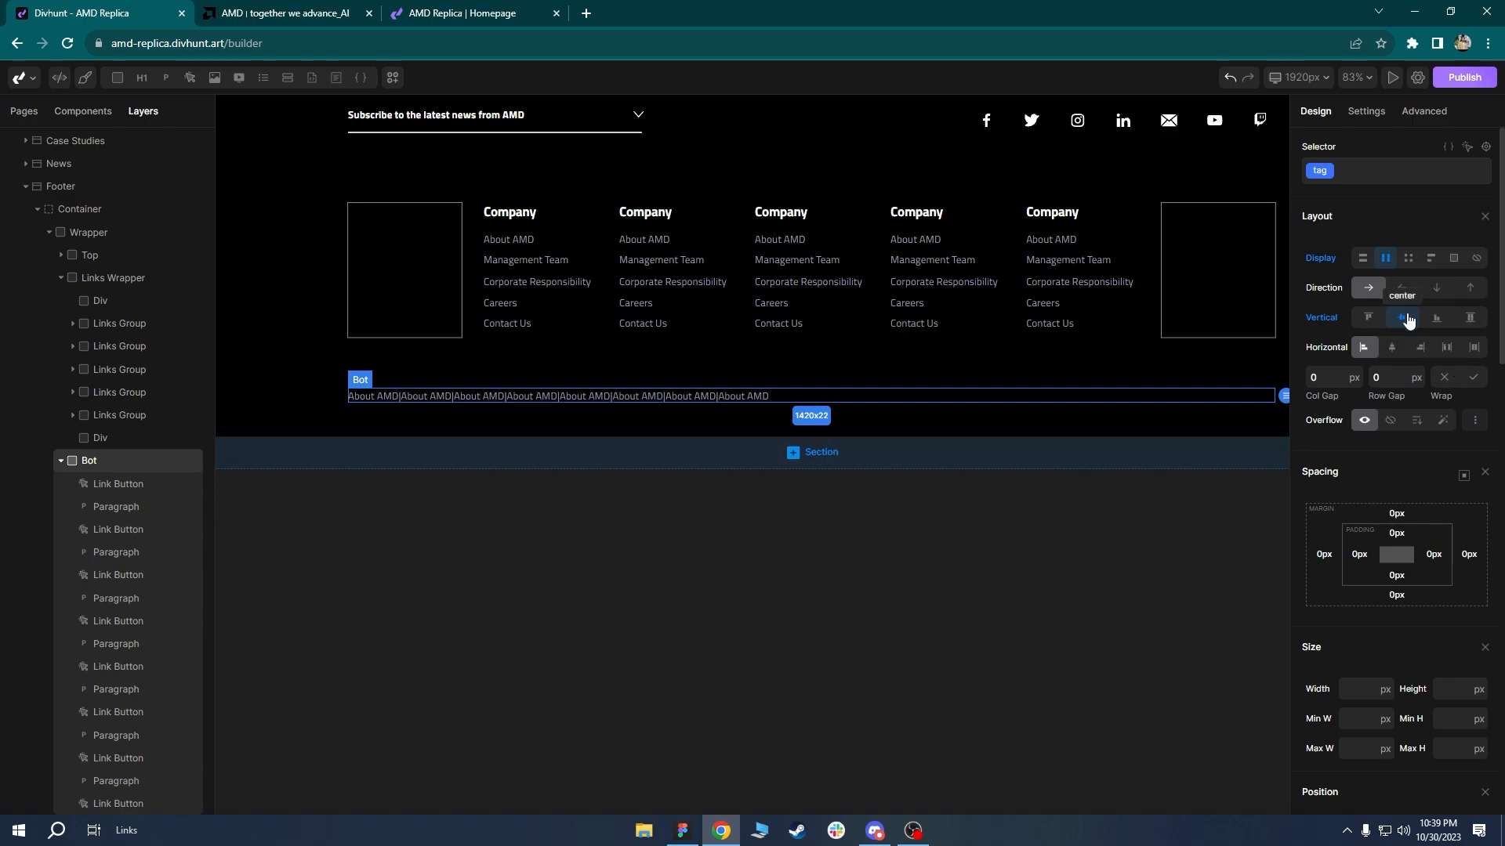
{"action": "type", "text": "5"}
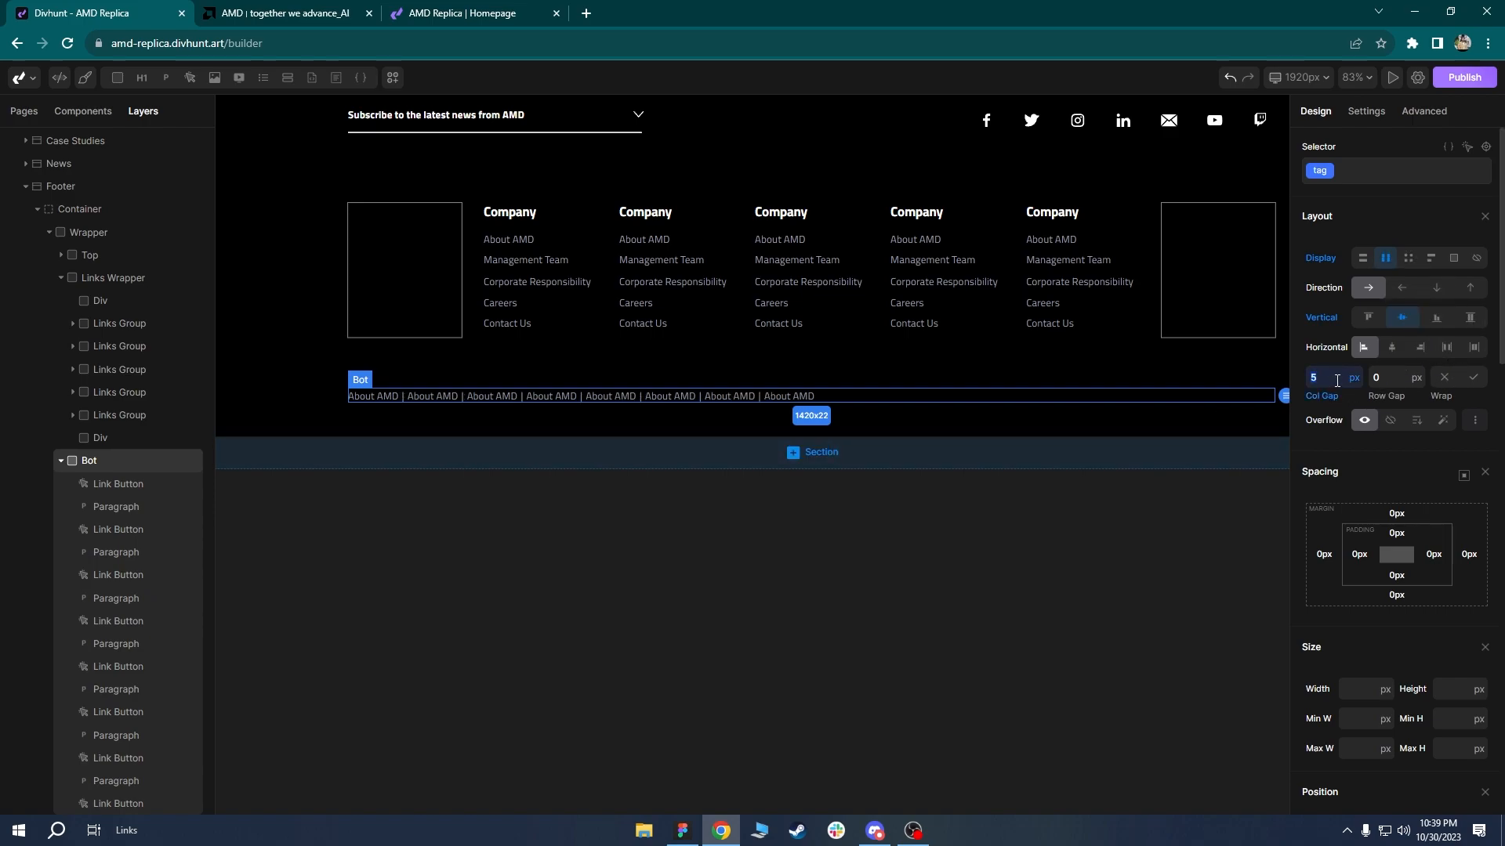
{"action": "key", "text": "BackSpace"}
{"action": "type", "text": "10"}
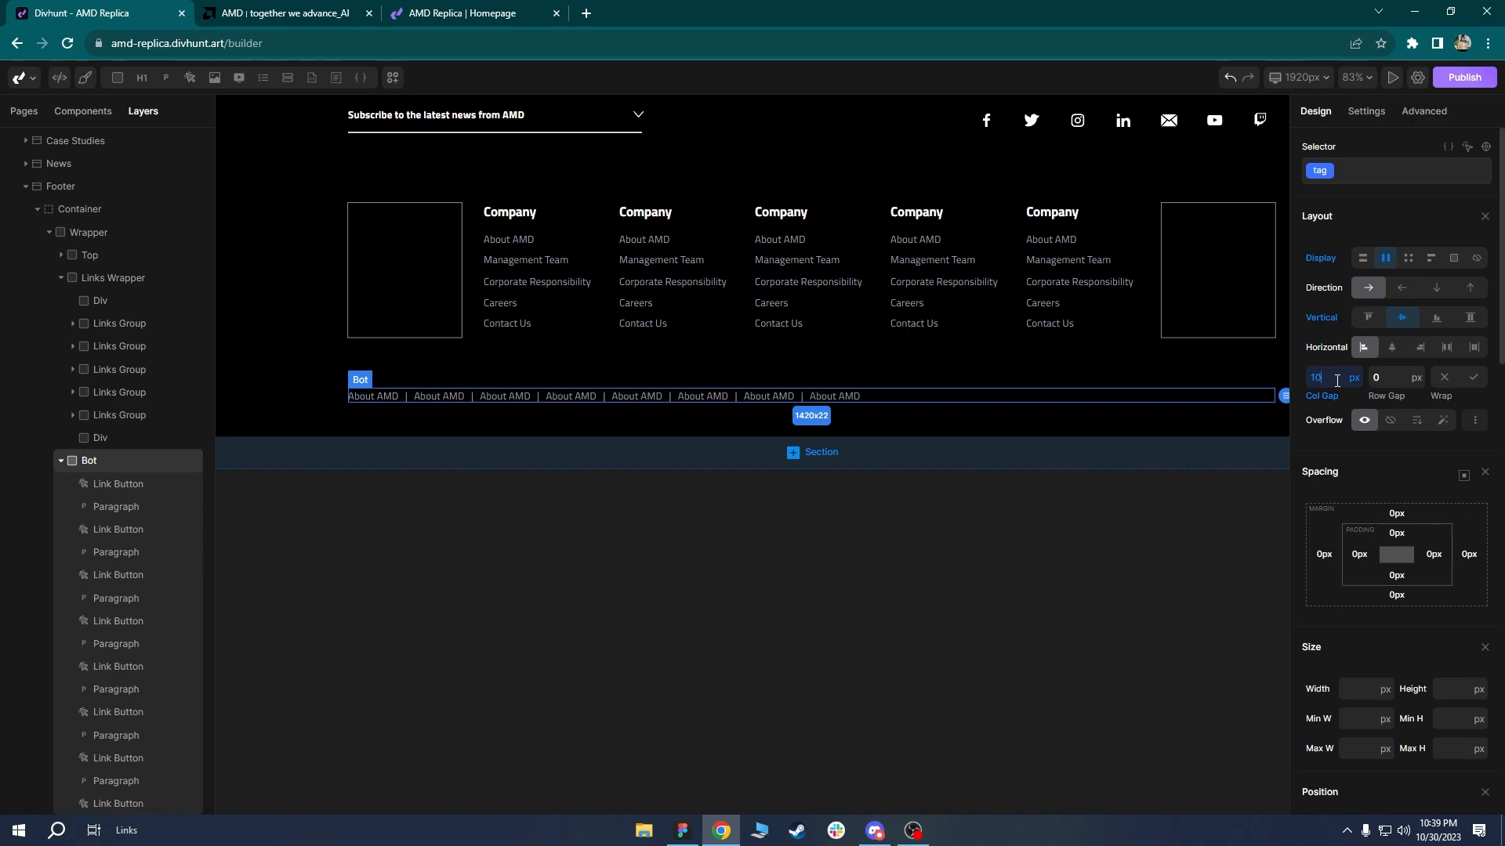
{"action": "left_click", "coordinate": [945, 404]}
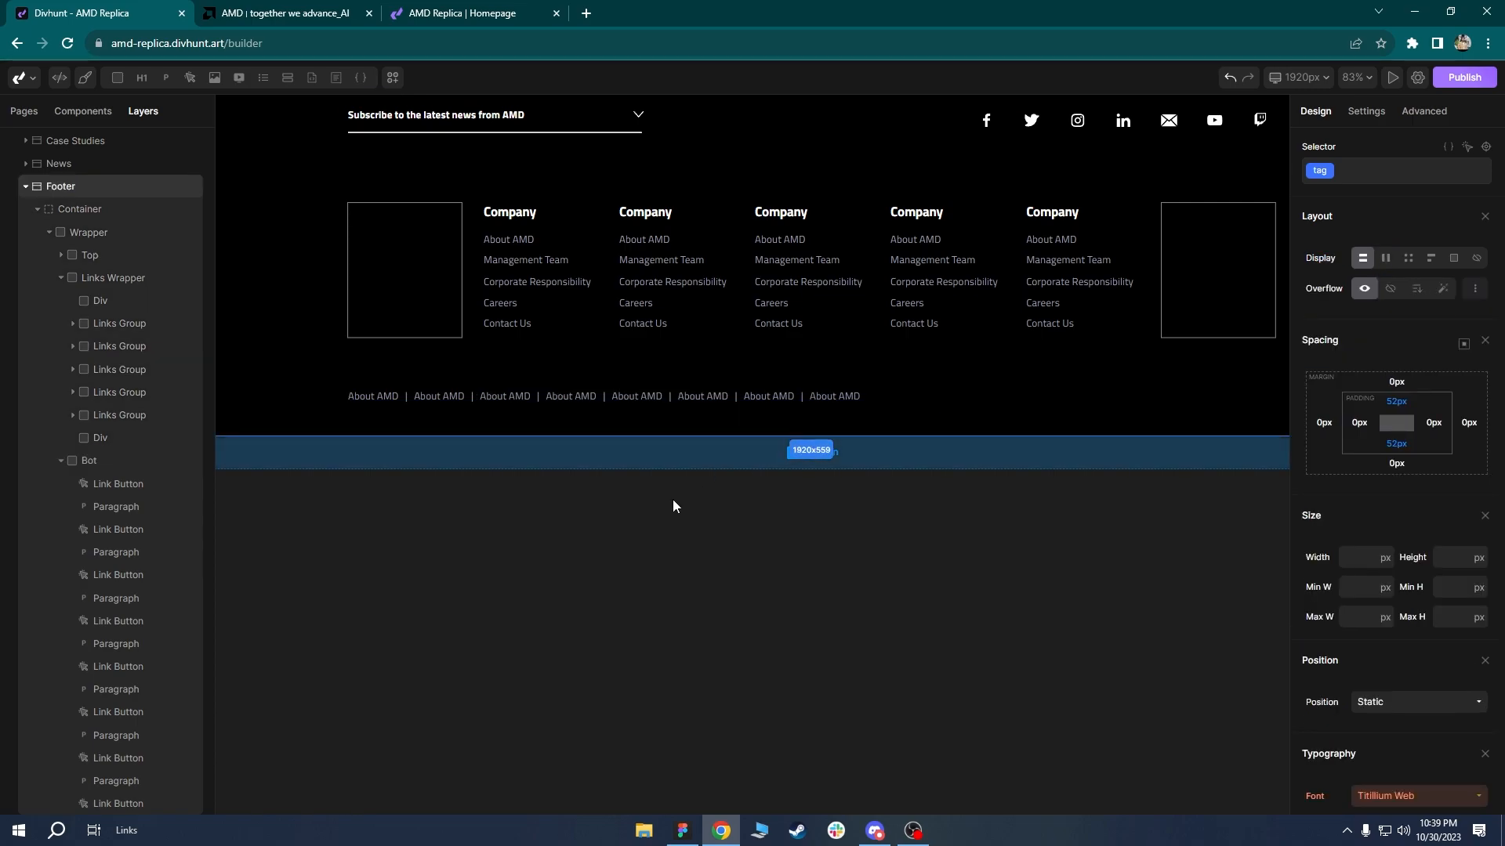
Set the Bot Div's horizontal alignment to center.
{"action": "left_click", "coordinate": [472, 397]}
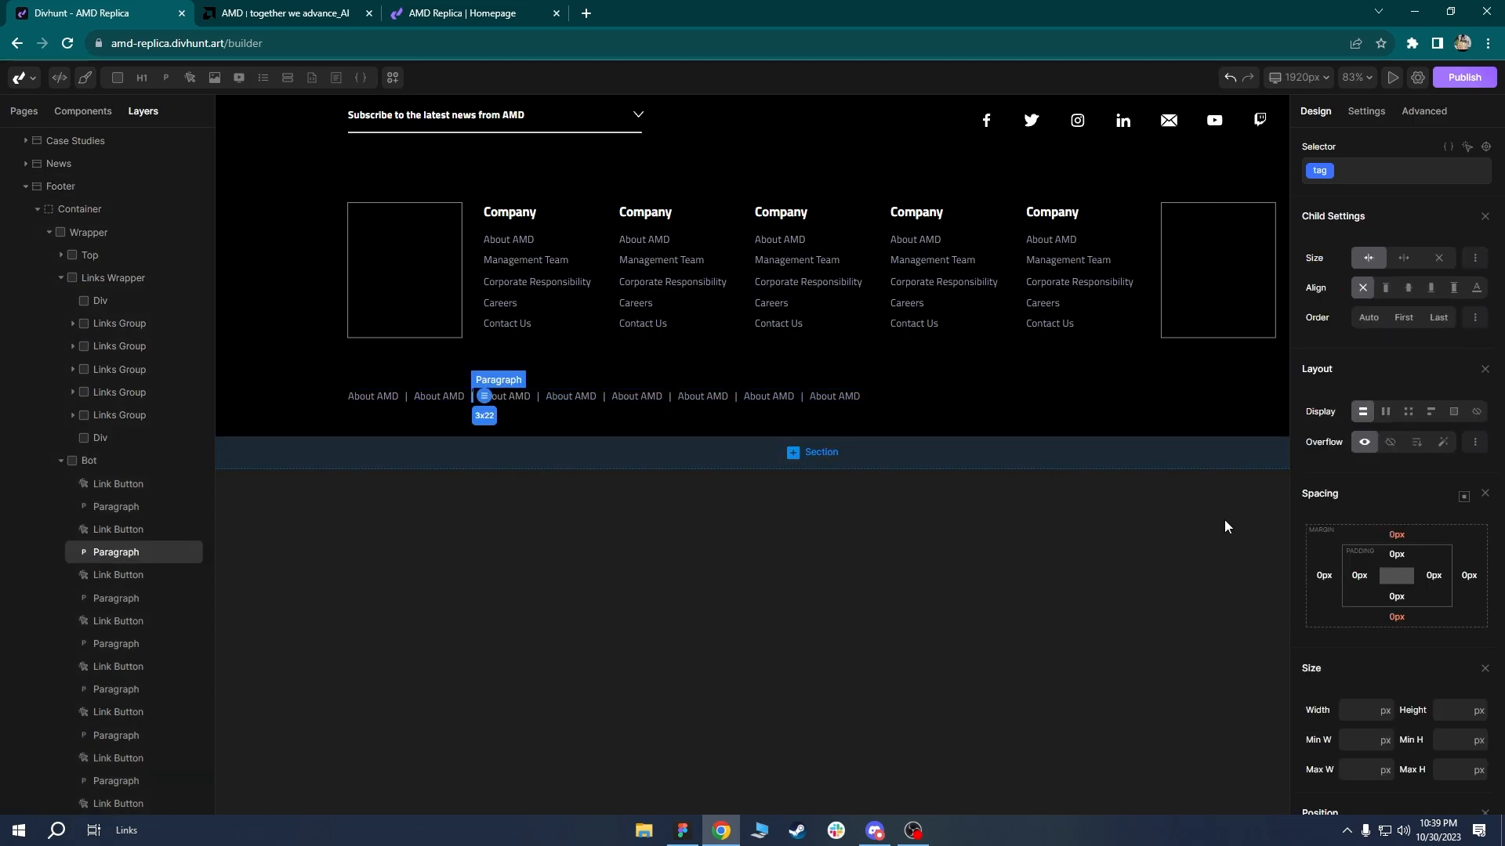
{"action": "left_click", "coordinate": [408, 400]}
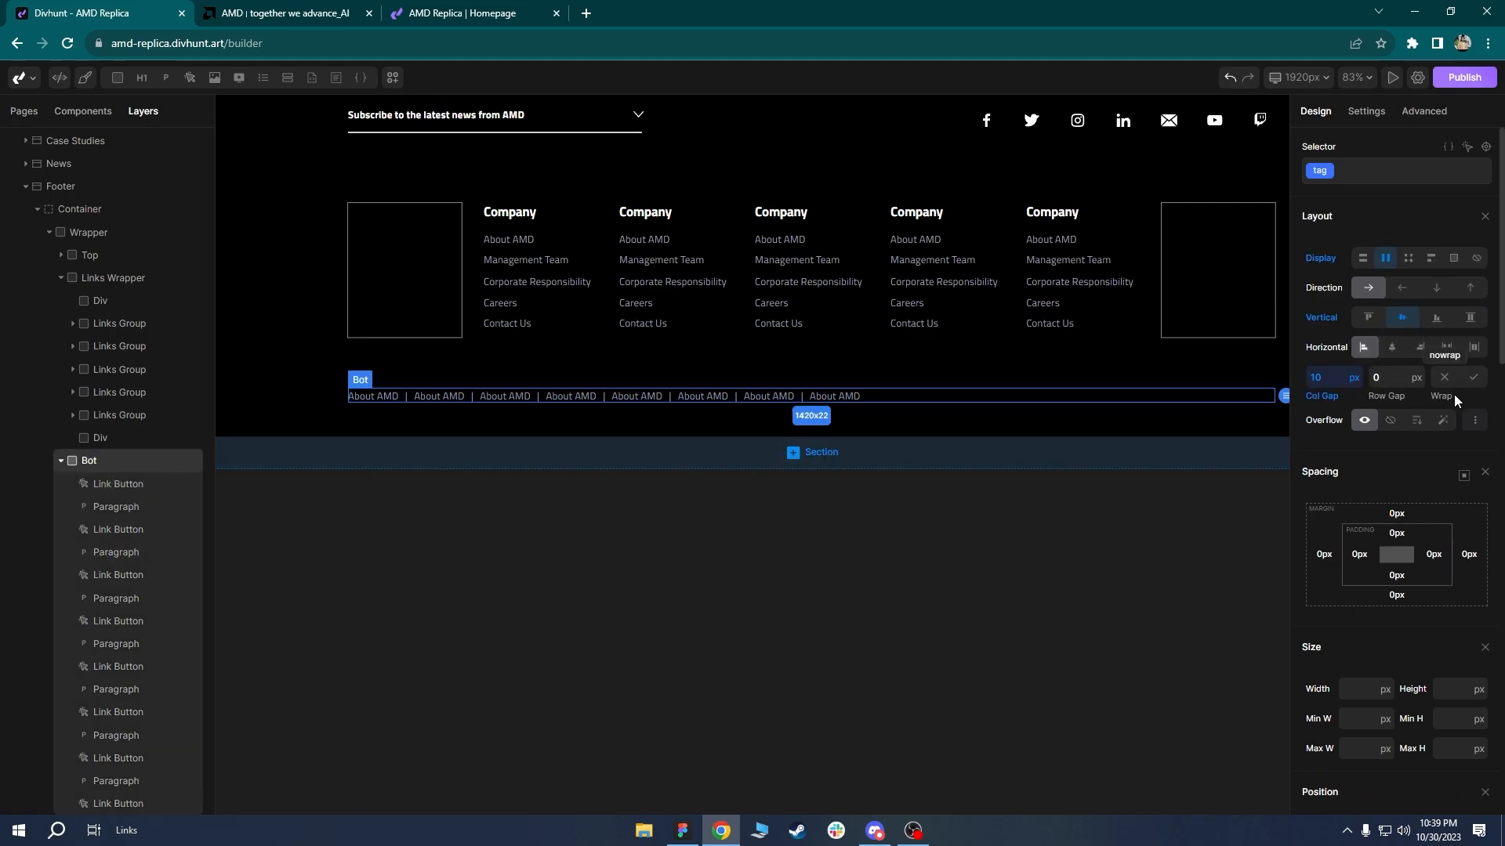
{"action": "left_click", "coordinate": [1390, 347]}
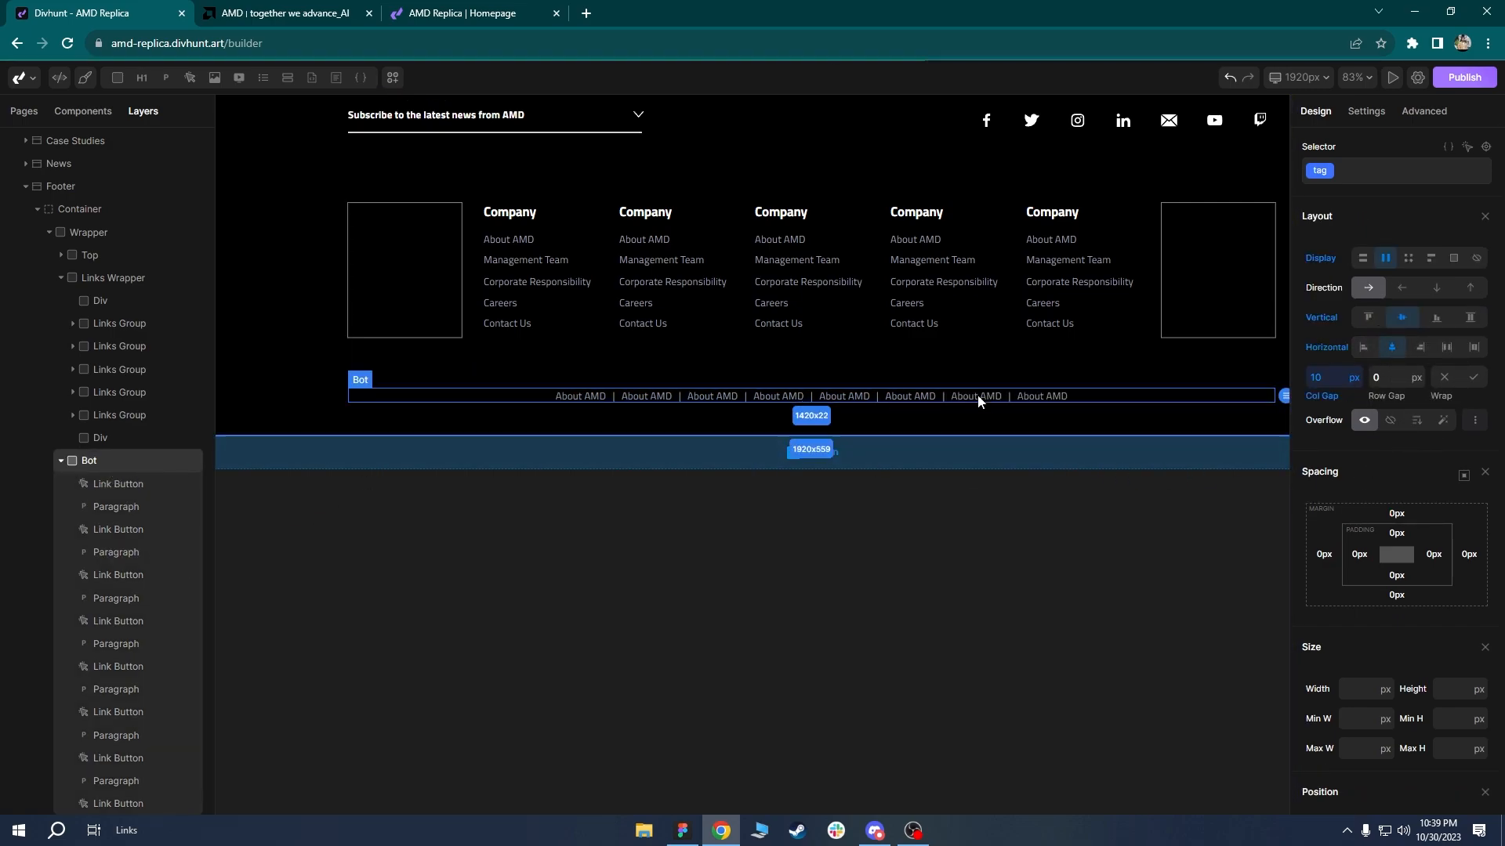
{"action": "scroll", "coordinate": [921, 380], "scroll_direction": "up", "scroll_amount": 3}
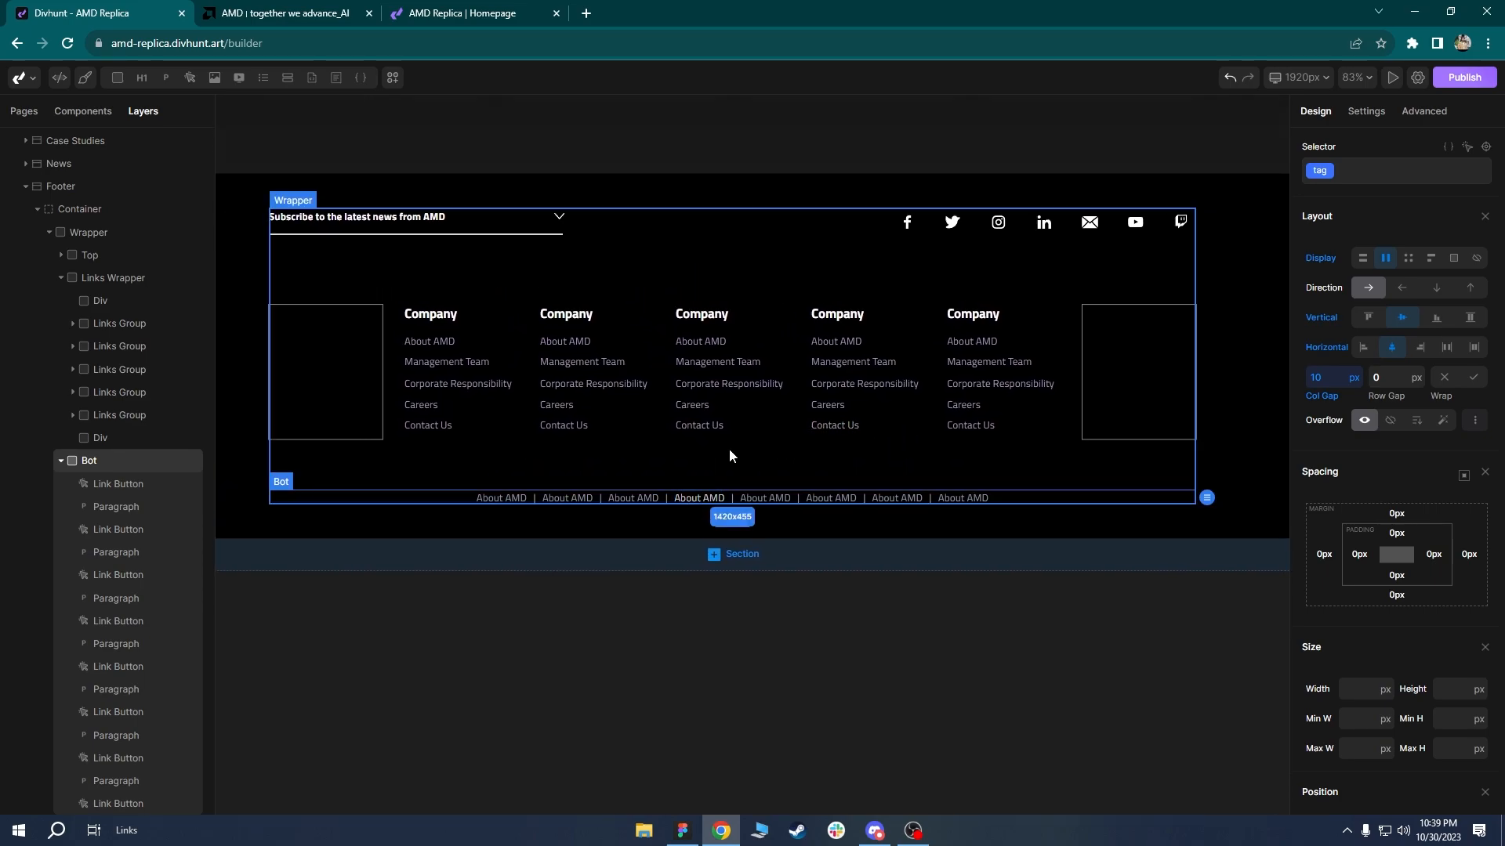
Examine the copyright line below the legal links in the original AMD site's footer and start inspecting its elements.
{"action": "left_click", "coordinate": [656, 464]}
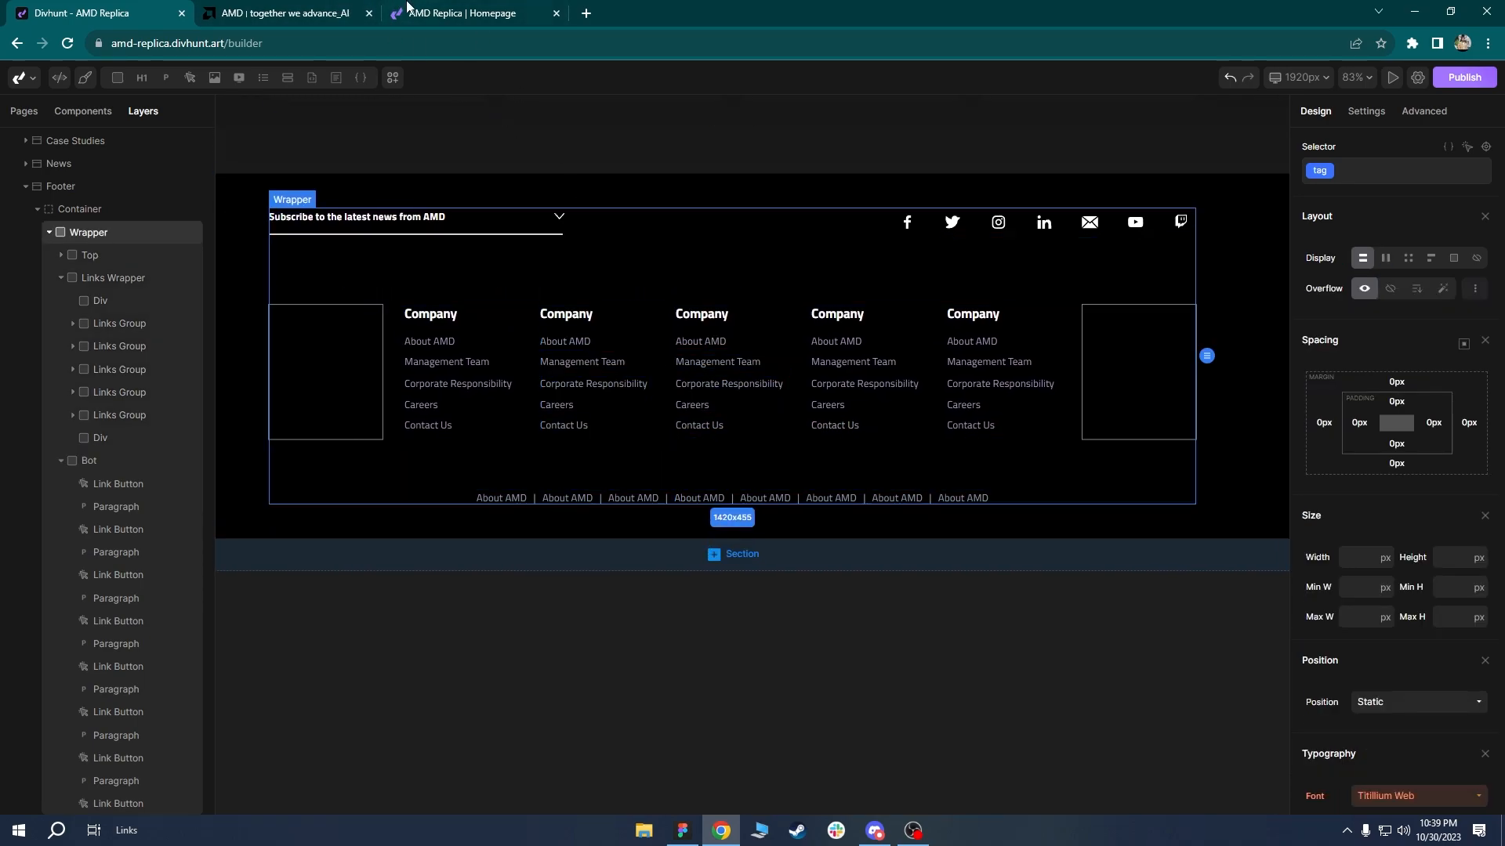
{"action": "left_click", "coordinate": [401, 9]}
{"action": "left_click", "coordinate": [282, 12]}
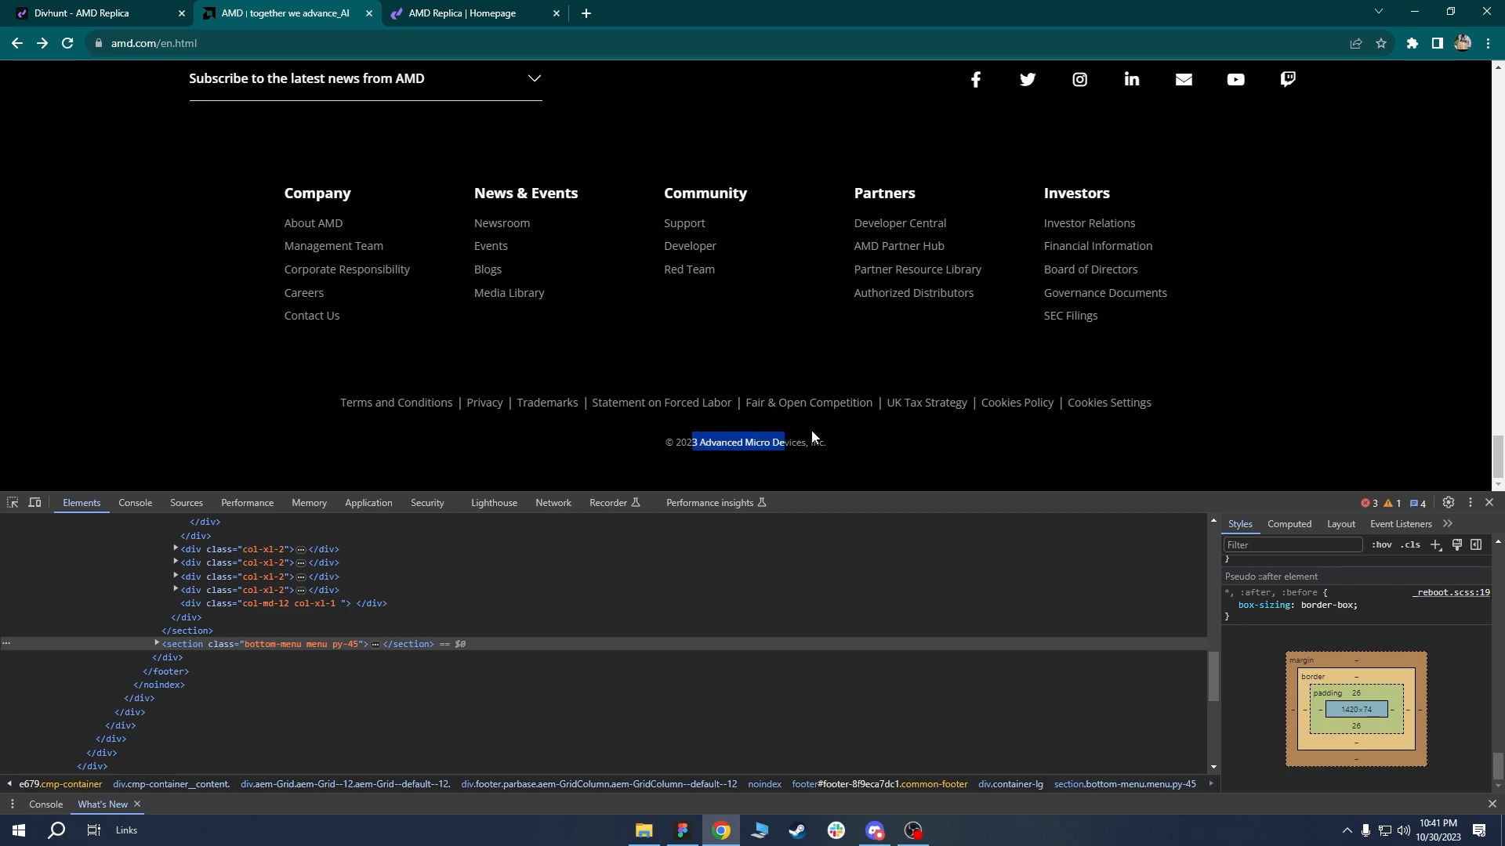
{"action": "left_click_drag", "start_coordinate": [847, 439], "coordinate": [740, 414]}
{"action": "left_click", "coordinate": [784, 456]}
{"action": "right_click", "coordinate": [702, 435]}
{"action": "left_click", "coordinate": [610, 456]}
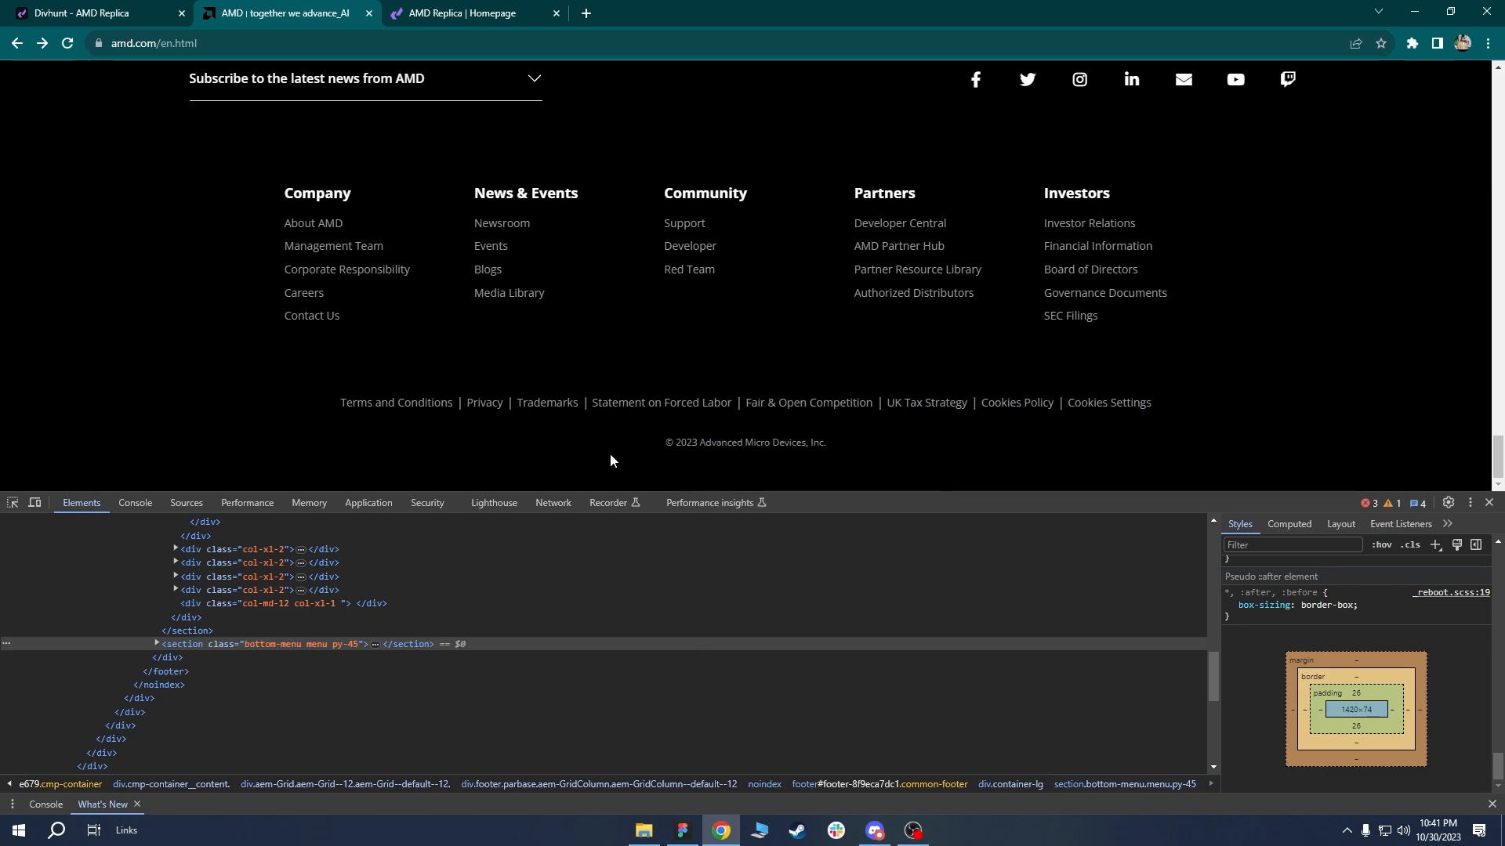
{"action": "left_click", "coordinate": [13, 503]}
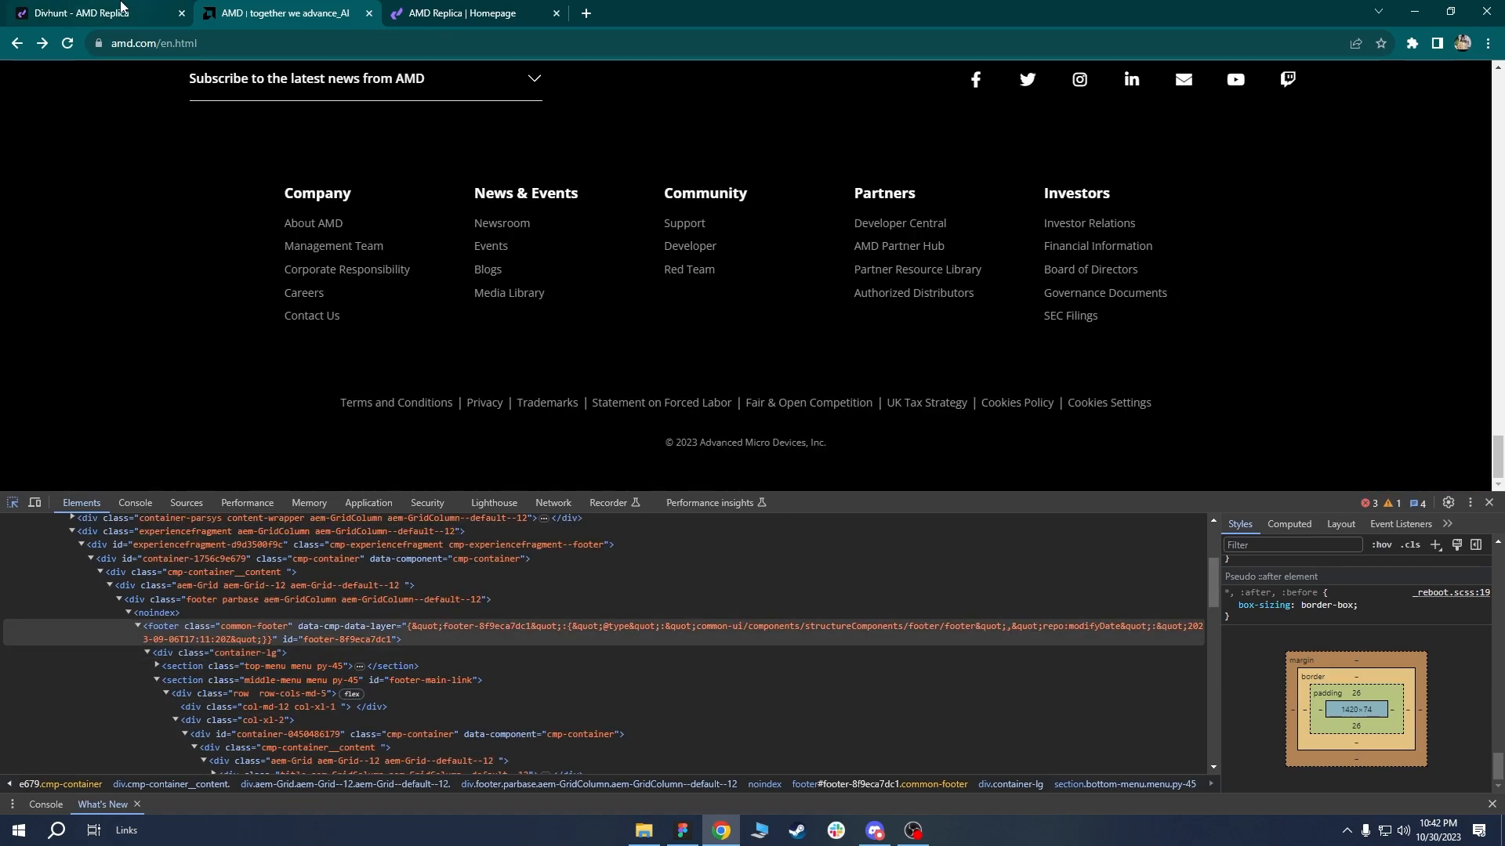
Return to the Divhunt builder and add a new Div inside the footer's Wrapper, below the Bot row.
{"action": "left_click", "coordinate": [82, 13]}
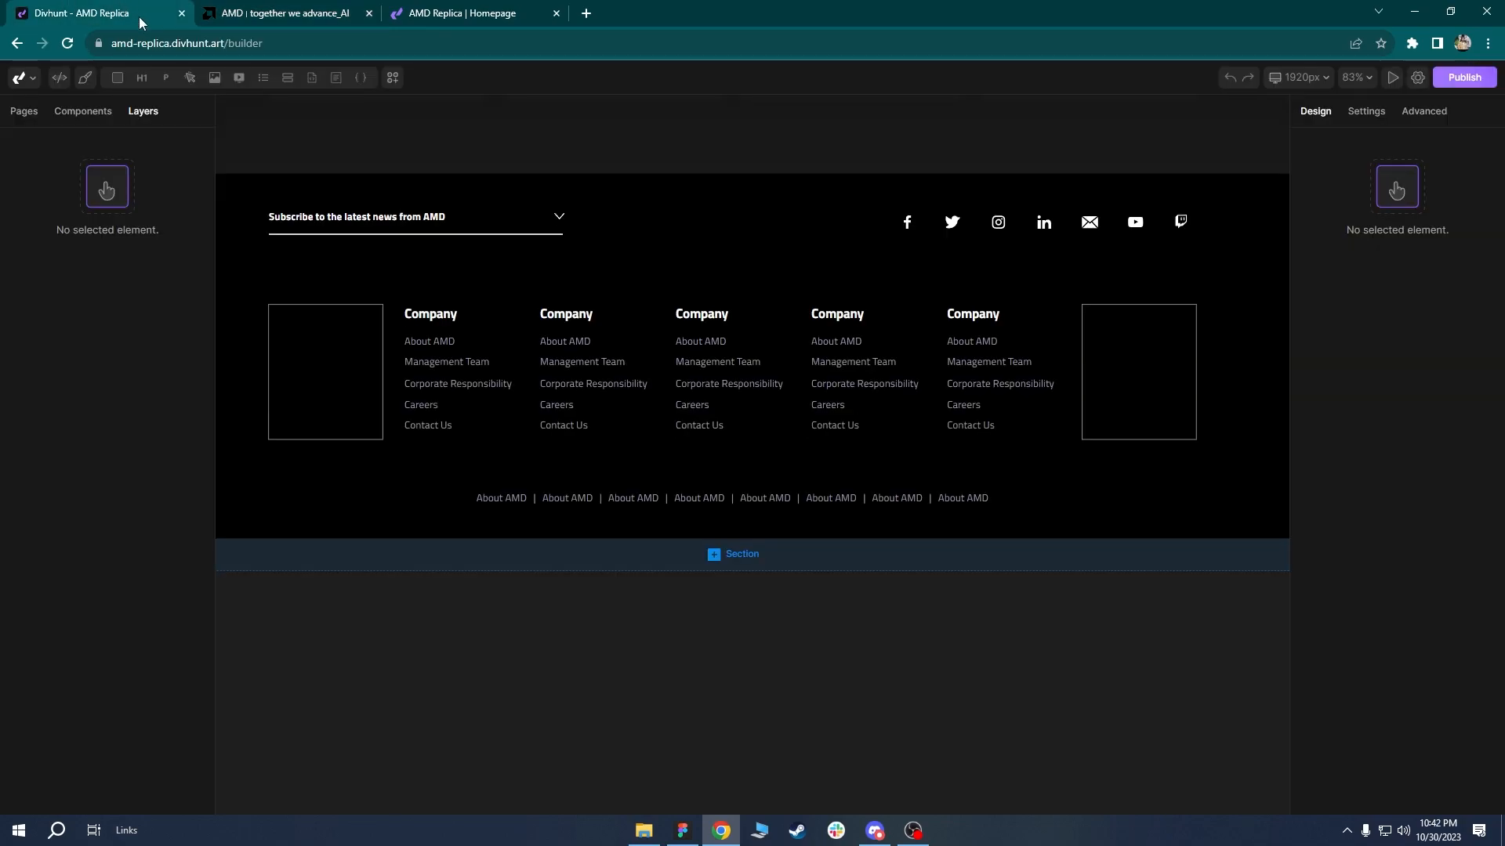
{"action": "left_click", "coordinate": [601, 498]}
{"action": "left_click", "coordinate": [60, 461]}
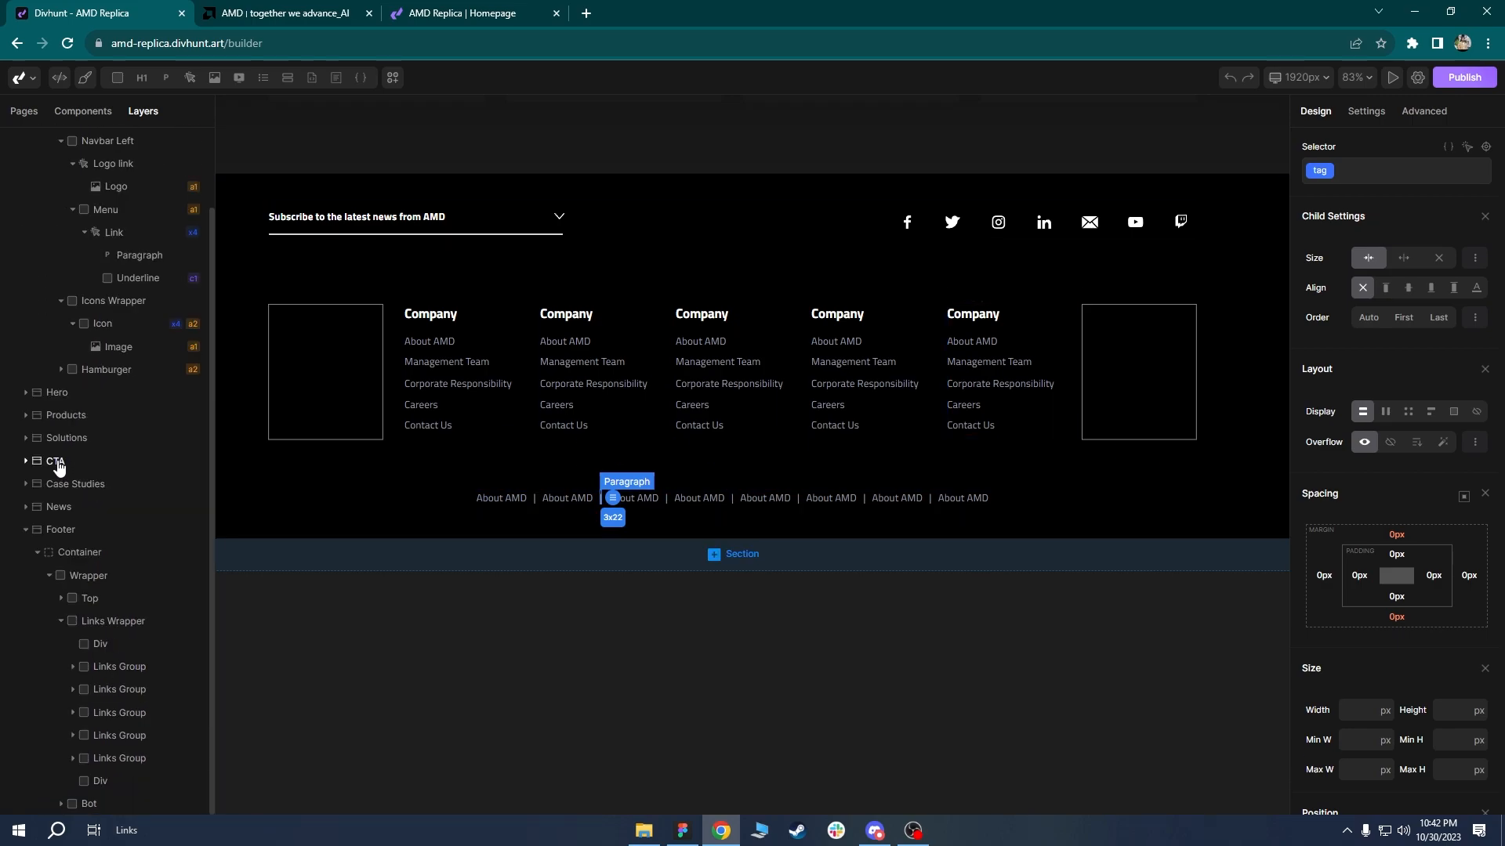
{"action": "left_click", "coordinate": [61, 619]}
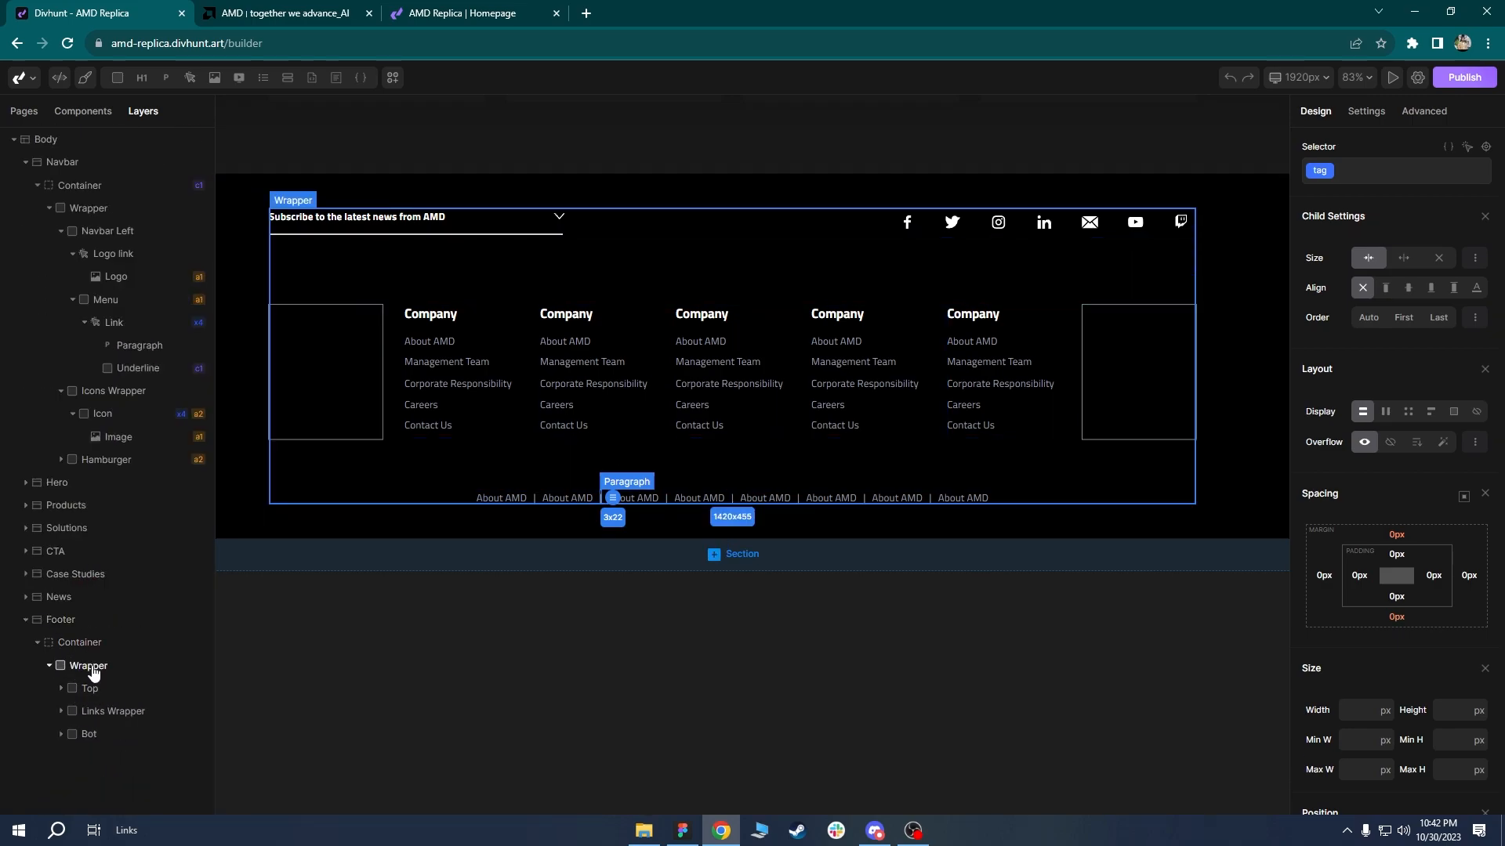
{"action": "left_click", "coordinate": [90, 666]}
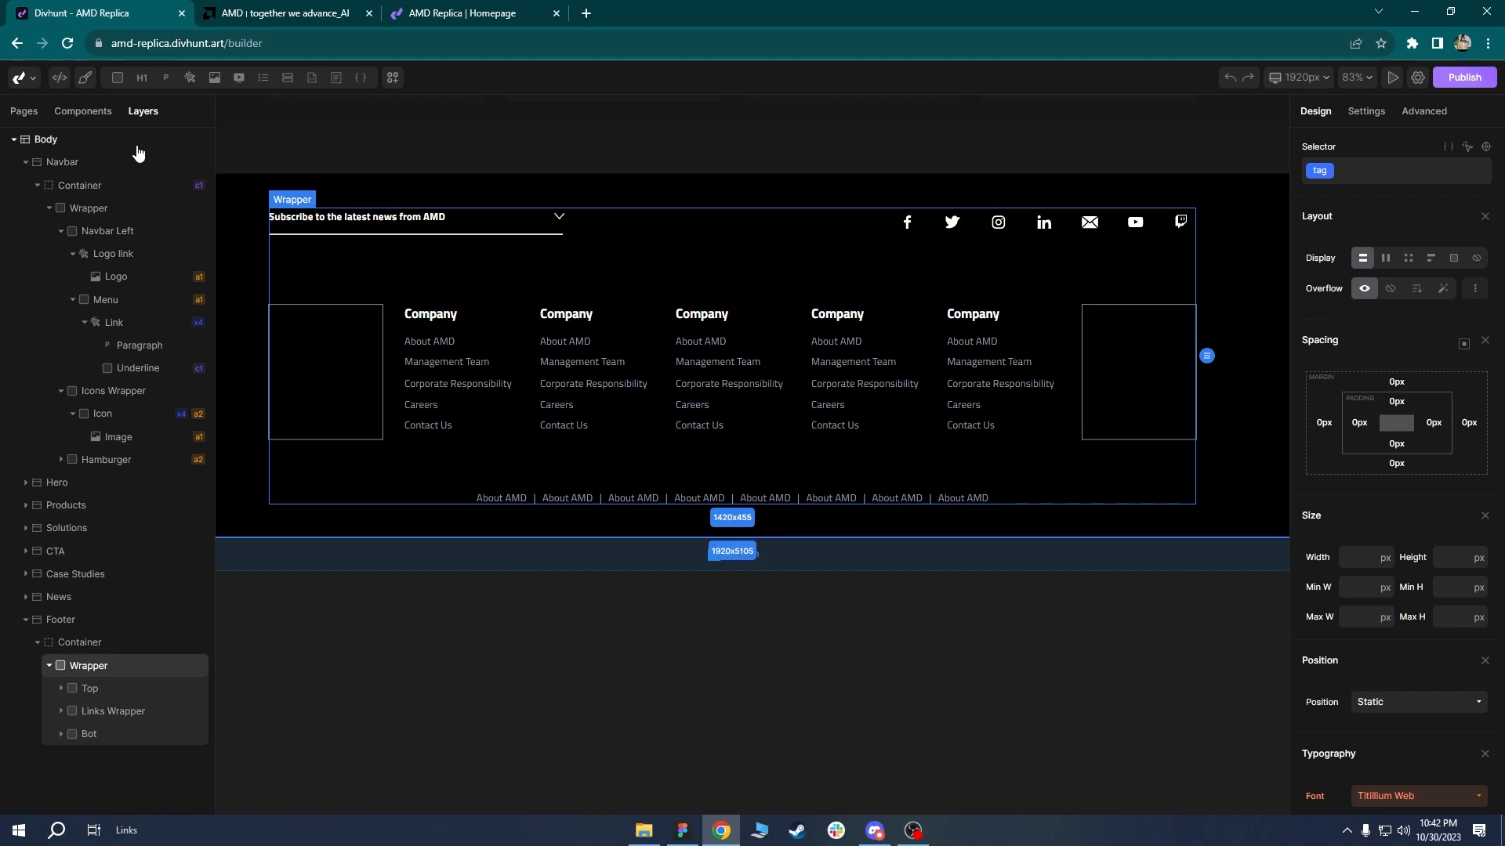
{"action": "left_click", "coordinate": [118, 77]}
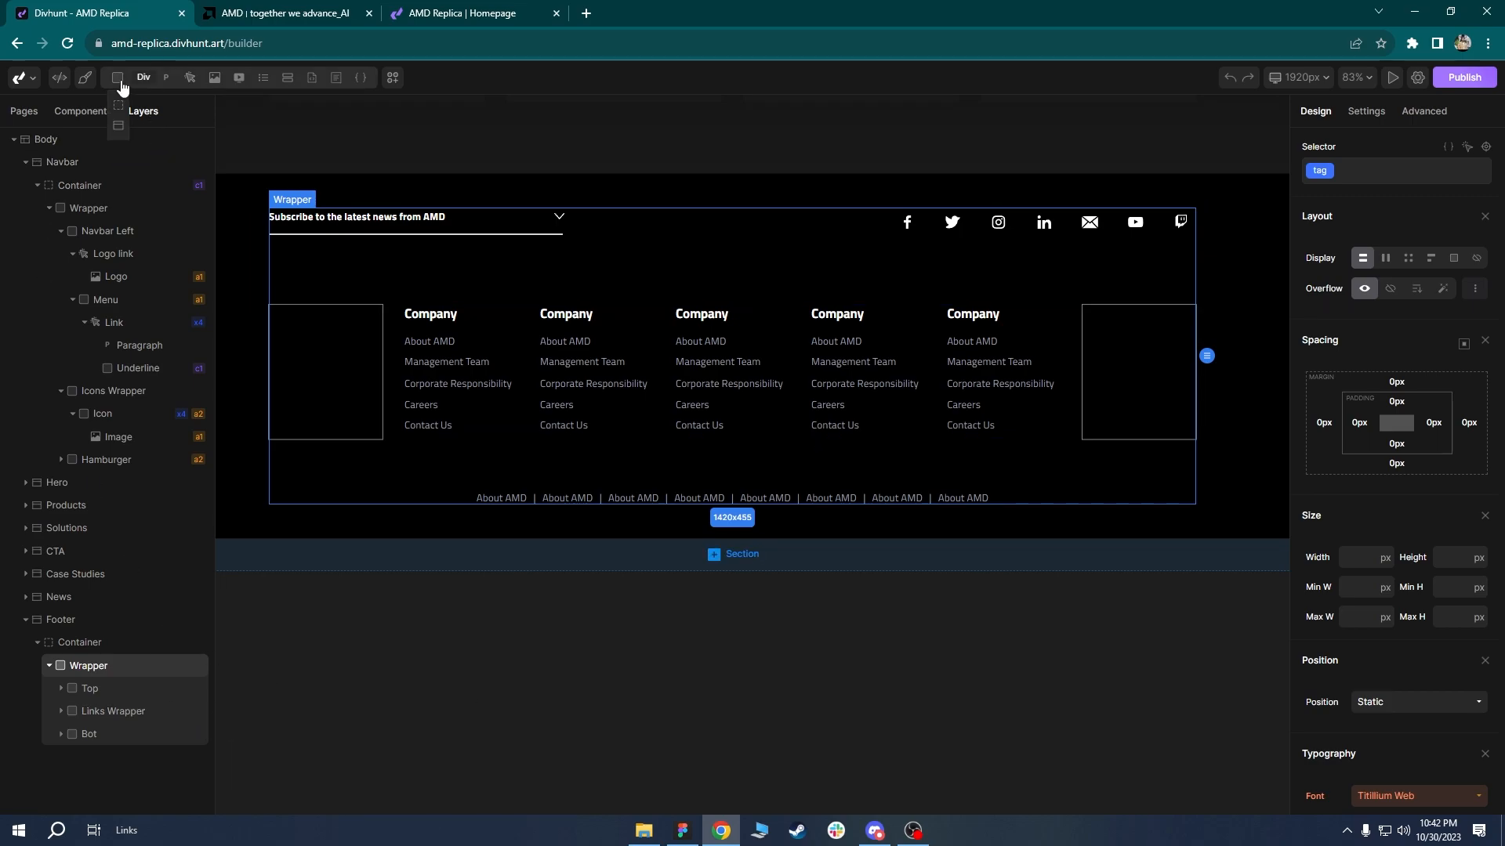
Check the bottom margin of the legal links list on the AMD site and apply the existing mb-26 class to the Bot Div.
{"action": "left_click", "coordinate": [286, 13]}
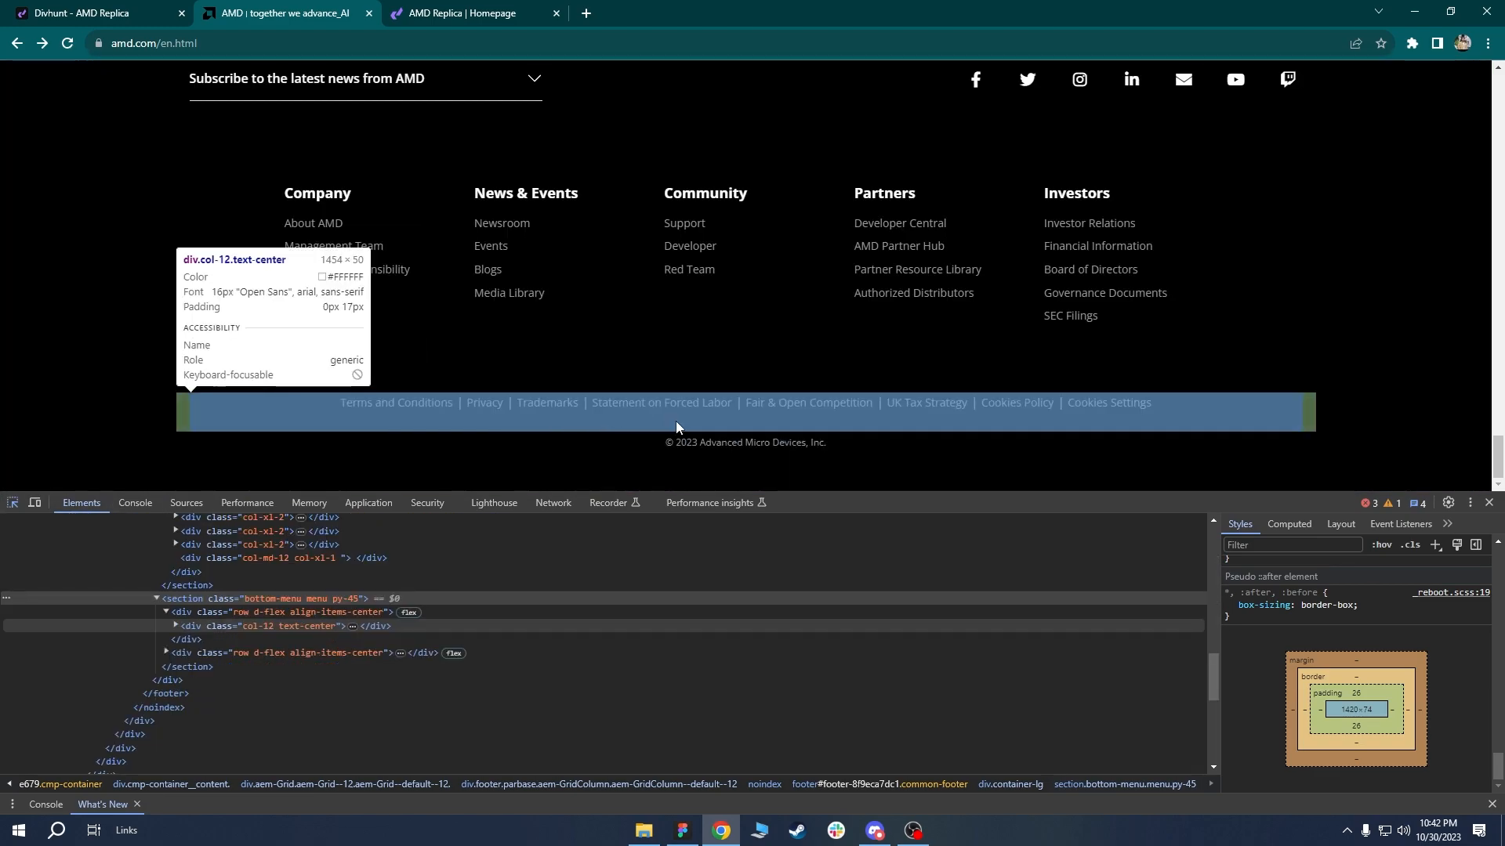
{"action": "left_click", "coordinate": [736, 402]}
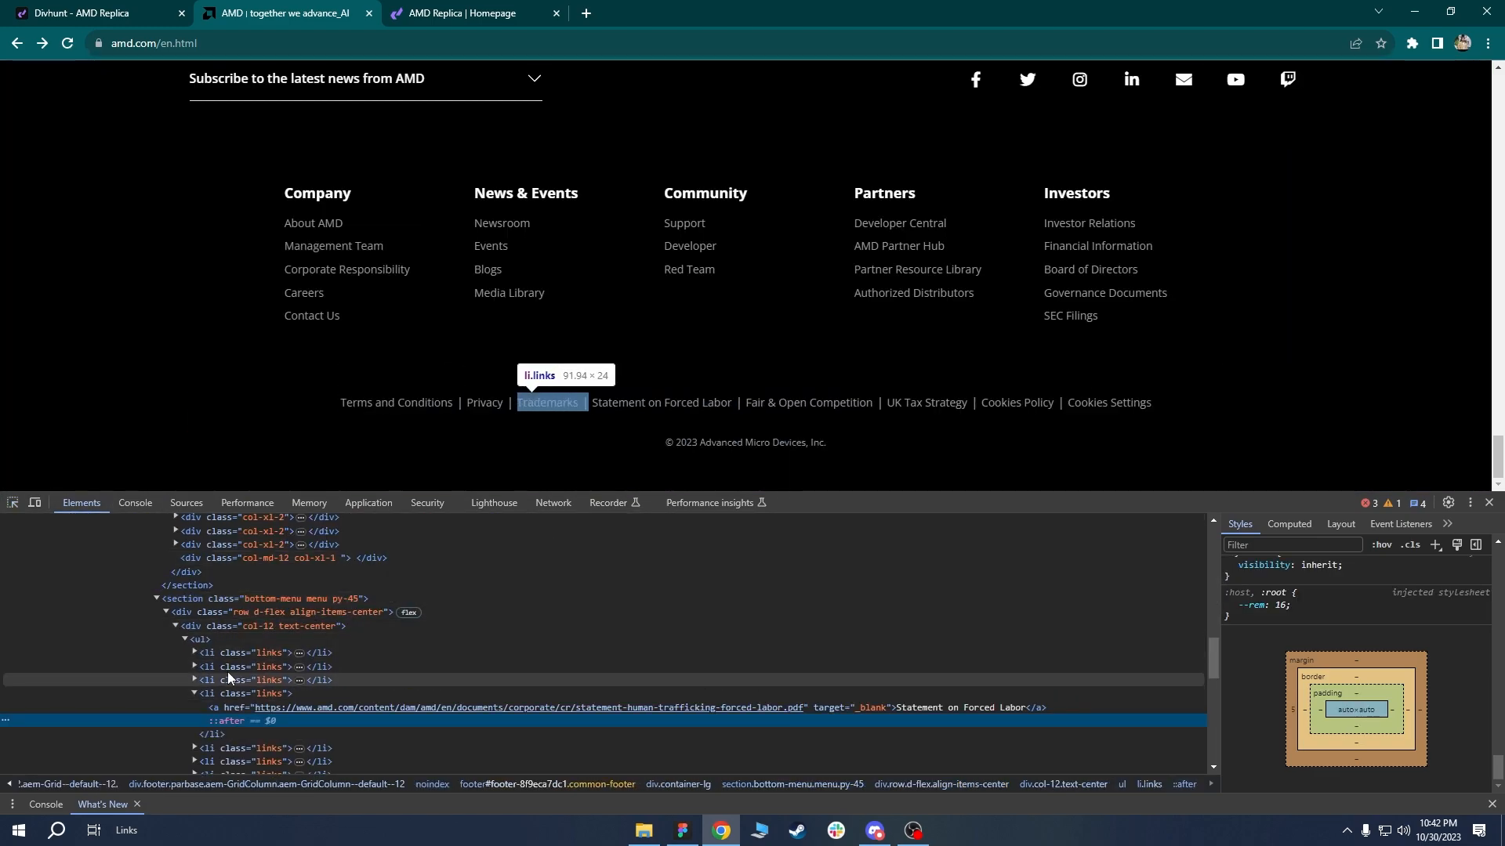
{"action": "left_click", "coordinate": [202, 639]}
{"action": "scroll", "coordinate": [1330, 689], "scroll_direction": "down", "scroll_amount": 1}
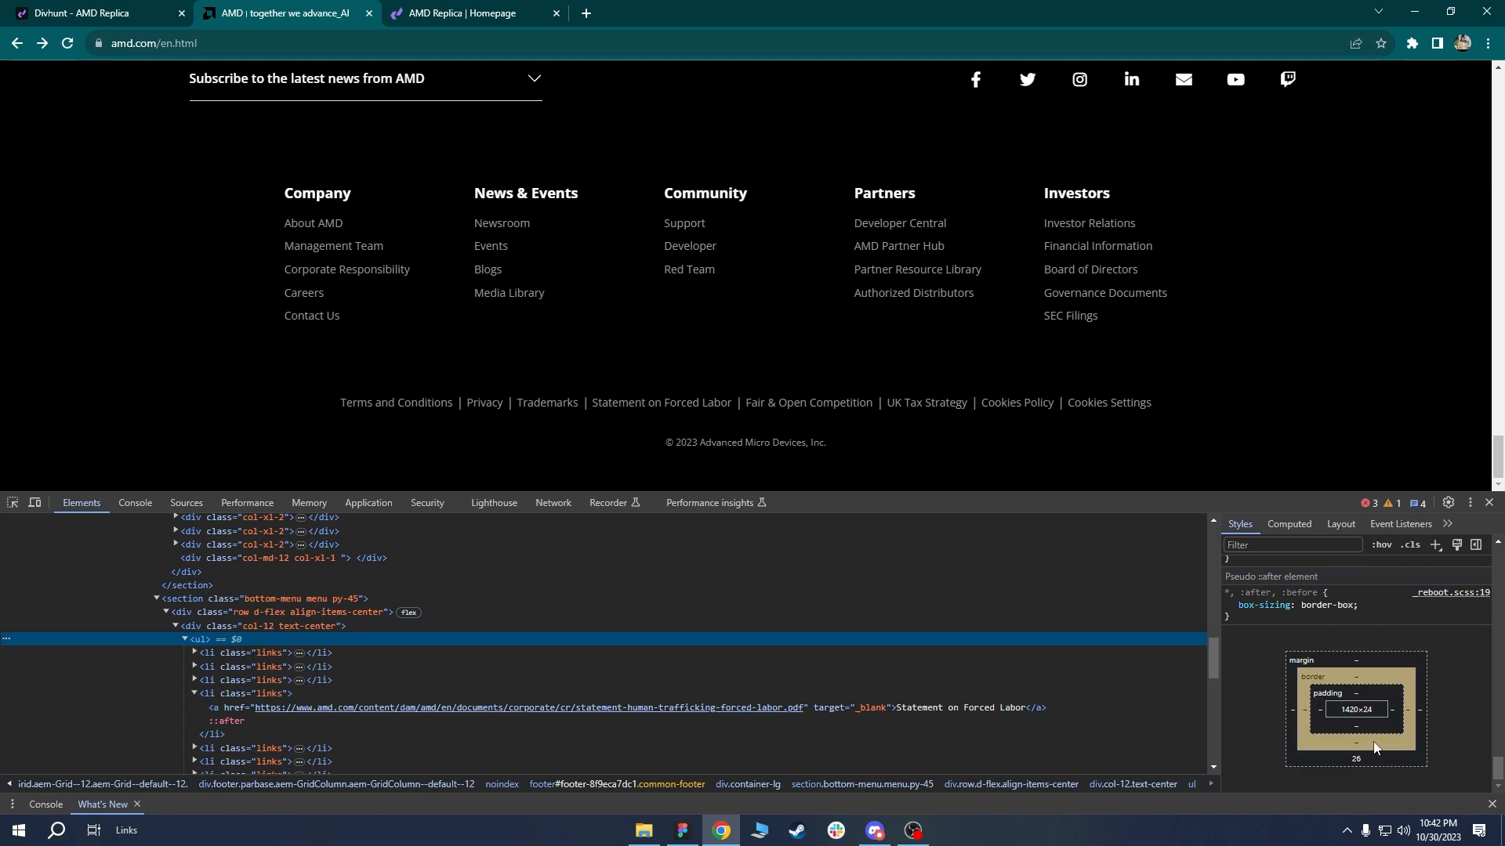
{"action": "left_click", "coordinate": [13, 6]}
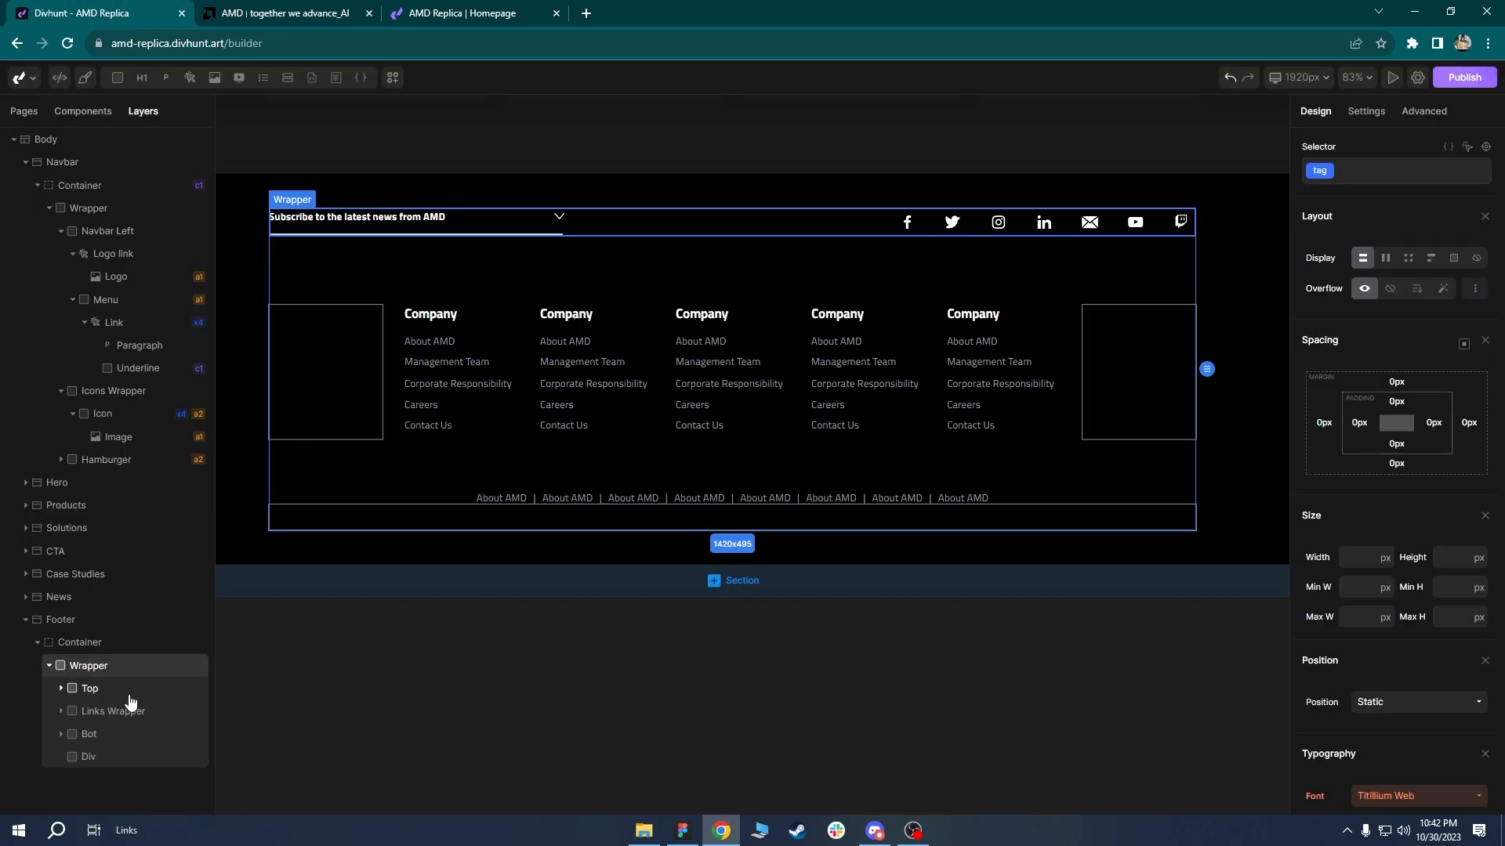
{"action": "left_click", "coordinate": [137, 732]}
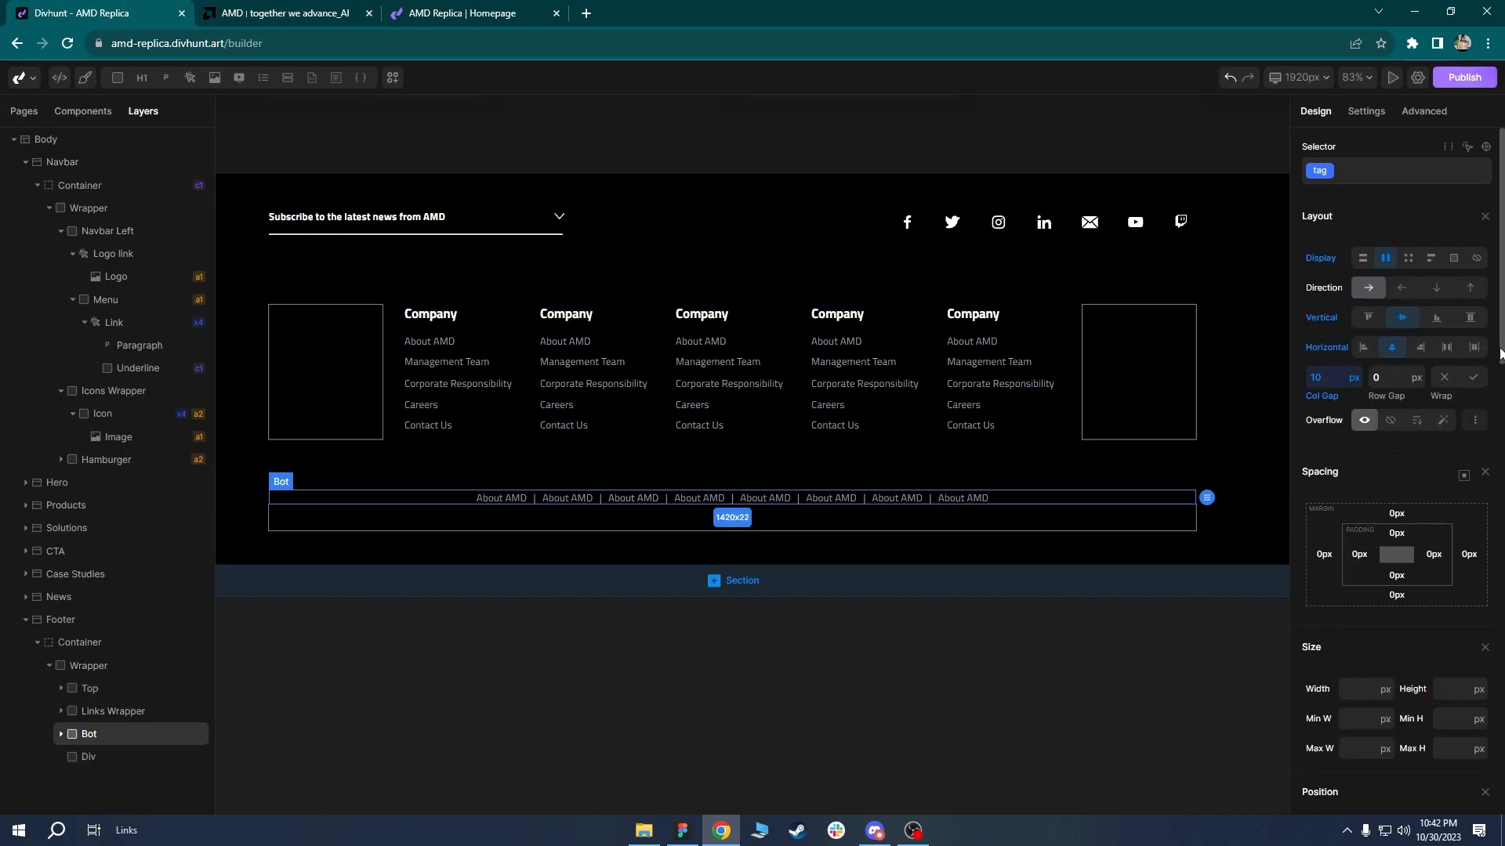
{"action": "left_click", "coordinate": [1408, 171]}
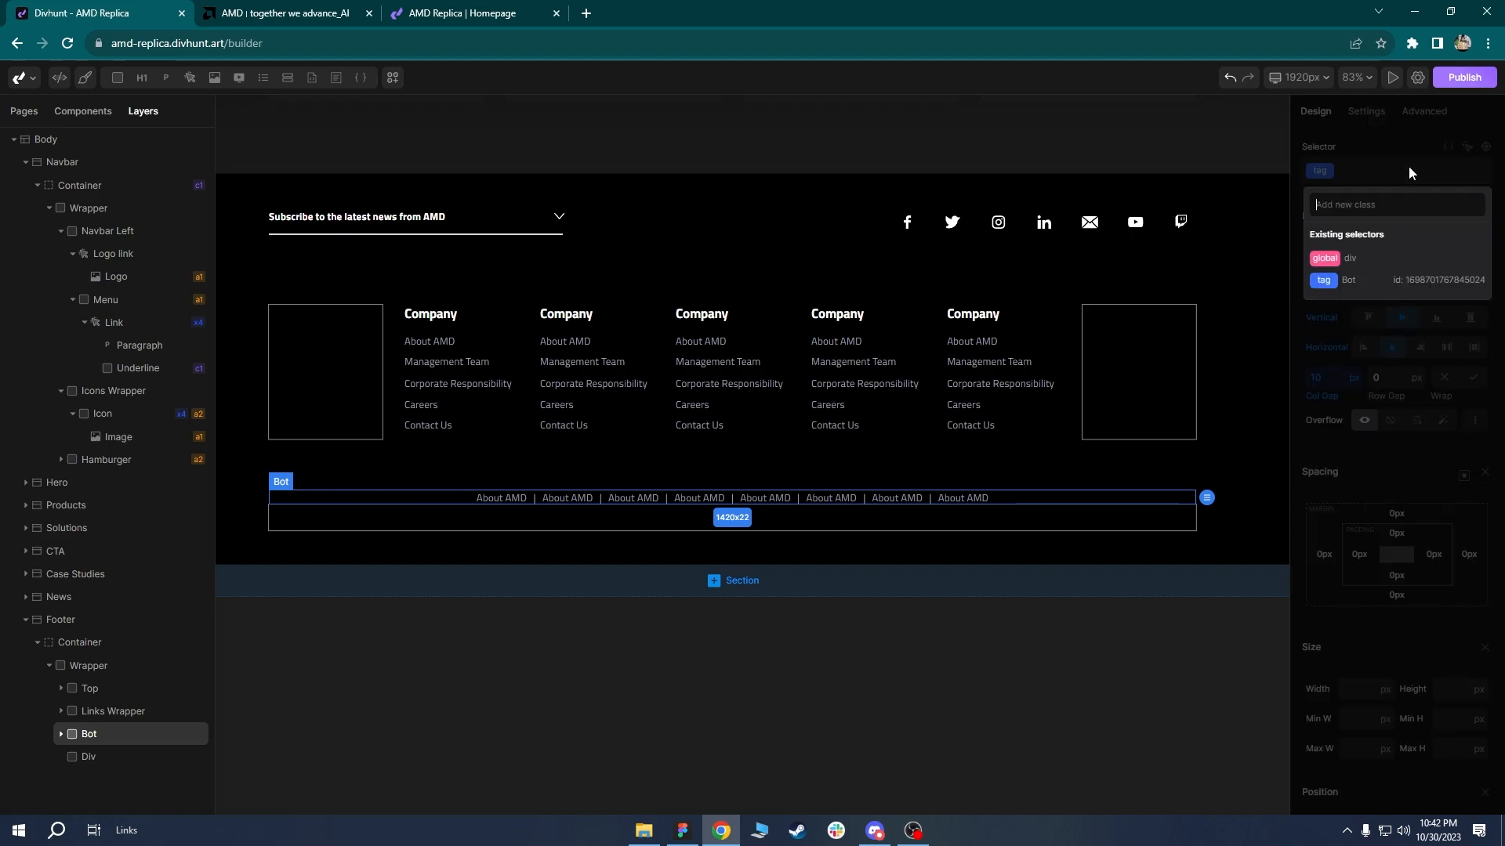
{"action": "type", "text": "mb"}
{"action": "left_click", "coordinate": [1323, 304]}
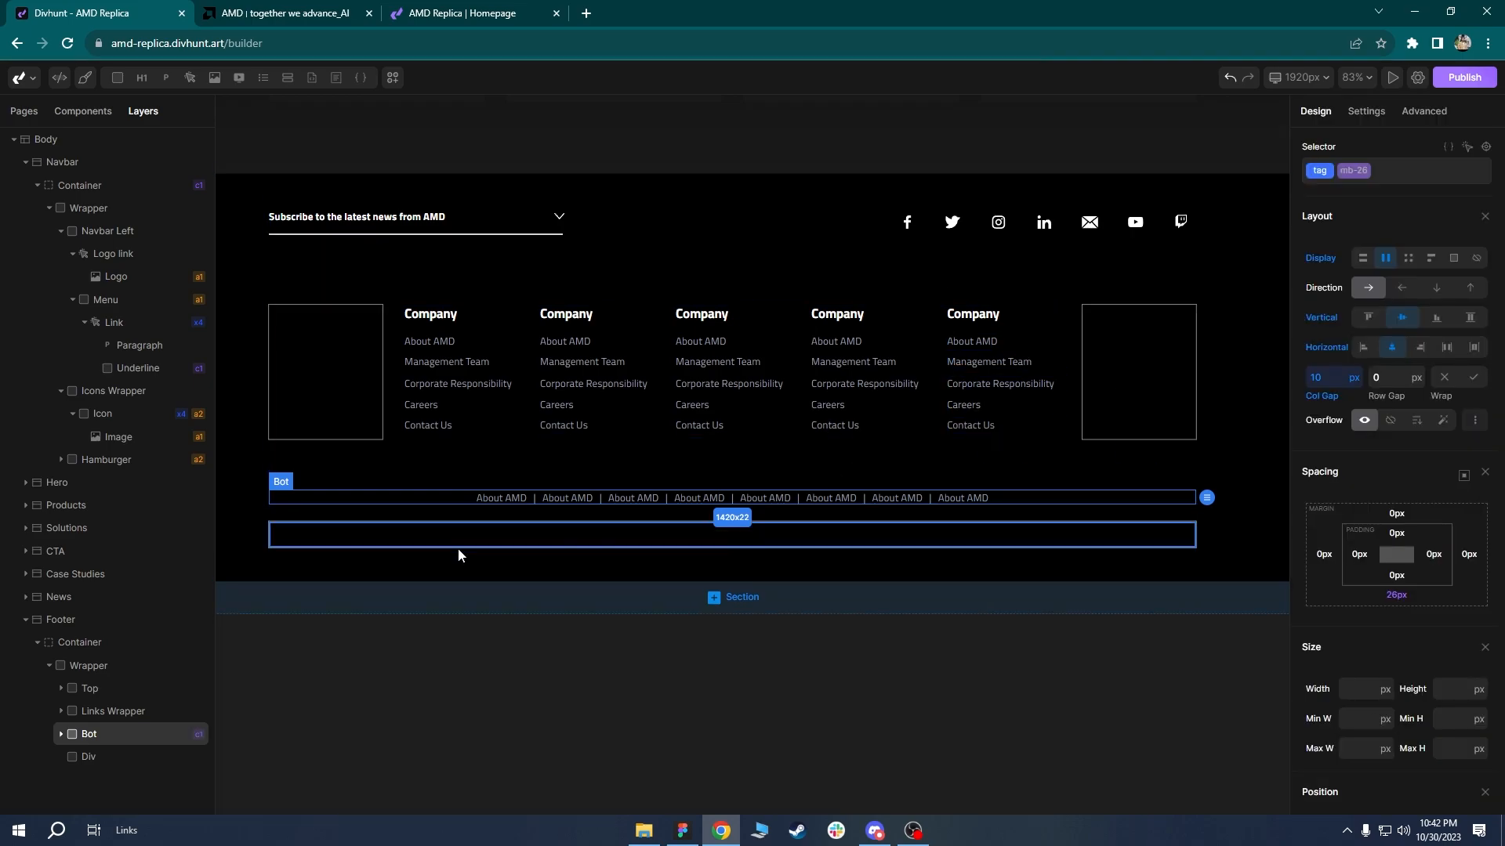
Label the new Div below the Bot row "Center".
{"action": "left_click", "coordinate": [105, 758]}
{"action": "right_click", "coordinate": [108, 764]}
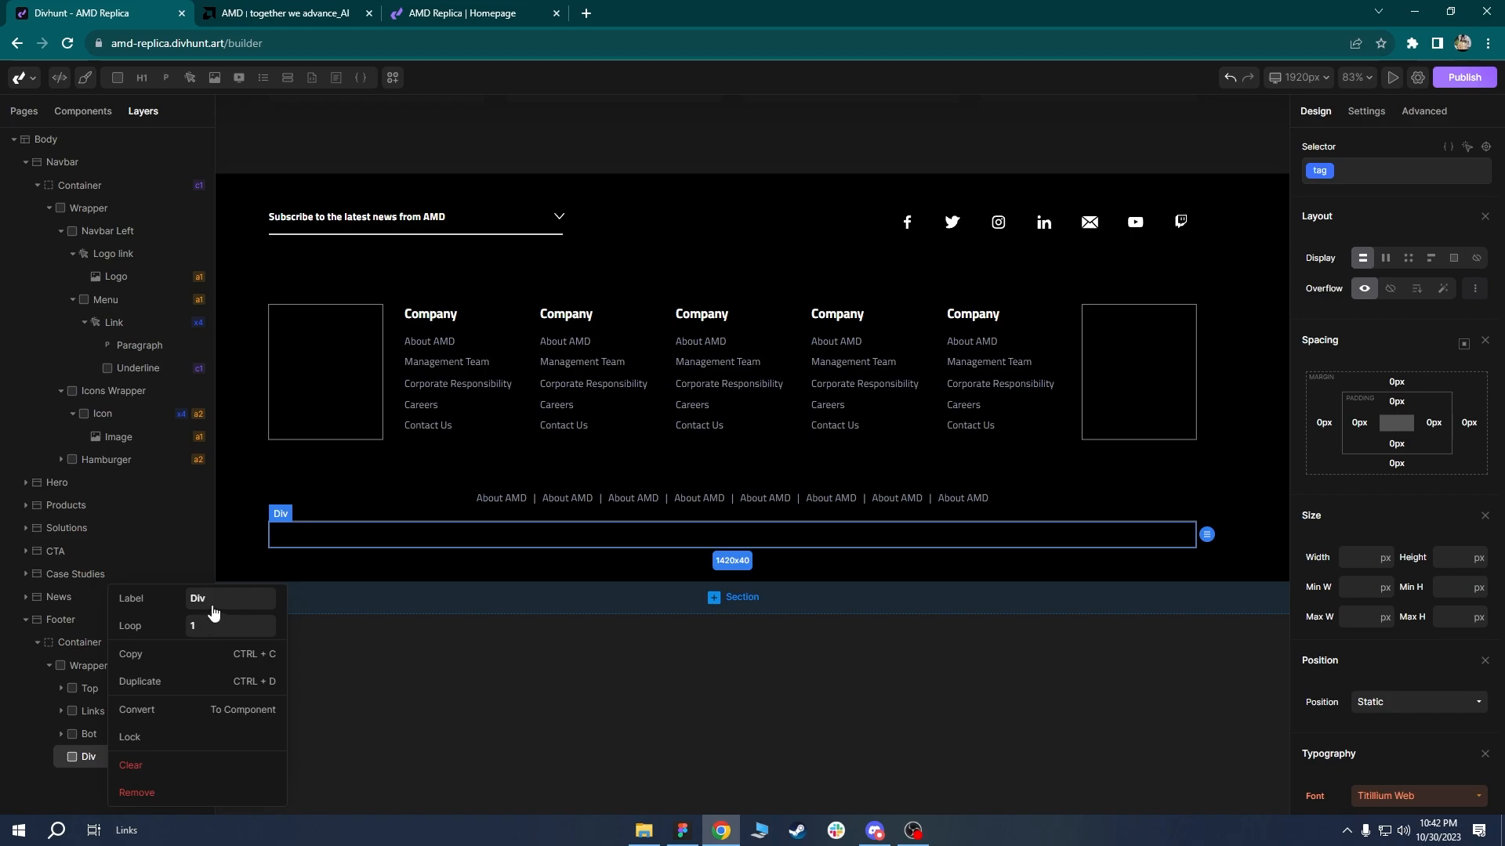
{"action": "type", "text": "Center"}
{"action": "key", "text": "Return"}
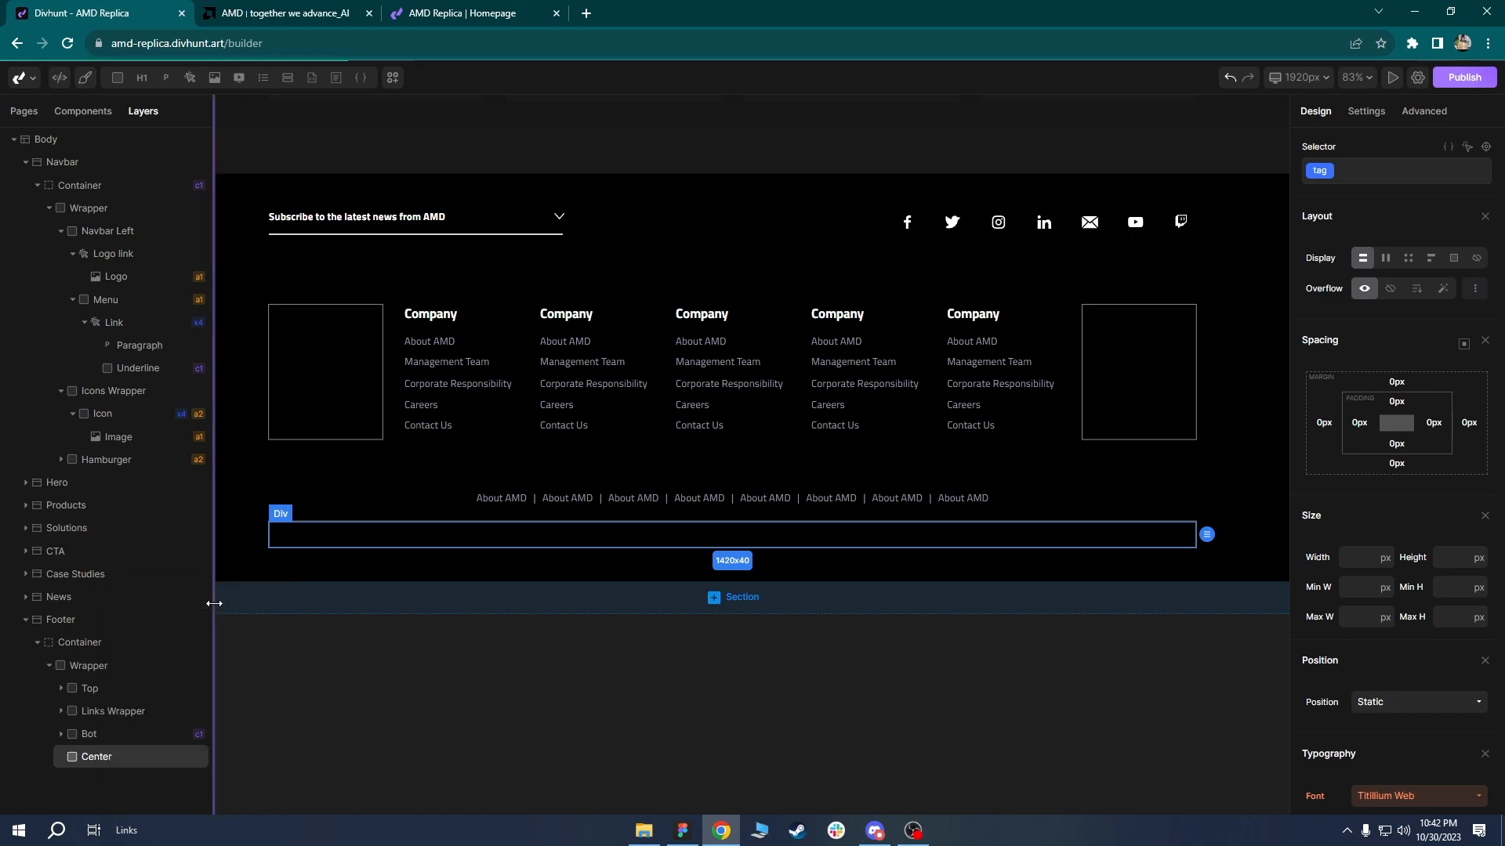
Add a paragraph inside the Center Div and set the Div's text alignment to center.
{"action": "left_click", "coordinate": [166, 82]}
{"action": "scroll", "coordinate": [1486, 667], "scroll_direction": "down", "scroll_amount": 3}
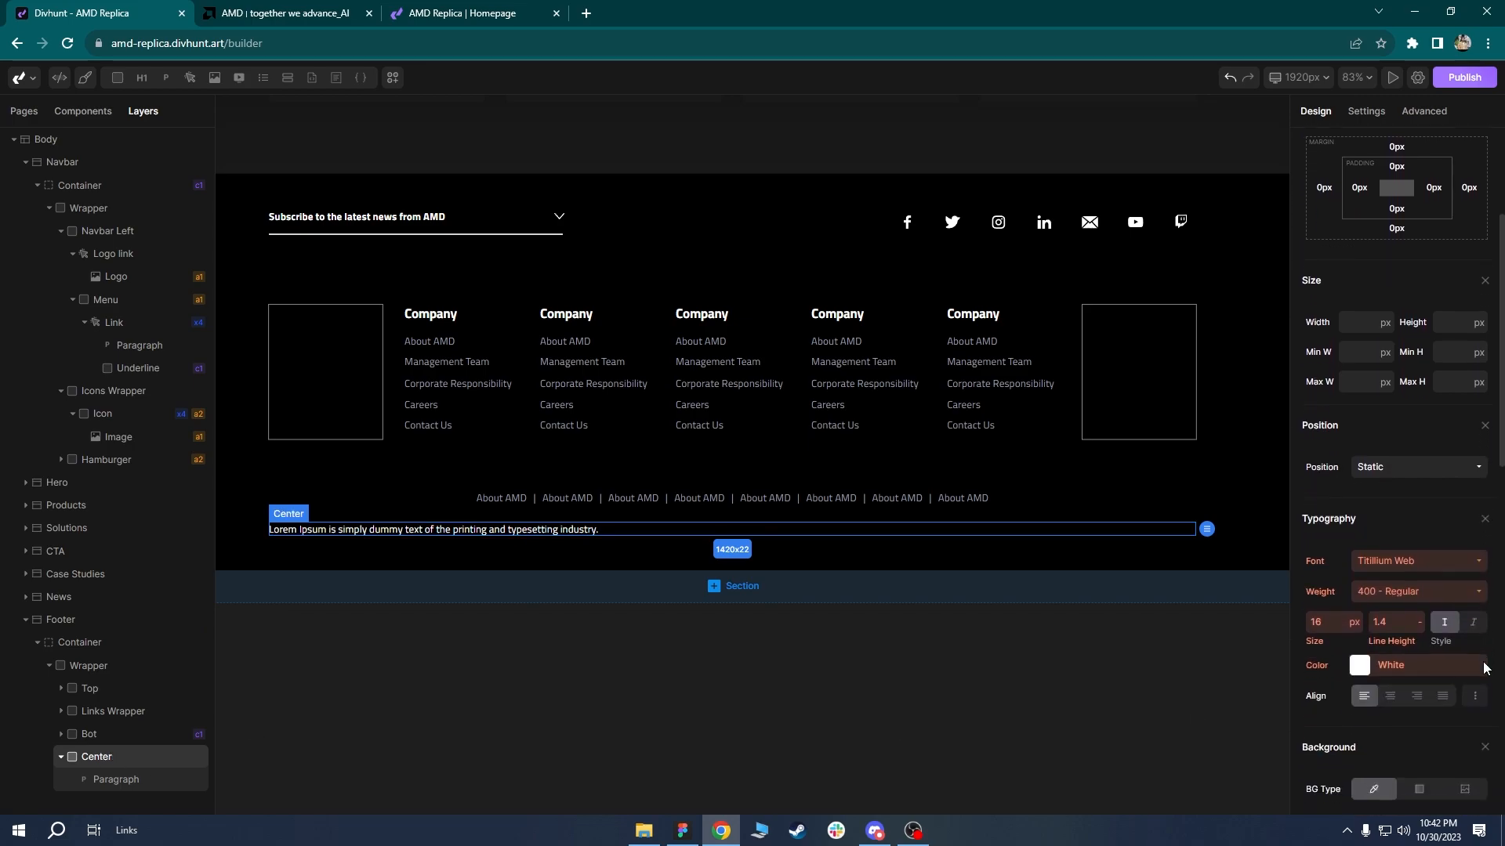
{"action": "left_click", "coordinate": [1390, 696]}
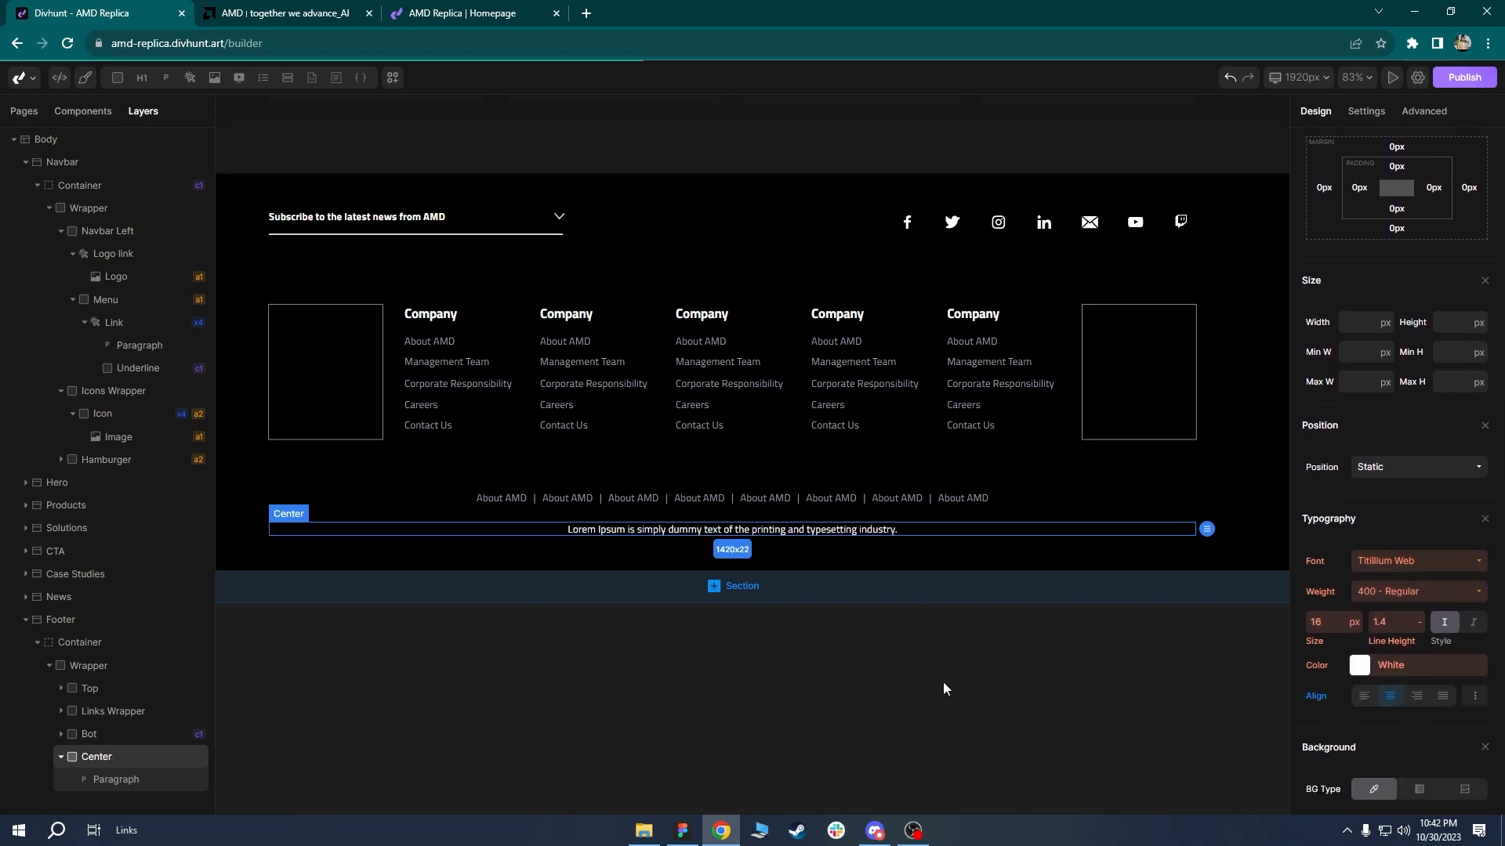
Set the Center Div's paragraph to a 12 px font size and the Gray color.
{"action": "left_click", "coordinate": [658, 535]}
{"action": "double_click", "coordinate": [1322, 623]}
{"action": "type", "text": "12"}
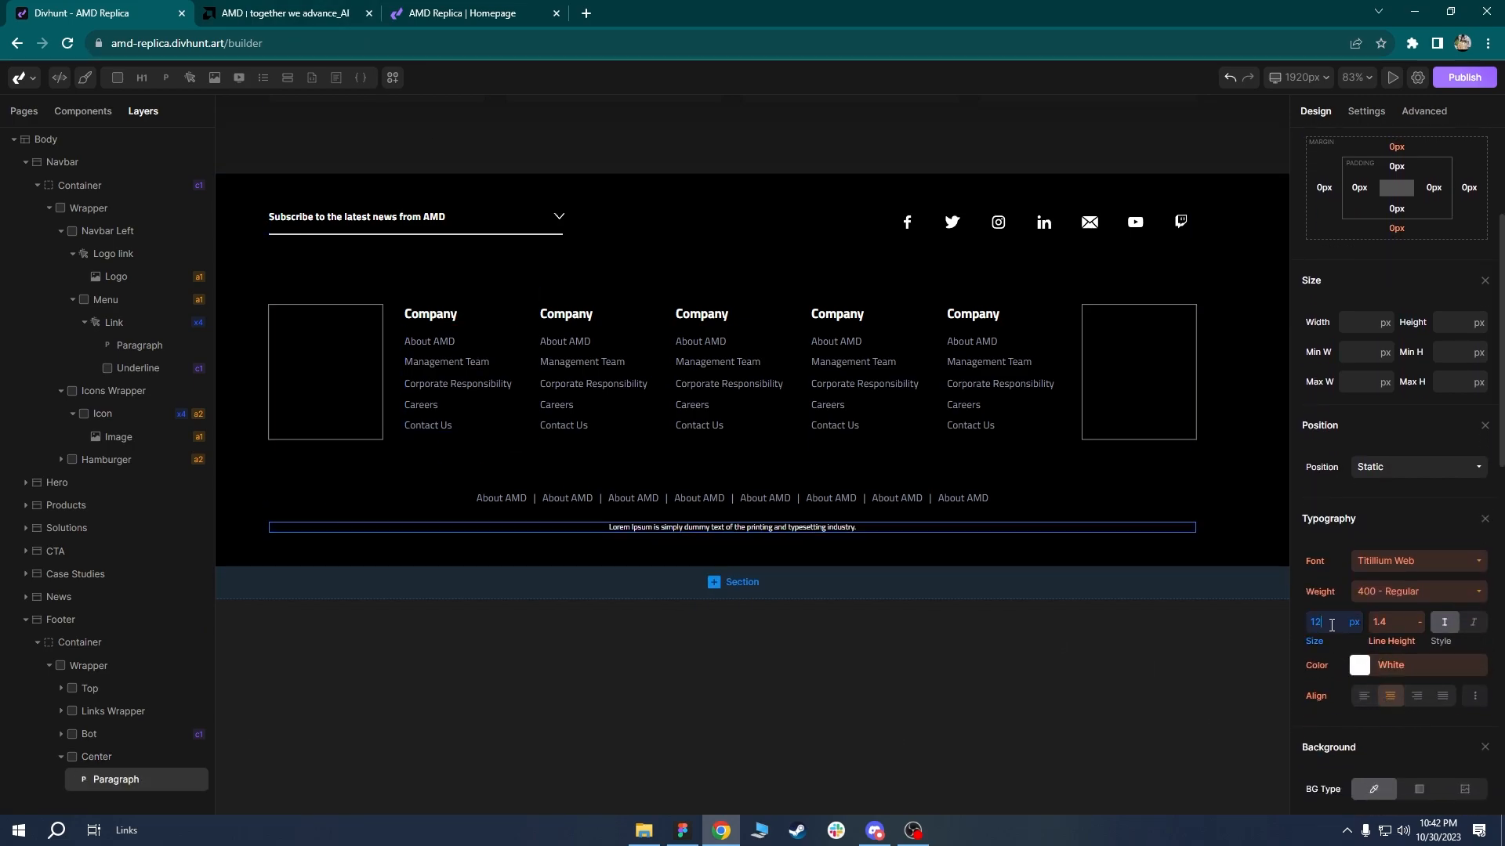
{"action": "left_click", "coordinate": [1361, 671]}
{"action": "left_click", "coordinate": [1337, 563]}
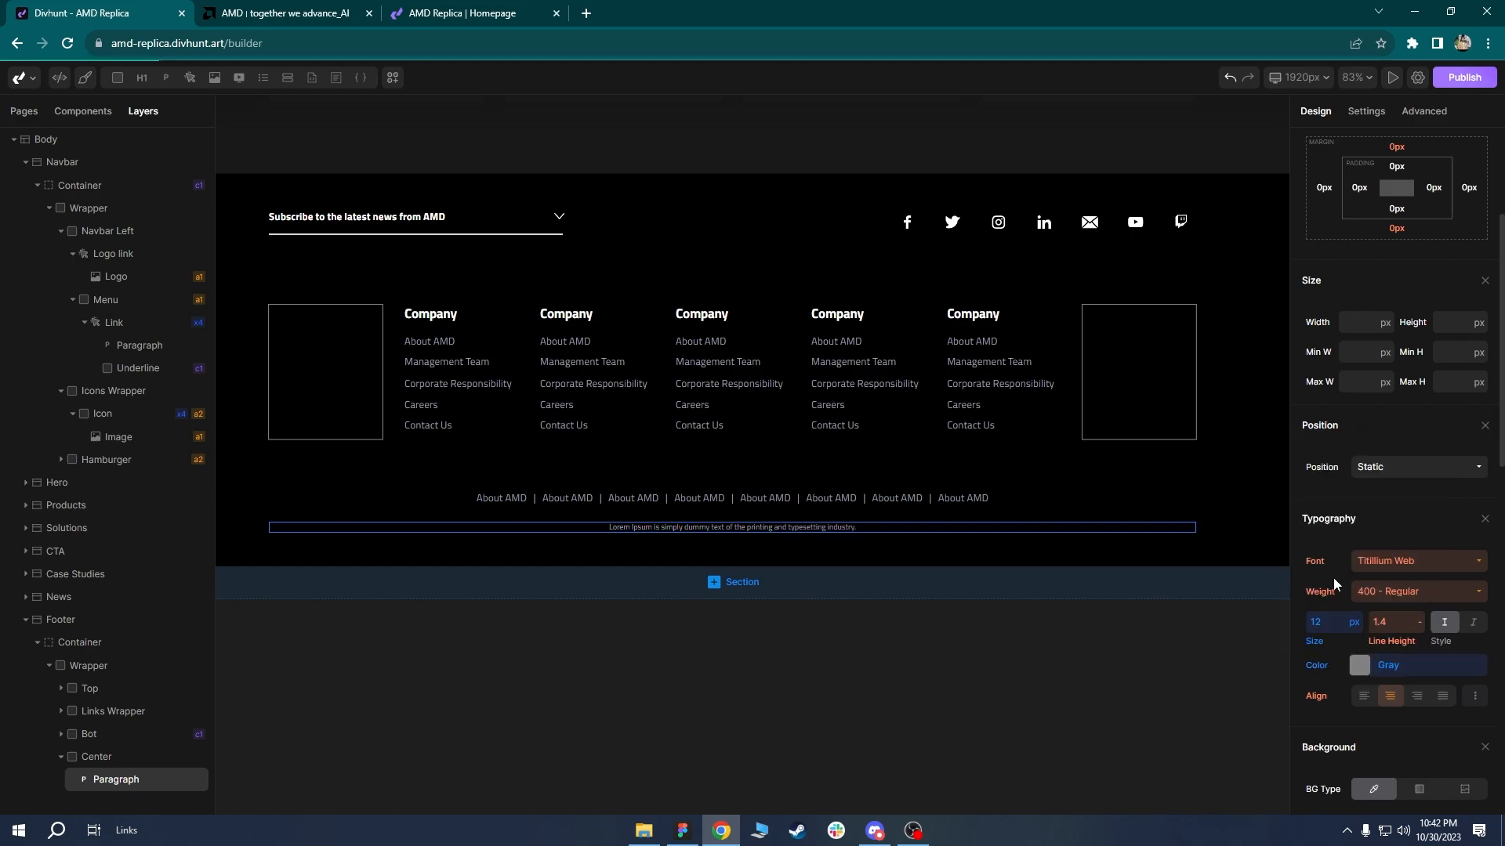
Replace the paragraph's content with the AMD site's copyright line, "© 2023 Advanced Micro Devices, Inc.".
{"action": "left_click", "coordinate": [379, 8]}
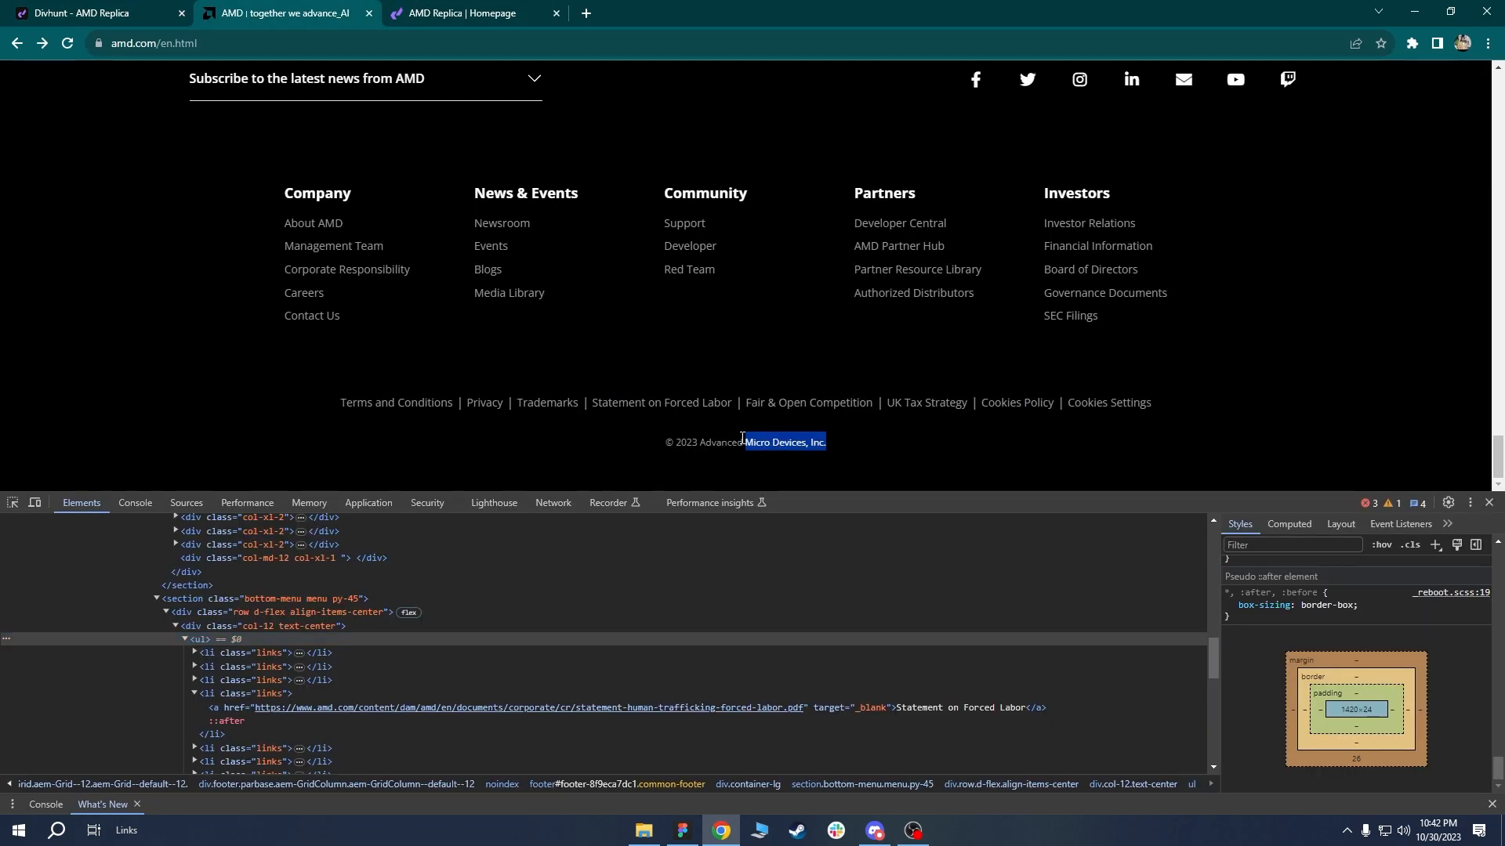
{"action": "left_click", "coordinate": [155, 11]}
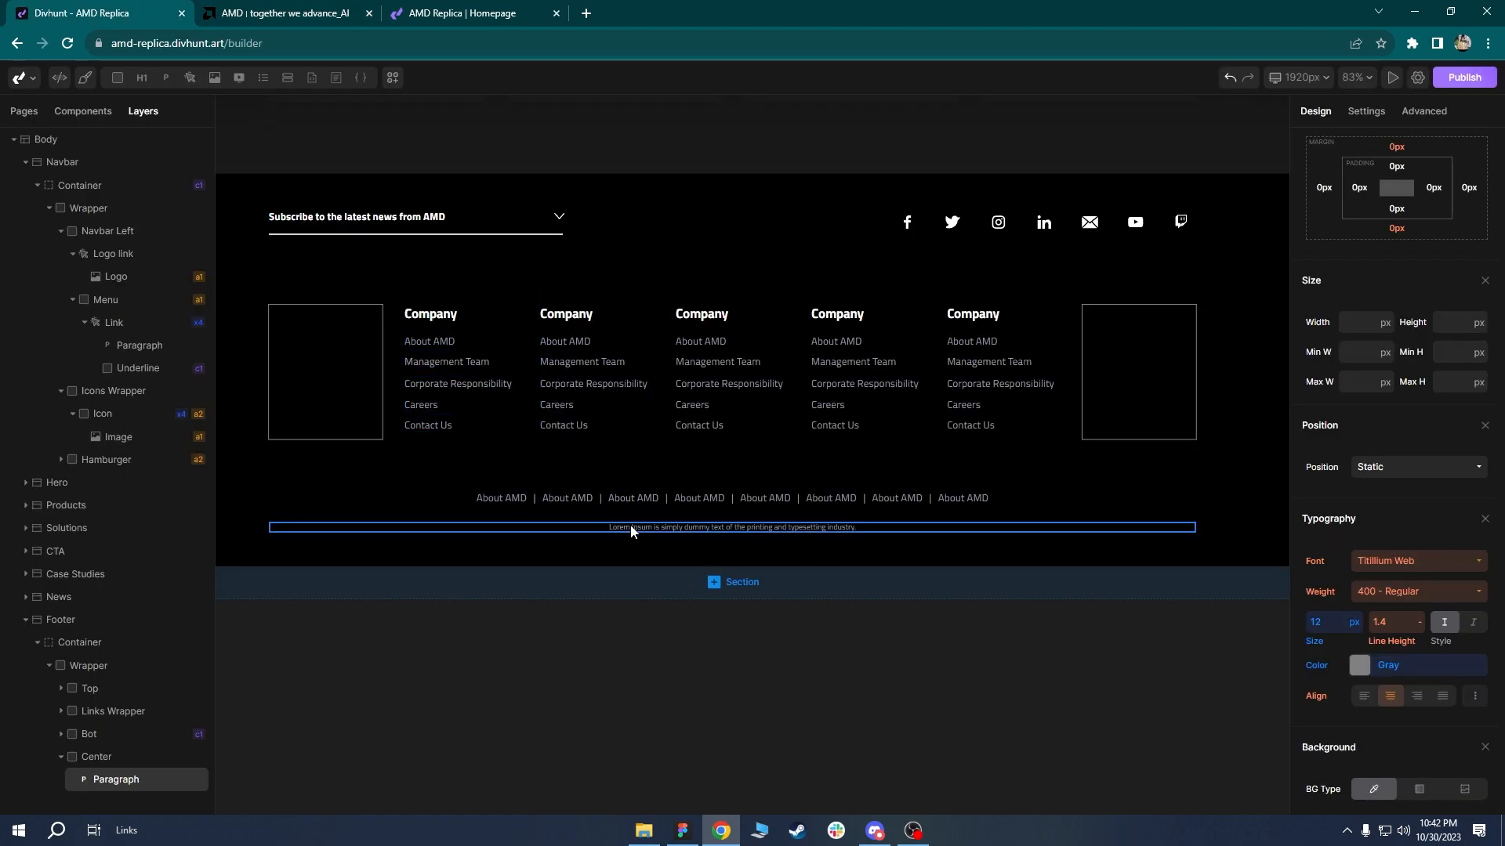
{"action": "left_click", "coordinate": [1360, 113]}
{"action": "left_click", "coordinate": [1355, 376]}
{"action": "key", "text": "ctrl+a"}
{"action": "type", "text": "© 2023 Advanced Micro Devices, Inc."}
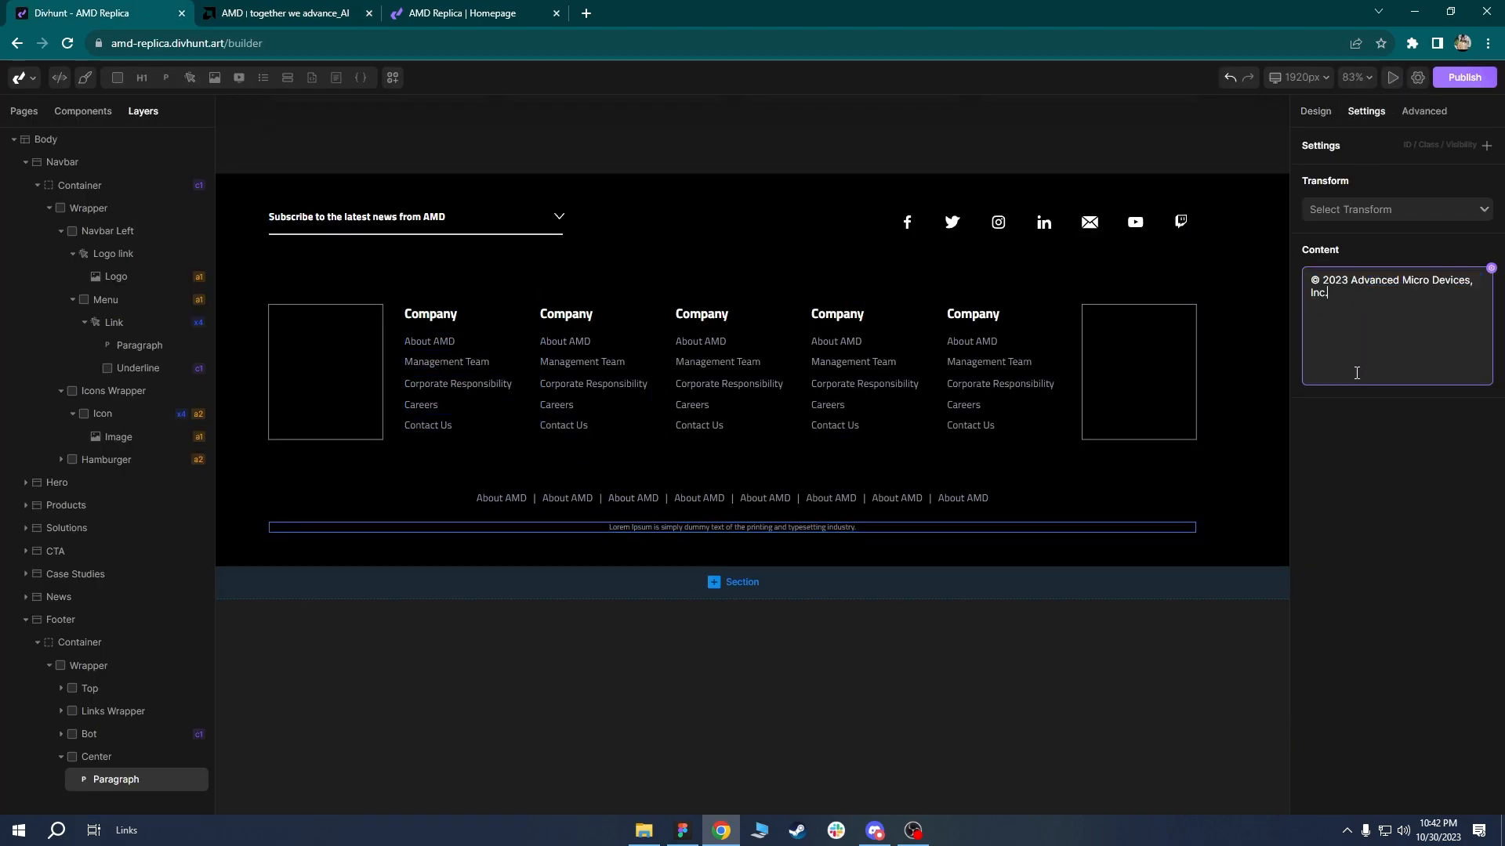
{"action": "left_click", "coordinate": [830, 571]}
{"action": "scroll", "coordinate": [830, 571], "scroll_direction": "down", "scroll_amount": 2, "text": "ctrl"}
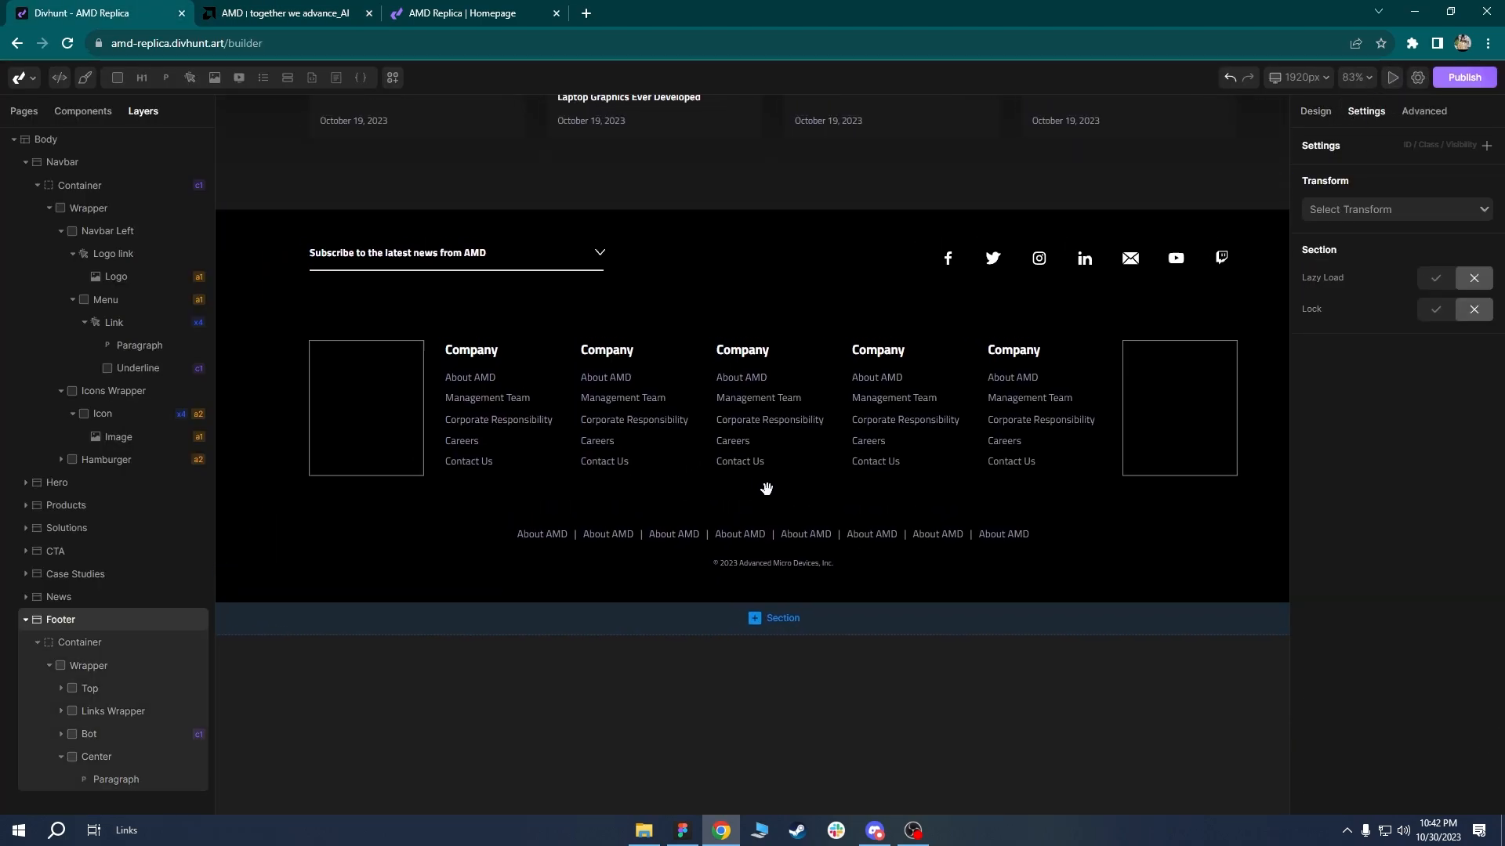
Compare the published replica's footer with the original AMD footer, closing the developer tools to view both at full height.
{"action": "left_click", "coordinate": [377, 8]}
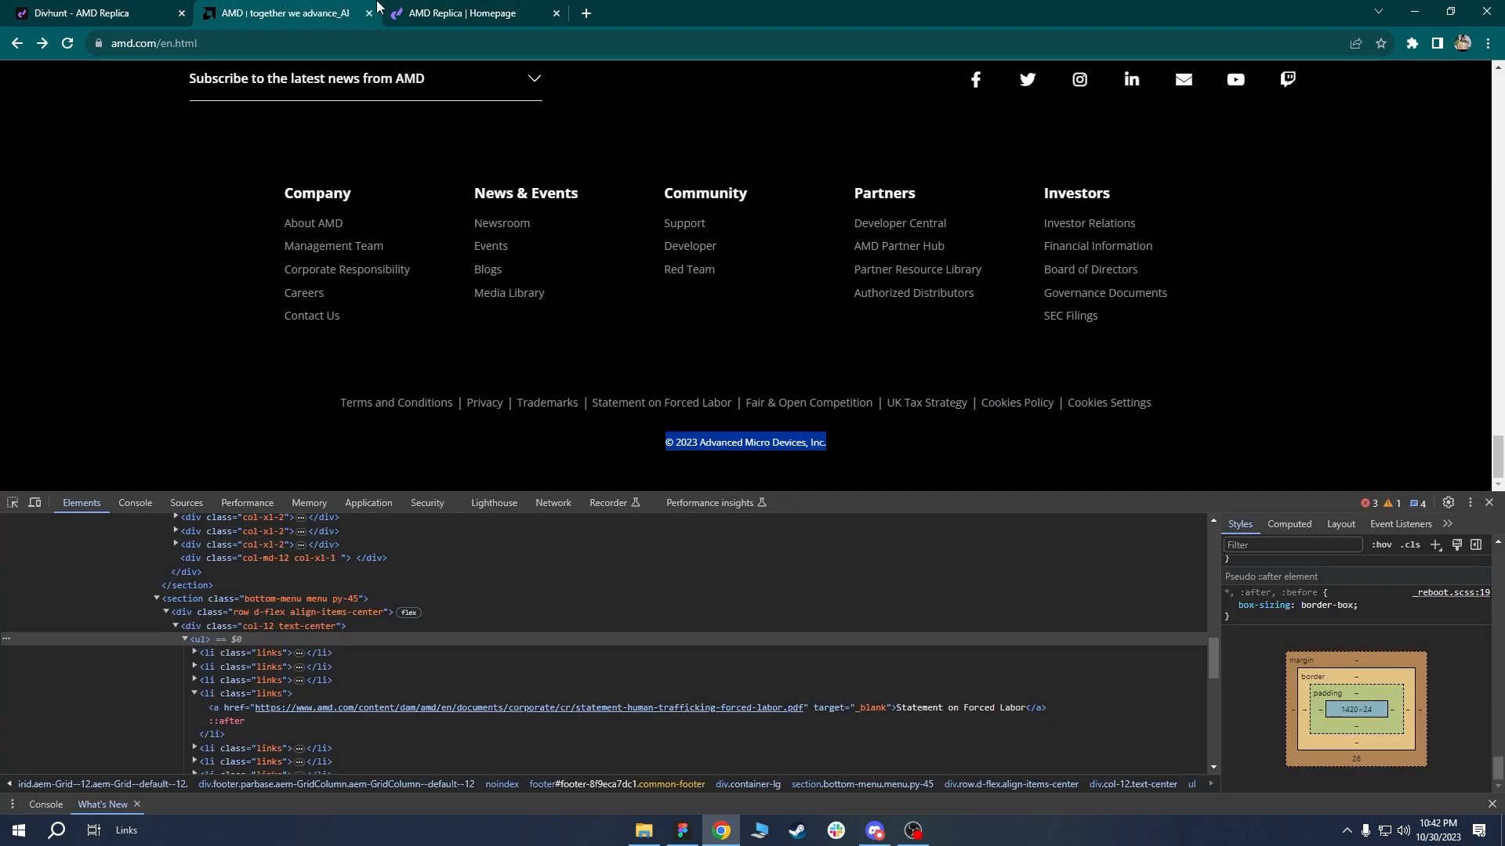
{"action": "left_click", "coordinate": [471, 11]}
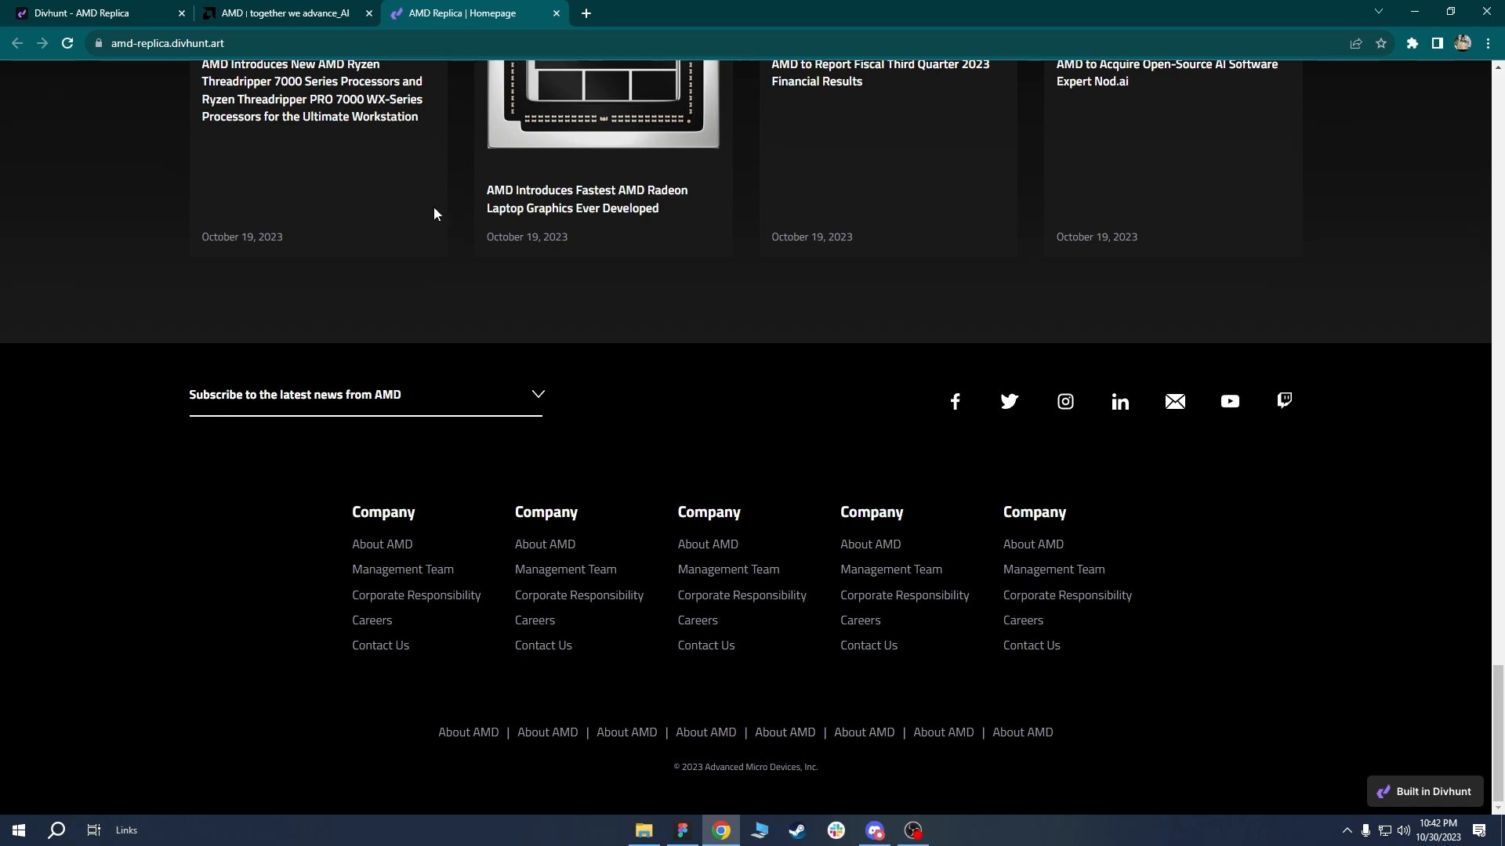
{"action": "left_click", "coordinate": [311, 8]}
{"action": "left_click", "coordinate": [1489, 502]}
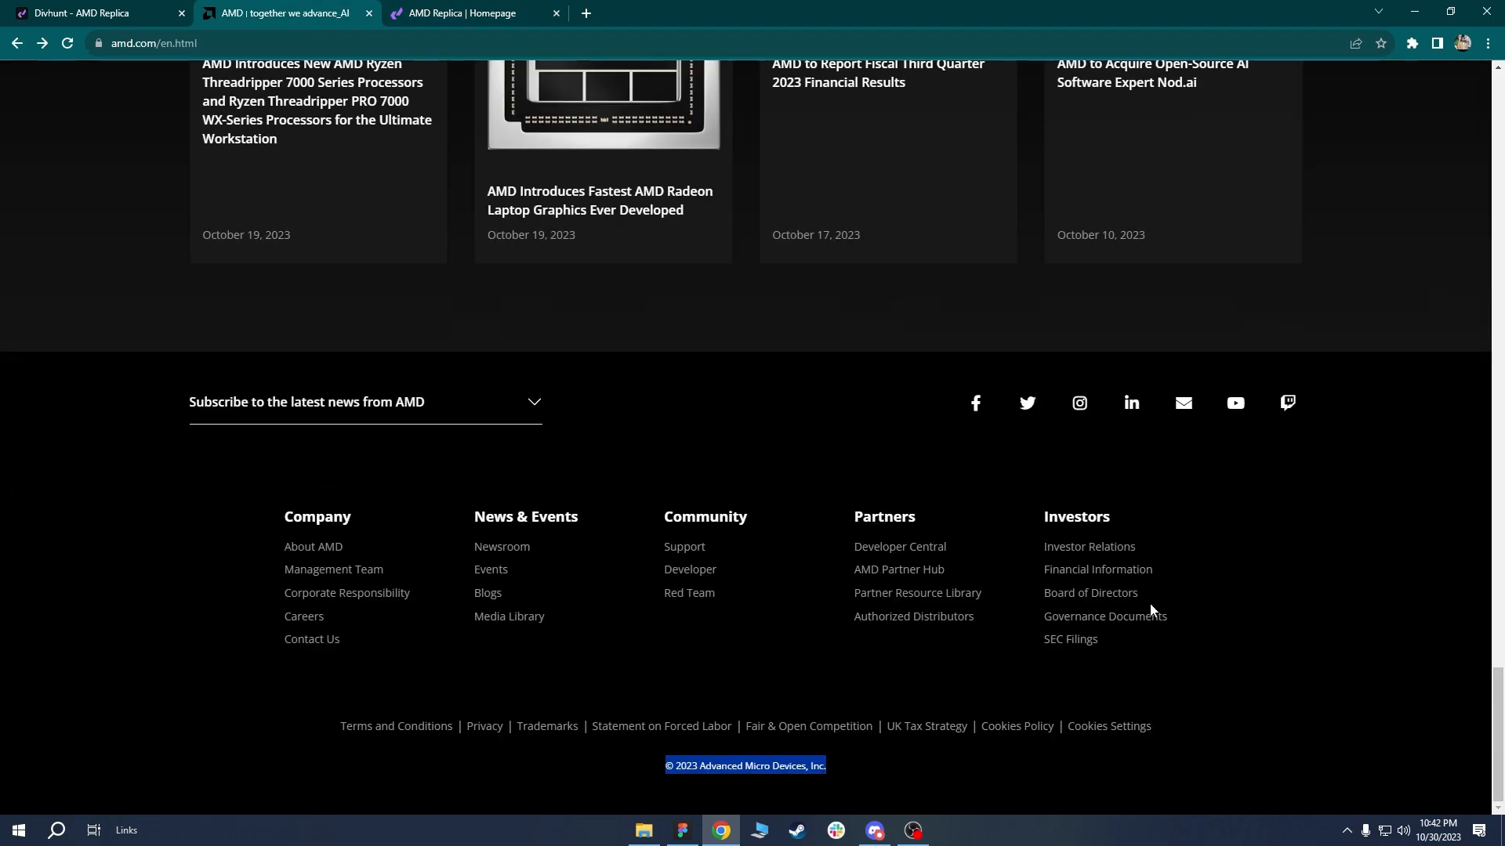
{"action": "left_click", "coordinate": [449, 9]}
{"action": "left_click", "coordinate": [362, 7]}
{"action": "left_click", "coordinate": [481, 14]}
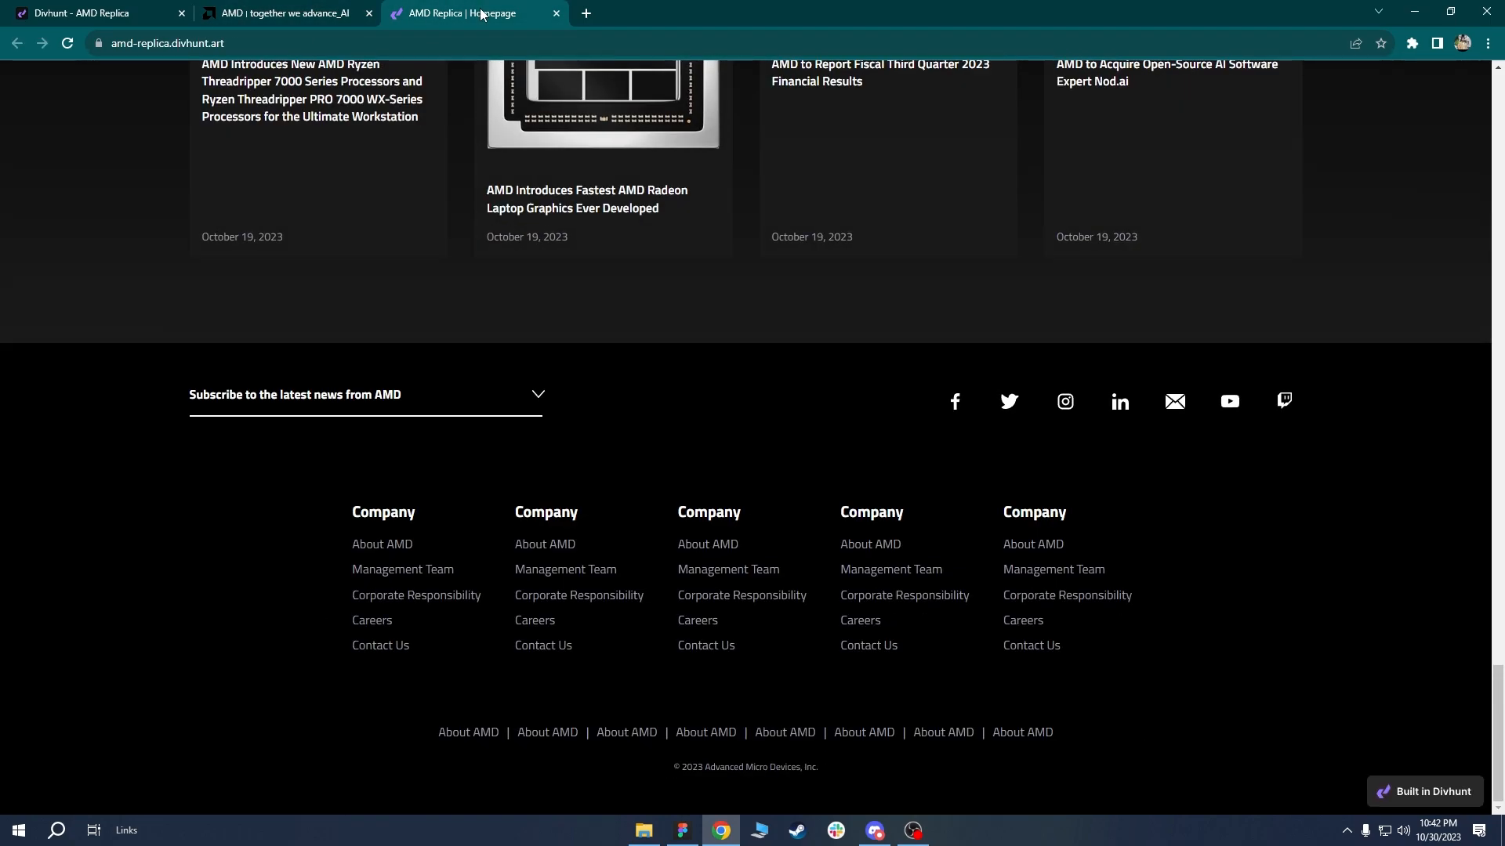
{"action": "left_click", "coordinate": [333, 10]}
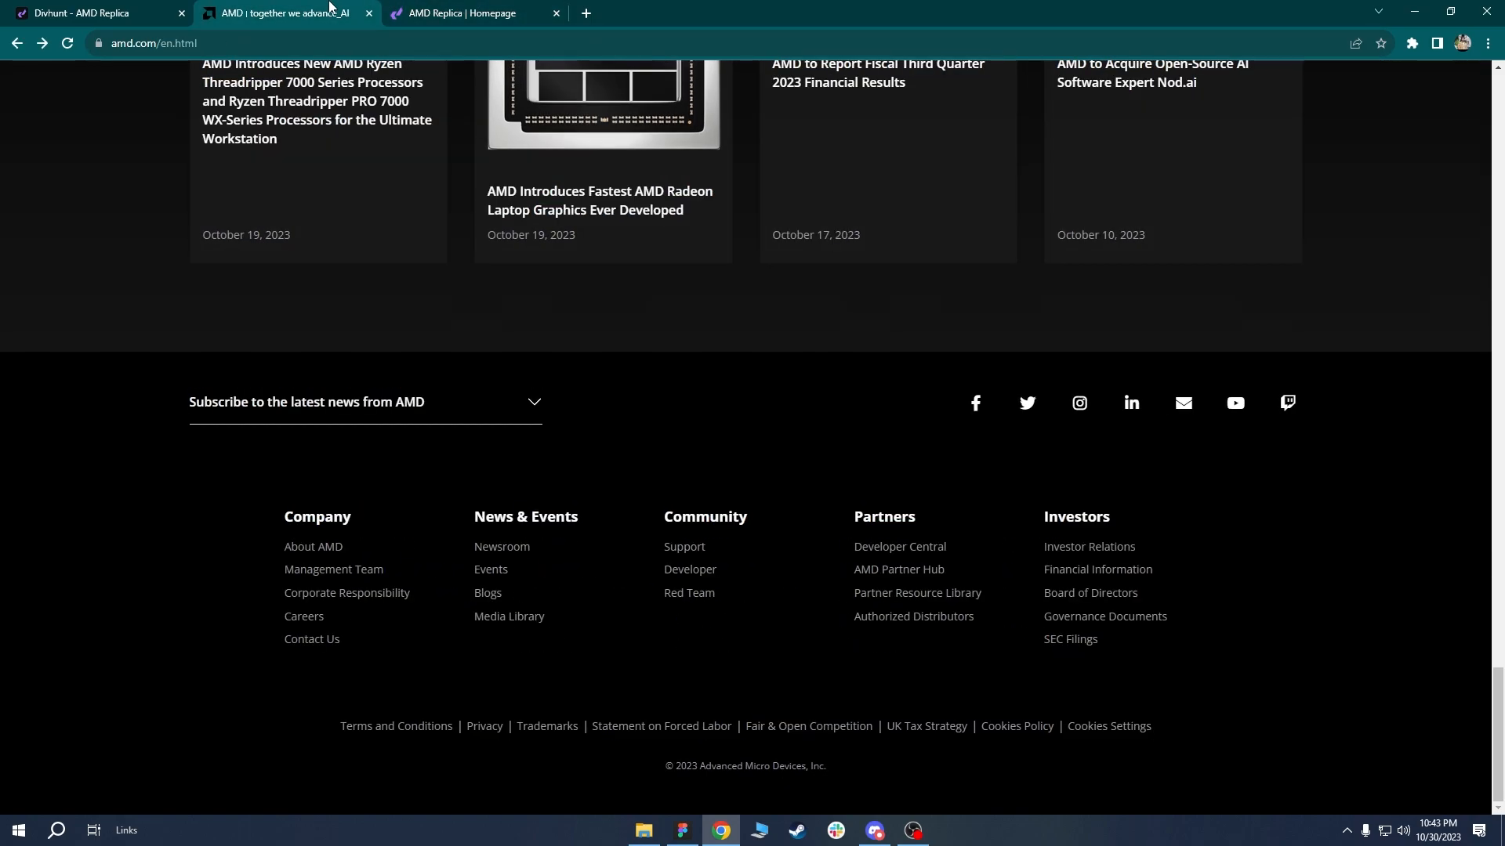
{"action": "left_click", "coordinate": [459, 14]}
{"action": "left_click", "coordinate": [357, 7]}
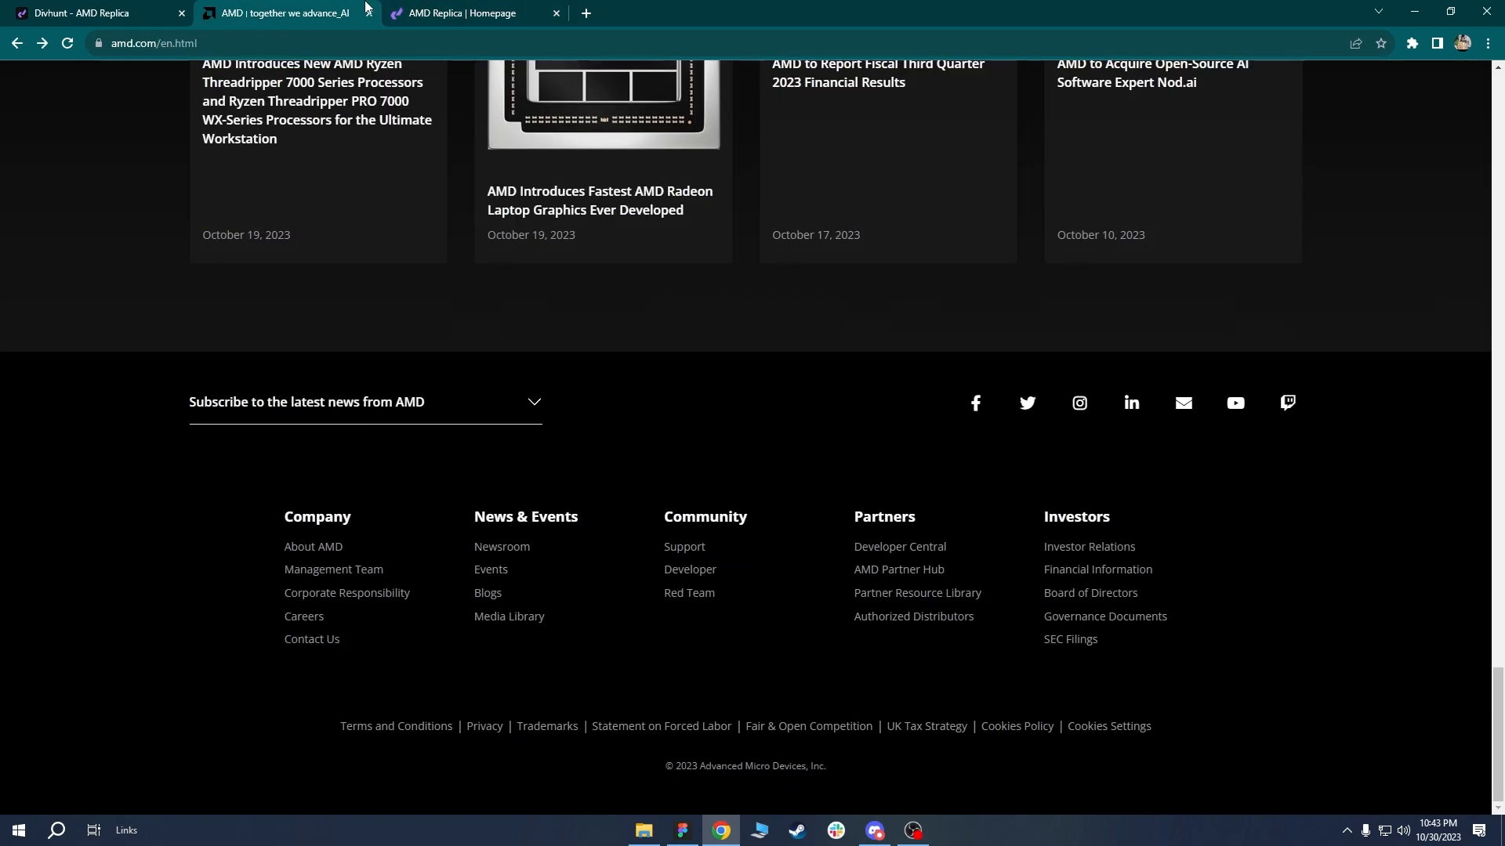
{"action": "left_click", "coordinate": [473, 10]}
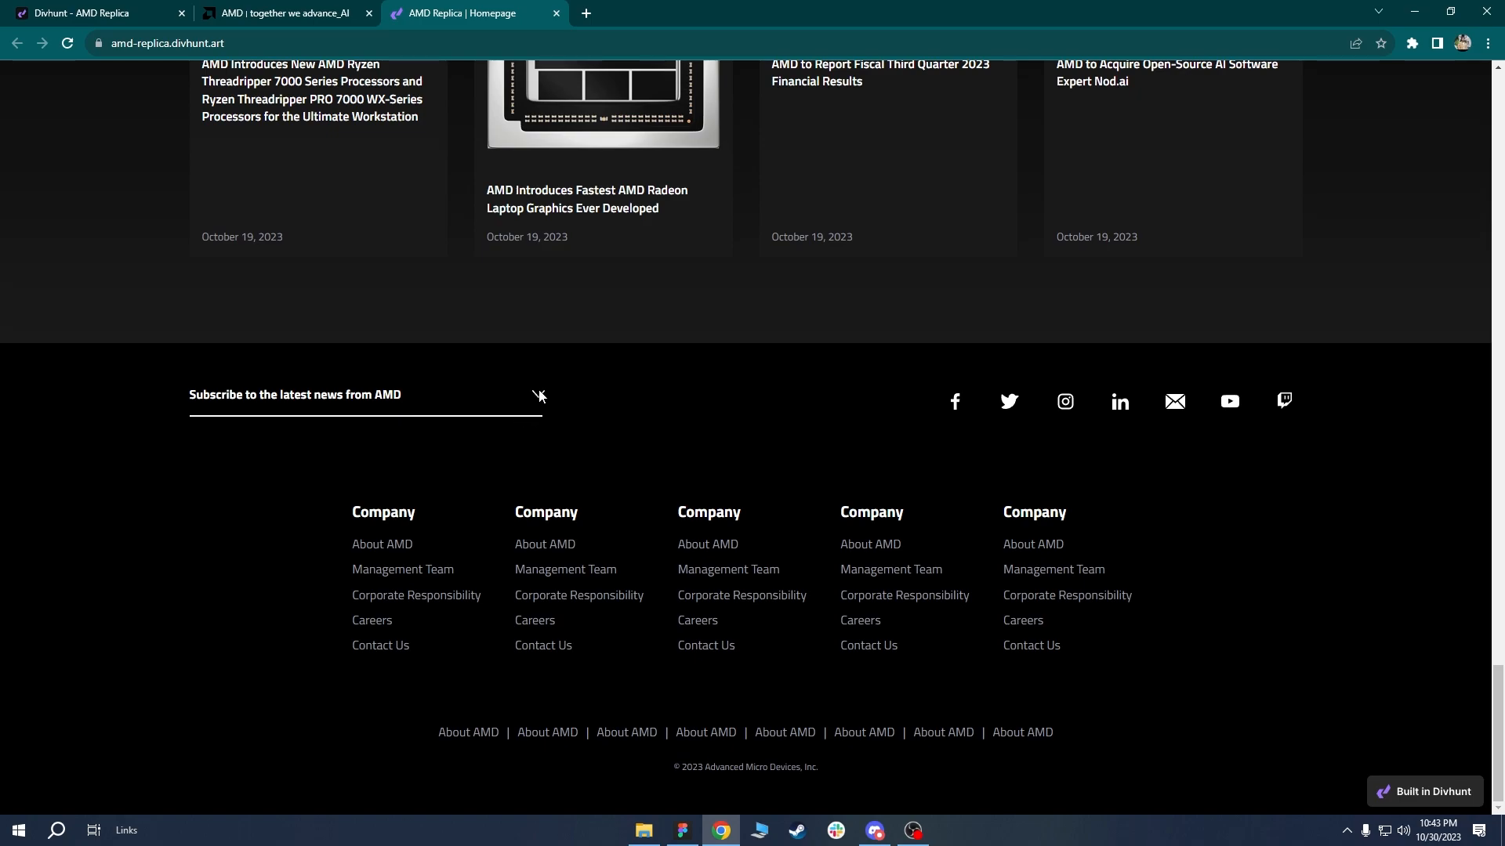
{"action": "left_click", "coordinate": [335, 6]}
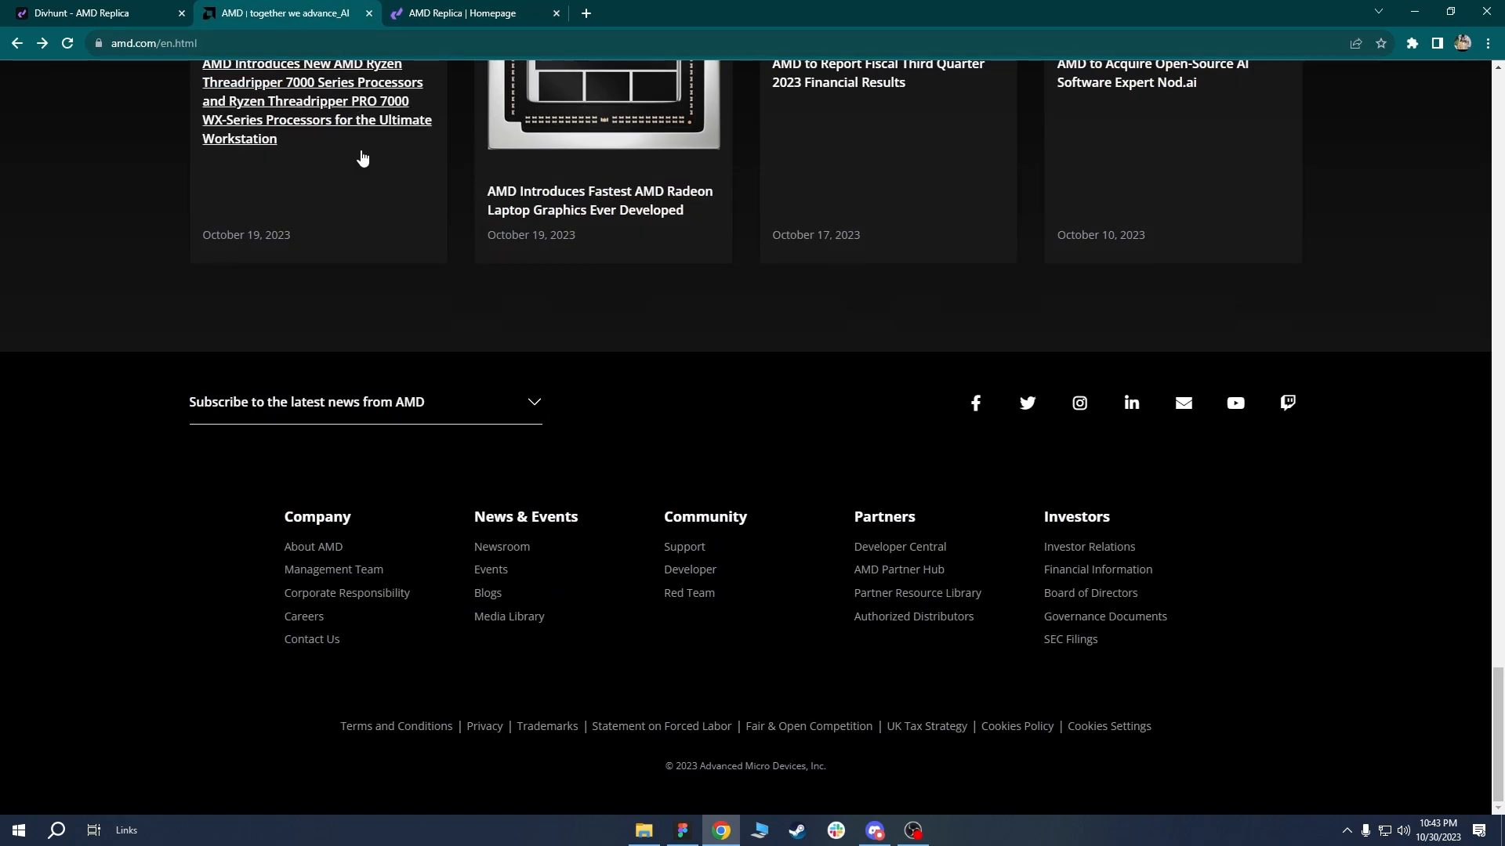
{"action": "left_click", "coordinate": [473, 11]}
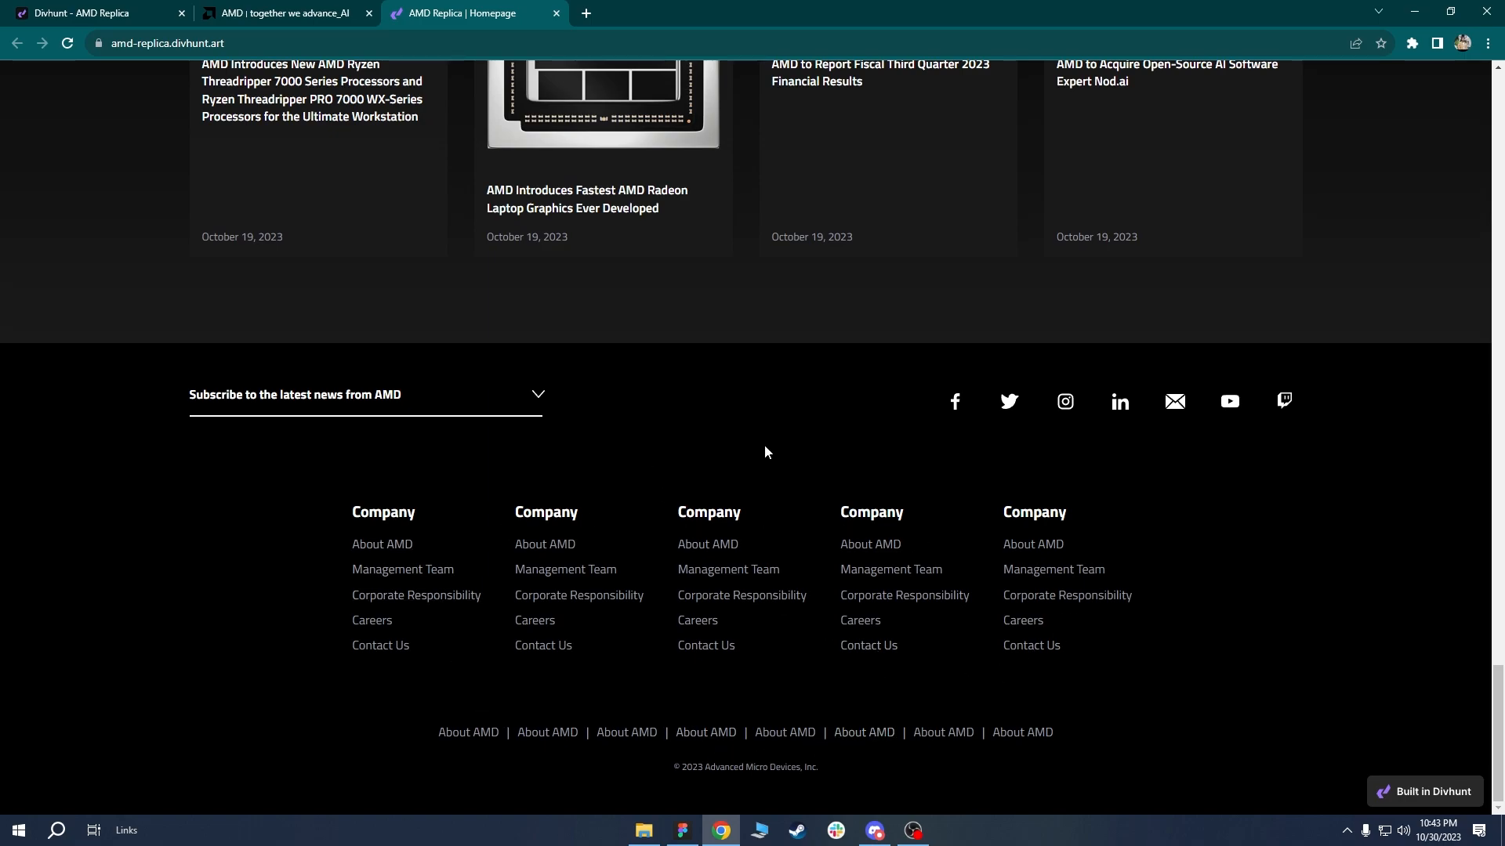
Compare the placement of the footer link columns on the published replica with the original AMD site.
{"action": "left_click", "coordinate": [306, 11]}
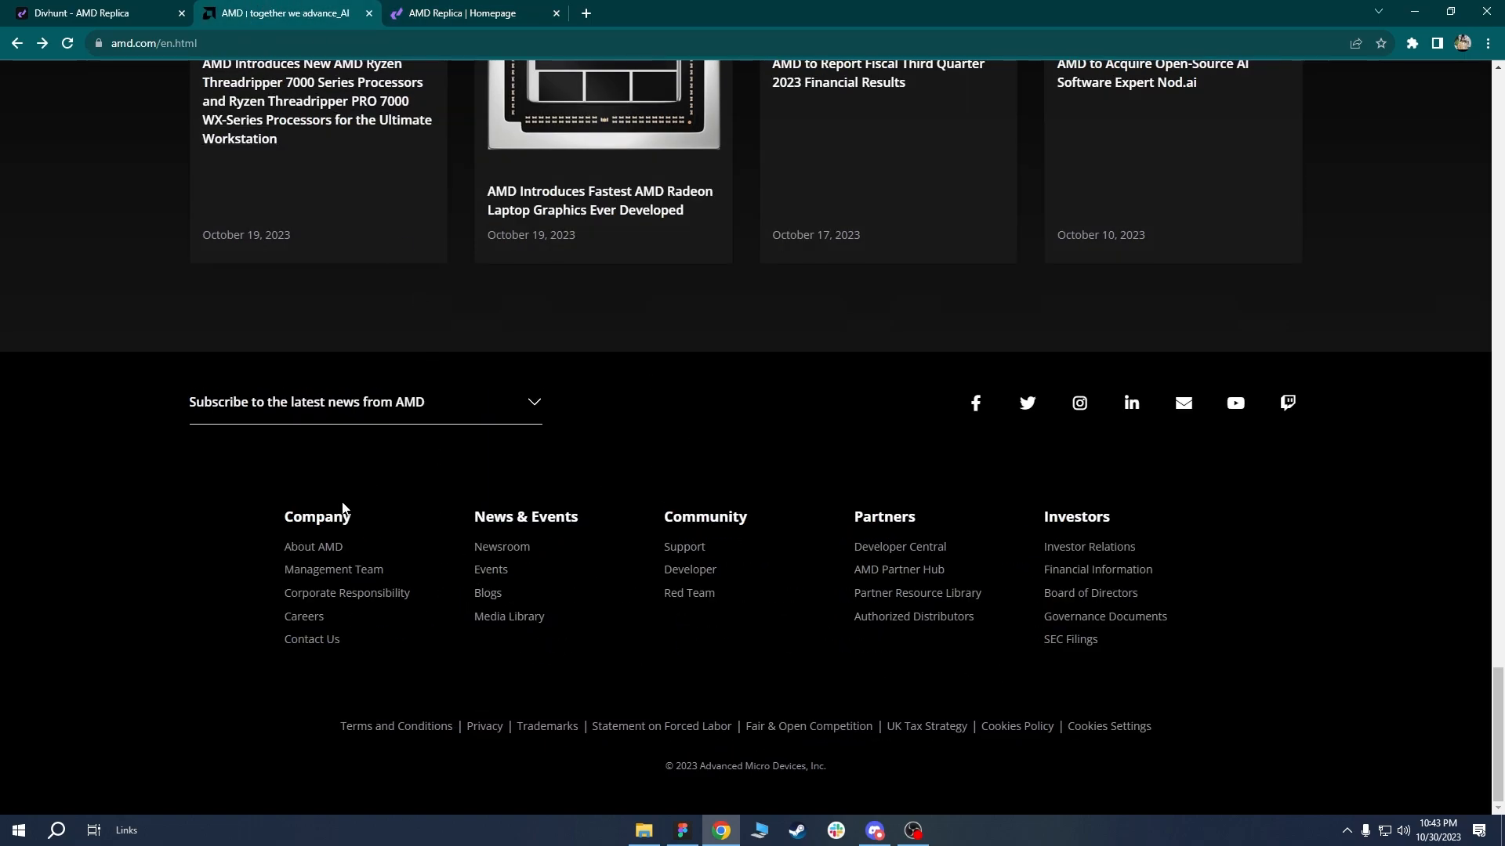
{"action": "left_click", "coordinate": [502, 7]}
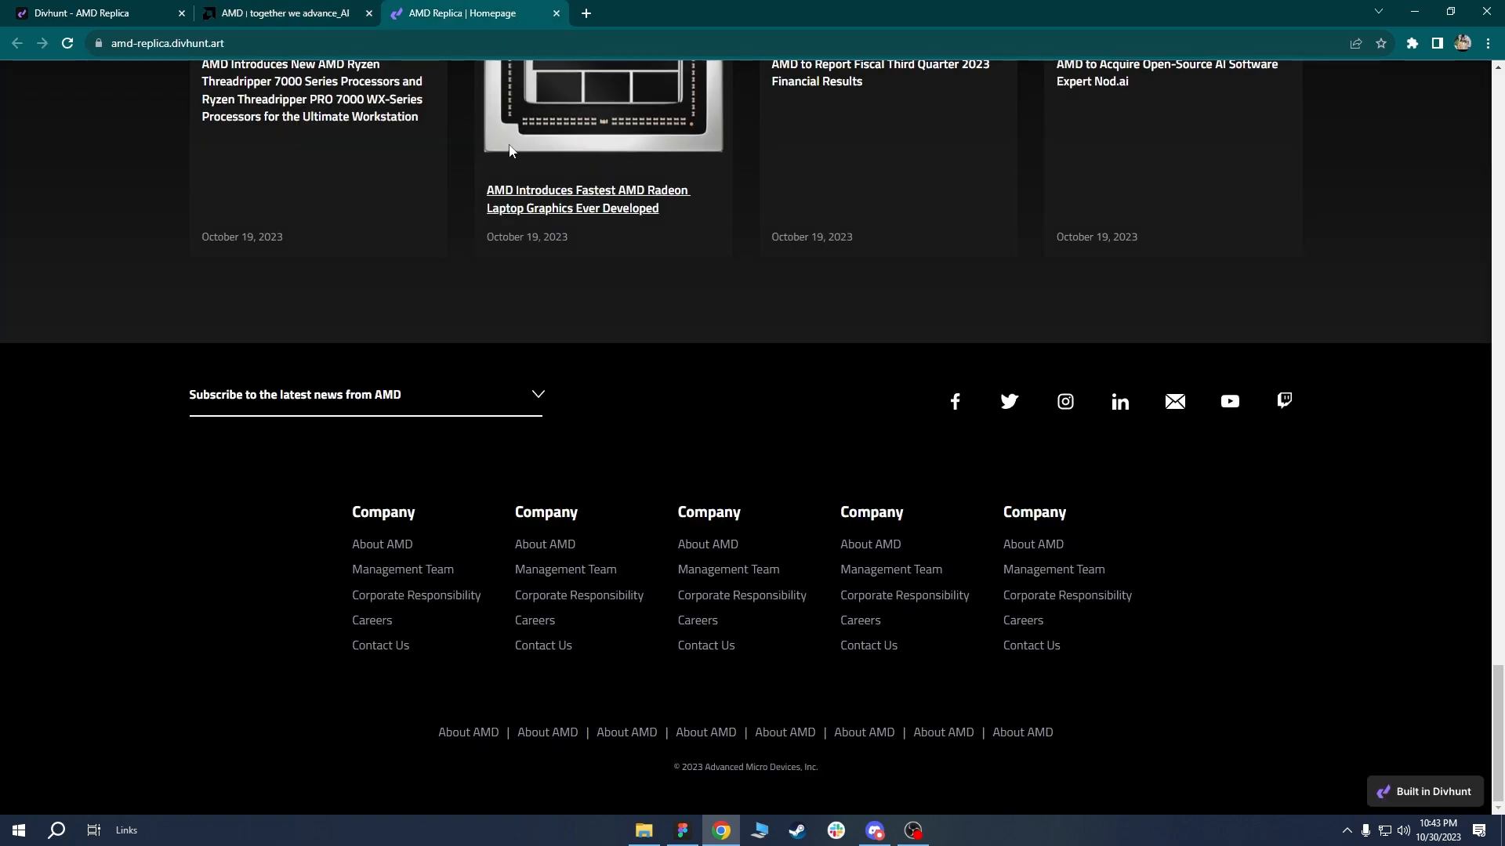
{"action": "left_click", "coordinate": [306, 11]}
In the Divhunt builder, set the first grid column of the footer's Links Wrapper to 0.5 fr.
{"action": "left_click", "coordinate": [94, 11]}
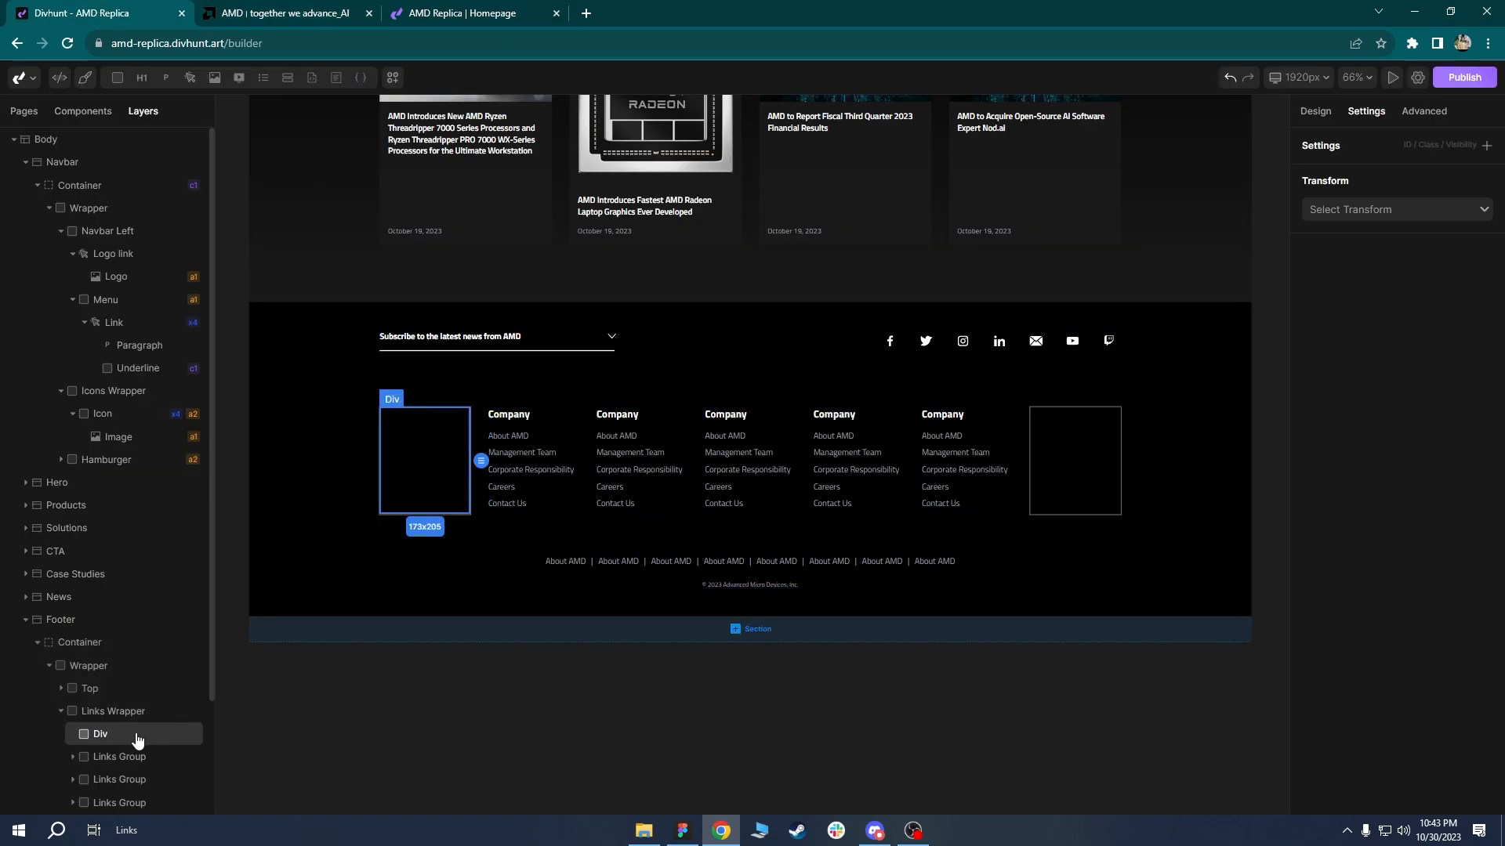
{"action": "left_click", "coordinate": [91, 712]}
{"action": "scroll", "coordinate": [117, 631], "scroll_direction": "down", "scroll_amount": 3}
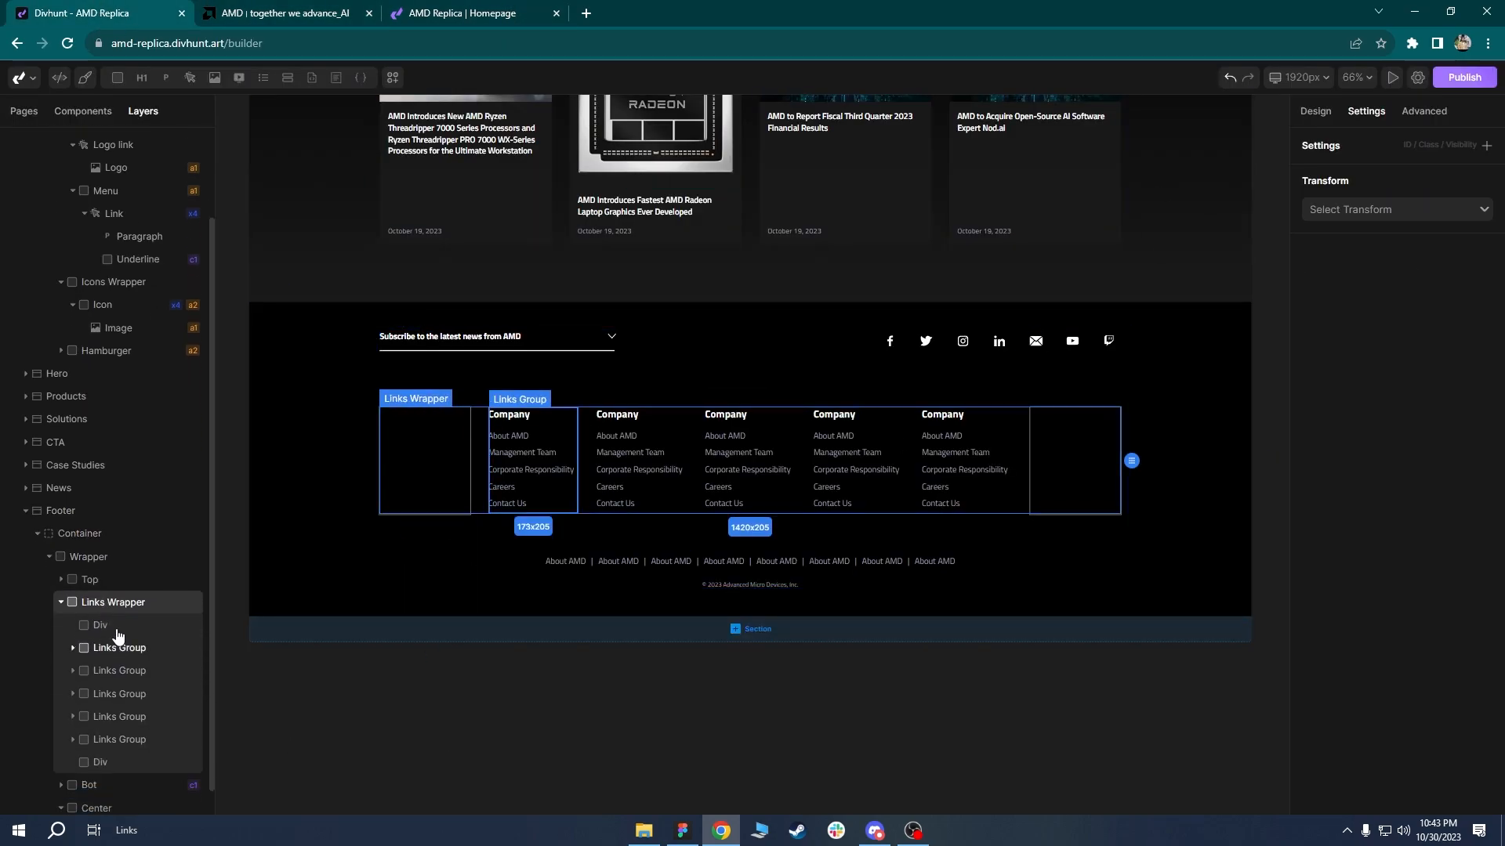
{"action": "left_click", "coordinate": [1324, 118]}
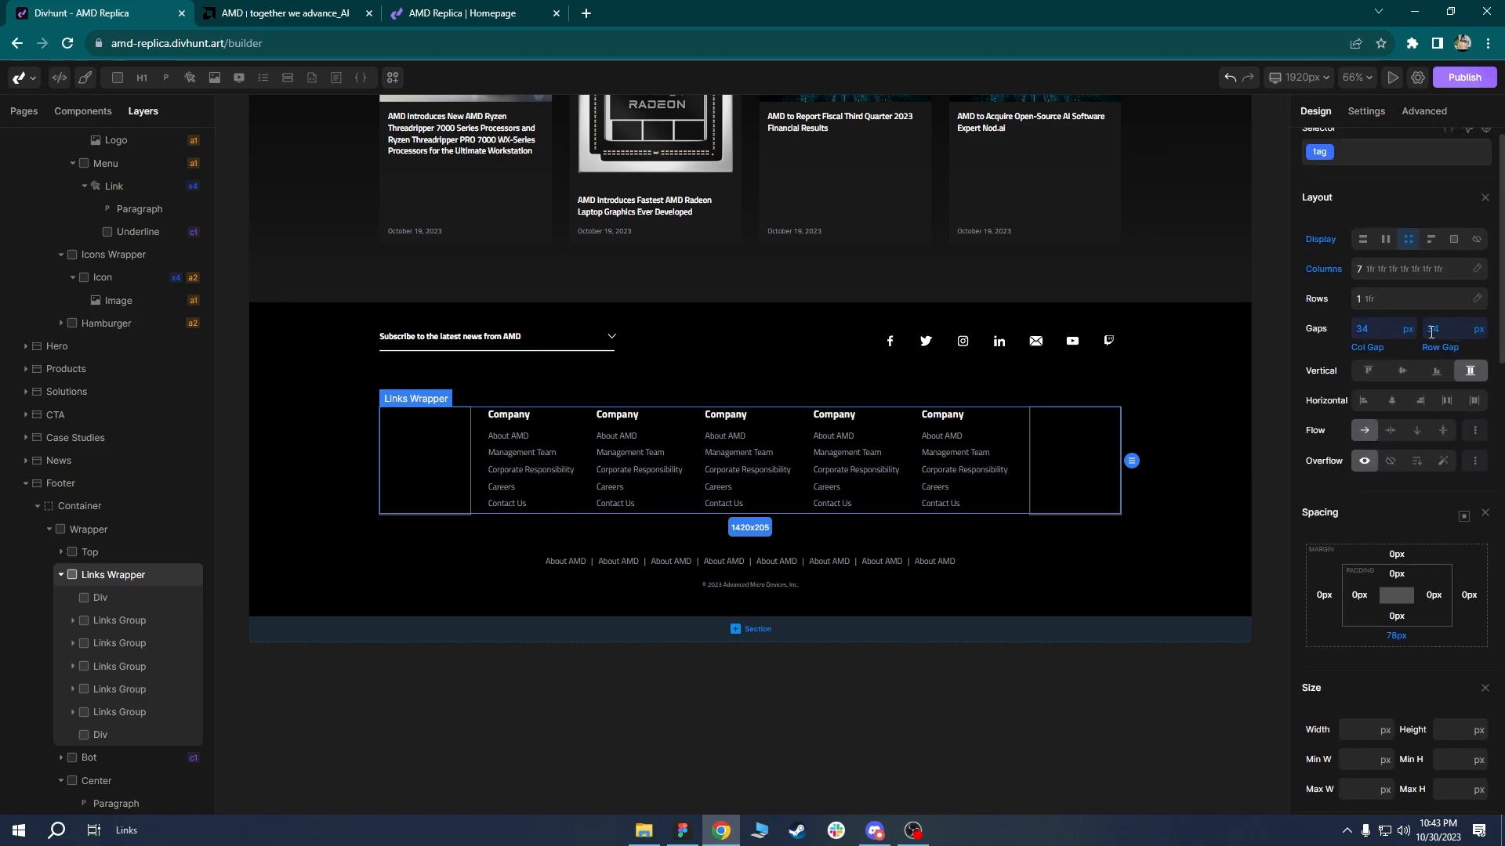
{"action": "left_click", "coordinate": [1386, 293]}
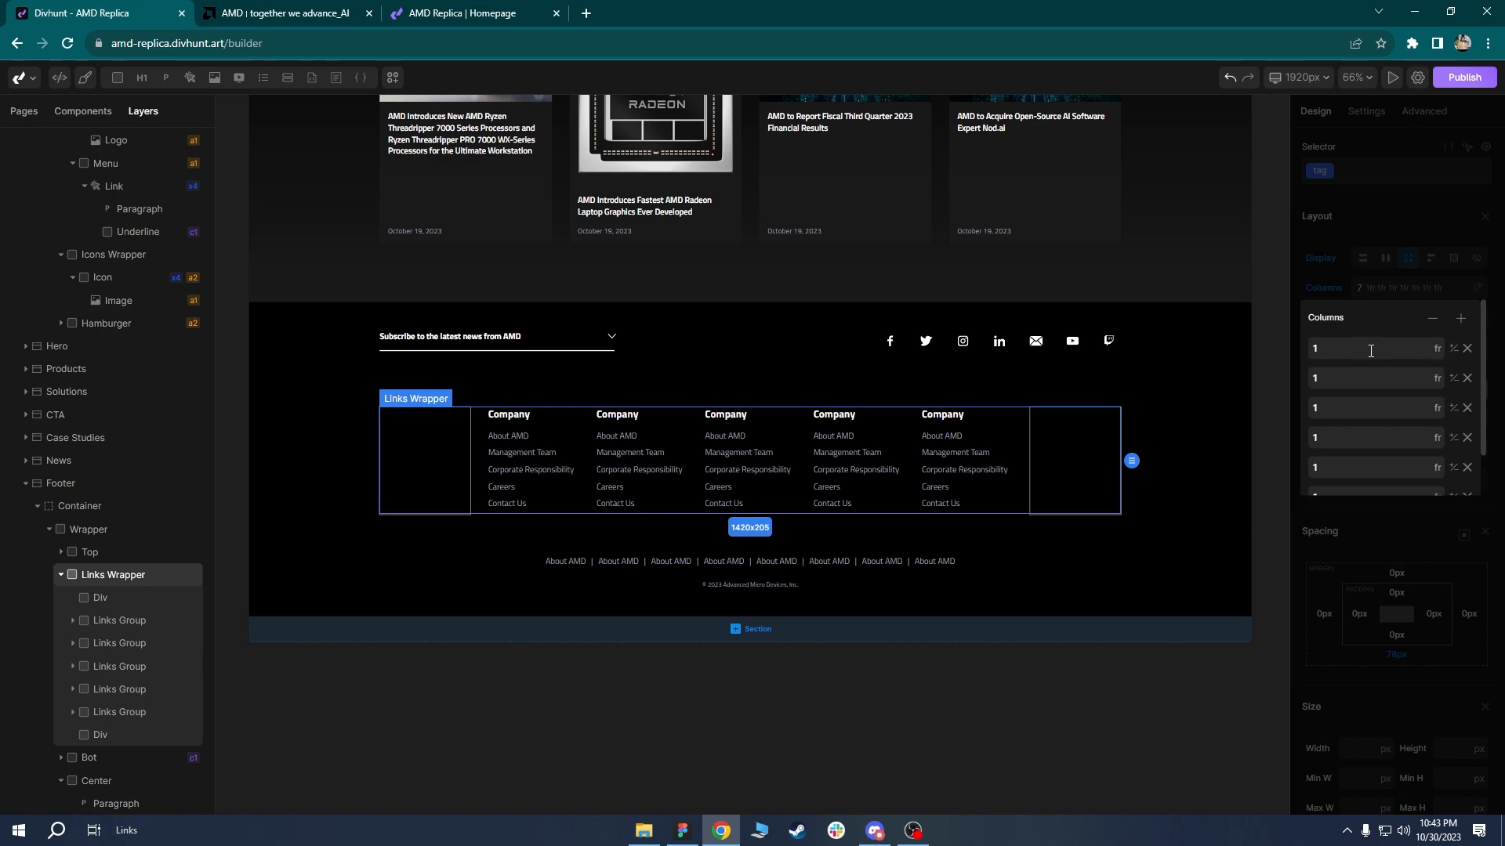
{"action": "scroll", "coordinate": [1379, 384], "scroll_direction": "down", "scroll_amount": 1}
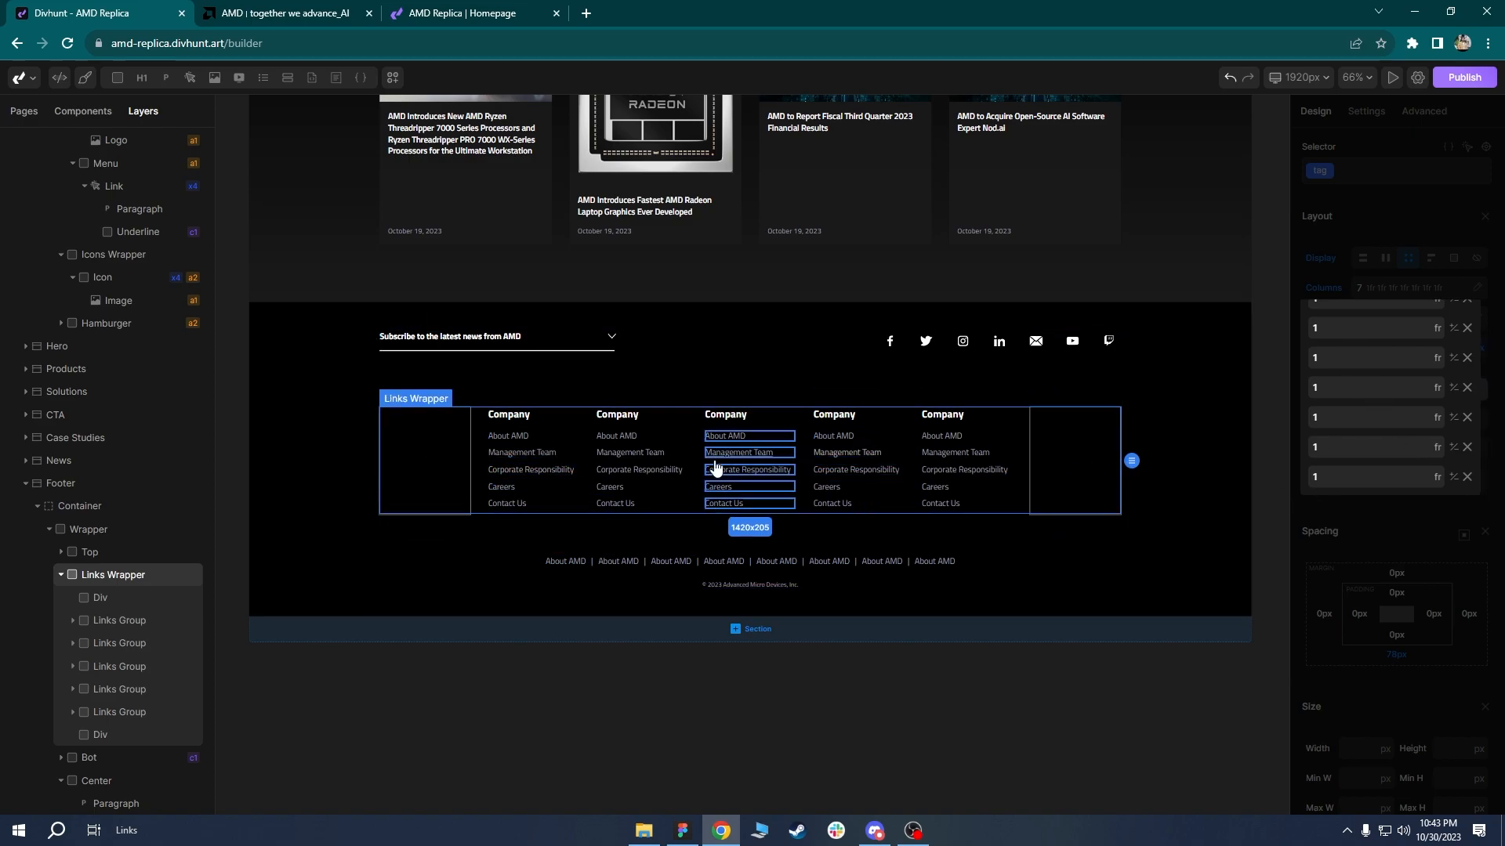
{"action": "scroll", "coordinate": [1433, 411], "scroll_direction": "up", "scroll_amount": 1}
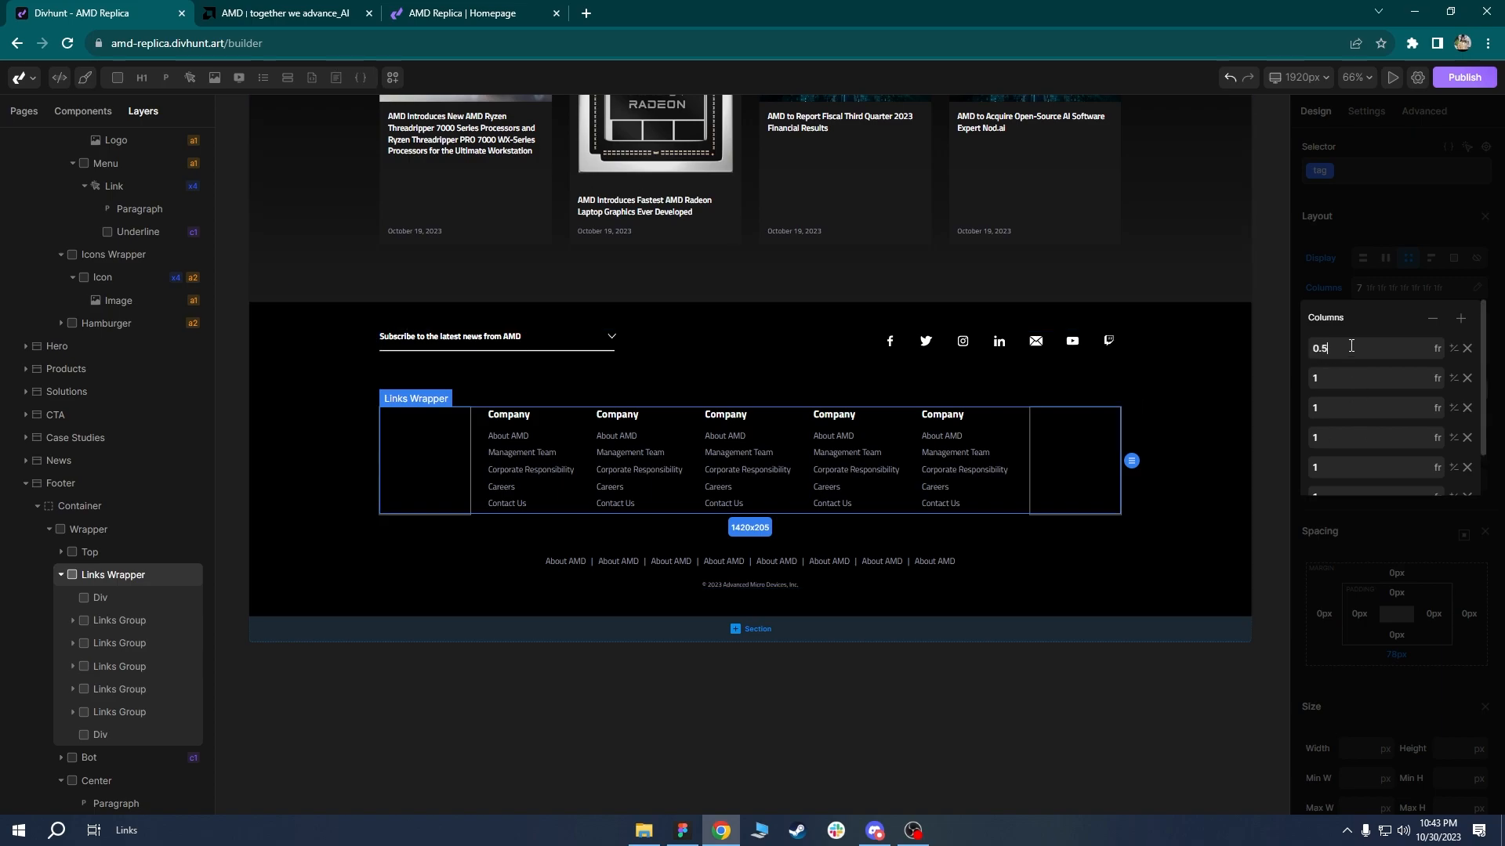
{"action": "key", "text": "Return"}
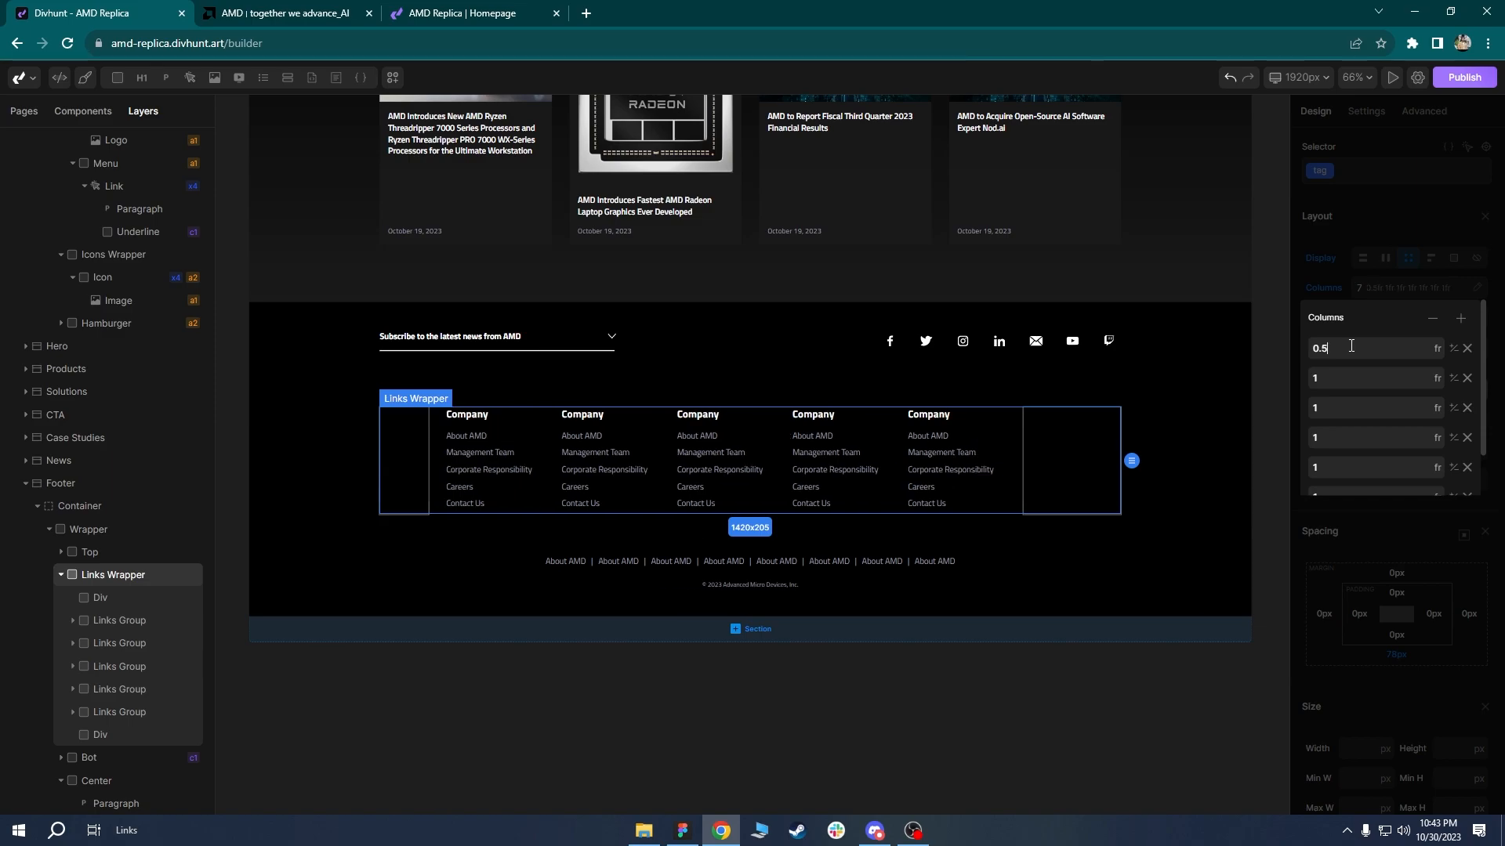
Set the seventh, last grid column of the Links Wrapper to 0.5 fr.
{"action": "left_click", "coordinate": [1080, 456]}
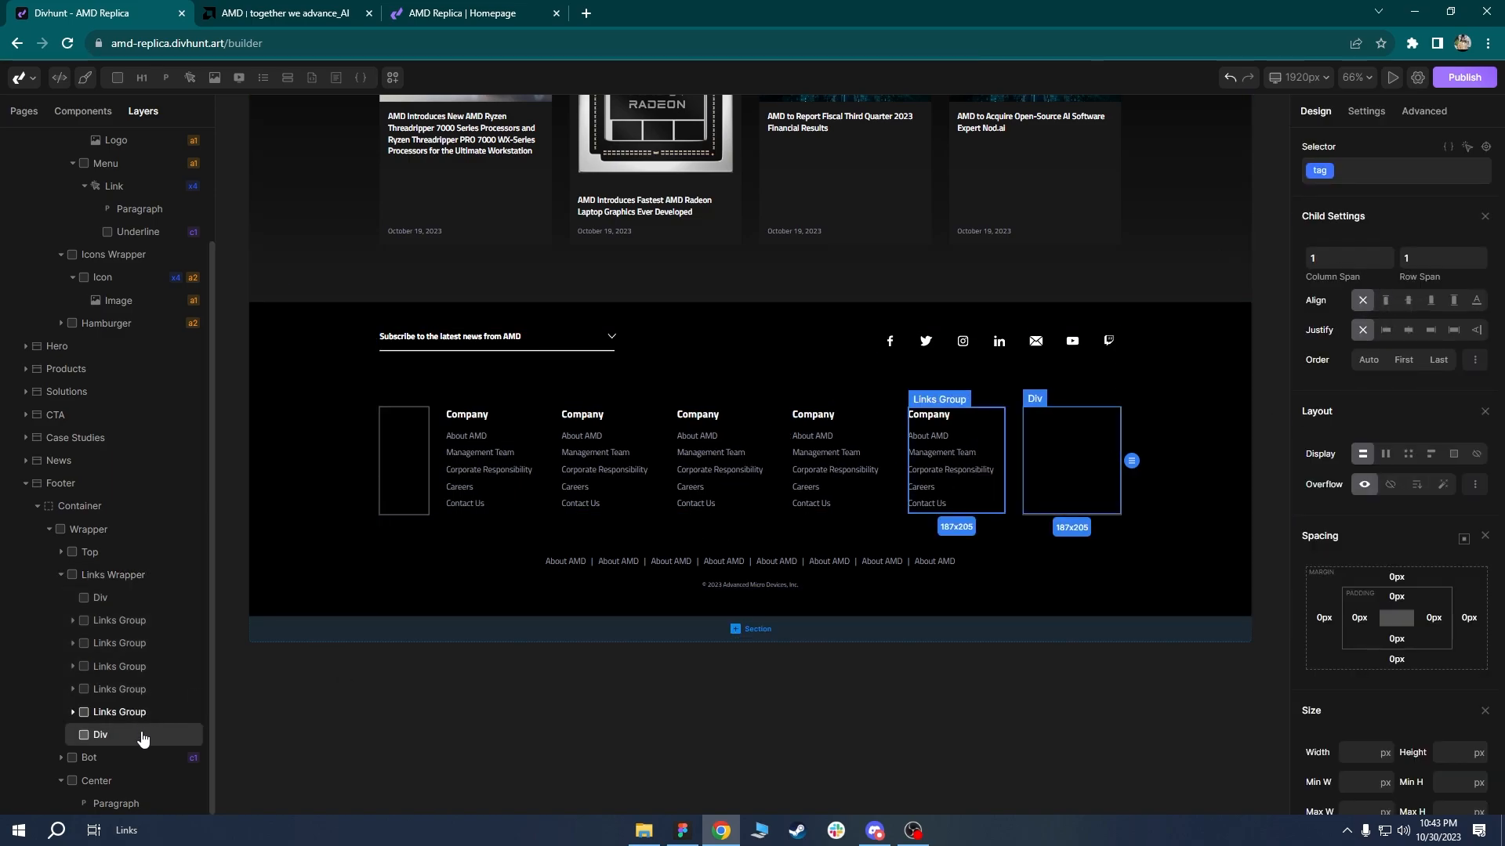
{"action": "left_click", "coordinate": [107, 578]}
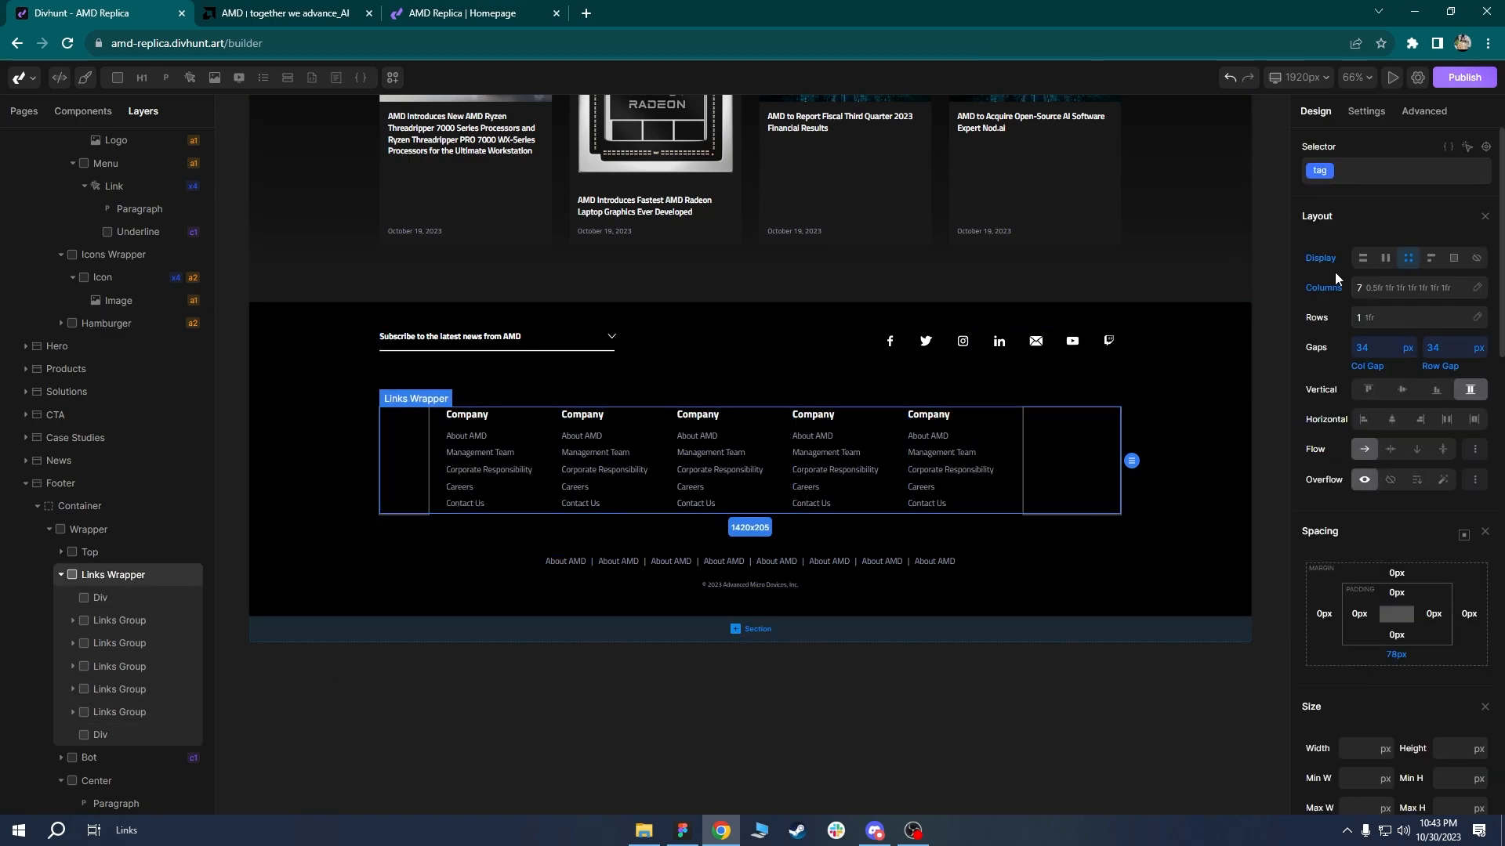
{"action": "left_click", "coordinate": [1390, 286]}
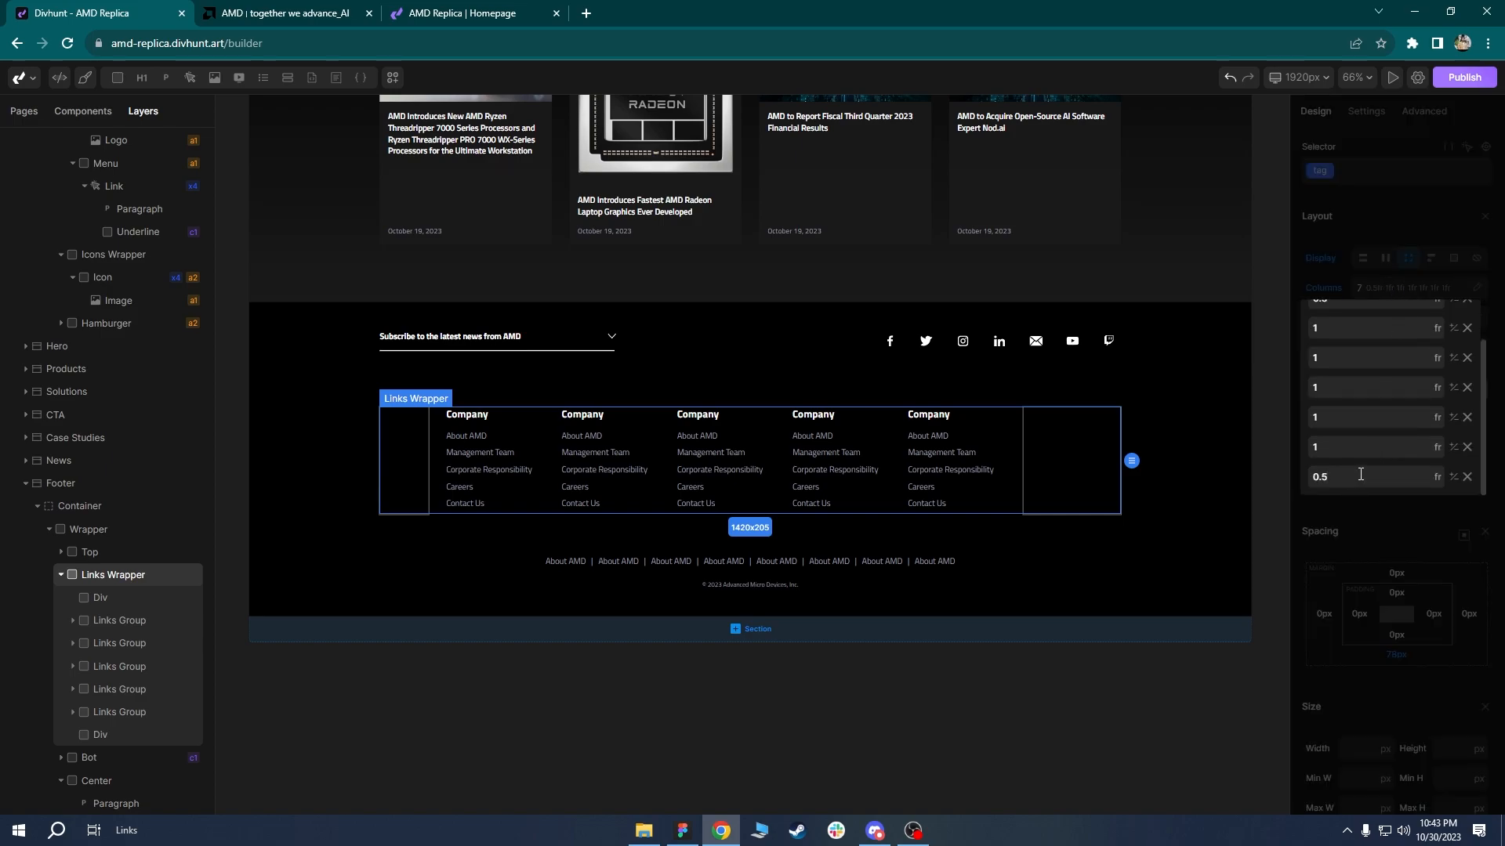
Reload the published replica and compare its footer column spacing and legal links with the original AMD footer.
{"action": "left_click", "coordinate": [275, 12]}
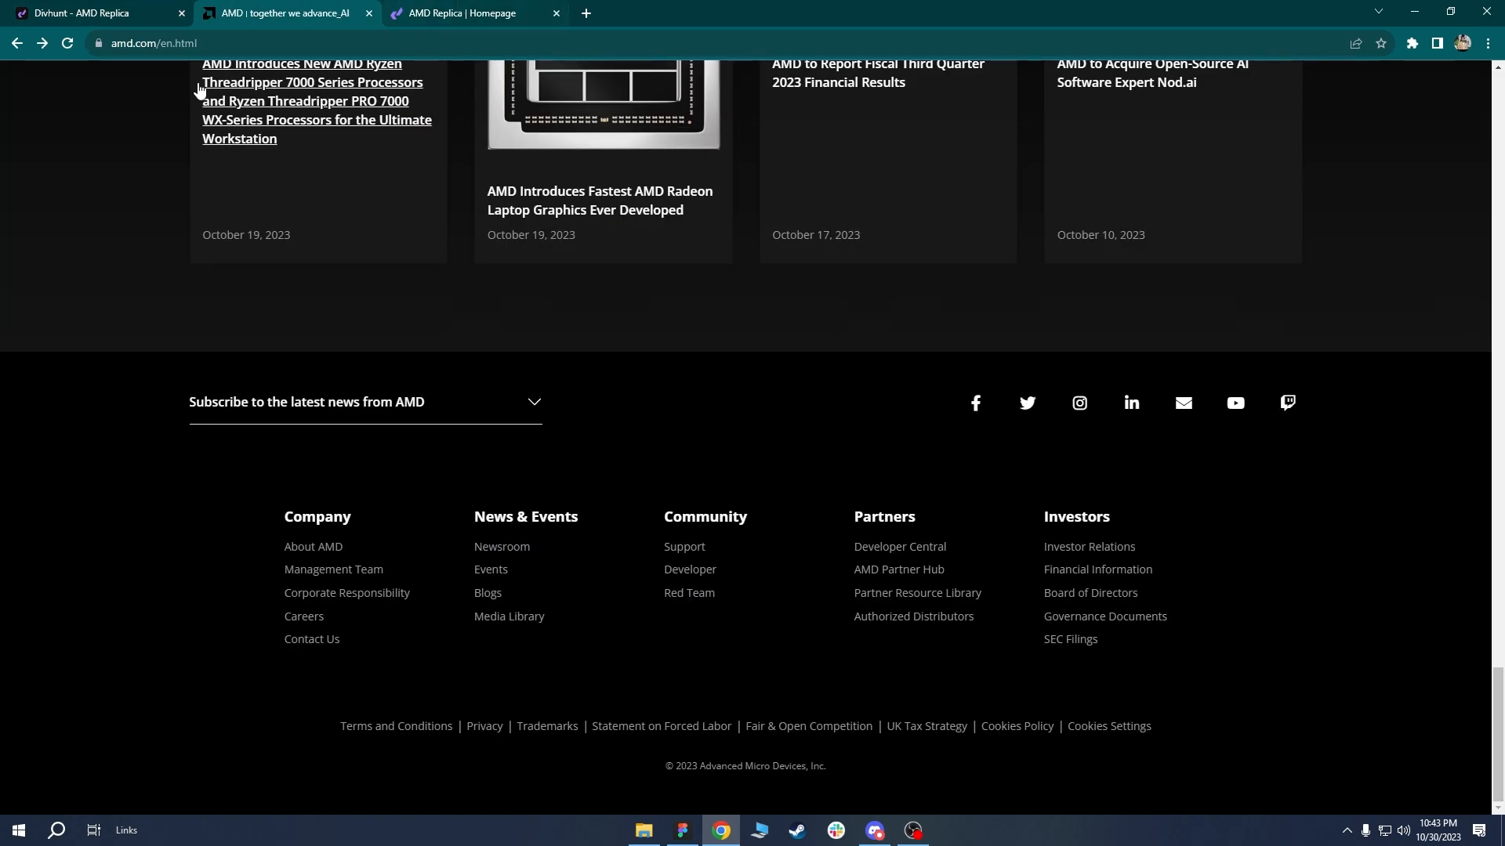
{"action": "key", "text": "ctrl+Tab"}
{"action": "left_click", "coordinate": [69, 44]}
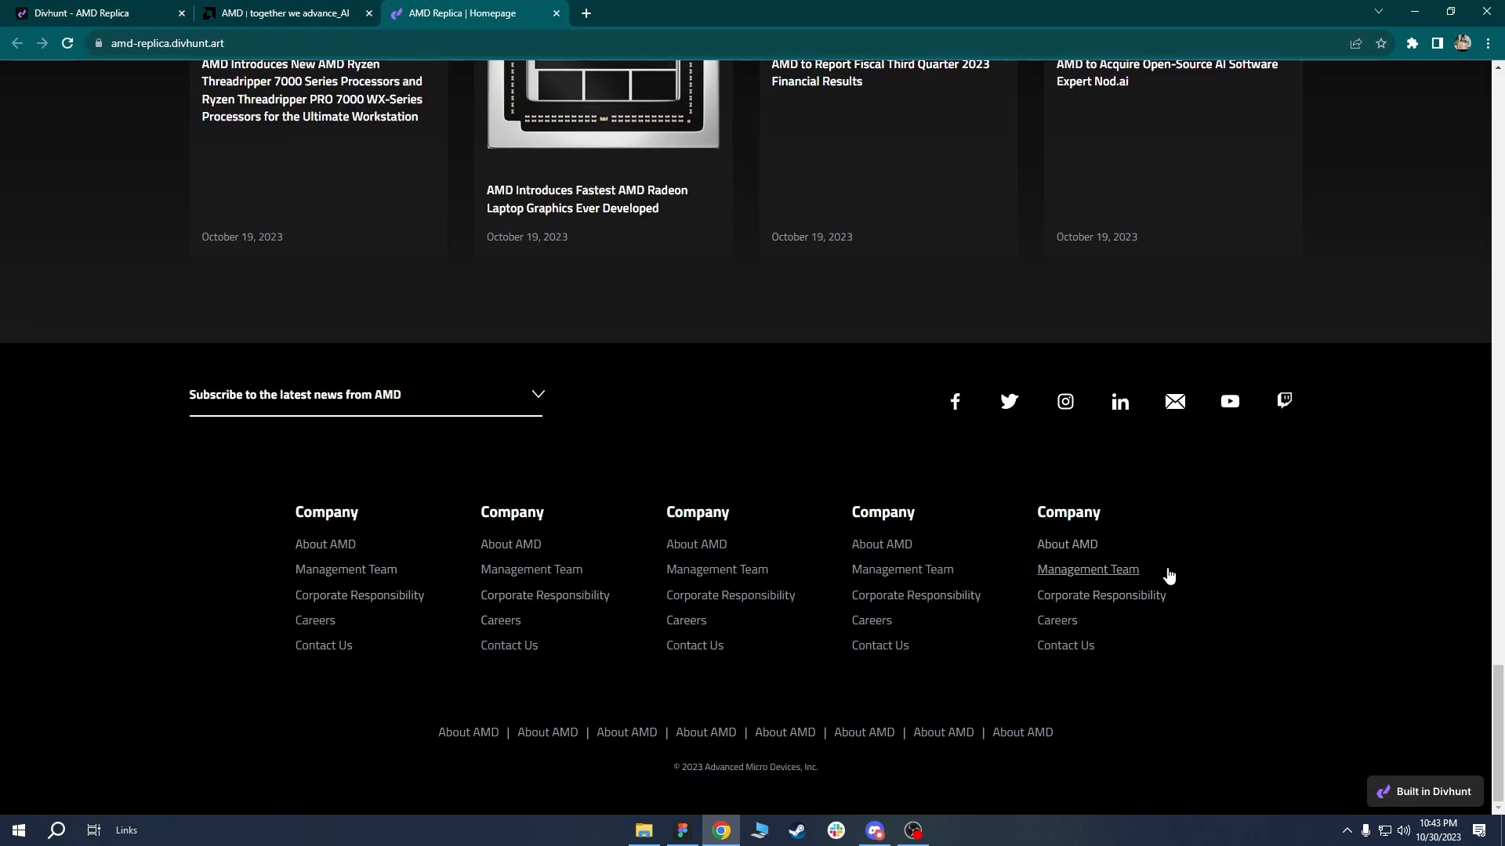
{"action": "left_click", "coordinate": [282, 13]}
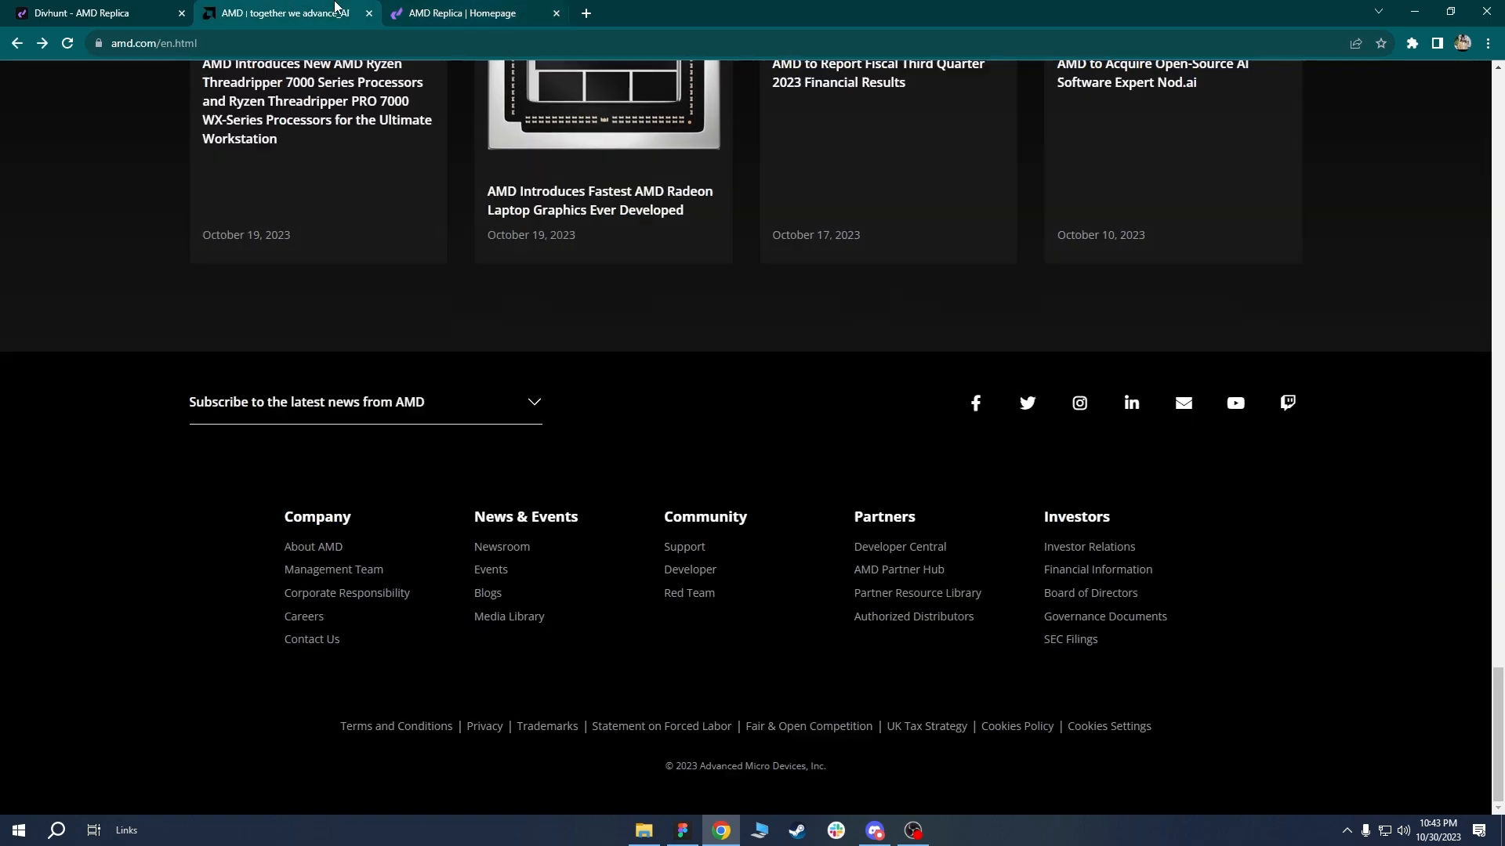
{"action": "left_click", "coordinate": [485, 10]}
{"action": "left_click", "coordinate": [364, 9]}
{"action": "left_click", "coordinate": [517, 11]}
{"action": "left_click", "coordinate": [314, 8]}
{"action": "left_click", "coordinate": [466, 9]}
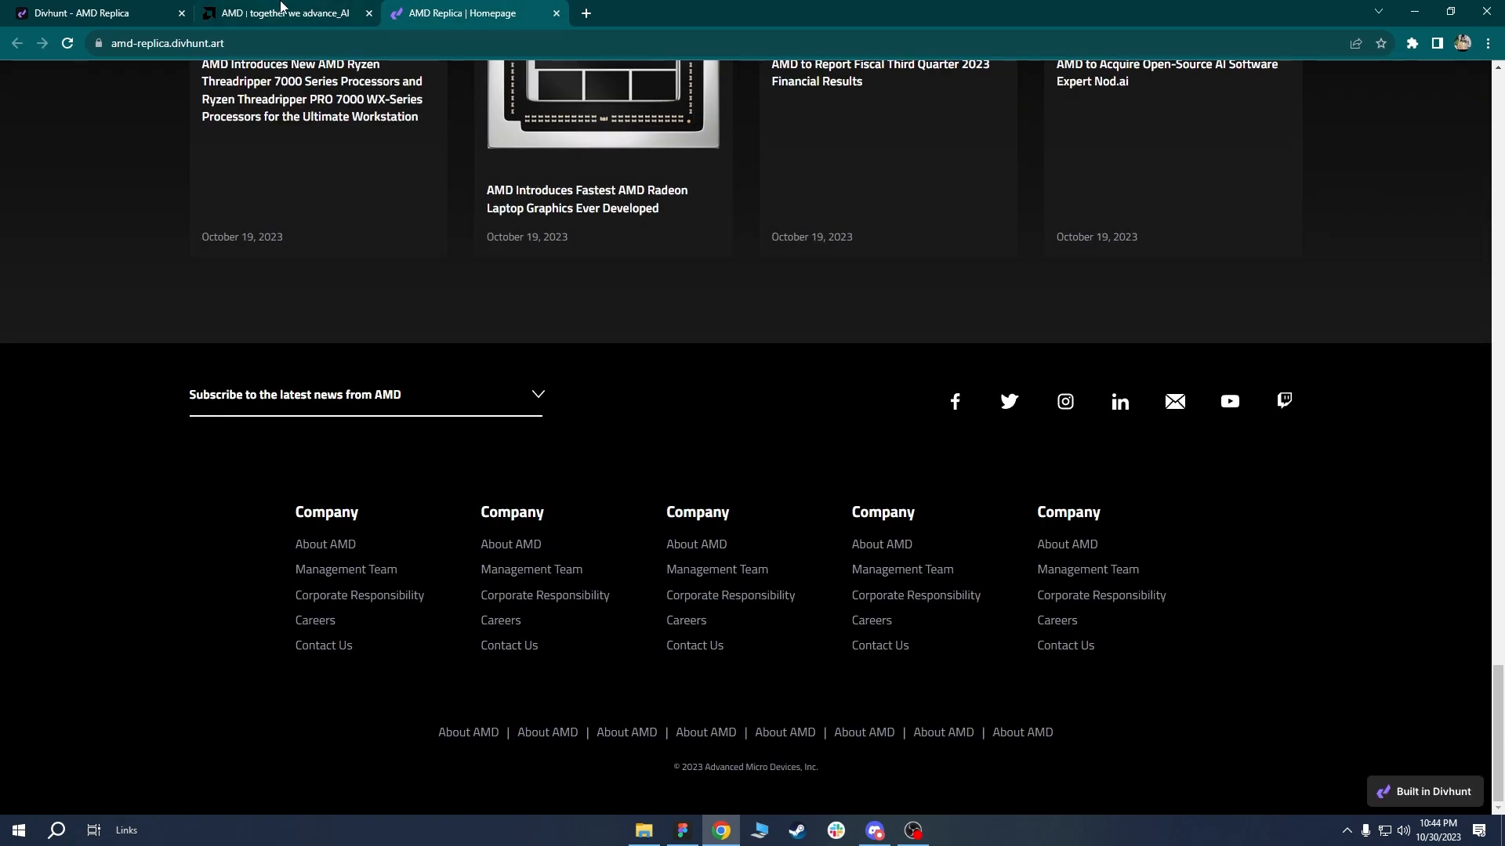
{"action": "left_click", "coordinate": [345, 10]}
{"action": "left_click", "coordinate": [432, 9]}
{"action": "left_click", "coordinate": [311, 9]}
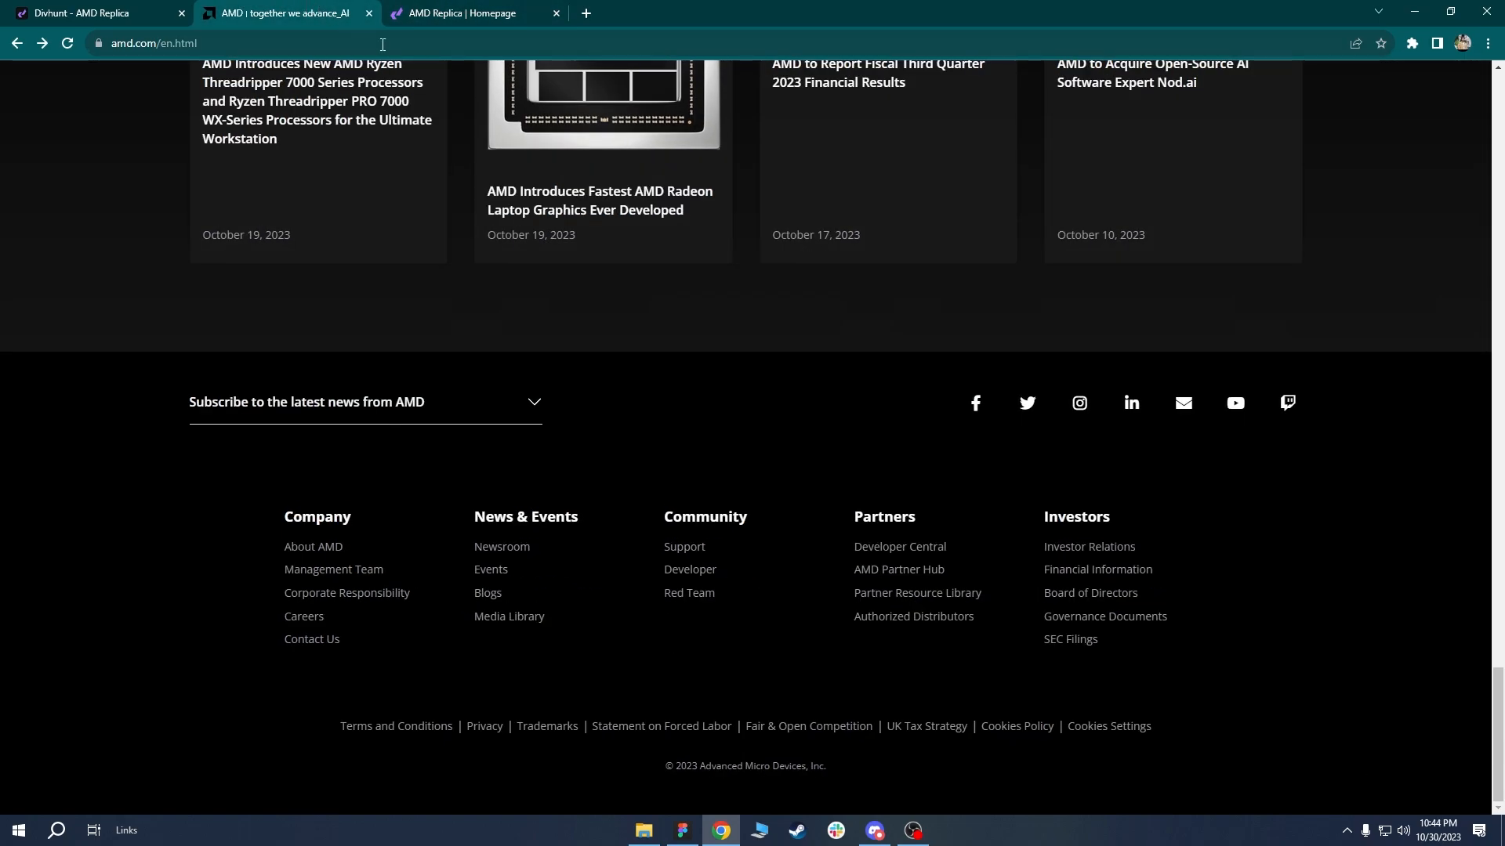
{"action": "left_click", "coordinate": [471, 11]}
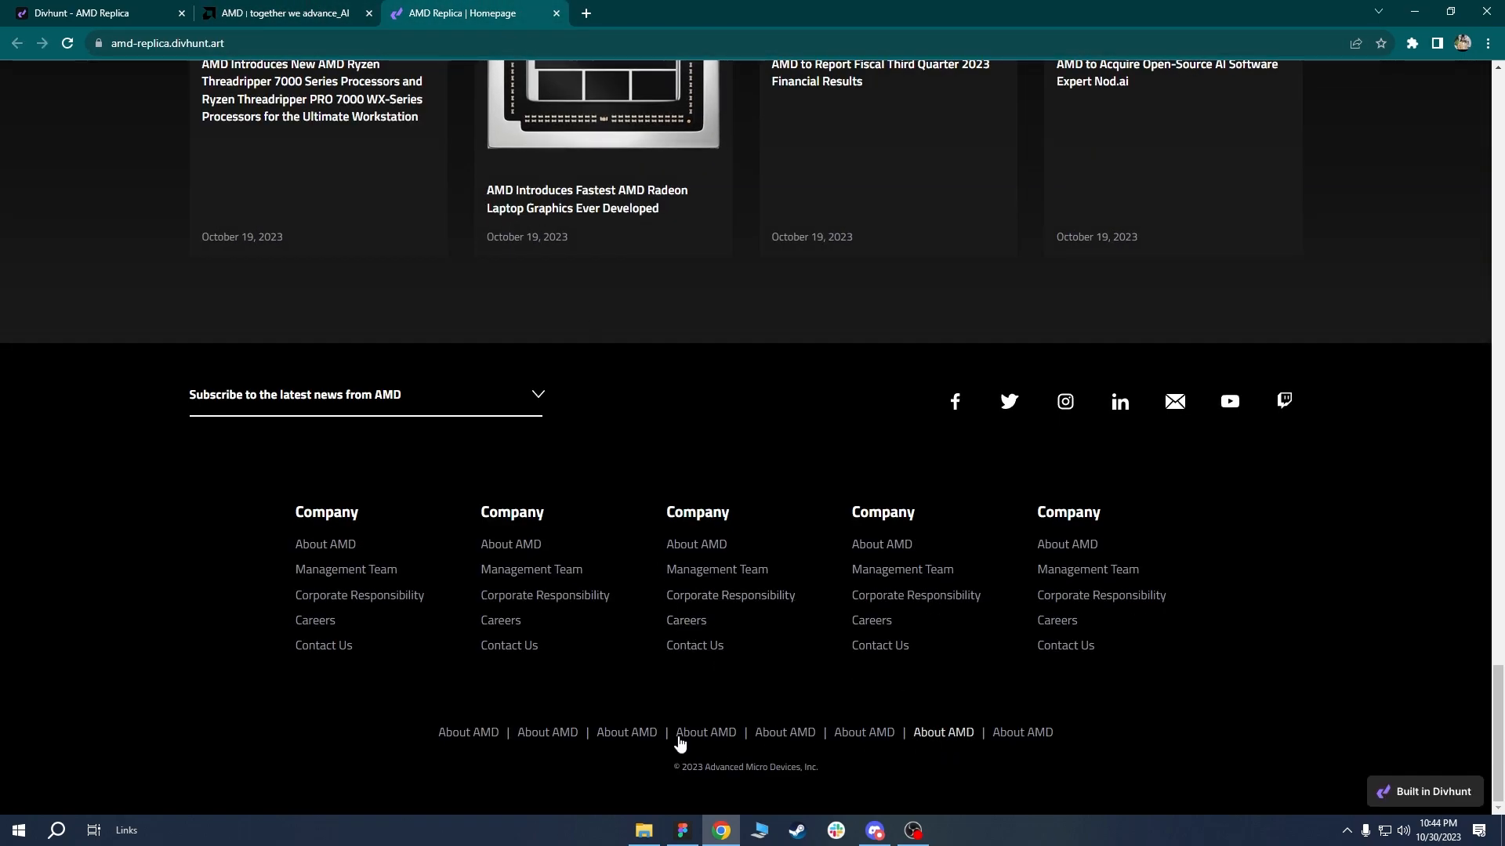
Expand the subscribe accordion on both the replica and the AMD site to compare the social icons' alignment, and collapse both.
{"action": "left_click", "coordinate": [437, 394]}
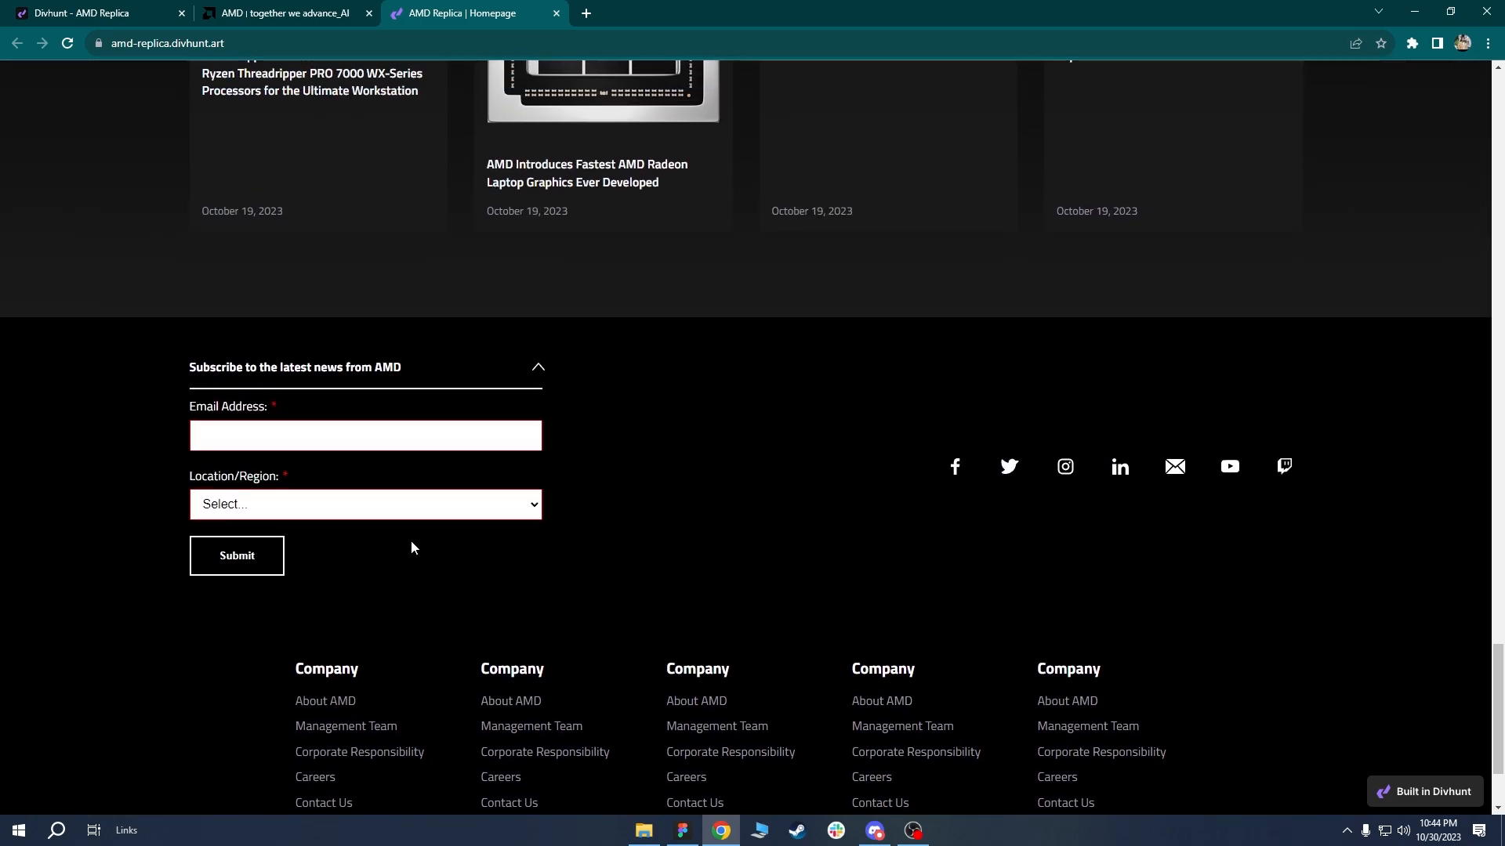
{"action": "left_click", "coordinate": [314, 11]}
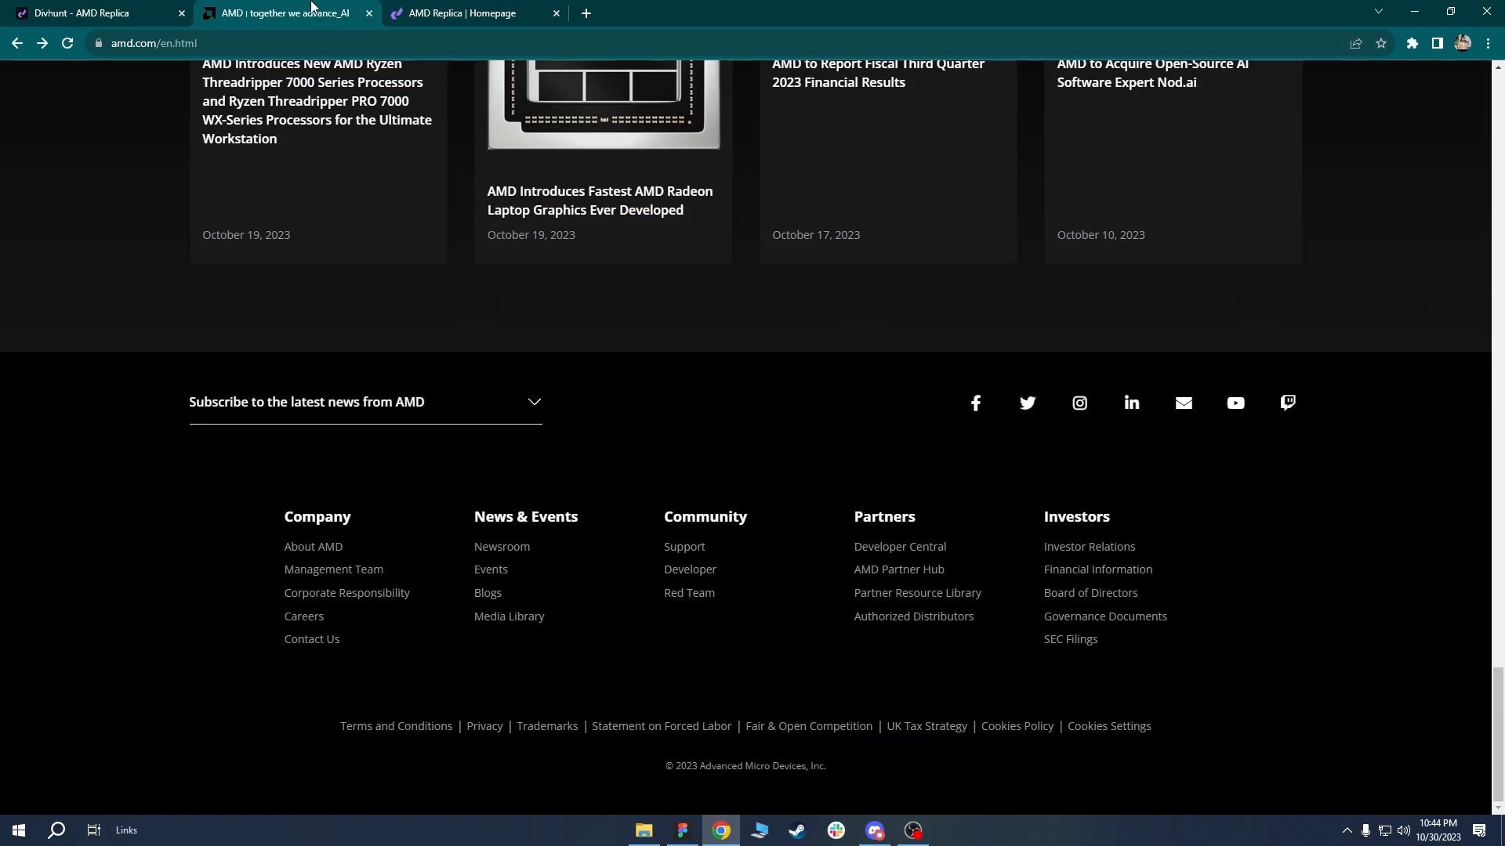
{"action": "left_click", "coordinate": [510, 403]}
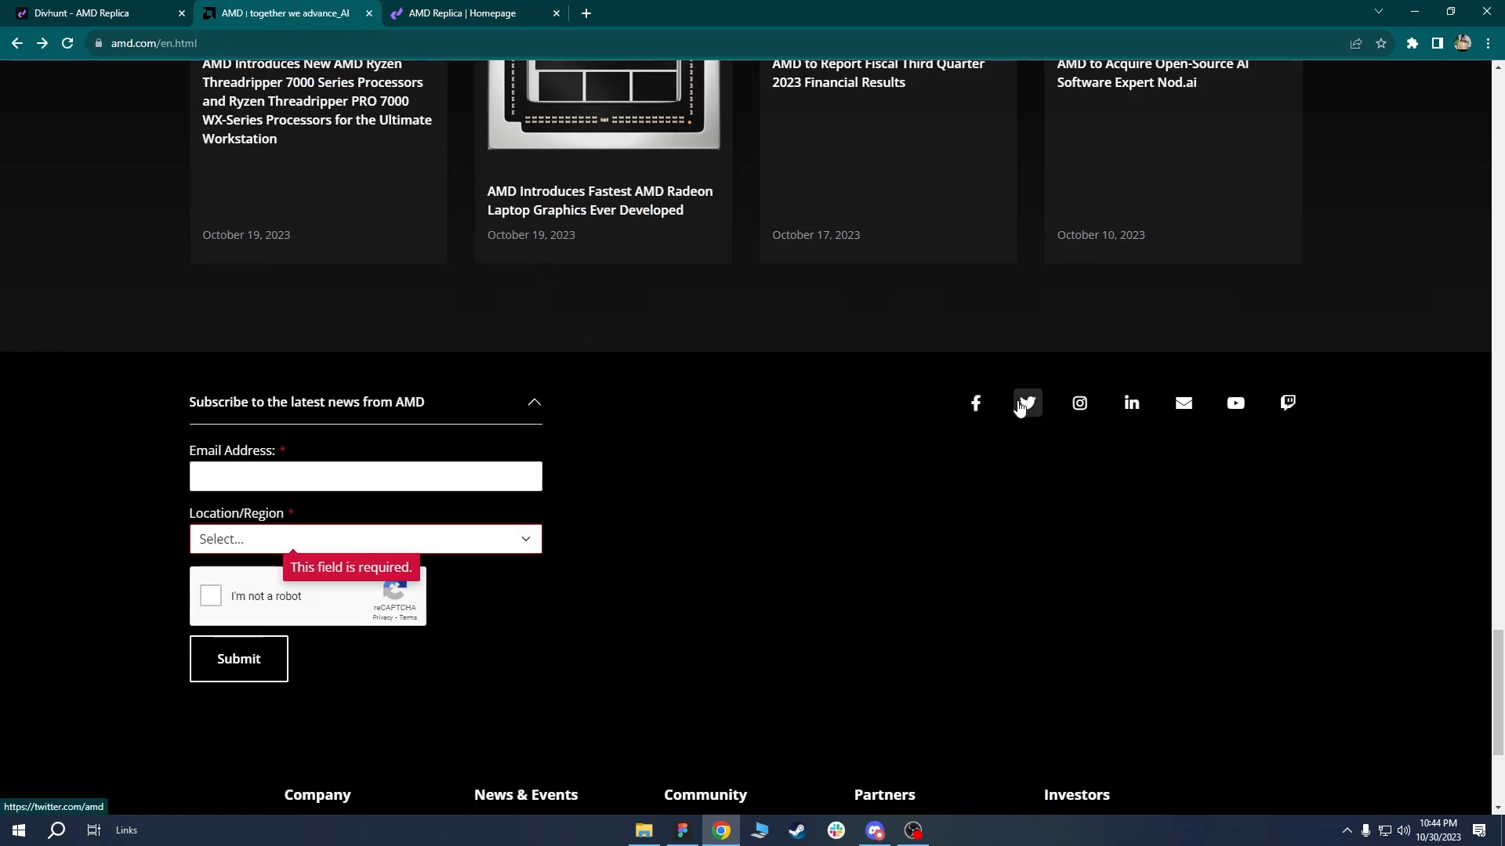
{"action": "left_click", "coordinate": [535, 403]}
{"action": "left_click", "coordinate": [472, 8]}
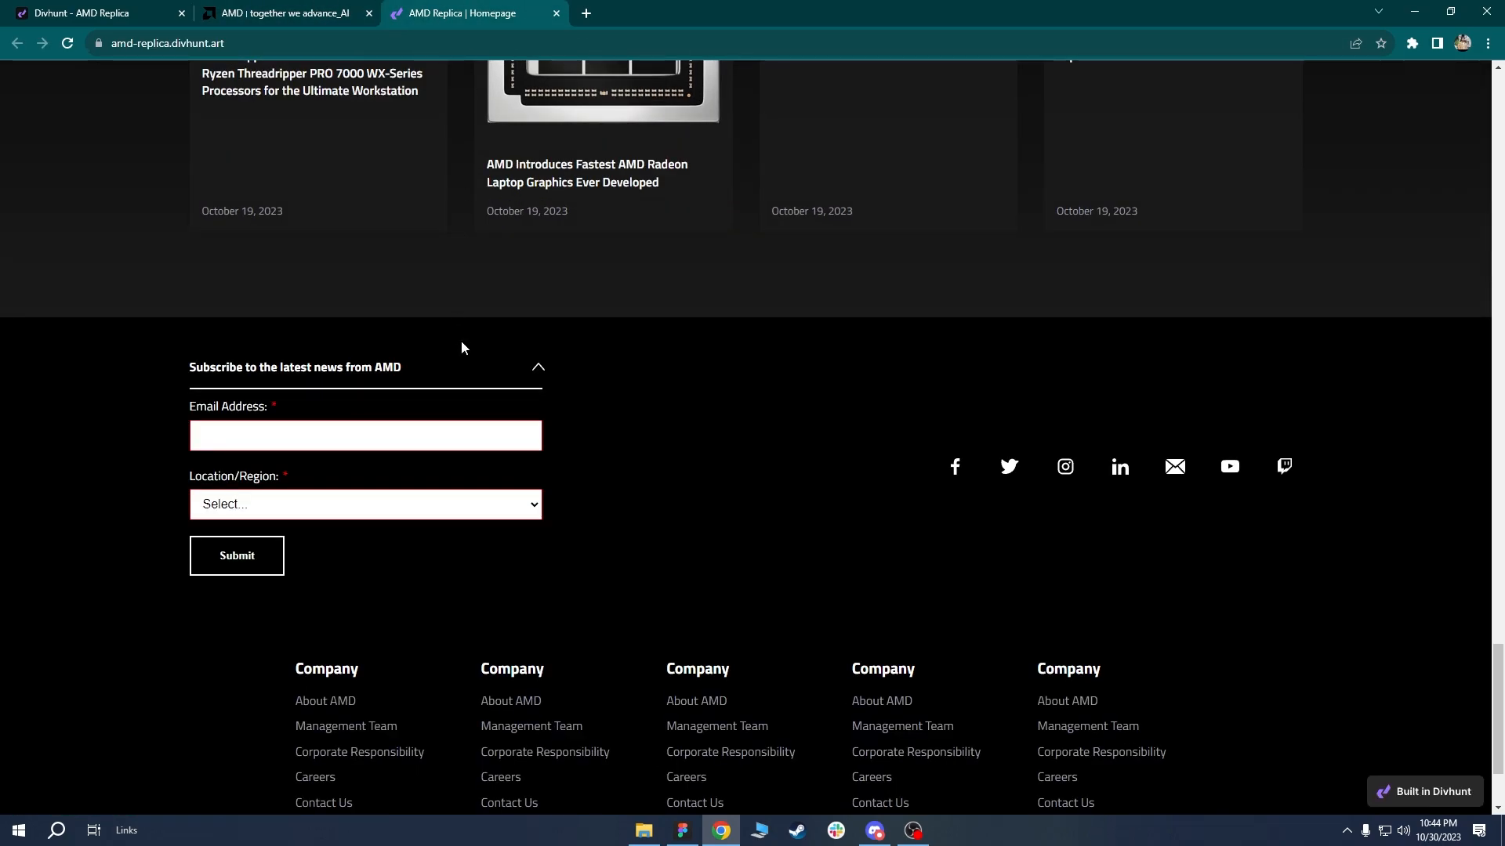
{"action": "left_click", "coordinate": [473, 370]}
In the Divhunt builder, align the footer's Top div contents vertically to the top and expand its child layers.
{"action": "key", "text": "ctrl+Tab"}
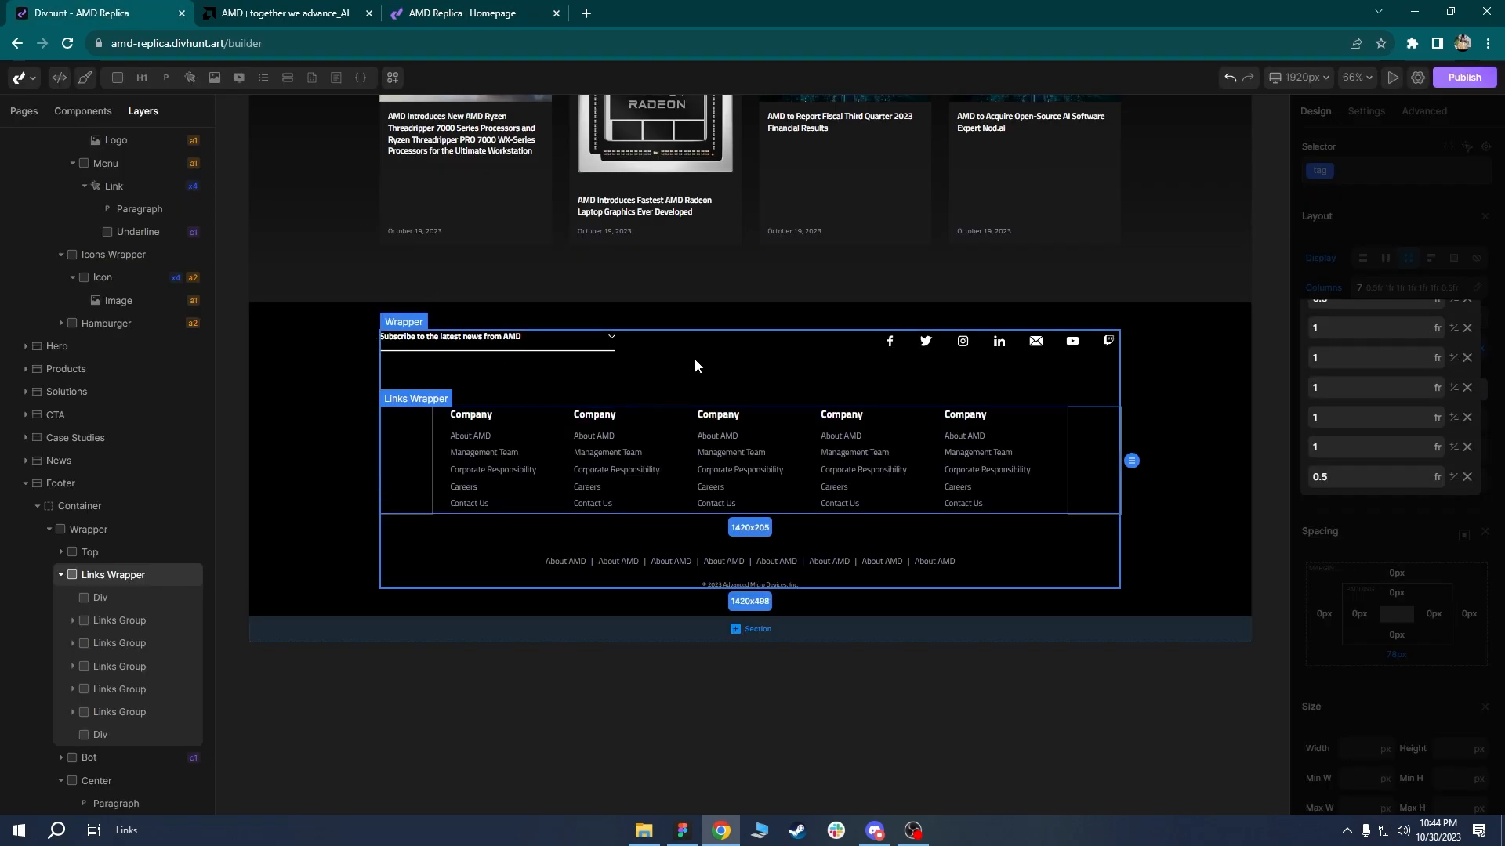
{"action": "left_click", "coordinate": [779, 339]}
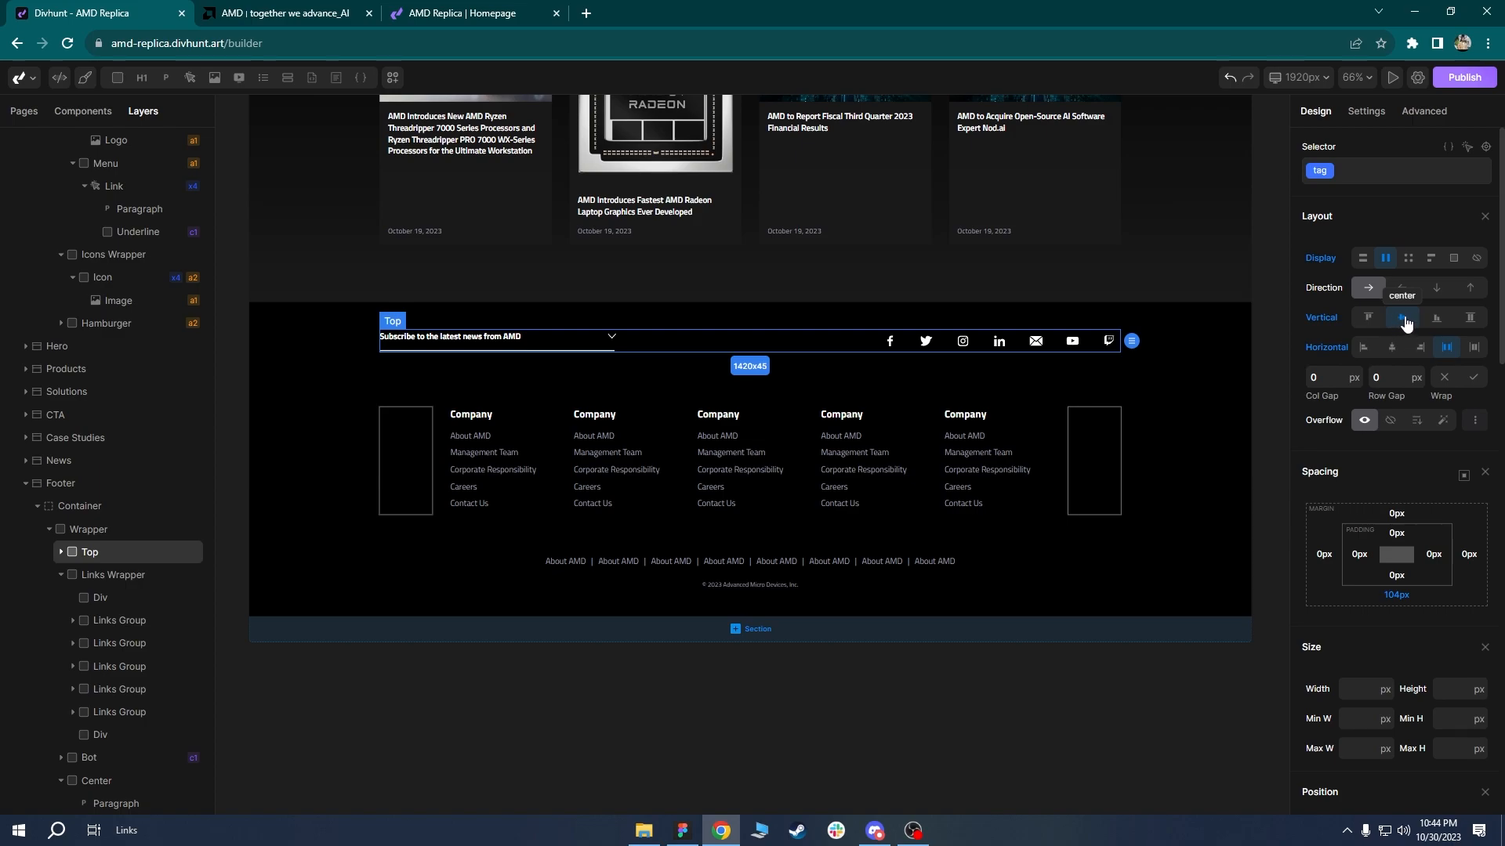
{"action": "left_click", "coordinate": [1369, 320]}
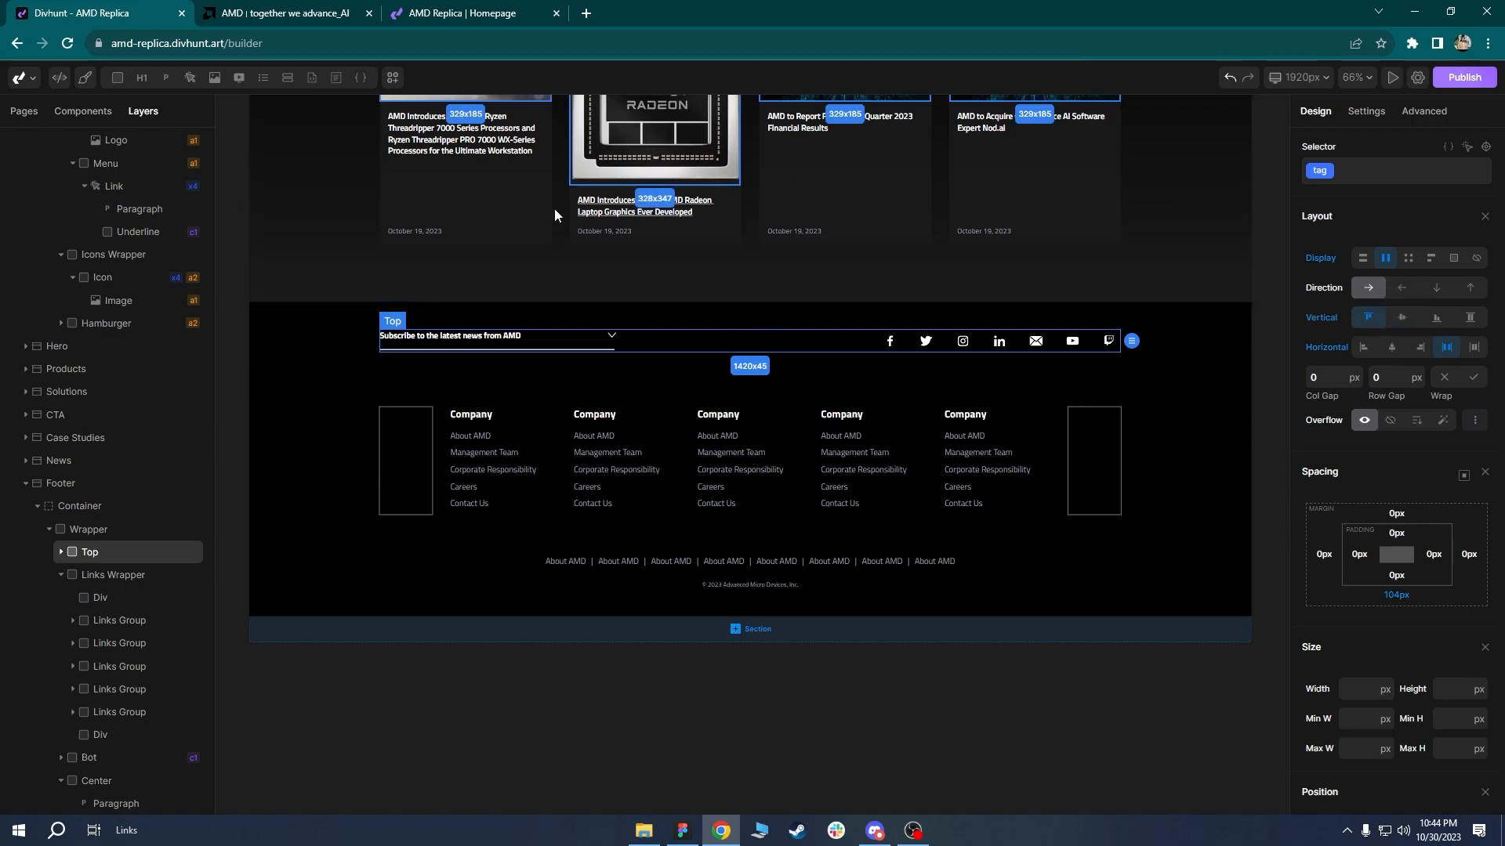
{"action": "left_click", "coordinate": [61, 575]}
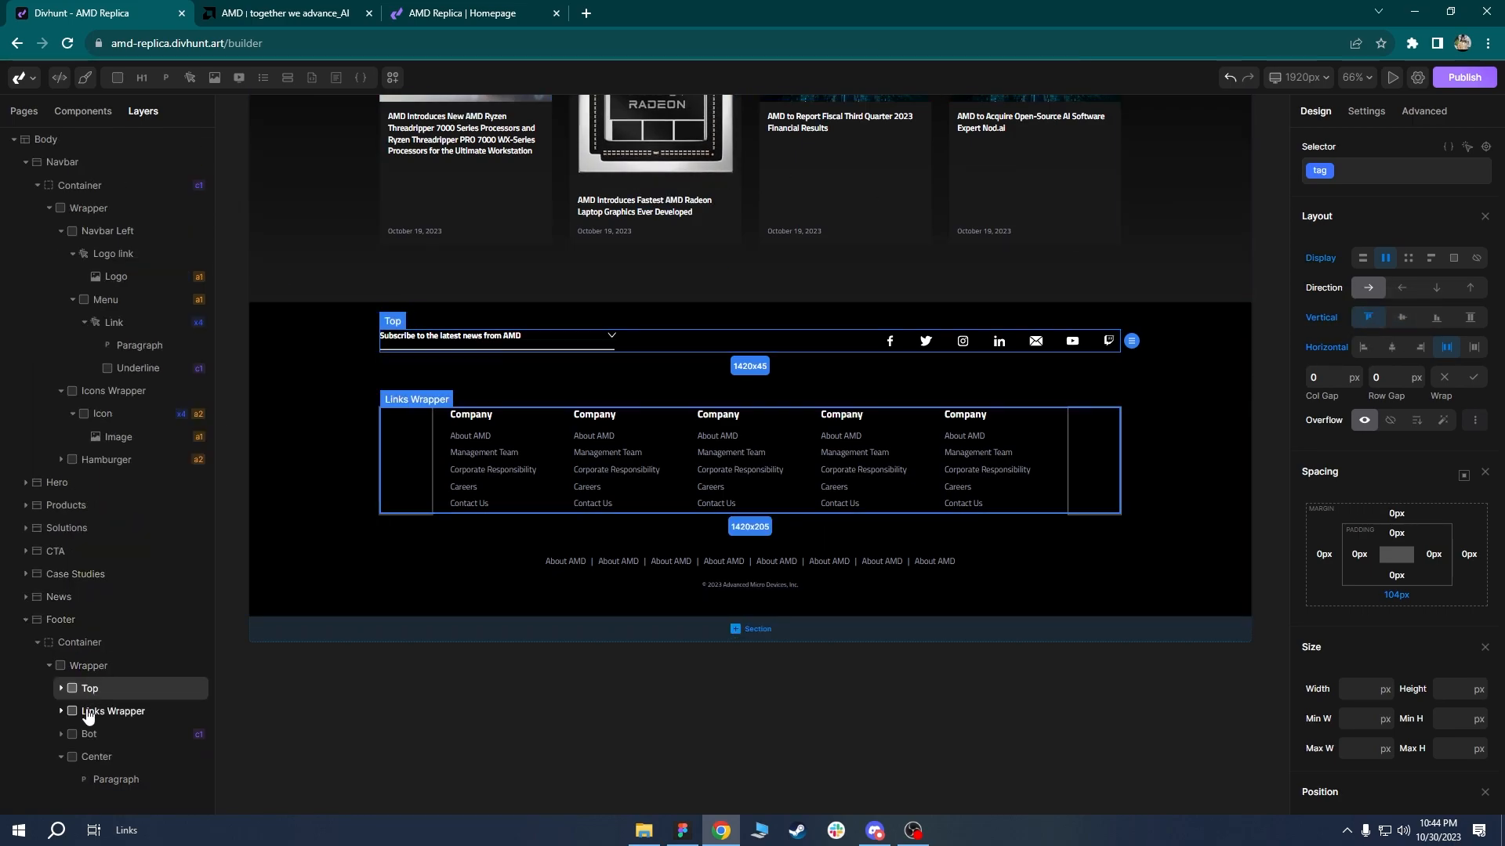
{"action": "left_click", "coordinate": [61, 688]}
{"action": "left_click", "coordinate": [73, 734]}
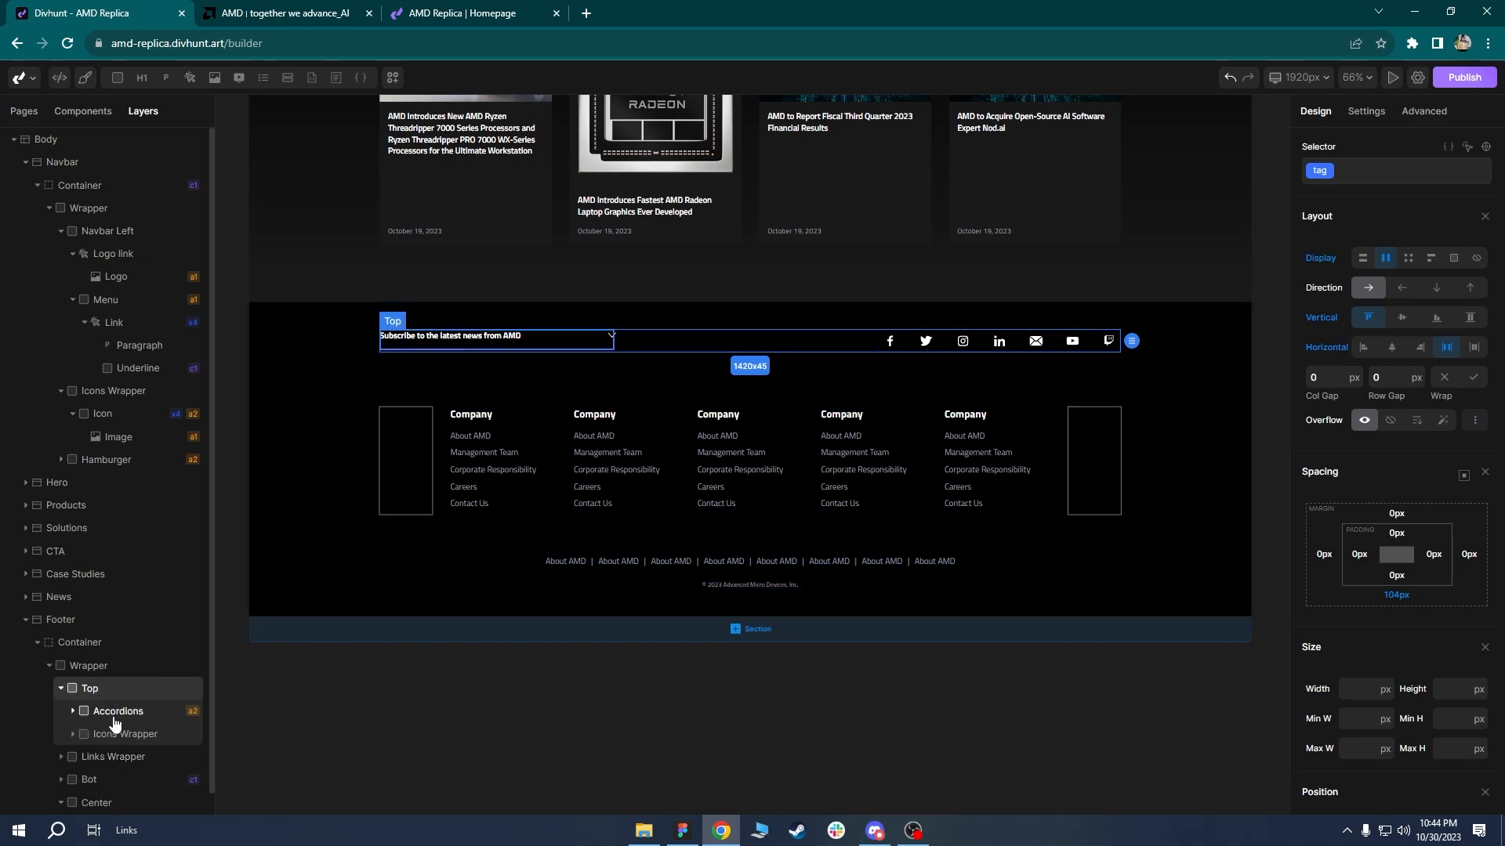
Test the published replica's subscribe accordion by expanding and collapsing it, checking the social icons' position.
{"action": "left_click", "coordinate": [297, 7]}
{"action": "key", "text": "ctrl+Tab"}
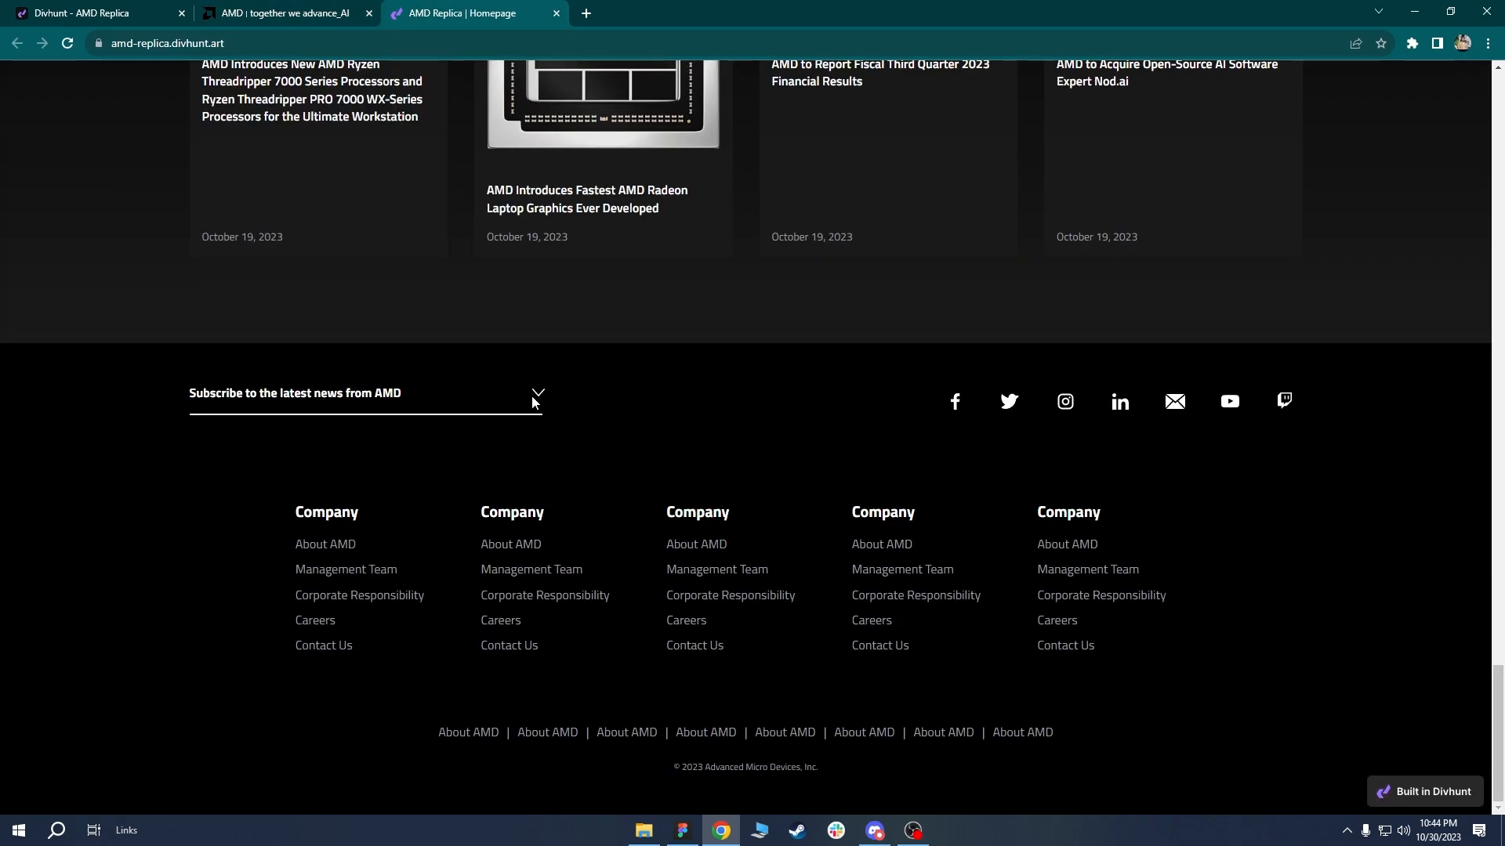
{"action": "left_click", "coordinate": [534, 399]}
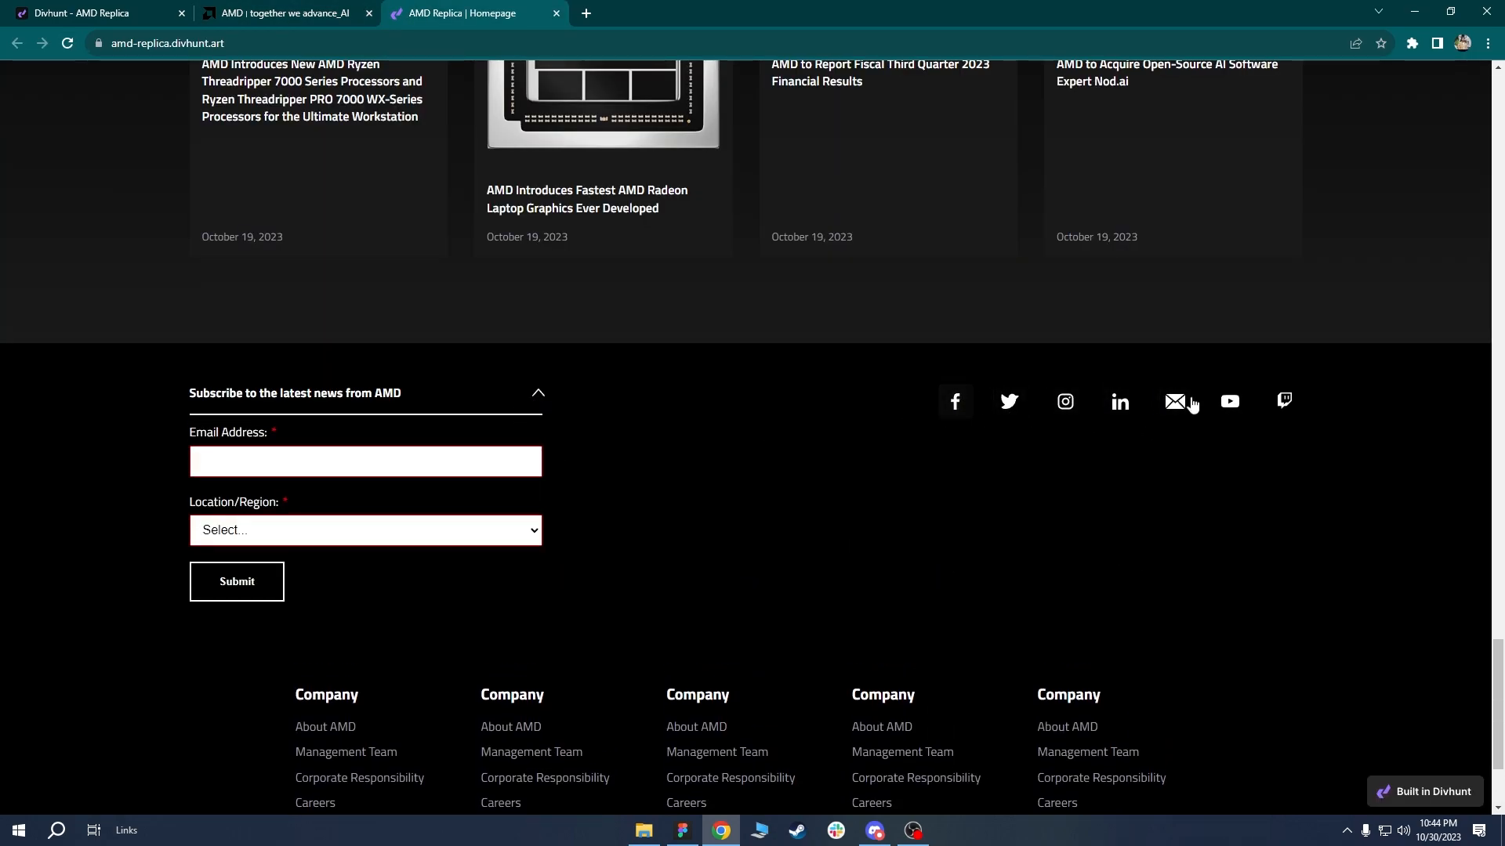
{"action": "left_click", "coordinate": [536, 394]}
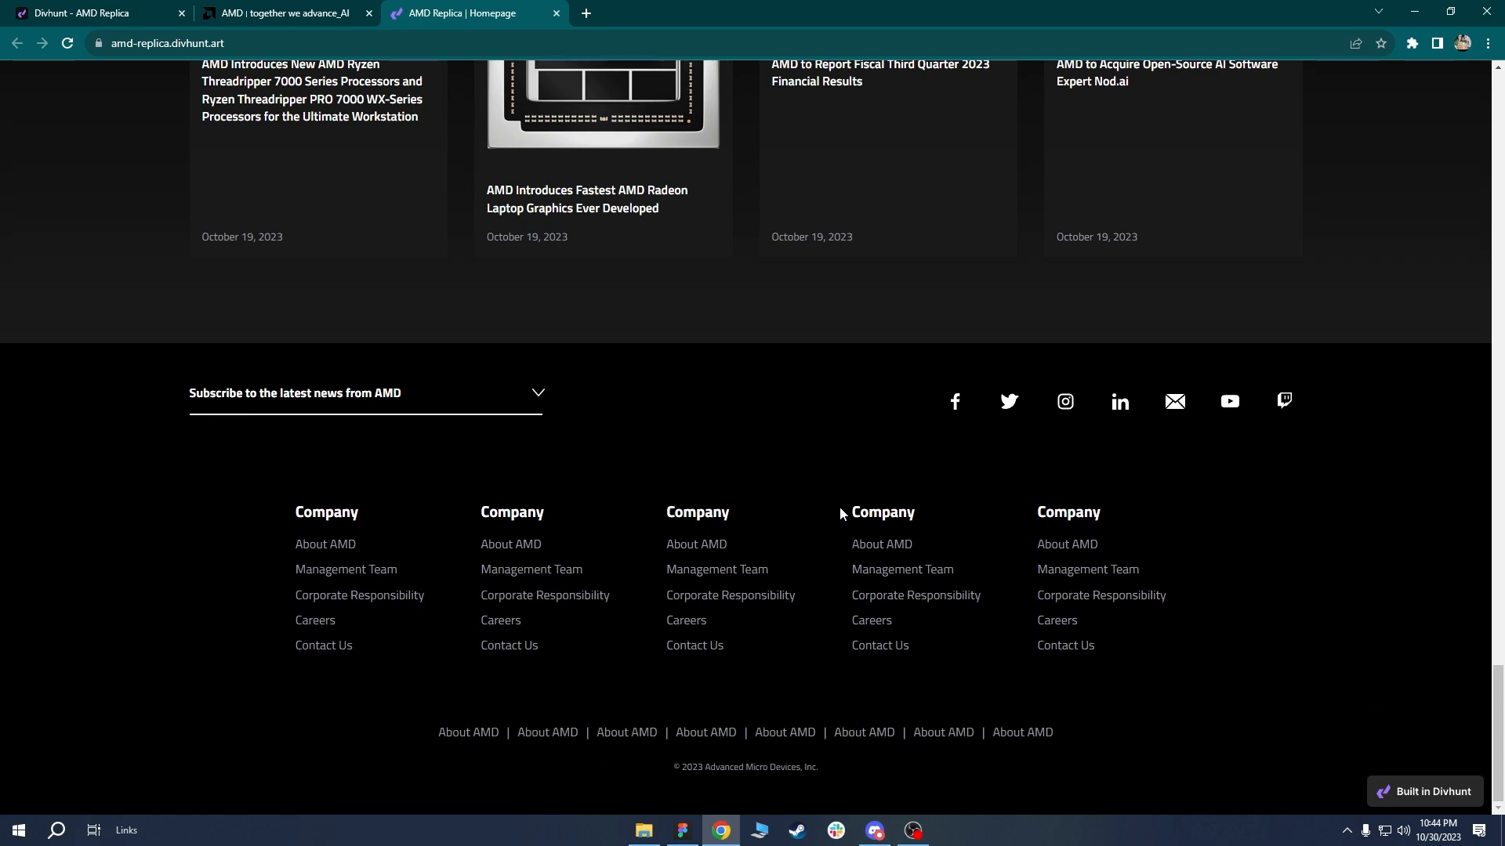